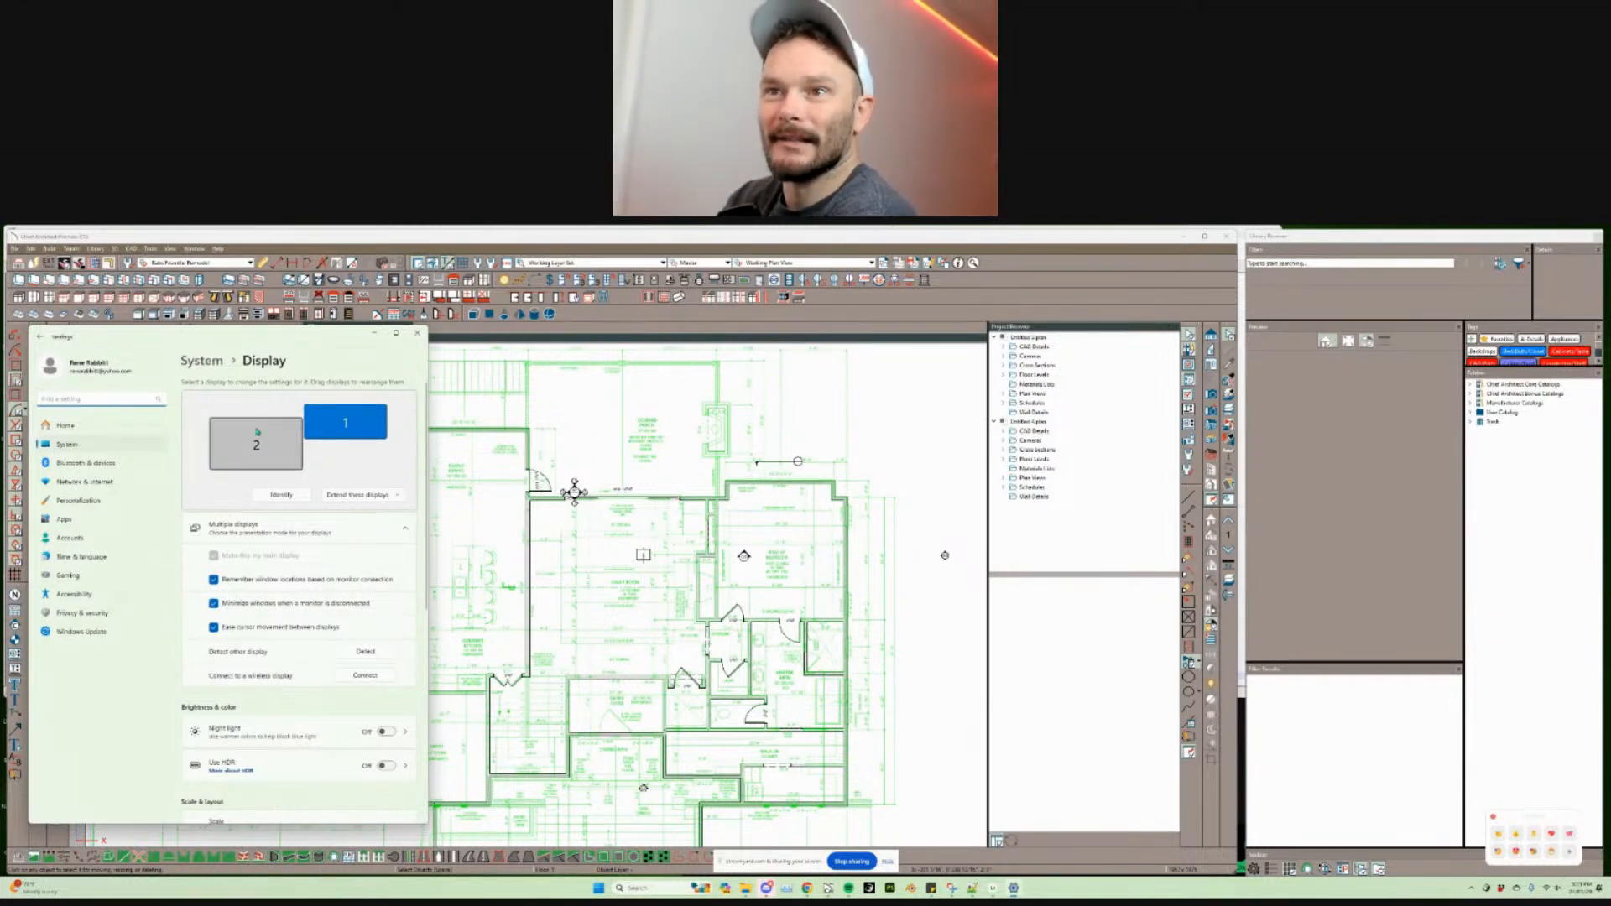
# Step: Arrange display 2 directly below display 1 and apply the new monitor layout
pyautogui.moveTo(256, 445); pyautogui.dragTo(340, 479)
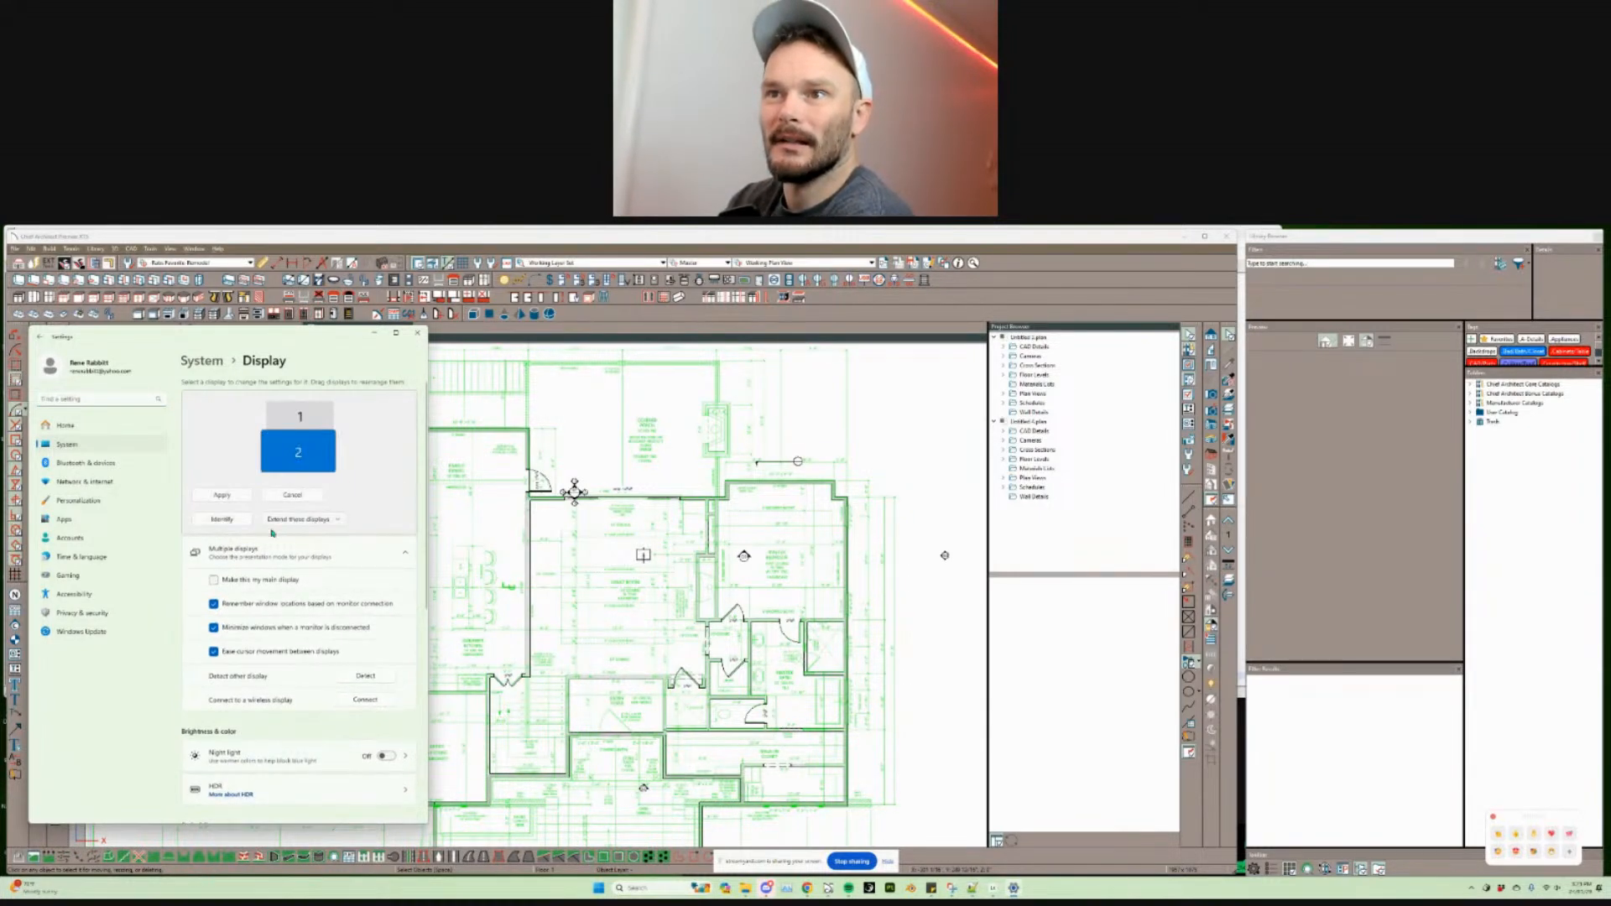
pyautogui.click(221, 495)
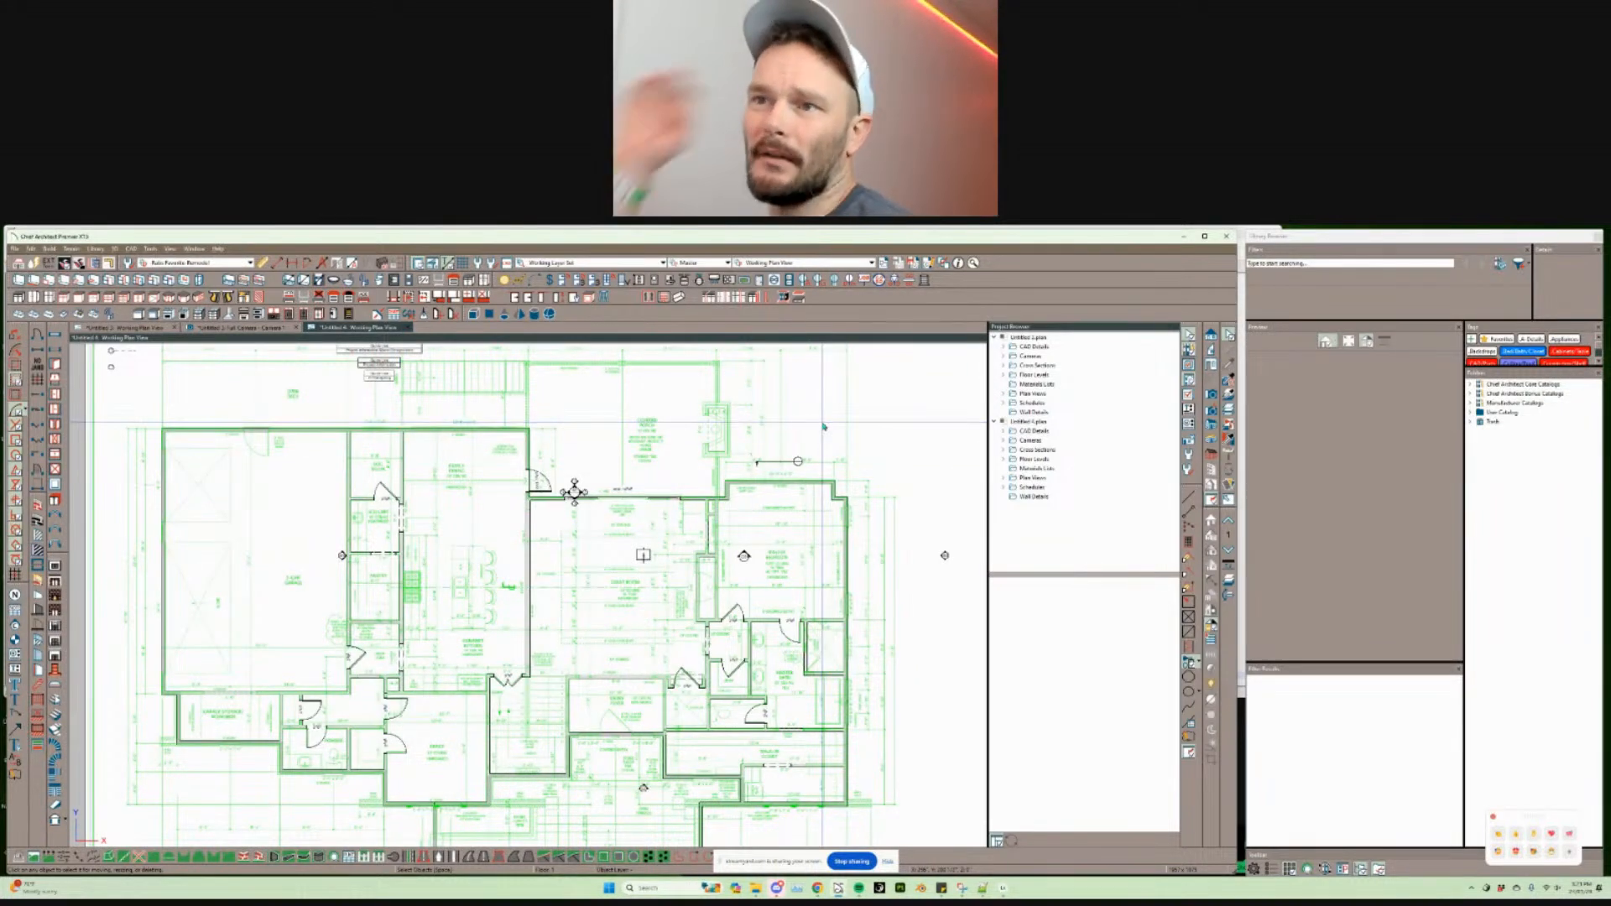
# Step: Examine the floor plan around the open deck, family dining room and master bedroom bump-out
pyautogui.scroll(2, 823, 426)
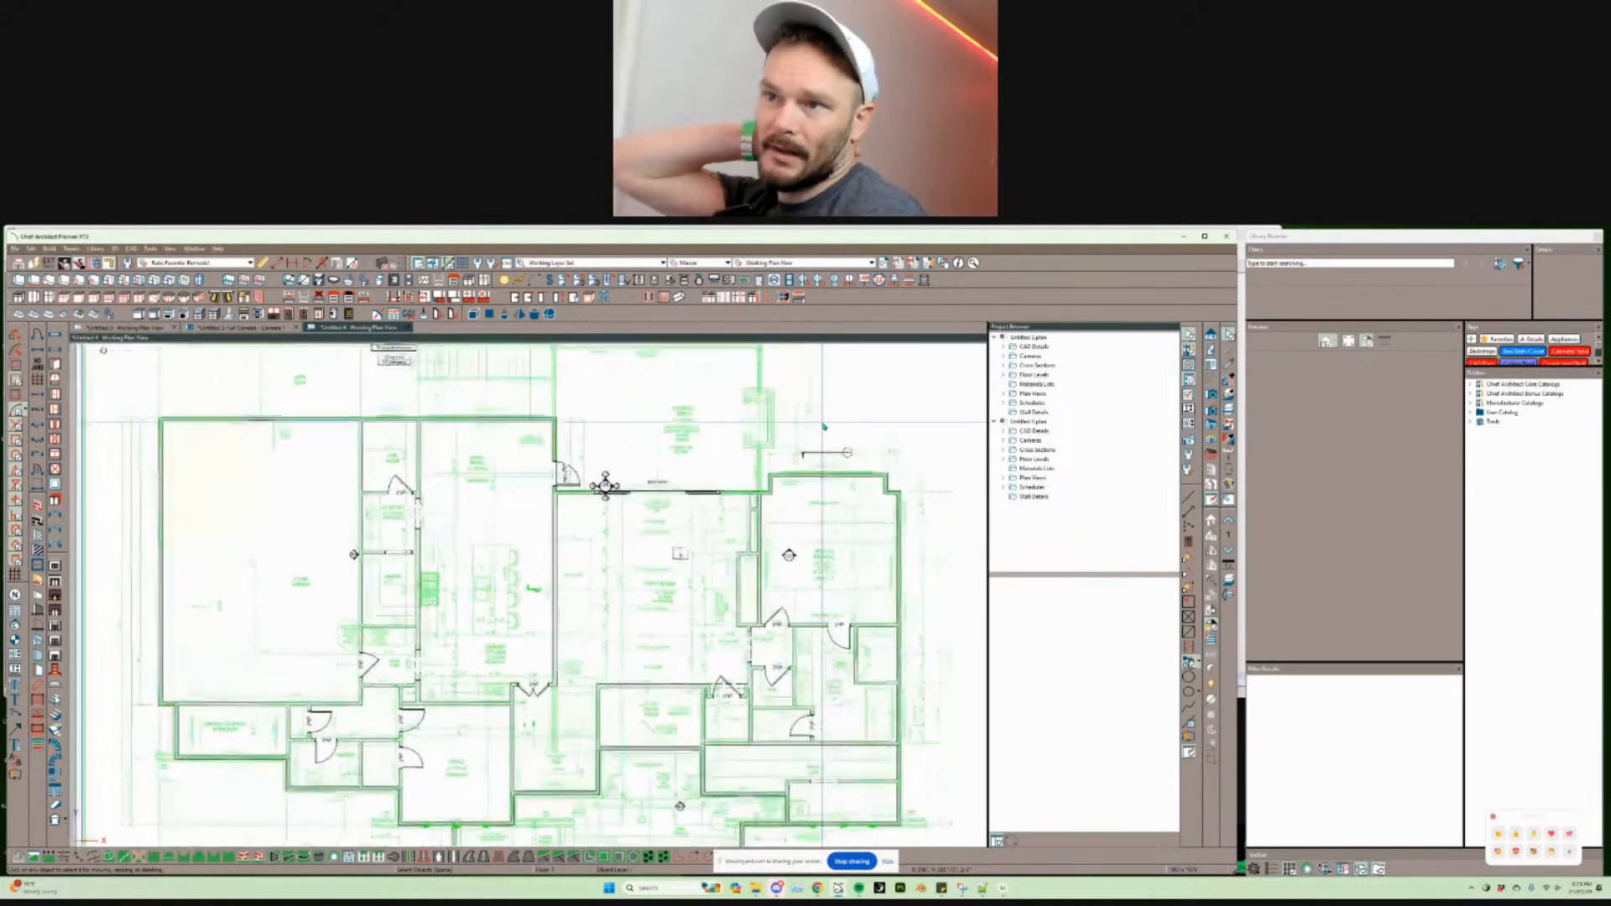
pyautogui.scroll(3, 823, 427)
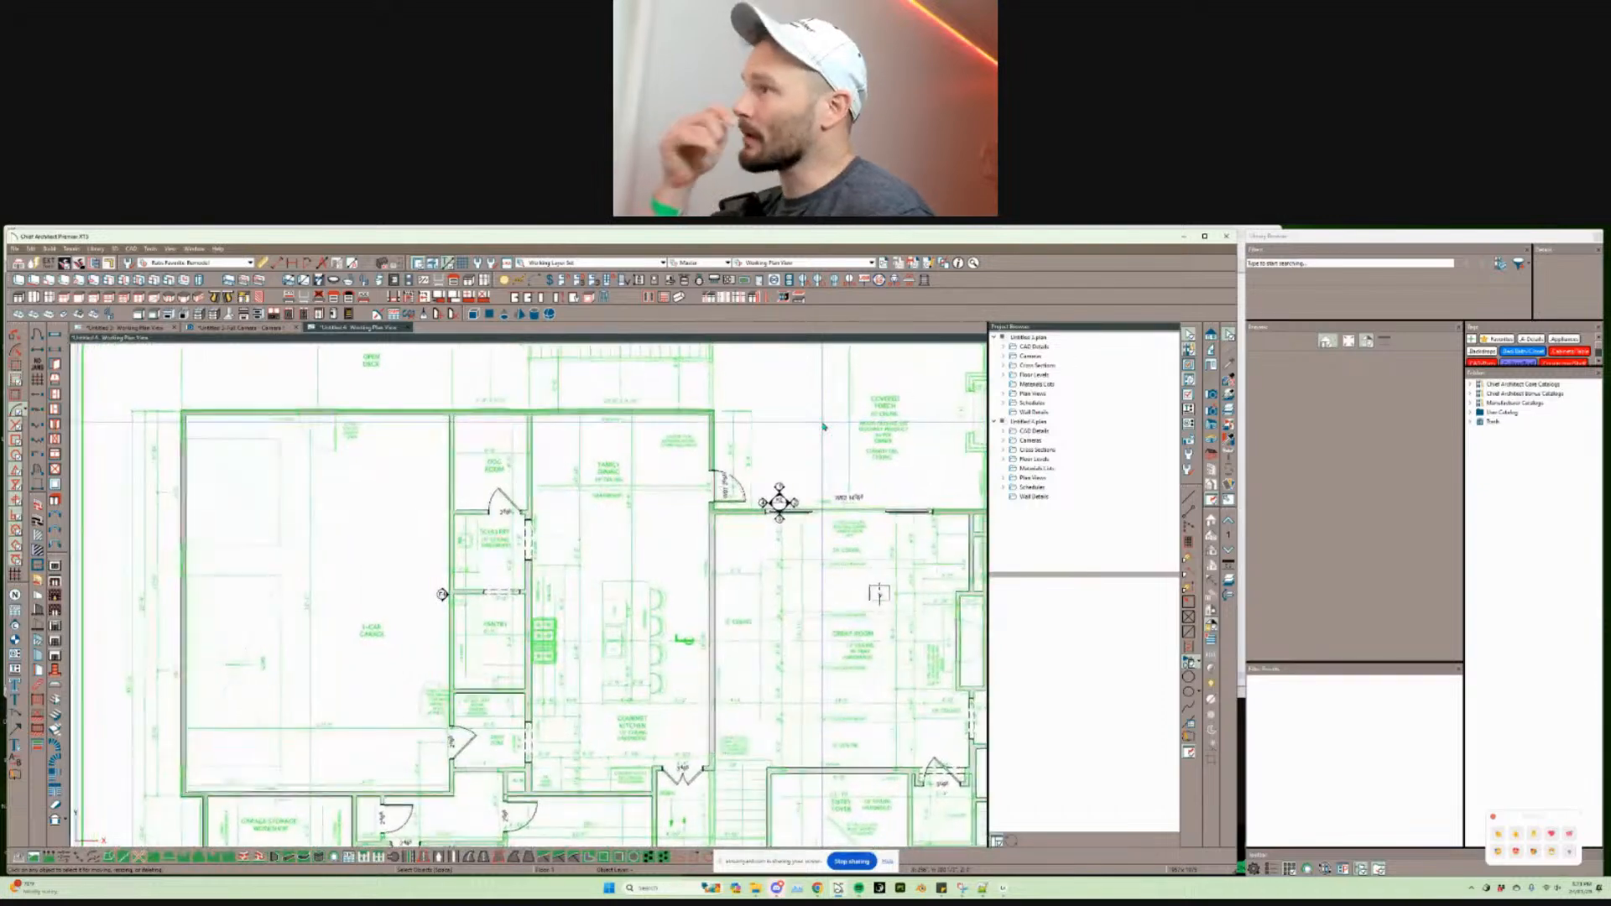
pyautogui.scroll(3, 823, 426)
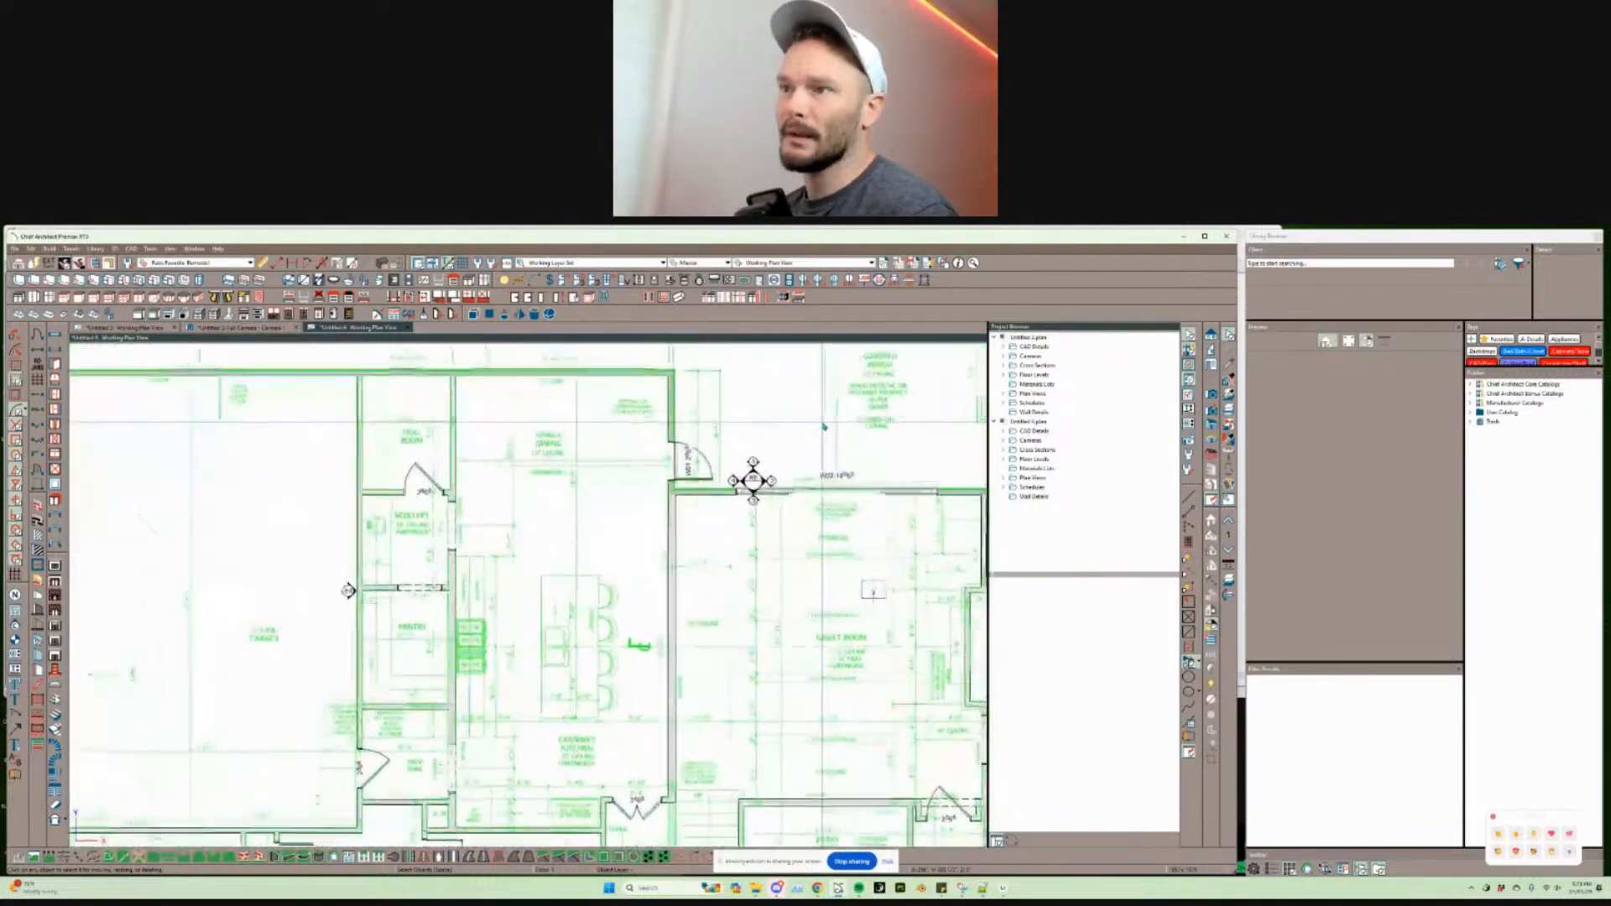
pyautogui.scroll(3, 590, 481)
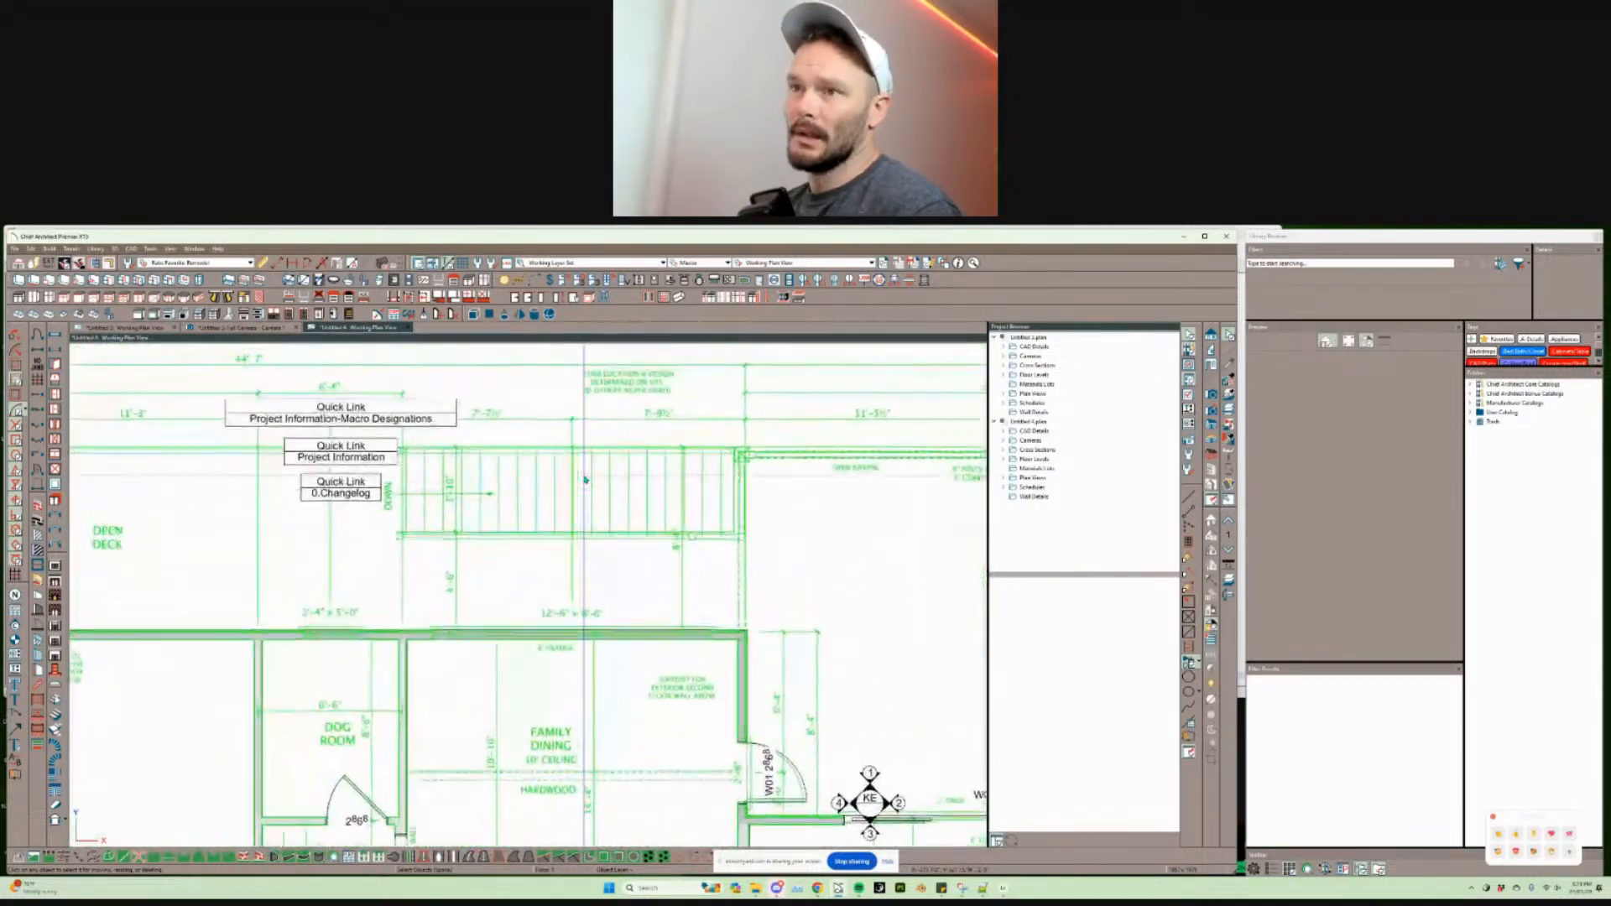
pyautogui.scroll(3, 585, 479)
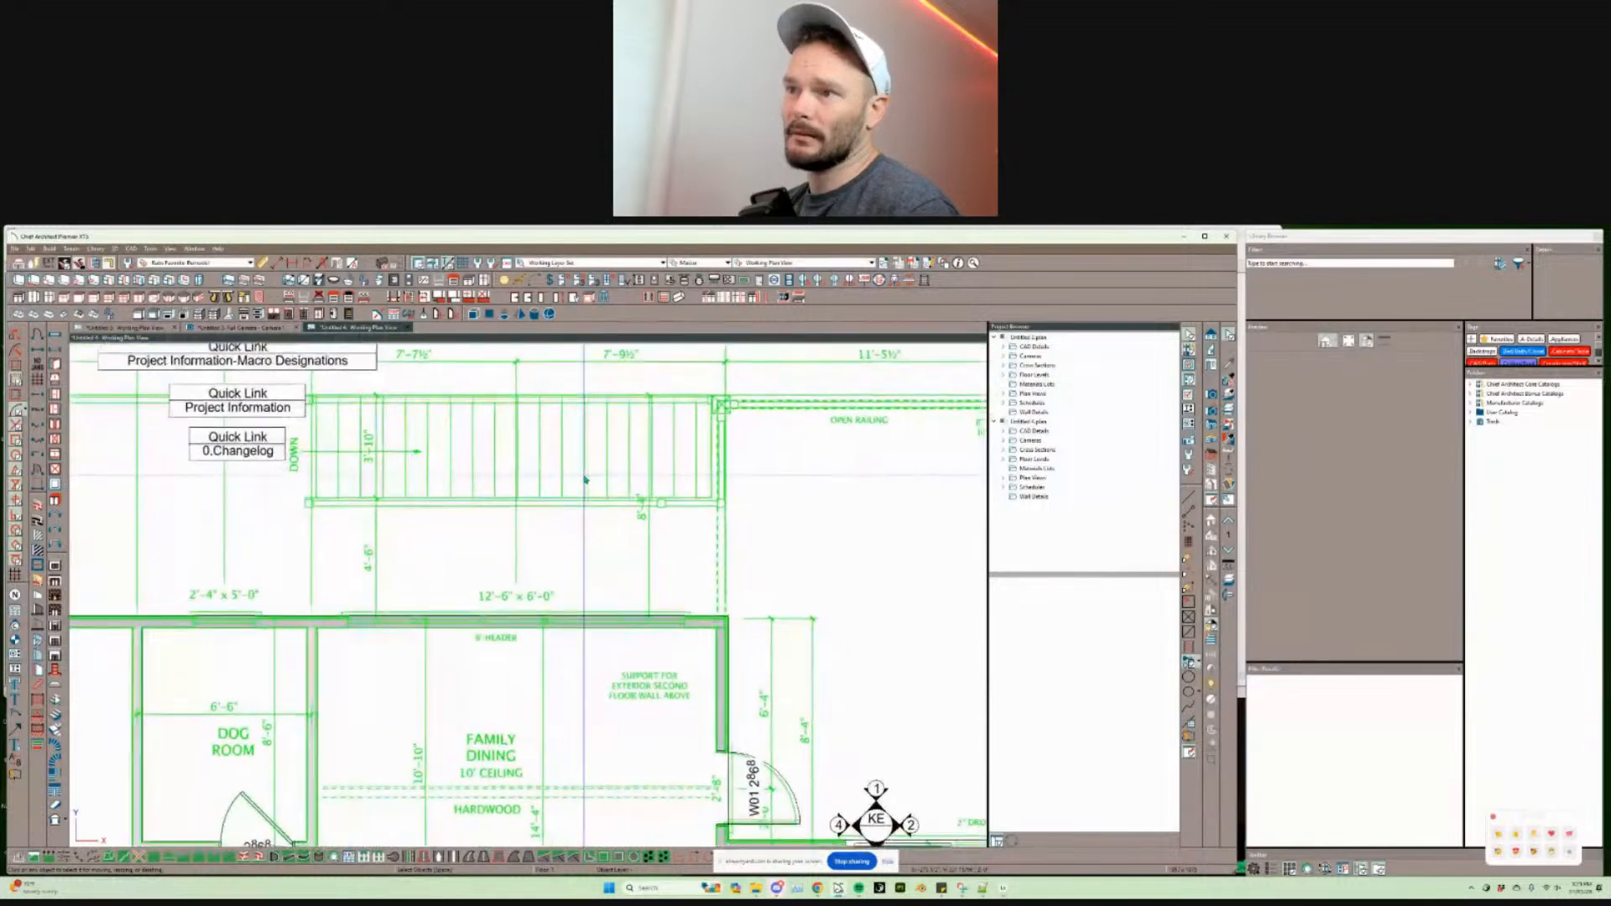
pyautogui.scroll(-5, 585, 479)
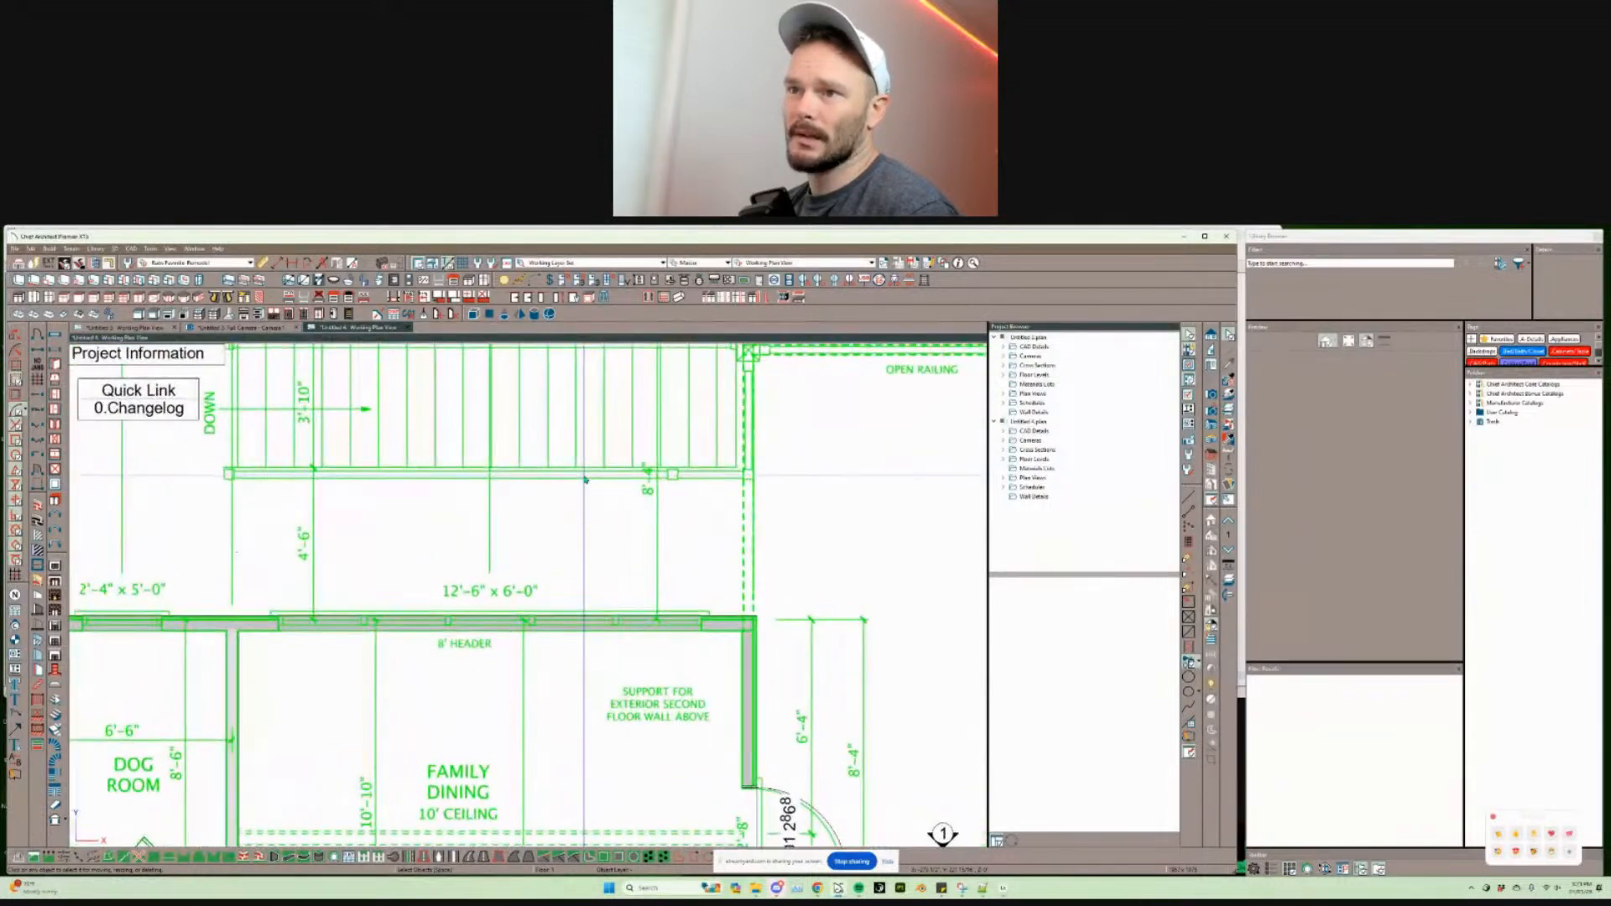
pyautogui.scroll(5, 584, 479)
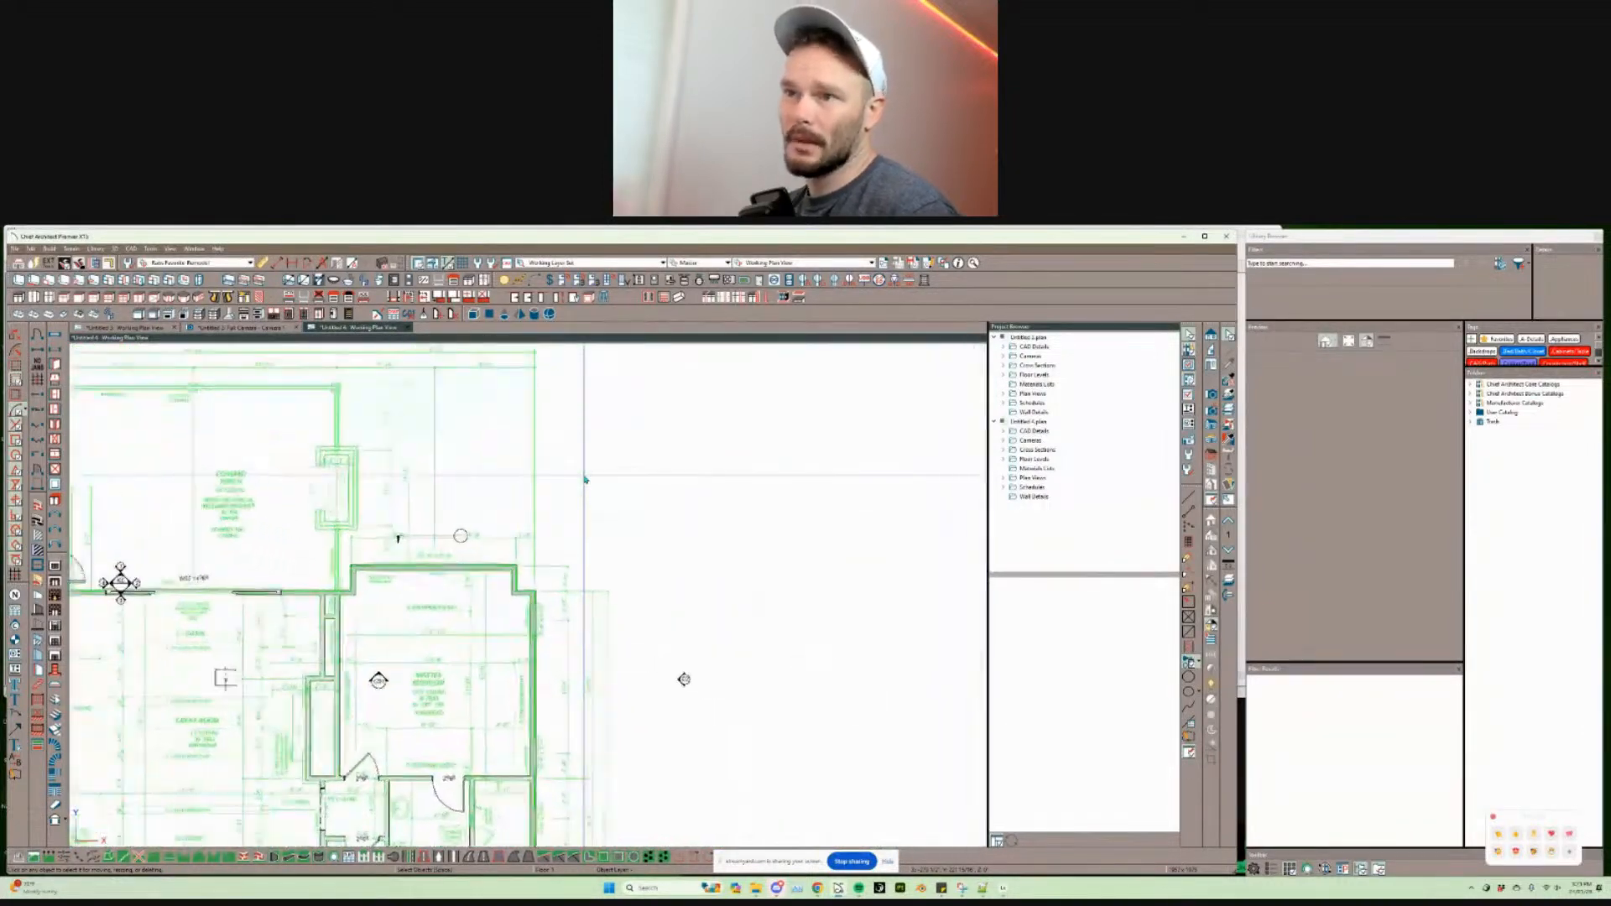
pyautogui.scroll(1, 585, 479)
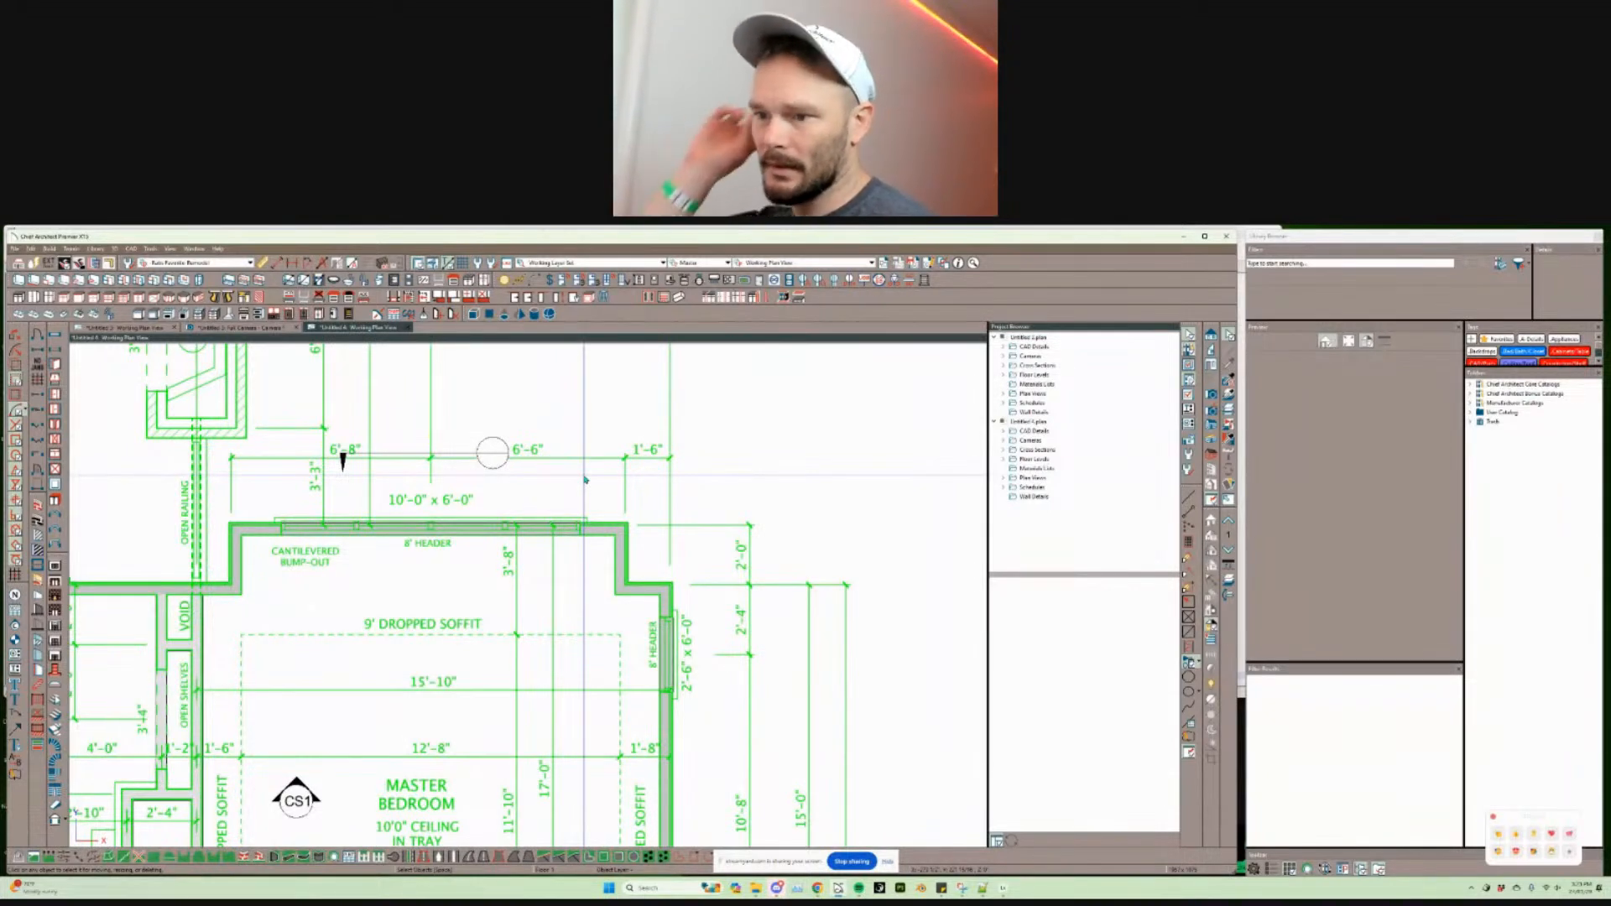
pyautogui.scroll(1, 585, 479)
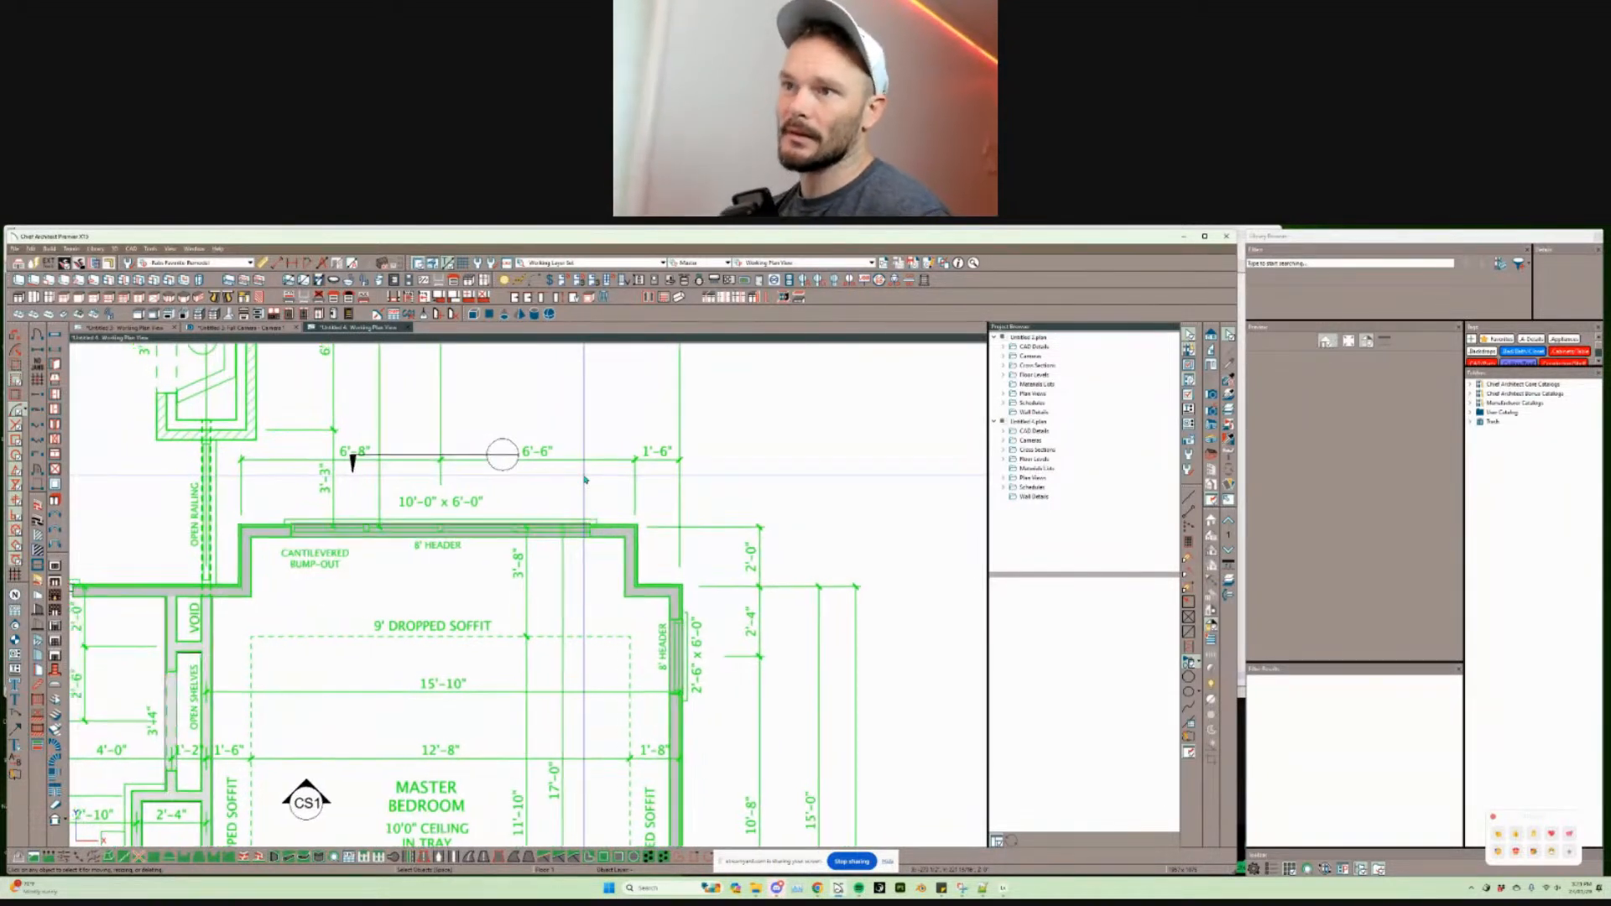
pyautogui.scroll(1, 584, 479)
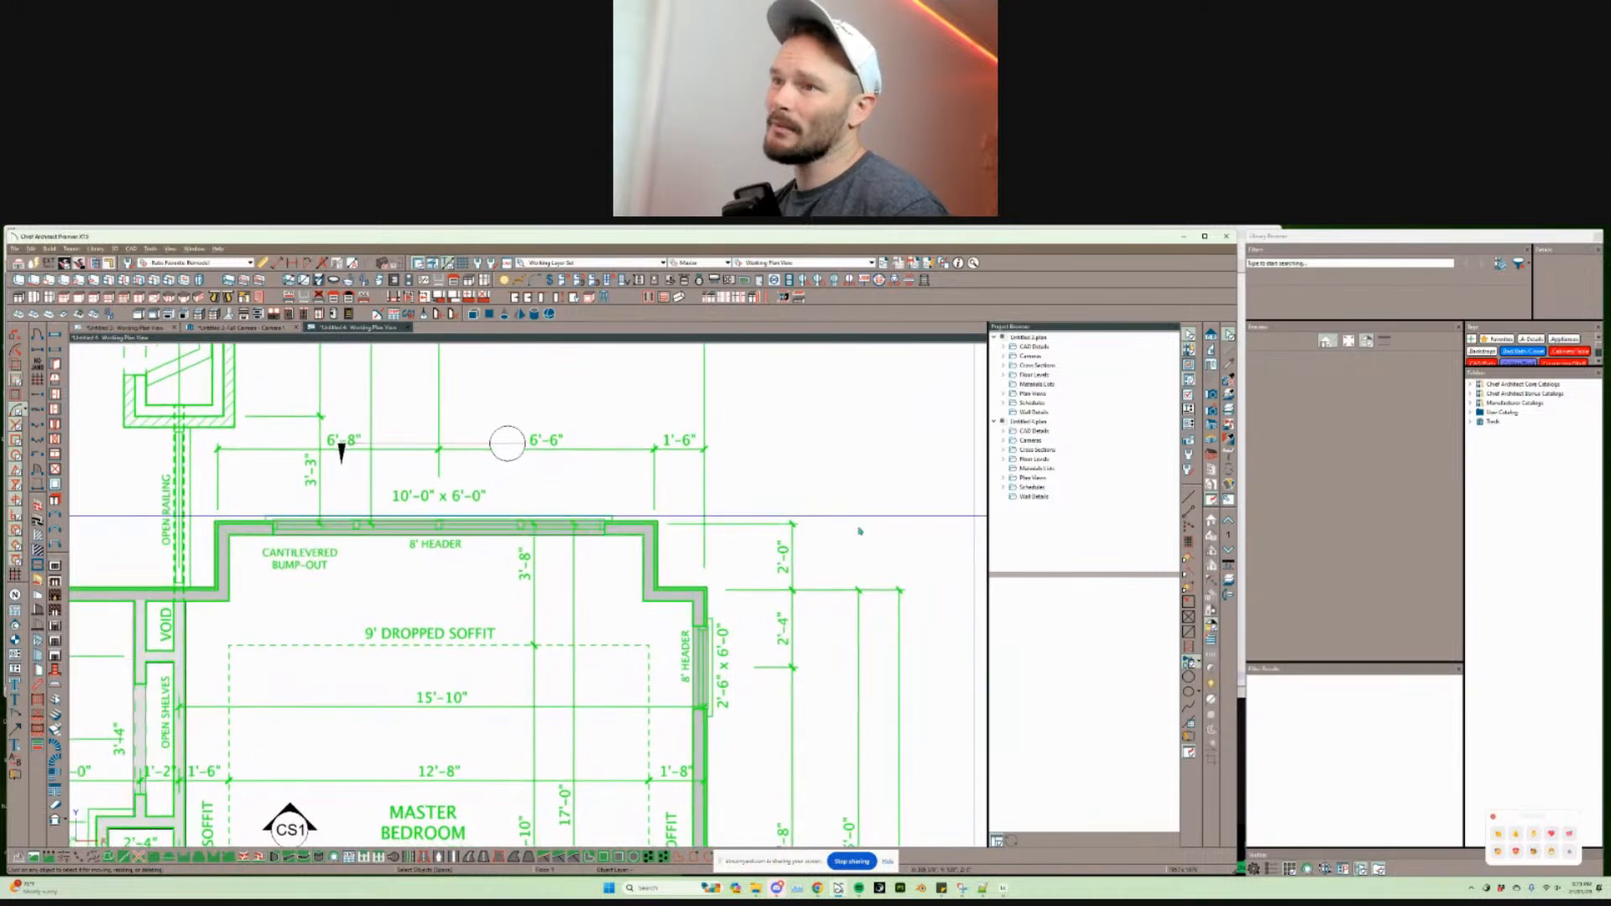
# Step: Place a window in the master bedroom's exterior side wall, over the upper 2'-6" x 6'-0" window drawn in the underlay
pyautogui.moveTo(617, 549); pyautogui.dragTo(599, 542, button='middle')
pyautogui.rightClick(635, 579)
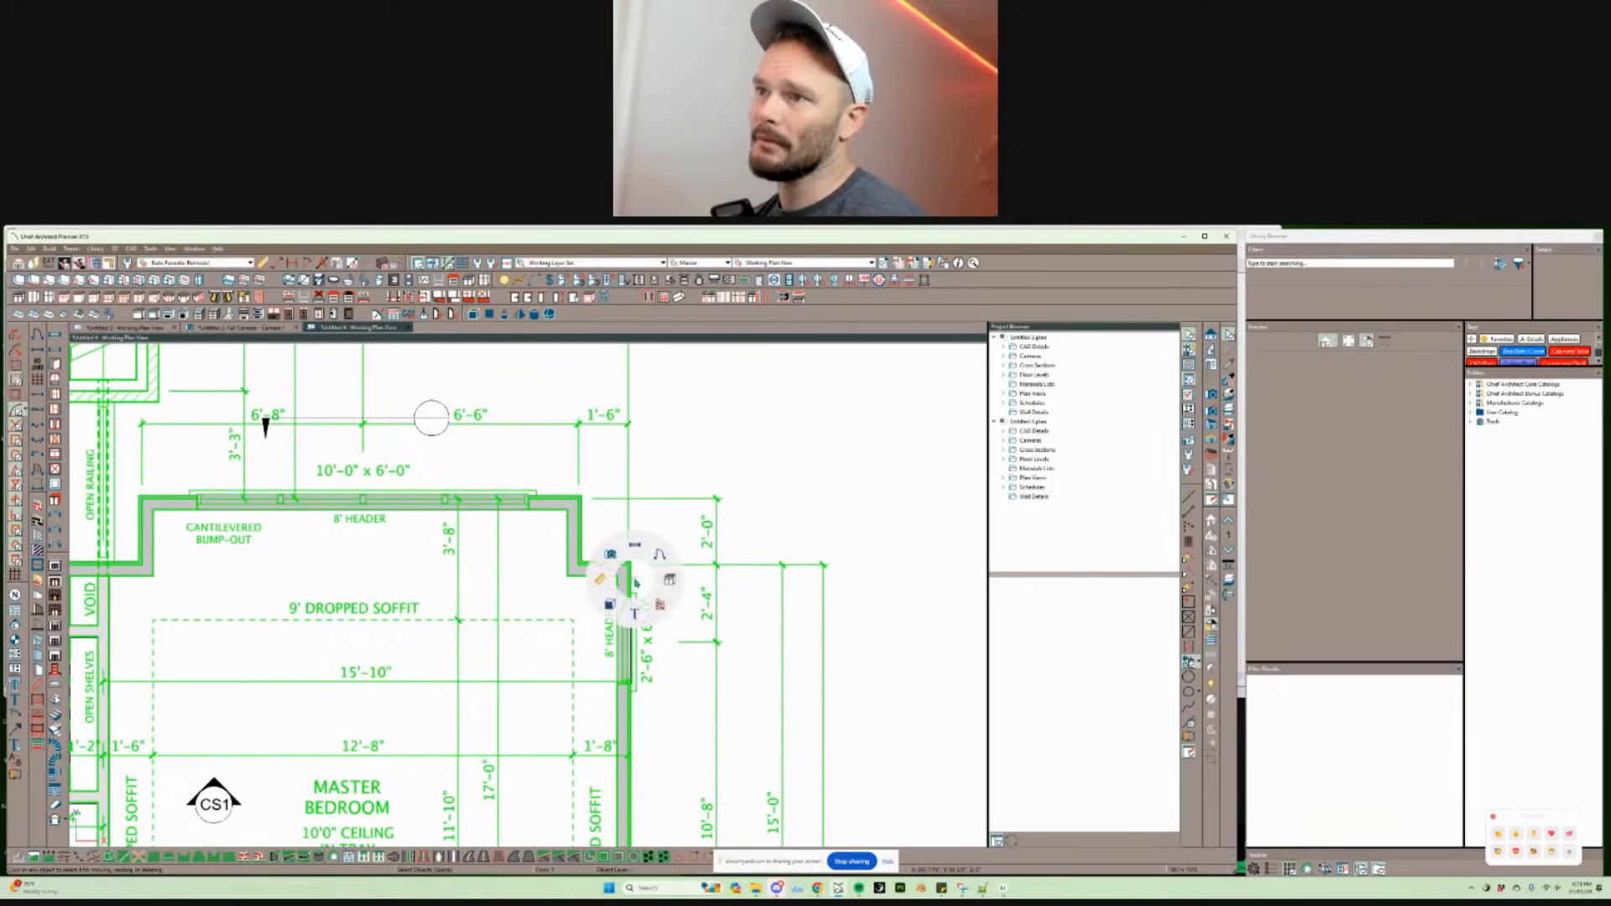
pyautogui.click(635, 544)
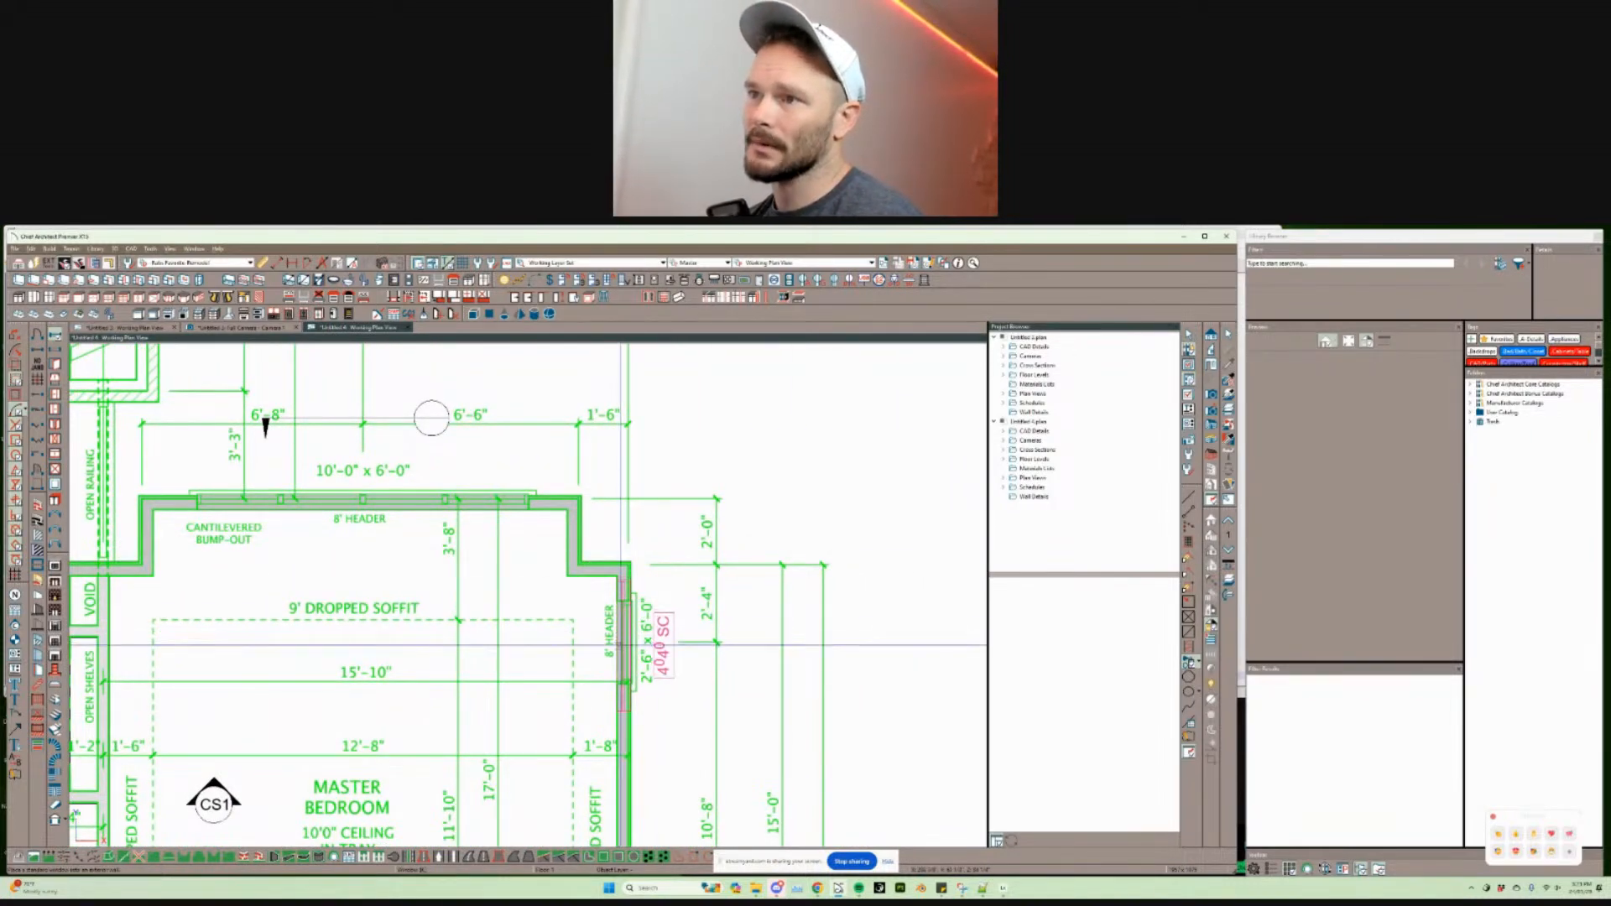
pyautogui.click(625, 667)
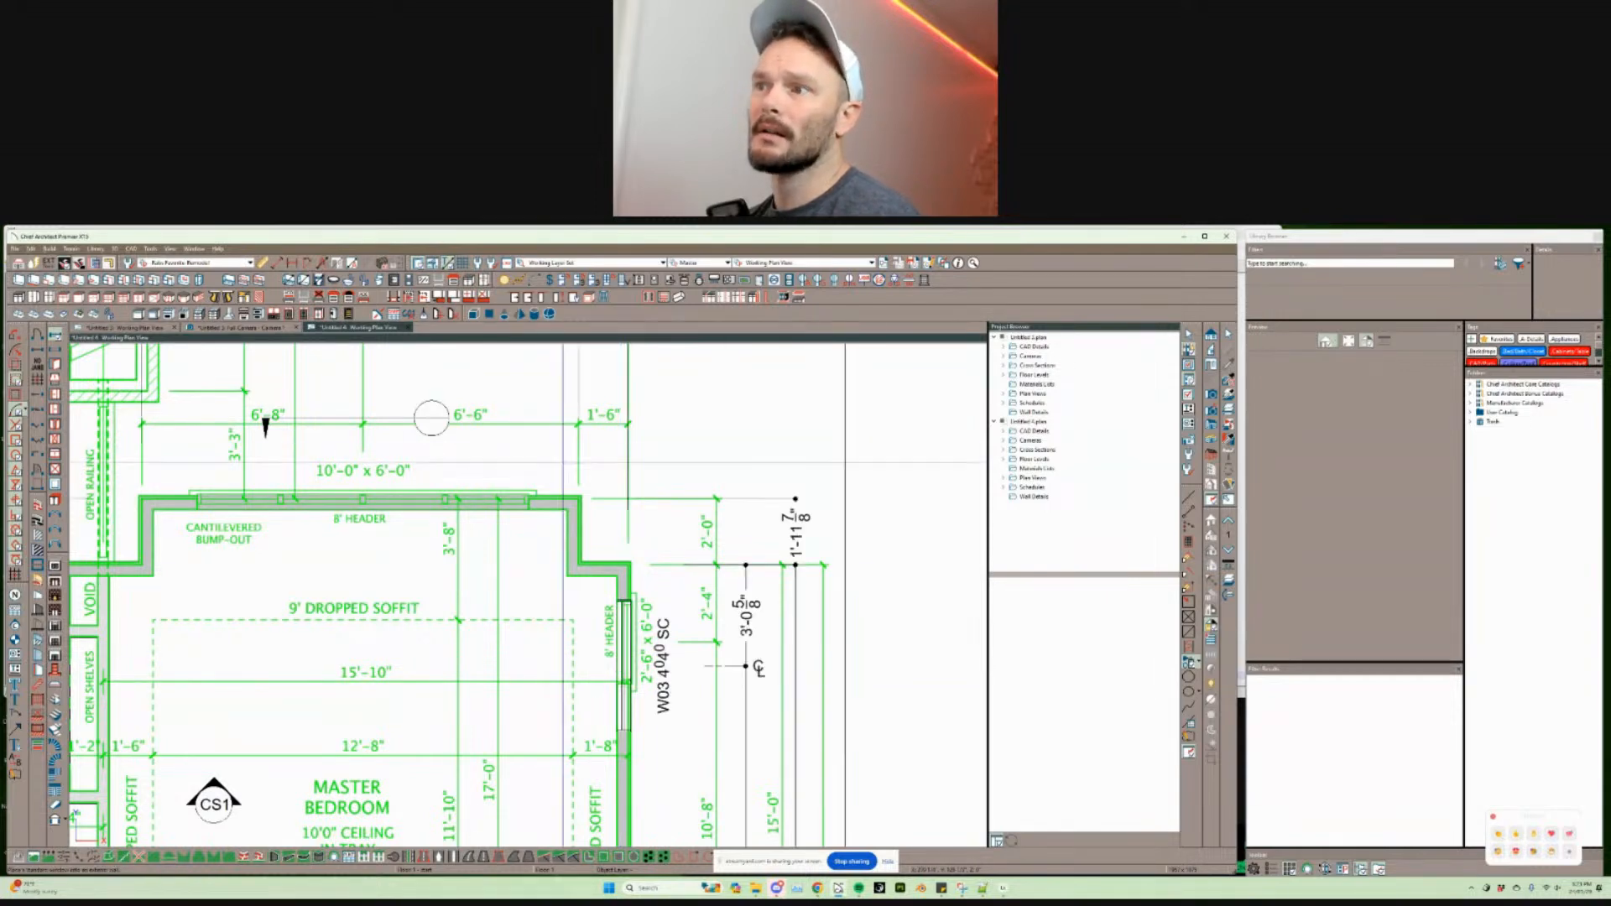
# Step: Narrow the new master bedroom window to 2'-6" by moving its lower edge 18" to match the underlay
pyautogui.click(619, 667)
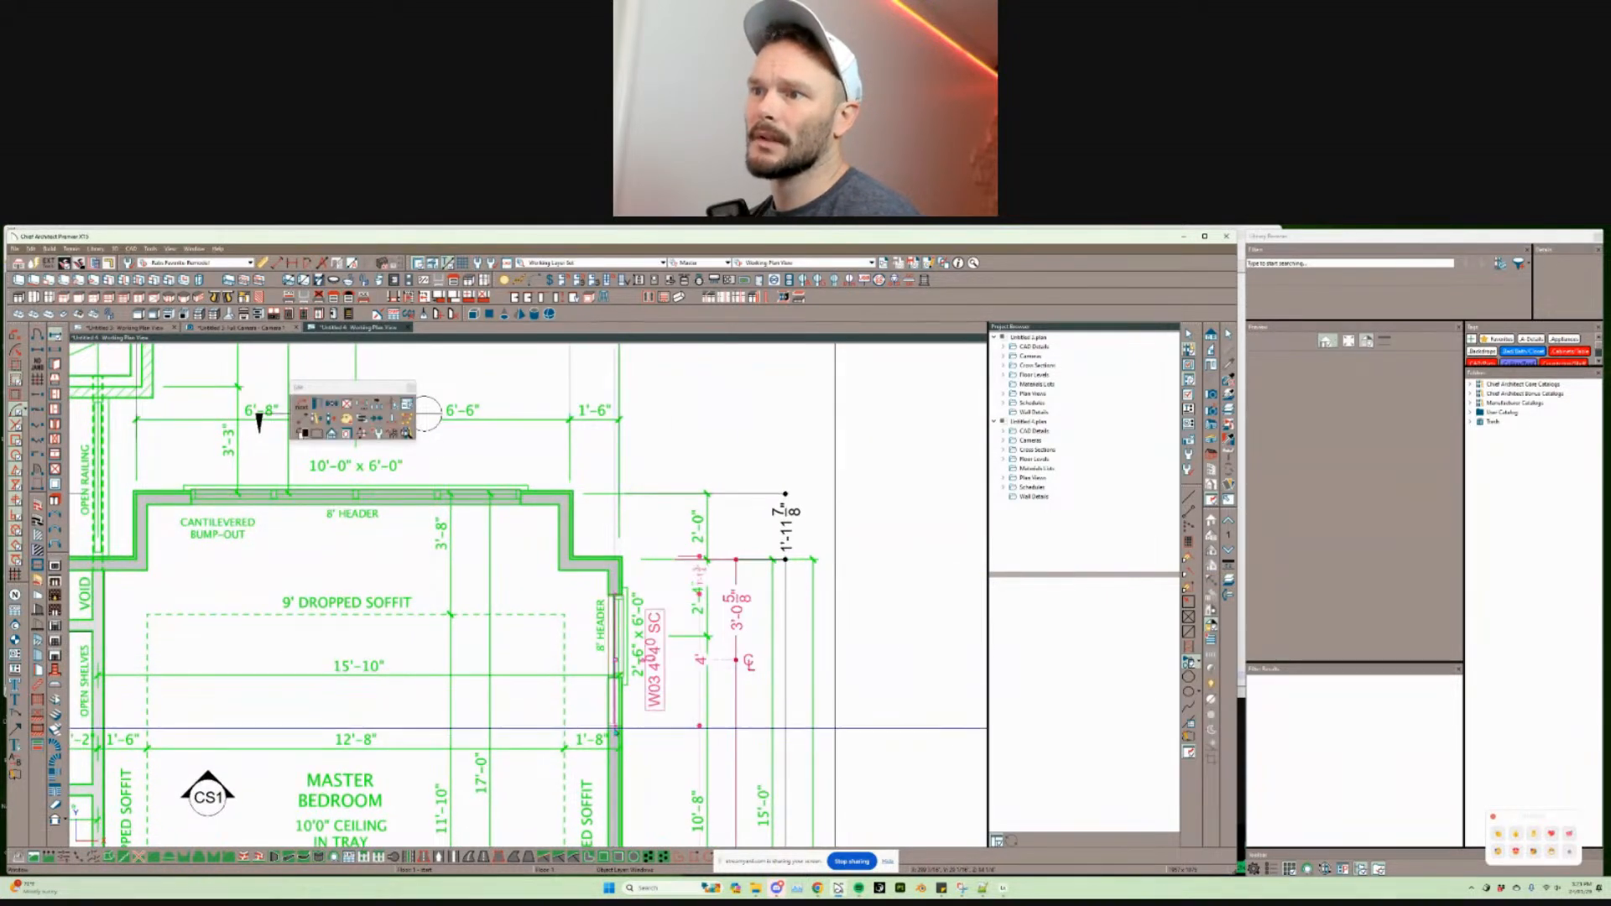
pyautogui.moveTo(615, 724)
pyautogui.mouseDown()
pyautogui.moveTo(615, 702)
pyautogui.moveTo(615, 725)
pyautogui.mouseUp()
pyautogui.moveTo(872, 604); pyautogui.dragTo(833, 593, button='middle')
pyautogui.scroll(1, 610, 637)
pyautogui.scroll(1, 609, 679)
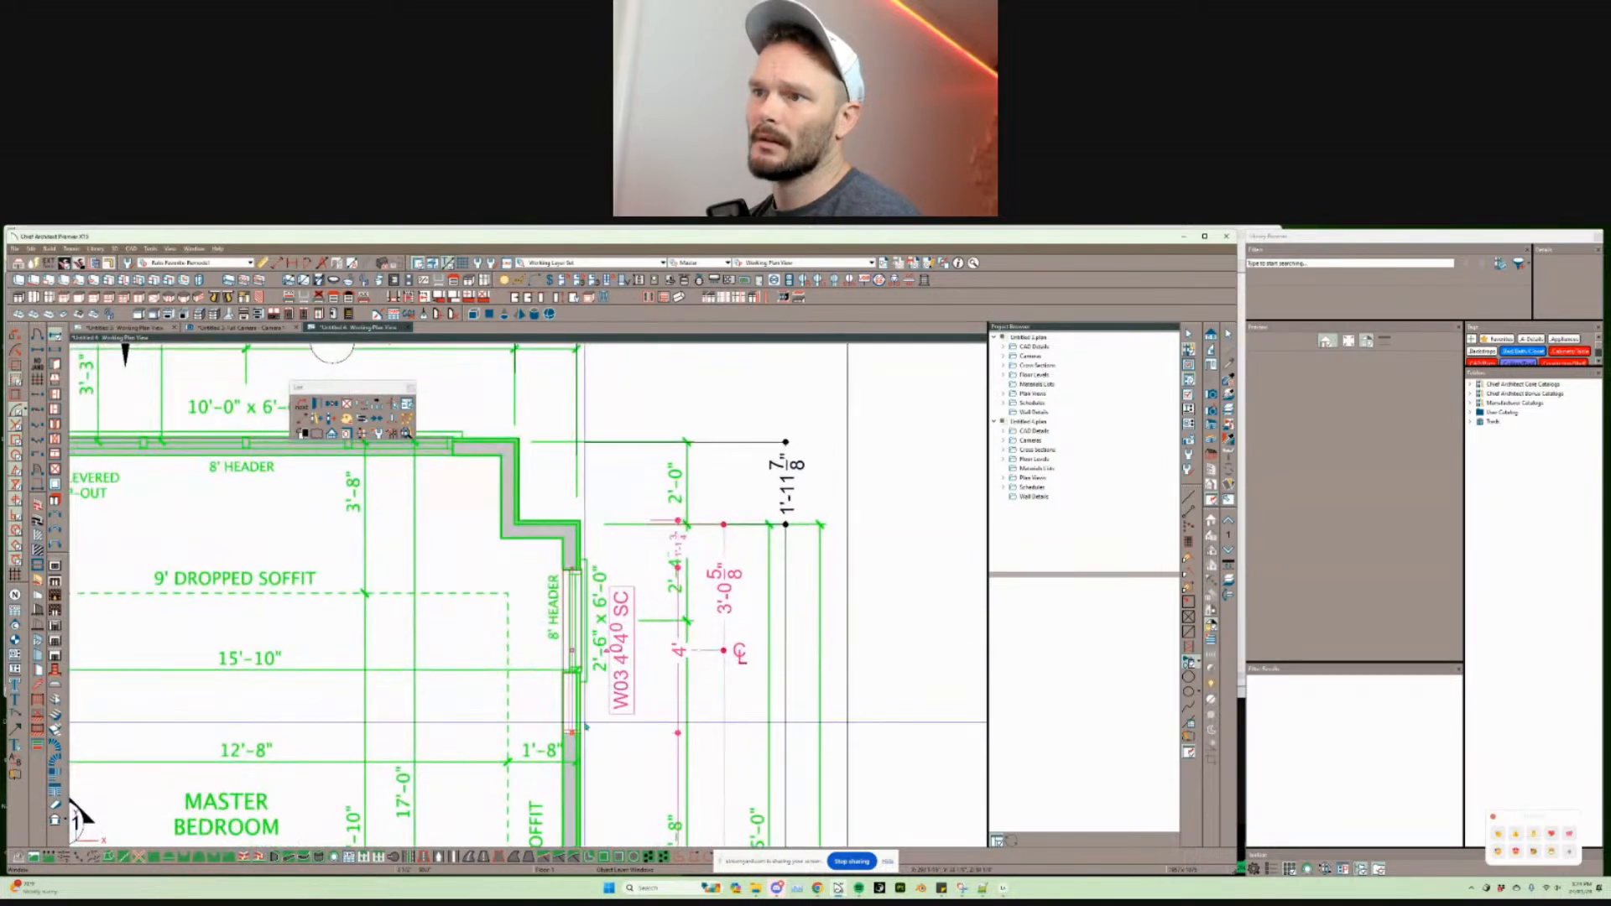
pyautogui.moveTo(575, 732); pyautogui.dragTo(575, 675)
pyautogui.press('Tab')
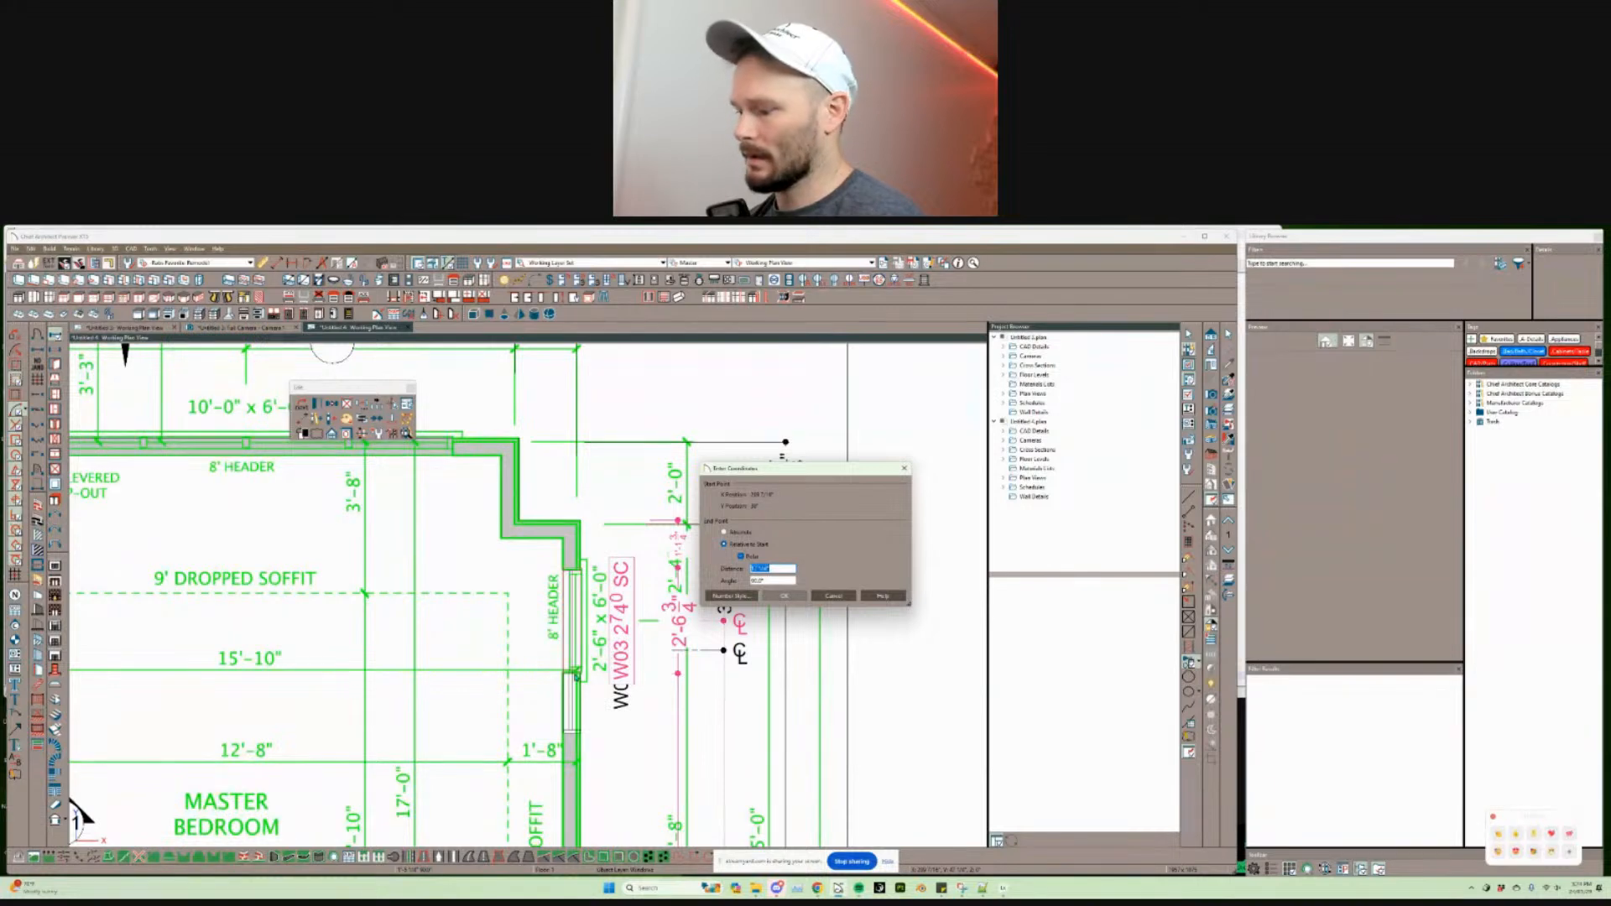
pyautogui.write('18')
pyautogui.press('Return')
pyautogui.moveTo(774, 636); pyautogui.dragTo(702, 601, button='middle')
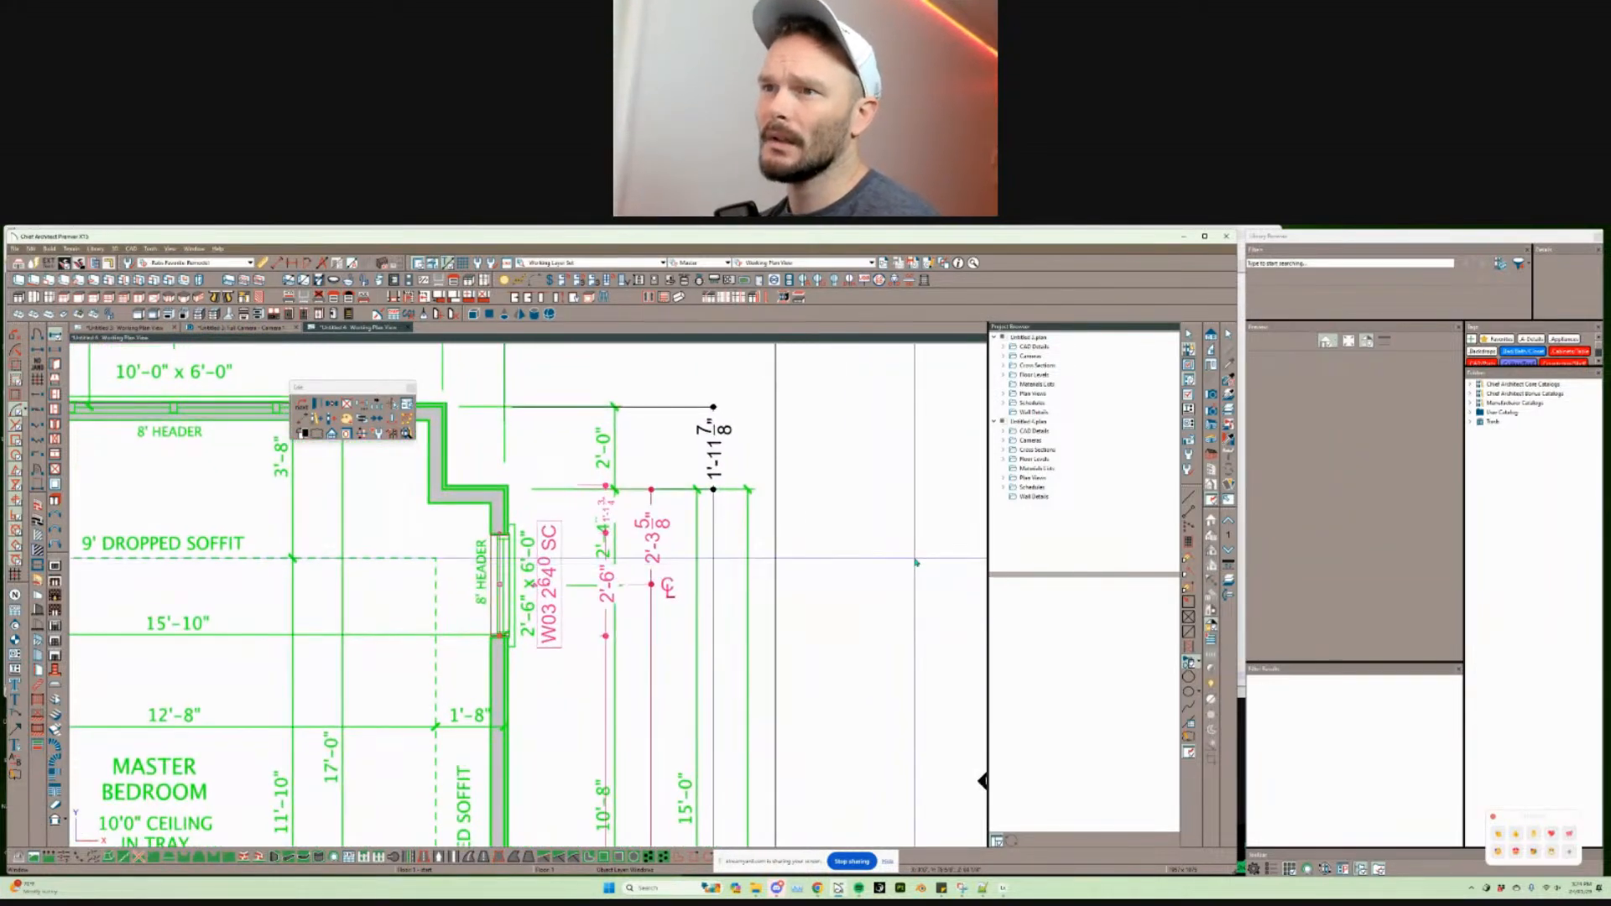
# Step: Set the master bedroom window's height to 6'-0" in its specification
pyautogui.scroll(1, 915, 561)
pyautogui.hscroll(-2, 916, 562)
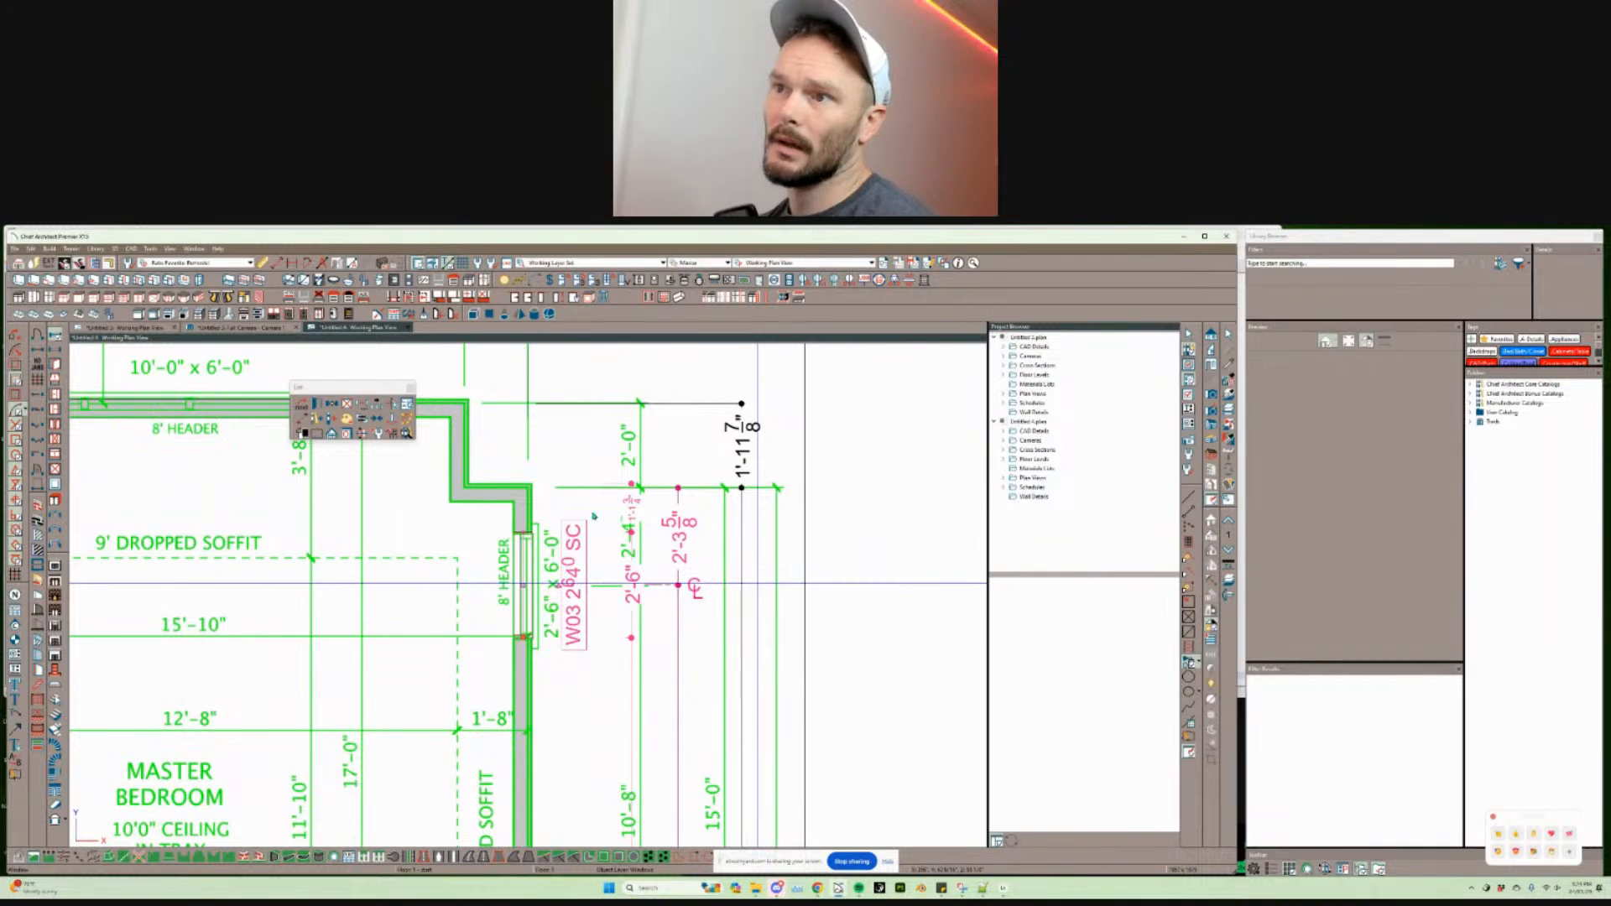
pyautogui.hotkey('ctrl', 'e')
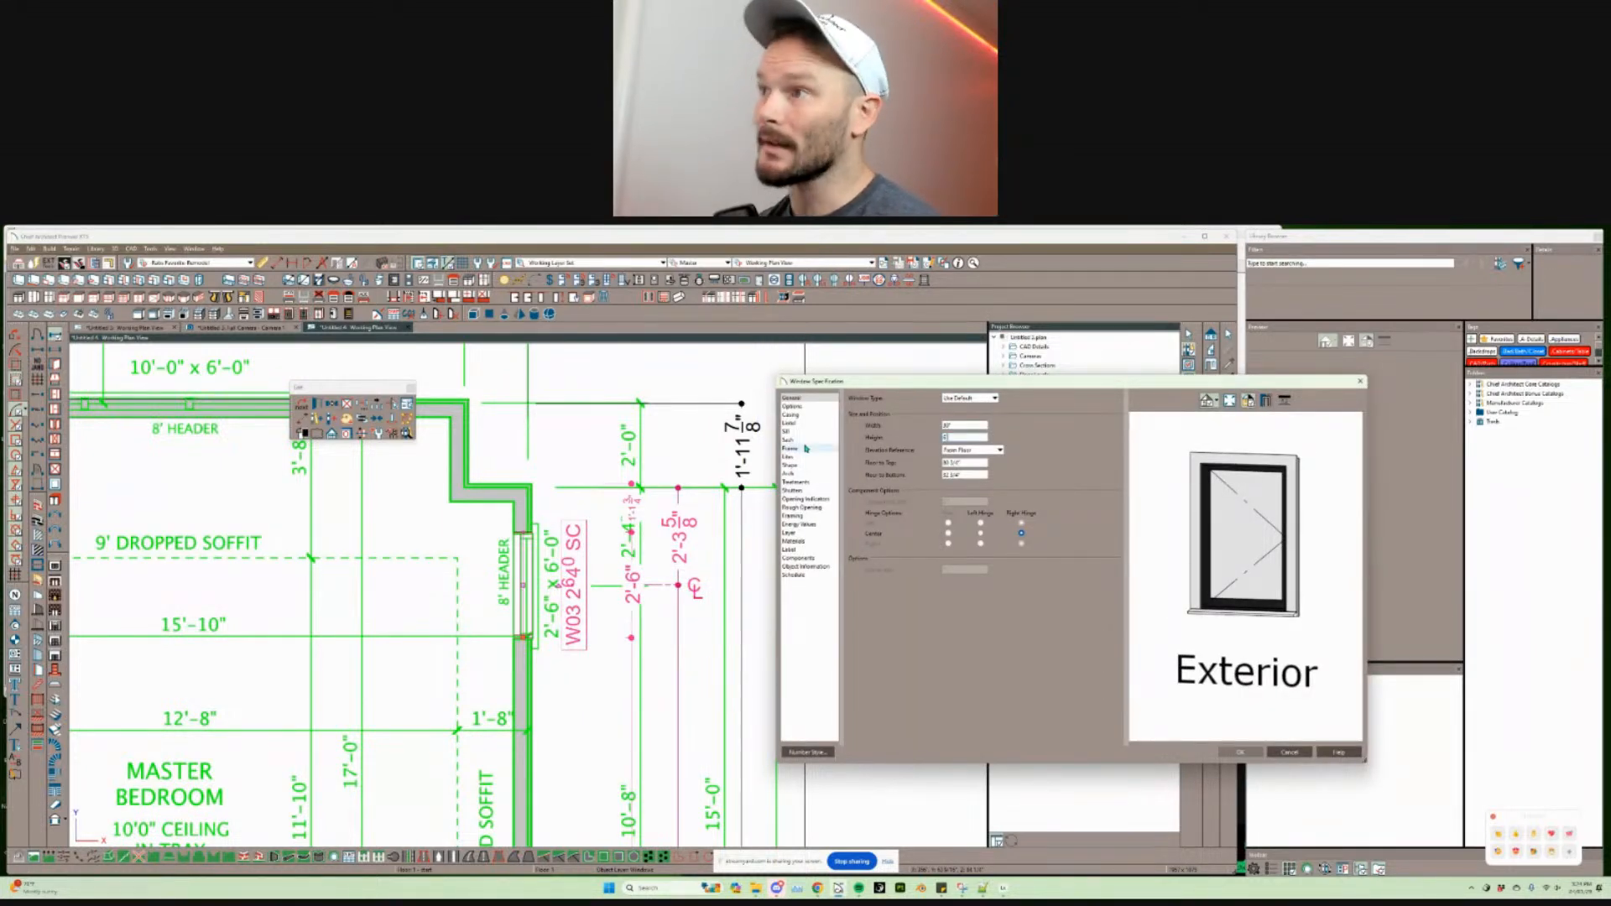
pyautogui.press('Tab')
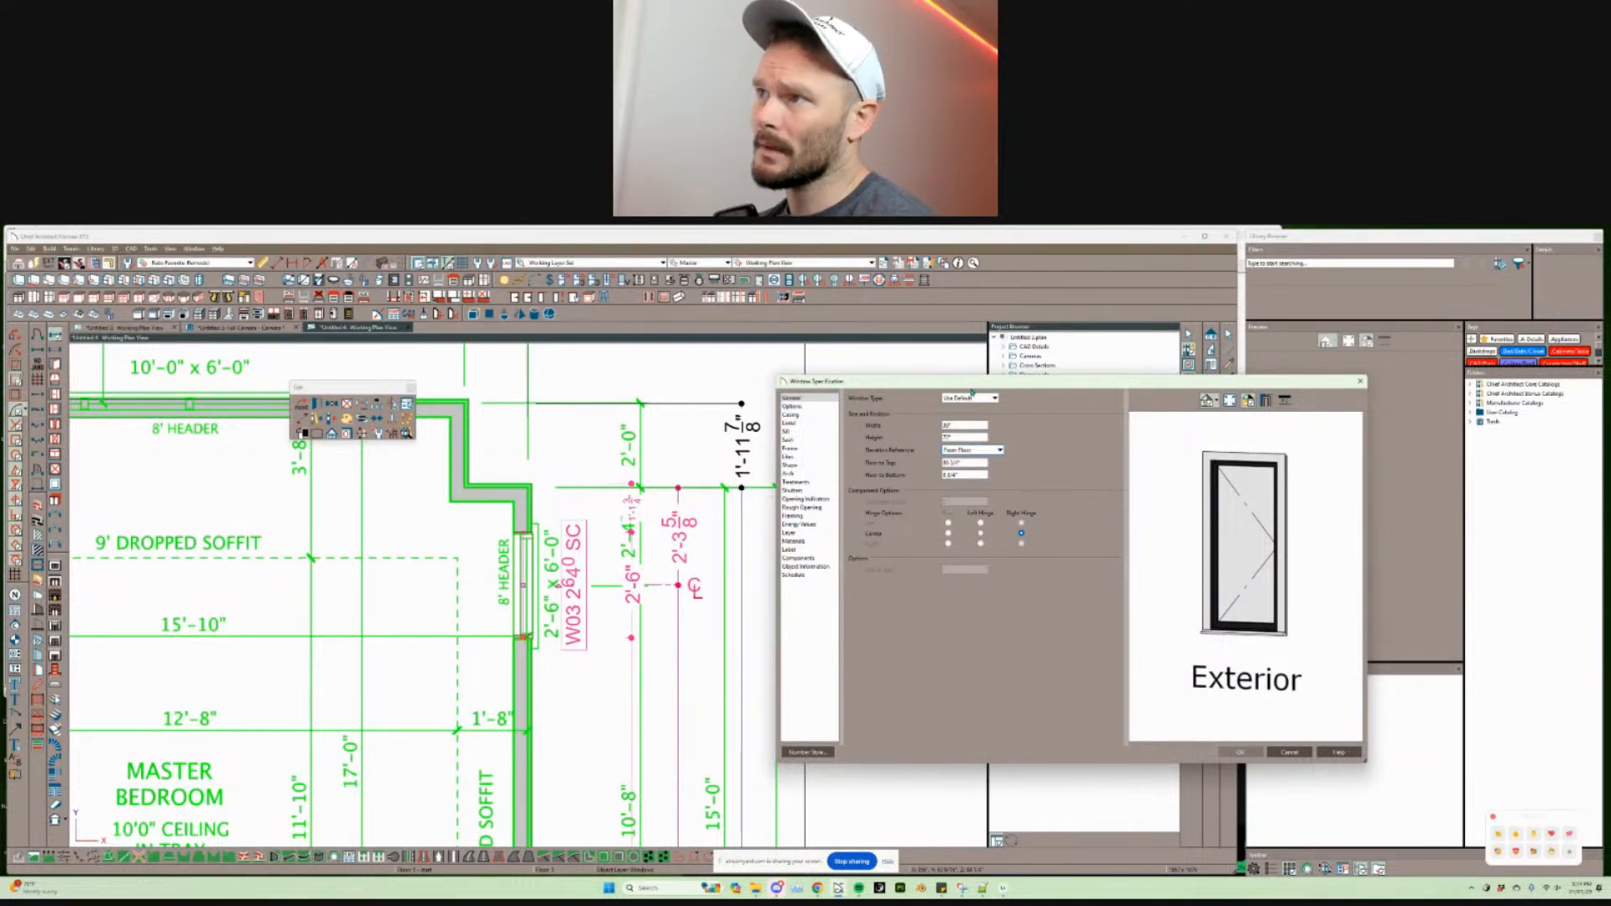
pyautogui.click(1253, 753)
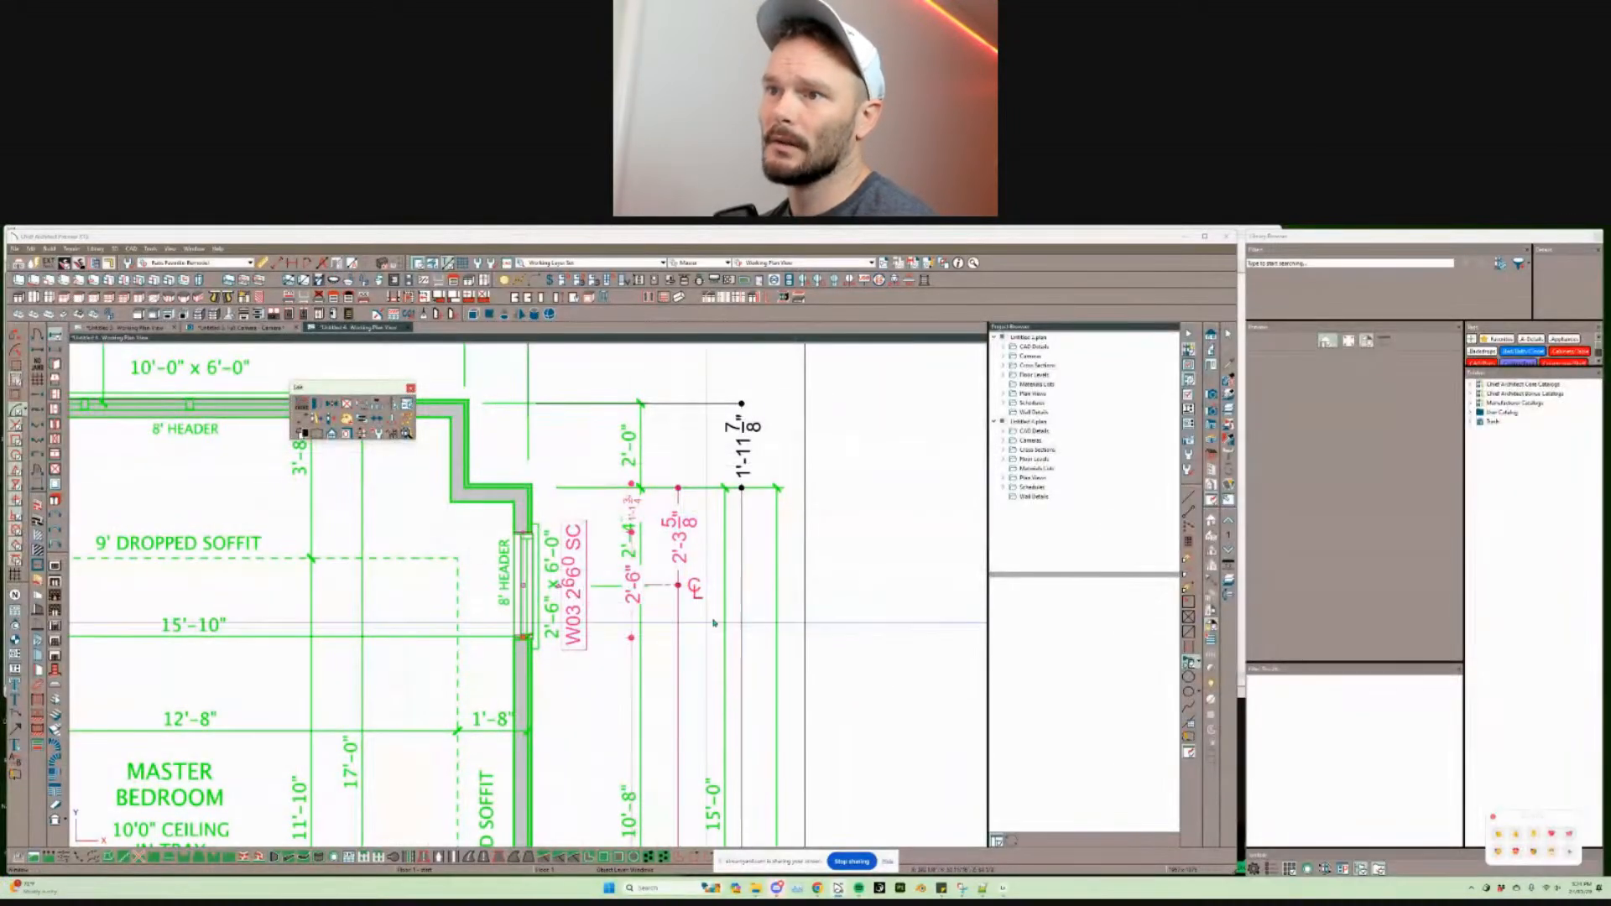
# Step: Place a matching 2'-6" x 6'-0" window over the lower underlay window on the master bedroom's exterior side wall
pyautogui.scroll(-10, 714, 622)
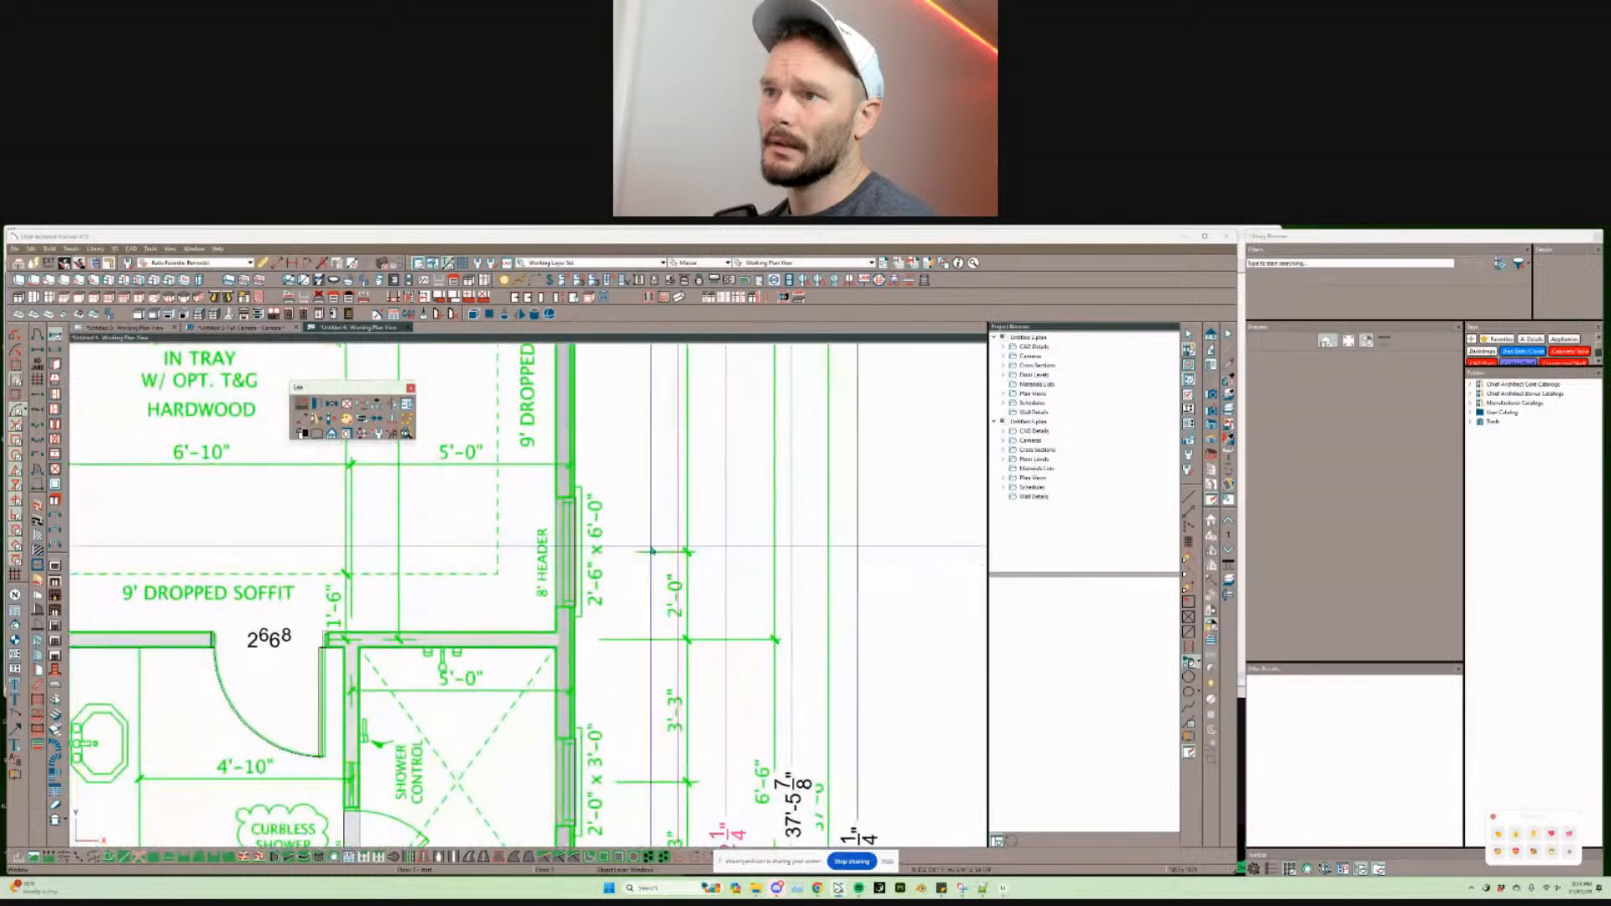
pyautogui.scroll(1, 652, 551)
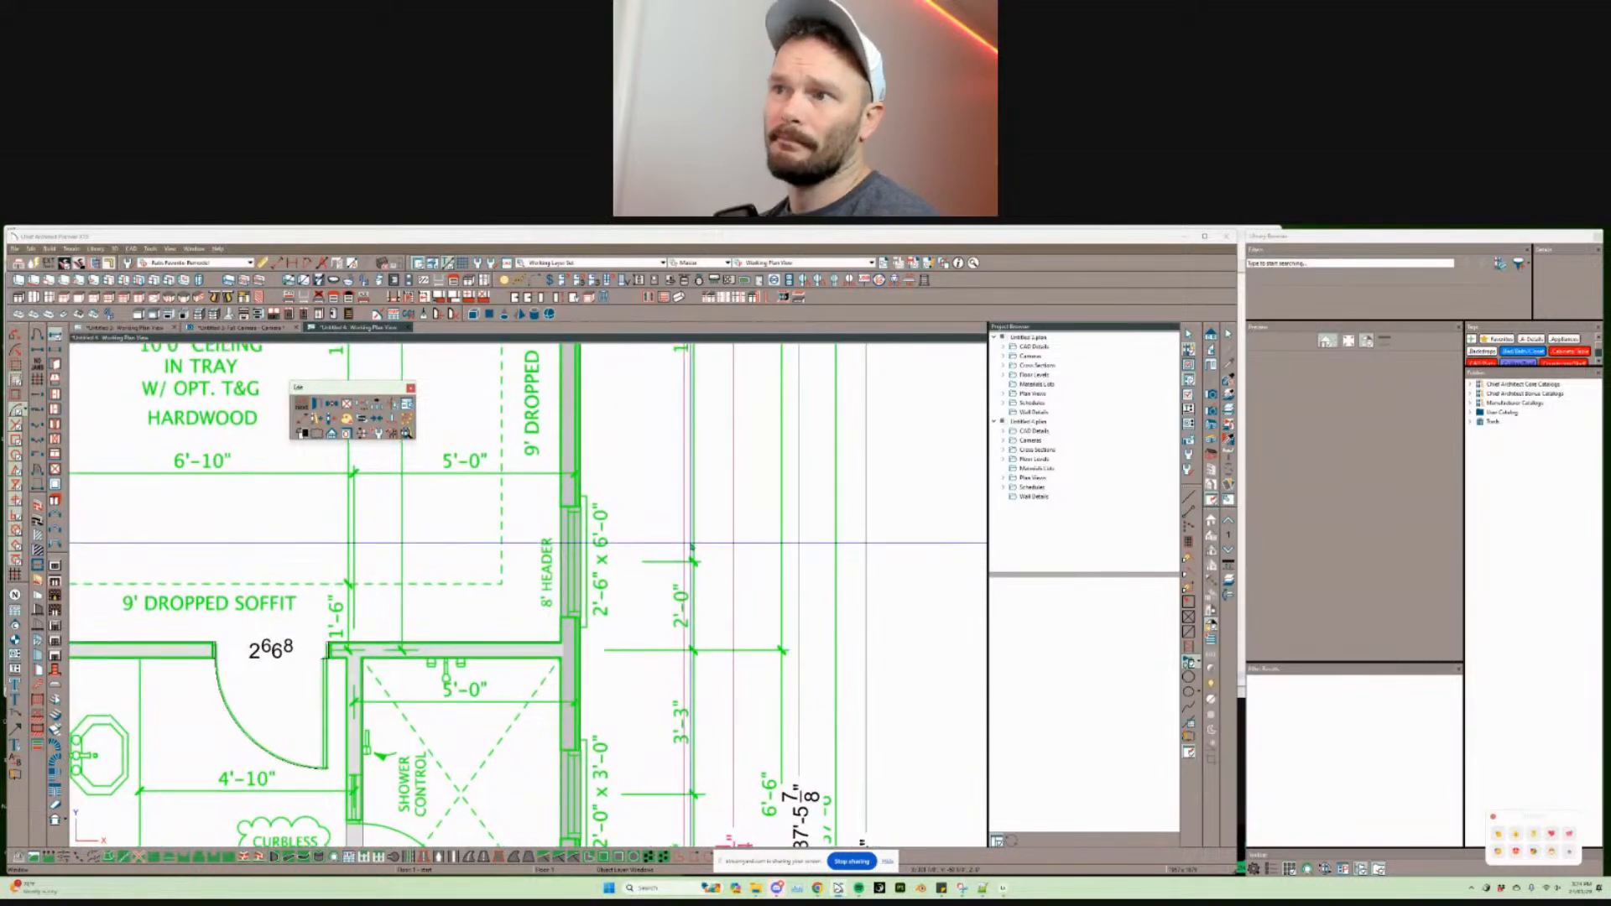
pyautogui.press('w')
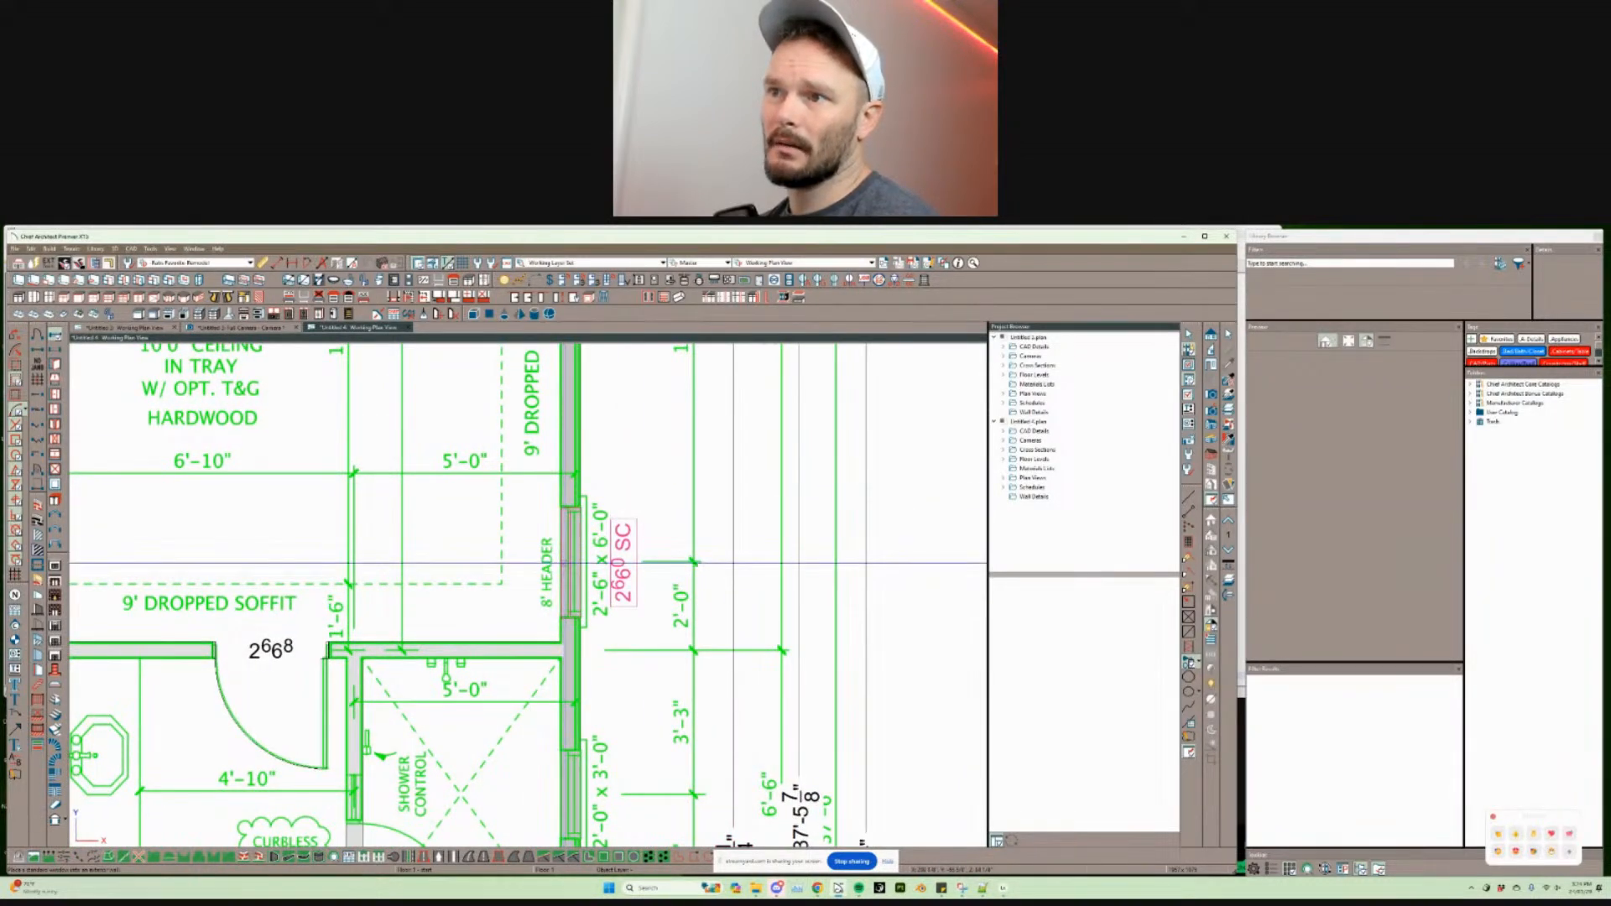
pyautogui.click(573, 562)
# Step: Check the sill settings in the upper master bedroom window's specification and leave them without changes
pyautogui.scroll(-3, 577, 503)
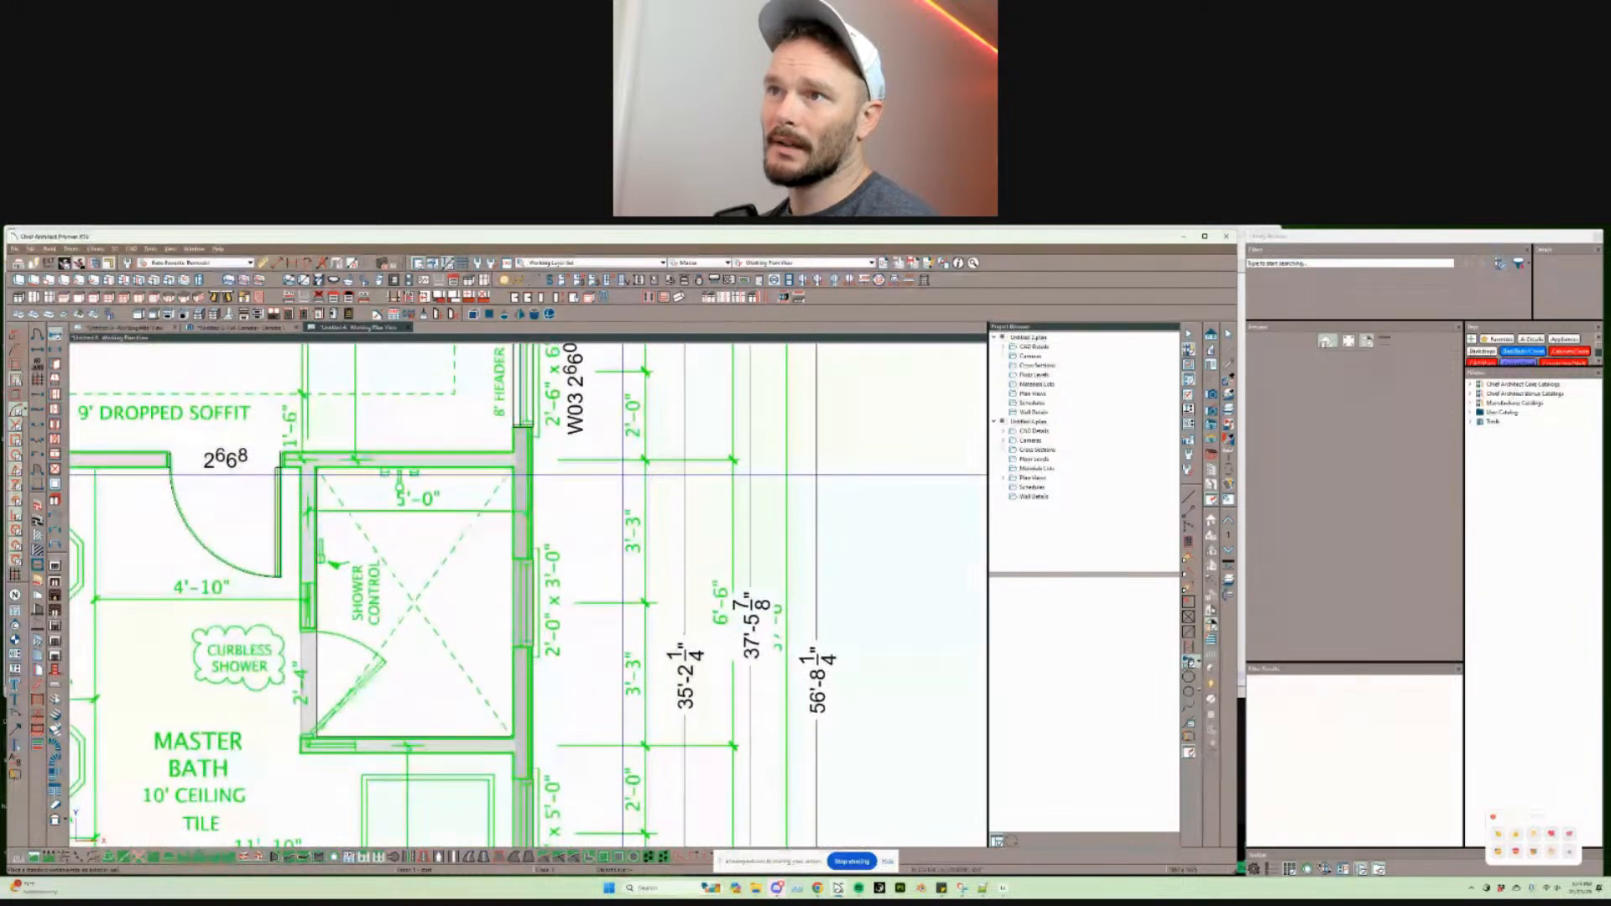
pyautogui.scroll(5, 575, 461)
pyautogui.click(597, 520)
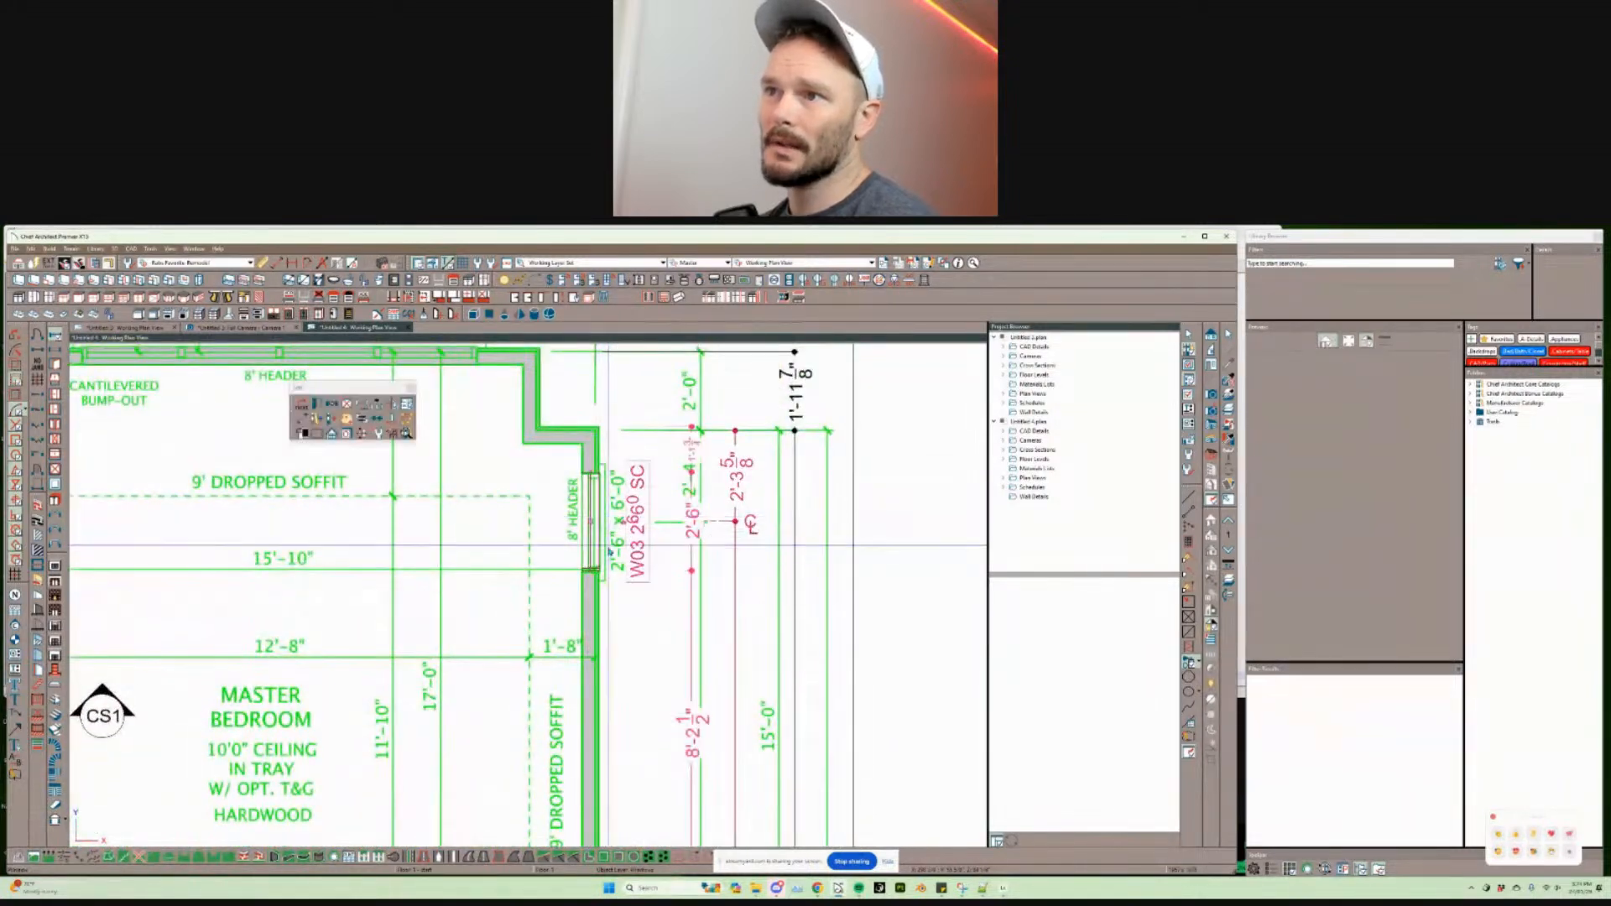
pyautogui.hotkey('ctrl', 'e')
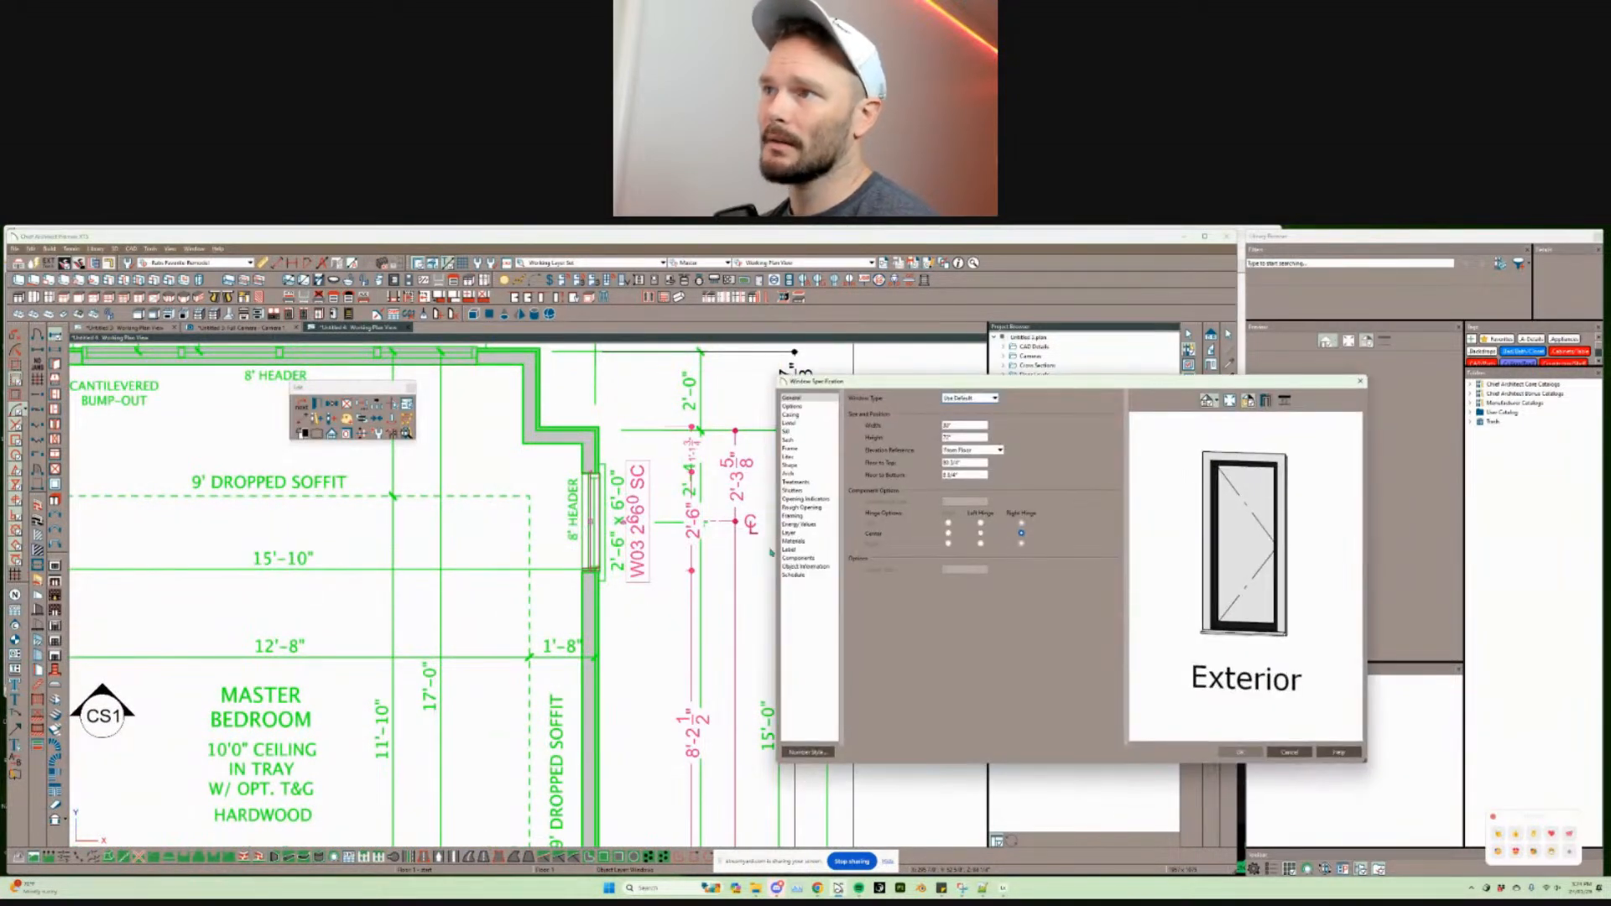
pyautogui.click(812, 433)
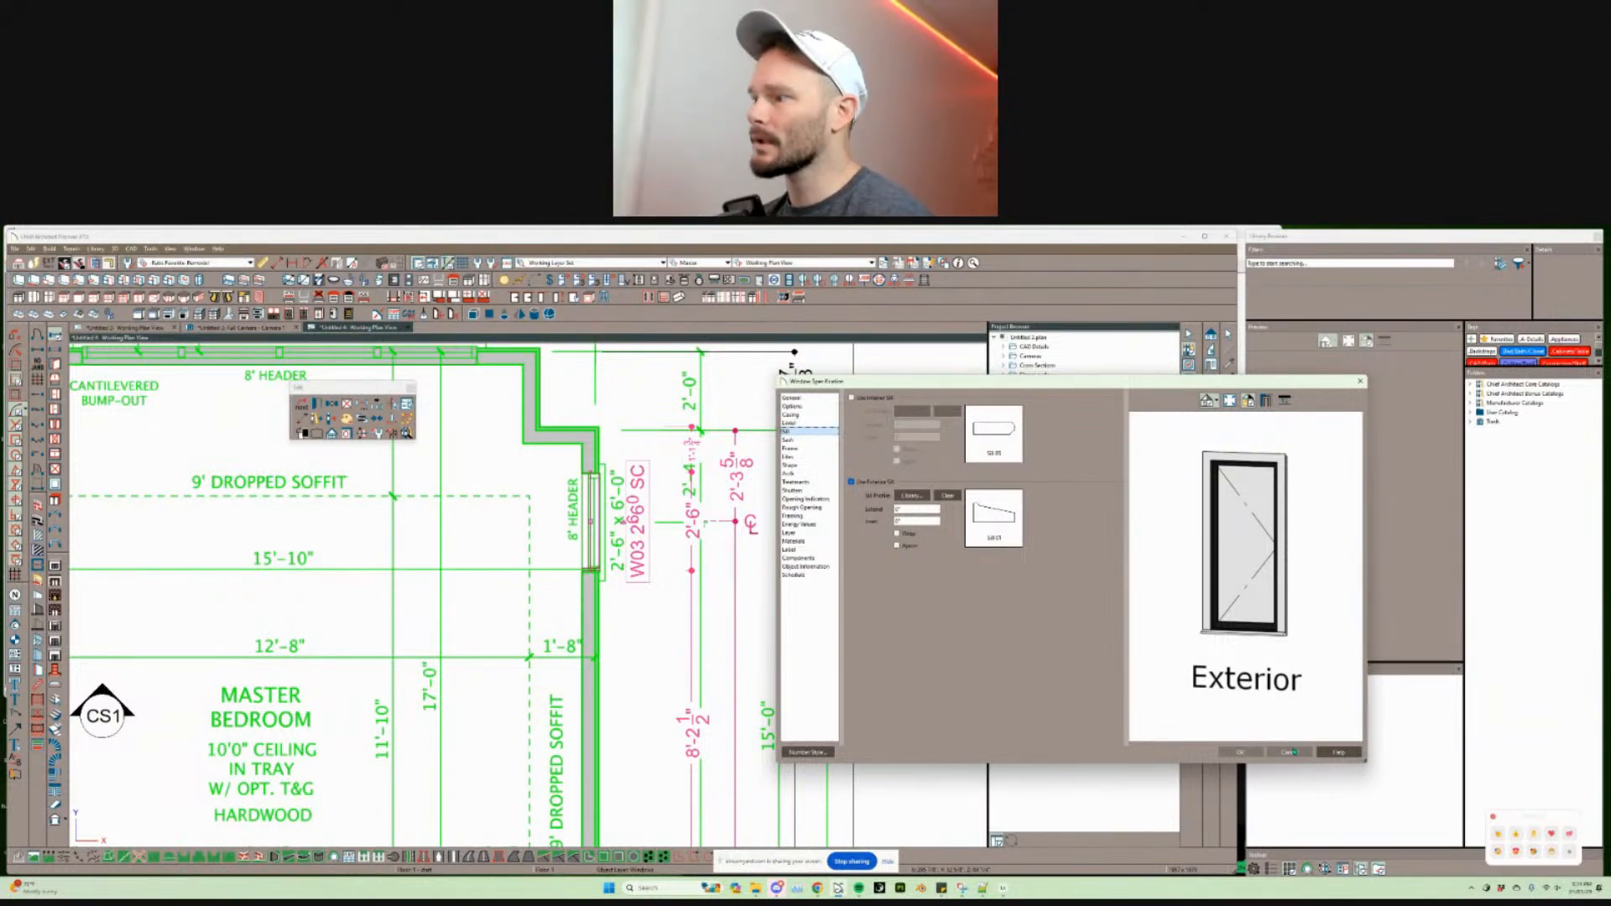
pyautogui.click(1293, 752)
# Step: Place a window in the master bath shower's exterior wall, centred on the 2'-0" x 3'-0" window drawn in the underlay
pyautogui.moveTo(123, 708); pyautogui.dragTo(77, 428, button='middle')
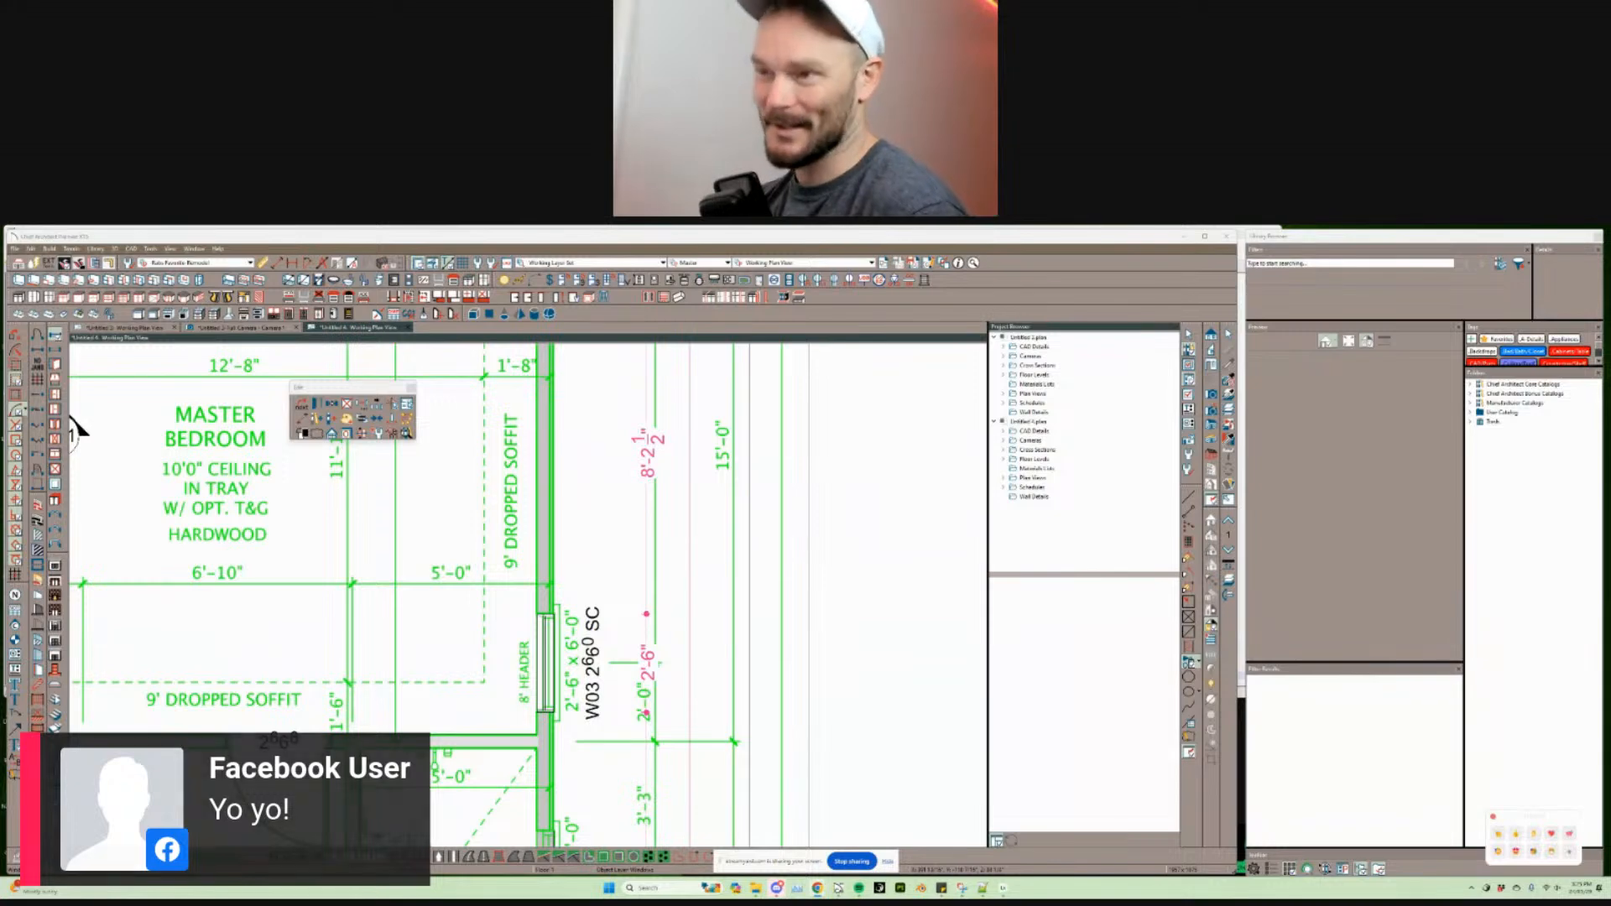
pyautogui.scroll(-2, 567, 642)
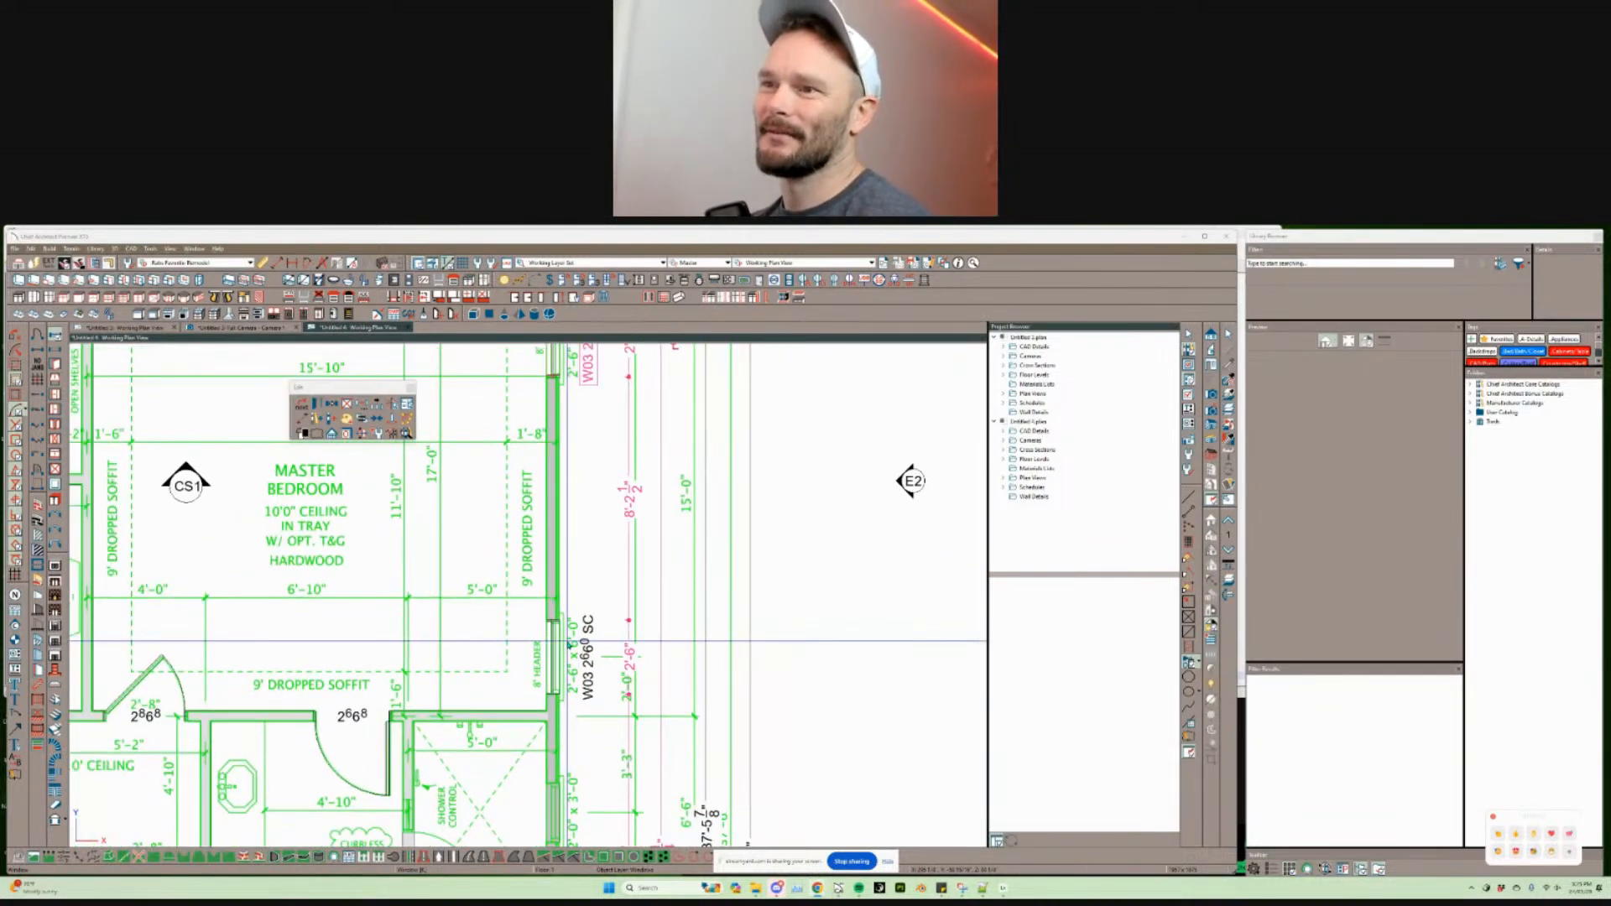
pyautogui.click(552, 657)
pyautogui.scroll(-3, 798, 575)
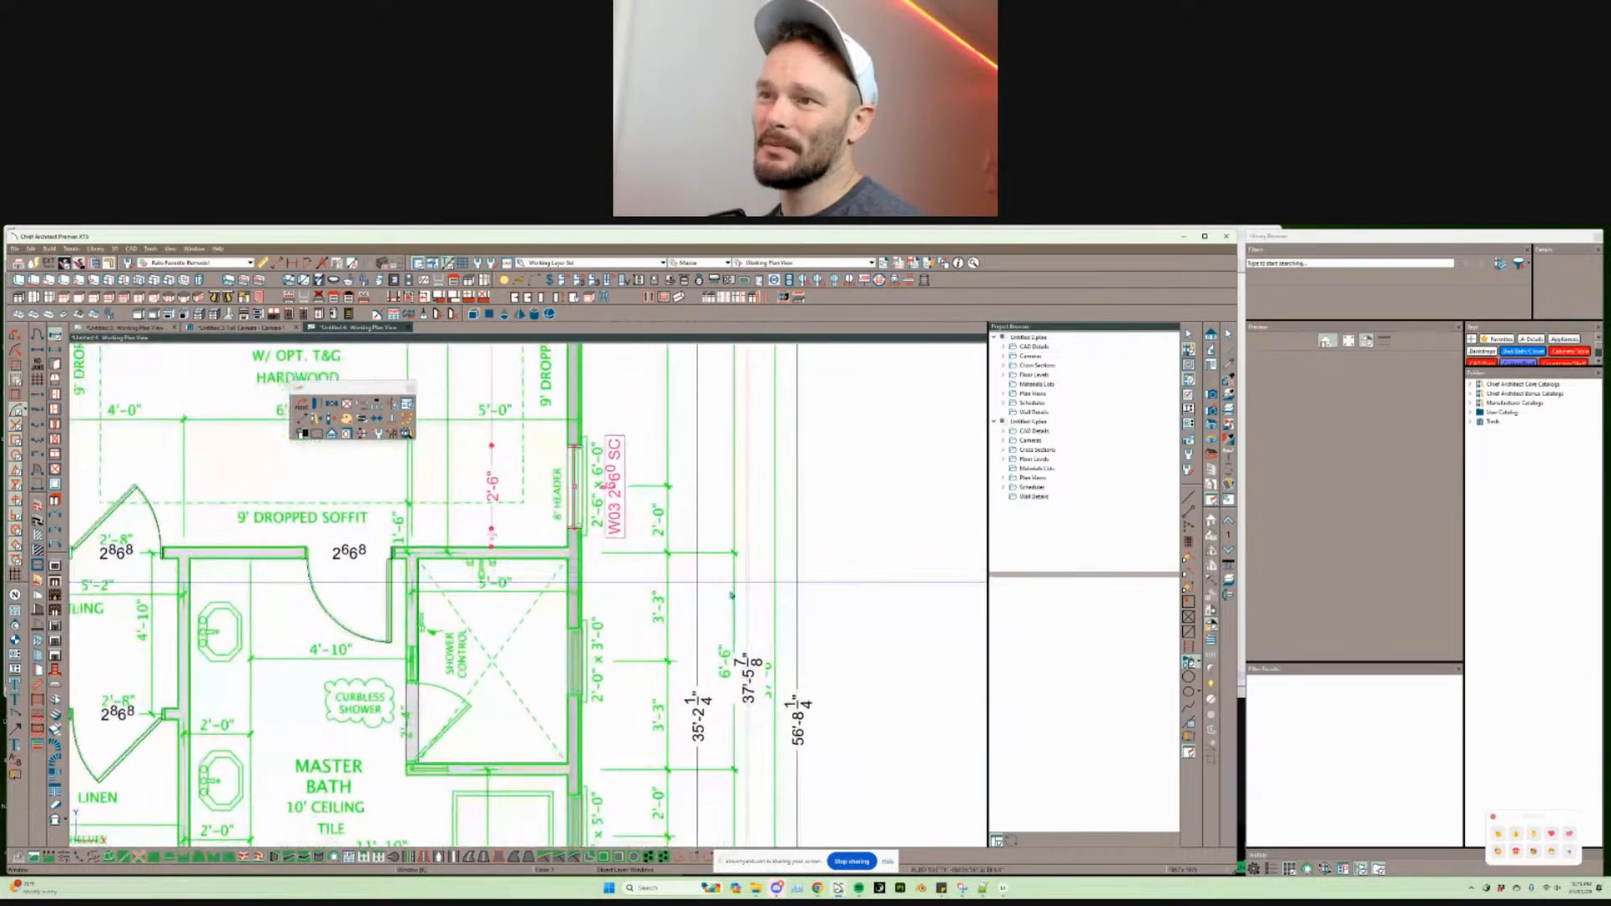
pyautogui.scroll(3, 730, 594)
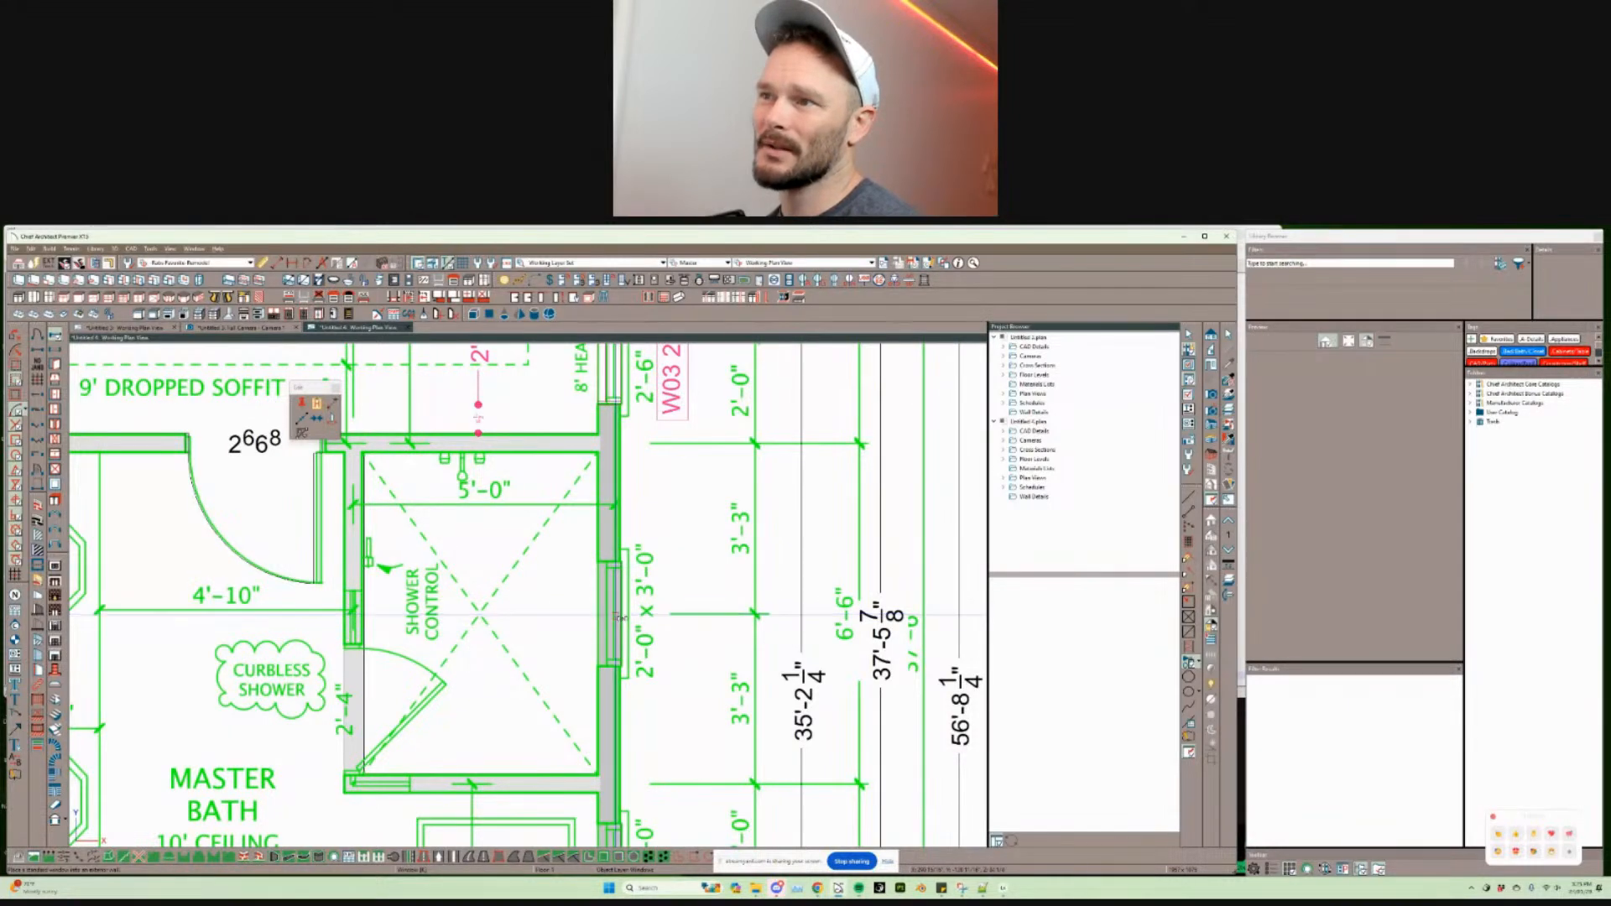
pyautogui.click(619, 616)
pyautogui.moveTo(908, 556); pyautogui.dragTo(888, 561, button='middle')
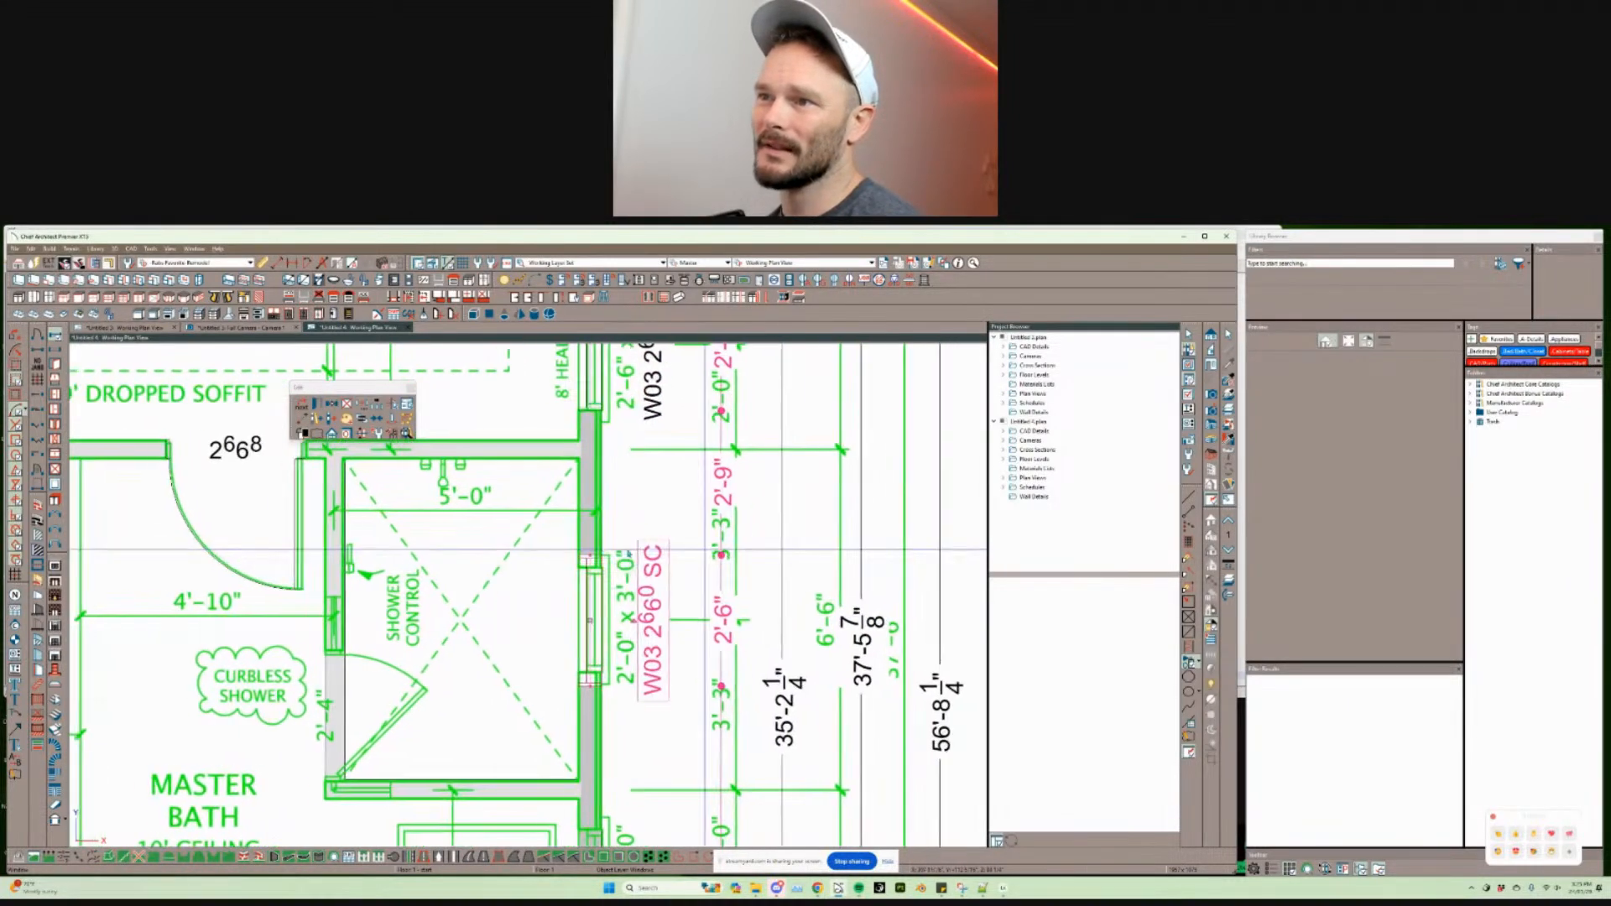
# Step: Set the width of the shower window in the master bath's exterior wall to 2'-0" and deselect it
pyautogui.scroll(1, 886, 562)
pyautogui.moveTo(573, 552); pyautogui.dragTo(573, 556)
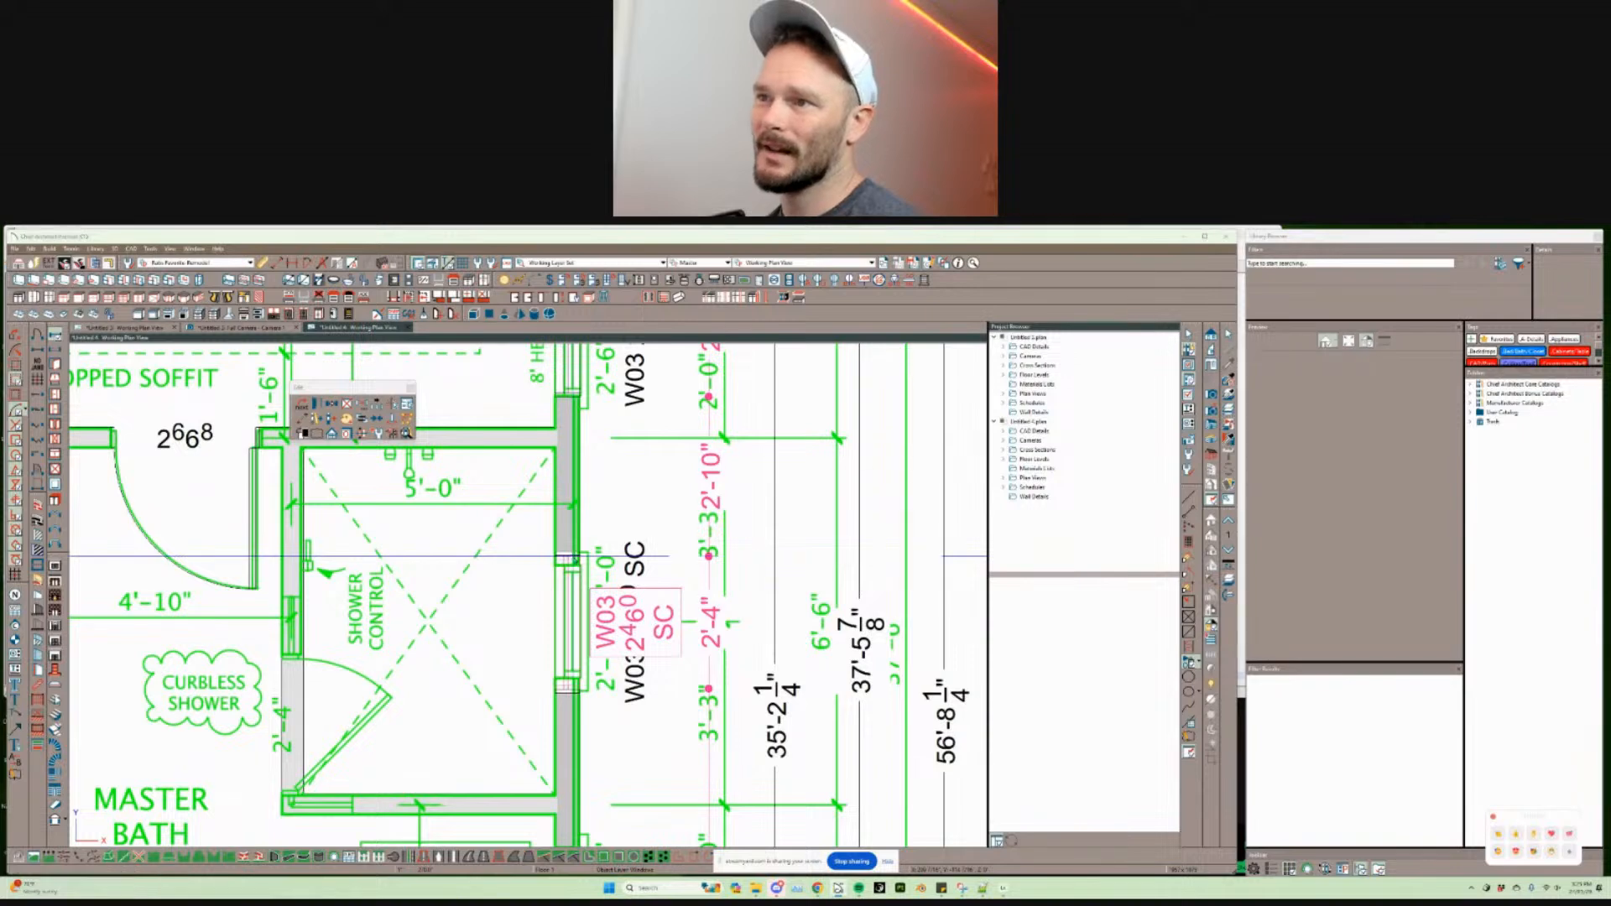
pyautogui.press('Tab')
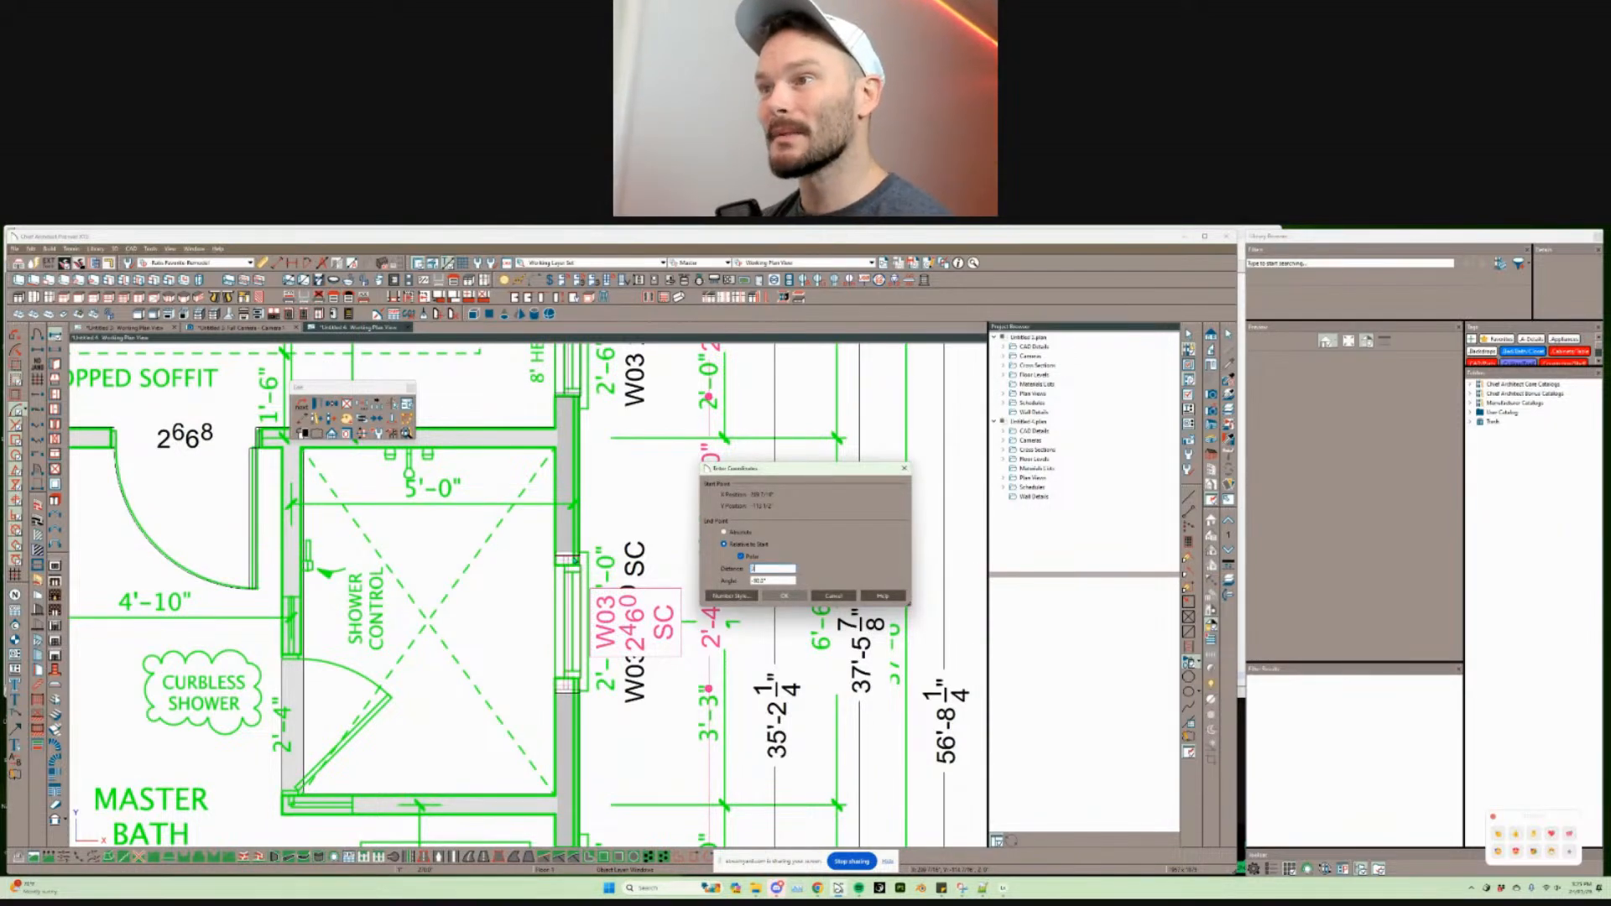
pyautogui.press('Return')
pyautogui.moveTo(878, 554); pyautogui.dragTo(798, 525, button='middle')
pyautogui.scroll(-1, 798, 525)
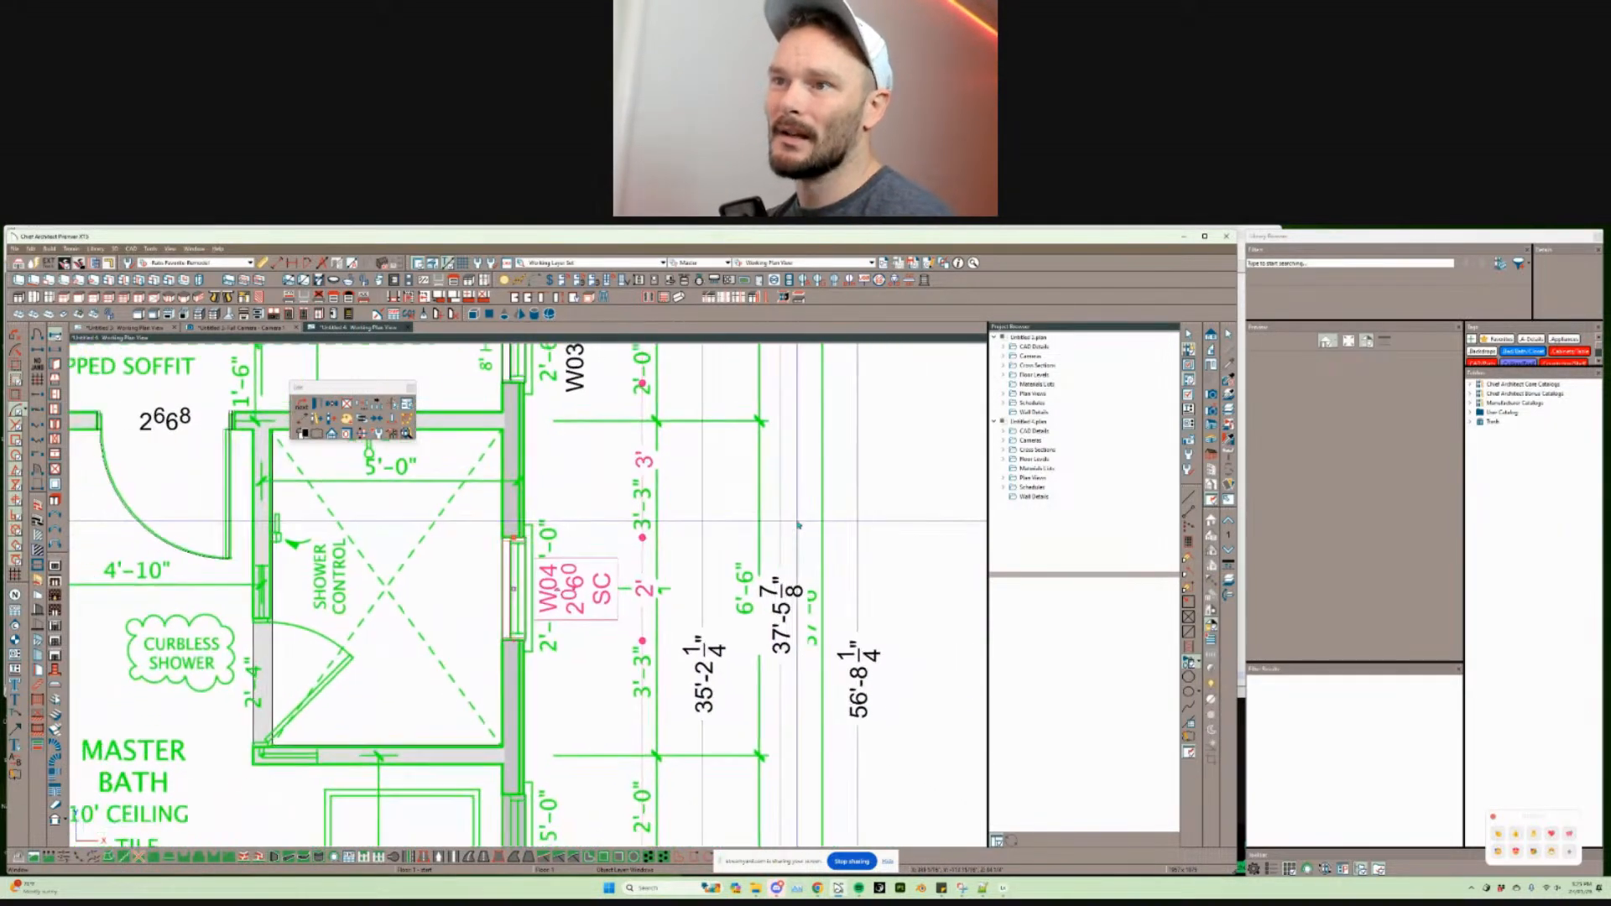
pyautogui.scroll(-1, 798, 525)
pyautogui.press('Escape')
pyautogui.scroll(-2, 655, 520)
# Step: Compare the placed lower bedroom and shower windows with the underlay, continuing along the exterior wall to the windows drawn beside the tub
pyautogui.moveTo(655, 418); pyautogui.dragTo(656, 519, button='middle')
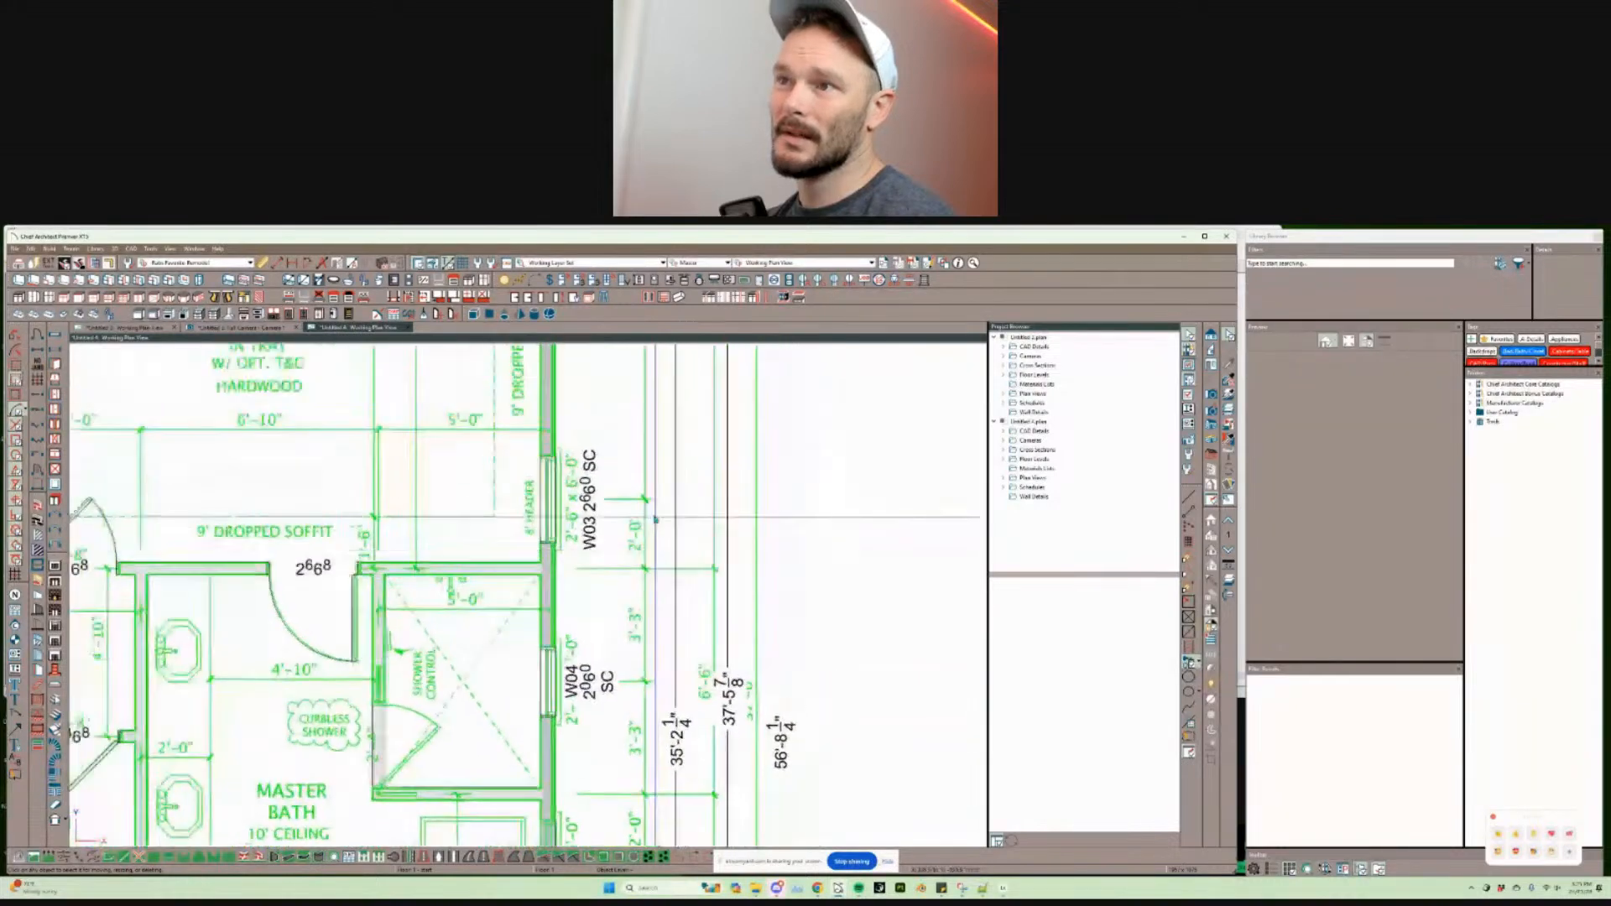
pyautogui.scroll(1, 655, 519)
pyautogui.scroll(1, 655, 519)
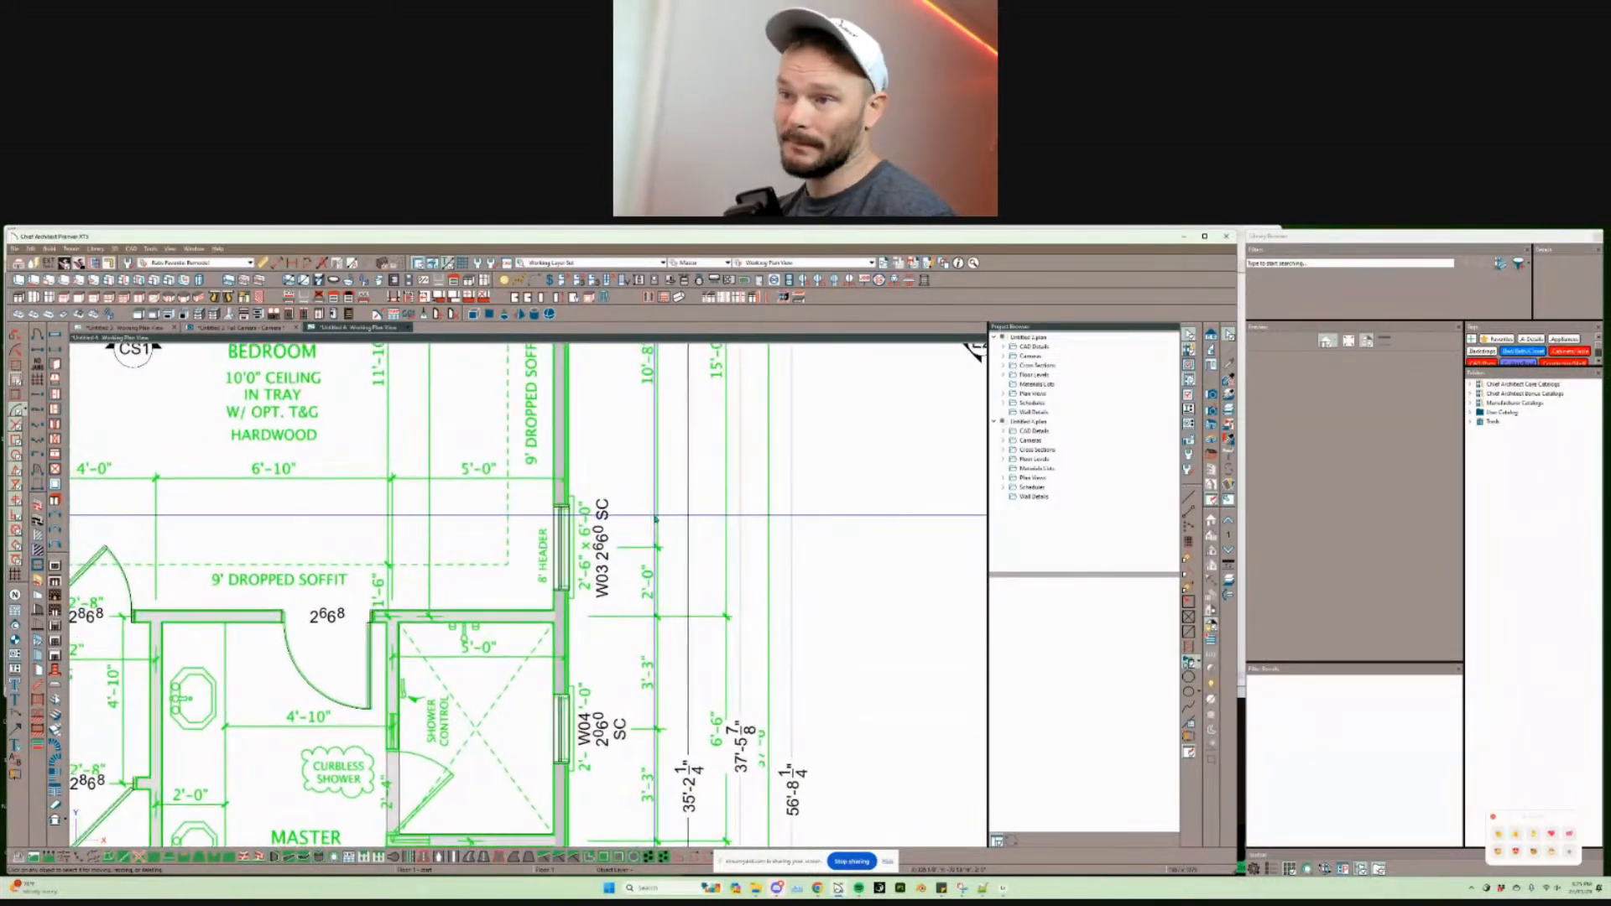
pyautogui.scroll(3, 655, 520)
pyautogui.click(665, 509)
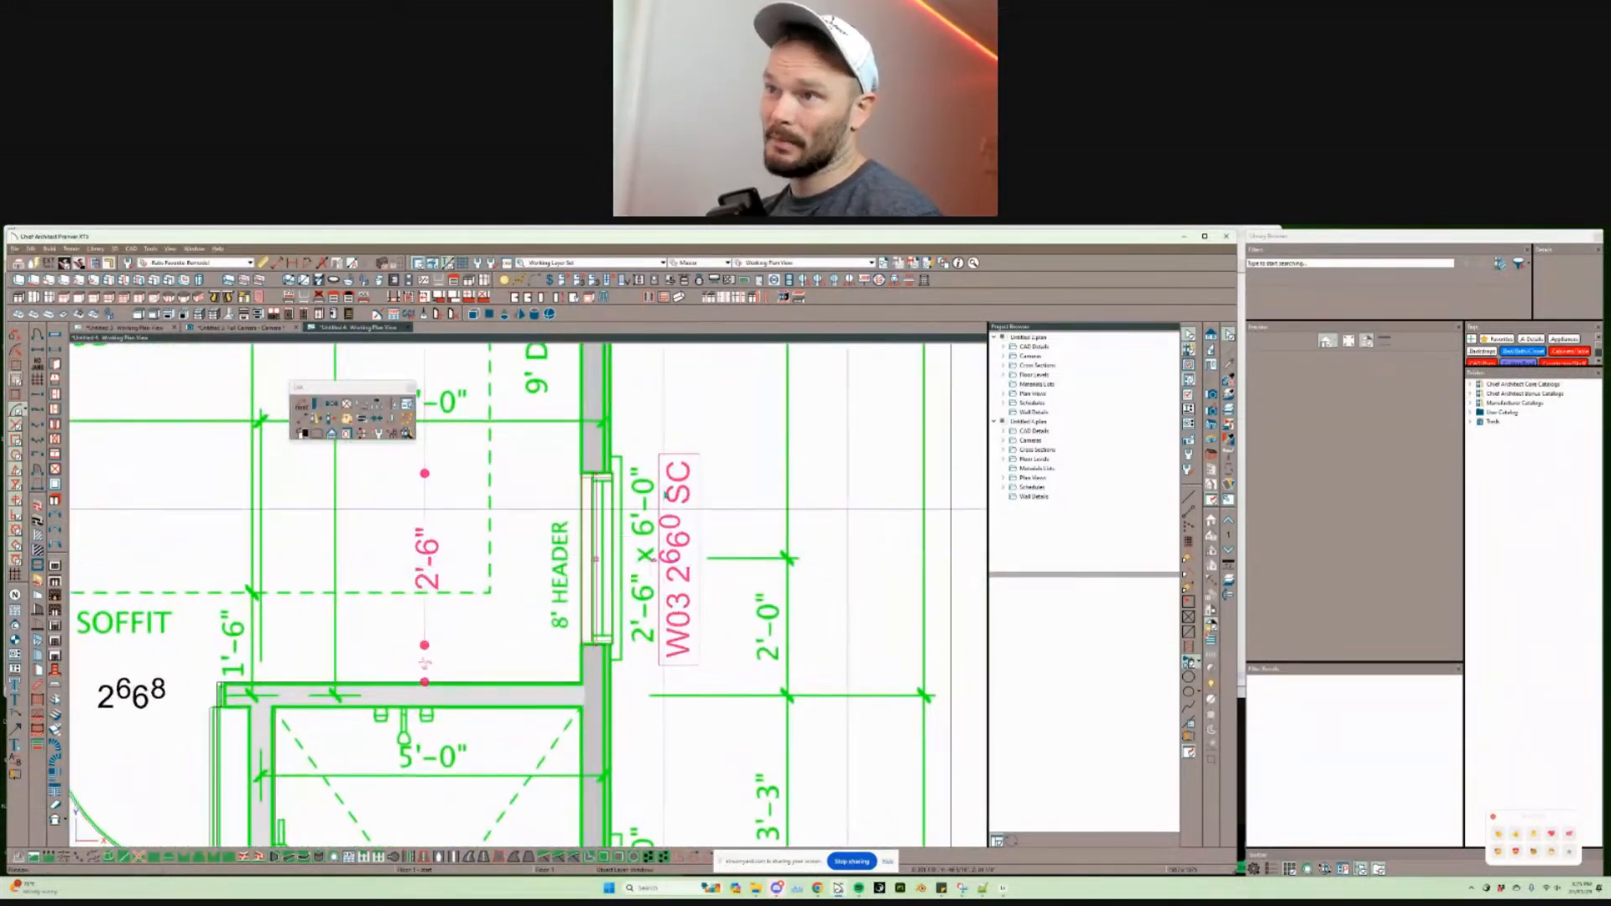
pyautogui.moveTo(667, 843); pyautogui.dragTo(624, 575, button='middle')
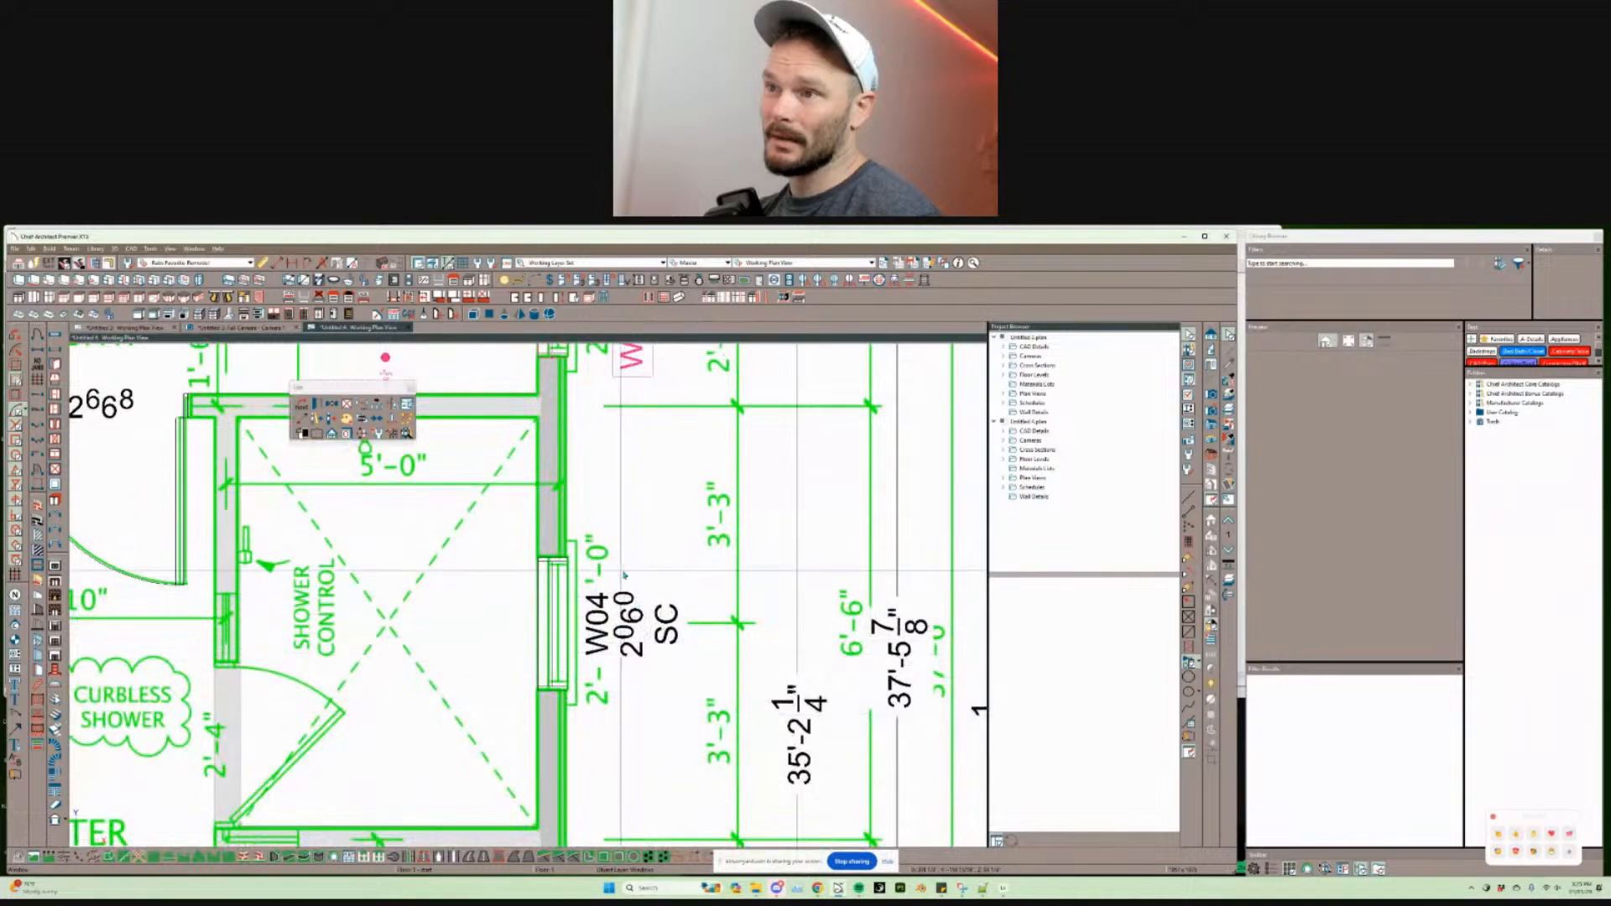
pyautogui.scroll(-4, 623, 575)
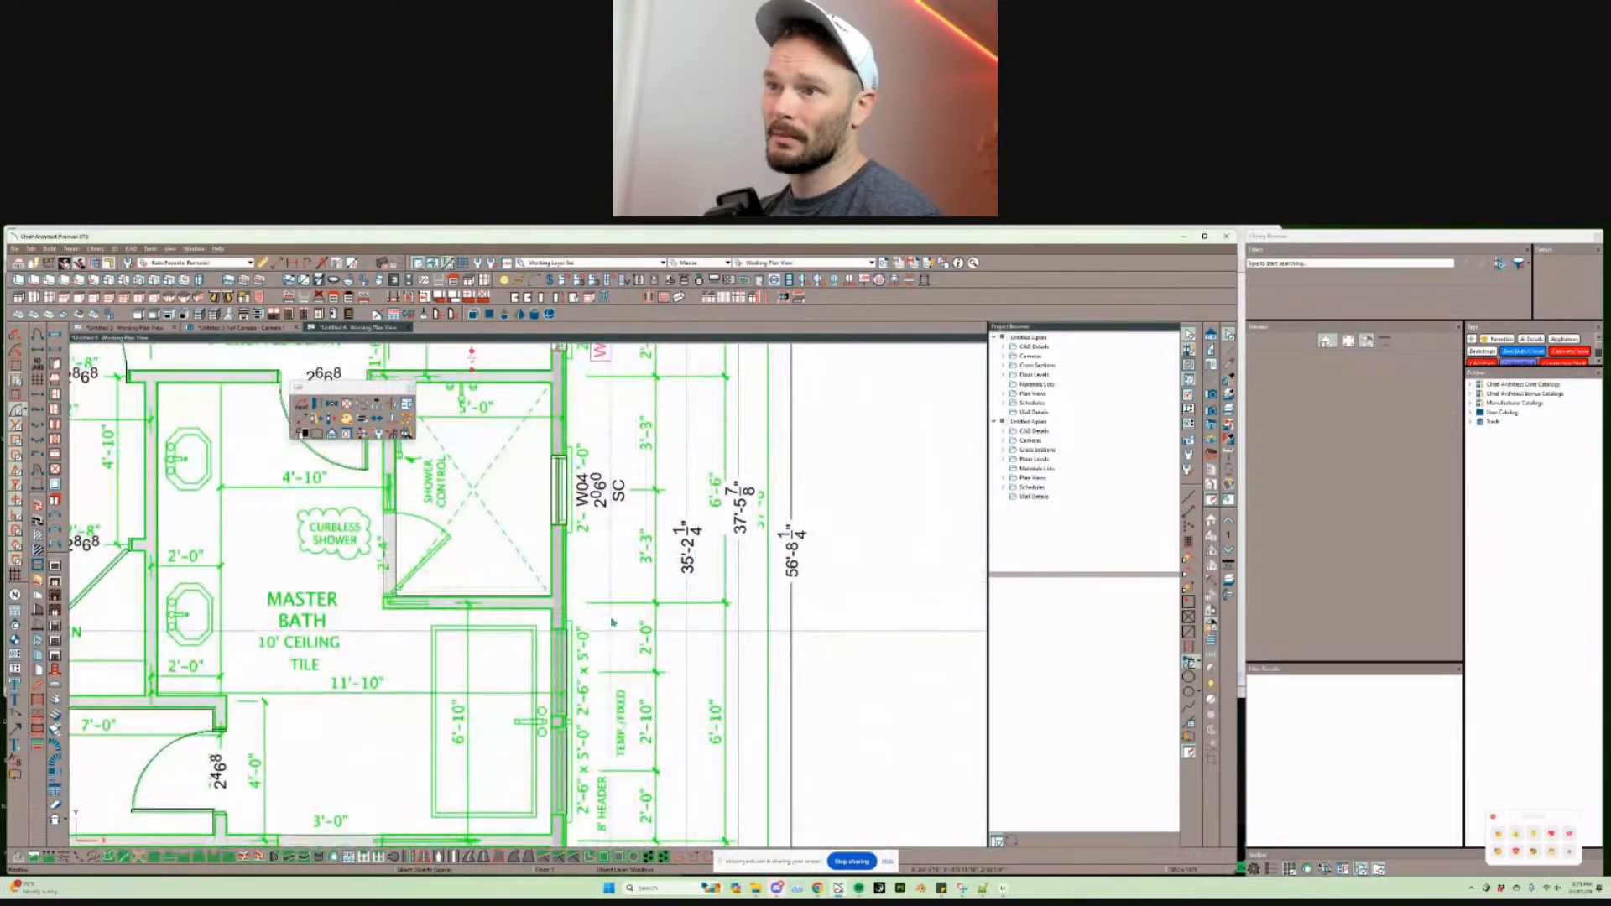
pyautogui.scroll(2, 613, 622)
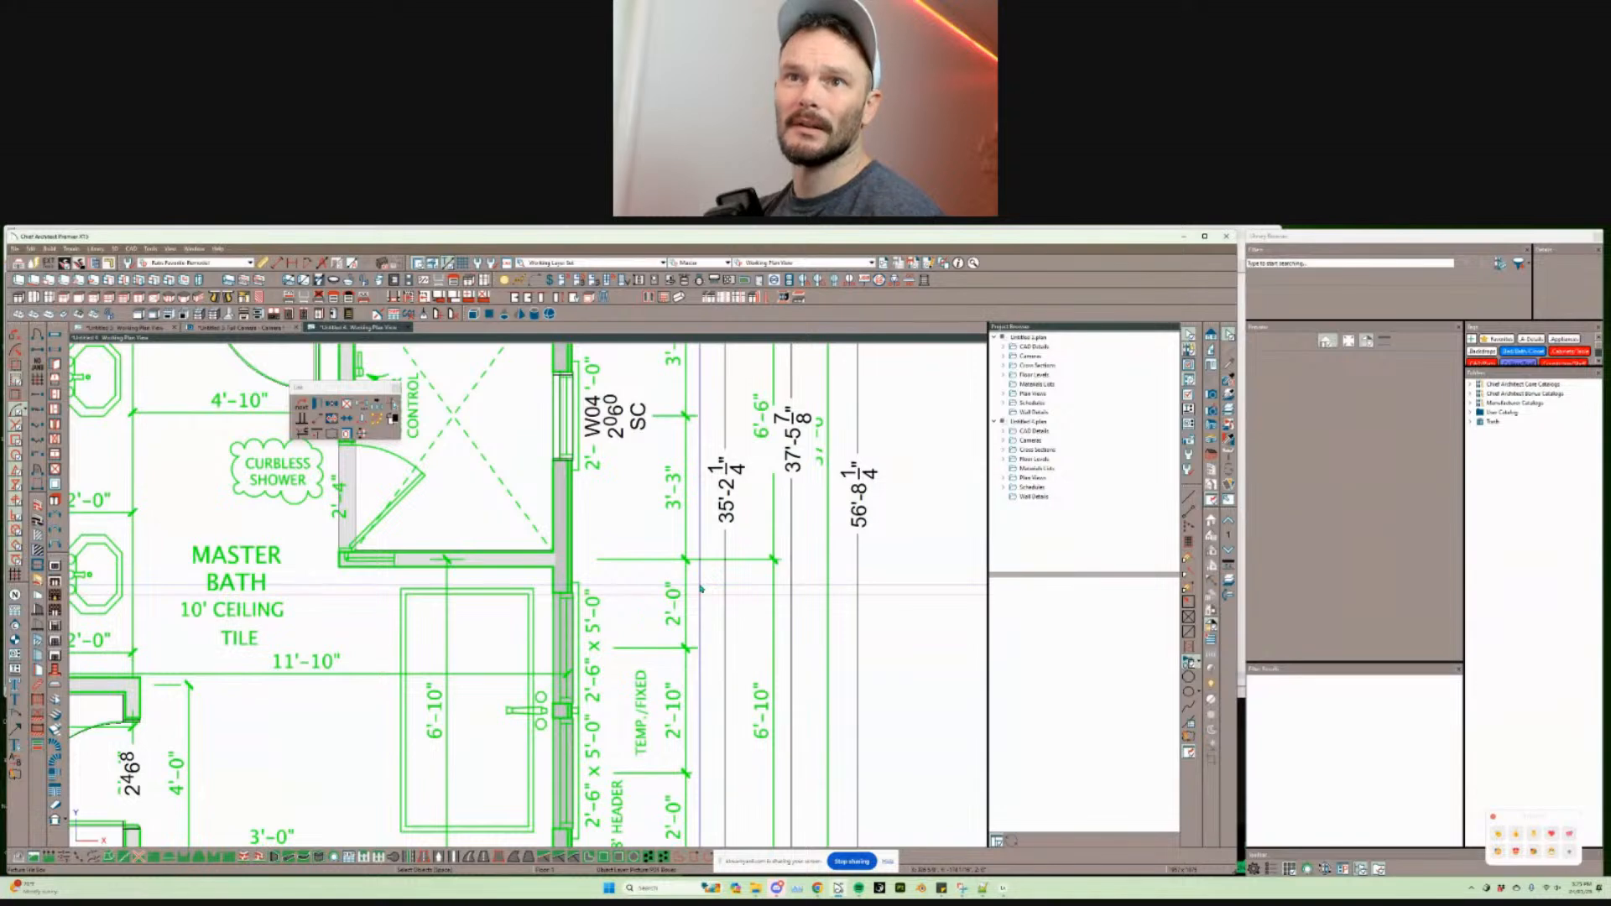
pyautogui.press('Escape')
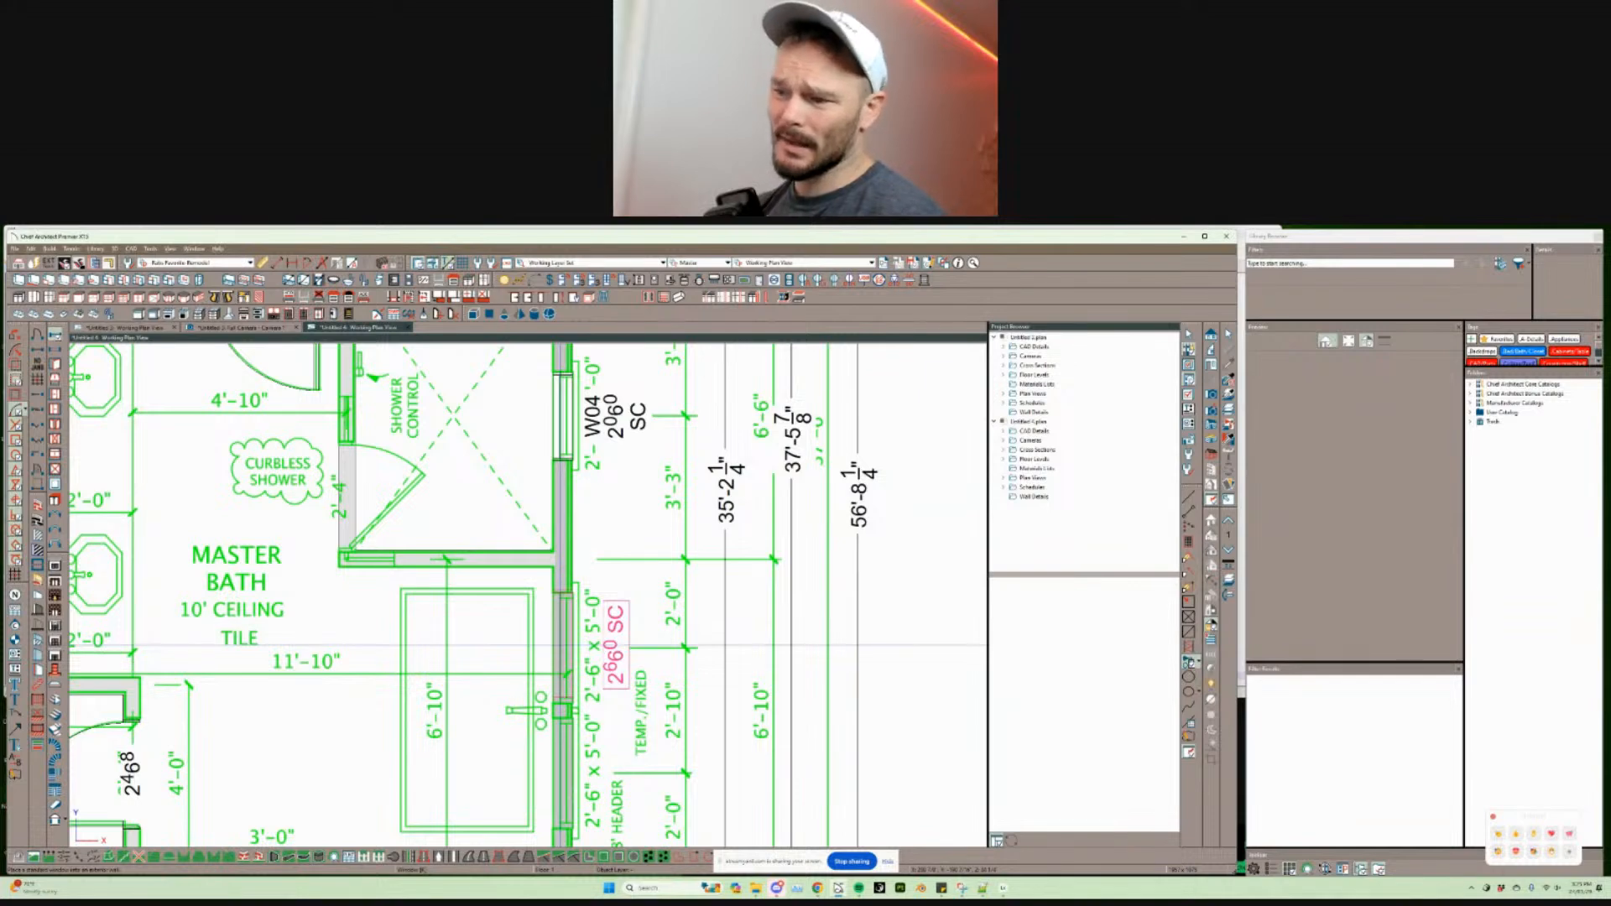
# Step: Place a 2'-6" x 6'-0" window in the exterior wall over the upper 2'-6" x 5'-0" underlay window beside the tub
pyautogui.scroll(3, 663, 621)
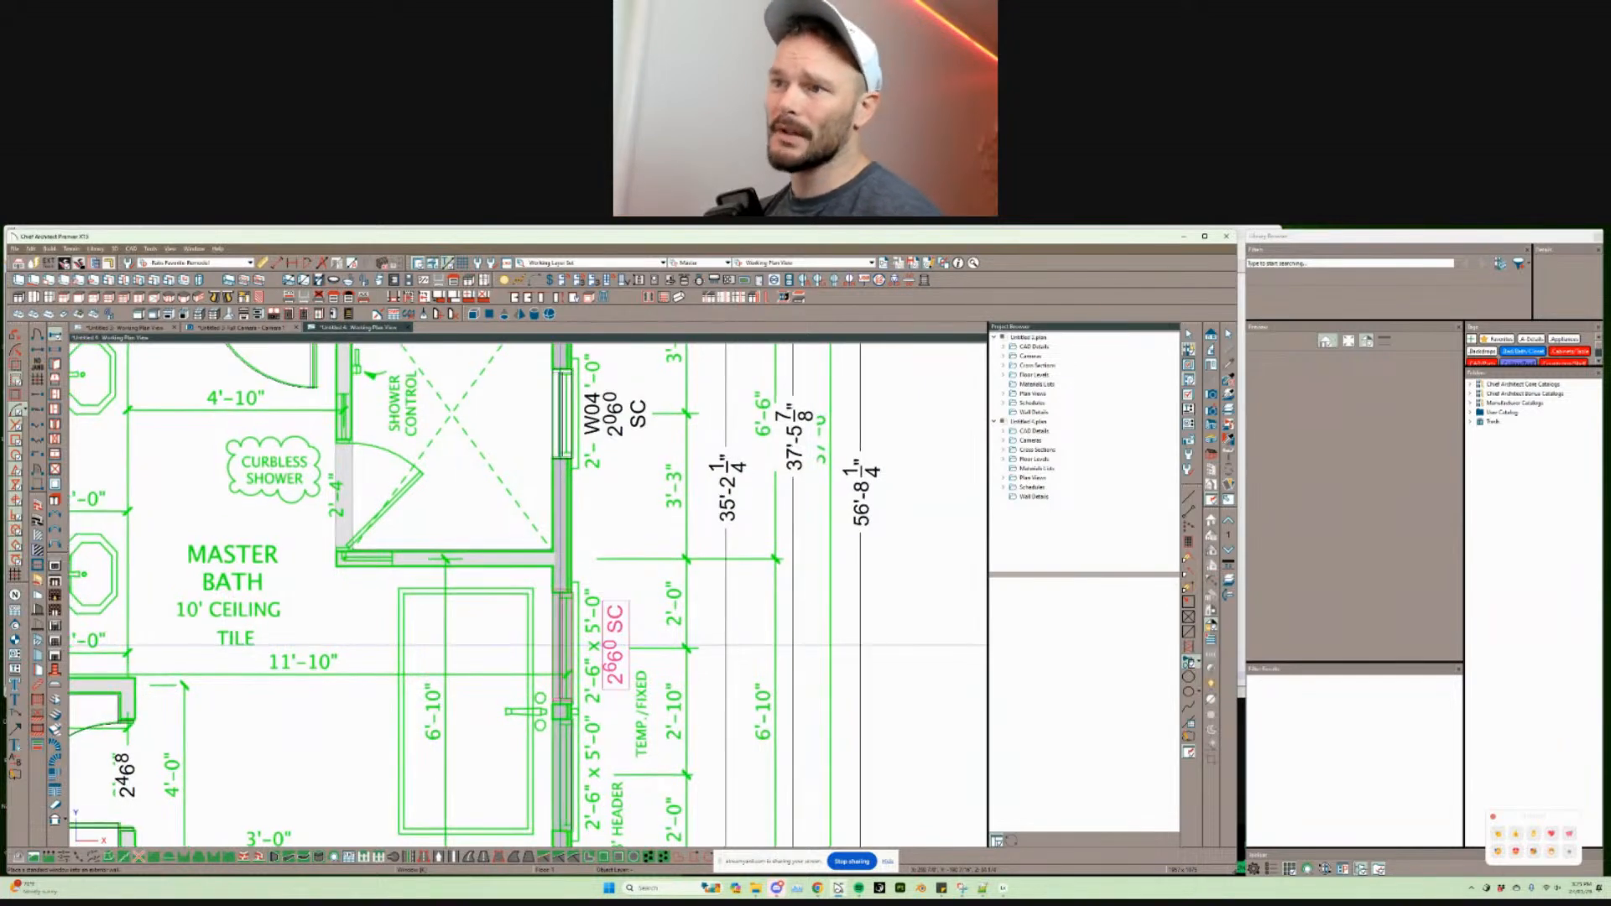
pyautogui.scroll(2, 671, 631)
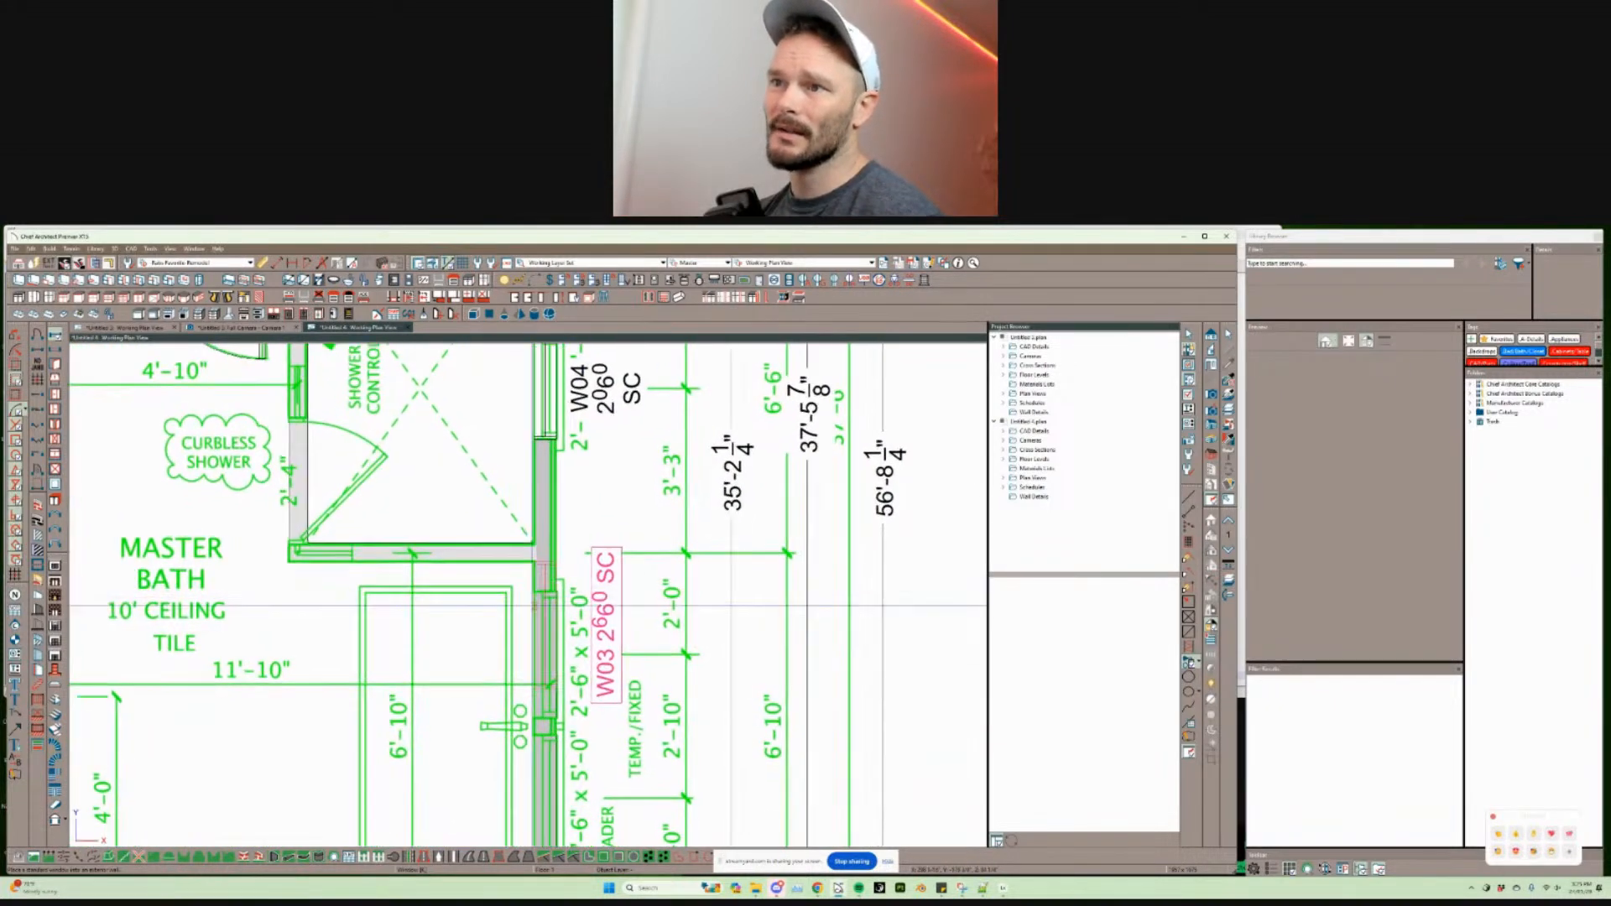
pyautogui.click(670, 655)
pyautogui.moveTo(669, 641); pyautogui.dragTo(641, 446, button='middle')
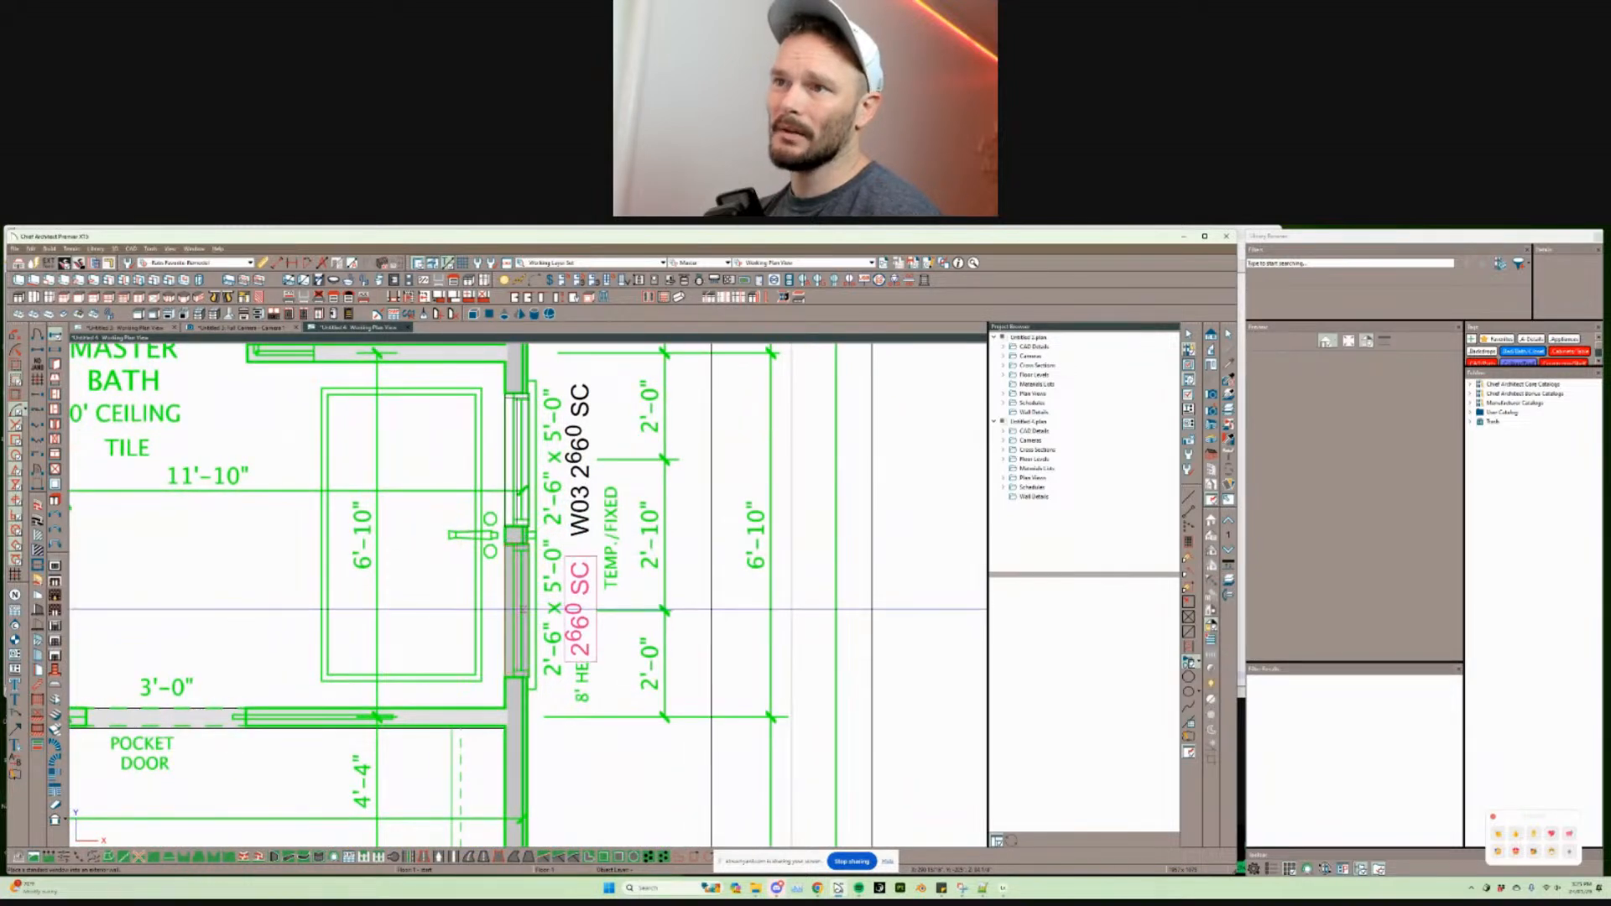
# Step: Mirror a copy of the upper tub window about the post below it, onto the adjacent 2'-6" x 5'-0" underlay window
pyautogui.scroll(-2, 639, 412)
pyautogui.moveTo(640, 412); pyautogui.dragTo(684, 501, button='middle')
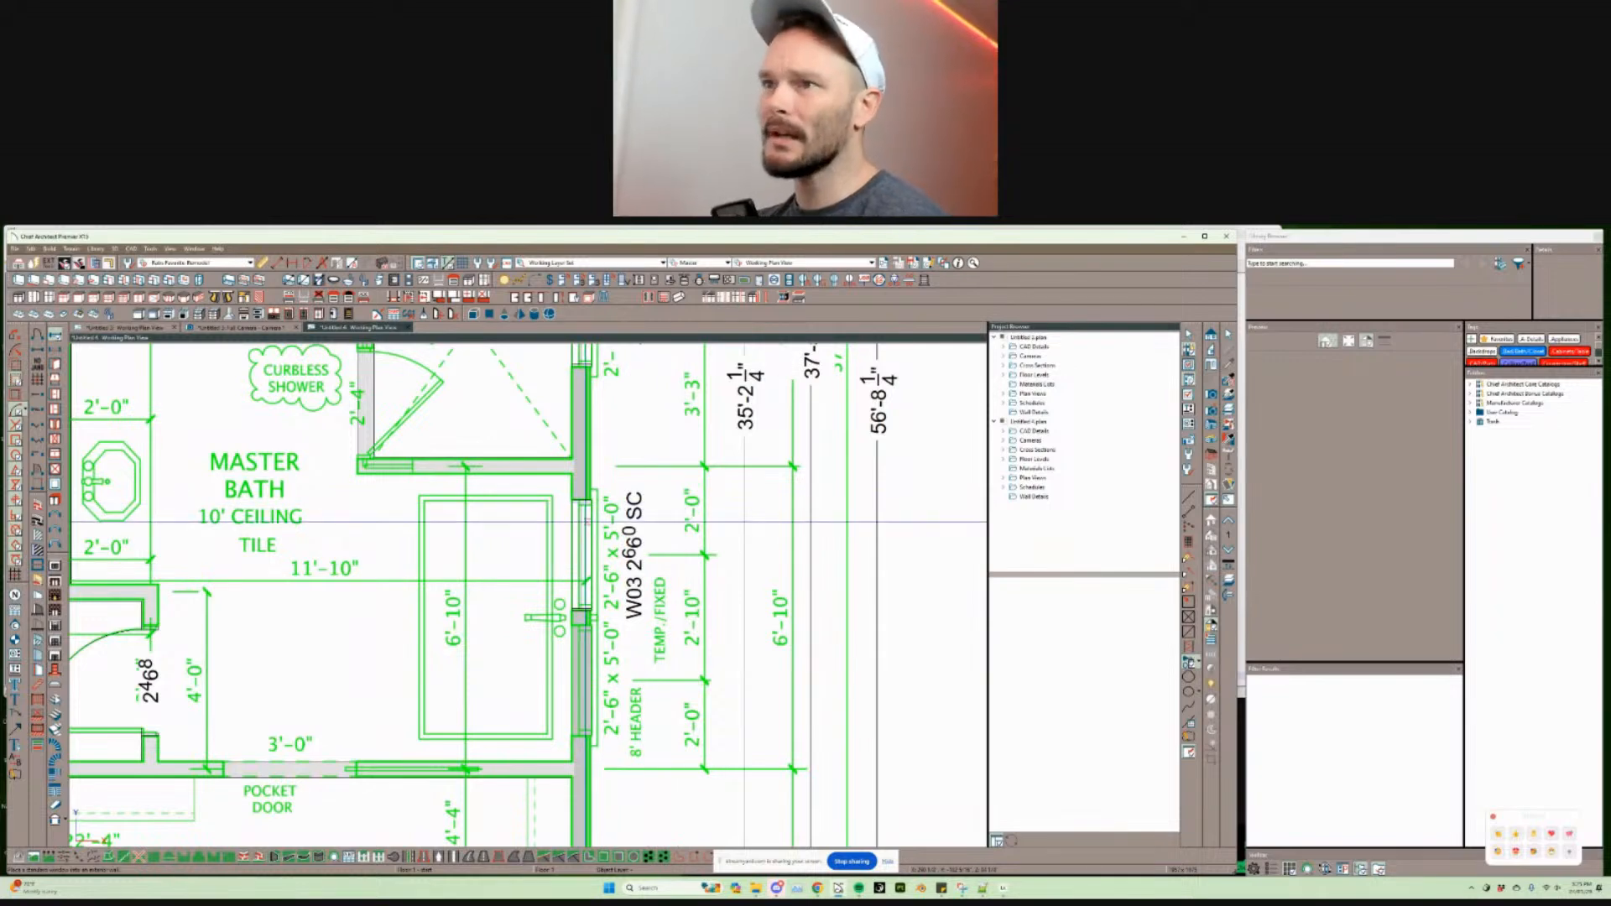
pyautogui.click(585, 523)
pyautogui.scroll(-2, 654, 558)
pyautogui.moveTo(453, 580); pyautogui.dragTo(504, 583, button='middle')
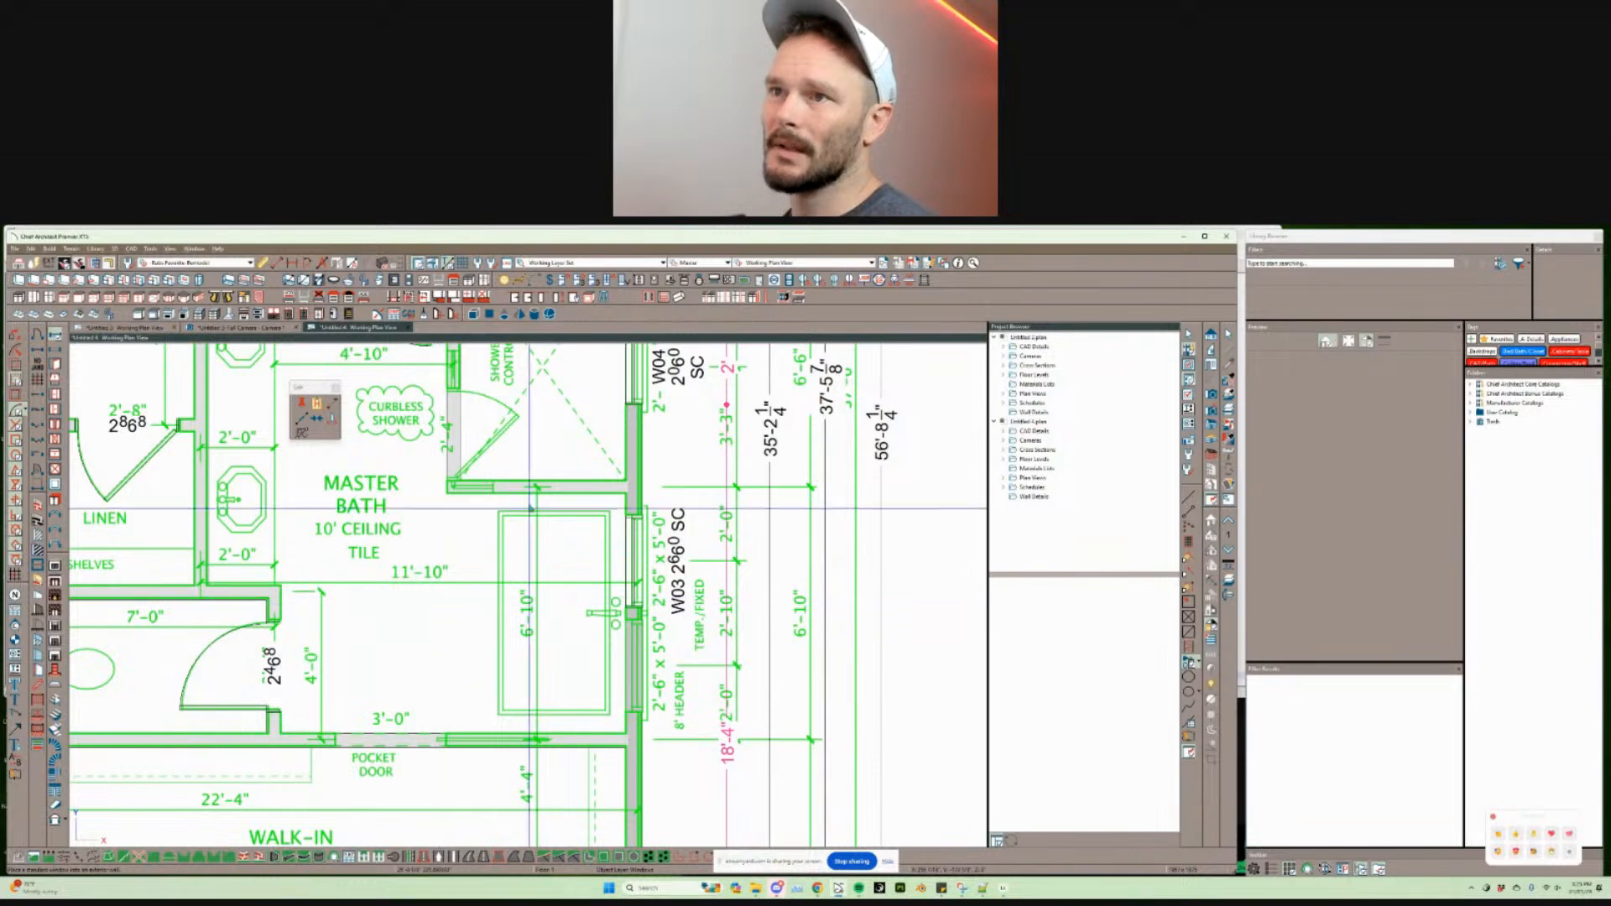
pyautogui.click(637, 620)
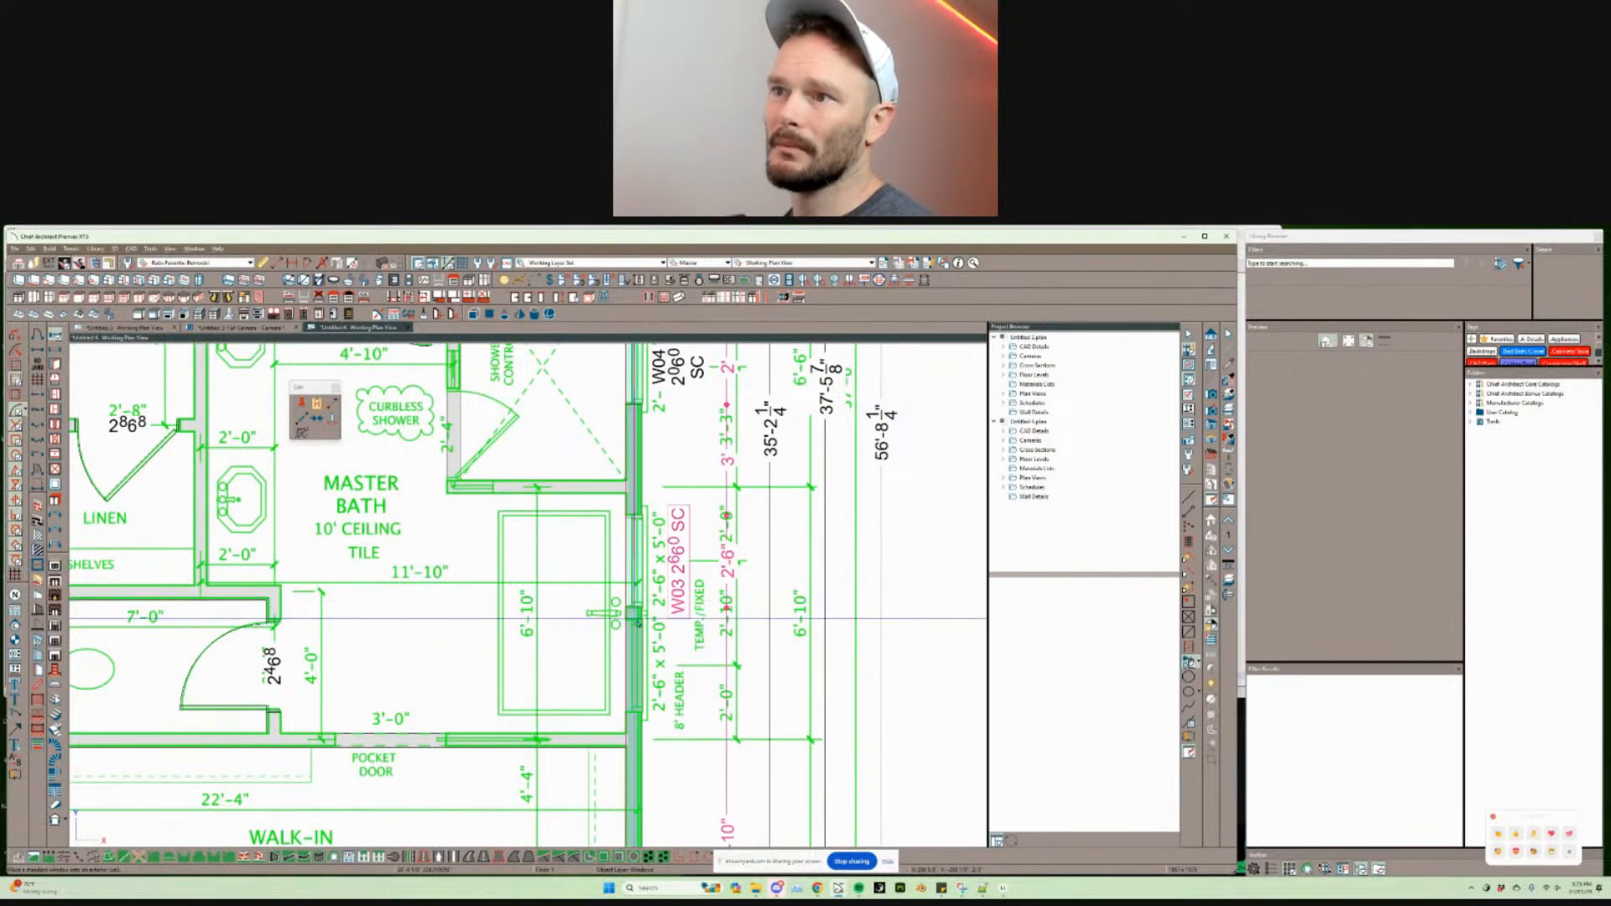
pyautogui.click(636, 621)
pyautogui.scroll(1, 612, 612)
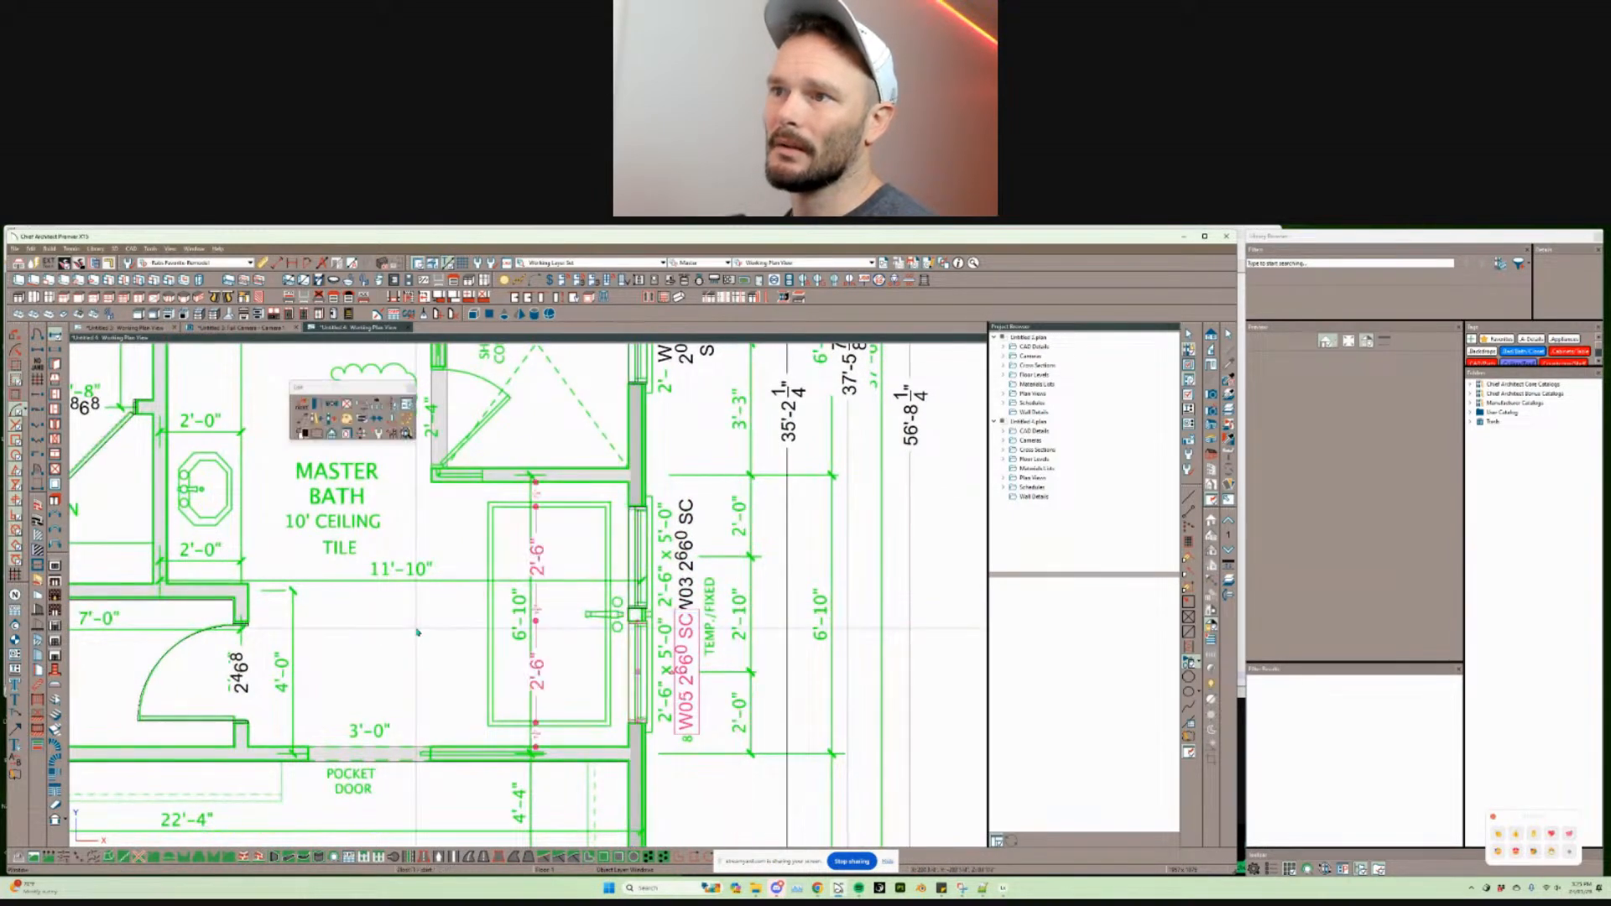
pyautogui.moveTo(417, 632); pyautogui.dragTo(360, 545, button='middle')
pyautogui.scroll(-1, 618, 646)
pyautogui.moveTo(618, 647); pyautogui.dragTo(671, 750, button='middle')
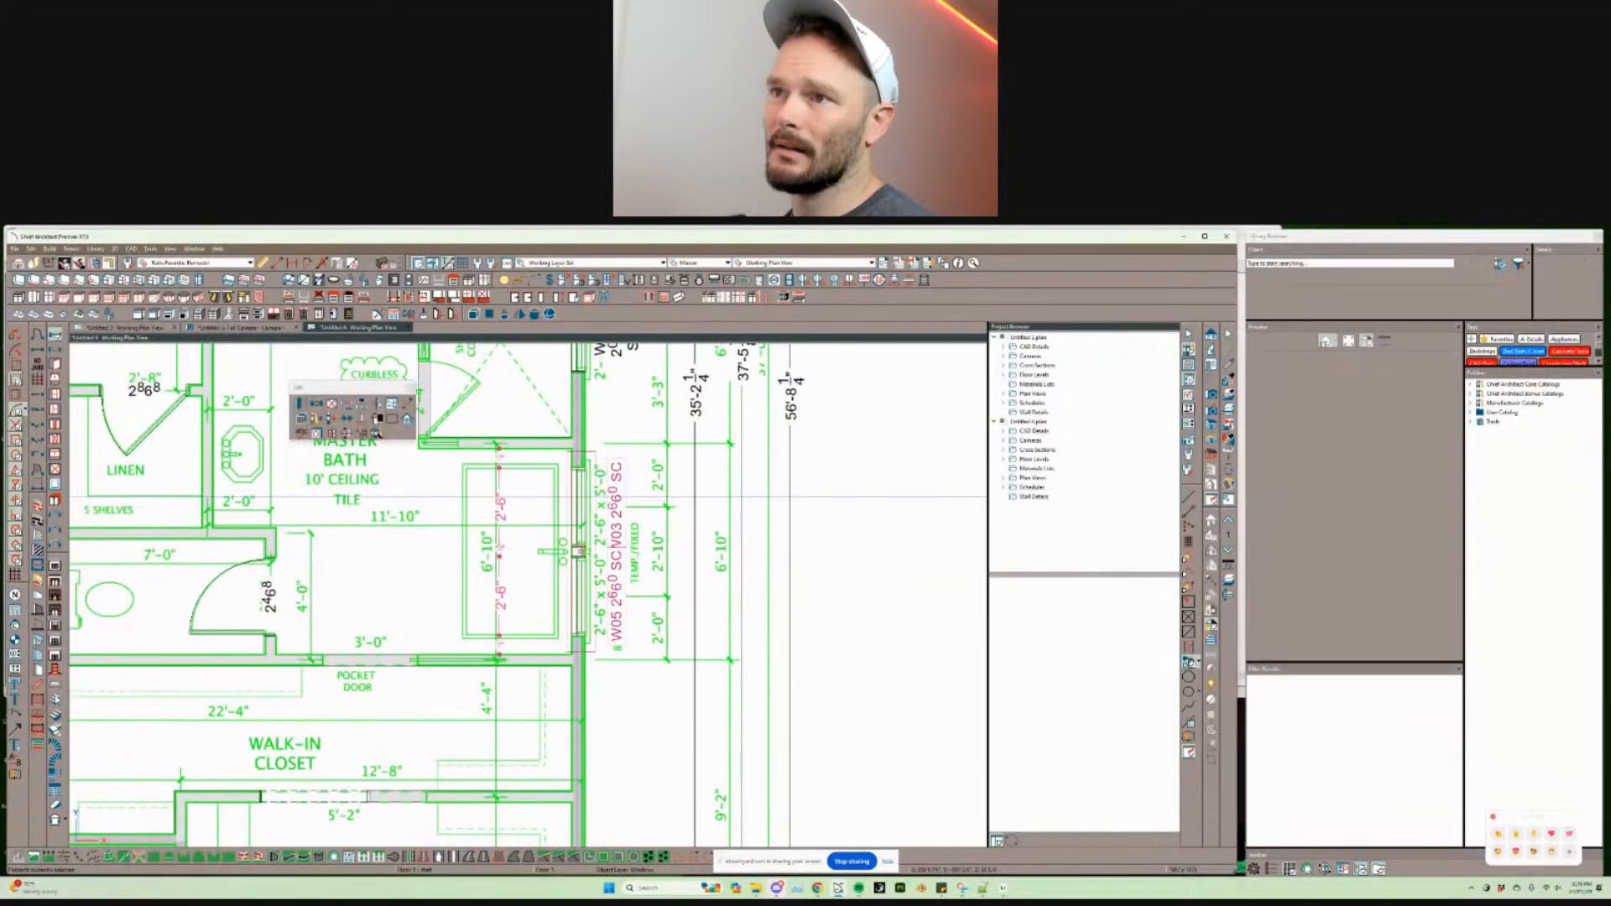
pyautogui.click(417, 553)
pyautogui.hotkey('ctrl', 'z')
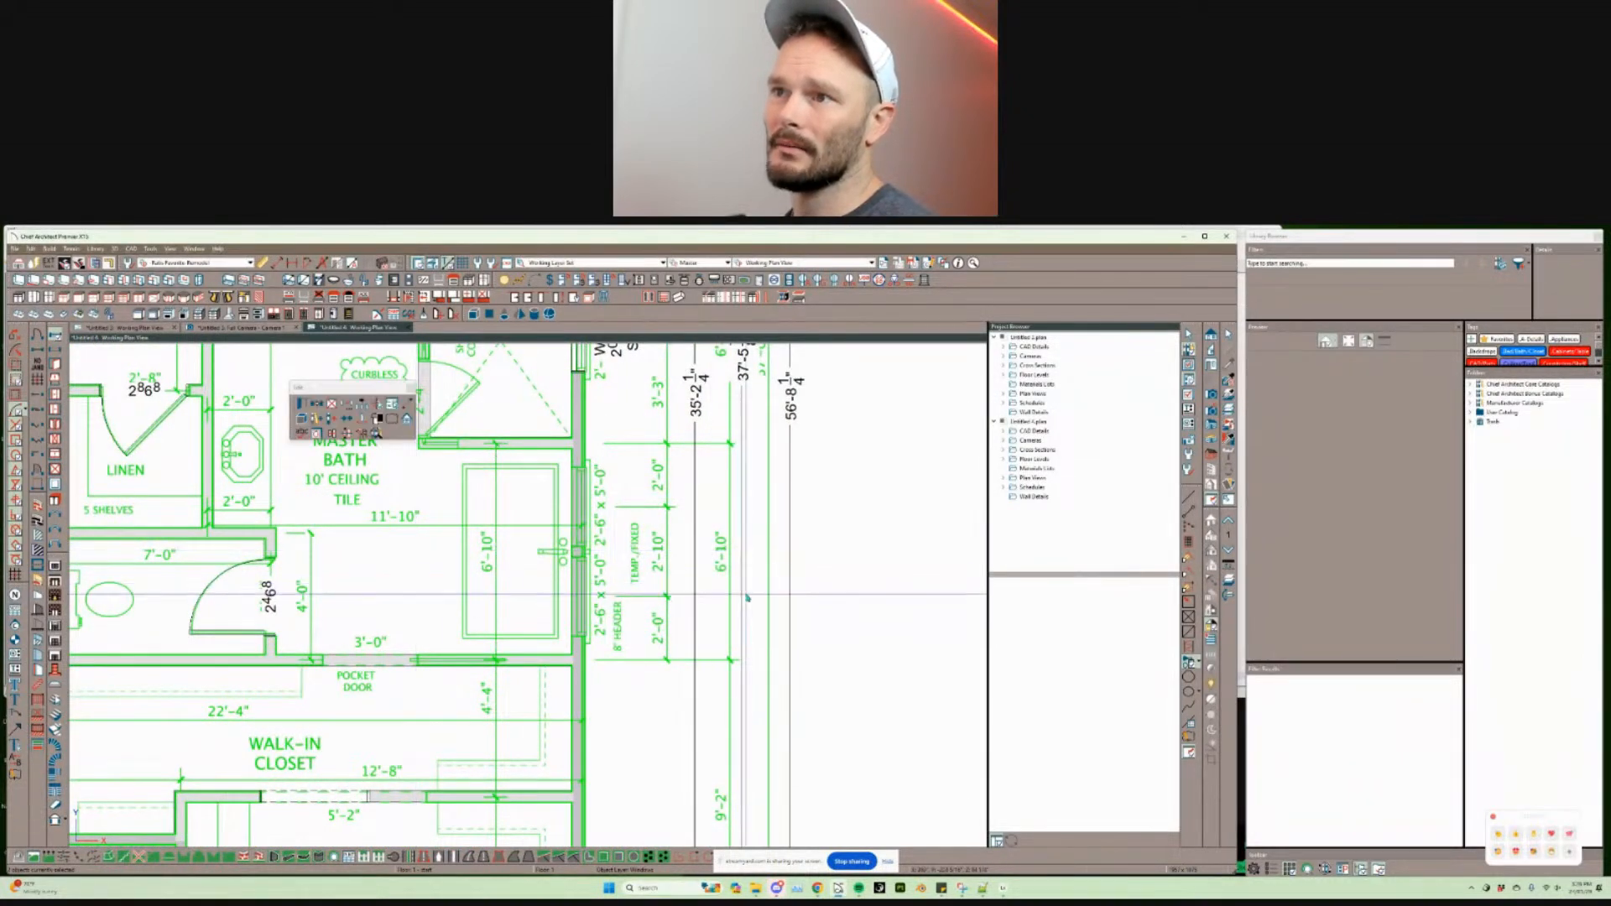
pyautogui.press('Escape')
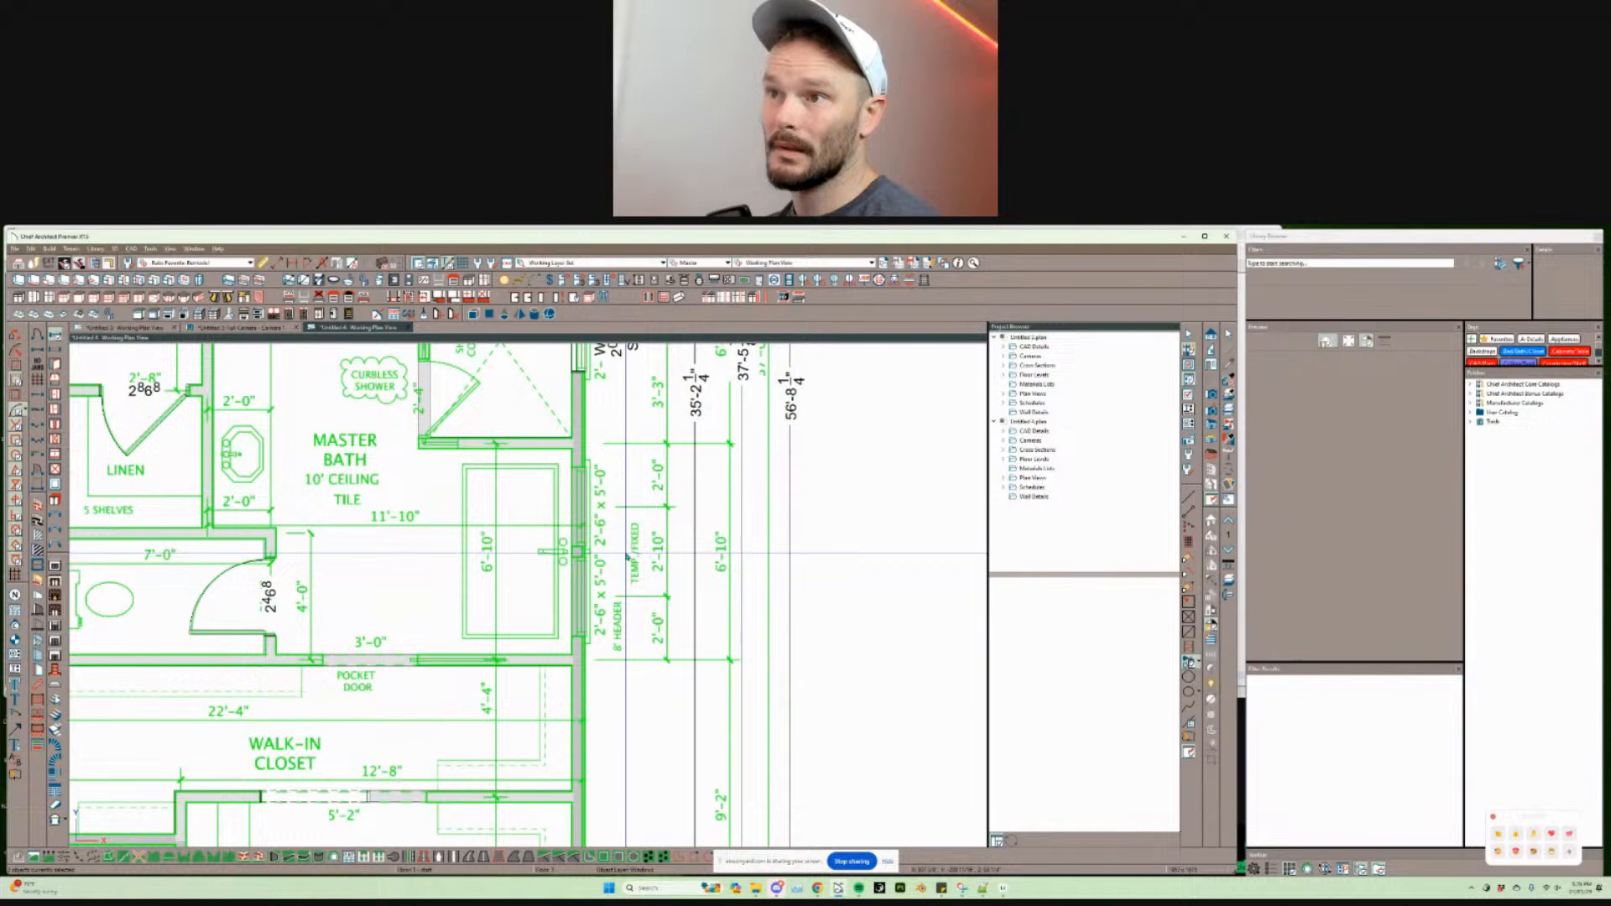
# Step: Select both tub windows together and centre the pair on the master bath's exterior wall beside the tub
pyautogui.click(583, 509)
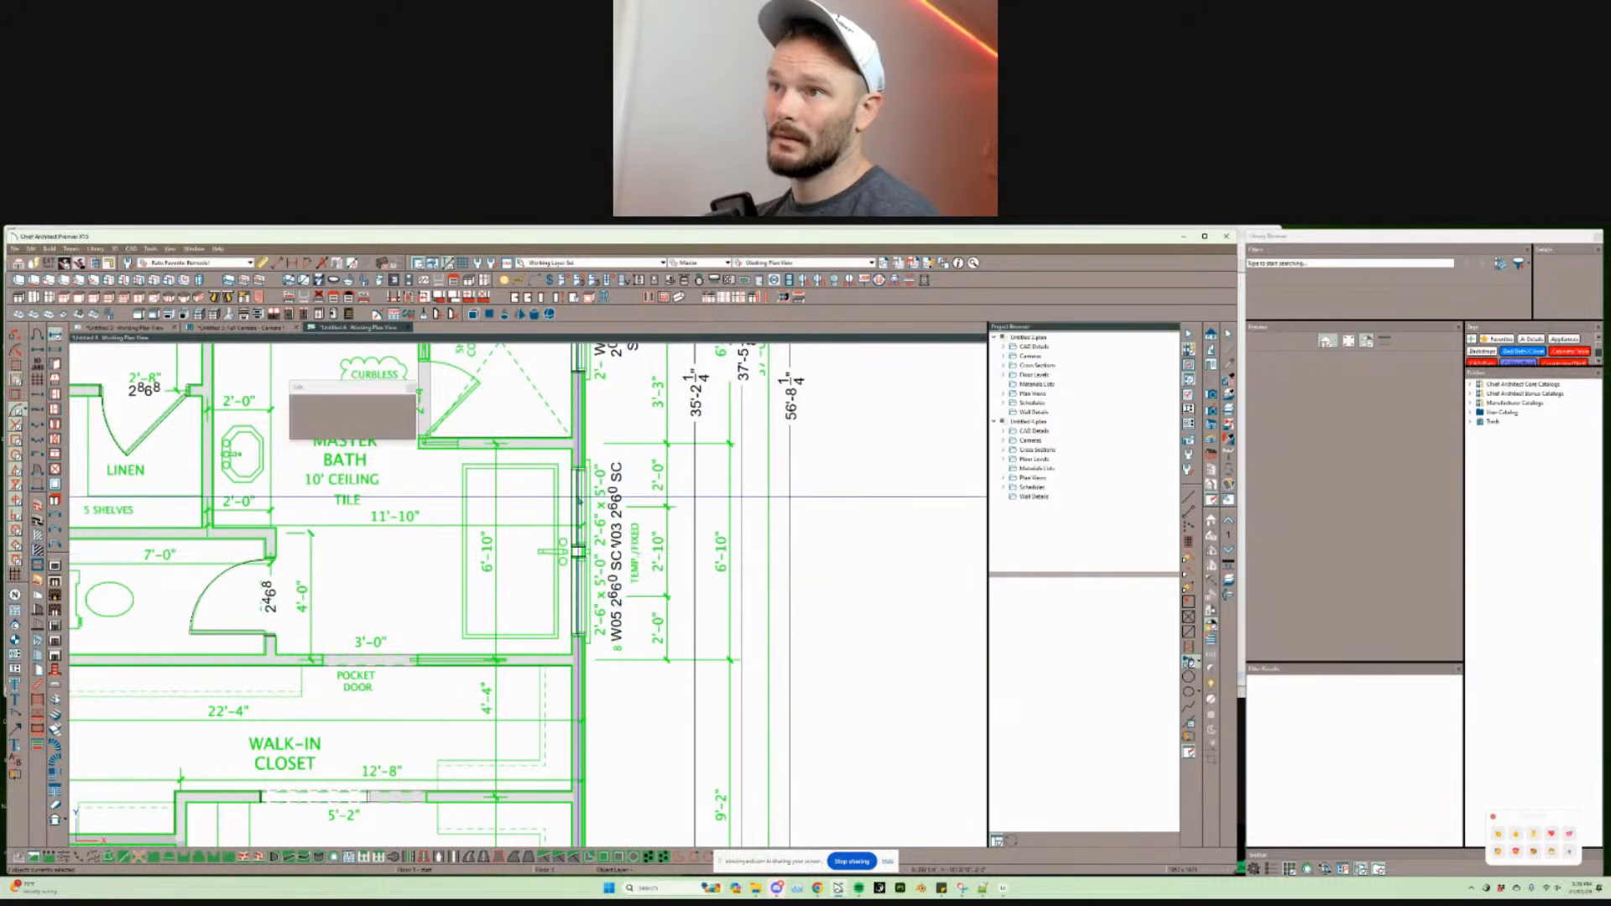
pyautogui.keyDown('shift'); pyautogui.click(586, 587); pyautogui.keyUp('shift')
pyautogui.press('c')
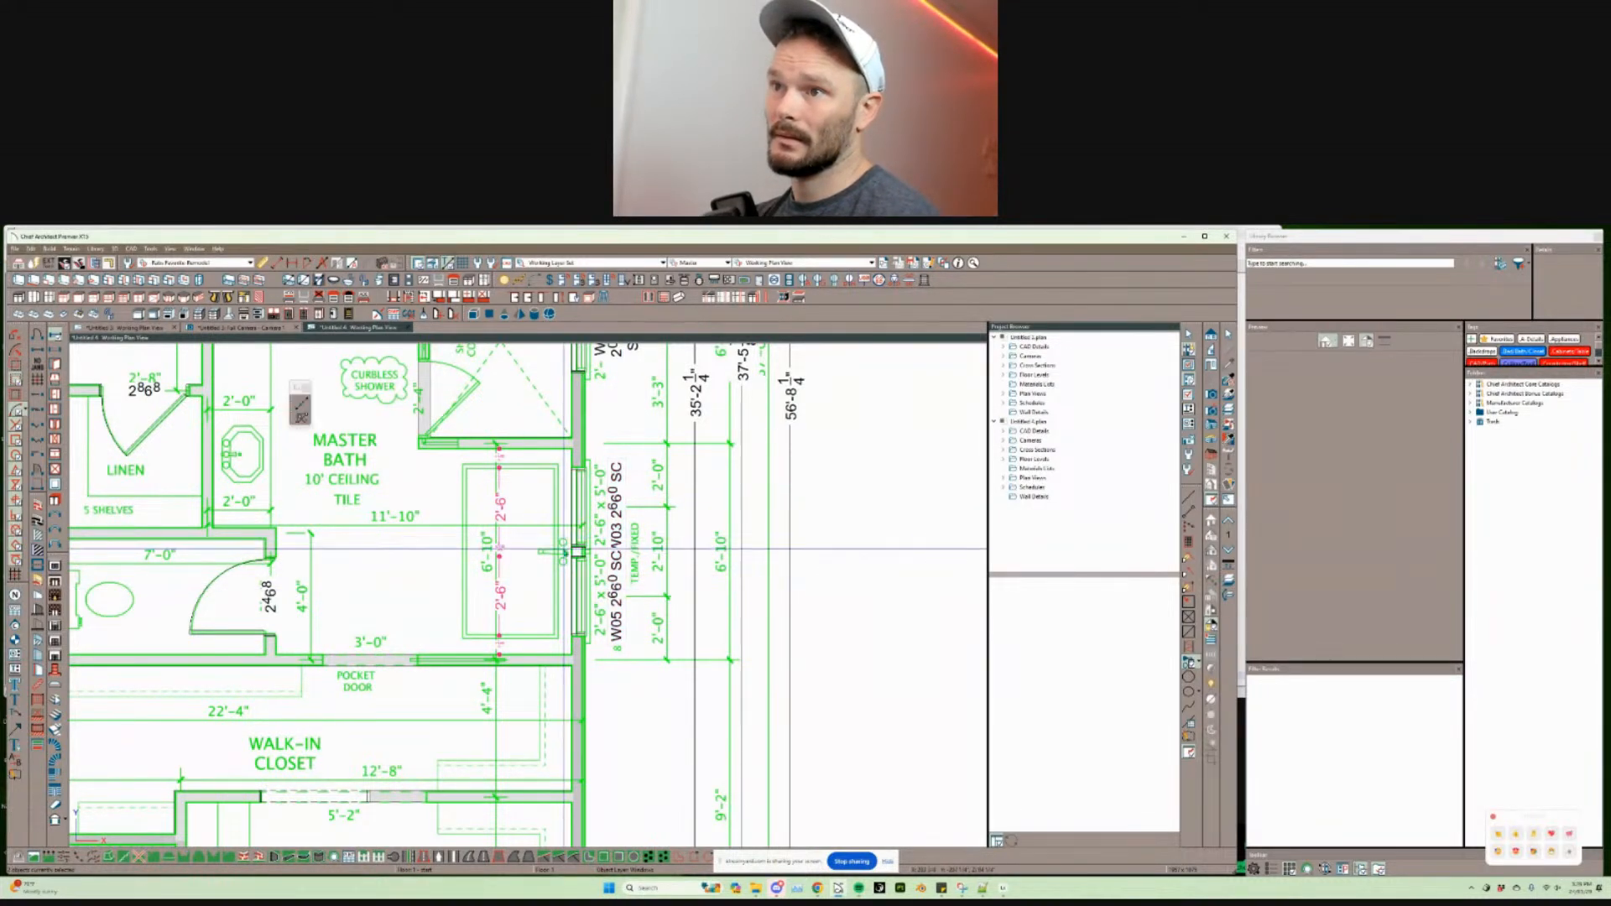
pyautogui.click(578, 551)
# Step: Place a window over the 2'-8" x 7'-6" underlay window nearest the exterior corner below the walk-in closet and set its width to 2'-8"
pyautogui.scroll(-5, 779, 530)
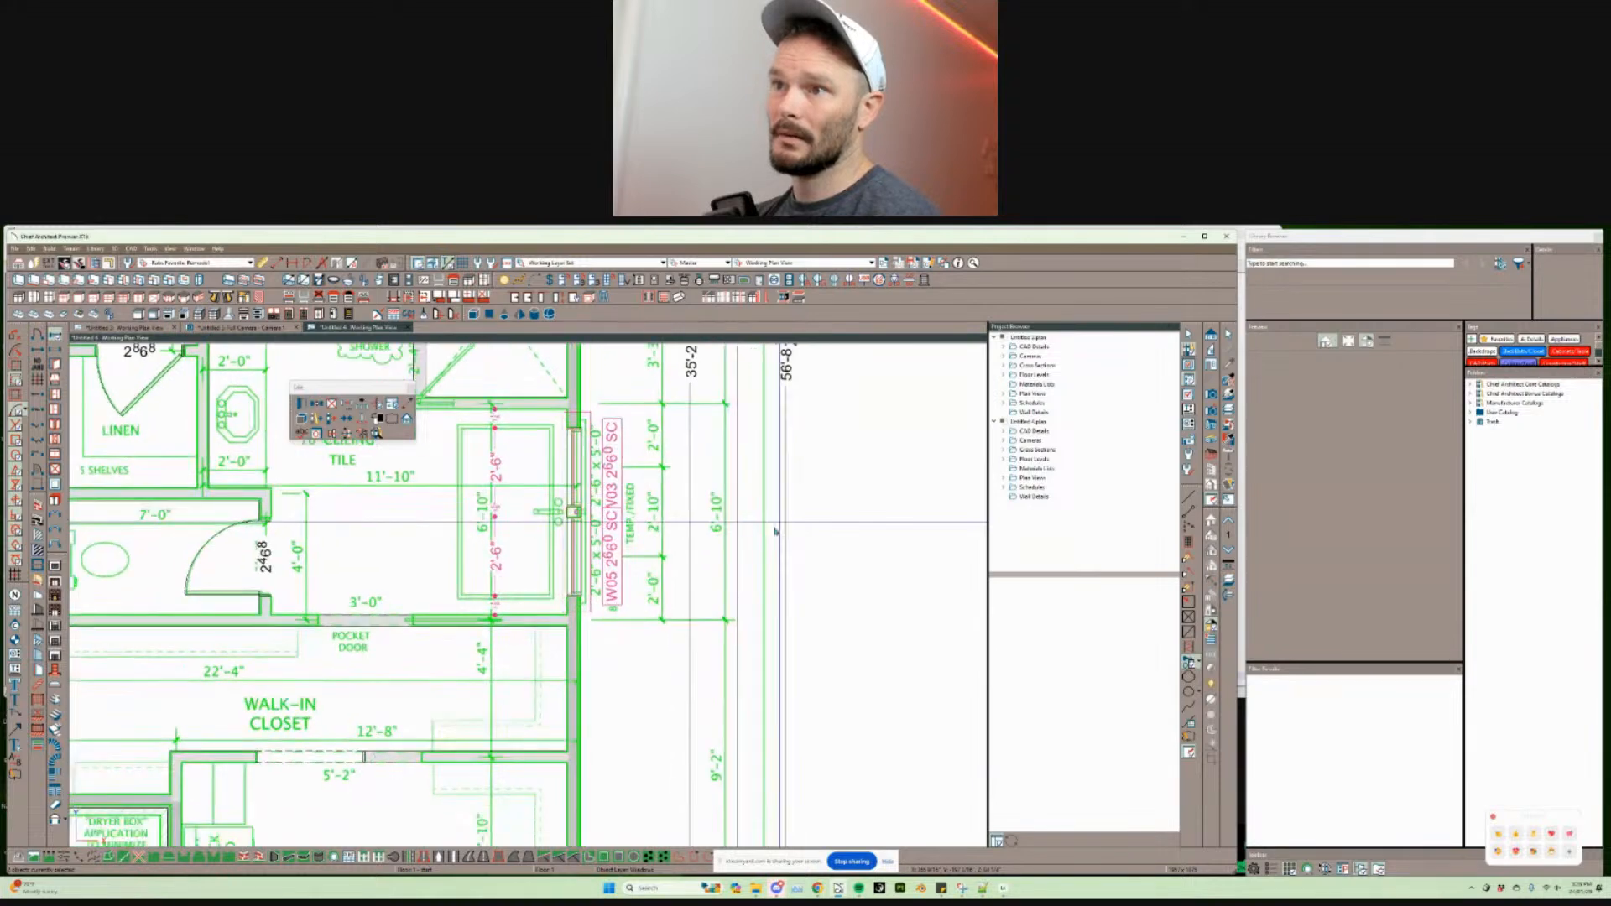
pyautogui.scroll(3, 690, 597)
pyautogui.scroll(-2, 546, 604)
pyautogui.press('w')
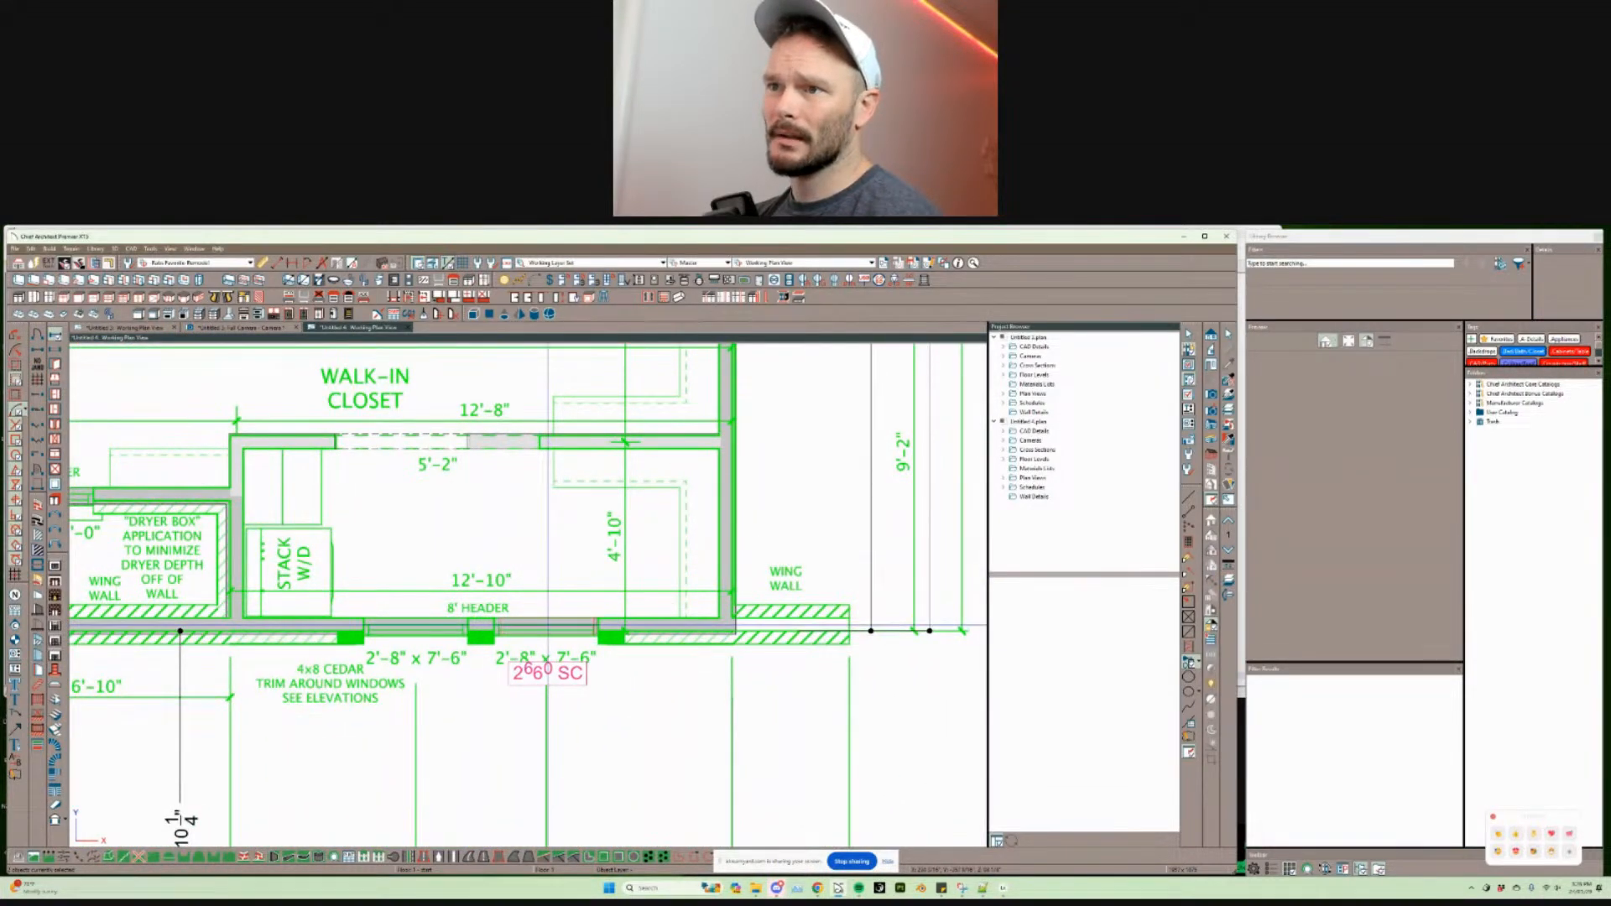
pyautogui.click(546, 629)
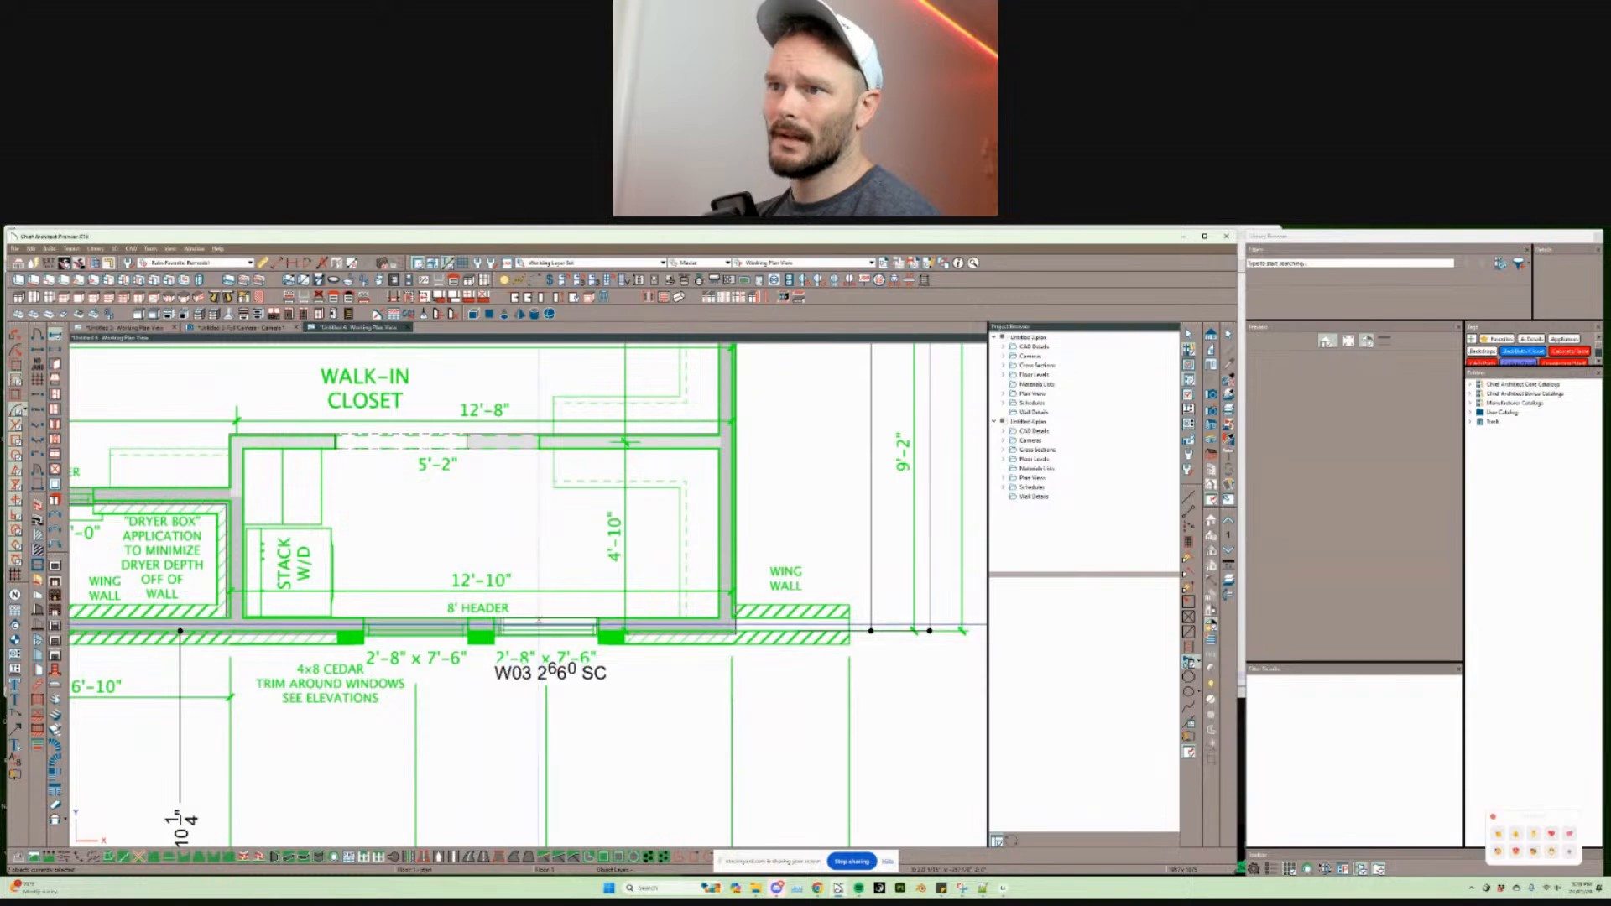
pyautogui.press('Tab')
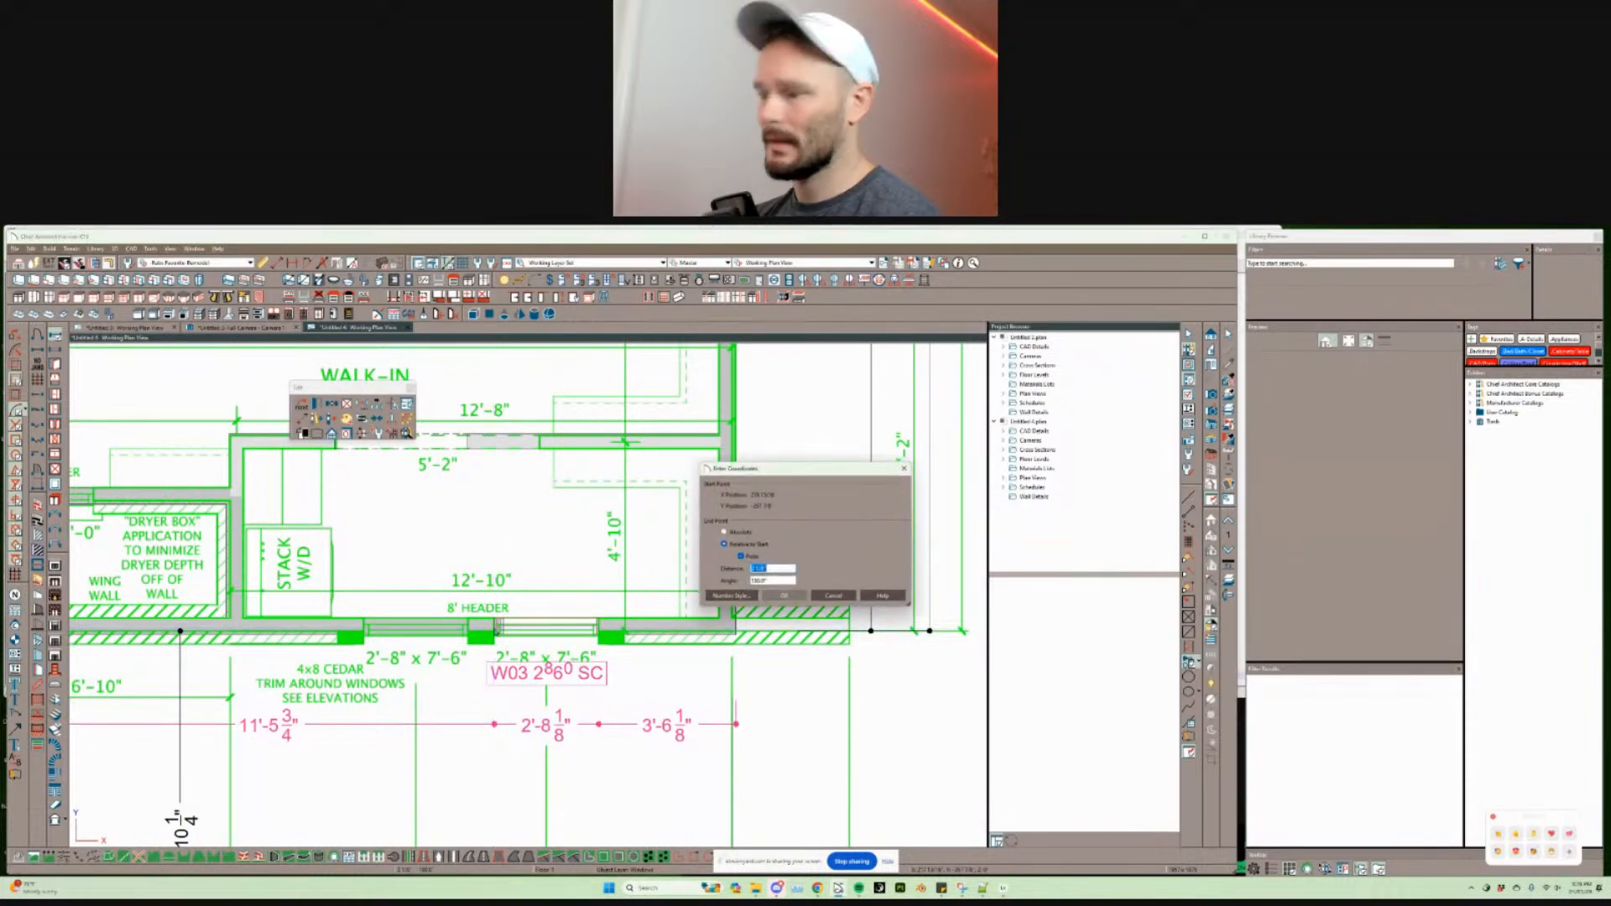
pyautogui.write('2')
pyautogui.press('Return')
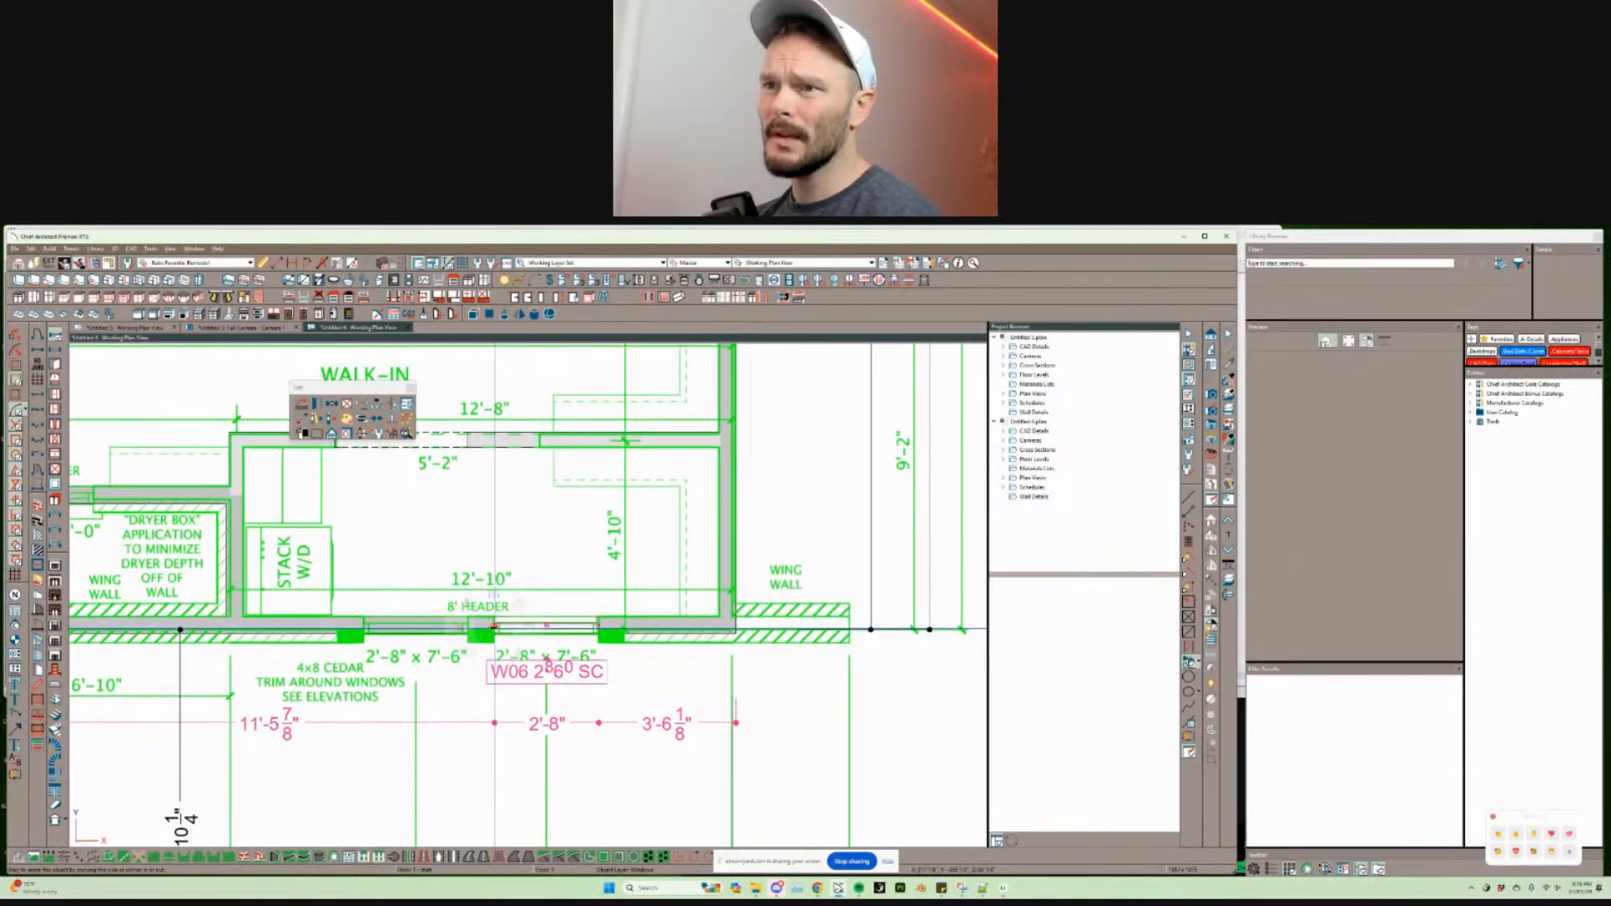
# Step: Set the height of the new 2'-8" window below the walk-in closet to 7'-6" in its specification
pyautogui.hotkey('ctrl', 'e')
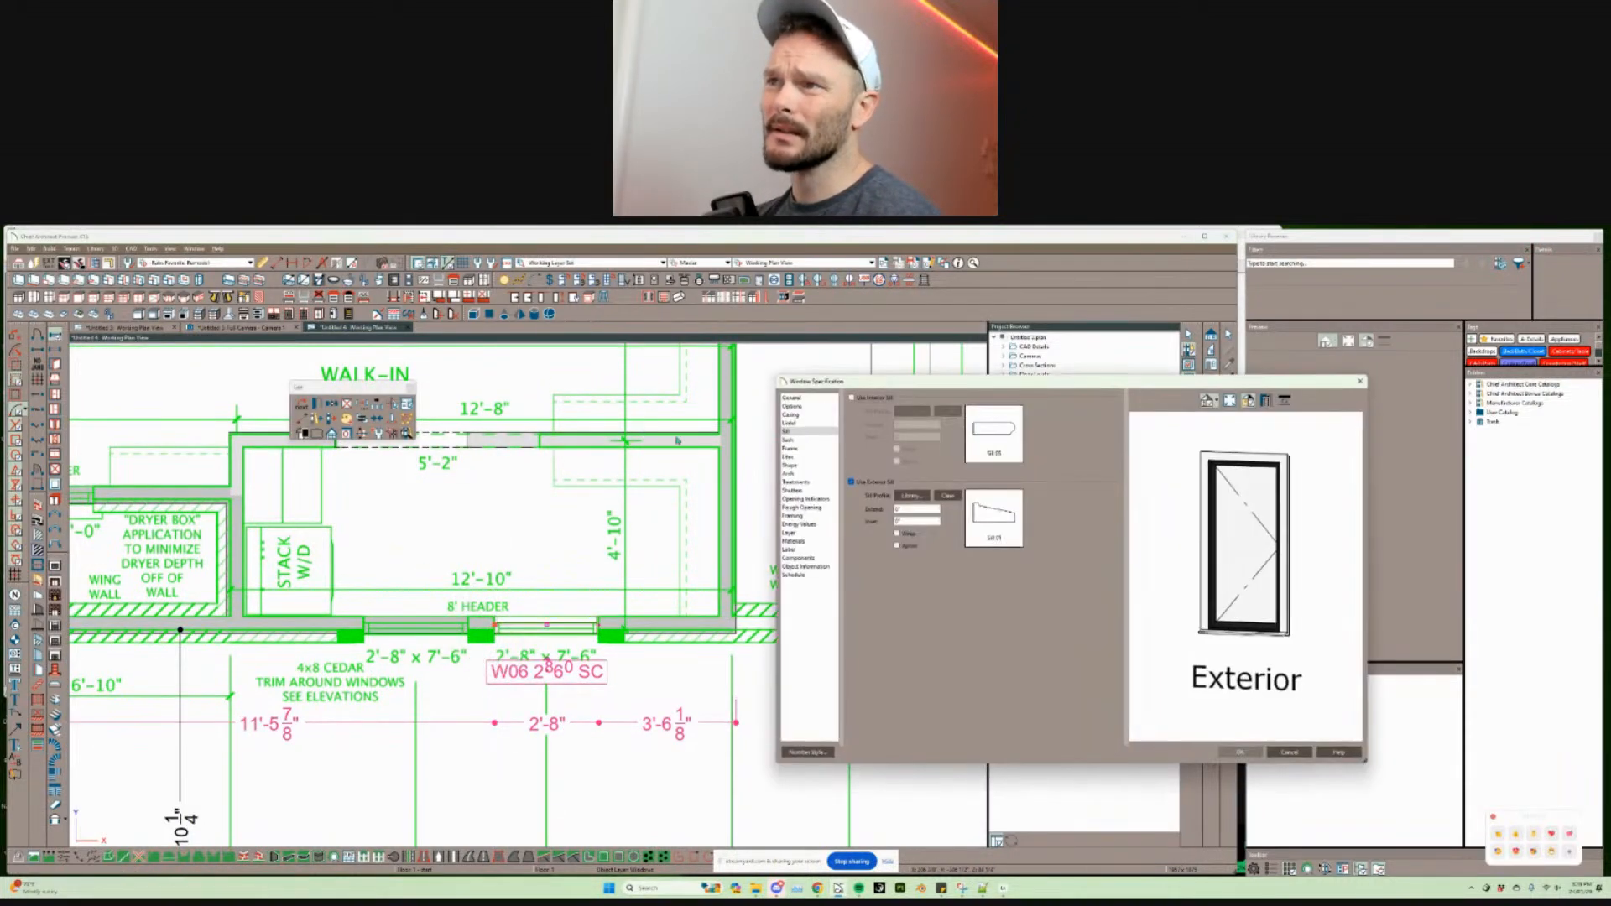
pyautogui.click(817, 399)
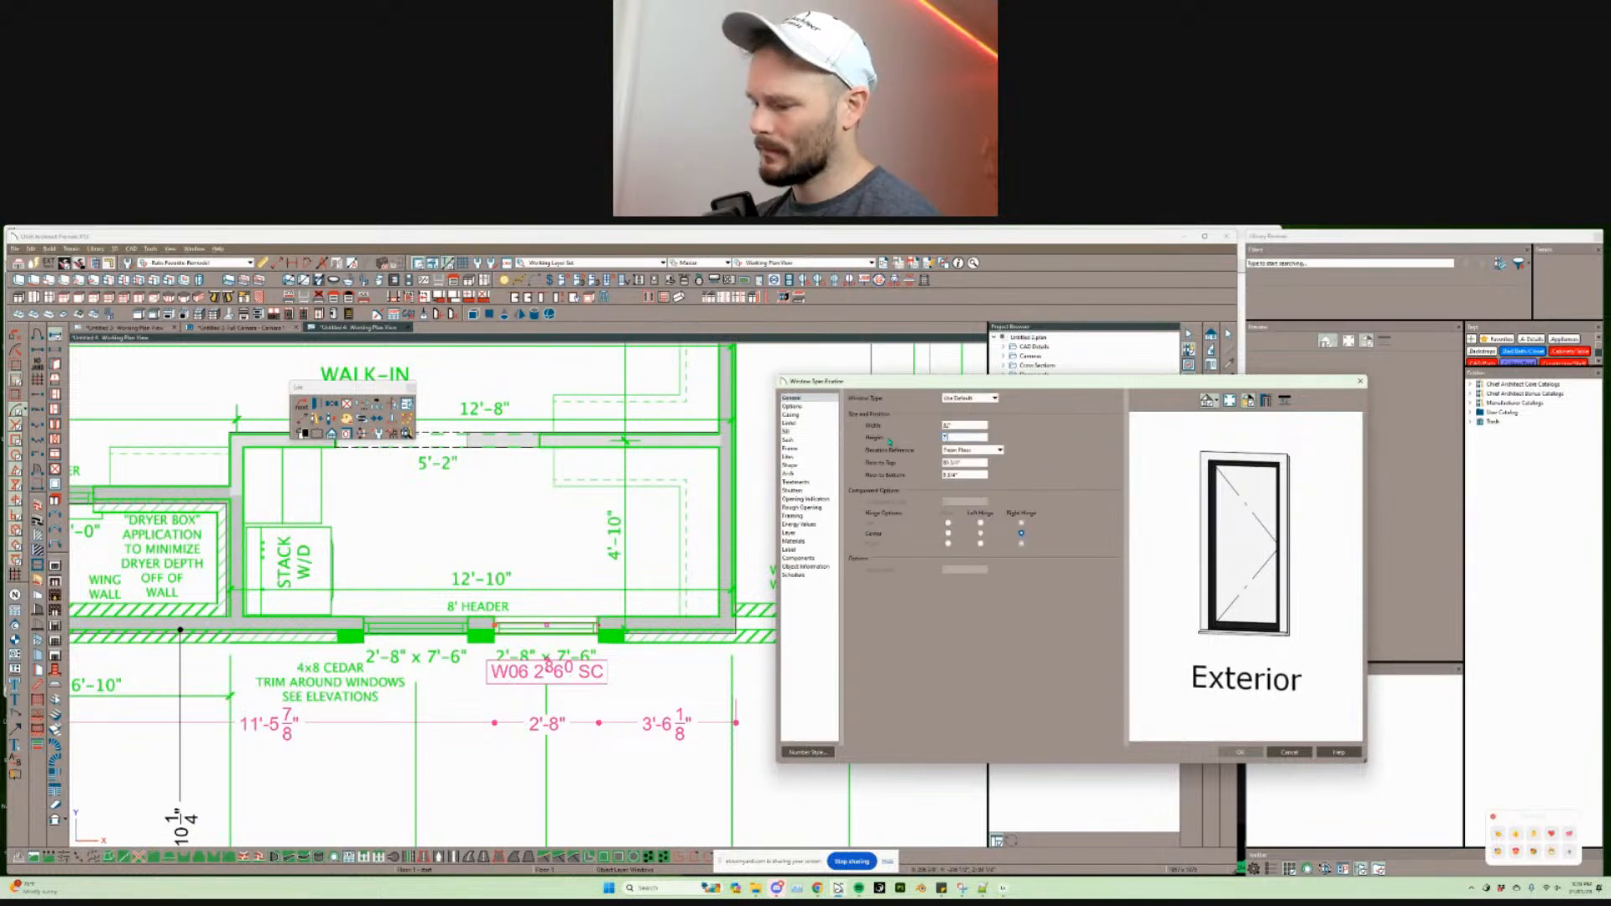
pyautogui.write("'6")
pyautogui.press('Return')
pyautogui.moveTo(808, 434); pyautogui.dragTo(889, 441, button='middle')
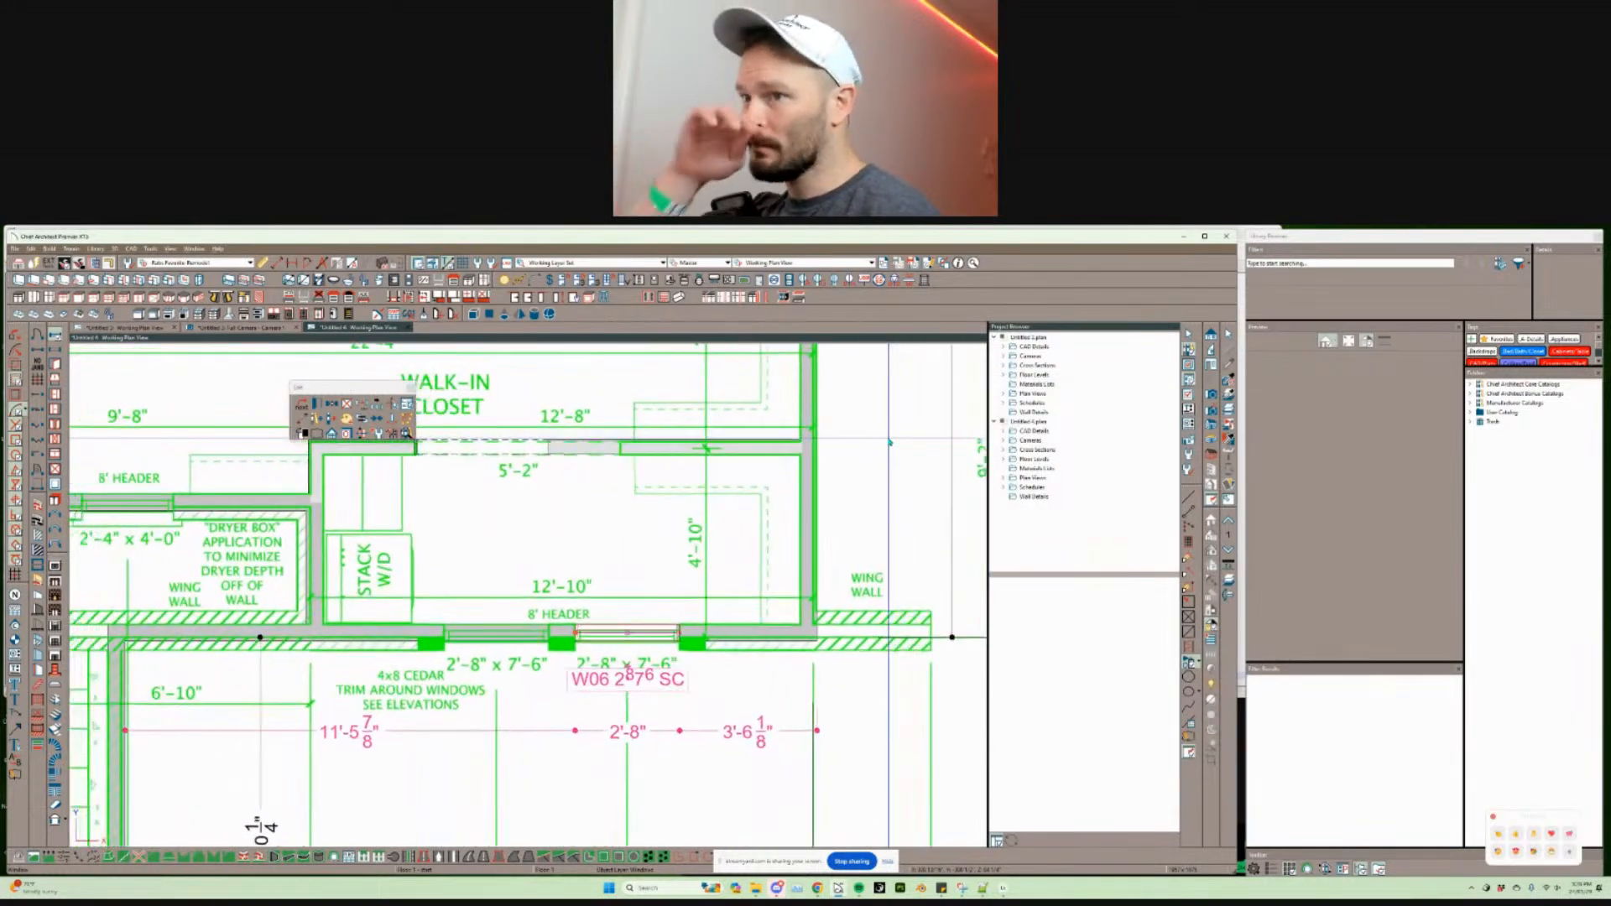
# Step: Mirror a copy of the 2'-8" x 7'-6" window about the post beside it, onto the neighbouring underlay window near the stacked washer/dryer
pyautogui.scroll(1, 633, 615)
pyautogui.moveTo(633, 615); pyautogui.dragTo(762, 661, button='middle')
pyautogui.hotkey('ctrl', 'c')
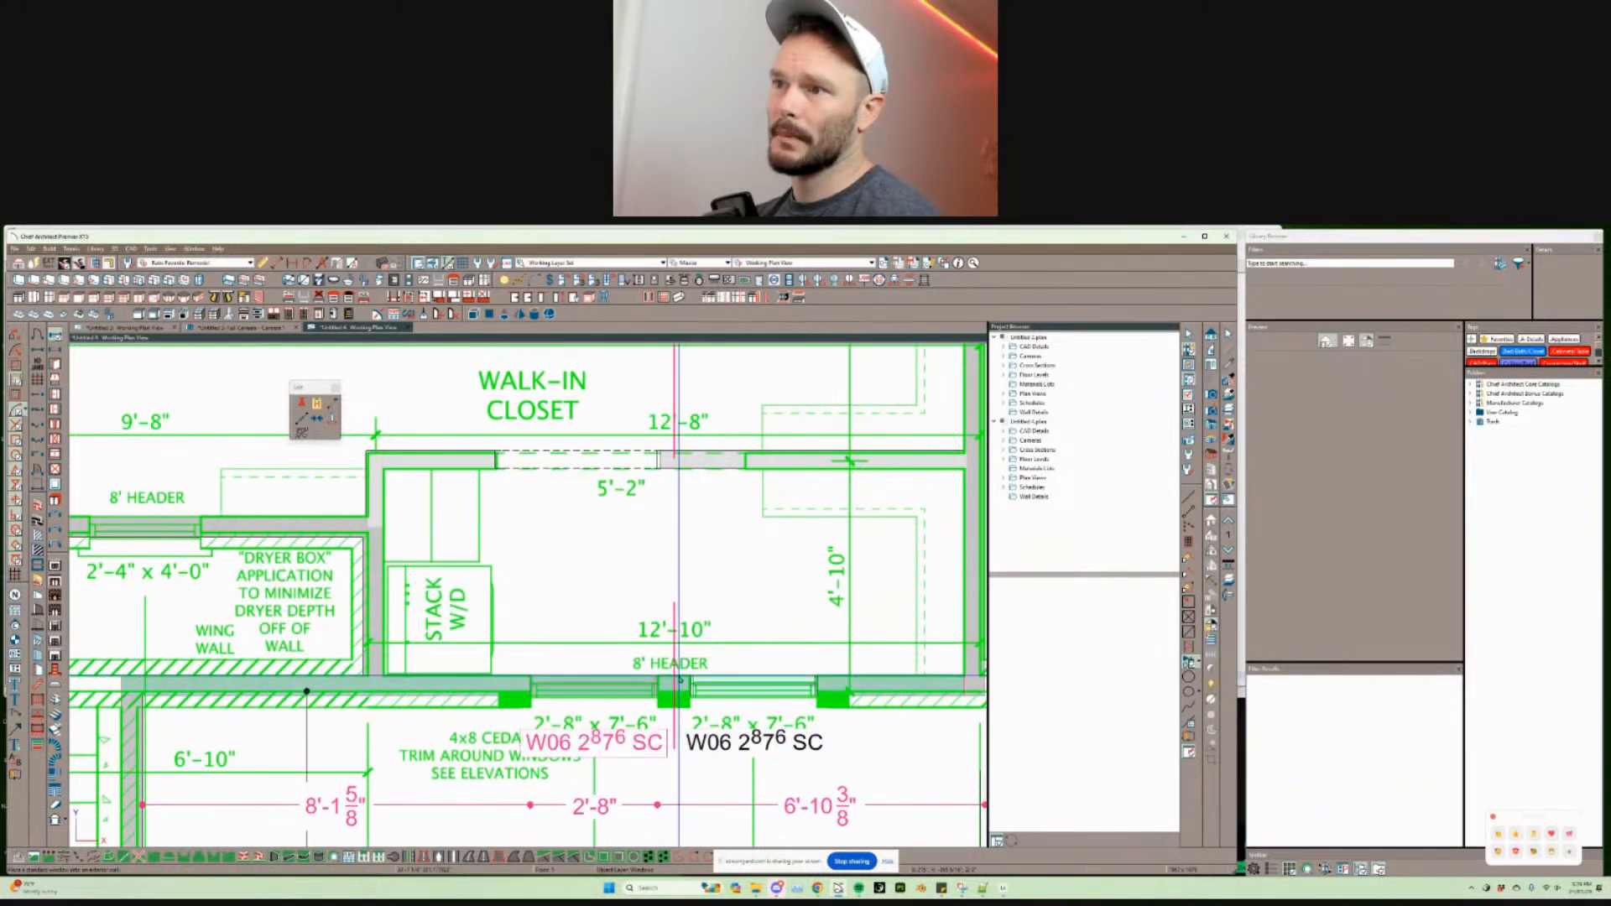
pyautogui.moveTo(680, 678); pyautogui.dragTo(662, 517)
# Step: Examine the front terrace, covered entry and office exterior wall in the underlay for the remaining windows to trace
pyautogui.scroll(-1, 487, 721)
pyautogui.moveTo(488, 721); pyautogui.dragTo(765, 533, button='middle')
pyautogui.scroll(-1, 607, 735)
pyautogui.moveTo(509, 844); pyautogui.dragTo(606, 735, button='middle')
pyautogui.scroll(-1, 607, 736)
pyautogui.hscroll(-3, 608, 737)
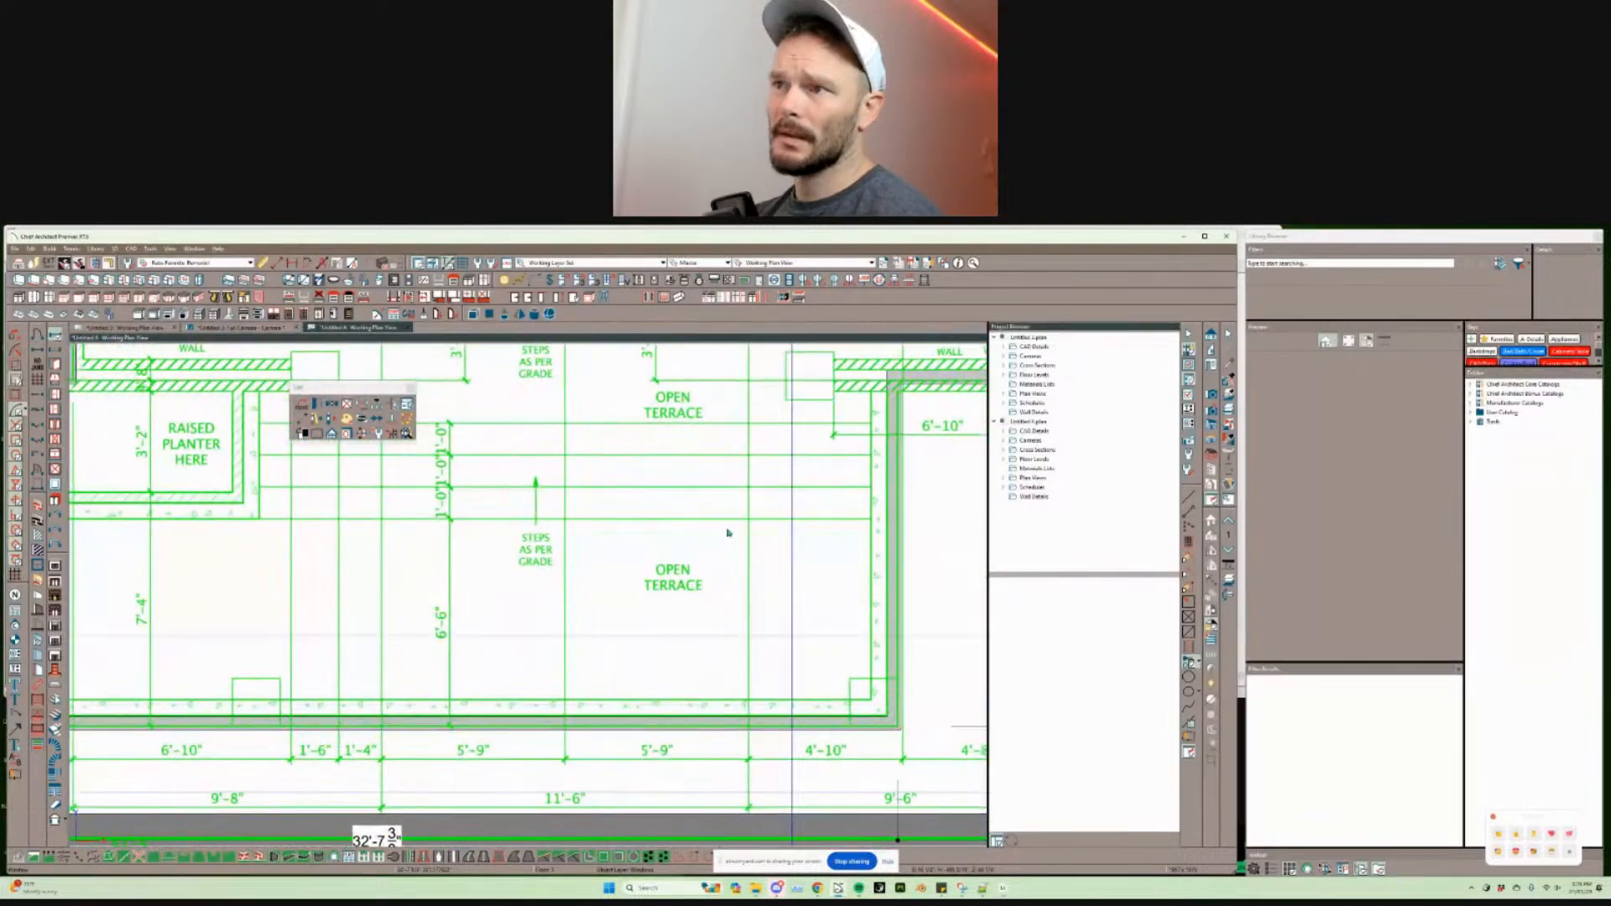
pyautogui.scroll(-2, 731, 544)
pyautogui.moveTo(732, 543); pyautogui.dragTo(708, 606, button='middle')
pyautogui.scroll(-3, 732, 599)
pyautogui.scroll(3, 363, 621)
pyautogui.moveTo(362, 621); pyautogui.dragTo(554, 658, button='middle')
pyautogui.scroll(4, 334, 471)
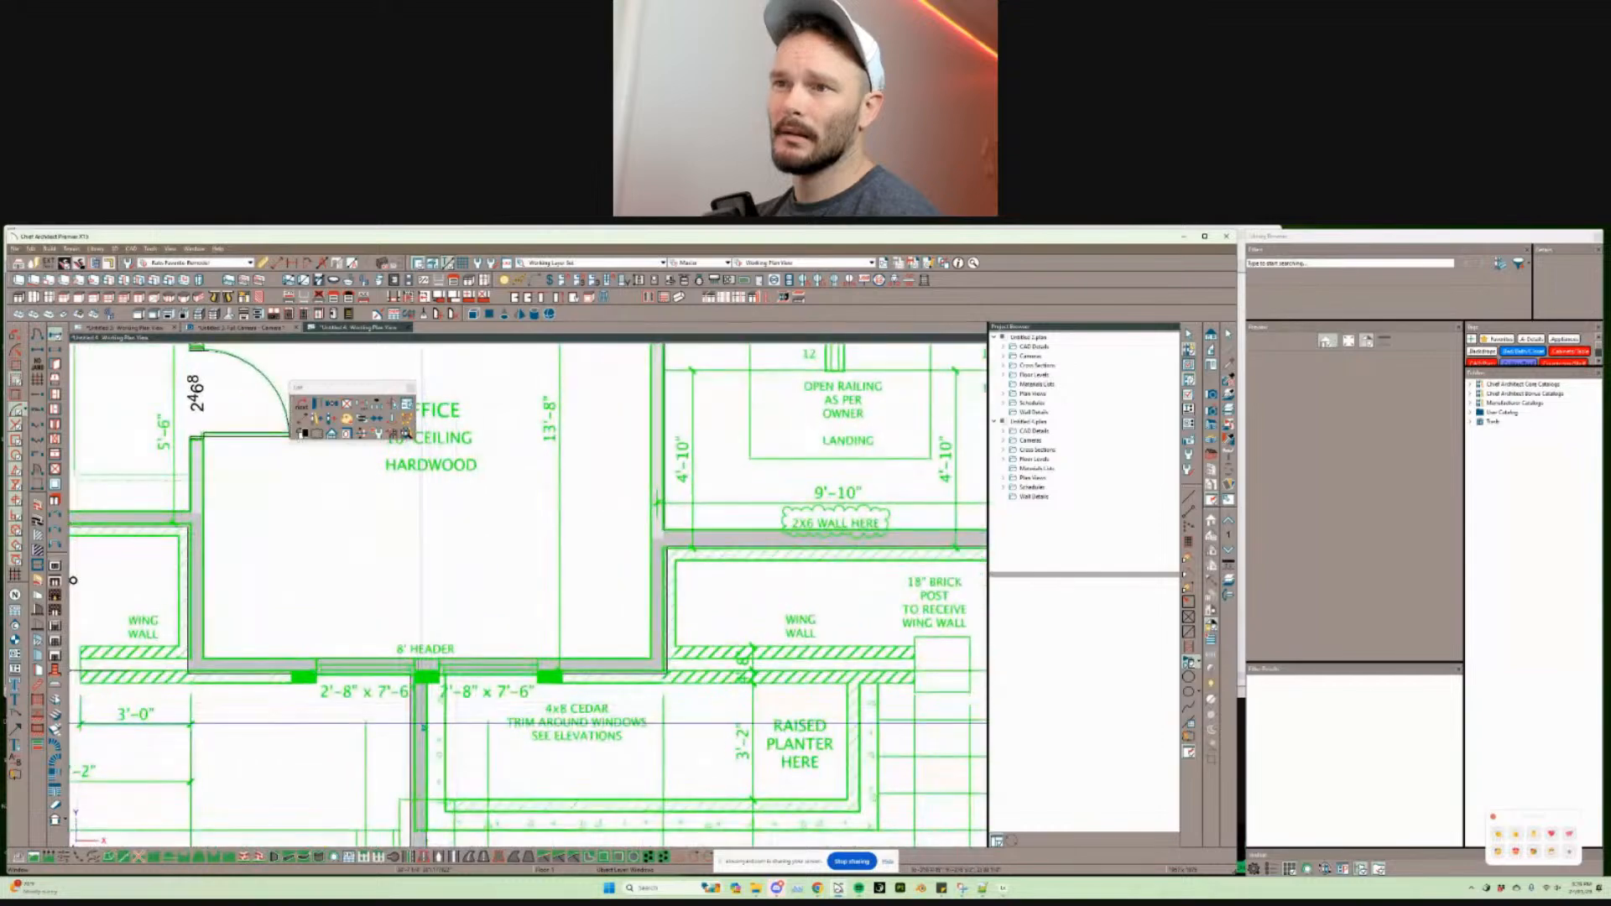
pyautogui.moveTo(429, 672); pyautogui.dragTo(344, 620, button='middle')
pyautogui.scroll(-3, 362, 591)
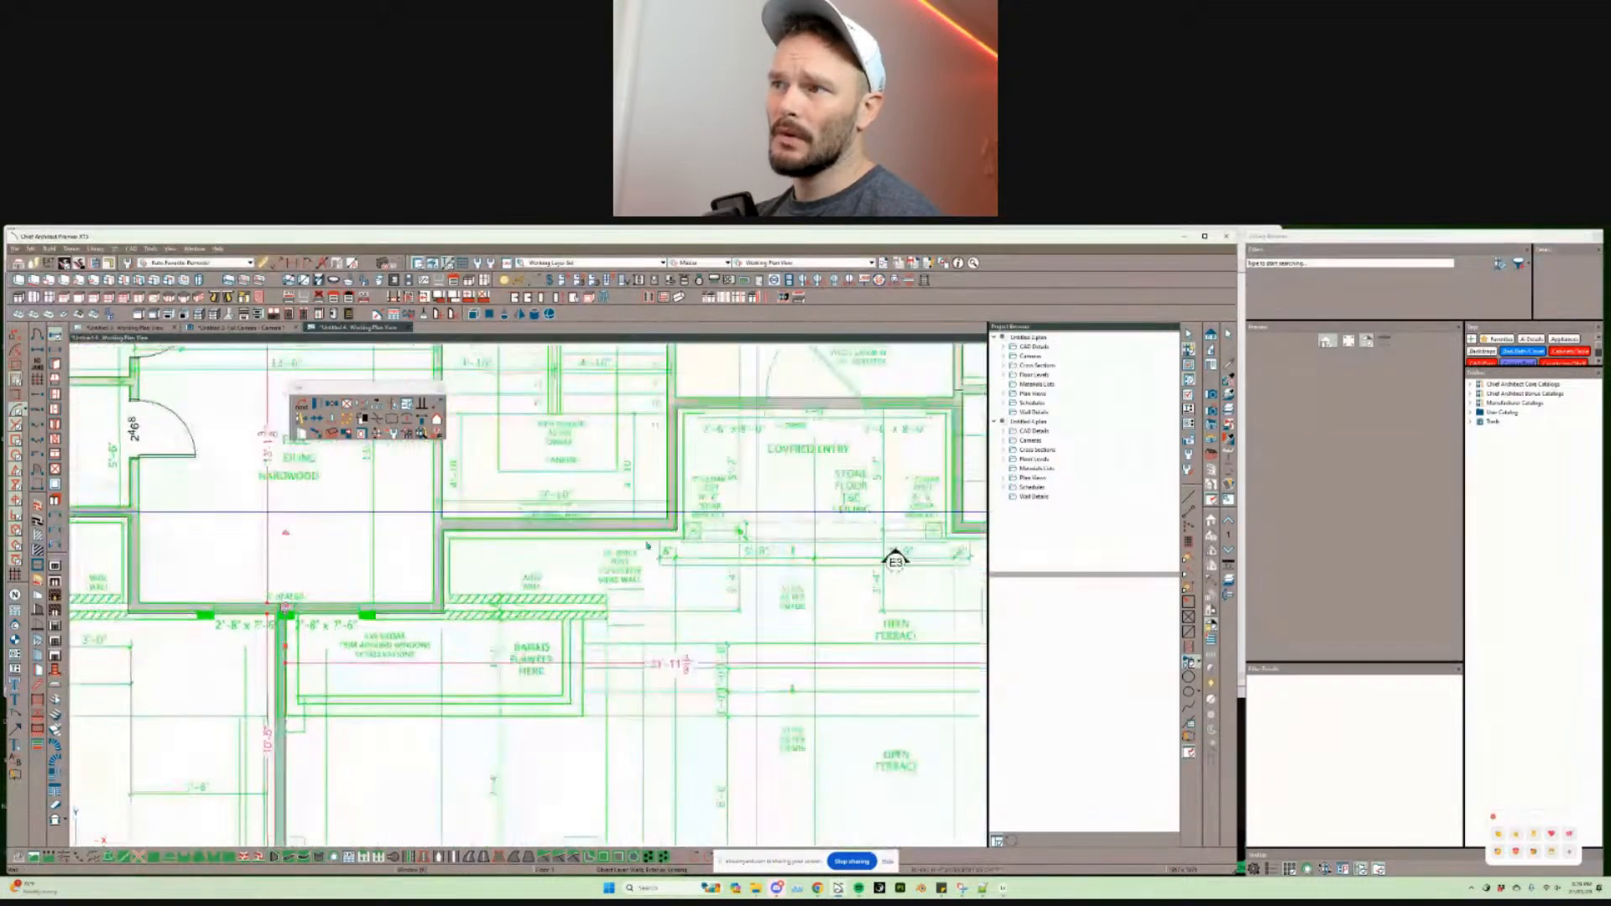
pyautogui.moveTo(900, 550); pyautogui.dragTo(609, 564, button='middle')
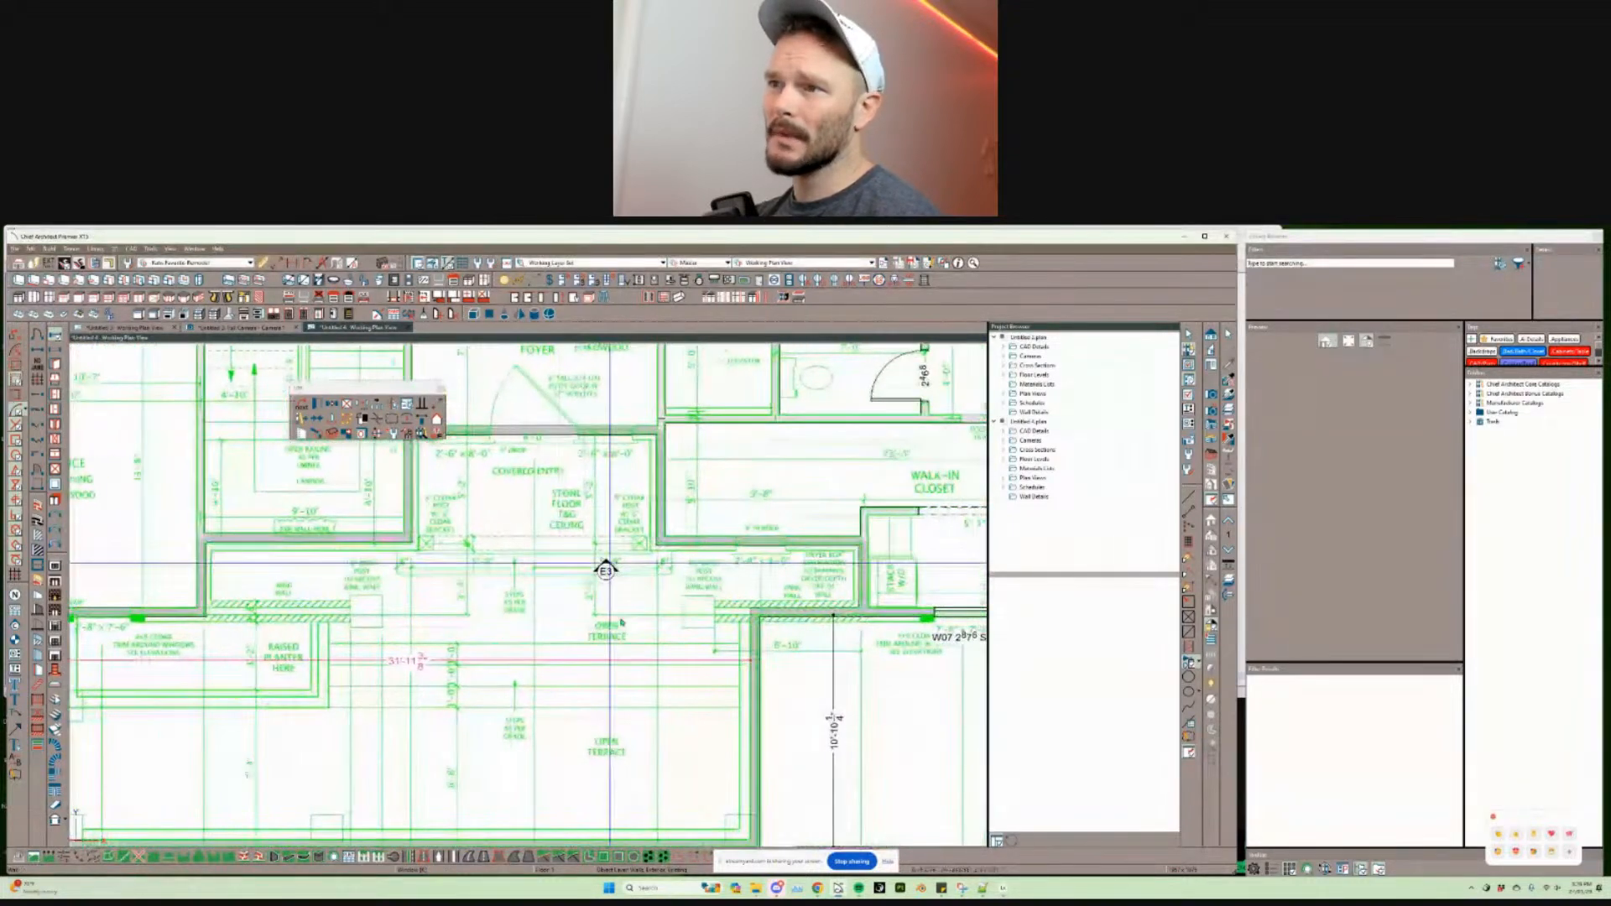
# Step: Select the enclosed open terrace room and examine where its side wall meets the office's exterior wall
pyautogui.click(539, 686)
pyautogui.scroll(-2, 539, 686)
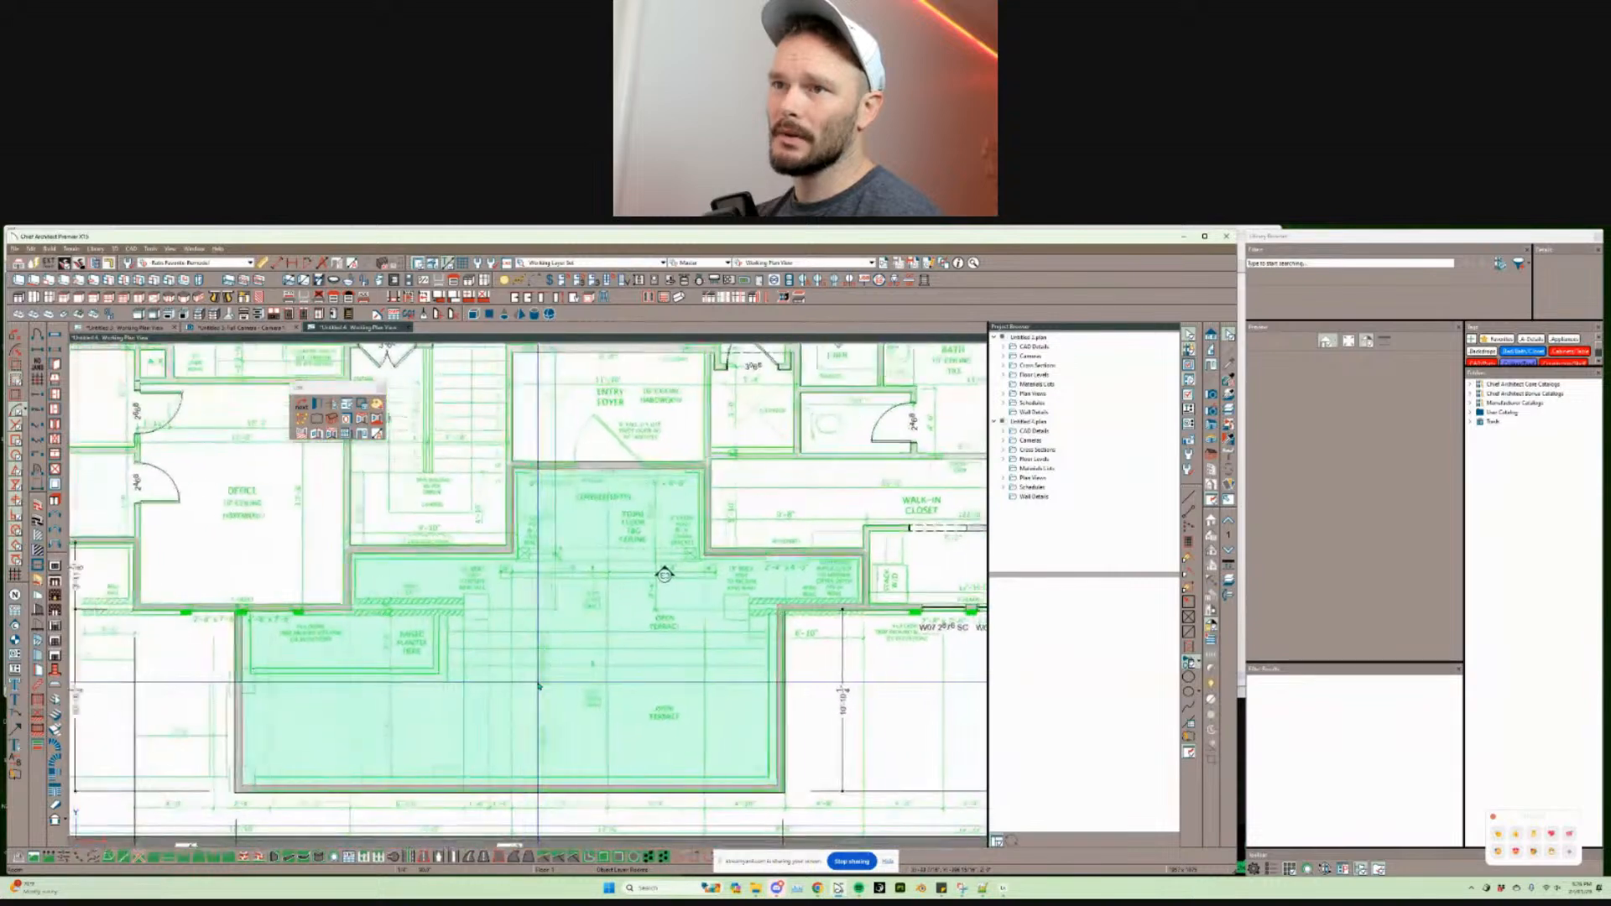
pyautogui.scroll(1, 539, 687)
pyautogui.scroll(1, 539, 687)
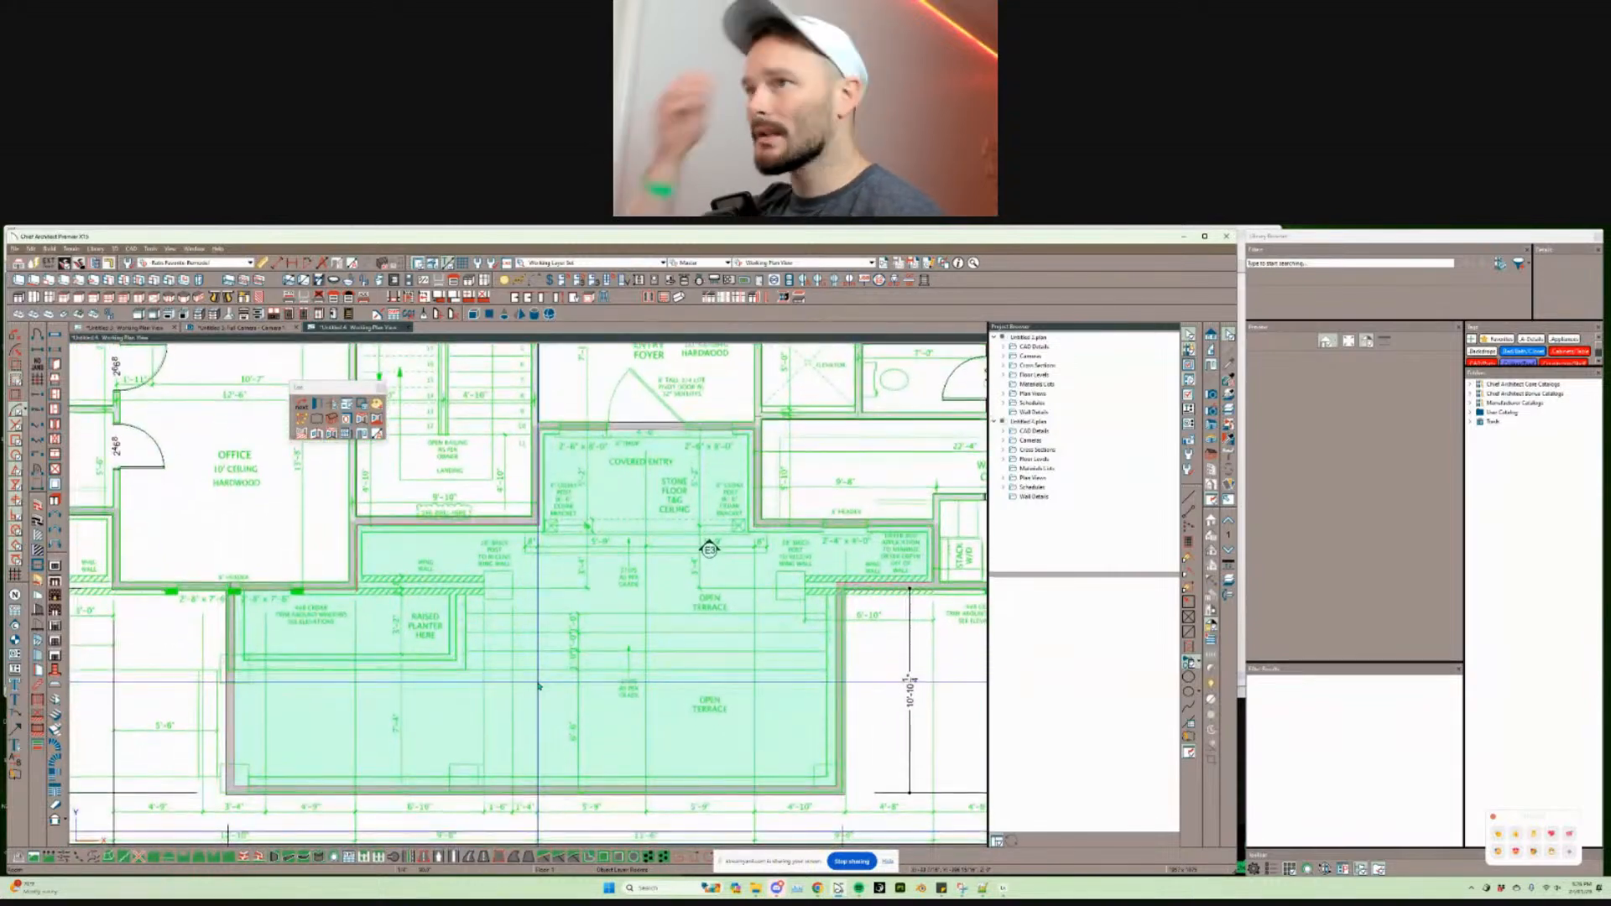
pyautogui.hscroll(-3, 538, 686)
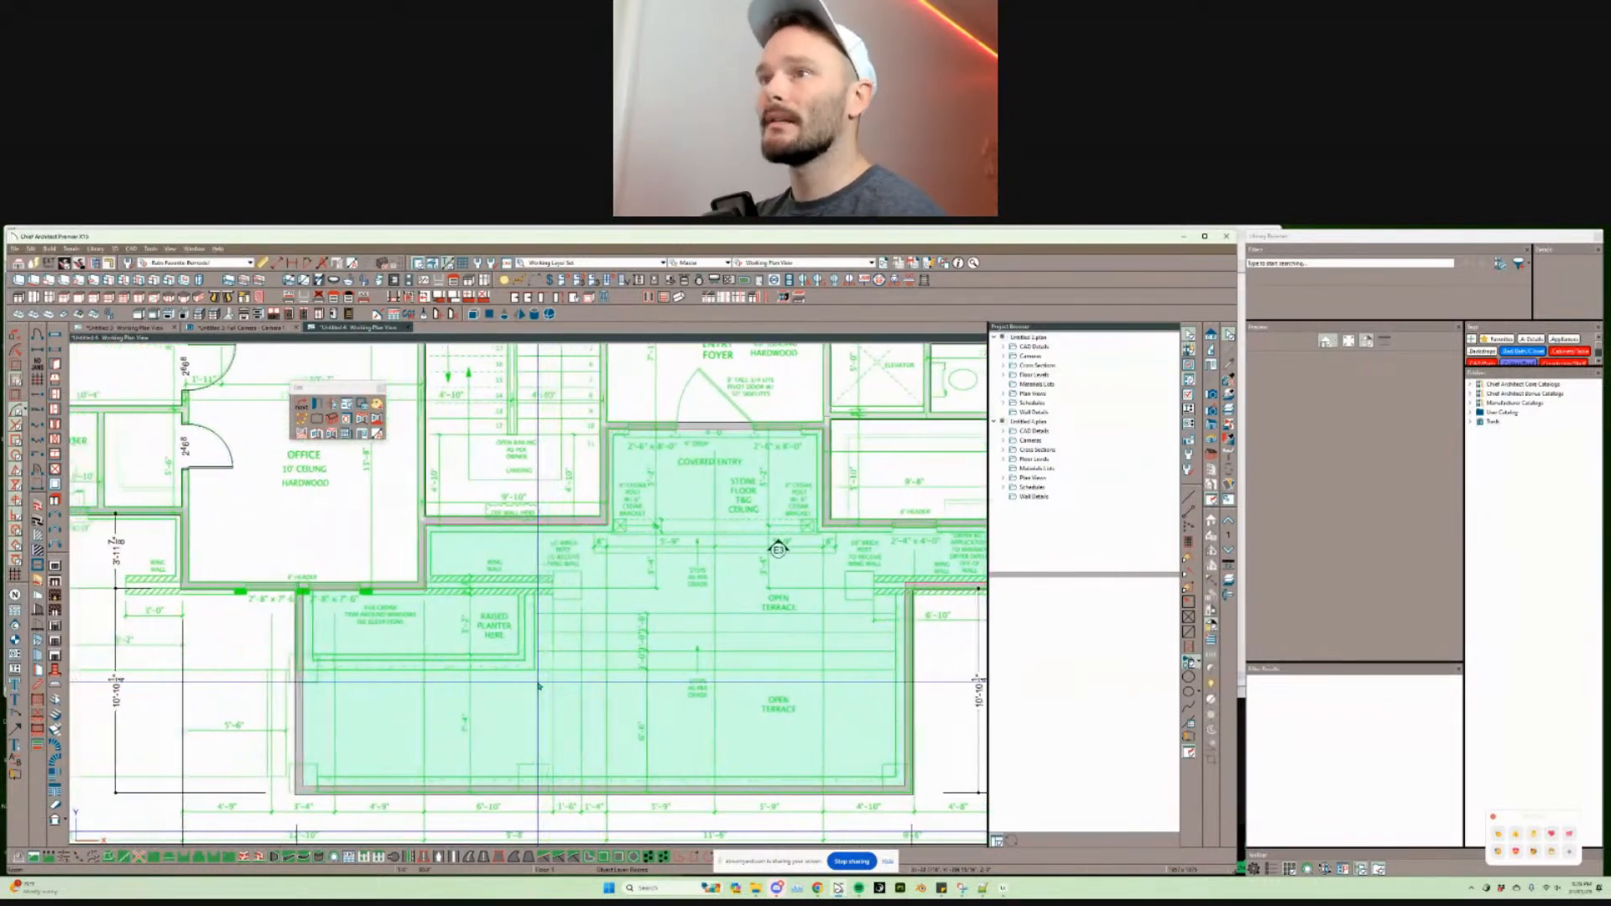
pyautogui.hscroll(-1, 538, 686)
pyautogui.scroll(-1, 538, 687)
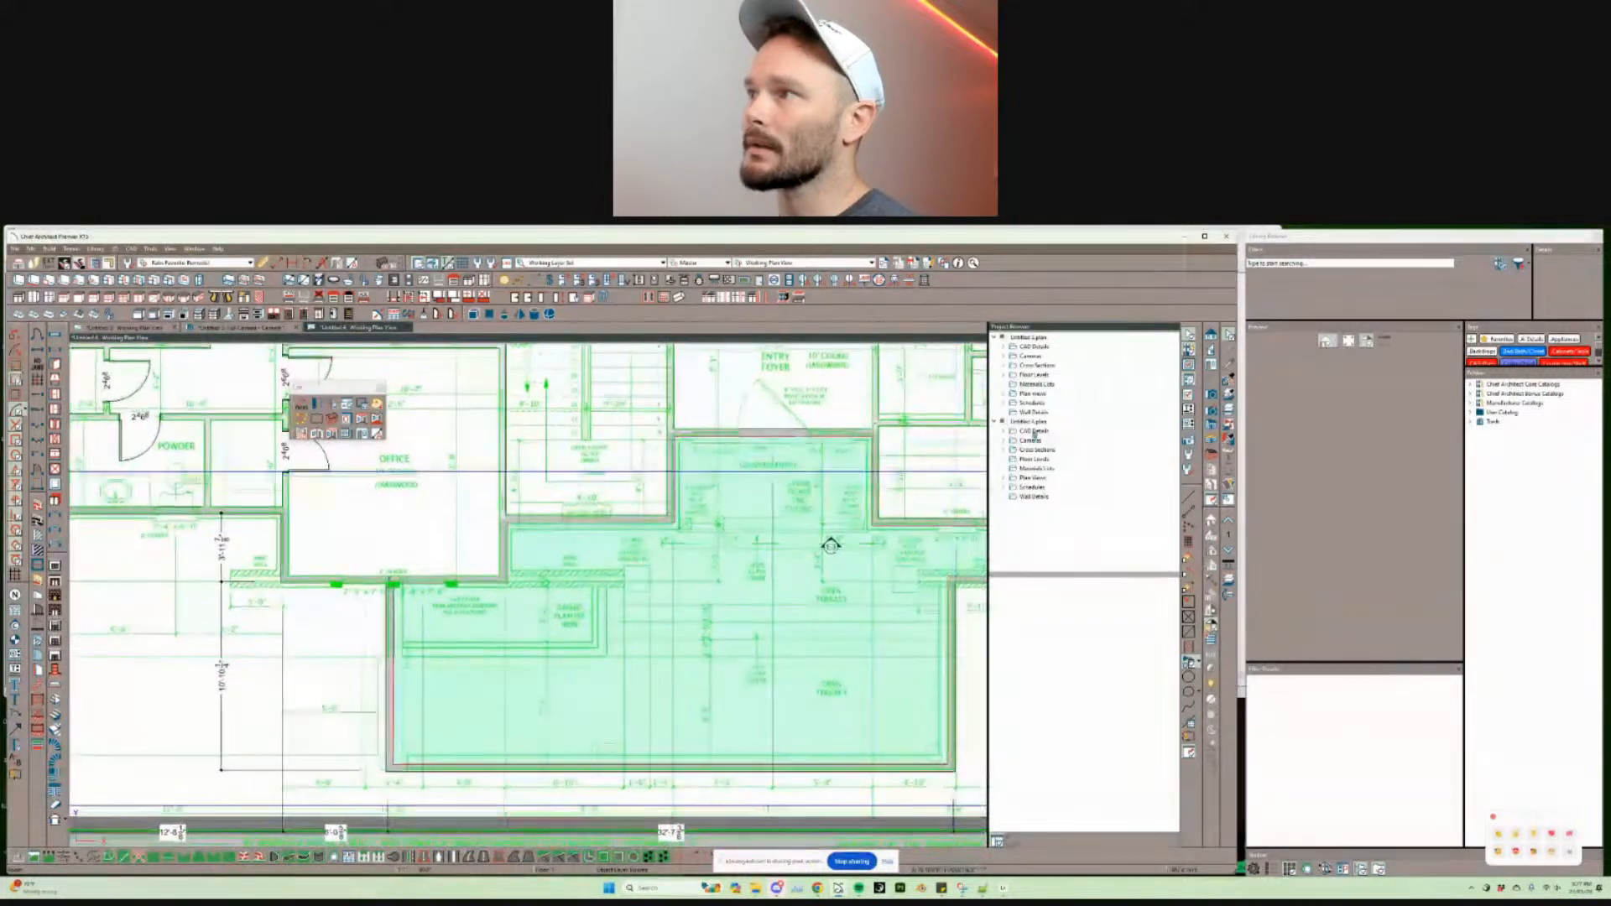
# Step: Create a full camera view across the terrace toward the office and place a trial window in the office wall inside the terrace
pyautogui.press('c')
pyautogui.moveTo(894, 720); pyautogui.dragTo(464, 536)
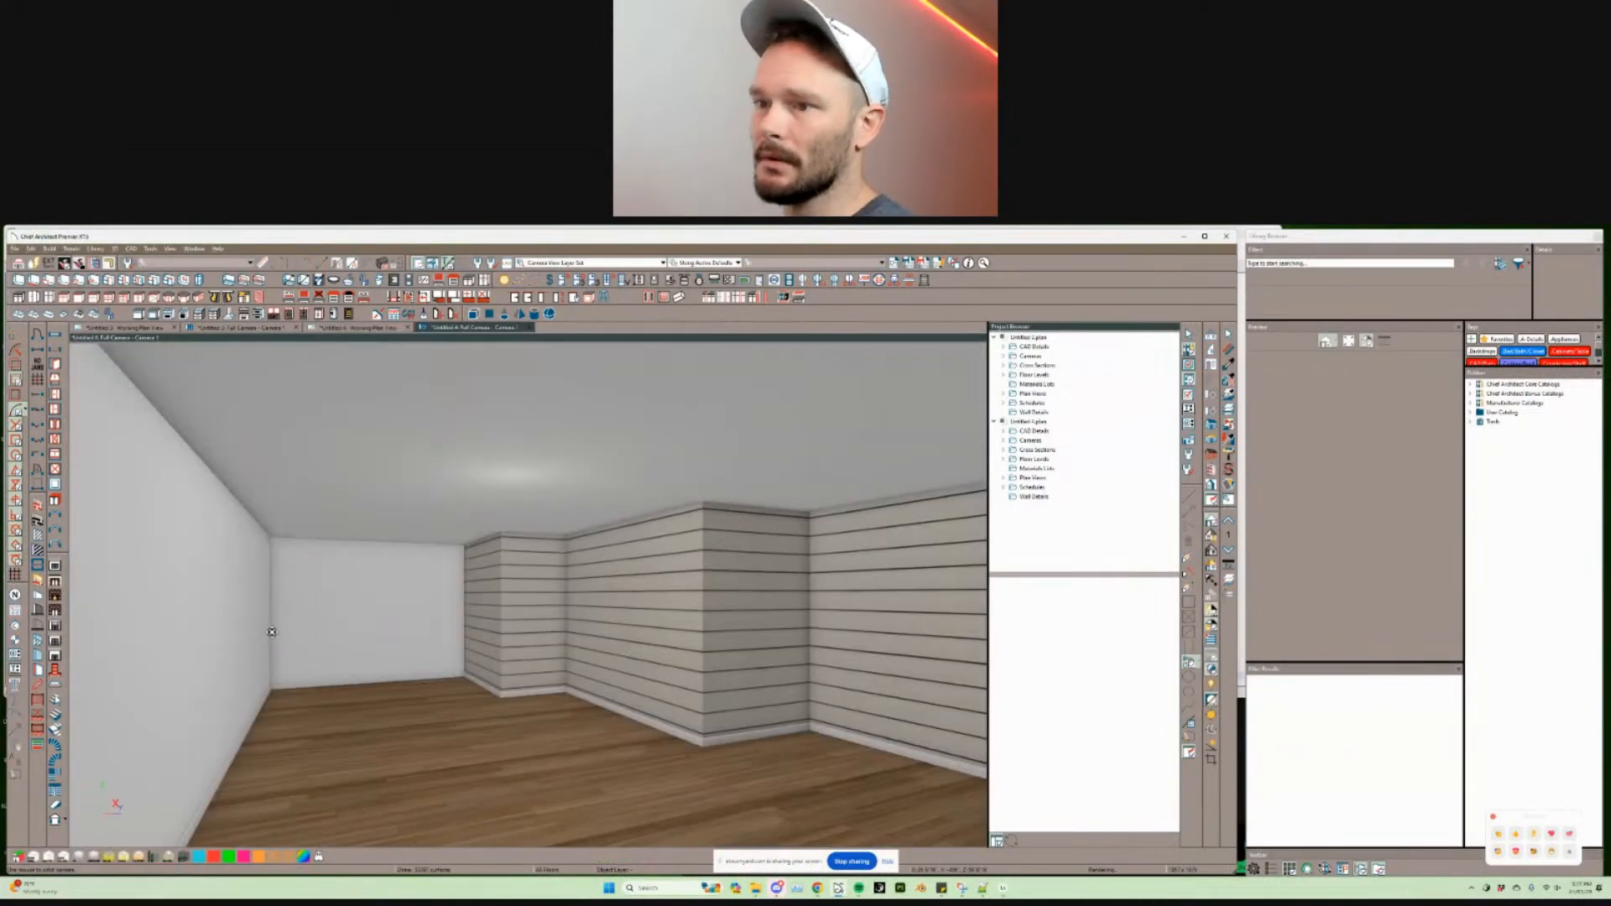
pyautogui.moveTo(272, 632); pyautogui.dragTo(420, 620, button='middle')
pyautogui.scroll(3, 352, 629)
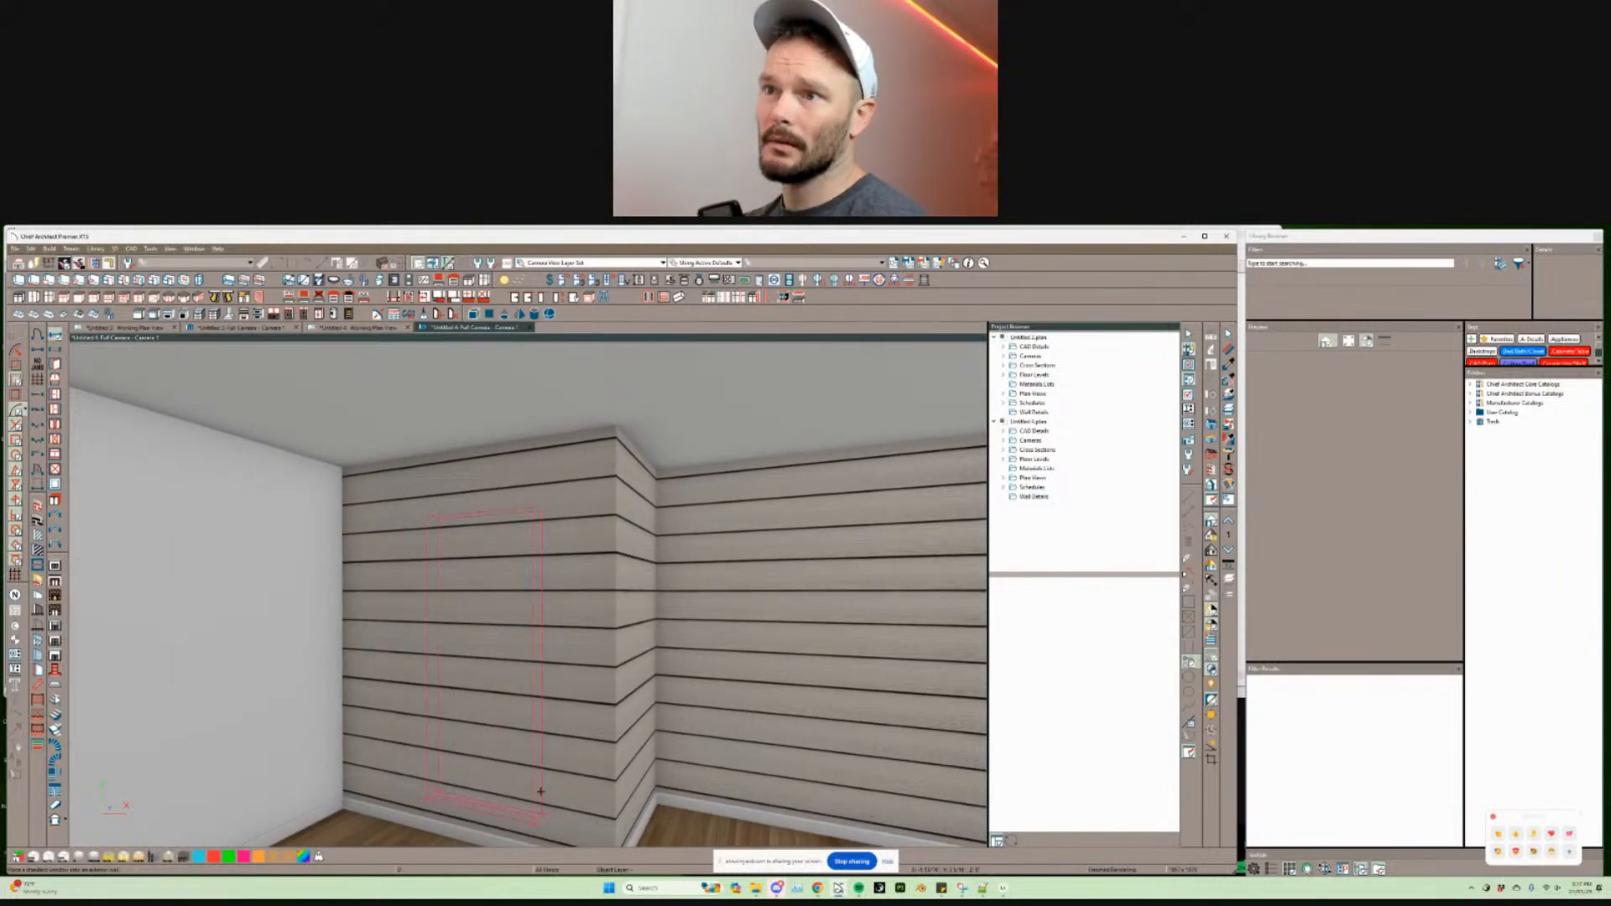
pyautogui.click(540, 791)
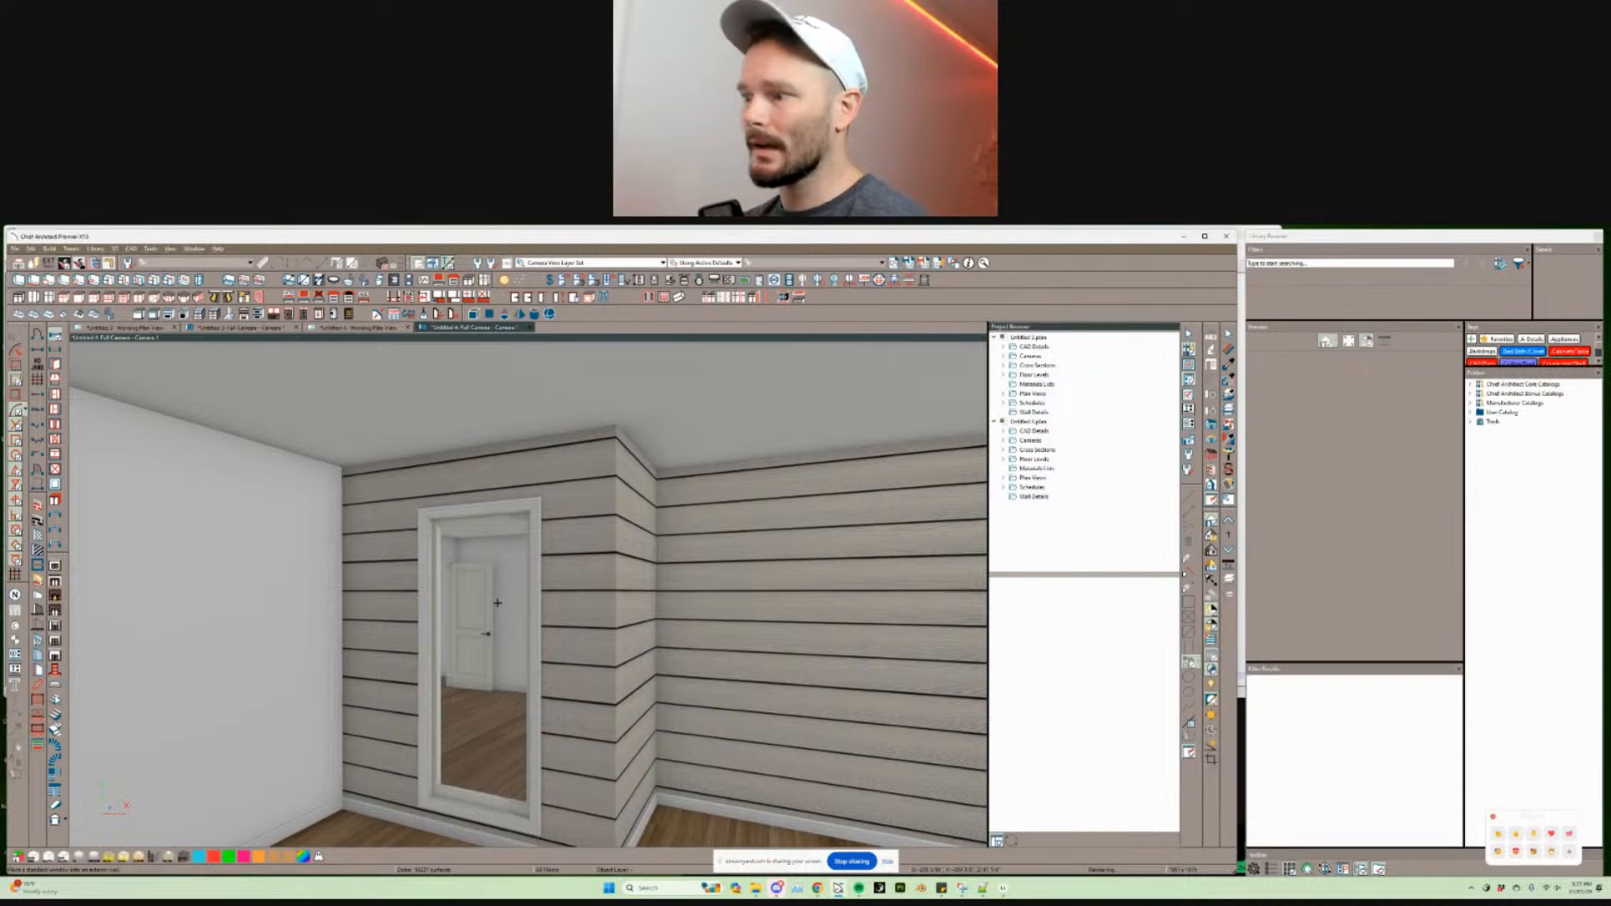
# Step: Place a trial window in the office wall outside the terrace for comparison and delete the trial windows
pyautogui.moveTo(497, 603); pyautogui.dragTo(482, 599, button='middle')
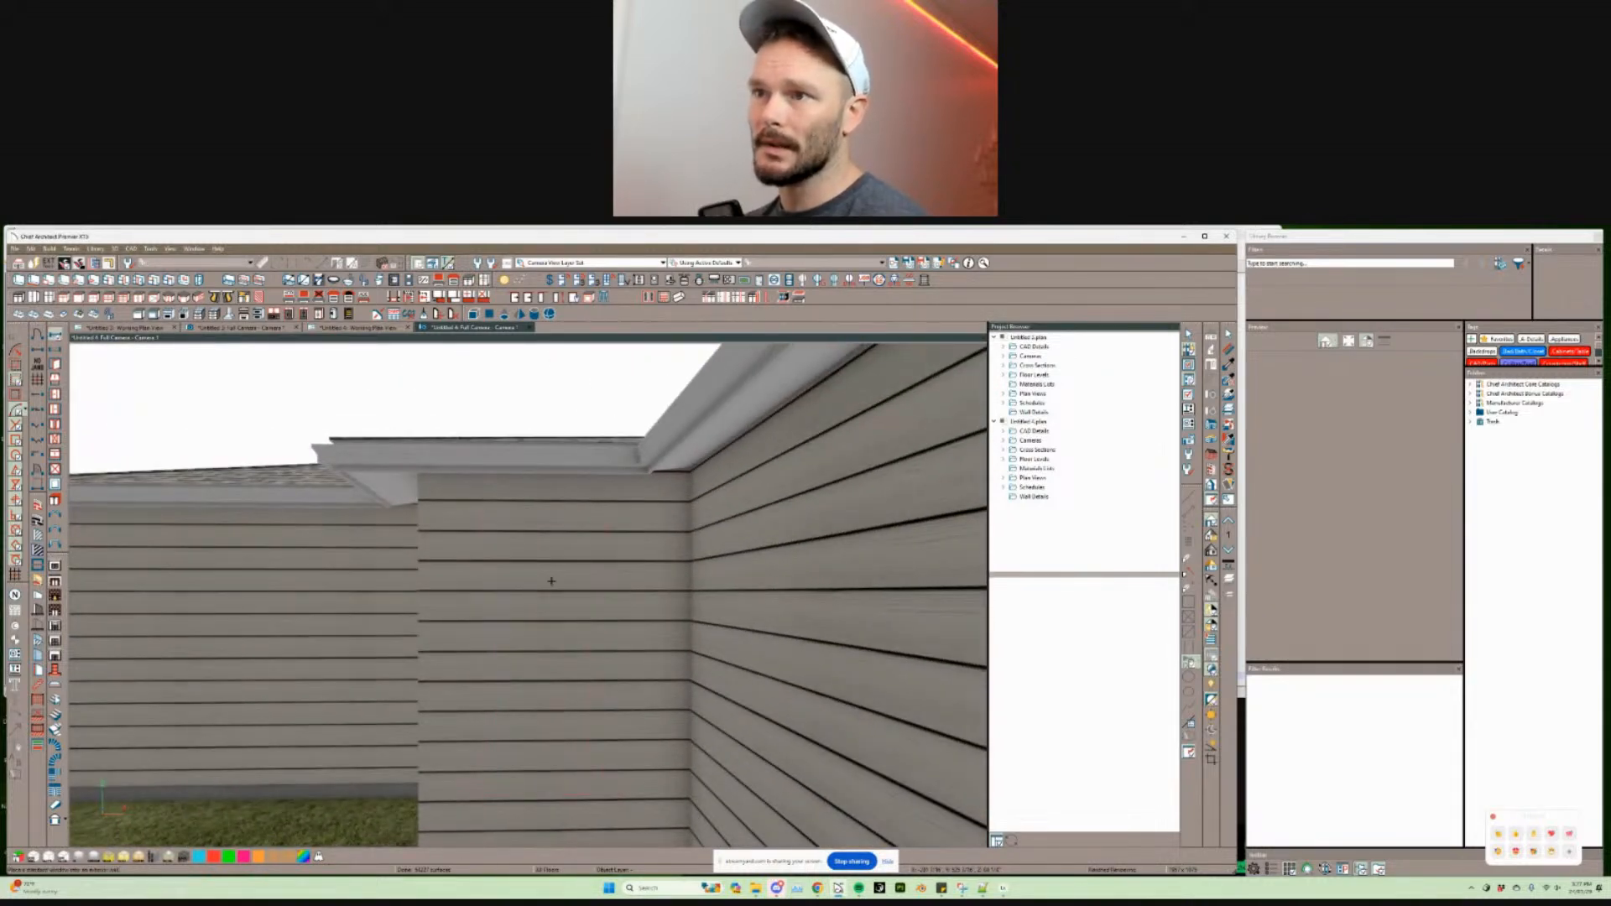
pyautogui.click(544, 775)
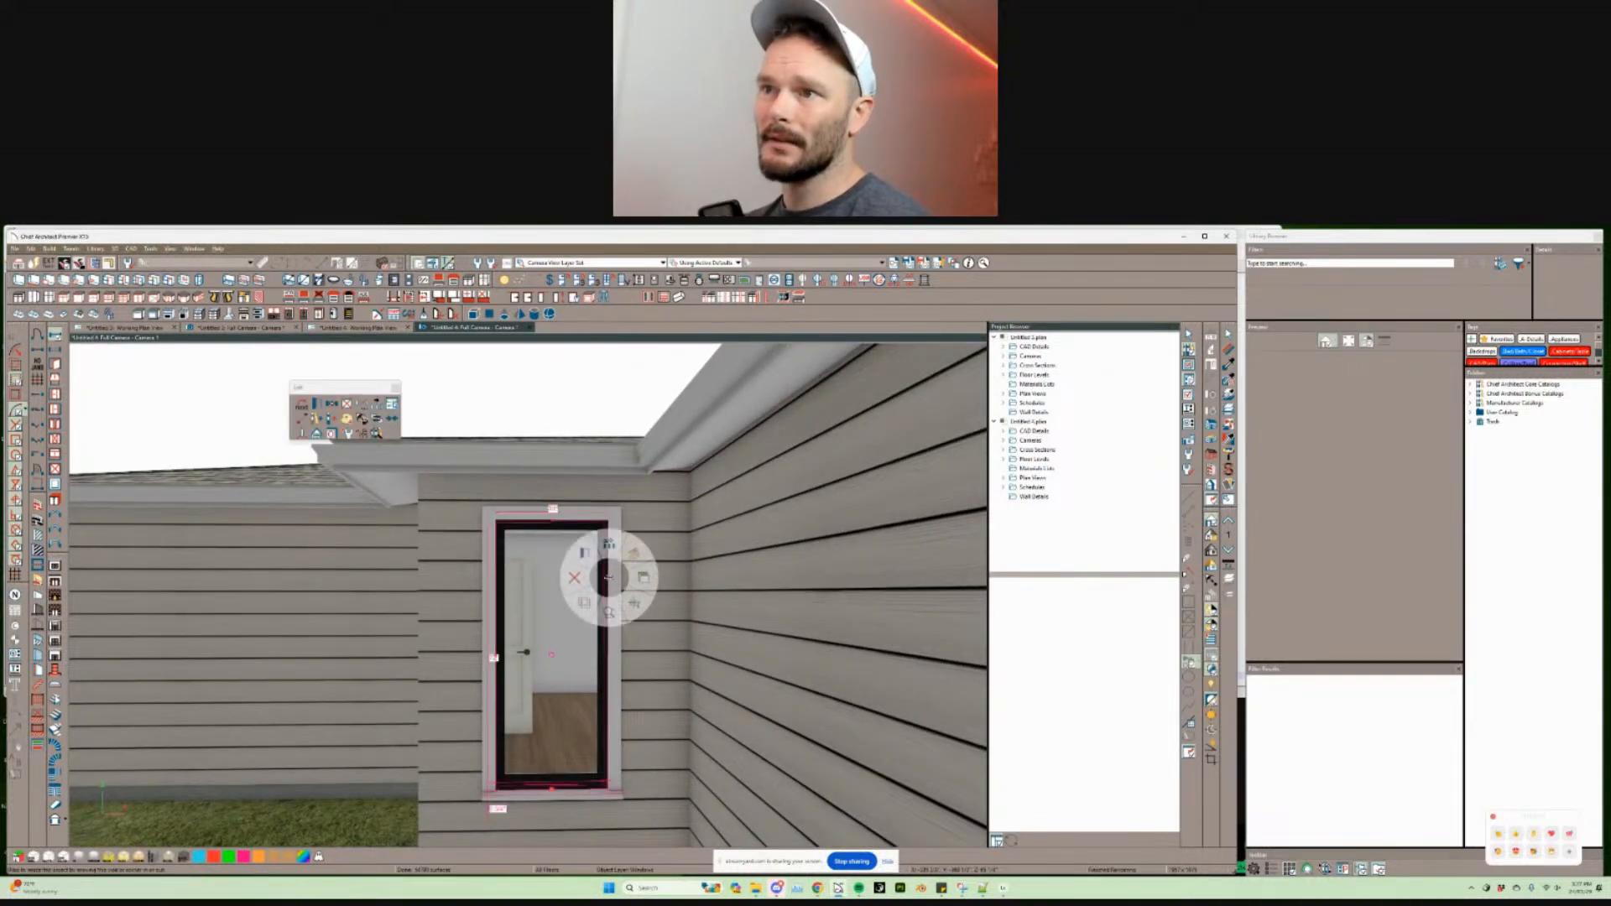
pyautogui.press('Escape')
pyautogui.moveTo(623, 700); pyautogui.dragTo(743, 616, button='middle')
pyautogui.click(743, 615)
pyautogui.press('Delete')
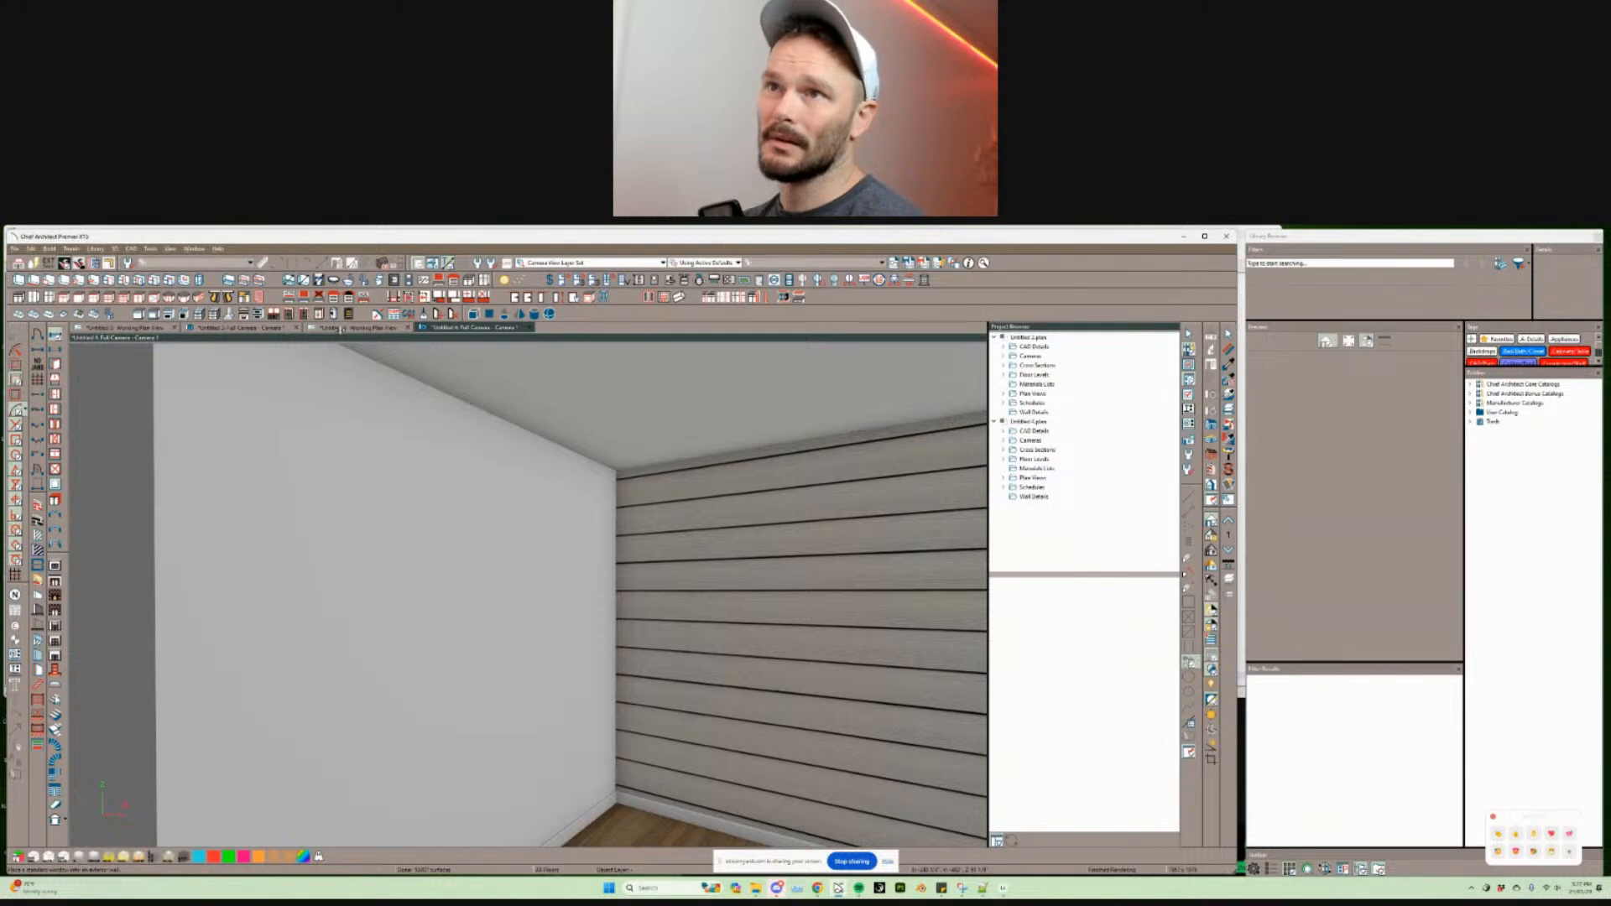
# Step: Return to the plan view and pull the terrace side wall's end back about 2'-11" from the office's exterior wall
pyautogui.click(342, 328)
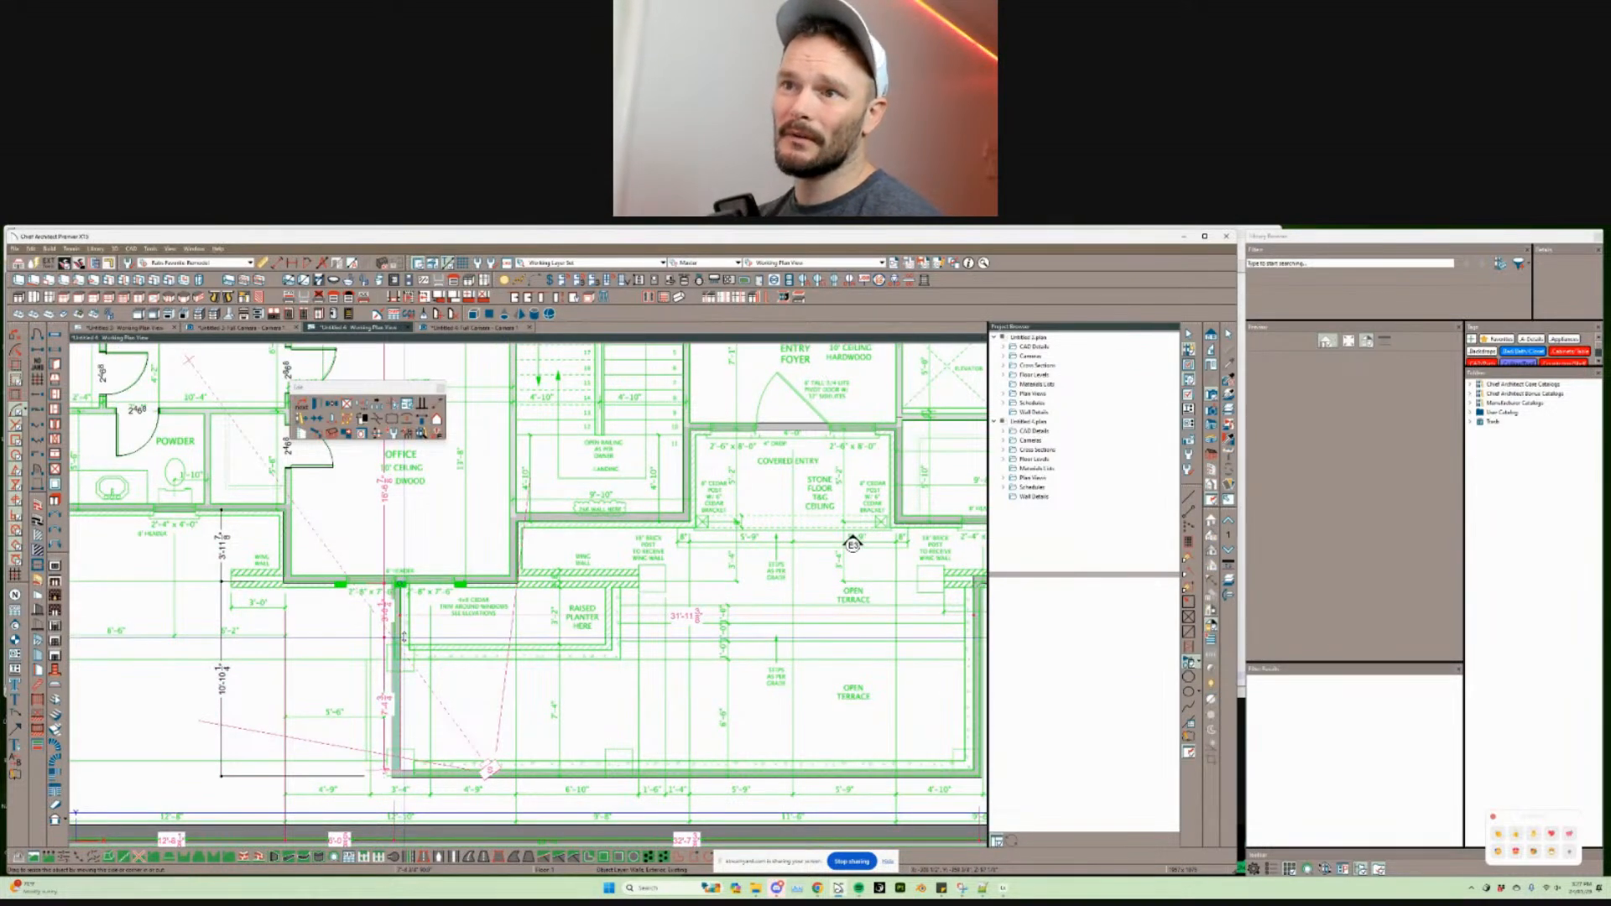
pyautogui.scroll(5, 470, 554)
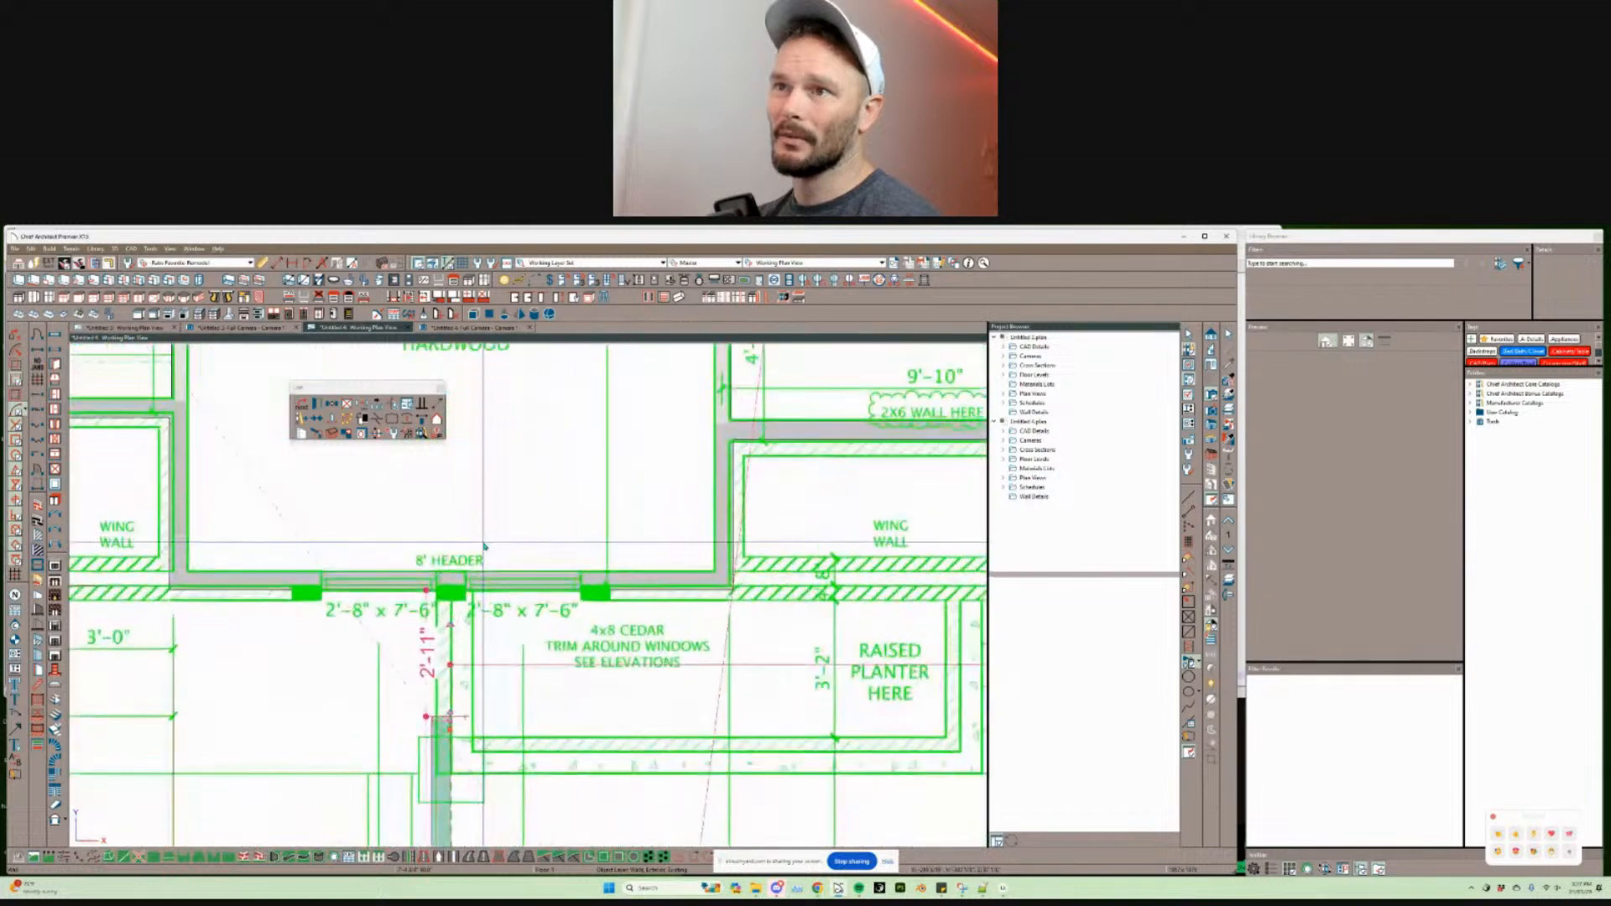
pyautogui.scroll(1, 483, 546)
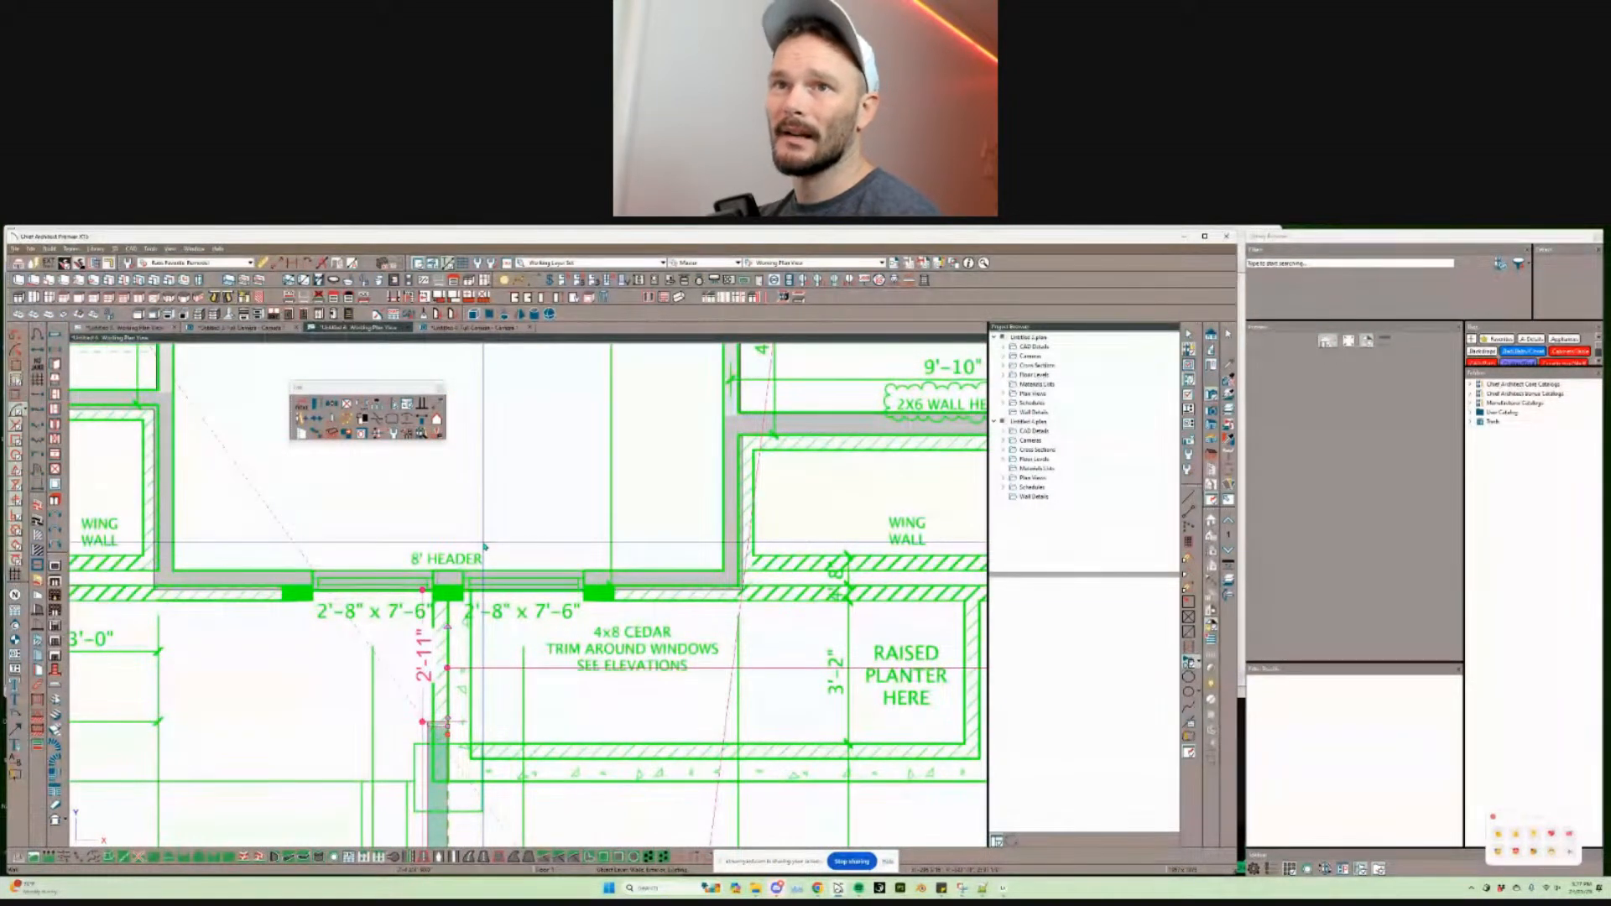
# Step: Place a window over the office's 2'-8" x 7'-6" underlay window beside the raised planter and set its height to 7'-6"
pyautogui.press('w')
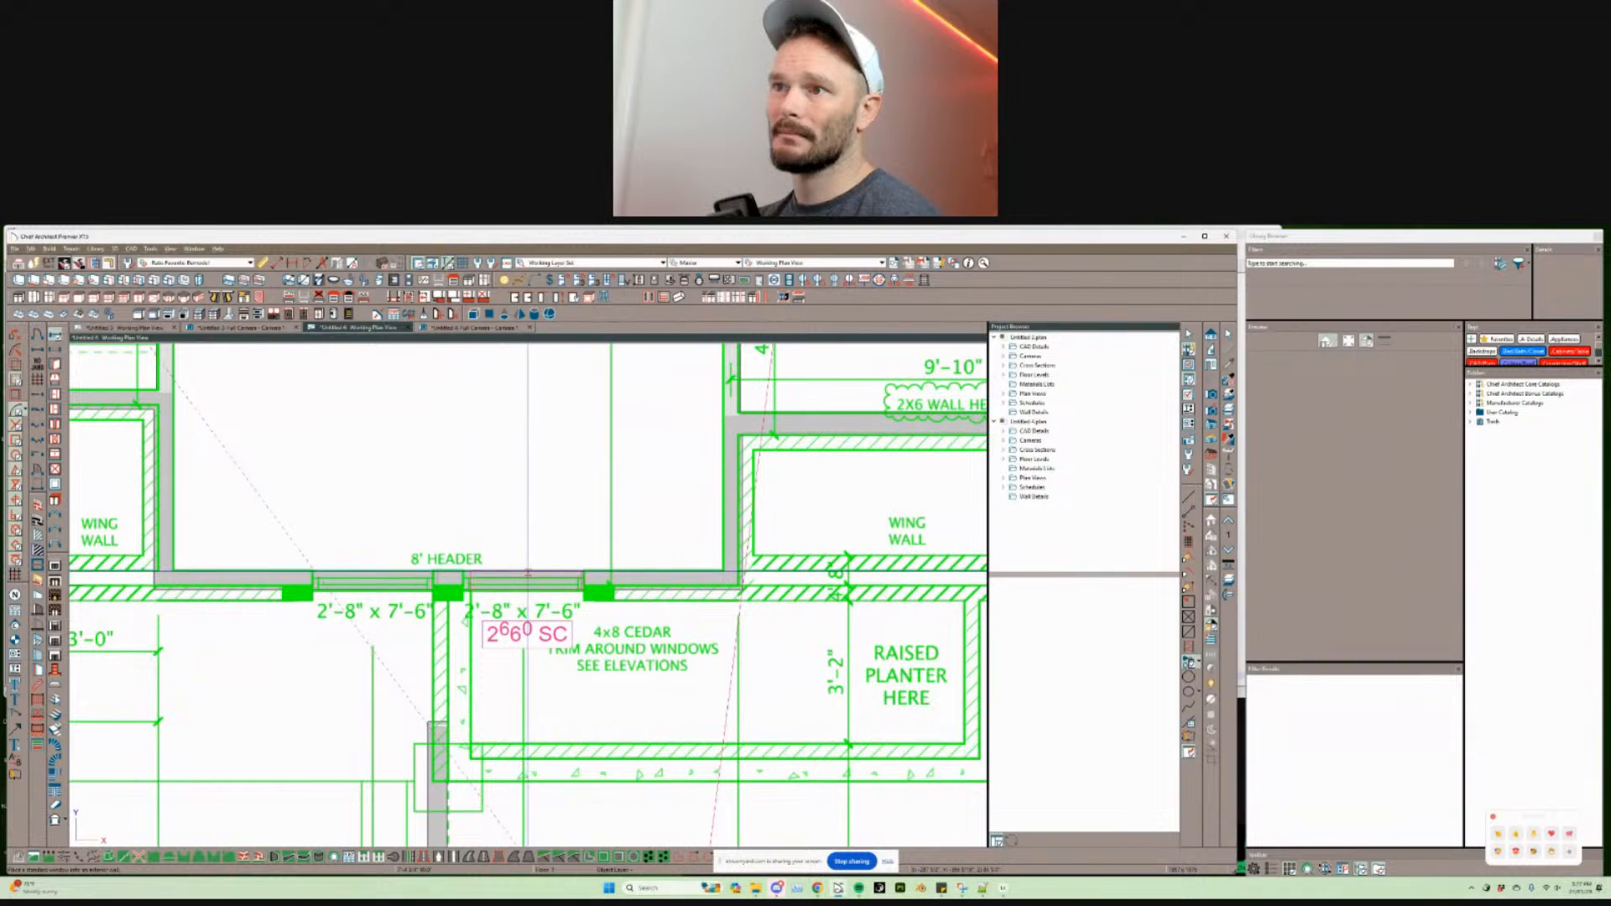
pyautogui.click(503, 575)
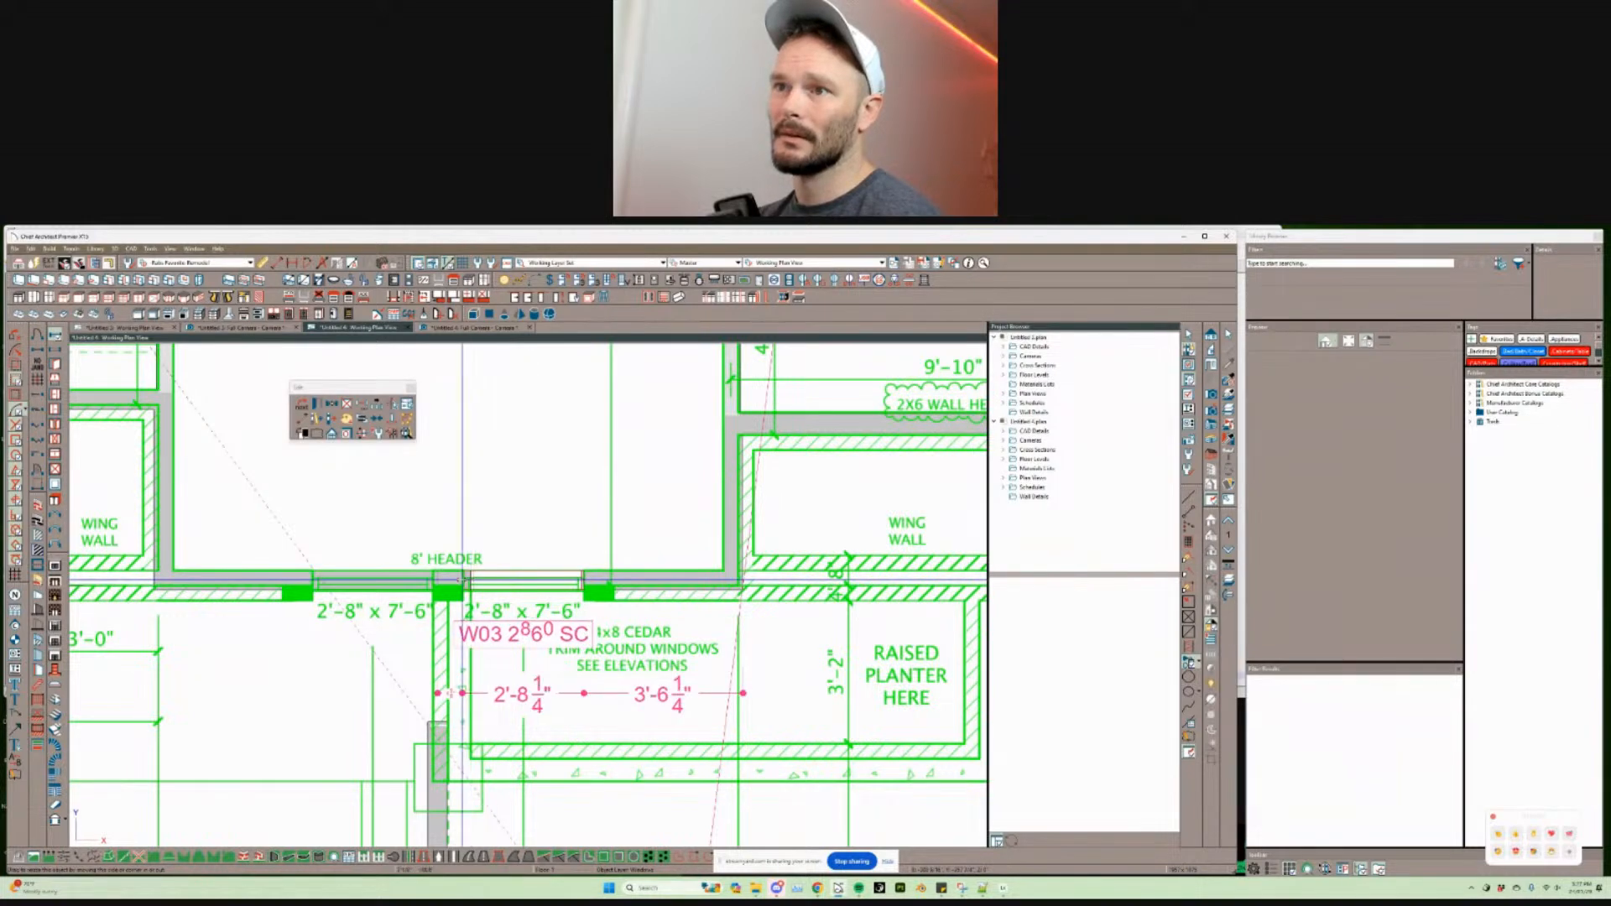
pyautogui.press('Tab')
pyautogui.press('Return')
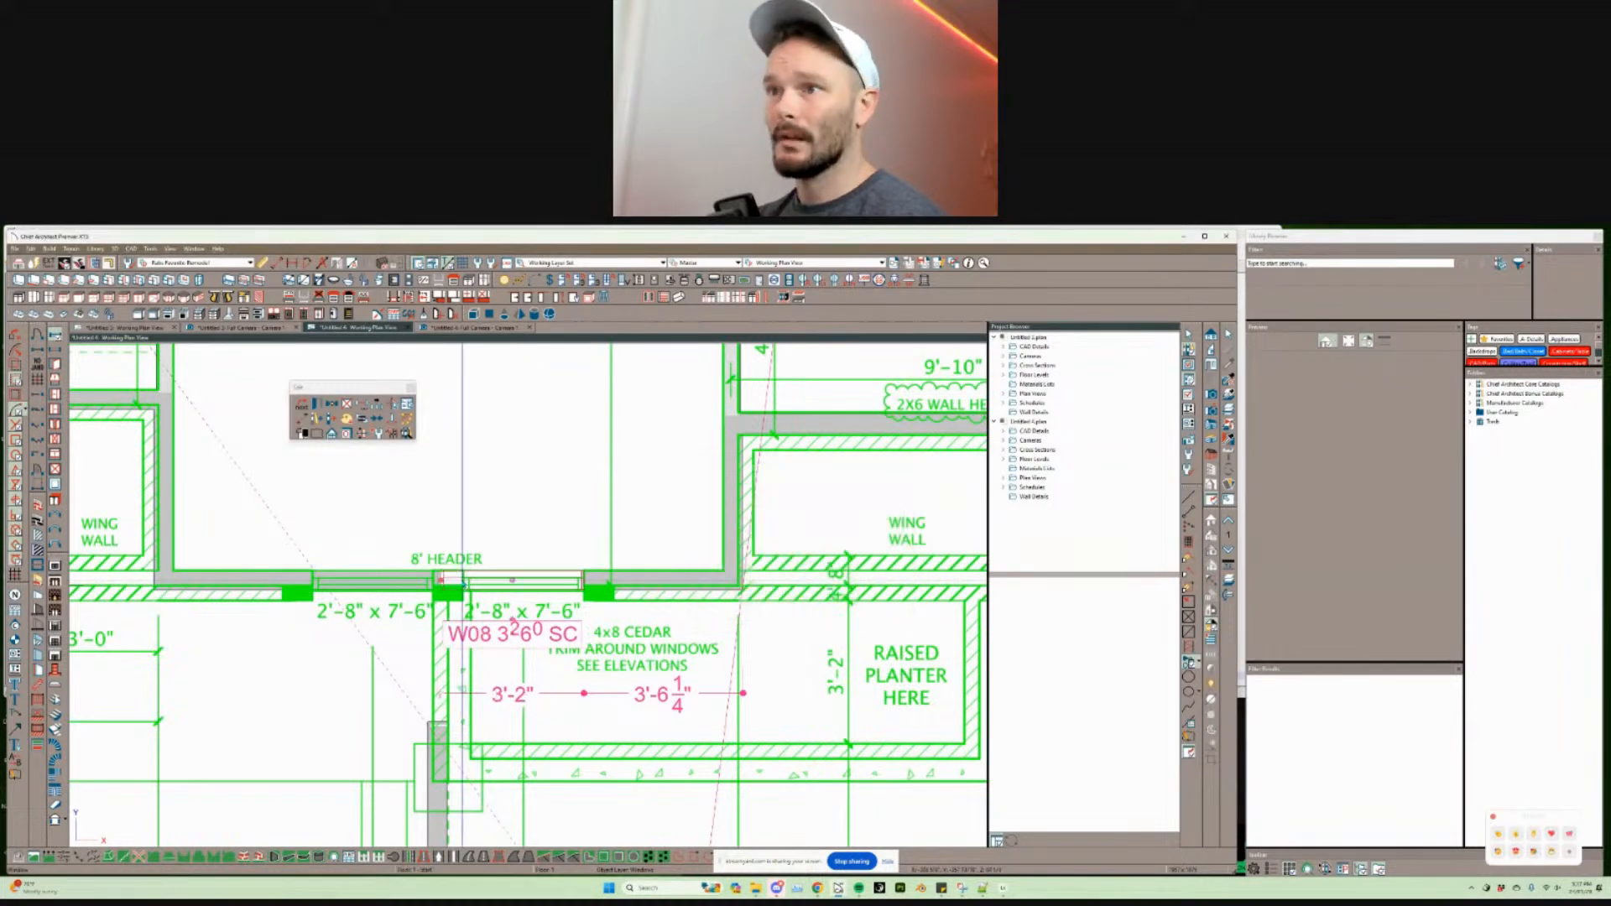
pyautogui.hotkey('ctrl', 'e')
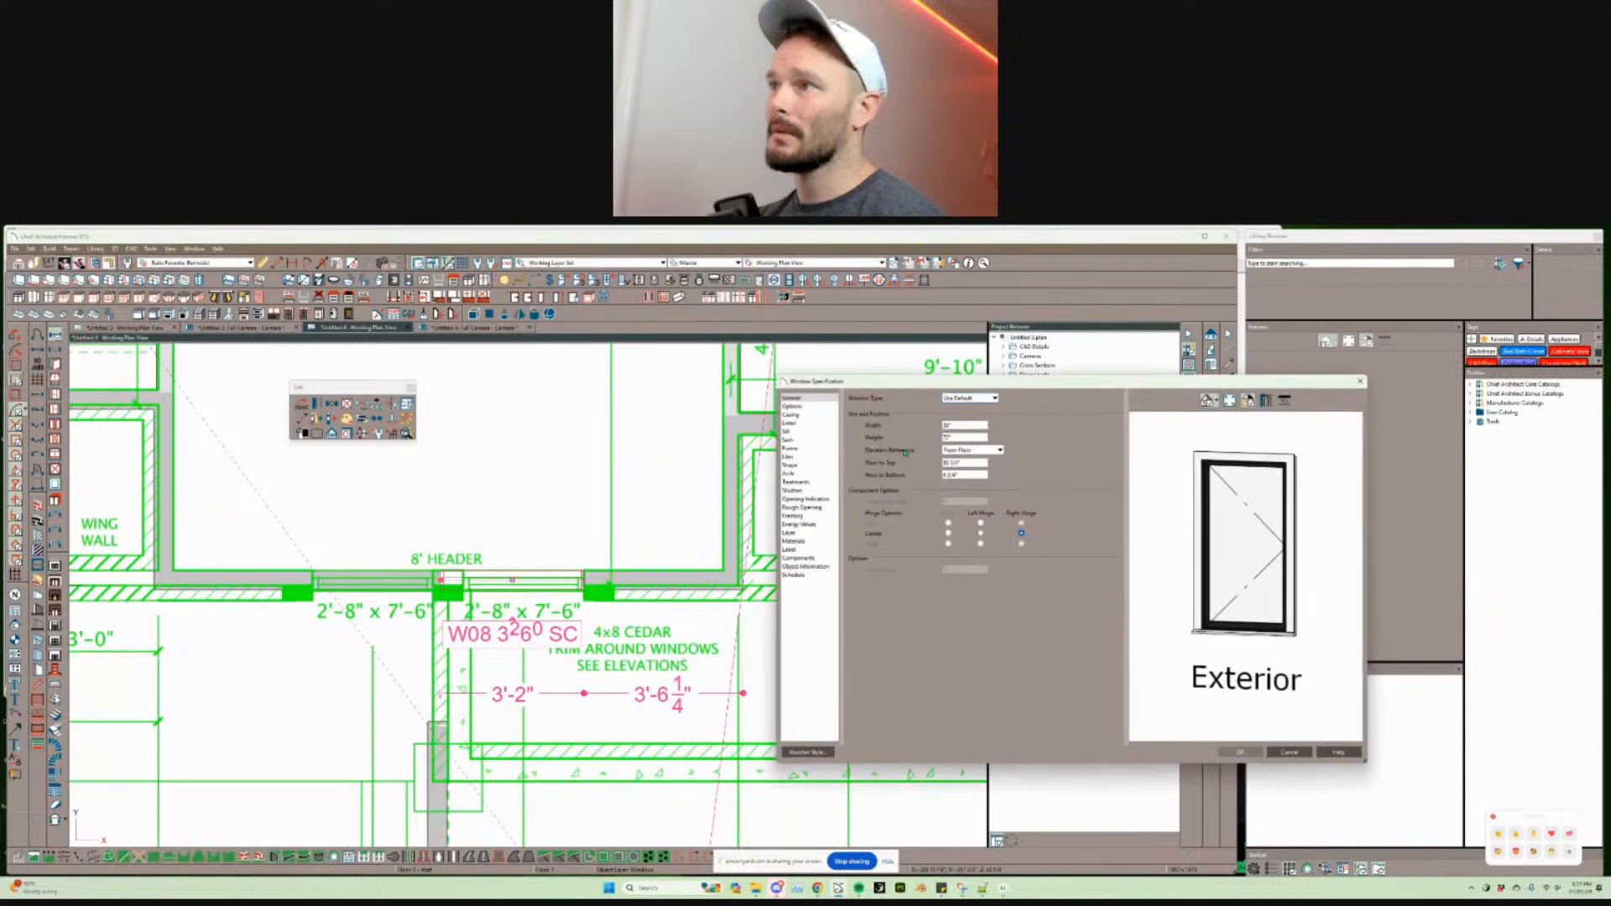
pyautogui.write("7'-6")
pyautogui.press('Return')
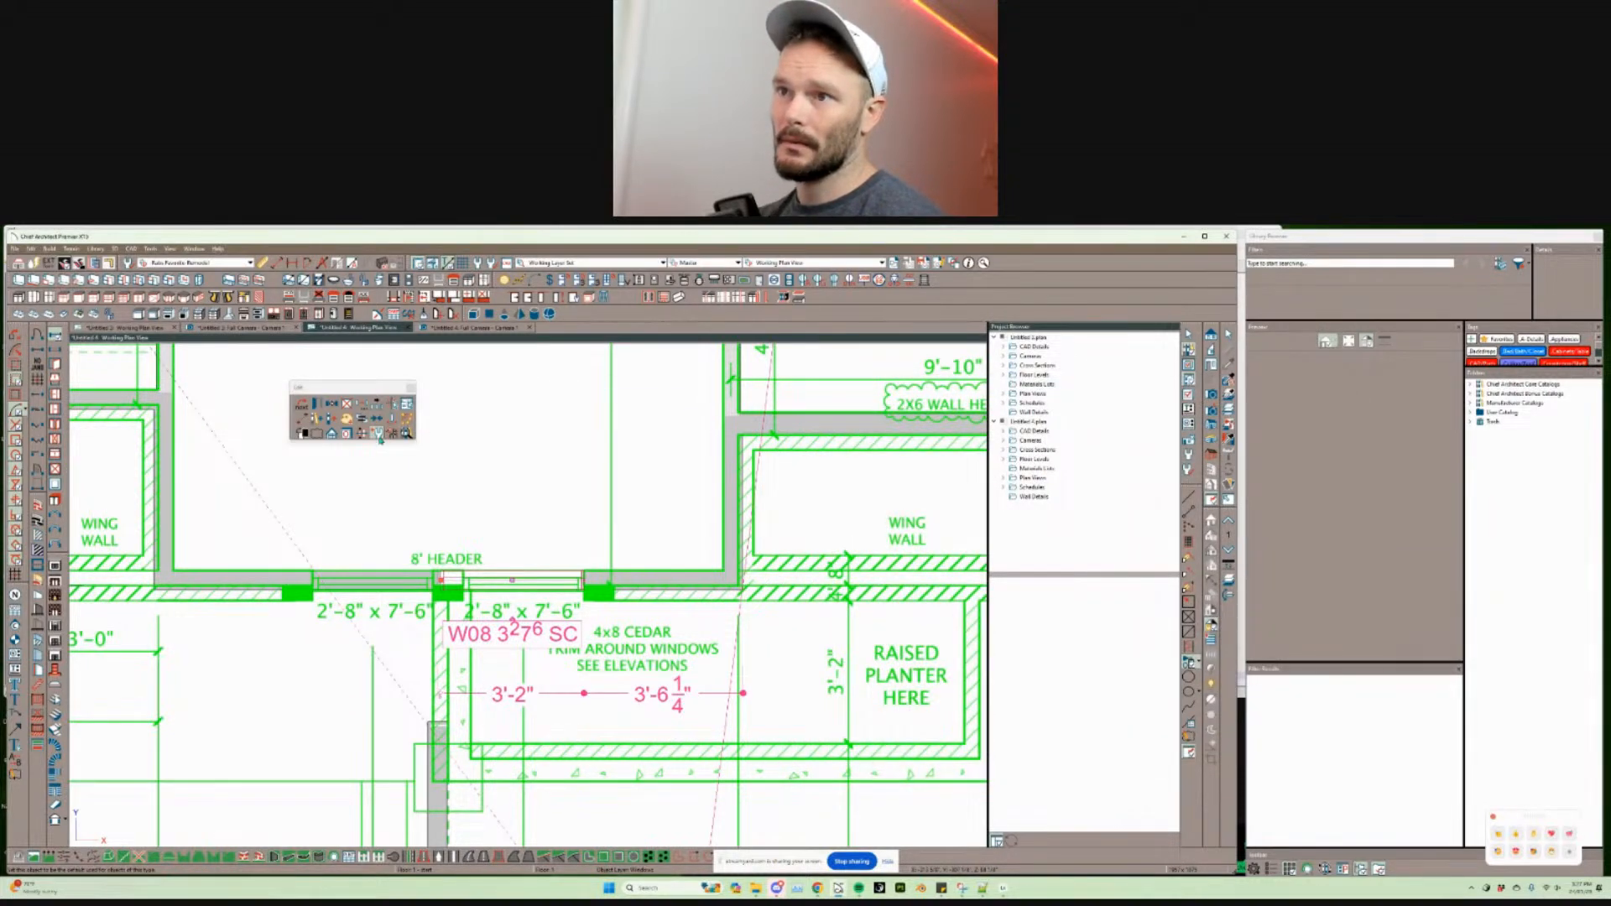
# Step: Shorten the new office window by 6" at the middle post to make it 2'-8" wide
pyautogui.scroll(3, 441, 583)
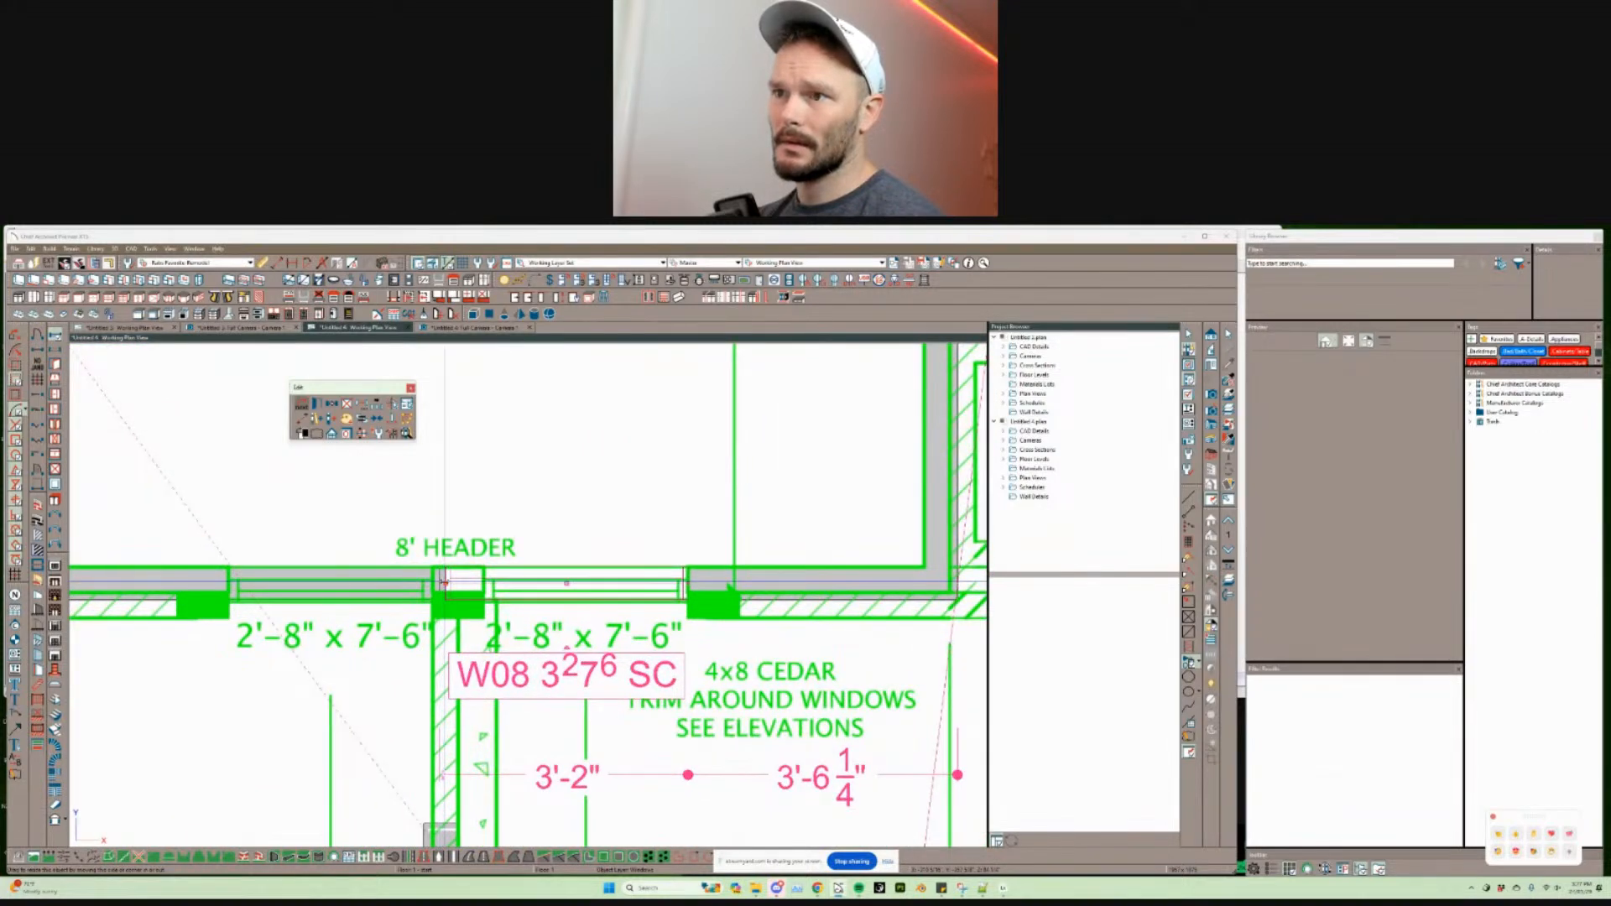
pyautogui.moveTo(445, 582); pyautogui.dragTo(483, 587)
pyautogui.press('Tab')
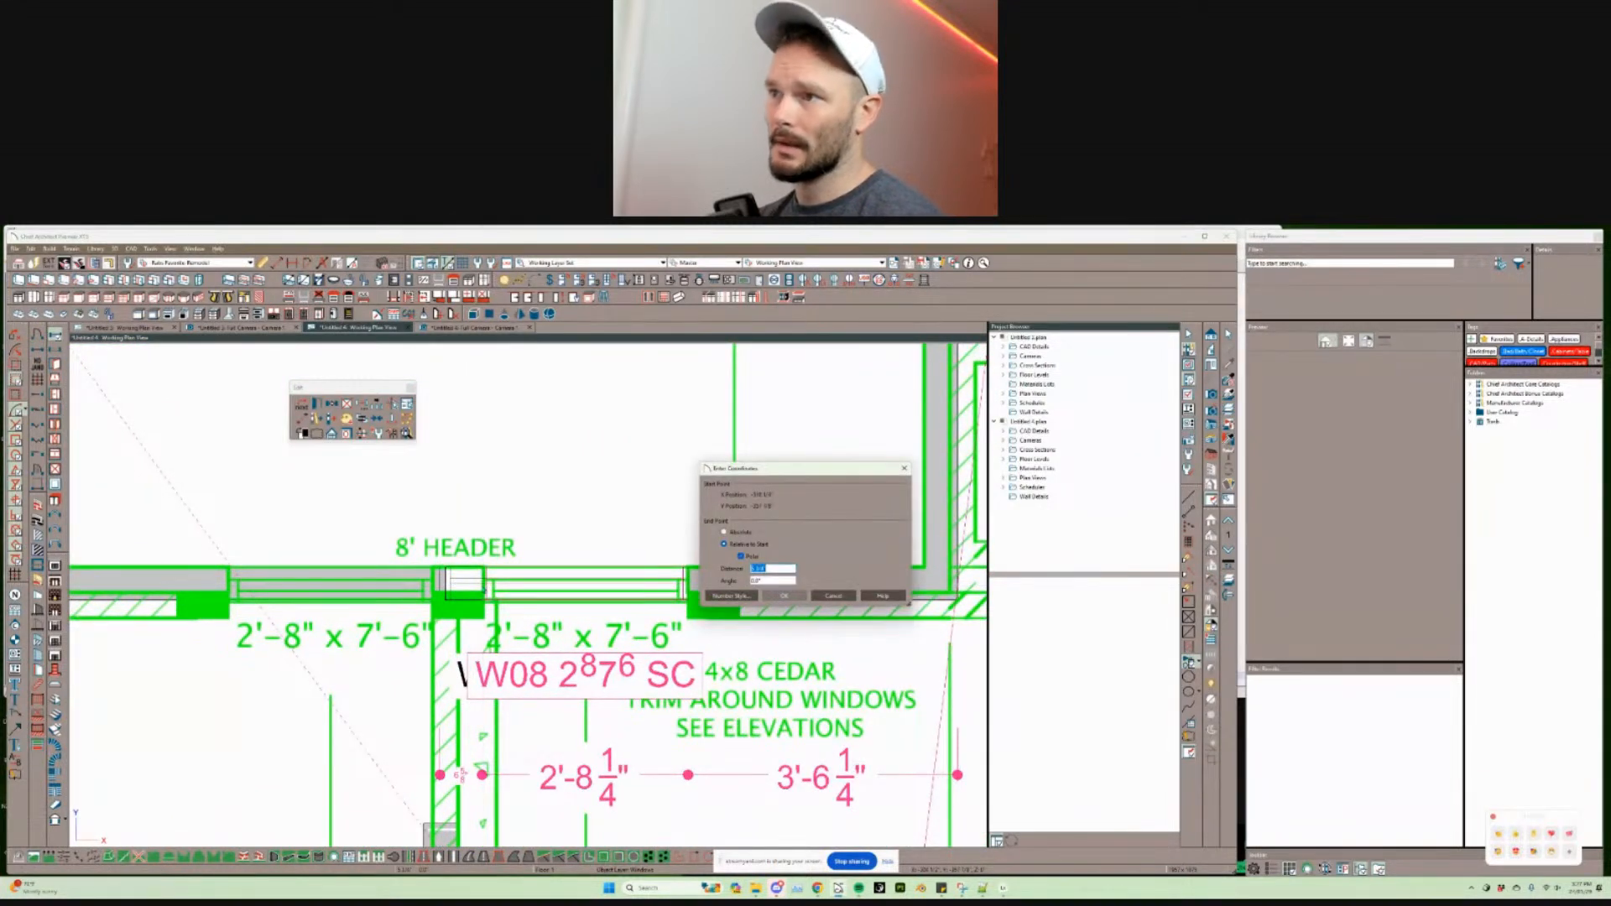
pyautogui.write('6')
pyautogui.press('Return')
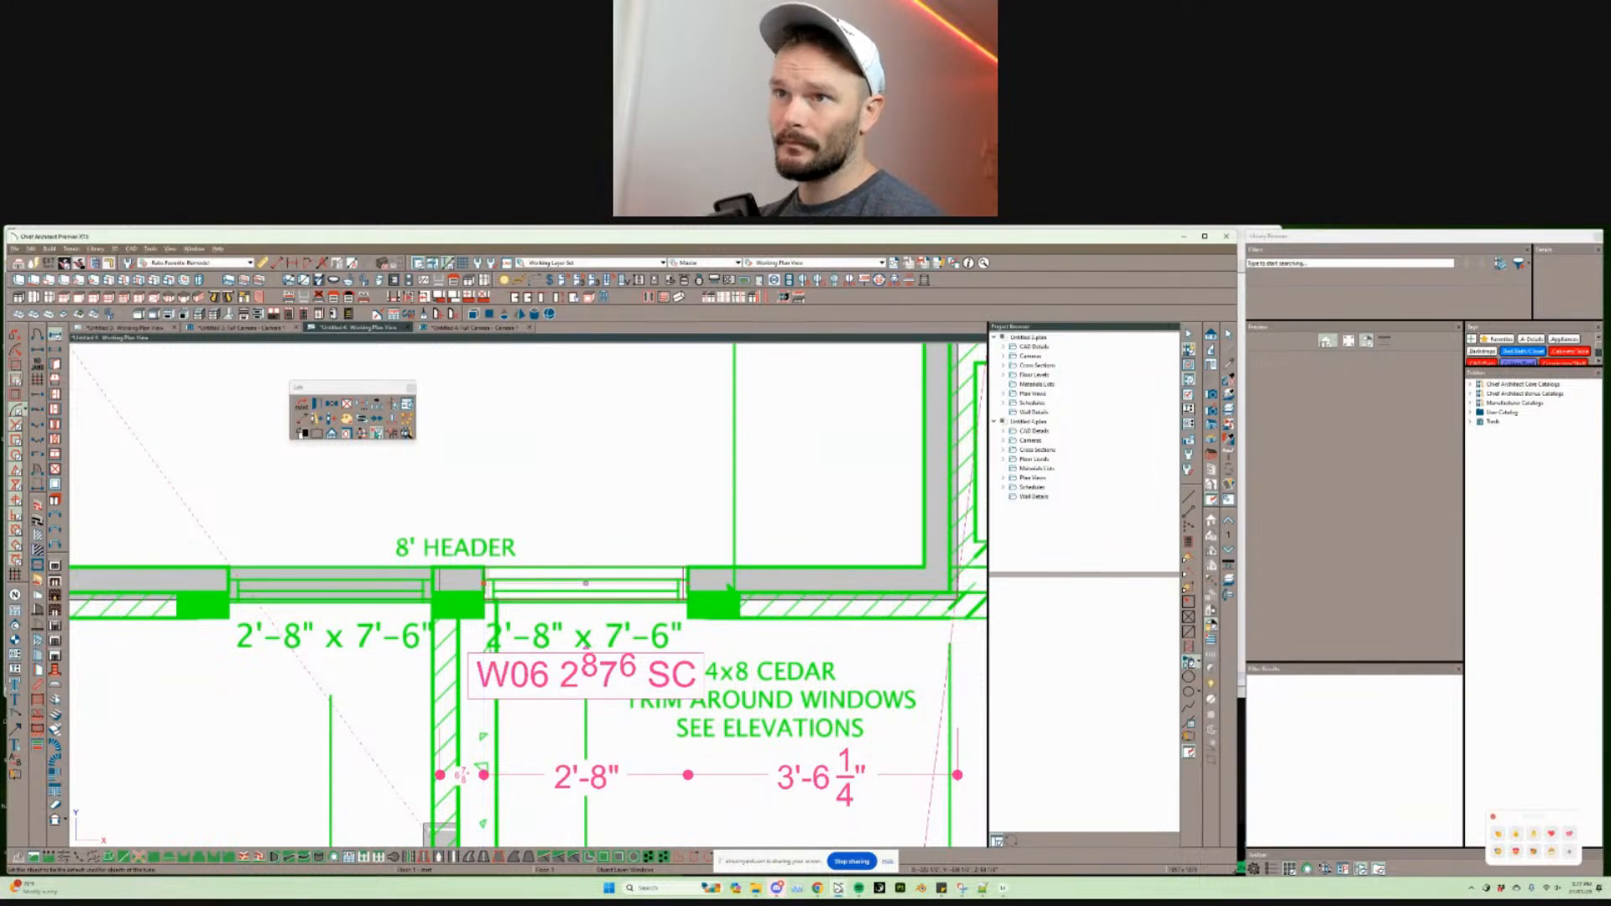
# Step: Place a second 2'-8" x 7'-6" window over the neighbouring underlay window in the office wall
pyautogui.scroll(-3, 610, 600)
pyautogui.press('Escape')
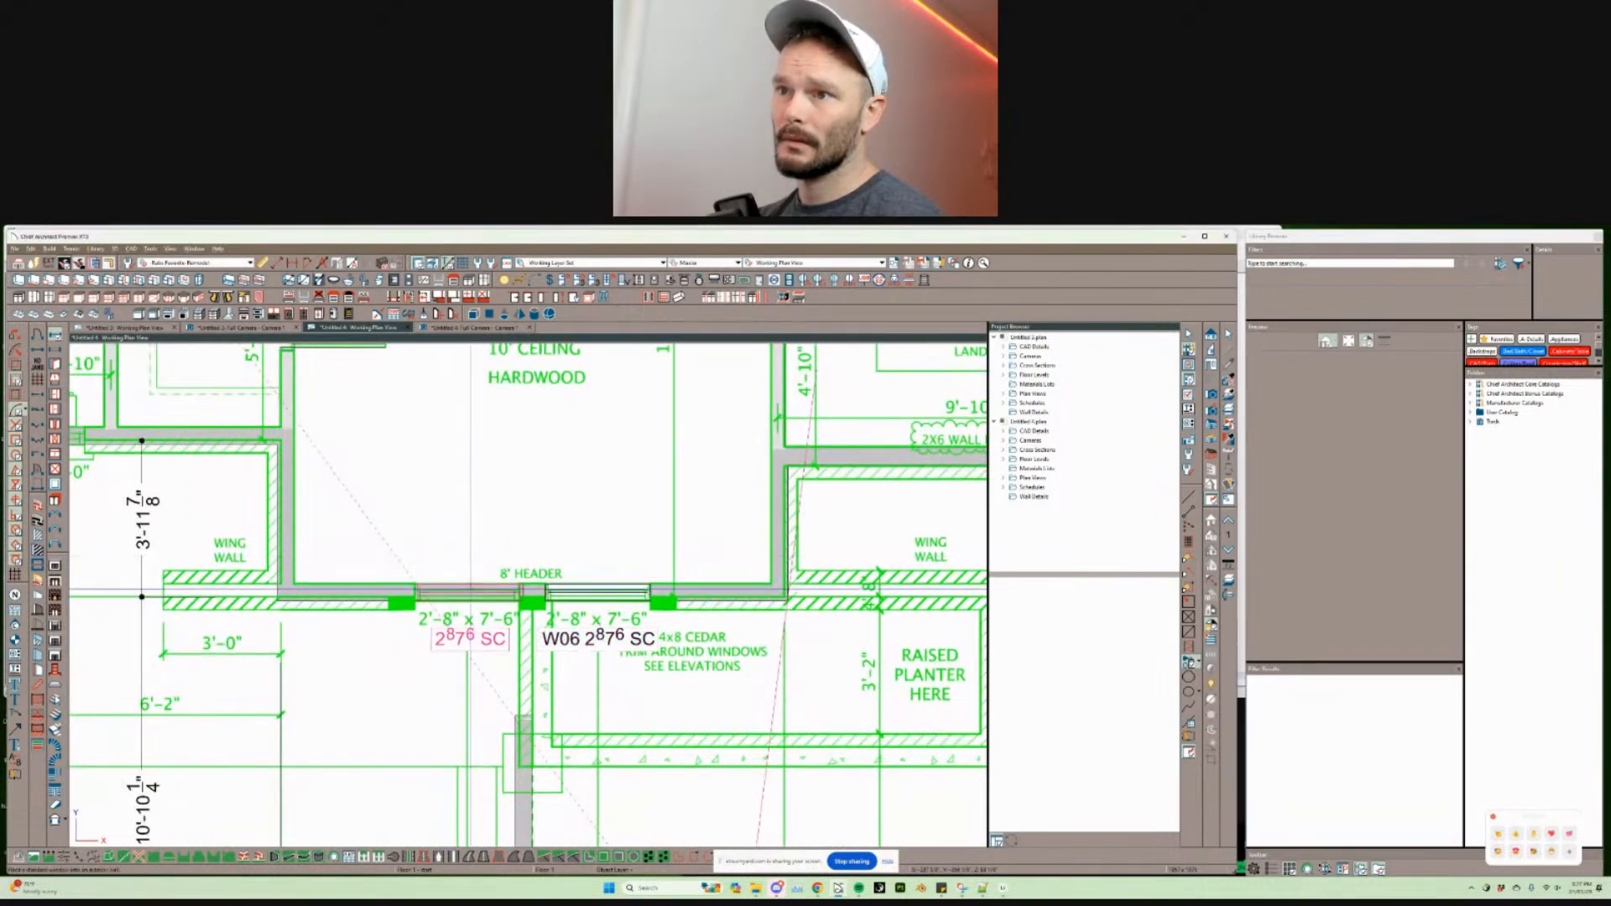
pyautogui.click(468, 595)
# Step: Place a window over the underlay window behind the powder room toilet and reduce its width to 2'-4"
pyautogui.scroll(-1, 468, 596)
pyautogui.moveTo(468, 595); pyautogui.dragTo(776, 721, button='middle')
pyautogui.scroll(3, 314, 577)
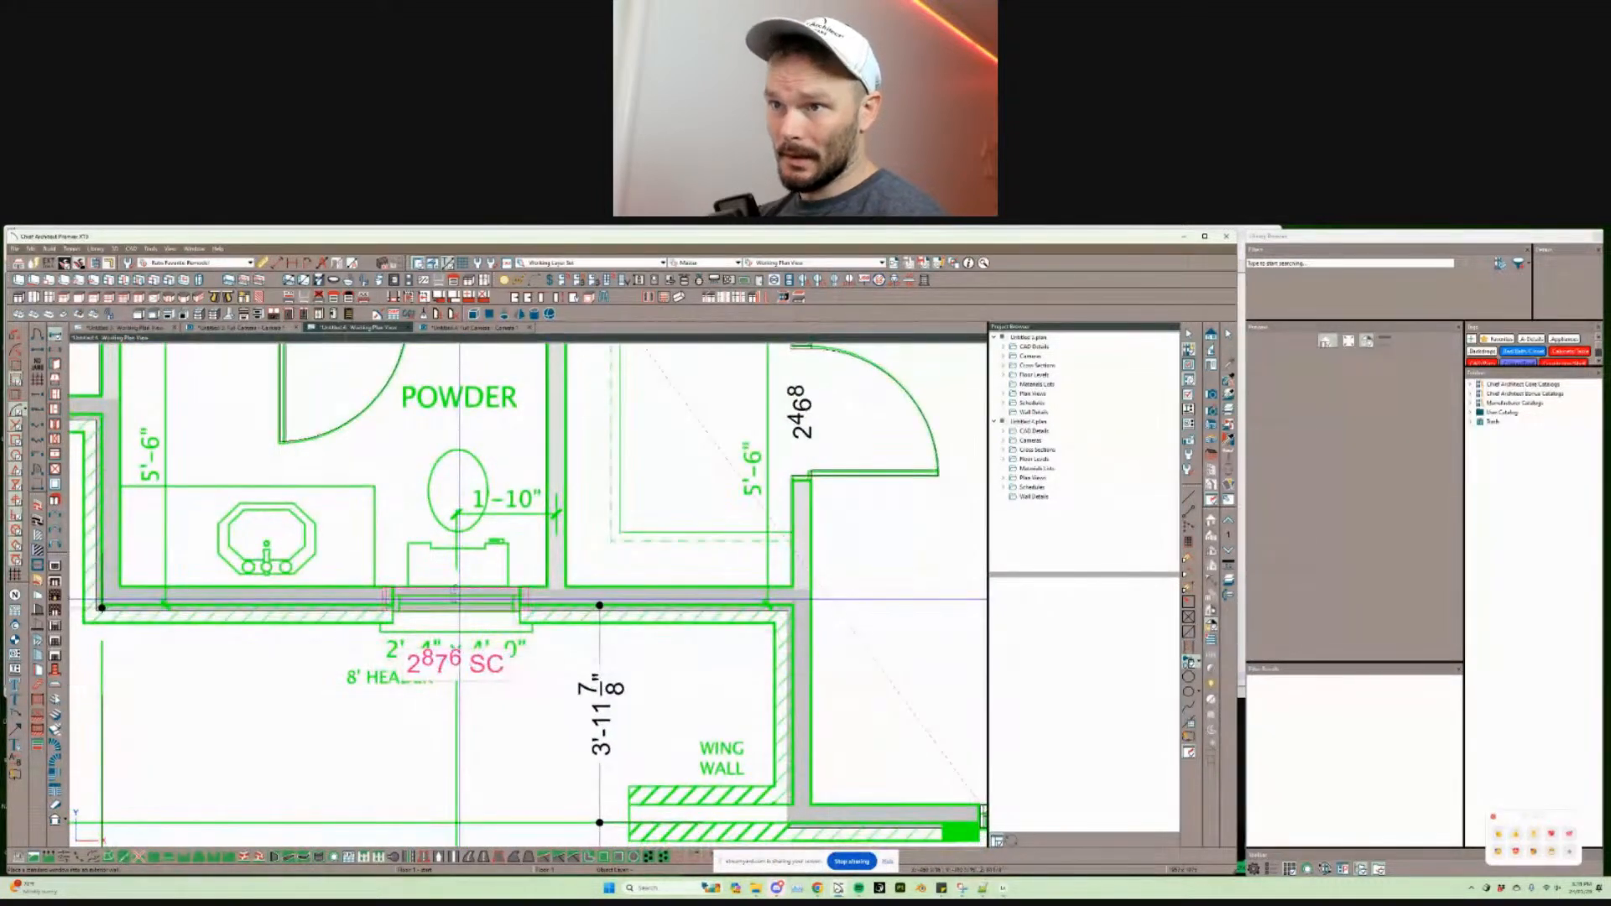
pyautogui.click(455, 592)
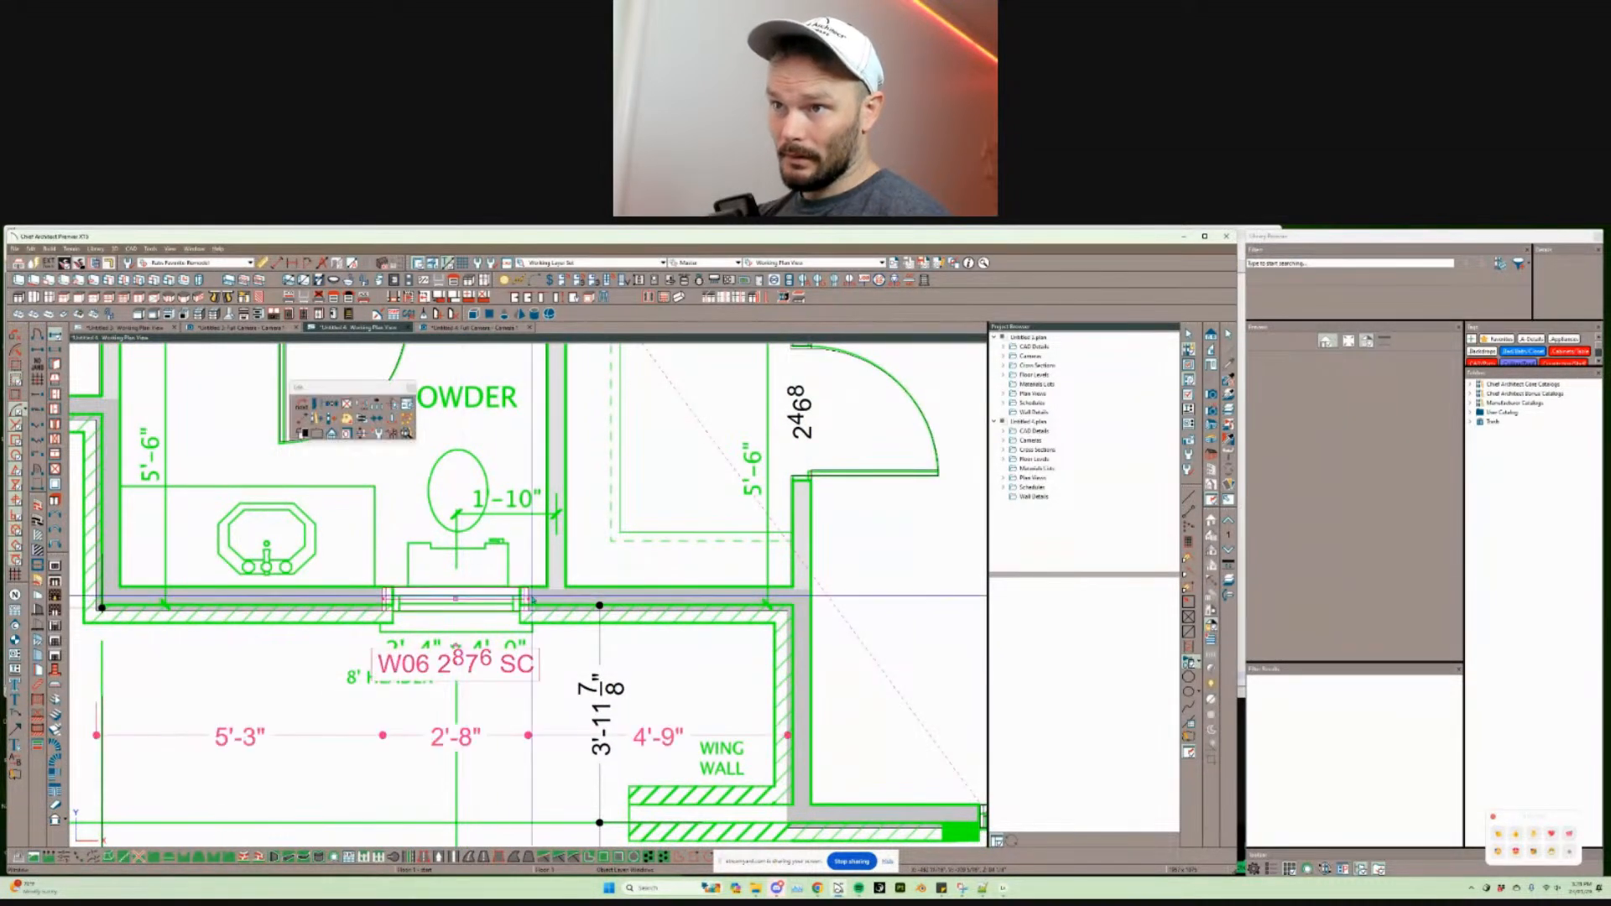
pyautogui.moveTo(527, 598); pyautogui.dragTo(515, 599)
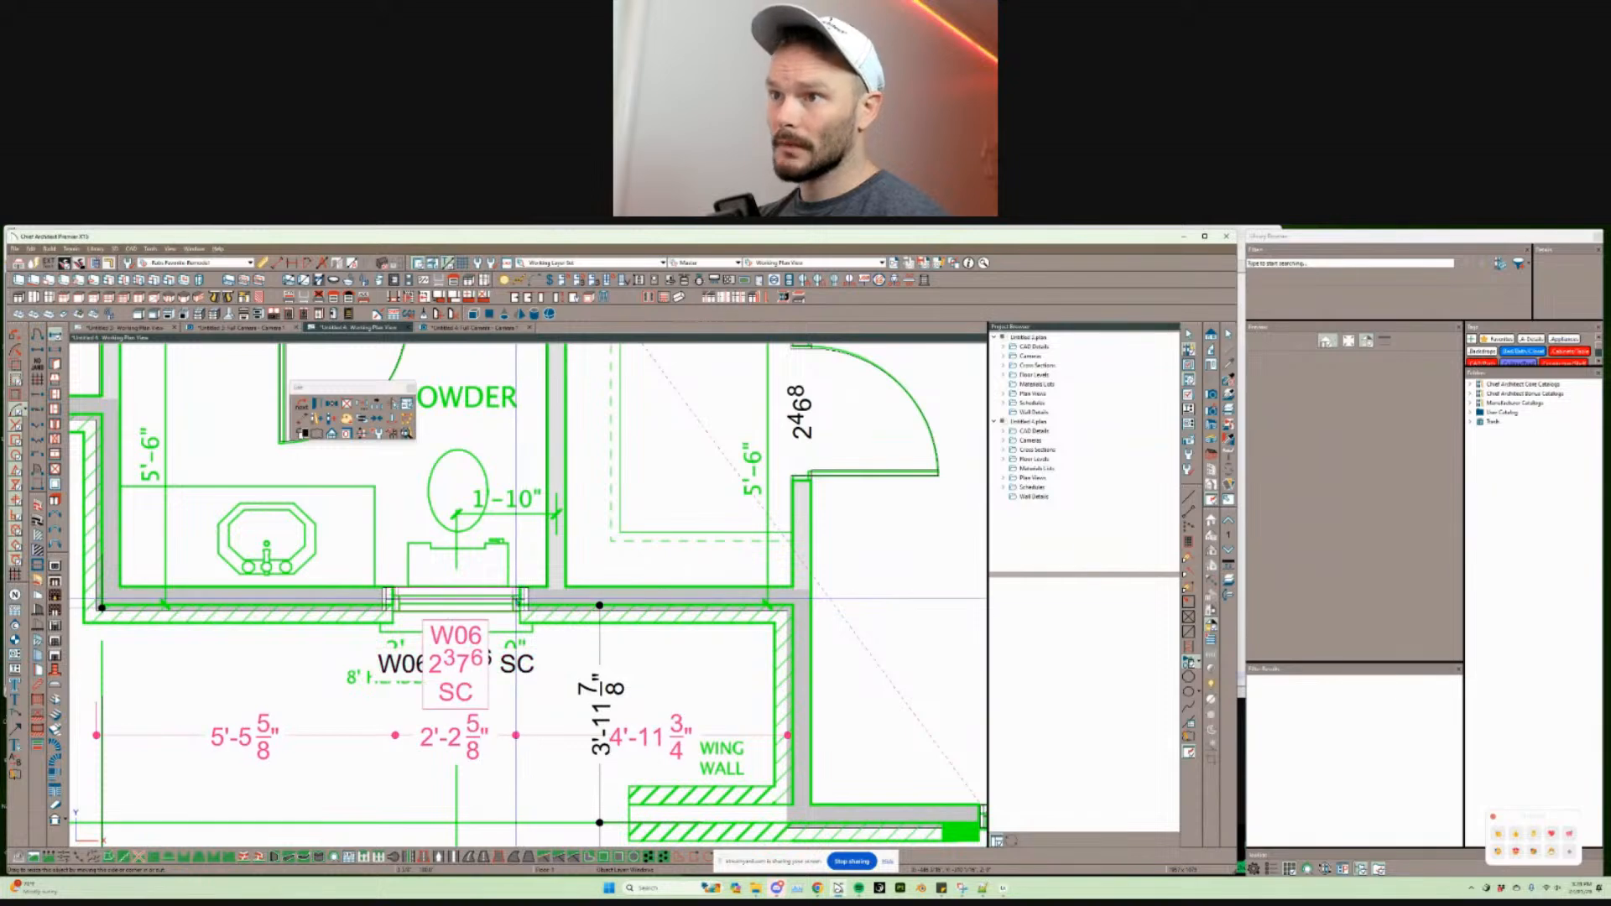
pyautogui.press('Tab')
pyautogui.write('2')
pyautogui.press('Return')
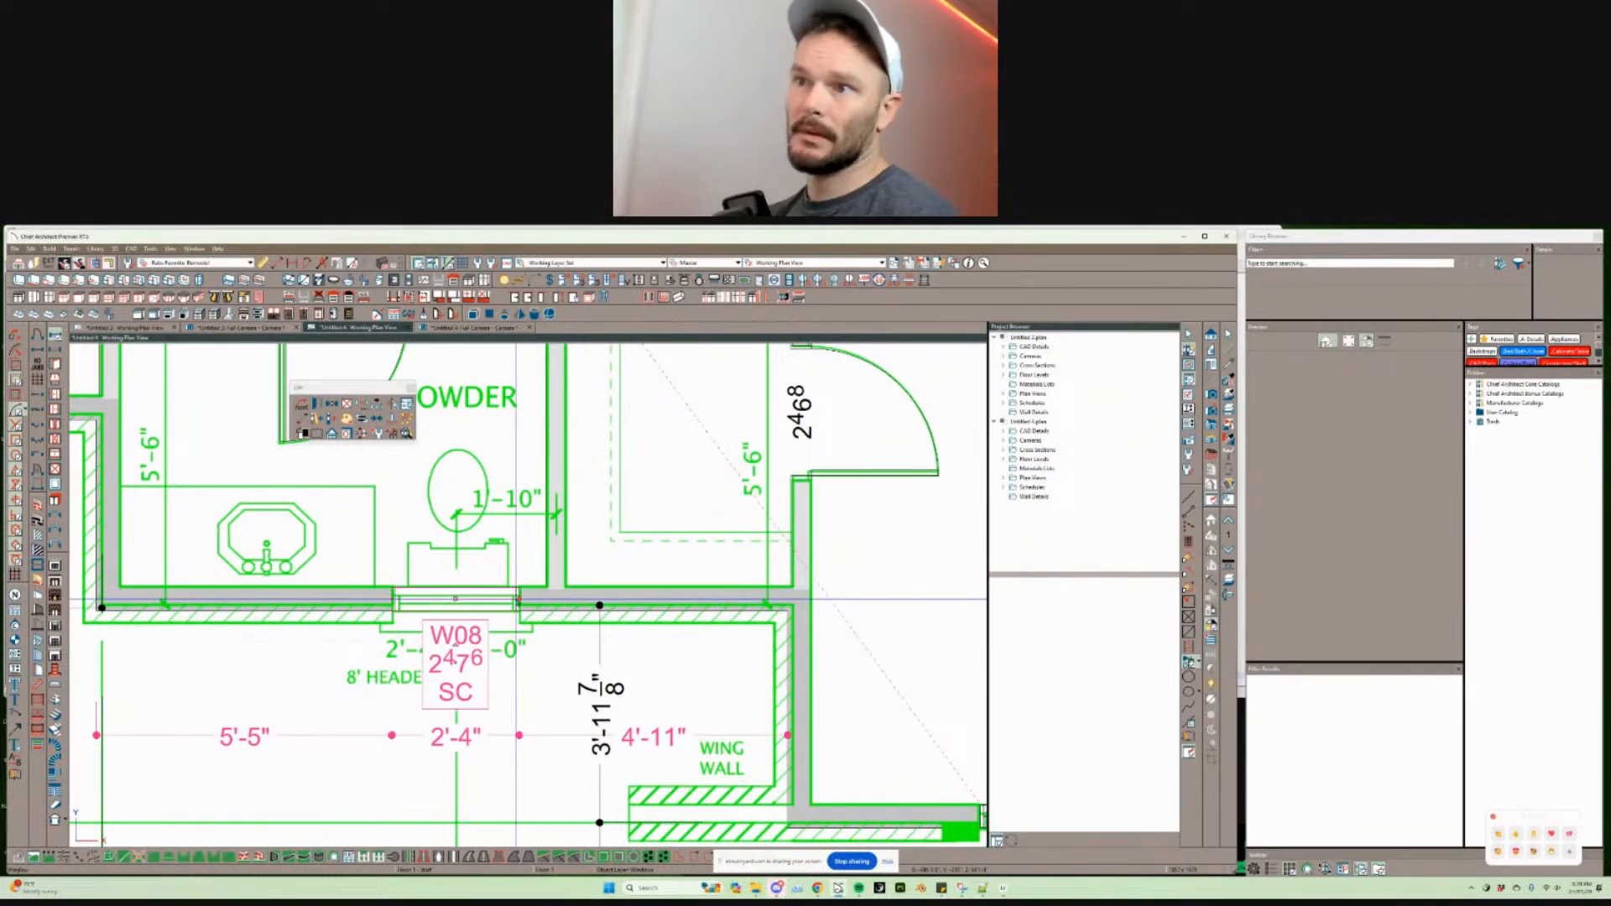
# Step: Set the height of the powder room window to 4'-0" in its specification
pyautogui.scroll(-1, 517, 601)
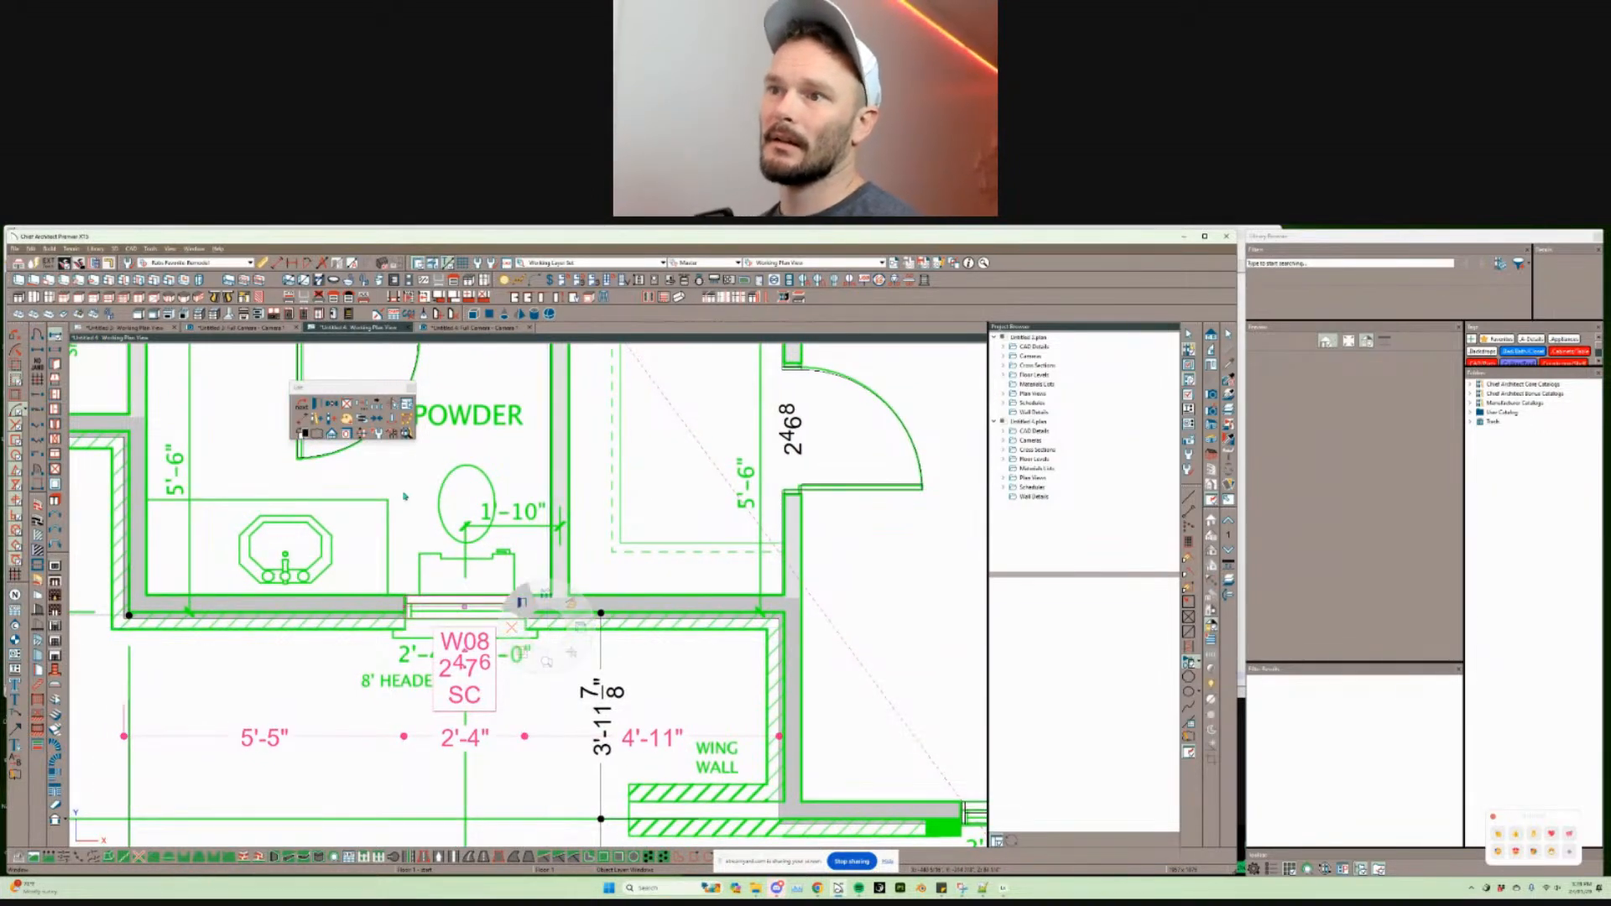
pyautogui.hotkey('ctrl', 'e')
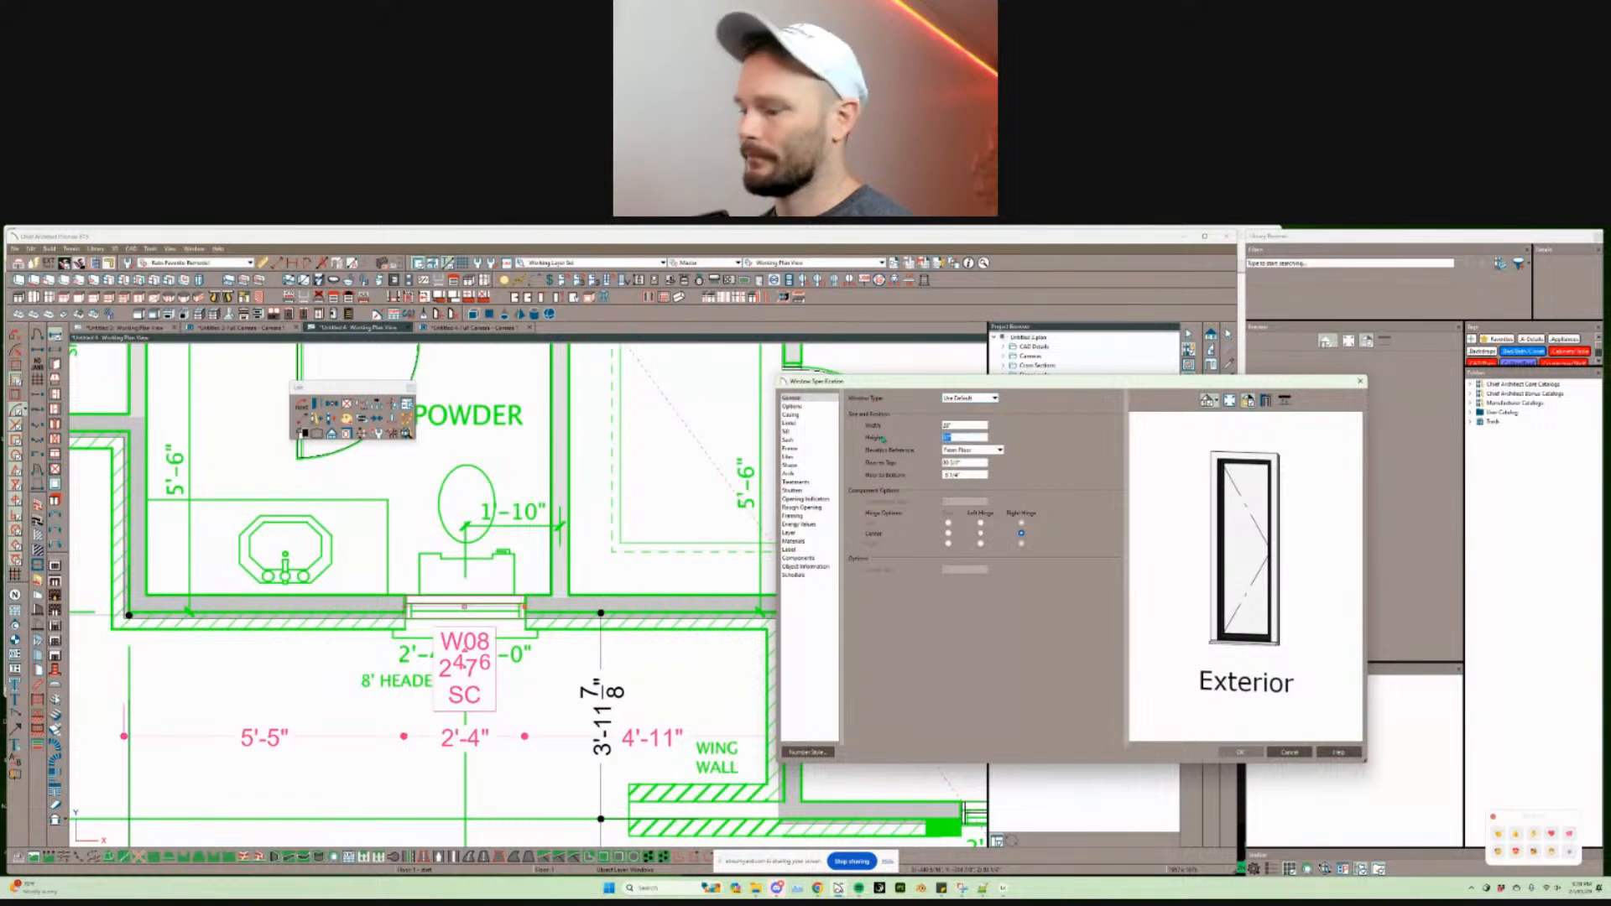
pyautogui.press('Return')
# Step: Place a 2'-8" x 7'-6" window over the underlay window in the garage storage/workshop's exterior wall
pyautogui.scroll(-3, 864, 532)
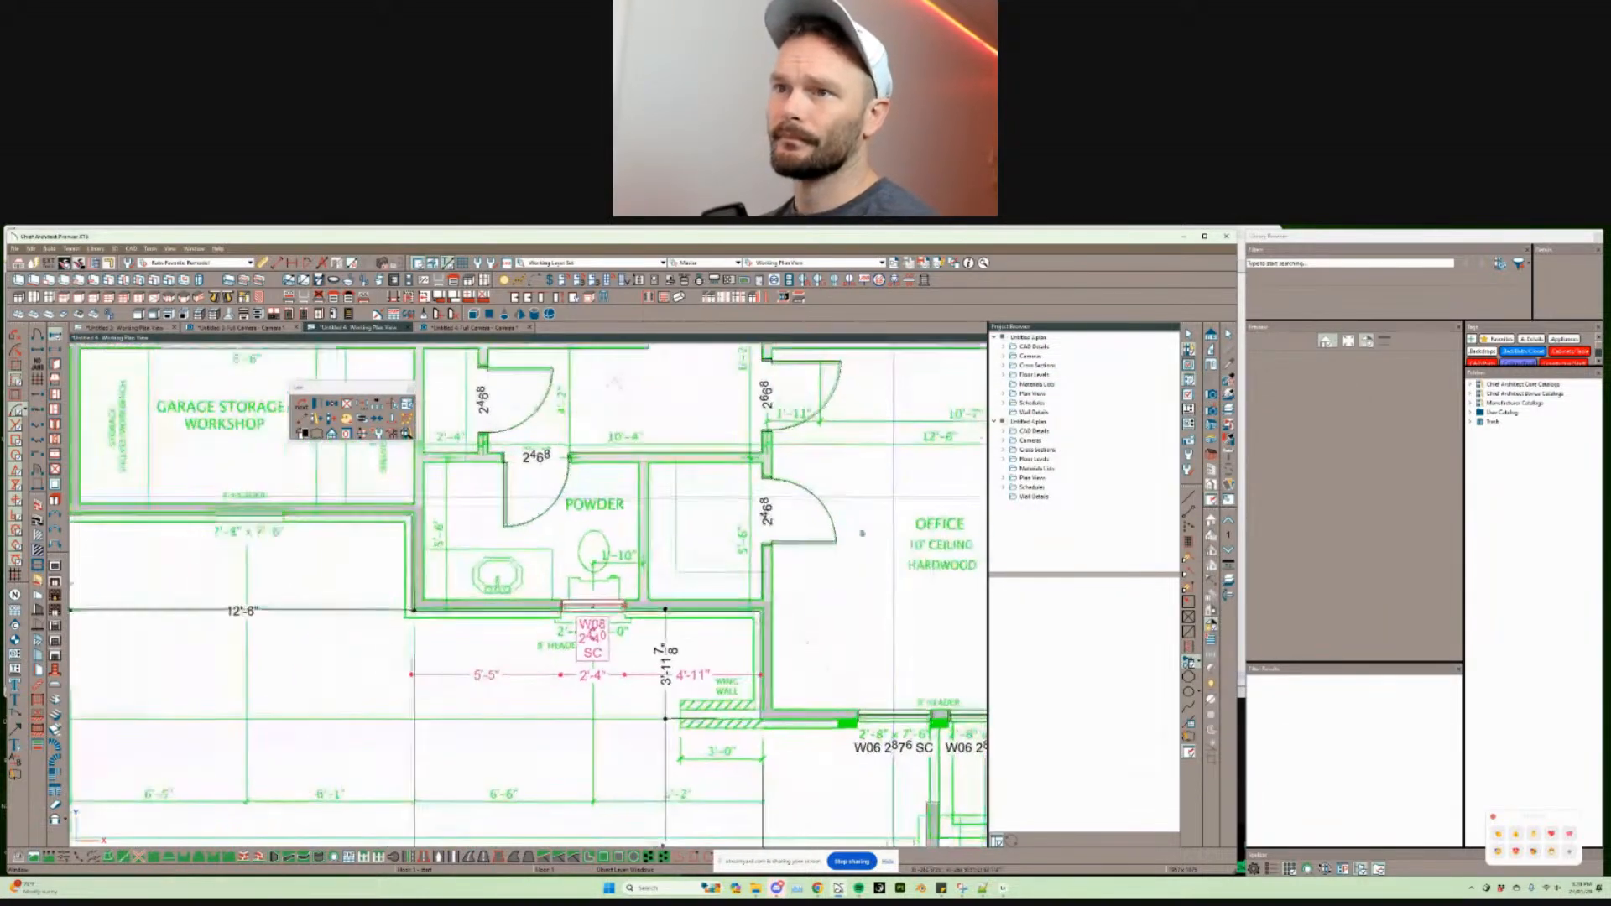
pyautogui.moveTo(780, 564); pyautogui.dragTo(895, 613, button='middle')
pyautogui.scroll(2, 518, 593)
pyautogui.press('Escape')
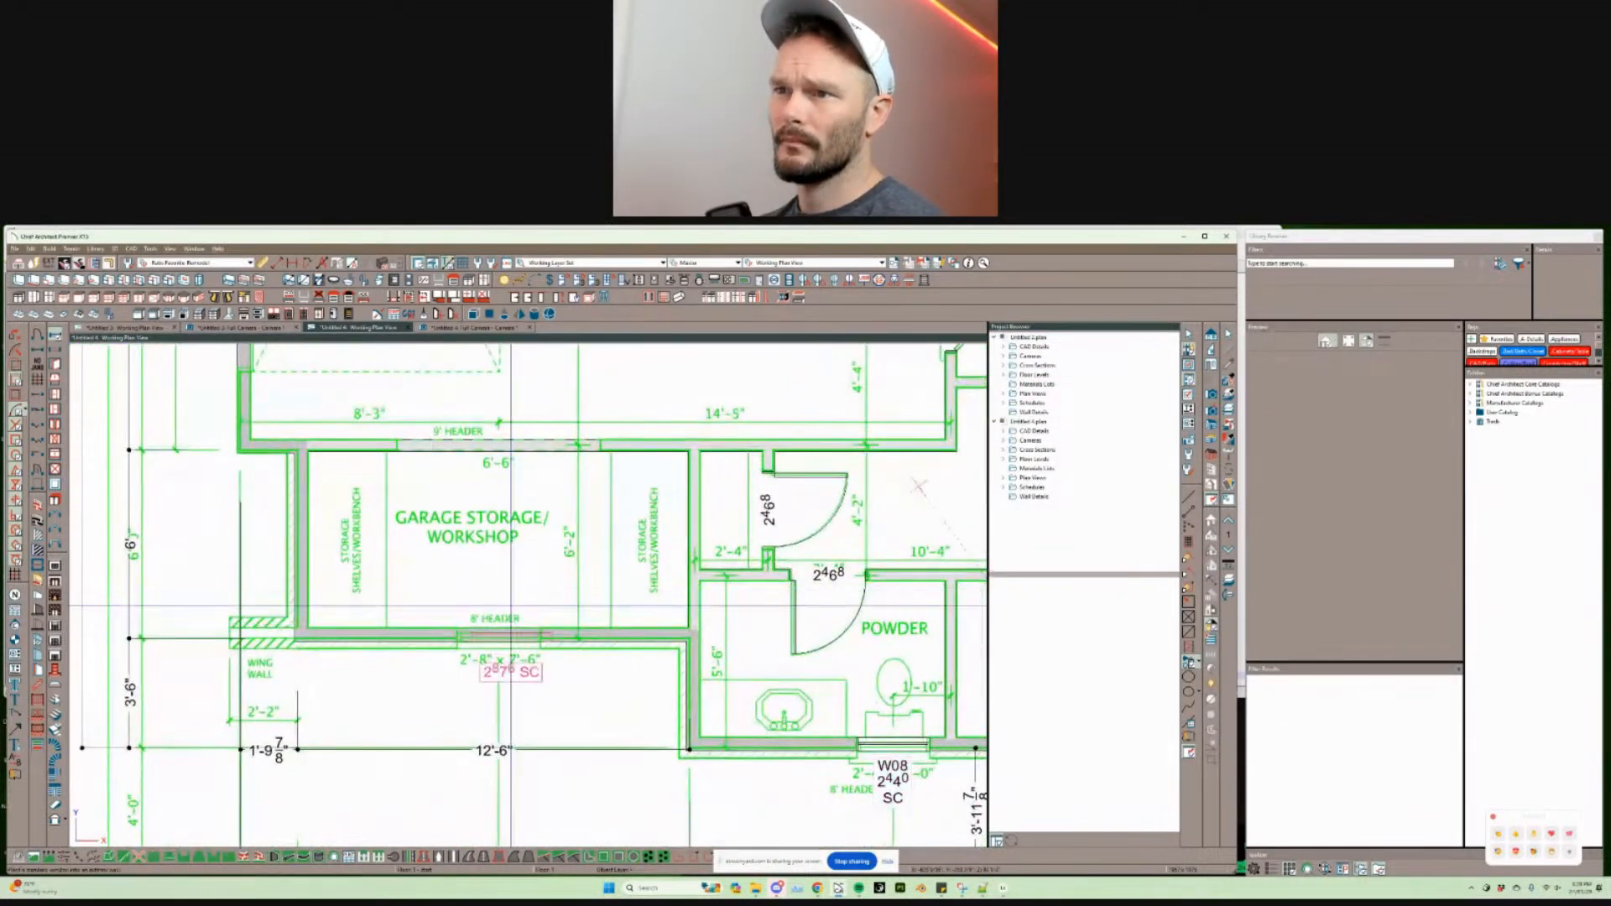
pyautogui.moveTo(498, 627); pyautogui.dragTo(722, 891, button='middle')
# Step: Place a garage door over the larger underlay opening in the 3-car garage's exterior wall and widen it to 16'
pyautogui.moveTo(409, 435); pyautogui.dragTo(409, 531, button='middle')
pyautogui.scroll(1, 525, 605)
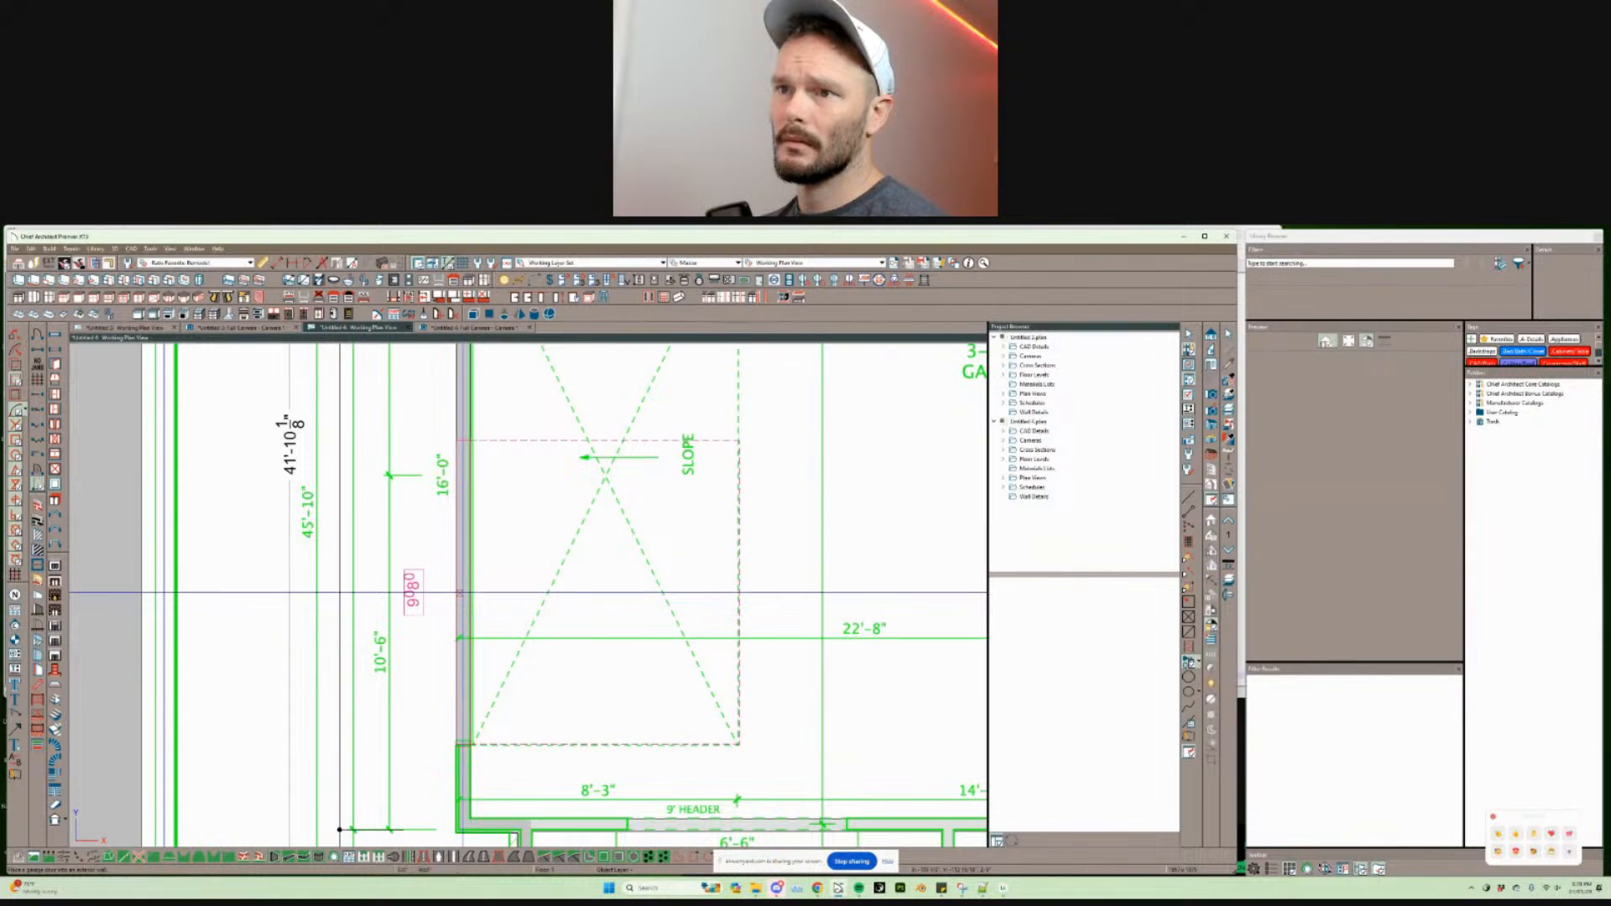
pyautogui.click(460, 593)
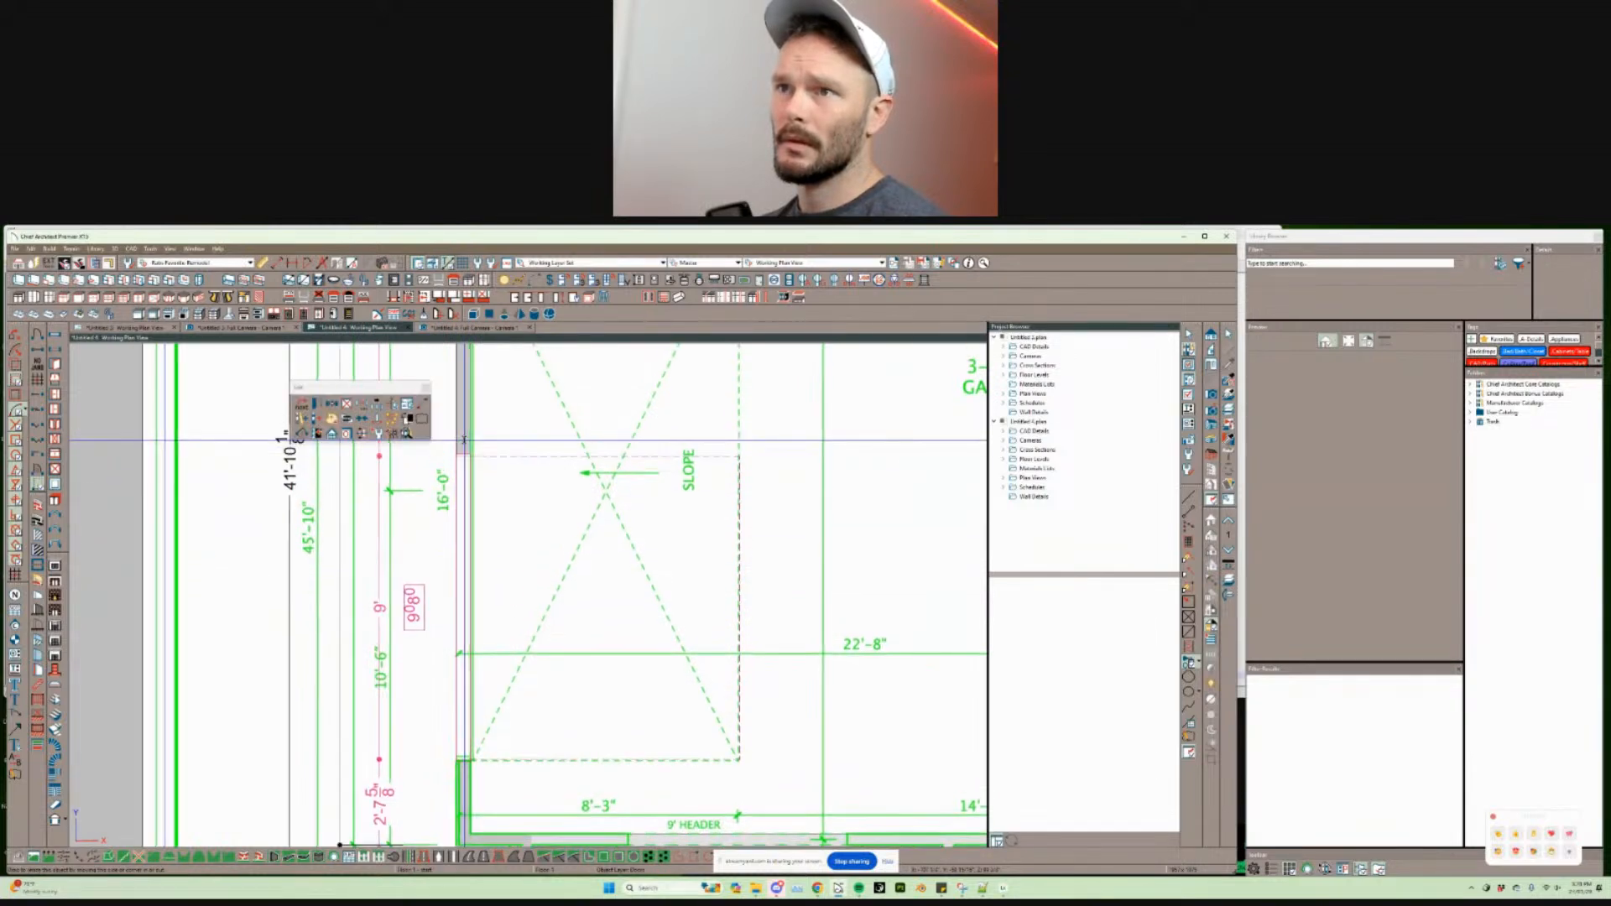
pyautogui.moveTo(464, 440); pyautogui.dragTo(518, 517)
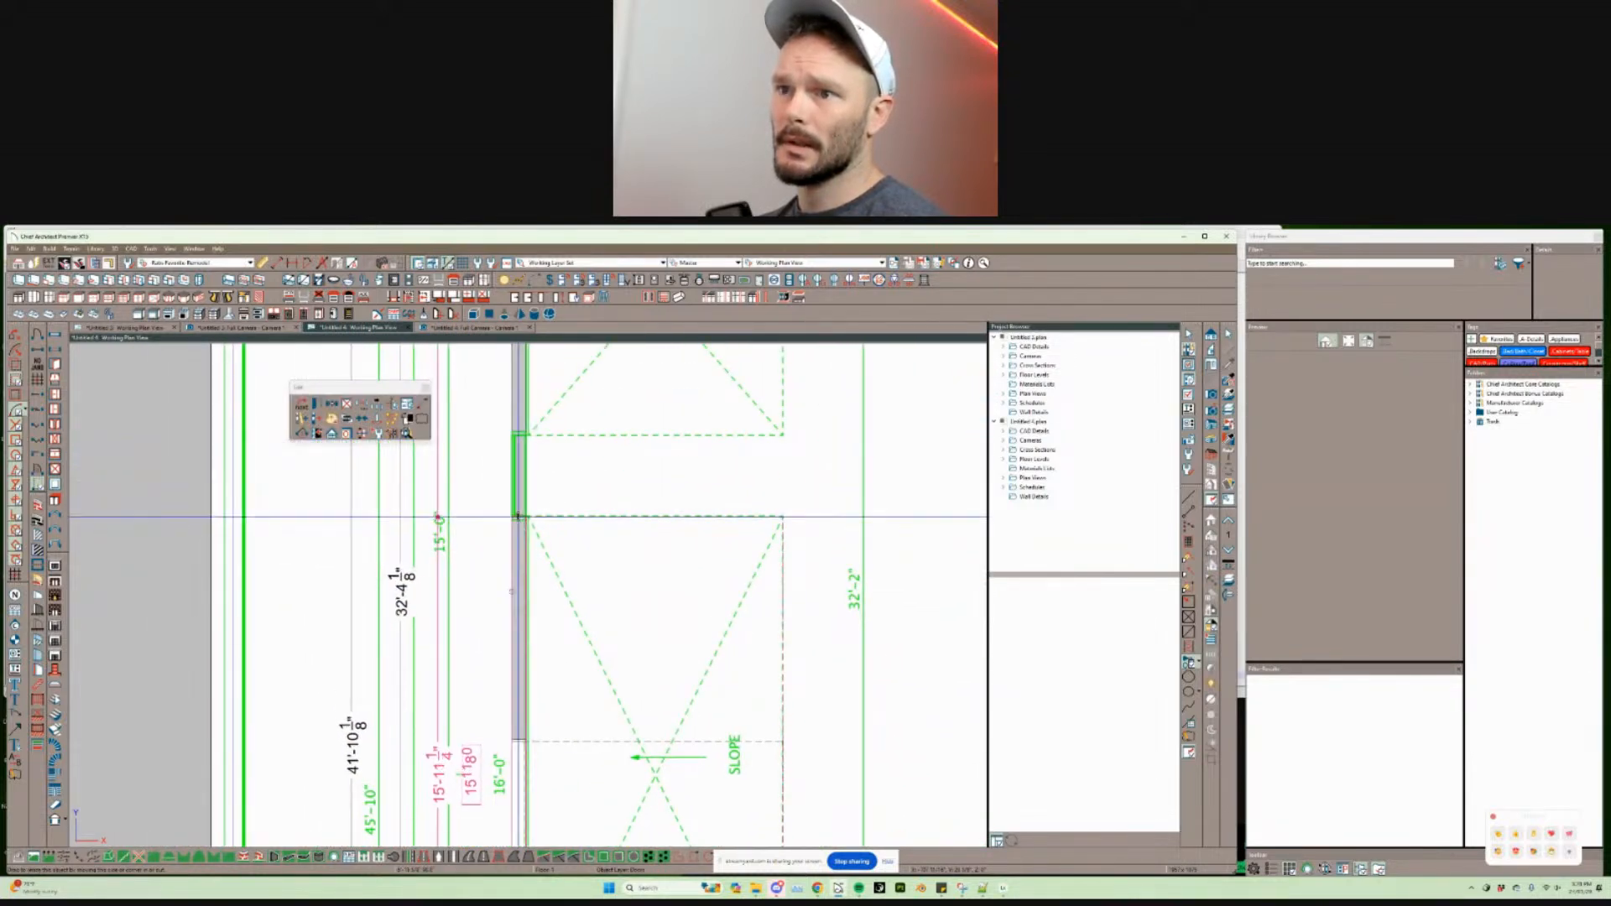
pyautogui.press('Tab')
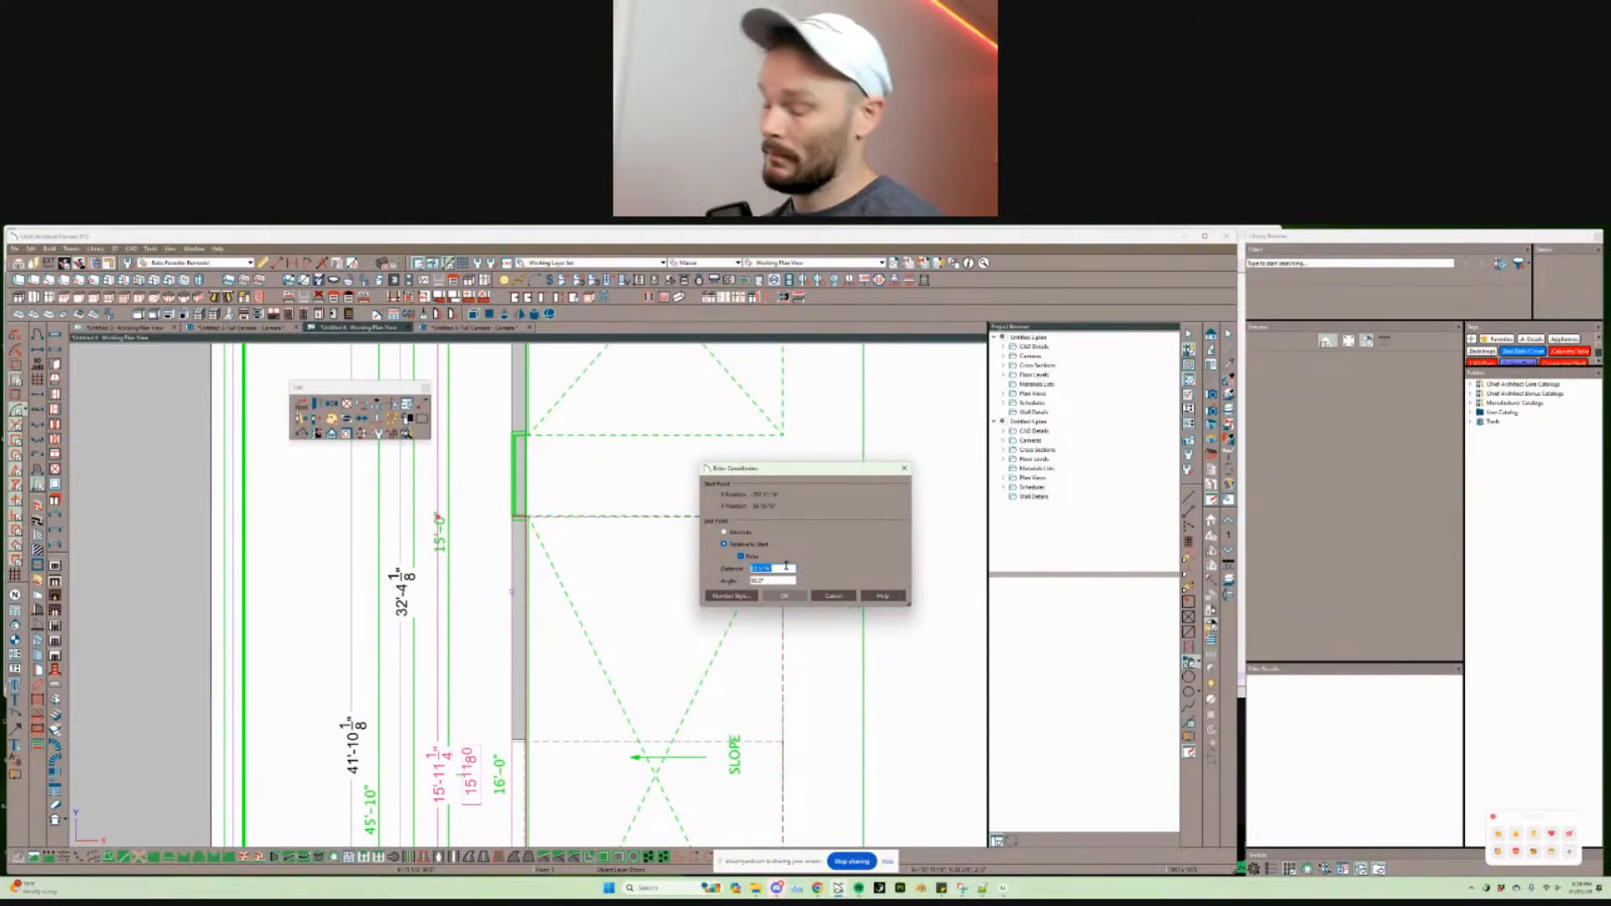
pyautogui.write('1')
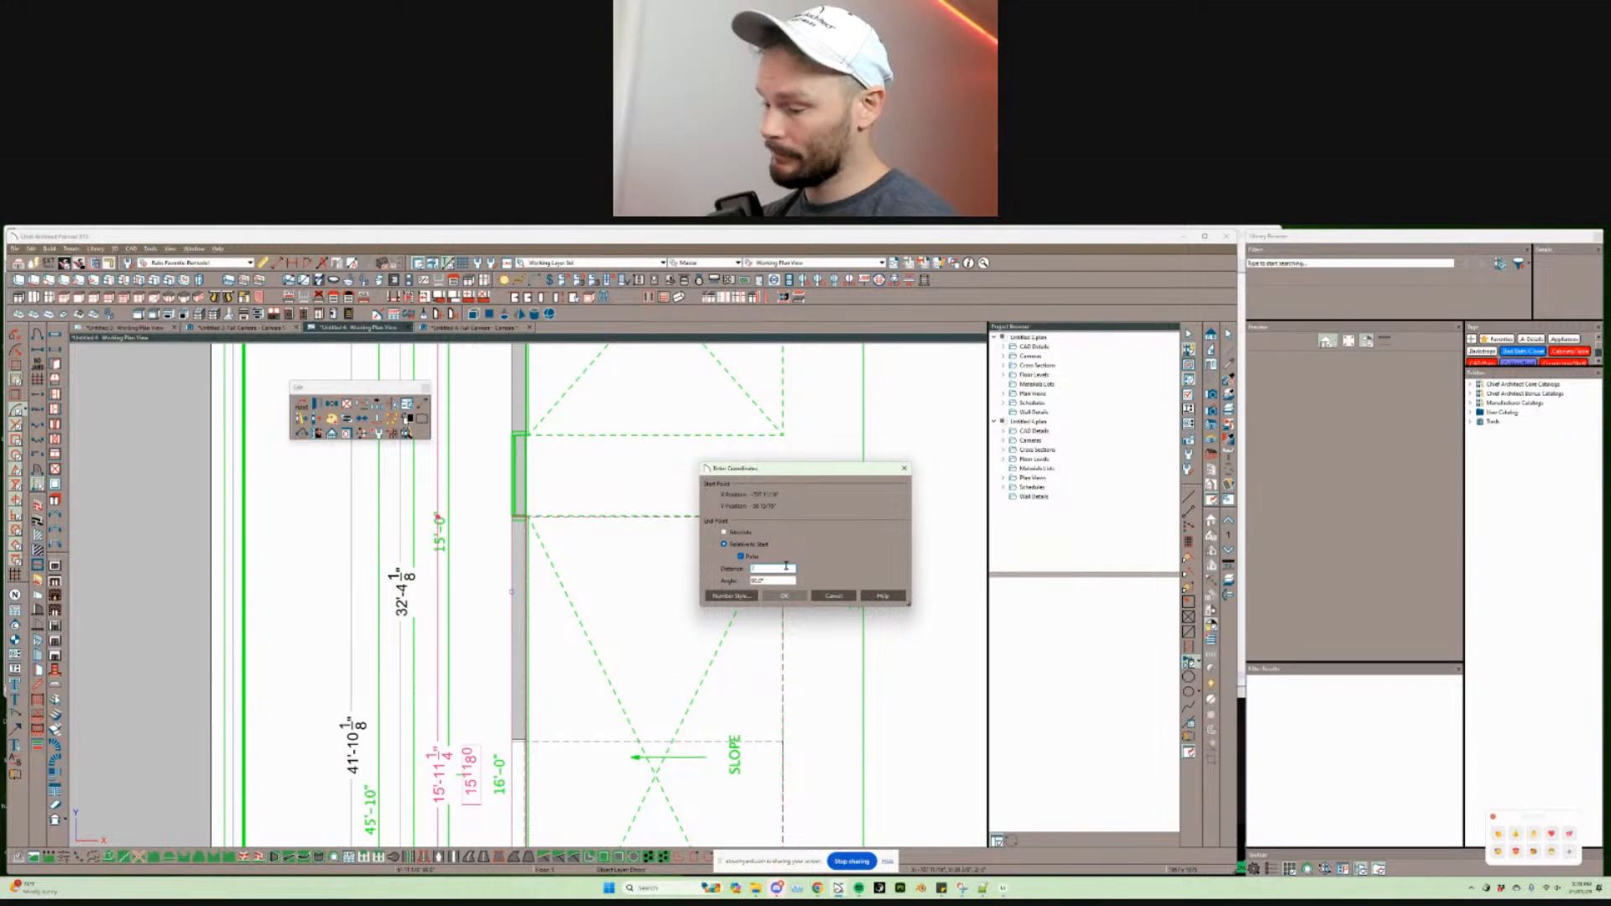
pyautogui.press('Return')
pyautogui.scroll(-3, 587, 578)
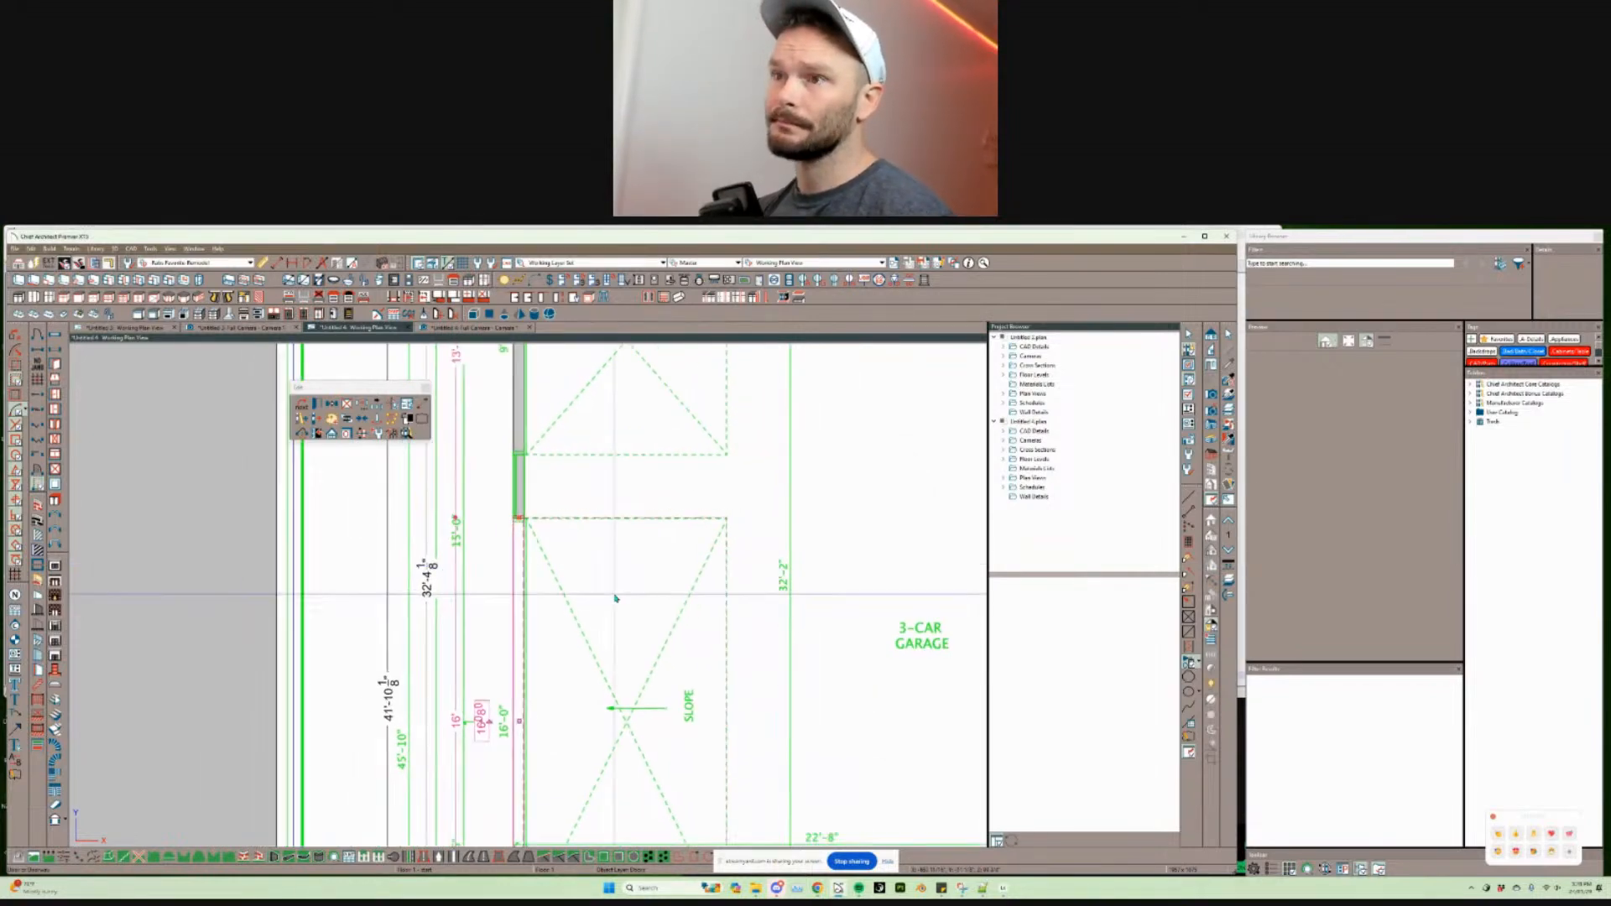
# Step: Place a 9'-0" x 8'-0" garage door over the smaller underlay opening in the same garage wall
pyautogui.scroll(-5, 615, 599)
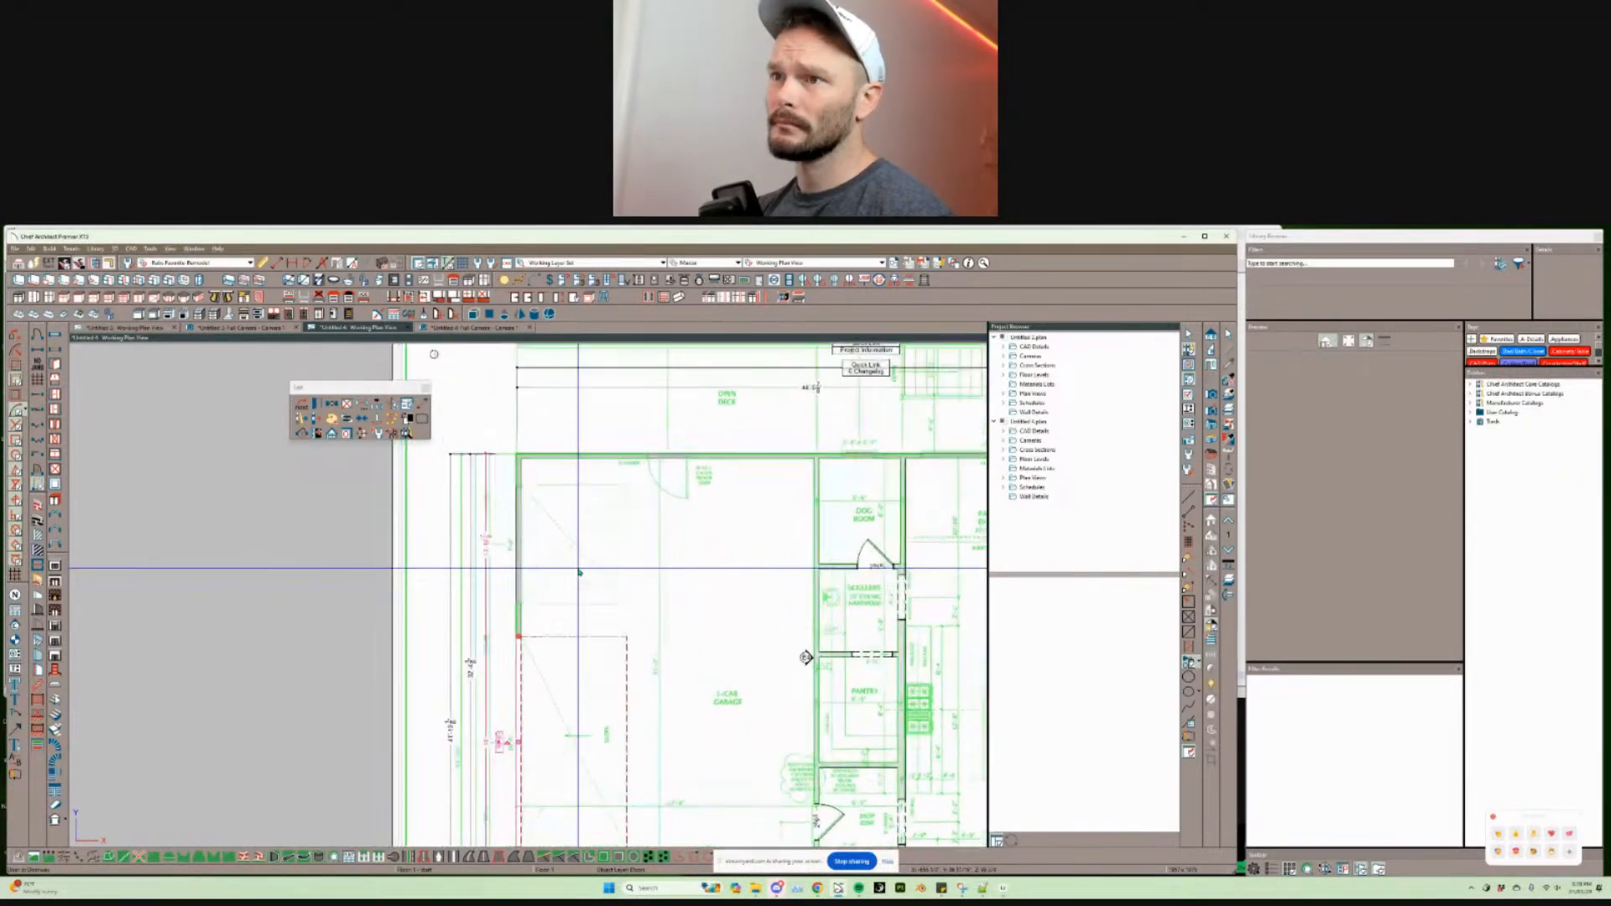
pyautogui.scroll(2, 579, 573)
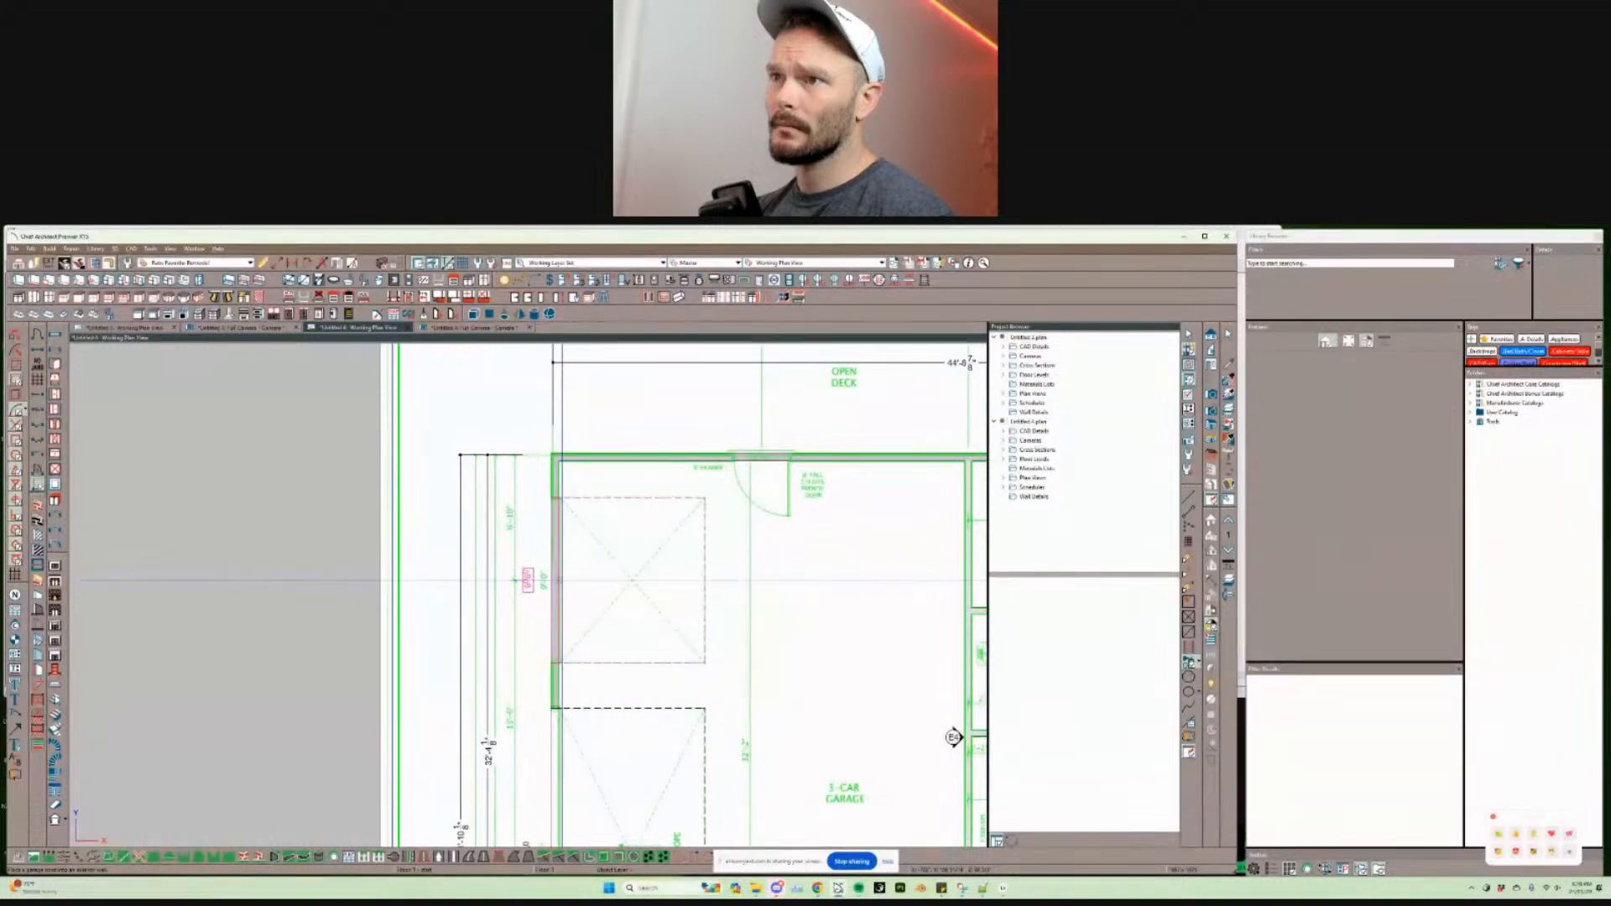
pyautogui.click(559, 585)
pyautogui.scroll(1, 658, 587)
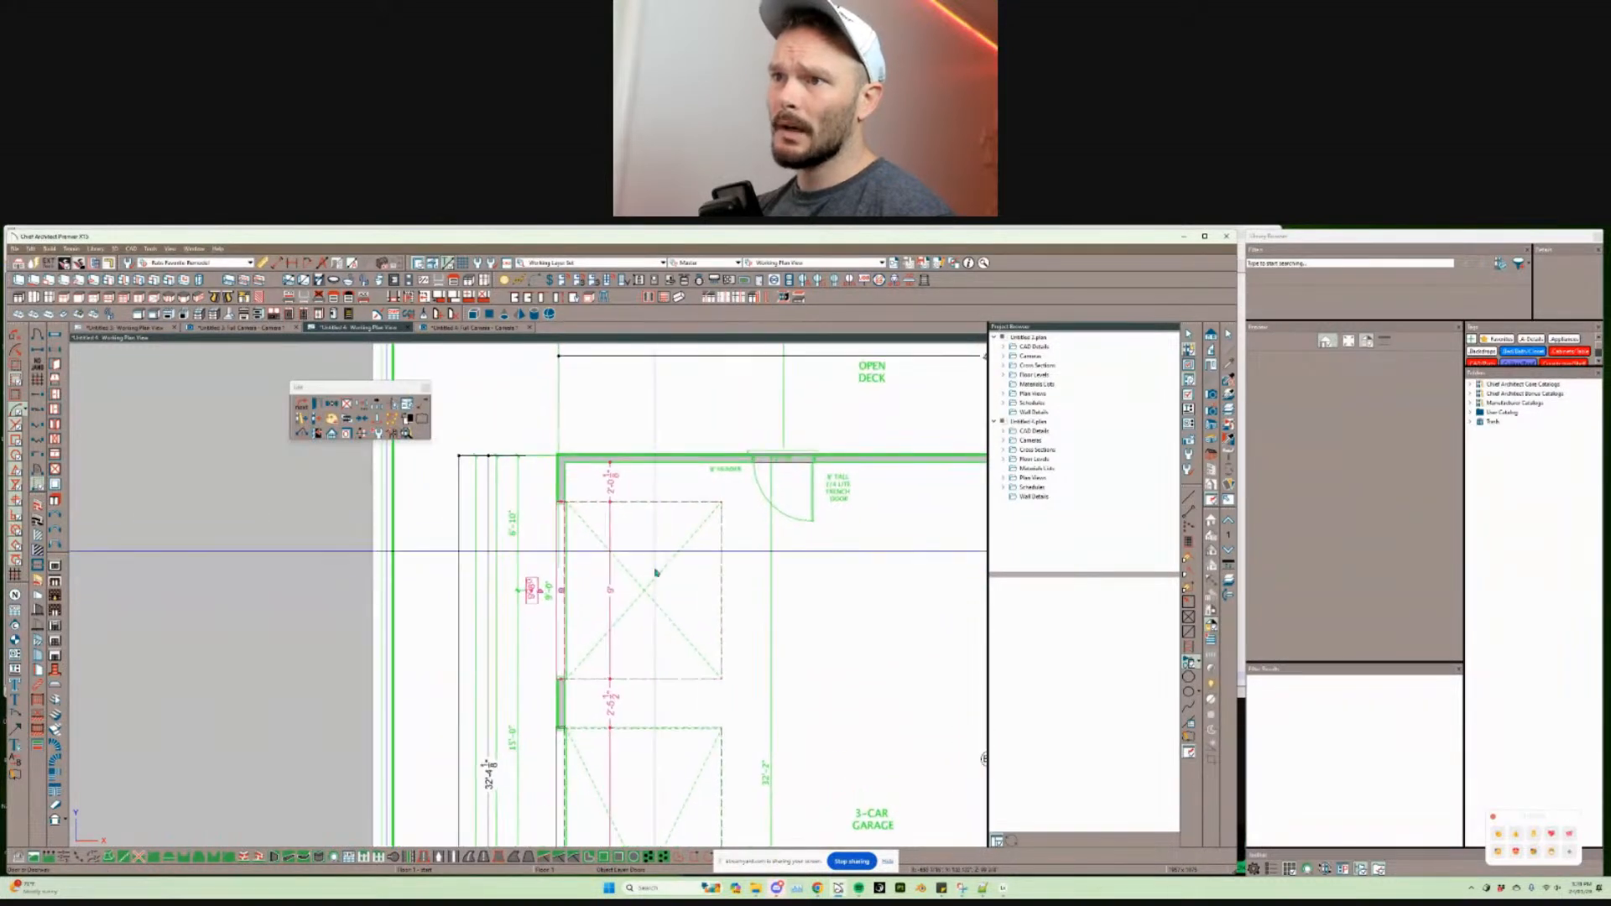
# Step: Examine the 9' garage door's frame and trim in its specification preview, and check its shutter settings
pyautogui.hotkey('ctrl', 'e')
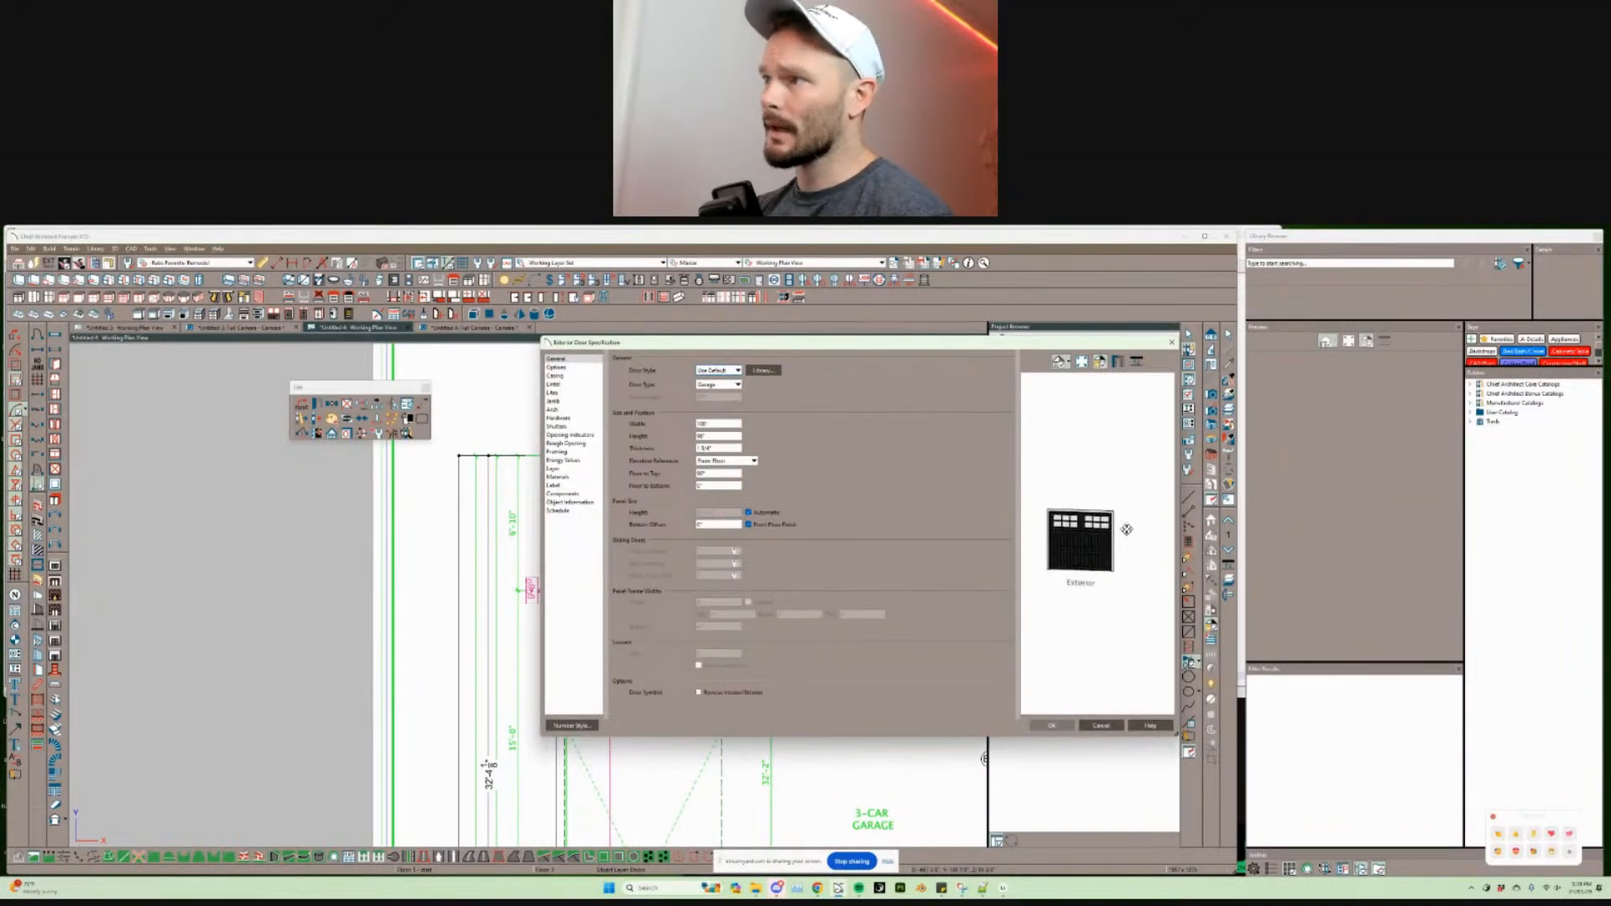
pyautogui.scroll(2, 1110, 583)
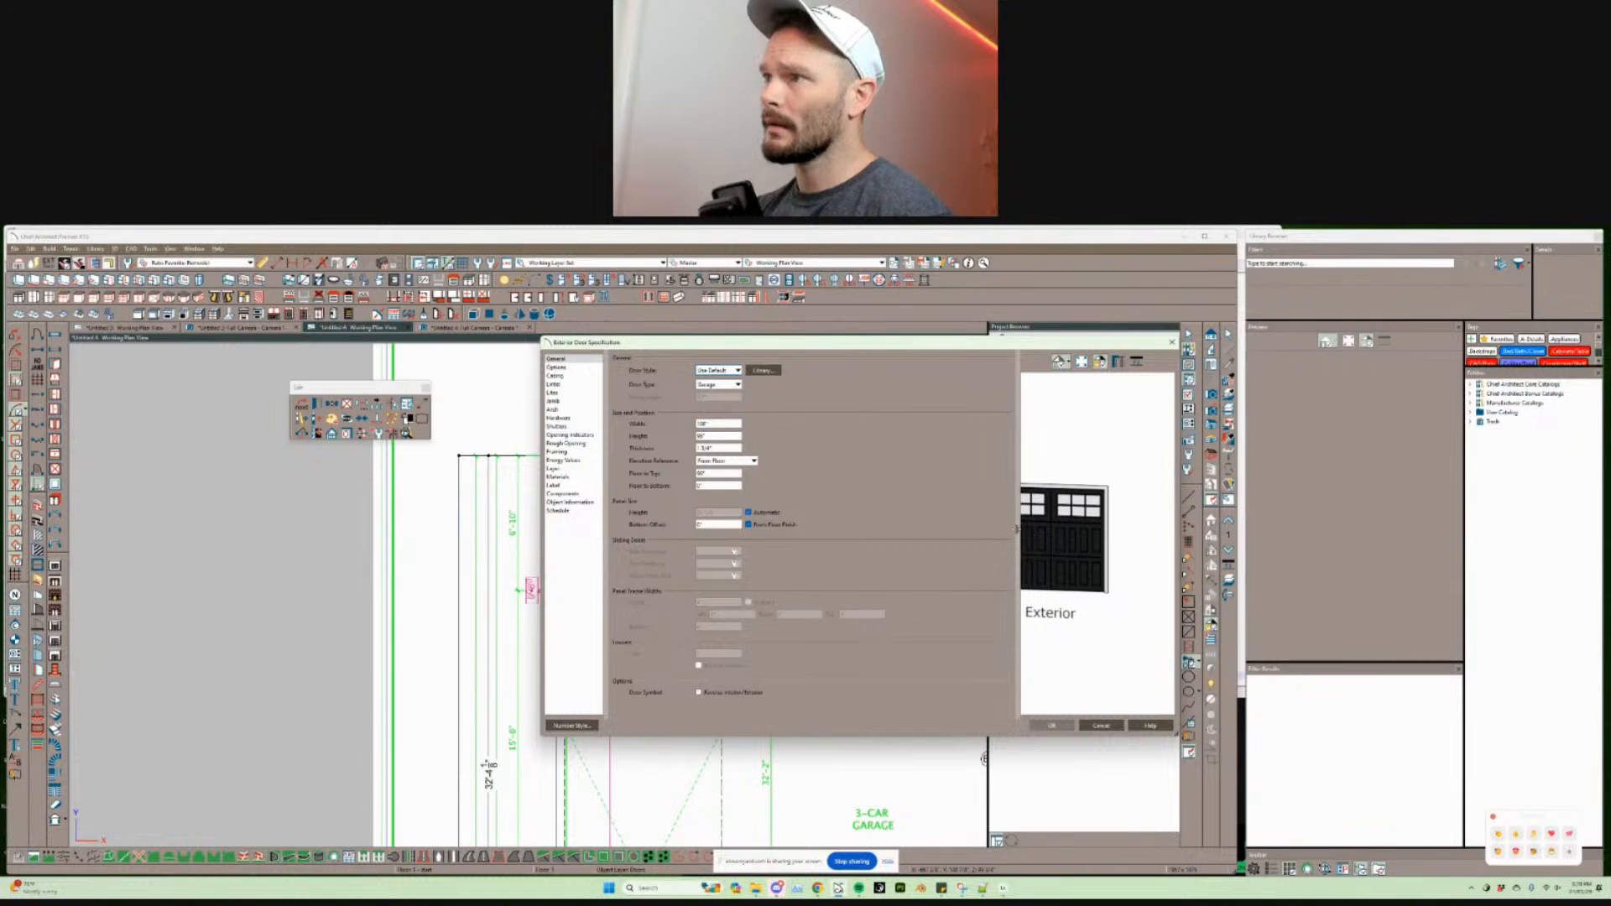
pyautogui.moveTo(1016, 528); pyautogui.dragTo(889, 546)
pyautogui.scroll(-2, 933, 578)
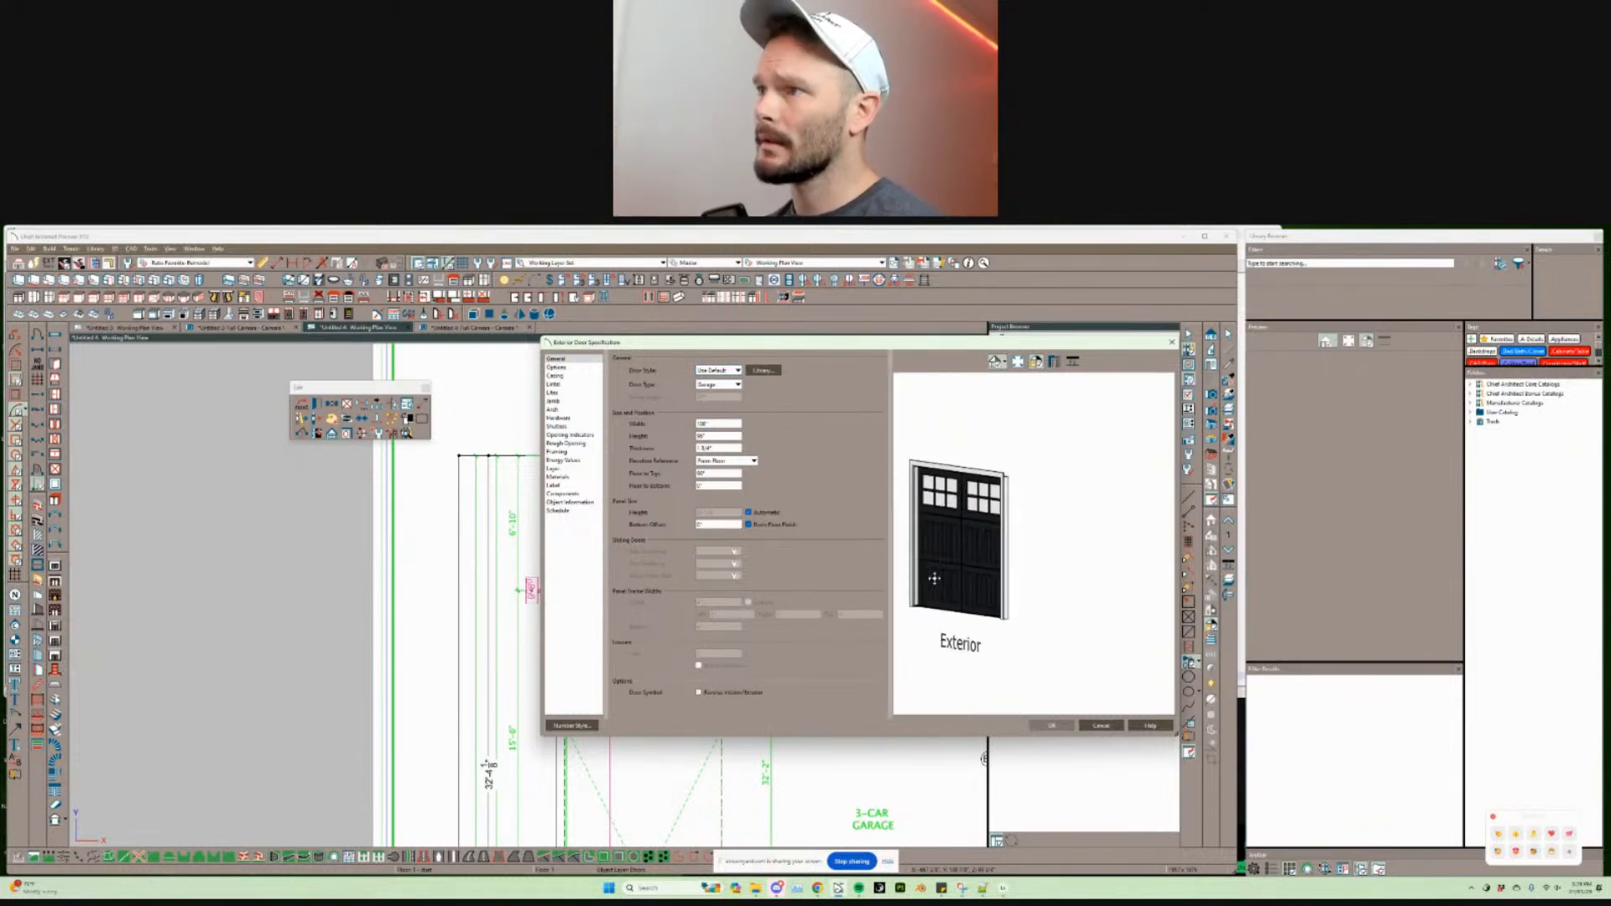
pyautogui.scroll(4, 940, 583)
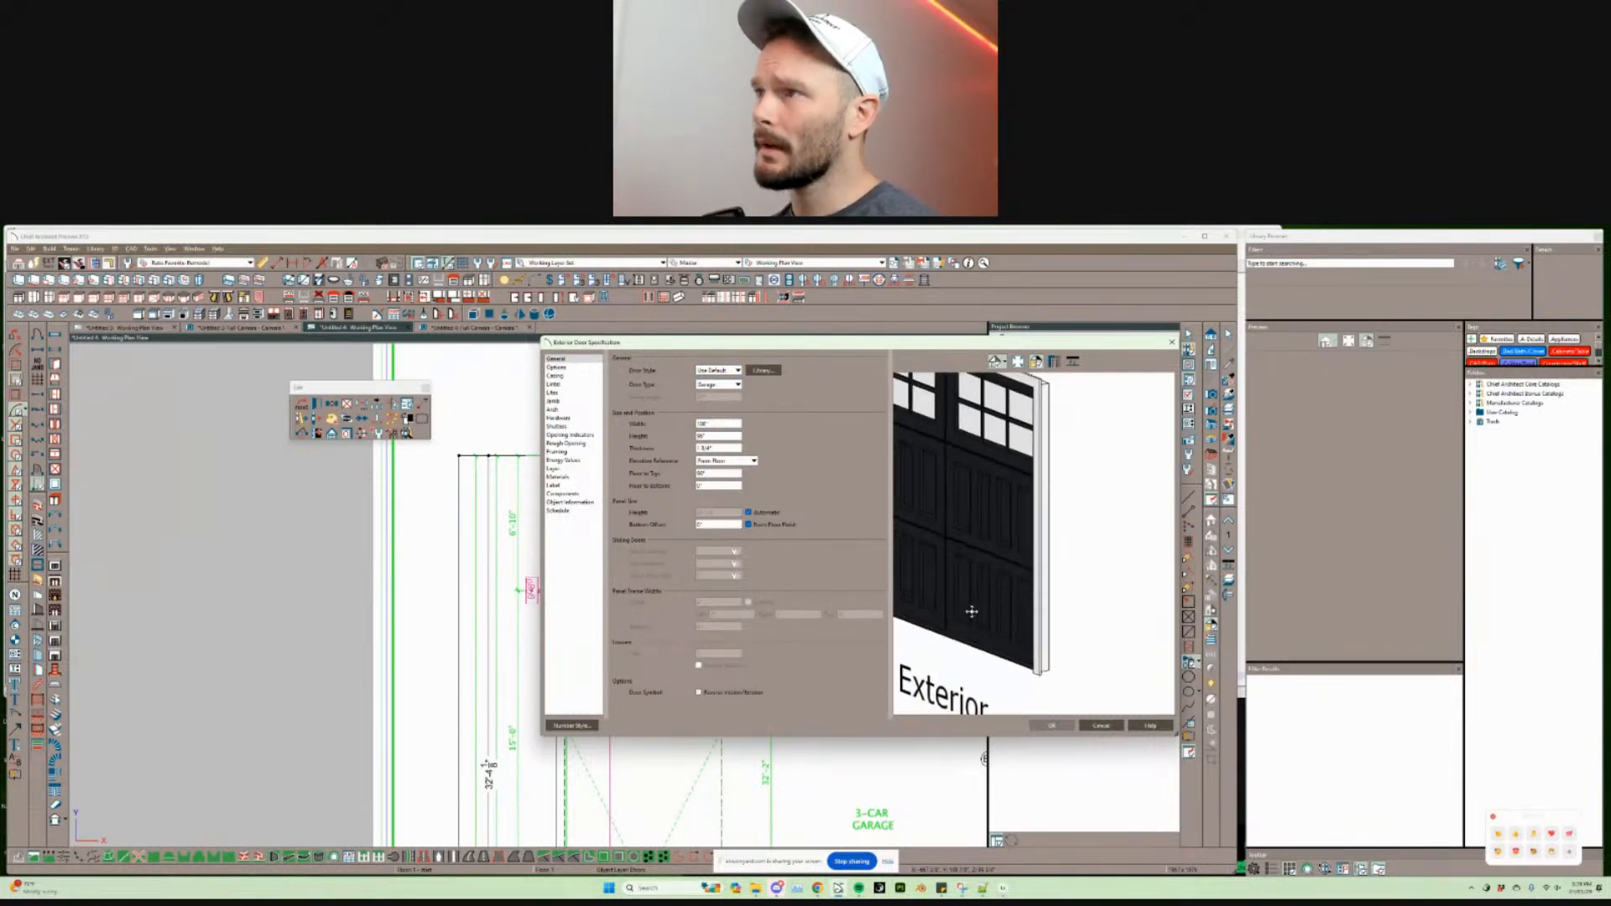
pyautogui.moveTo(971, 612); pyautogui.dragTo(895, 560)
pyautogui.click(560, 427)
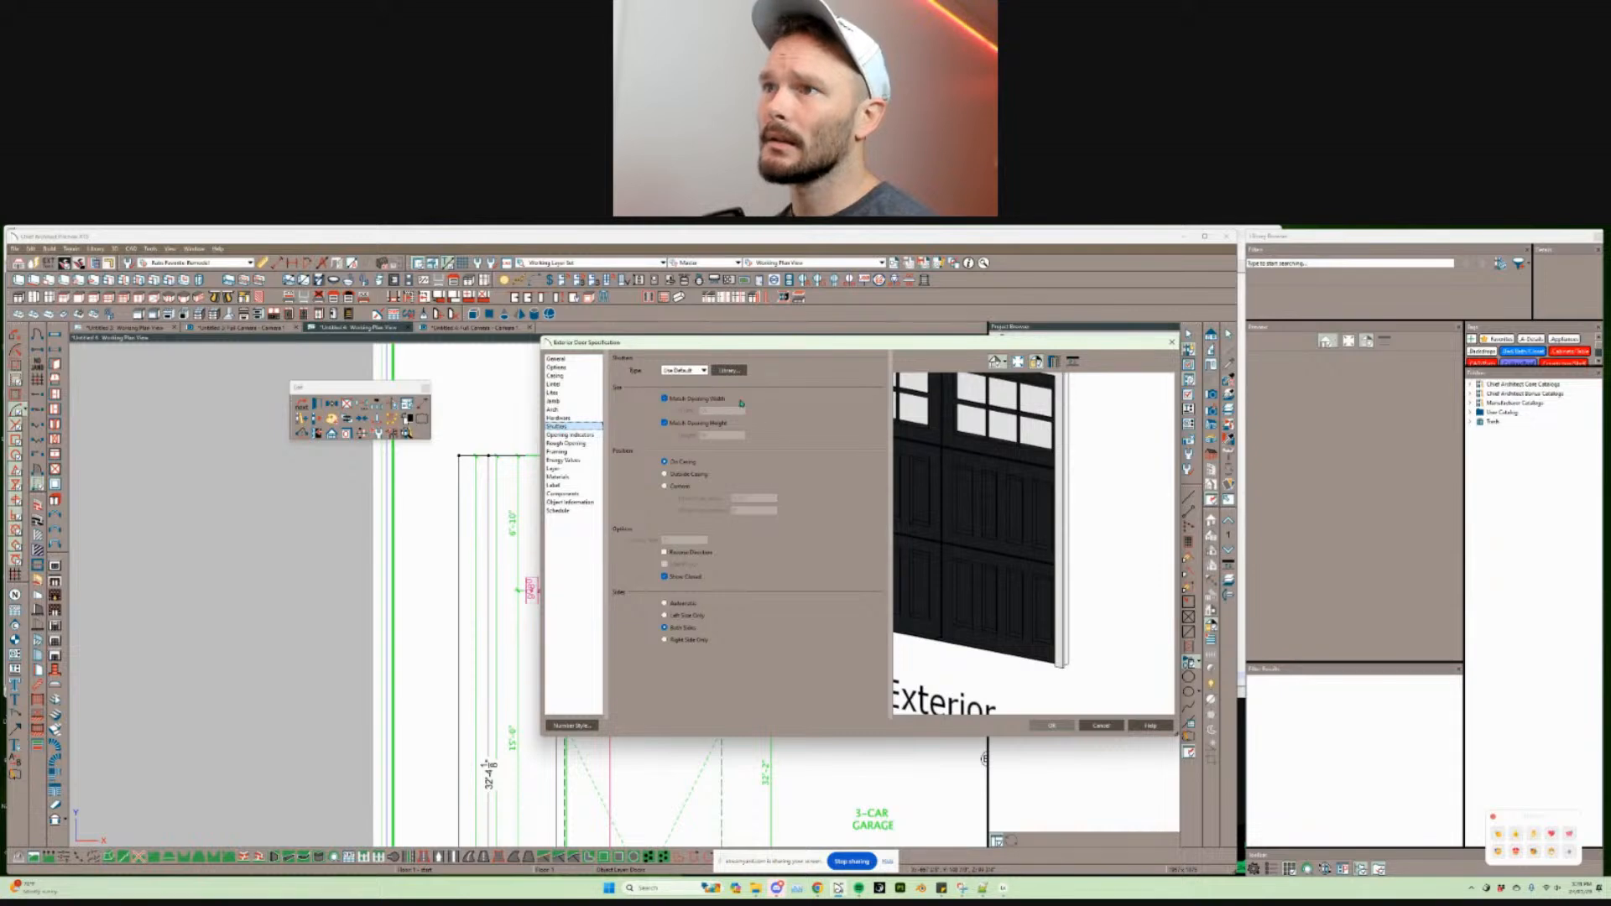
pyautogui.scroll(-3, 1034, 470)
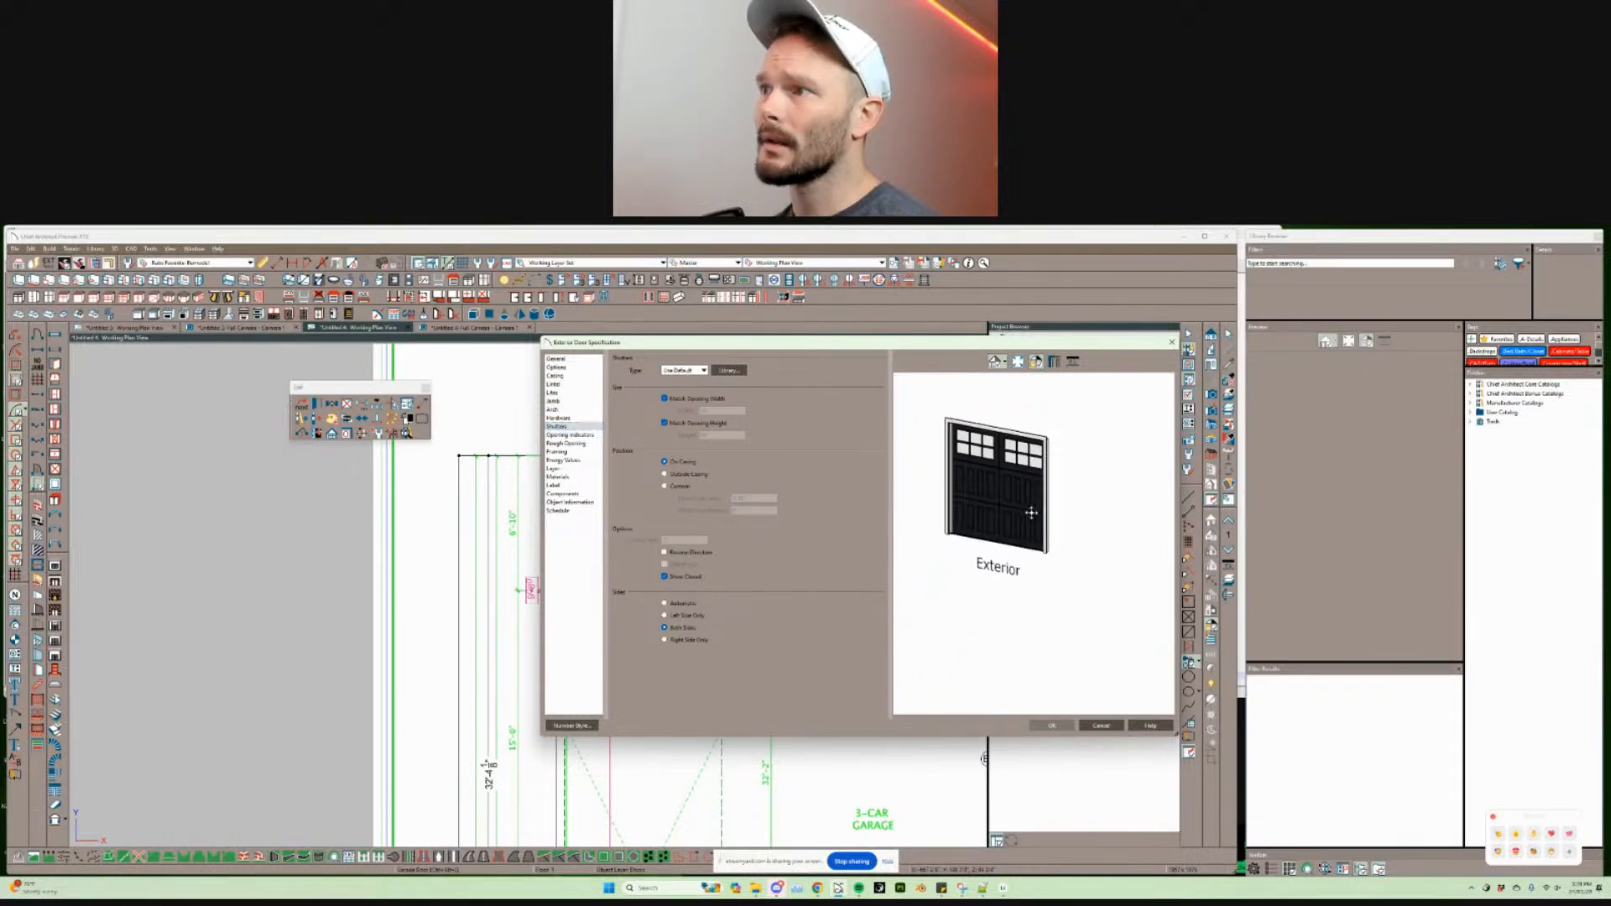
pyautogui.moveTo(1025, 511); pyautogui.dragTo(990, 493)
pyautogui.scroll(1, 1086, 430)
pyautogui.scroll(4, 1087, 430)
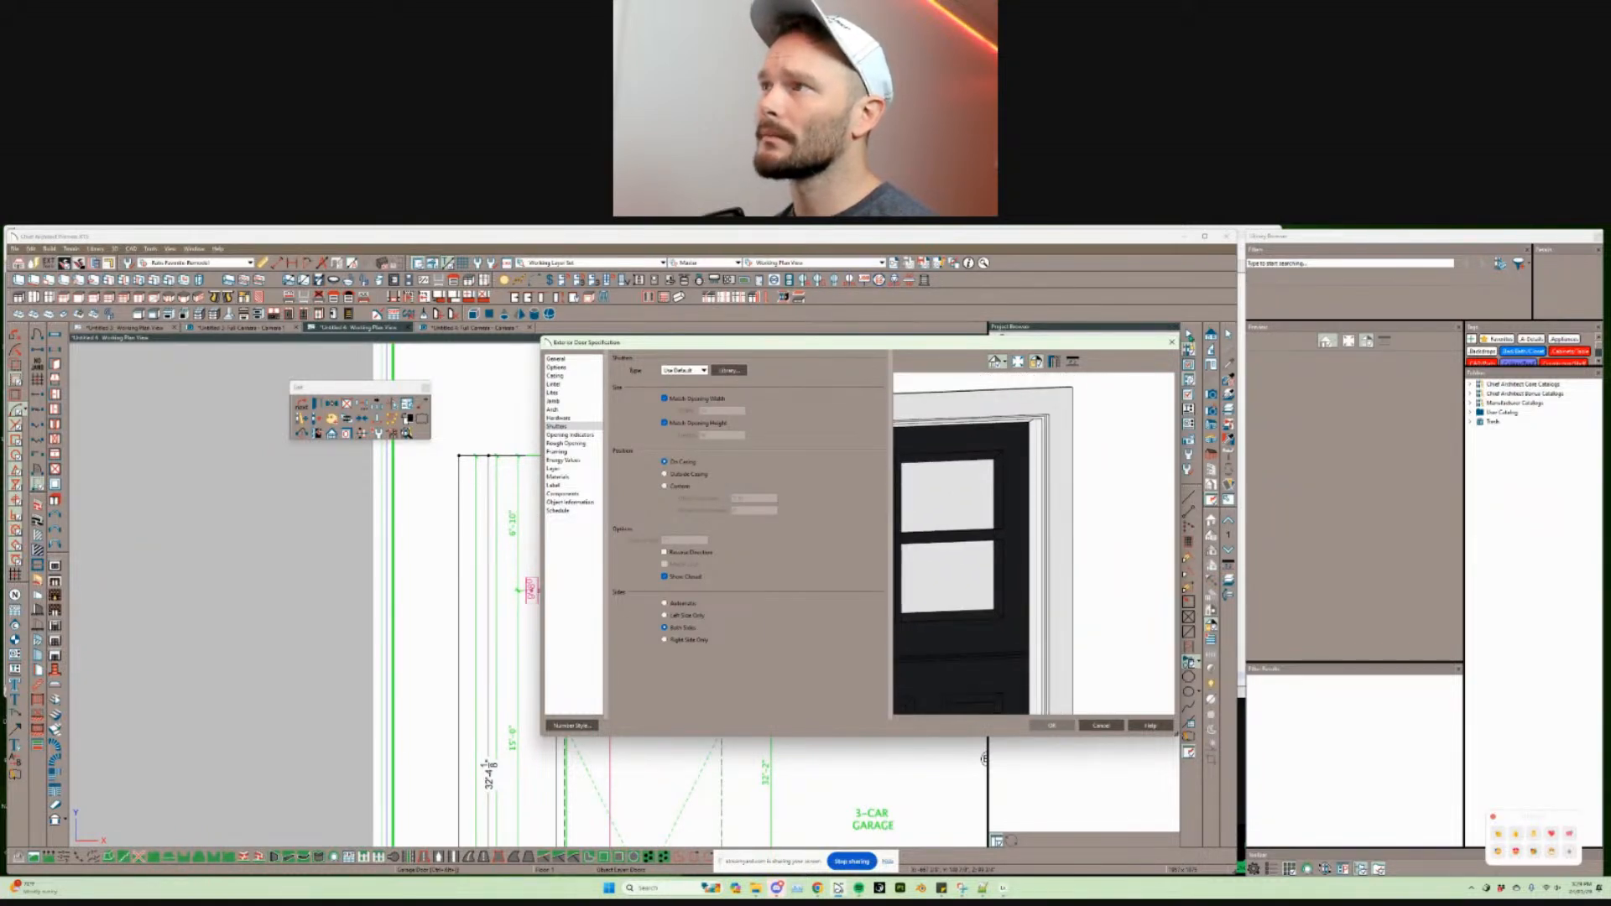
pyautogui.click(1173, 343)
# Step: Place a 3'-0" hinged door over the underlay French door between garage and open deck, swinging into the garage
pyautogui.scroll(-1, 870, 618)
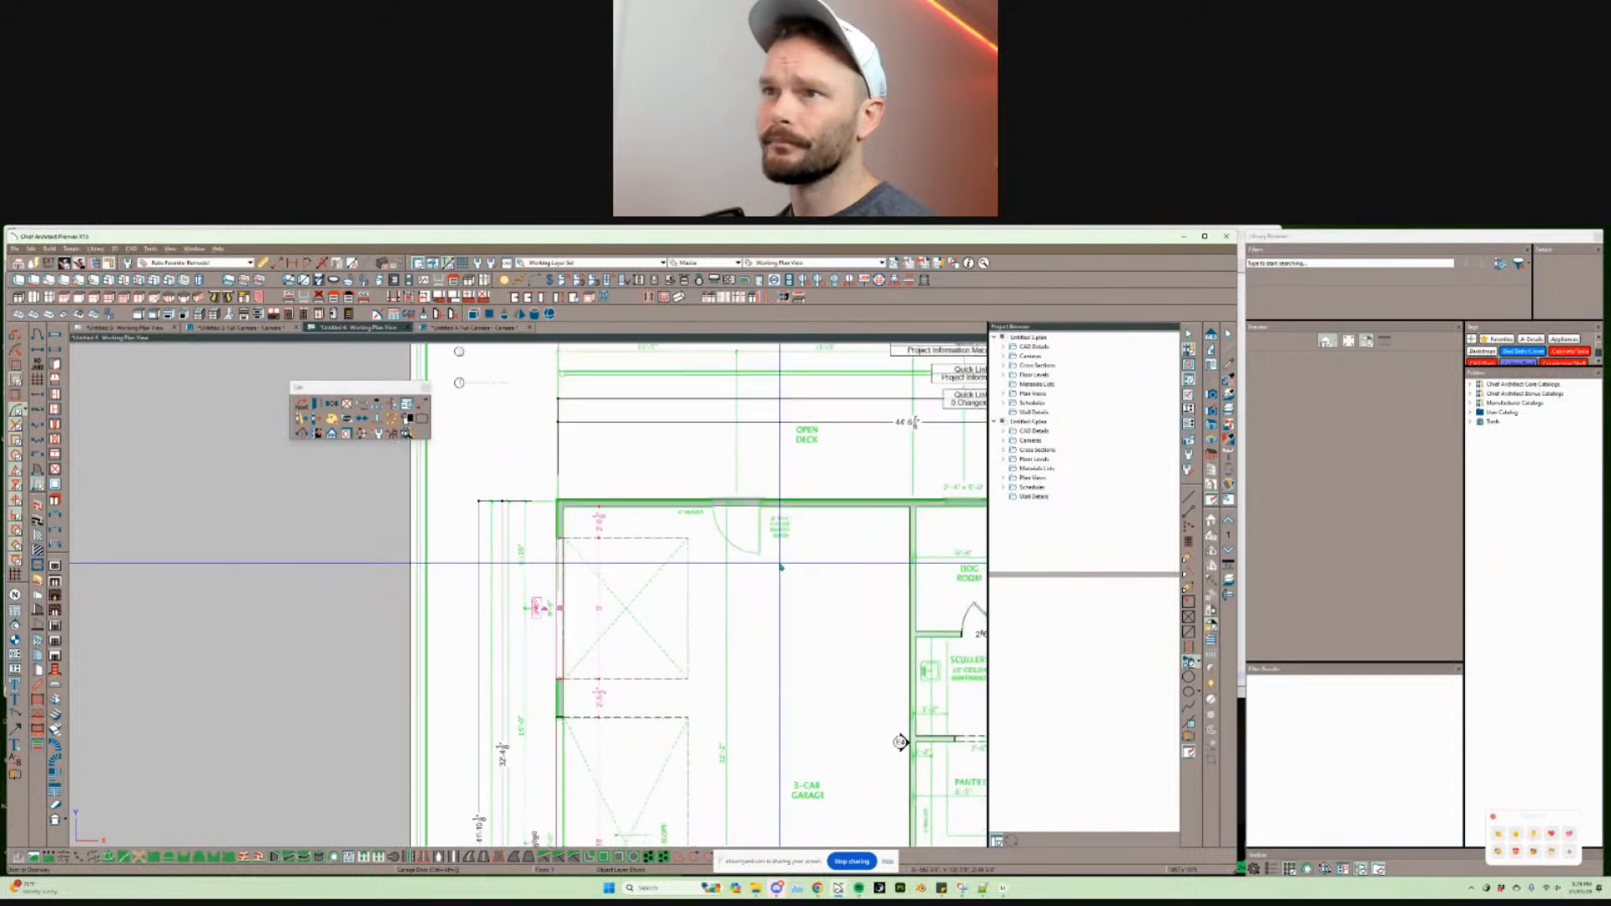
pyautogui.moveTo(826, 489); pyautogui.dragTo(780, 567, button='middle')
pyautogui.scroll(3, 780, 567)
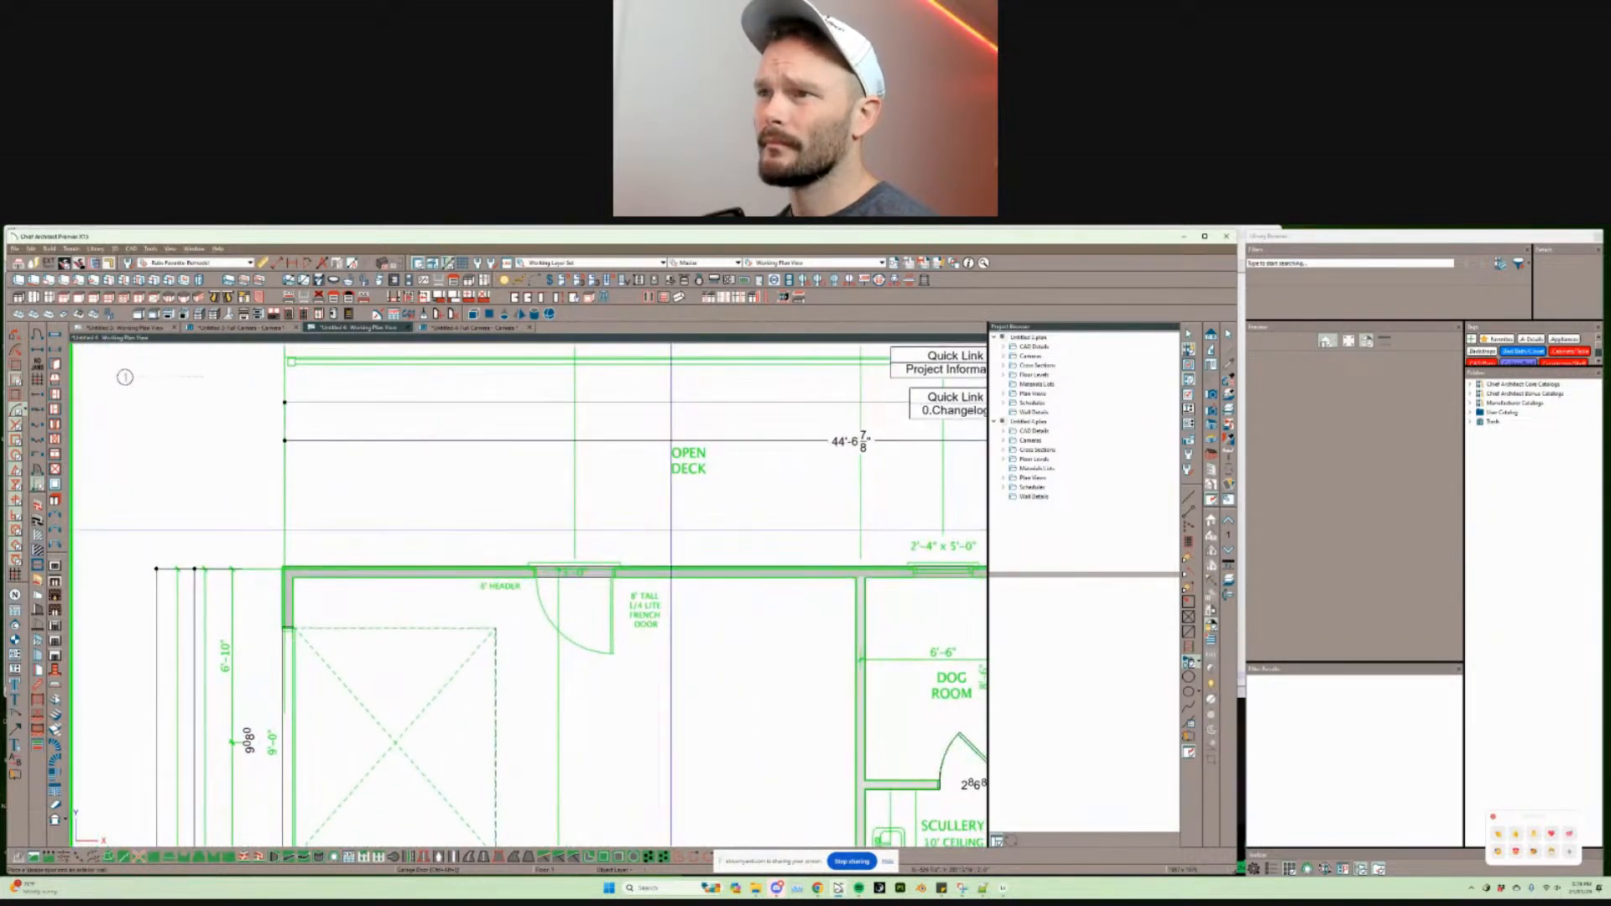
pyautogui.rightClick(670, 529)
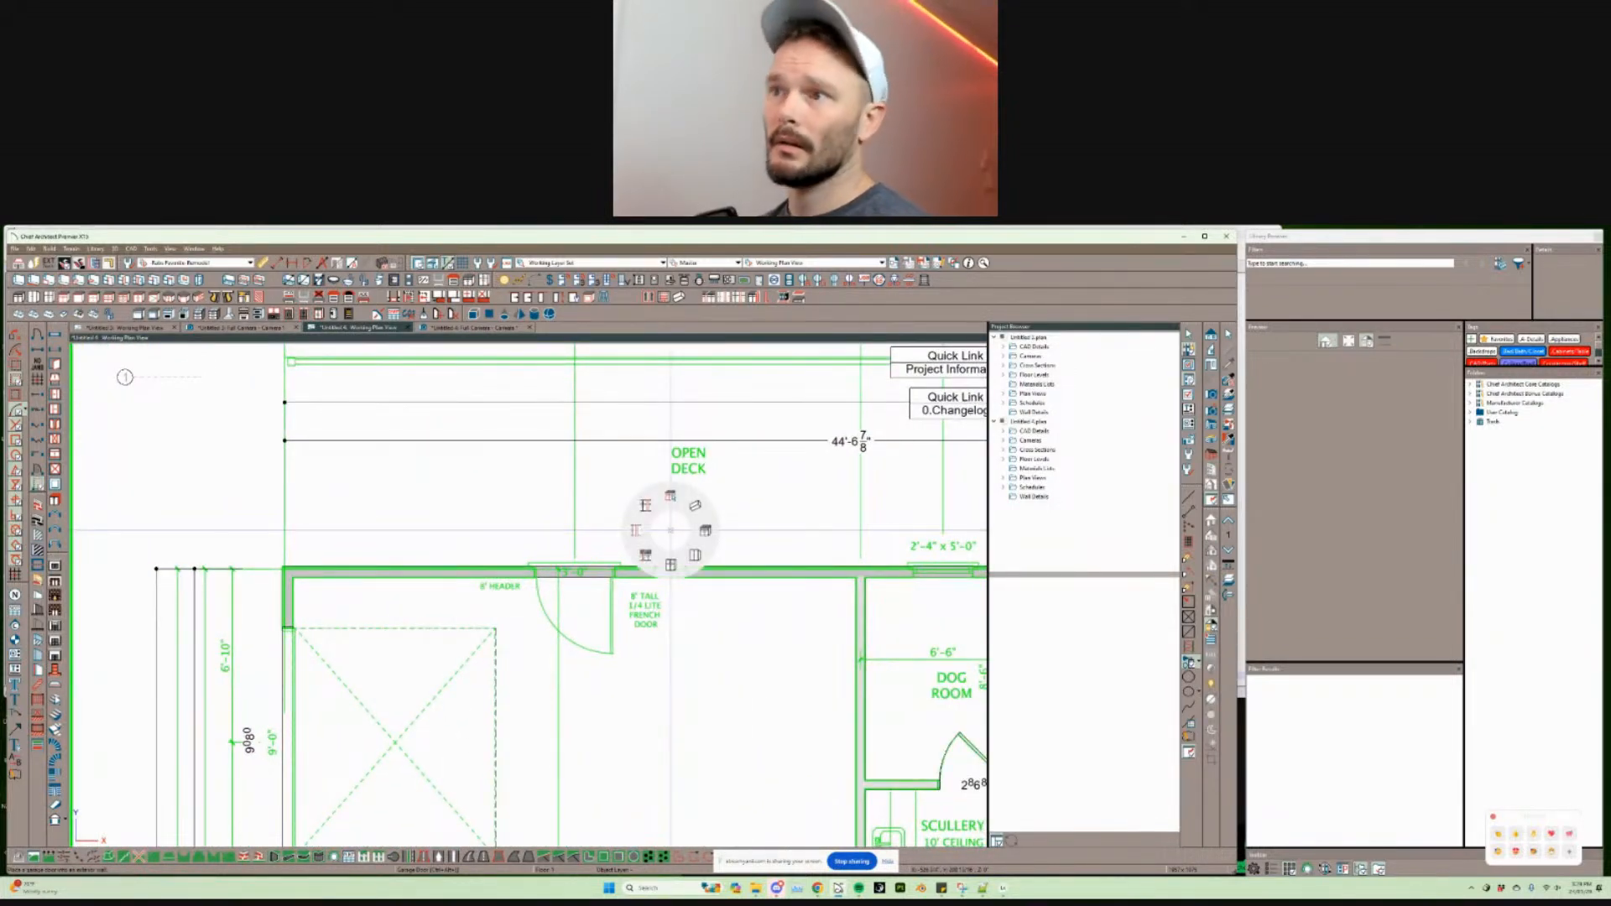
pyautogui.click(696, 504)
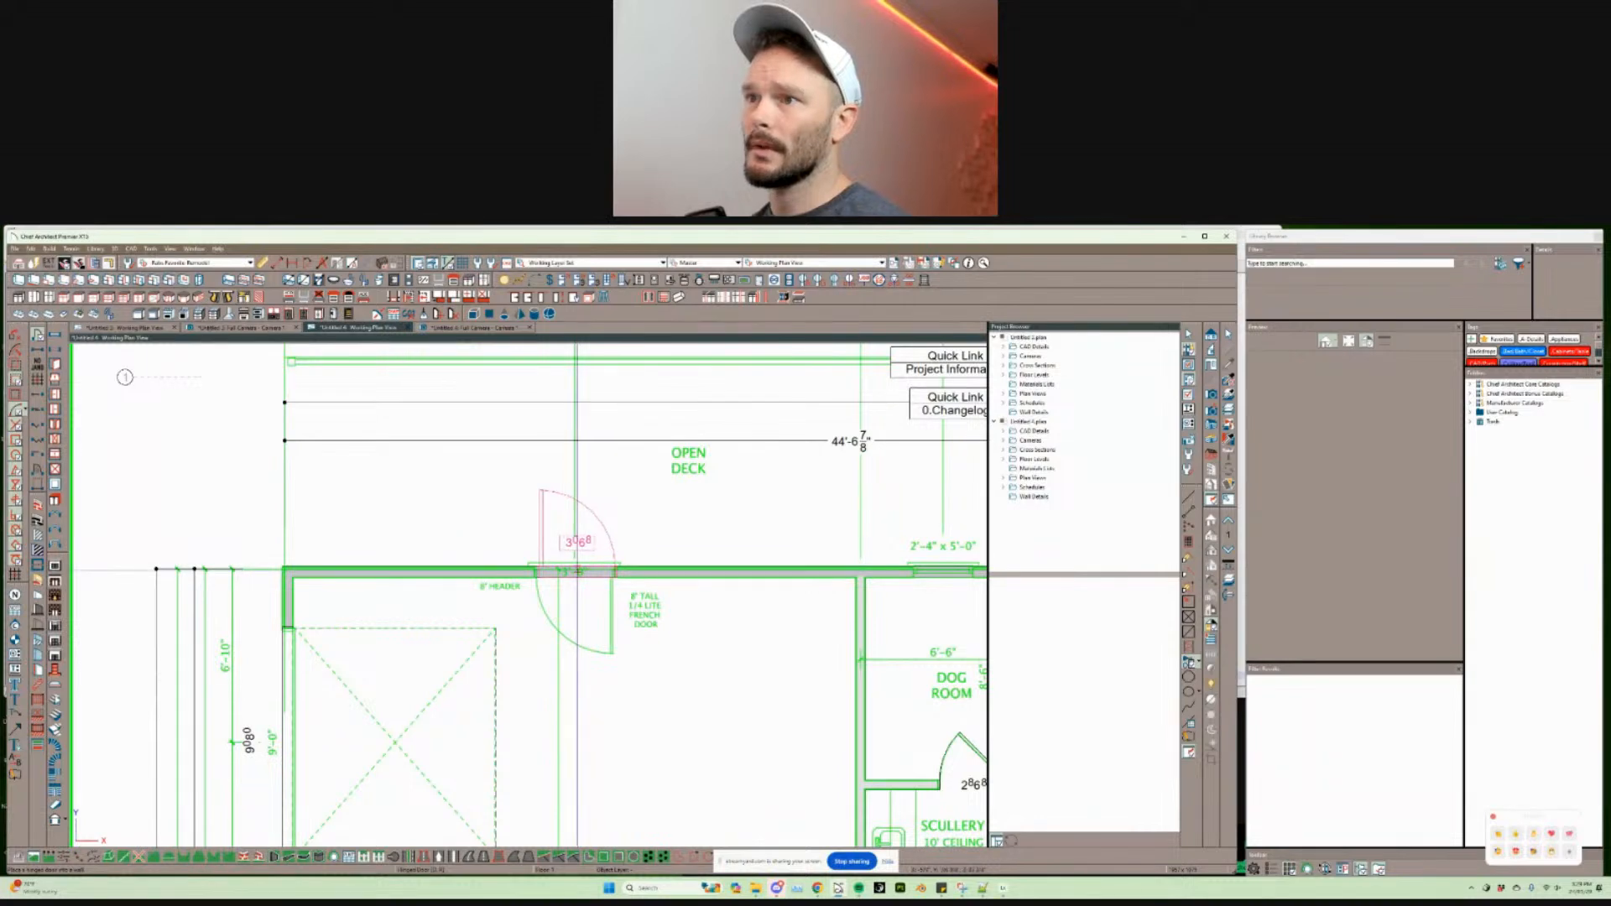
pyautogui.click(605, 654)
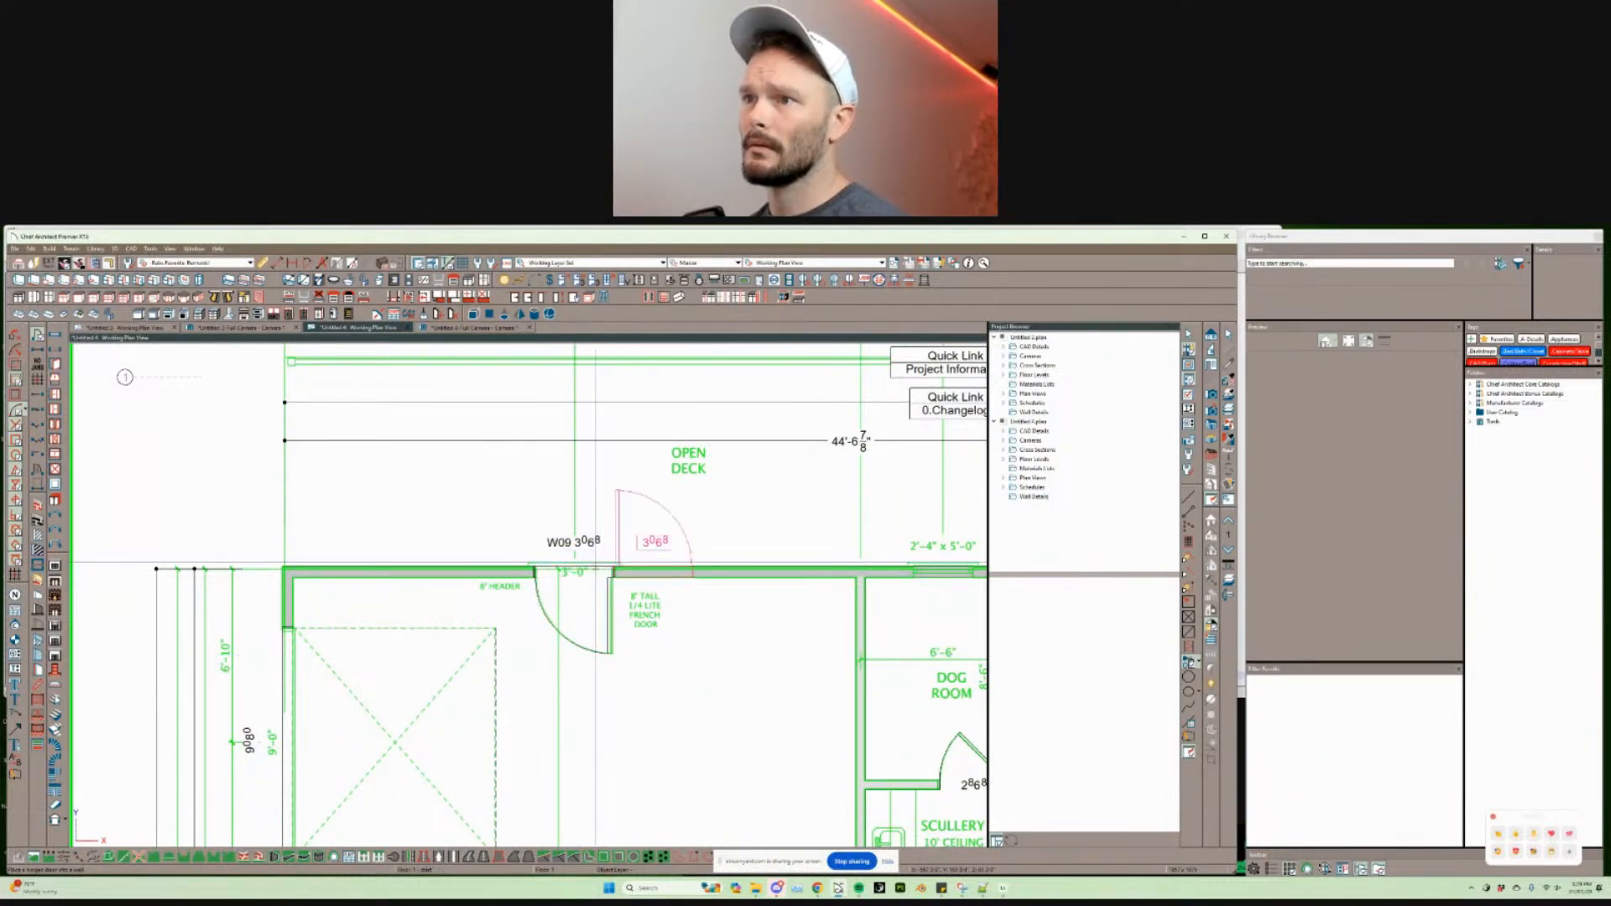
# Step: Update the exterior dimensions to include the new garage doors and the door to the open deck
pyautogui.scroll(-4, 574, 568)
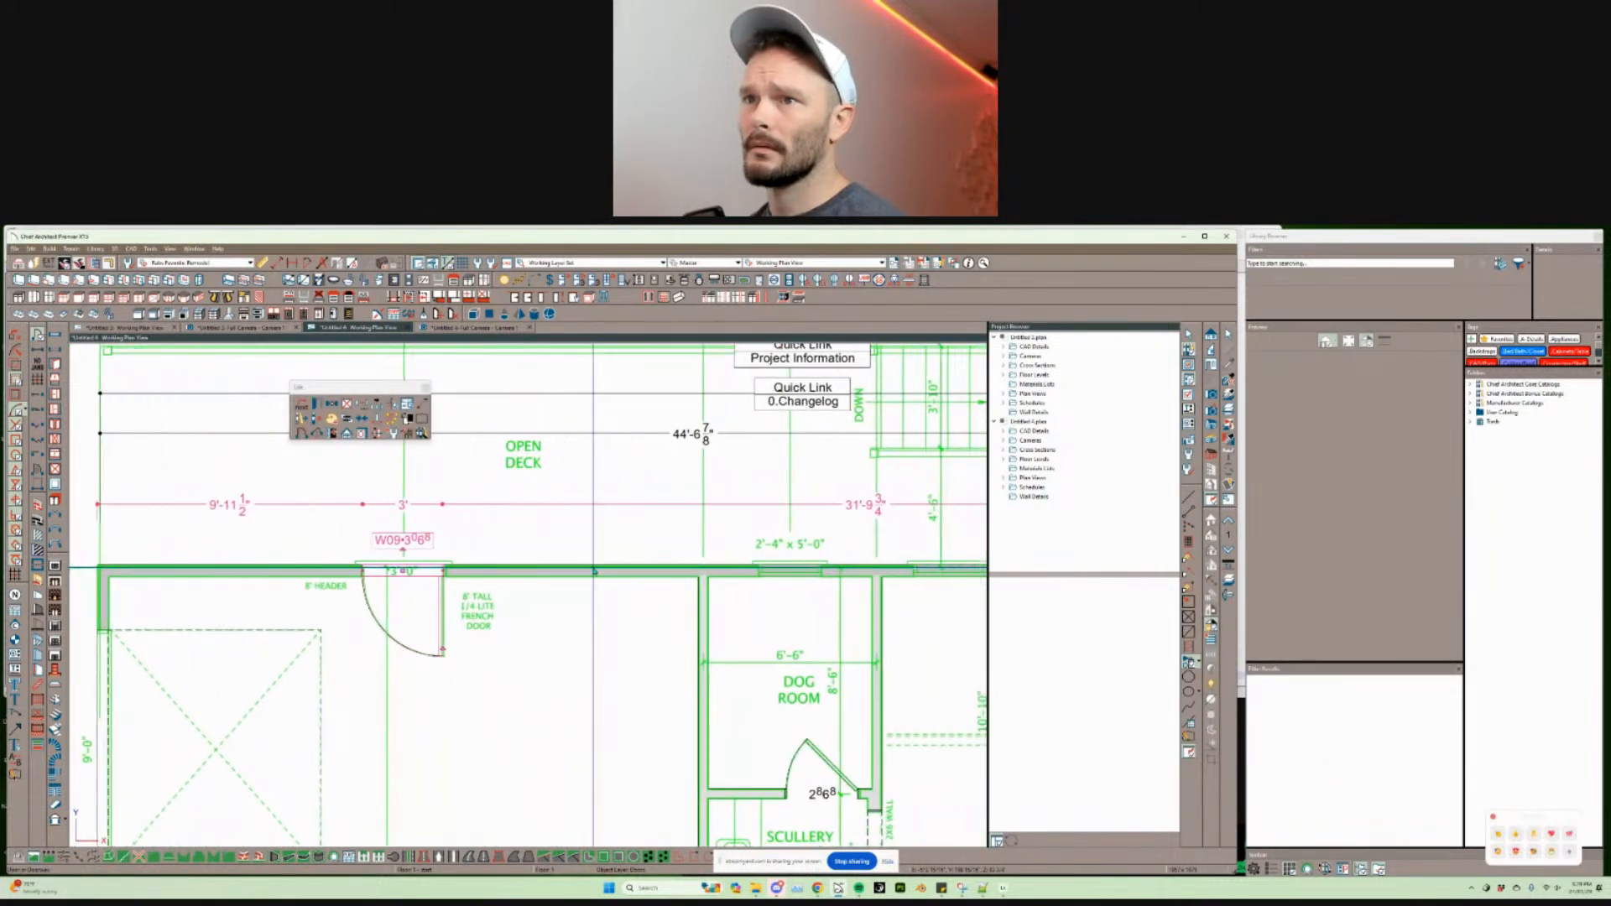
pyautogui.scroll(-2, 594, 571)
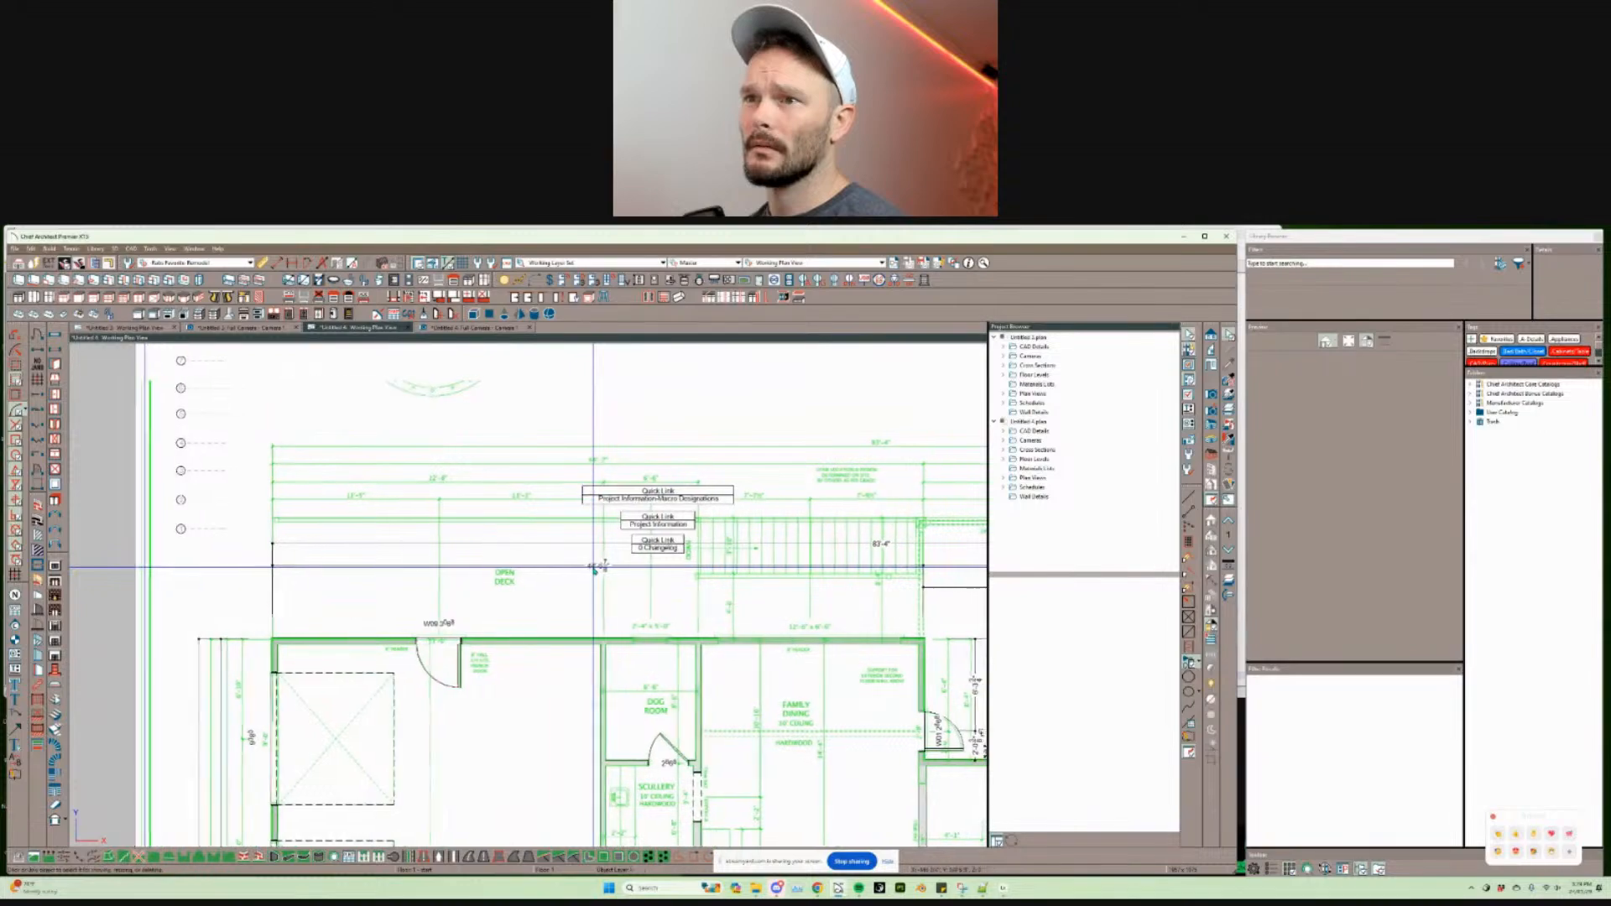
pyautogui.scroll(-1, 593, 571)
pyautogui.hscroll(3, 593, 571)
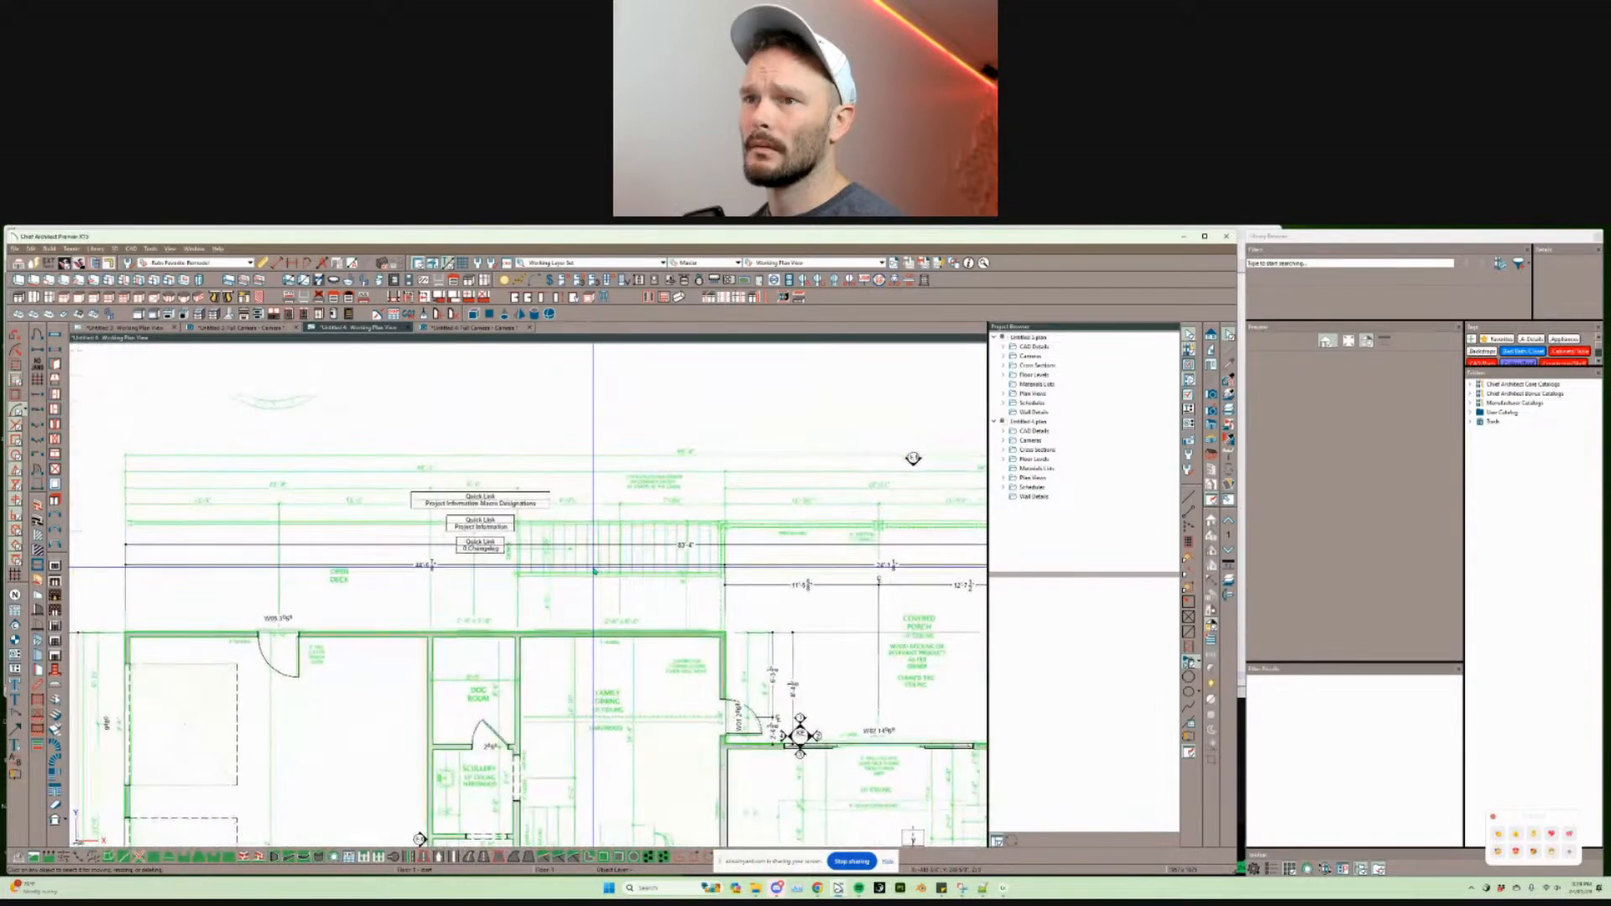
pyautogui.scroll(1, 593, 568)
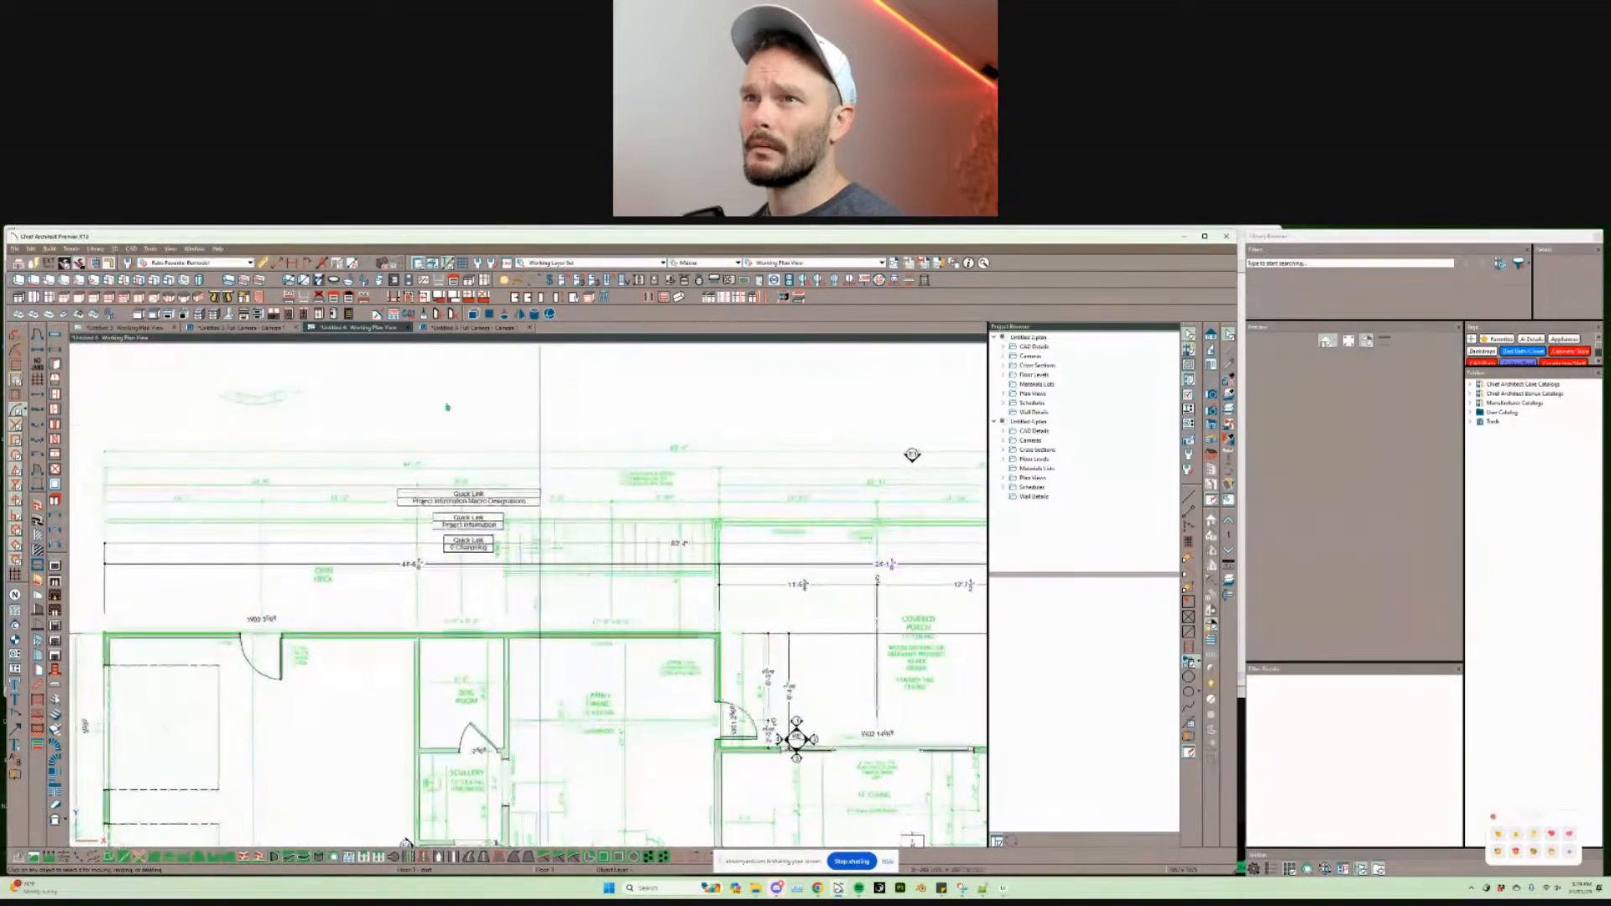
pyautogui.hscroll(-2, 446, 406)
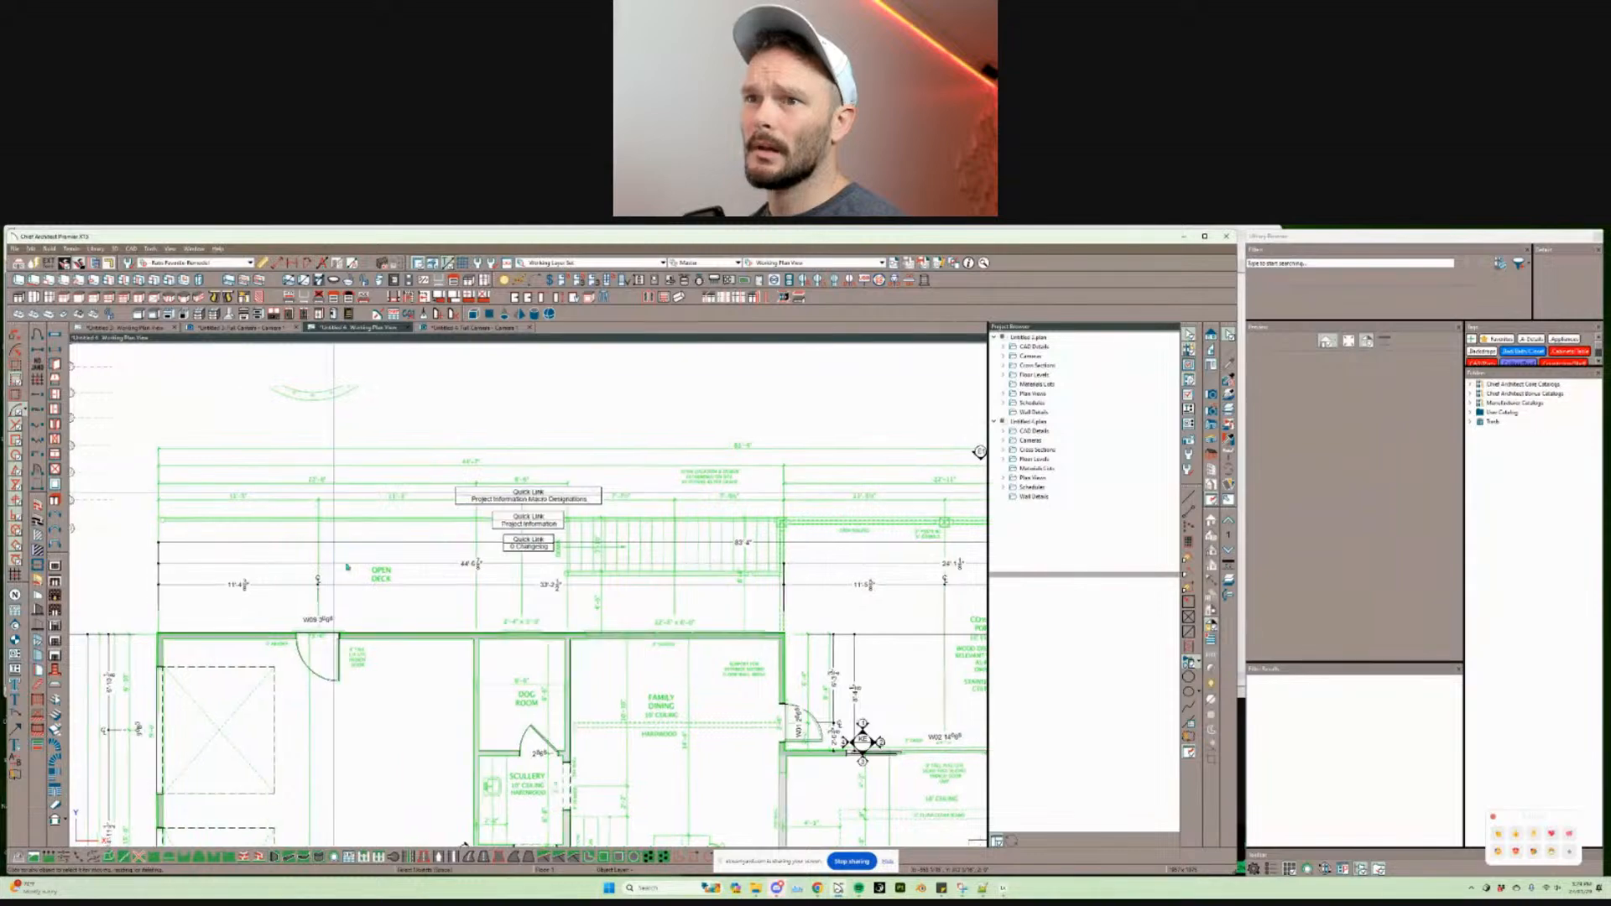
# Step: Set the garage's deck door centreline to 11'-5" from the outer corner of the wall
pyautogui.moveTo(344, 568); pyautogui.dragTo(390, 572, button='middle')
pyautogui.scroll(1, 391, 573)
pyautogui.click(370, 648)
pyautogui.scroll(2, 526, 529)
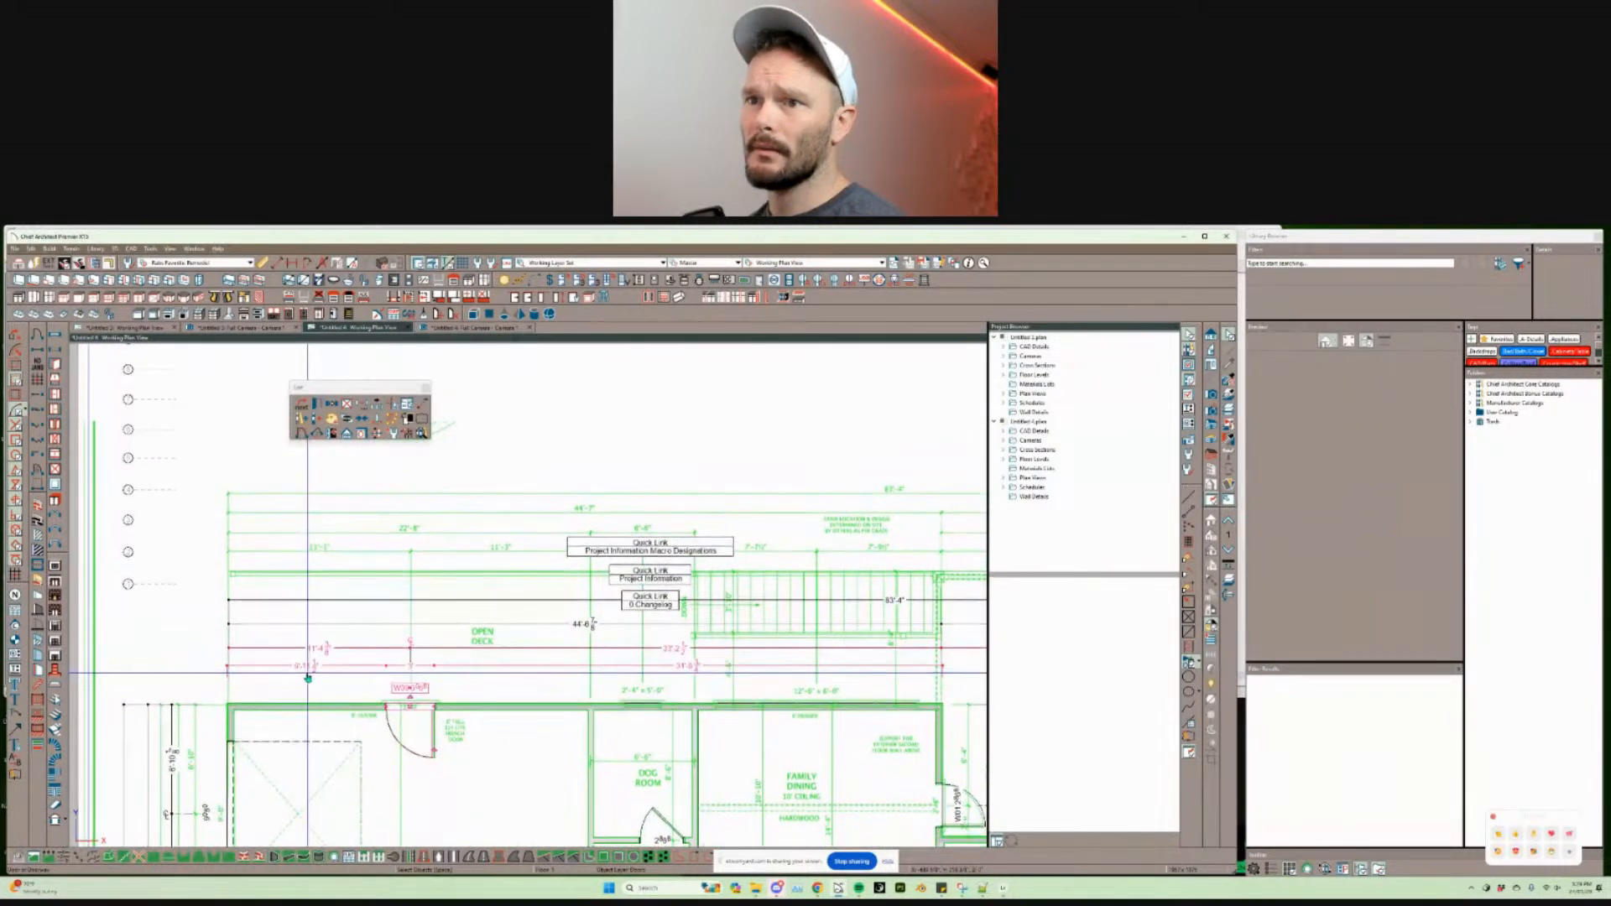
pyautogui.scroll(1, 310, 677)
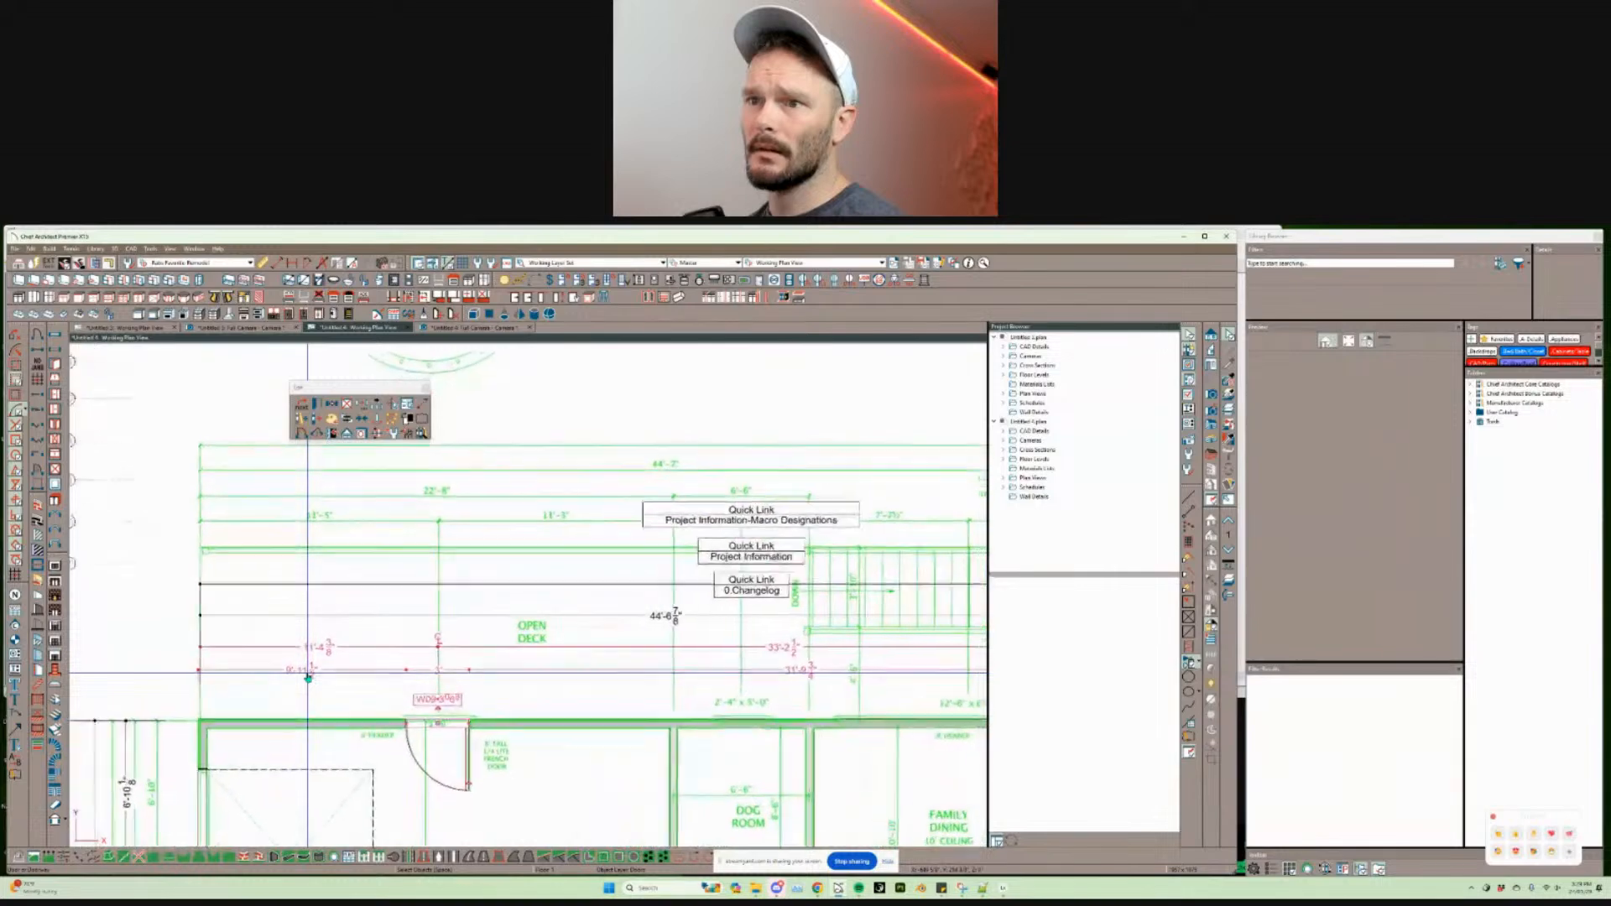
pyautogui.scroll(1, 308, 677)
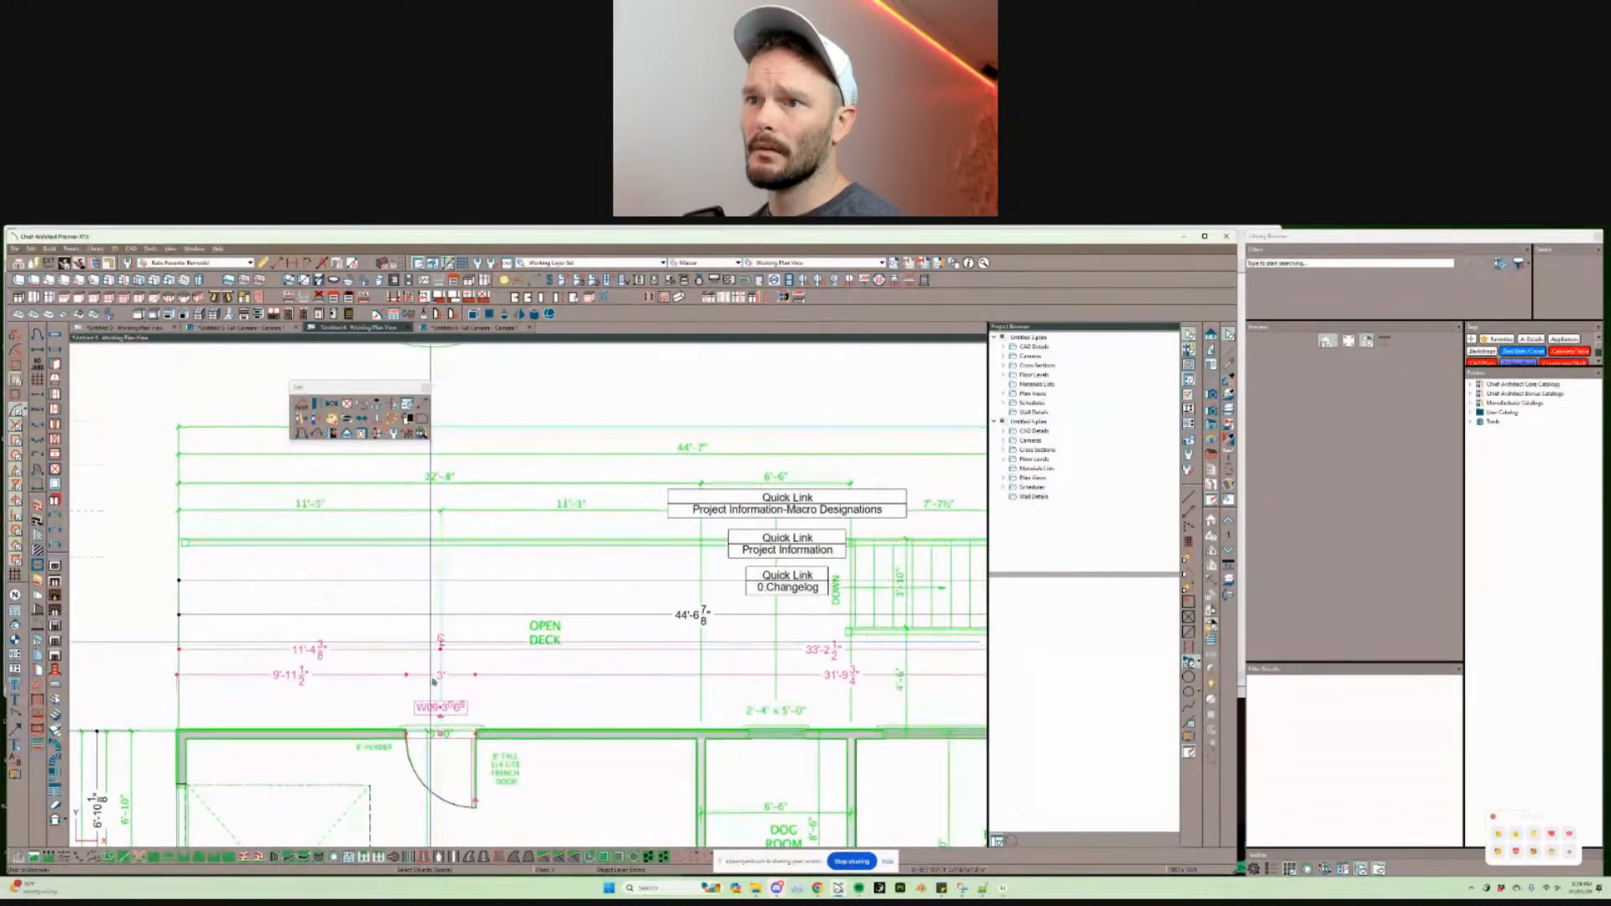
pyautogui.moveTo(433, 682); pyautogui.dragTo(426, 681, button='middle')
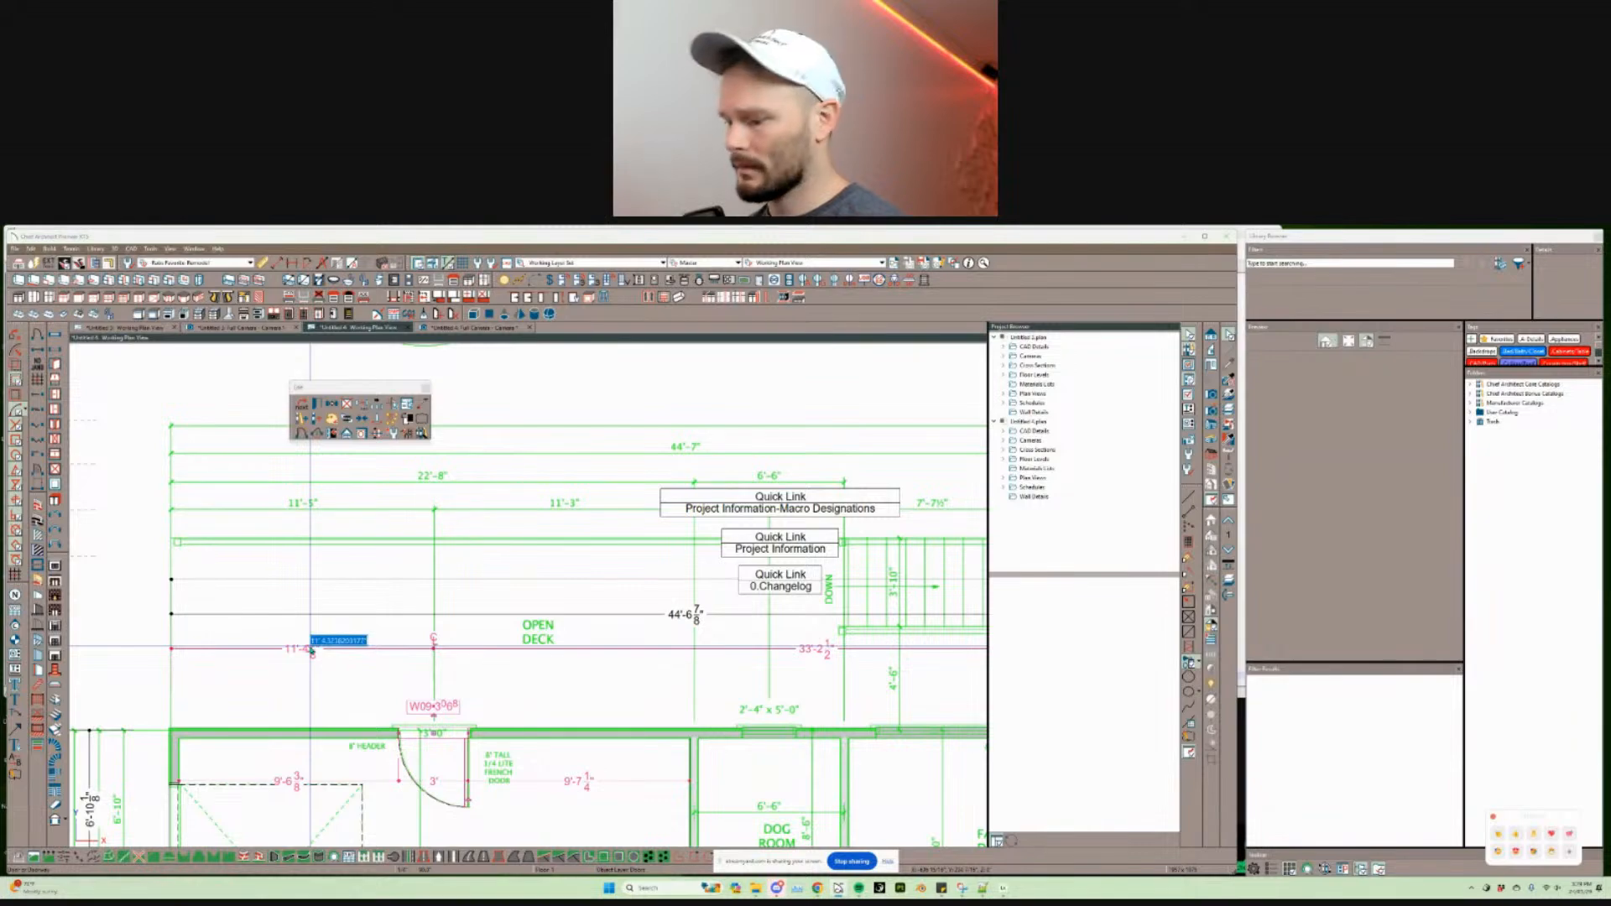
pyautogui.write('1')
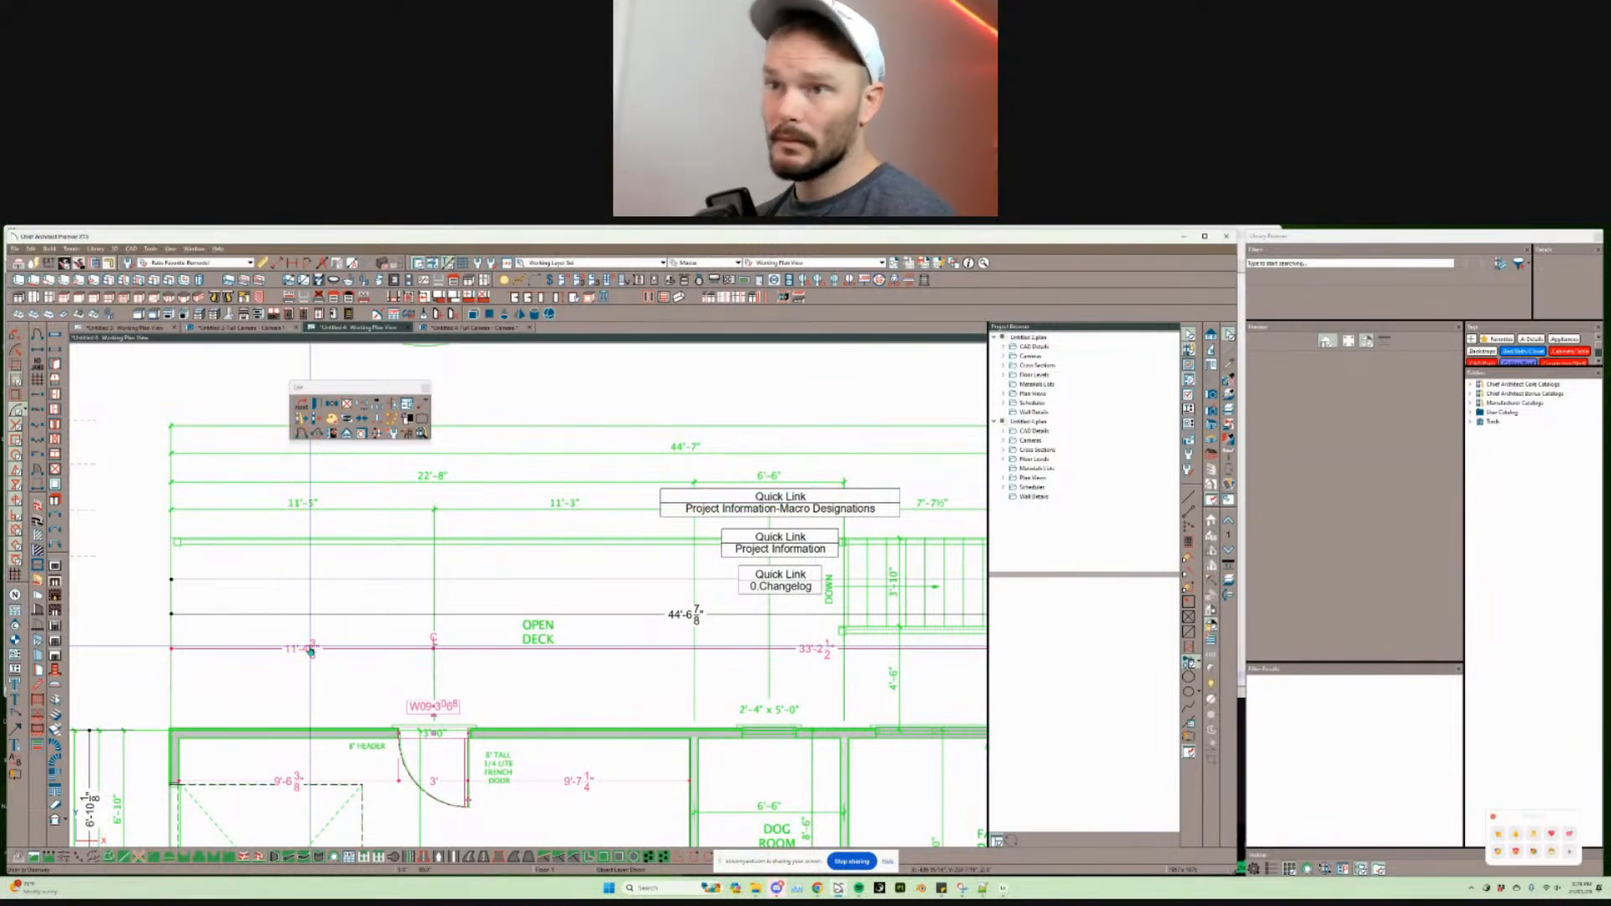
# Step: Place a 2'-8" x 7'-6" single casement window over the underlay window in the dog room's wall facing the open deck
pyautogui.scroll(-5, 827, 780)
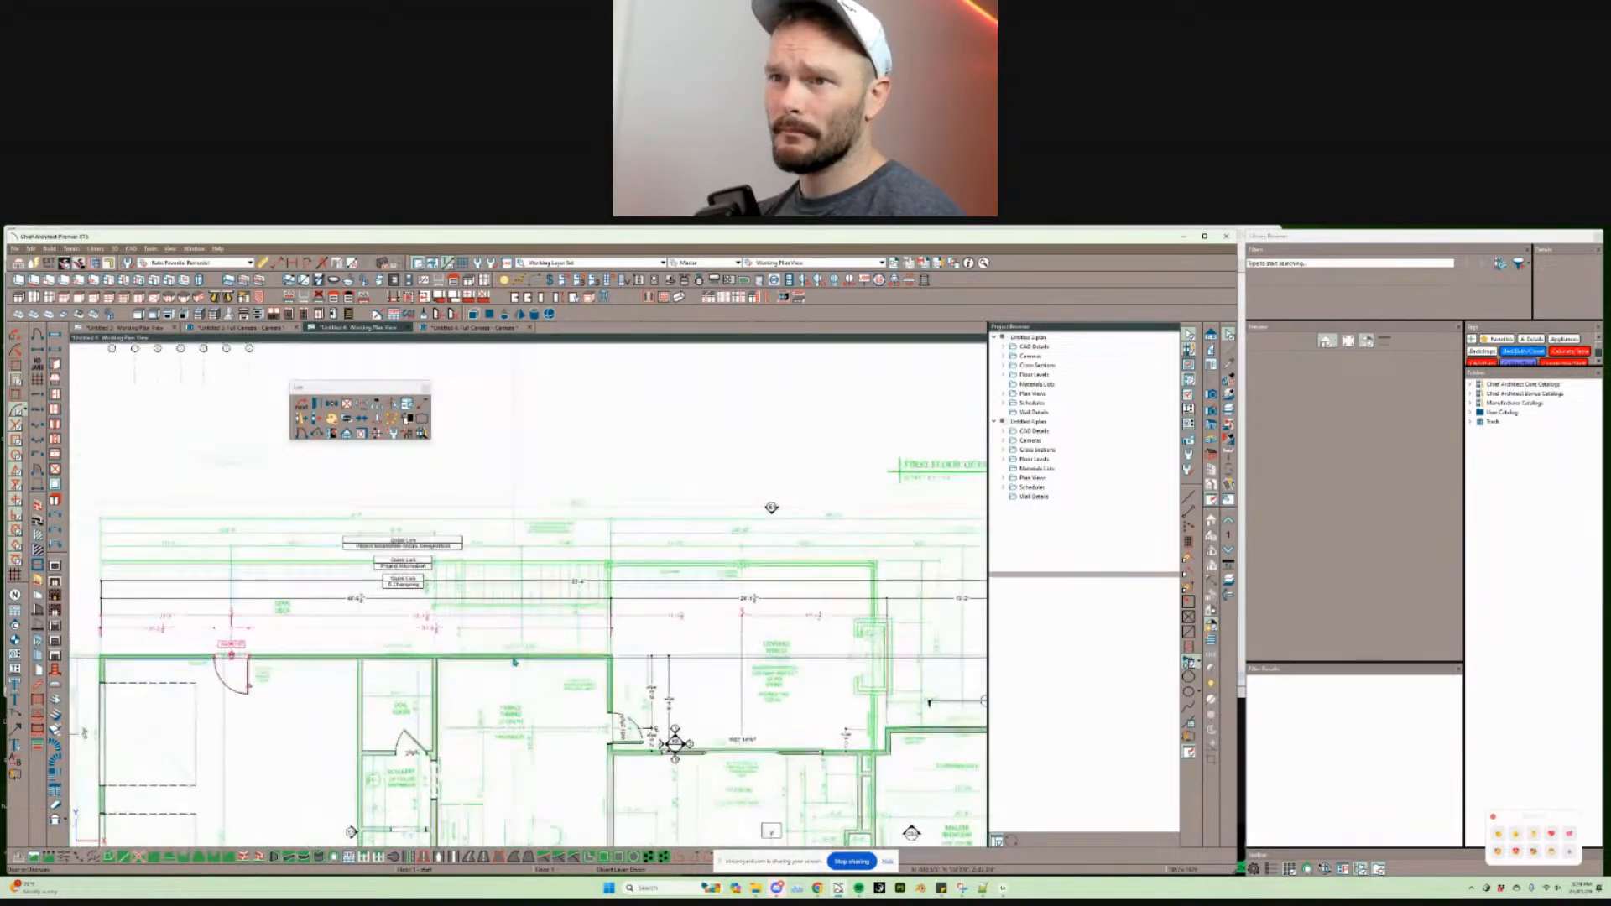
pyautogui.scroll(5, 514, 662)
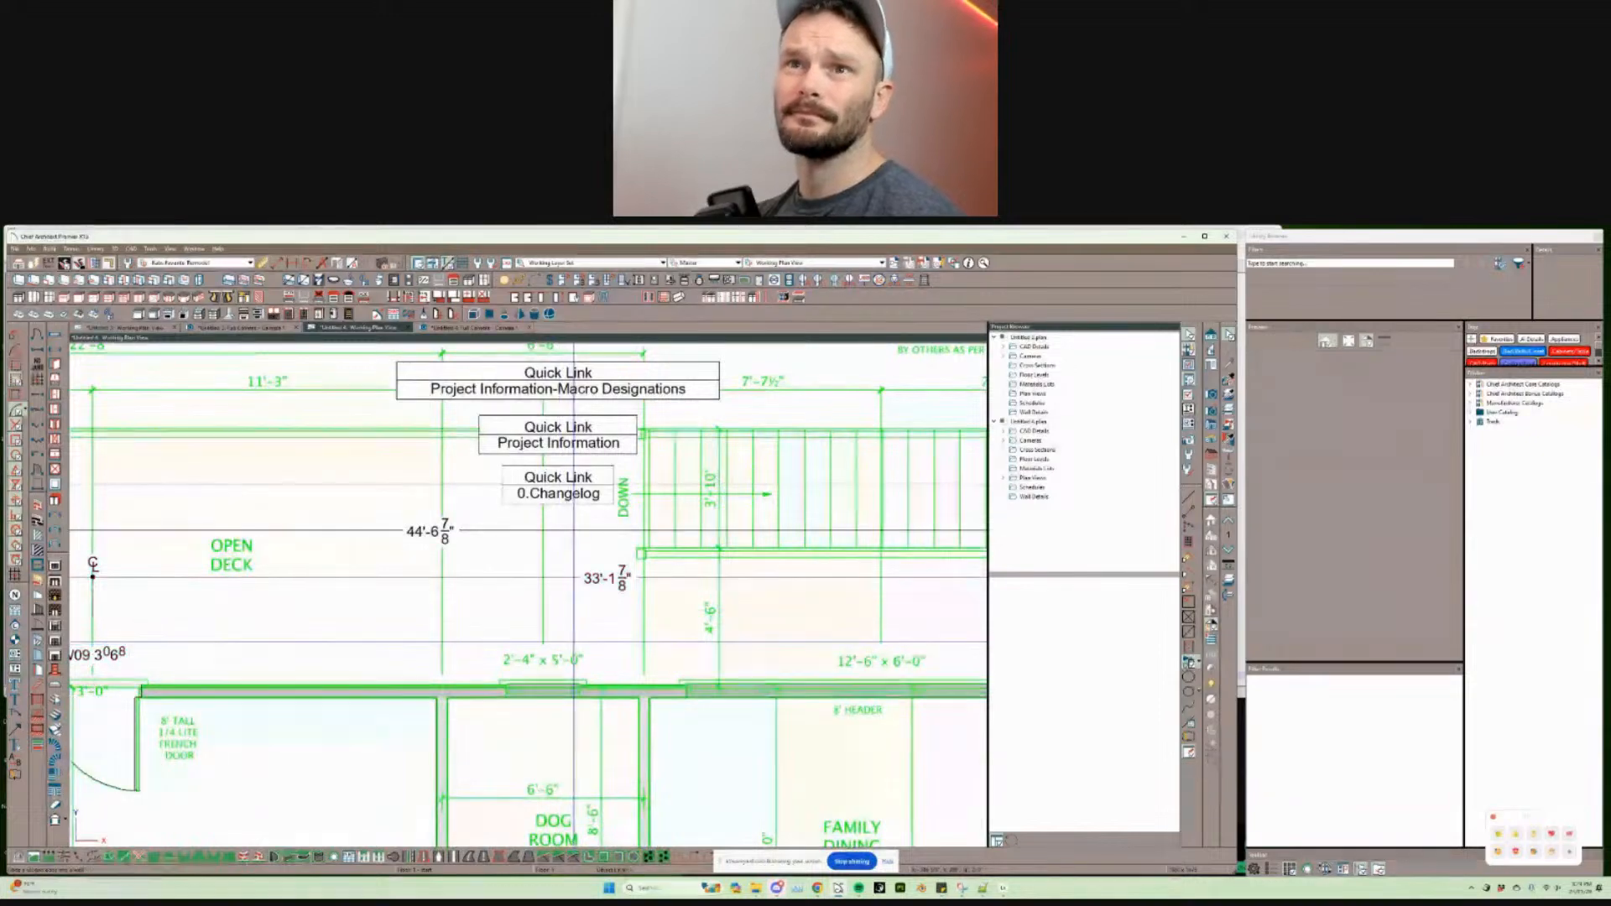
pyautogui.scroll(2, 595, 647)
pyautogui.scroll(-3, 595, 705)
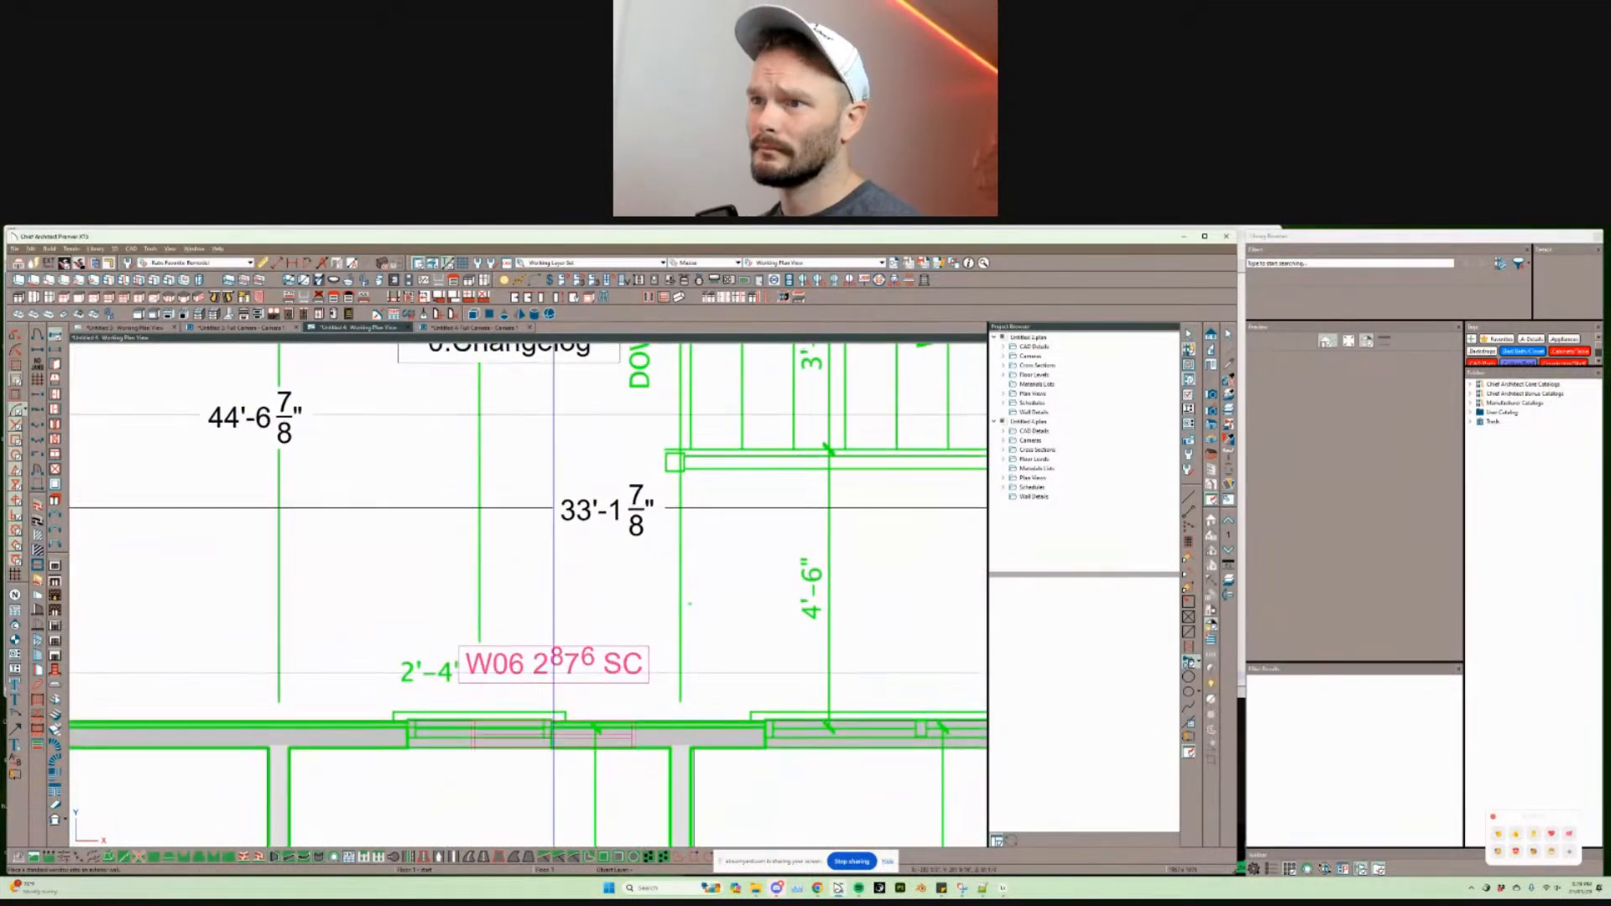
pyautogui.scroll(-1, 509, 719)
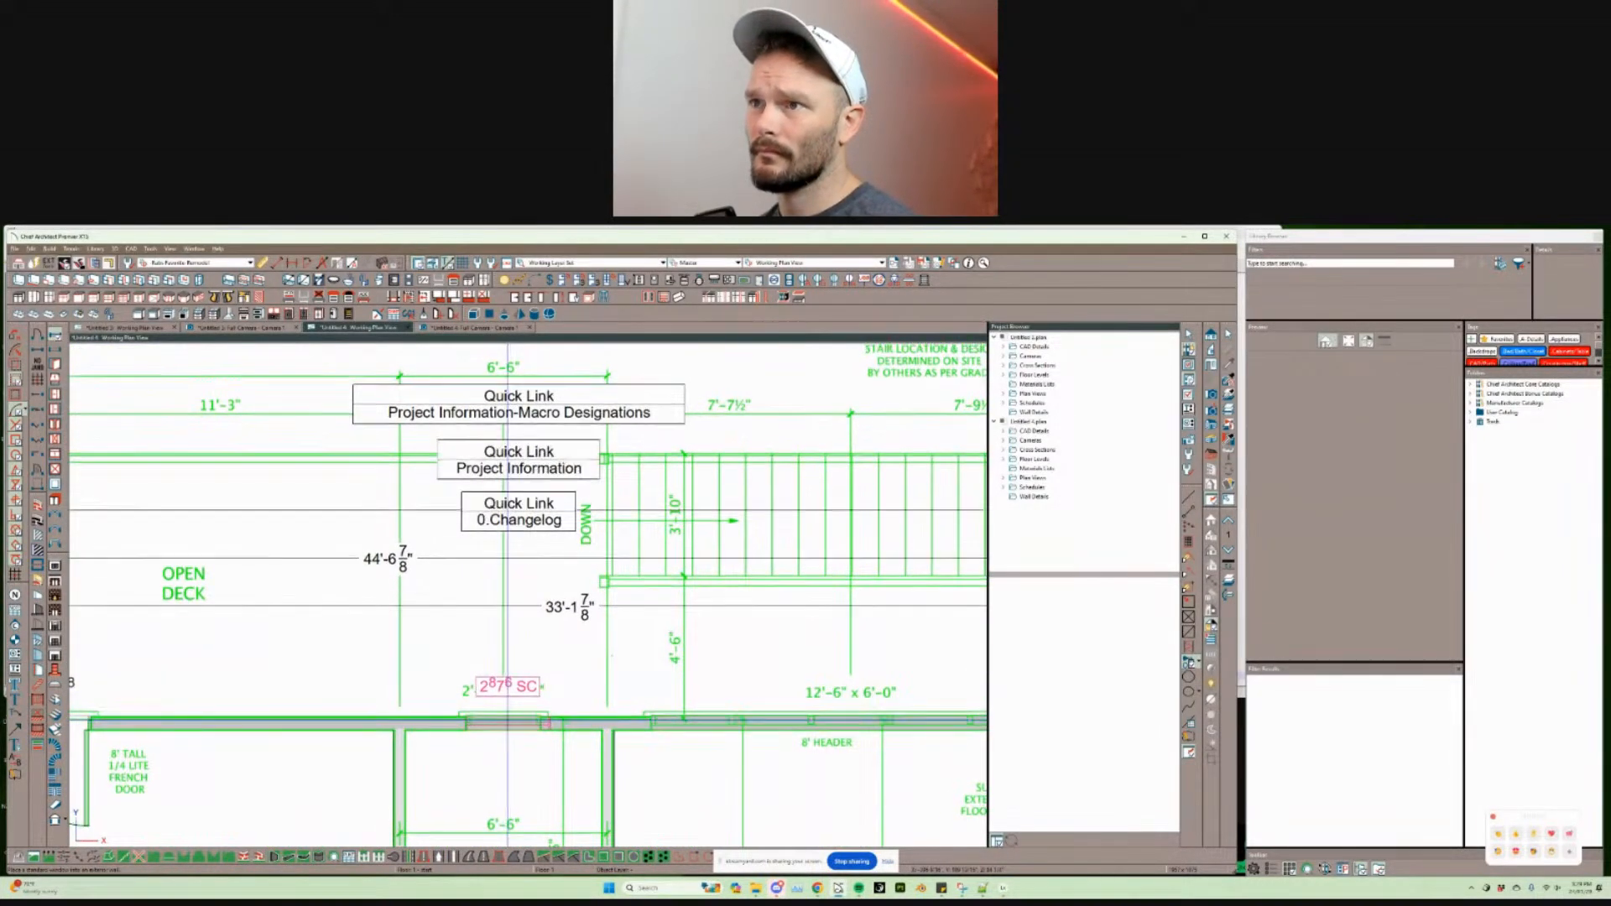
pyautogui.scroll(1, 508, 734)
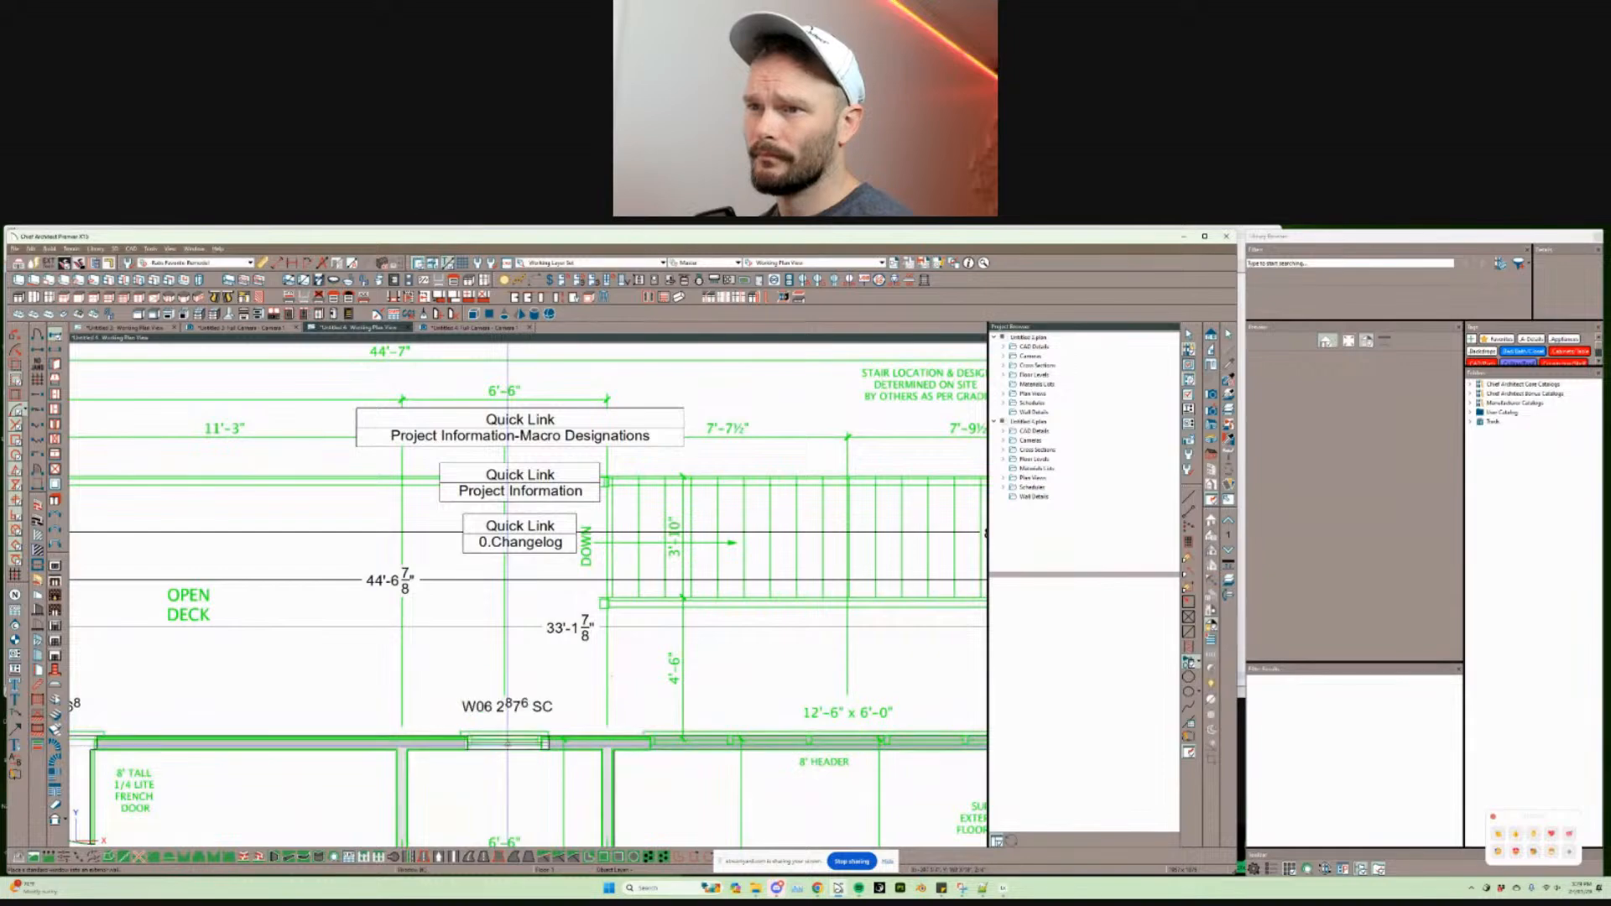
# Step: Check the dog room window's distances to the adjoining walls and its alignment with the underlay
pyautogui.moveTo(506, 742)
pyautogui.mouseDown(button='middle')
pyautogui.moveTo(435, 571)
pyautogui.moveTo(494, 552)
pyautogui.moveTo(538, 639)
pyautogui.mouseUp(button='middle')
pyautogui.click(459, 556)
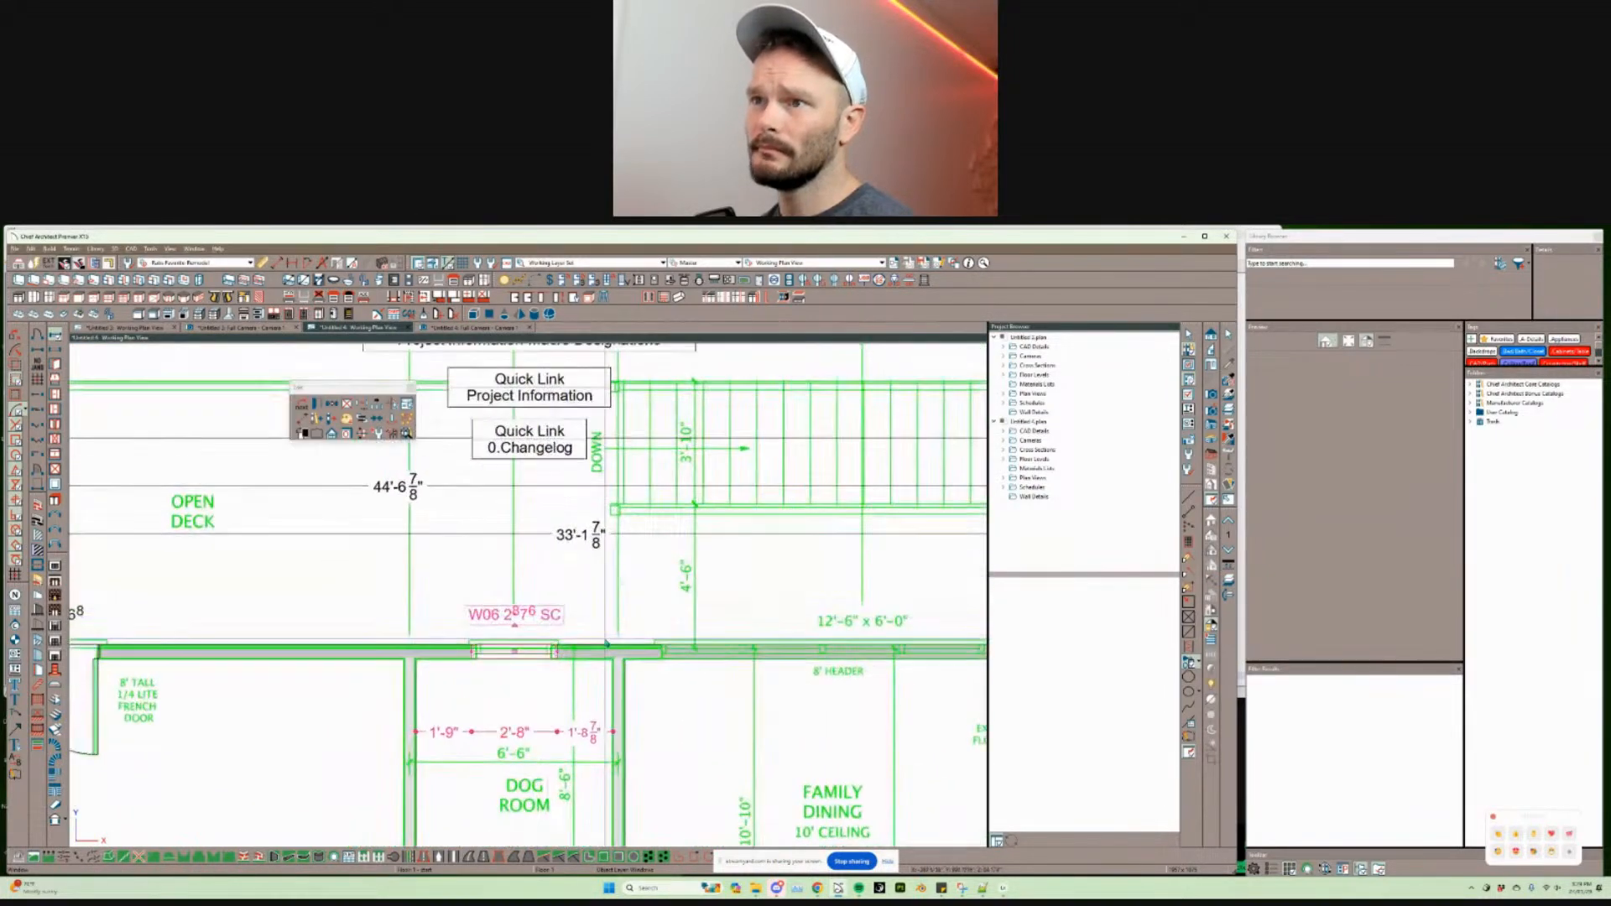
pyautogui.click(579, 703)
pyautogui.click(515, 649)
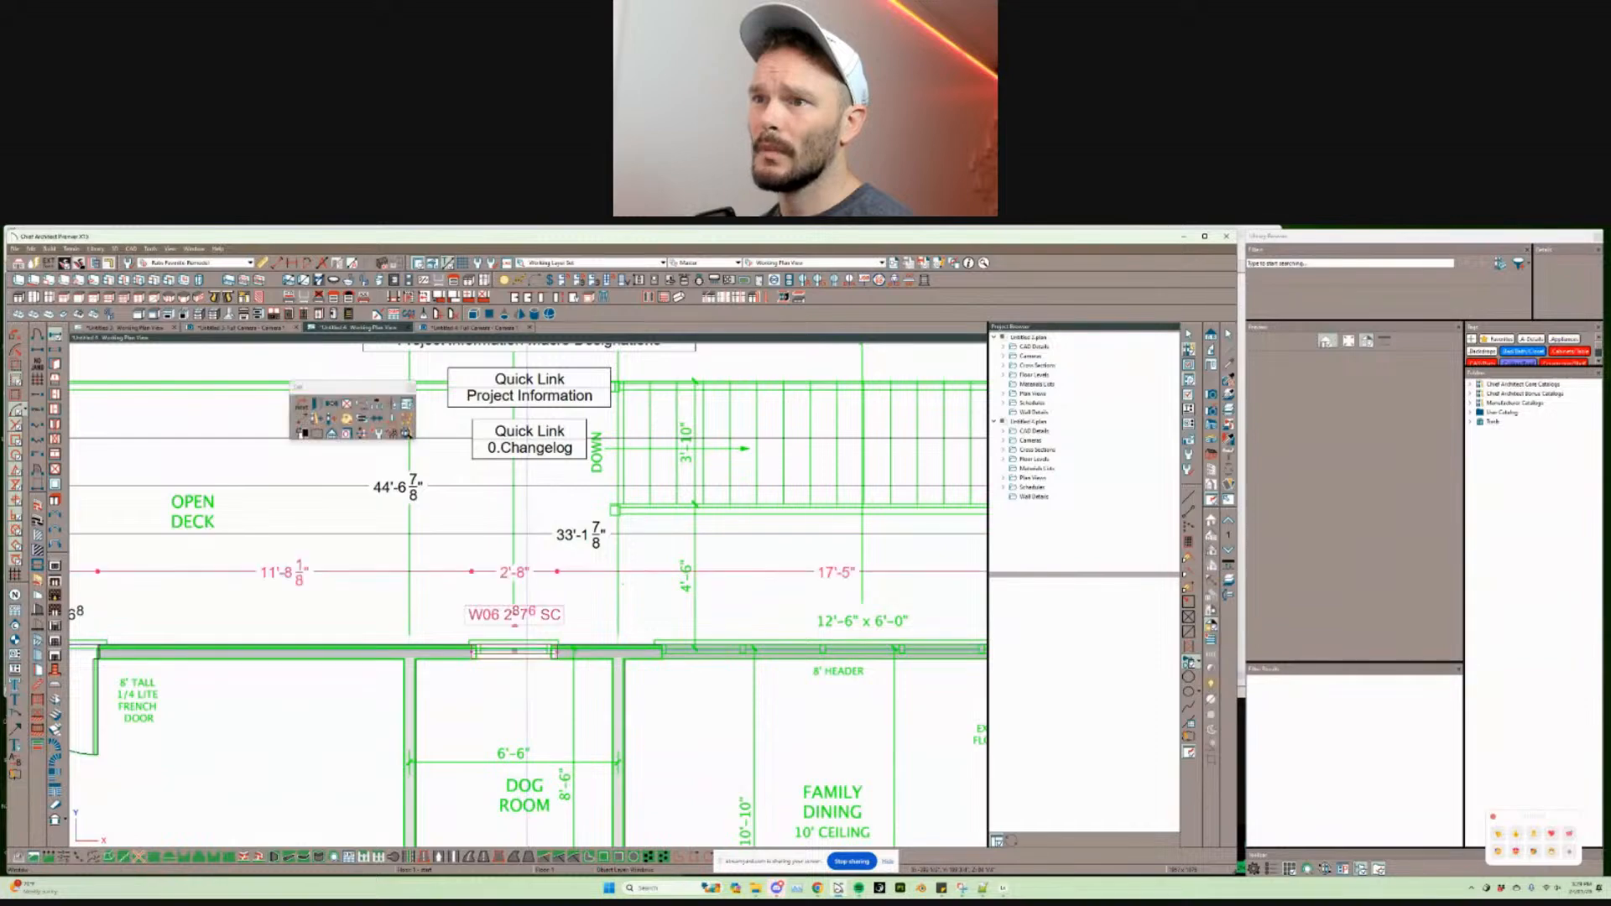
pyautogui.scroll(-2, 584, 633)
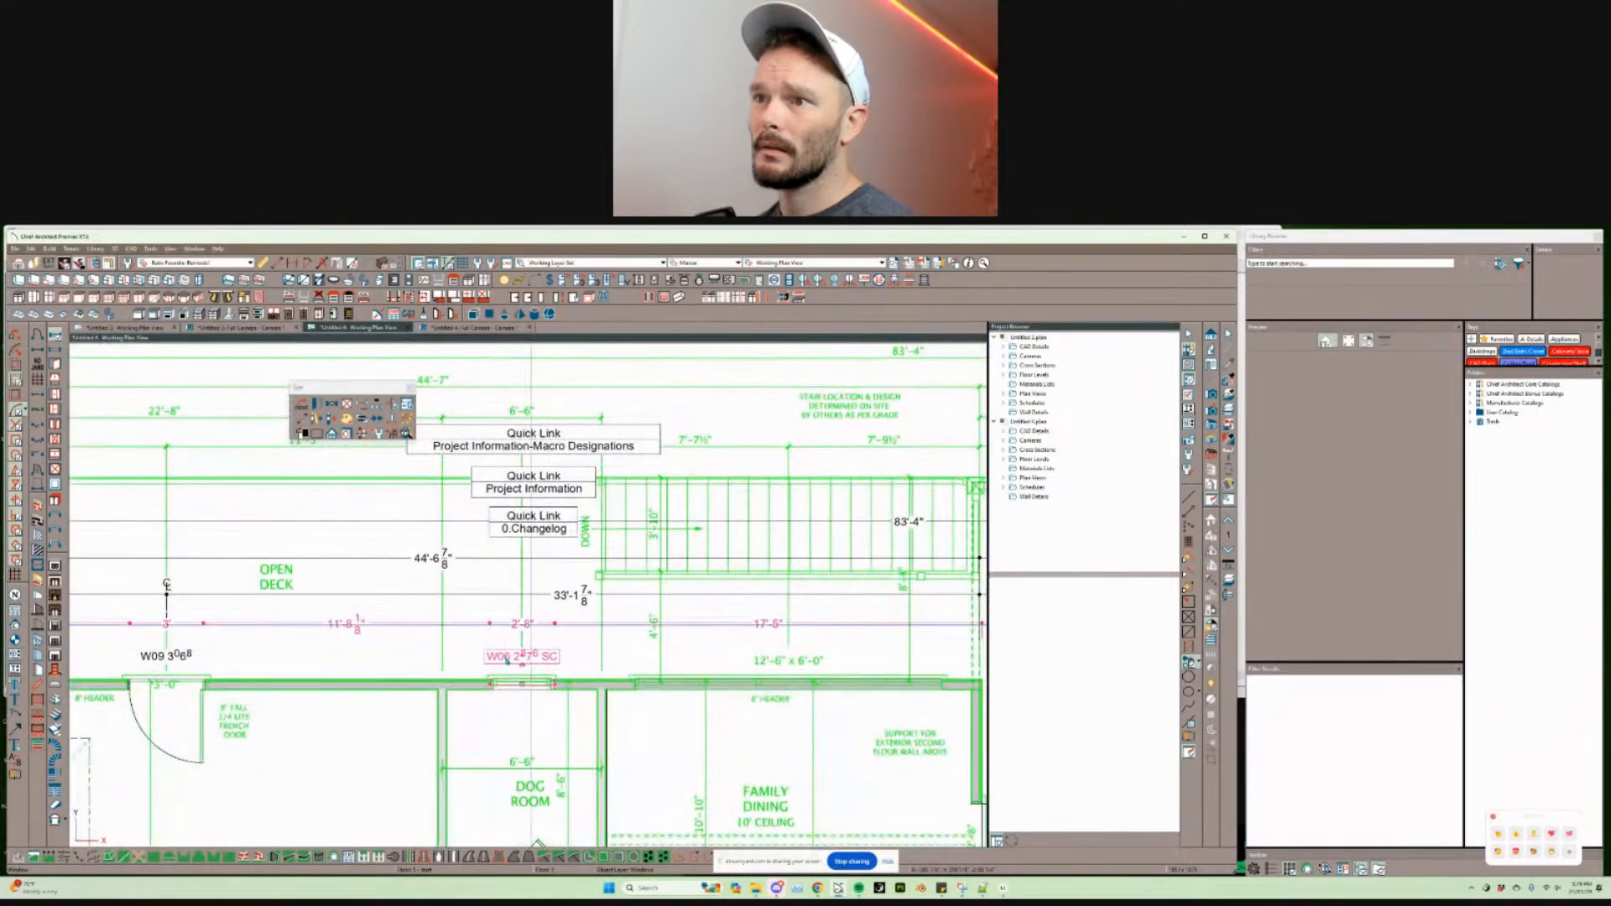
pyautogui.scroll(2, 584, 632)
pyautogui.click(644, 638)
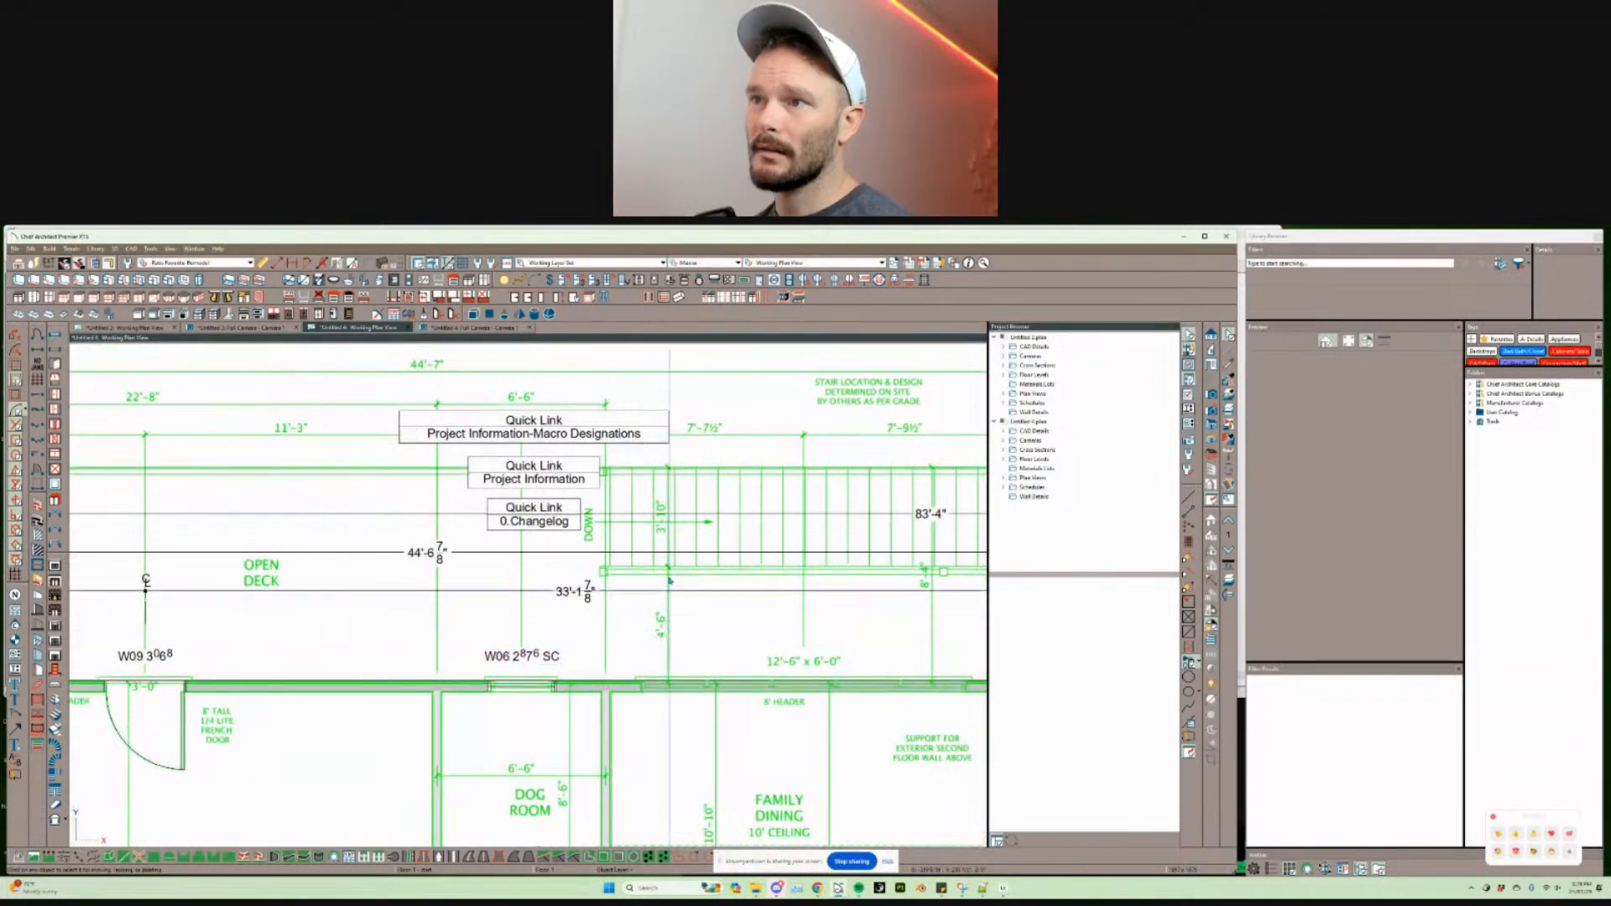
# Step: Set the underlay picture's drawing group to Front in its line style settings
pyautogui.click(739, 568)
pyautogui.scroll(-2, 721, 573)
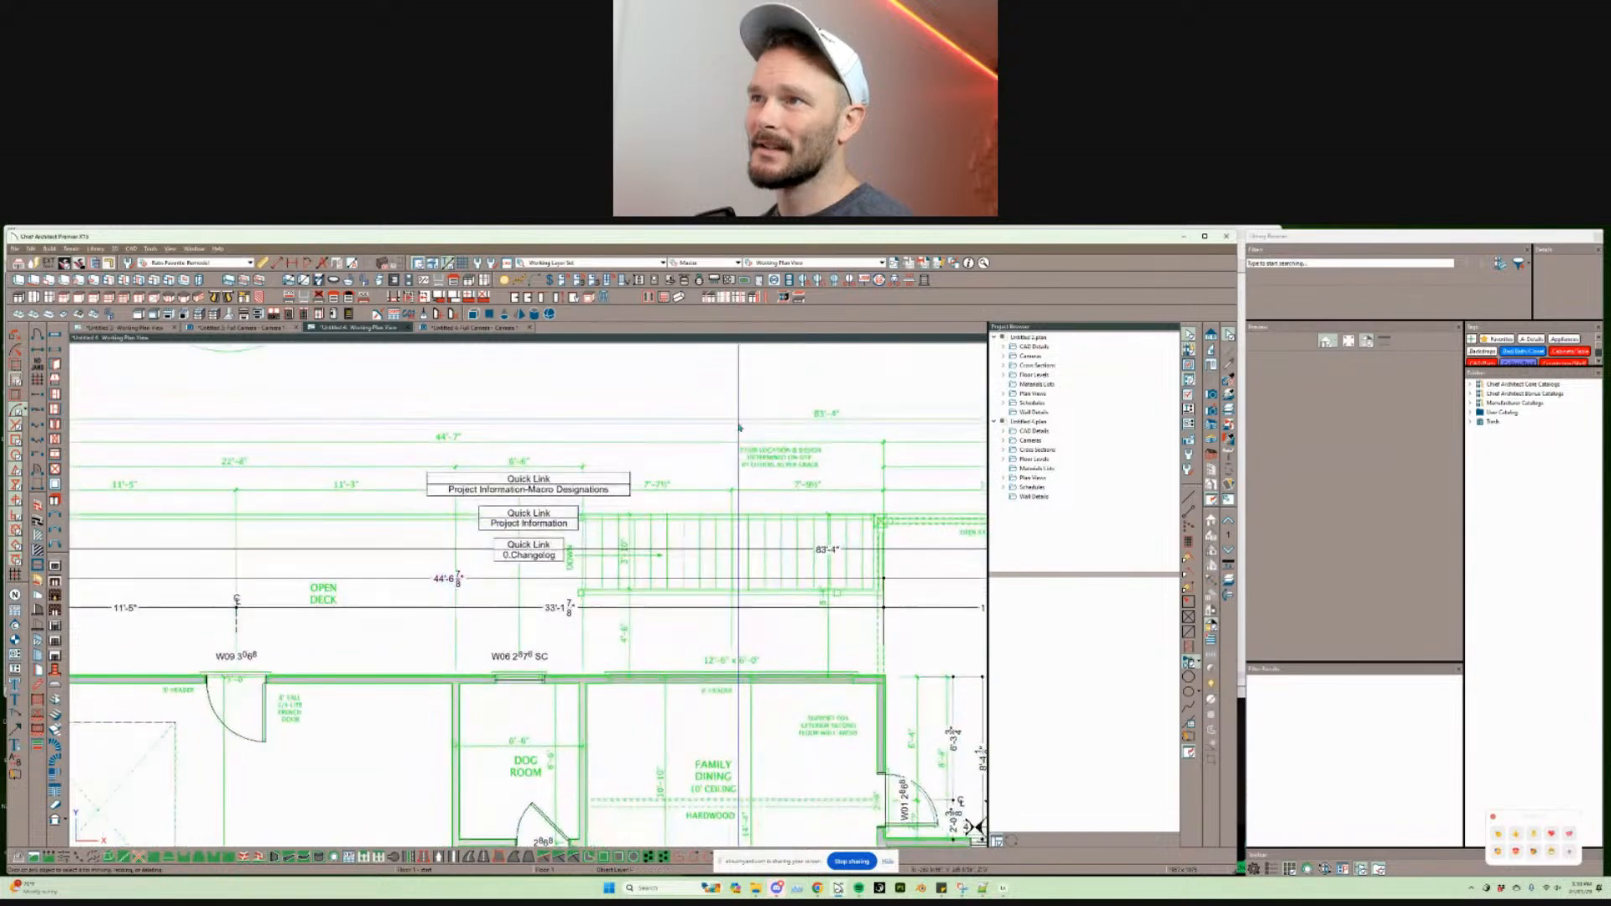
pyautogui.doubleClick(662, 552)
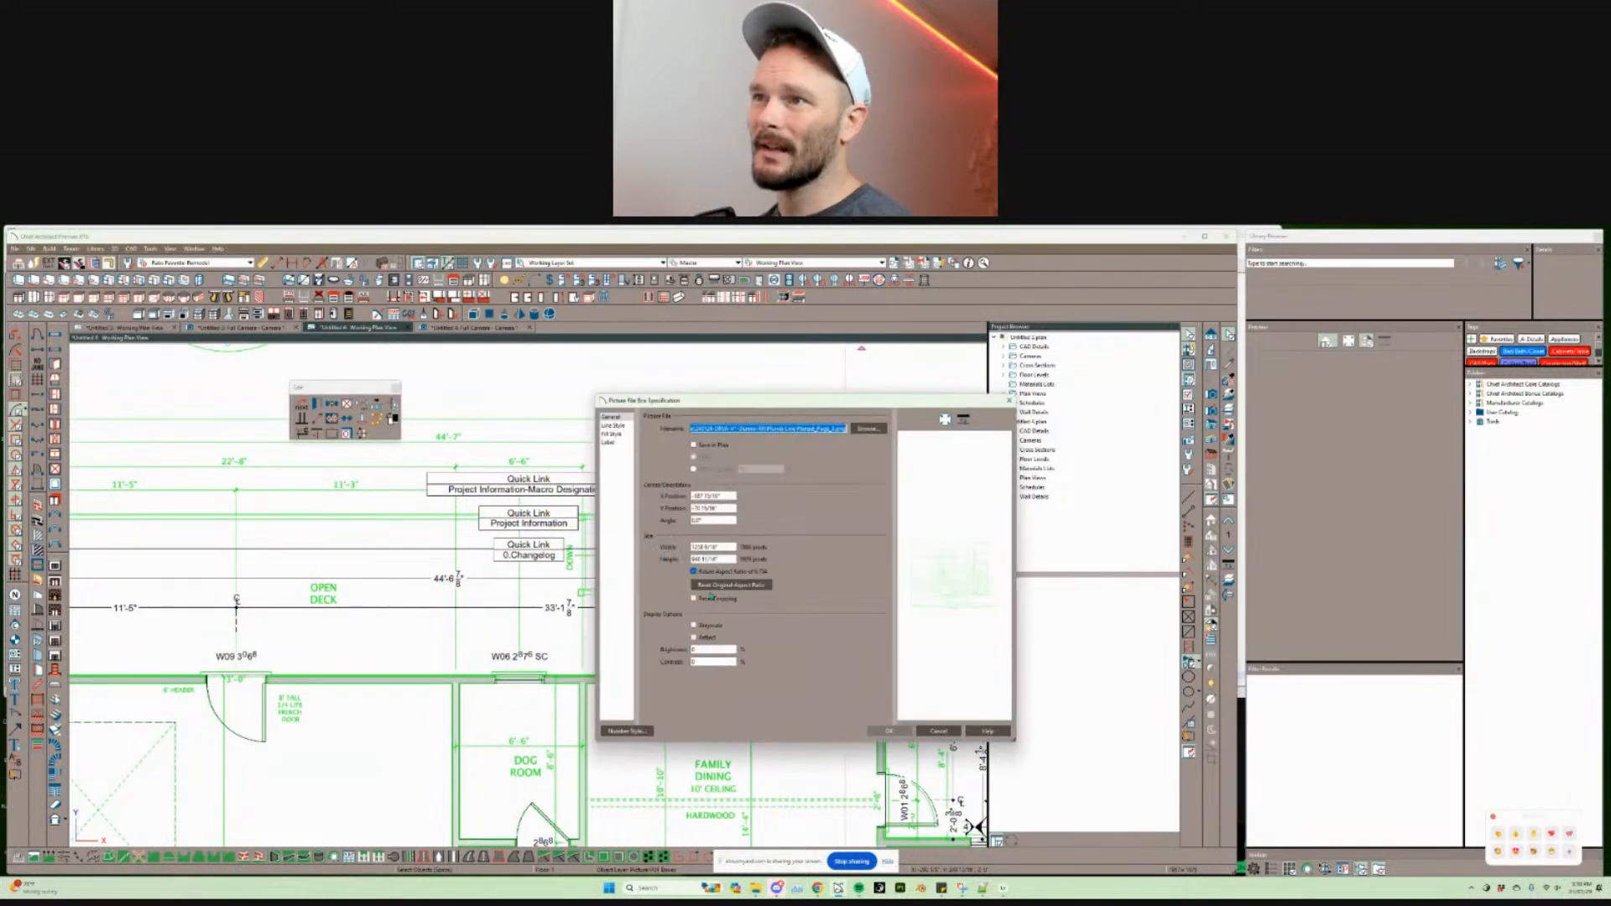
pyautogui.click(614, 425)
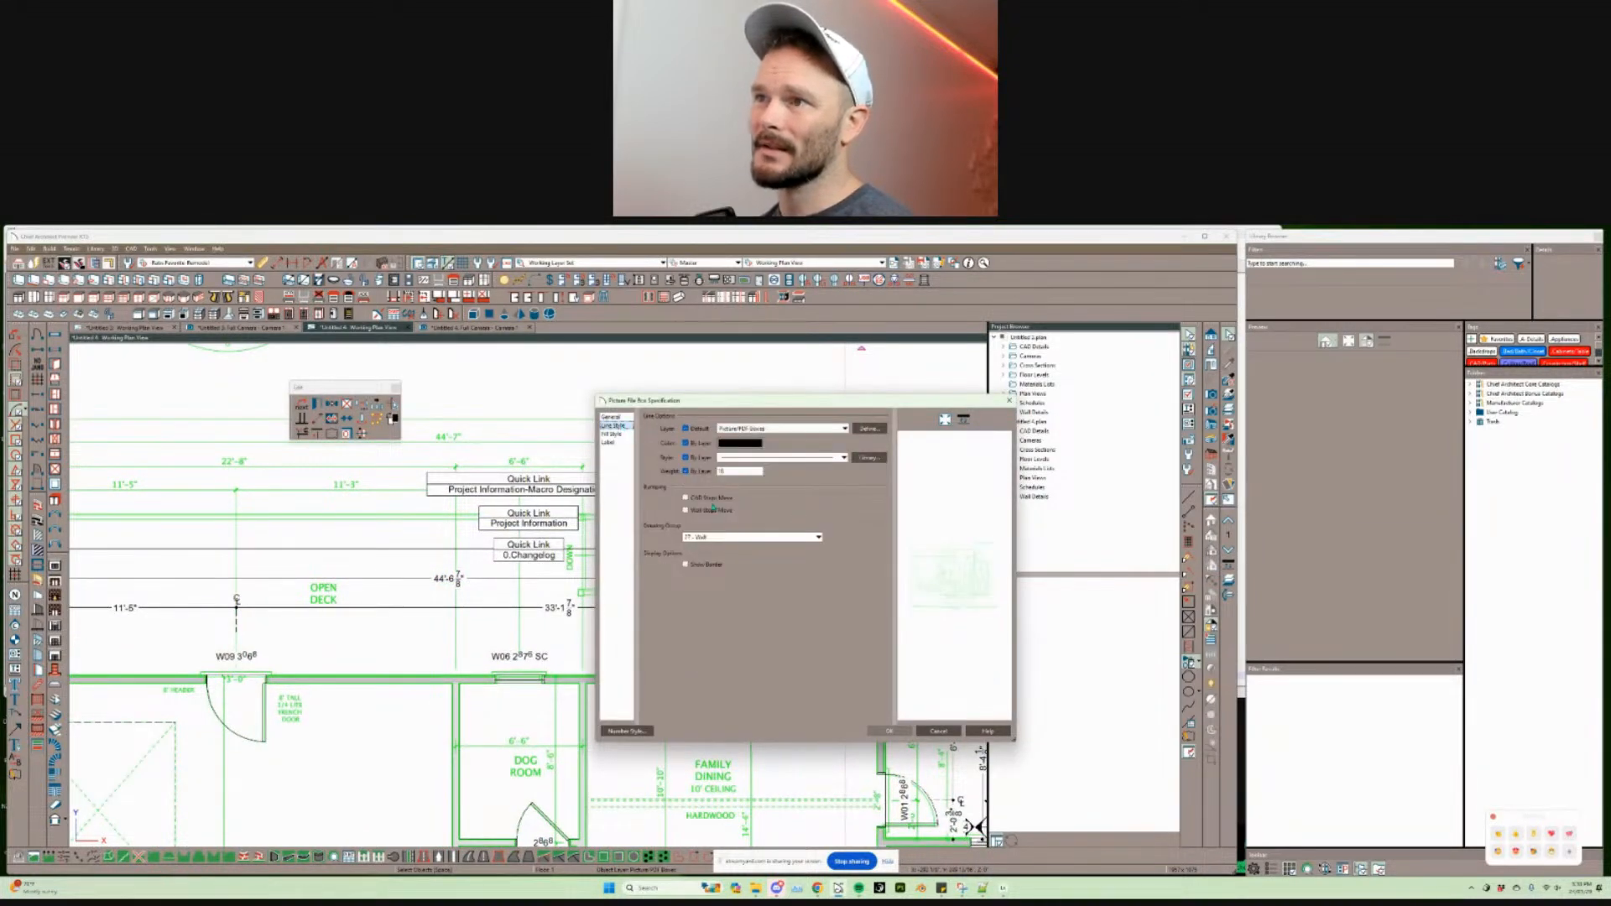
pyautogui.click(737, 537)
pyautogui.click(716, 555)
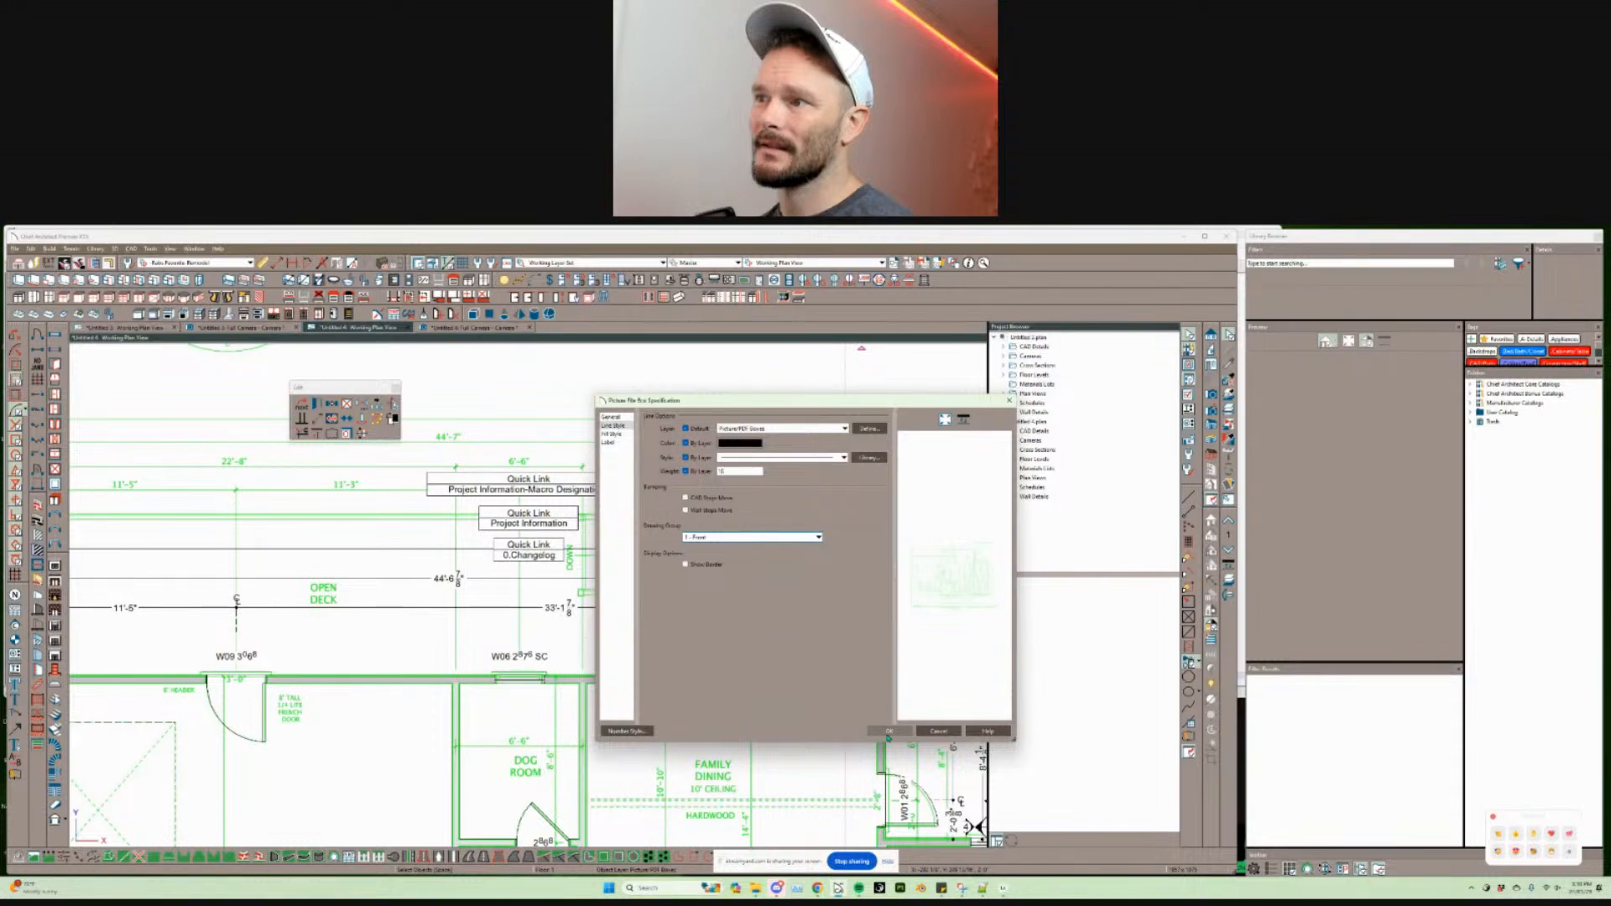
pyautogui.click(889, 732)
# Step: Resize the dog room window to 28" wide and 5' high
pyautogui.scroll(4, 532, 715)
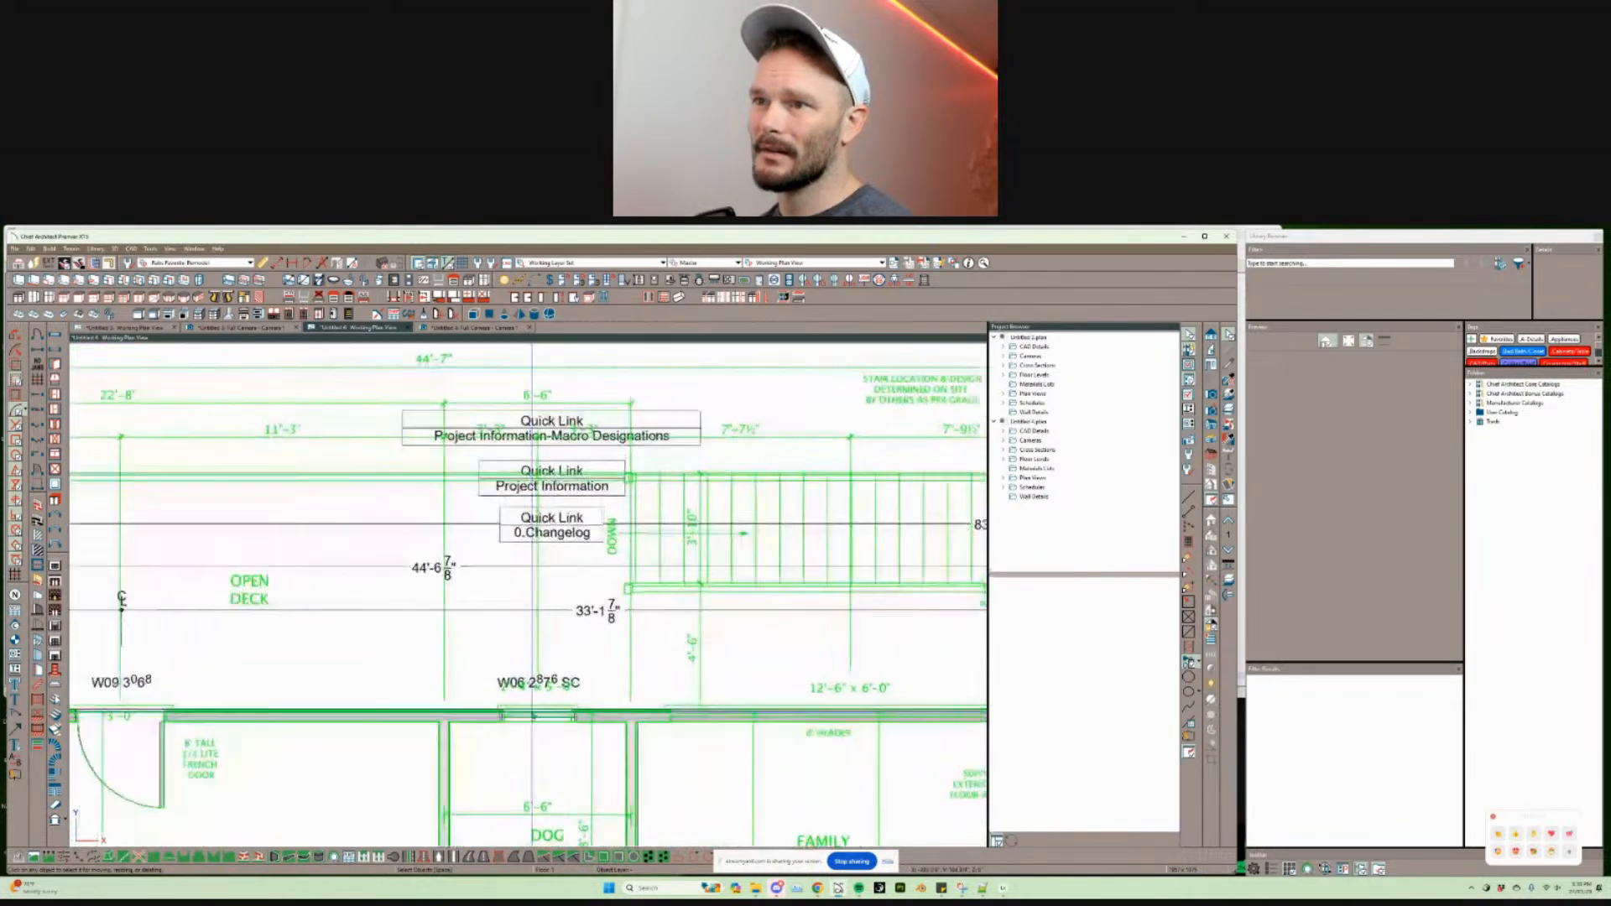
pyautogui.scroll(2, 532, 715)
pyautogui.click(537, 714)
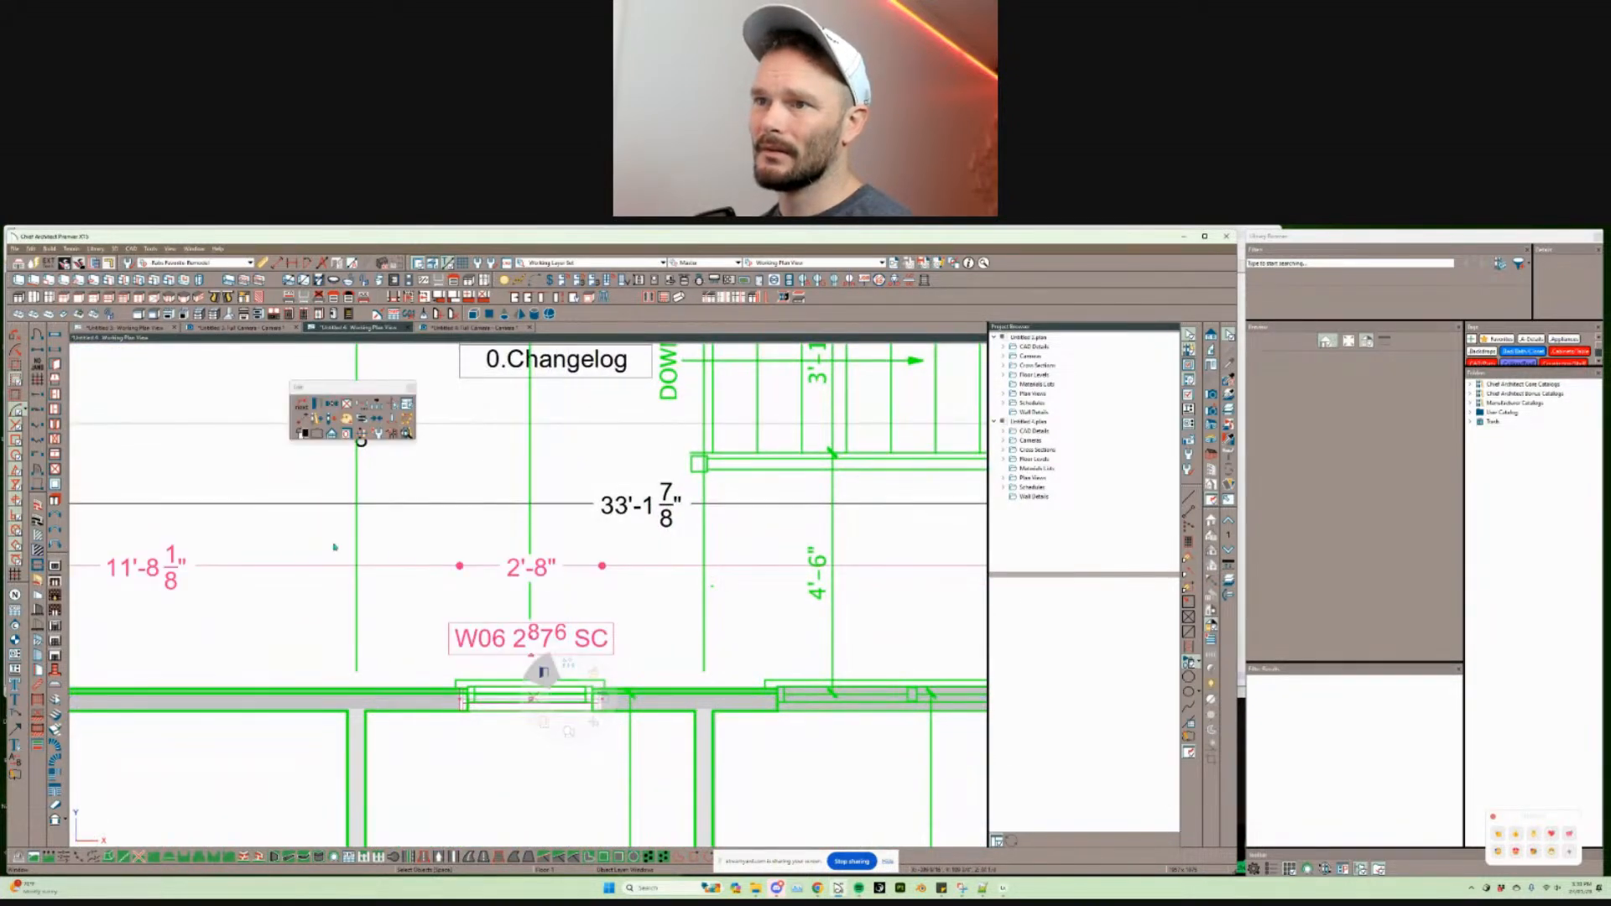
pyautogui.hotkey('ctrl', 'e')
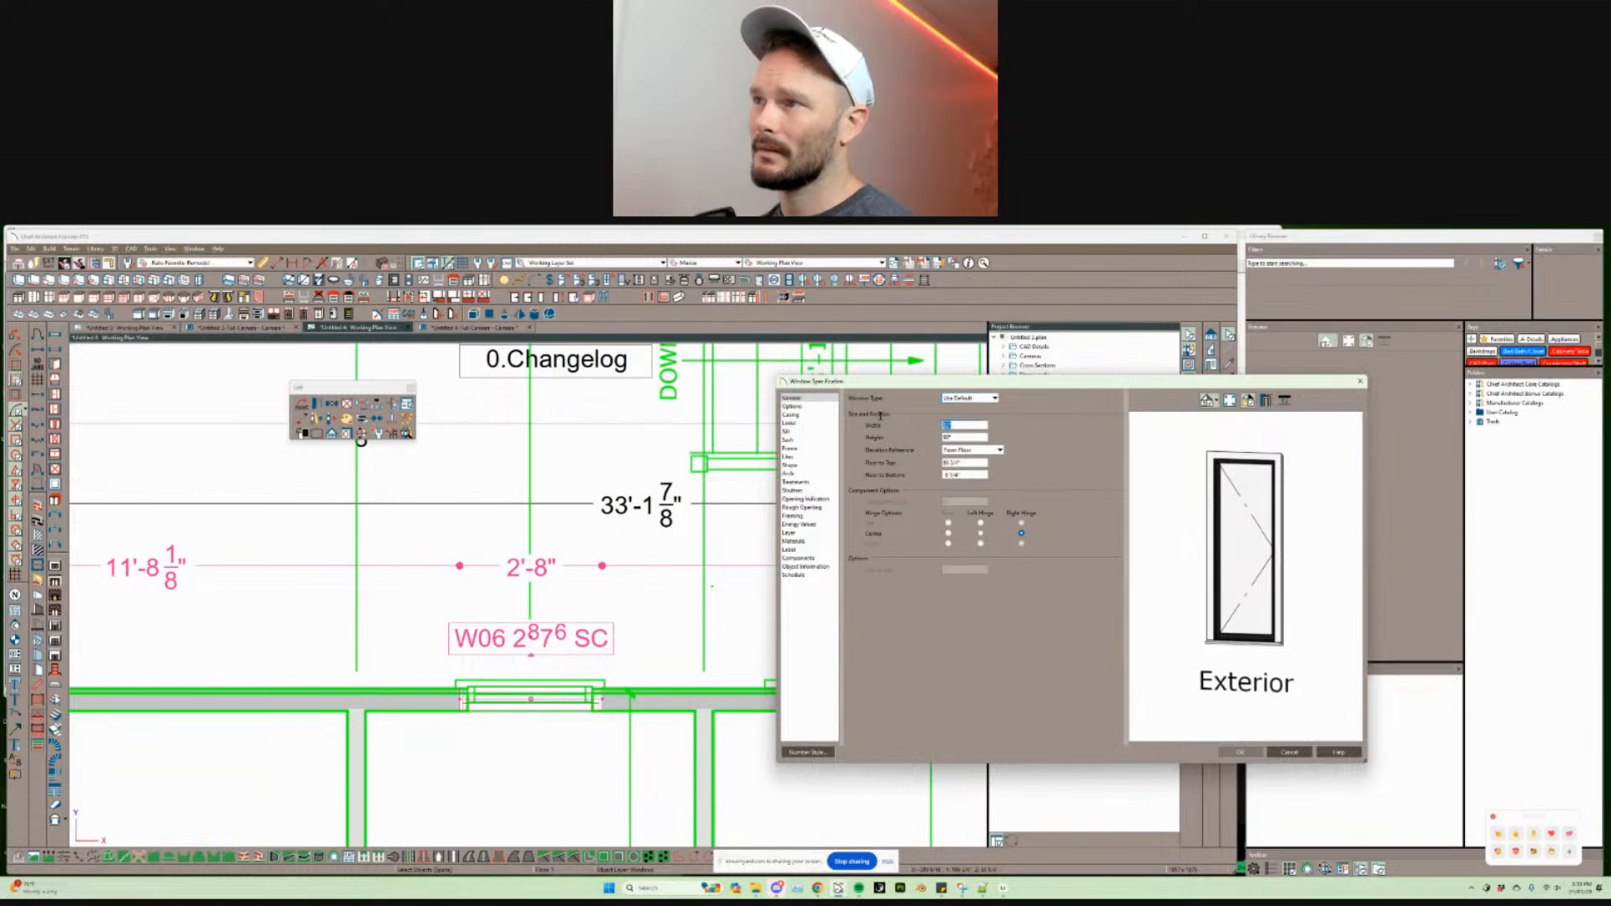
pyautogui.write('28')
pyautogui.press('Tab')
pyautogui.write('5')
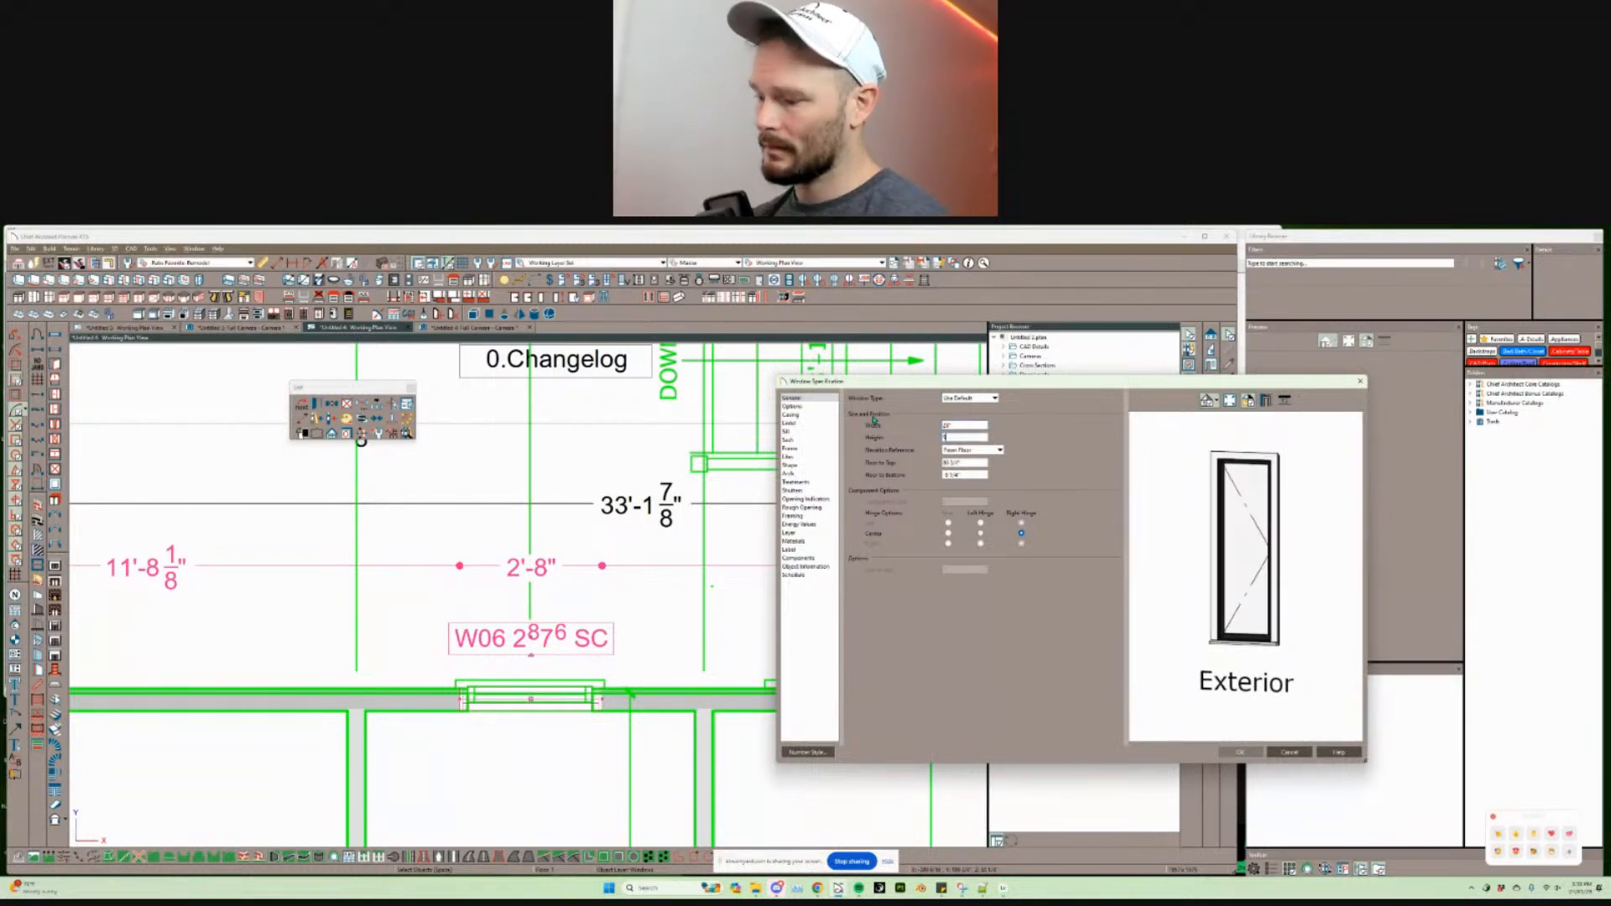
pyautogui.press('Return')
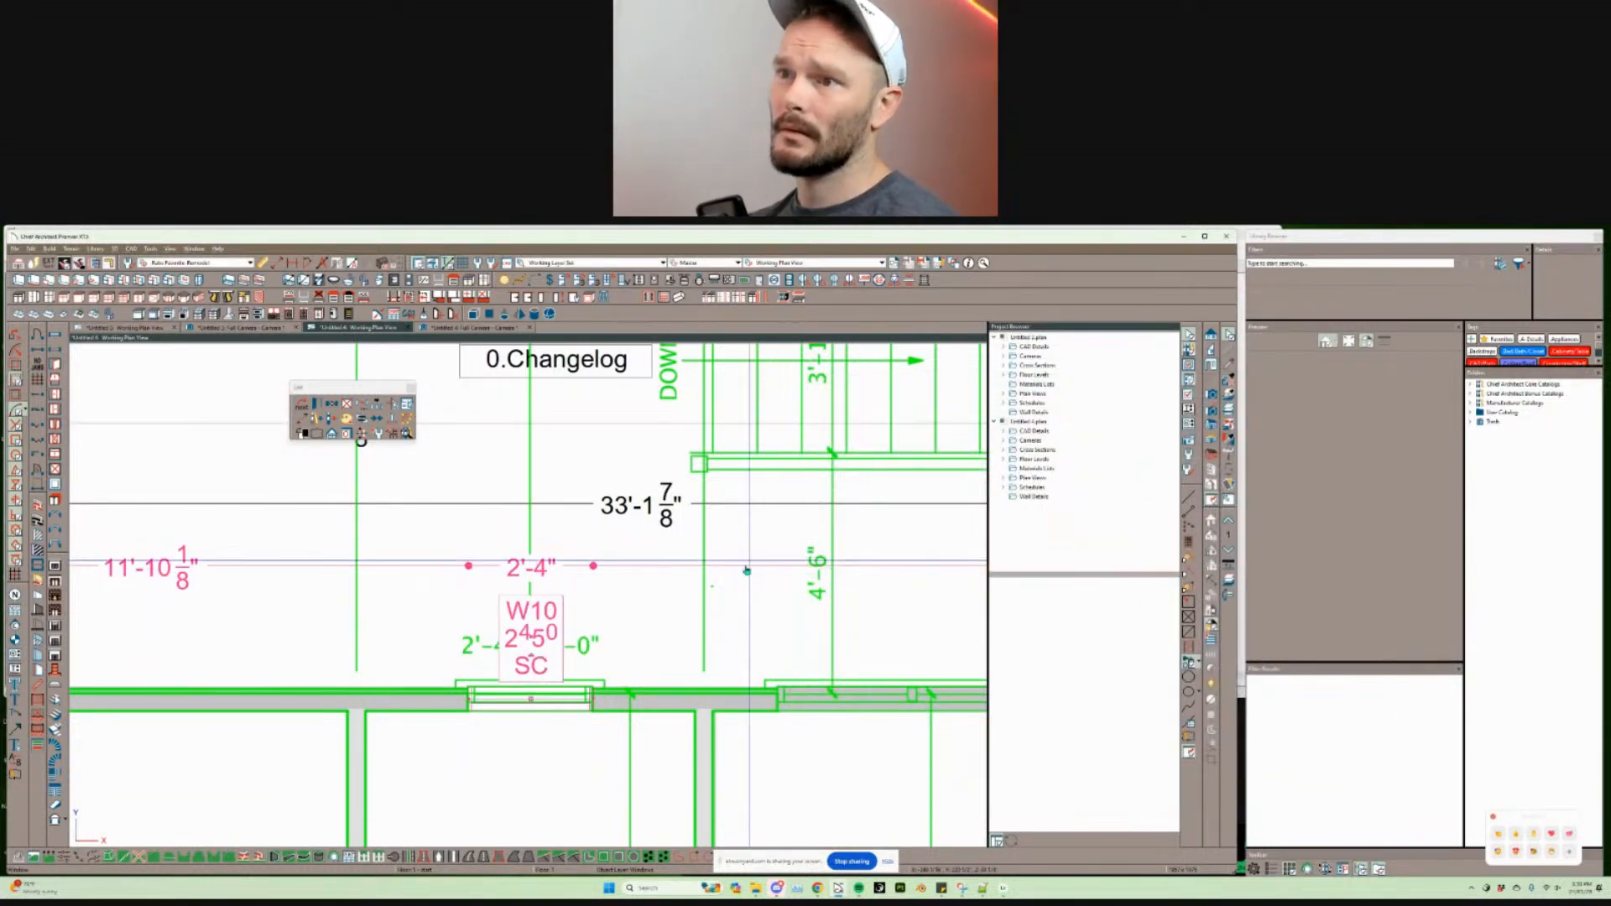
# Step: Place a single casement window in the family dining's deck-side wall, over the underlay's 12'-6" x 6'-0" opening
pyautogui.moveTo(669, 604); pyautogui.dragTo(546, 662, button='middle')
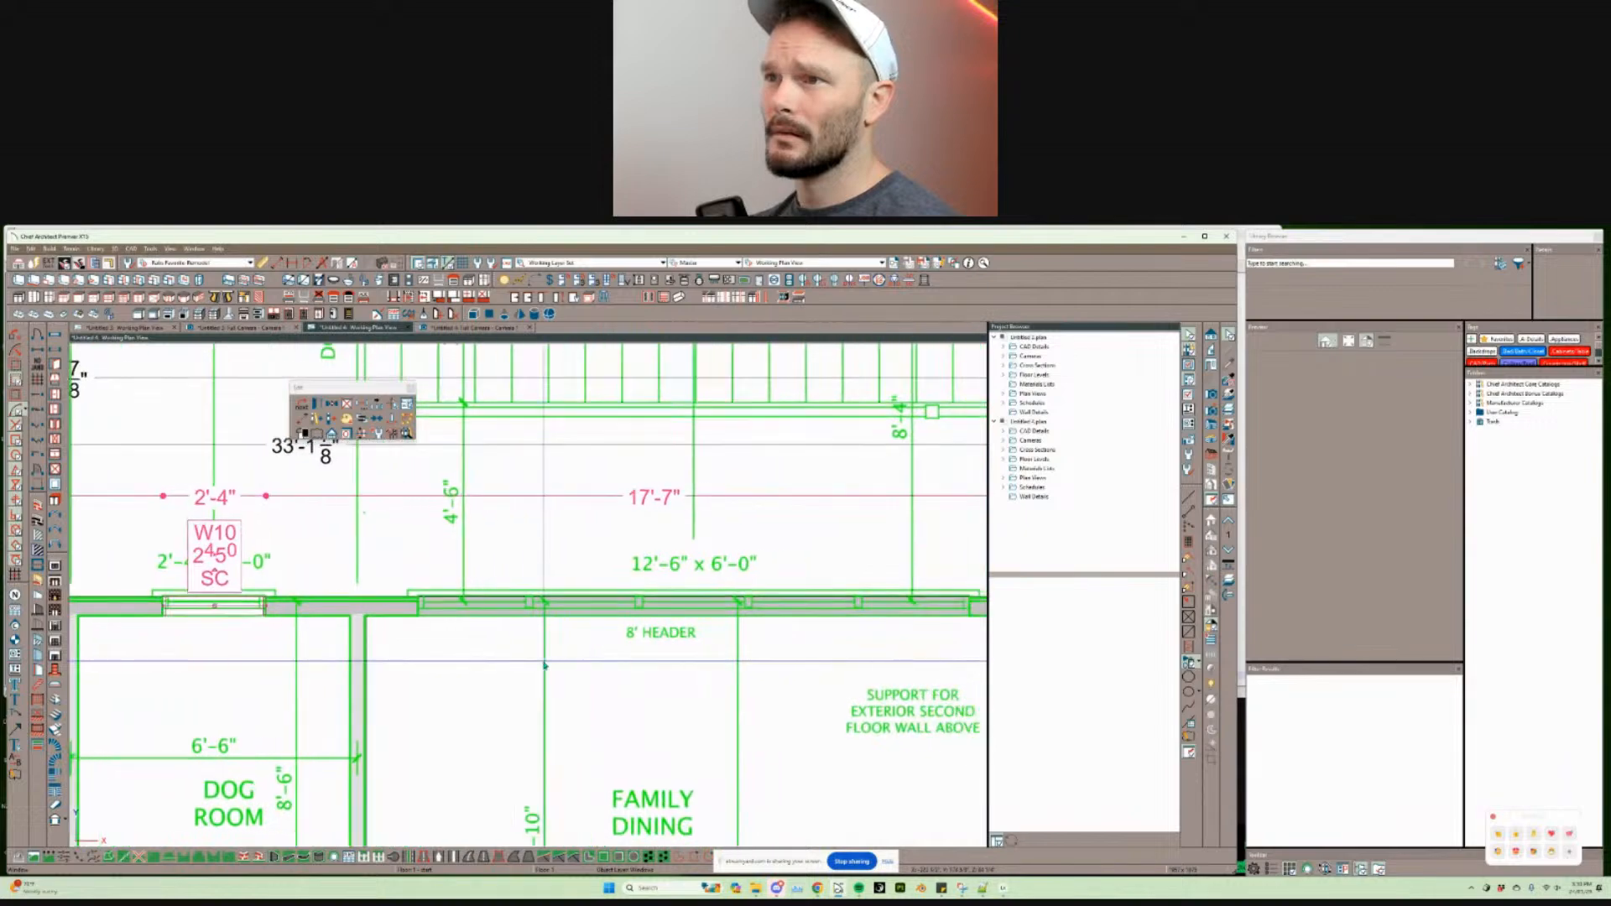
pyautogui.scroll(-2, 559, 652)
pyautogui.scroll(3, 559, 652)
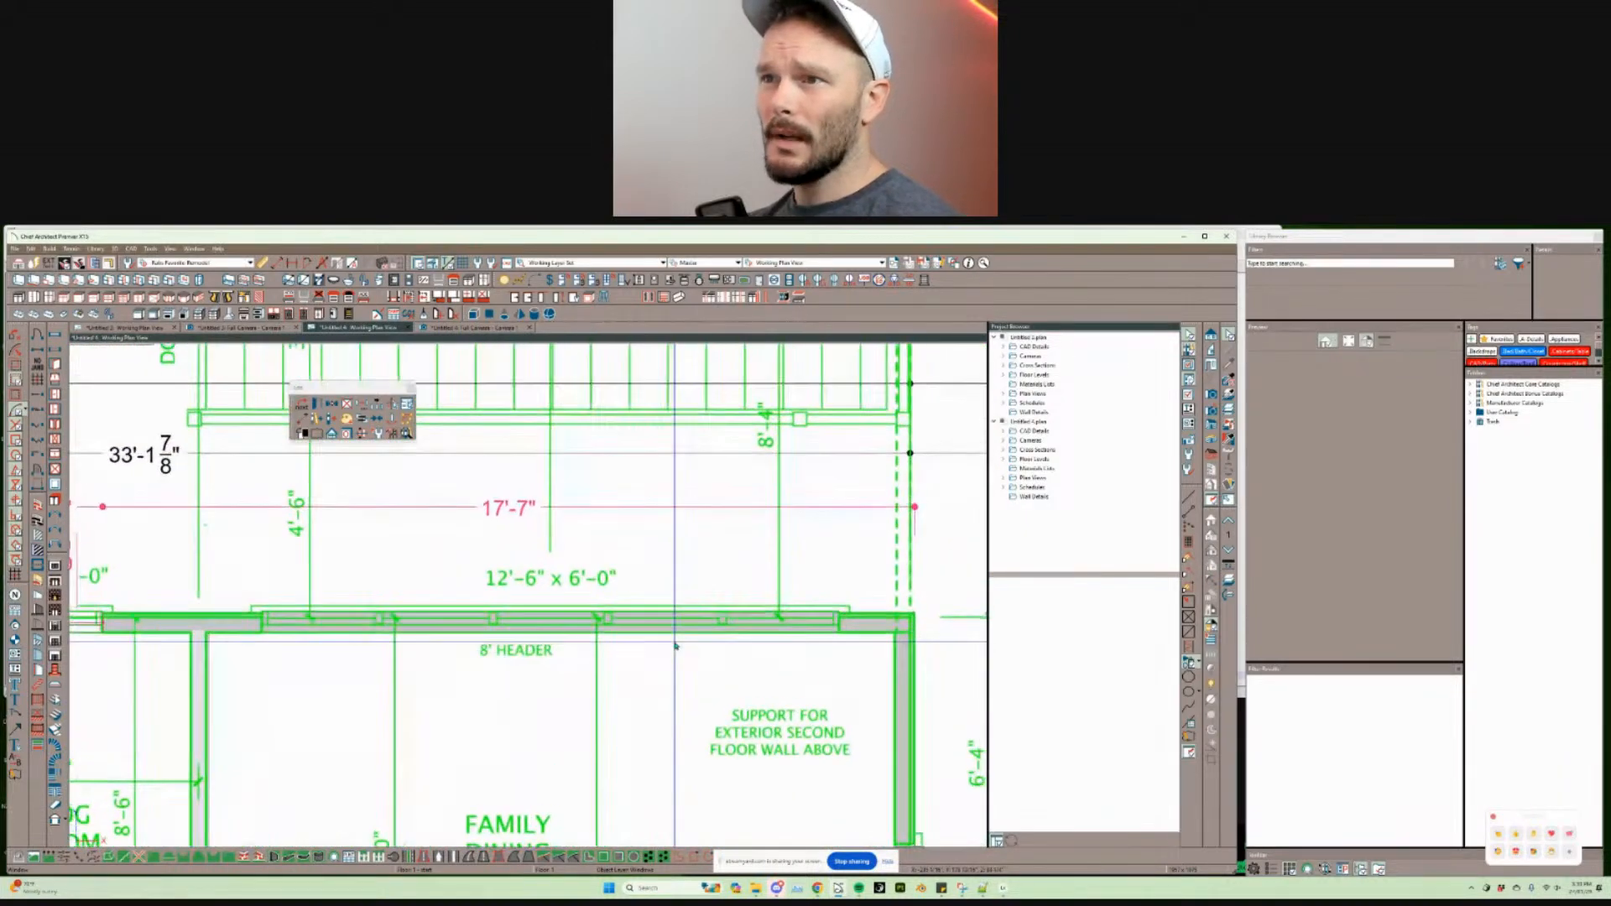
pyautogui.click(537, 648)
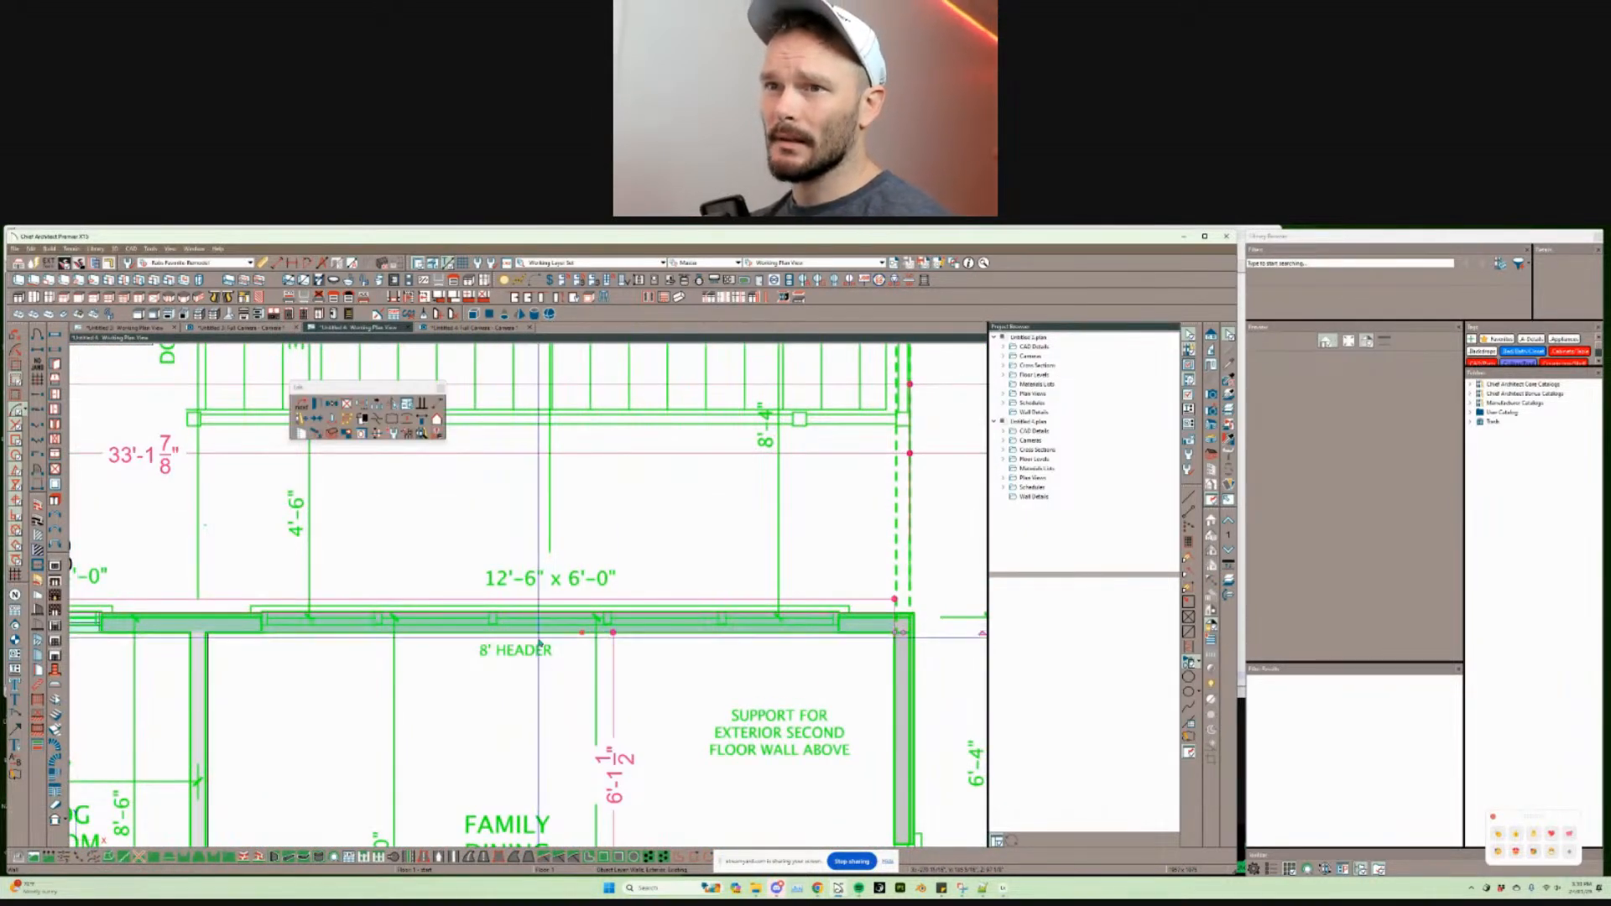
pyautogui.scroll(1, 567, 655)
pyautogui.scroll(-1, 569, 656)
pyautogui.press('w')
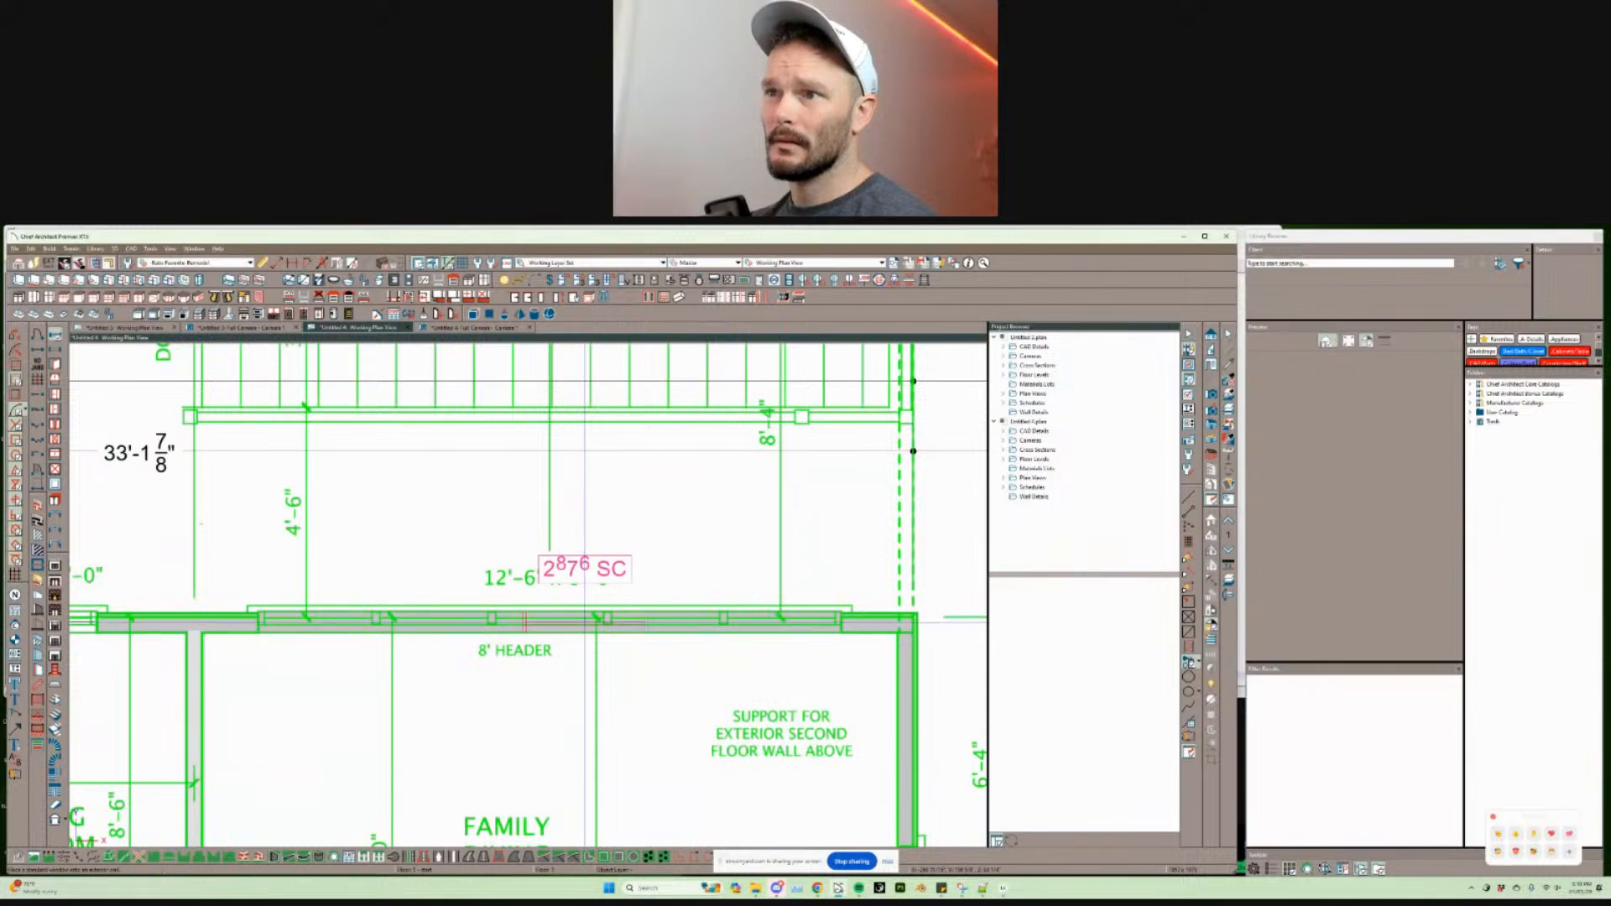
pyautogui.click(579, 619)
pyautogui.scroll(-3, 571, 625)
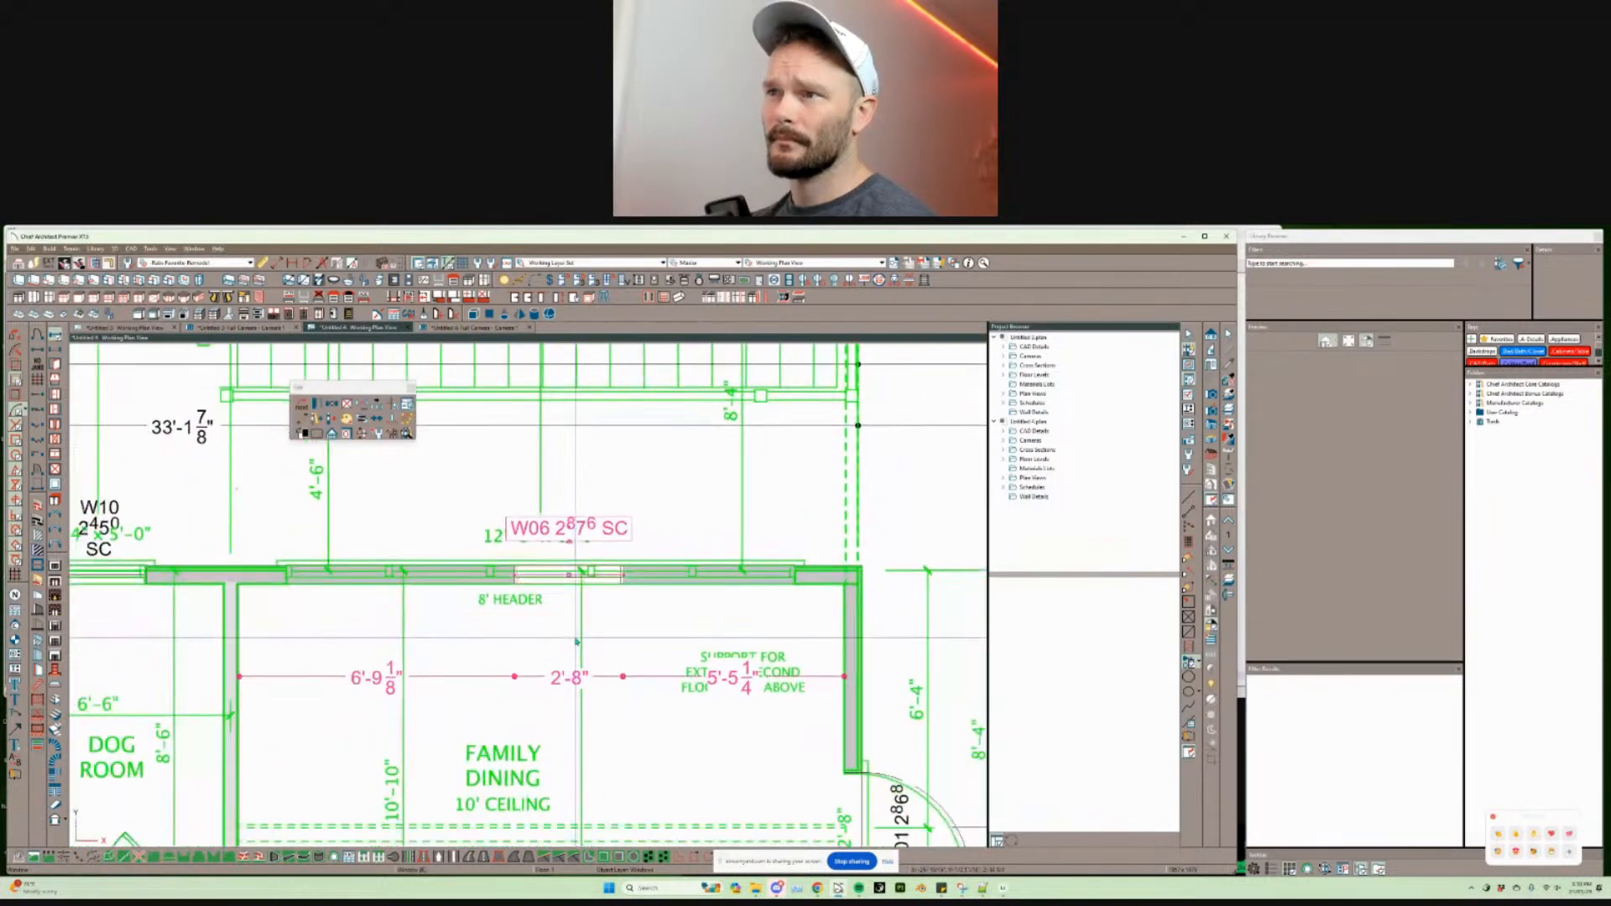
pyautogui.moveTo(566, 575); pyautogui.dragTo(568, 587, button='middle')
pyautogui.press('Escape')
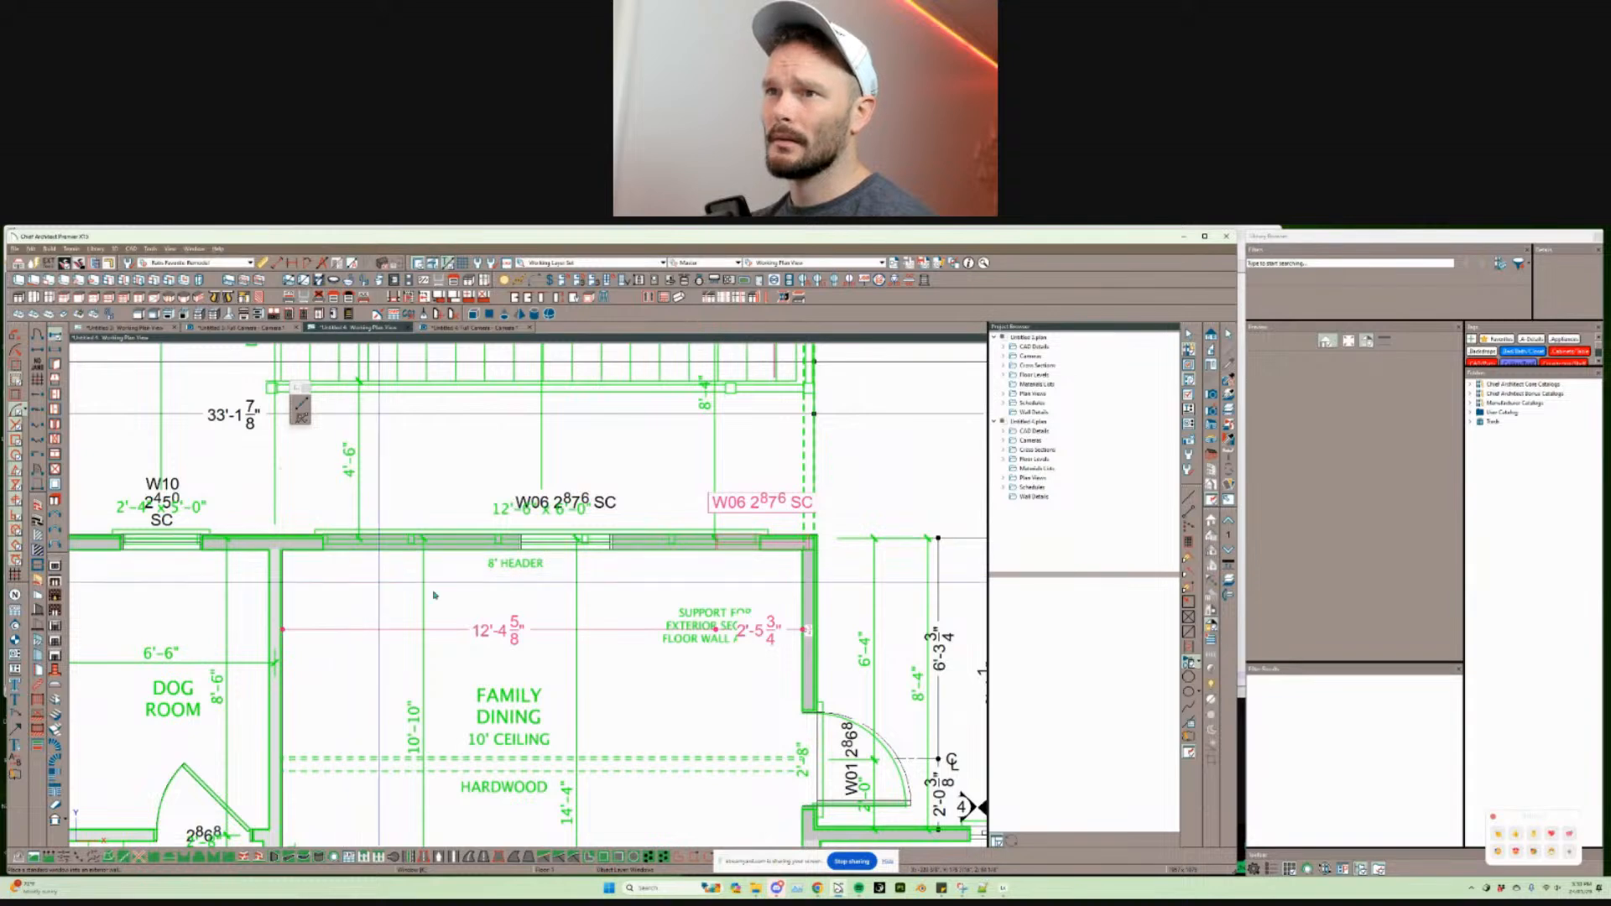
# Step: Centre the family dining window between the room's side walls and widen it to 12'-6"
pyautogui.click(542, 541)
pyautogui.moveTo(589, 542); pyautogui.dragTo(744, 545)
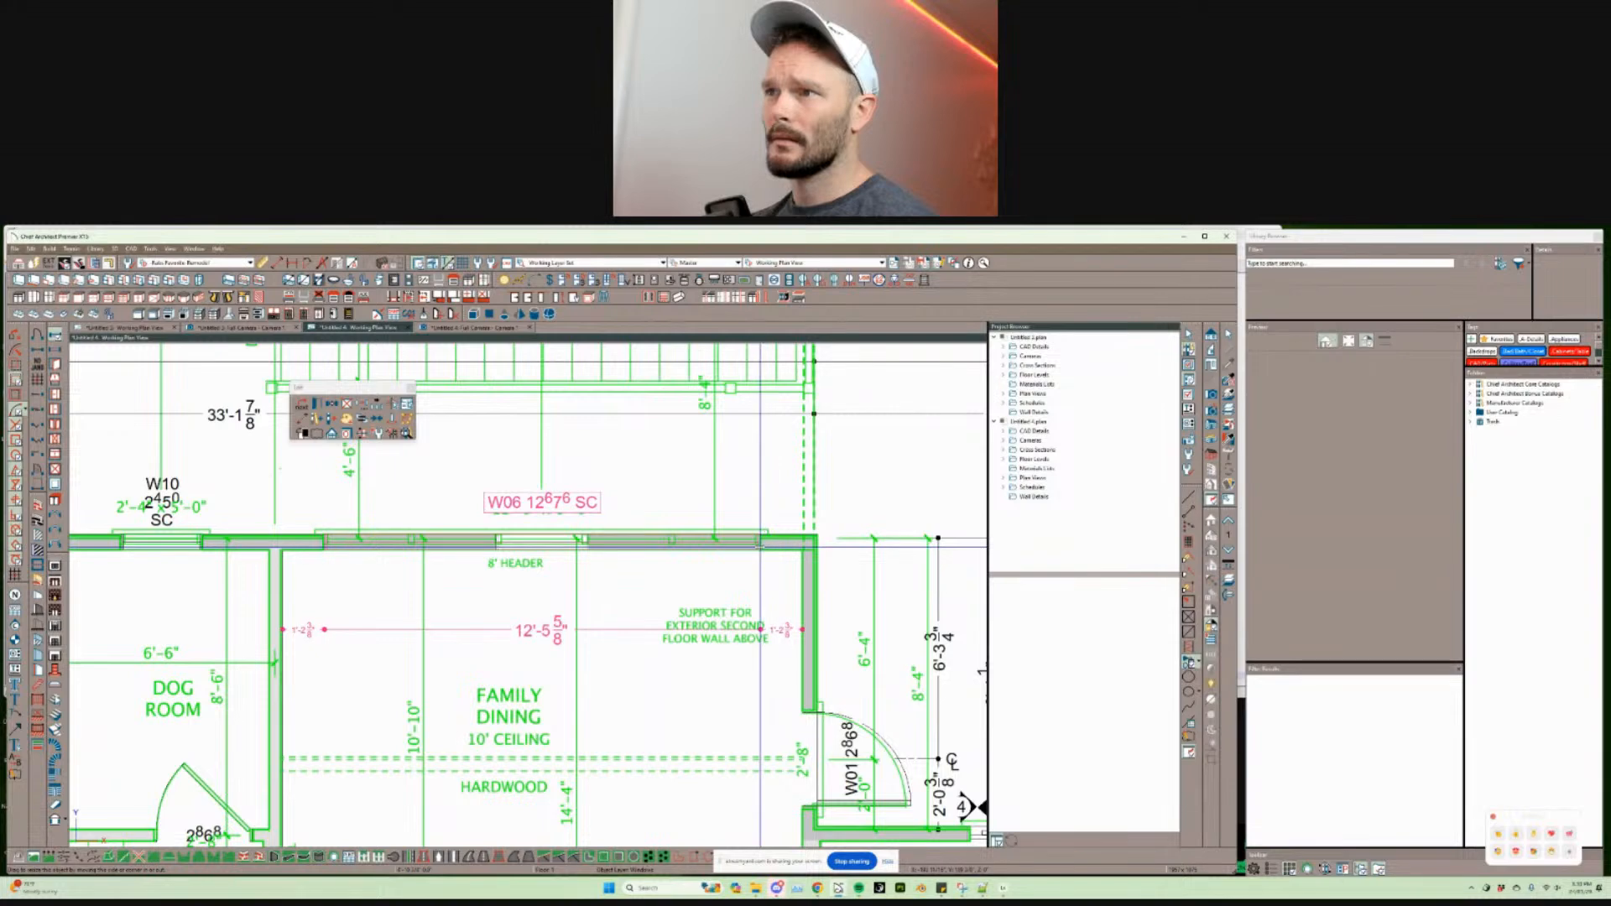
pyautogui.moveTo(761, 544); pyautogui.dragTo(760, 545)
pyautogui.press('Tab')
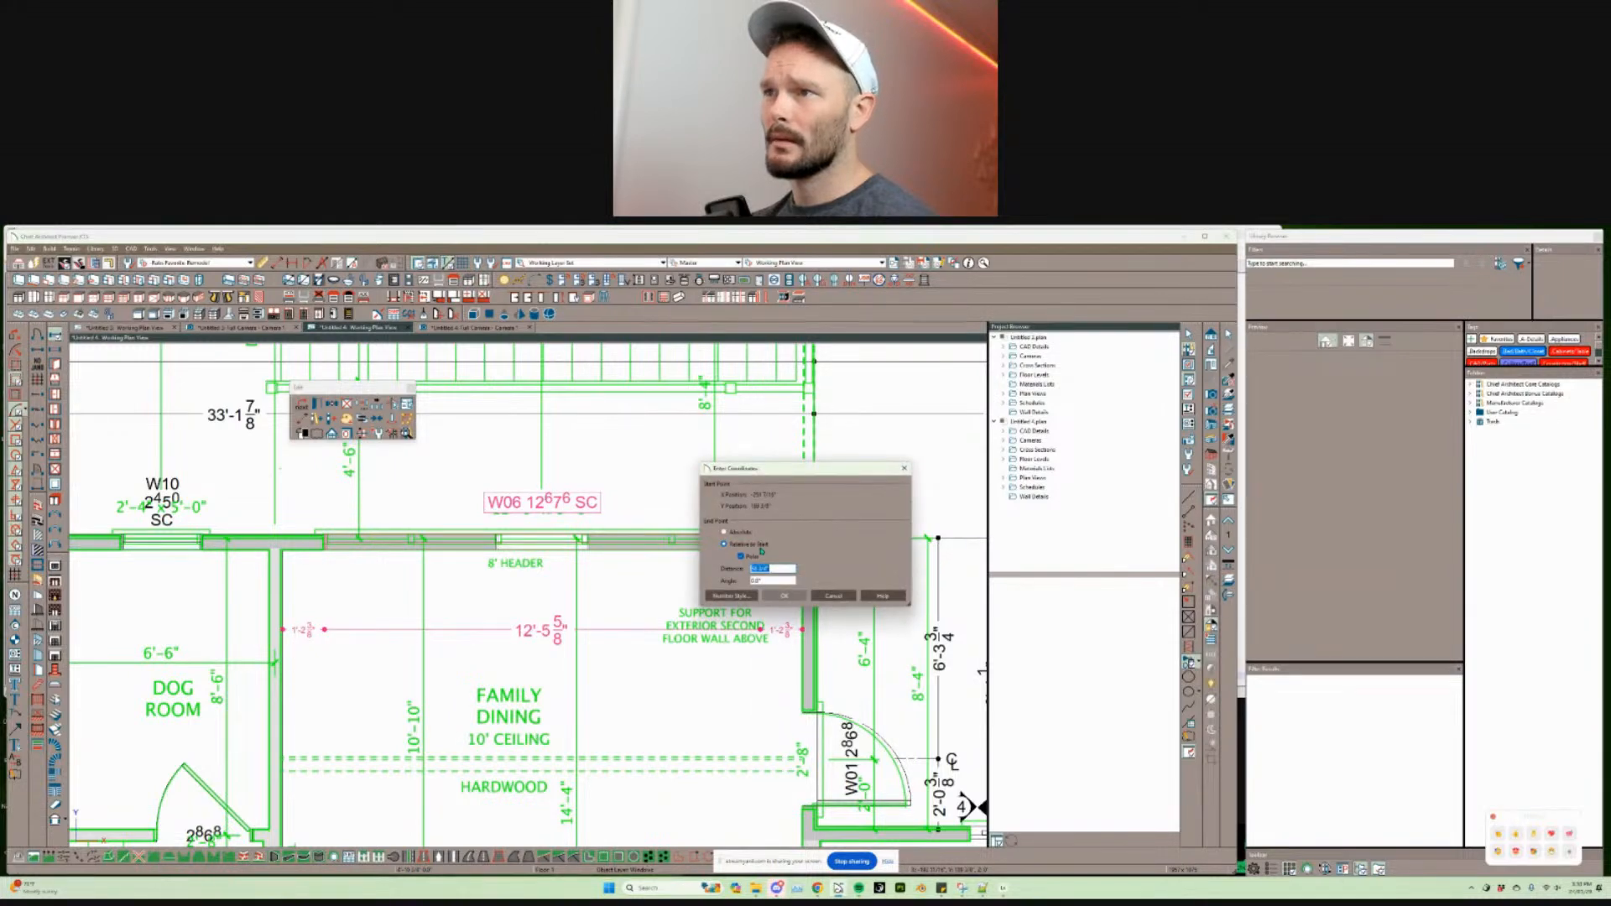
pyautogui.press('Return')
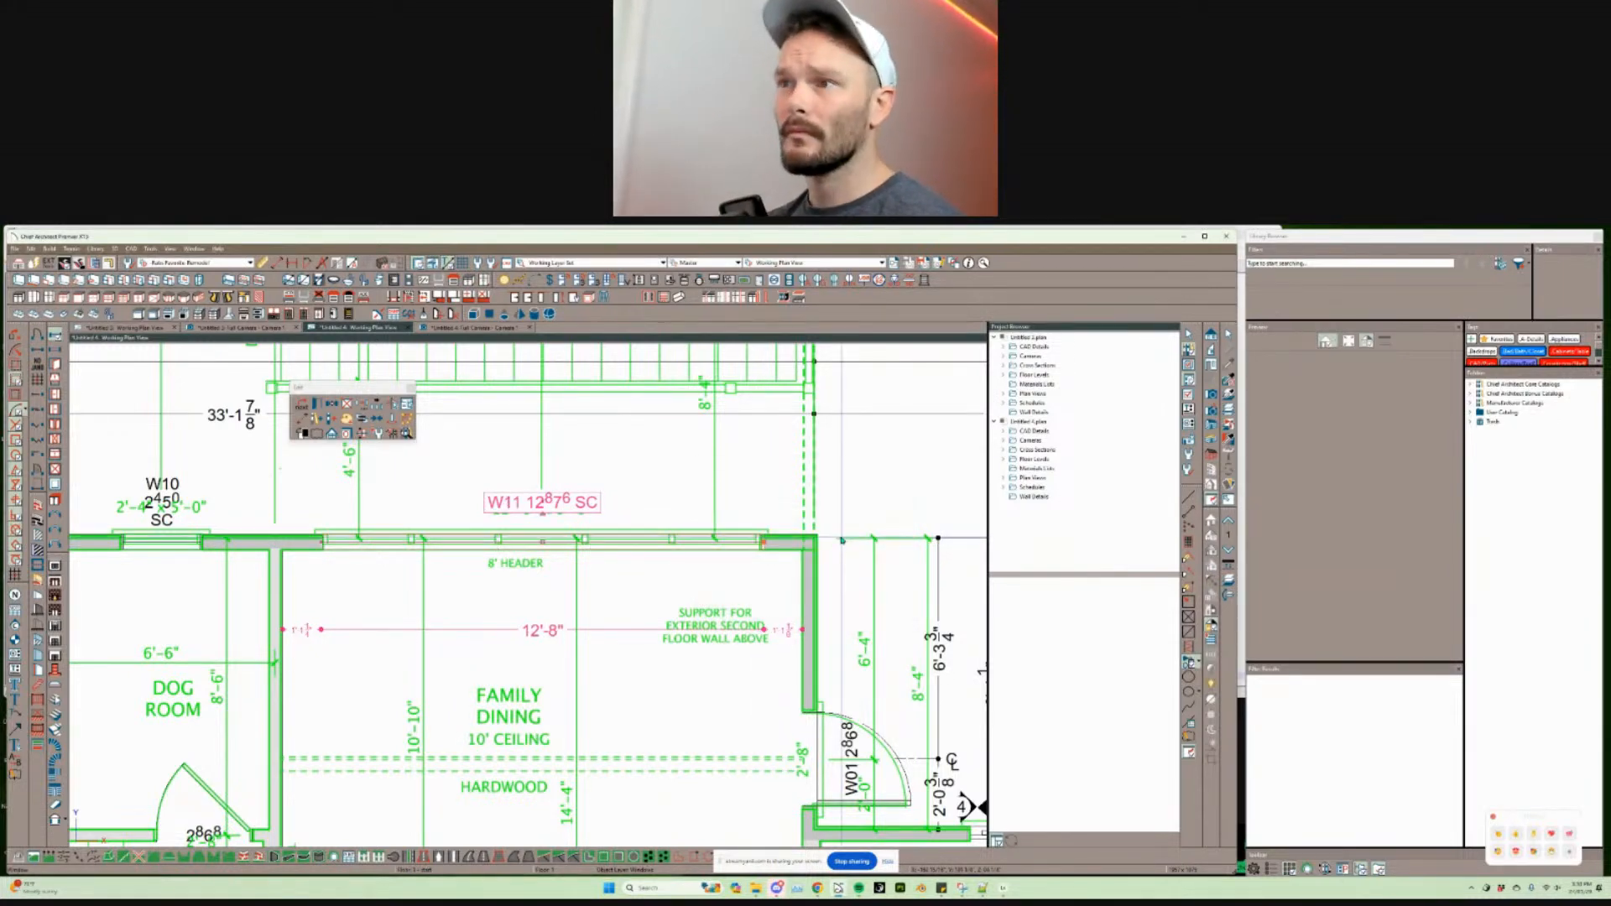
pyautogui.scroll(2, 737, 486)
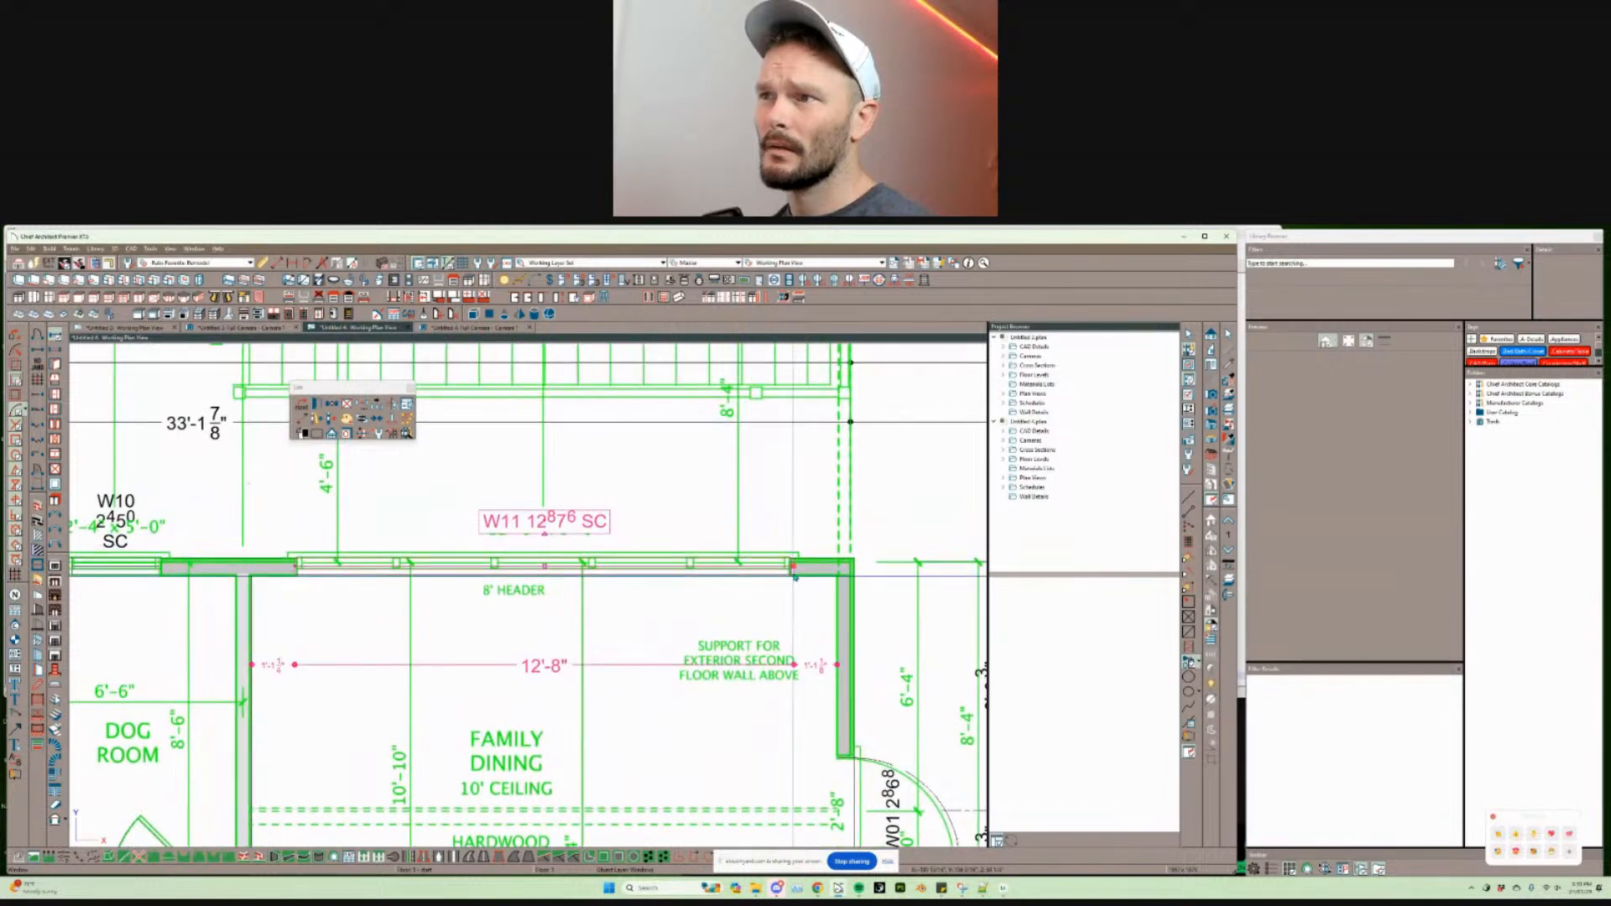
pyautogui.press('Tab')
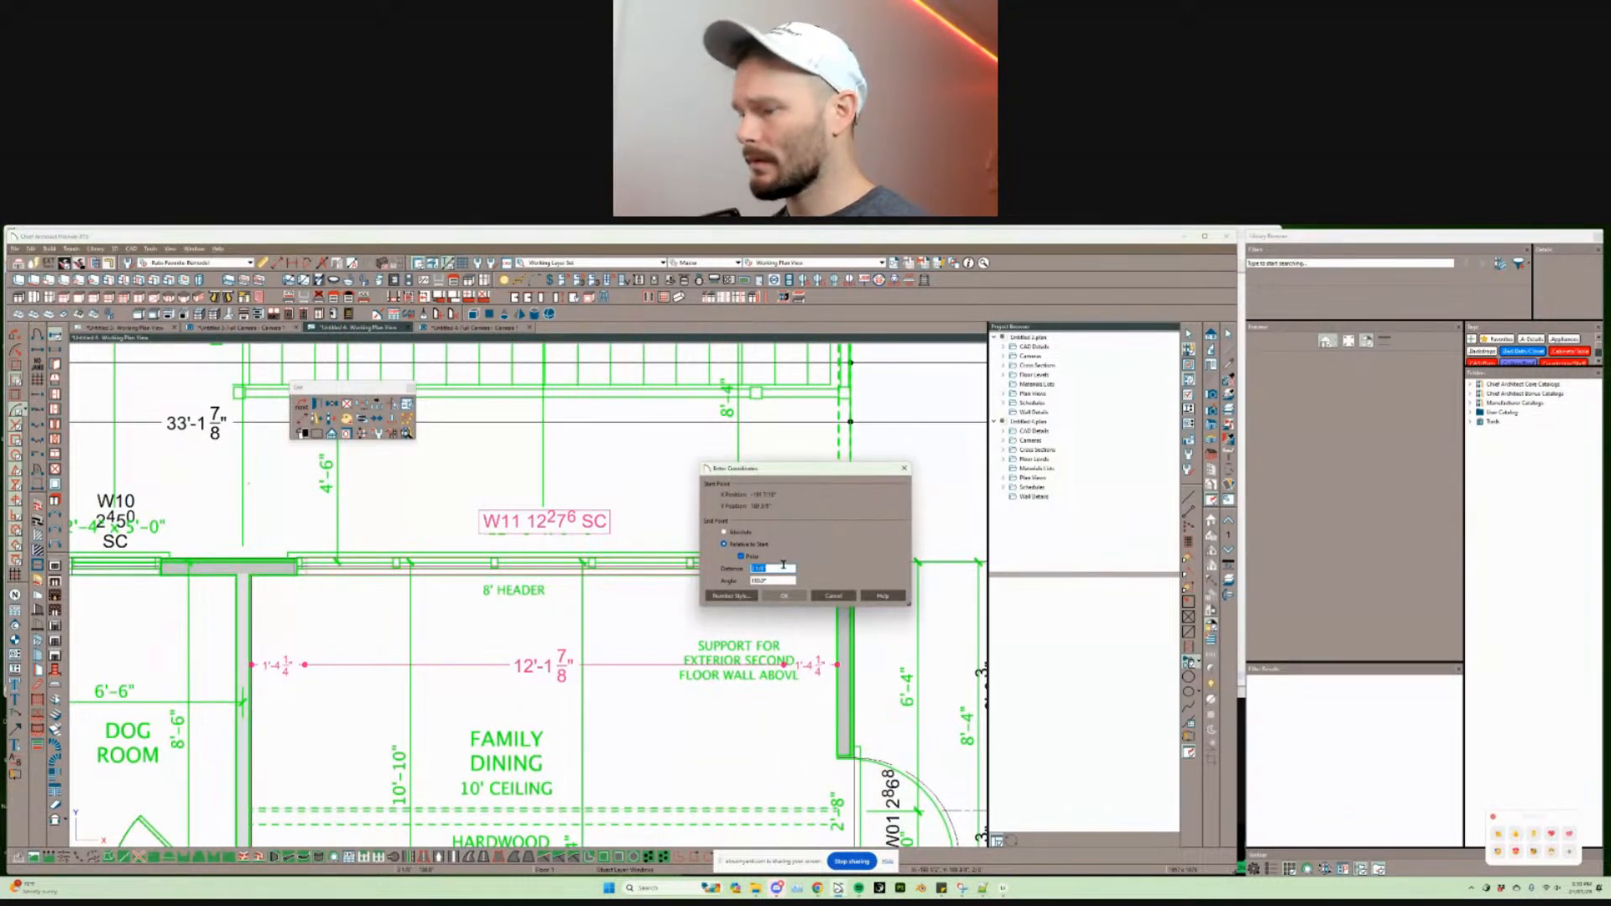
pyautogui.write('2')
pyautogui.press('Return')
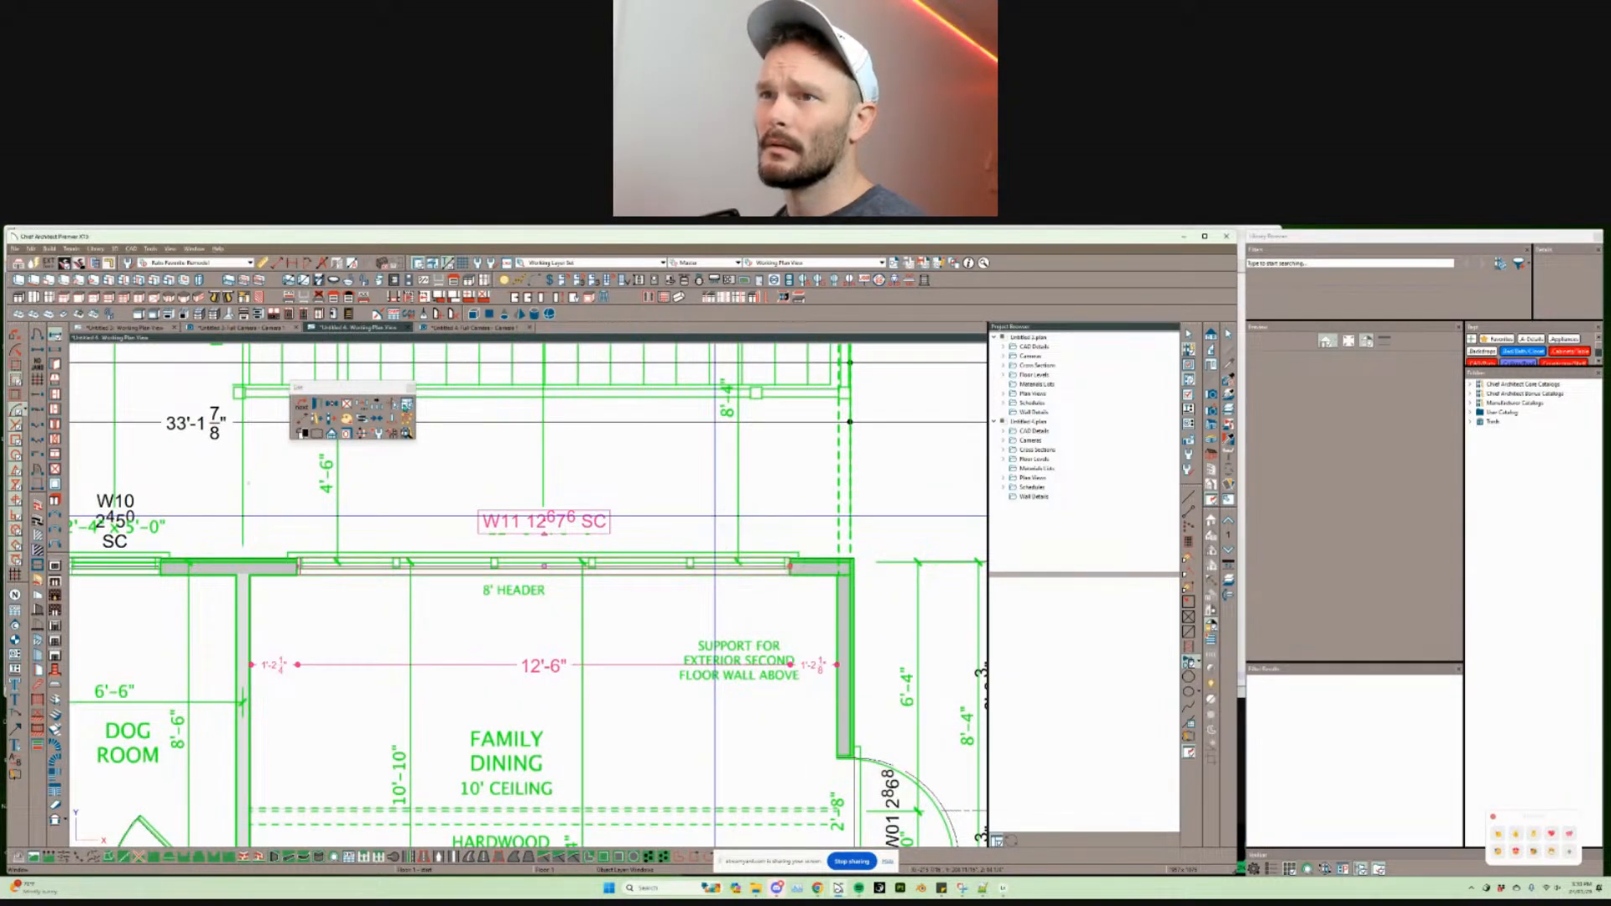
# Step: Set the family dining window's height to 6'
pyautogui.hotkey('ctrl', 'e')
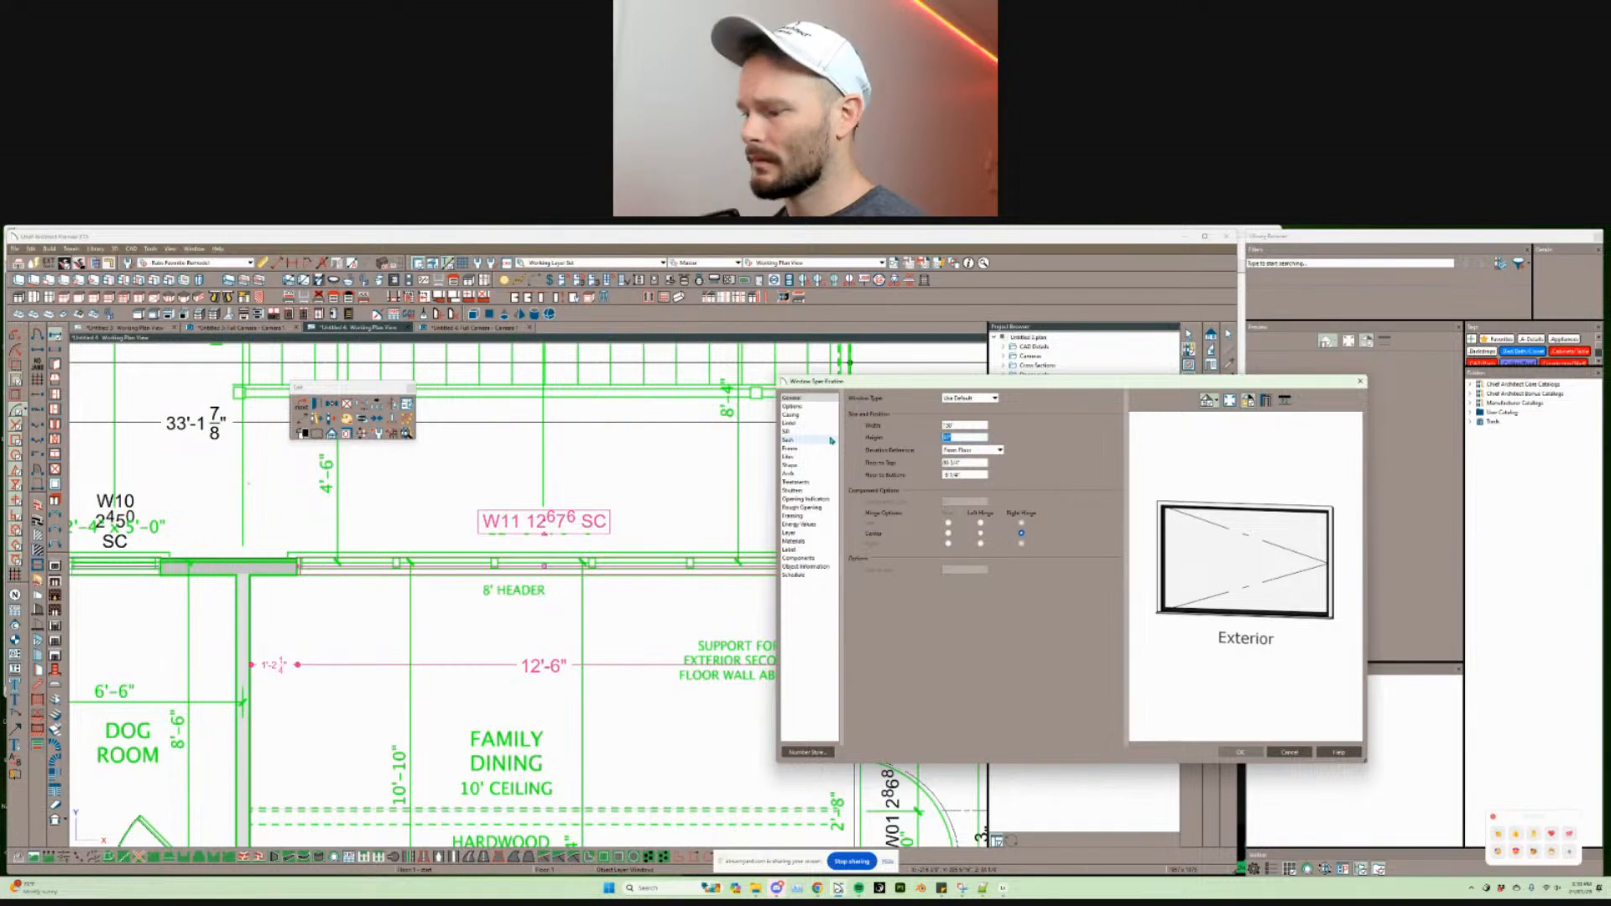
pyautogui.write("6'")
pyautogui.press('Return')
# Step: Examine the rear wall openings from the family dining past the sliding door to the cantilevered bump-out
pyautogui.moveTo(879, 517); pyautogui.dragTo(781, 504, button='middle')
pyautogui.moveTo(825, 703); pyautogui.dragTo(740, 499, button='middle')
pyautogui.moveTo(913, 547); pyautogui.dragTo(744, 529, button='middle')
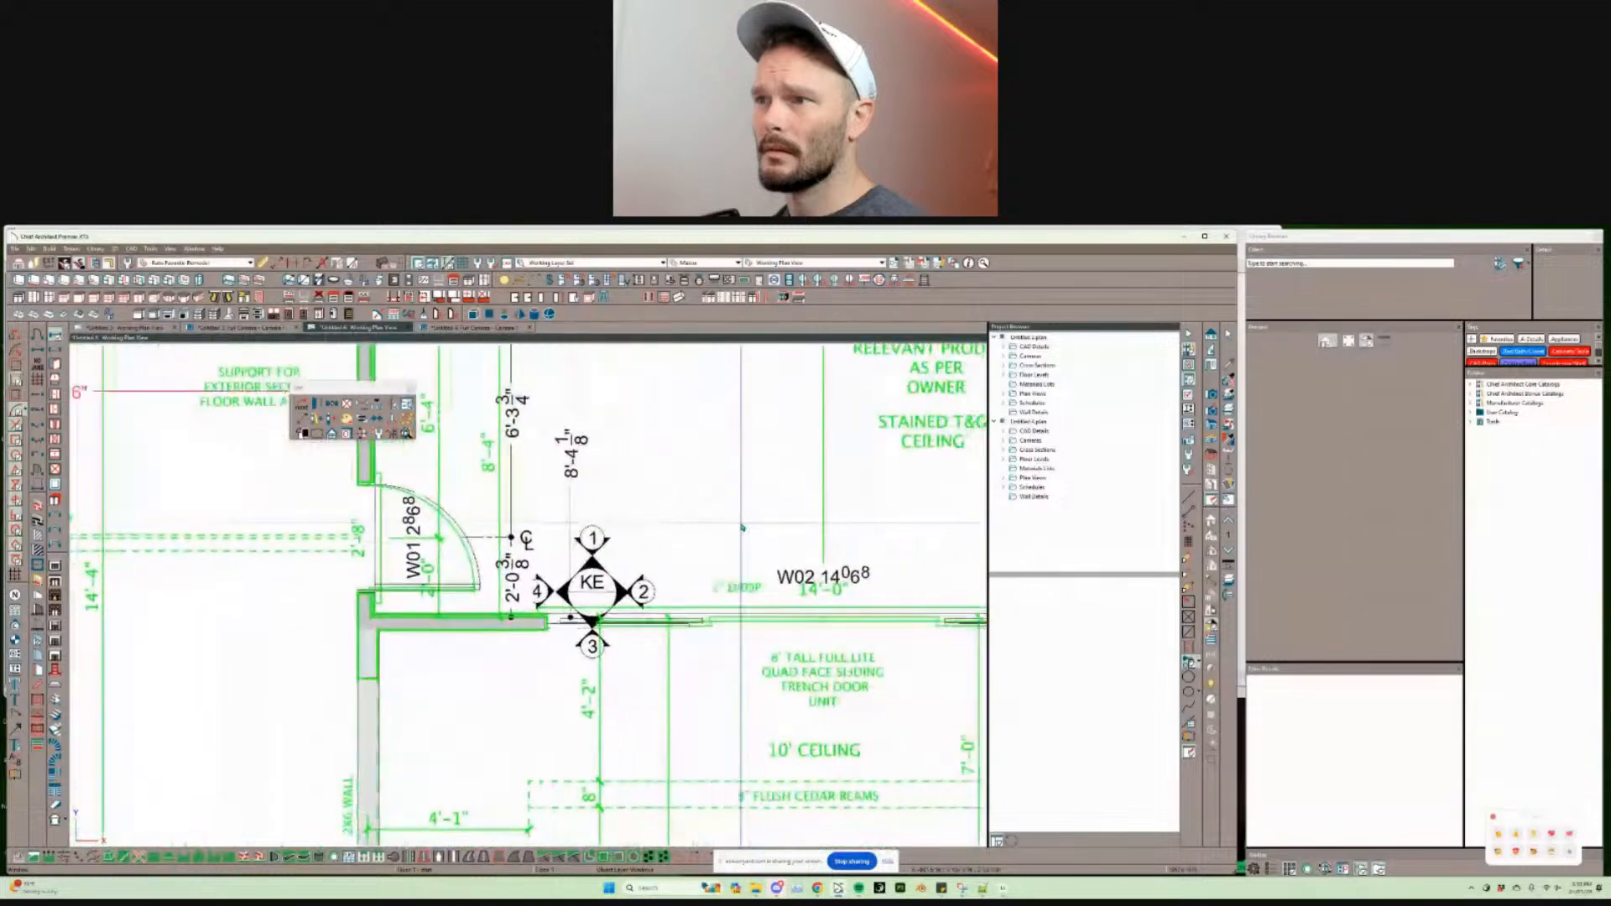
pyautogui.moveTo(982, 520); pyautogui.dragTo(741, 527, button='middle')
pyautogui.moveTo(845, 532); pyautogui.dragTo(741, 527, button='middle')
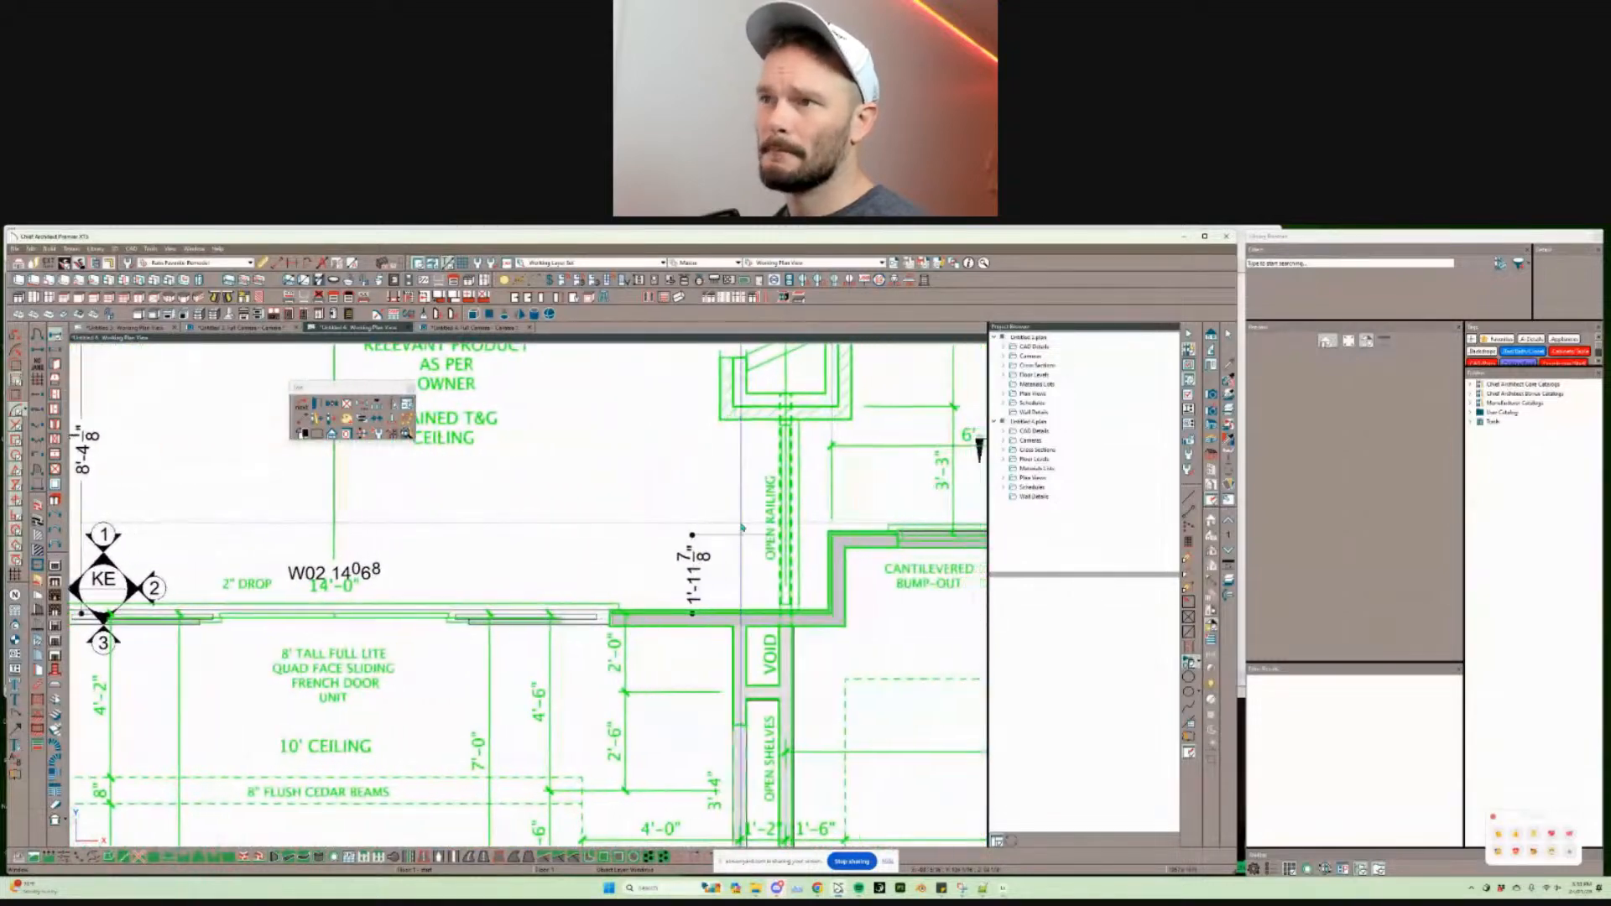
pyautogui.moveTo(915, 517); pyautogui.dragTo(401, 578, button='middle')
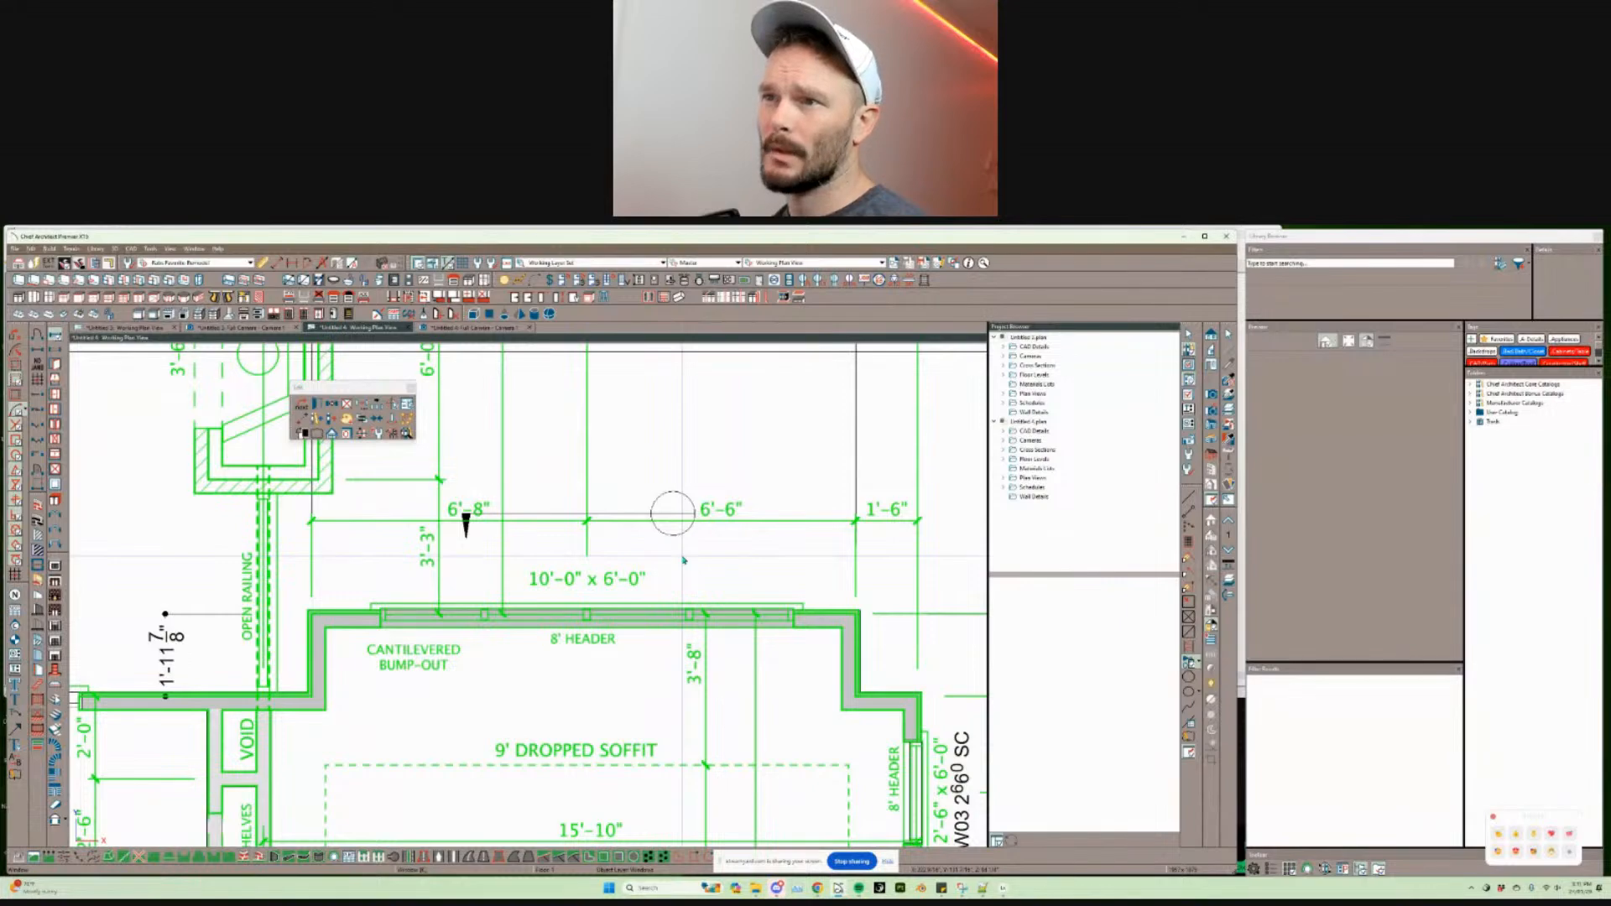
pyautogui.scroll(-5, 683, 559)
pyautogui.scroll(5, 350, 574)
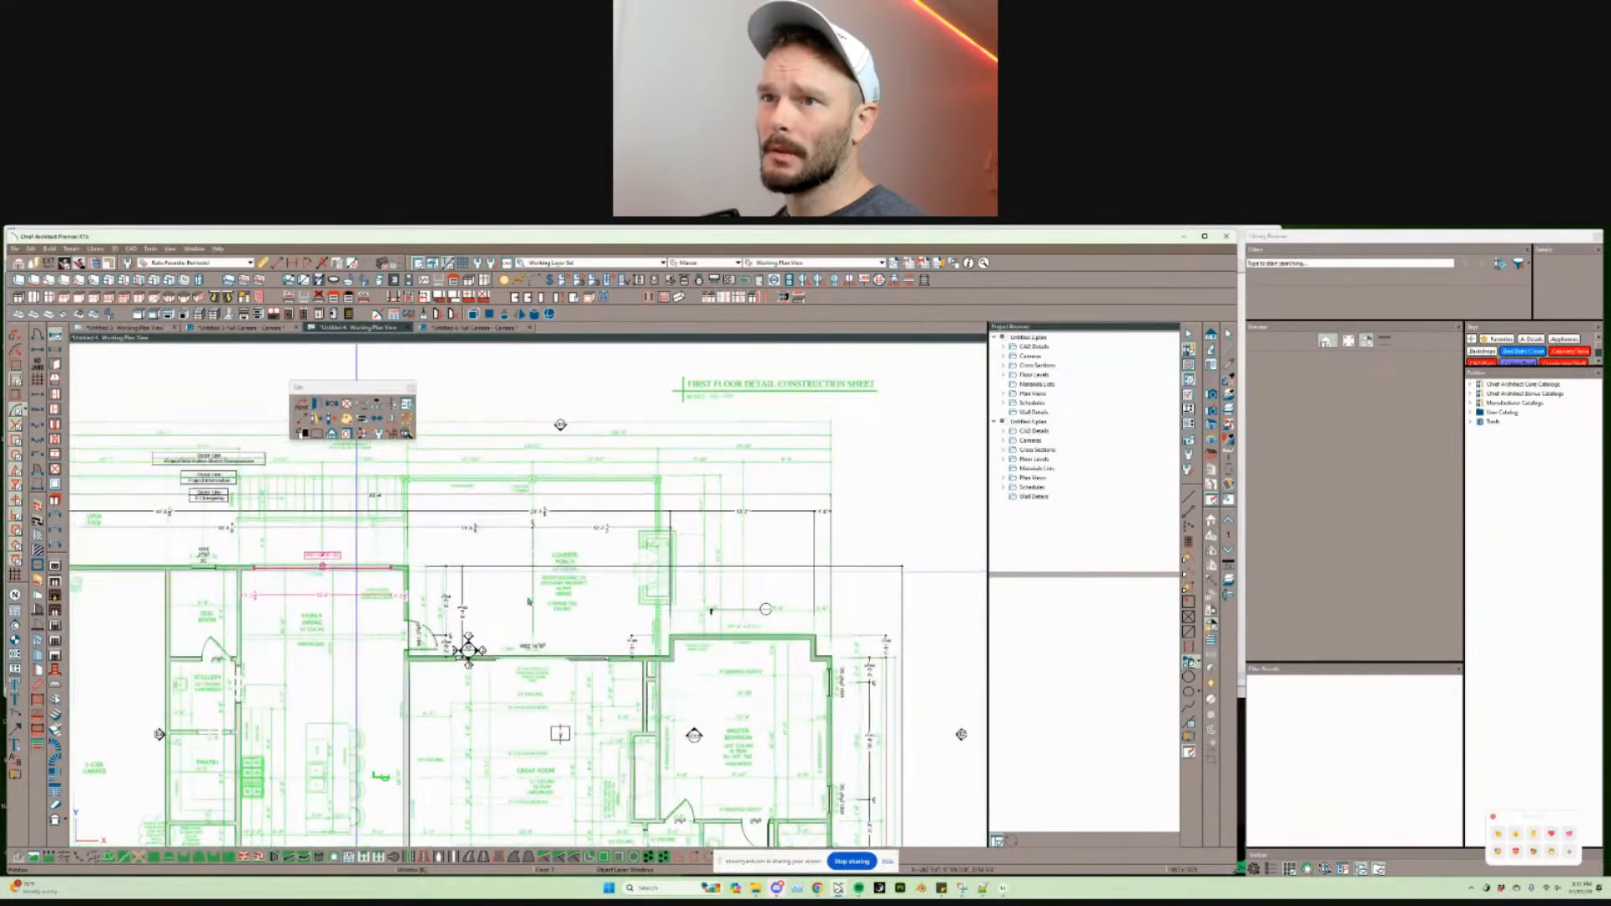
# Step: Place a single casement window in the master bedroom's cantilevered bump-out wall over the underlay's opening and set its width to 10'
pyautogui.click(594, 657)
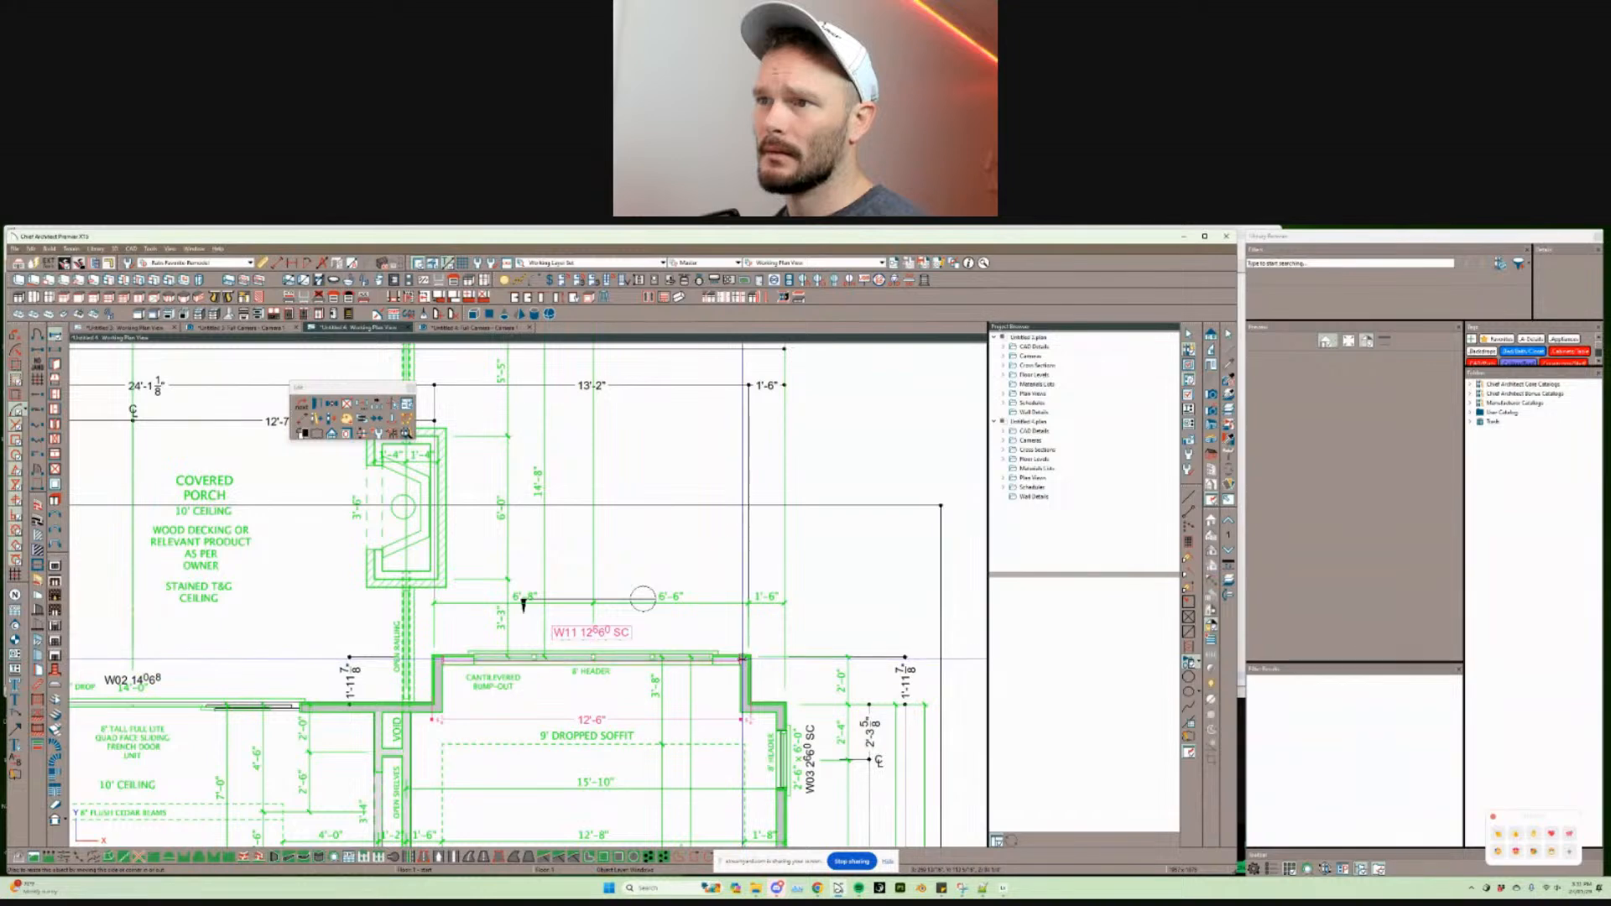
pyautogui.press('Tab')
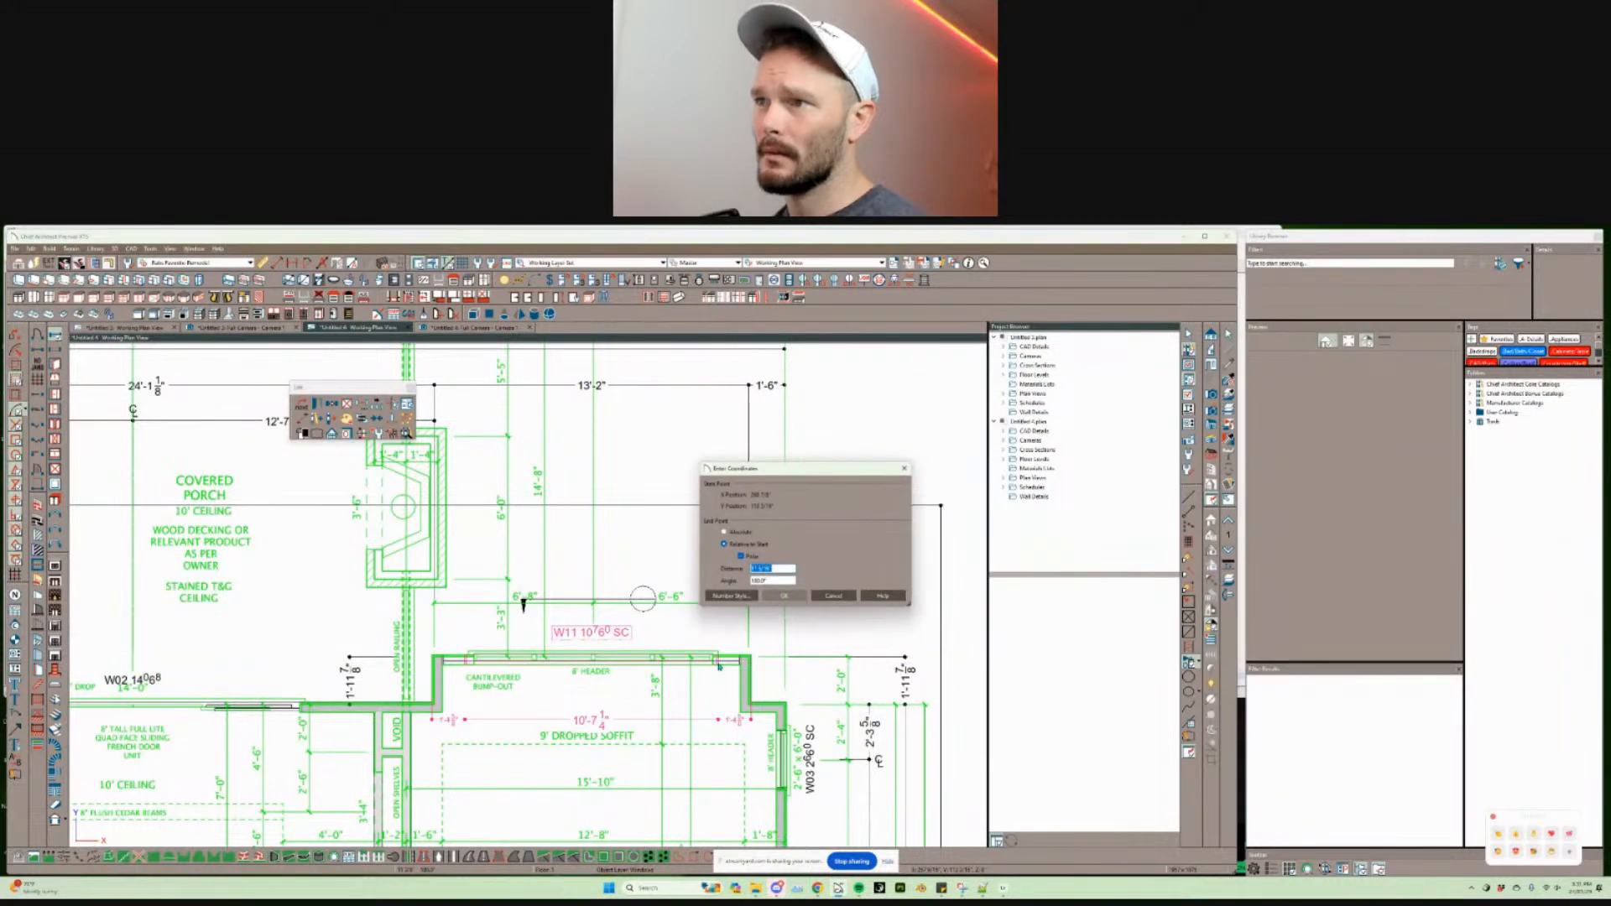
pyautogui.press('Return')
pyautogui.scroll(4, 719, 666)
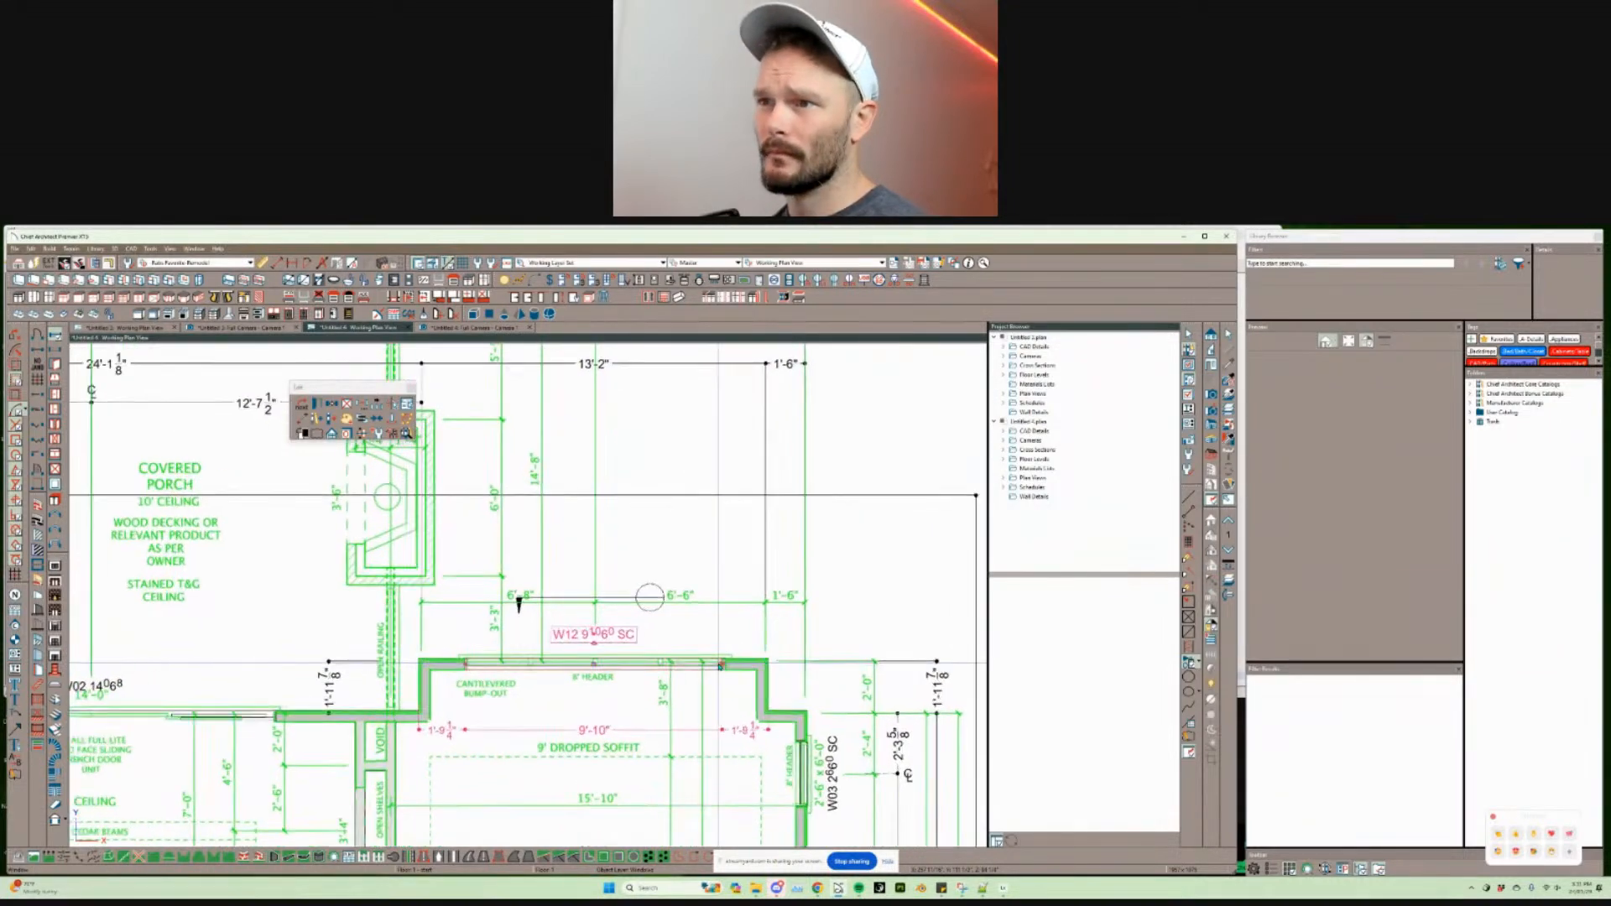
pyautogui.click(728, 568)
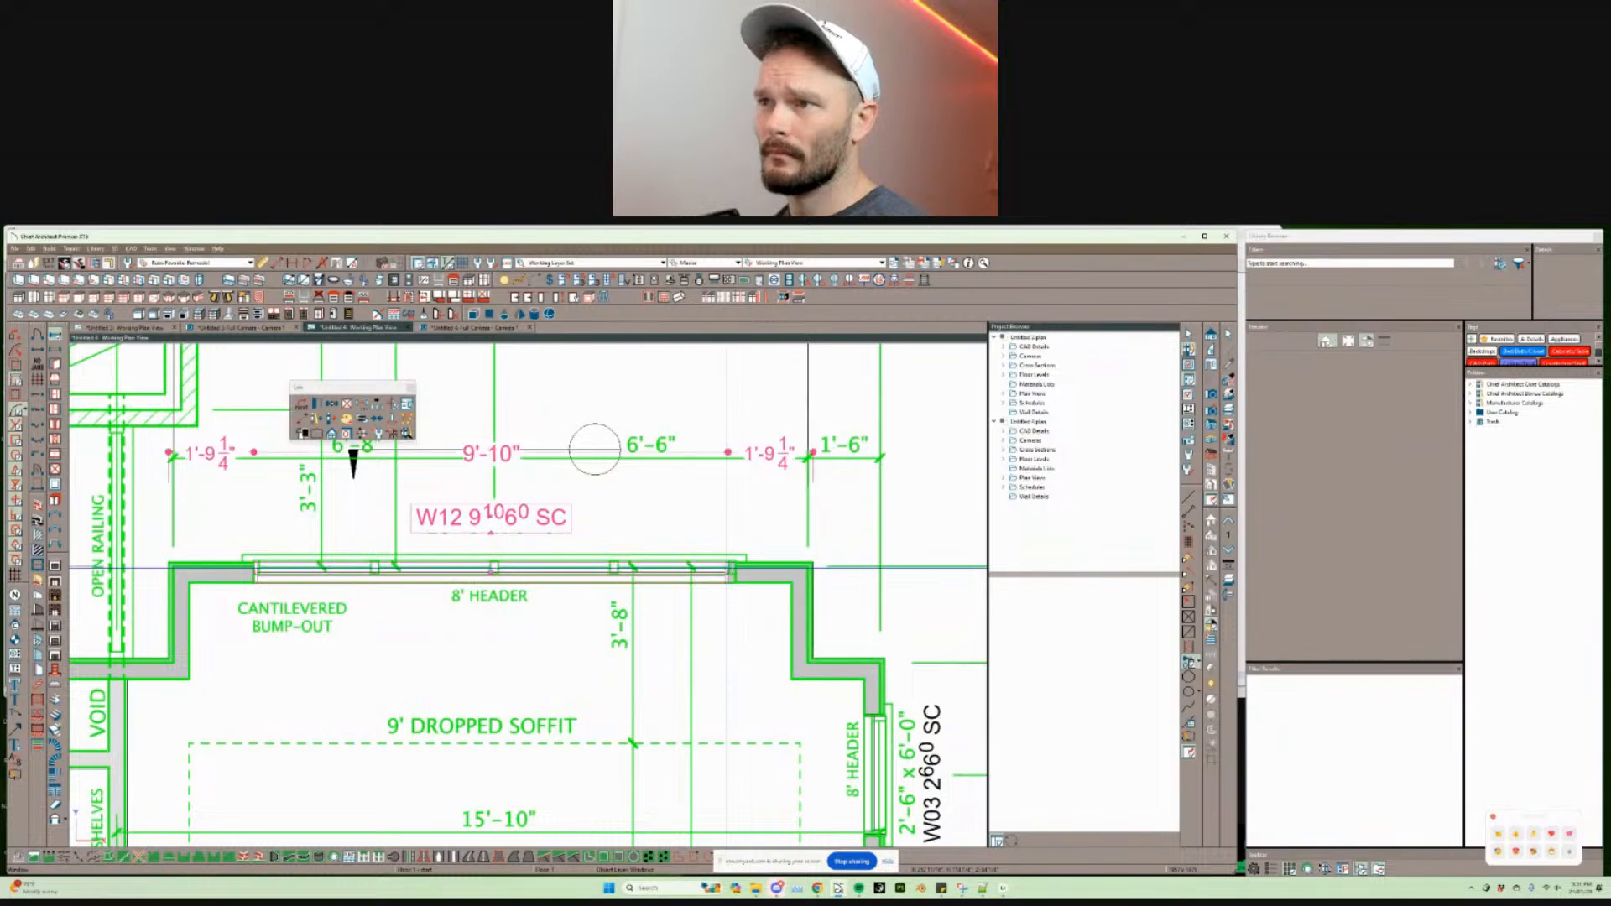
pyautogui.doubleClick(726, 568)
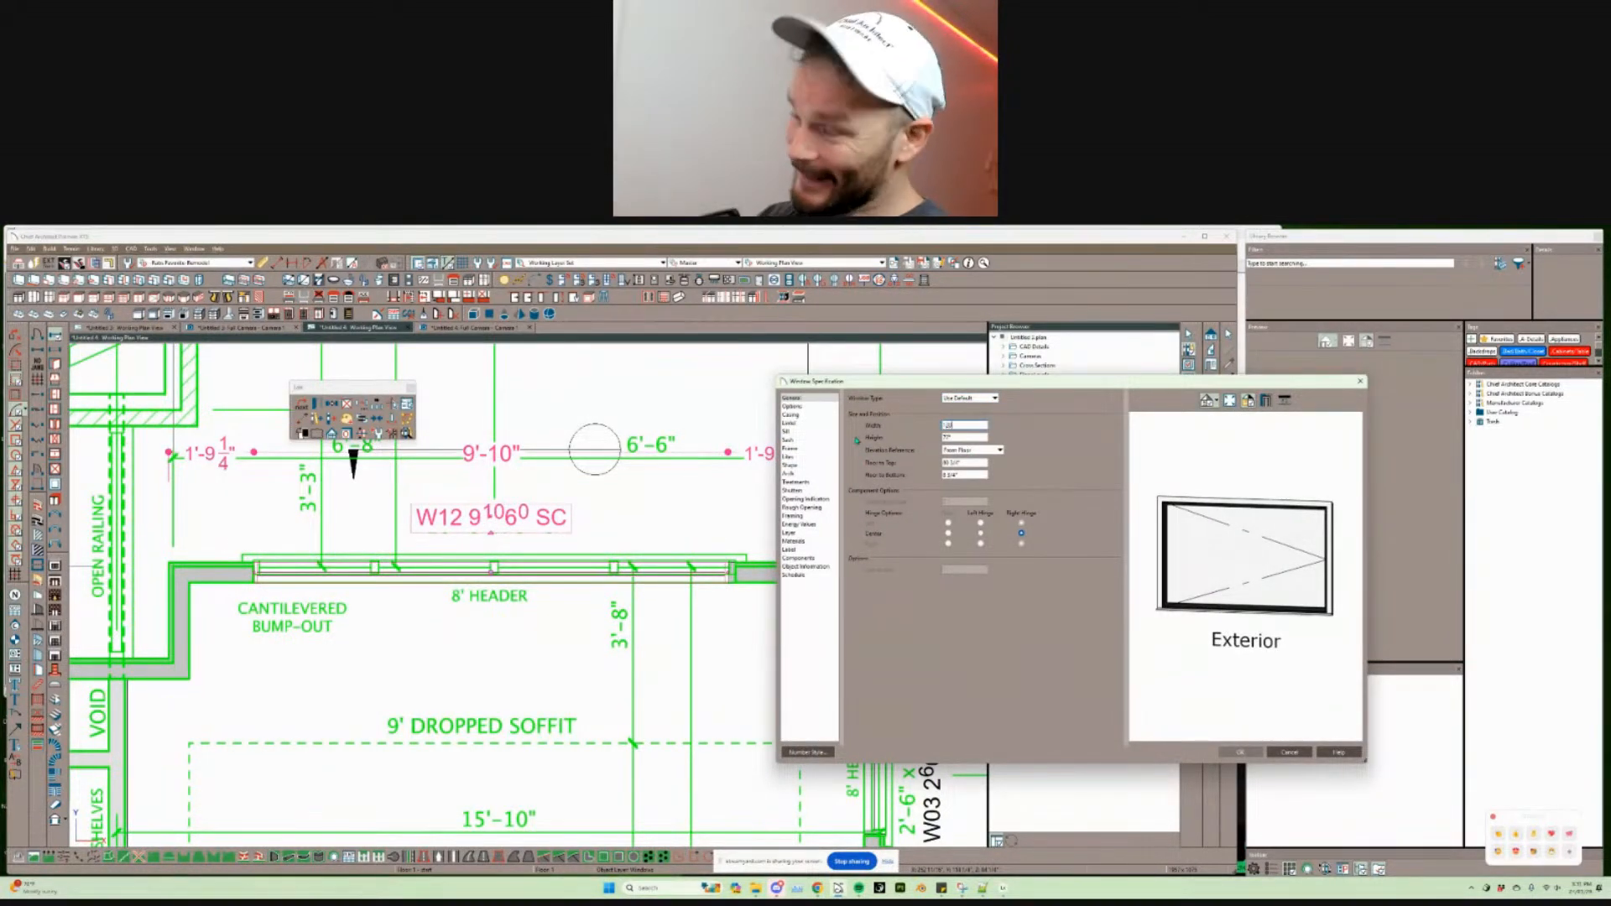
pyautogui.write('120')
pyautogui.press('Return')
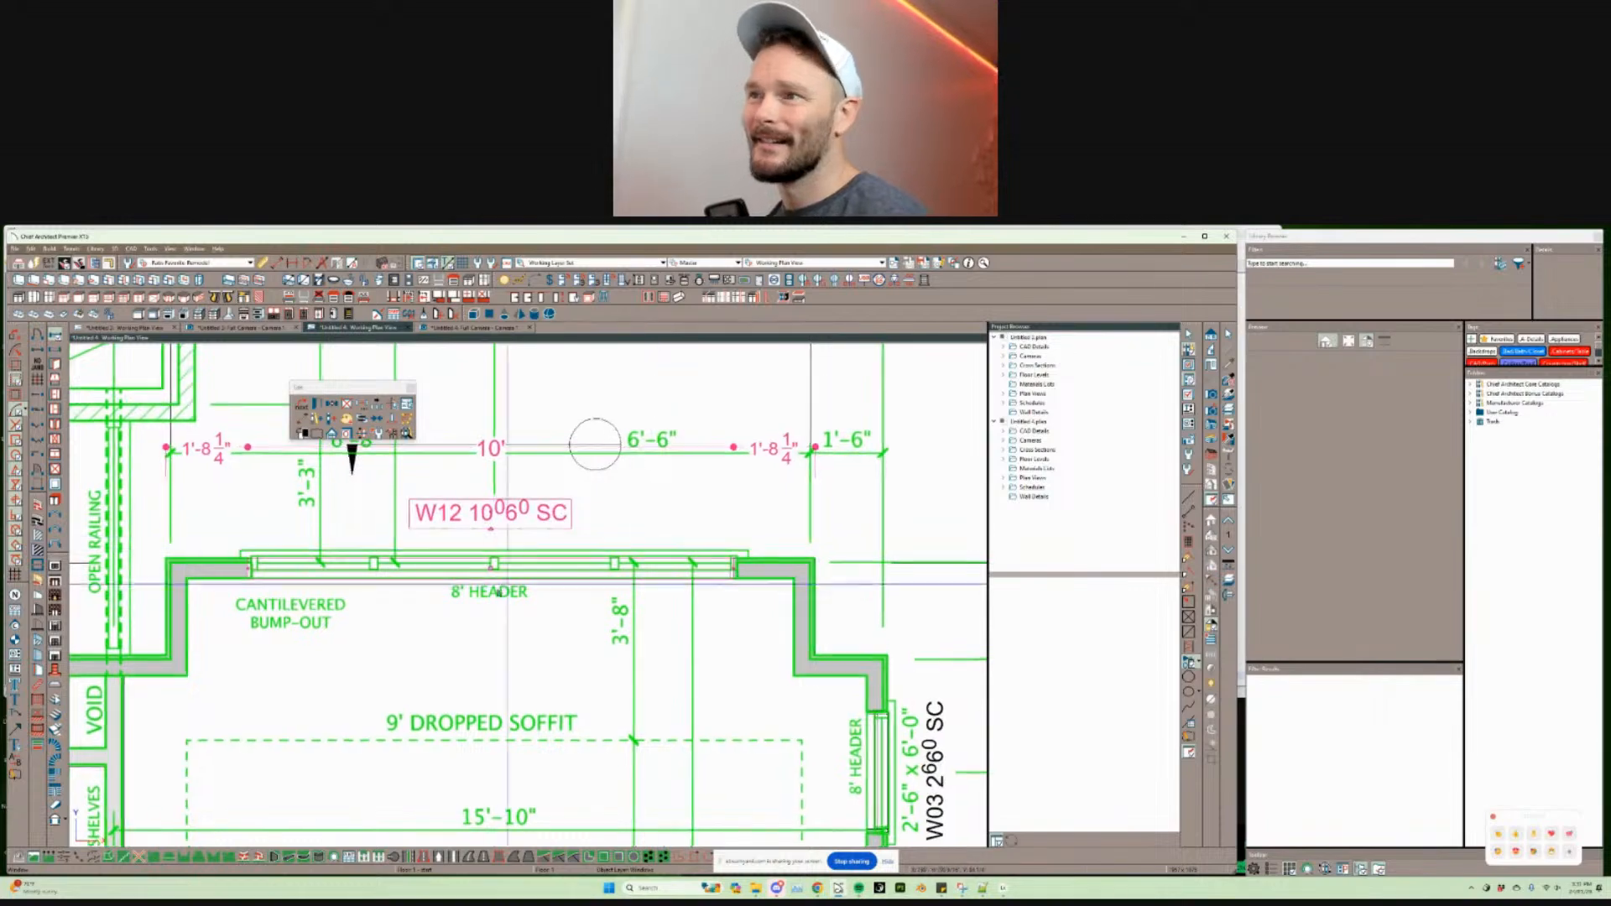
# Step: Place a 3'-4" wide doorway opening in the great room wall in front of the open shelves
pyautogui.scroll(-4, 498, 592)
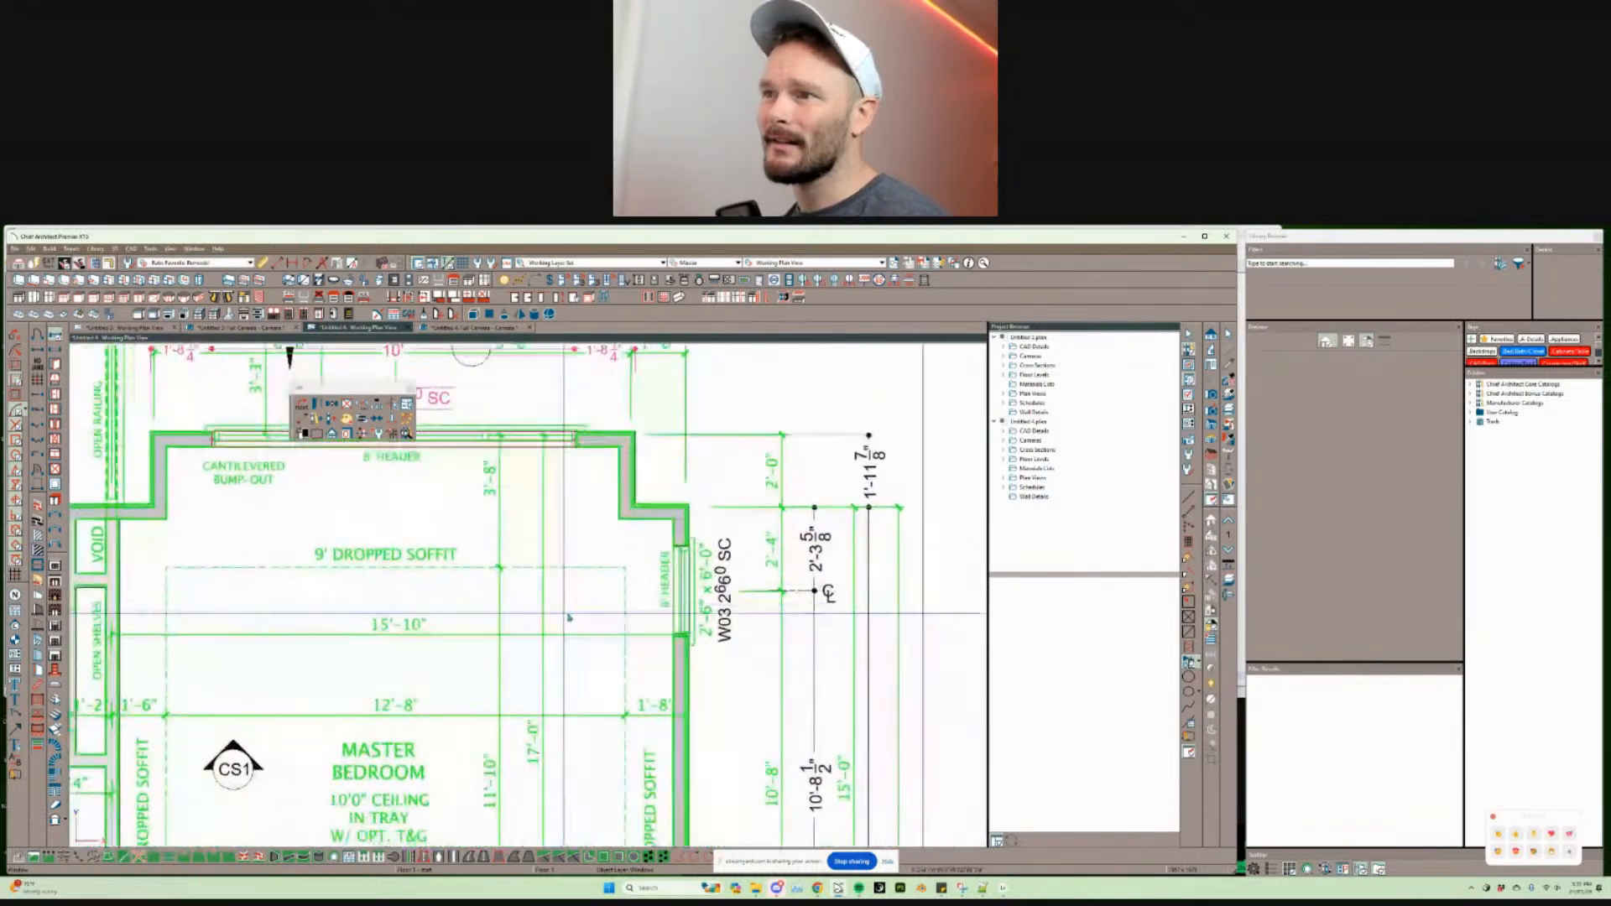
pyautogui.scroll(-3, 569, 618)
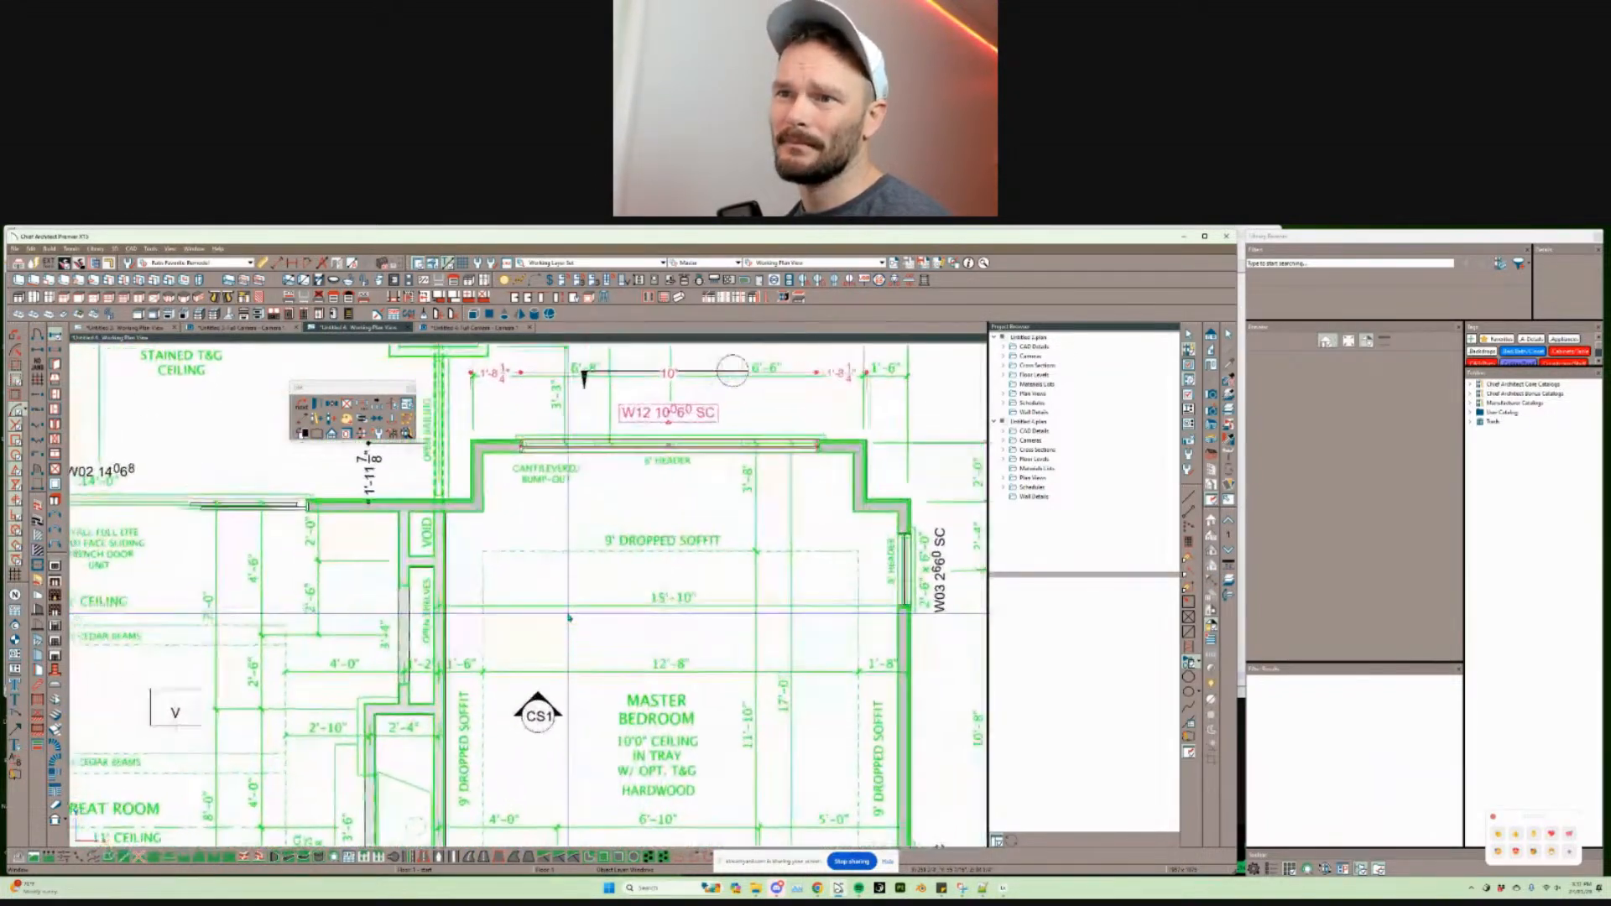
pyautogui.scroll(2, 569, 618)
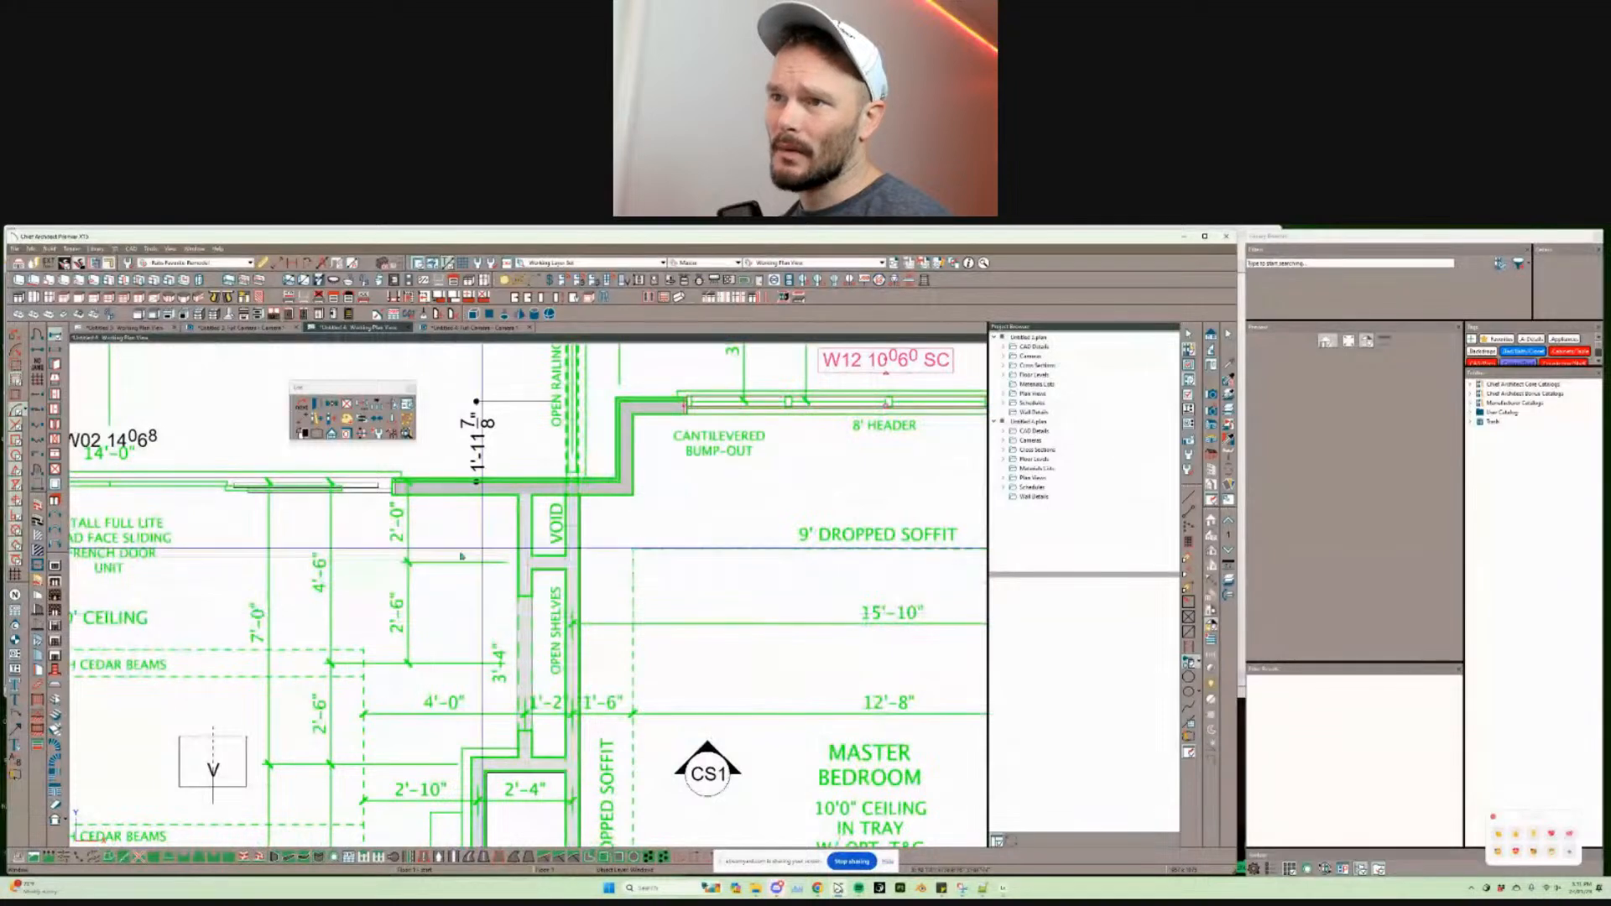
pyautogui.moveTo(358, 654); pyautogui.dragTo(359, 621, button='middle')
pyautogui.scroll(1, 359, 621)
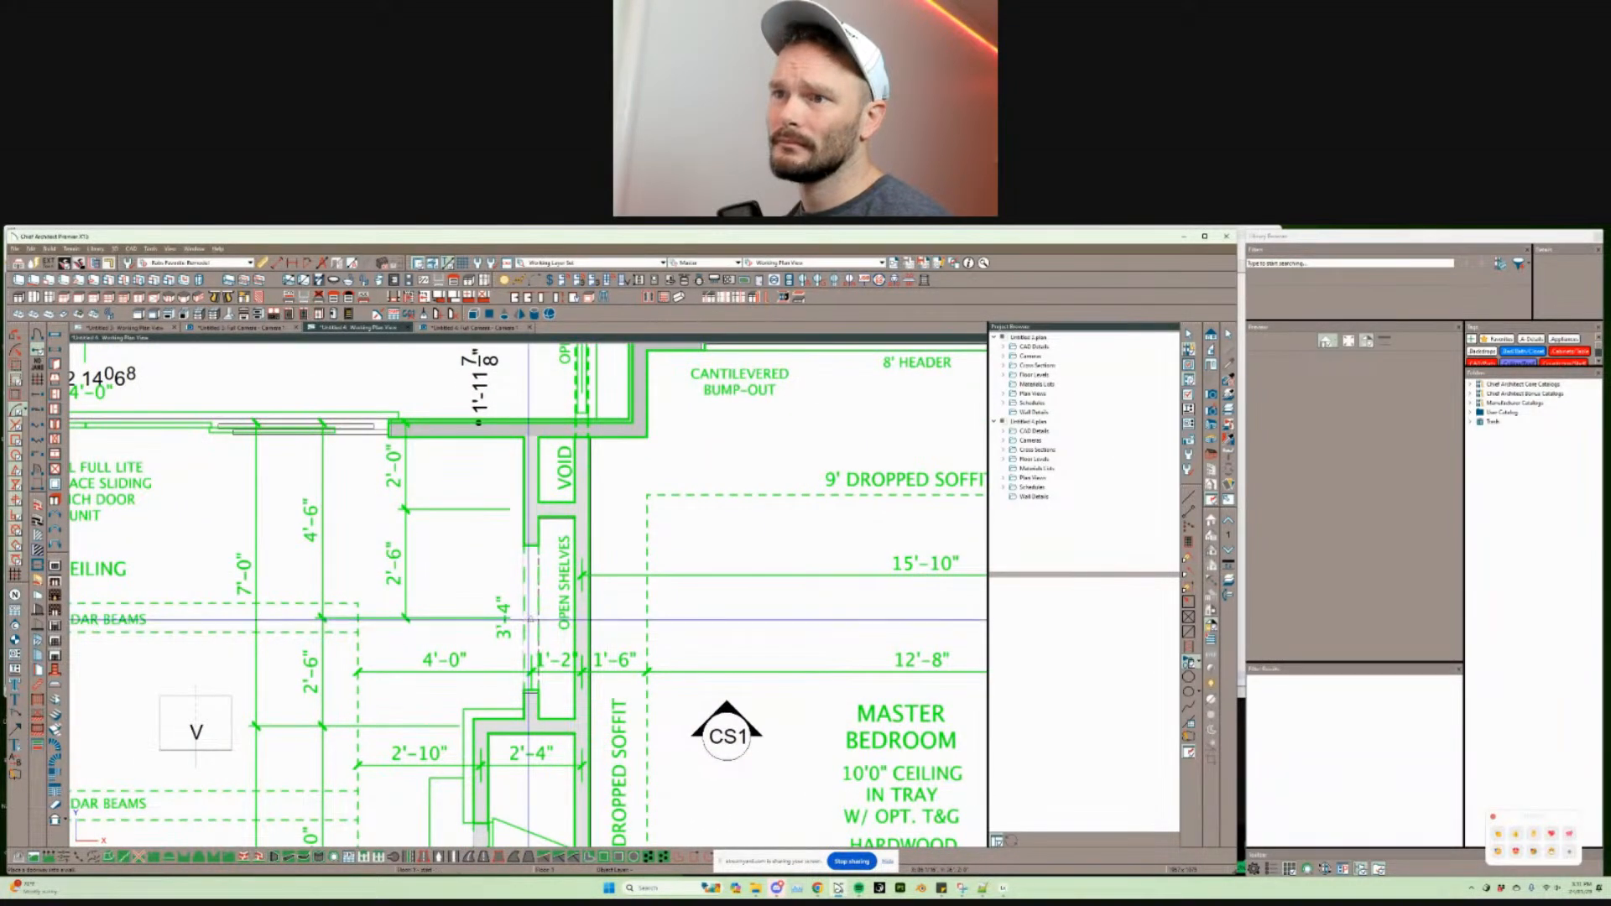
pyautogui.click(530, 600)
# Step: Examine the interior openings from the great room's open shelves down to the walk-in closet
pyautogui.moveTo(641, 635); pyautogui.dragTo(626, 600, button='middle')
pyautogui.scroll(-2, 650, 596)
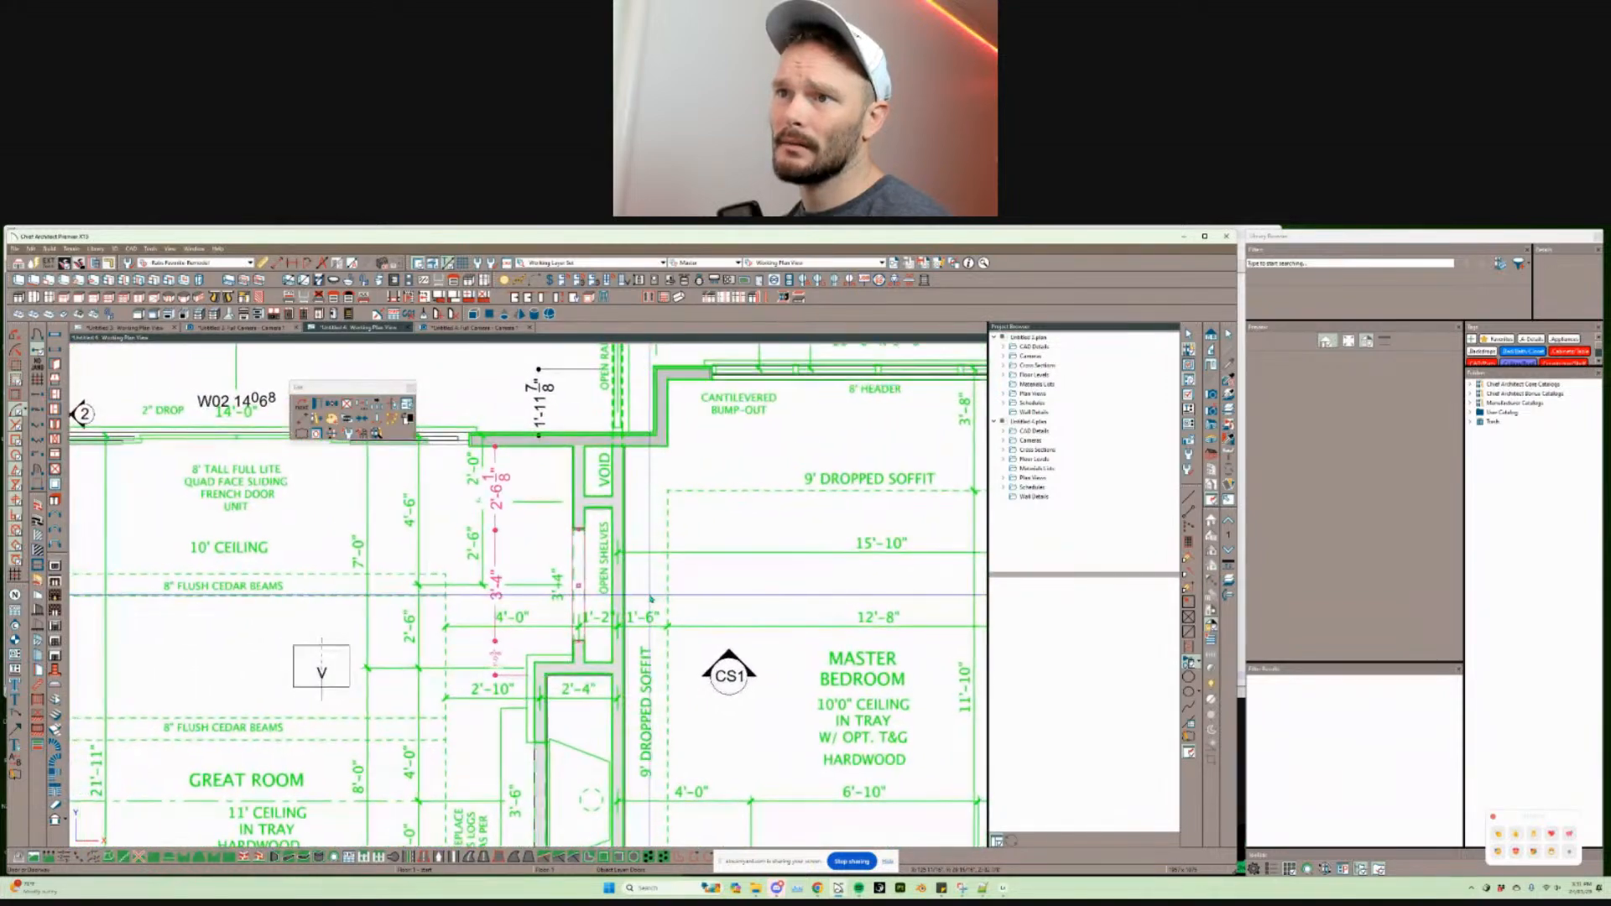
pyautogui.moveTo(429, 452); pyautogui.dragTo(483, 491, button='middle')
pyautogui.scroll(1, 483, 491)
pyautogui.scroll(1, 484, 490)
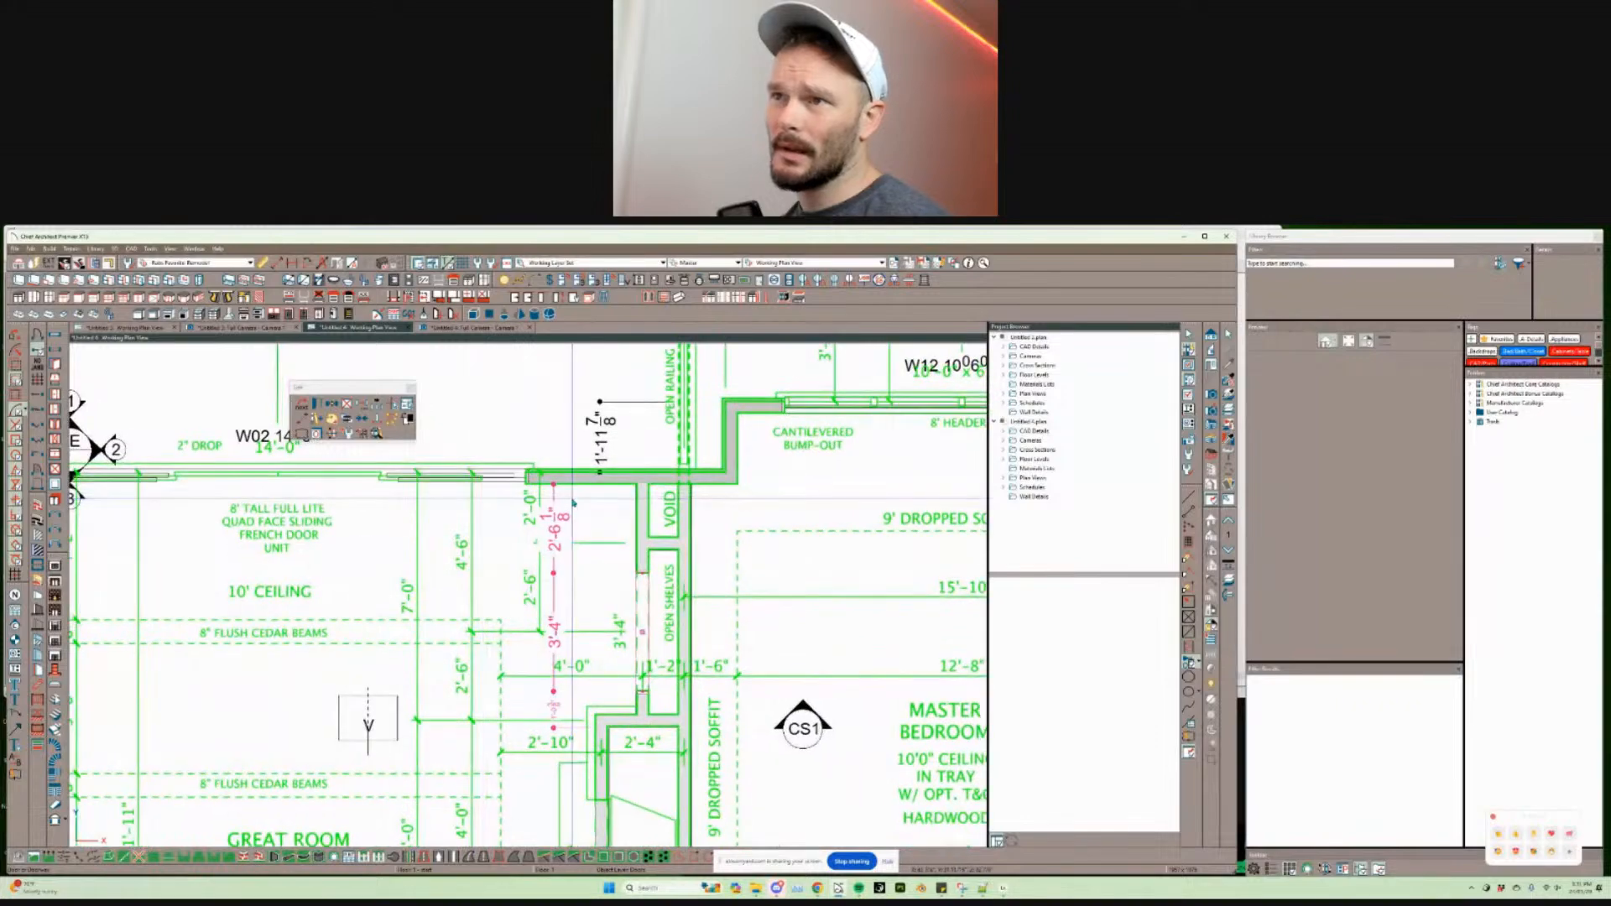
pyautogui.scroll(2, 592, 530)
pyautogui.moveTo(592, 518); pyautogui.dragTo(538, 406, button='middle')
pyautogui.scroll(-2, 561, 677)
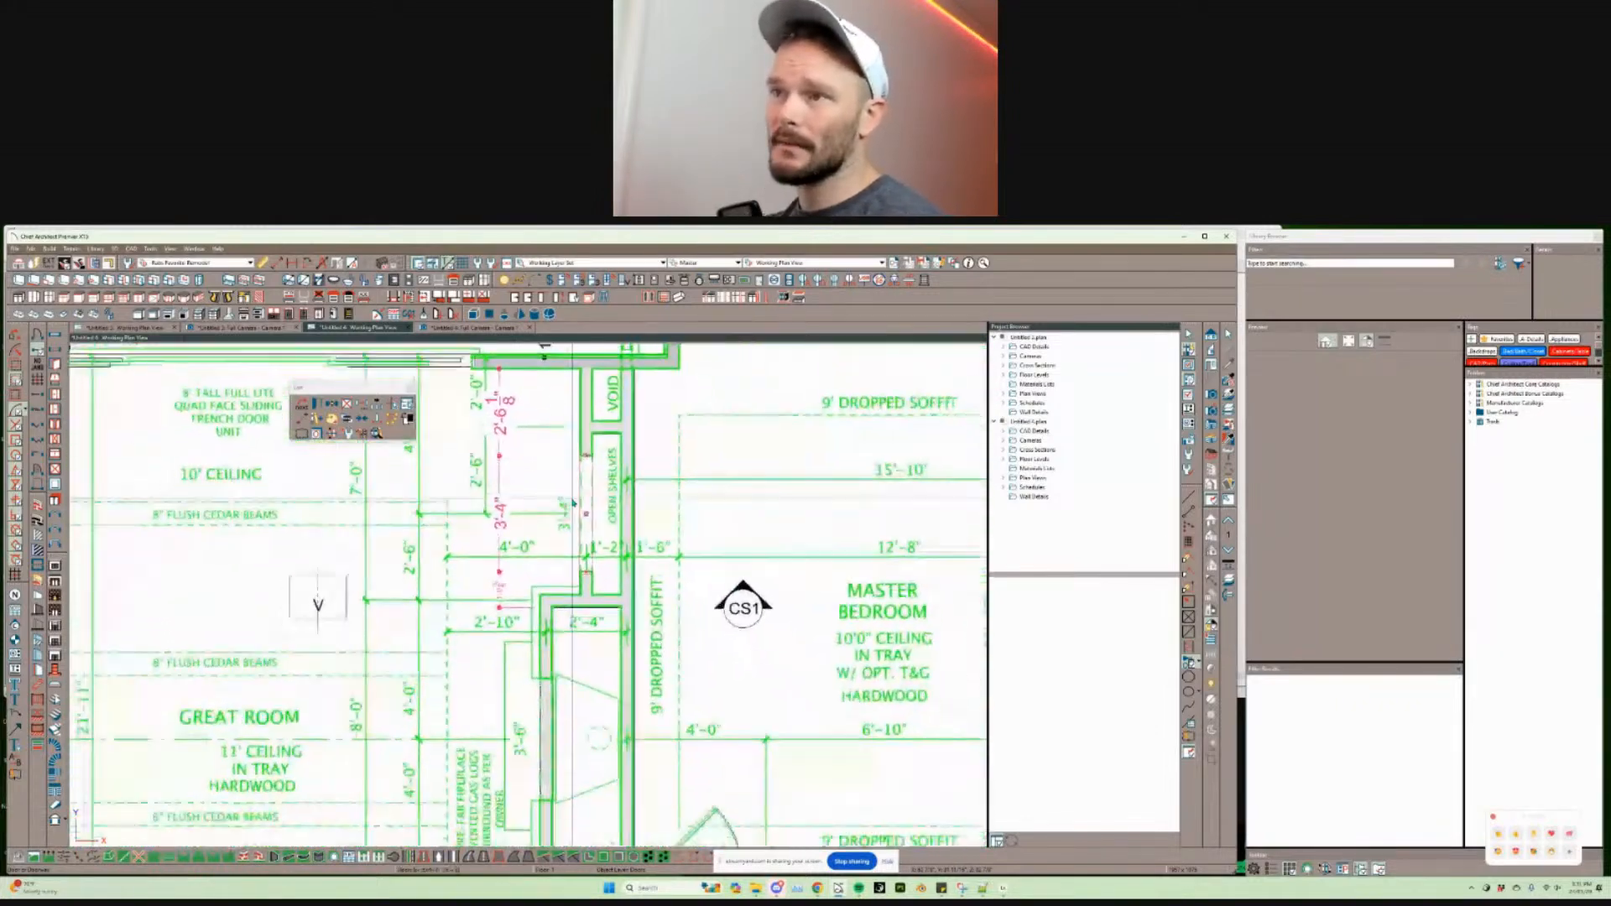
pyautogui.moveTo(561, 678); pyautogui.dragTo(269, 353, button='middle')
pyautogui.moveTo(561, 479); pyautogui.dragTo(560, 459, button='middle')
pyautogui.moveTo(600, 671); pyautogui.dragTo(594, 390, button='middle')
pyautogui.moveTo(599, 672); pyautogui.dragTo(596, 451, button='middle')
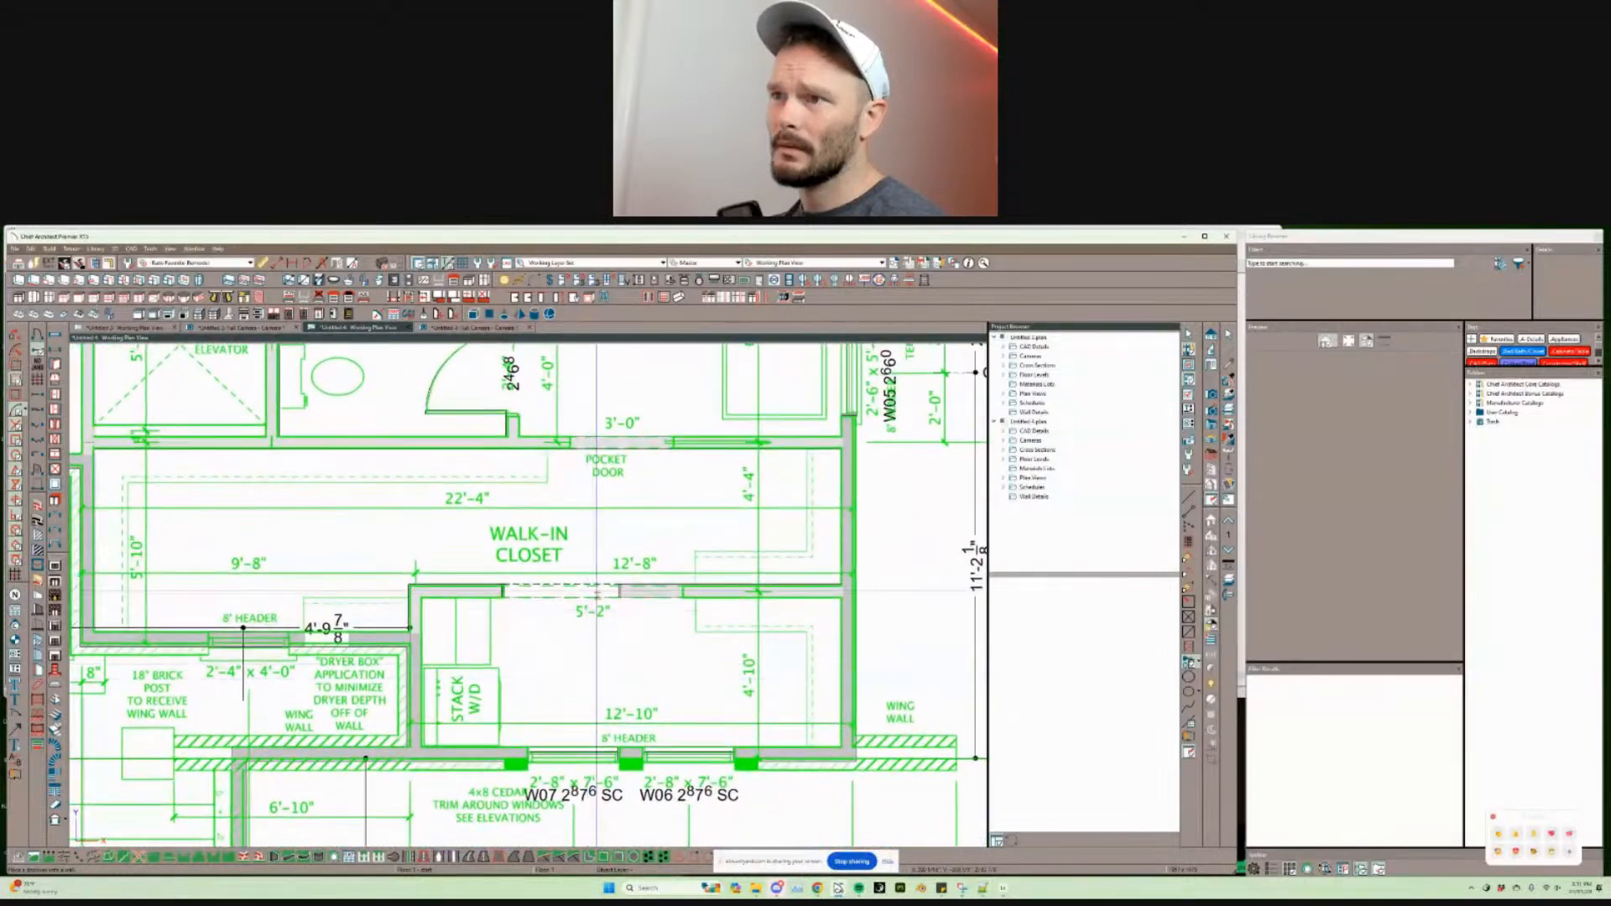
# Step: Place a doorway in the wall between the walk-in closet and the stacked washer/dryer room and set its width to 5'-2"
pyautogui.click(613, 594)
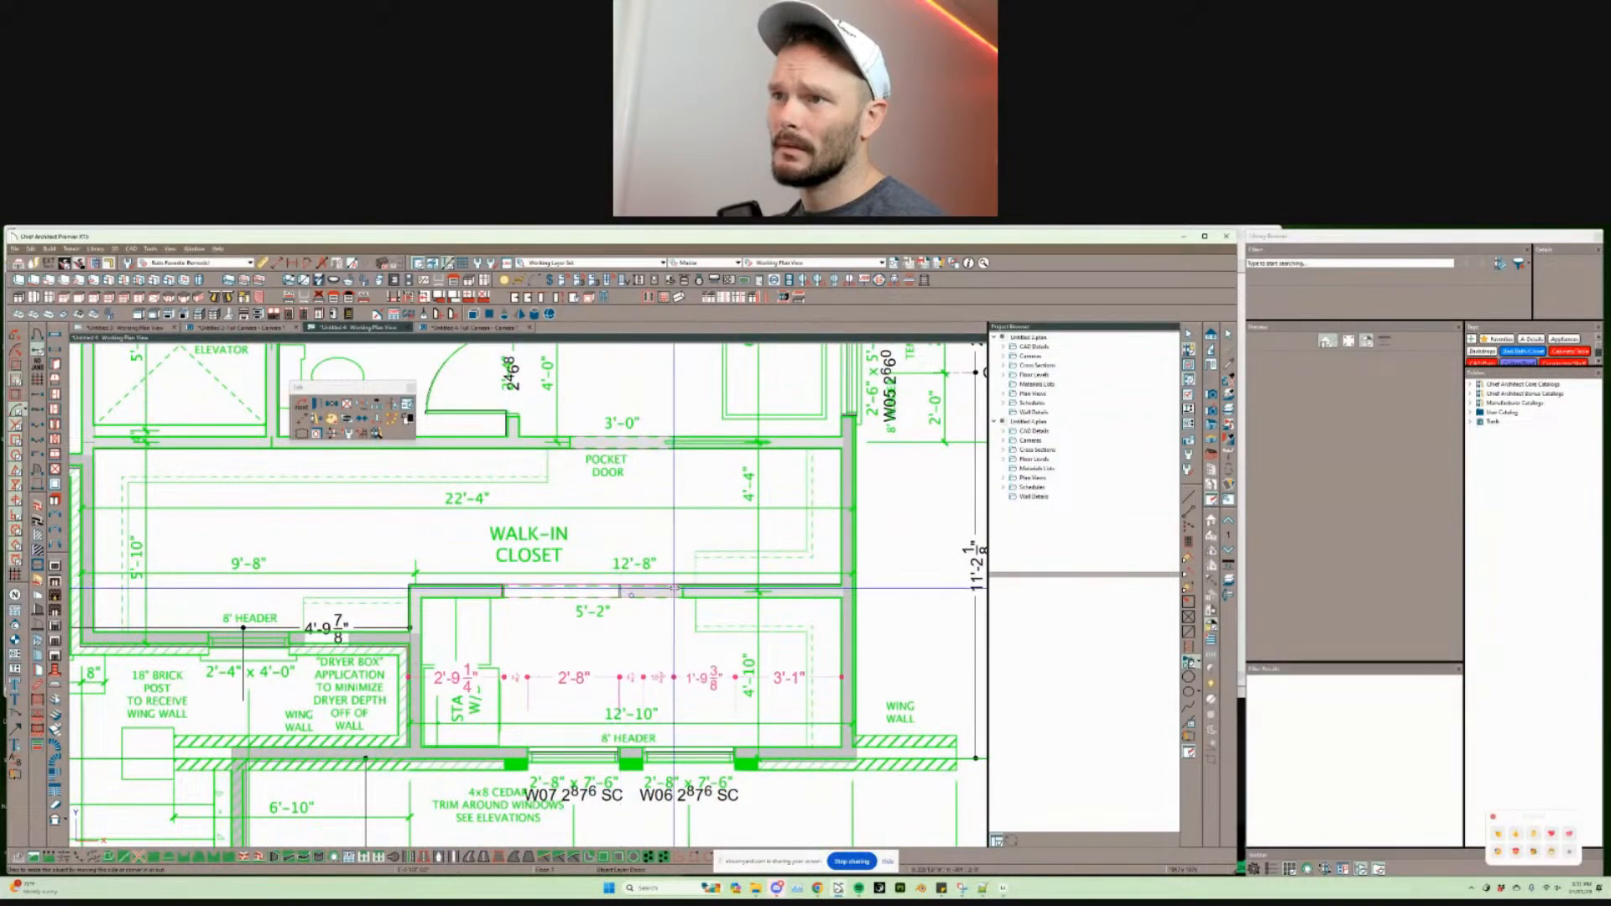
pyautogui.press('Tab')
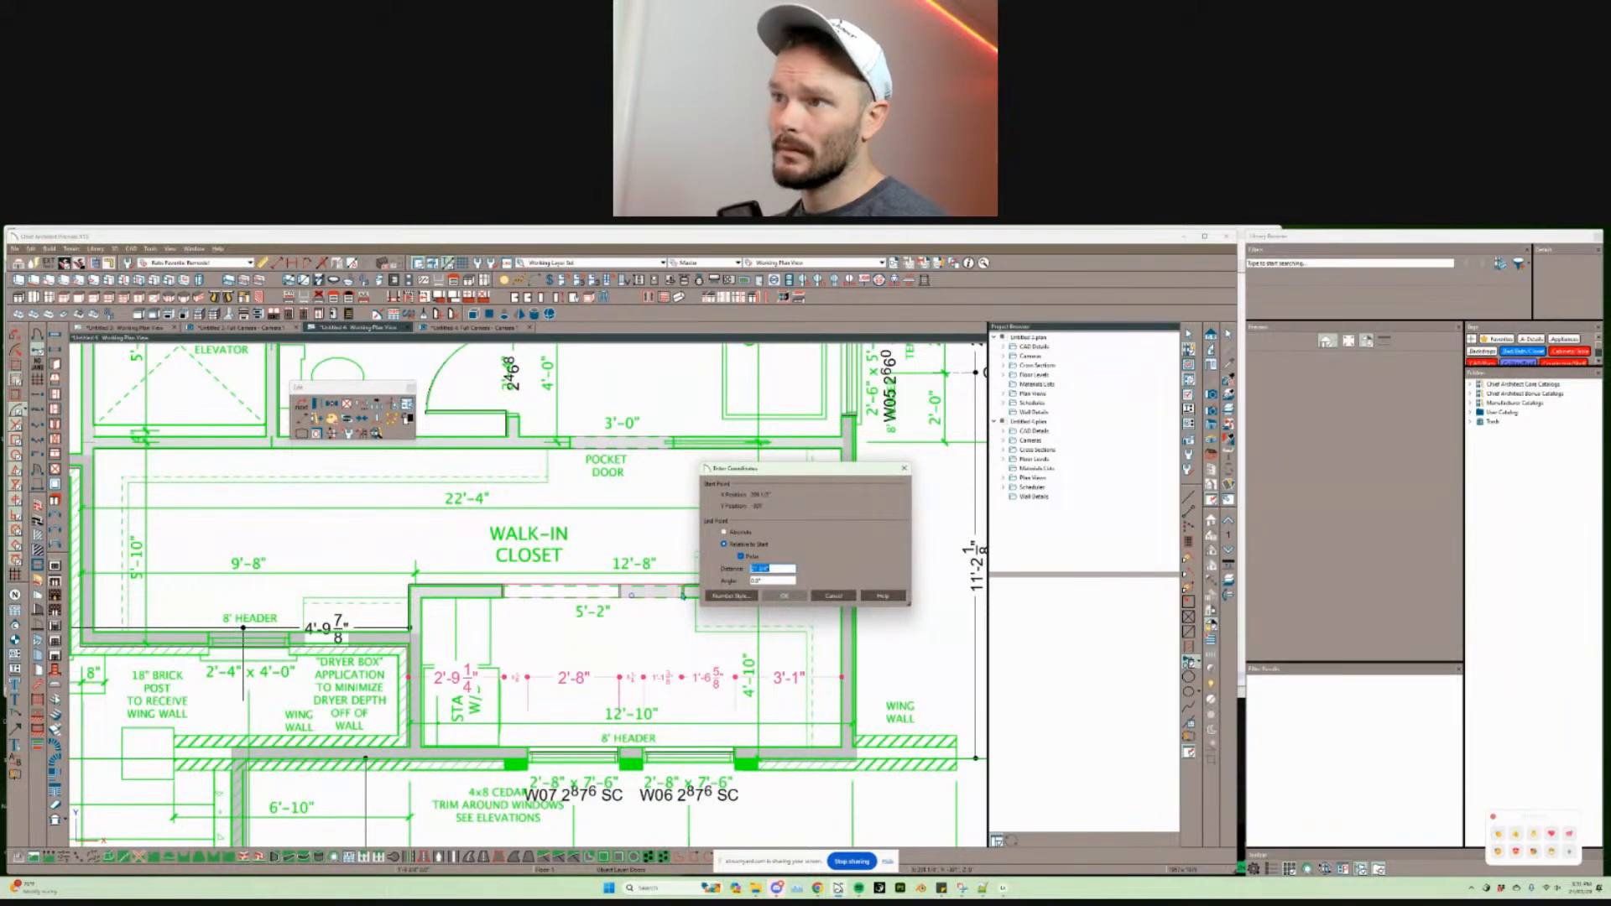
pyautogui.press('Return')
pyautogui.scroll(2, 803, 584)
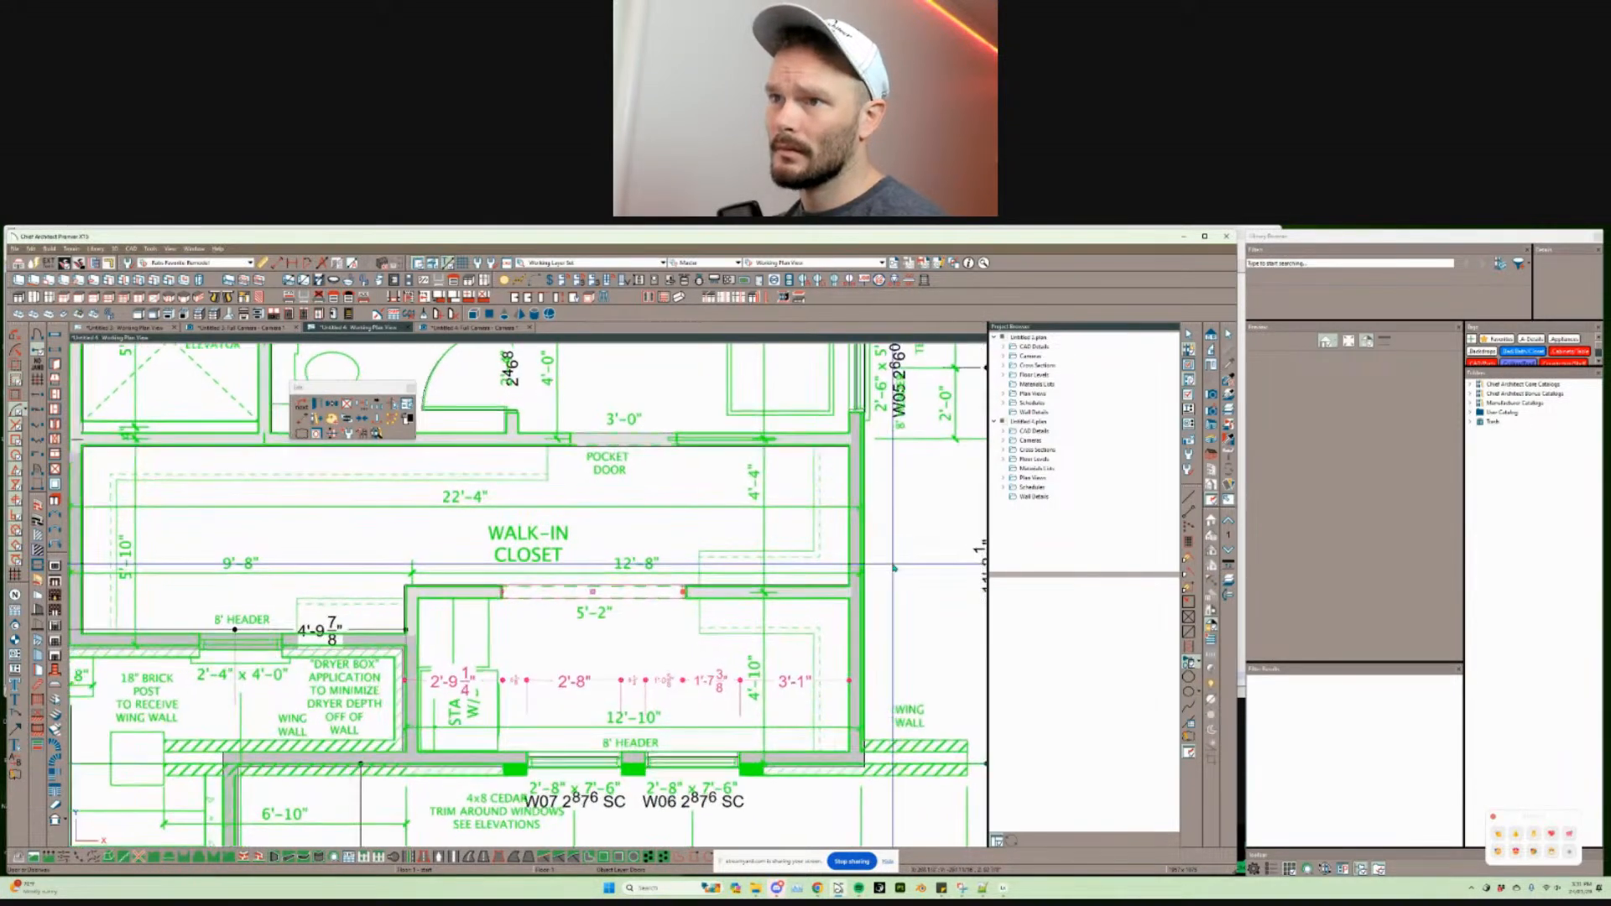
pyautogui.moveTo(786, 572); pyautogui.dragTo(782, 634, button='middle')
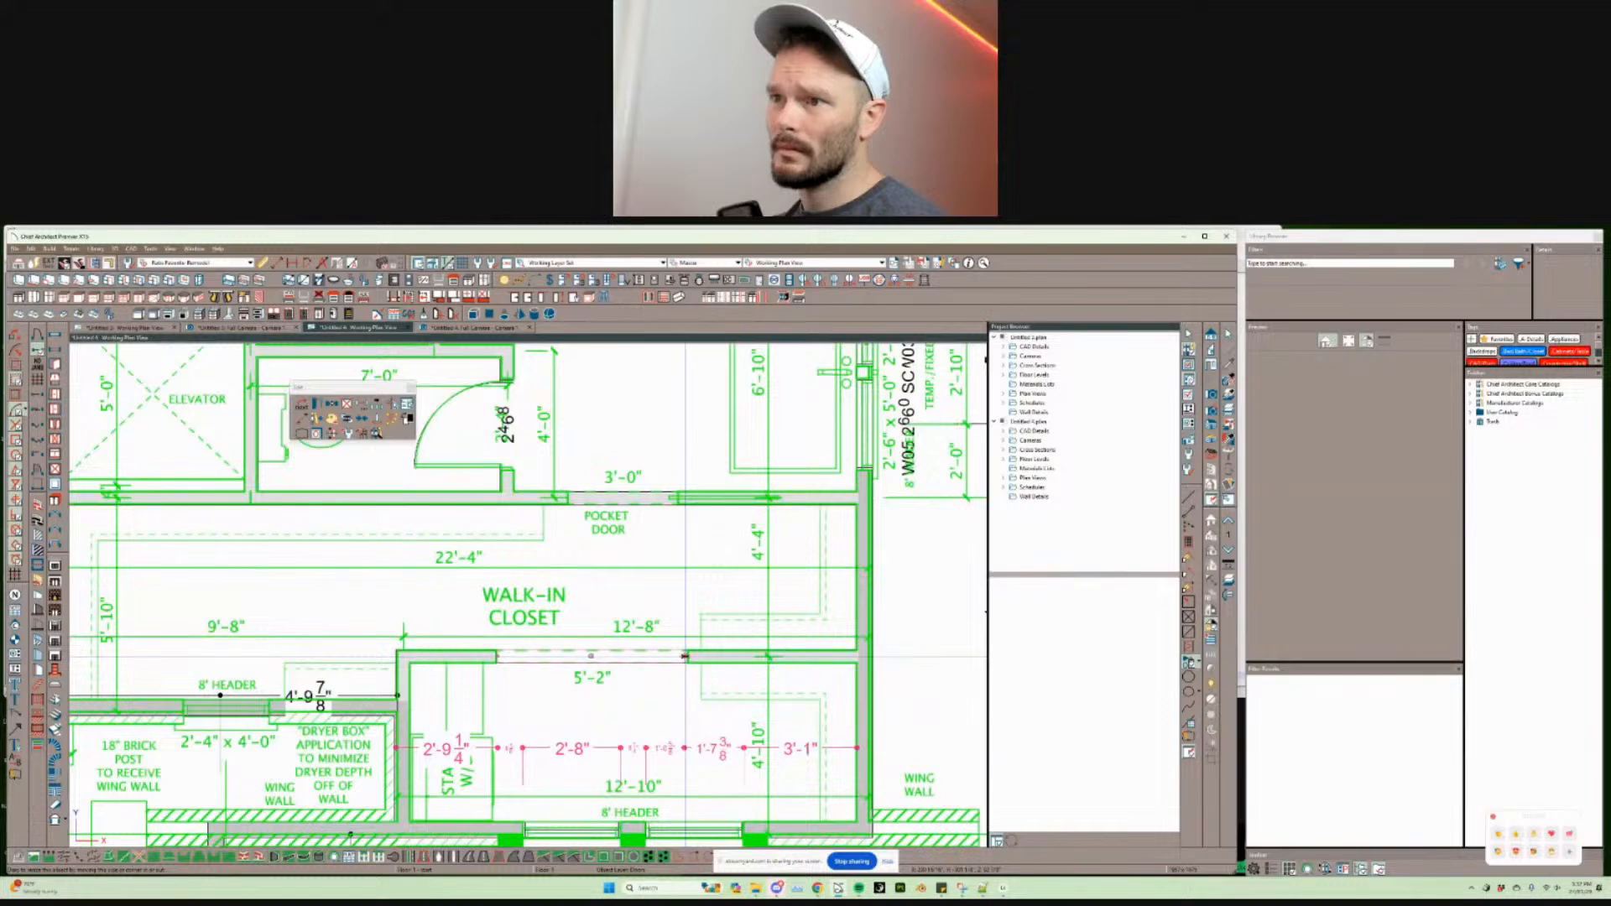
pyautogui.scroll(2, 685, 656)
pyautogui.hotkey('ctrl', 'e')
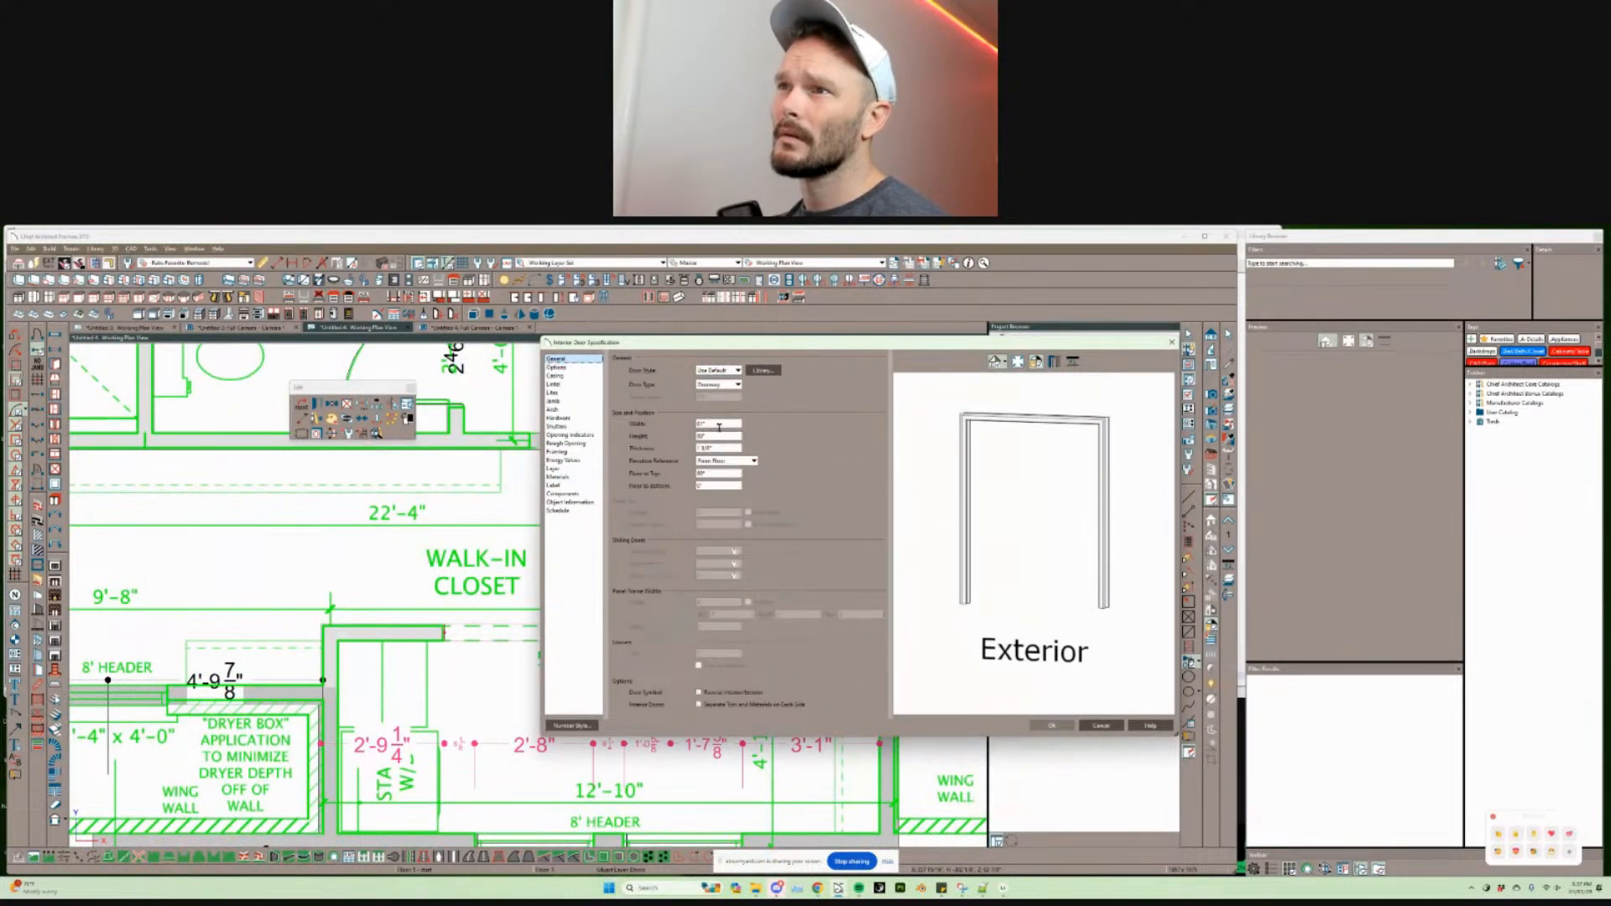
pyautogui.press('Escape')
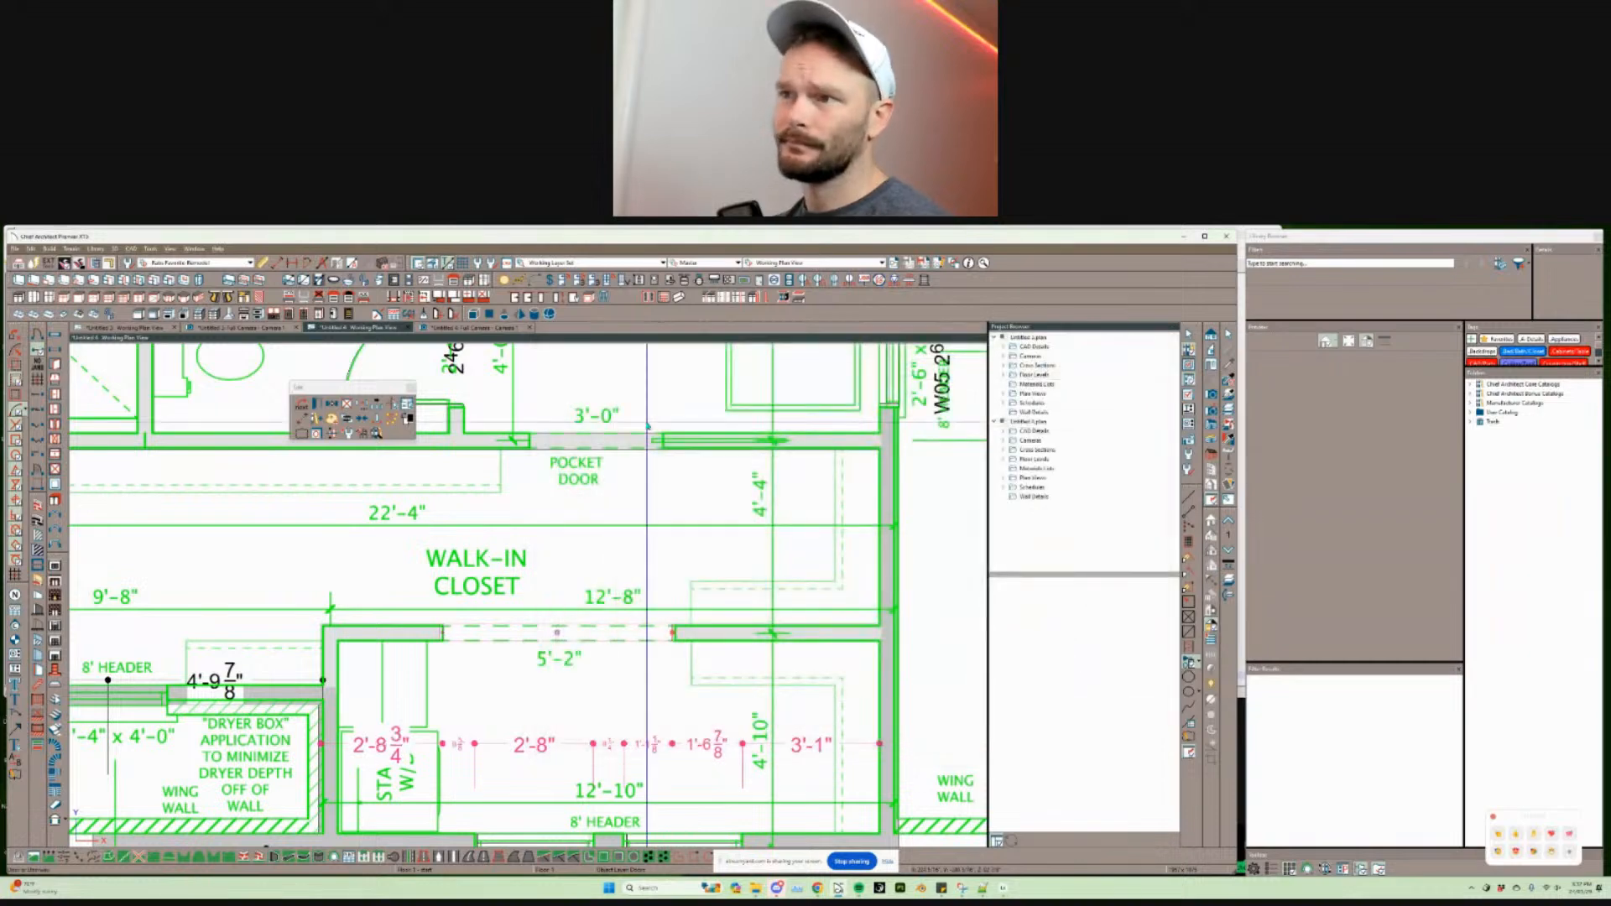
# Step: Shift the 5'-2" walk-in closet doorway along its wall to line up with the underlay's opening
pyautogui.scroll(4, 578, 589)
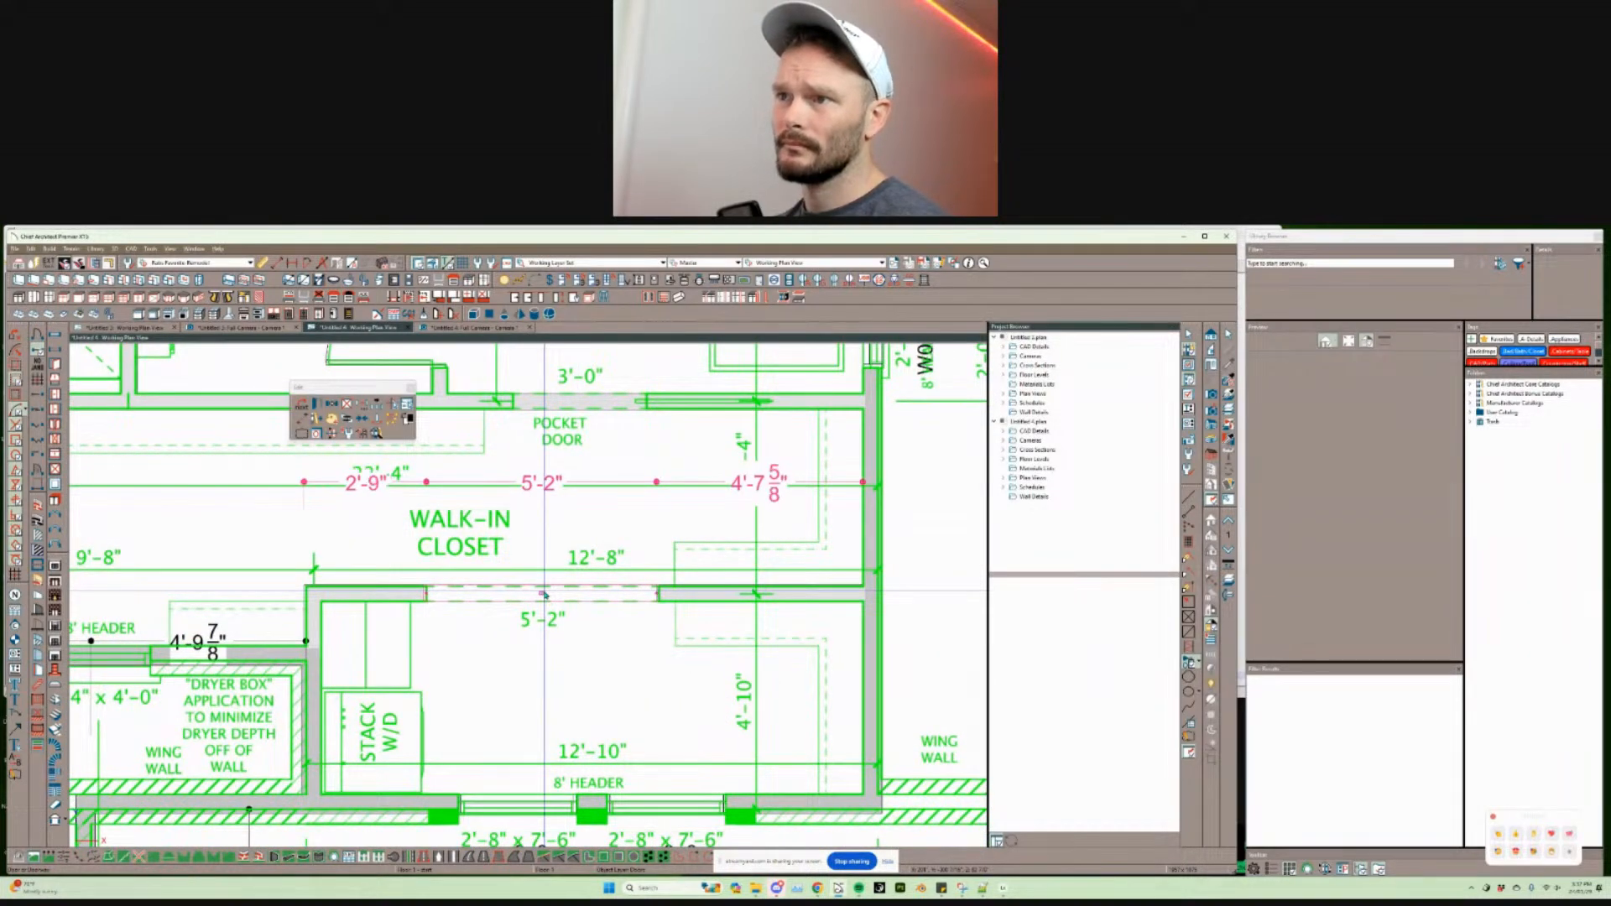
pyautogui.scroll(-1, 545, 594)
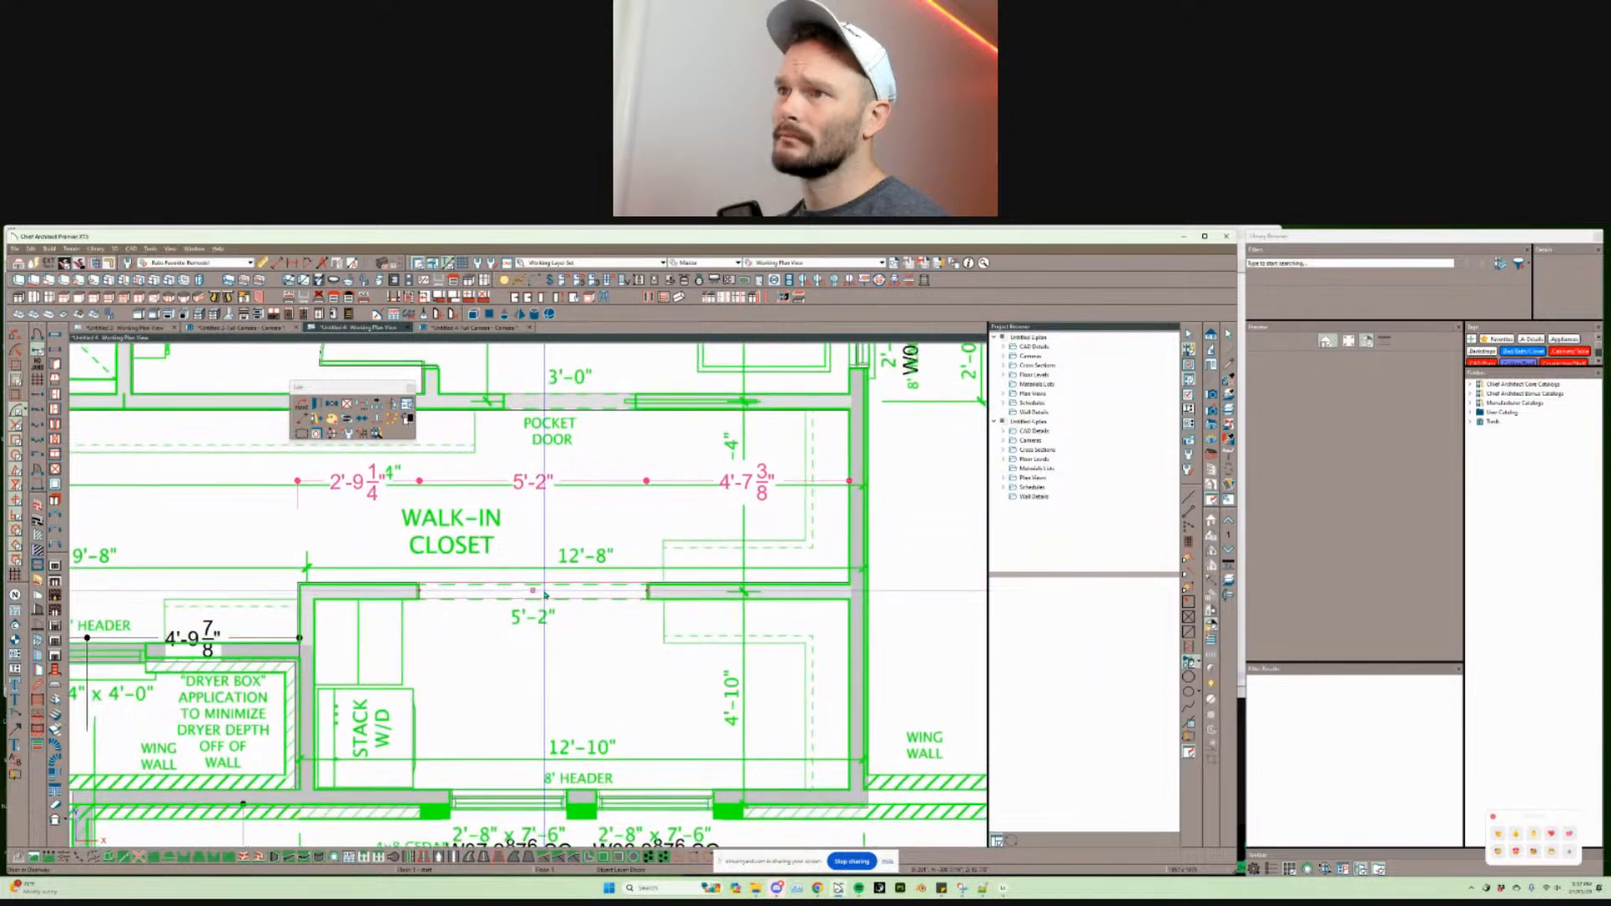
pyautogui.scroll(-4, 545, 595)
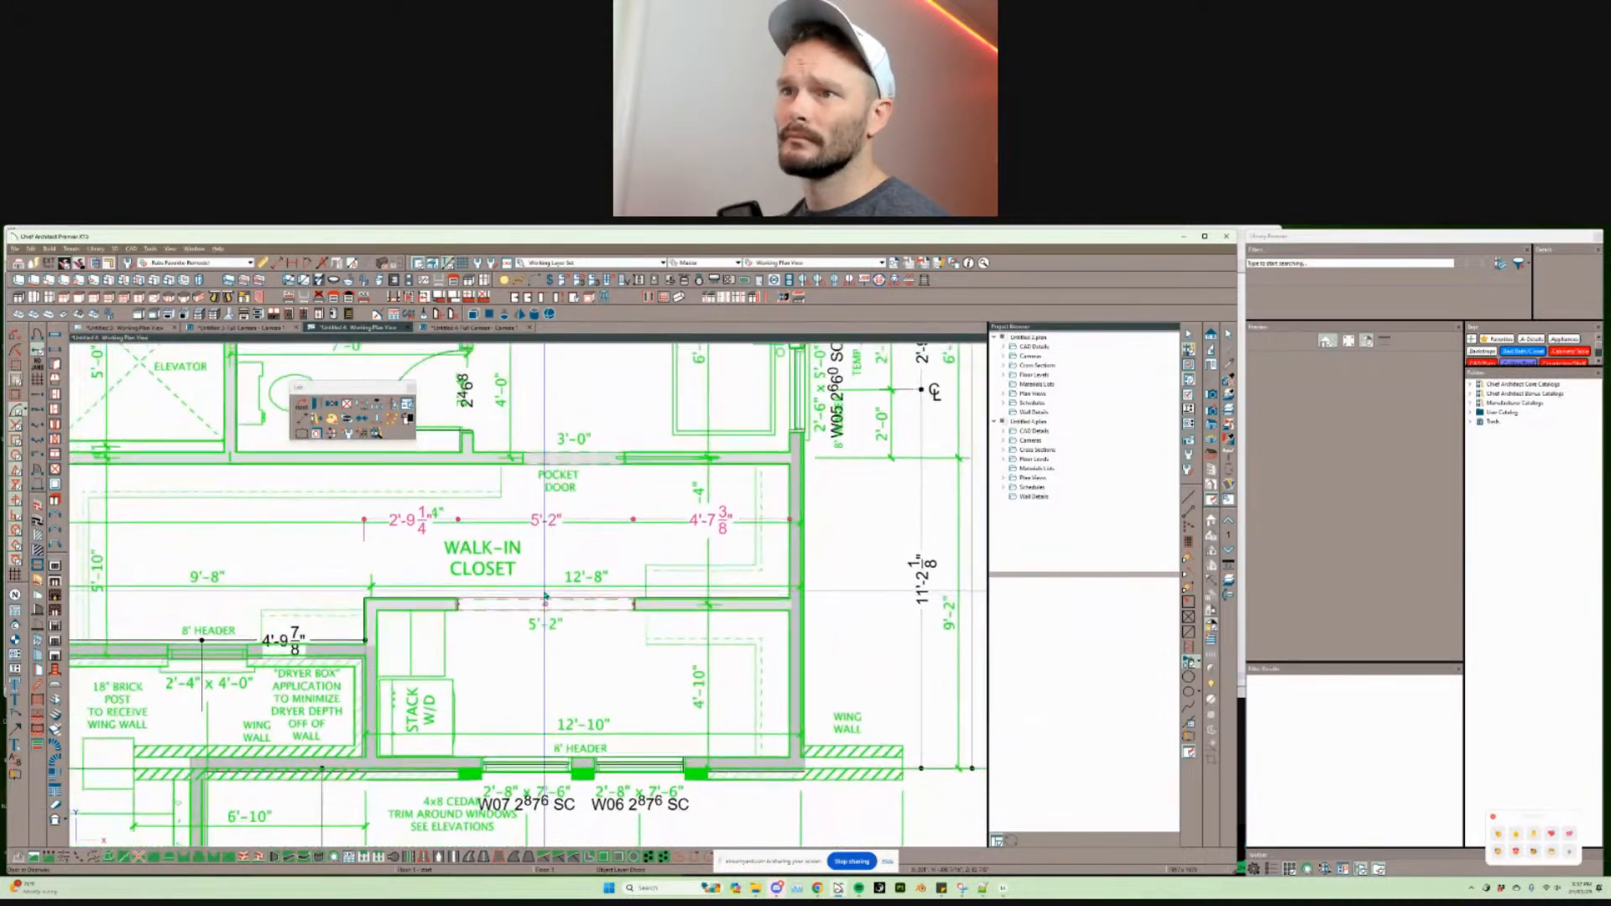
# Step: Review the pocket door and master bath openings in plan, and open an exterior elevation of the house's rear side
pyautogui.scroll(5, 638, 541)
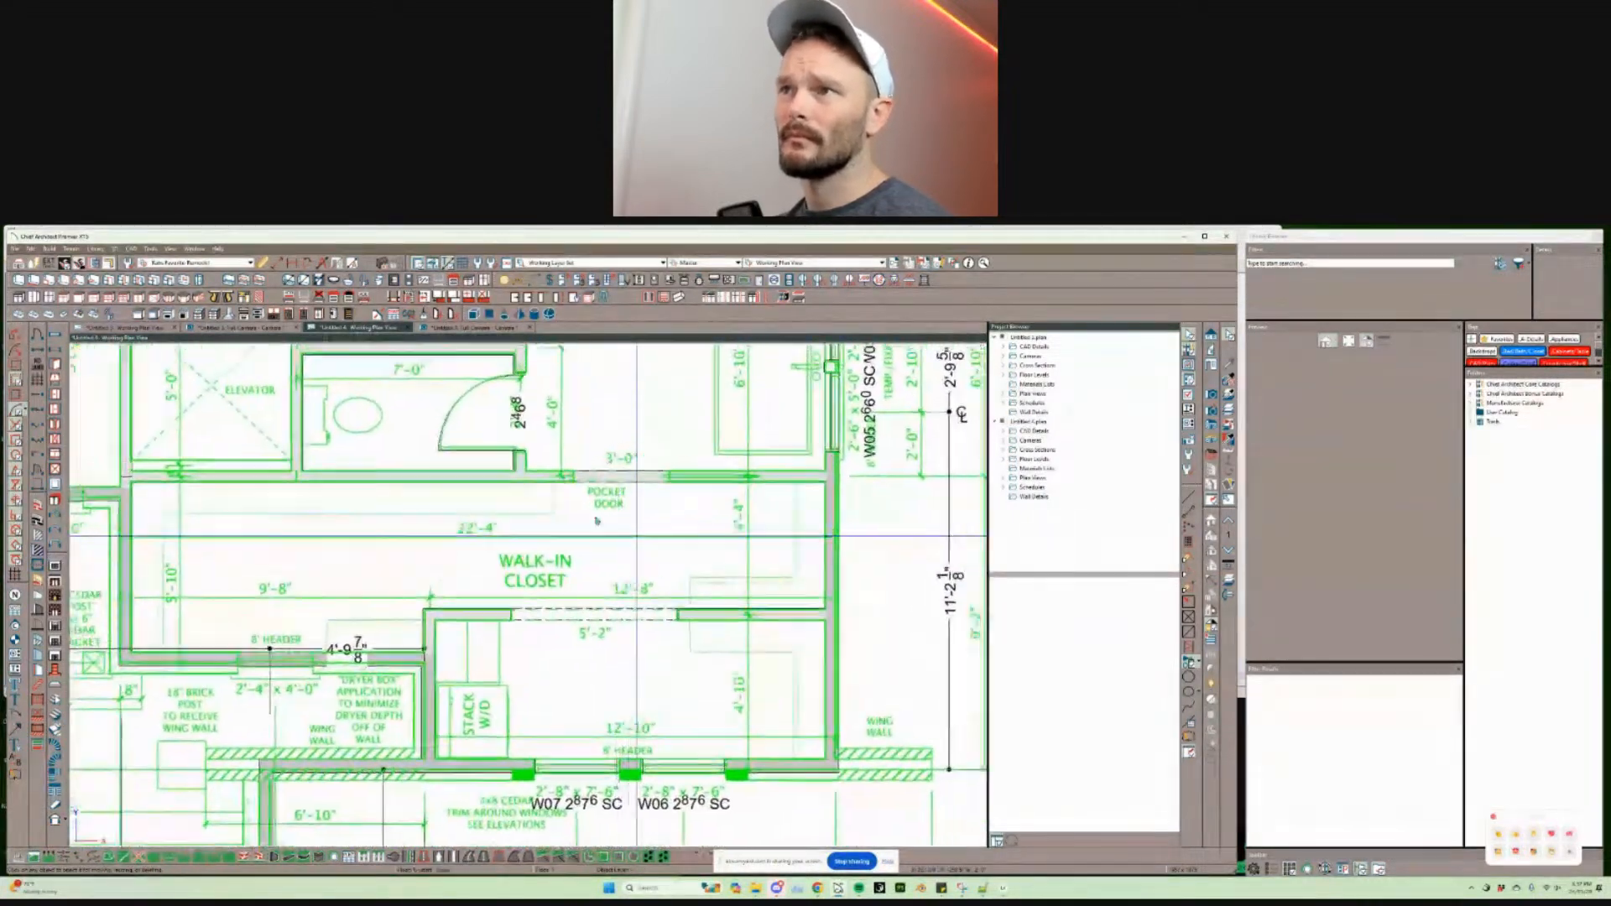
pyautogui.scroll(1, 584, 516)
pyautogui.scroll(-4, 583, 516)
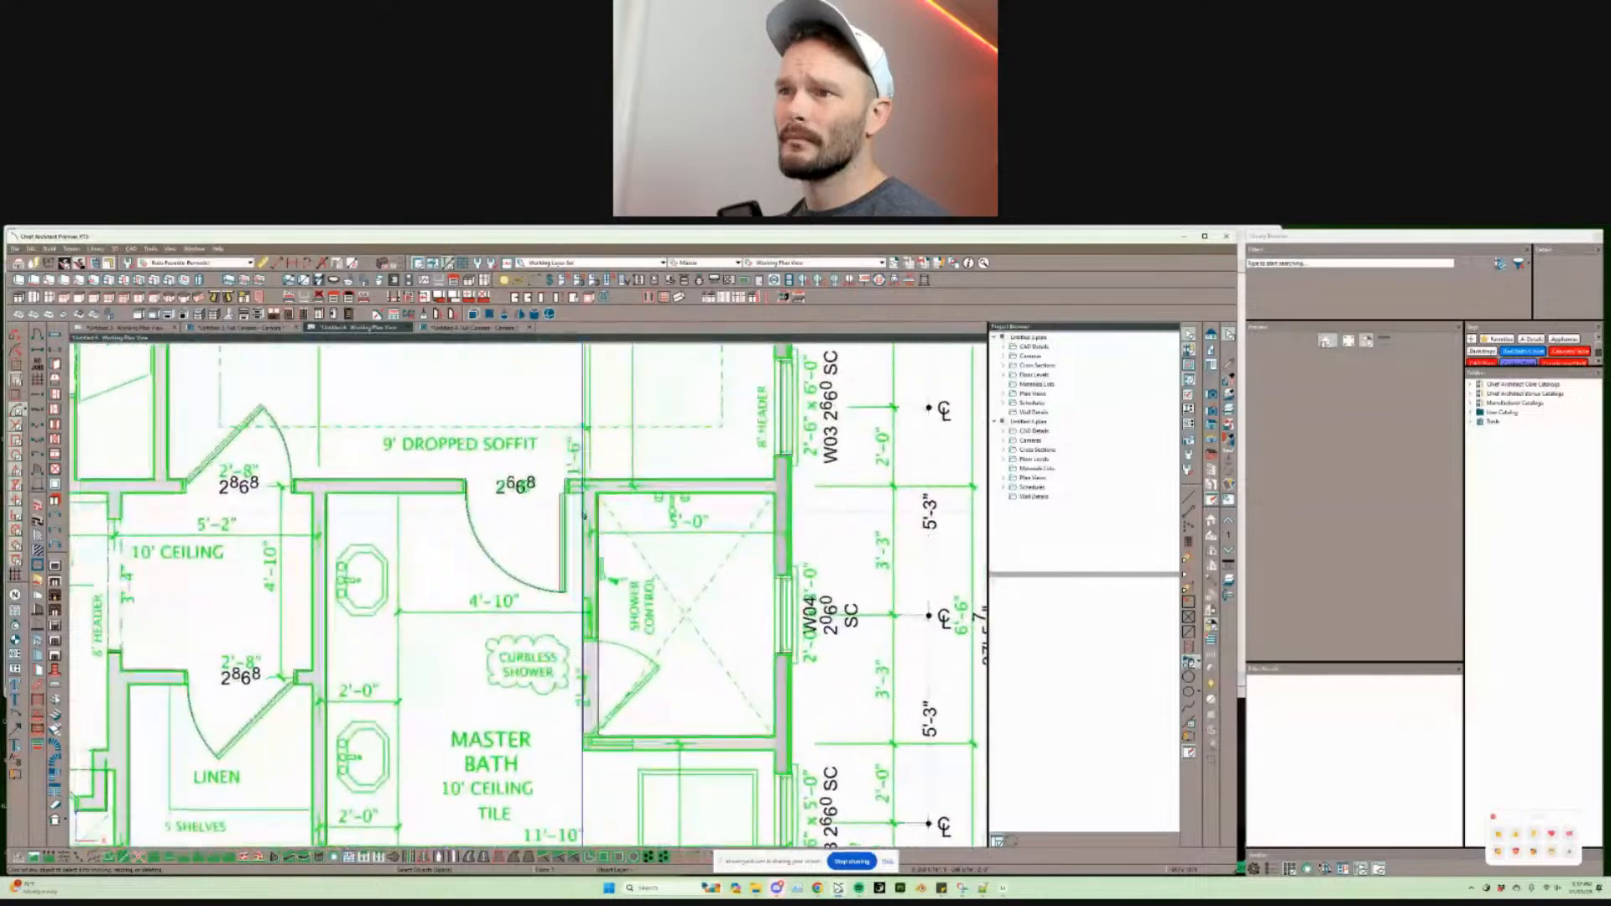
pyautogui.scroll(3, 584, 516)
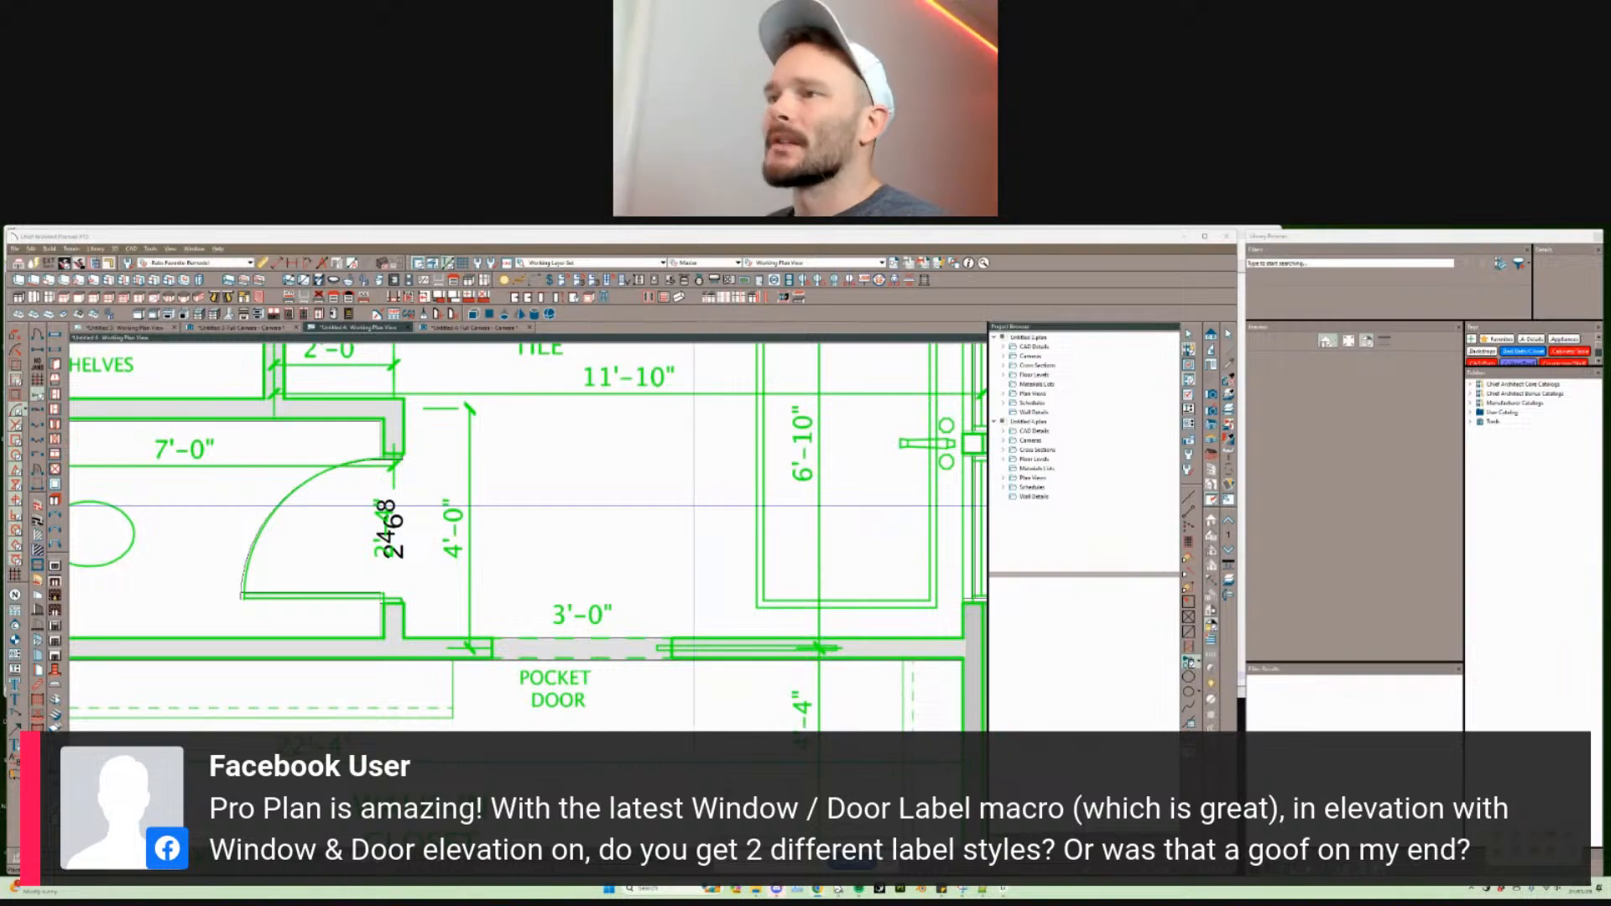
pyautogui.scroll(-4, 797, 516)
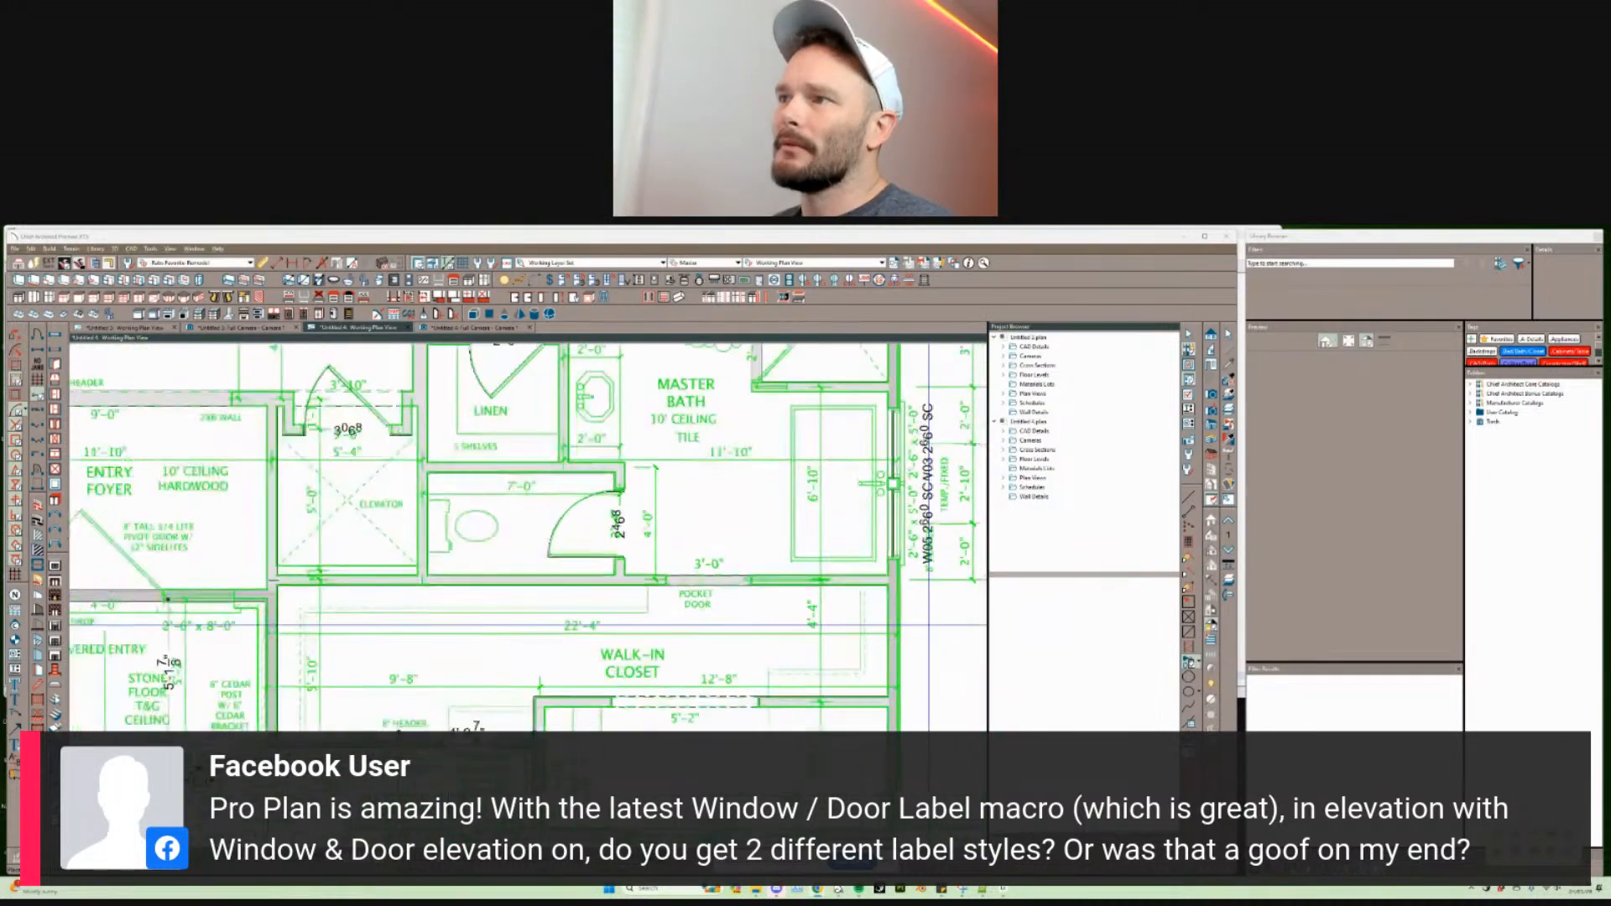
pyautogui.scroll(-5, 928, 625)
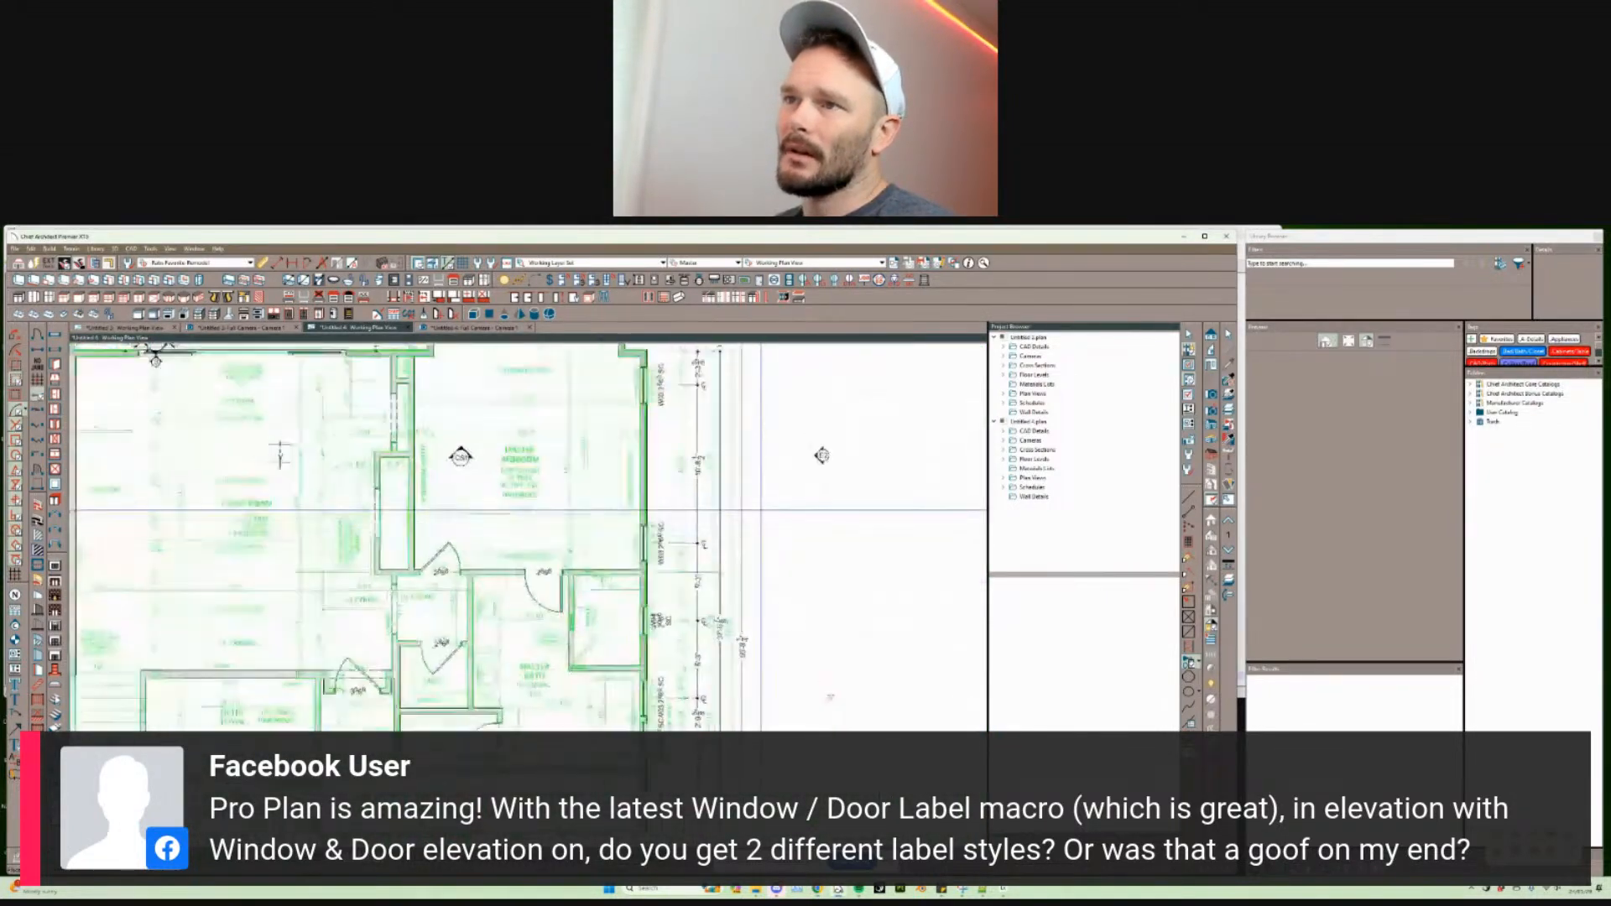
pyautogui.moveTo(761, 510); pyautogui.dragTo(841, 742, button='middle')
pyautogui.scroll(2, 382, 480)
pyautogui.moveTo(382, 480); pyautogui.dragTo(329, 512, button='middle')
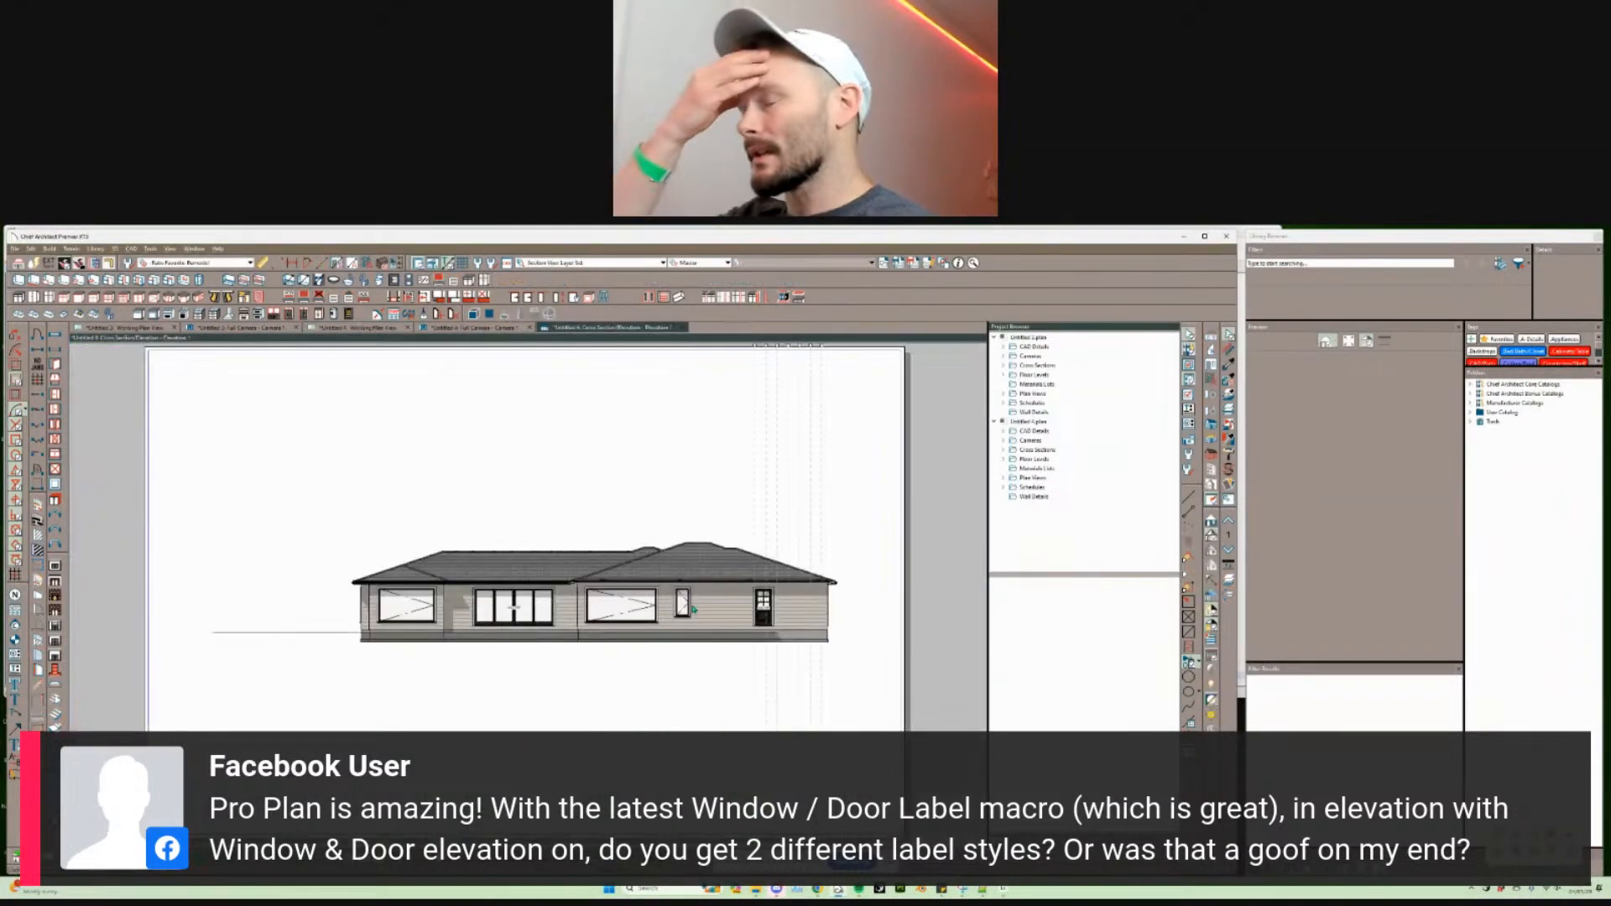
# Step: Select the family dining window in the rear elevation and display the window label macro's code in the text macro management
pyautogui.scroll(5, 693, 610)
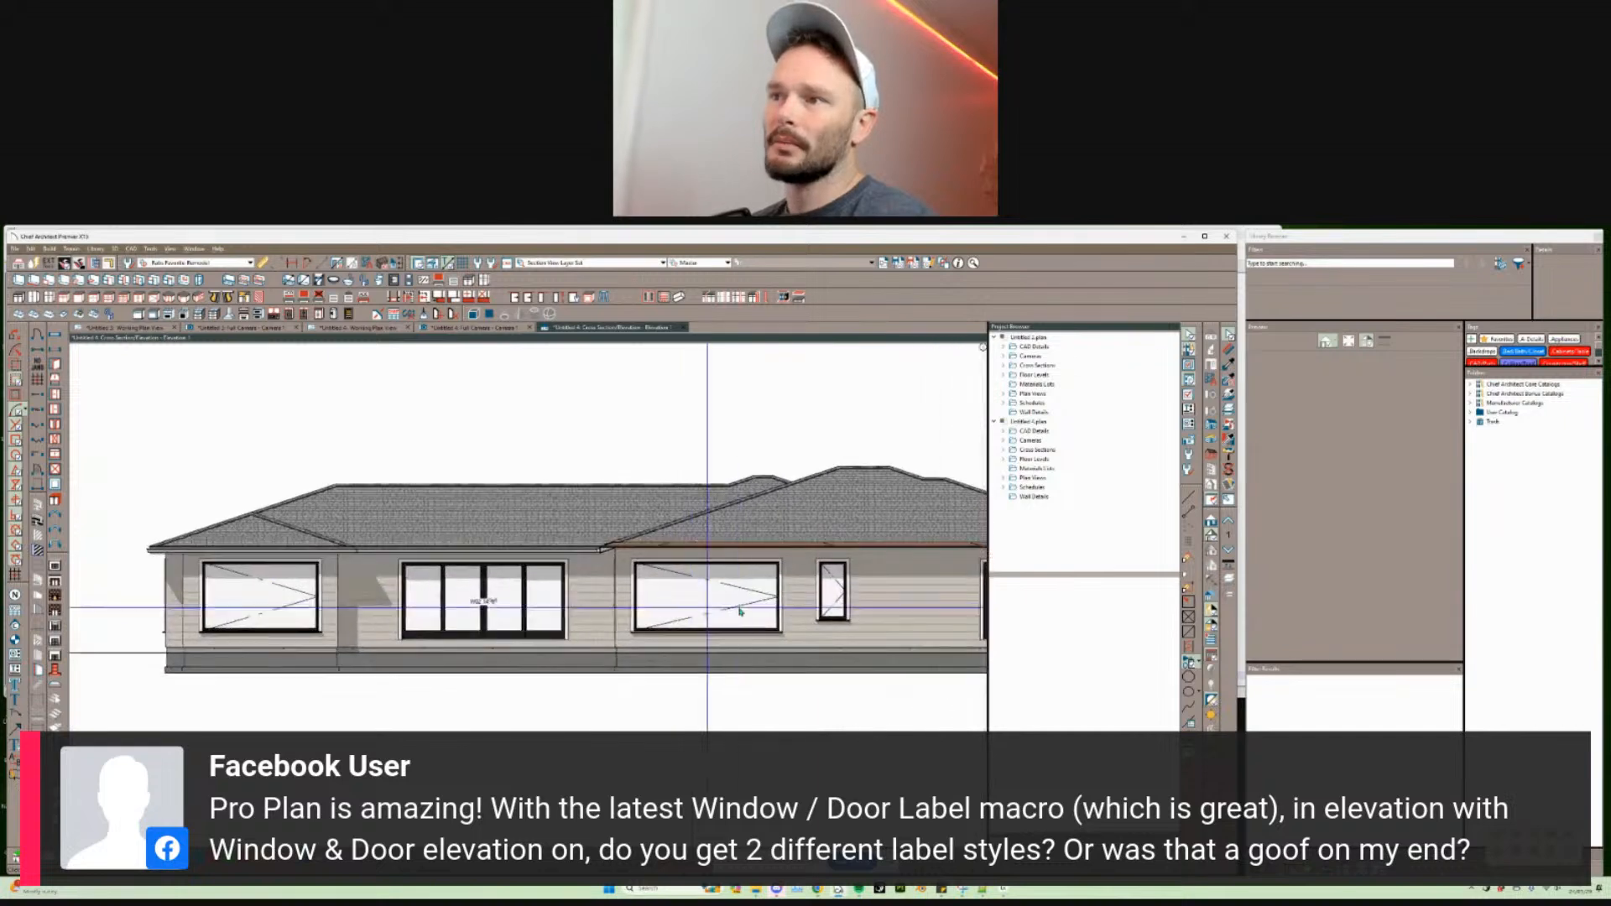
pyautogui.click(740, 612)
pyautogui.scroll(2, 740, 613)
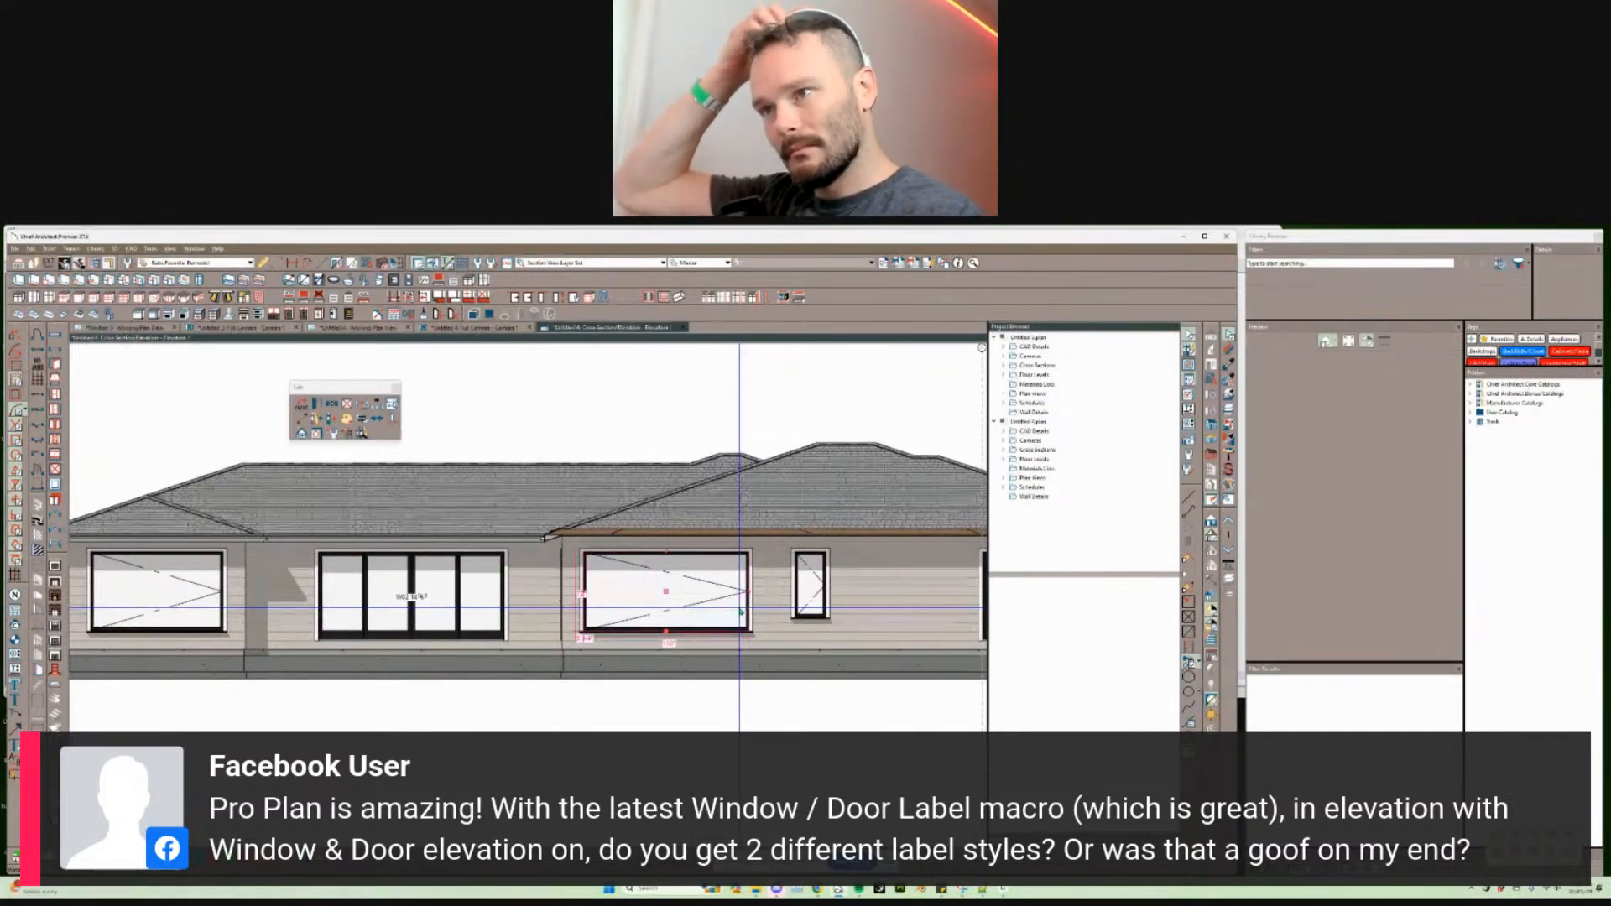
pyautogui.scroll(3, 739, 607)
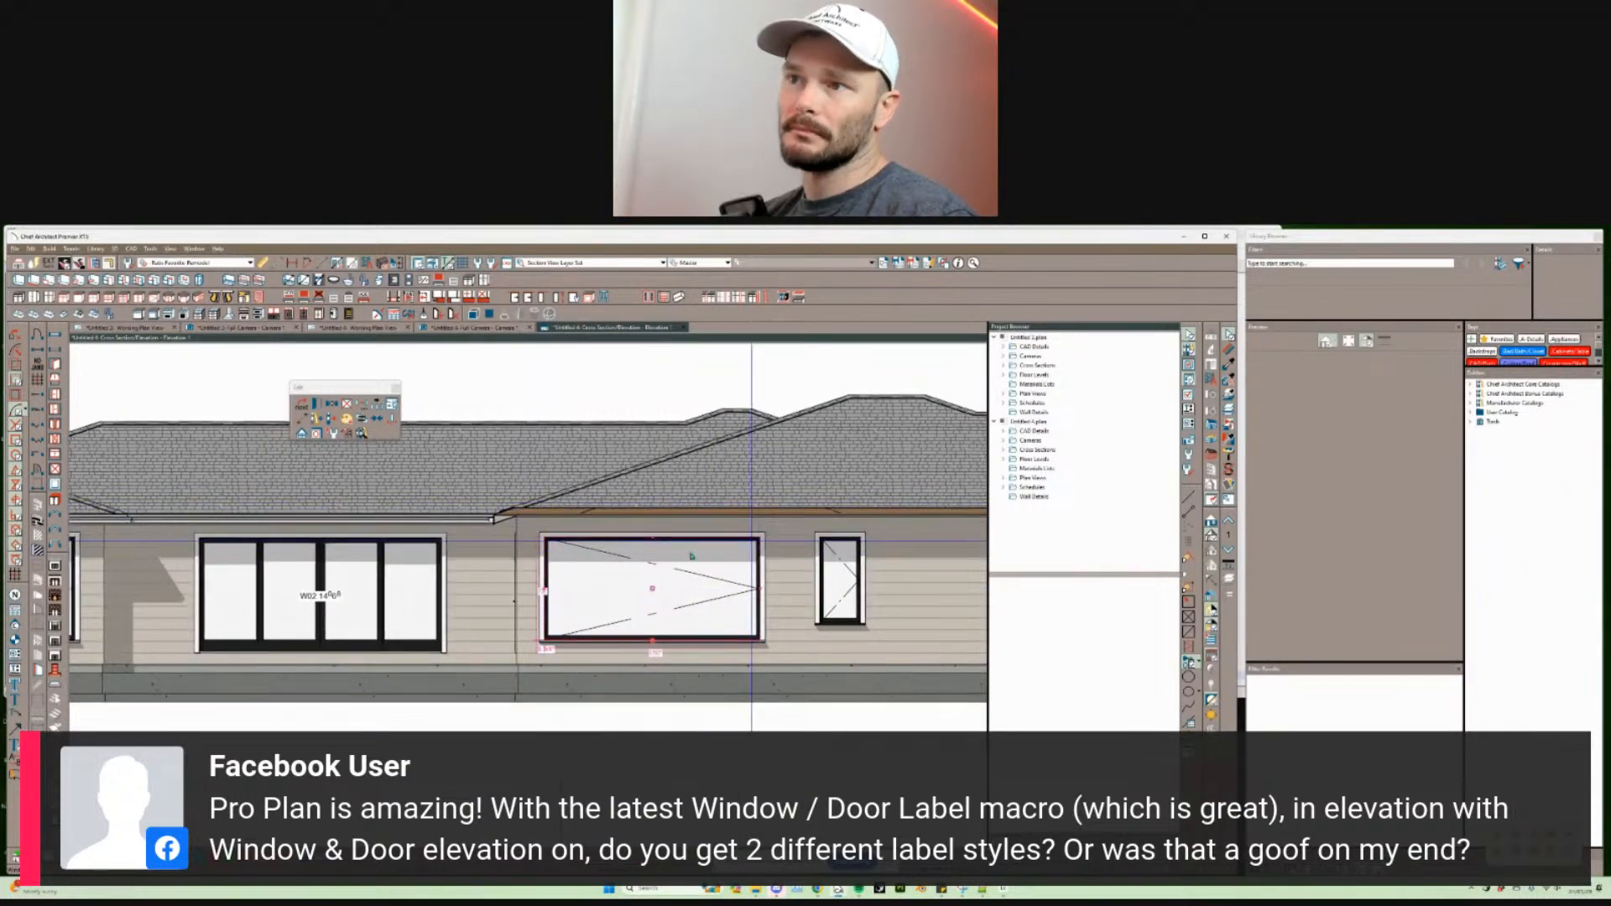
pyautogui.scroll(3, 688, 564)
pyautogui.scroll(3, 689, 564)
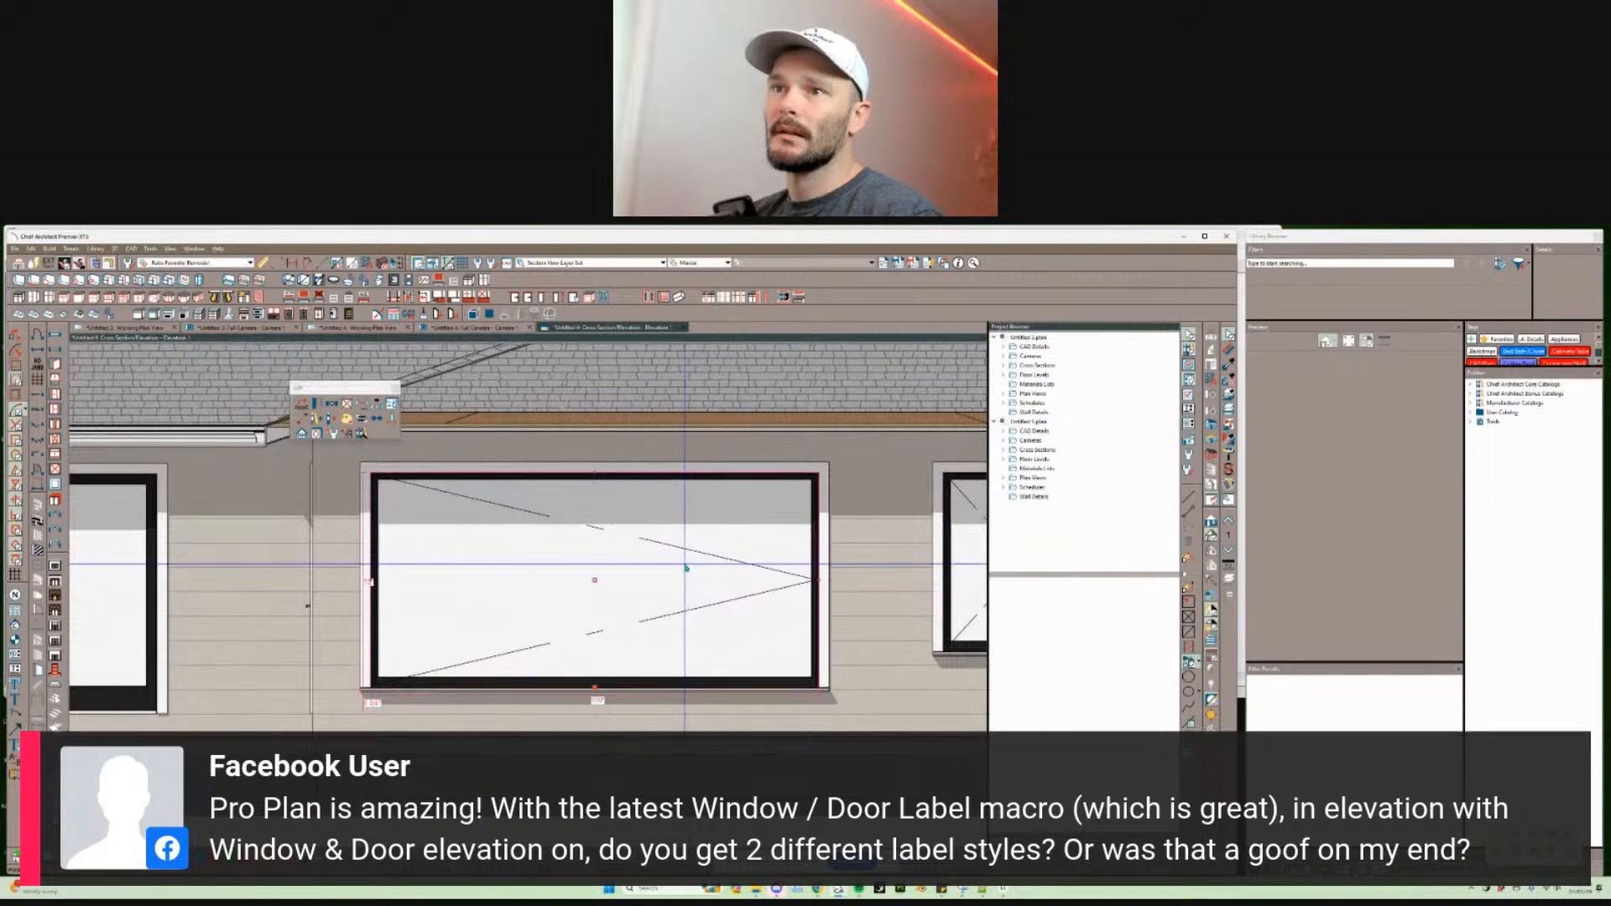
pyautogui.click(15, 669)
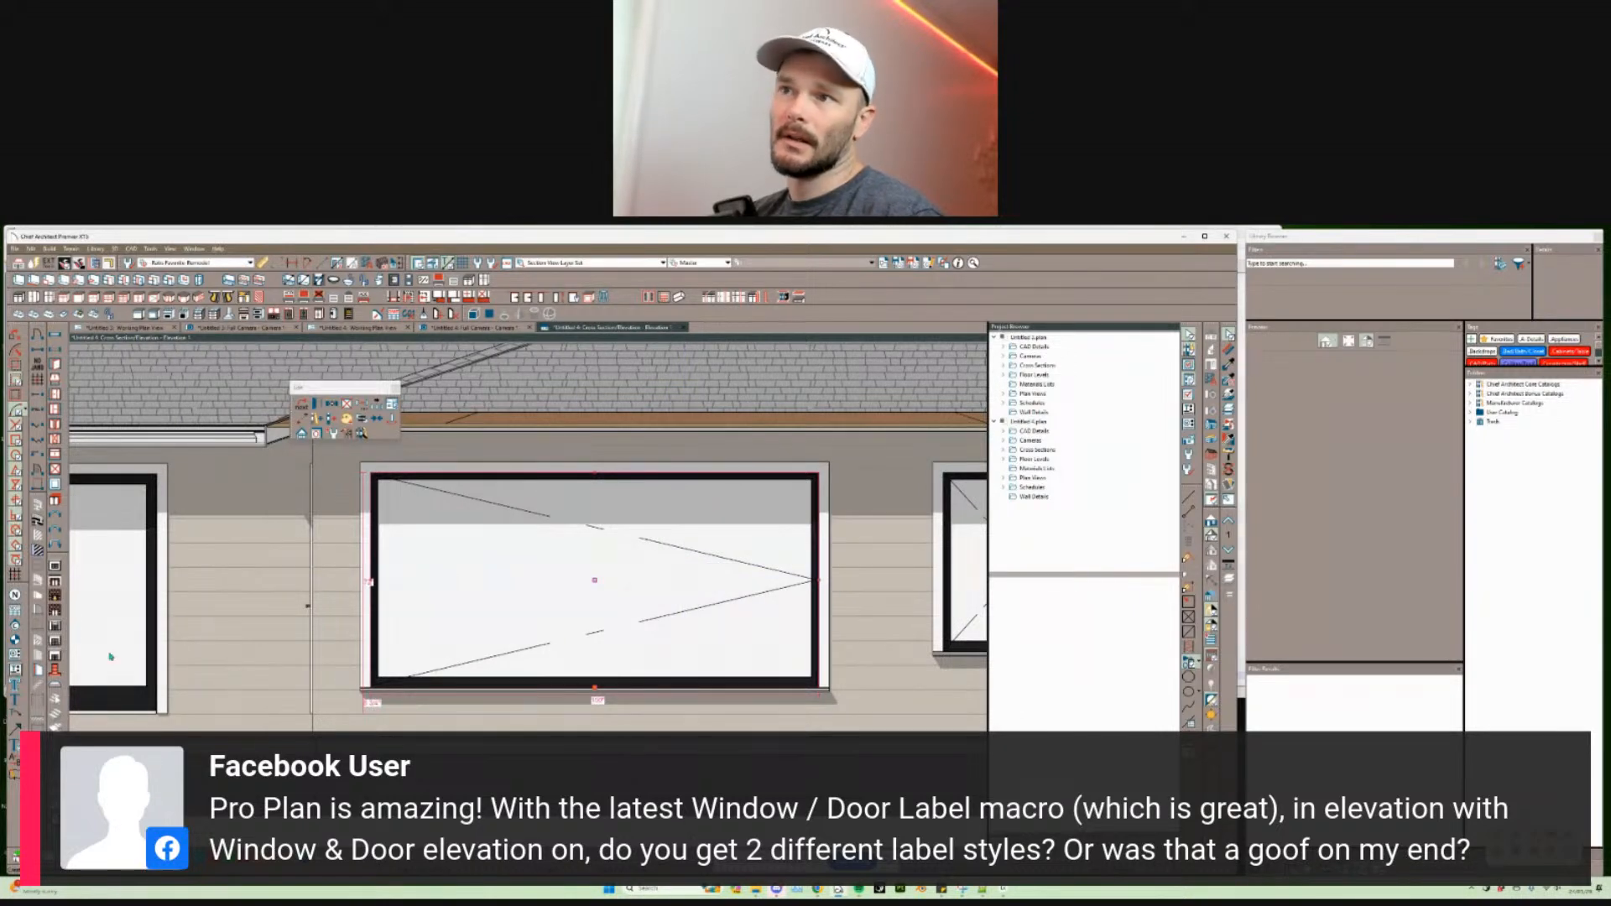
pyautogui.click(273, 606)
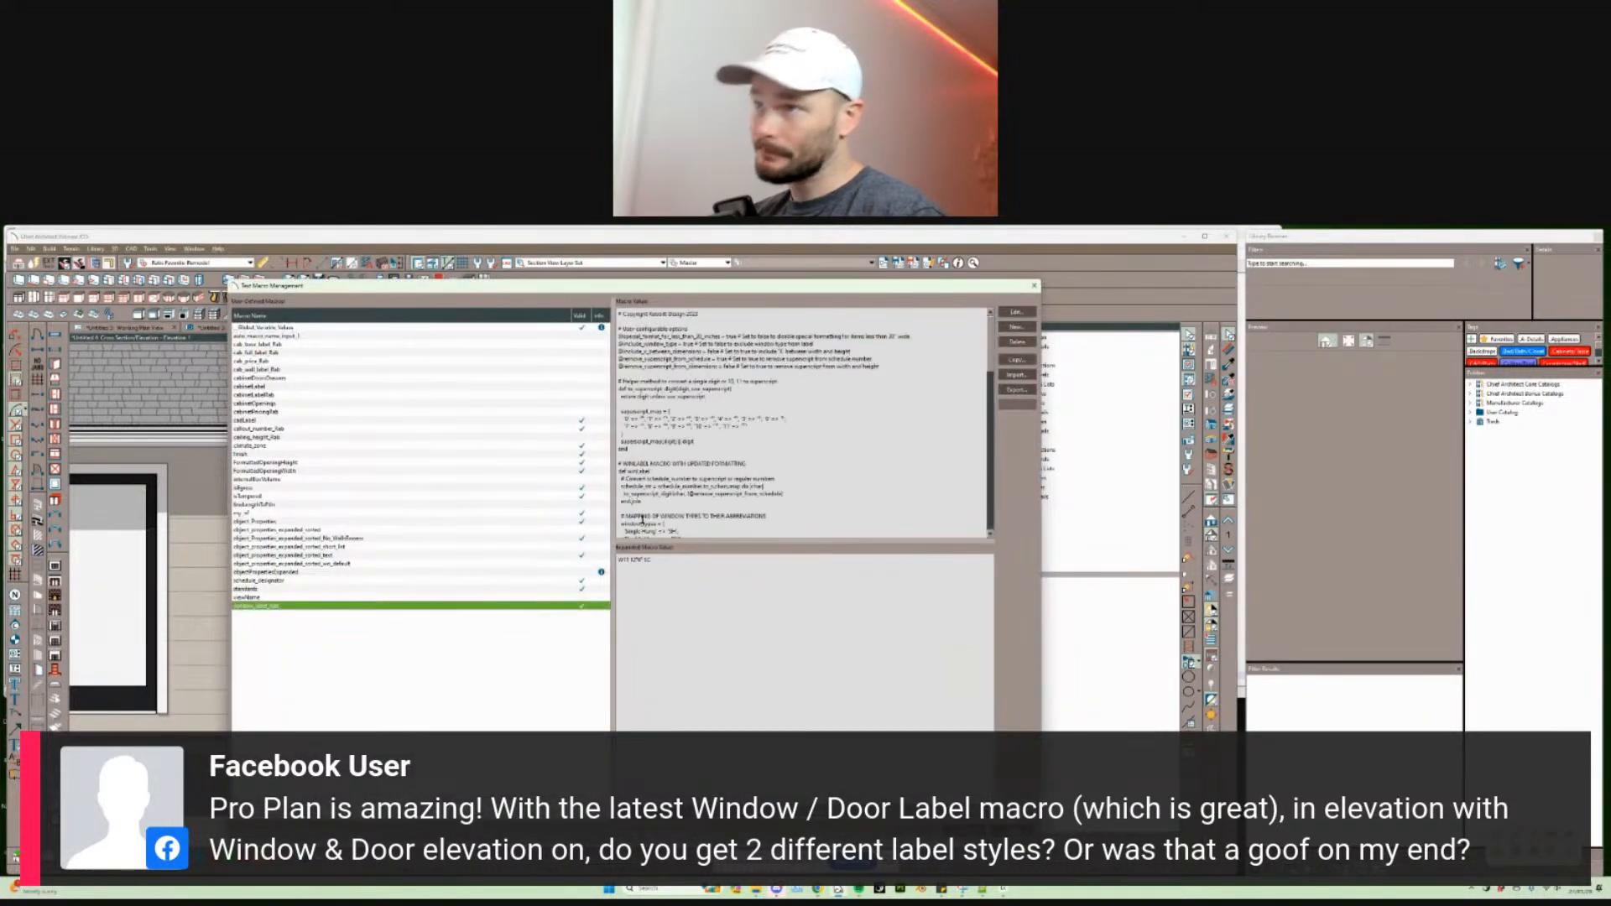
# Step: Open the window label macro for editing, read its code through the layer set, framing, demo and doors conditions, and close it unchanged
pyautogui.click(1016, 315)
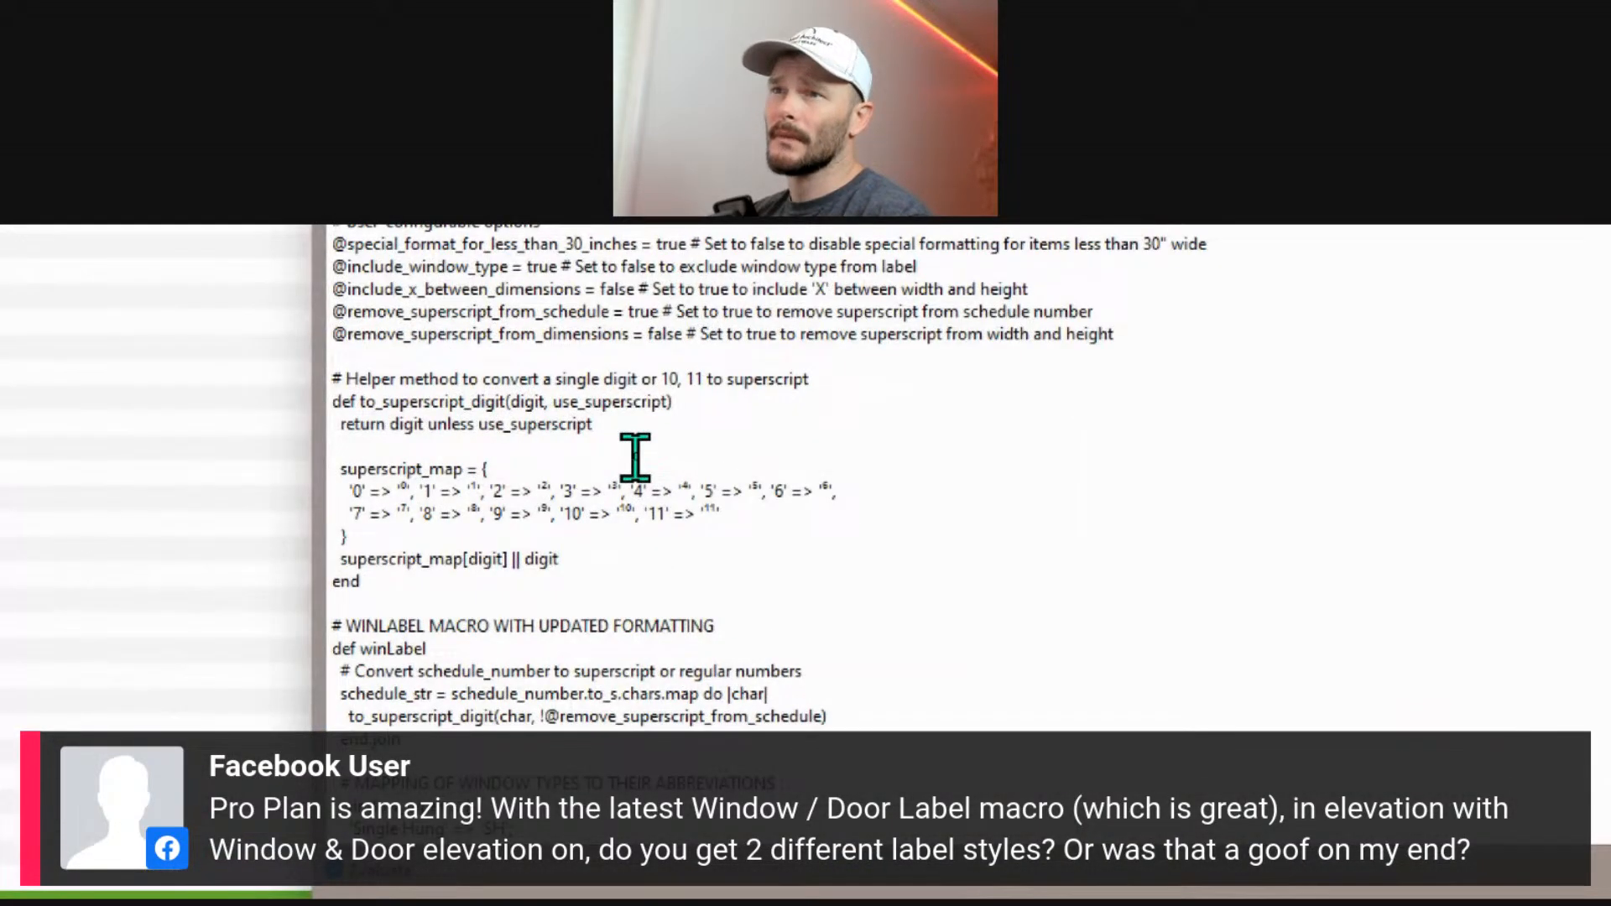
pyautogui.scroll(-3, 635, 457)
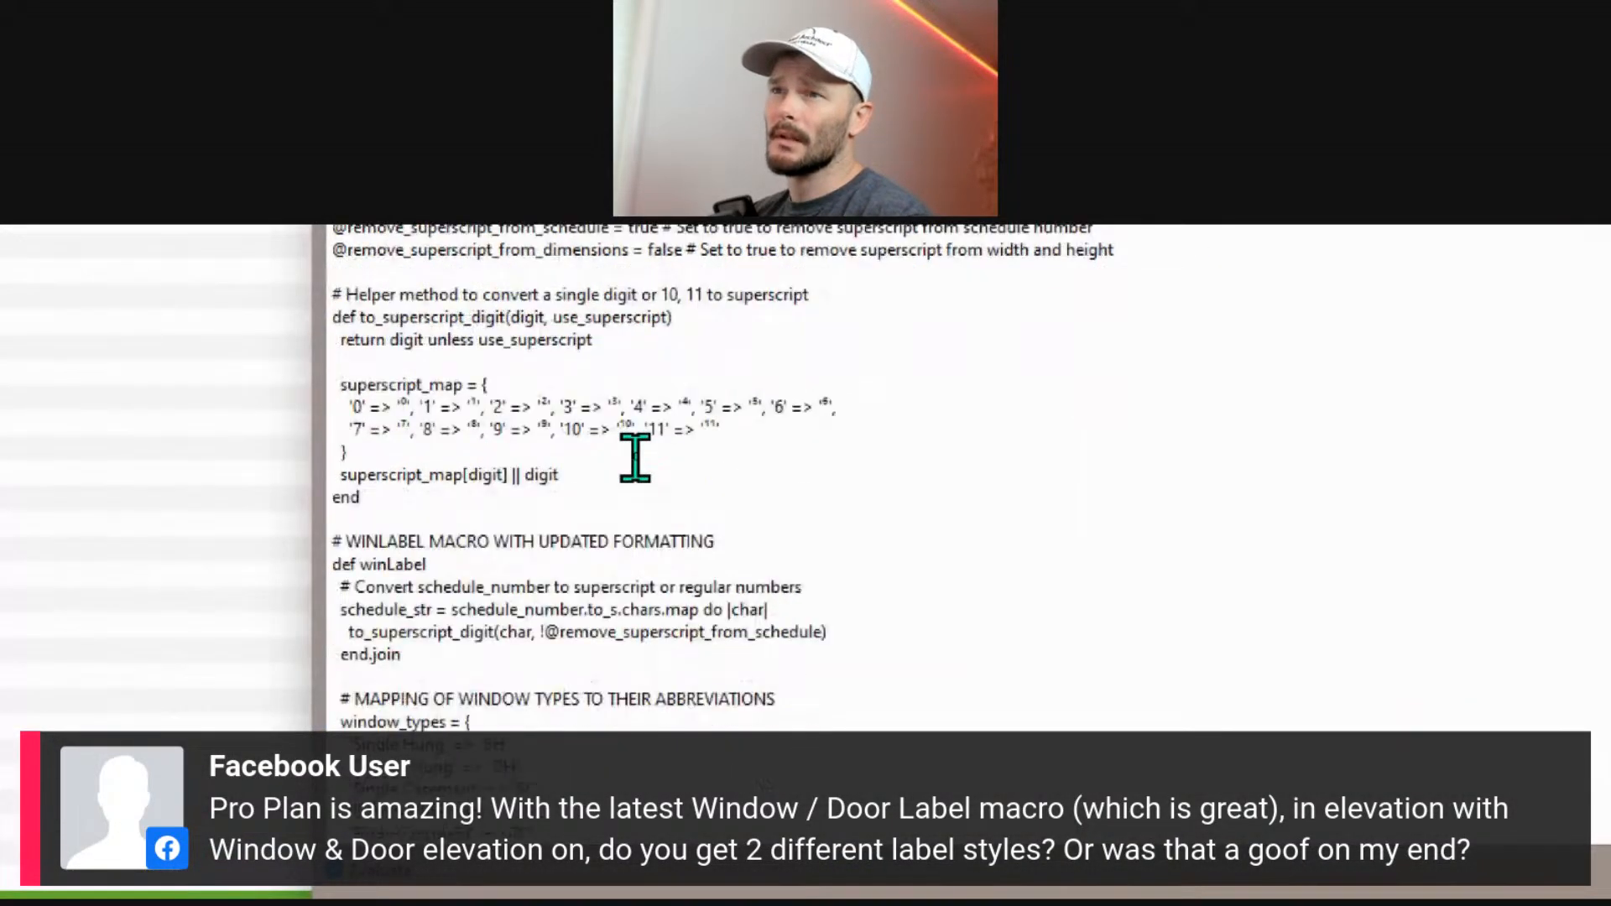
pyautogui.scroll(-3, 873, 474)
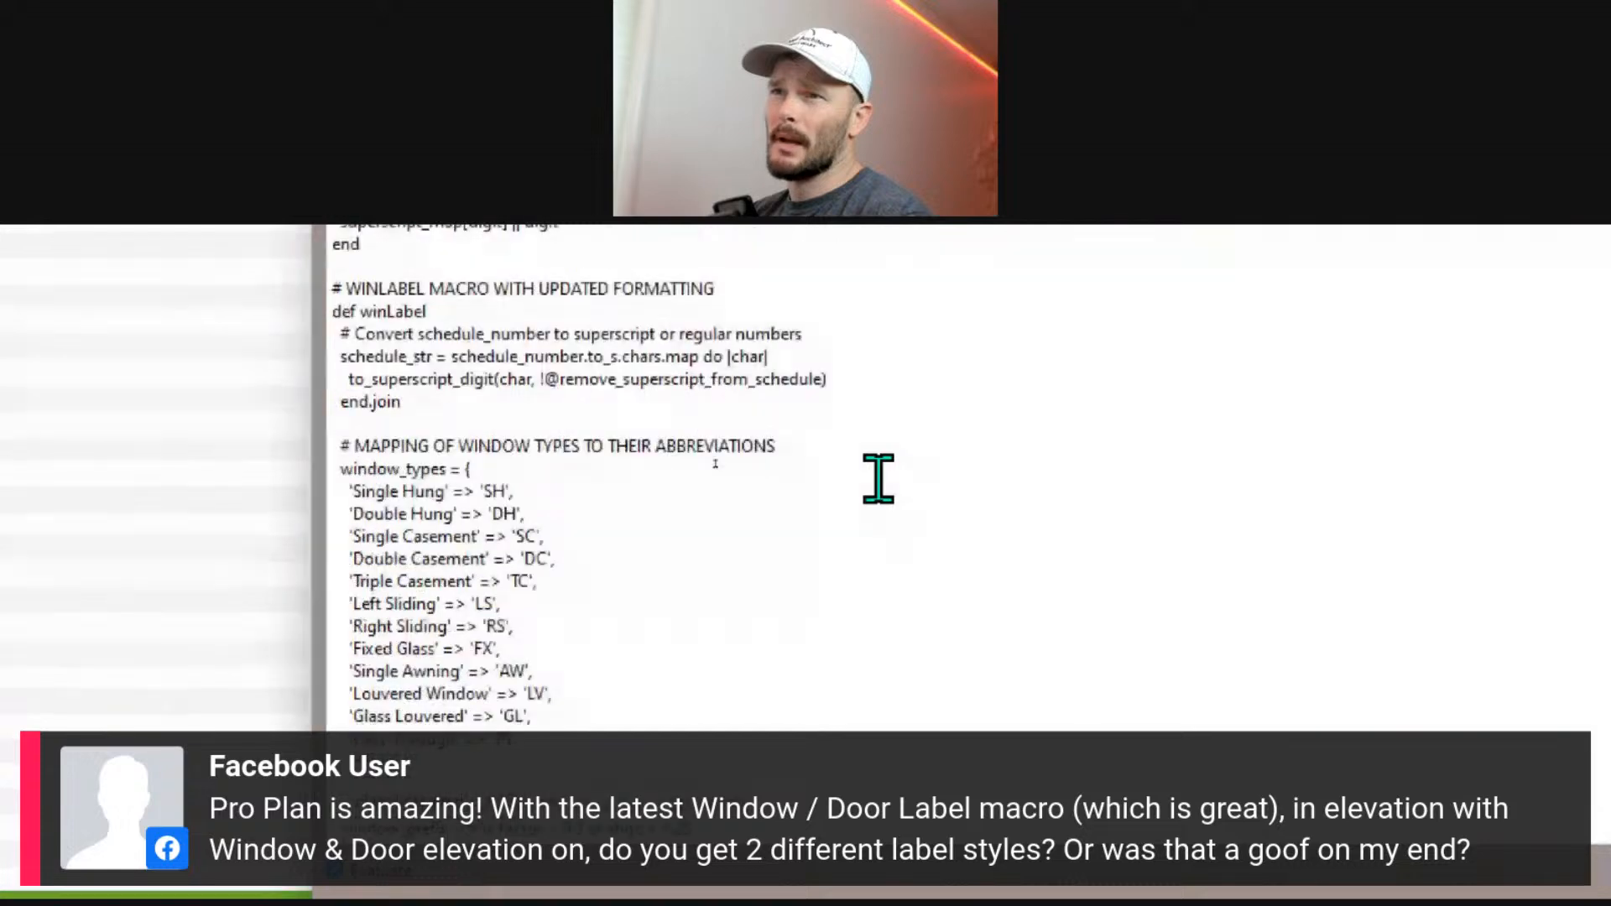
pyautogui.scroll(-5, 879, 478)
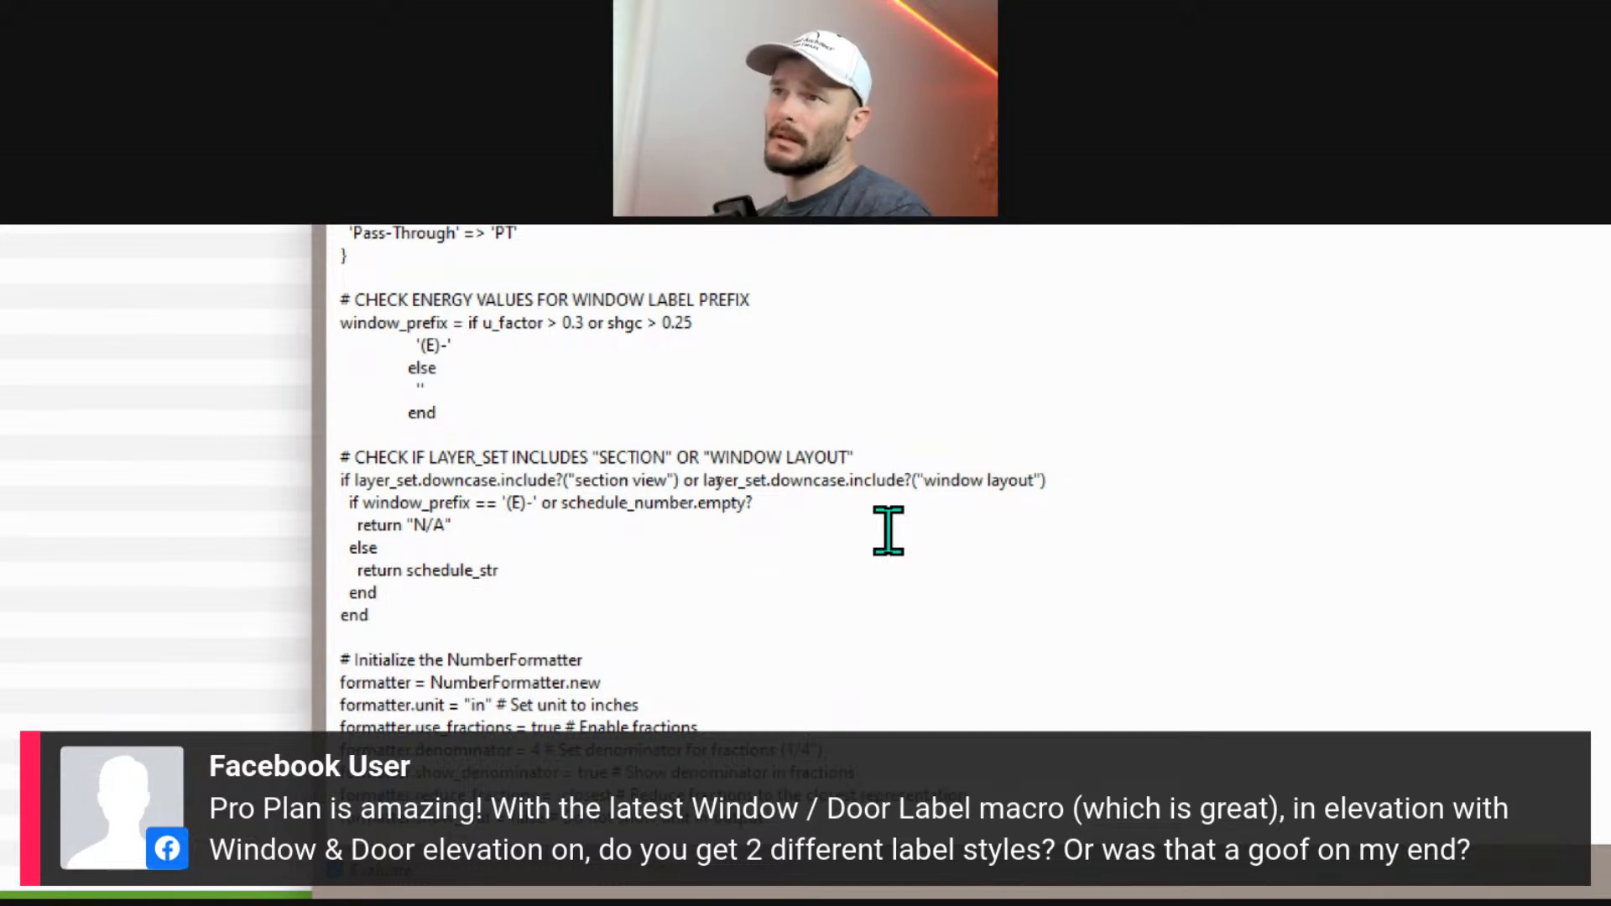
pyautogui.scroll(-5, 888, 530)
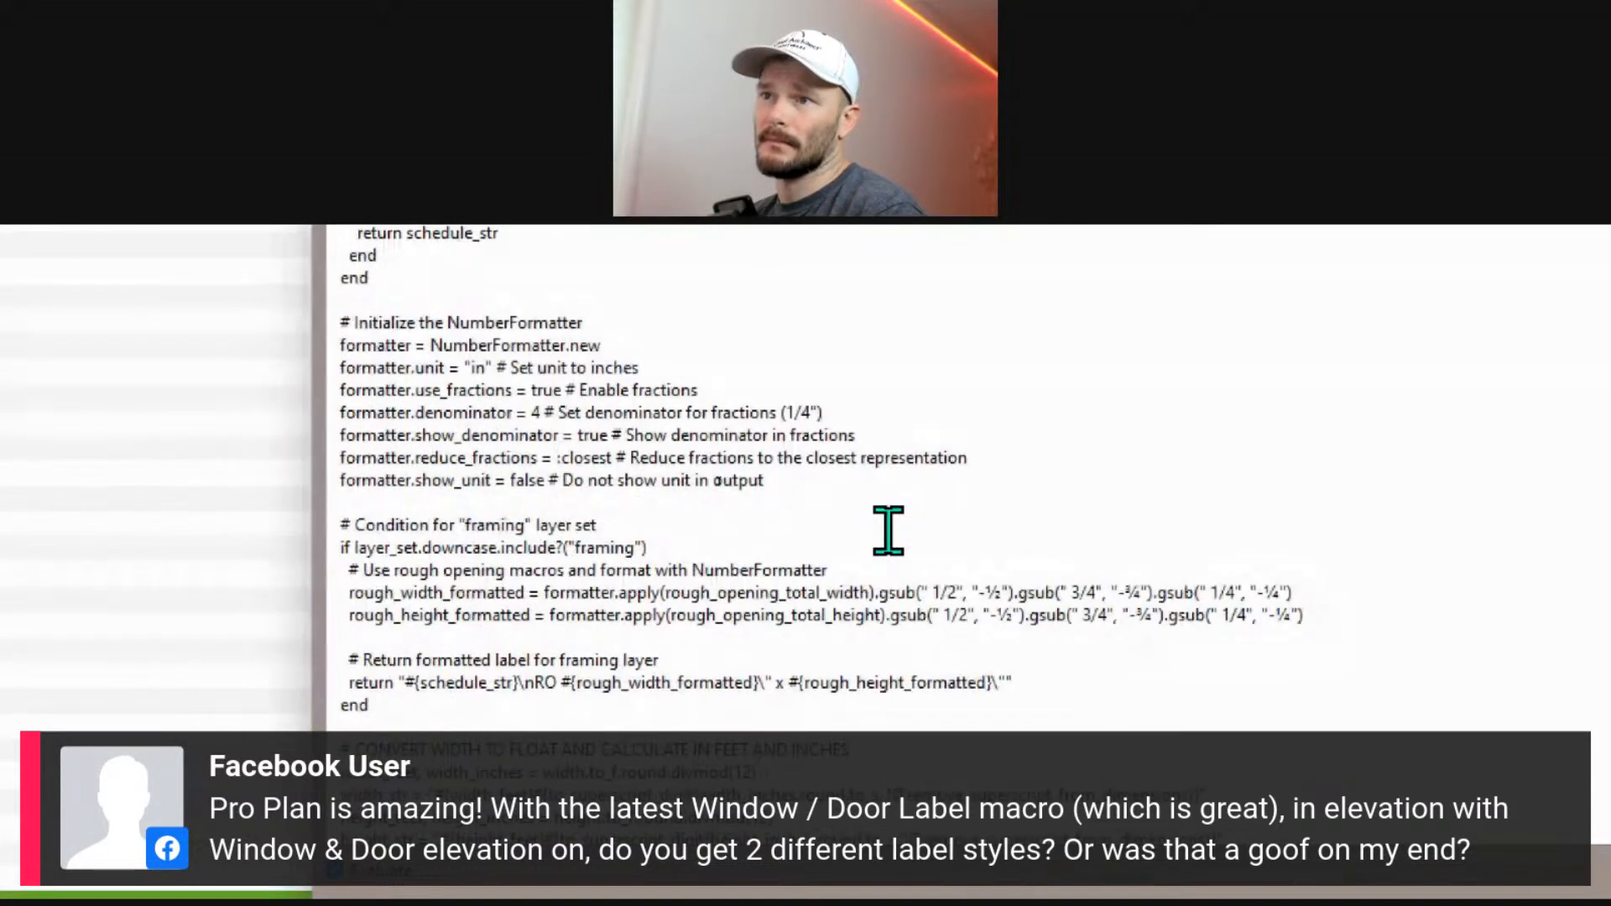
pyautogui.scroll(-3, 888, 530)
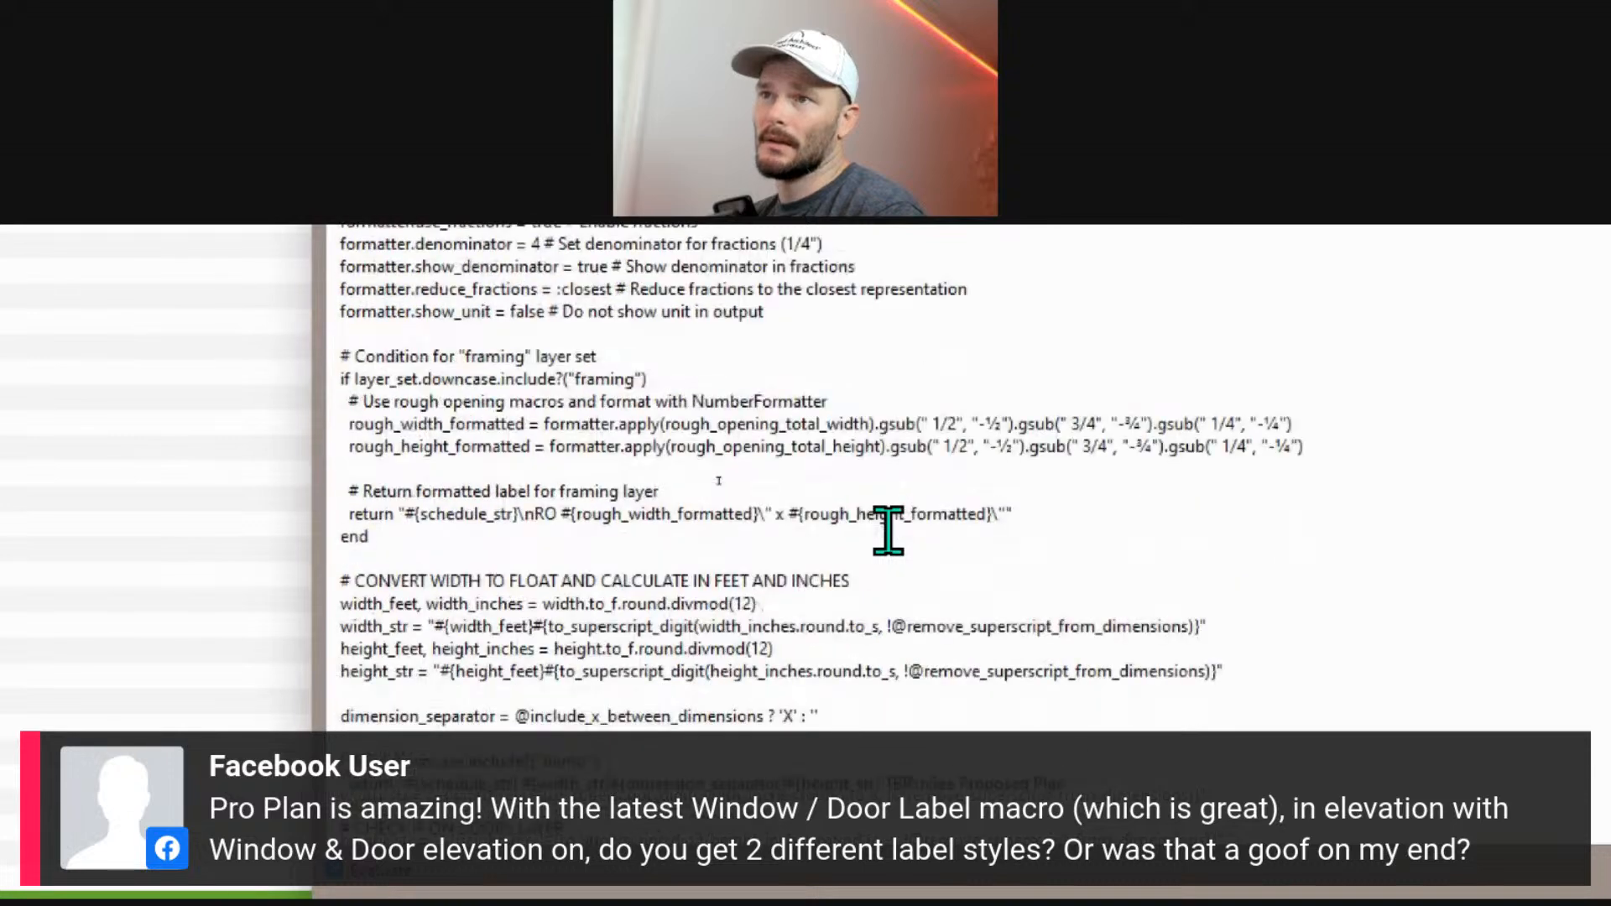
pyautogui.scroll(-3, 889, 530)
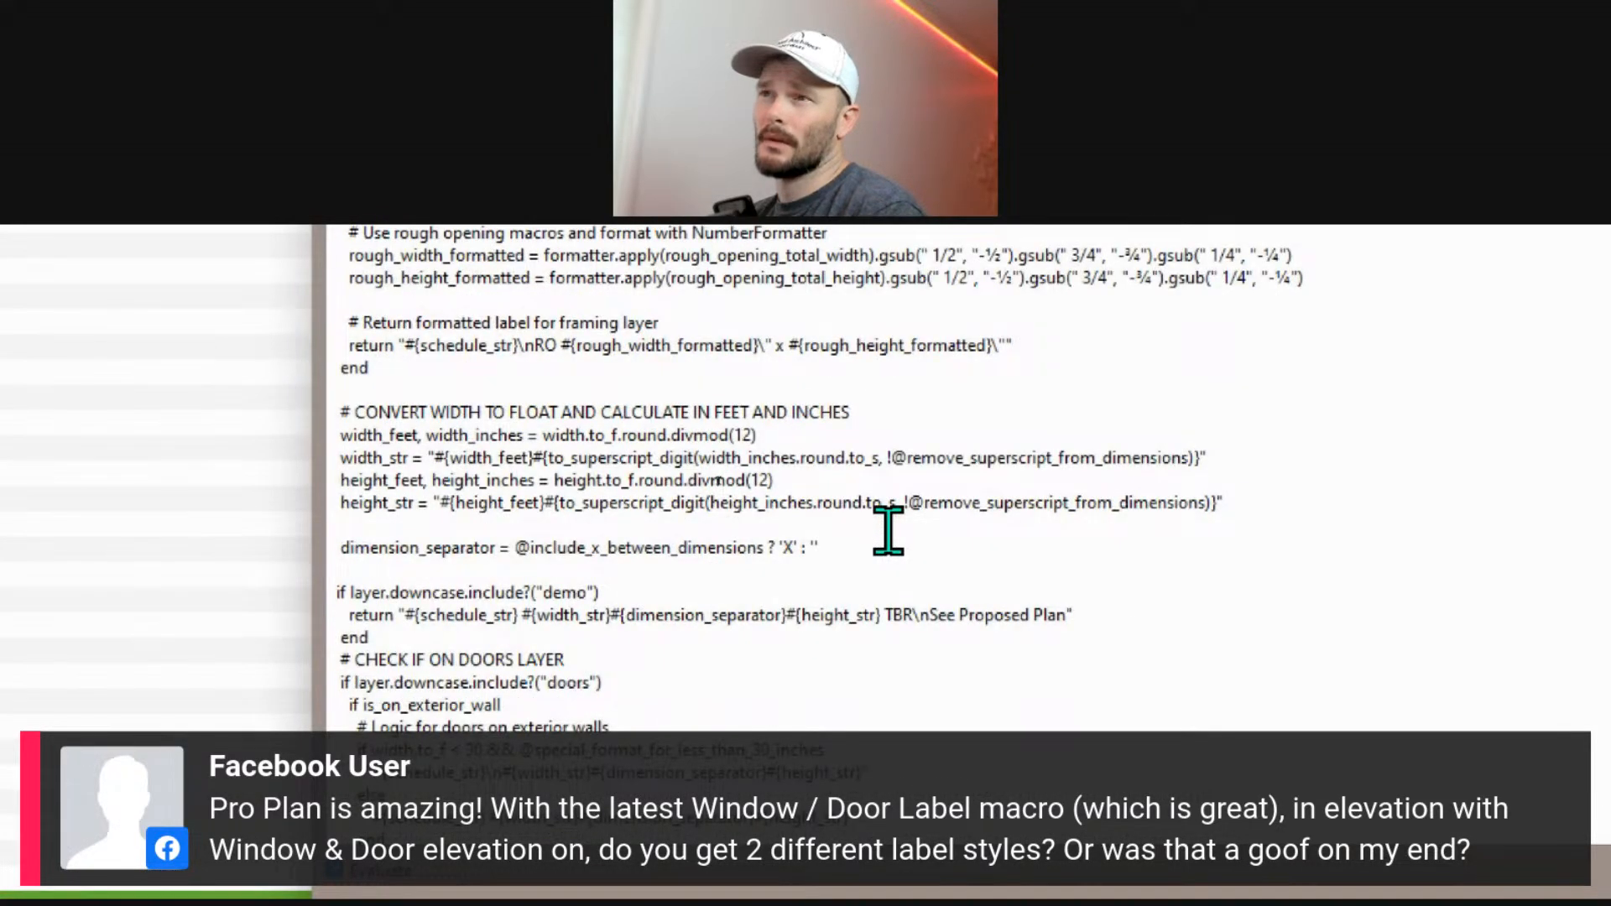
pyautogui.scroll(-3, 888, 530)
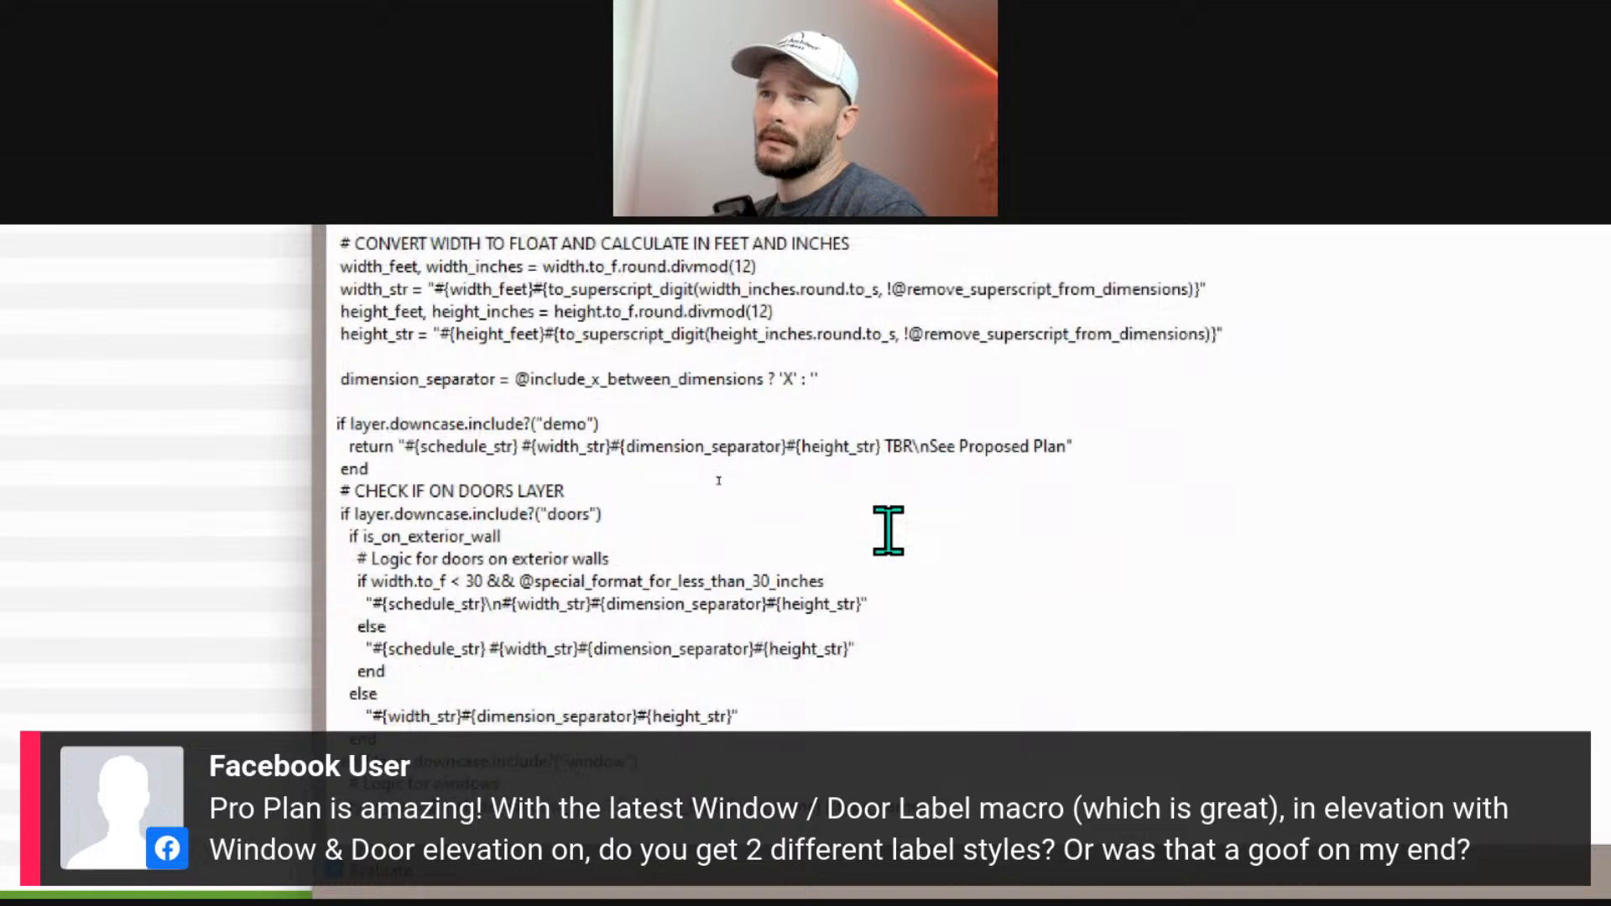
pyautogui.scroll(-5, 888, 530)
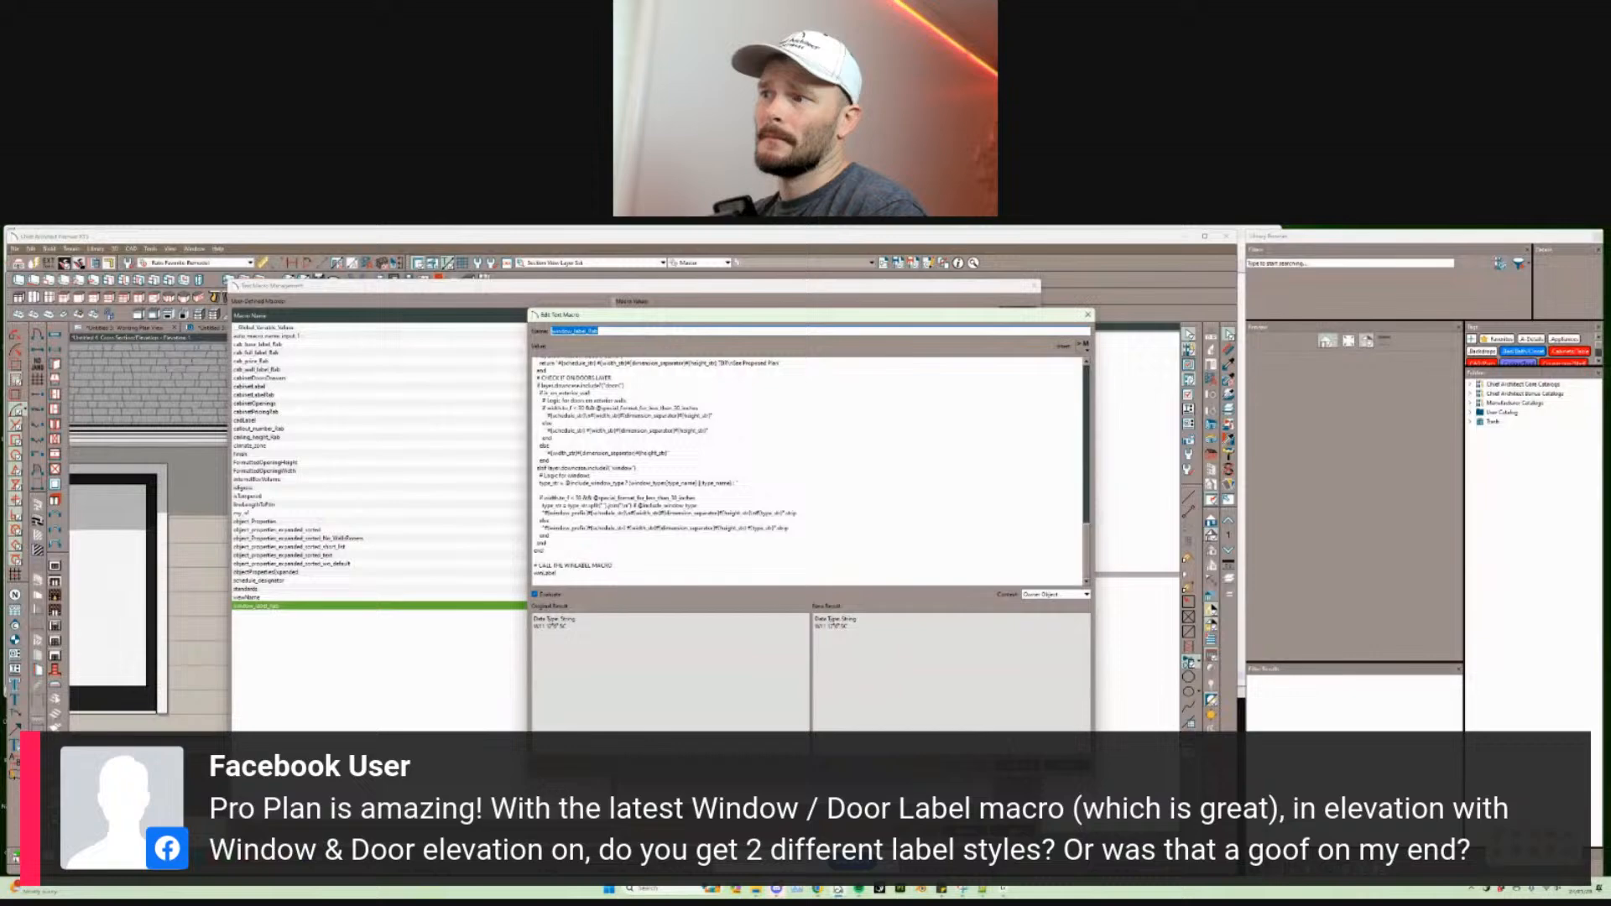
pyautogui.press('Escape')
pyautogui.press('Escape')
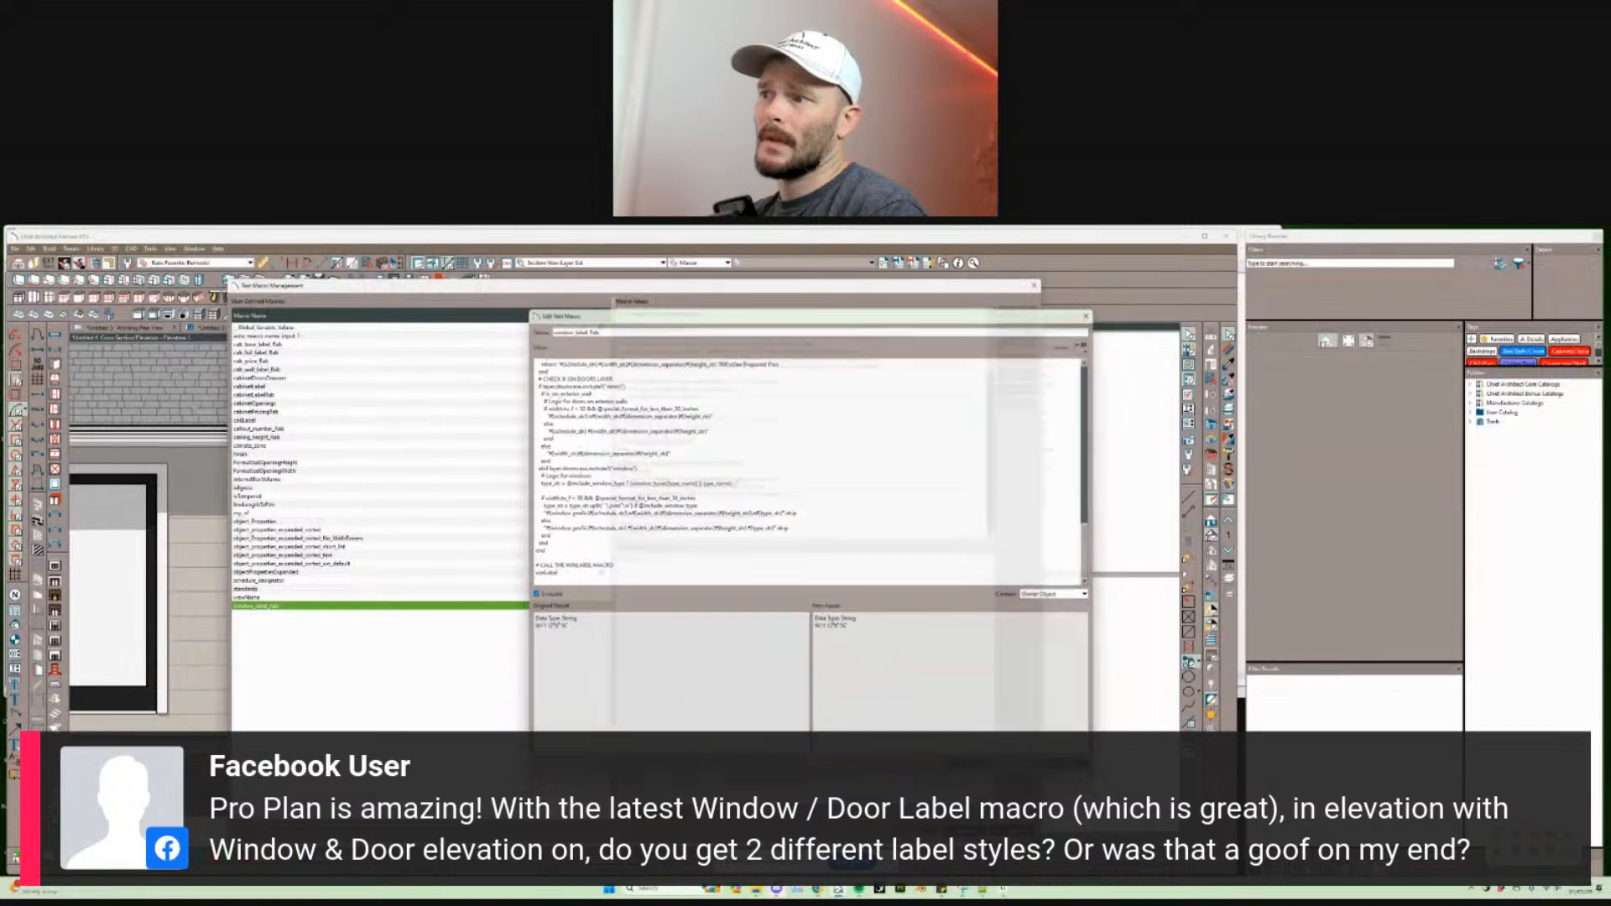
# Step: Select the large window beside the glass doors in the elevation and examine its layer and layer set with the object properties macro
pyautogui.scroll(-5, 622, 599)
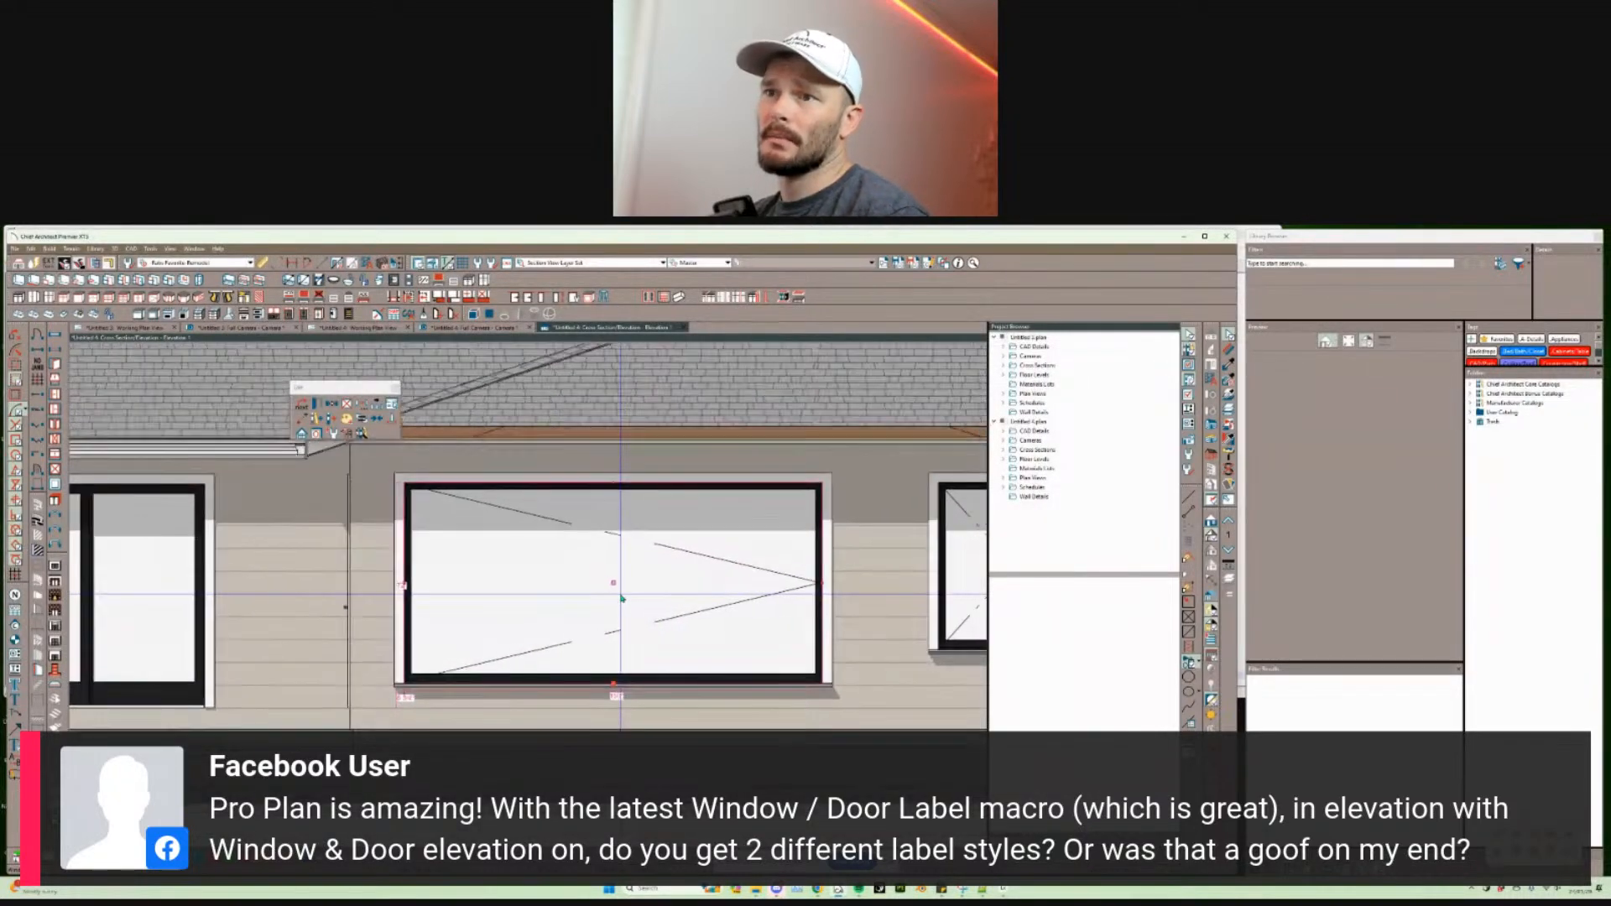
pyautogui.click(737, 593)
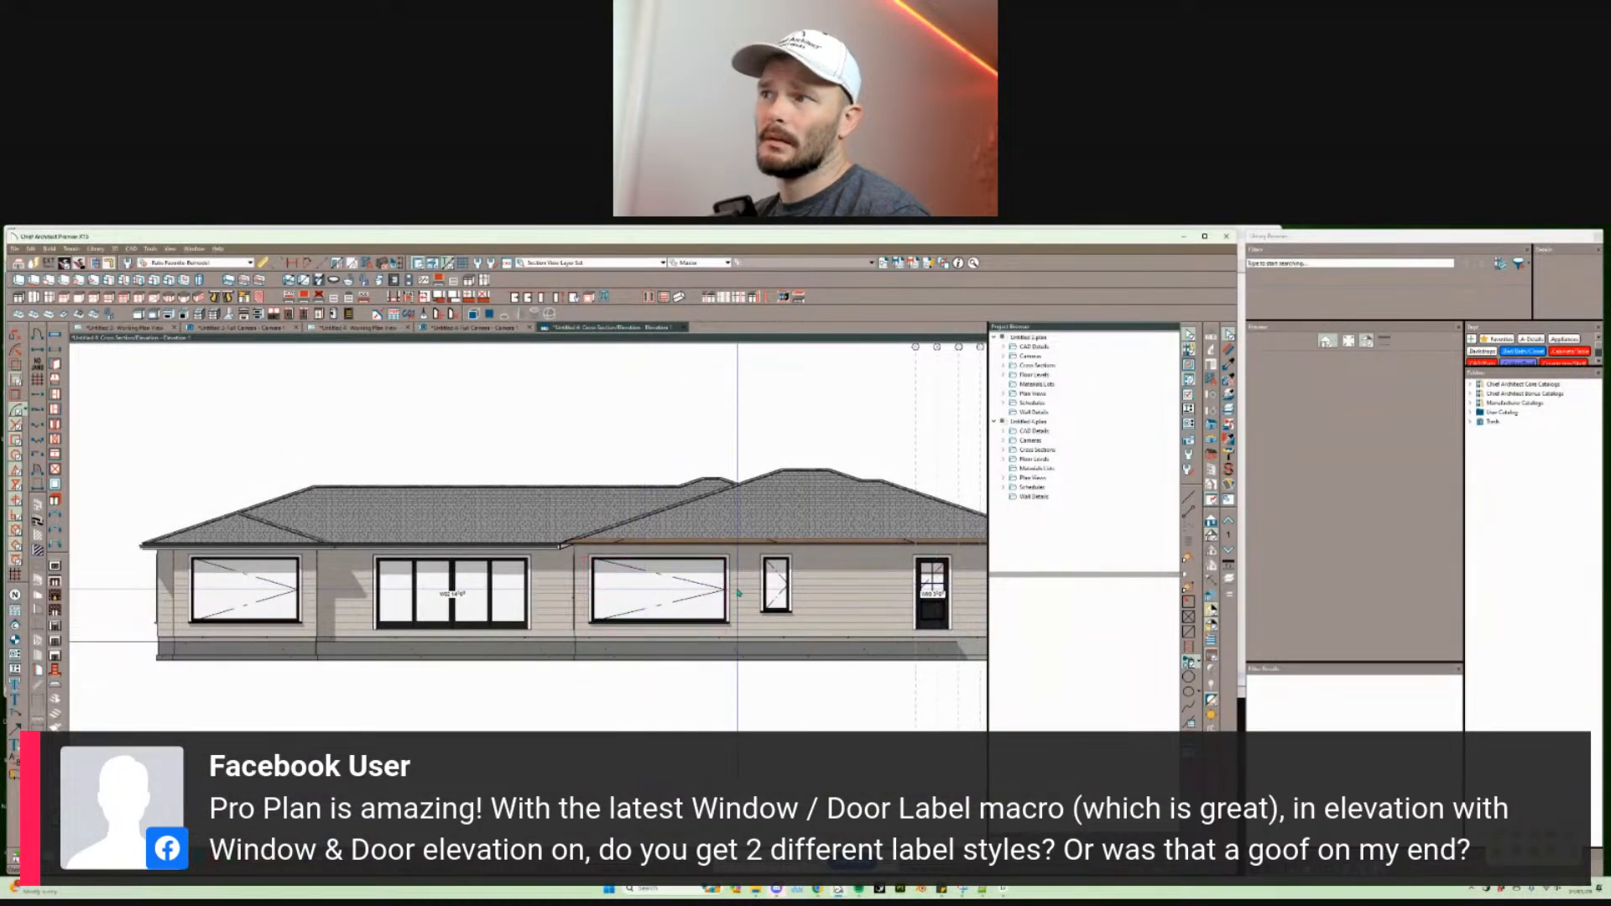
pyautogui.click(661, 590)
pyautogui.scroll(3, 372, 458)
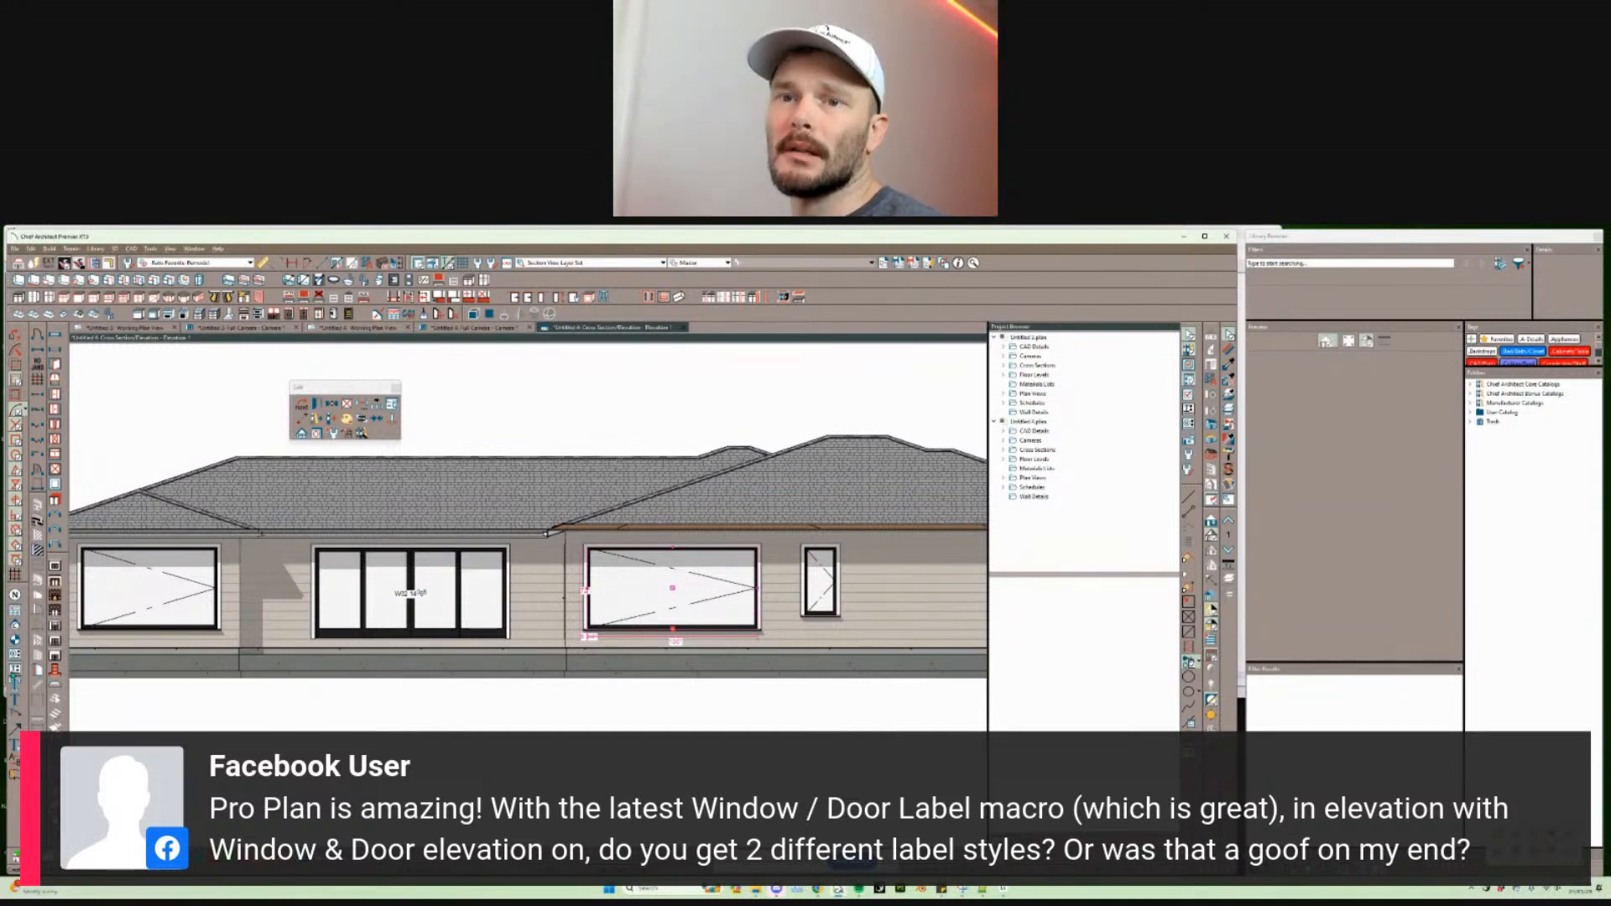
pyautogui.click(13, 671)
pyautogui.click(277, 524)
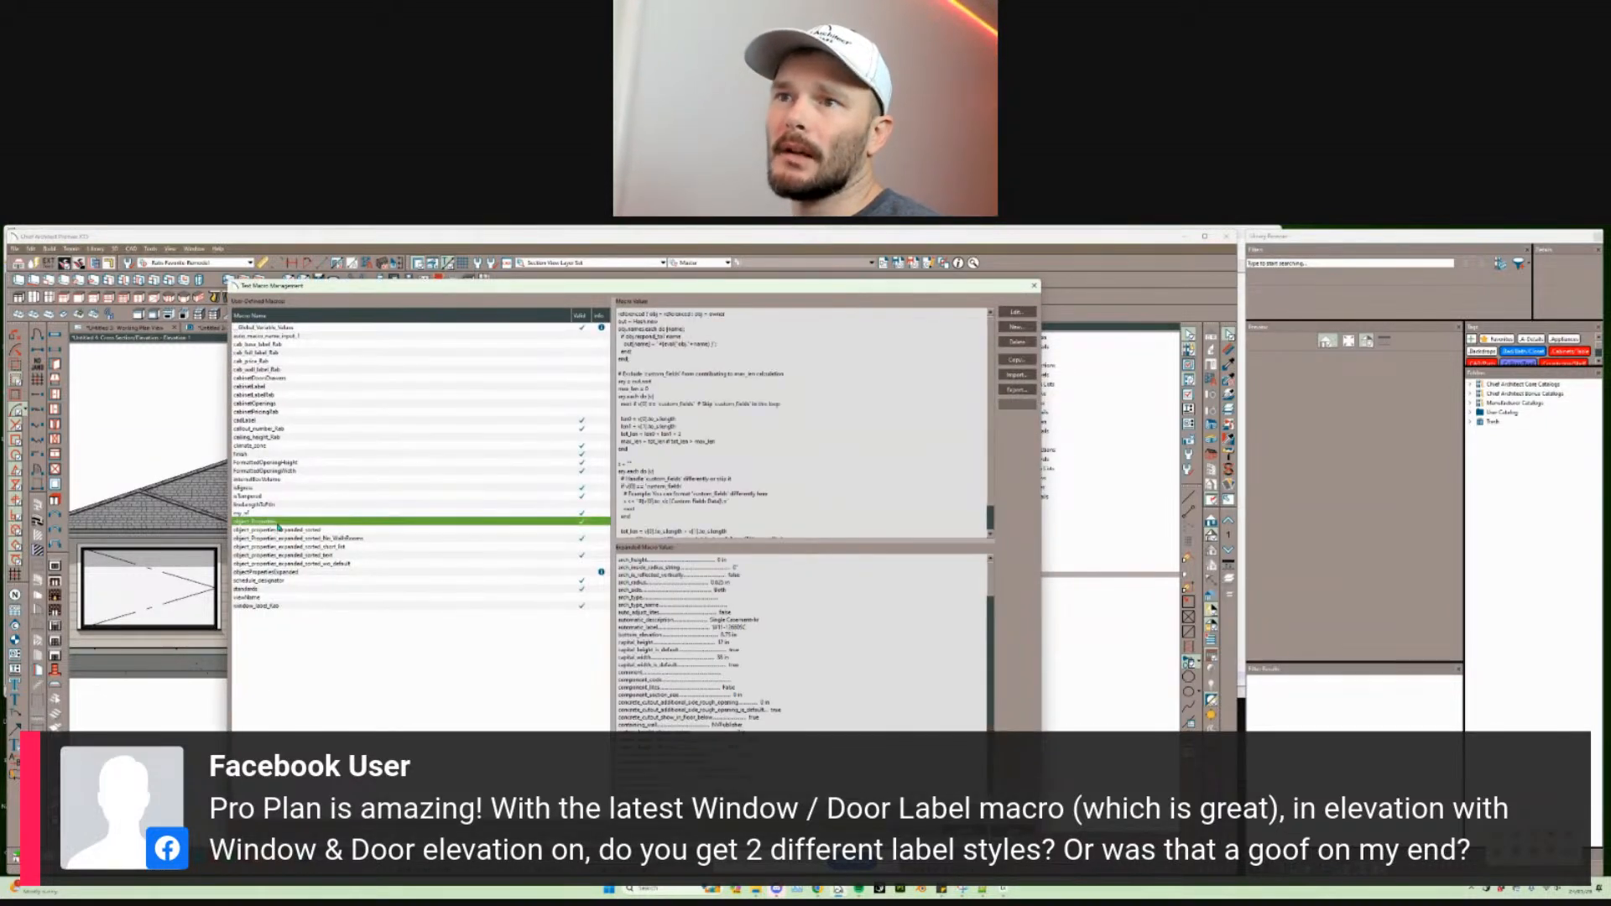
pyautogui.scroll(-10, 799, 562)
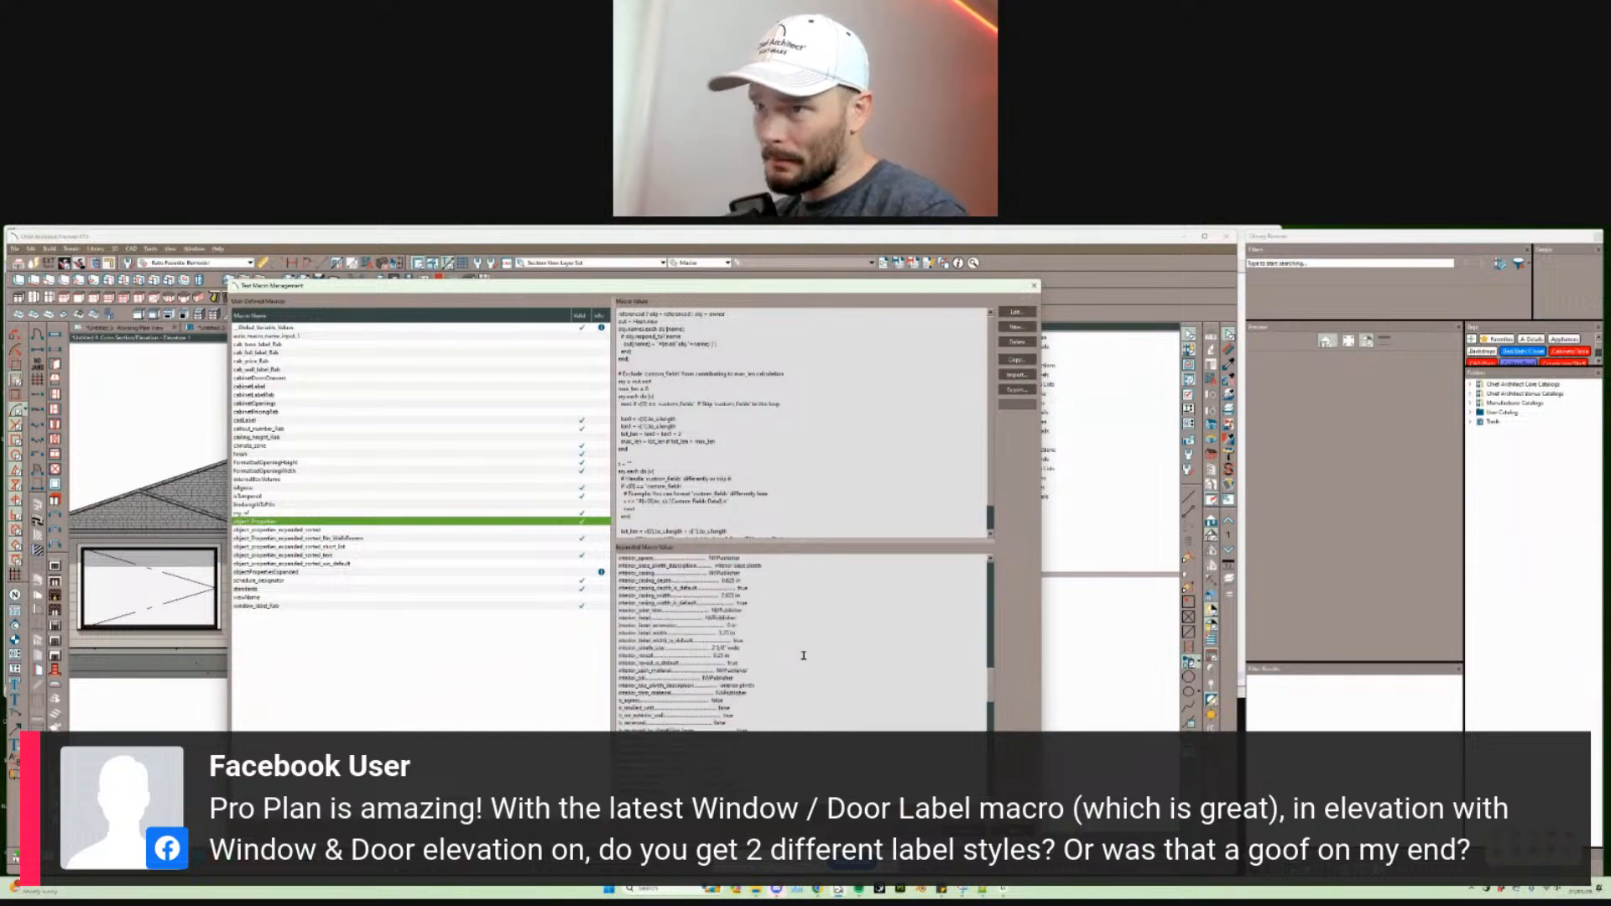
pyautogui.scroll(-10, 767, 675)
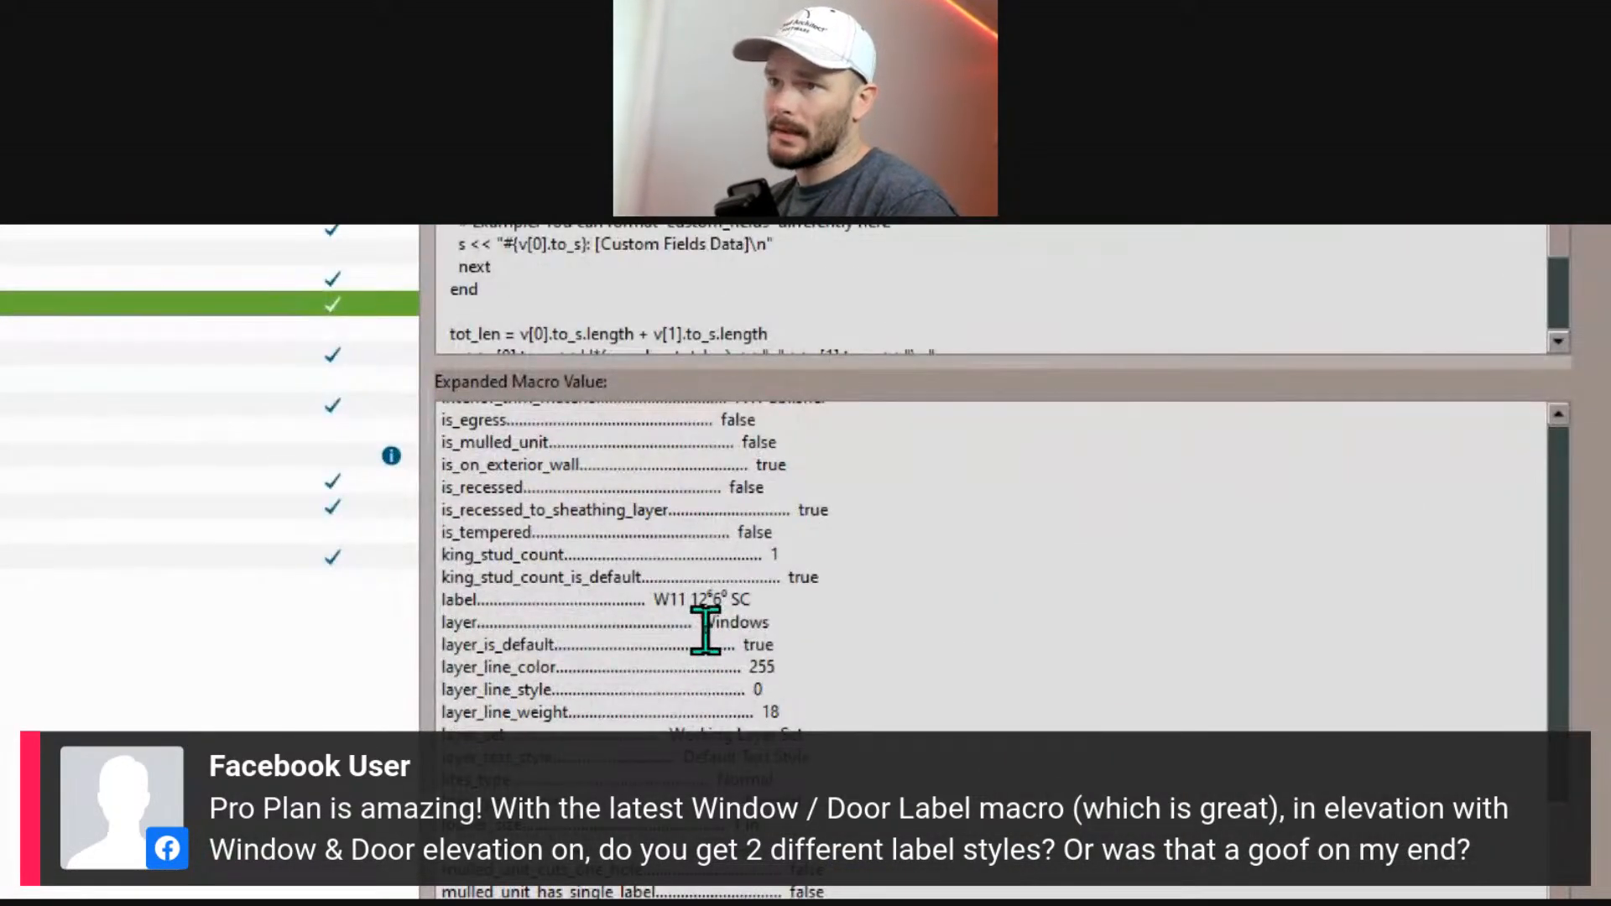
pyautogui.scroll(-2, 705, 627)
pyautogui.scroll(-3, 704, 629)
pyautogui.scroll(3, 682, 604)
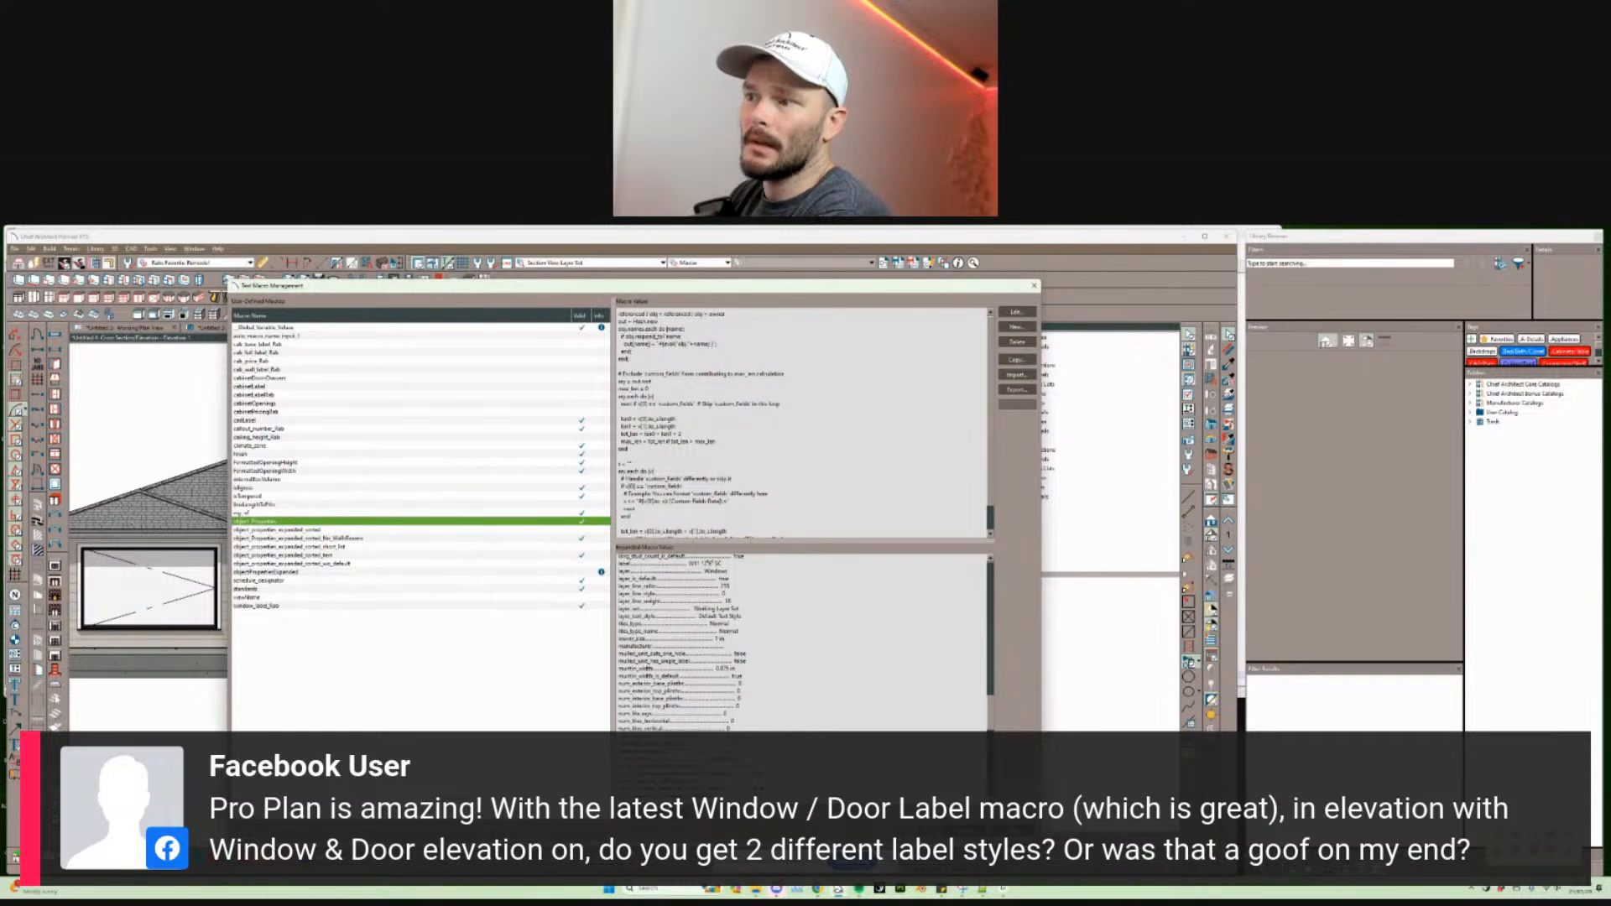
pyautogui.click(909, 781)
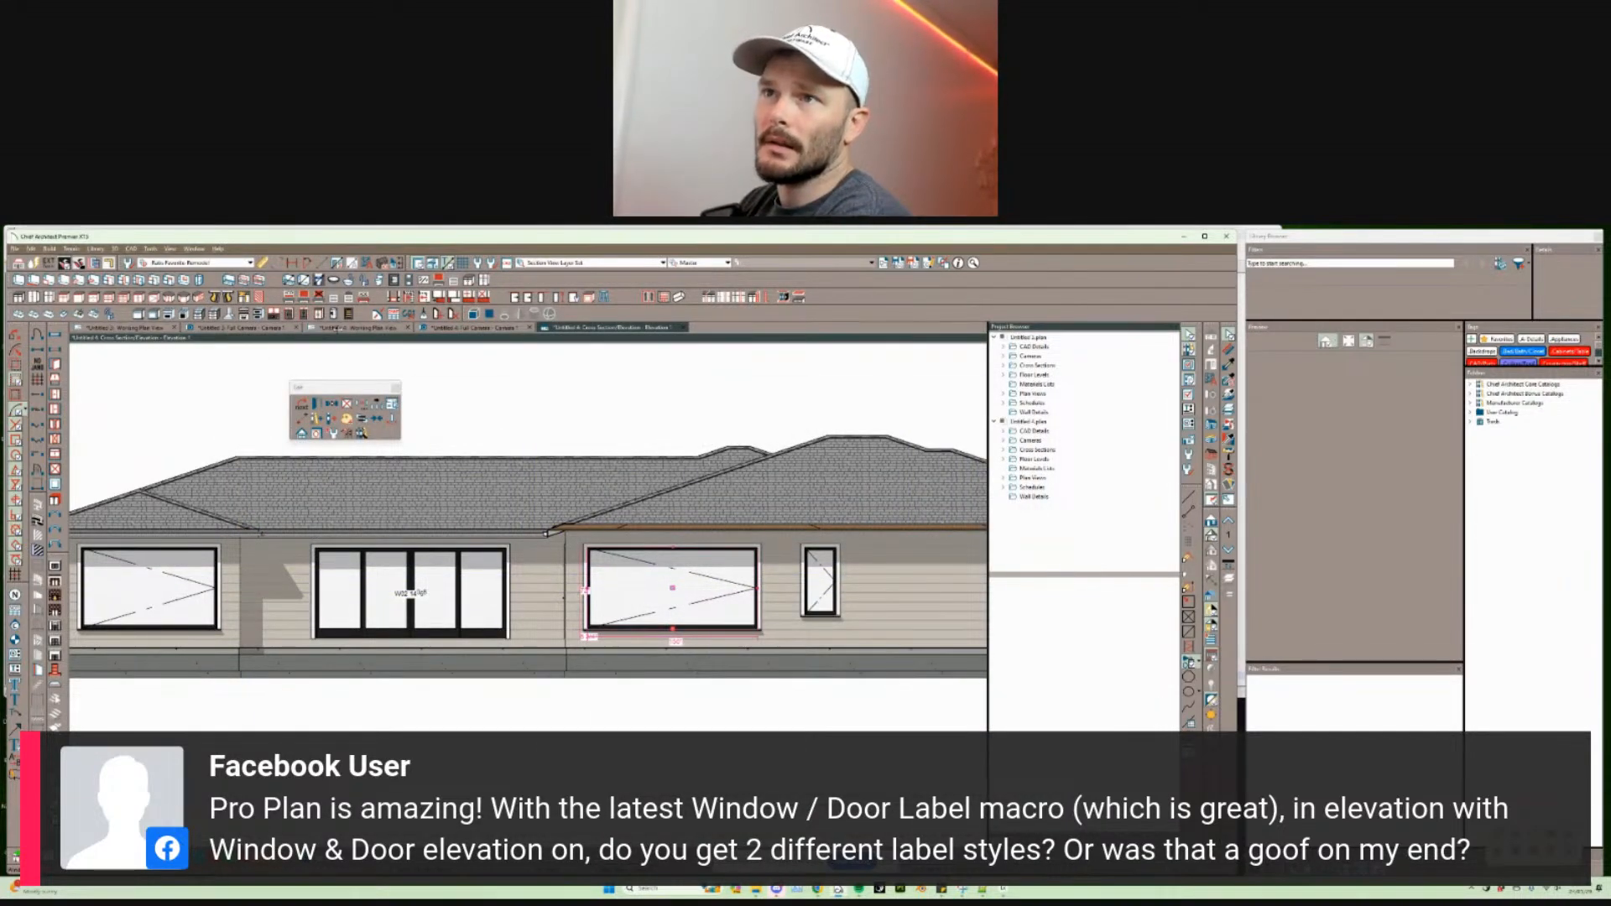
# Step: Return to the working plan and move the 10' wide window in the cantilevered bump-out to the demo layer
pyautogui.click(334, 328)
pyautogui.scroll(3, 619, 575)
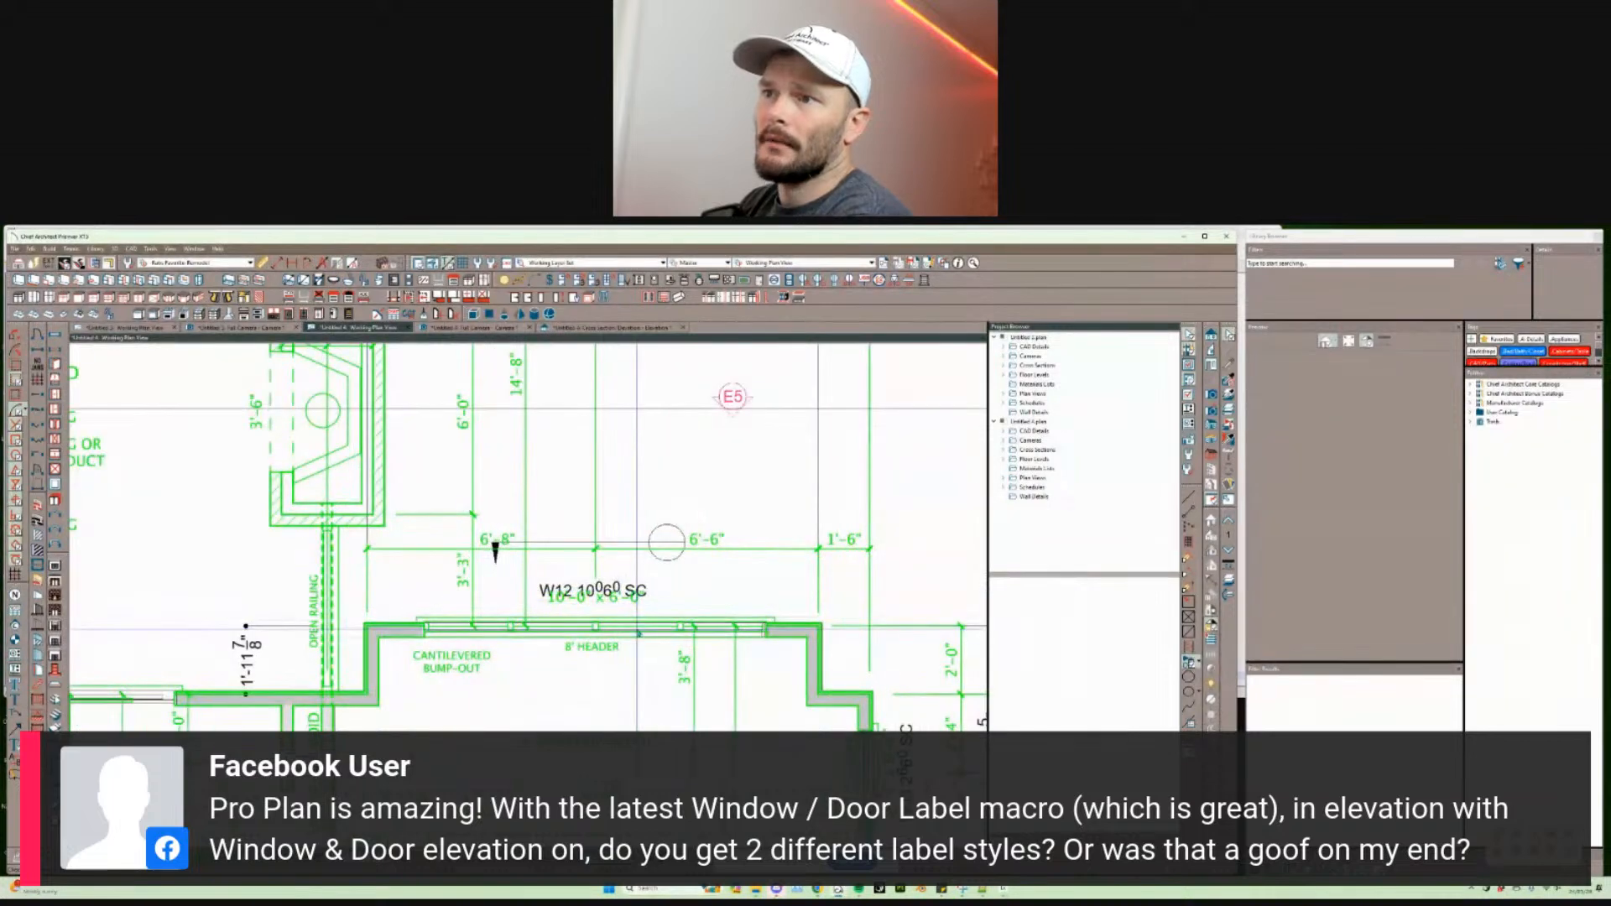
pyautogui.click(618, 628)
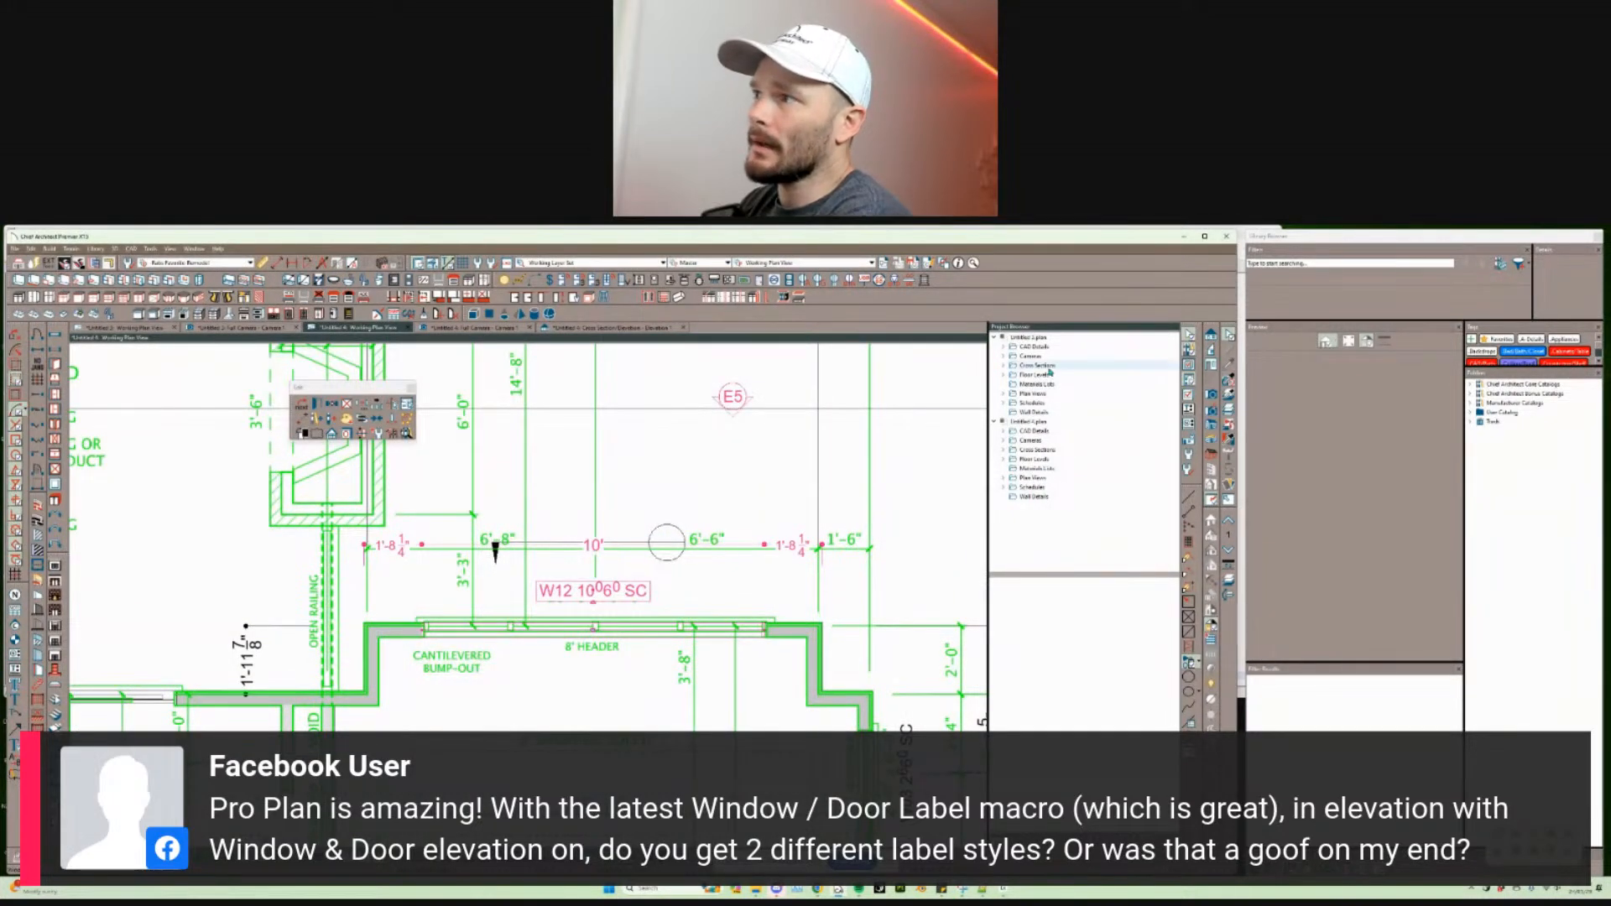
pyautogui.click(1228, 424)
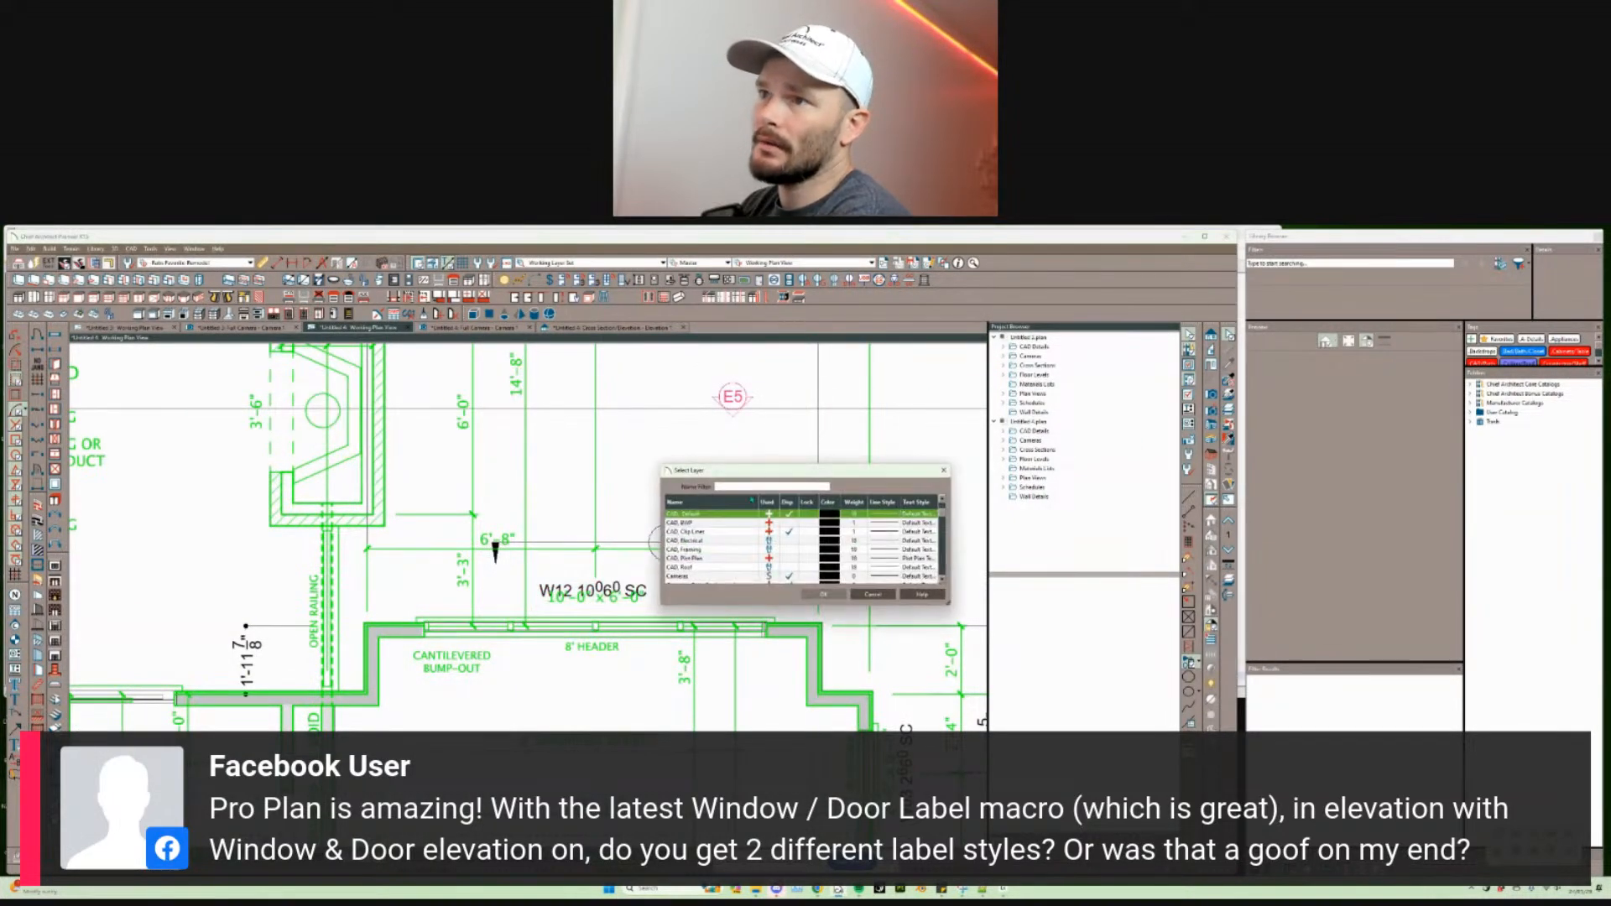
pyautogui.click(726, 515)
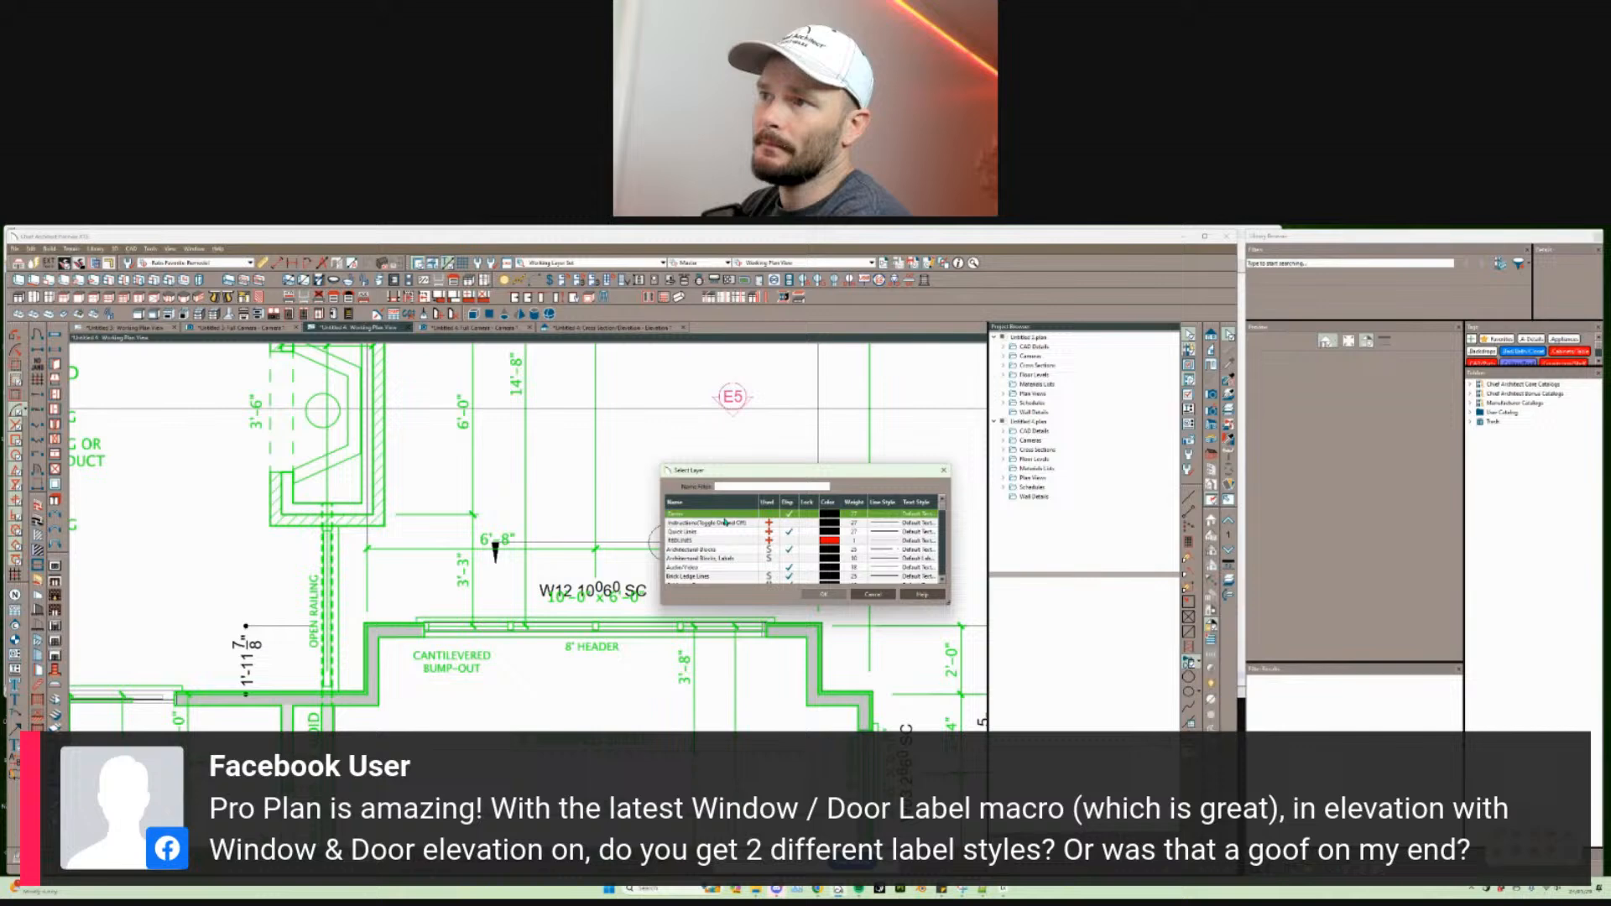
pyautogui.click(824, 594)
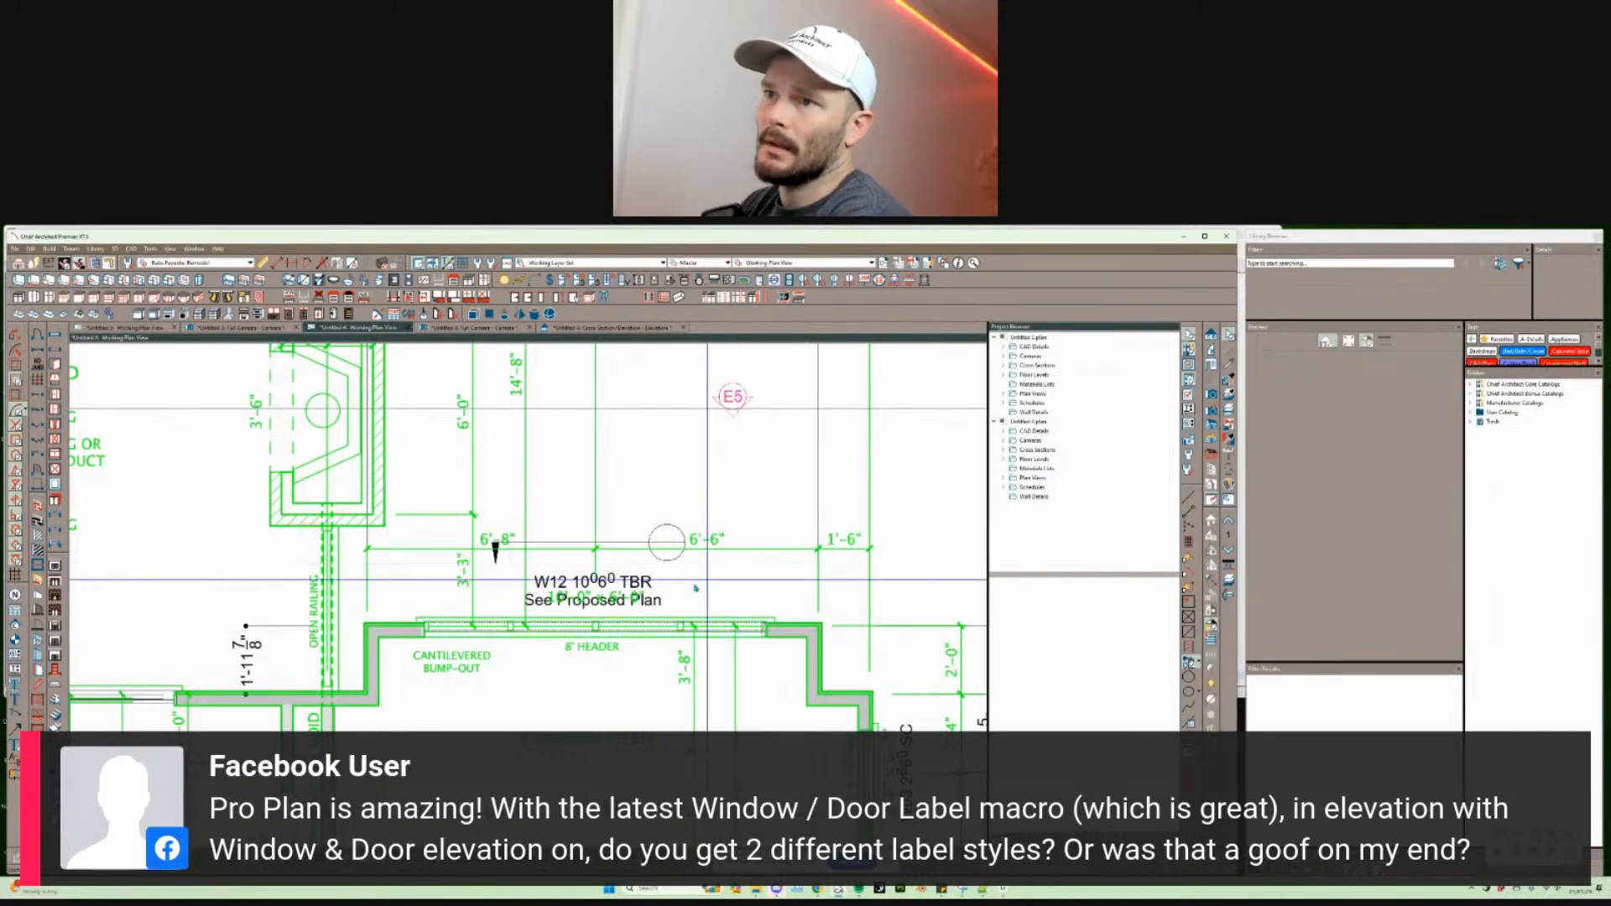
# Step: Inspect the bump-out window's demolition label in plan and undo the layer change
pyautogui.scroll(2, 588, 592)
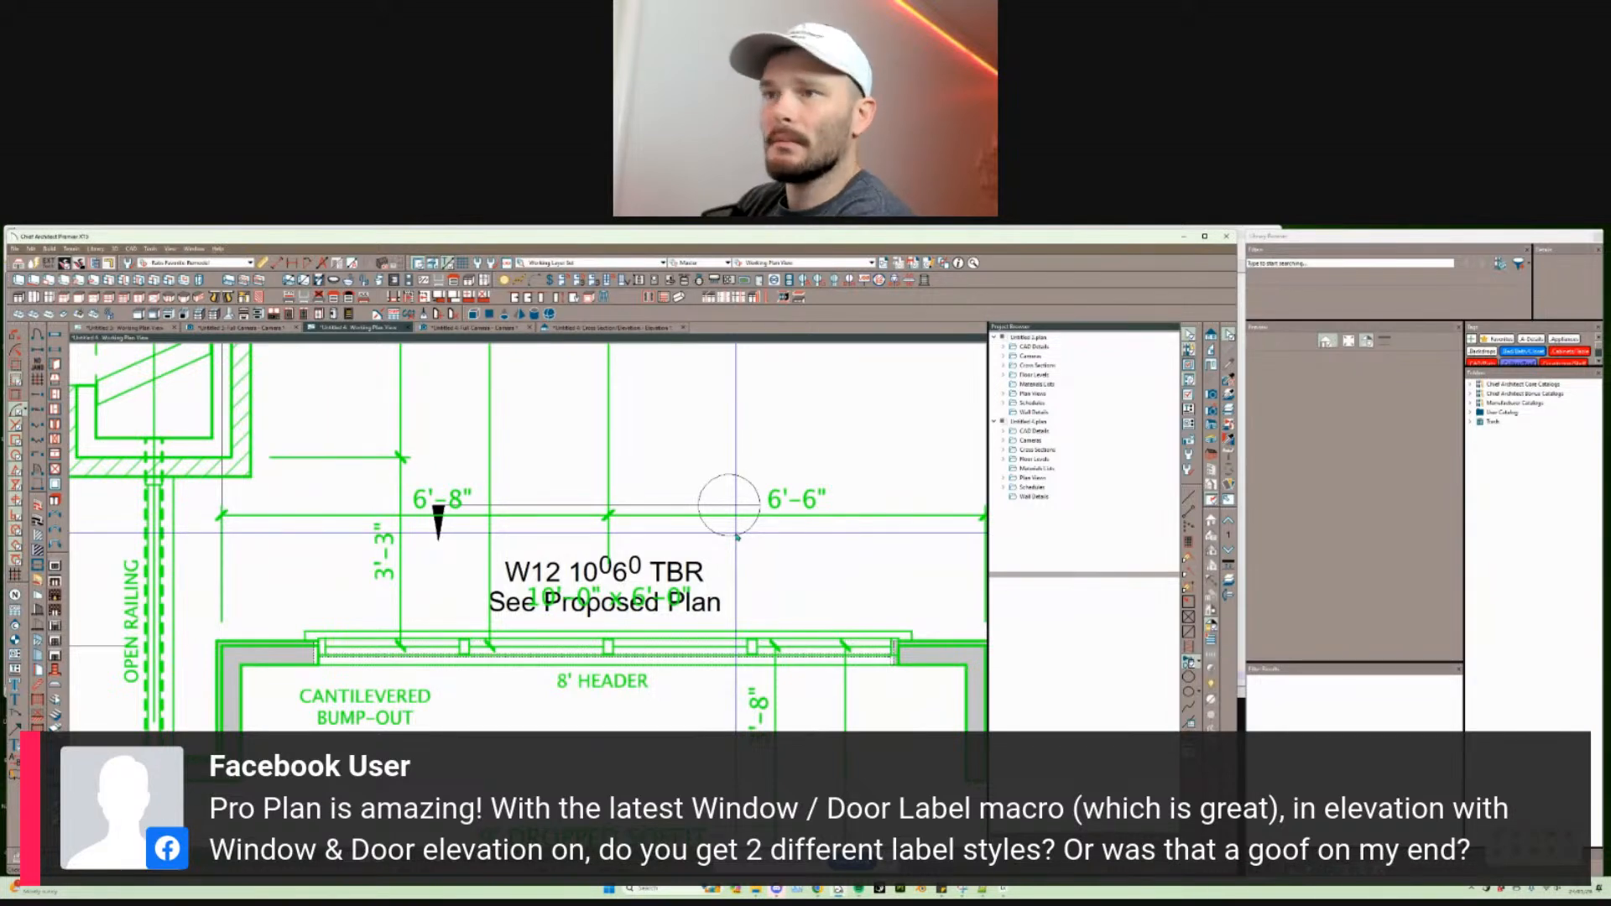
pyautogui.scroll(-1, 593, 627)
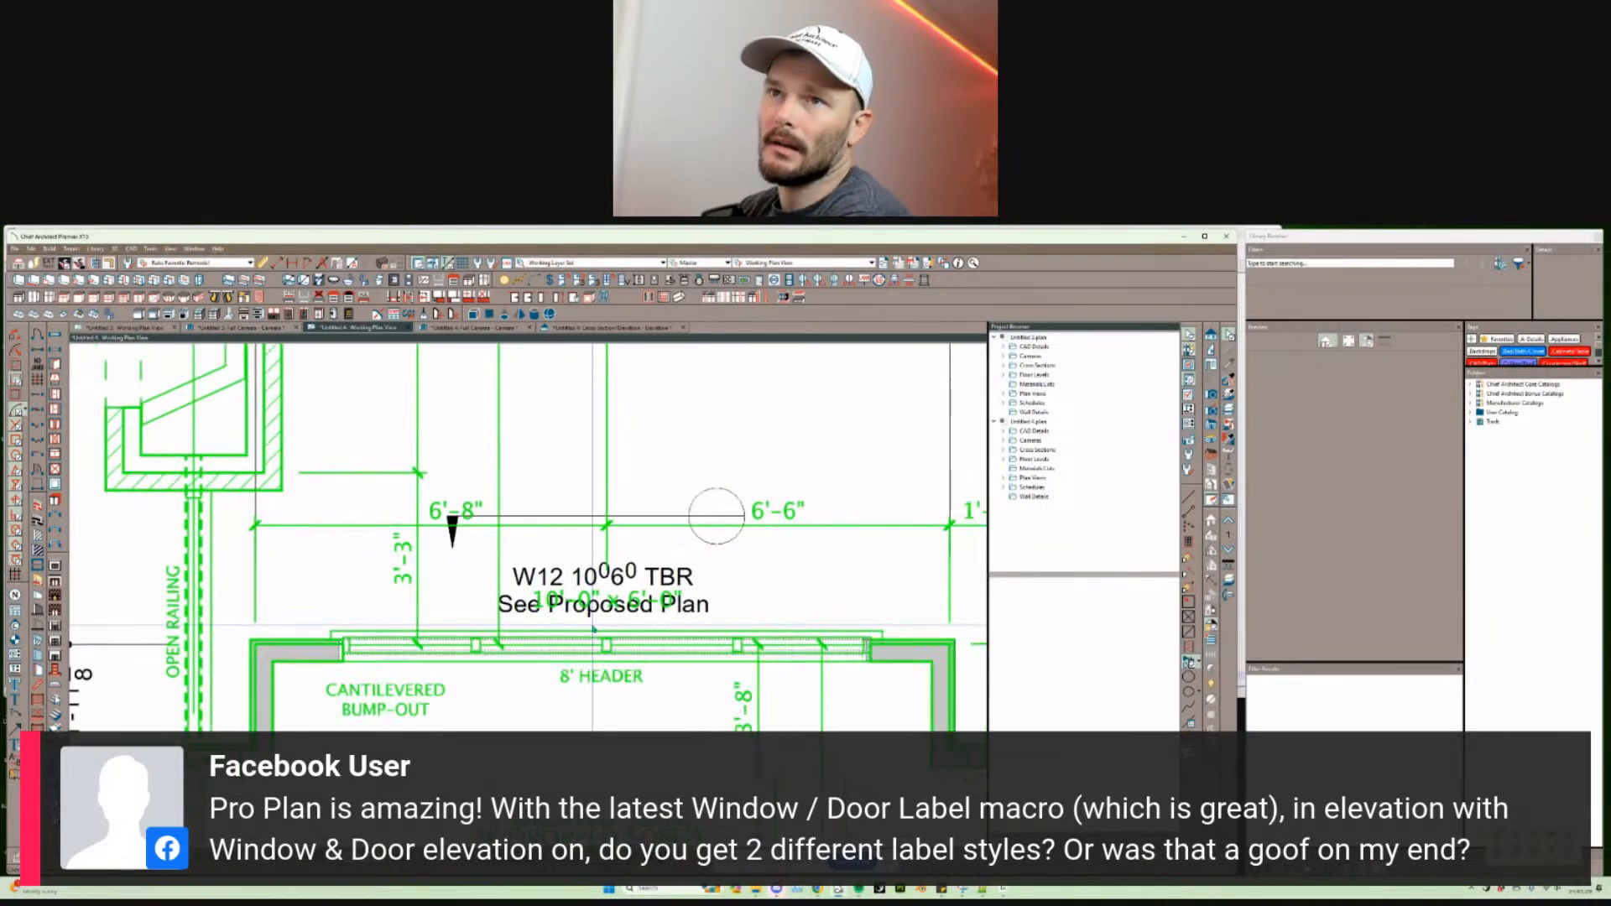
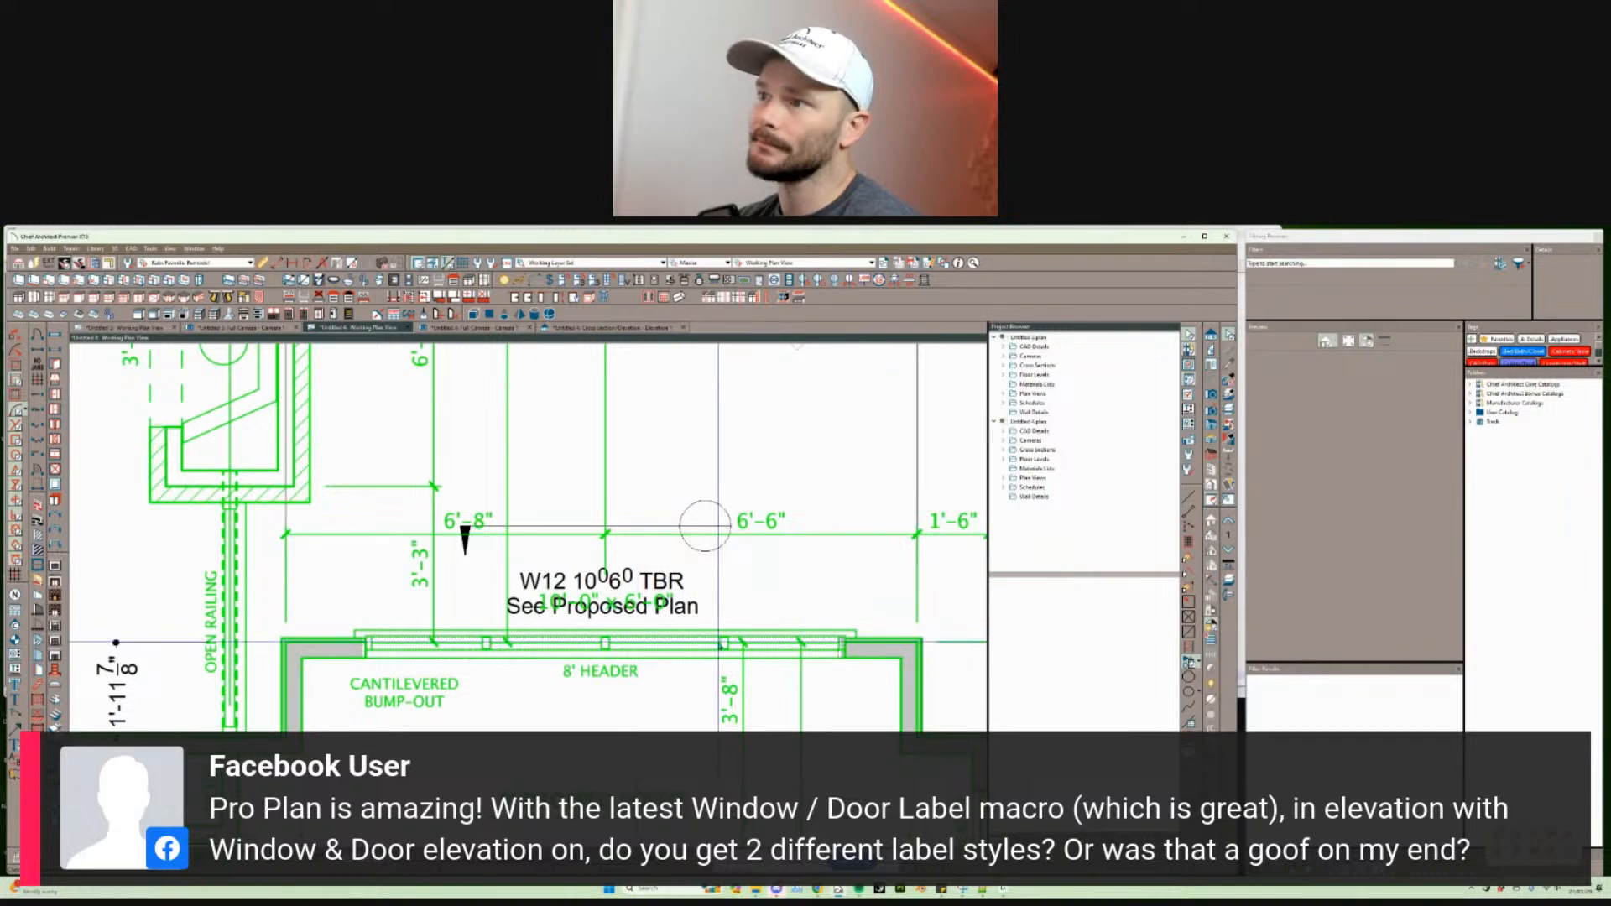
pyautogui.click(602, 587)
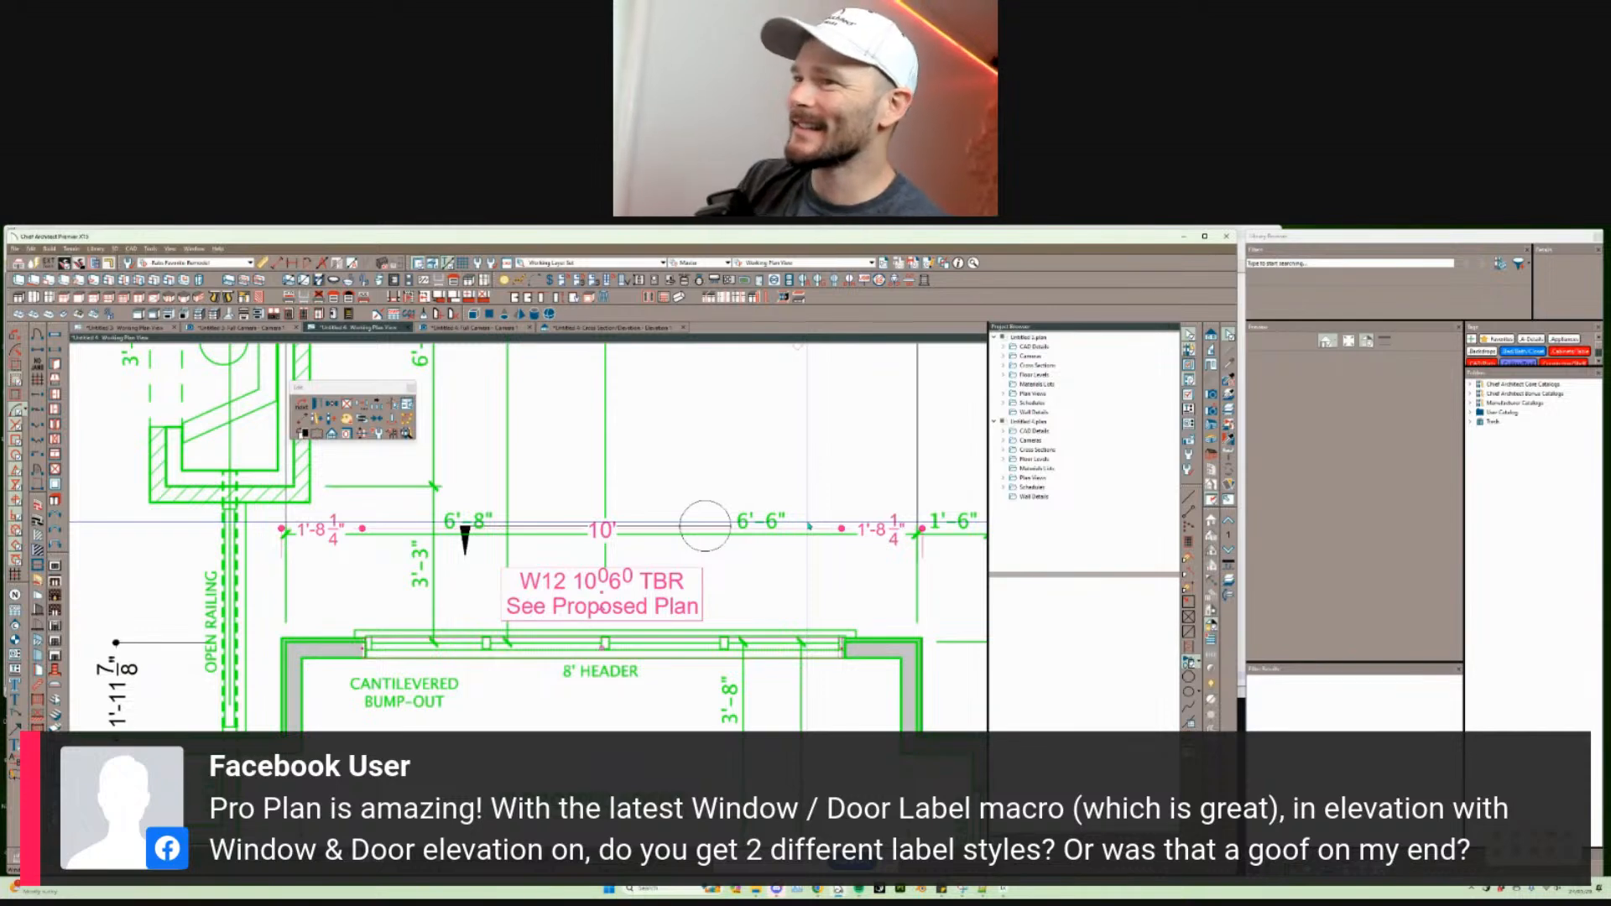
pyautogui.click(764, 556)
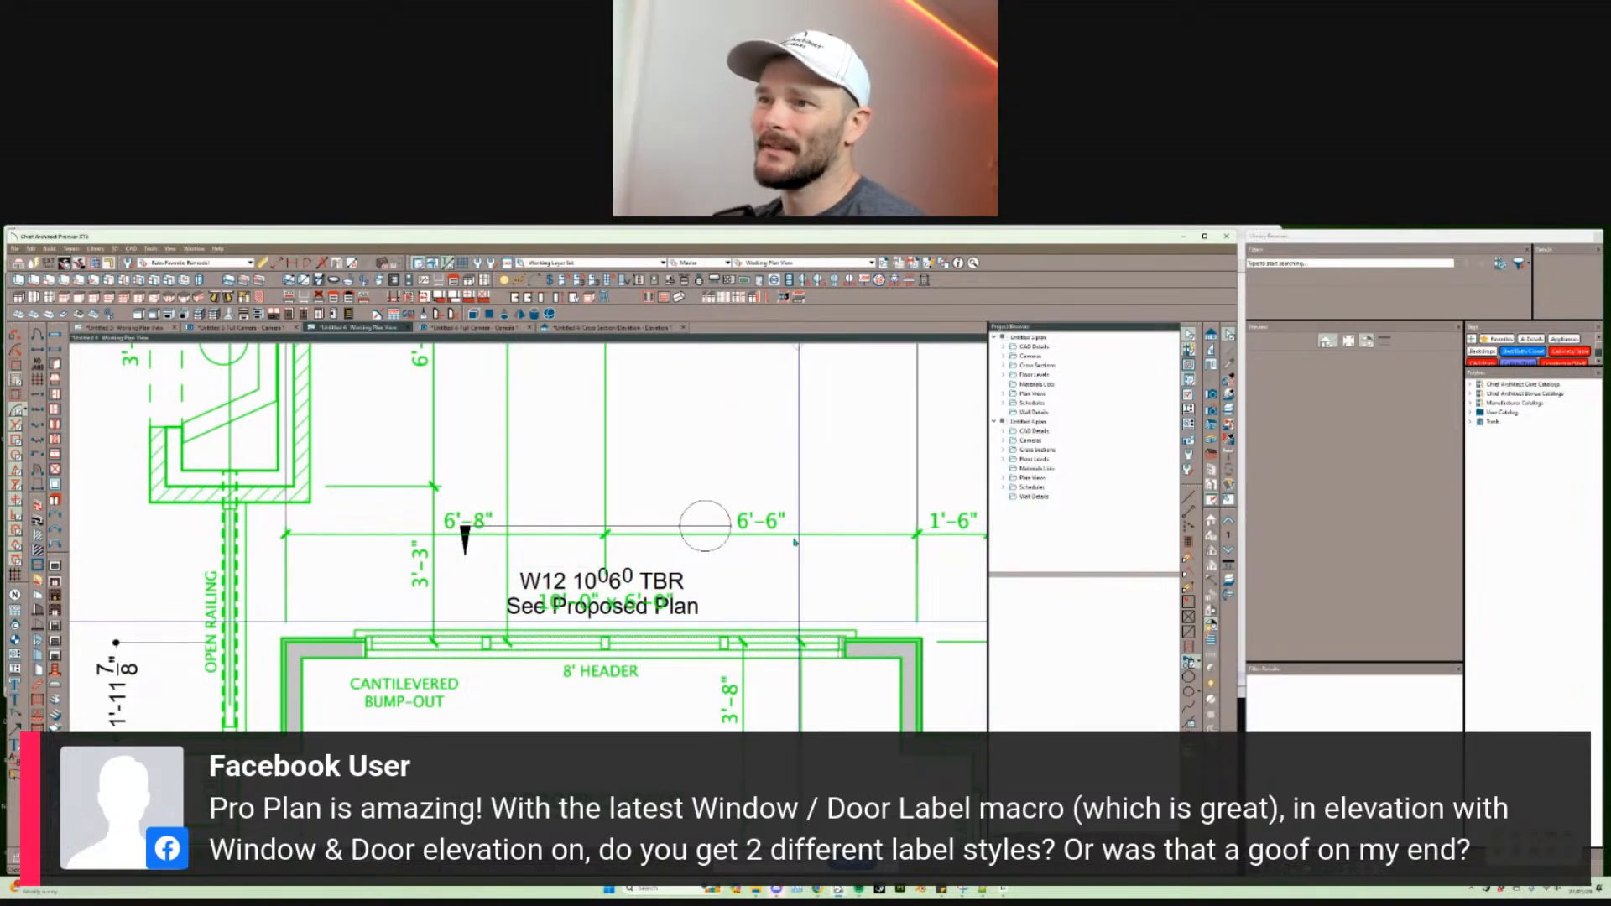
pyautogui.hotkey('ctrl', 'z')
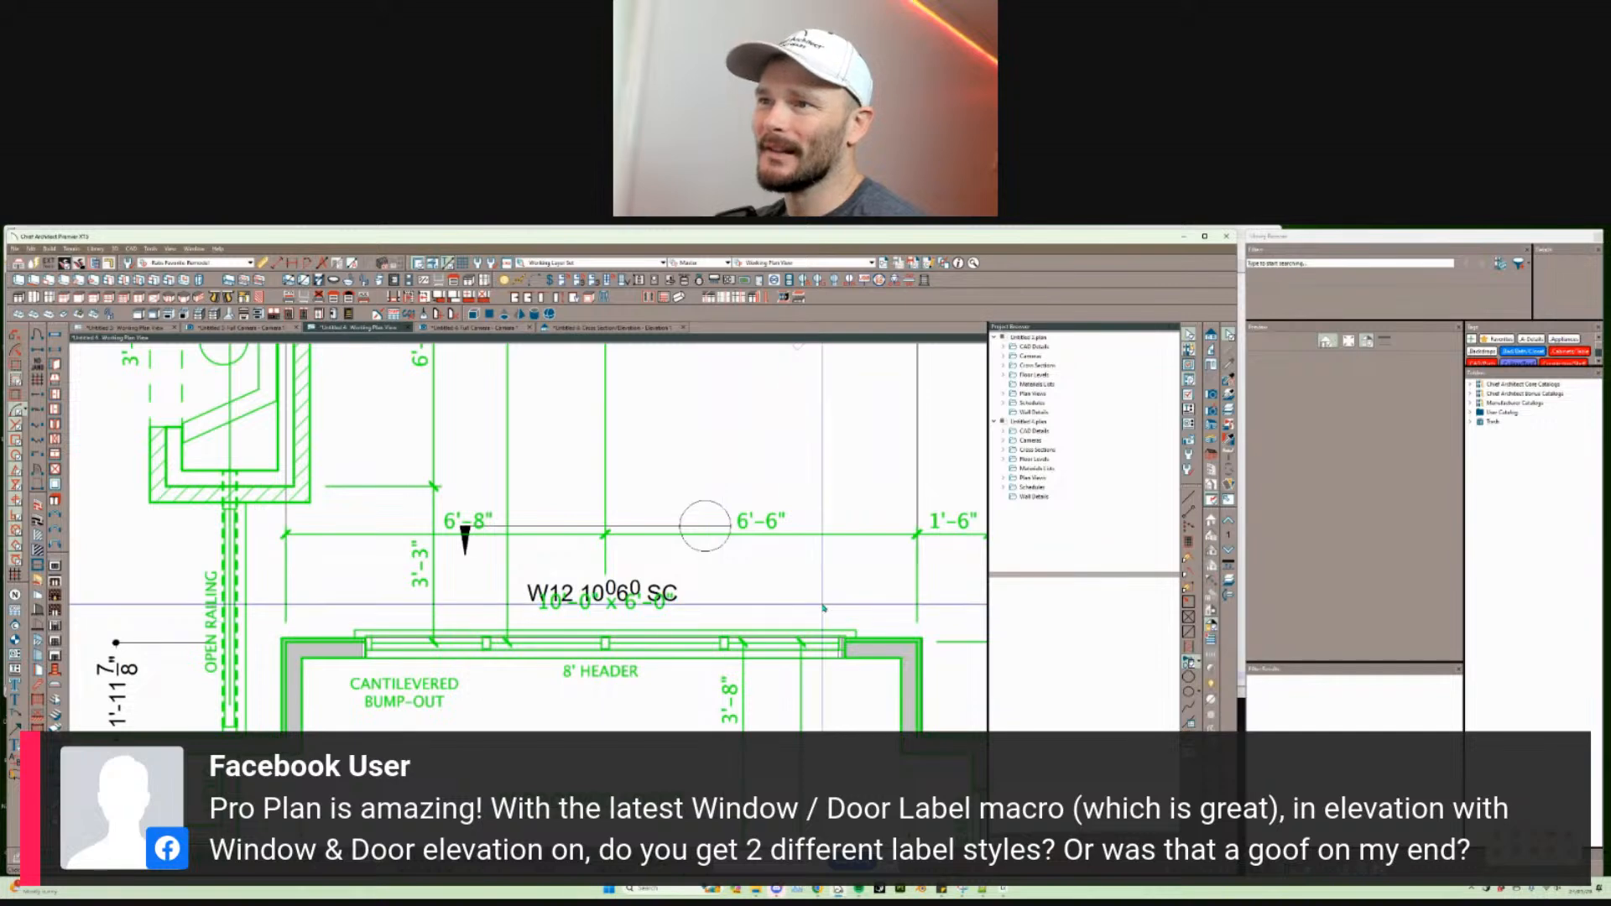
# Step: Try the Single Casement and Triple Casement types on the 10' bump-out window and discard the changes
pyautogui.scroll(-3, 724, 625)
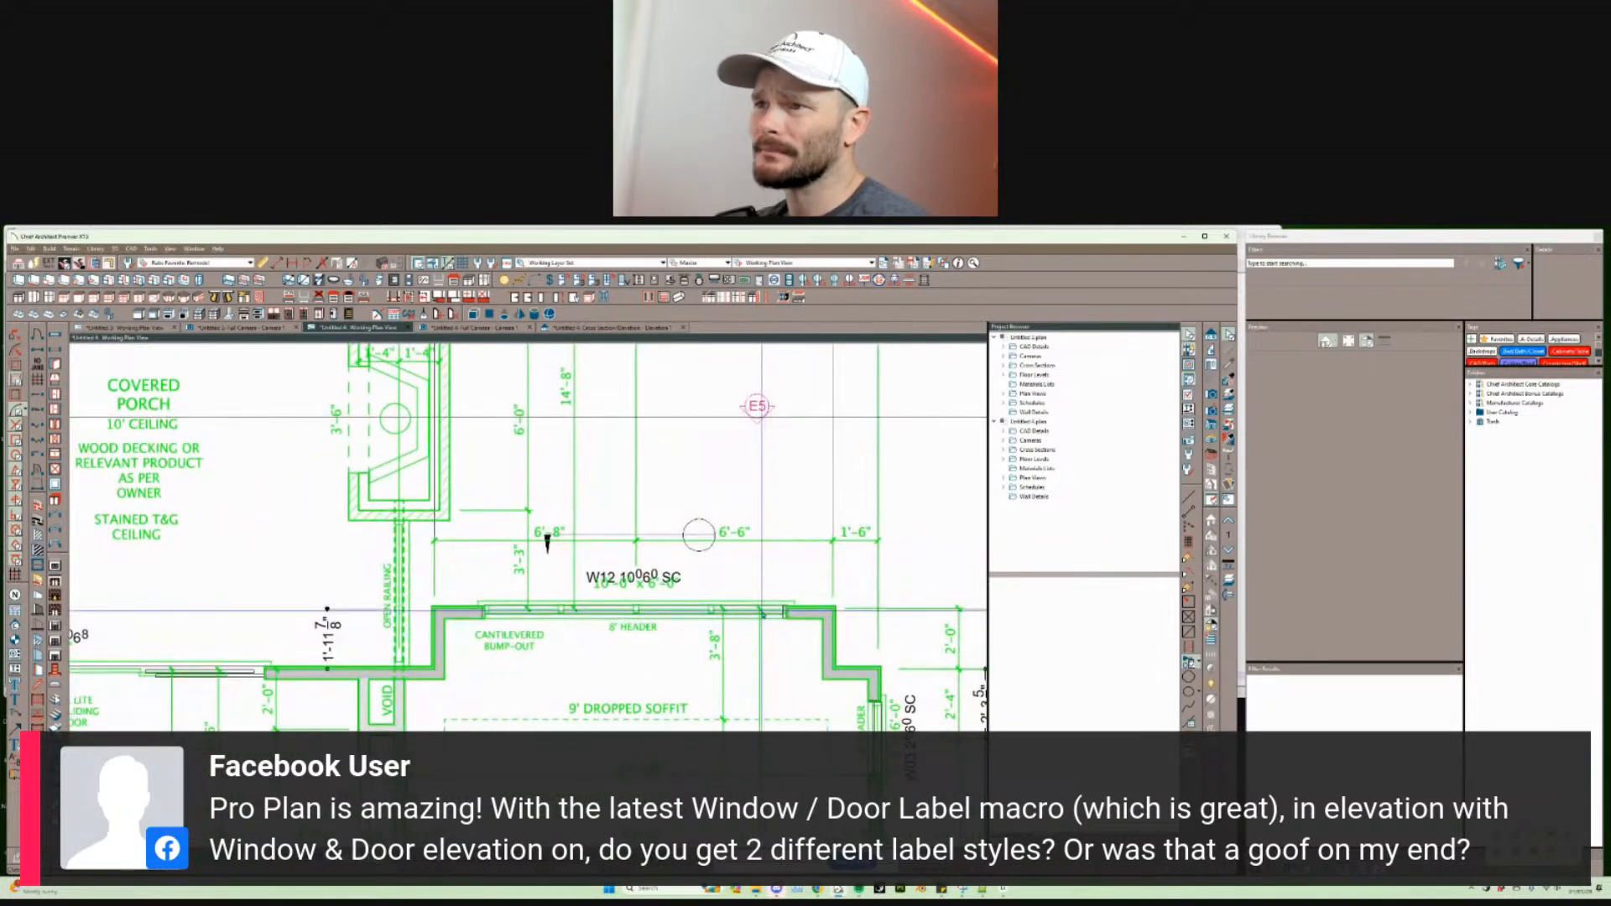
pyautogui.click(753, 610)
pyautogui.scroll(2, 750, 606)
pyautogui.moveTo(802, 710); pyautogui.dragTo(737, 715, button='middle')
pyautogui.scroll(2, 737, 715)
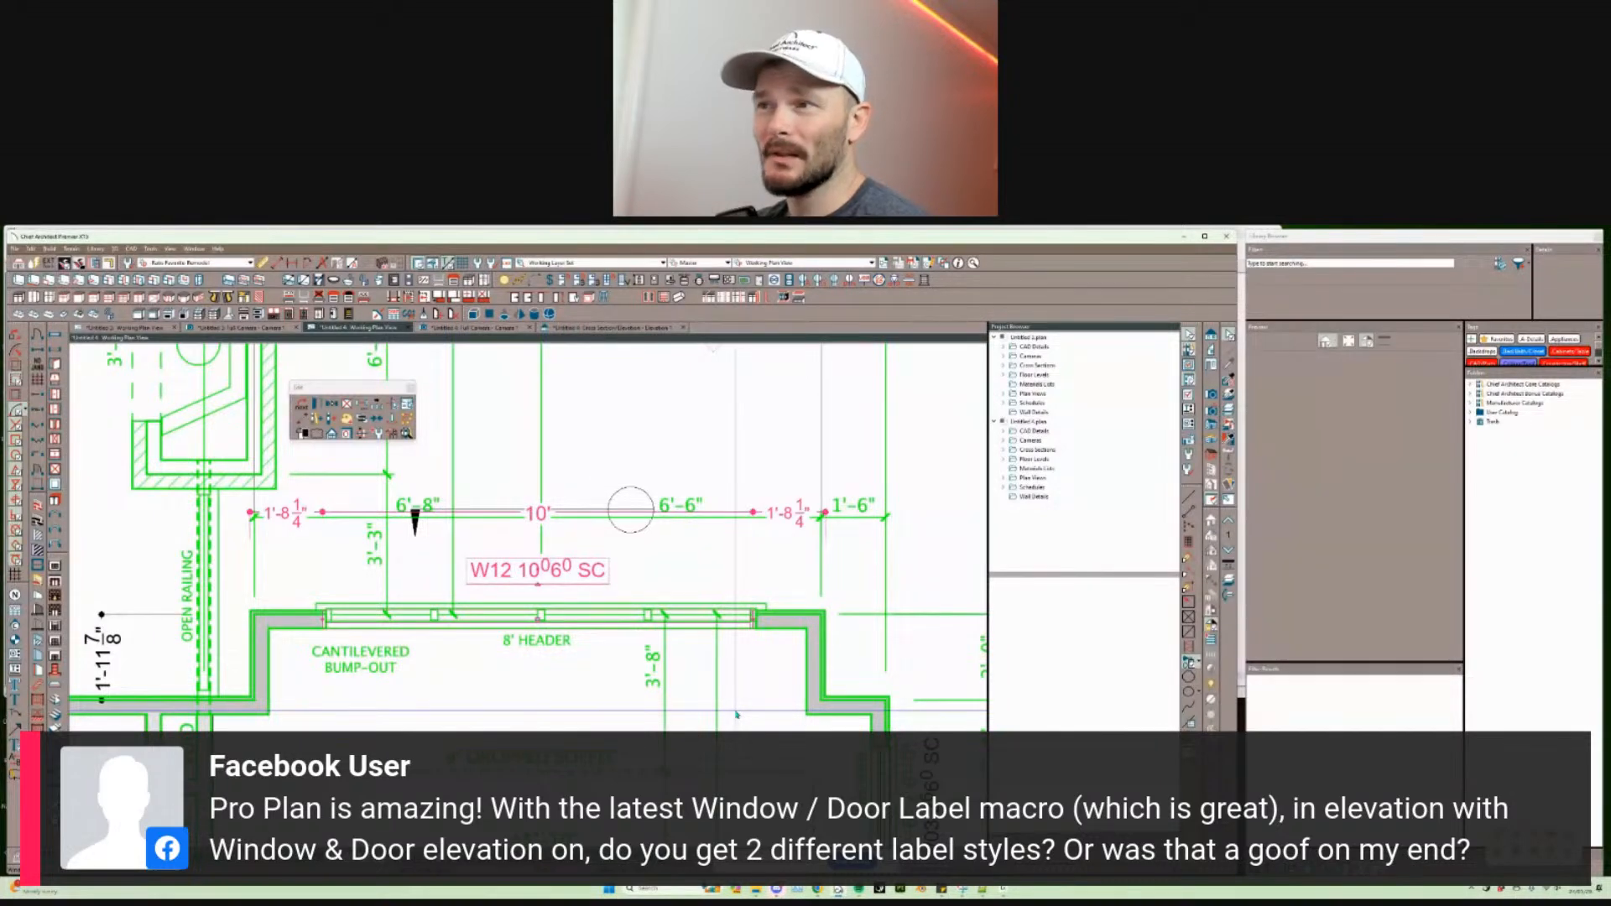
pyautogui.rightClick(736, 715)
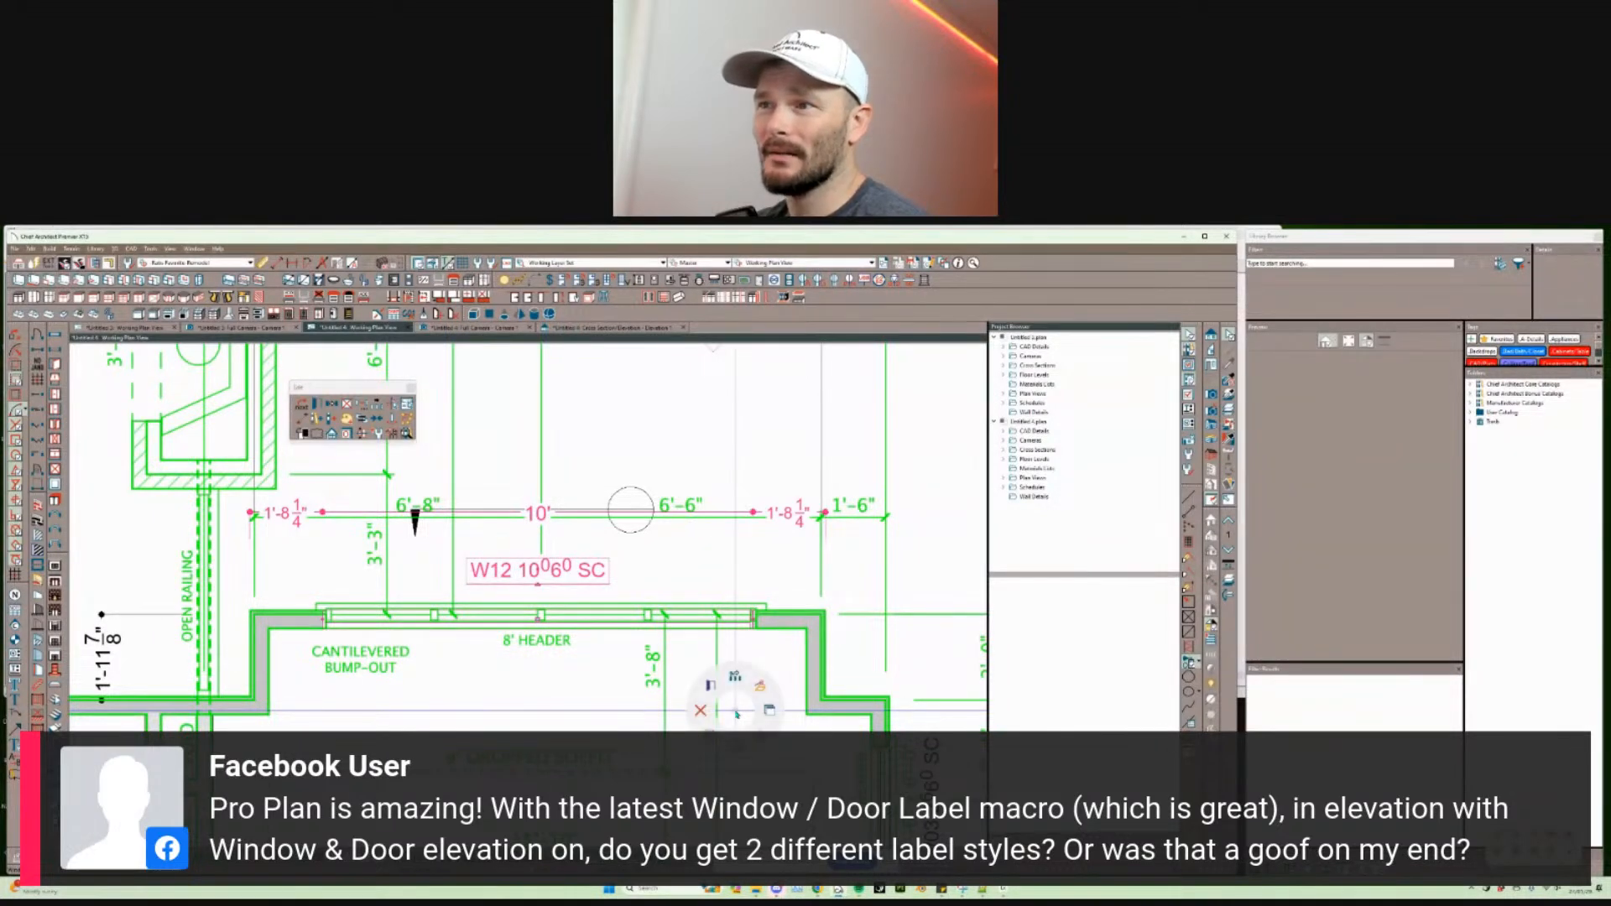
pyautogui.click(708, 683)
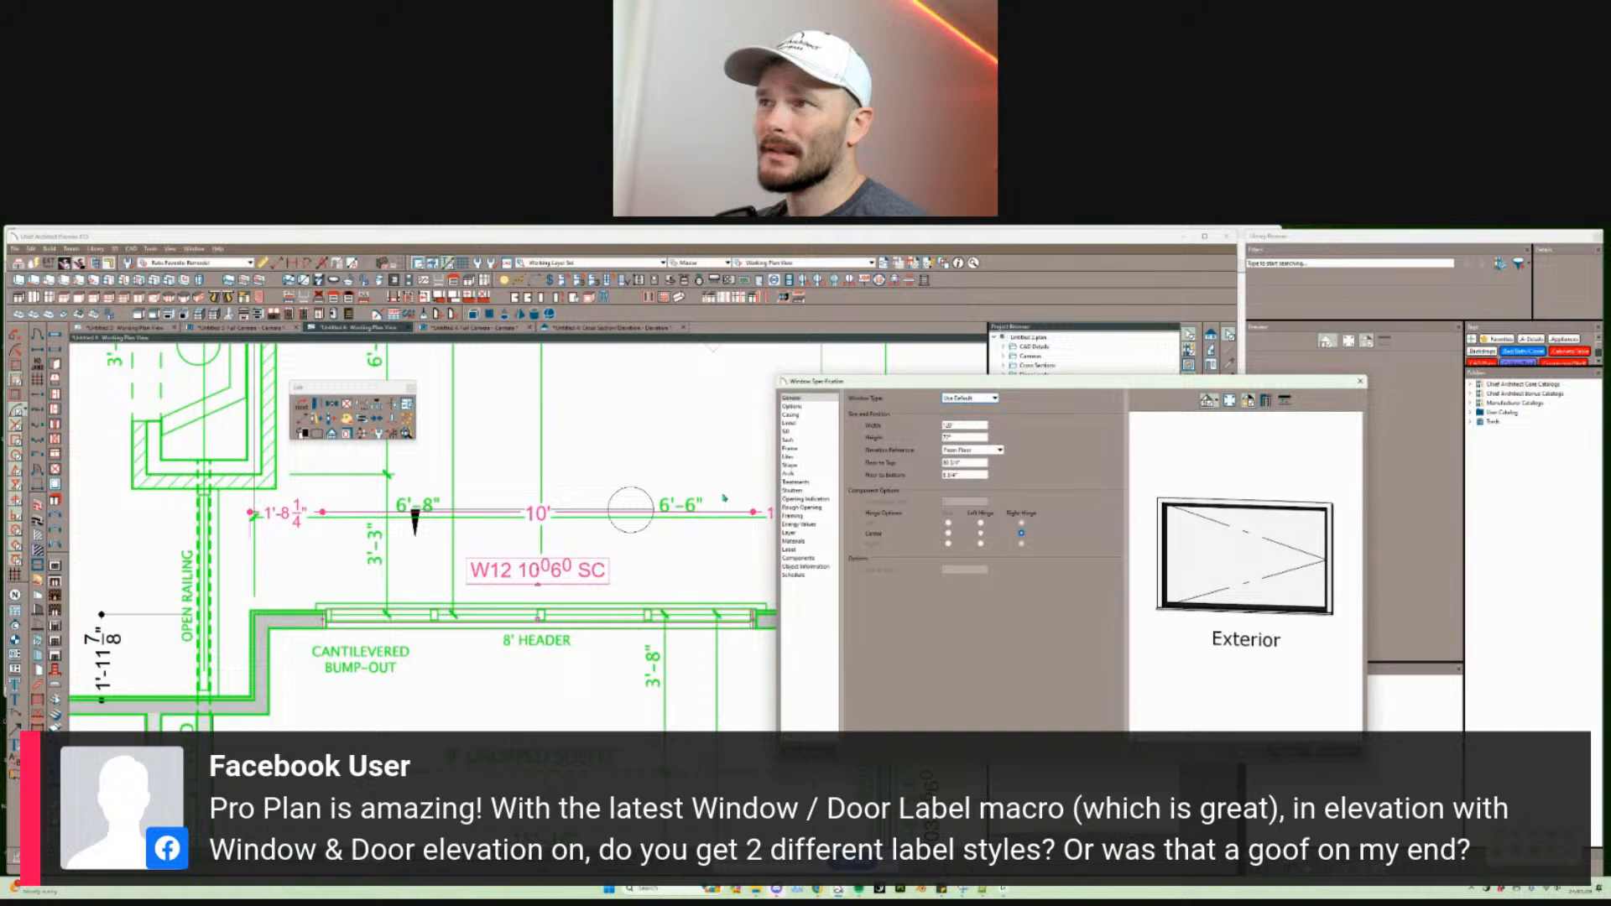
pyautogui.click(969, 399)
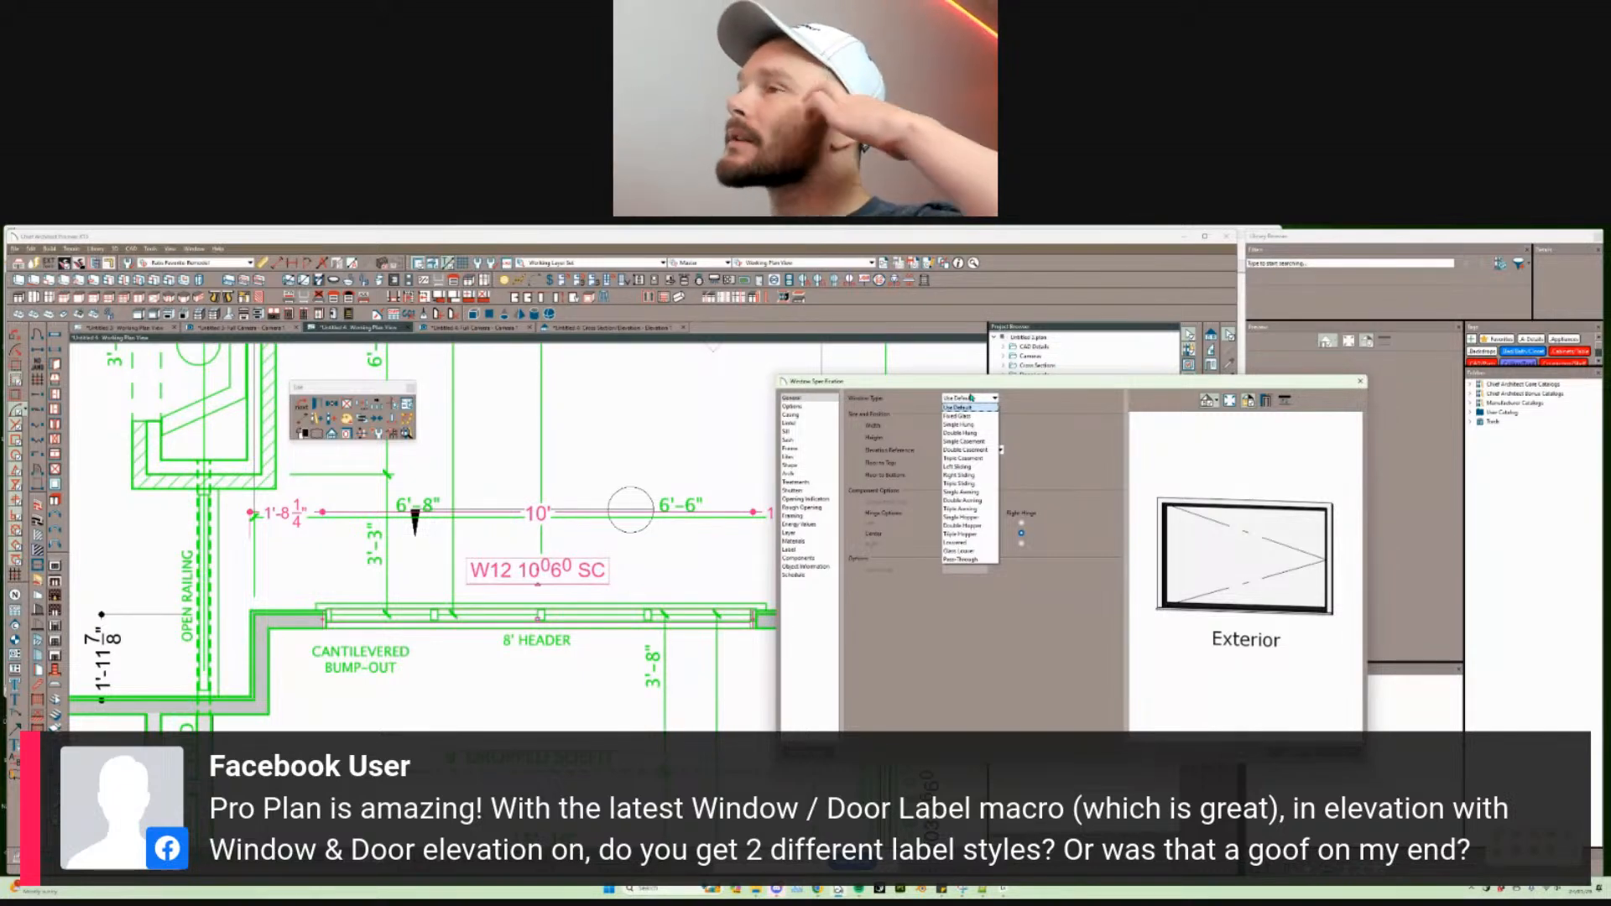
pyautogui.click(973, 442)
pyautogui.click(812, 408)
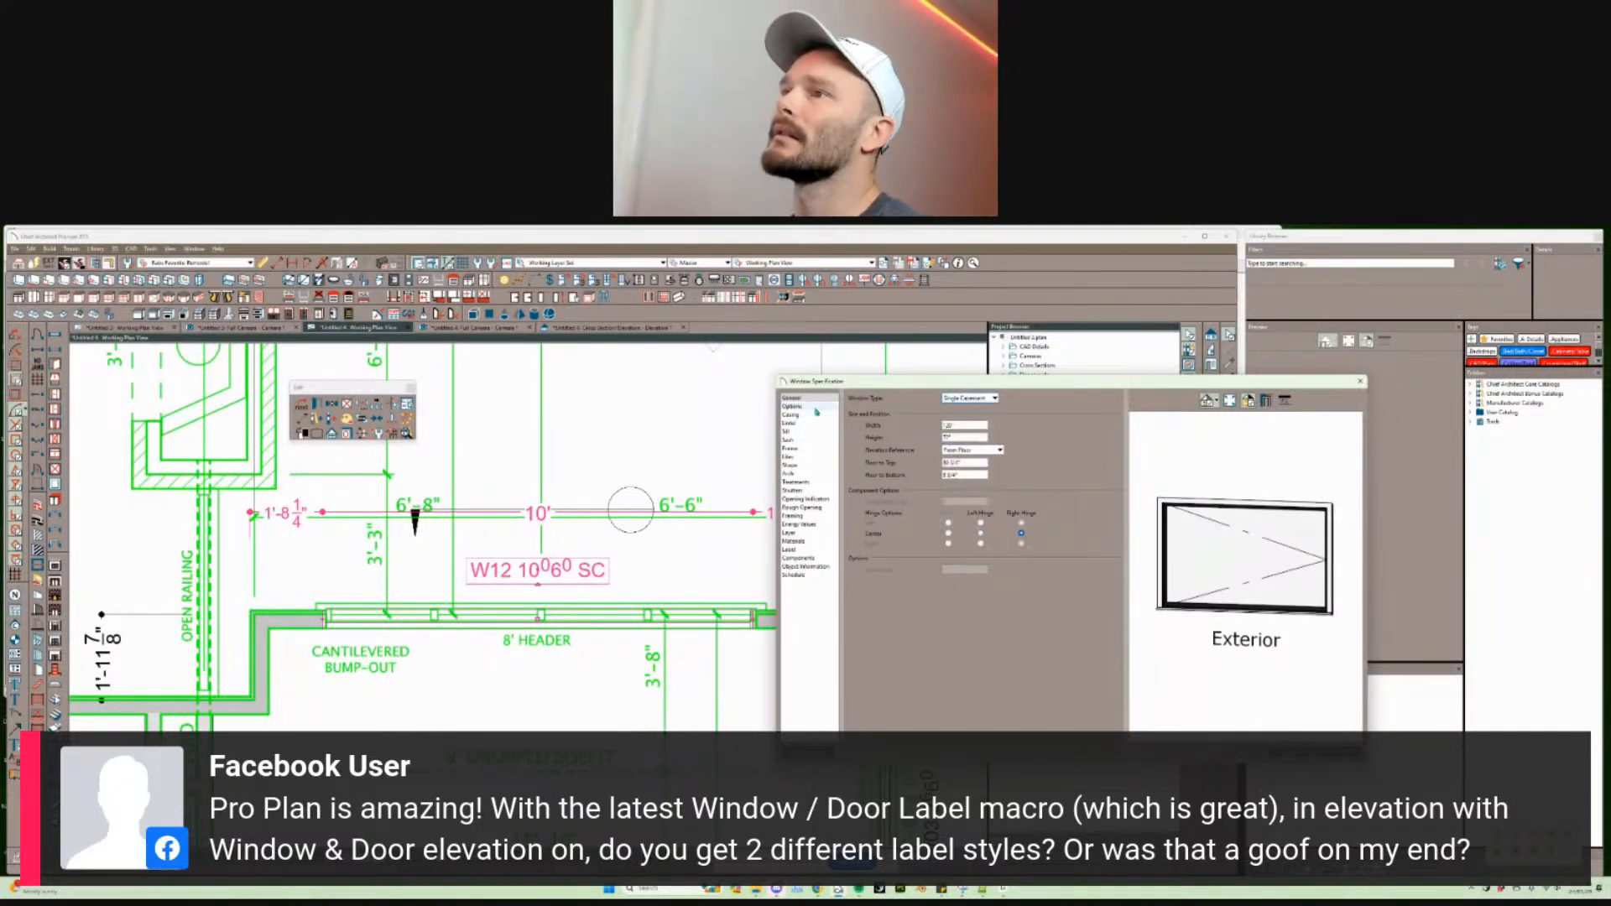
pyautogui.click(792, 398)
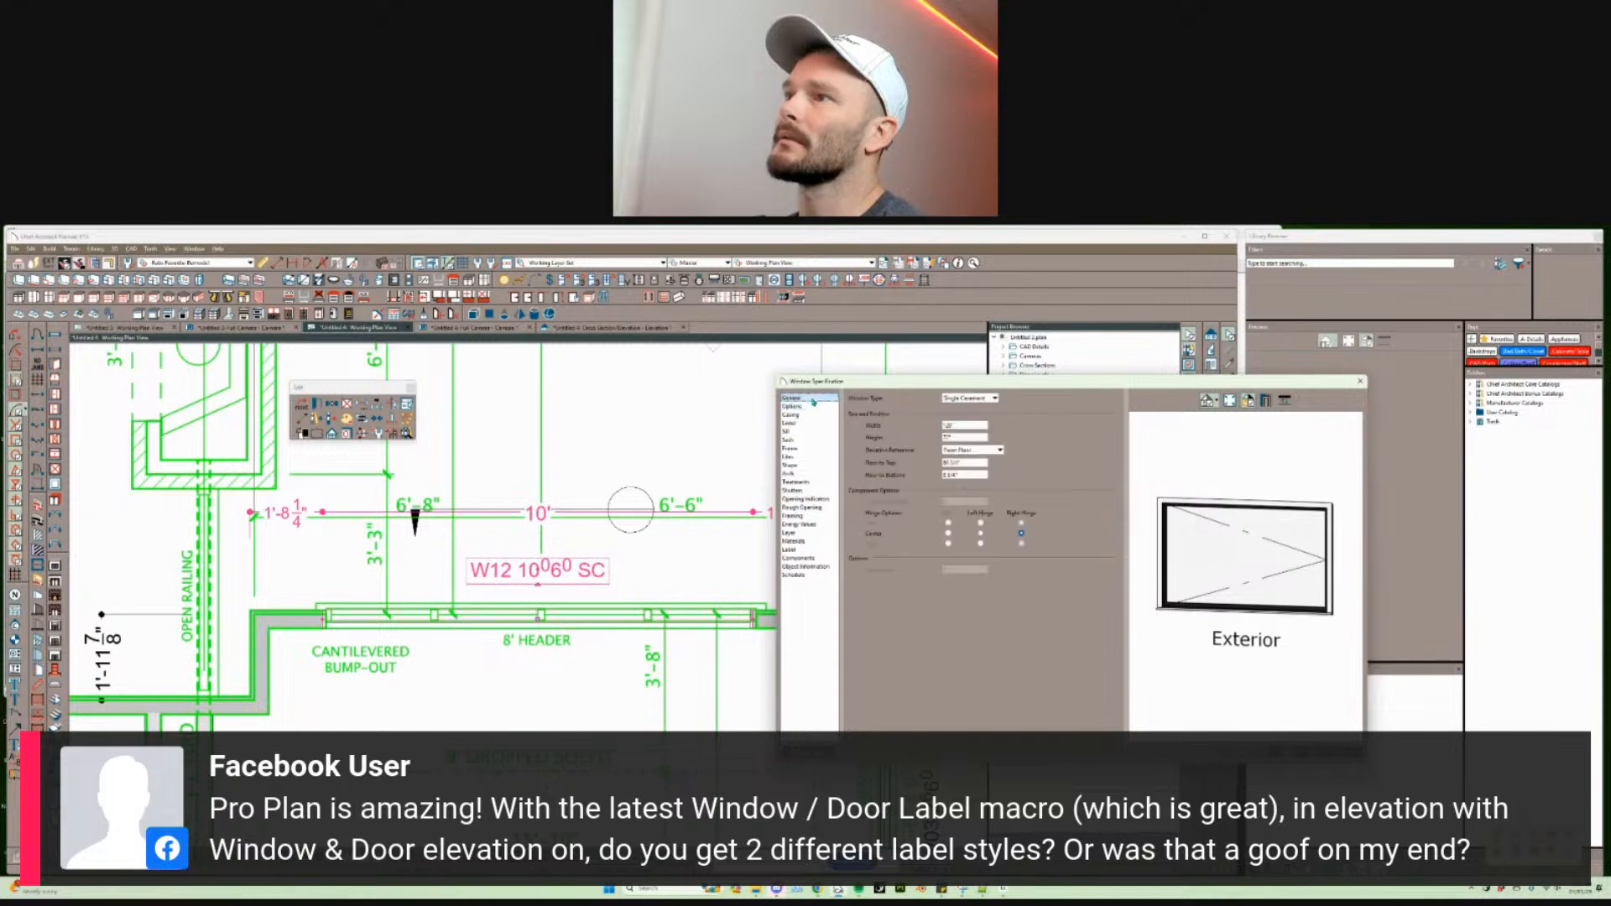
pyautogui.click(969, 398)
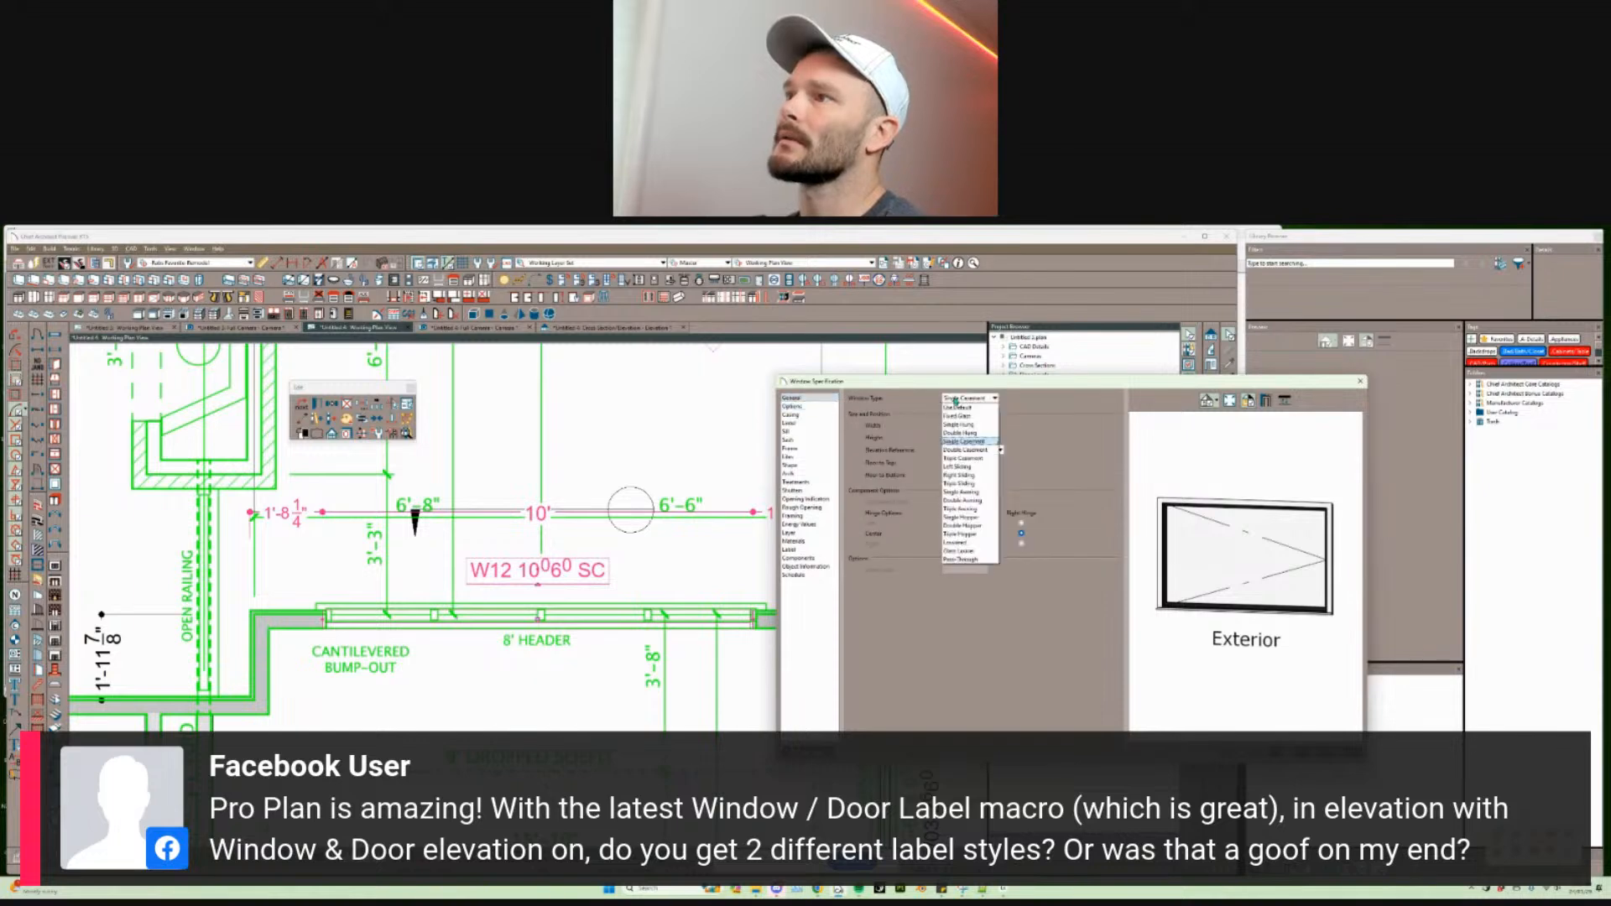
pyautogui.click(988, 459)
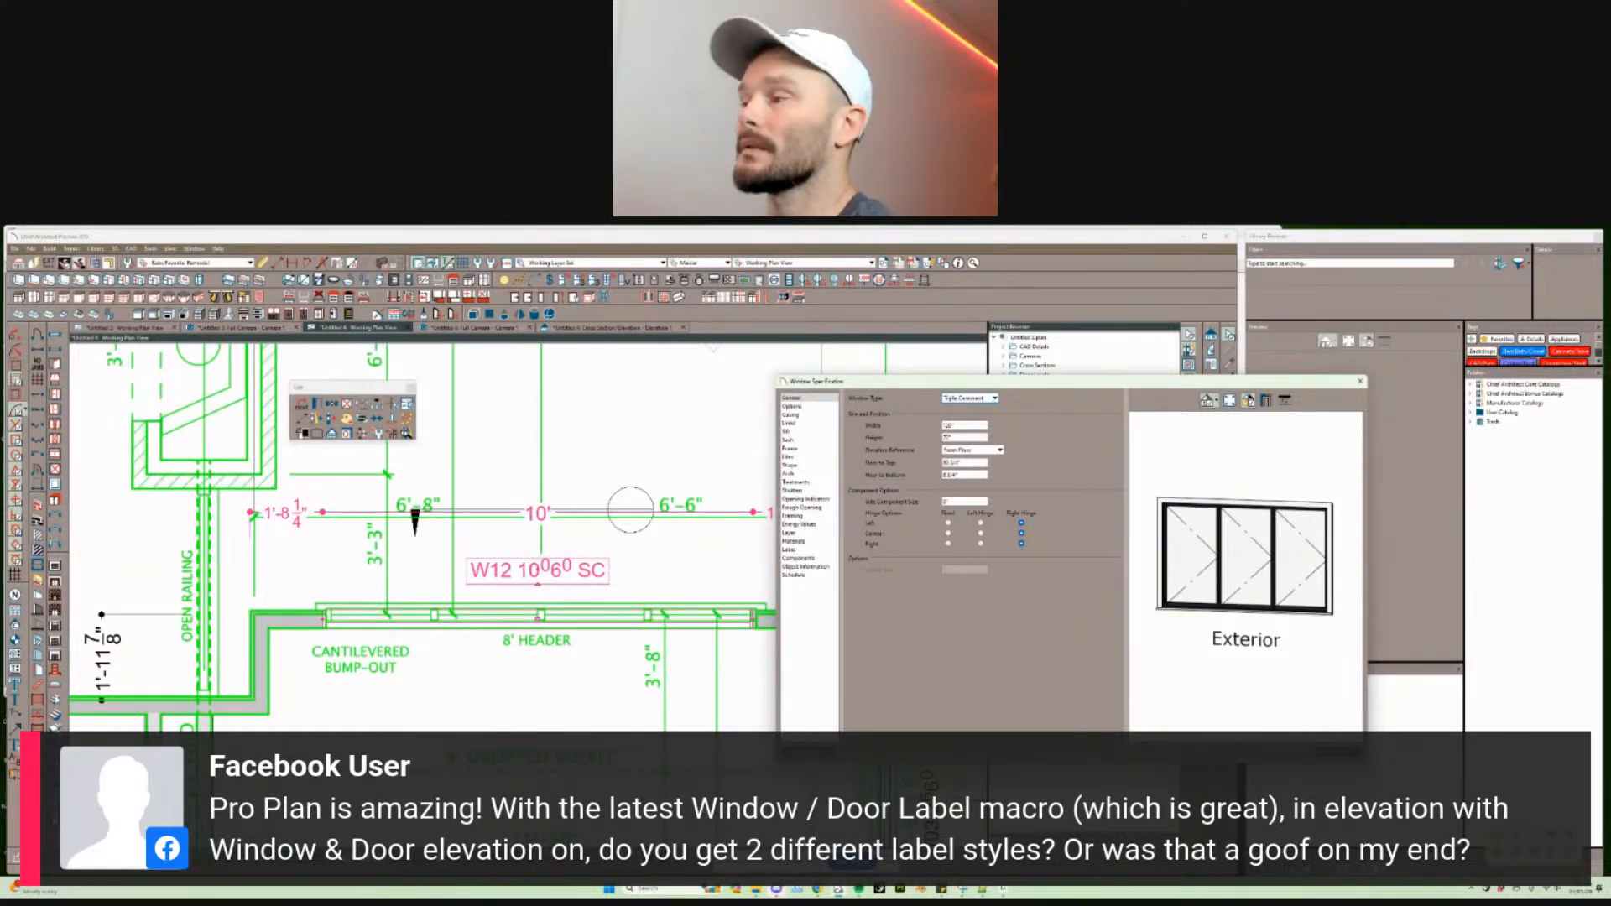
pyautogui.press('Escape')
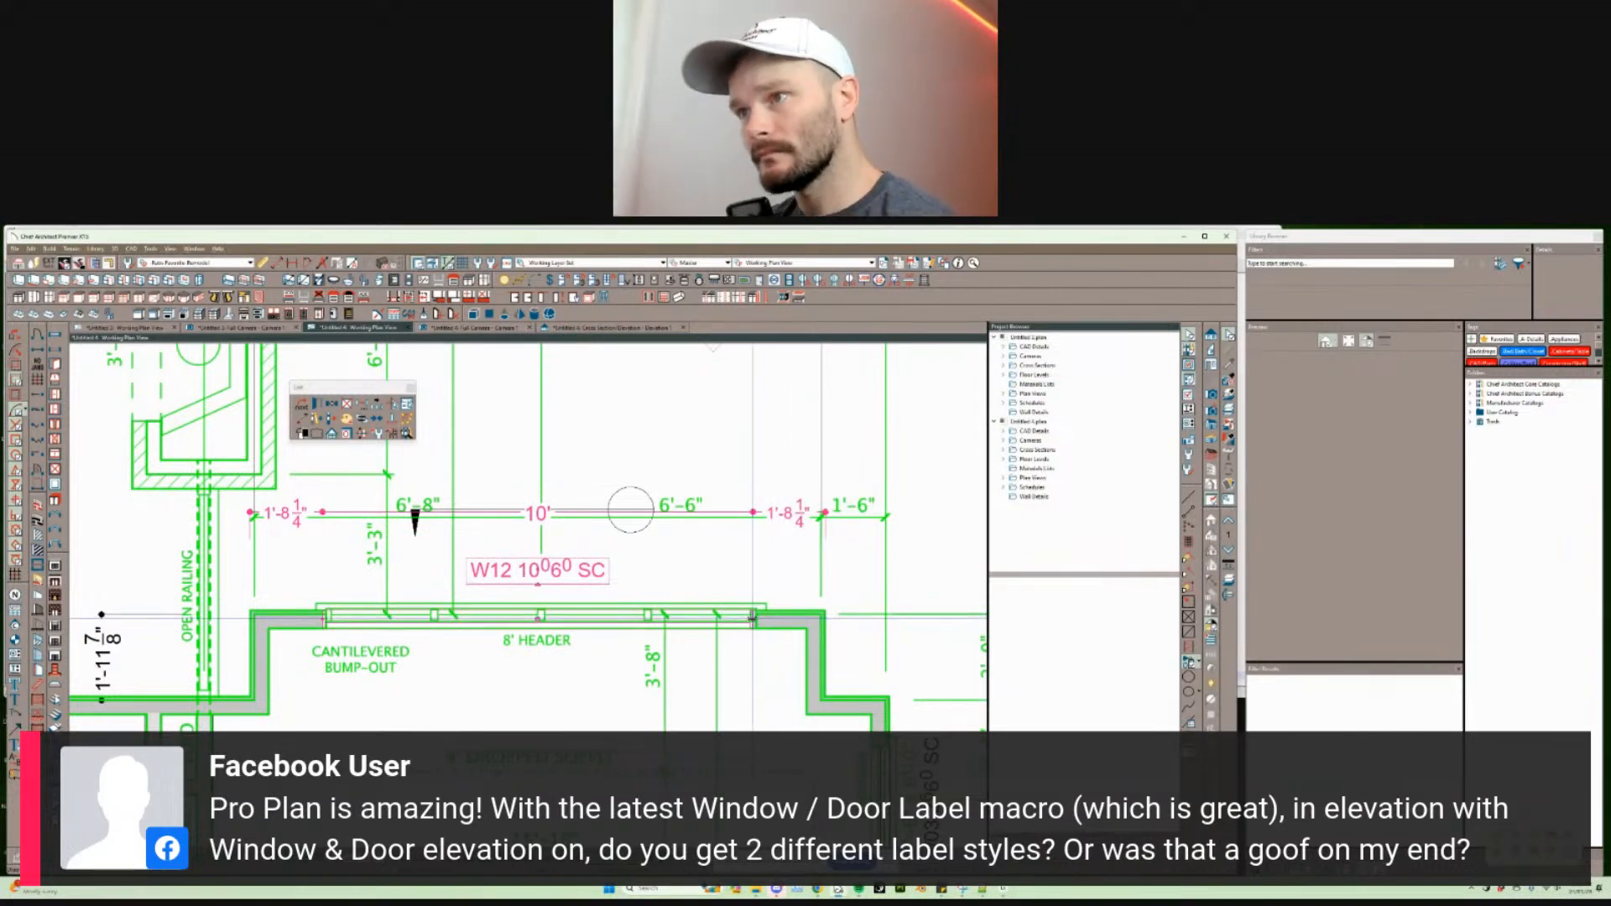
# Step: Shorten the bump-out window to 5' wide, keeping its far jamb in place
pyautogui.moveTo(754, 619); pyautogui.dragTo(646, 618)
pyautogui.press('Tab')
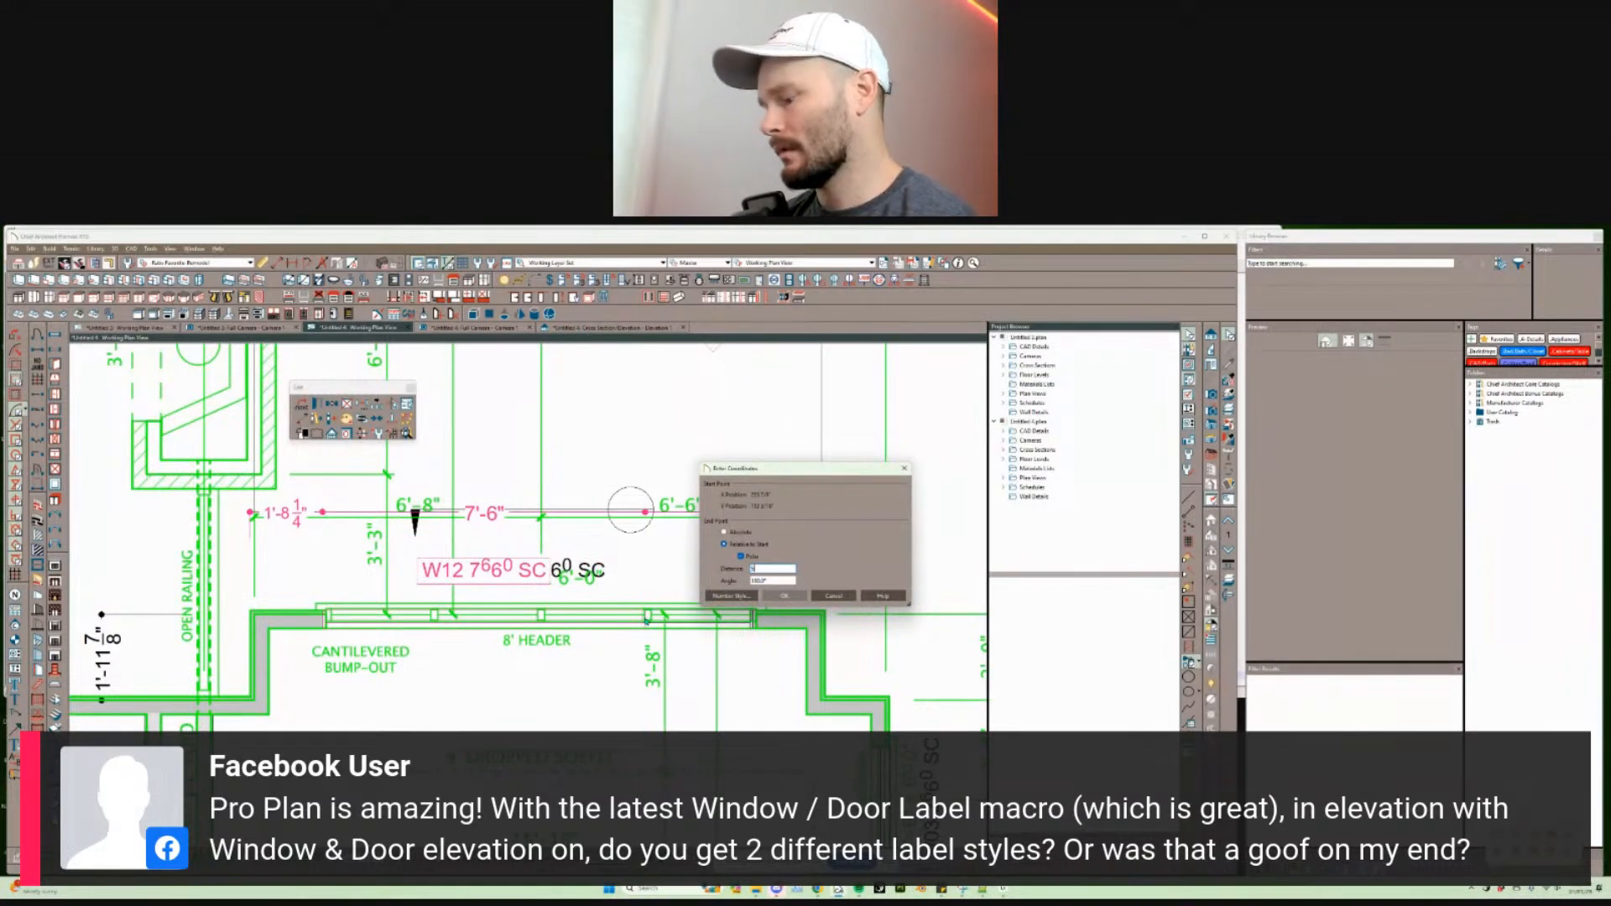
pyautogui.write('5')
pyautogui.press('Return')
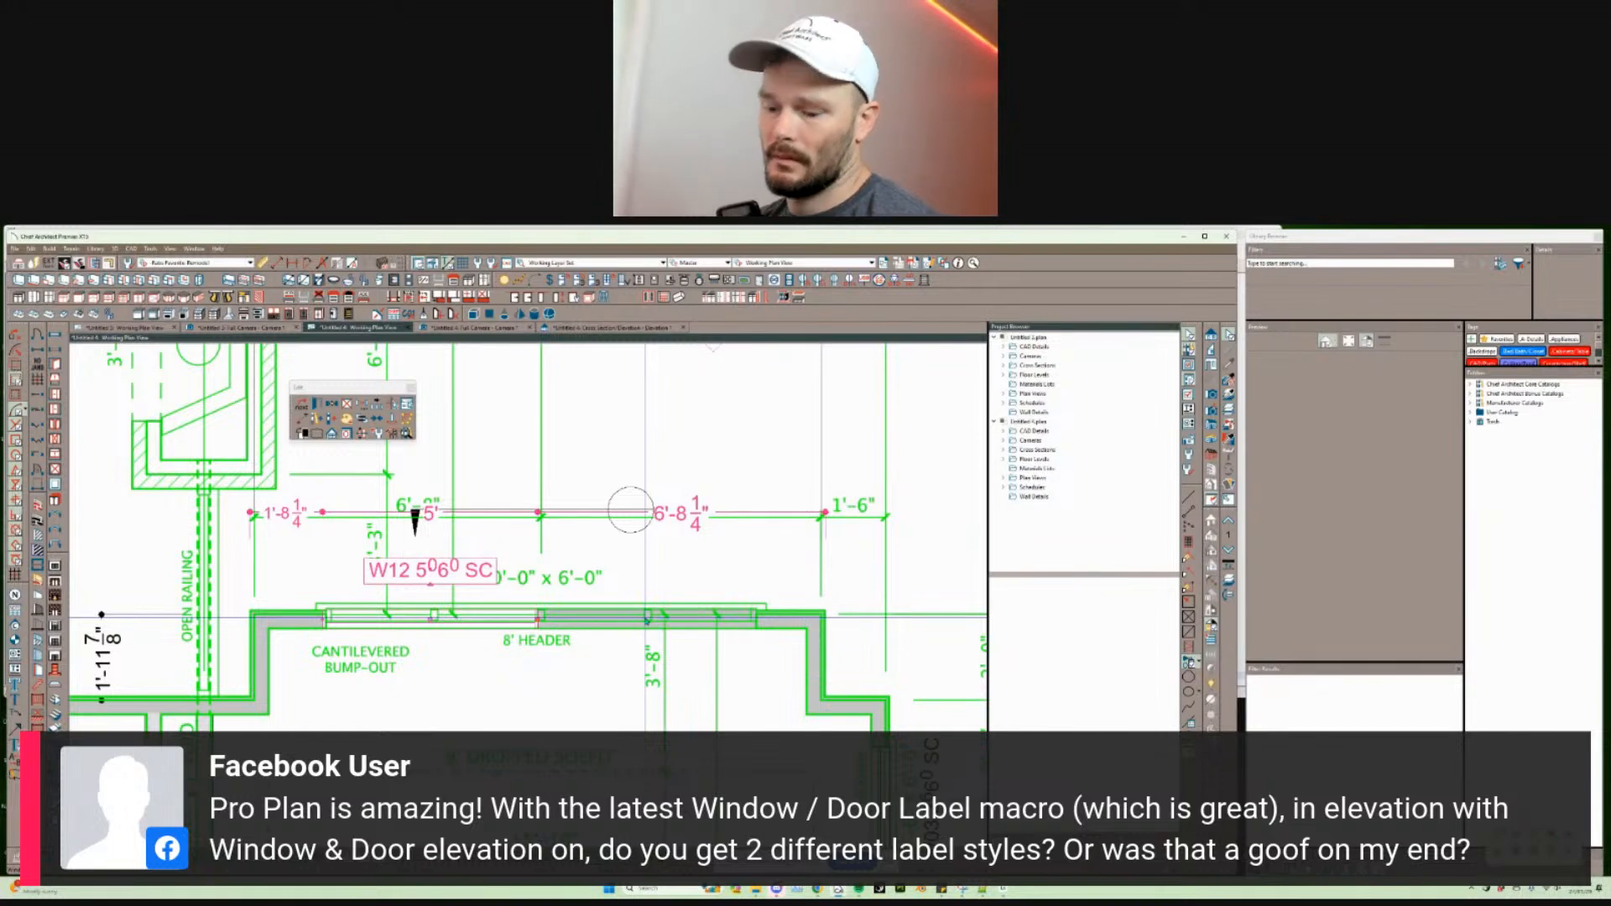
# Step: Make the 5' bump-out window a Double Casement with its left sash hinged left and its right sash fixed
pyautogui.doubleClick(543, 579)
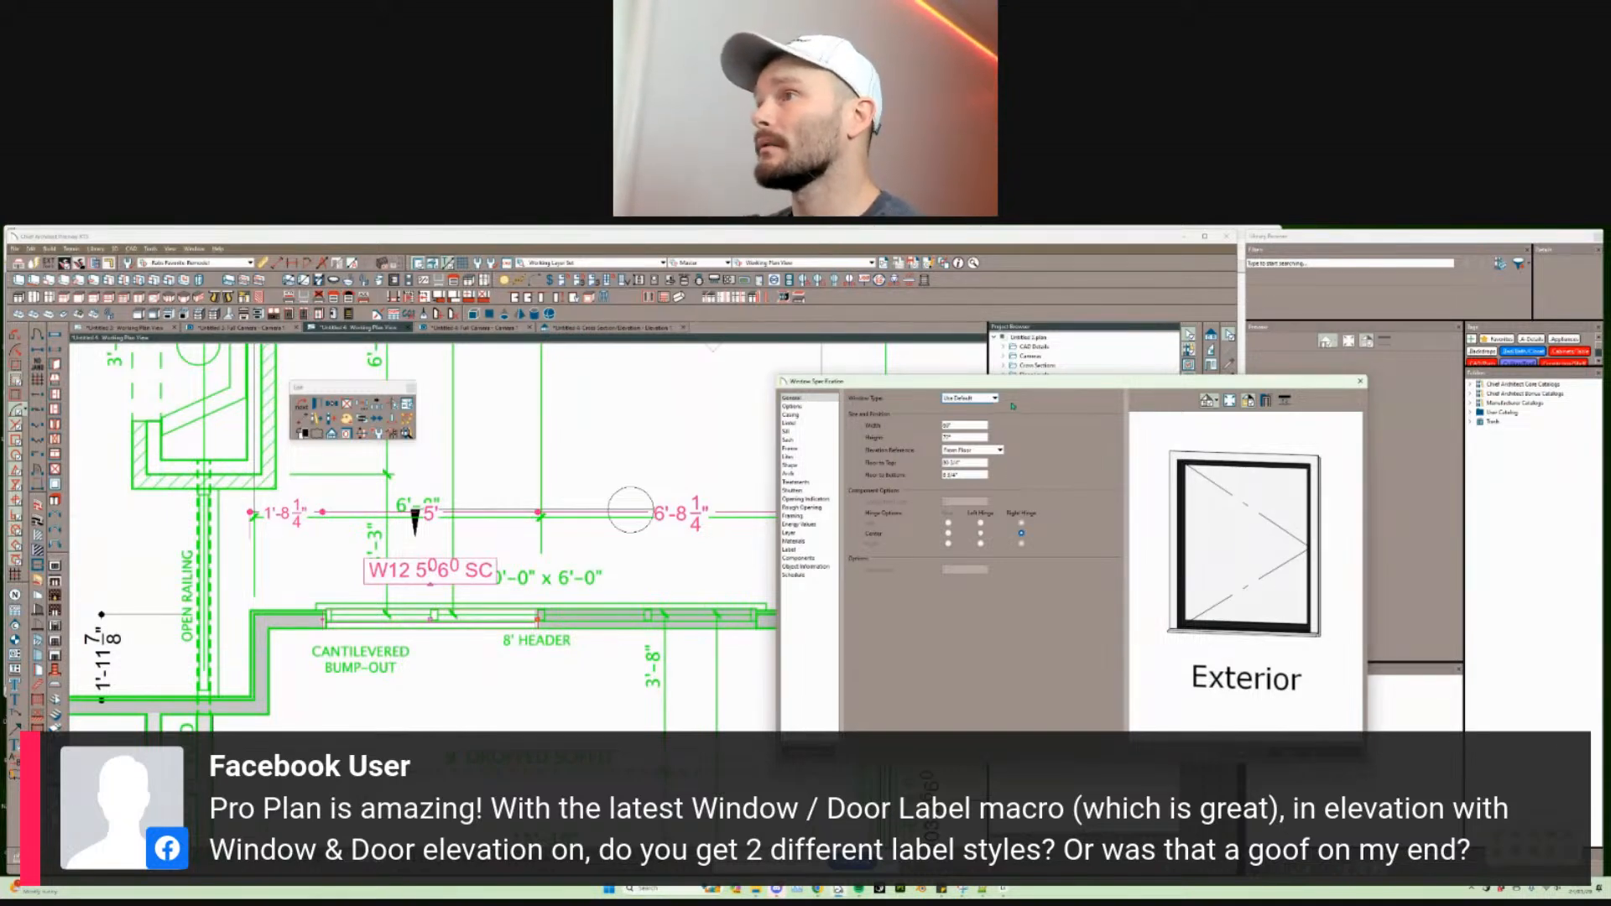
pyautogui.click(975, 448)
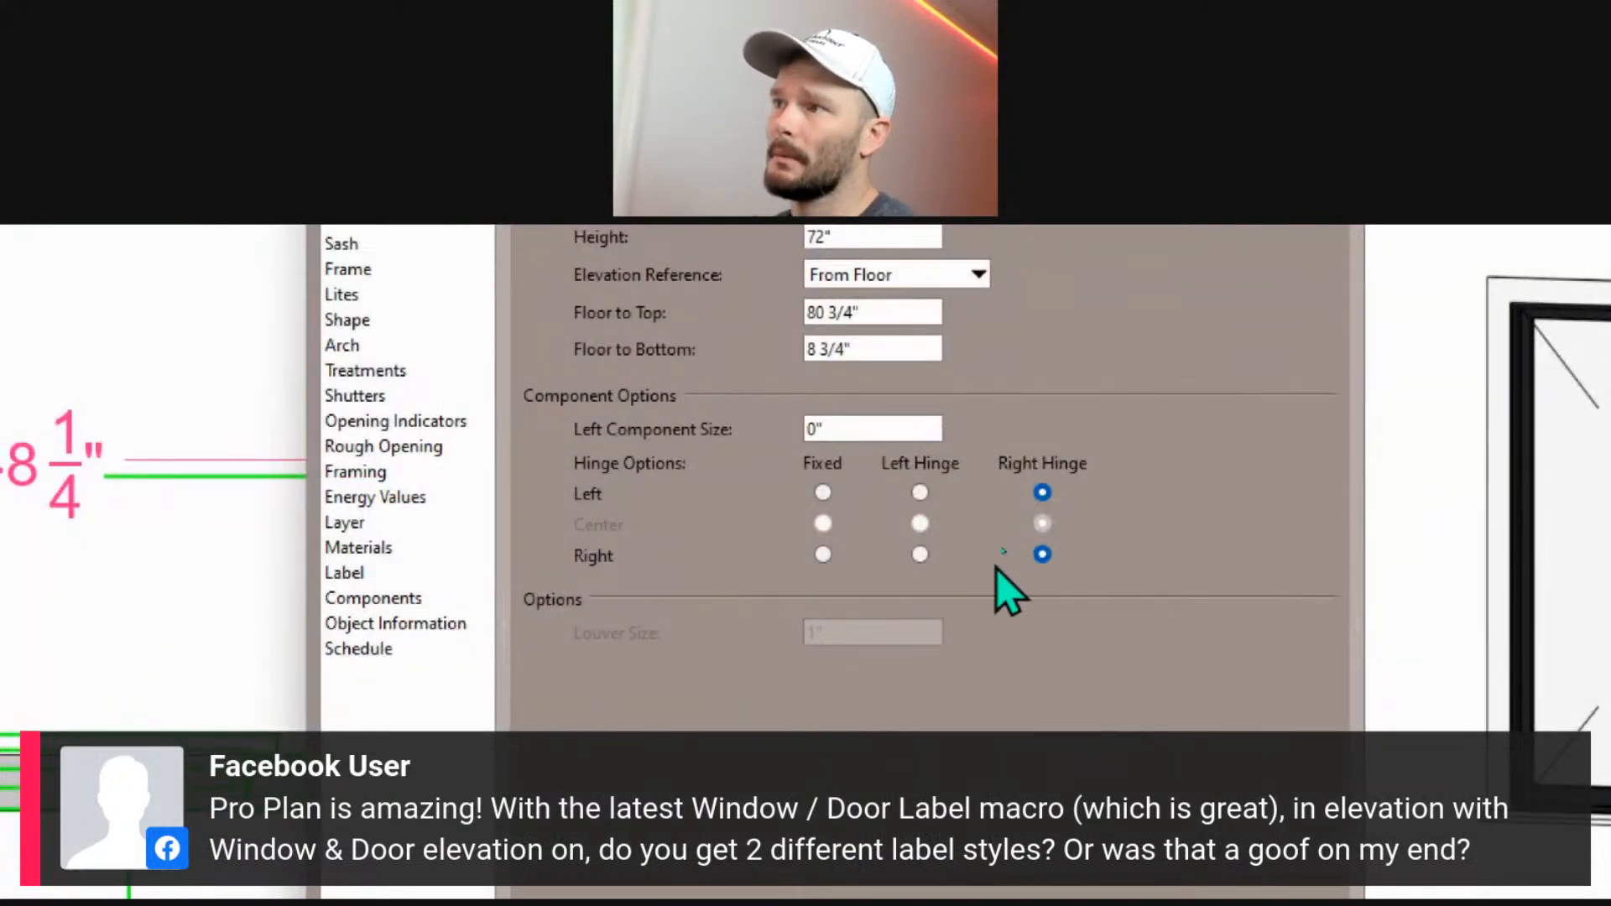
pyautogui.click(823, 555)
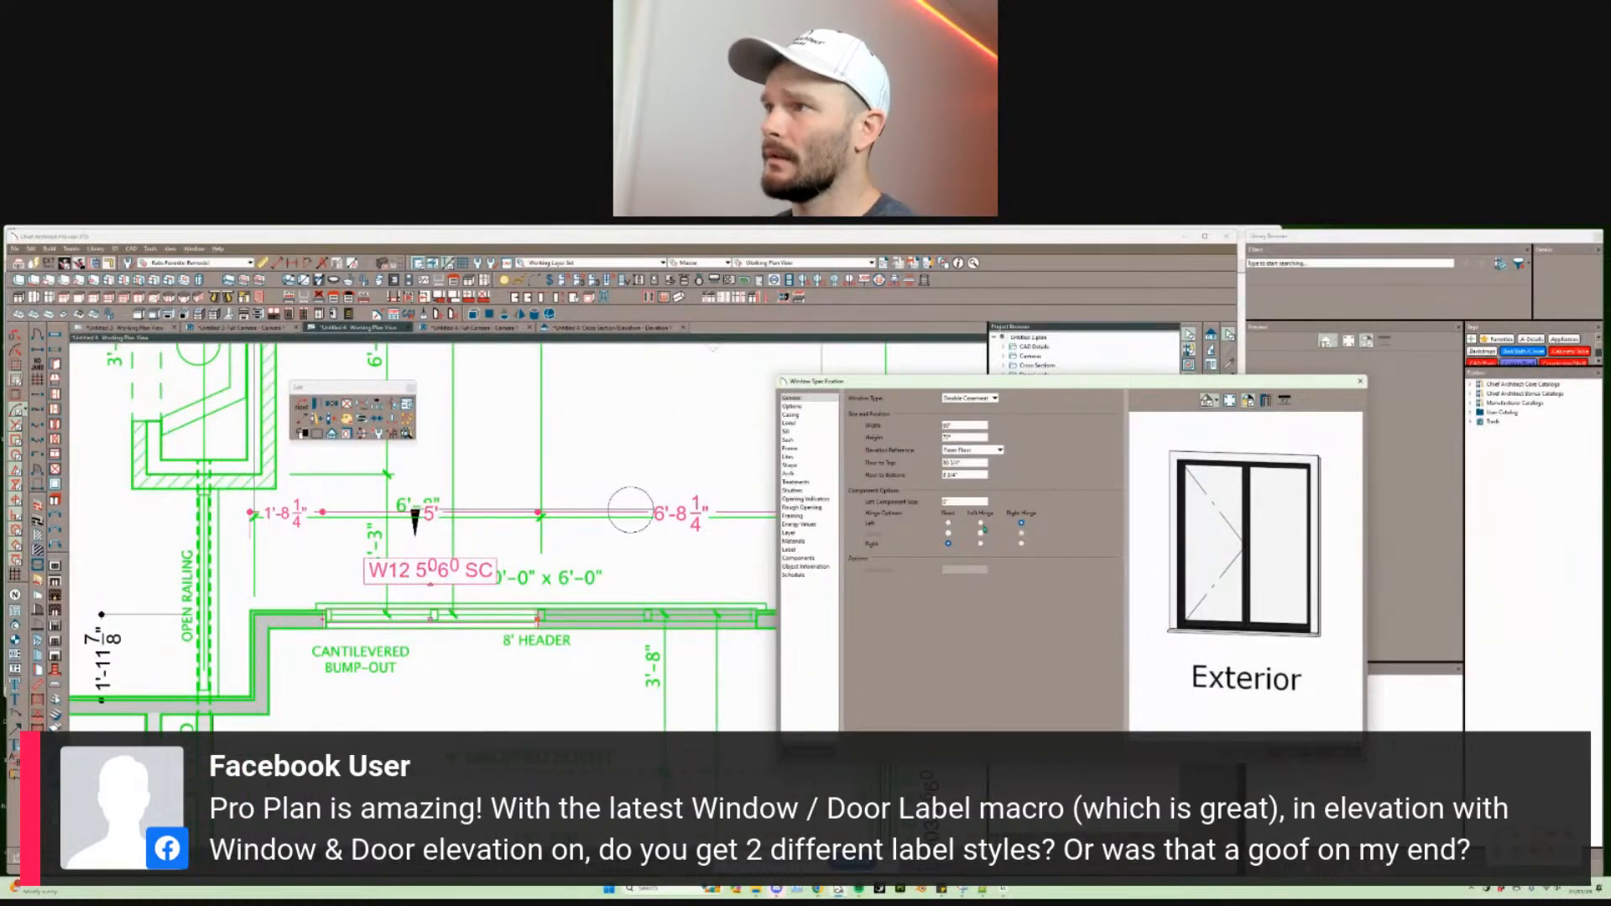
pyautogui.click(980, 523)
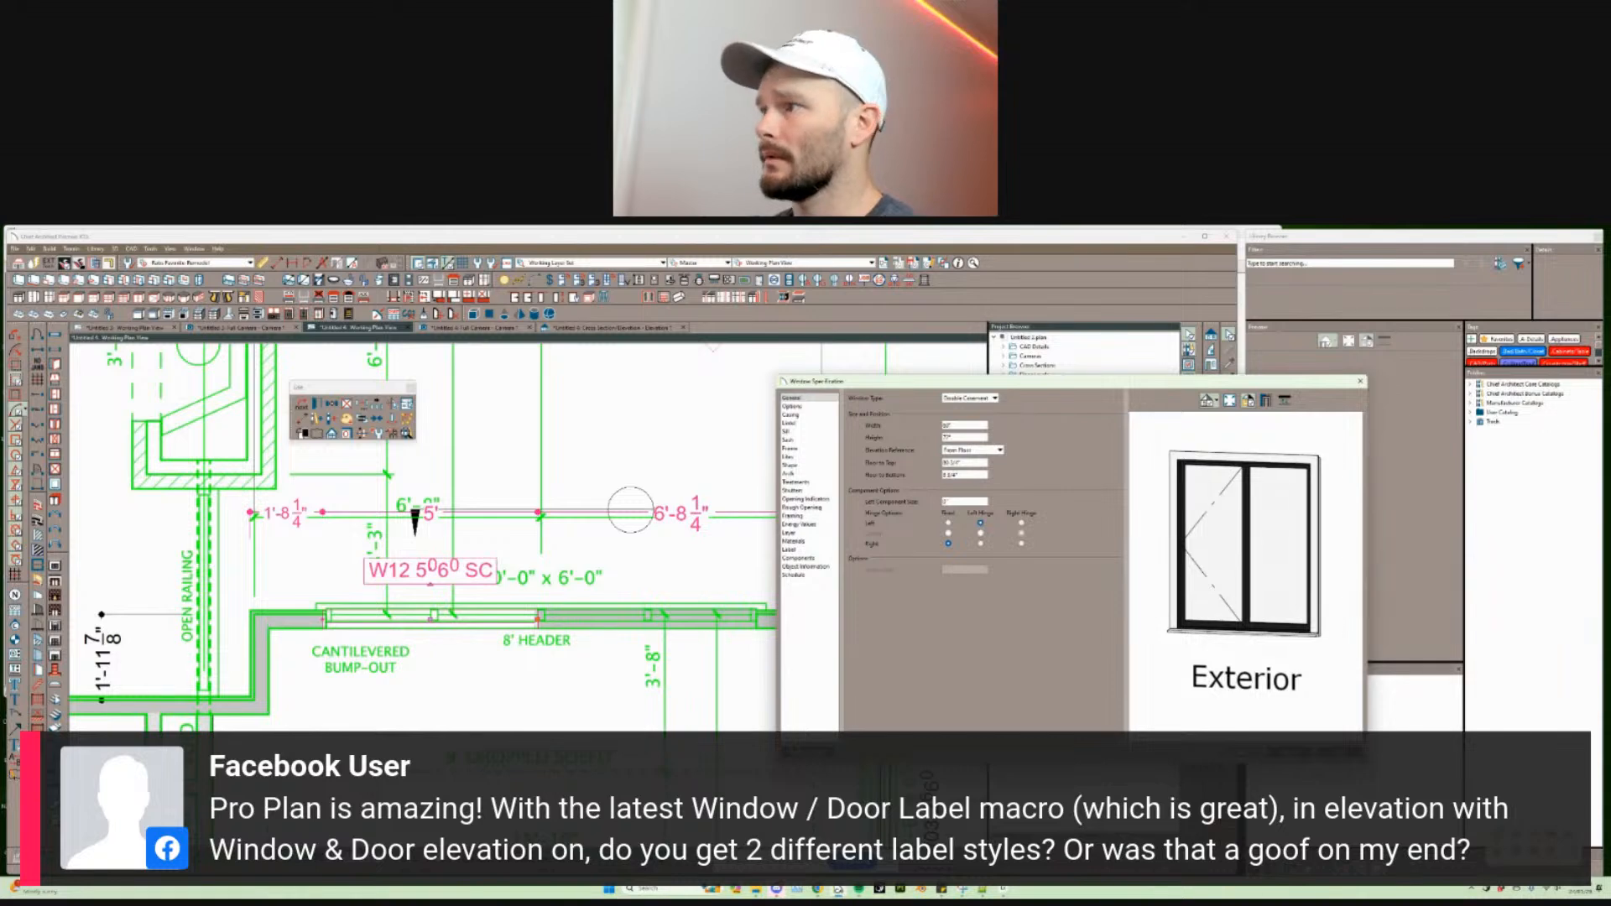
pyautogui.press('Return')
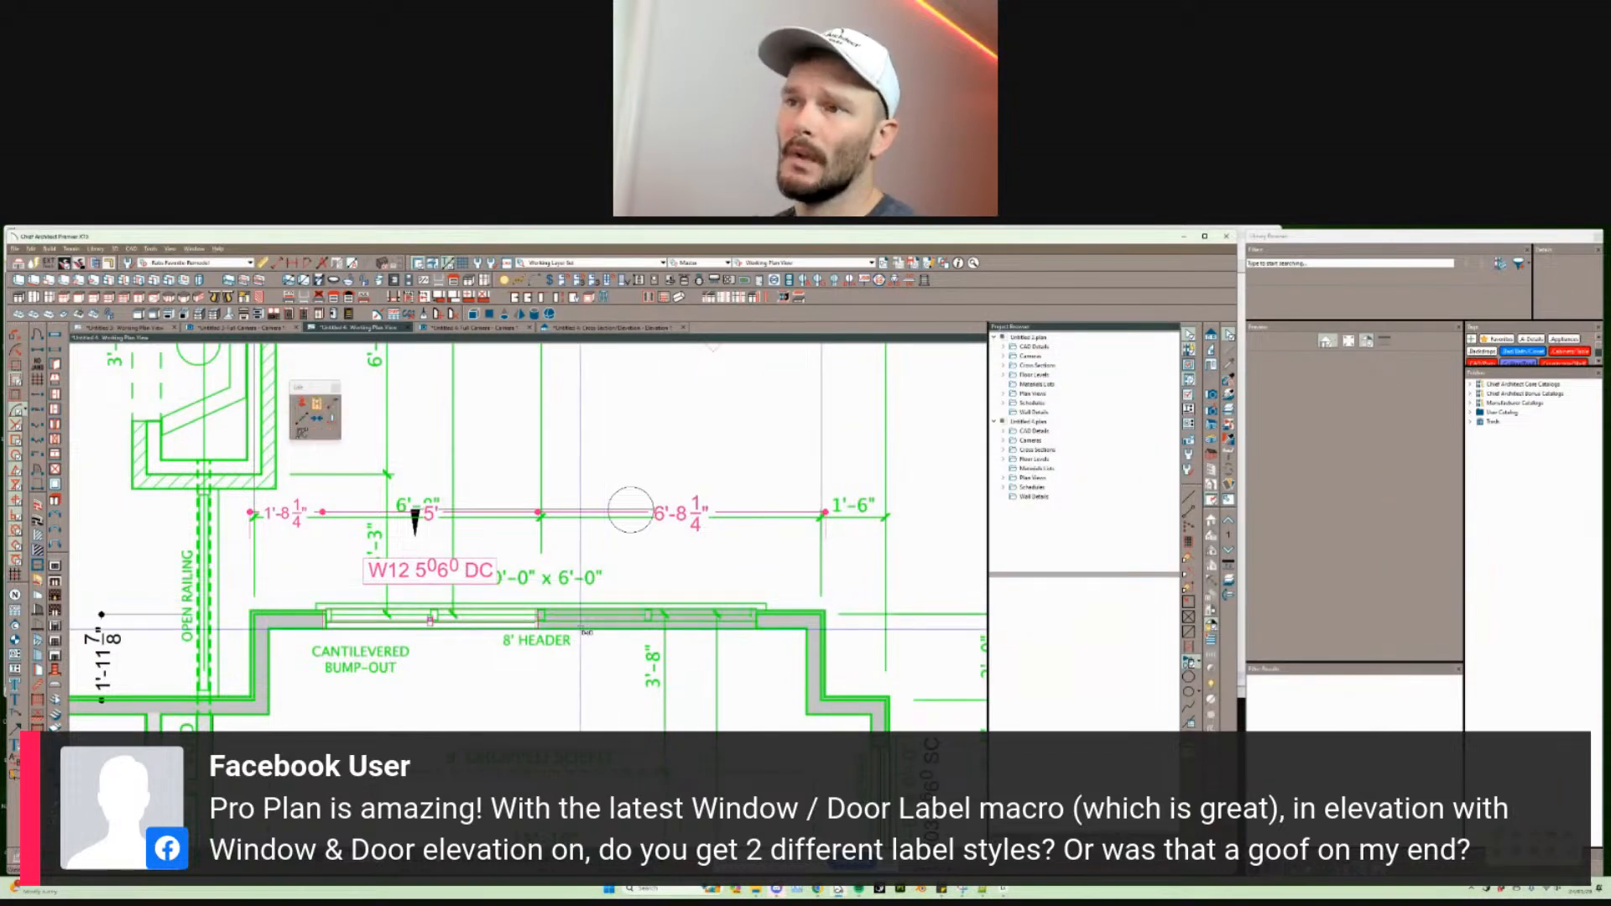
# Step: Mirror a copy of the 5' double casement about its inner jamb and combine both windows into a mulled unit
pyautogui.click(544, 621)
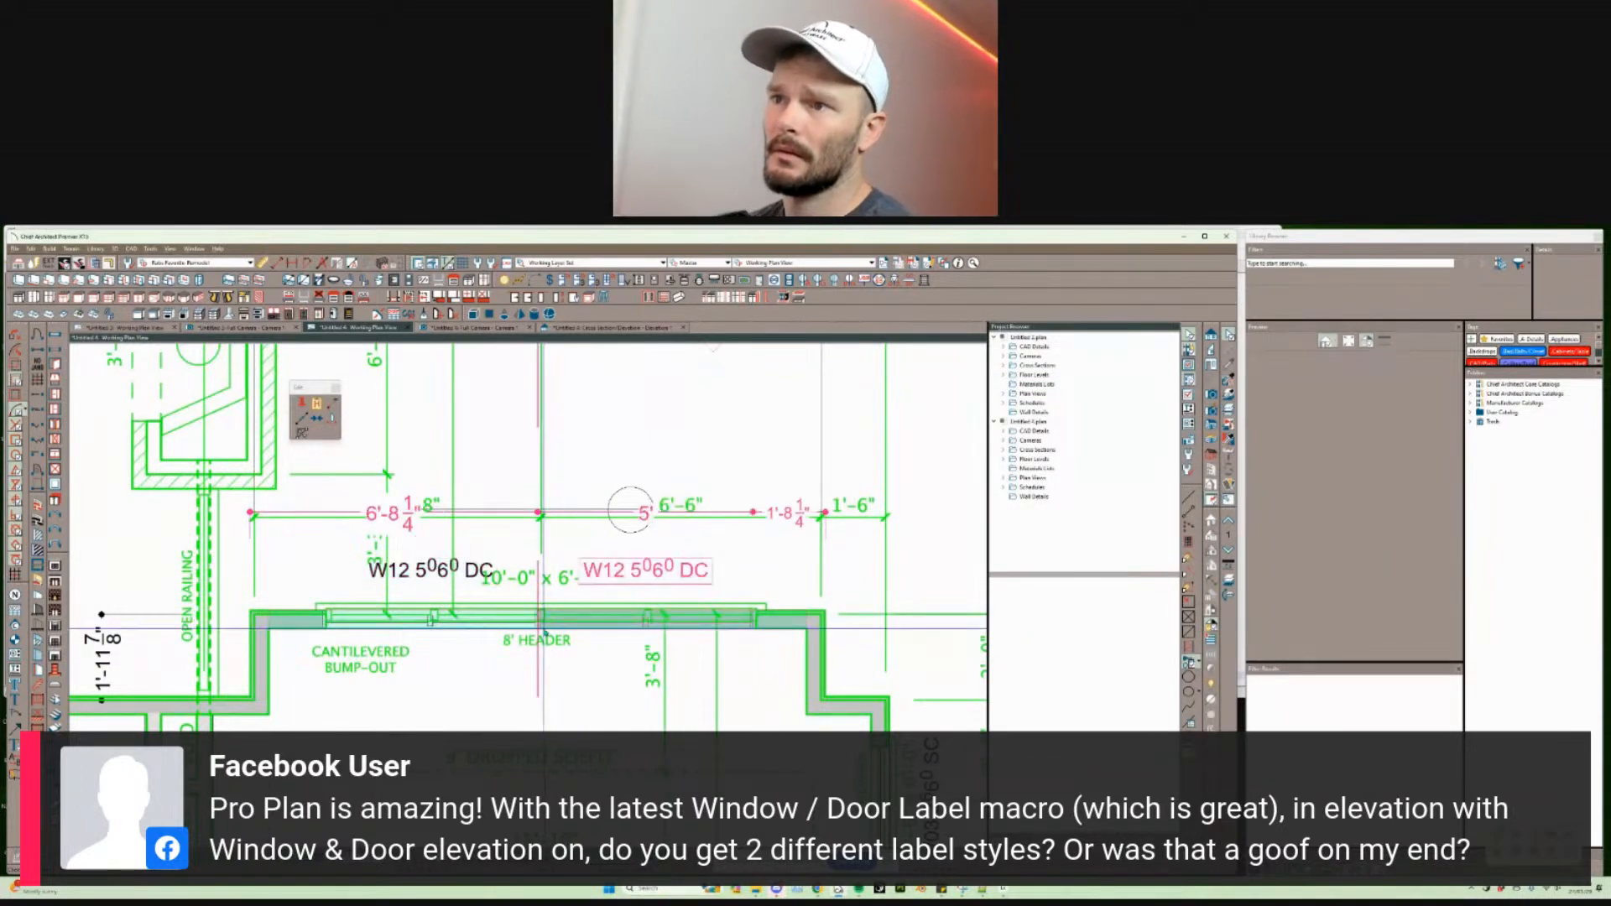
pyautogui.keyDown('shift'); pyautogui.click(457, 622); pyautogui.keyUp('shift')
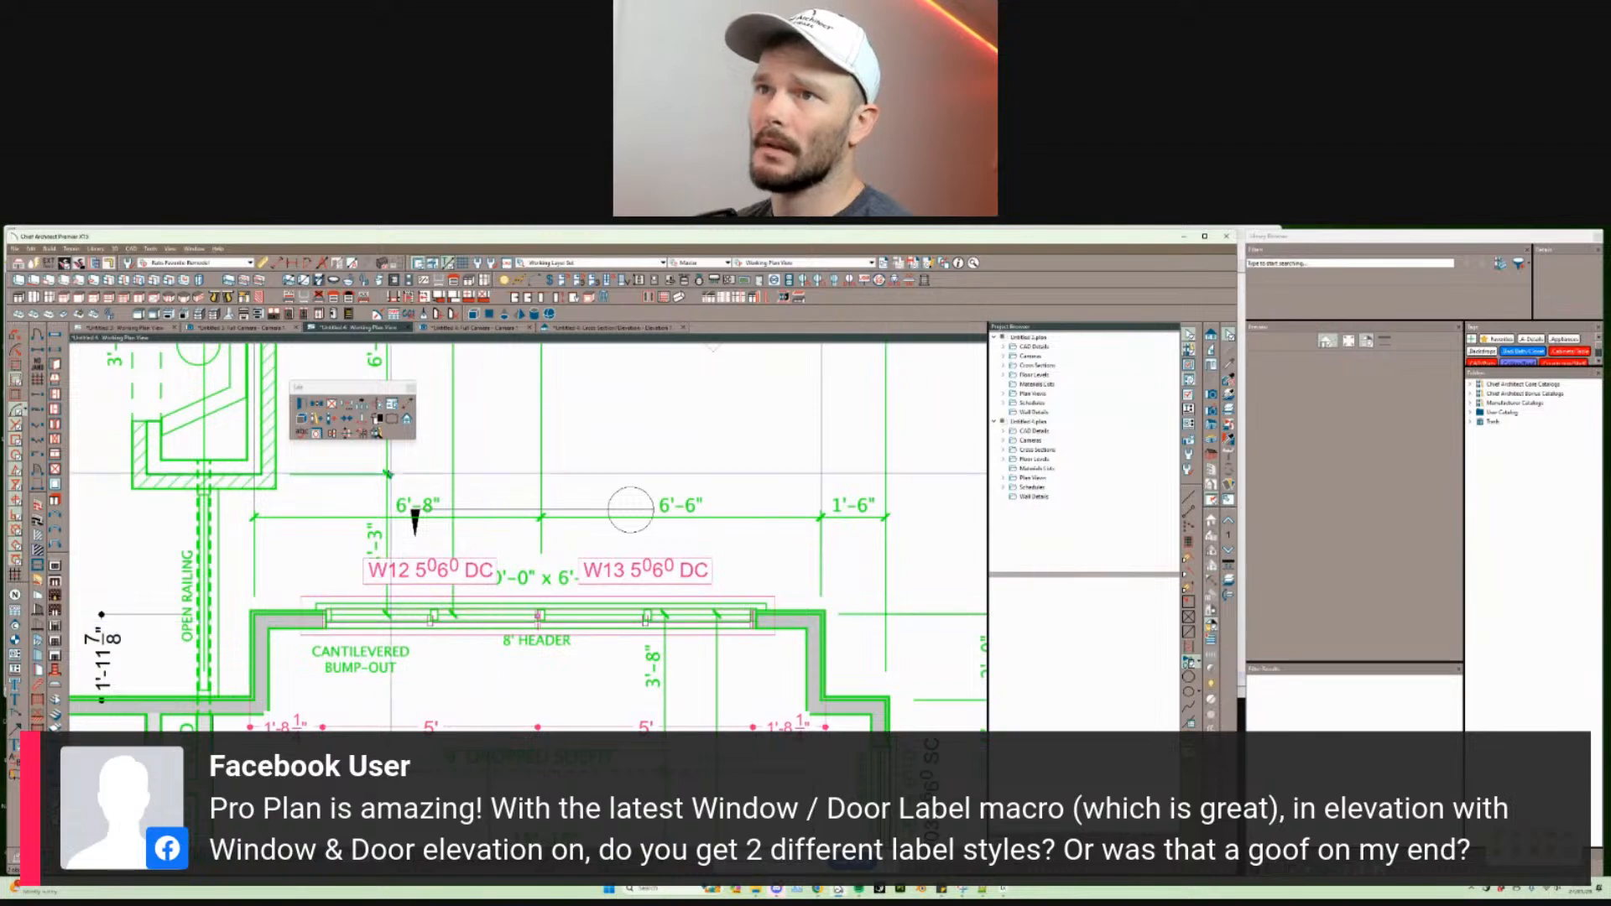
pyautogui.click(301, 417)
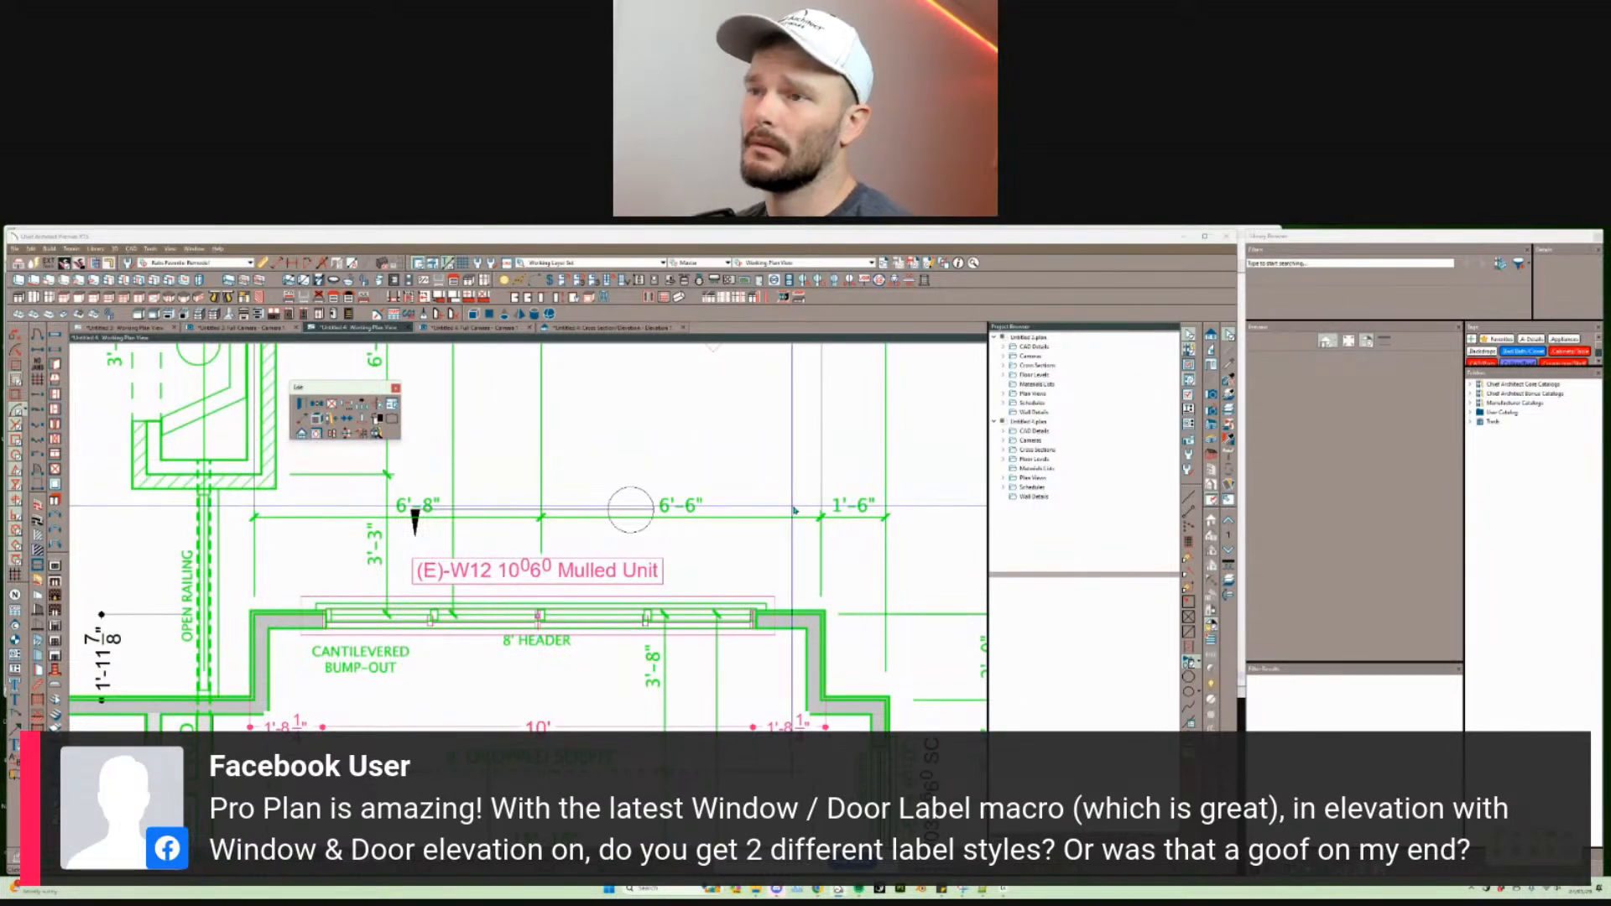
# Step: Place a hinged door at the curbless shower's traced entry in the master bath
pyautogui.scroll(-3, 796, 510)
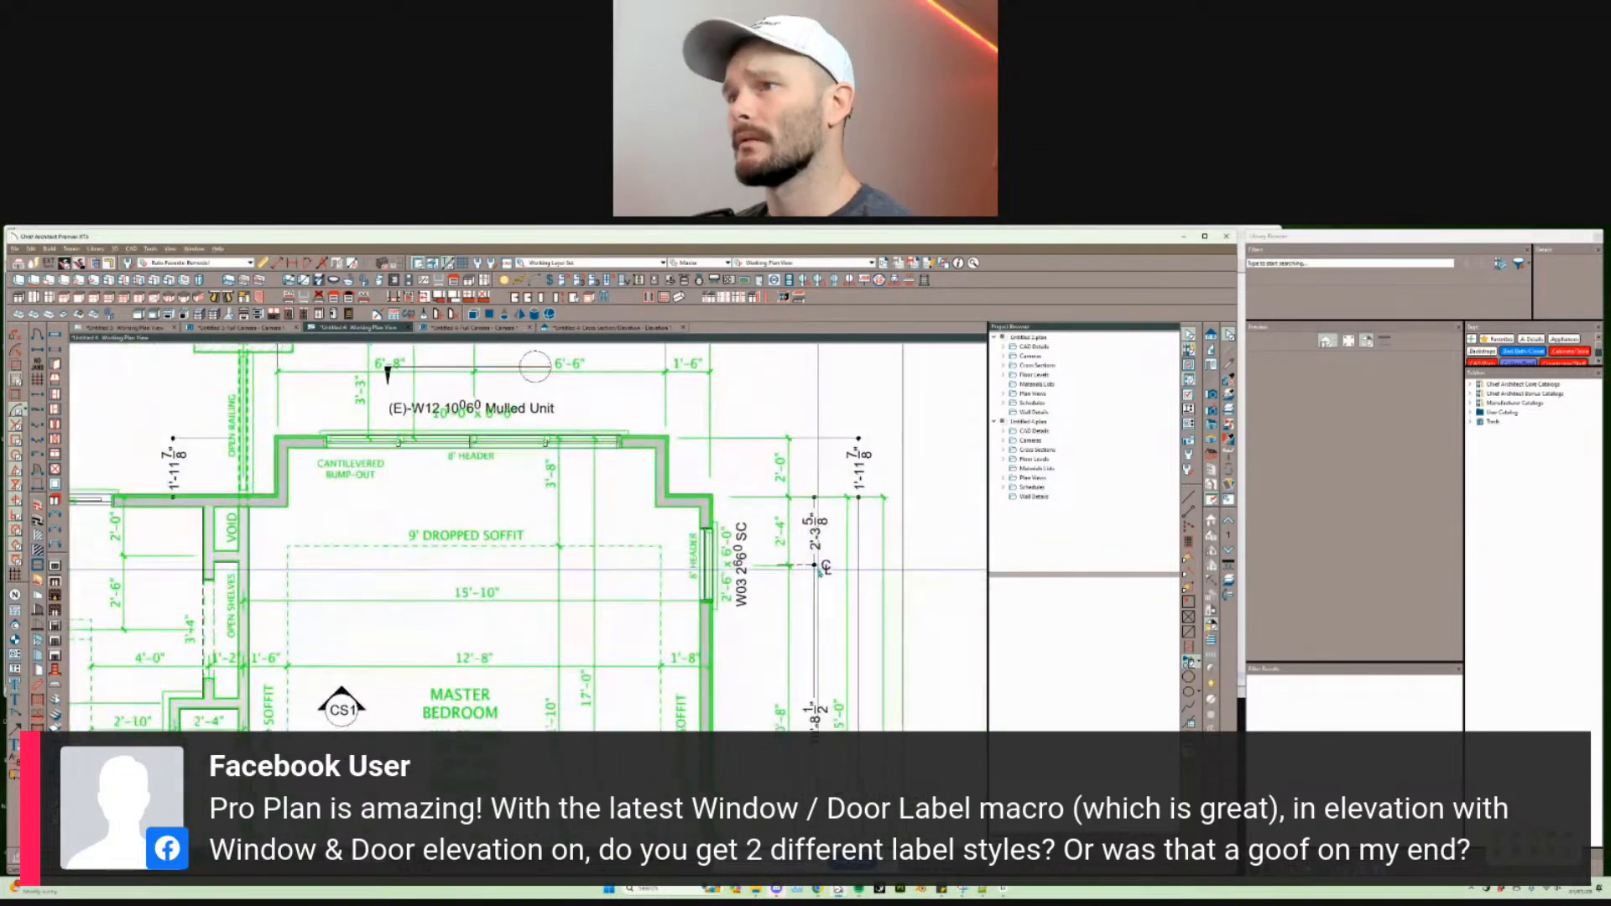
pyautogui.hscroll(-3, 820, 574)
pyautogui.scroll(1, 661, 544)
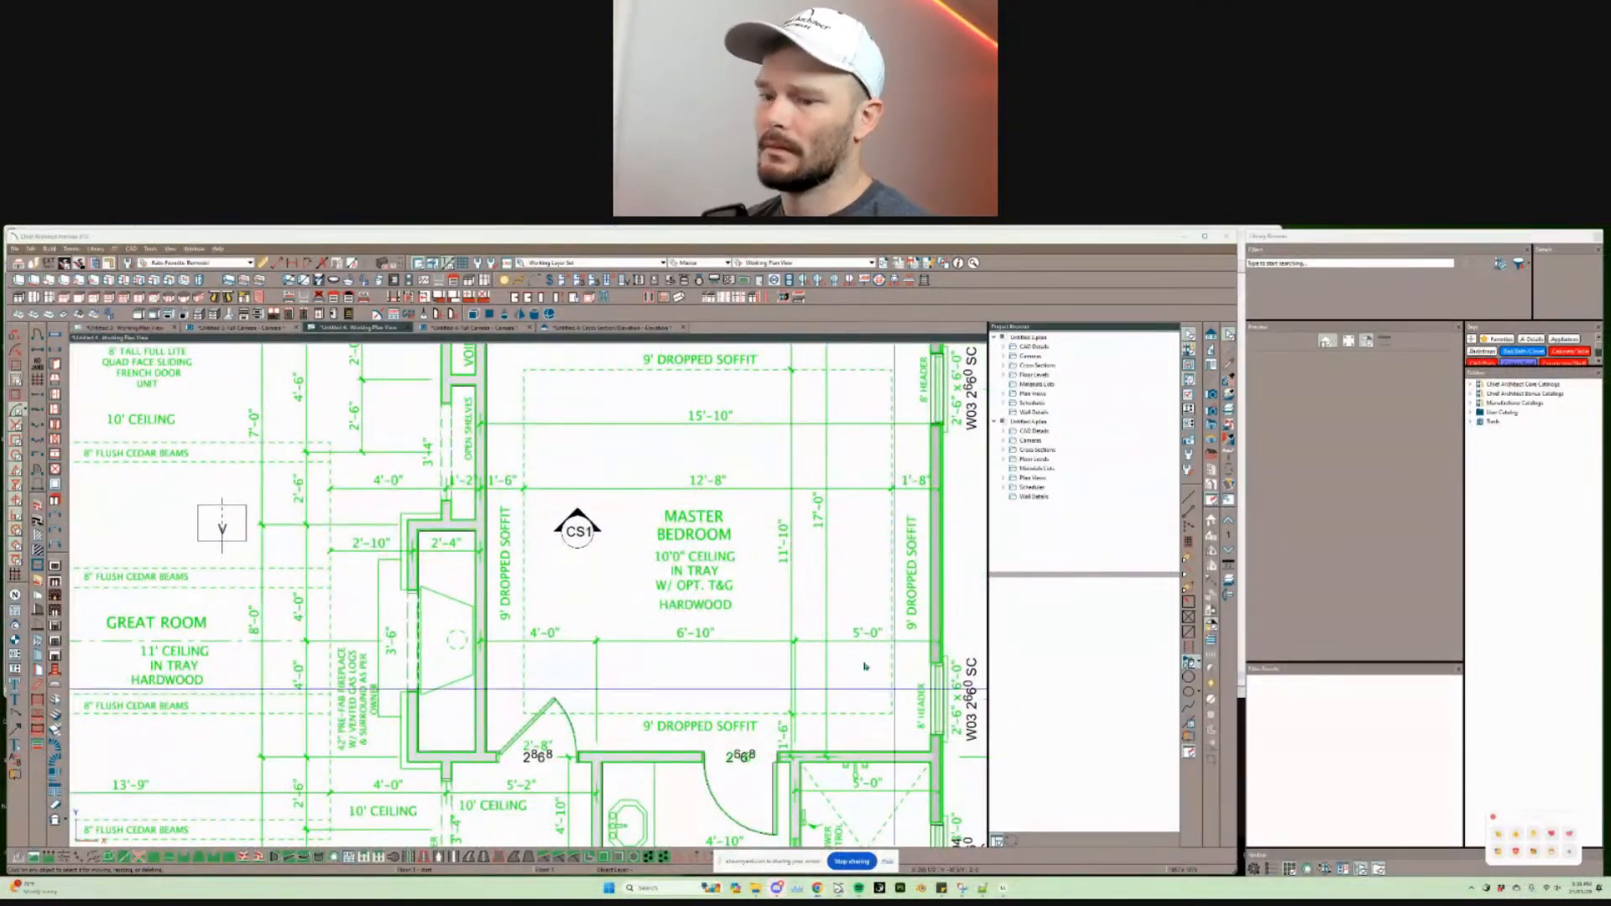
pyautogui.click(588, 640)
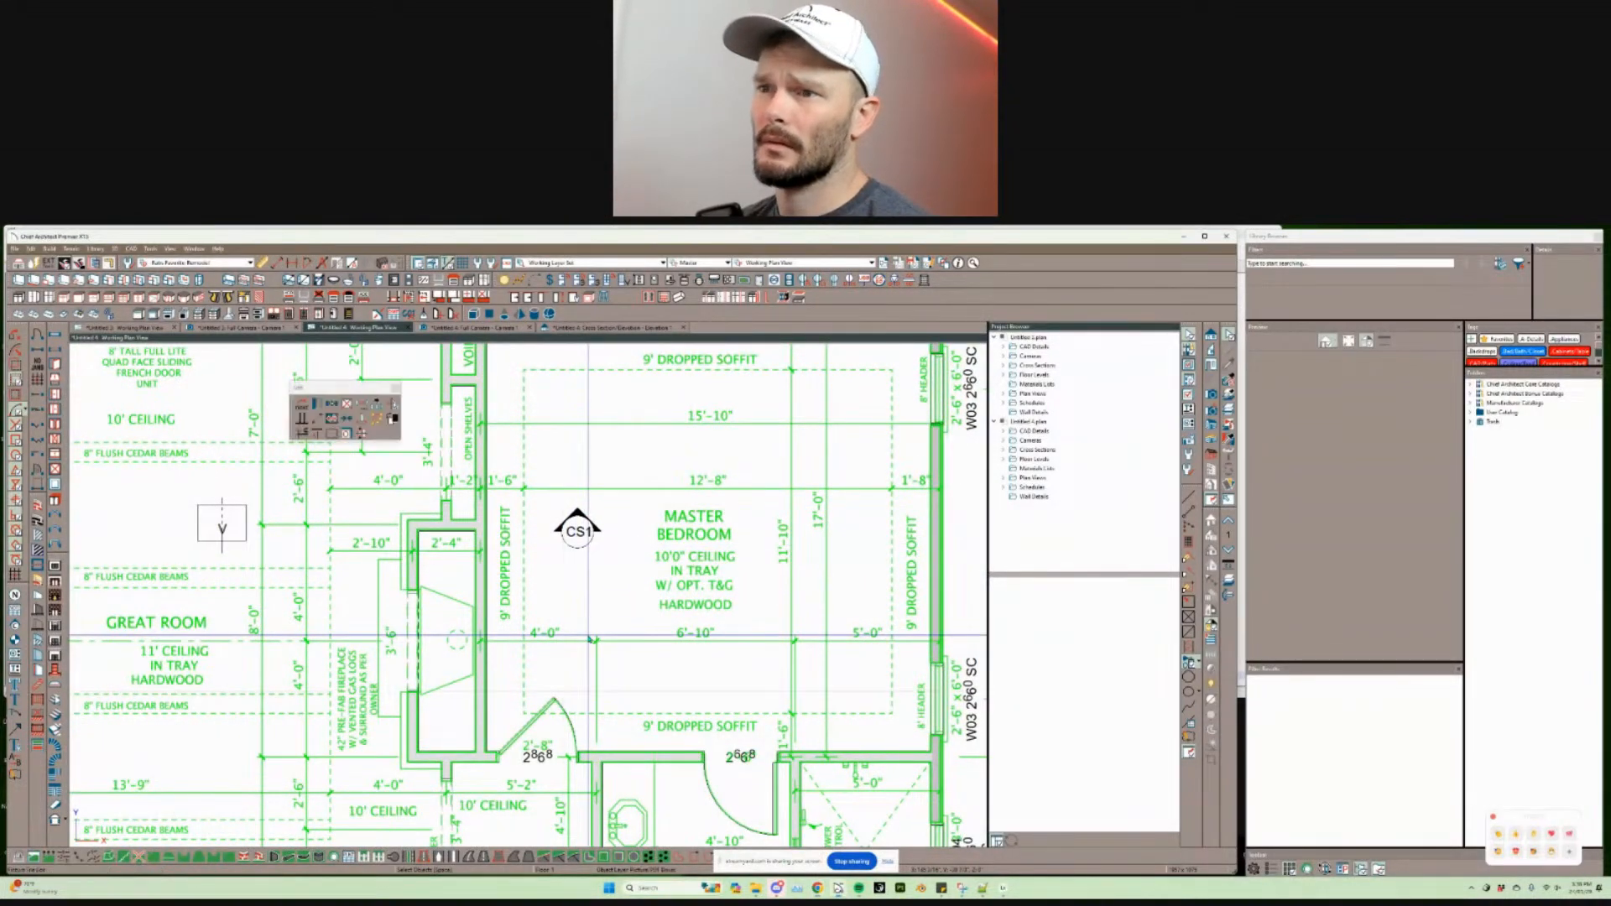
pyautogui.scroll(-3, 588, 639)
pyautogui.scroll(5, 588, 640)
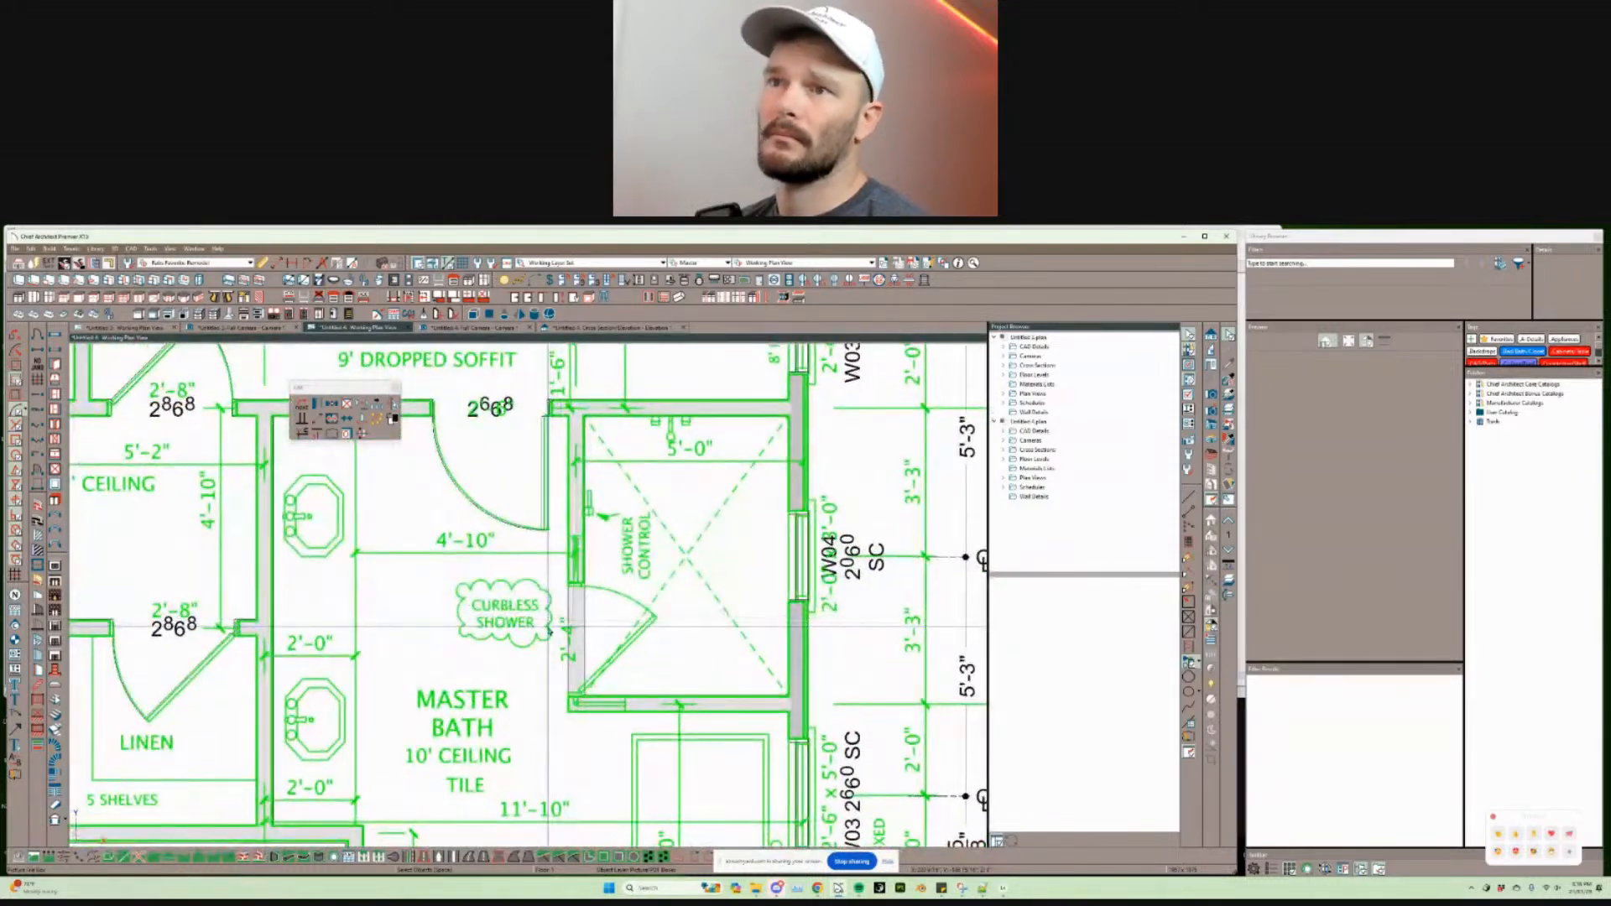
pyautogui.click(572, 601)
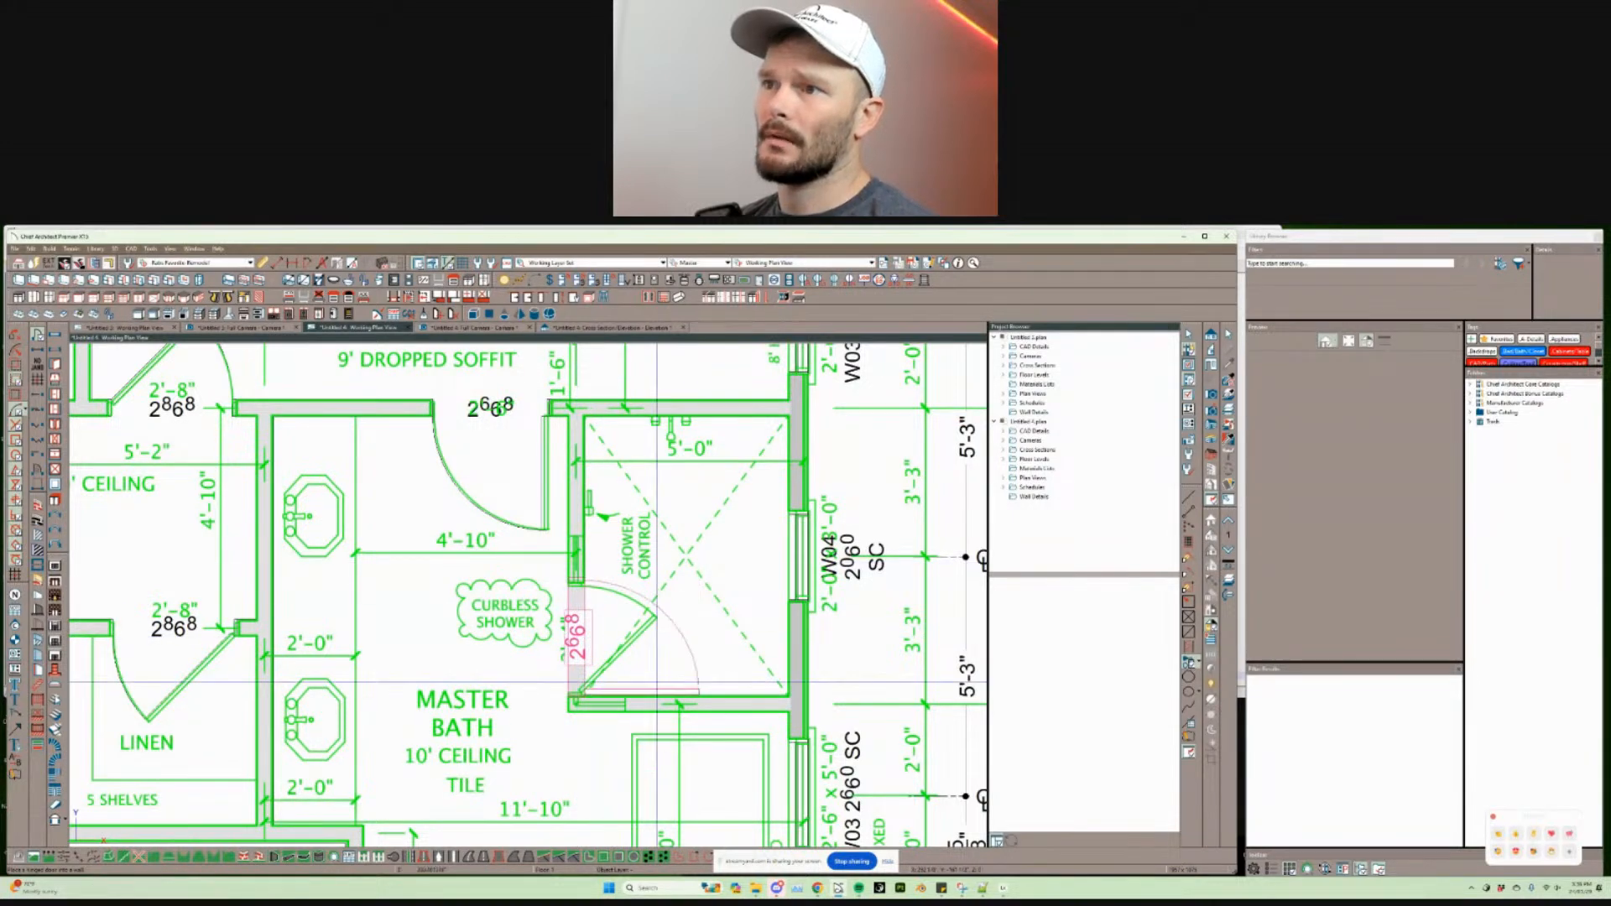
# Step: Resize the shower door to 2'-4" wide to match the underlay, and delete the door
pyautogui.click(573, 581)
pyautogui.moveTo(575, 580); pyautogui.dragTo(579, 592)
pyautogui.press('Tab')
pyautogui.press('Return')
pyautogui.scroll(2, 736, 605)
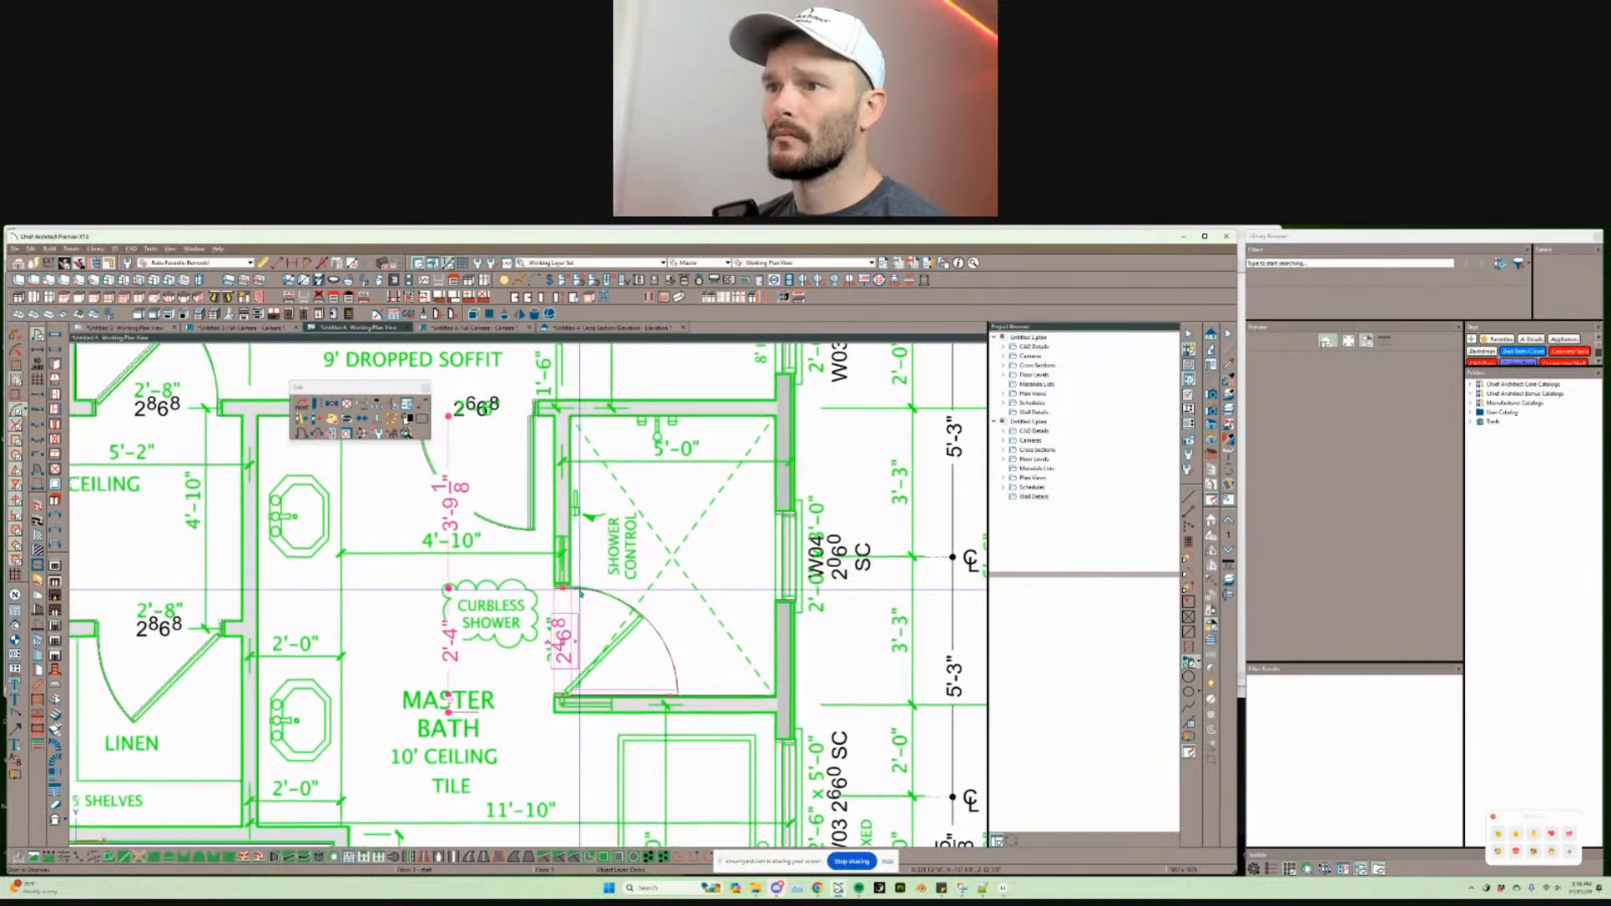
pyautogui.scroll(-1, 736, 605)
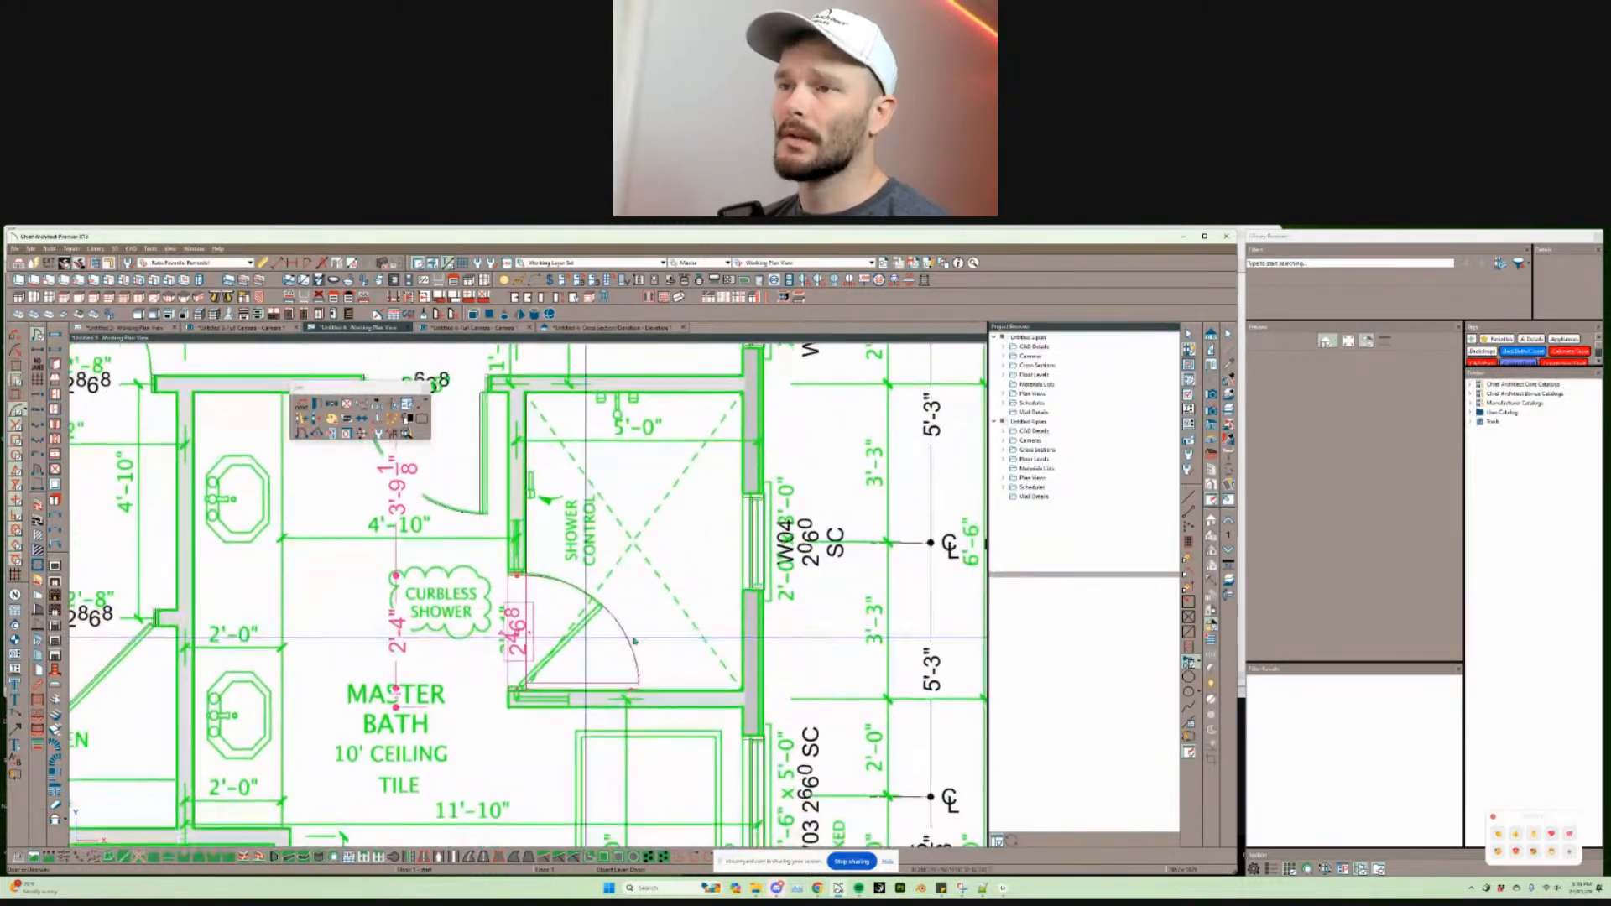
pyautogui.moveTo(684, 631); pyautogui.dragTo(363, 614, button='right')
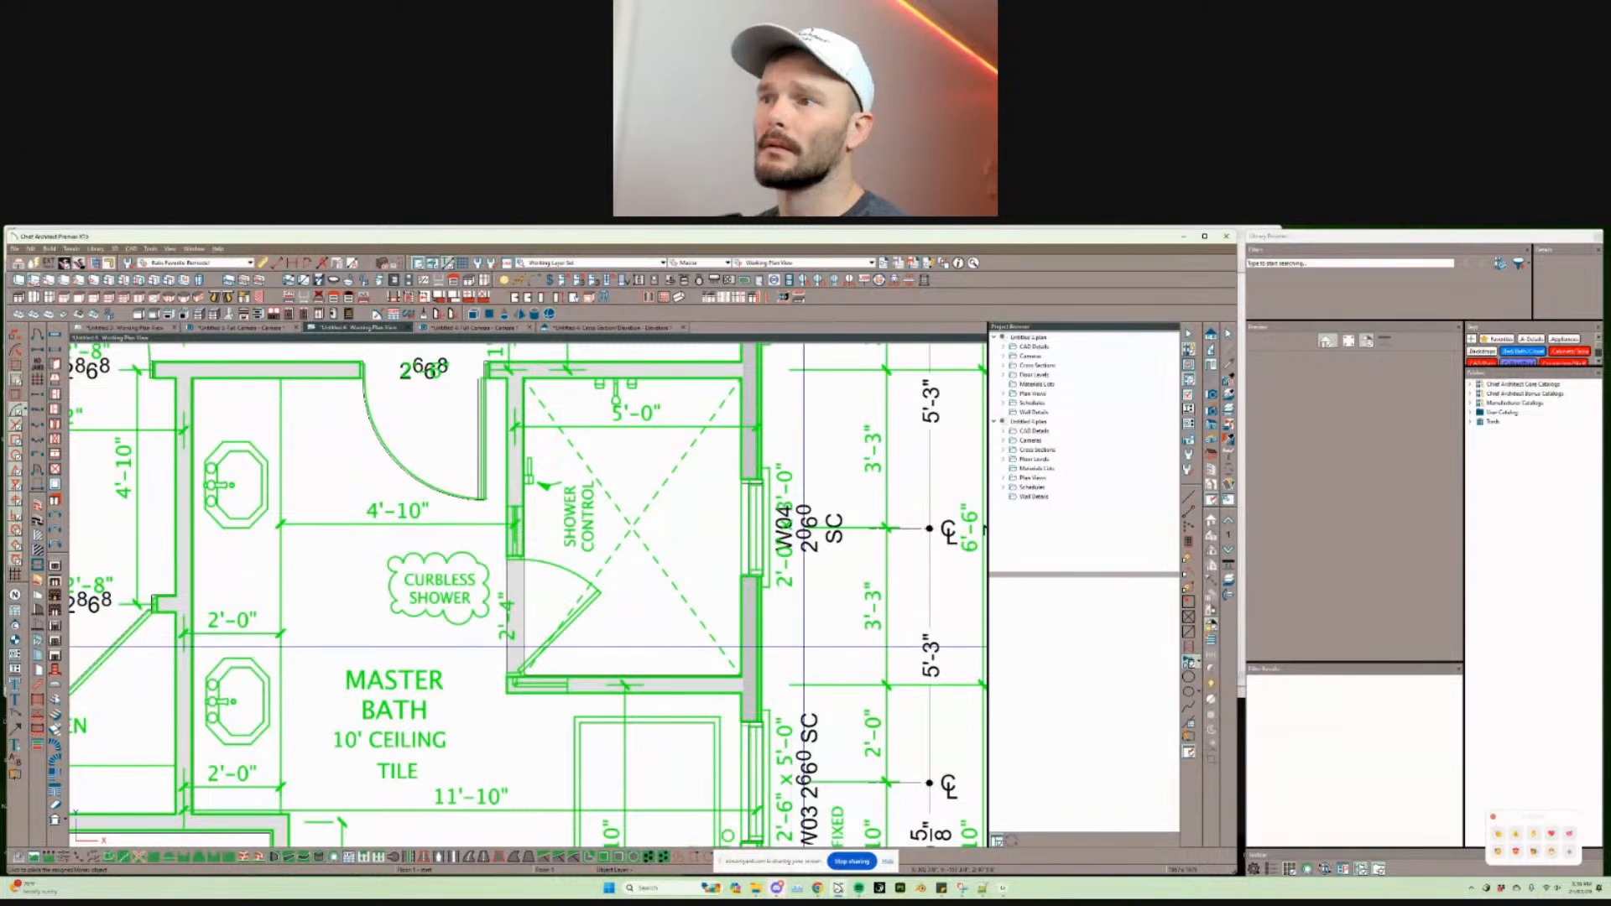
# Step: Size the short shower wall segment beside the traced door to 1'-1", ending it at the door's jamb
pyautogui.moveTo(657, 565); pyautogui.dragTo(700, 585, button='middle')
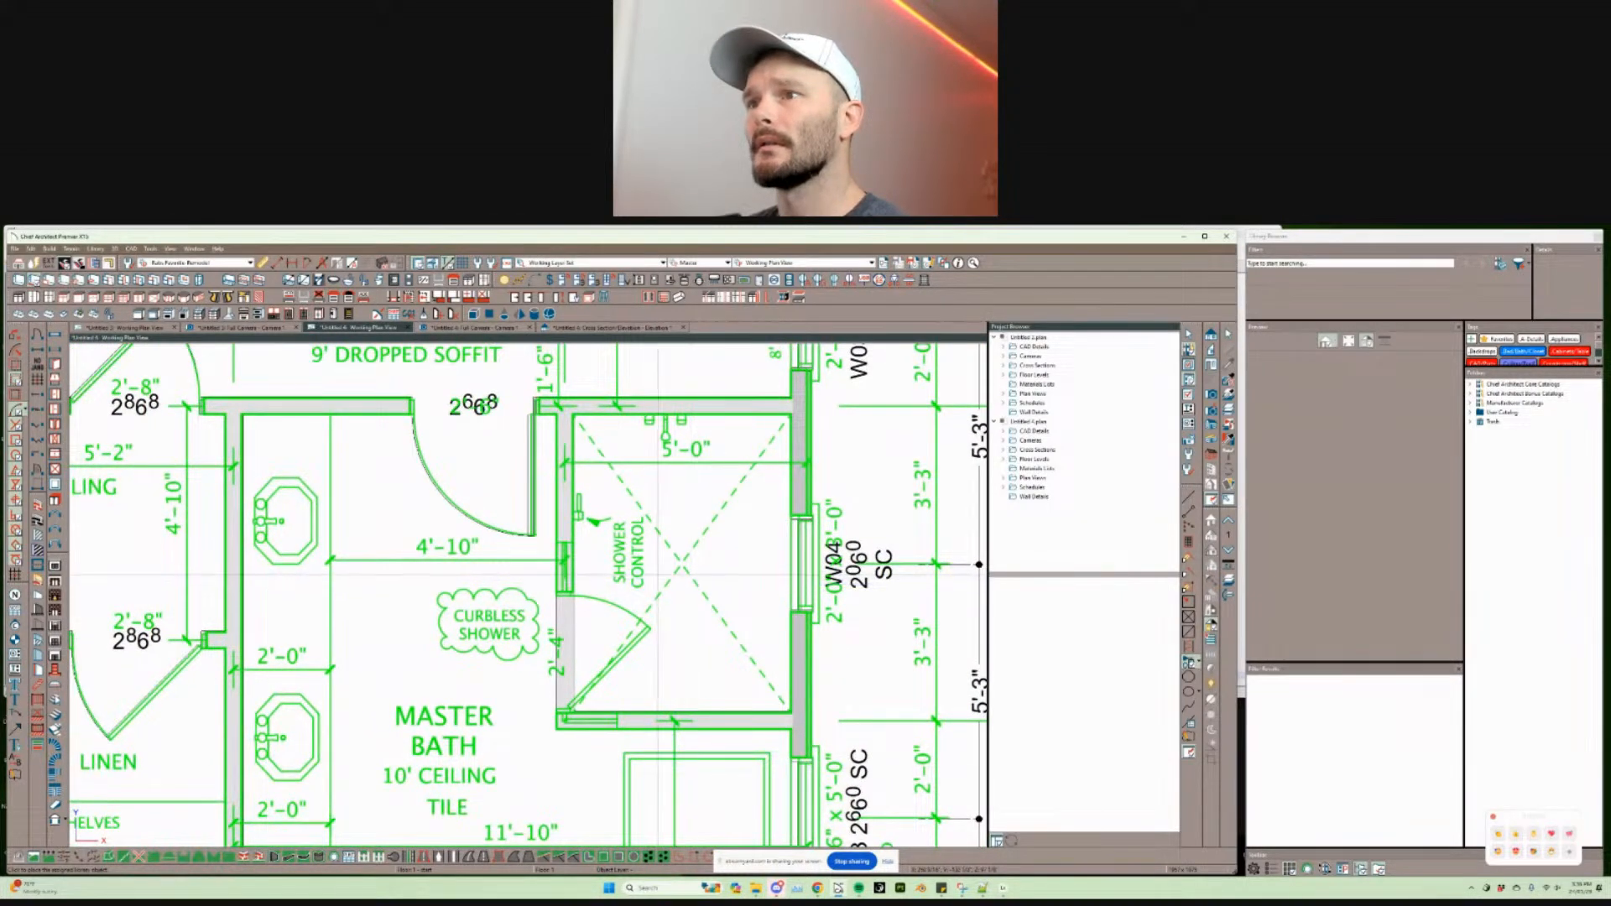
pyautogui.click(574, 537)
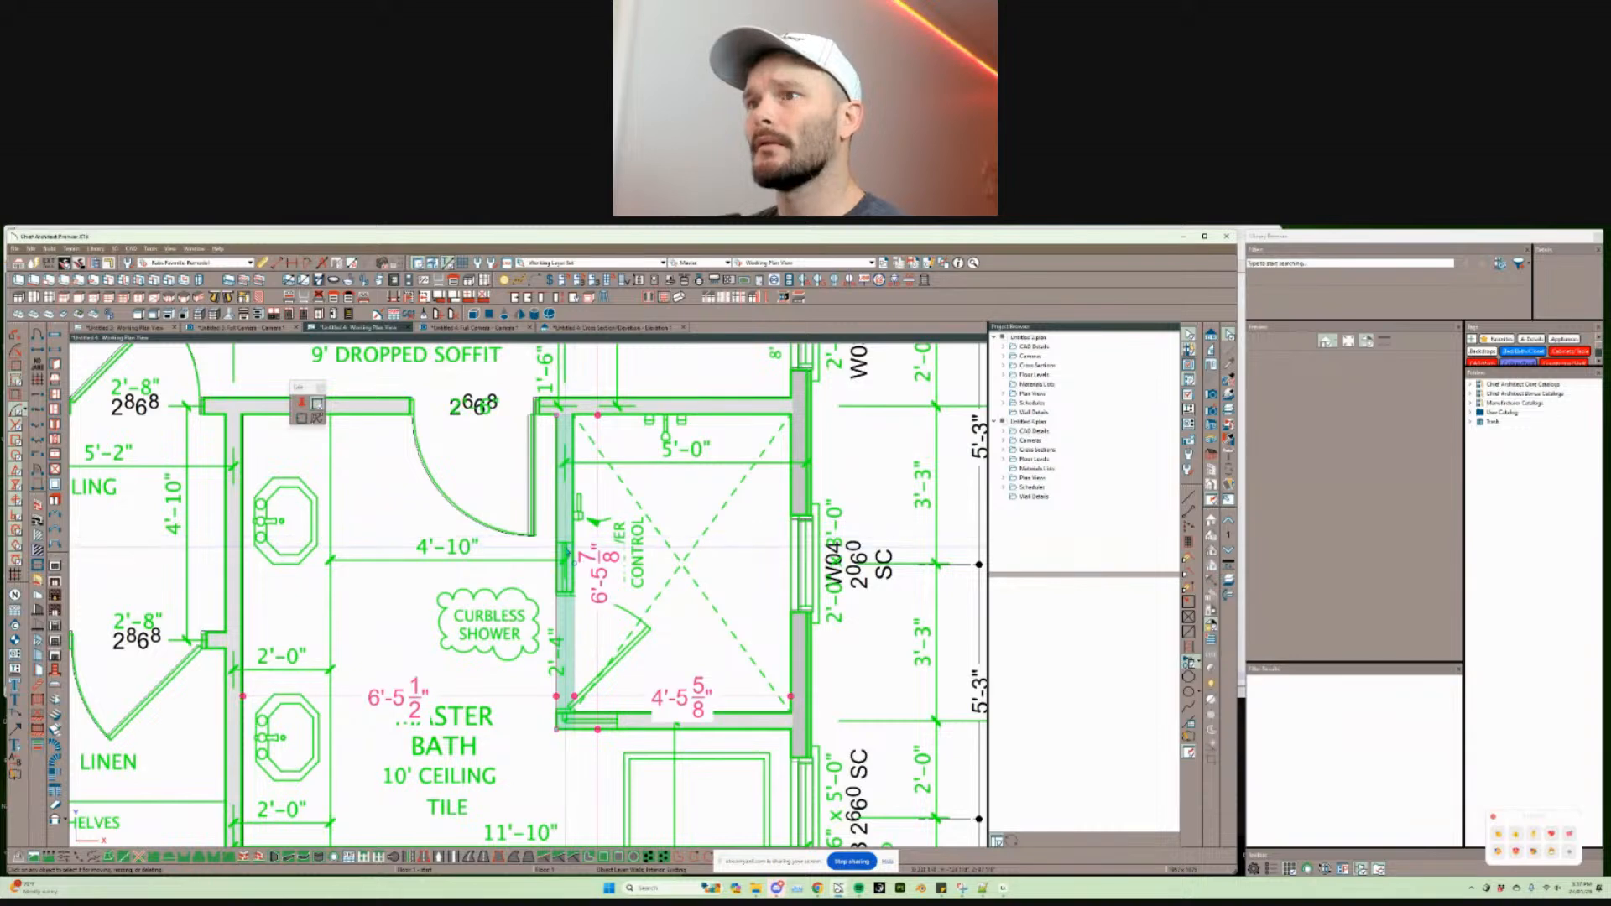
pyautogui.press('Escape')
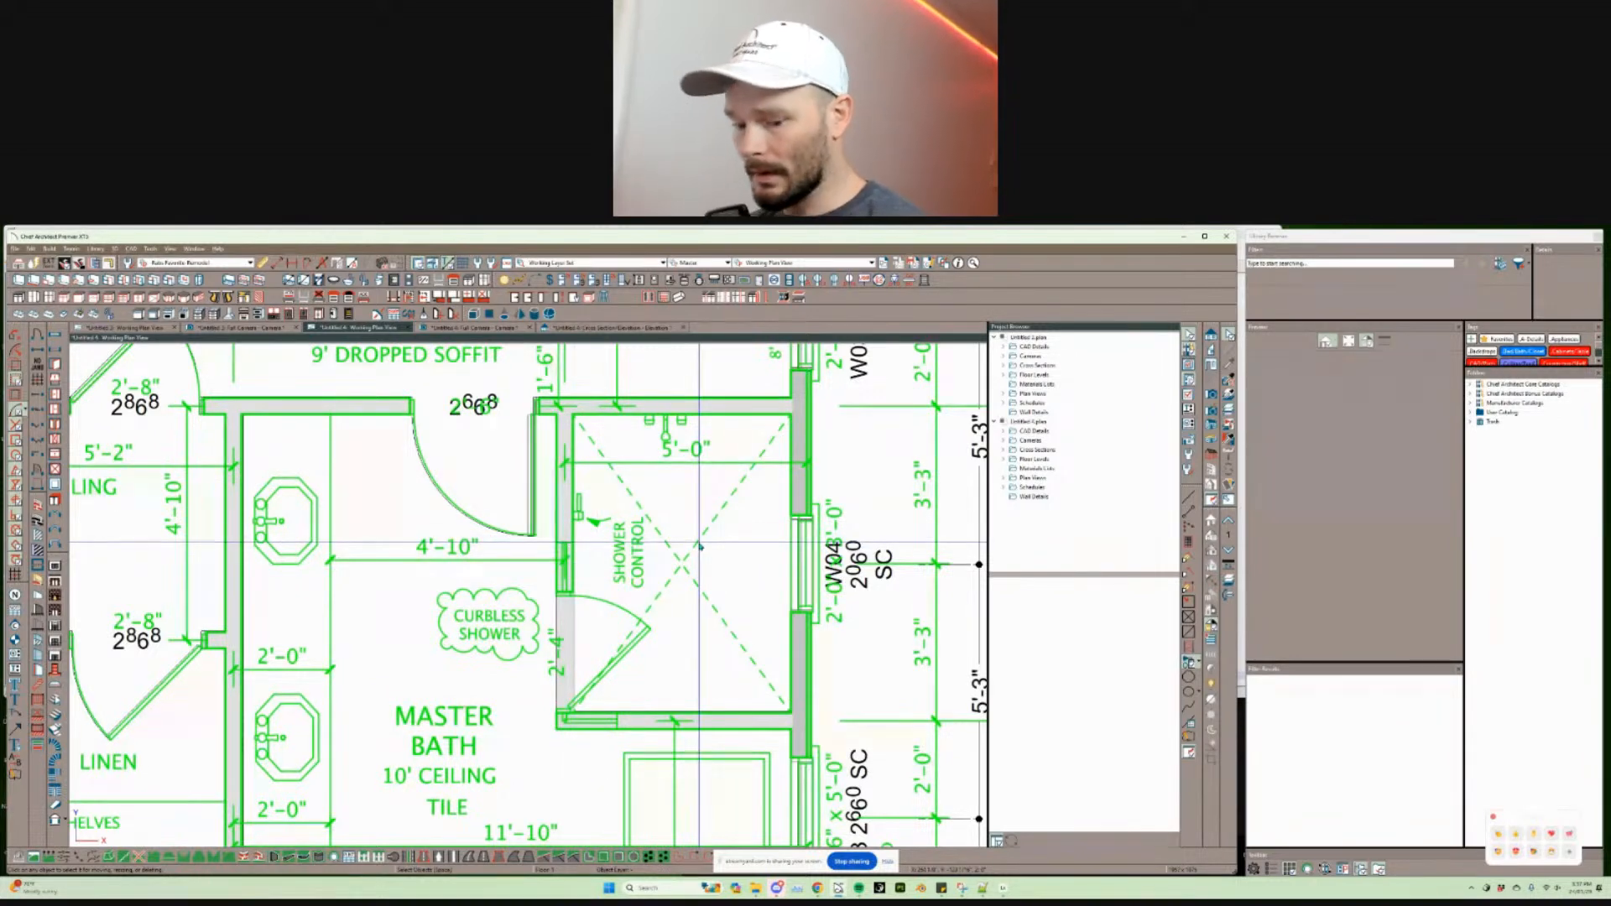
pyautogui.scroll(2, 537, 537)
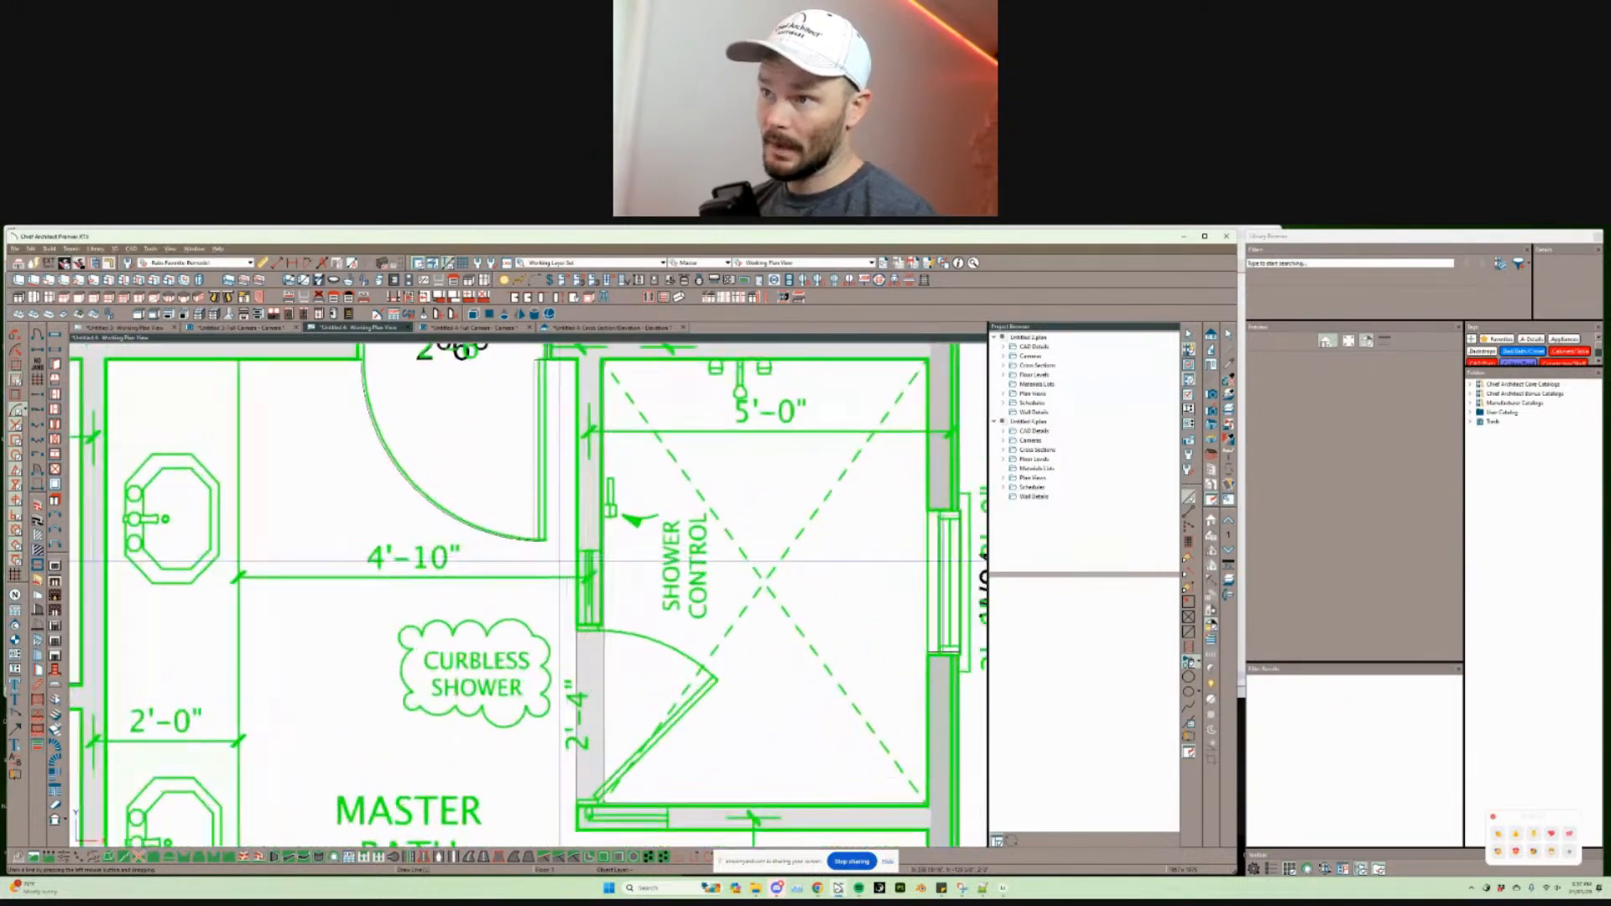
pyautogui.scroll(2, 559, 560)
pyautogui.scroll(-1, 452, 438)
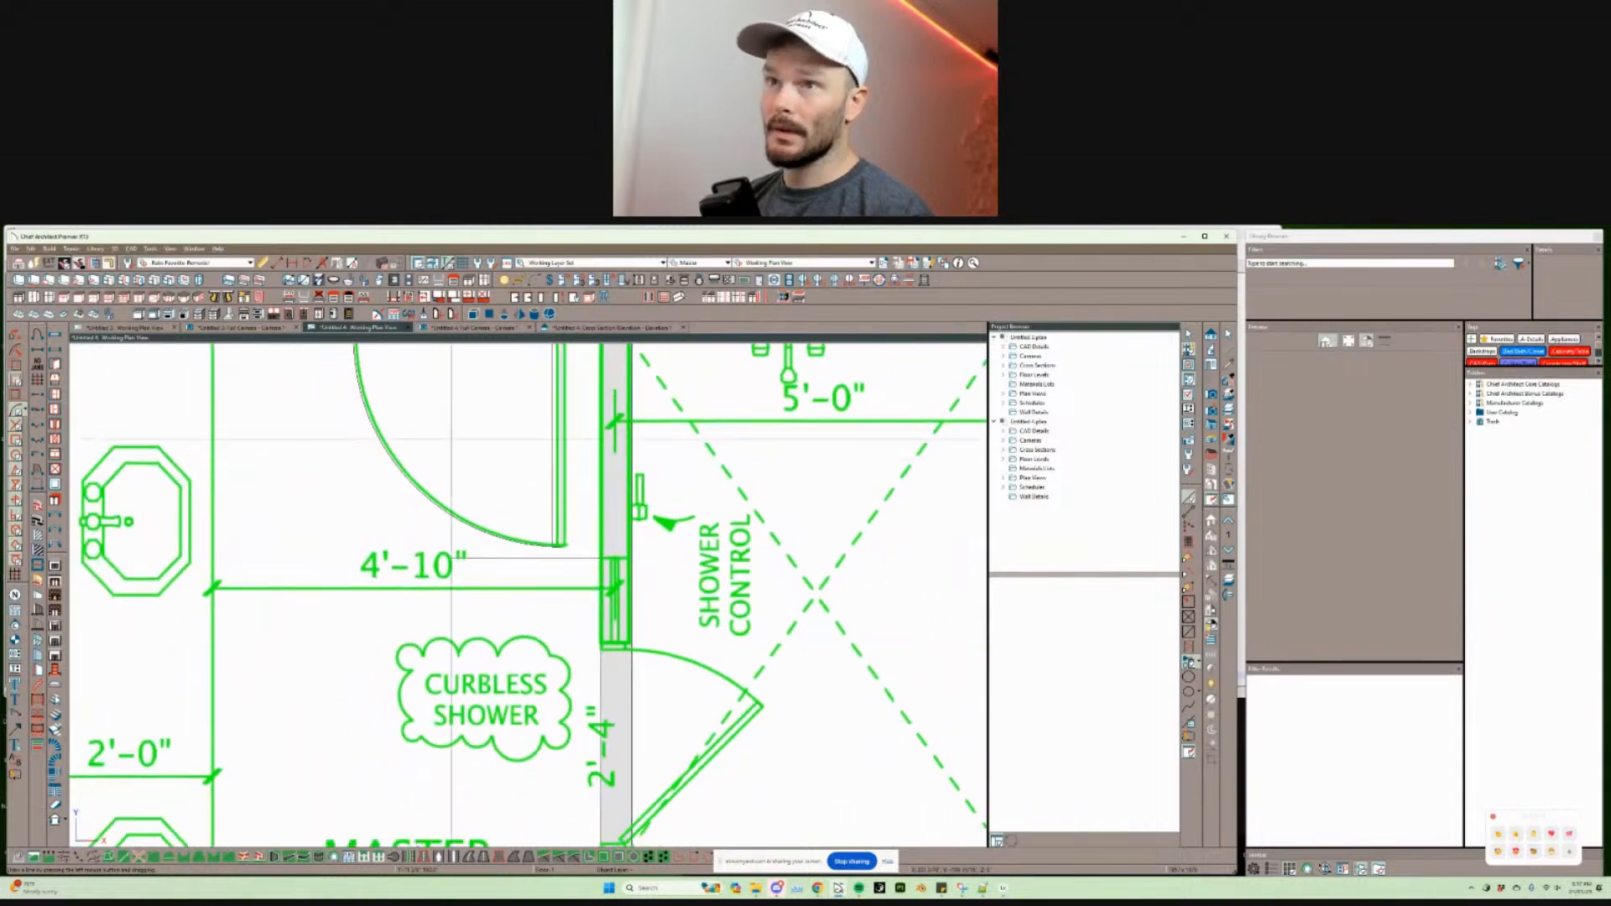
pyautogui.scroll(-1, 451, 438)
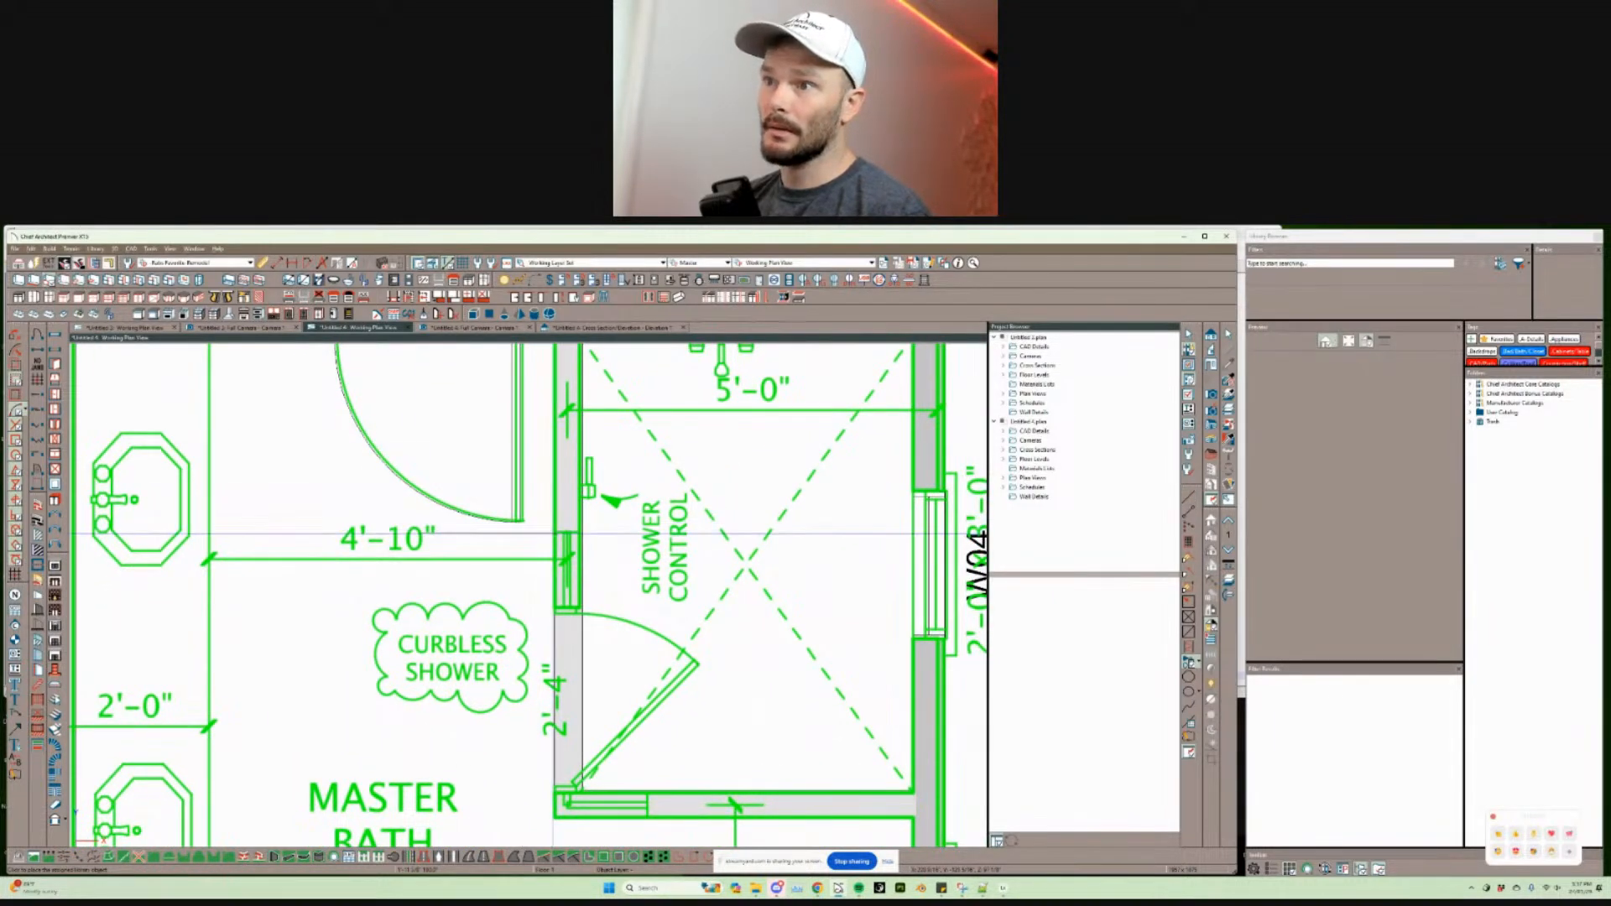
pyautogui.click(560, 613)
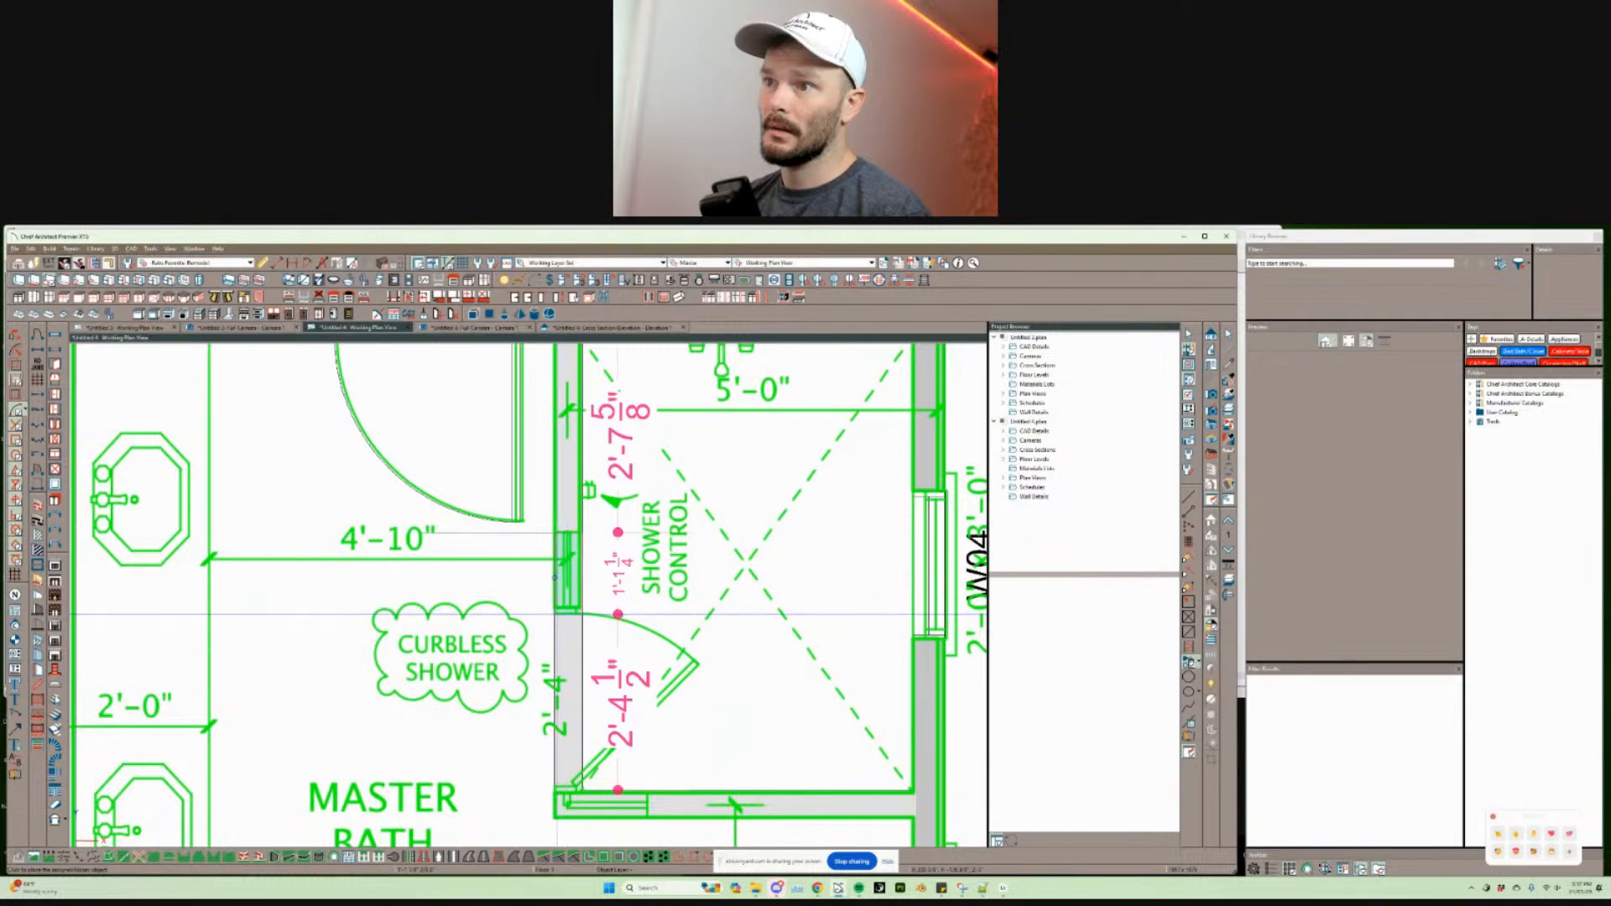
pyautogui.moveTo(556, 614); pyautogui.dragTo(552, 612)
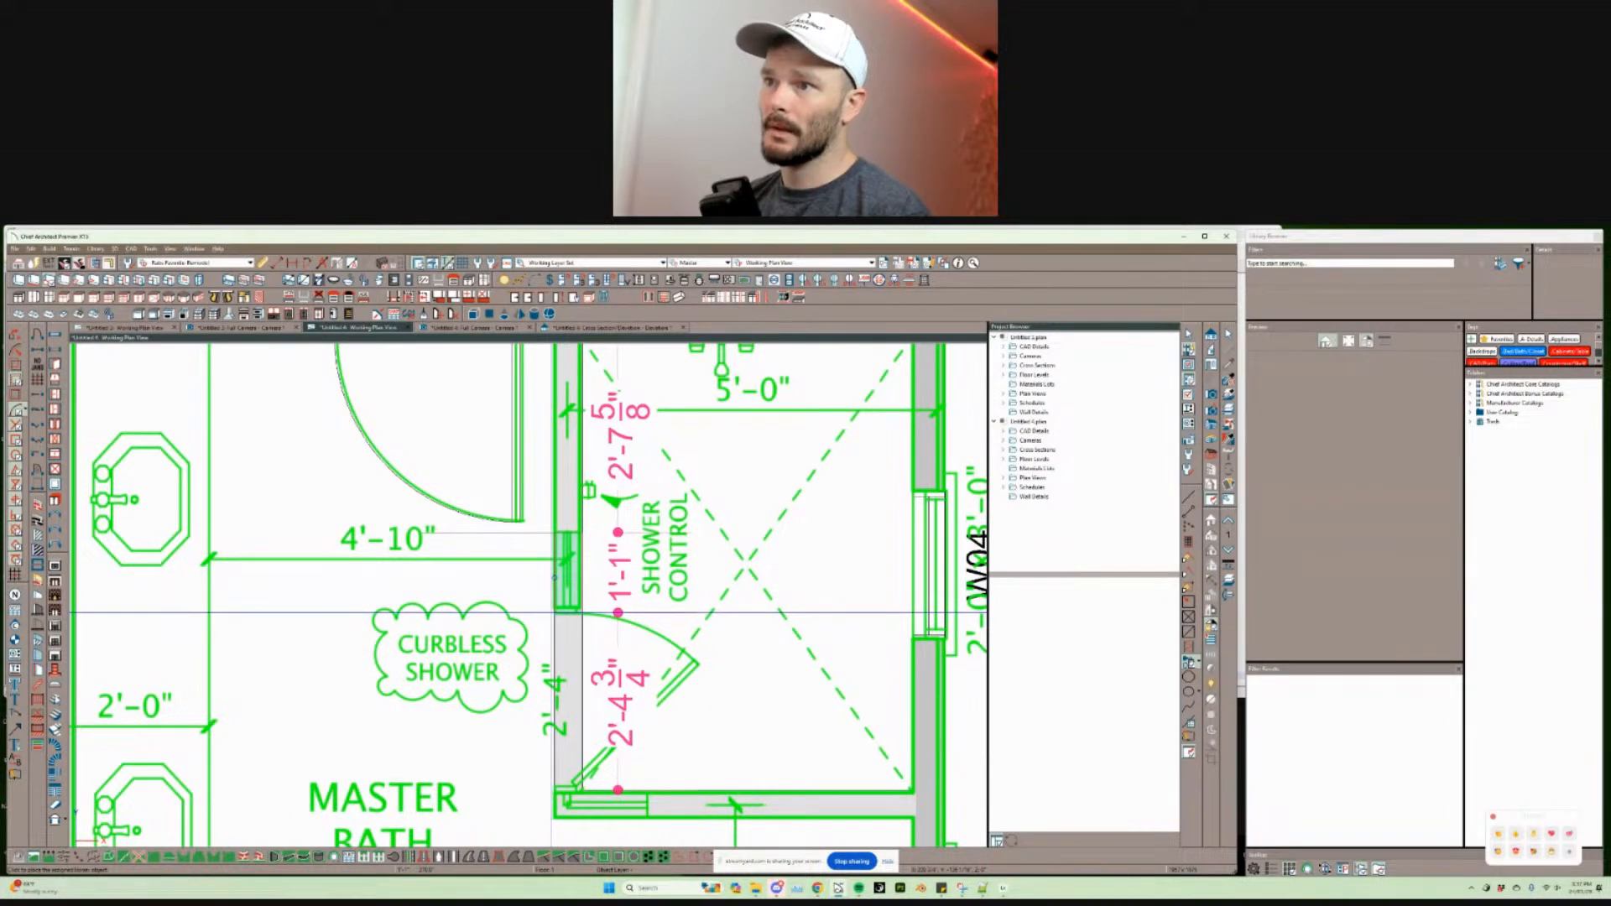
pyautogui.press('Escape')
# Step: Draw a horizontal reference line at the shower door's jamb and a curb wall along the traced 2'-4" entry
pyautogui.click(609, 588)
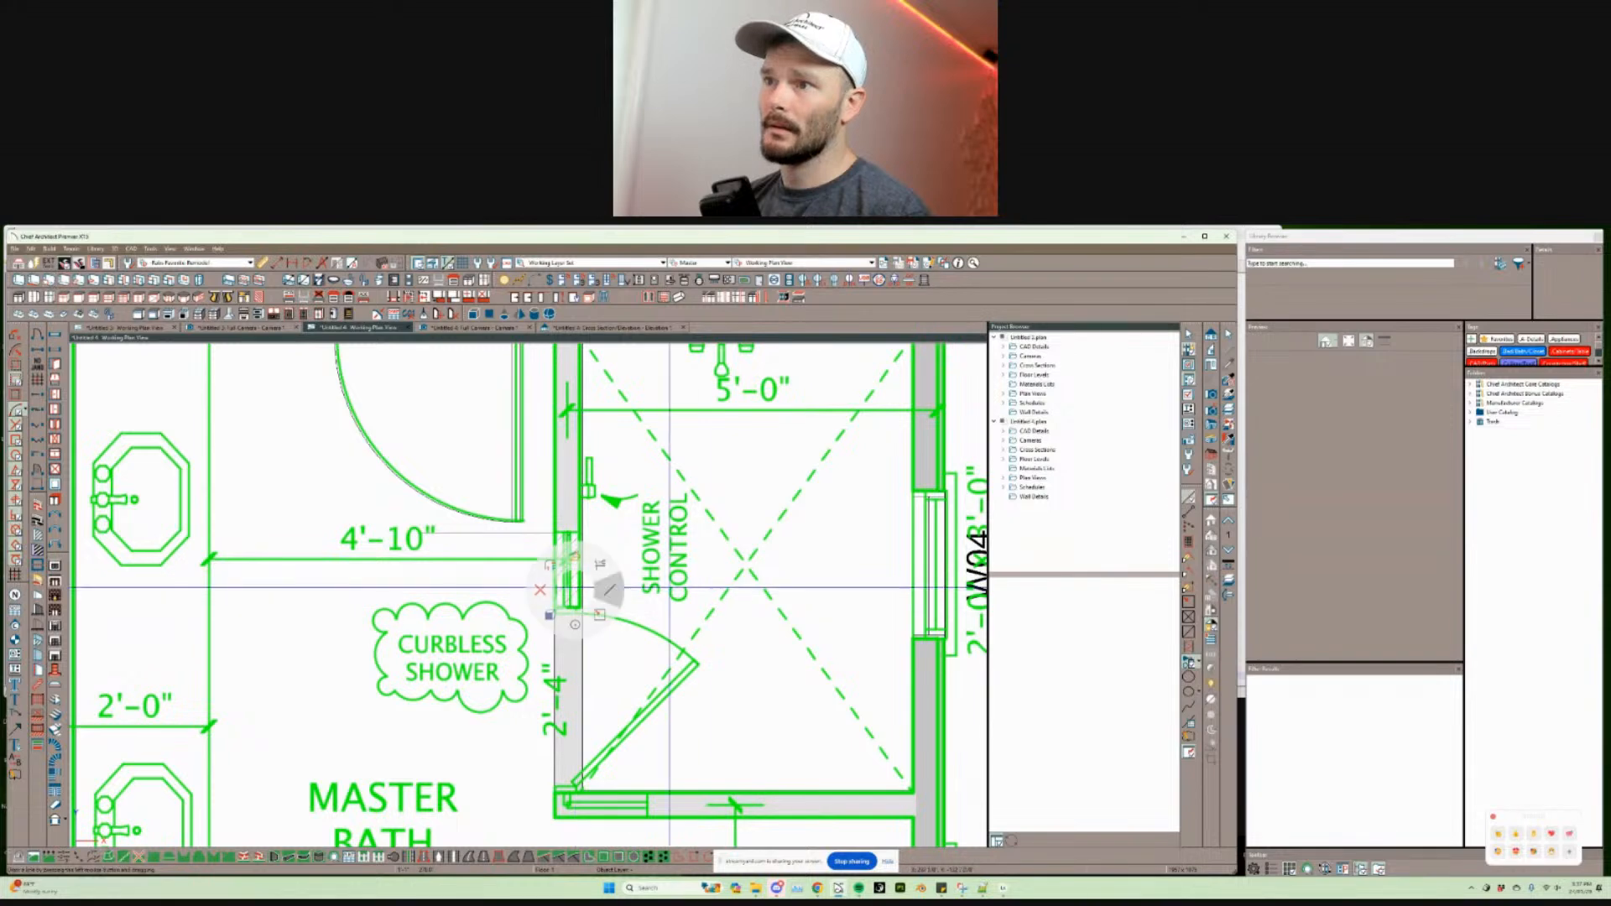
pyautogui.moveTo(580, 613); pyautogui.dragTo(370, 612)
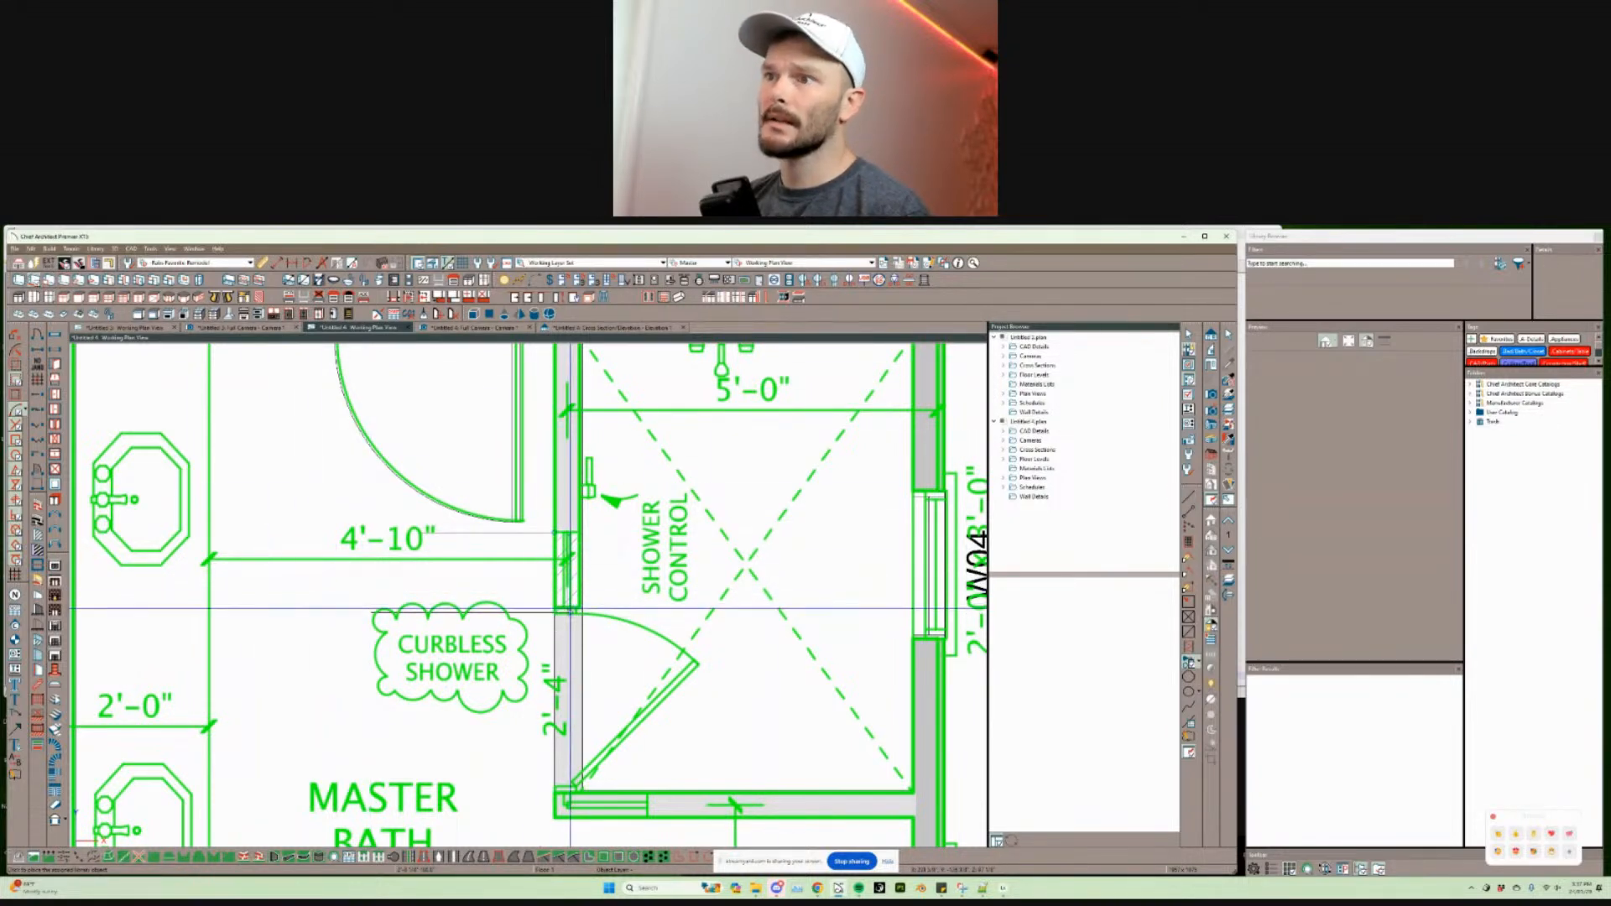
pyautogui.moveTo(559, 612); pyautogui.dragTo(563, 791)
# Step: Place a hinged door in the shower entry's curb wall and shift it to line up with the jamb reference line
pyautogui.scroll(1, 557, 561)
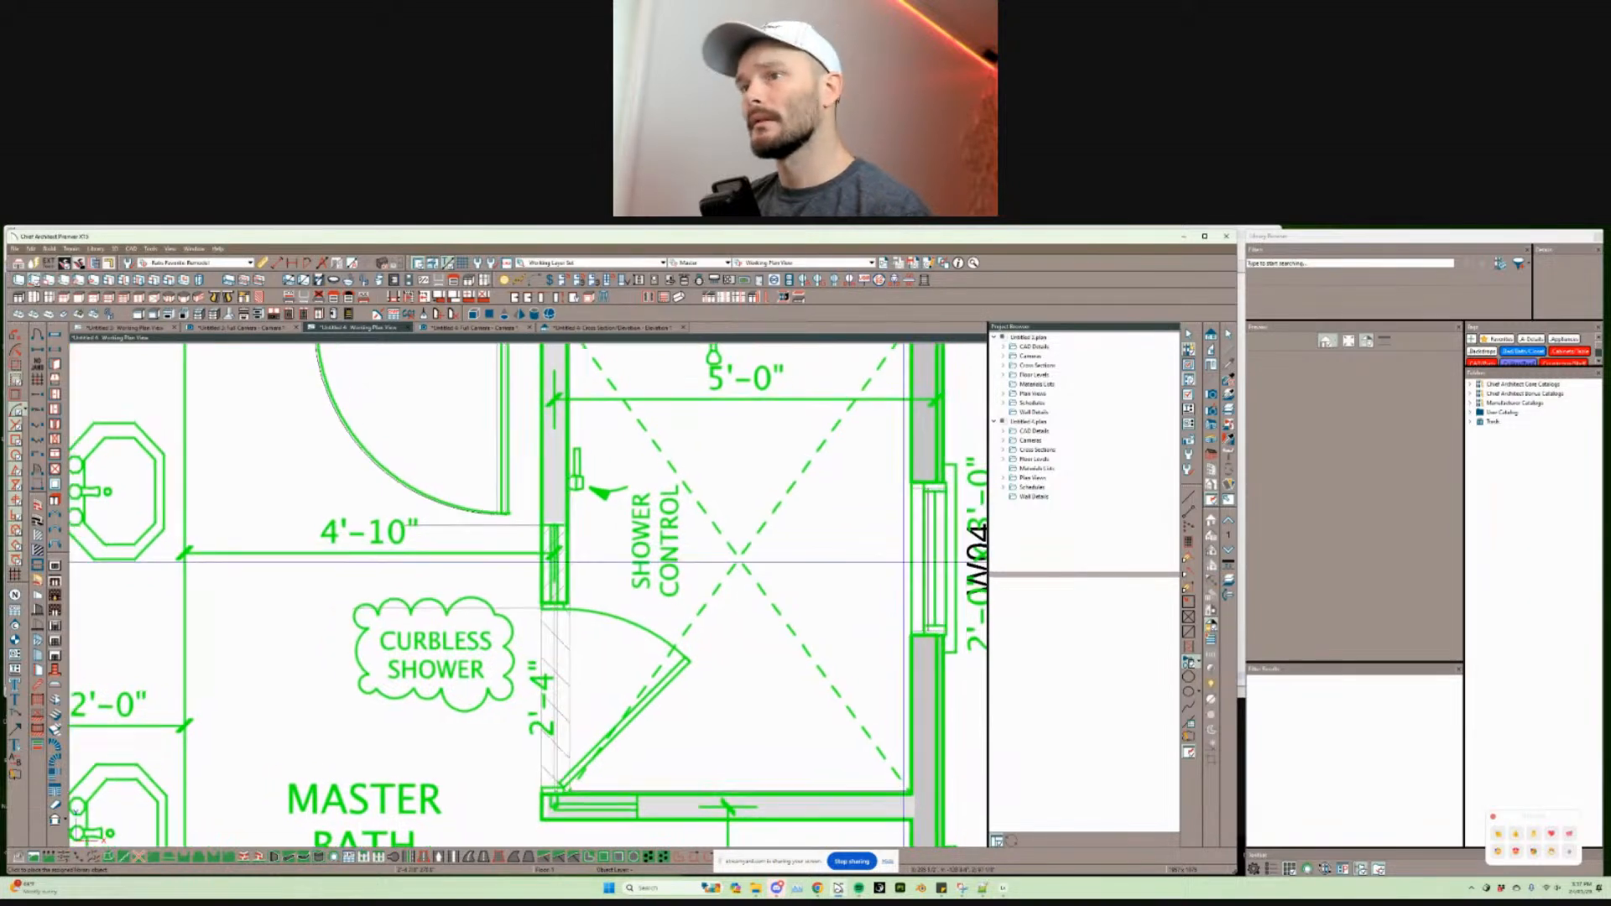
pyautogui.moveTo(557, 562); pyautogui.dragTo(514, 497, button='middle')
pyautogui.scroll(1, 534, 621)
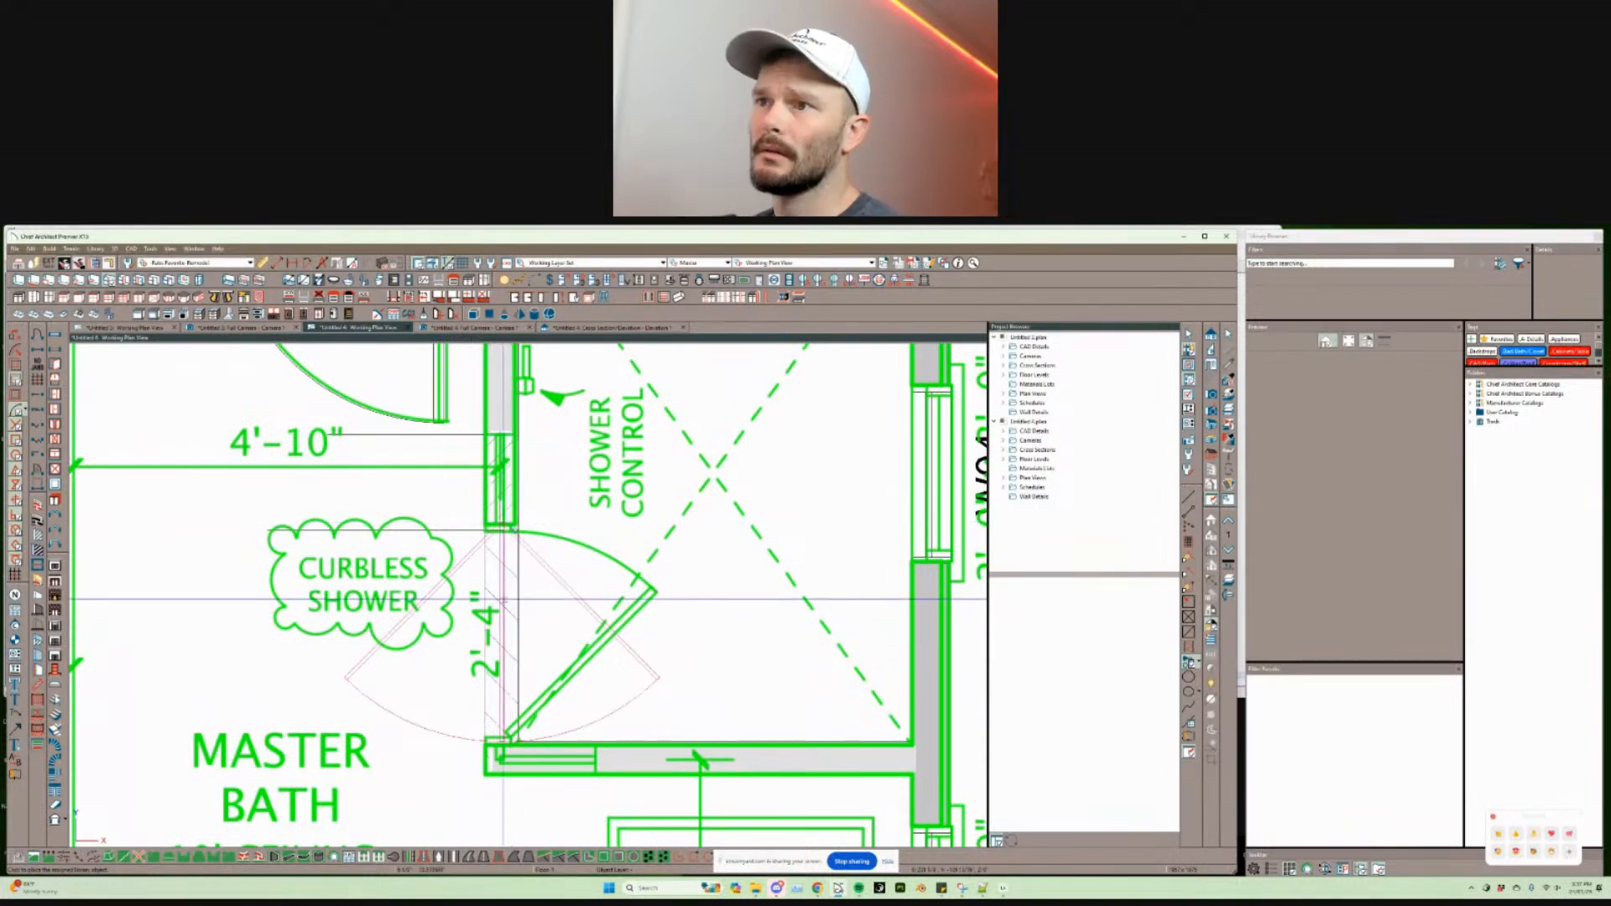
pyautogui.click(506, 532)
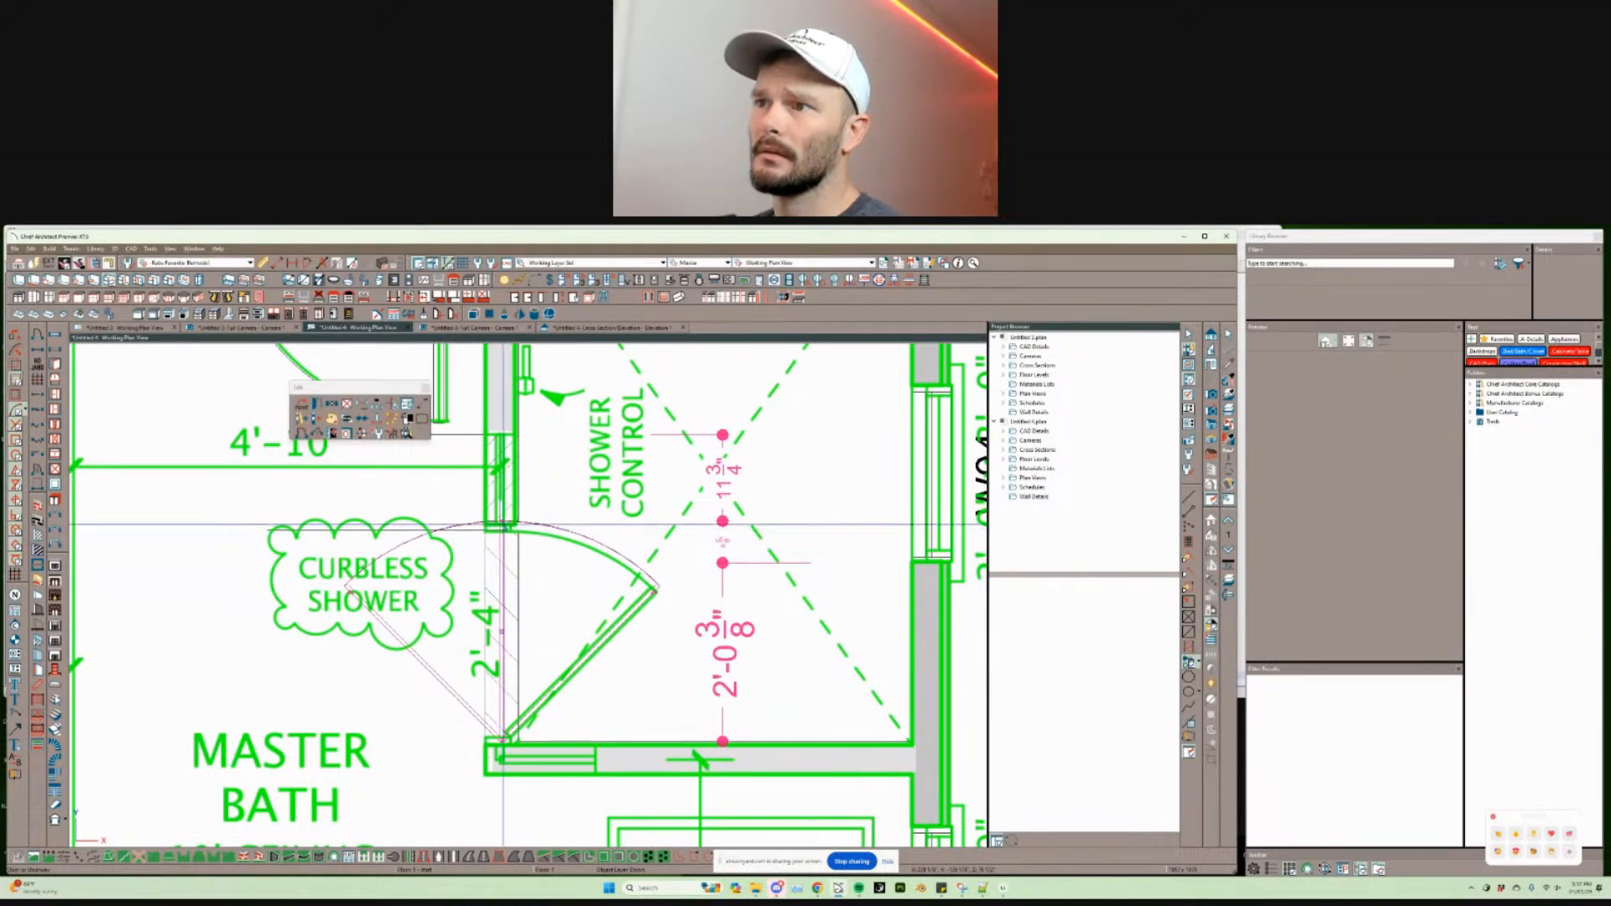
pyautogui.press('Tab')
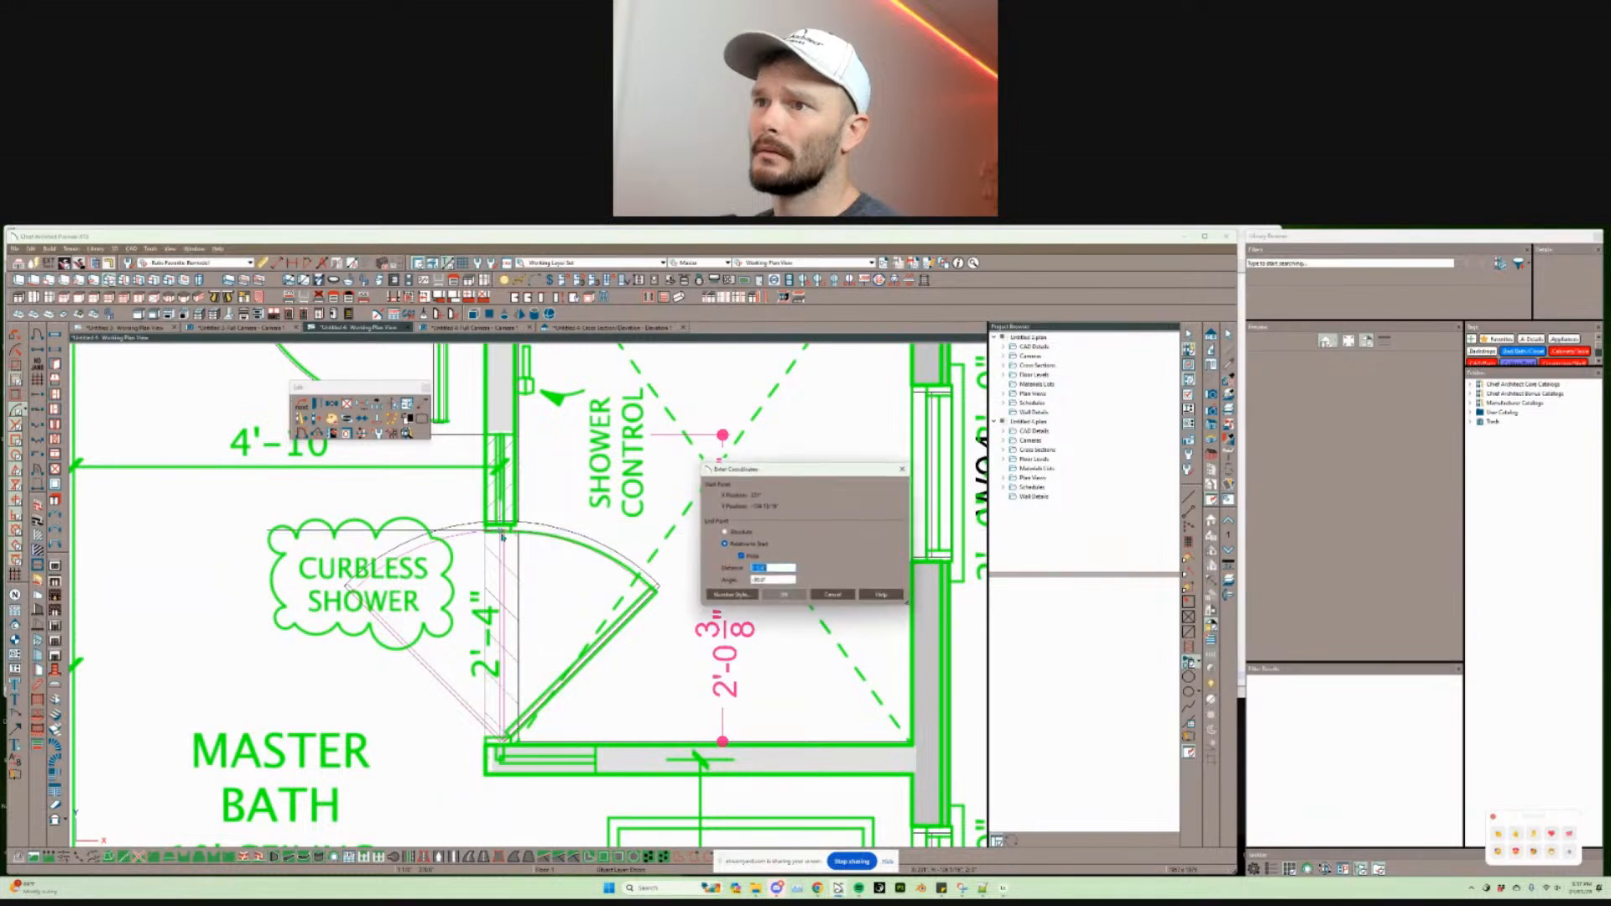
pyautogui.click(783, 595)
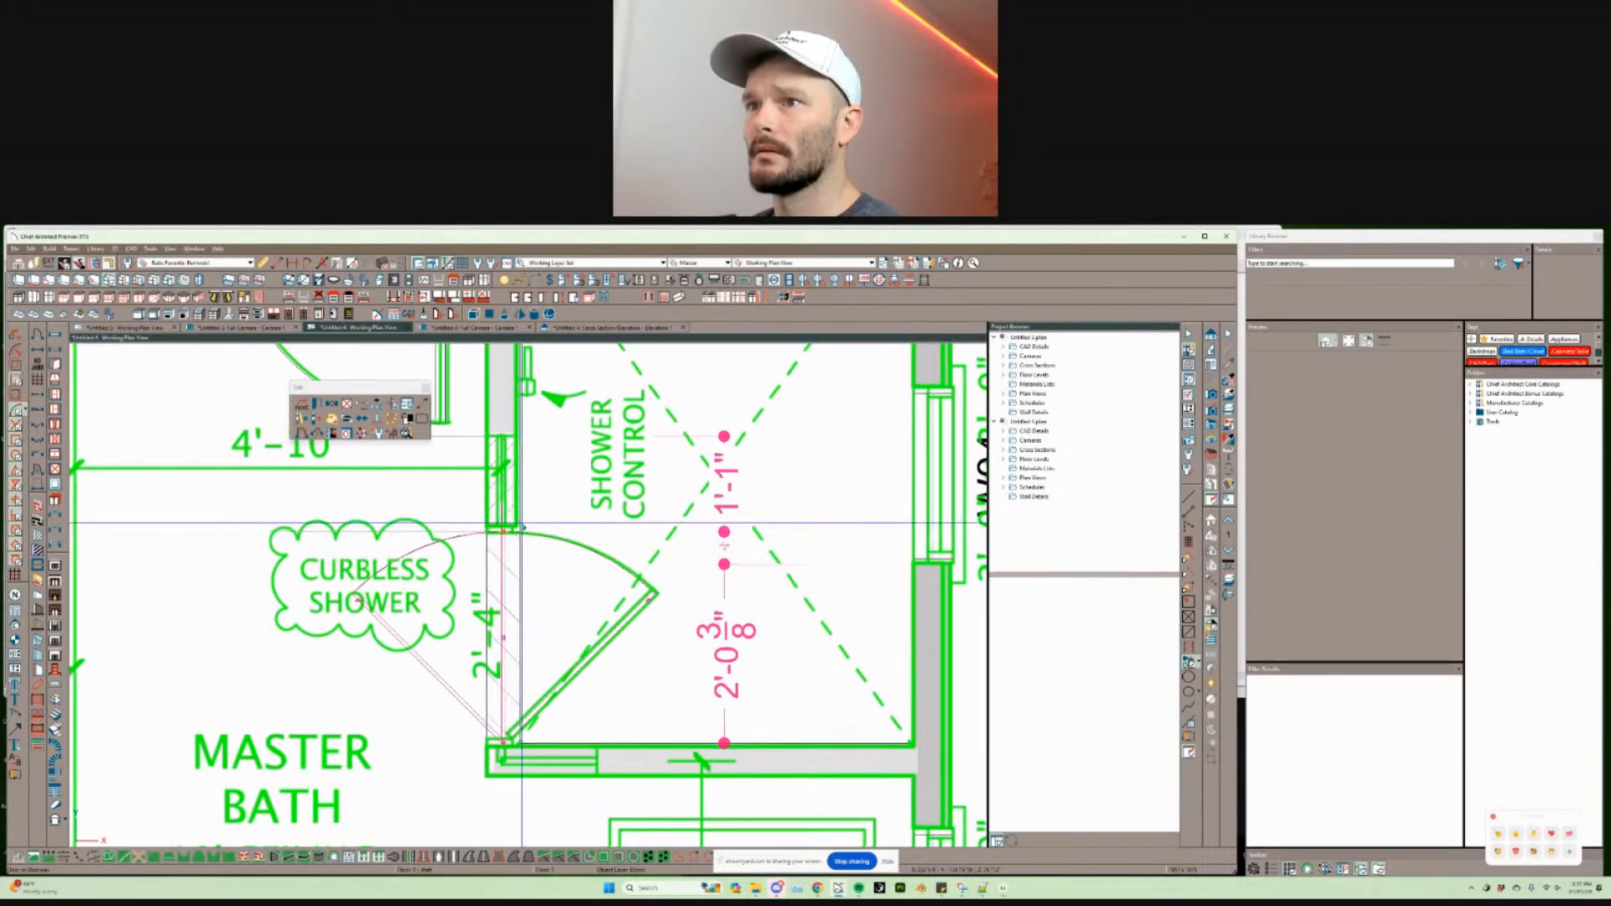
# Step: Insert a shower glass panel in the short wall segment beside the door, keeping the plan's existing macros
pyautogui.moveTo(504, 736); pyautogui.dragTo(558, 839, button='middle')
pyautogui.click(137, 280)
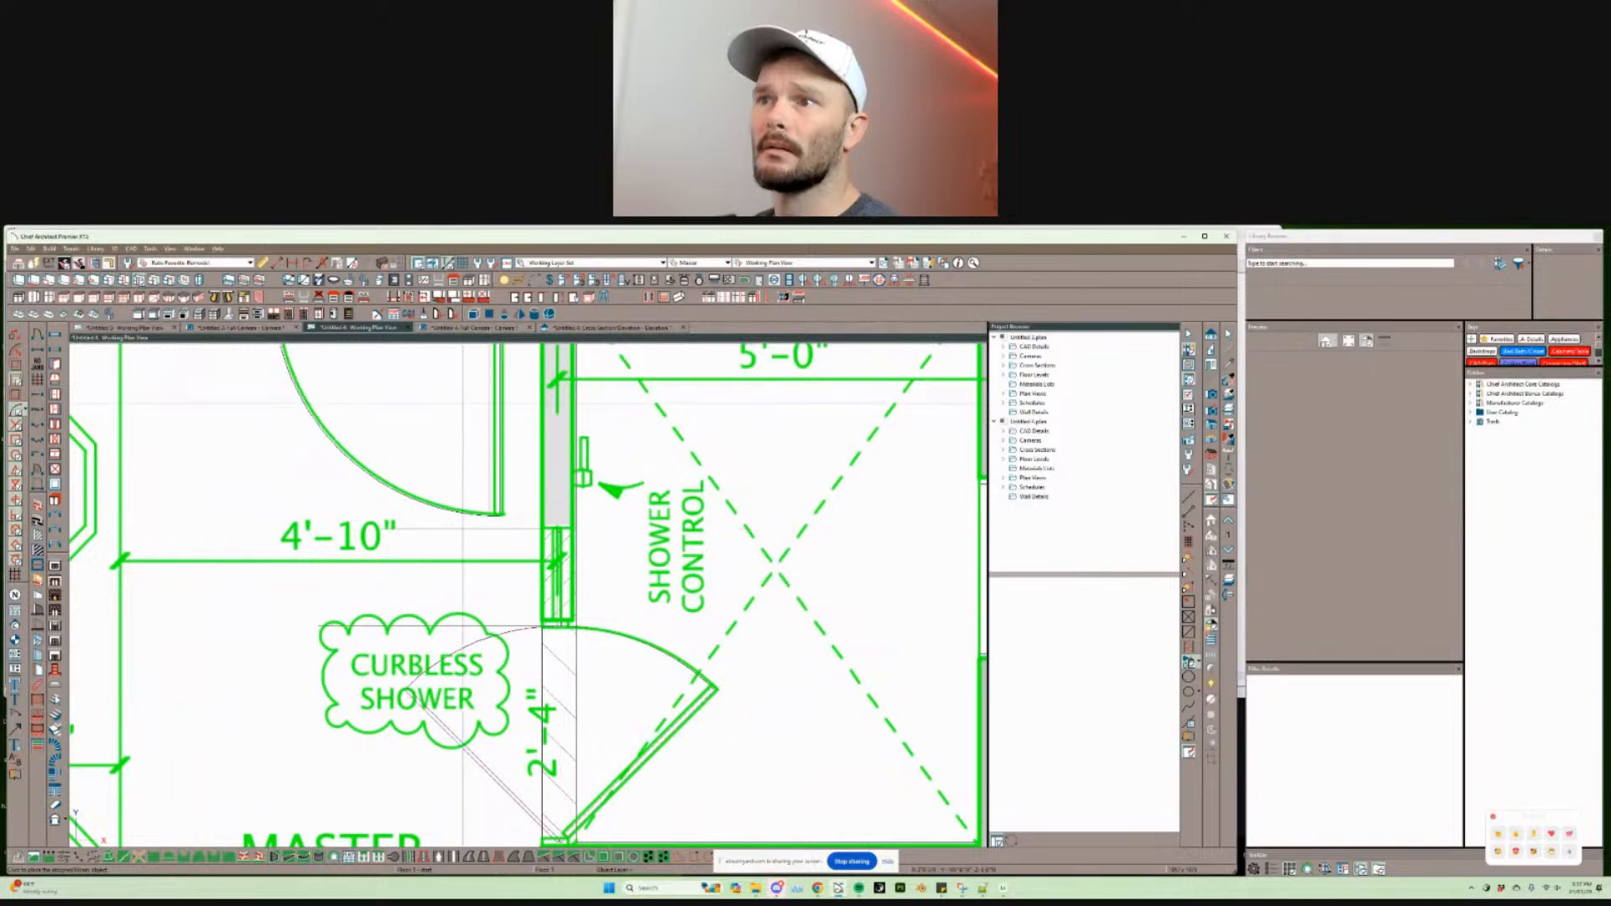
pyautogui.click(562, 561)
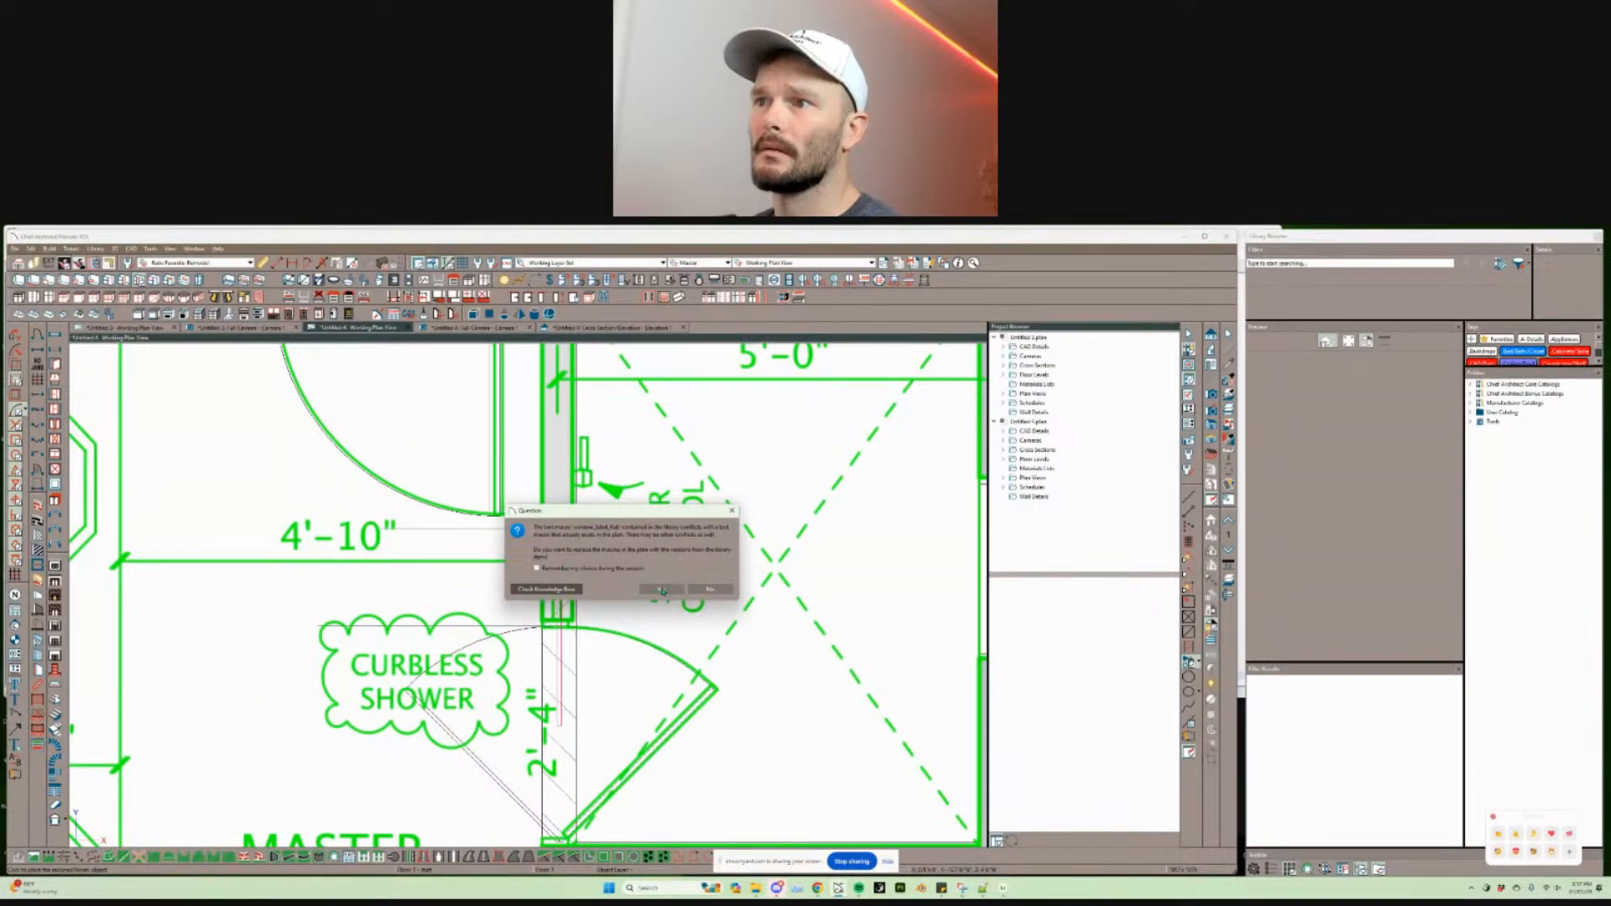
pyautogui.click(710, 590)
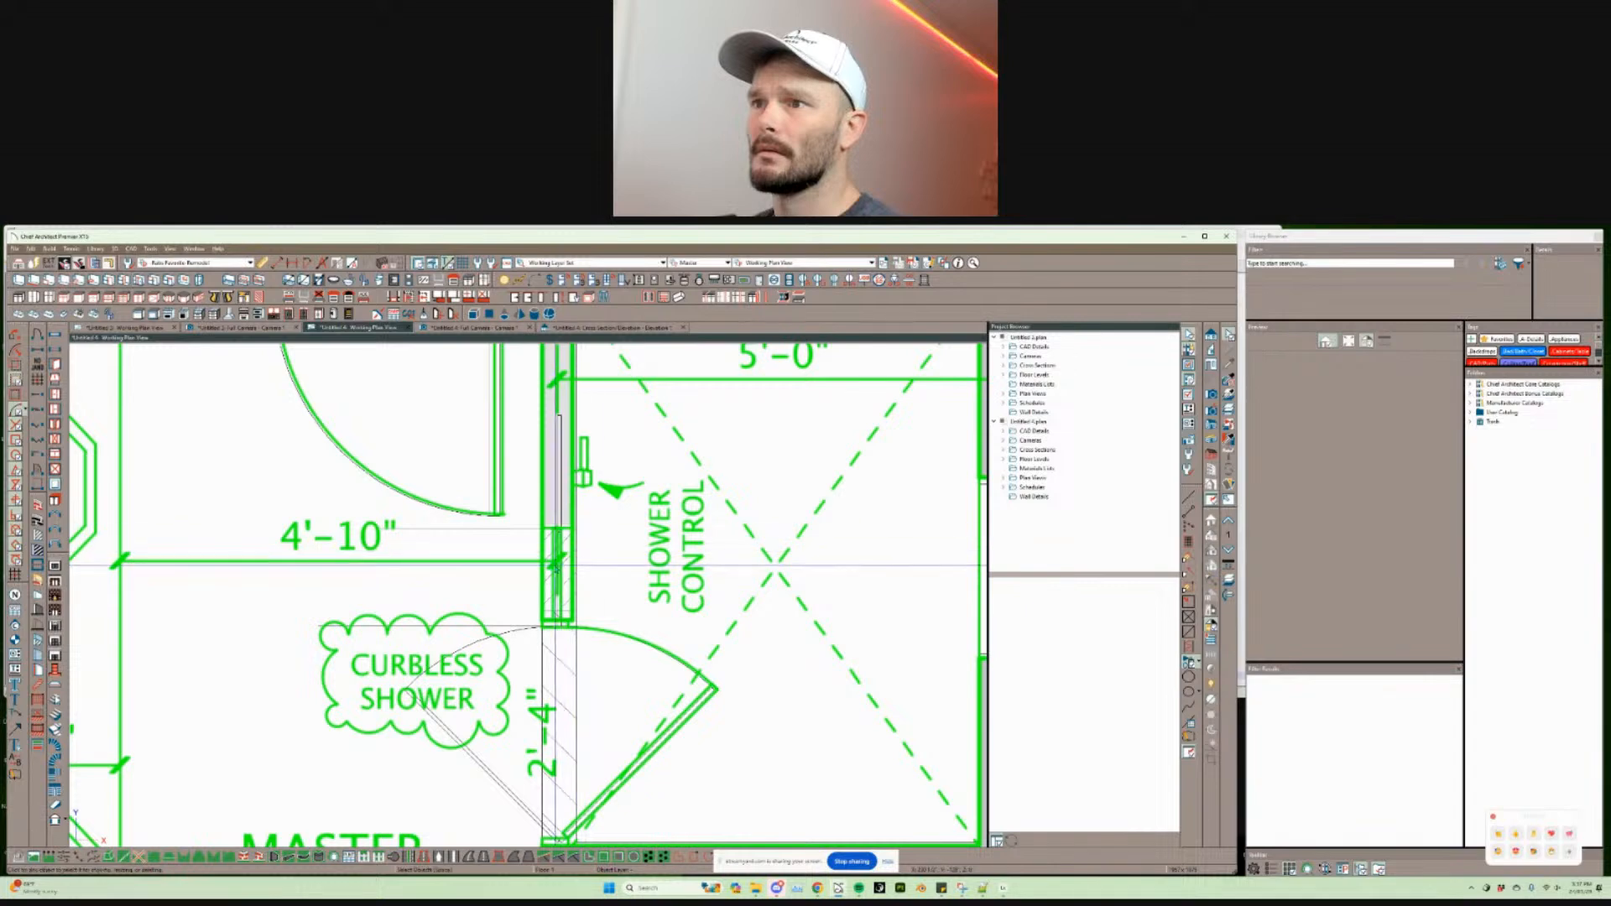
pyautogui.click(567, 529)
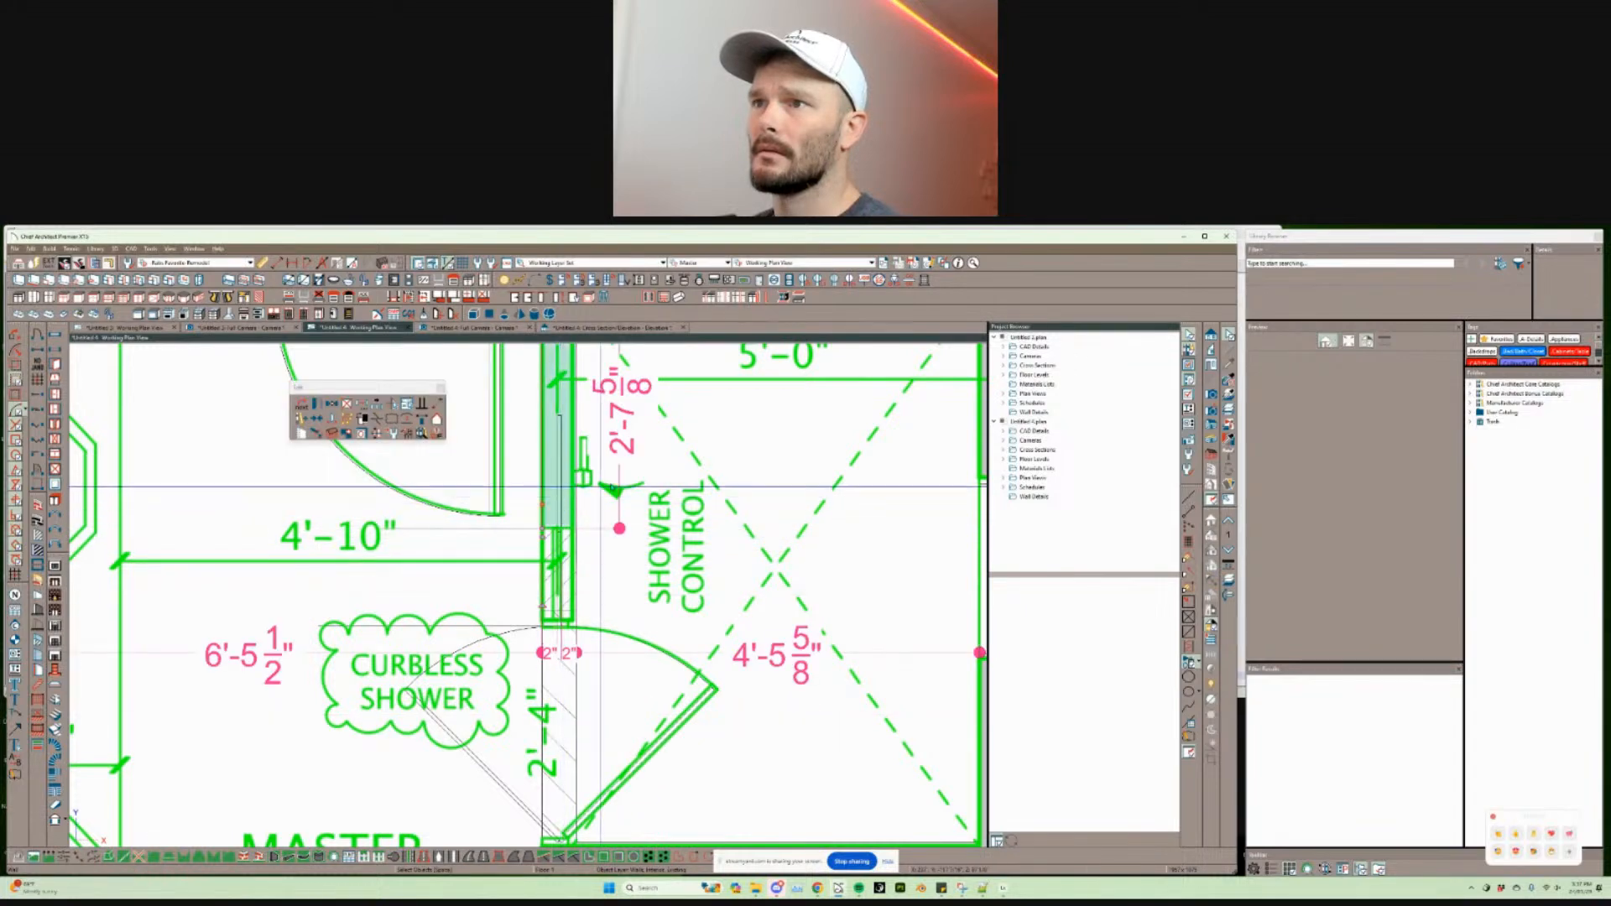
pyautogui.click(564, 622)
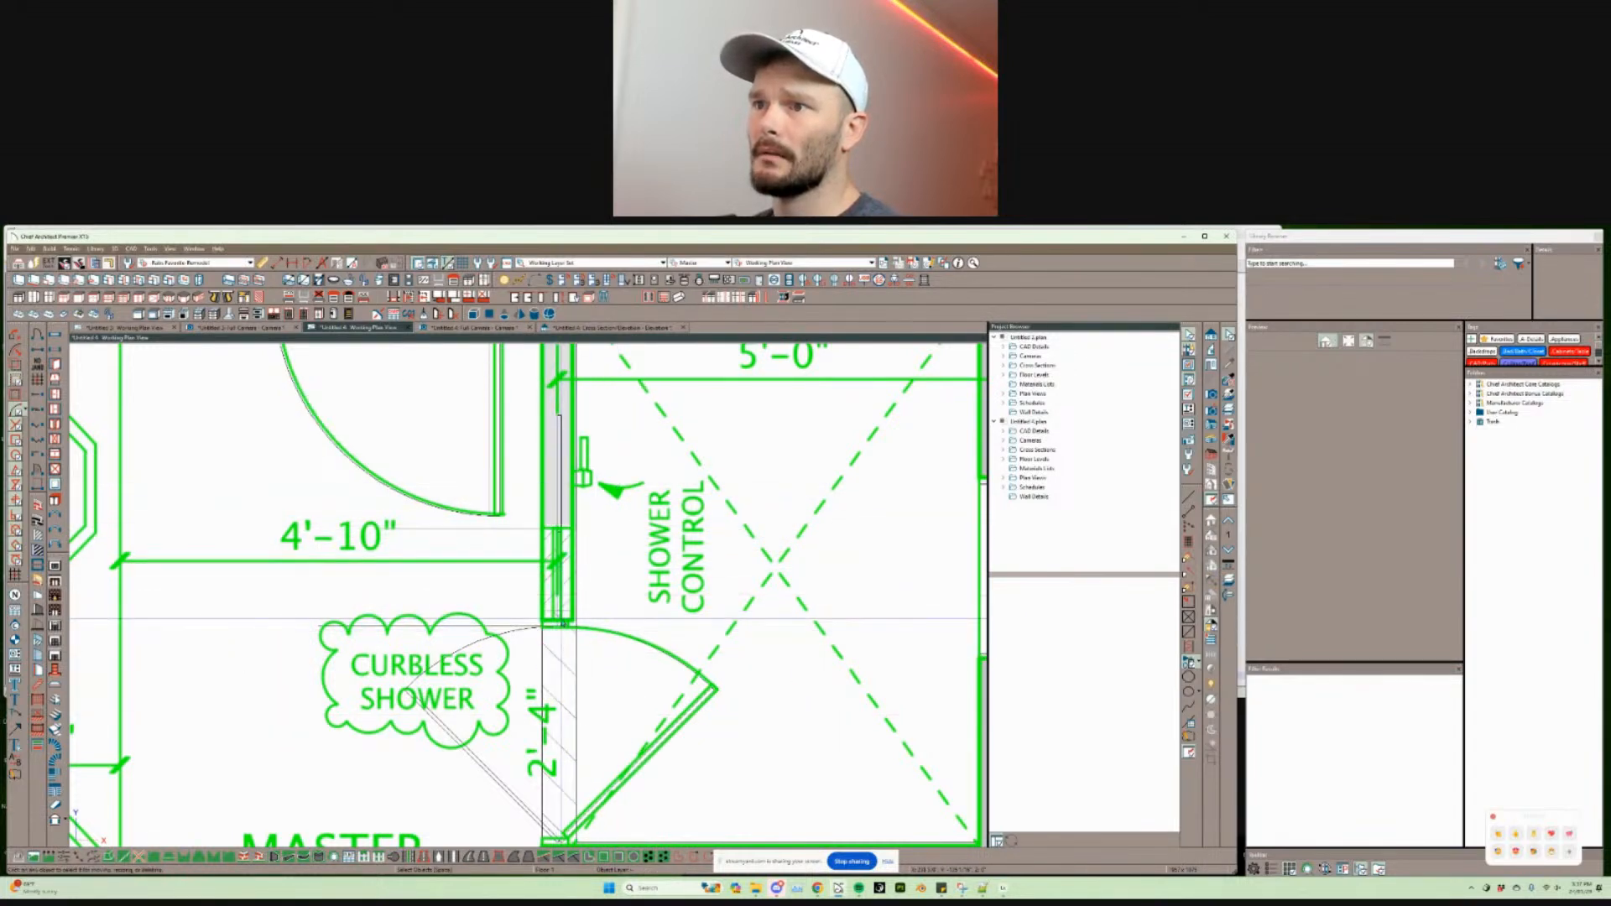
pyautogui.click(582, 619)
pyautogui.click(555, 592)
pyautogui.click(564, 560)
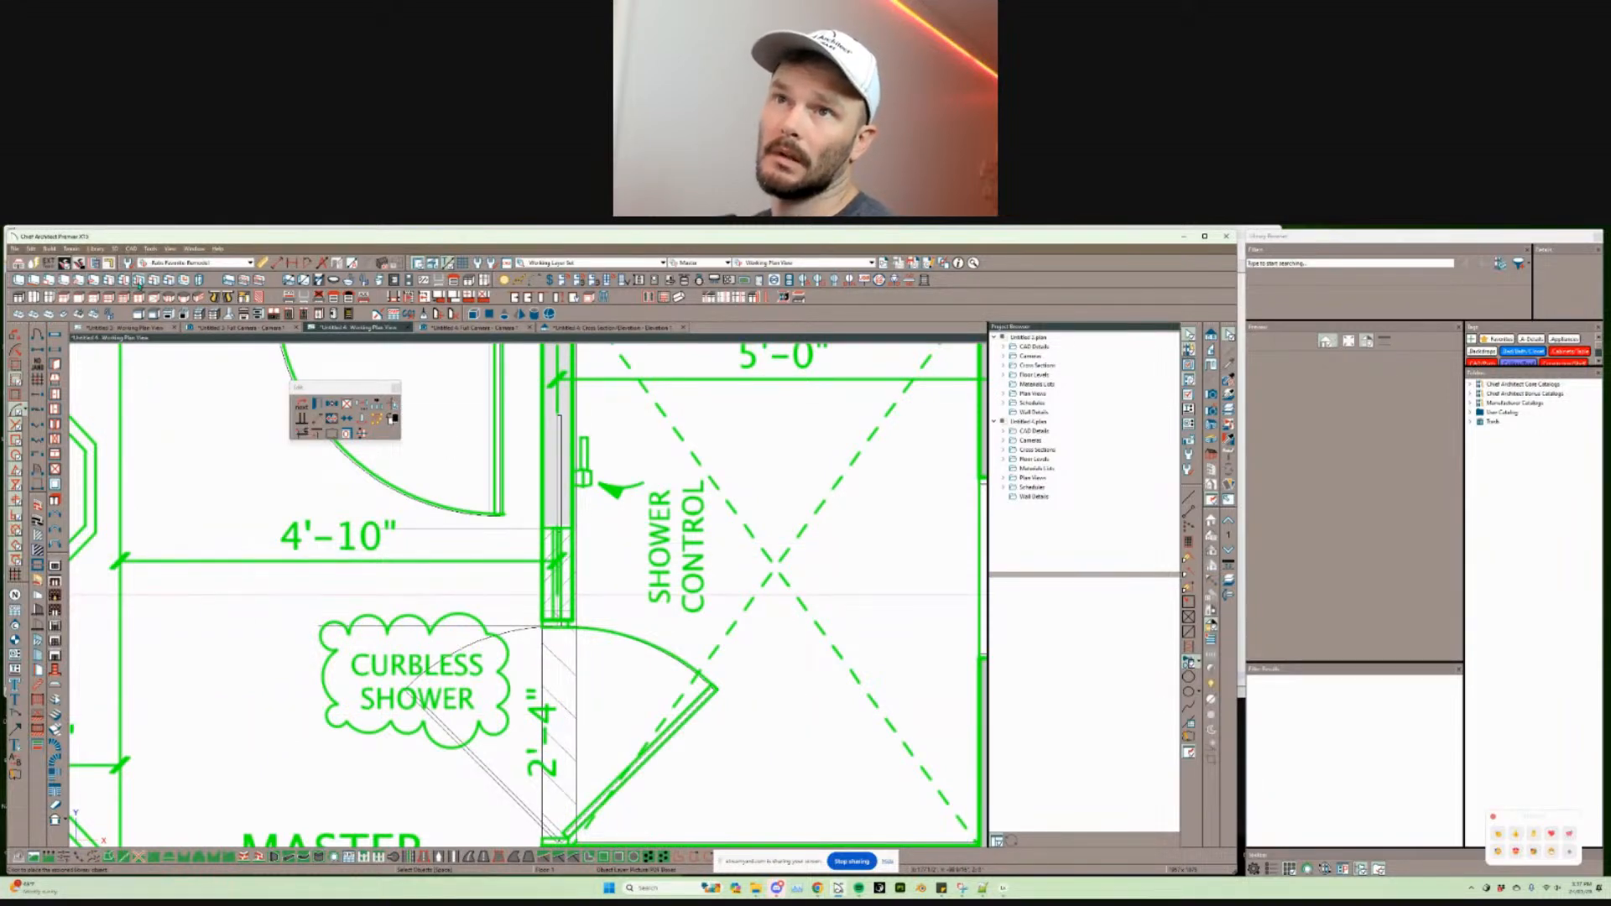
pyautogui.click(138, 282)
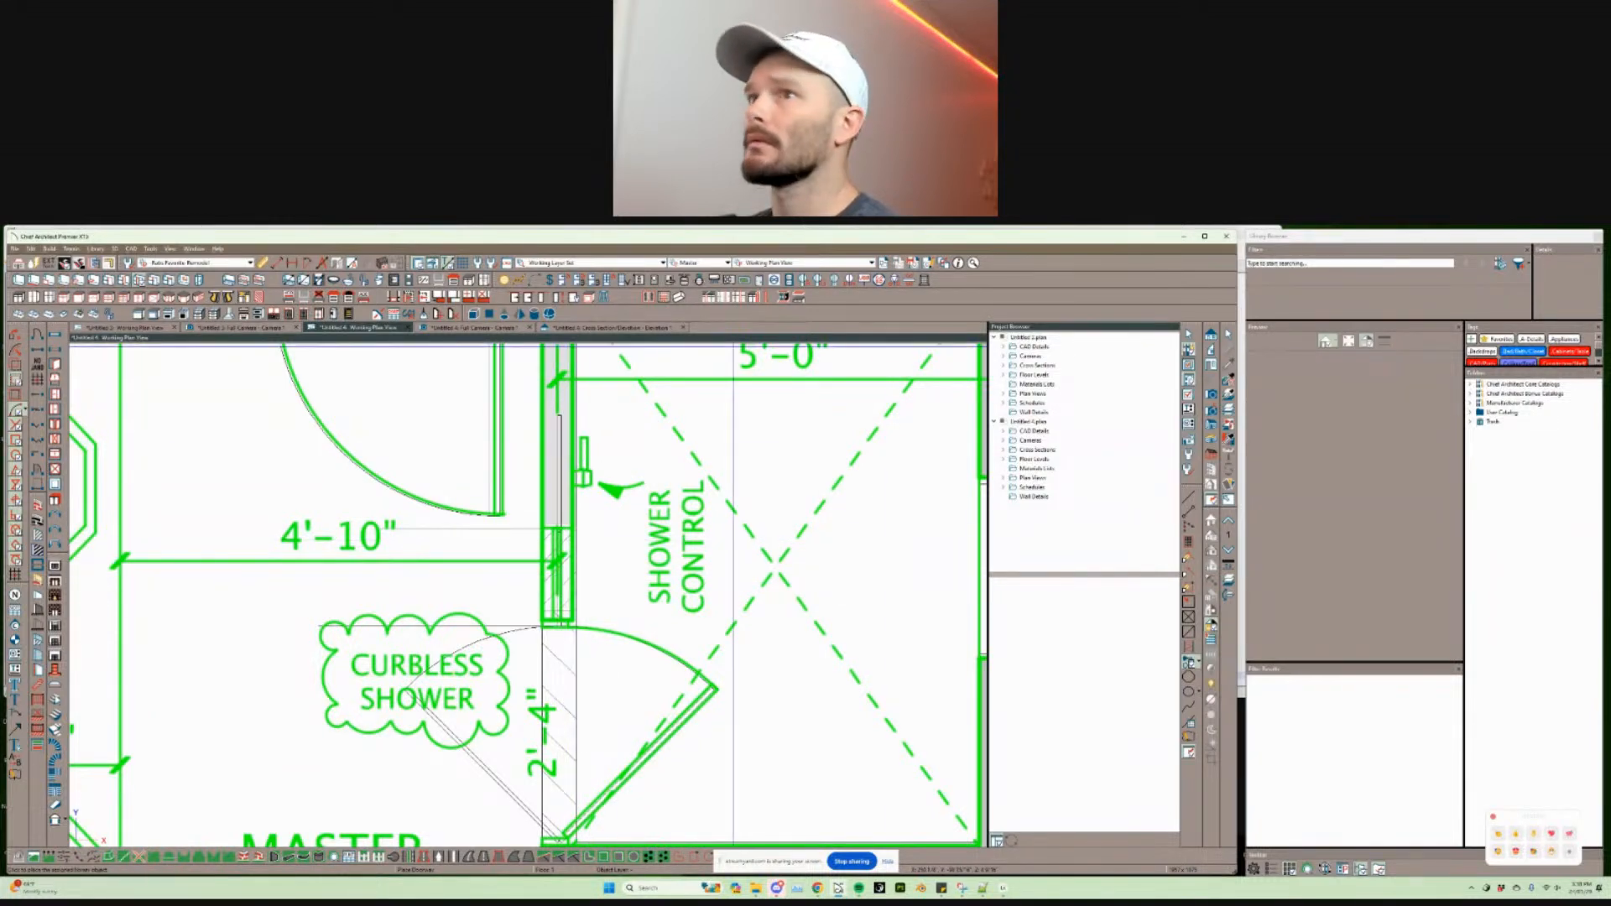
# Step: Switch to the plan's full camera view and slice off the top of the house with the Cross Section Slider
pyautogui.click(480, 328)
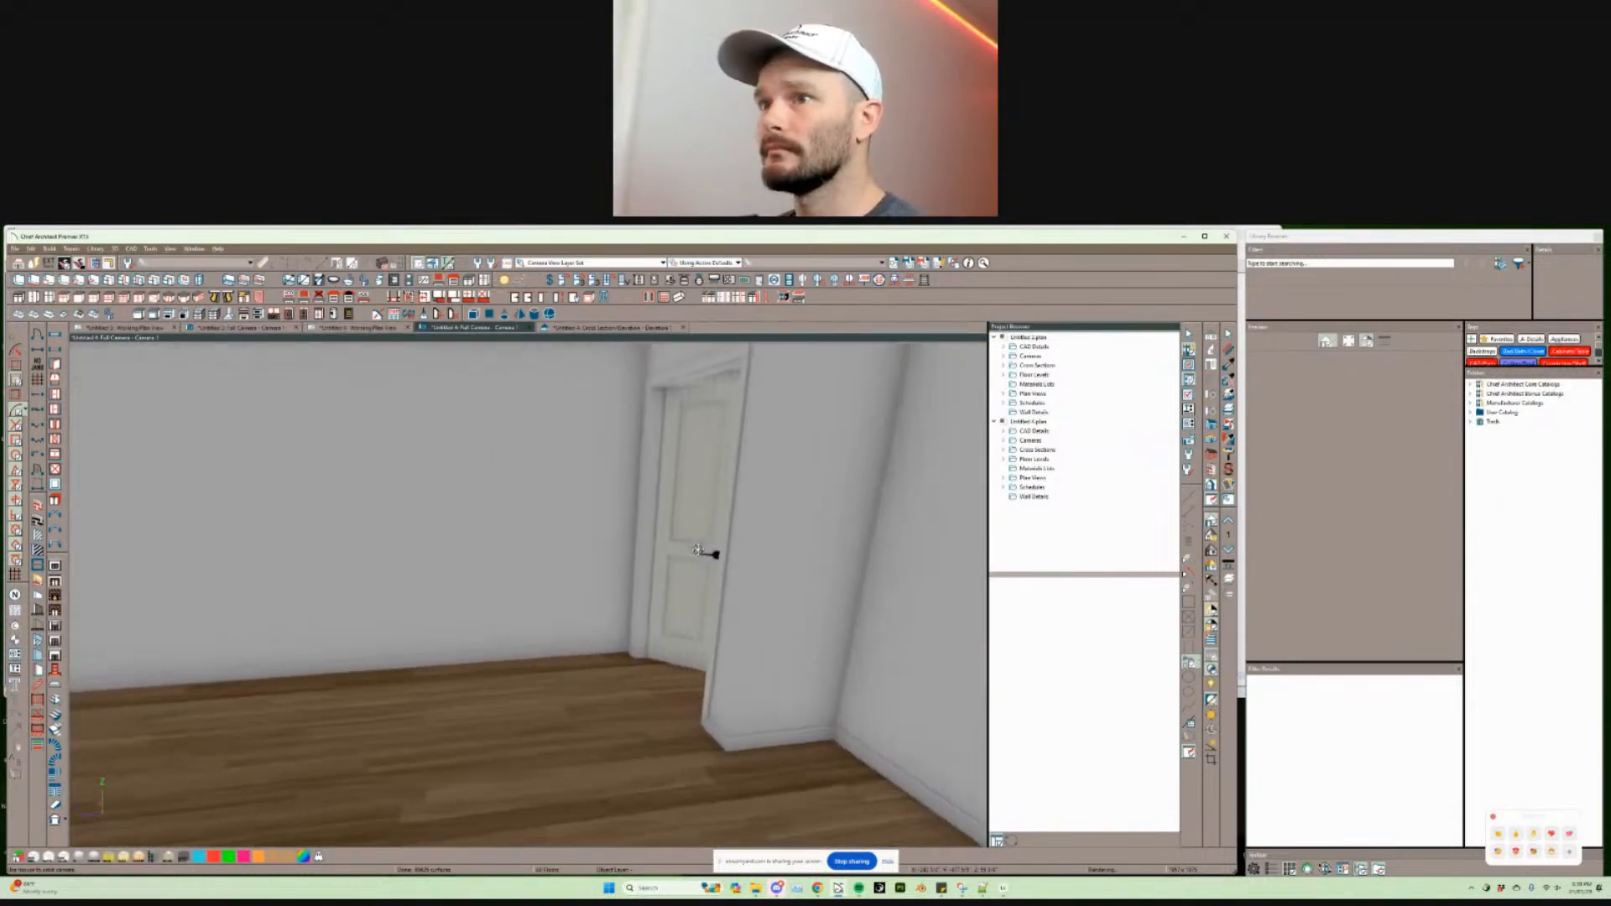
pyautogui.moveTo(698, 551); pyautogui.dragTo(698, 551)
pyautogui.press('x')
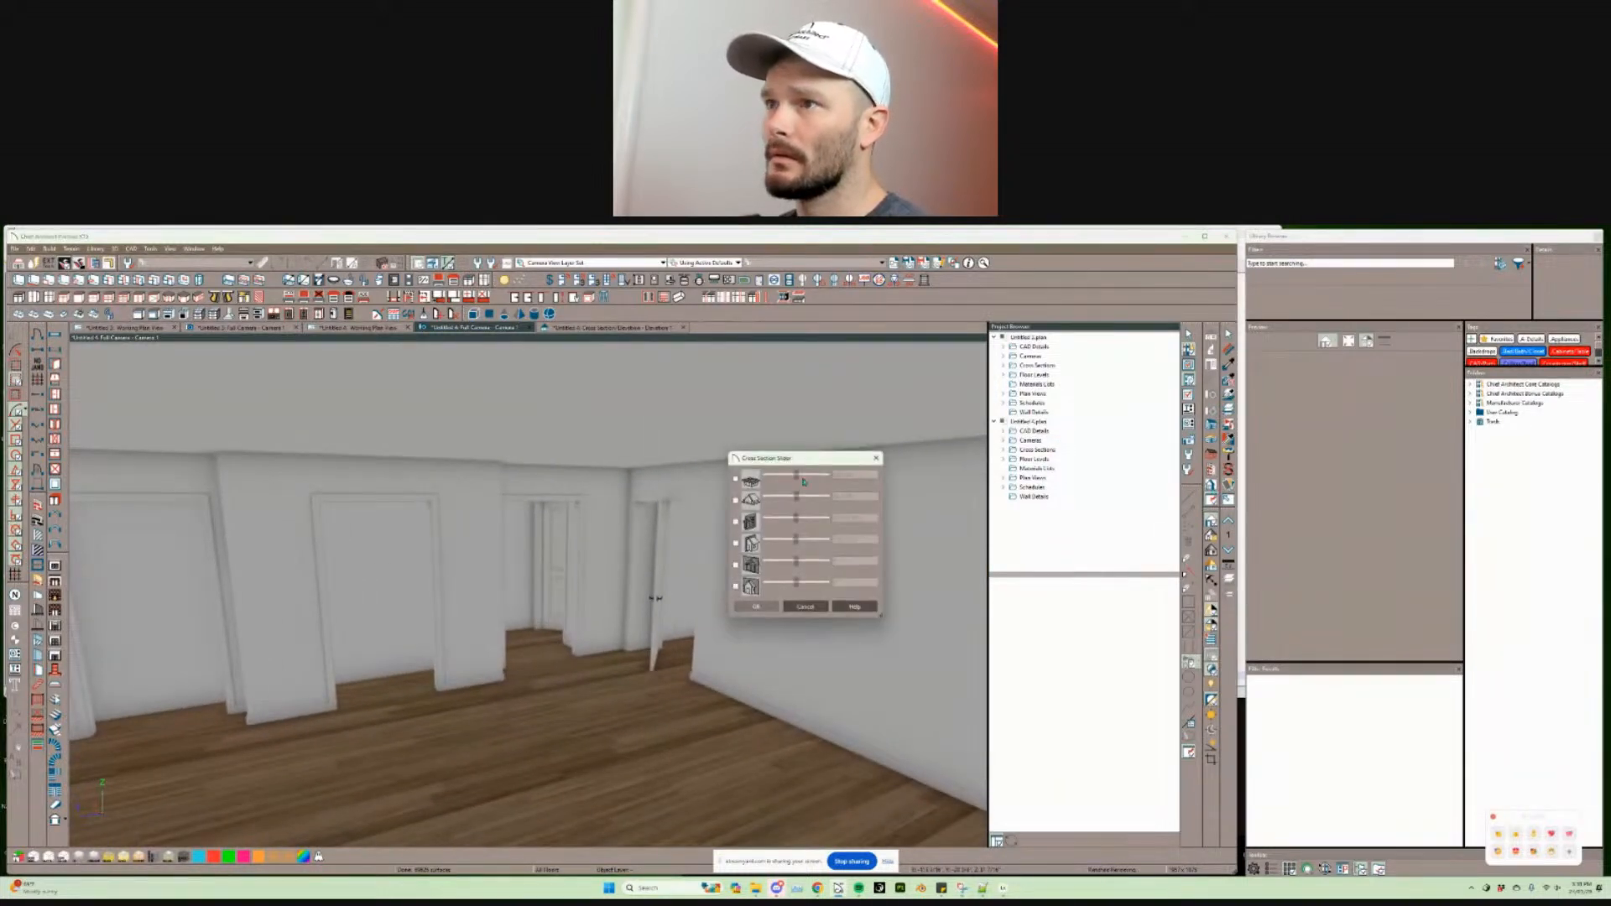
pyautogui.click(736, 480)
pyautogui.click(757, 606)
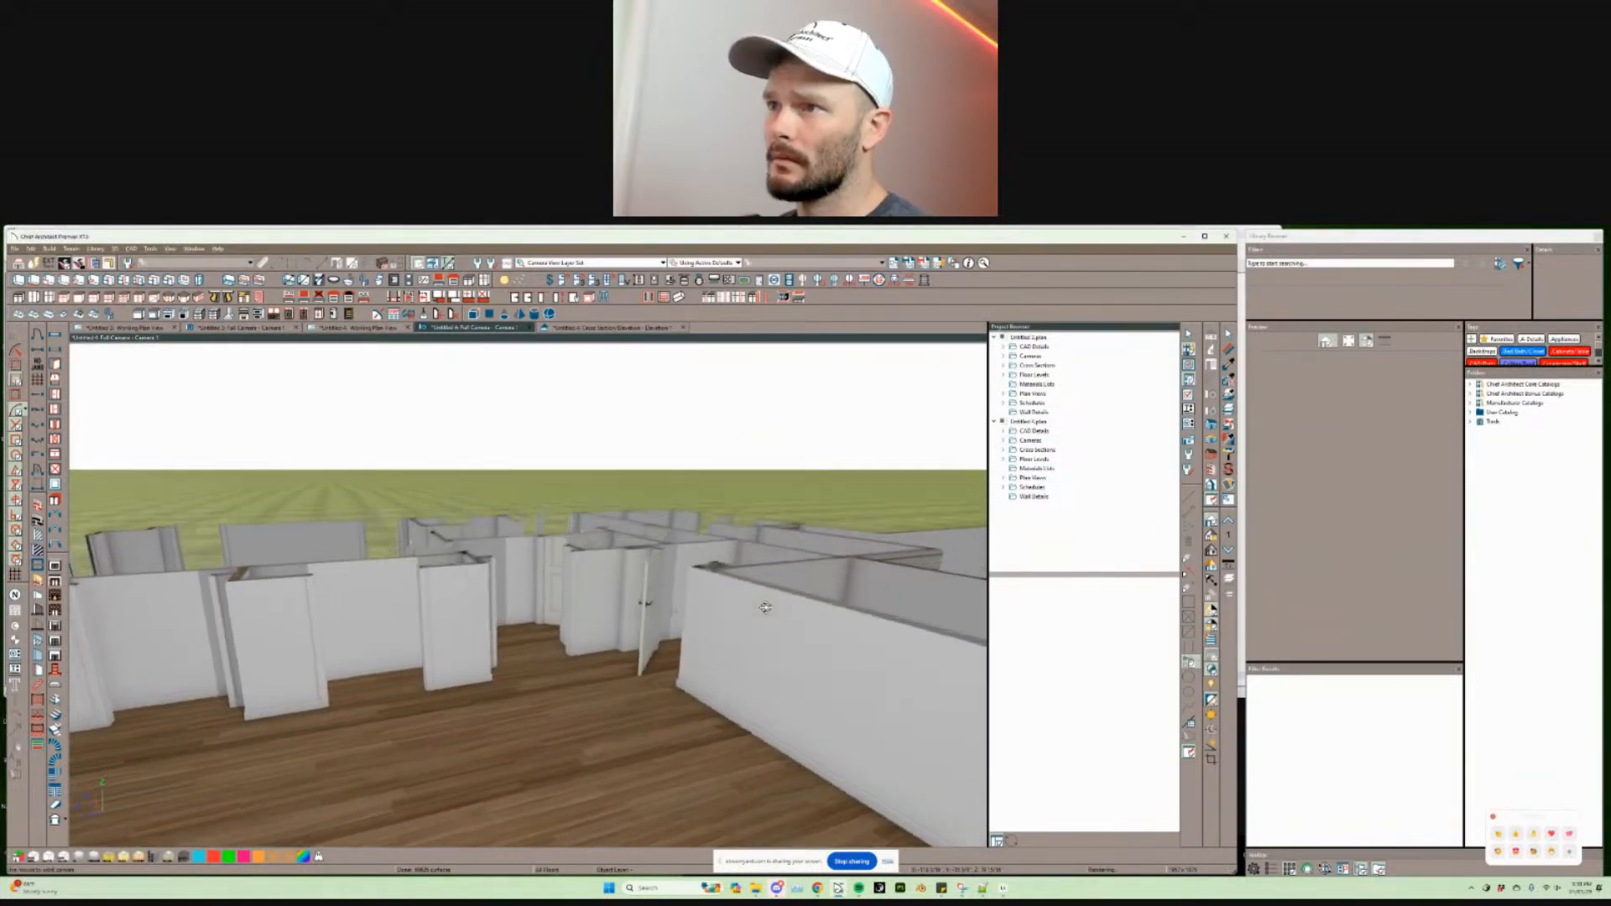
# Step: Extend the low curb wall at the shower entry through the short segment beside the door, replacing the half-height wall there
pyautogui.moveTo(765, 606); pyautogui.dragTo(728, 635)
pyautogui.moveTo(727, 636); pyautogui.dragTo(714, 612, button='middle')
pyautogui.click(627, 566)
pyautogui.moveTo(635, 572); pyautogui.dragTo(576, 715, button='middle')
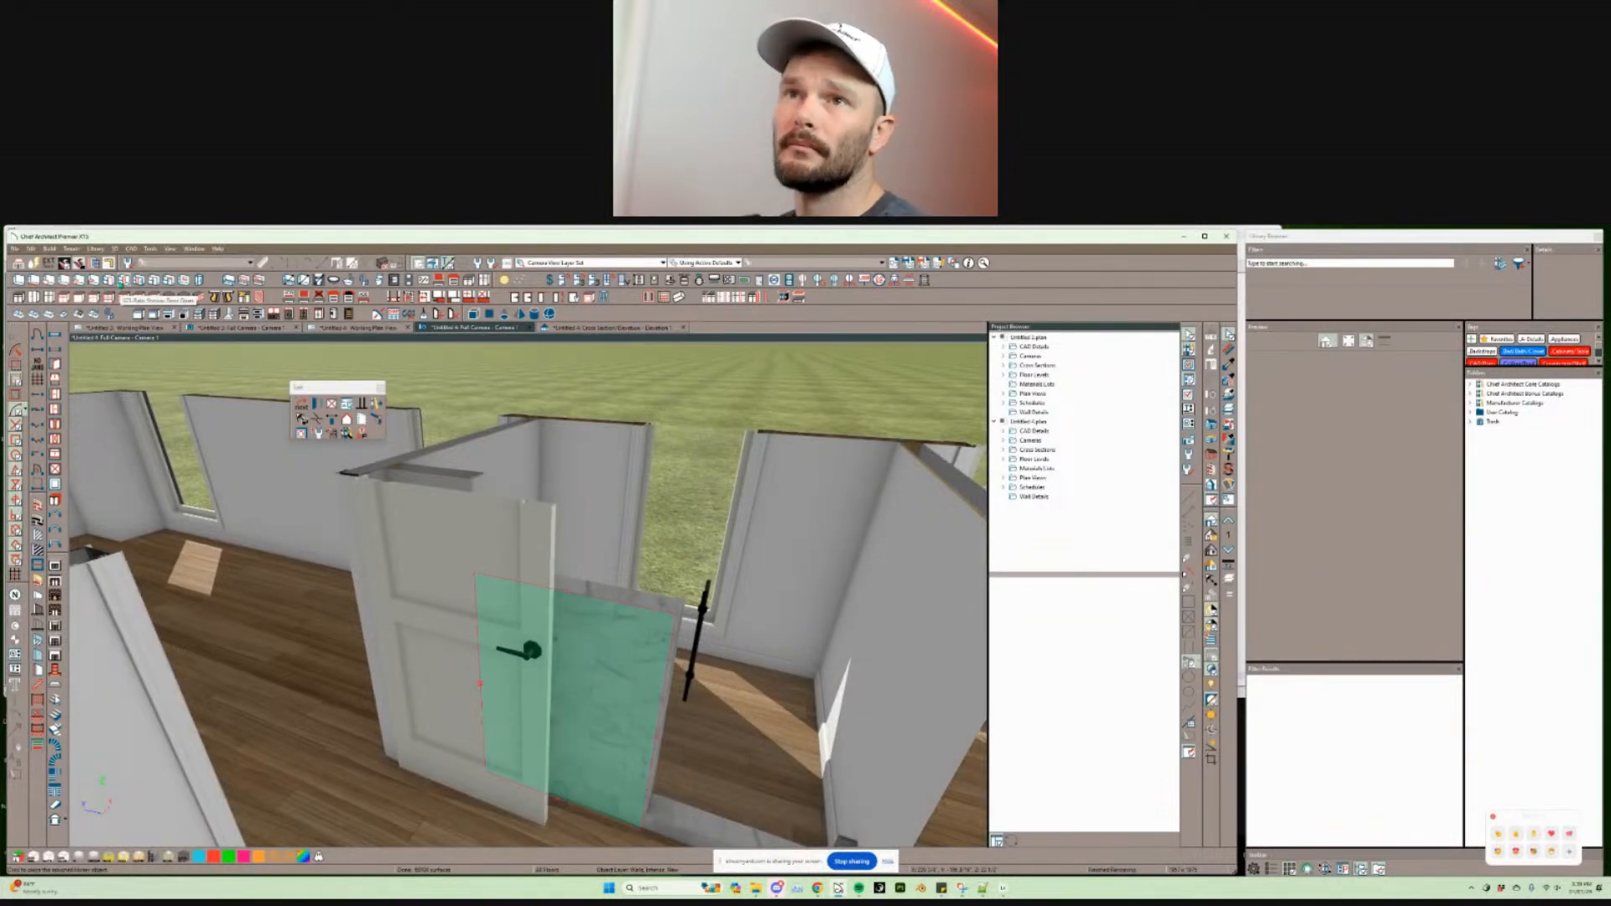
pyautogui.click(639, 662)
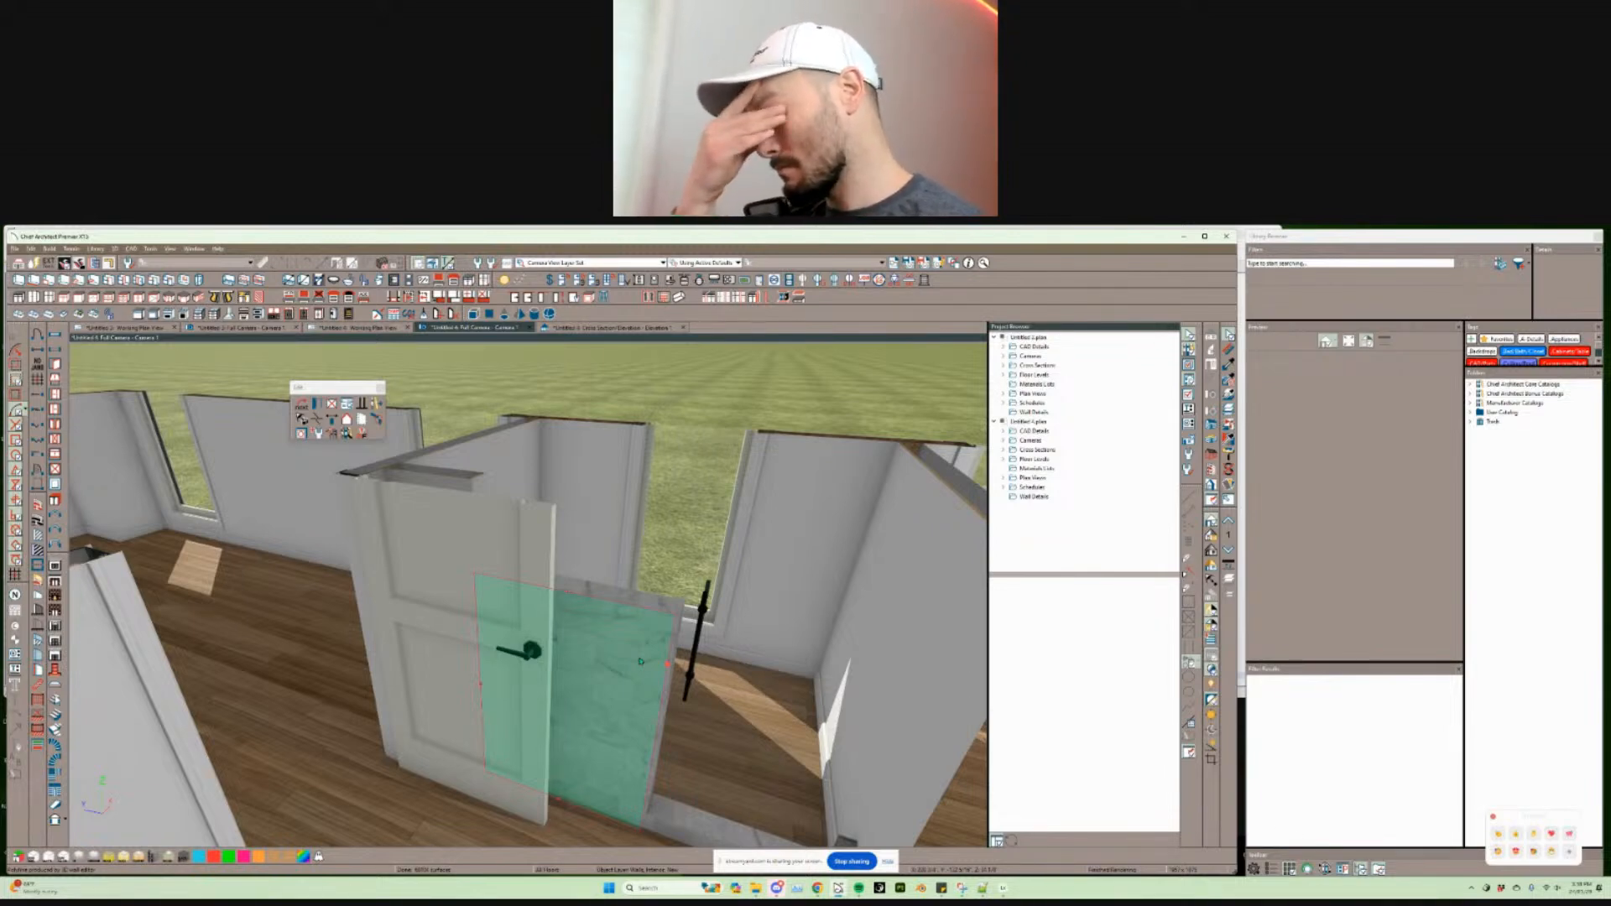
pyautogui.moveTo(728, 820); pyautogui.dragTo(587, 790, button='middle')
pyautogui.click(585, 788)
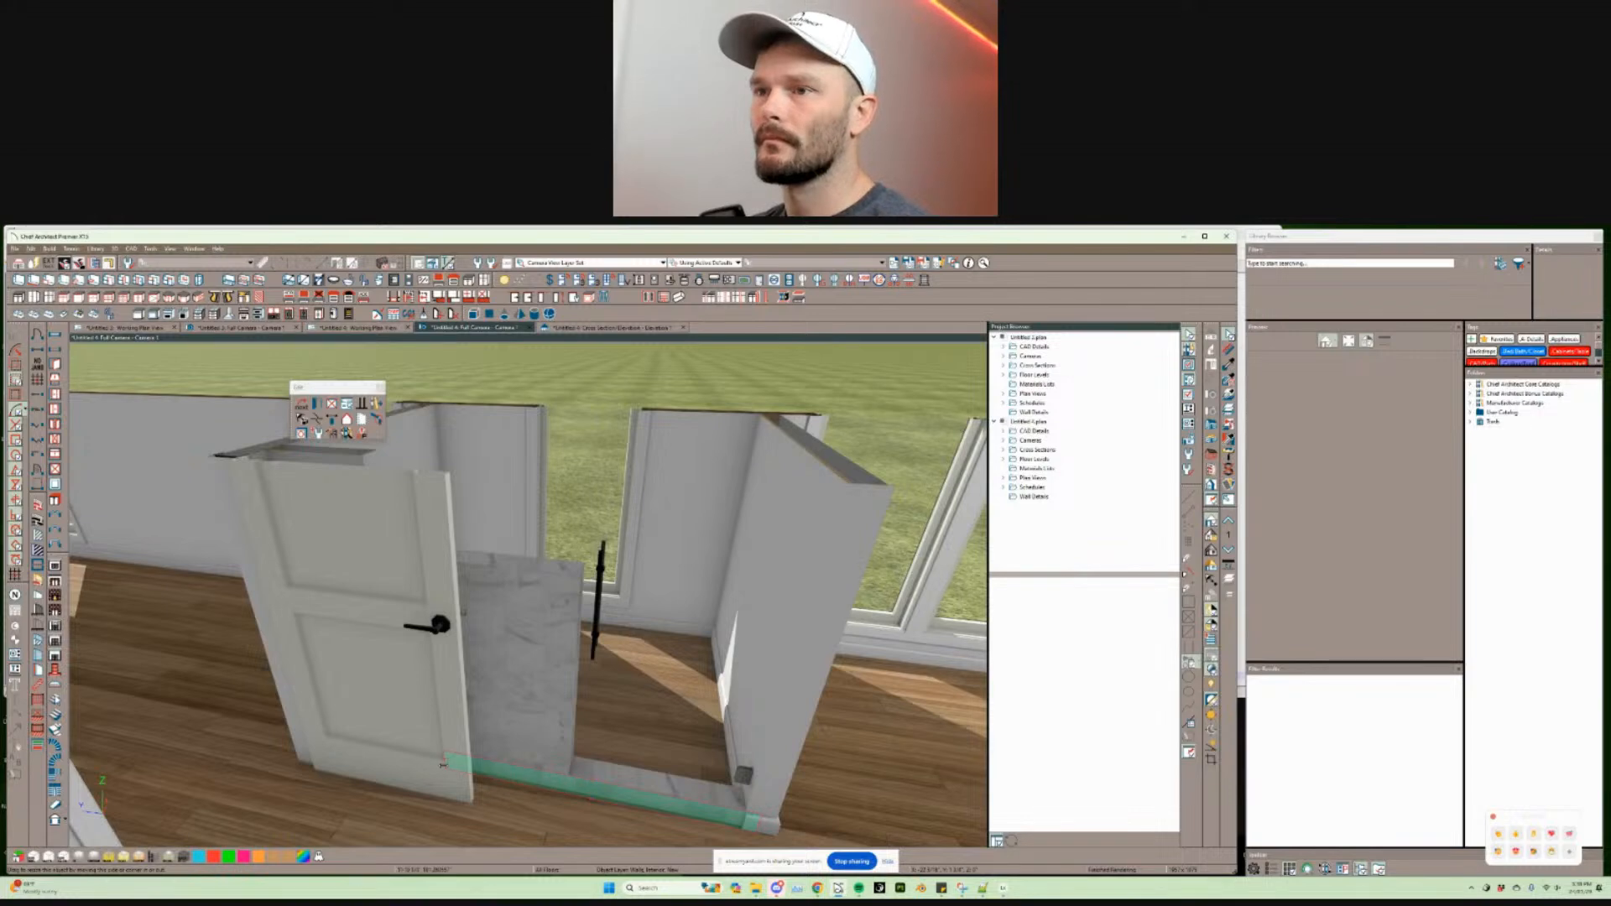
pyautogui.hotkey('ctrl', 'z')
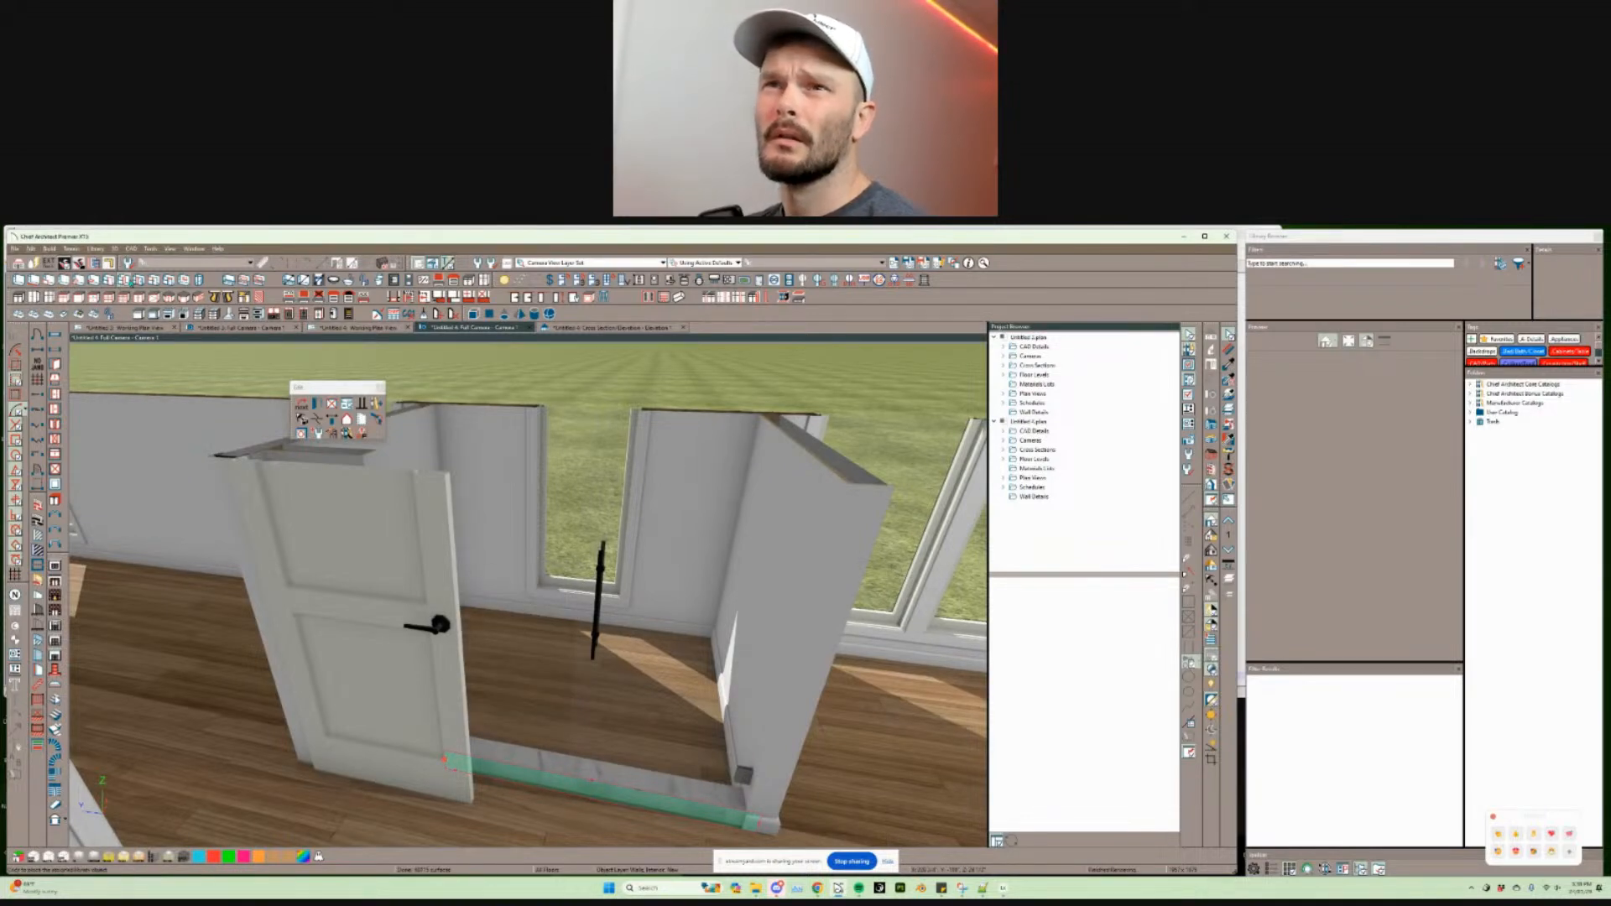
pyautogui.press('Escape')
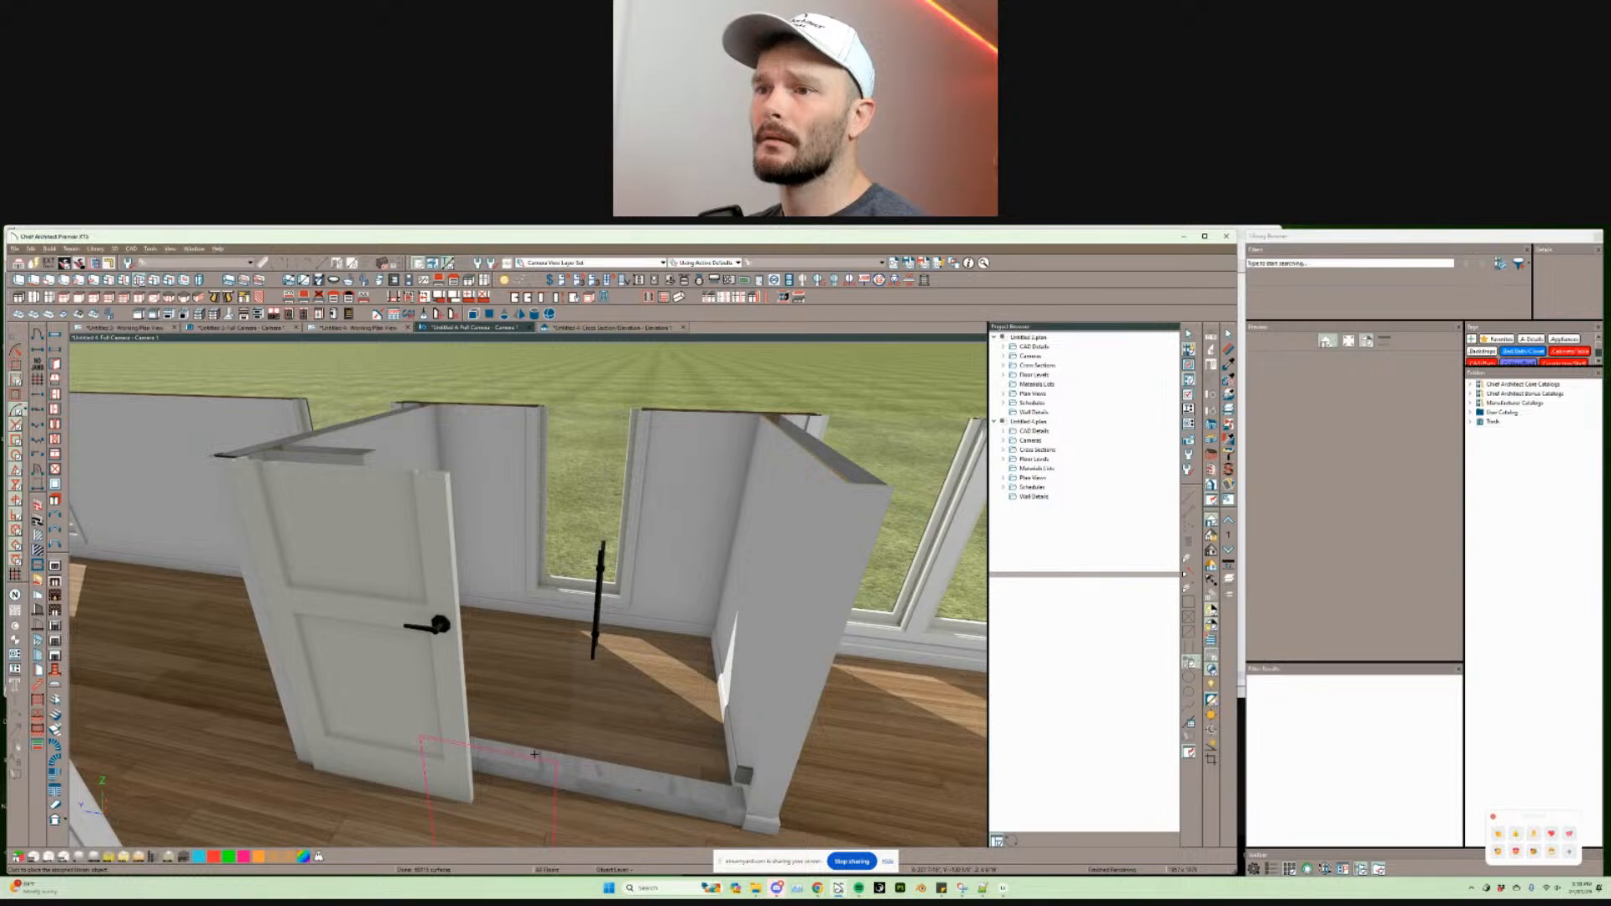
# Step: Place a fixed shower glass panel in the curb beside the door and set its Floor to Bottom height to rest on the curb
pyautogui.click(538, 721)
pyautogui.click(515, 774)
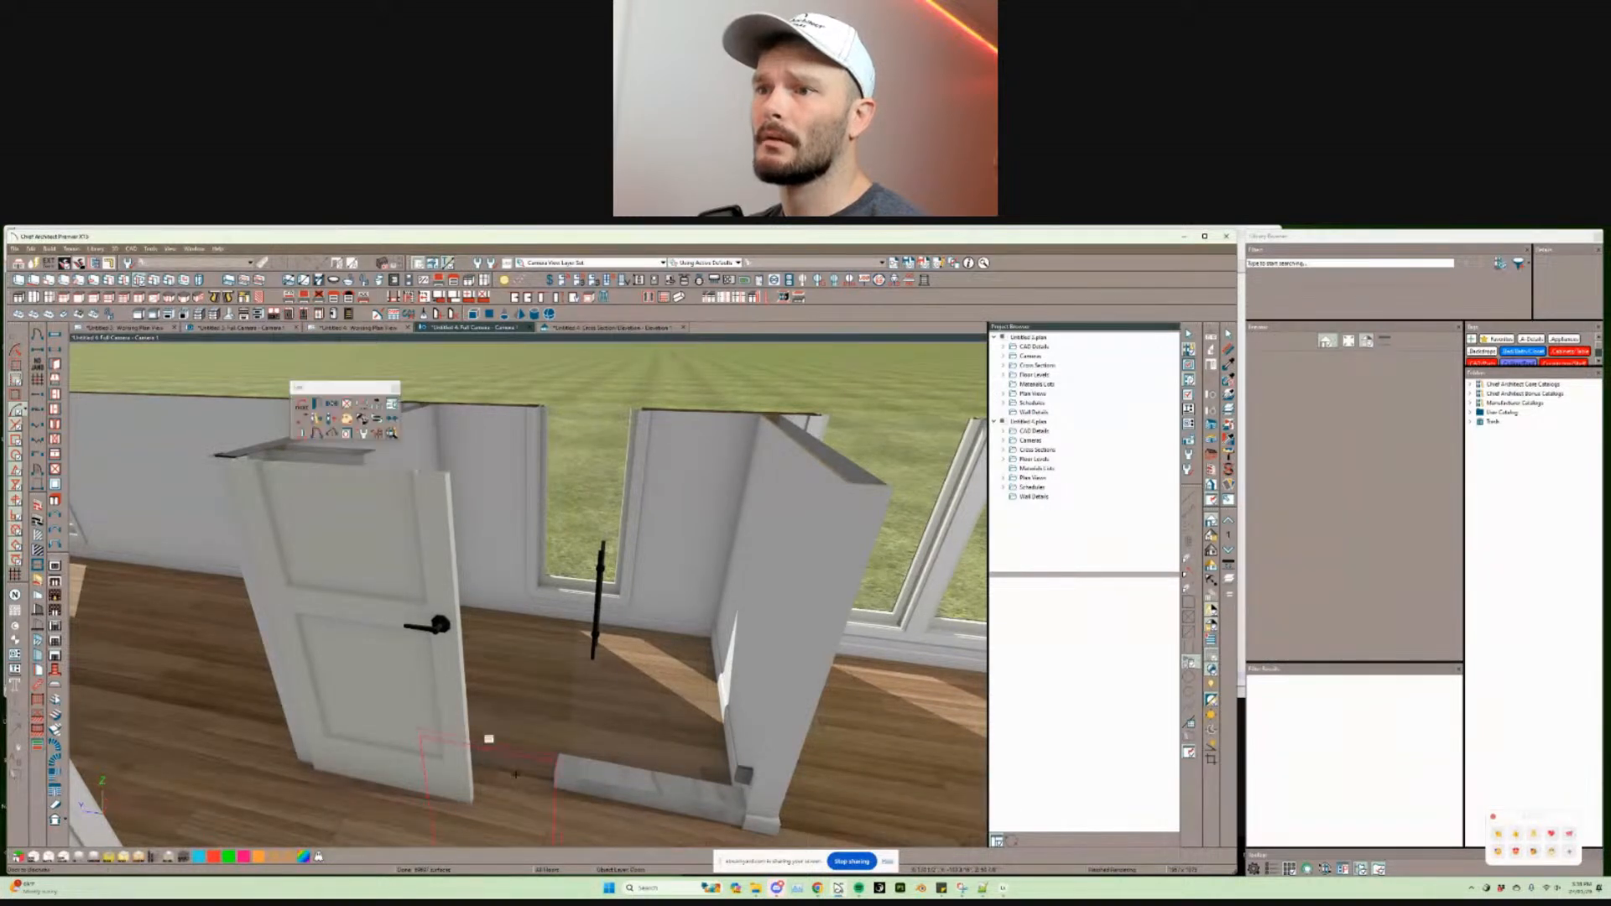
pyautogui.doubleClick(531, 760)
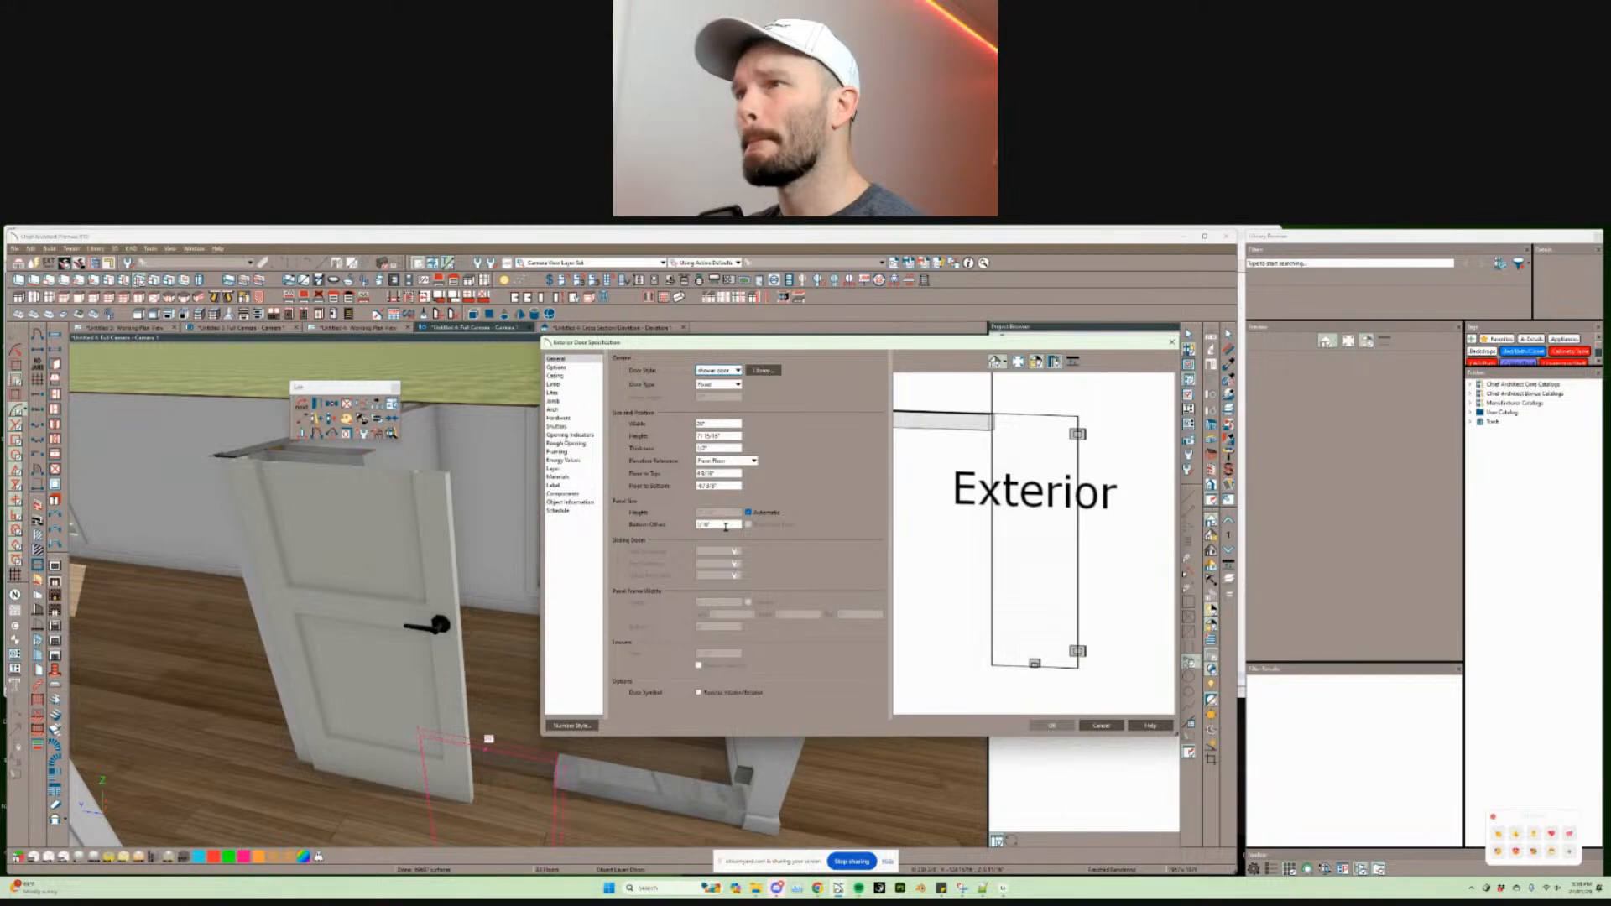
pyautogui.scroll(-3, 1057, 445)
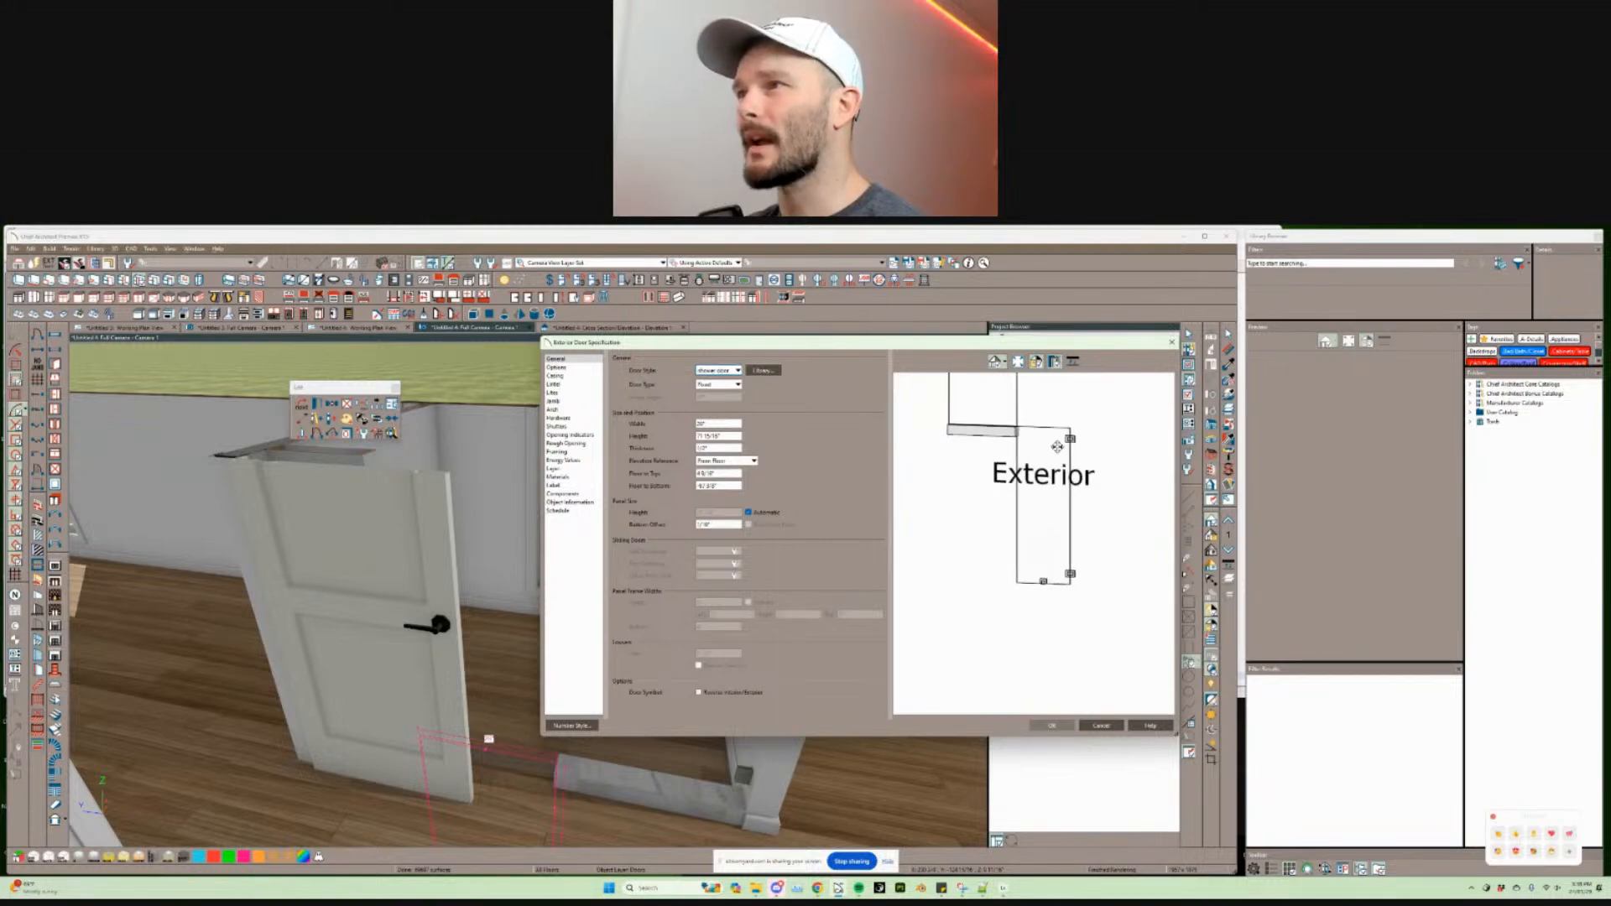
pyautogui.moveTo(1057, 445); pyautogui.dragTo(1035, 555)
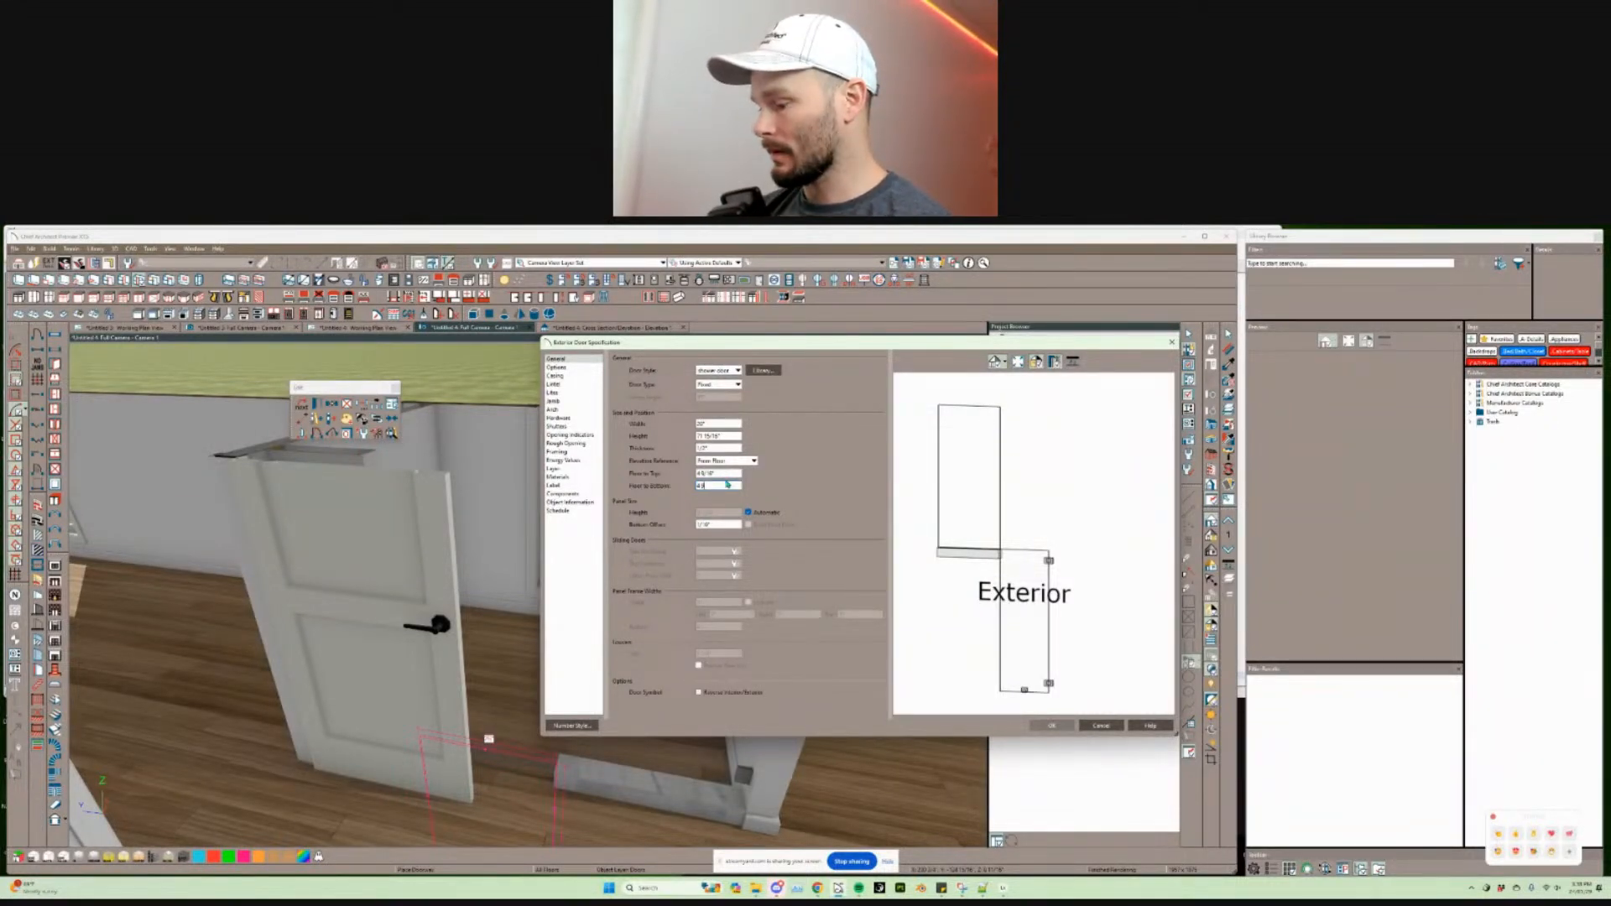
pyautogui.press('Return')
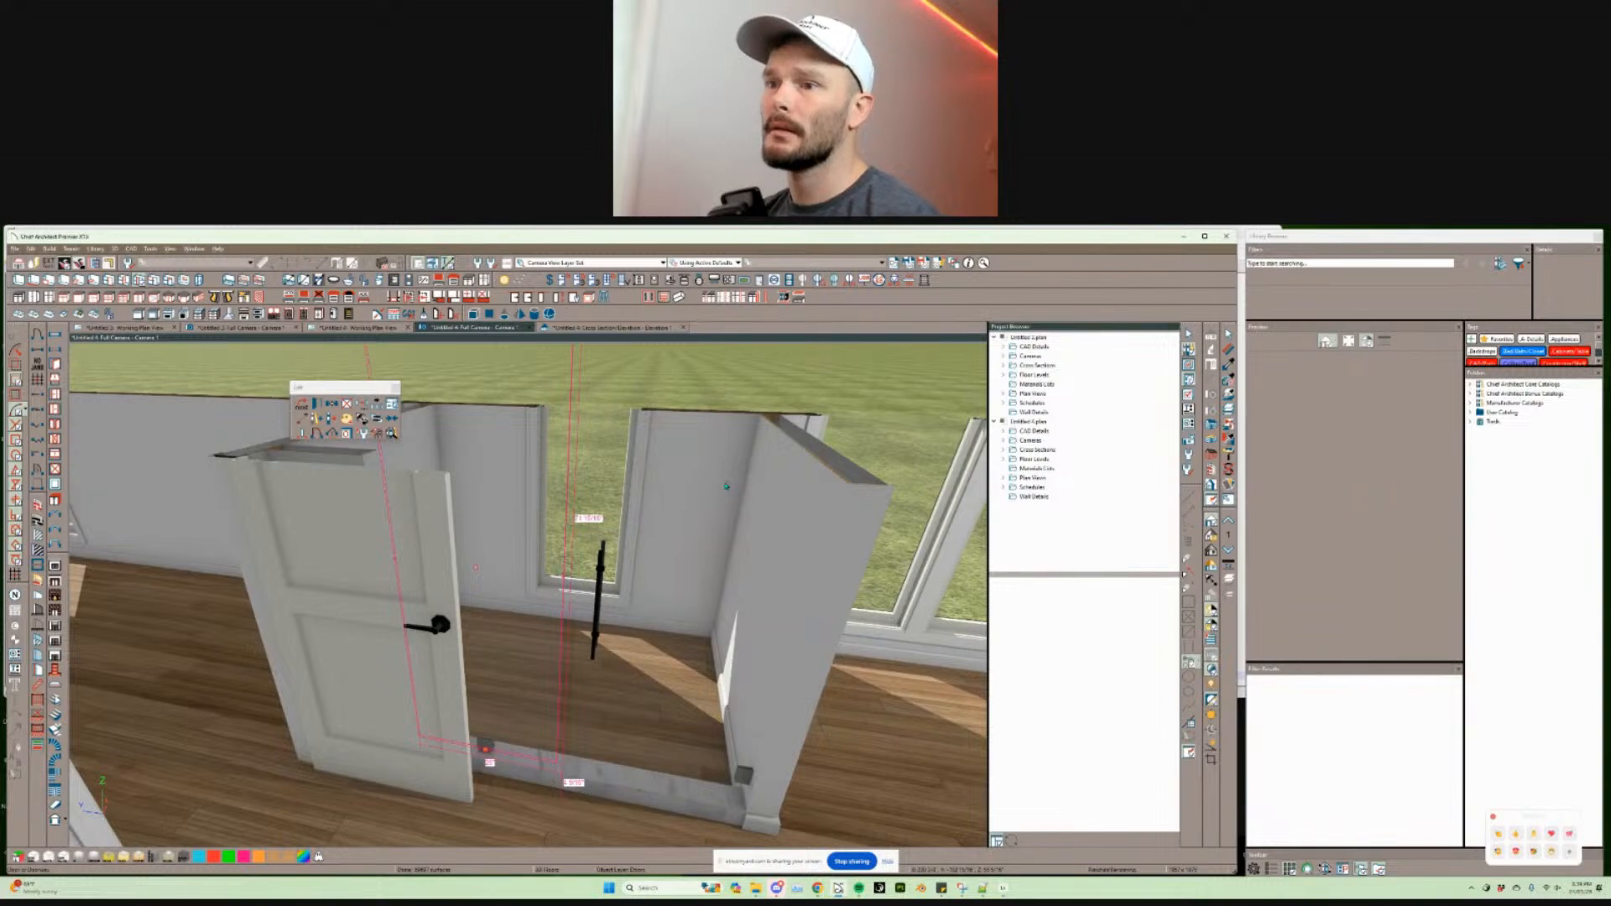
# Step: Move and resize the fixed glass panel in plan so it fills the curb between the wall end and shower door, about 1'-1" wide
pyautogui.moveTo(701, 519); pyautogui.dragTo(604, 634, button='middle')
pyautogui.click(349, 328)
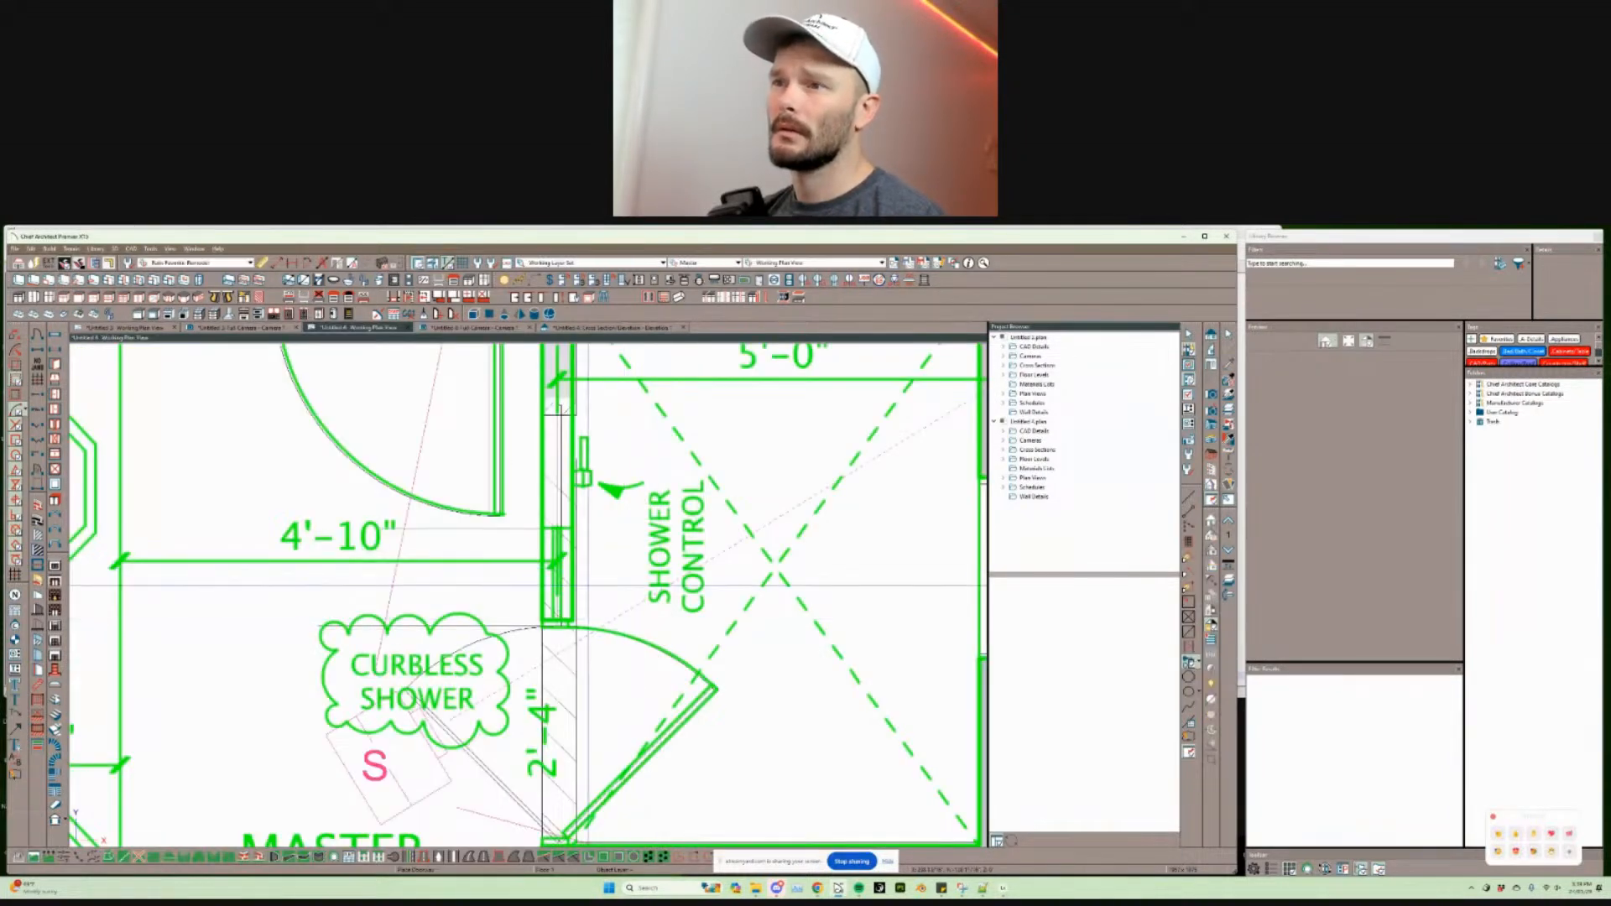
pyautogui.moveTo(561, 559); pyautogui.dragTo(561, 589, button='middle')
pyautogui.click(560, 587)
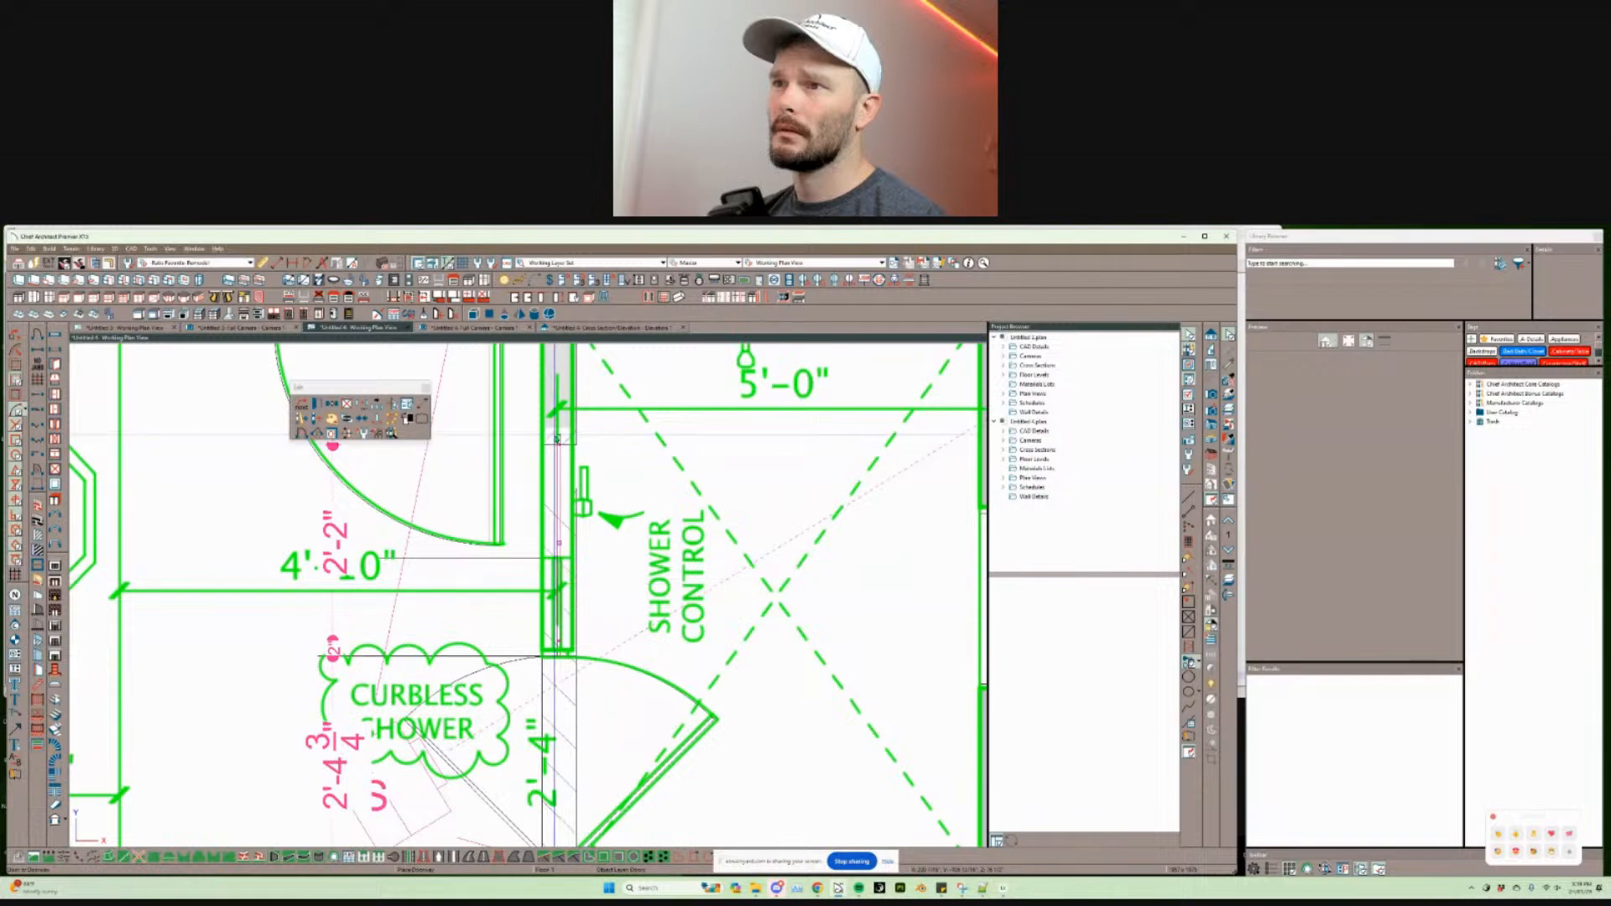
pyautogui.click(567, 524)
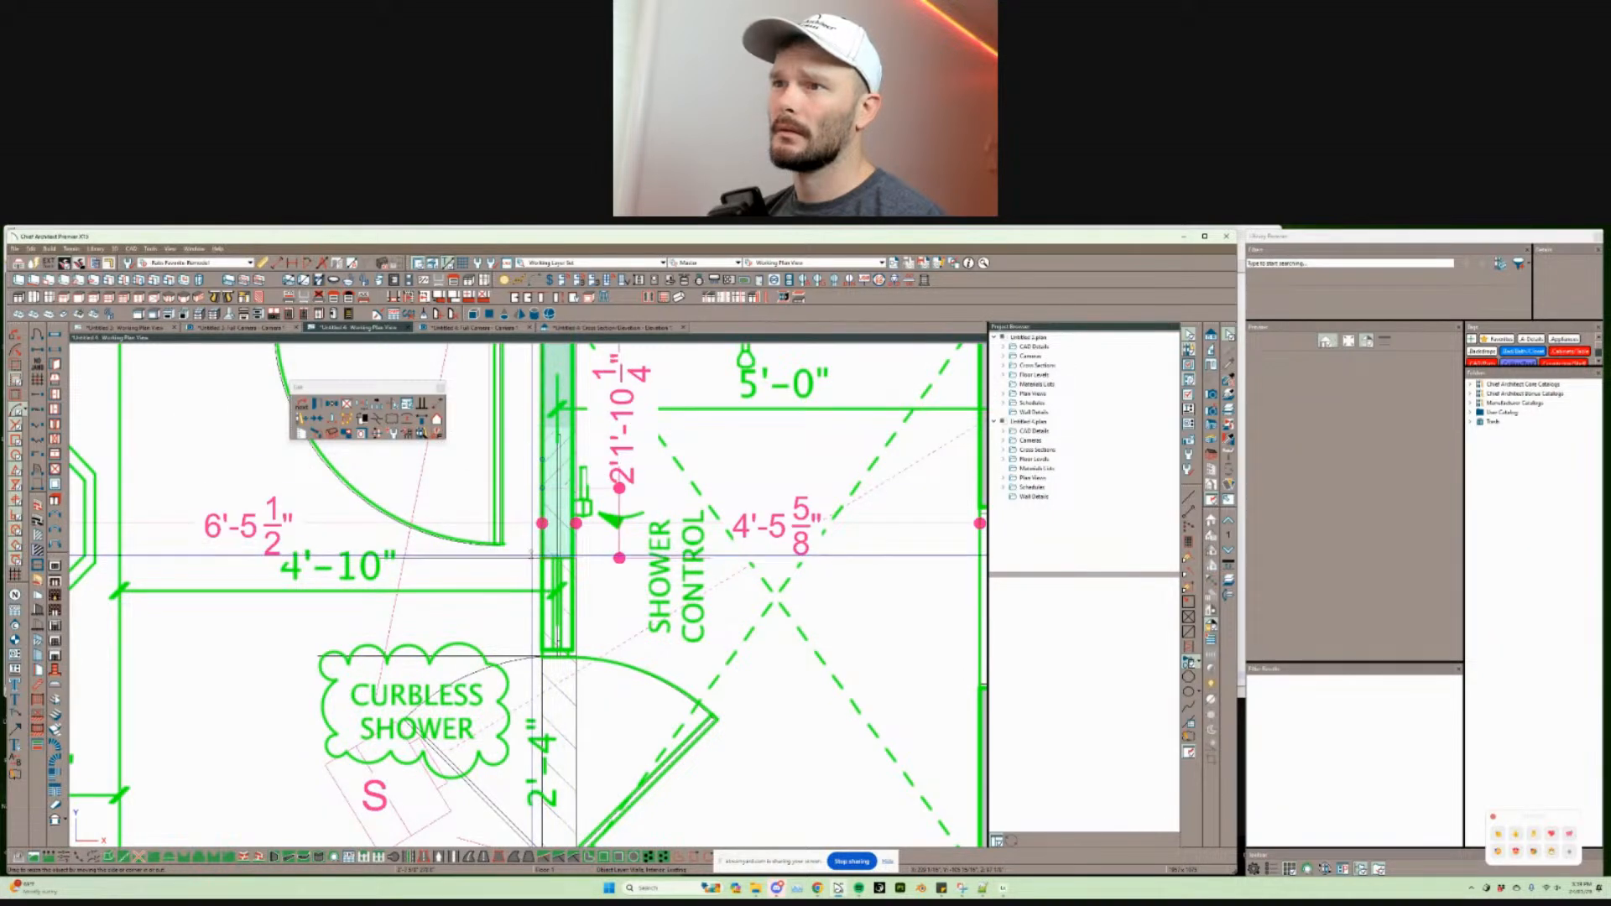
pyautogui.click(558, 683)
pyautogui.press('Escape')
pyautogui.click(558, 602)
pyautogui.scroll(5, 554, 629)
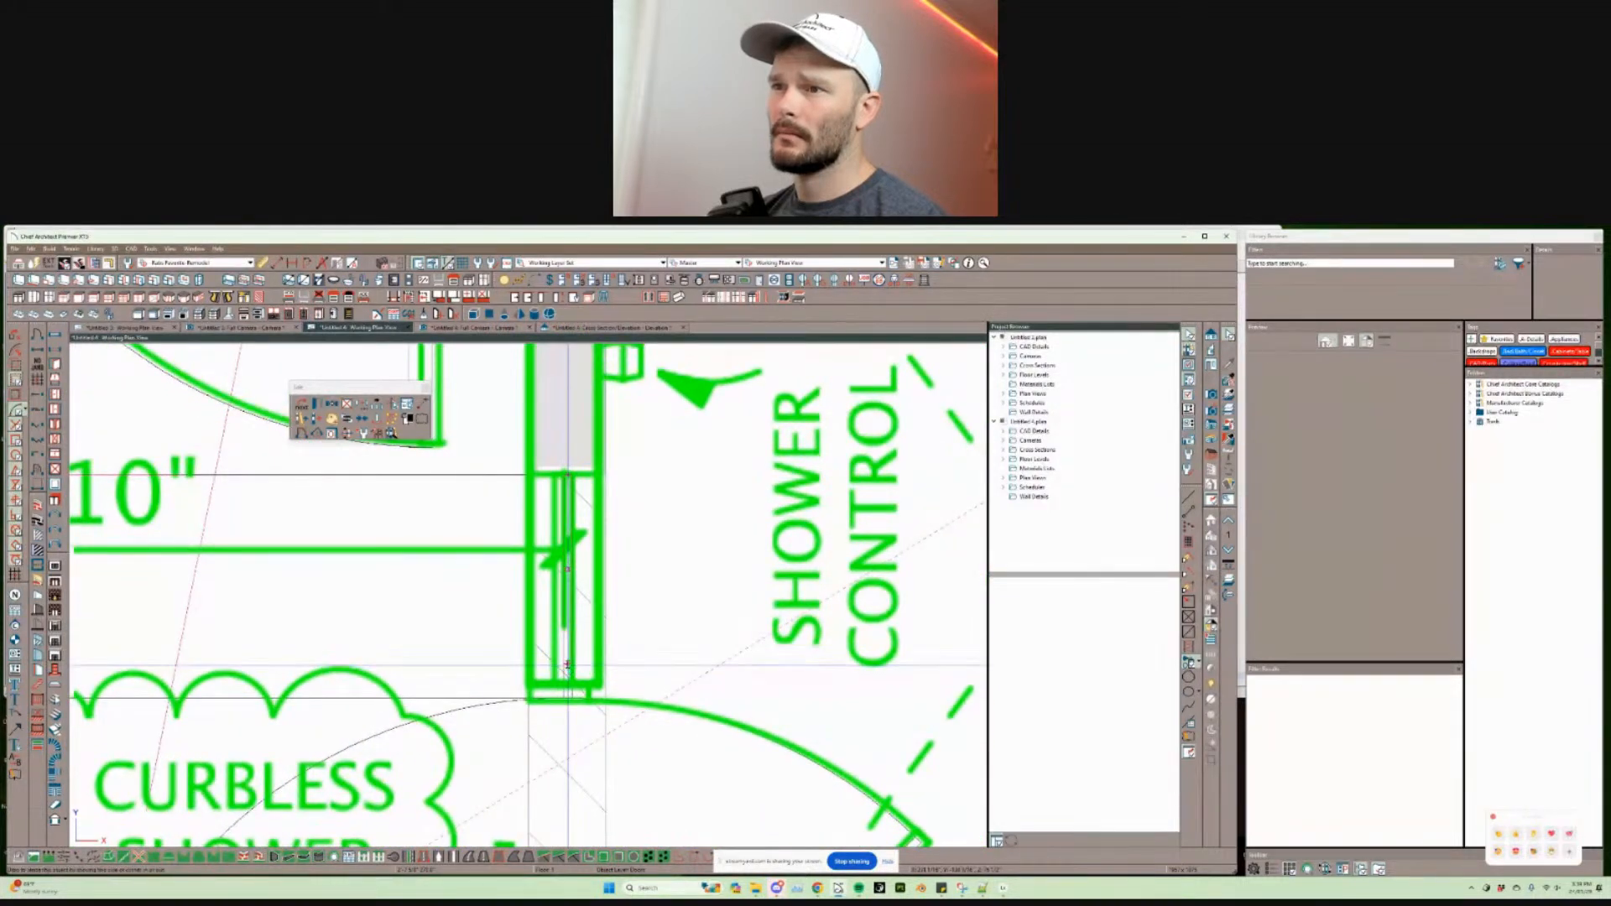
pyautogui.click(566, 568)
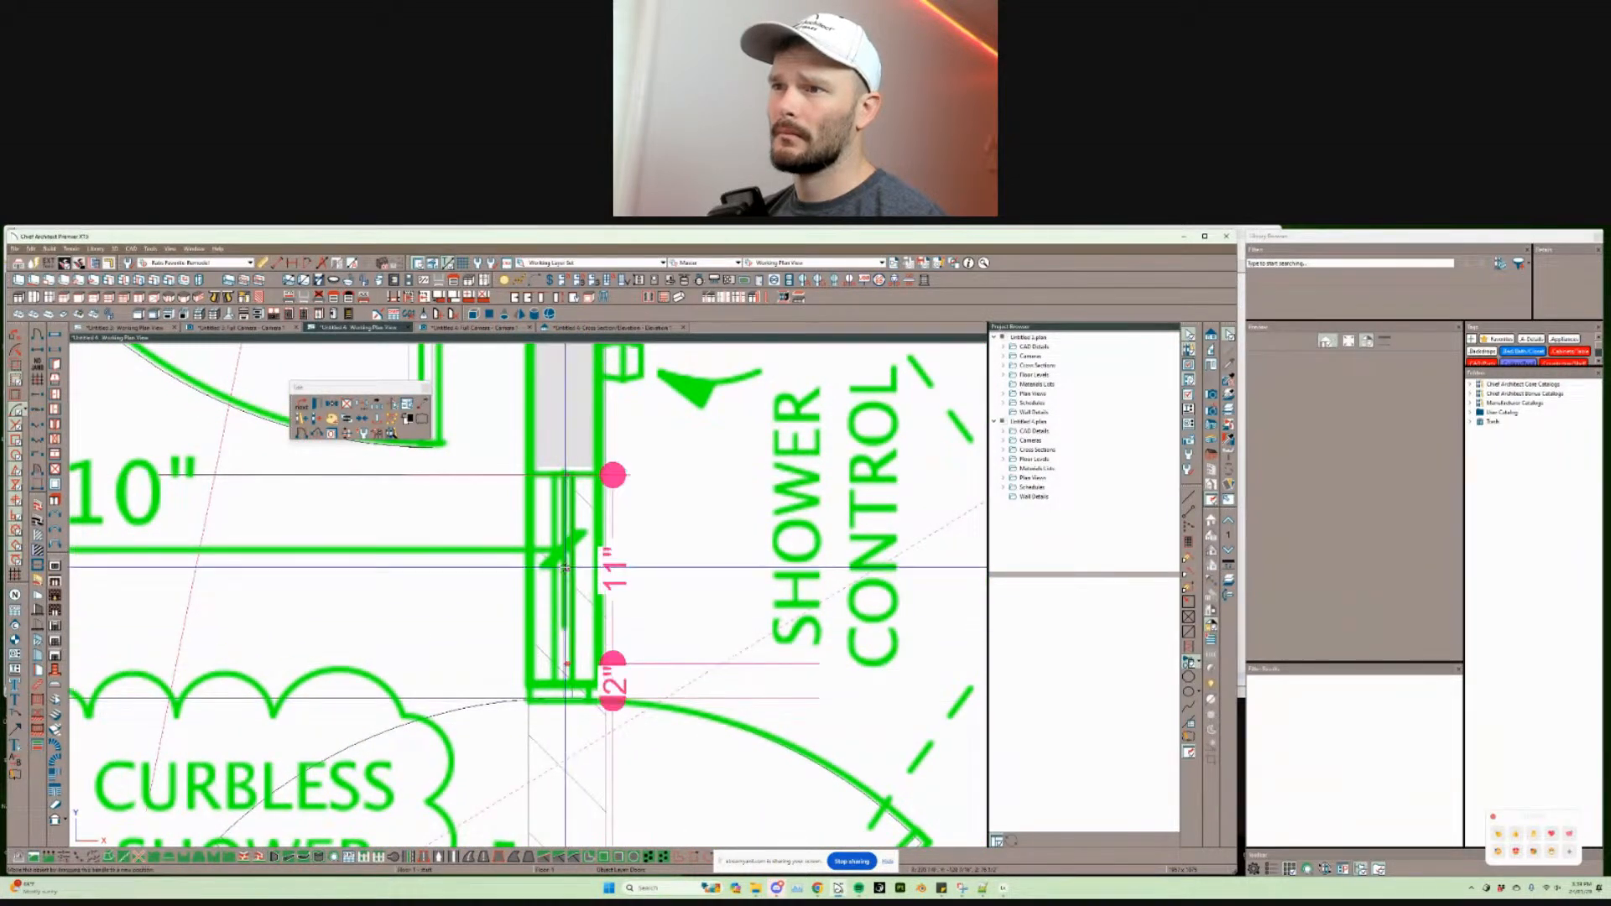
pyautogui.moveTo(565, 568); pyautogui.dragTo(565, 597)
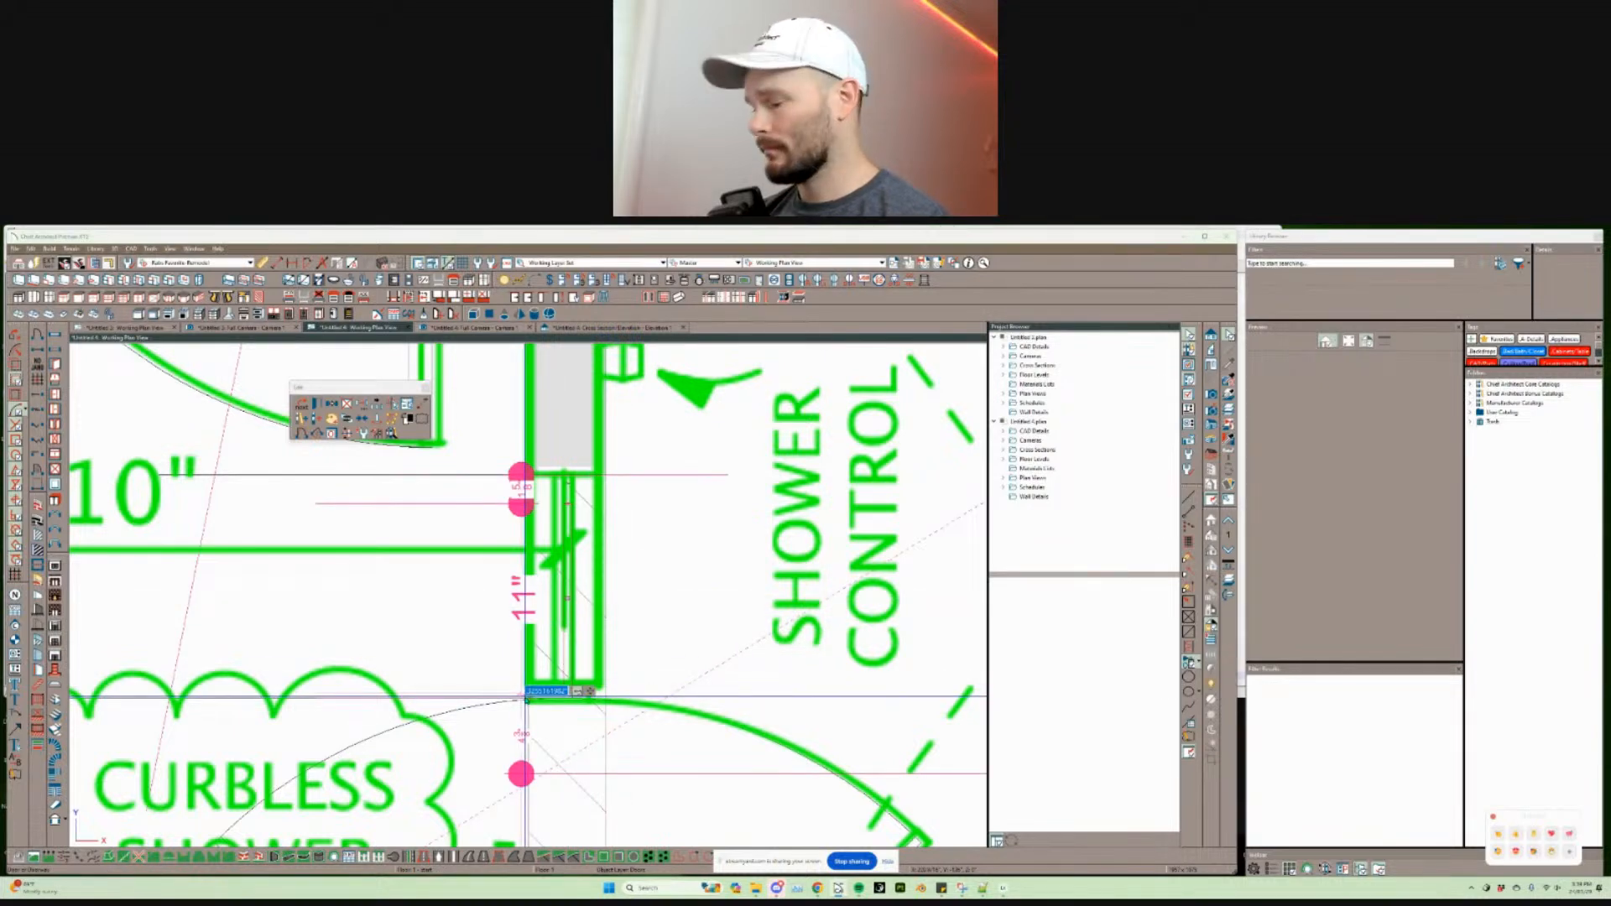
pyautogui.moveTo(527, 698); pyautogui.dragTo(567, 698)
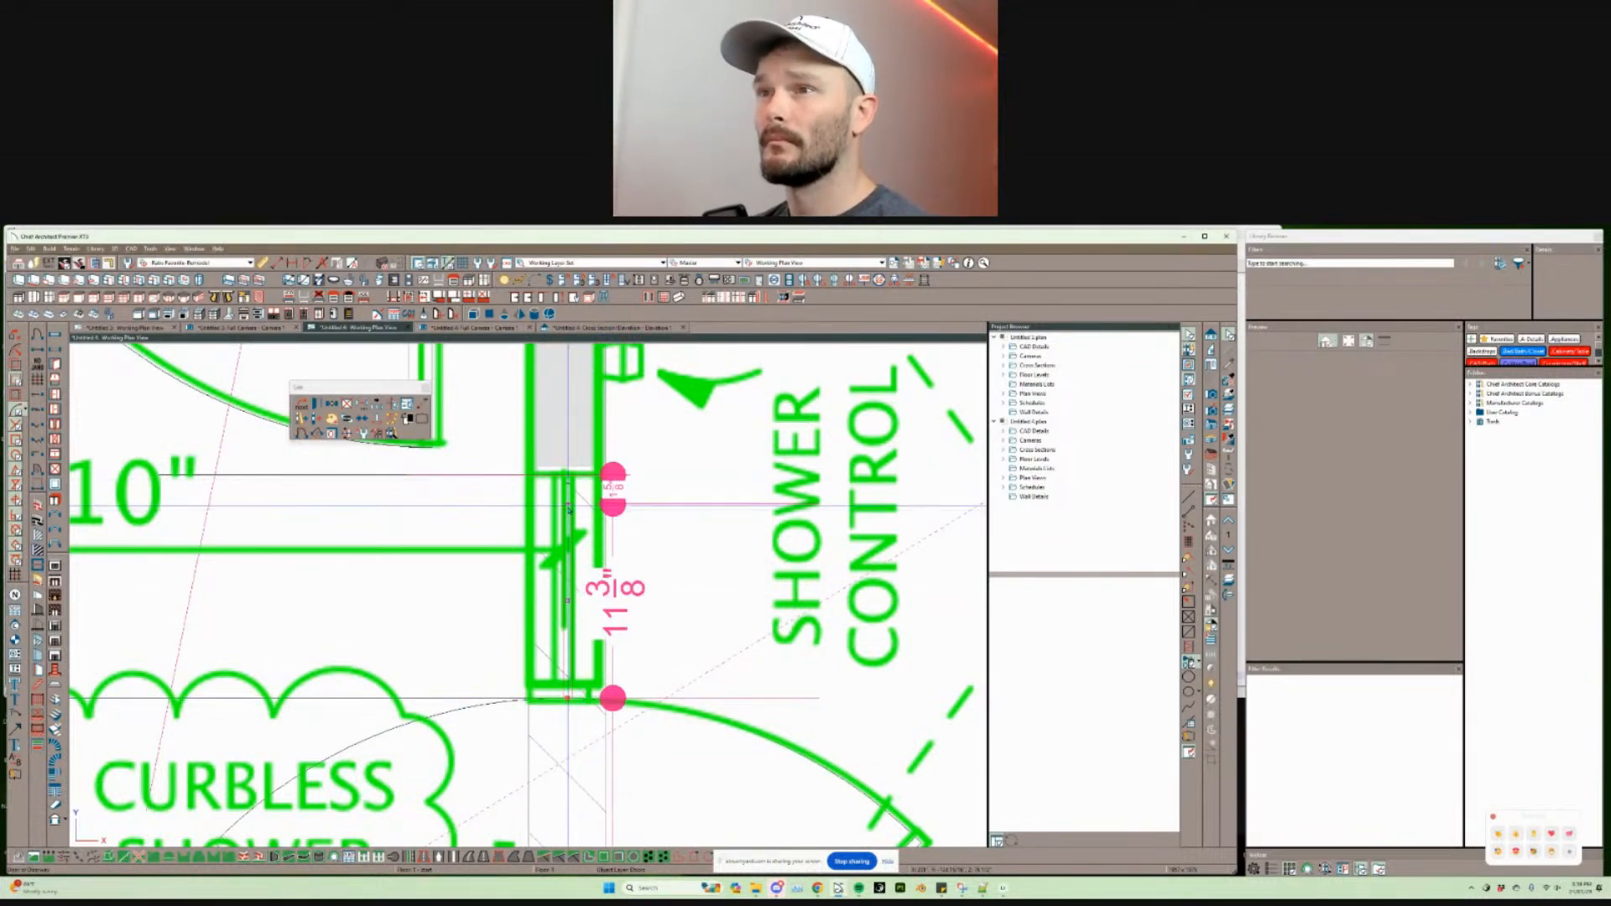
pyautogui.moveTo(568, 506); pyautogui.dragTo(568, 482)
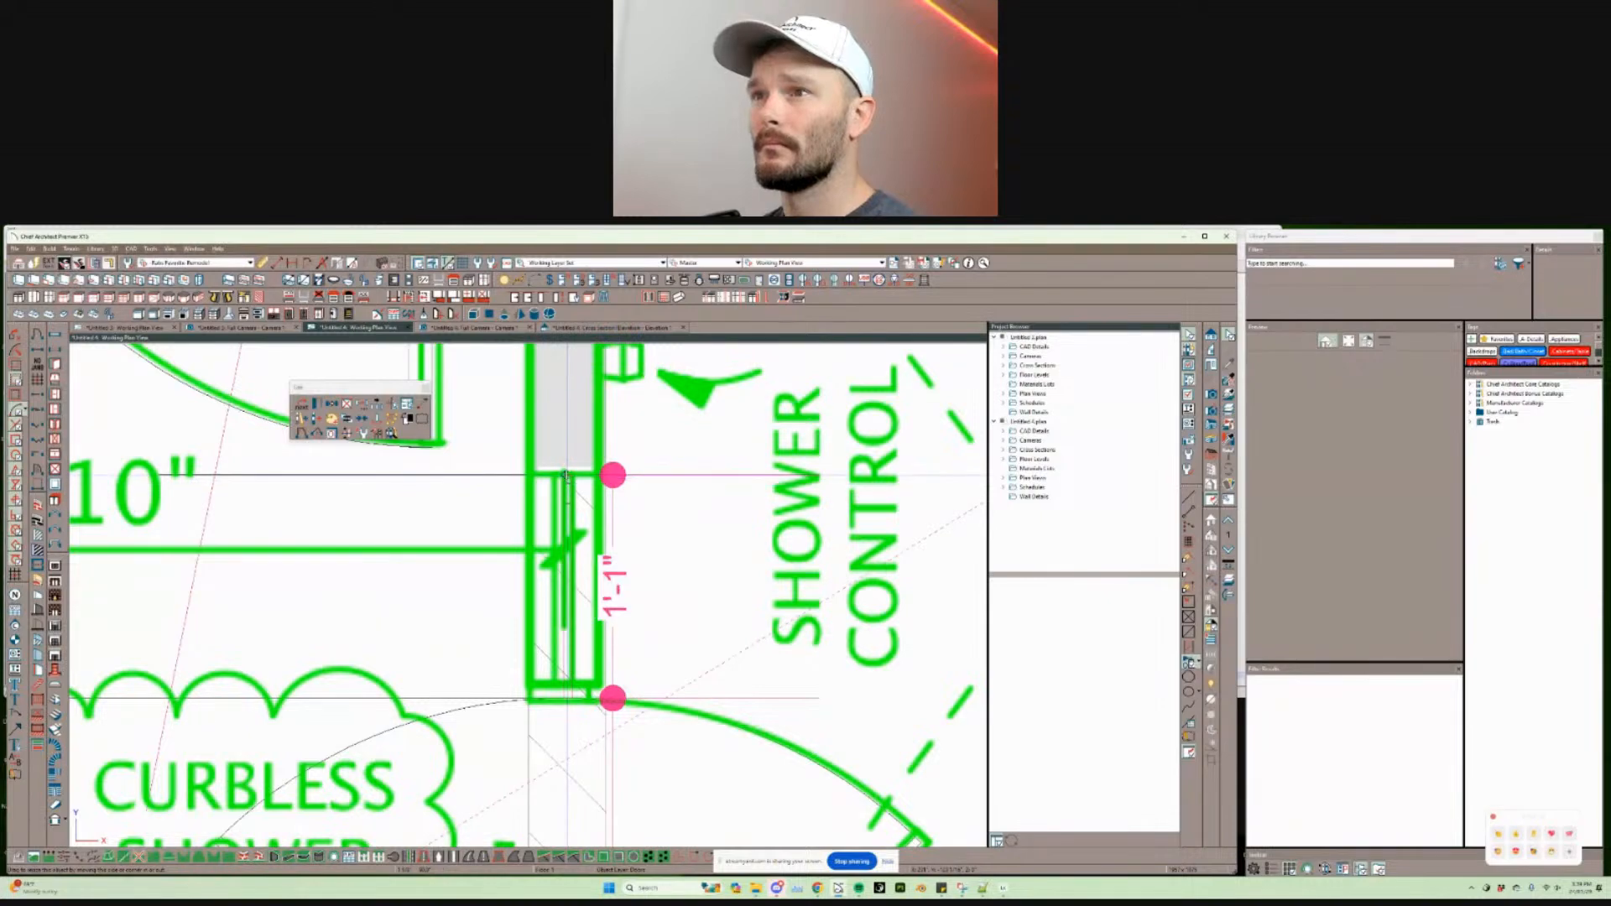
# Step: In the full camera view, apply the white subway tile to the untiled back wall of the master bath shower
pyautogui.scroll(-5, 567, 476)
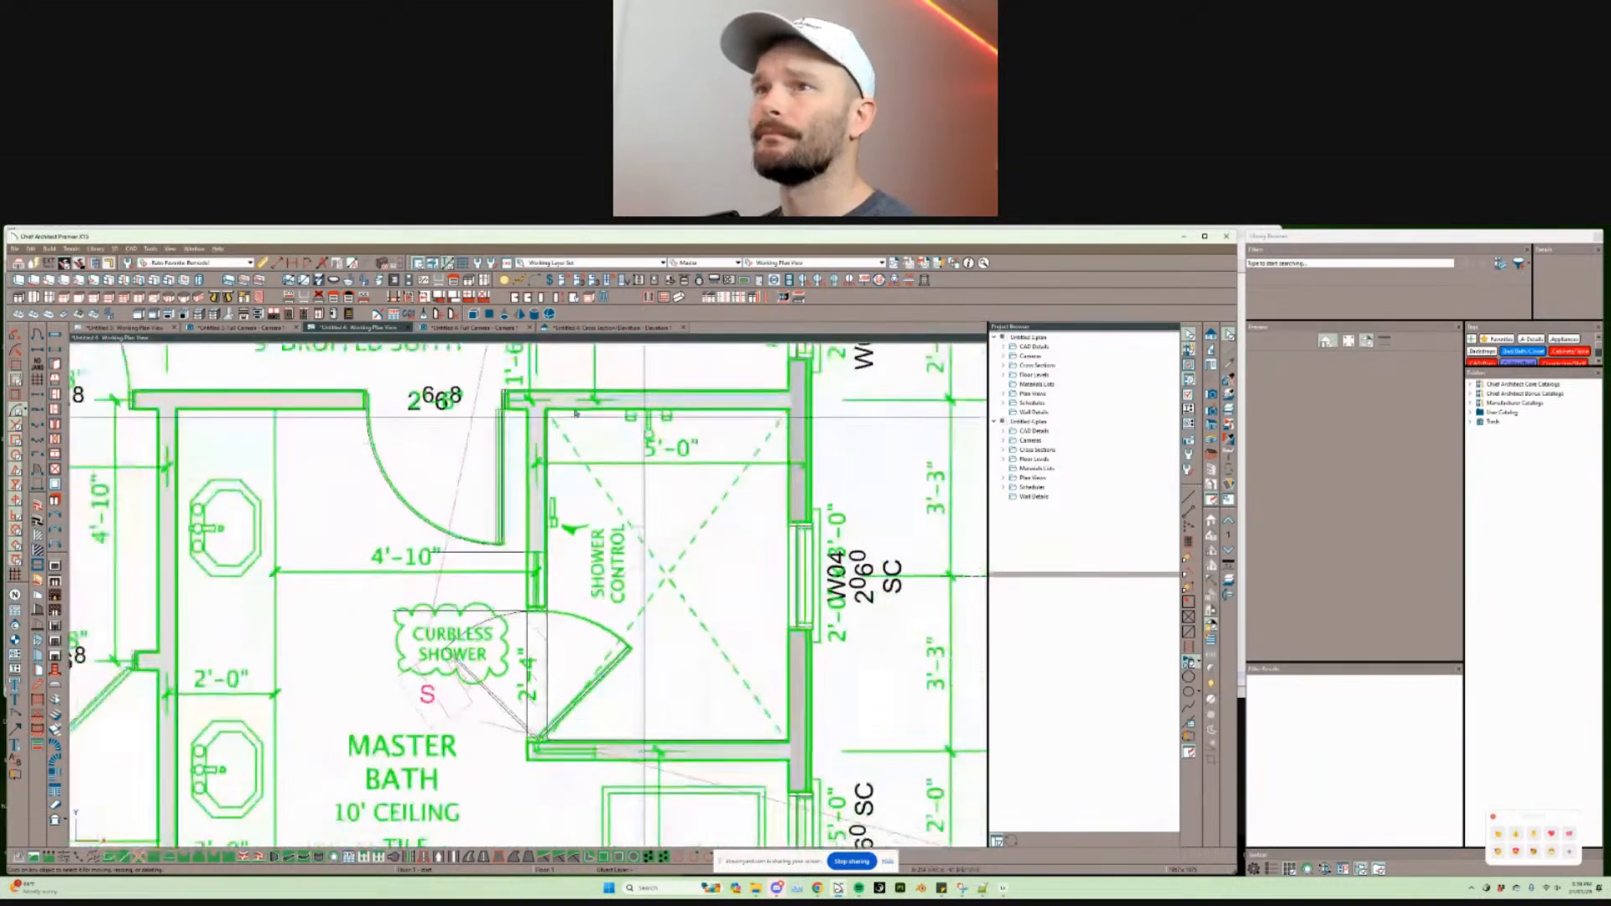
pyautogui.scroll(-3, 574, 413)
pyautogui.hotkey('ctrl', 'Tab')
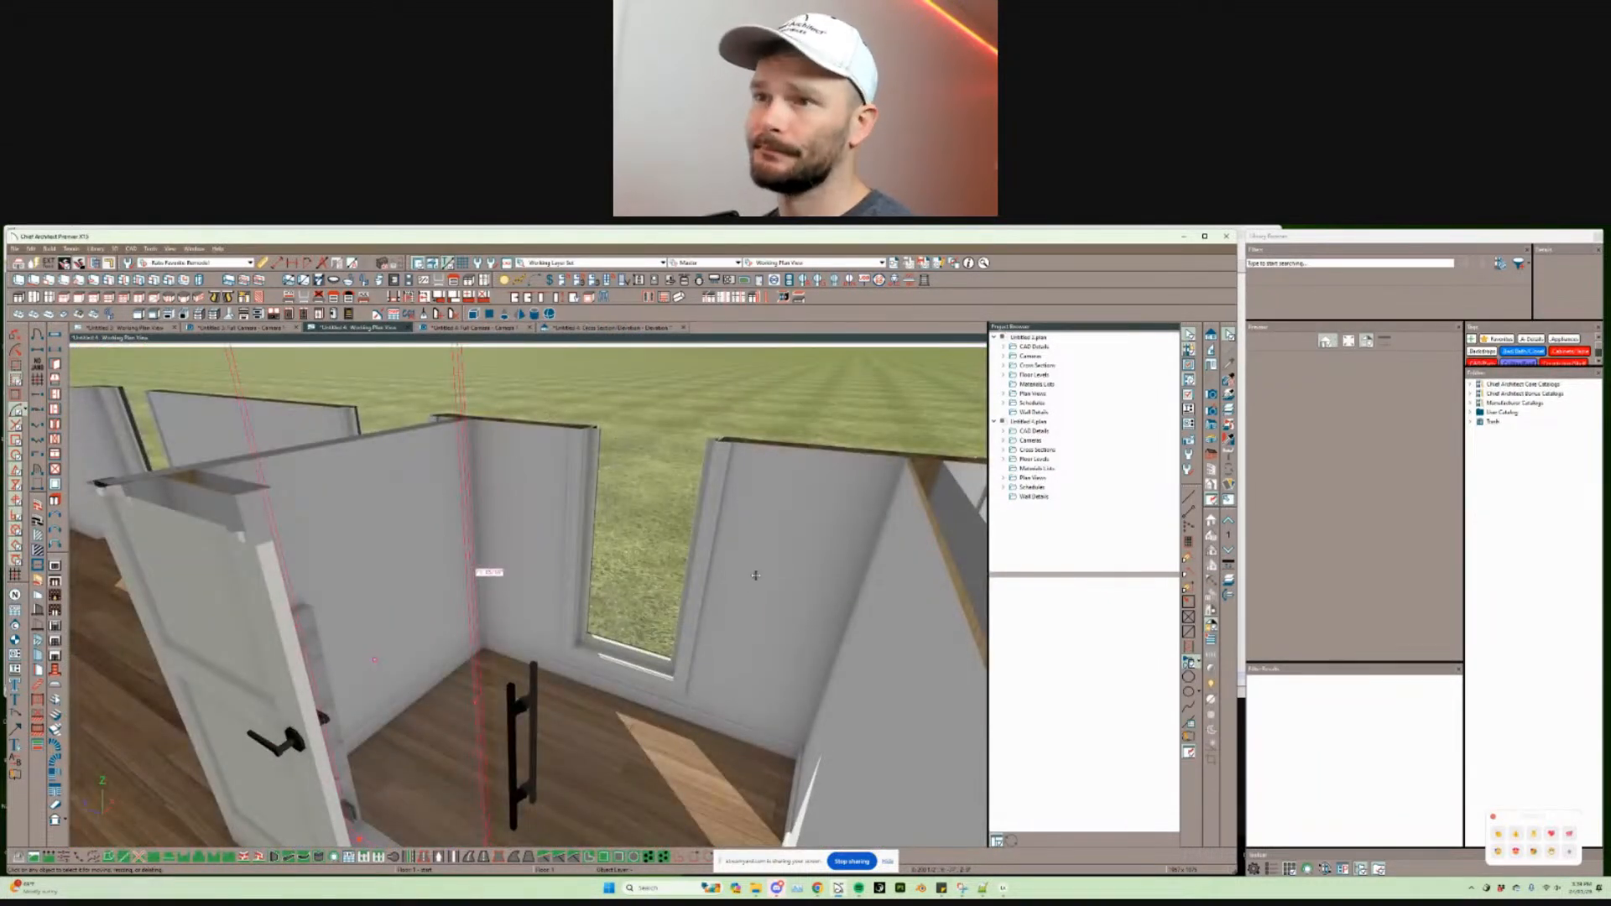
pyautogui.scroll(-4, 755, 575)
pyautogui.moveTo(752, 579); pyautogui.dragTo(753, 503, button='middle')
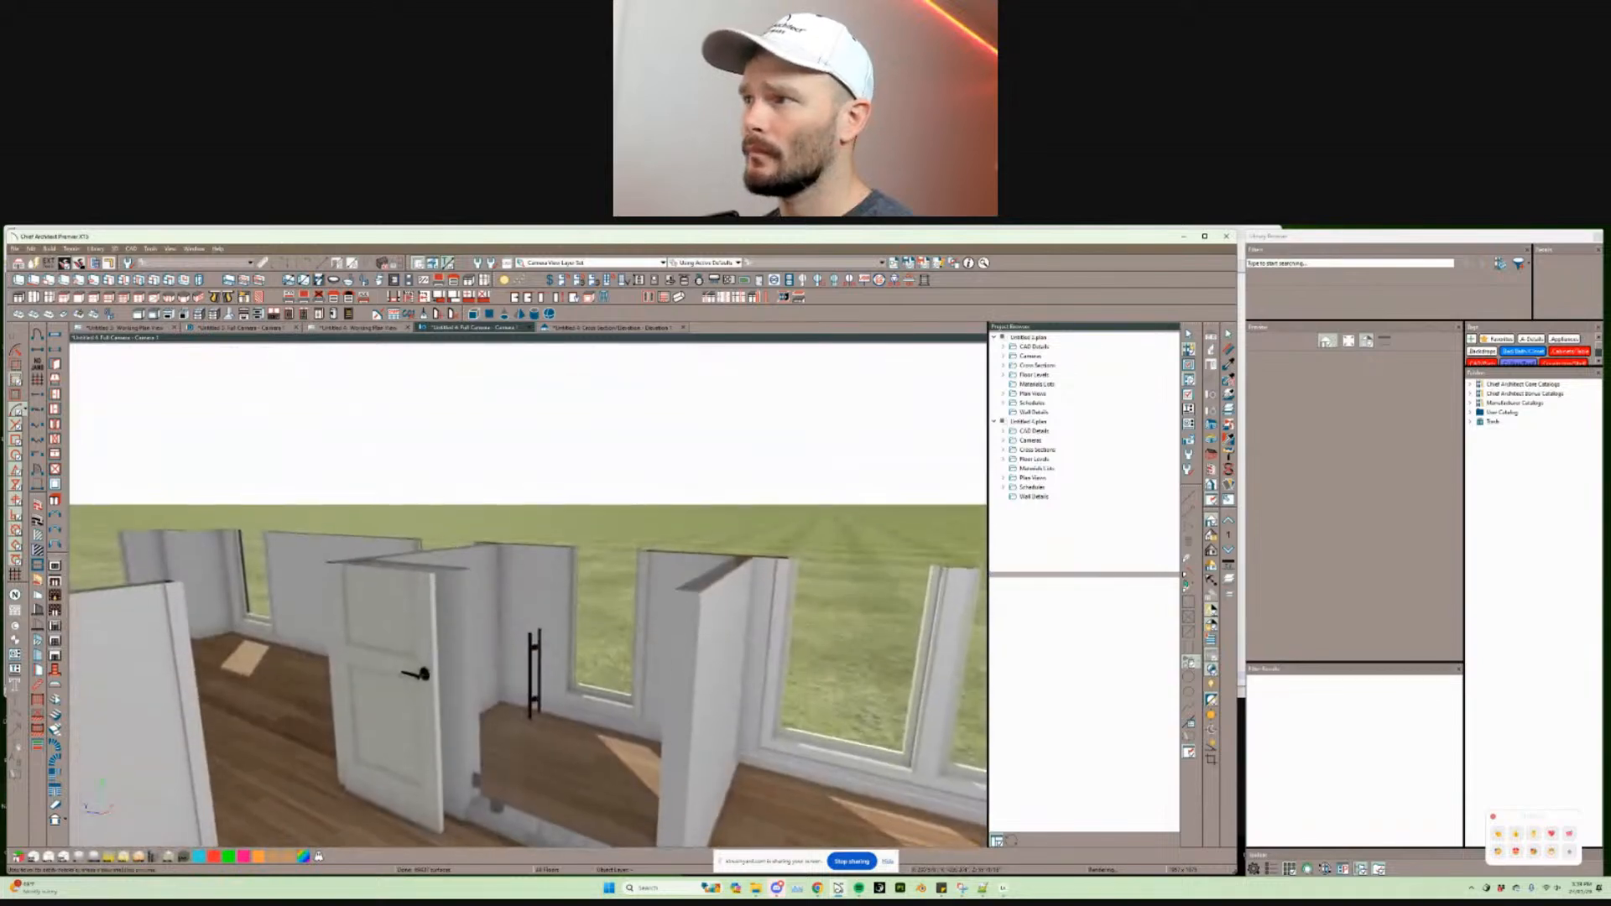
pyautogui.scroll(6, 789, 604)
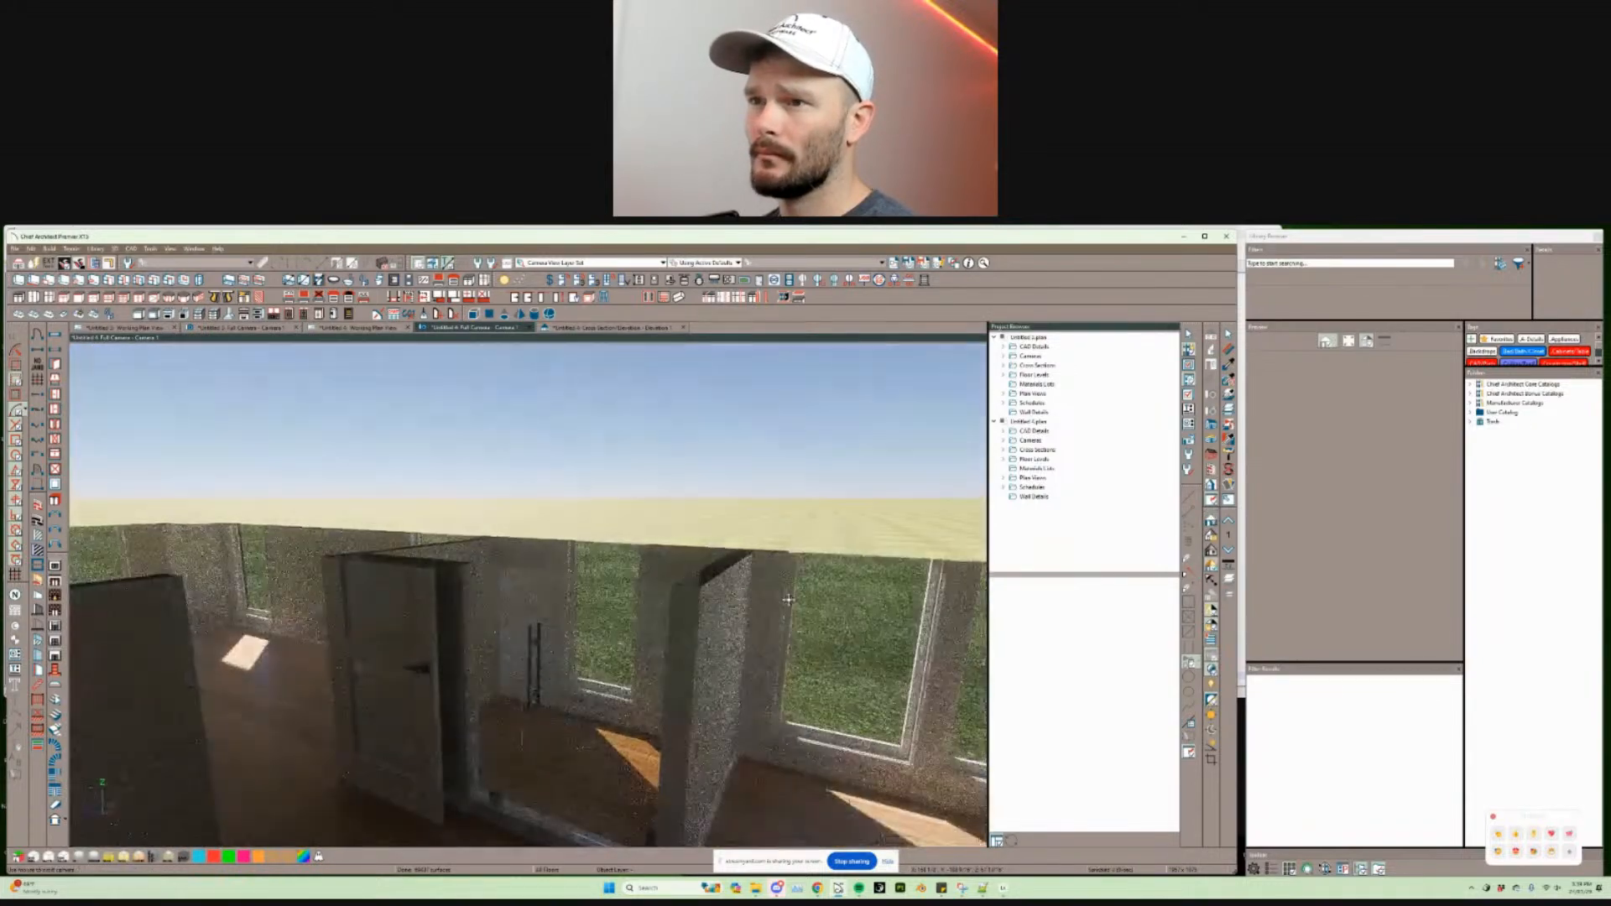
pyautogui.moveTo(788, 600); pyautogui.dragTo(378, 643)
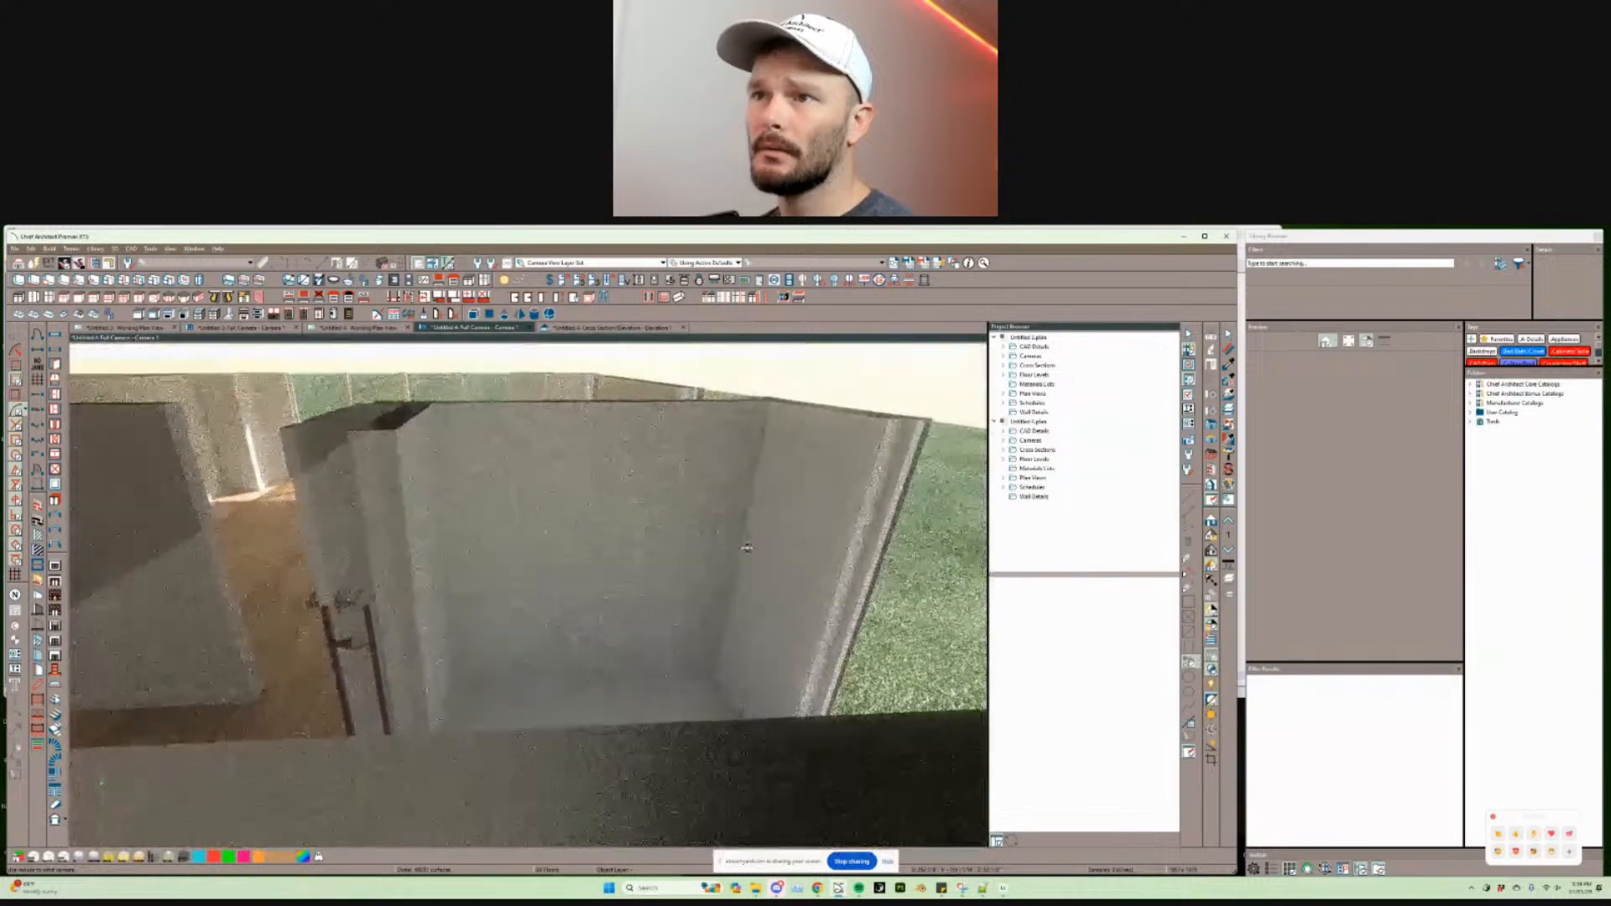
pyautogui.moveTo(745, 547); pyautogui.dragTo(621, 529)
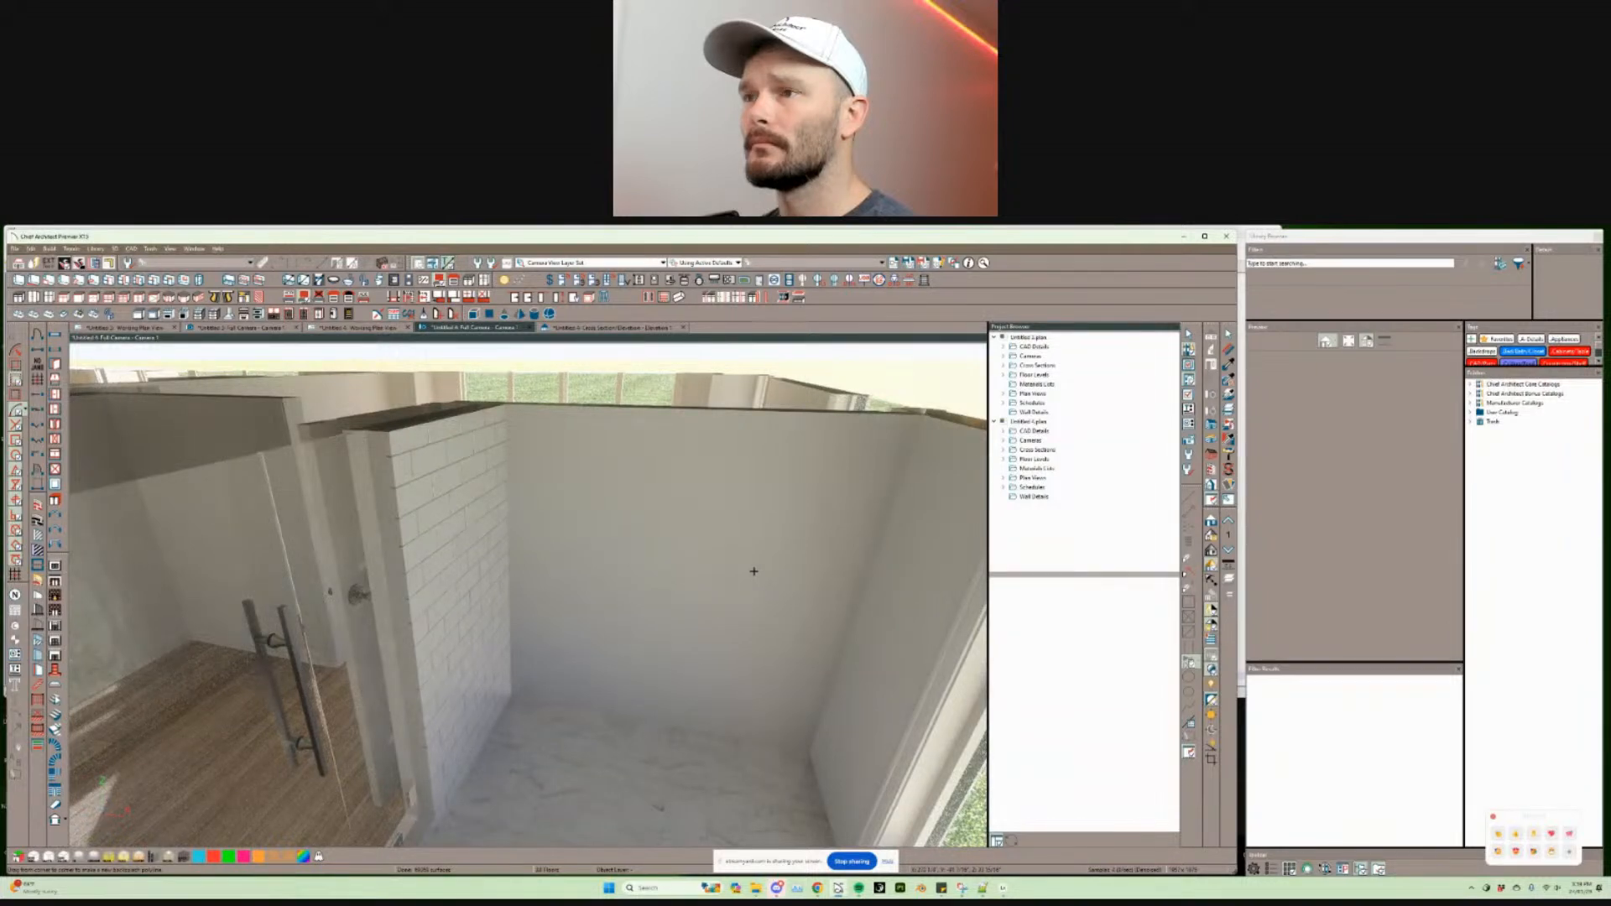
pyautogui.click(825, 569)
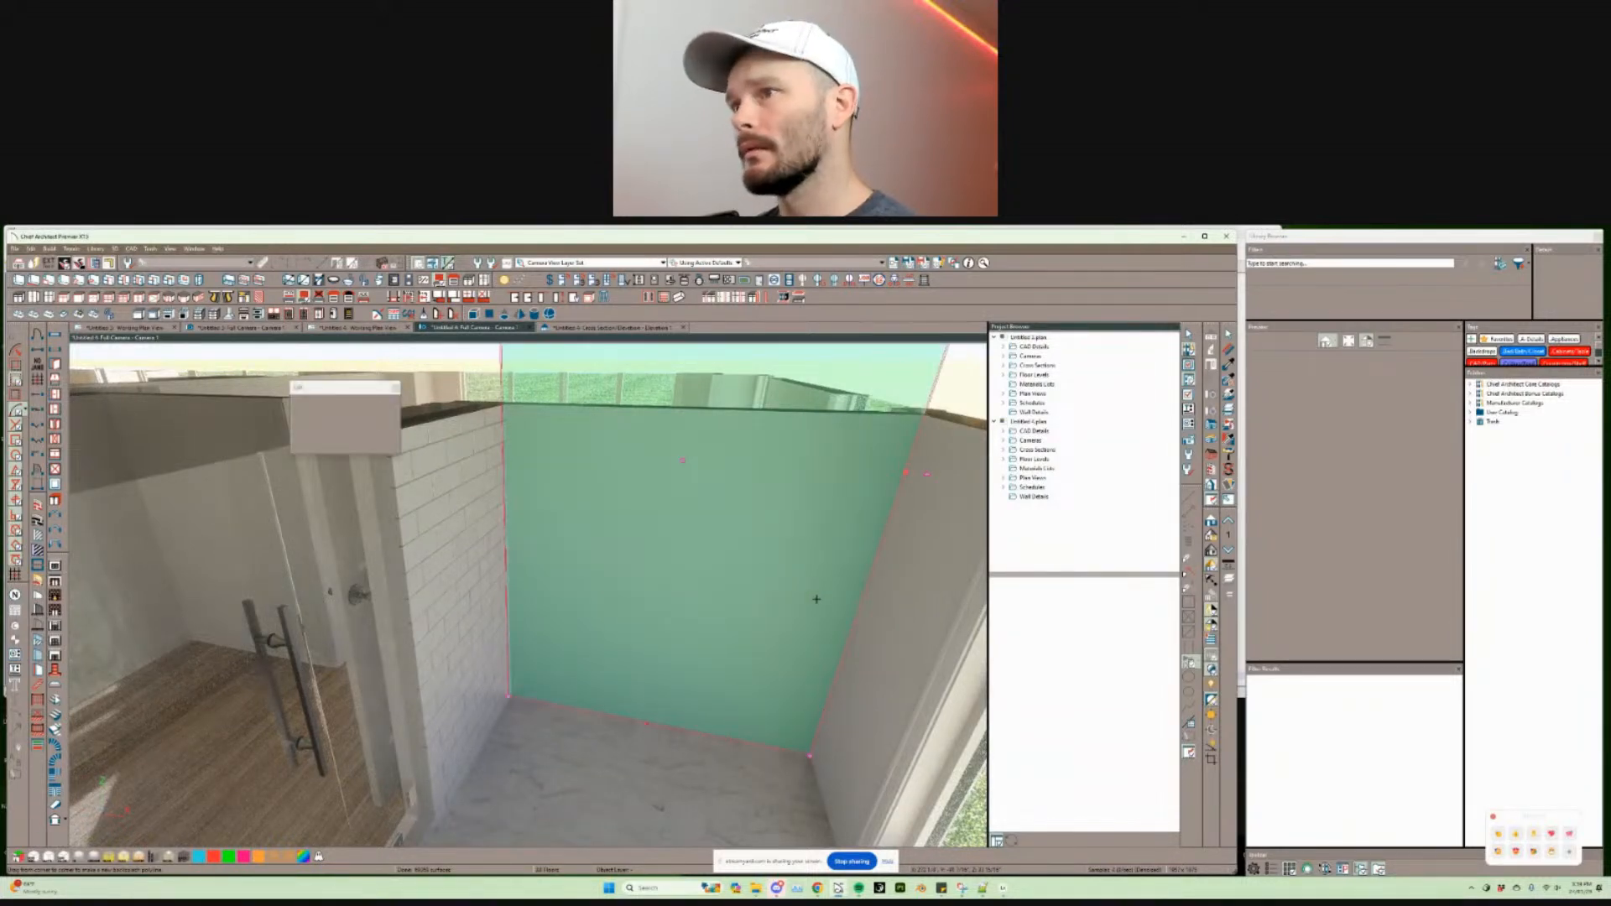
pyautogui.moveTo(816, 599); pyautogui.dragTo(644, 693, button='middle')
pyautogui.press('Escape')
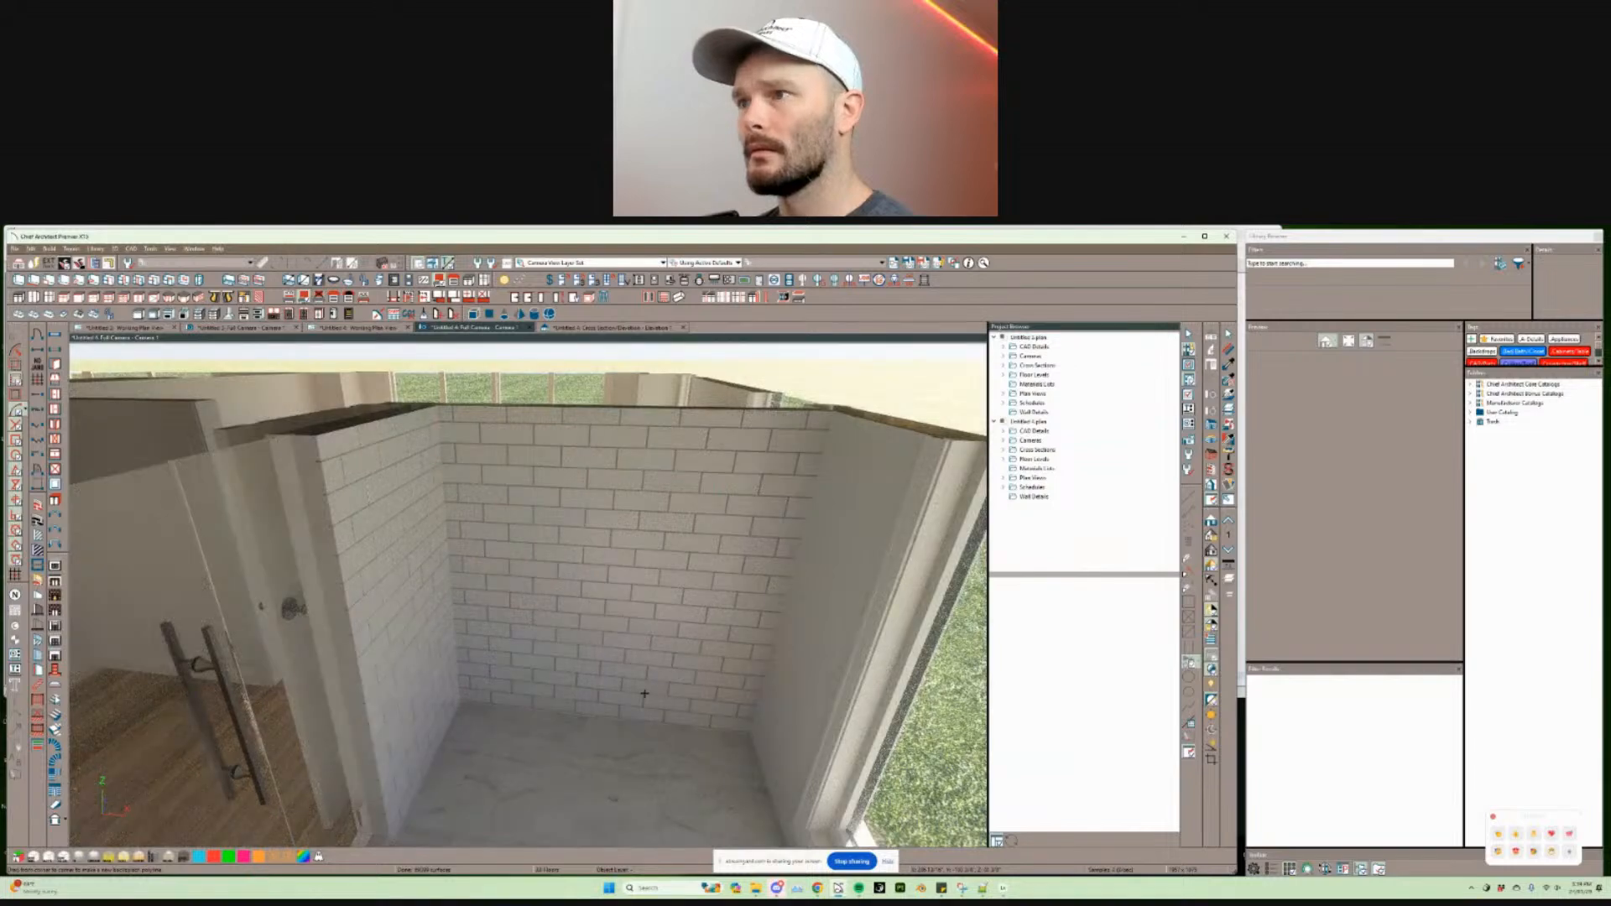
# Step: Apply the same subway tile to the shower's window wall and the remaining side wall
pyautogui.click(812, 587)
pyautogui.moveTo(812, 587); pyautogui.dragTo(596, 579, button='middle')
pyautogui.press('Escape')
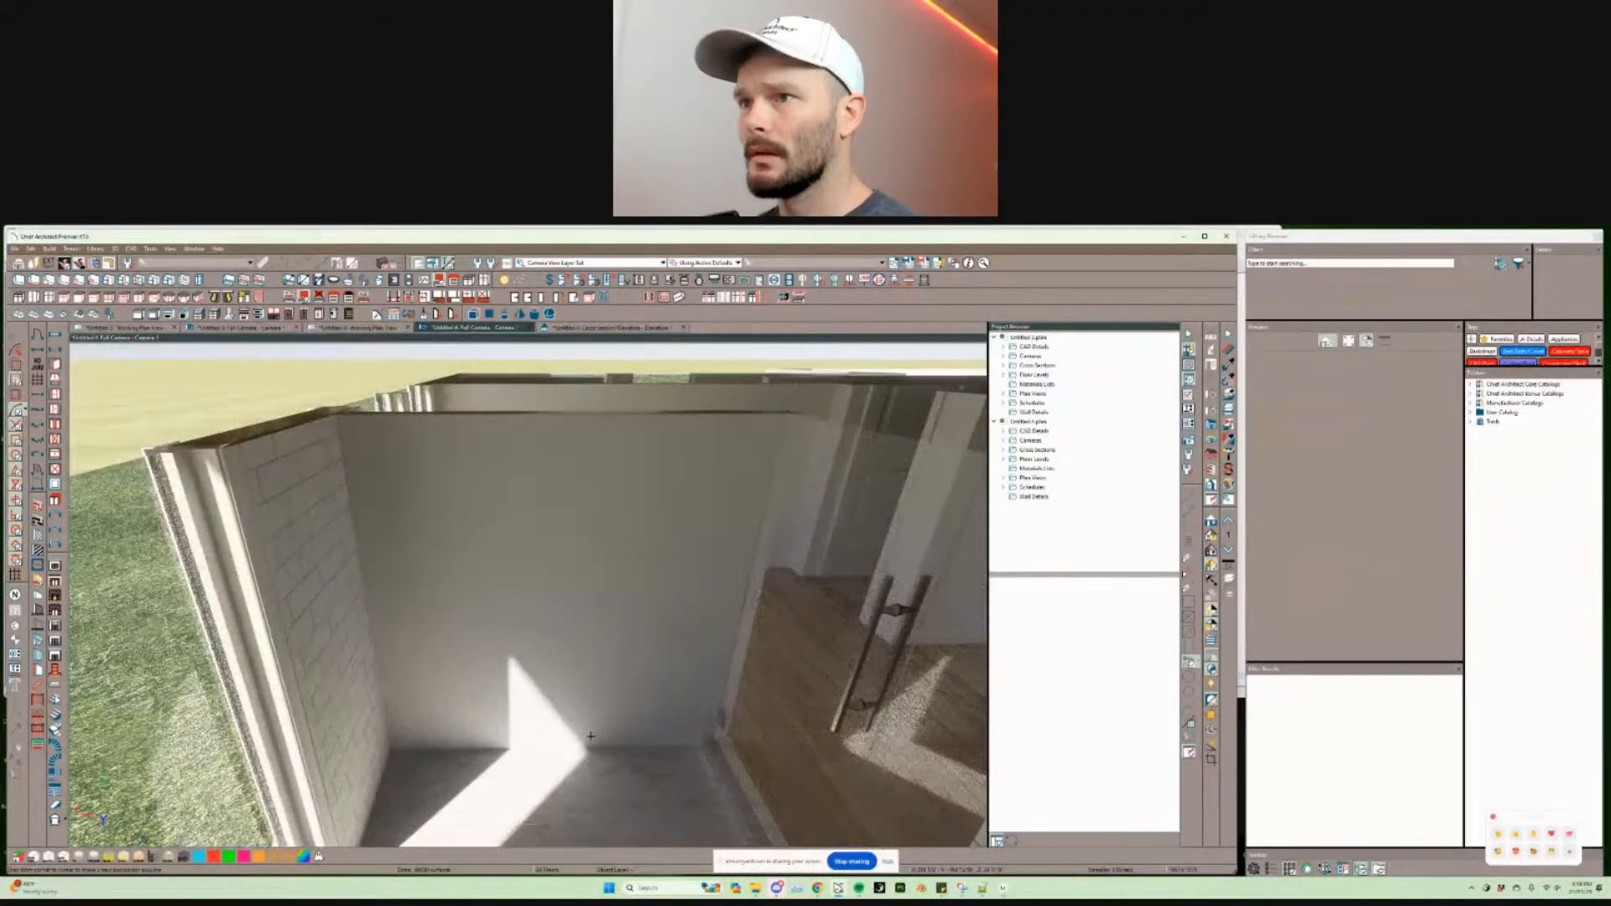
pyautogui.click(591, 736)
pyautogui.moveTo(590, 736); pyautogui.dragTo(675, 669, button='middle')
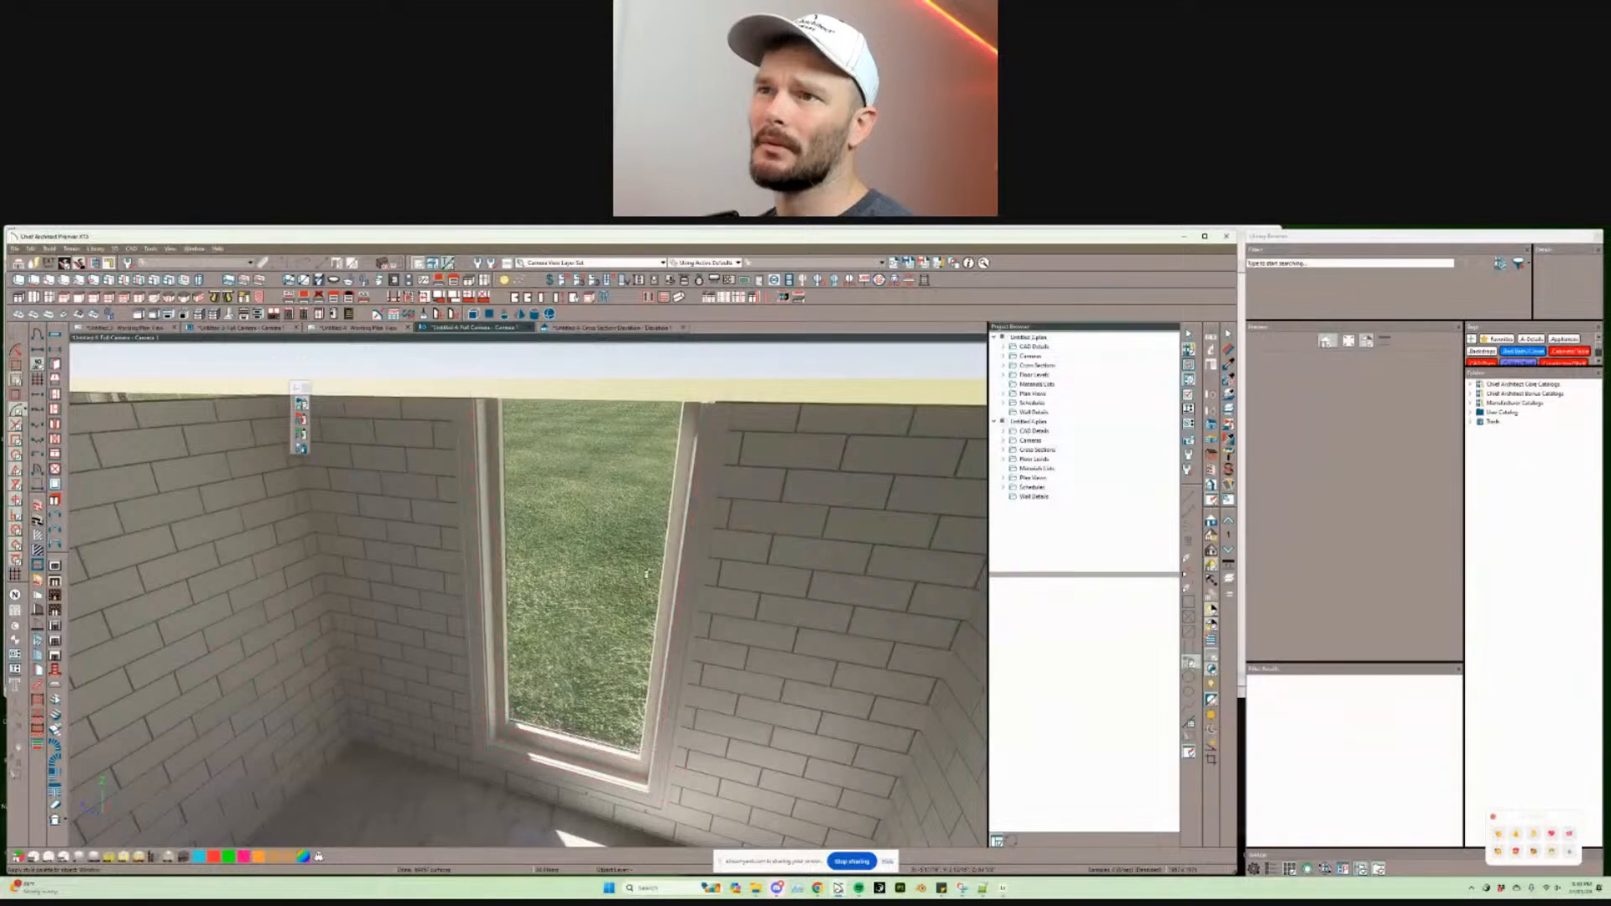
pyautogui.click(642, 628)
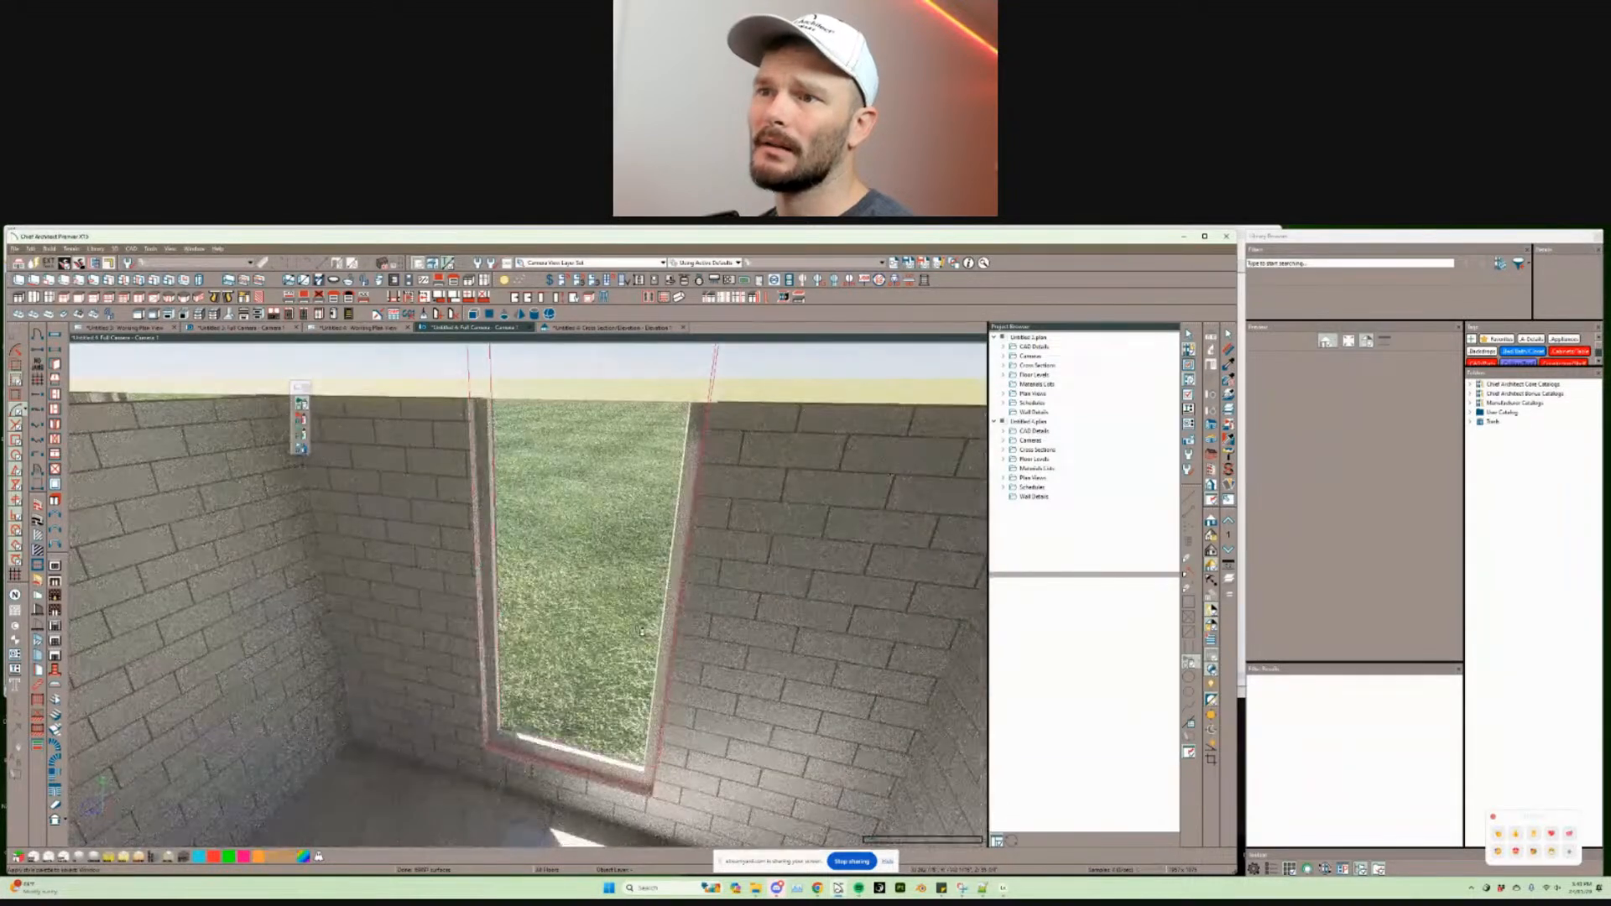
pyautogui.moveTo(640, 608); pyautogui.dragTo(564, 620, button='middle')
pyautogui.click(369, 330)
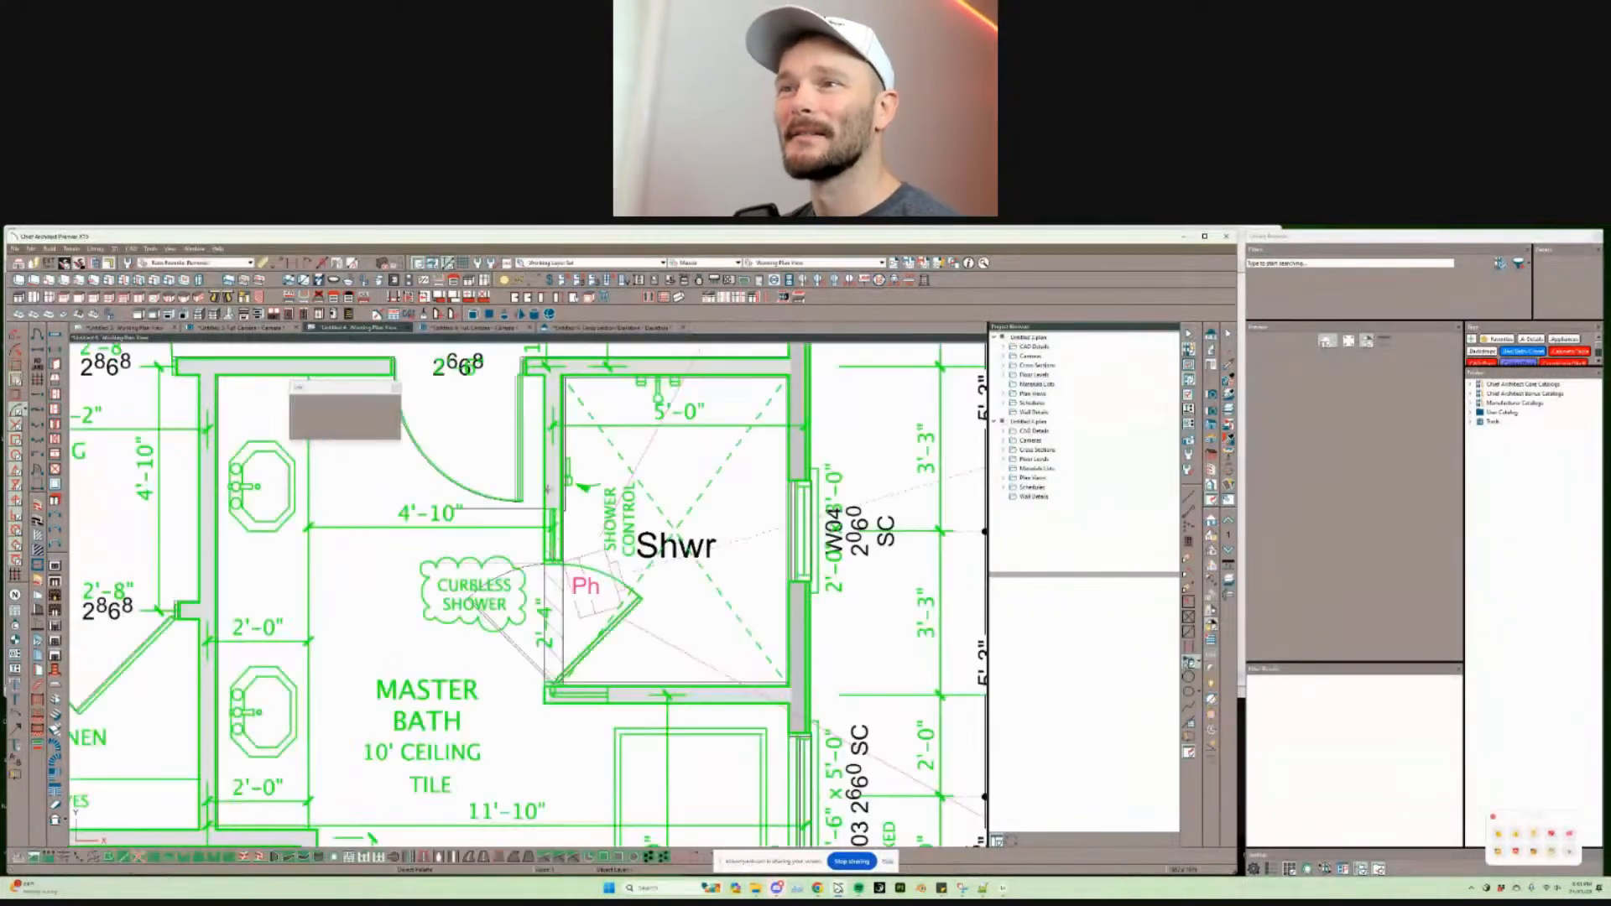
pyautogui.moveTo(817, 593); pyautogui.dragTo(744, 605, button='middle')
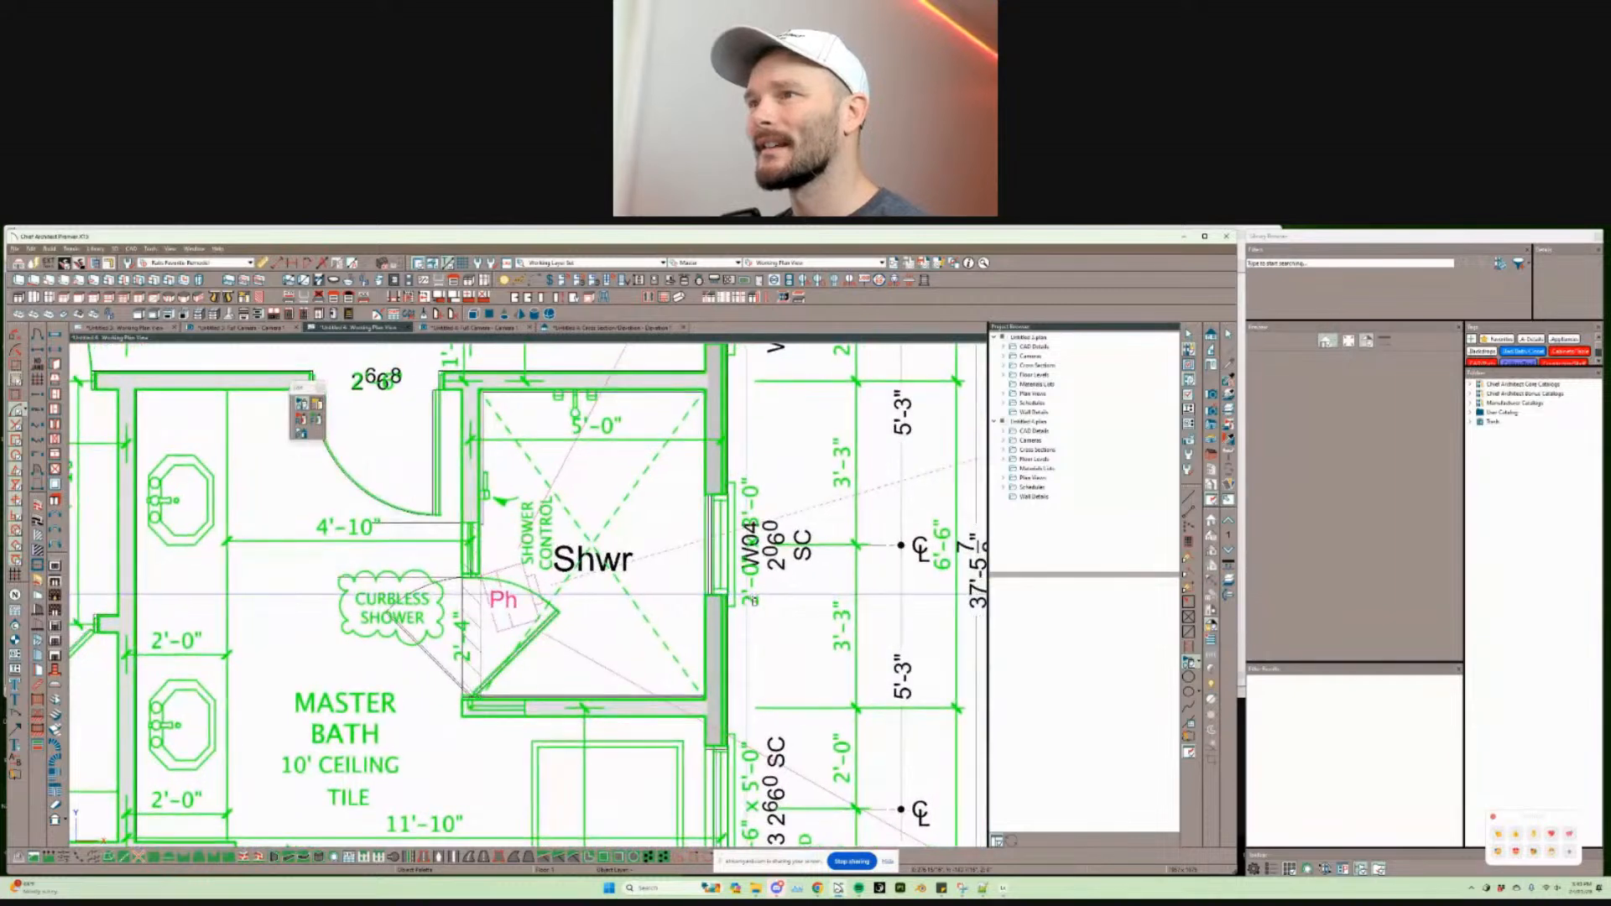
pyautogui.scroll(2, 718, 543)
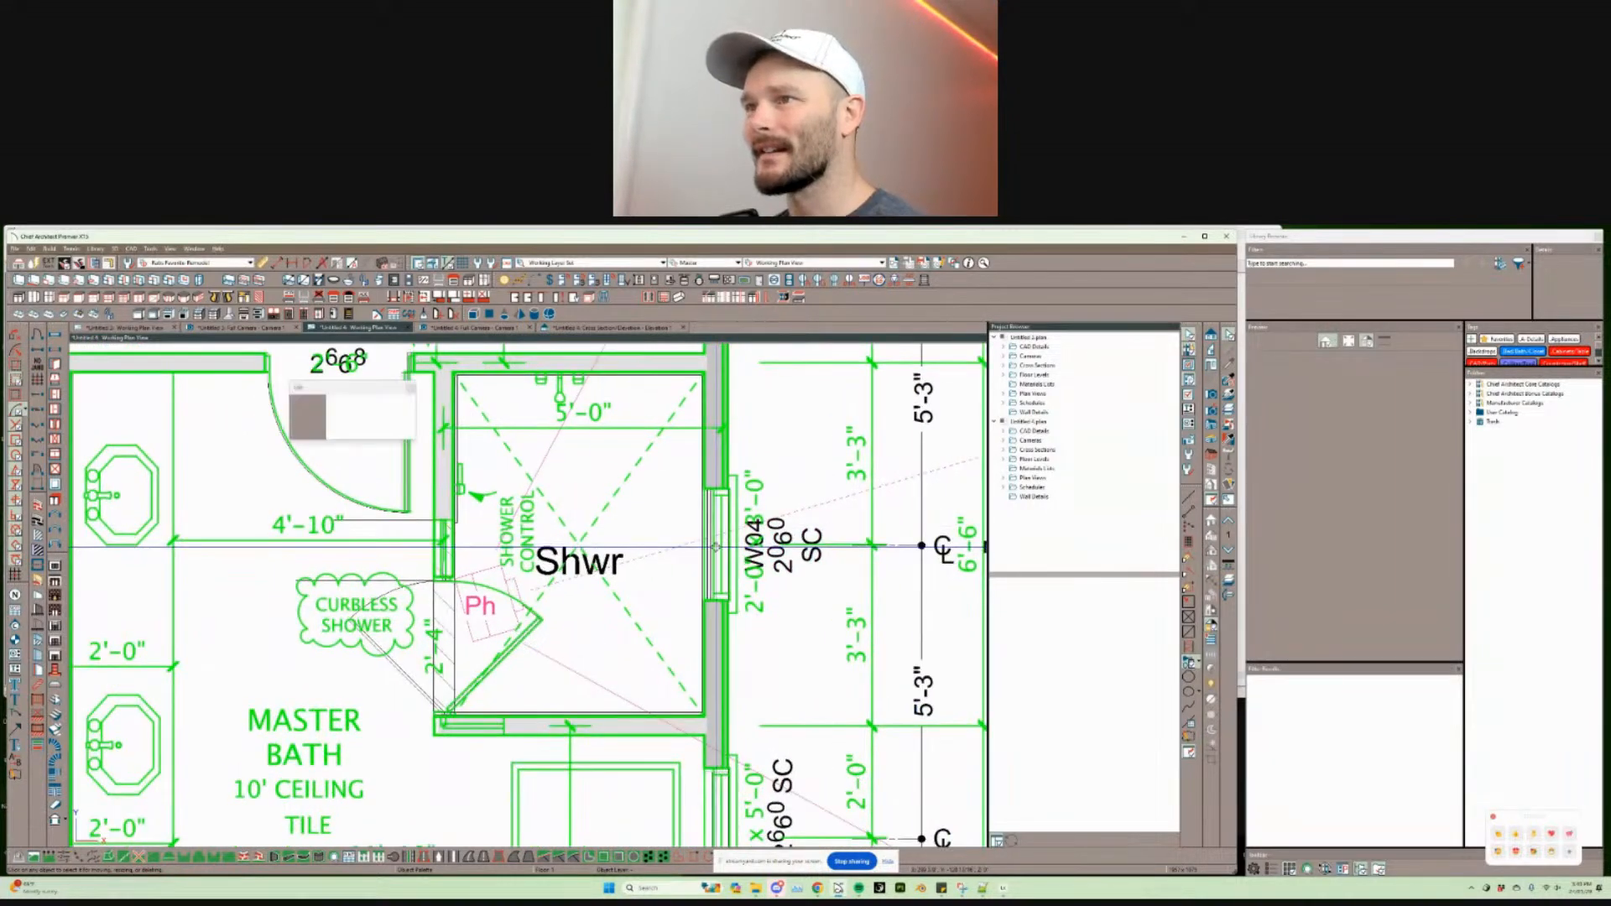
pyautogui.click(716, 546)
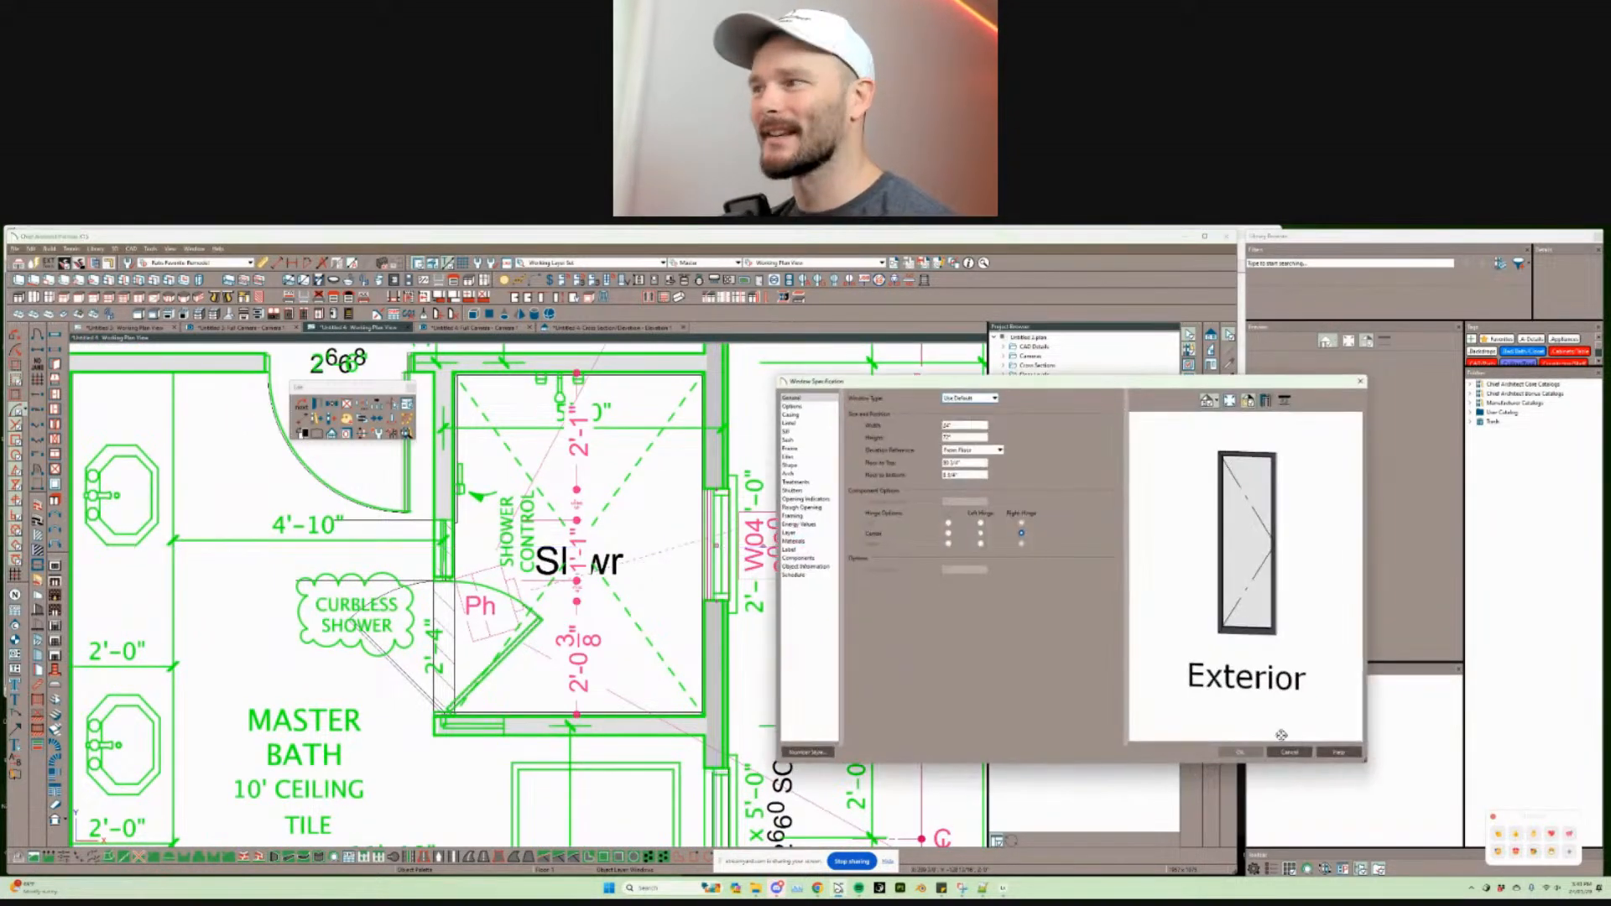
pyautogui.click(1308, 754)
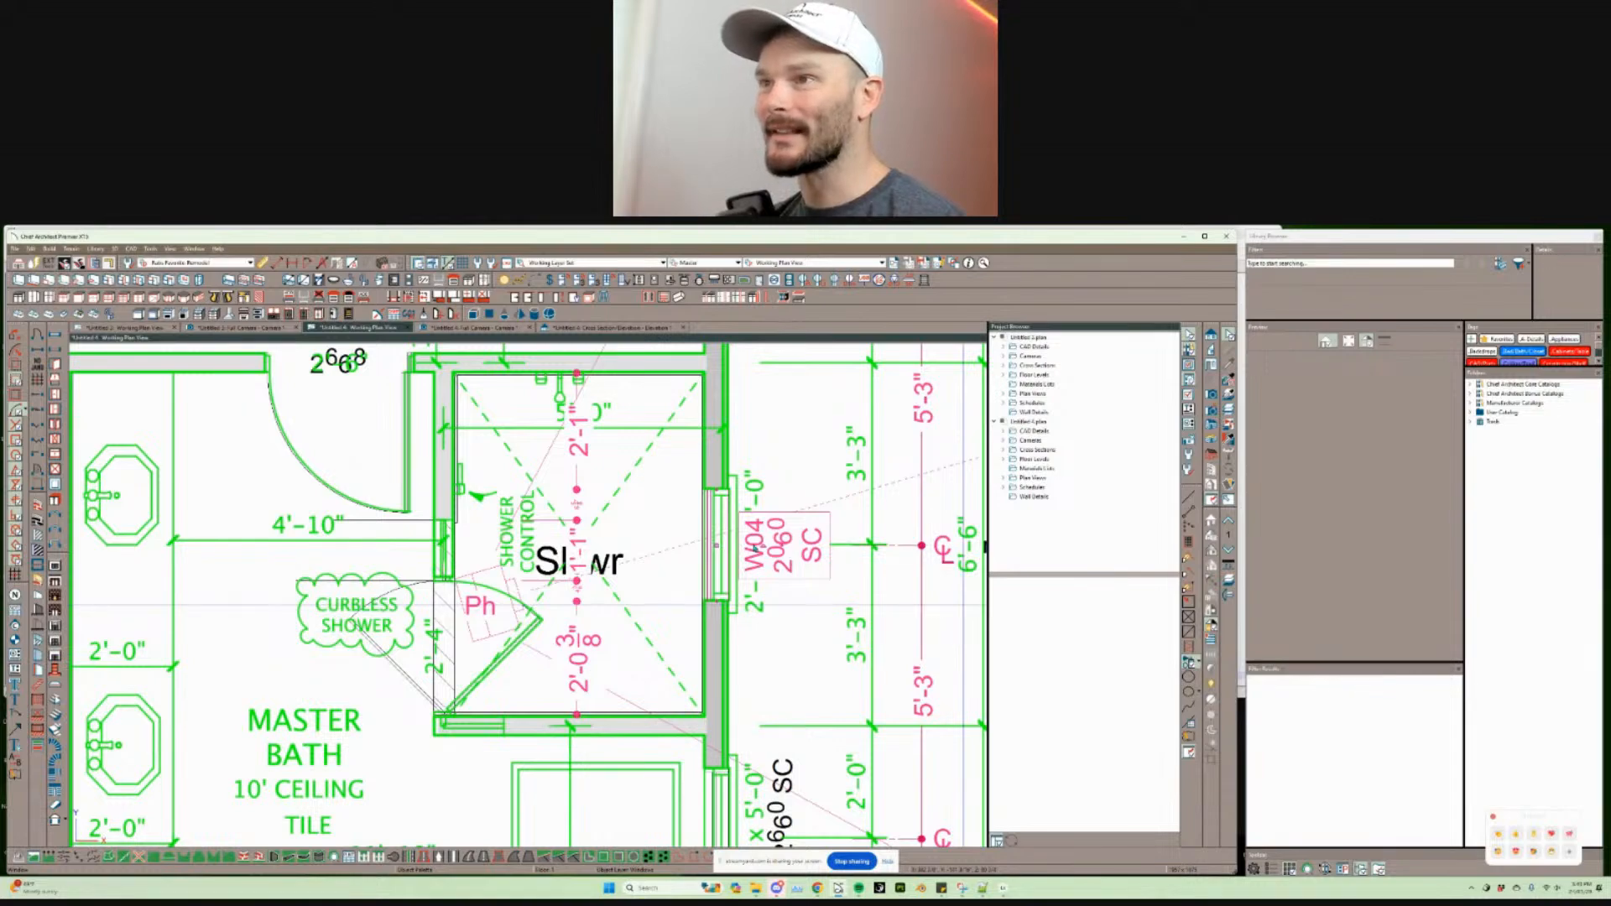
pyautogui.press('Escape')
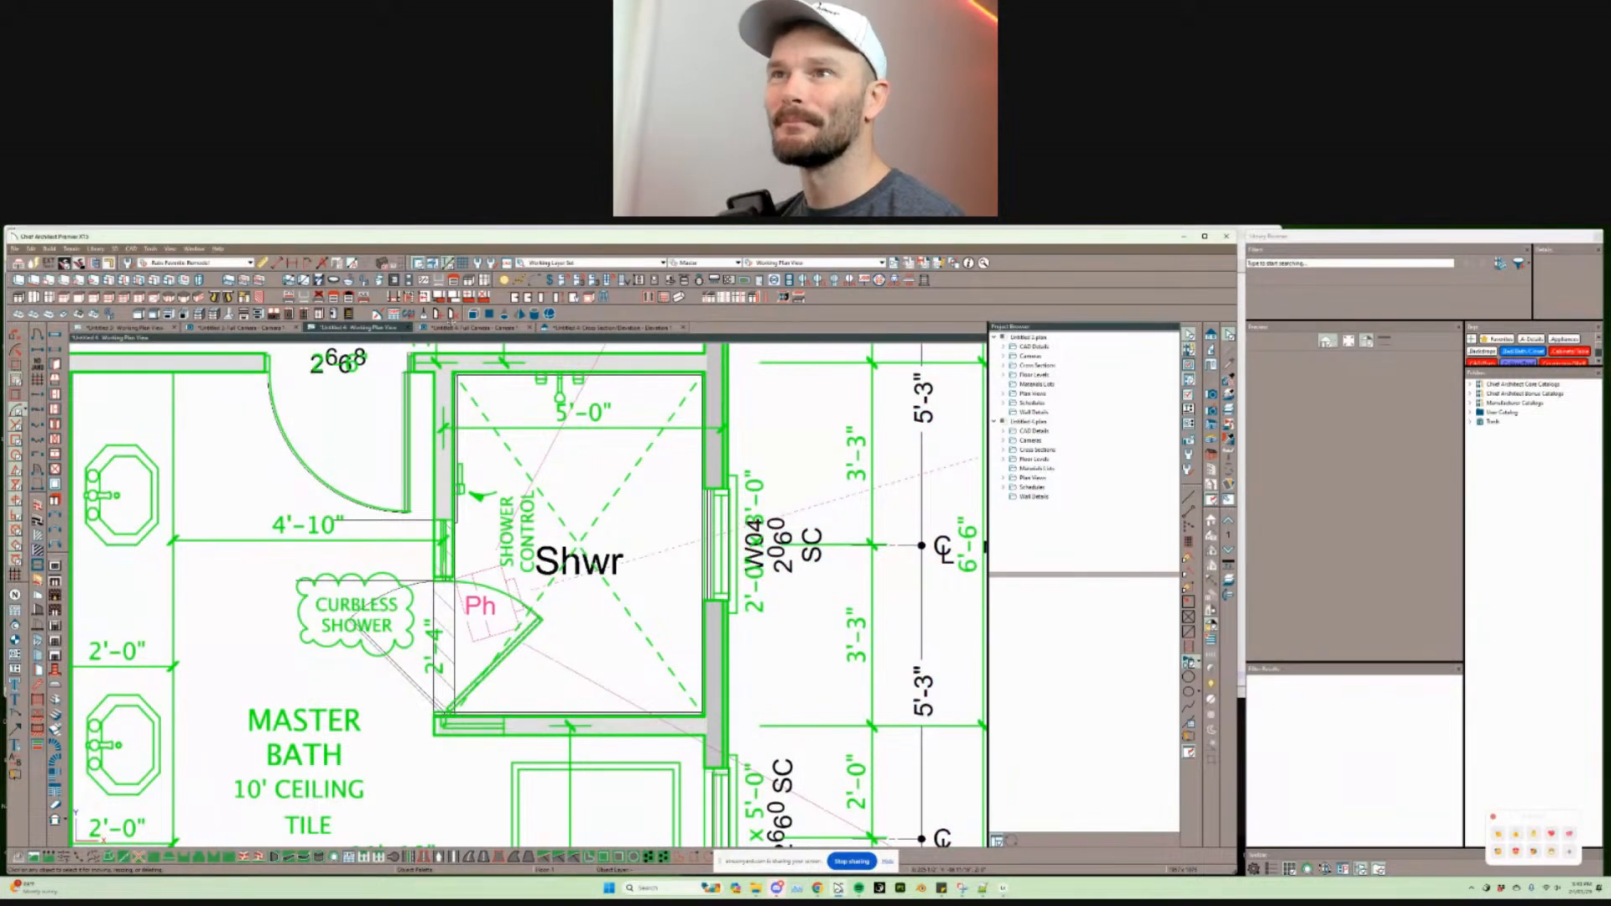
# Step: Turn off the interior casing on the shower window from the full camera view
pyautogui.click(451, 325)
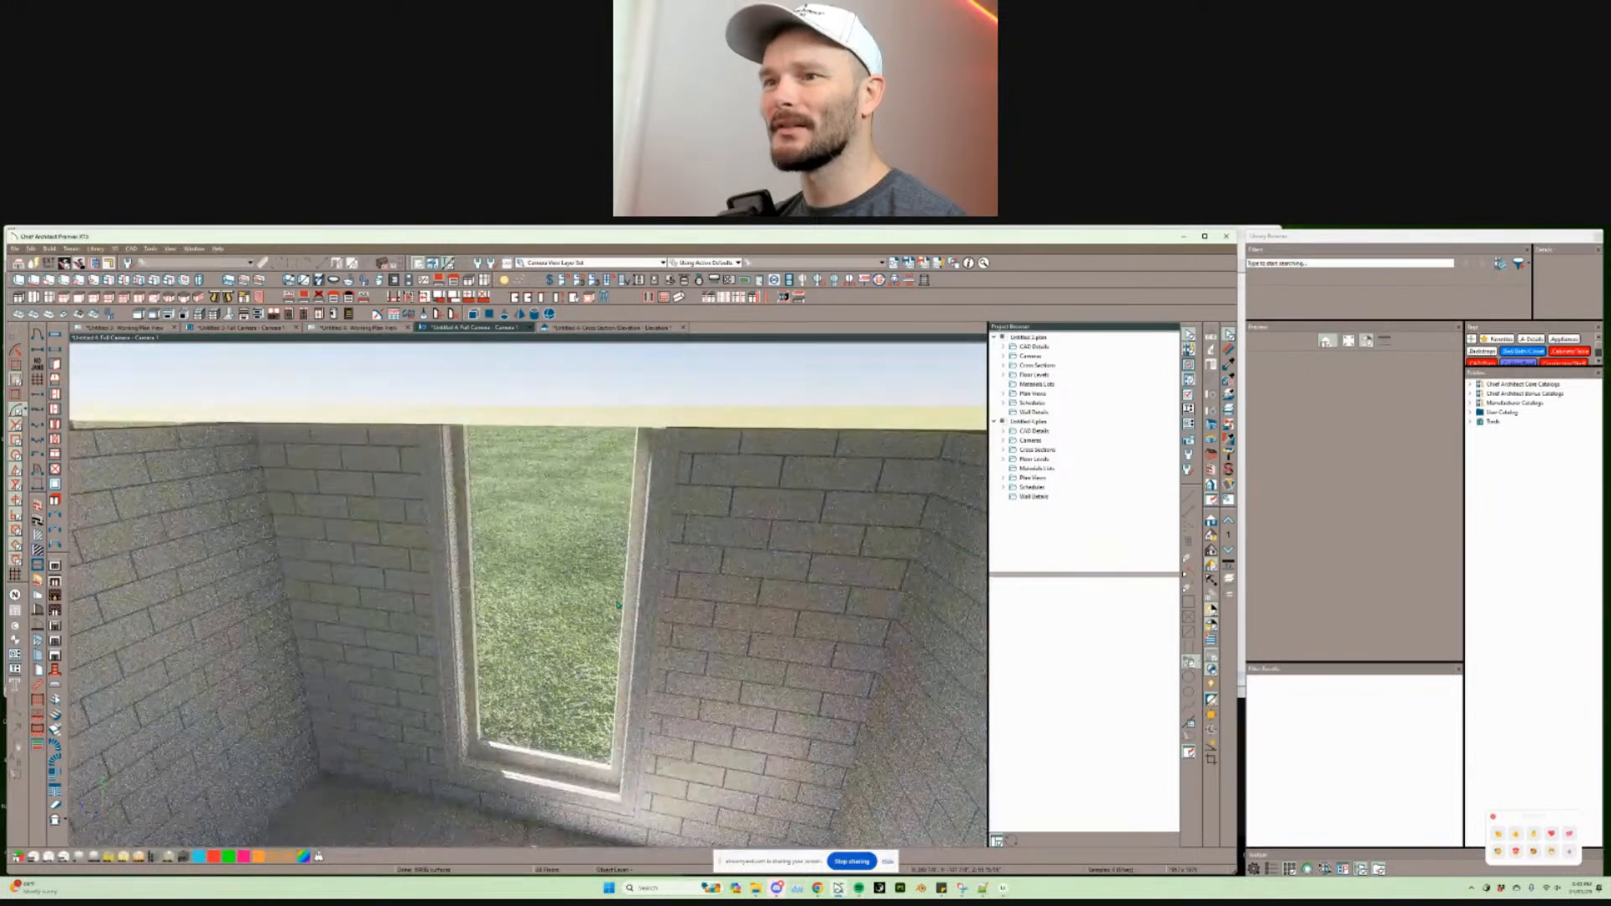
pyautogui.click(595, 615)
pyautogui.doubleClick(597, 603)
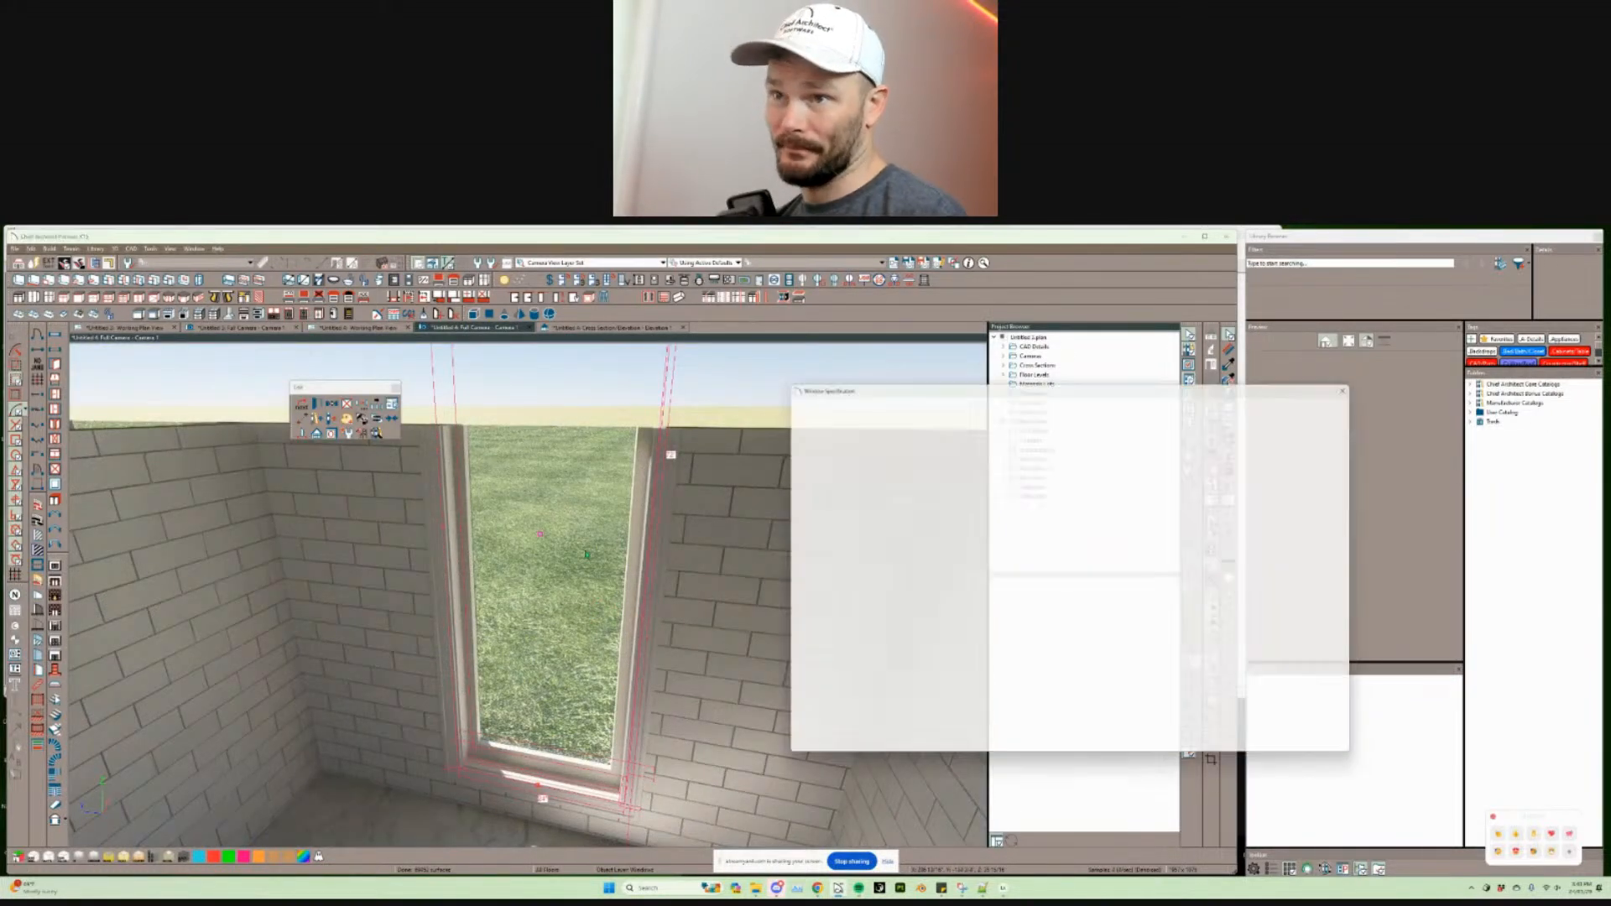
pyautogui.click(818, 415)
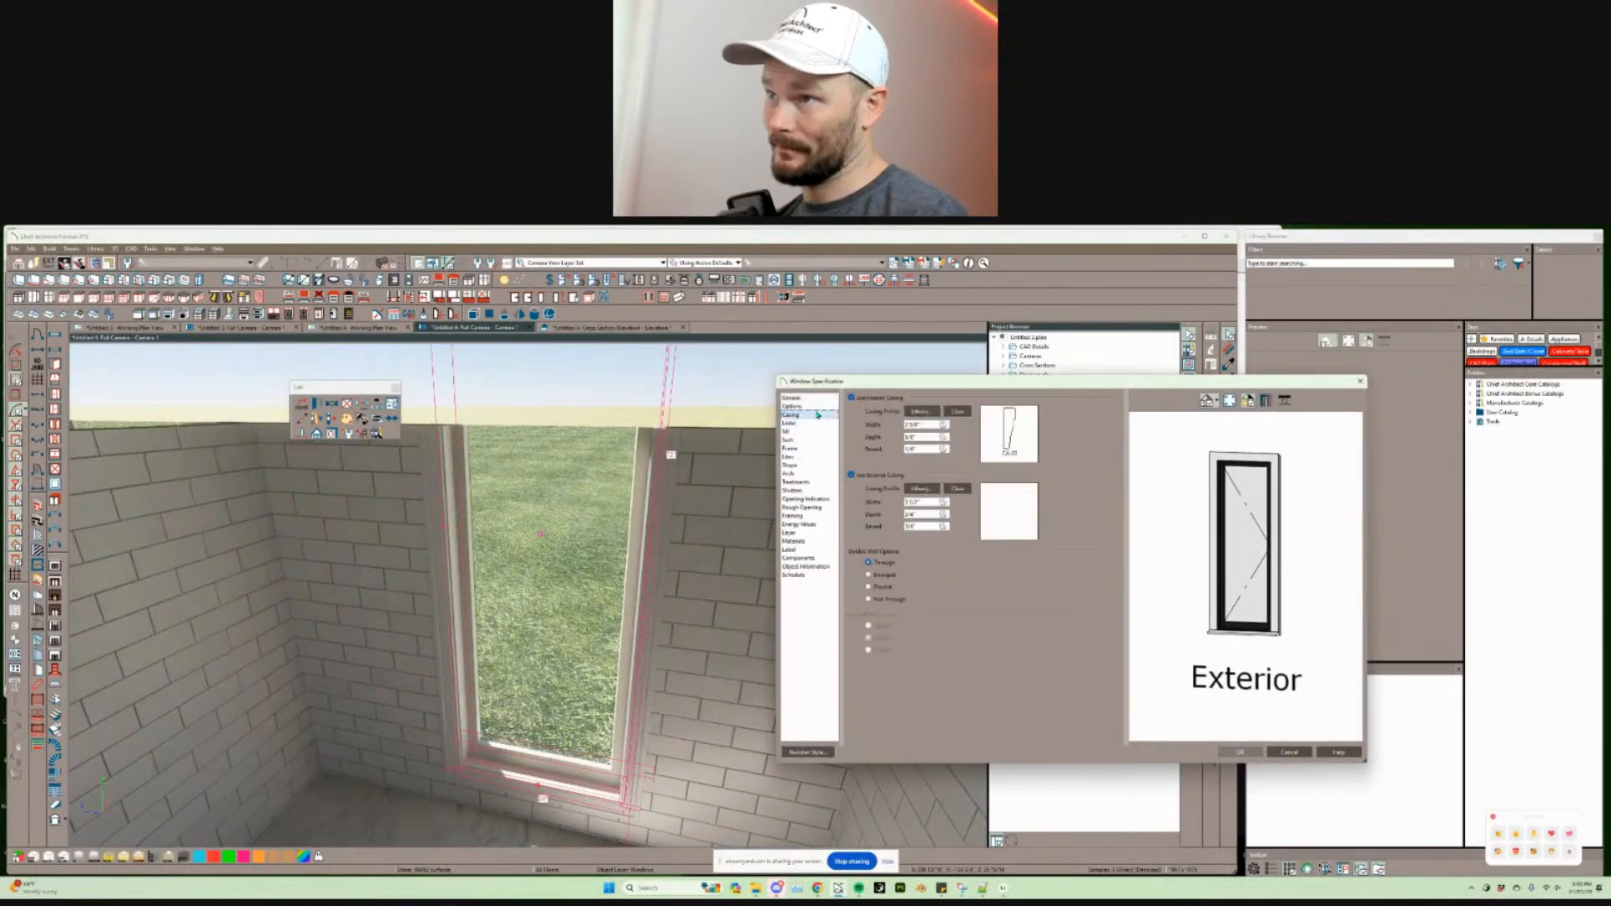
pyautogui.click(875, 401)
pyautogui.press('Return')
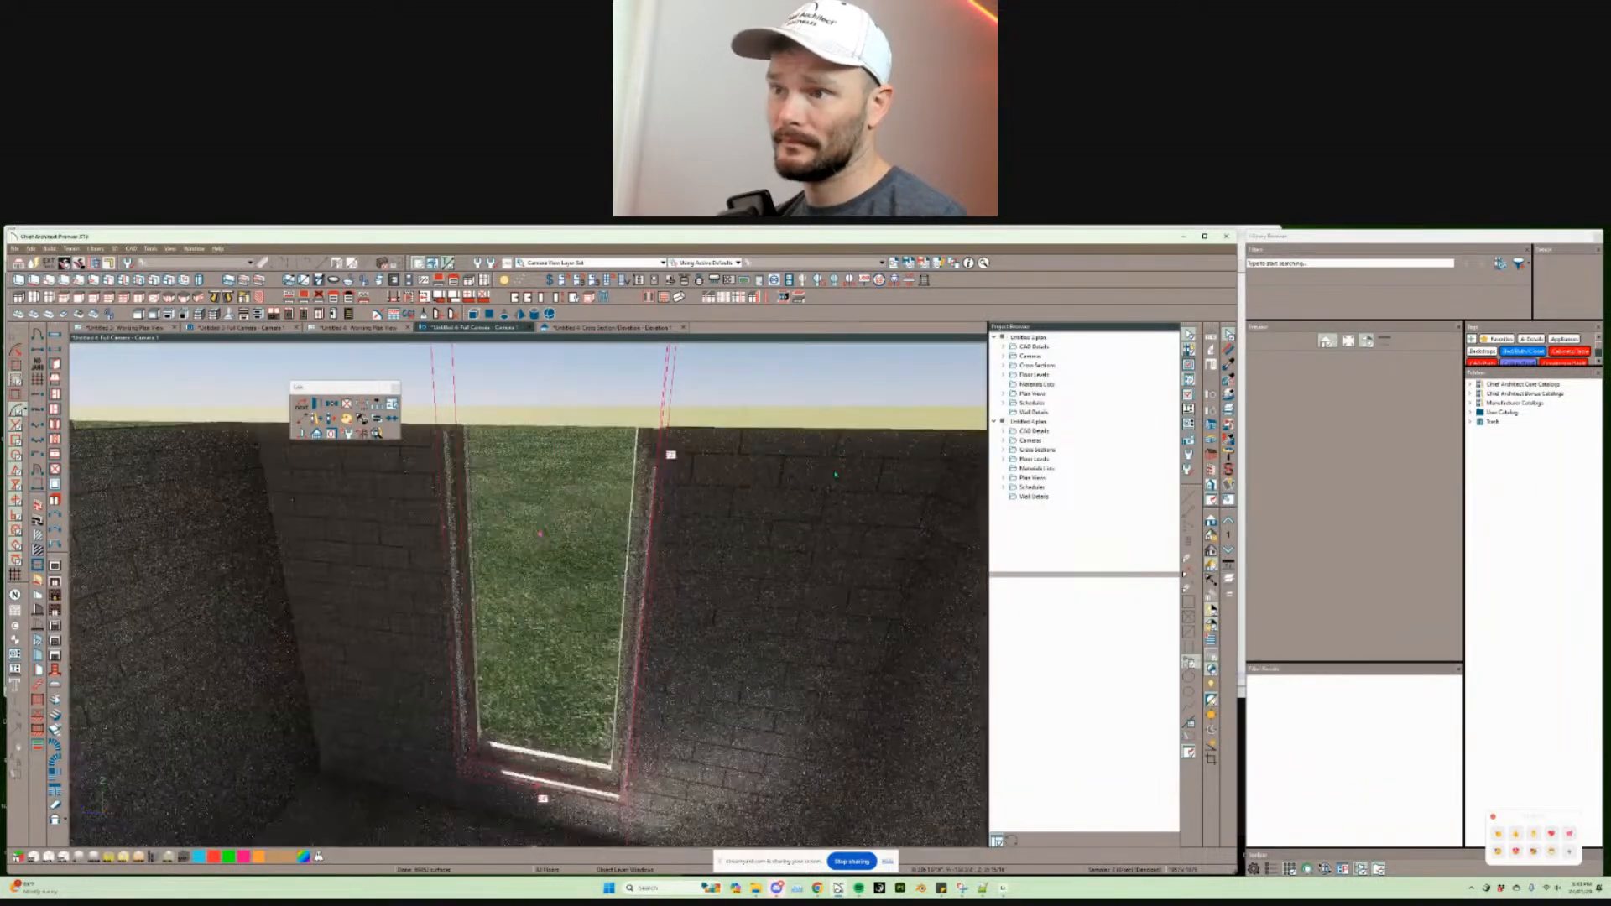
pyautogui.press('o')
pyautogui.moveTo(820, 475); pyautogui.dragTo(816, 474)
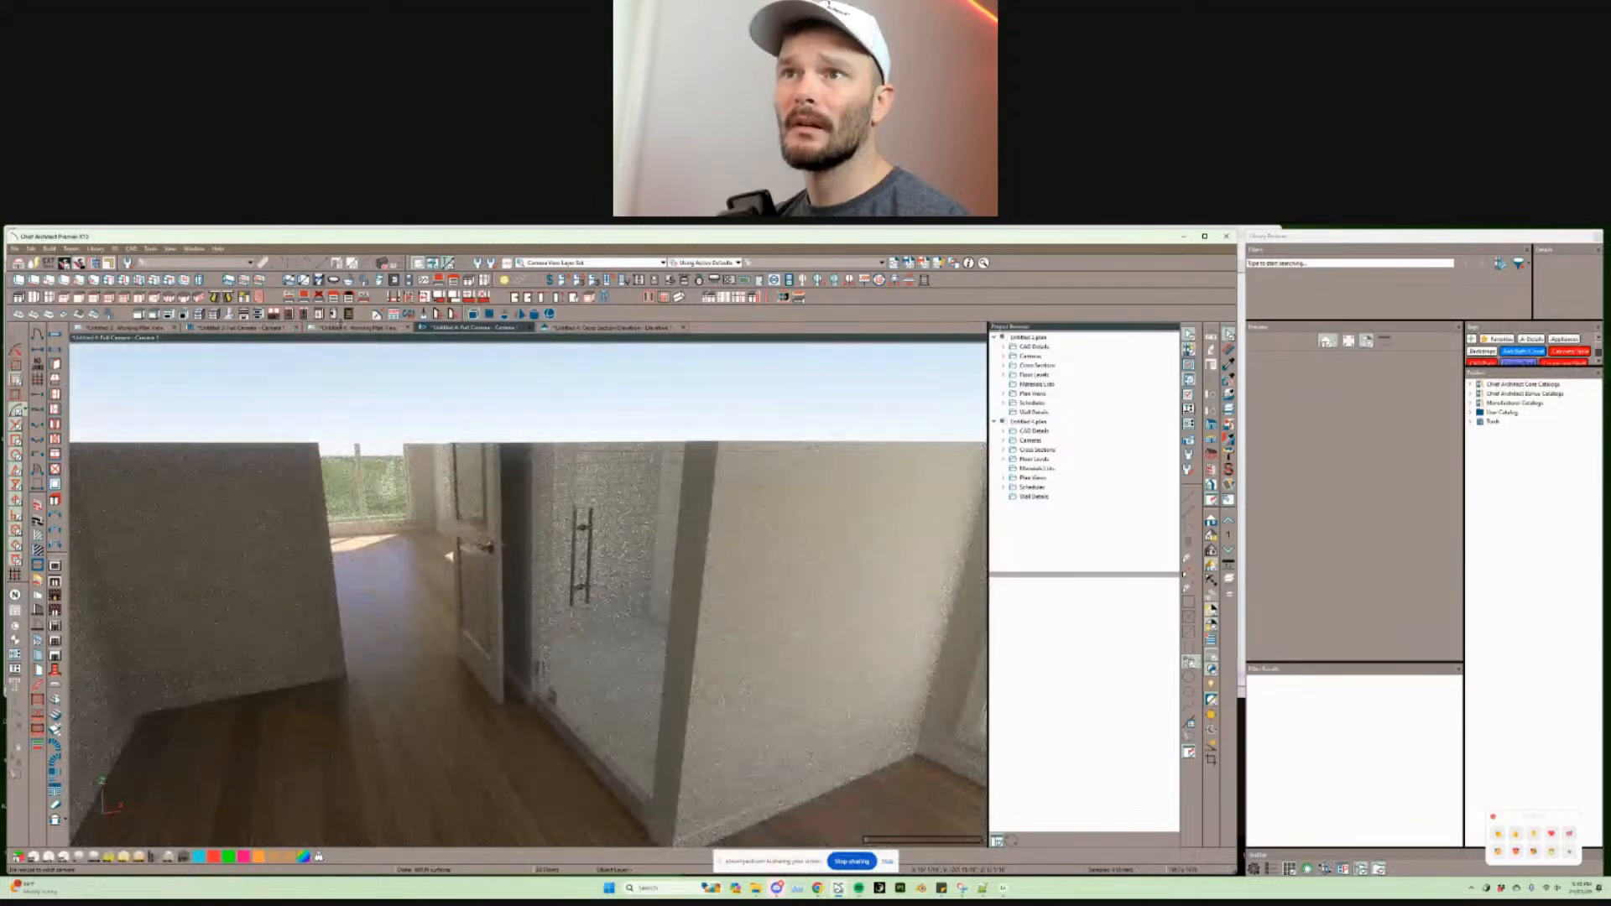
# Step: In plan, try running a curb section about 1'-0 3/4" long from the shower door corner along the side wall and placing a glass panel
pyautogui.click(352, 327)
pyautogui.scroll(4, 711, 567)
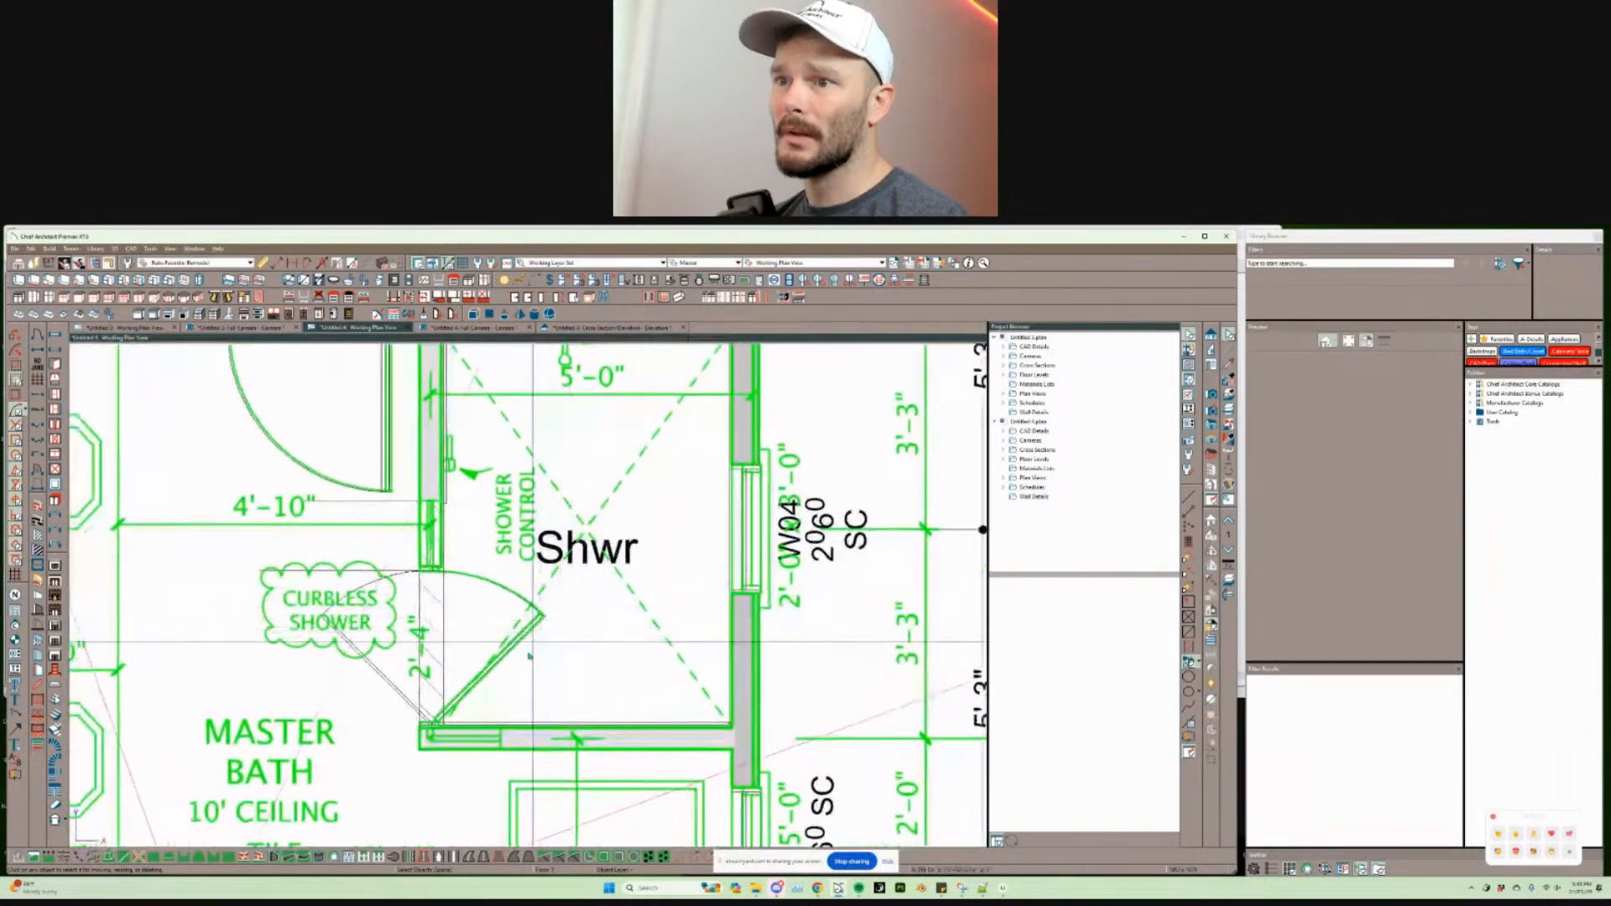
pyautogui.click(464, 524)
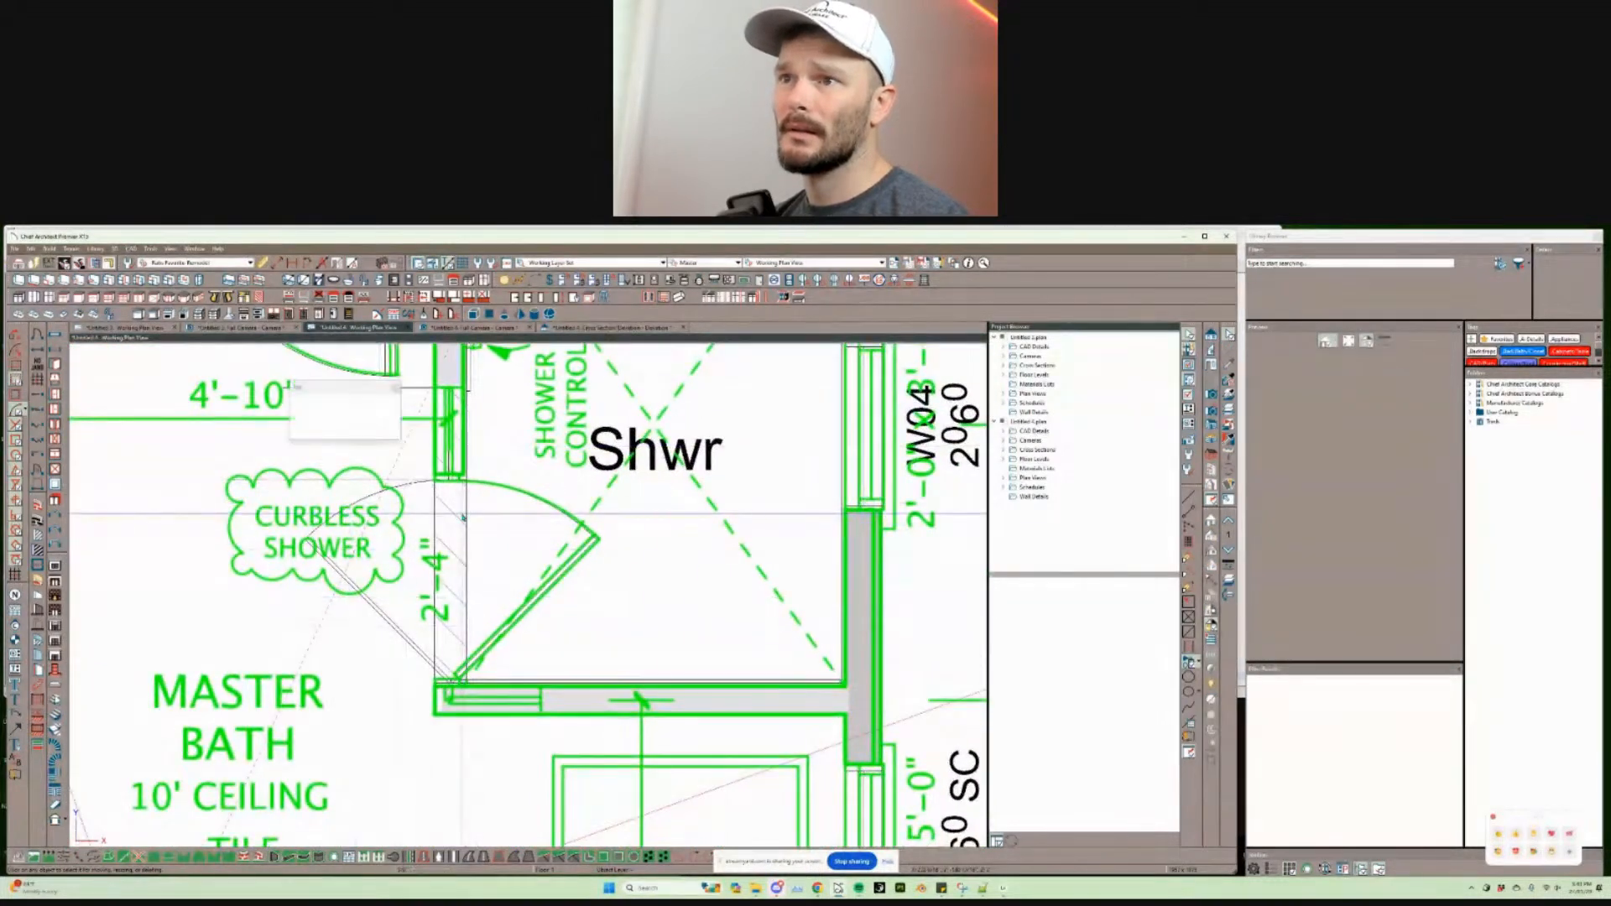
pyautogui.click(450, 667)
pyautogui.moveTo(433, 718); pyautogui.dragTo(543, 714)
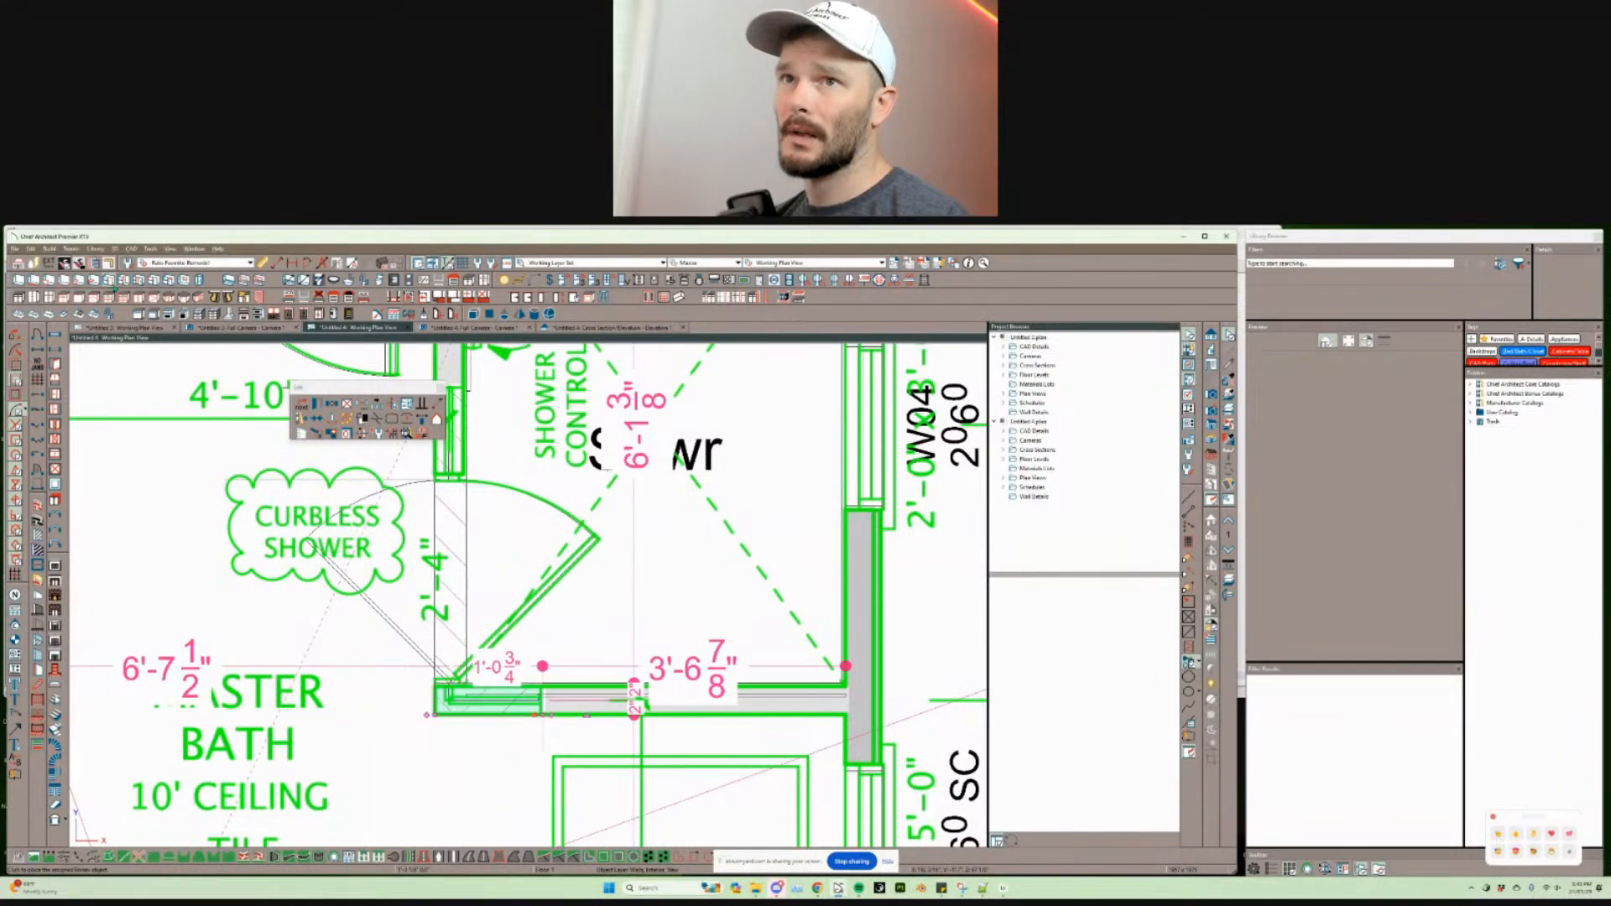
pyautogui.press('Escape')
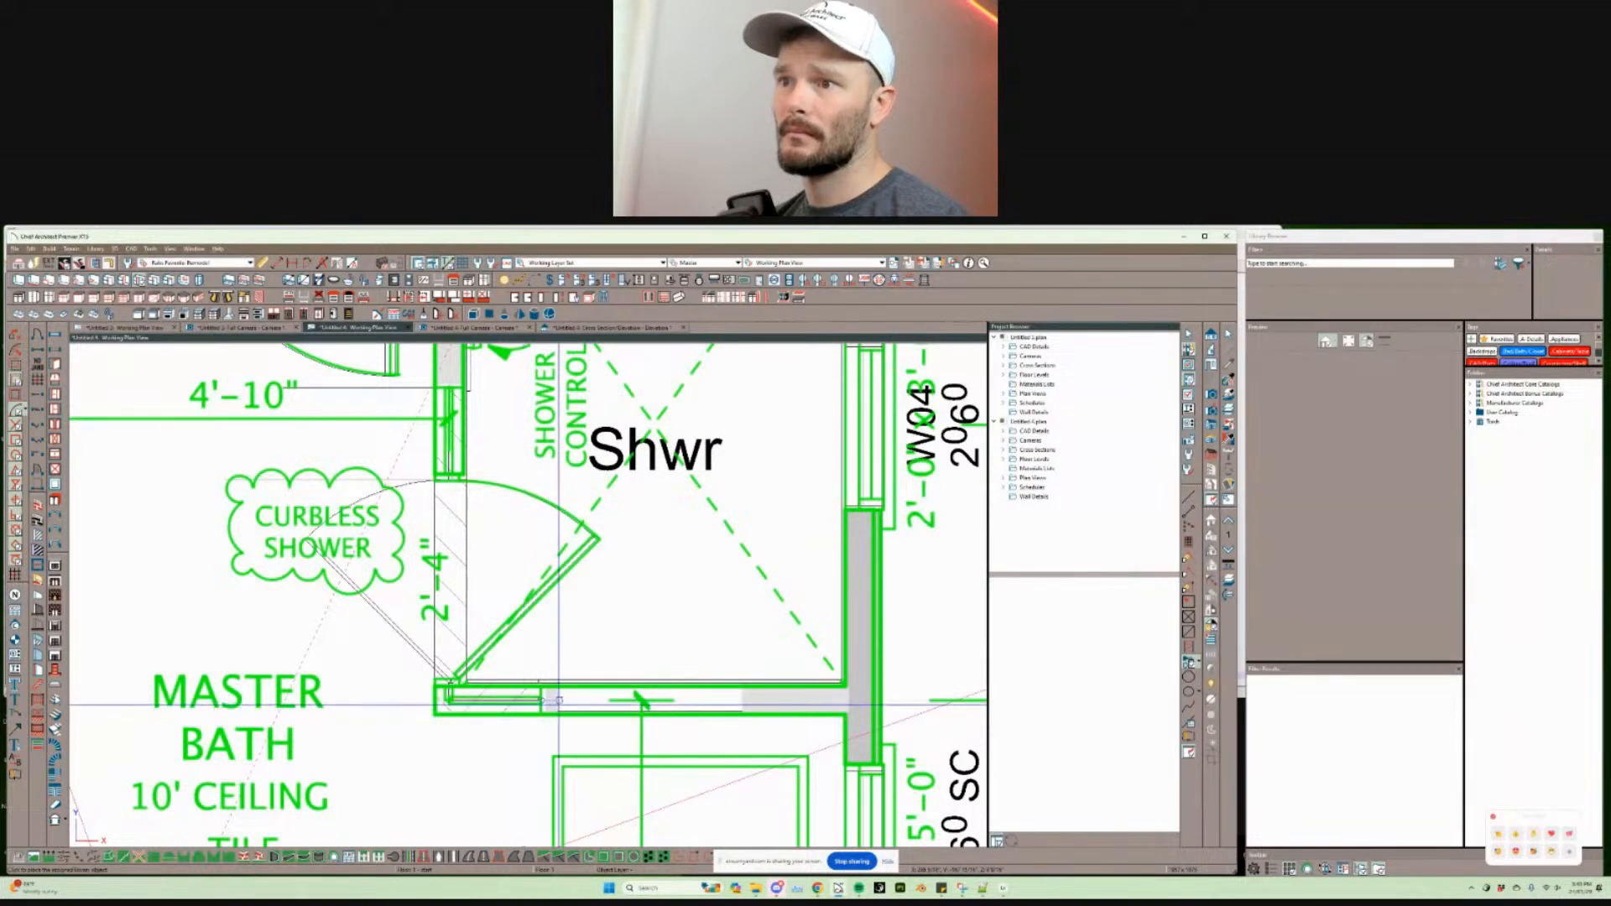
pyautogui.click(557, 700)
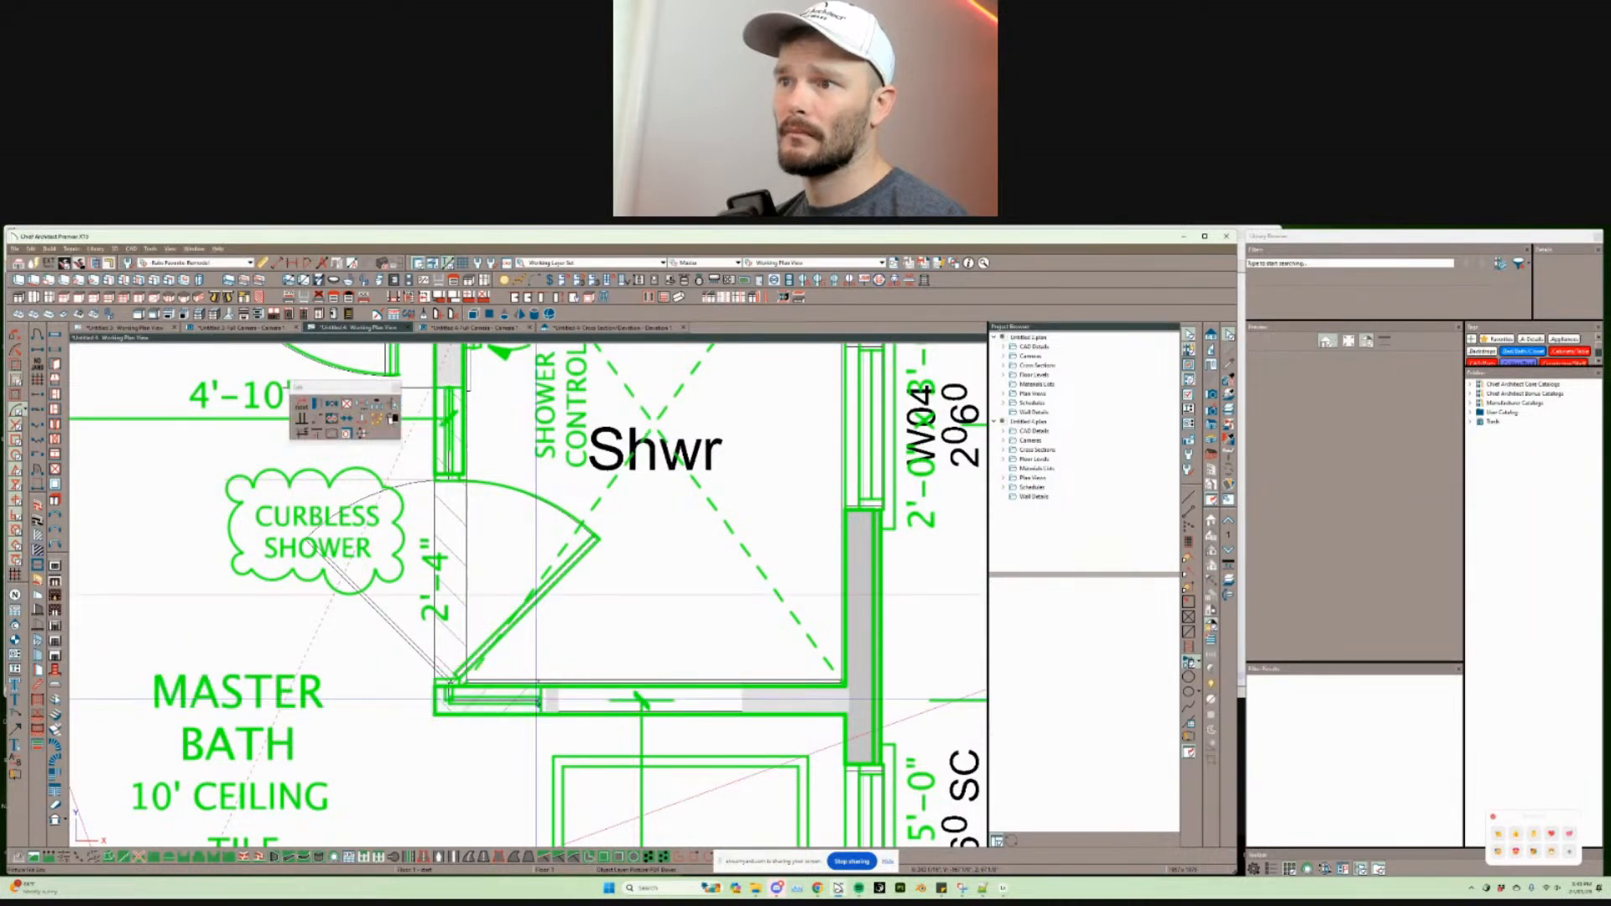
pyautogui.press('Escape')
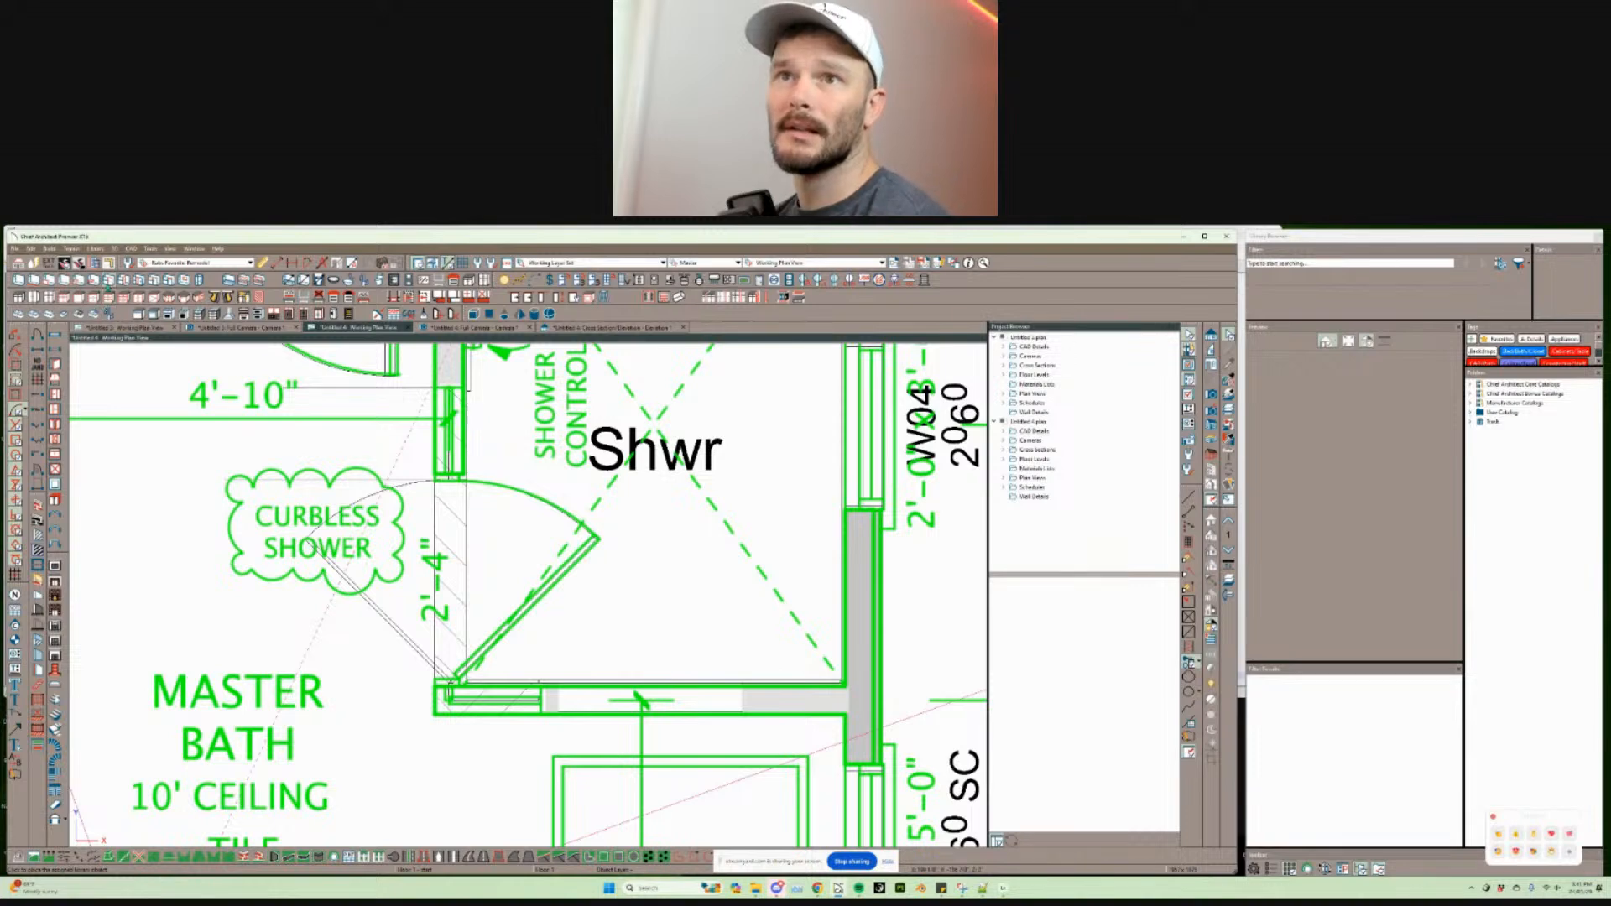
# Step: Check the panel button's library object, search the library for 025 and inspect the shower door panel's specification
pyautogui.doubleClick(137, 280)
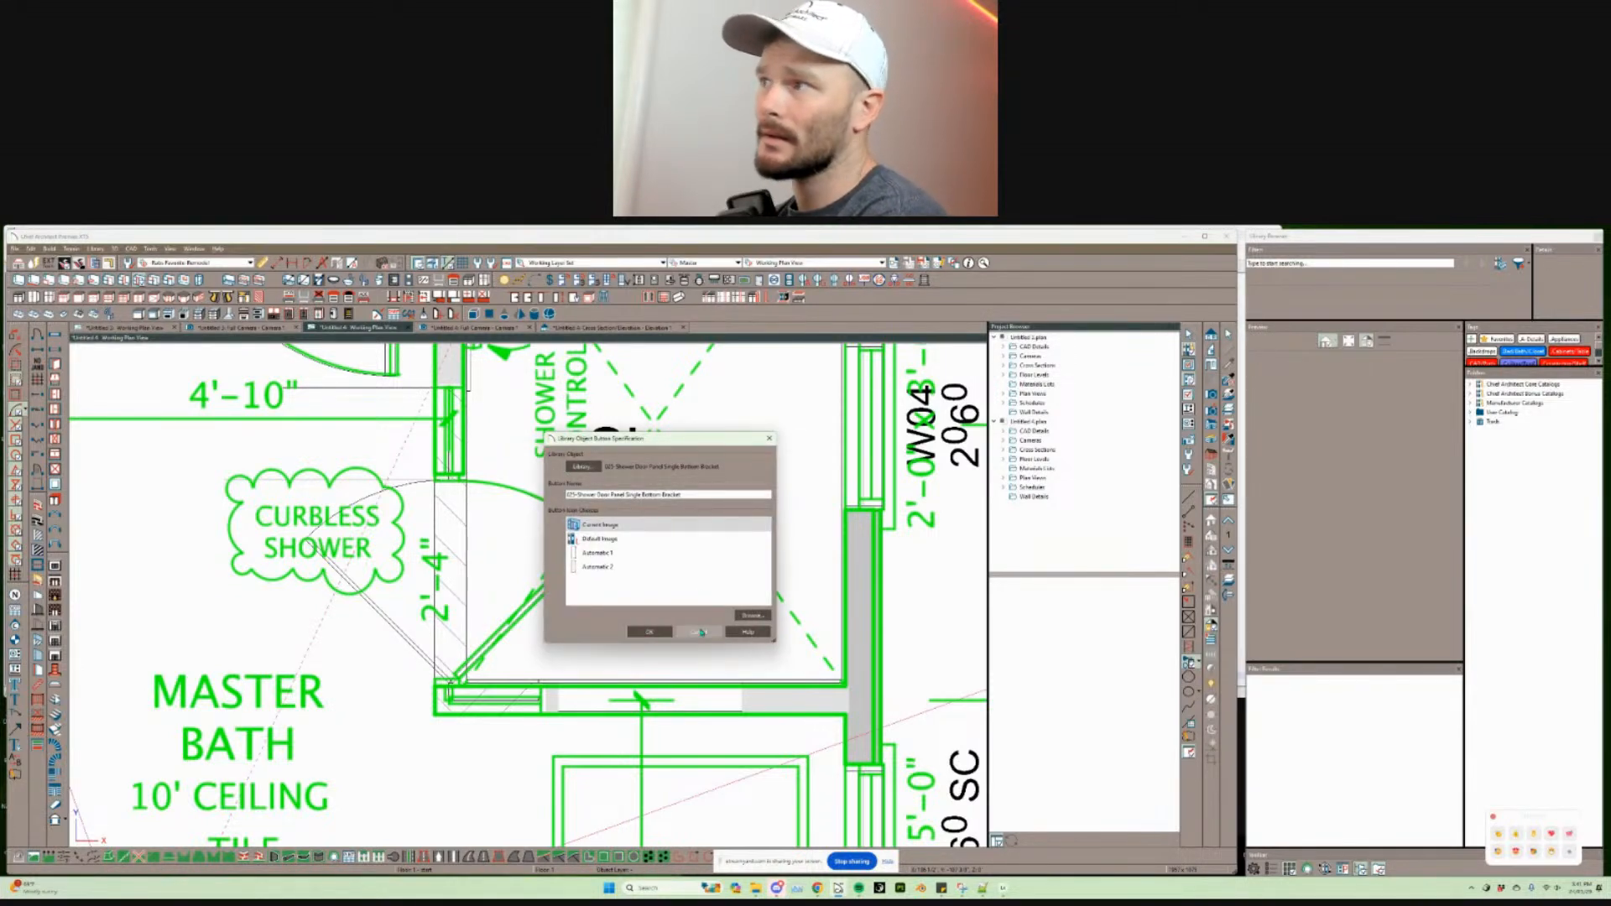
pyautogui.click(699, 632)
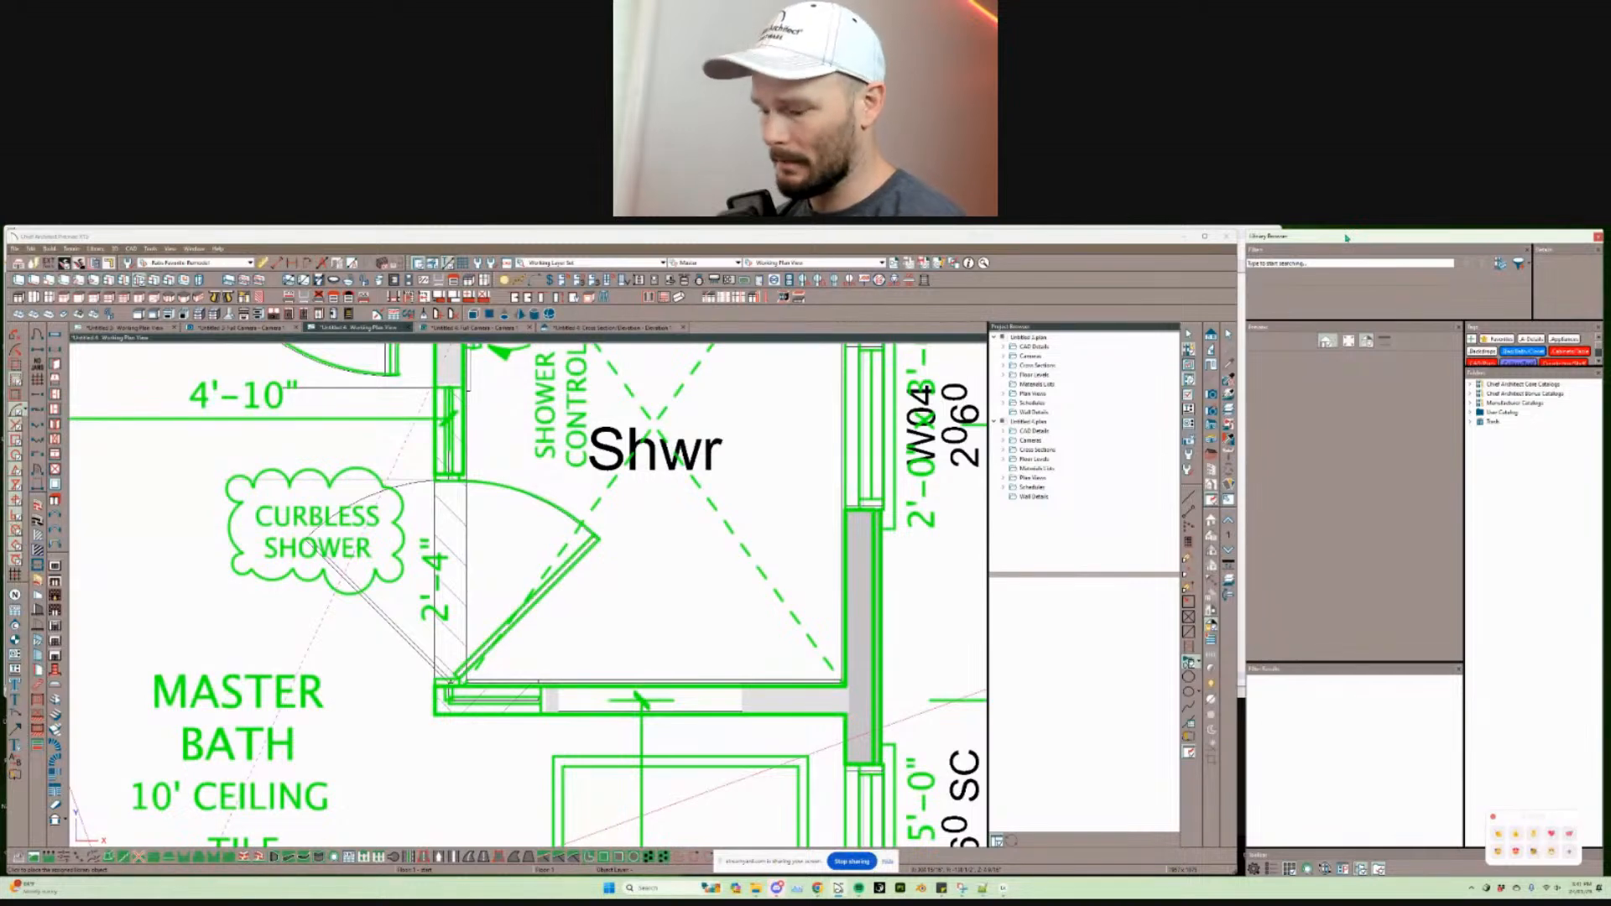
pyautogui.press('super+Left')
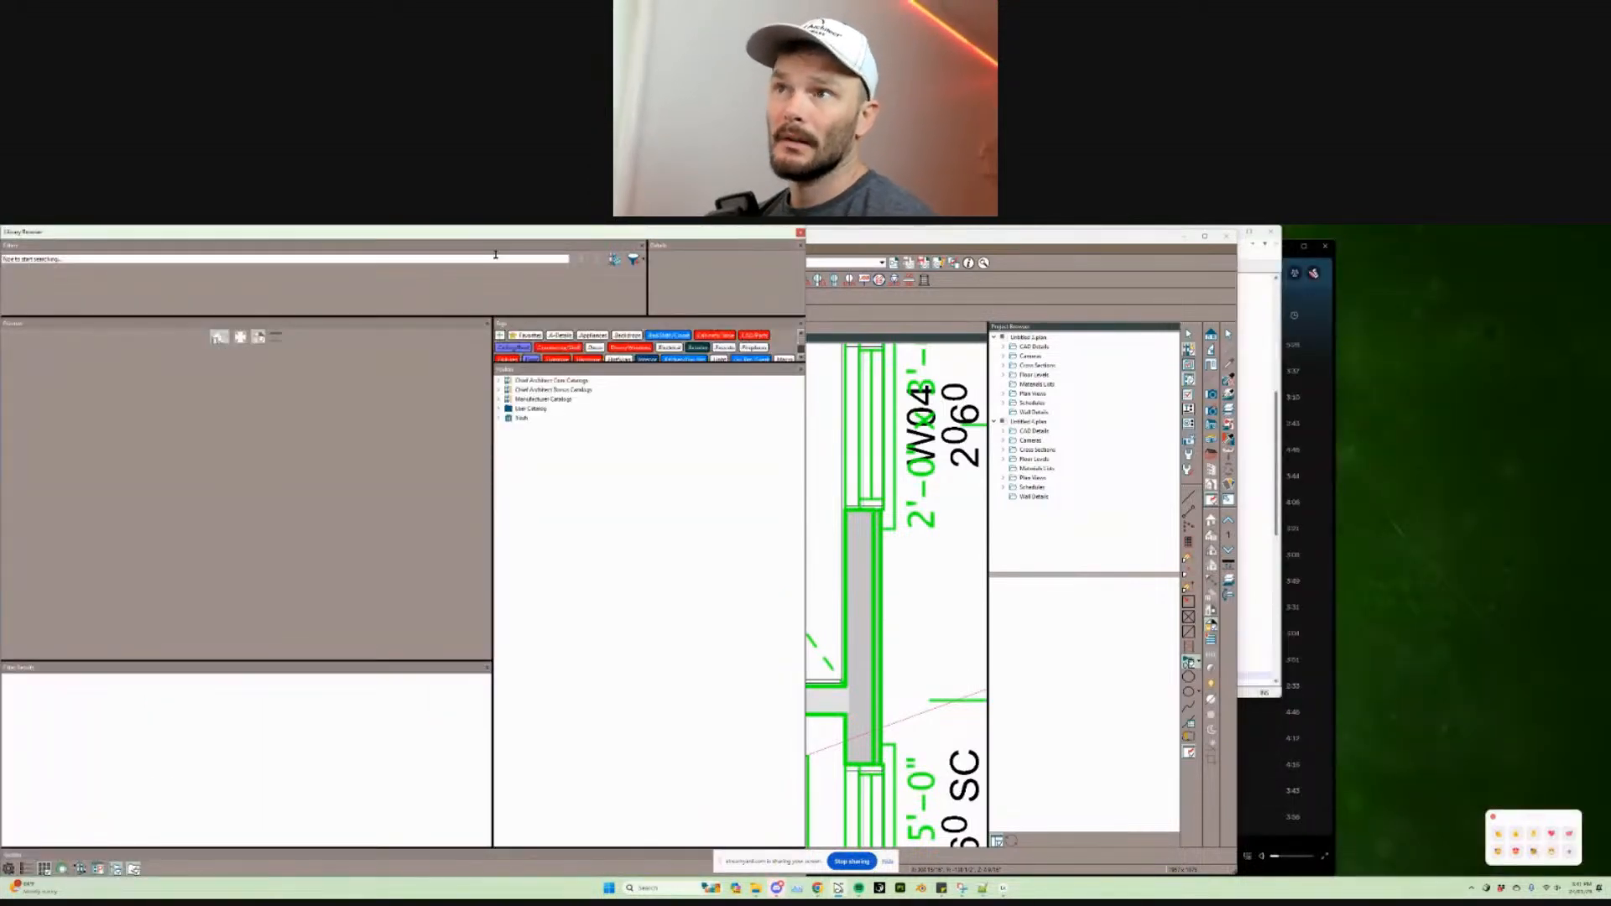
pyautogui.write('025')
pyautogui.press('Return')
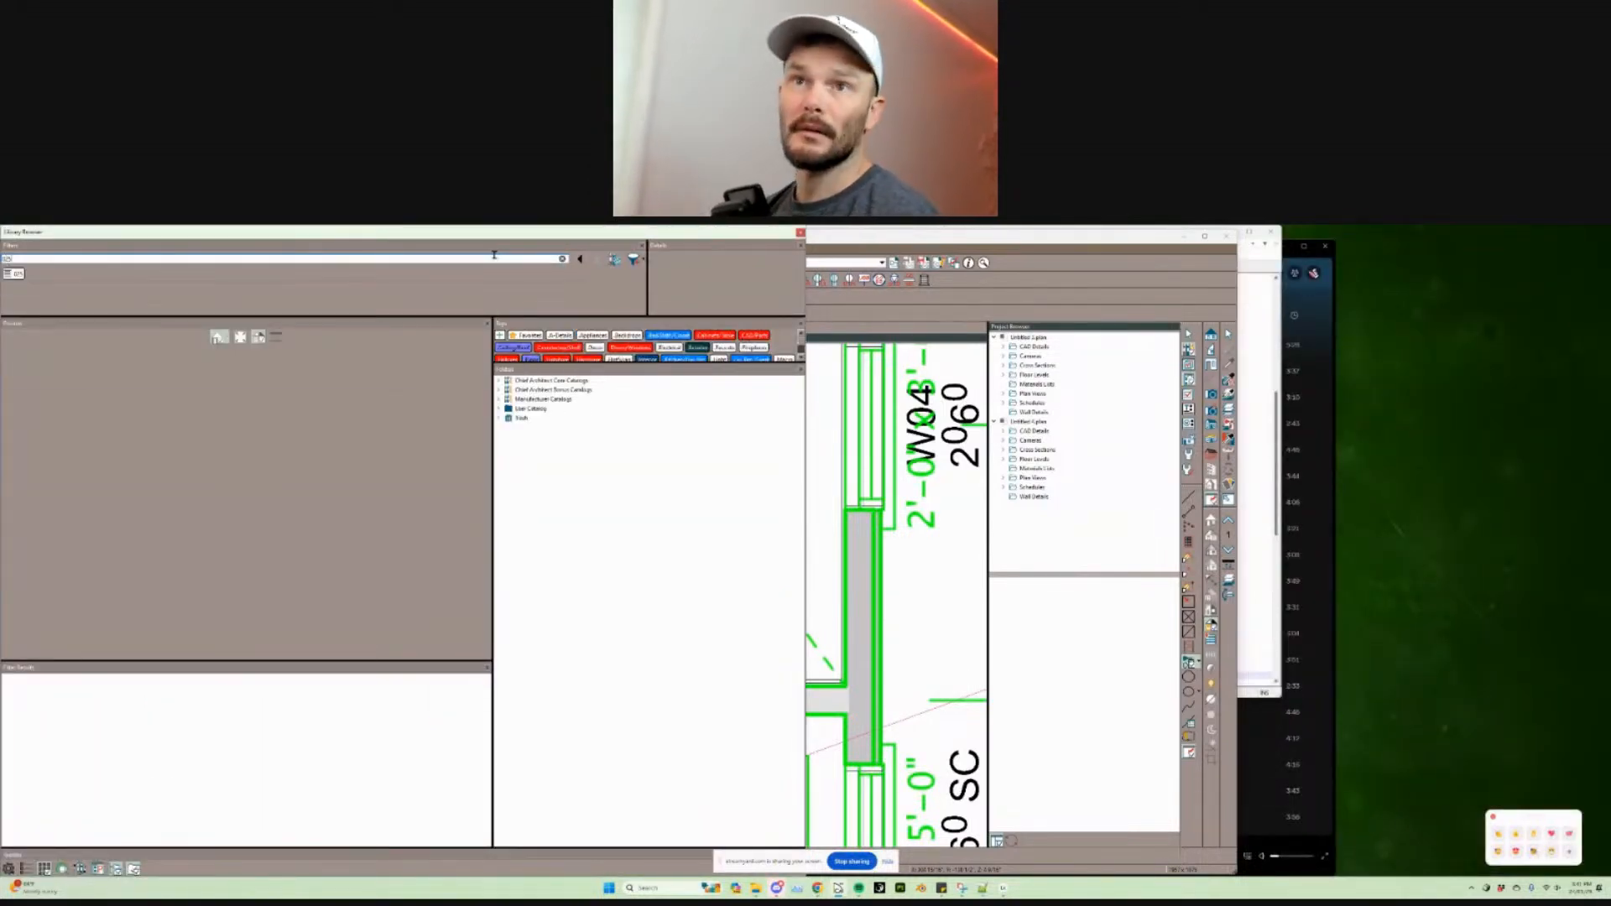
pyautogui.rightClick(34, 696)
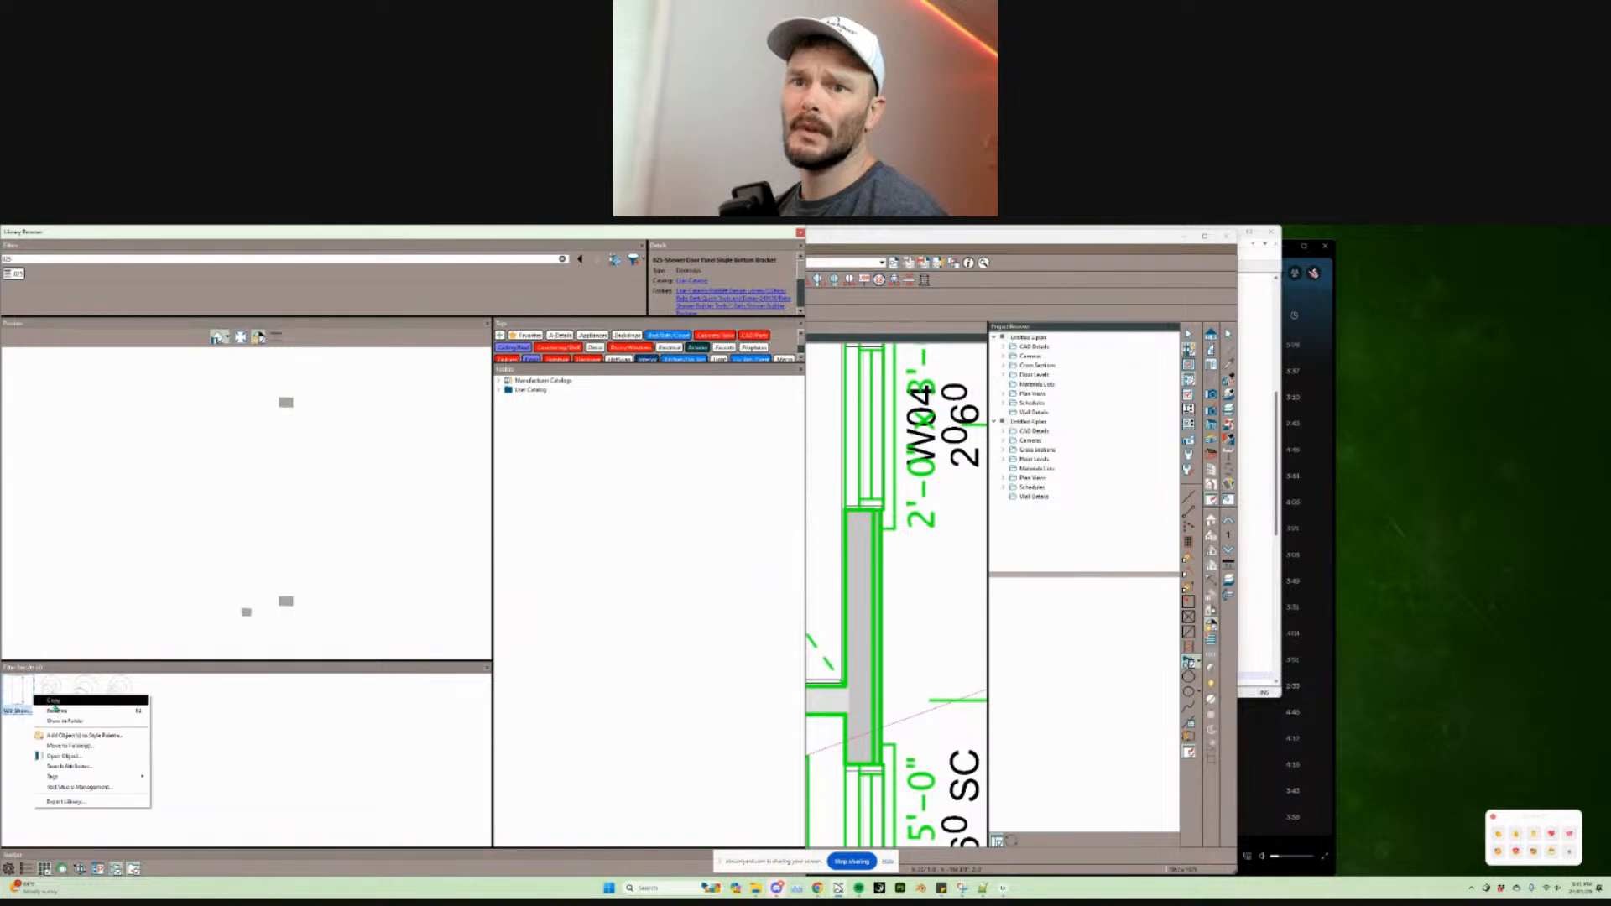
pyautogui.click(77, 757)
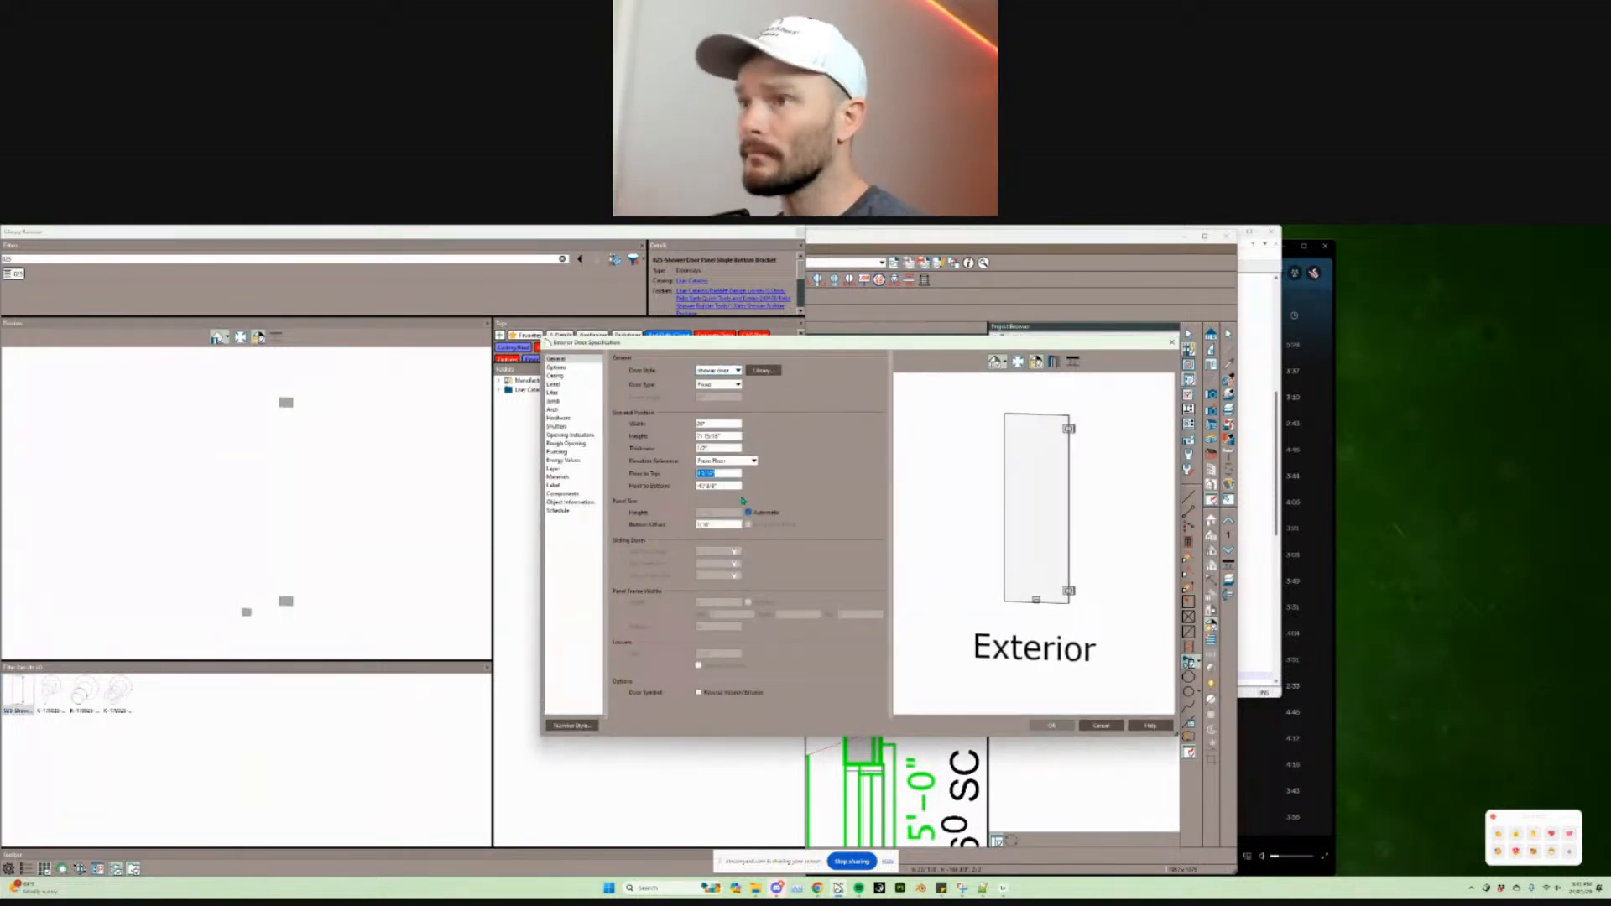
pyautogui.press('Escape')
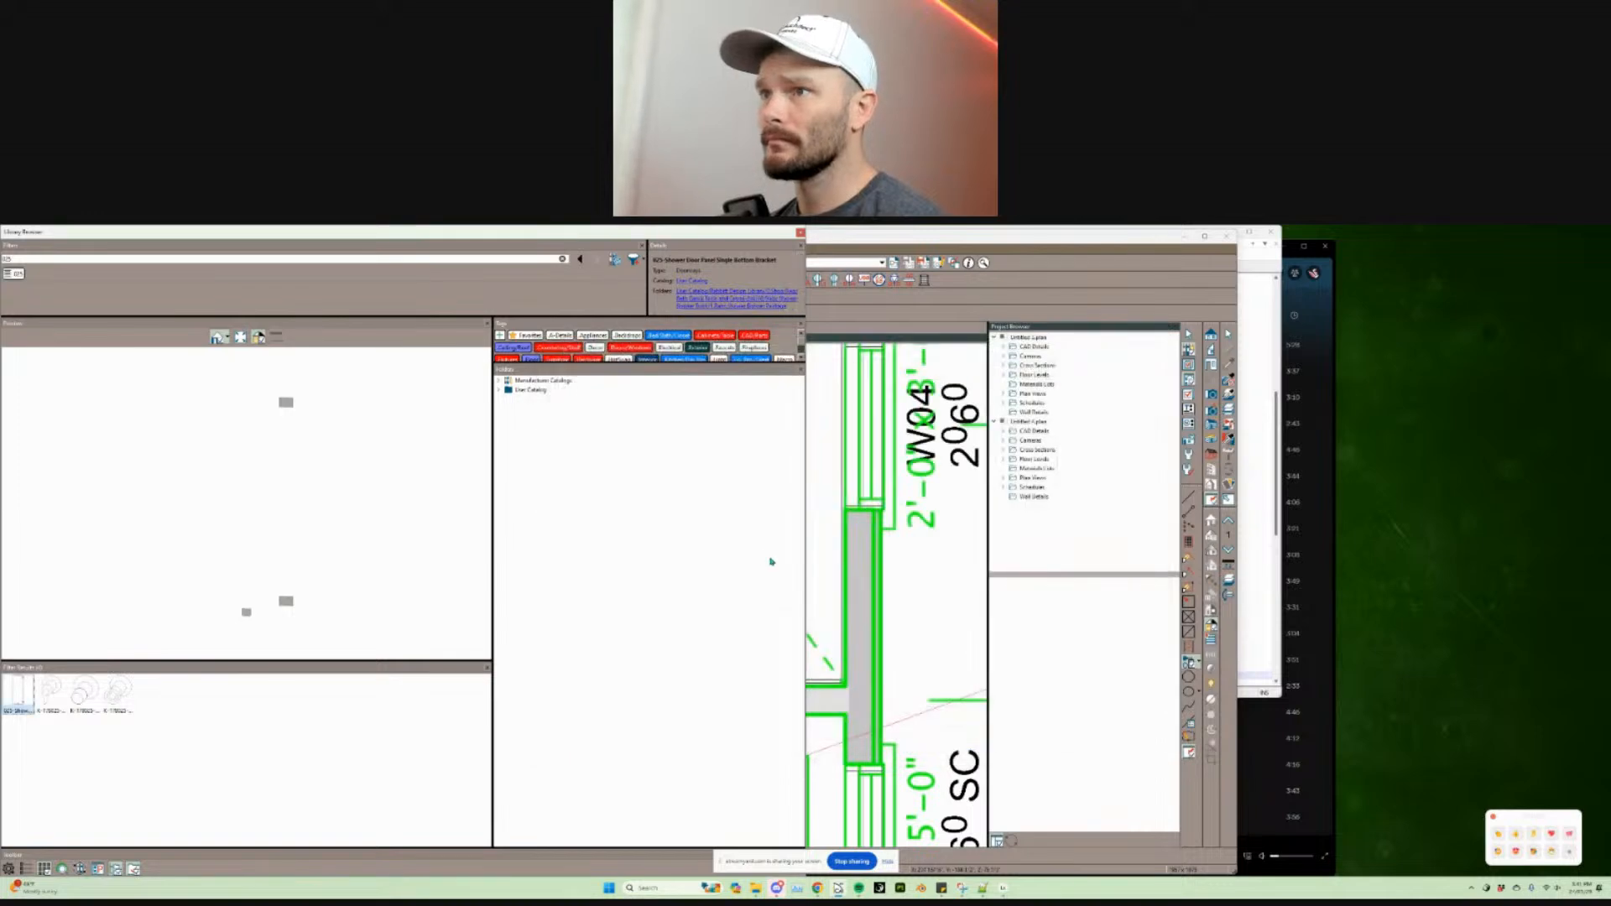
pyautogui.press('ctrl')
pyautogui.press('ctrl')
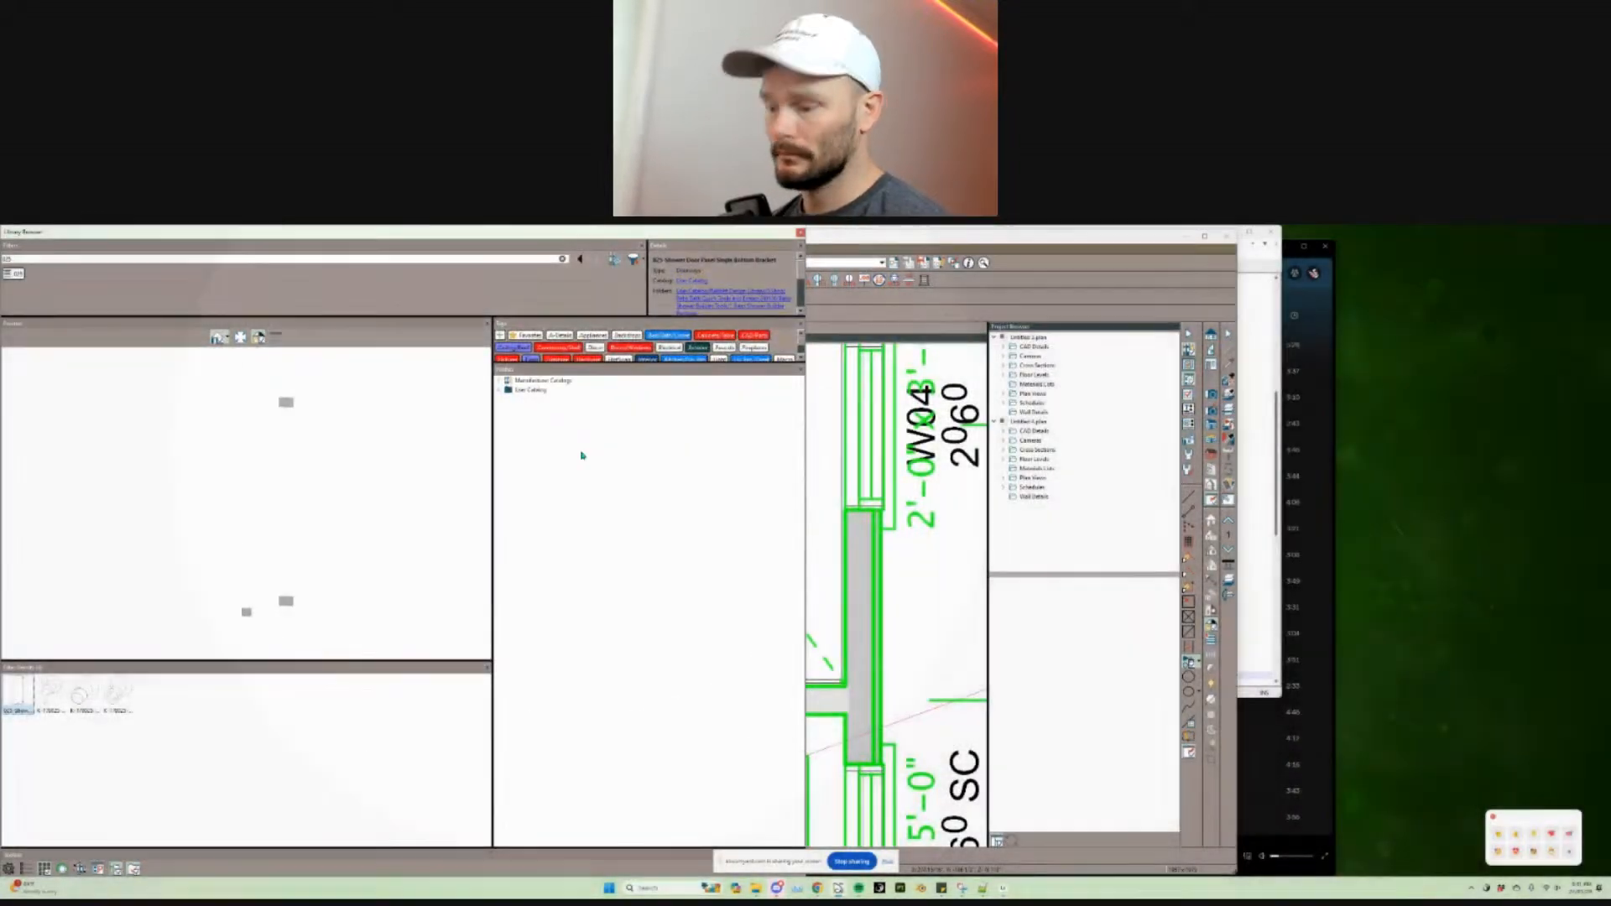
pyautogui.press('super+Right')
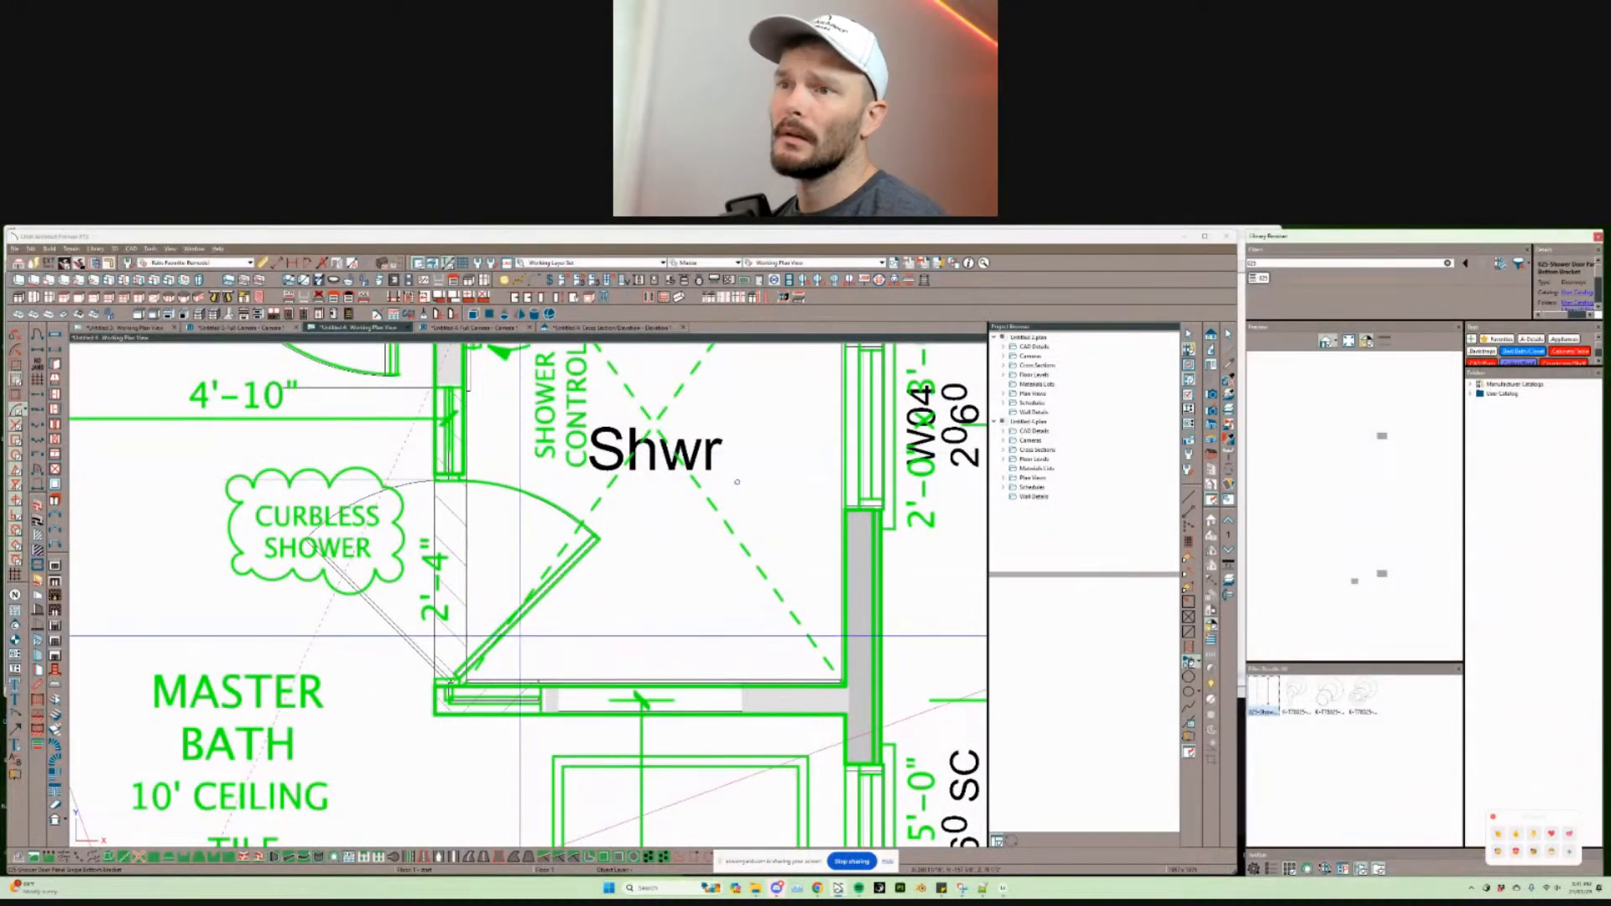
# Step: Undo the glass panel and the short curb section on the shower's side wall
pyautogui.click(501, 700)
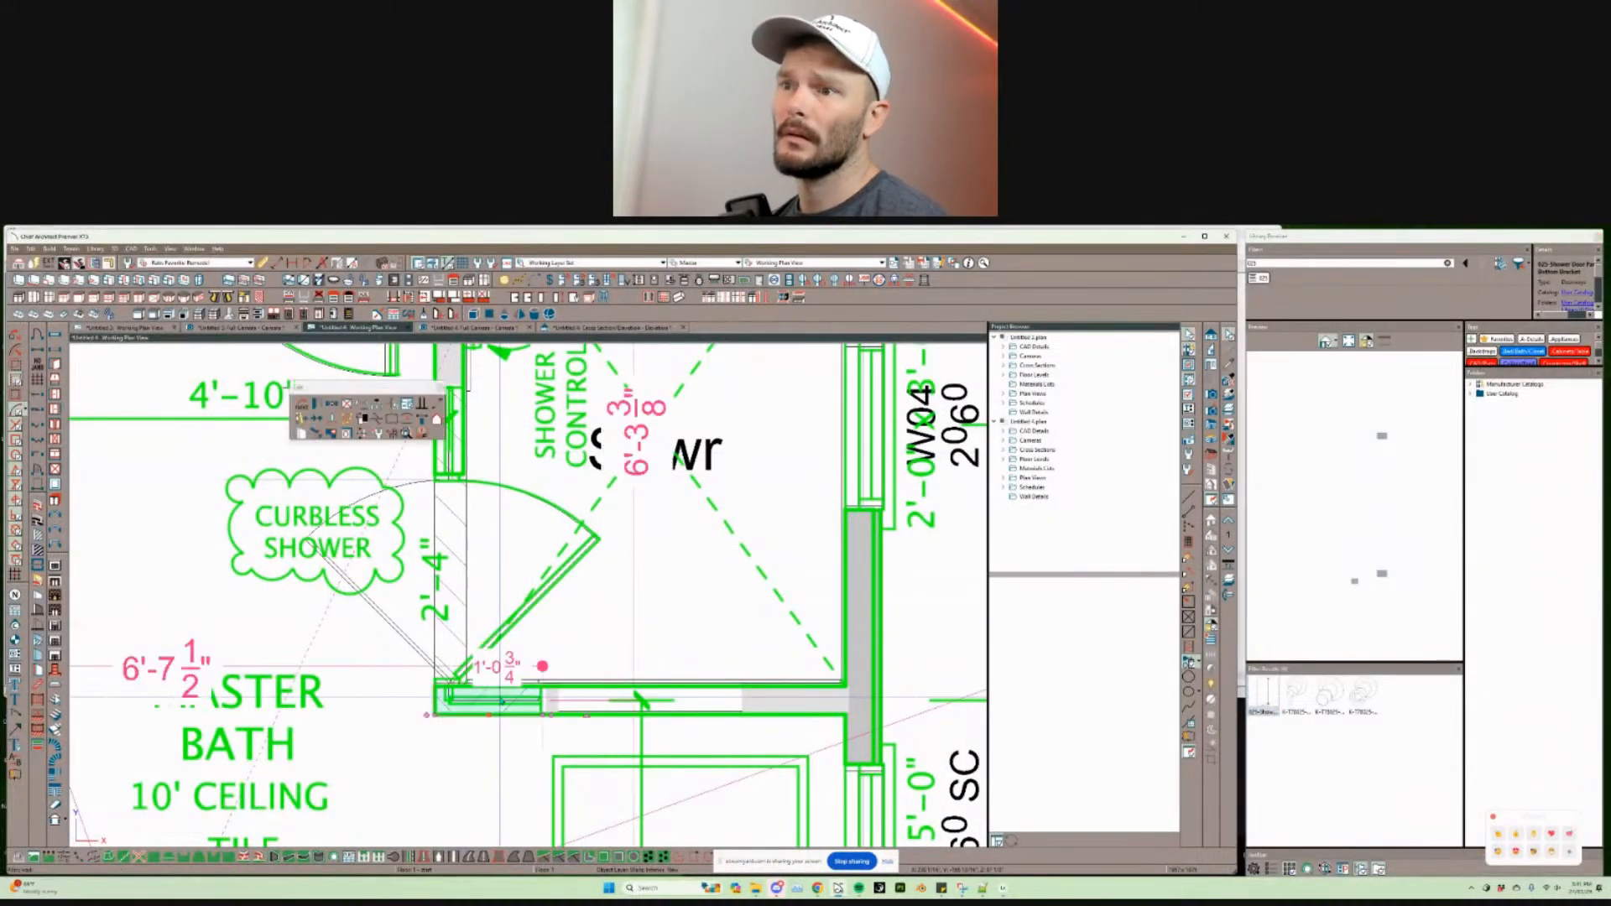
pyautogui.click(603, 611)
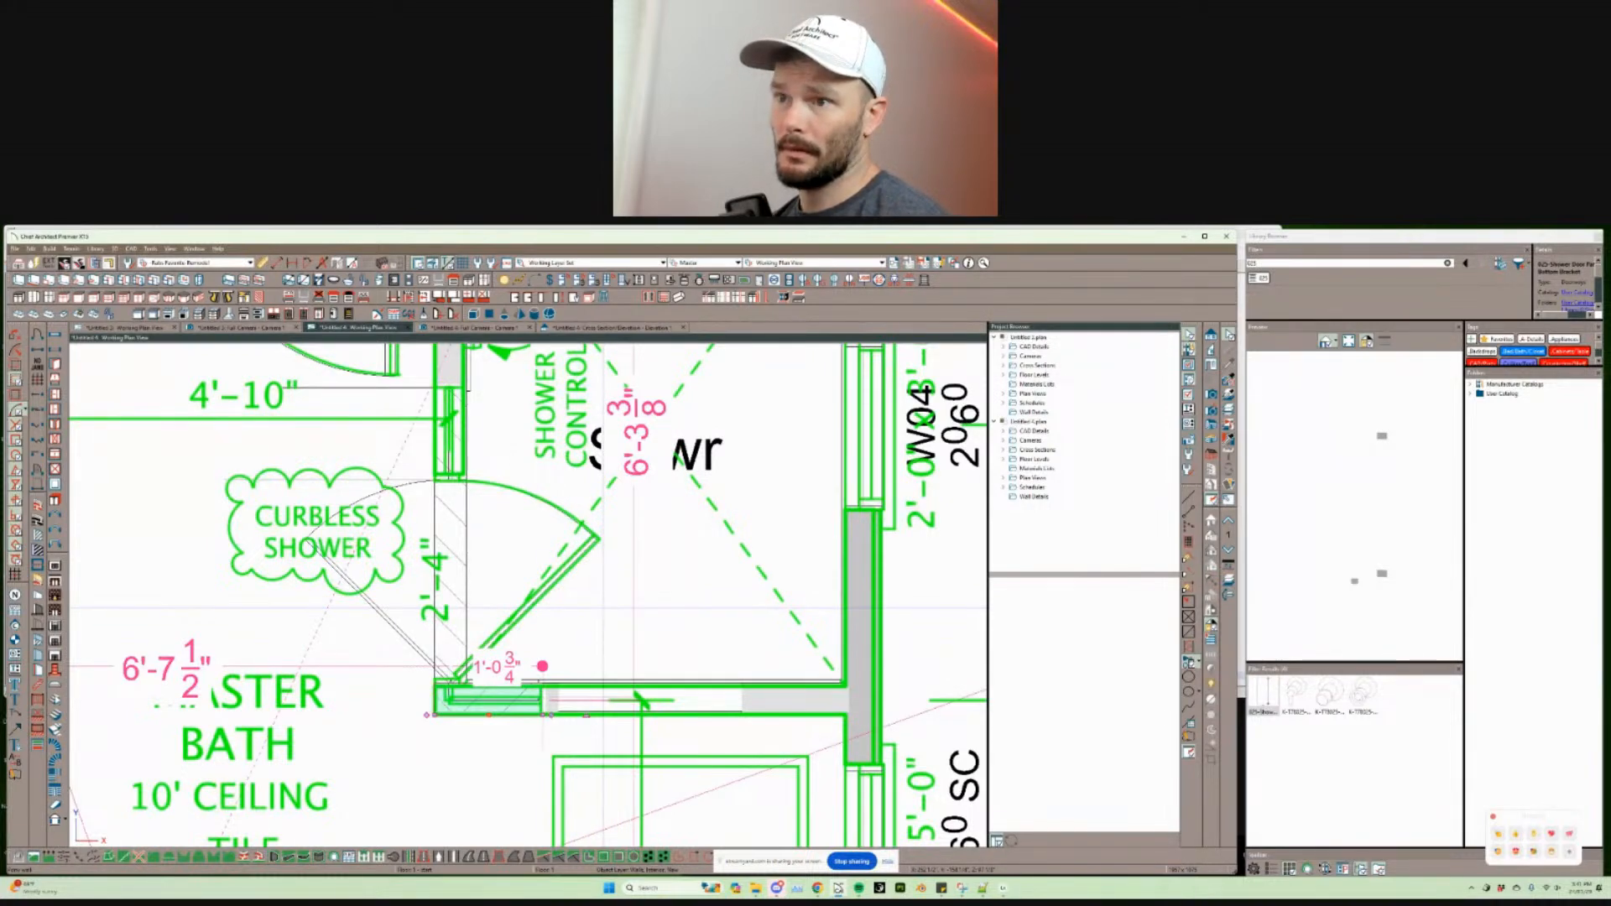
pyautogui.click(514, 700)
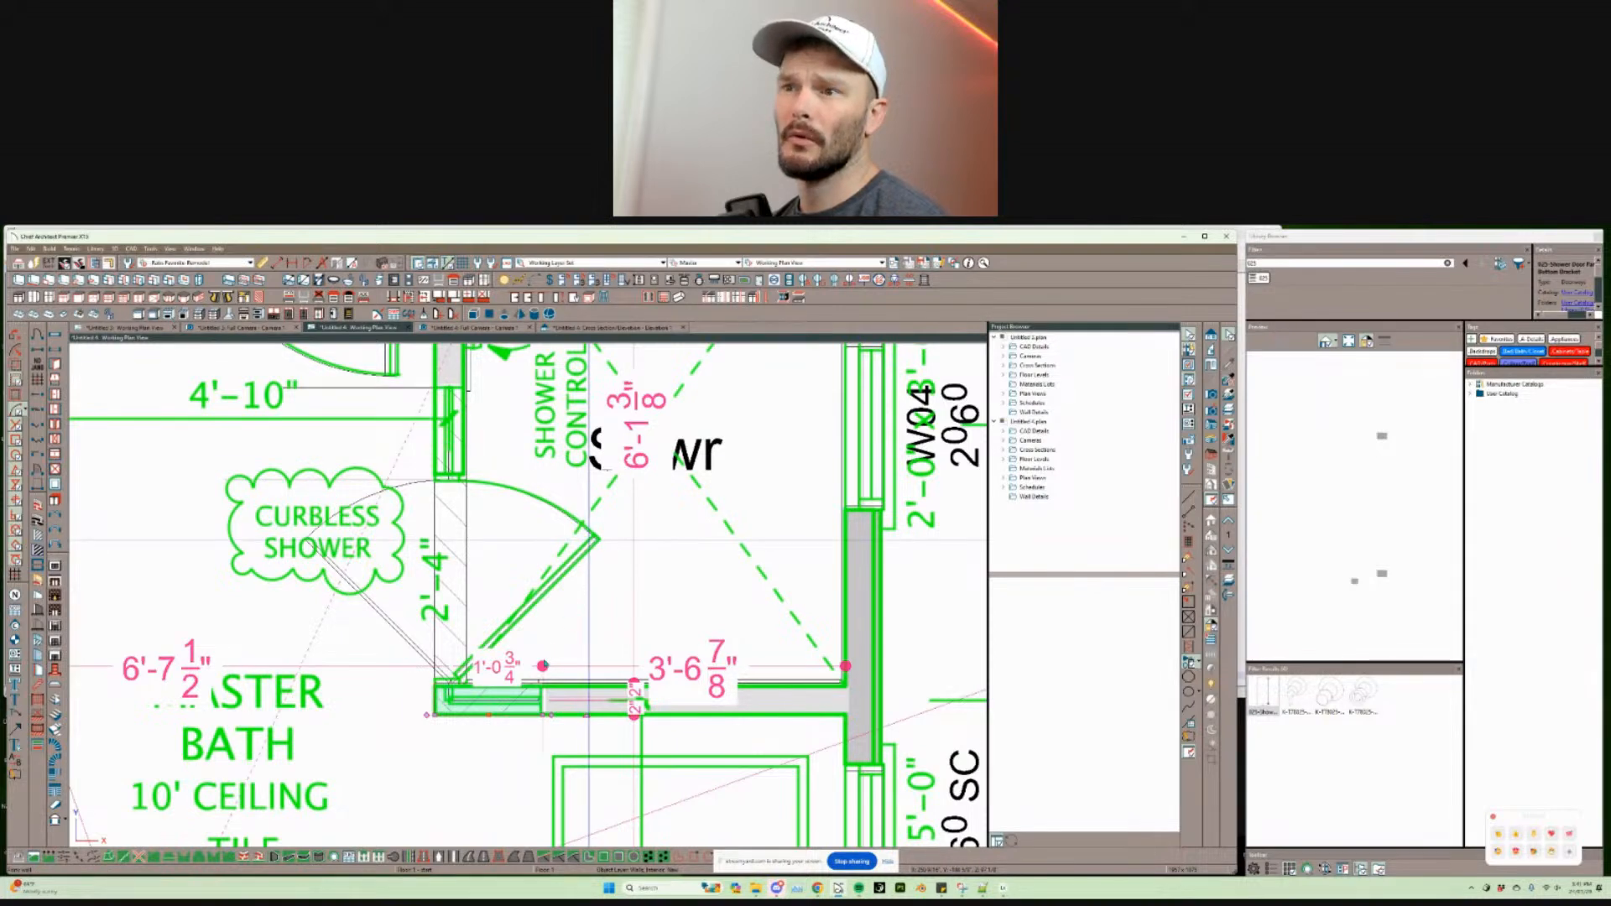
pyautogui.hotkey('ctrl', 'z')
# Step: Run the curb about 1'-0 1/2" from the door corner along the shower's side wall and place the fixed glass panel in that wall
pyautogui.click(523, 700)
pyautogui.click(458, 637)
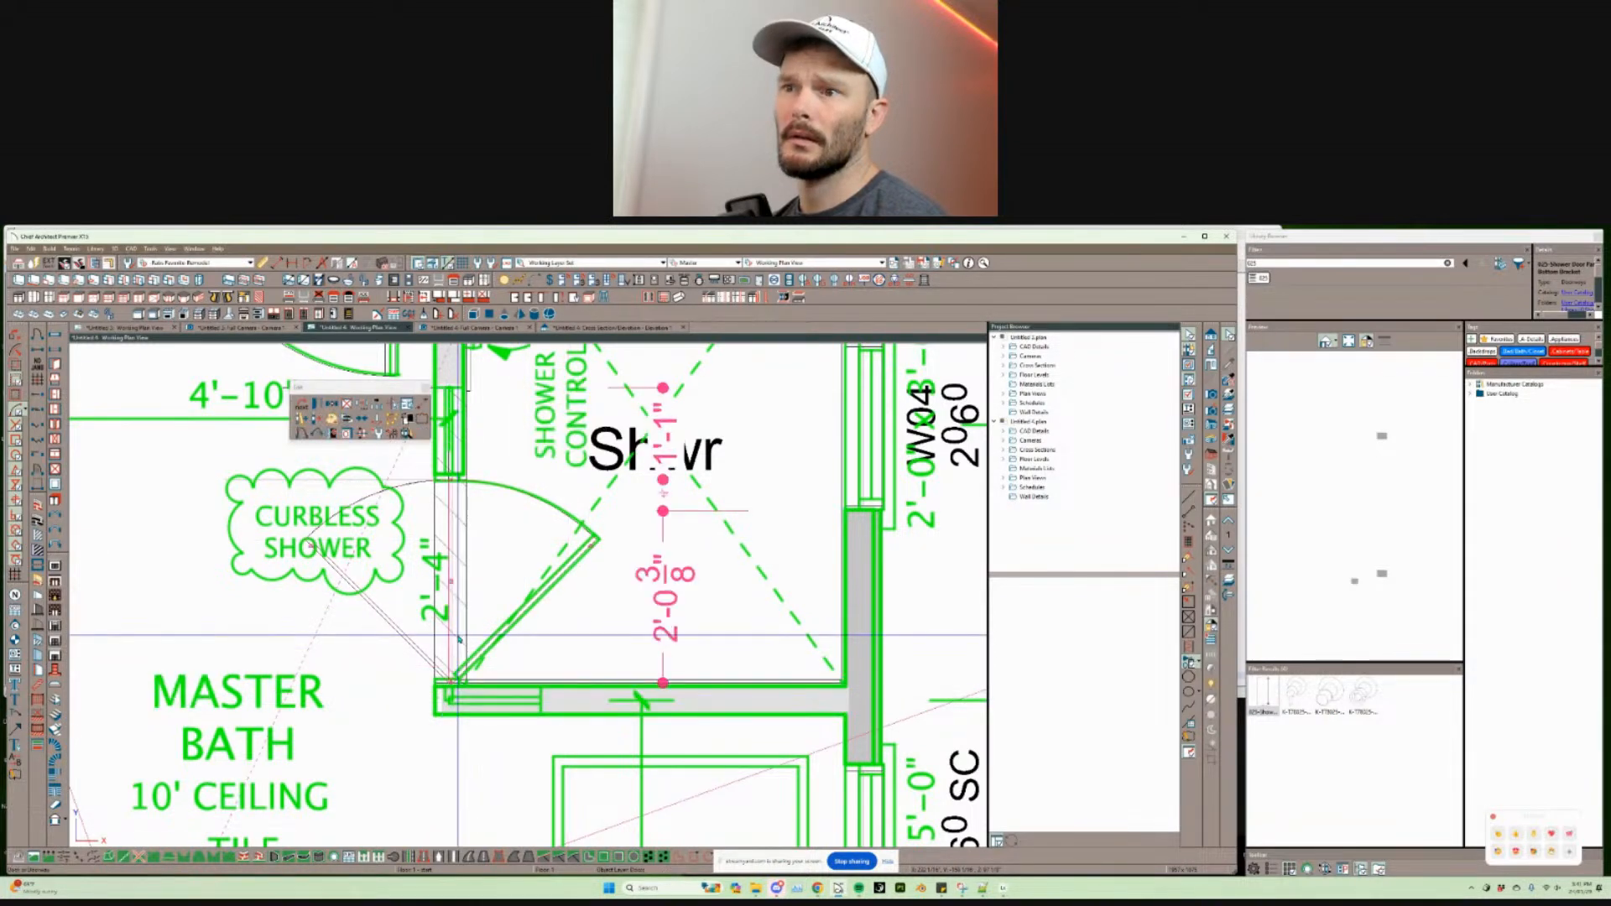
pyautogui.press('Tab')
pyautogui.moveTo(445, 715); pyautogui.dragTo(540, 706)
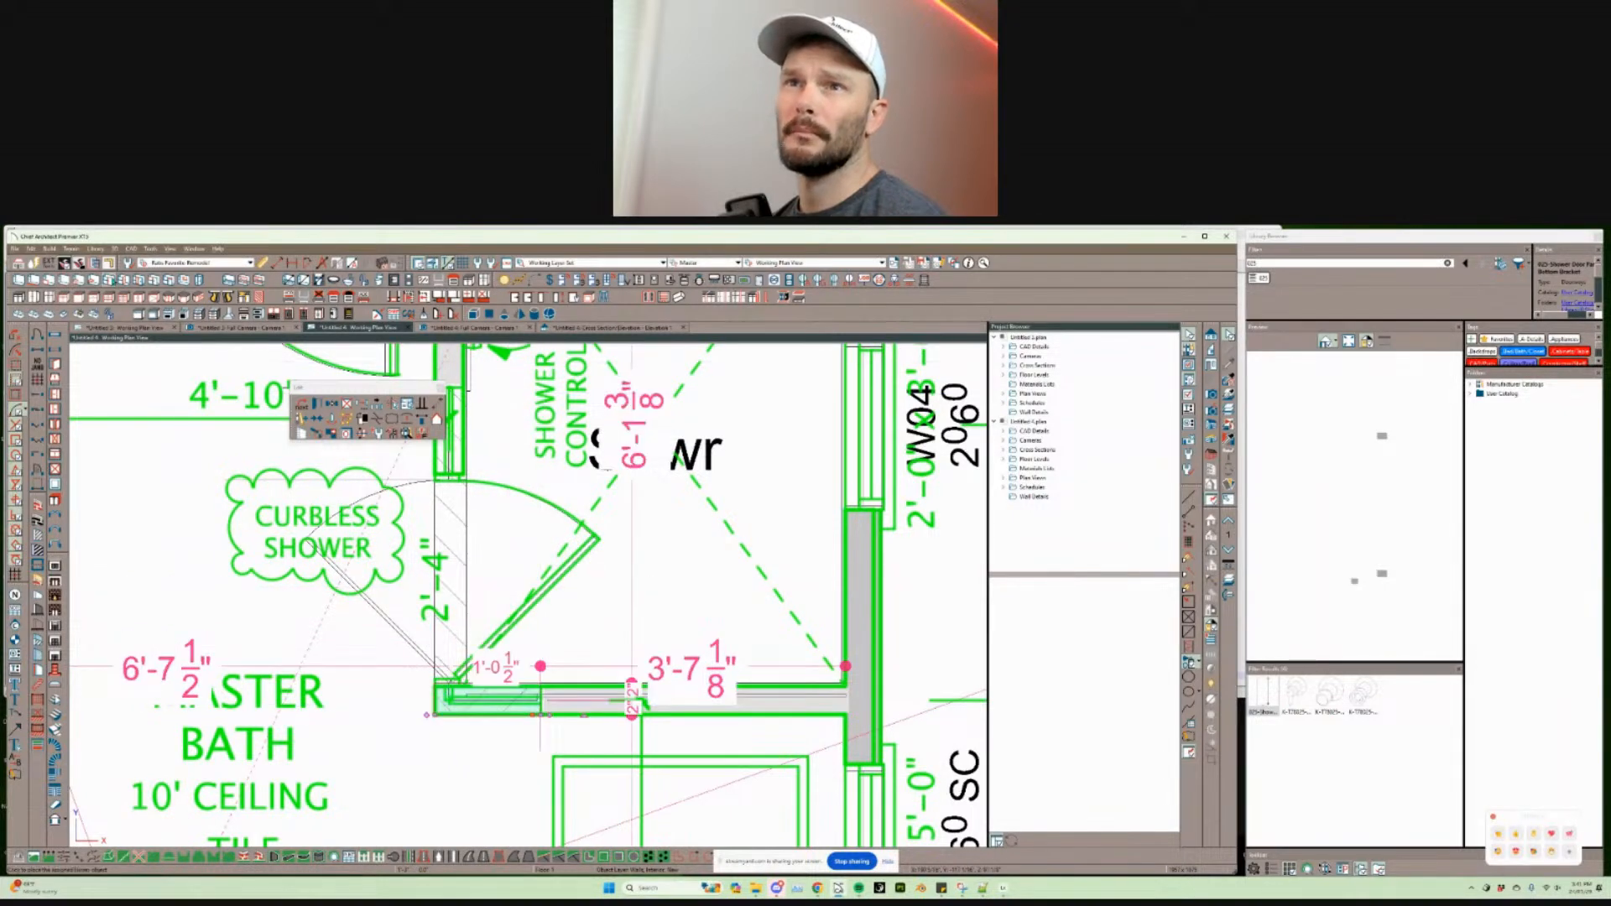
pyautogui.press('Escape')
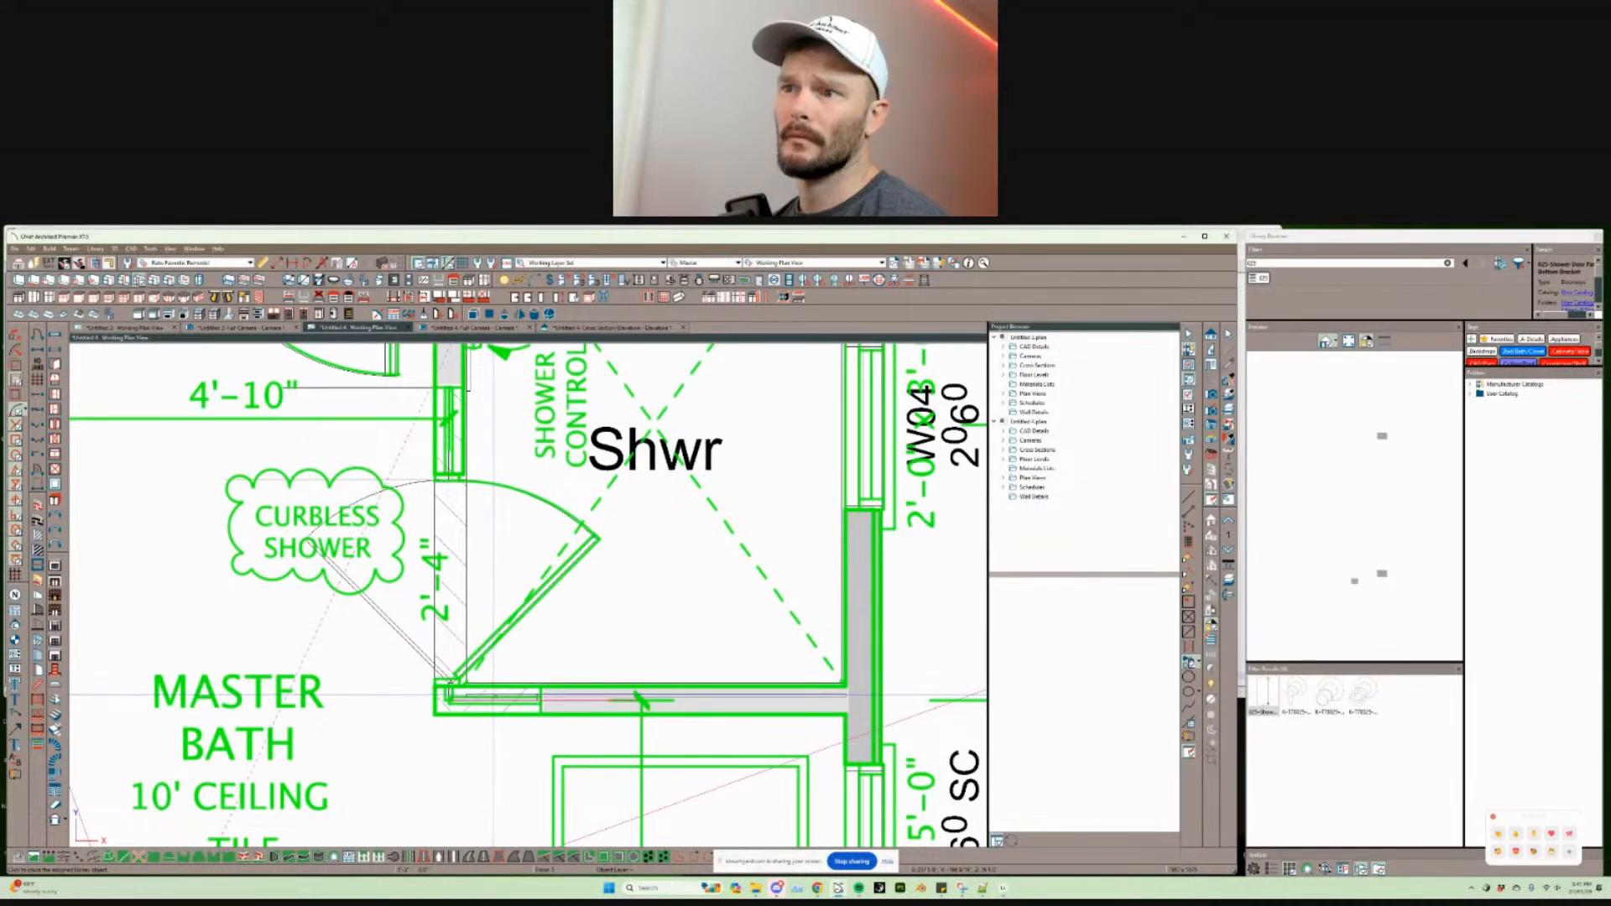
pyautogui.click(634, 699)
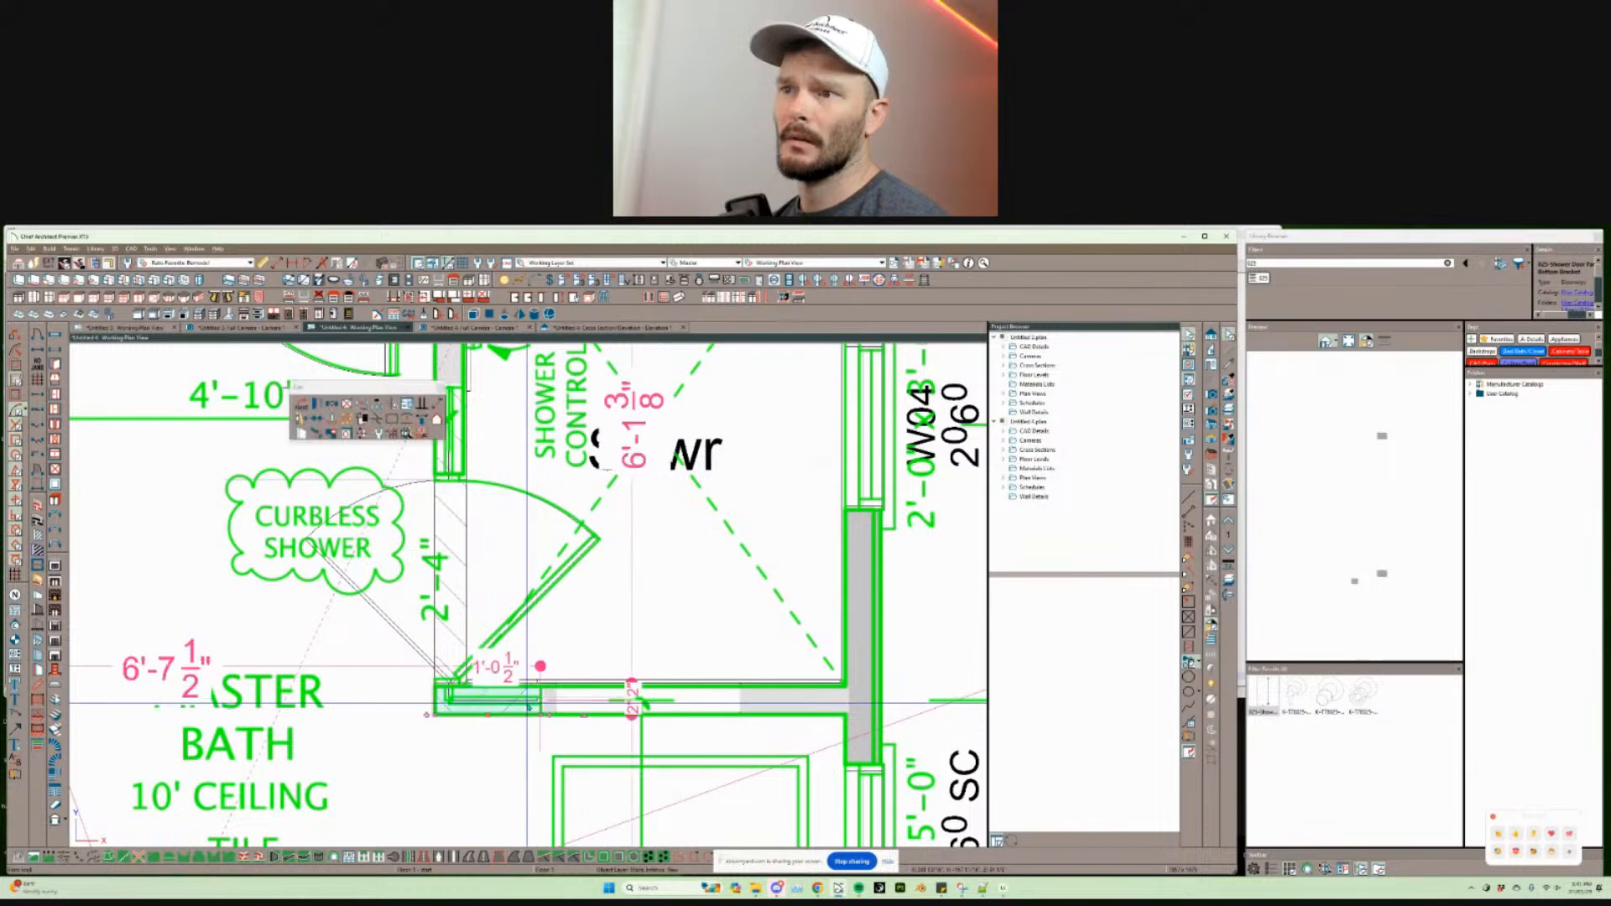
pyautogui.press('Escape')
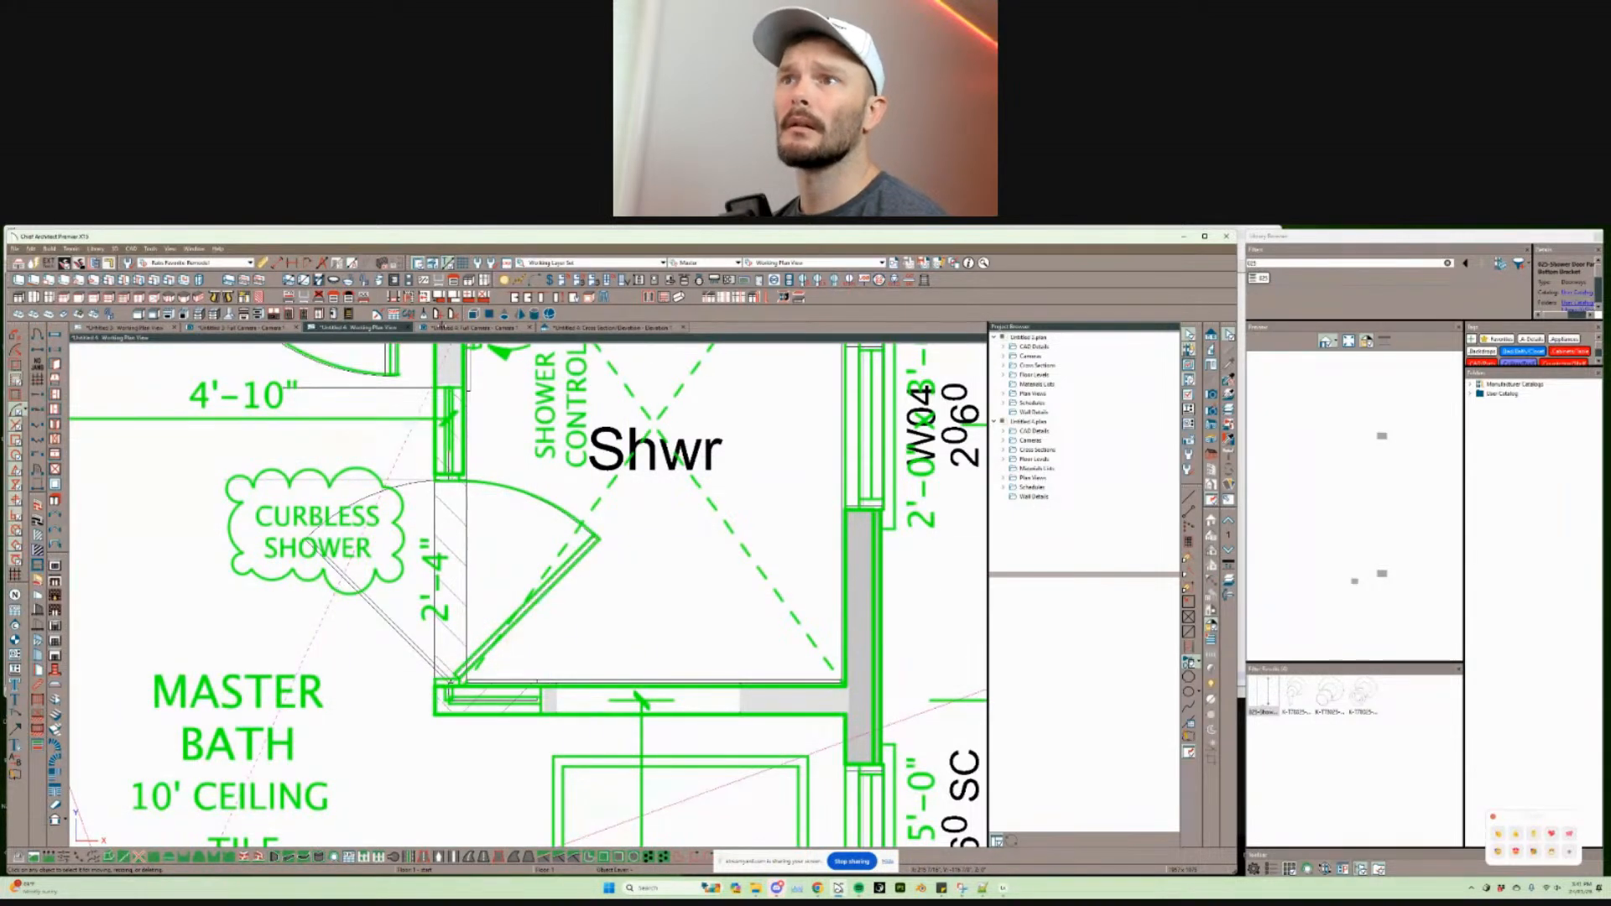
# Step: In the full camera view, try moving the door-side edge of the side wall's fixed glass panel
pyautogui.click(458, 328)
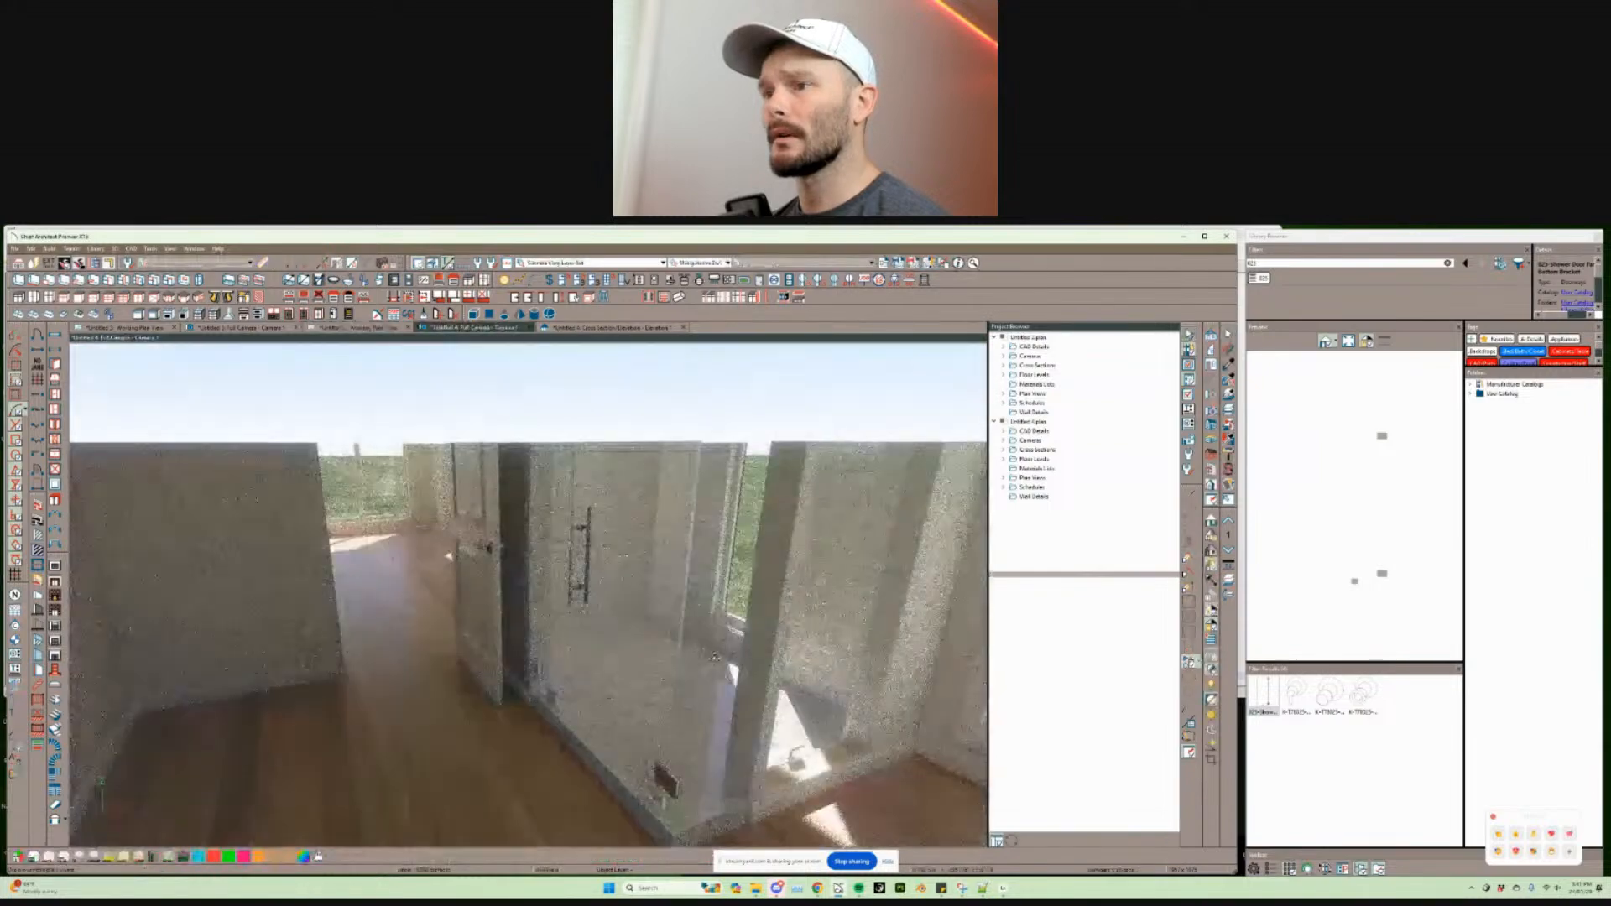
pyautogui.moveTo(734, 588); pyautogui.dragTo(671, 588, button='middle')
pyautogui.click(672, 637)
pyautogui.moveTo(746, 691); pyautogui.dragTo(545, 567, button='middle')
pyautogui.click(700, 691)
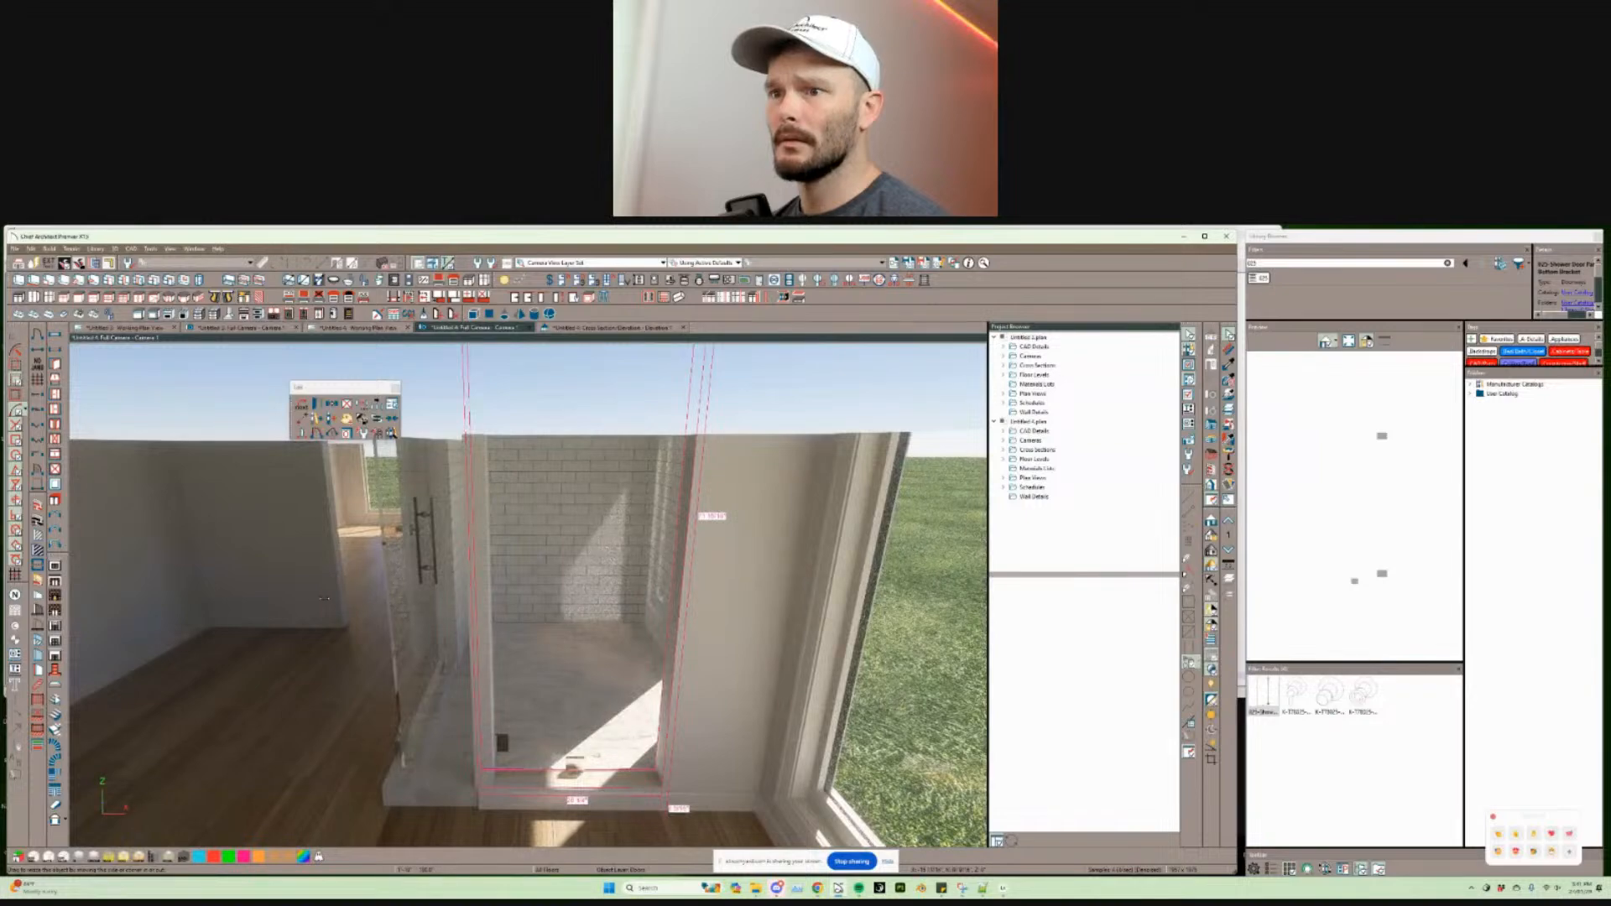
pyautogui.moveTo(324, 598); pyautogui.dragTo(490, 598)
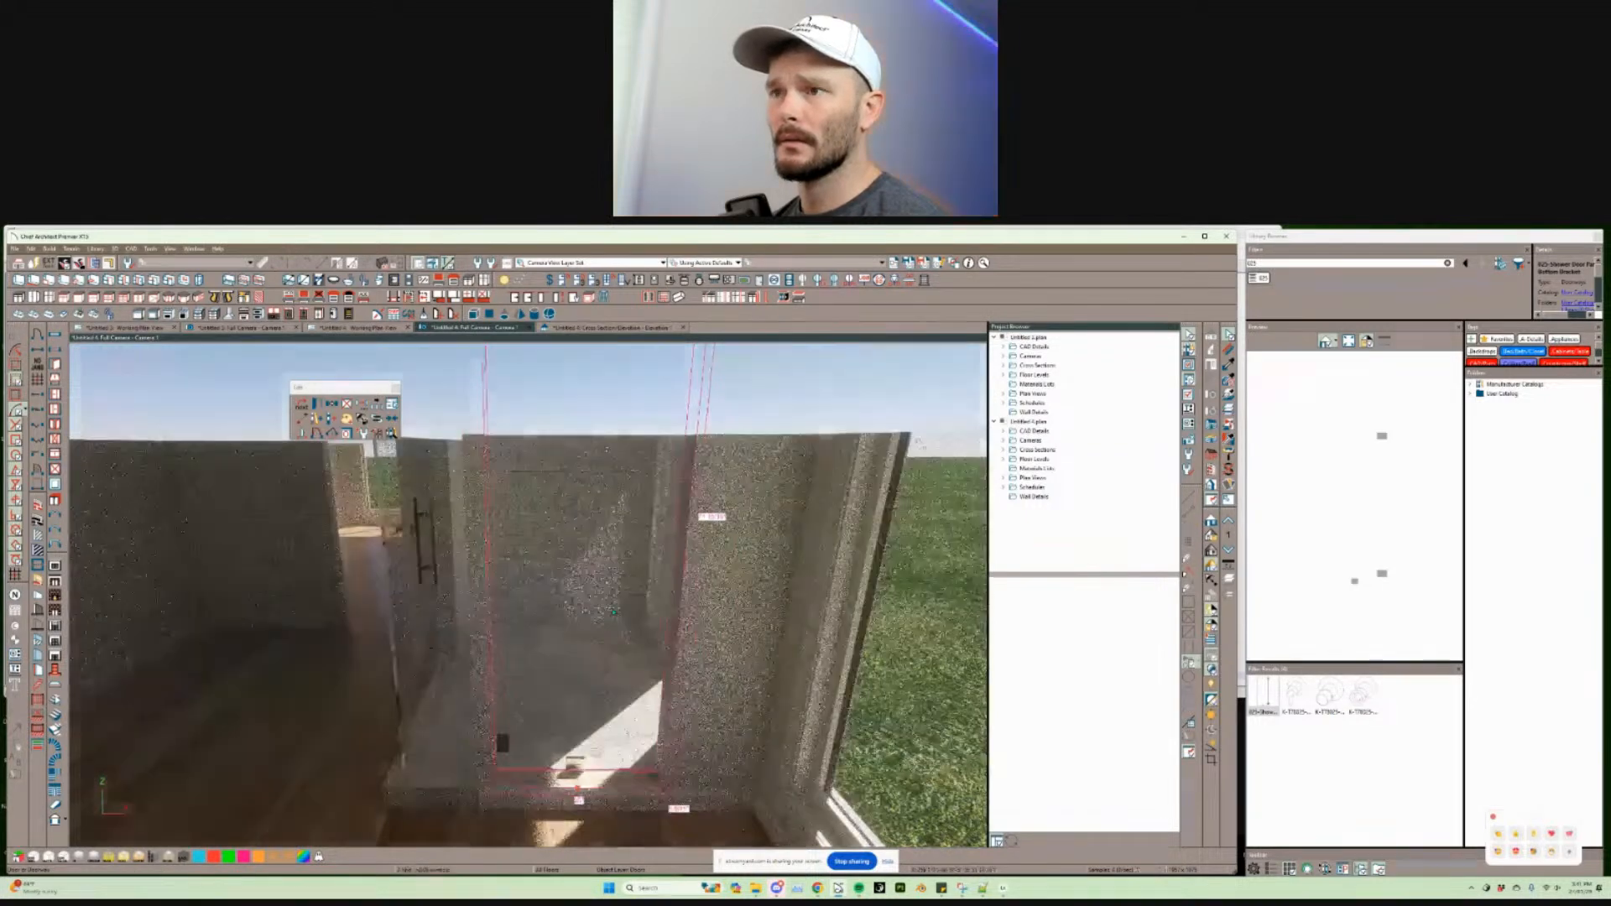
pyautogui.moveTo(614, 612); pyautogui.dragTo(627, 612, button='middle')
# Step: Extend the low curb along the shower's side beneath the glass panel to the remaining full-height wall section
pyautogui.click(488, 801)
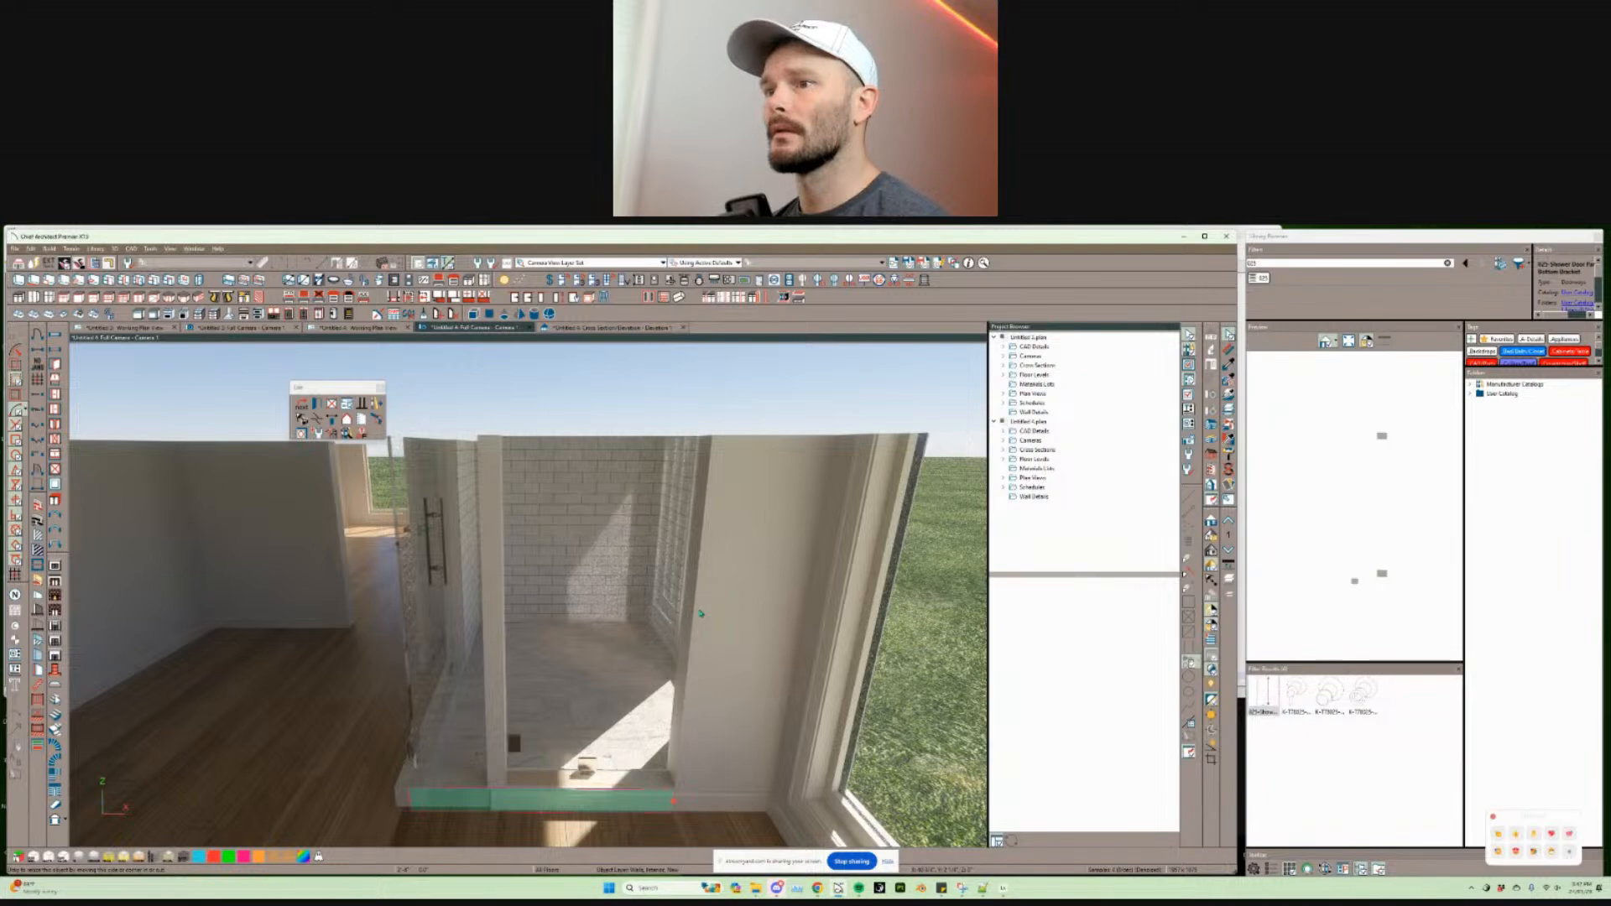
pyautogui.hotkey('ctrl', 'z')
pyautogui.moveTo(700, 614); pyautogui.dragTo(755, 606, button='middle')
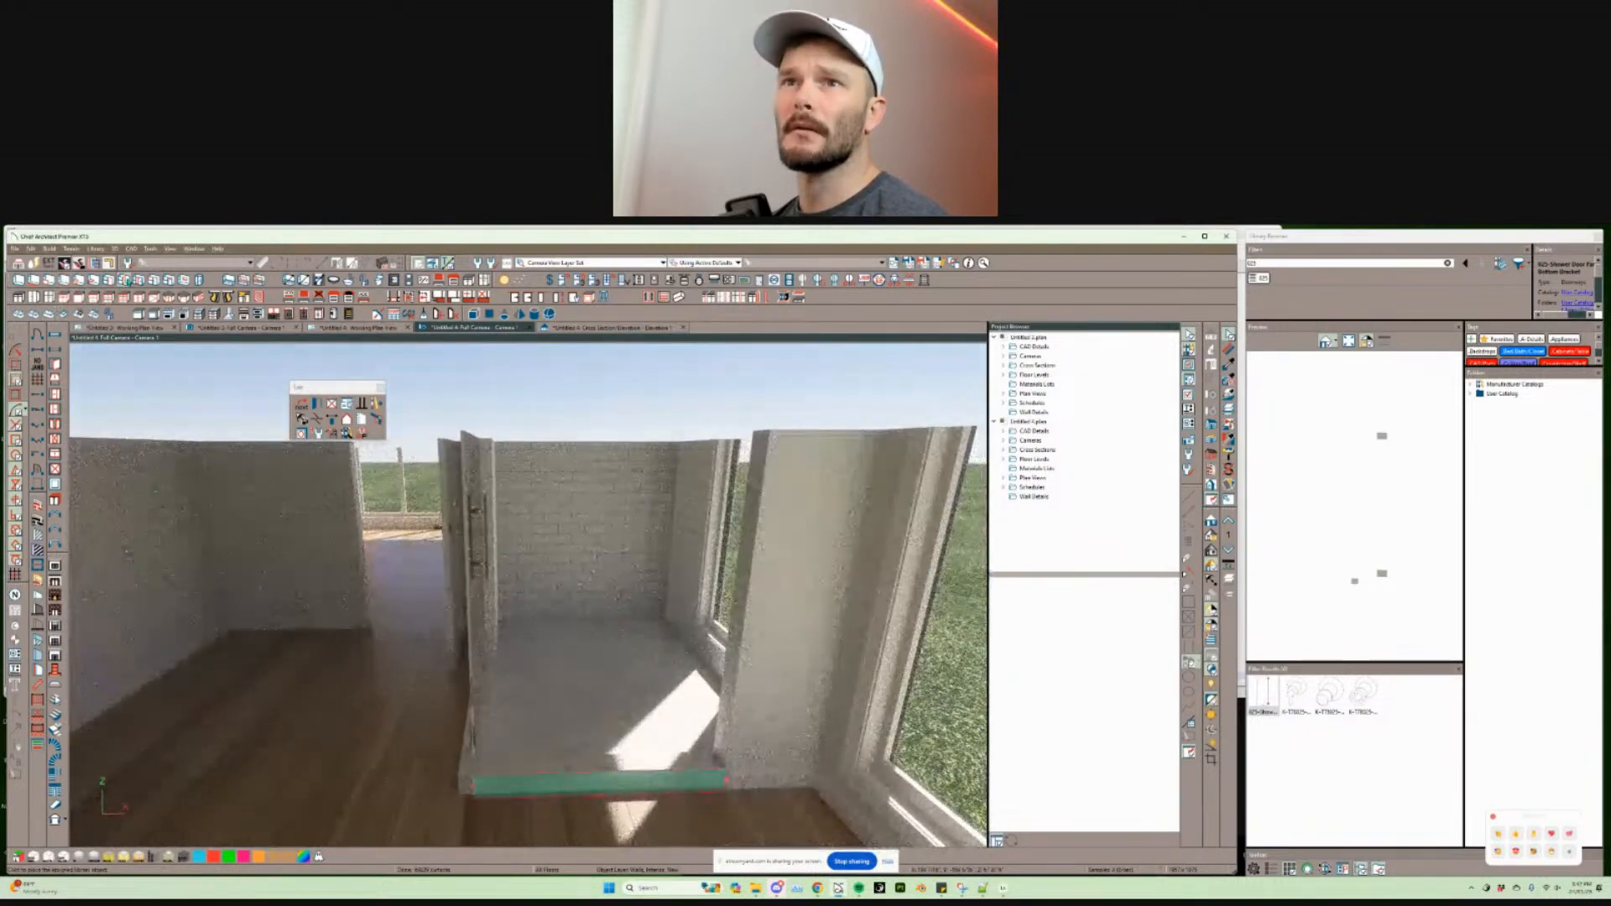
pyautogui.press('Escape')
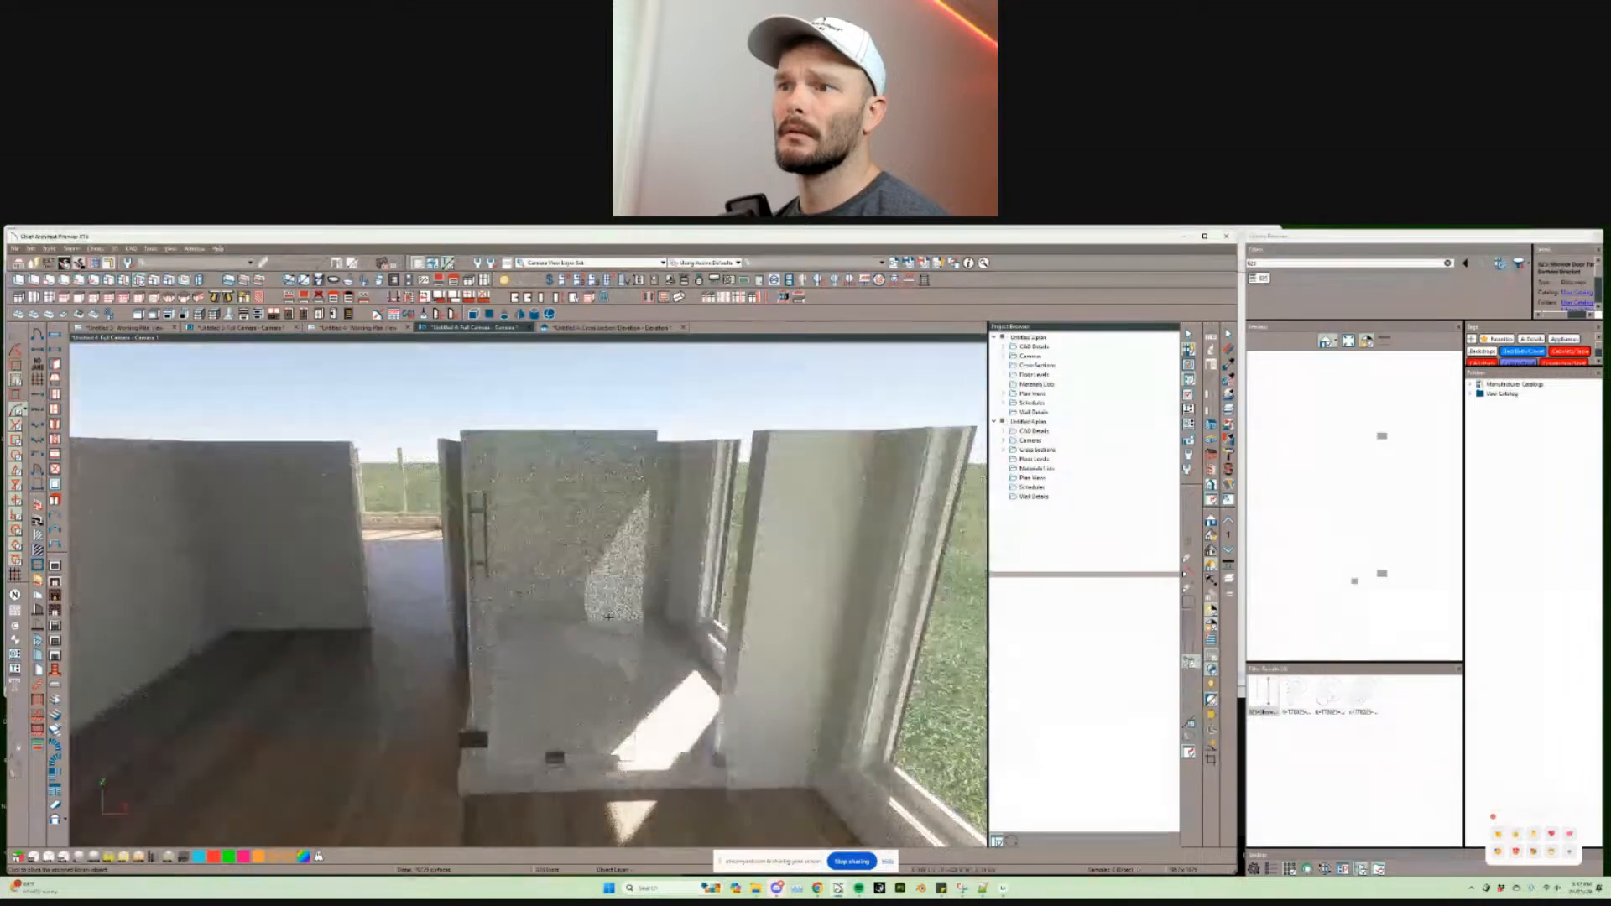
# Step: Reverse the fixed glass panel on the side curb so its side brackets face the full-height wall
pyautogui.click(617, 613)
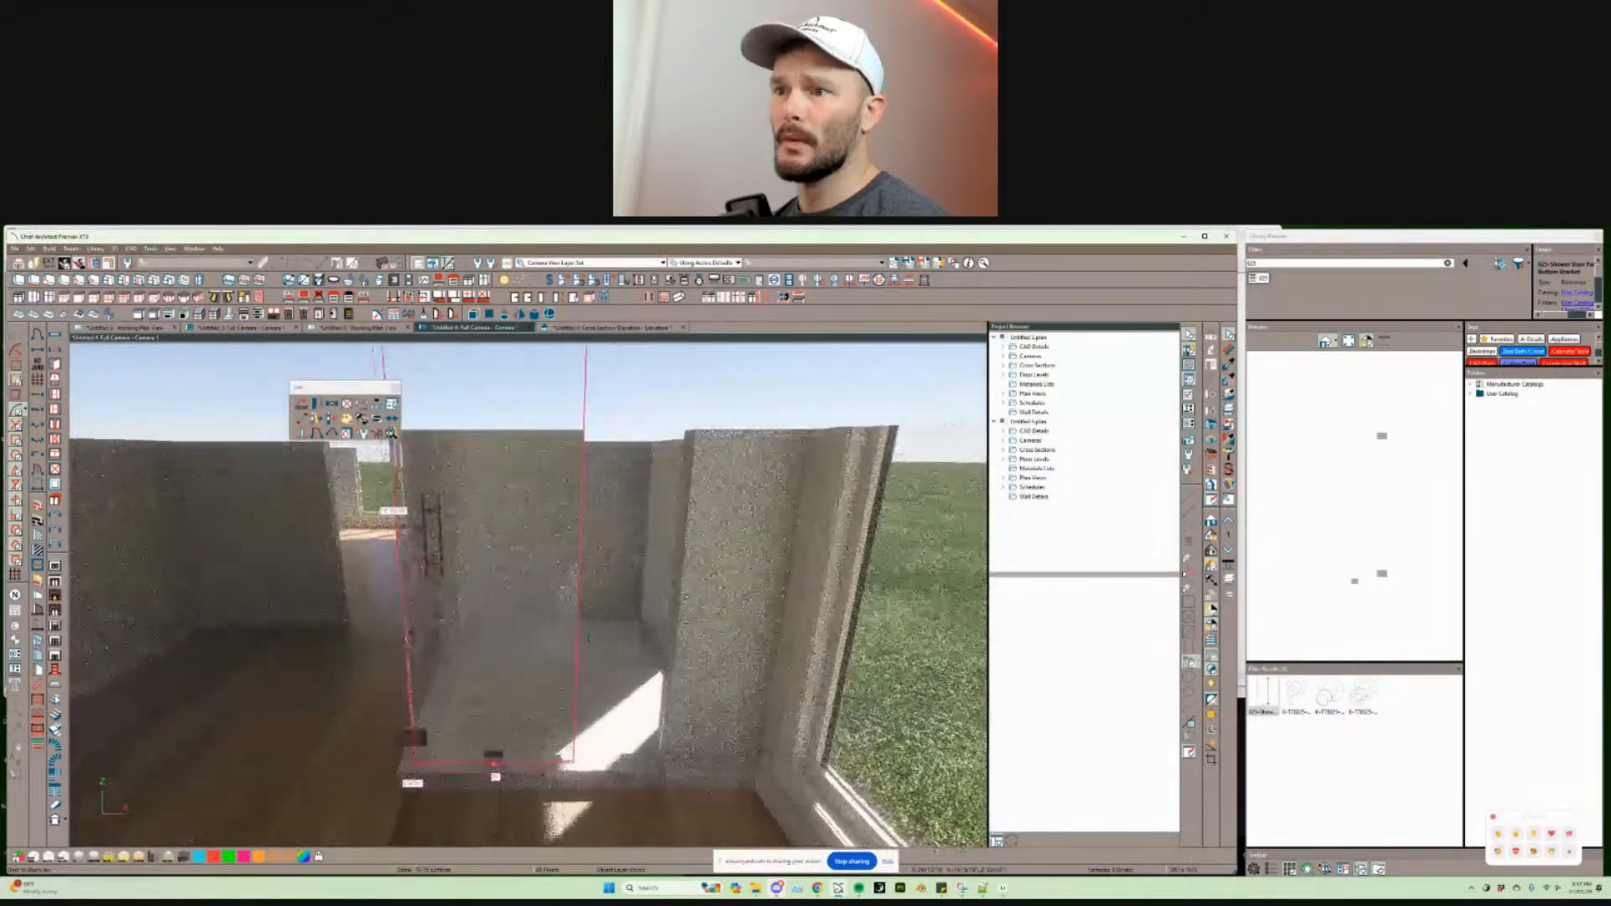
pyautogui.moveTo(589, 638); pyautogui.dragTo(566, 739, button='middle')
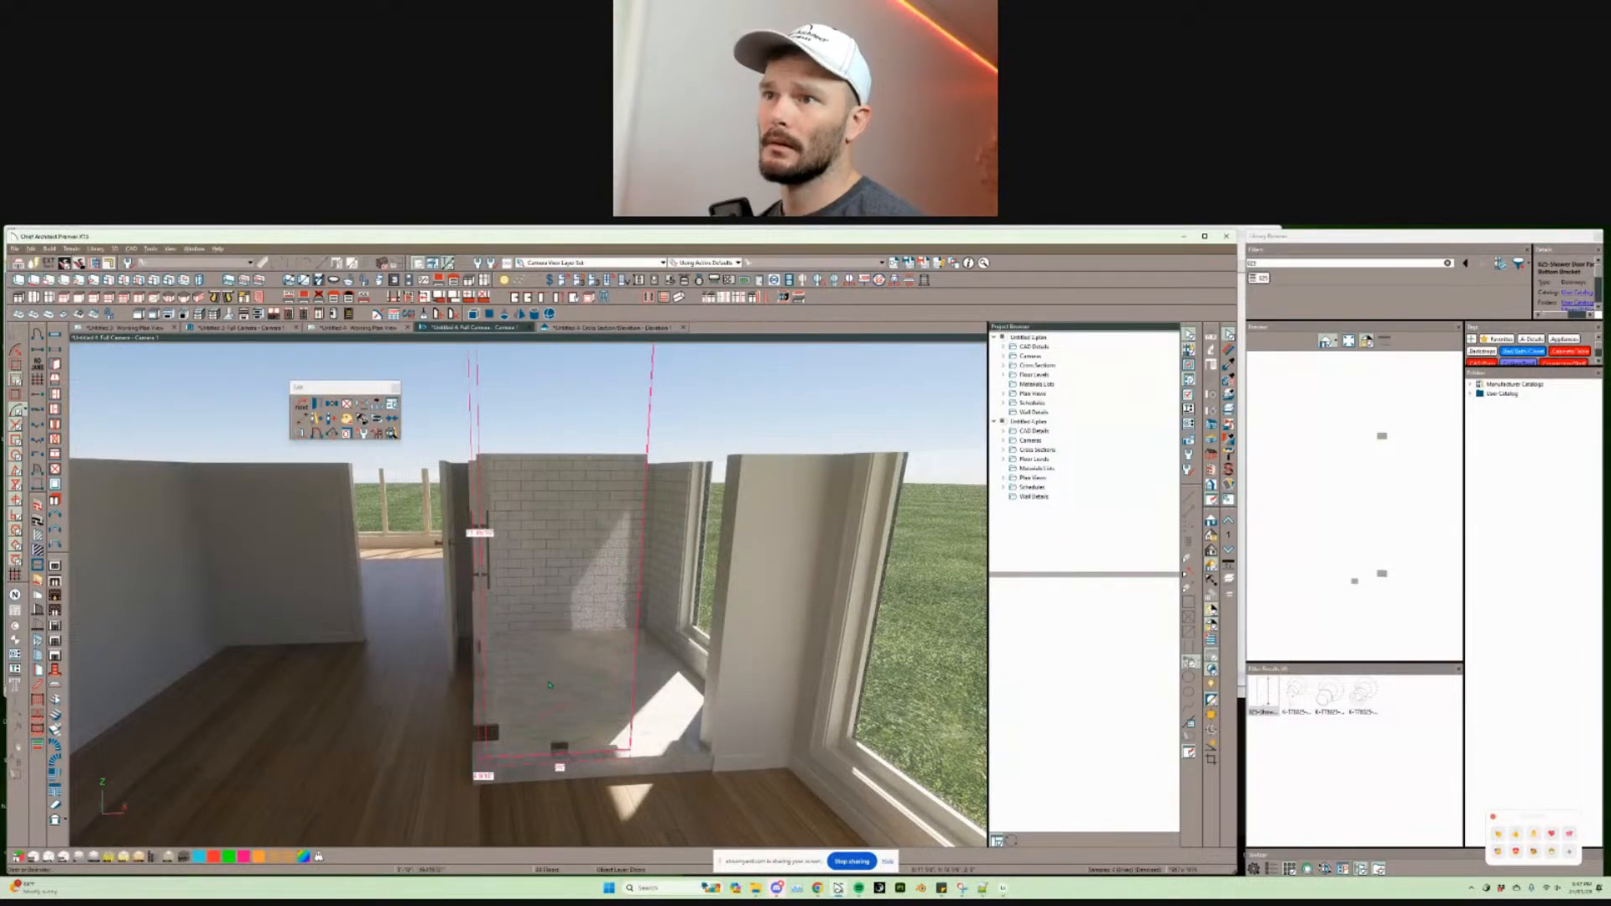
pyautogui.moveTo(557, 395); pyautogui.dragTo(614, 686, button='middle')
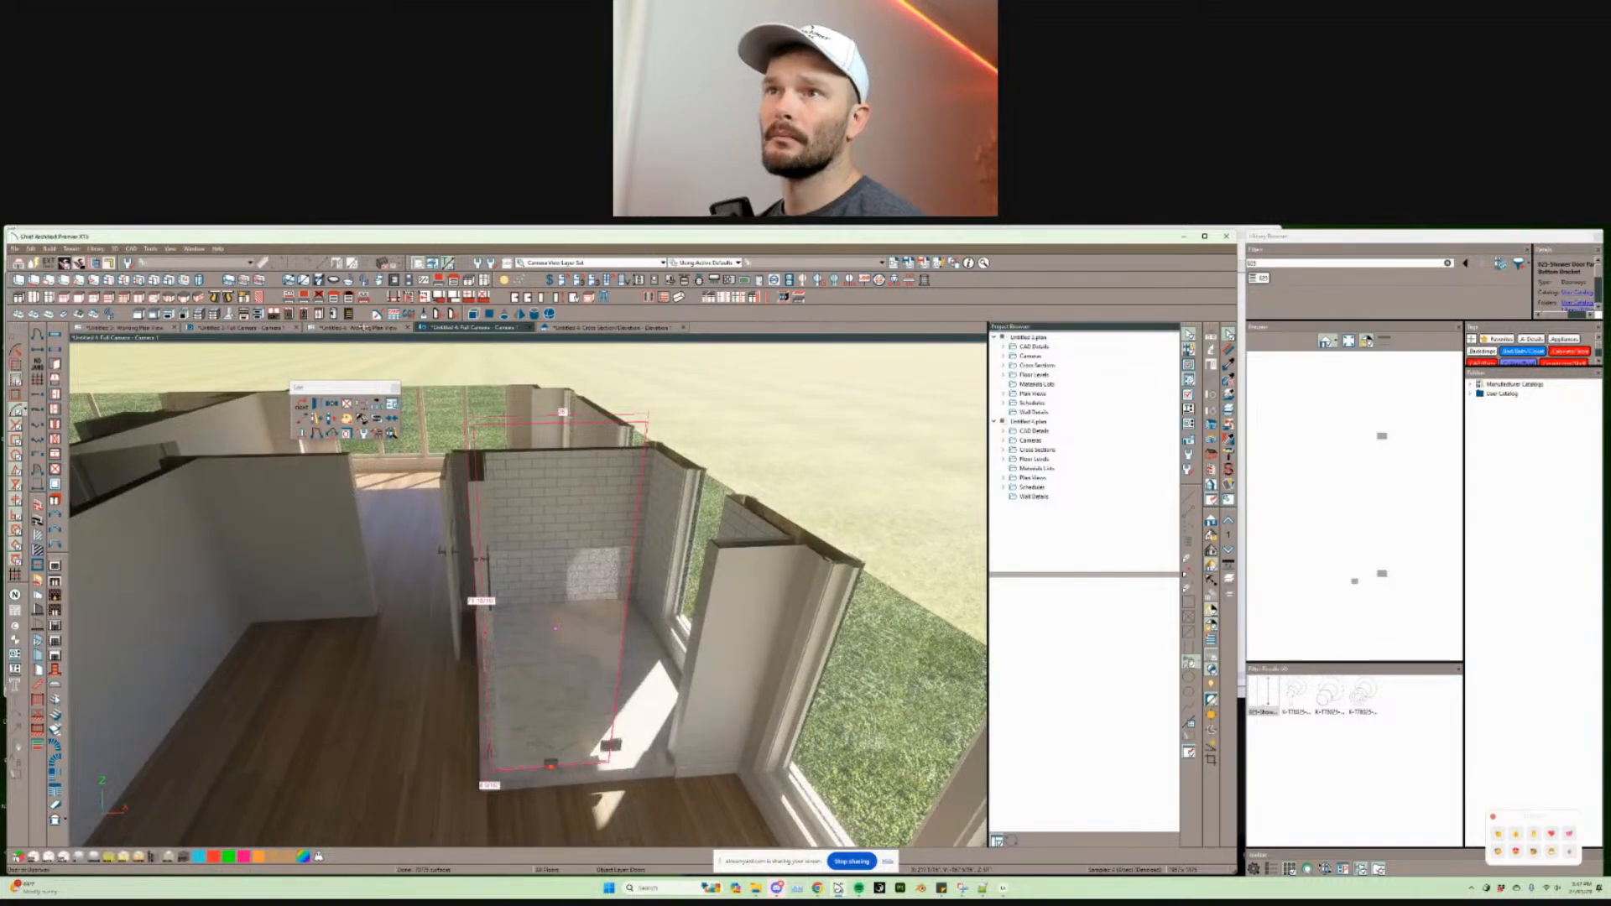
# Step: In plan, resize the side glass panel to about 1' wide from the door corner, matching the underlay
pyautogui.click(362, 327)
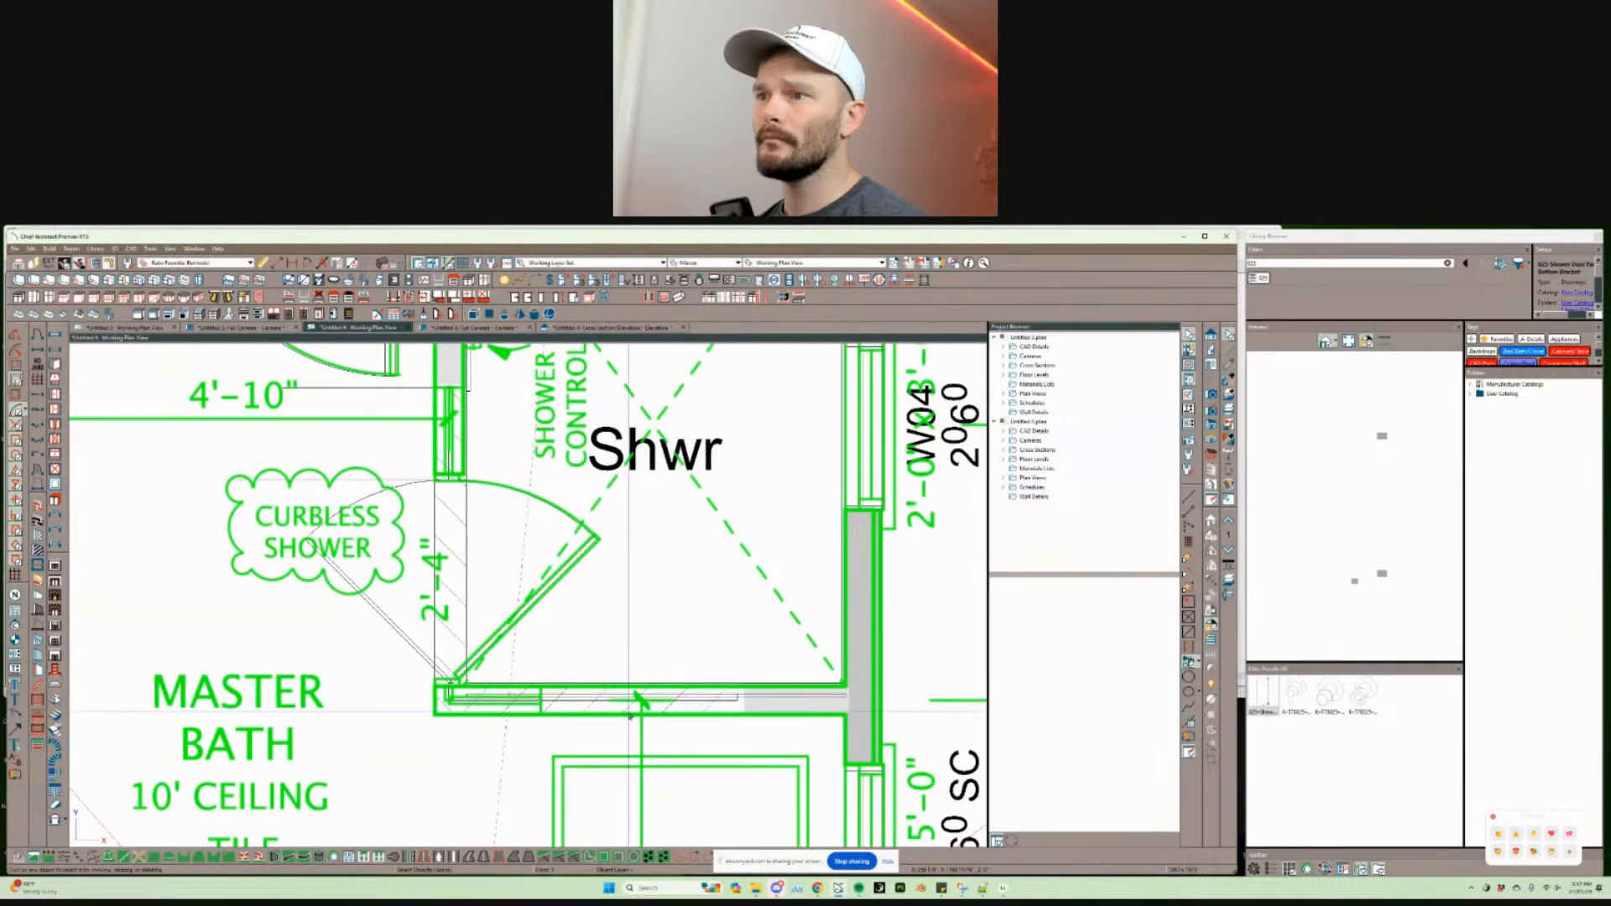
pyautogui.click(639, 704)
pyautogui.moveTo(638, 700); pyautogui.dragTo(537, 700)
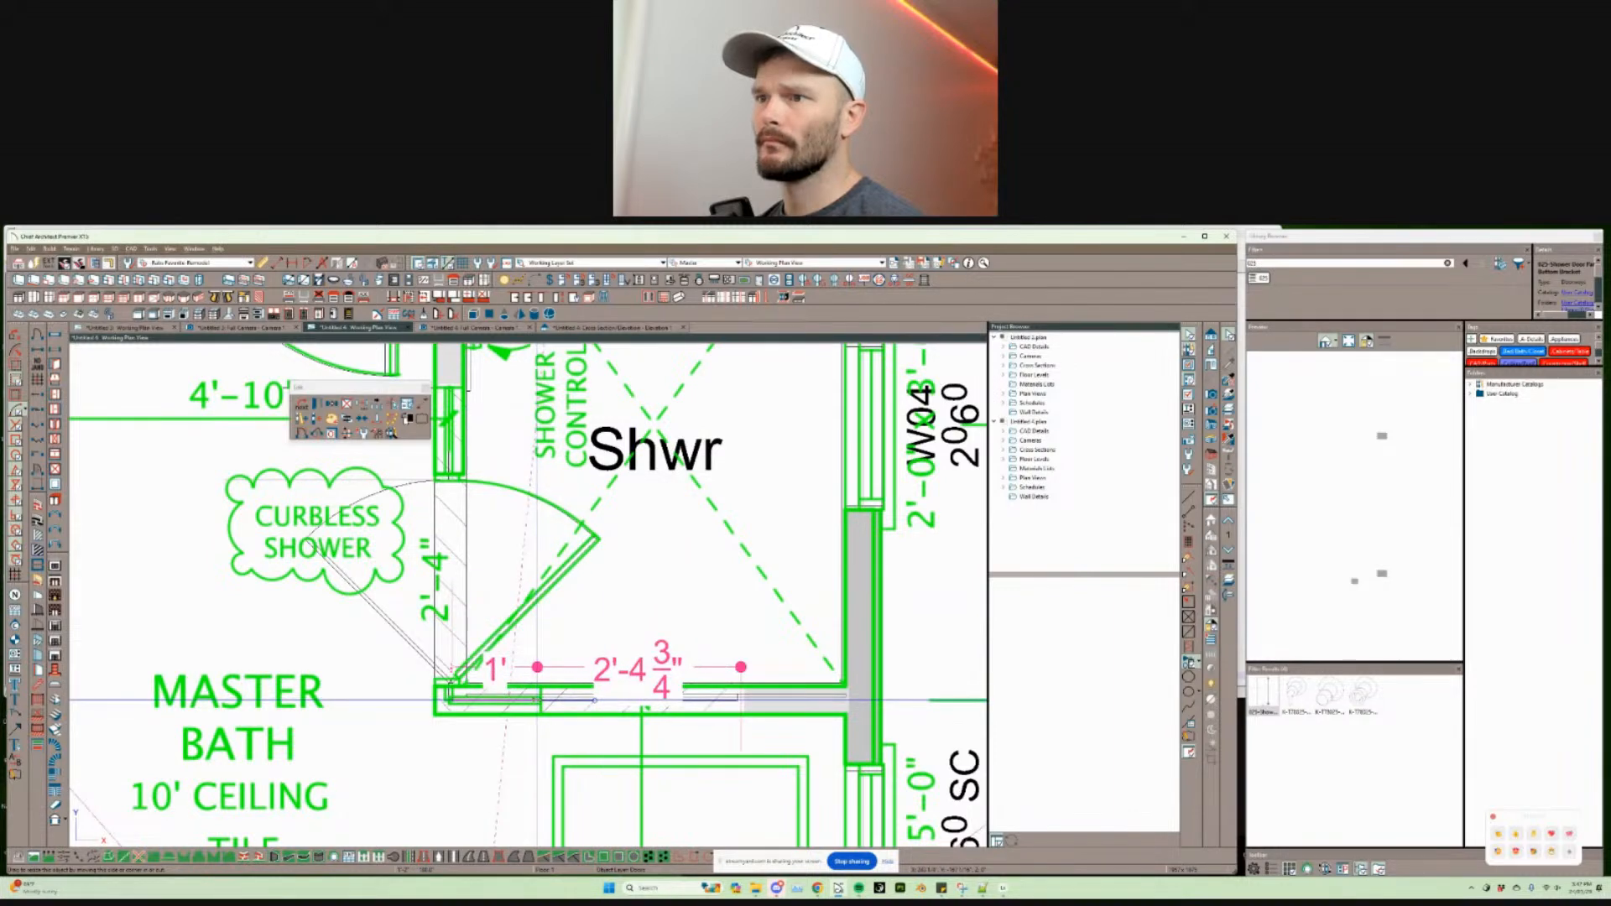
pyautogui.click(730, 704)
pyautogui.click(783, 701)
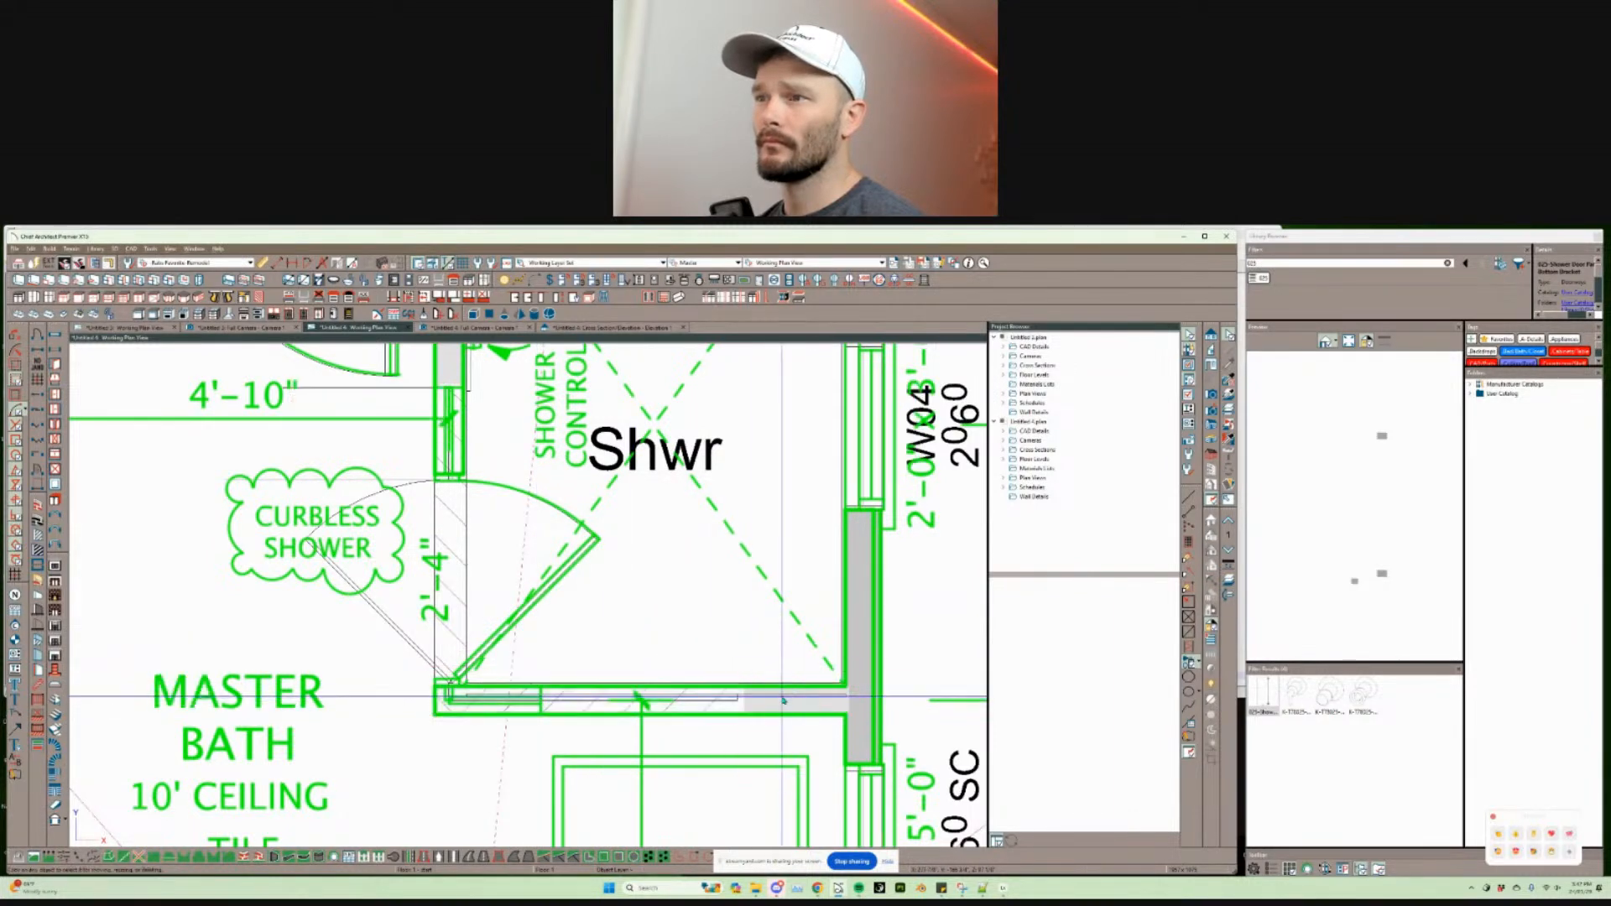
# Step: Extend the shower's full-height side wall to the edge of the resized glass panel, making it 3'-7 1/4" long, and check it in 3D
pyautogui.moveTo(741, 714); pyautogui.dragTo(545, 713)
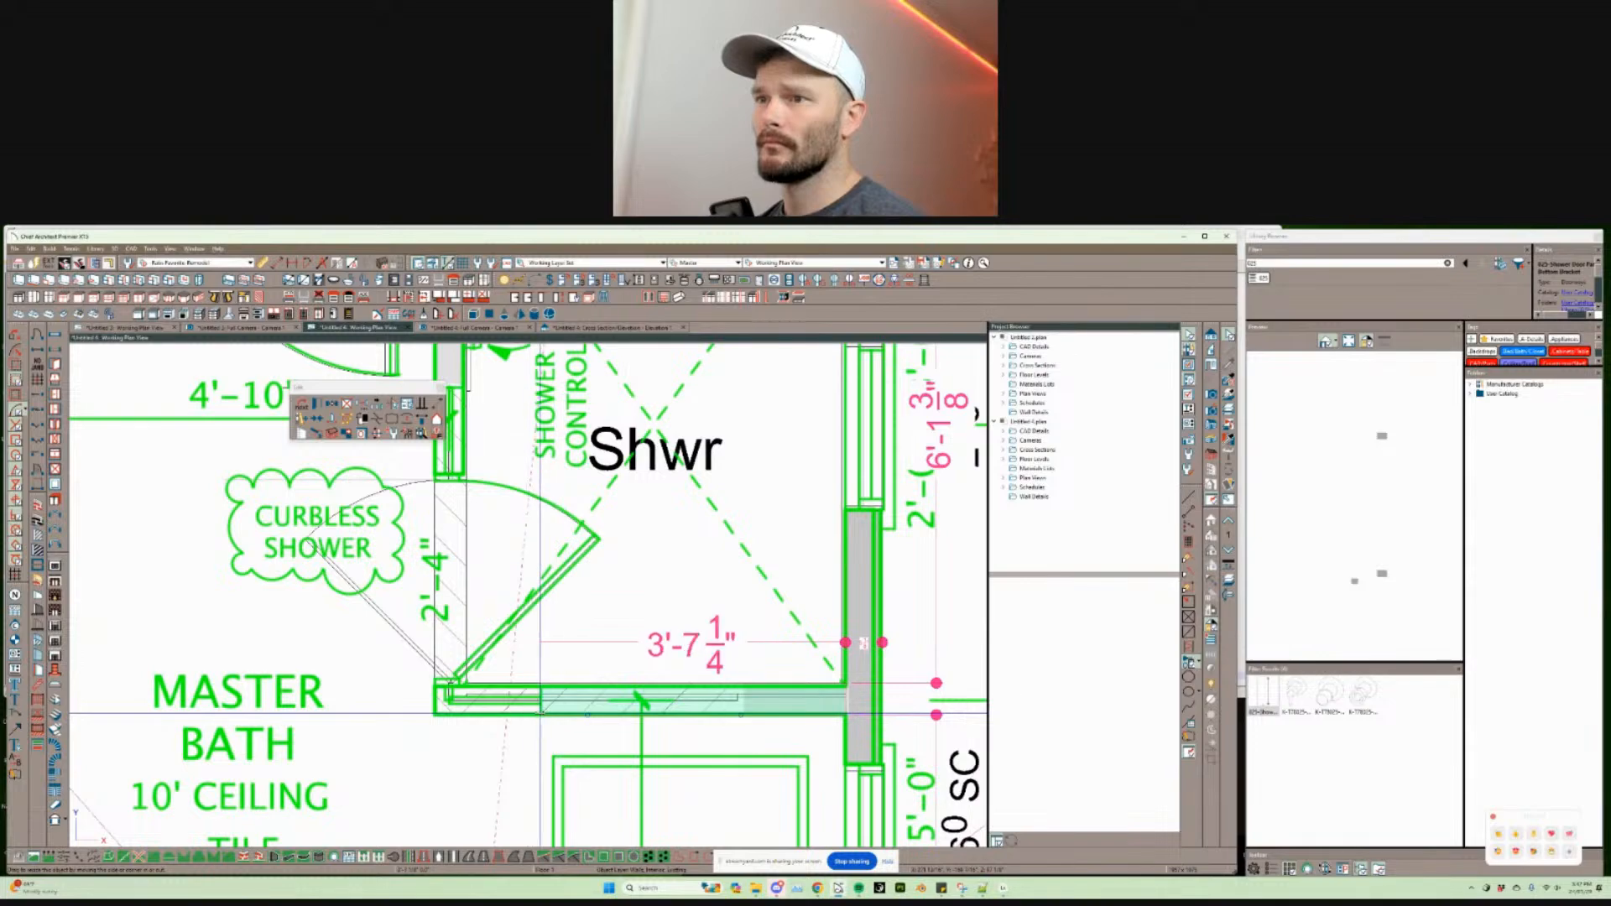
pyautogui.moveTo(594, 628); pyautogui.dragTo(593, 627)
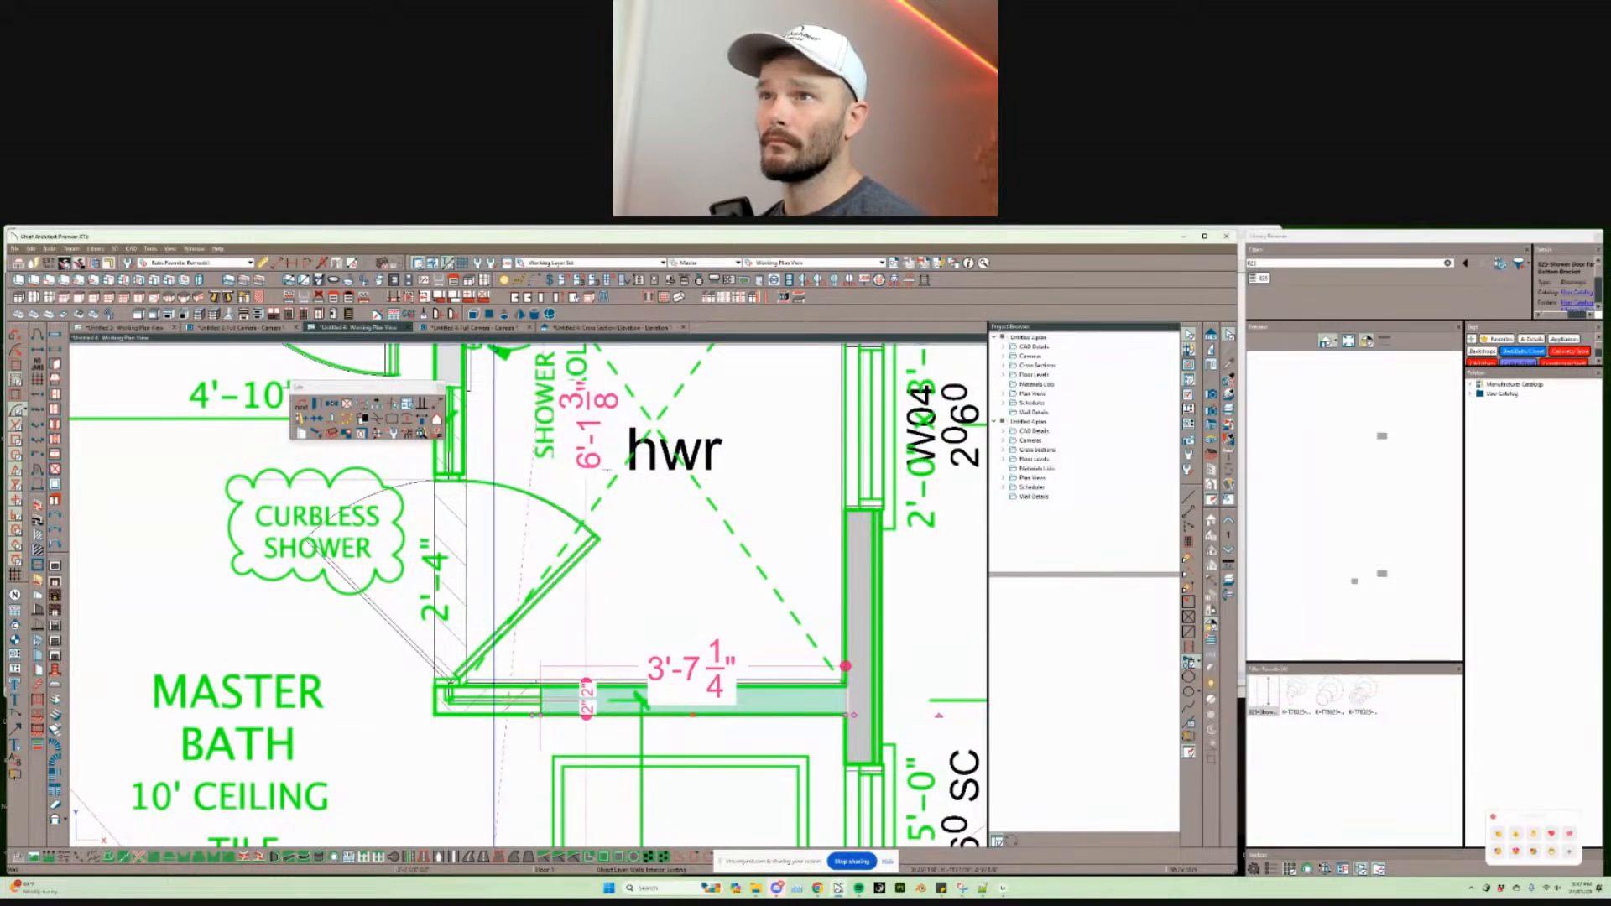
pyautogui.click(474, 327)
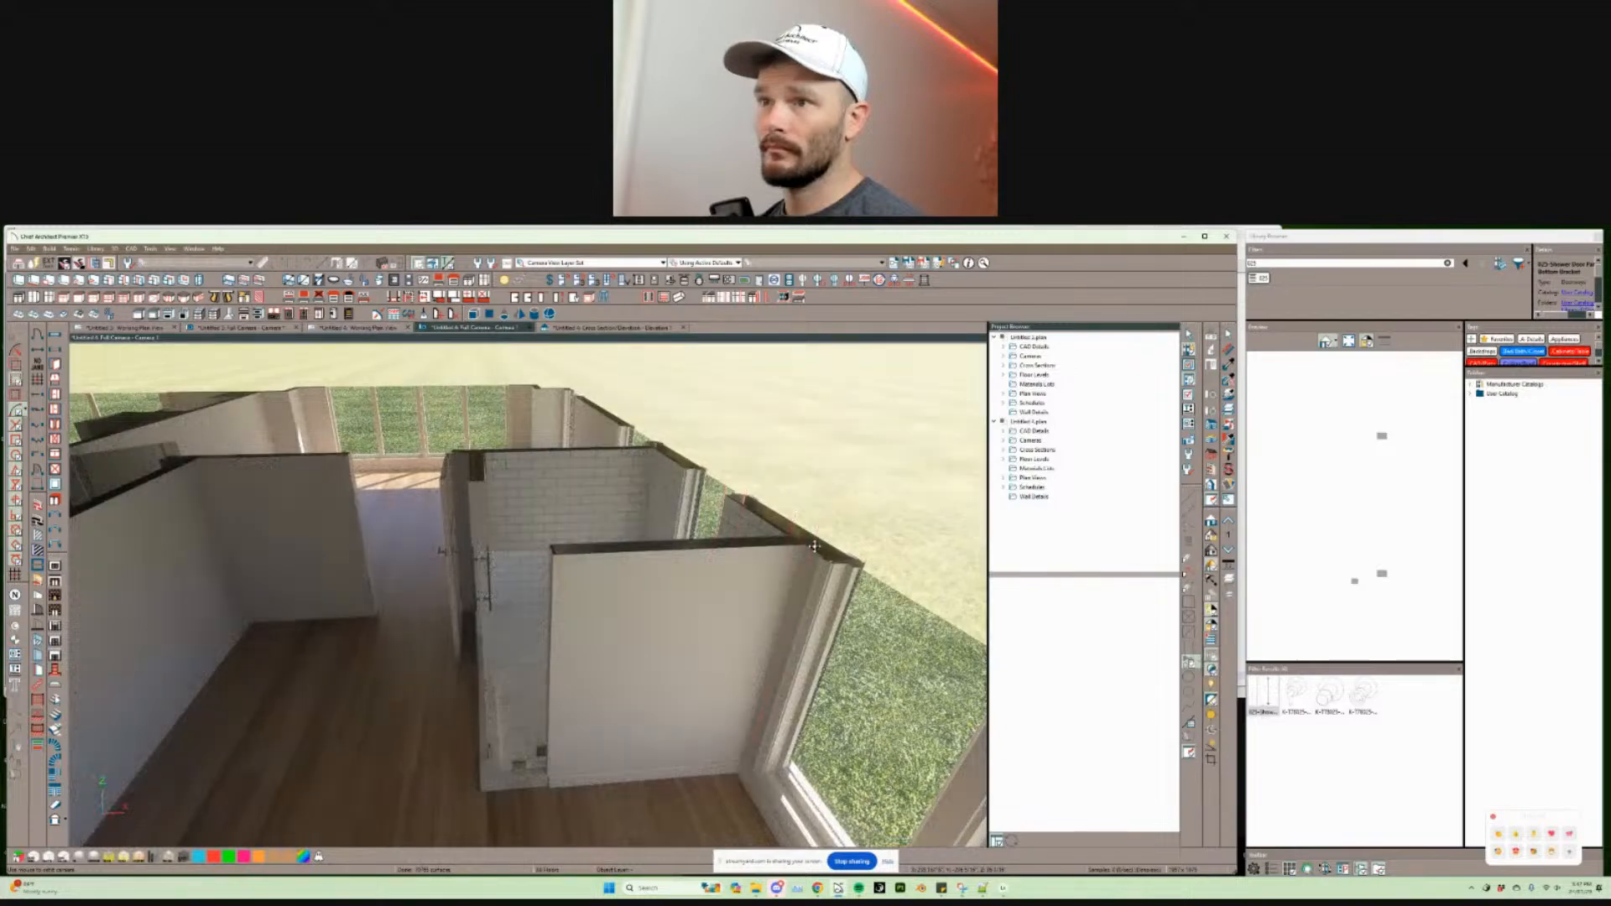
pyautogui.moveTo(730, 547); pyautogui.dragTo(808, 560, button='middle')
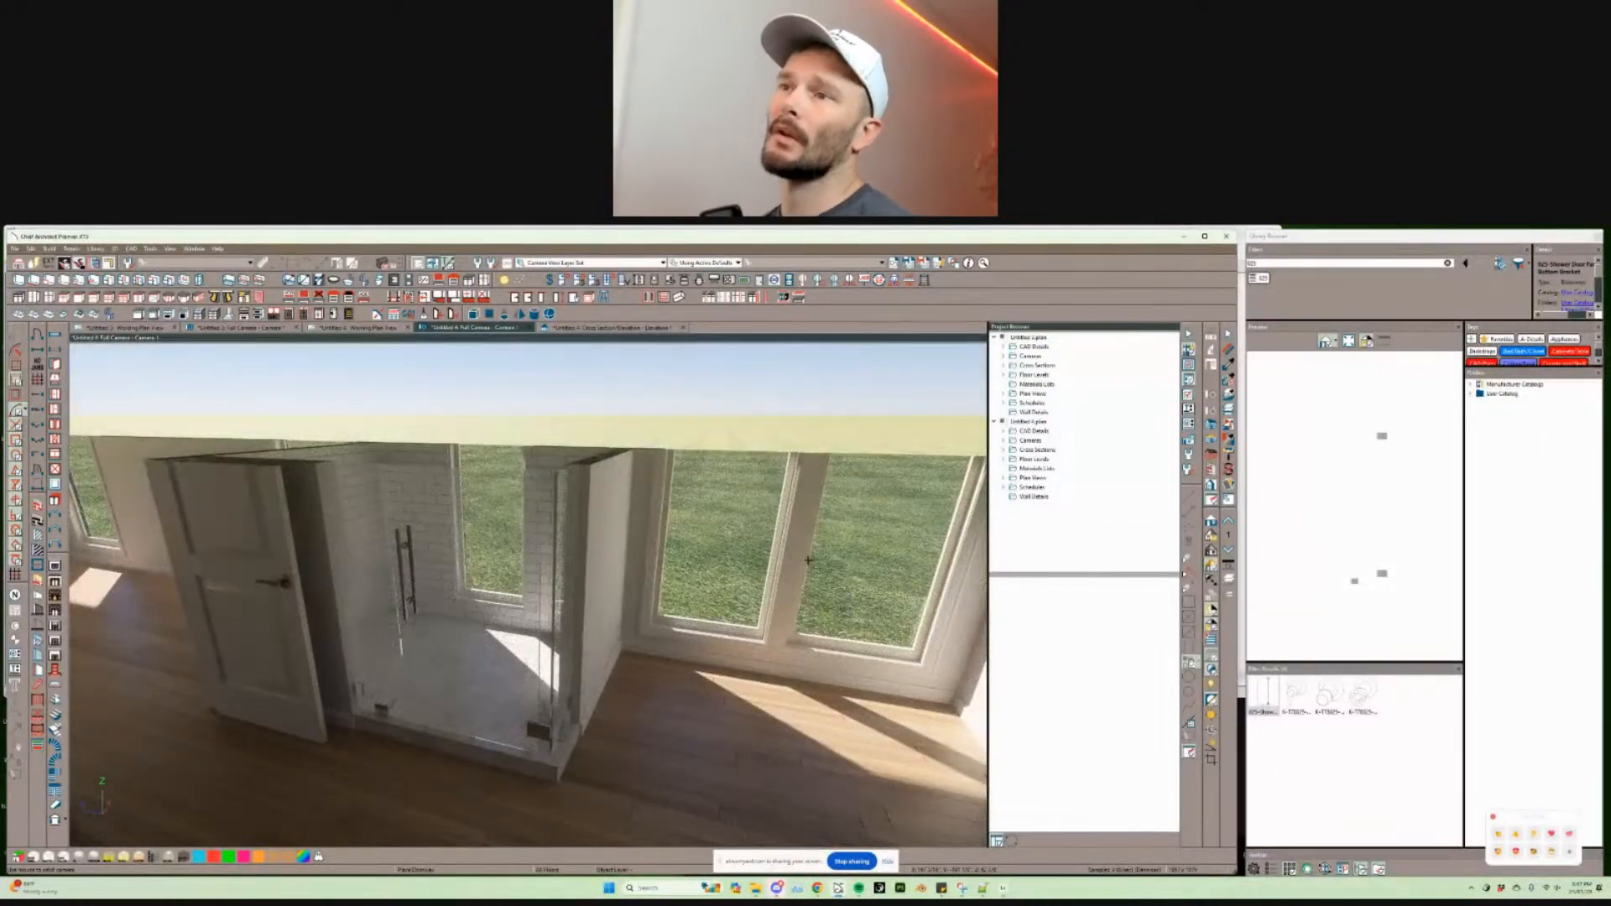
# Step: In plan, stretch the shower door's hinge-side edge to the side glass panel's line, making the opening section about 2'-2 3/8" wide
pyautogui.click(373, 328)
pyautogui.click(476, 619)
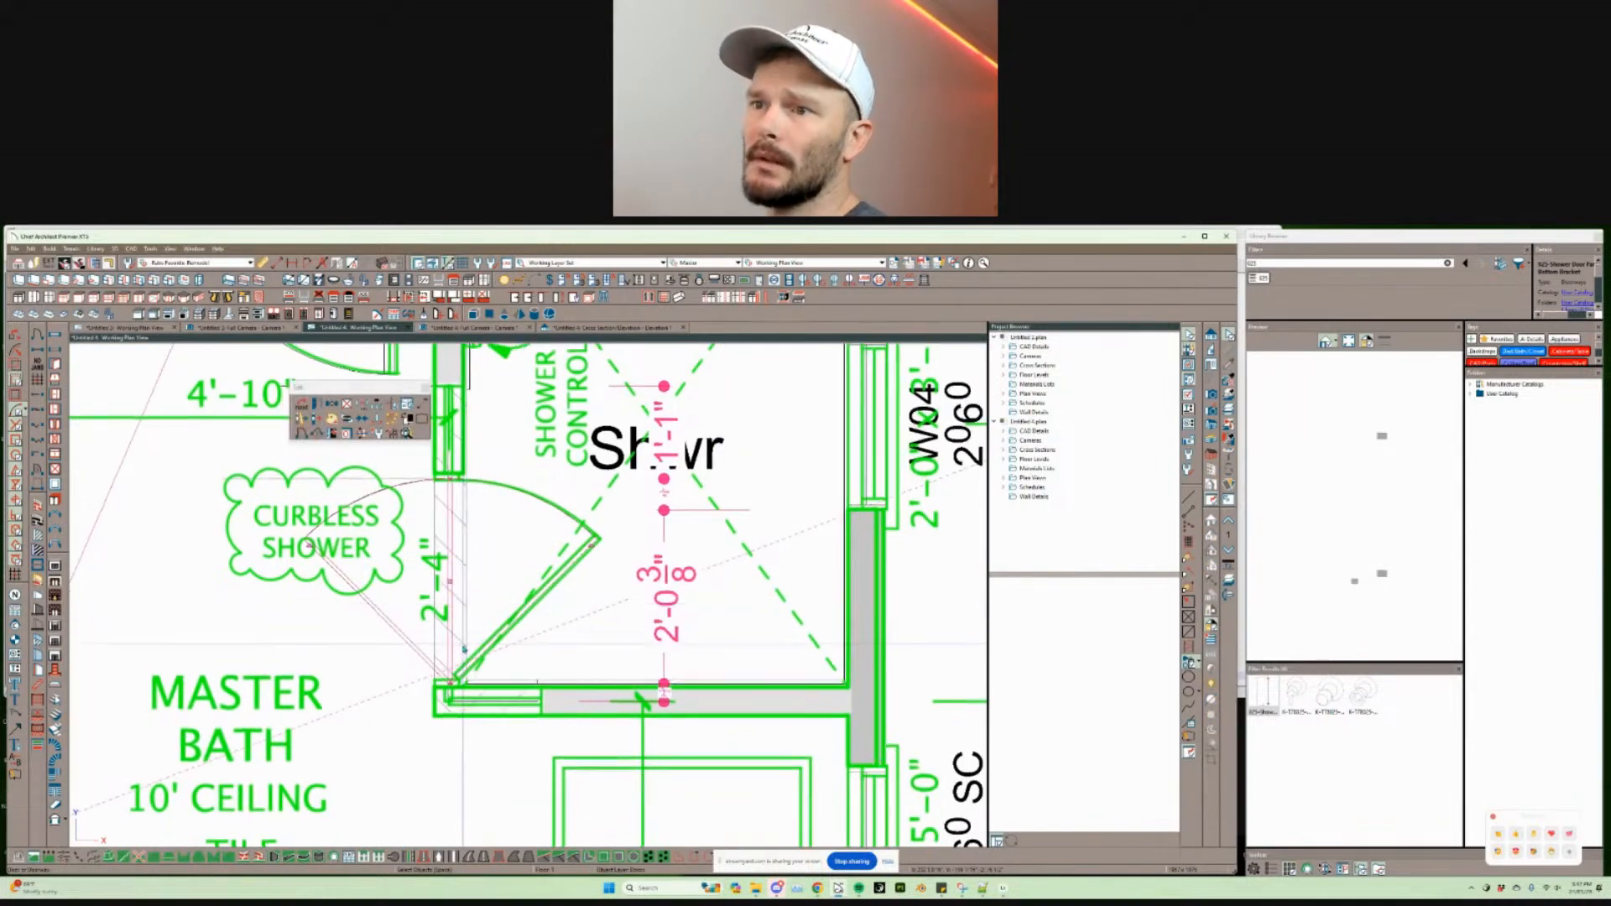
pyautogui.scroll(2, 476, 619)
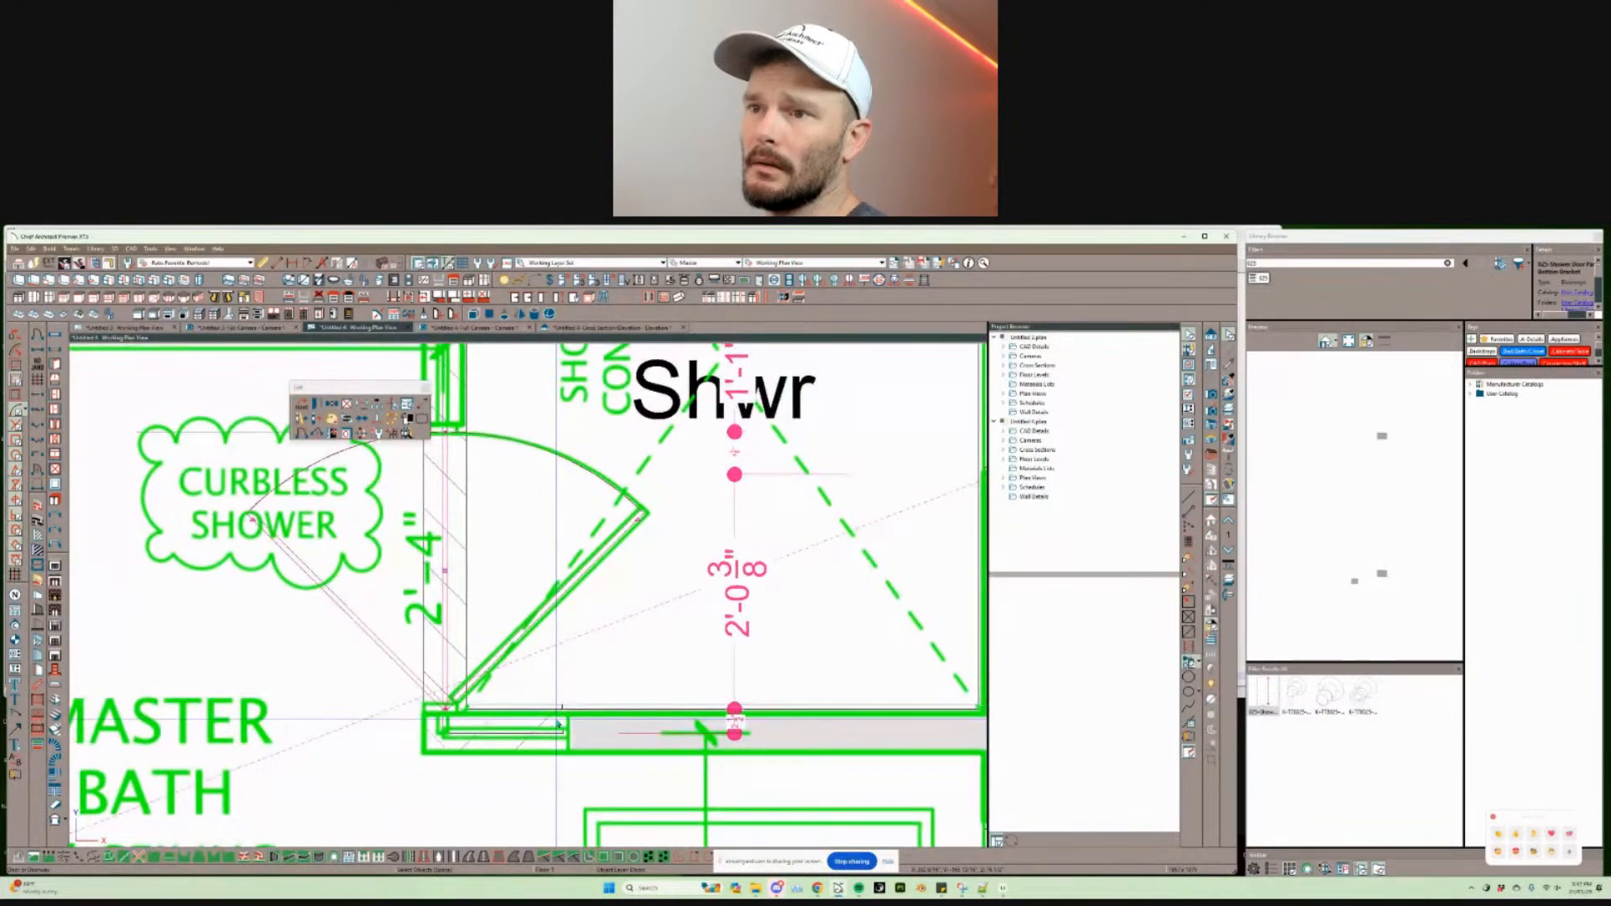
pyautogui.moveTo(447, 732); pyautogui.dragTo(555, 712, button='middle')
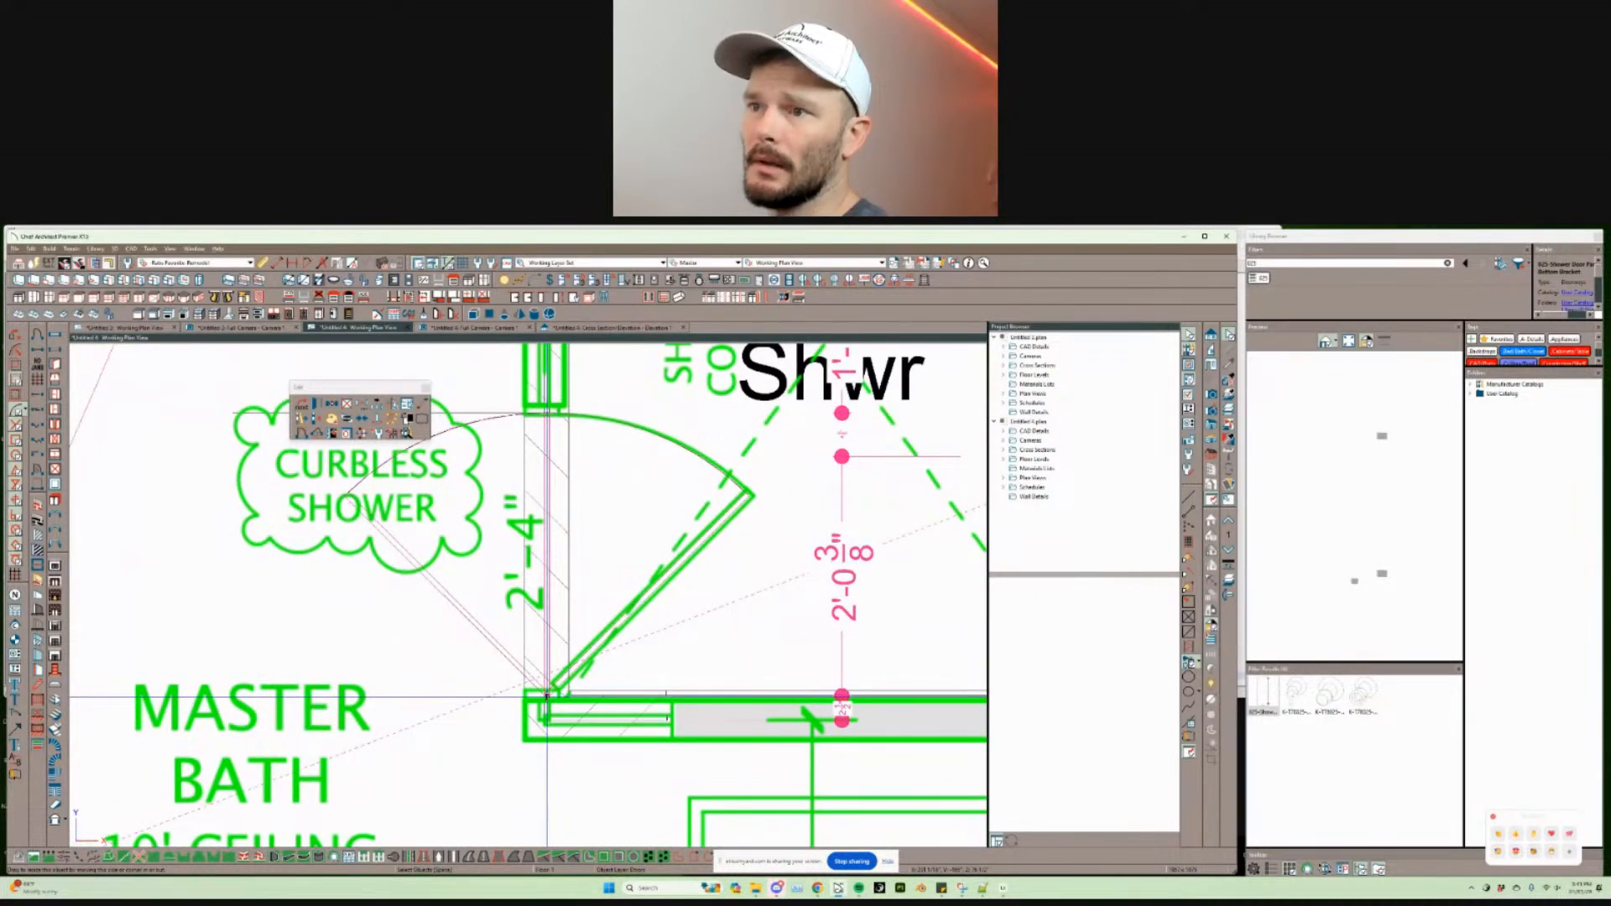
pyautogui.moveTo(547, 697); pyautogui.dragTo(545, 715)
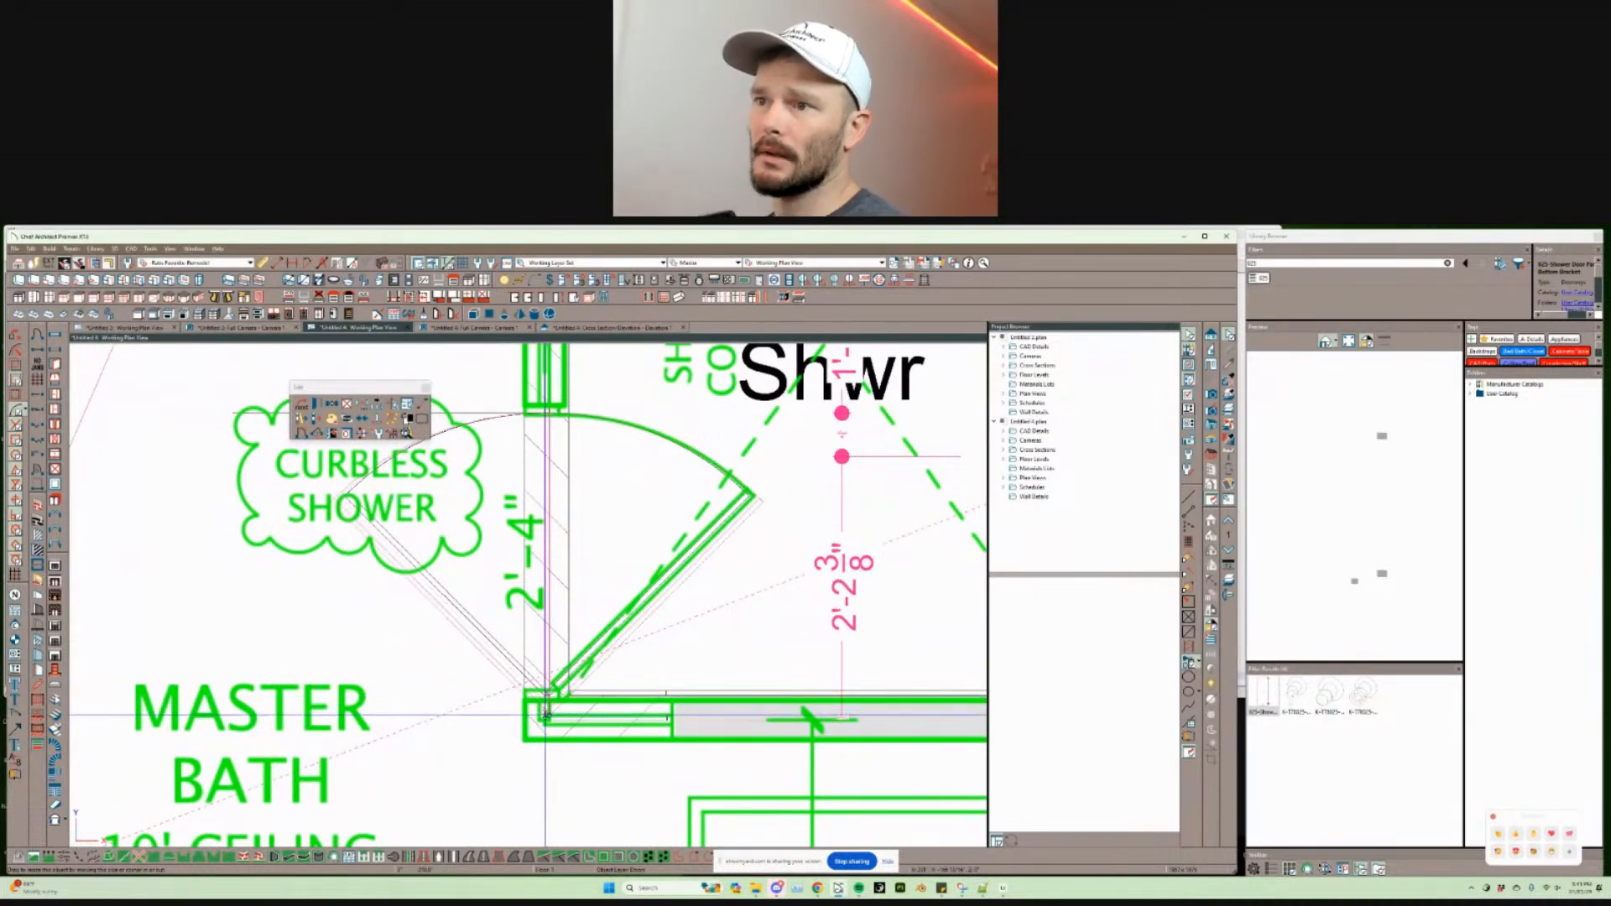
# Step: Replace the shower door's hinges with the Plate Corner Bracket from the hardware library
pyautogui.doubleClick(709, 635)
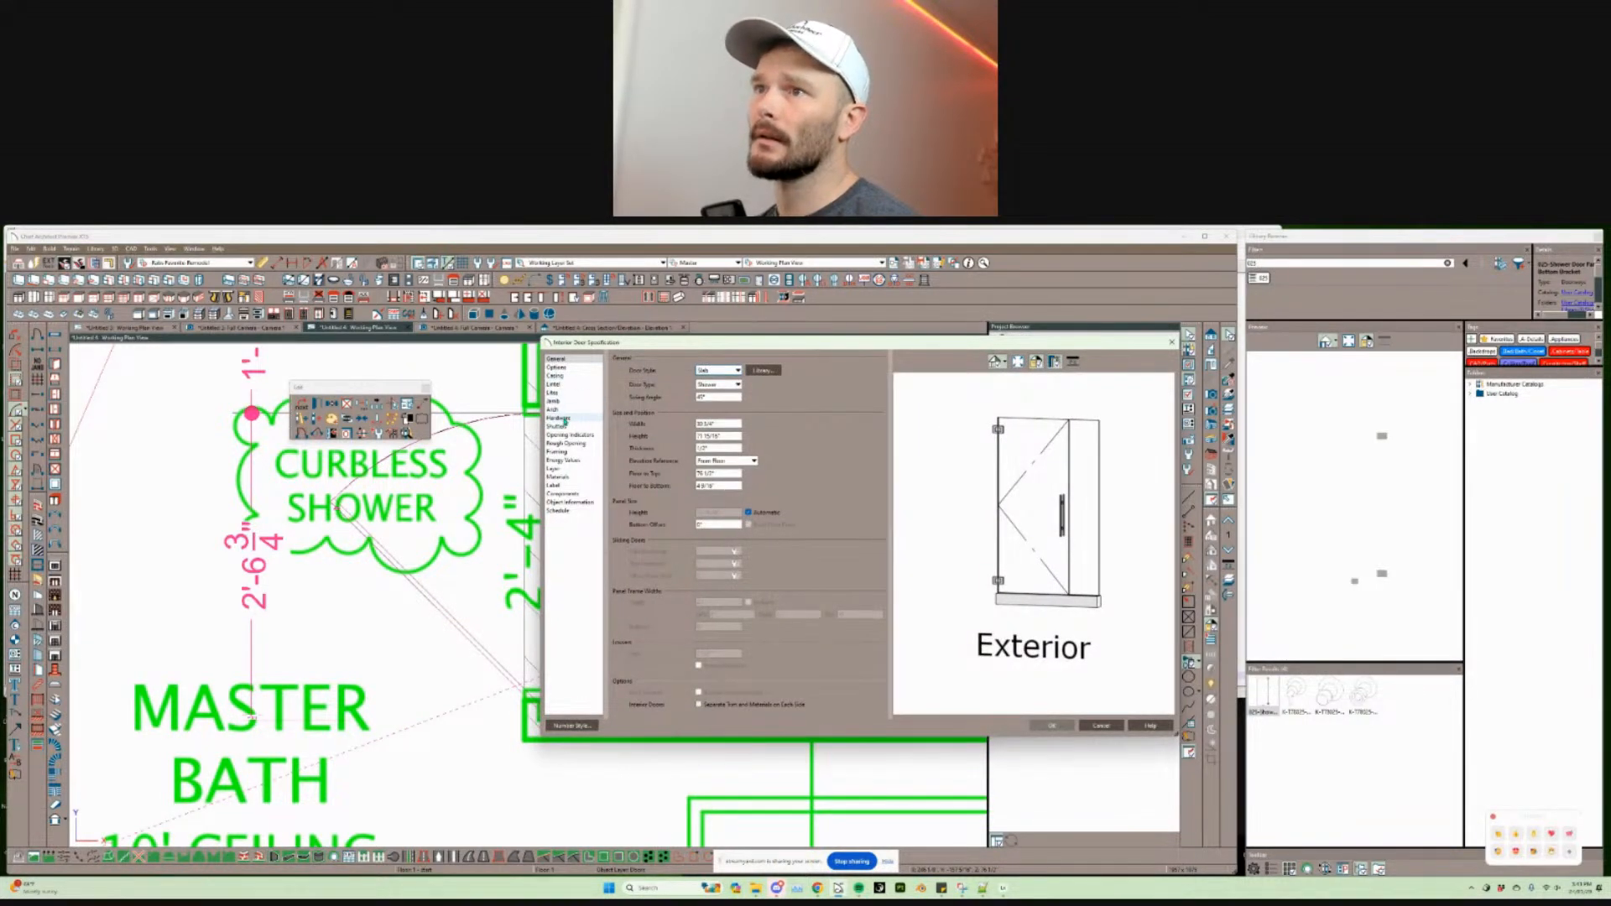
pyautogui.click(558, 418)
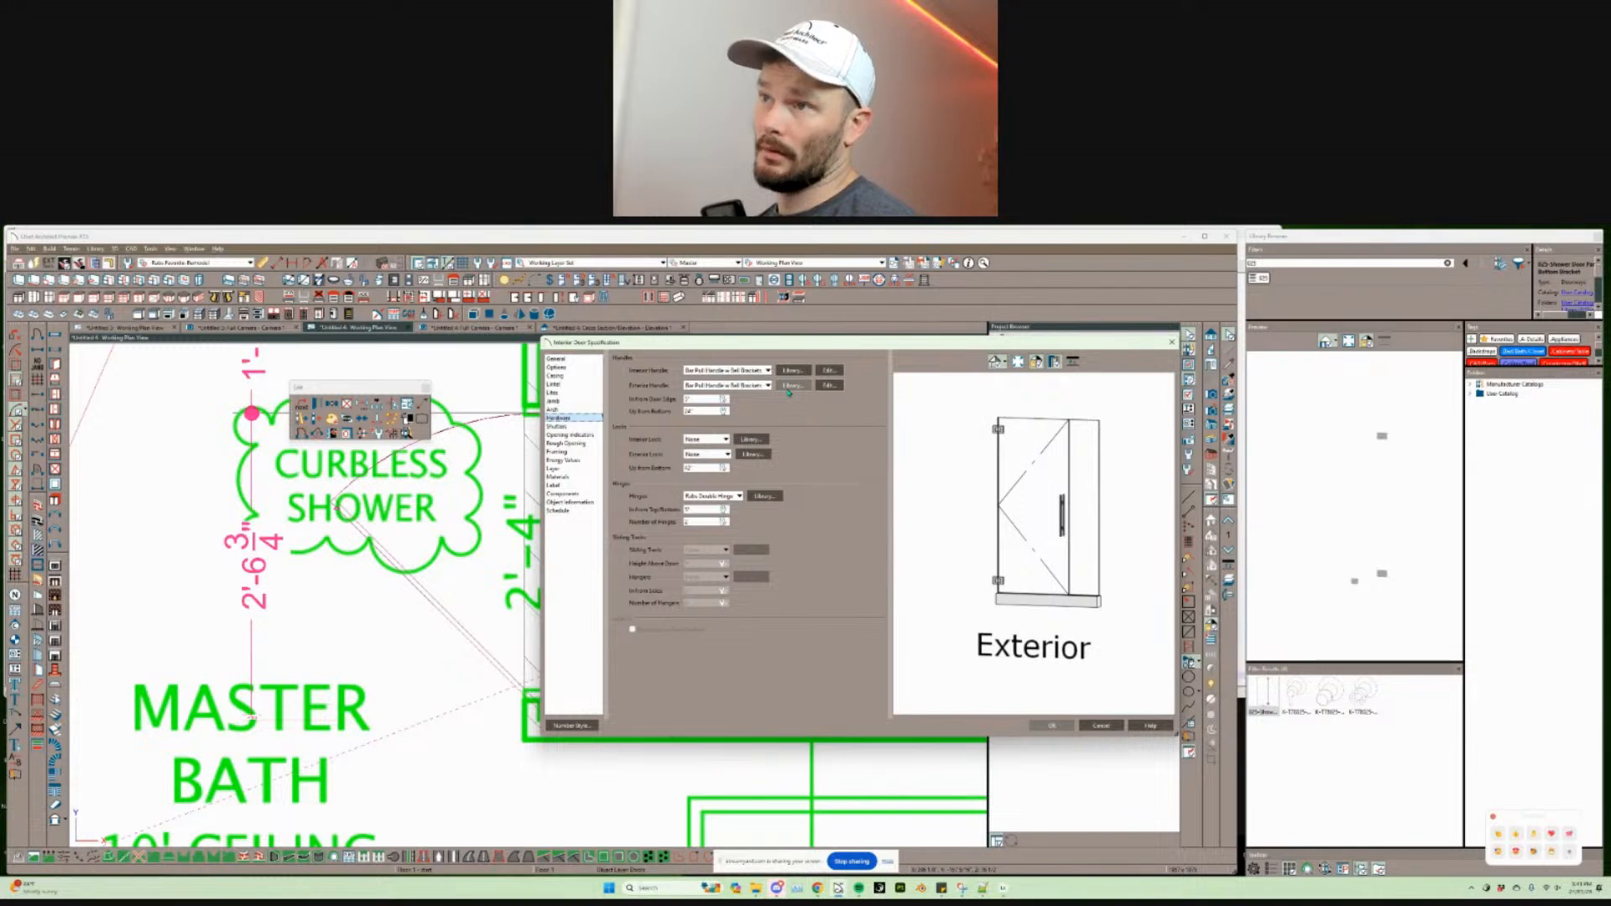
pyautogui.click(764, 497)
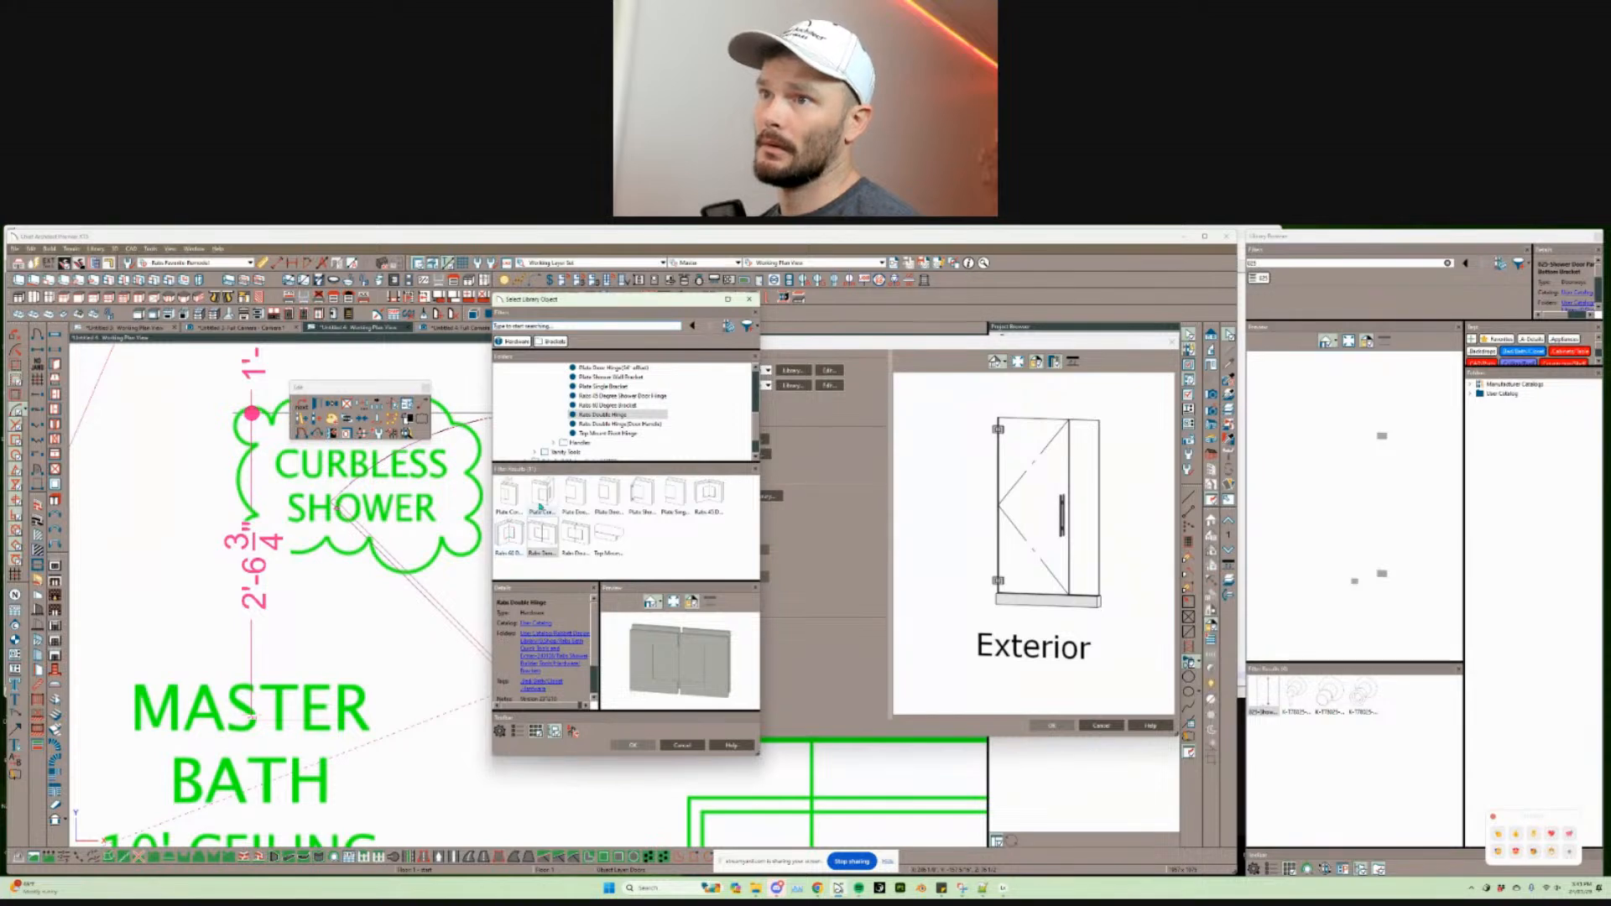
pyautogui.click(540, 505)
pyautogui.click(645, 745)
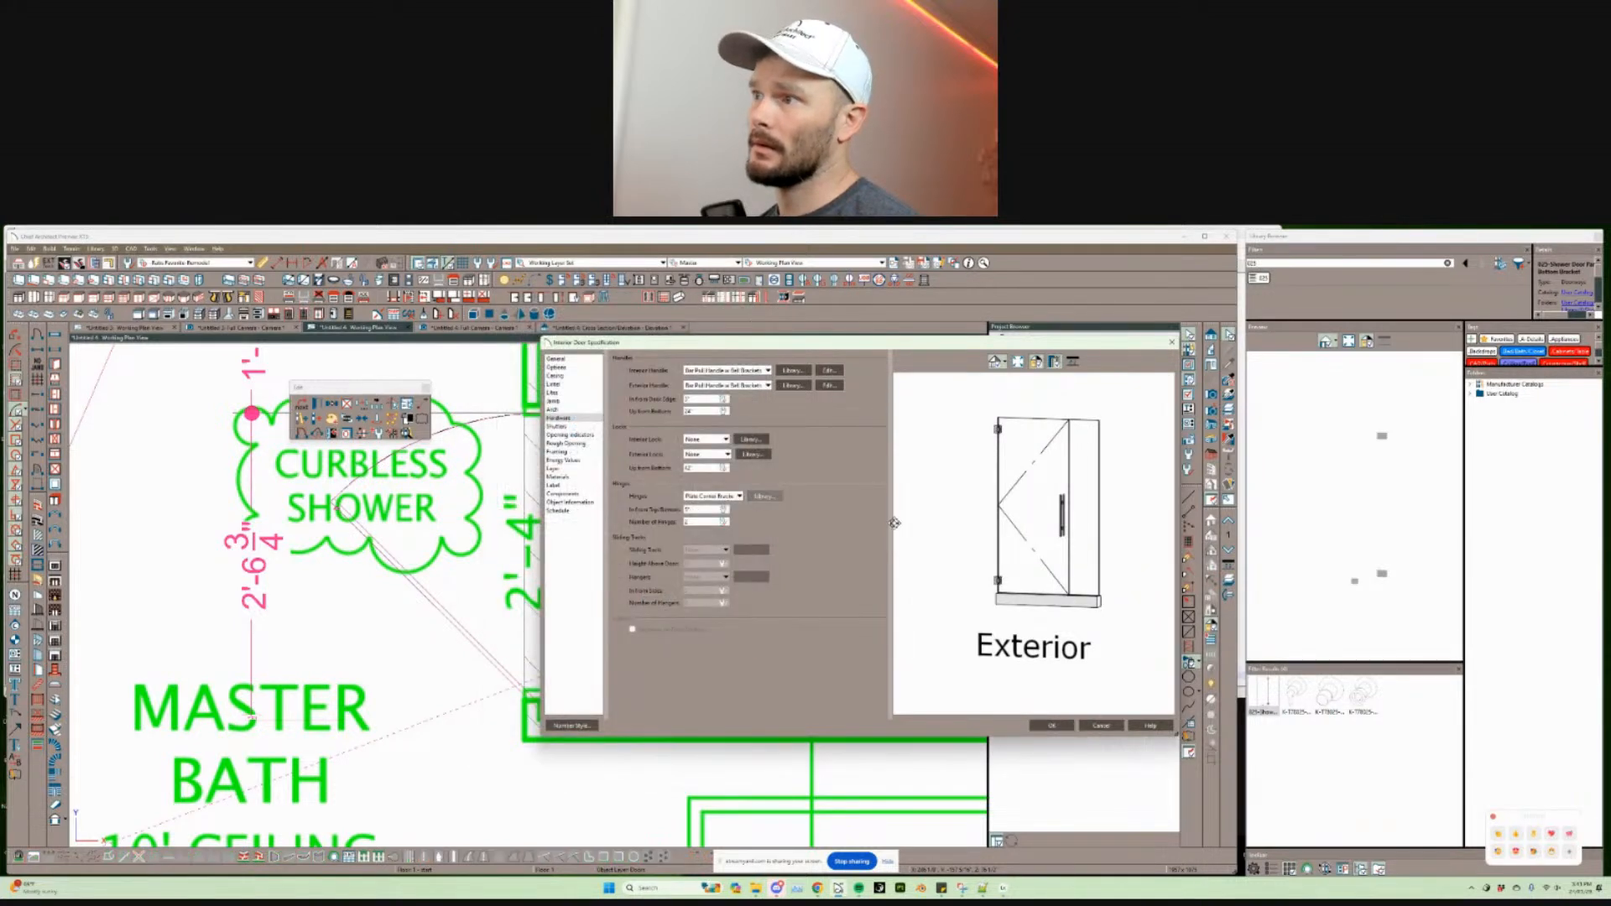
# Step: Inspect the door's bracket placement from the interior side in the preview and reopen the library selection for the hinges
pyautogui.moveTo(959, 502); pyautogui.dragTo(921, 495)
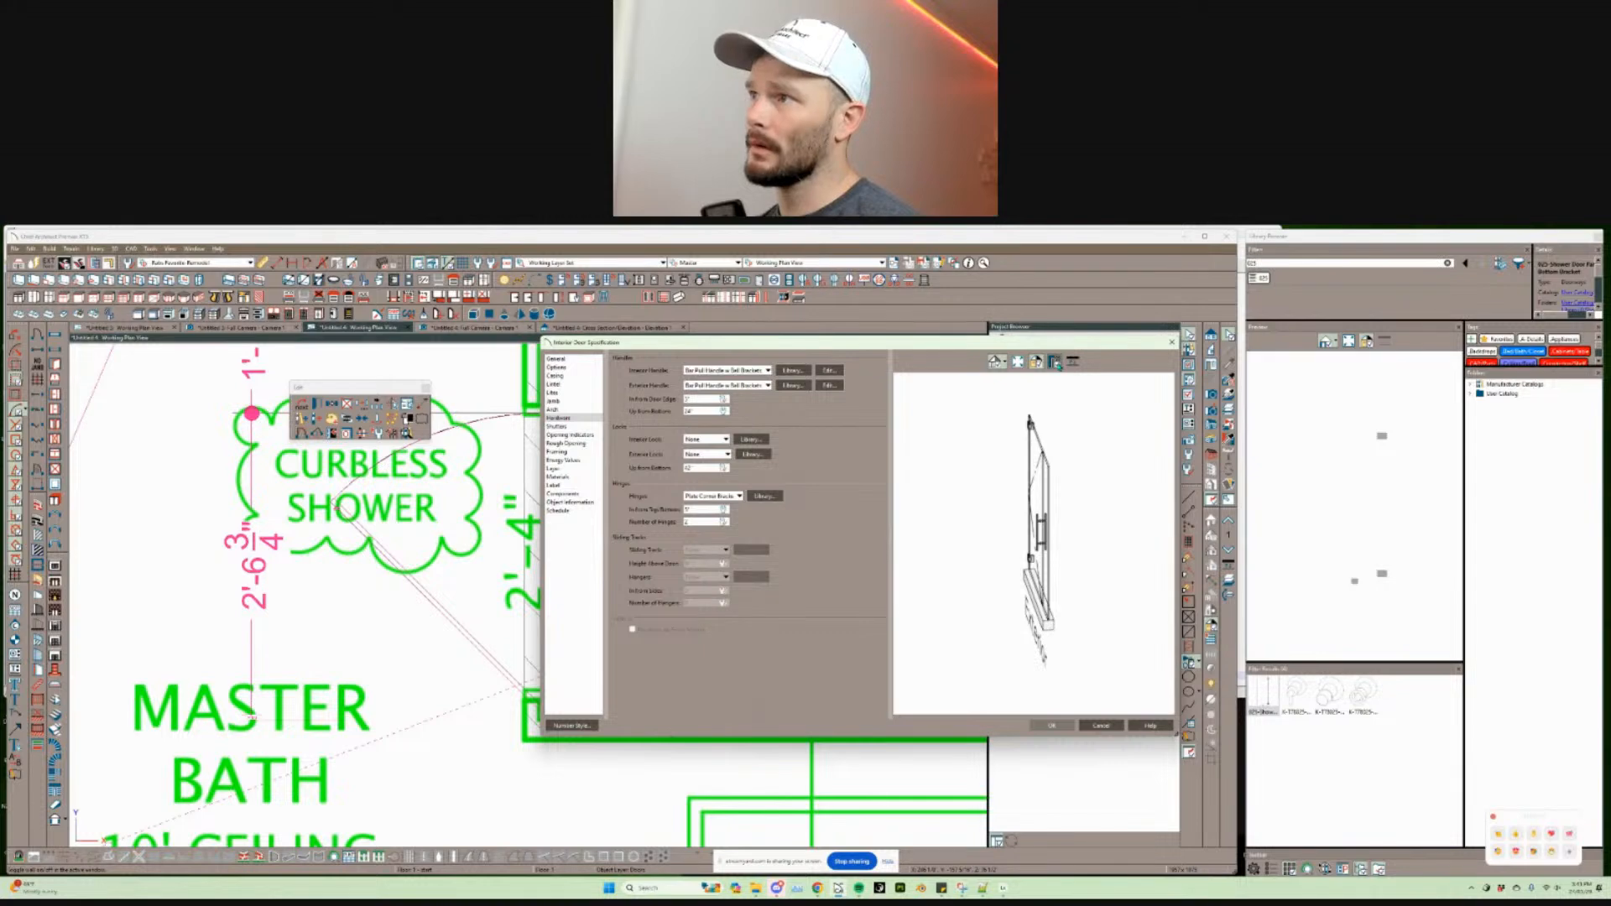
pyautogui.click(1055, 362)
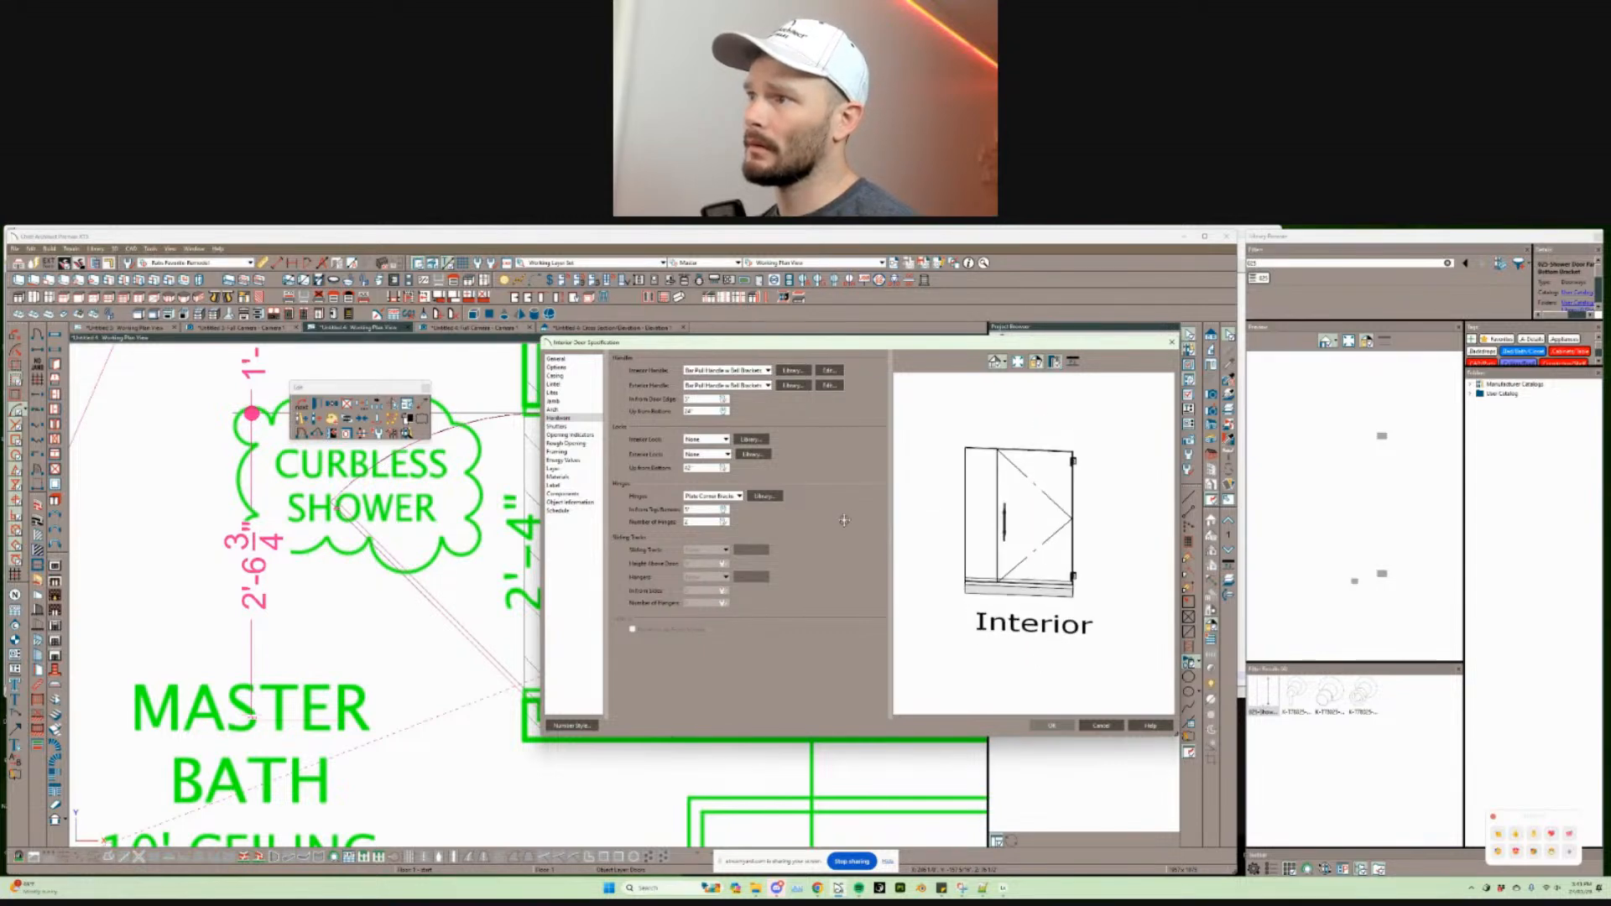
pyautogui.moveTo(843, 520); pyautogui.dragTo(847, 574)
pyautogui.moveTo(1036, 560); pyautogui.dragTo(965, 528)
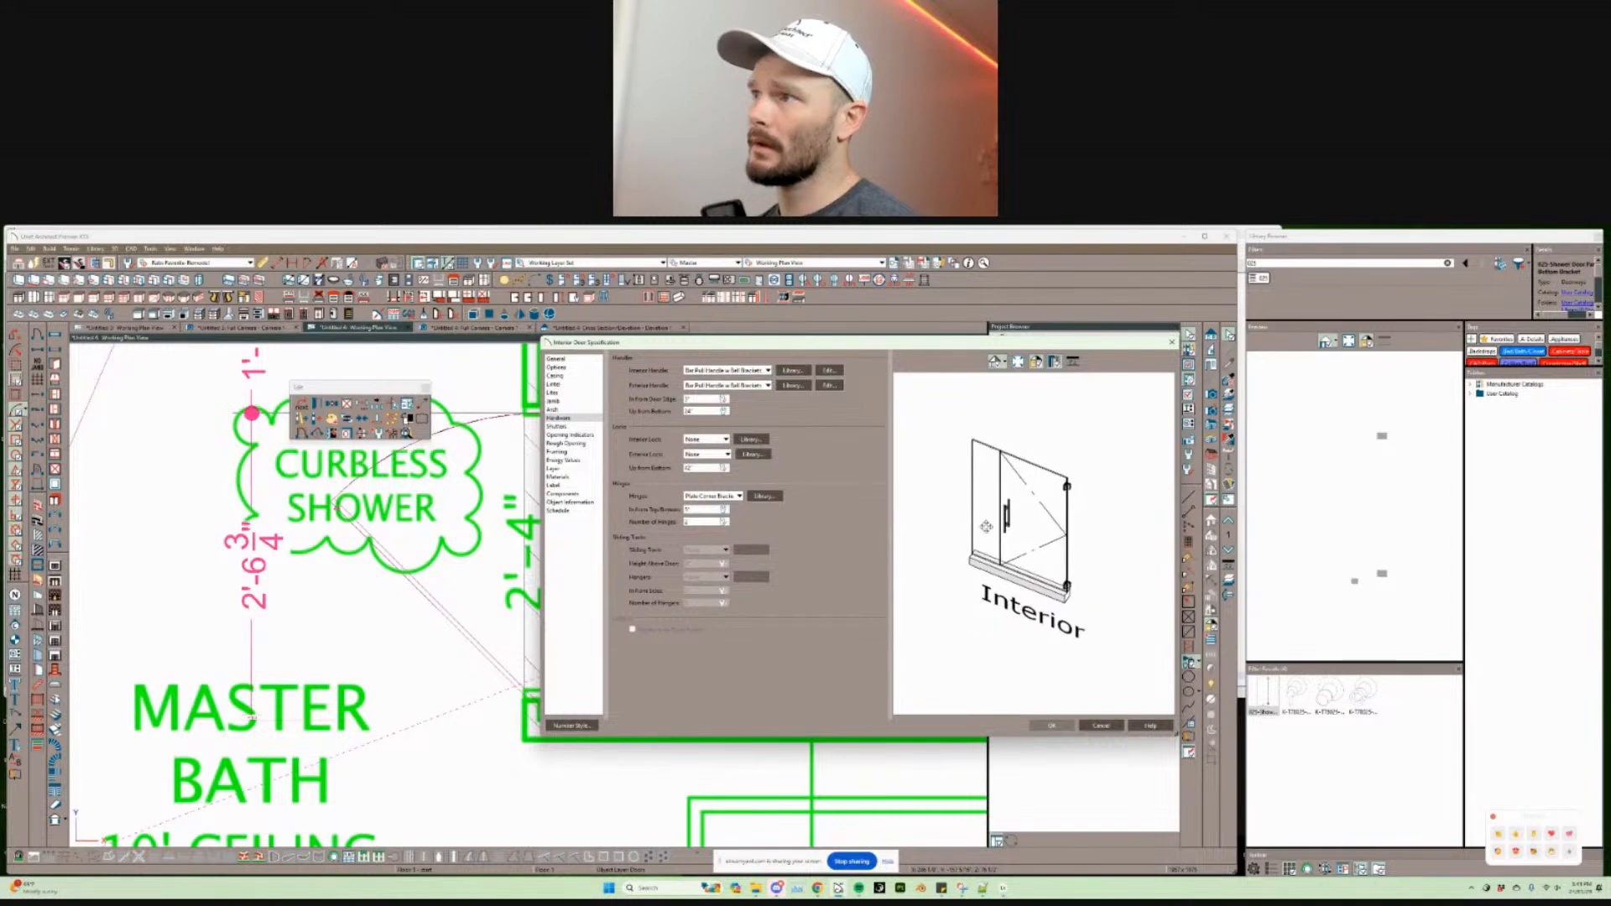
pyautogui.click(762, 496)
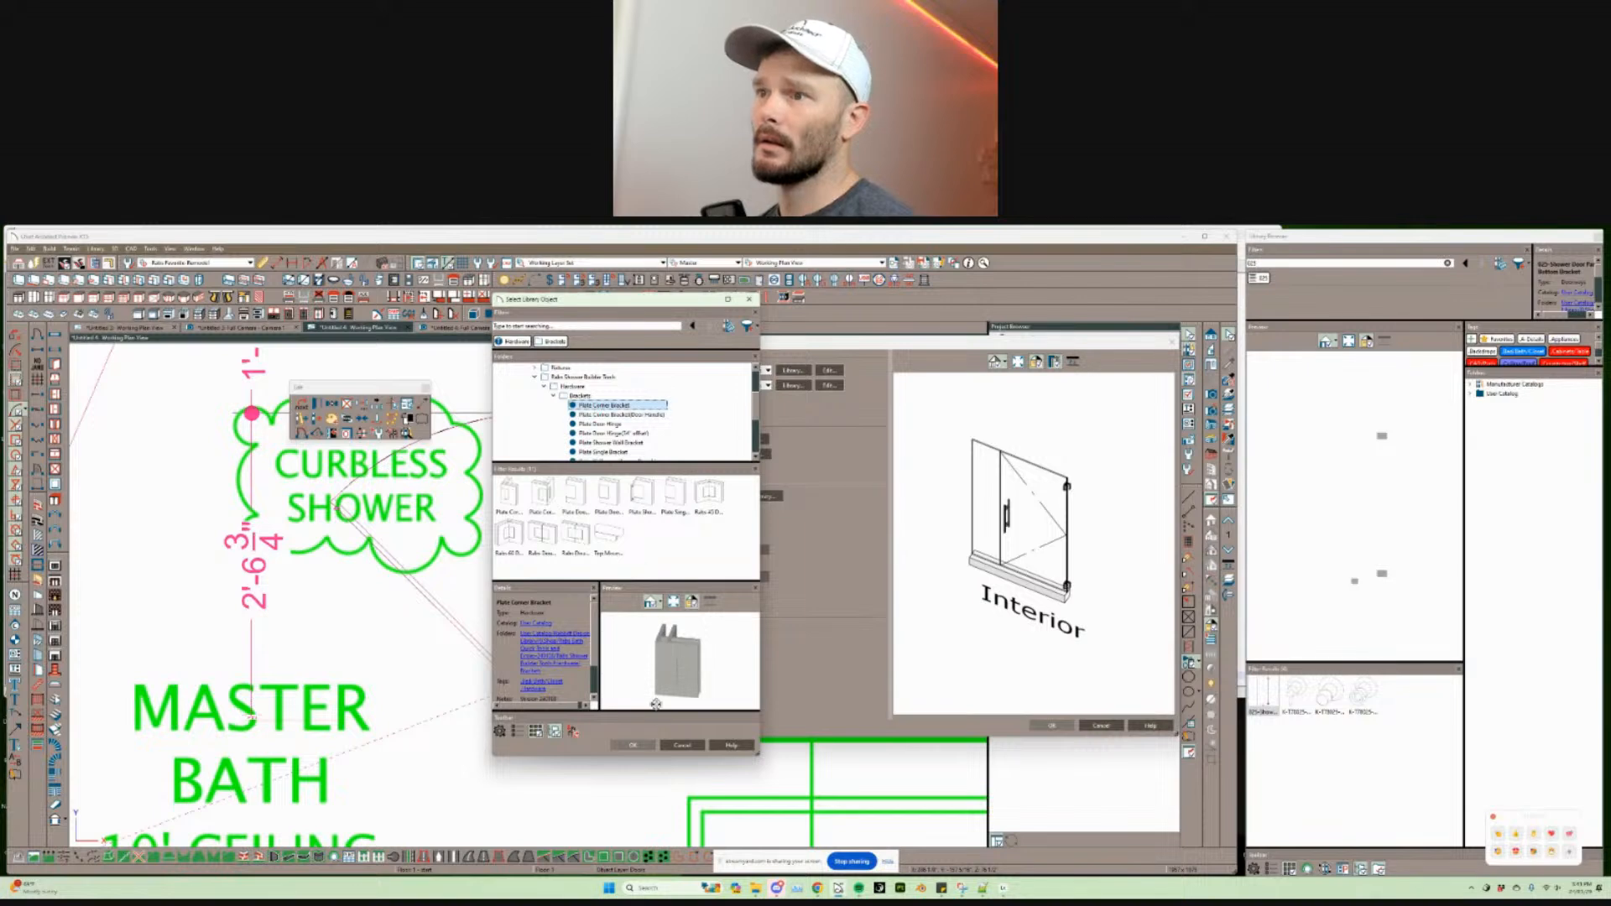
# Step: Assign the Plate Corner Bracket as the shower door's hinge and switch to the full camera view of the bathroom
pyautogui.click(635, 744)
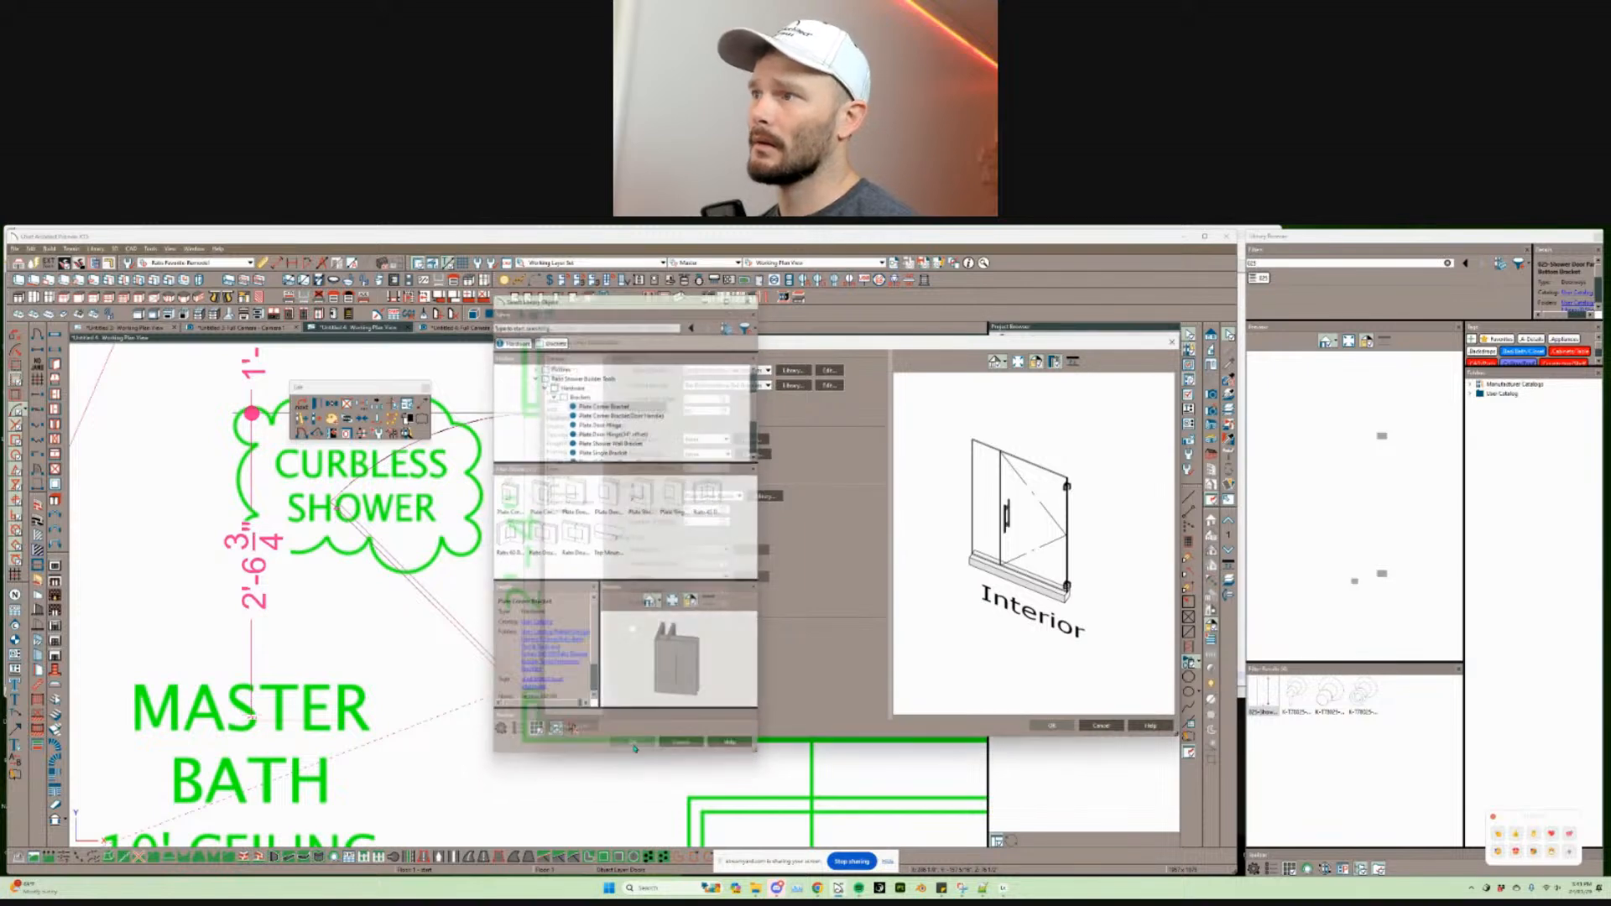
pyautogui.click(1051, 725)
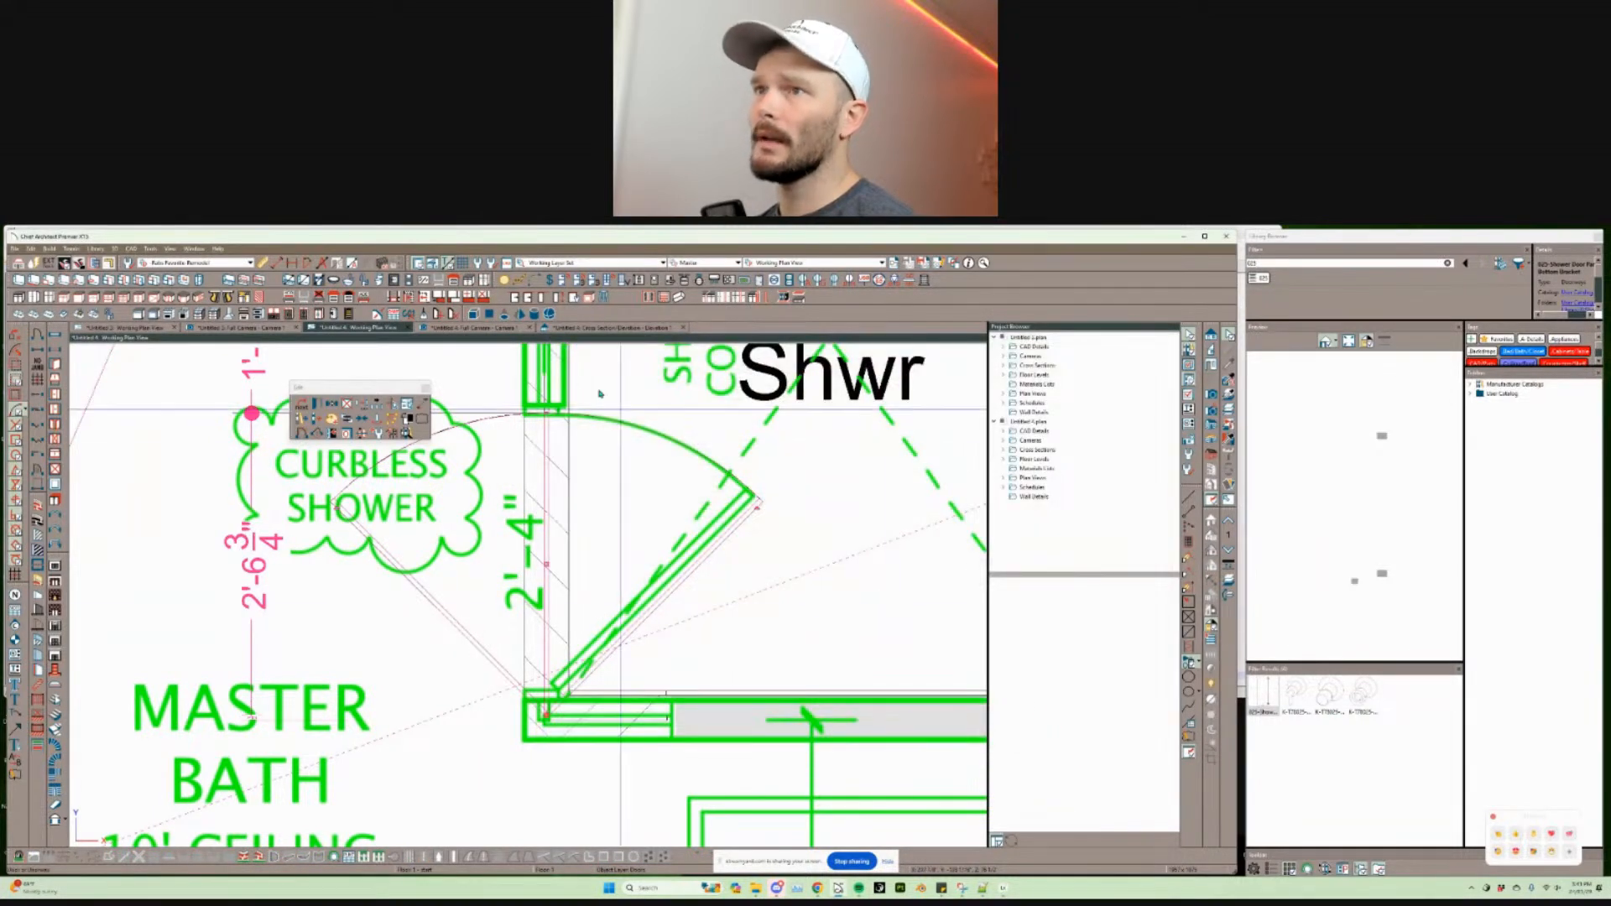
pyautogui.click(475, 327)
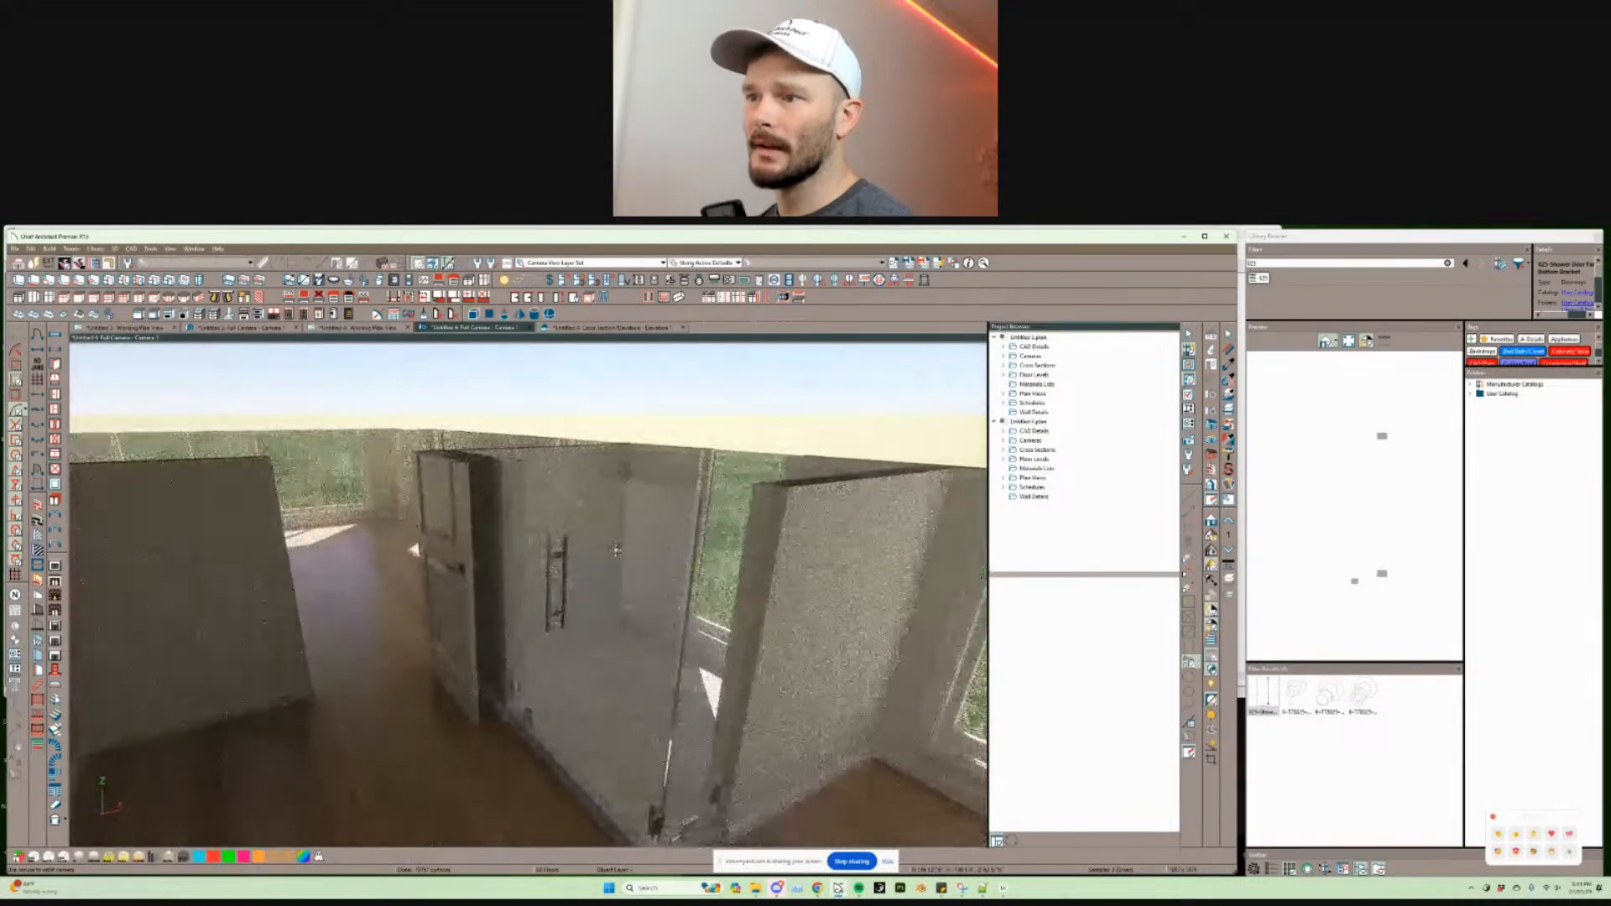
# Step: Review the shower door's hinge hardware from the camera view, comparing the available corner brackets in the hinge library
pyautogui.click(615, 549)
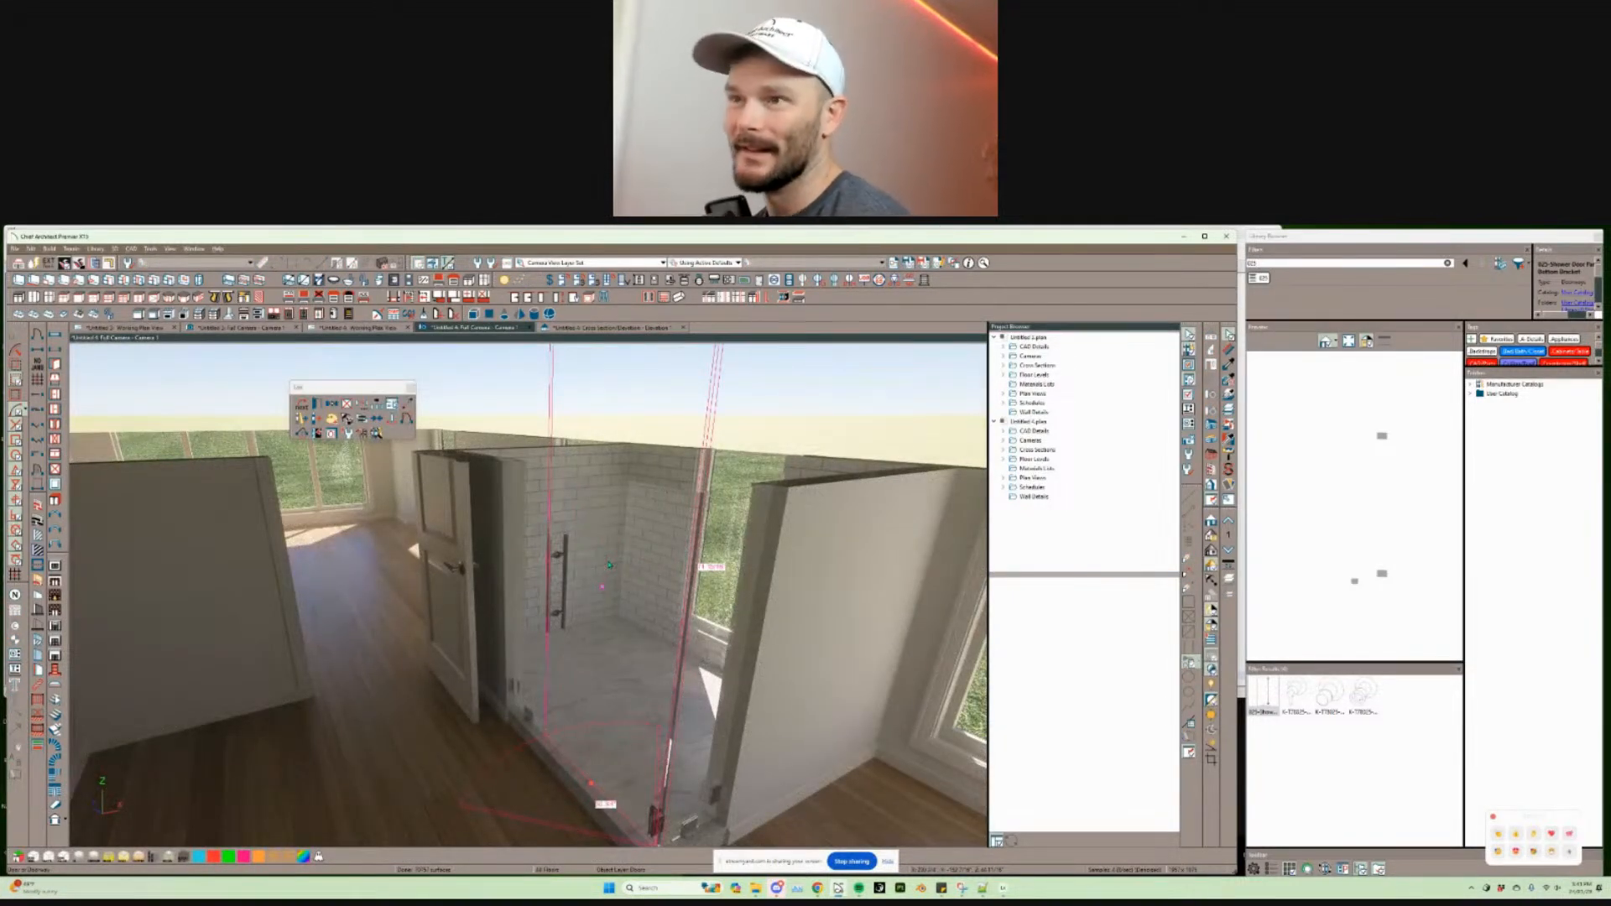
pyautogui.doubleClick(609, 565)
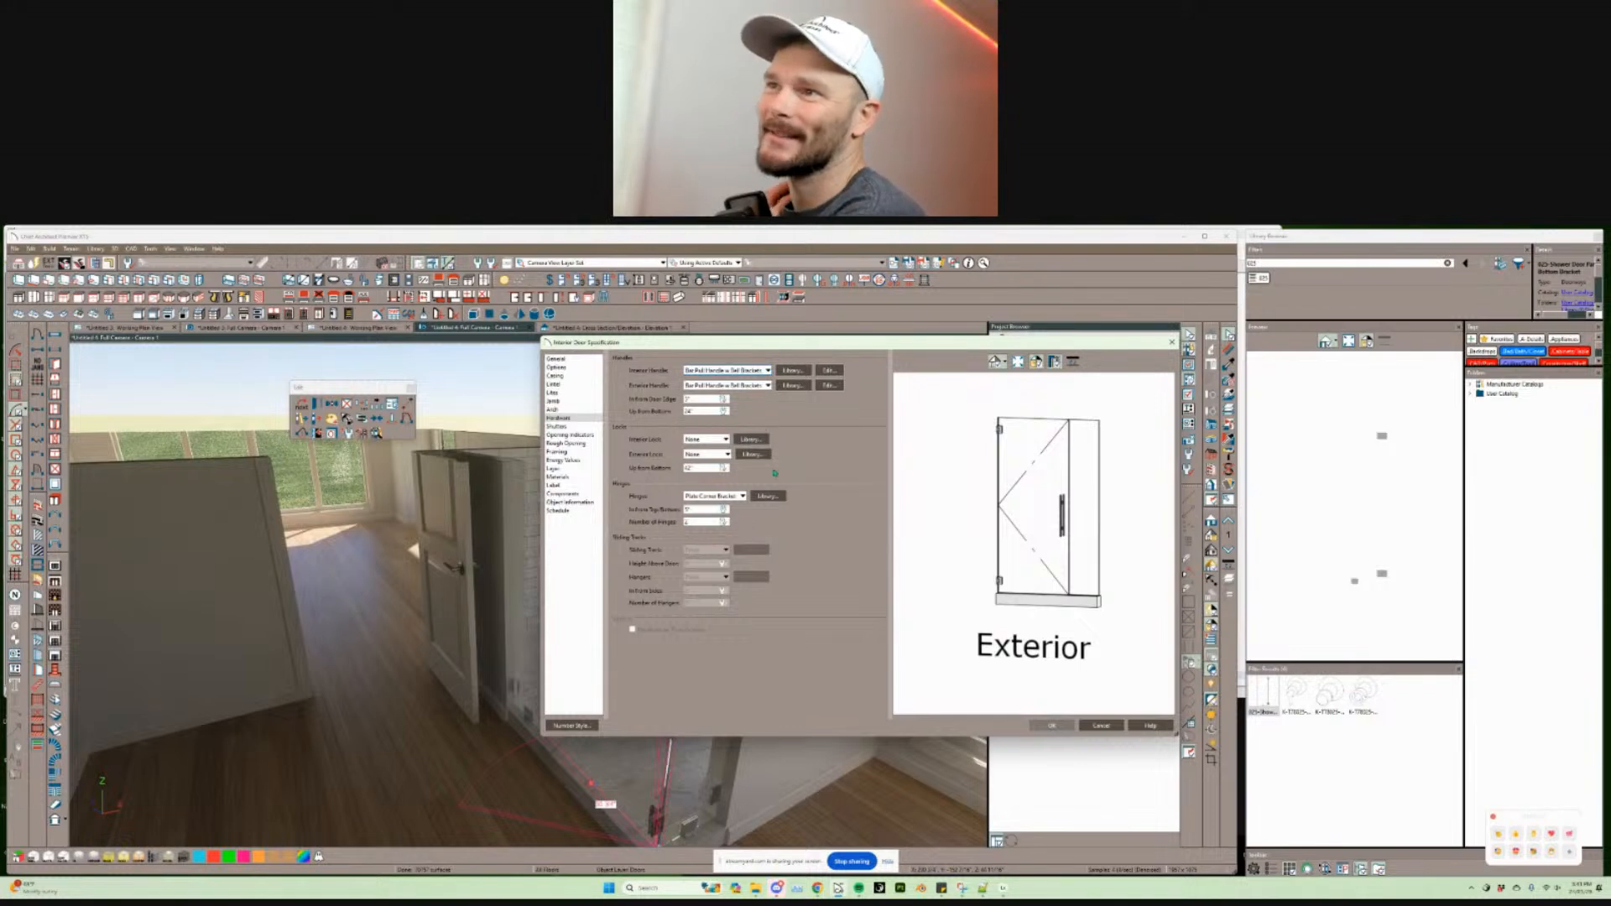
pyautogui.click(766, 497)
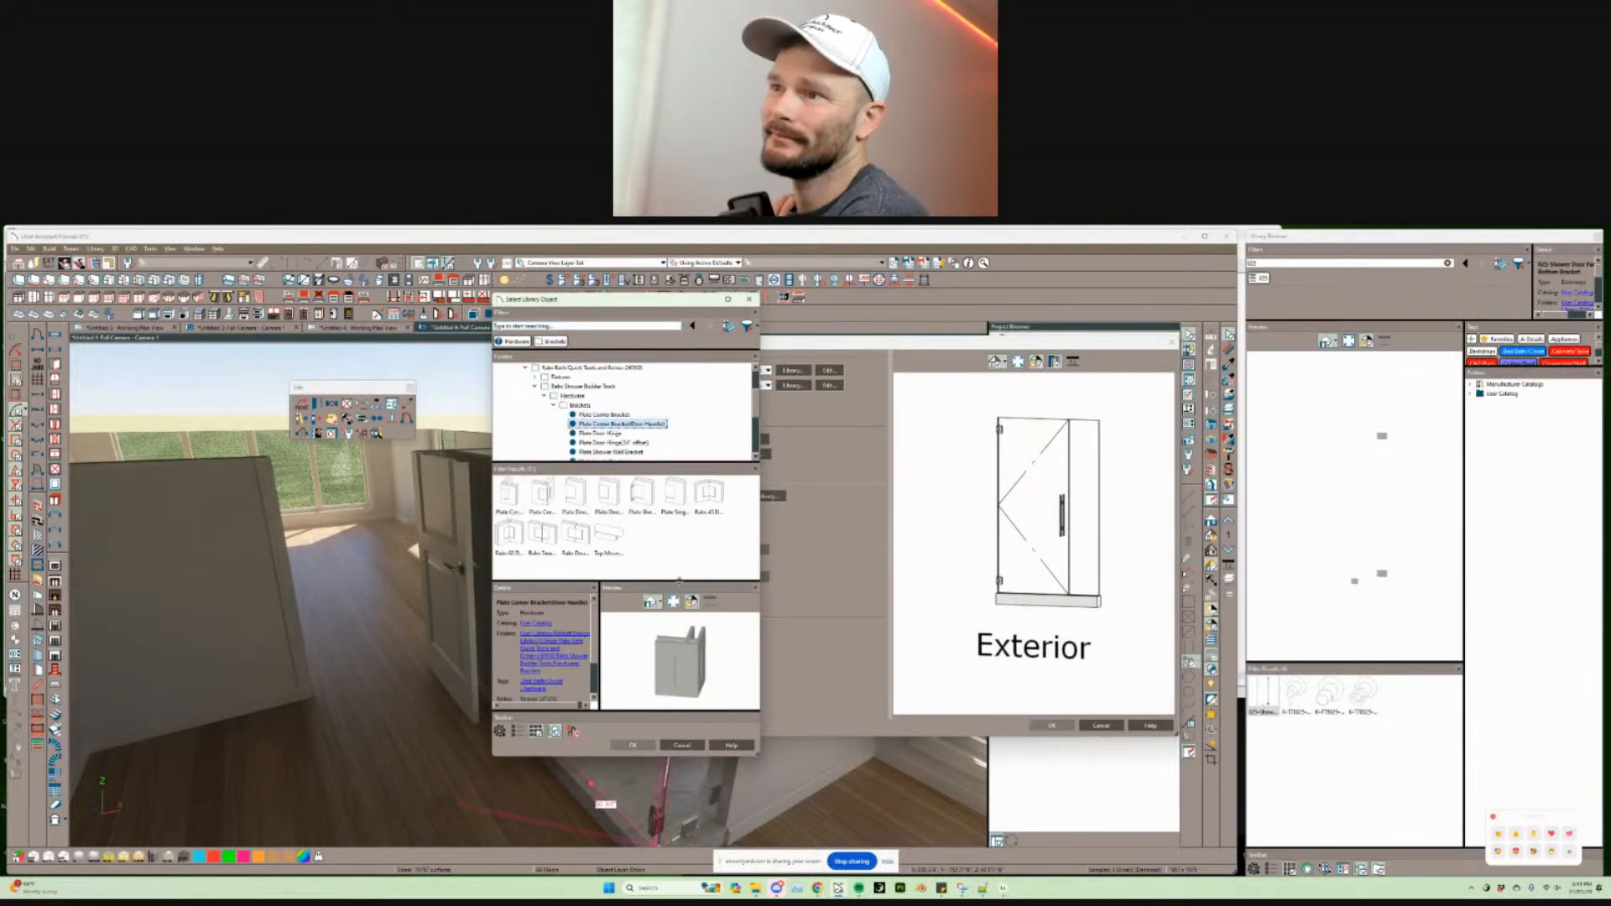
pyautogui.click(623, 415)
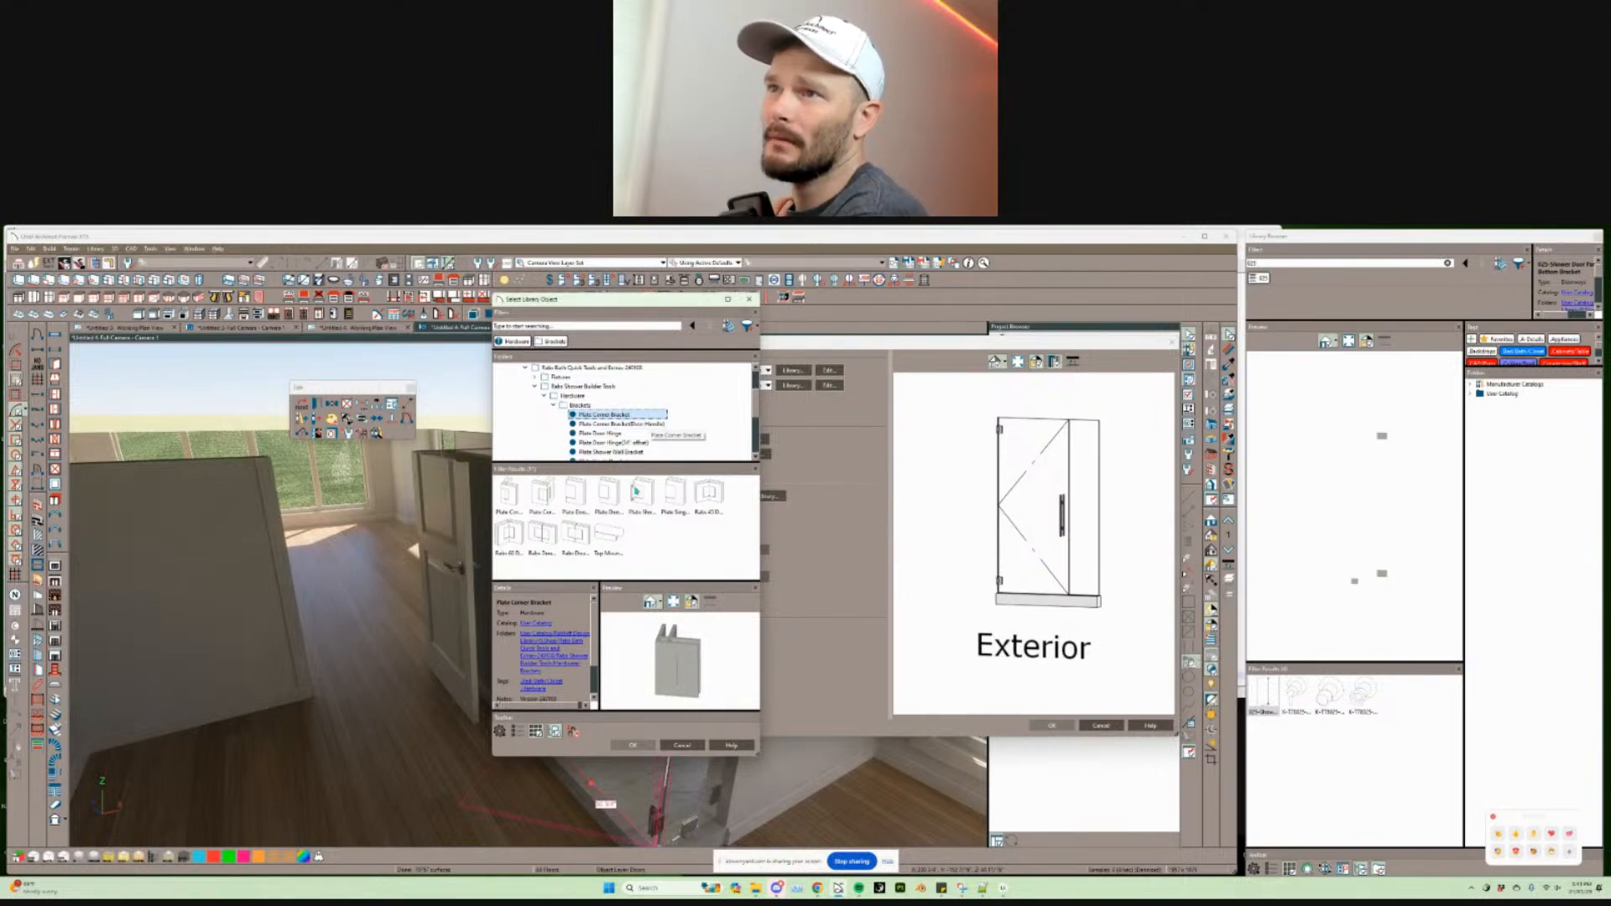
pyautogui.click(684, 746)
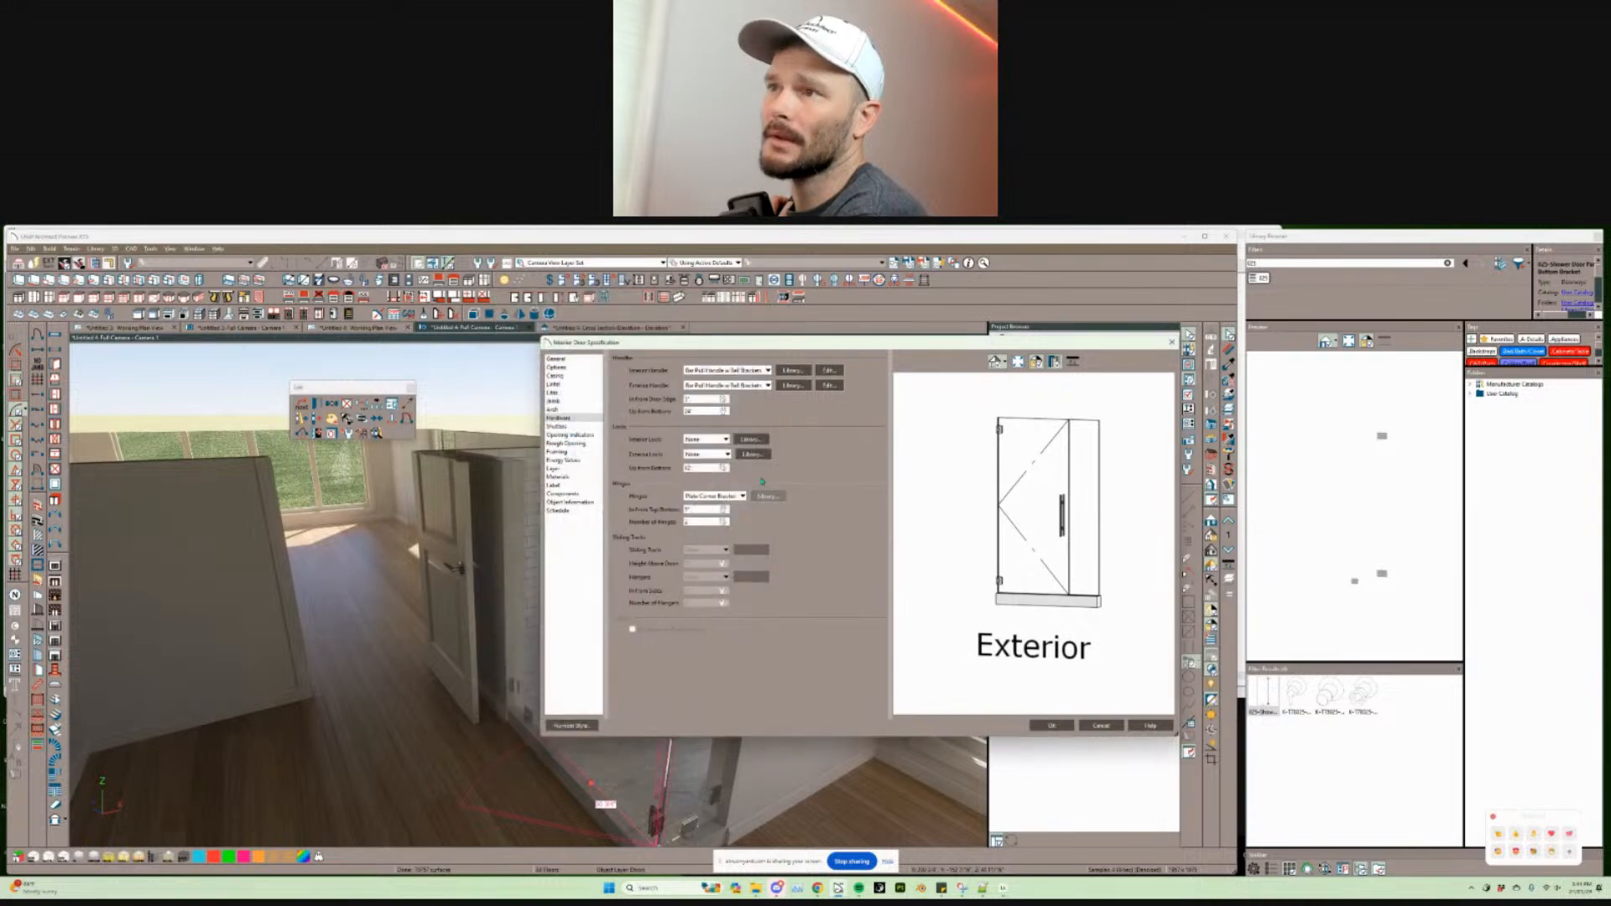
pyautogui.click(1051, 724)
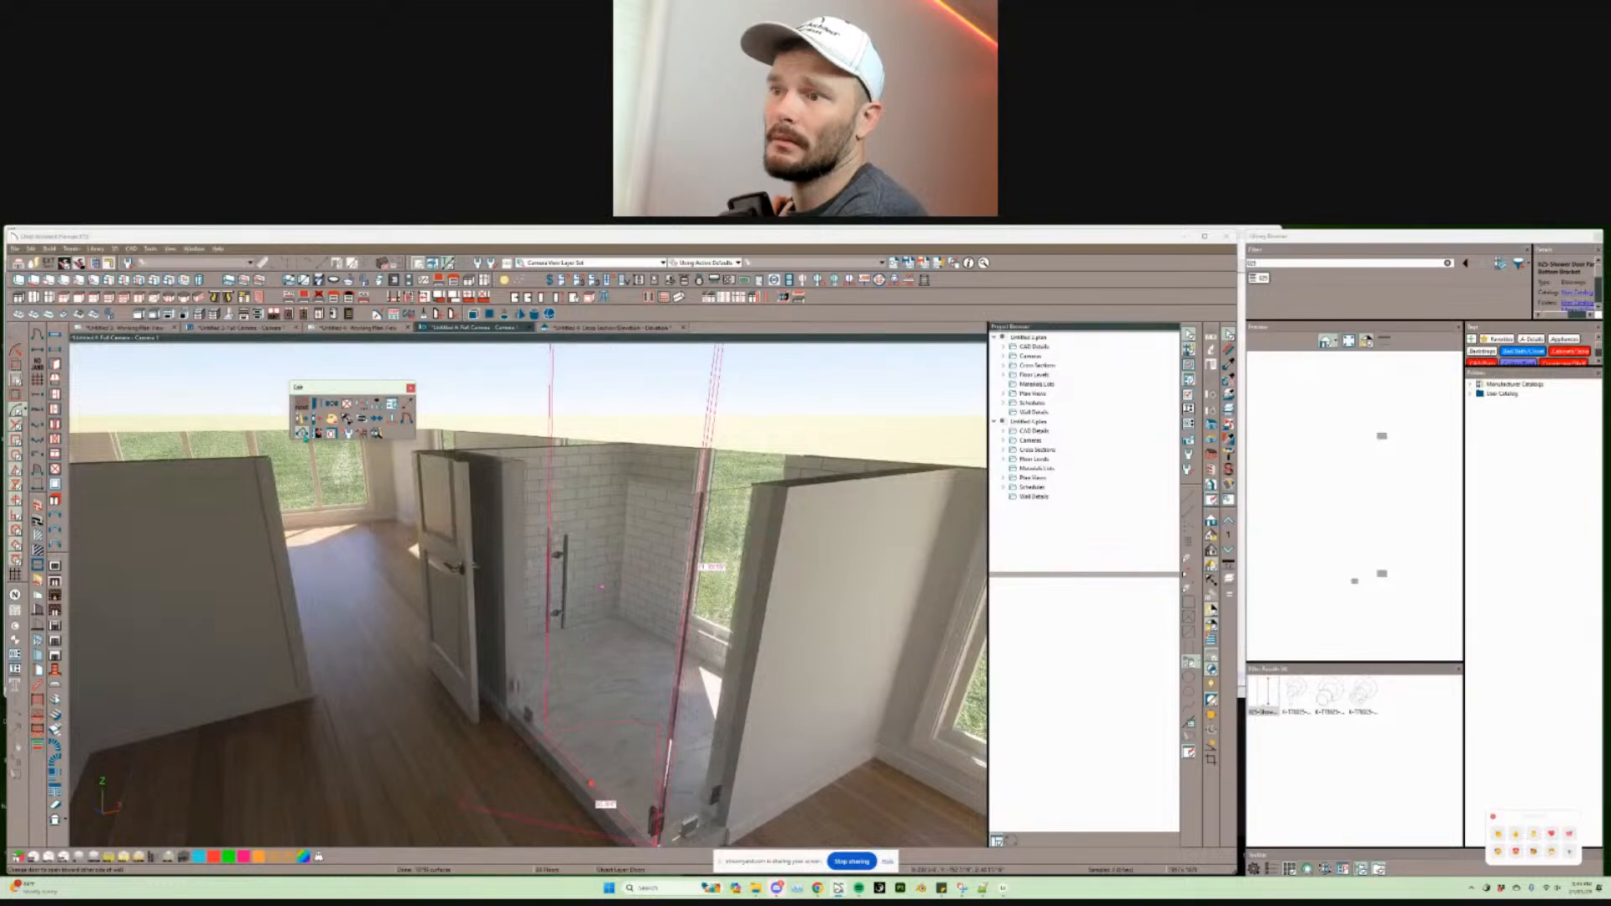
pyautogui.click(303, 434)
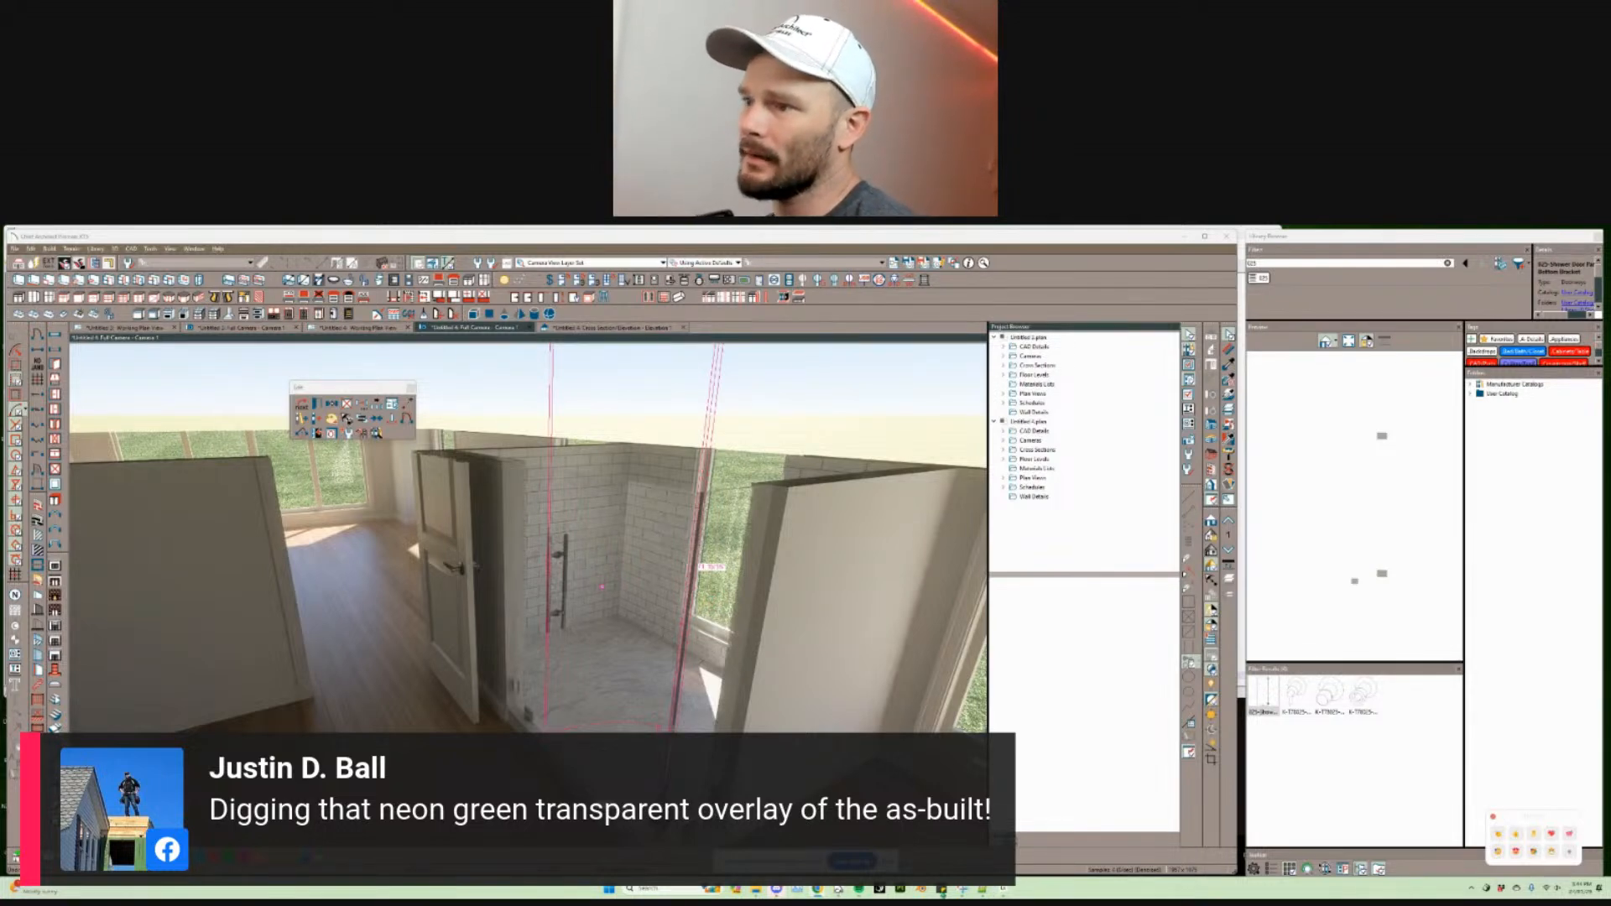
# Step: Switch to Adobe Photoshop (Beta)
pyautogui.press('super')
pyautogui.write('phot')
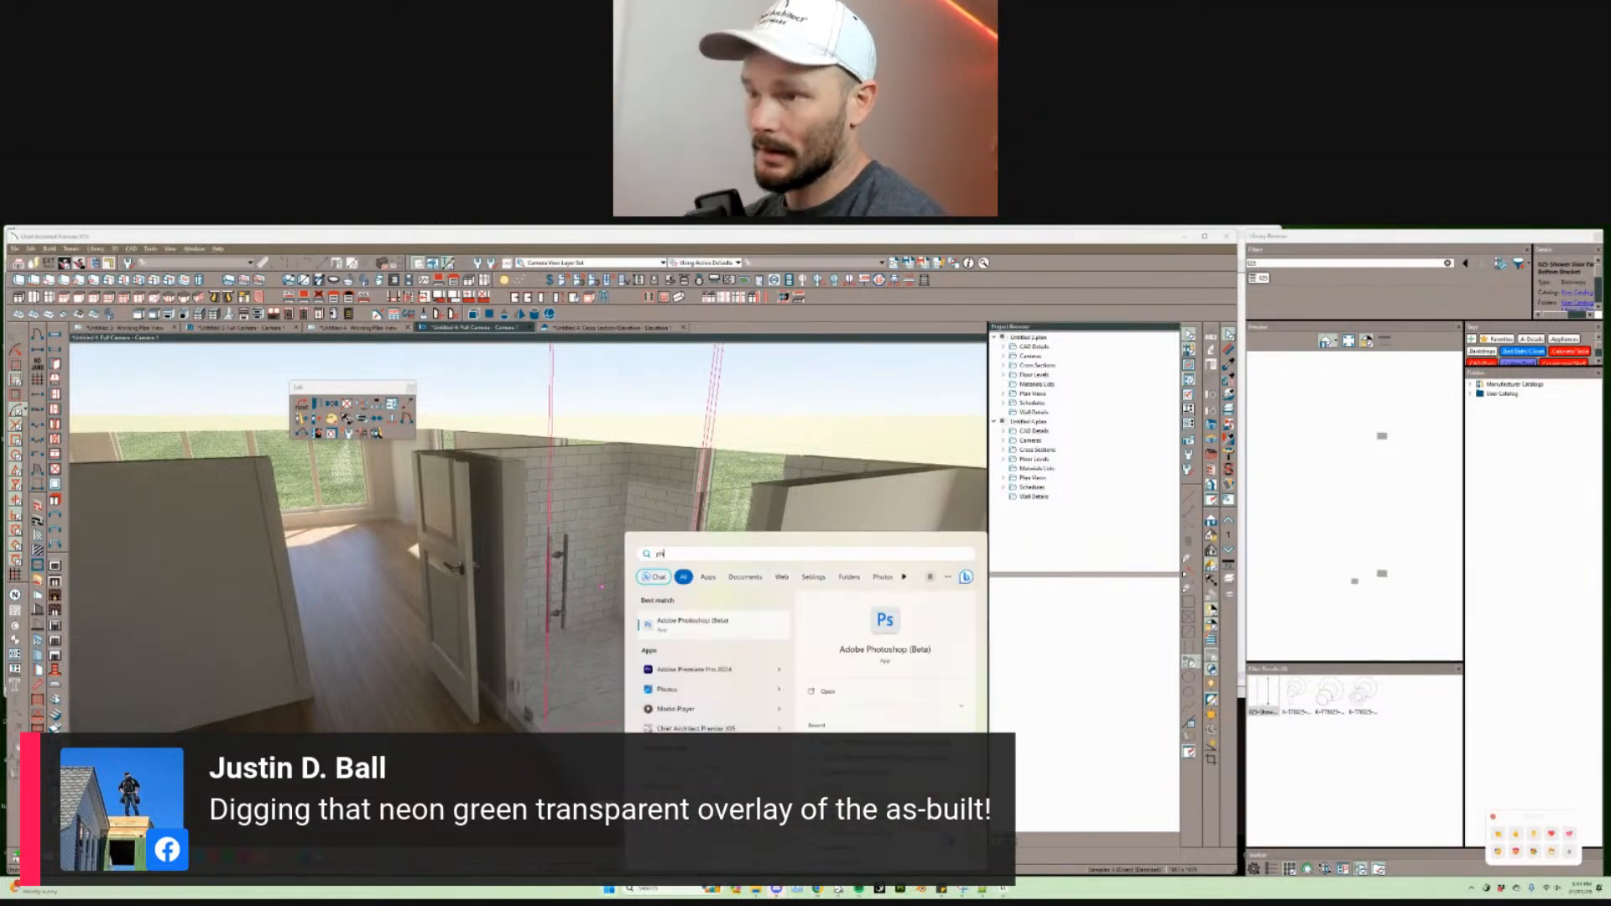
pyautogui.press('Return')
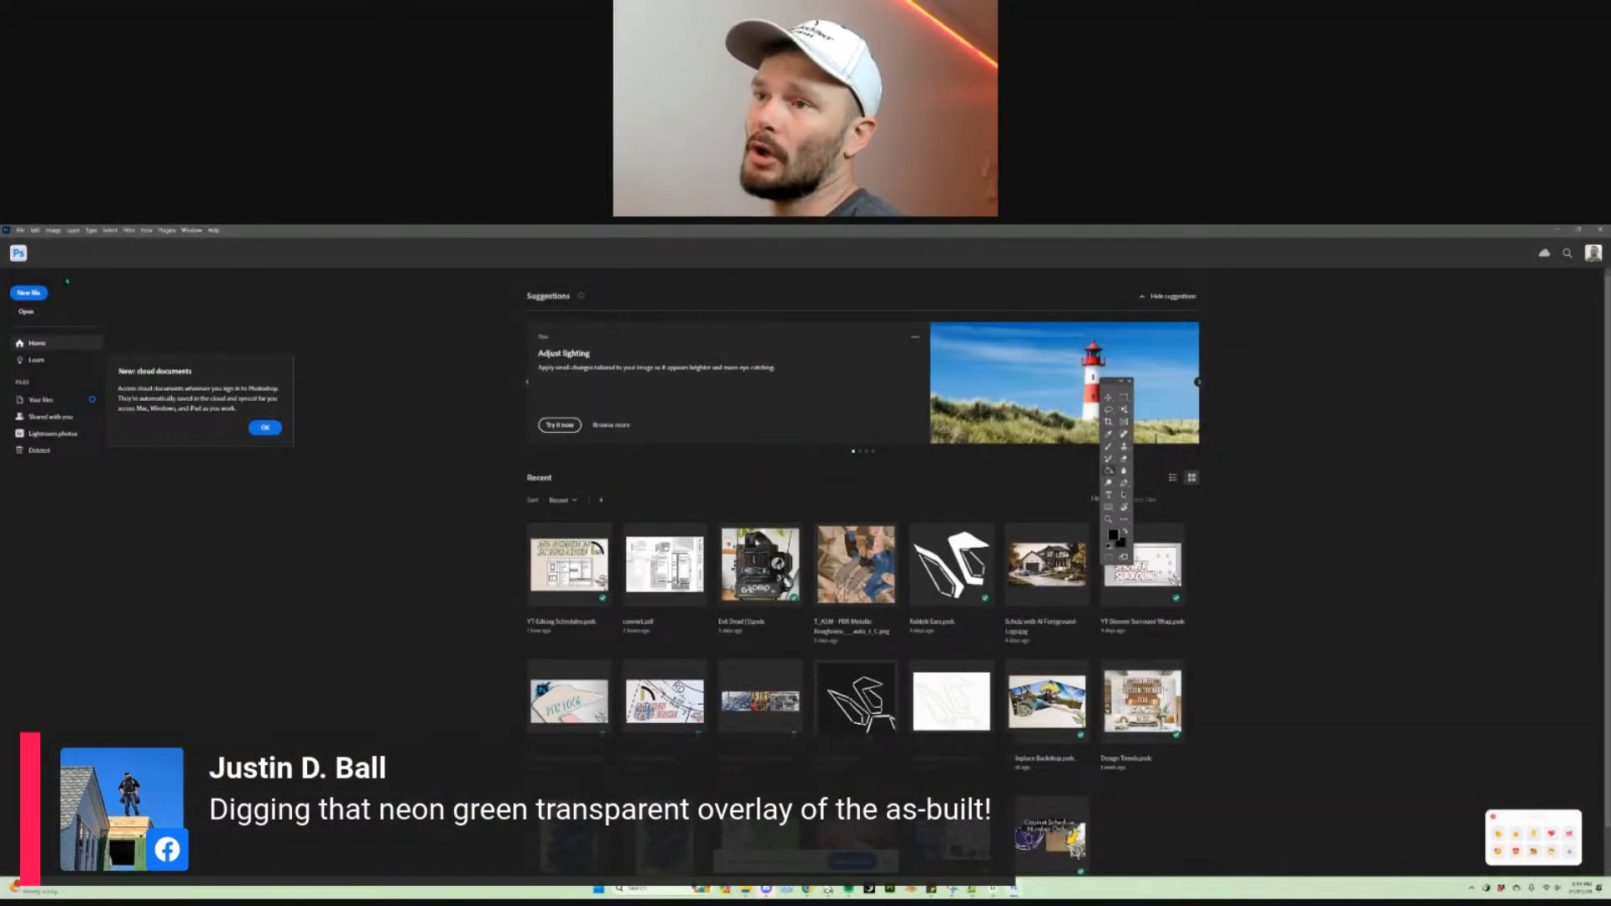
# Step: Open the structural details sheet S6 from convert.pdf as an image
pyautogui.click(20, 230)
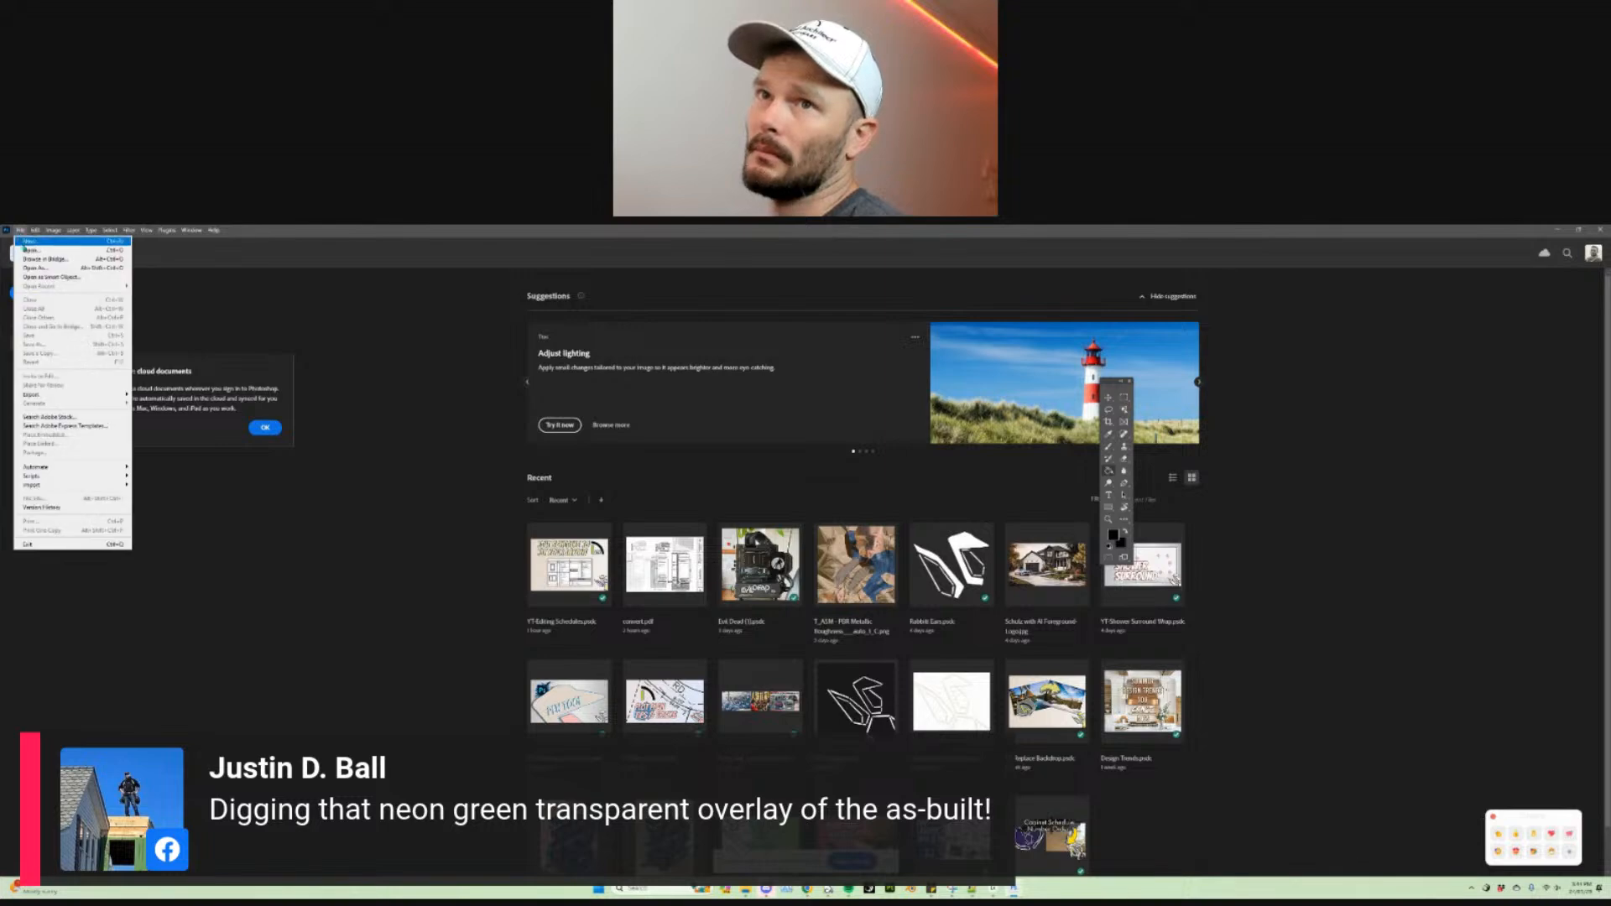
pyautogui.click(38, 250)
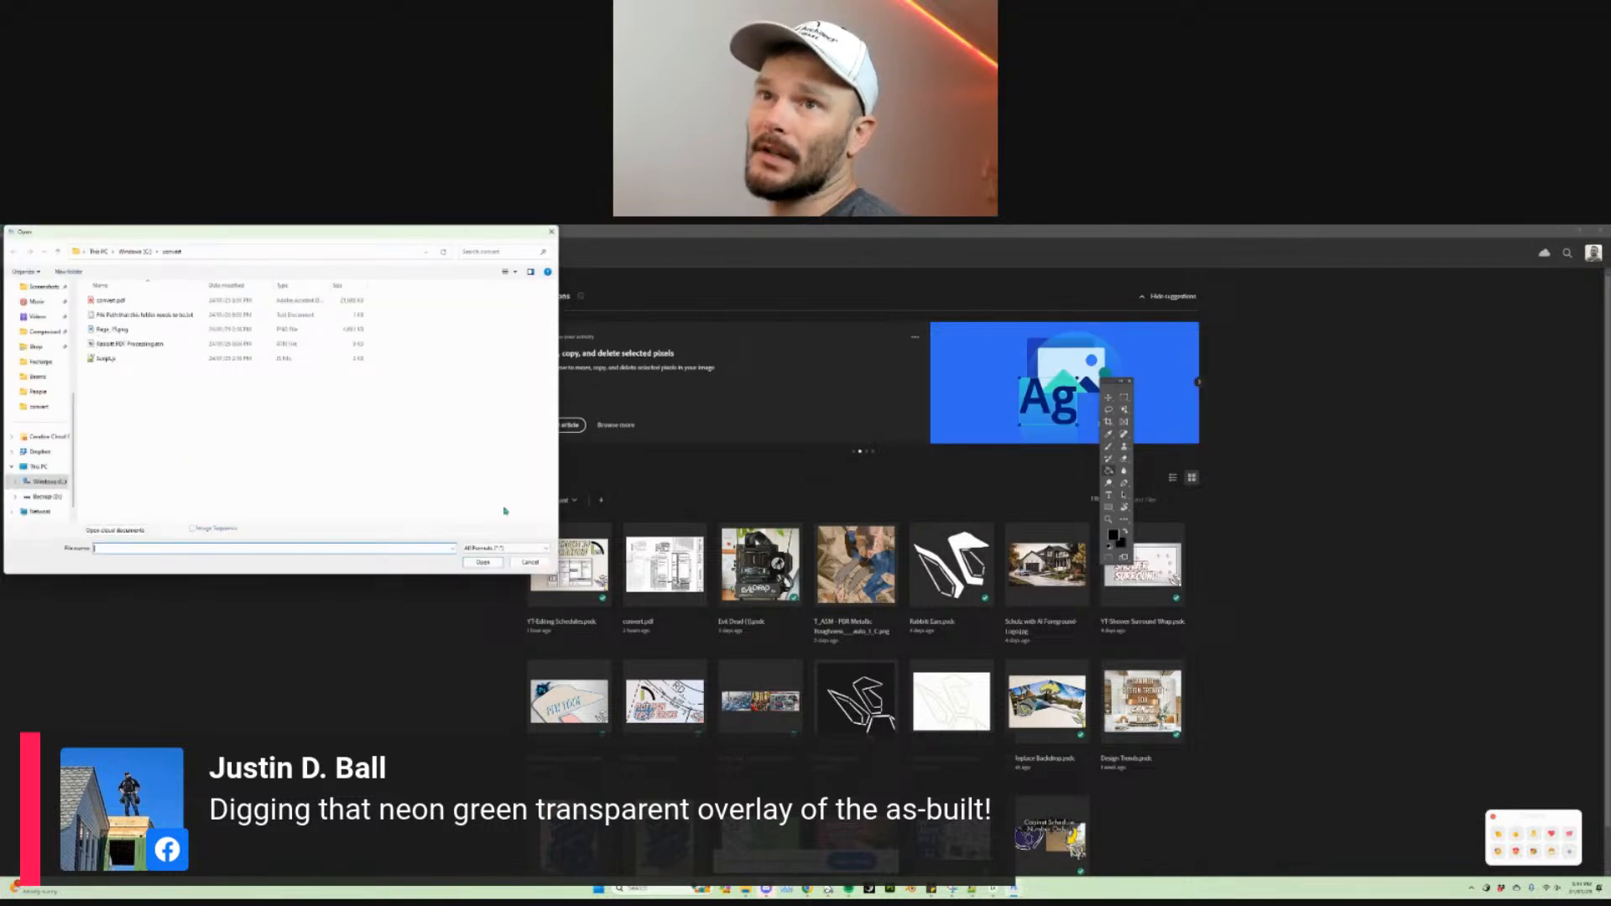
pyautogui.doubleClick(112, 300)
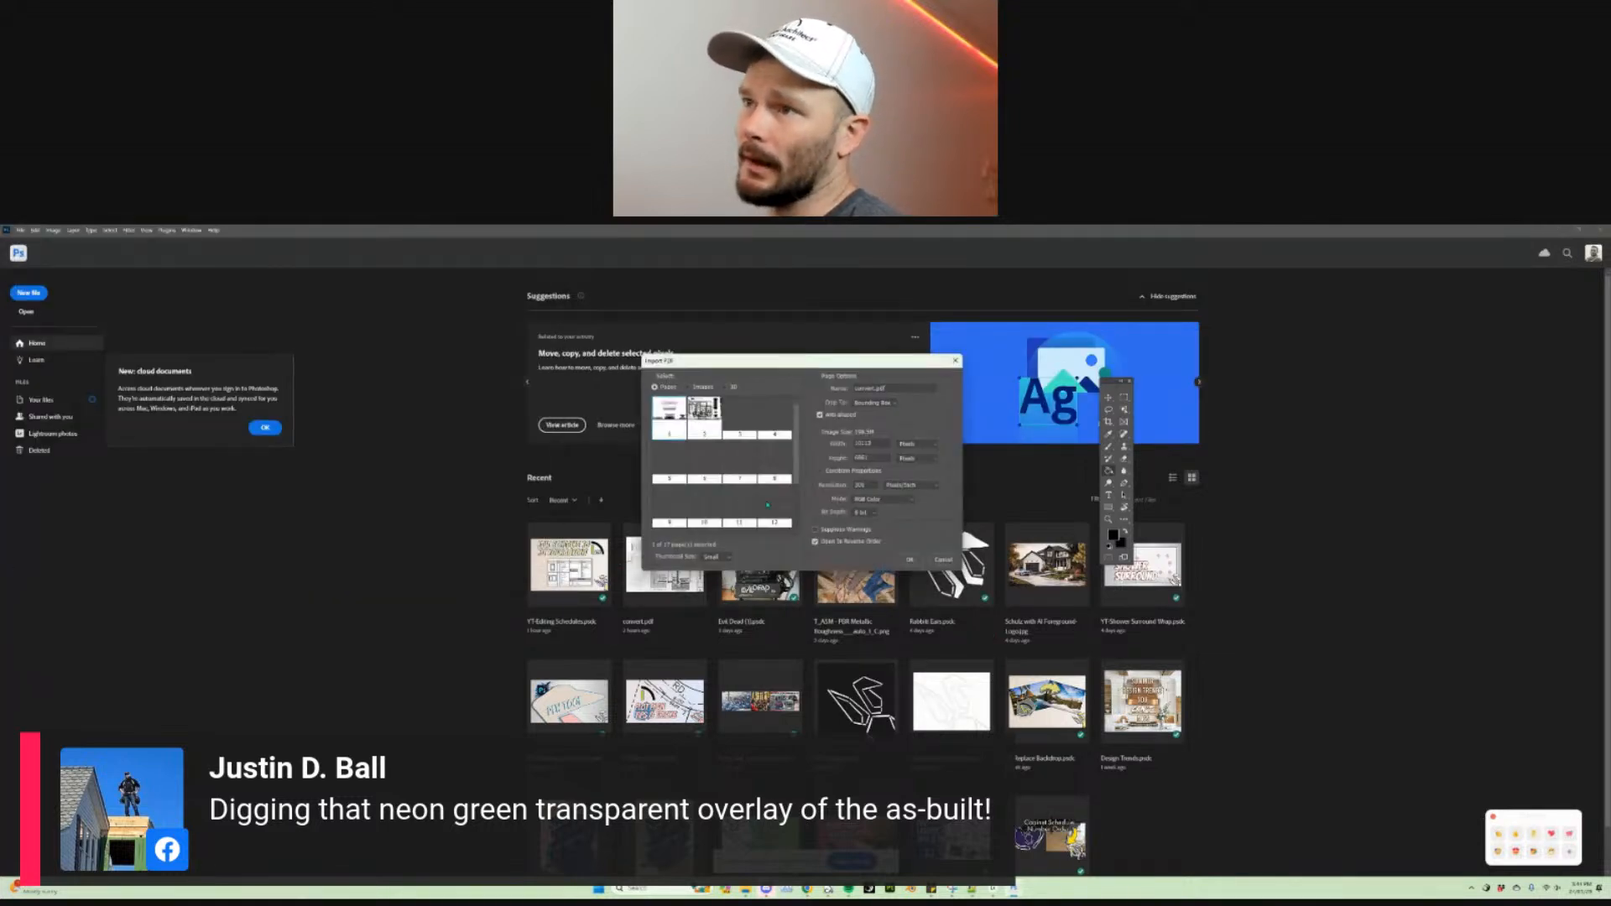
pyautogui.scroll(-1, 760, 515)
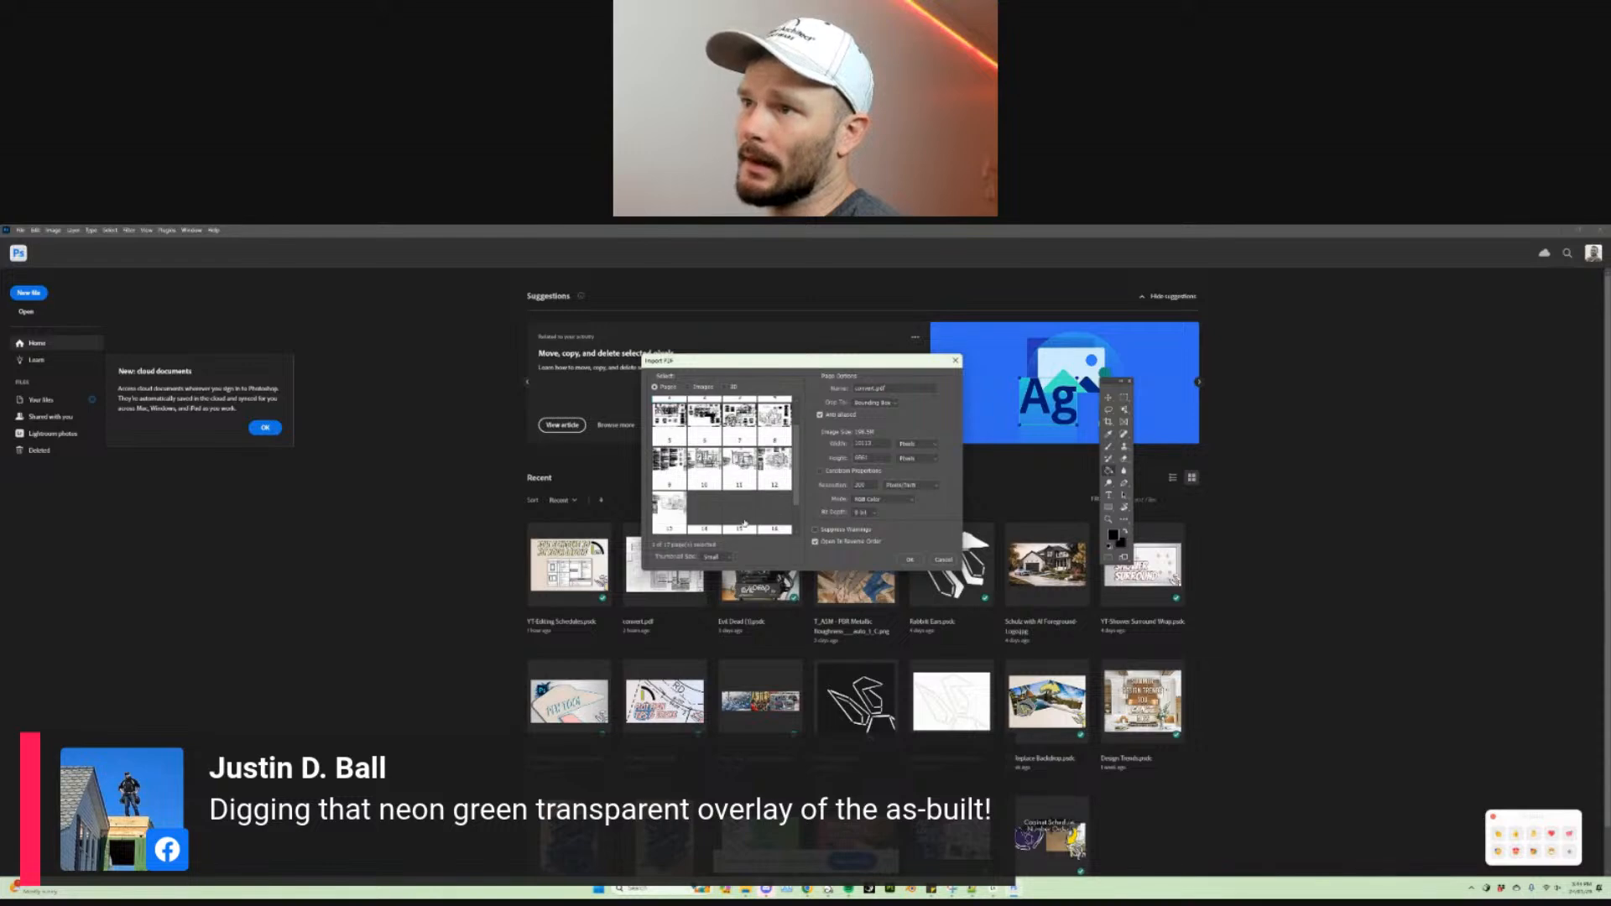
pyautogui.click(917, 562)
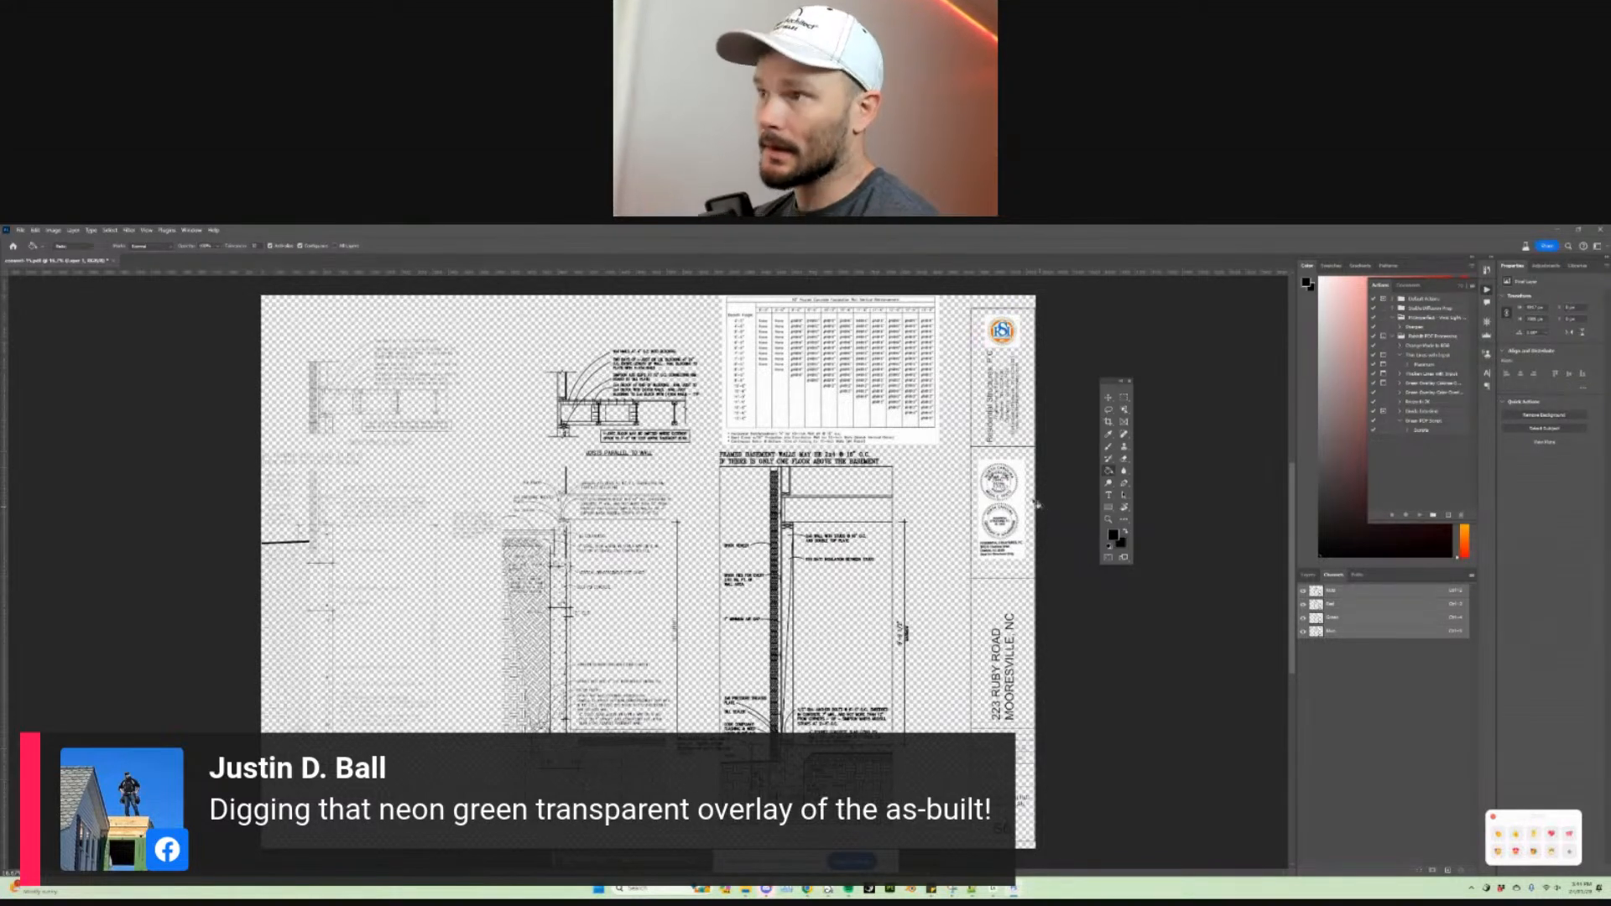
# Step: Crop the title block strip off the drawing sheet's right-hand side
pyautogui.press('c')
pyautogui.moveTo(1035, 571); pyautogui.dragTo(992, 575)
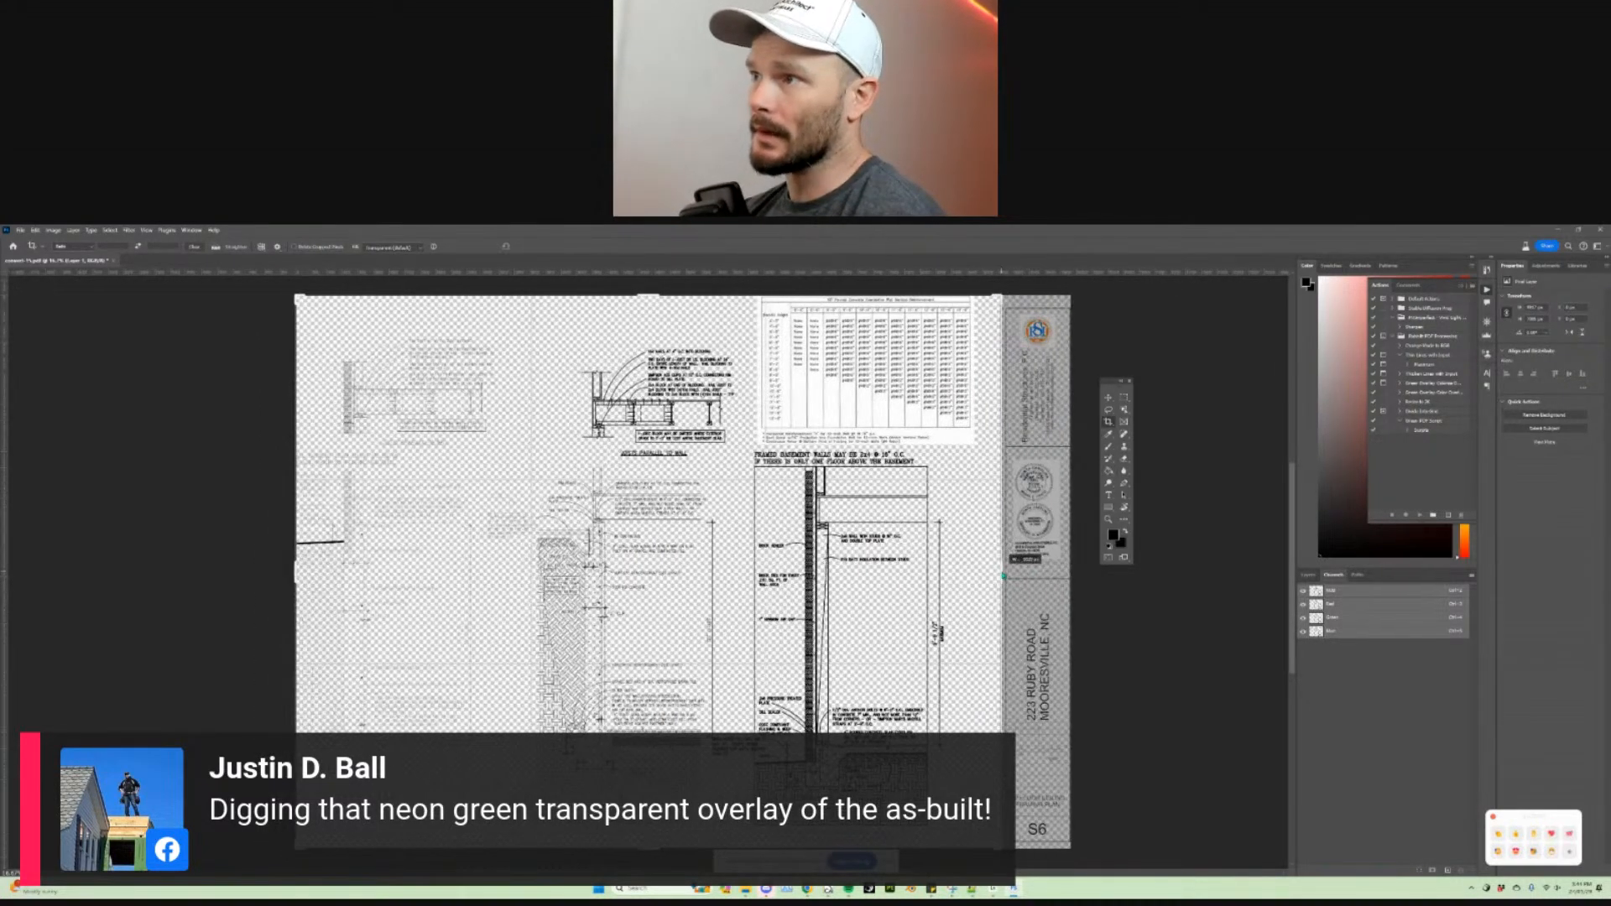
pyautogui.press('Return')
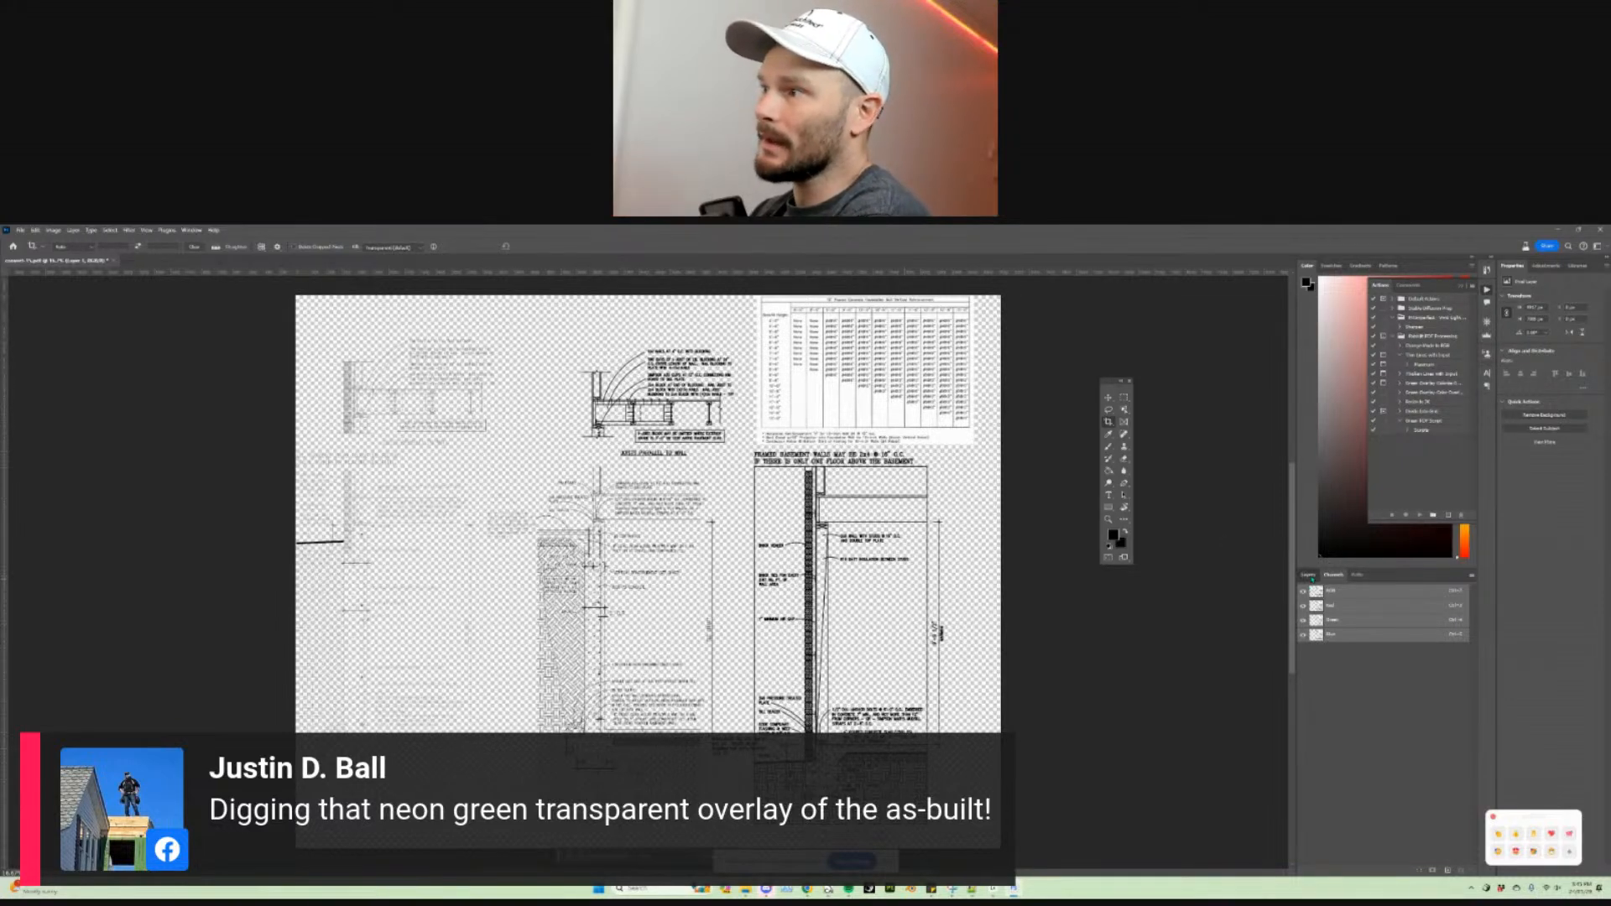
# Step: Add a white (ffffff) solid colour fill layer above the drawing and set its blend mode to Difference
pyautogui.click(1309, 575)
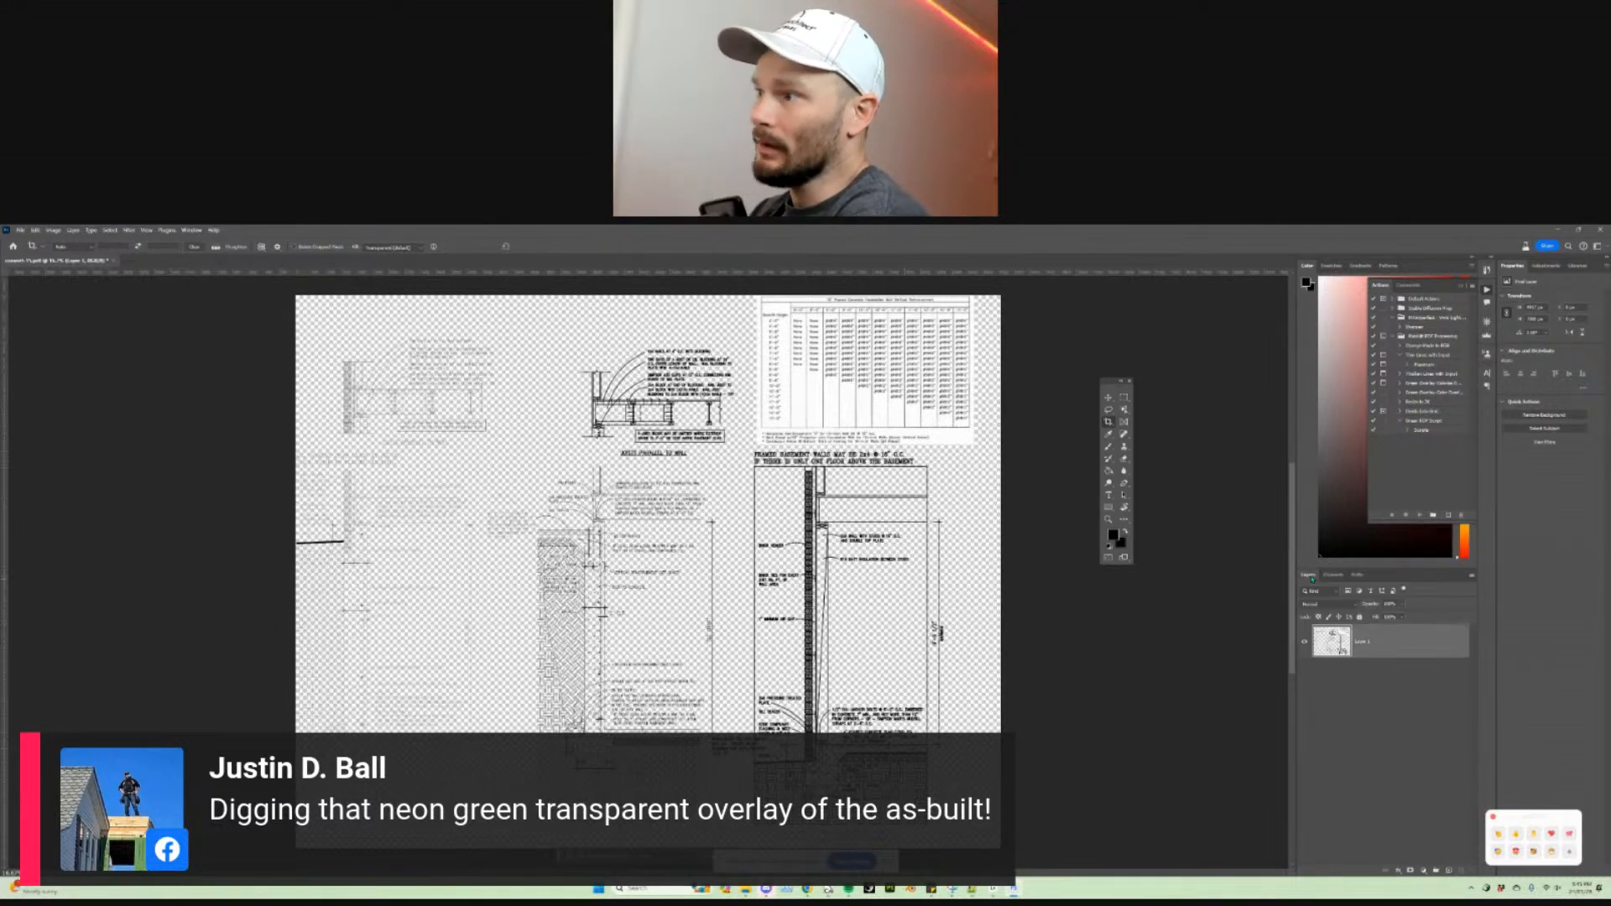
pyautogui.click(1424, 873)
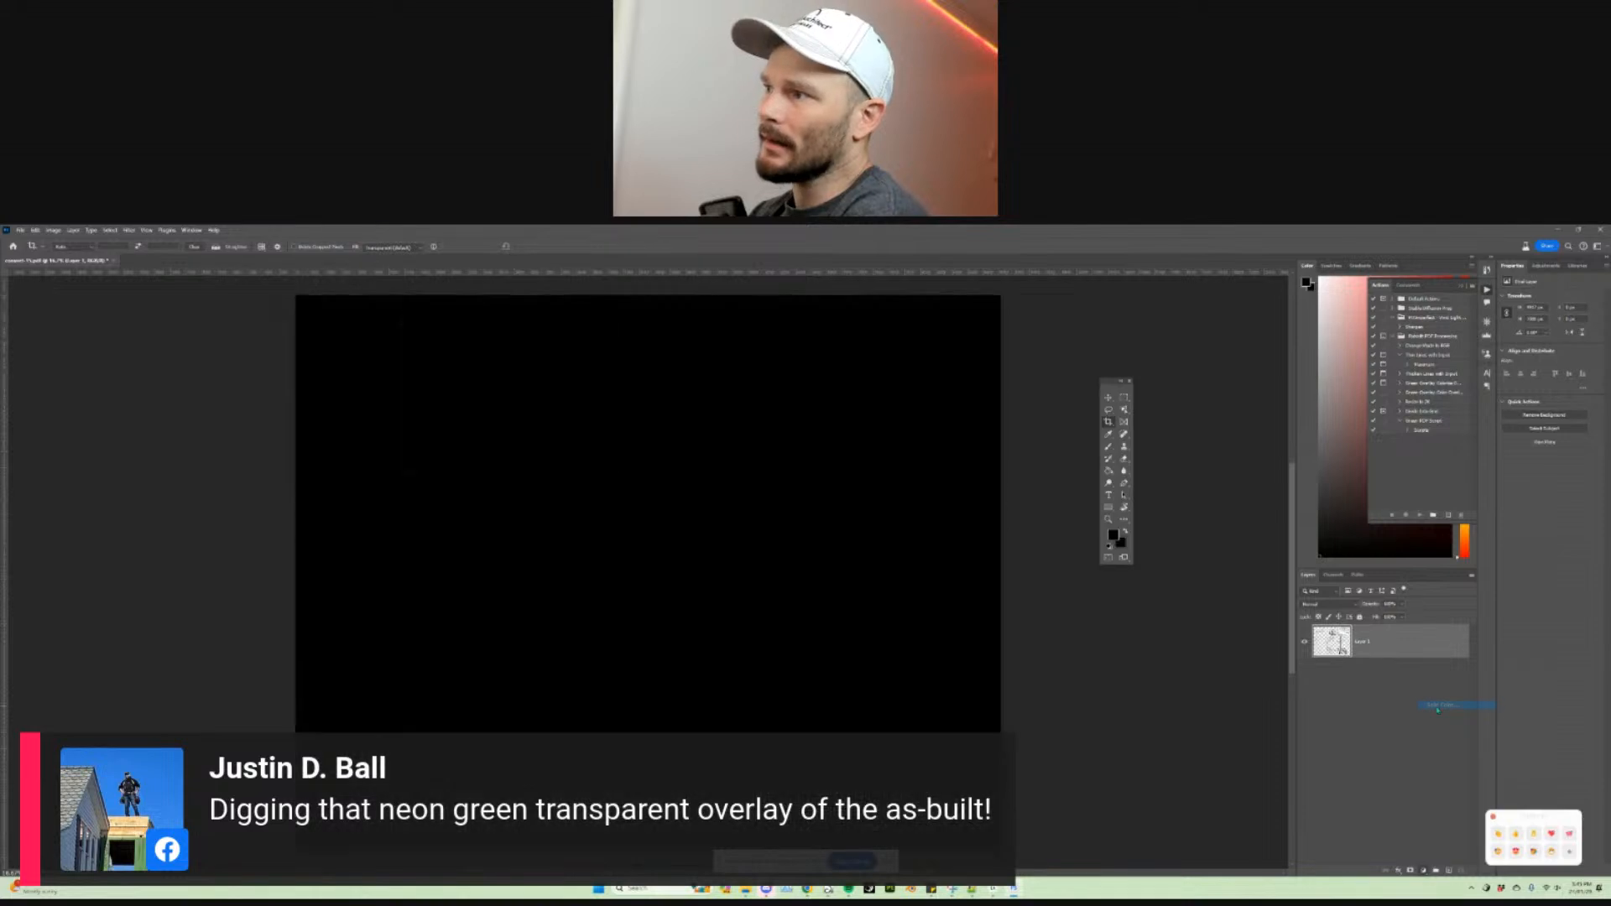
pyautogui.click(1451, 707)
pyautogui.write('ffffff')
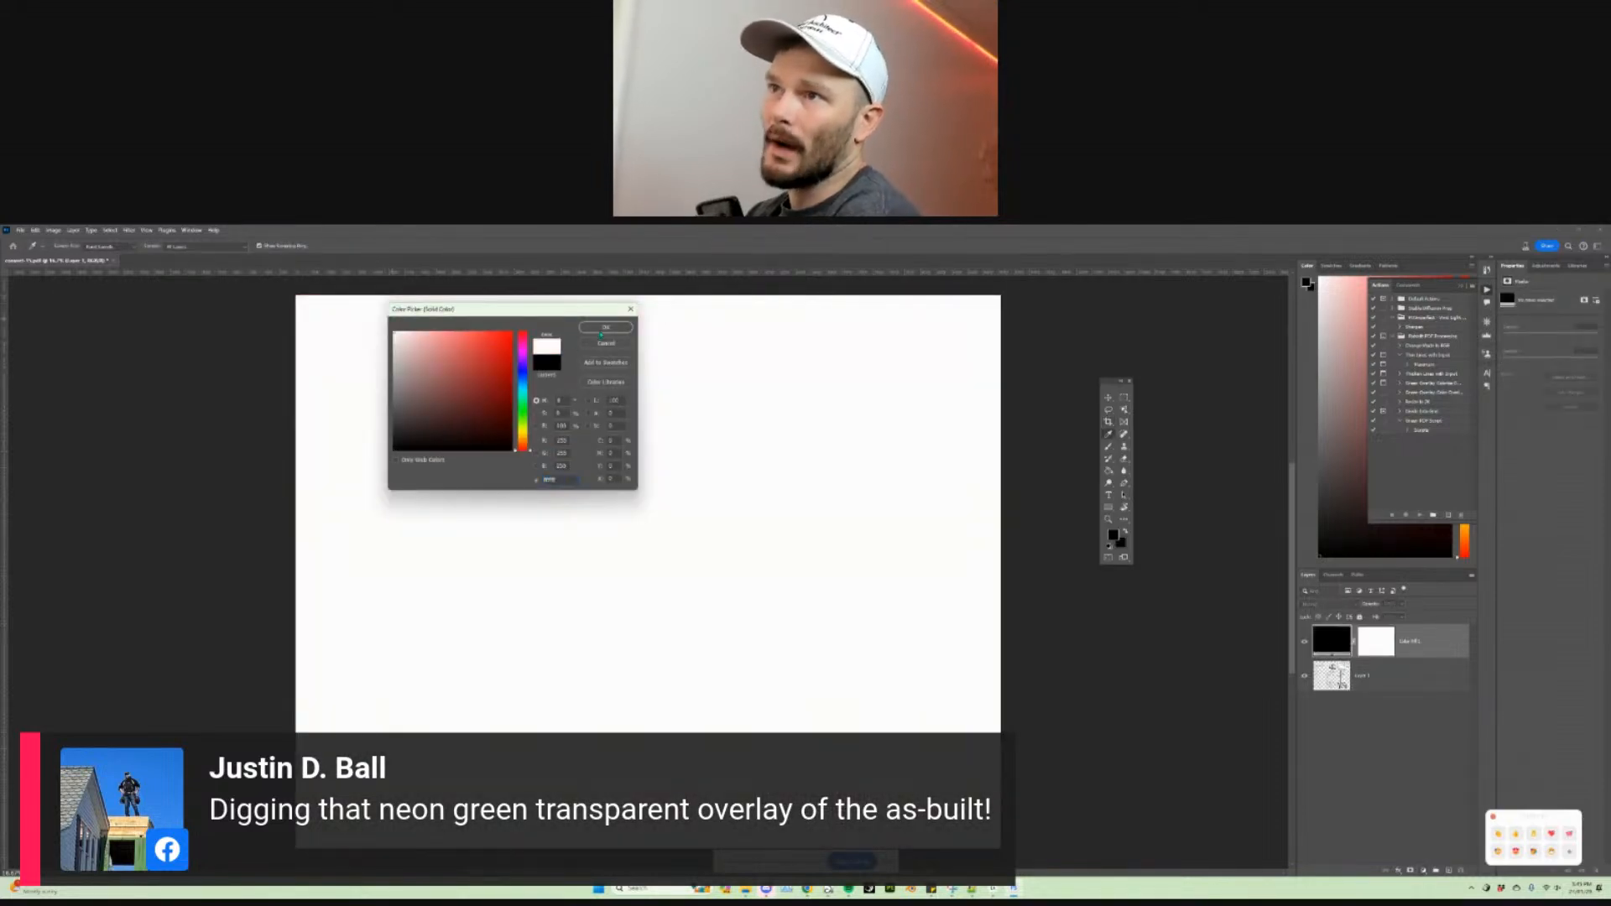
pyautogui.press('Return')
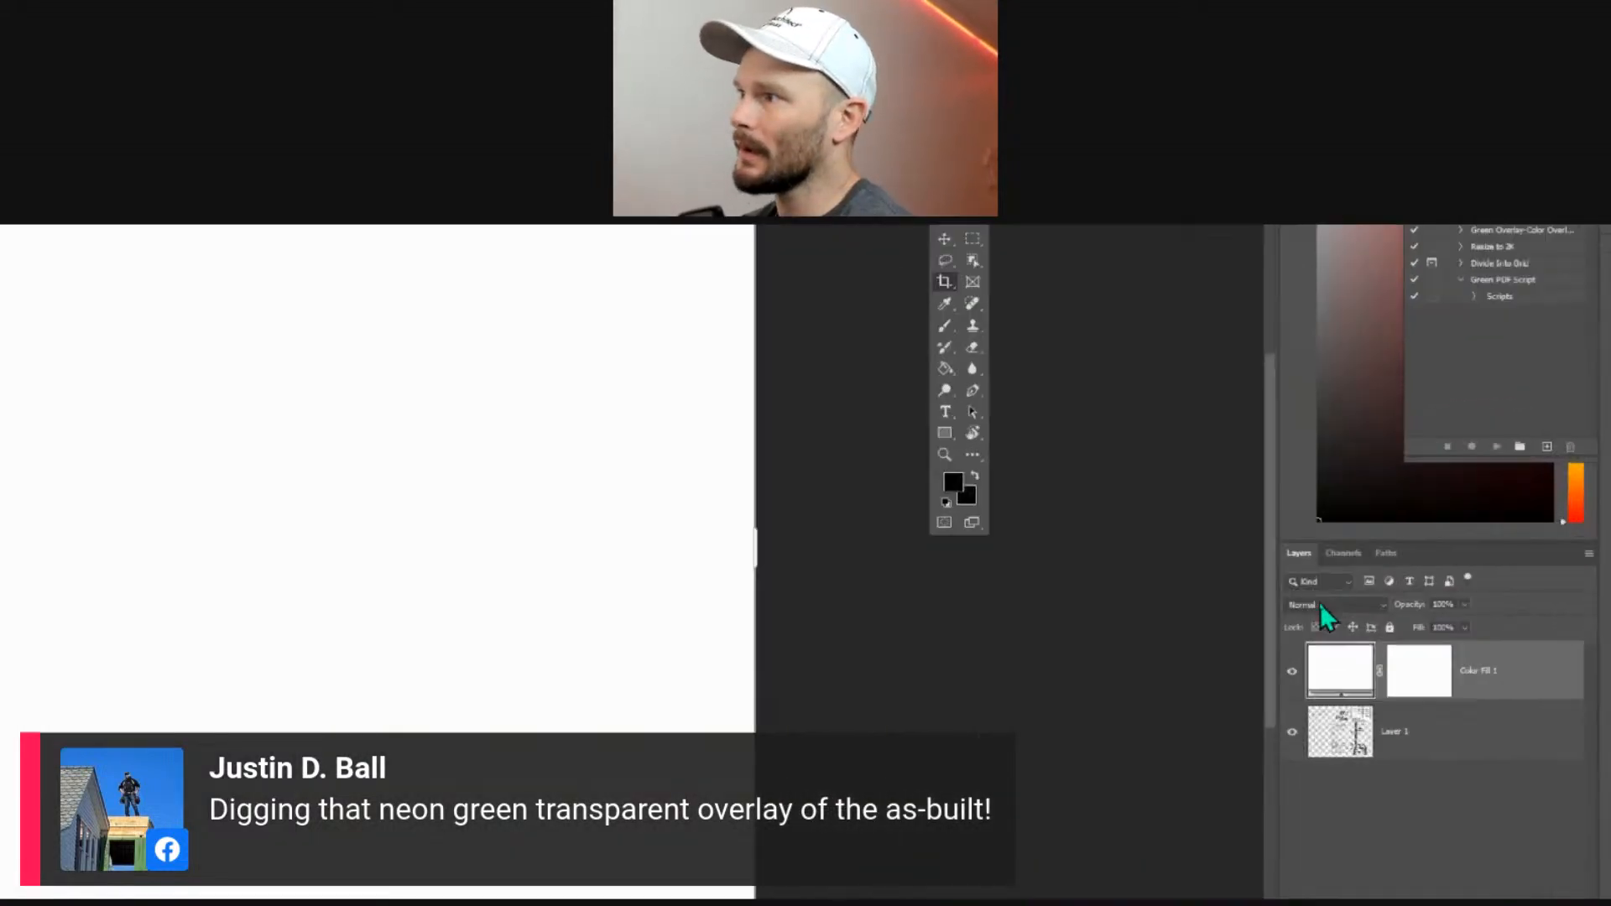
pyautogui.click(1312, 604)
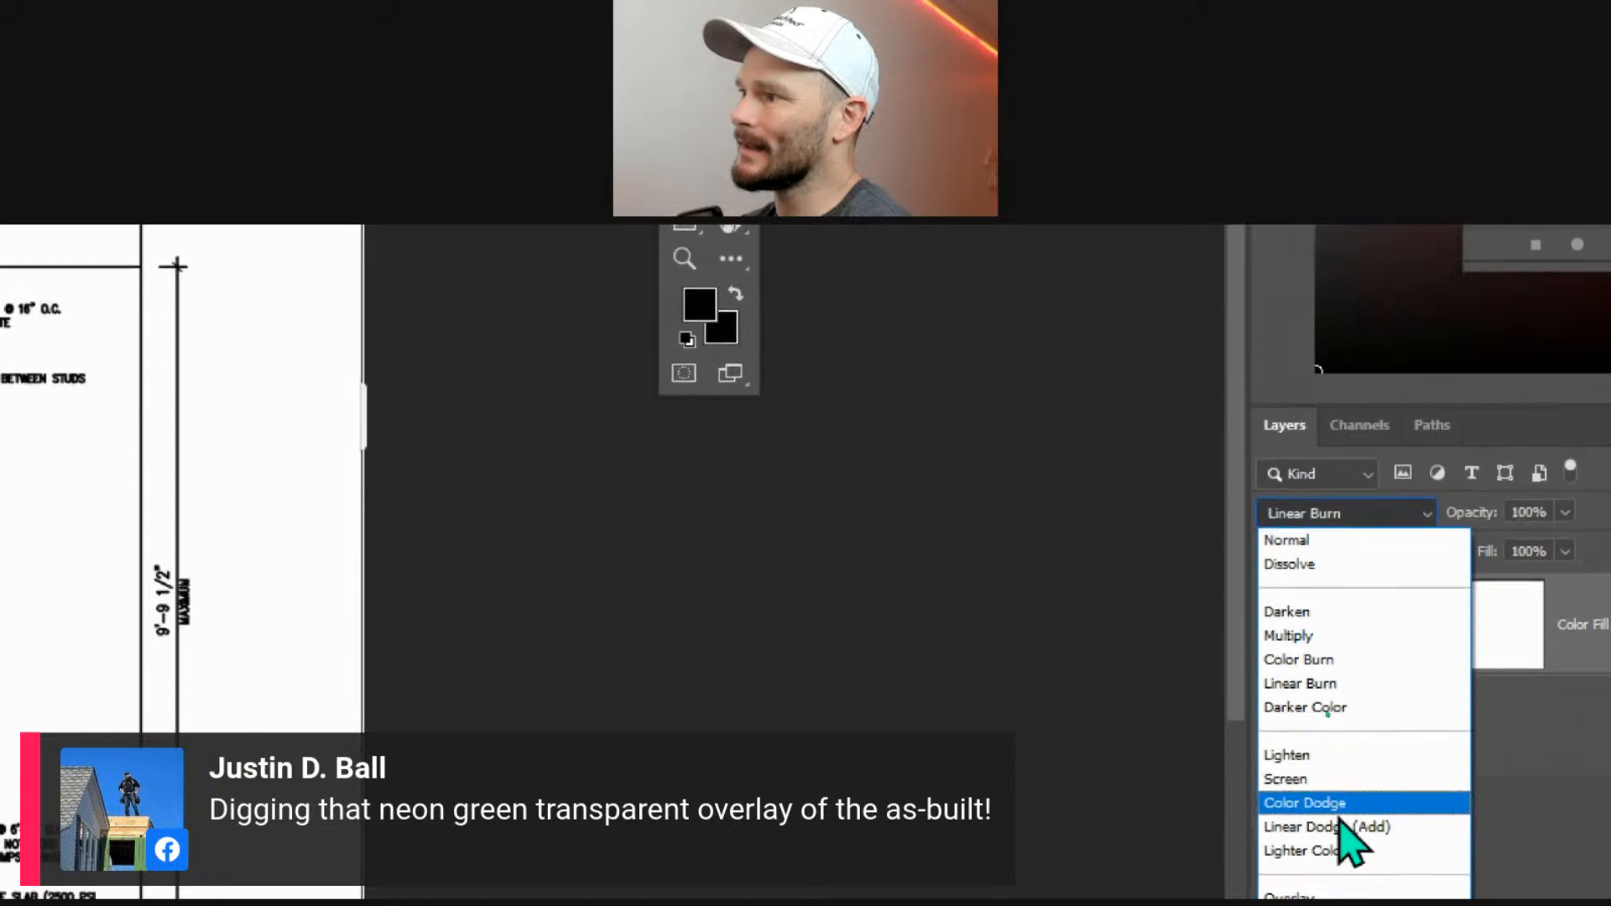
pyautogui.click(1313, 815)
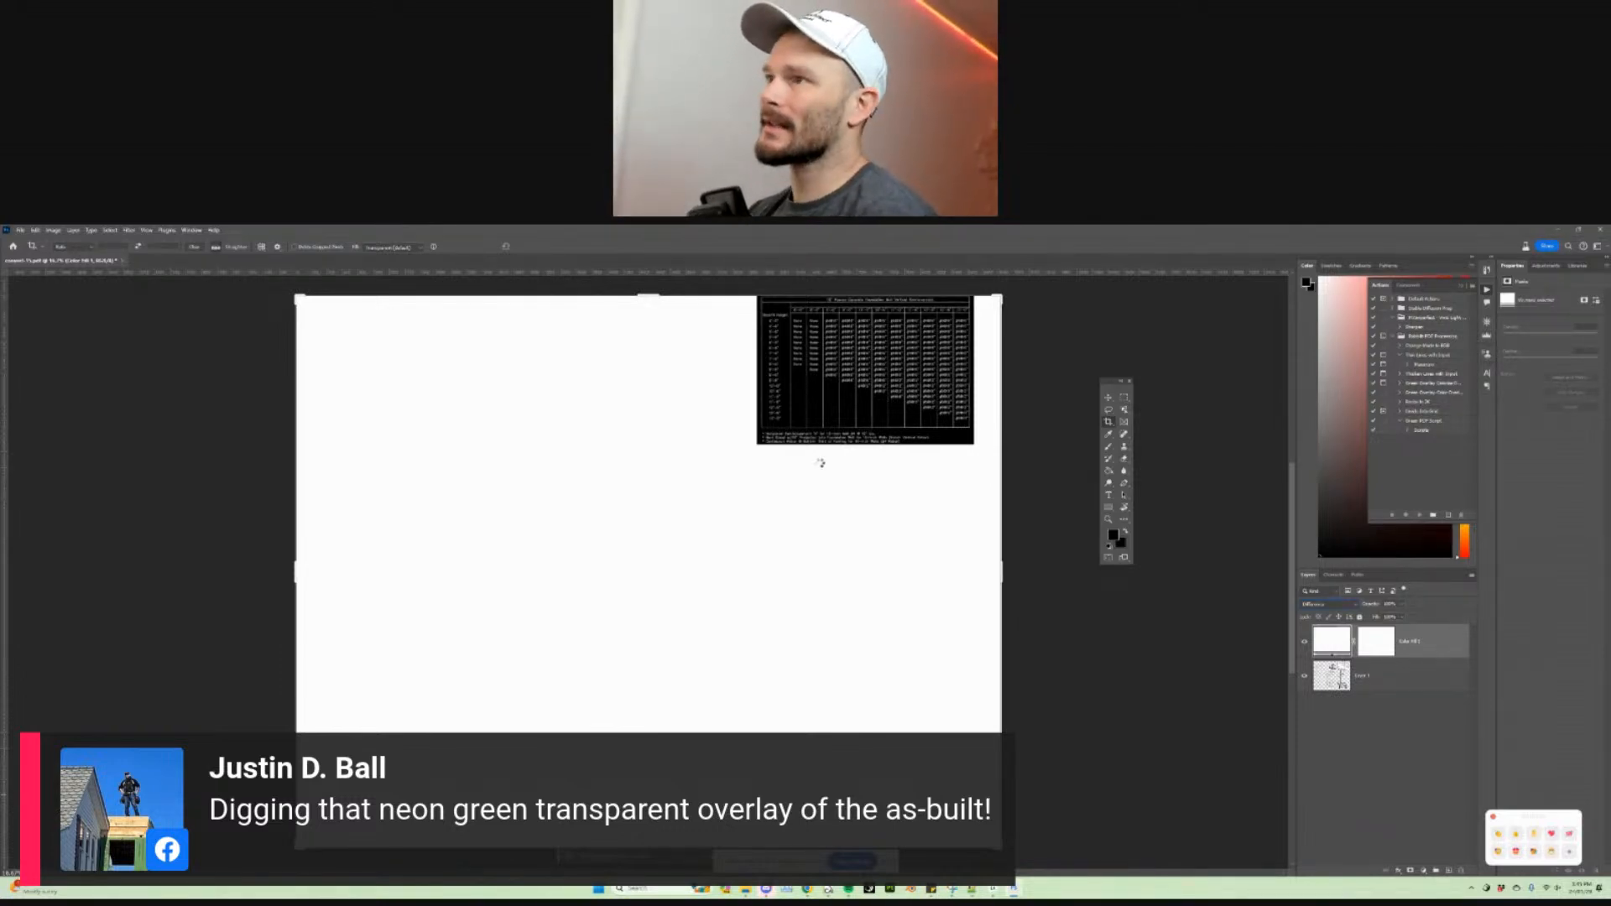
# Step: Stamp all visible layers into a new layer and select the black background of the inverted table with Color Range
pyautogui.hotkey('ctrl', 'shift', 'alt', 'e')
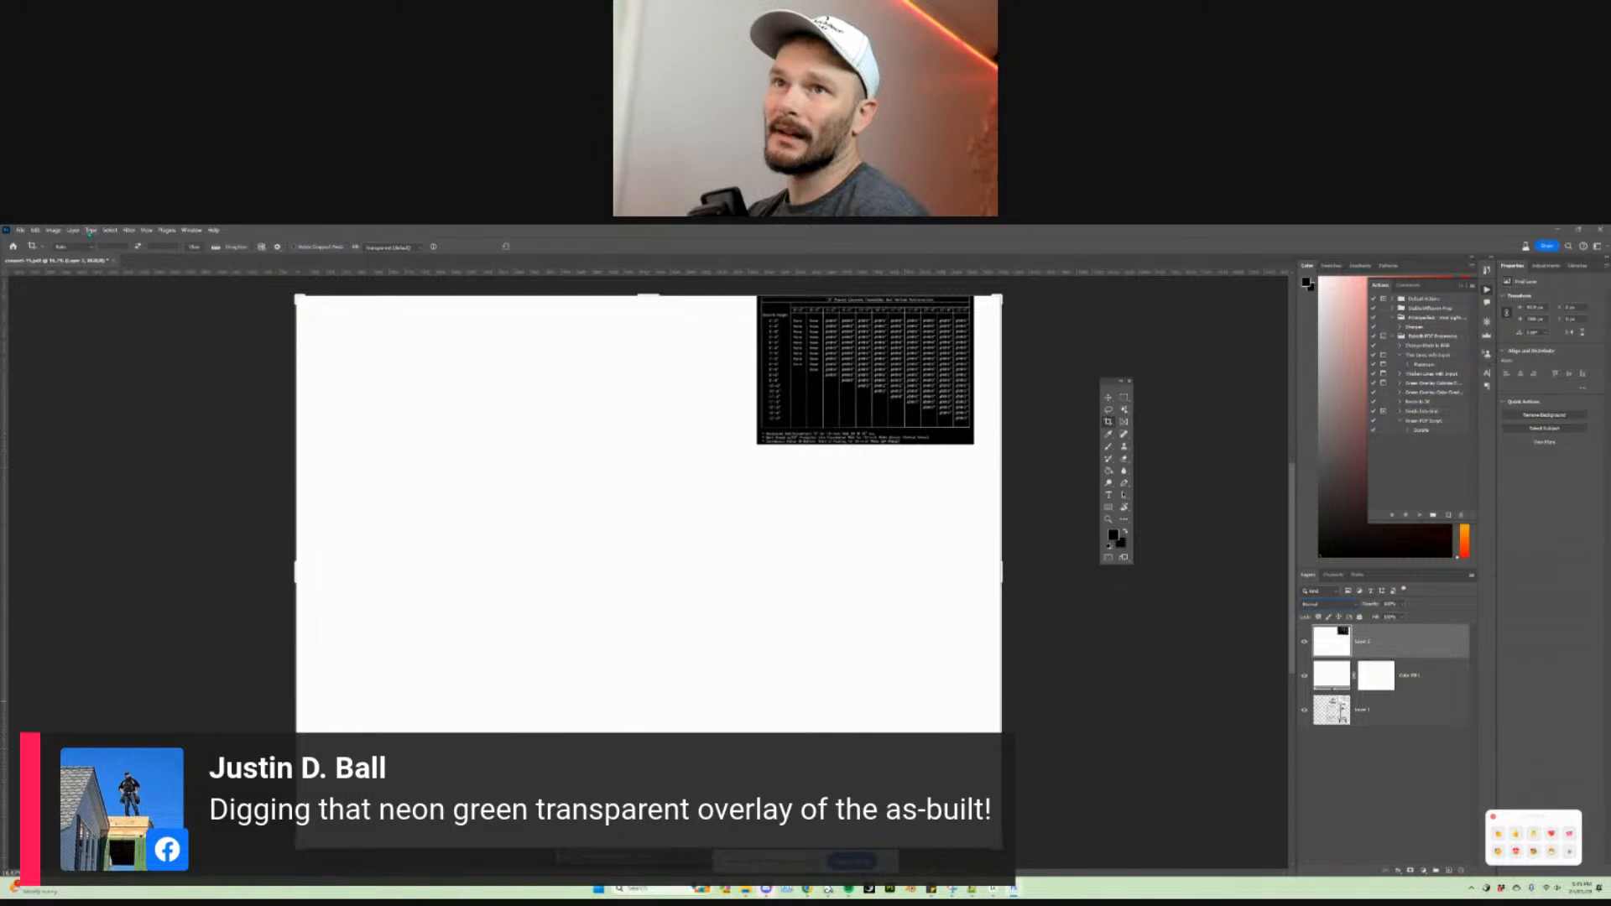
pyautogui.click(55, 231)
pyautogui.moveTo(111, 230)
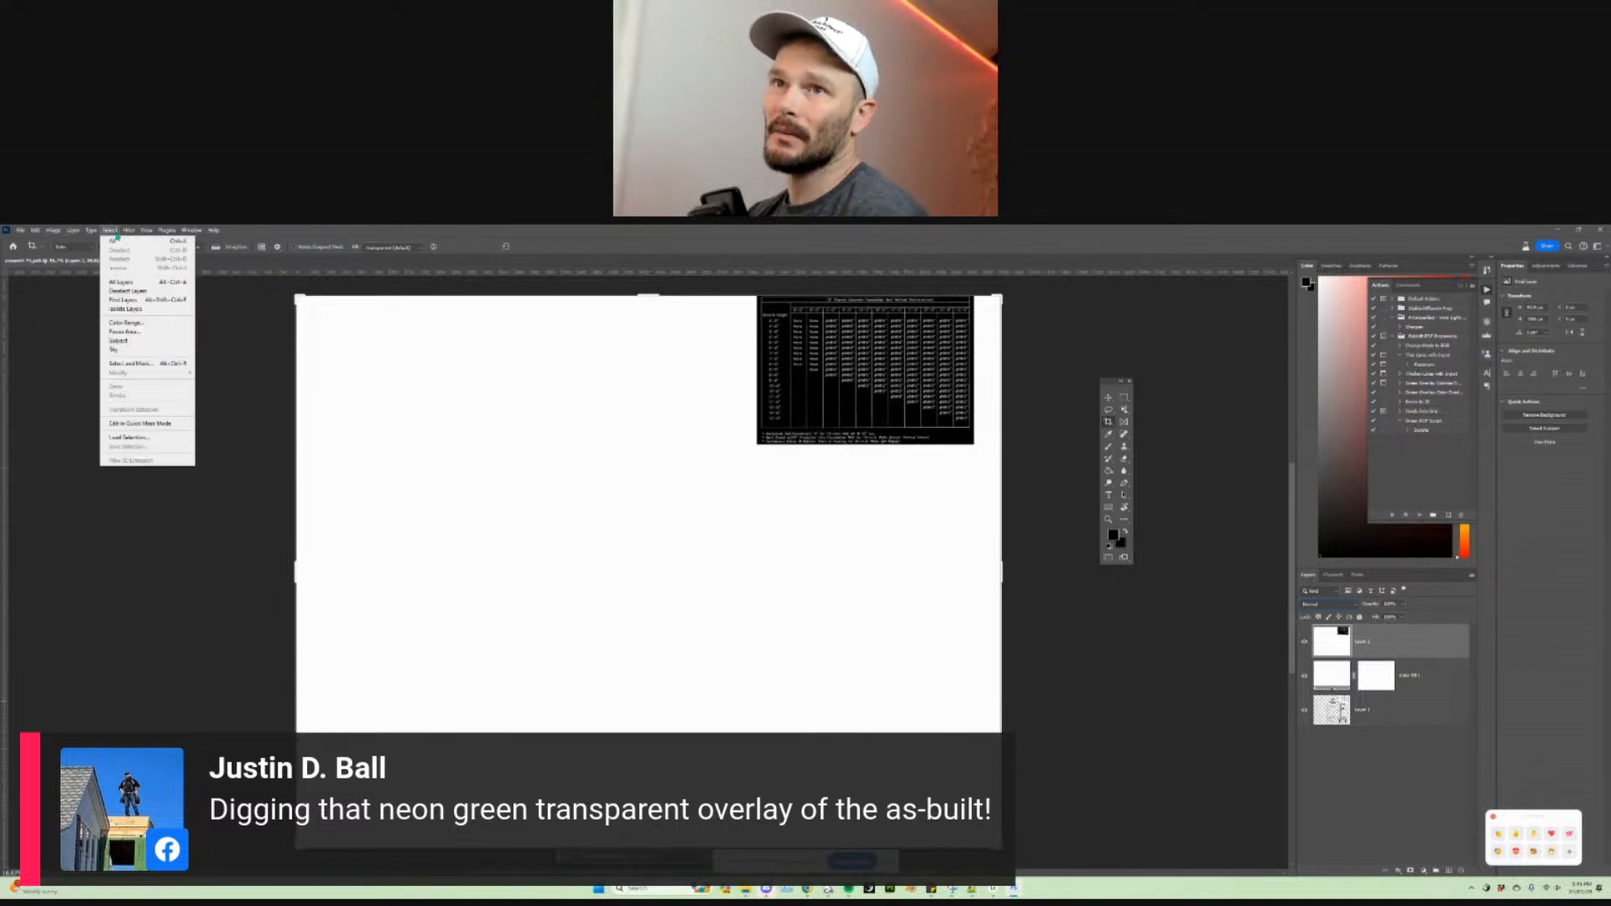
pyautogui.click(126, 322)
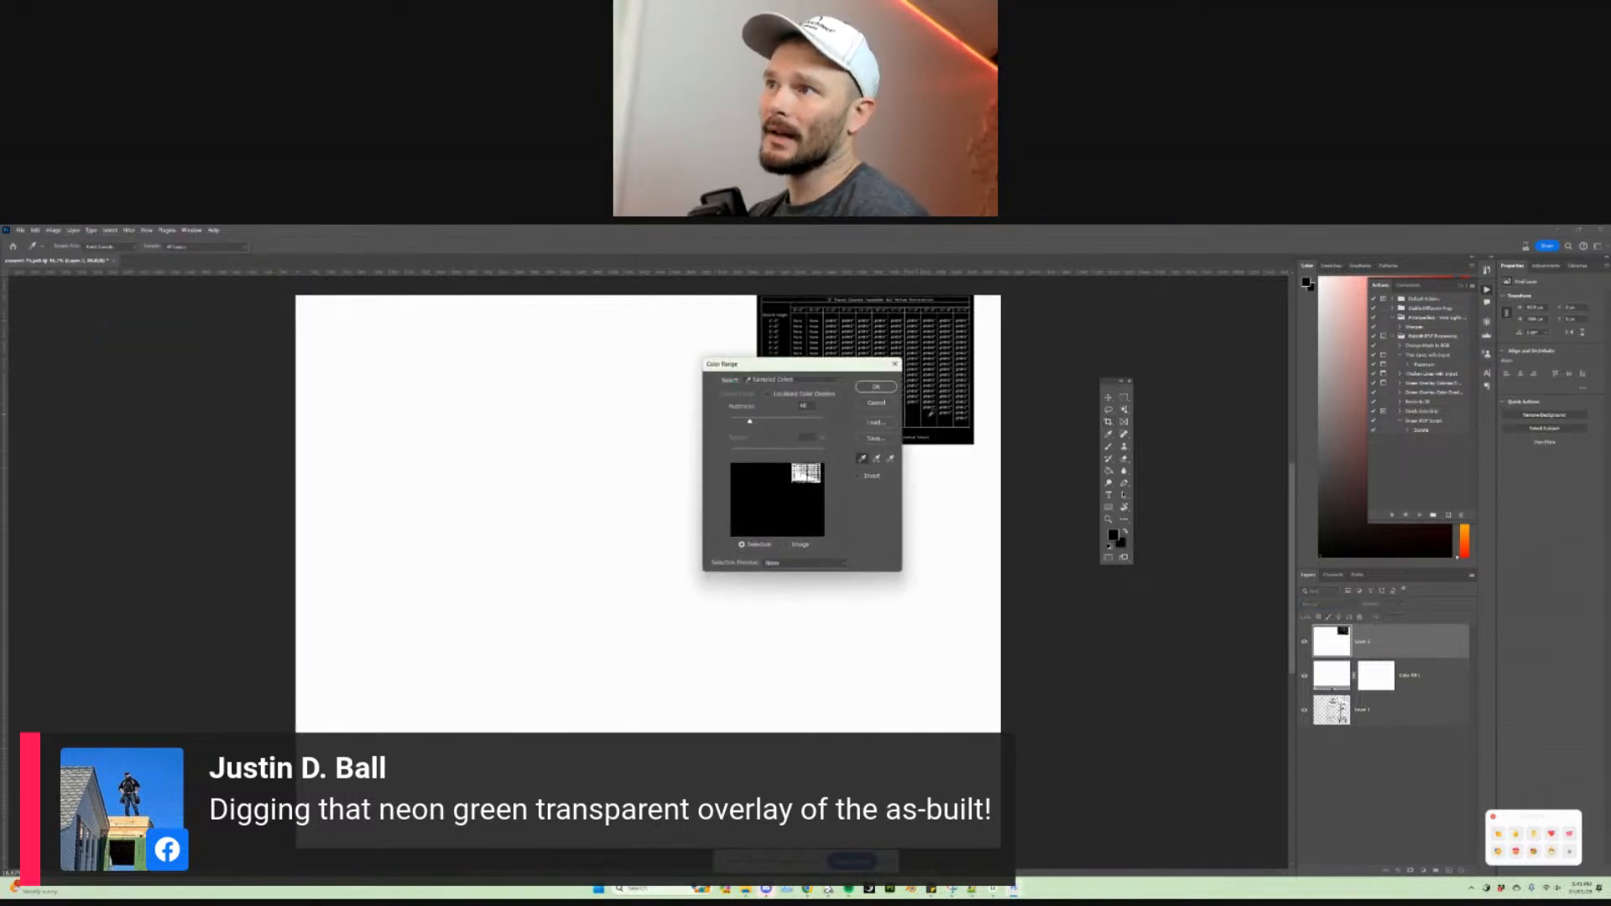
pyautogui.click(876, 387)
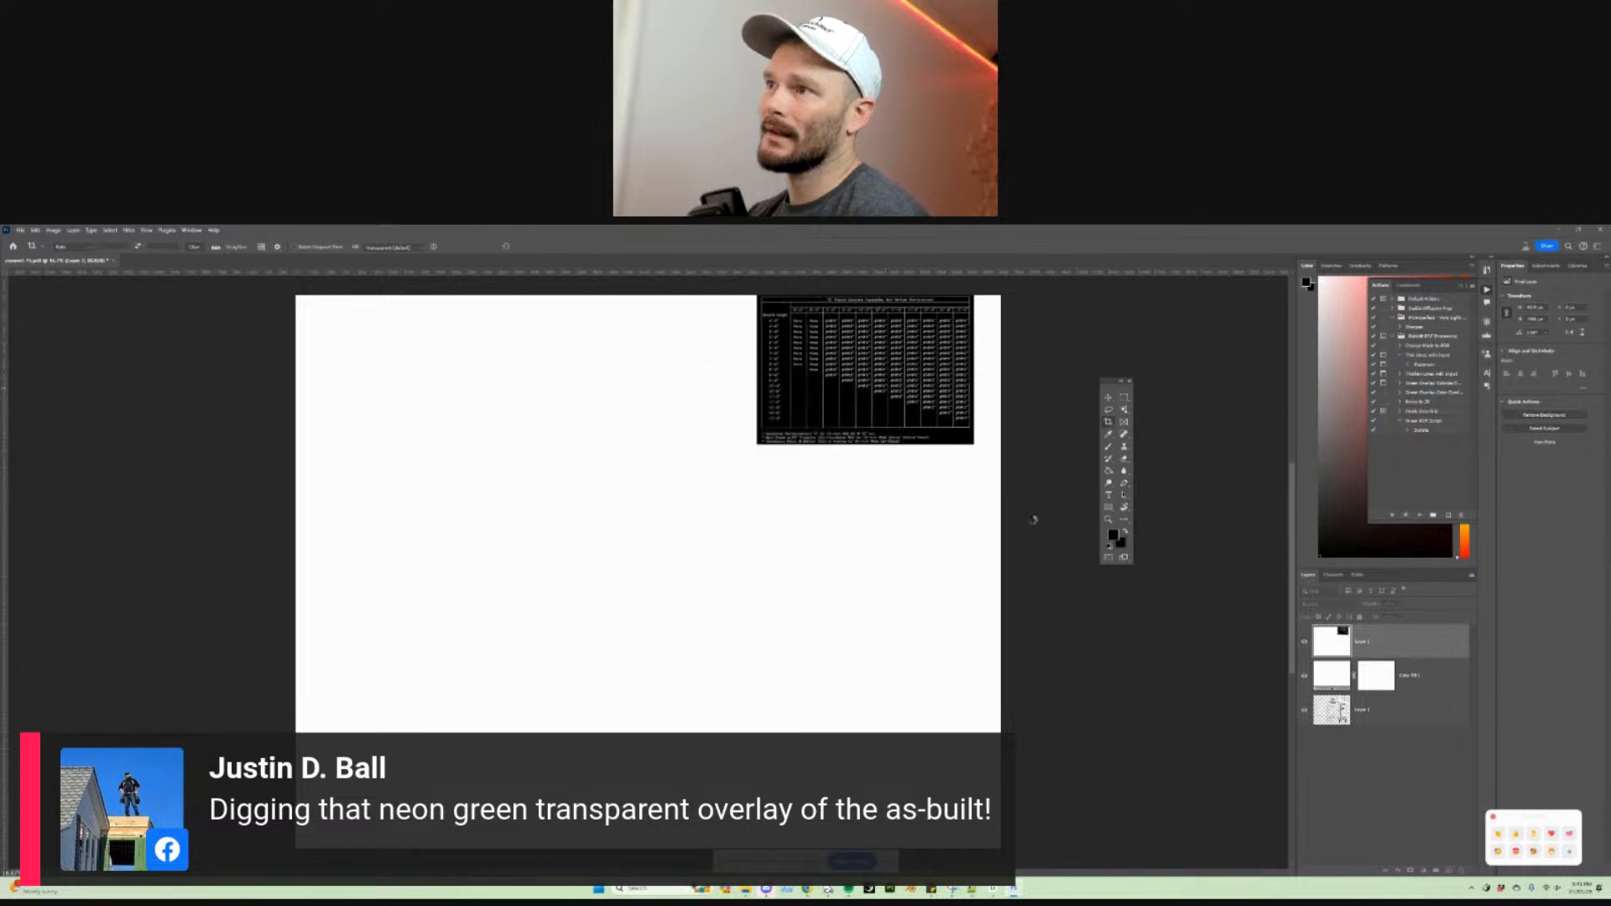
pyautogui.press('c')
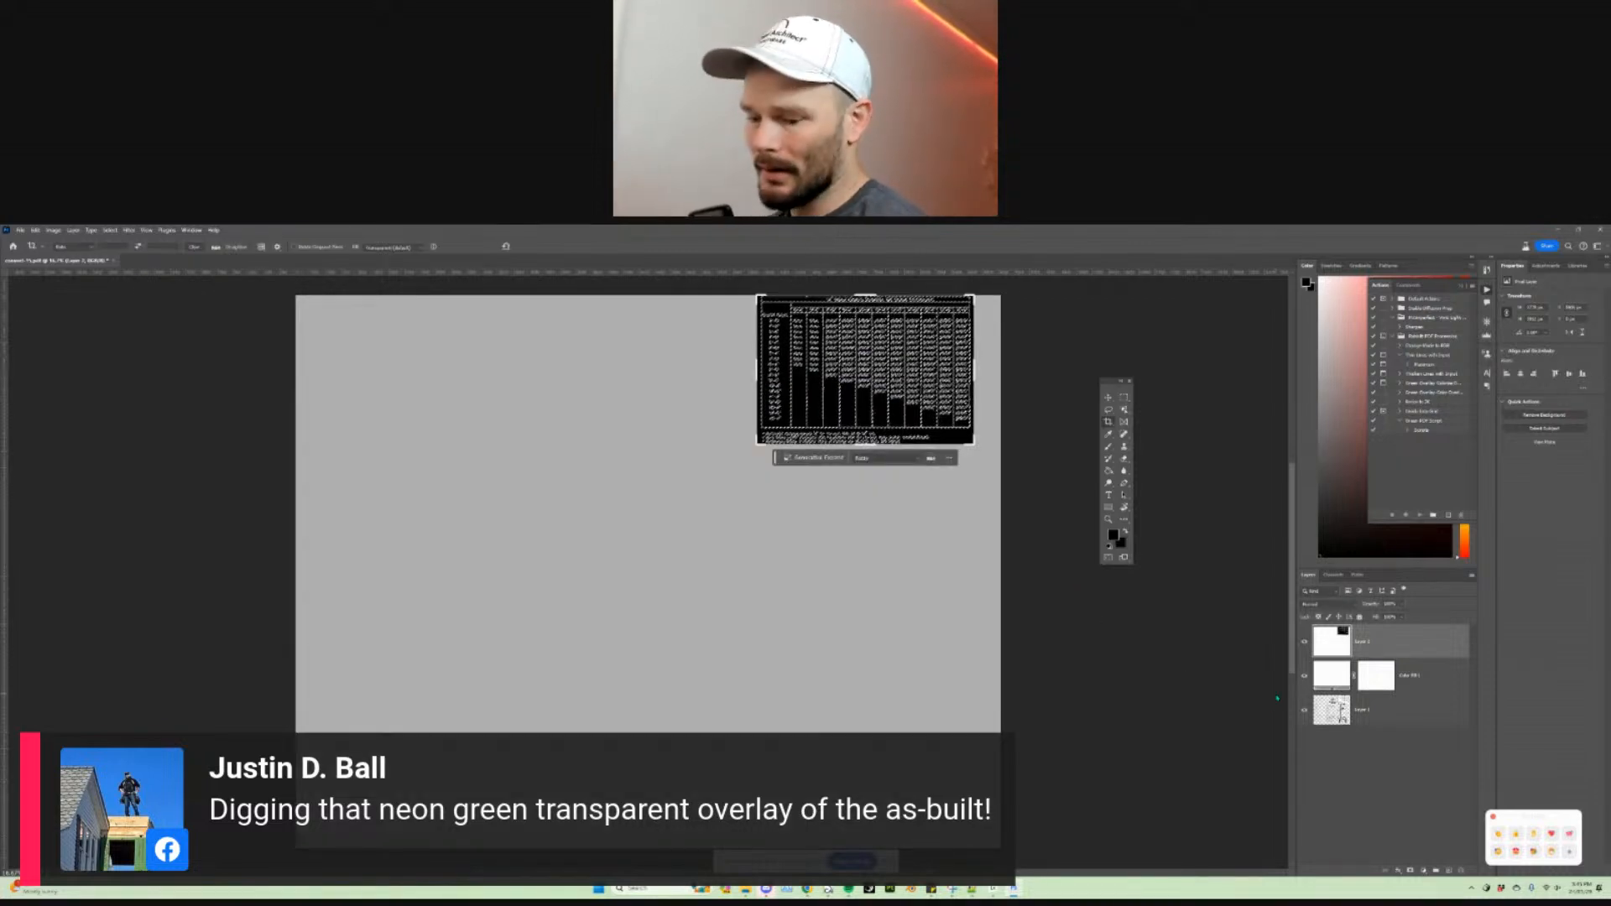
# Step: Delete the stamped layer and the white colour fill layer, leaving only the drawing layer with the selection active
pyautogui.rightClick(1445, 641)
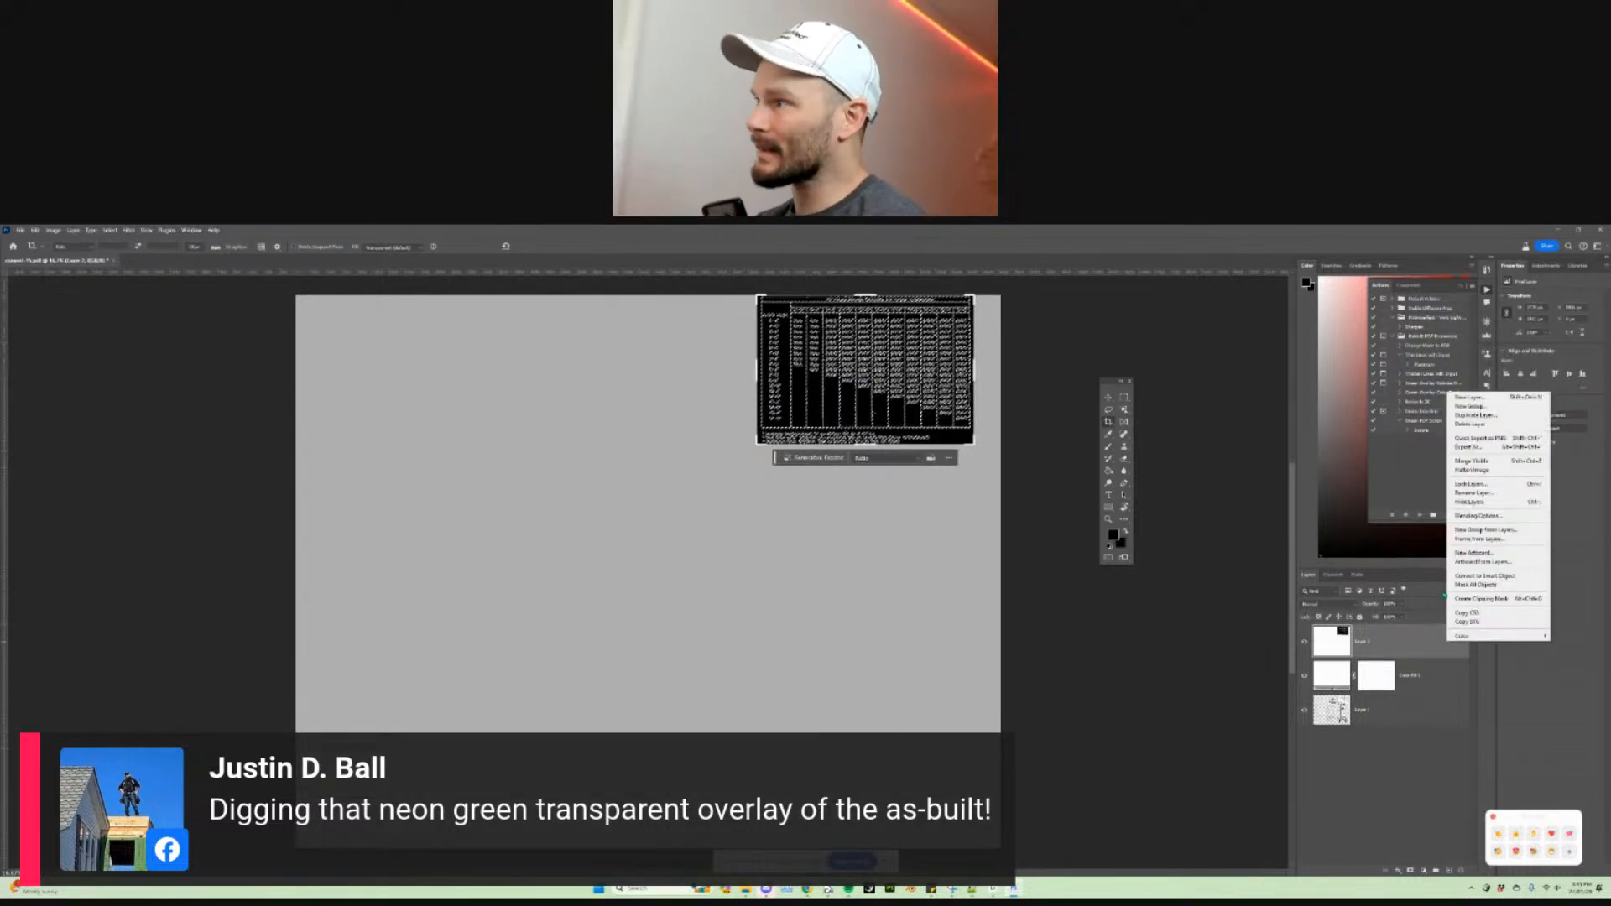
pyautogui.click(1470, 423)
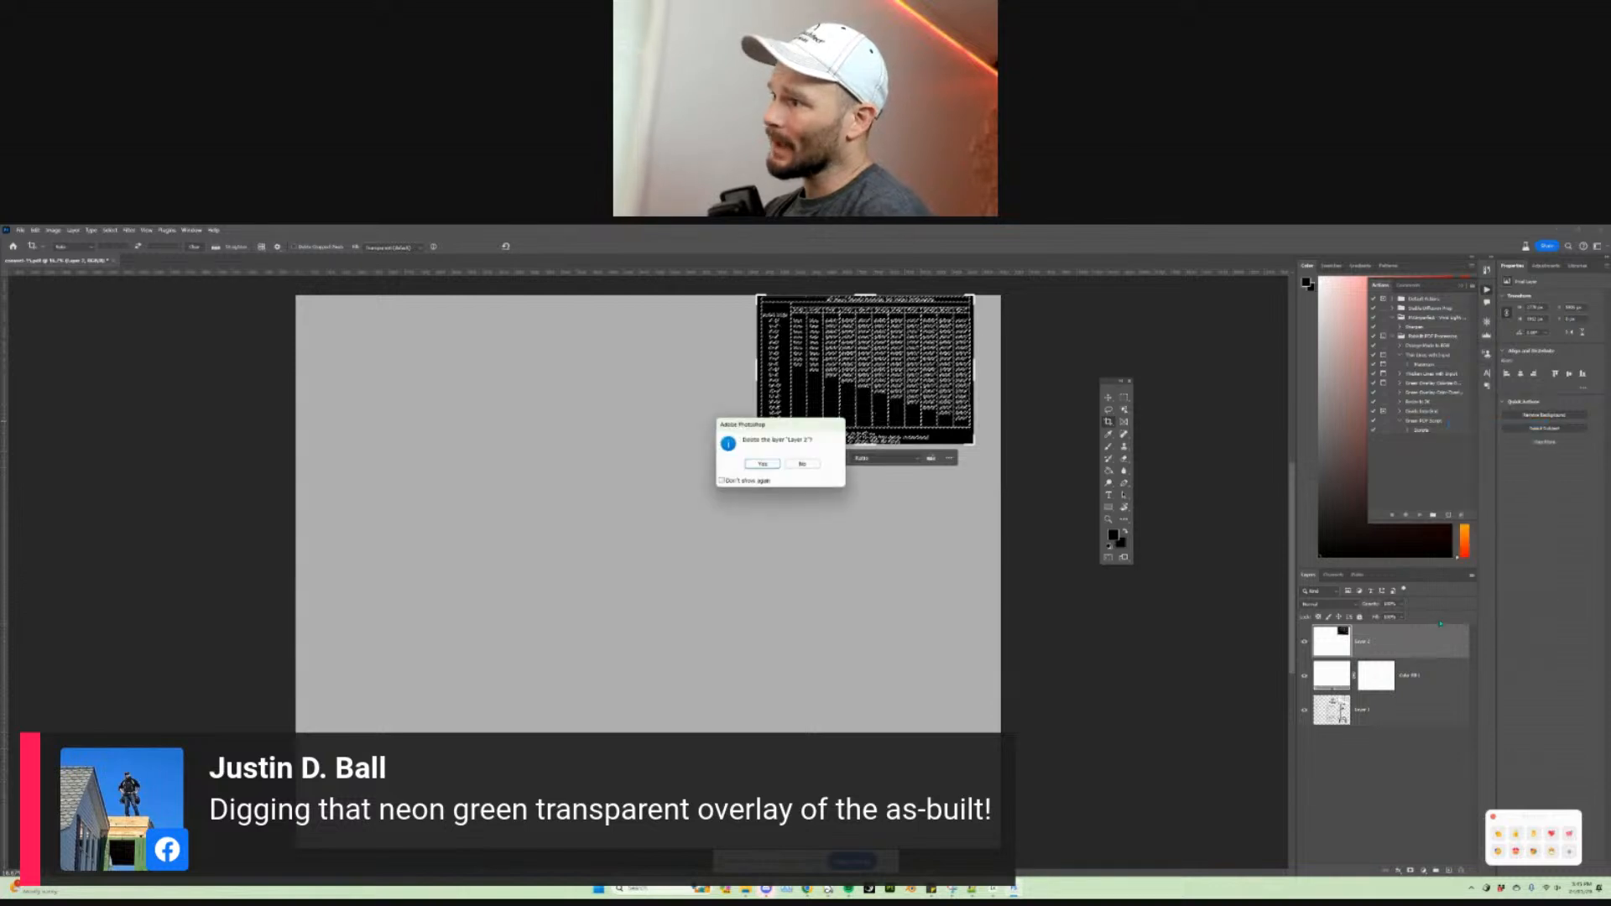
pyautogui.press('Return')
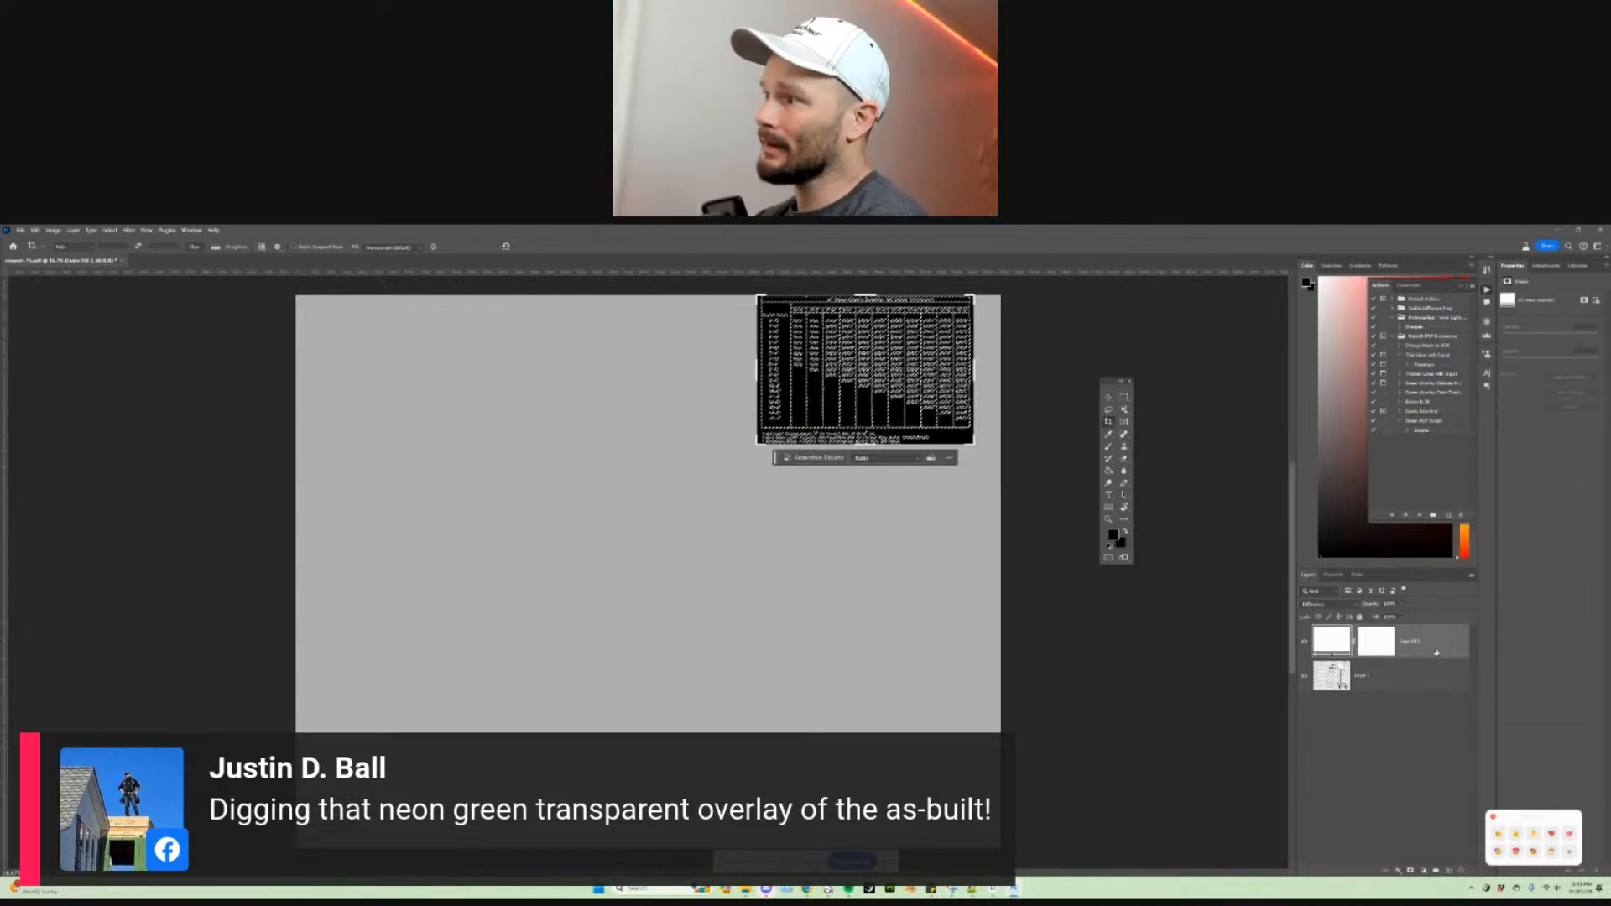
pyautogui.rightClick(1436, 643)
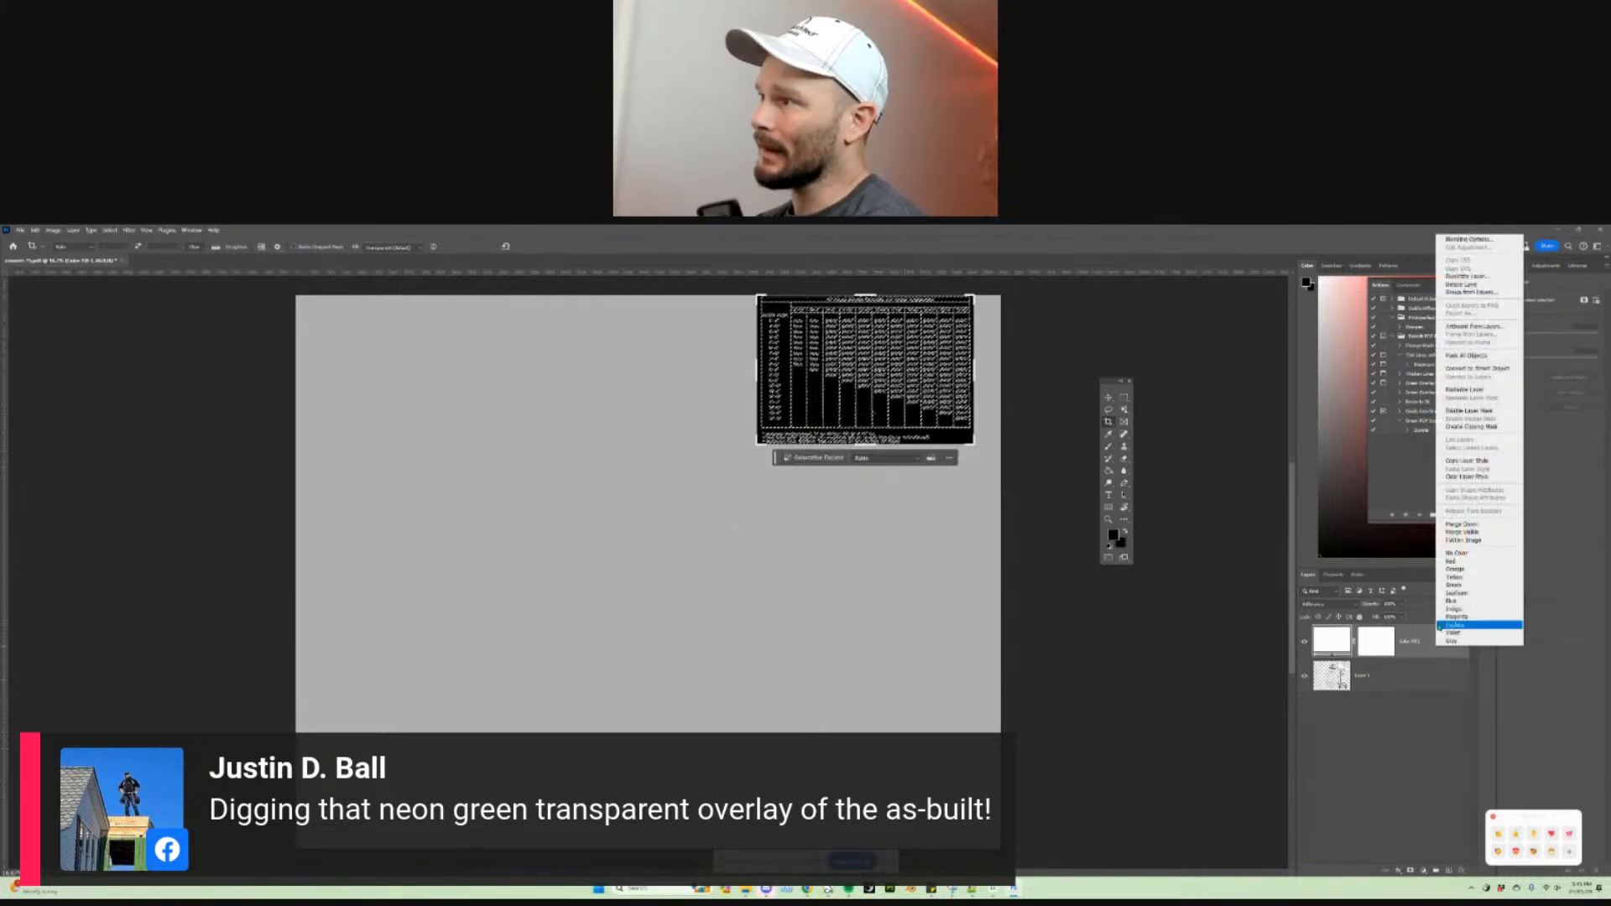
pyautogui.click(1460, 284)
pyautogui.press('Return')
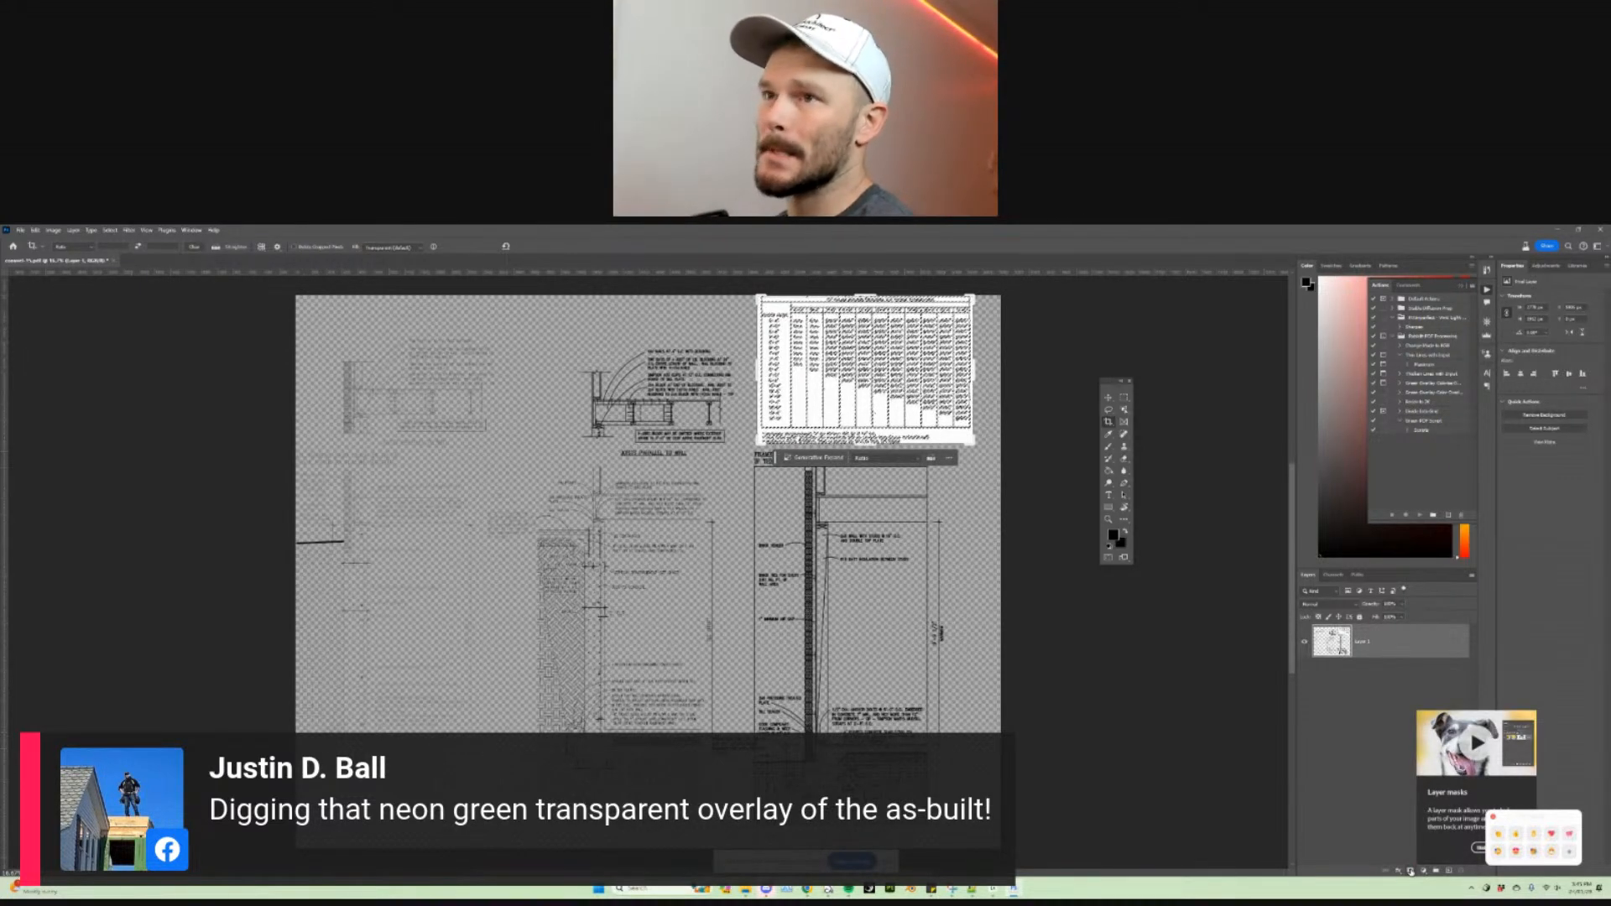
# Step: Add a layer mask from the active selection, invert it to hide the table's background, and close the pending crop
pyautogui.keyDown('alt'); pyautogui.click(1424, 871); pyautogui.keyUp('alt')
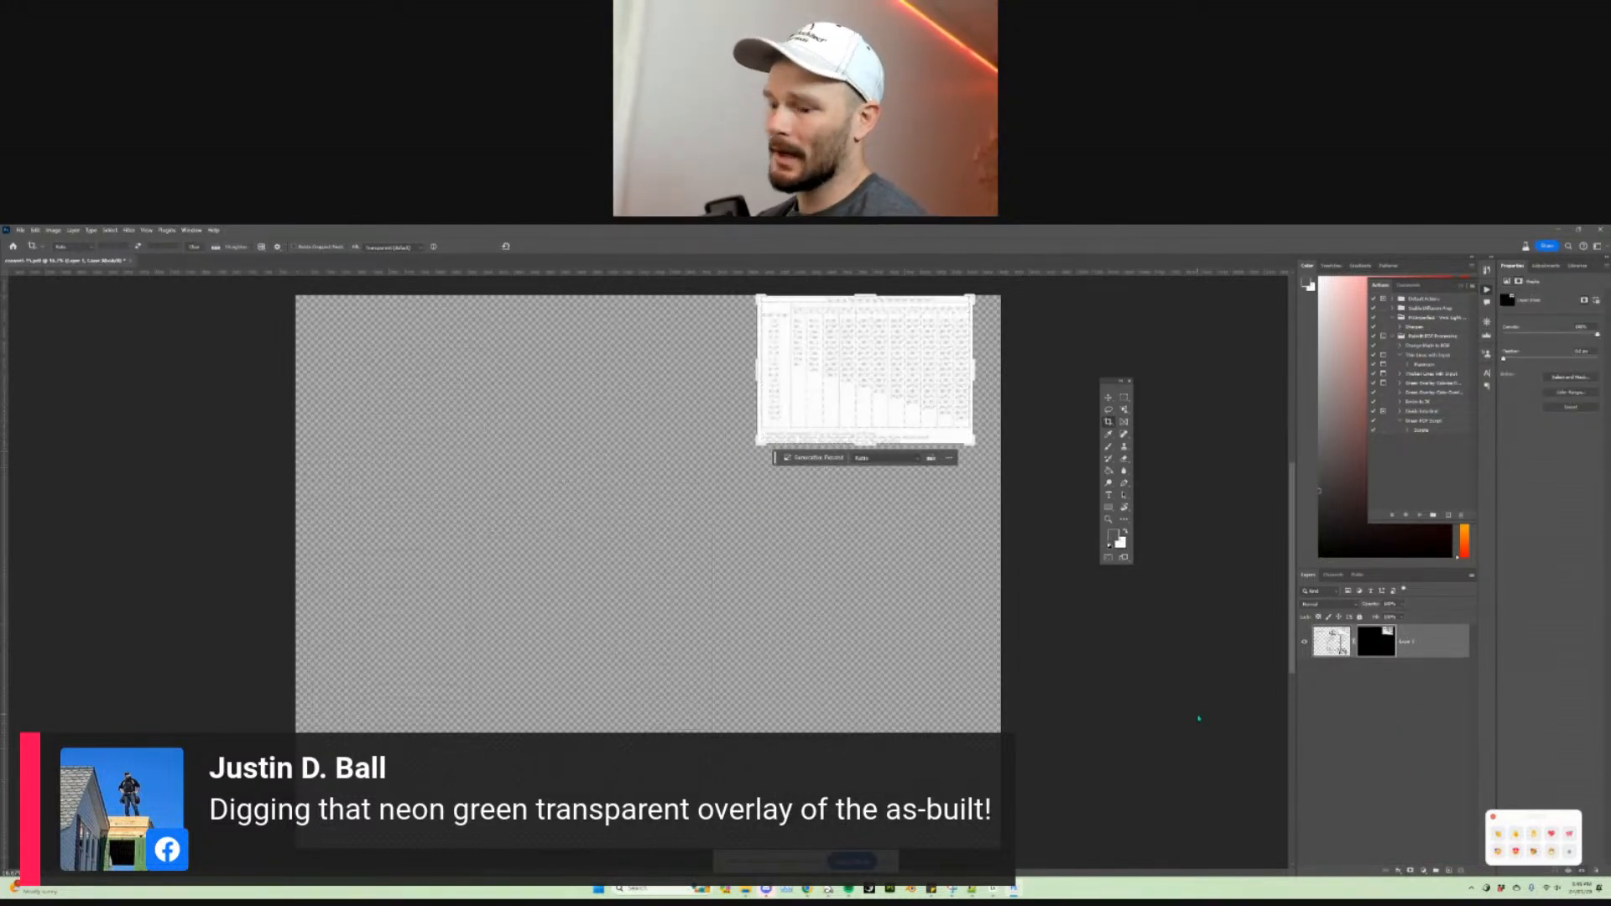
pyautogui.hotkey('ctrl', 'i')
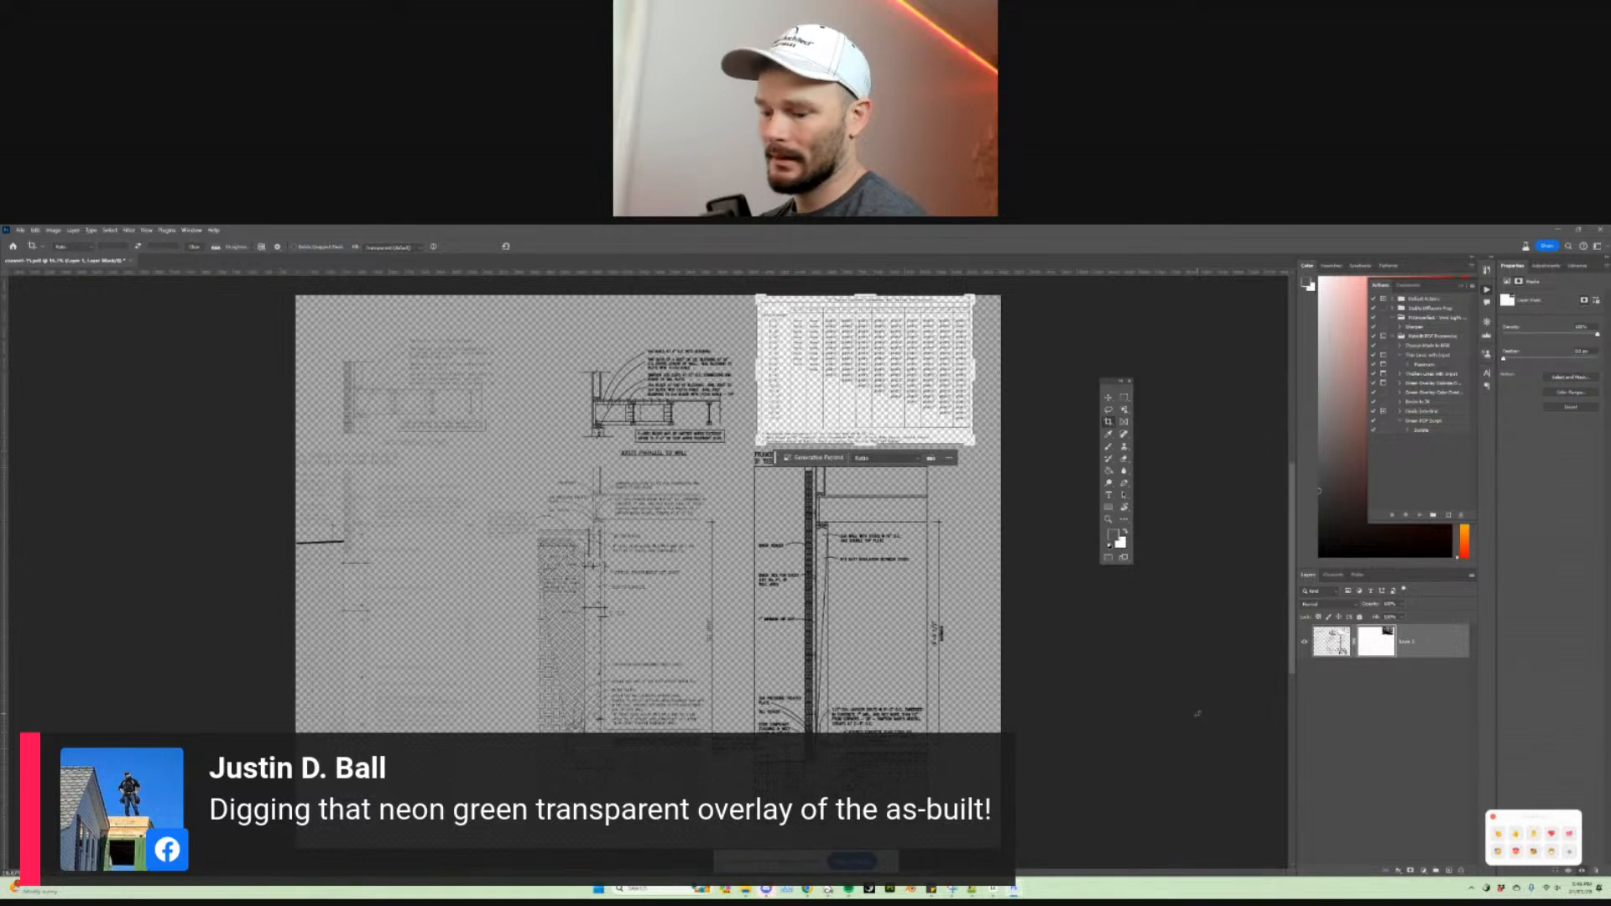
pyautogui.click(1357, 689)
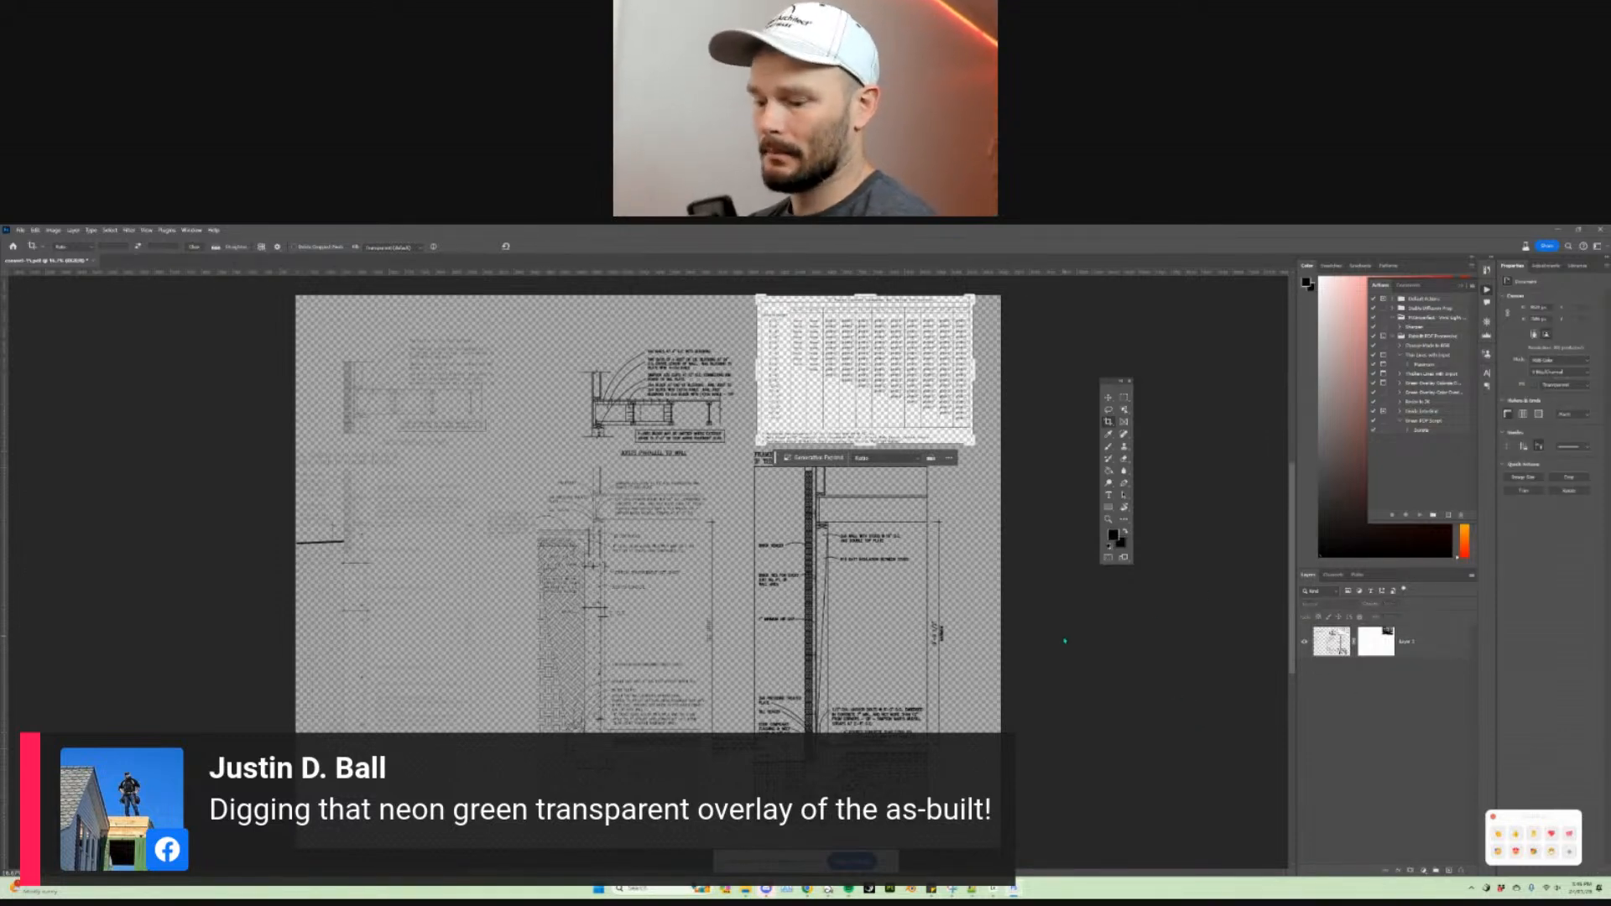
pyautogui.press('b')
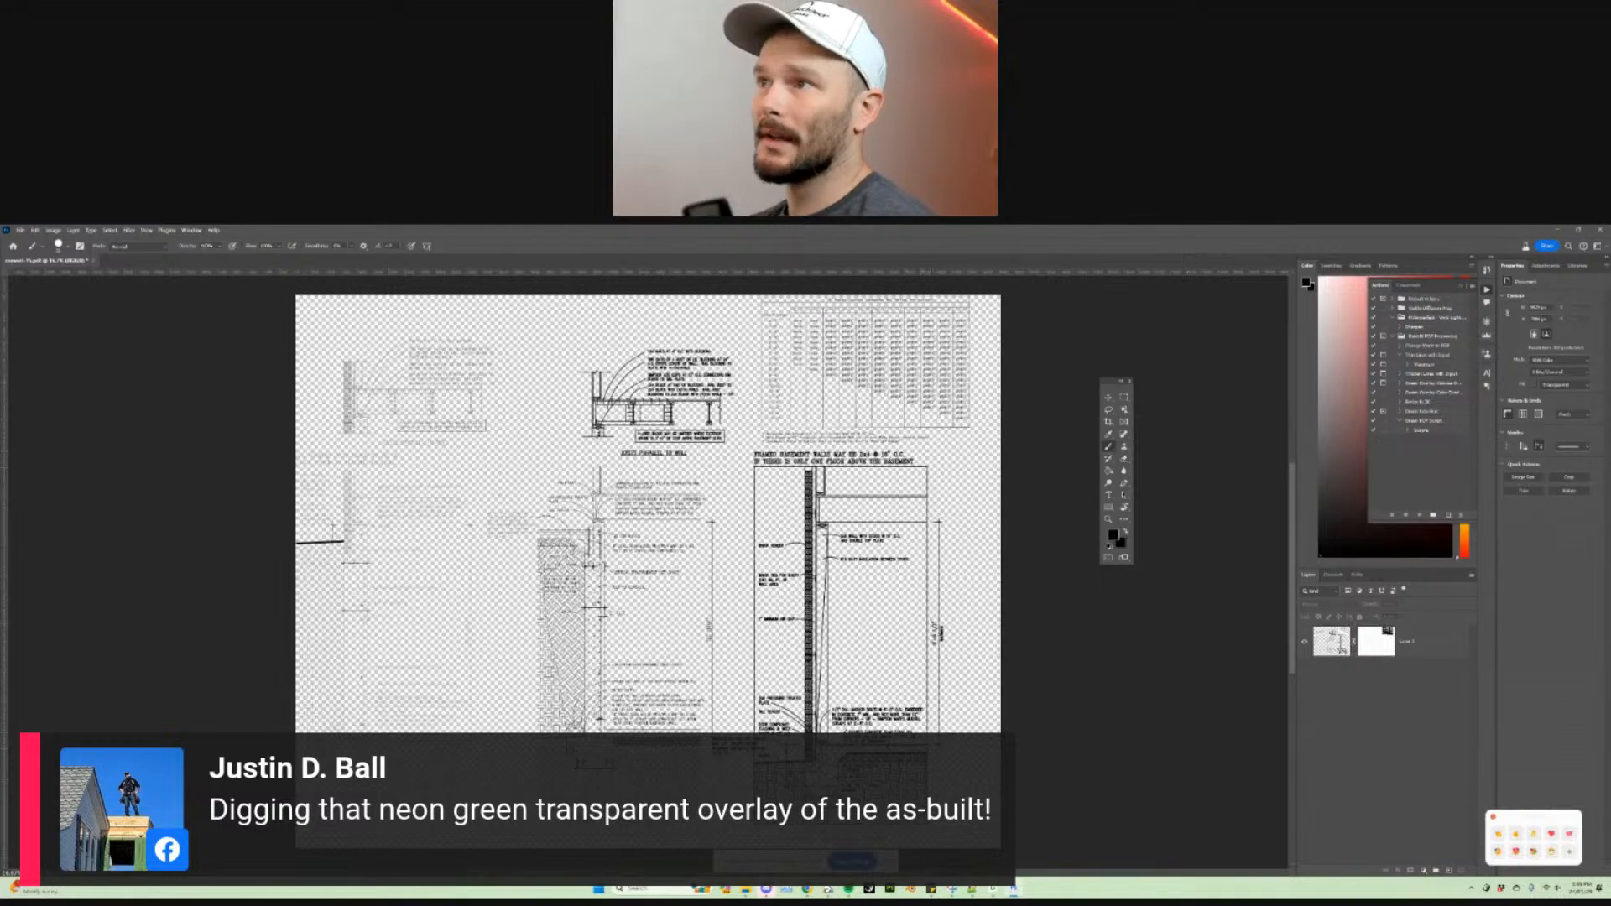
pyautogui.keyDown('alt'); pyautogui.scroll(10, 859, 376); pyautogui.keyUp('alt')
pyautogui.keyDown('alt'); pyautogui.scroll(-7, 804, 435); pyautogui.keyUp('alt')
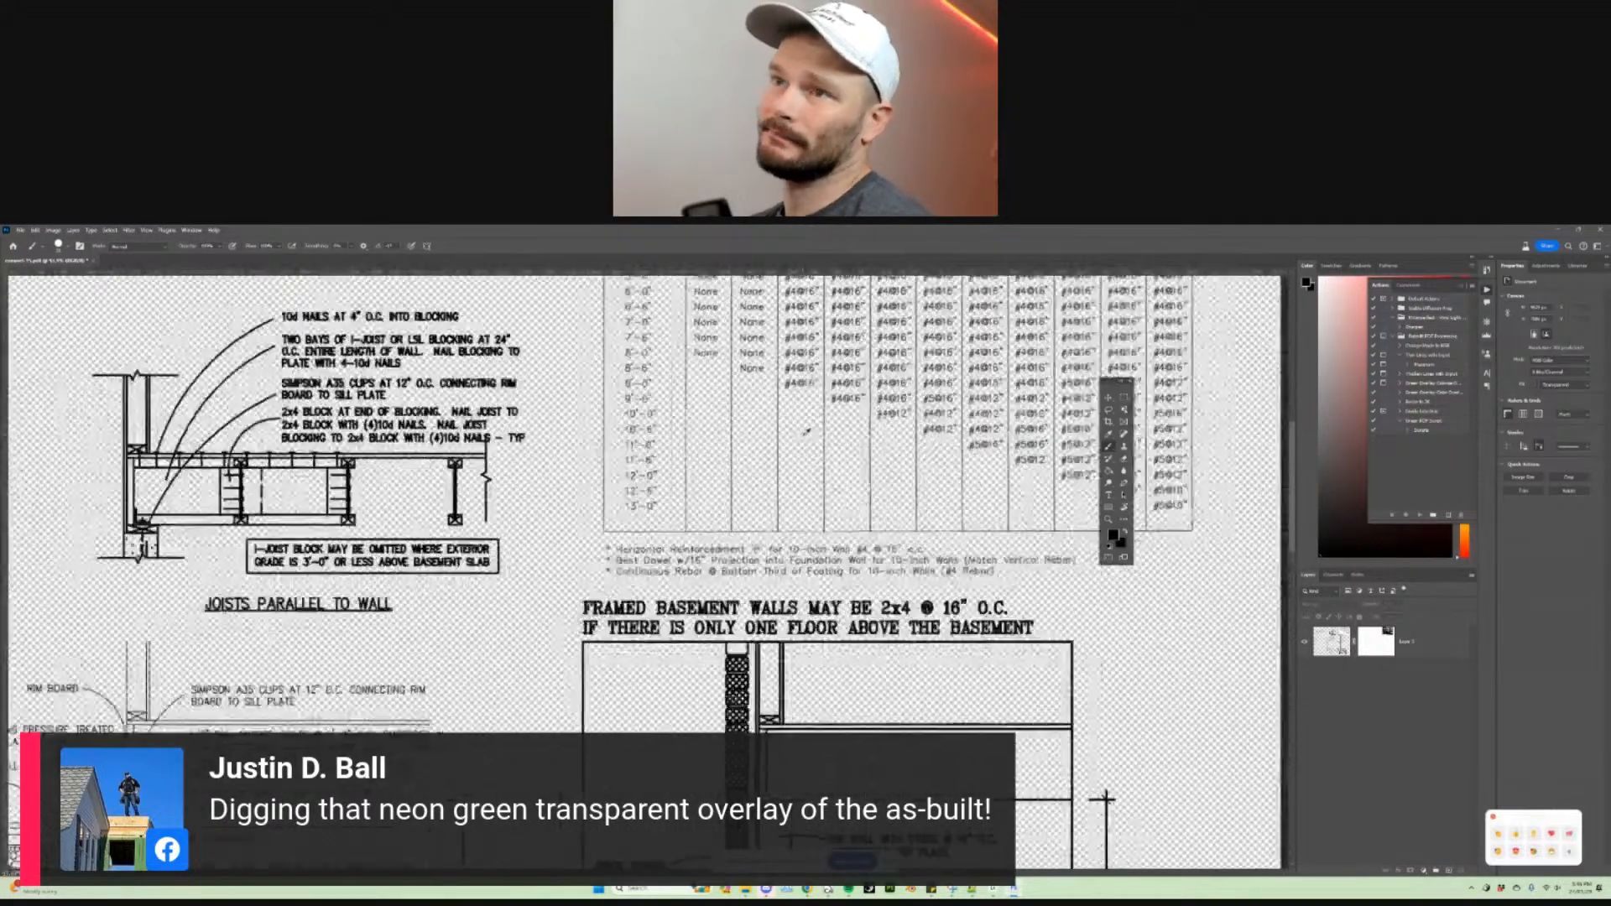
pyautogui.keyDown('alt'); pyautogui.scroll(-2, 806, 432); pyautogui.keyUp('alt')
pyautogui.keyDown('alt'); pyautogui.scroll(-1, 805, 433); pyautogui.keyUp('alt')
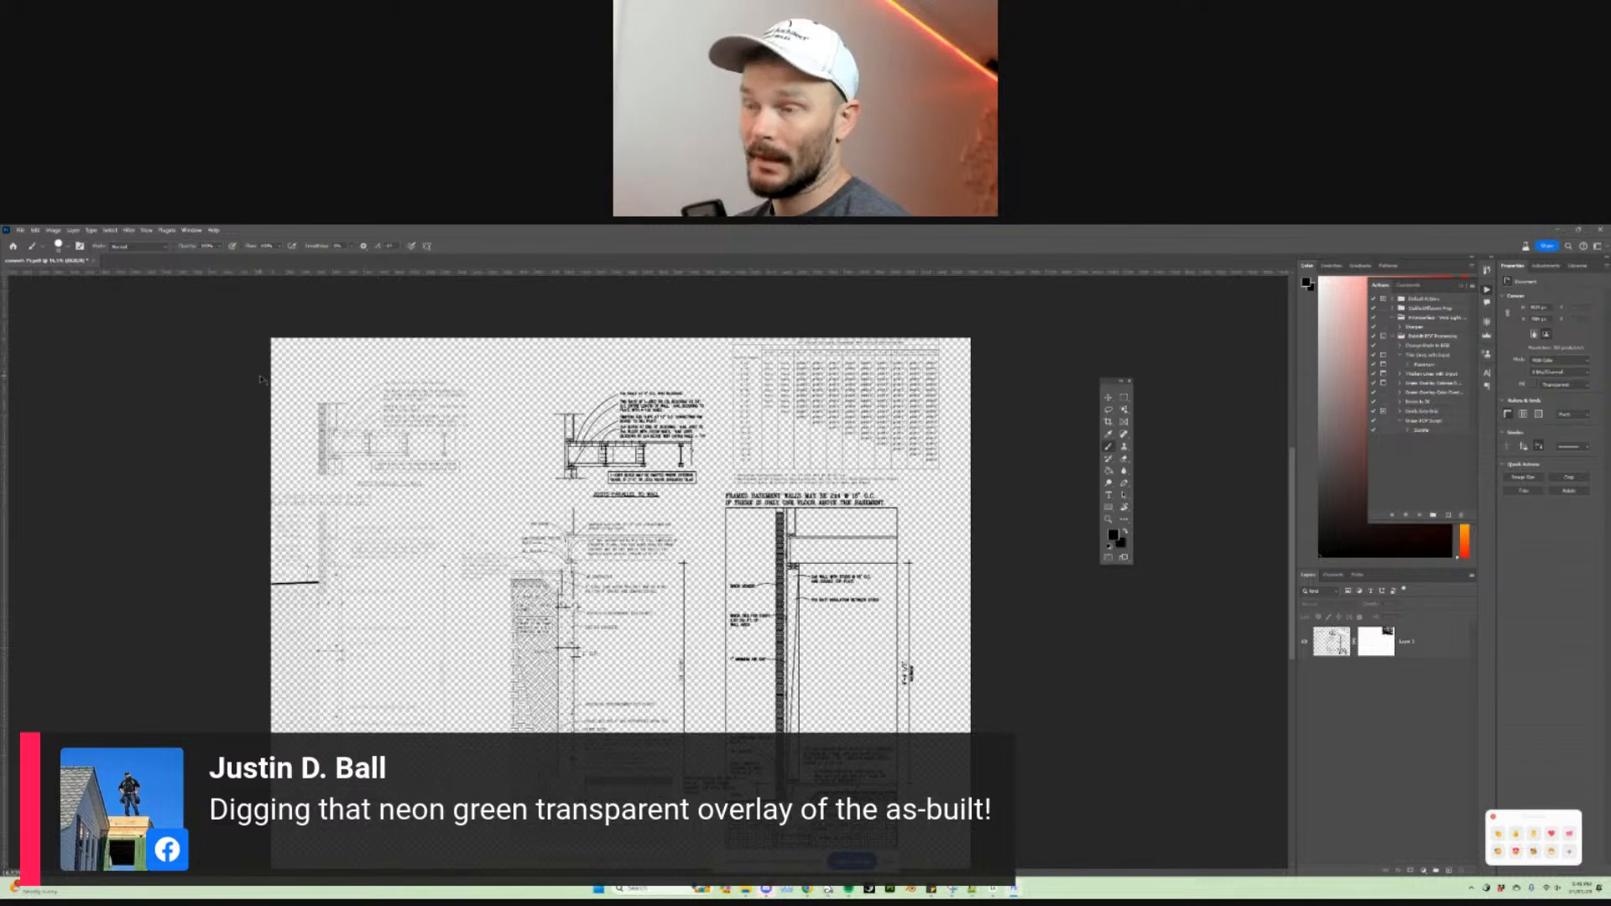
# Step: Close the drawing without saving, and run the green PDF script action from a new blank document, confirming its page number prompt
pyautogui.hotkey('ctrl', 'w')
pyautogui.click(811, 464)
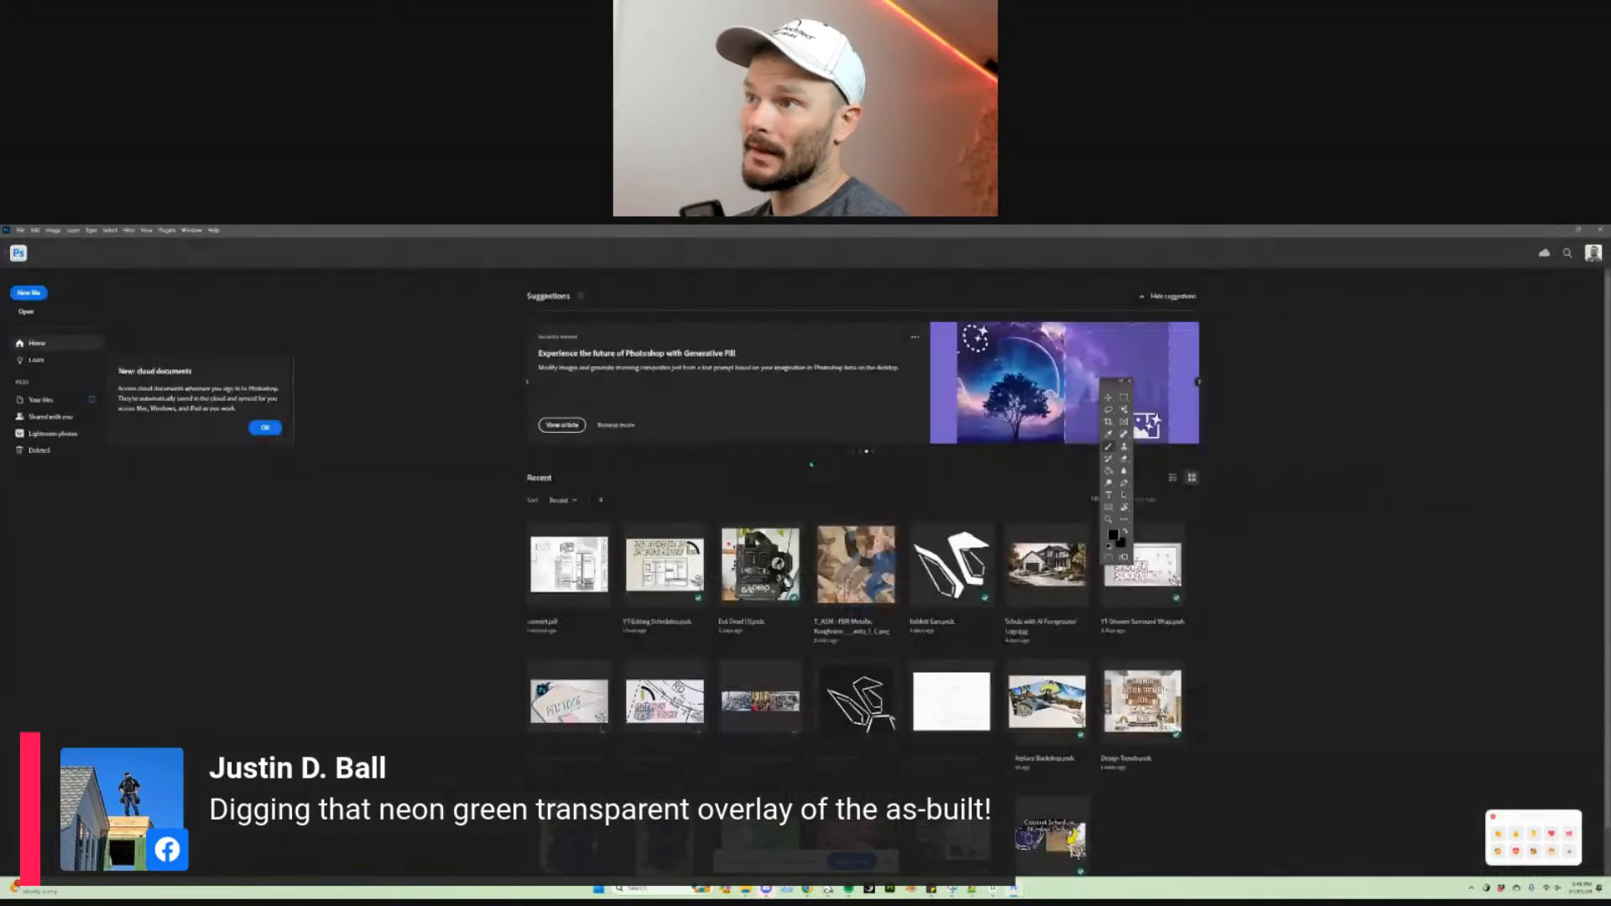
pyautogui.click(20, 230)
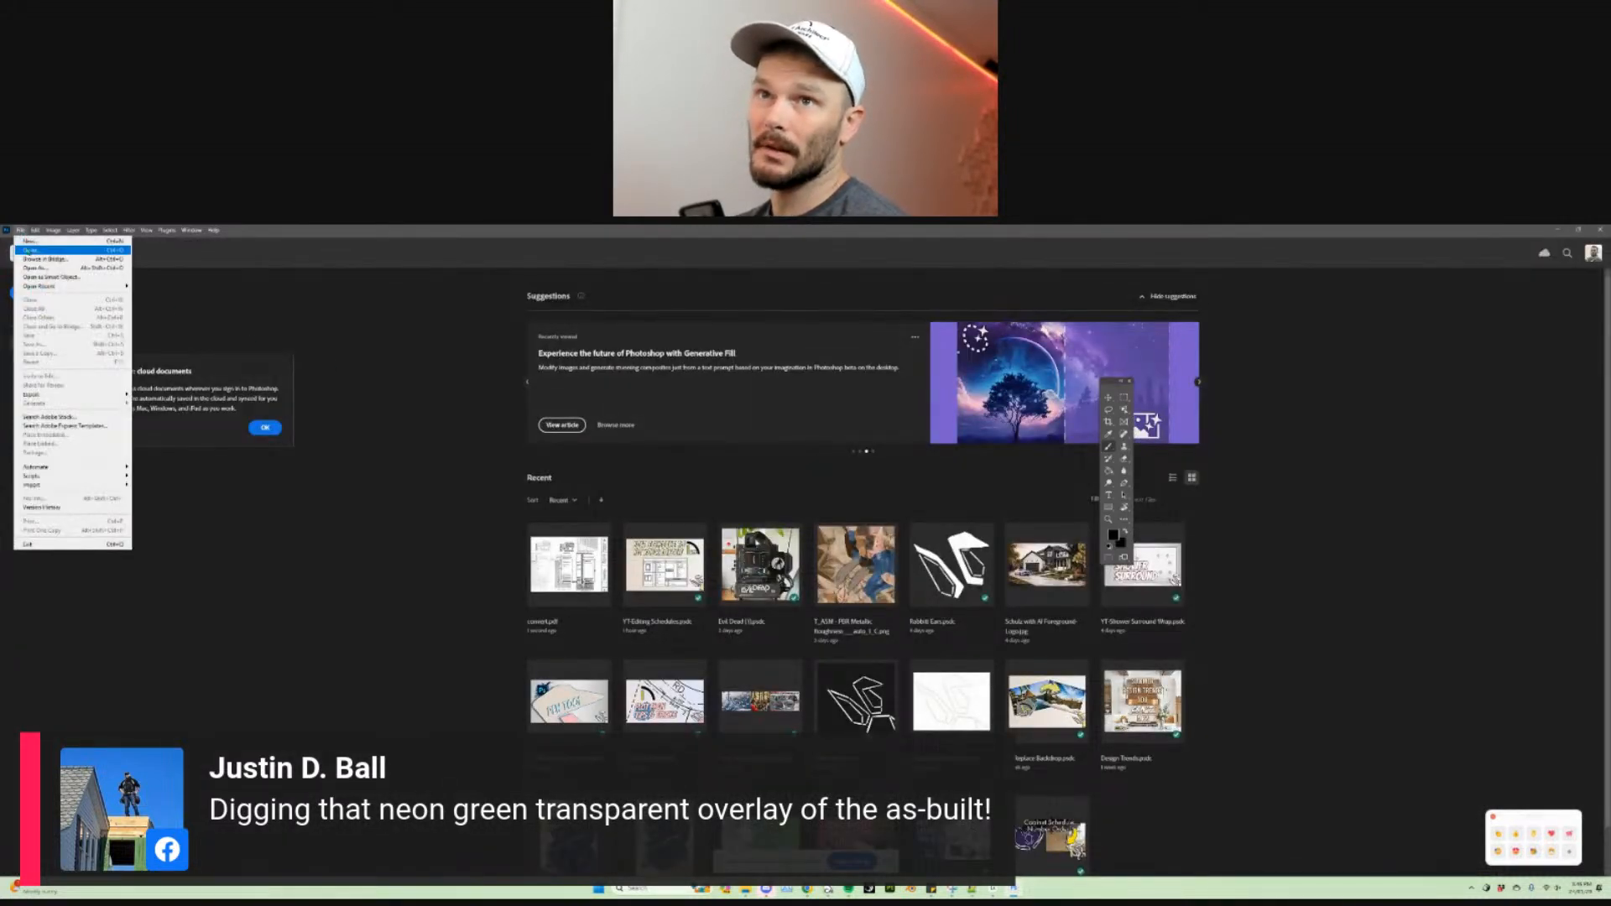
pyautogui.click(29, 243)
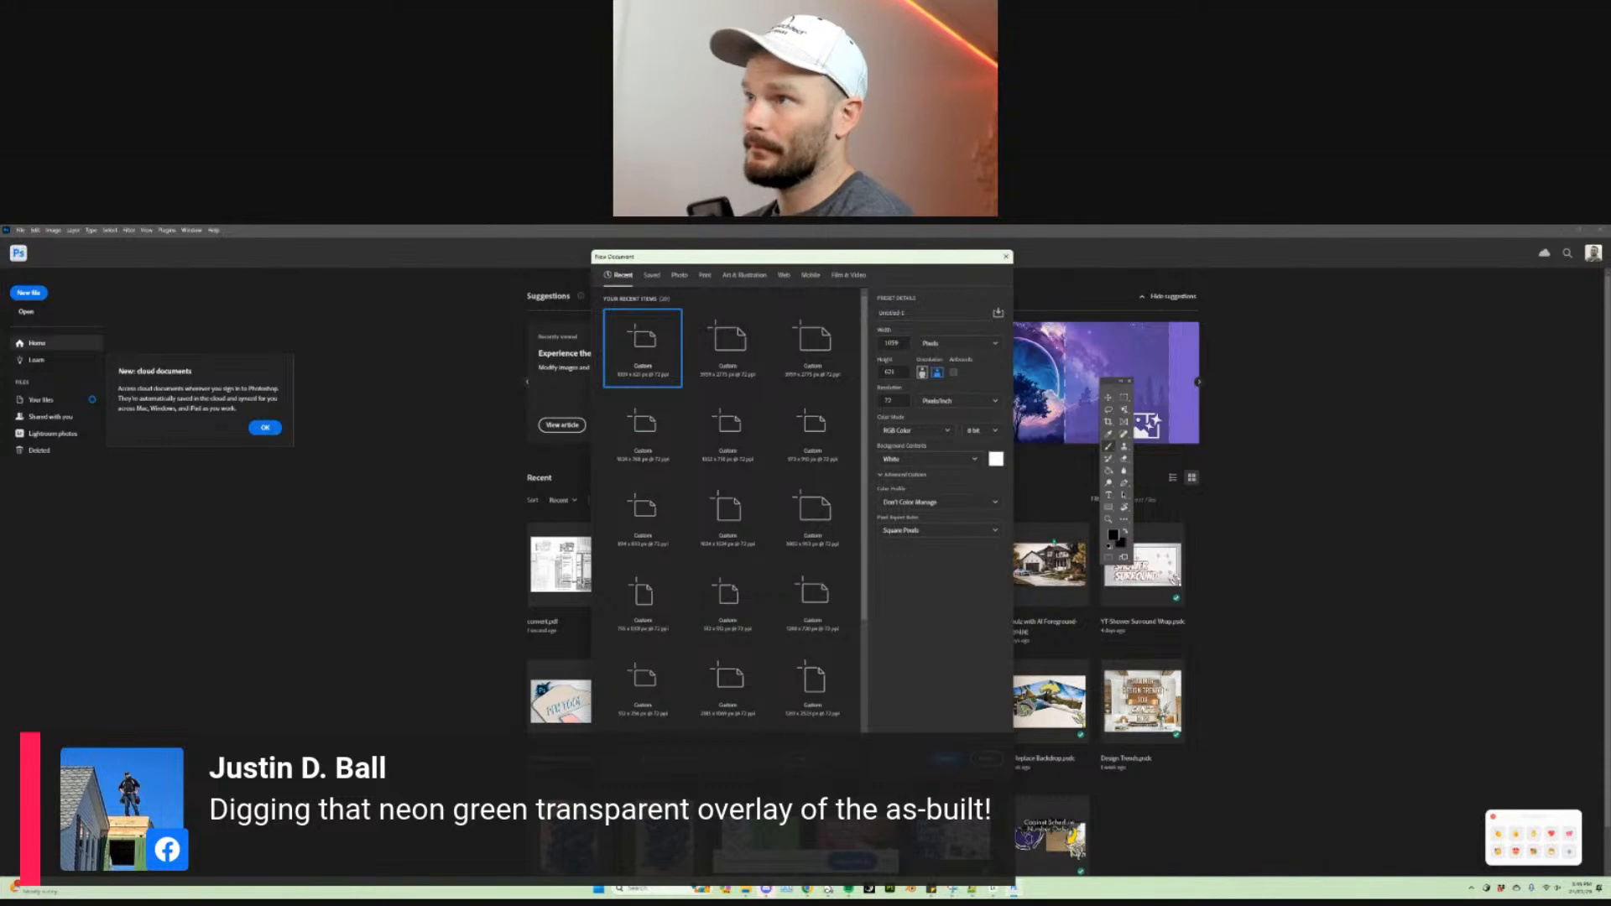
pyautogui.press('Return')
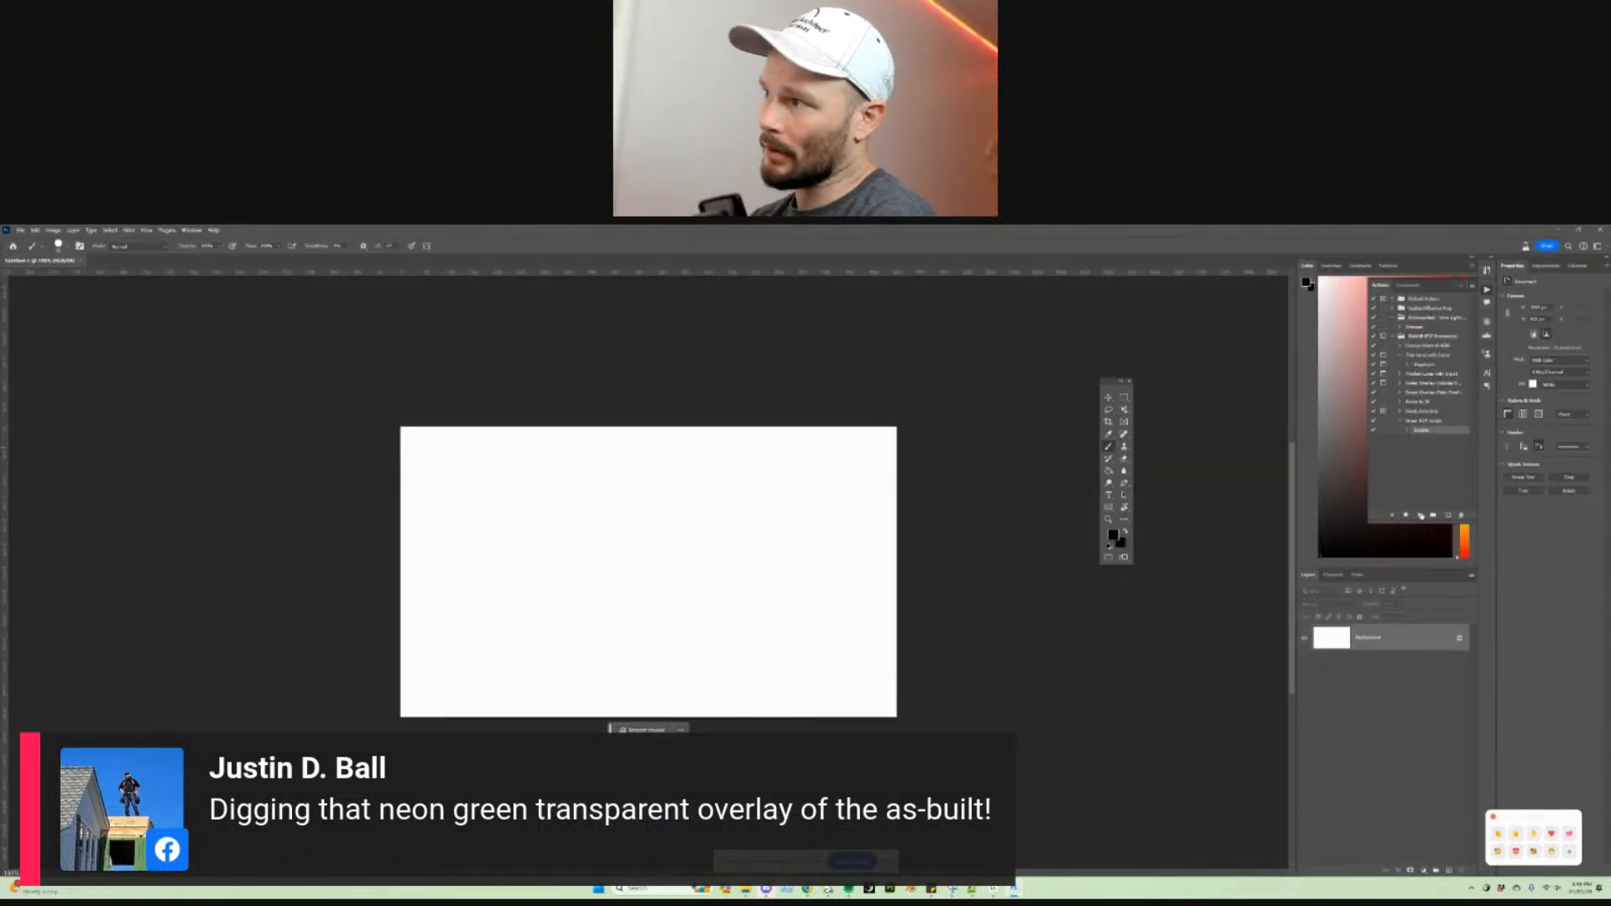
pyautogui.click(1421, 516)
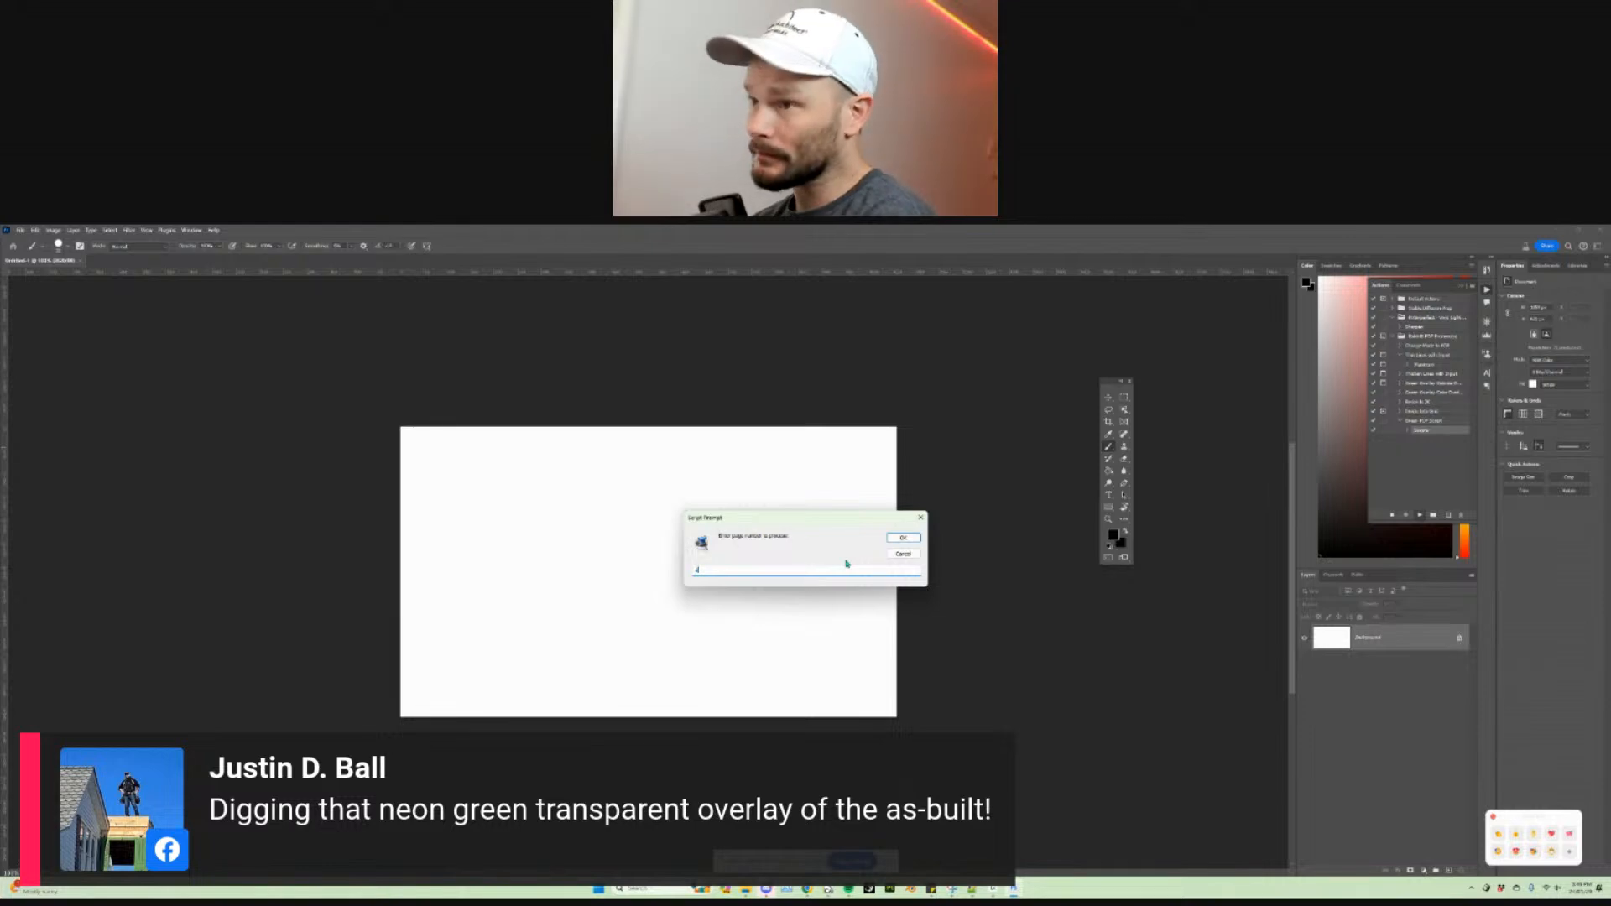
pyautogui.press('Return')
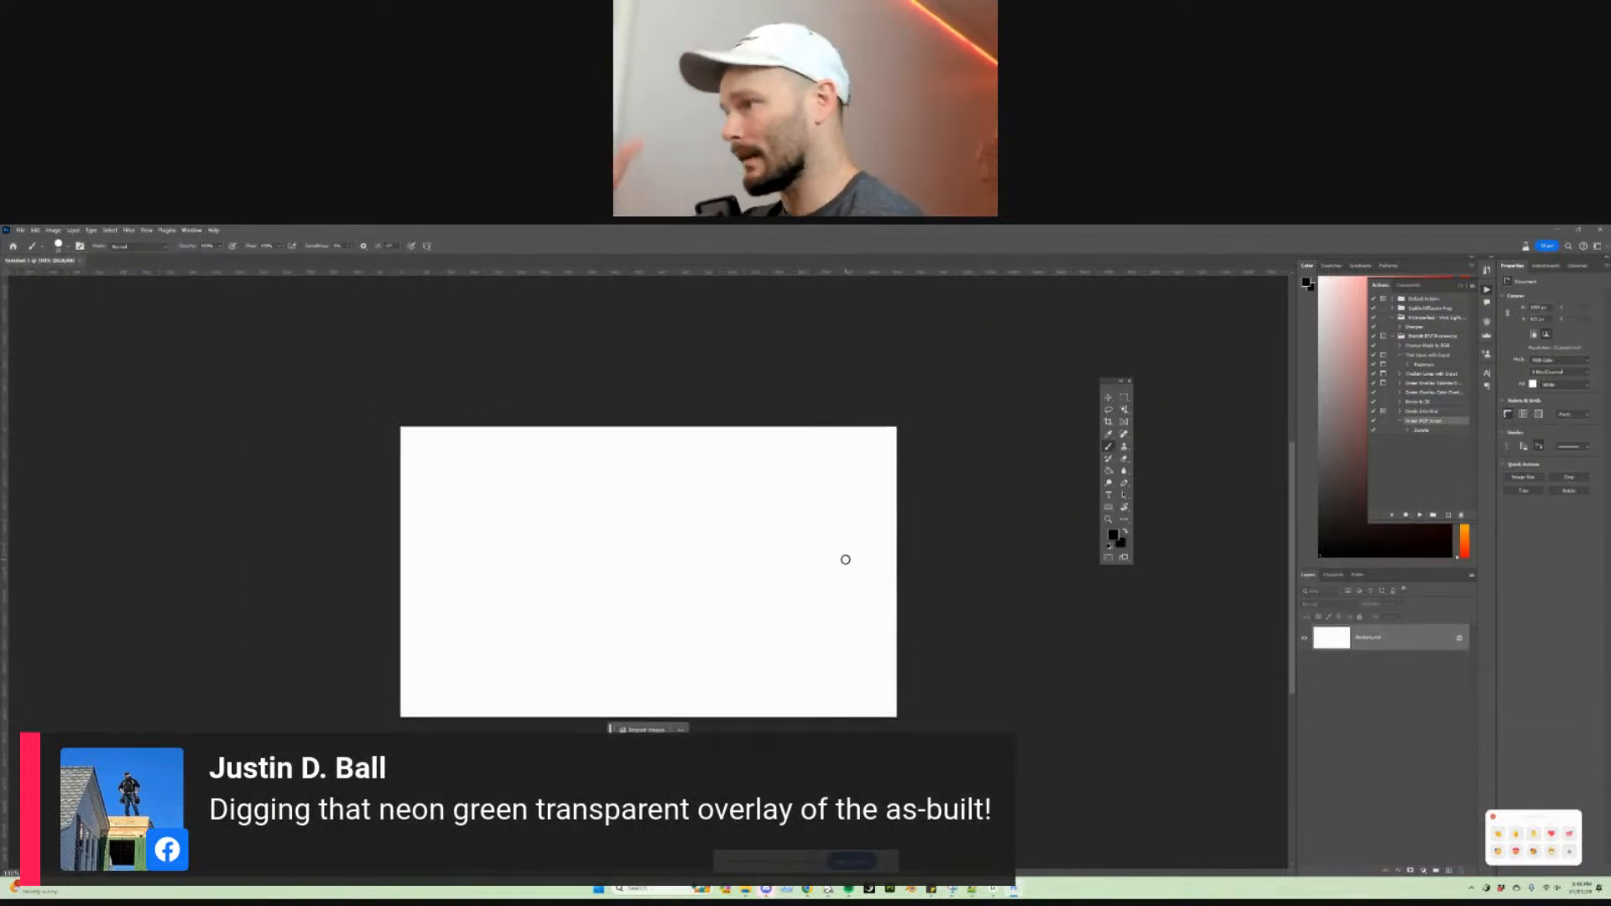
# Step: Switch to Chief Architect and bring up the working plan view with the green as-built overlay
pyautogui.hotkey('alt', 'Tab')
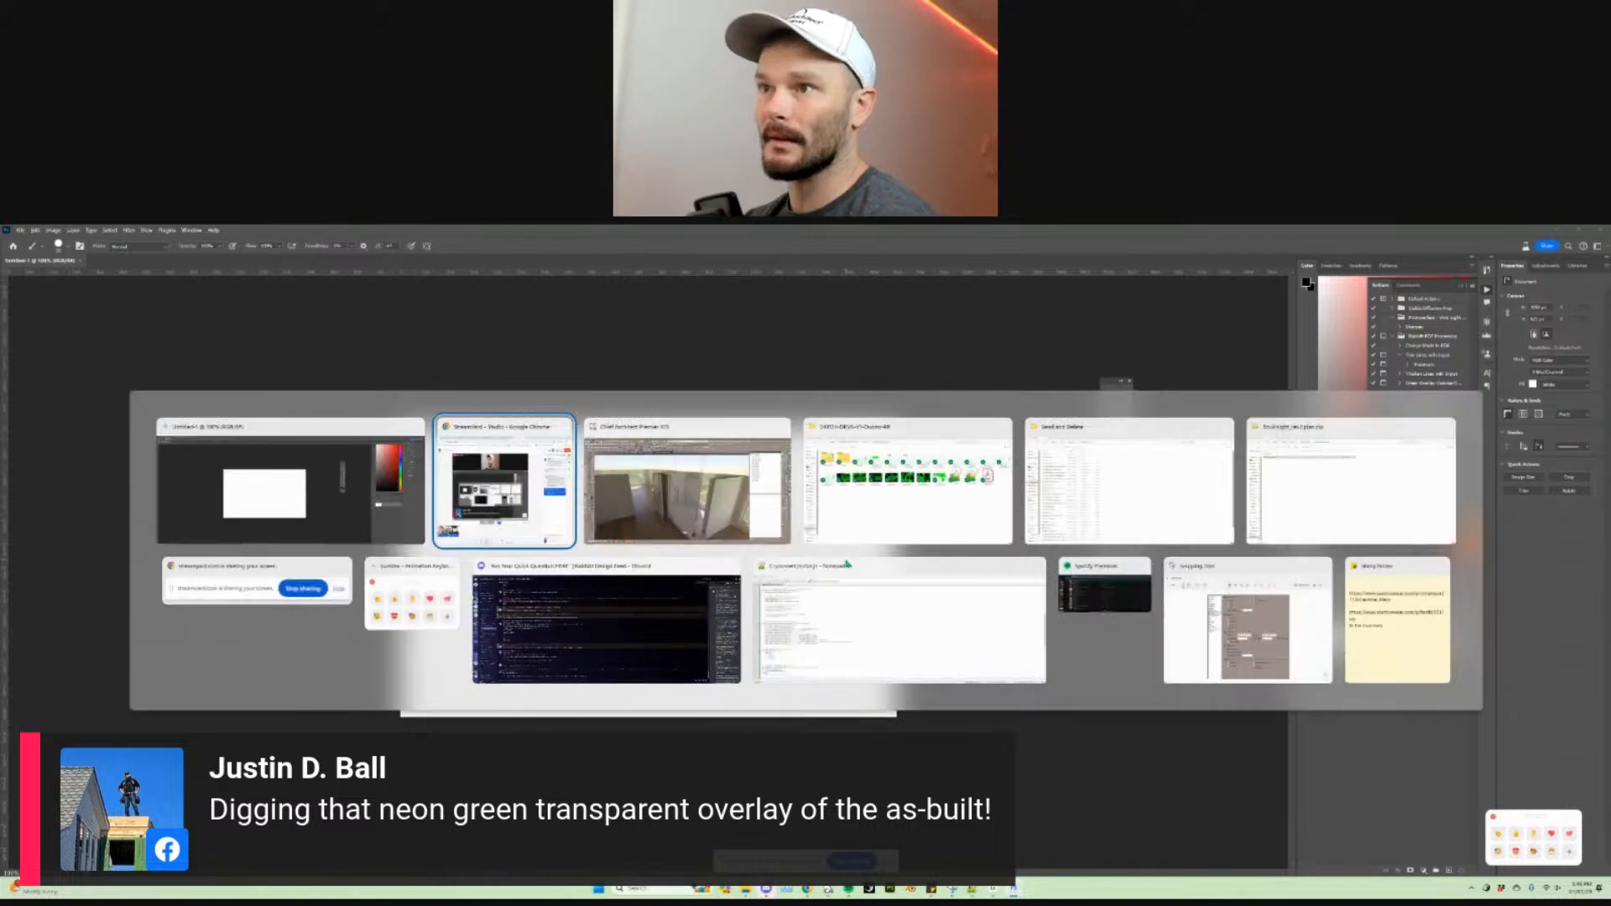
pyautogui.hotkey('alt', 'Tab')
pyautogui.press('Escape')
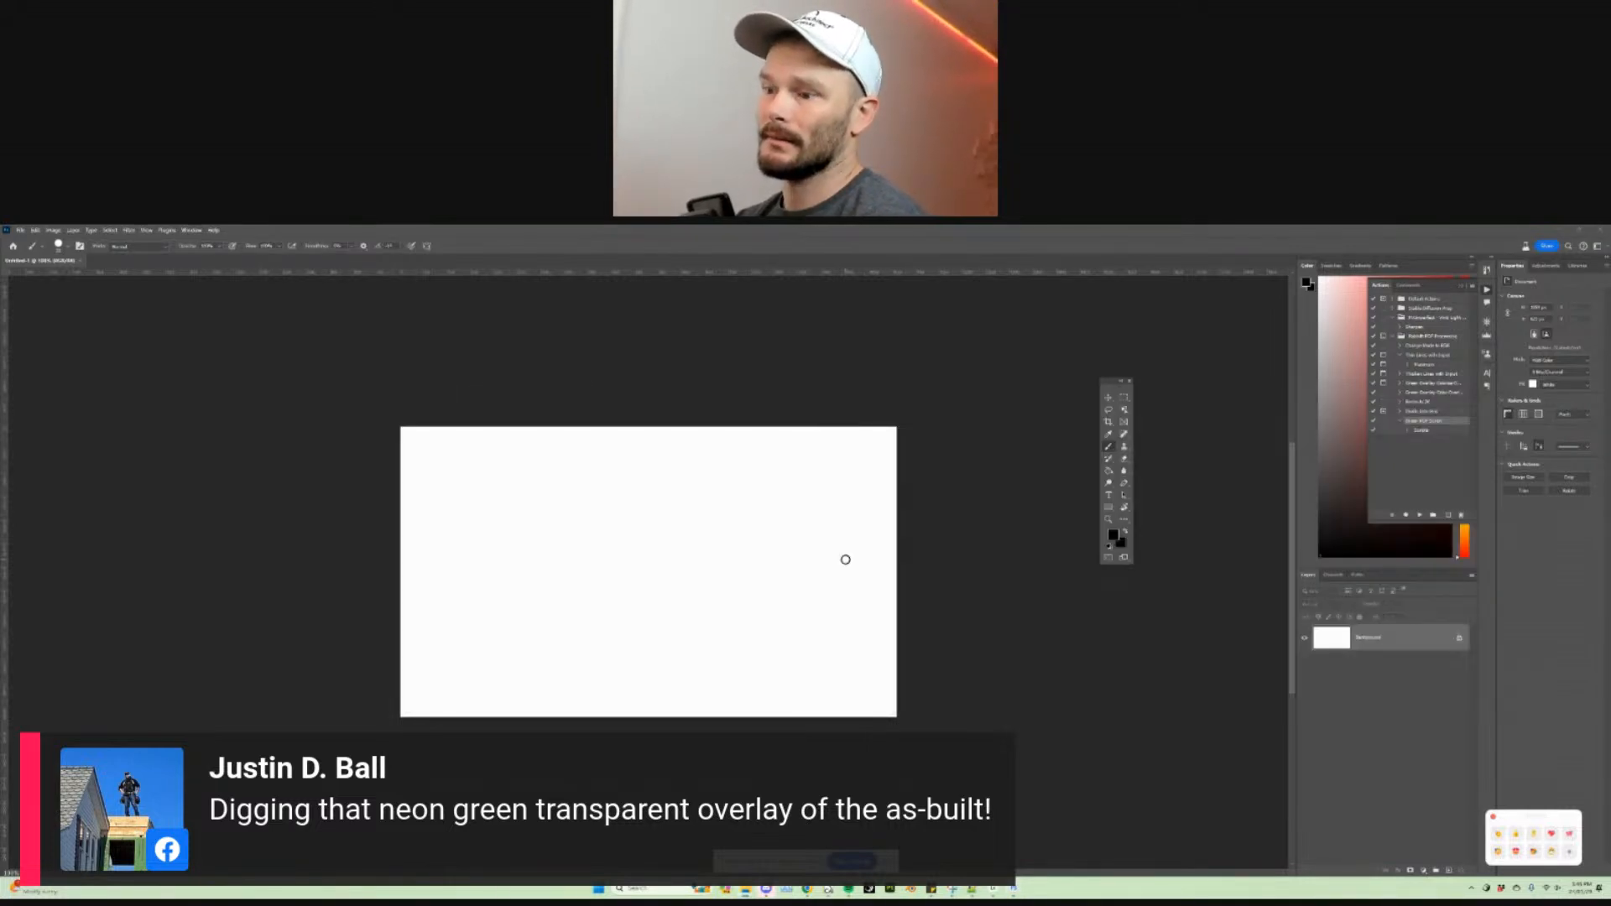
pyautogui.hotkey('alt', 'Tab')
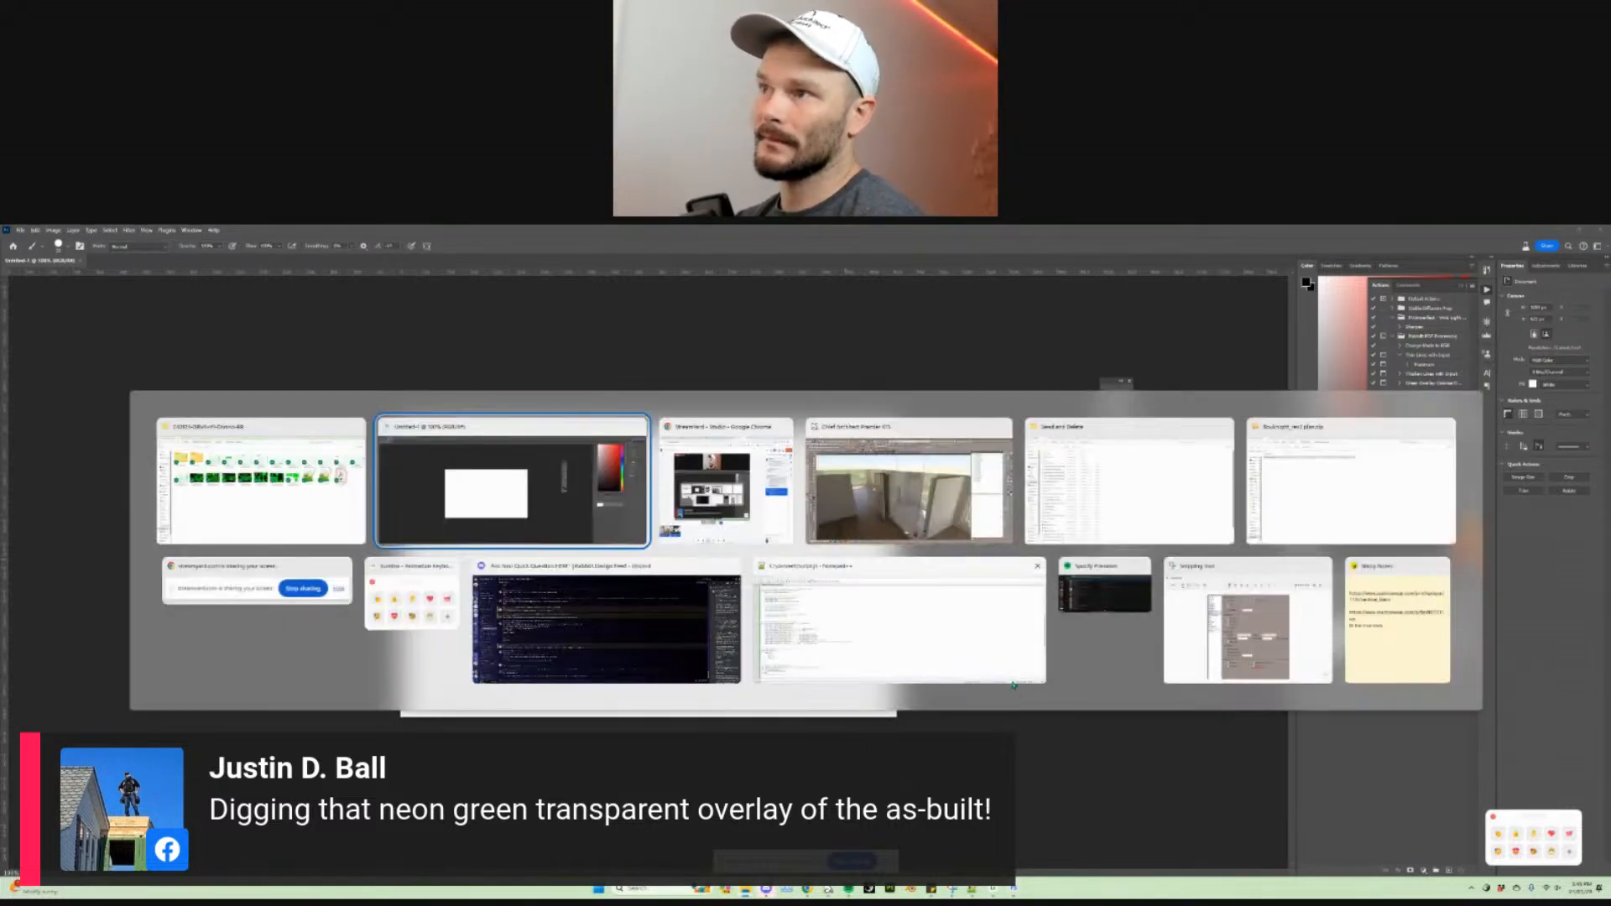
pyautogui.hotkey('alt', 'Tab')
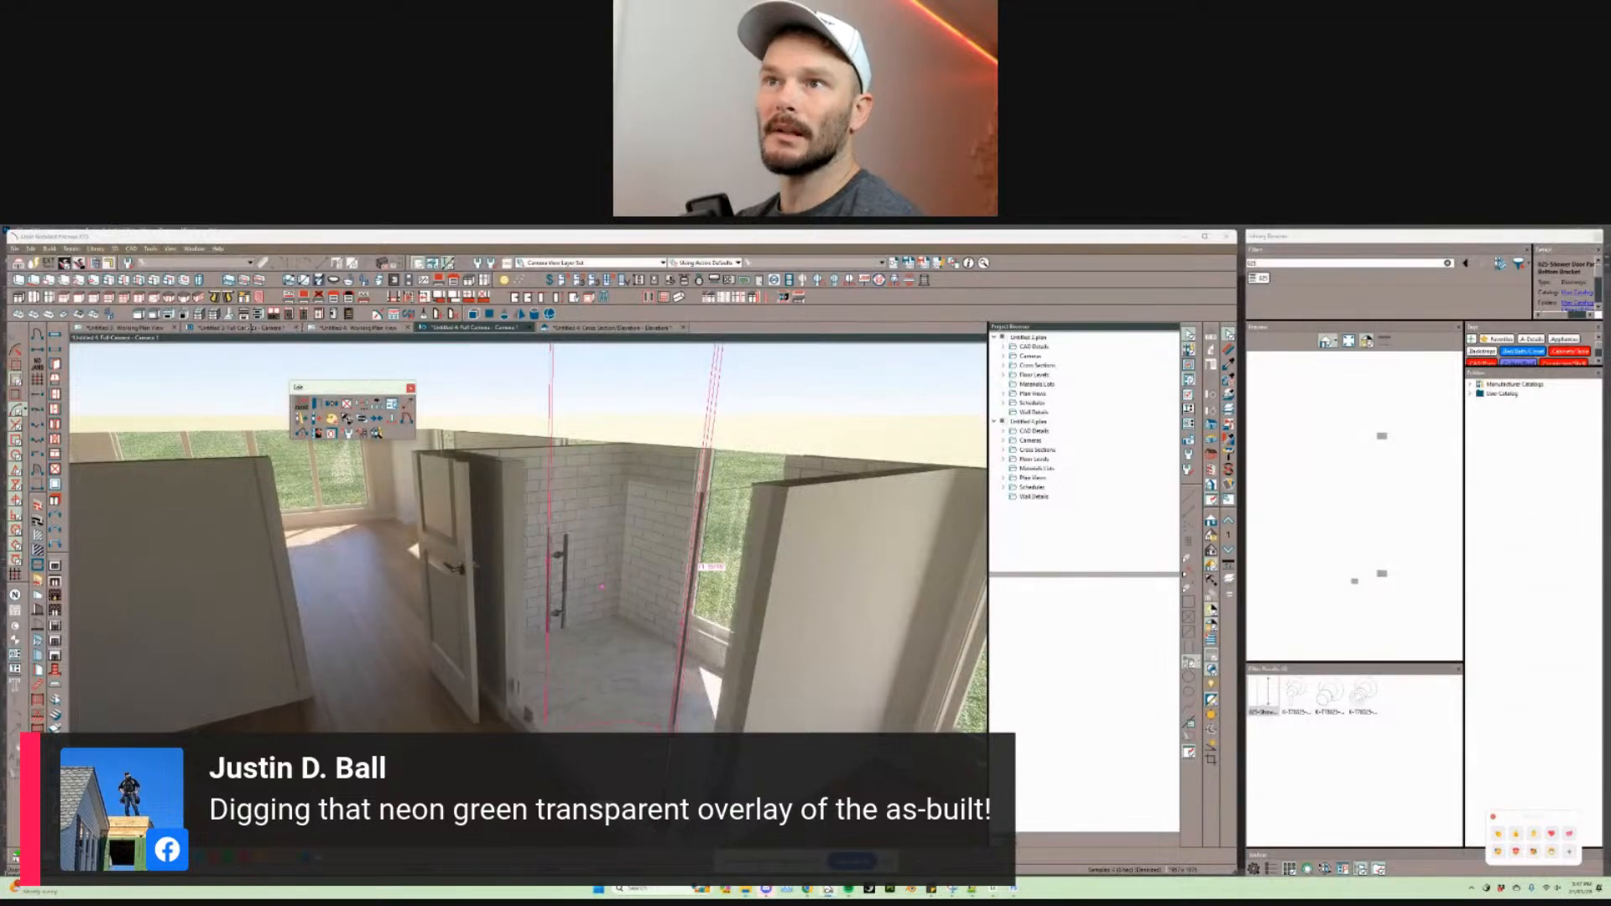
pyautogui.click(371, 329)
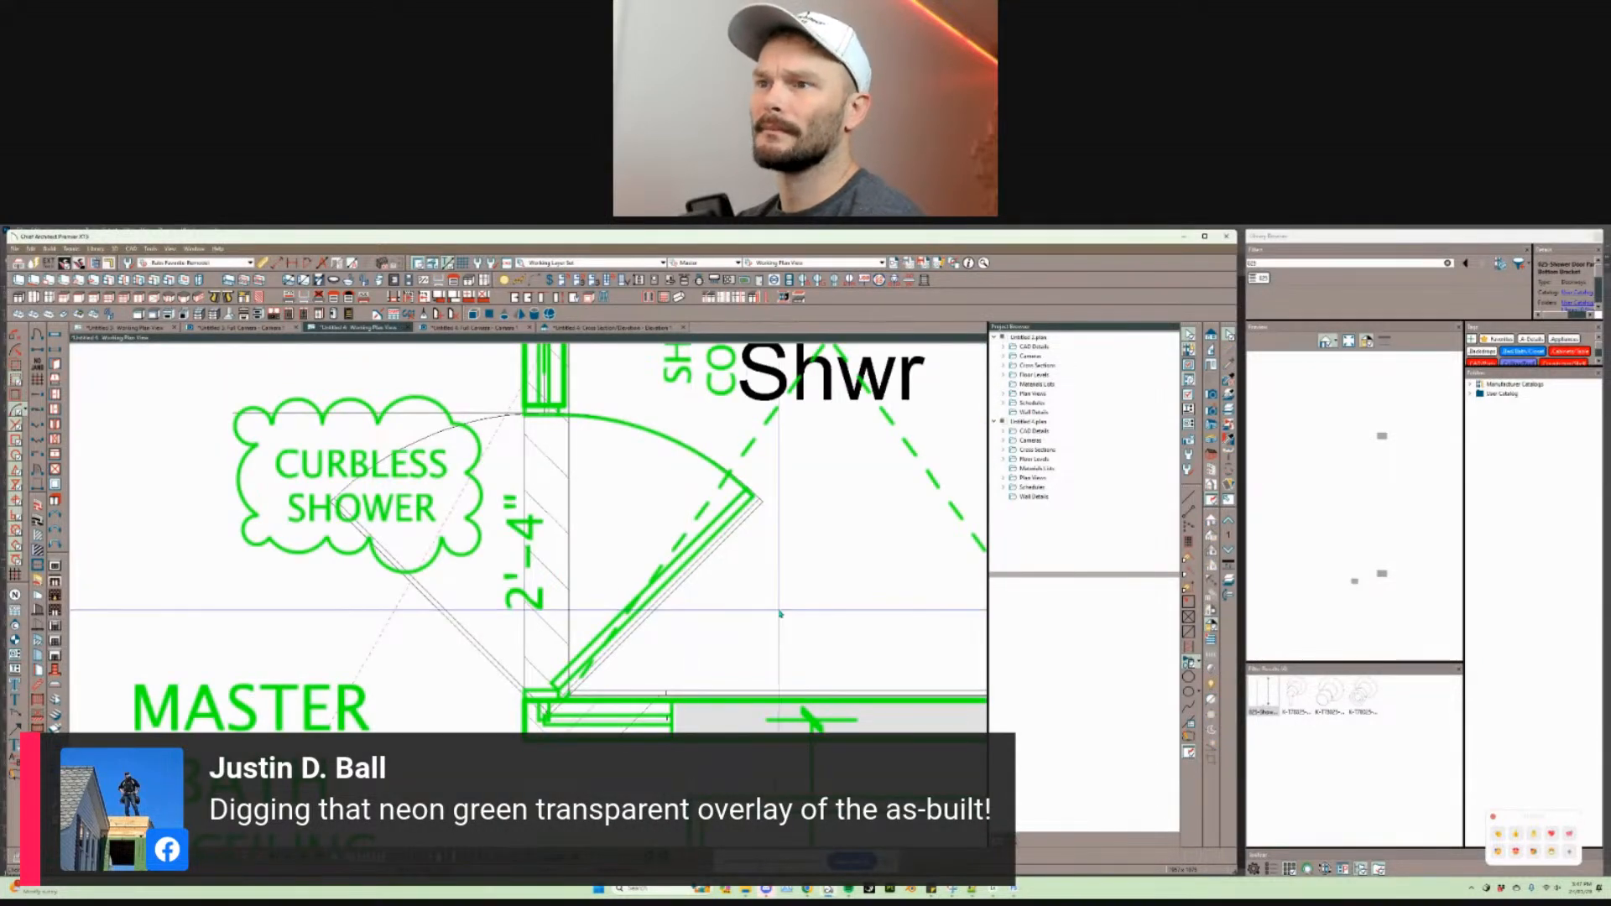
# Step: Place a pocket door in the wall between the master bath and the walk-in closet, at the overlay's pocket door opening
pyautogui.scroll(-2, 780, 613)
pyautogui.scroll(-5, 779, 614)
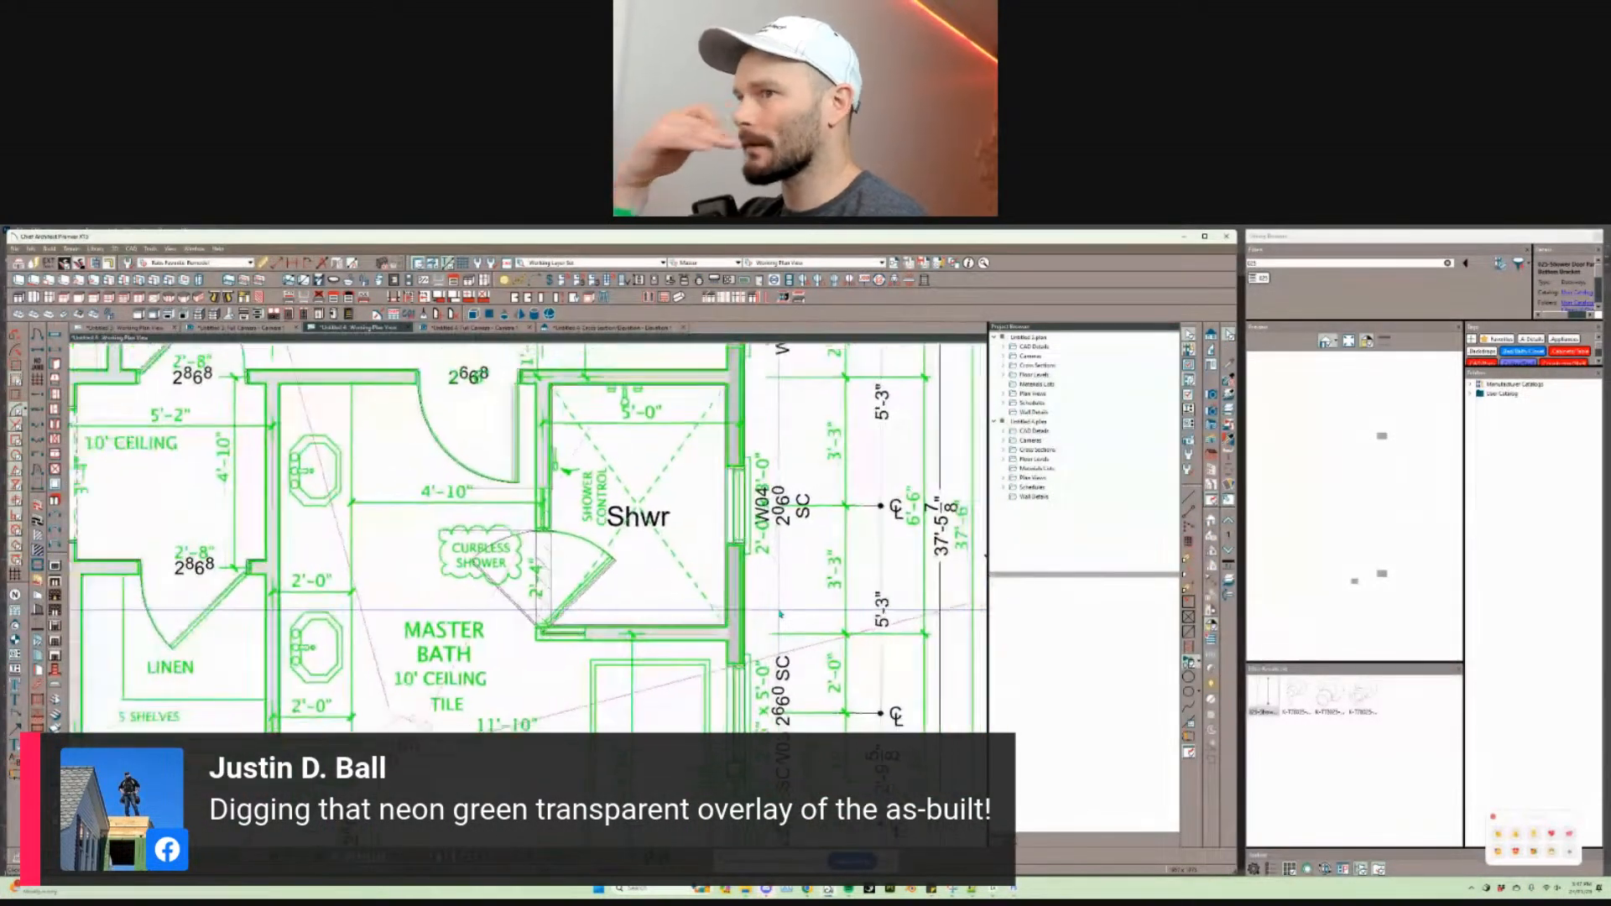
pyautogui.scroll(-1, 694, 728)
pyautogui.moveTo(694, 728); pyautogui.dragTo(744, 515, button='middle')
pyautogui.scroll(1, 721, 565)
pyautogui.scroll(3, 596, 594)
pyautogui.moveTo(468, 580); pyautogui.dragTo(454, 548, button='middle')
pyautogui.click(55, 424)
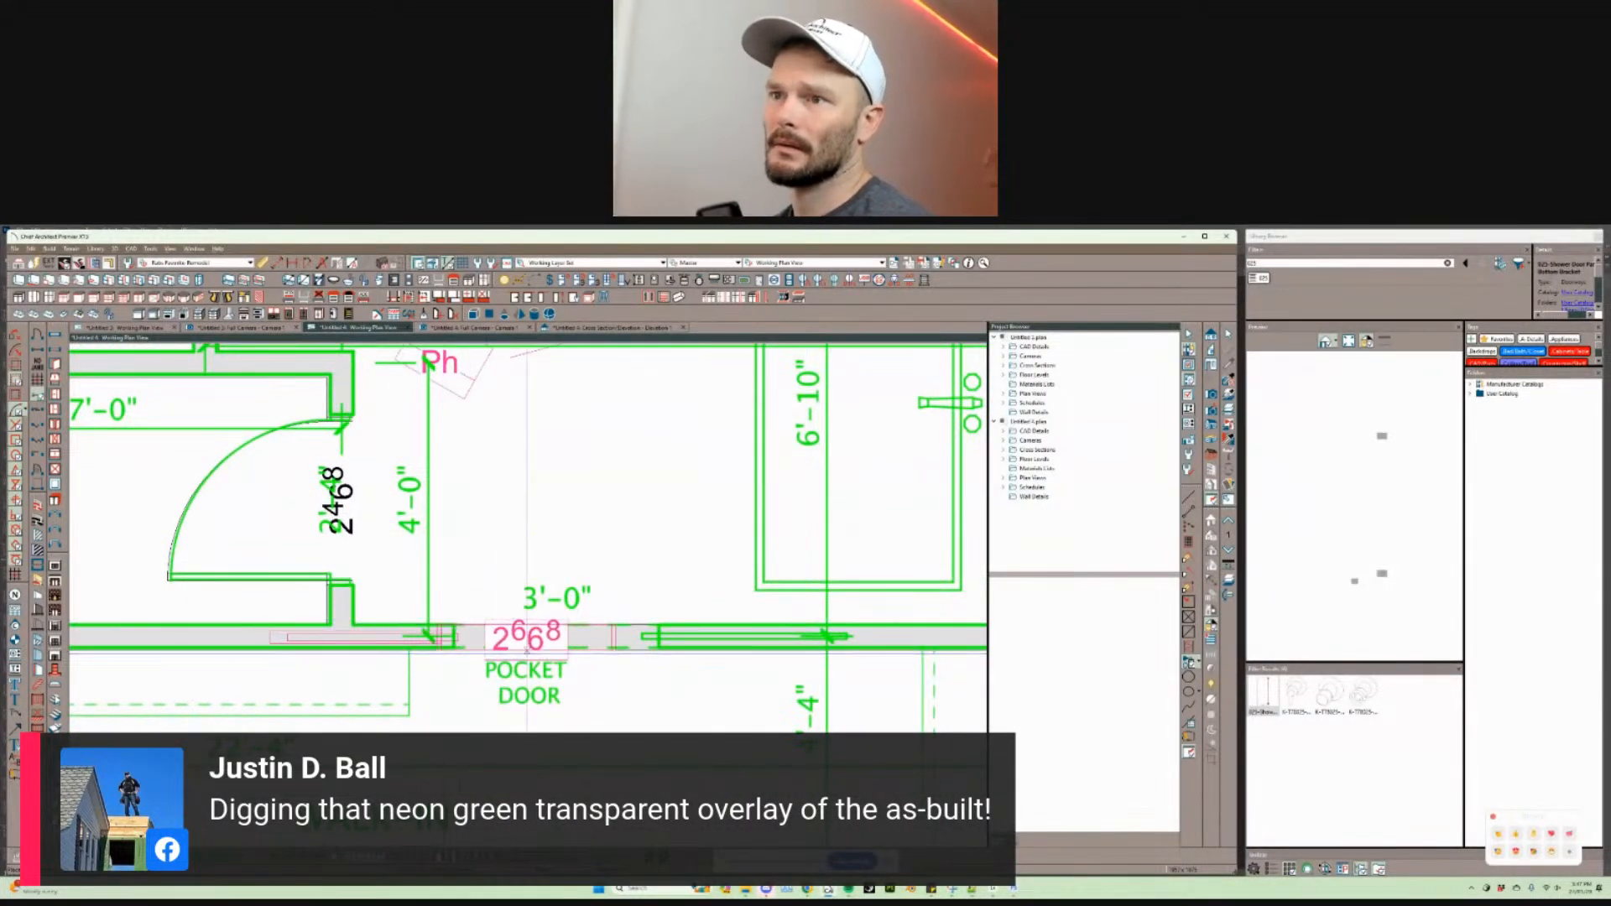
pyautogui.click(540, 639)
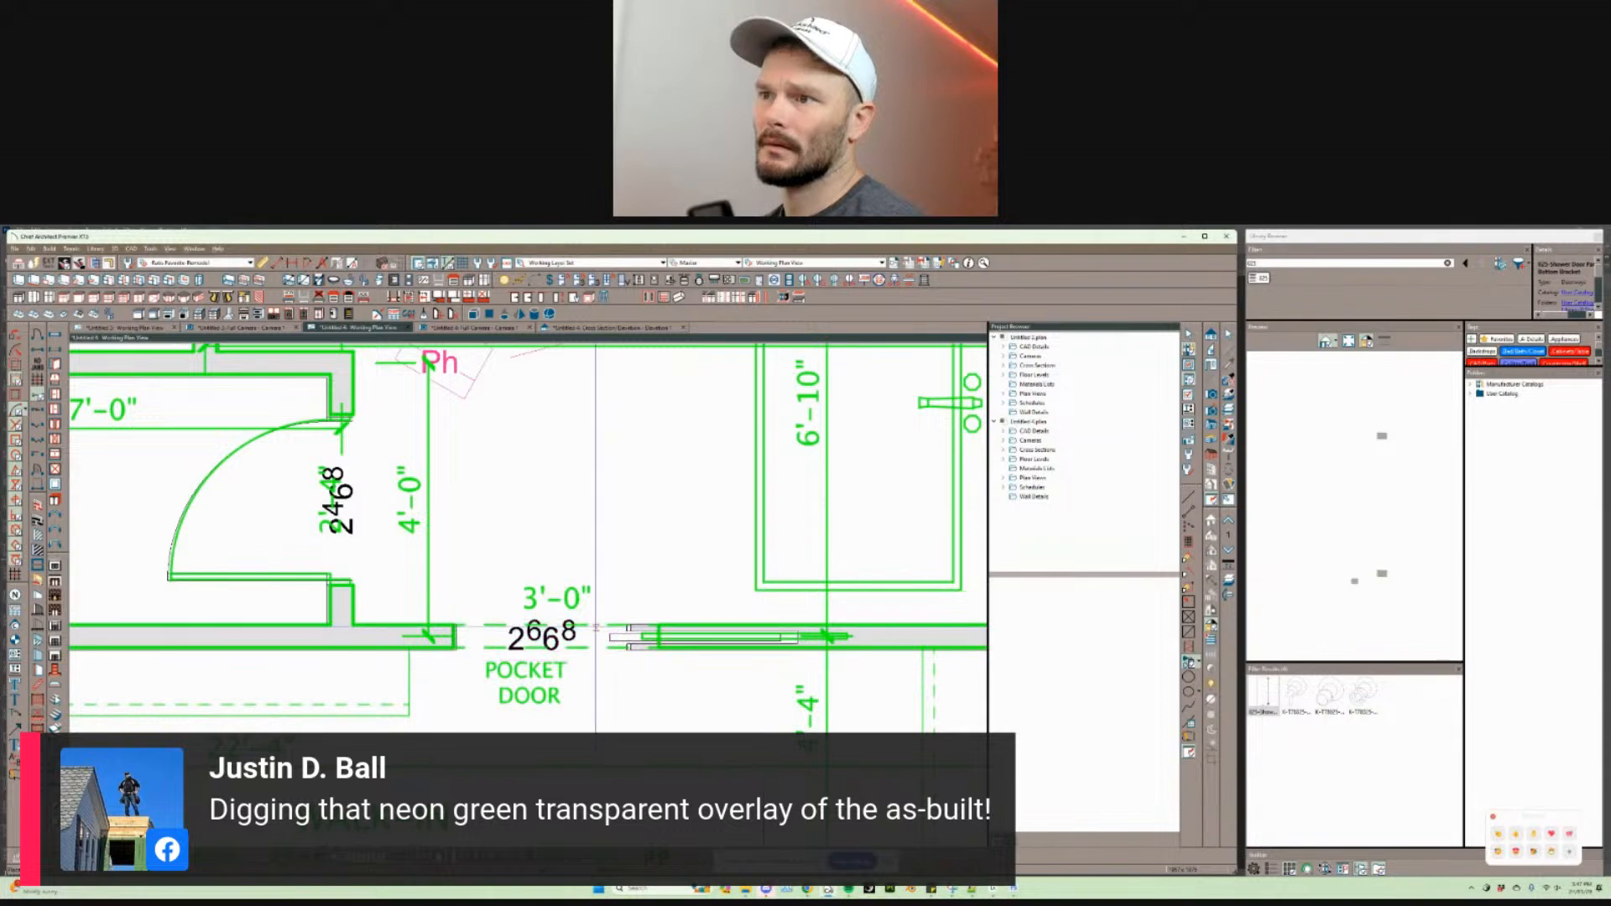
# Step: Widen the pocket door to 3'-0" so it fills the opening drawn on the overlay
pyautogui.moveTo(633, 641); pyautogui.dragTo(645, 642)
pyautogui.press('Tab')
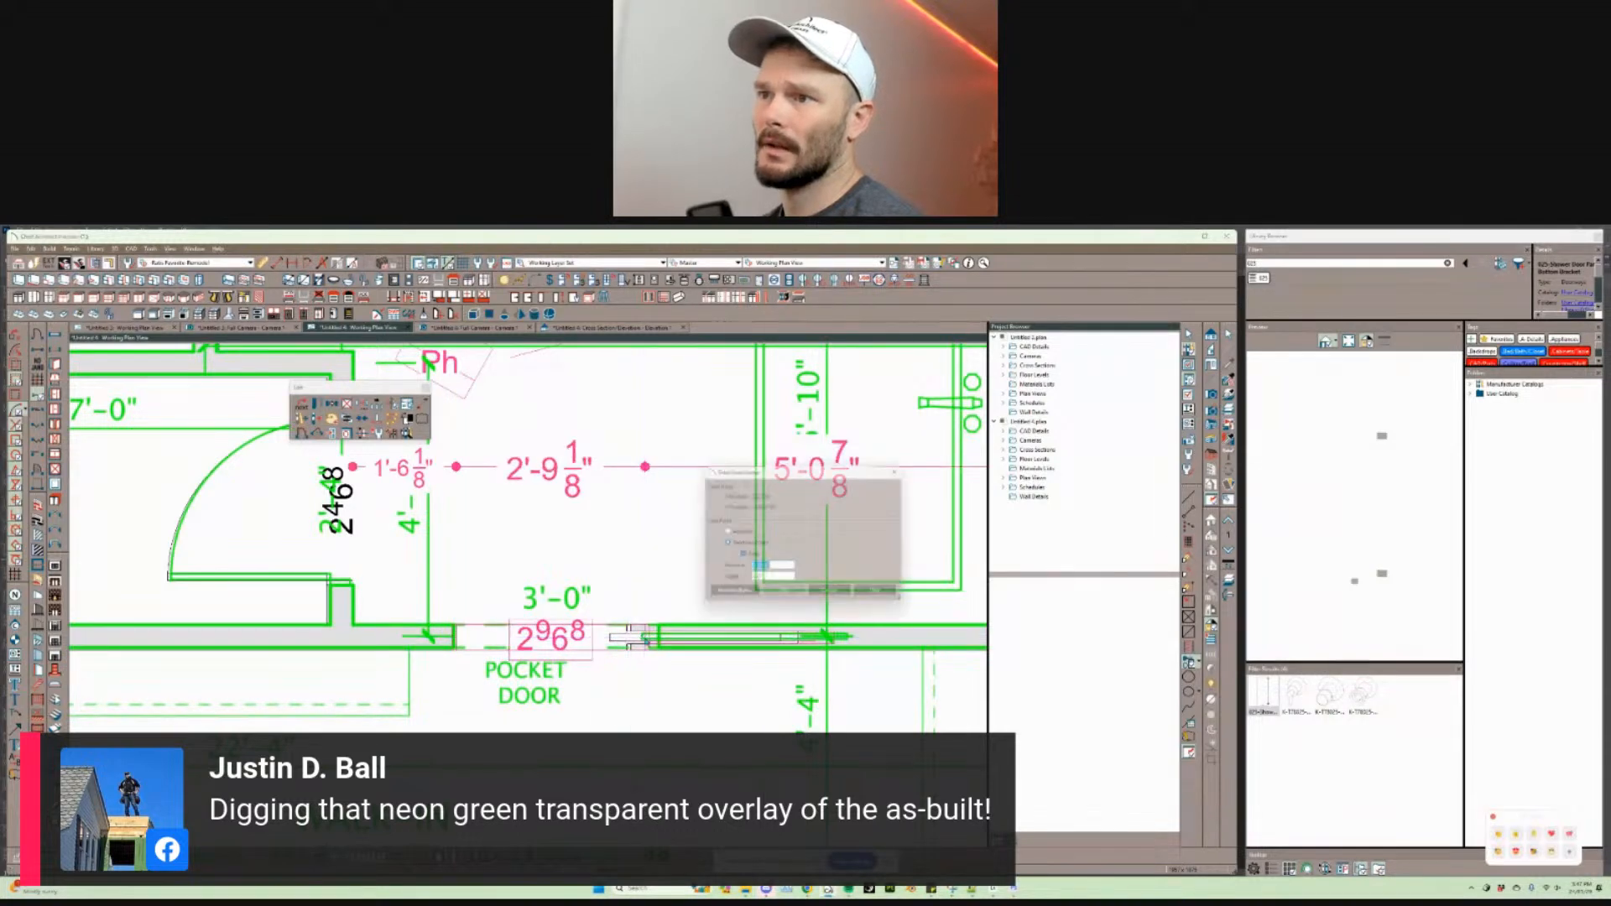
pyautogui.write('4')
pyautogui.press('Return')
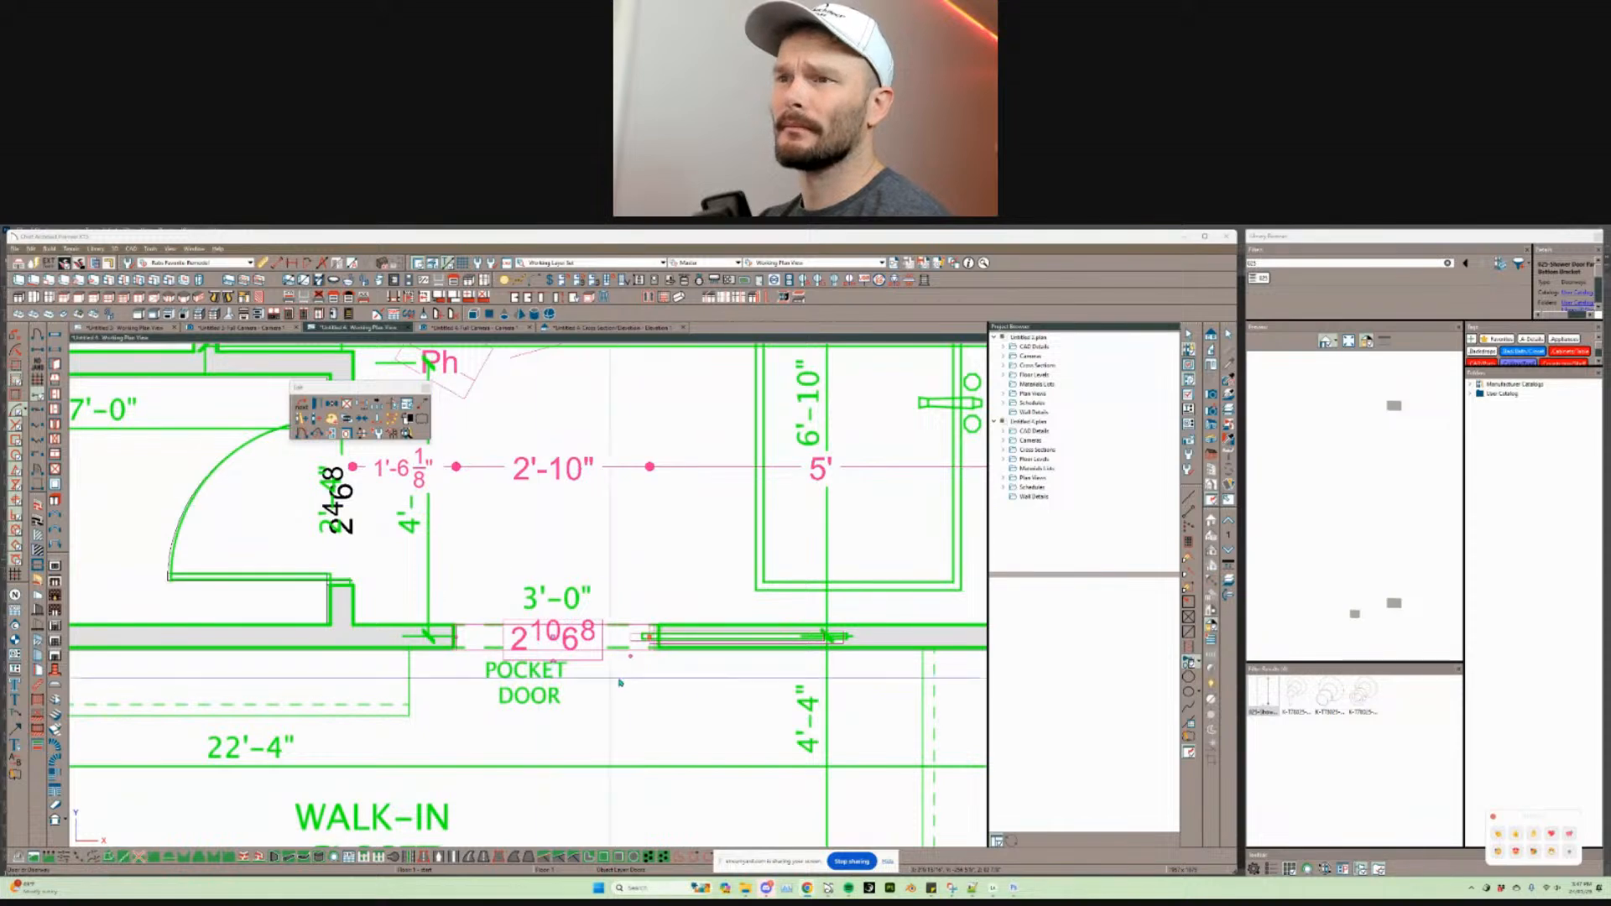
pyautogui.moveTo(647, 635); pyautogui.dragTo(662, 636)
pyautogui.press('Tab')
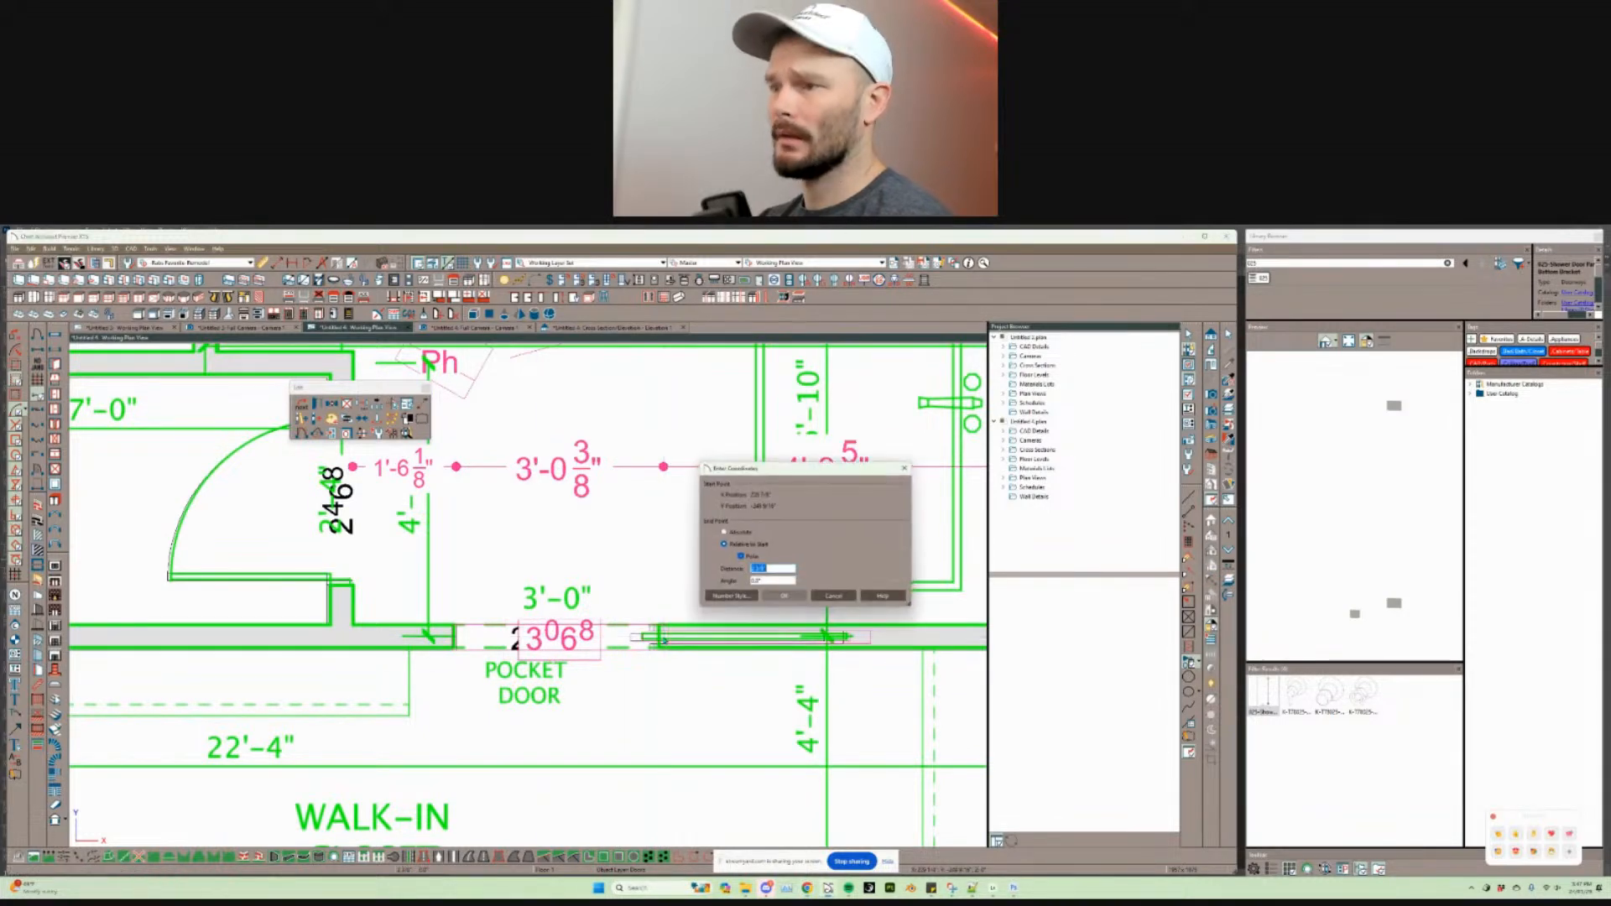
pyautogui.press('Return')
# Step: Place a window in the walk-in closet's exterior wall at the overlay's 2'-4" x 4'-0" opening beside the dryer box note
pyautogui.scroll(-4, 662, 638)
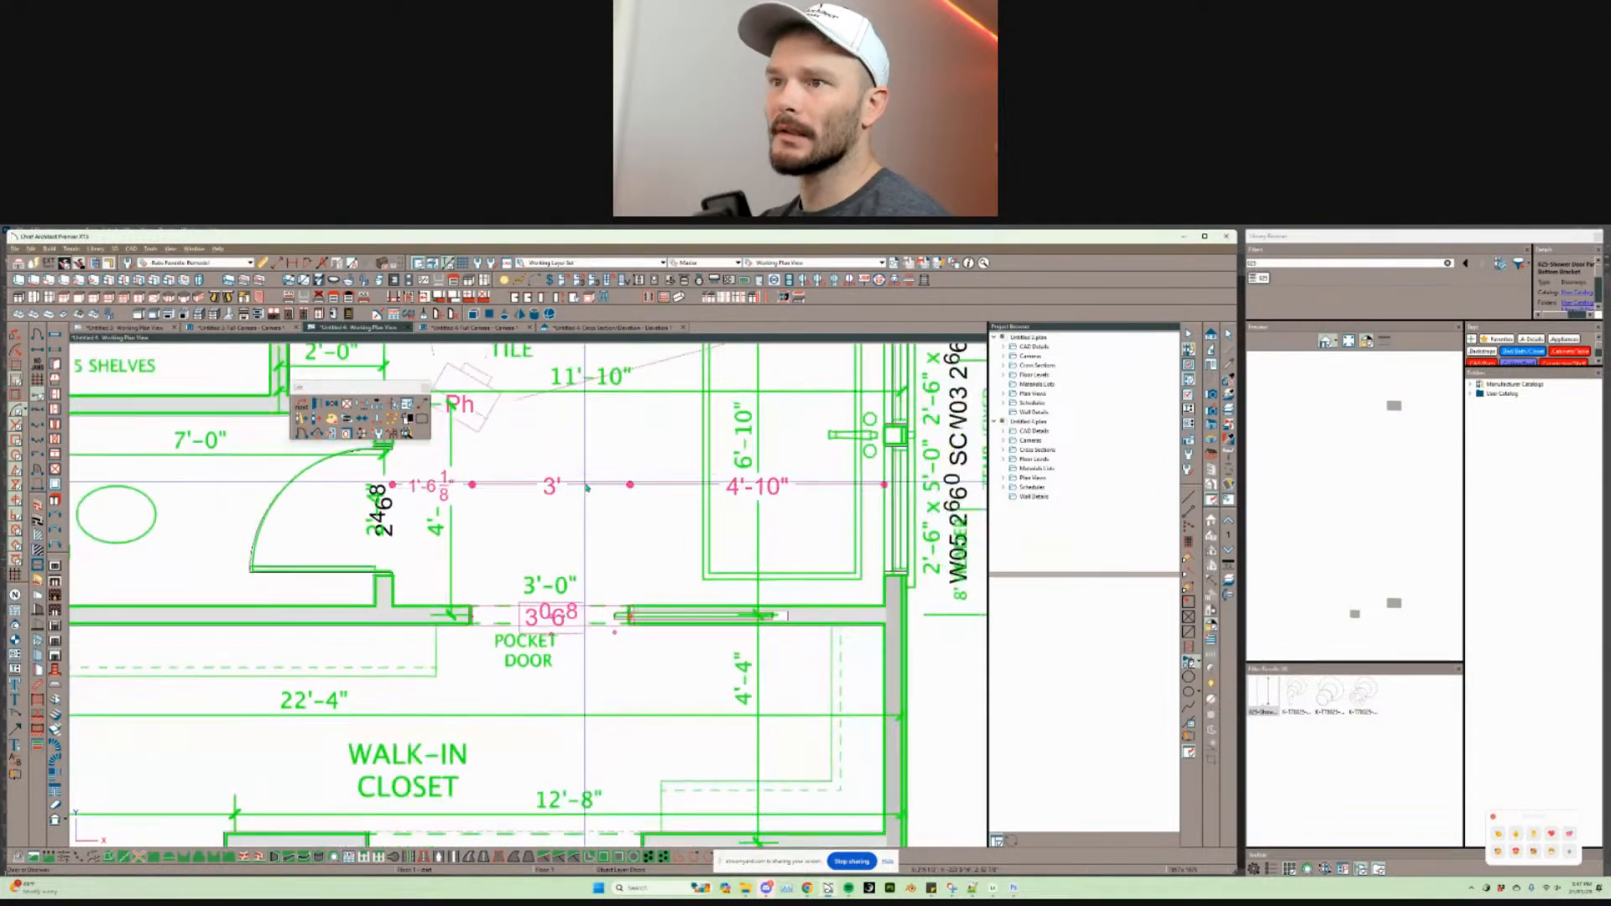
pyautogui.moveTo(544, 685); pyautogui.dragTo(608, 688, button='middle')
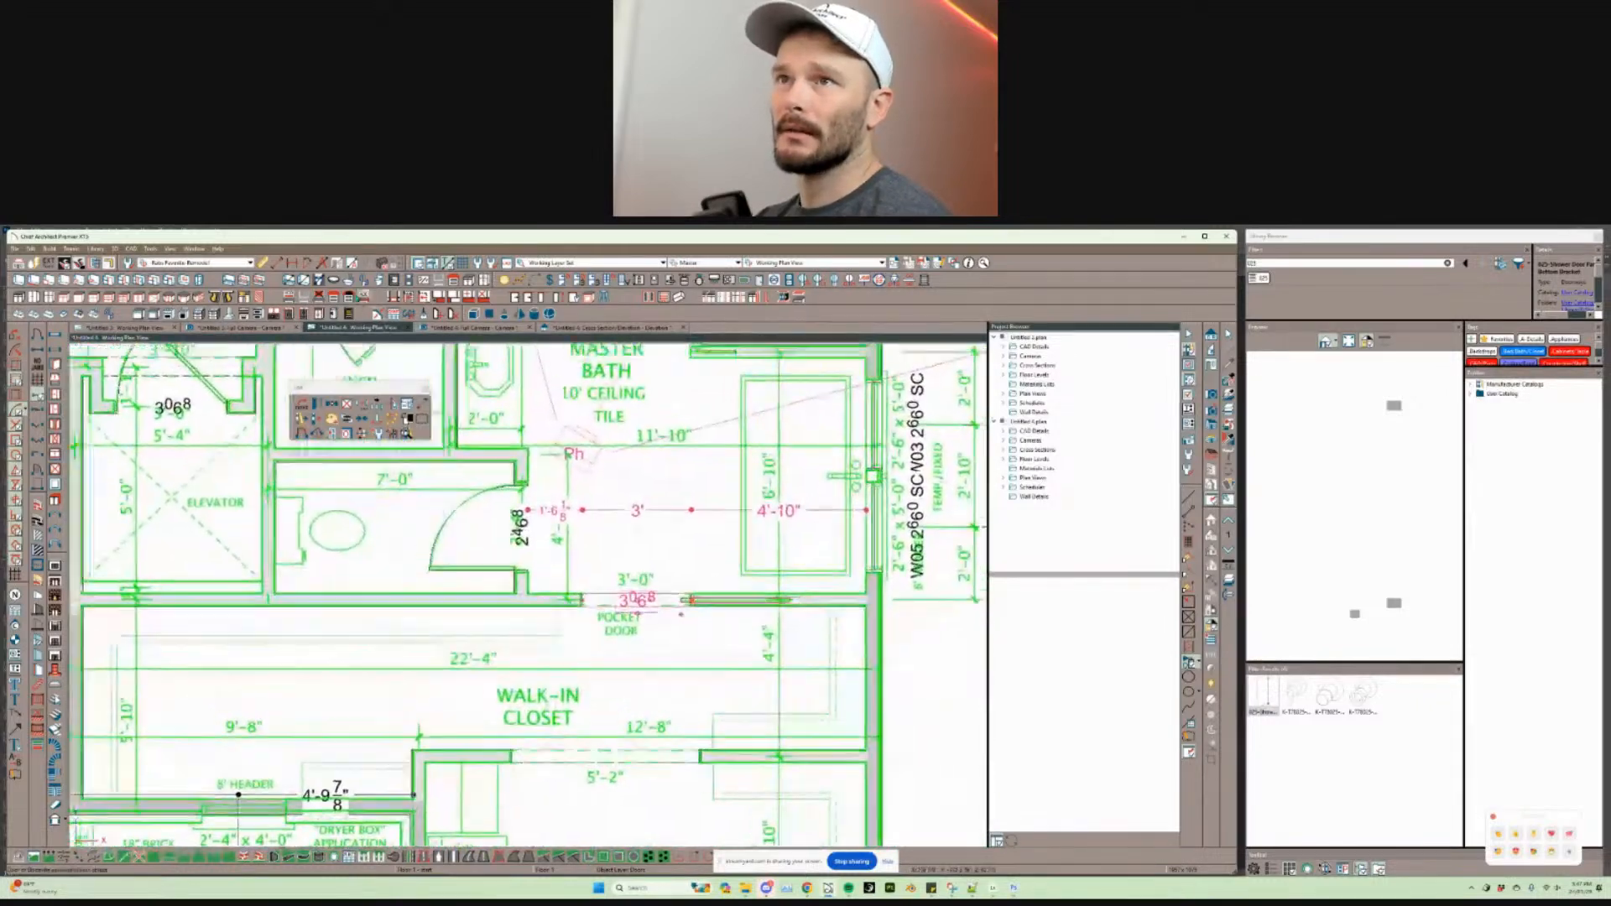
pyautogui.scroll(3, 374, 667)
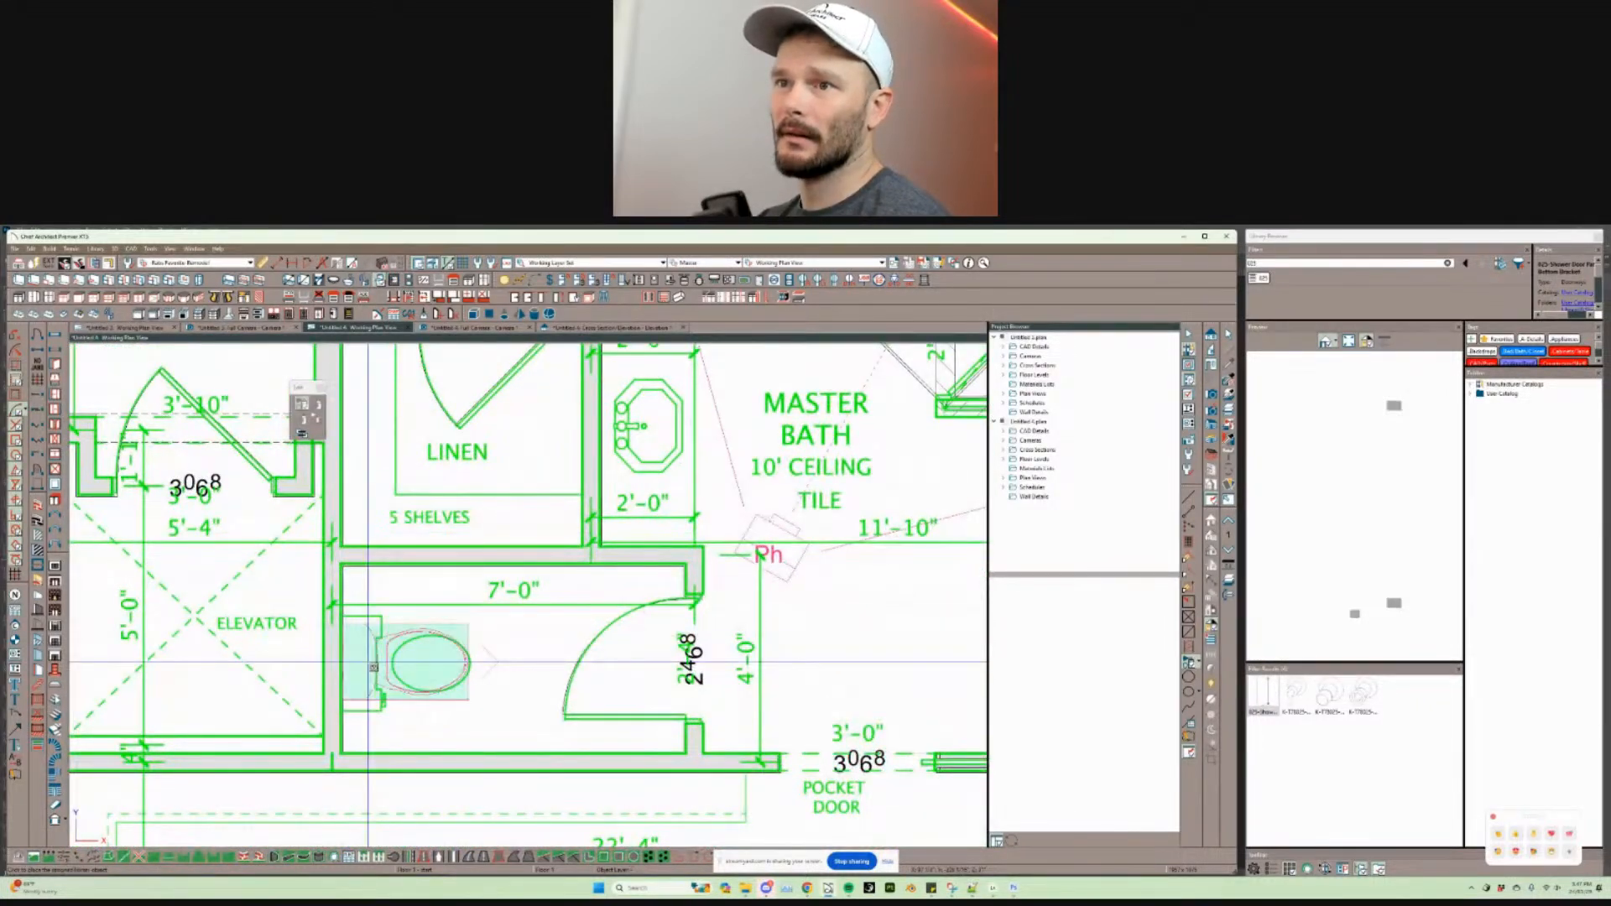
pyautogui.moveTo(373, 667); pyautogui.dragTo(263, 625, button='middle')
pyautogui.press('Escape')
pyautogui.moveTo(408, 601); pyautogui.dragTo(390, 601, button='middle')
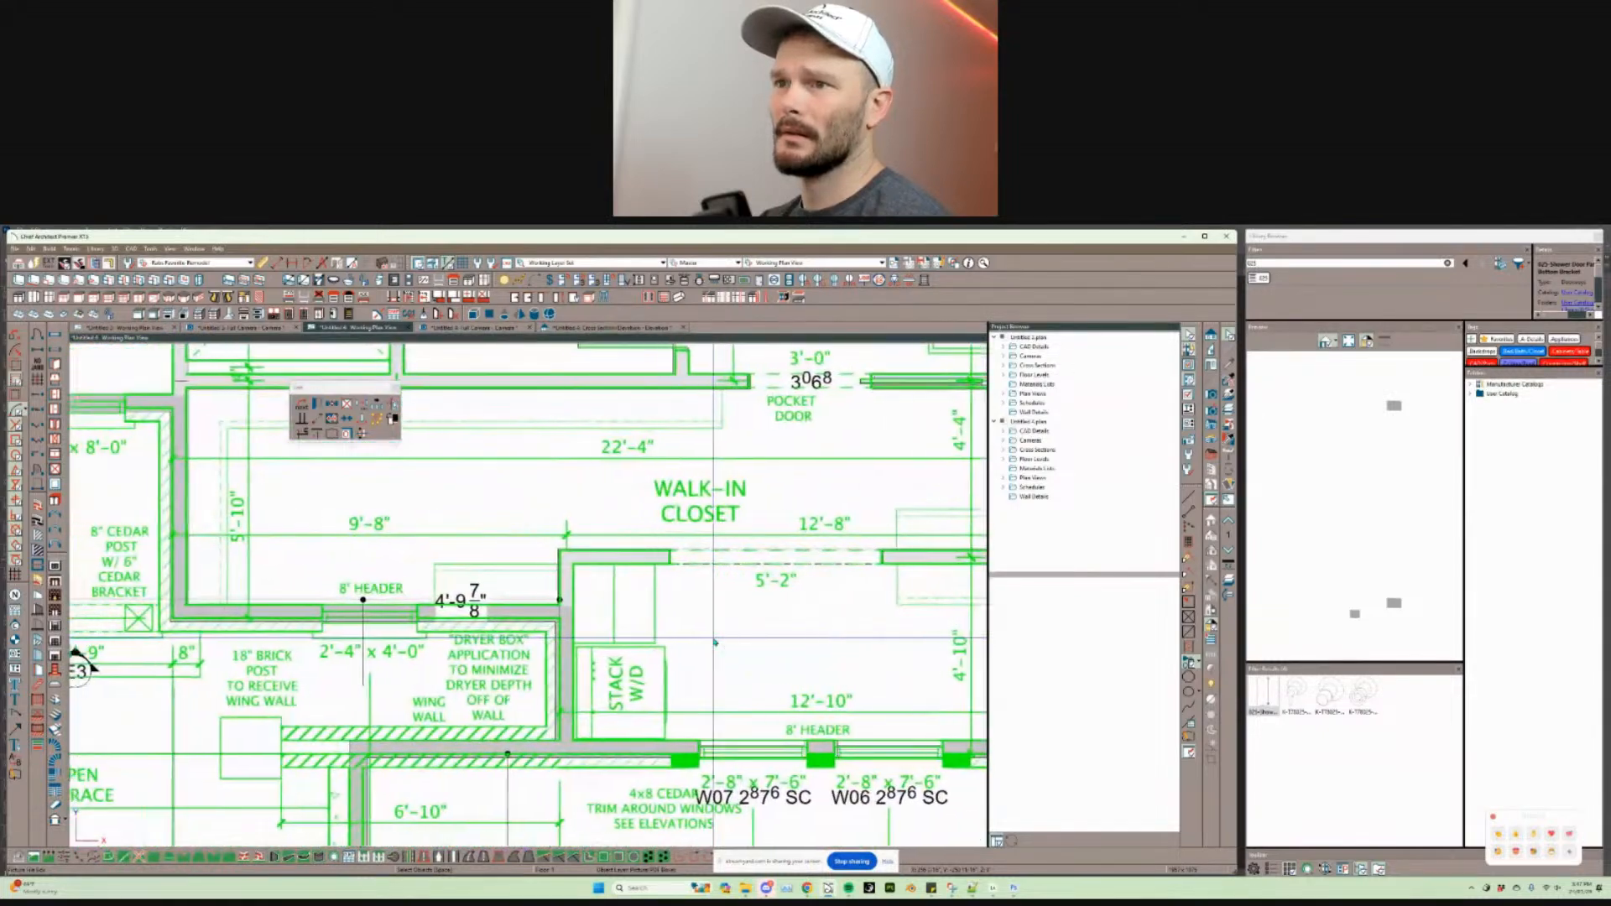
pyautogui.hscroll(-1, 715, 642)
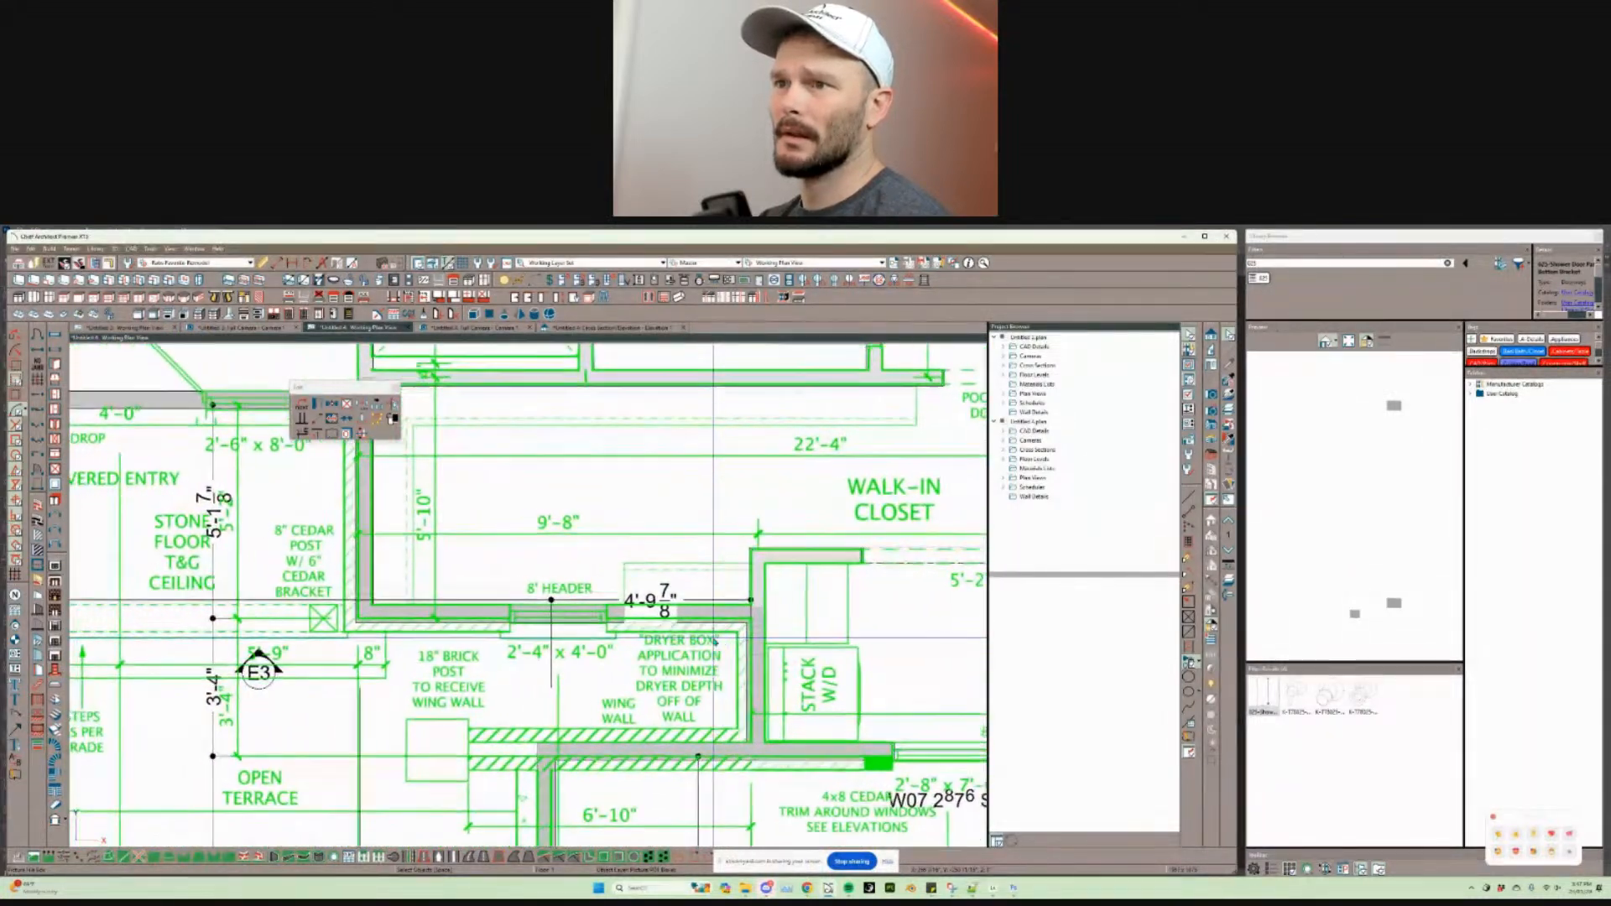
pyautogui.scroll(2, 653, 649)
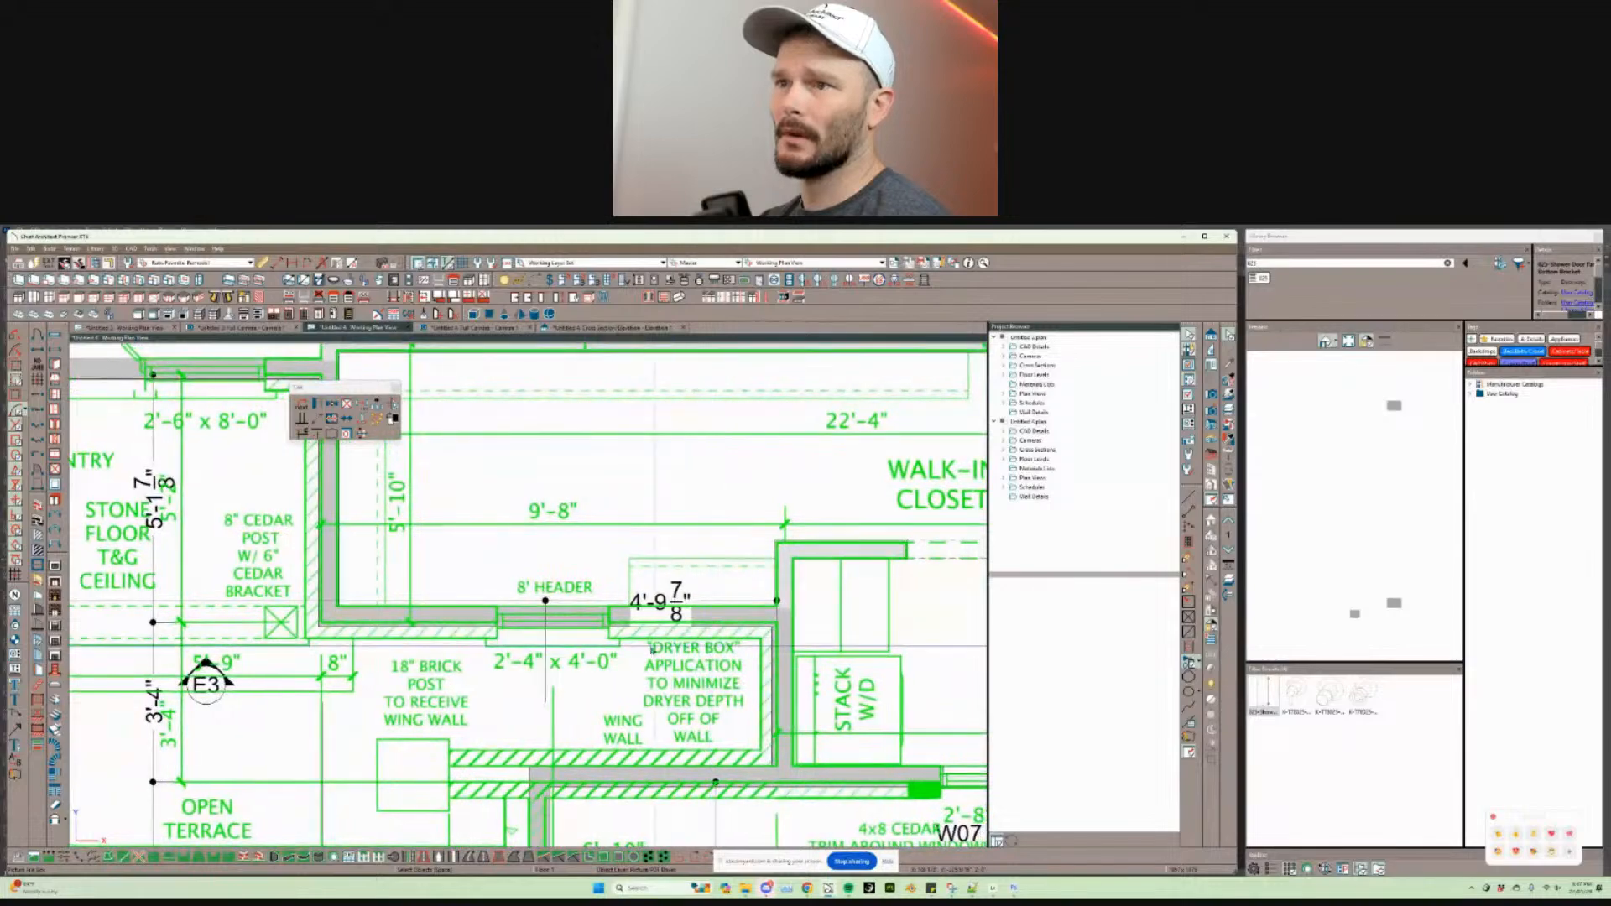
pyautogui.scroll(-5, 651, 649)
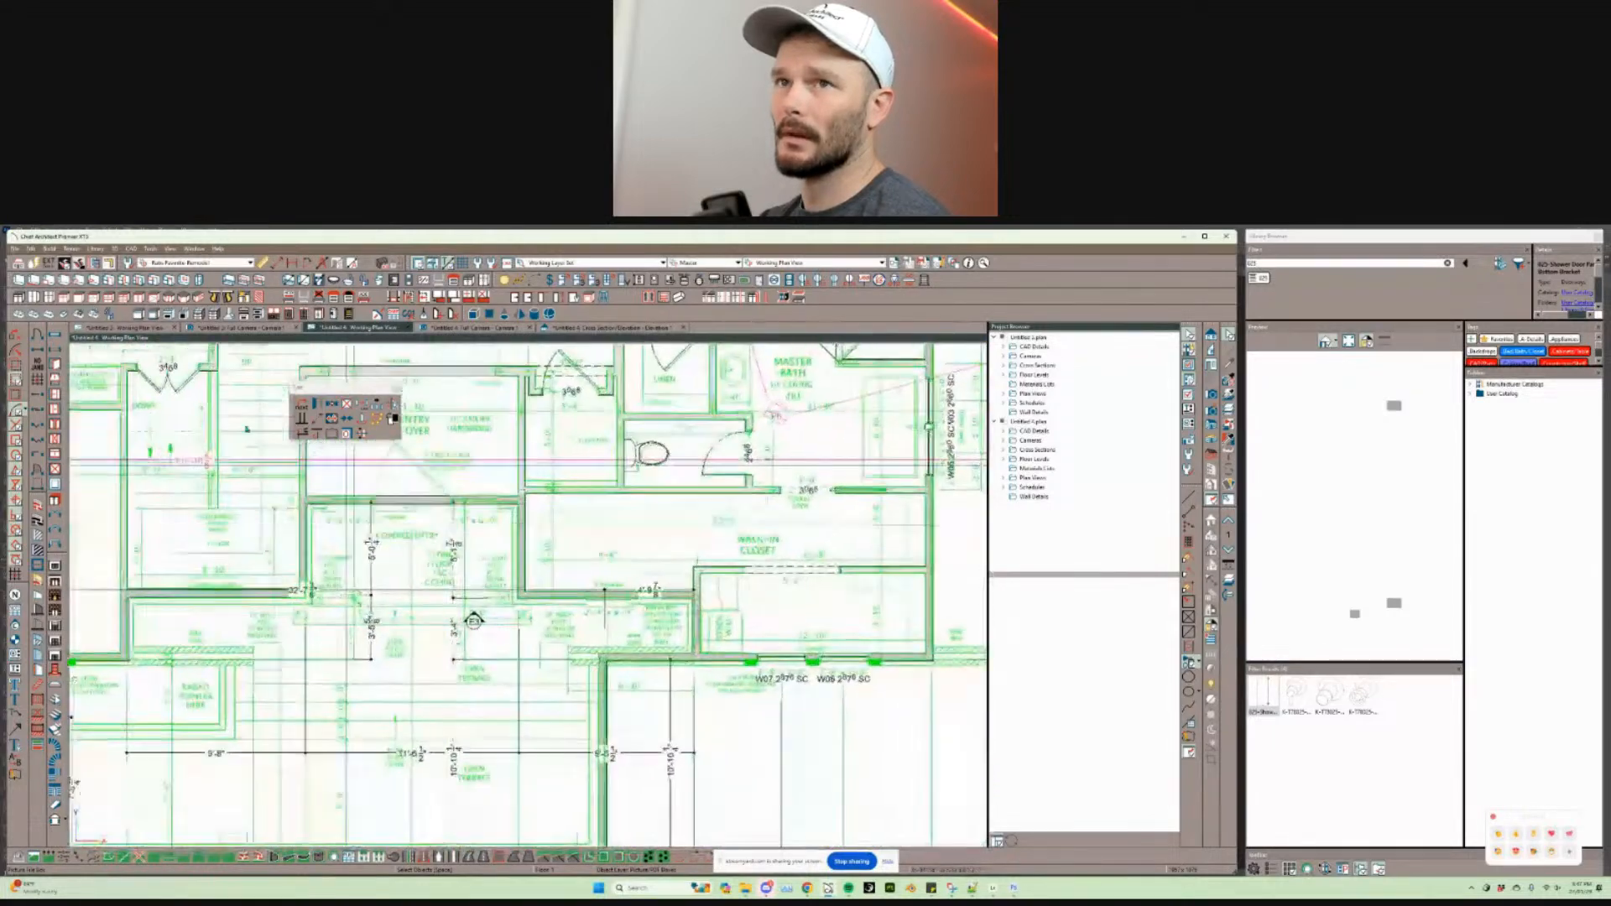
pyautogui.scroll(1, 798, 601)
pyautogui.press('x')
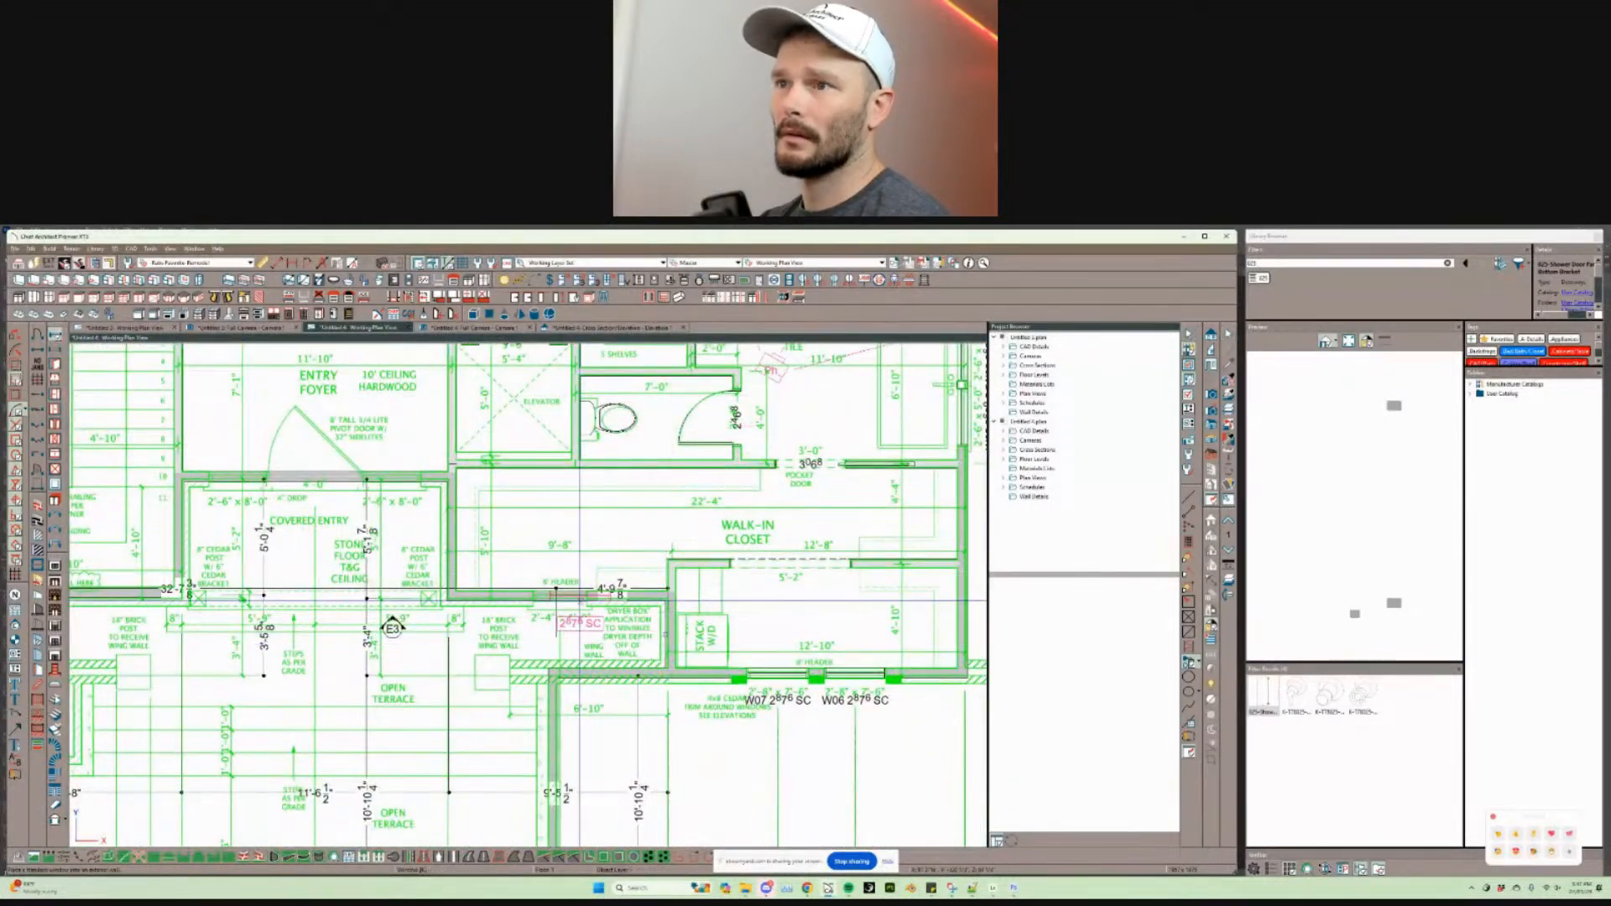
pyautogui.scroll(2, 580, 601)
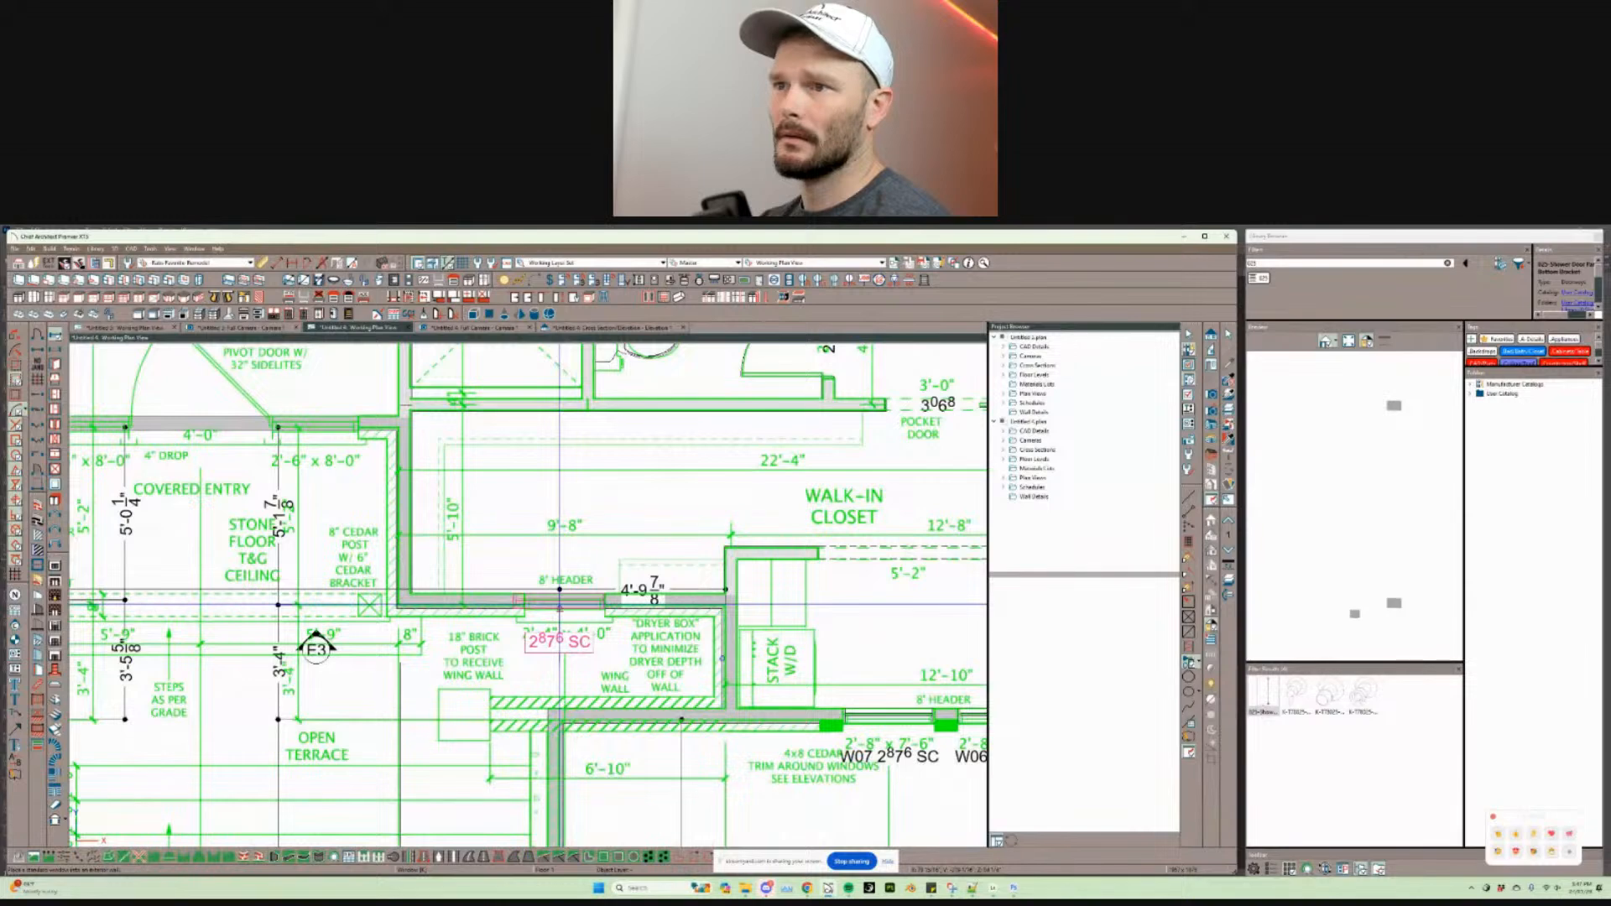
pyautogui.click(560, 602)
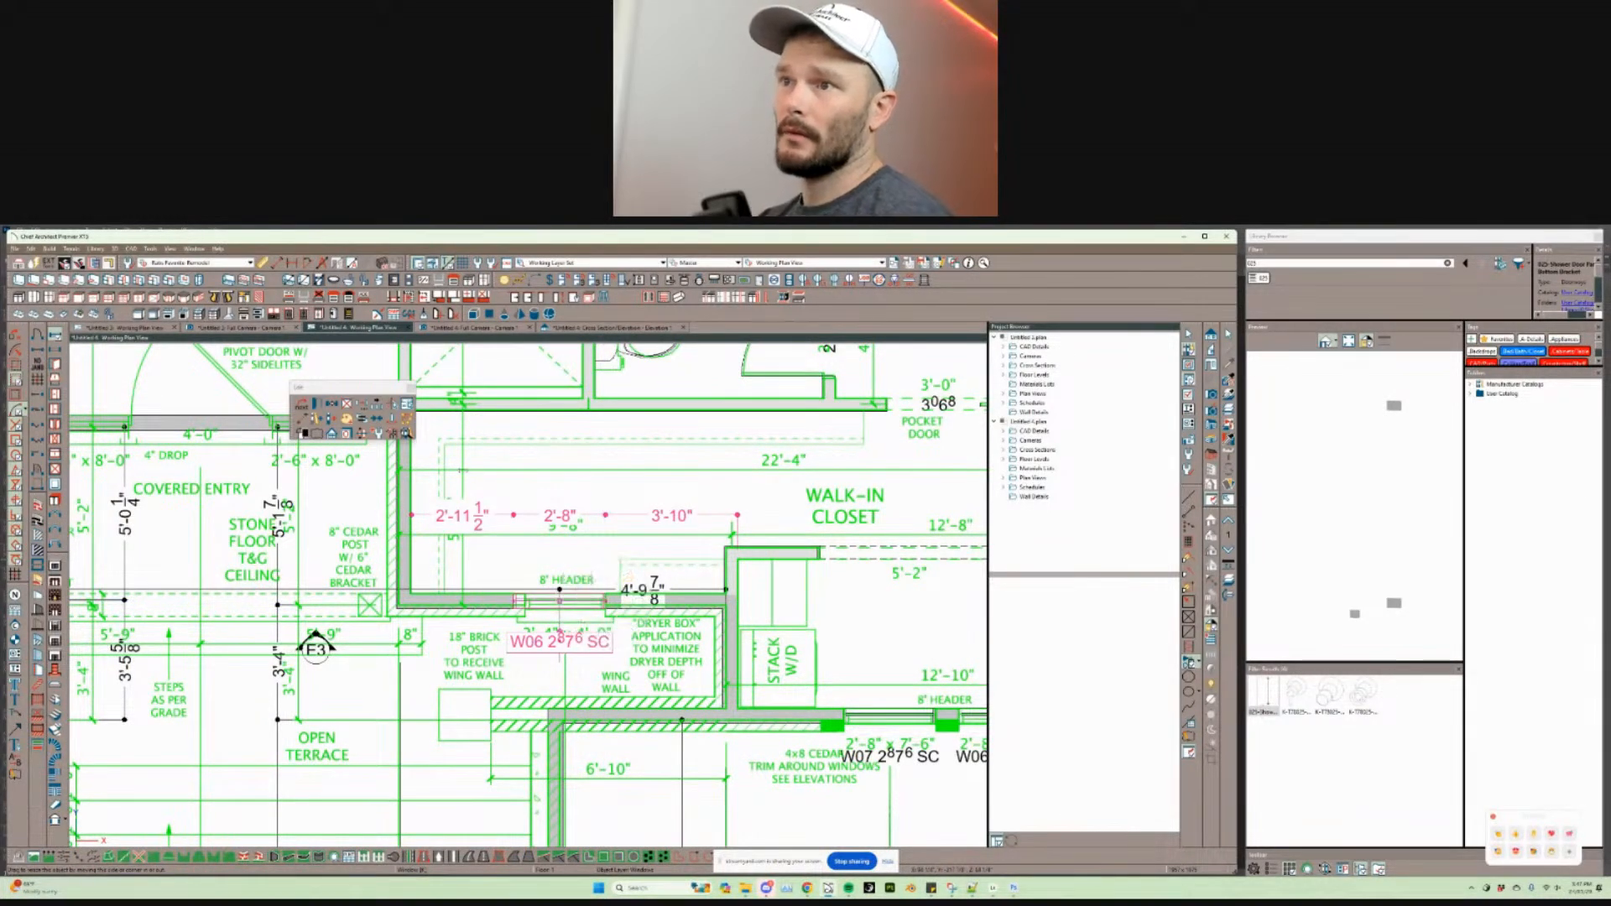
# Step: Resize the walk-in closet window to 2'-4" wide and 4'-0" high to match the overlay's opening note
pyautogui.hotkey('ctrl', 'e')
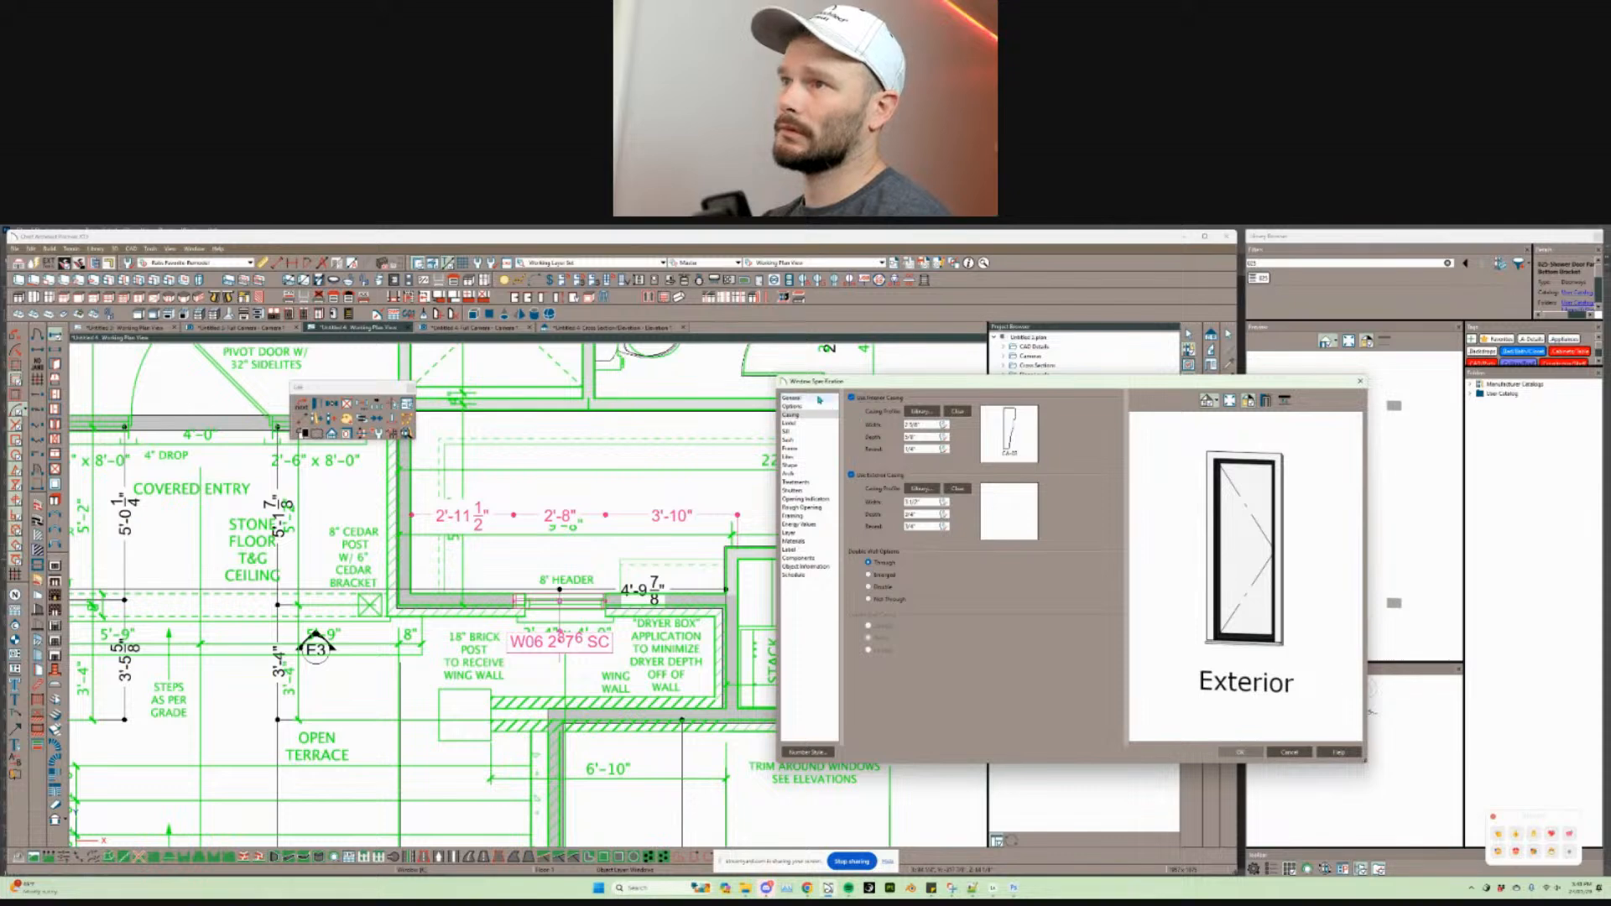
pyautogui.click(819, 400)
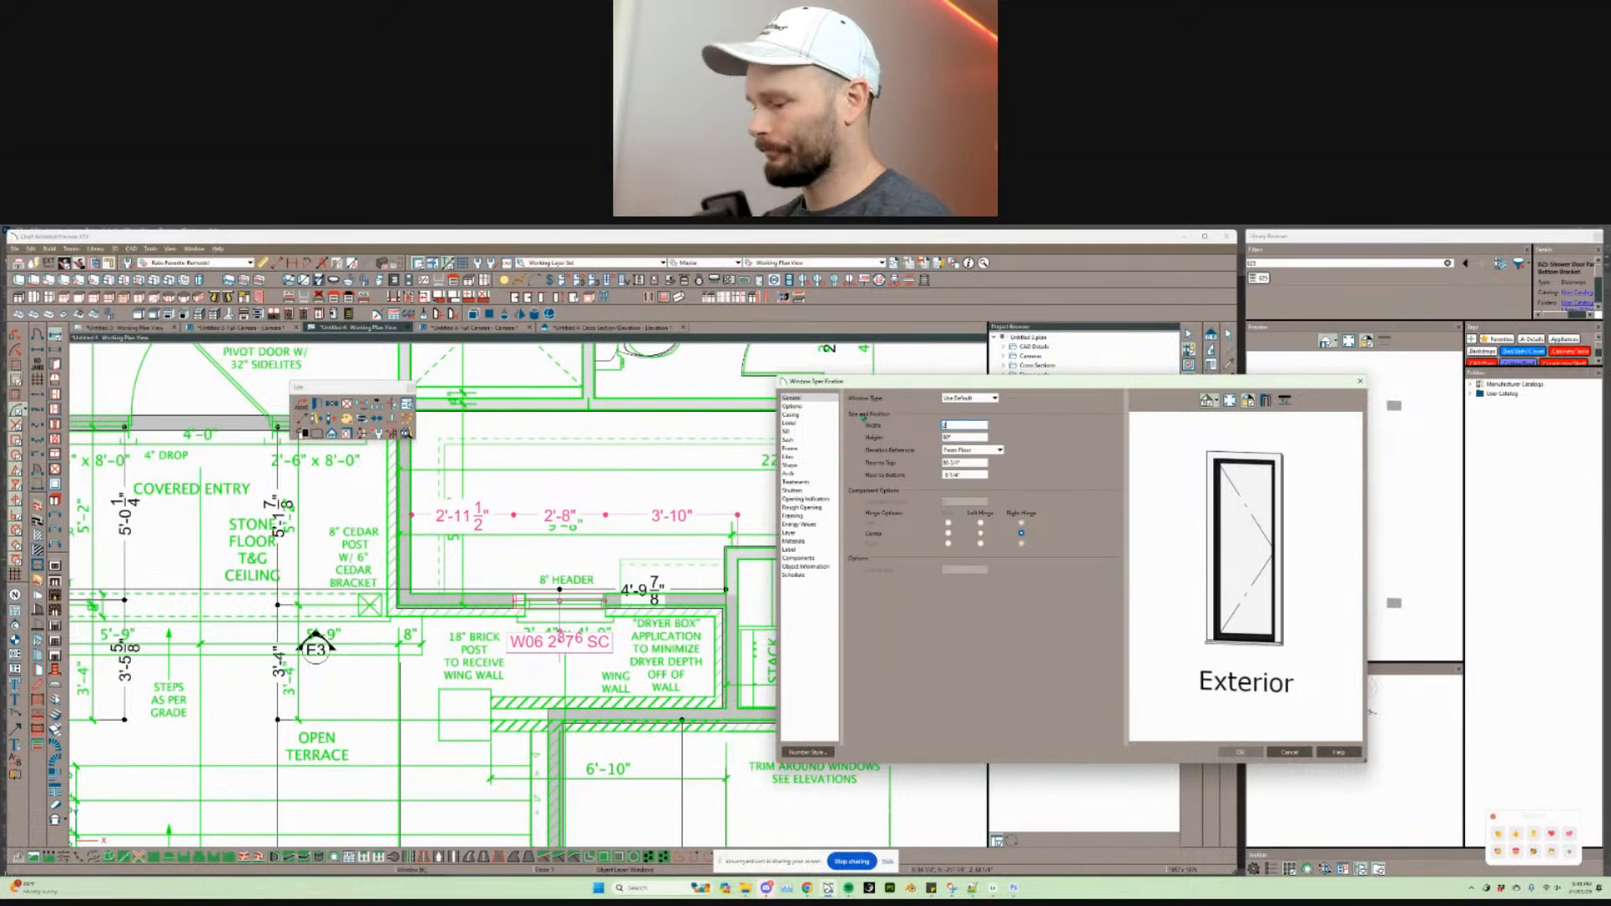
pyautogui.press('Tab')
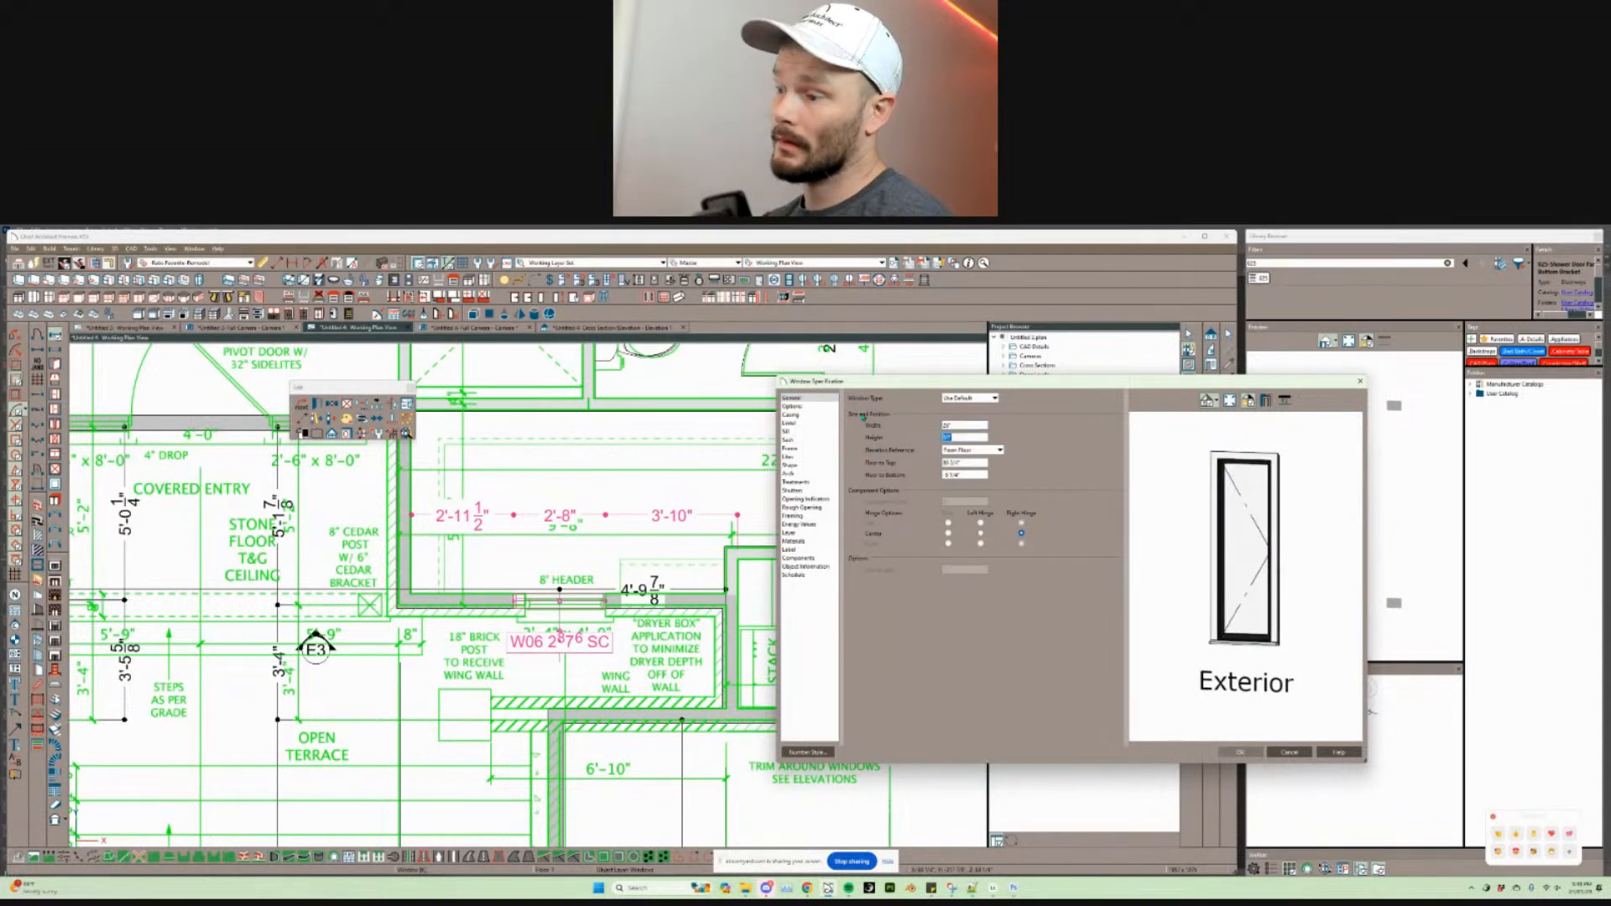
pyautogui.press('Return')
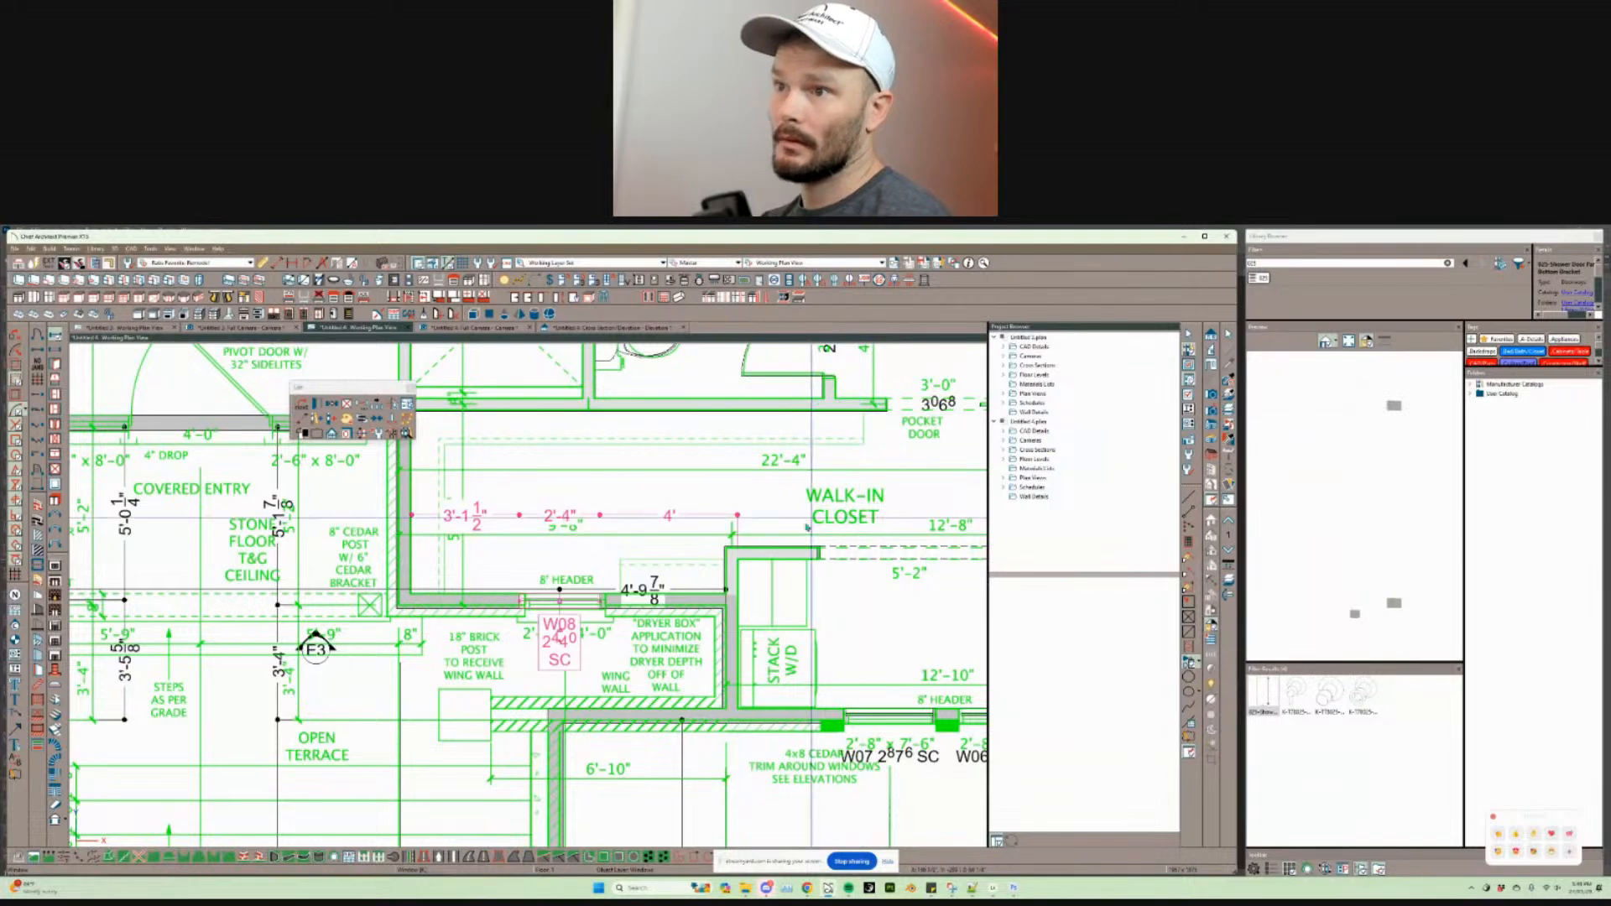
# Step: Shift the closet window along its wall toward the dryer box, to about 3'-4 1/2" from the closet corner
pyautogui.scroll(3, 518, 558)
pyautogui.click(574, 619)
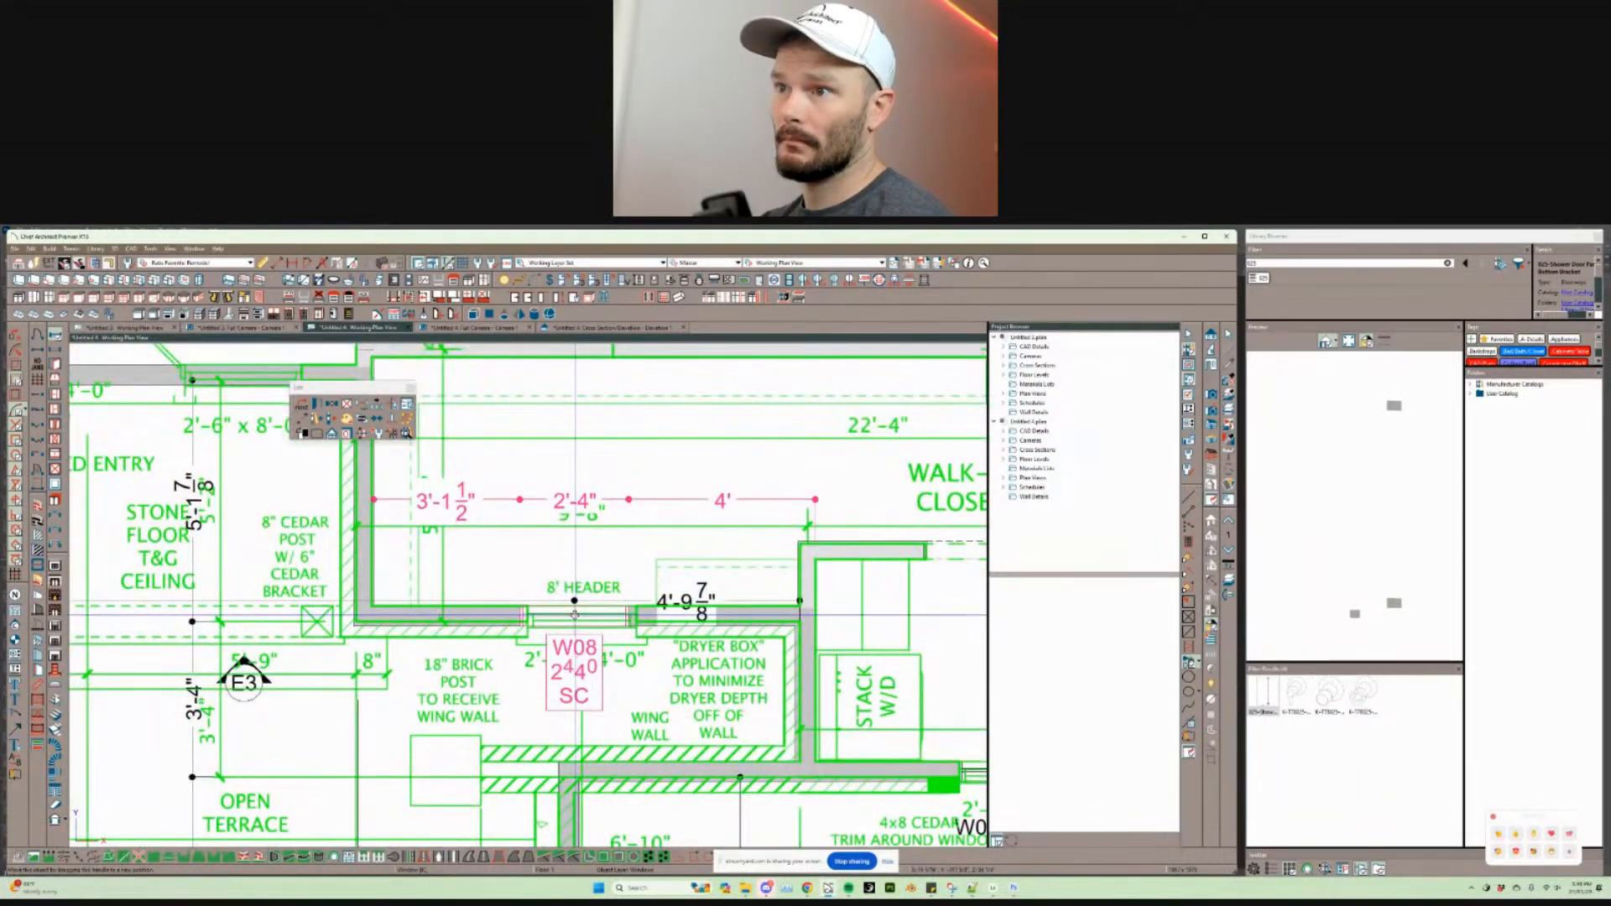
pyautogui.moveTo(574, 619); pyautogui.dragTo(582, 618)
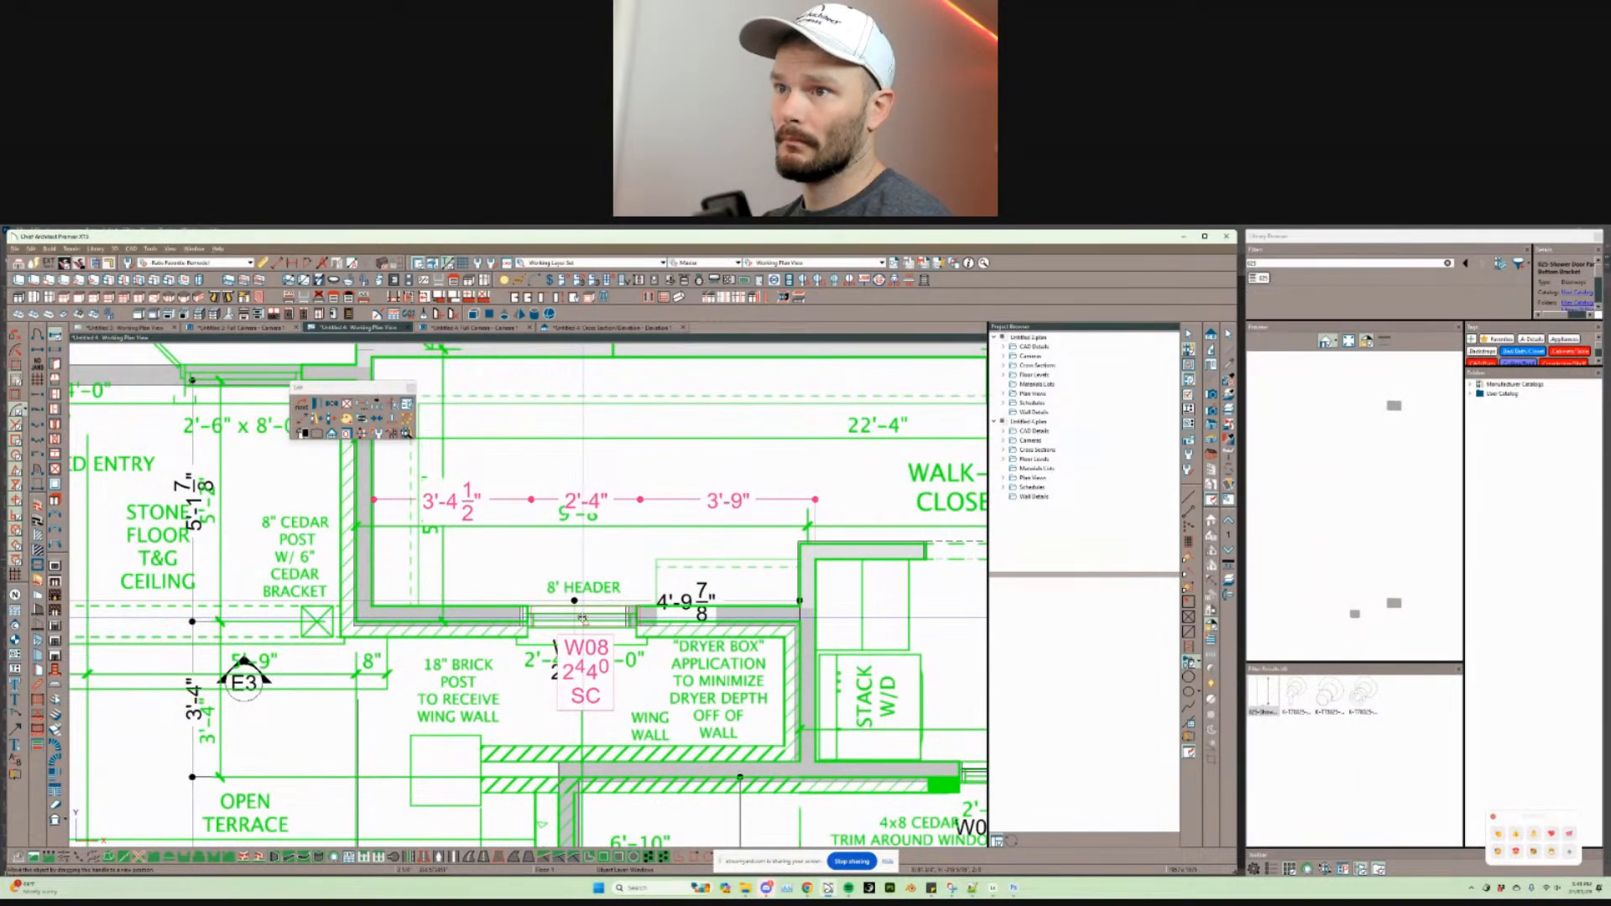
pyautogui.press('Escape')
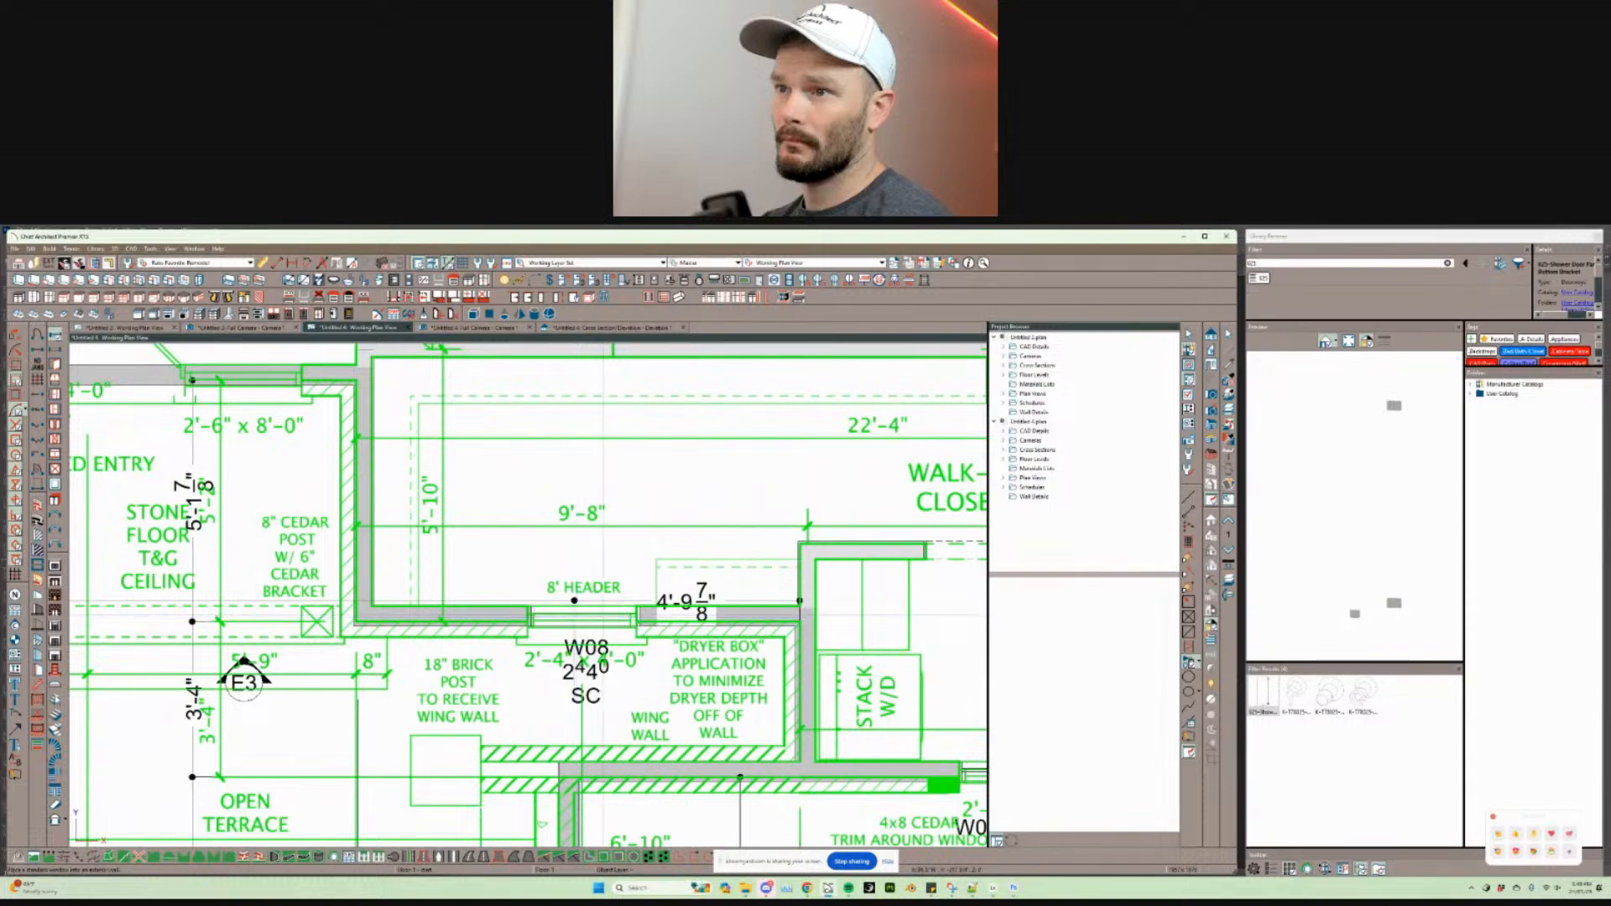
# Step: Nudge the closet window back along the wall to about 3'-3 1/2" from the corner, aligning it with the overlay opening
pyautogui.click(603, 614)
pyautogui.press('Left')
pyautogui.press('Left')
pyautogui.press('Left')
pyautogui.press('Left')
pyautogui.press('Left')
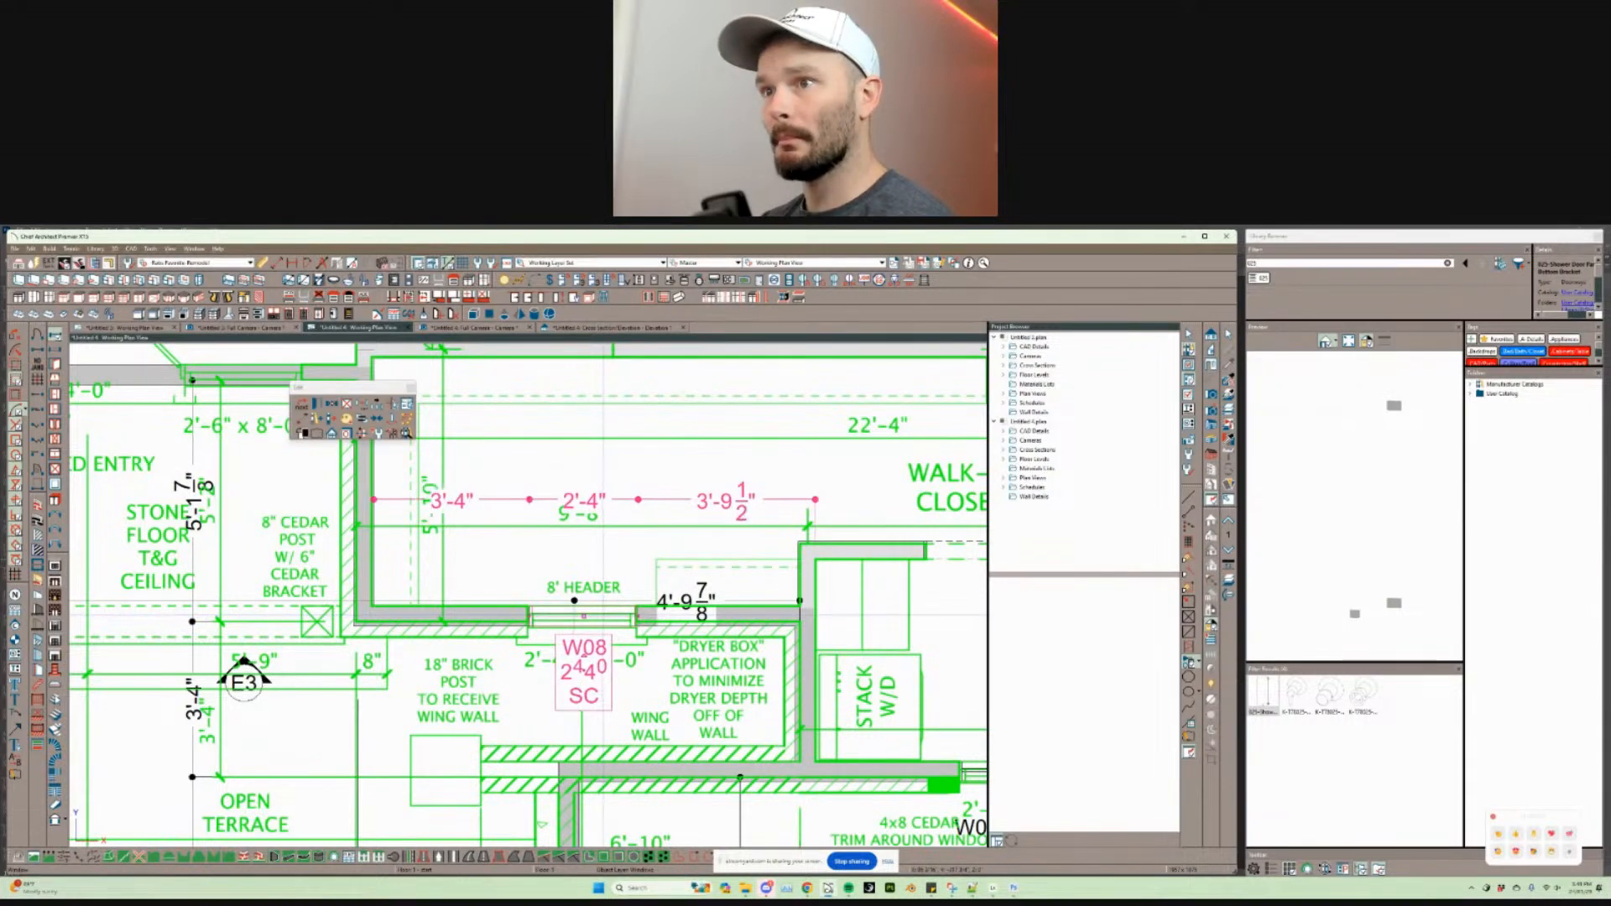
pyautogui.press('Left')
pyautogui.press('Left')
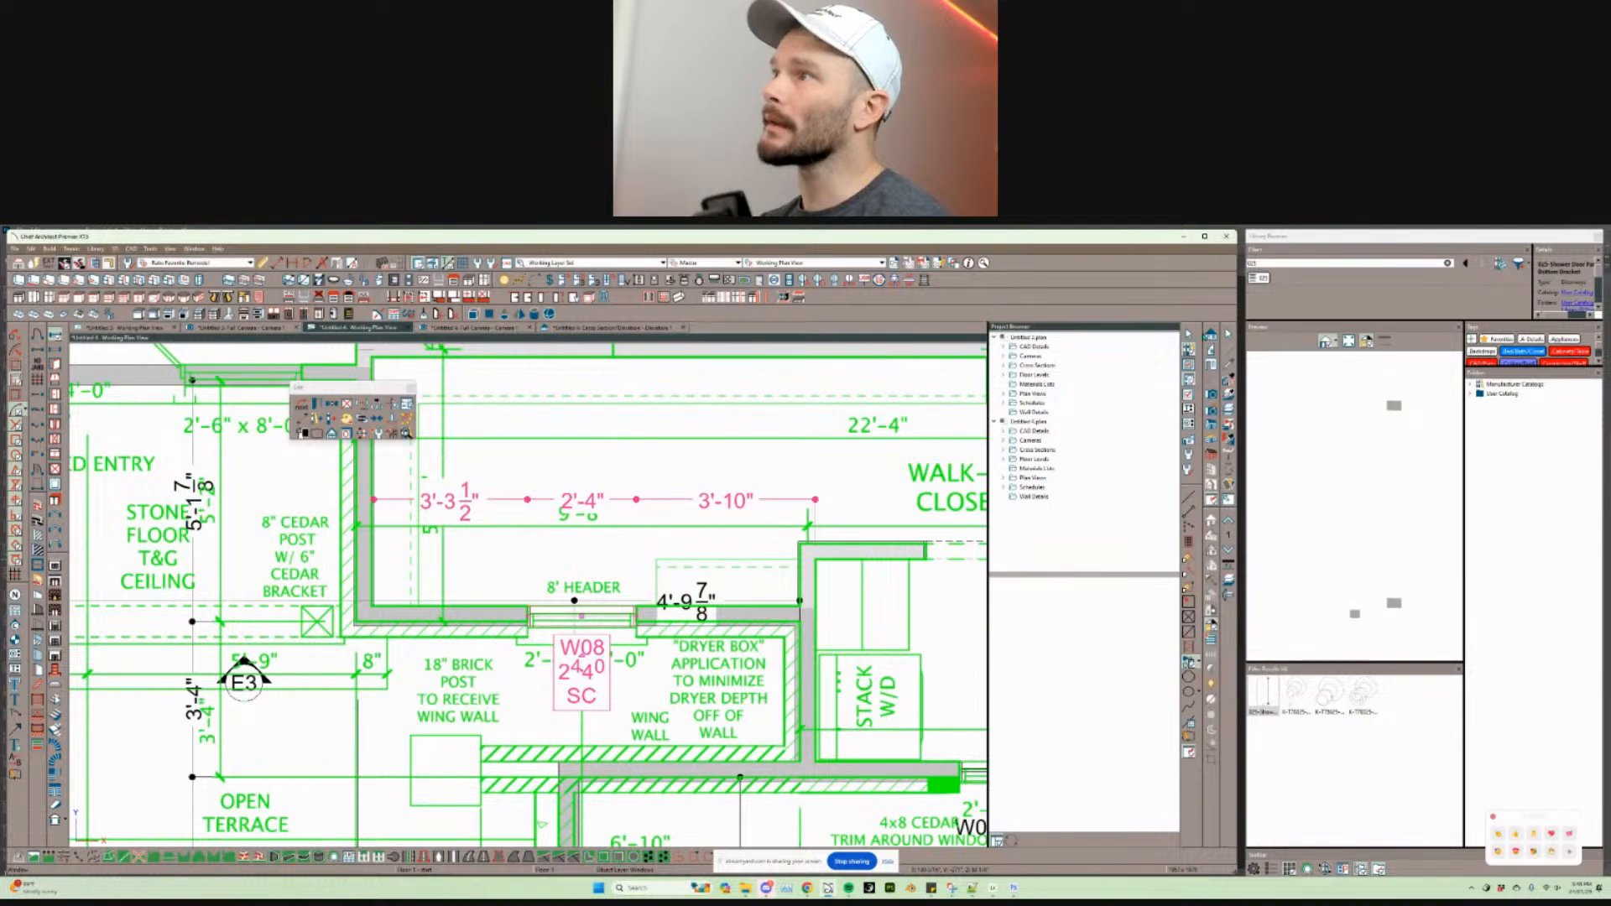
pyautogui.press('Escape')
# Step: Enable the snap grid in the general plan defaults with a snap unit of 1"
pyautogui.hotkey('ctrl', ',')
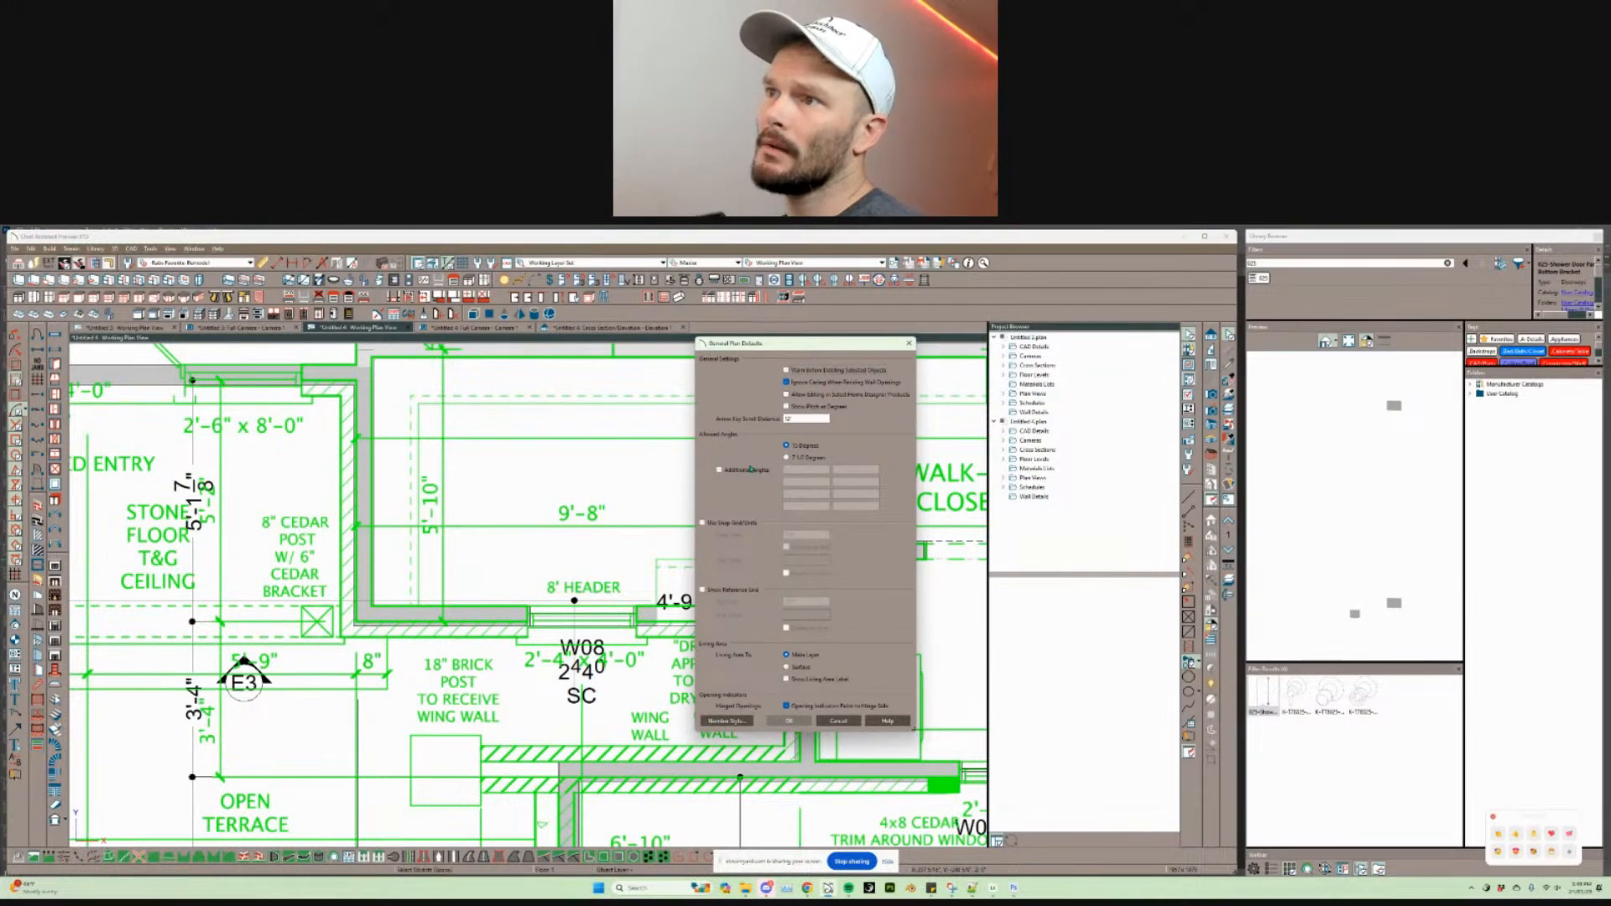
pyautogui.click(725, 524)
pyautogui.moveTo(814, 535); pyautogui.dragTo(631, 522)
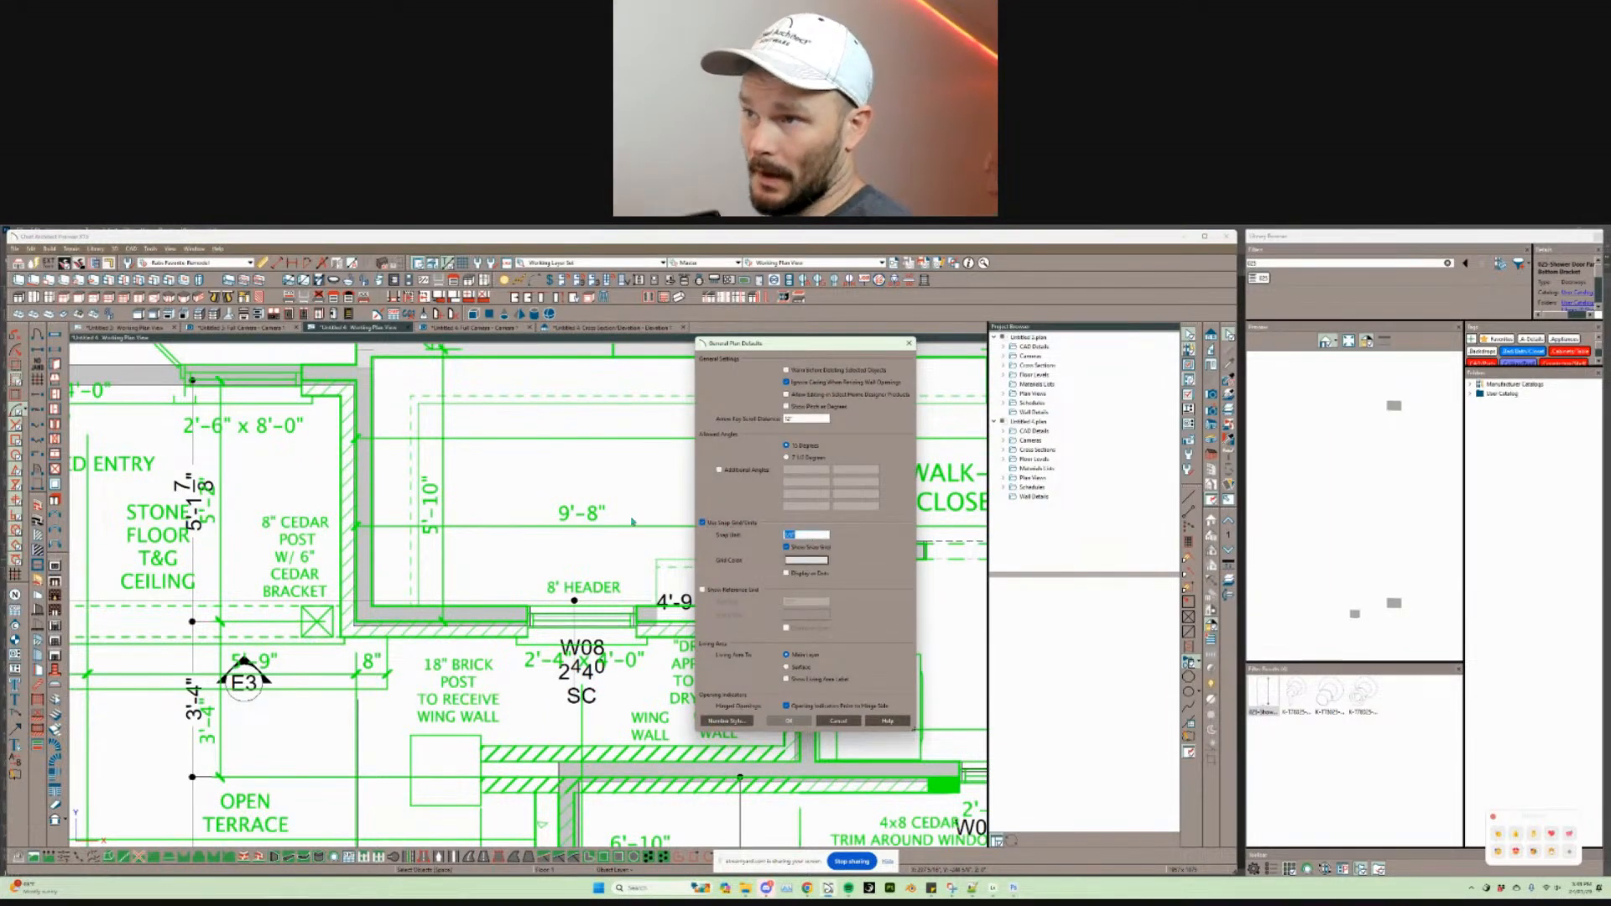
pyautogui.write('1')
pyautogui.press('Return')
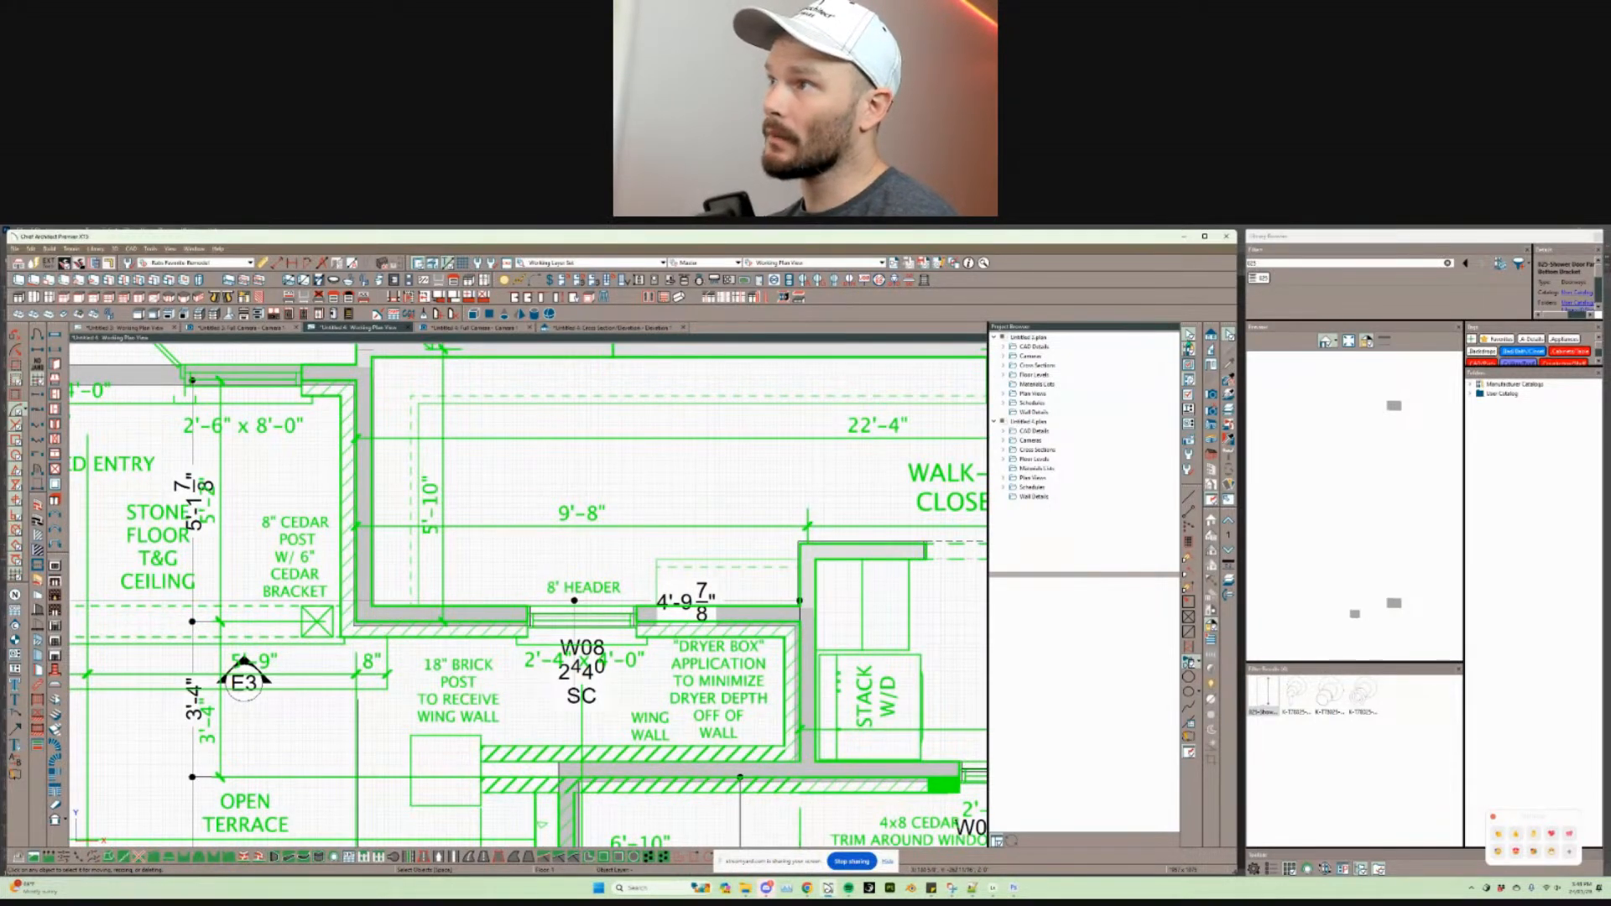
# Step: Turn off the snap grid display in the general plan defaults while keeping grid snapping enabled
pyautogui.press('g')
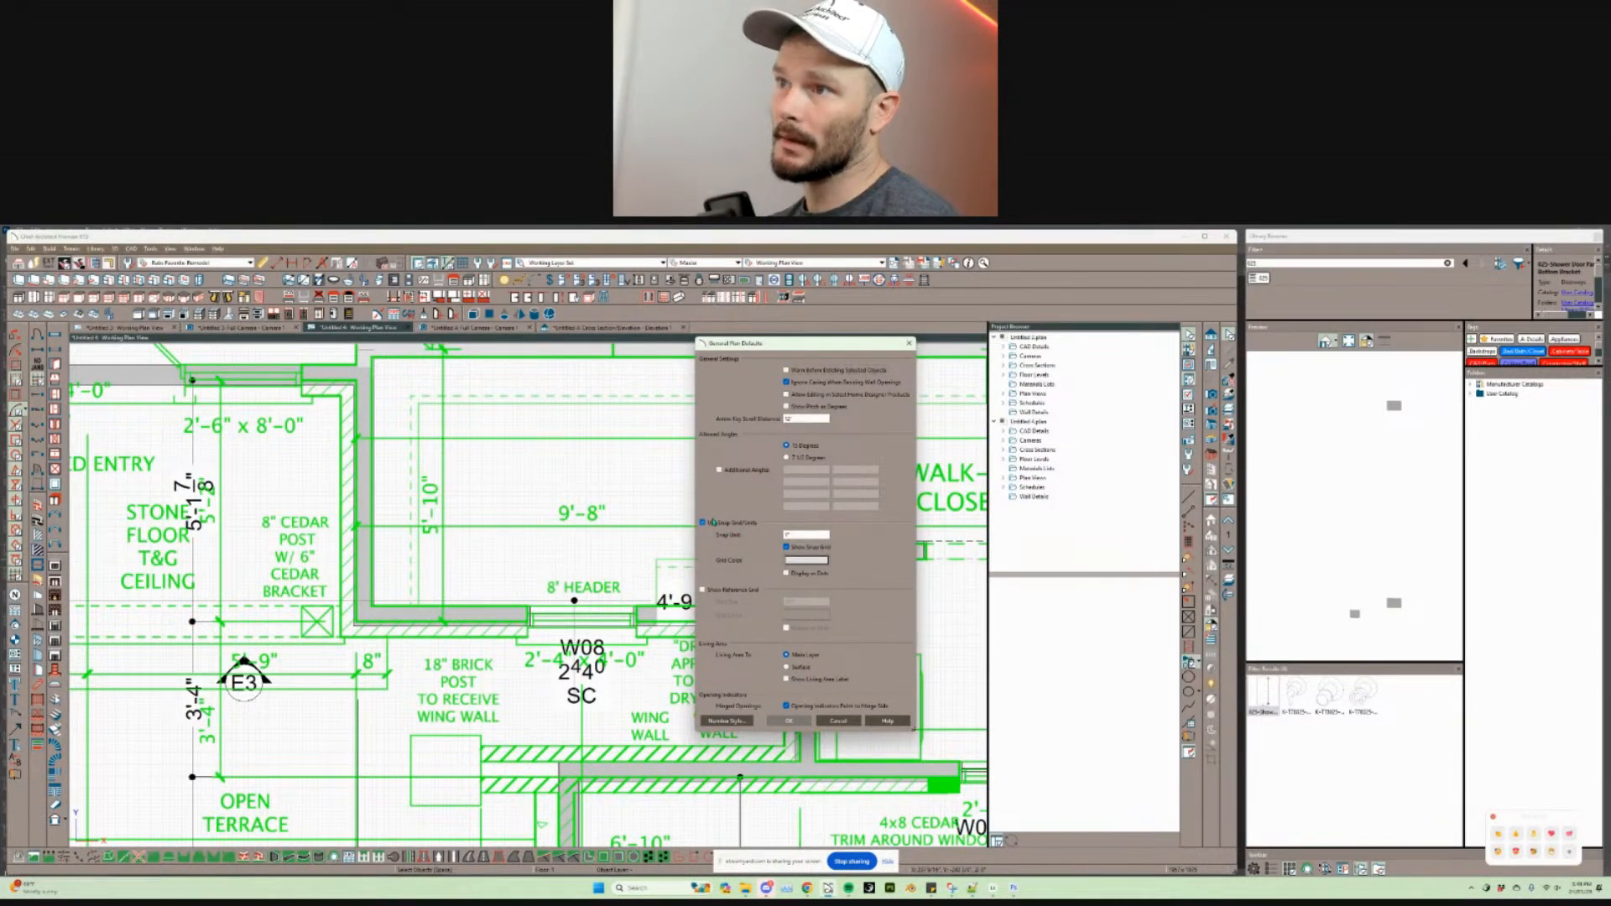
pyautogui.click(786, 547)
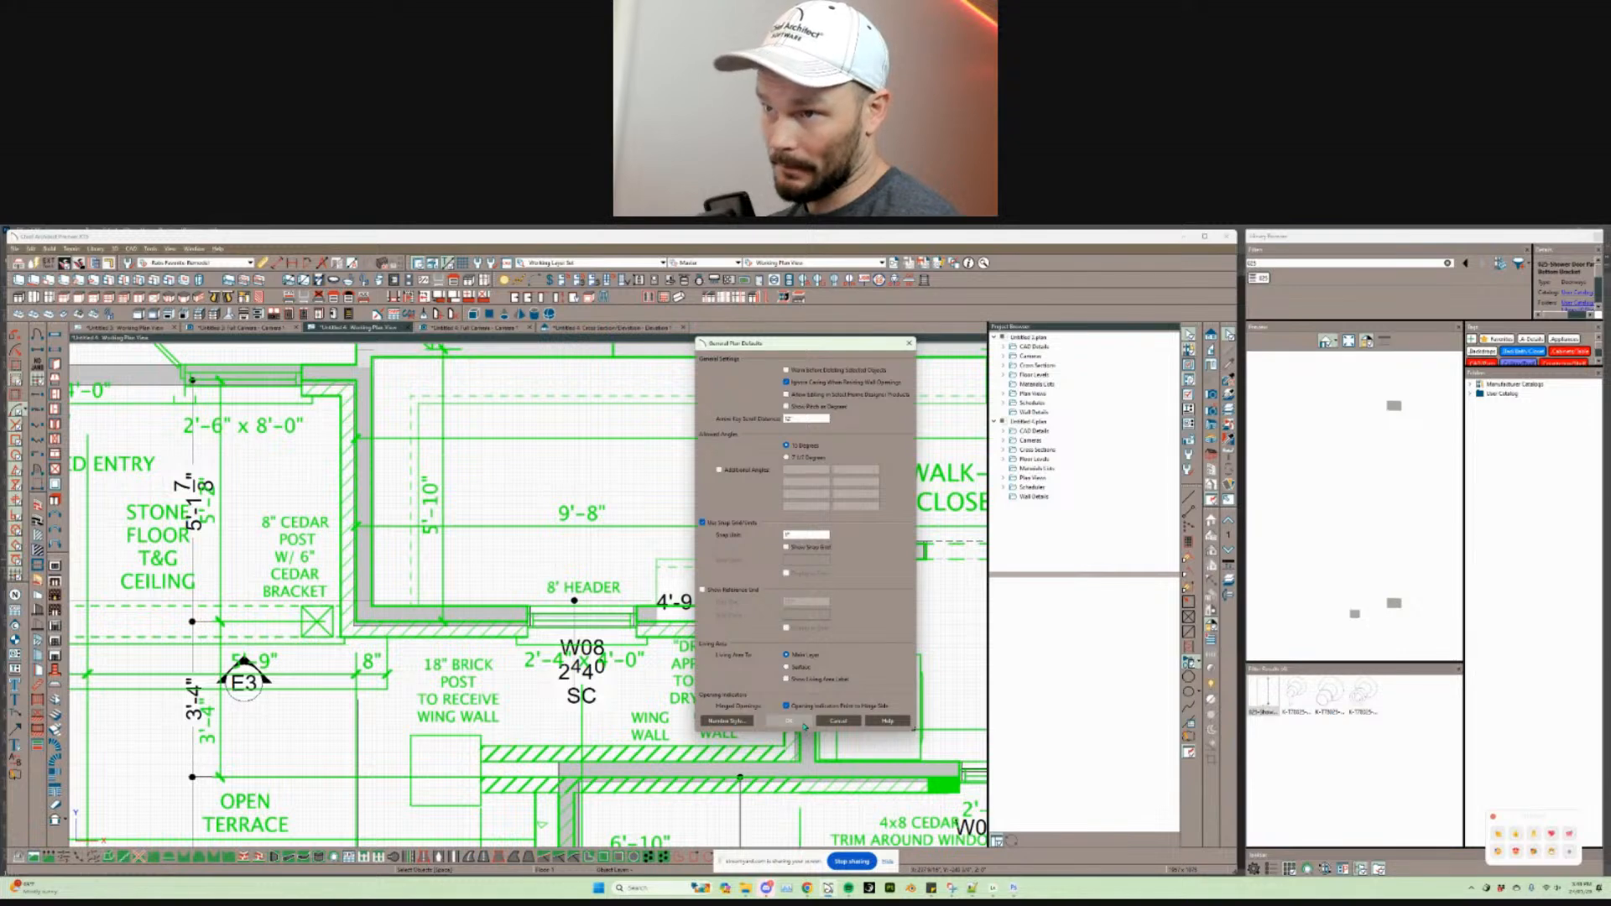
pyautogui.click(802, 723)
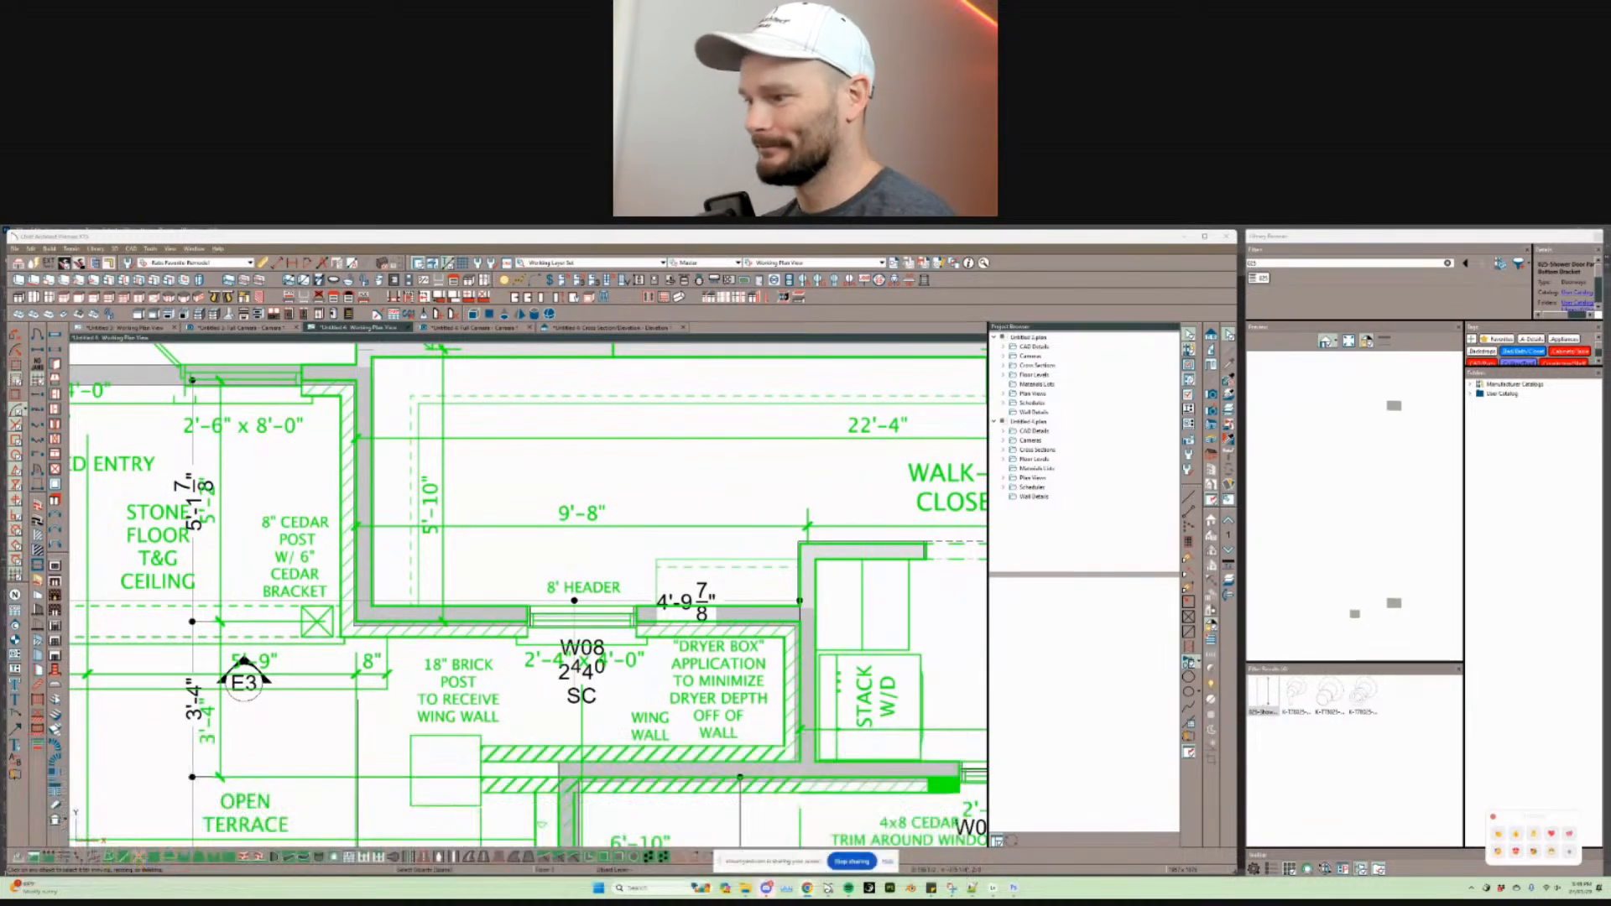
pyautogui.scroll(-3, 715, 514)
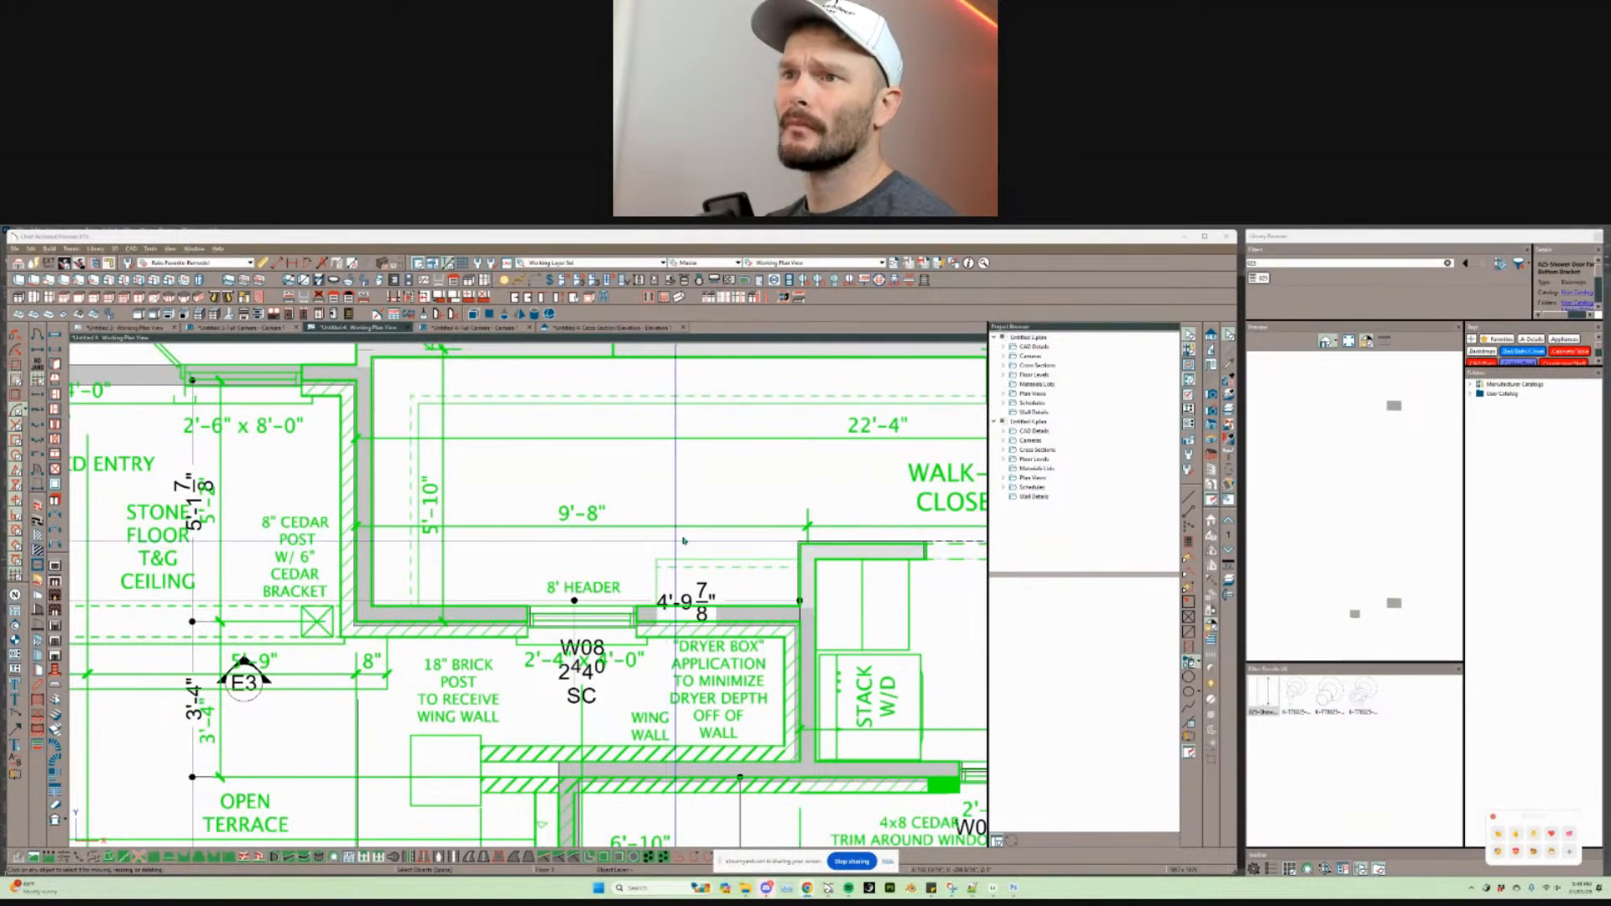
# Step: Switch to Photoshop and import the S3 sheet page from convert.pdf as a new image
pyautogui.click(1014, 887)
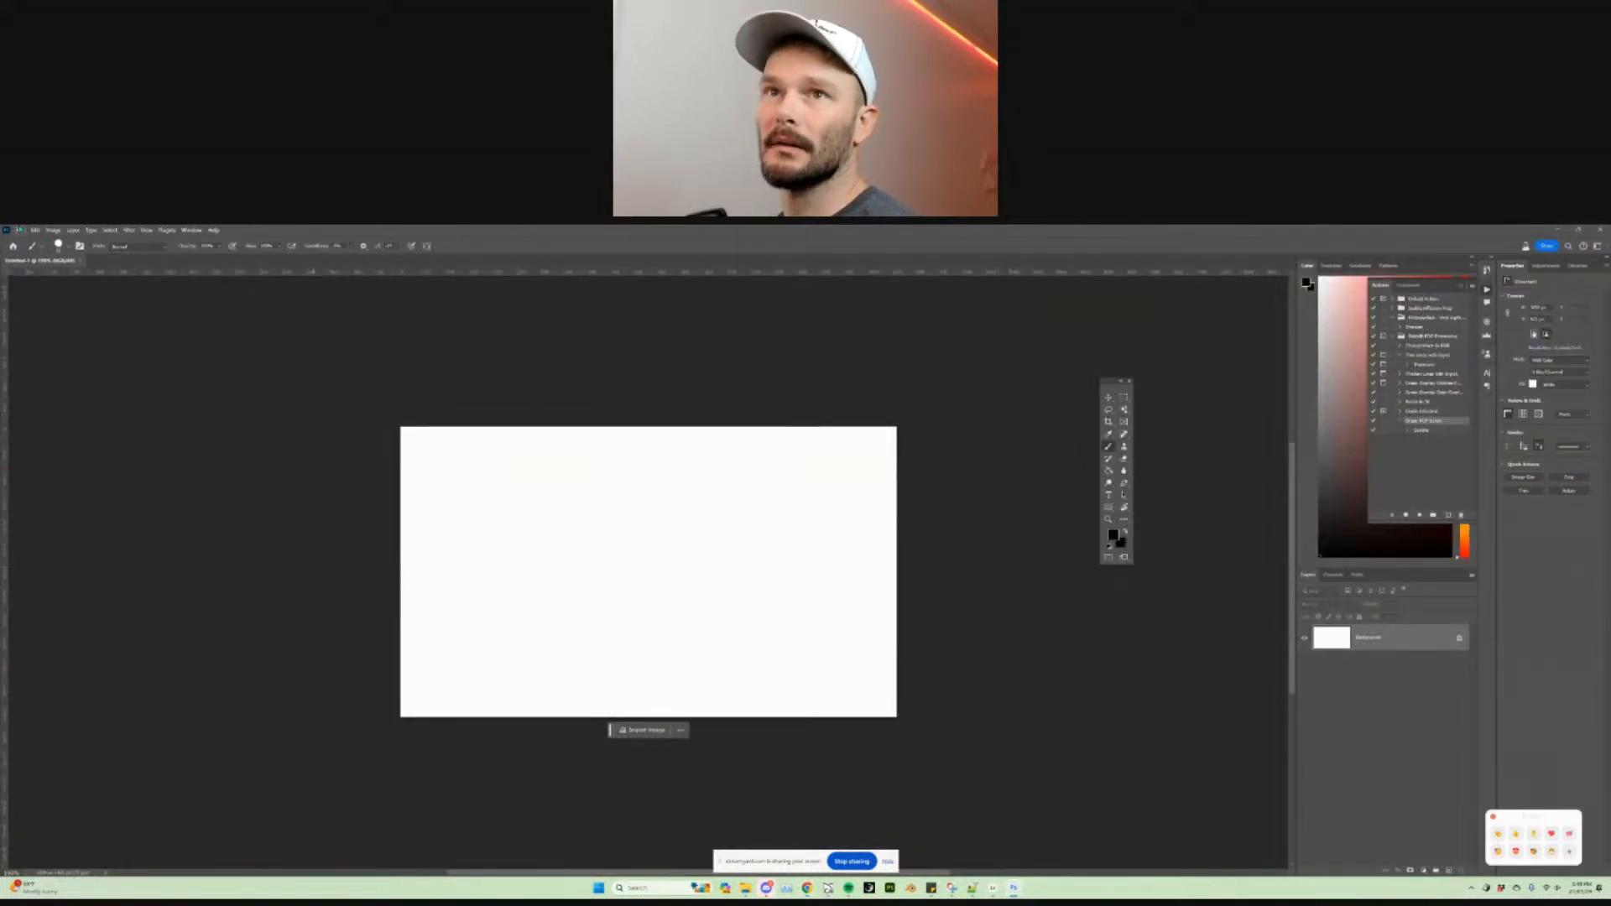
pyautogui.click(20, 229)
pyautogui.click(34, 248)
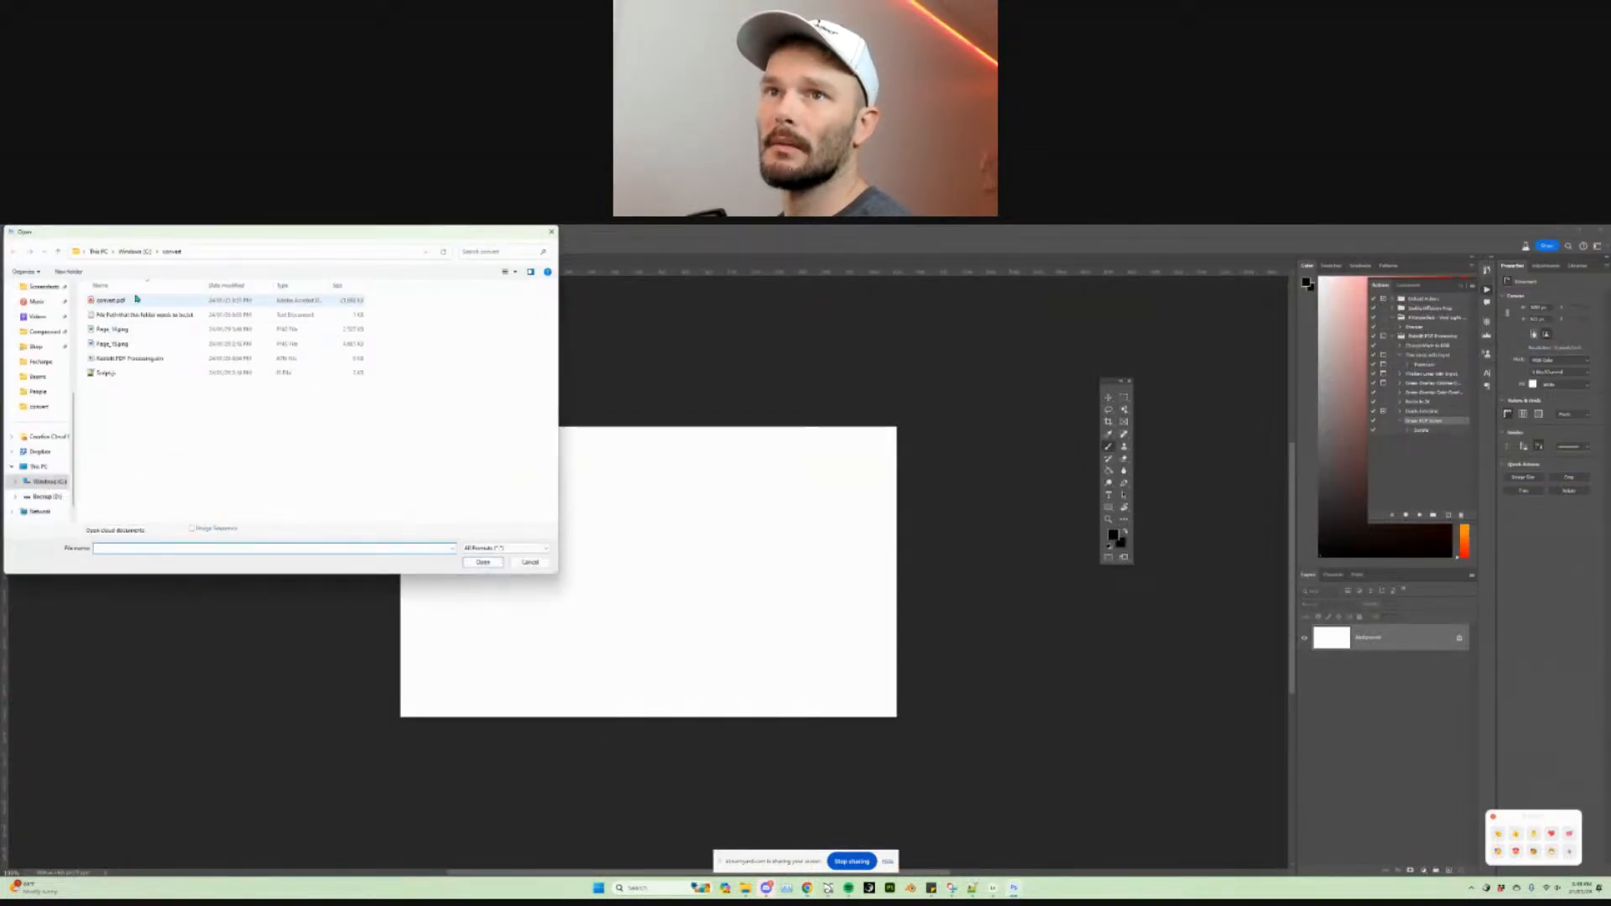
pyautogui.doubleClick(136, 299)
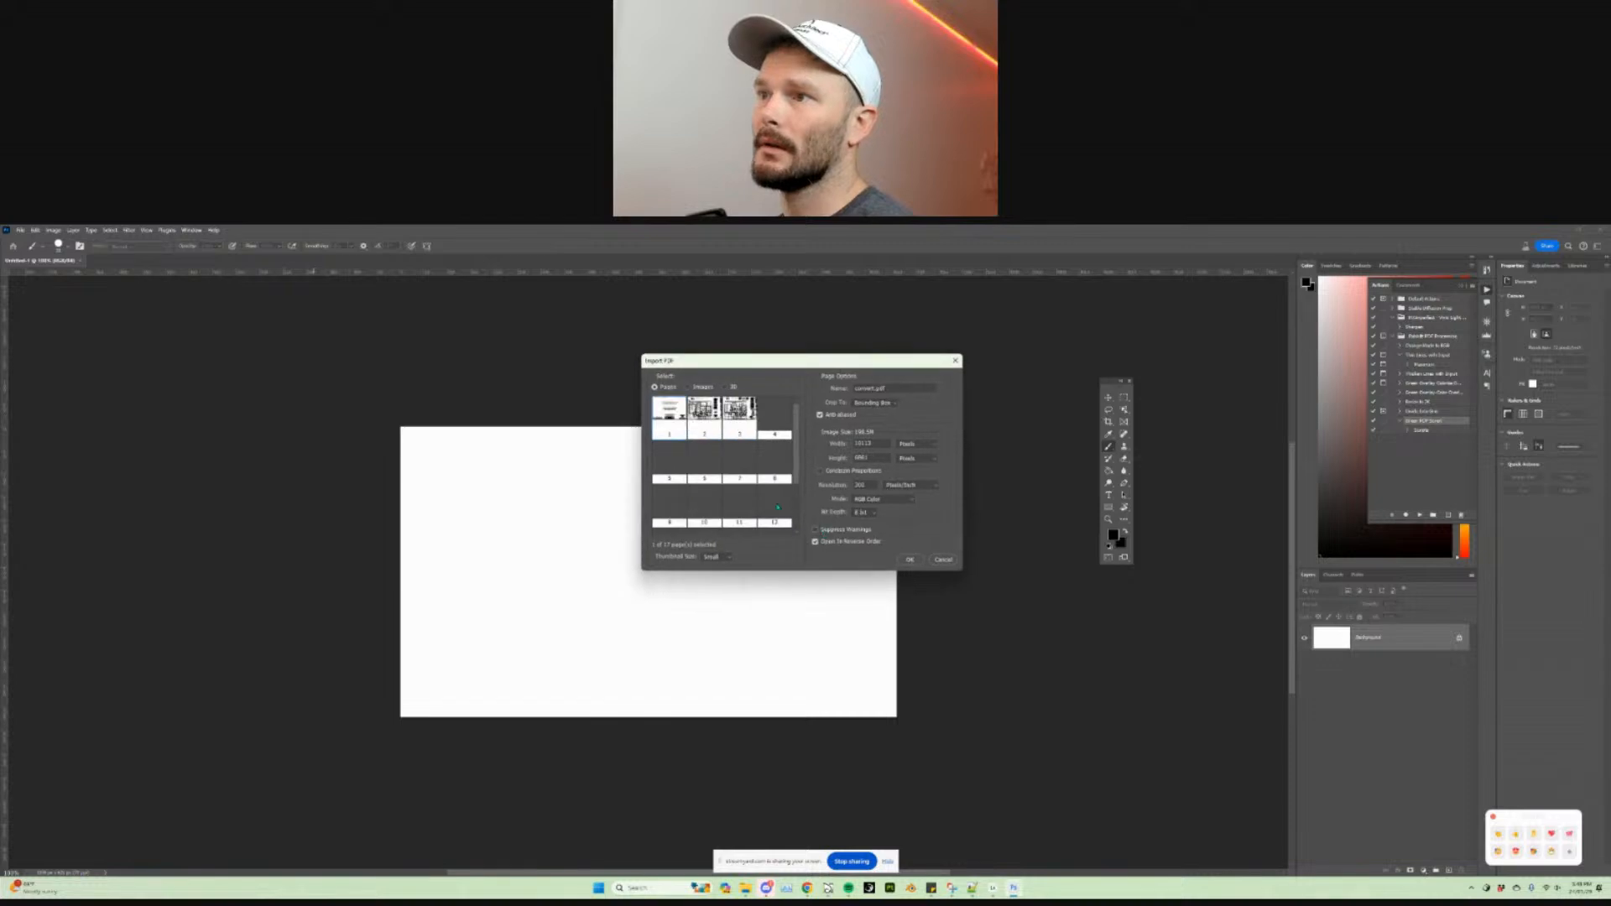
pyautogui.click(911, 561)
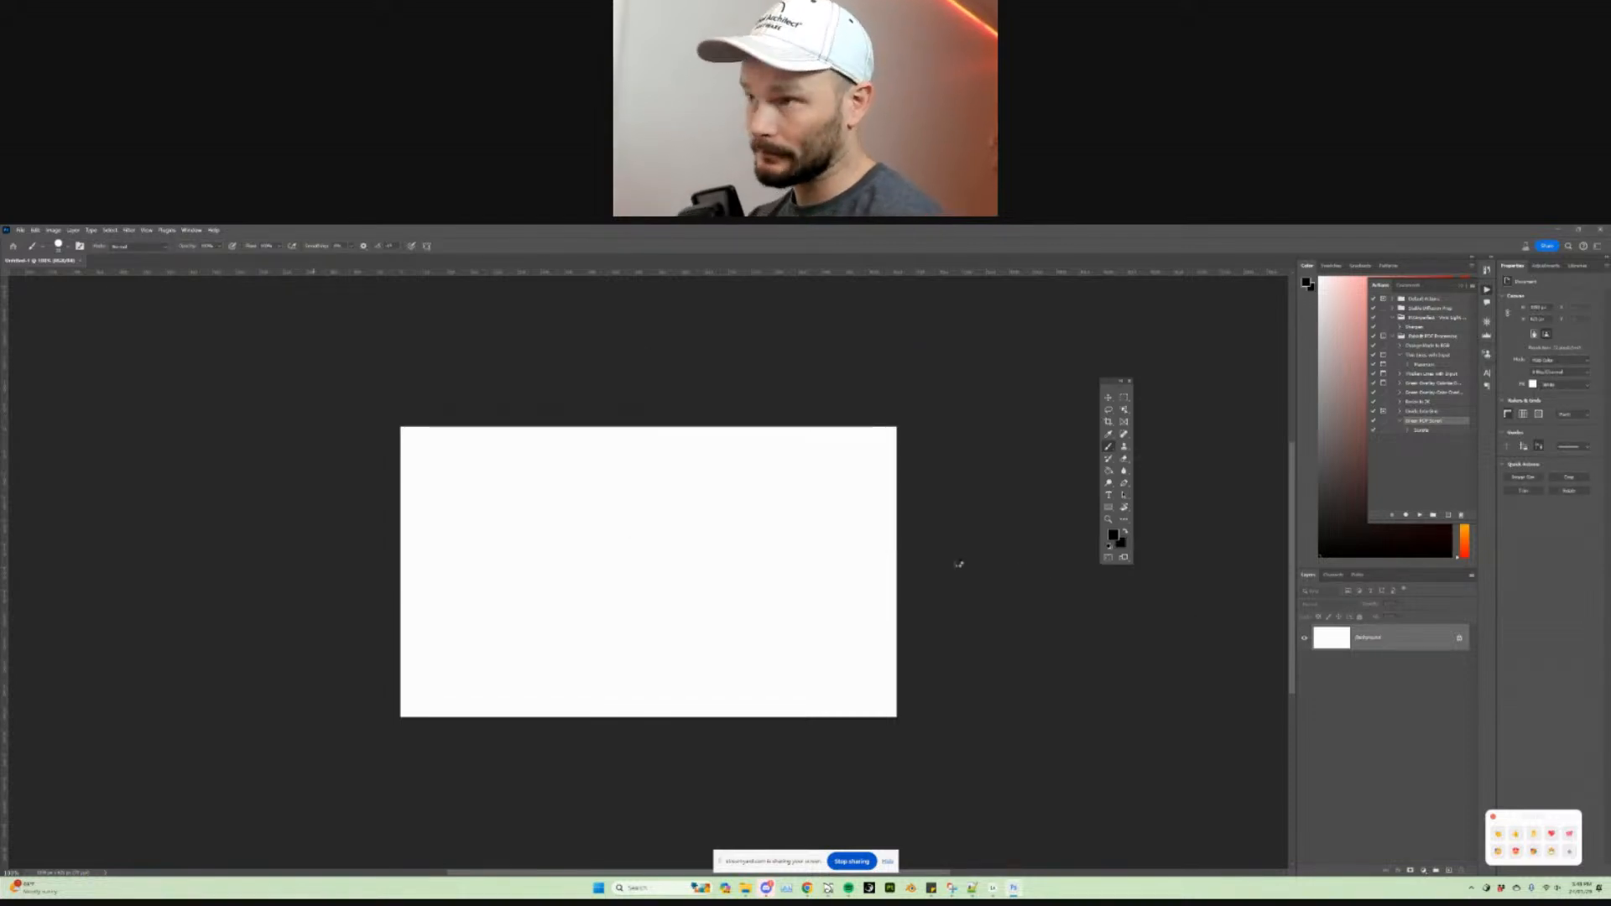
# Step: Crop the title block strip off the side of the S3 sheet
pyautogui.press('c')
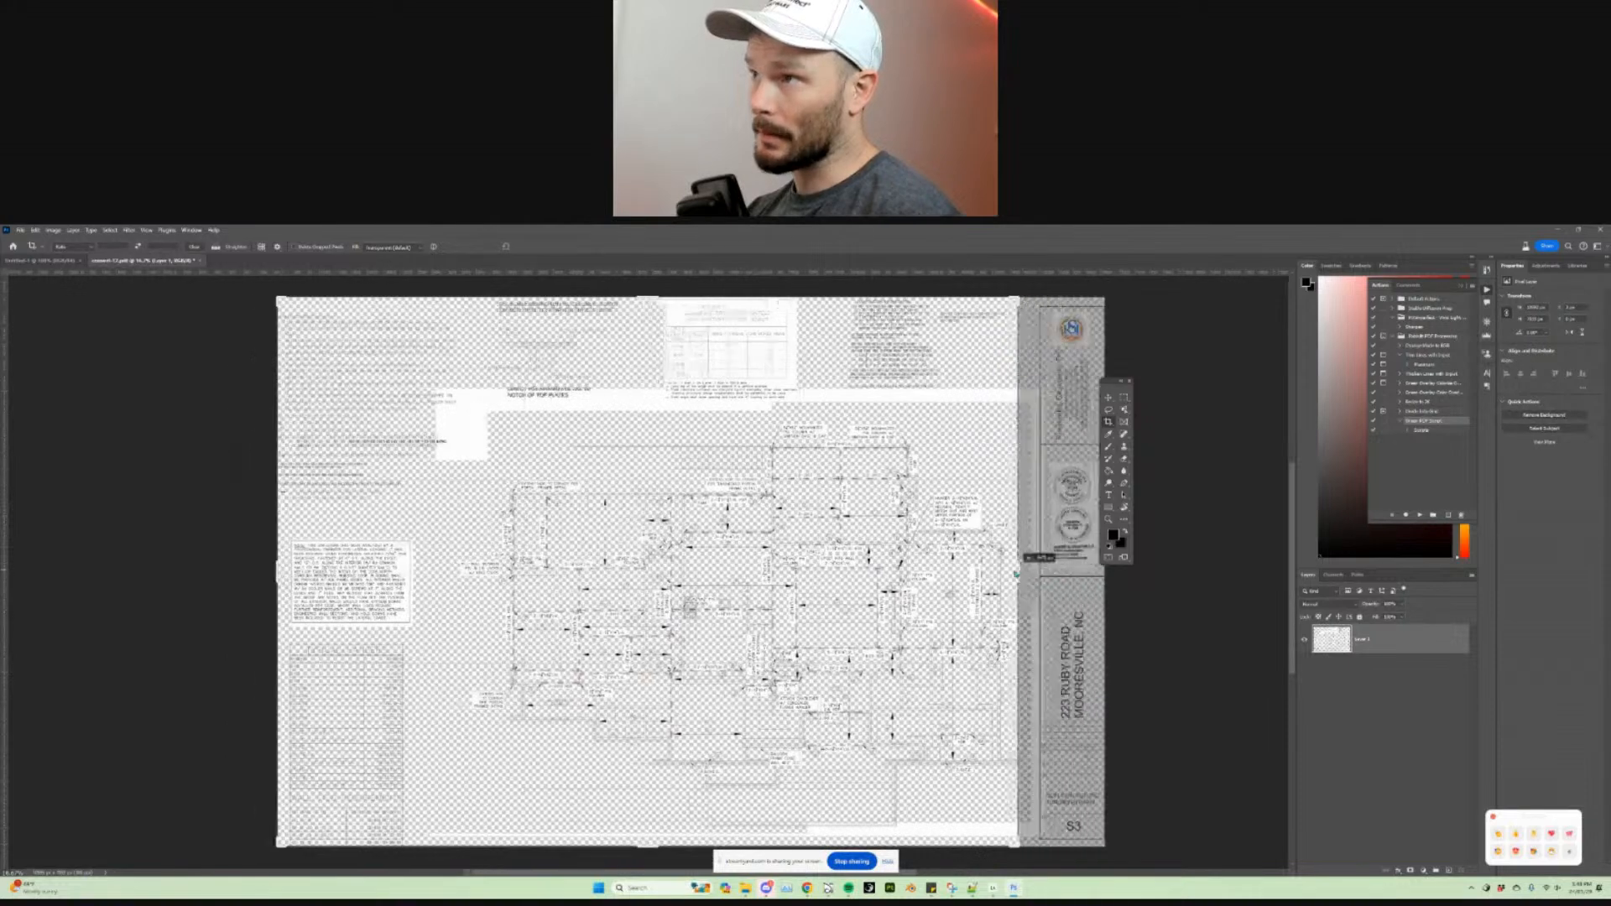
pyautogui.press('Return')
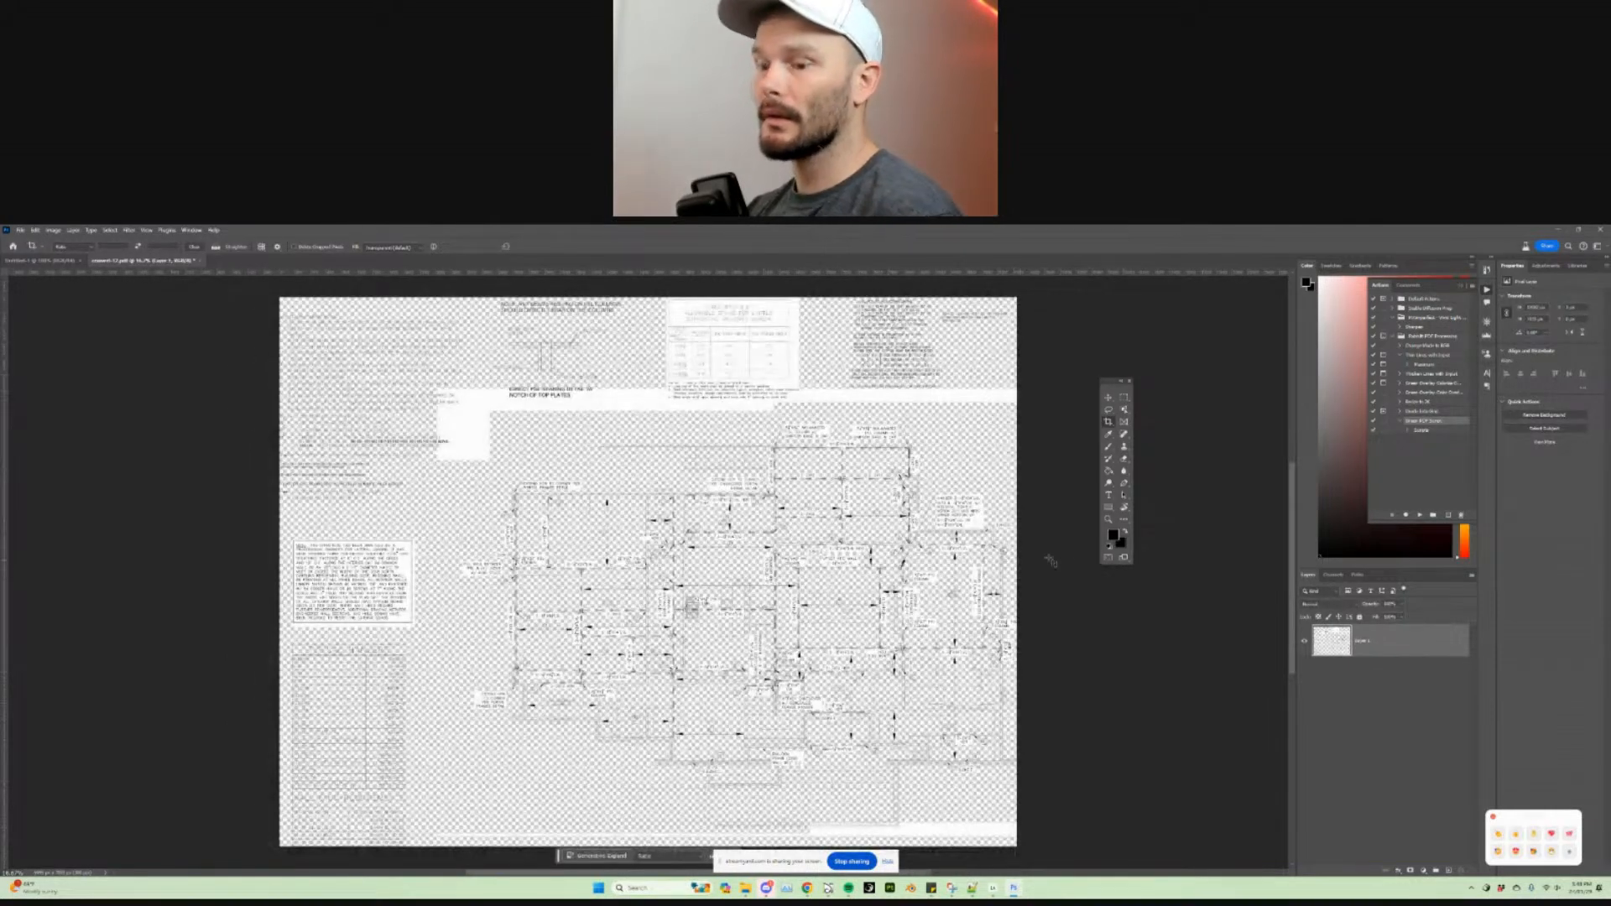
pyautogui.press('b')
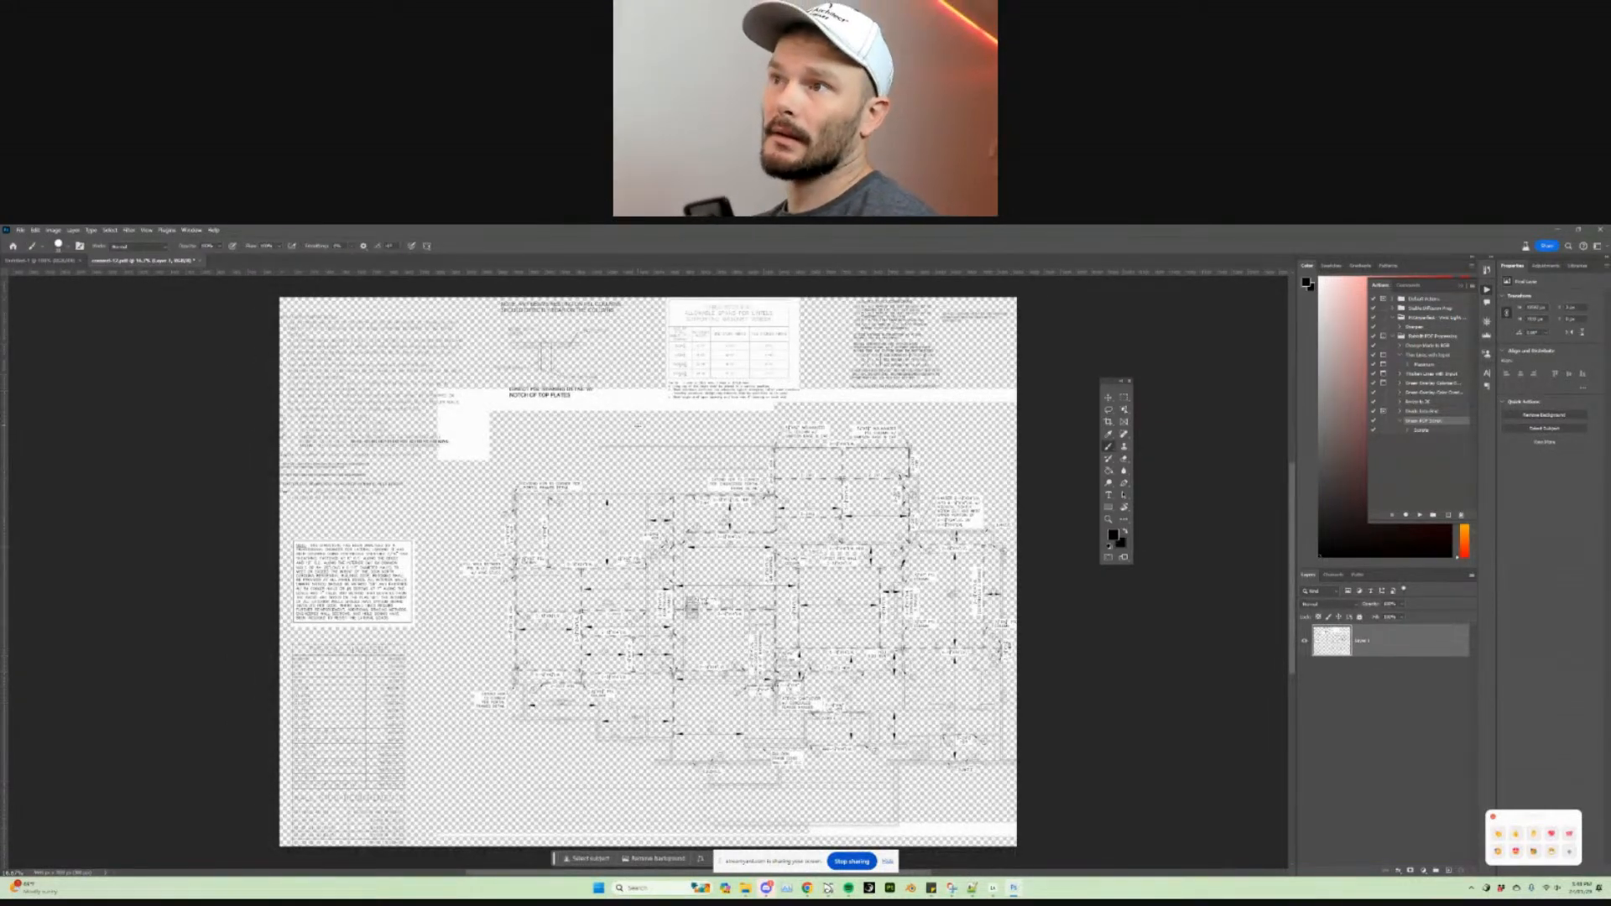
# Step: Try to clear the sheet's white areas by sampling white with Color Range and deleting the selection
pyautogui.click(109, 230)
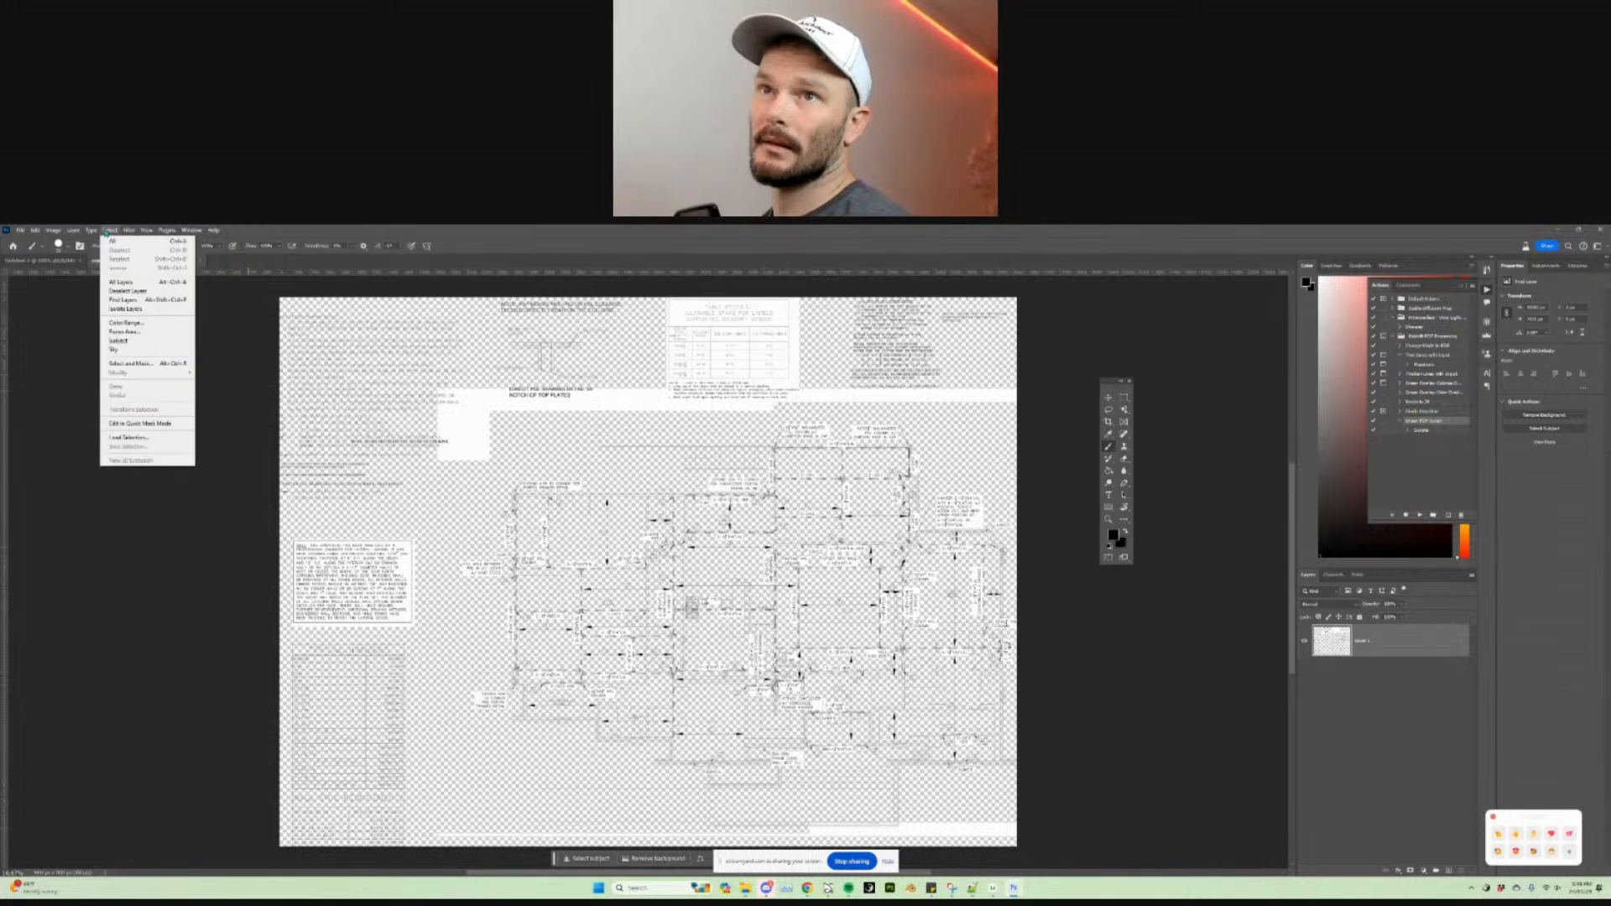
pyautogui.click(126, 322)
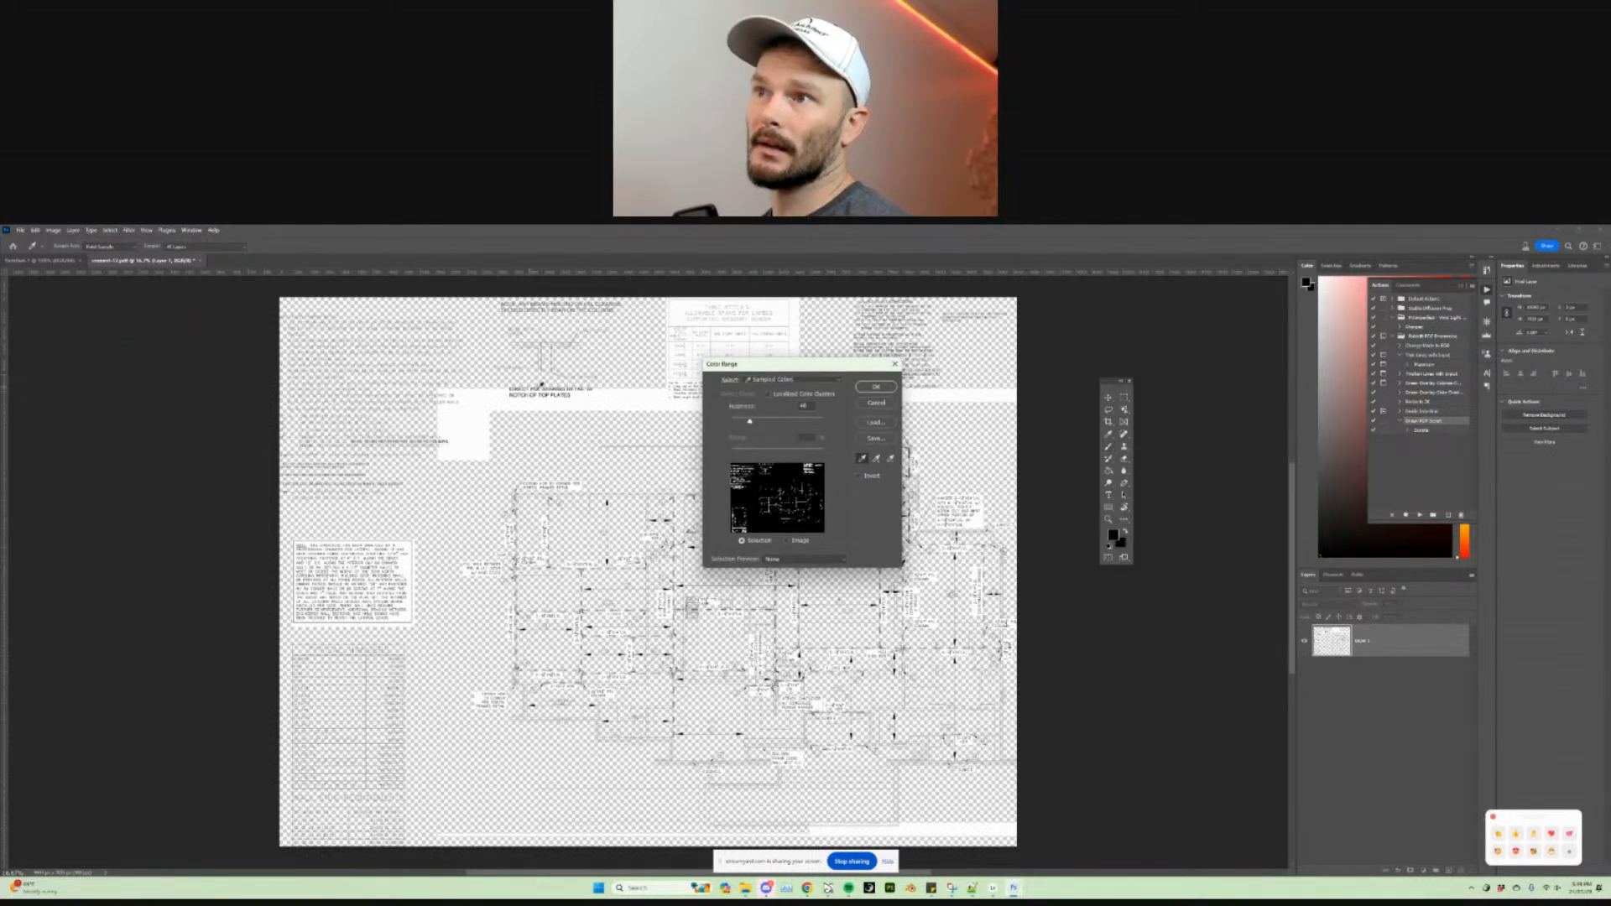
pyautogui.click(679, 391)
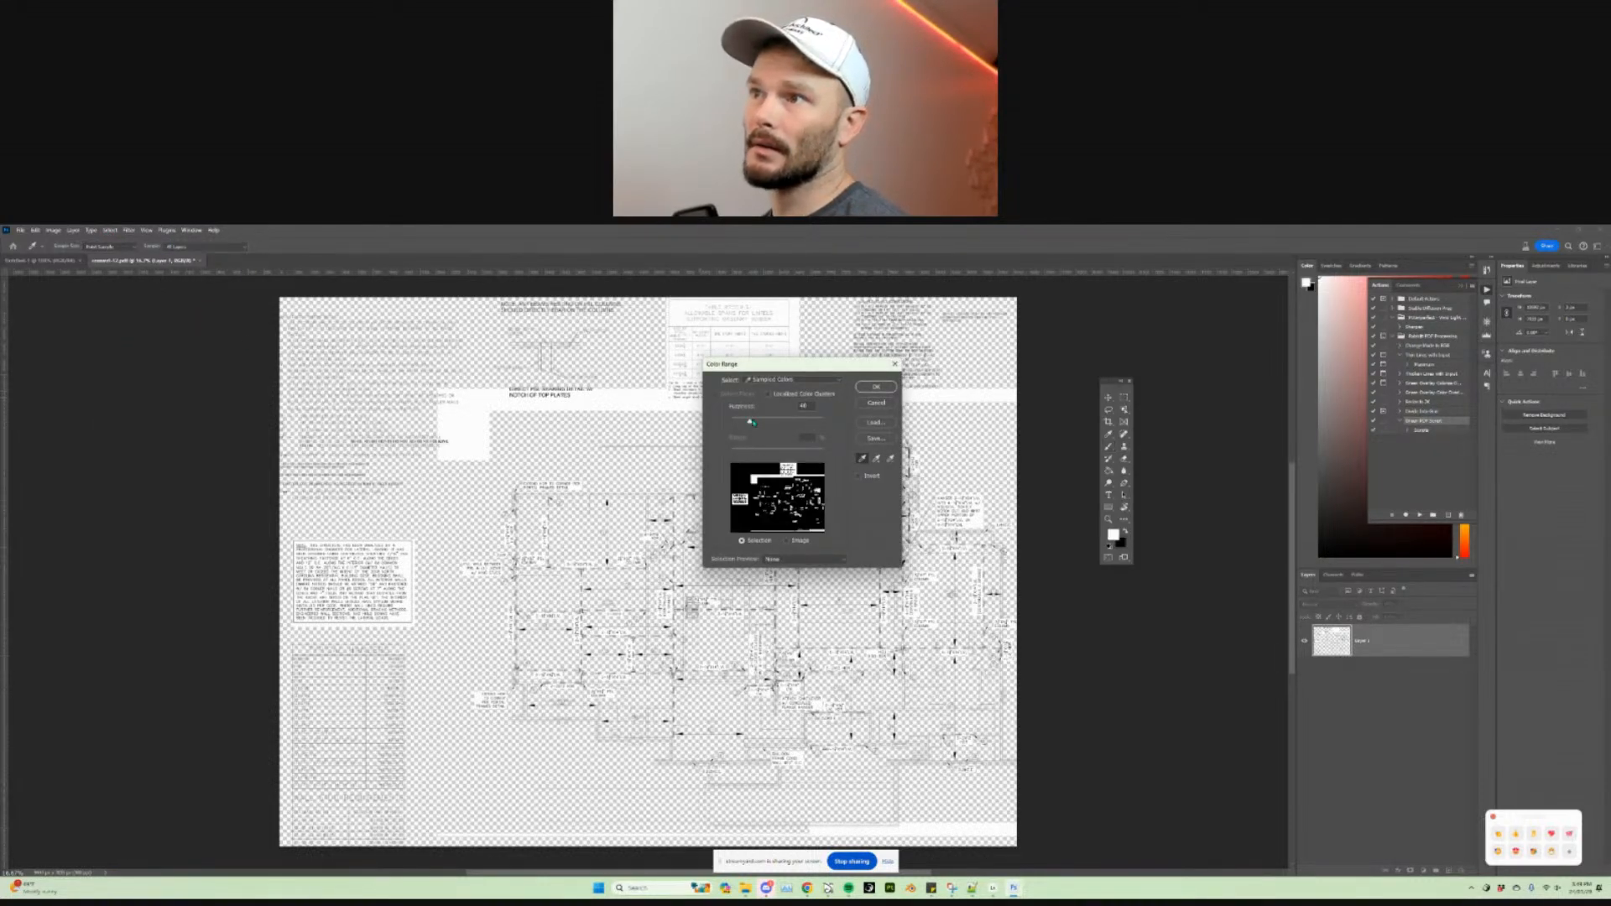
pyautogui.click(889, 388)
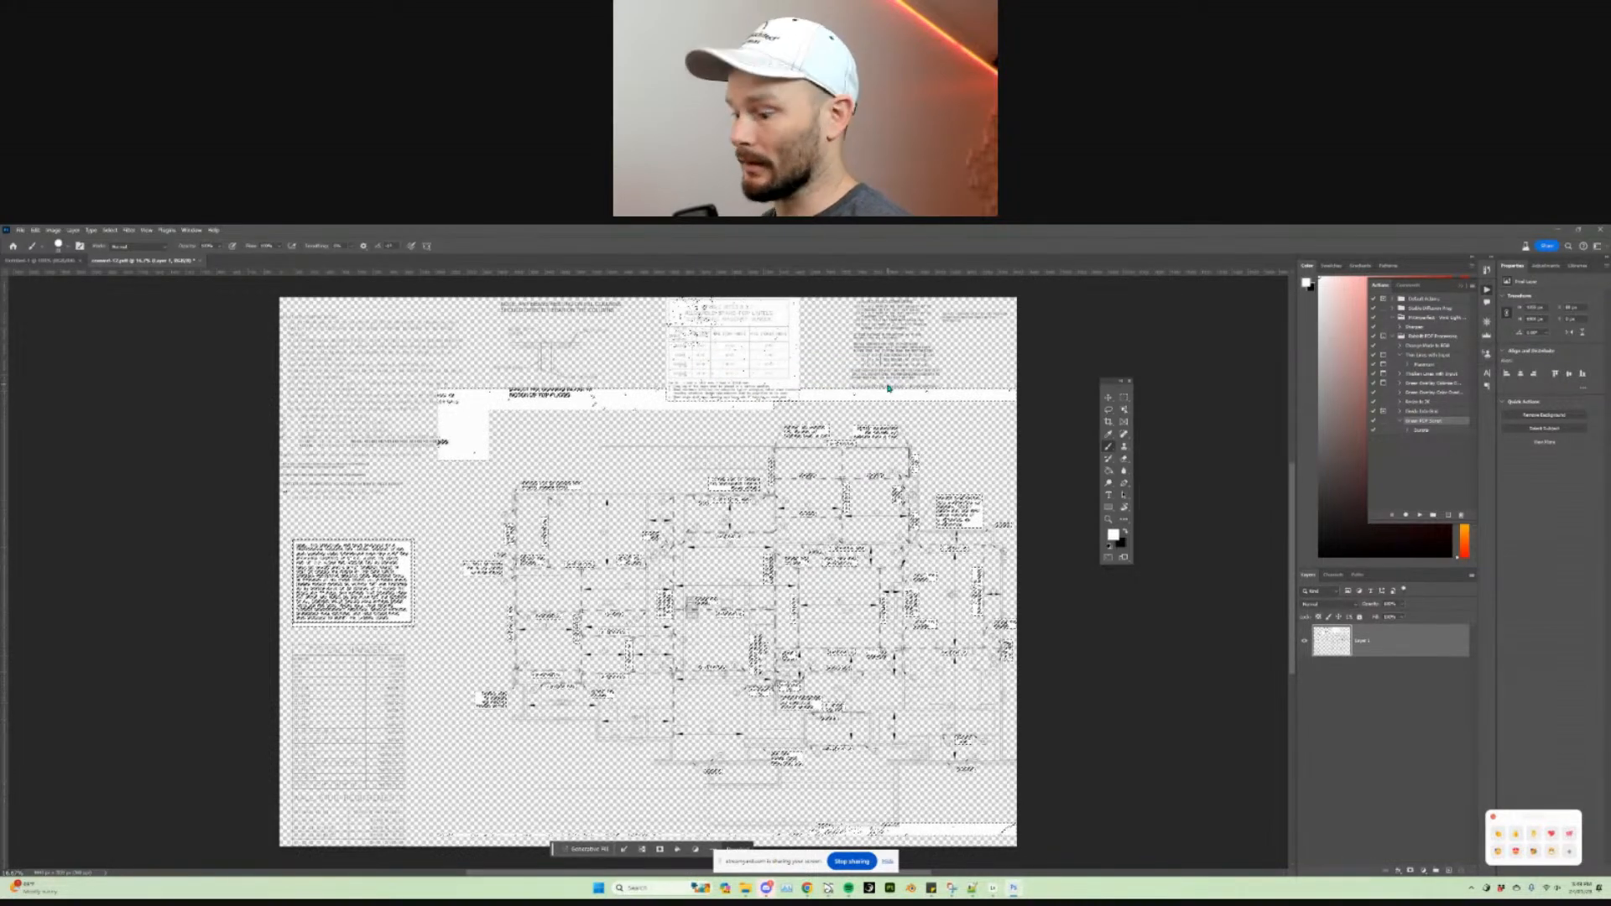
pyautogui.press('Delete')
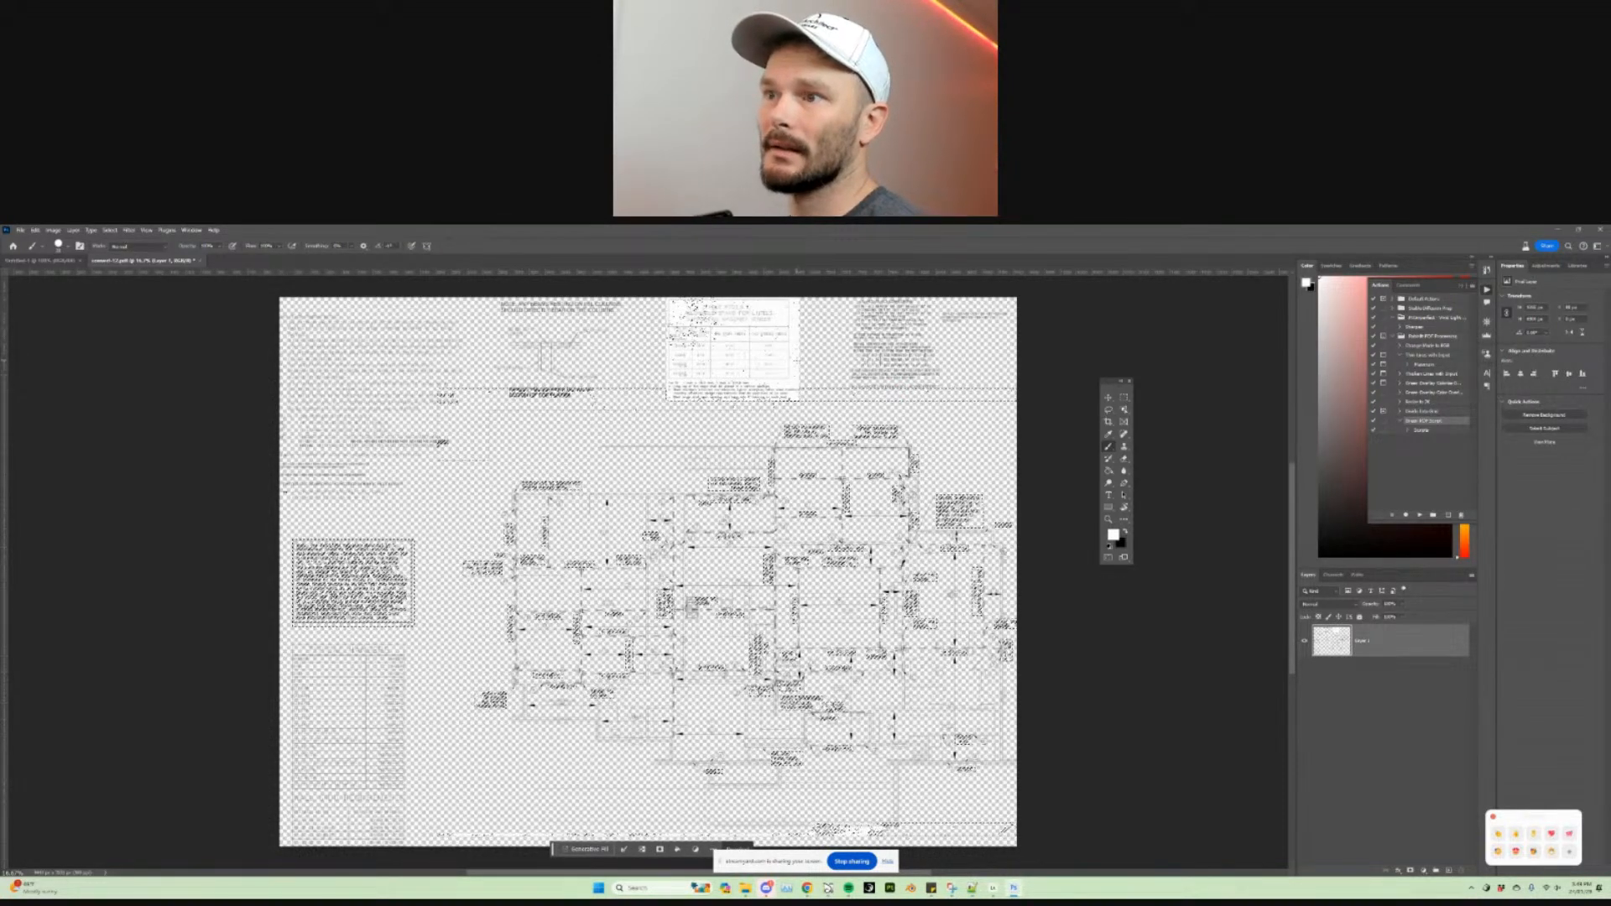
pyautogui.hotkey('alt', 'BackSpace')
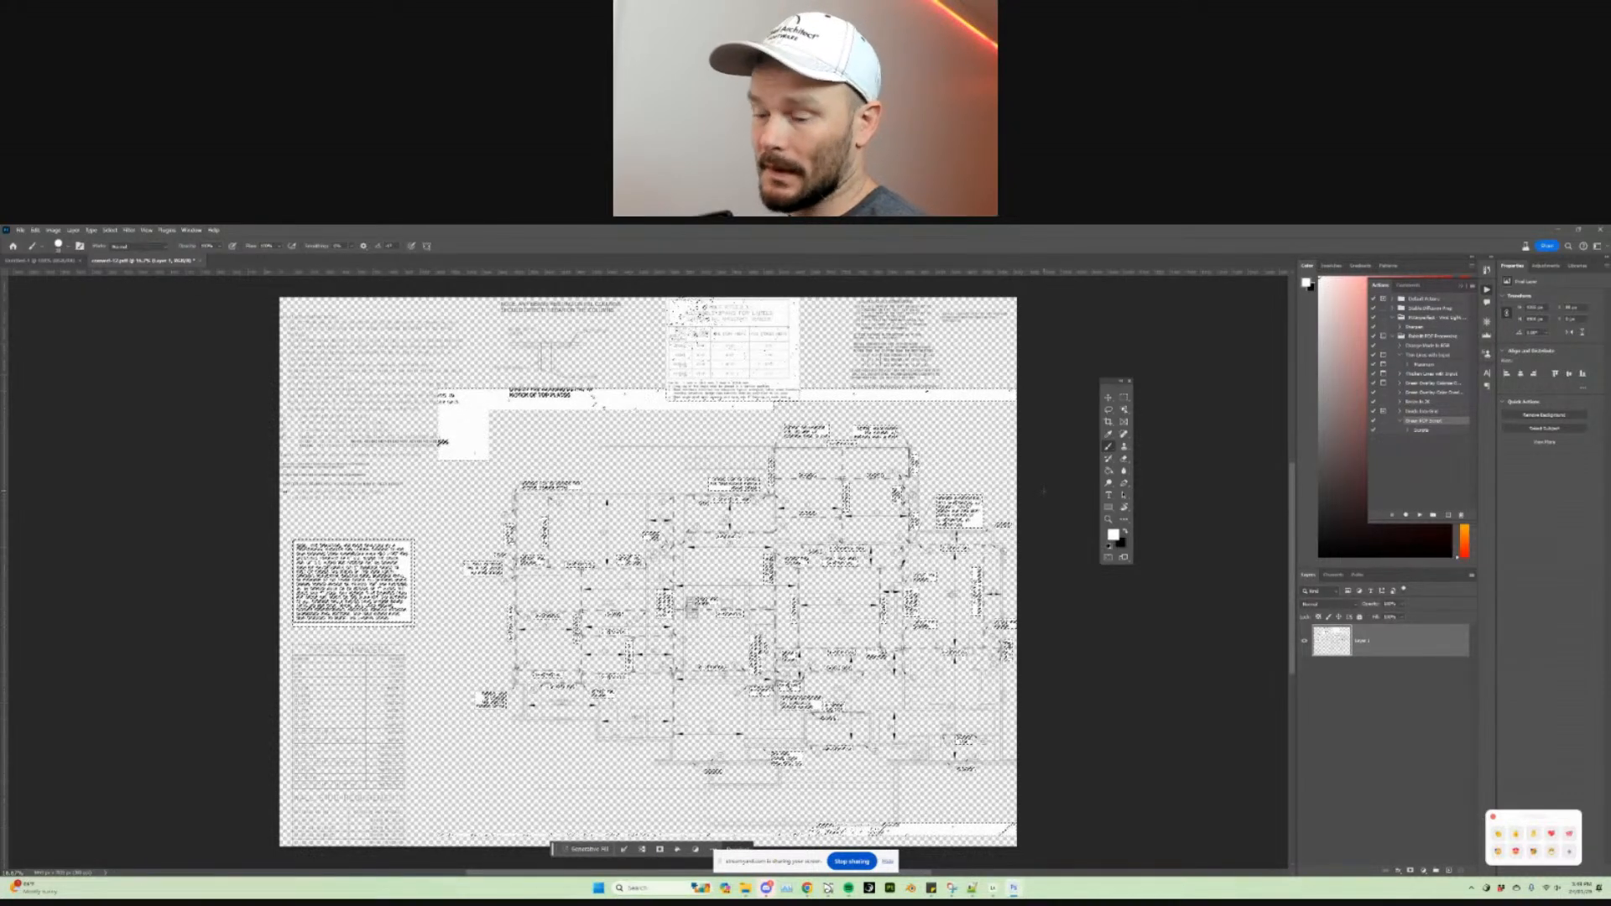
pyautogui.hotkey('ctrl', 'd')
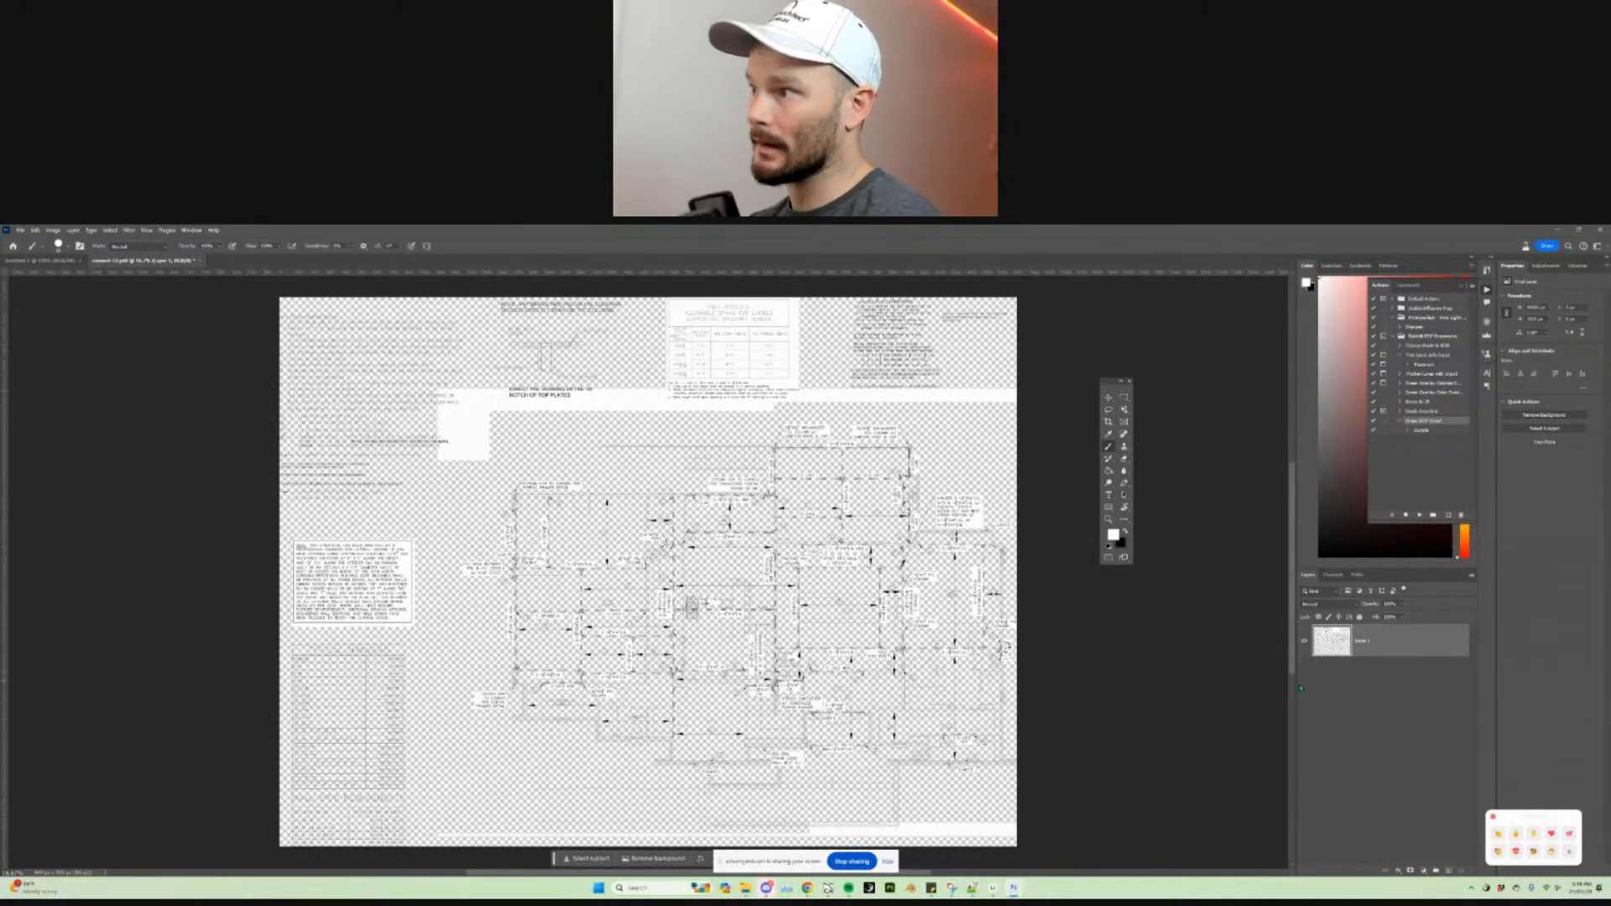
# Step: Add a Levels adjustment layer above the plan sheet and shift its midtone and highlight input levels
pyautogui.click(1422, 870)
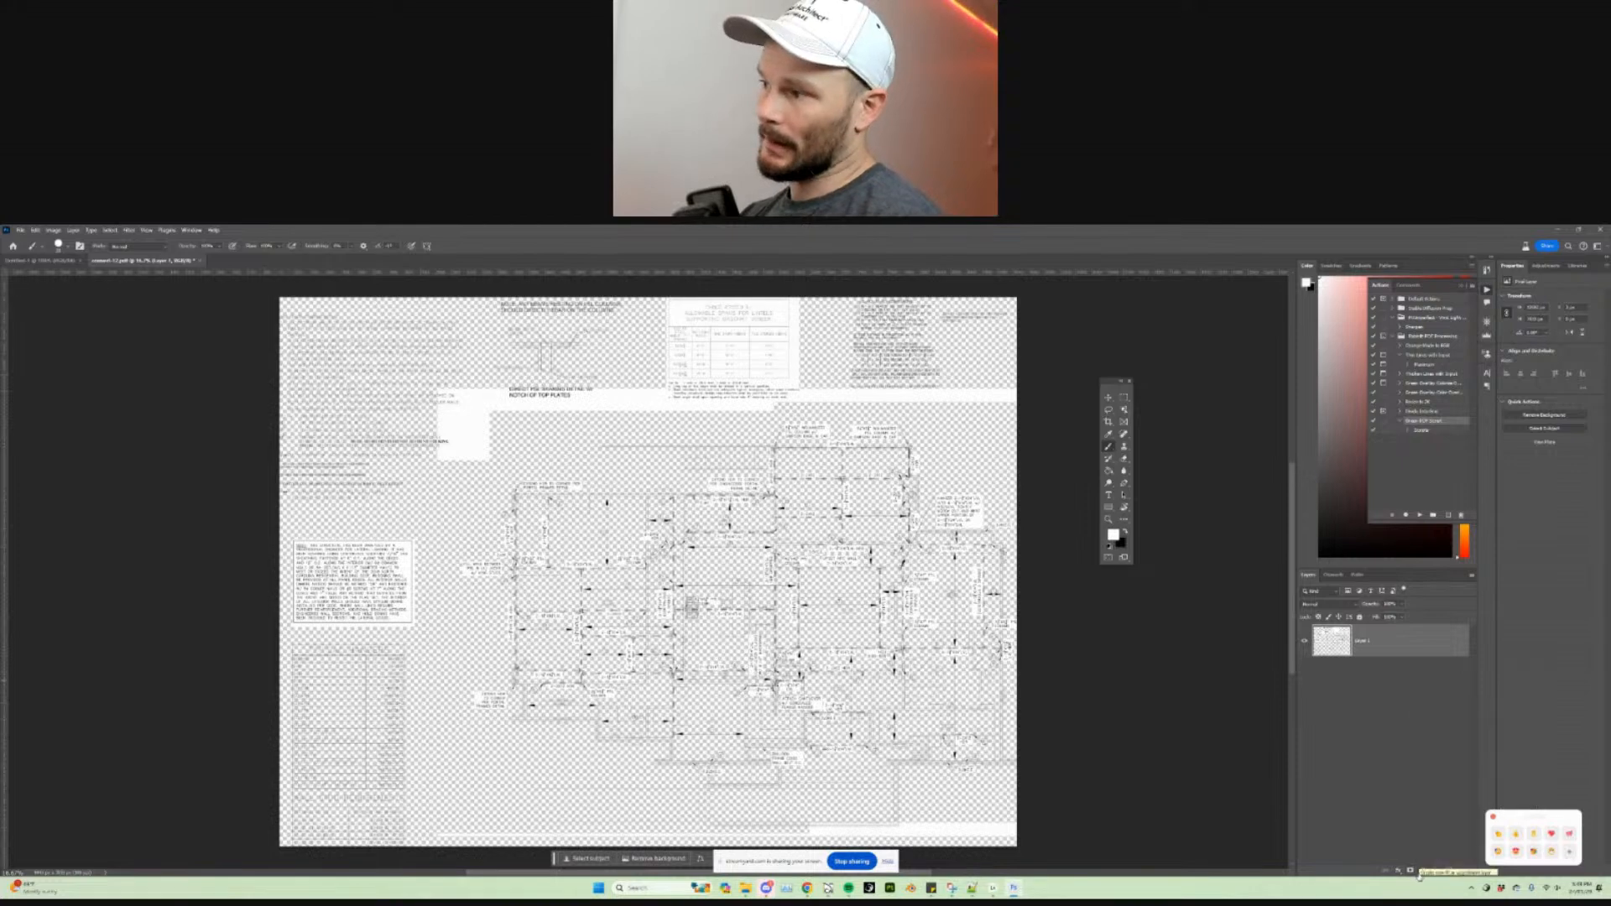
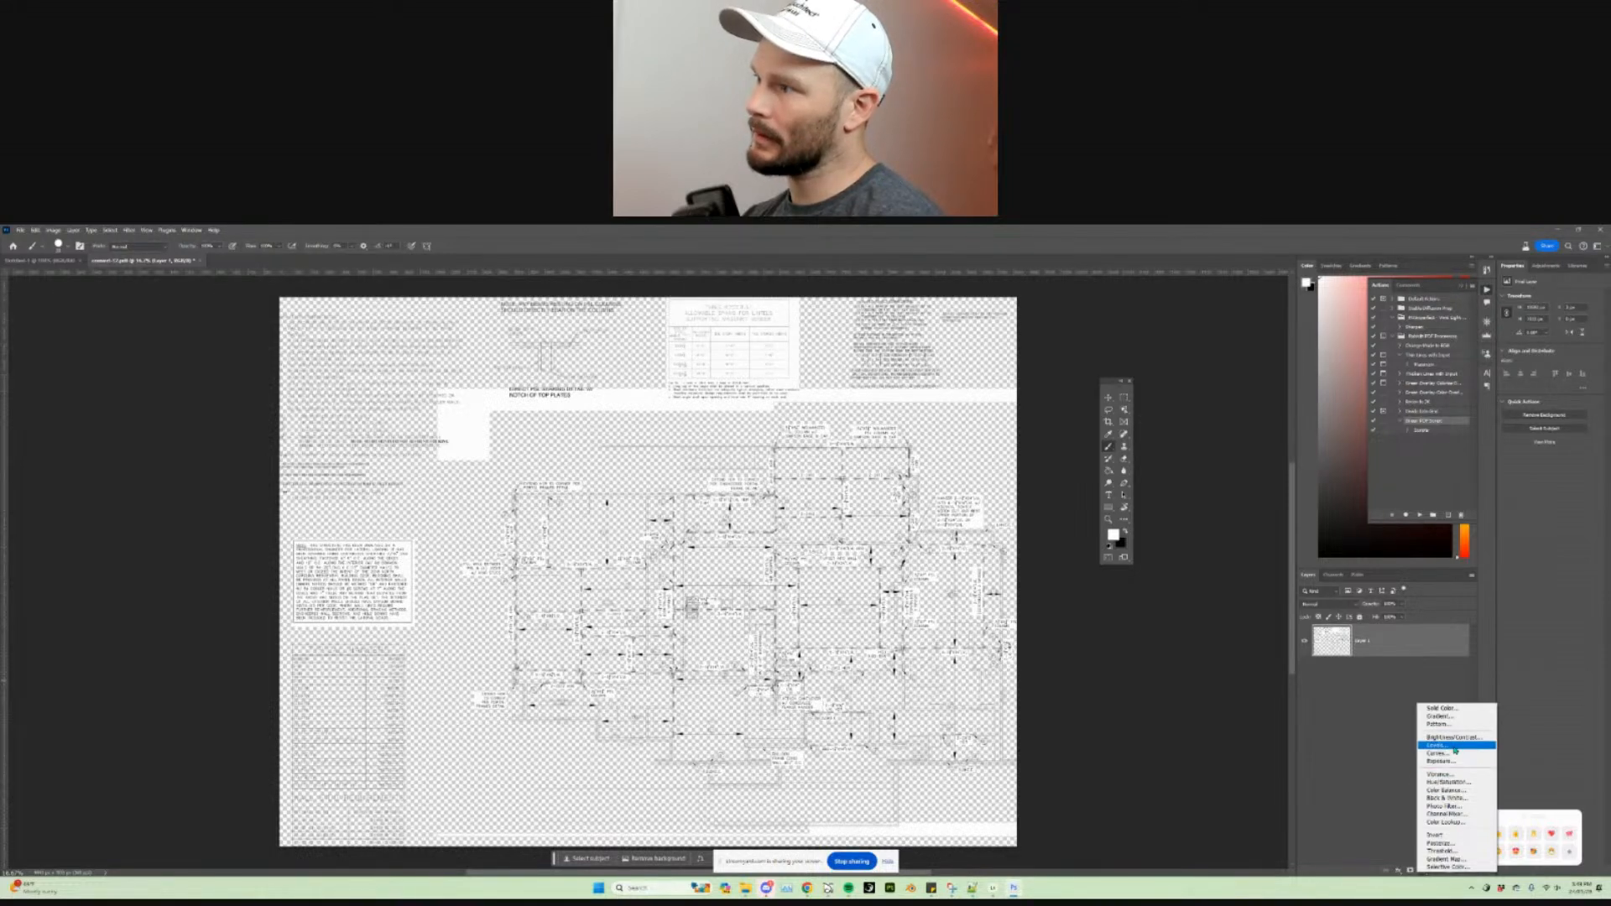
pyautogui.click(1436, 745)
pyautogui.click(1332, 644)
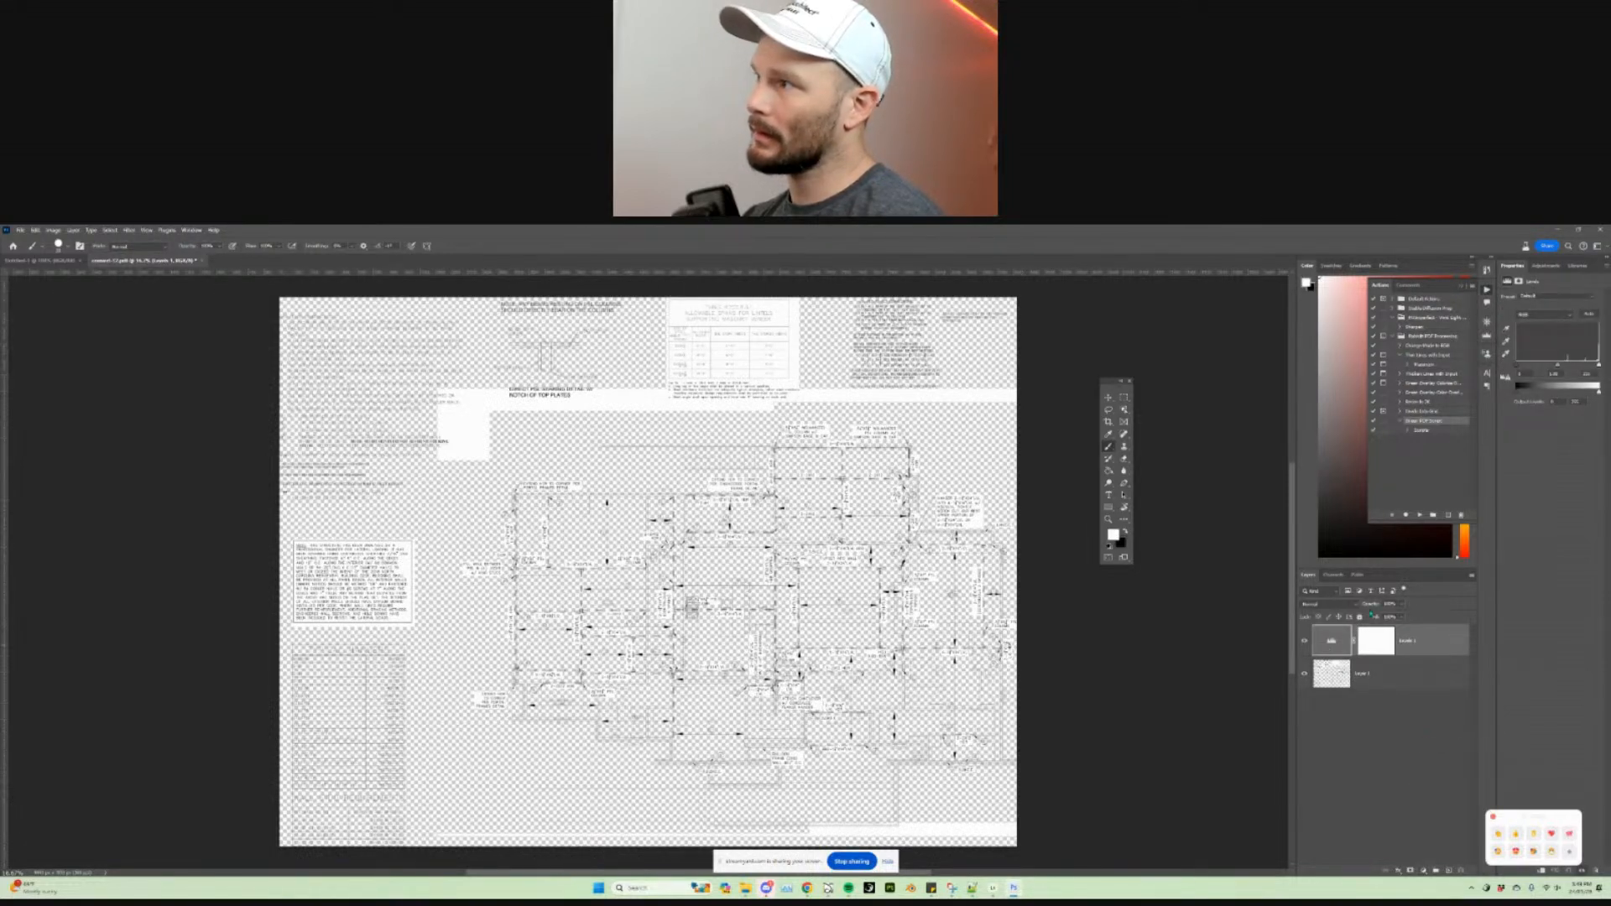
pyautogui.moveTo(1558, 368)
pyautogui.mouseDown()
pyautogui.moveTo(1588, 367)
pyautogui.moveTo(1566, 370)
pyautogui.mouseUp()
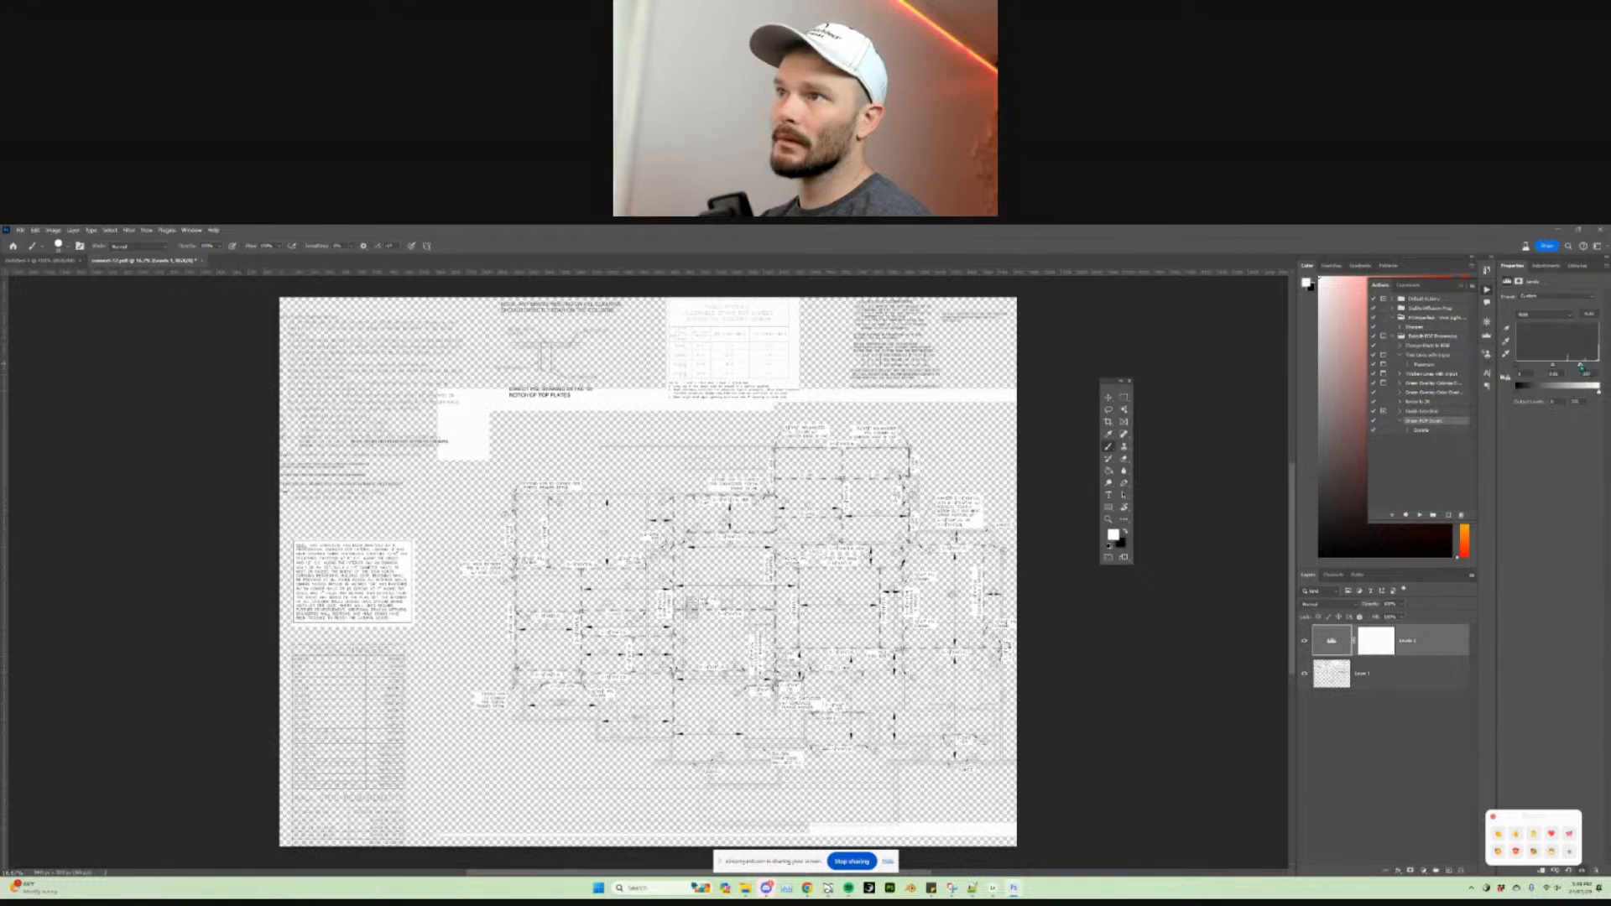
pyautogui.moveTo(1581, 367); pyautogui.dragTo(1583, 367)
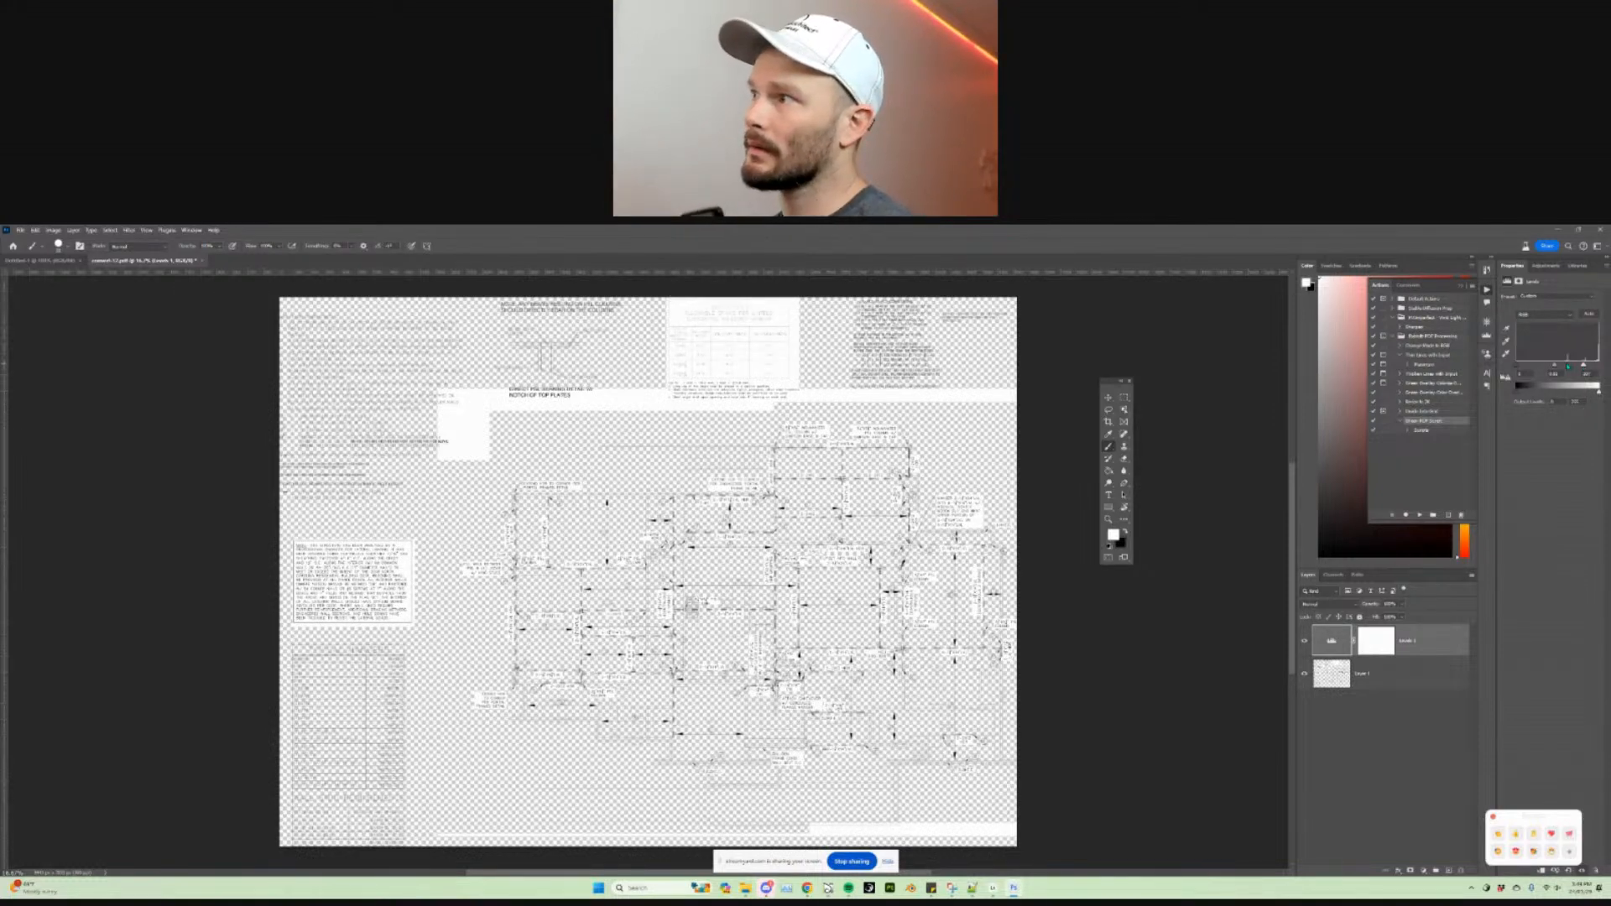
# Step: Shift the Levels midtone input further to darken the linework and merge the adjustment layer into the plan sheet
pyautogui.moveTo(1567, 366); pyautogui.dragTo(1577, 367)
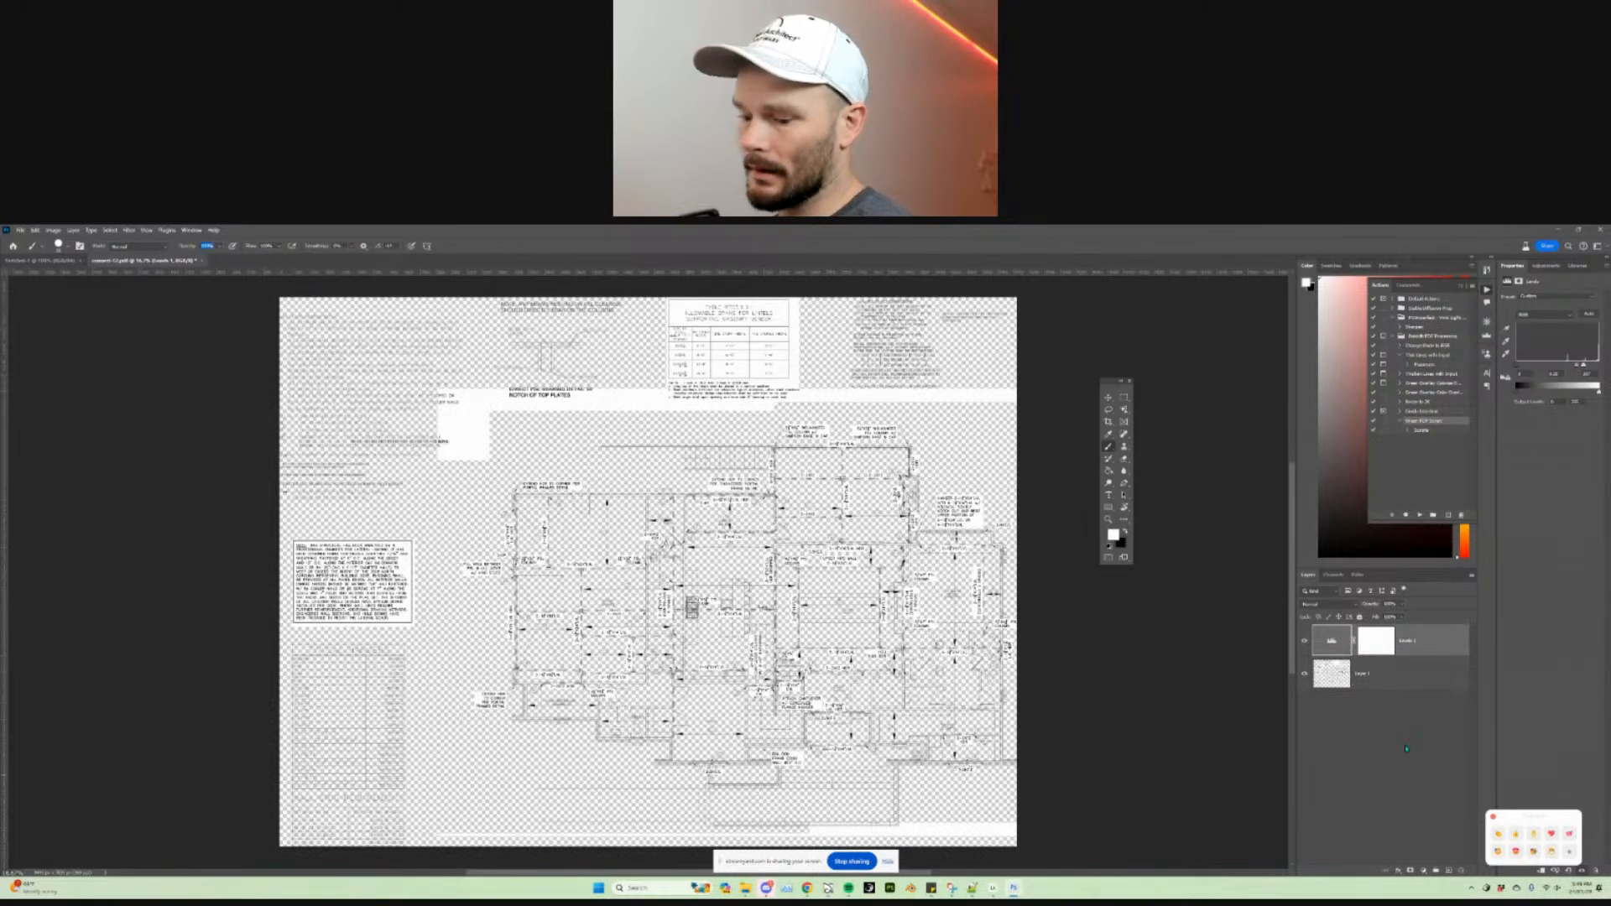
pyautogui.hotkey('ctrl', 'e')
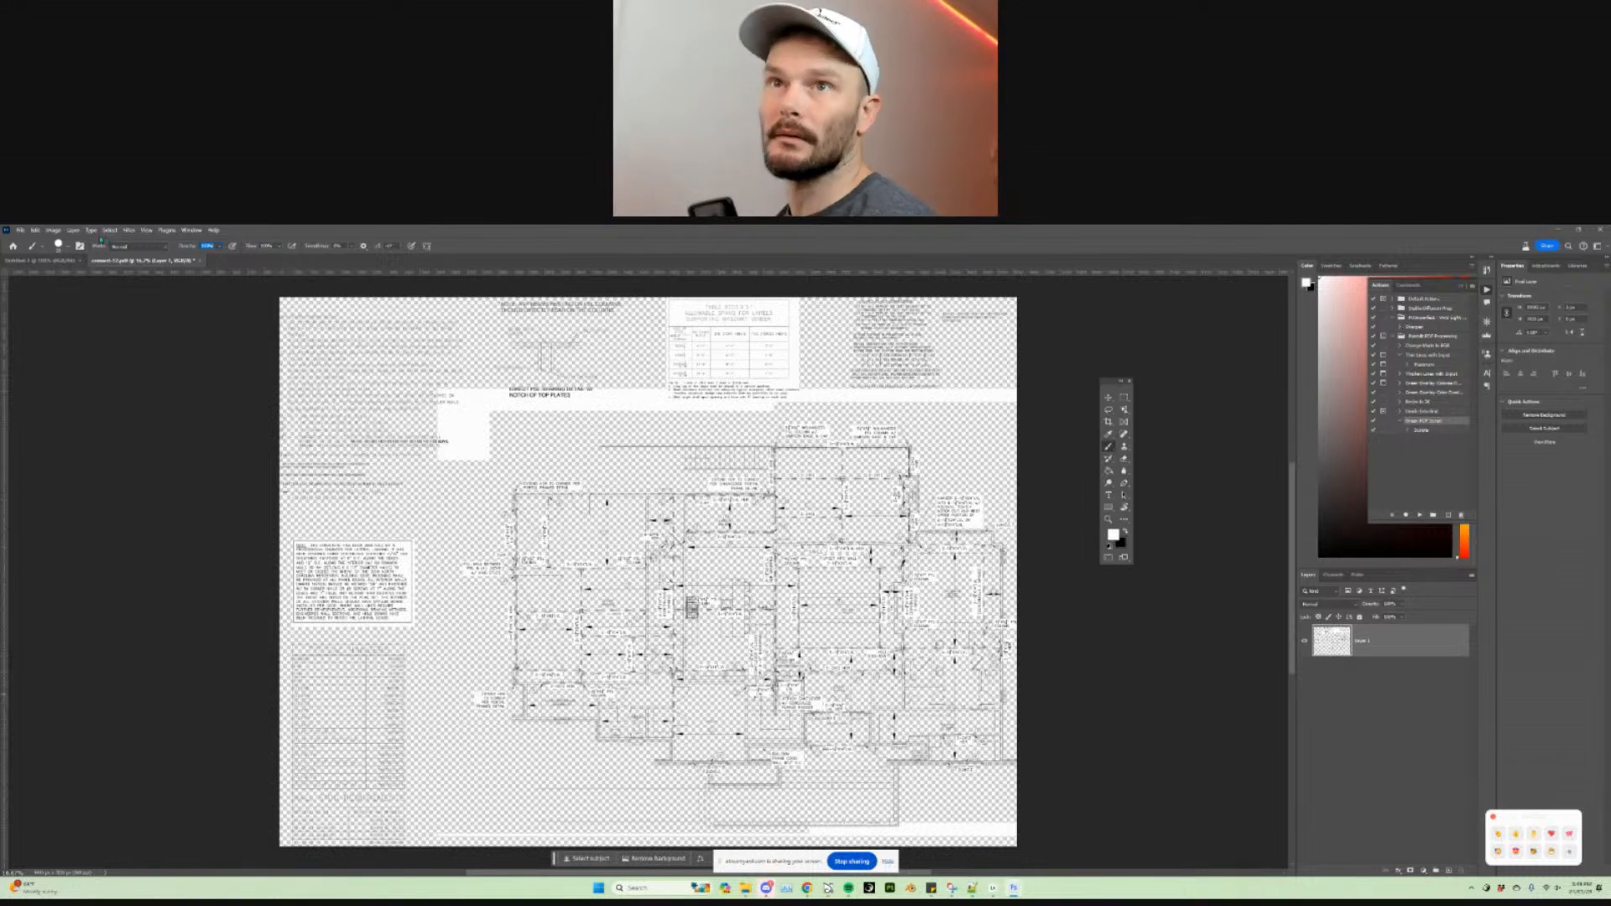
# Step: Select the sheet's remaining white areas with Color Range and delete them
pyautogui.click(110, 230)
pyautogui.click(130, 323)
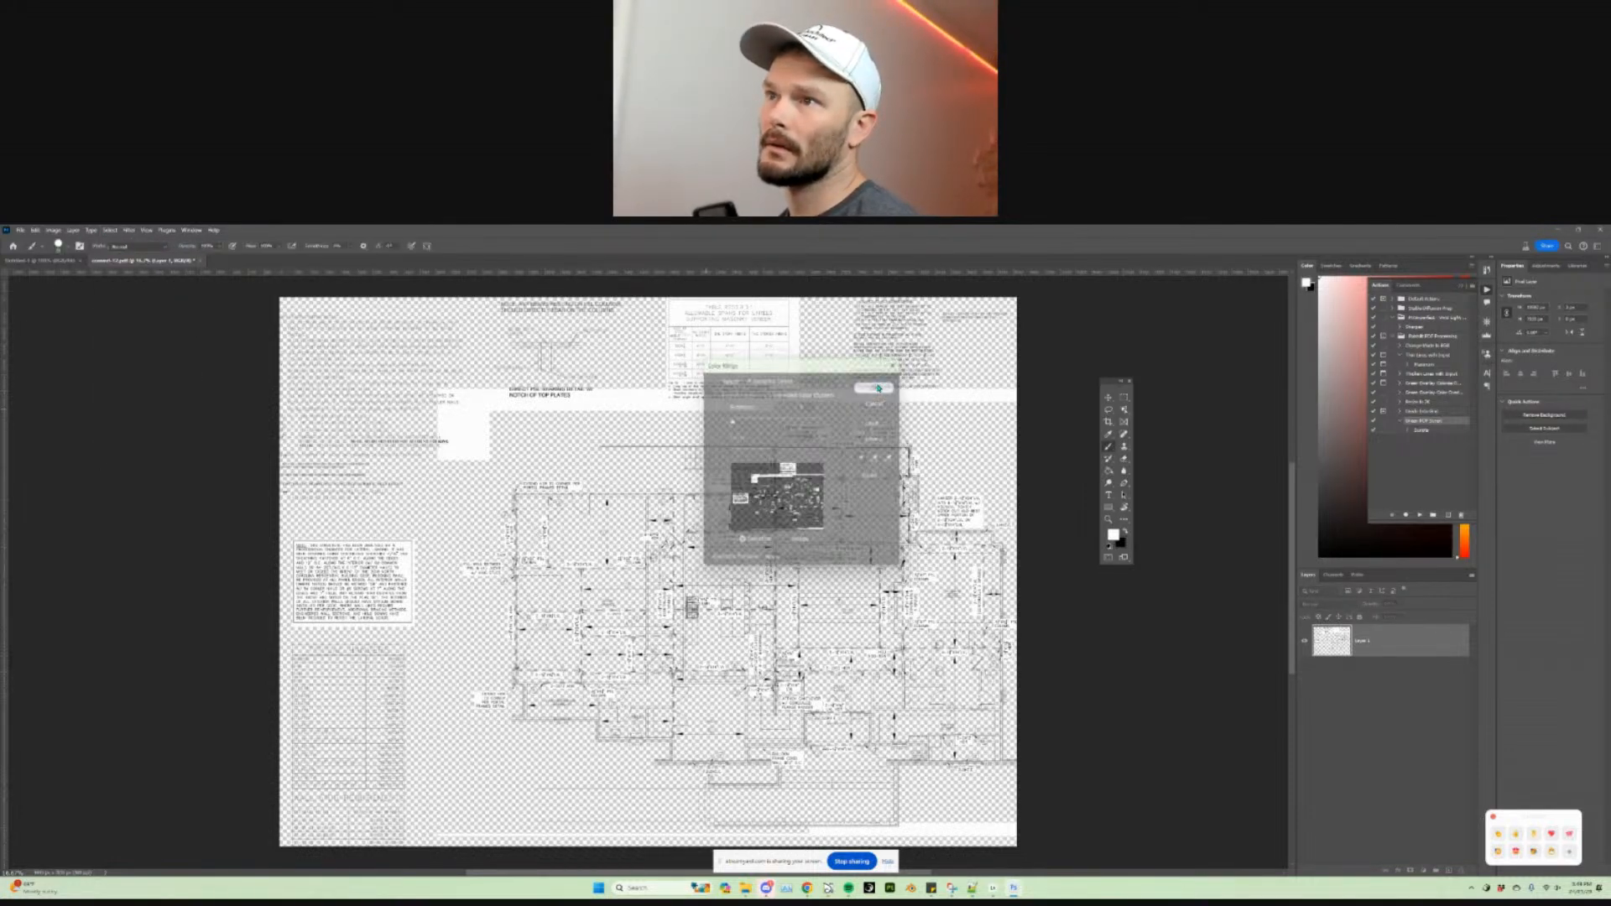
pyautogui.click(875, 387)
pyautogui.press('Delete')
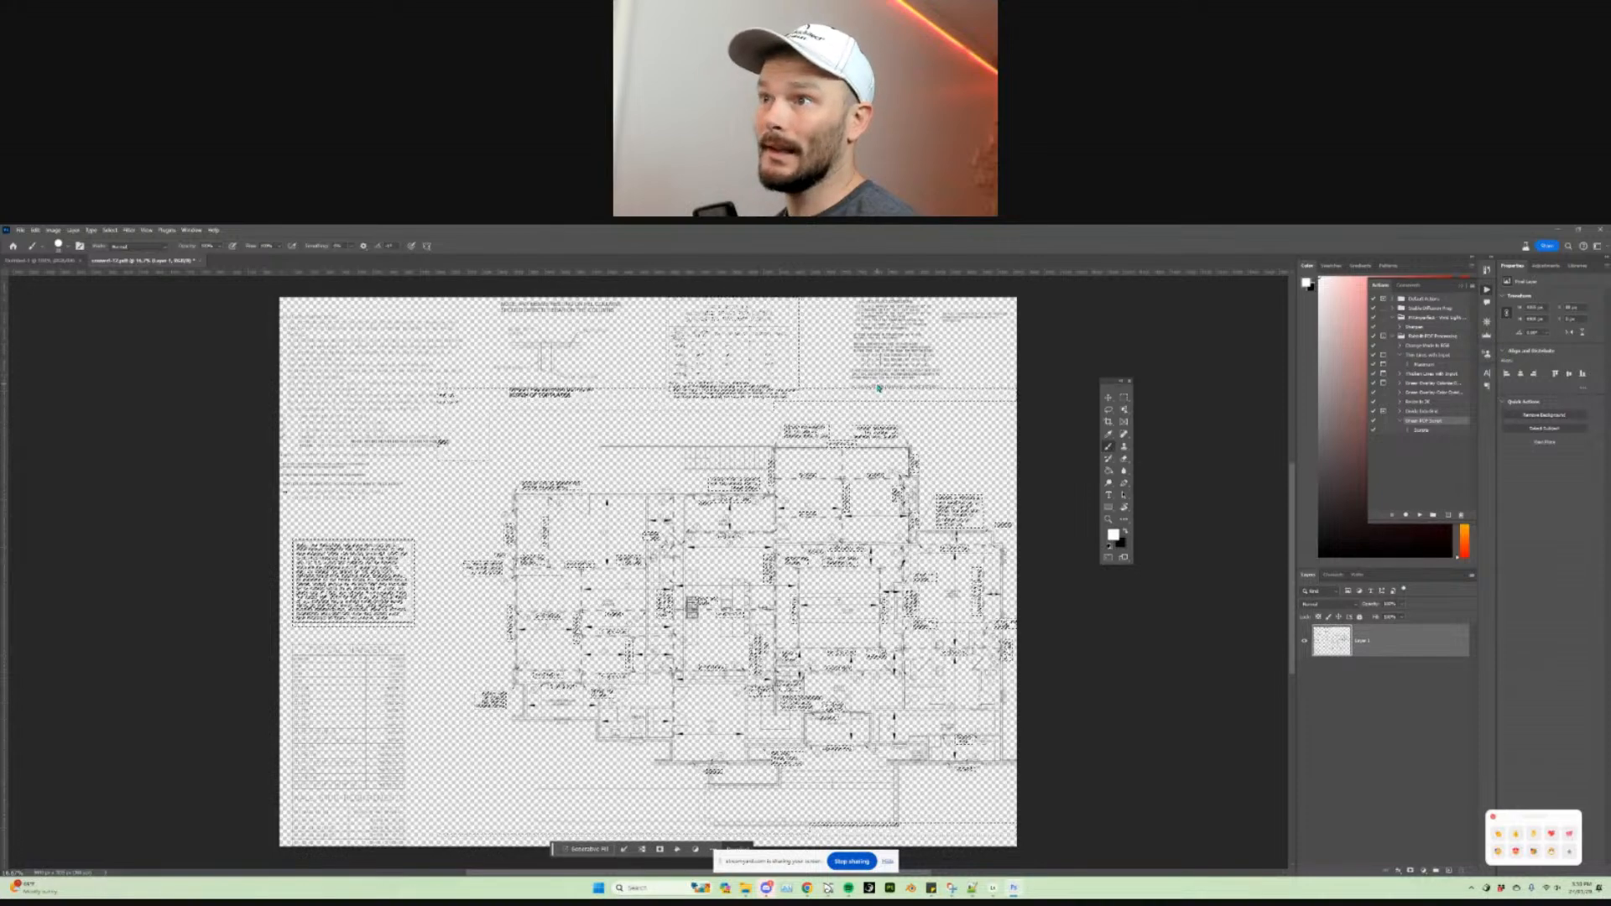
# Step: Add a green 02ff66 solid color fill layer, clip it to the plan sheet, and delete its layer mask
pyautogui.click(1424, 872)
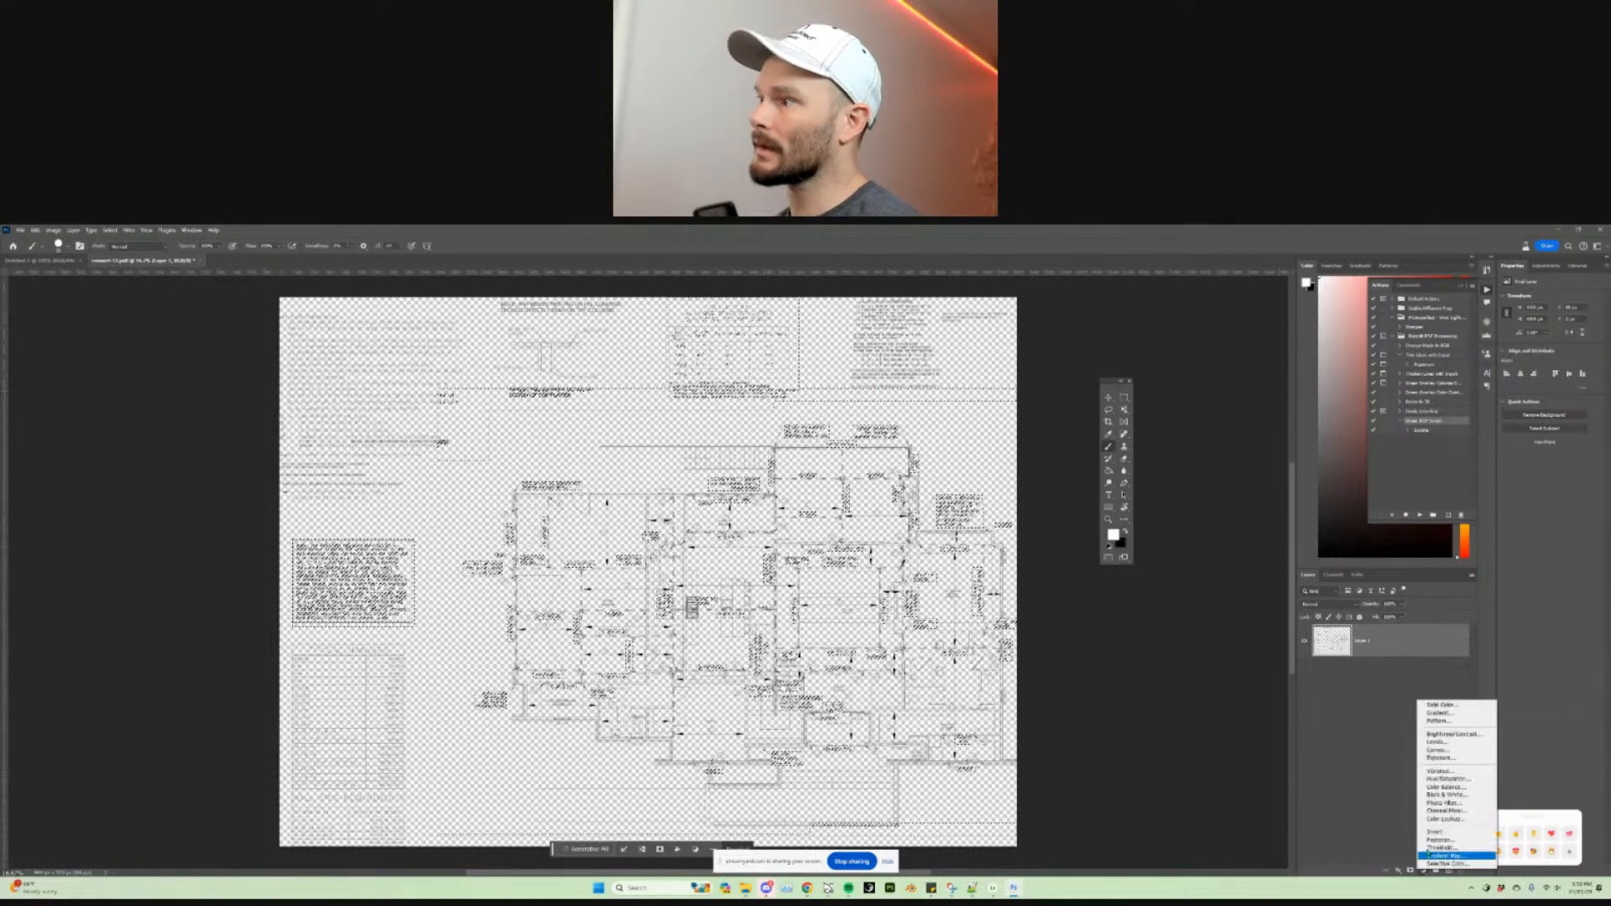
pyautogui.click(1439, 707)
pyautogui.write('02ff66')
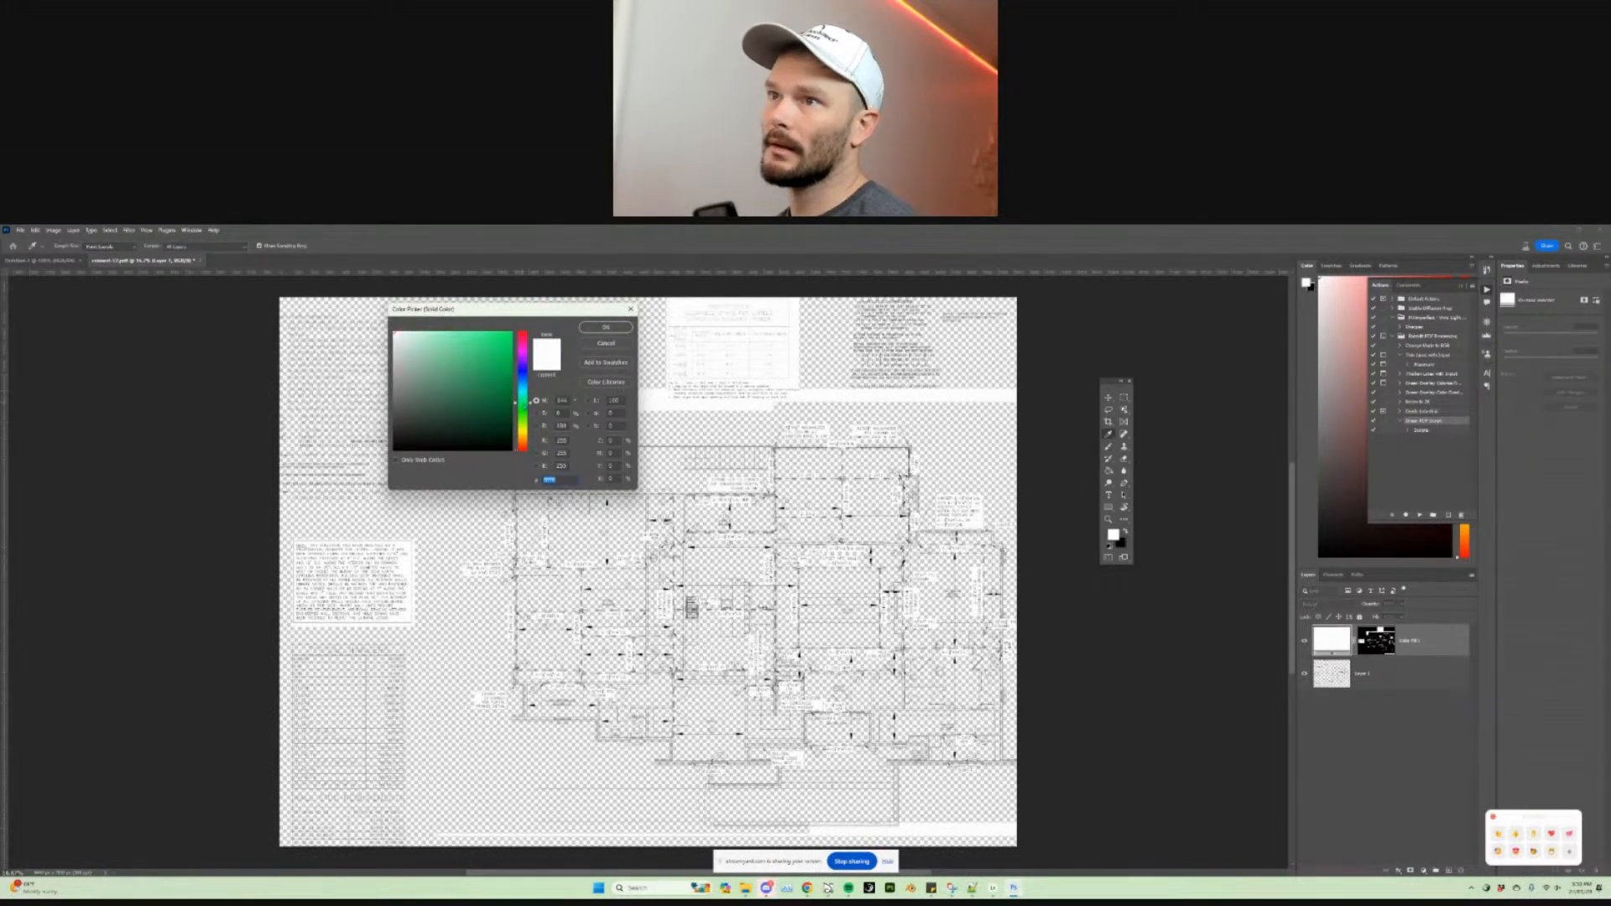
pyautogui.click(610, 328)
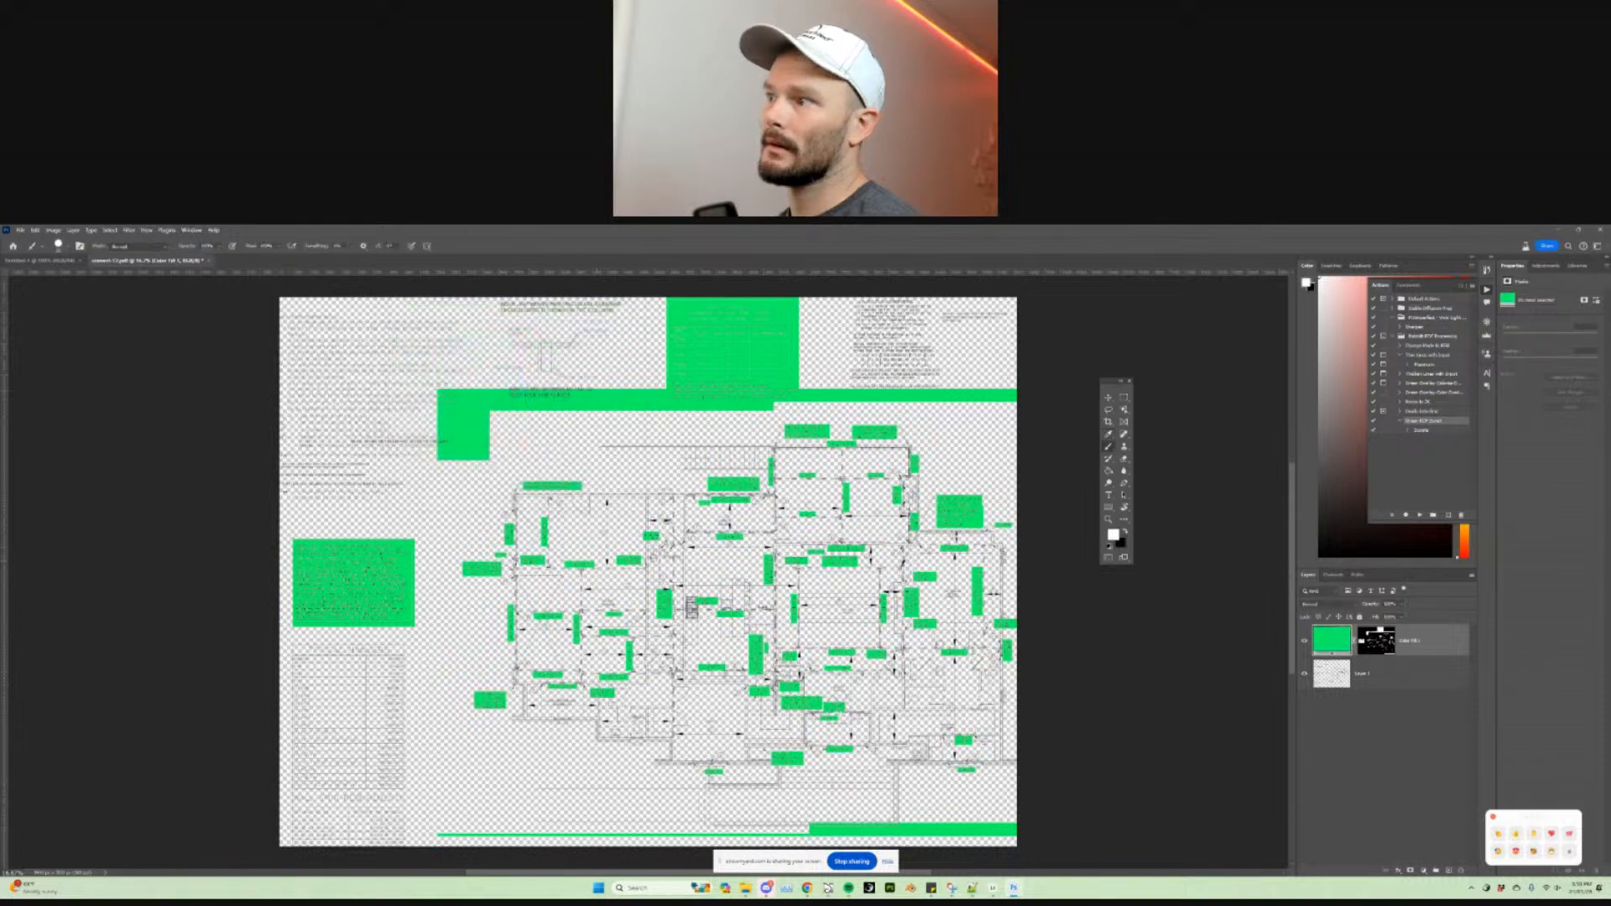
pyautogui.keyDown('alt'); pyautogui.click(1342, 656); pyautogui.keyUp('alt')
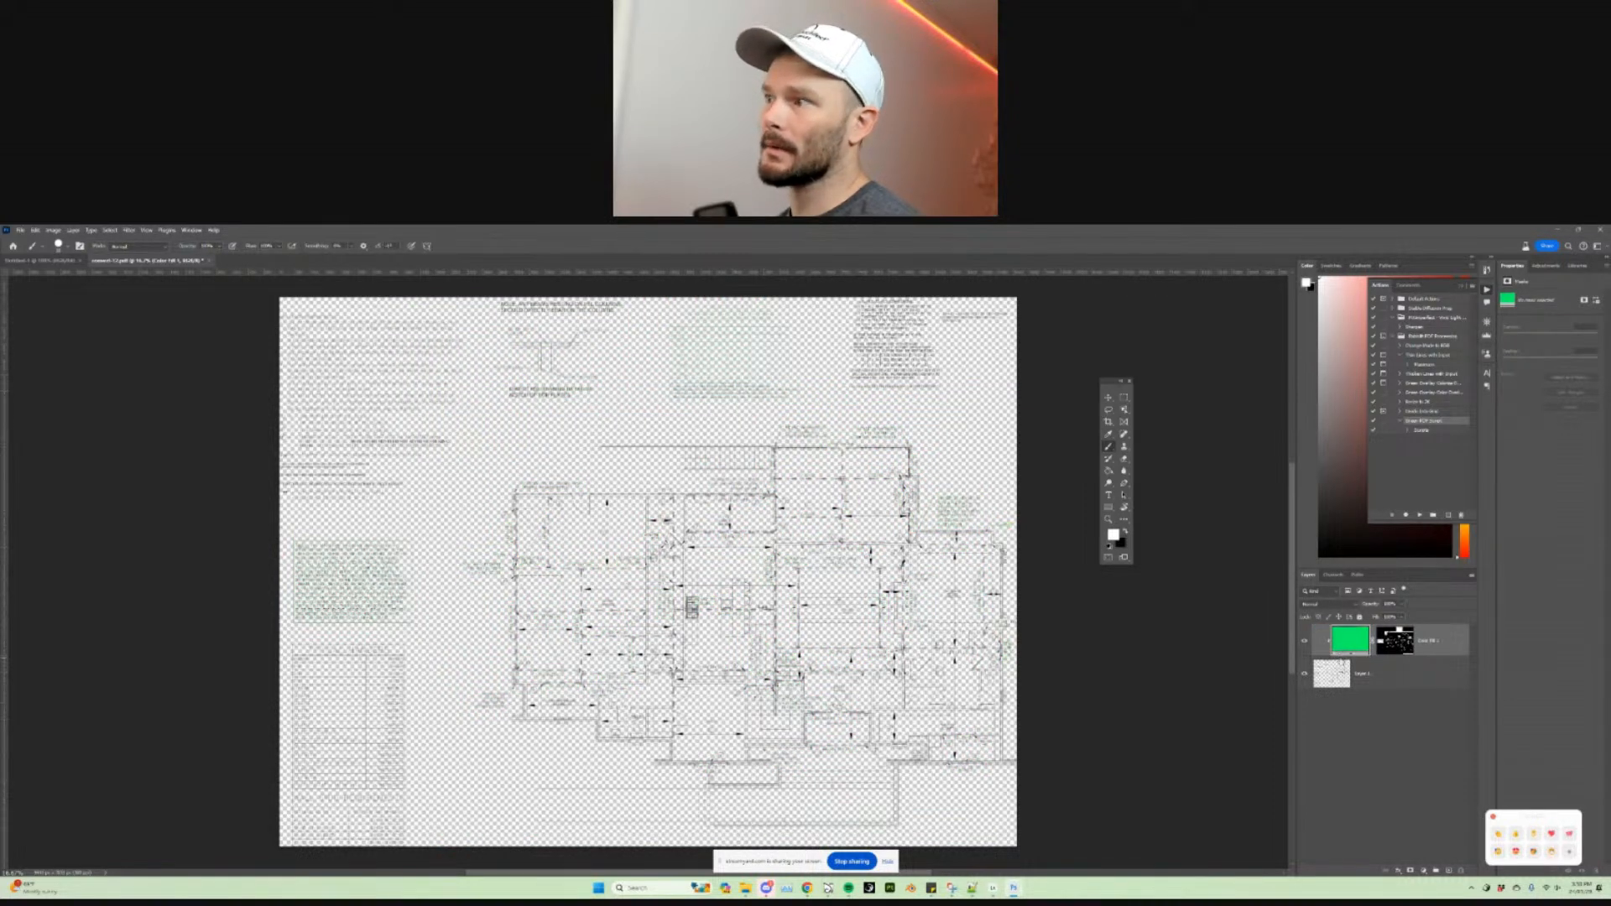
pyautogui.click(1394, 646)
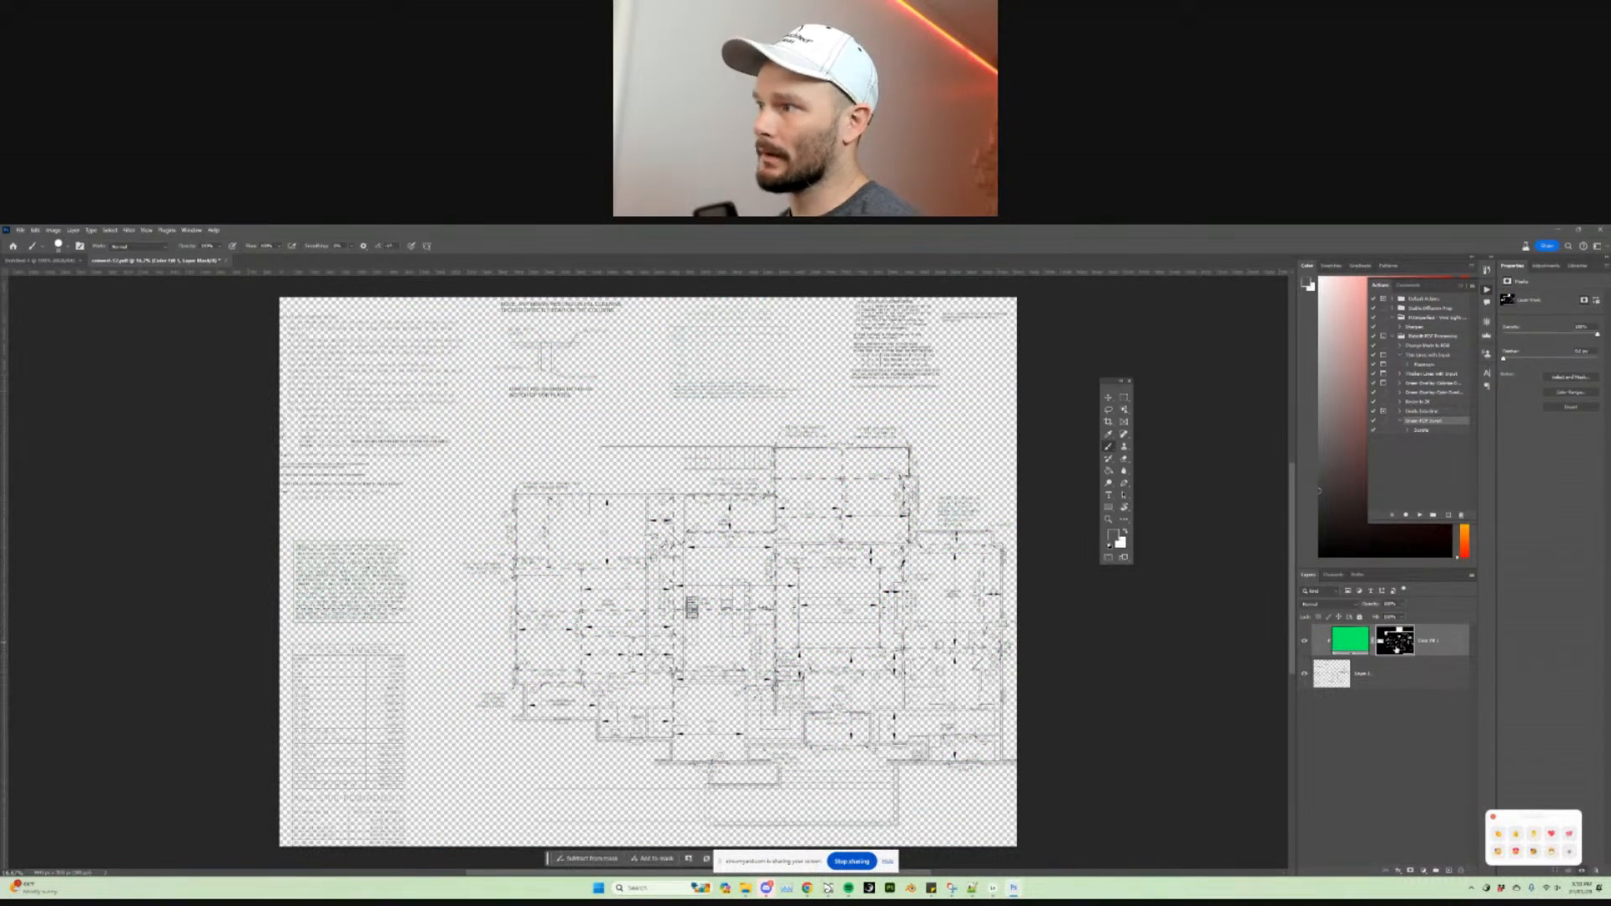
pyautogui.moveTo(1422, 732); pyautogui.dragTo(1460, 870)
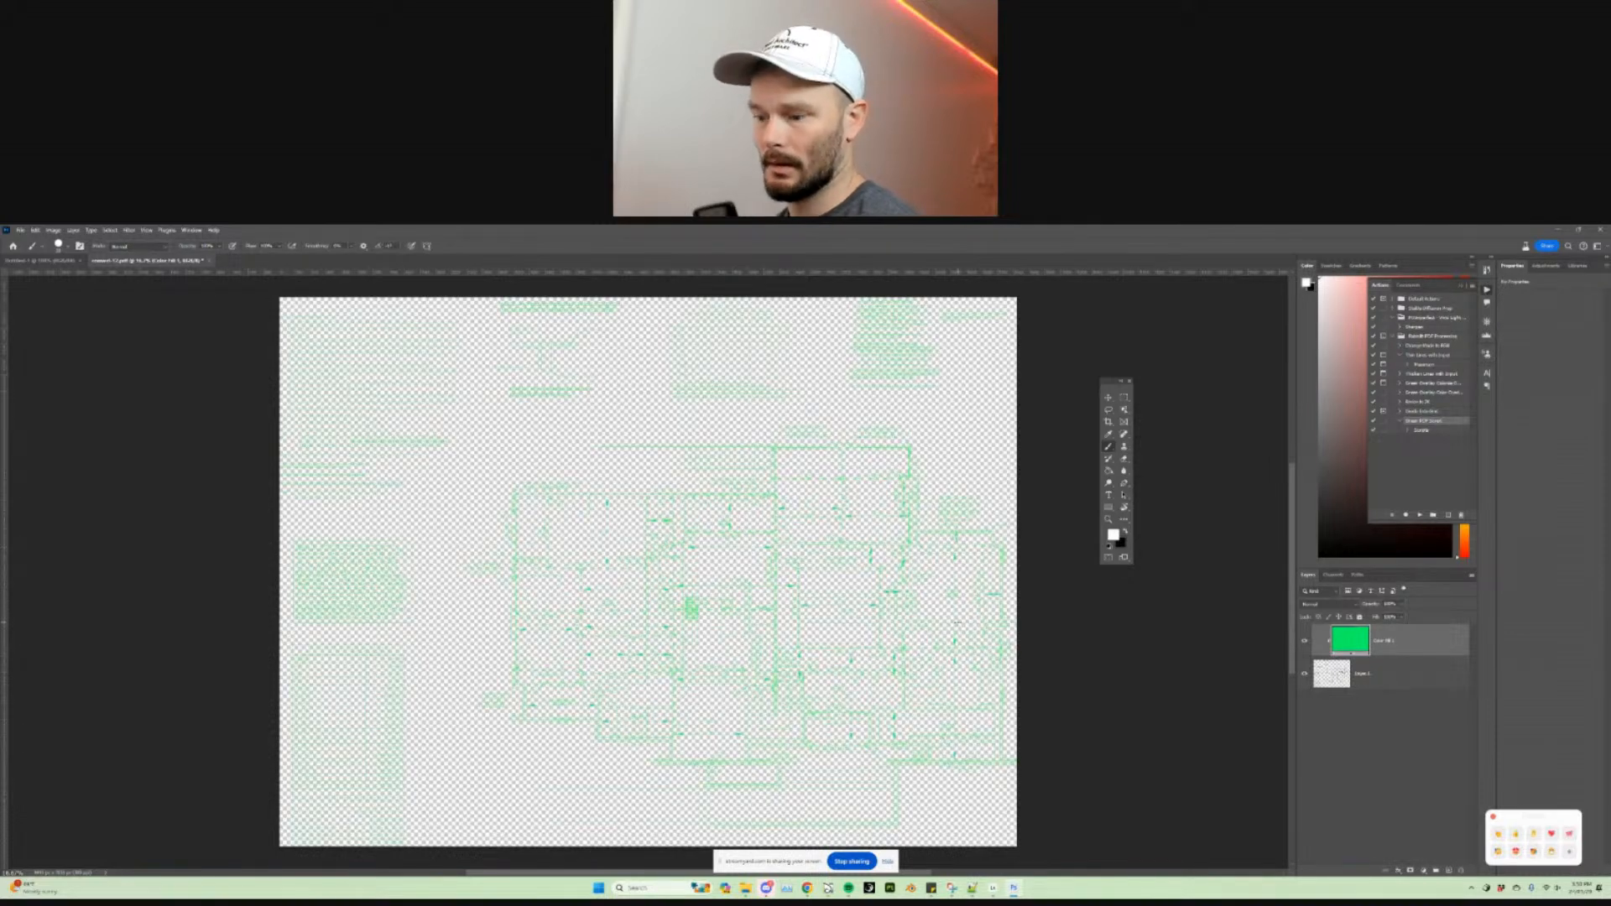
# Step: Switch to Chief Architect and place an exterior hinged door in the wall between the Entry Foyer and Covered Entry
pyautogui.hotkey('alt', 'Tab')
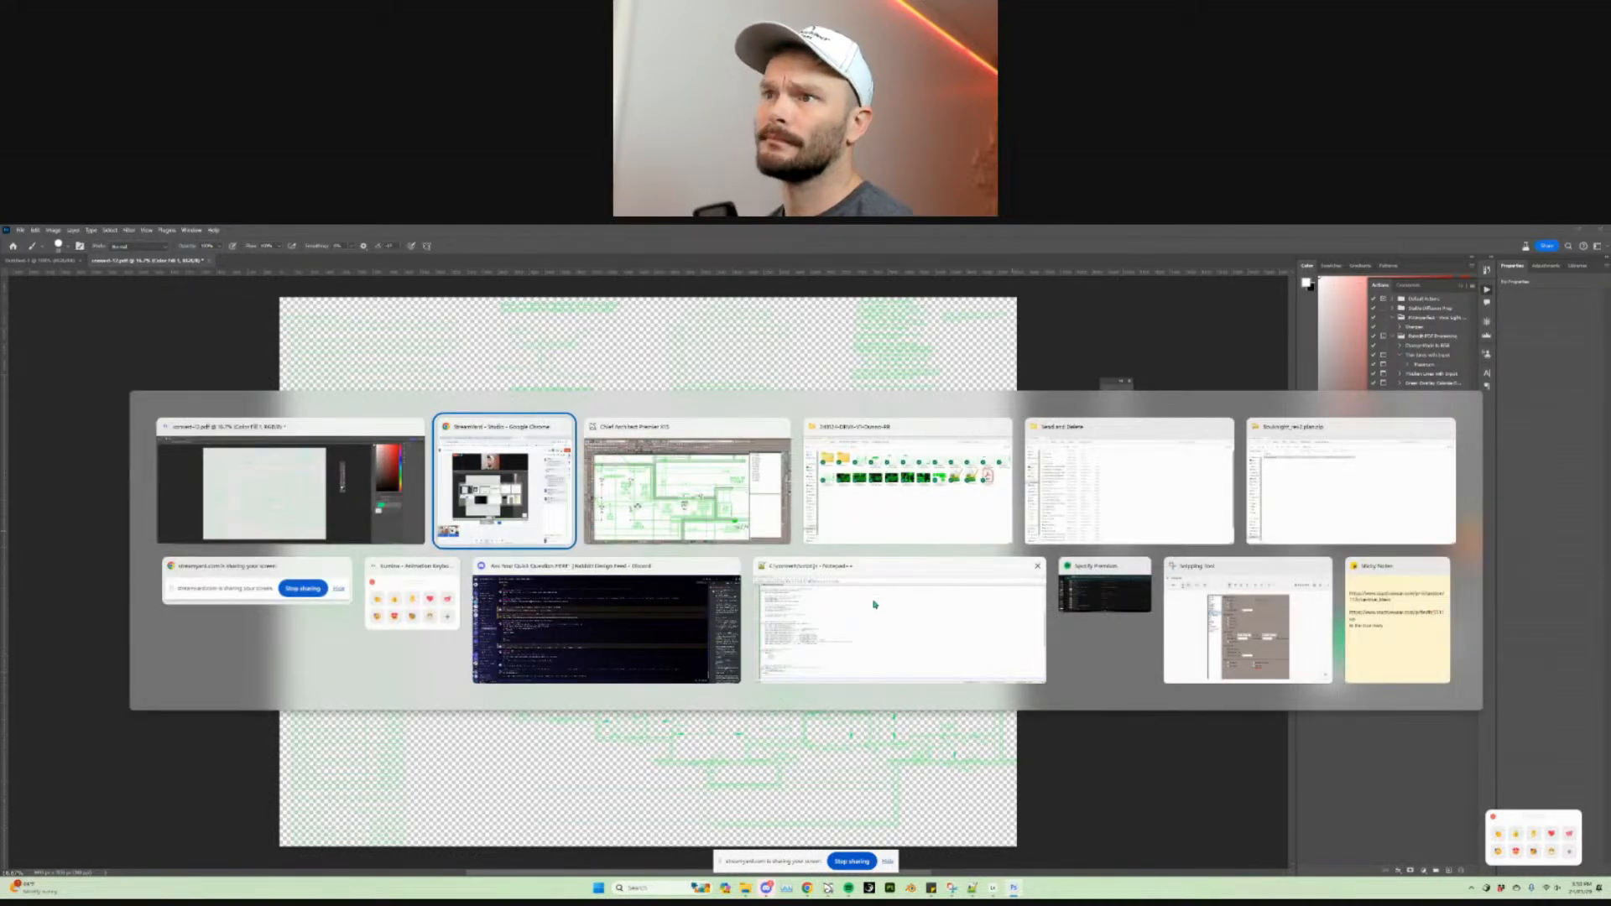
pyautogui.press('Escape')
pyautogui.hotkey('alt', 'Tab')
pyautogui.press('Tab')
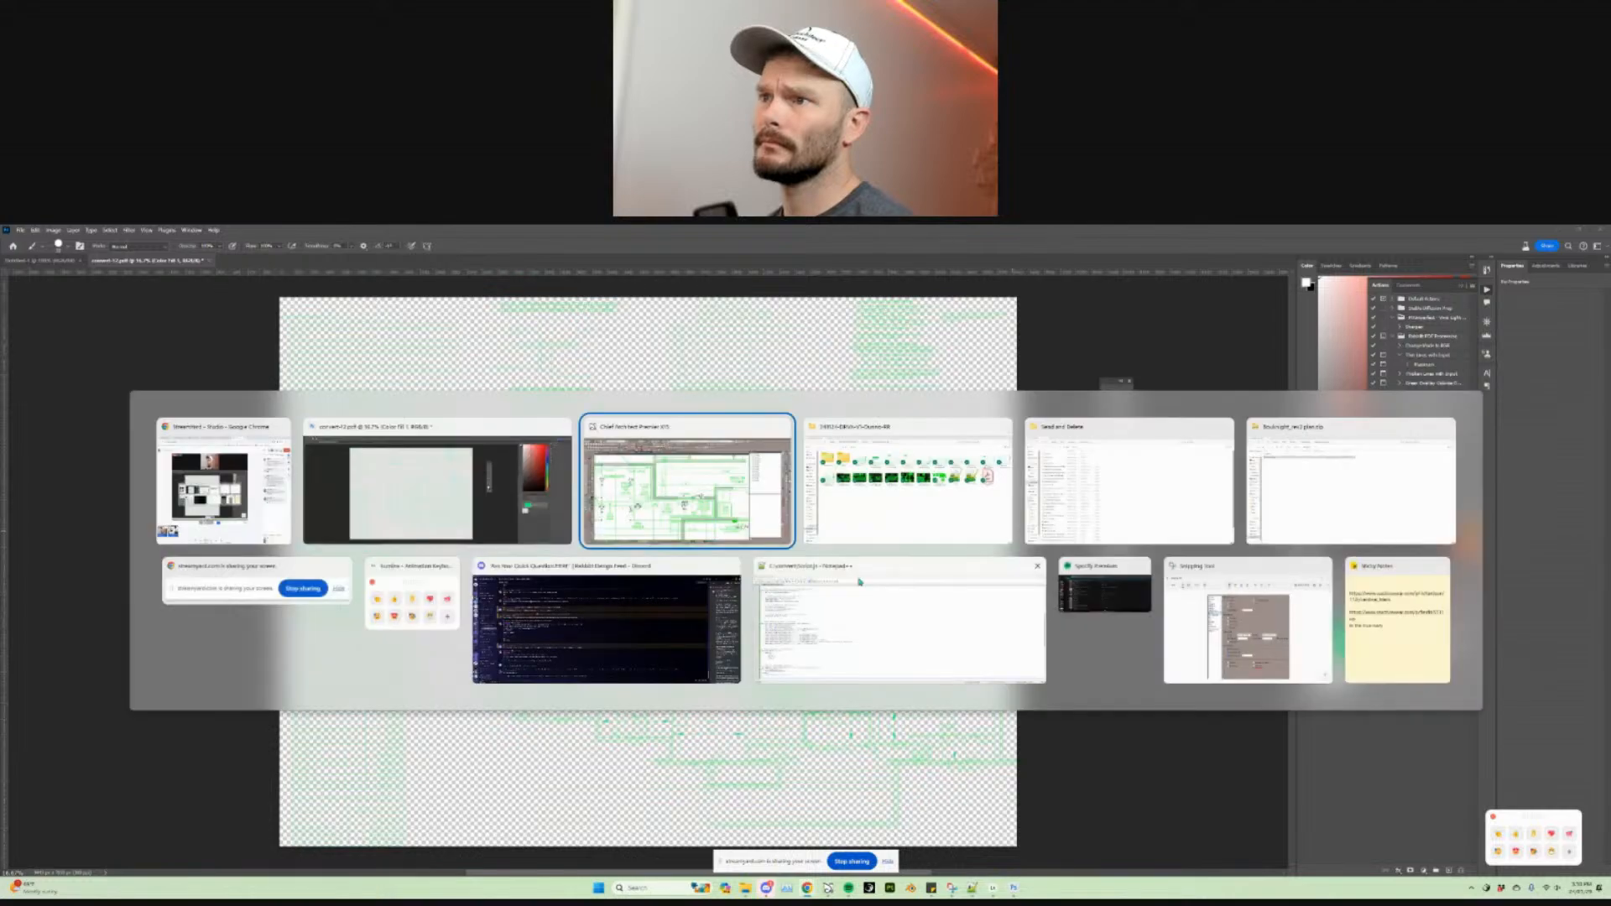
pyautogui.scroll(-2, 743, 632)
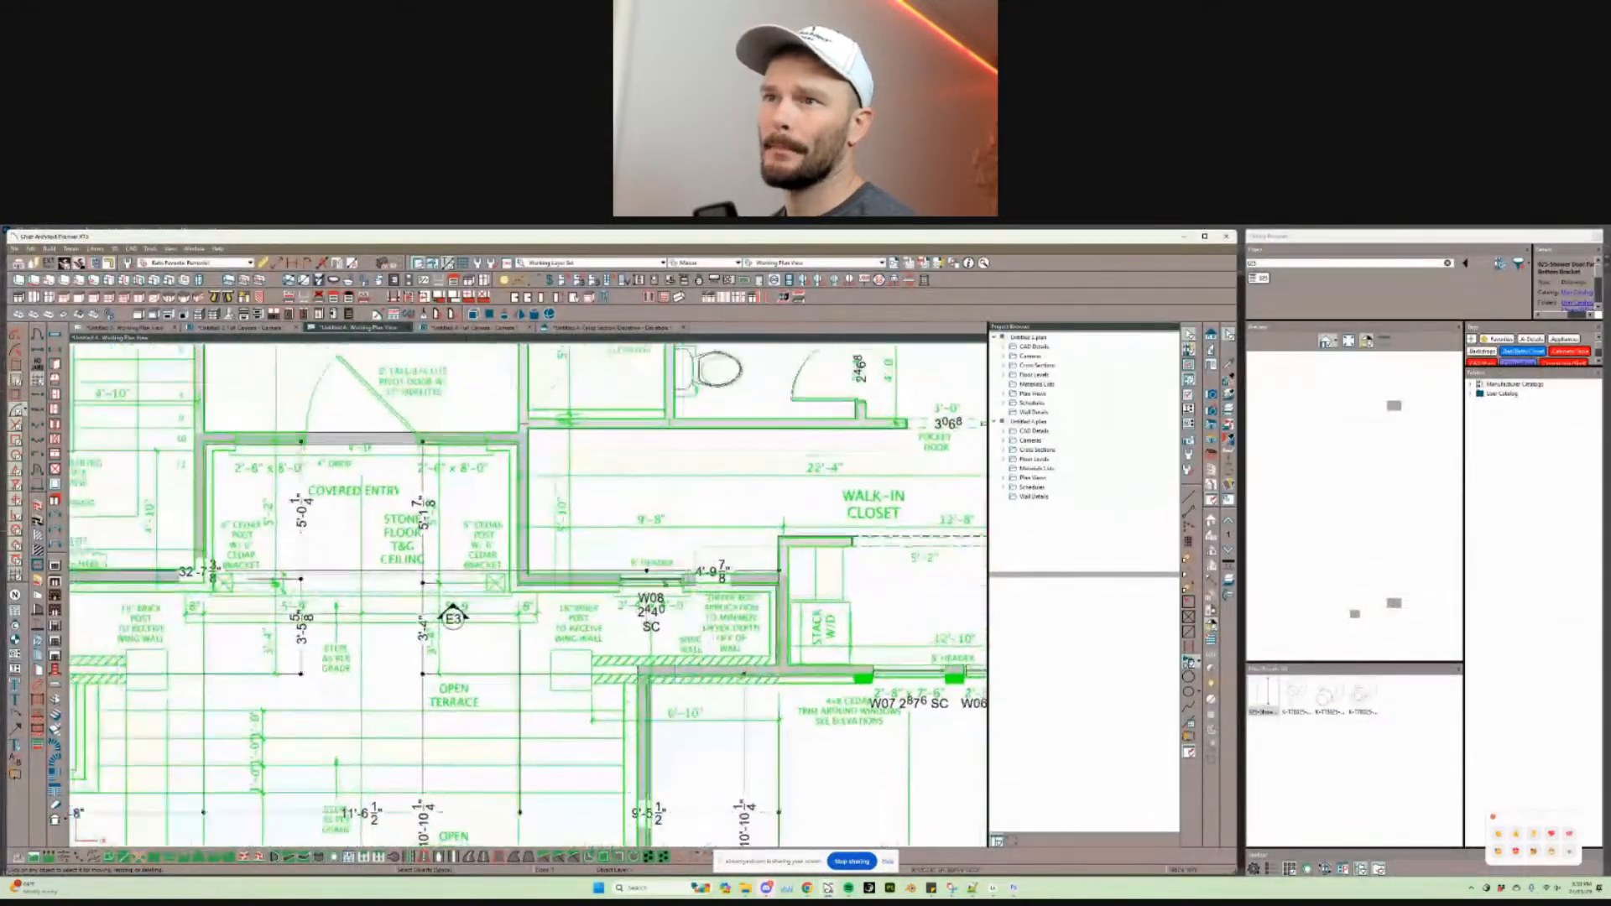
pyautogui.scroll(2, 621, 570)
pyautogui.rightClick(580, 555)
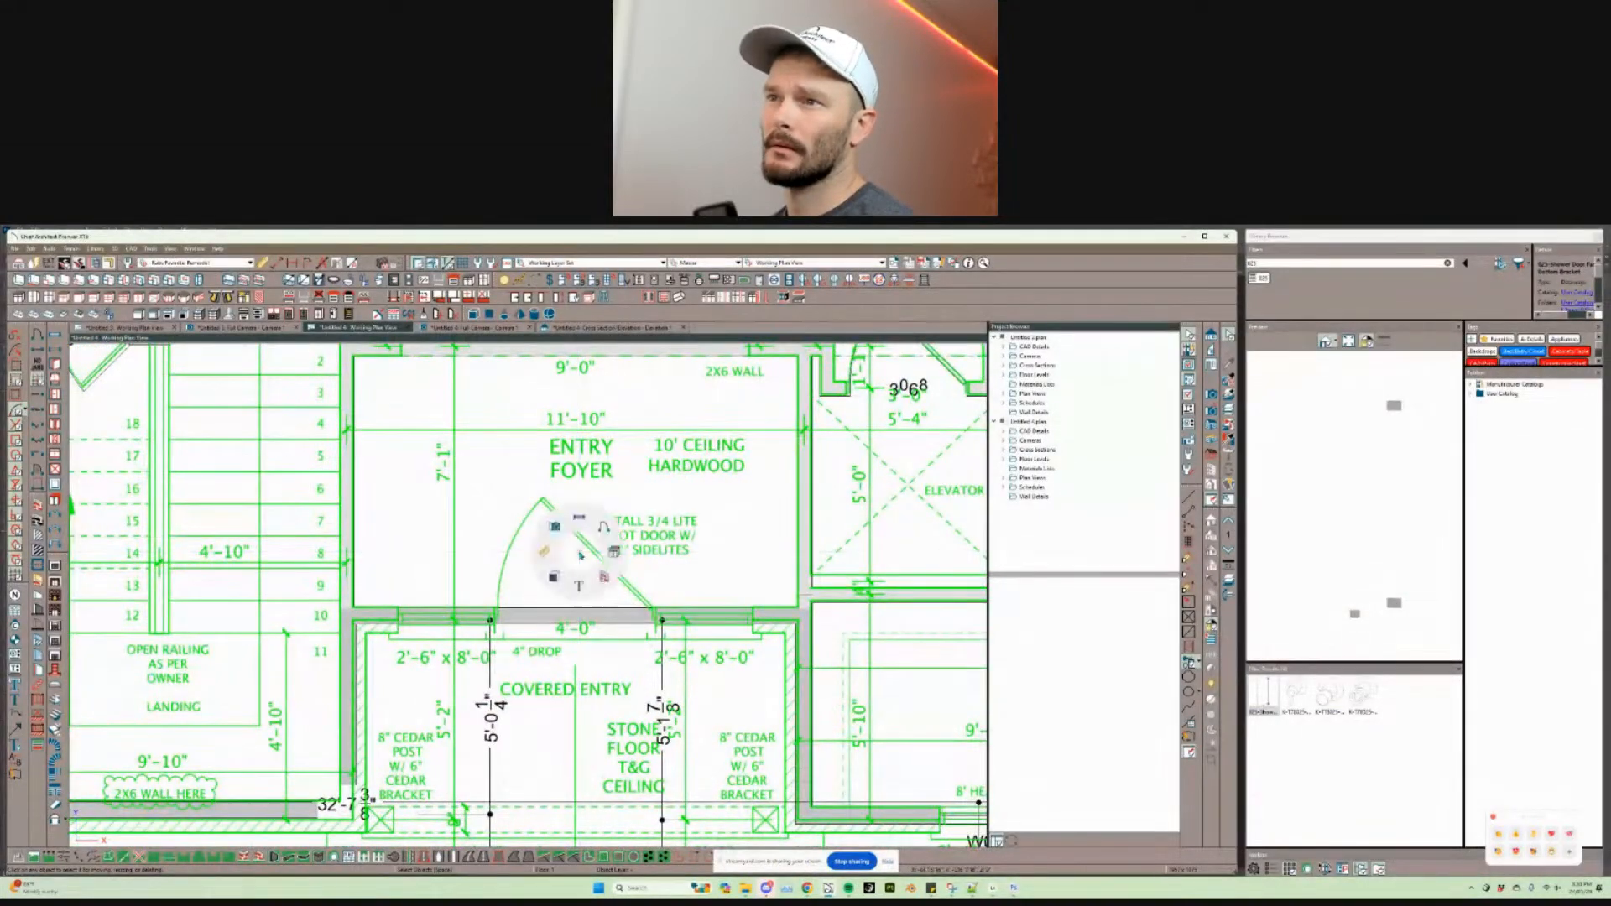
pyautogui.click(604, 525)
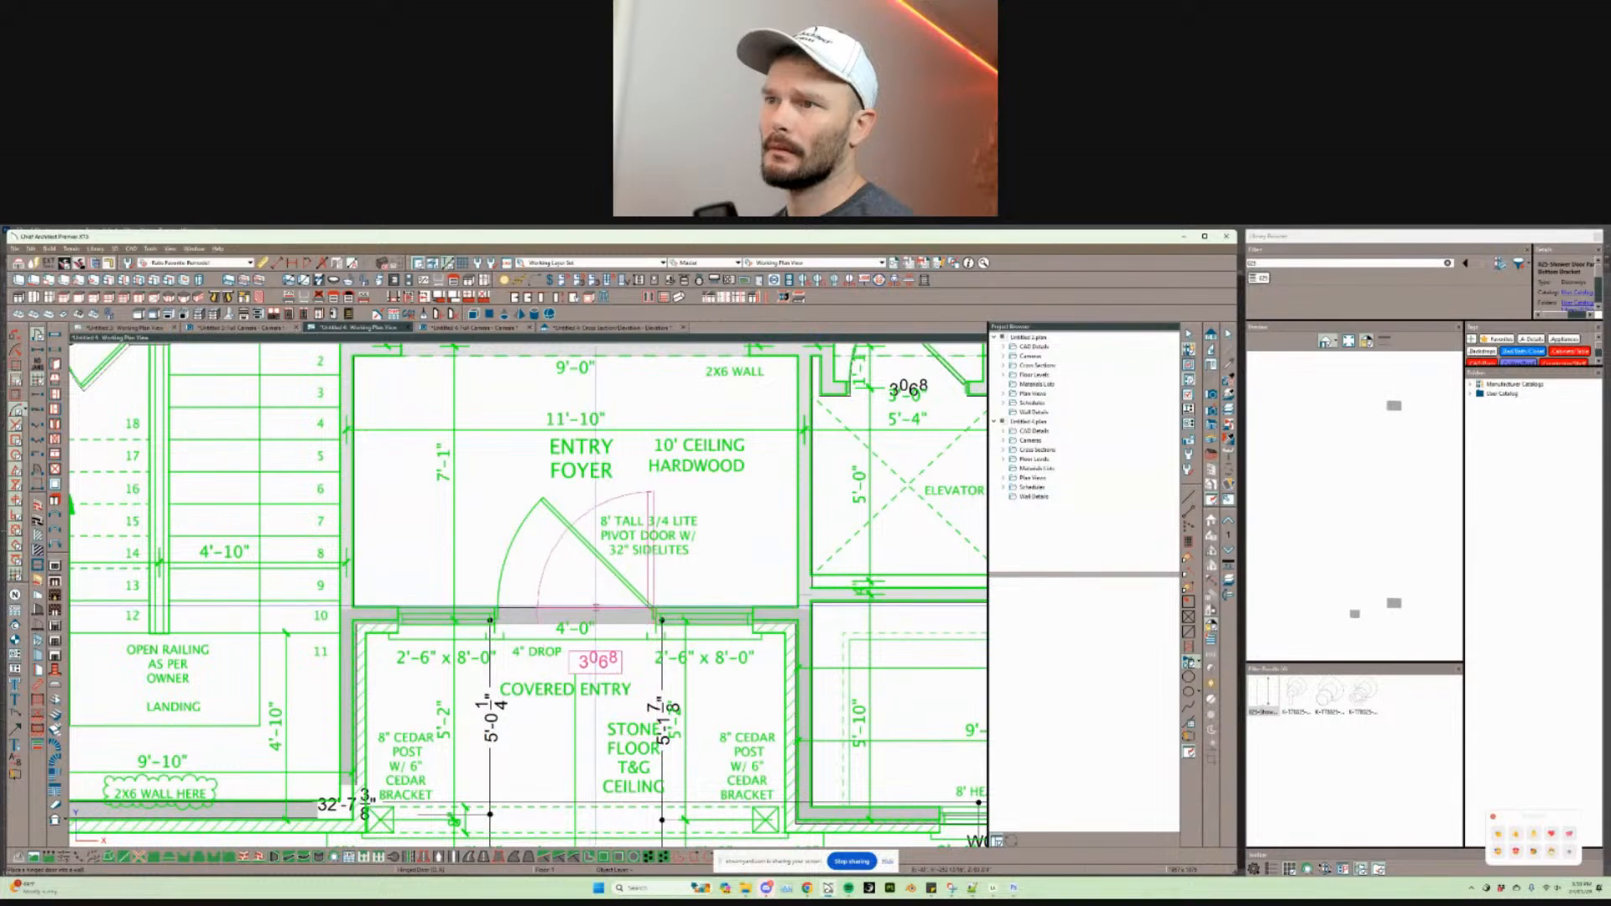
pyautogui.click(595, 606)
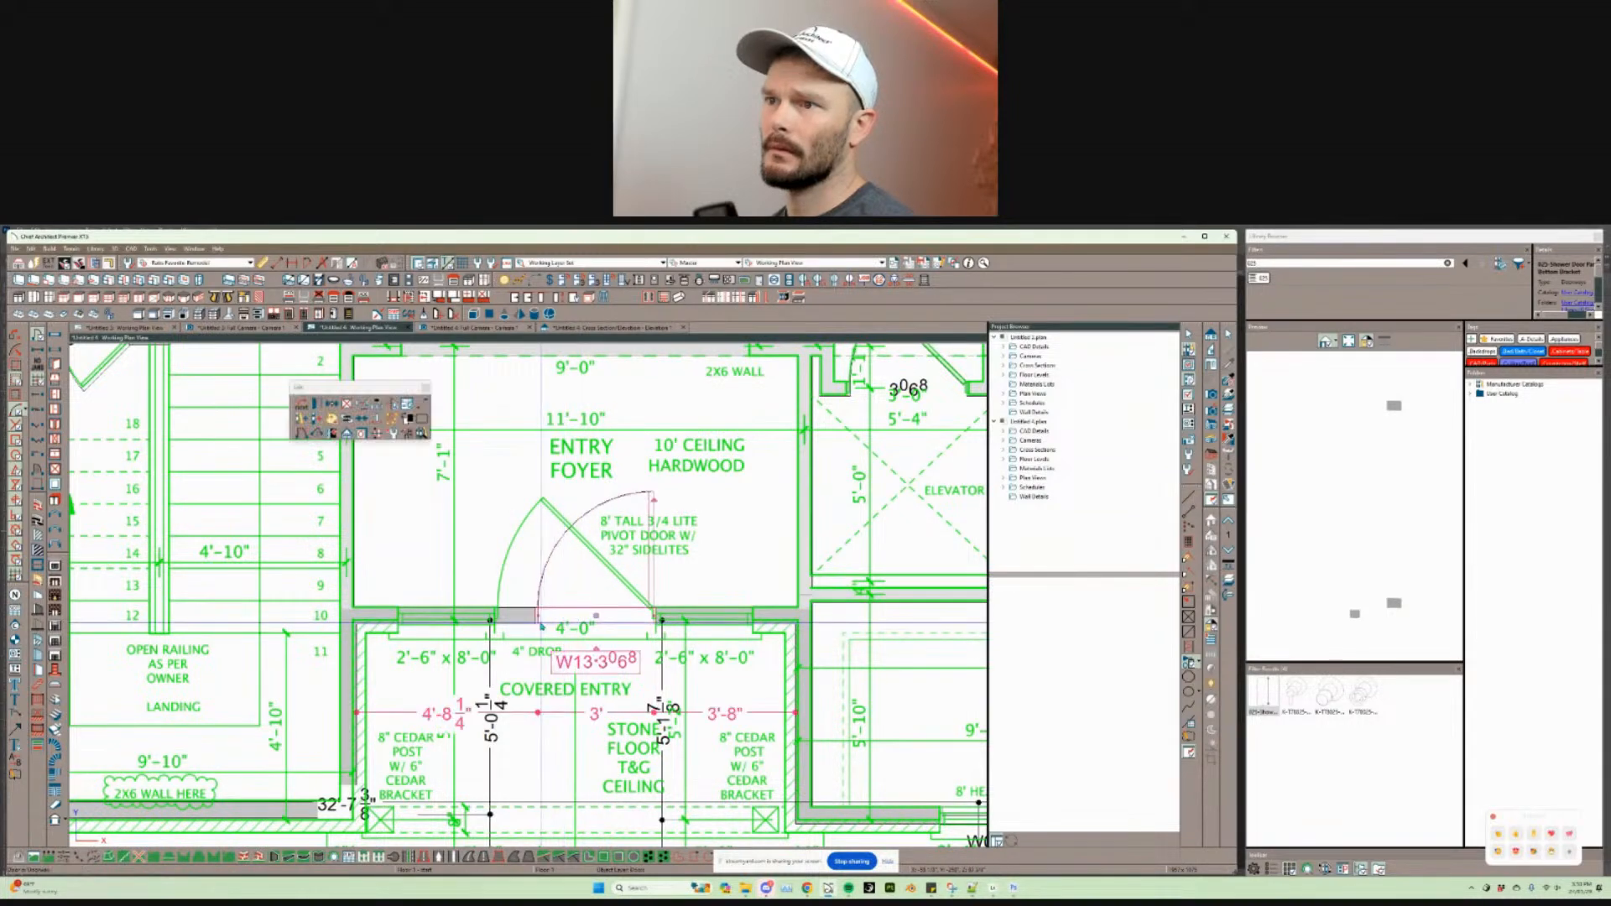
# Step: Widen the entry door to 4' and set it to be a single door only
pyautogui.moveTo(538, 617); pyautogui.dragTo(515, 616)
pyautogui.press('Tab')
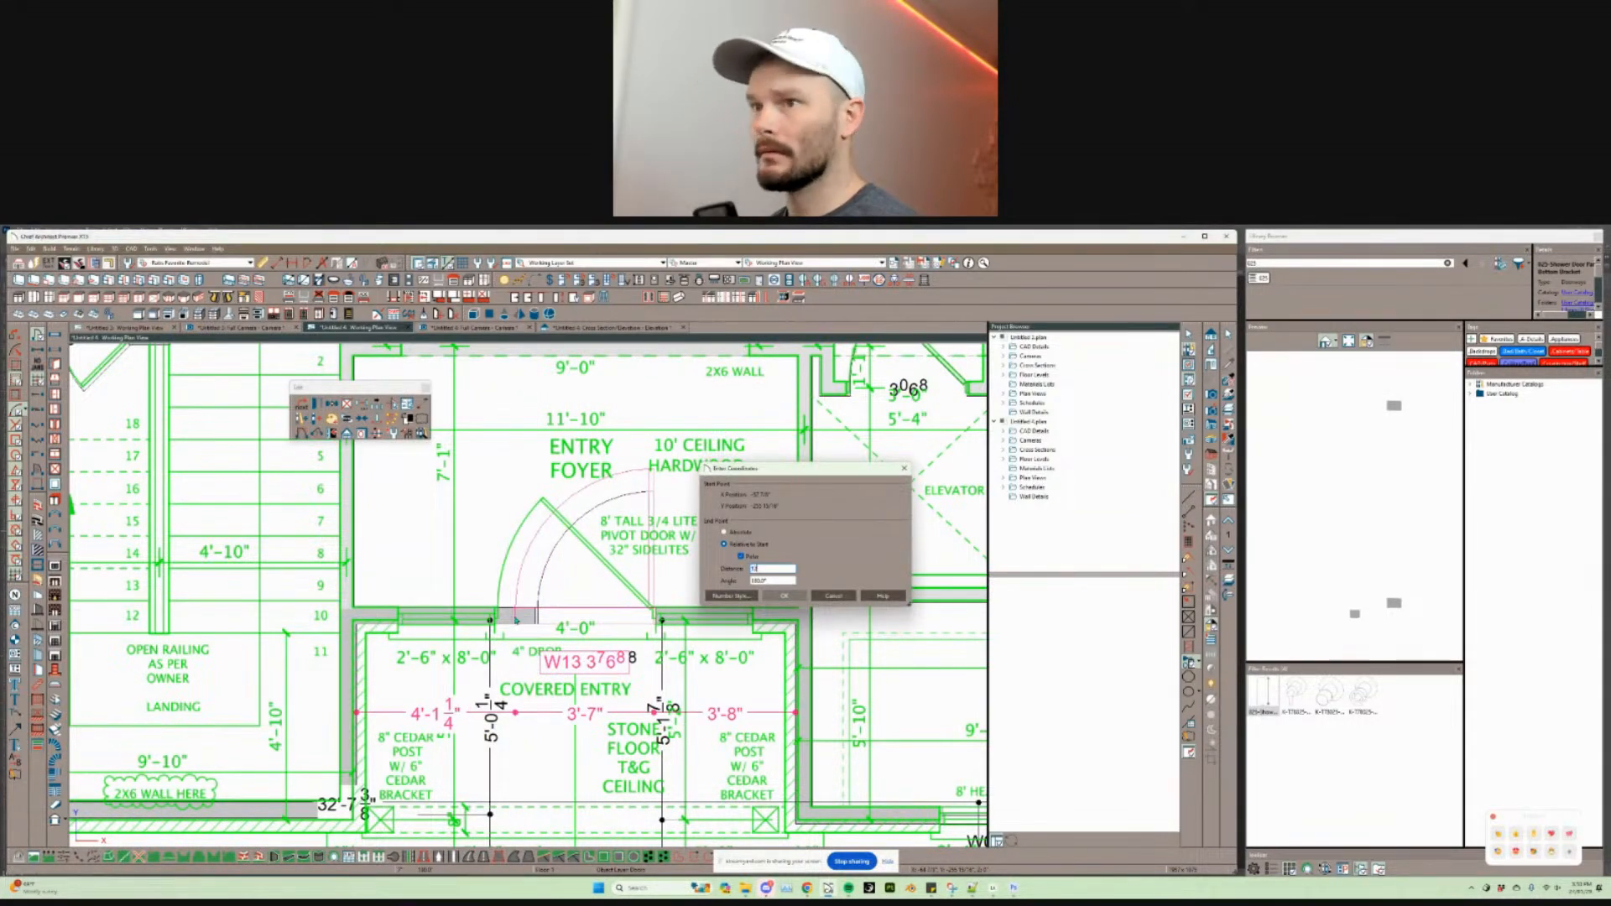
pyautogui.press('Return')
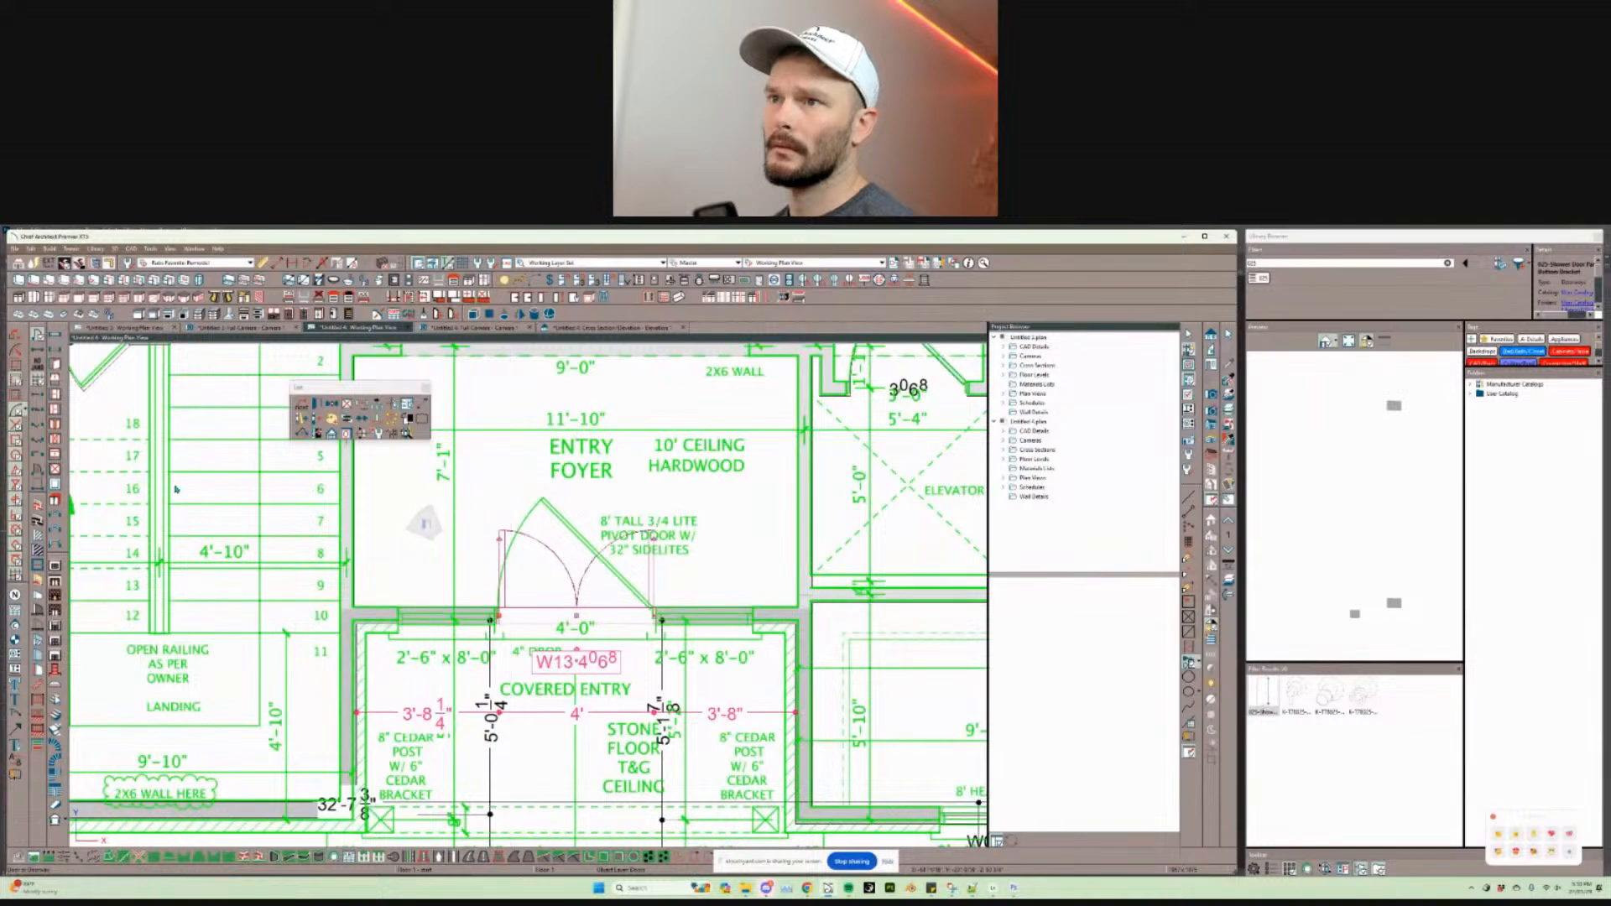
pyautogui.hotkey('ctrl', 'e')
pyautogui.click(572, 377)
pyautogui.click(573, 370)
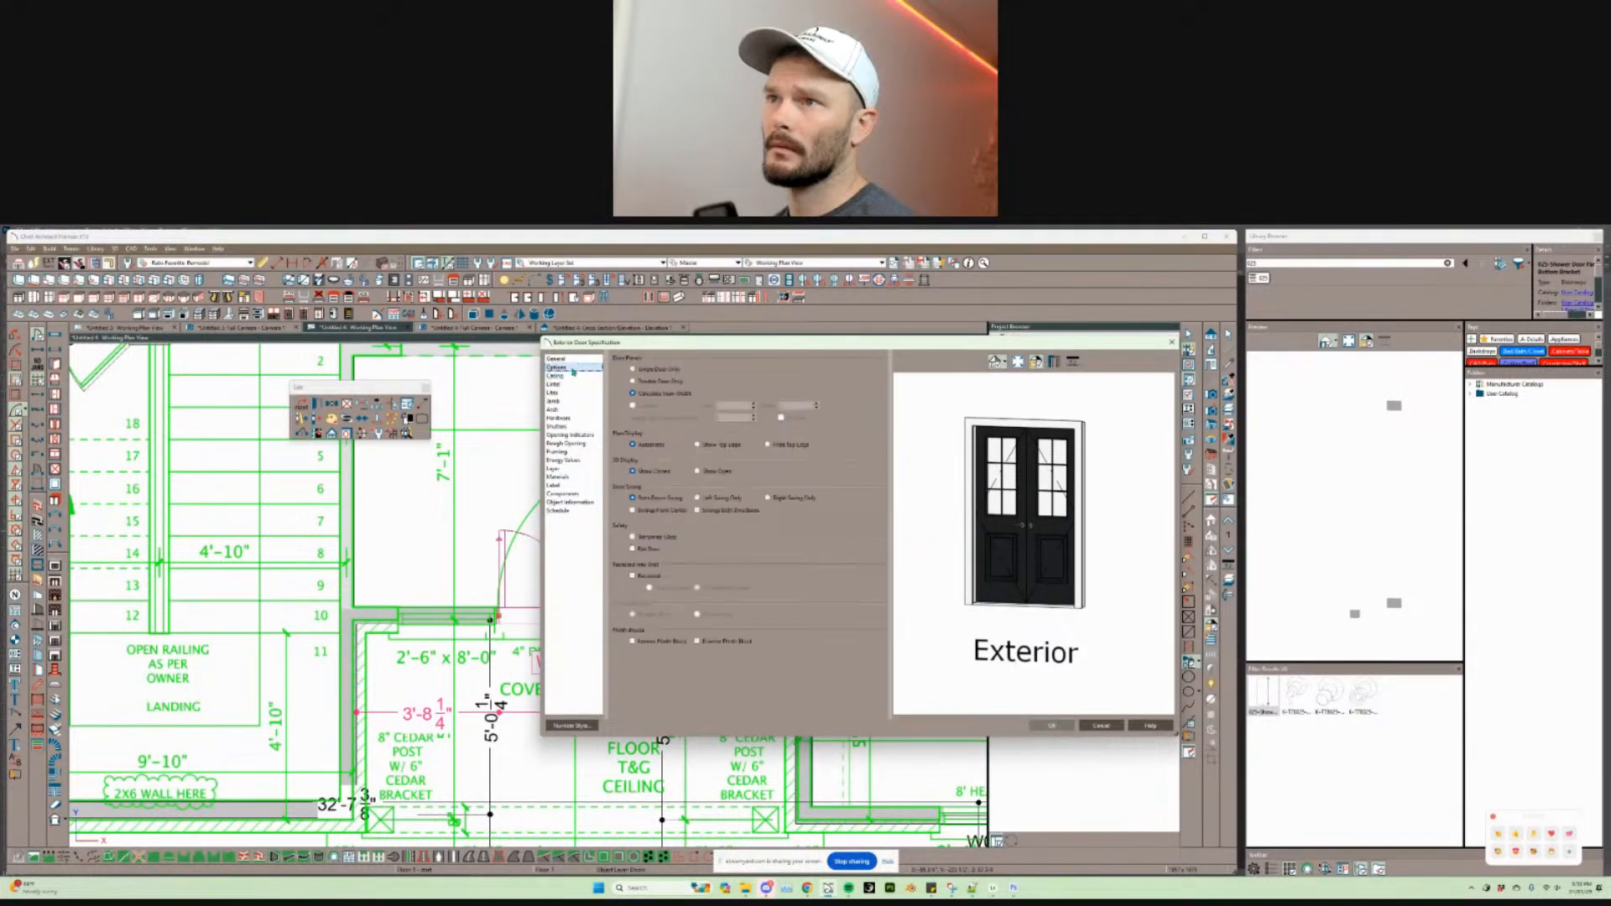
pyautogui.click(664, 372)
pyautogui.press('Return')
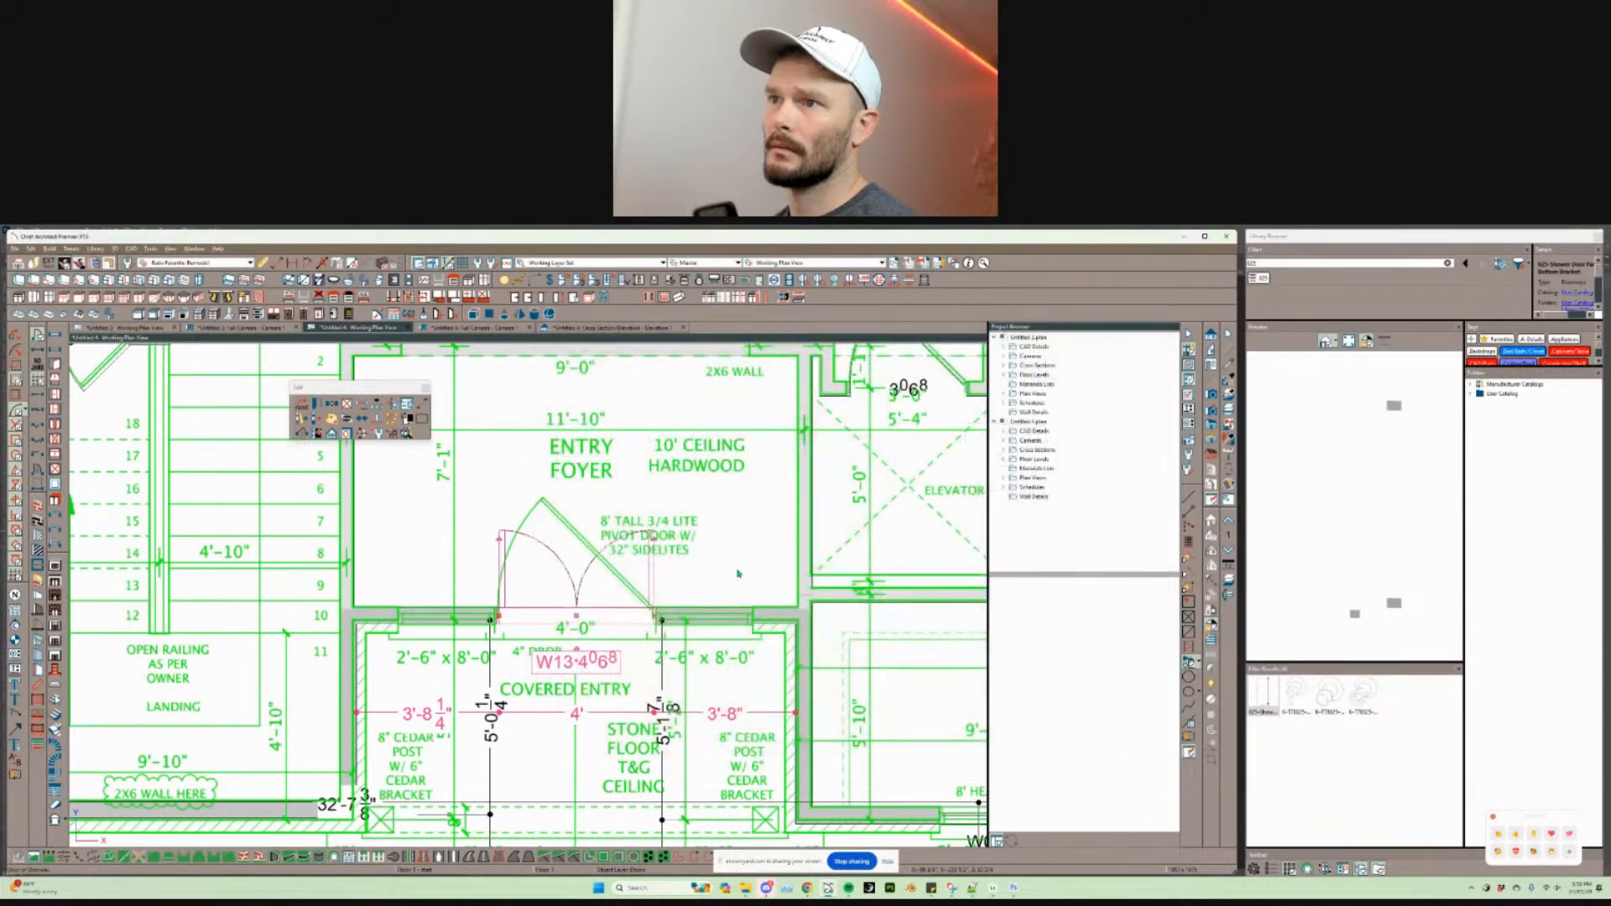
# Step: Place a fixed door panel as a sidelite on the elevator side of the entry door and widen it to 2'-6"
pyautogui.scroll(-2, 765, 611)
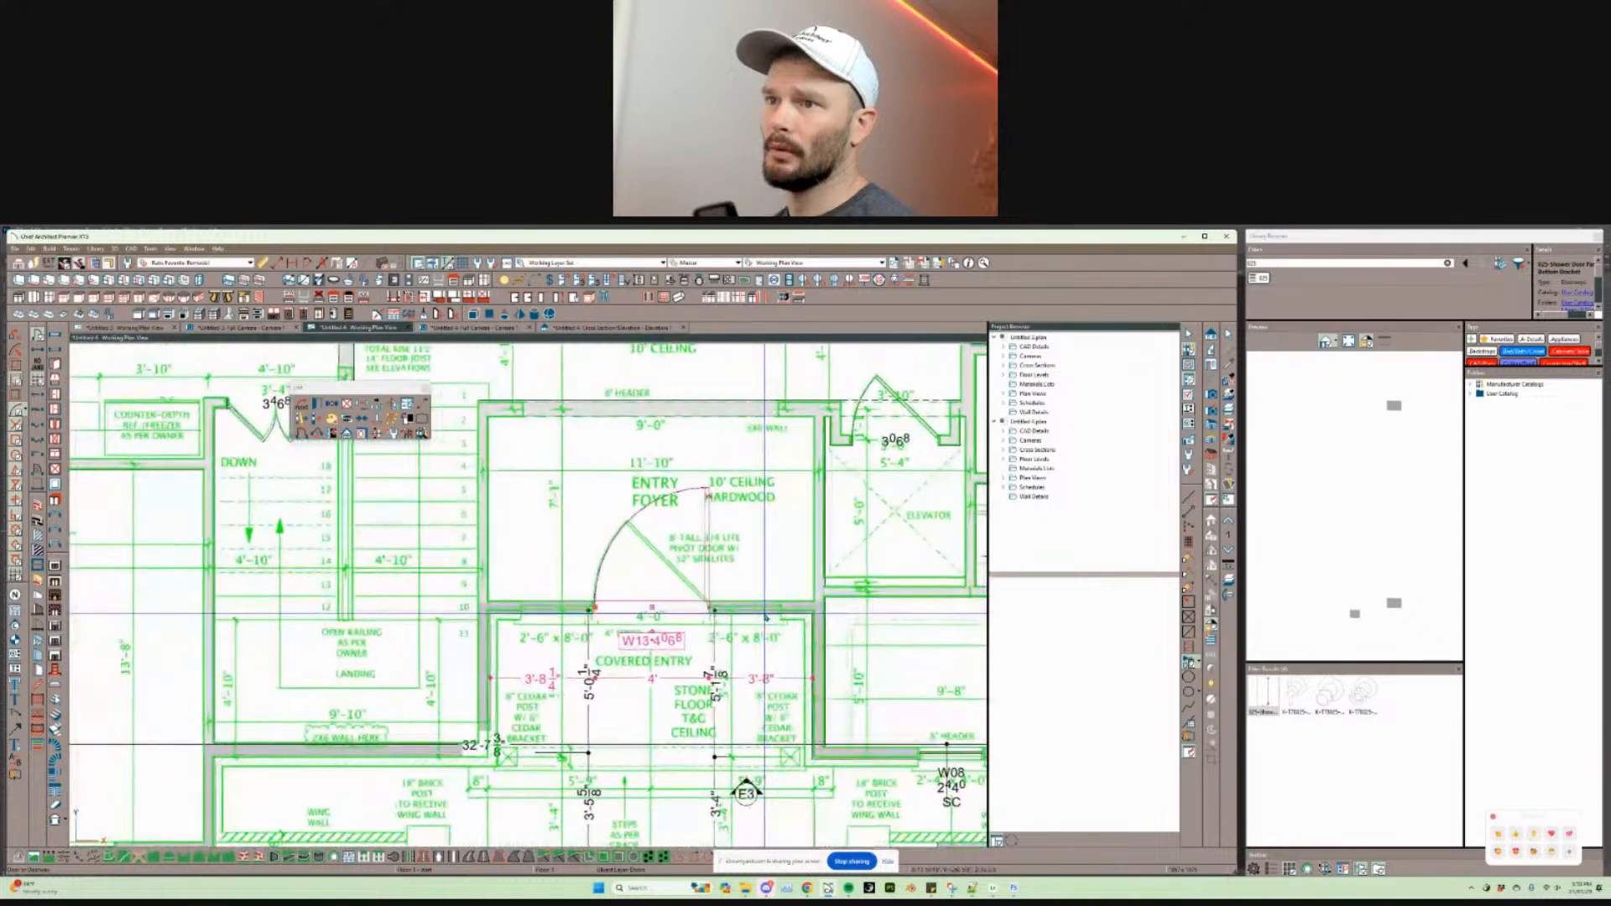
pyautogui.scroll(3, 761, 598)
pyautogui.scroll(2, 780, 592)
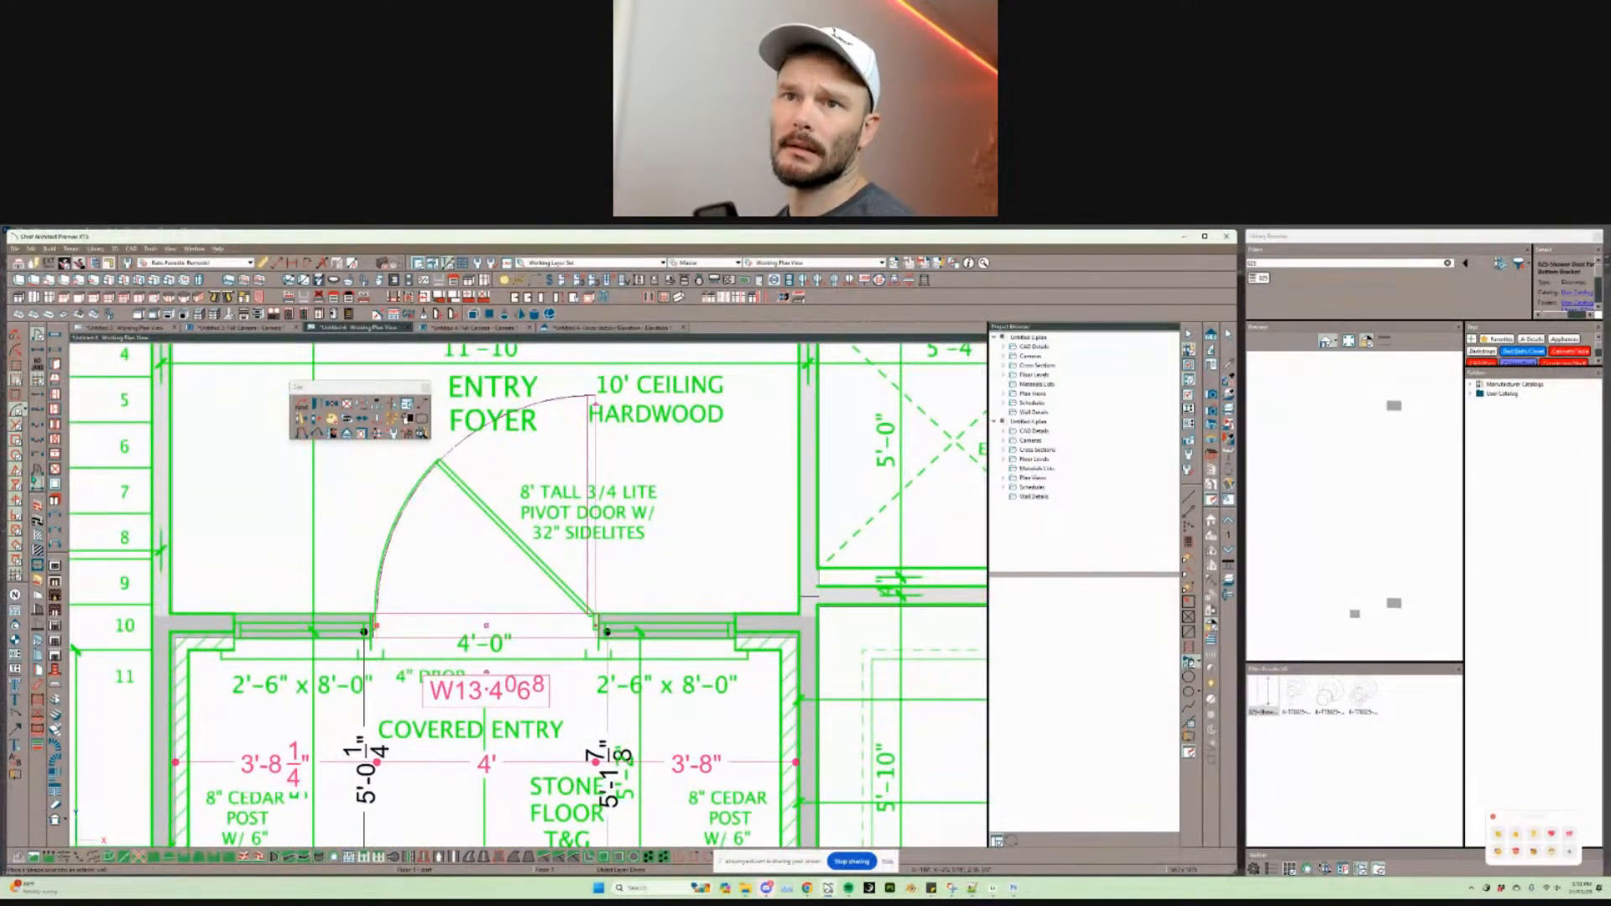
pyautogui.click(35, 472)
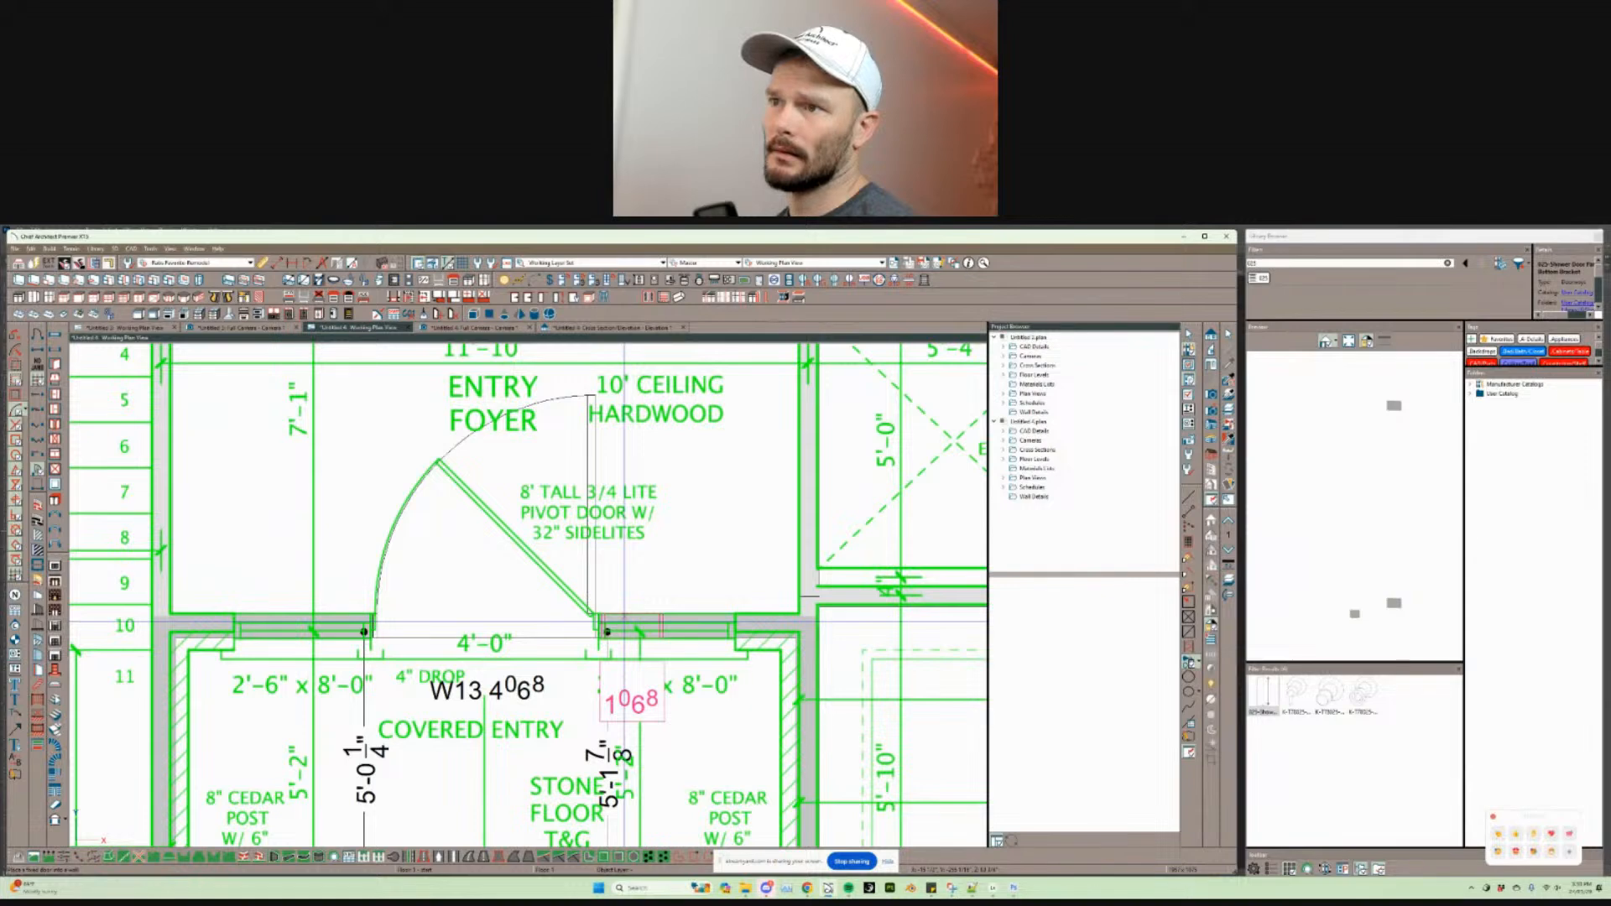
pyautogui.click(639, 629)
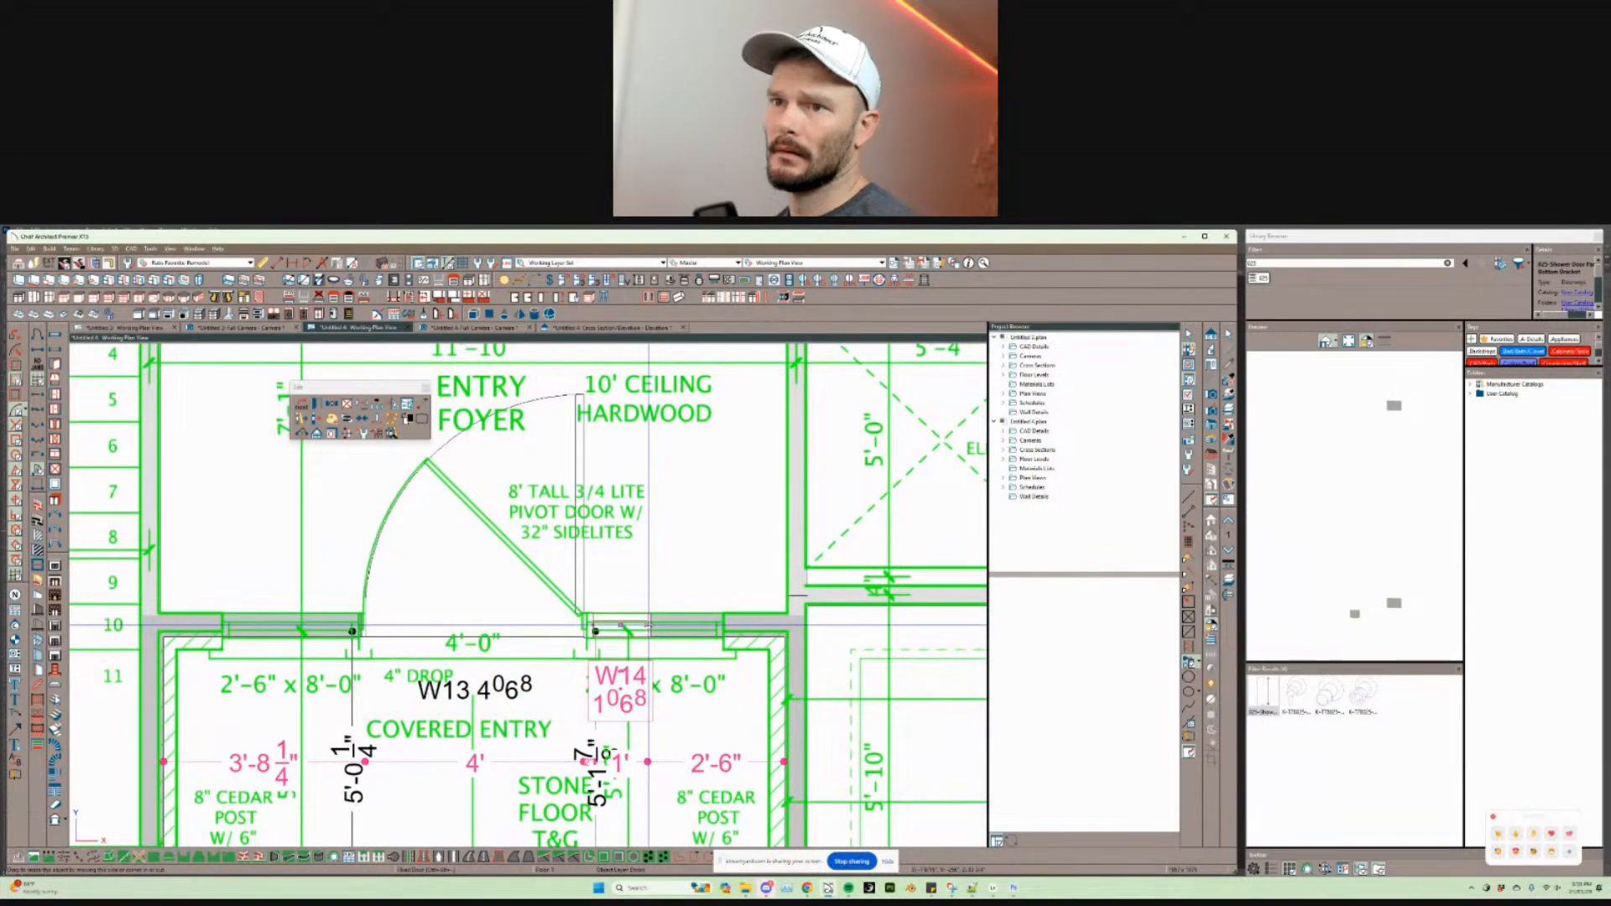
pyautogui.moveTo(626, 632); pyautogui.dragTo(702, 632)
pyautogui.press('Tab')
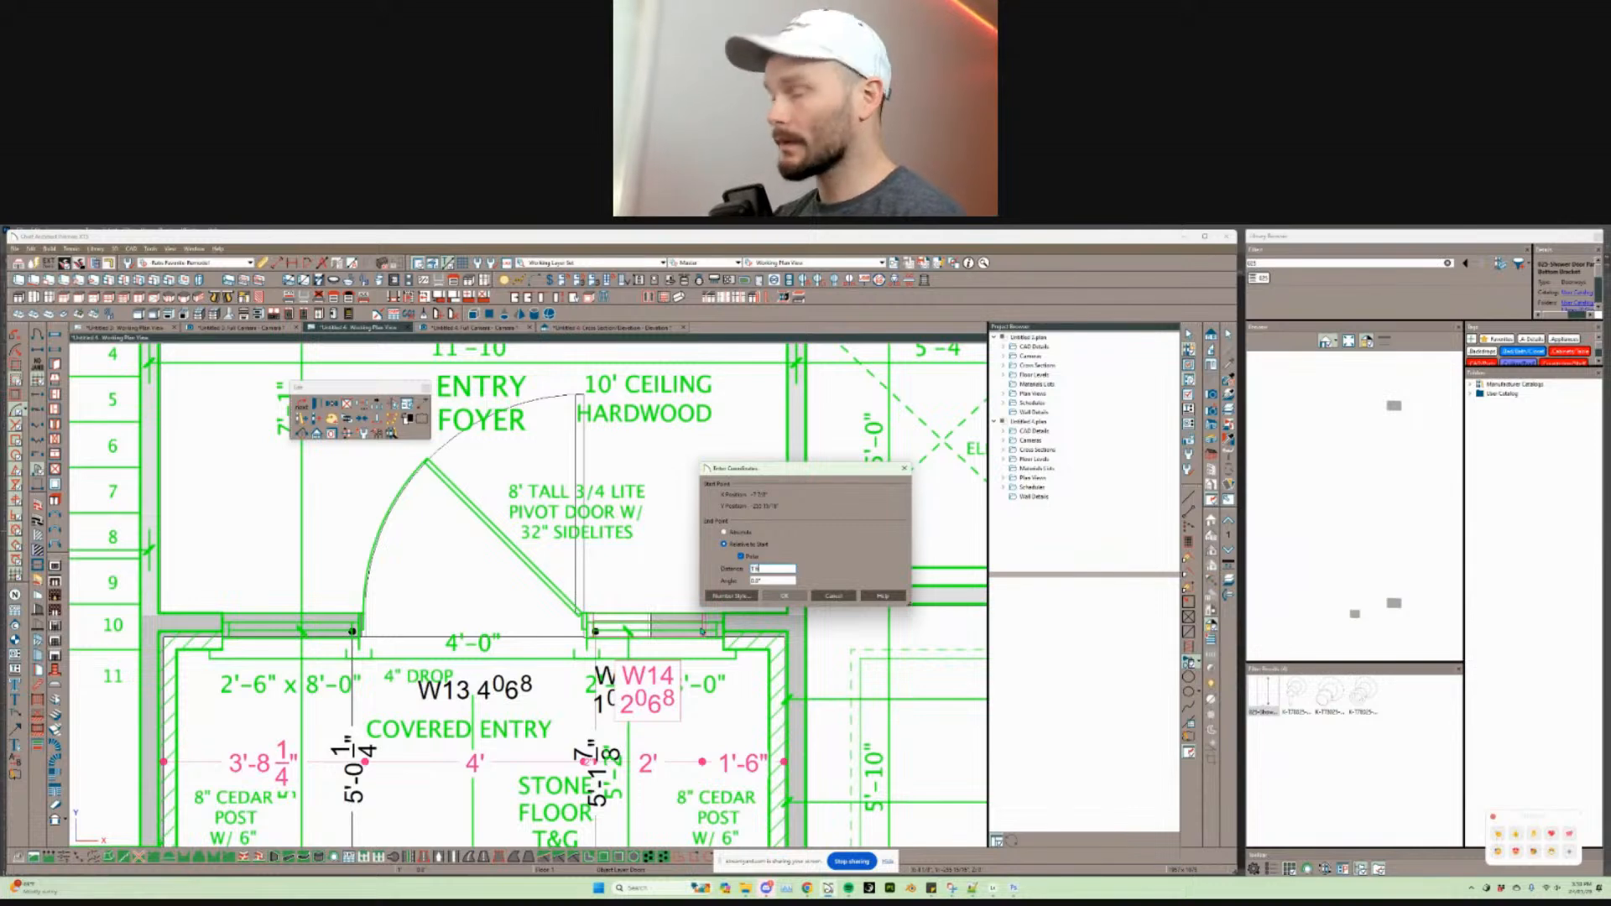
pyautogui.press('Return')
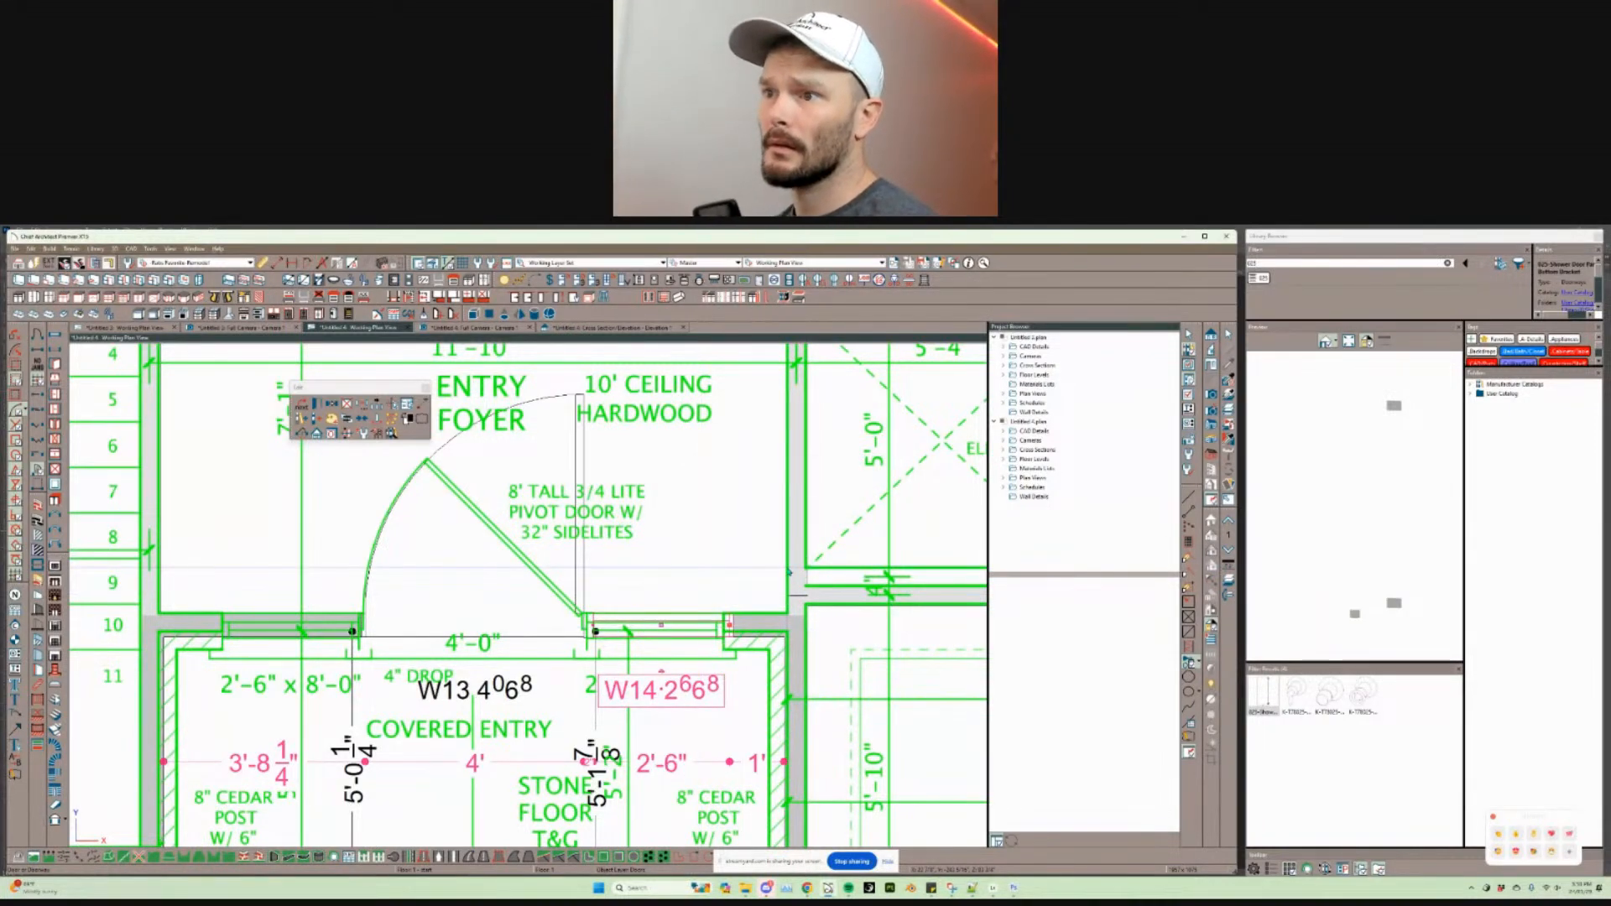
# Step: Move the sidelite tight against the entry door and mirror a copy to the door's opposite side
pyautogui.moveTo(756, 620); pyautogui.dragTo(729, 604, button='middle')
pyautogui.scroll(-3, 729, 604)
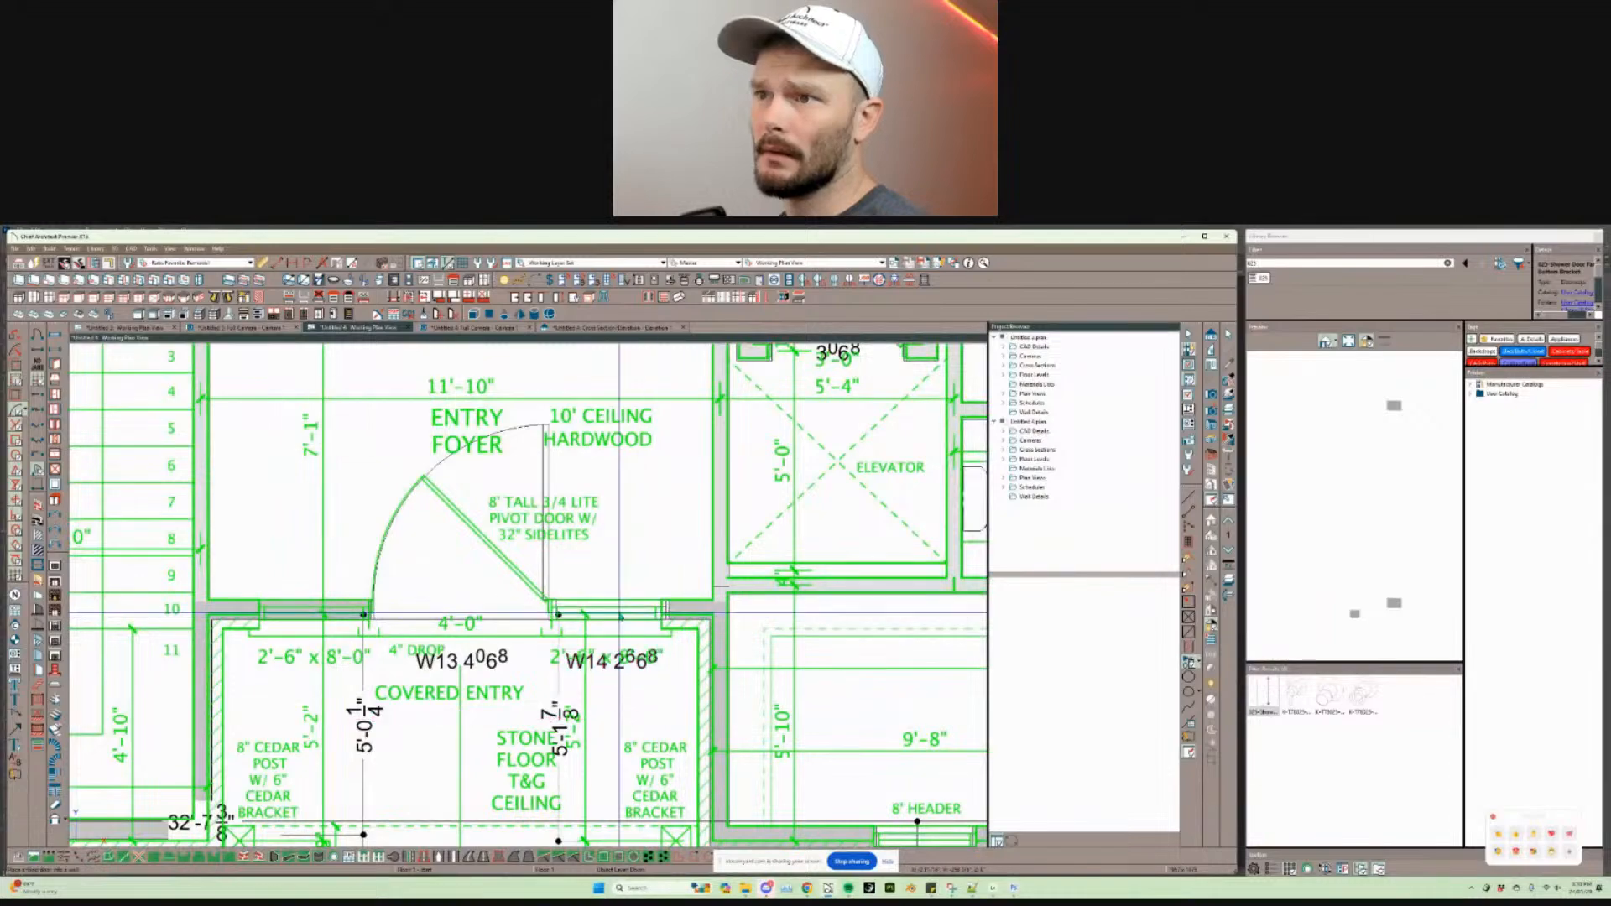
pyautogui.scroll(4, 619, 612)
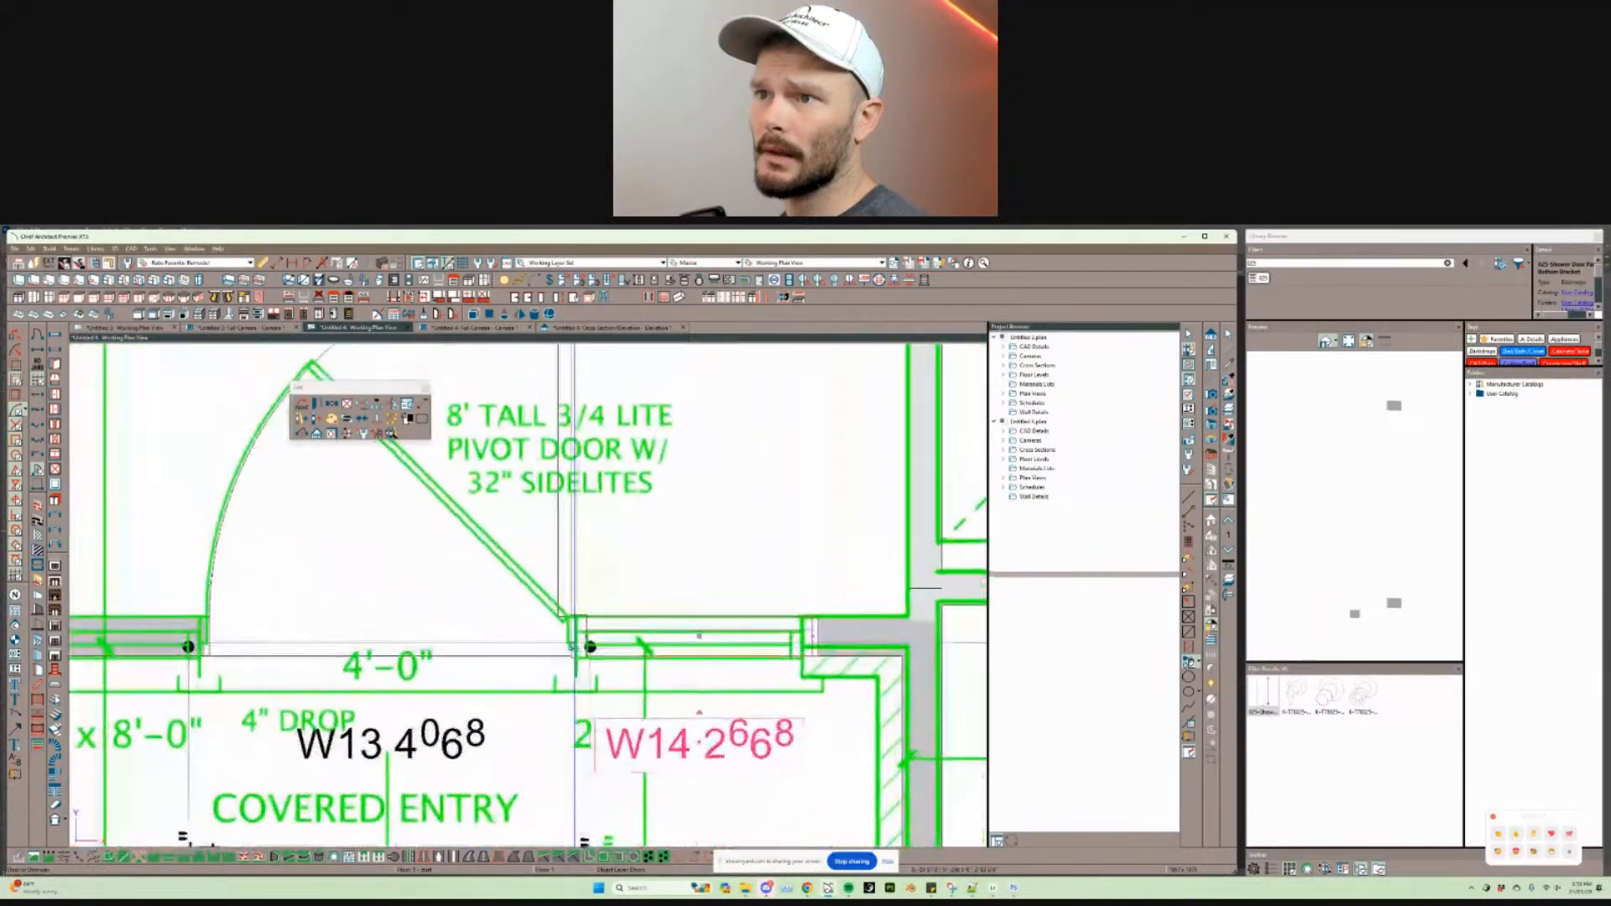
pyautogui.click(652, 645)
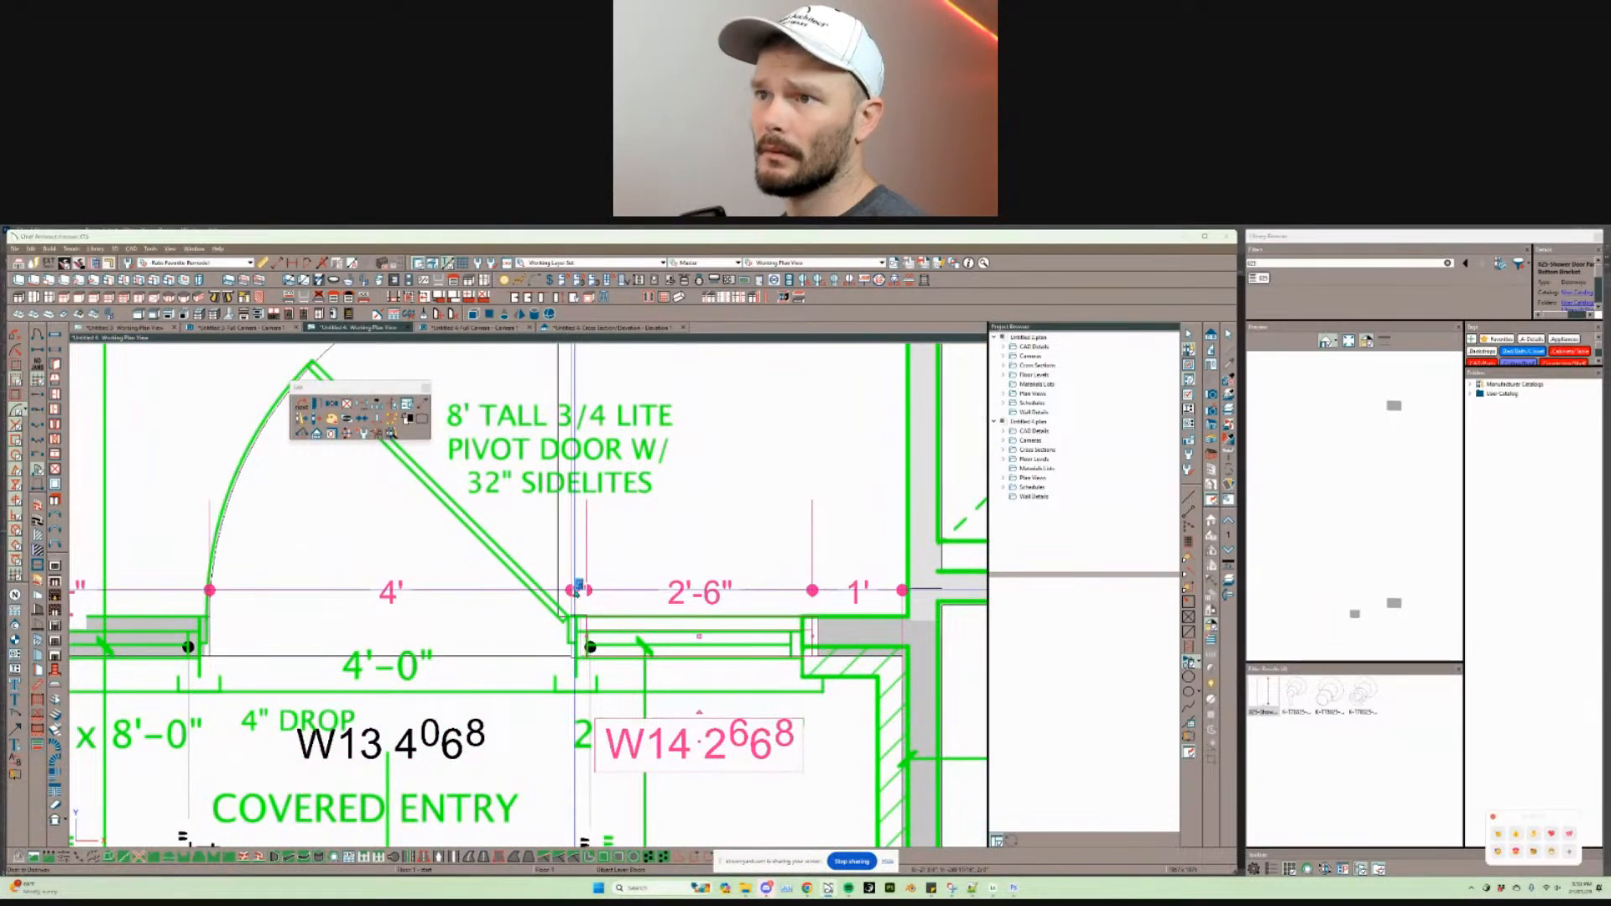
pyautogui.scroll(-4, 578, 587)
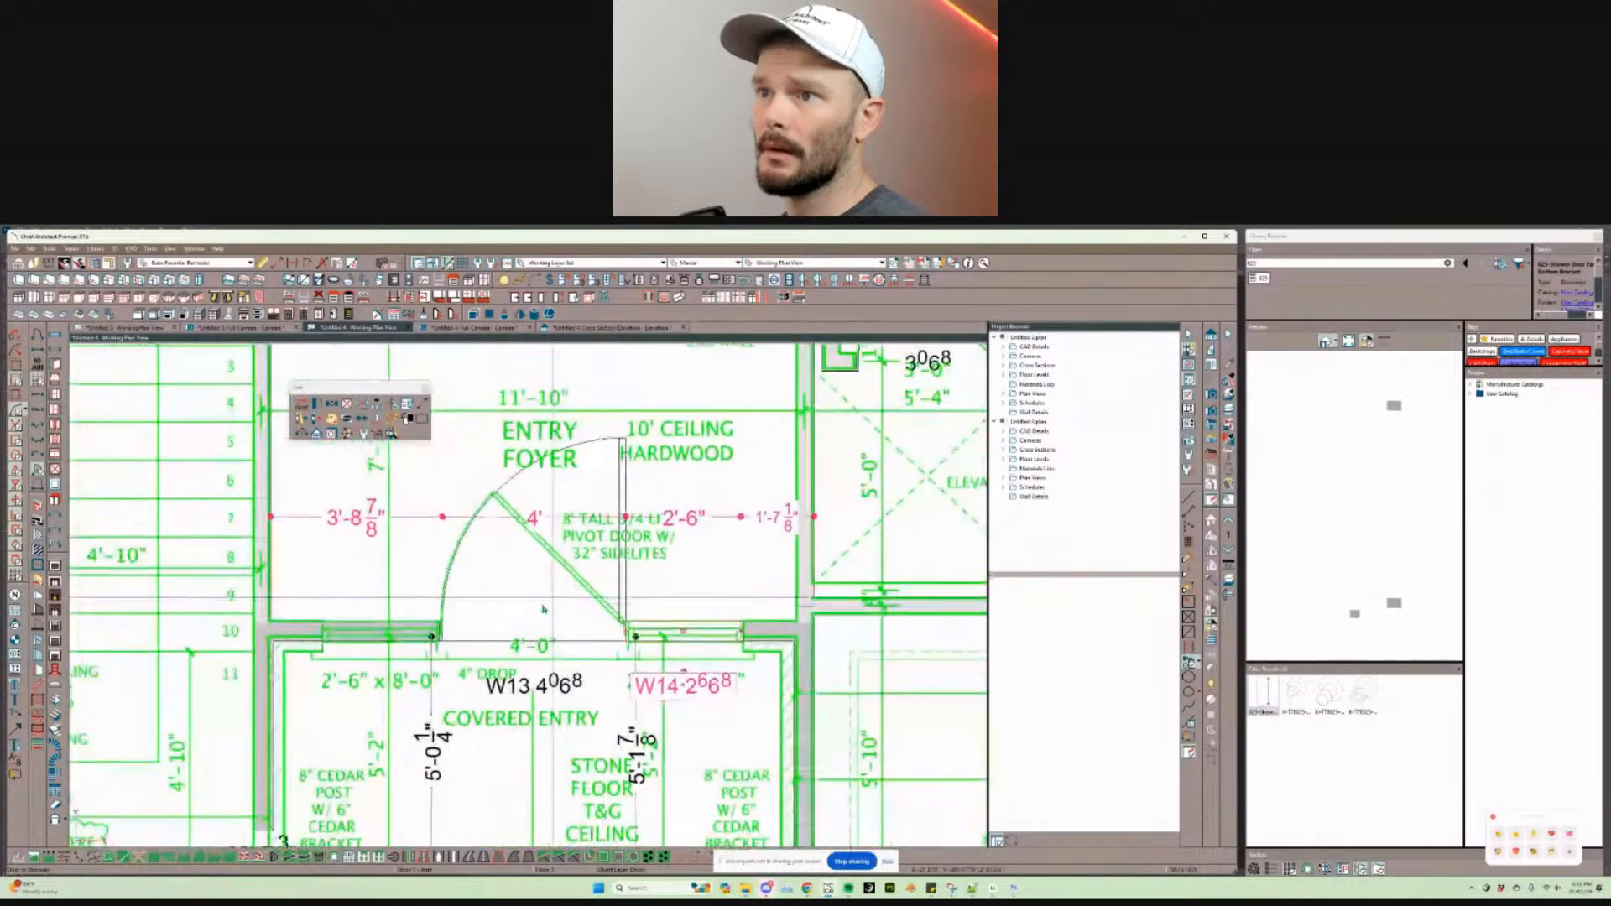
pyautogui.click(539, 638)
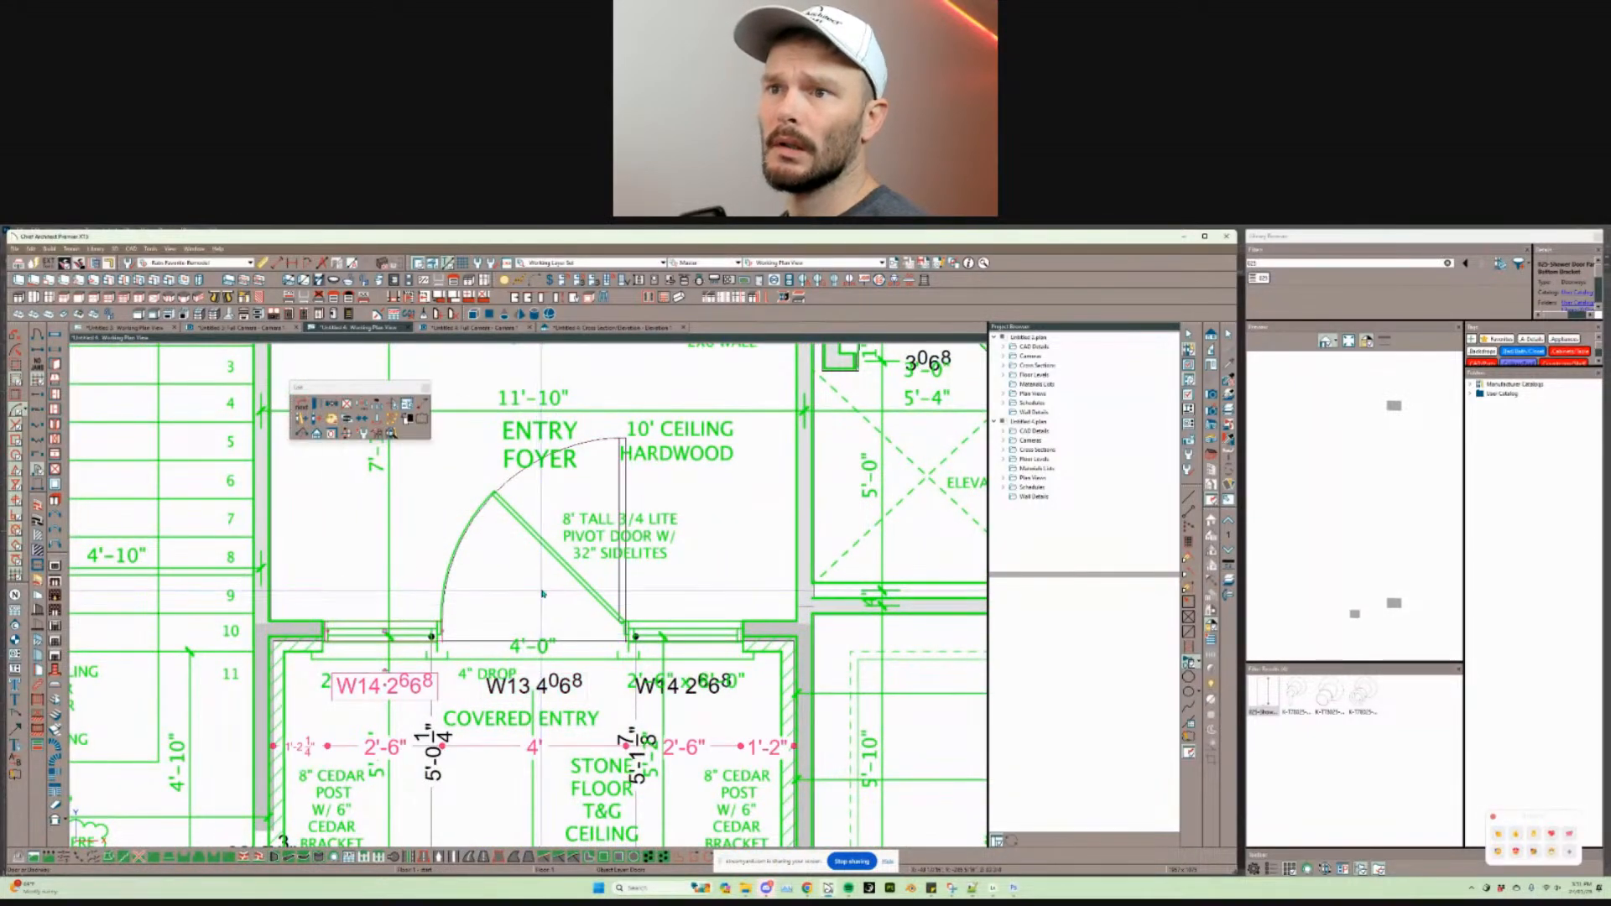
# Step: Select both entry door sidelites and set their height to 8'-0"
pyautogui.scroll(-1, 503, 597)
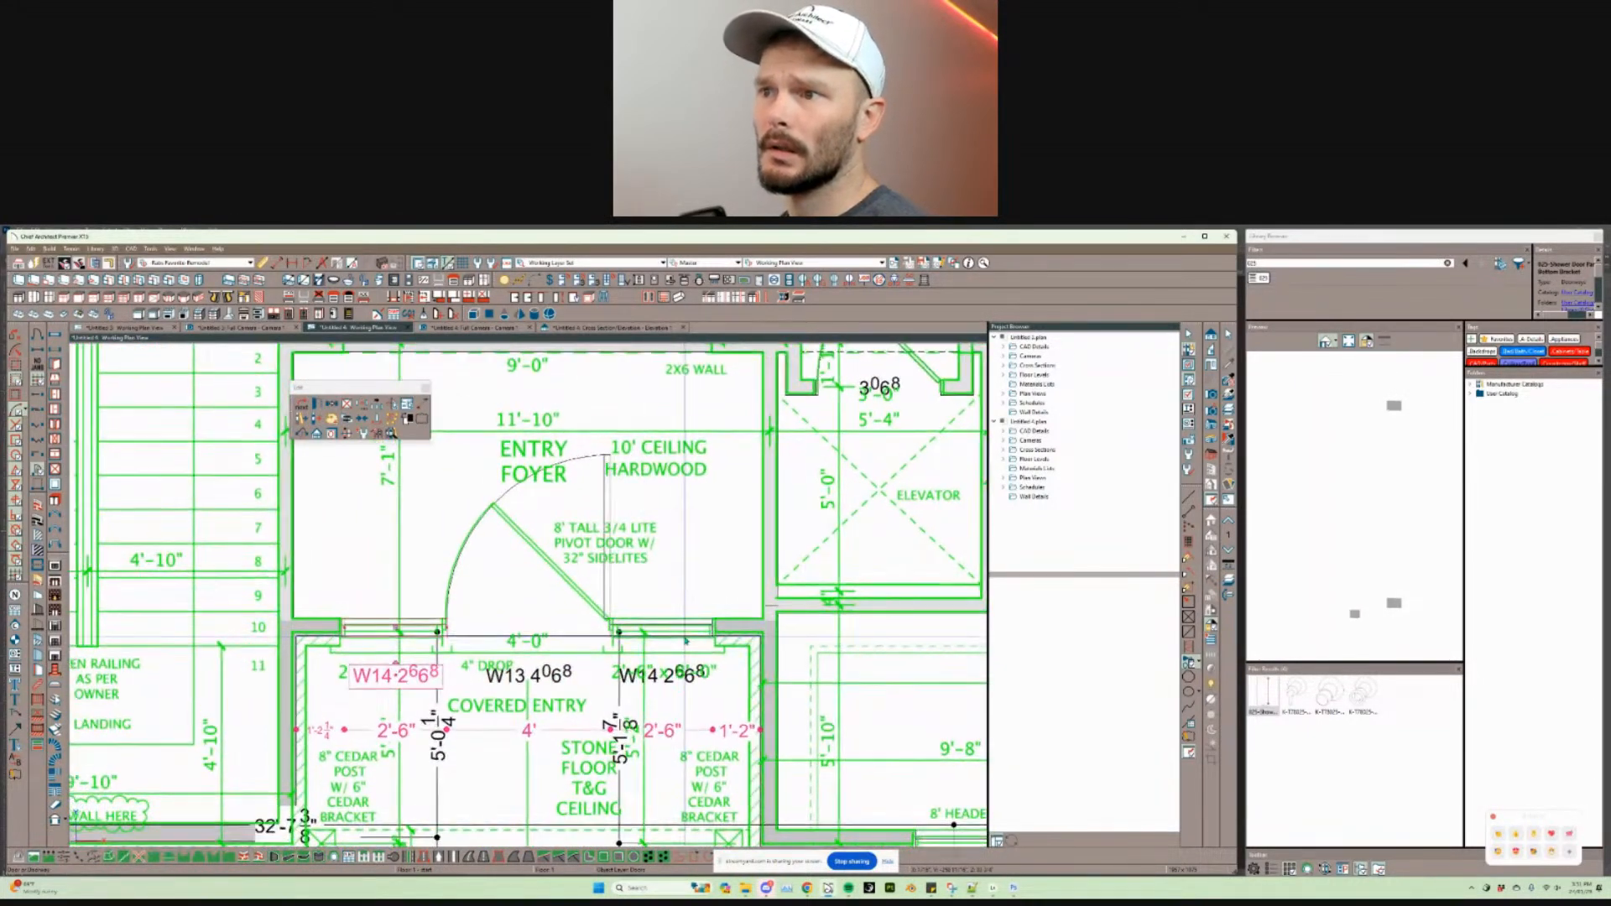
pyautogui.scroll(3, 684, 641)
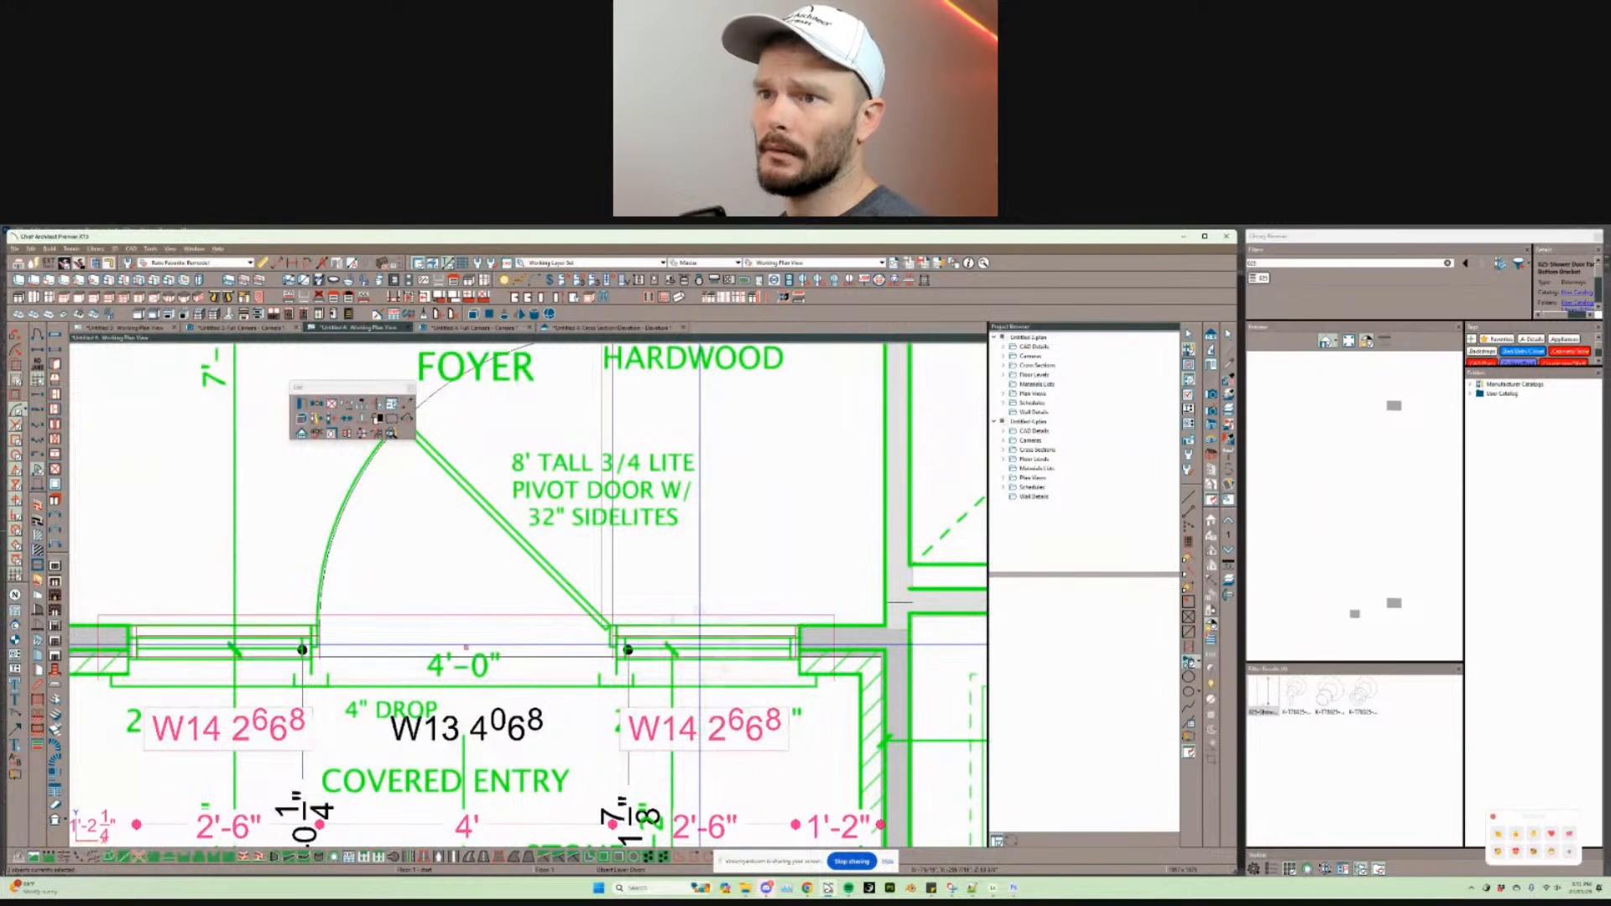
pyautogui.click(300, 404)
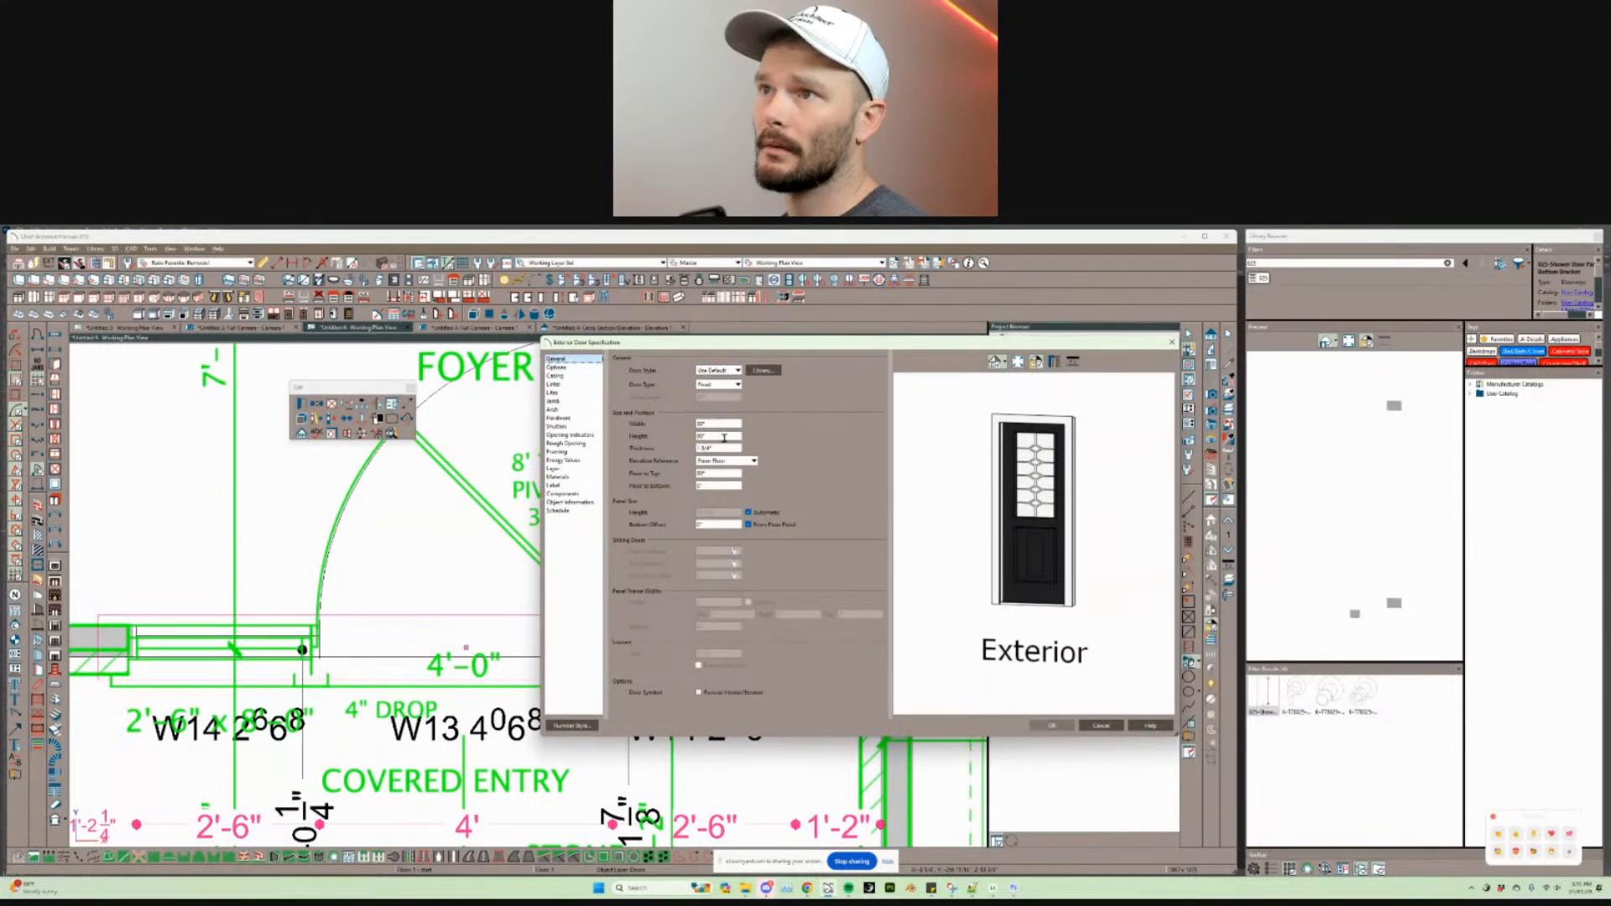
pyautogui.press('Return')
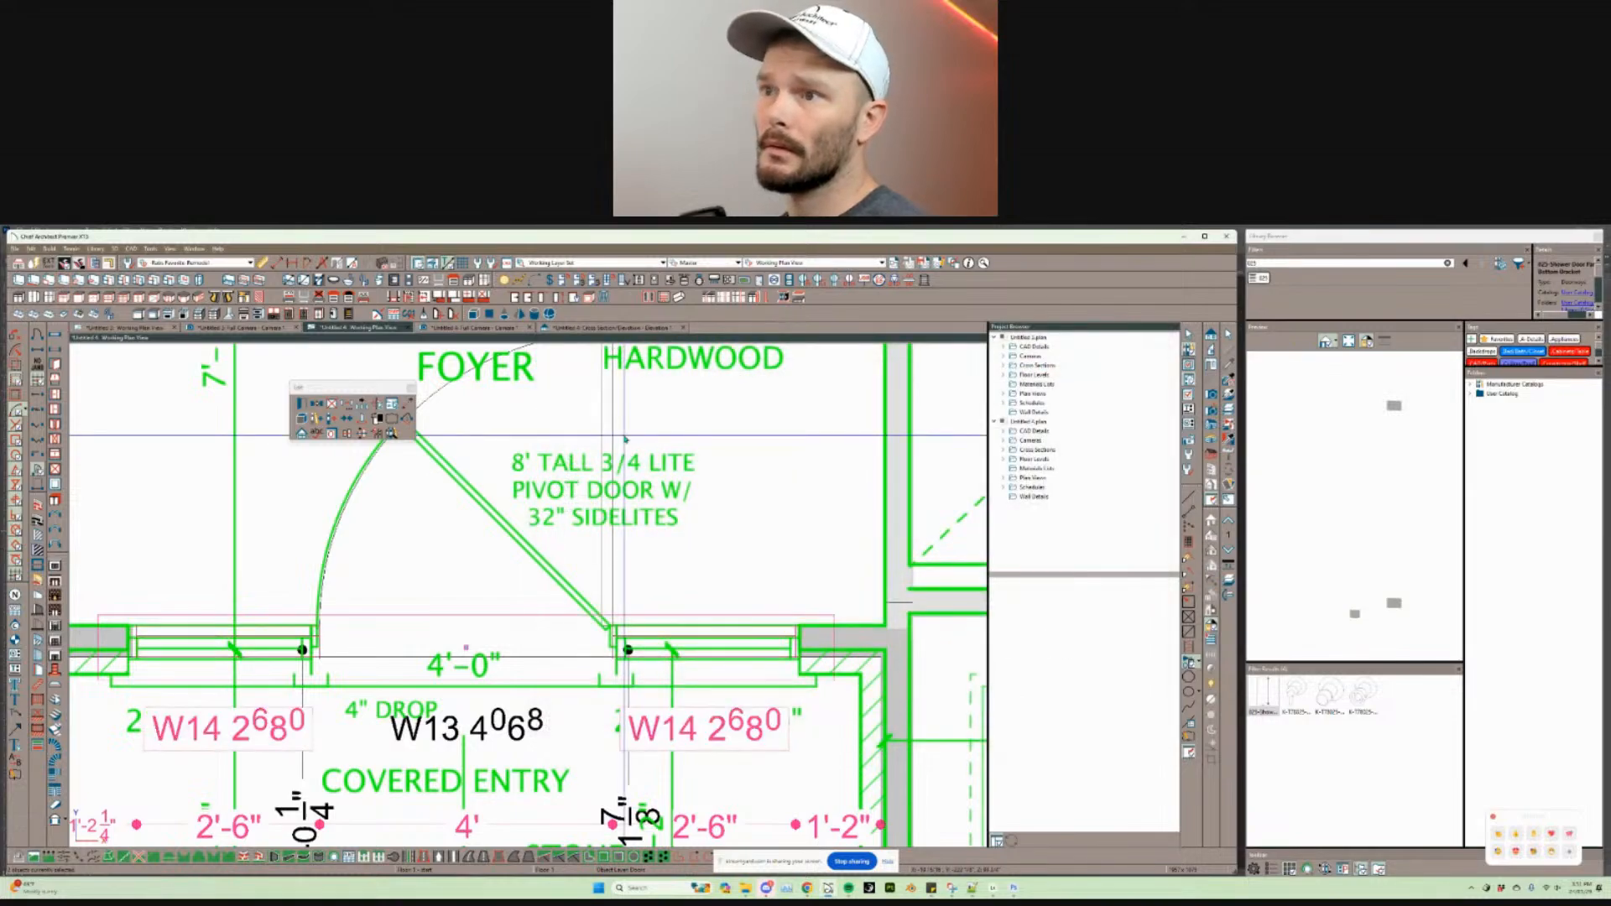
# Step: Place a 2'-8" doorway in the wall between the drop zone and the hallway, beside the A/R space
pyautogui.scroll(-2, 682, 516)
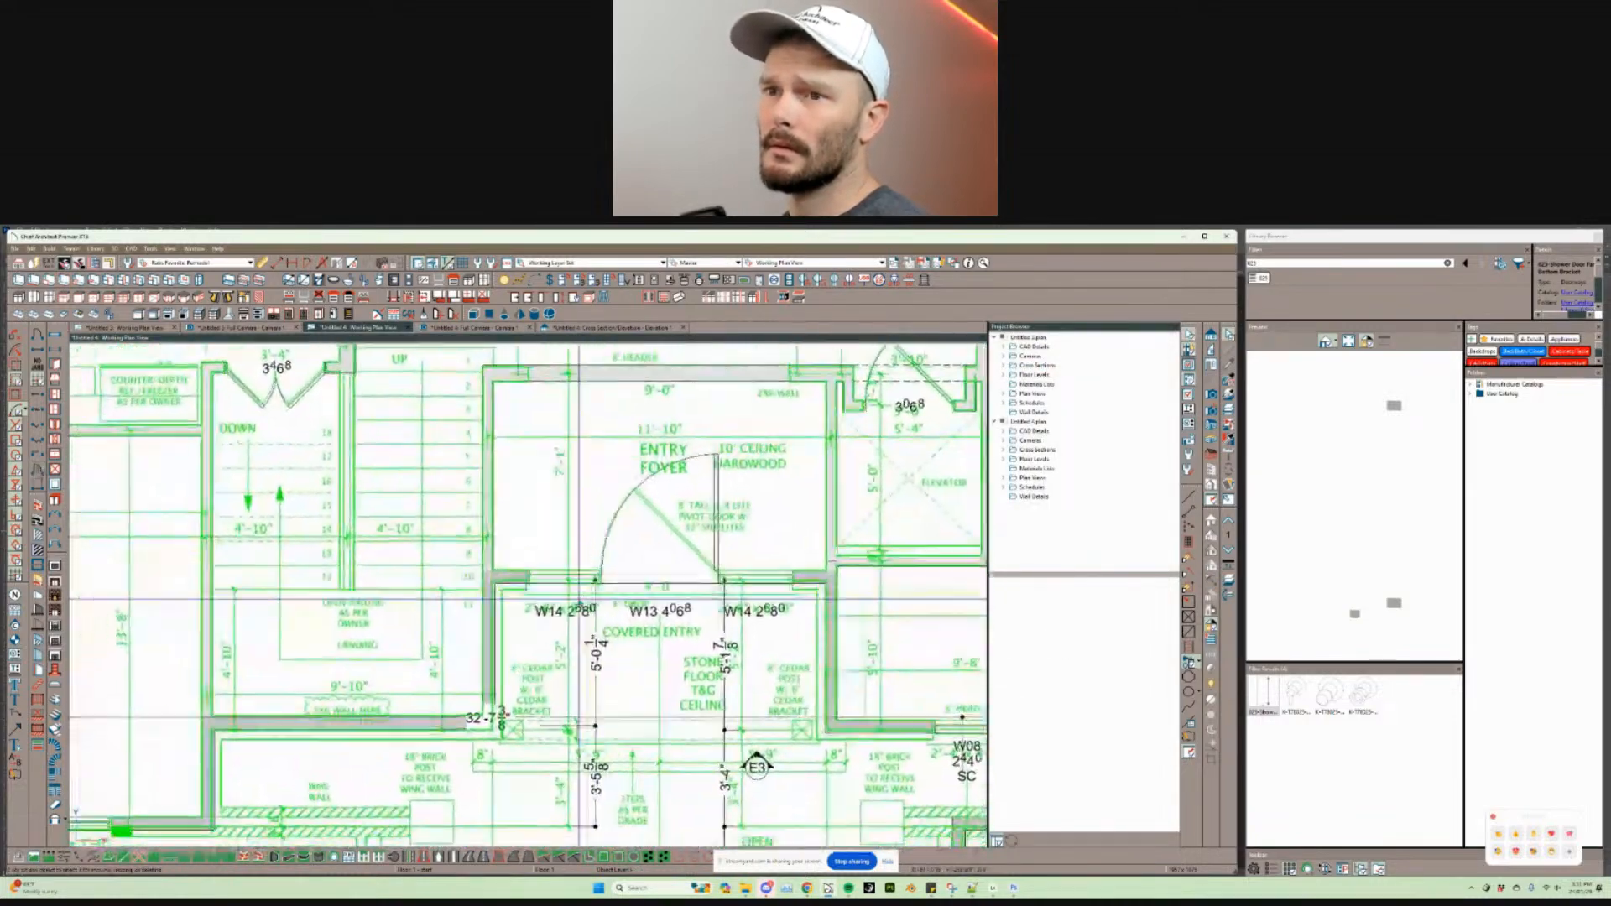
pyautogui.scroll(-1, 579, 602)
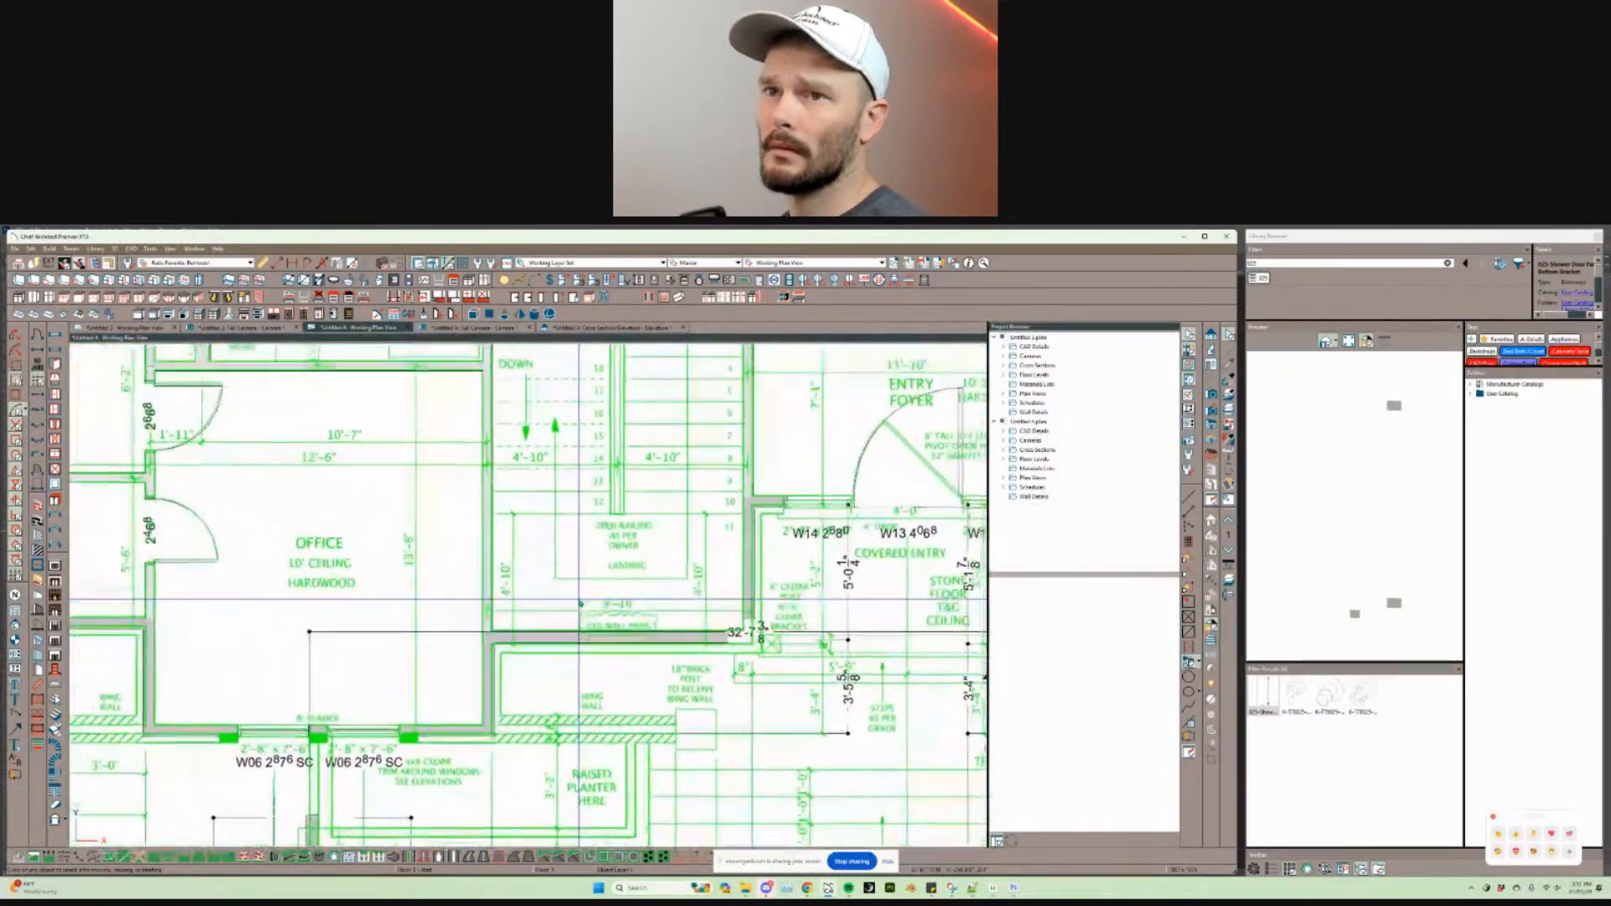
pyautogui.scroll(-2, 580, 603)
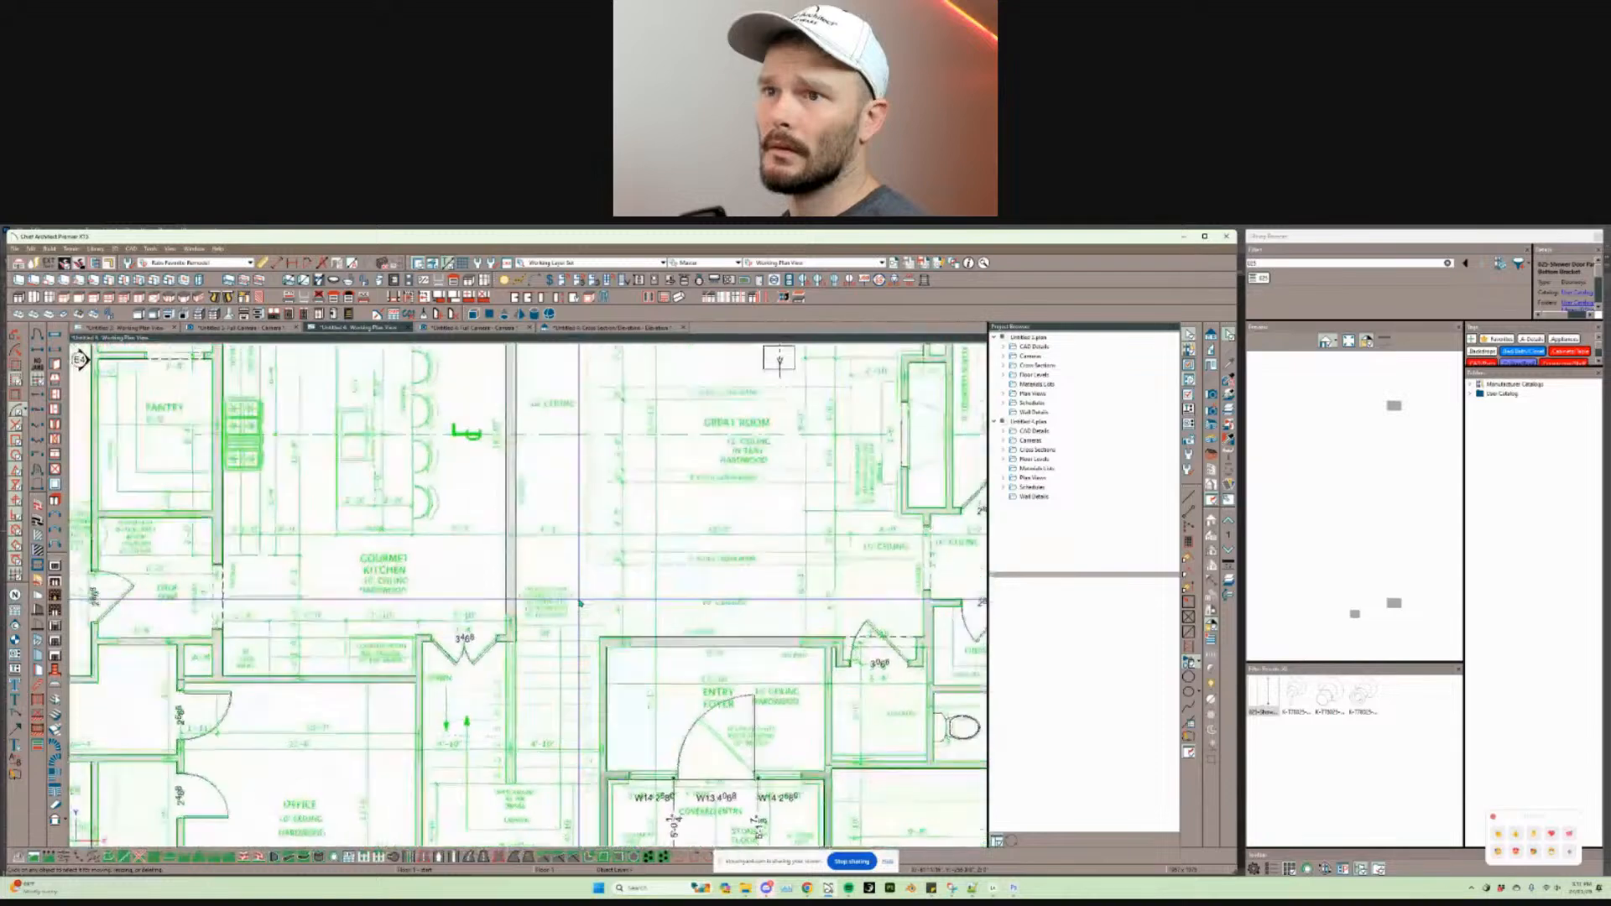
pyautogui.scroll(3, 579, 603)
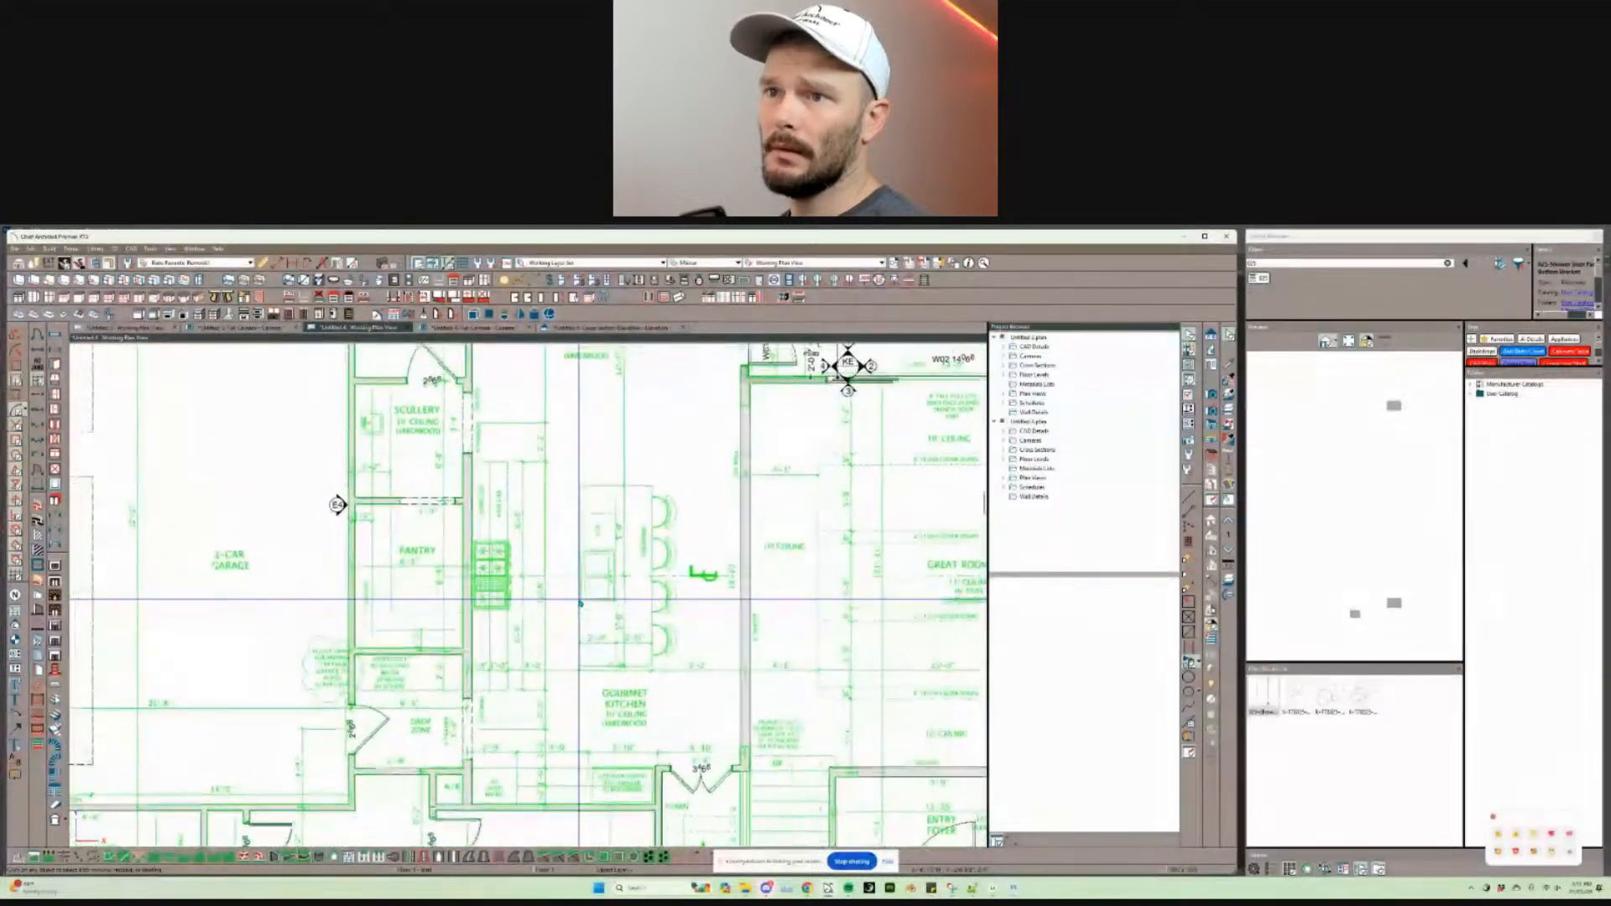
pyautogui.scroll(-1, 580, 603)
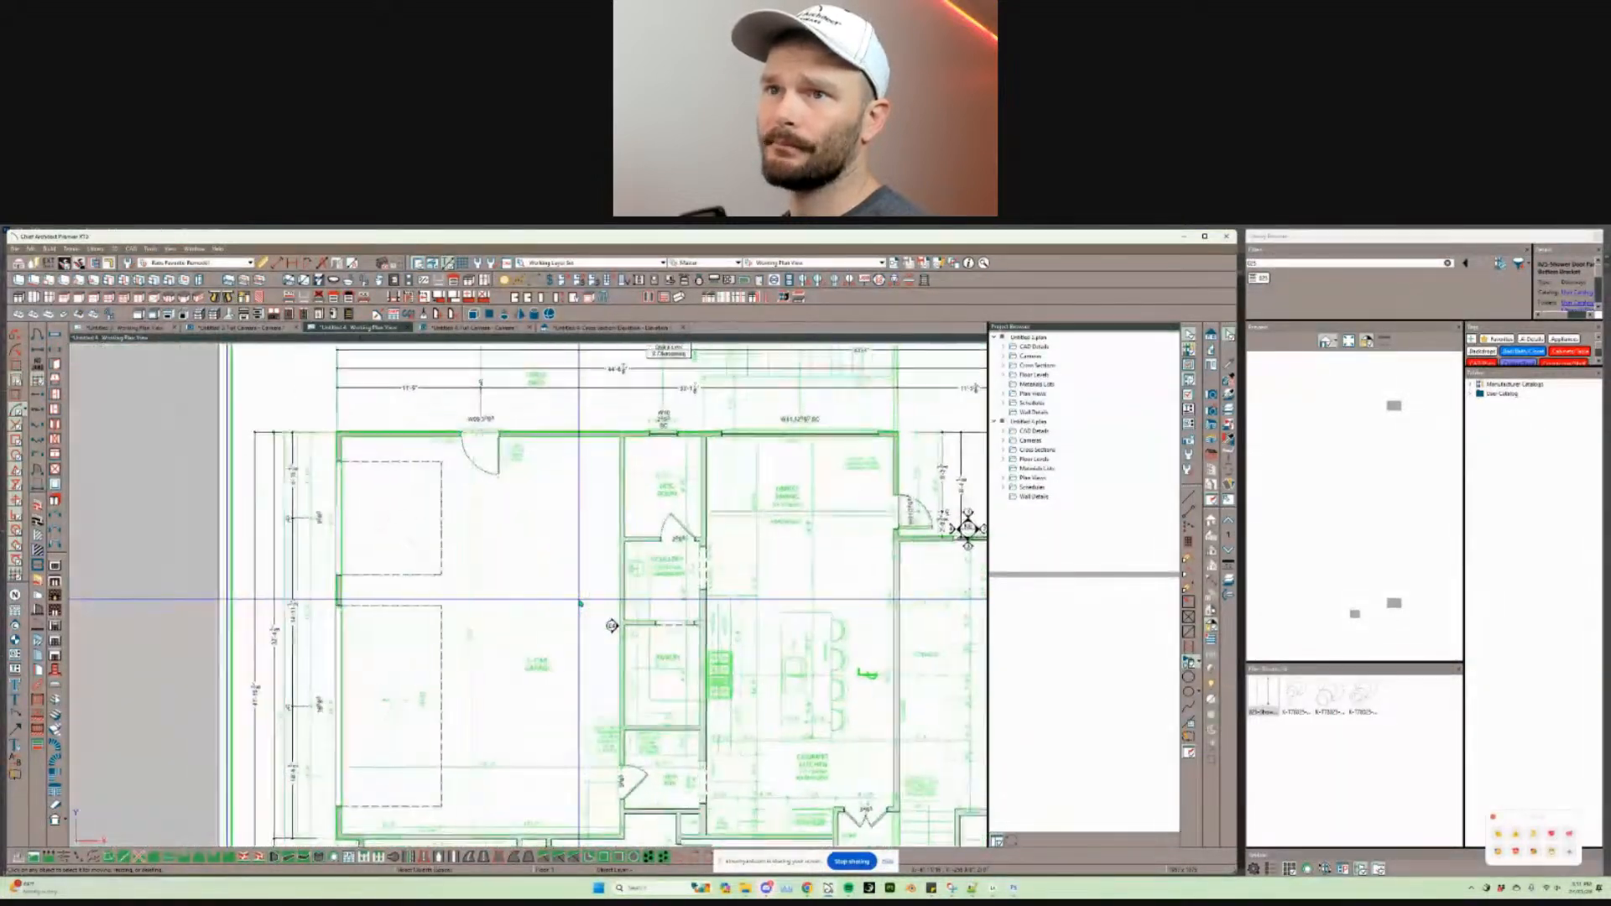
pyautogui.scroll(3, 579, 602)
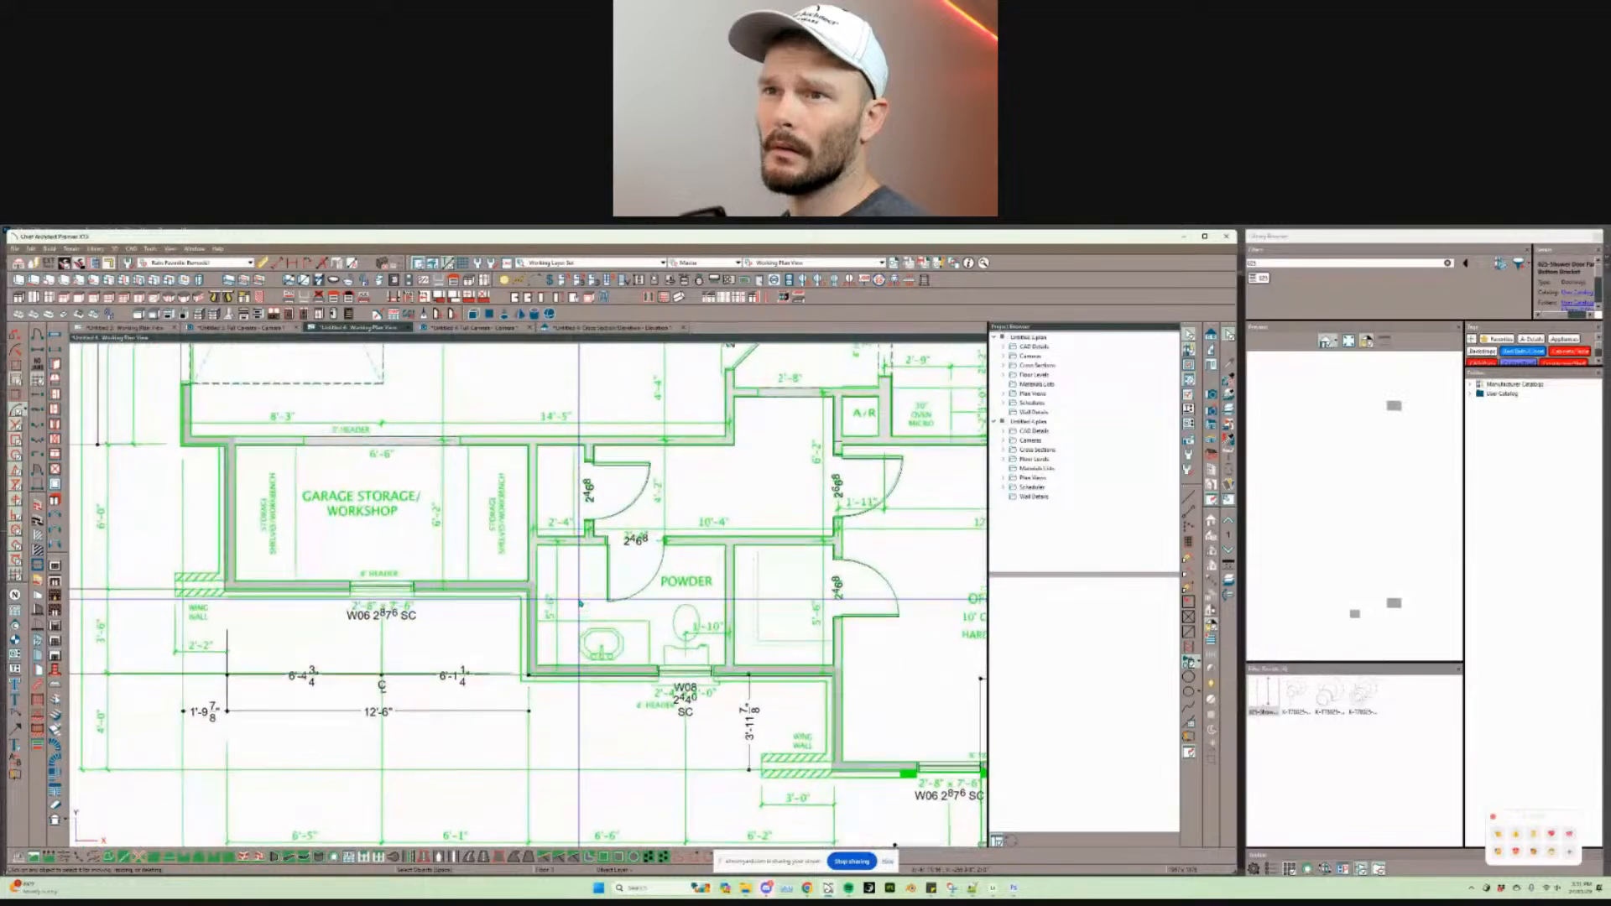
pyautogui.hscroll(3, 579, 603)
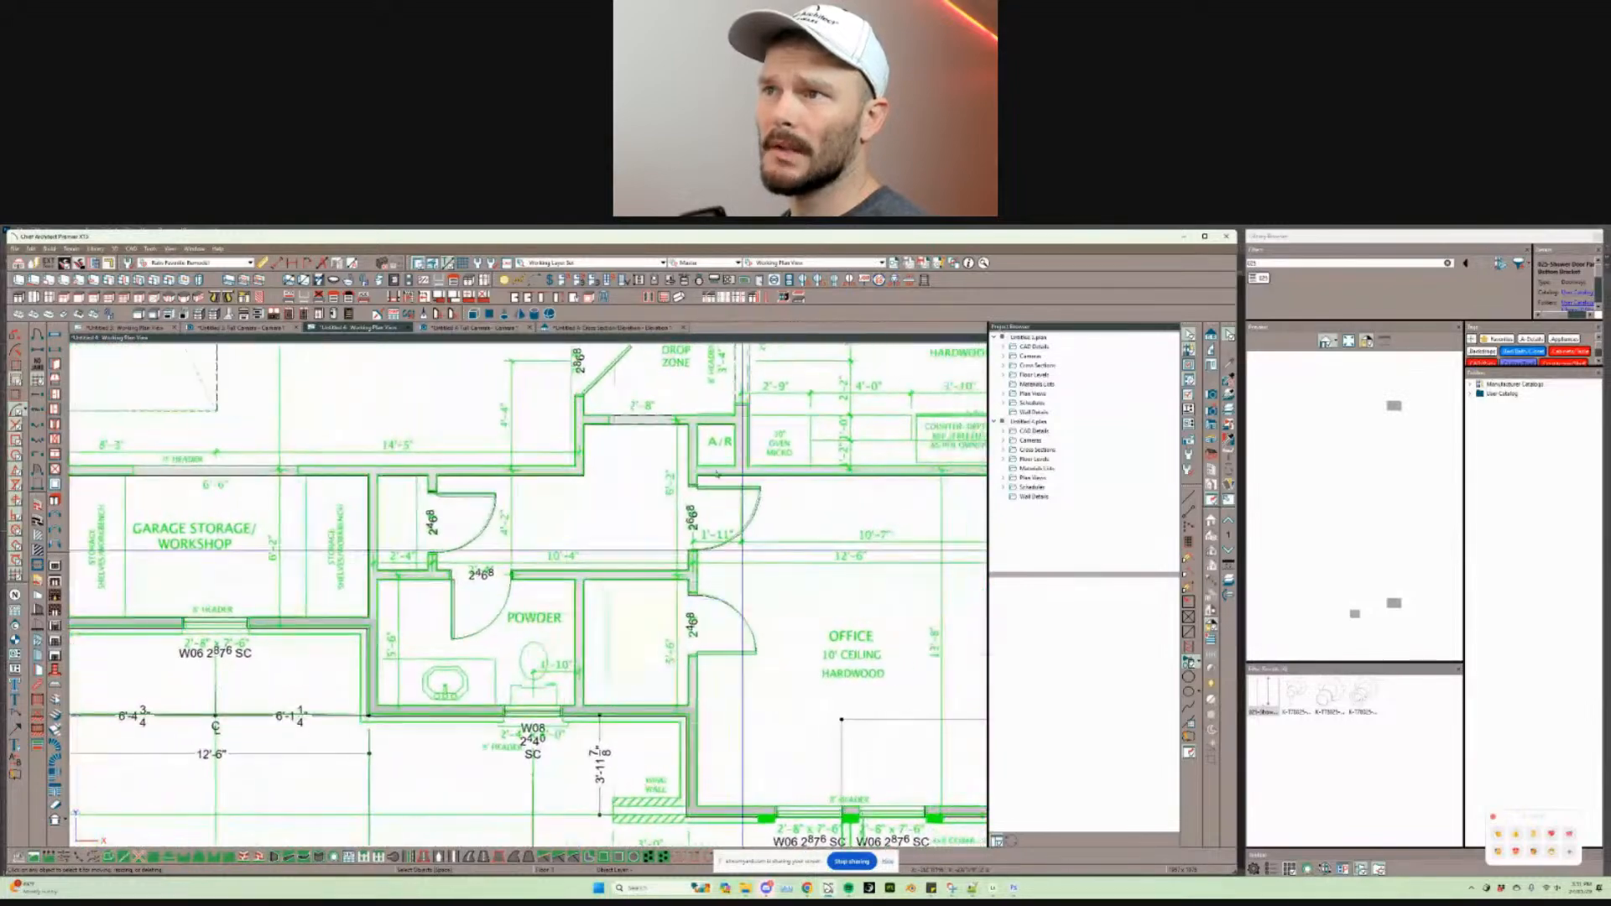
pyautogui.hscroll(1, 689, 605)
pyautogui.scroll(3, 690, 604)
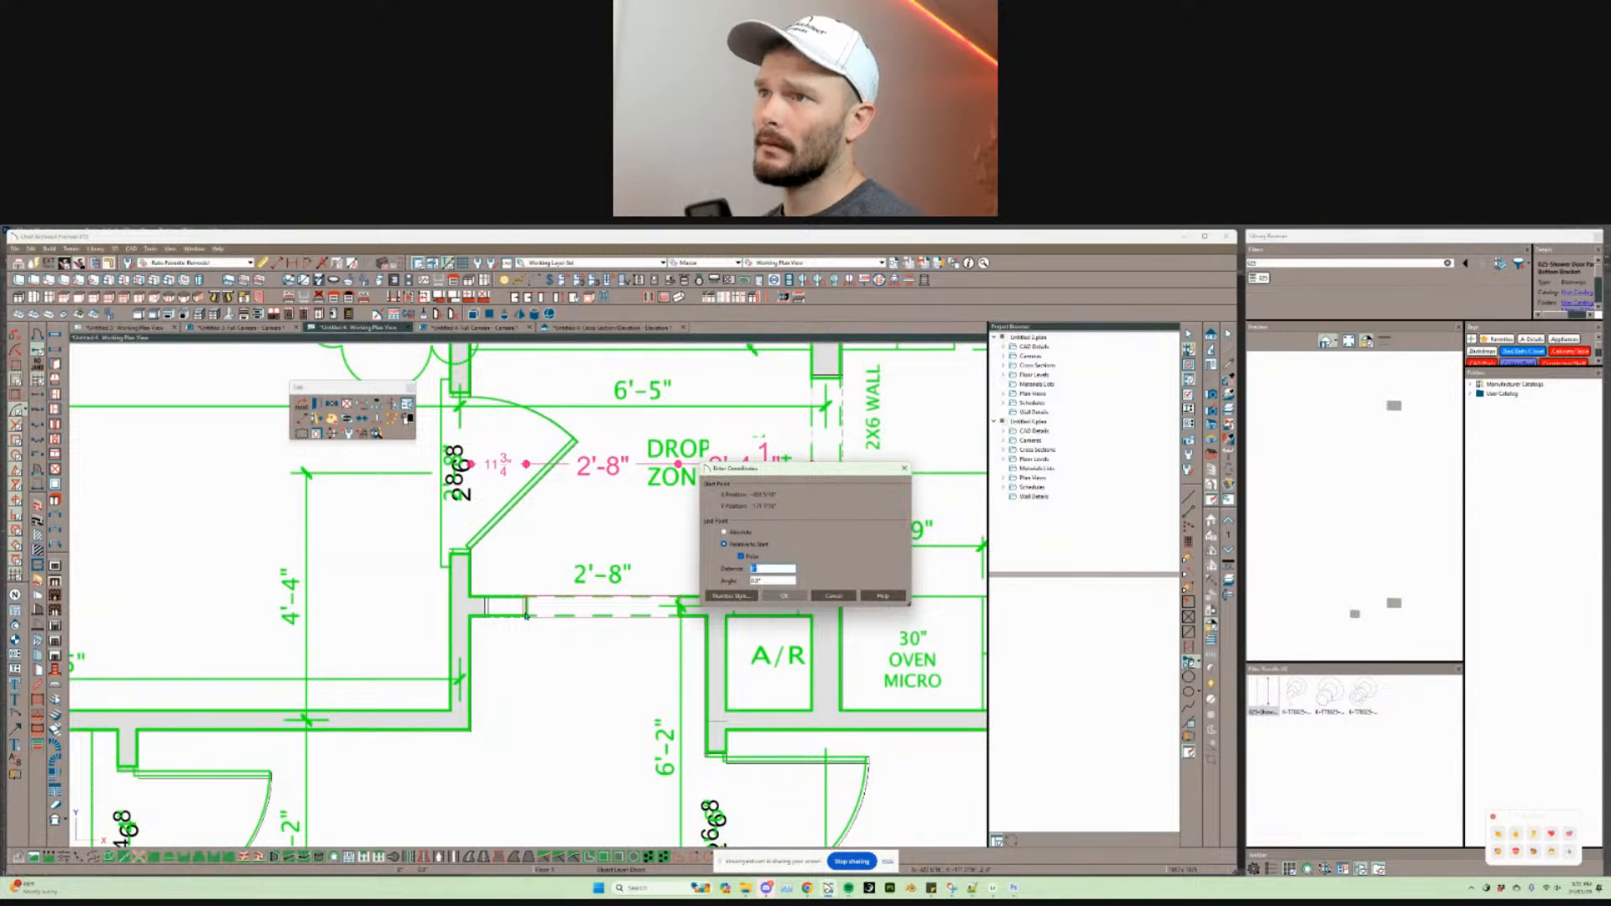
pyautogui.scroll(-2, 526, 616)
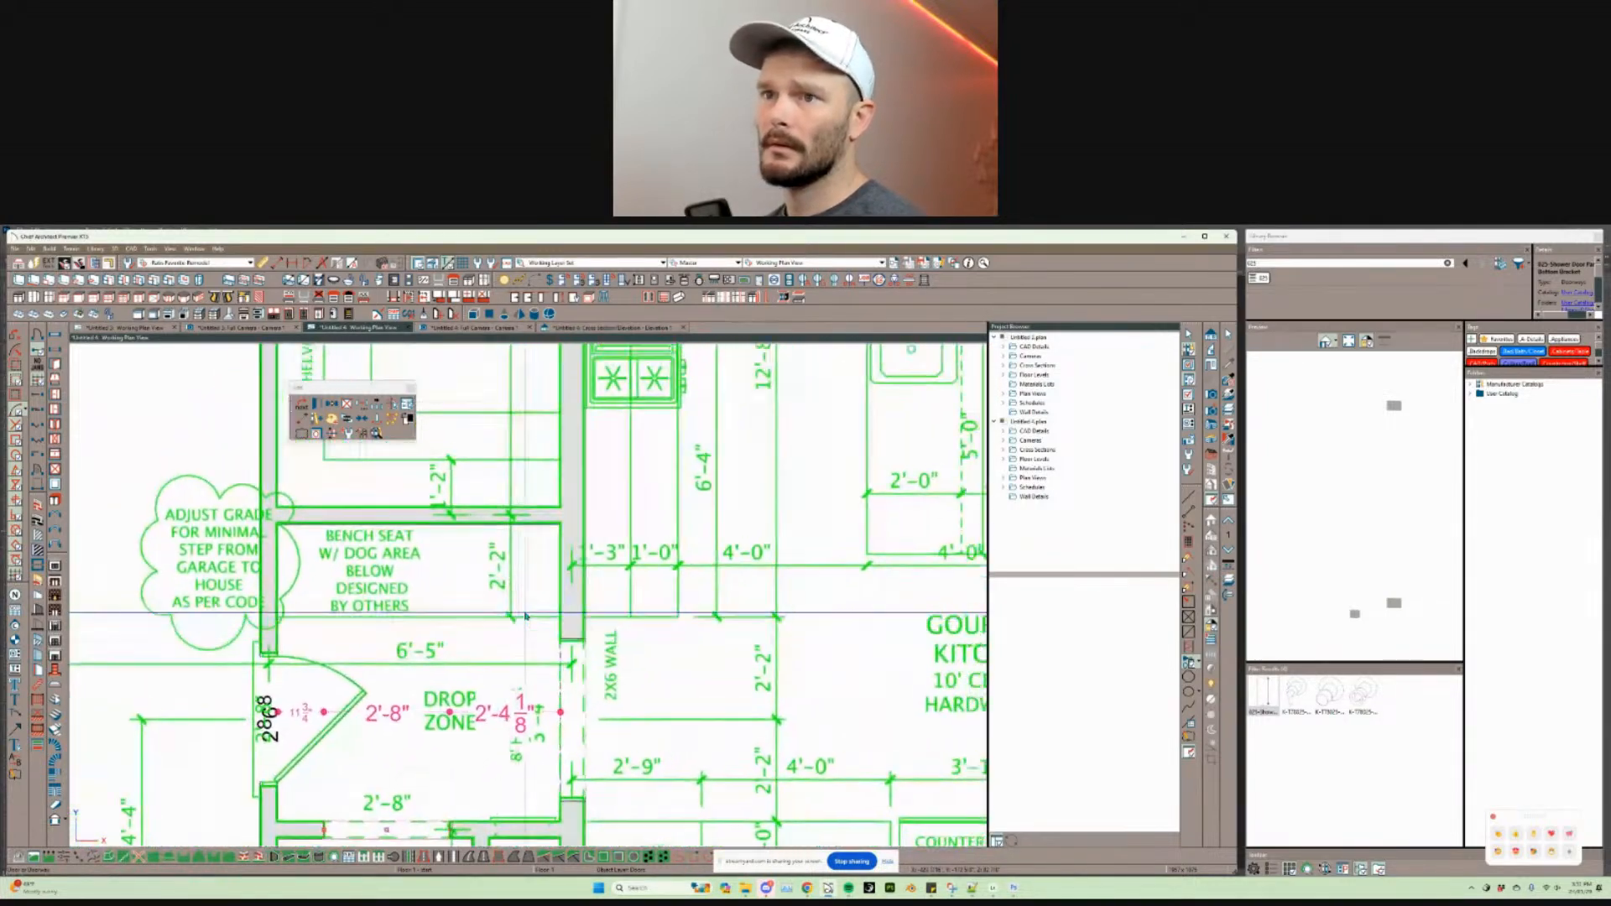
# Step: Place a doorway in the wall between the gourmet kitchen and great room and widen it to the overlay's 18'-10" opening
pyautogui.scroll(-4, 526, 616)
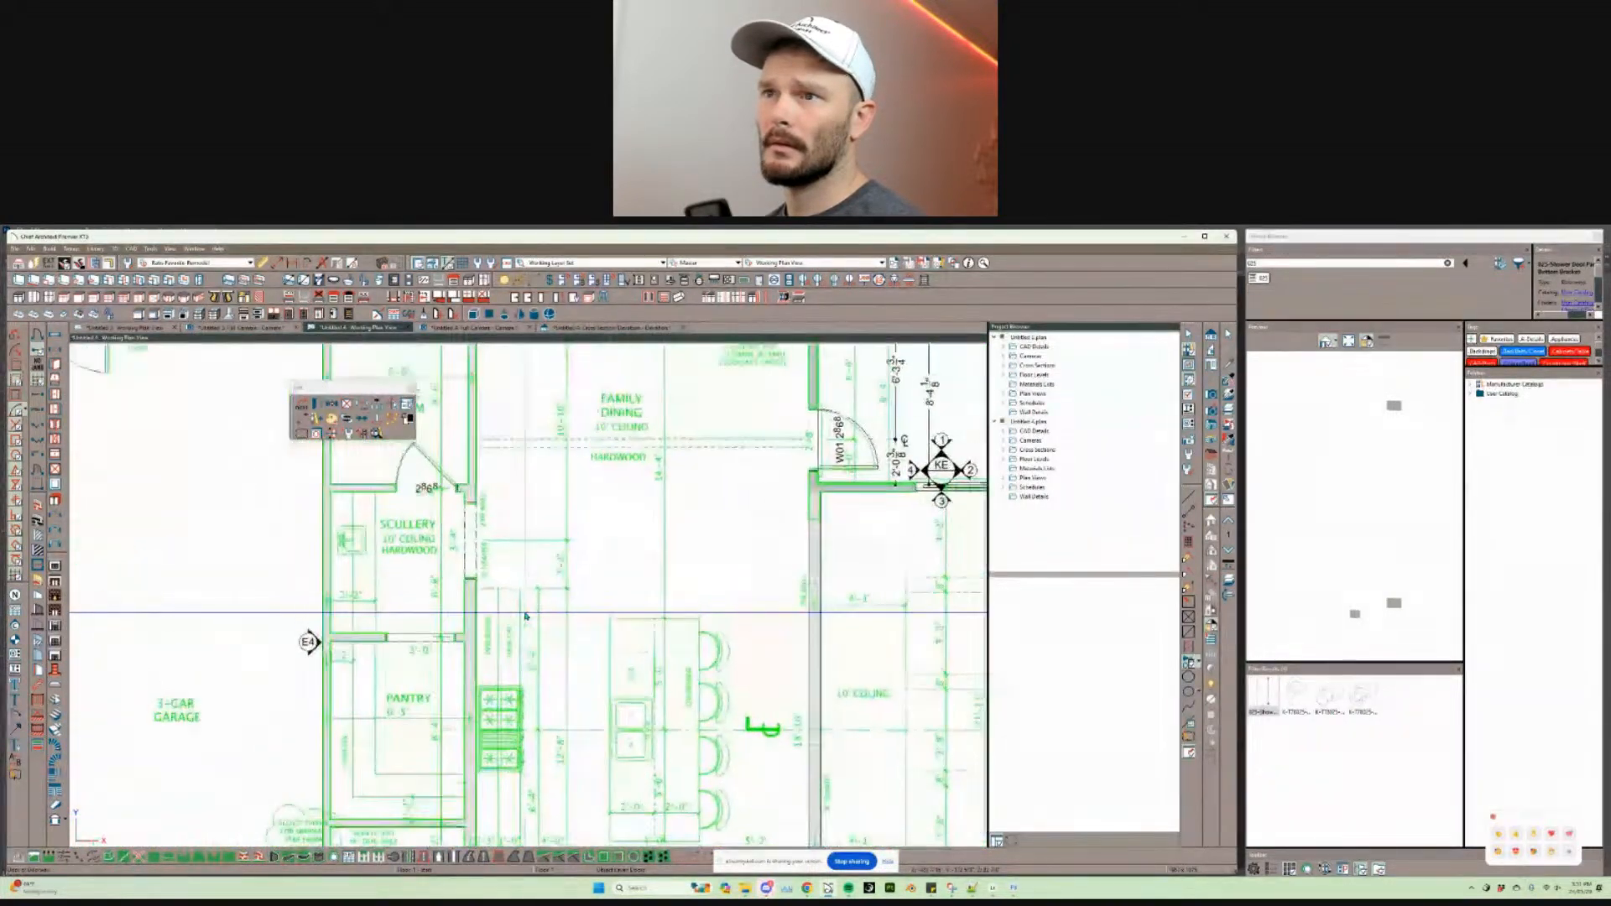
pyautogui.scroll(-1, 526, 615)
pyautogui.scroll(3, 526, 616)
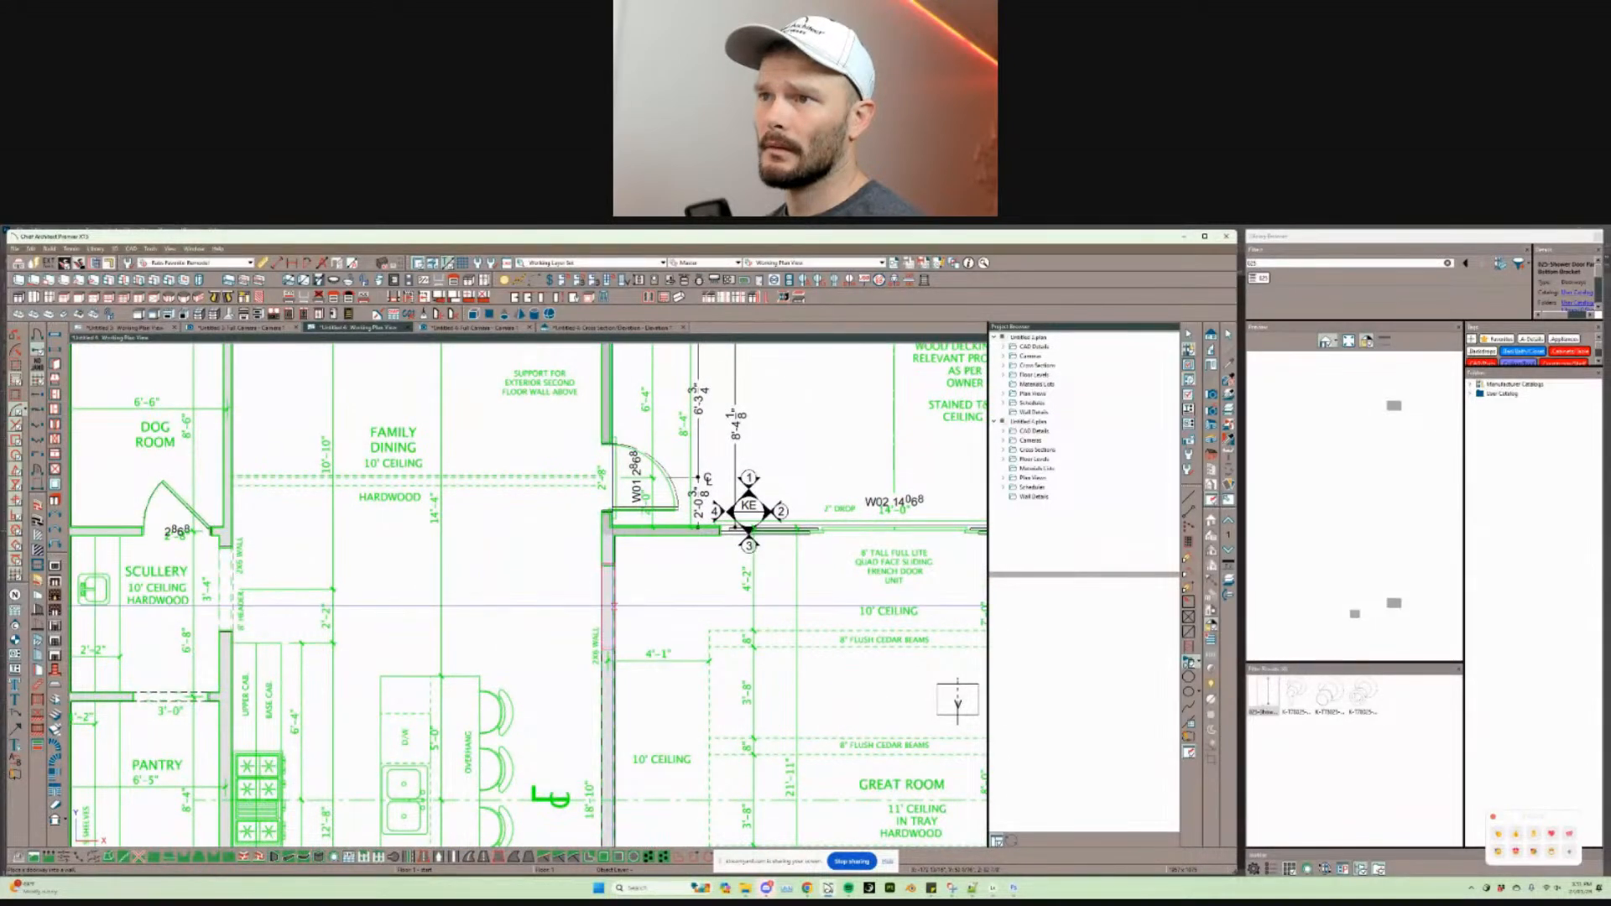
pyautogui.click(609, 619)
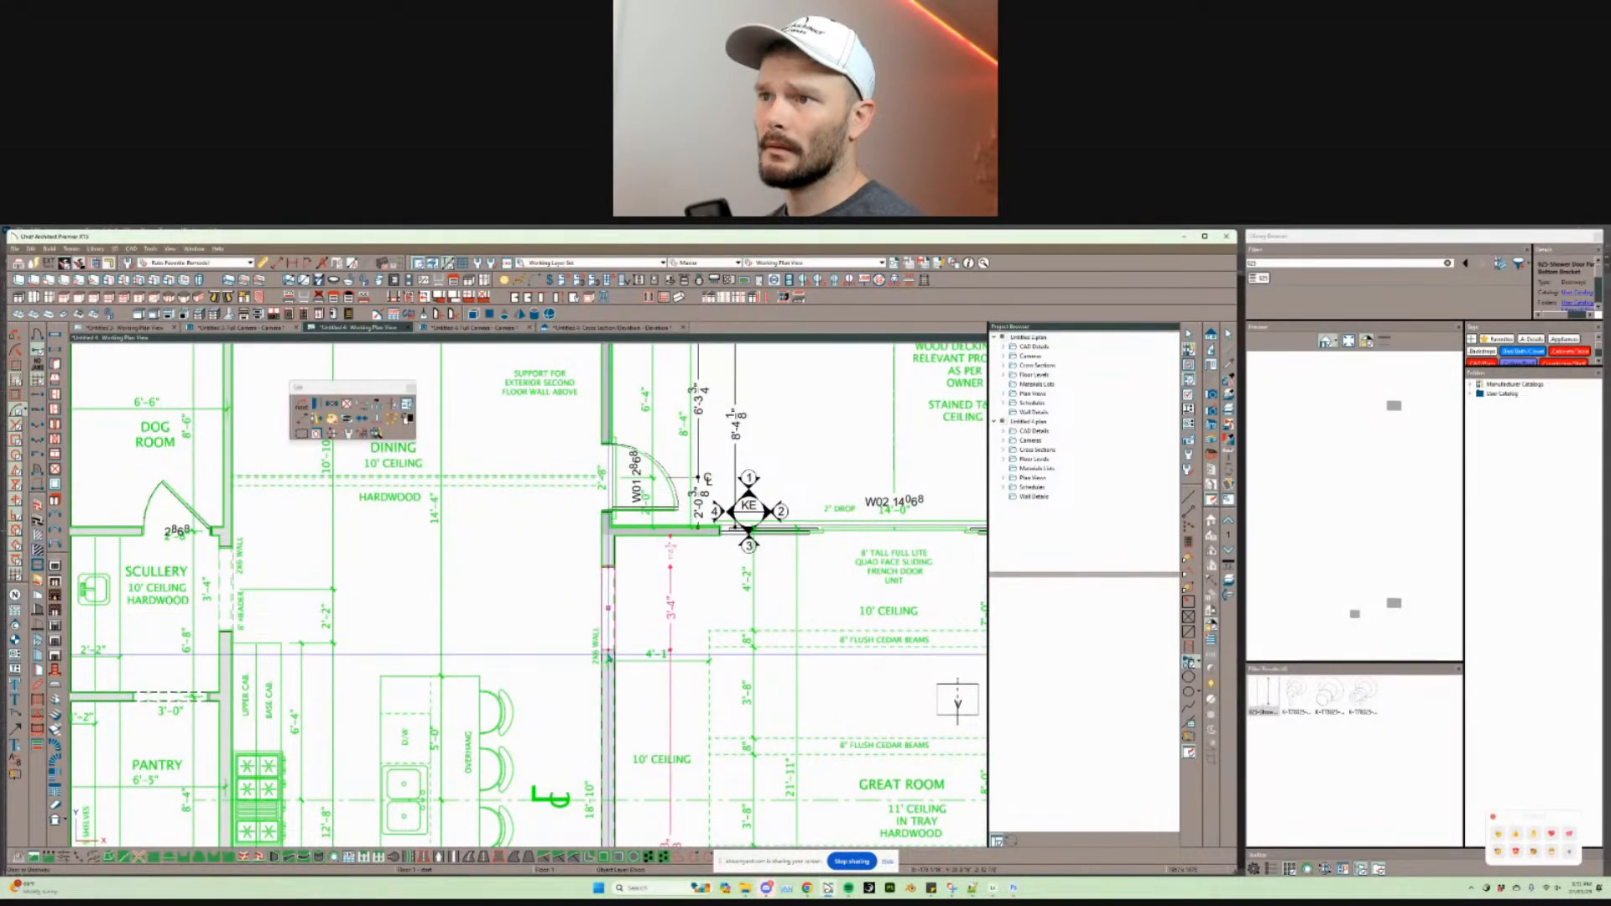
pyautogui.moveTo(608, 654); pyautogui.dragTo(597, 715)
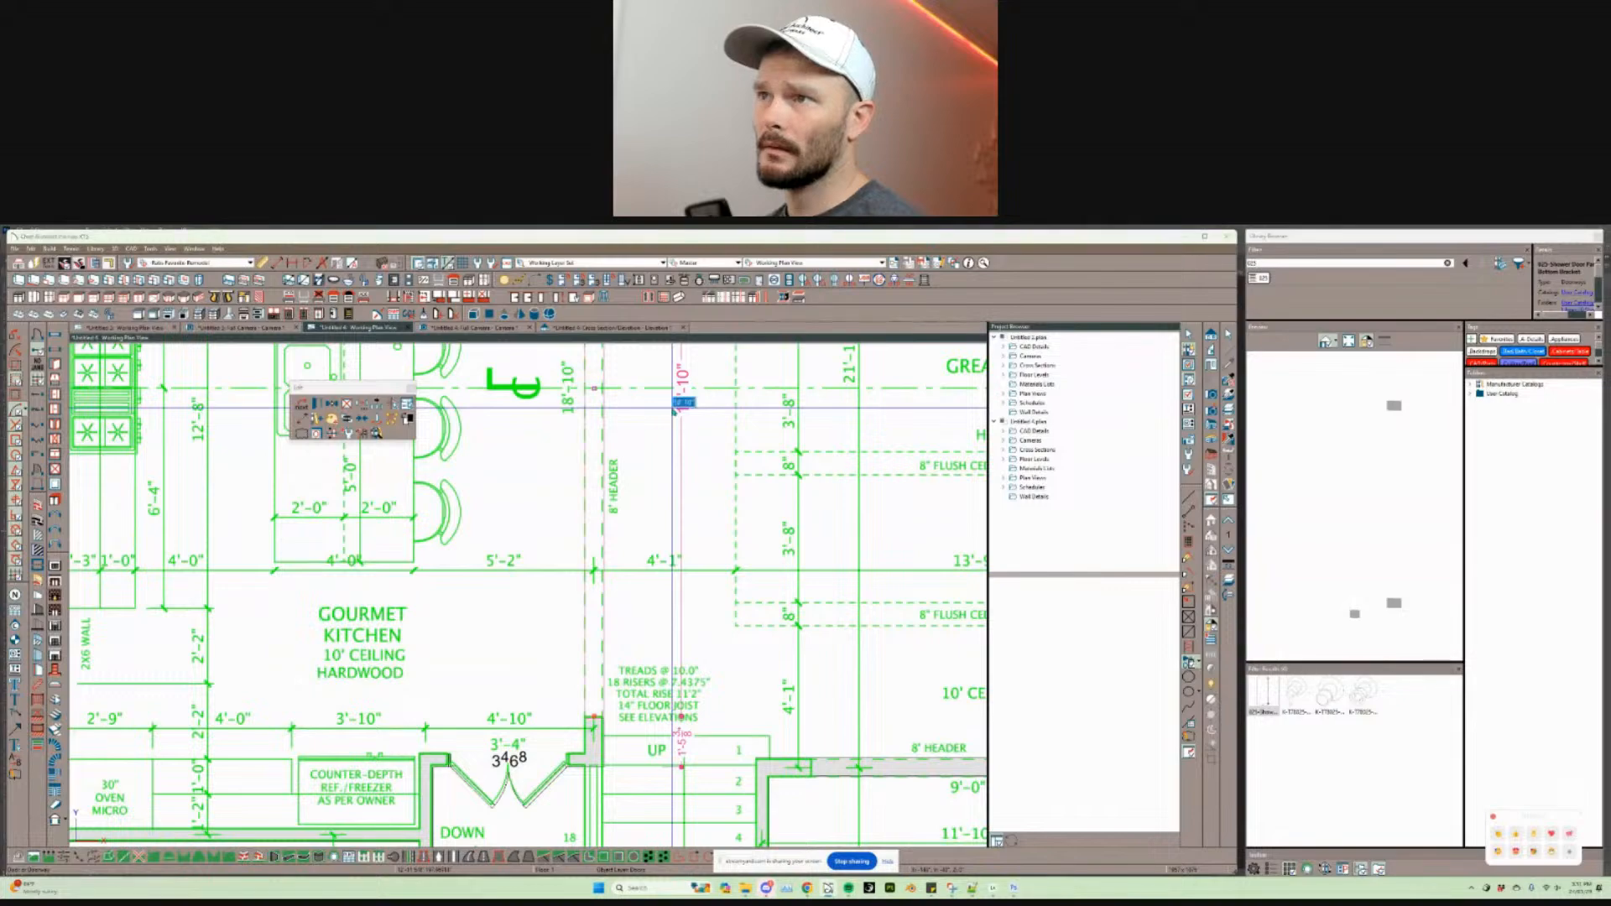
# Step: Place a doorway in the wall between the entry foyer and great room, spanning the overlay's 9'-0" opening
pyautogui.scroll(-3, 621, 588)
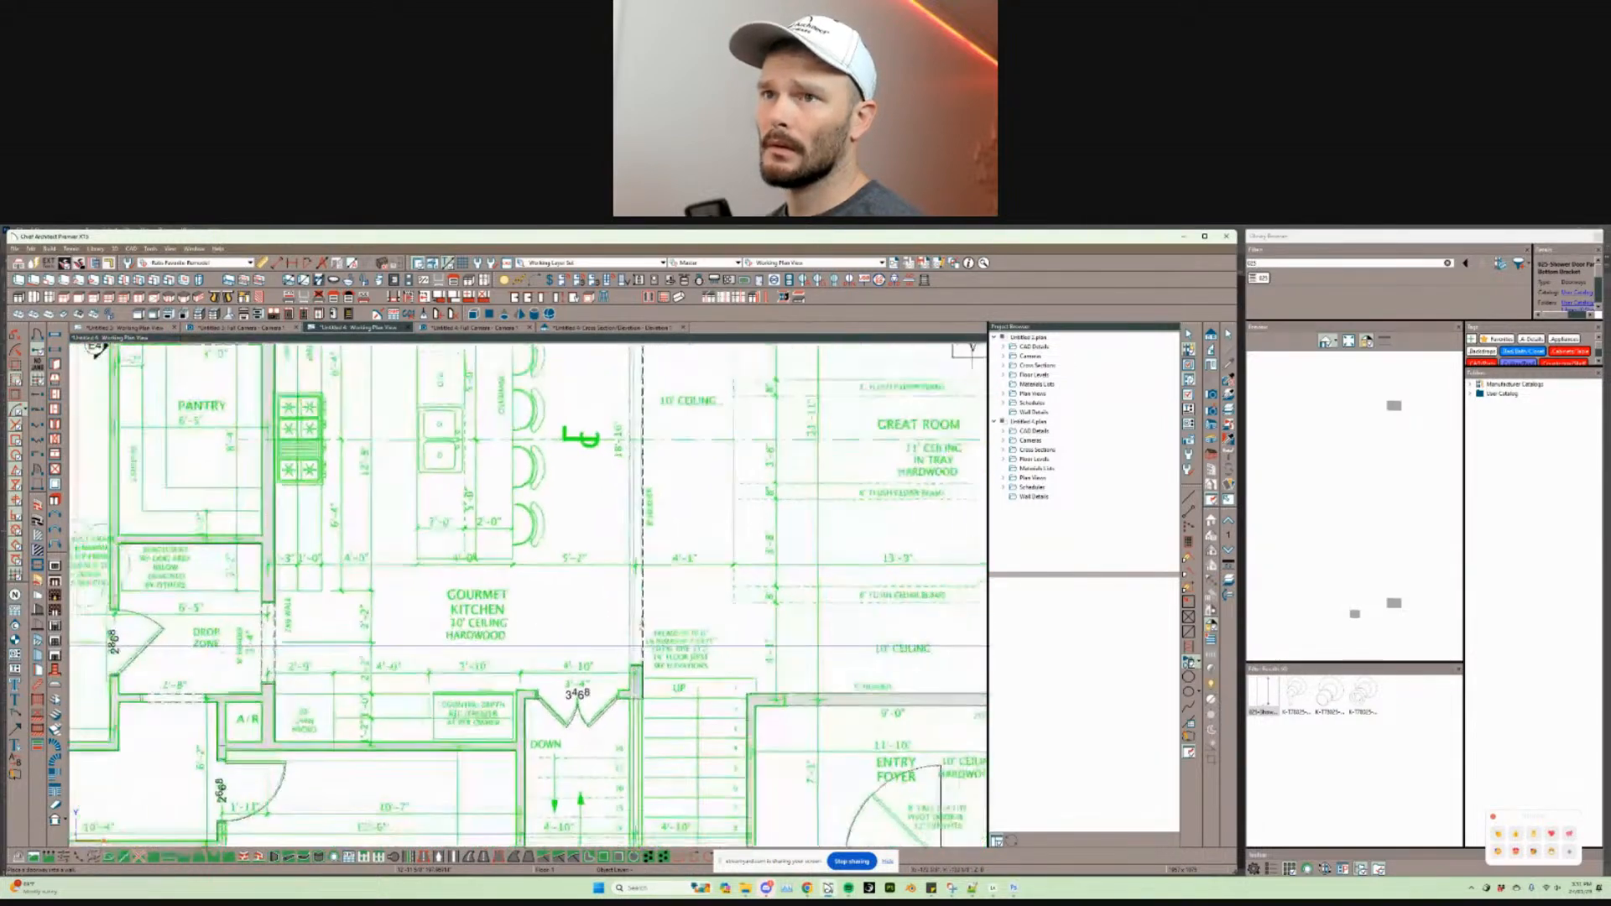
pyautogui.scroll(-2, 629, 640)
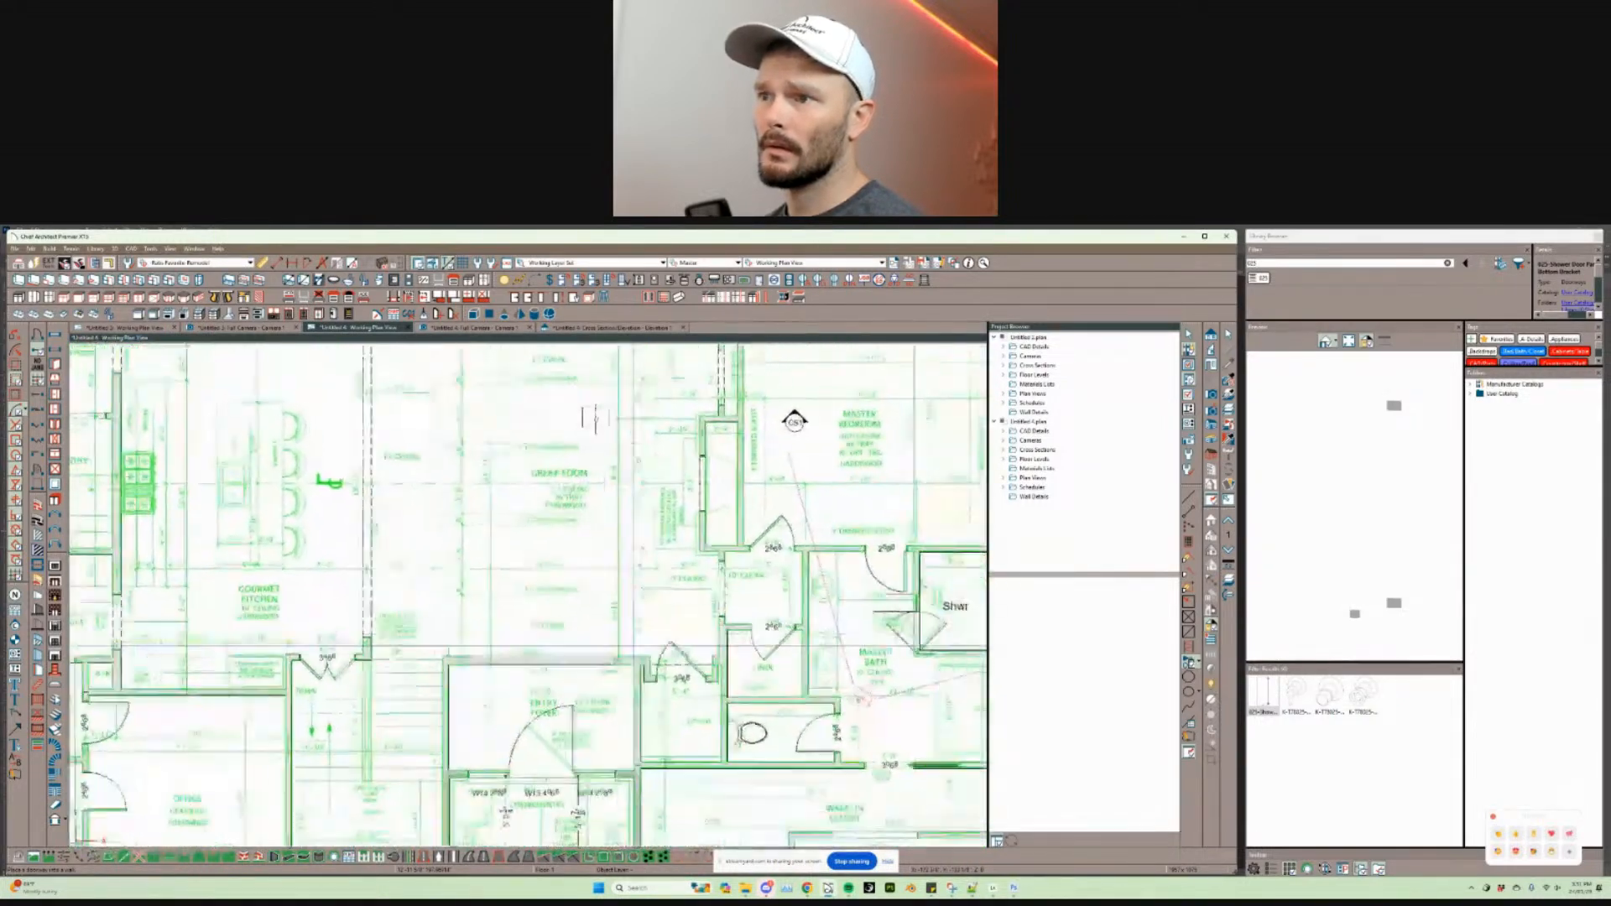
pyautogui.moveTo(755, 645); pyautogui.dragTo(755, 642, button='middle')
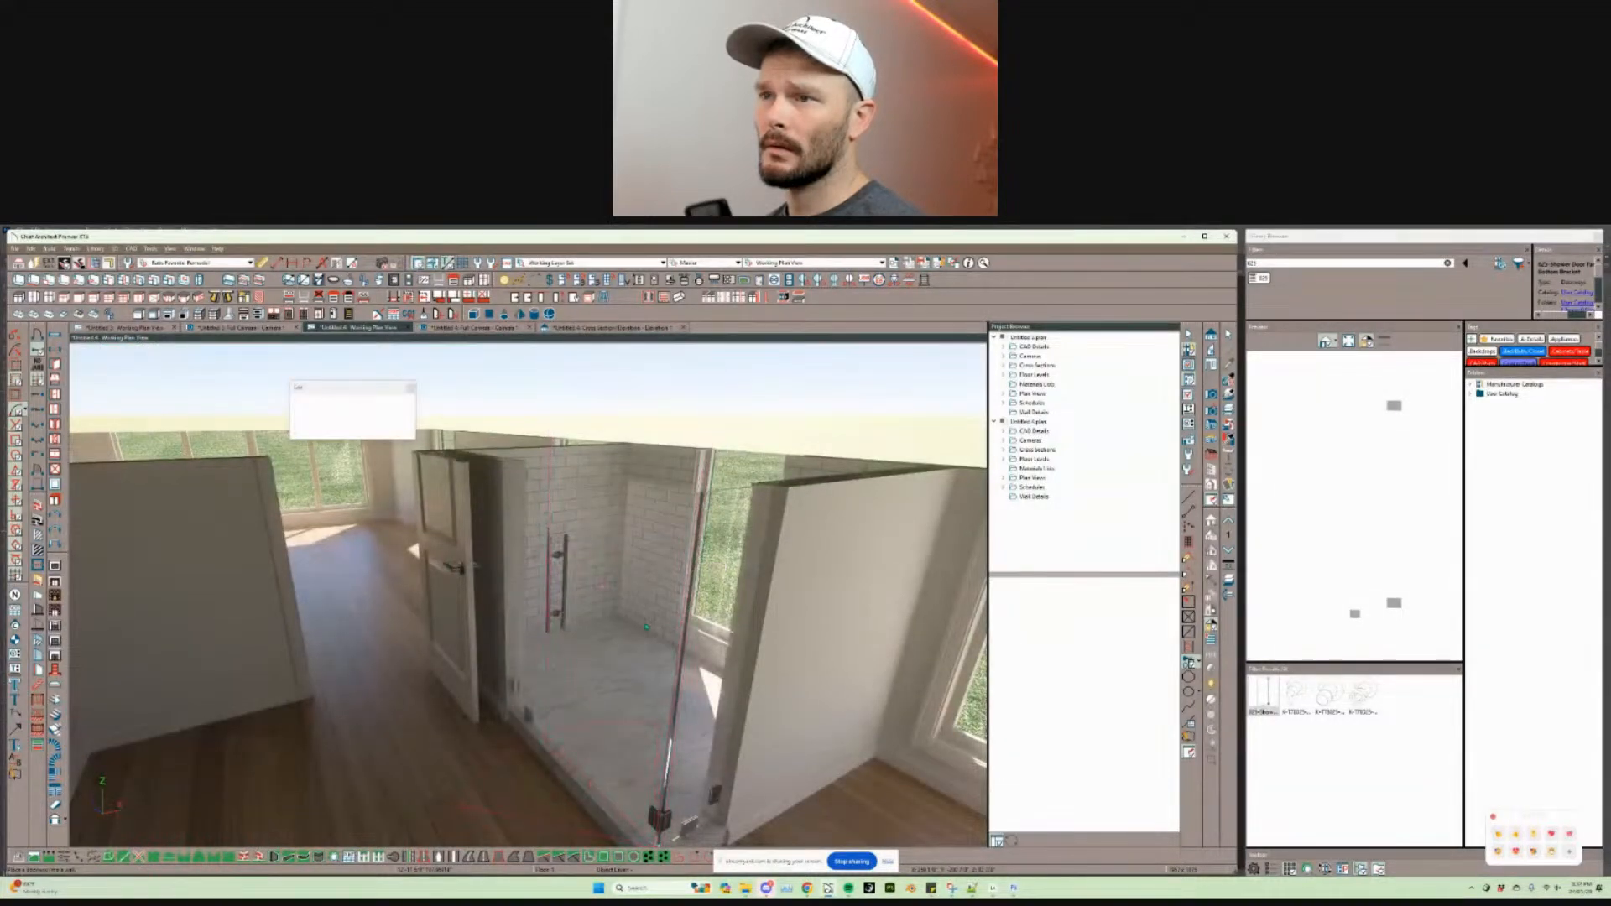
pyautogui.moveTo(646, 627); pyautogui.dragTo(644, 621, button='middle')
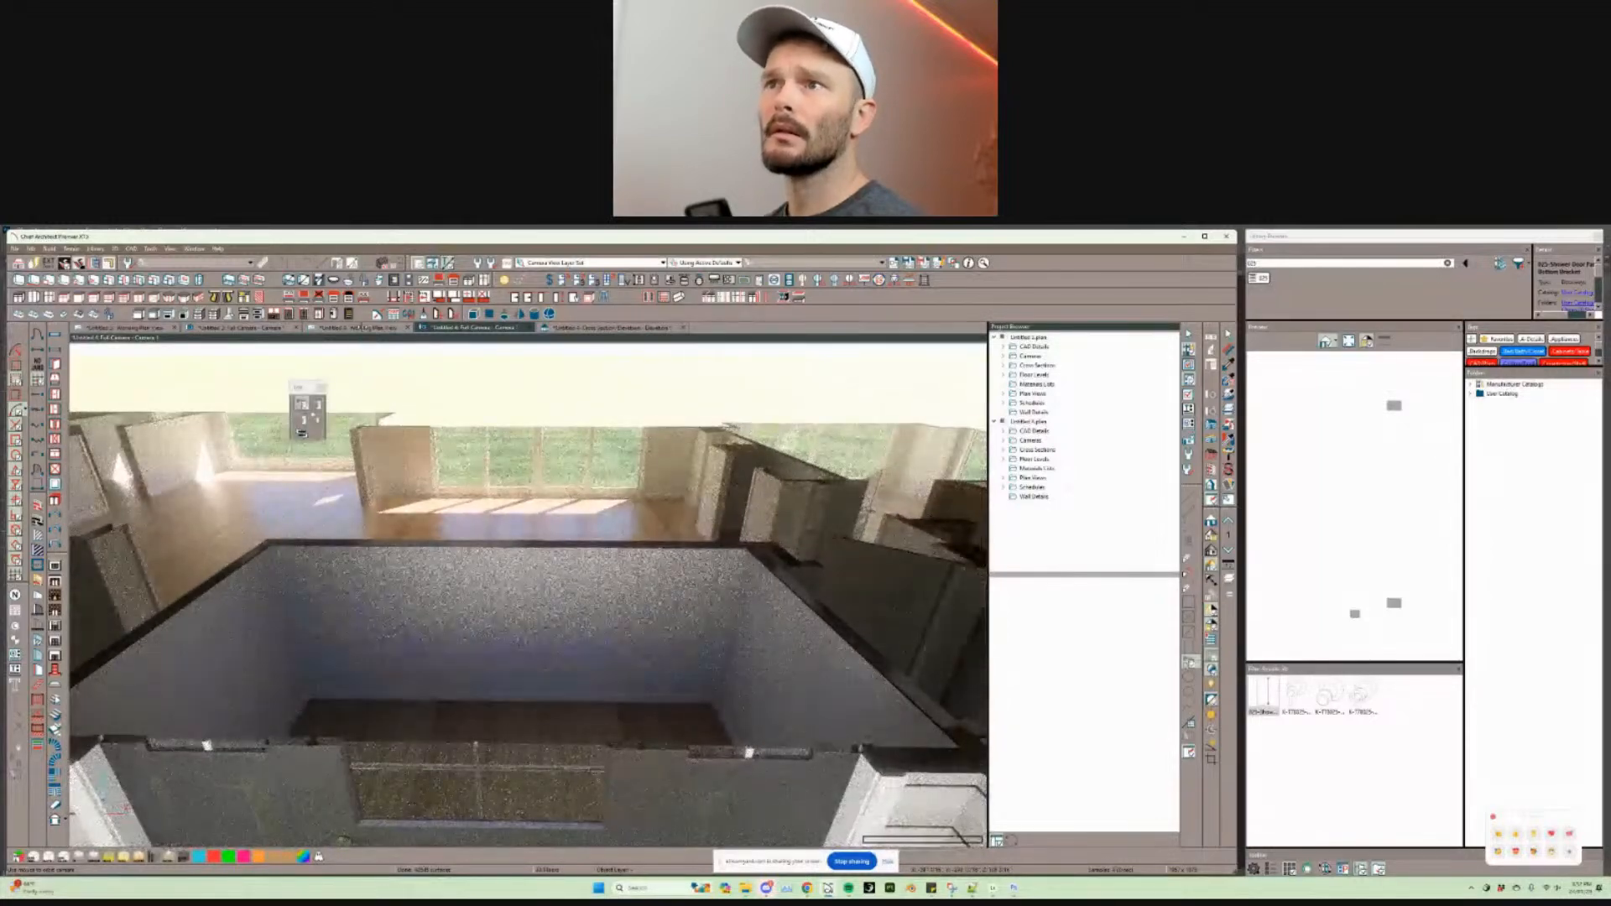
pyautogui.hotkey('ctrl', 'Tab')
pyautogui.scroll(3, 433, 606)
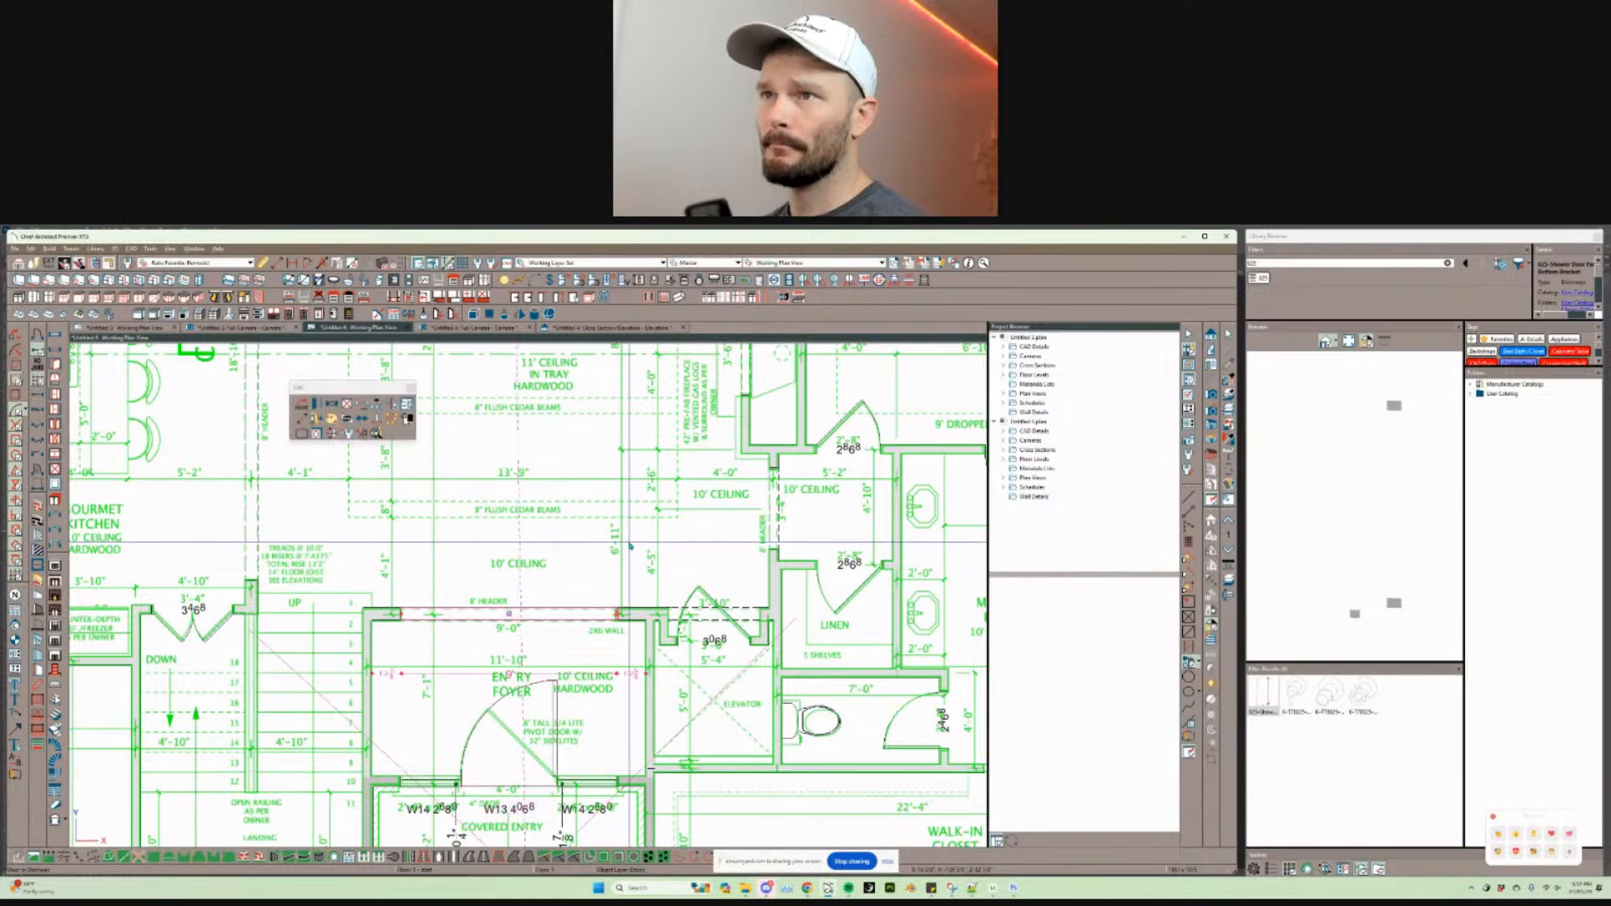
# Step: Examine the foyer opening and surrounding rooms in the 3D camera view, checking the camera's position on the floor plan
pyautogui.hotkey('ctrl', 'Tab')
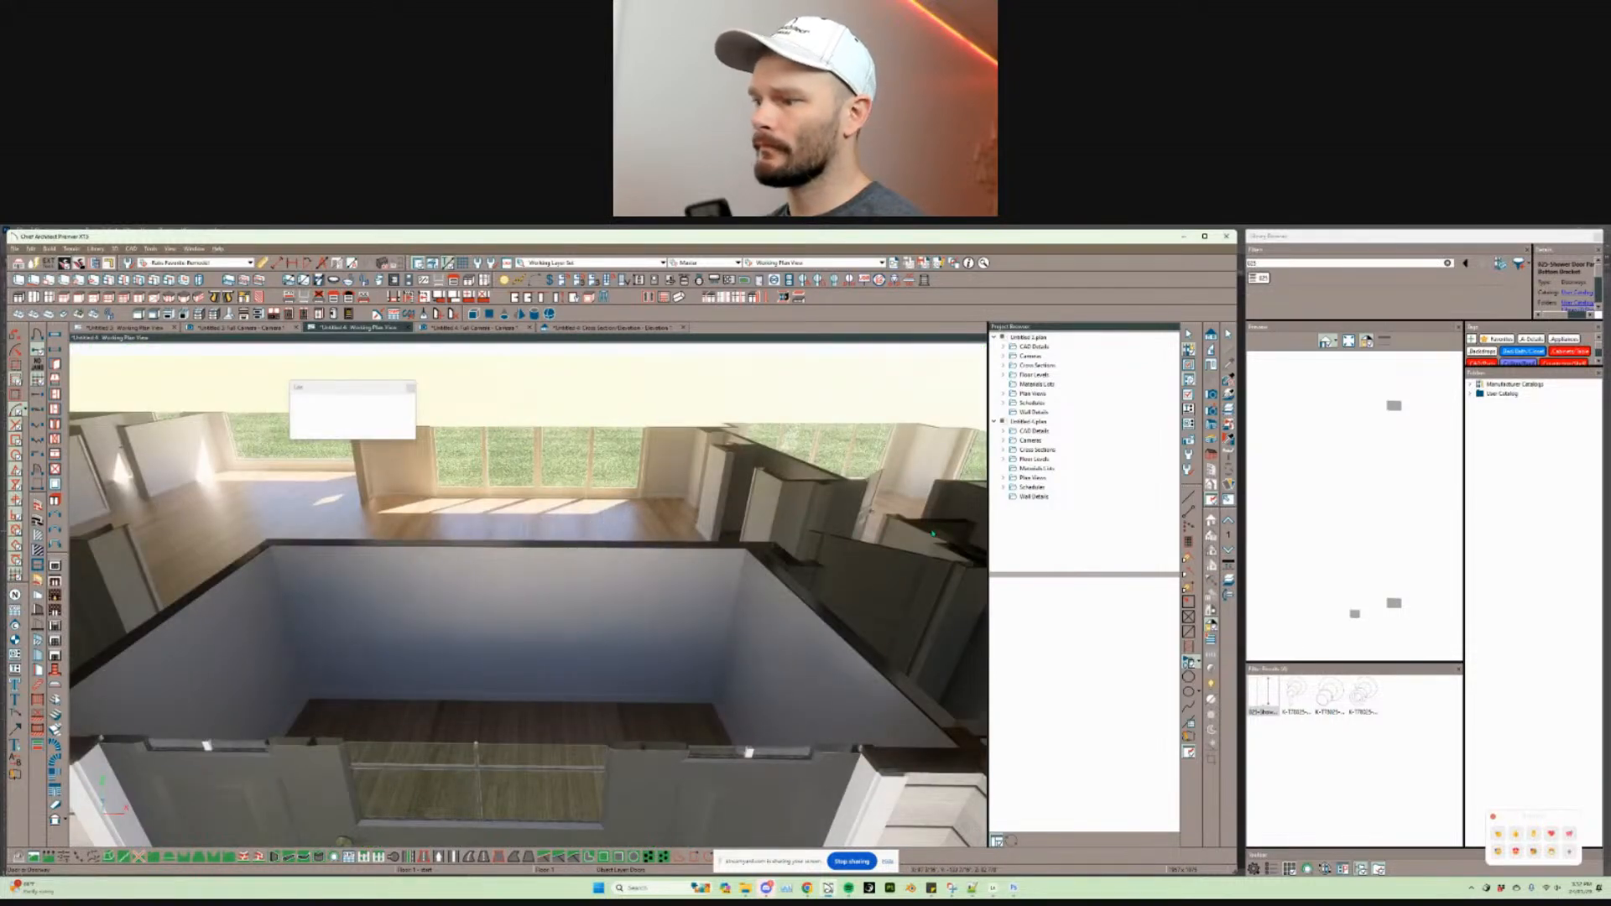
pyautogui.moveTo(932, 534); pyautogui.dragTo(555, 531, button='middle')
pyautogui.scroll(5, 862, 529)
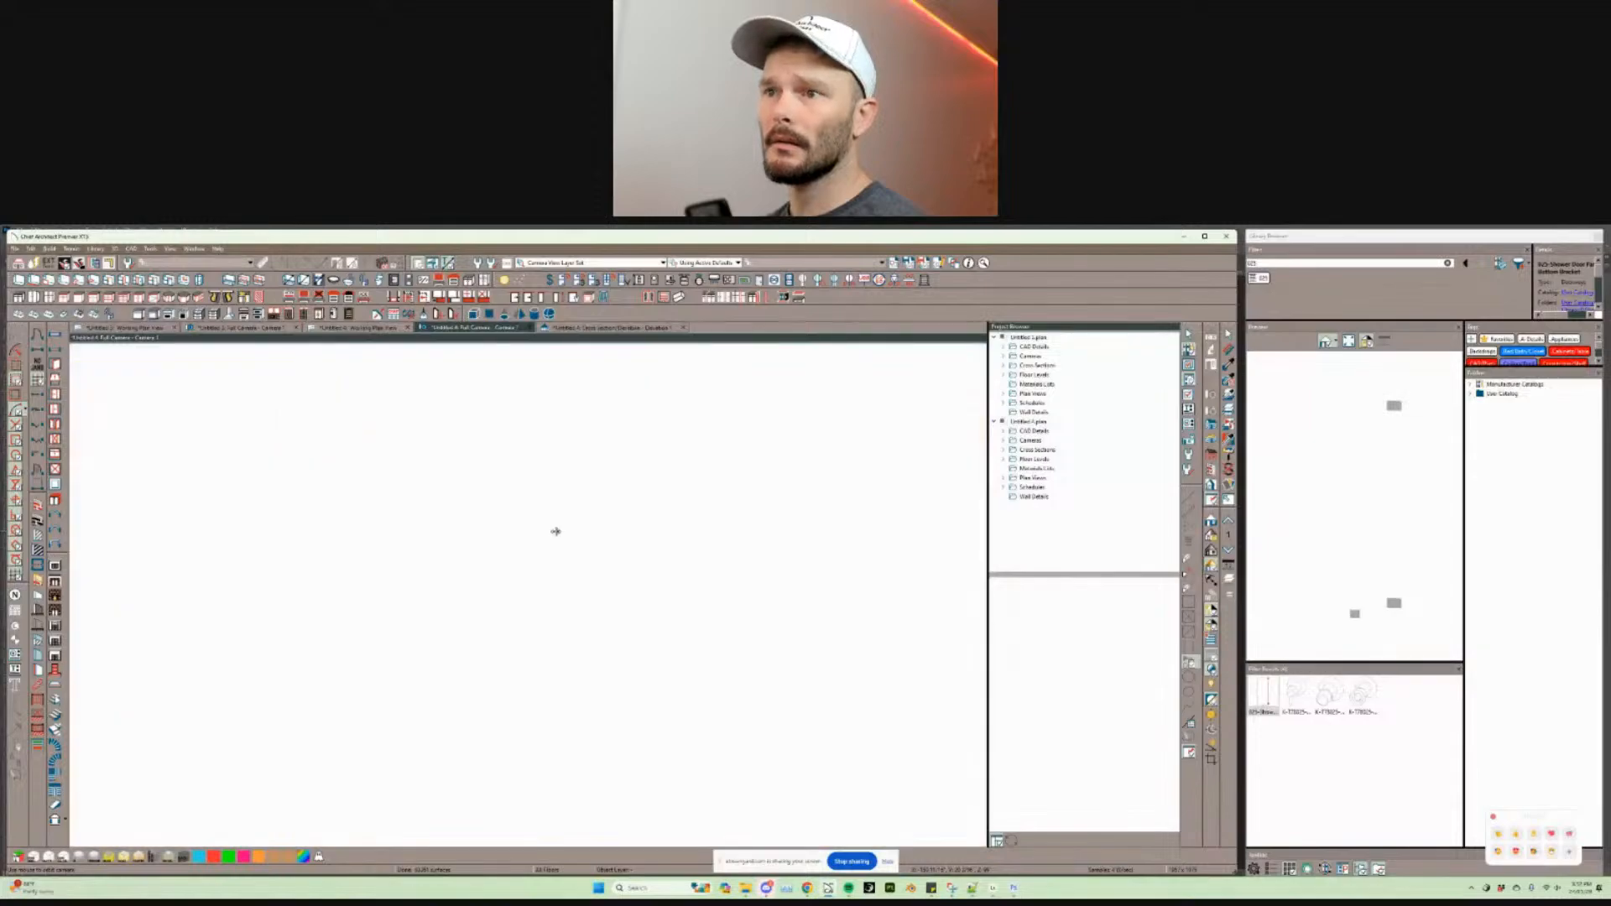
pyautogui.hotkey('ctrl', 'shift', 'Tab')
pyautogui.scroll(-3, 611, 665)
pyautogui.moveTo(611, 666); pyautogui.dragTo(732, 782, button='middle')
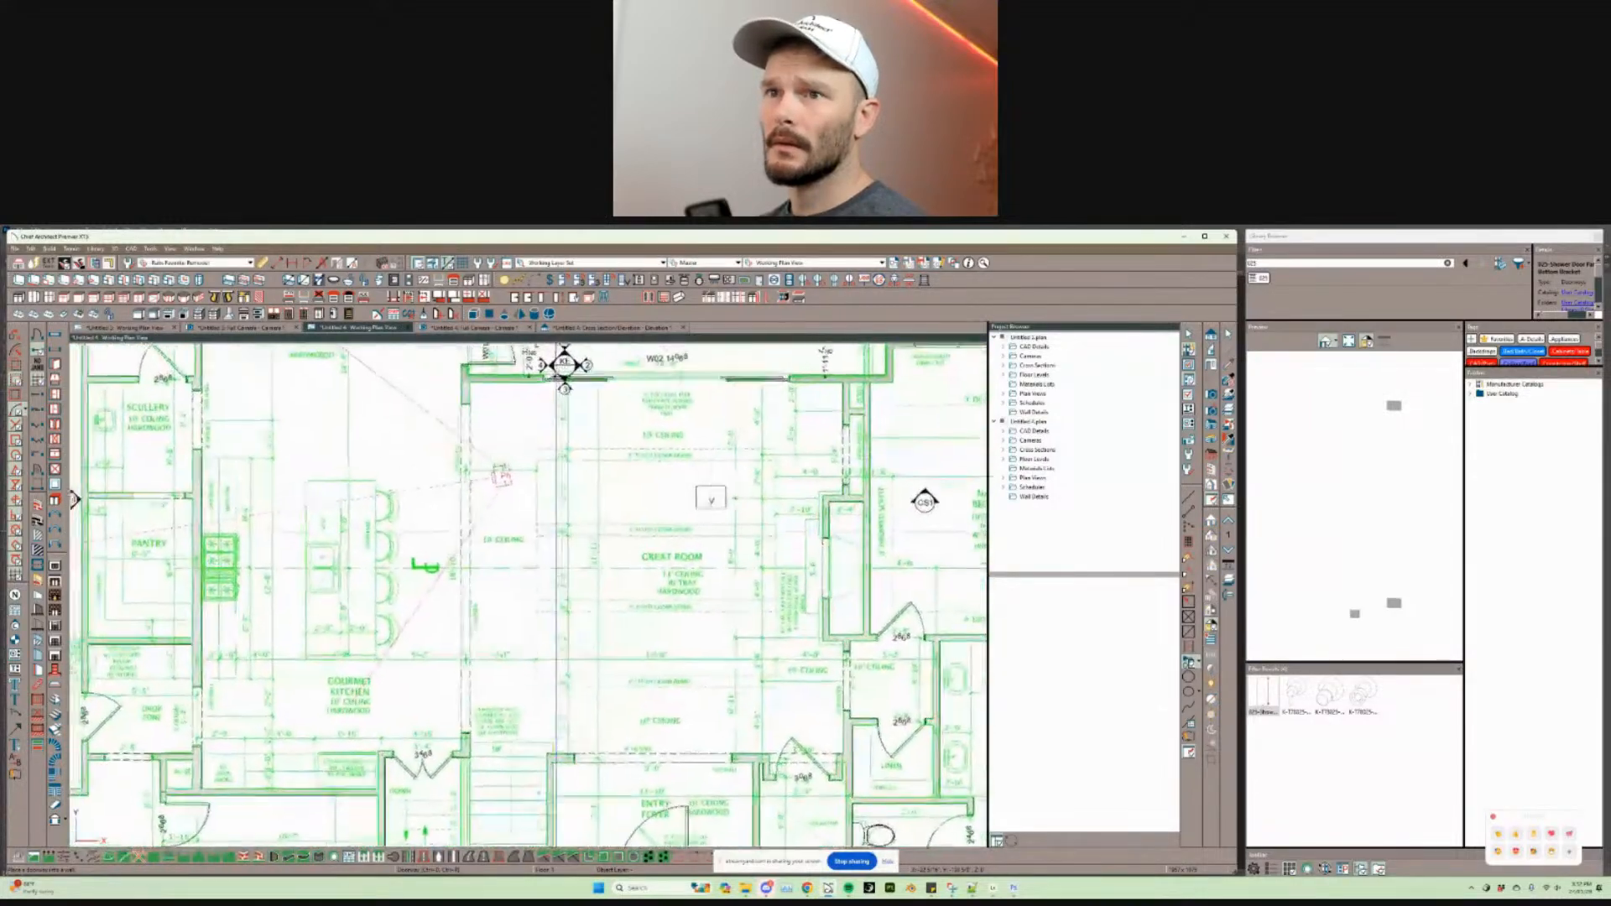
pyautogui.moveTo(711, 498); pyautogui.dragTo(869, 521, button='middle')
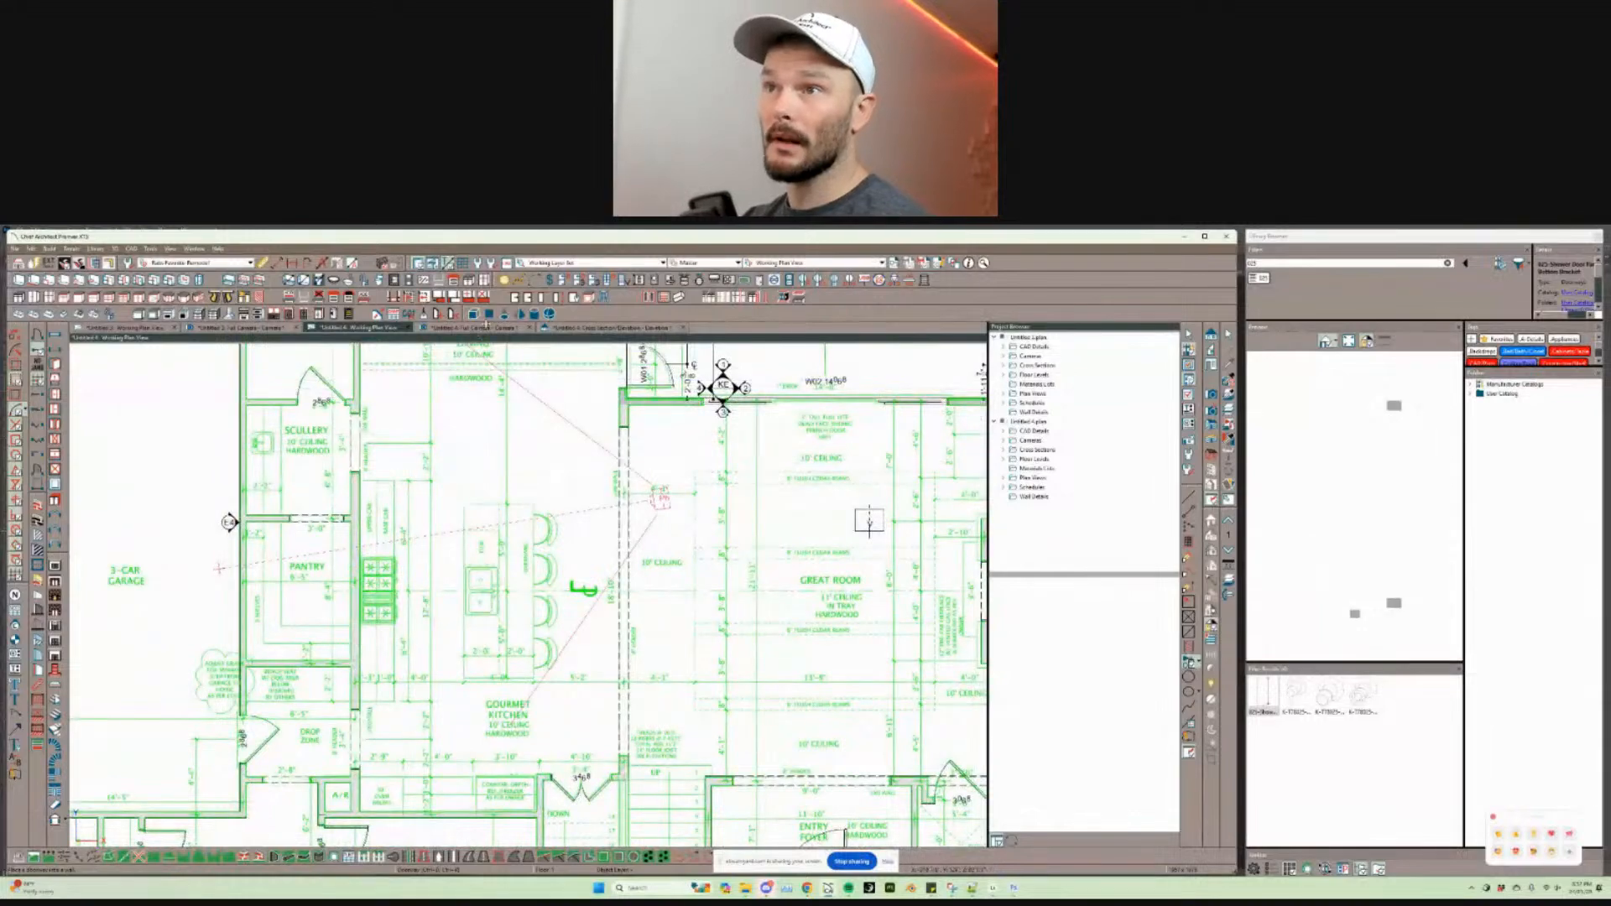
pyautogui.click(484, 327)
# Step: Set the room type of the 3-car garage to Garage and inspect its floor and walls in 3D
pyautogui.moveTo(618, 558); pyautogui.dragTo(798, 747, button='middle')
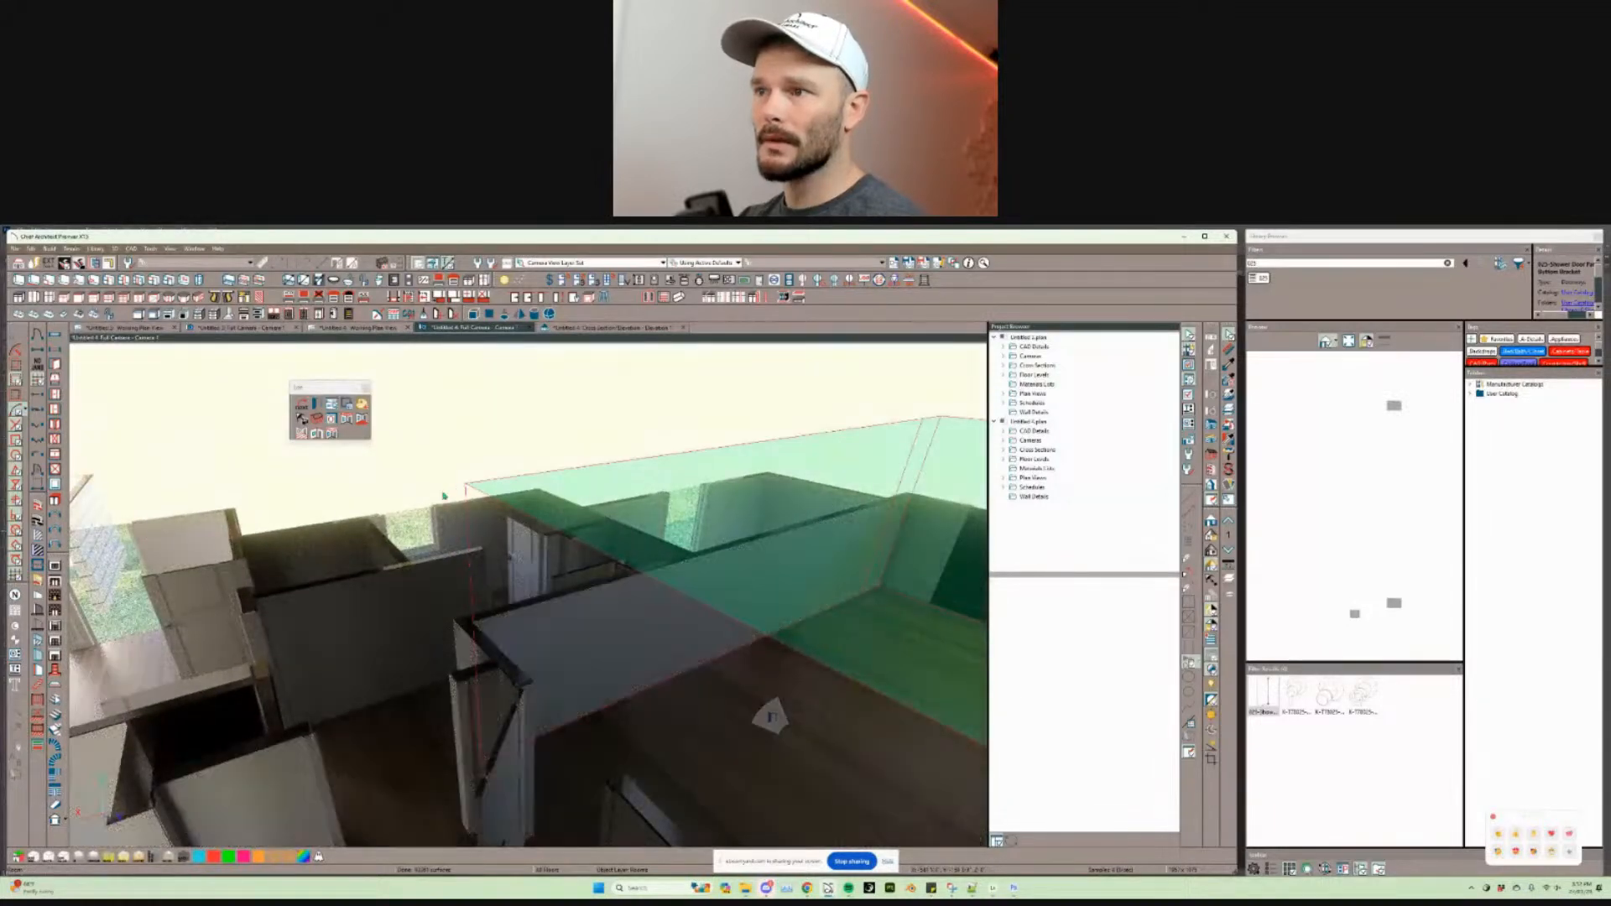
pyautogui.hotkey('ctrl', 'e')
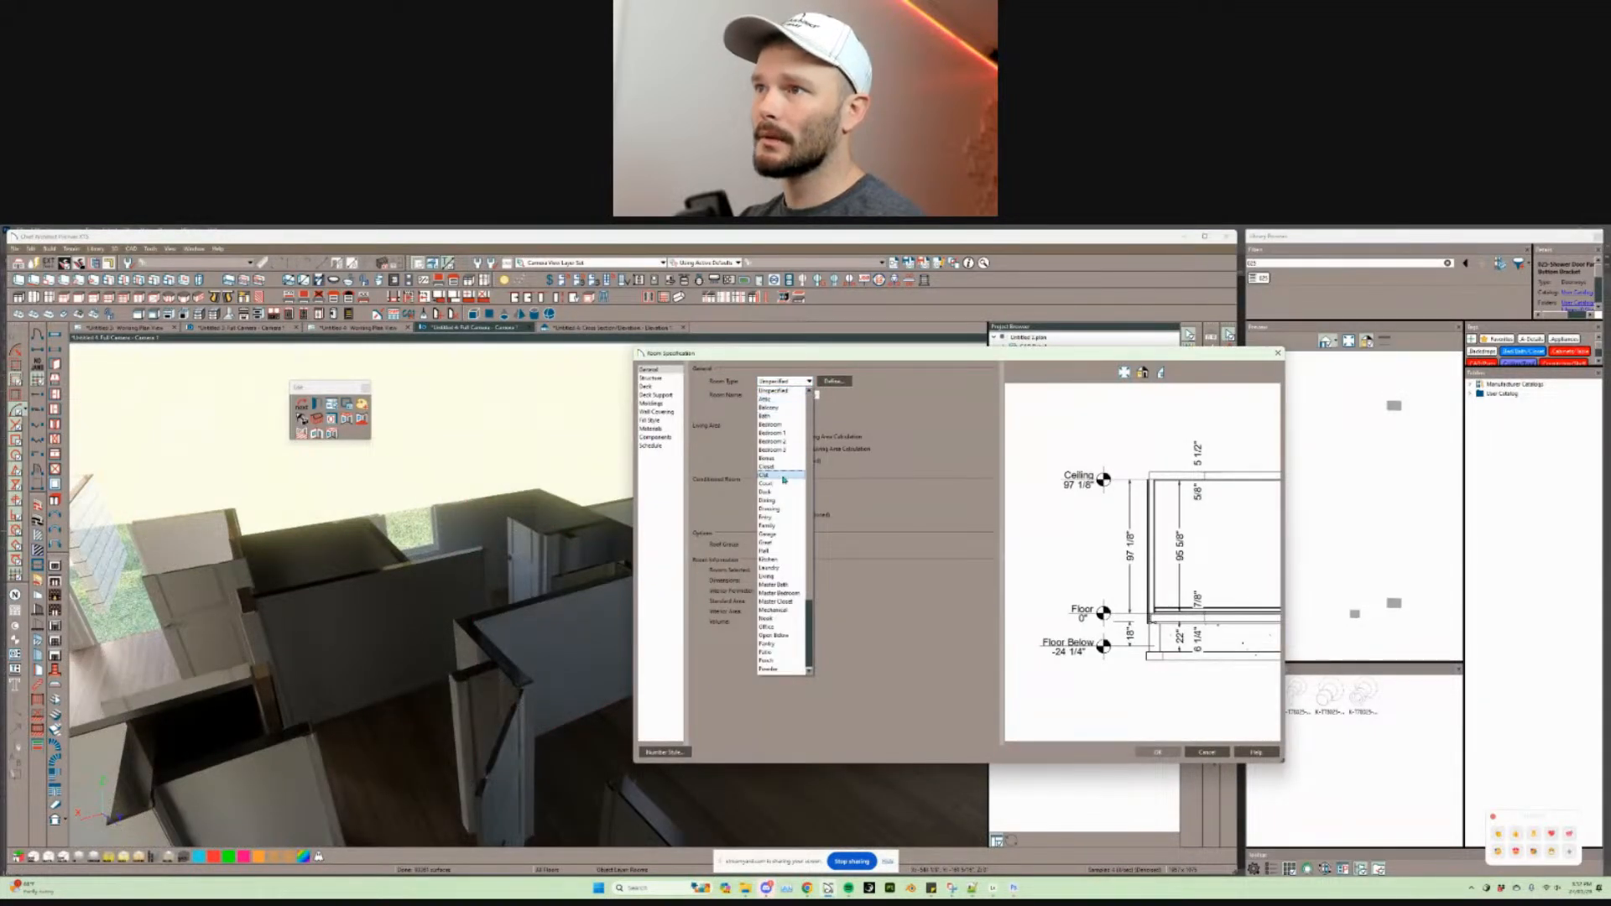
pyautogui.press('Escape')
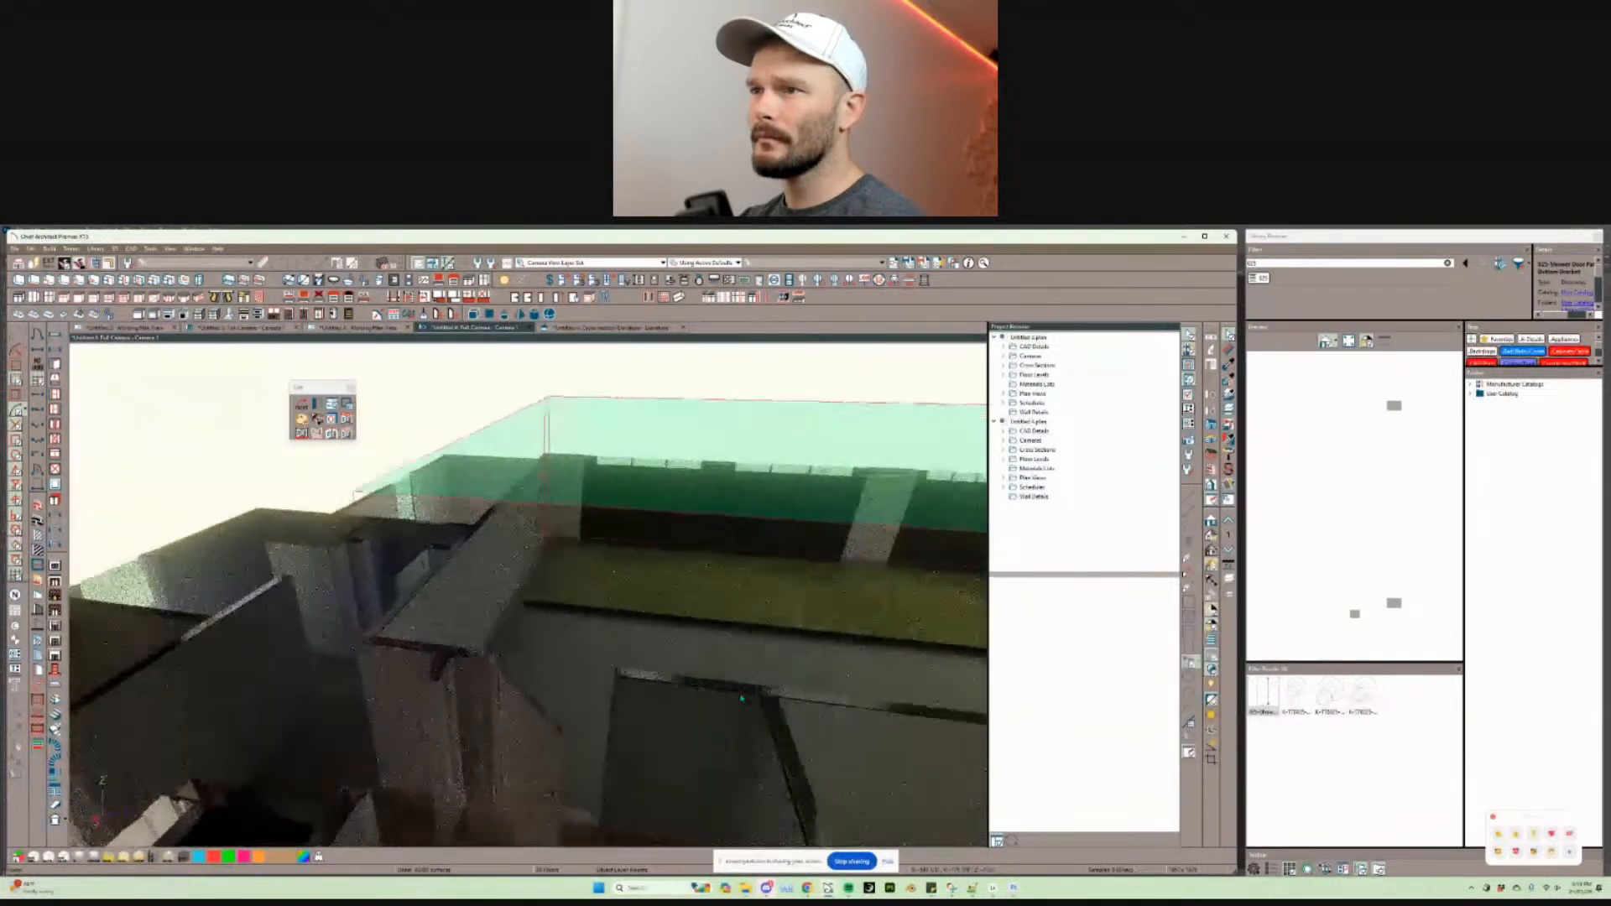
pyautogui.moveTo(740, 697); pyautogui.dragTo(601, 692, button='middle')
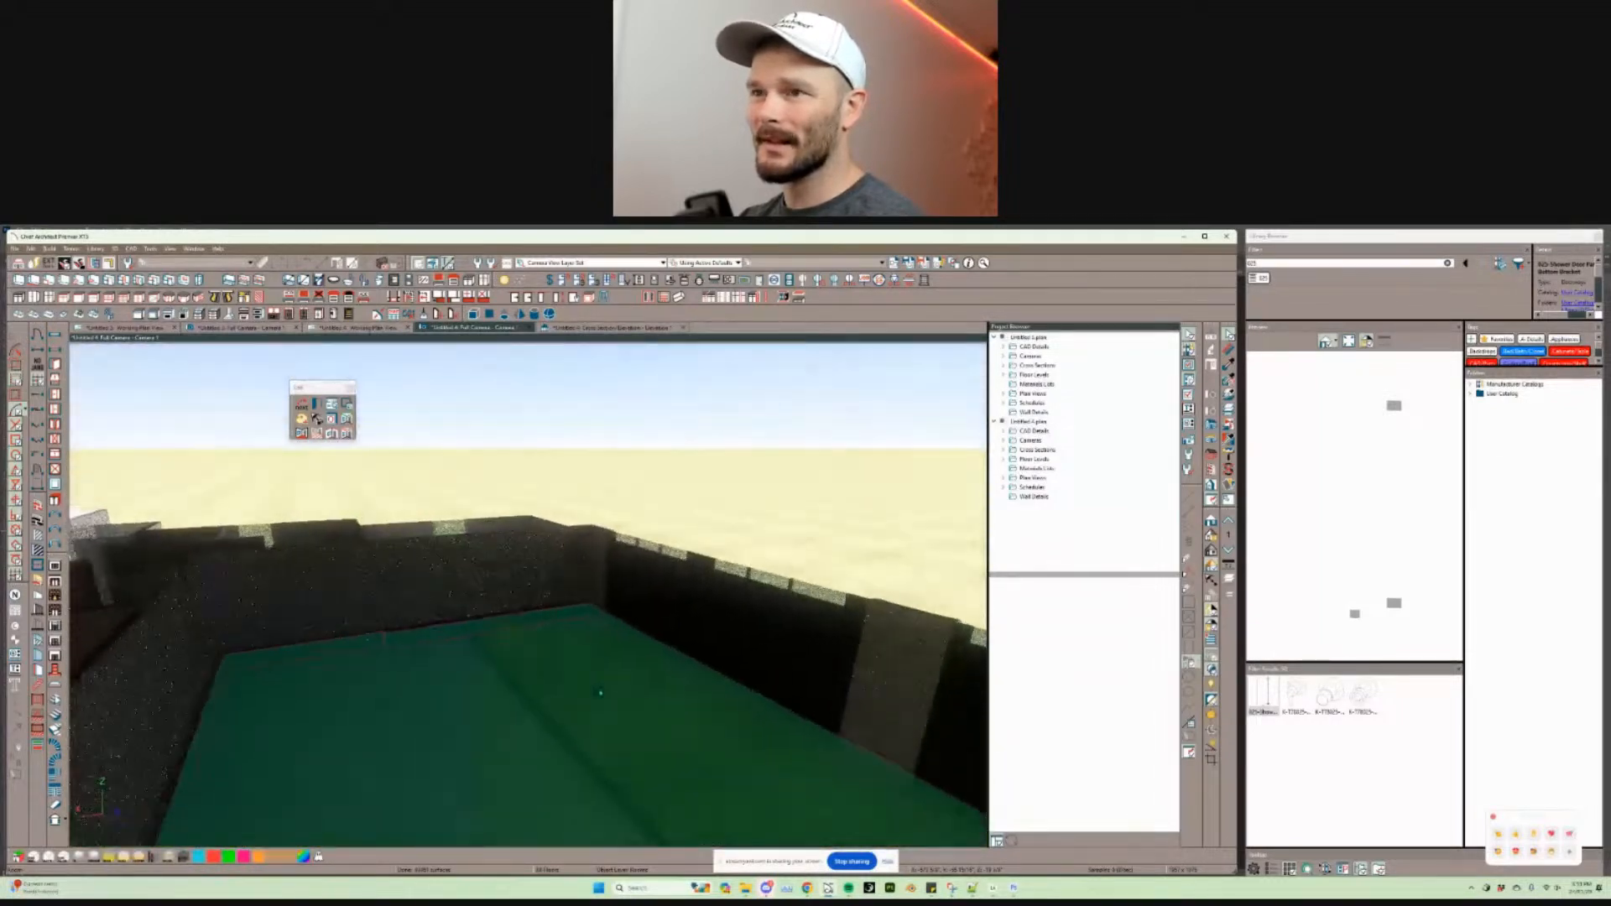
pyautogui.moveTo(679, 734); pyautogui.dragTo(663, 731, button='middle')
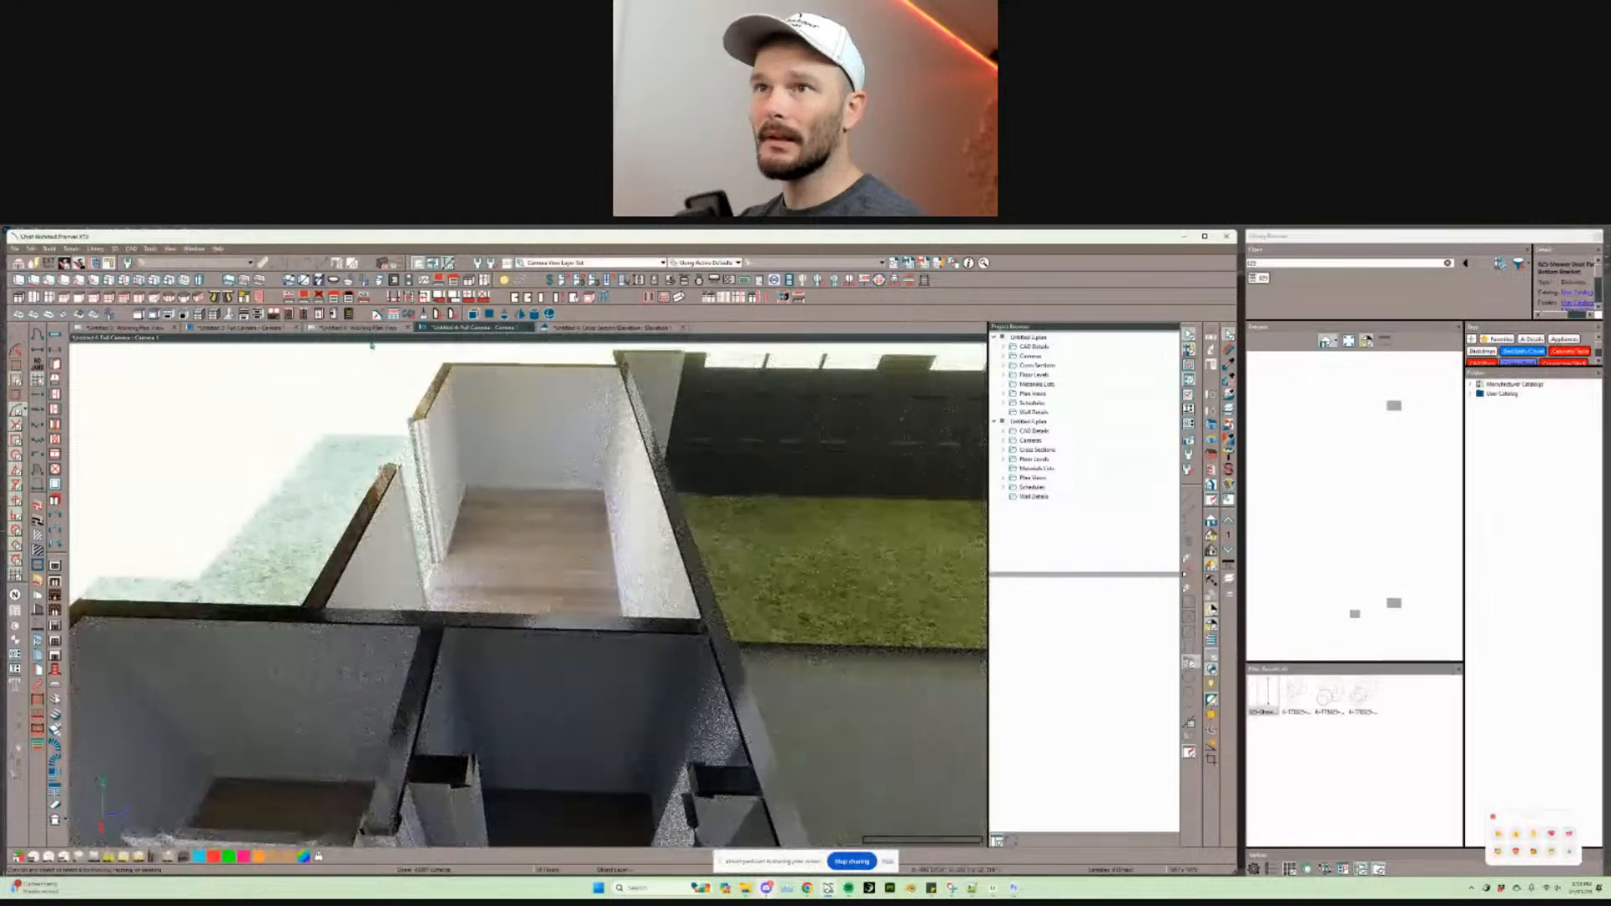
# Step: Place a doorway in the wall between the garage and the garage storage/workshop and set its width to 6'-6"
pyautogui.click(369, 326)
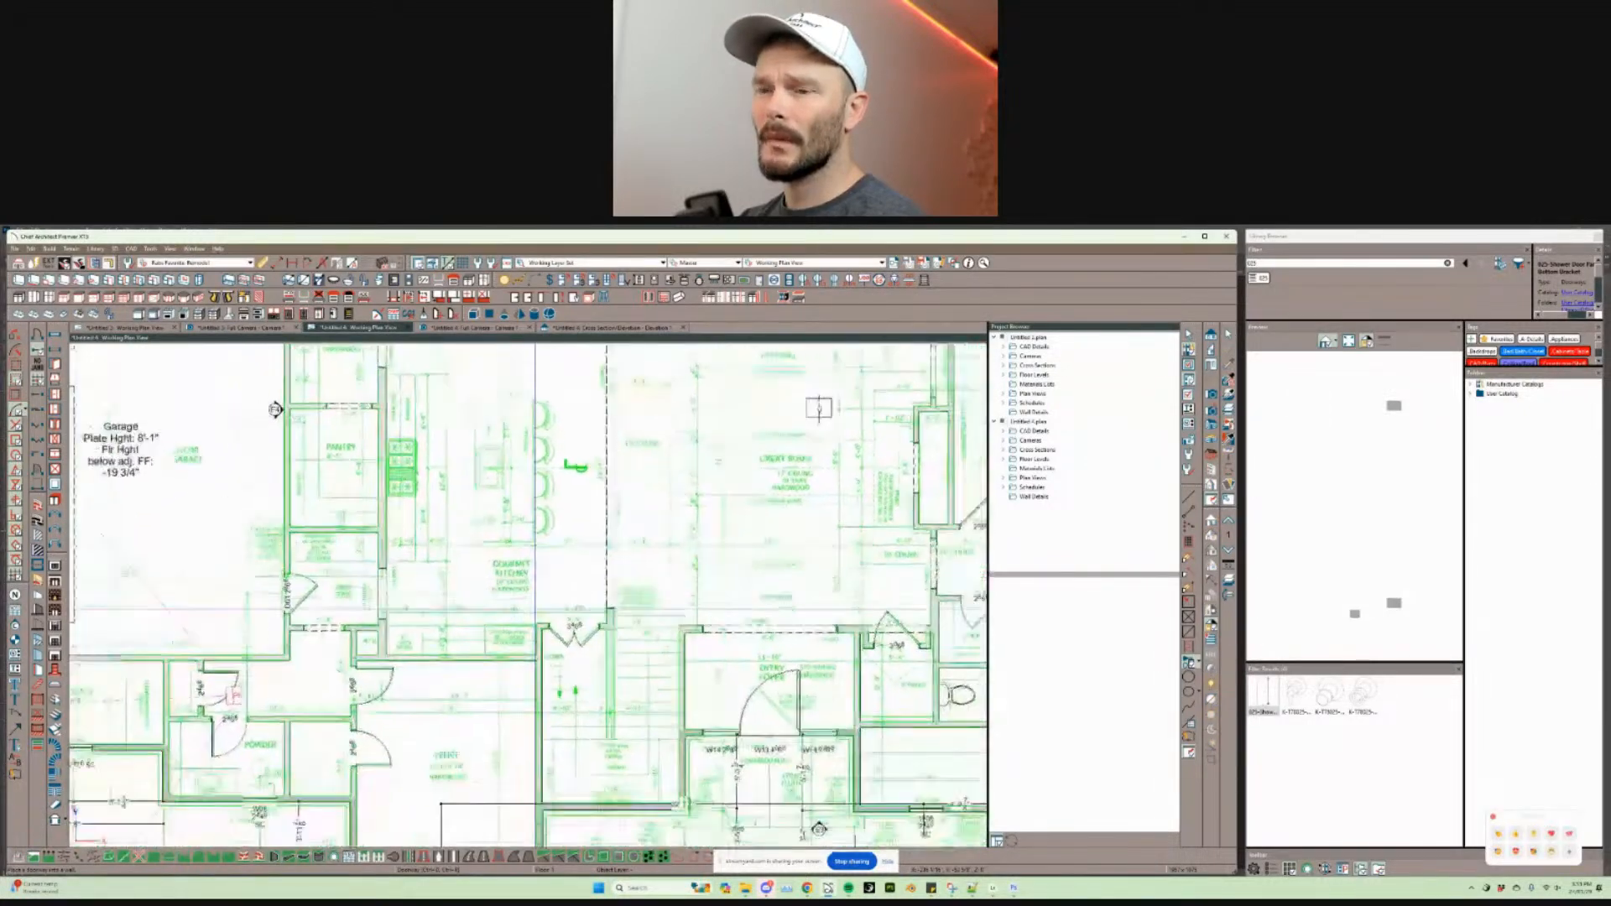
pyautogui.scroll(-1, 819, 408)
pyautogui.moveTo(818, 408); pyautogui.dragTo(973, 346, button='middle')
pyautogui.scroll(1, 973, 346)
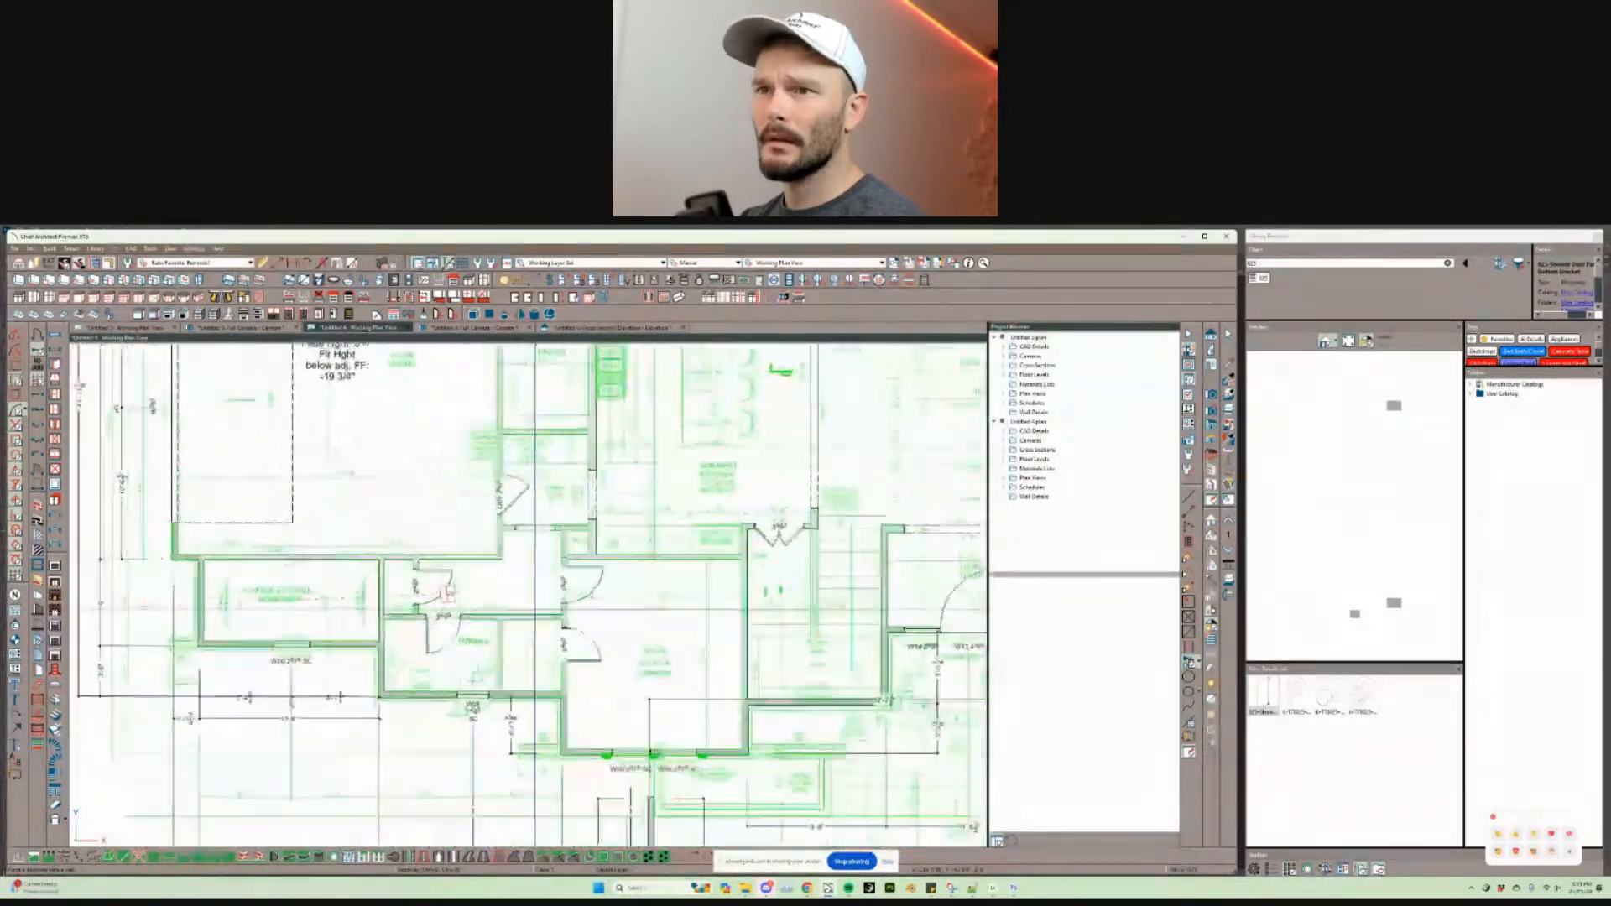
pyautogui.scroll(2, 535, 609)
pyautogui.scroll(3, 281, 593)
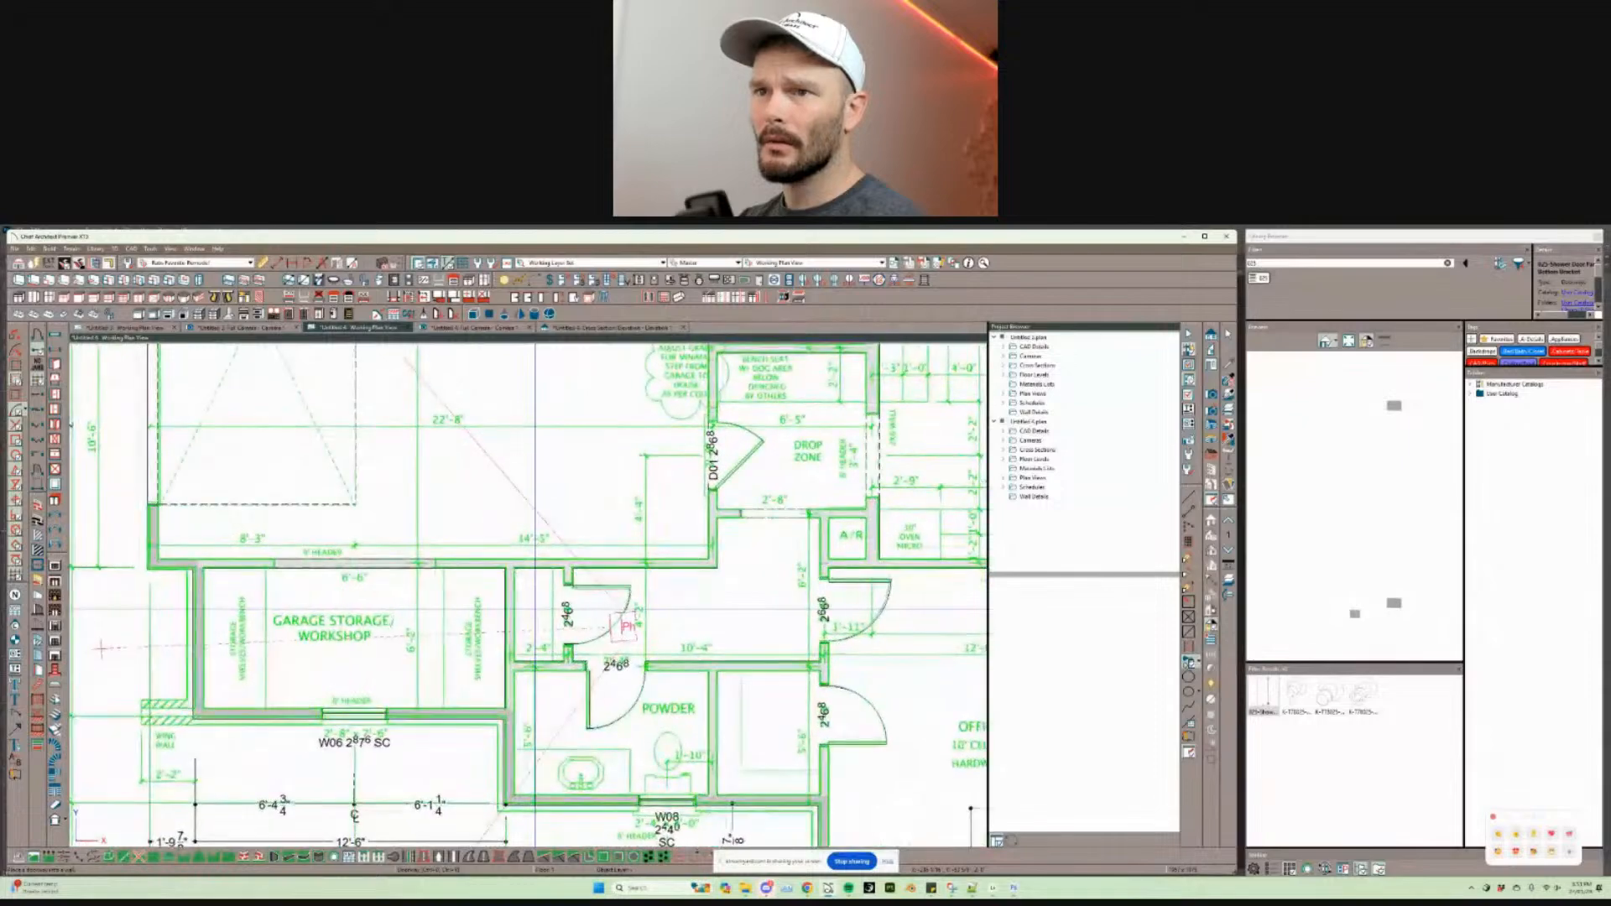
pyautogui.scroll(2, 226, 594)
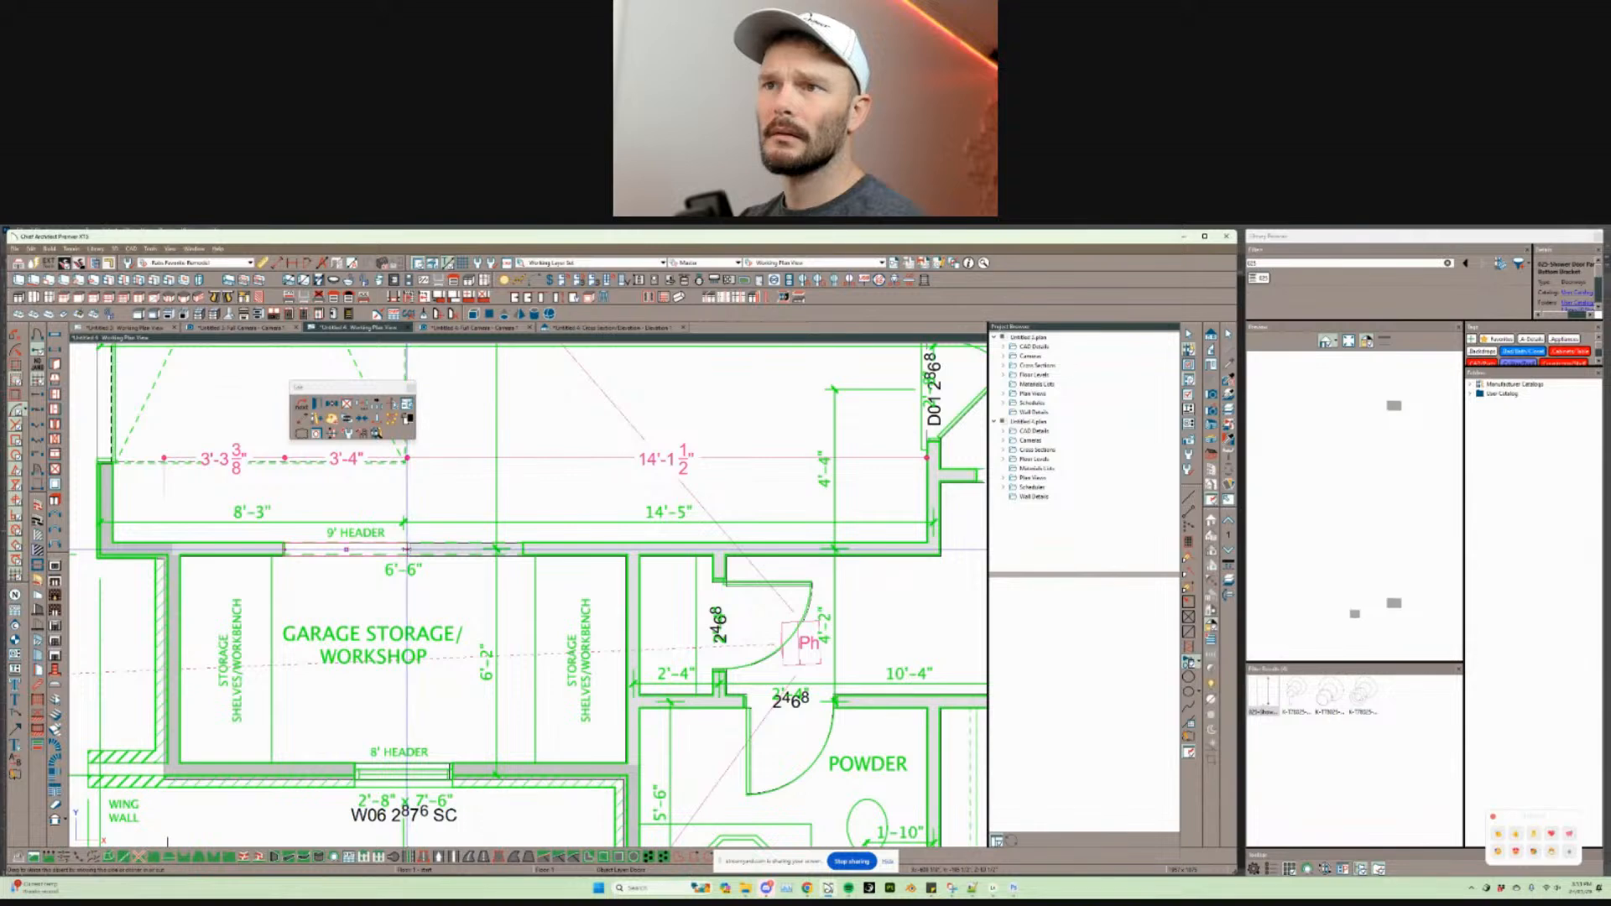
pyautogui.write('26')
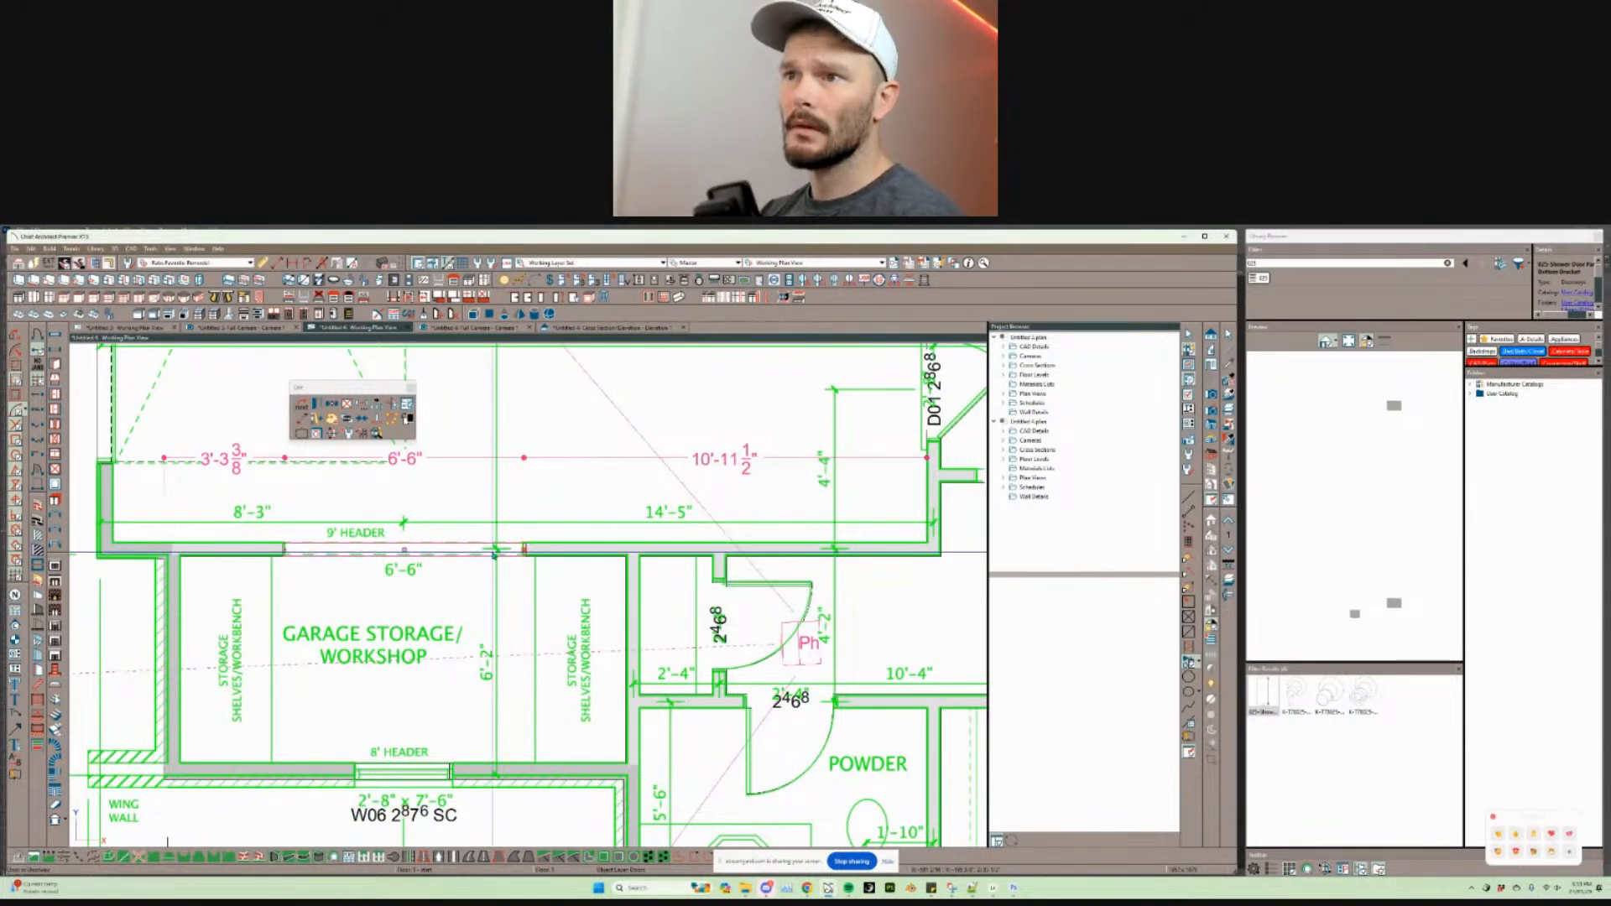
# Step: Inspect the garage storage/workshop opening in the 3D camera view and return to the floor plan
pyautogui.scroll(-2, 494, 554)
pyautogui.moveTo(691, 578); pyautogui.dragTo(600, 548, button='middle')
pyautogui.hotkey('ctrl', 'Tab')
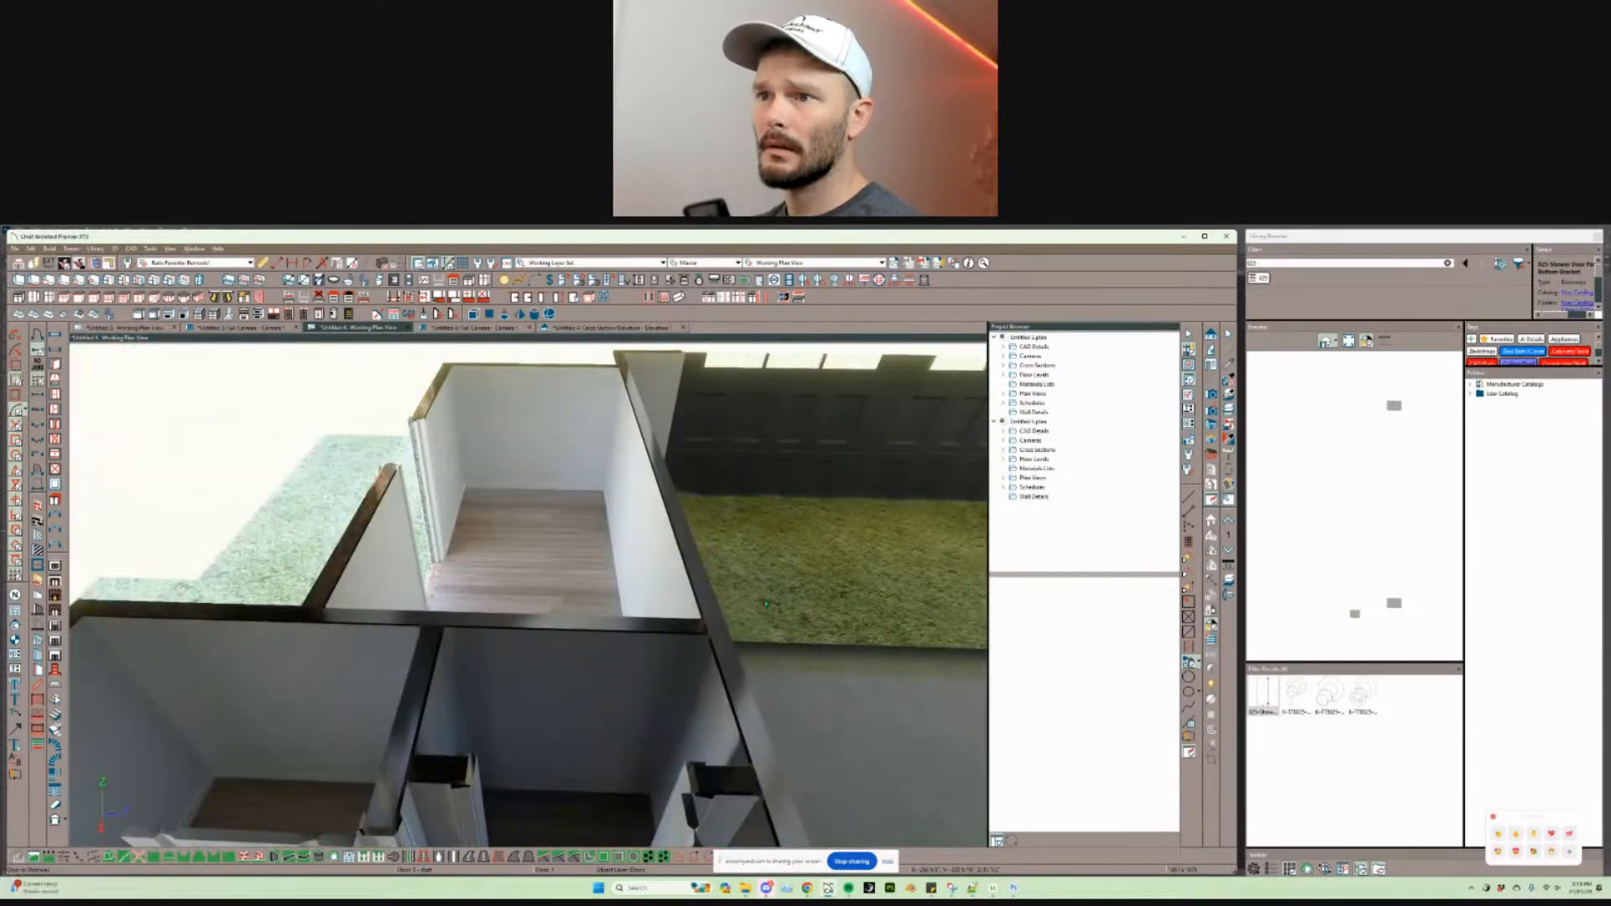
pyautogui.moveTo(765, 604); pyautogui.dragTo(623, 671, button='middle')
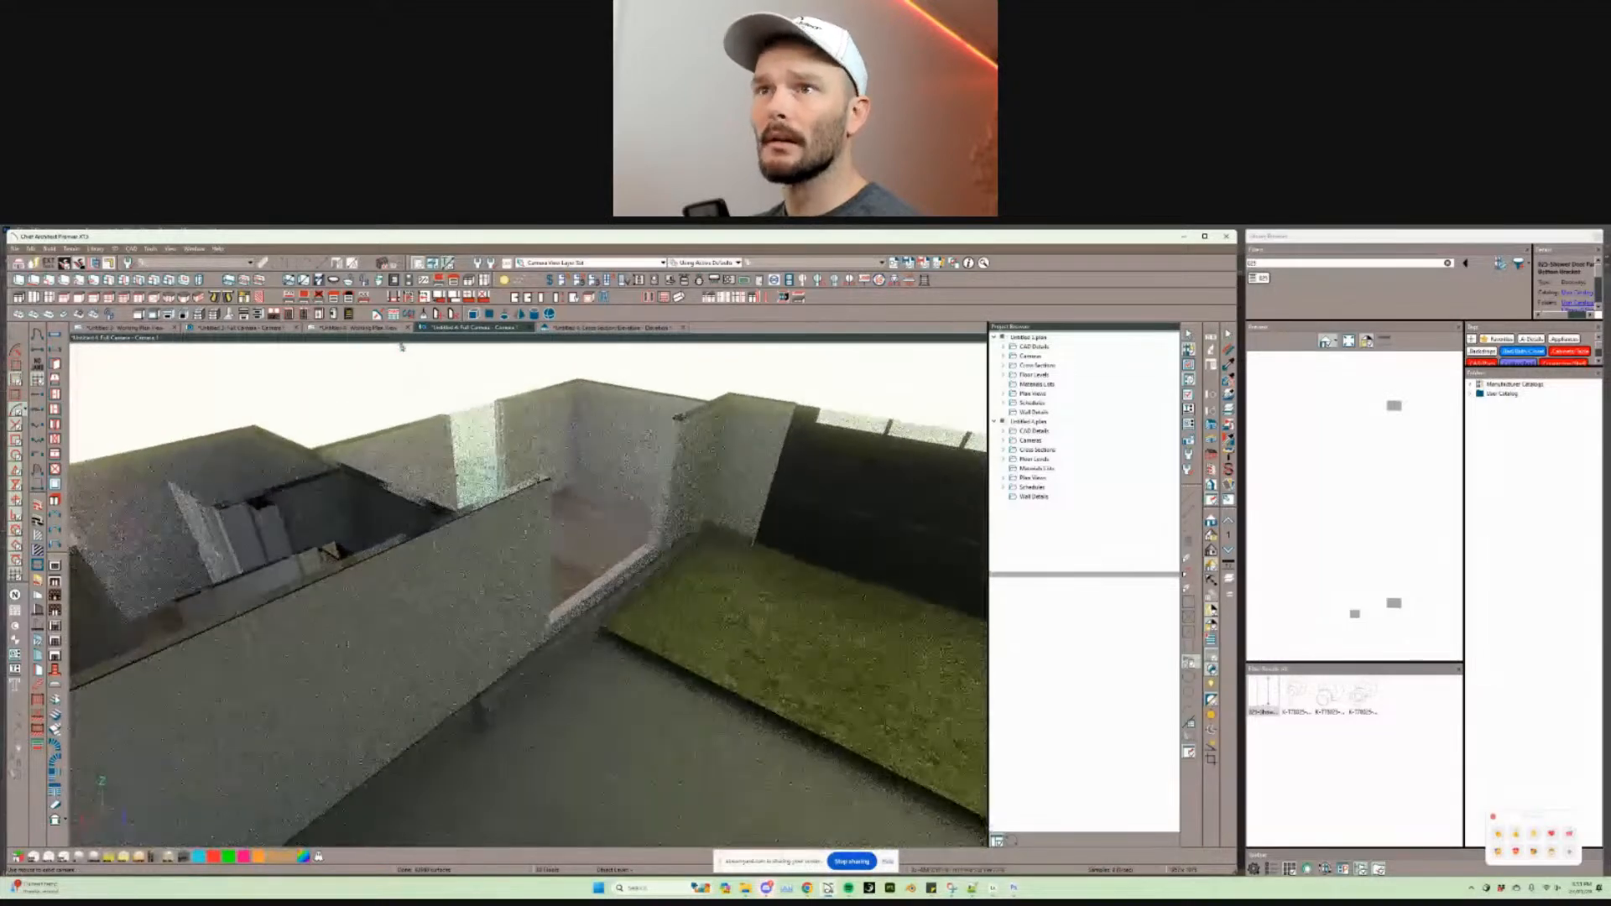
pyautogui.click(378, 328)
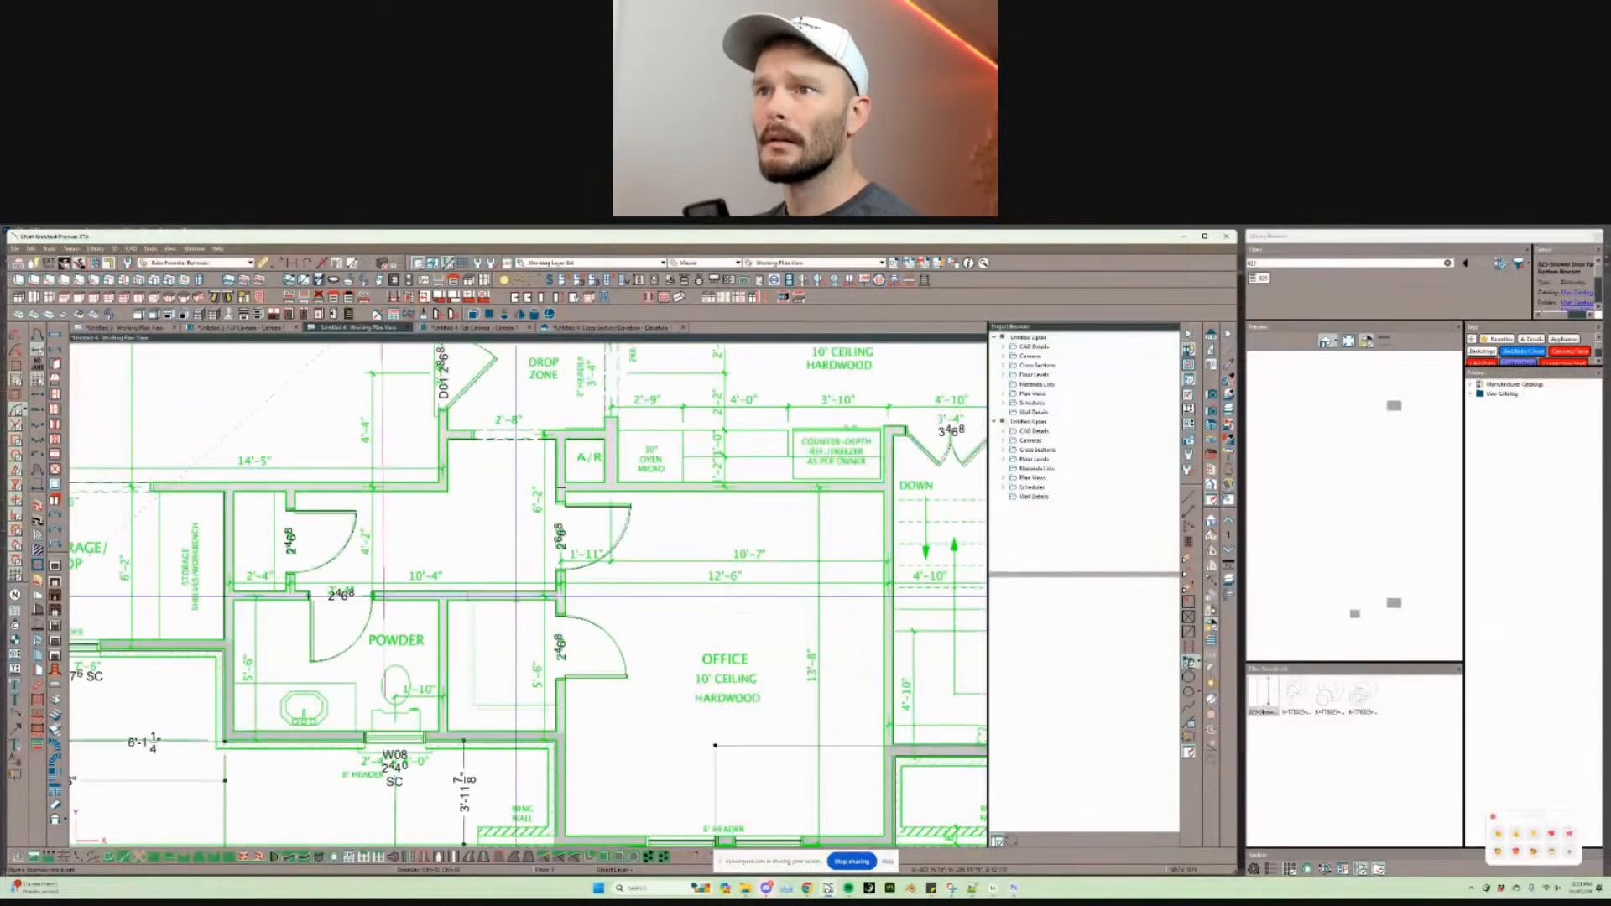
# Step: Examine the garage, garage storage/workshop and powder room on the floor plan against the green overlay
pyautogui.scroll(-1, 515, 595)
pyautogui.moveTo(516, 595); pyautogui.dragTo(693, 716, button='middle')
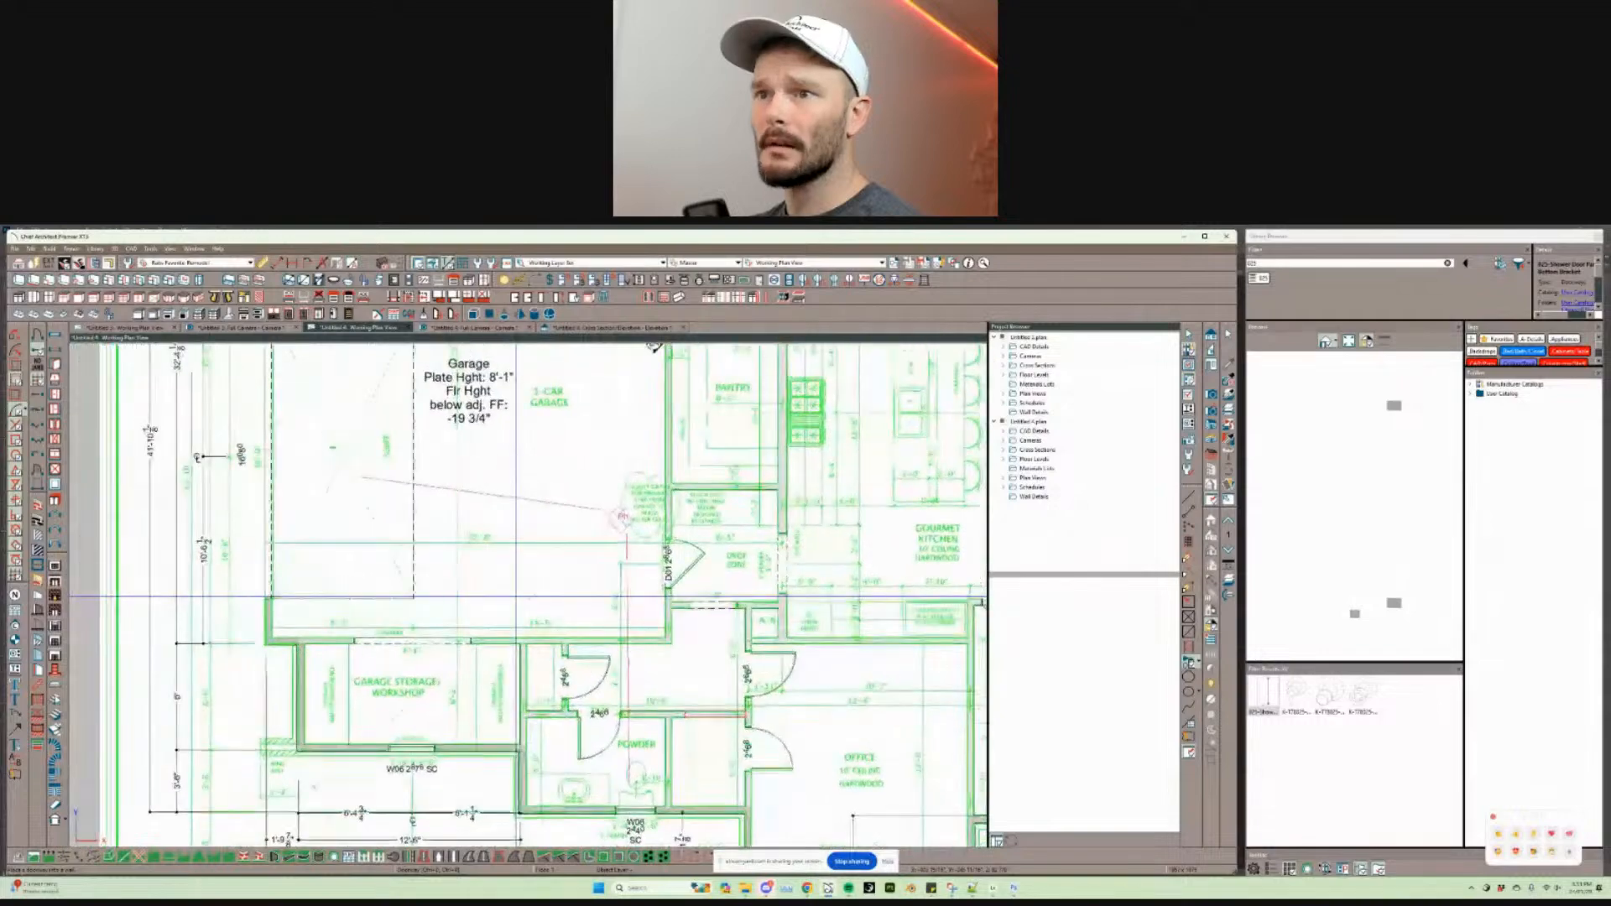
pyautogui.moveTo(655, 345); pyautogui.dragTo(691, 451, button='middle')
pyautogui.click(514, 657)
pyautogui.scroll(-3, 513, 658)
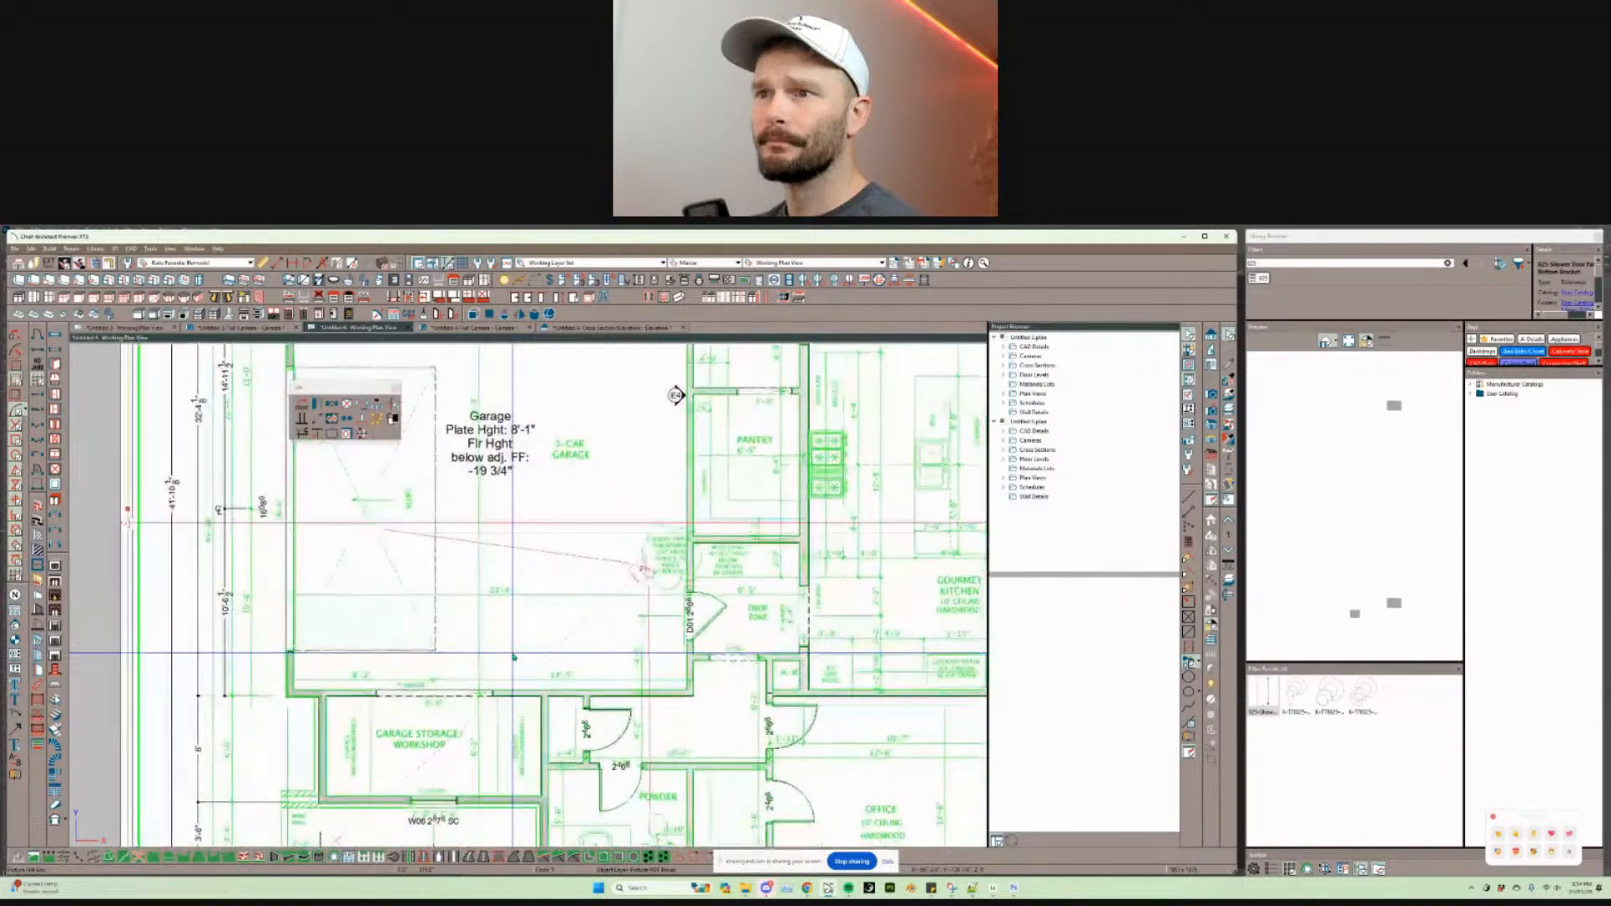
pyautogui.press('Tab')
pyautogui.scroll(-1, 513, 658)
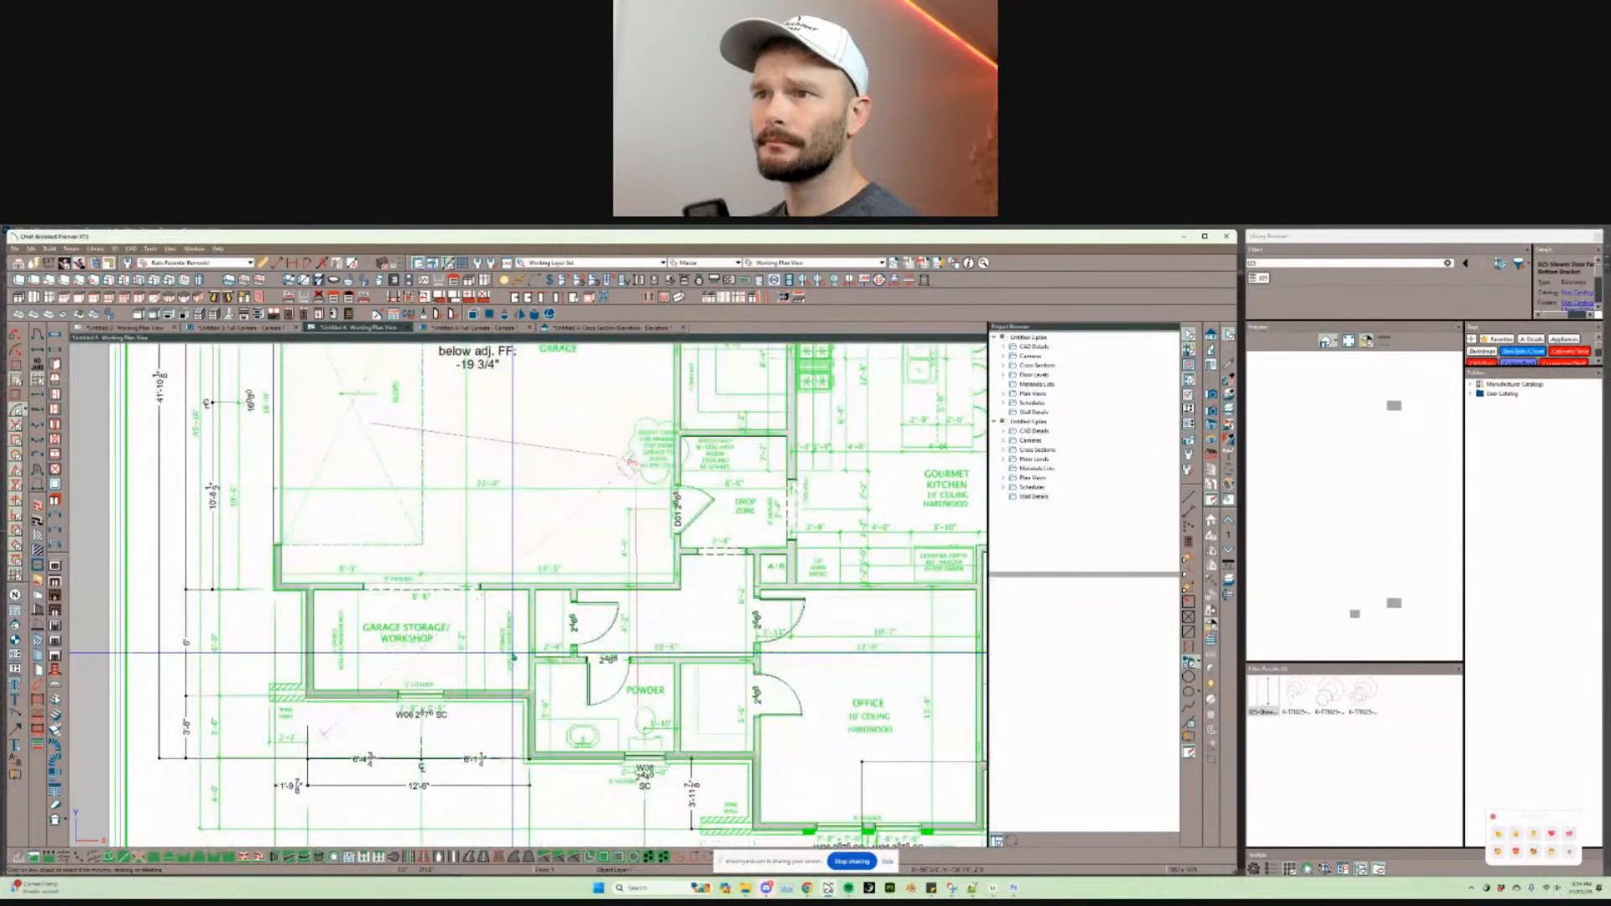
pyautogui.click(513, 658)
pyautogui.scroll(2, 514, 658)
pyautogui.press('Tab')
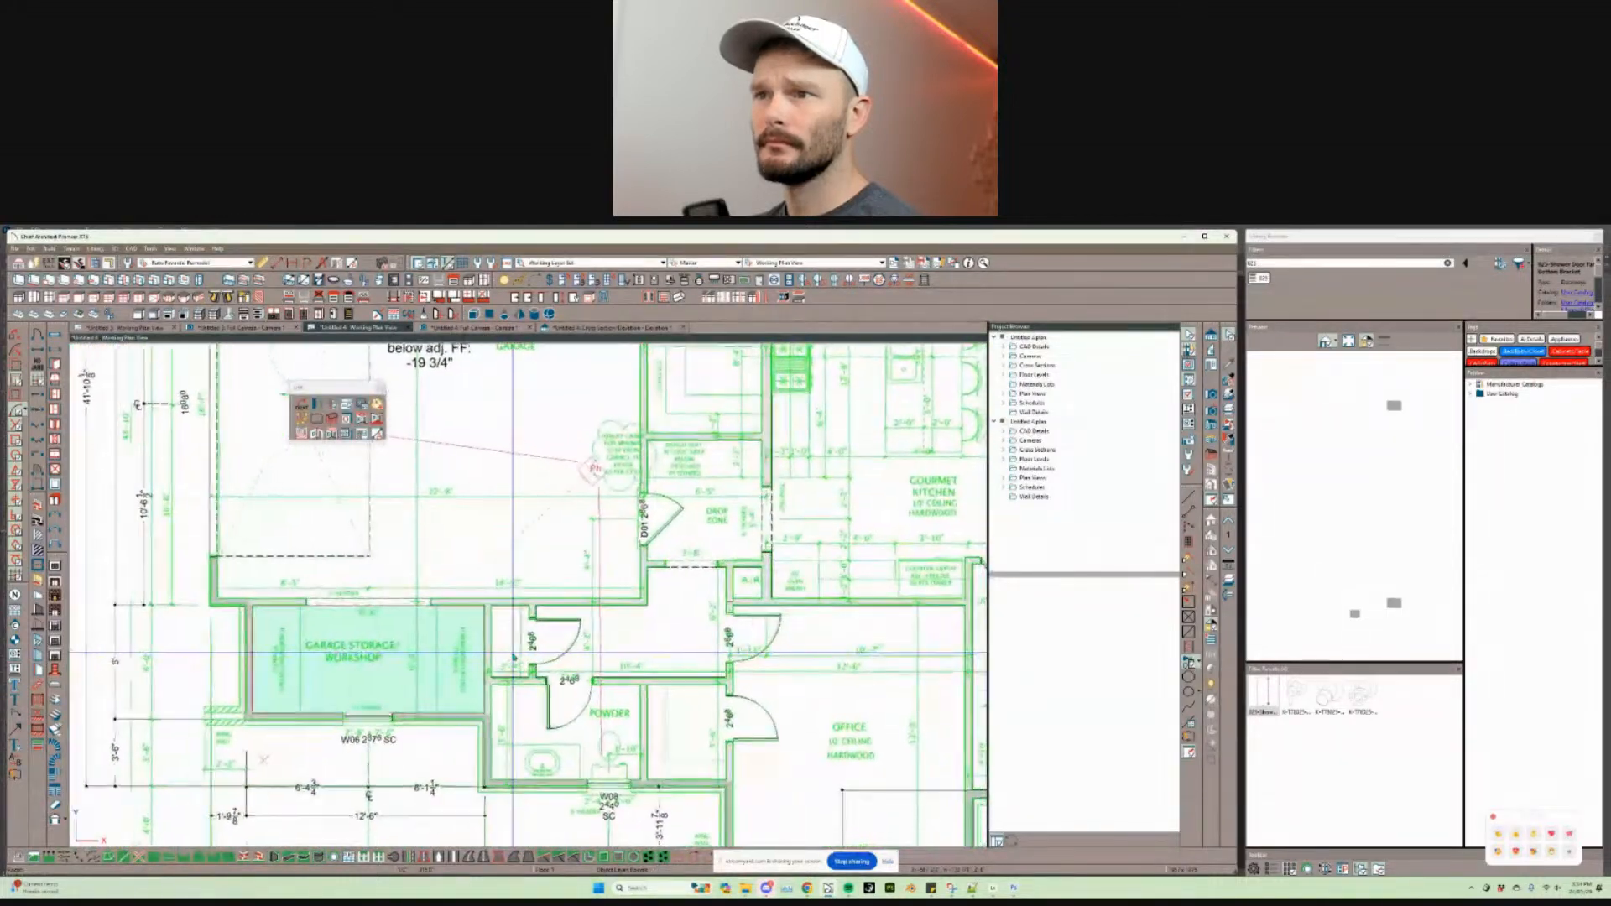
# Step: Inspect the modeled walls and openings in the 3D camera view and return to the floor plan around the office
pyautogui.click(482, 327)
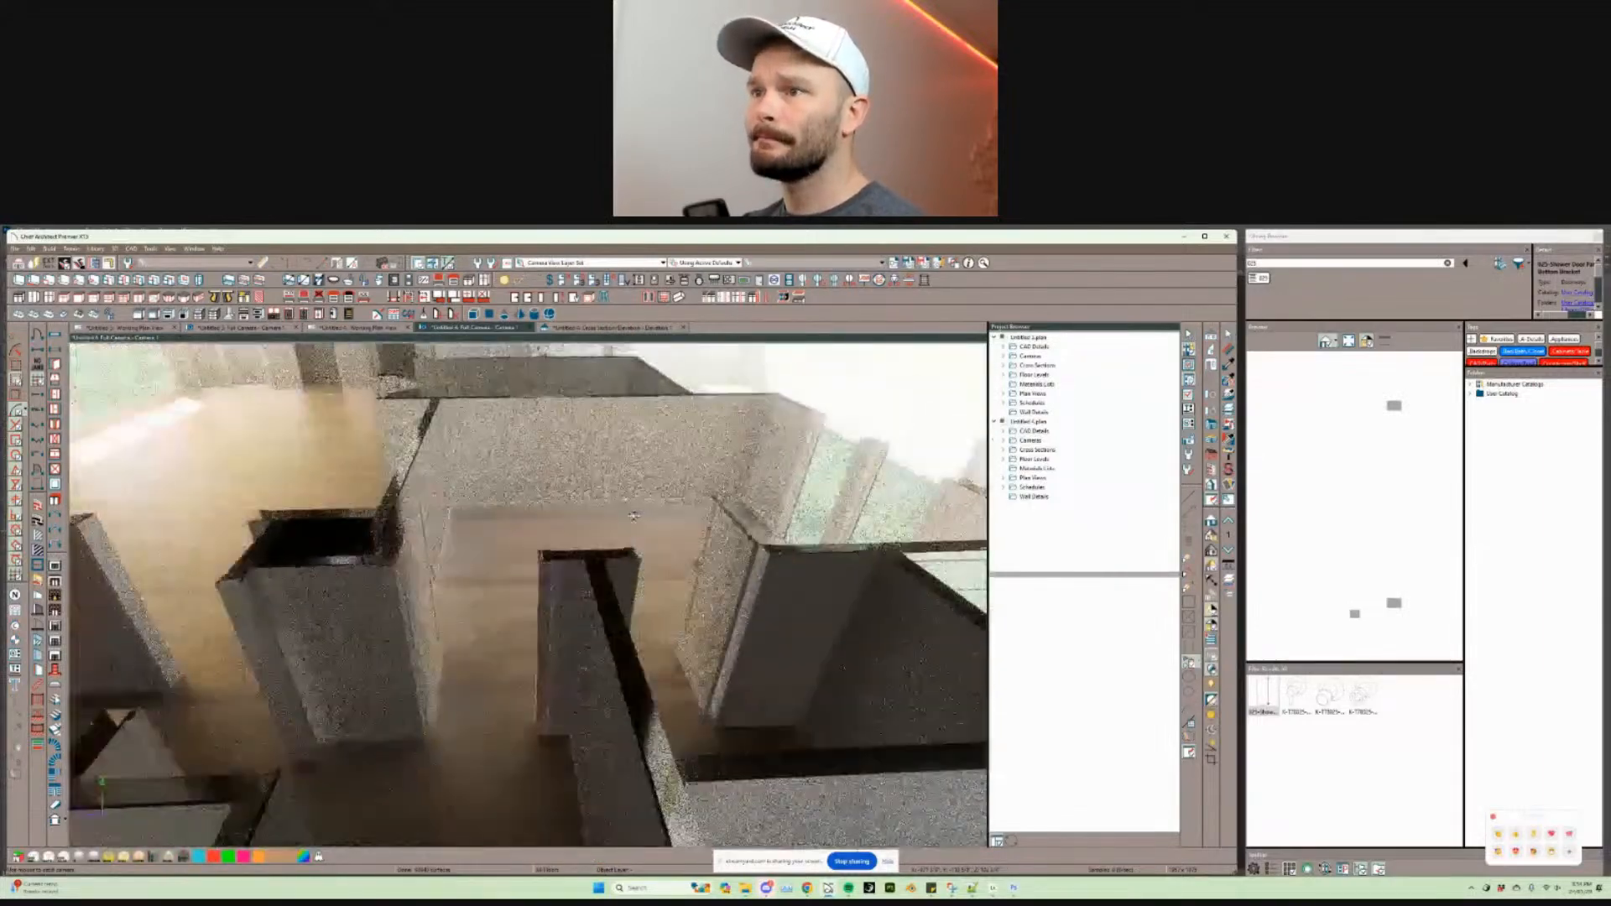
pyautogui.moveTo(634, 515); pyautogui.dragTo(416, 441, button='middle')
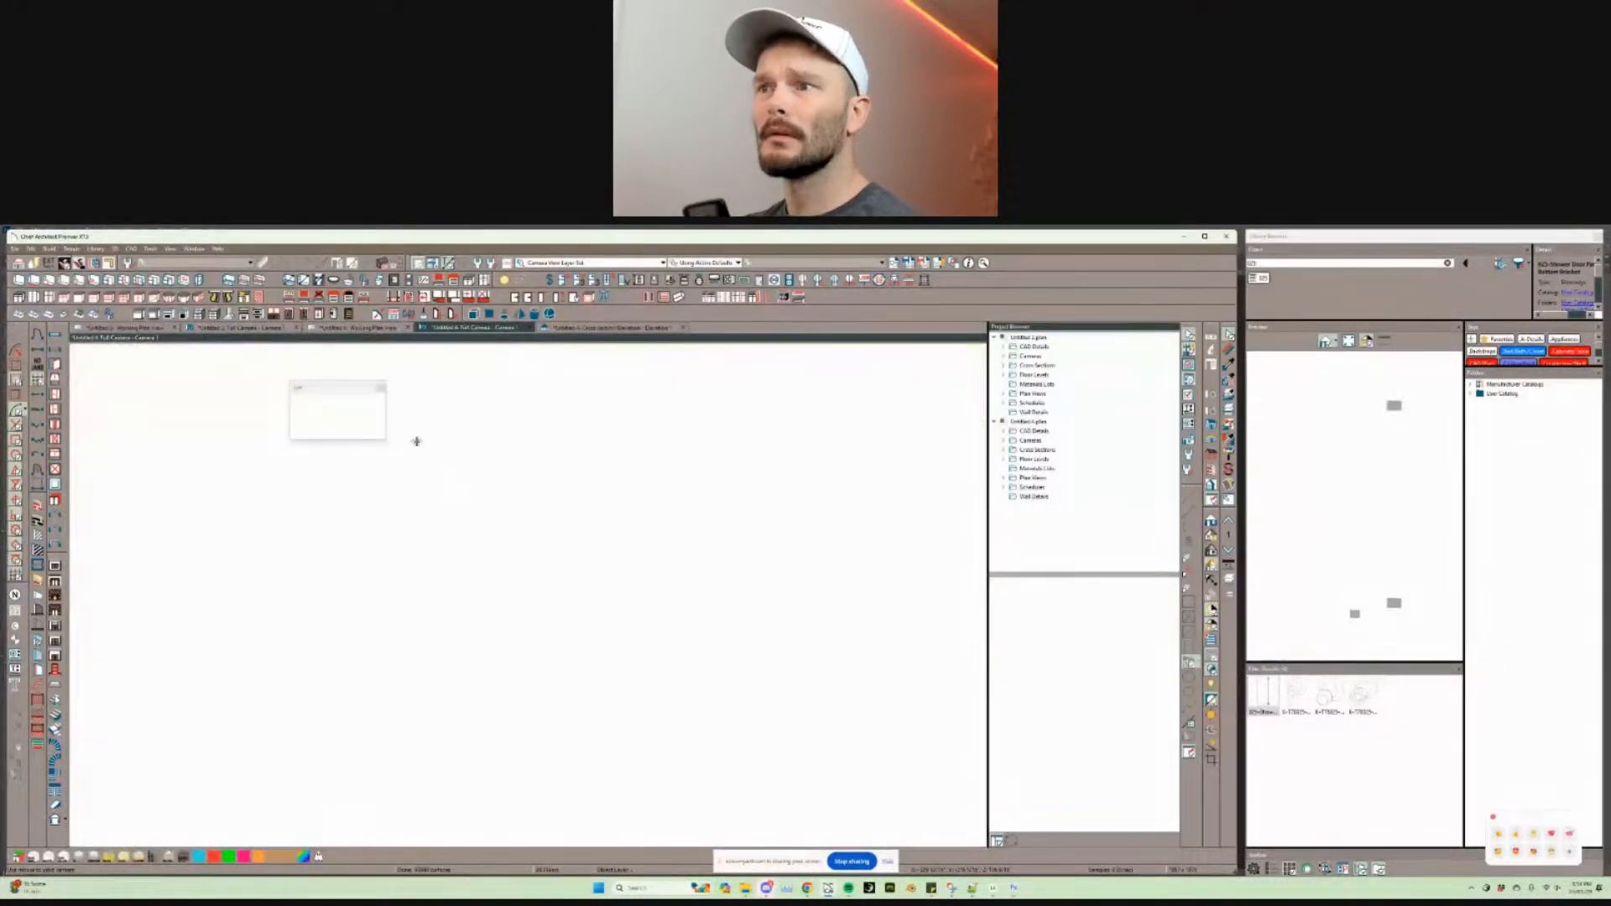
pyautogui.moveTo(868, 734); pyautogui.dragTo(609, 663, button='middle')
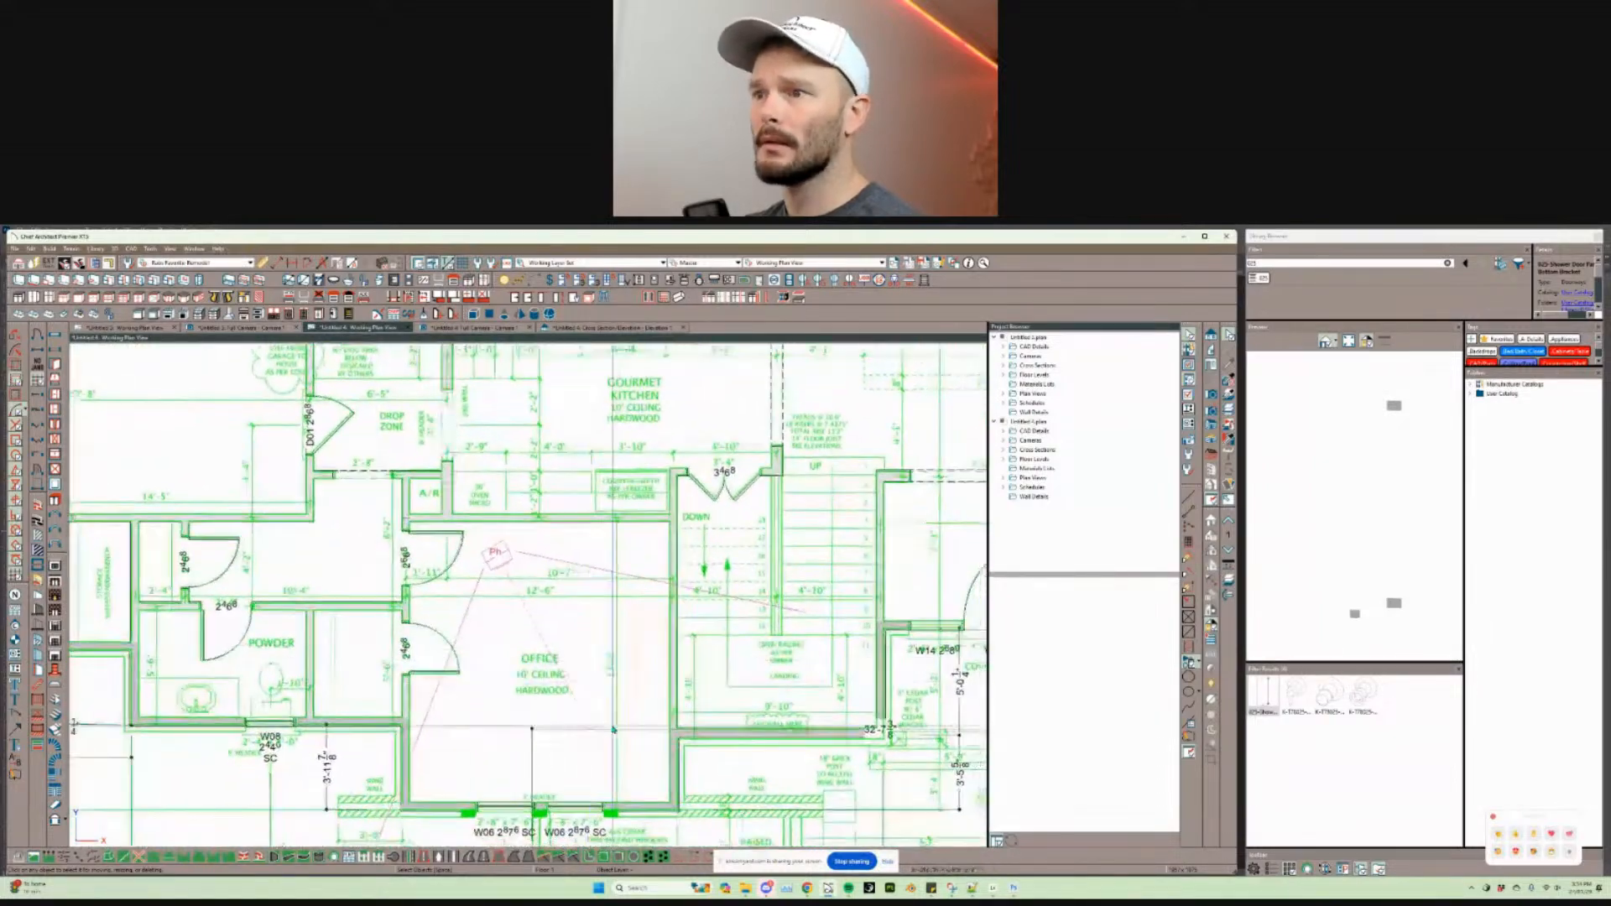
# Step: Open the green overlay picture's specification and point its file path to another page image of the plan set
pyautogui.scroll(-1, 614, 729)
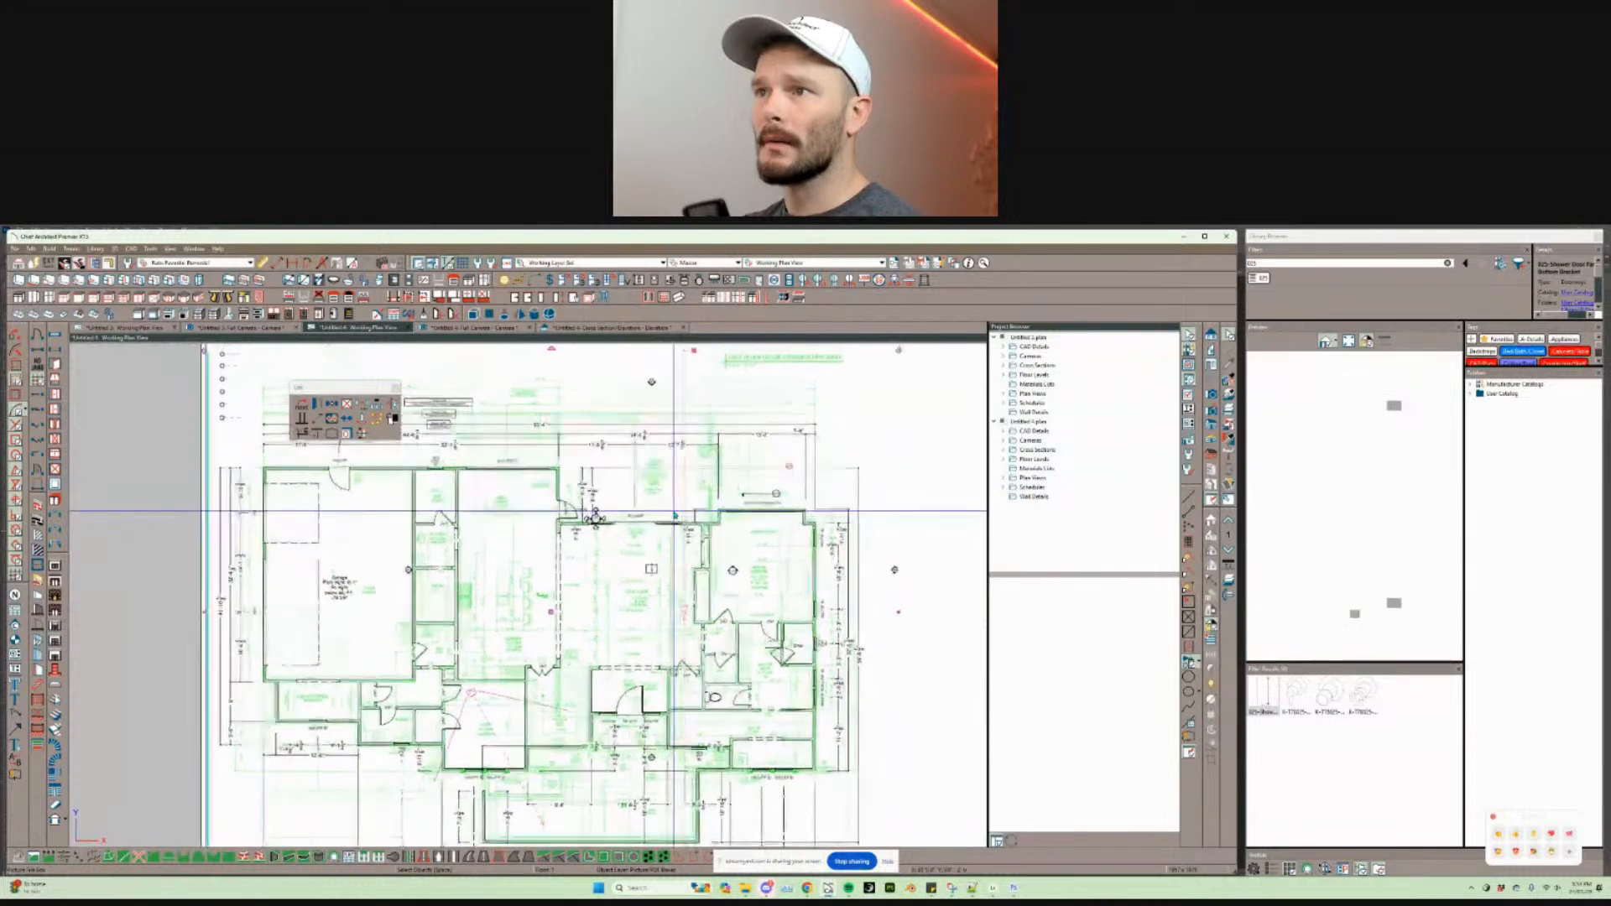
pyautogui.doubleClick(837, 476)
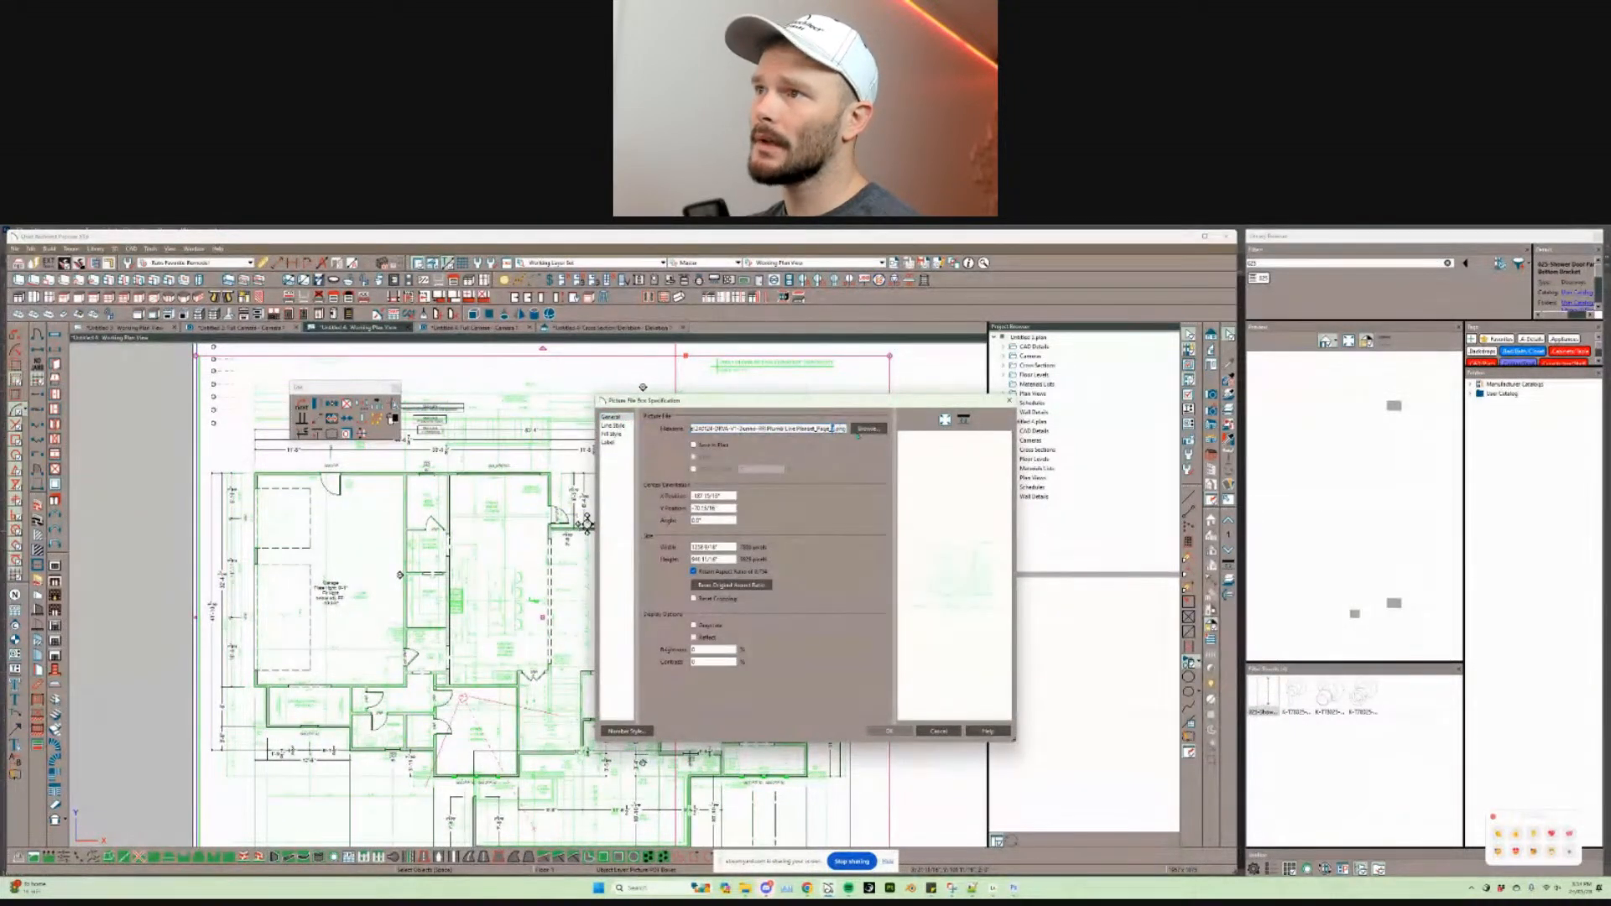
pyautogui.press('Escape')
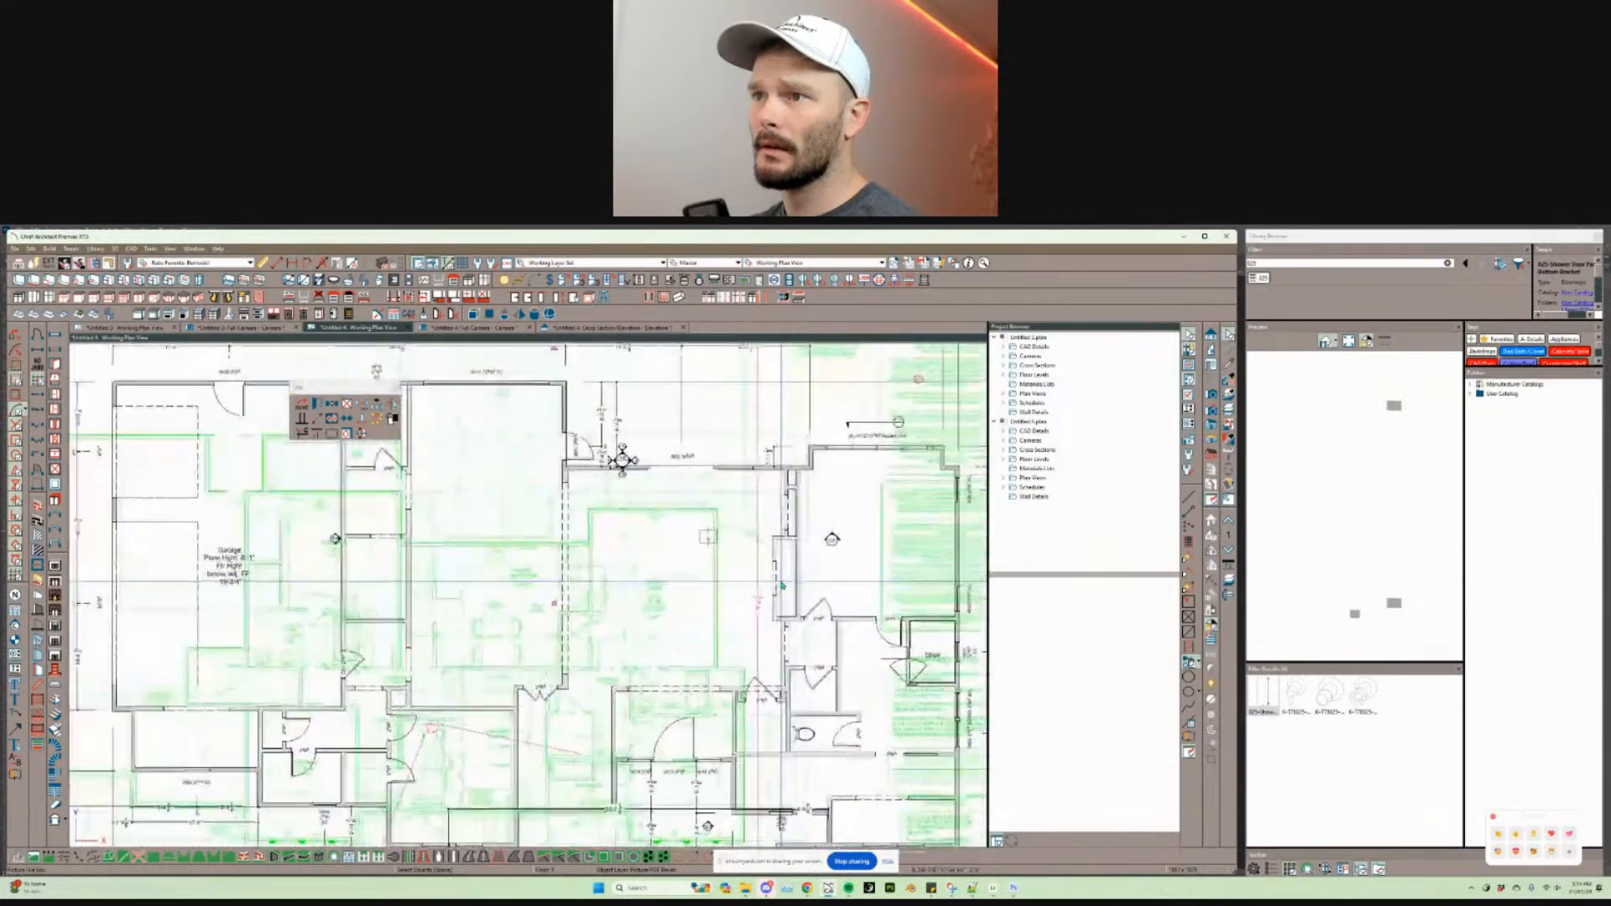
# Step: Examine how the other plan-sheet overlay sits against the drawn walls across the whole house
pyautogui.scroll(-1, 782, 585)
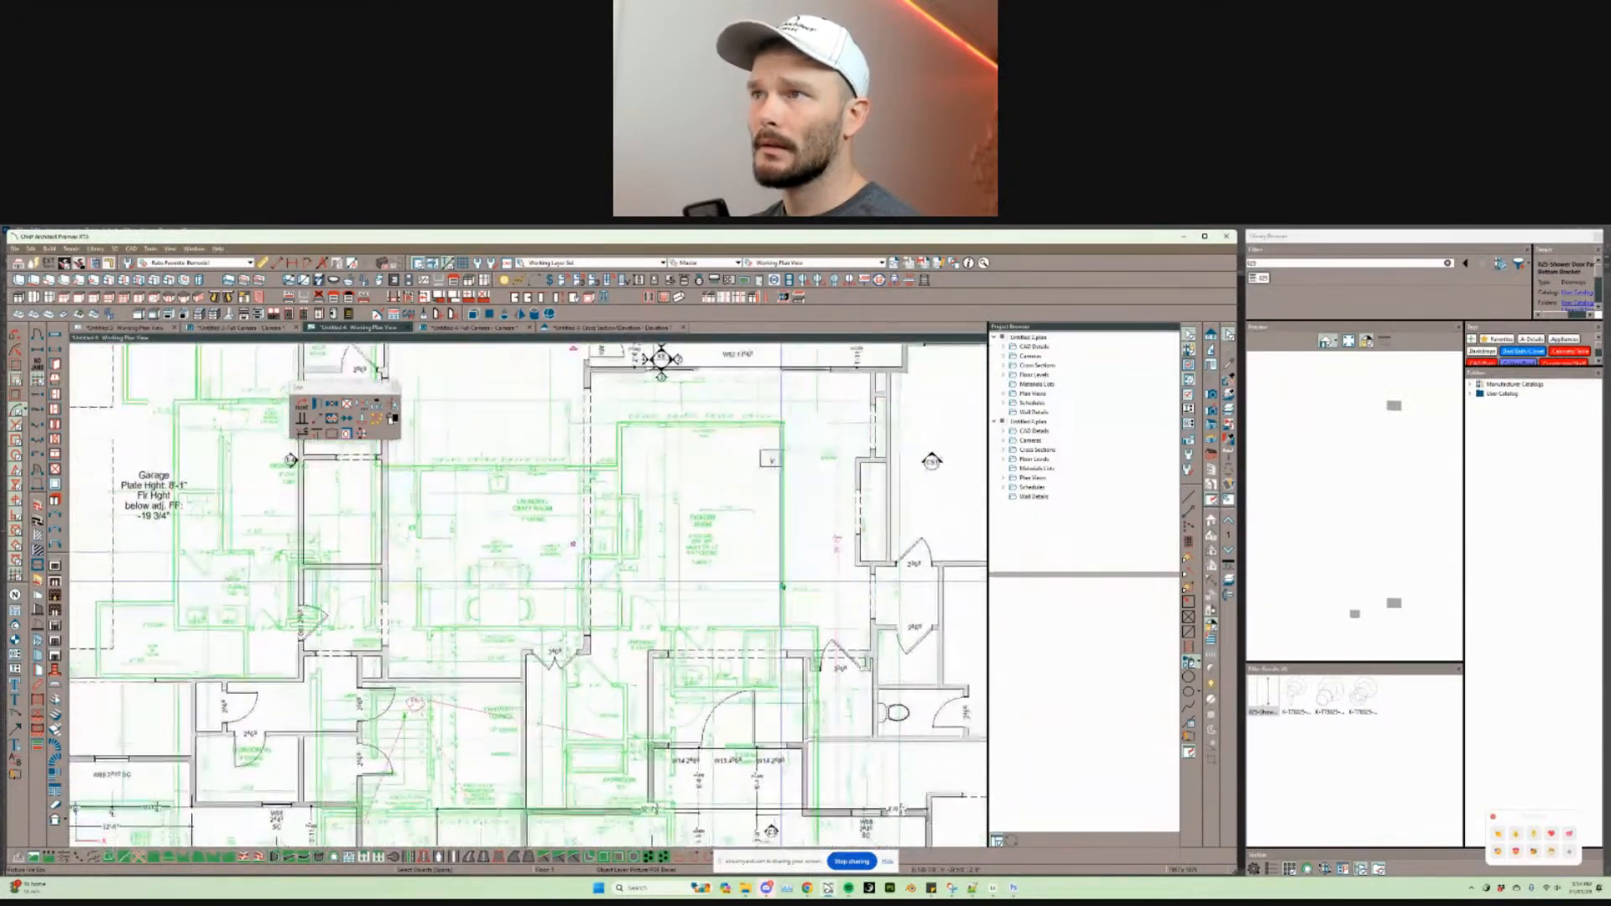
pyautogui.scroll(3, 782, 585)
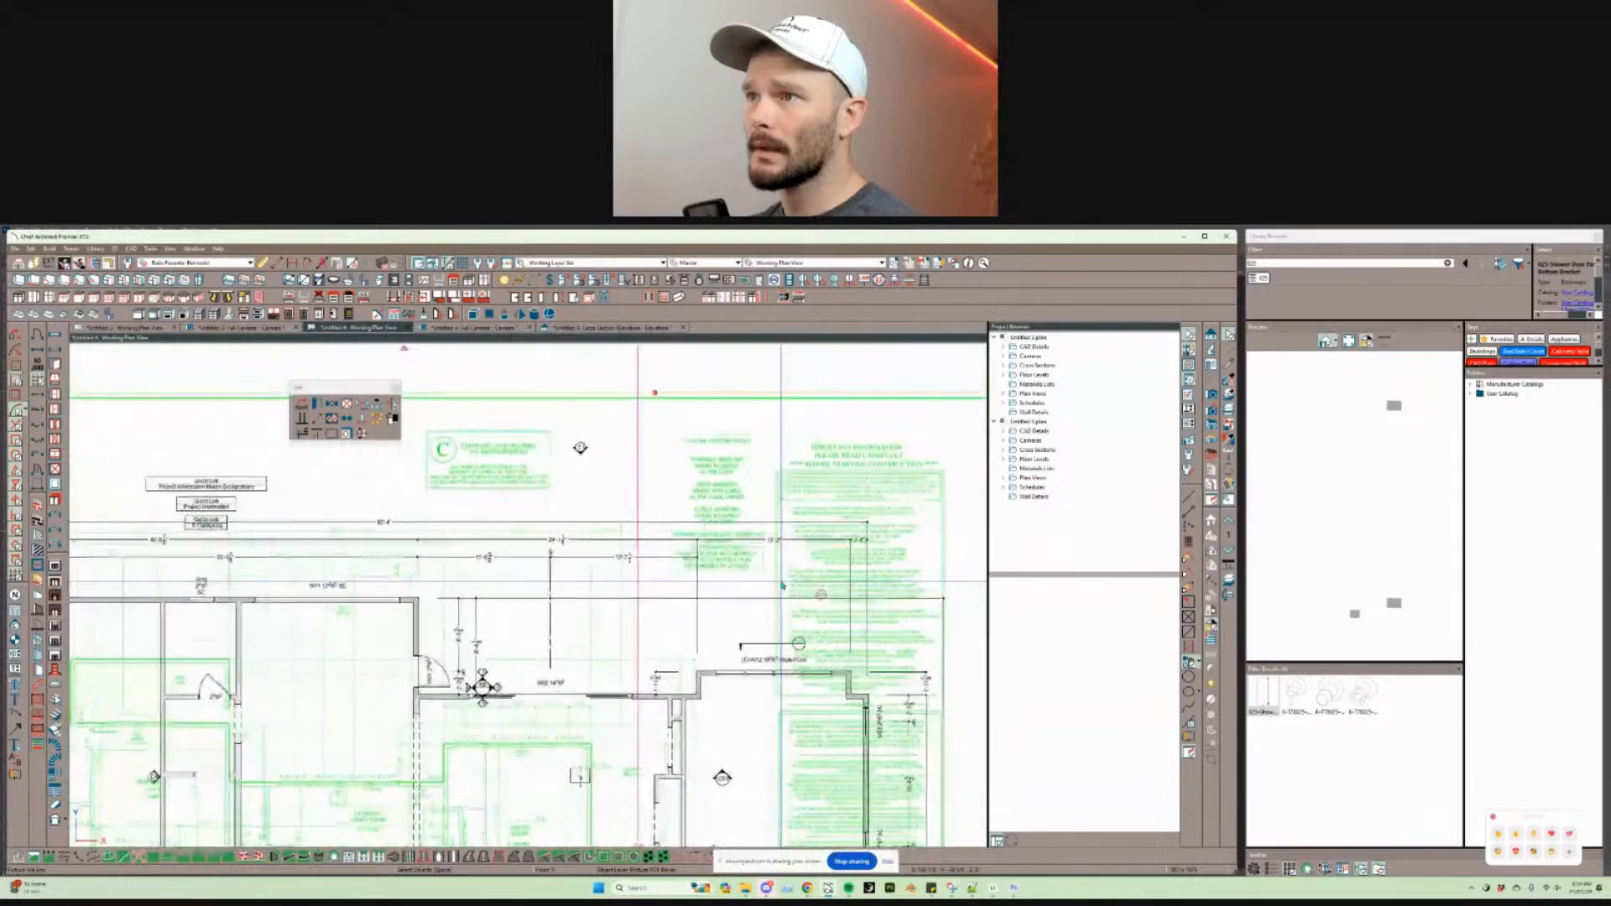
pyautogui.scroll(-3, 799, 574)
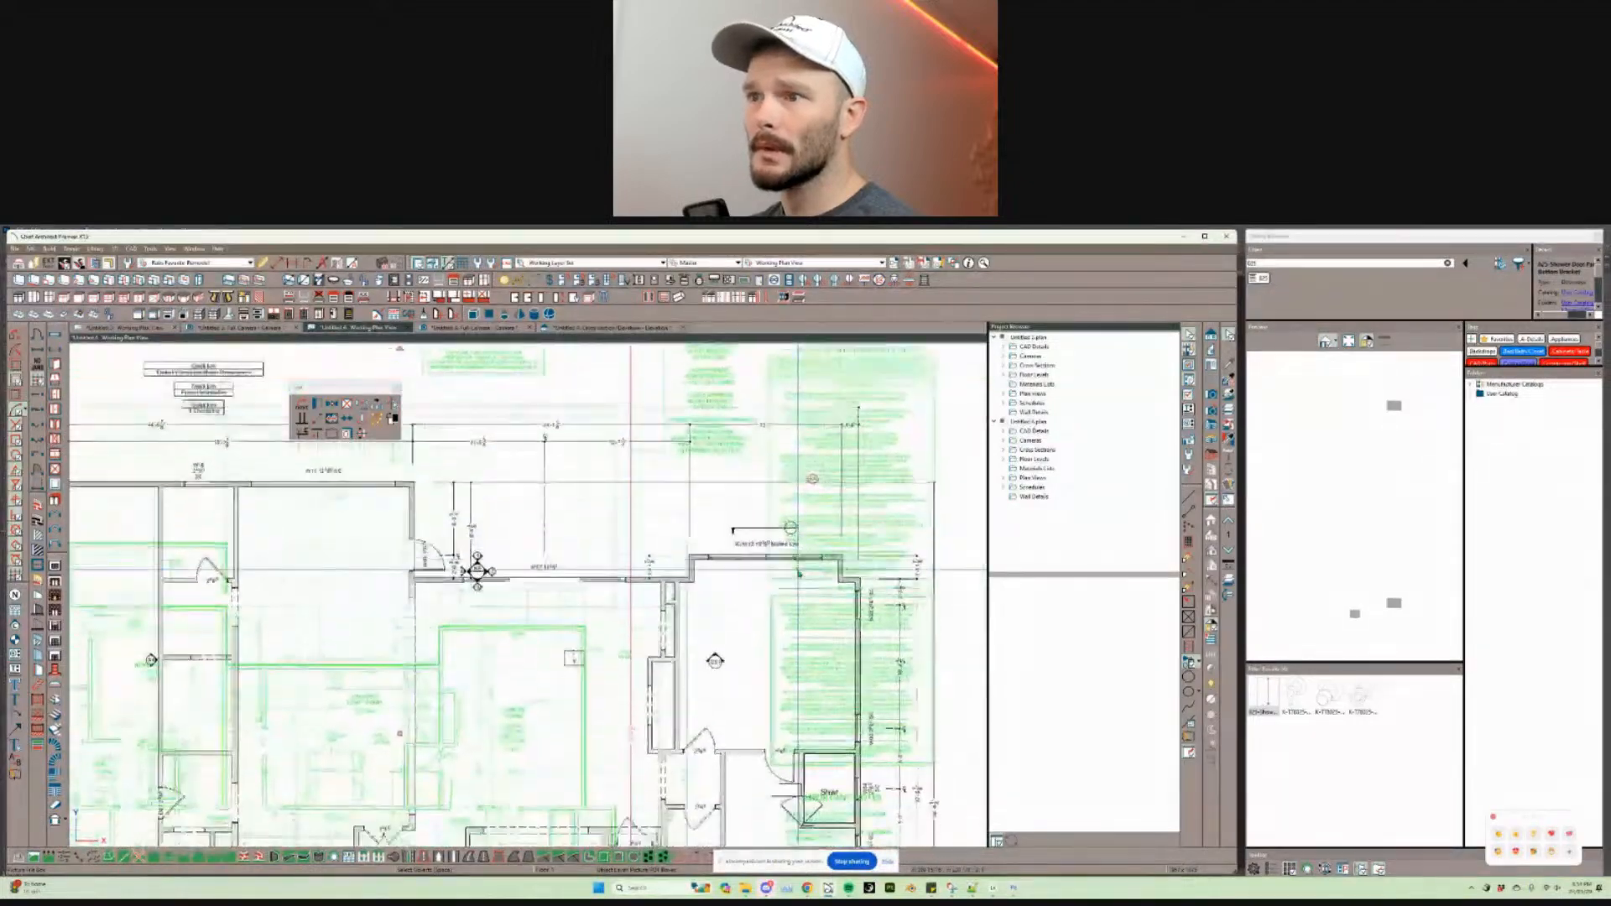
pyautogui.scroll(-3, 799, 575)
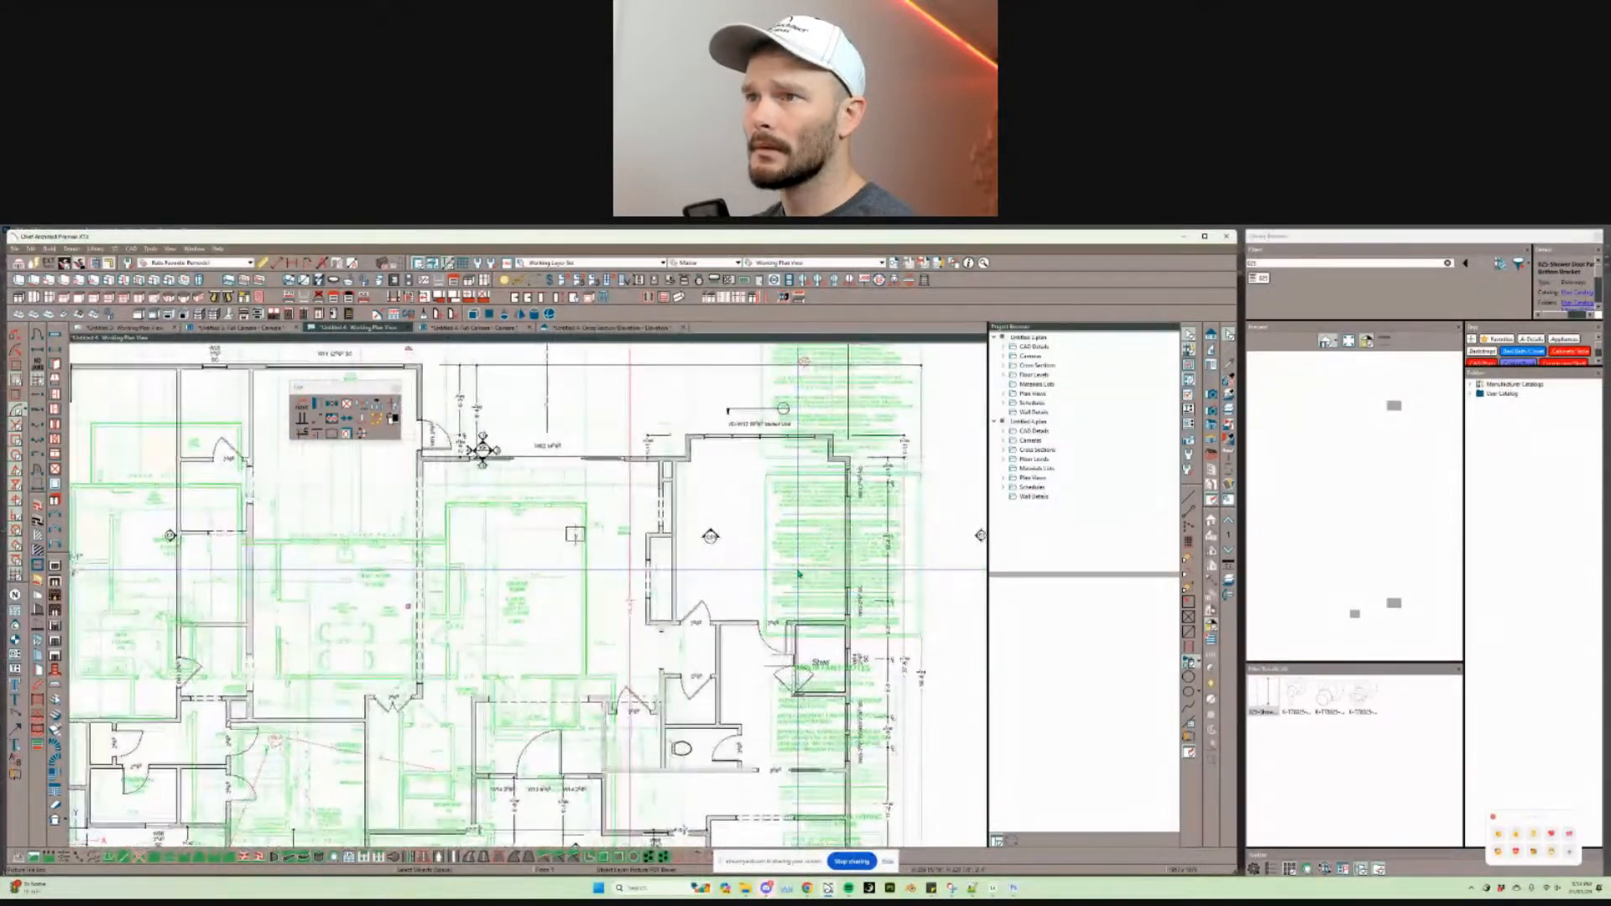
pyautogui.scroll(3, 798, 575)
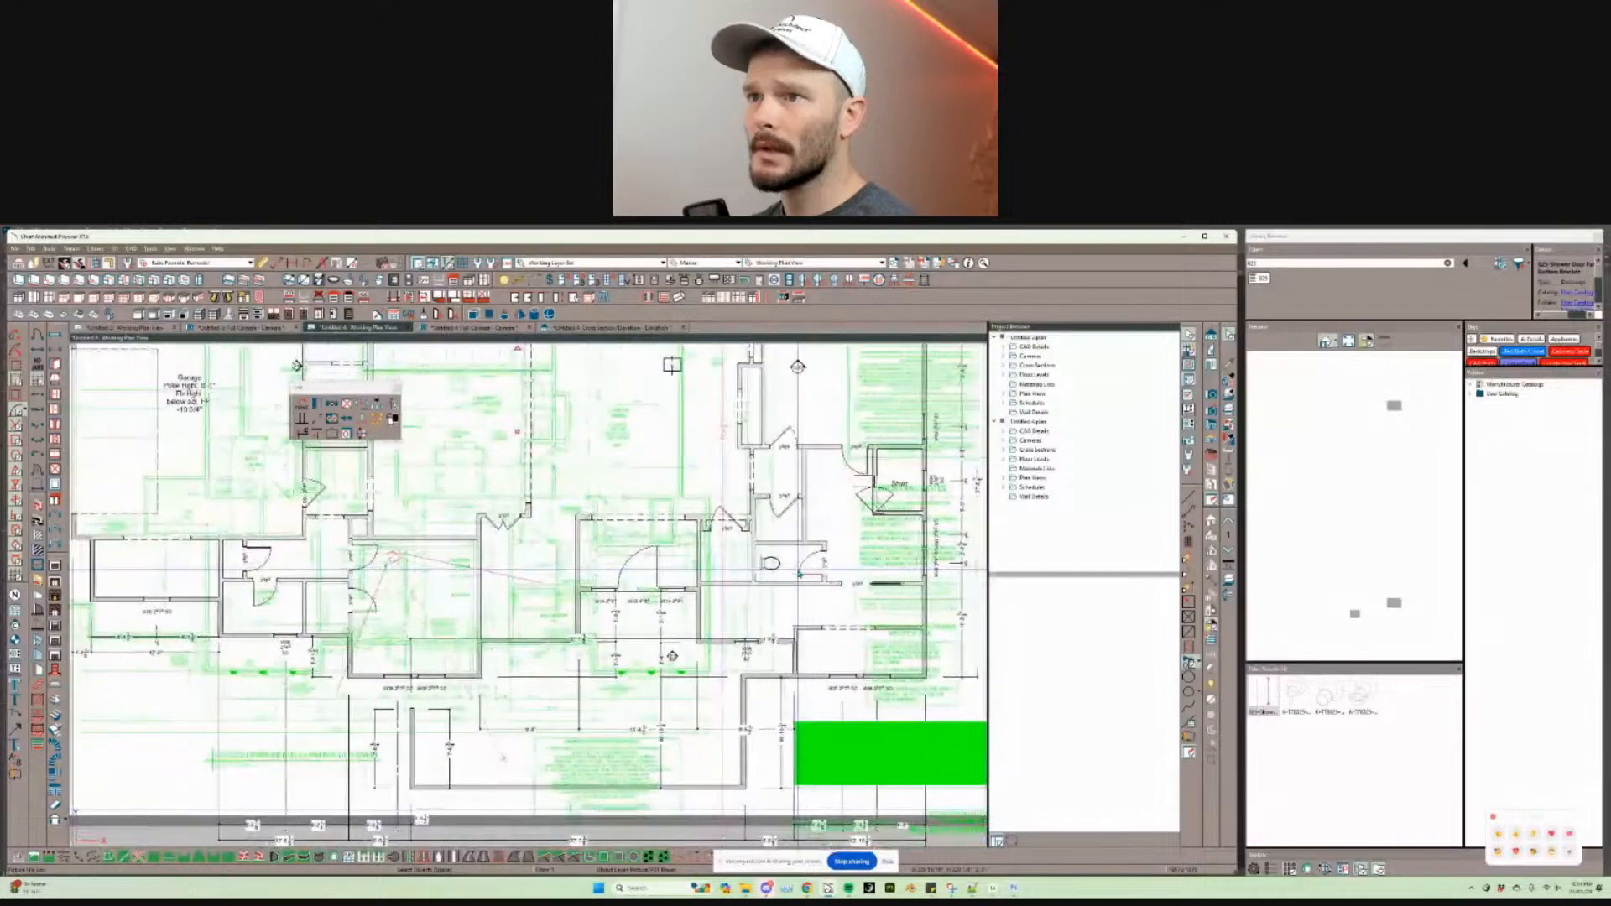
pyautogui.scroll(3, 799, 574)
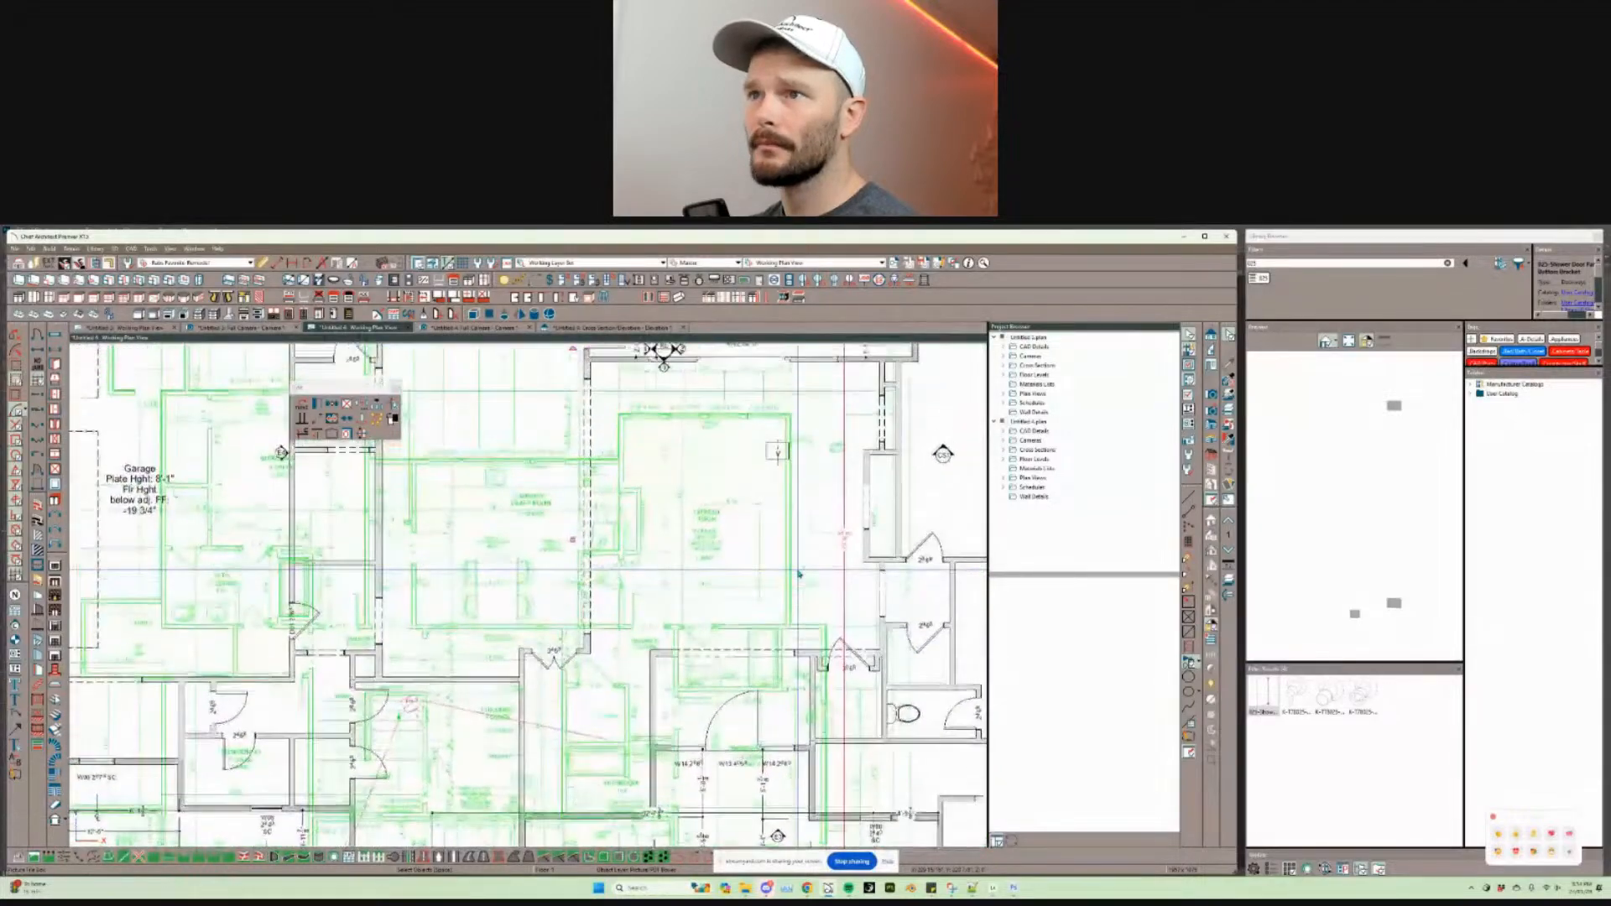
pyautogui.scroll(-5, 798, 575)
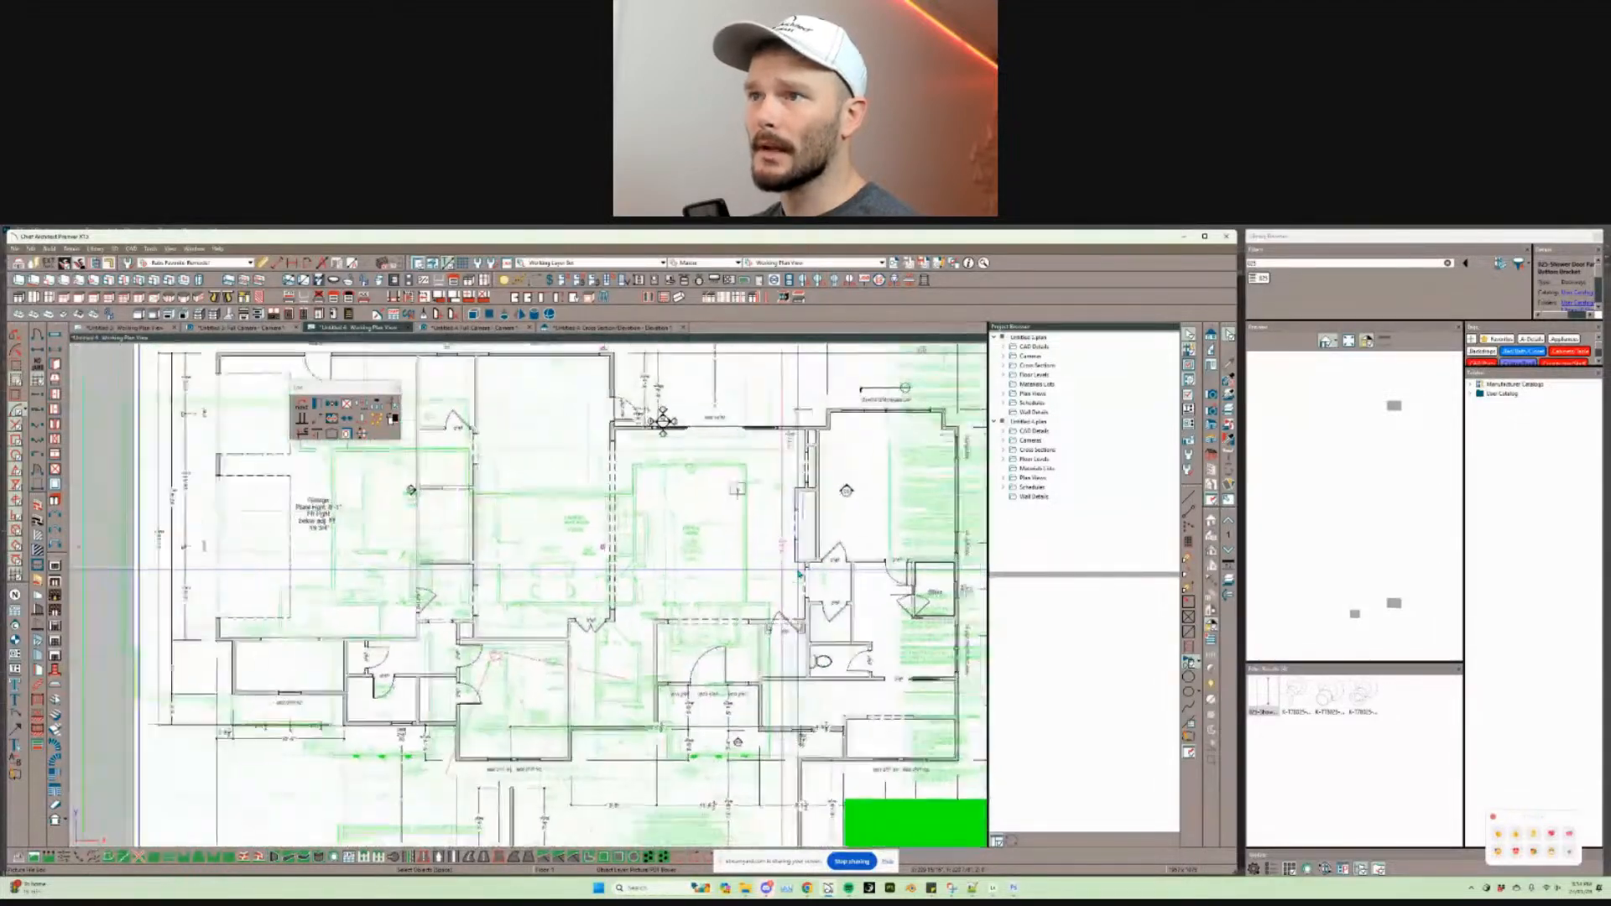
pyautogui.moveTo(727, 584); pyautogui.dragTo(664, 603, button='middle')
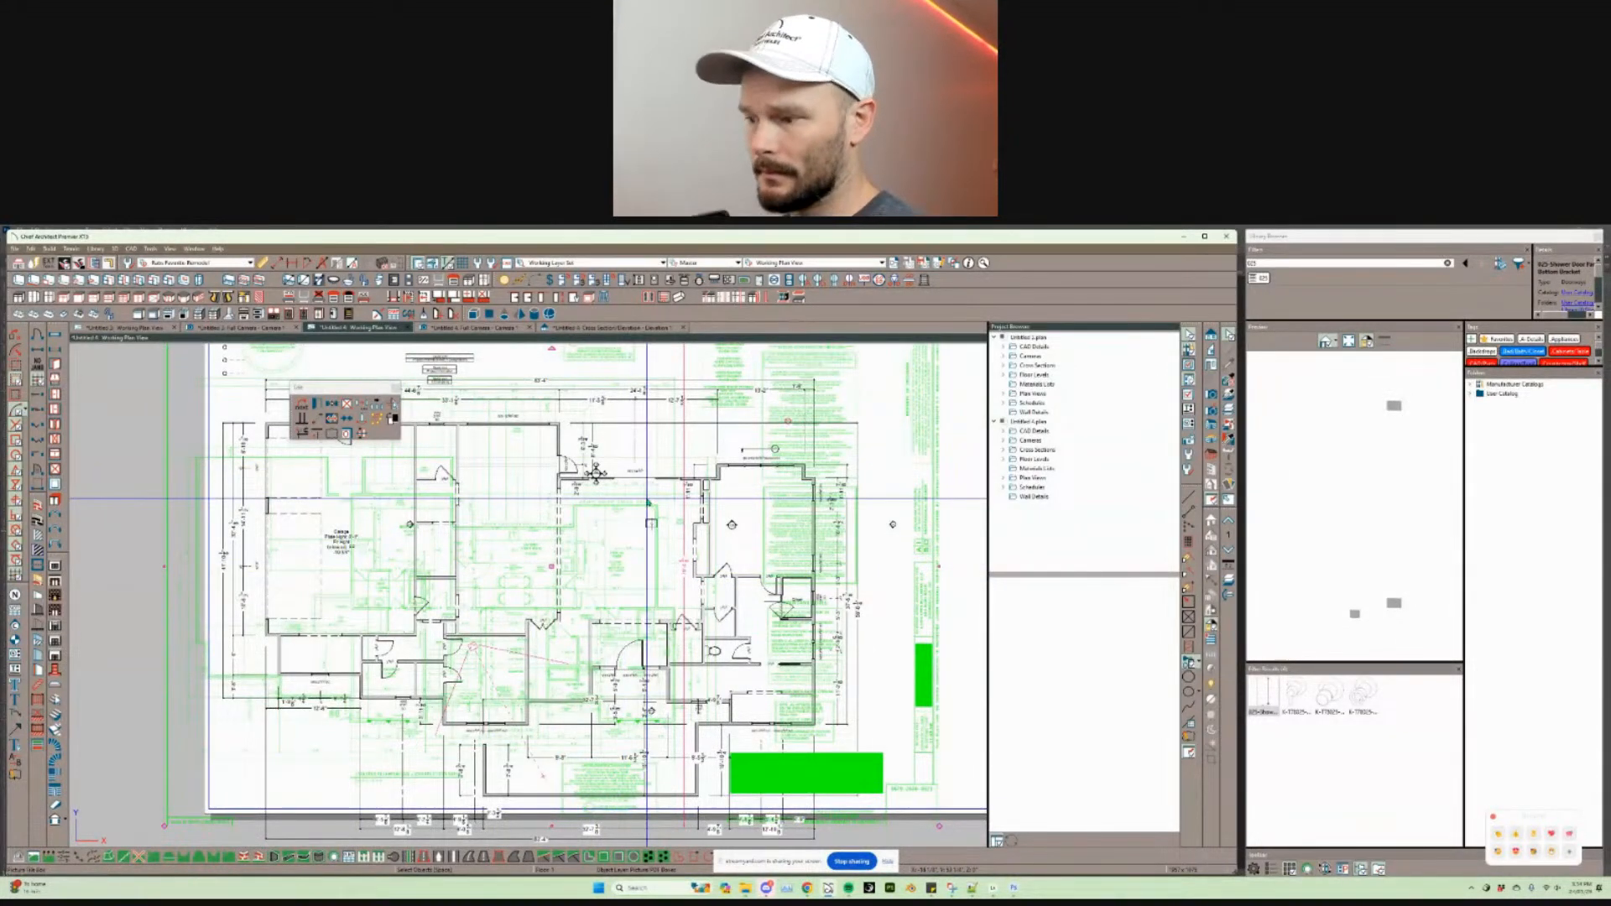
# Step: Add a new 1st floor derived from the existing floor plan, accepting its floor defaults
pyautogui.click(48, 248)
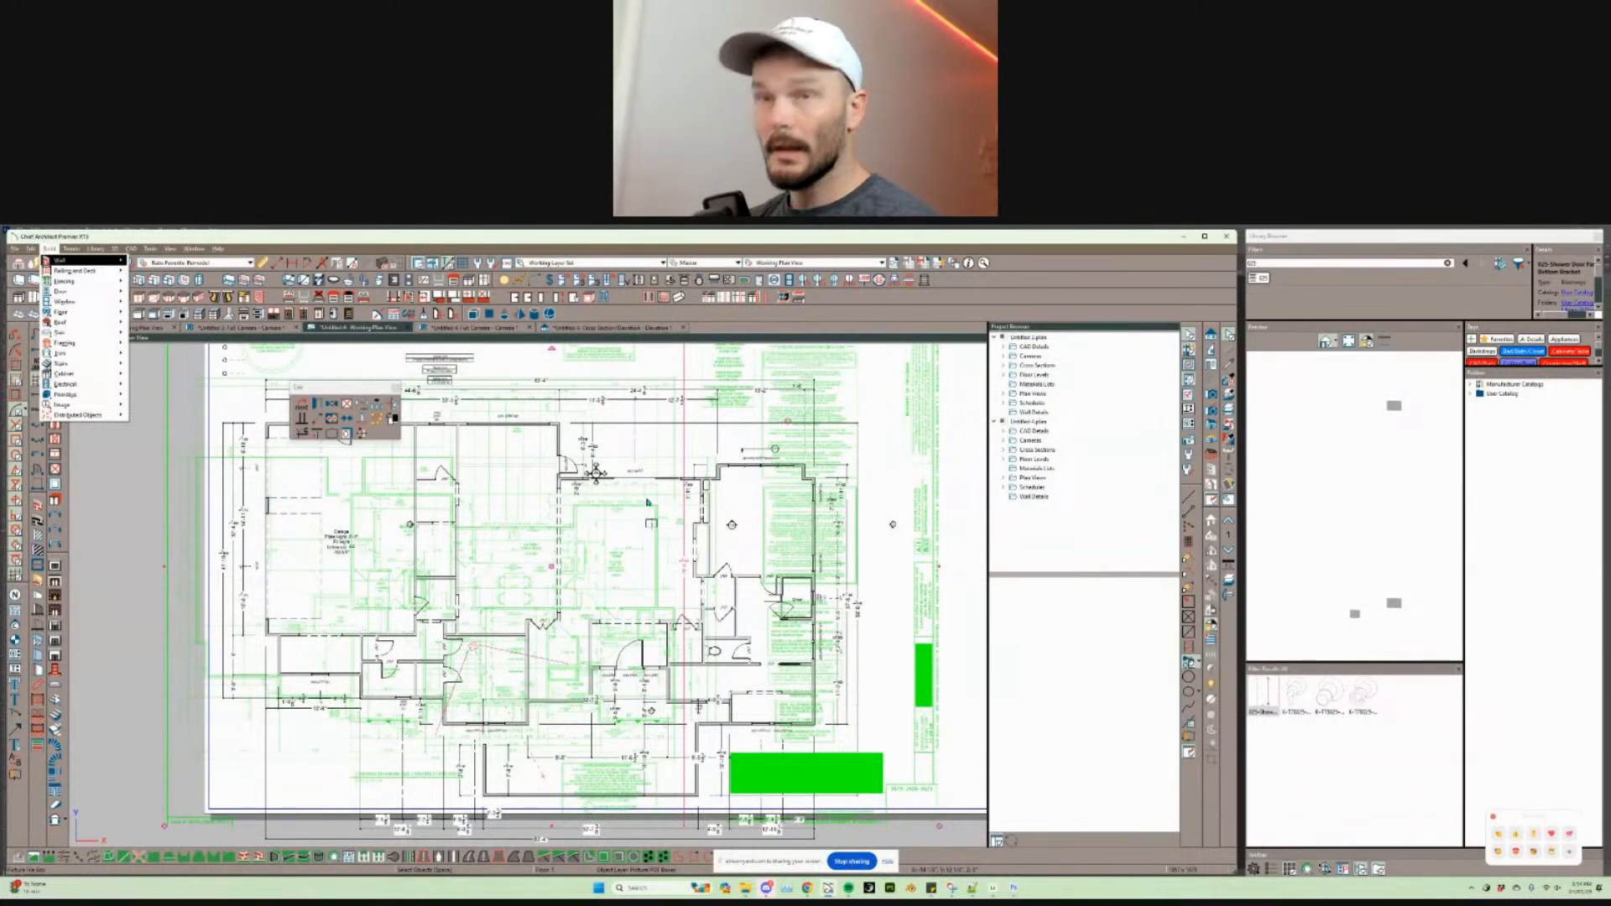
pyautogui.moveTo(67, 312)
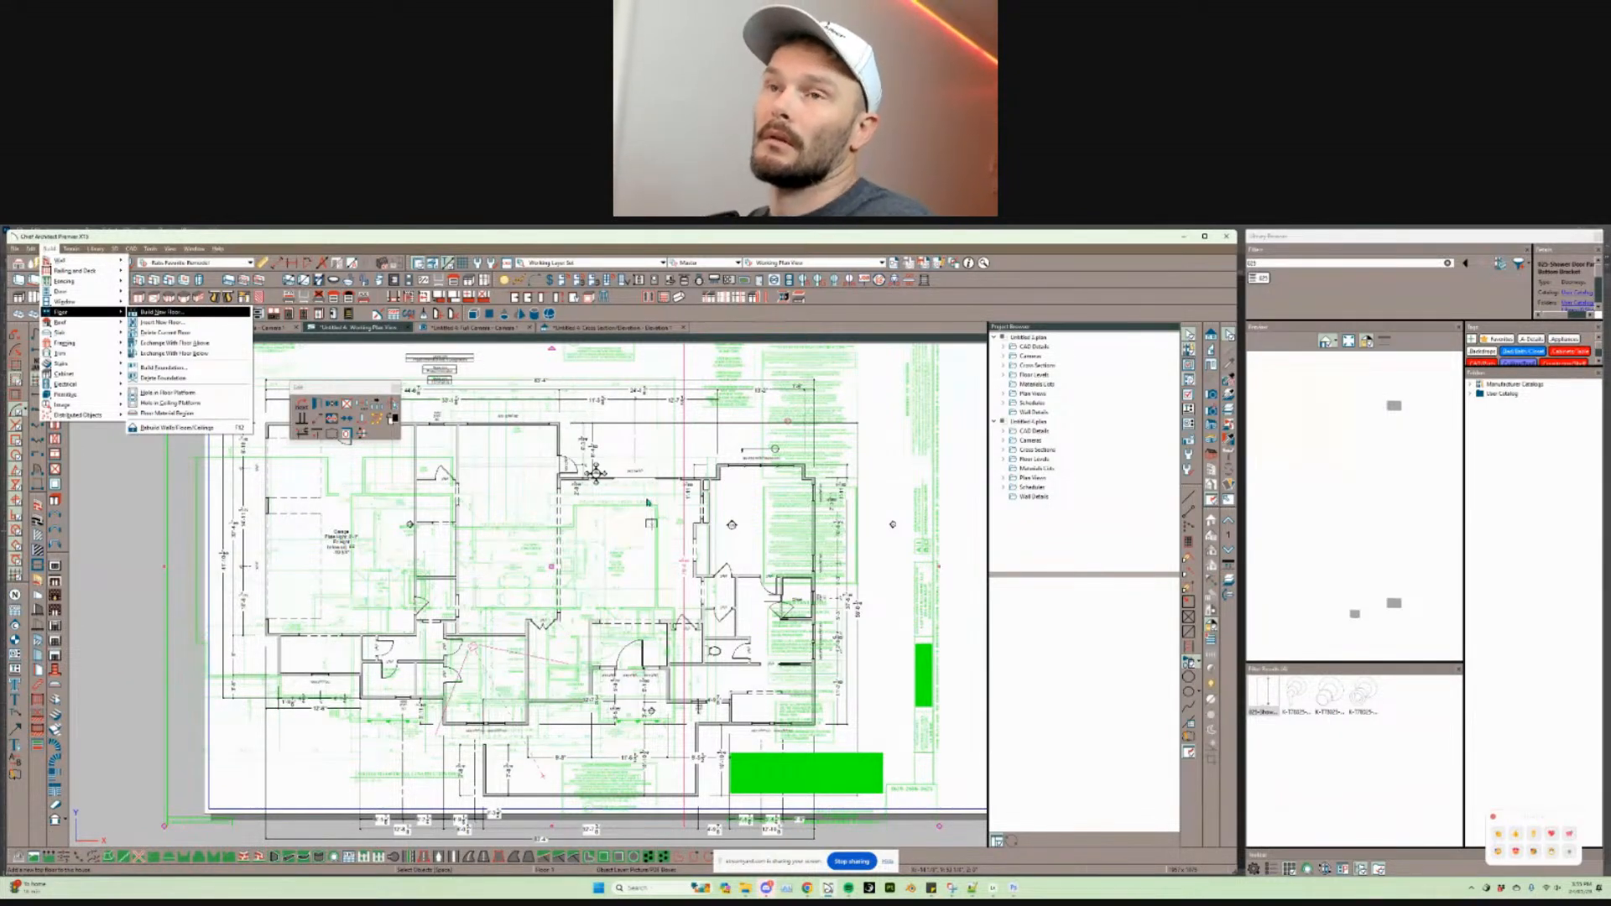
pyautogui.click(159, 312)
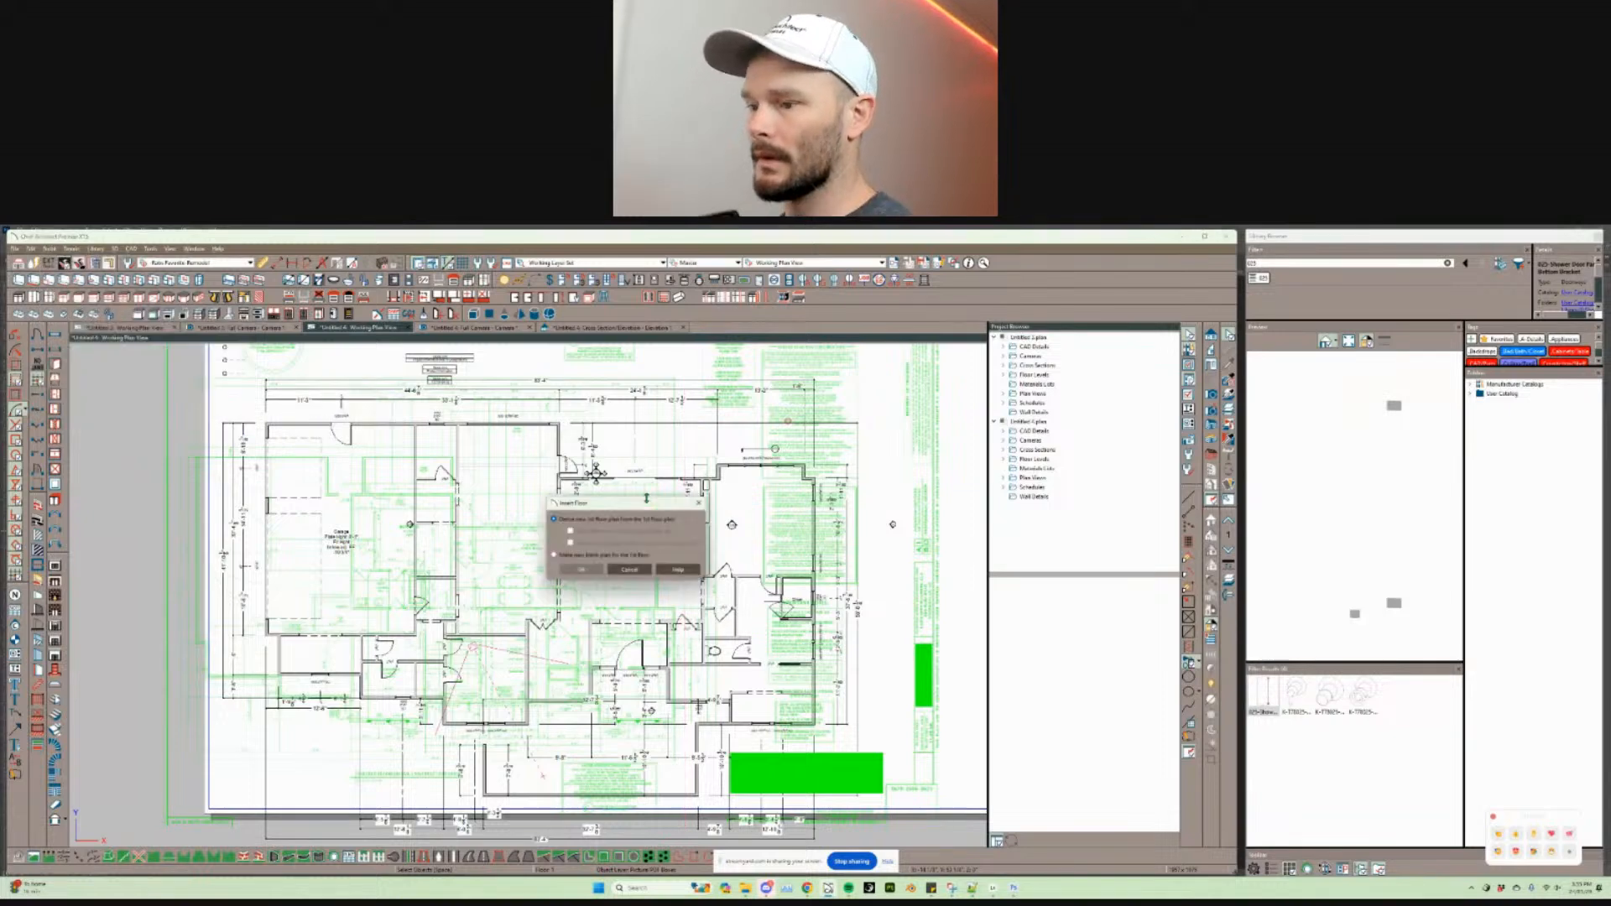
pyautogui.press('Return')
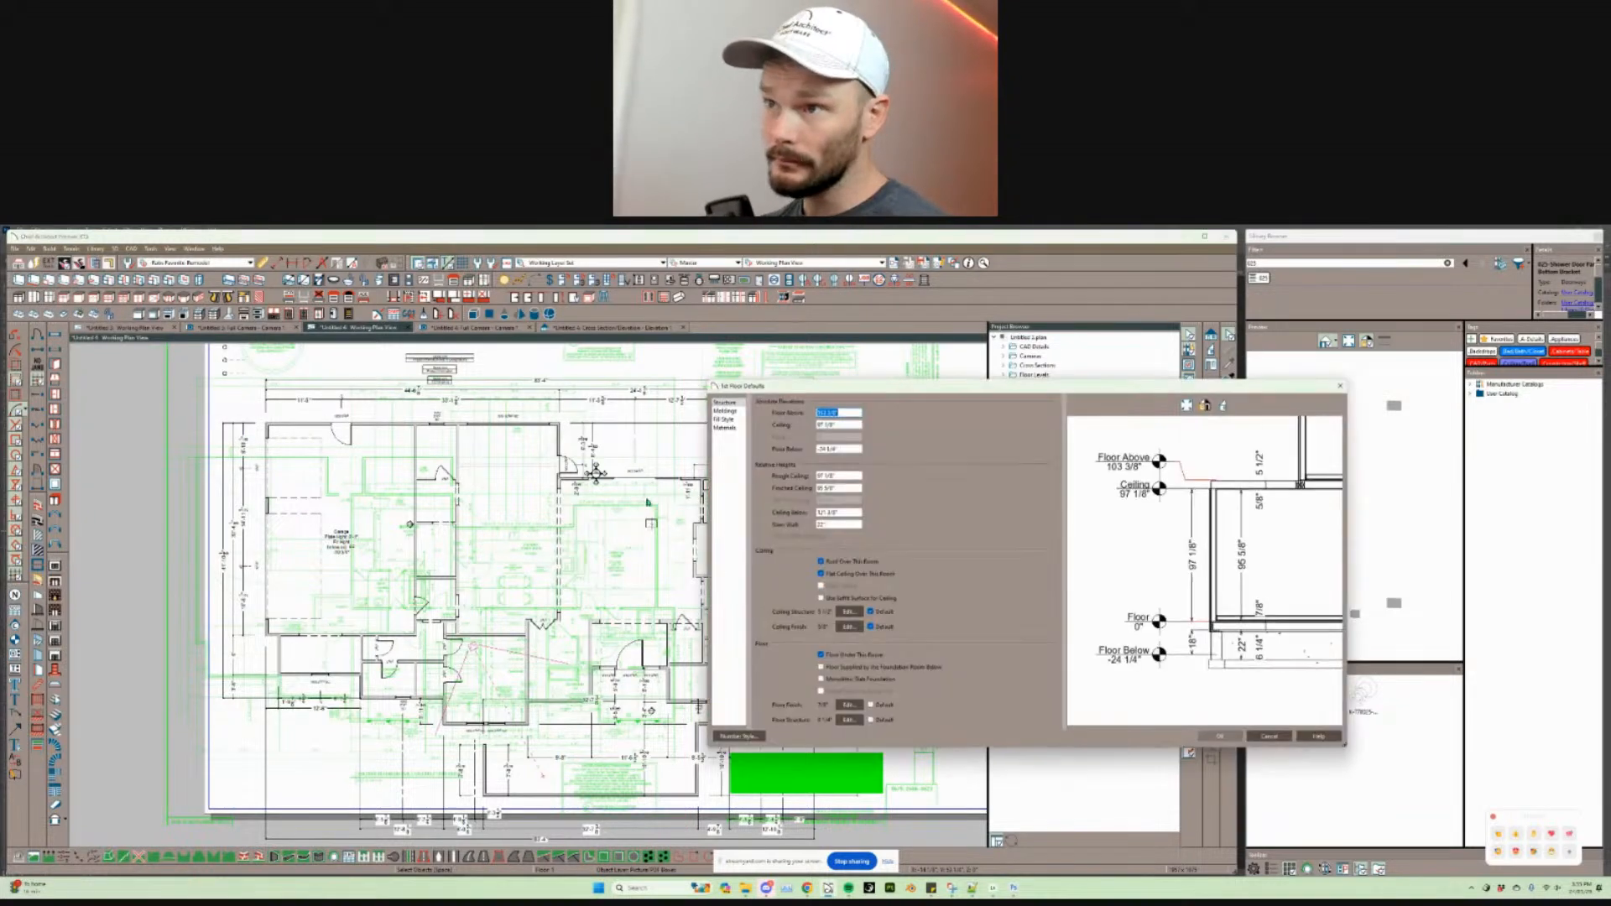
pyautogui.click(1229, 736)
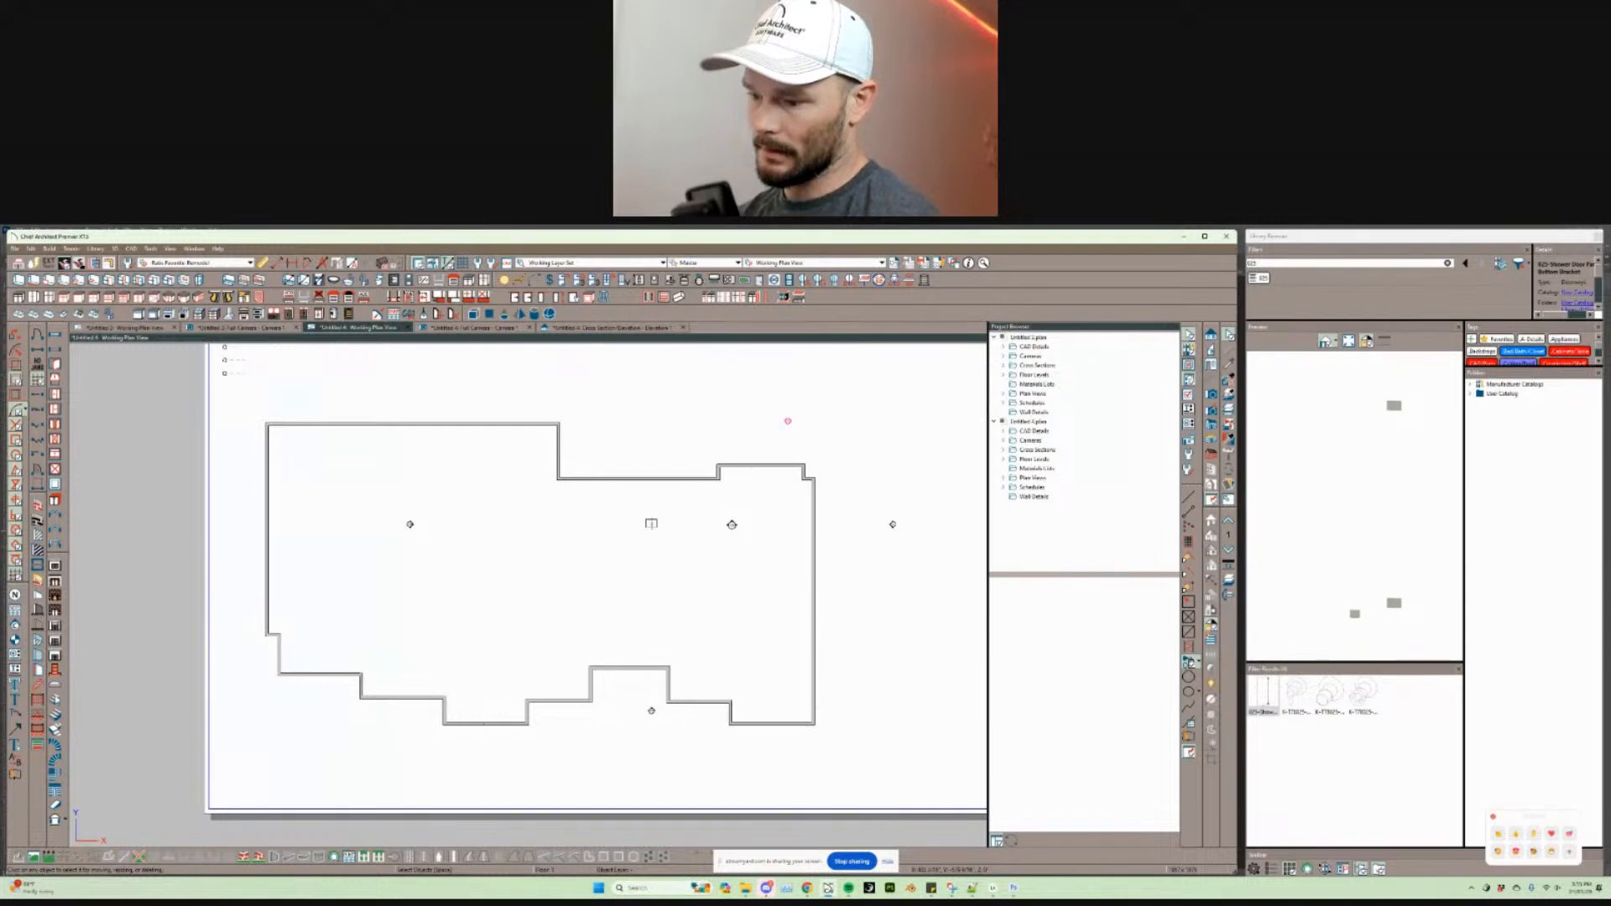
# Step: Switch to the PDF plan set in Acrobat, move its window to another monitor, and return to Chief Architect
pyautogui.press('super+d')
pyautogui.press('super+d')
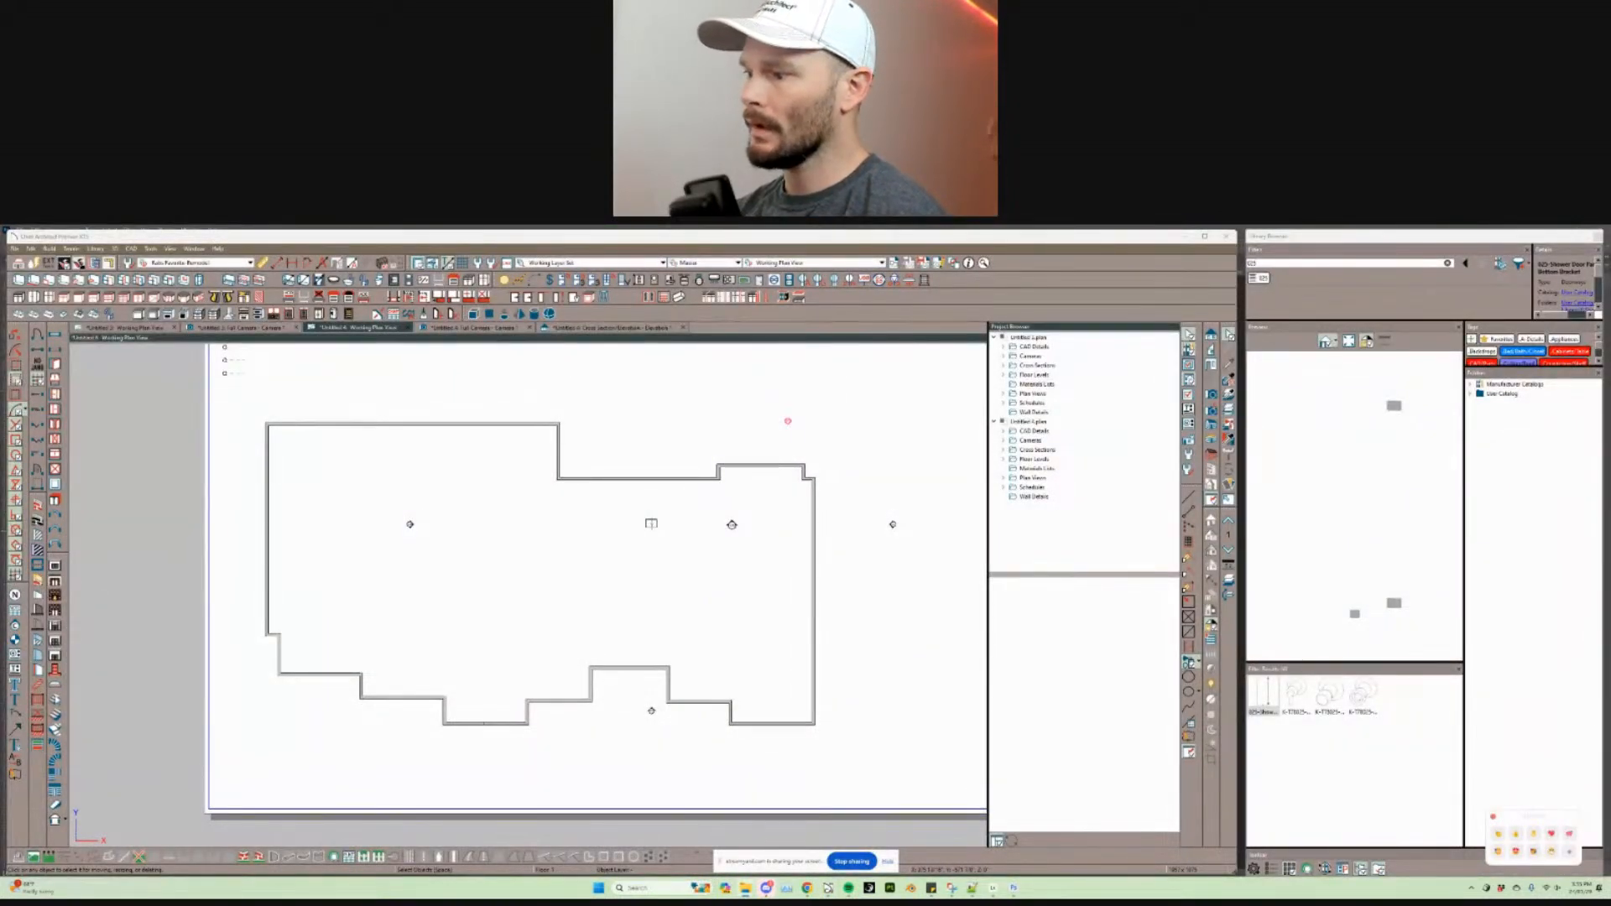
pyautogui.keyDown('shift'); pyautogui.moveTo(834, 237); pyautogui.dragTo(1253, 395); pyautogui.keyUp('shift')
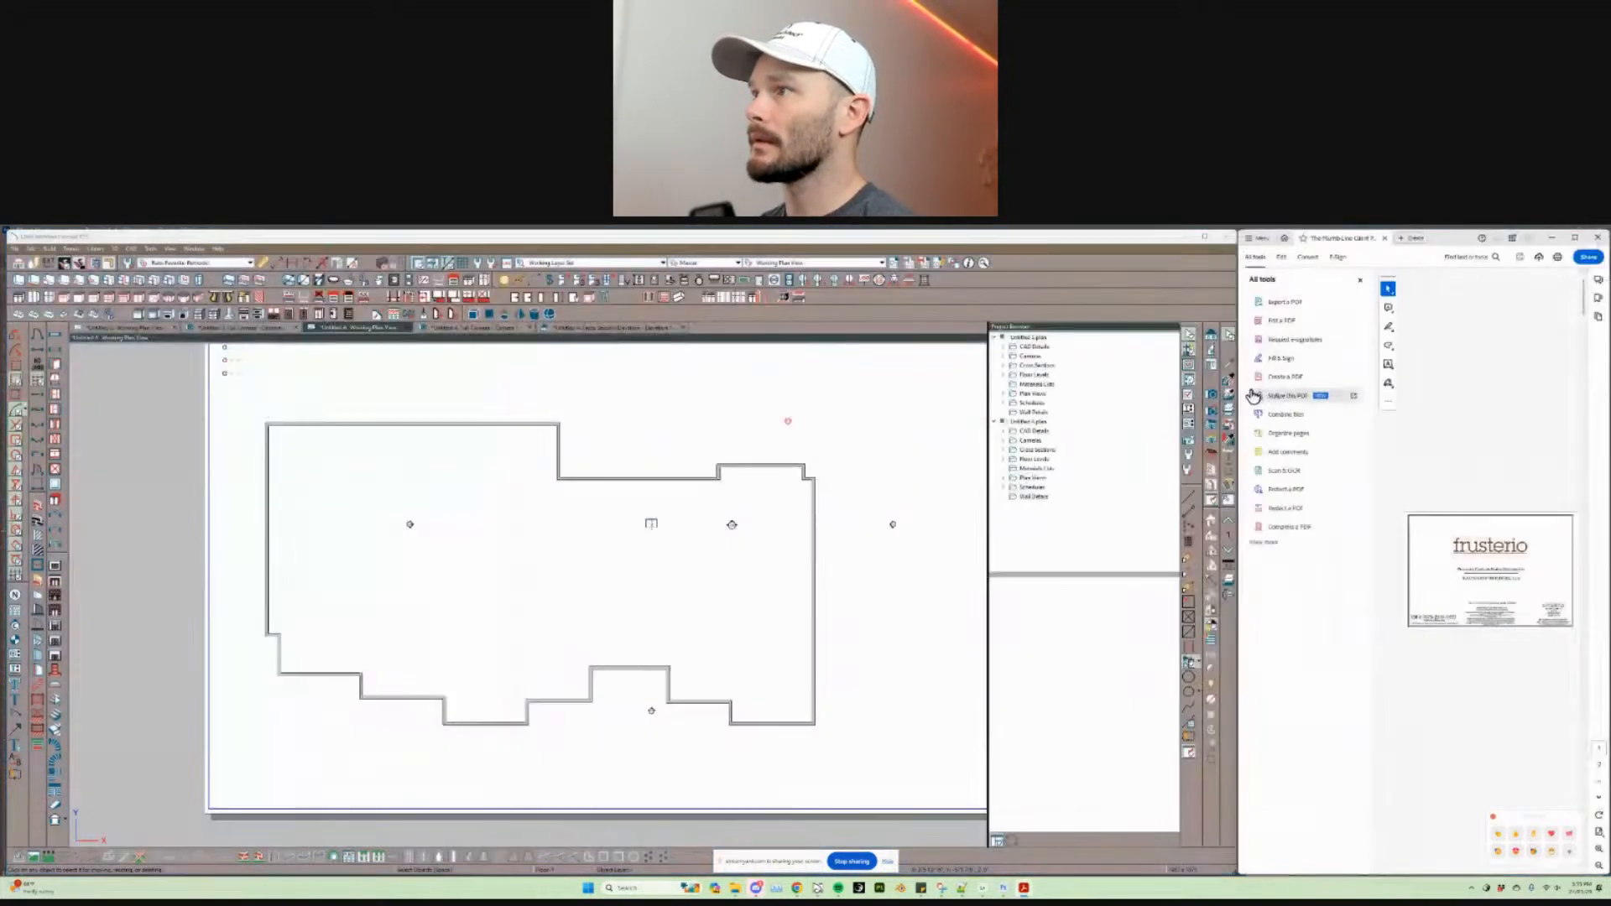
pyautogui.keyDown('shift'); pyautogui.moveTo(1461, 243); pyautogui.dragTo(1593, 380); pyautogui.keyUp('shift')
pyautogui.moveTo(1404, 242); pyautogui.dragTo(1607, 226)
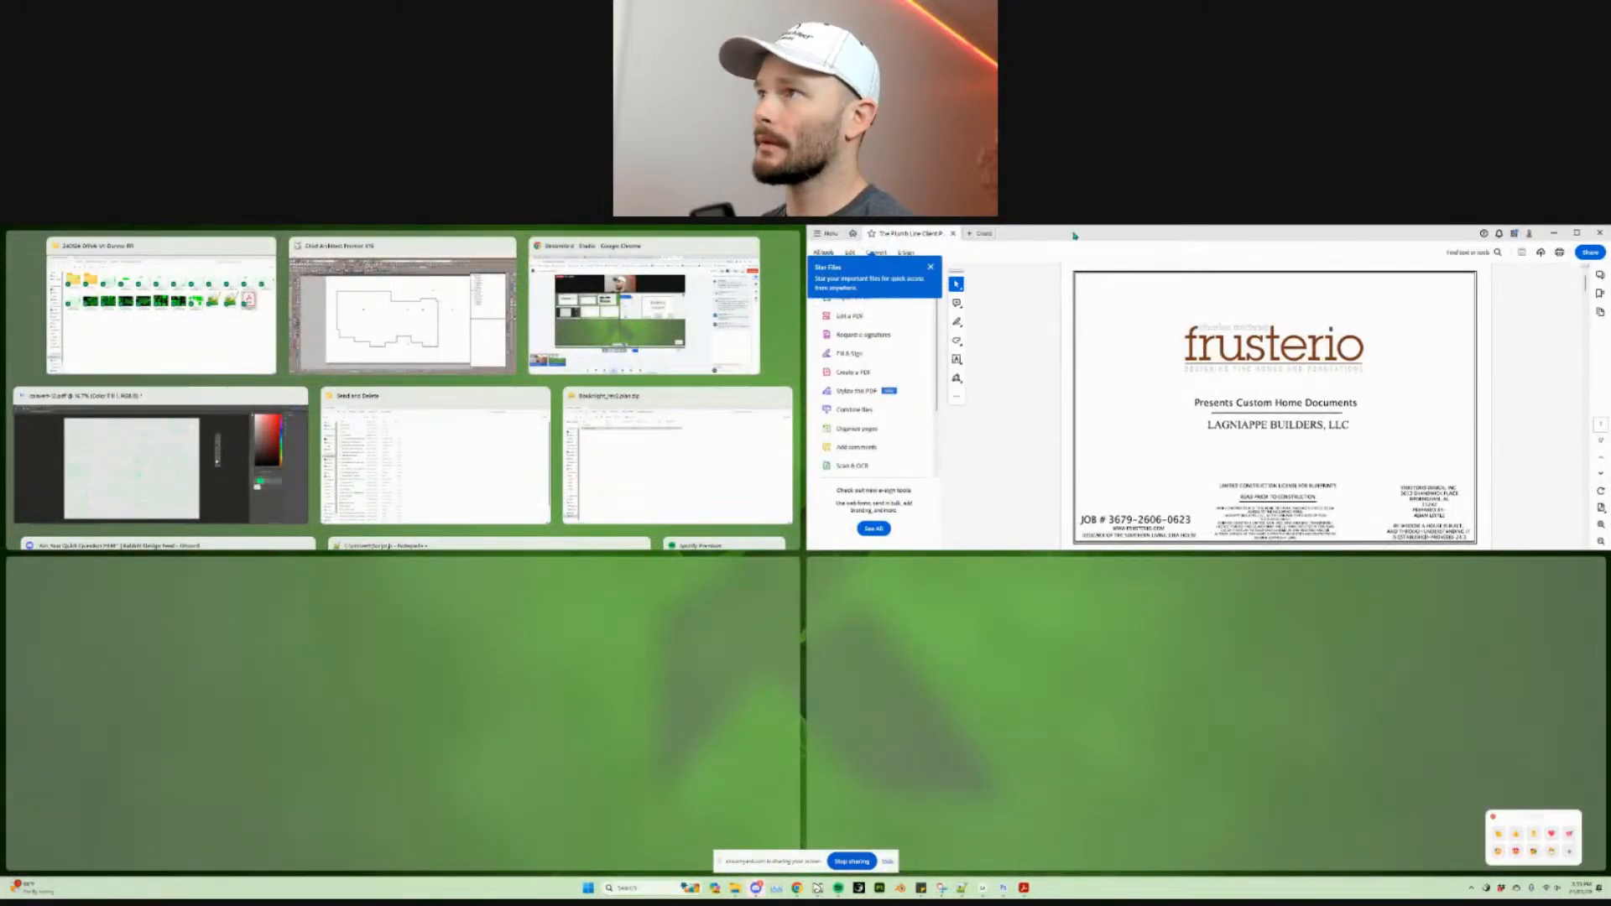
pyautogui.moveTo(1132, 242); pyautogui.dragTo(1070, 902)
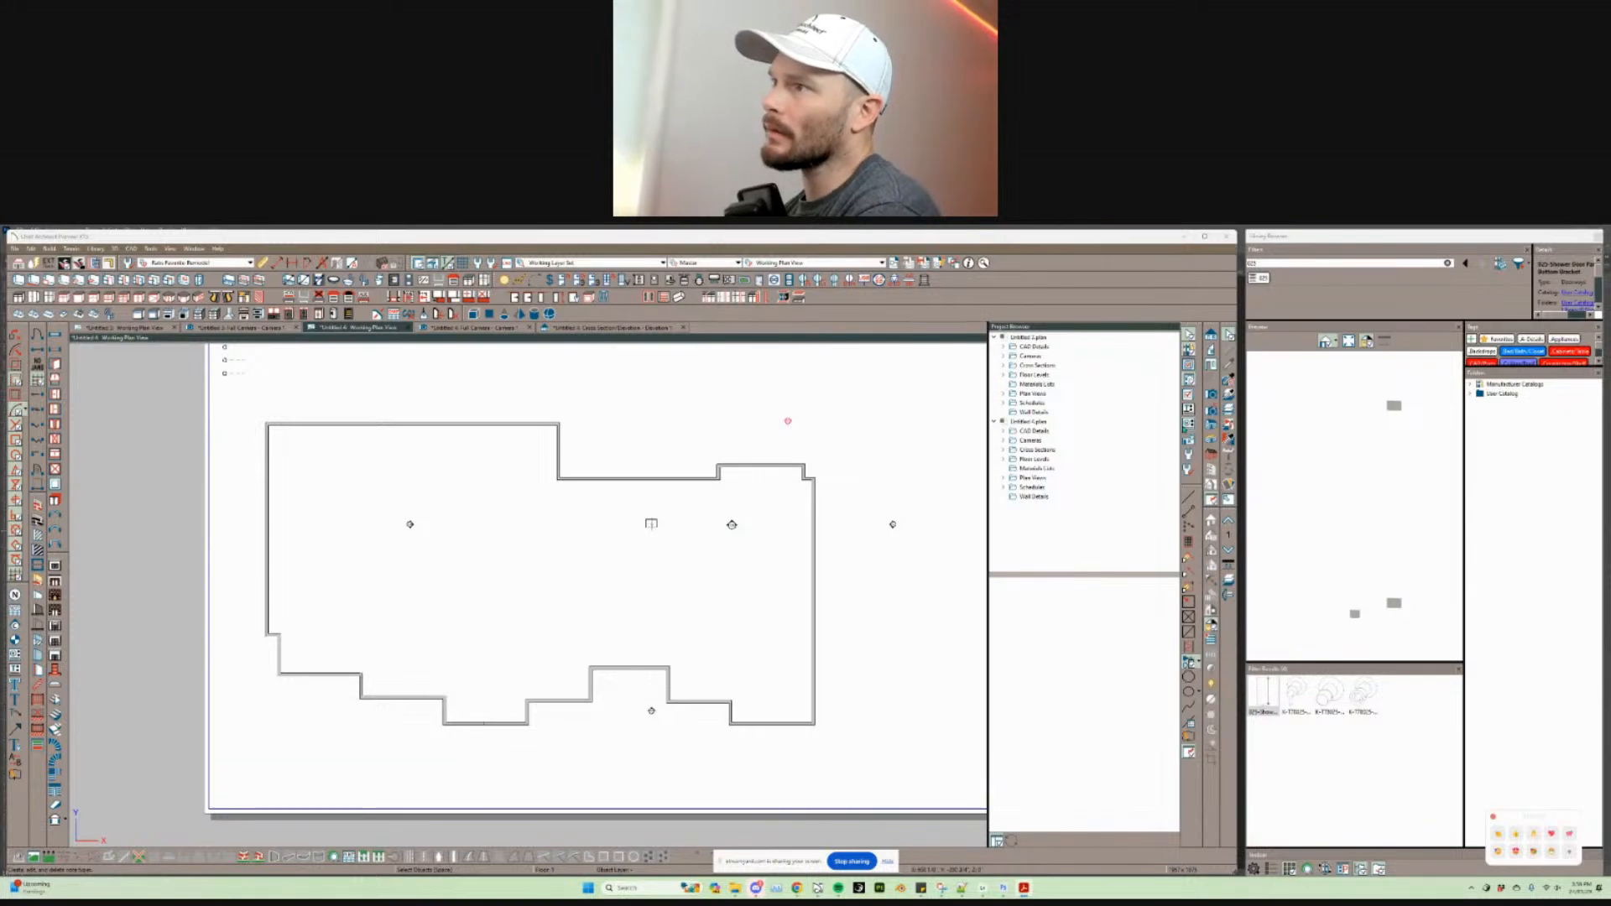
# Step: In the 1st floor defaults, set the floor structure's framing layer to 16" thick with I-Joist as the framing type
pyautogui.press('d')
pyautogui.doubleClick(785, 431)
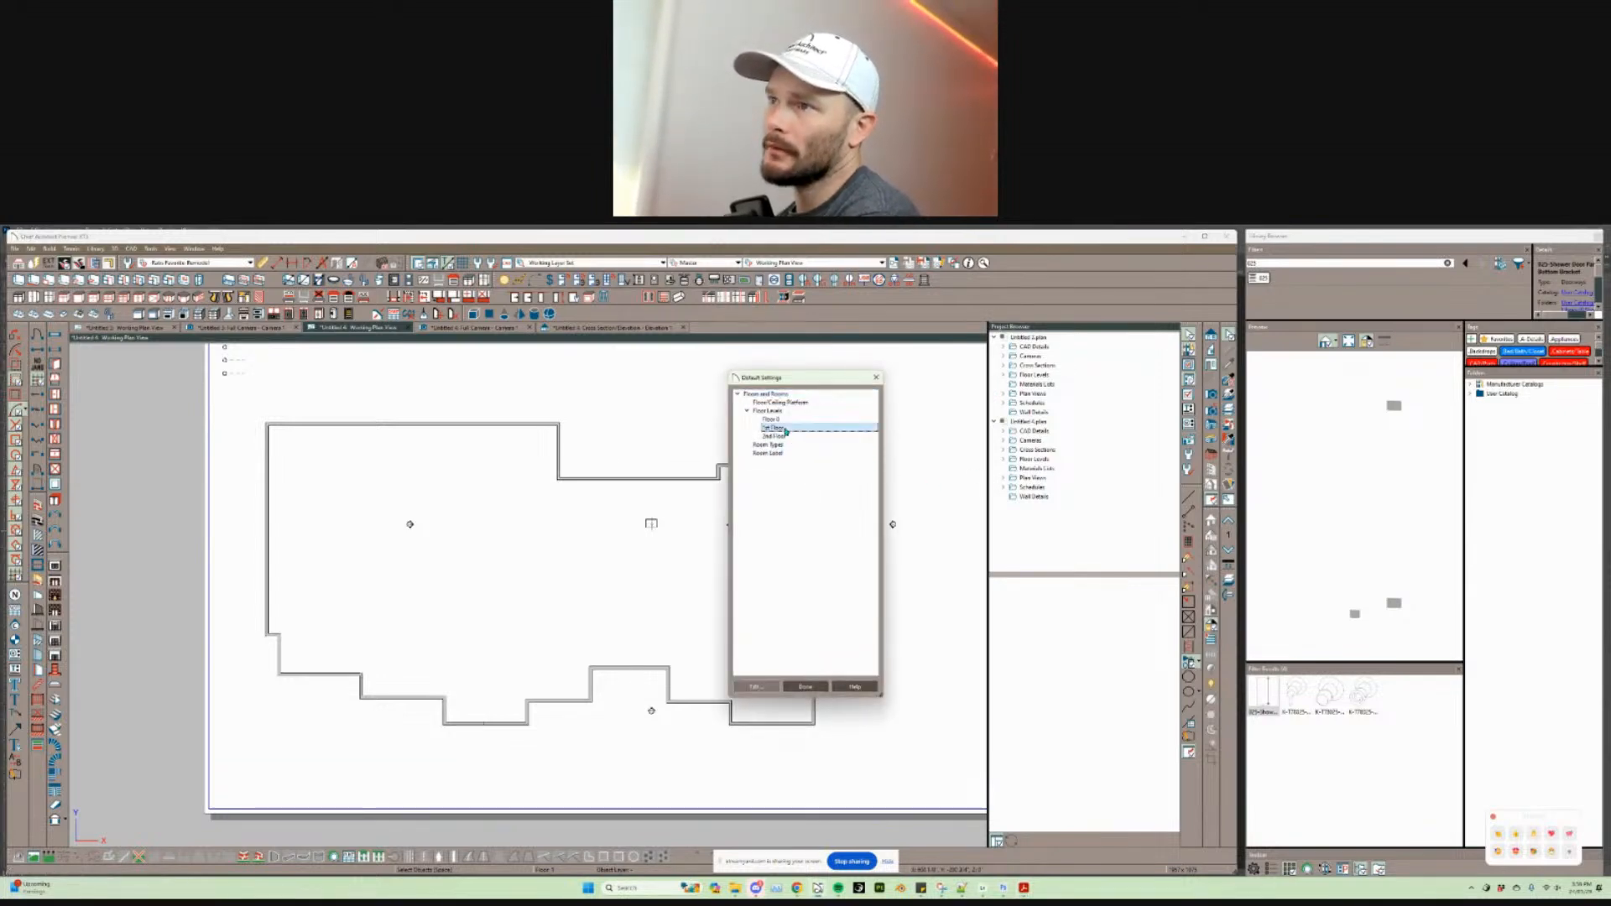
pyautogui.click(849, 719)
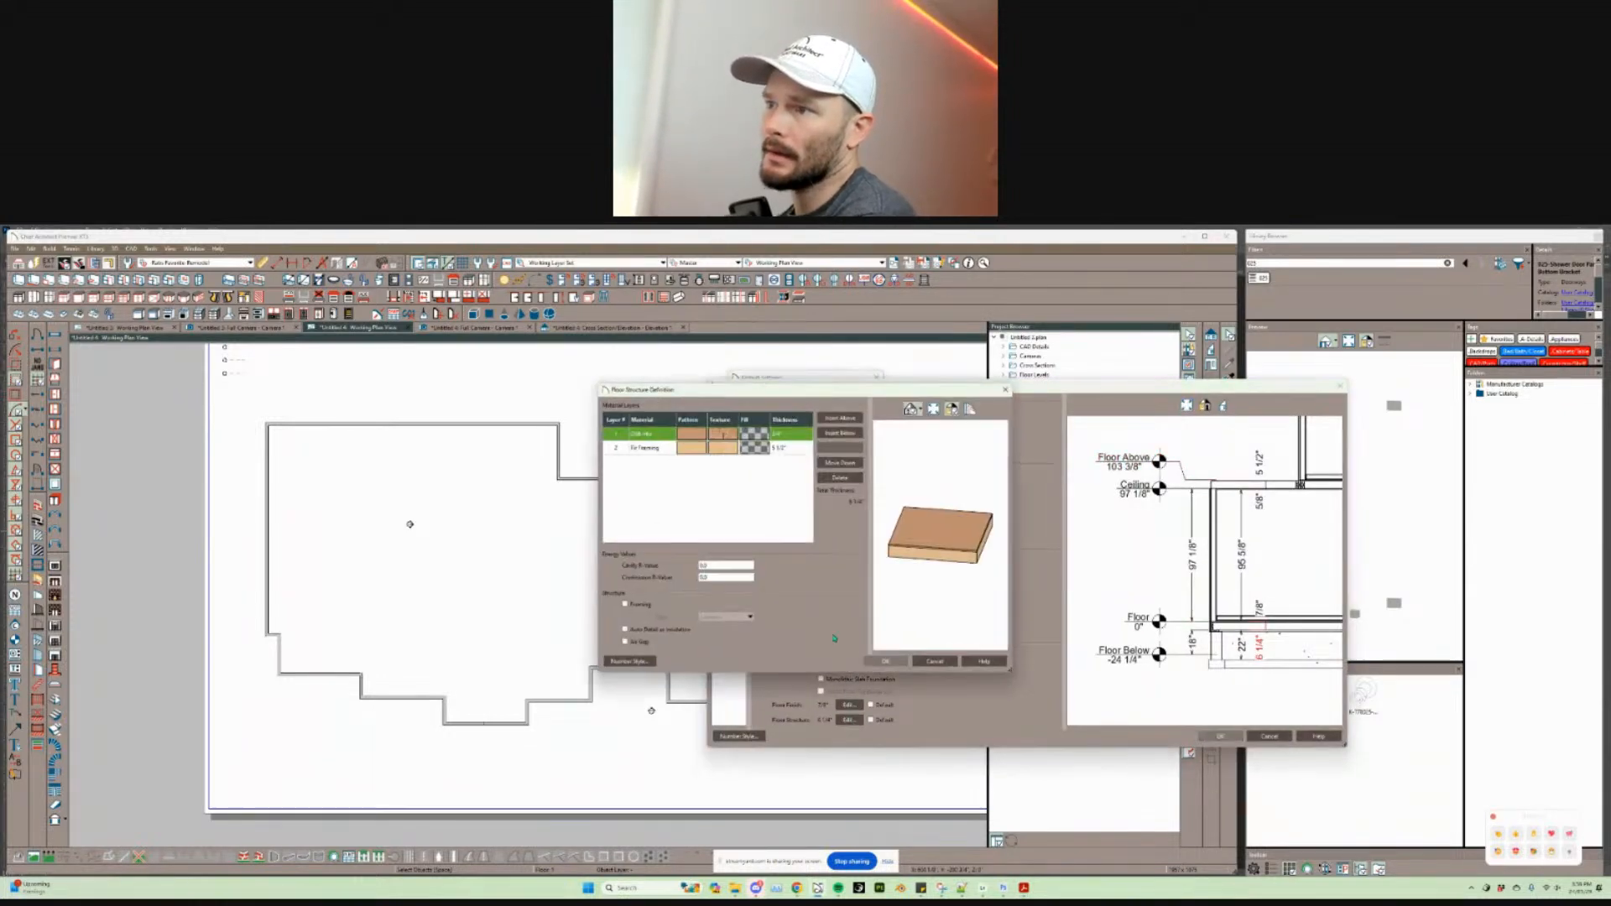
pyautogui.click(779, 450)
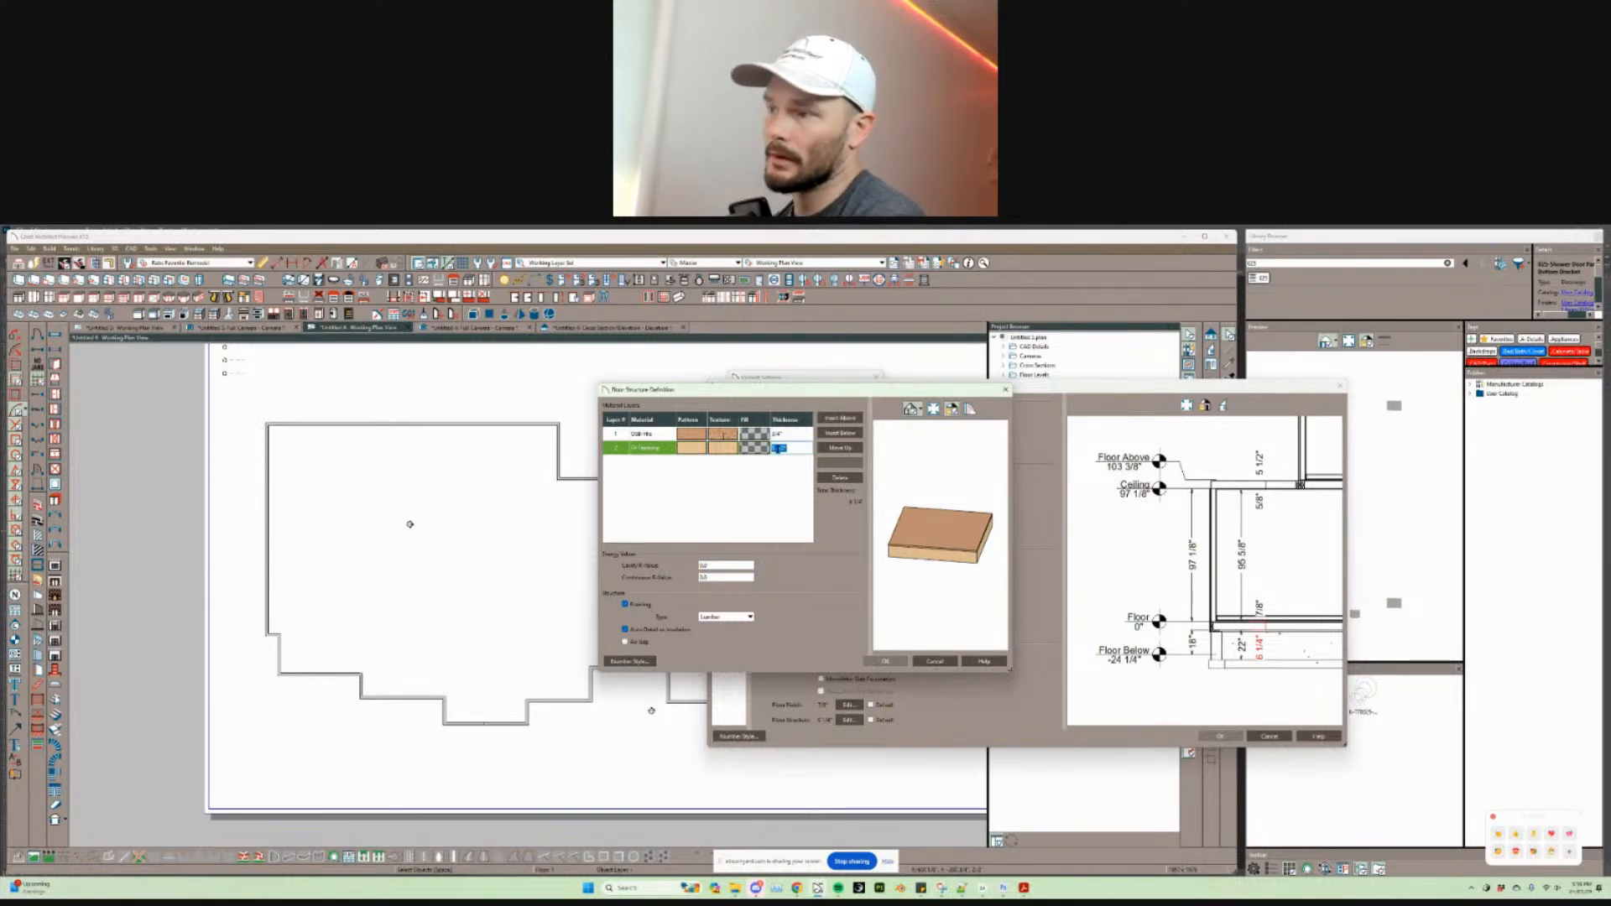
pyautogui.write('16')
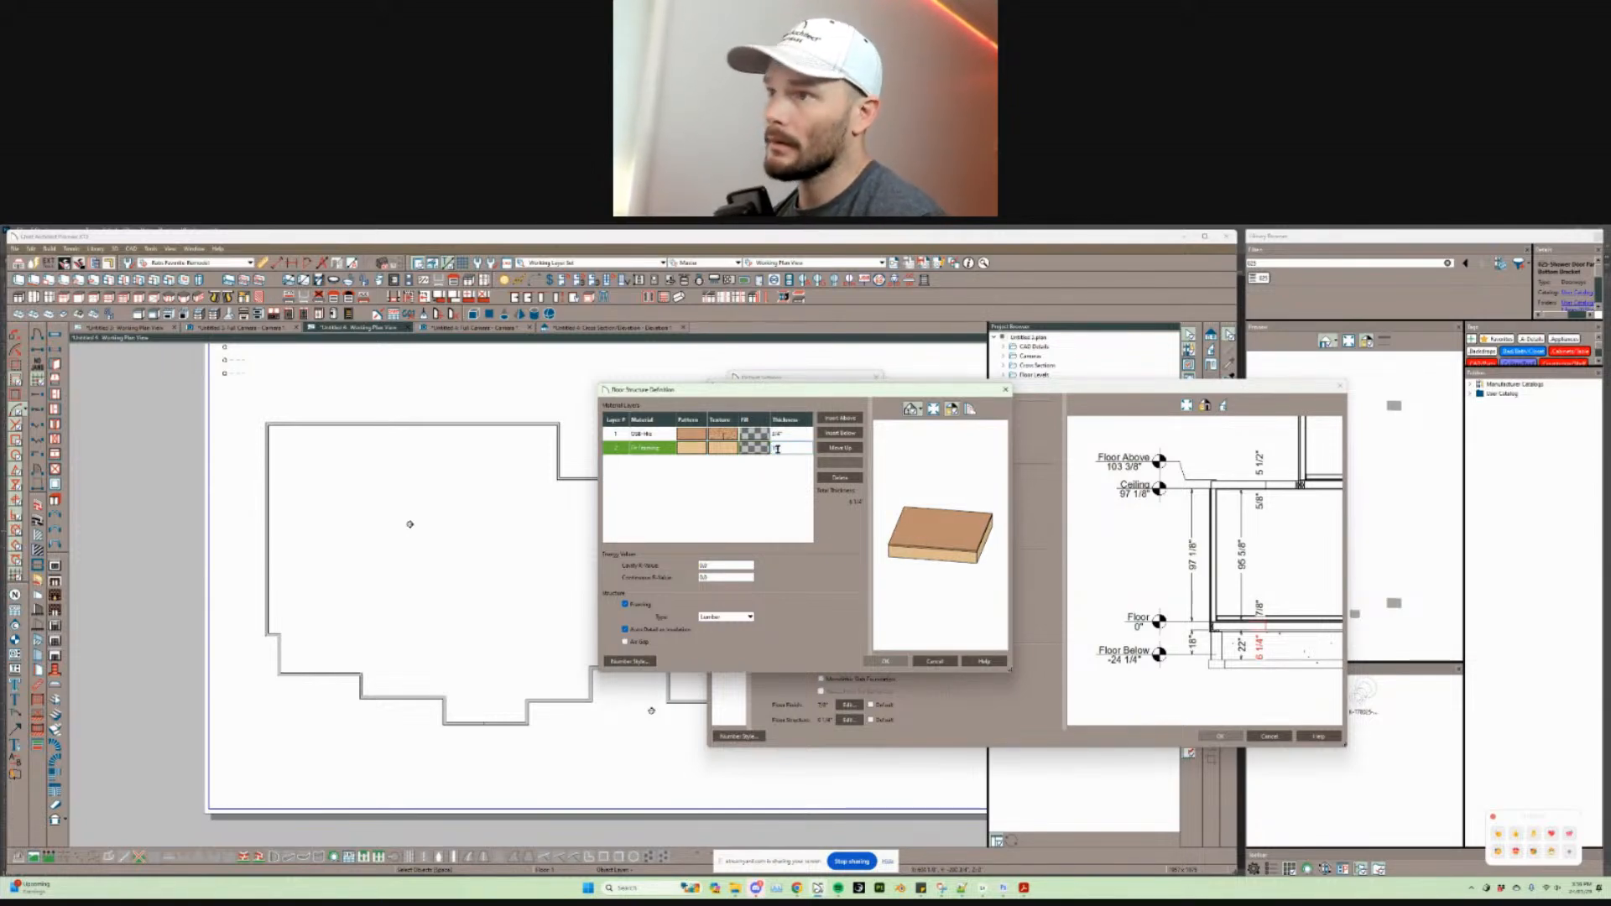
pyautogui.press('Return')
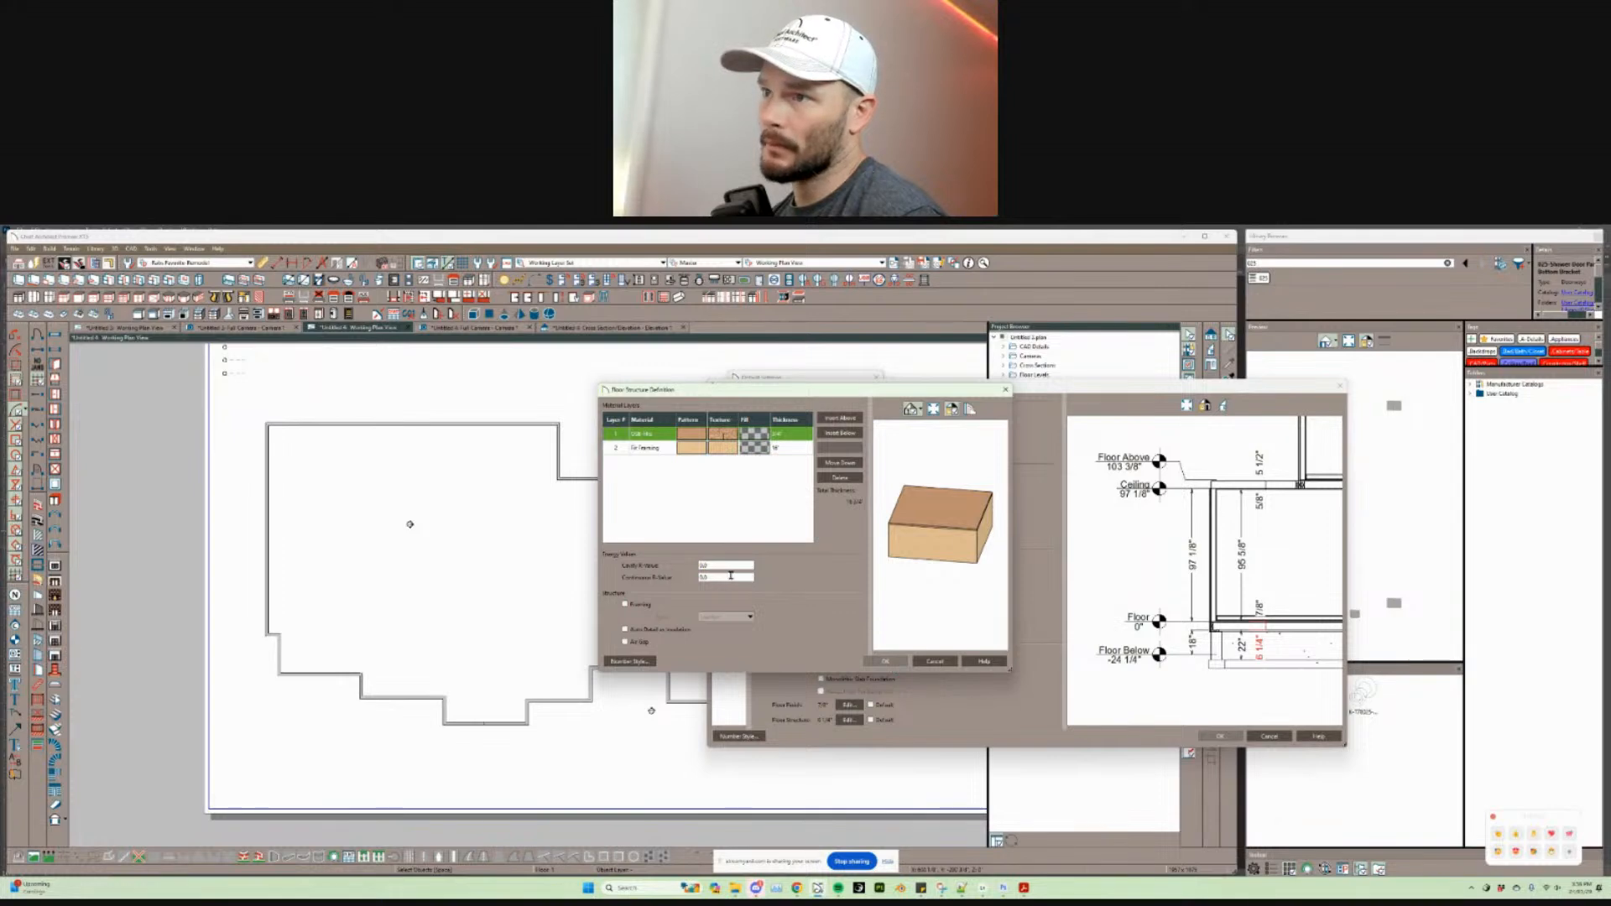
pyautogui.click(712, 617)
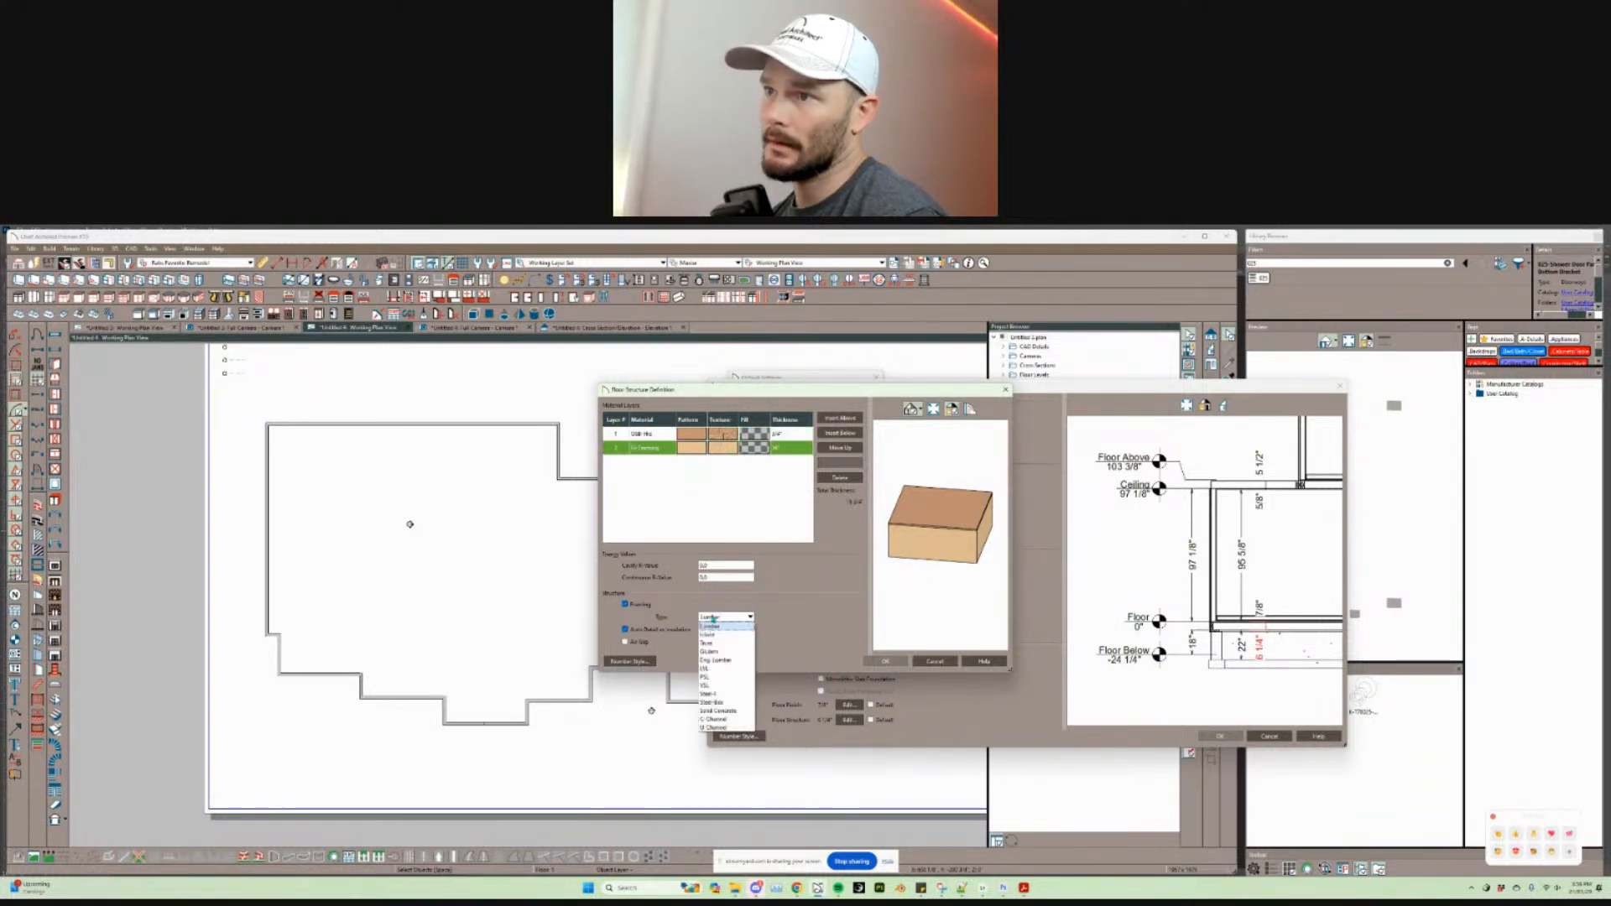
pyautogui.click(715, 635)
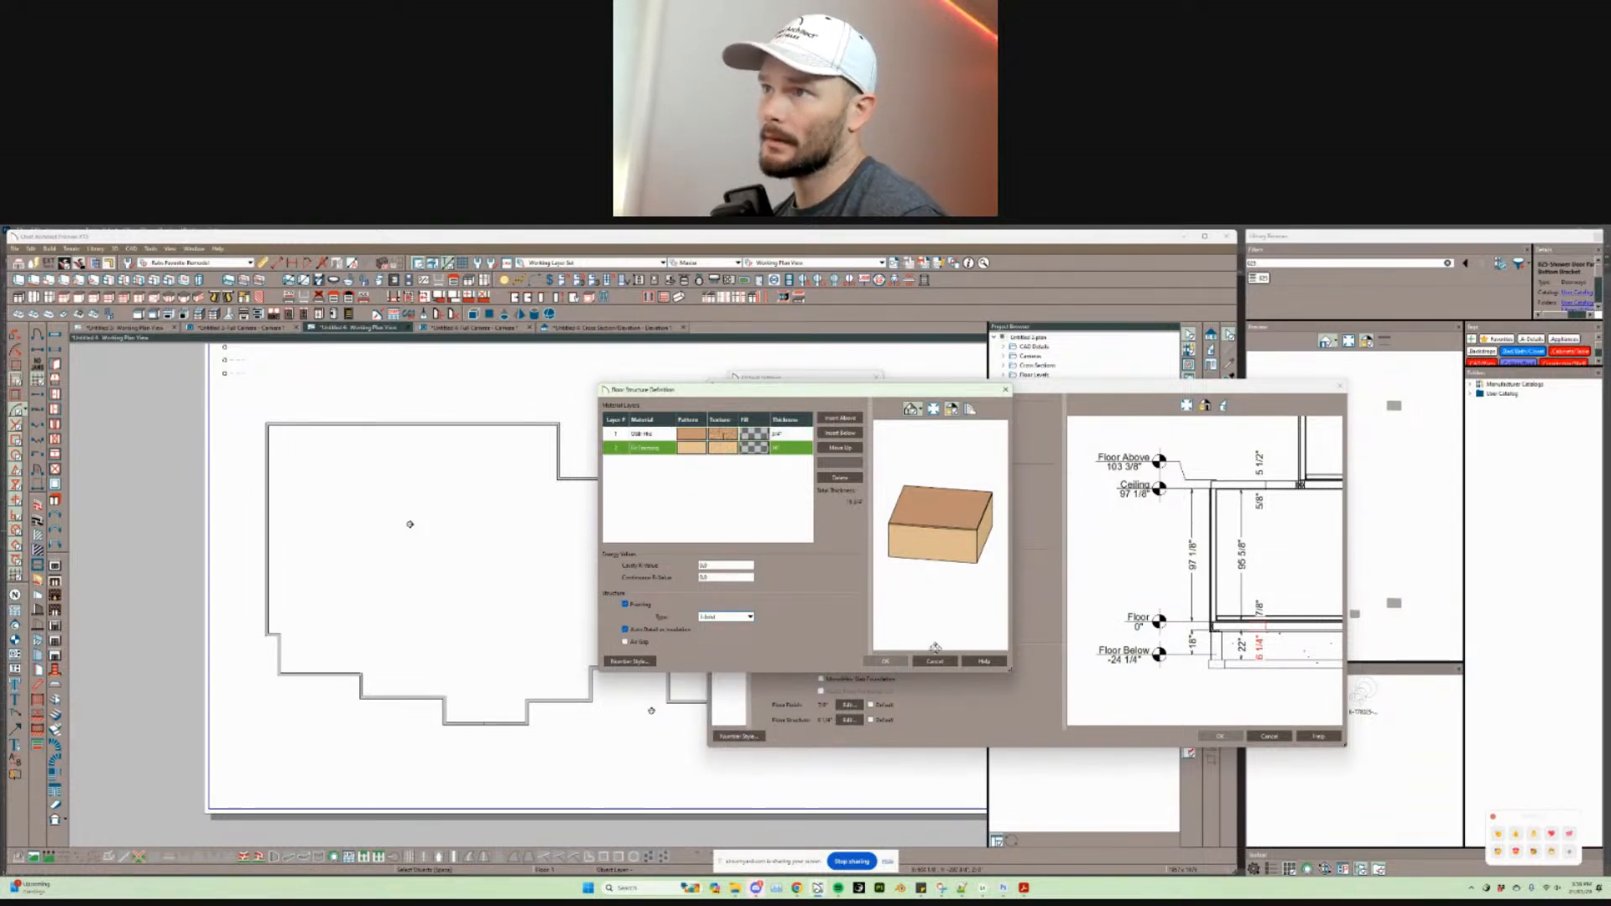
pyautogui.click(894, 664)
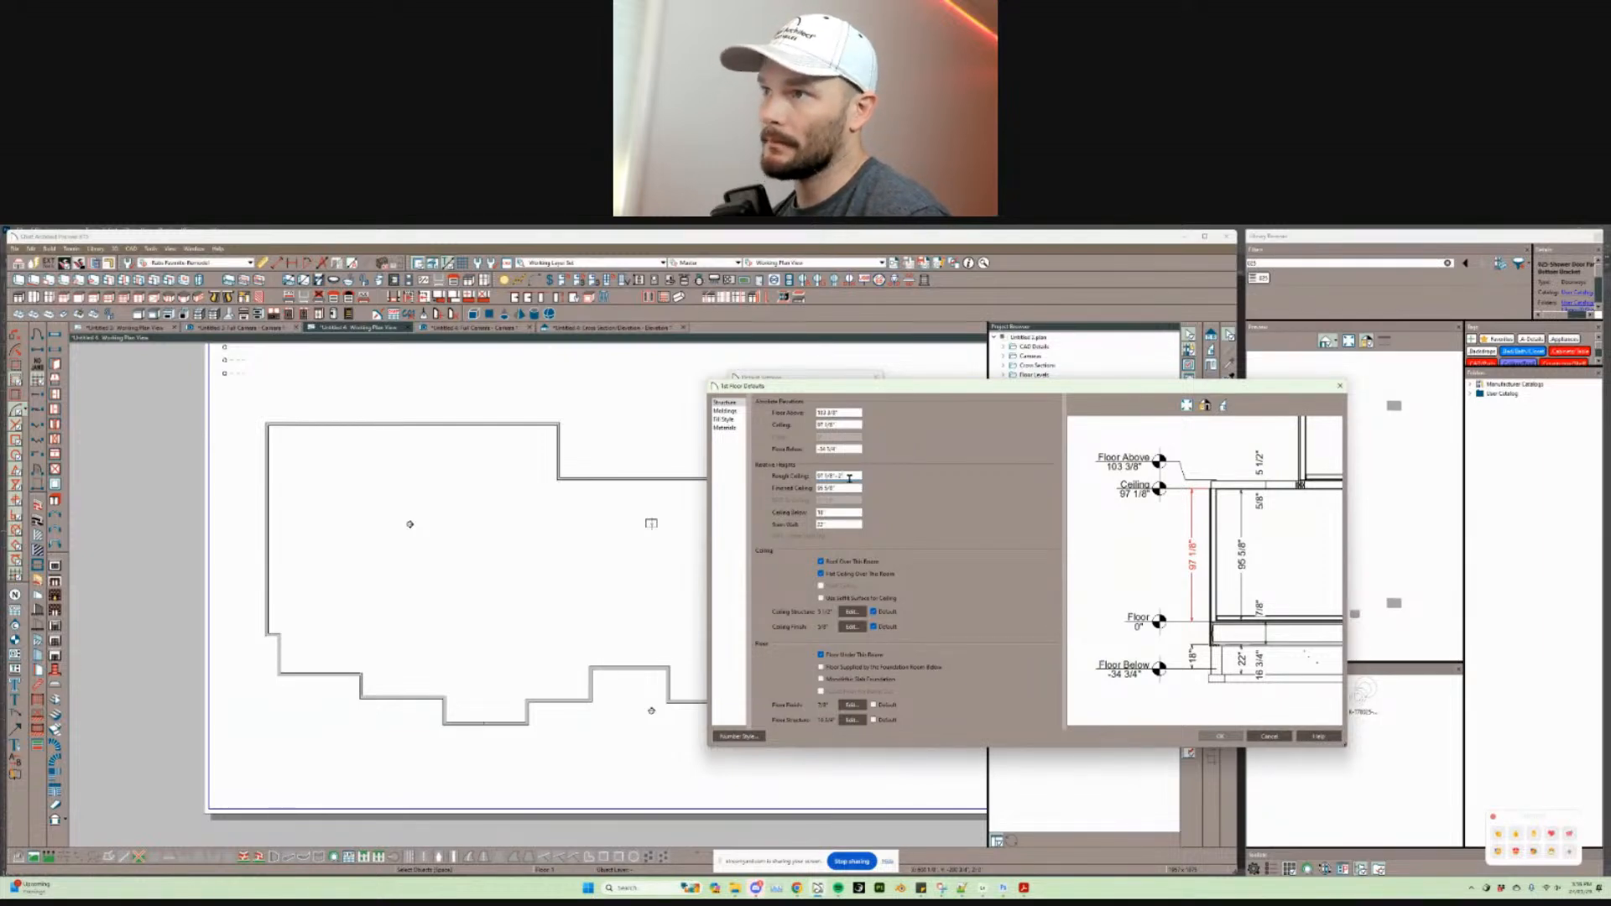
# Step: Accept the 1st floor defaults with the rough ceiling height raised to 121 1/8"
pyautogui.press('Return')
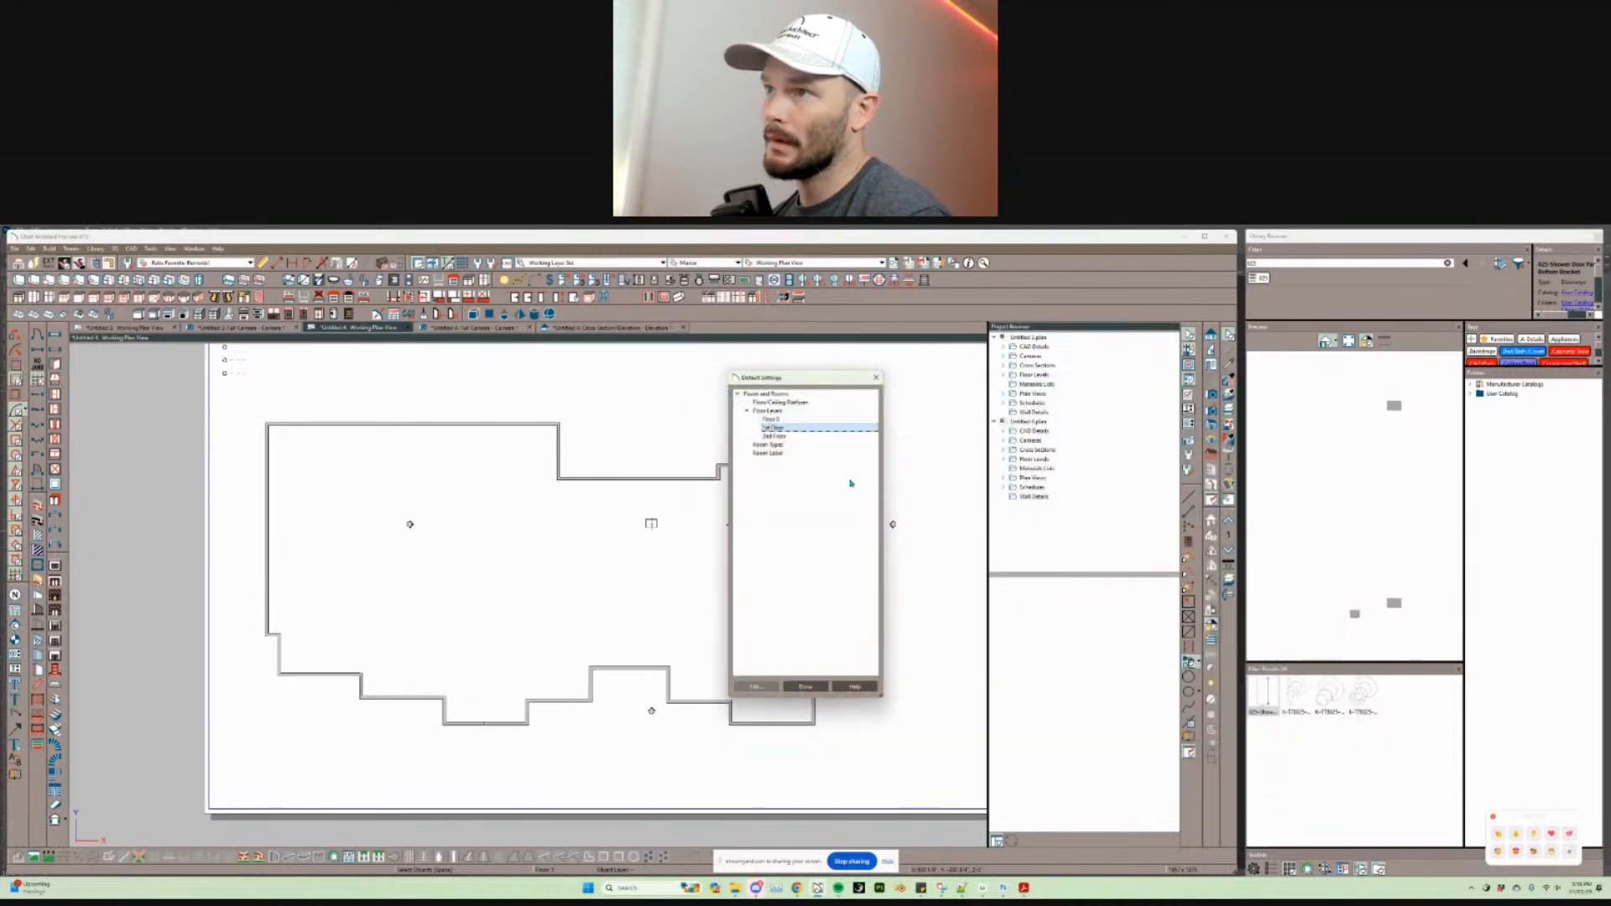
# Step: In the 2nd floor defaults, set the floor structure's framing layer to 14" thick I-Joist and raise the rough ceiling height
pyautogui.doubleClick(804, 438)
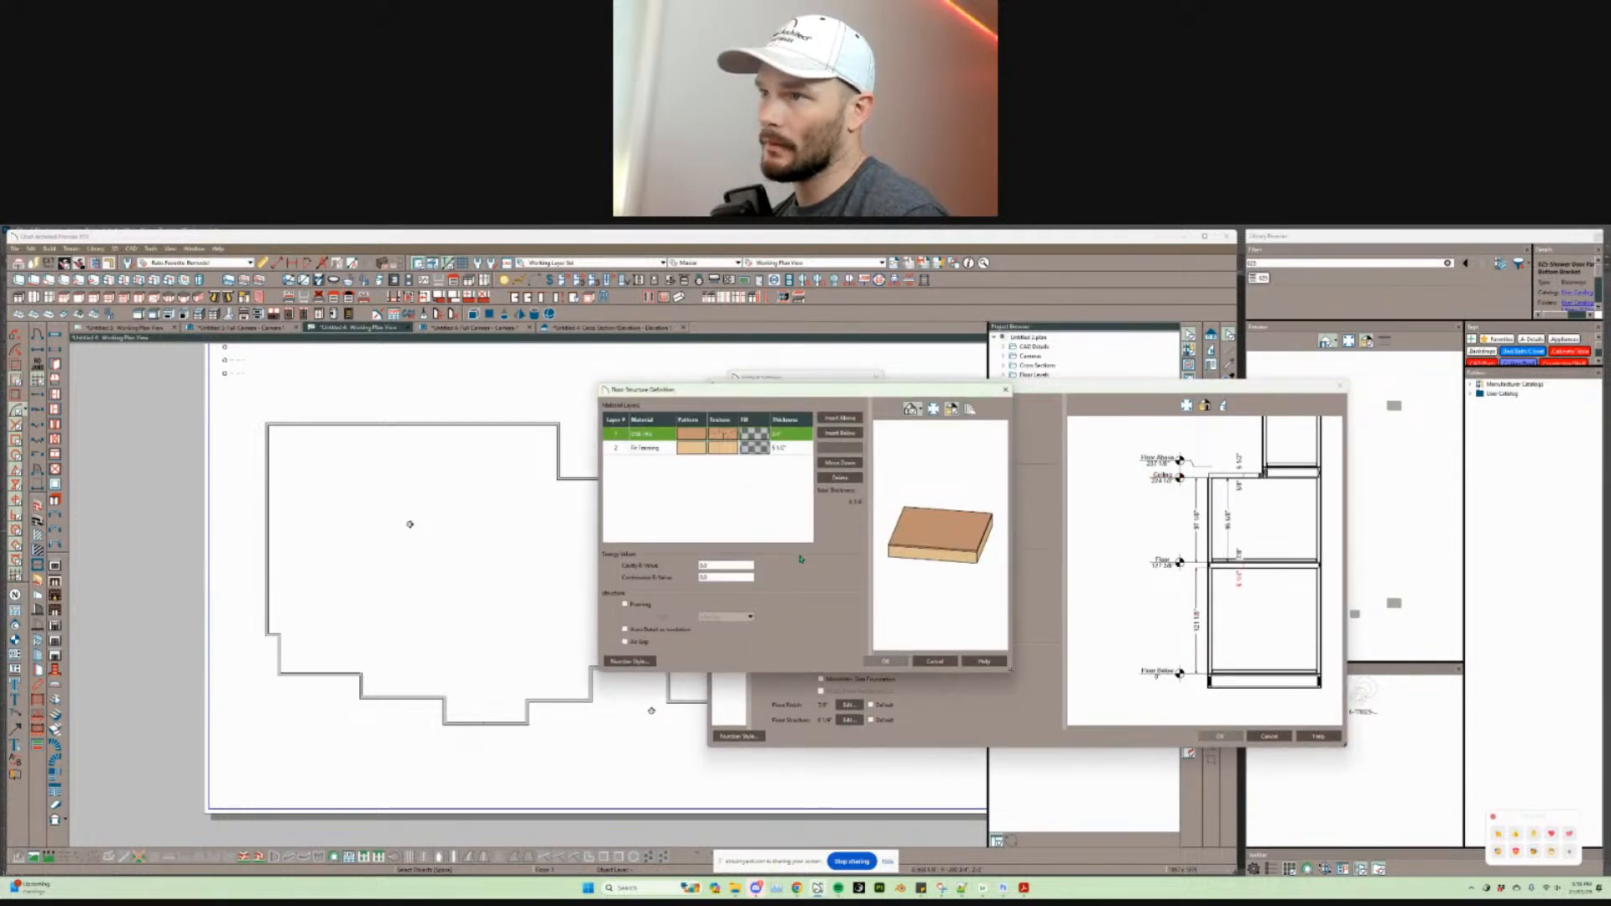
pyautogui.click(776, 450)
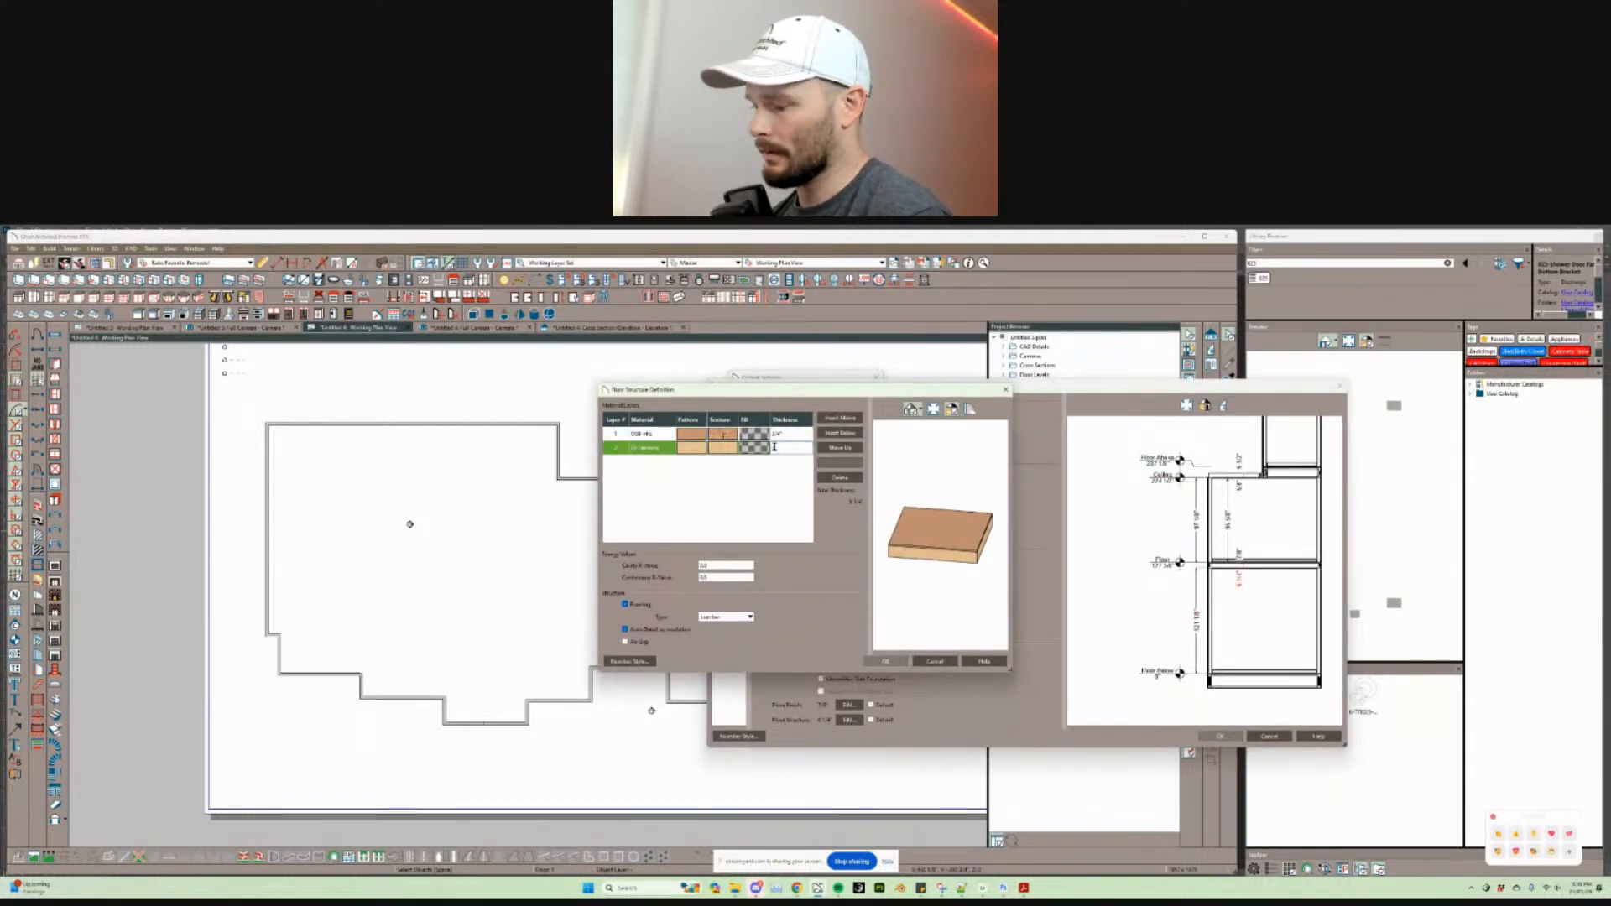
pyautogui.press('Tab')
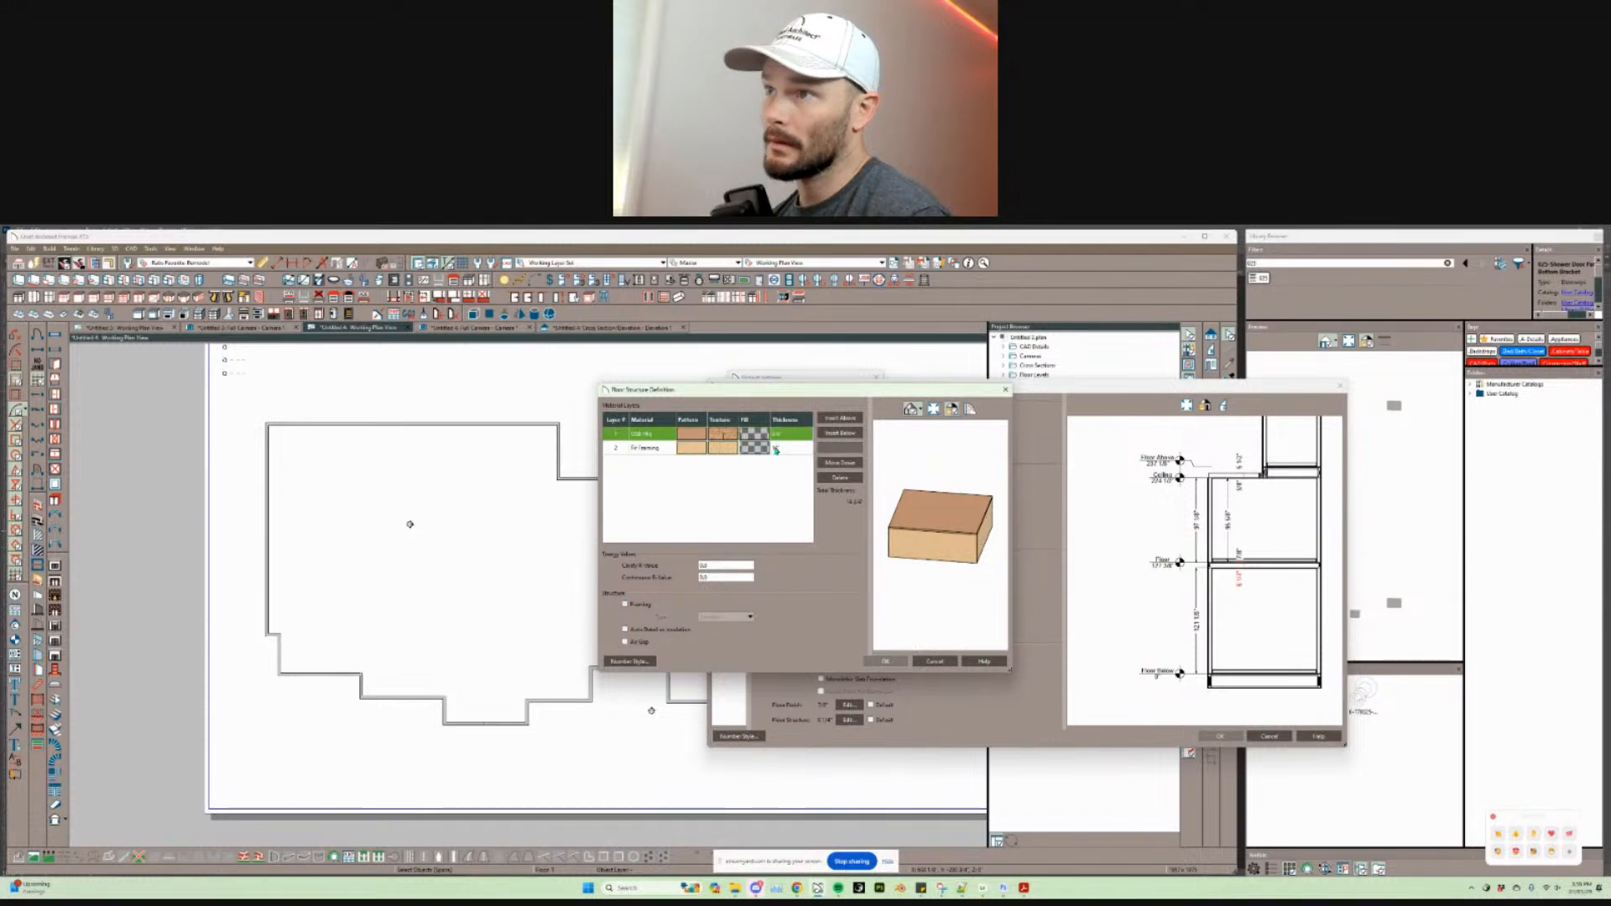
pyautogui.click(725, 450)
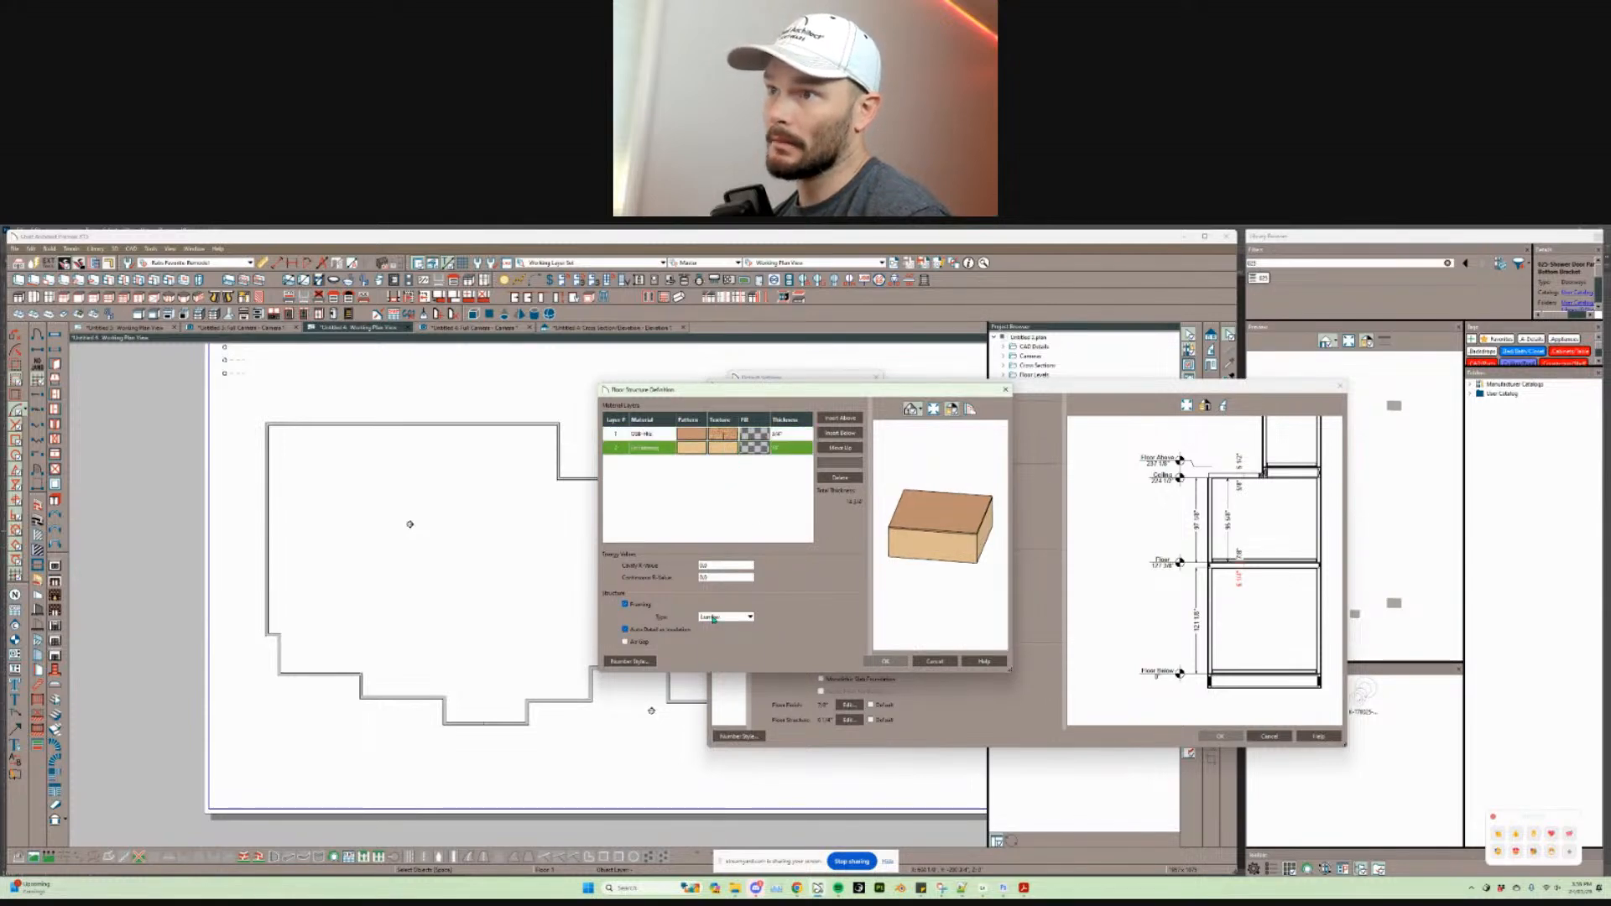
pyautogui.click(712, 618)
pyautogui.click(727, 637)
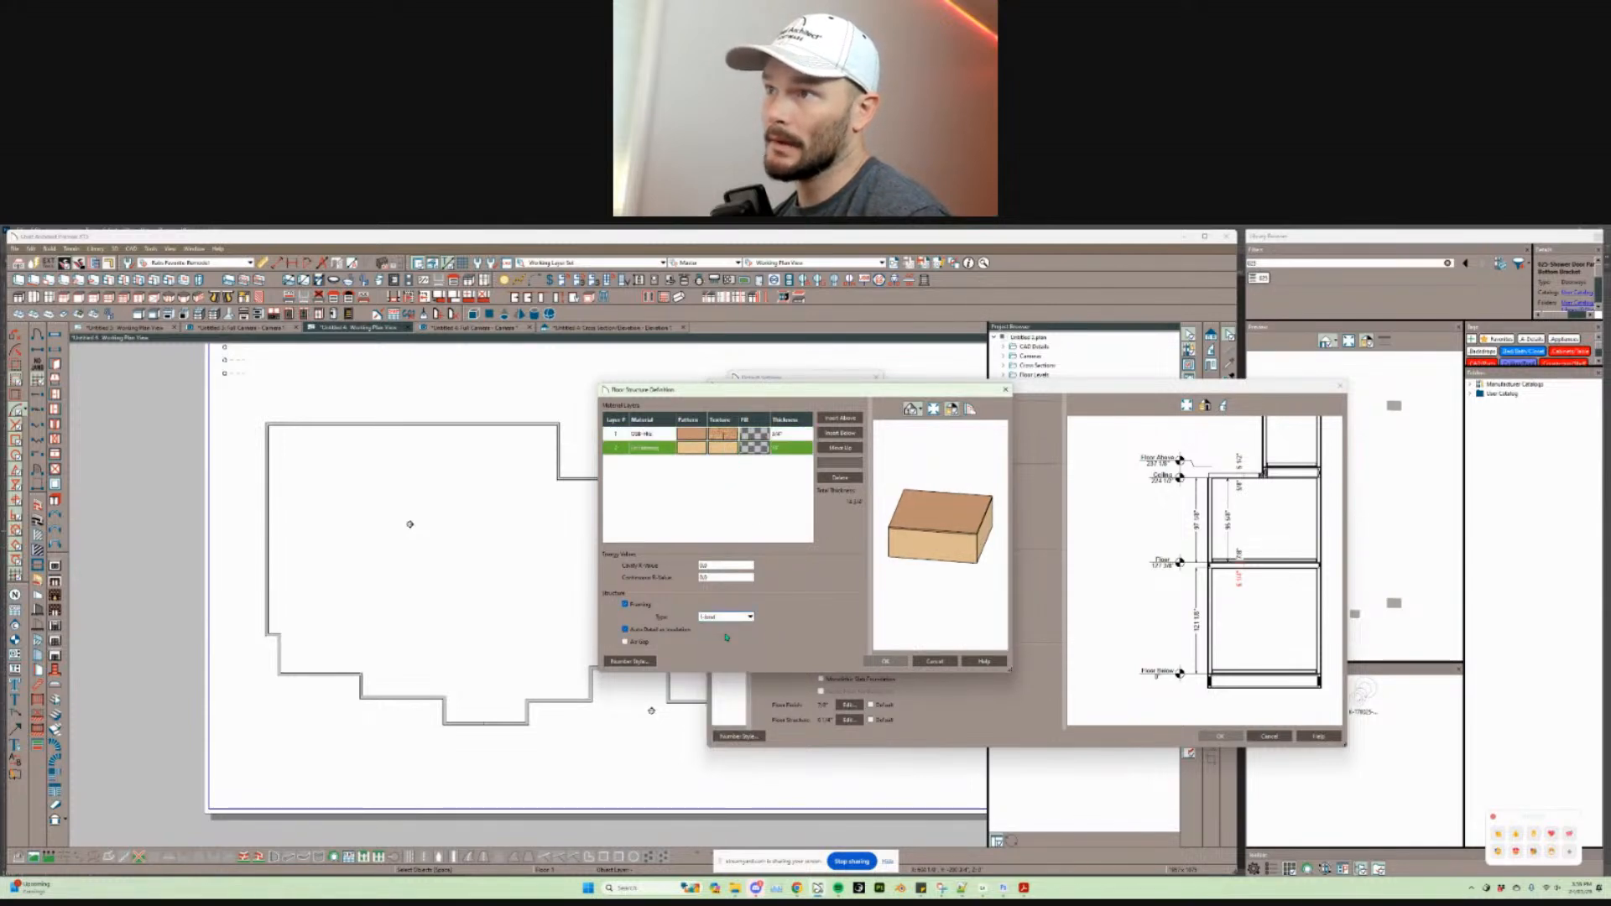
pyautogui.click(887, 663)
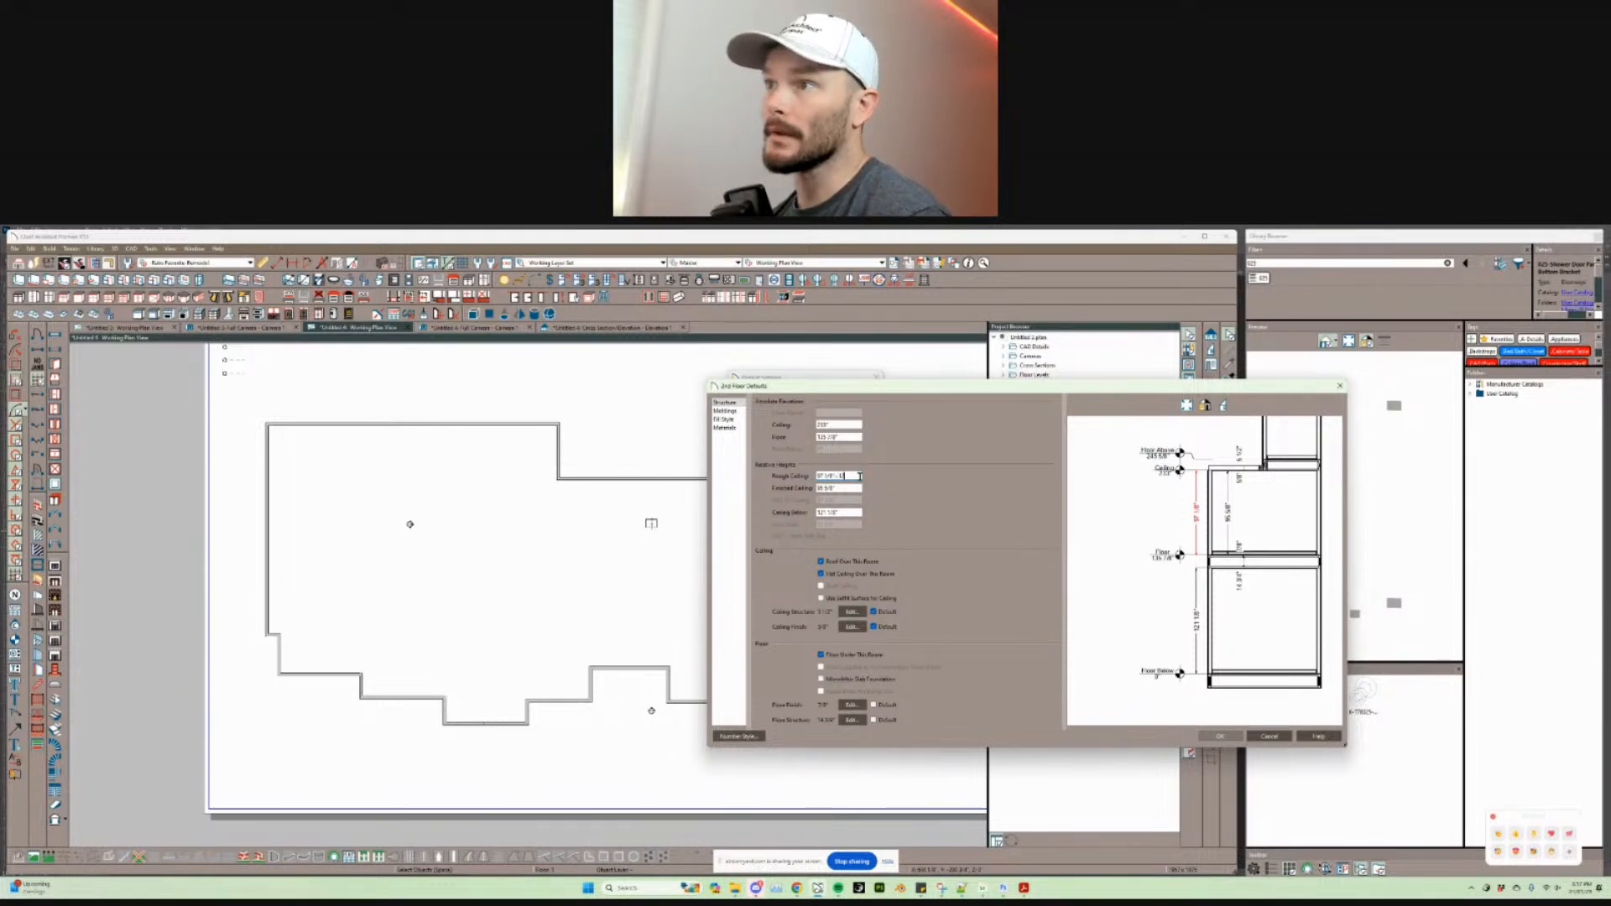
pyautogui.press('Return')
pyautogui.click(807, 687)
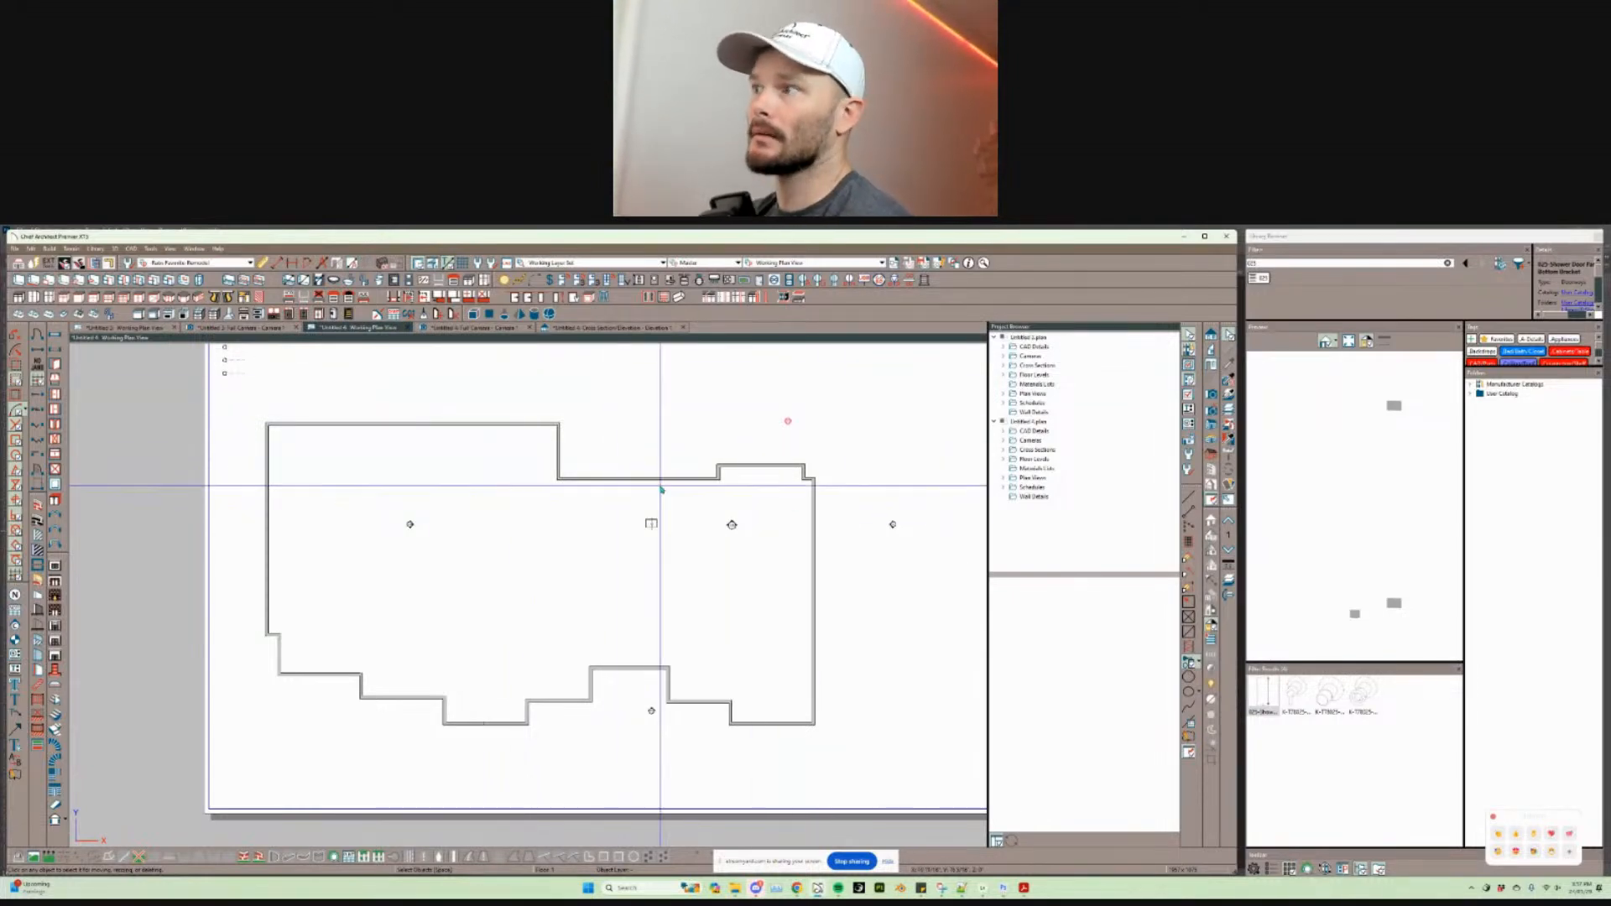
# Step: Copy the green plan-sheet overlay onto the floor below in the same position, and return to the floor with the drawn plan
pyautogui.hotkey('ctrl', 'z')
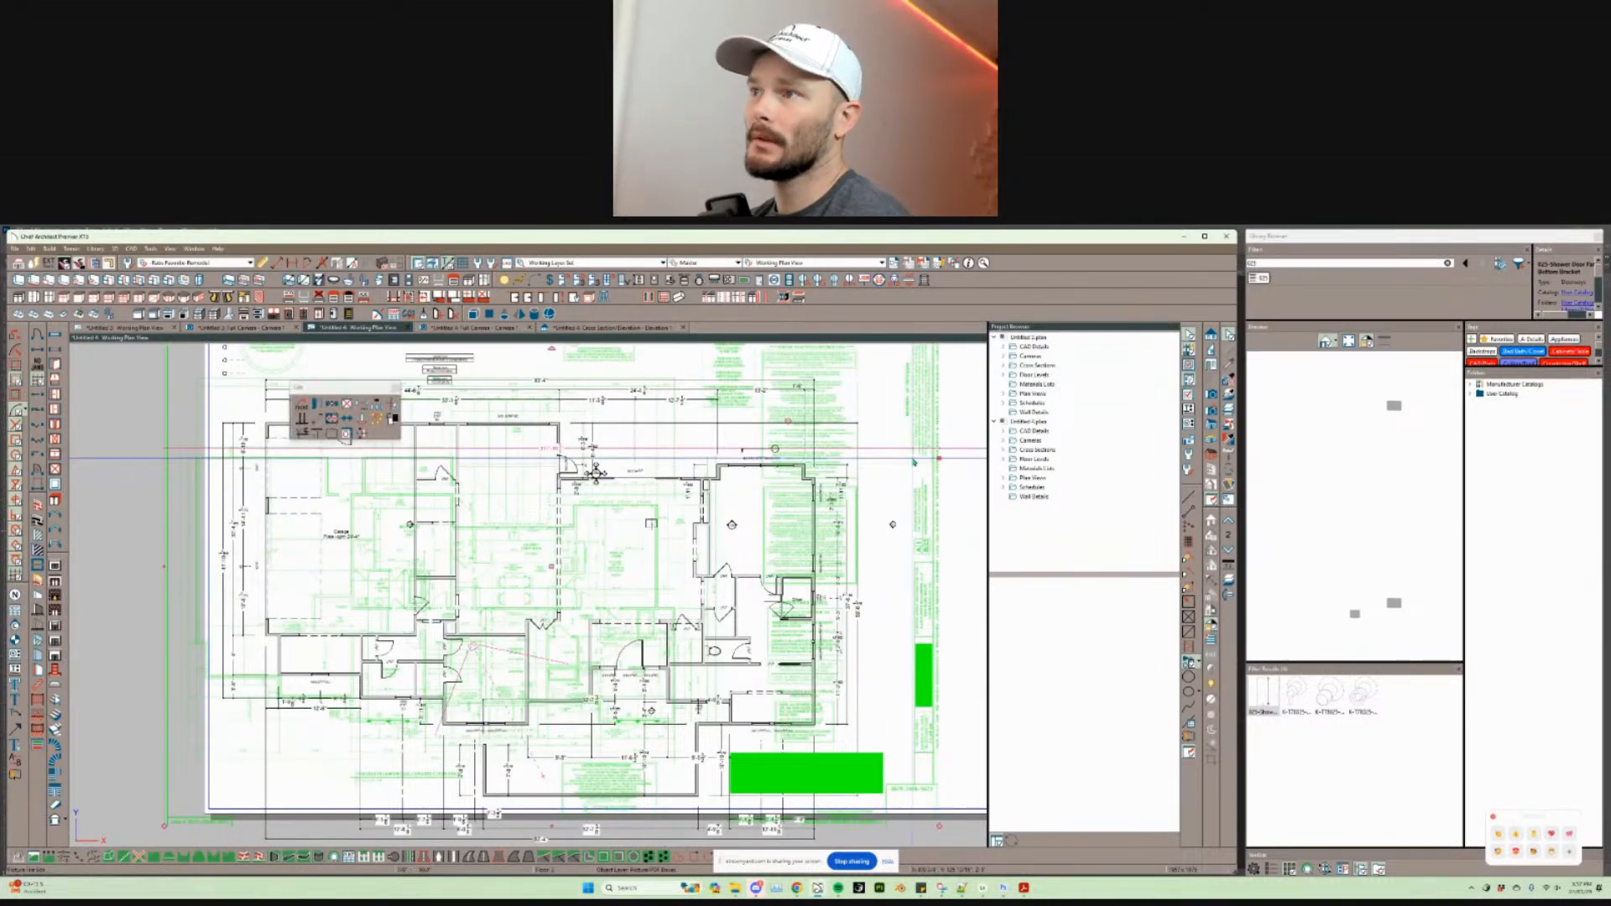
pyautogui.hotkey('ctrl', 'z')
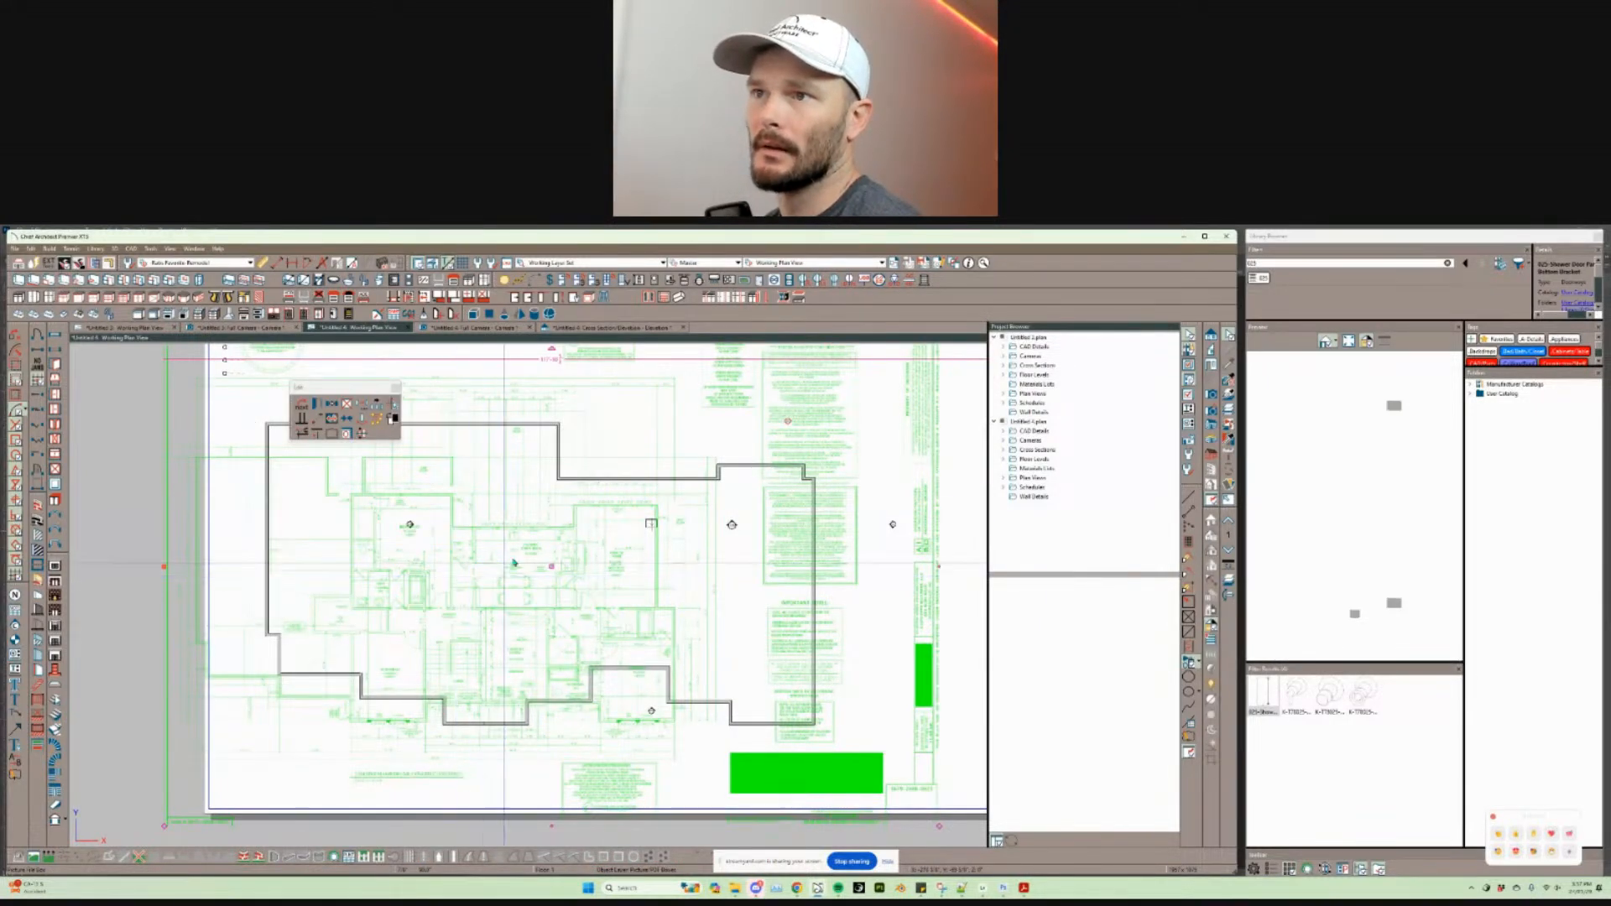
pyautogui.scroll(3, 561, 527)
pyautogui.scroll(1, 561, 528)
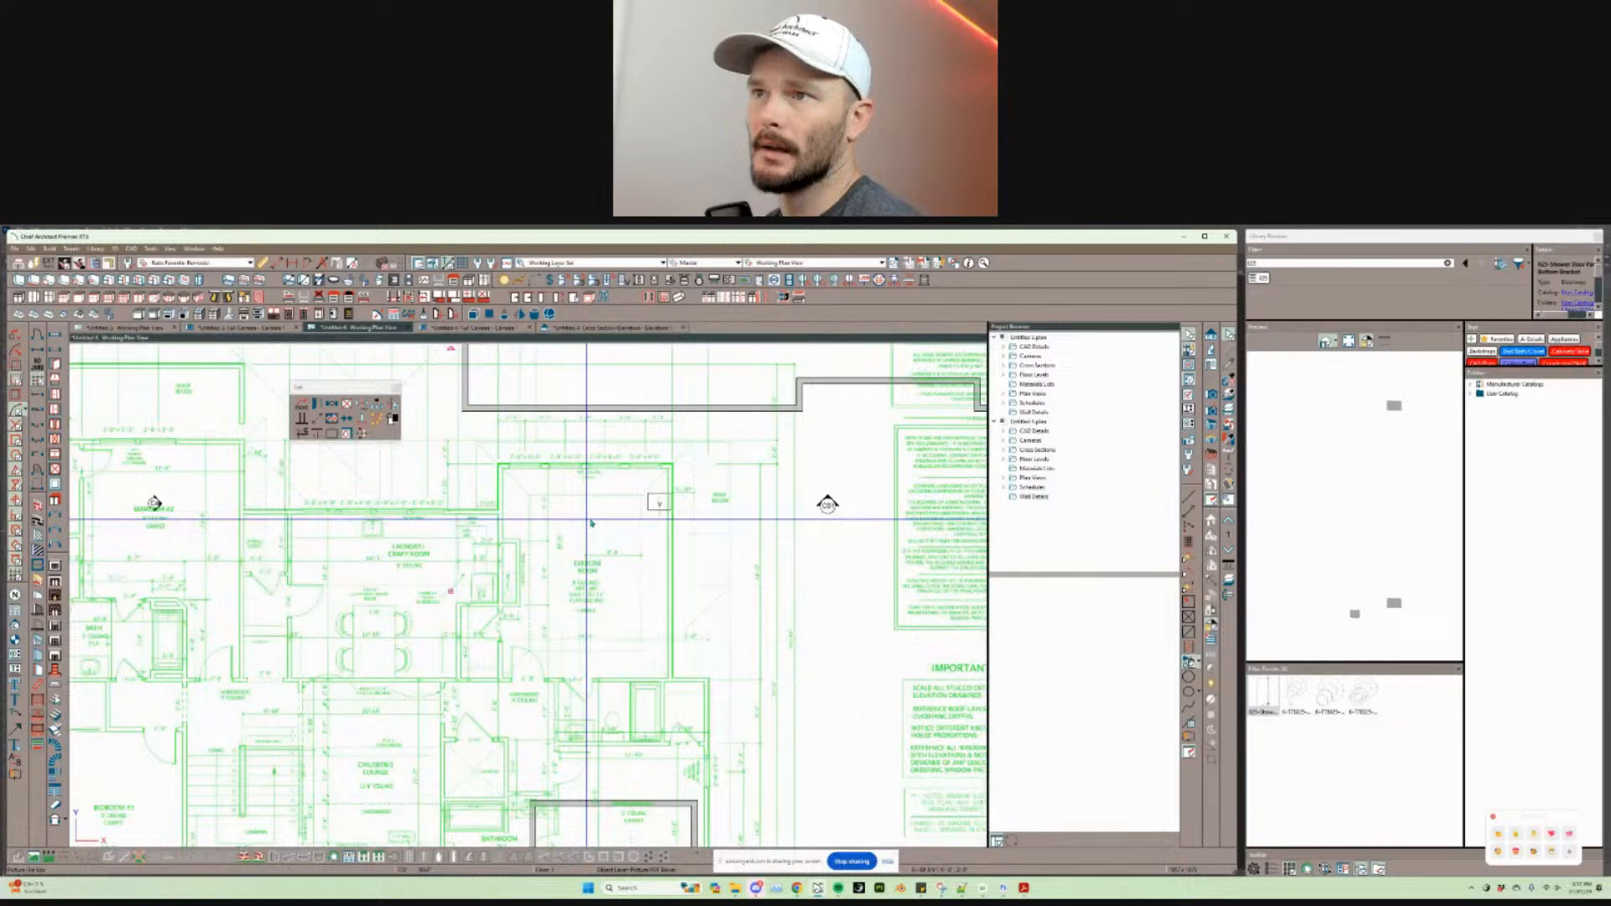
pyautogui.press('Escape')
pyautogui.click(636, 519)
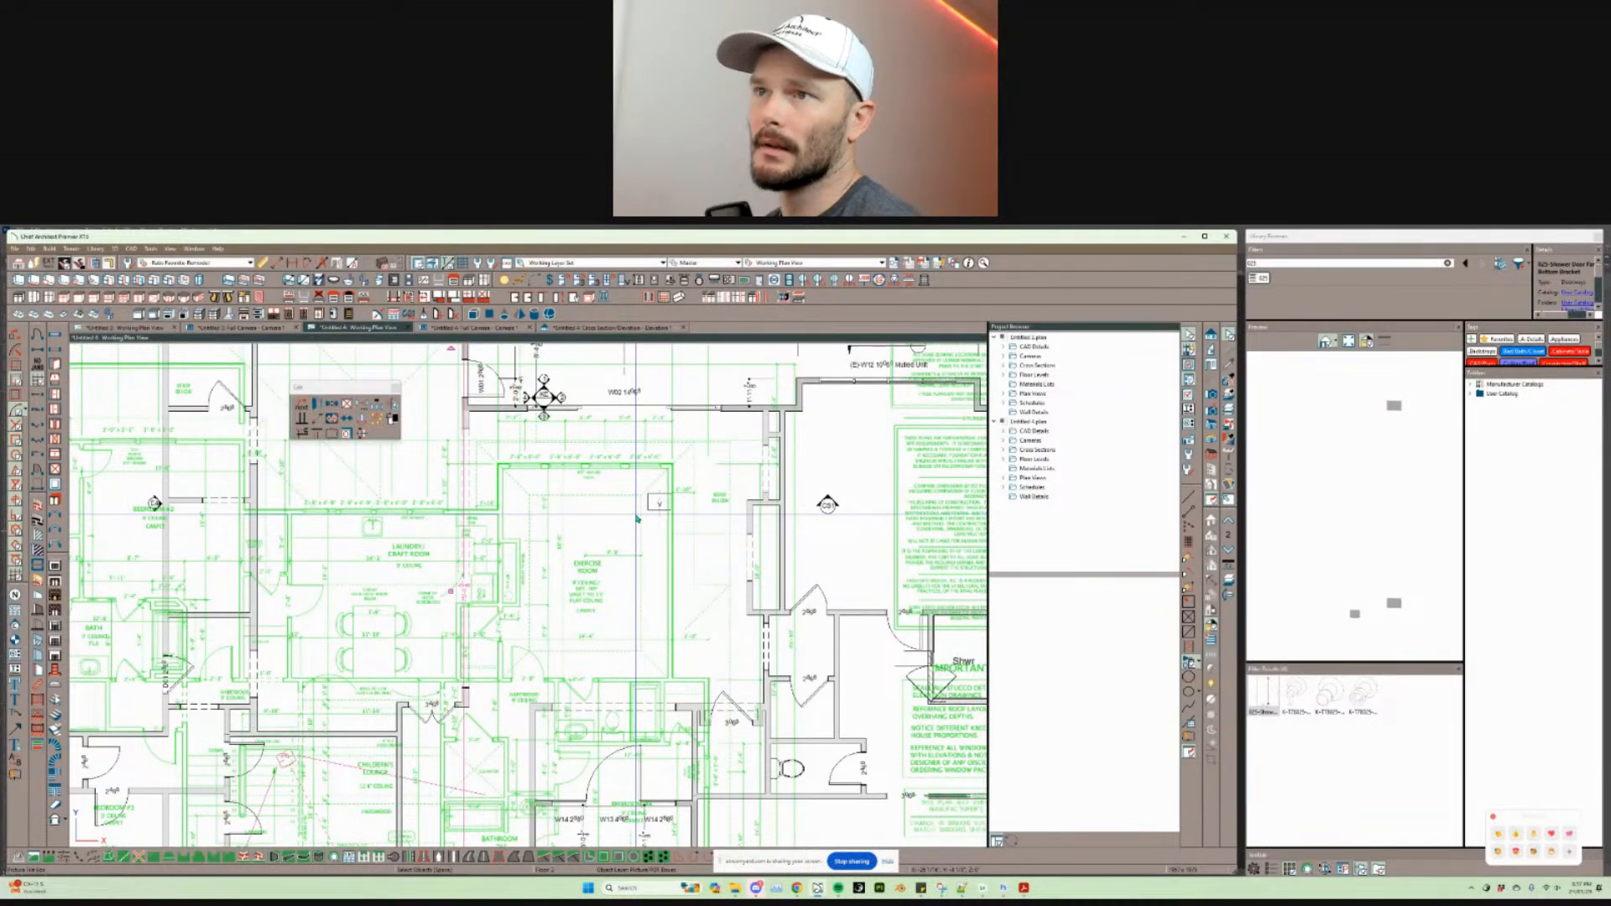
# Step: Change the overlay's picture file to the first floor plan page, and move the overlay clear of the drawn plan
pyautogui.doubleClick(780, 448)
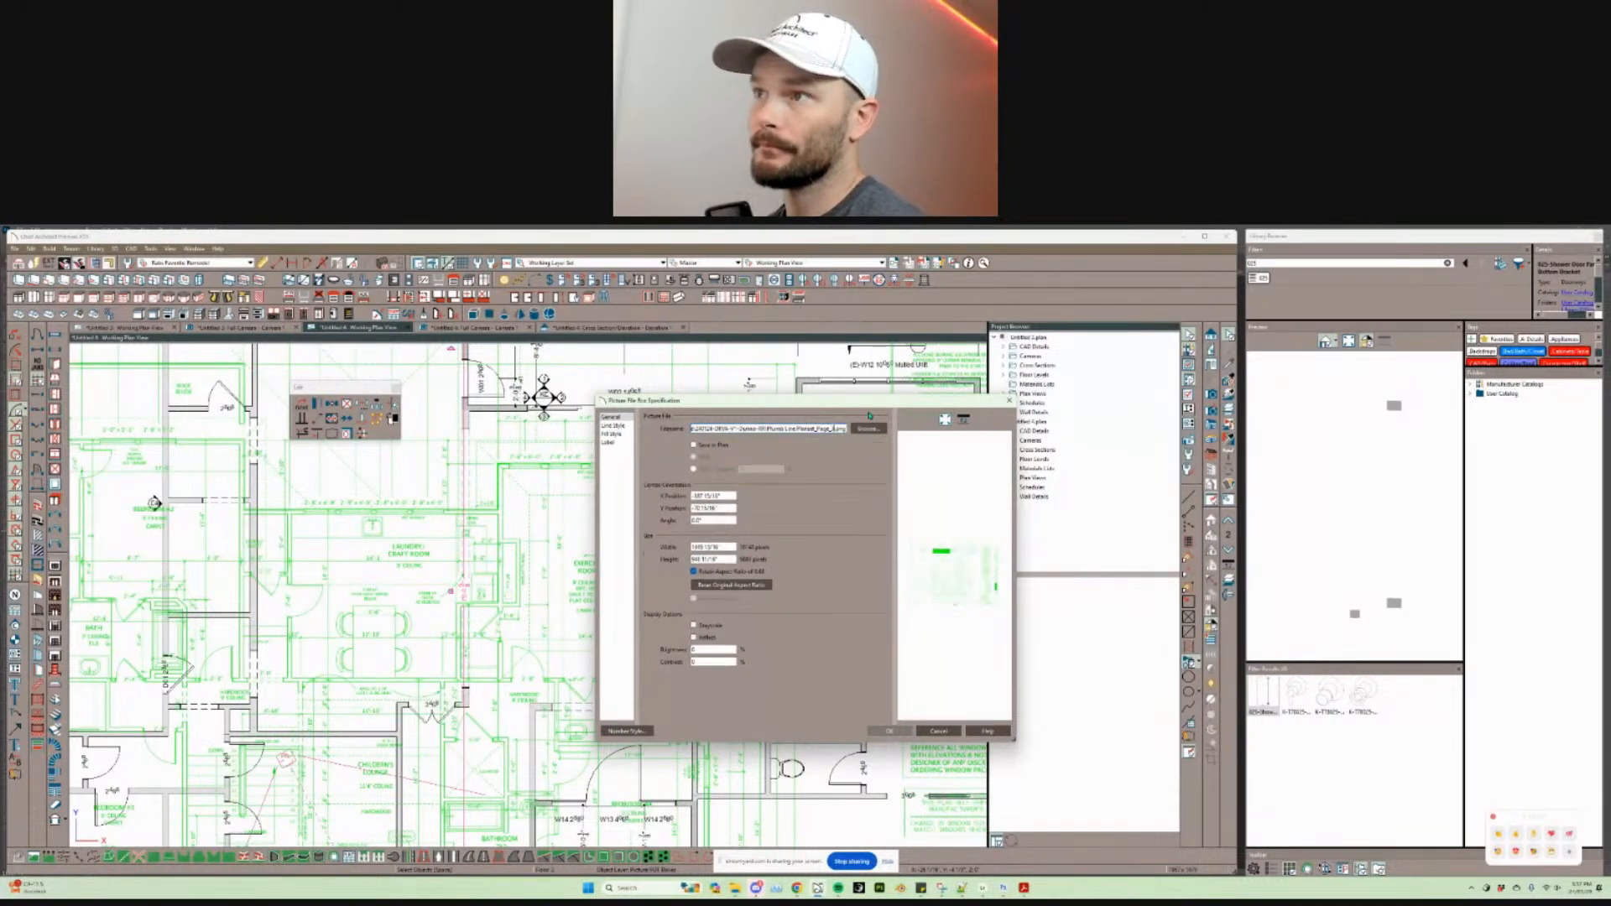
pyautogui.press('Escape')
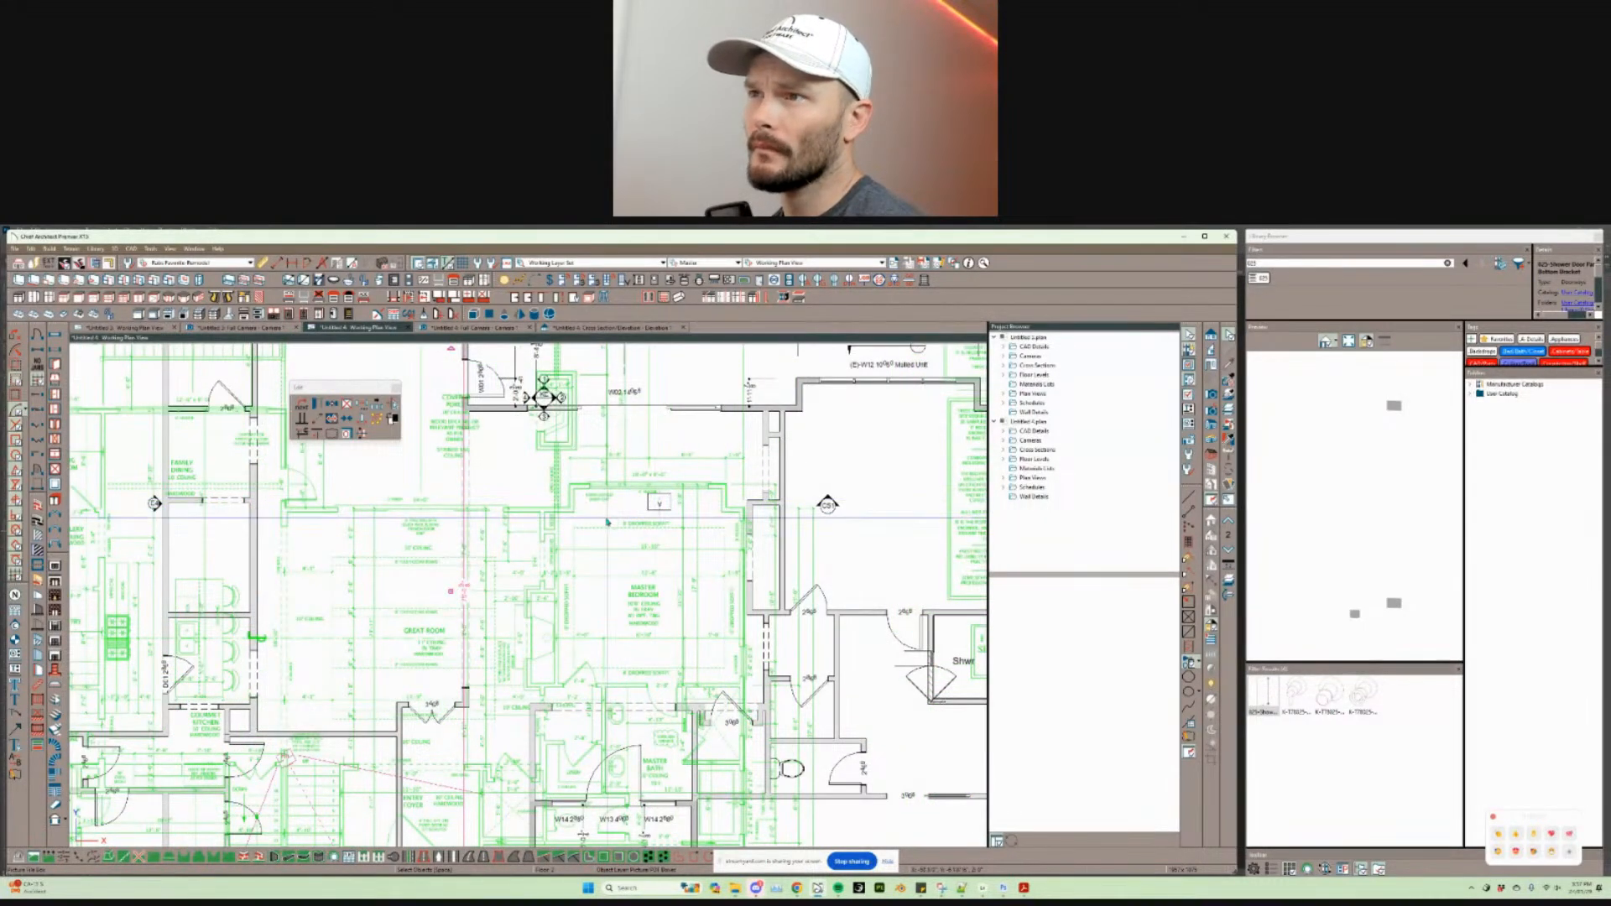
pyautogui.scroll(-3, 607, 520)
pyautogui.scroll(-2, 607, 520)
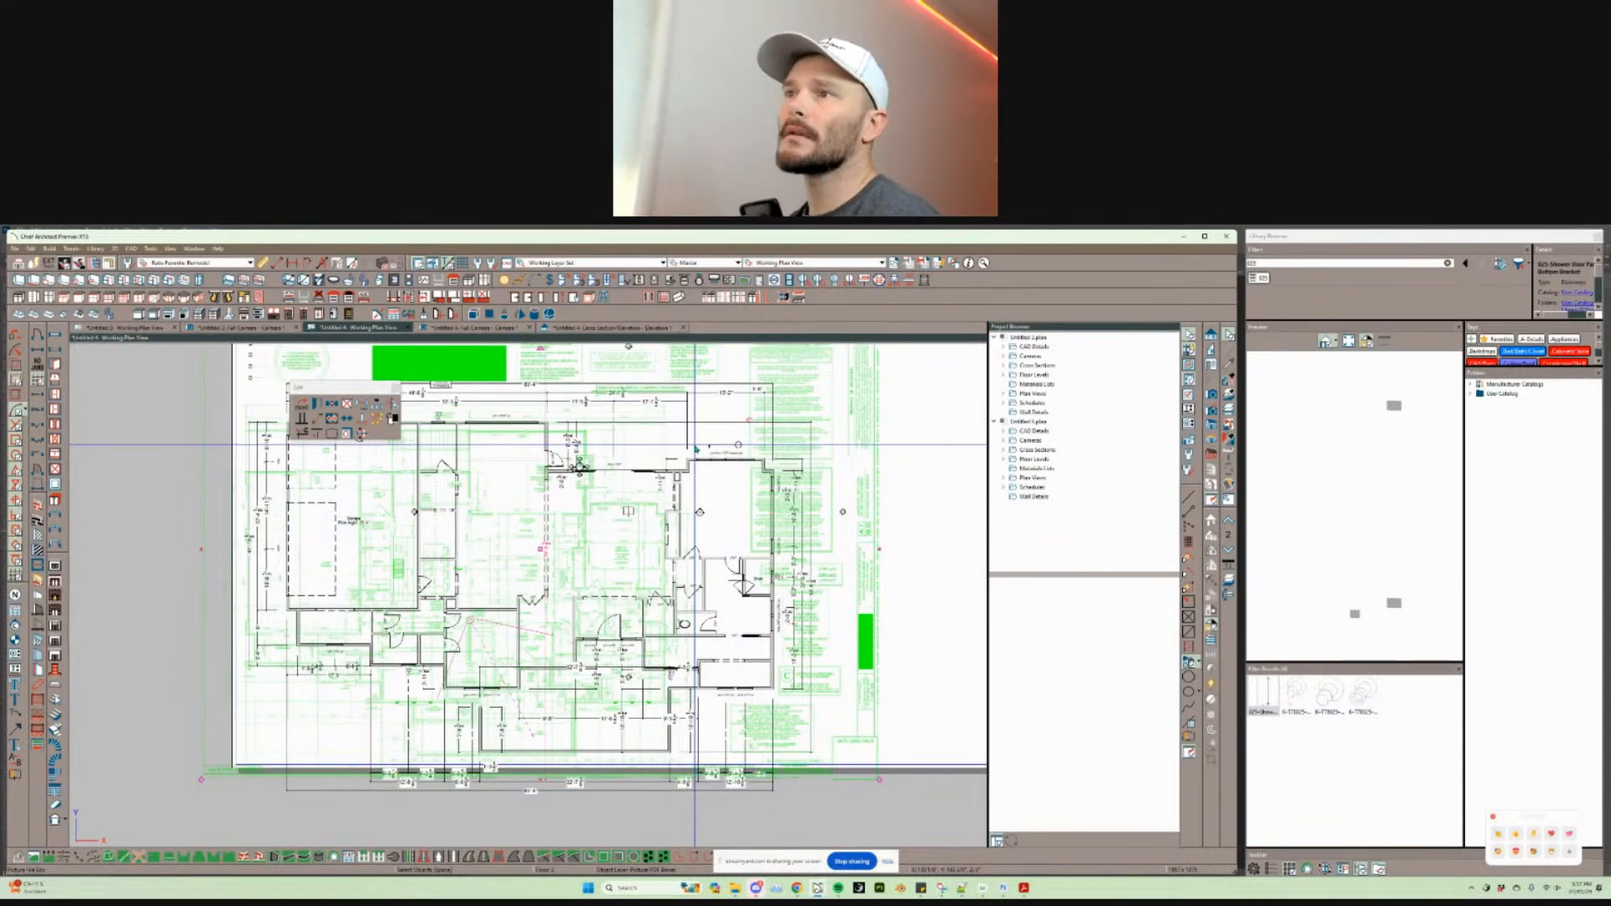
pyautogui.scroll(-1, 517, 553)
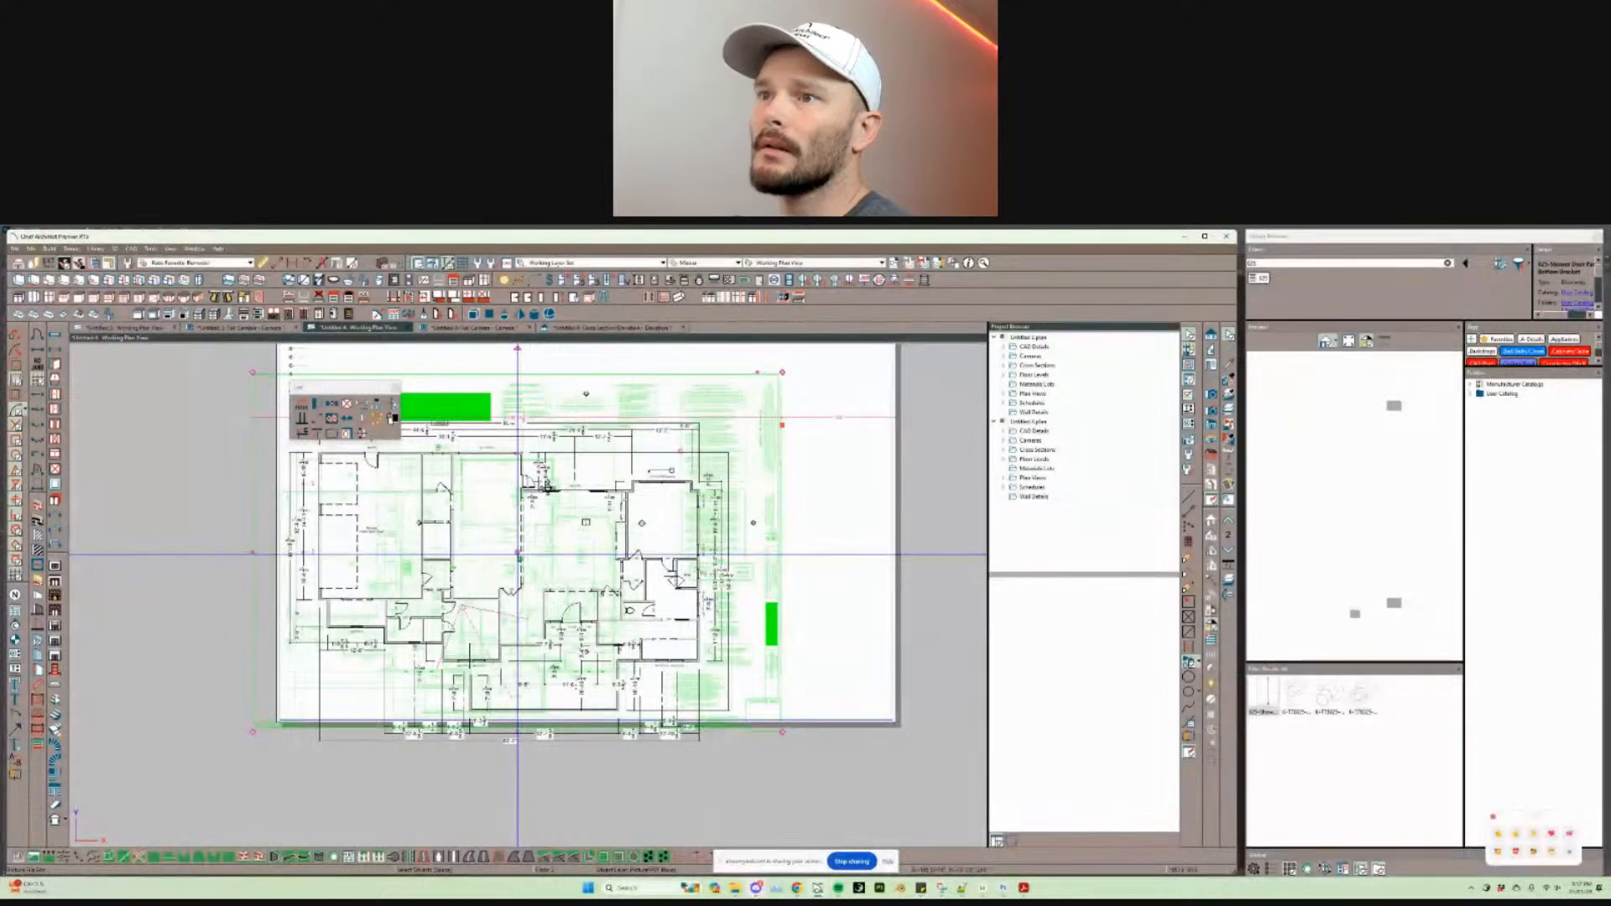
pyautogui.moveTo(518, 553); pyautogui.dragTo(685, 520)
pyautogui.scroll(-2, 704, 517)
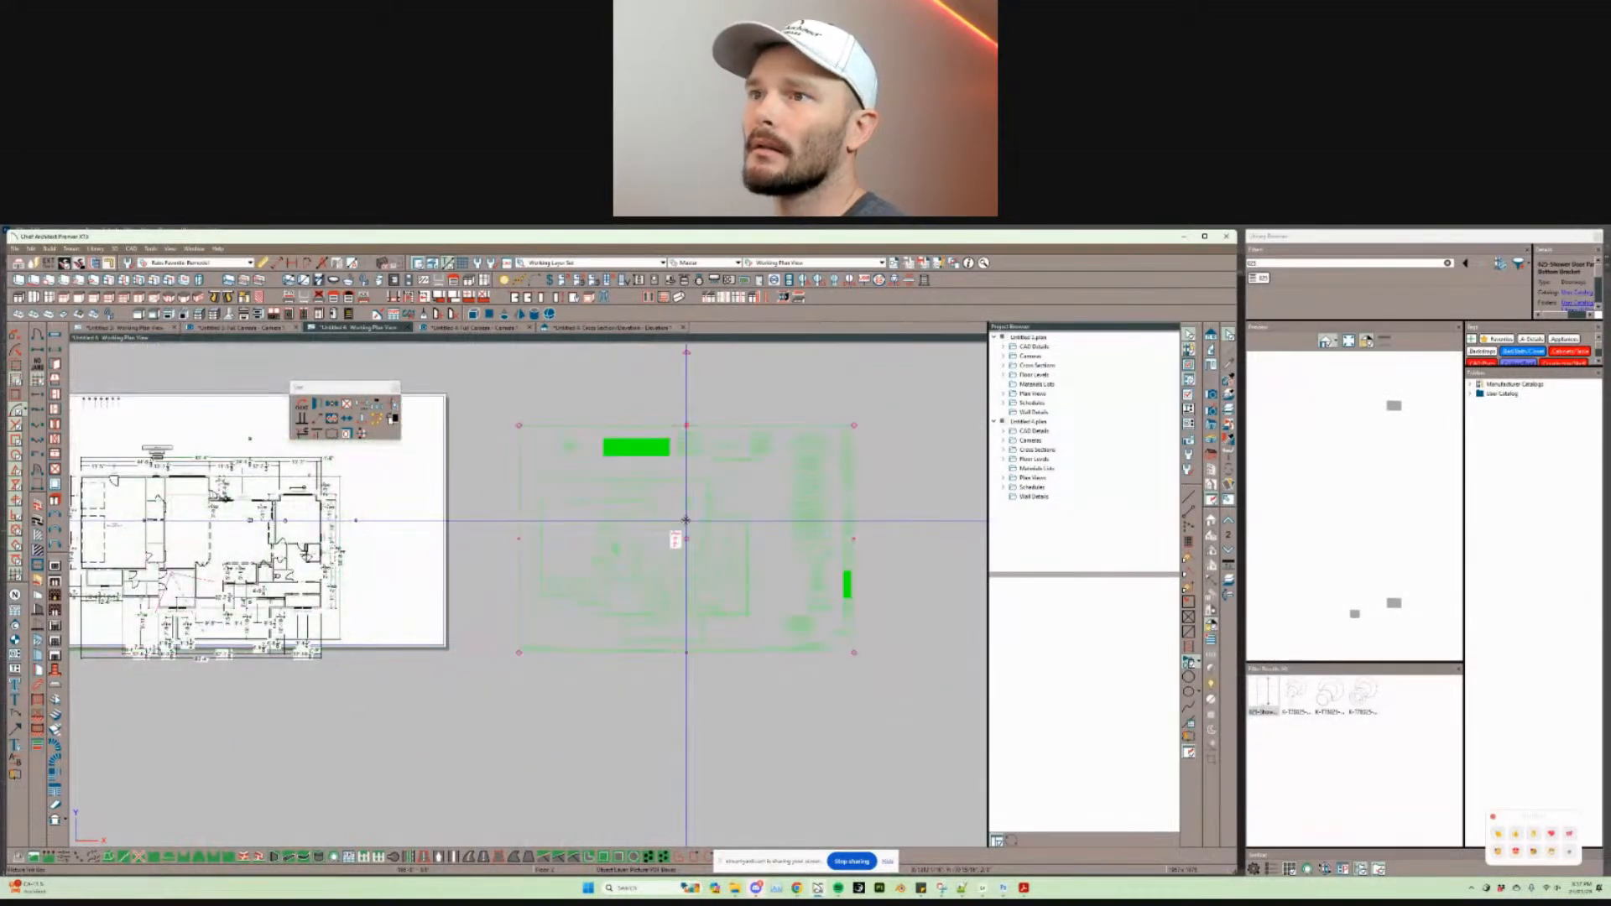
# Step: Rescale the first floor overlay with Point to Point Resize so its overall width dimension line measures 83'-4"
pyautogui.hscroll(2, 726, 464)
pyautogui.scroll(2, 651, 496)
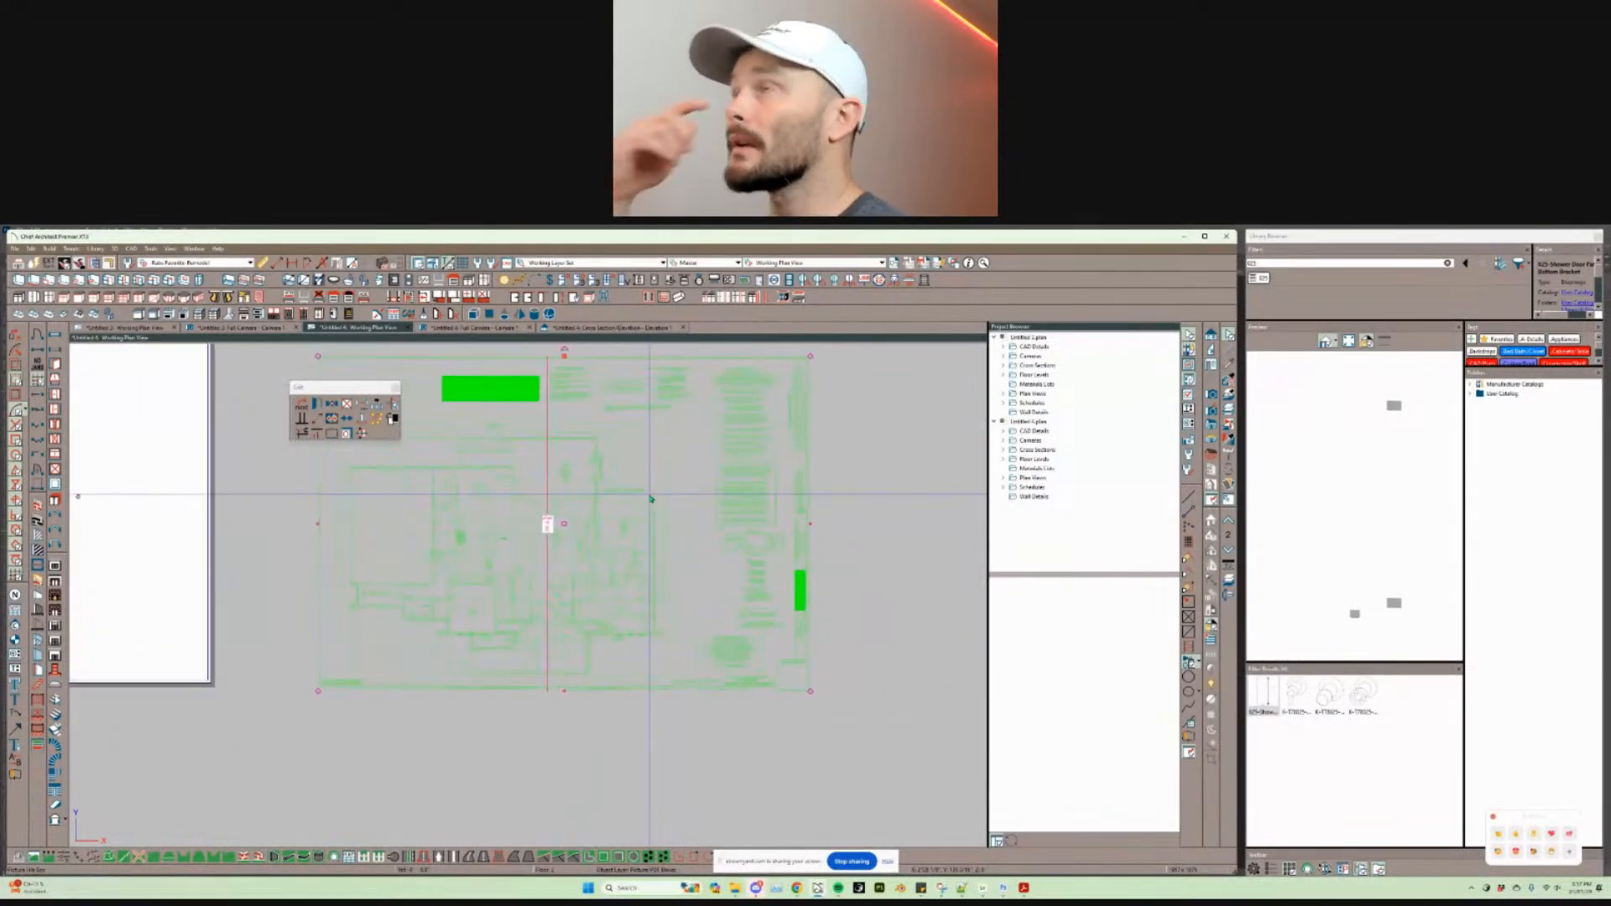
pyautogui.scroll(2, 651, 498)
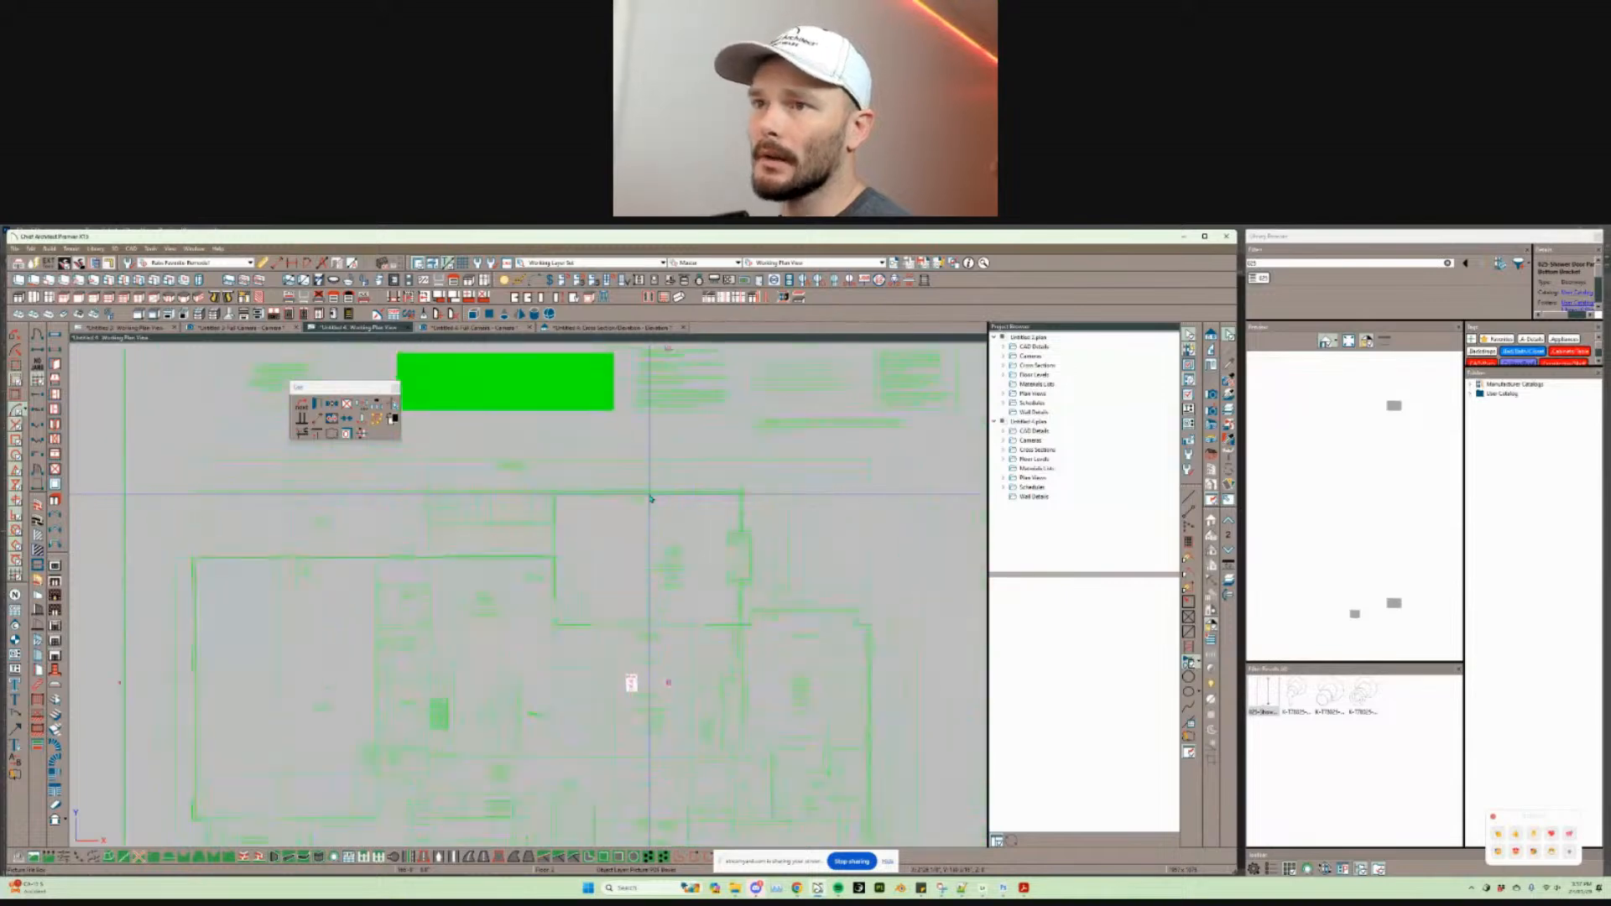
pyautogui.scroll(3, 587, 520)
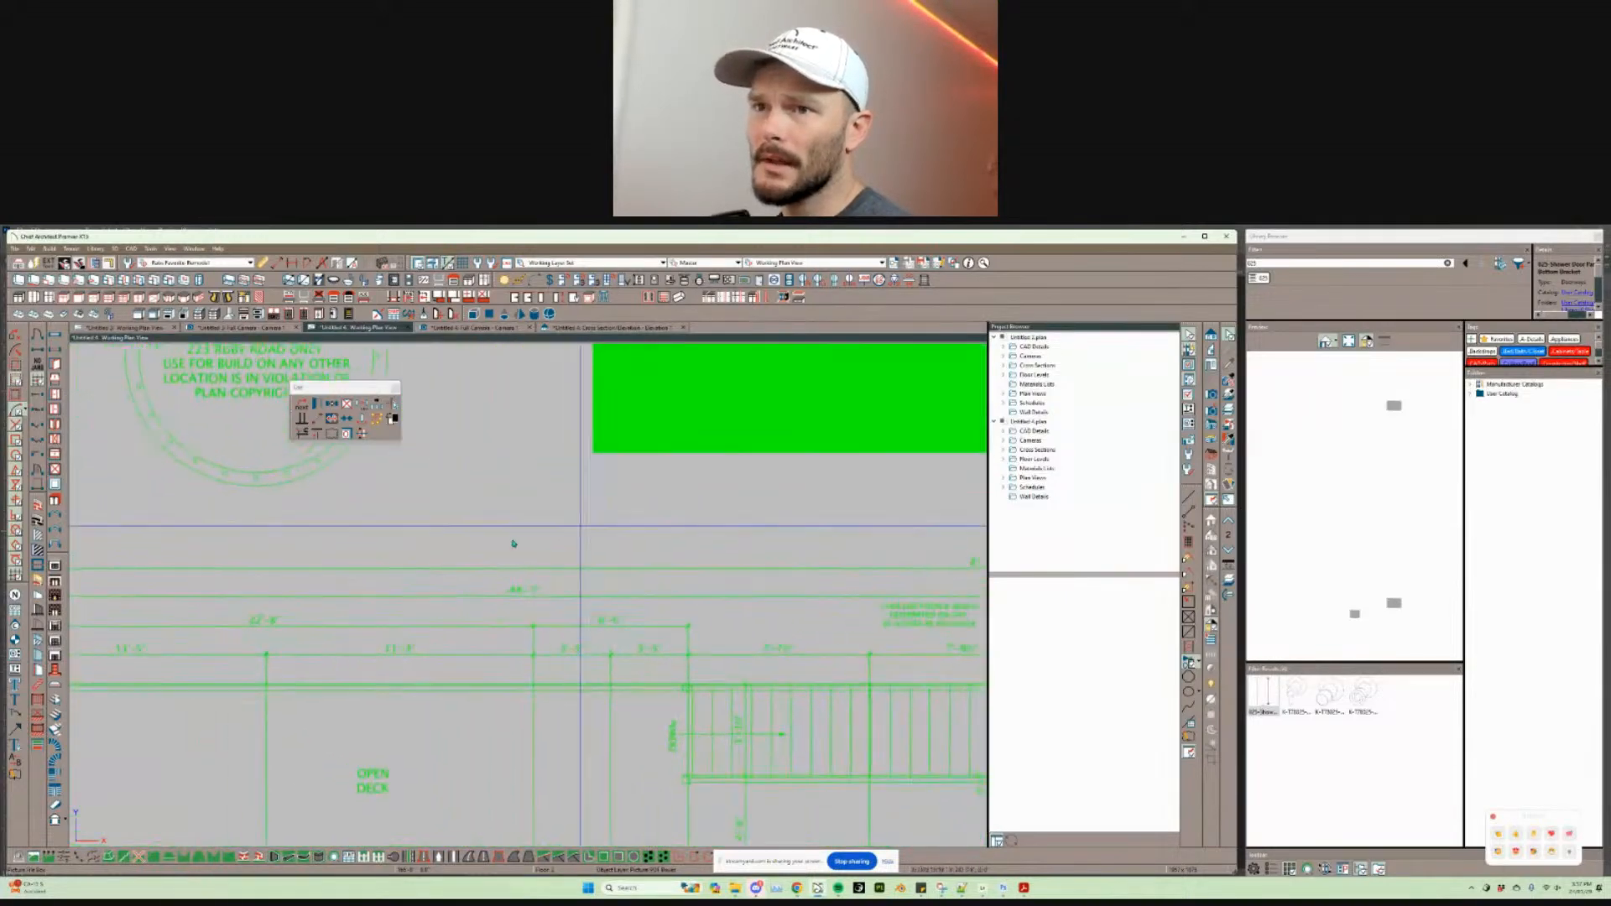
pyautogui.scroll(3, 513, 543)
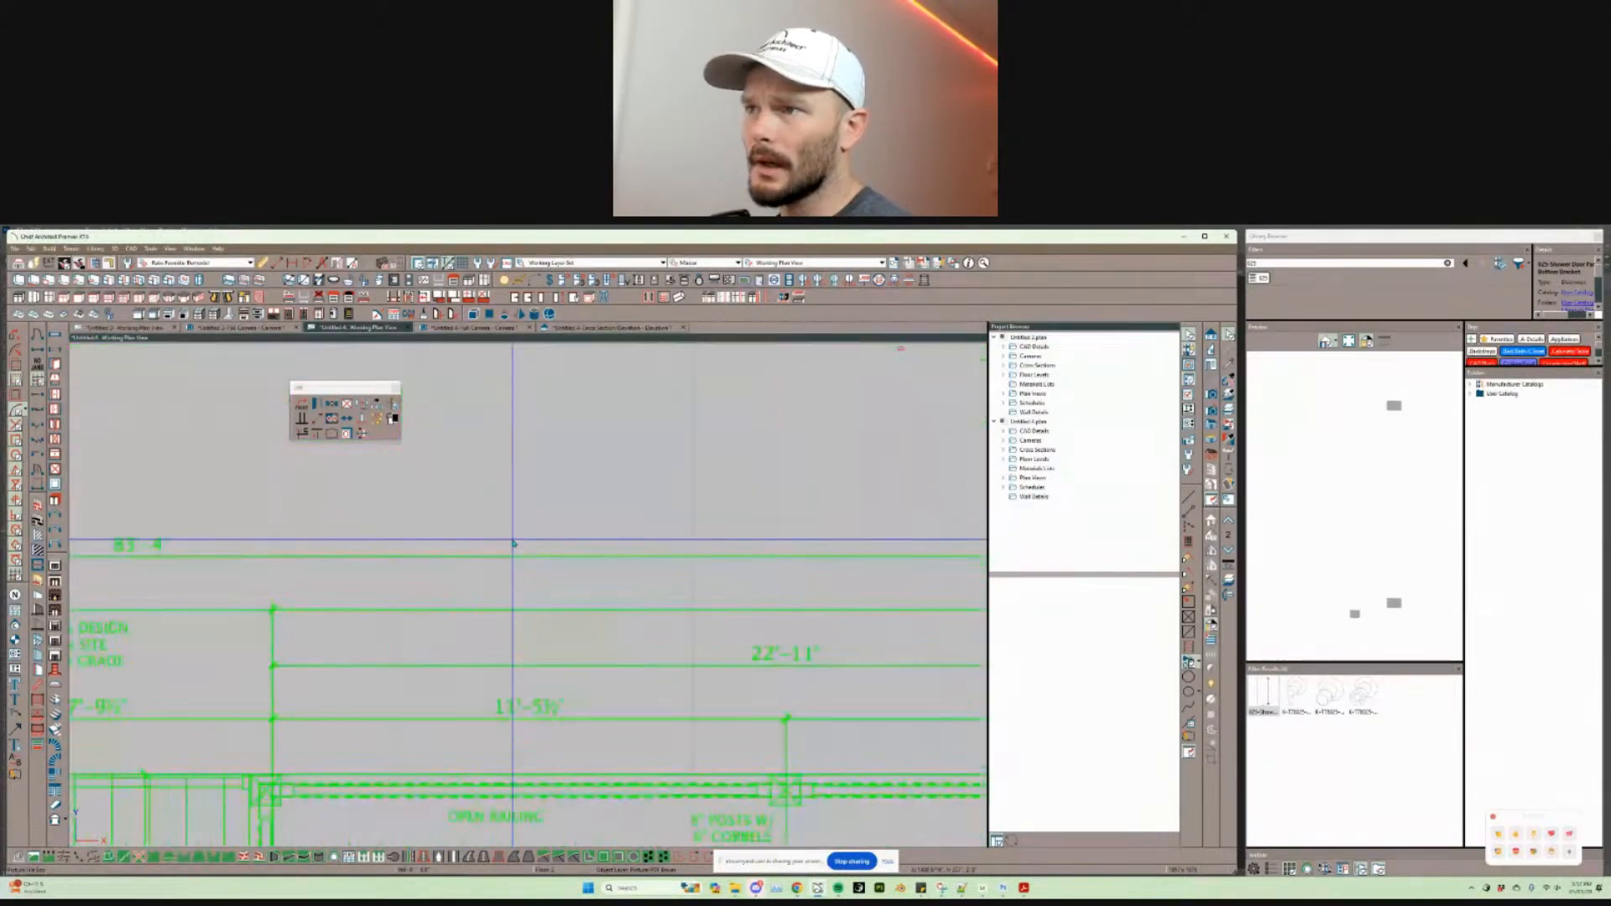
pyautogui.scroll(-4, 513, 545)
pyautogui.scroll(3, 537, 579)
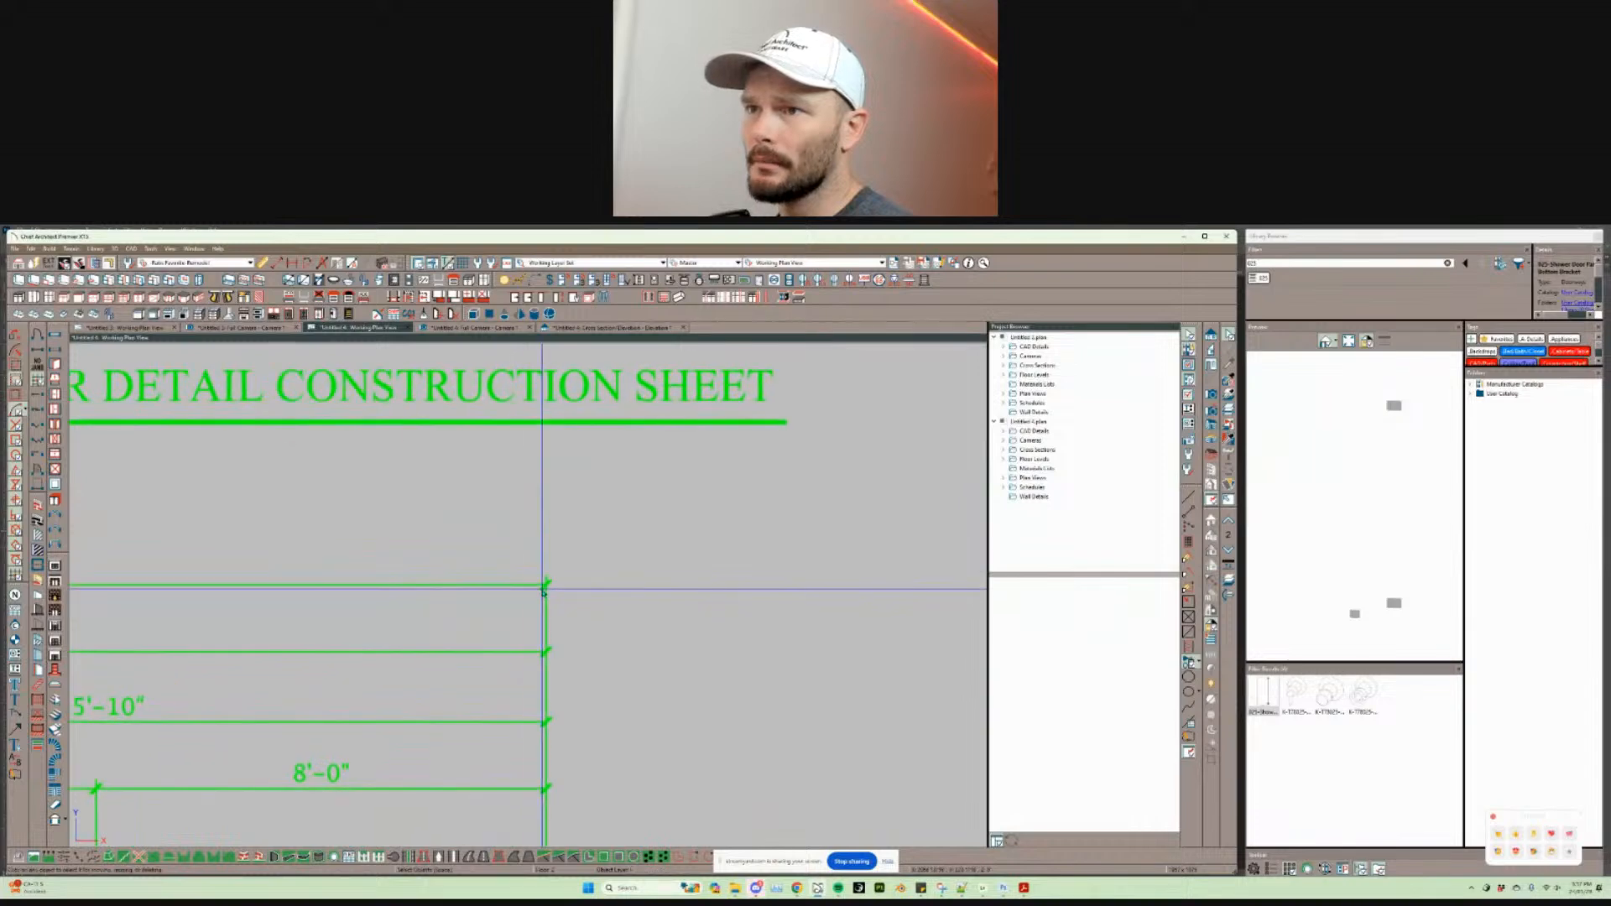
pyautogui.click(543, 591)
pyautogui.click(333, 420)
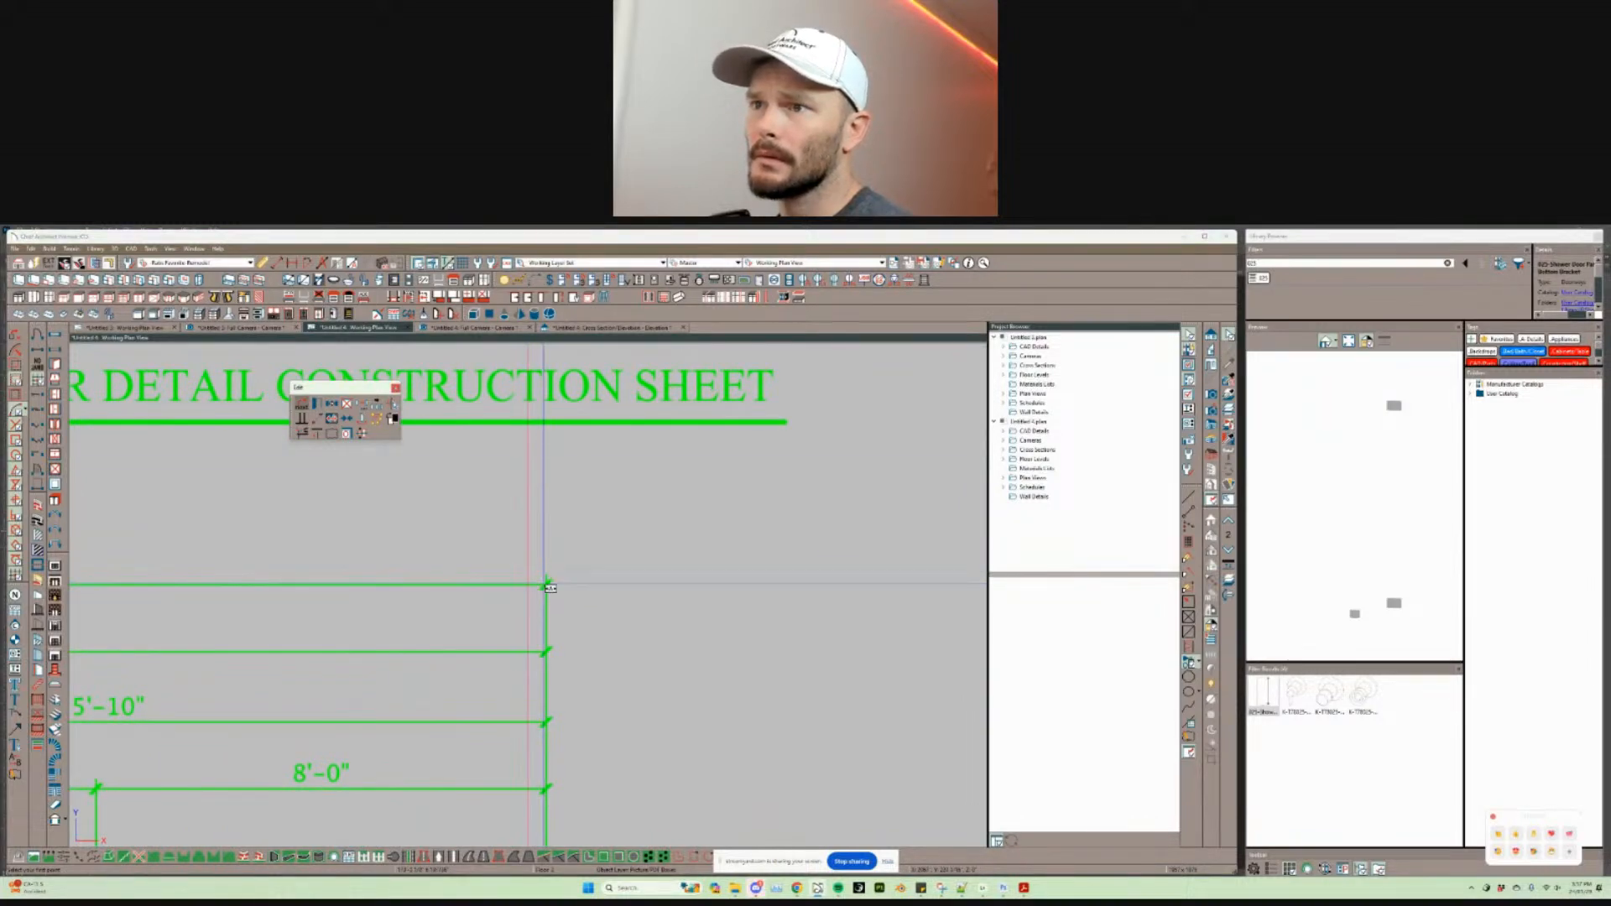
pyautogui.scroll(-3, 551, 589)
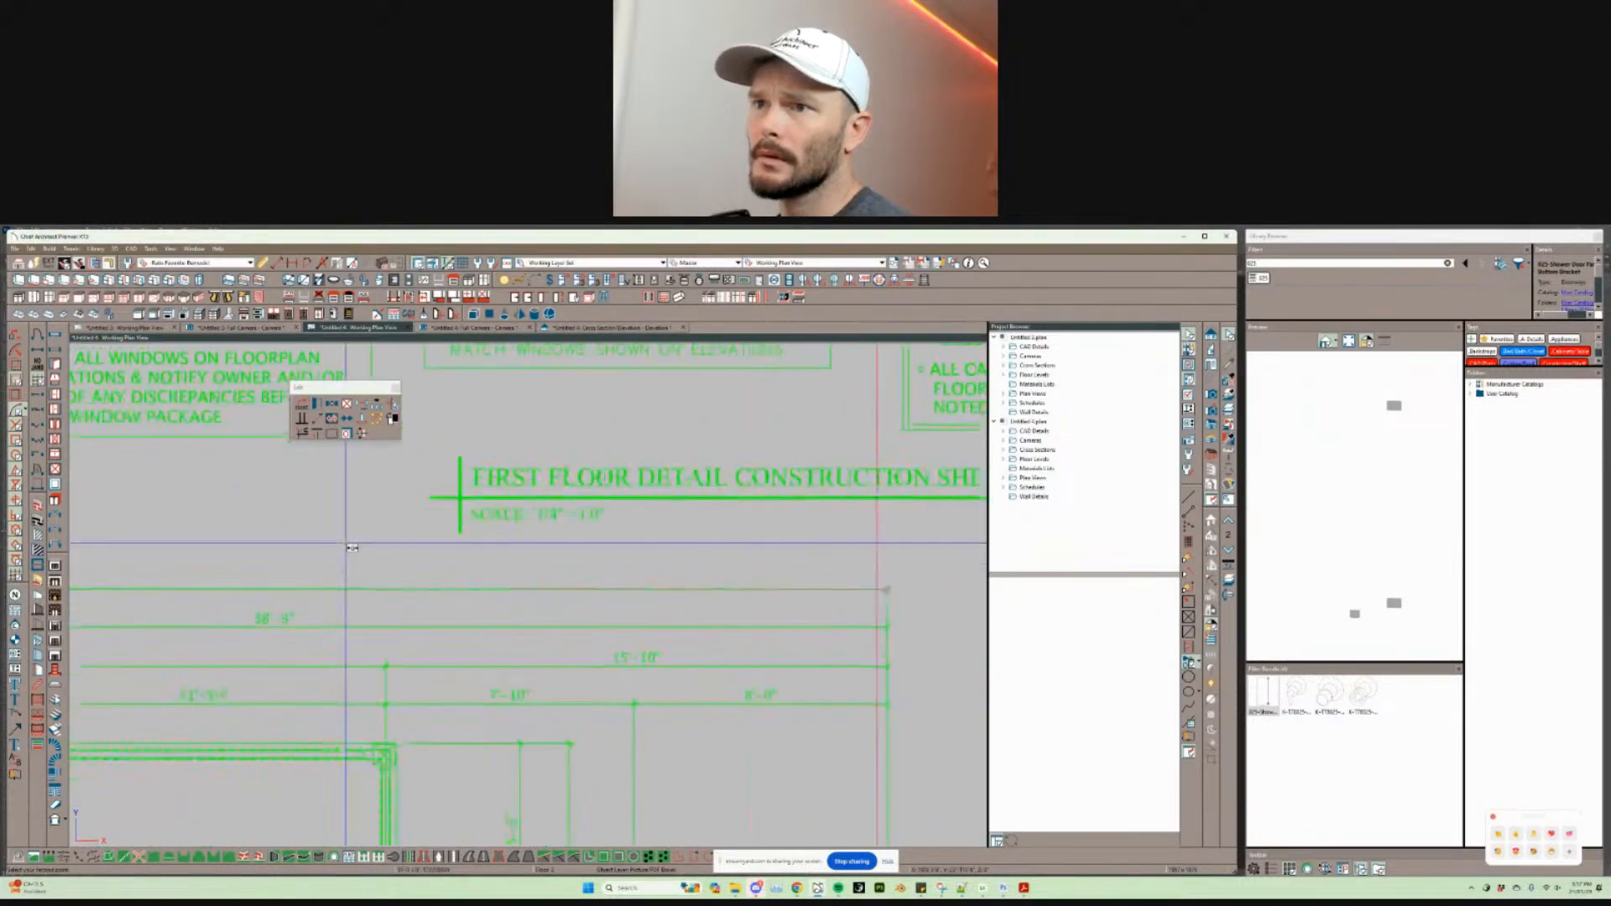
pyautogui.scroll(3, 379, 601)
pyautogui.hscroll(-5, 372, 595)
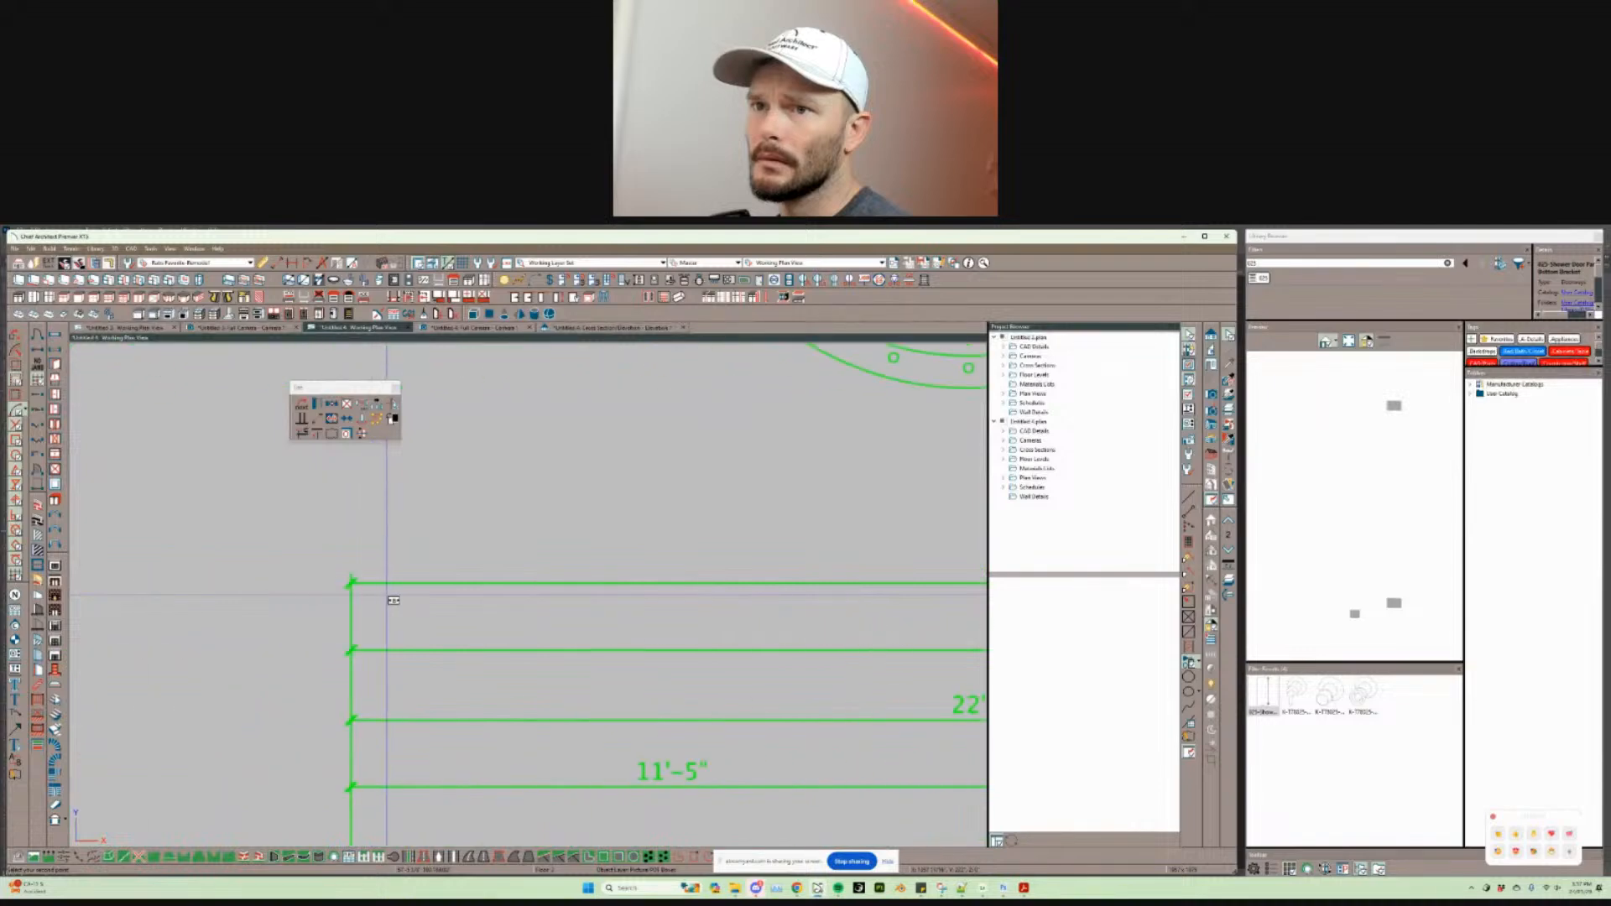
pyautogui.scroll(3, 453, 587)
pyautogui.hscroll(3, 565, 587)
pyautogui.hscroll(1, 678, 589)
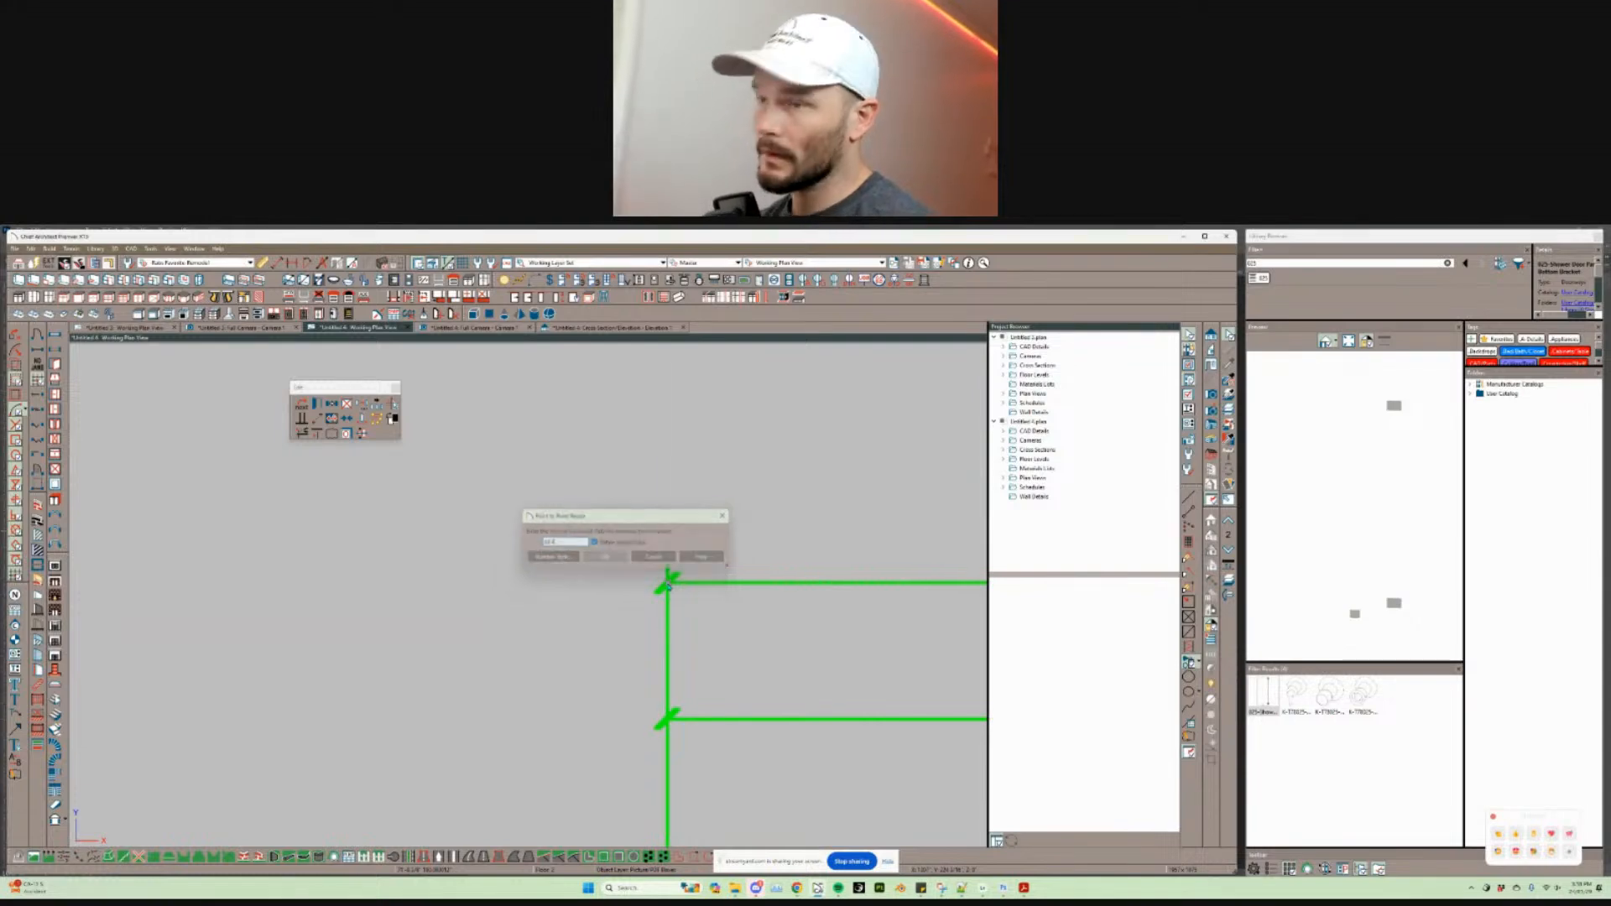
pyautogui.scroll(-5, 666, 586)
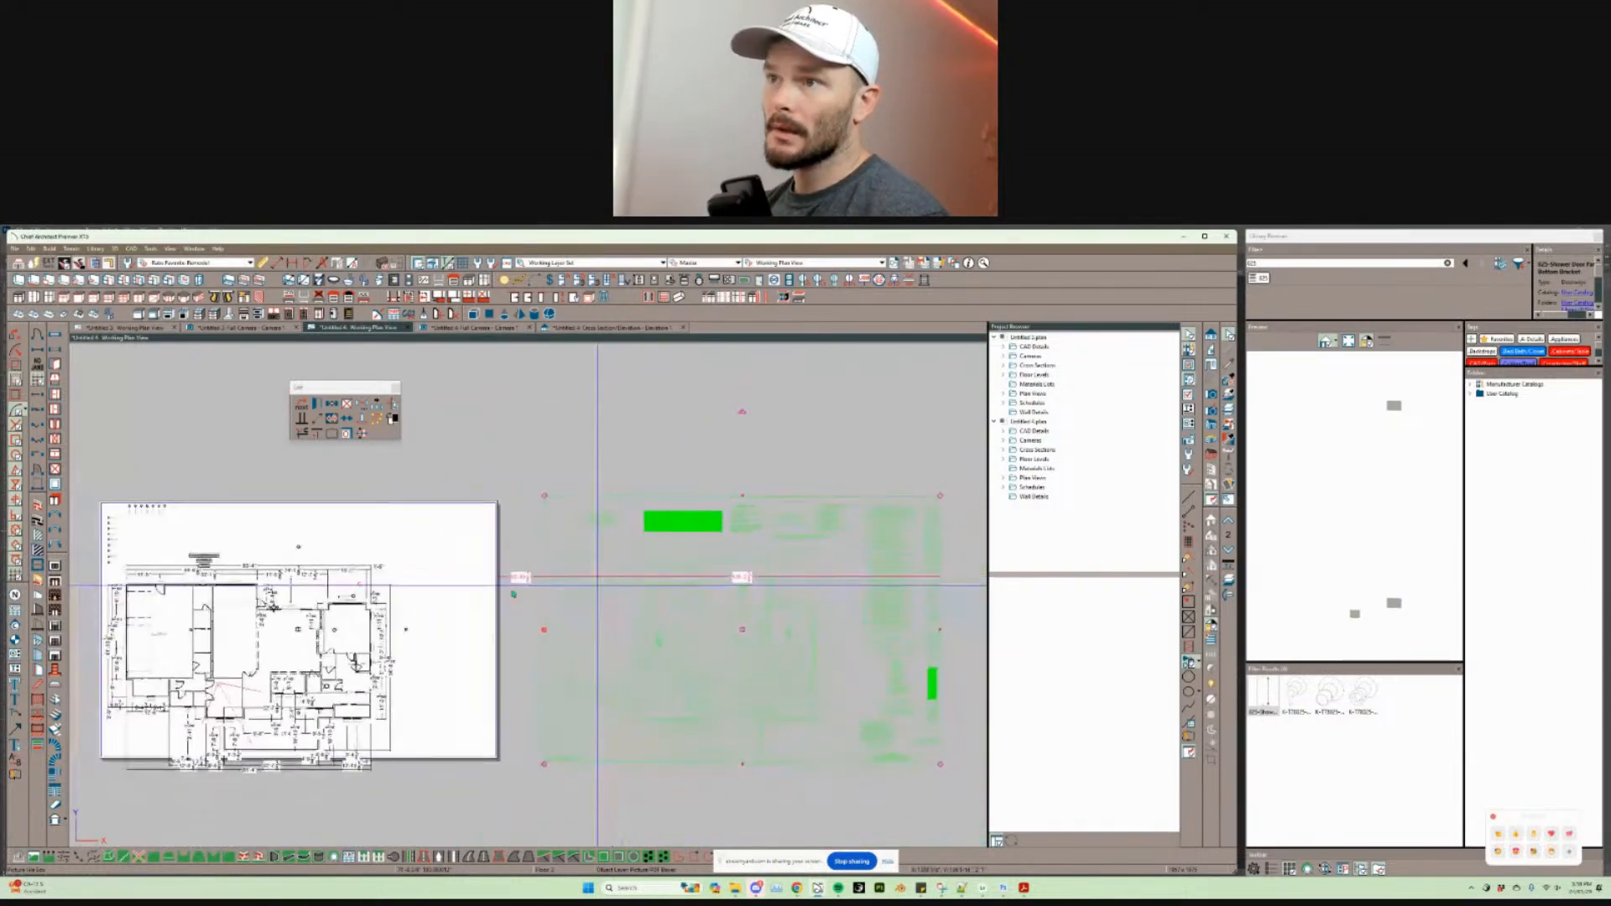
# Step: Turn off the snap grid in the general plan defaults so the overlay's master bedroom wall corner can be picked precisely for alignment
pyautogui.scroll(5, 514, 594)
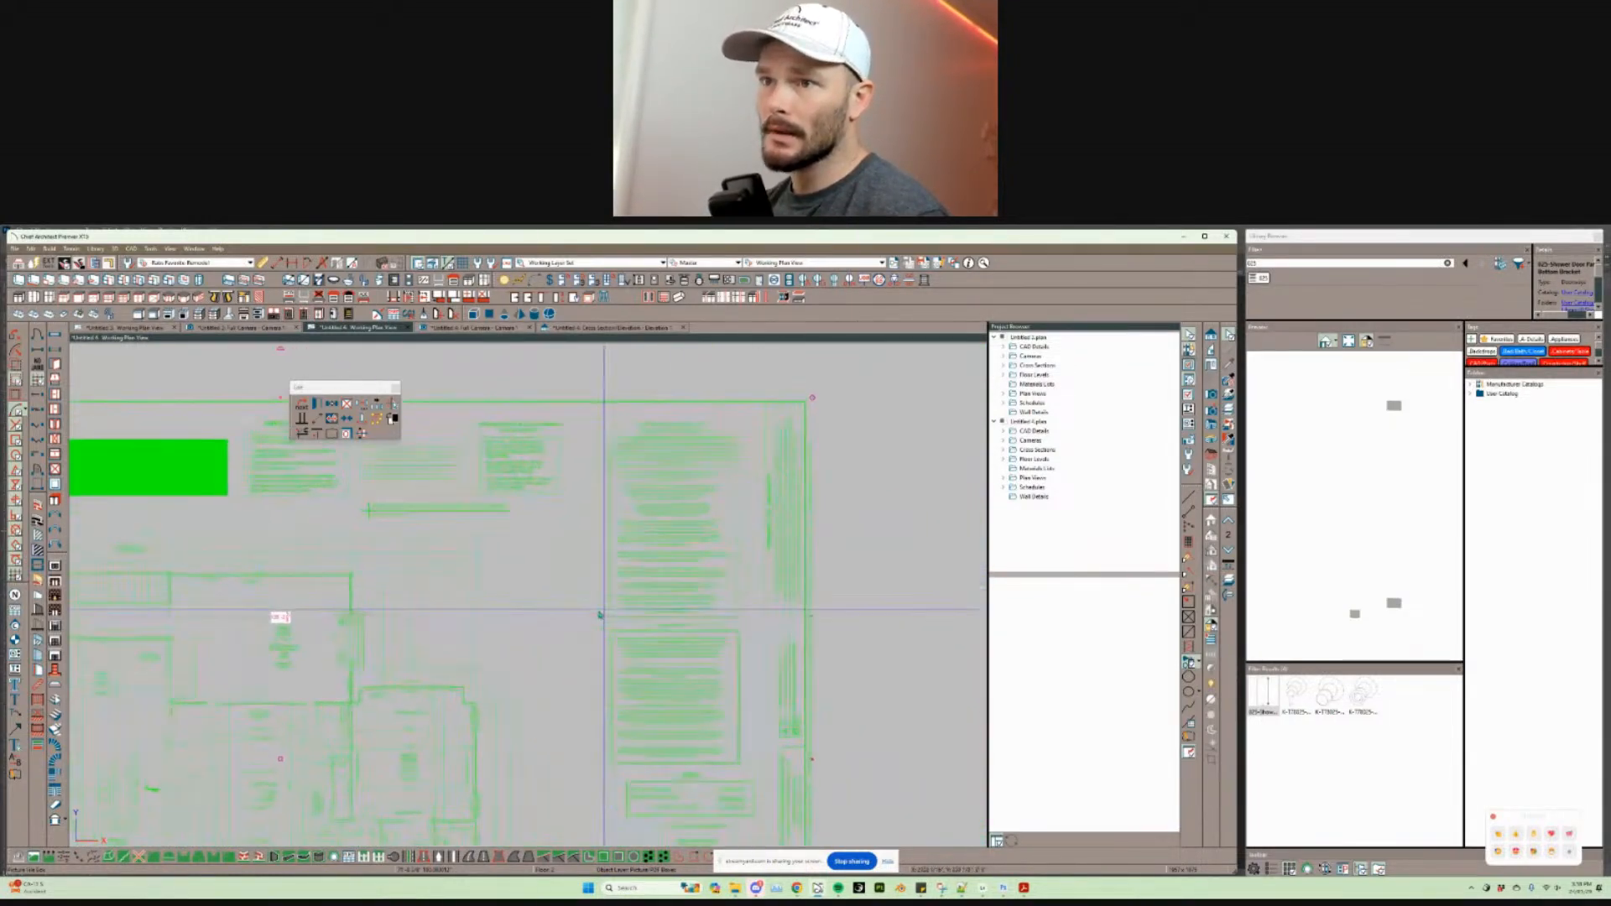
pyautogui.scroll(6, 599, 615)
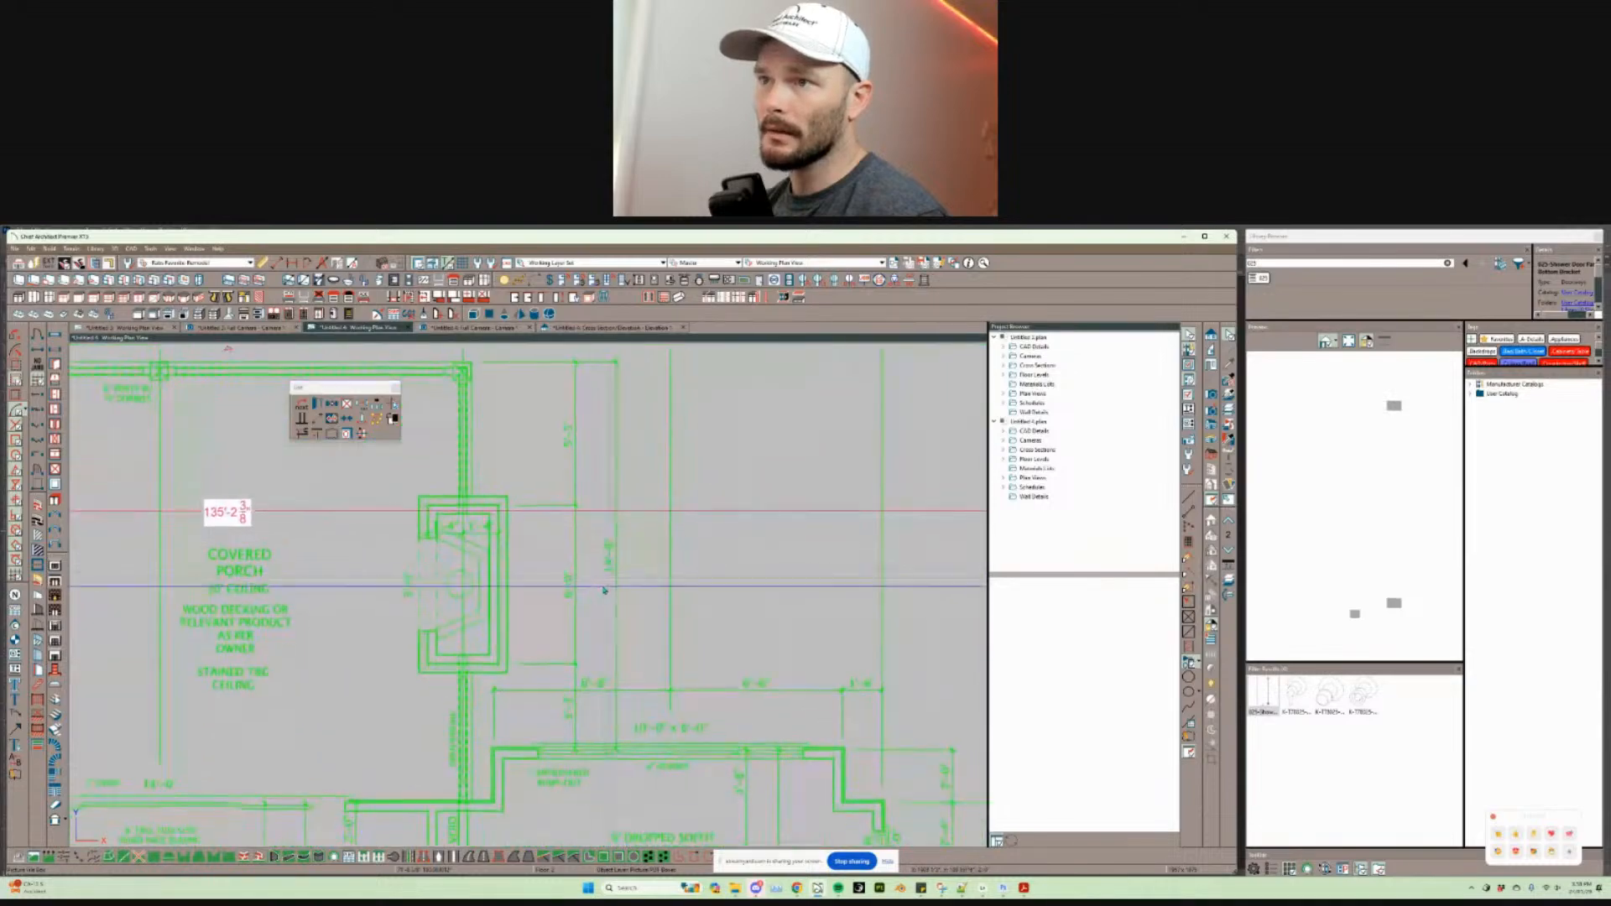
pyautogui.scroll(3, 608, 579)
pyautogui.scroll(-4, 640, 583)
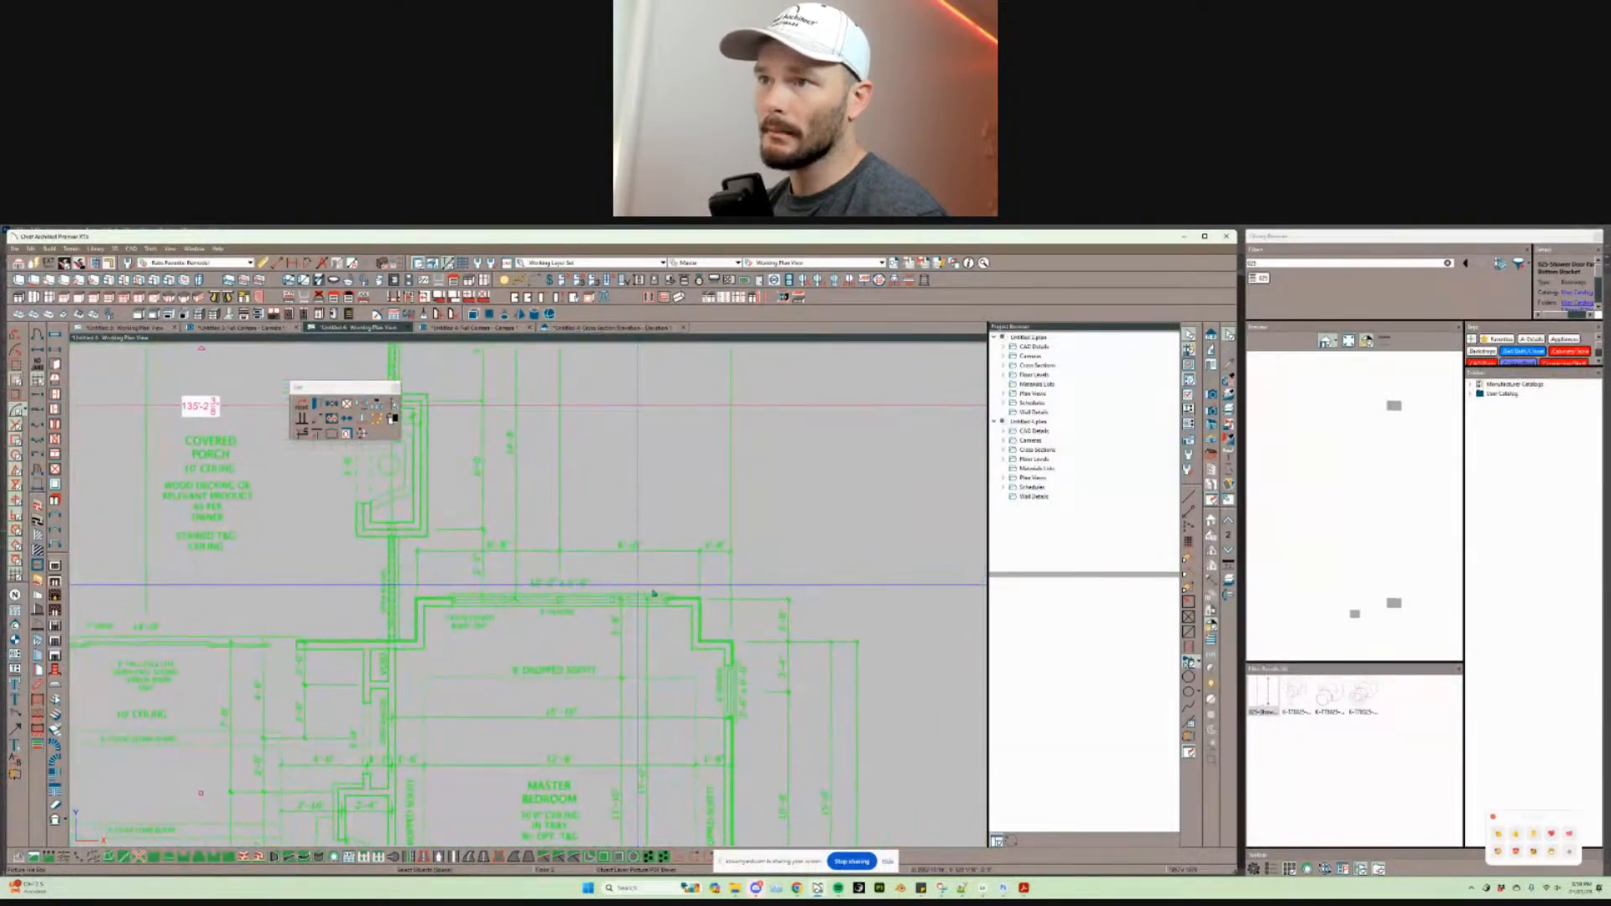
pyautogui.scroll(6, 653, 593)
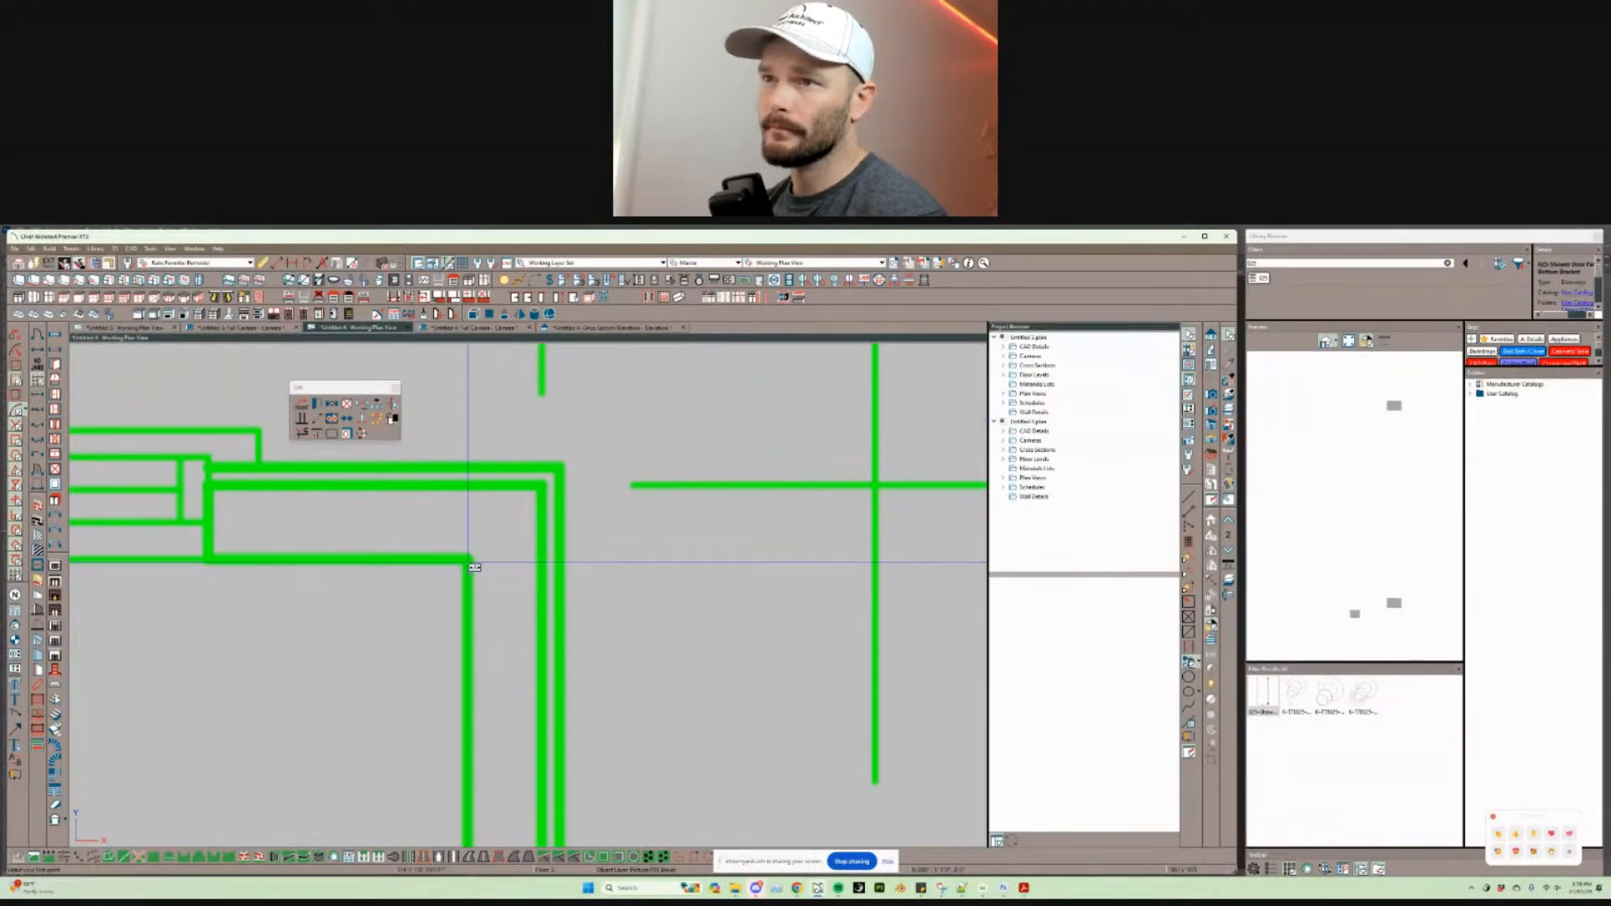
pyautogui.scroll(5, 470, 562)
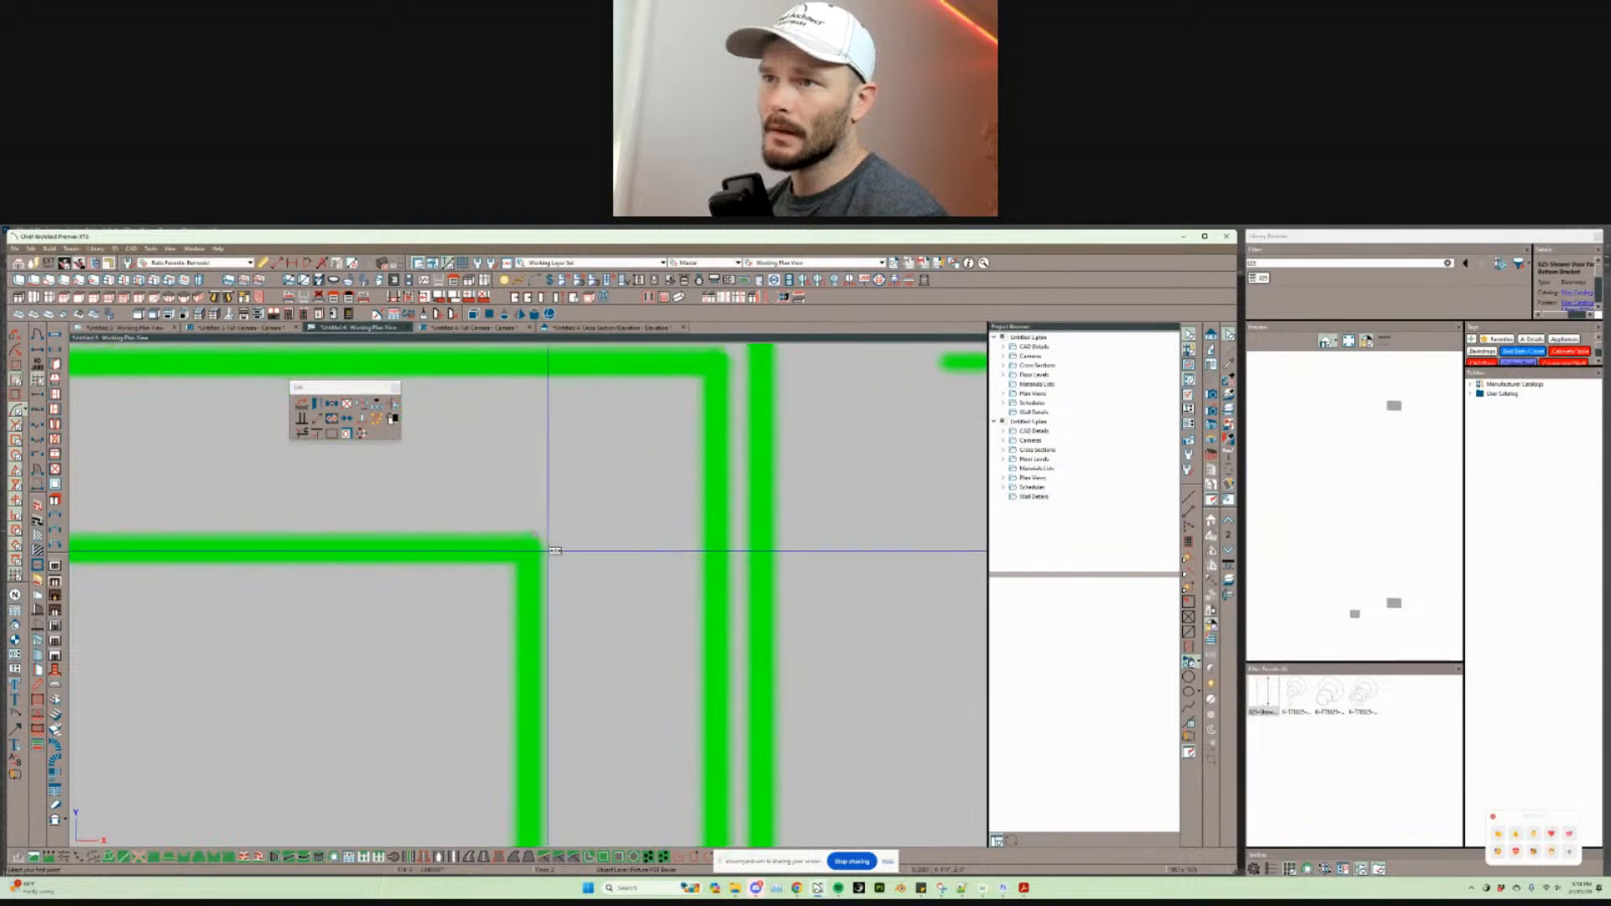
pyautogui.scroll(2, 503, 520)
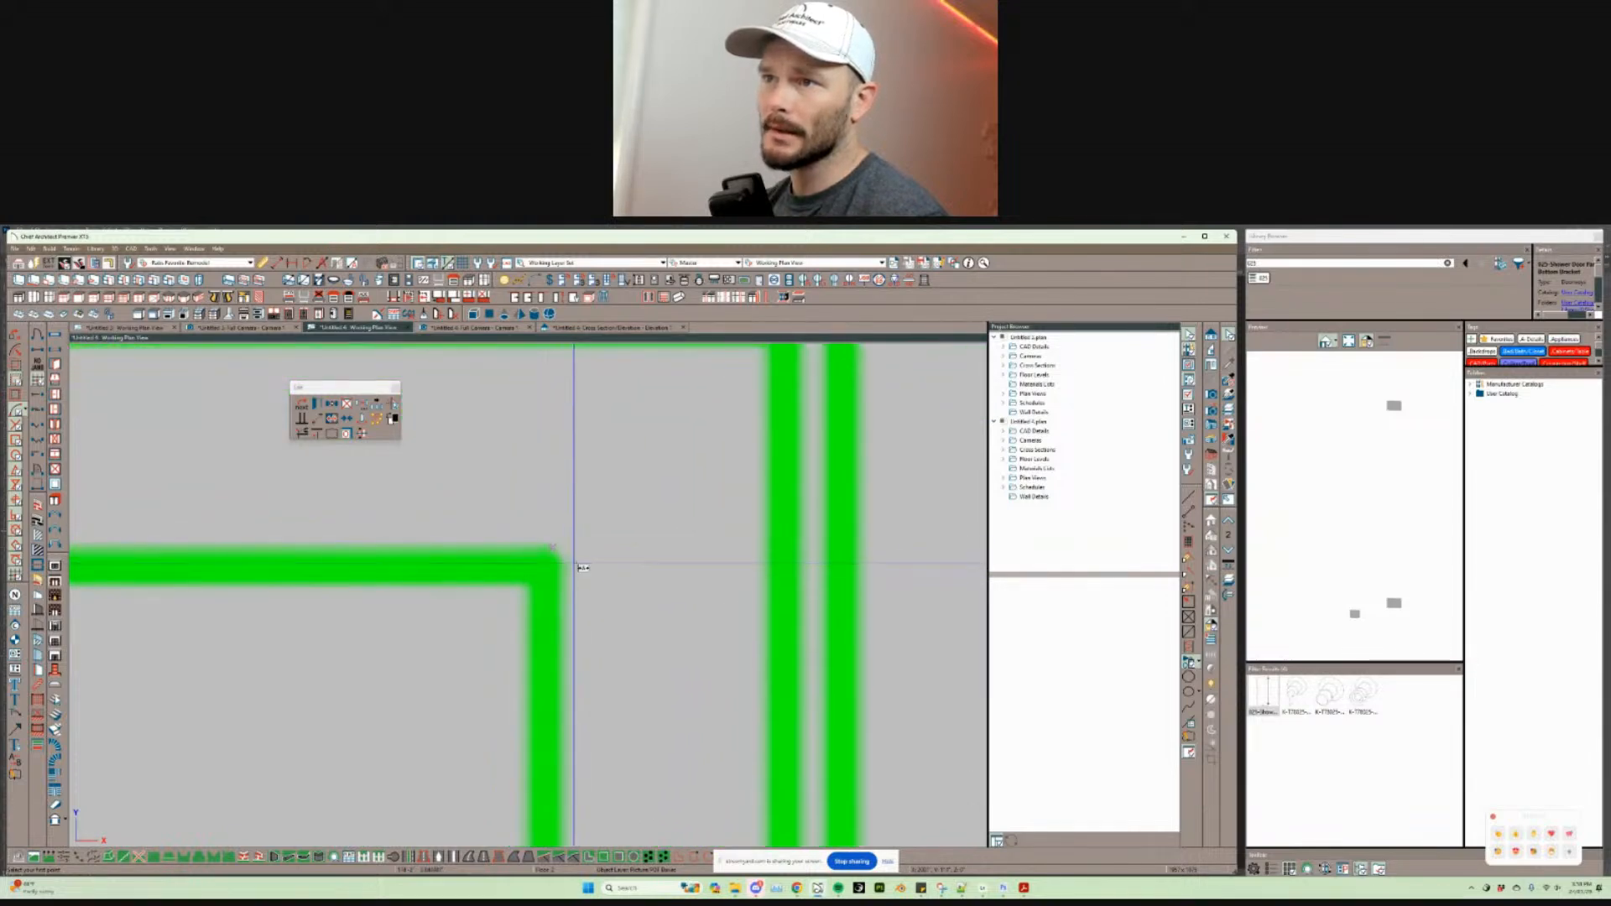
pyautogui.press('Escape')
pyautogui.doubleClick(1187, 333)
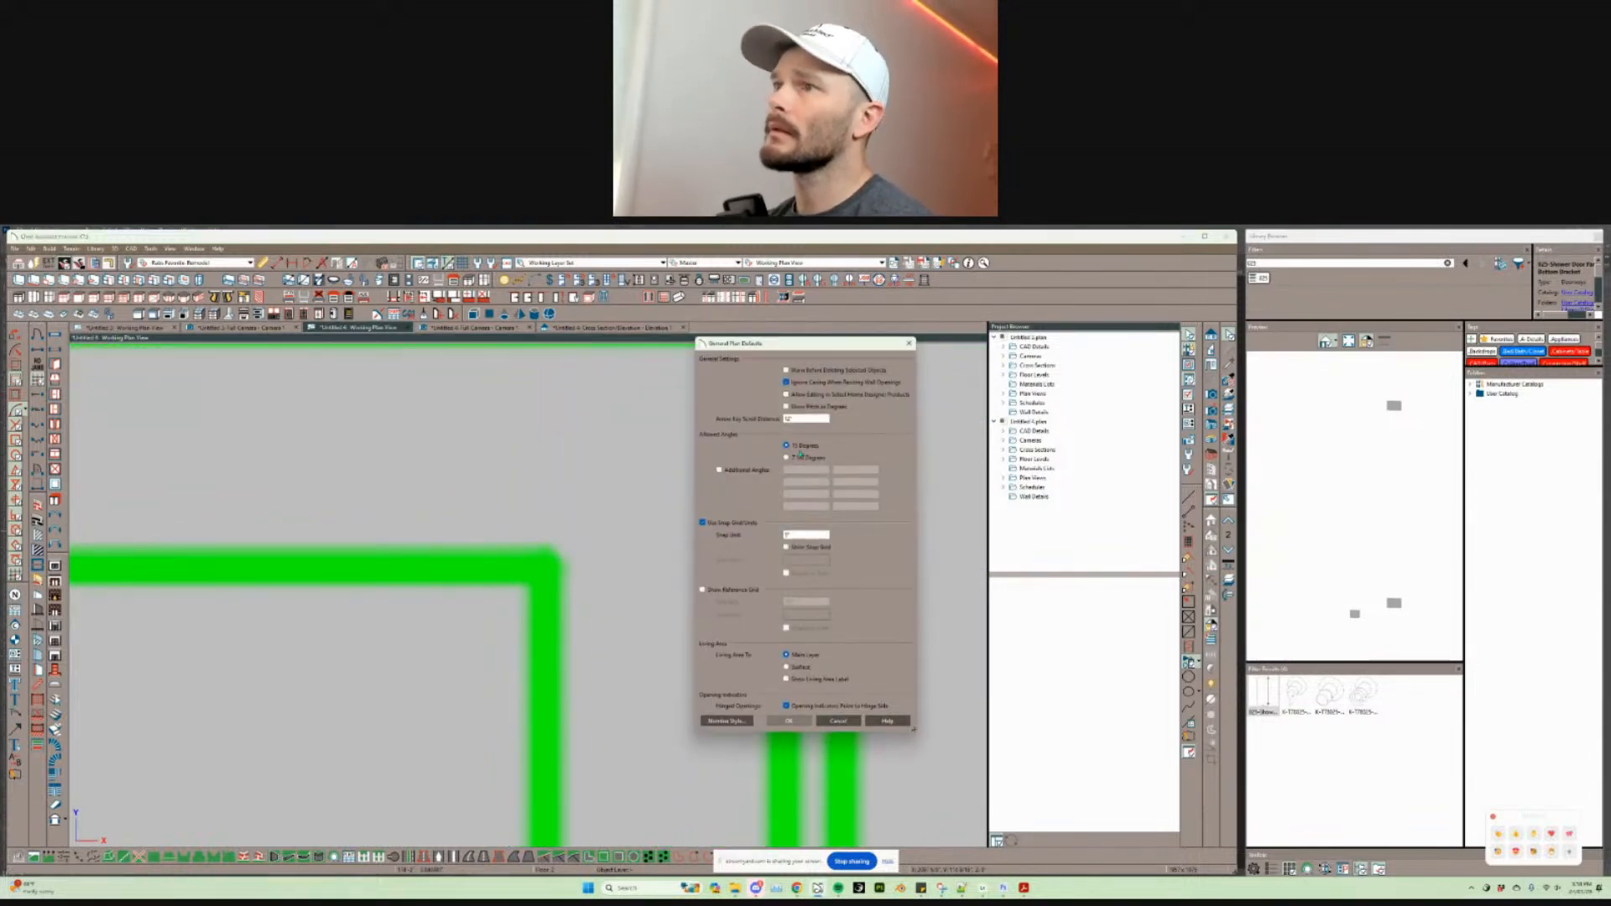
pyautogui.click(712, 524)
pyautogui.press('Return')
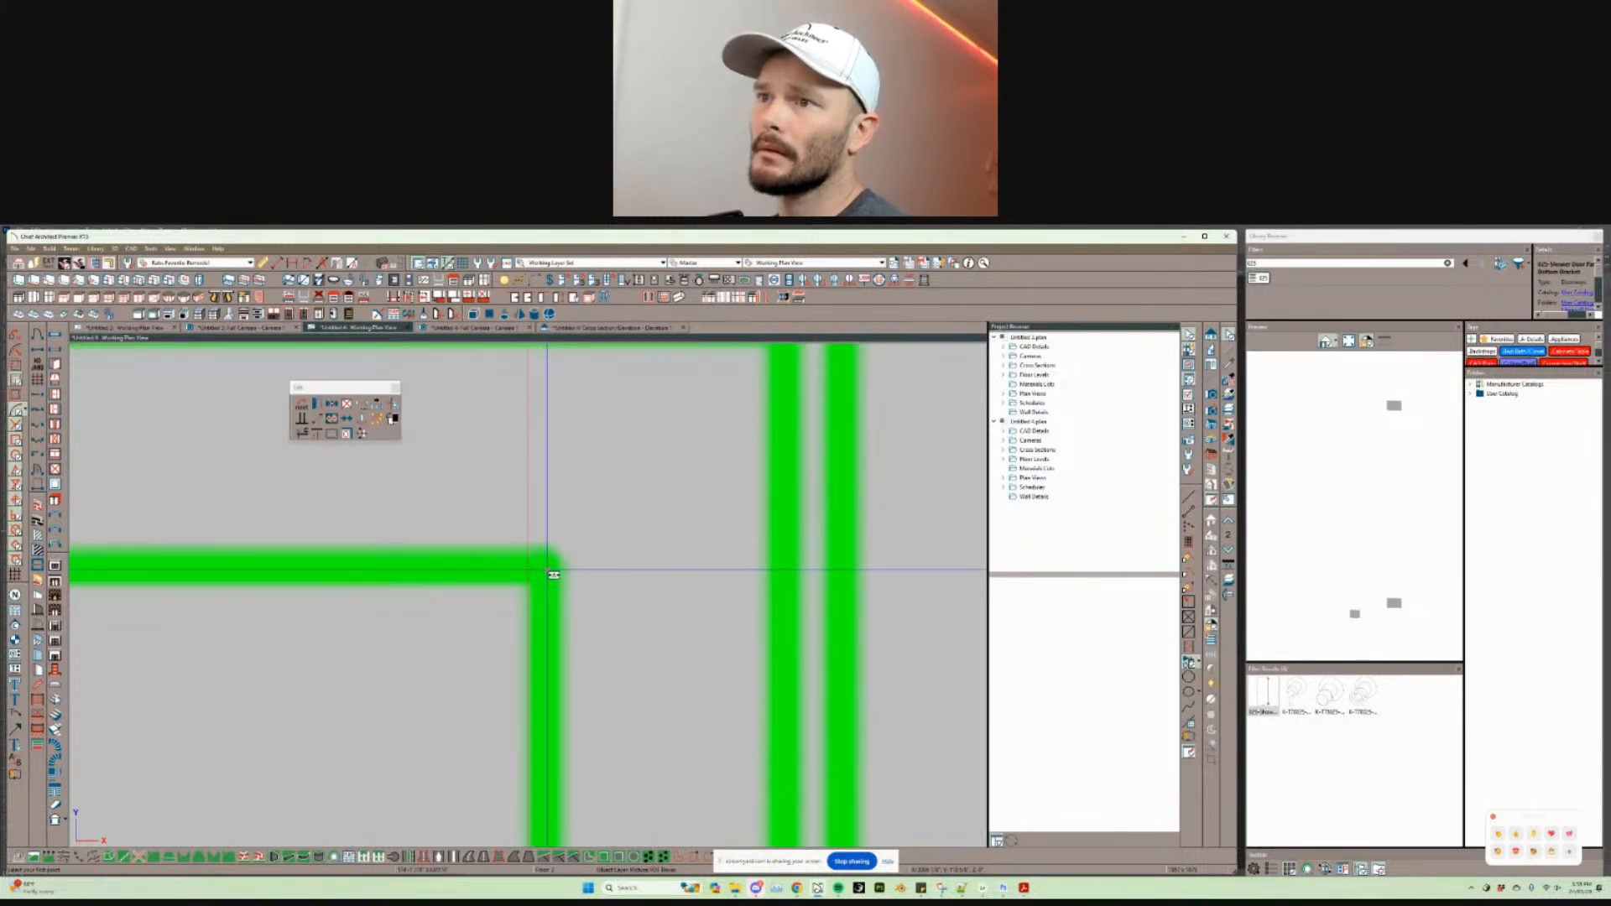
# Step: Move the first floor overlay so the master bedroom bump-out's inner wall corner lands on the matching inner corner of the drawn walls
pyautogui.scroll(-10, 546, 570)
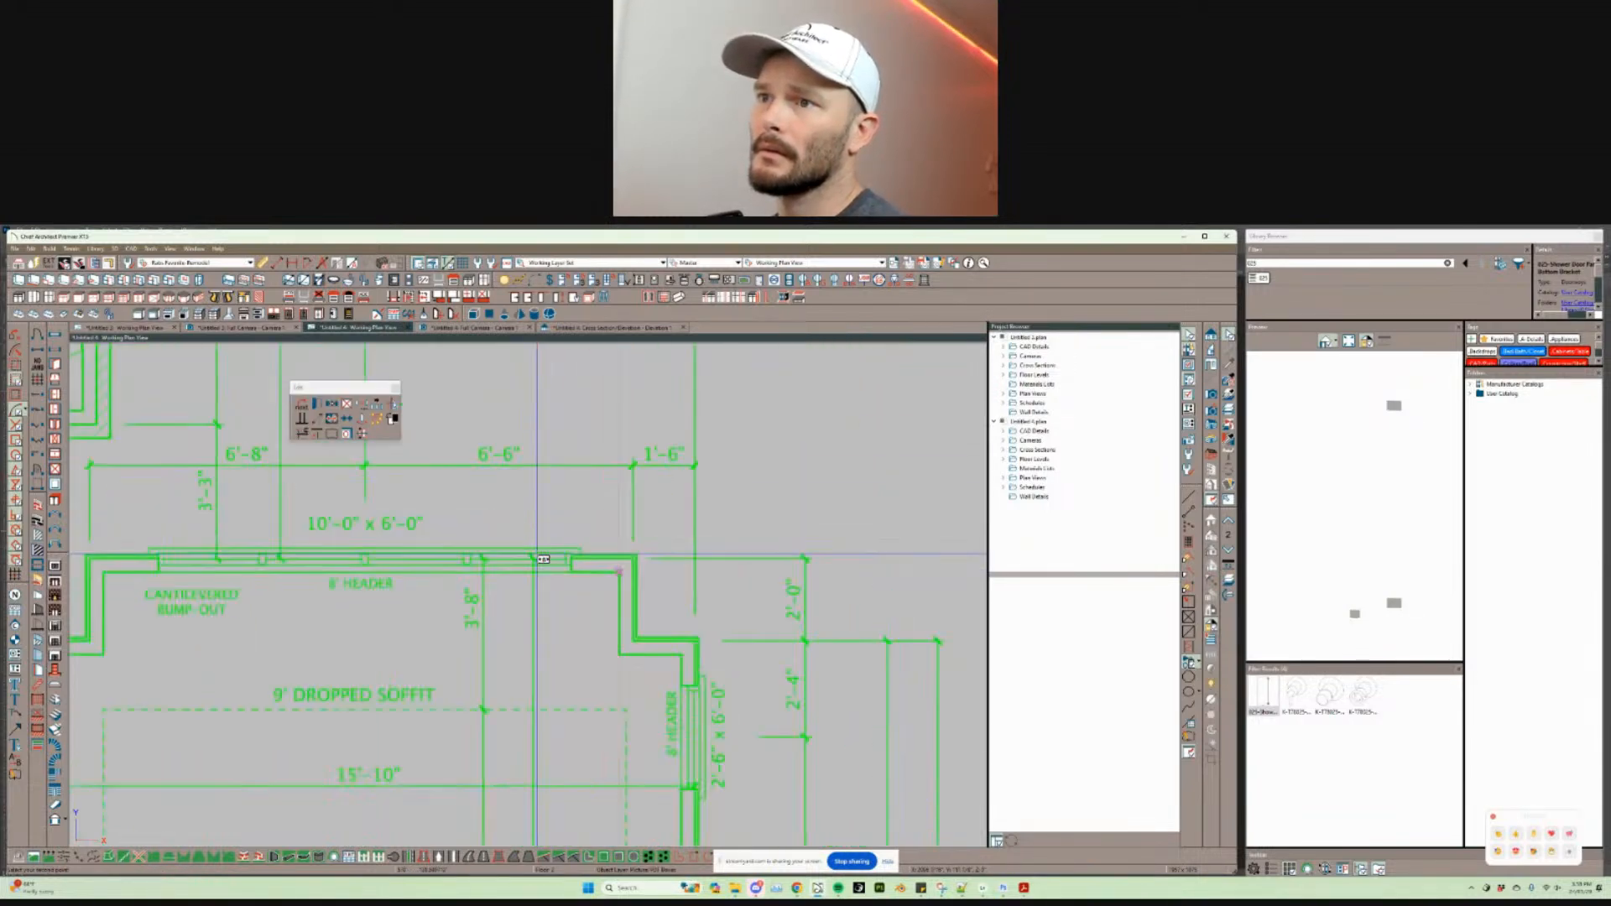
pyautogui.scroll(2, 521, 569)
pyautogui.scroll(5, 529, 574)
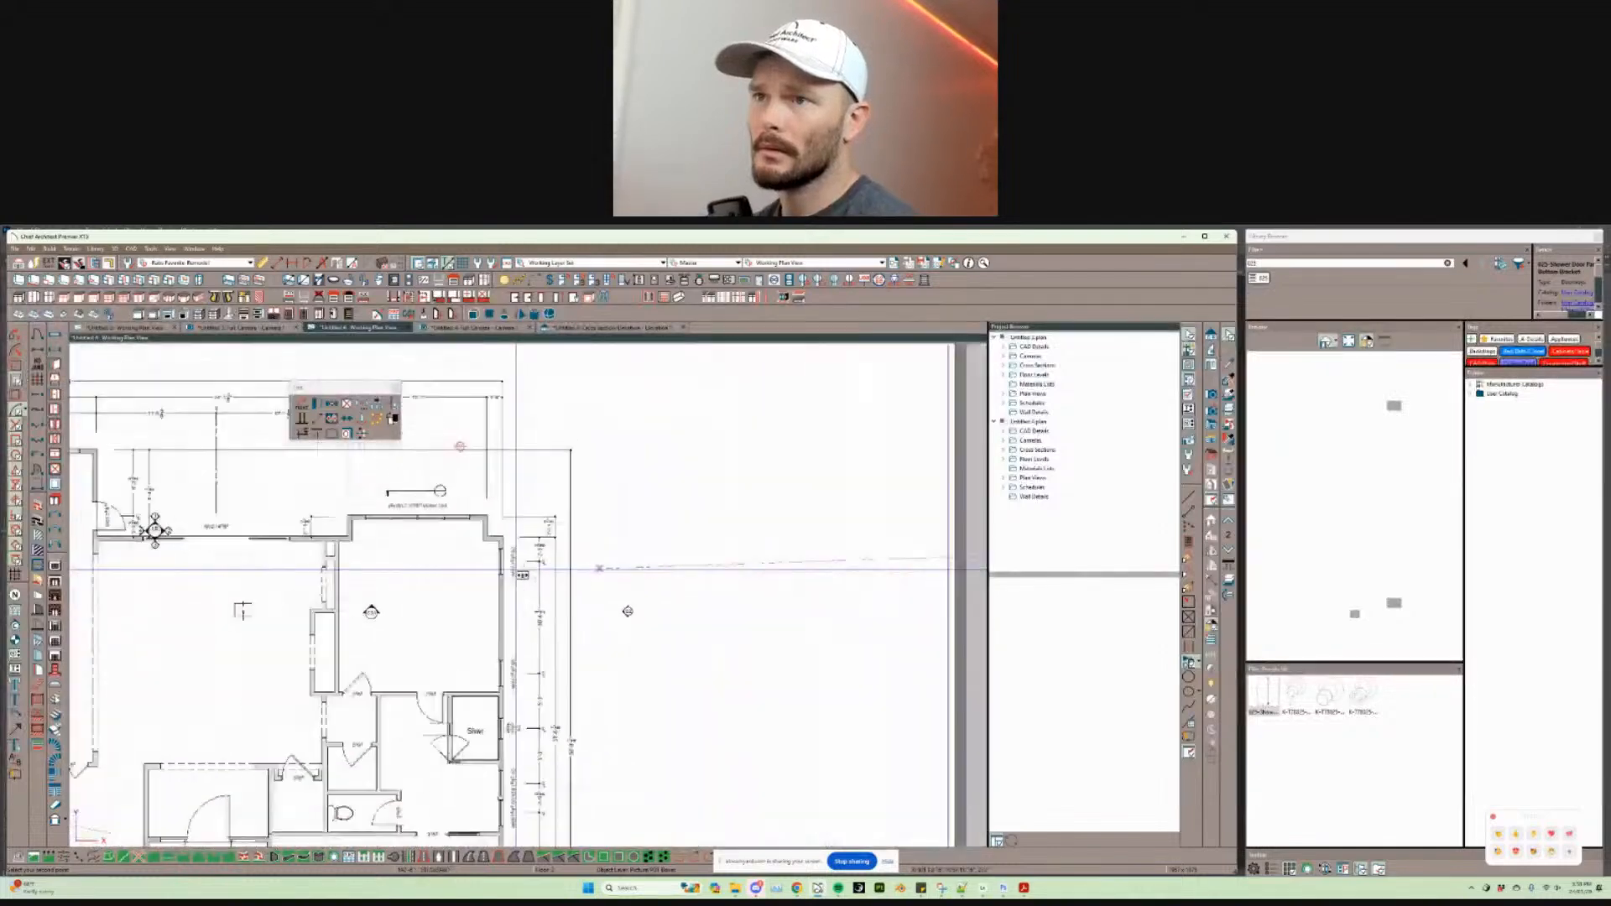
pyautogui.scroll(8, 530, 573)
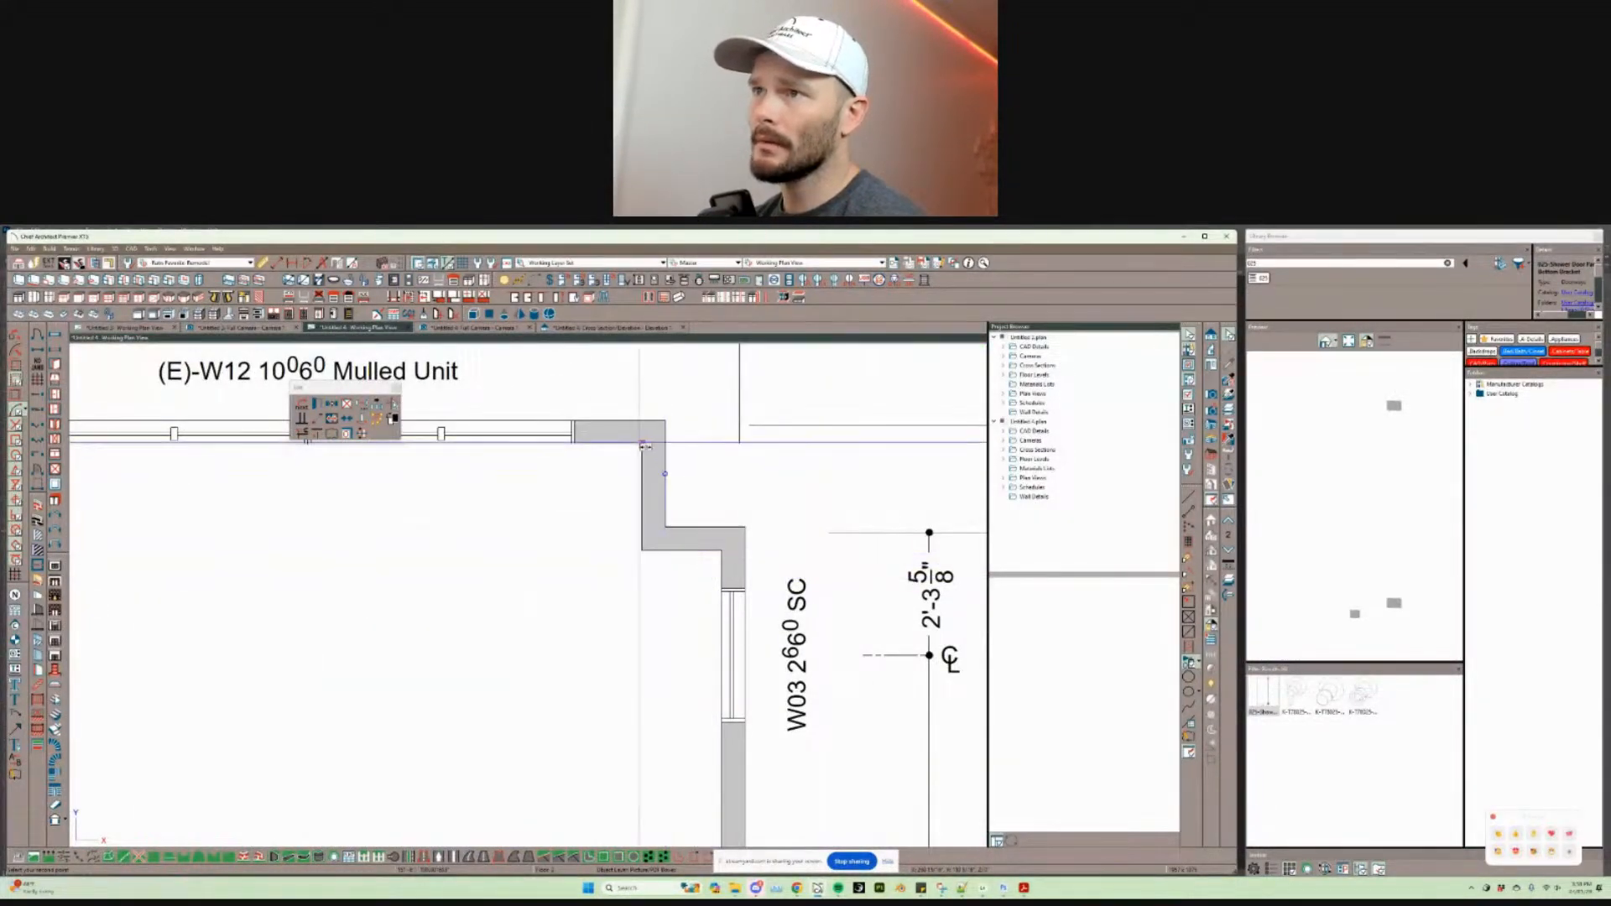
pyautogui.scroll(-10, 646, 449)
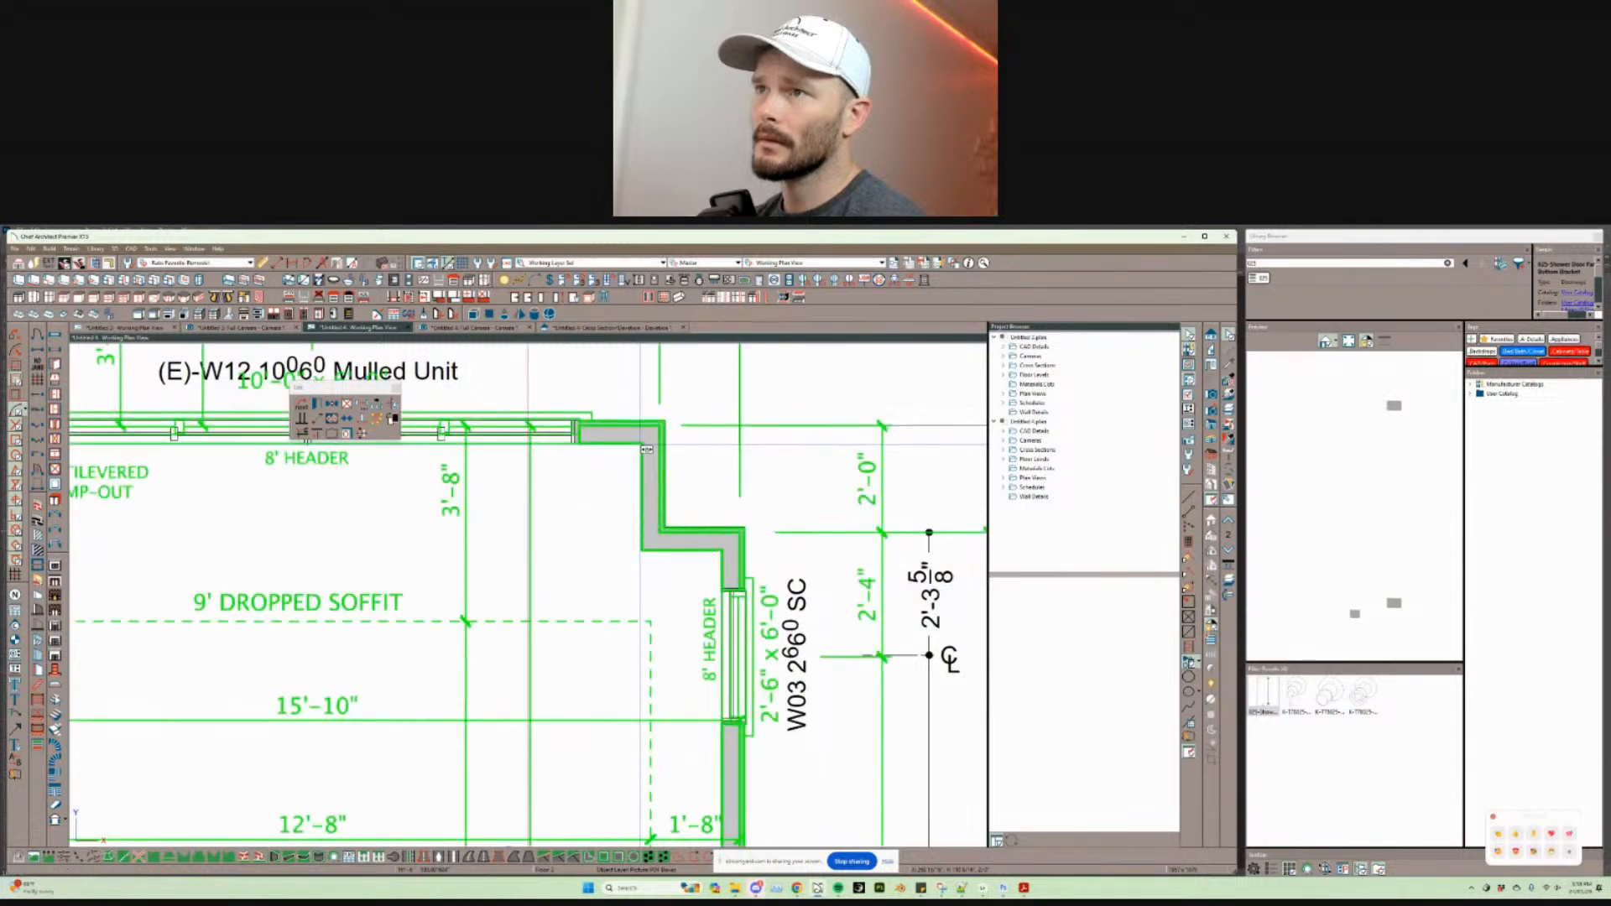
pyautogui.moveTo(617, 526); pyautogui.dragTo(636, 477, button='middle')
pyautogui.press('Escape')
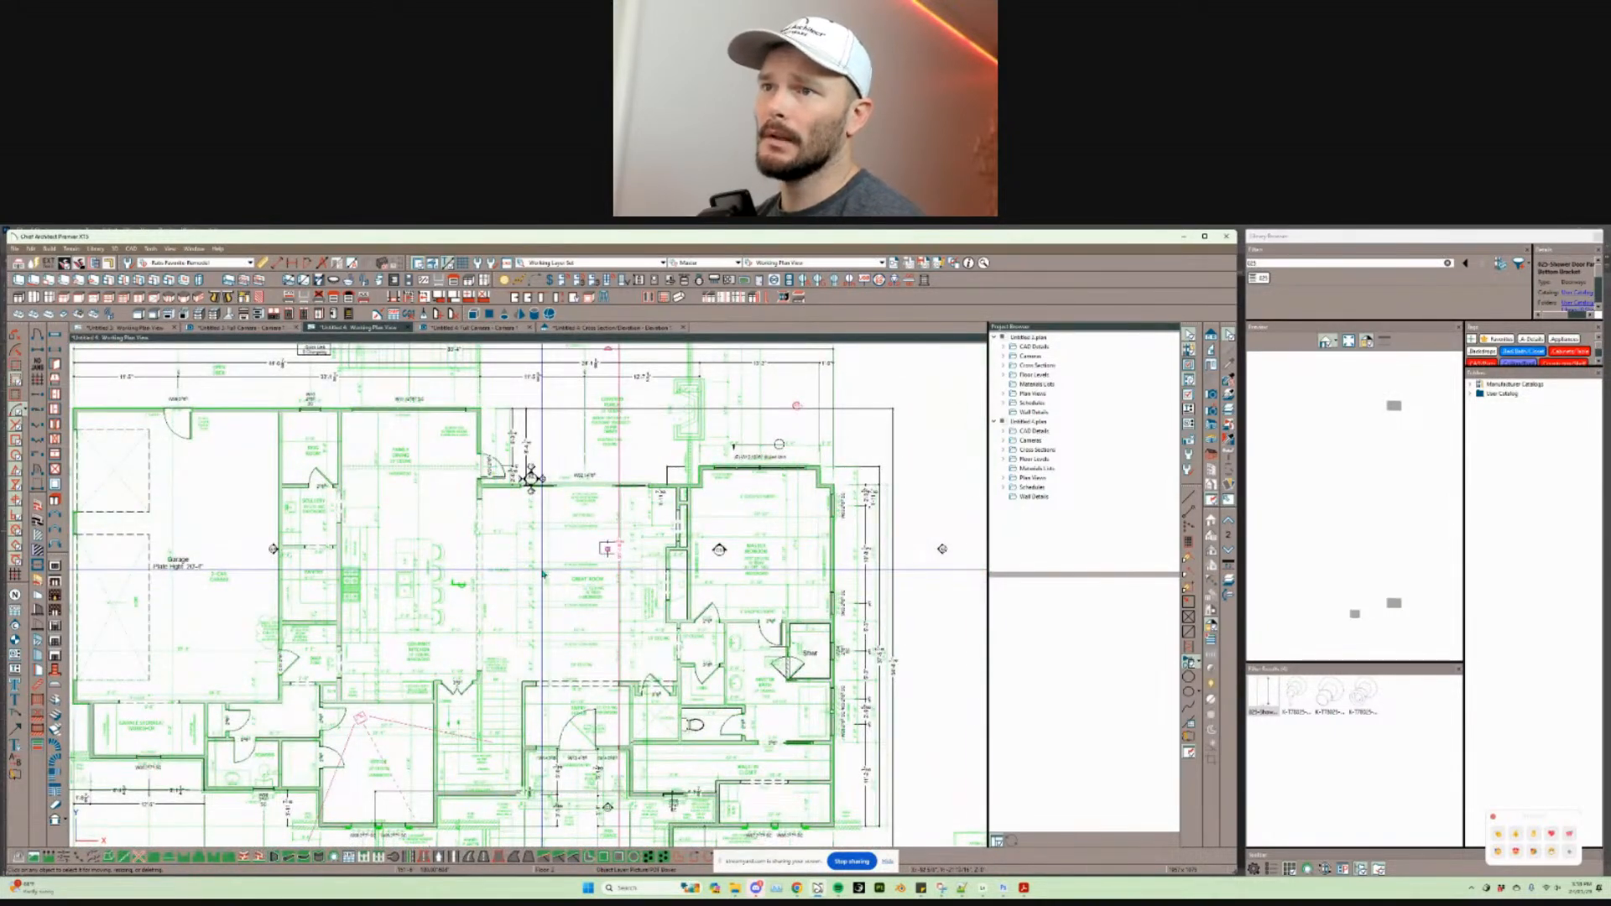
# Step: Go to the floor below and change its overlay's picture file to page 4 of the plan set
pyautogui.press('pagedown')
pyautogui.click(586, 565)
pyautogui.moveTo(573, 570)
pyautogui.mouseDown(button='right')
pyautogui.moveTo(524, 564)
pyautogui.moveTo(498, 532)
pyautogui.mouseUp(button='right')
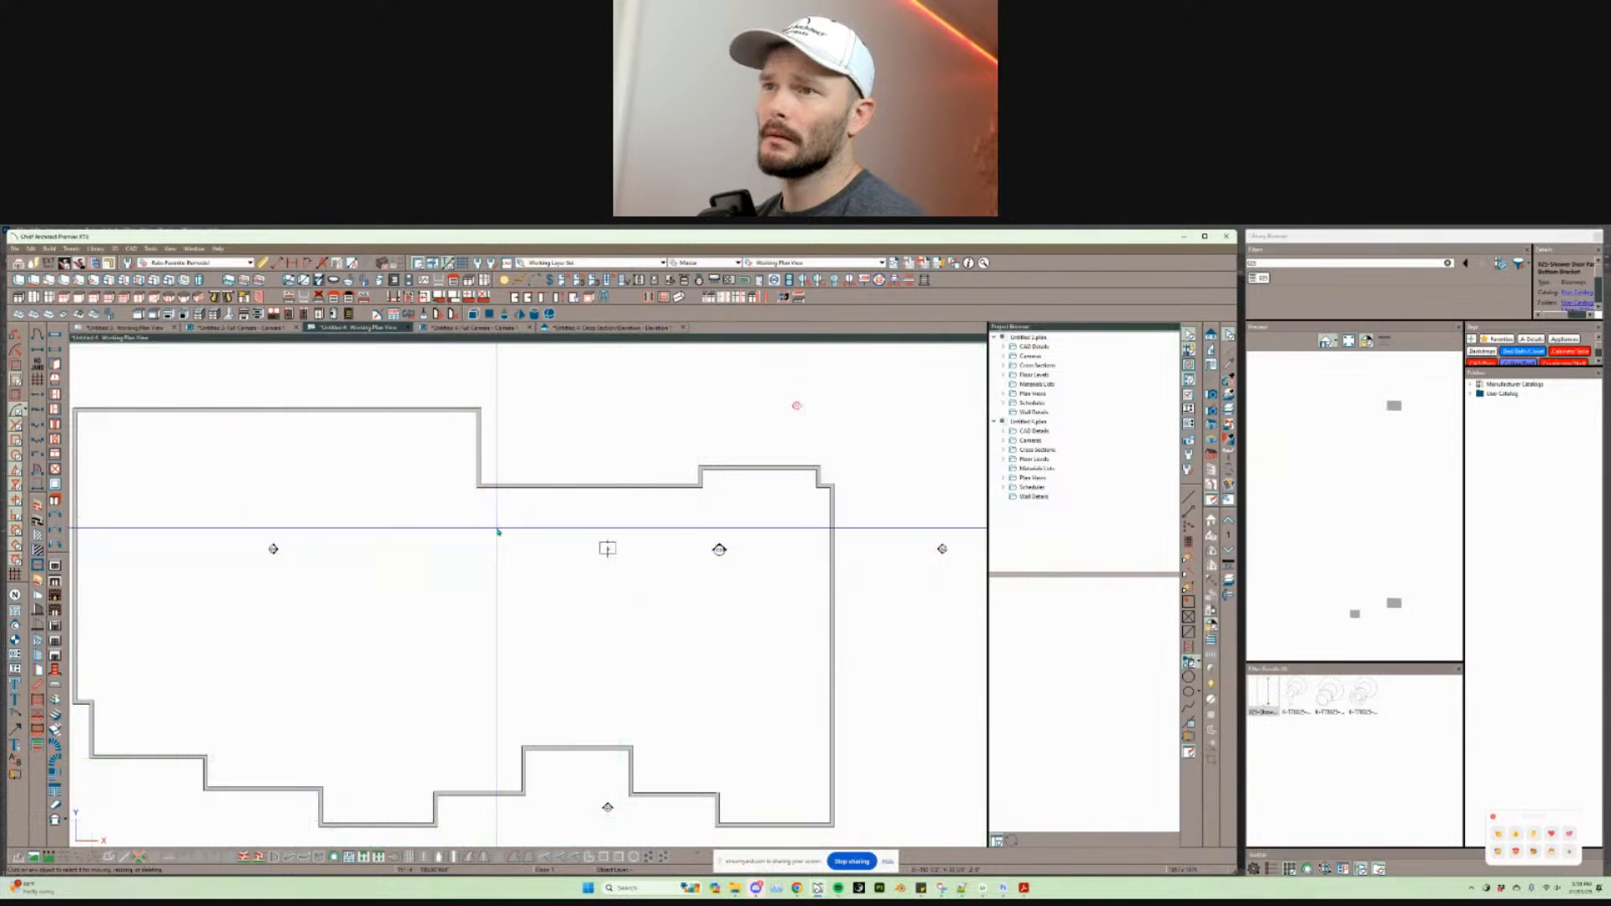
pyautogui.hotkey('ctrl', 'z')
pyautogui.doubleClick(470, 504)
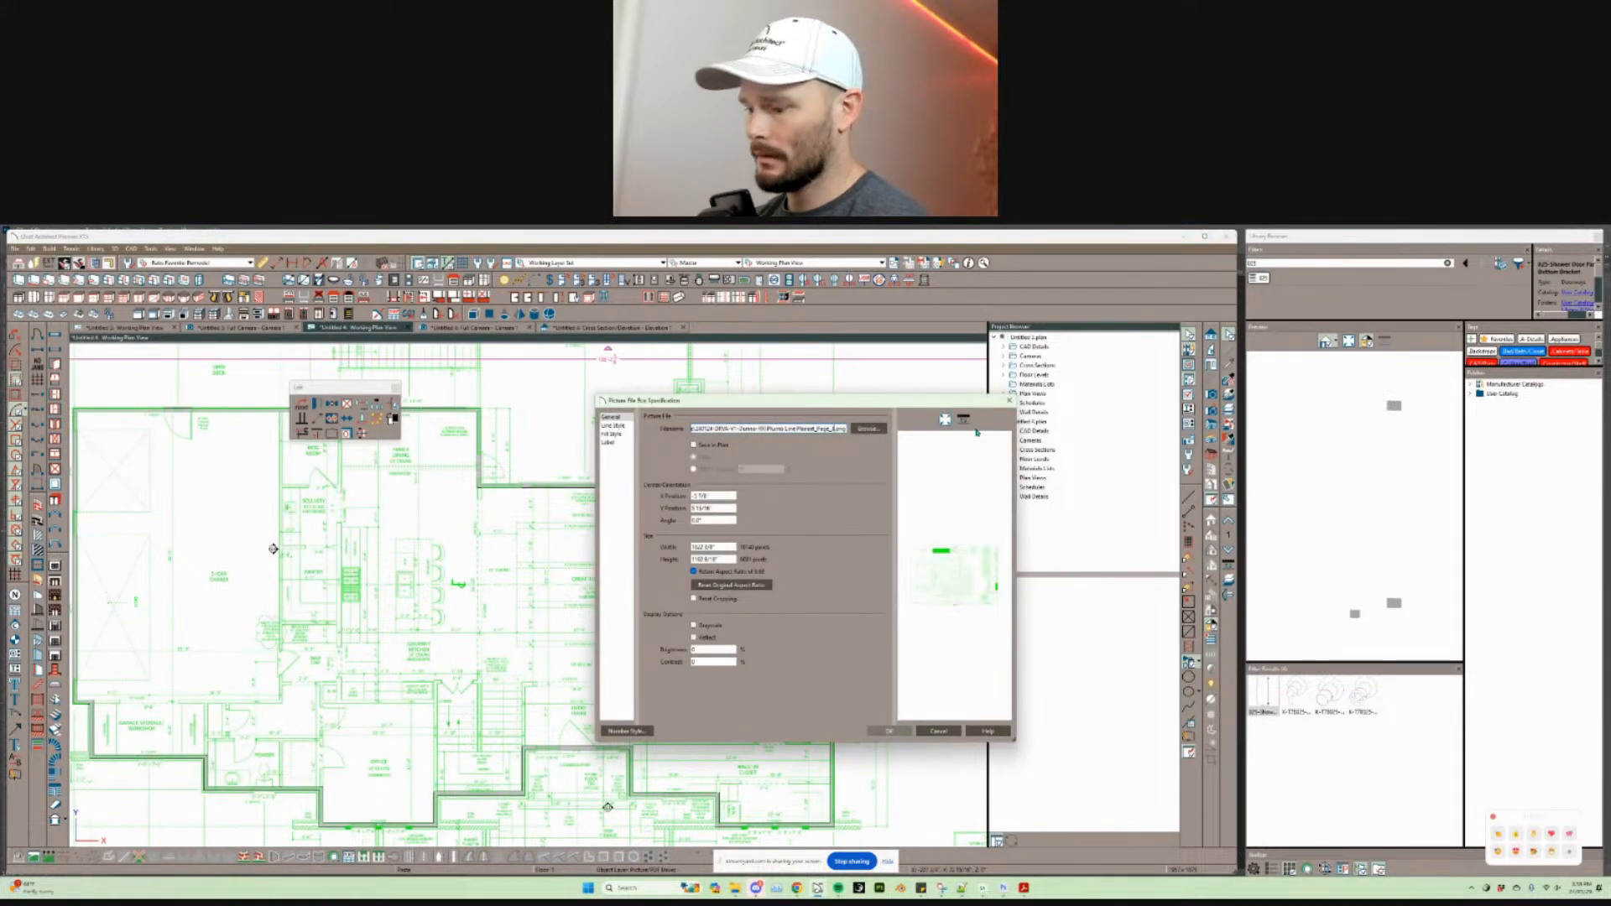
pyautogui.press('BackSpace')
pyautogui.write('4')
pyautogui.press('Return')
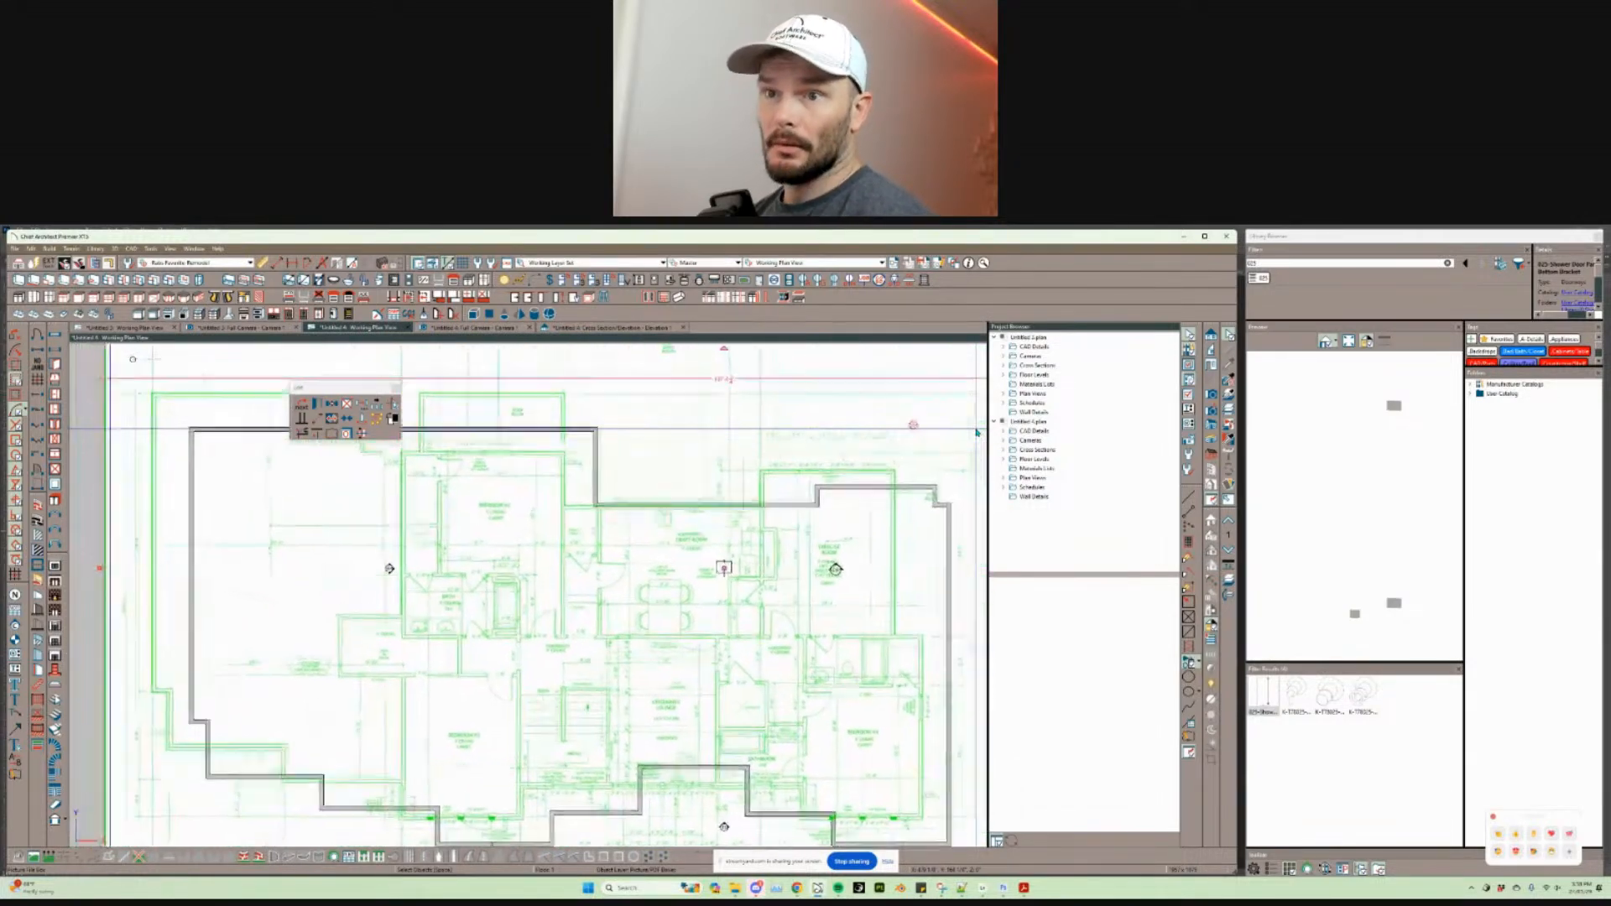
# Step: Move the page 4 overlay so its garage-side wall jog corner matches the same jog in the drawn exterior walls
pyautogui.scroll(5, 209, 682)
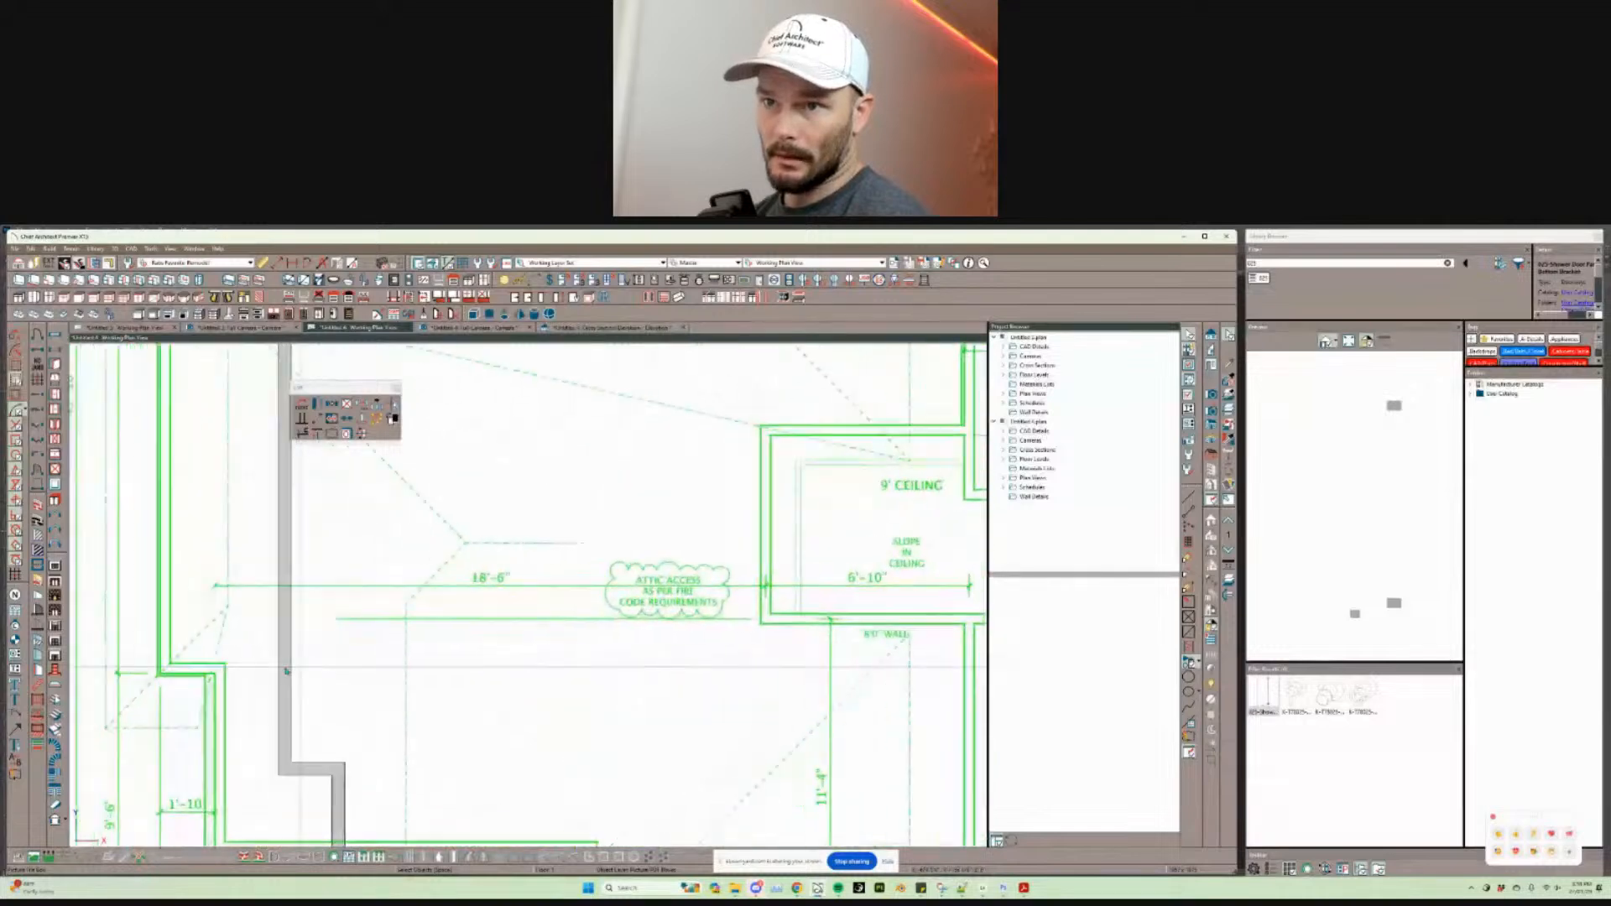
pyautogui.scroll(5, 339, 647)
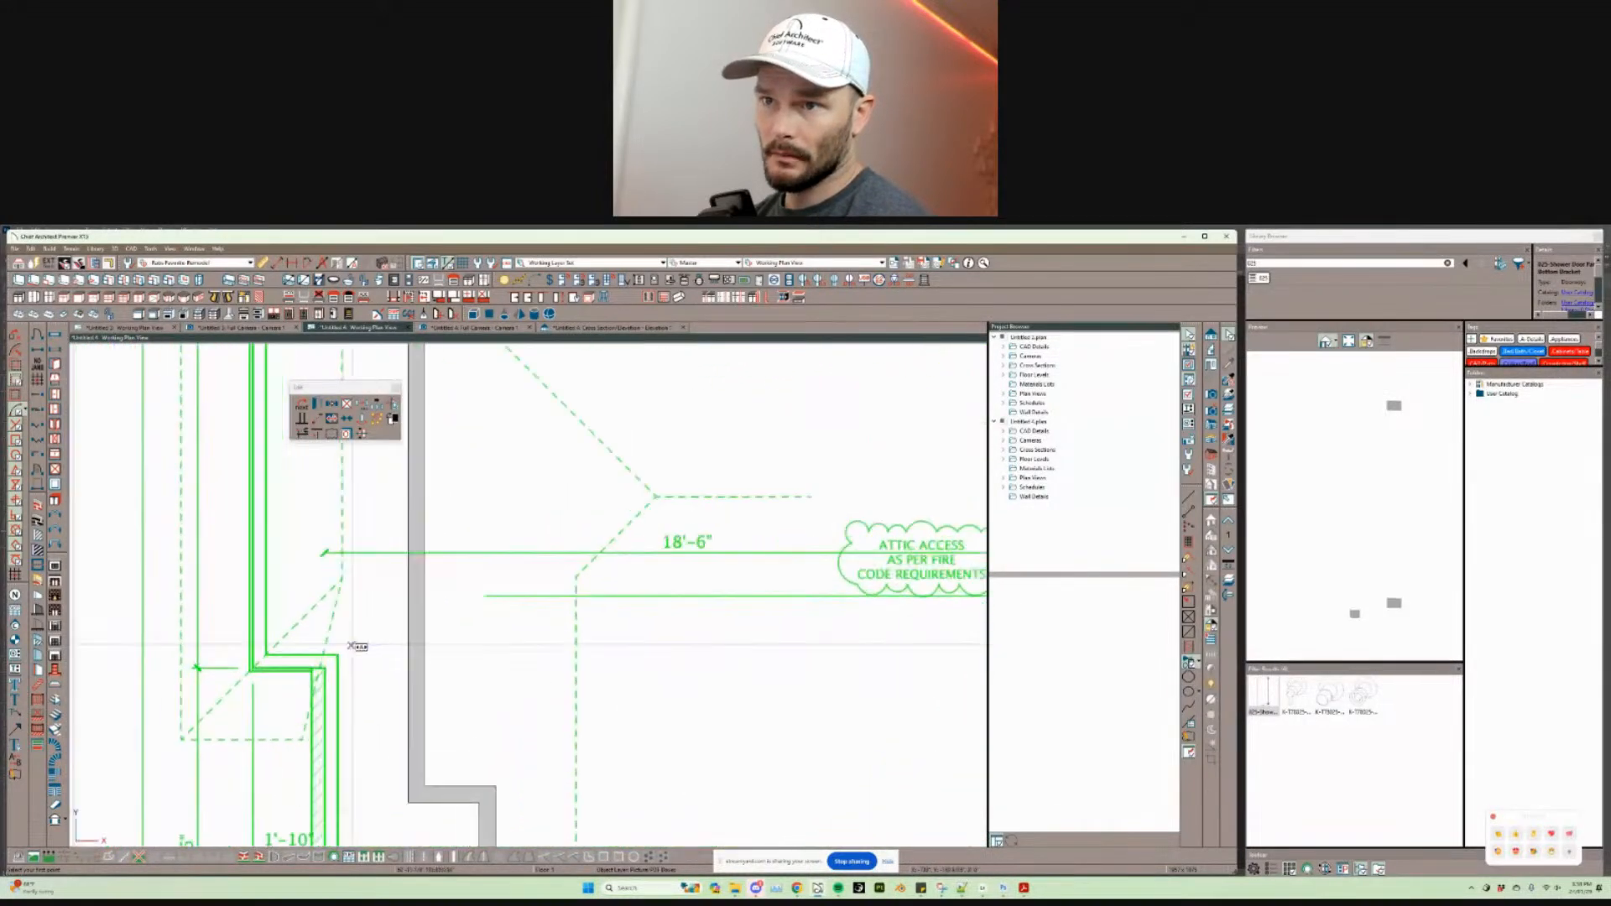
pyautogui.click(436, 524)
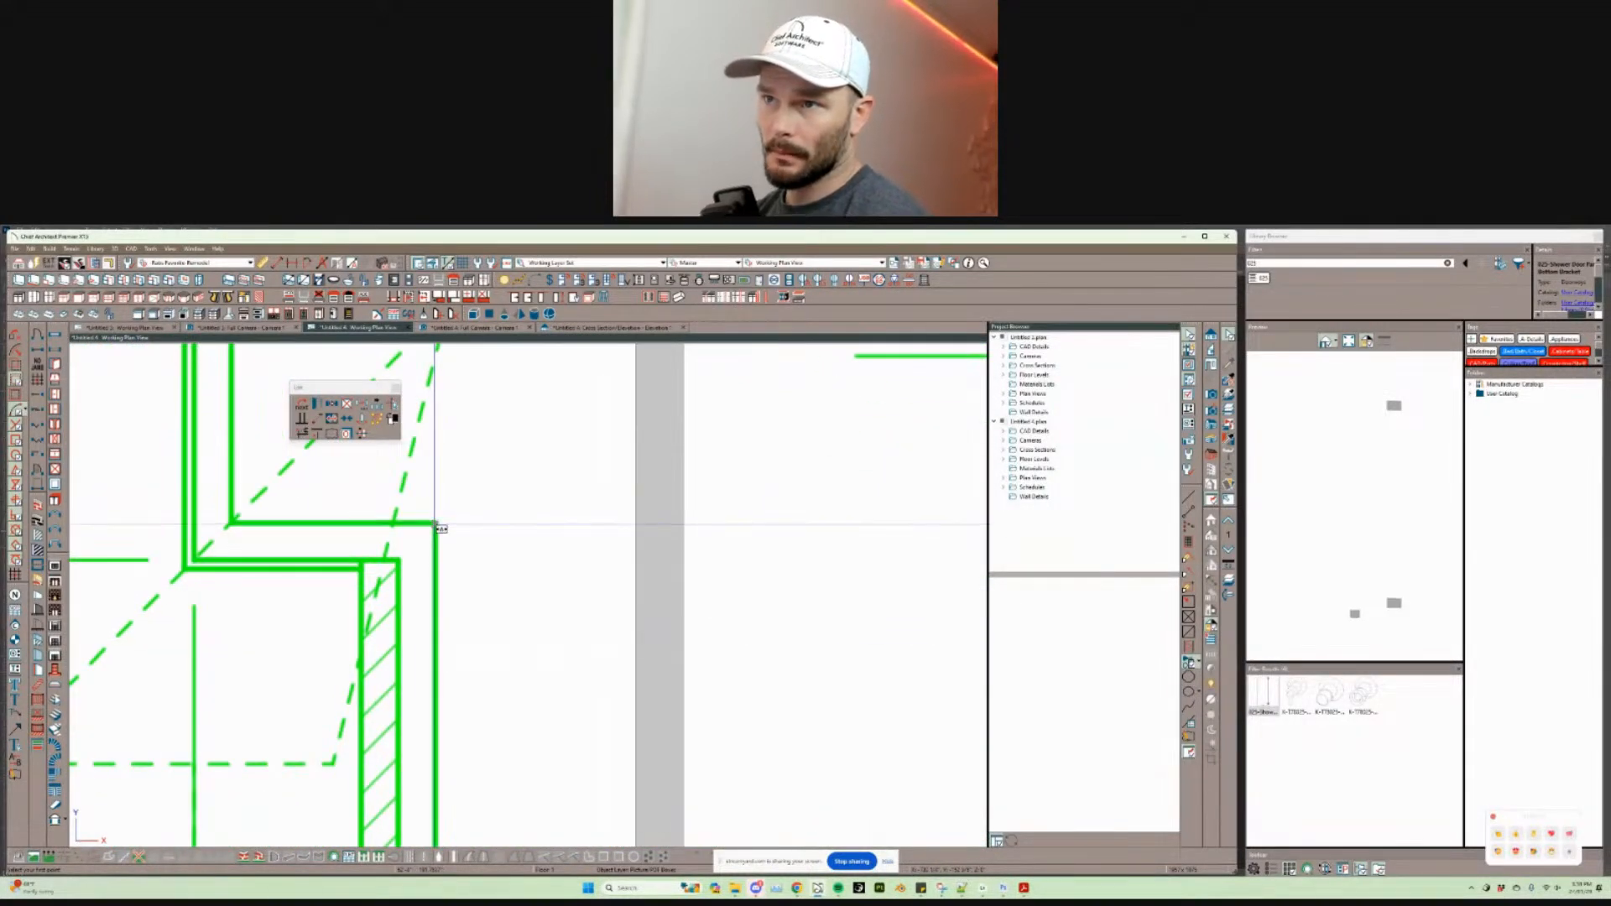
pyautogui.scroll(-3, 440, 537)
pyautogui.scroll(-8, 587, 503)
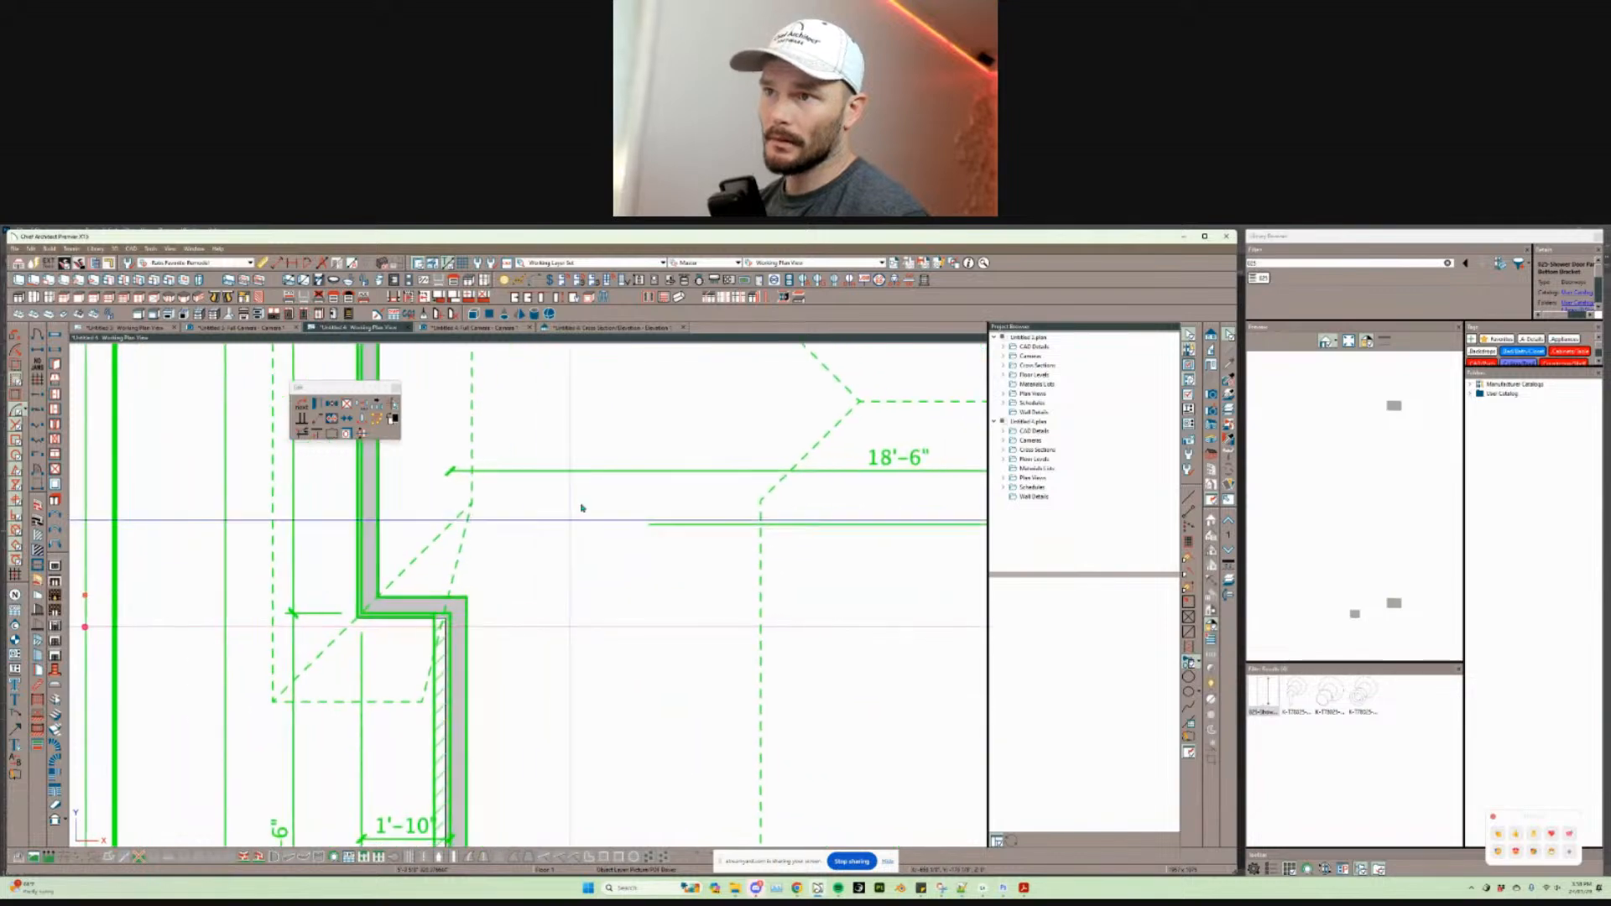
# Step: Compare the page 4 overlay with the drawn exterior walls around the exercise room, the front and the rear of the plan
pyautogui.scroll(6, 593, 491)
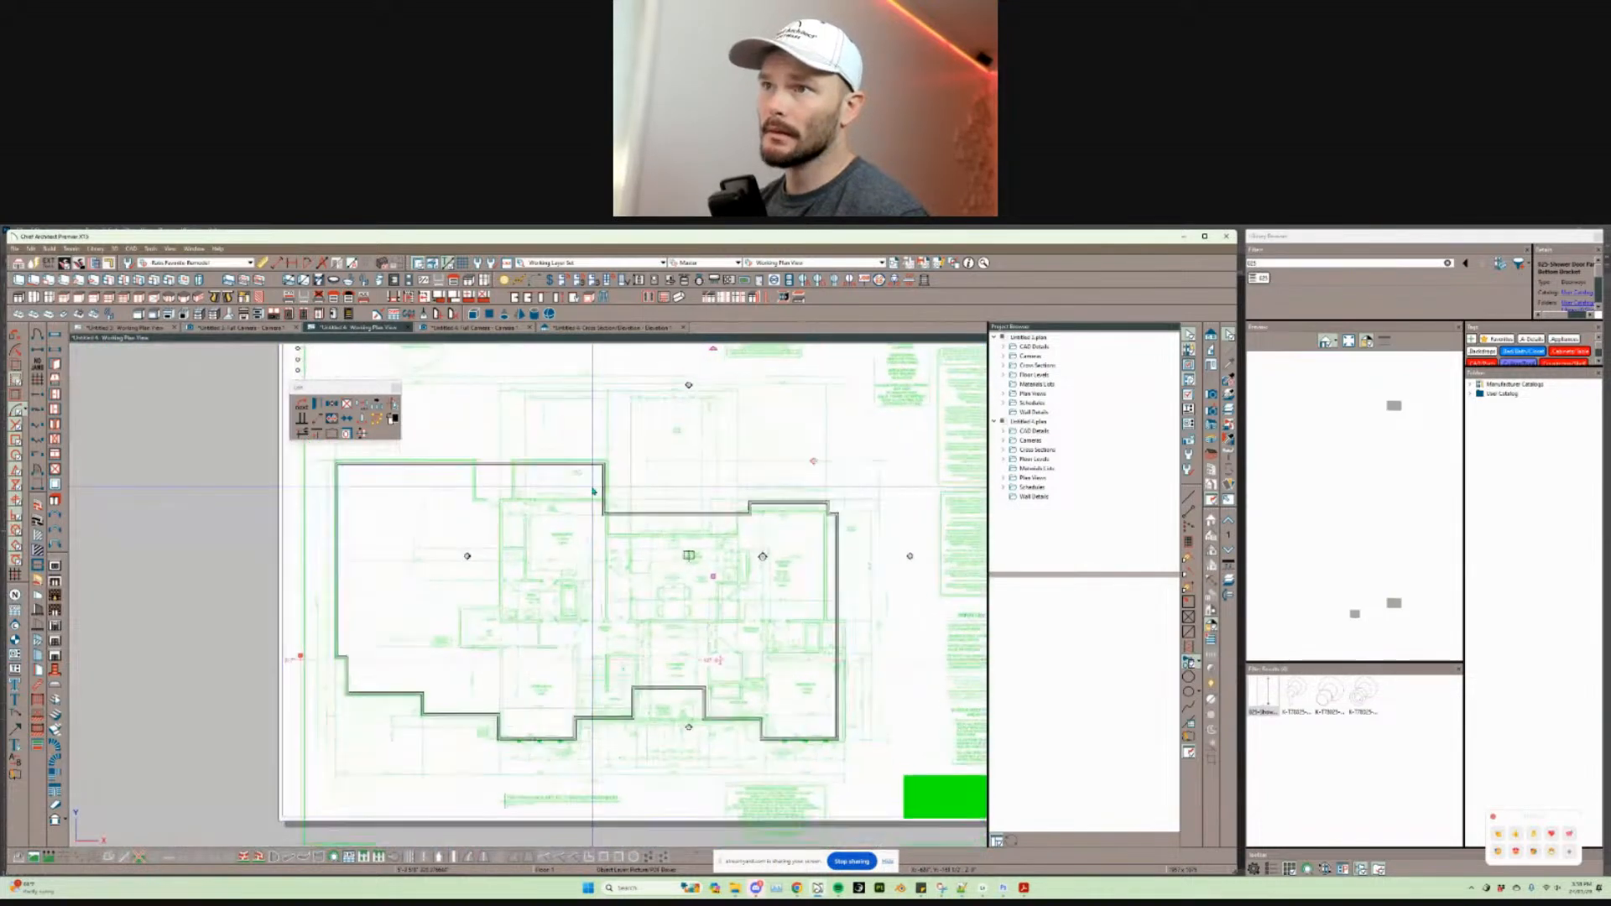
pyautogui.scroll(4, 593, 491)
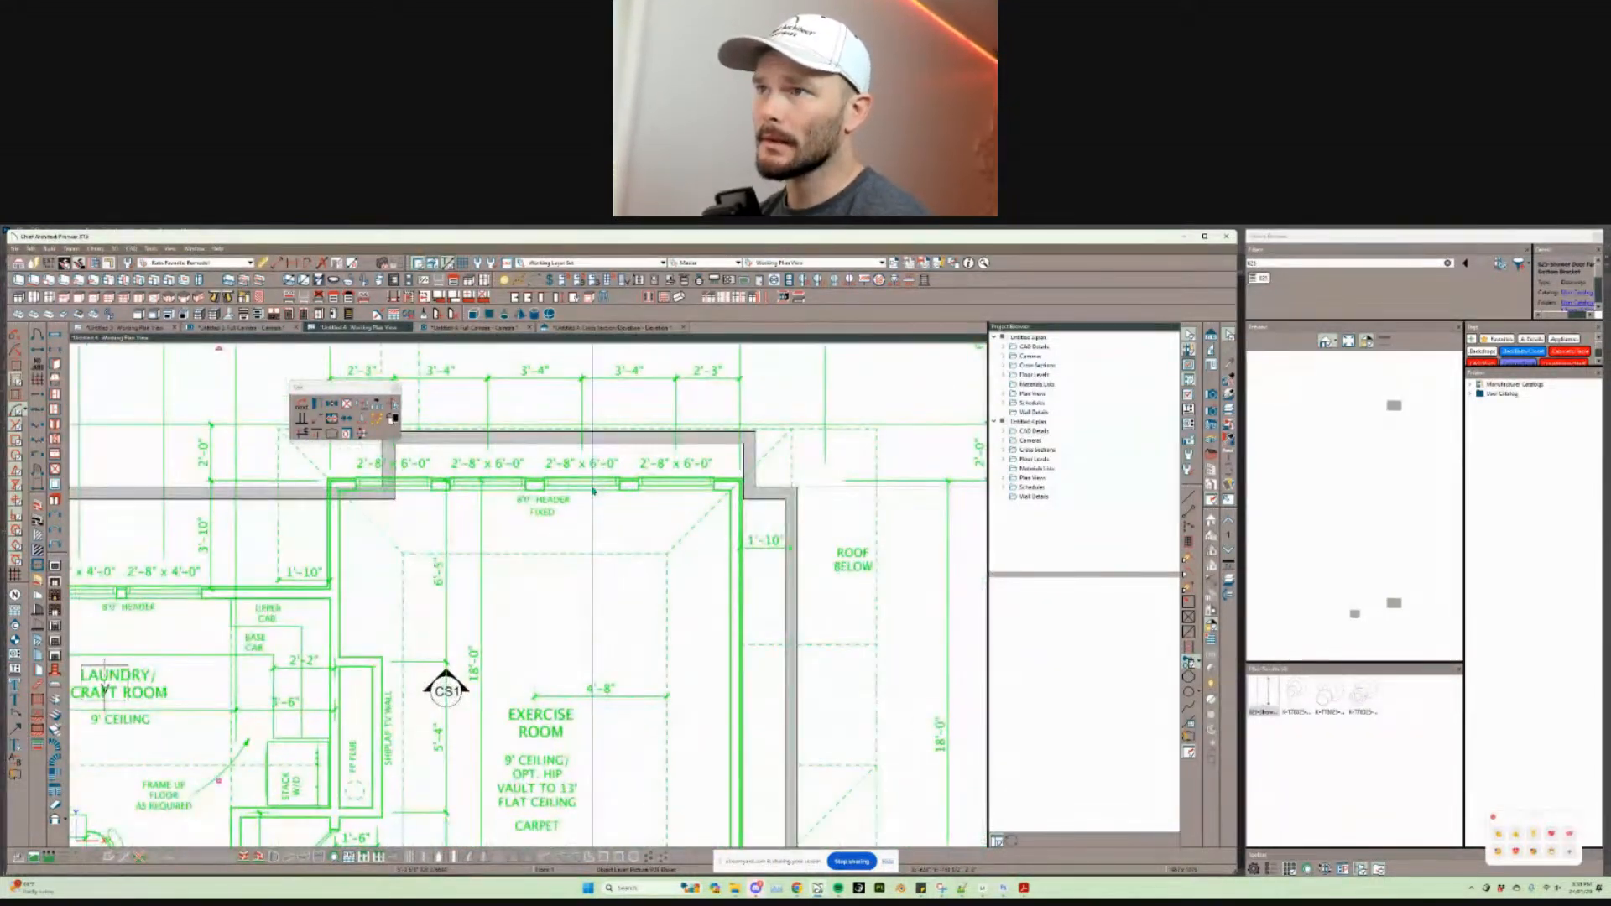
pyautogui.scroll(-4, 577, 499)
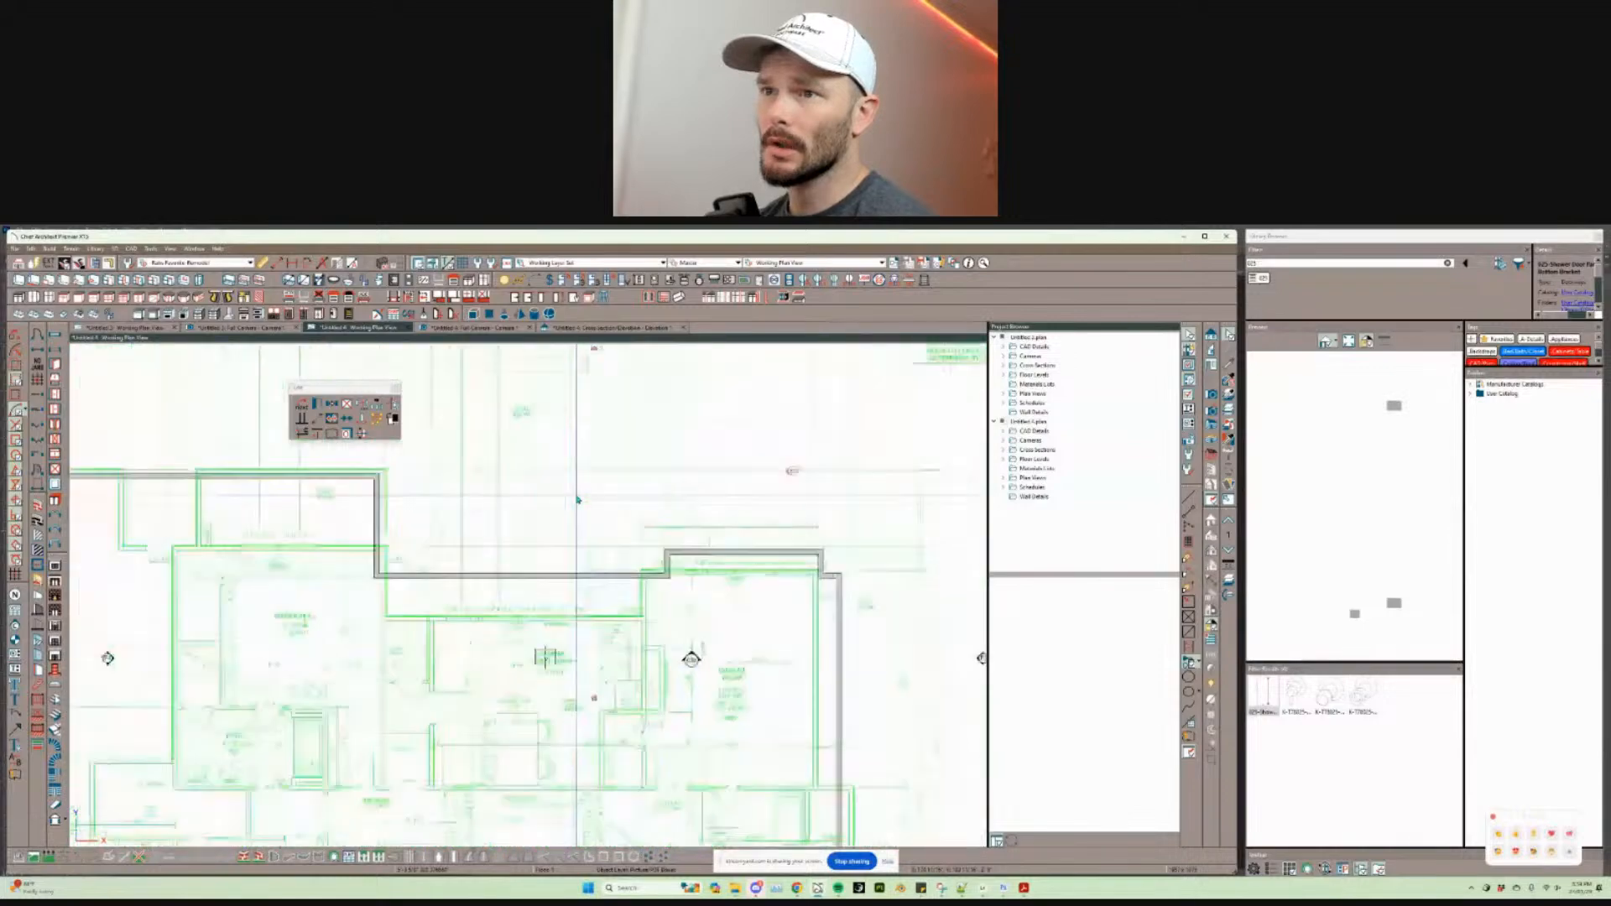
pyautogui.scroll(4, 464, 520)
pyautogui.moveTo(464, 520); pyautogui.dragTo(977, 529, button='middle')
pyautogui.scroll(-1, 605, 537)
pyautogui.scroll(-3, 605, 537)
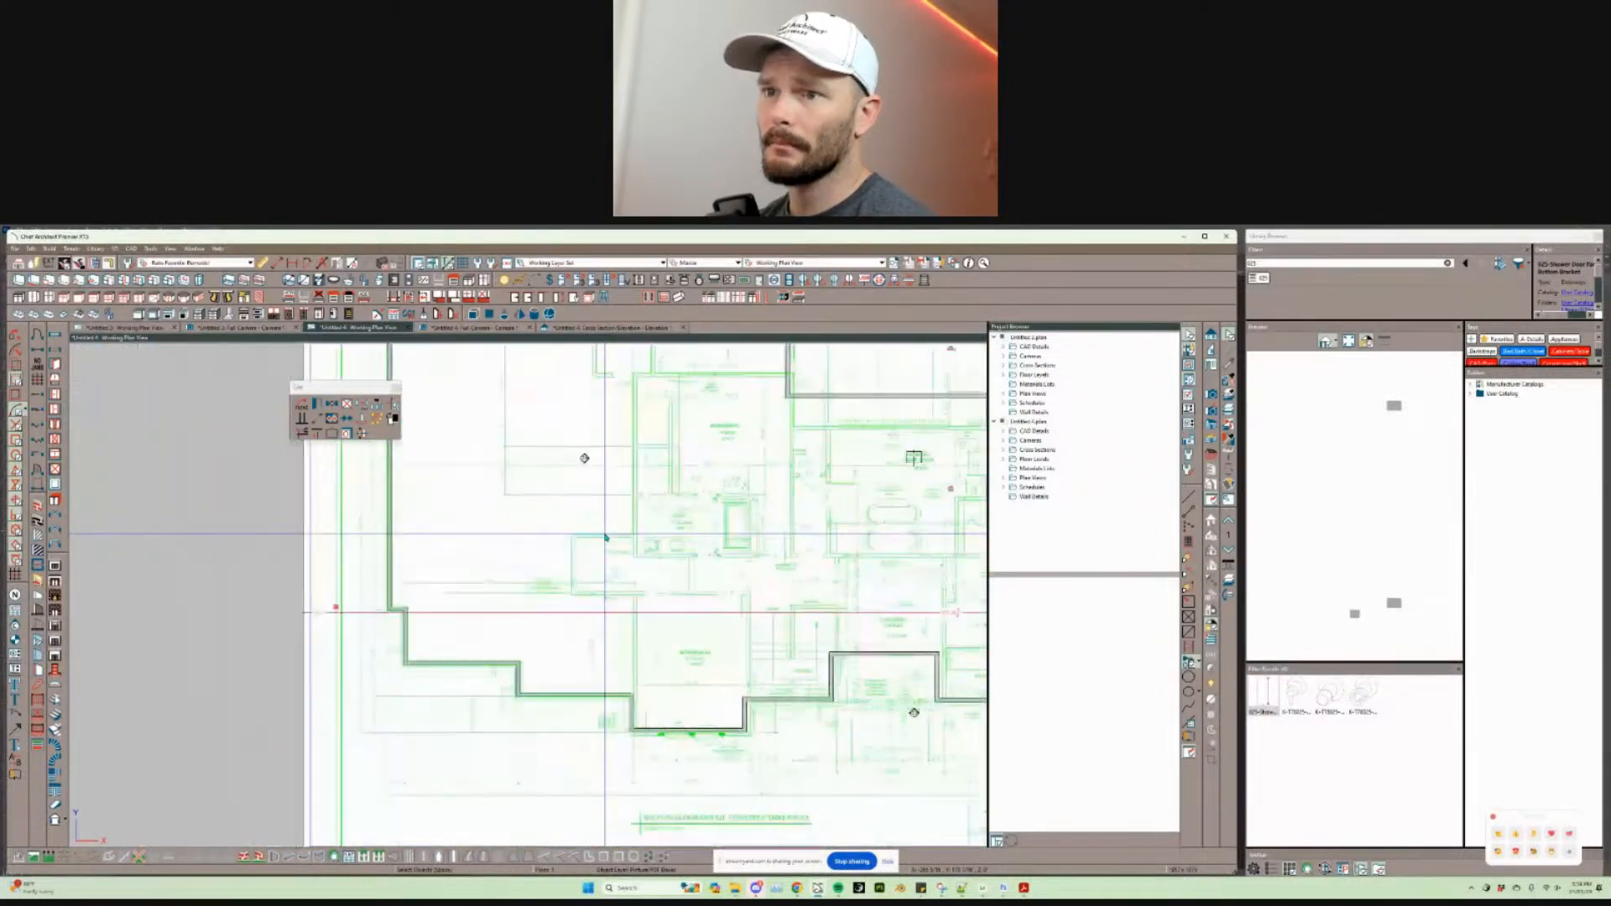
pyautogui.scroll(3, 605, 537)
pyautogui.scroll(-1, 605, 537)
pyautogui.moveTo(605, 536); pyautogui.dragTo(292, 839, button='middle')
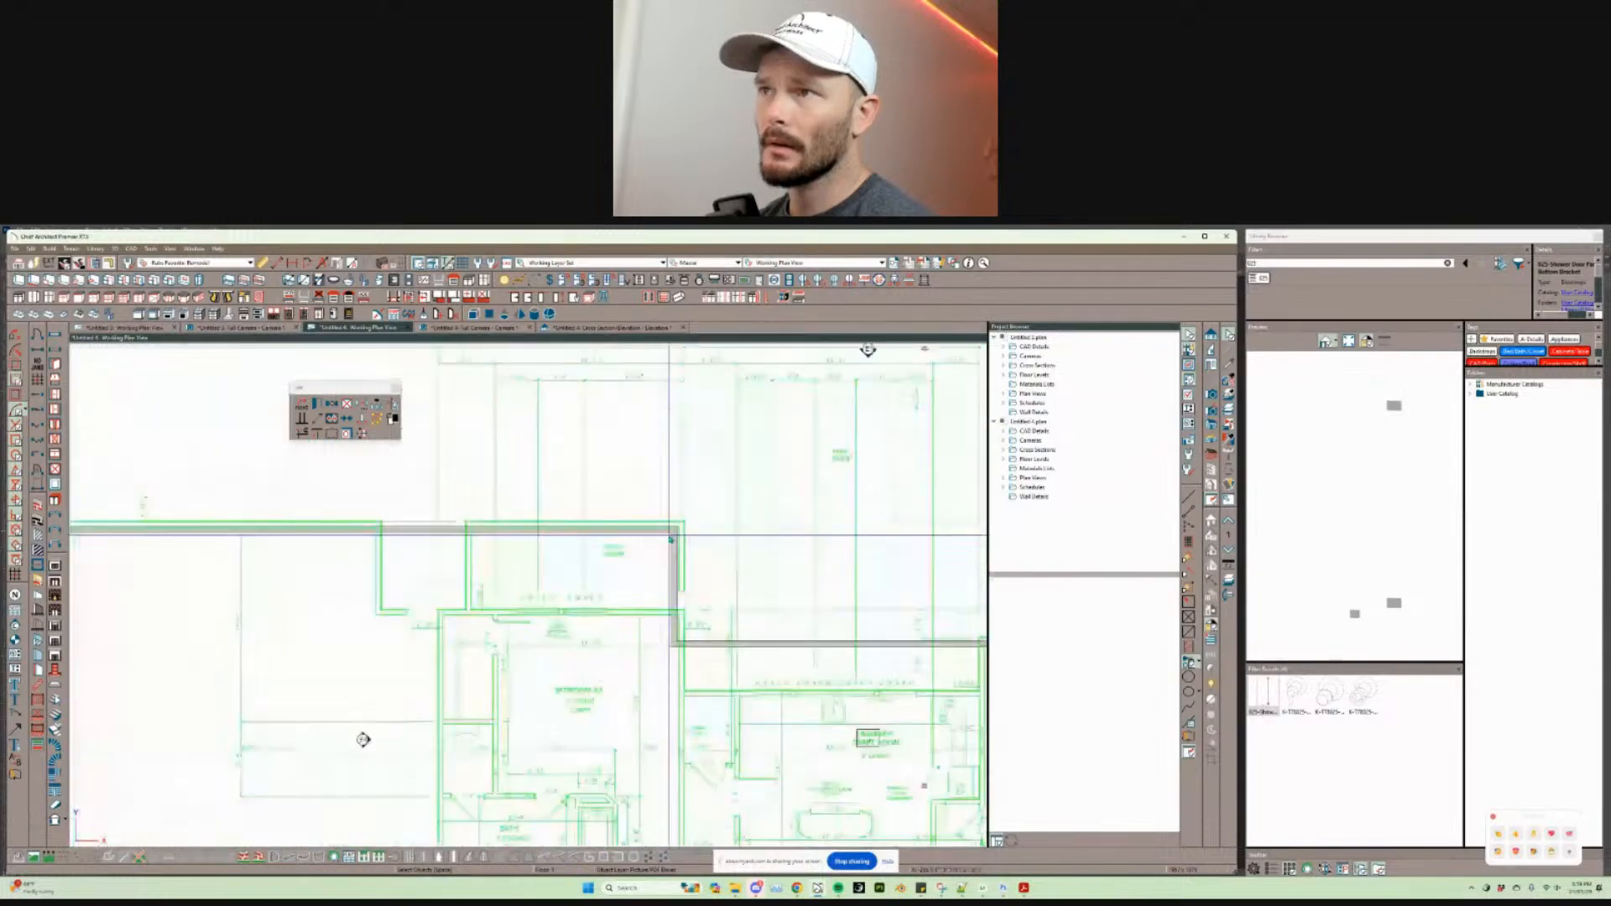
# Step: Realign the page 4 overlay so the inner wall corner at the Roof Below area behind Bedroom #2 meets the drawn walls' inner corner
pyautogui.scroll(11, 672, 576)
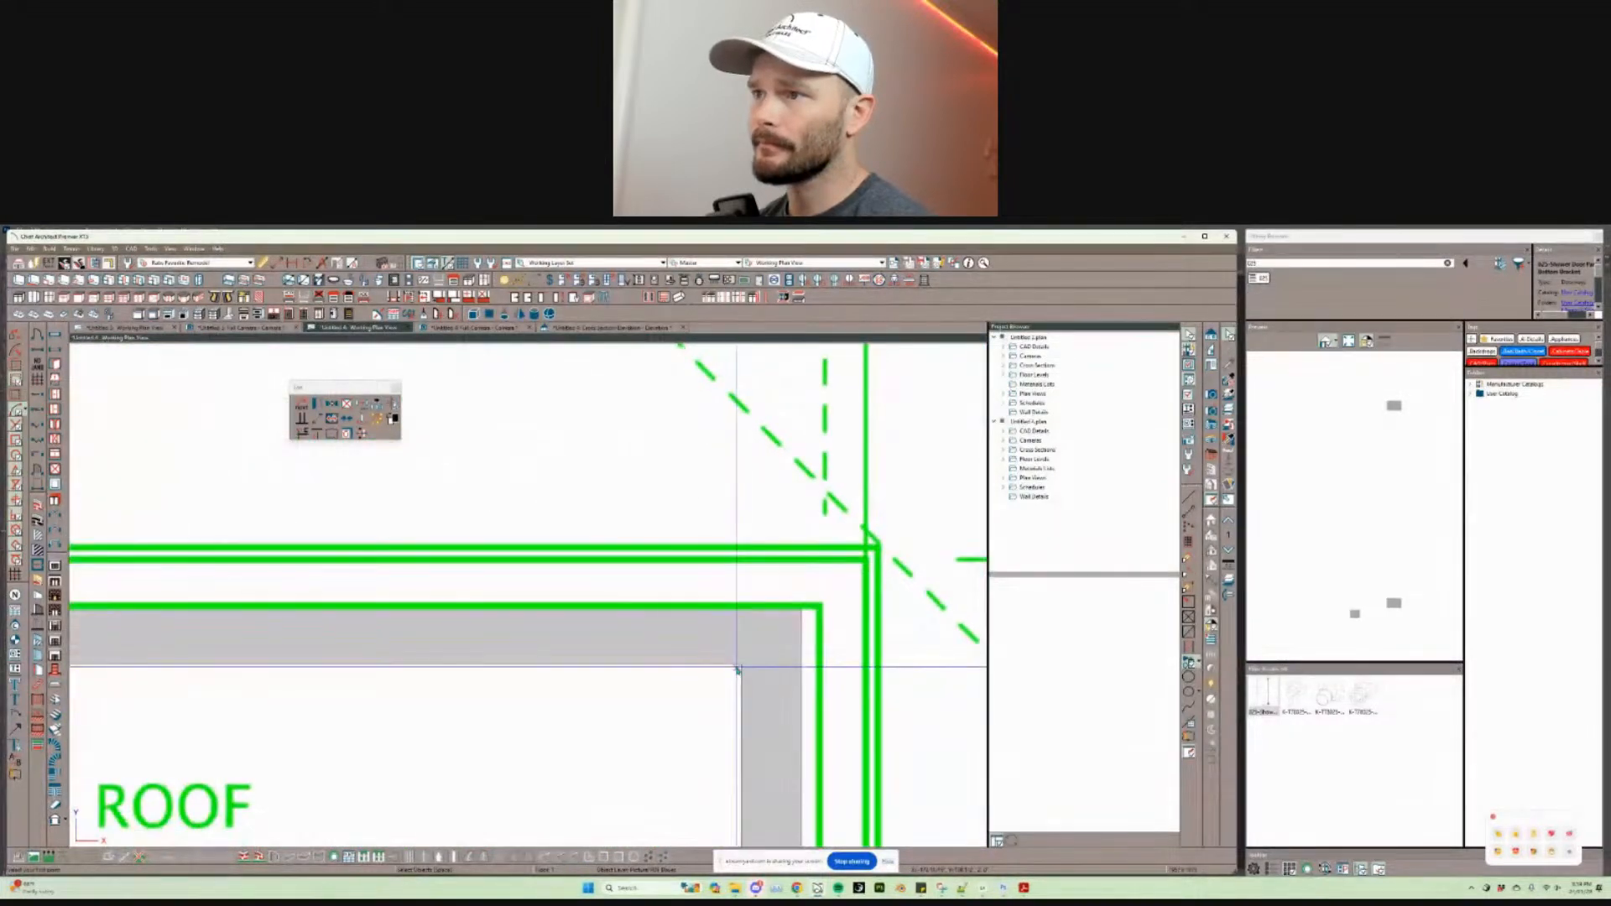
pyautogui.click(820, 606)
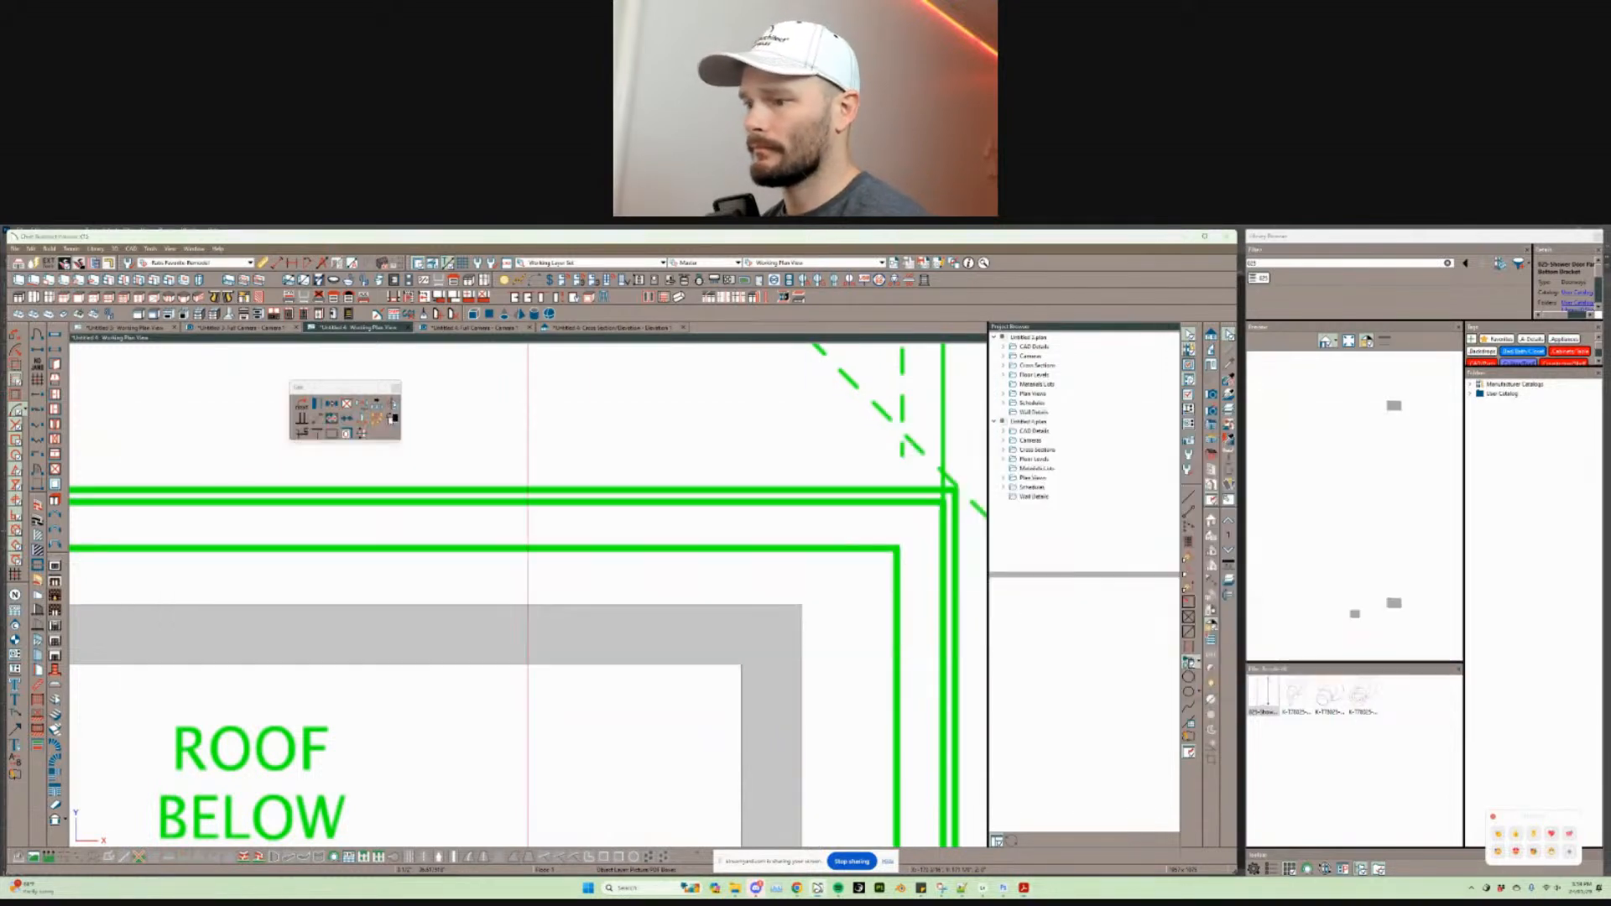
pyautogui.hotkey('alt', 'Tab')
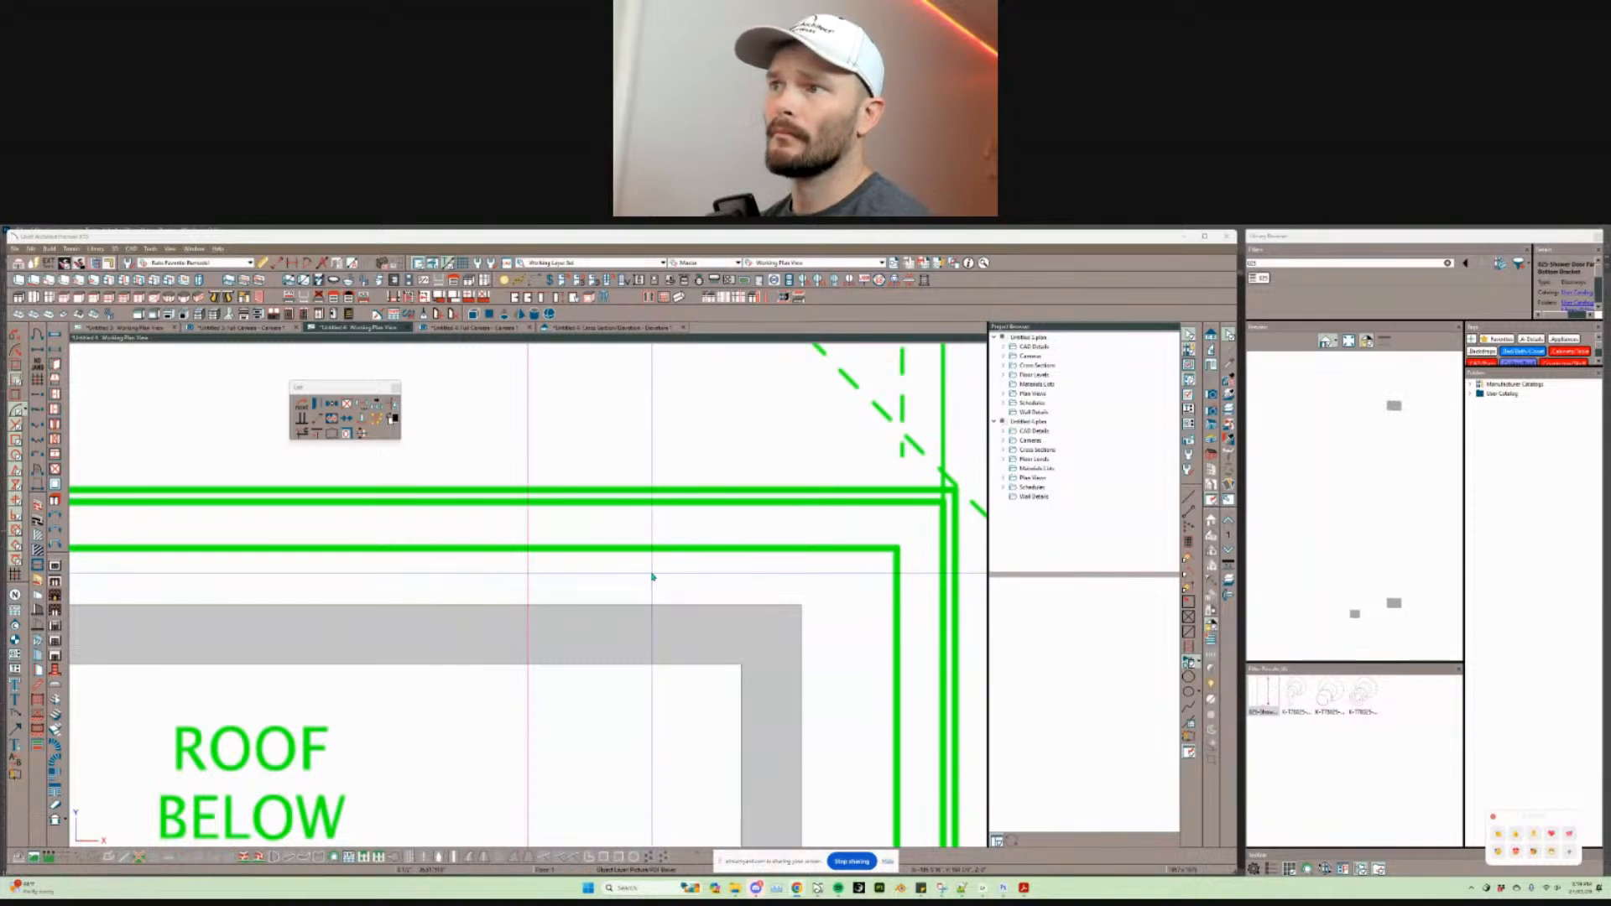
pyautogui.scroll(-5, 653, 577)
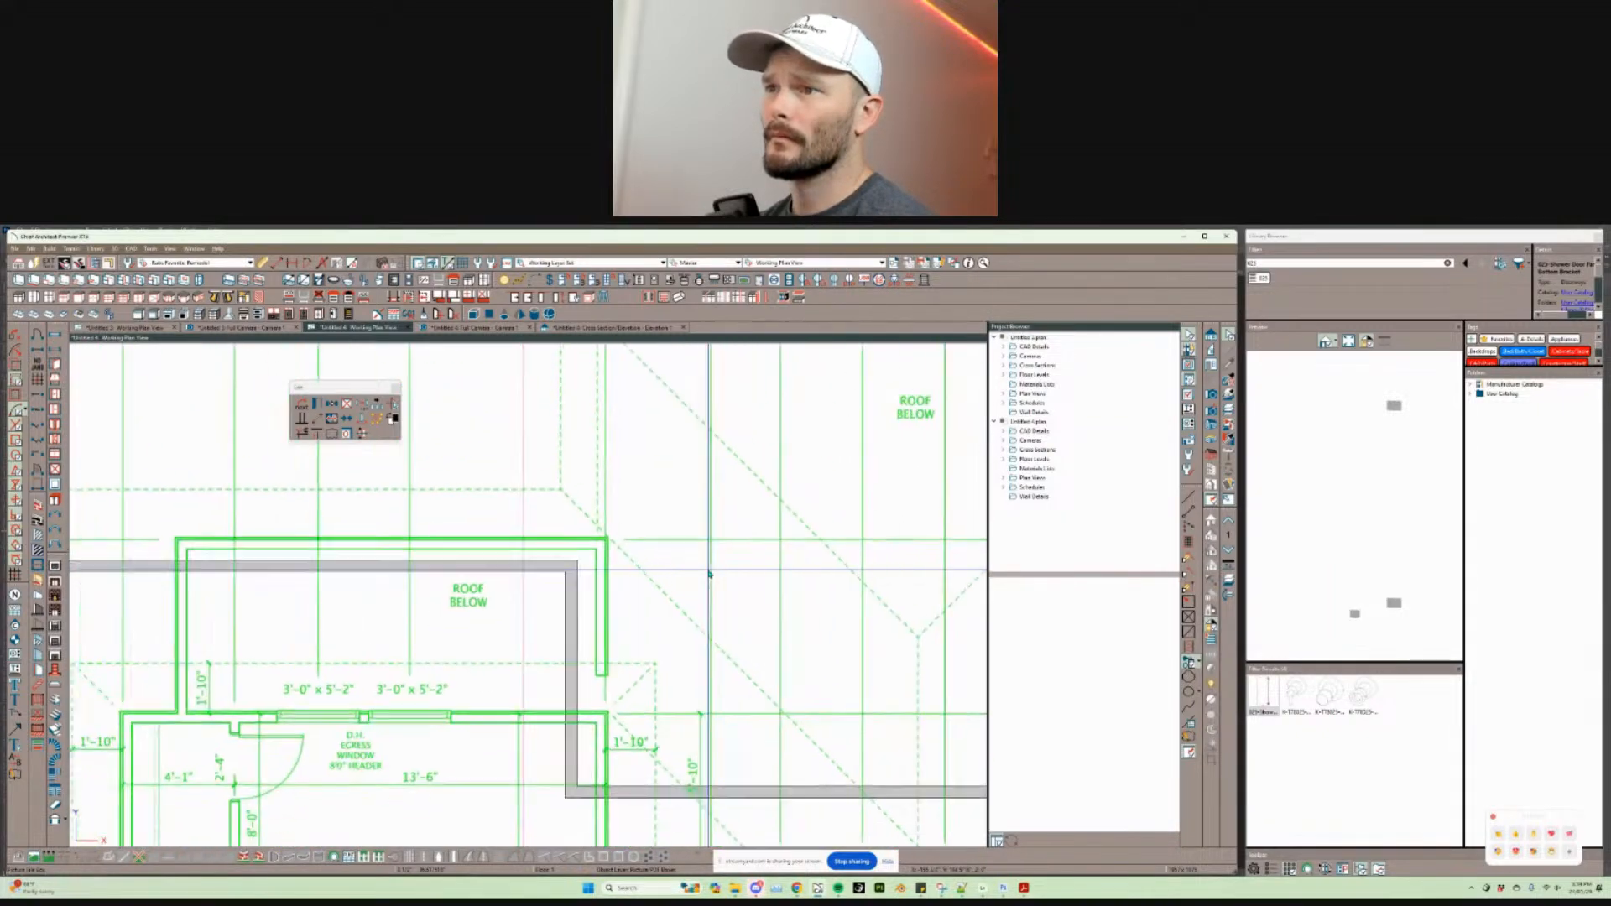
pyautogui.scroll(-4, 708, 572)
pyautogui.scroll(4, 715, 565)
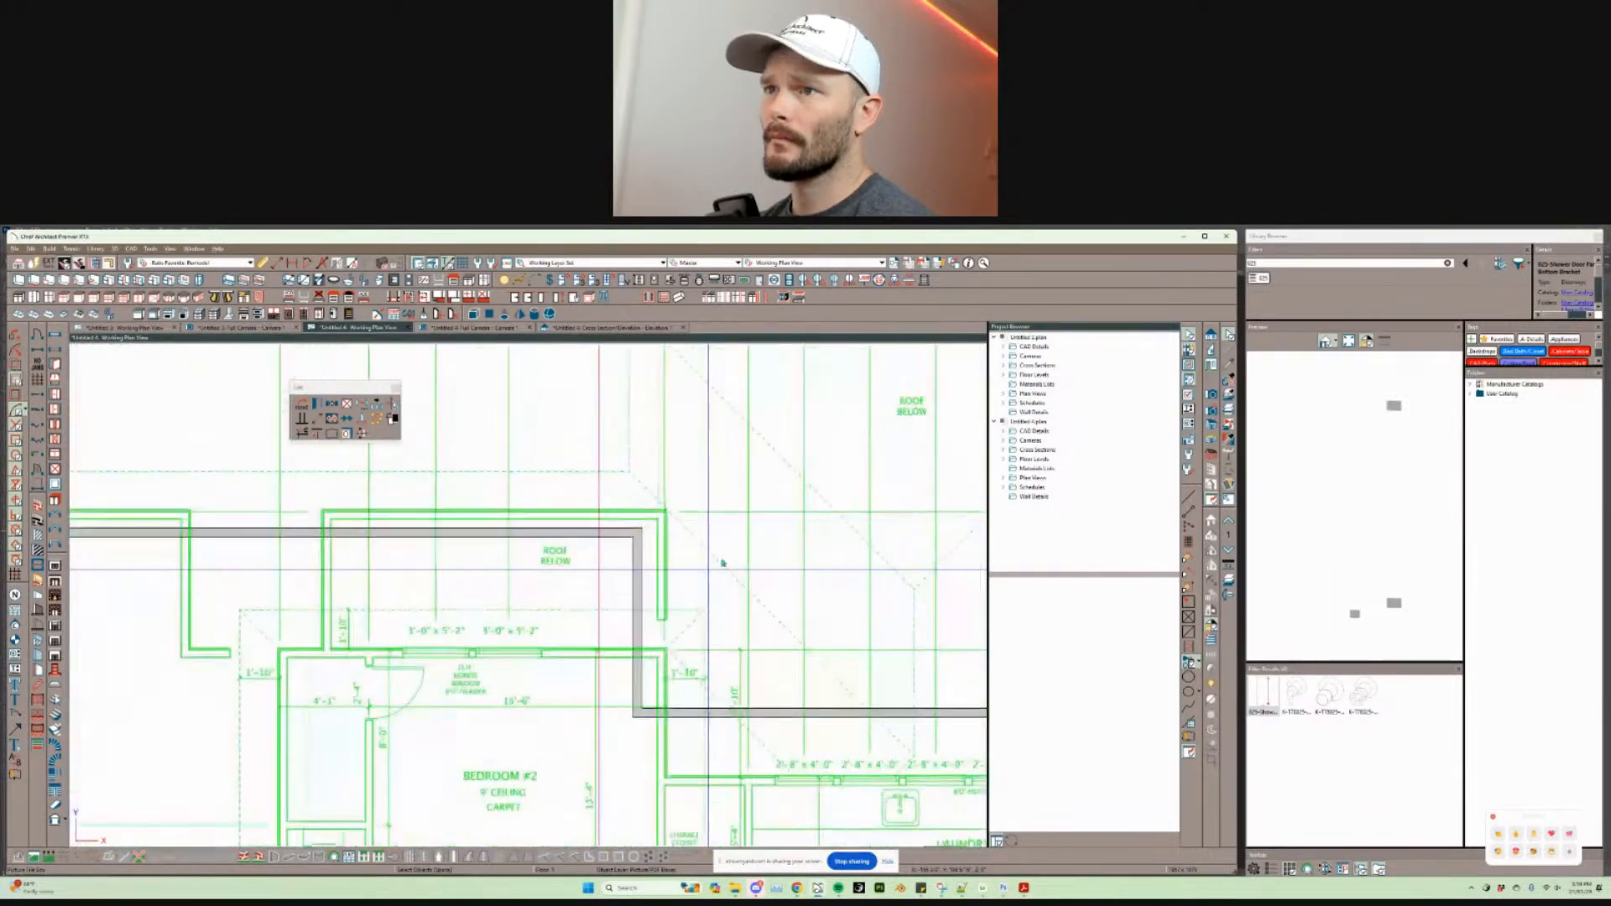
pyautogui.scroll(5, 720, 564)
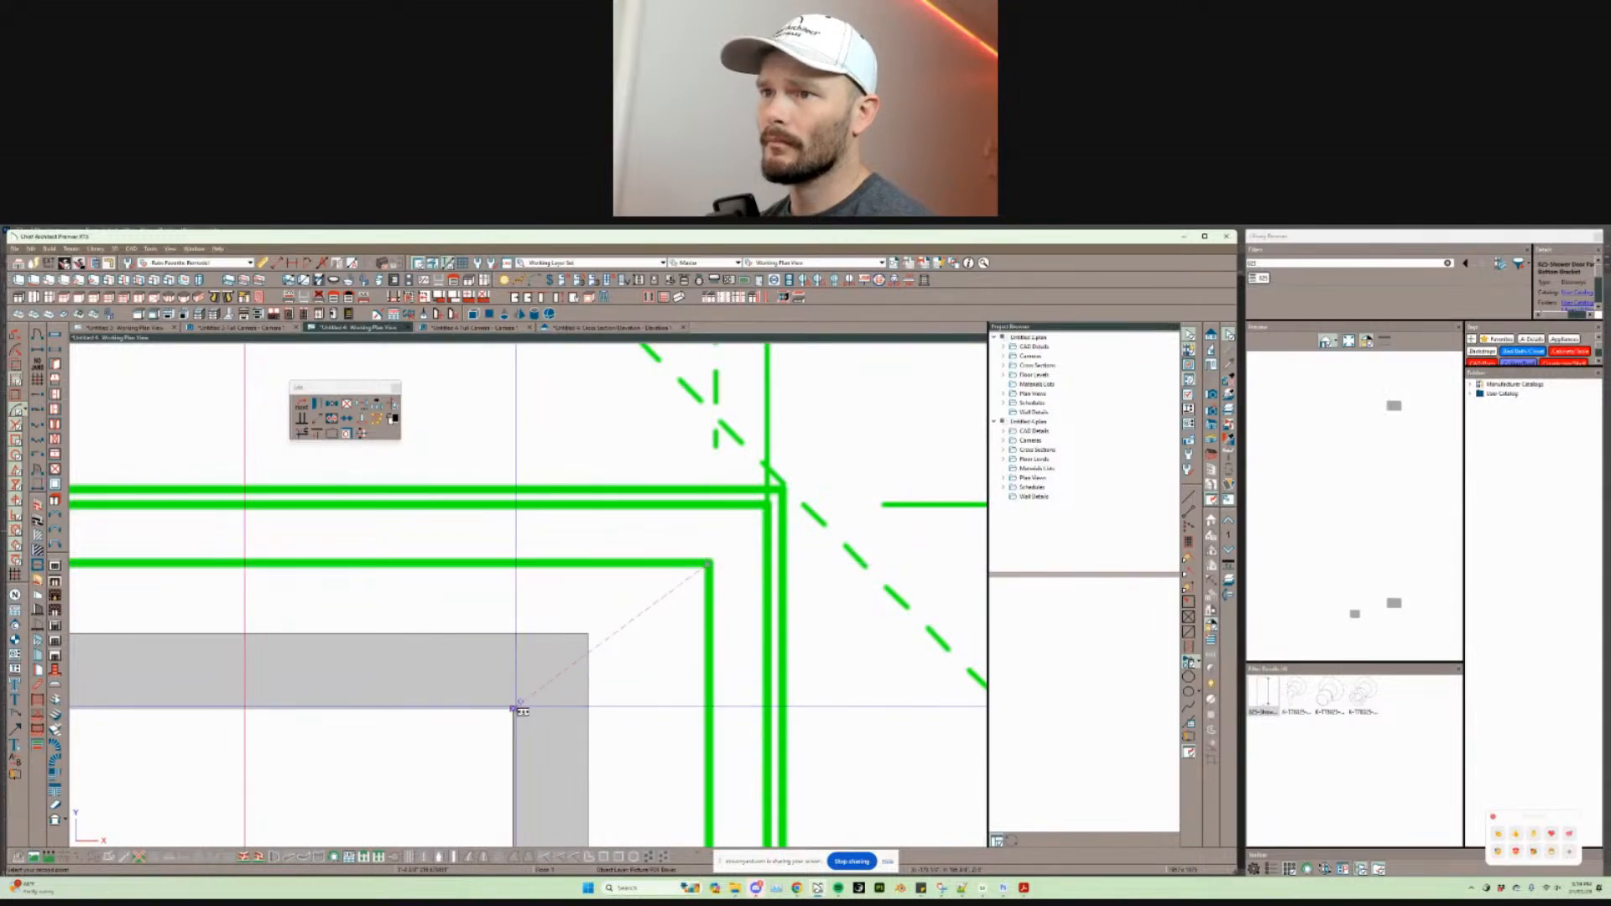
# Step: Move the drawn rear exterior wall behind the laundry/craft room onto the overlay's wall line, and check it against the surrounding rooms
pyautogui.scroll(-6, 519, 707)
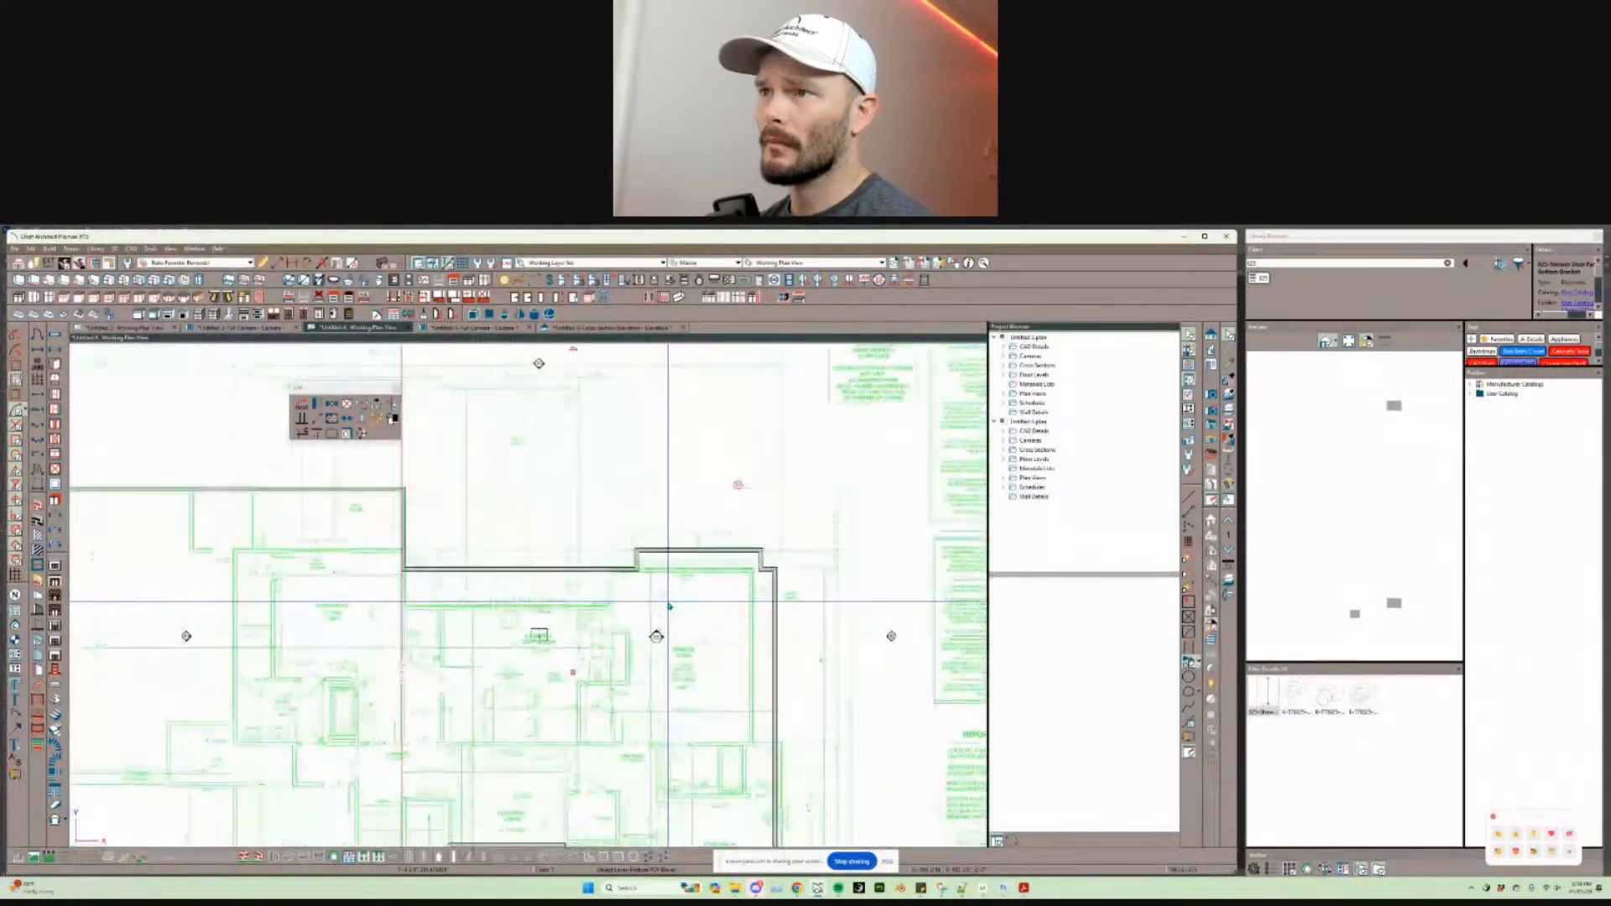
pyautogui.scroll(5, 668, 605)
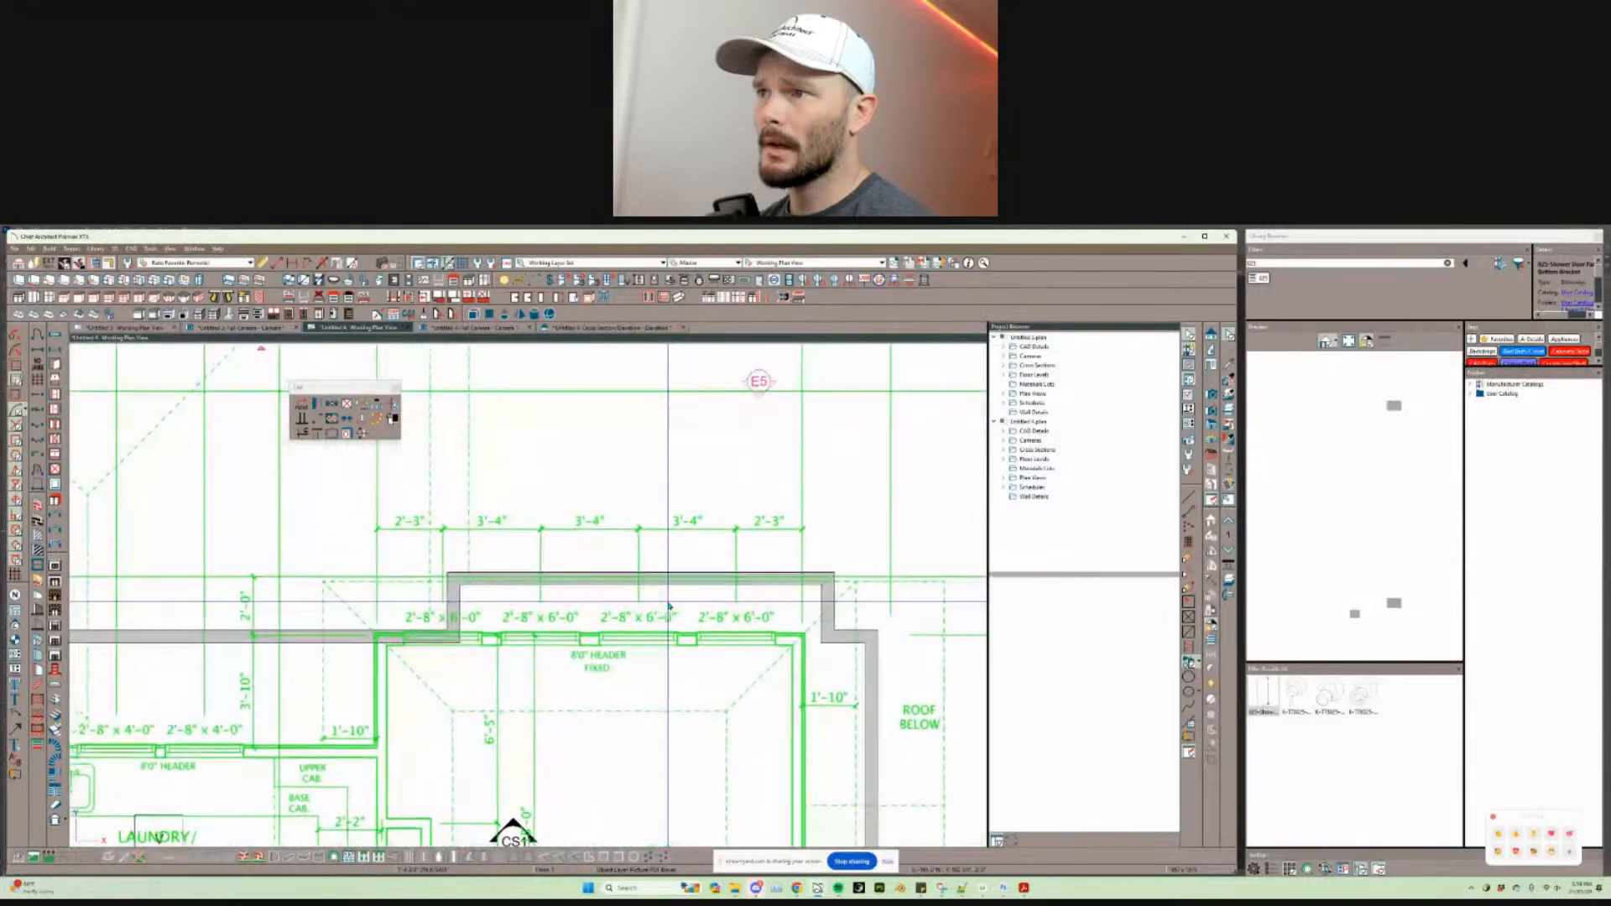
pyautogui.scroll(-3, 471, 627)
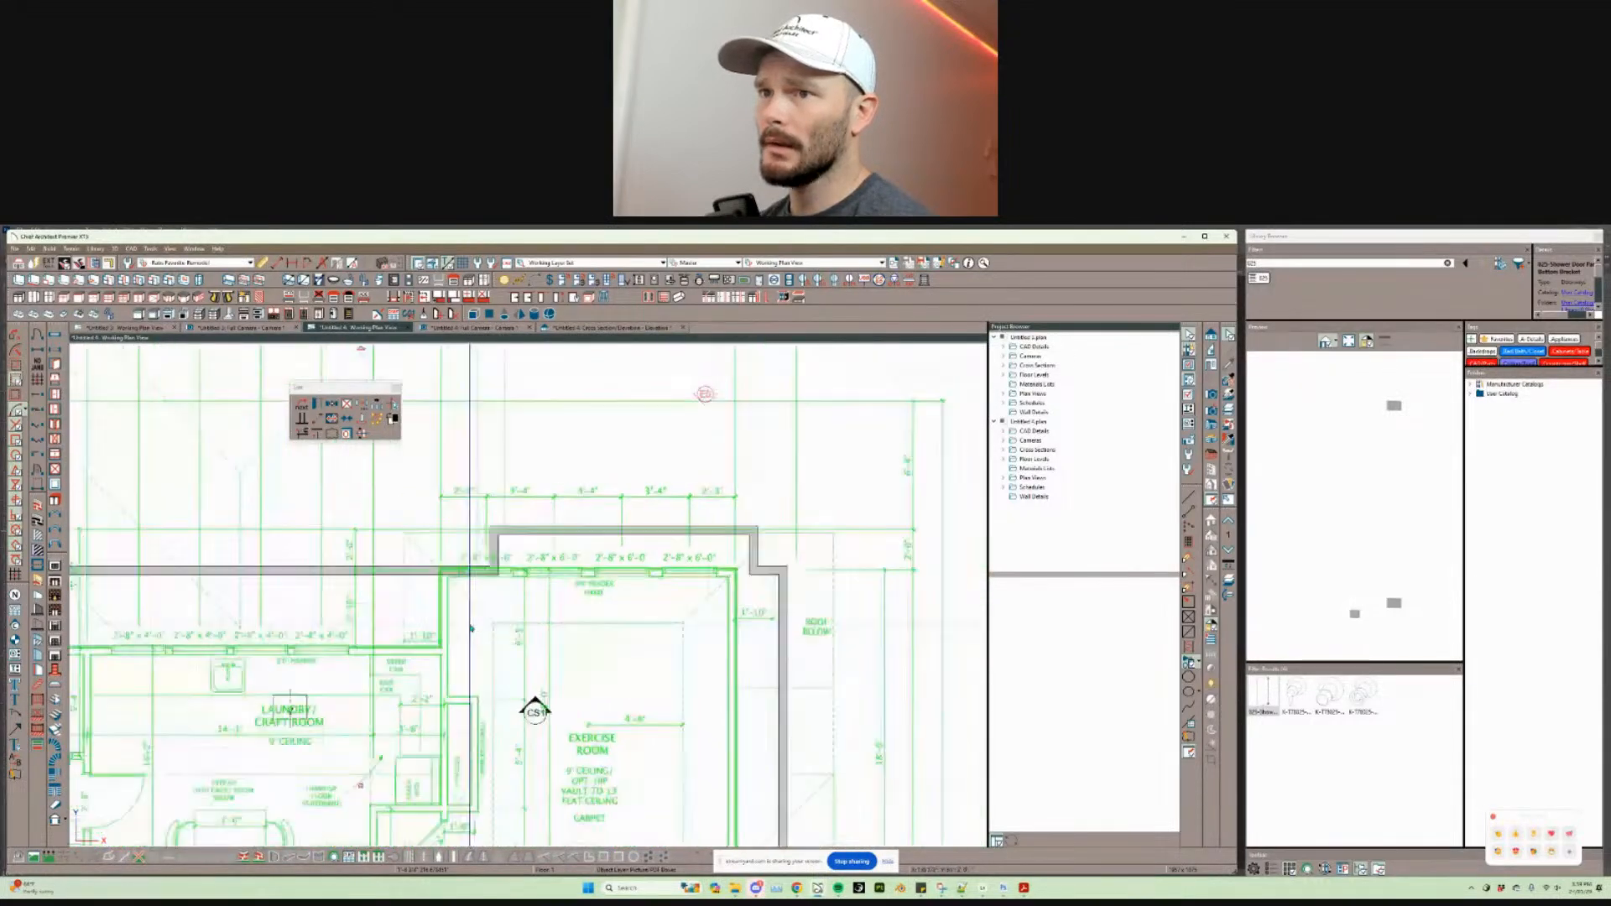
pyautogui.scroll(-5, 470, 627)
pyautogui.scroll(5, 470, 627)
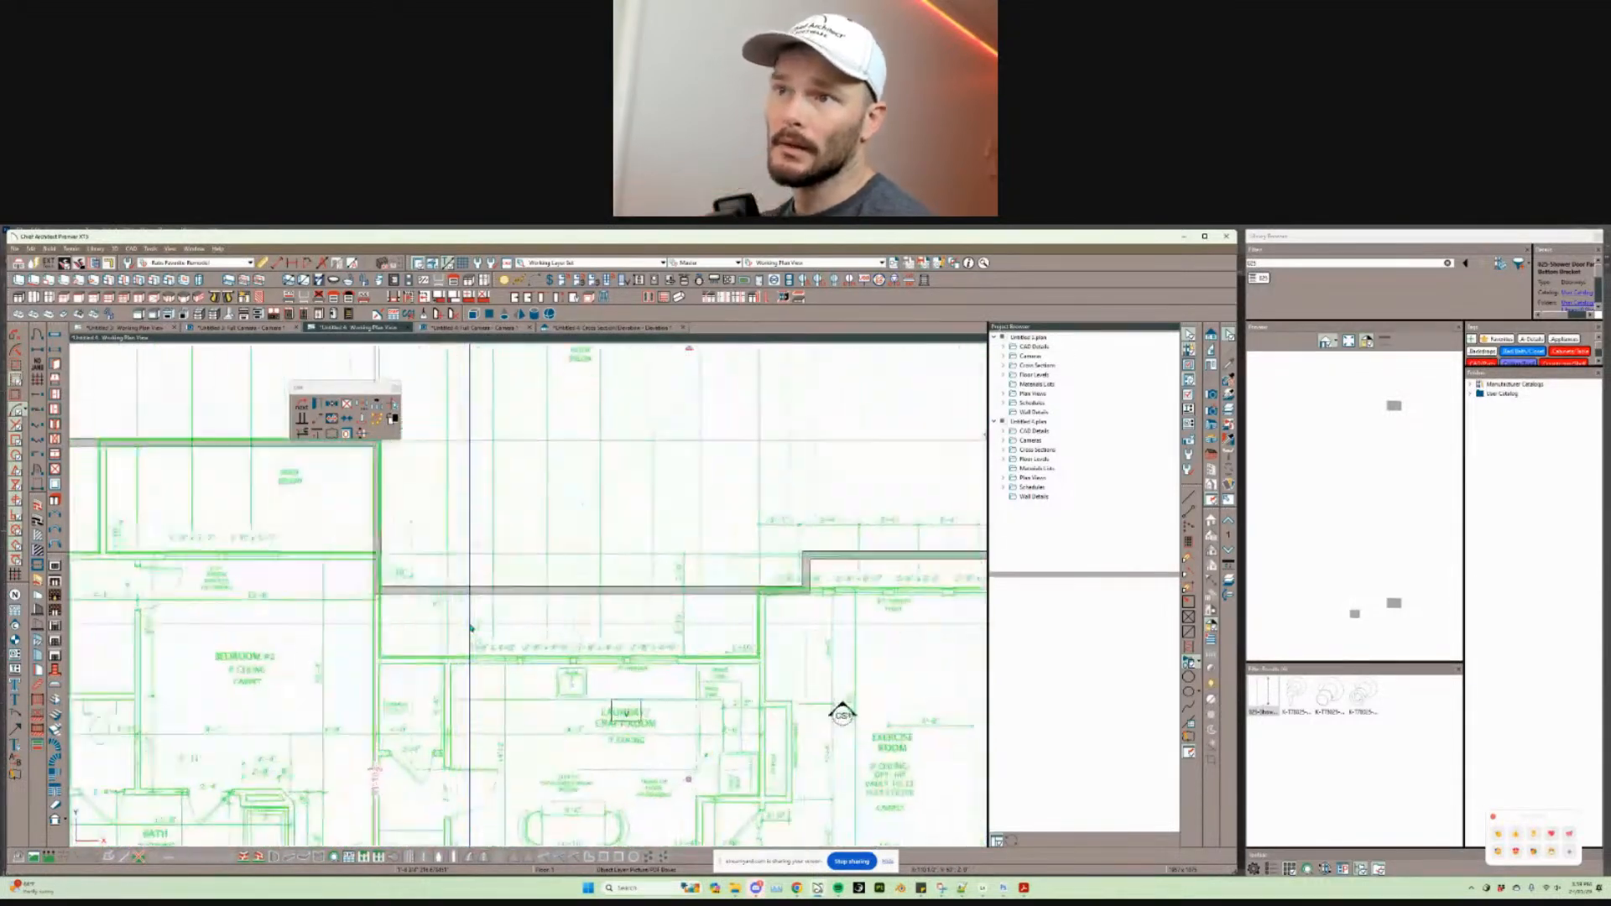
pyautogui.scroll(2, 471, 628)
pyautogui.scroll(1, 486, 602)
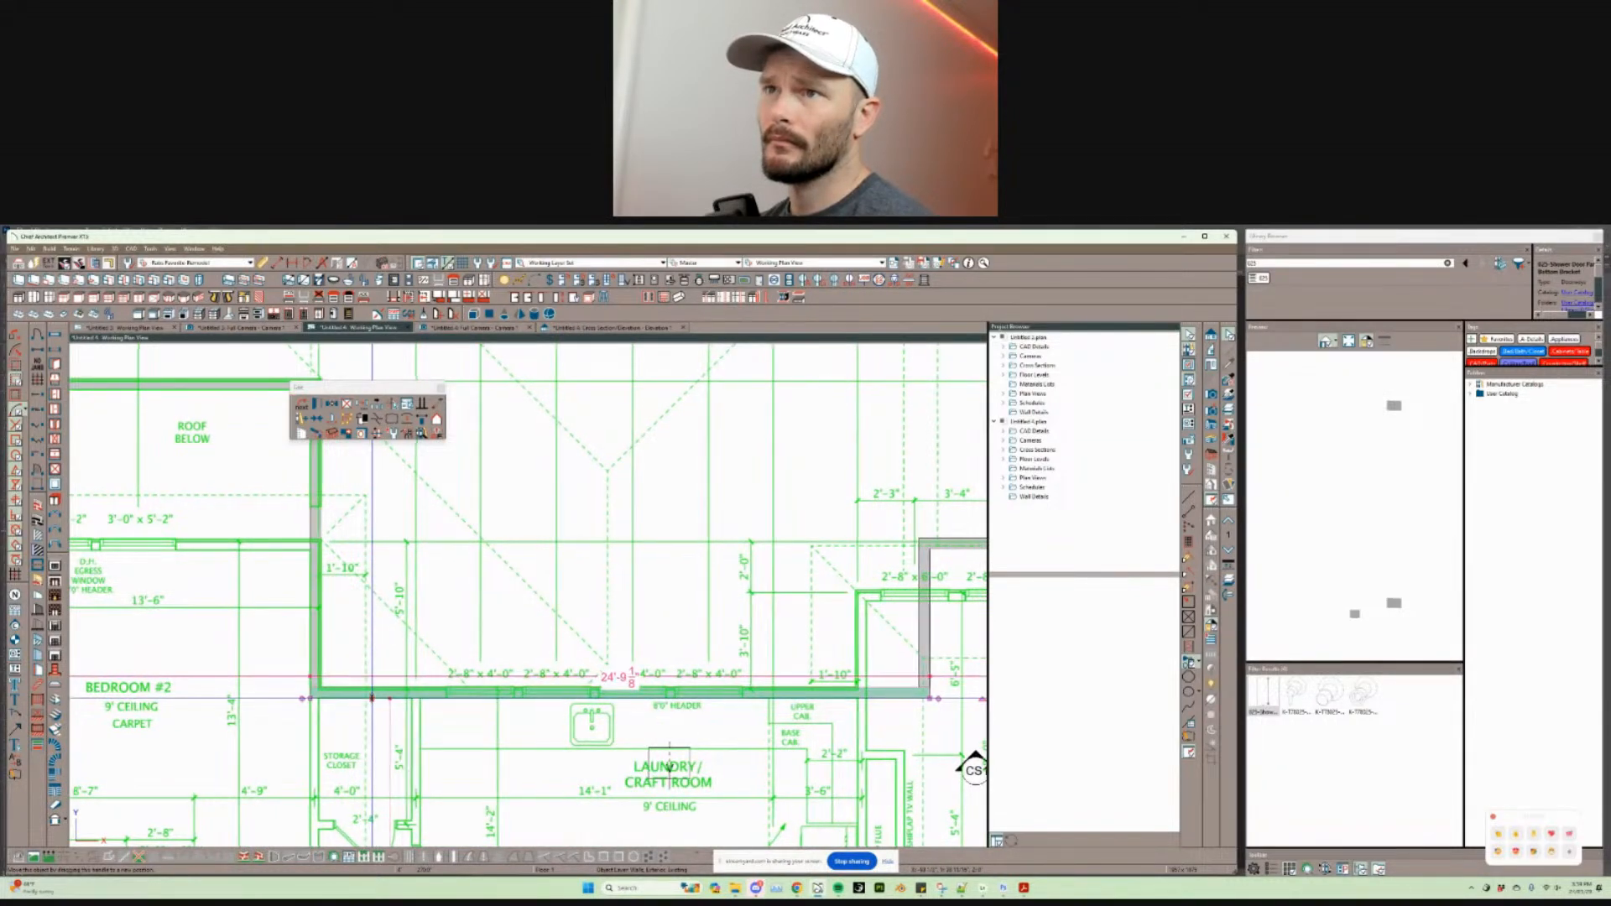
pyautogui.moveTo(714, 663); pyautogui.dragTo(573, 661, button='middle')
pyautogui.moveTo(822, 636); pyautogui.dragTo(609, 633, button='middle')
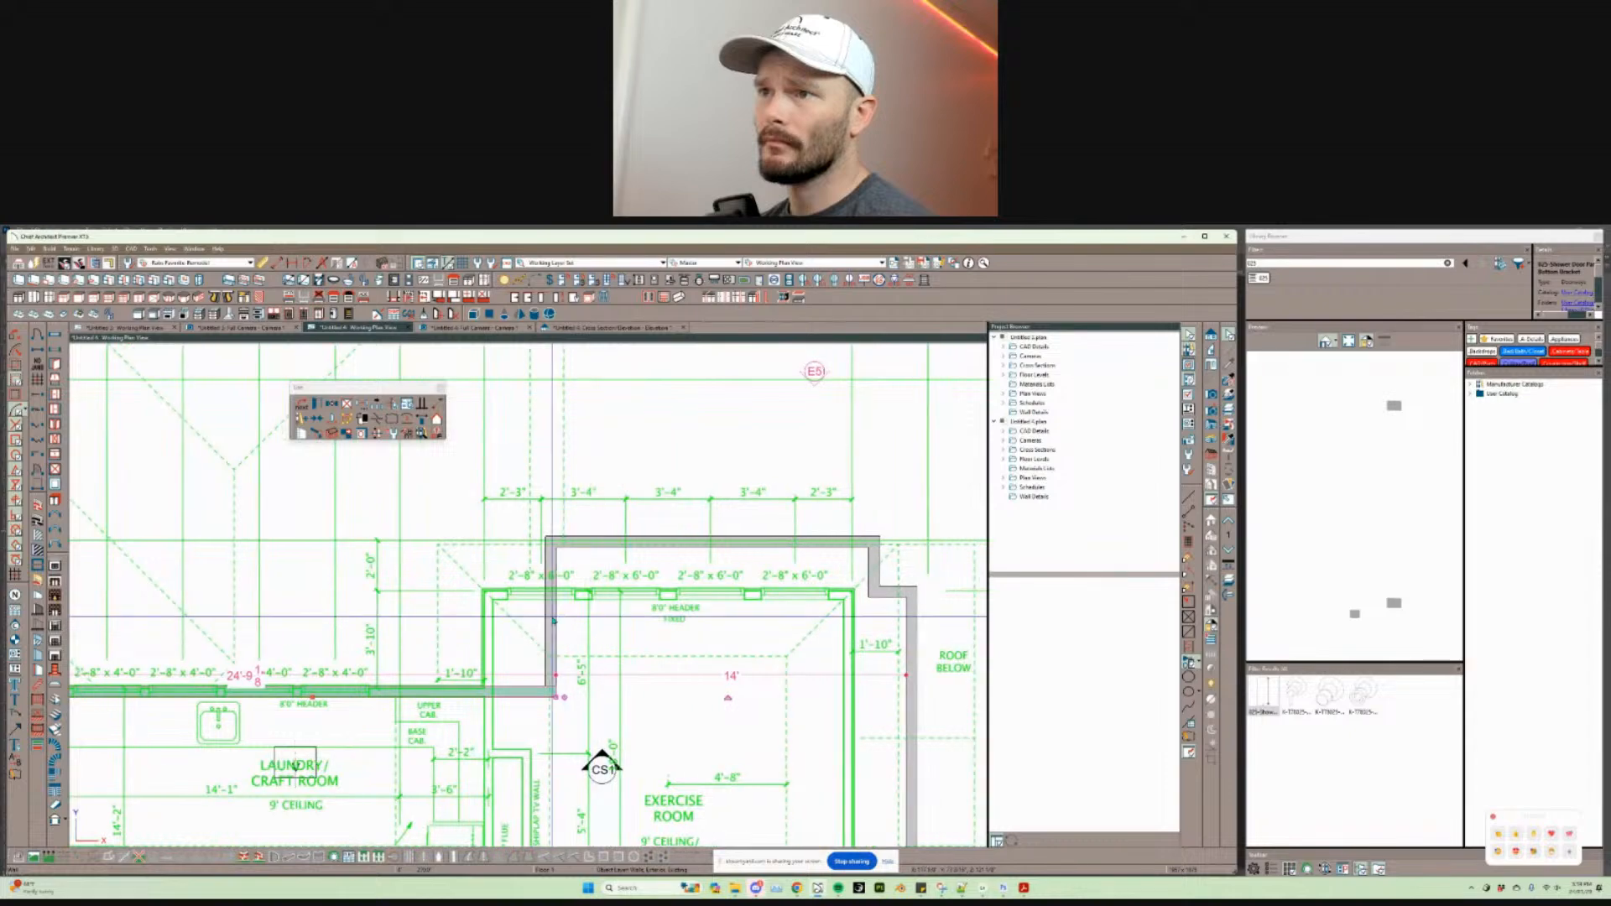
pyautogui.scroll(-5, 555, 635)
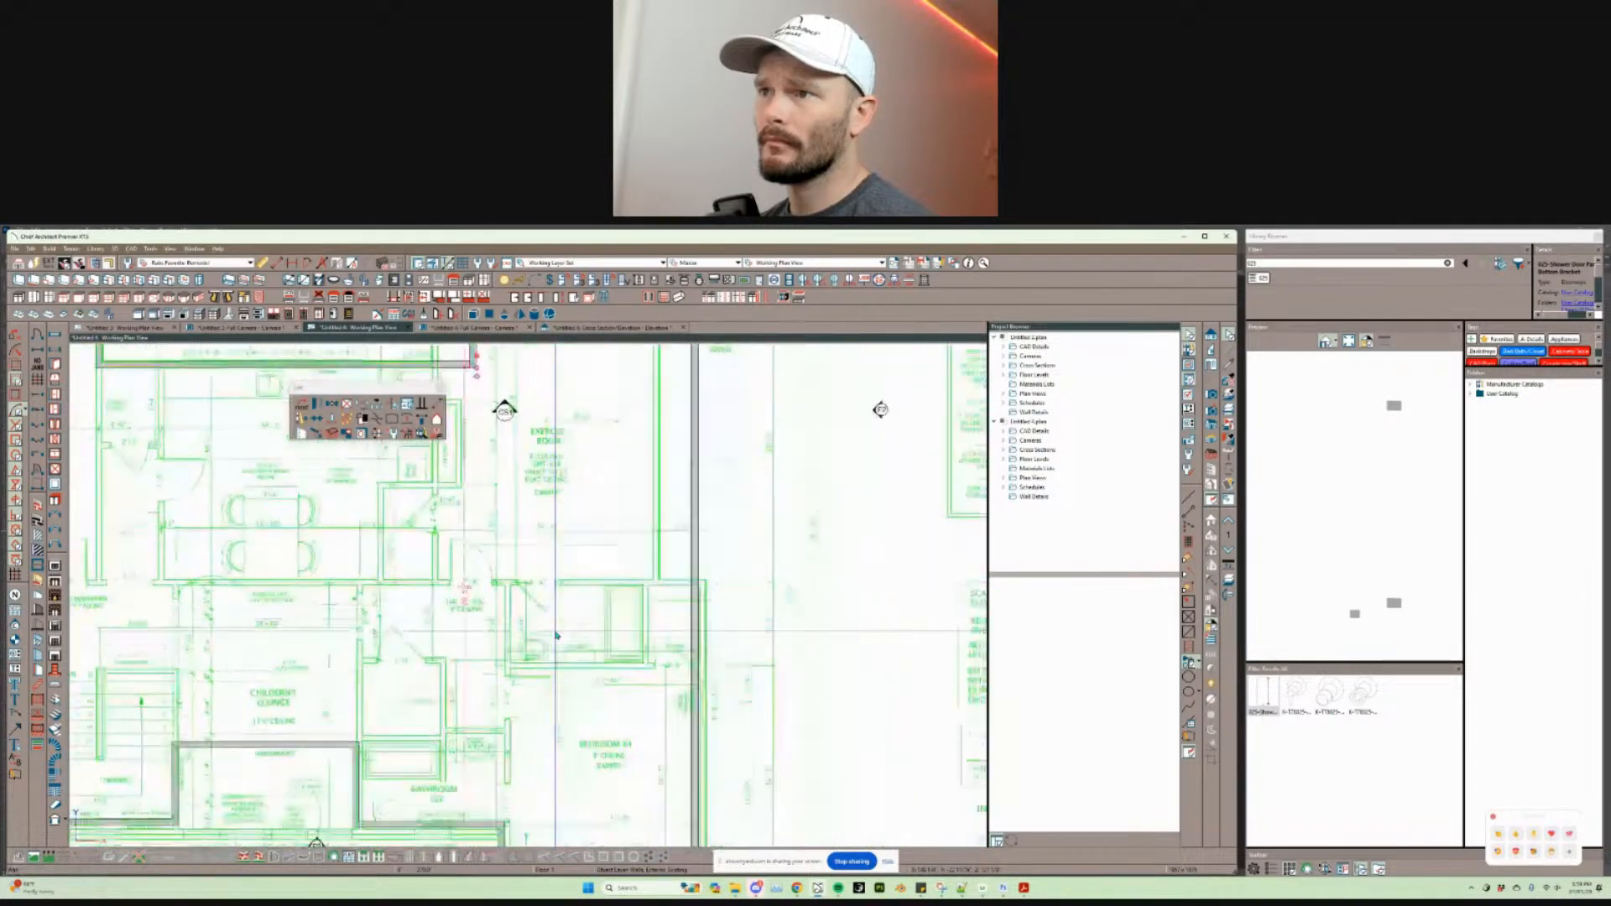
pyautogui.moveTo(556, 635); pyautogui.dragTo(609, 728, button='middle')
pyautogui.scroll(-1, 812, 595)
# Step: Start a point-to-point resize of the page 4 overlay from the exercise-room-side end of its overall width dimension
pyautogui.click(830, 579)
pyautogui.moveTo(819, 561); pyautogui.dragTo(981, 843, button='middle')
pyautogui.scroll(1, 682, 569)
pyautogui.moveTo(683, 569); pyautogui.dragTo(710, 713, button='middle')
pyautogui.scroll(6, 683, 568)
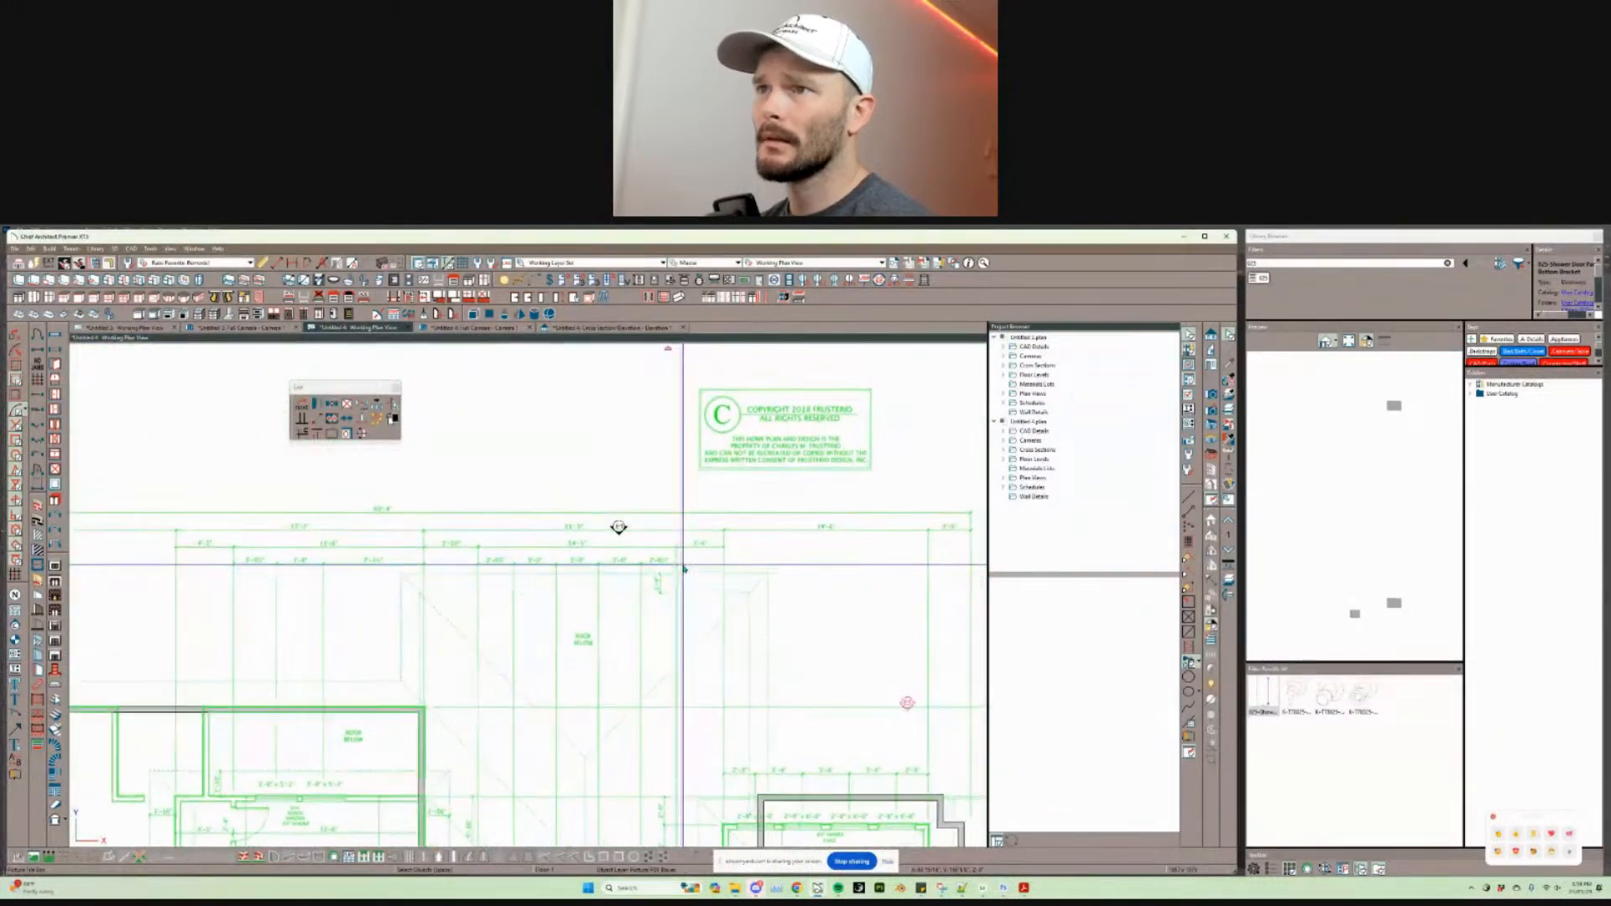
pyautogui.scroll(2, 653, 782)
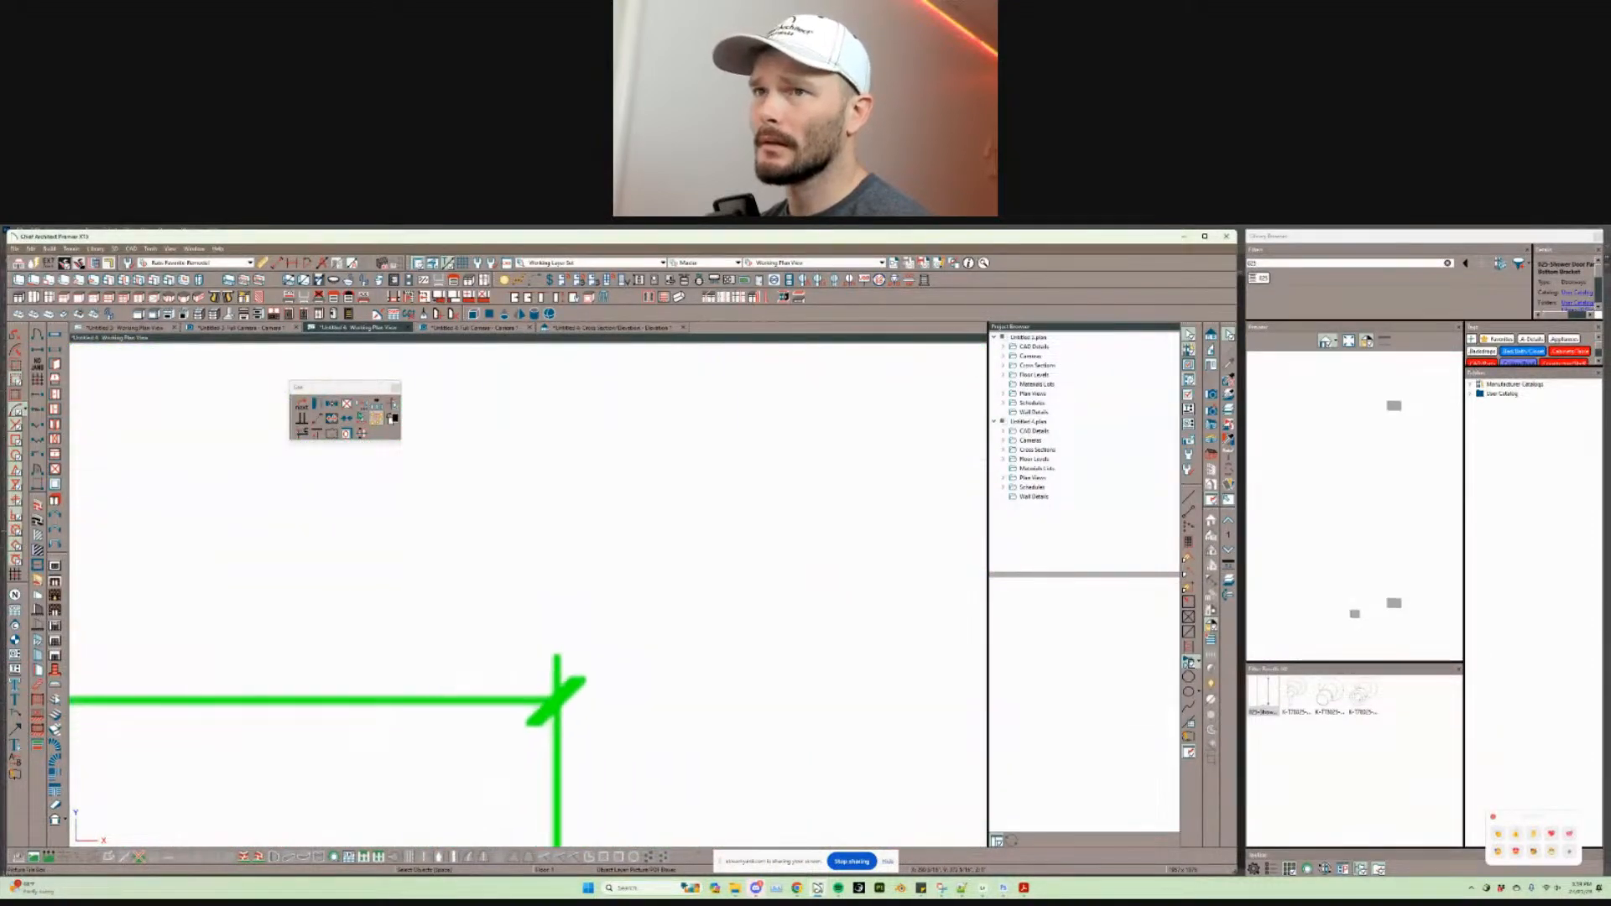
pyautogui.moveTo(560, 698); pyautogui.dragTo(567, 619, button='middle')
pyautogui.click(331, 418)
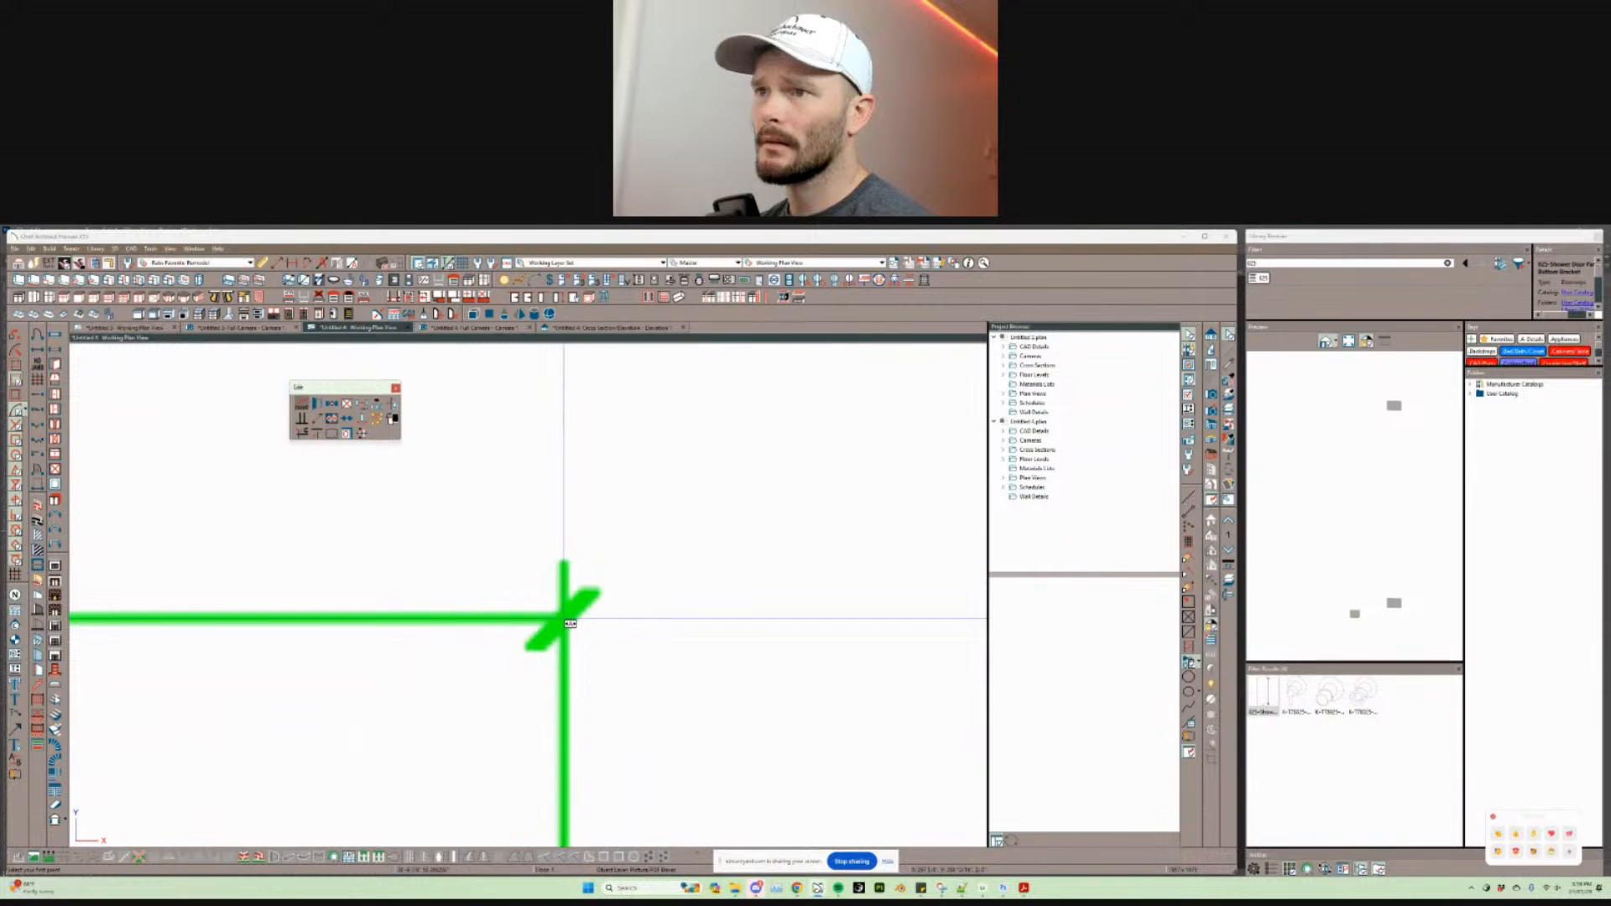
pyautogui.click(570, 623)
# Step: Set the resize's second point at the garage-side end of the overall dimension and enter the desired distance between the points
pyautogui.scroll(-5, 363, 618)
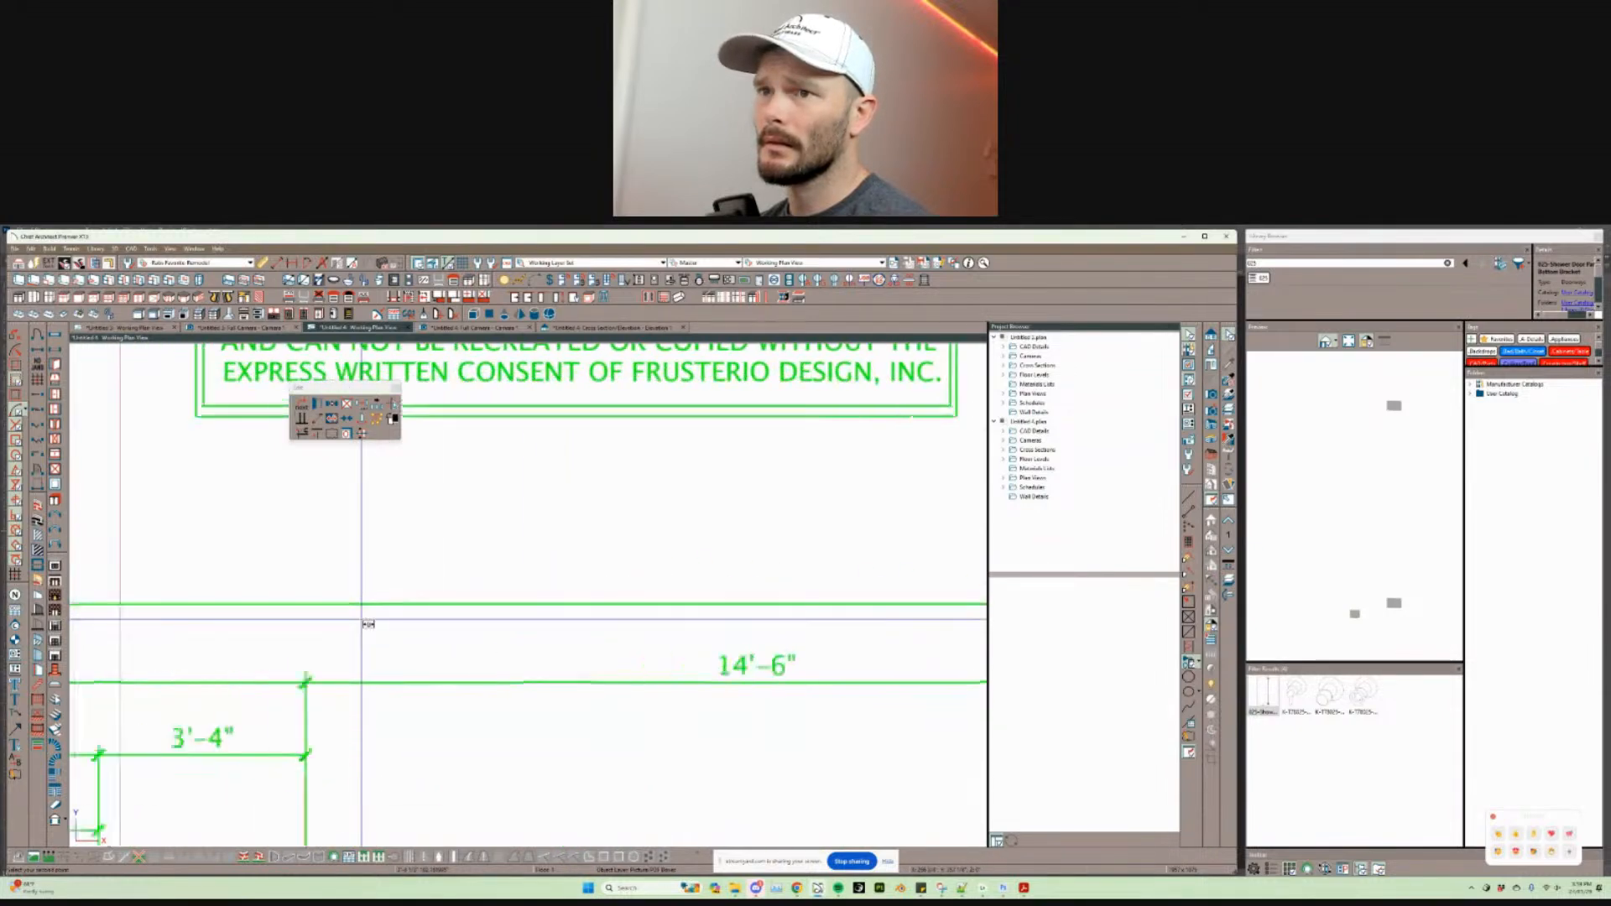
pyautogui.hscroll(-10, 419, 627)
pyautogui.scroll(2, 453, 649)
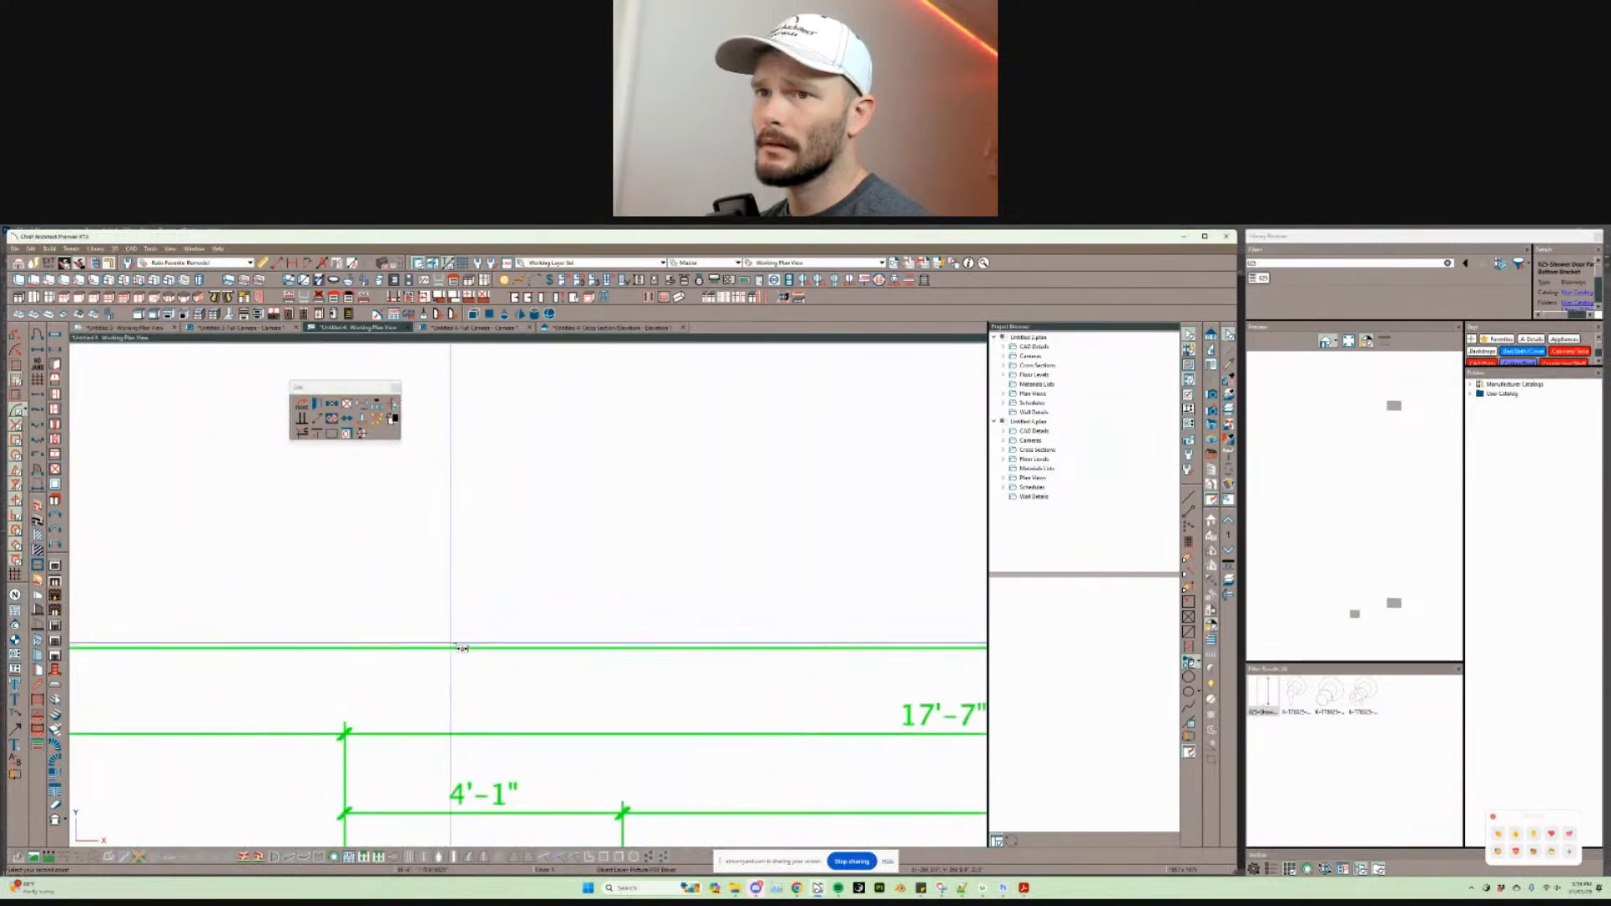
pyautogui.hscroll(-10, 475, 650)
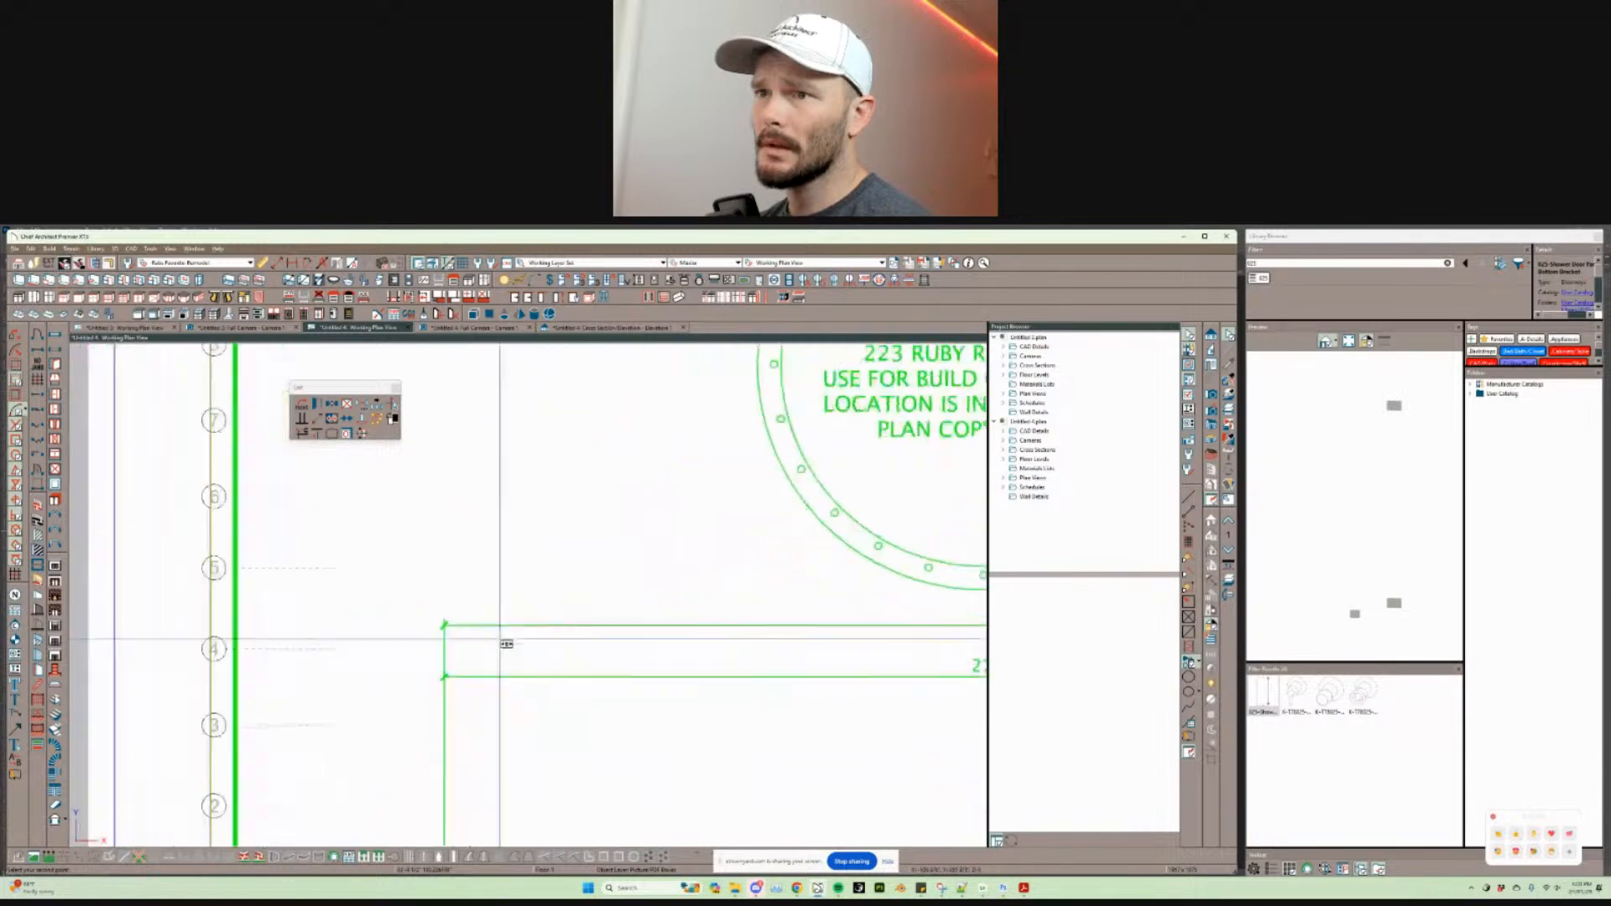
pyautogui.scroll(3, 480, 651)
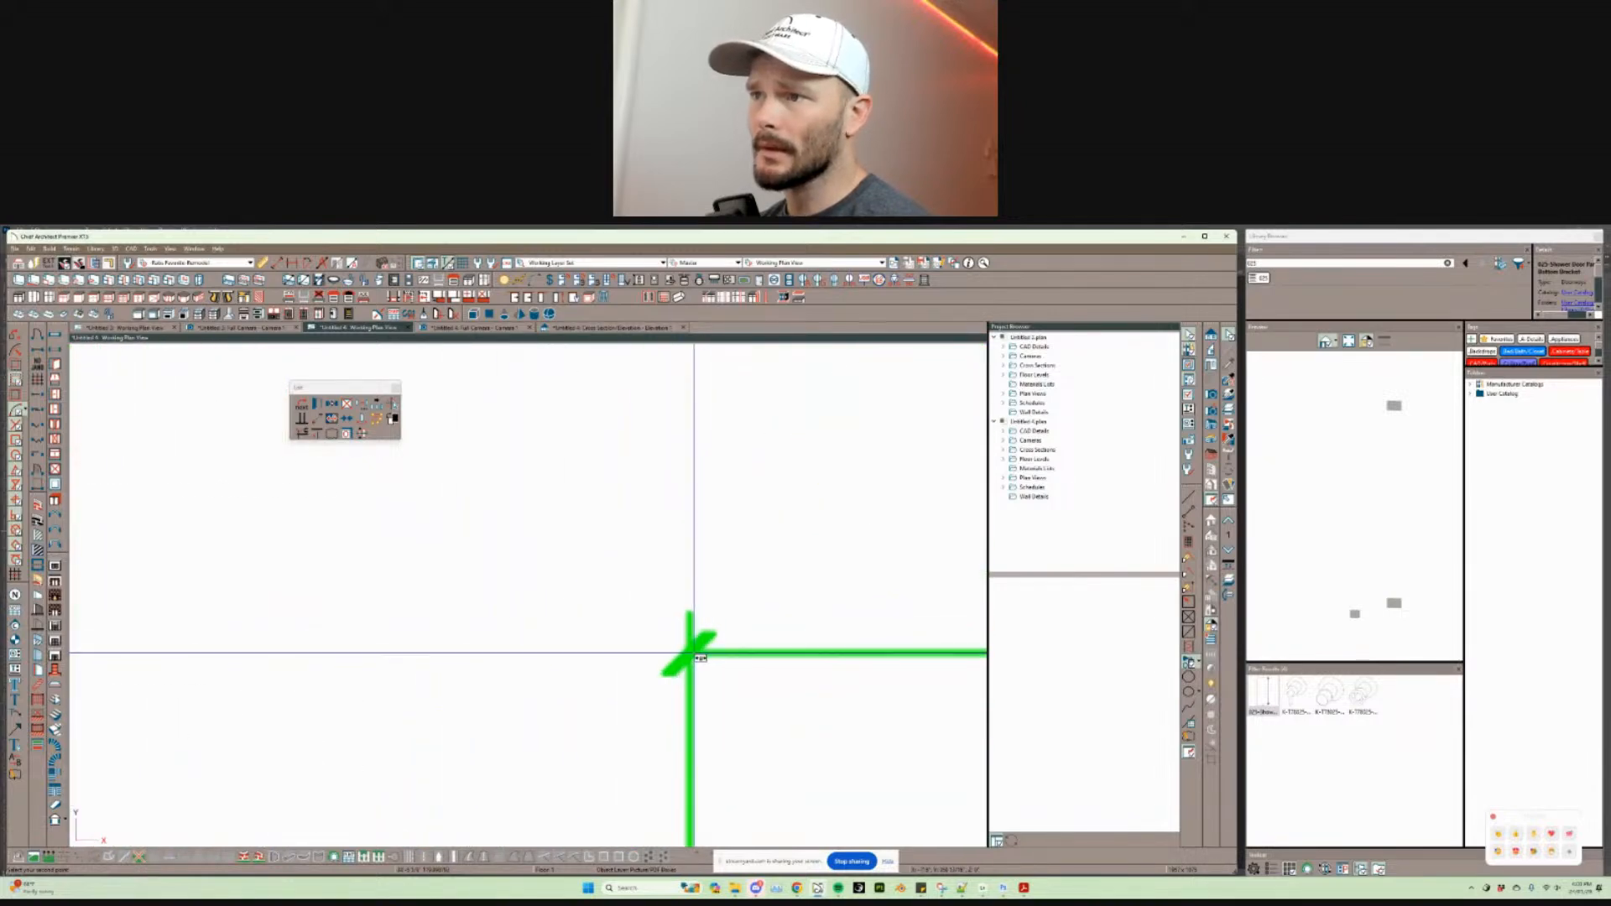
pyautogui.click(691, 655)
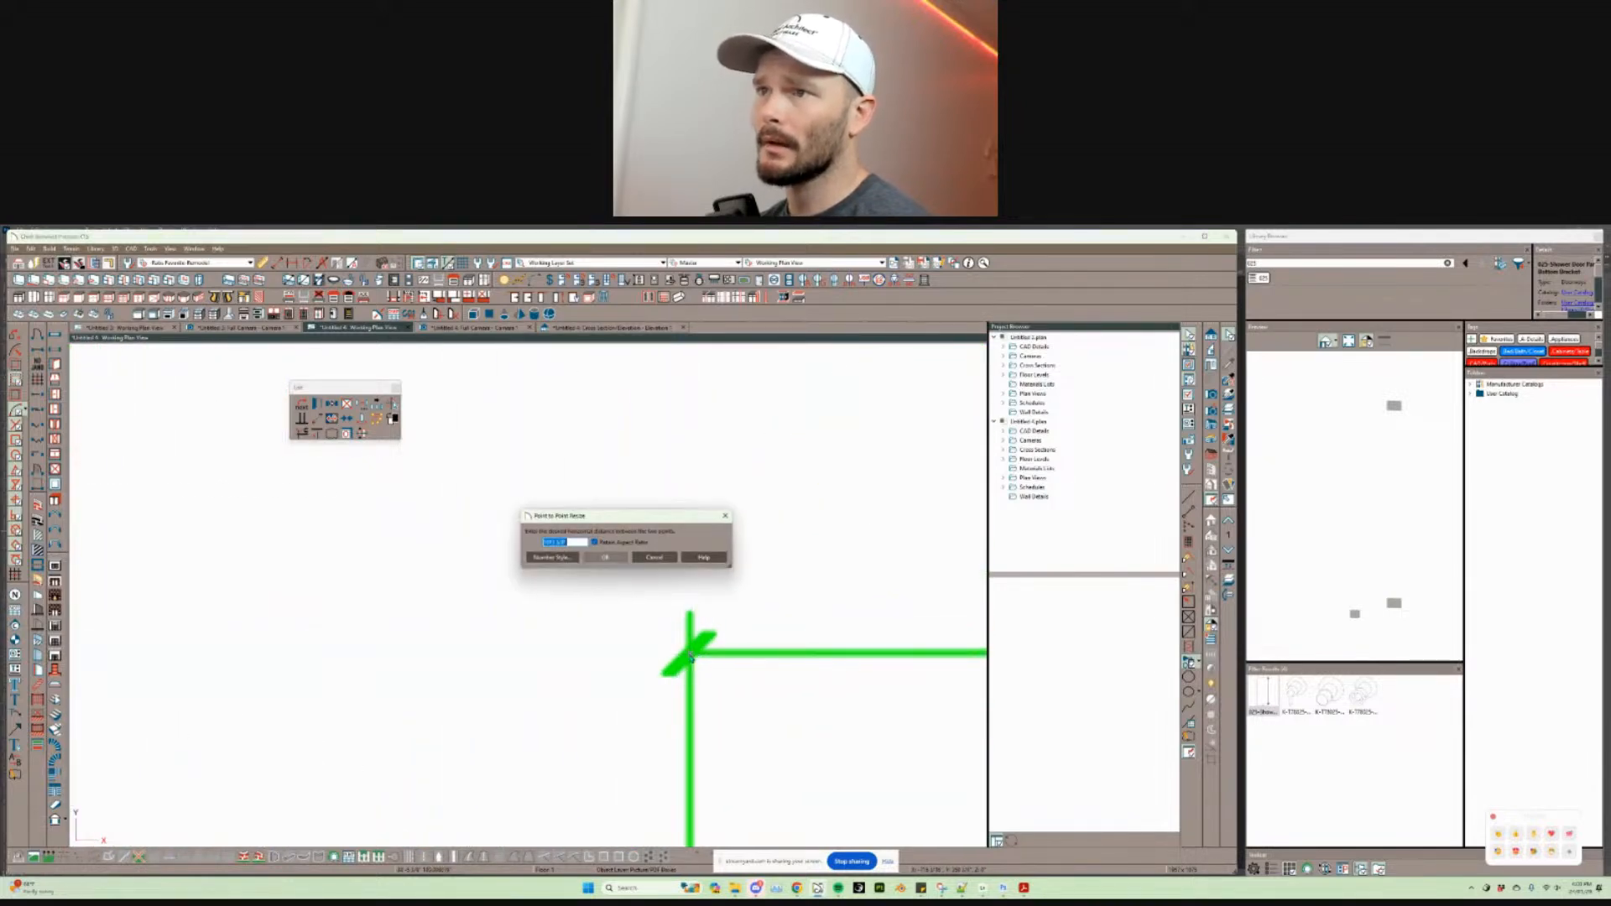
pyautogui.write("11'4")
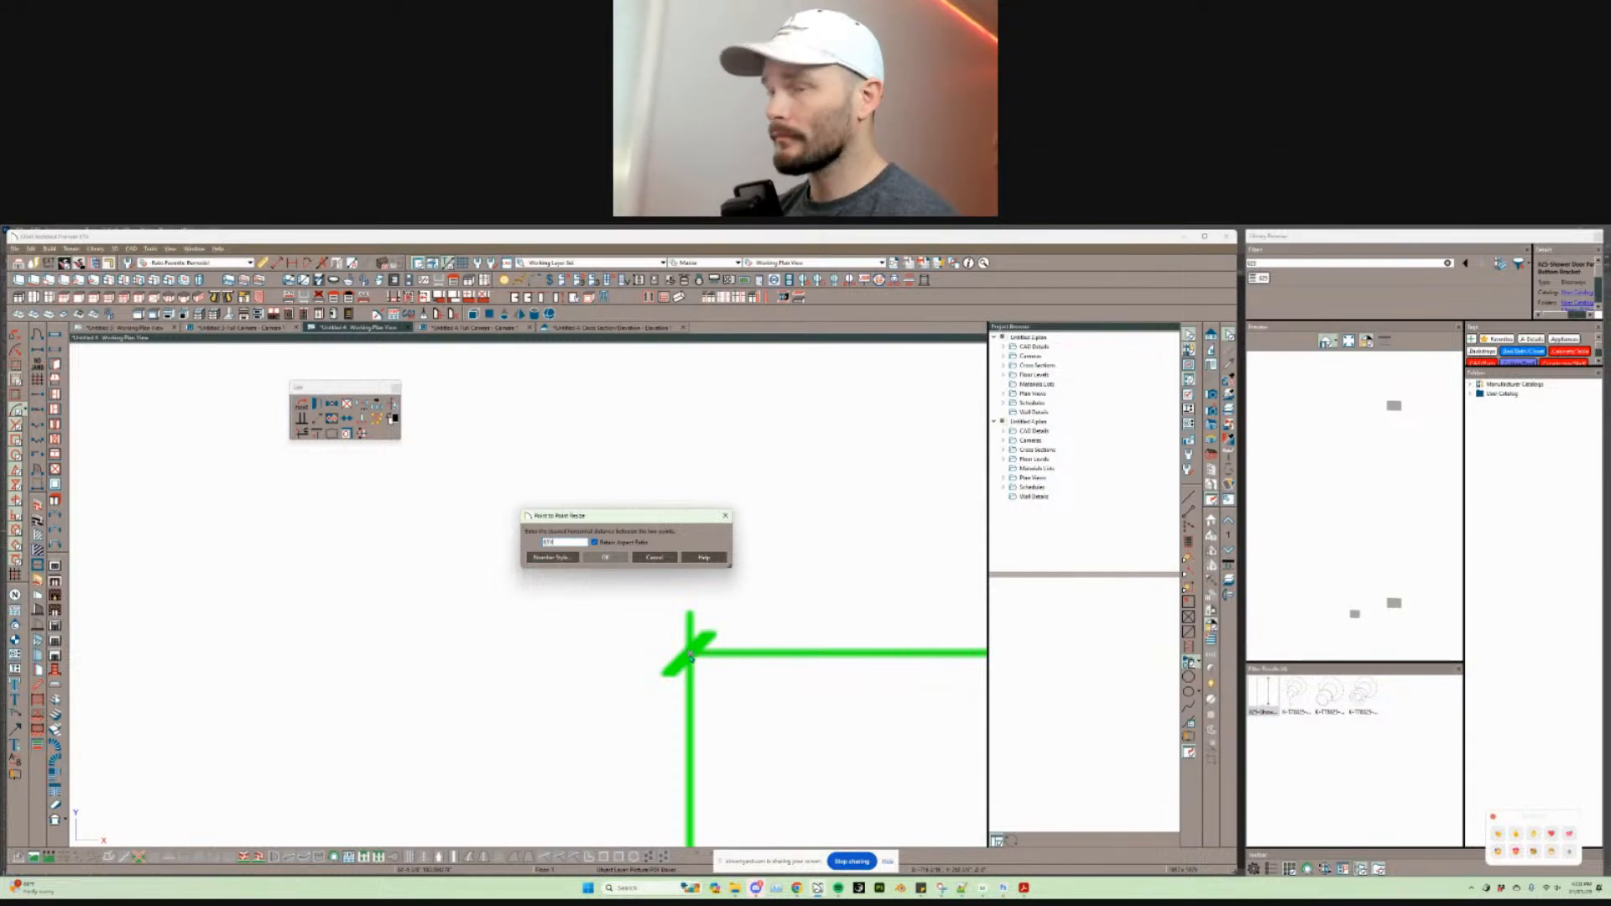
pyautogui.press('Return')
# Step: Move the resized page 4 overlay so its outer garage-side jog corner meets the outer corner of the drawn walls
pyautogui.scroll(-4, 722, 654)
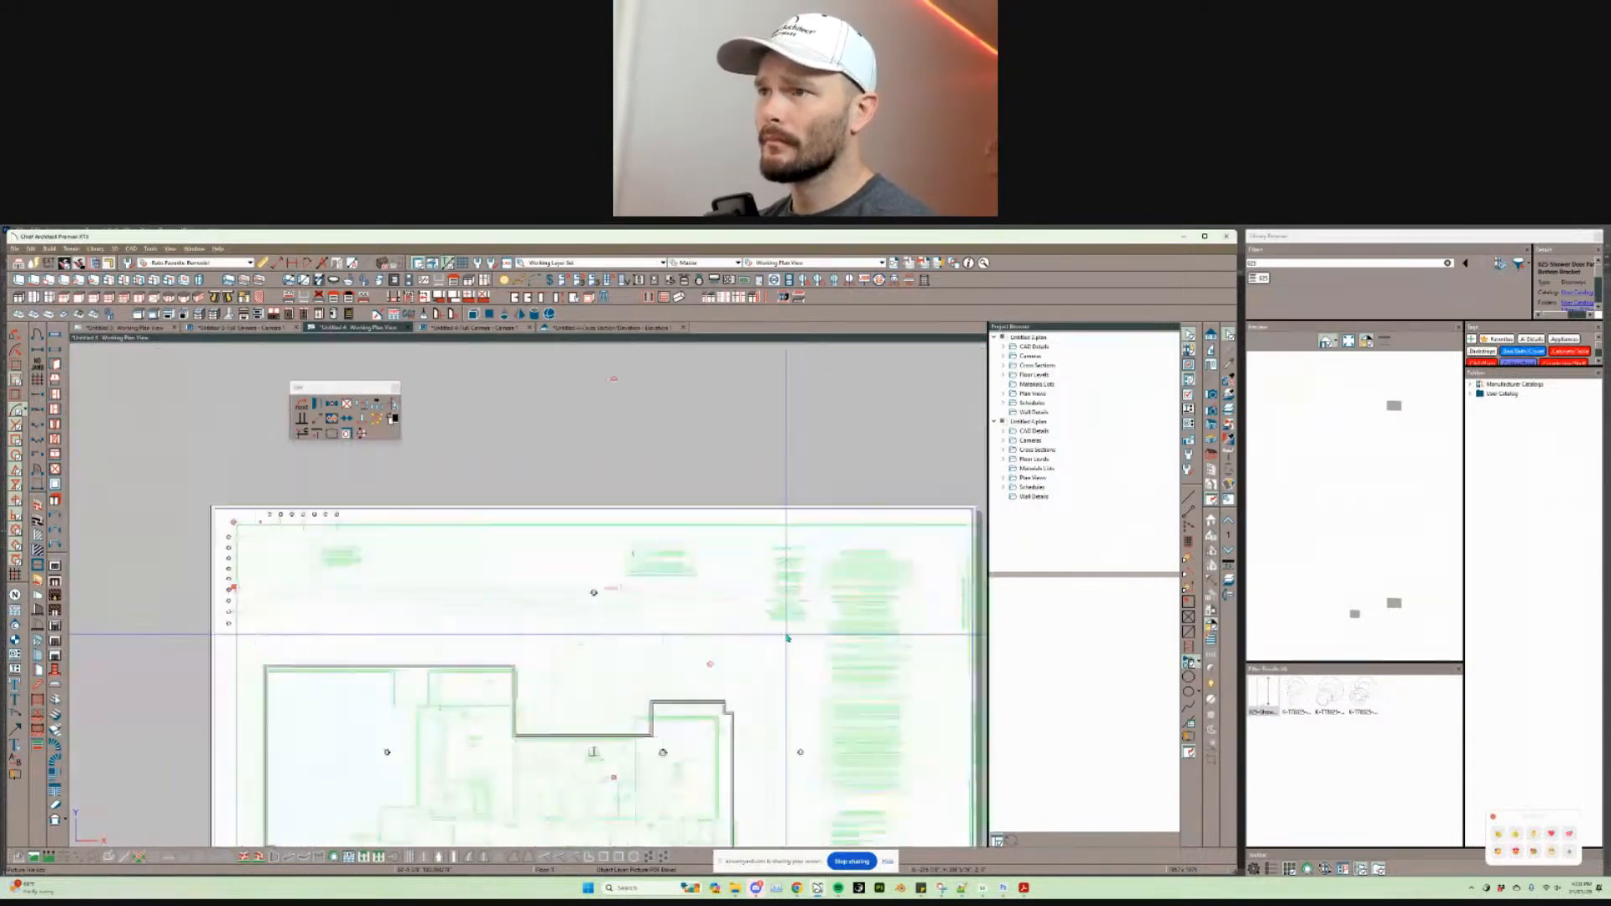
pyautogui.scroll(5, 786, 635)
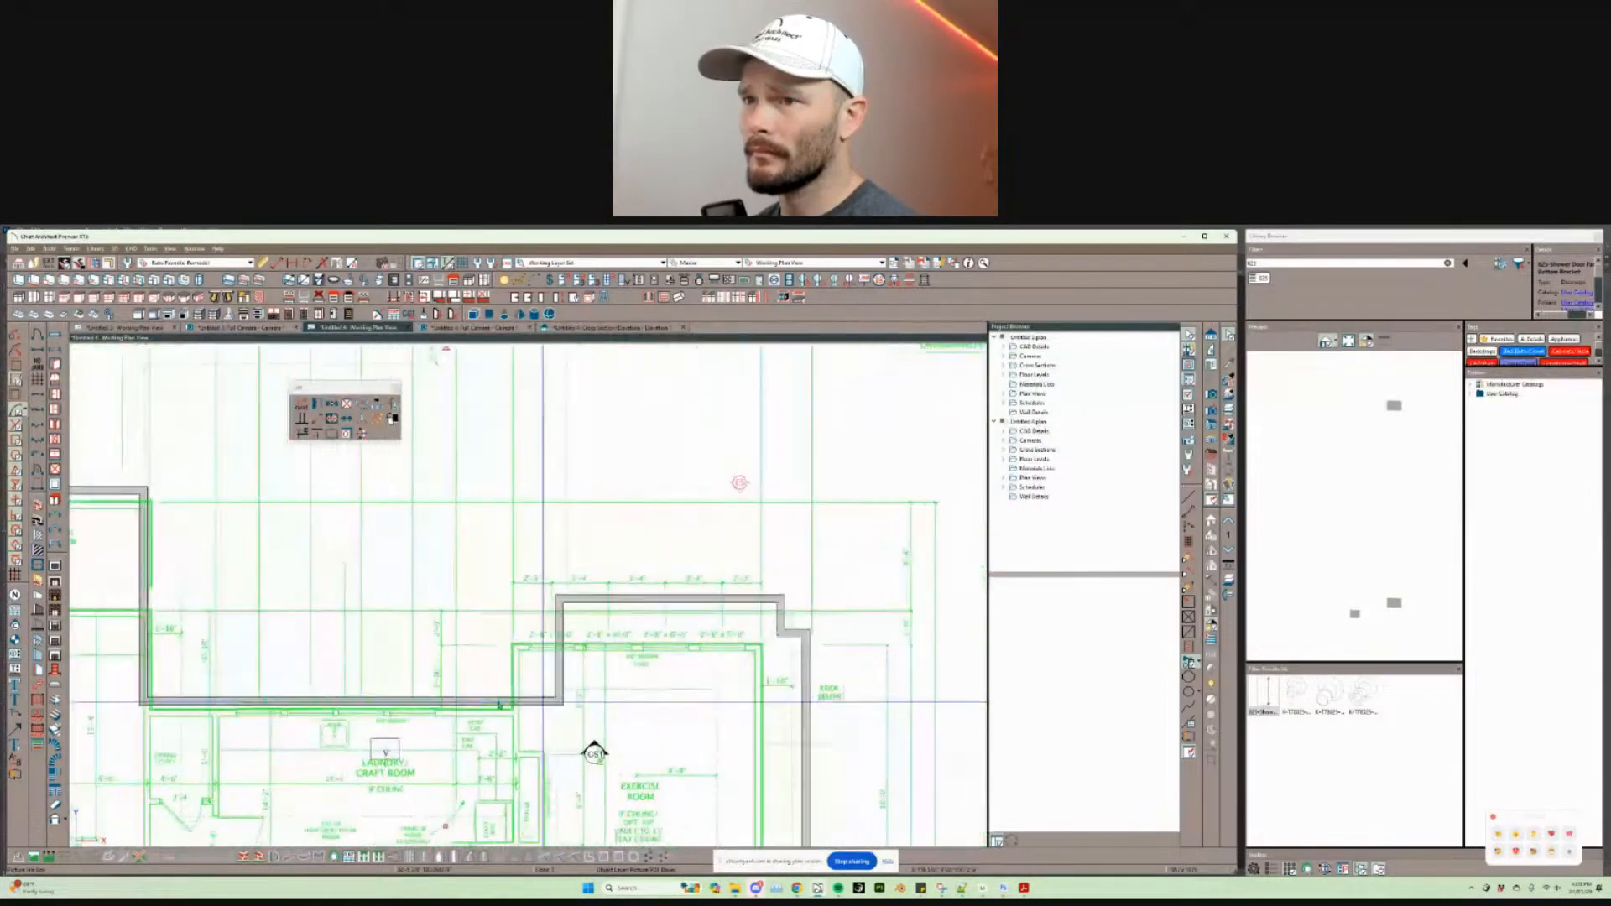
pyautogui.scroll(-5, 436, 698)
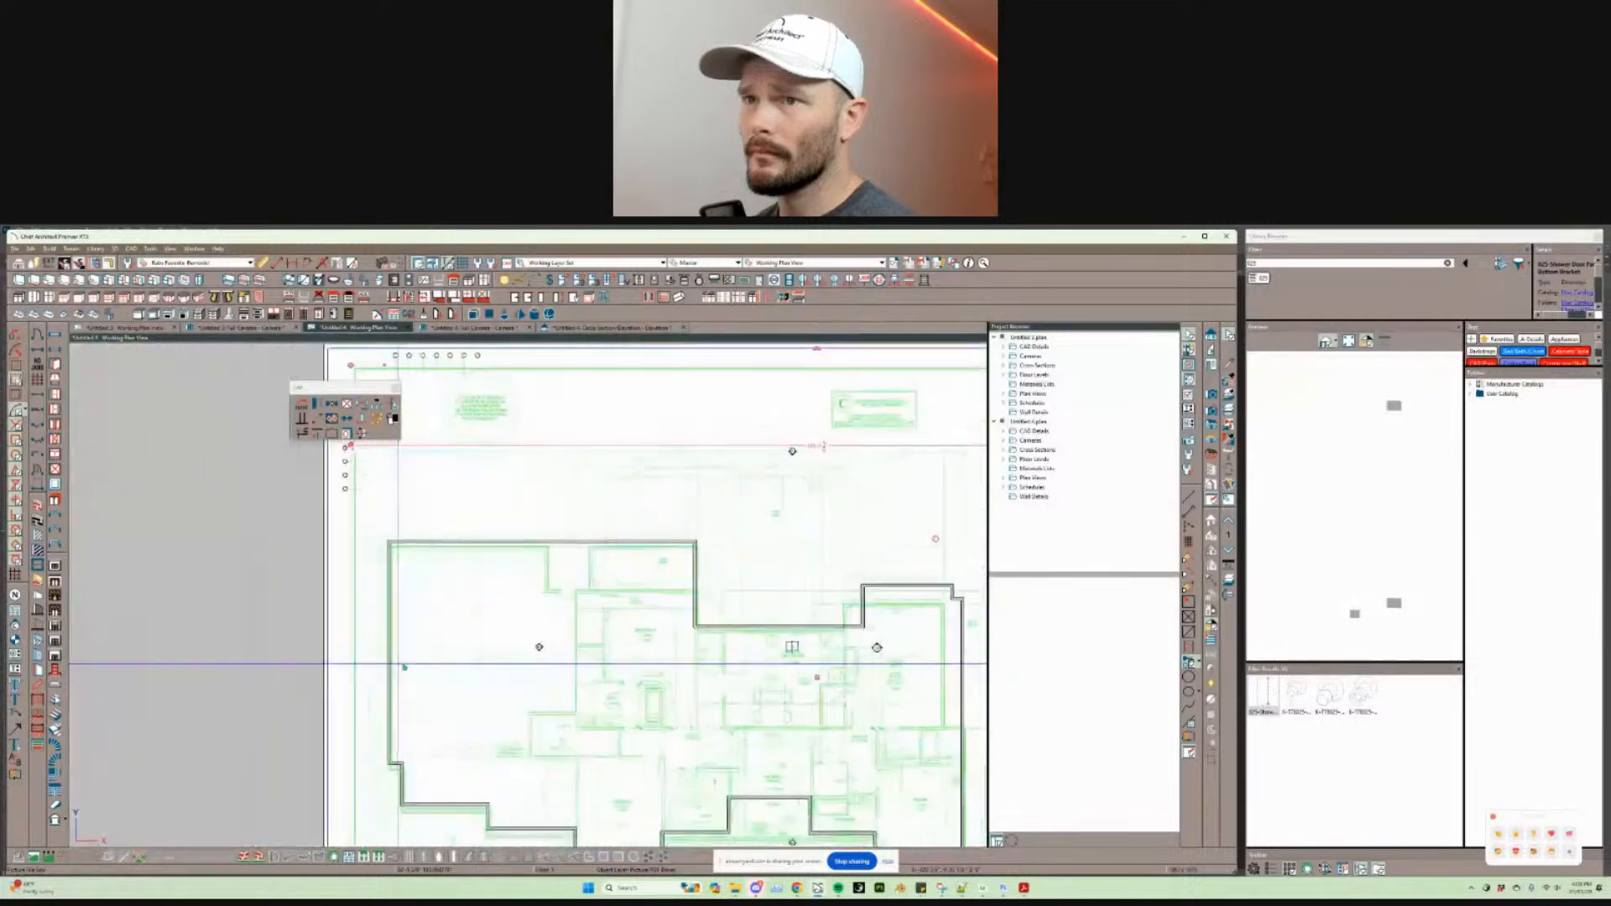
pyautogui.scroll(2, 434, 654)
pyautogui.scroll(4, 434, 655)
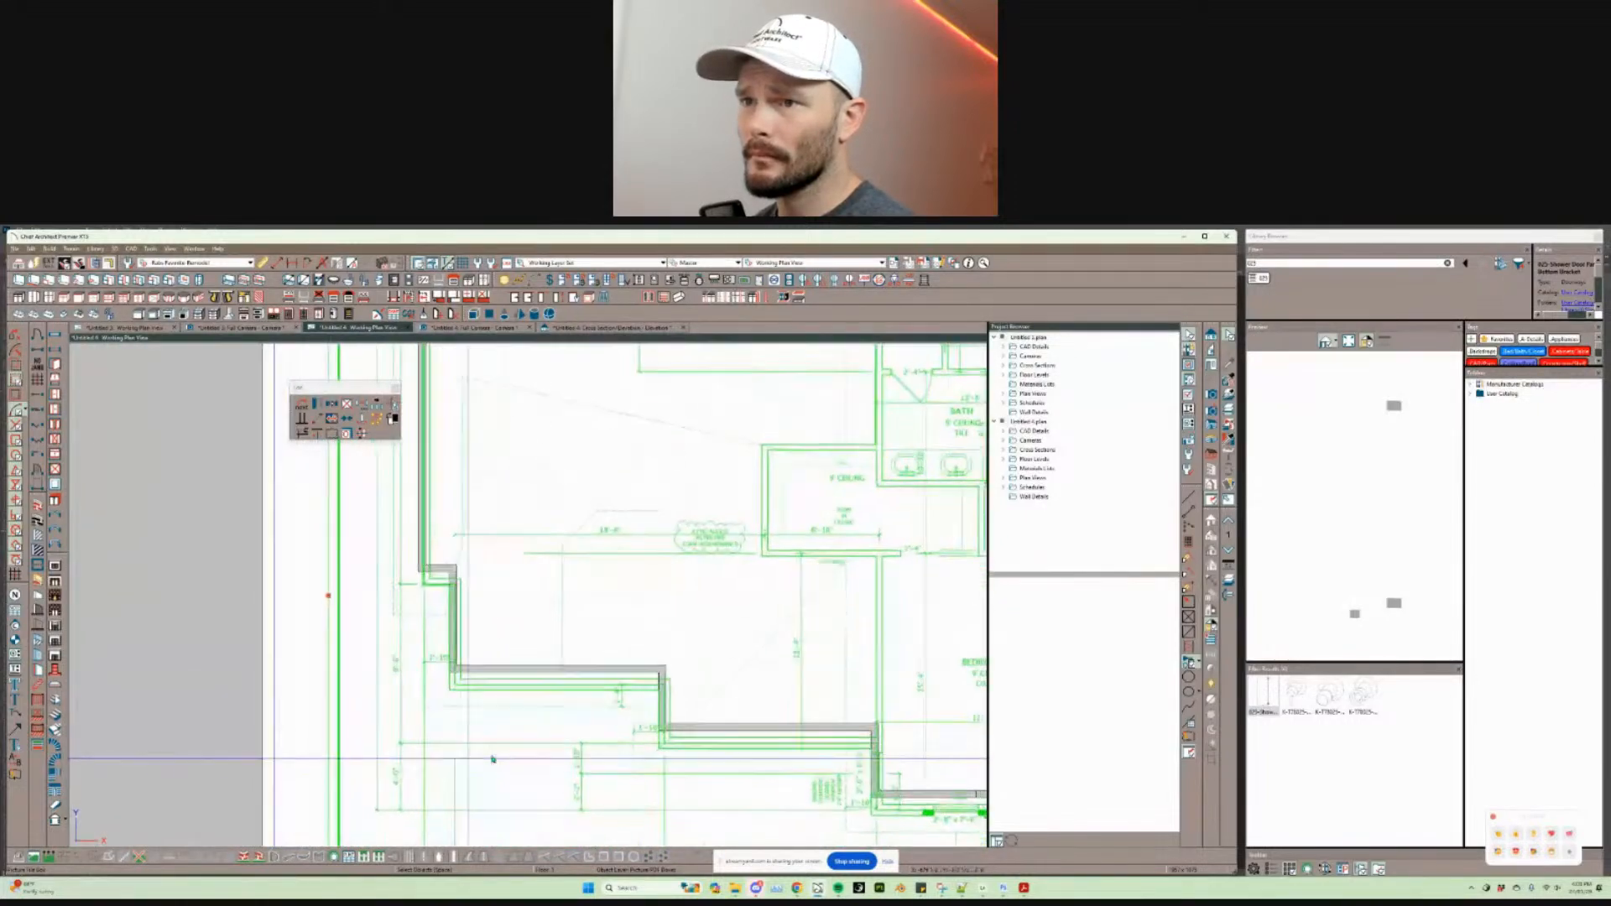
pyautogui.scroll(3, 492, 757)
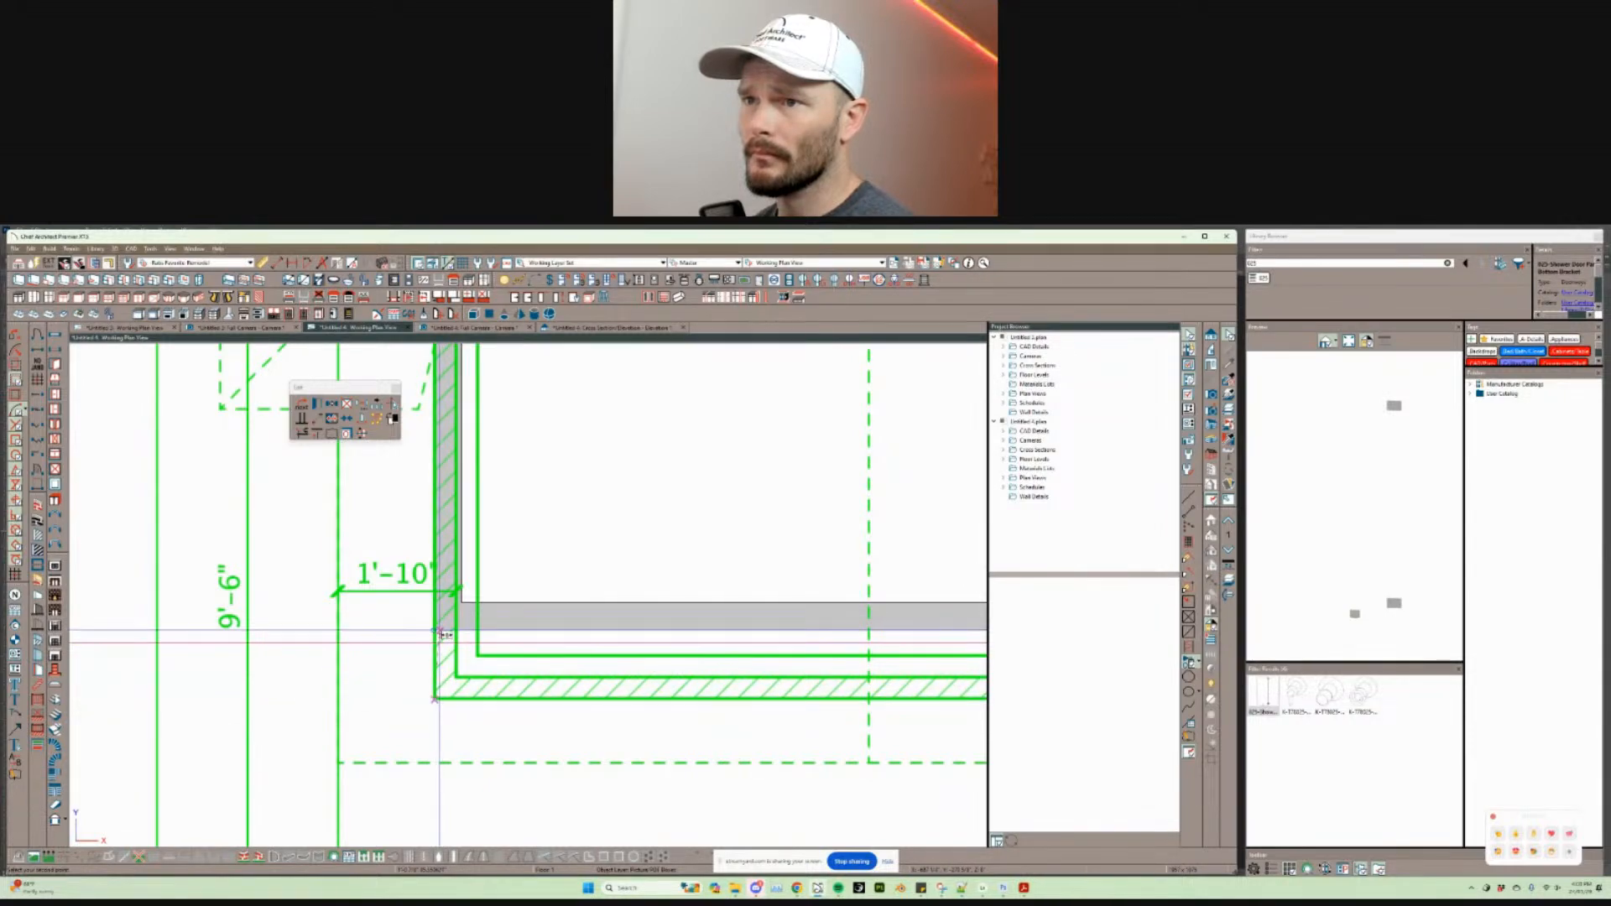
pyautogui.scroll(-4, 525, 591)
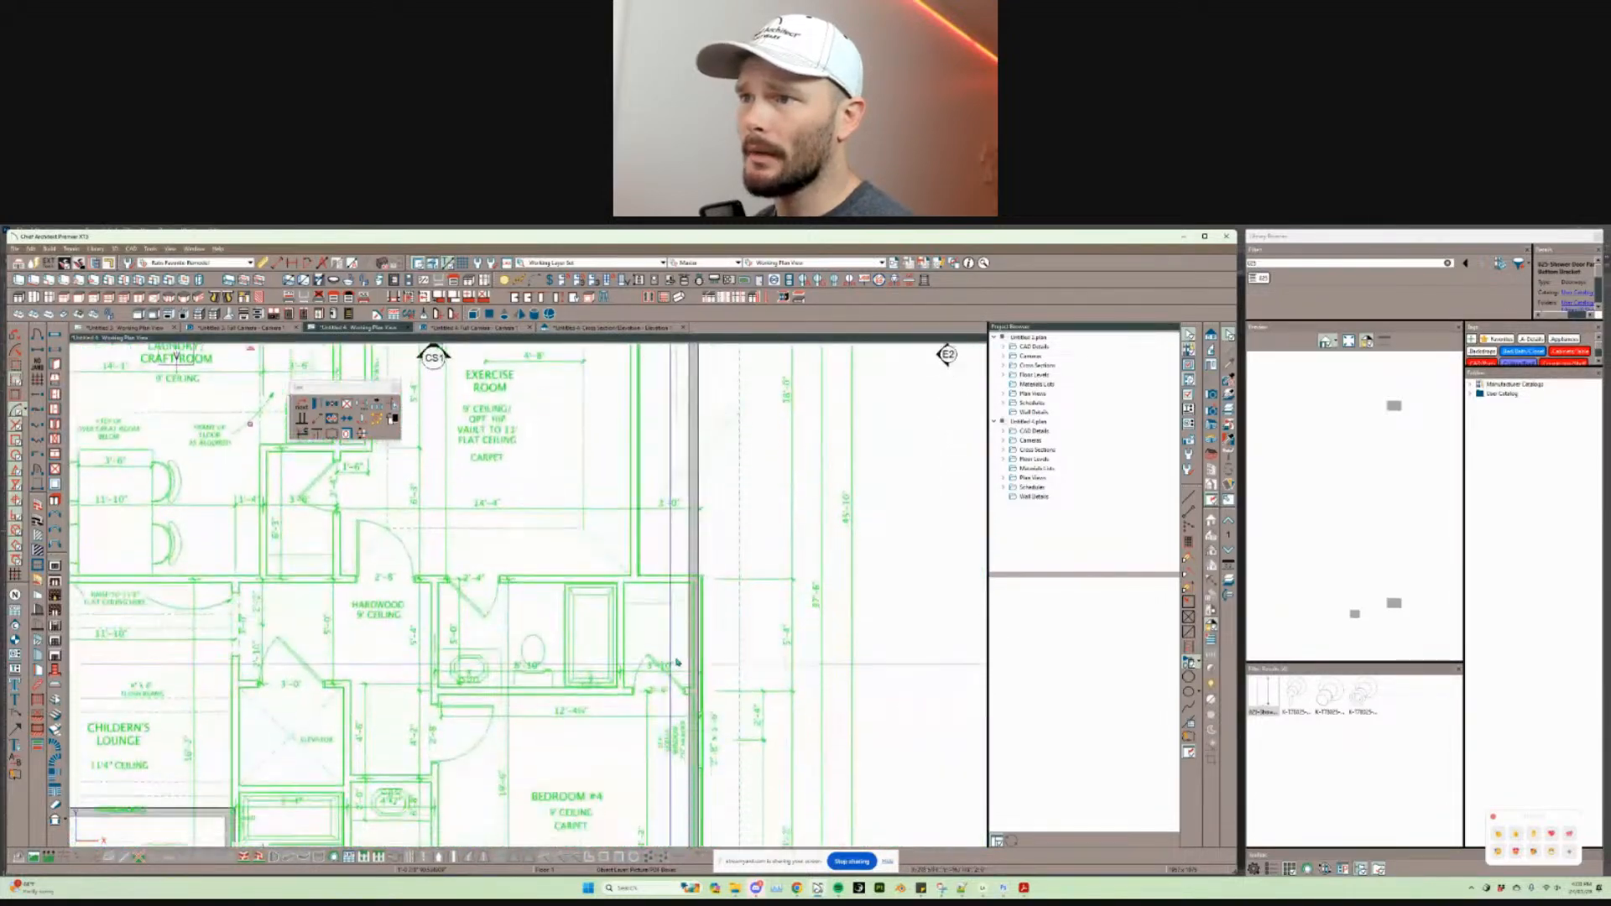
# Step: Check the overlay around Bedroom #4 and align its inner Roof Below corner behind Bedroom #2 with the drawn walls' inner corner
pyautogui.moveTo(704, 711); pyautogui.dragTo(697, 648, button='middle')
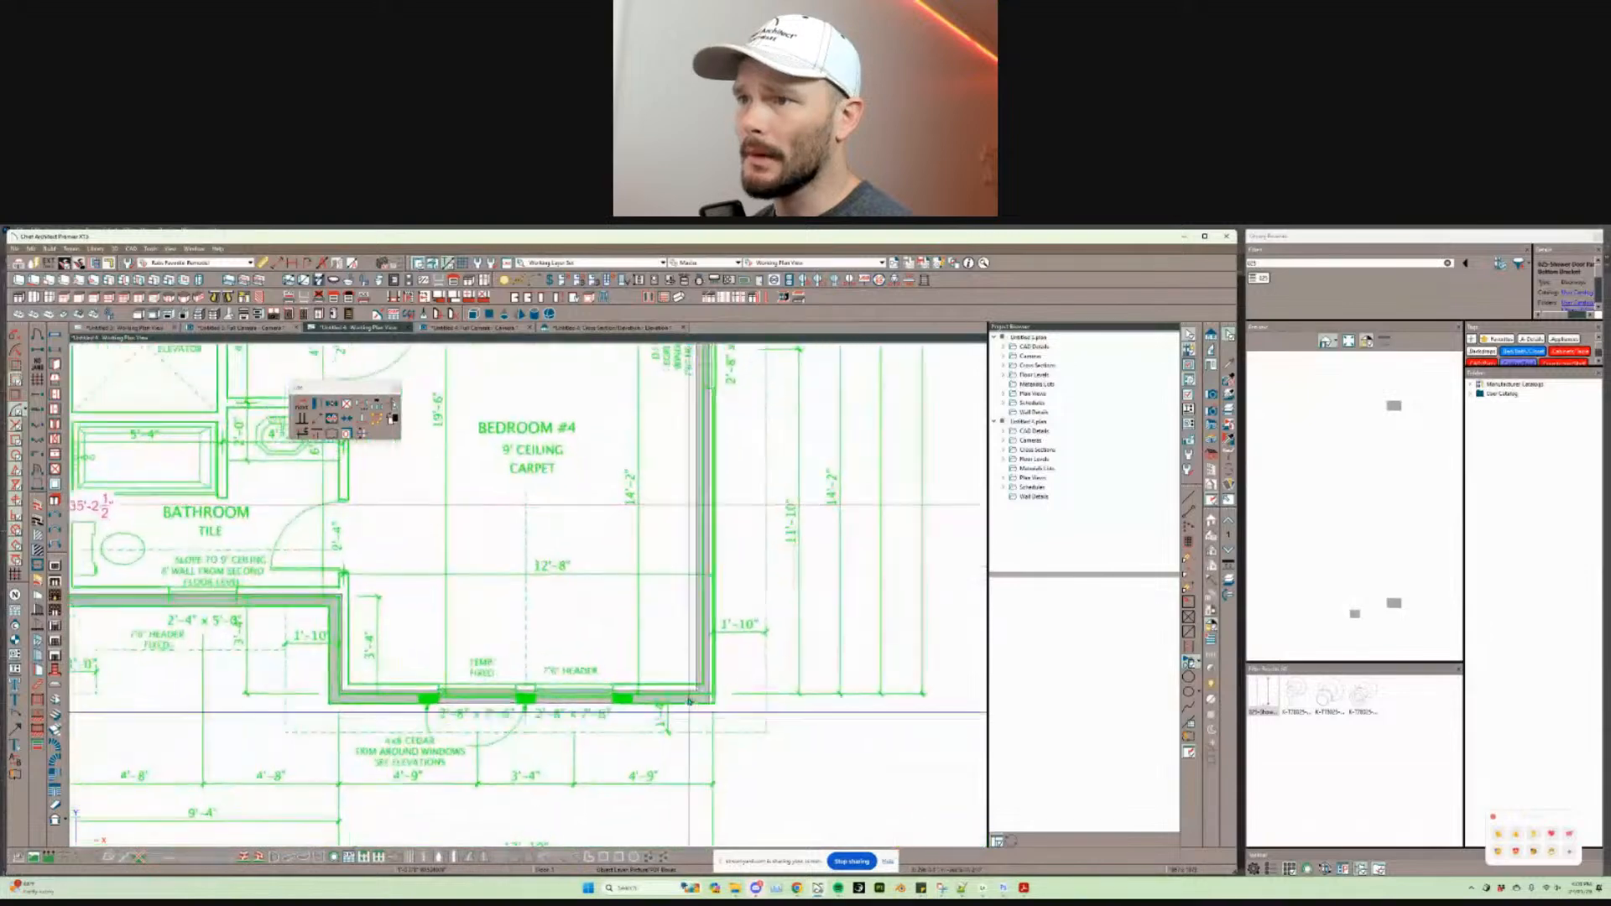
pyautogui.moveTo(819, 673); pyautogui.dragTo(704, 674, button='middle')
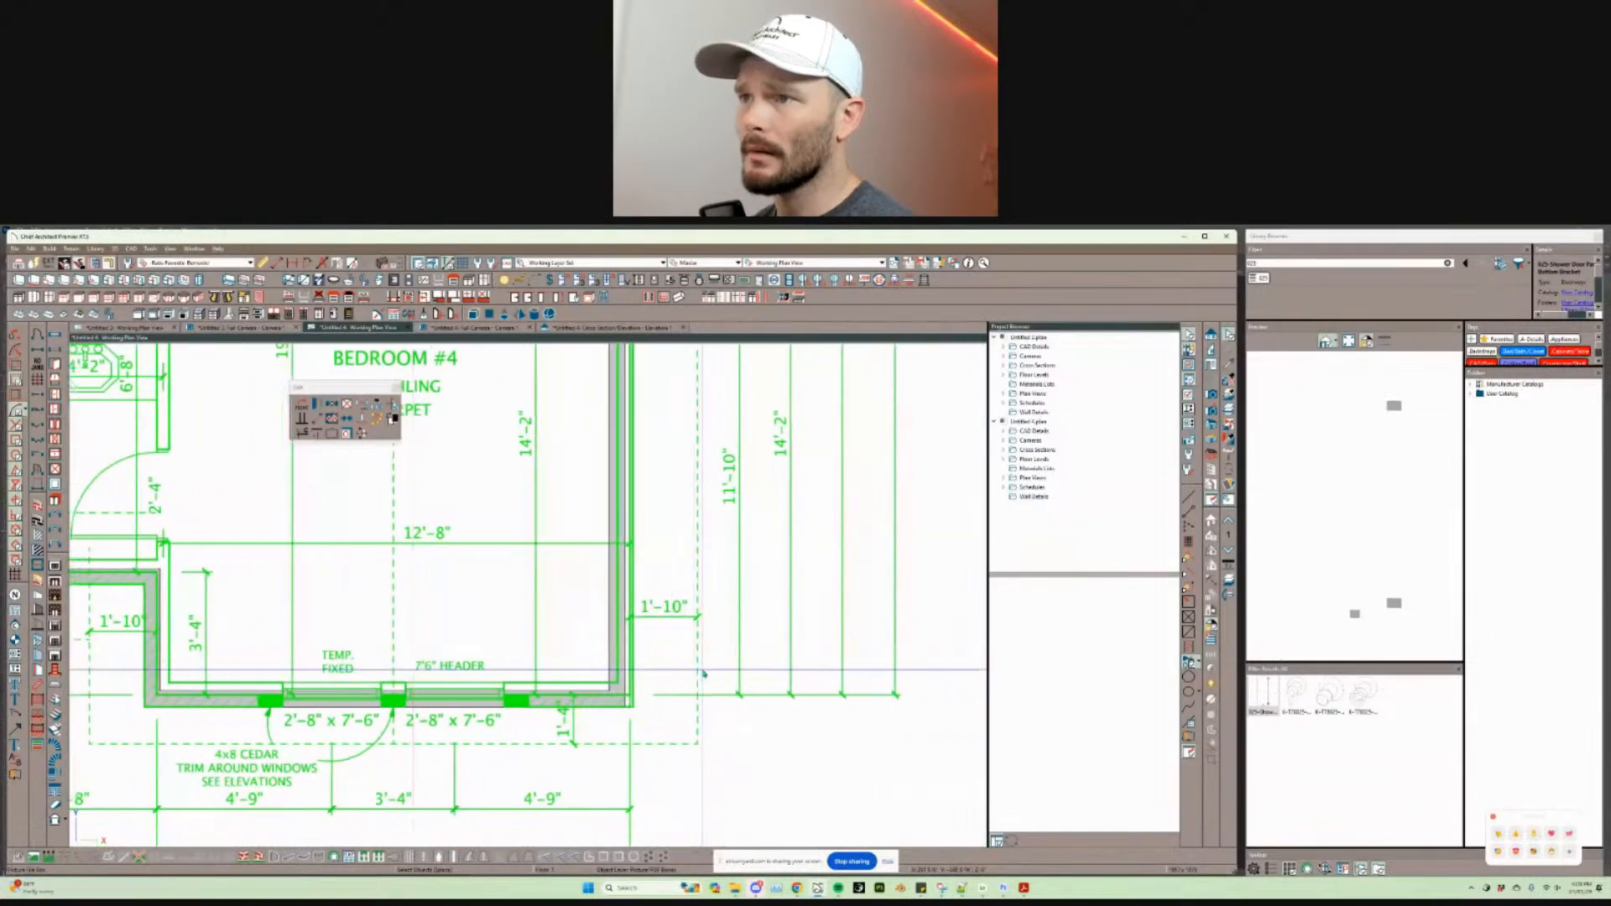
pyautogui.scroll(-4, 691, 682)
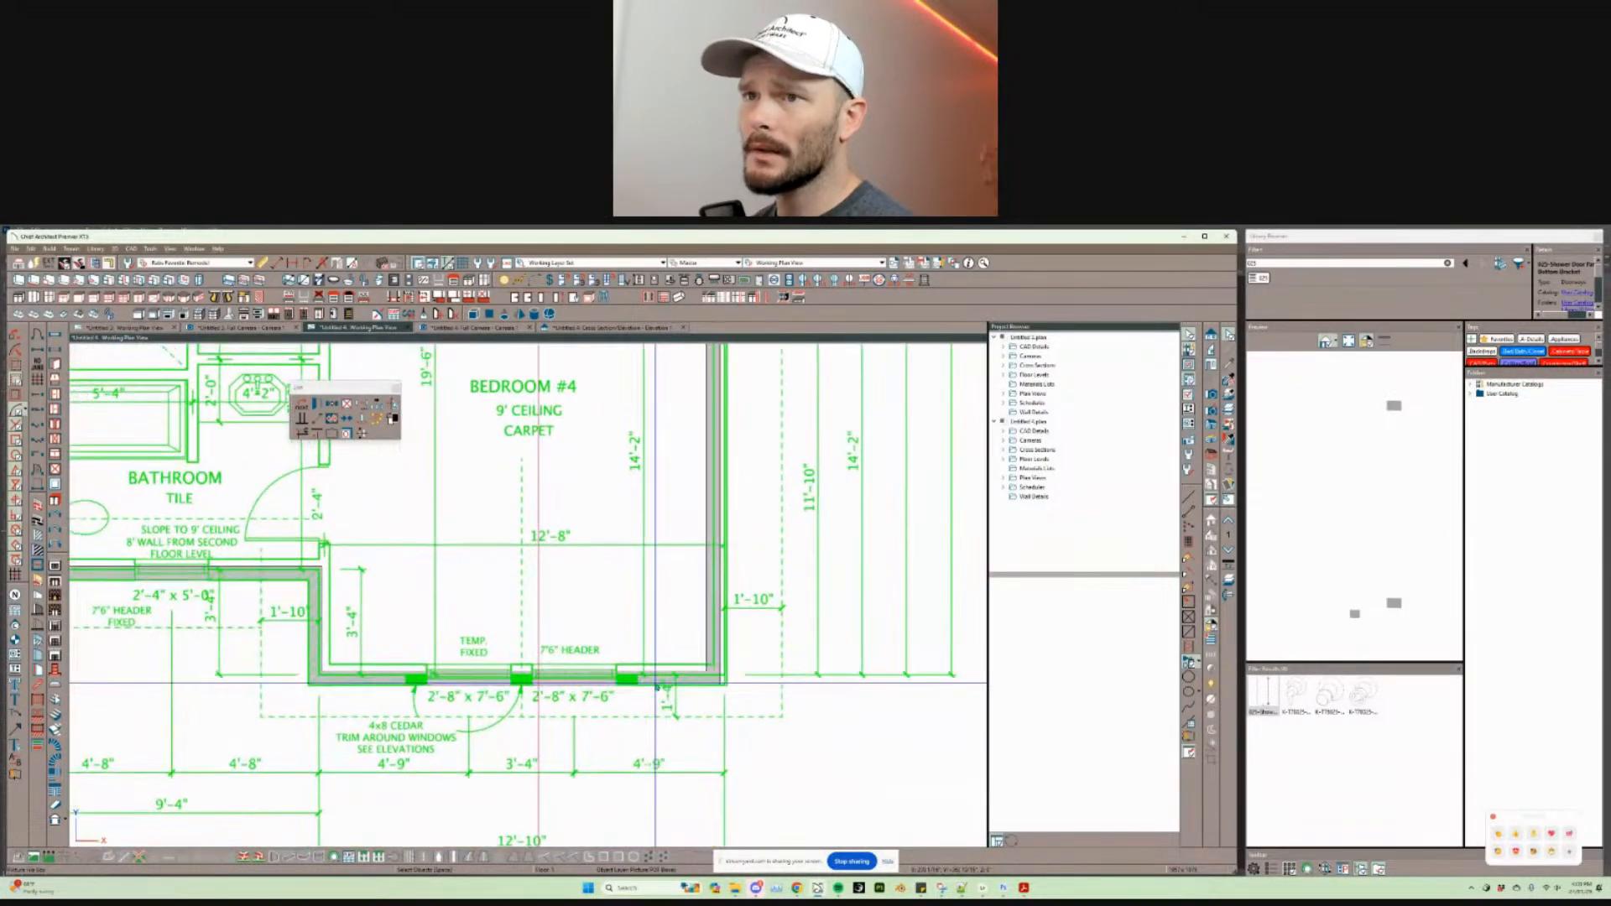
pyautogui.moveTo(477, 390); pyautogui.dragTo(685, 620, button='middle')
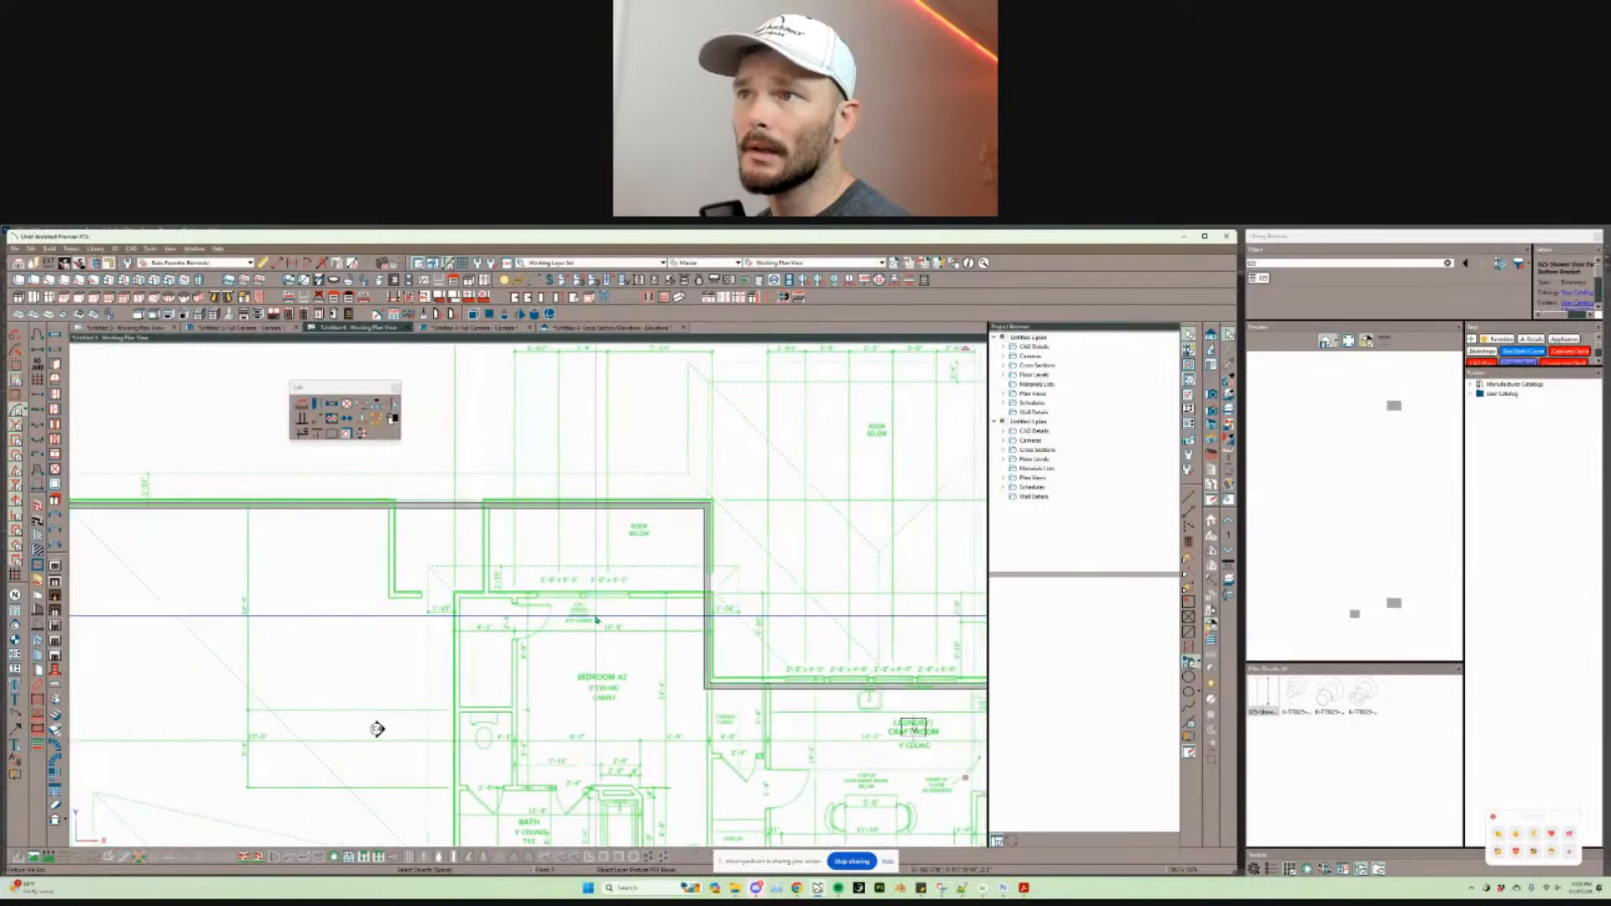
pyautogui.scroll(1, 565, 622)
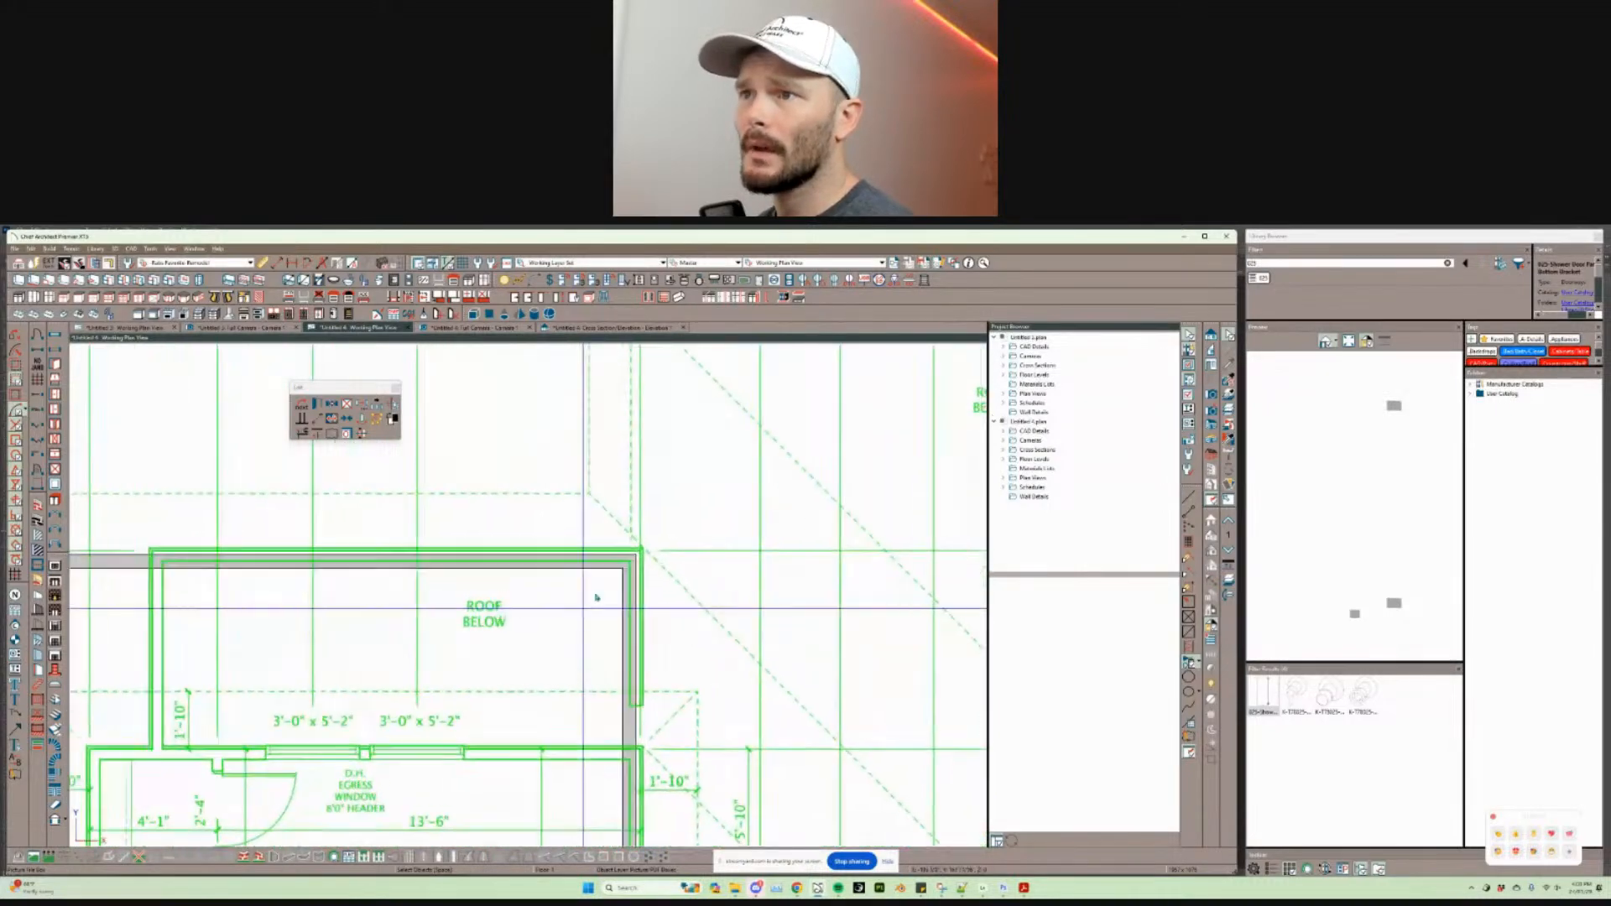
pyautogui.scroll(2, 760, 528)
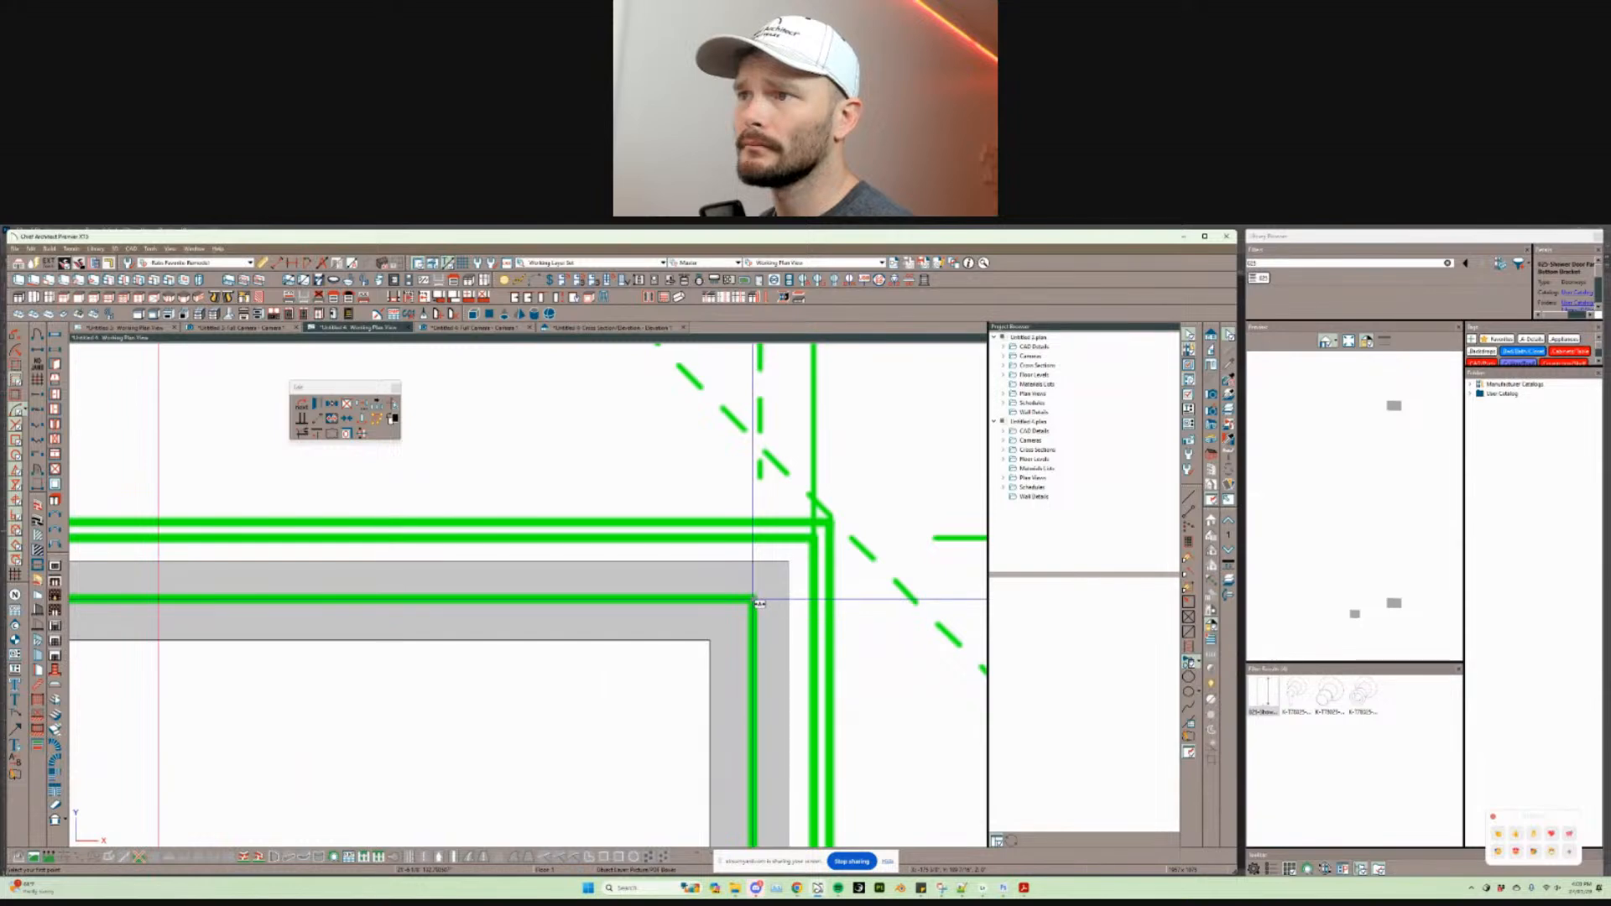
pyautogui.scroll(-5, 712, 642)
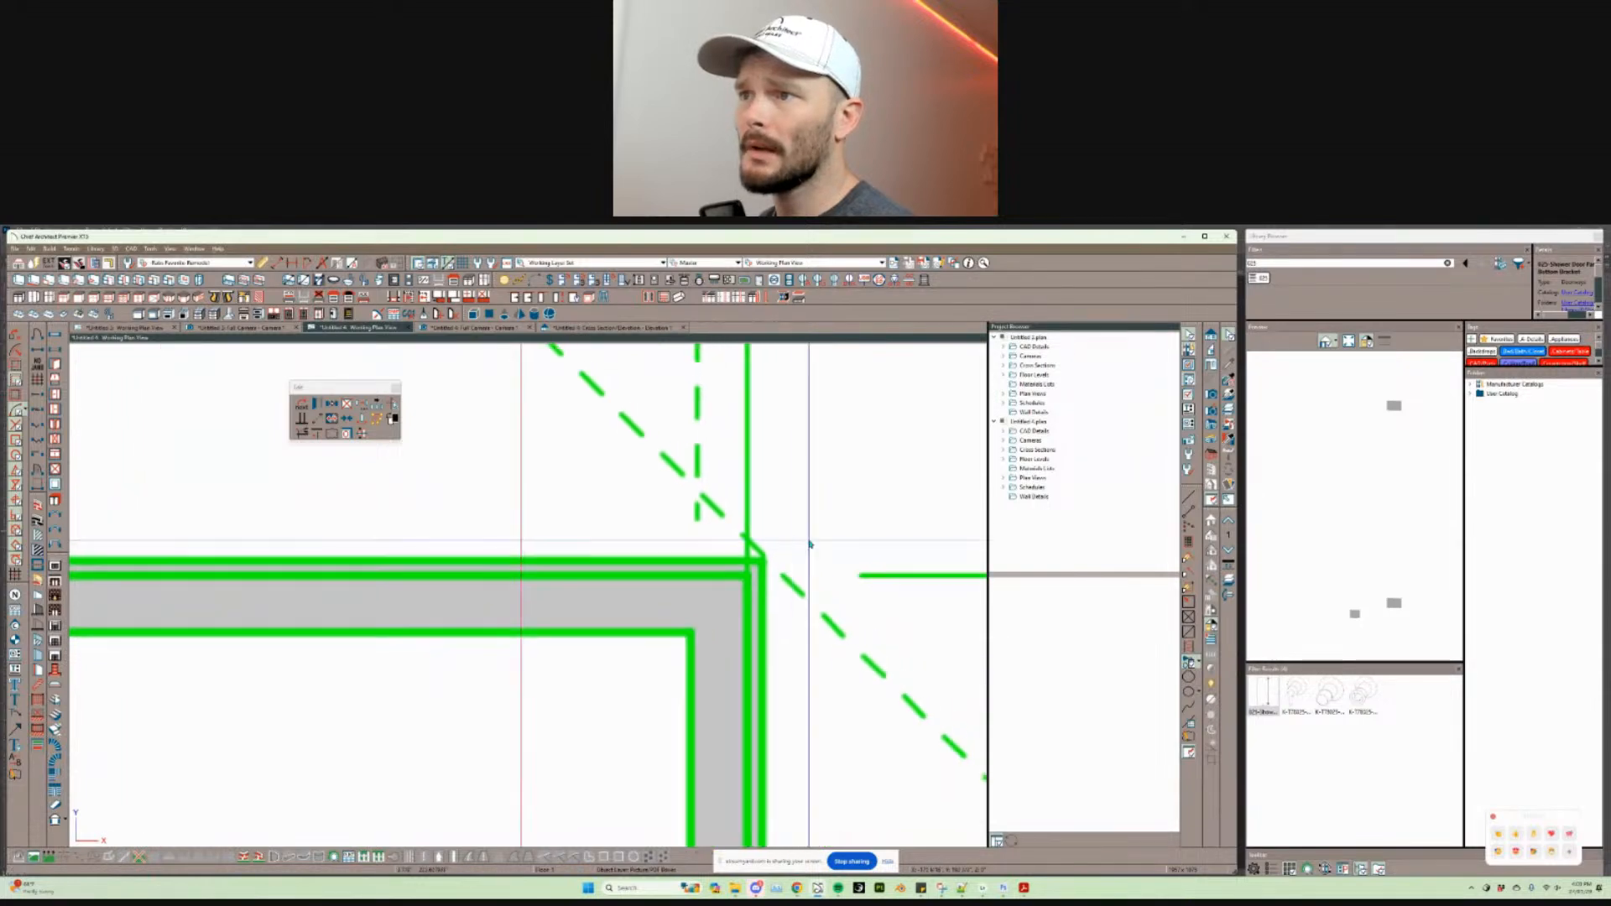
# Step: Compare the rear wall behind the laundry/craft room with the same stretch of wall on the floor with the French door unit
pyautogui.moveTo(742, 574); pyautogui.dragTo(593, 522, button='middle')
pyautogui.scroll(-1, 590, 717)
pyautogui.moveTo(977, 620); pyautogui.dragTo(802, 620, button='middle')
pyautogui.hscroll(4, 803, 620)
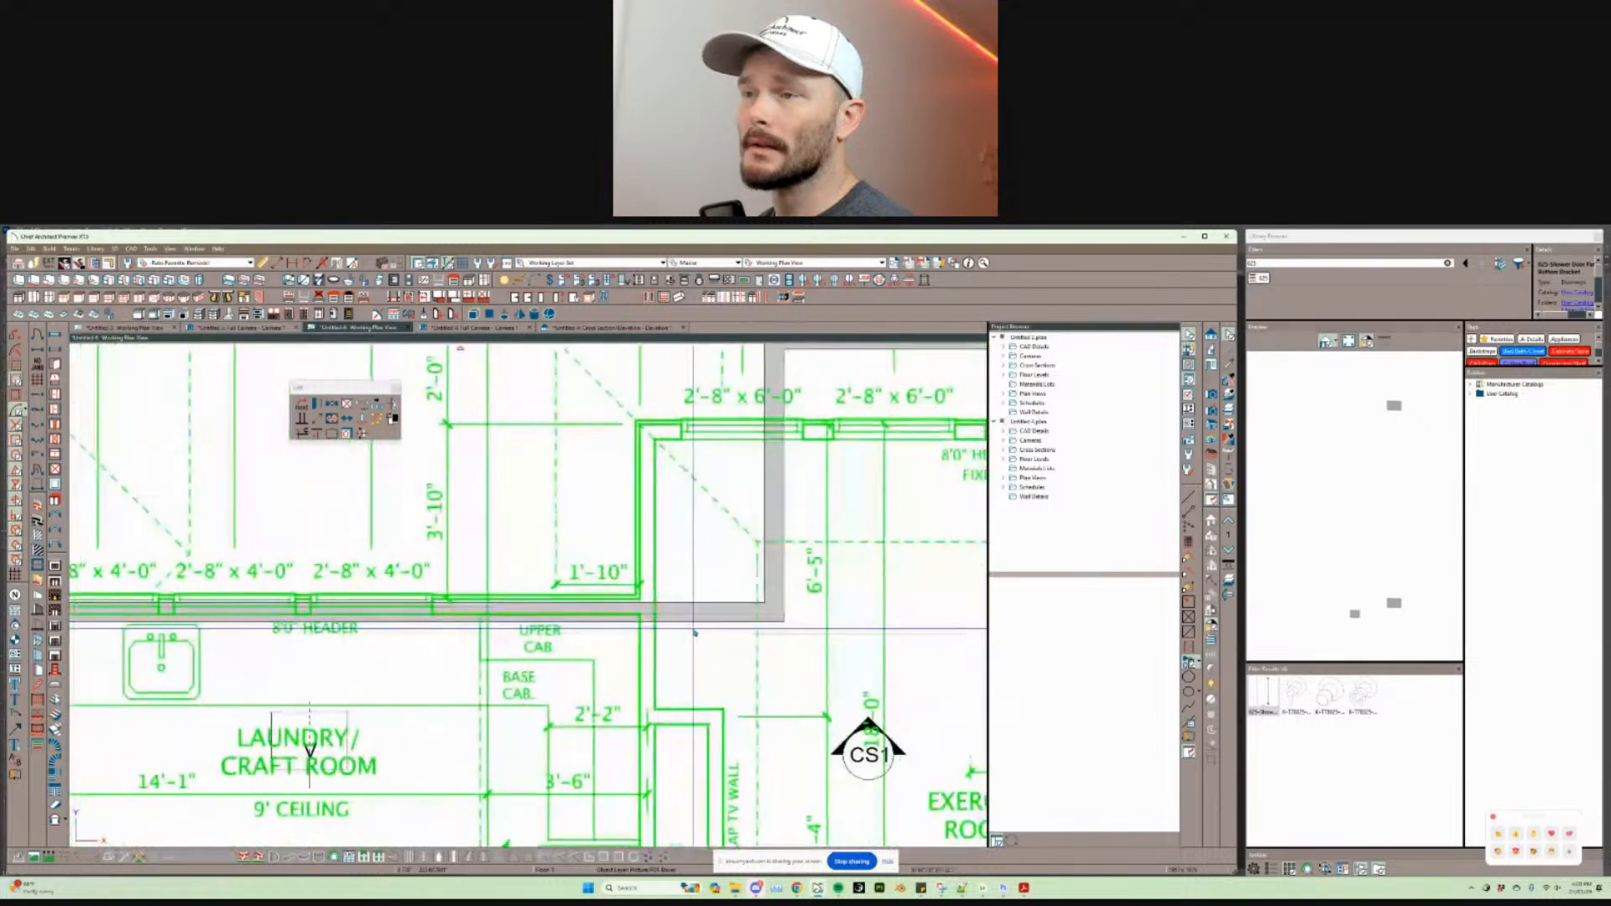
pyautogui.hscroll(-1, 694, 633)
pyautogui.press('pageup')
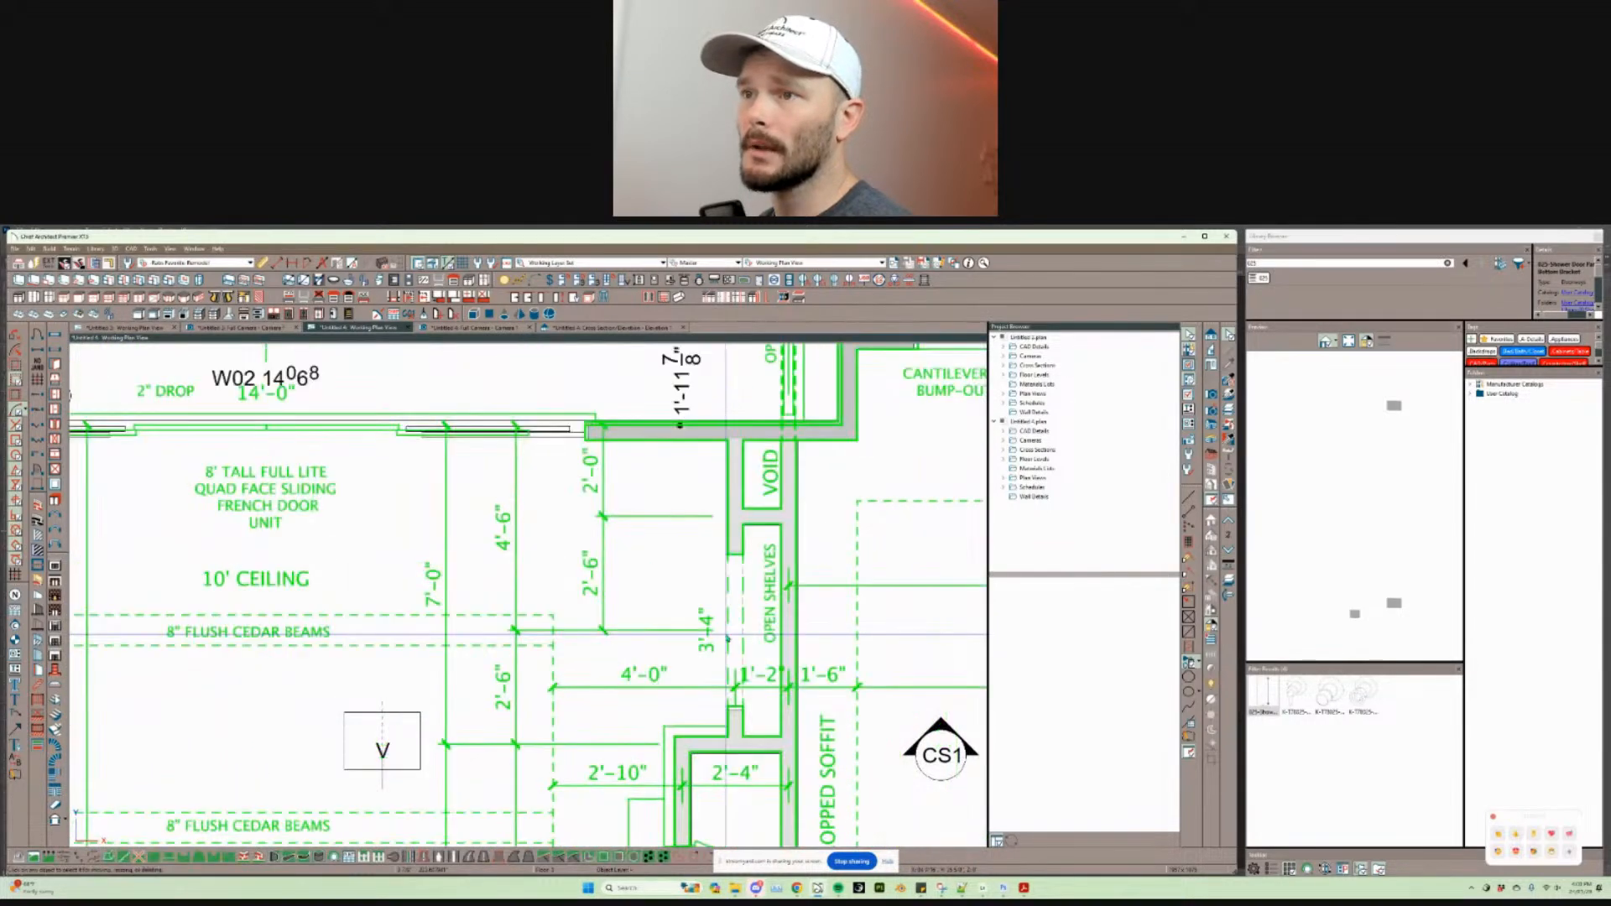
pyautogui.scroll(-2, 728, 638)
pyautogui.scroll(-1, 727, 638)
pyautogui.moveTo(620, 626); pyautogui.dragTo(662, 641, button='middle')
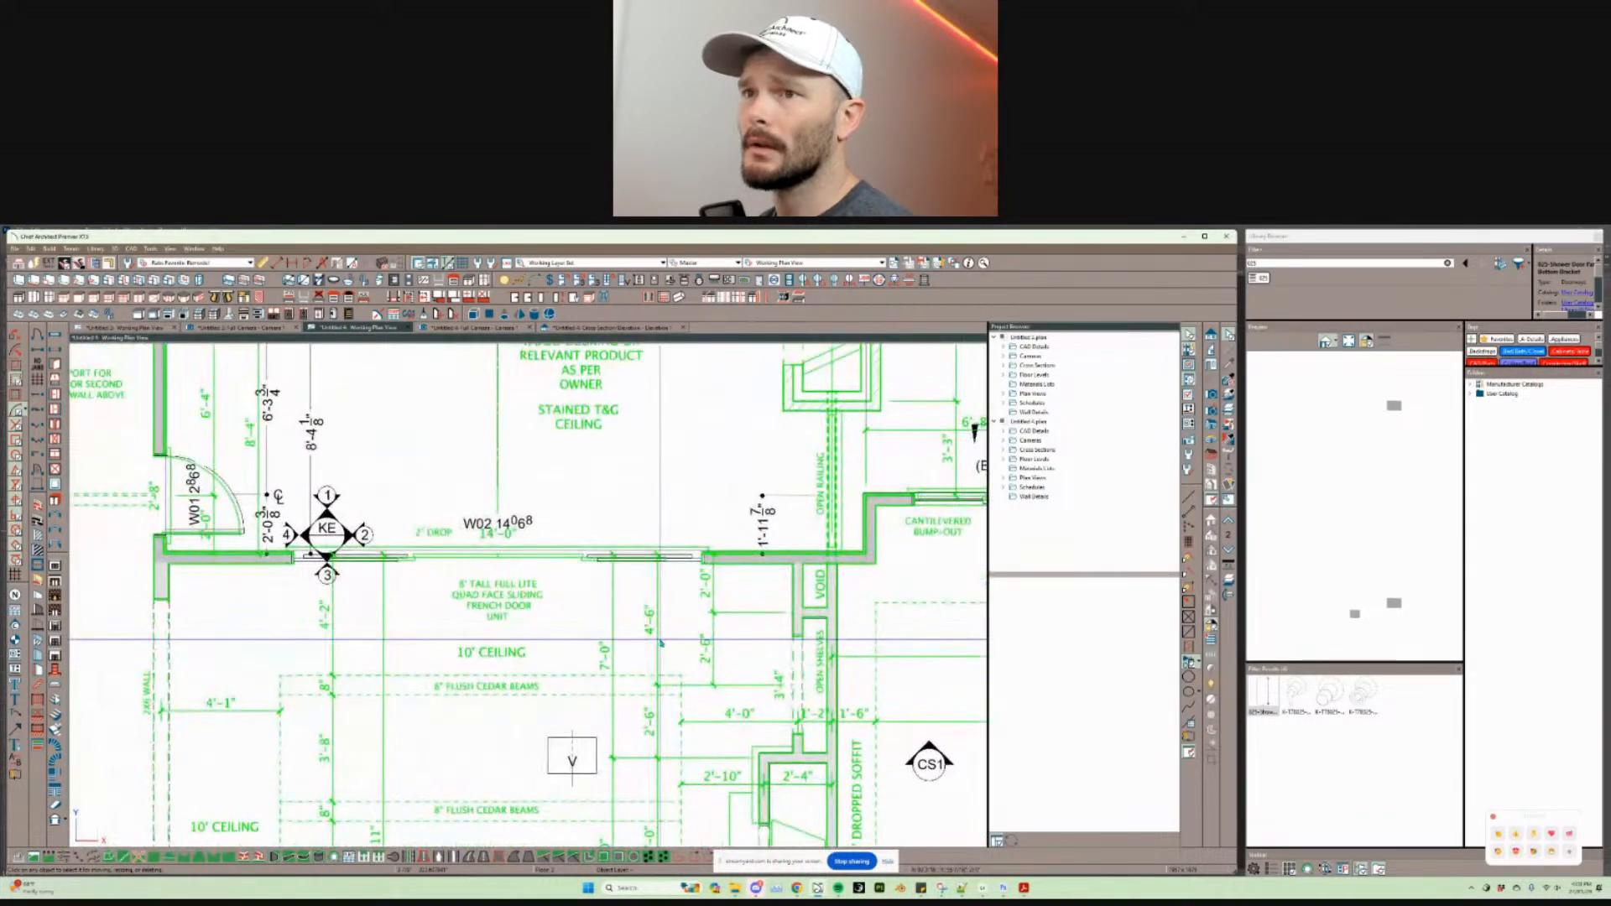
pyautogui.press('pagedown')
# Step: Move the drawn jog wall between the laundry/craft room and the exercise room onto the overlay's wall line
pyautogui.click(688, 667)
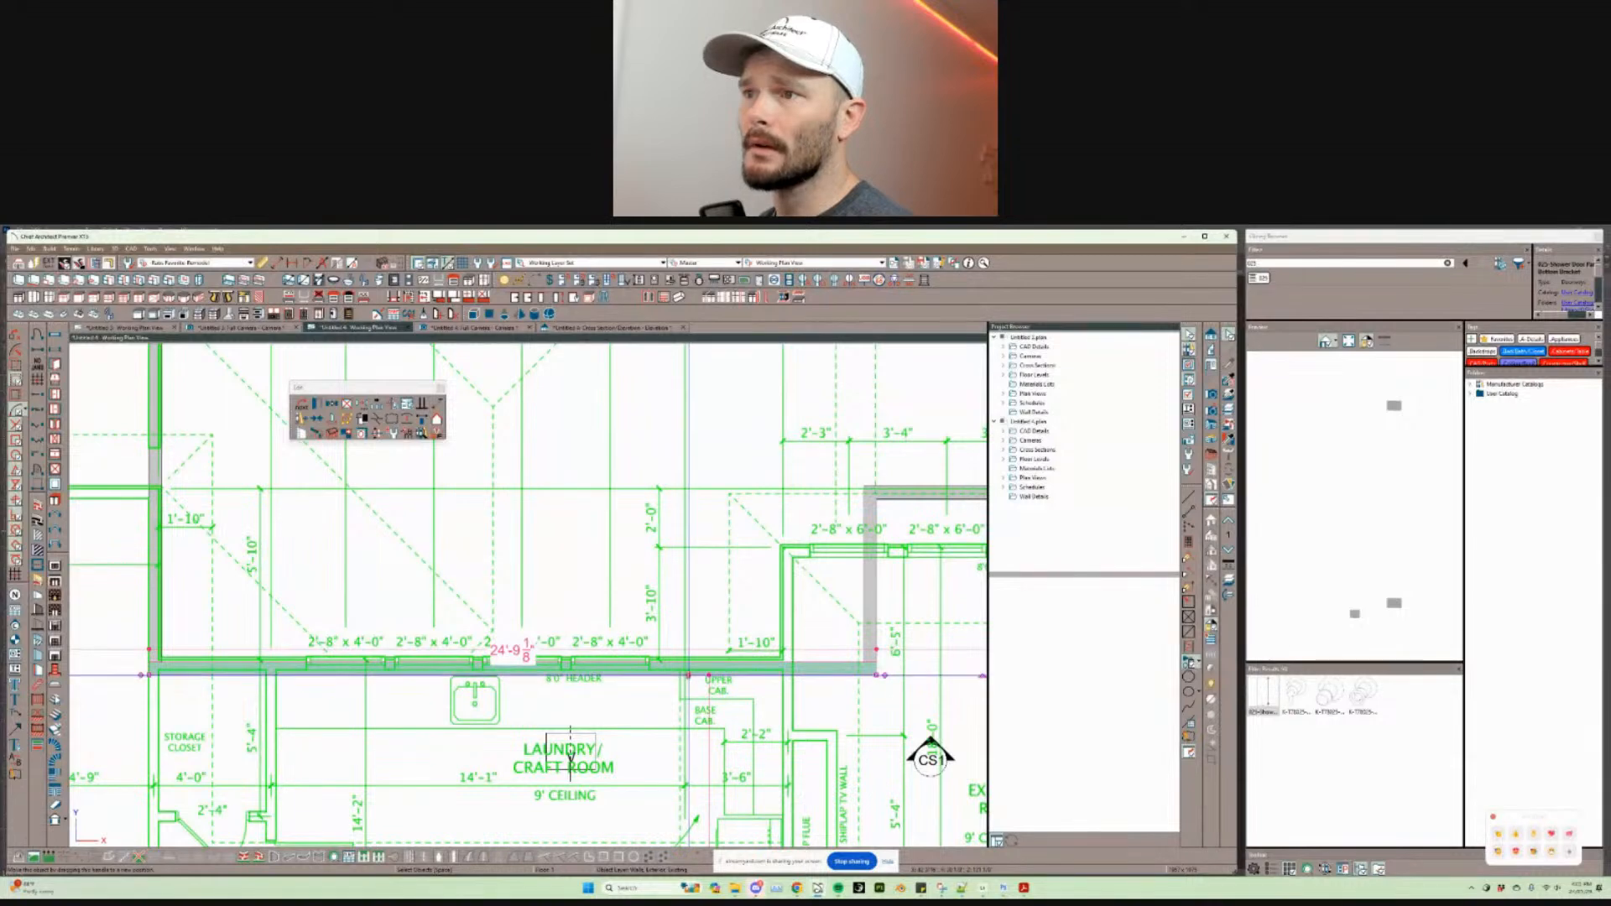
pyautogui.scroll(1, 690, 659)
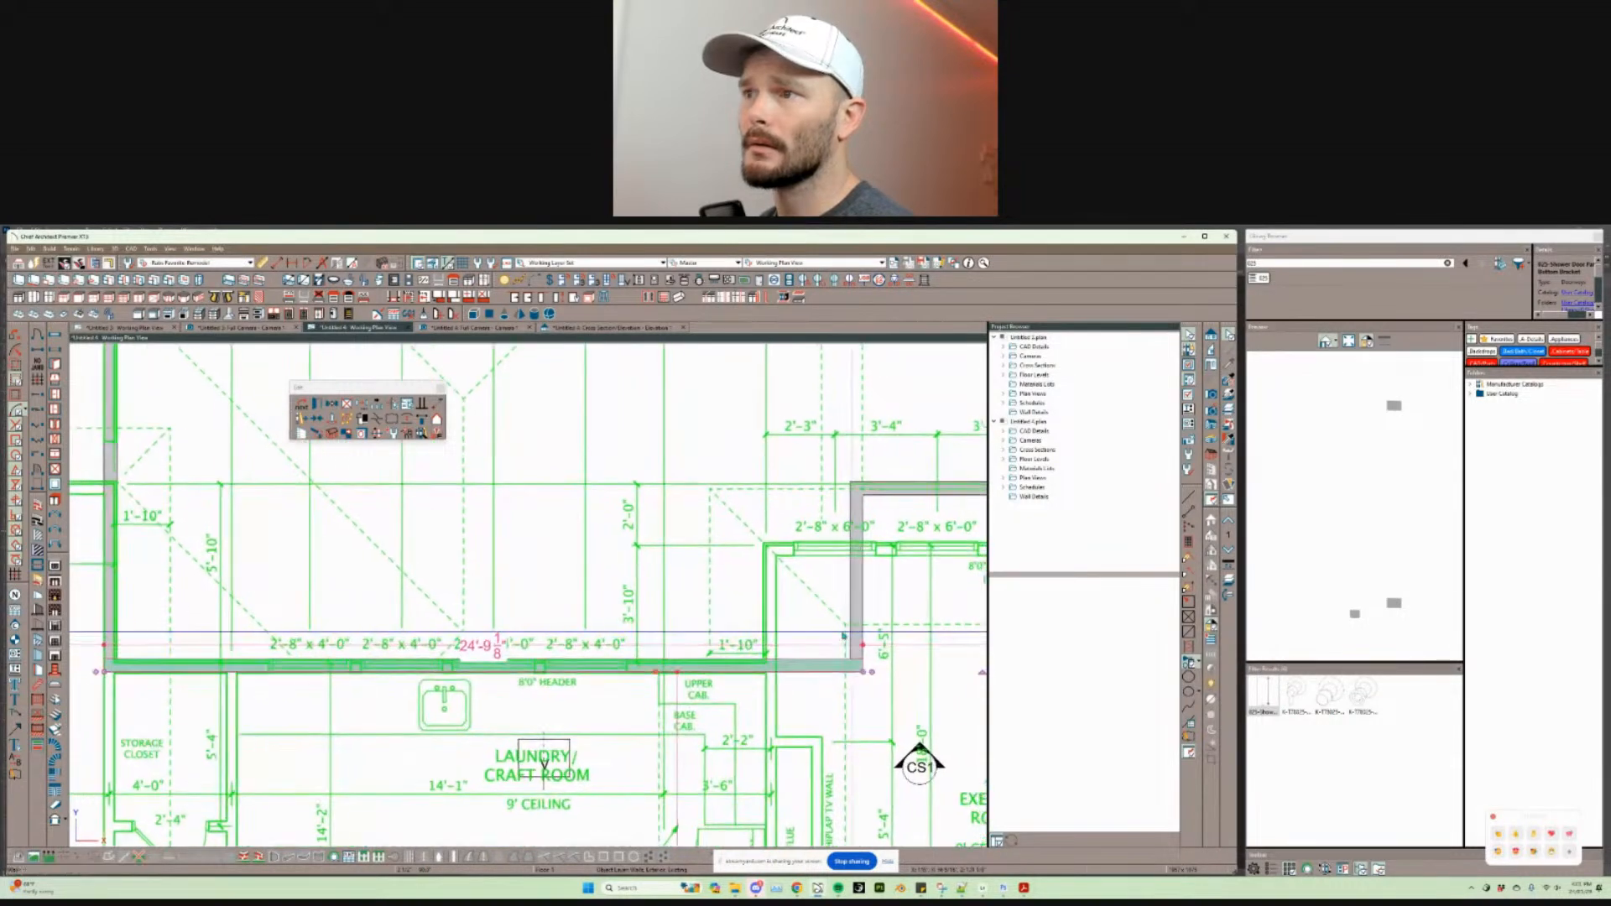
pyautogui.hscroll(2, 770, 621)
pyautogui.click(780, 591)
pyautogui.moveTo(782, 596); pyautogui.dragTo(688, 591)
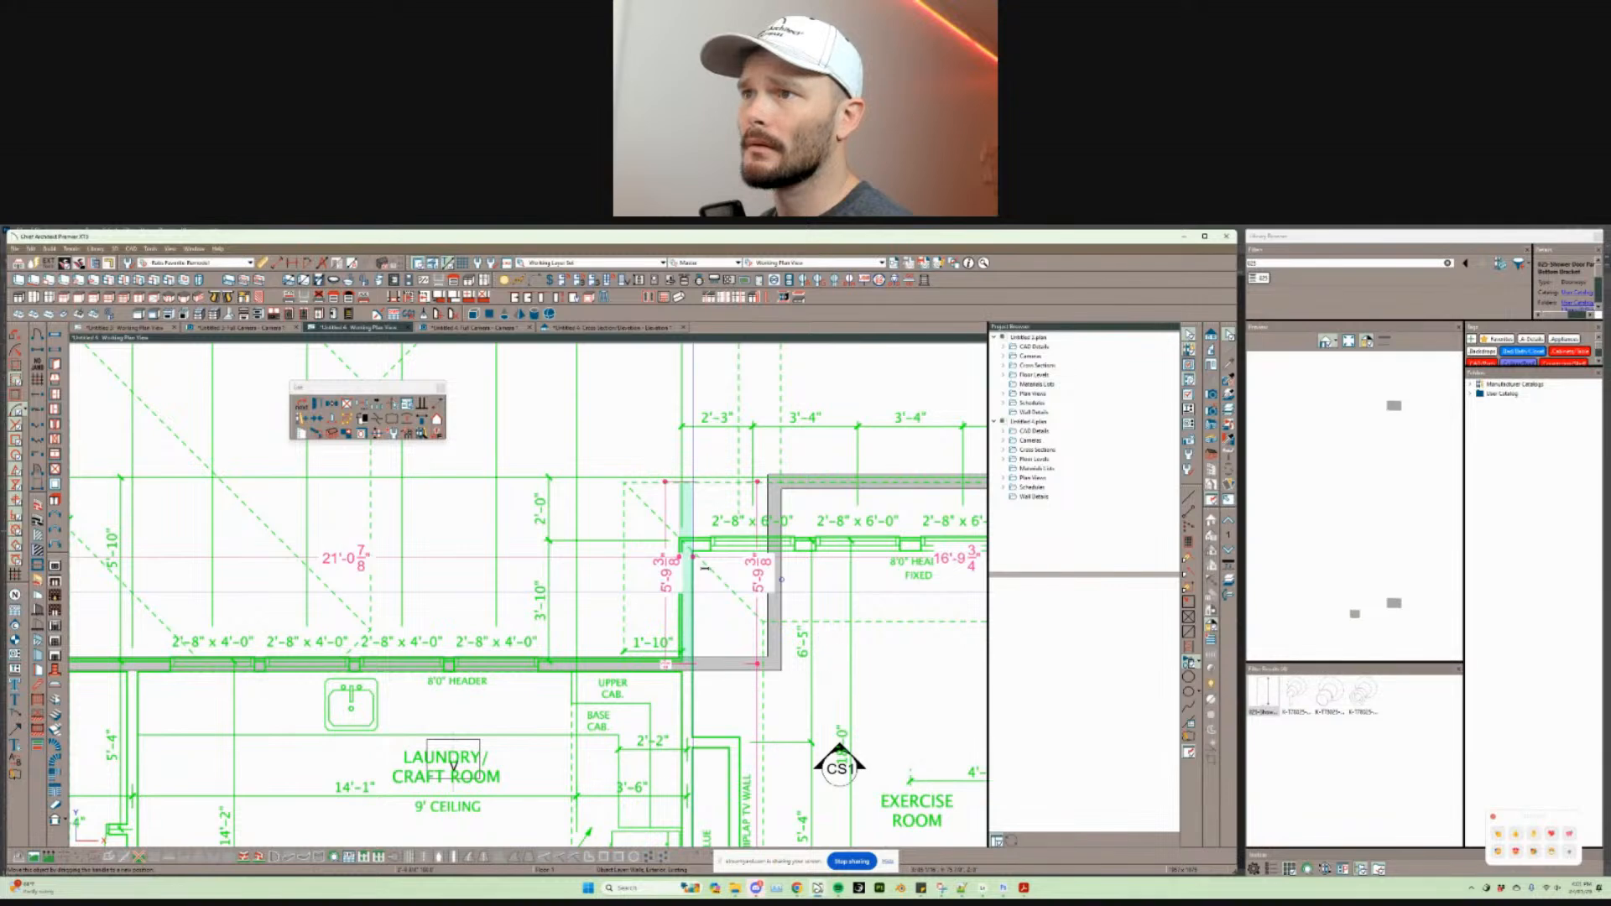
# Step: Move the exercise room's drawn rear exterior wall onto the overlay's window wall line
pyautogui.hscroll(3, 705, 568)
pyautogui.click(684, 510)
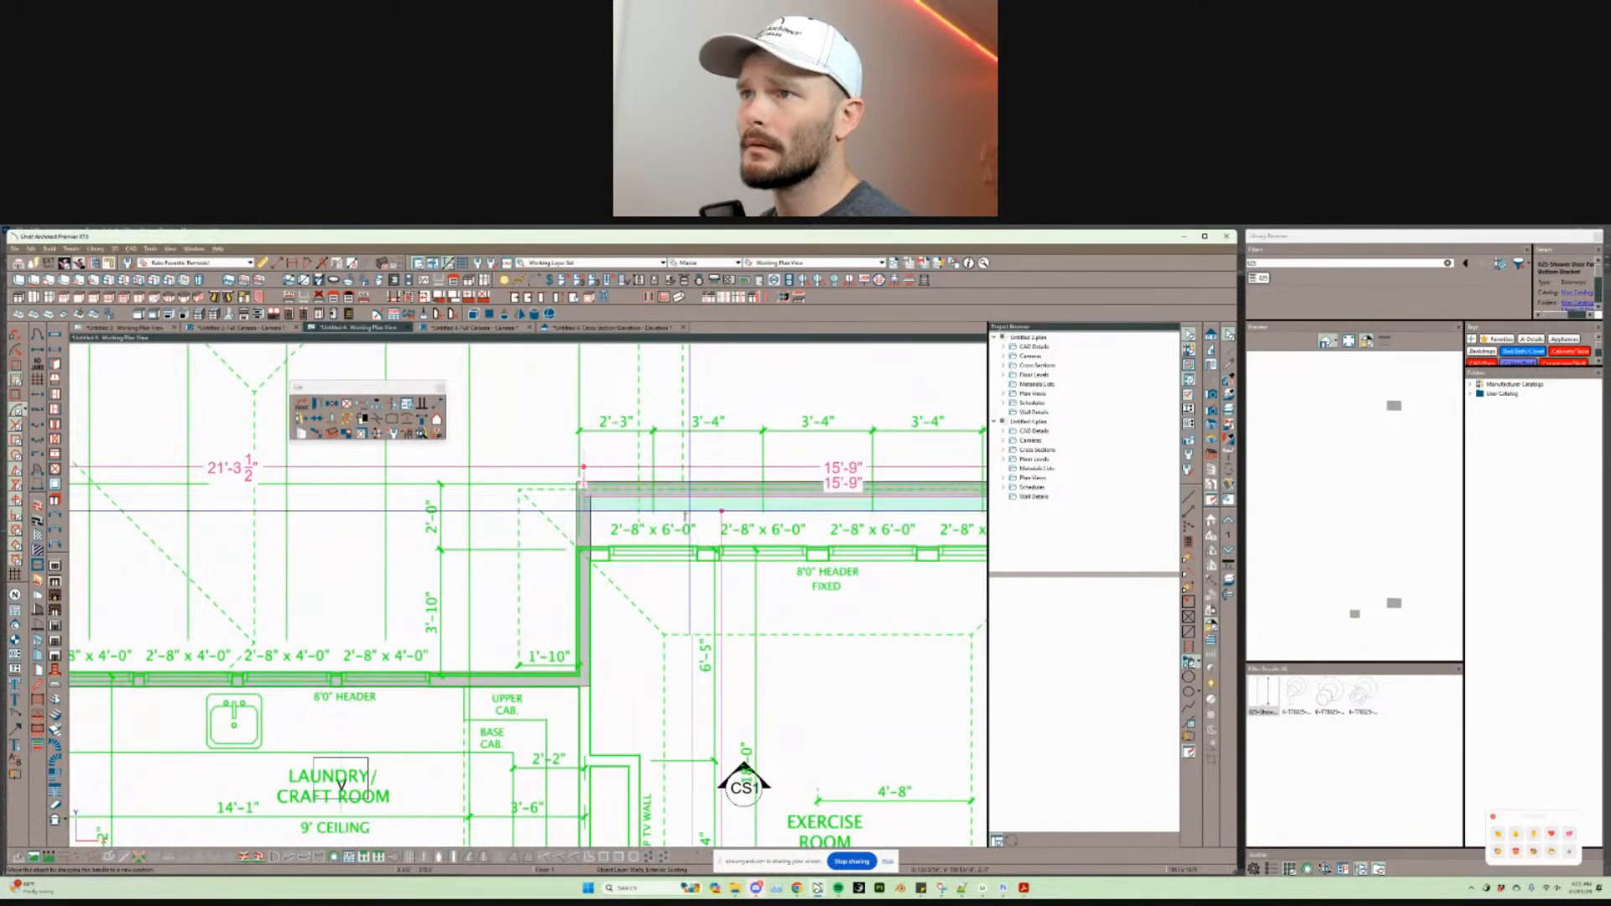
pyautogui.moveTo(685, 513); pyautogui.dragTo(605, 560)
pyautogui.hscroll(5, 605, 560)
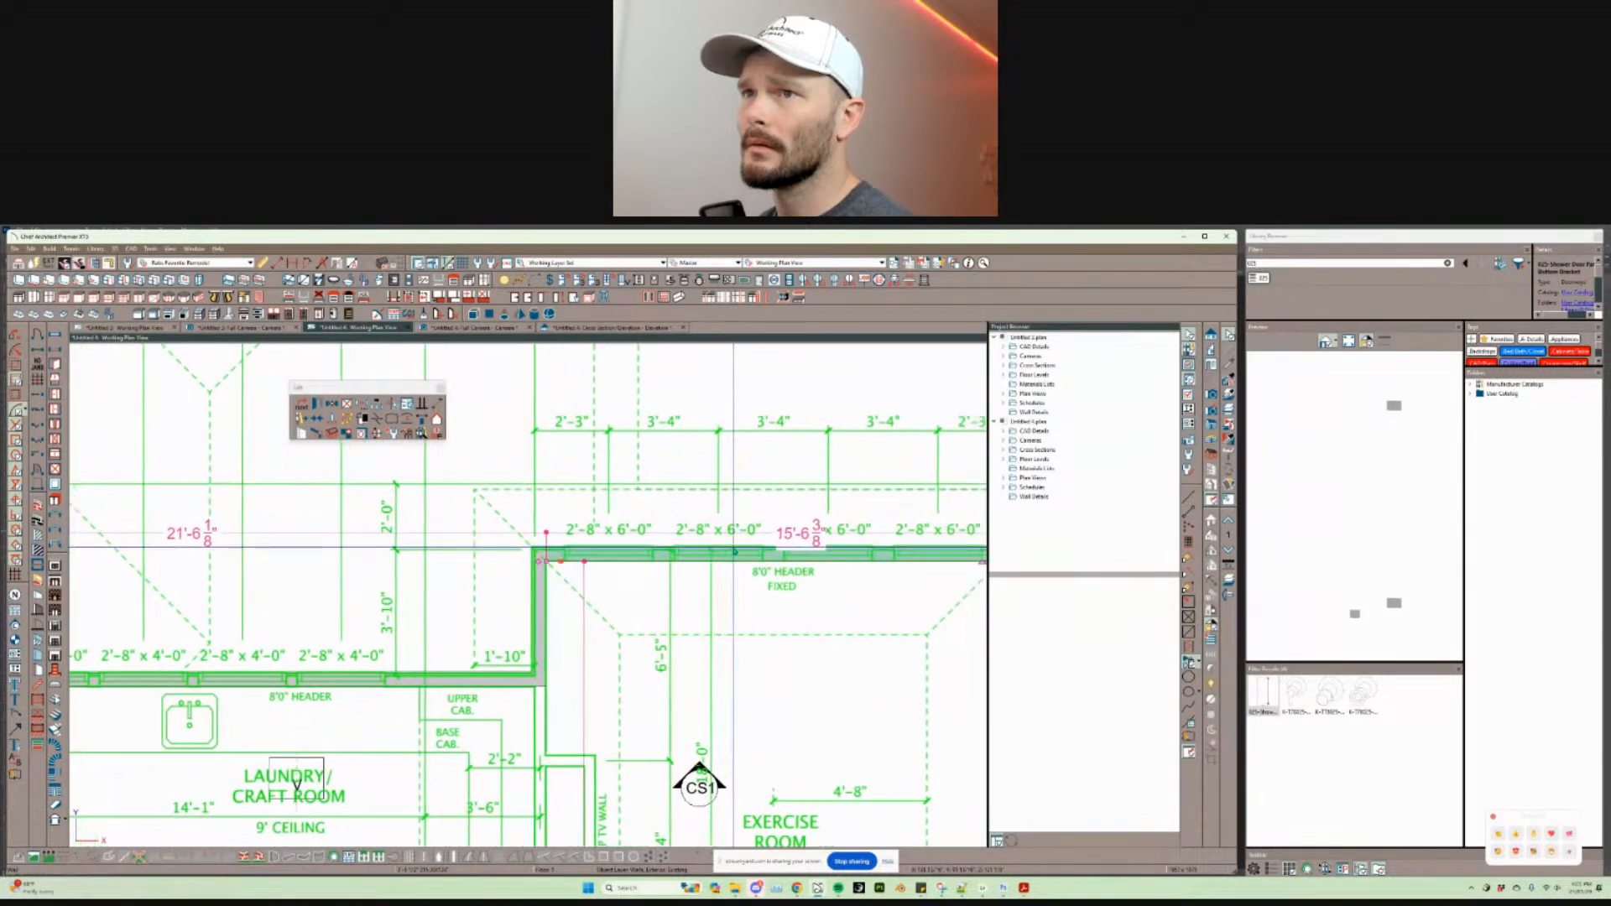
# Step: Move the exercise room's drawn outer side wall beside the Roof Below area onto the overlay's wall line
pyautogui.scroll(1, 751, 567)
pyautogui.click(617, 576)
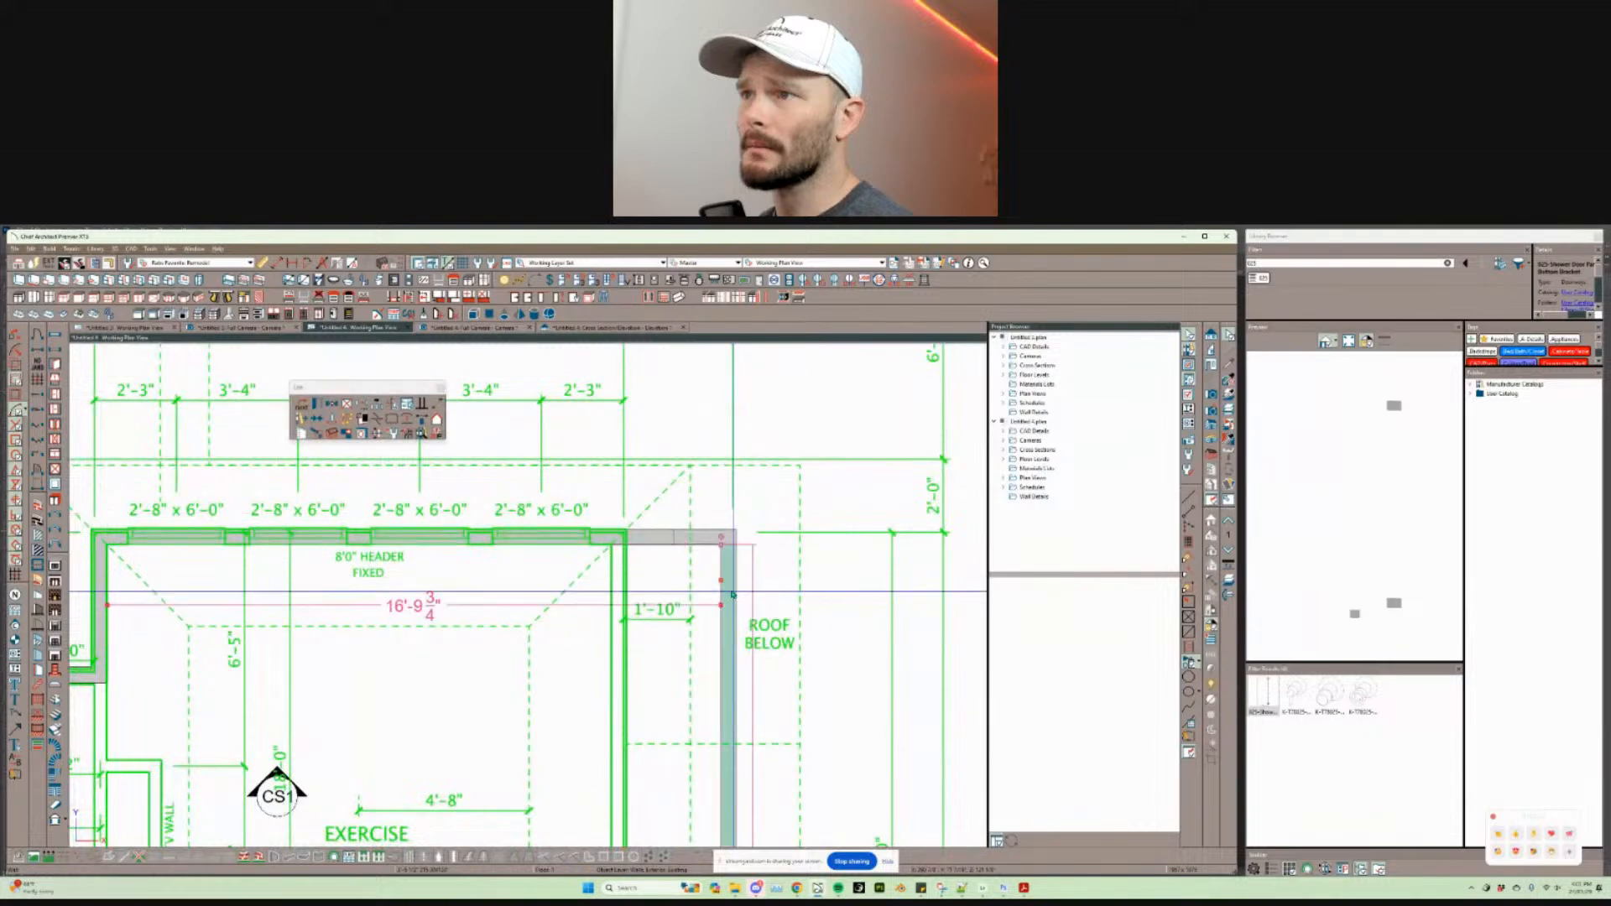
pyautogui.moveTo(617, 576); pyautogui.dragTo(608, 576)
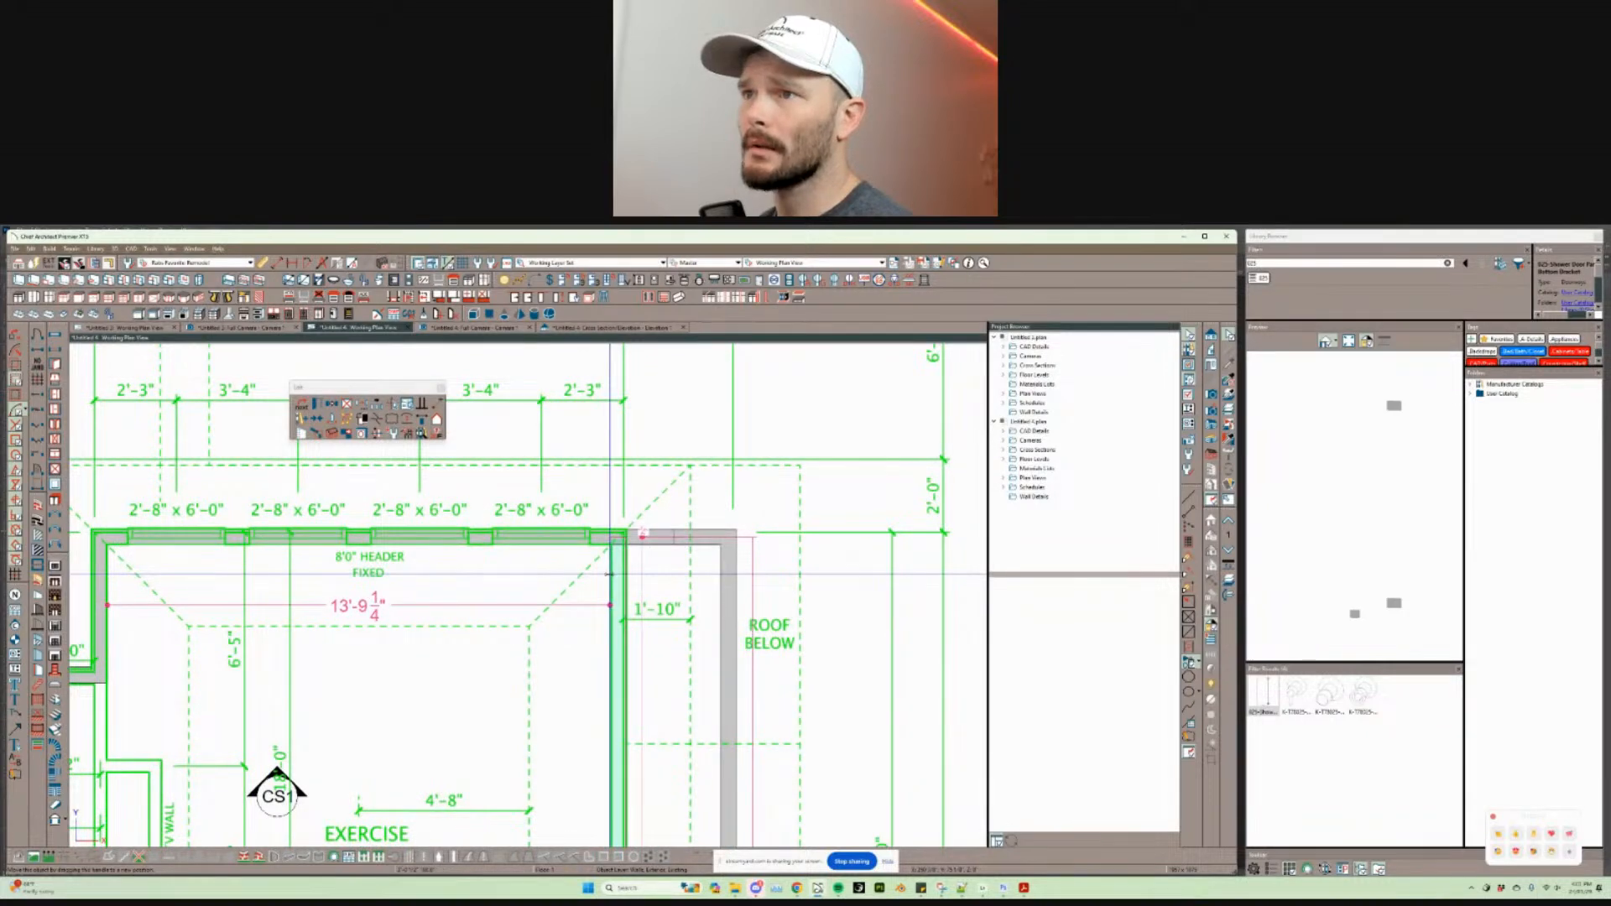
# Step: Compare the corner with the master bedroom floor and shorten the exercise room's rear wall to end at the outer side wall
pyautogui.press('pageup')
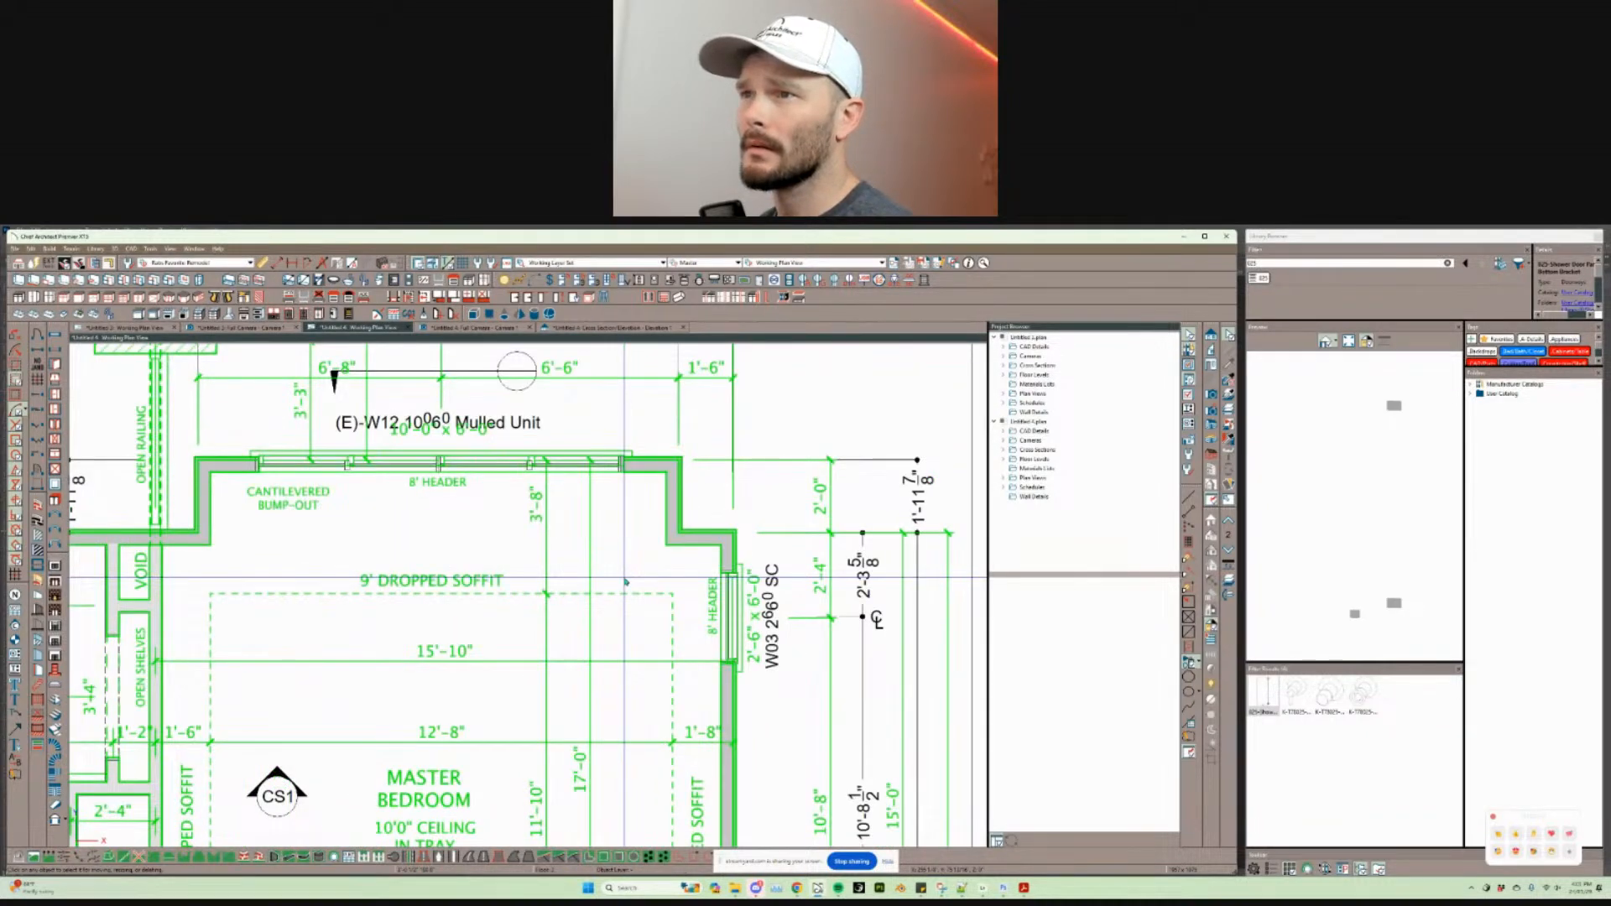
pyautogui.press('pagedown')
pyautogui.click(670, 534)
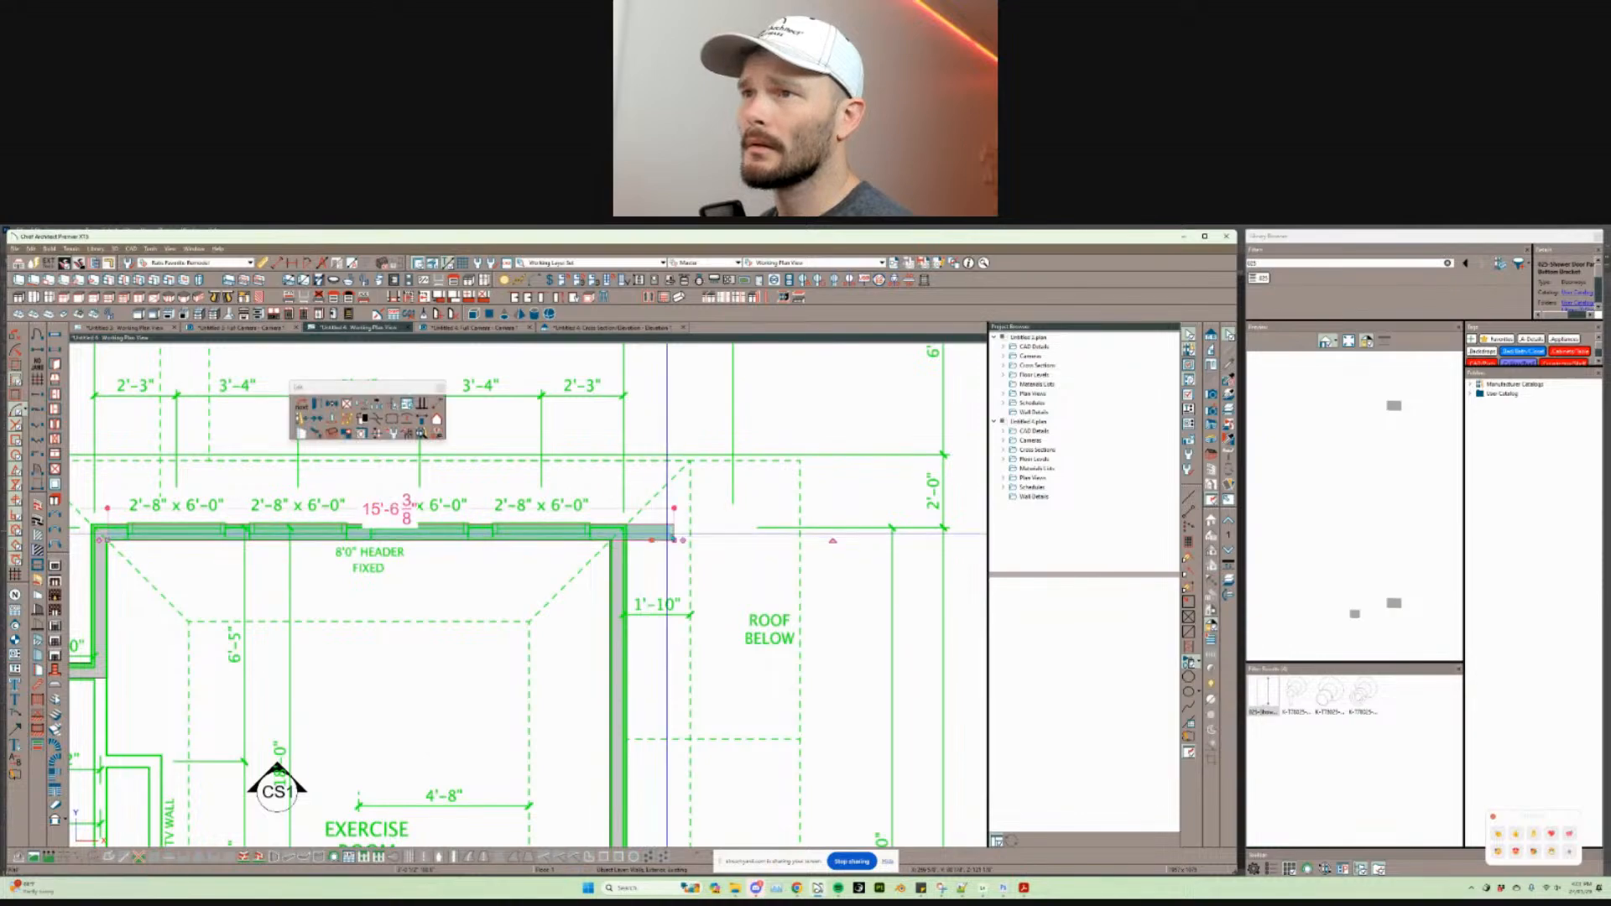
pyautogui.scroll(-4, 622, 537)
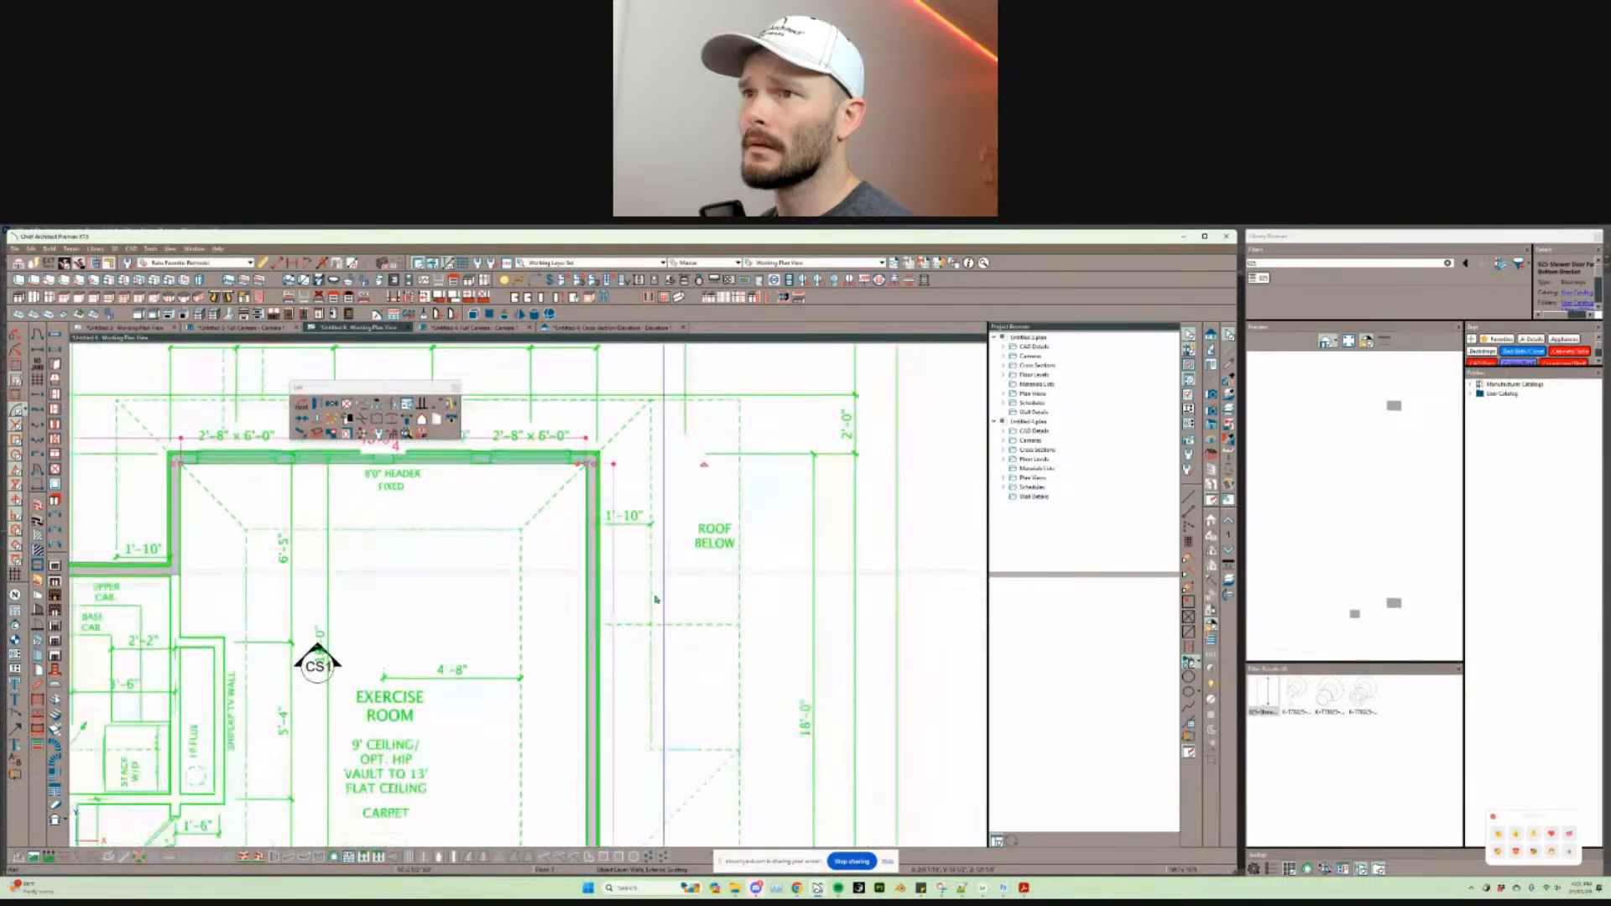
# Step: Examine the drawn exterior wall outline against the green overlay, from the exercise room's outer wall to the whole plan
pyautogui.scroll(-3, 738, 563)
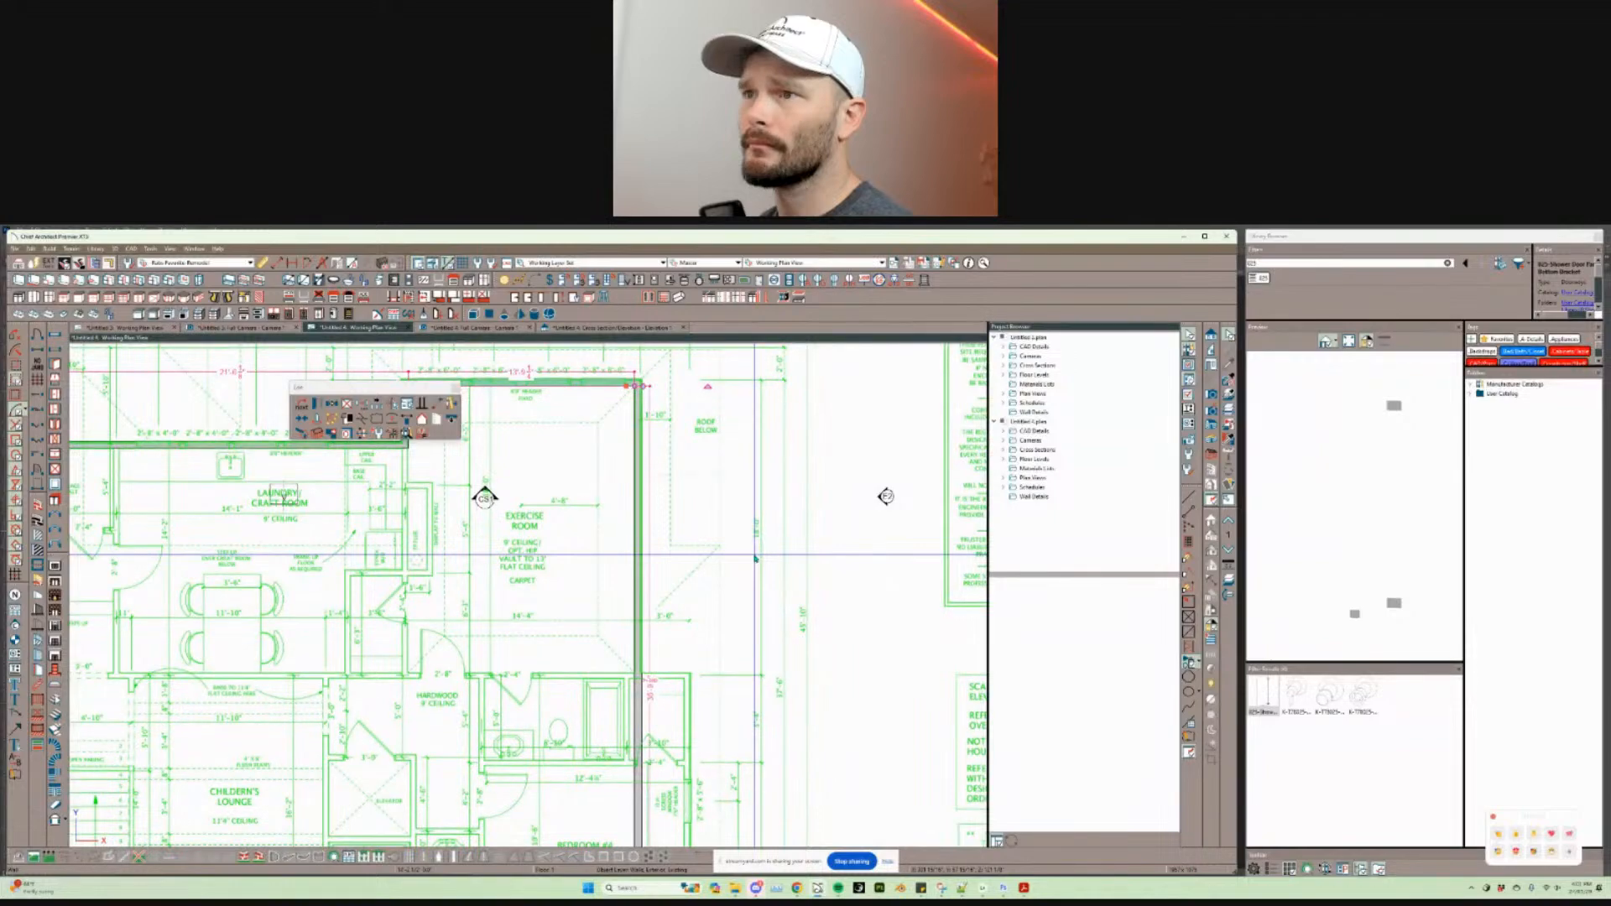
pyautogui.scroll(-1, 896, 452)
pyautogui.scroll(2, 896, 452)
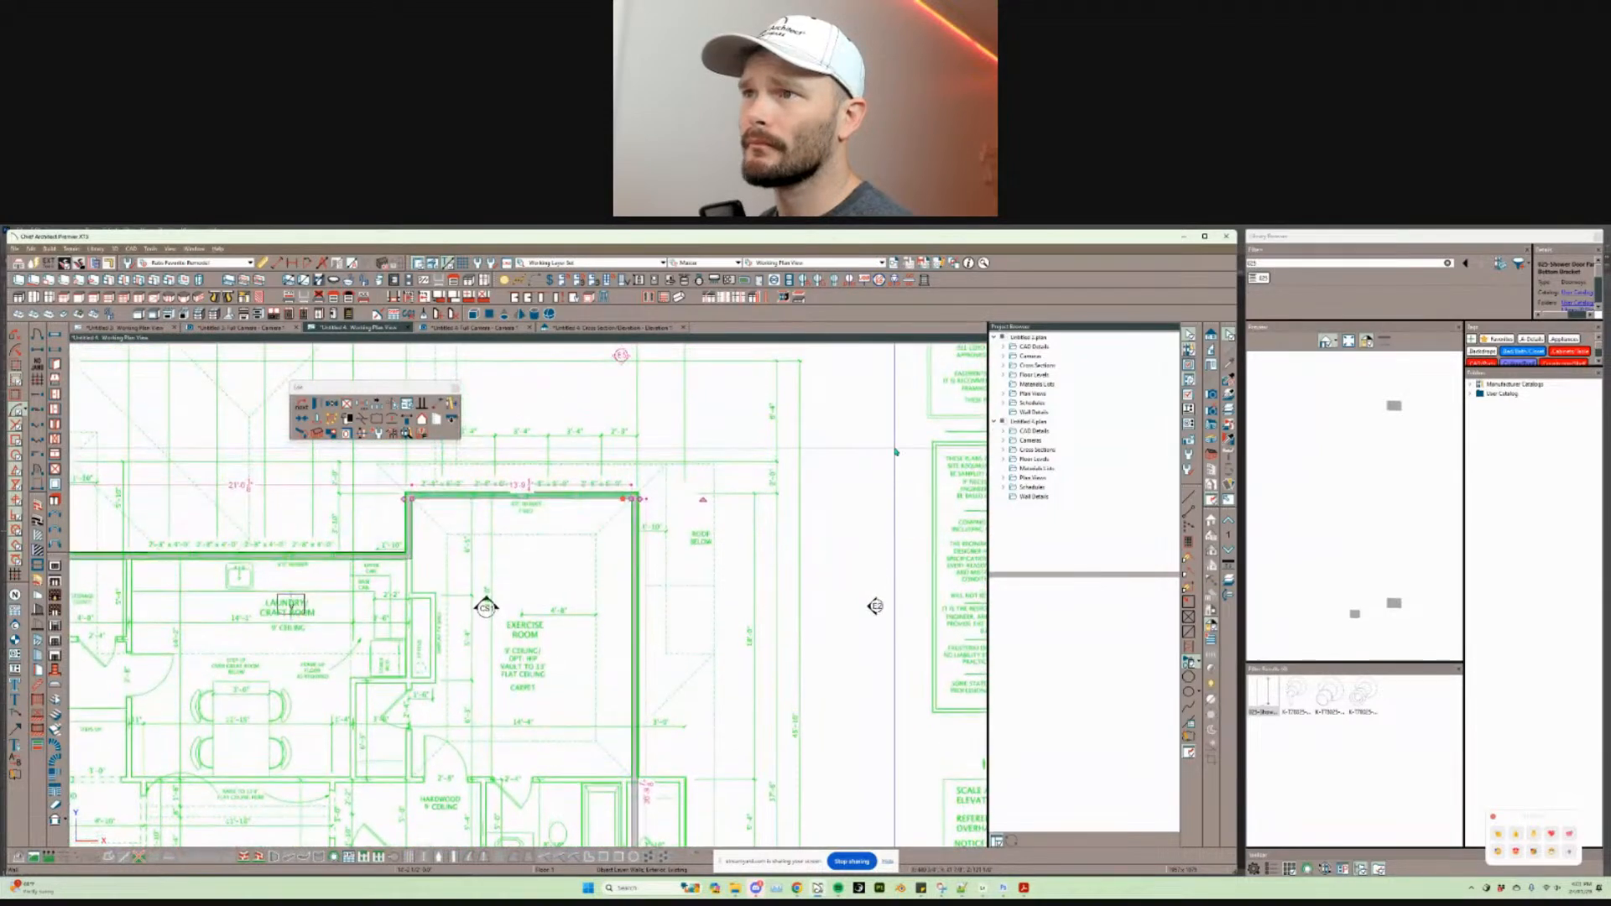
pyautogui.scroll(2, 712, 529)
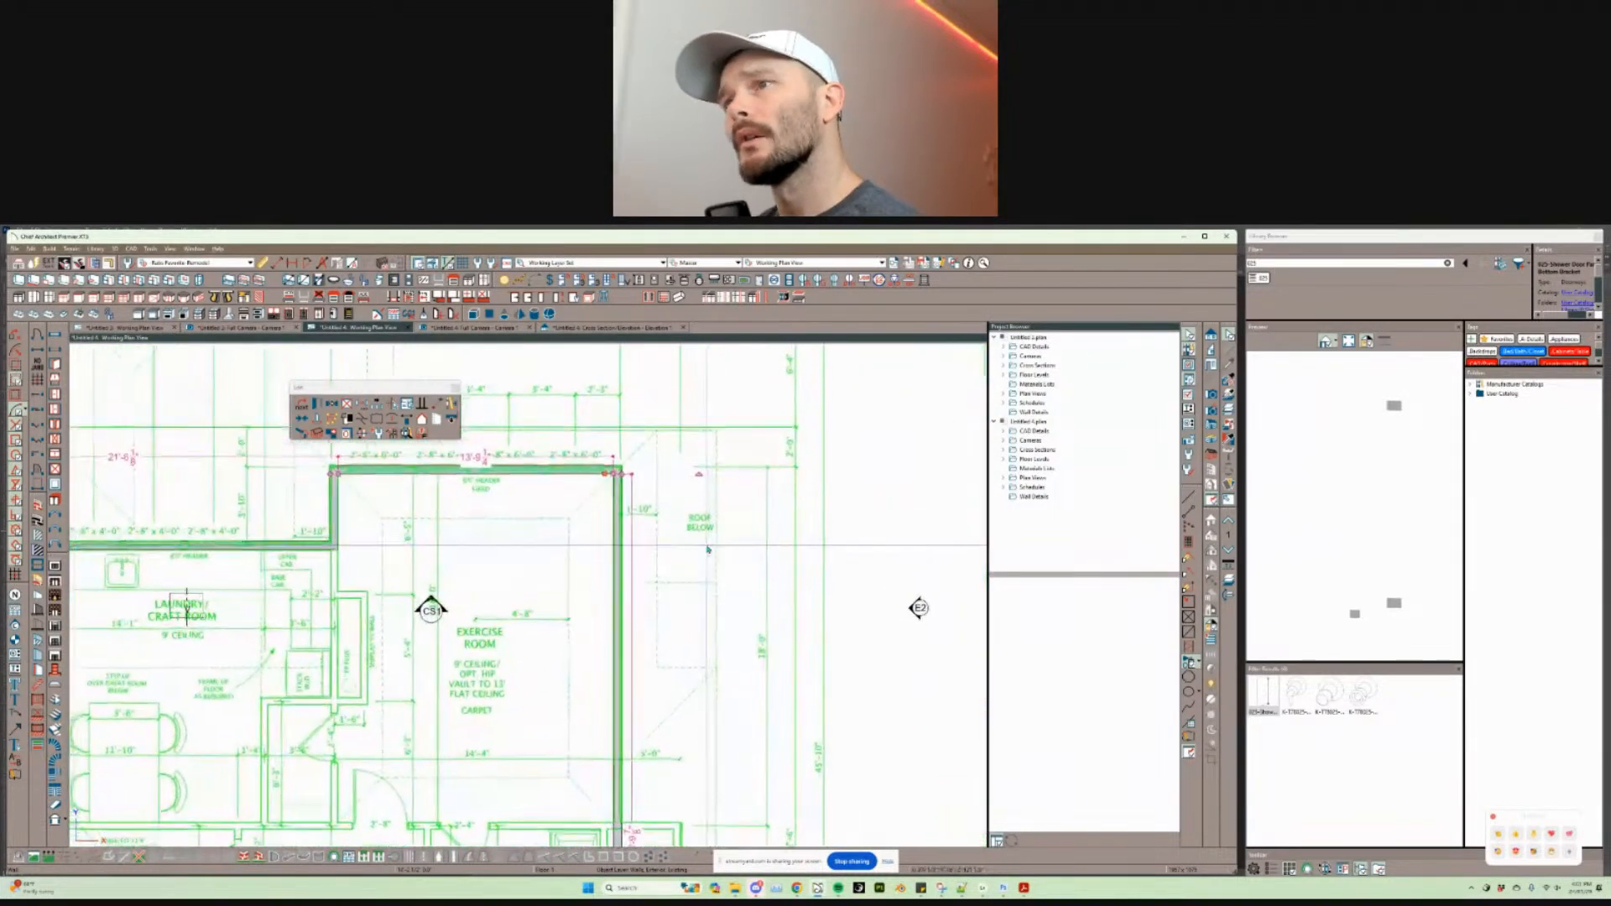
pyautogui.scroll(-3, 514, 593)
pyautogui.hscroll(-3, 471, 598)
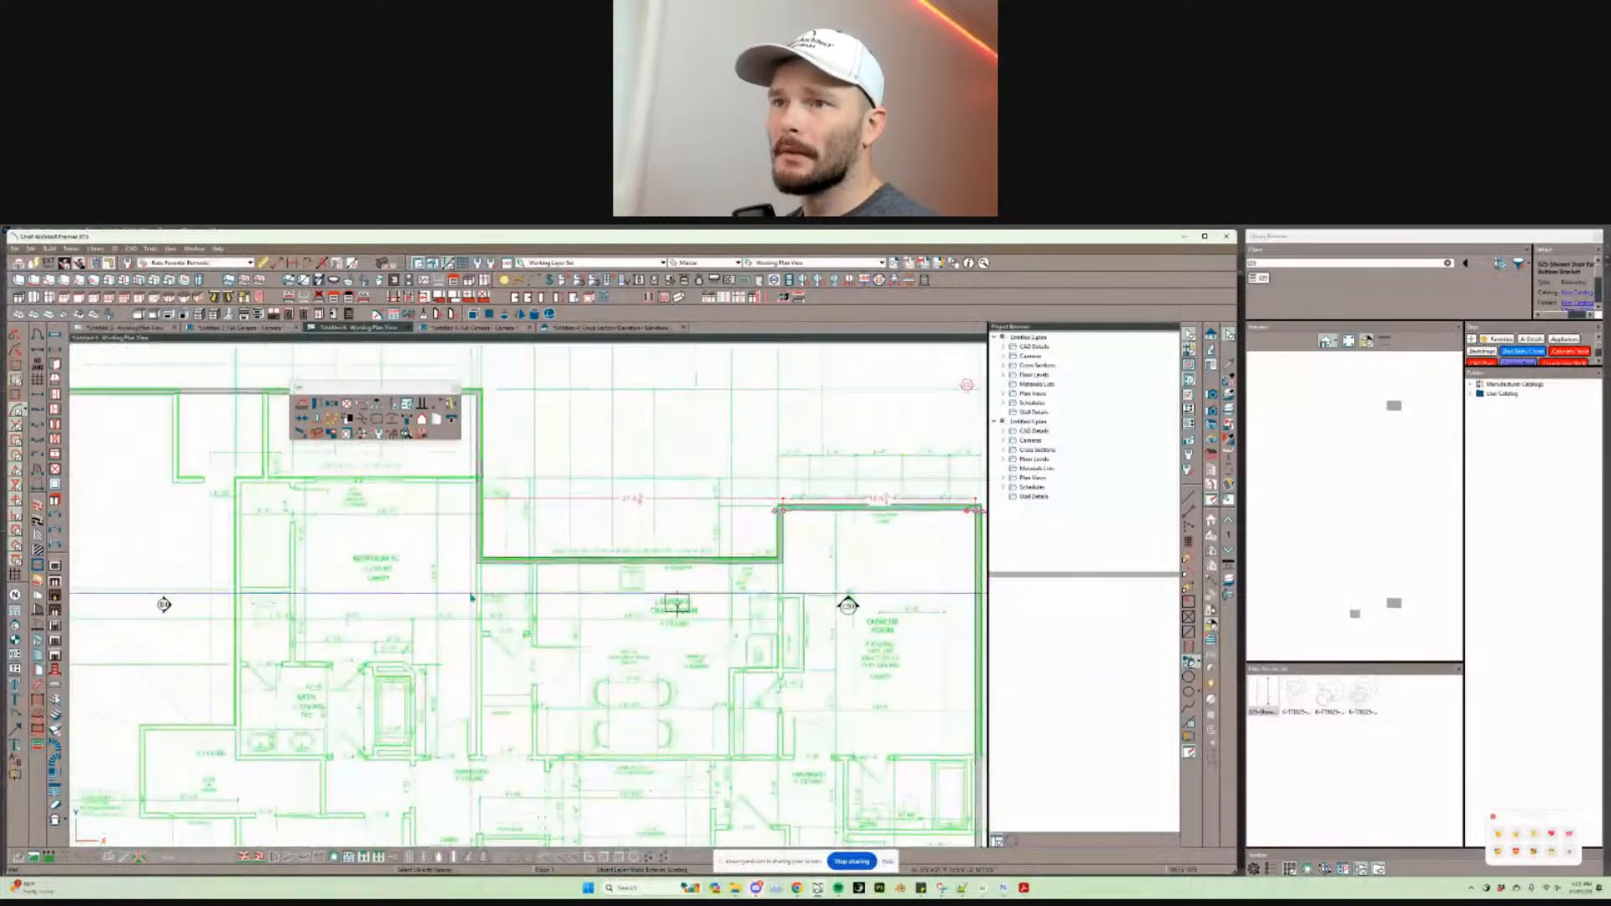
pyautogui.scroll(-3, 471, 602)
pyautogui.scroll(1, 609, 581)
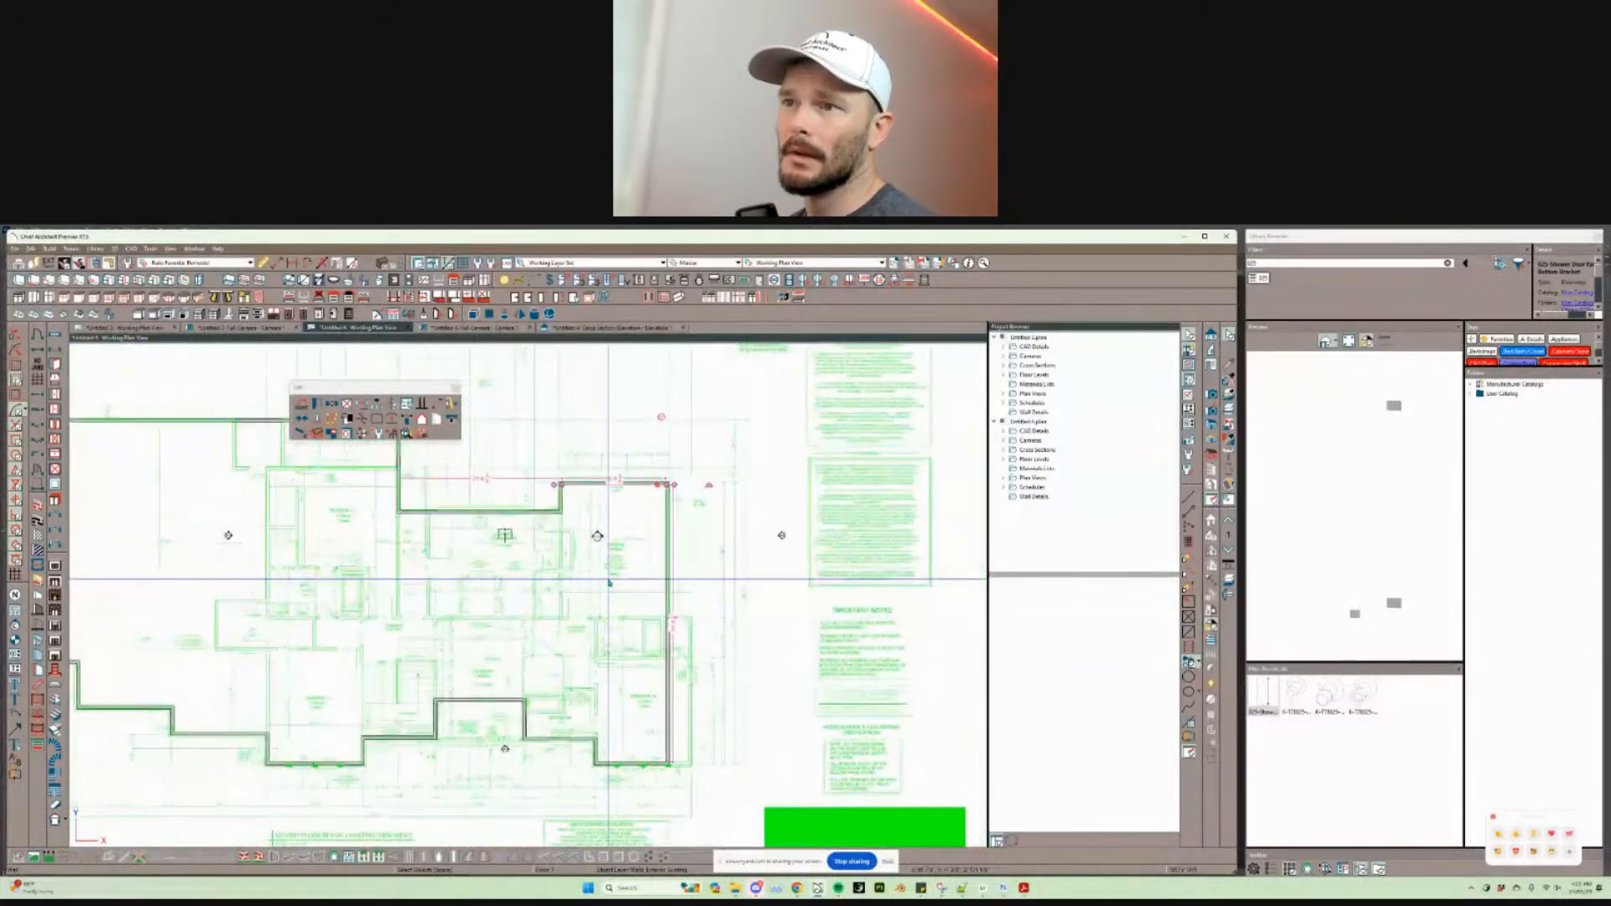
pyautogui.scroll(3, 609, 582)
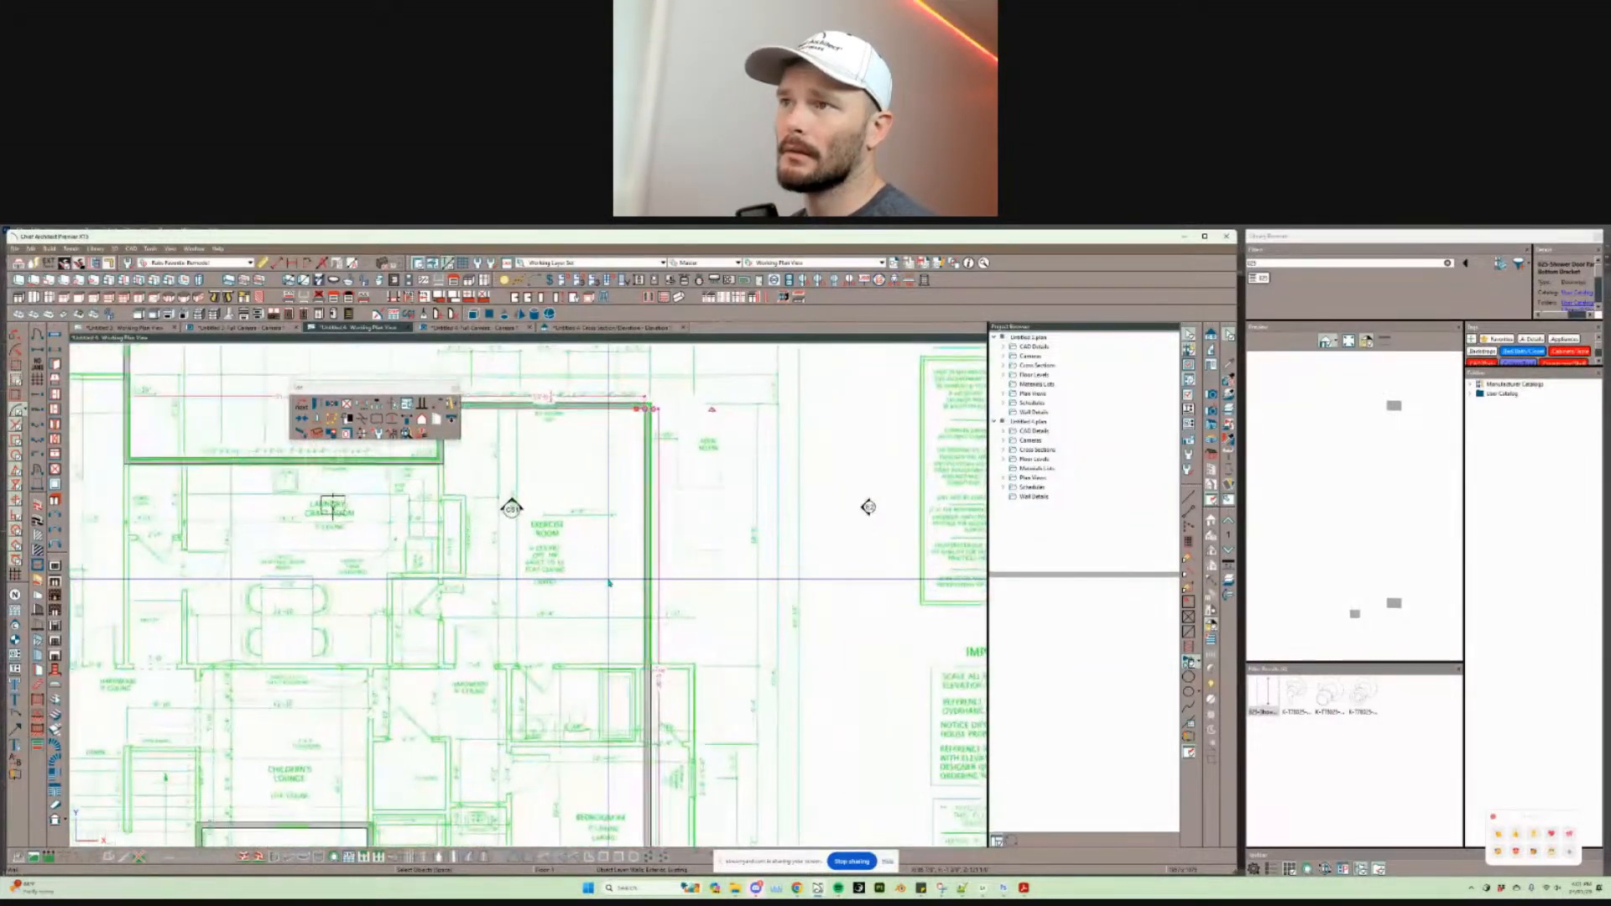
pyautogui.scroll(-3, 609, 582)
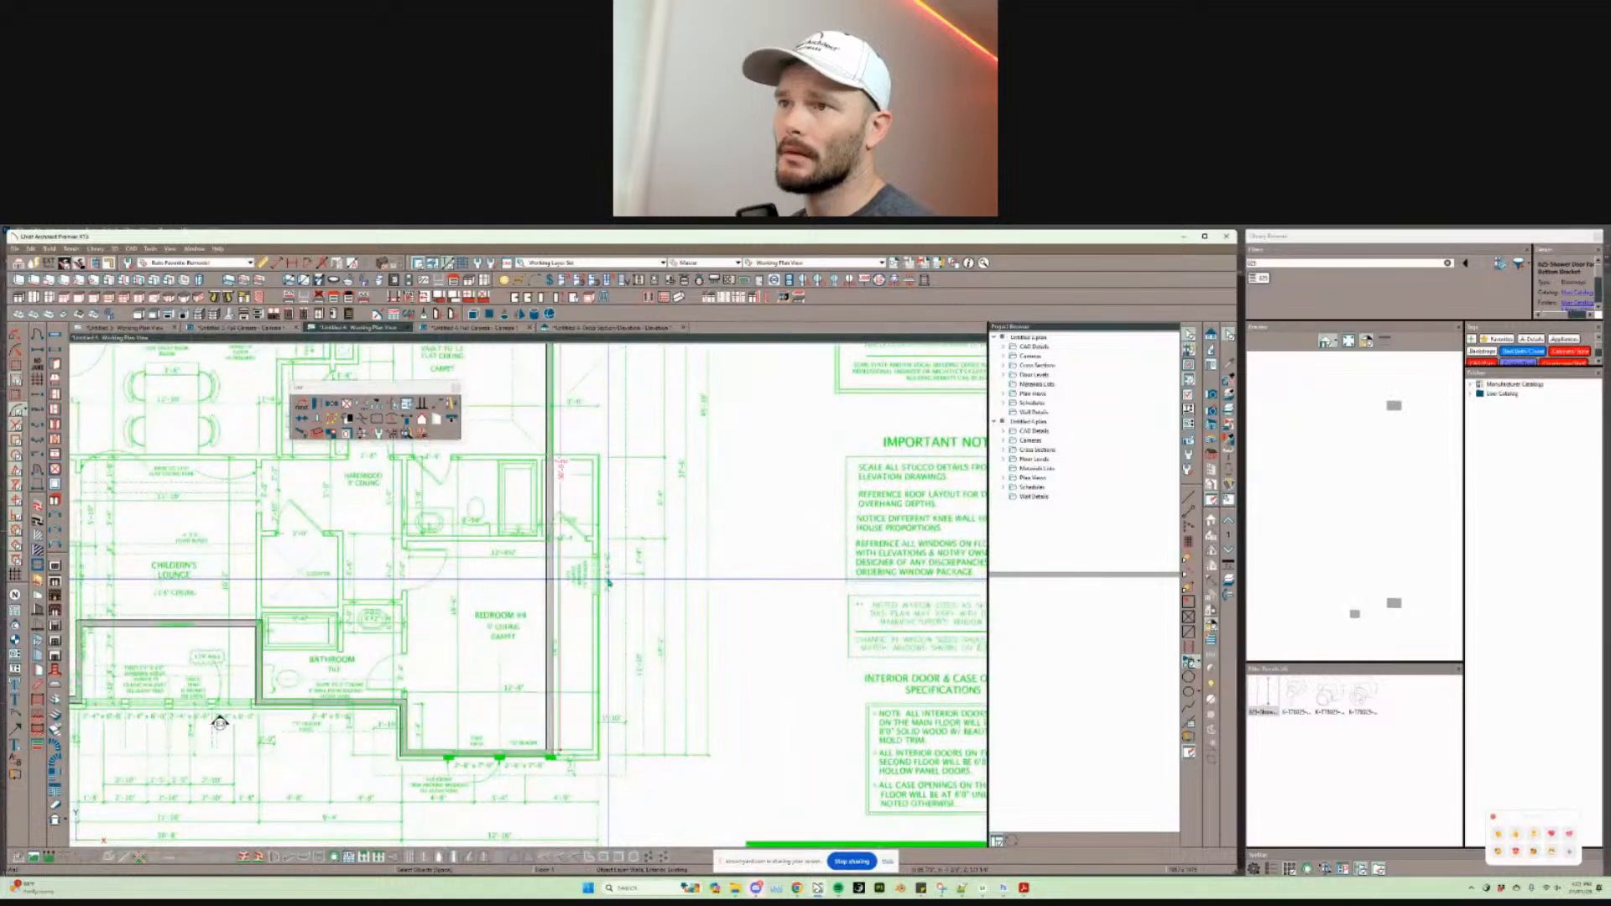
pyautogui.scroll(-1, 609, 581)
pyautogui.scroll(-3, 609, 582)
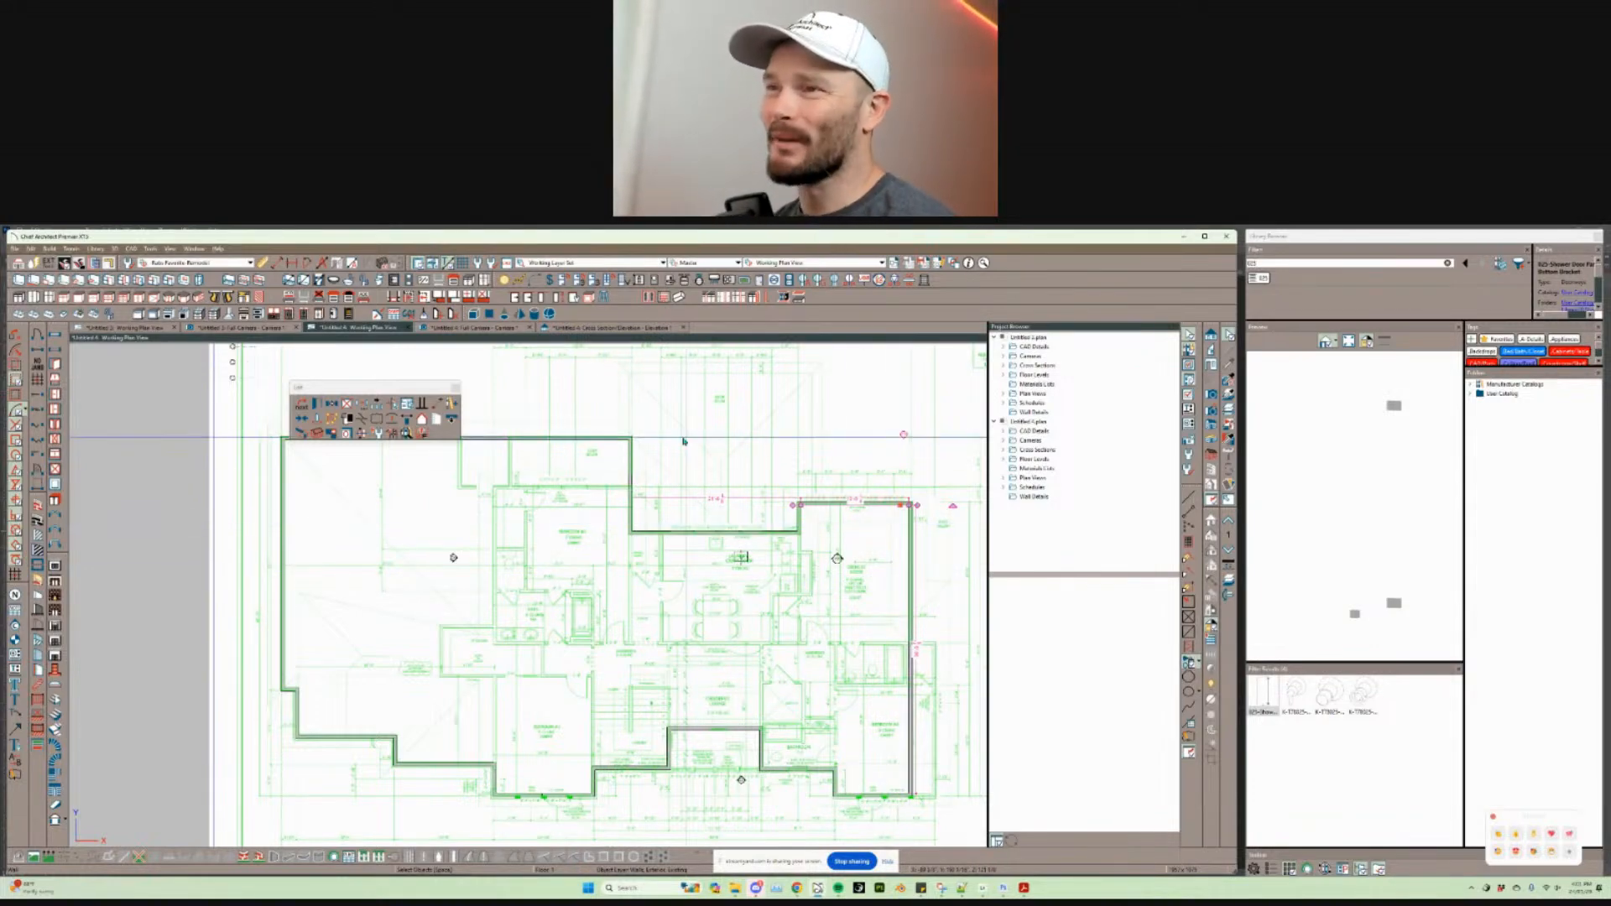
pyautogui.scroll(-2, 723, 564)
pyautogui.scroll(2, 918, 533)
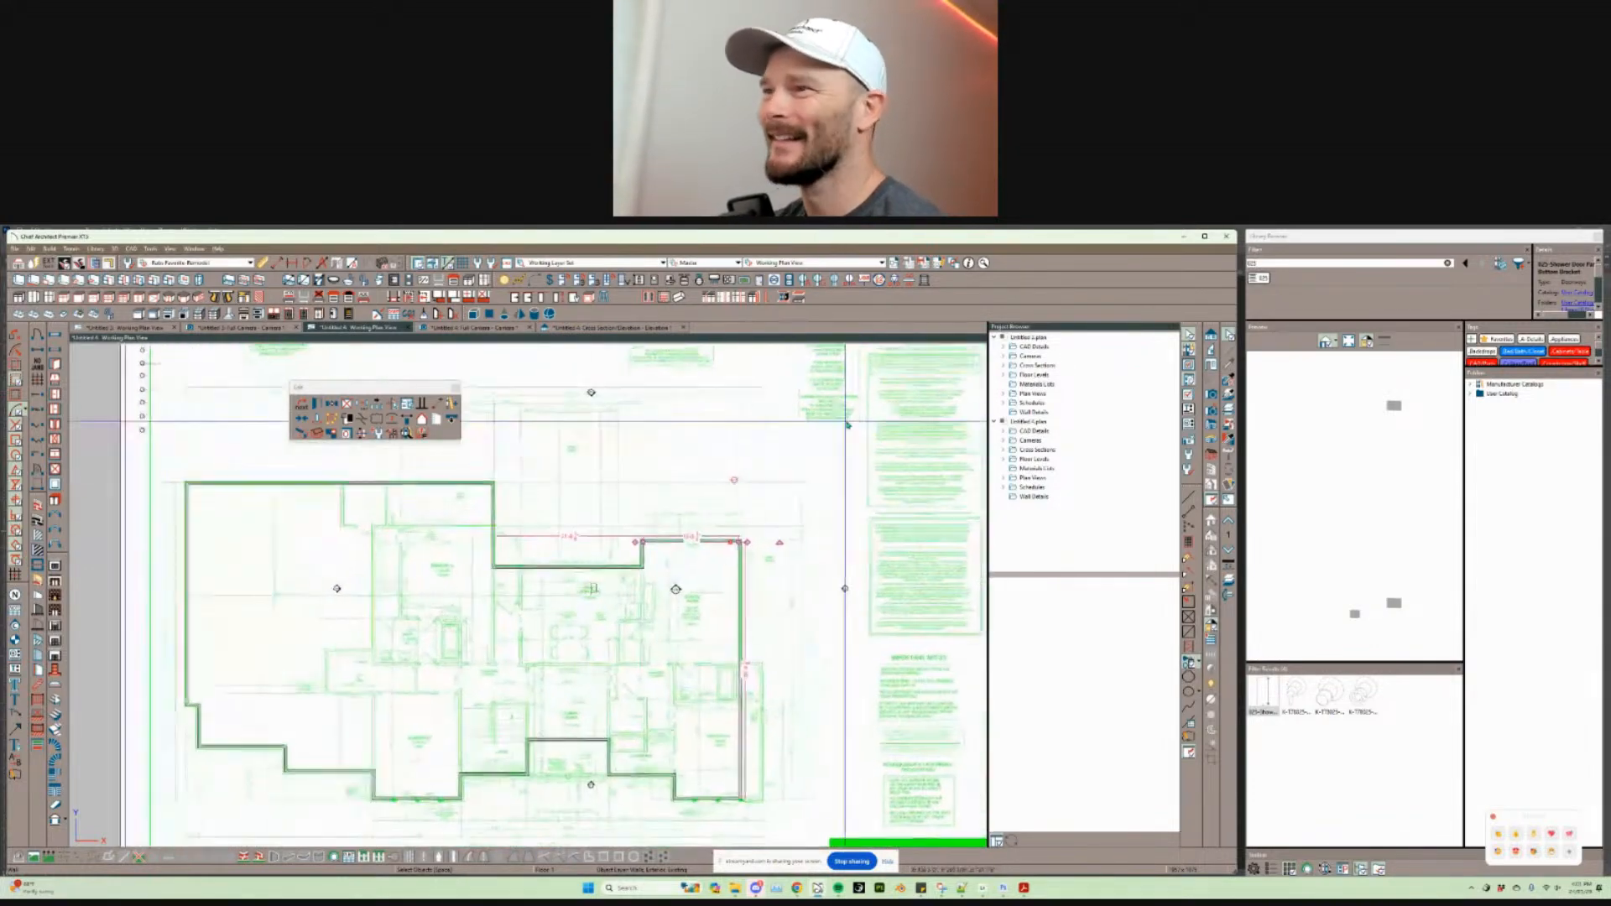
pyautogui.moveTo(842, 554); pyautogui.dragTo(812, 525, button='middle')
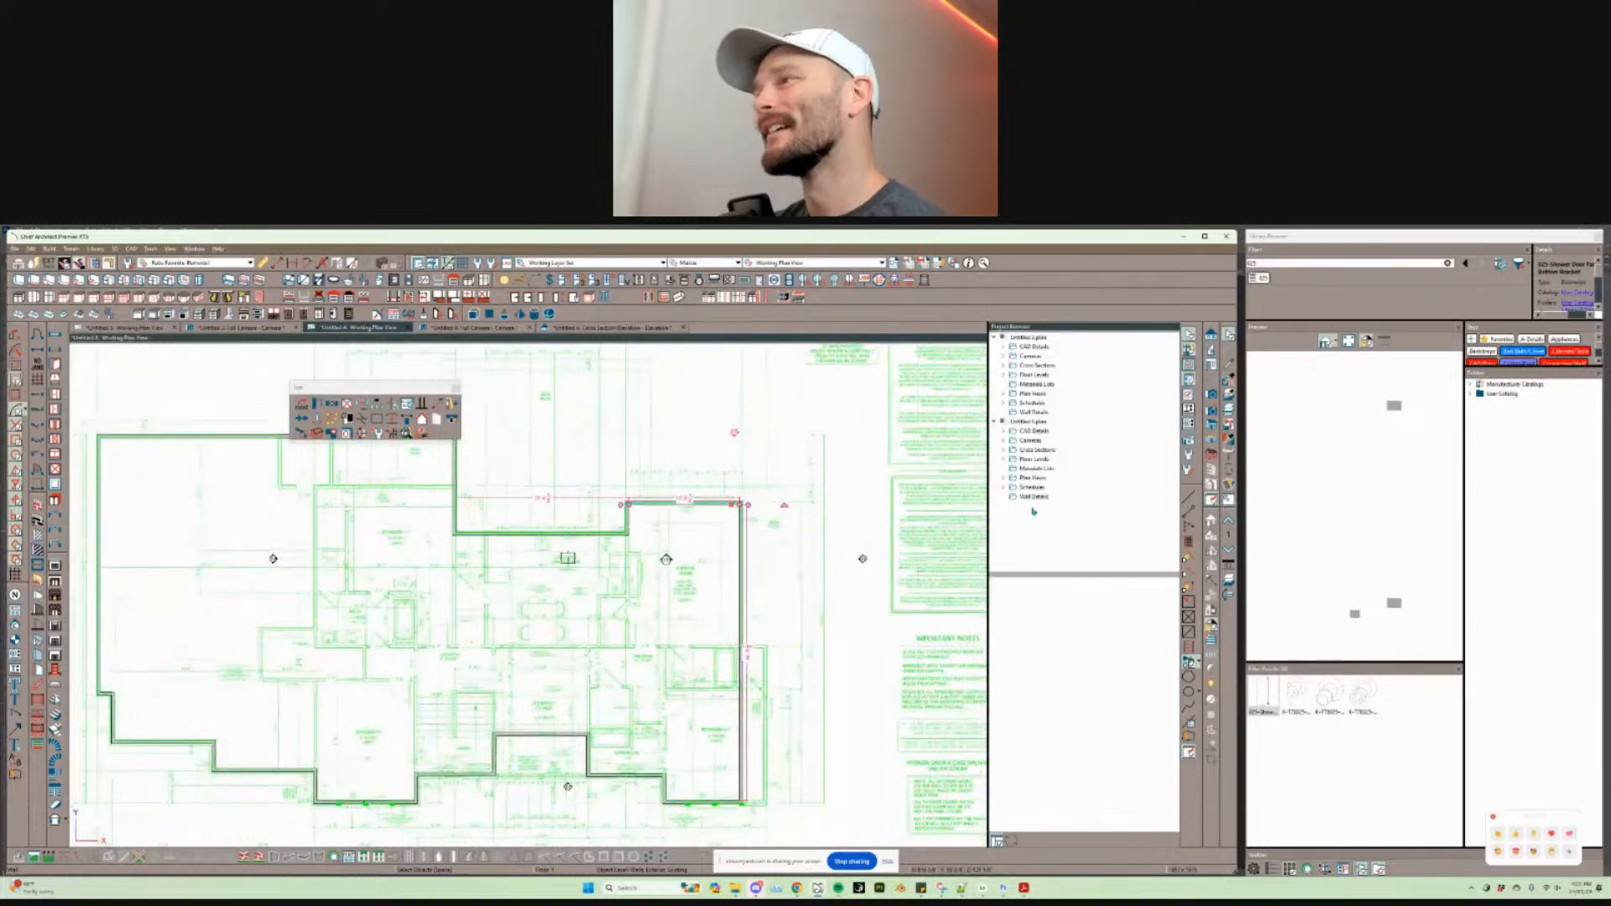
# Step: Exchange the current floor with the floor above
pyautogui.click(48, 248)
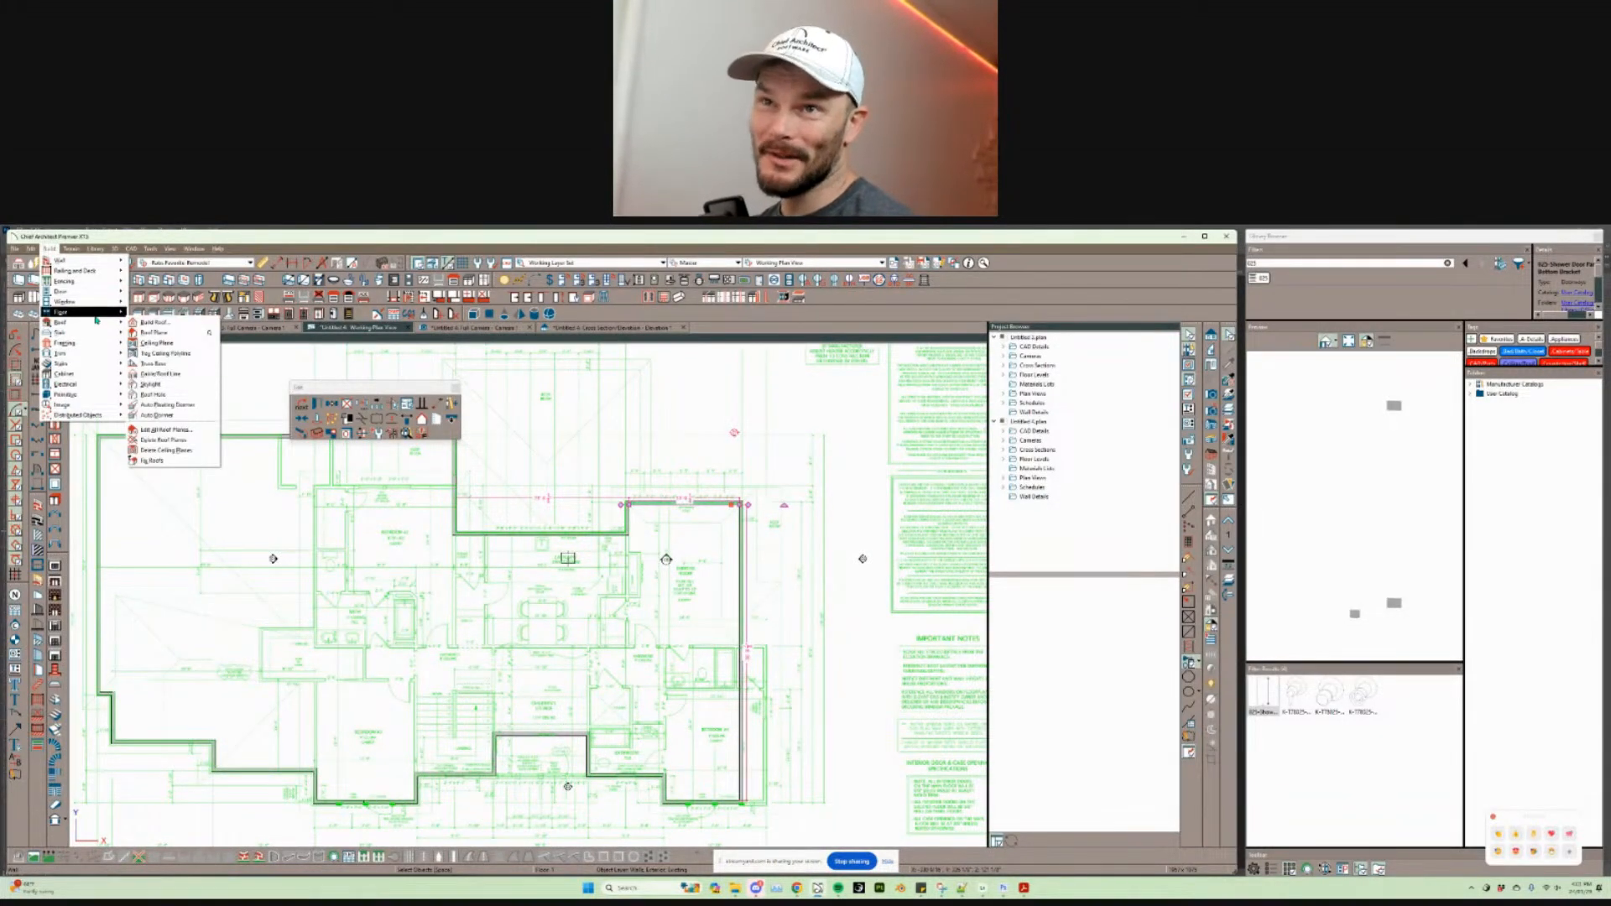
pyautogui.moveTo(97, 316)
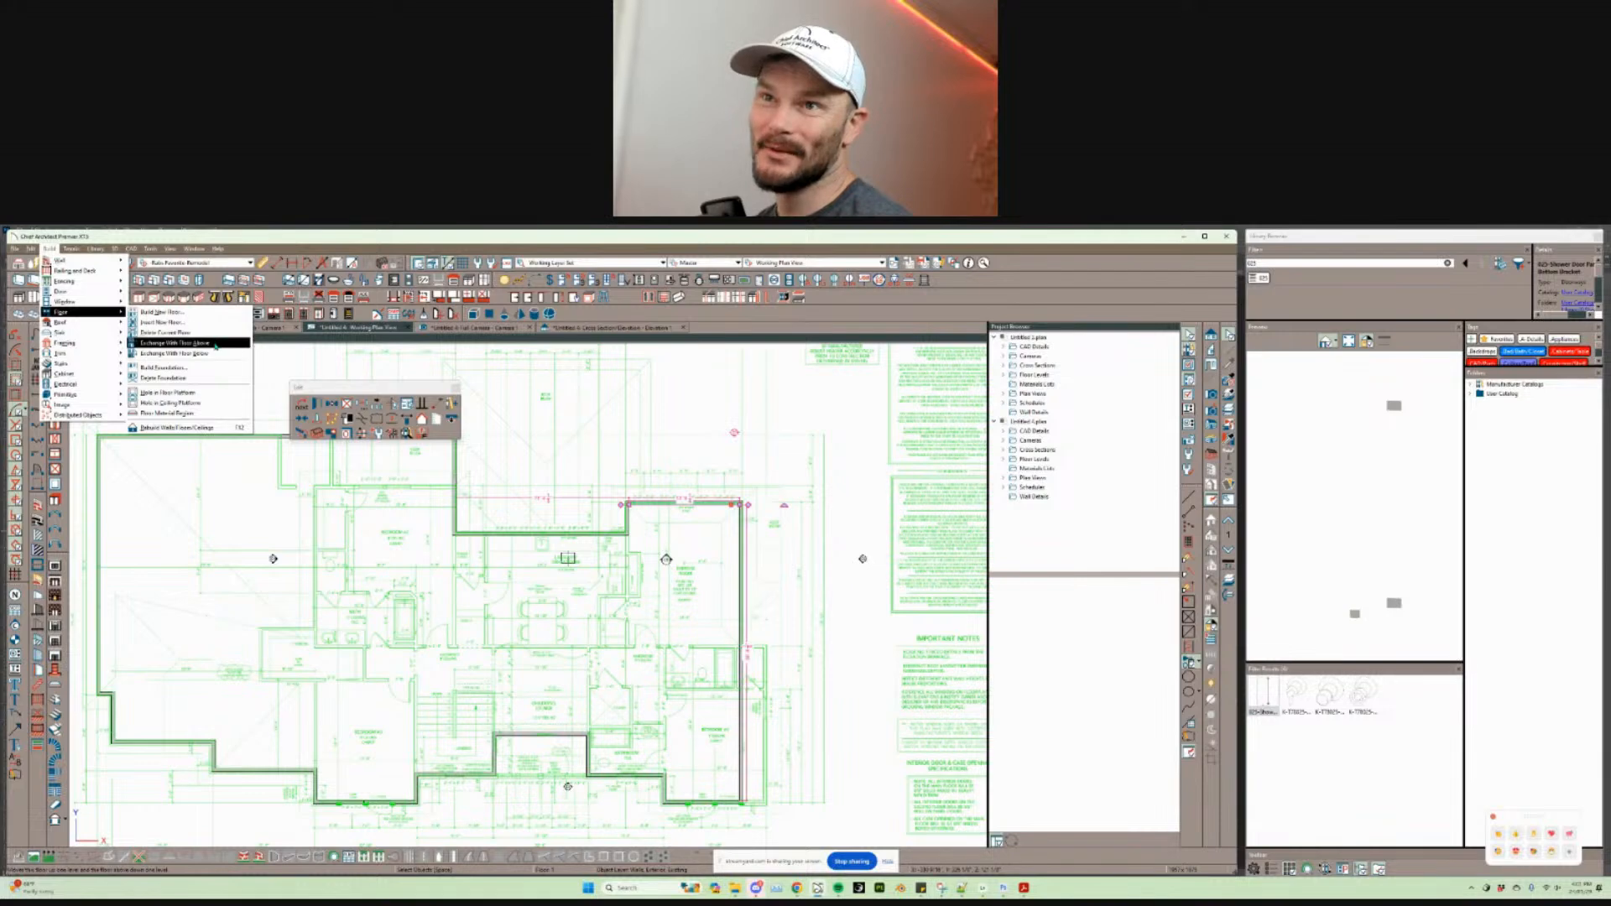
pyautogui.click(216, 345)
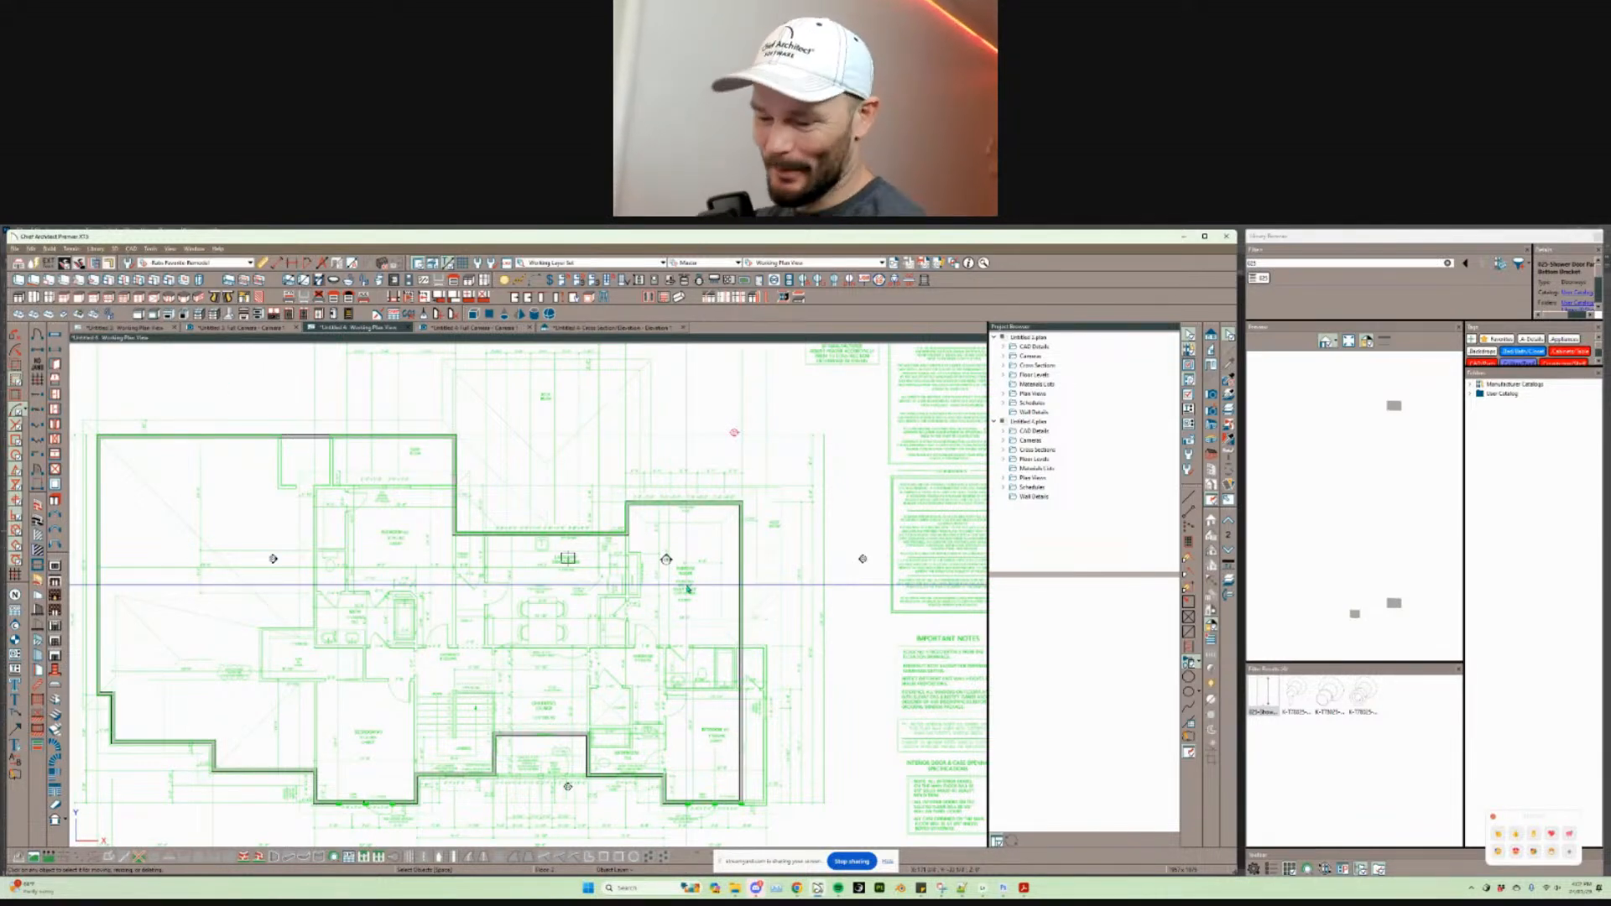
pyautogui.hotkey('alt', 'Tab')
pyautogui.hotkey('alt', 'Tab')
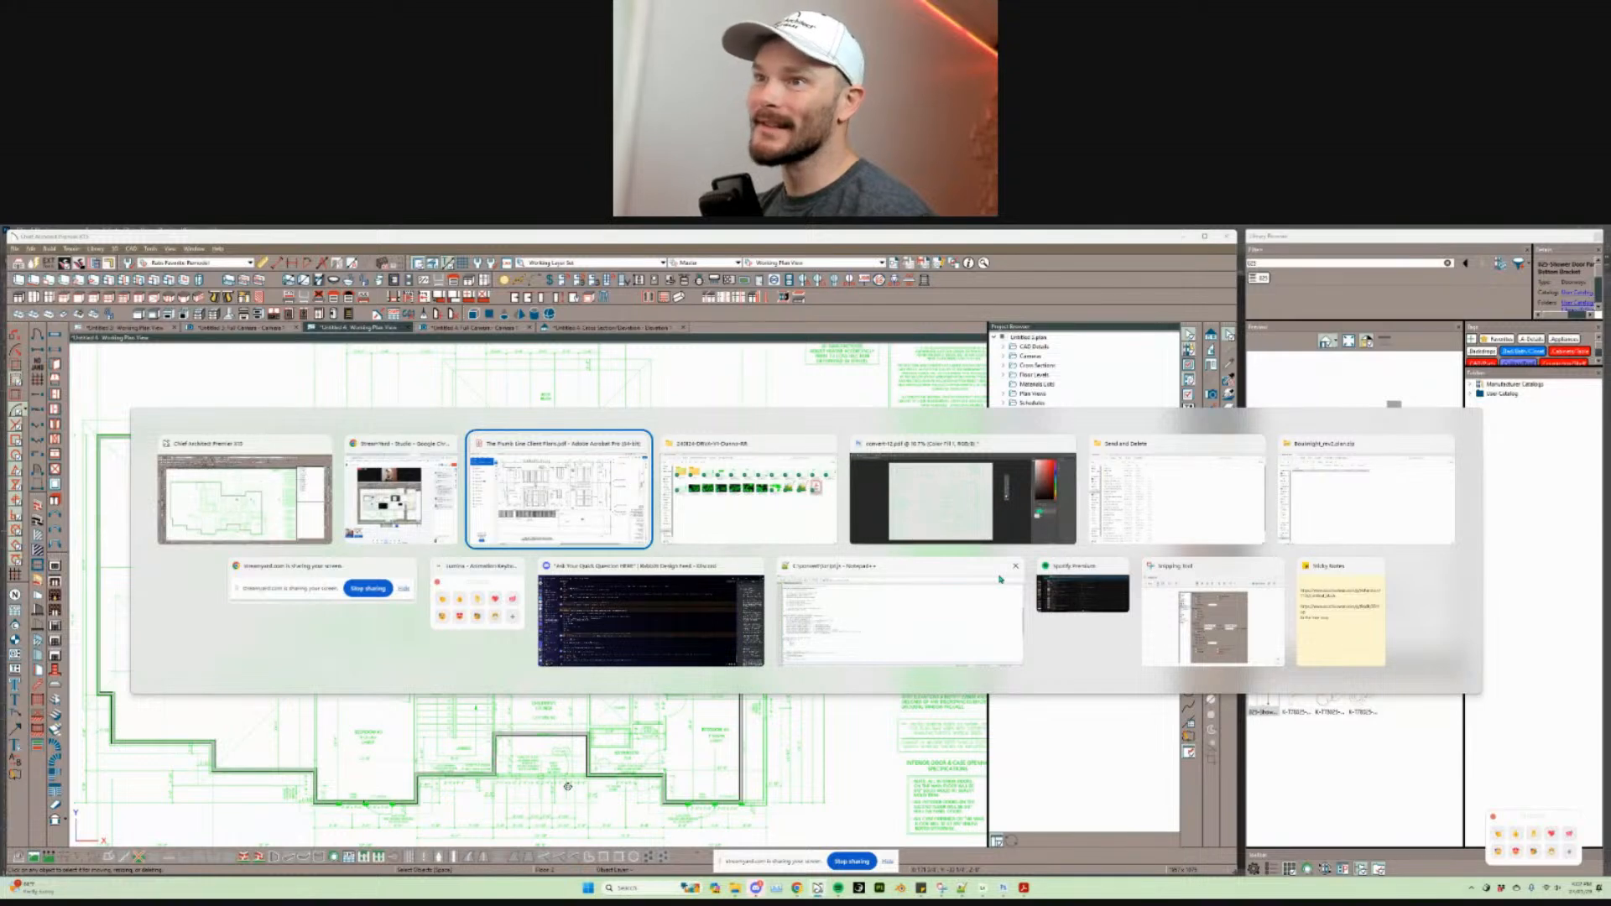
pyautogui.press('Escape')
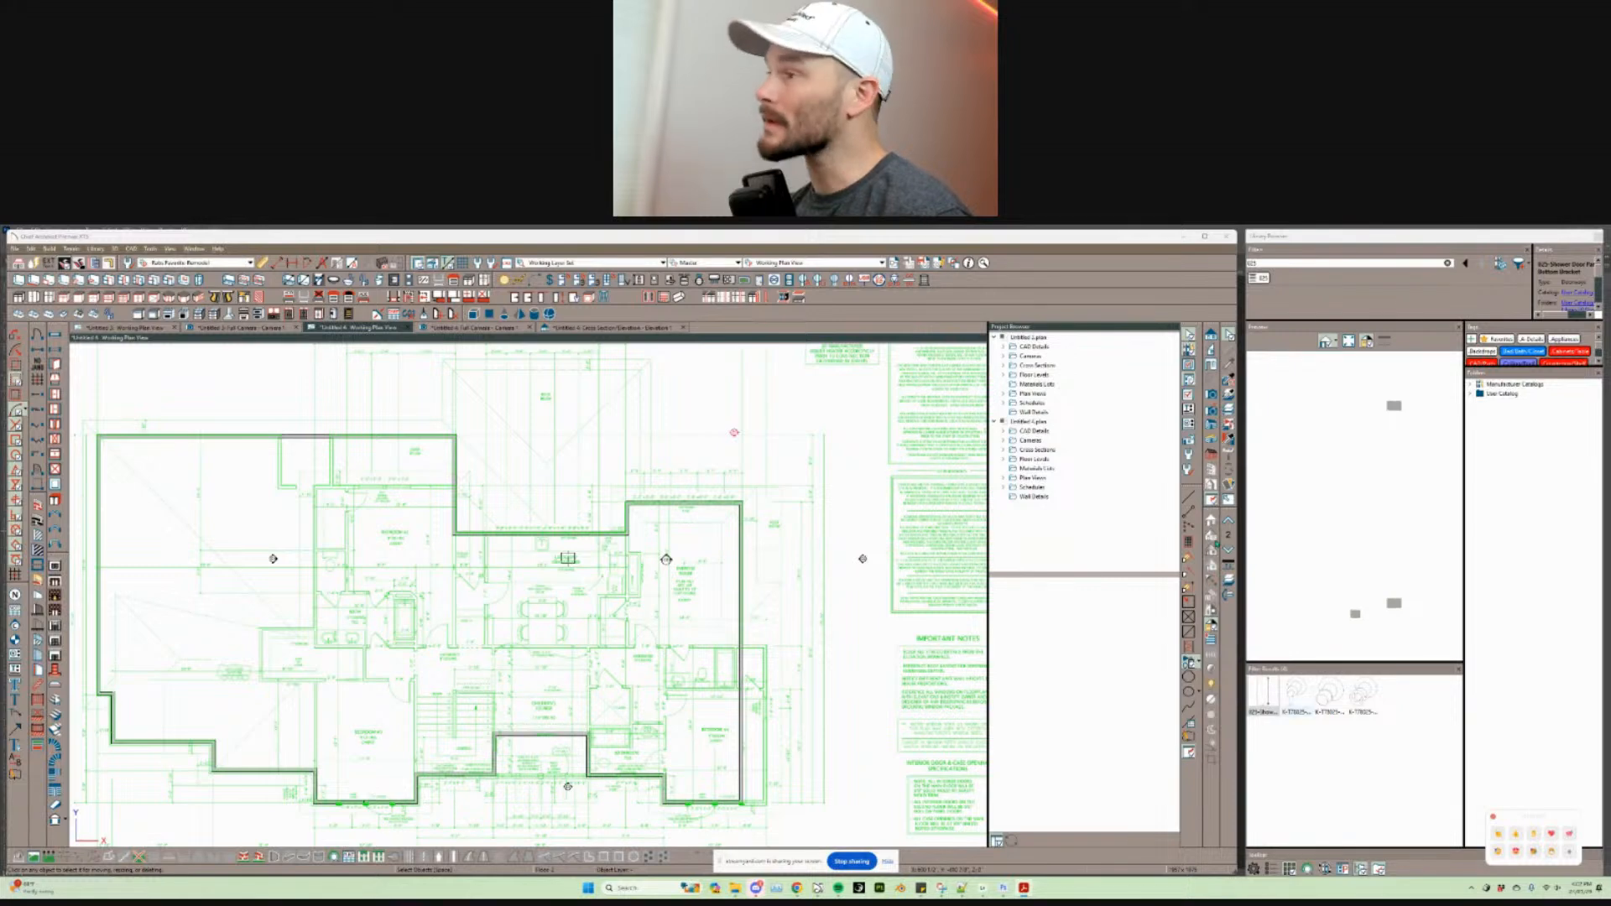
# Step: Lower the 2nd floor's default rough ceiling height by 12 inches to 109 1/8" in the floor defaults
pyautogui.doubleClick(1228, 500)
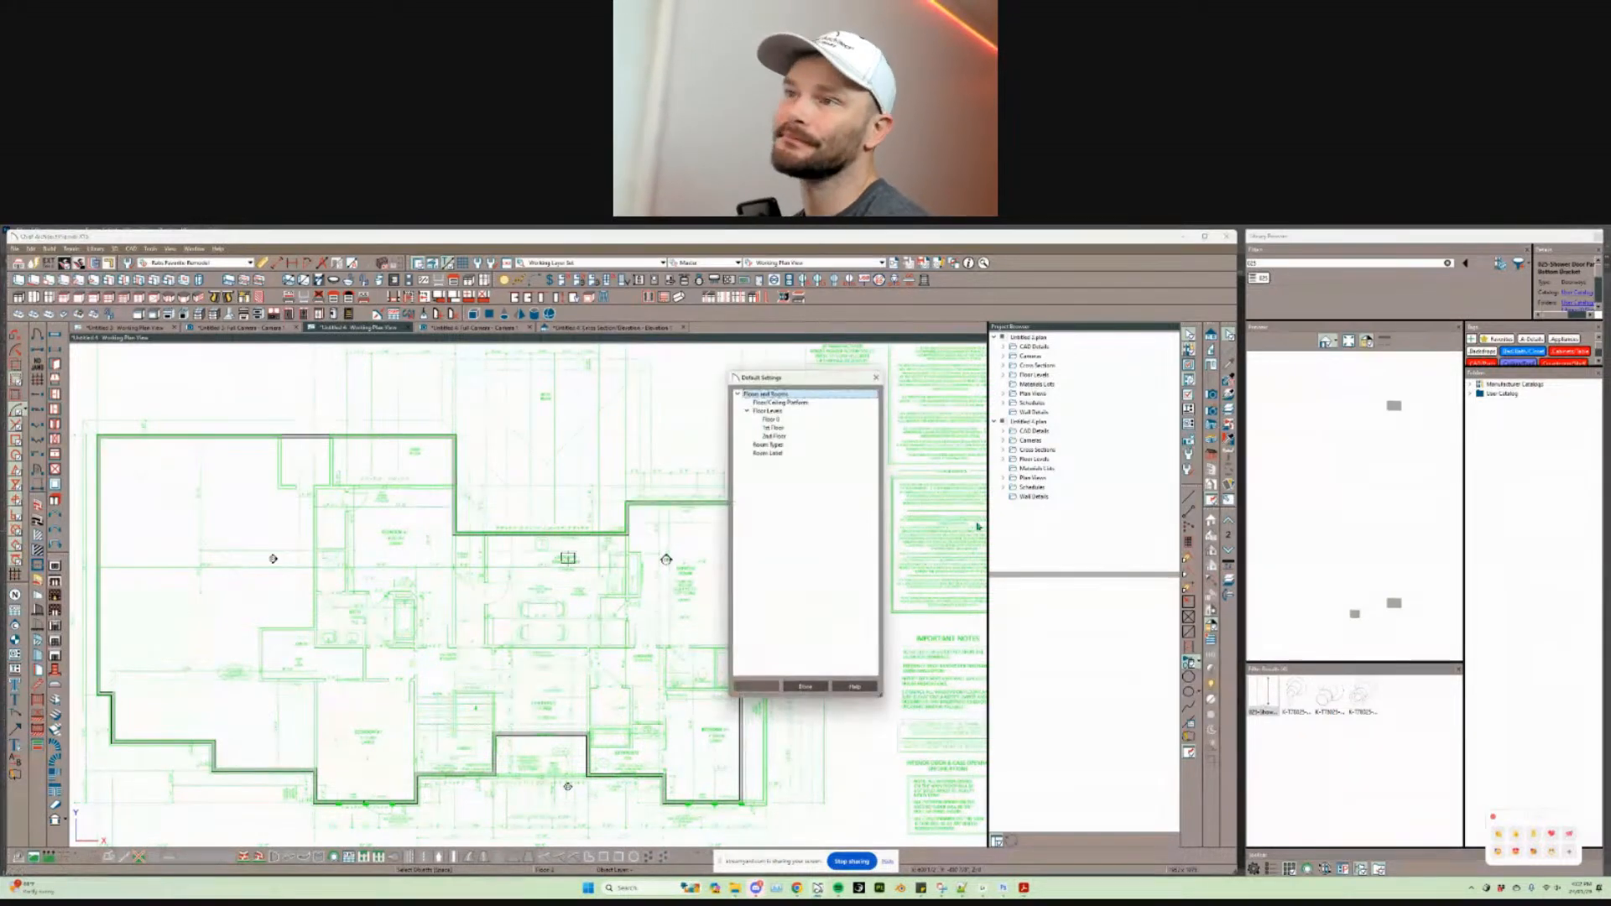
pyautogui.doubleClick(773, 437)
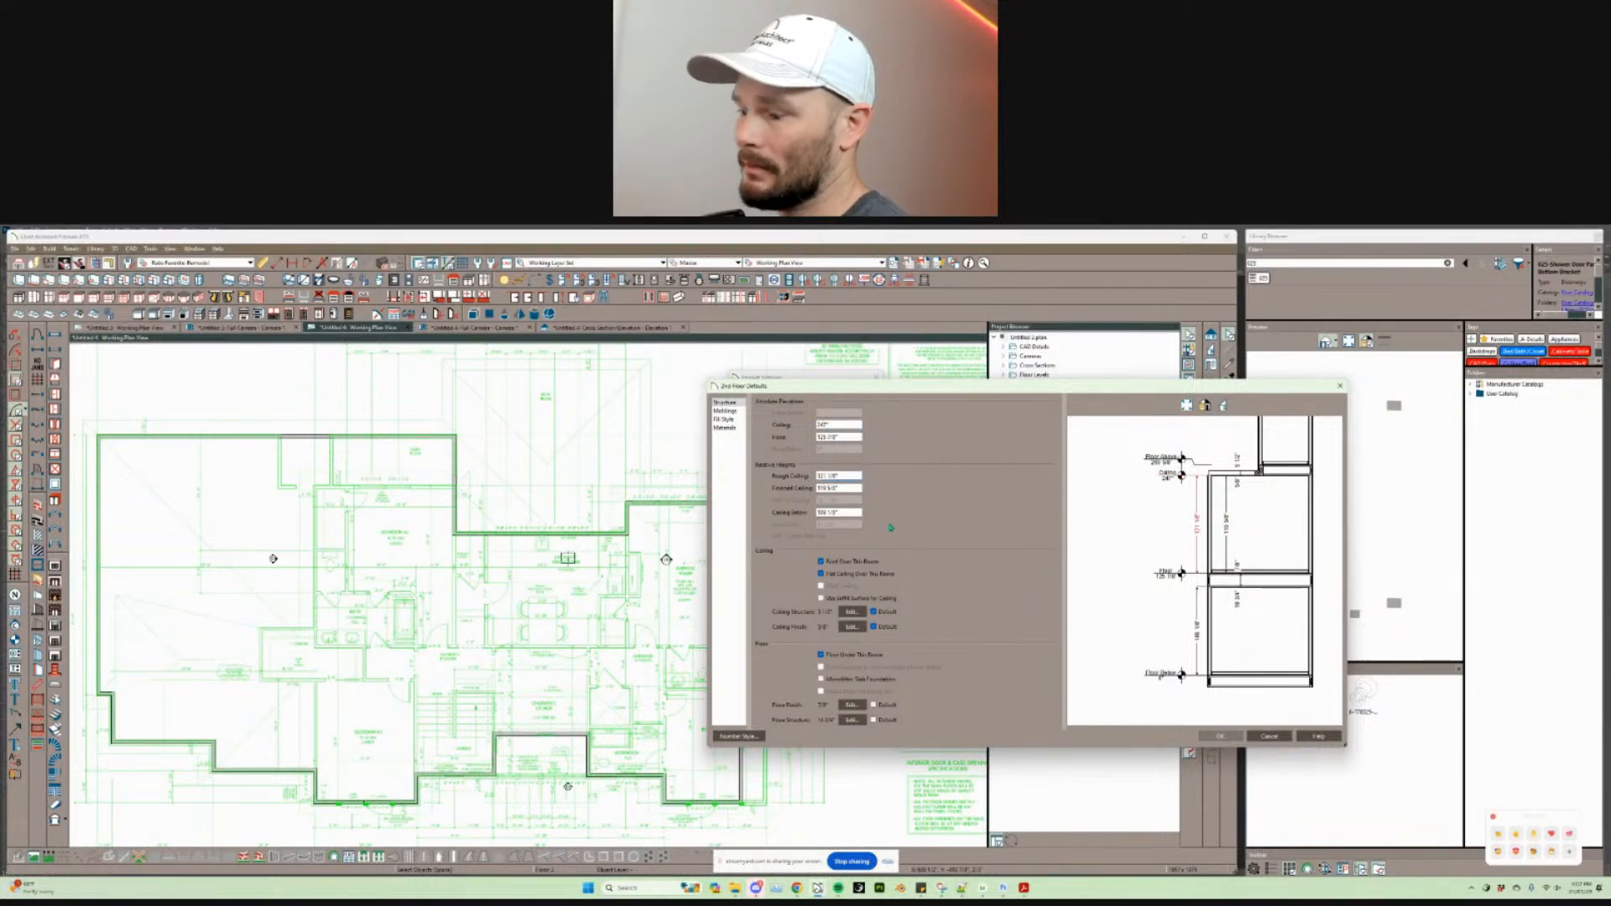
pyautogui.press('Tab')
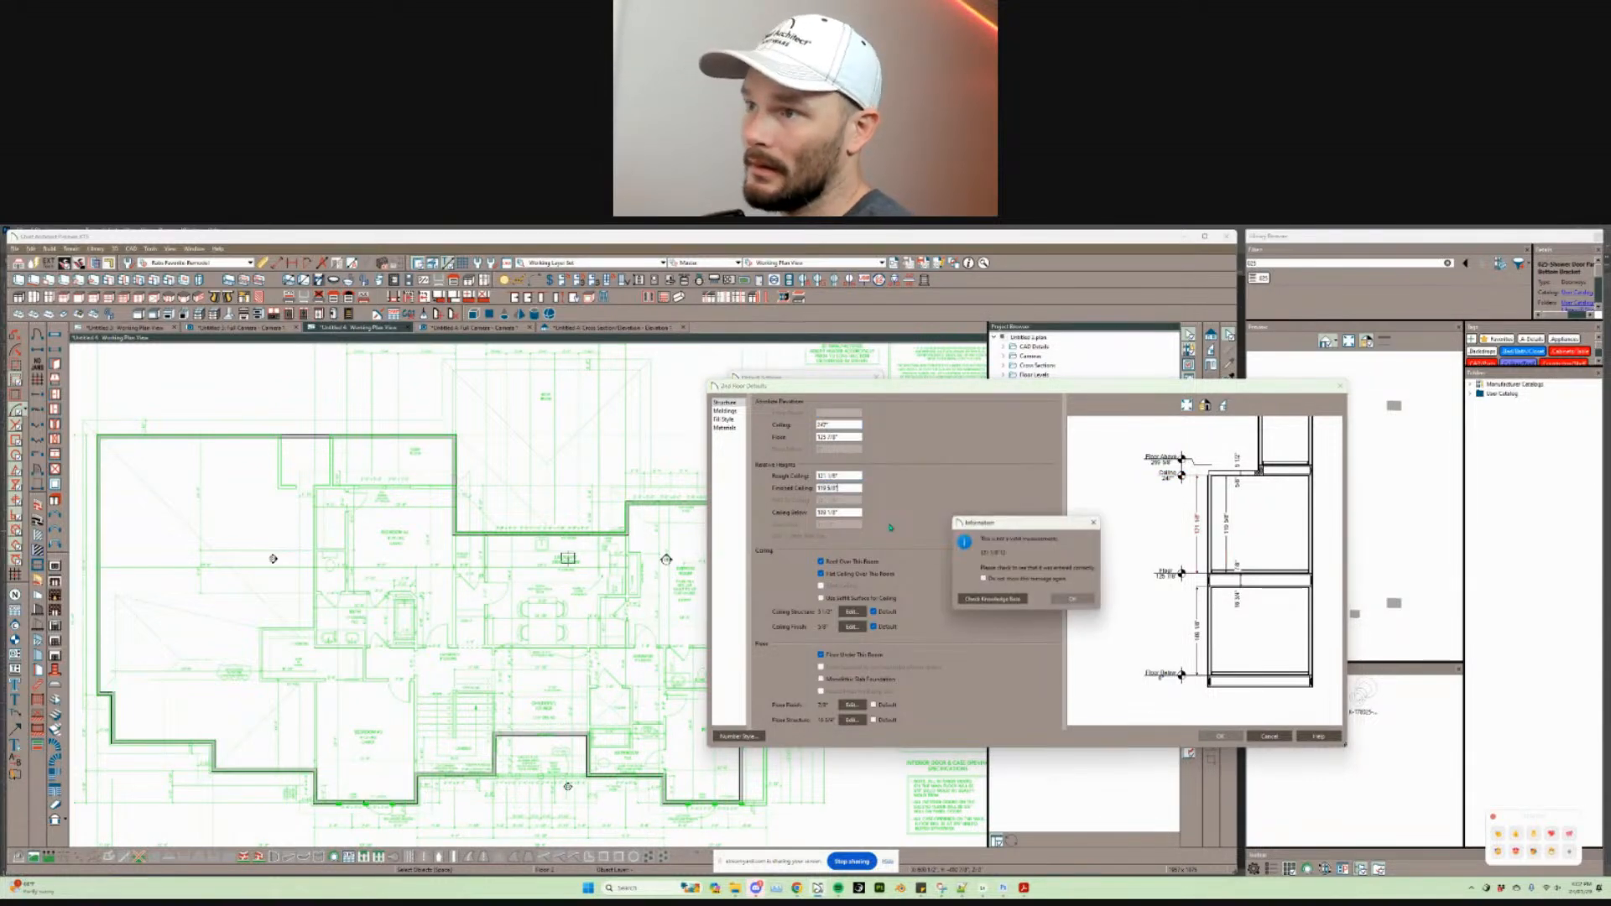
pyautogui.click(1076, 601)
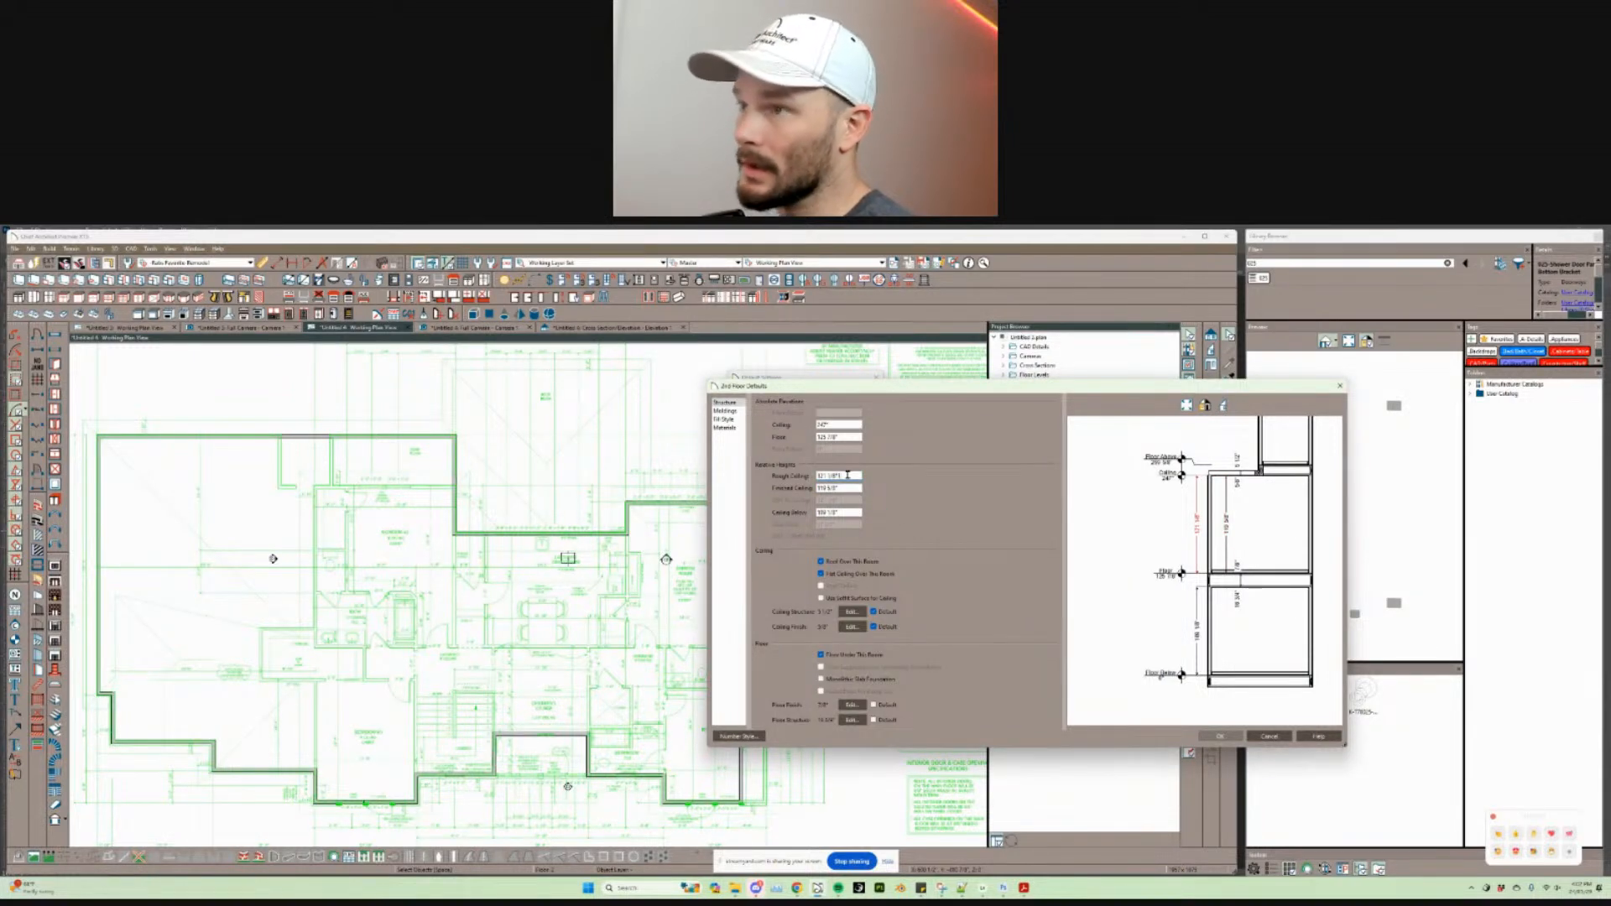
pyautogui.press('Tab')
pyautogui.click(1075, 601)
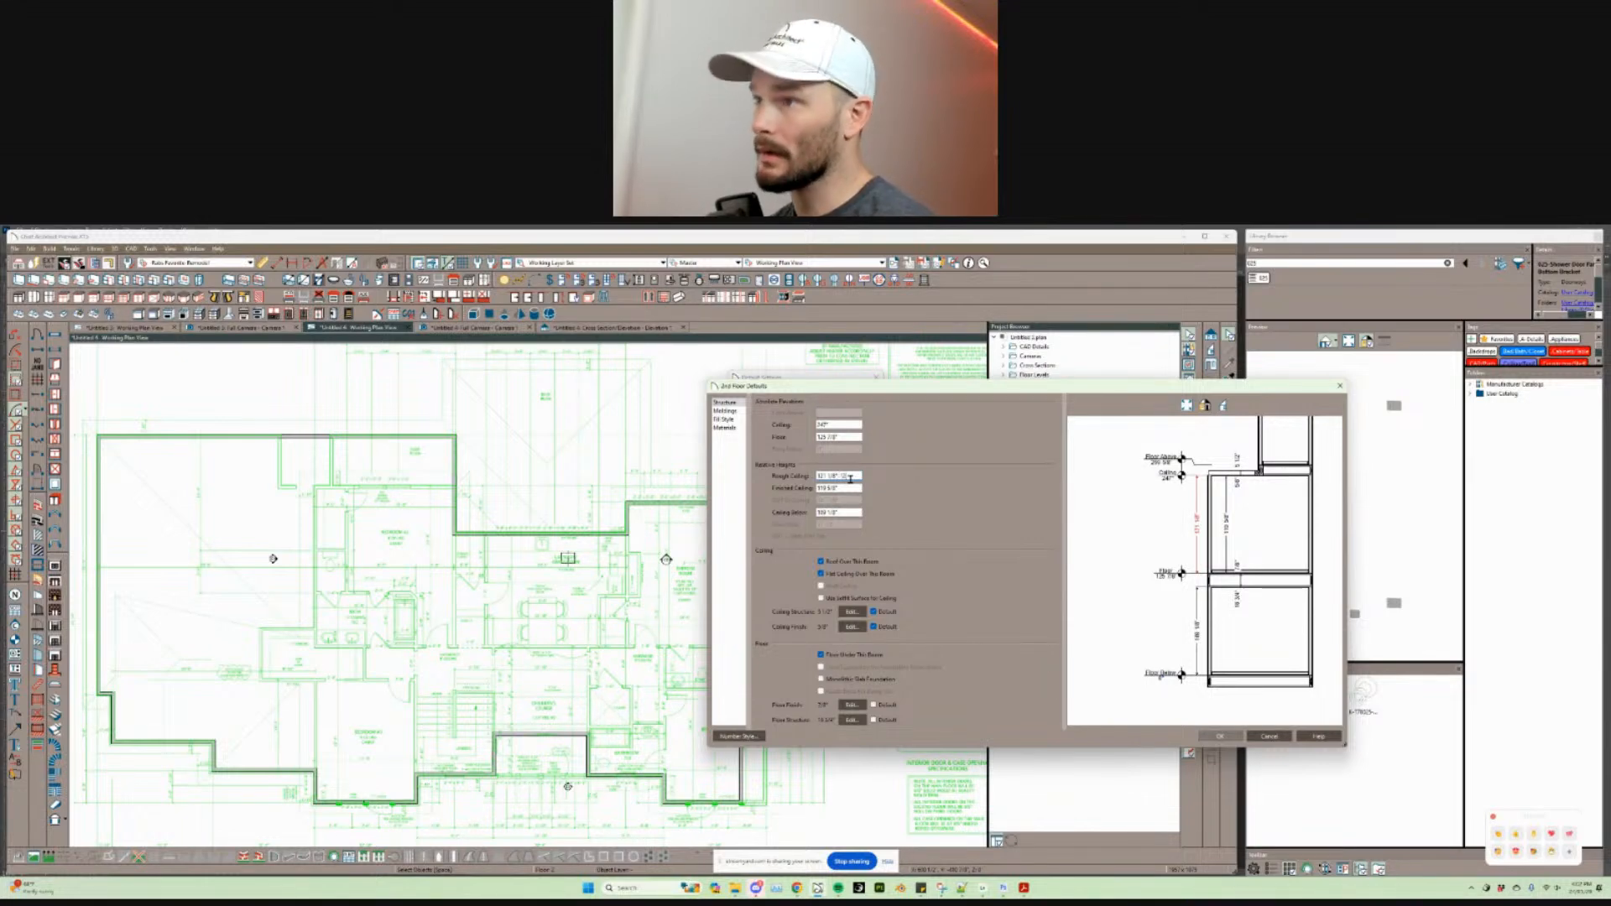
pyautogui.press('Tab')
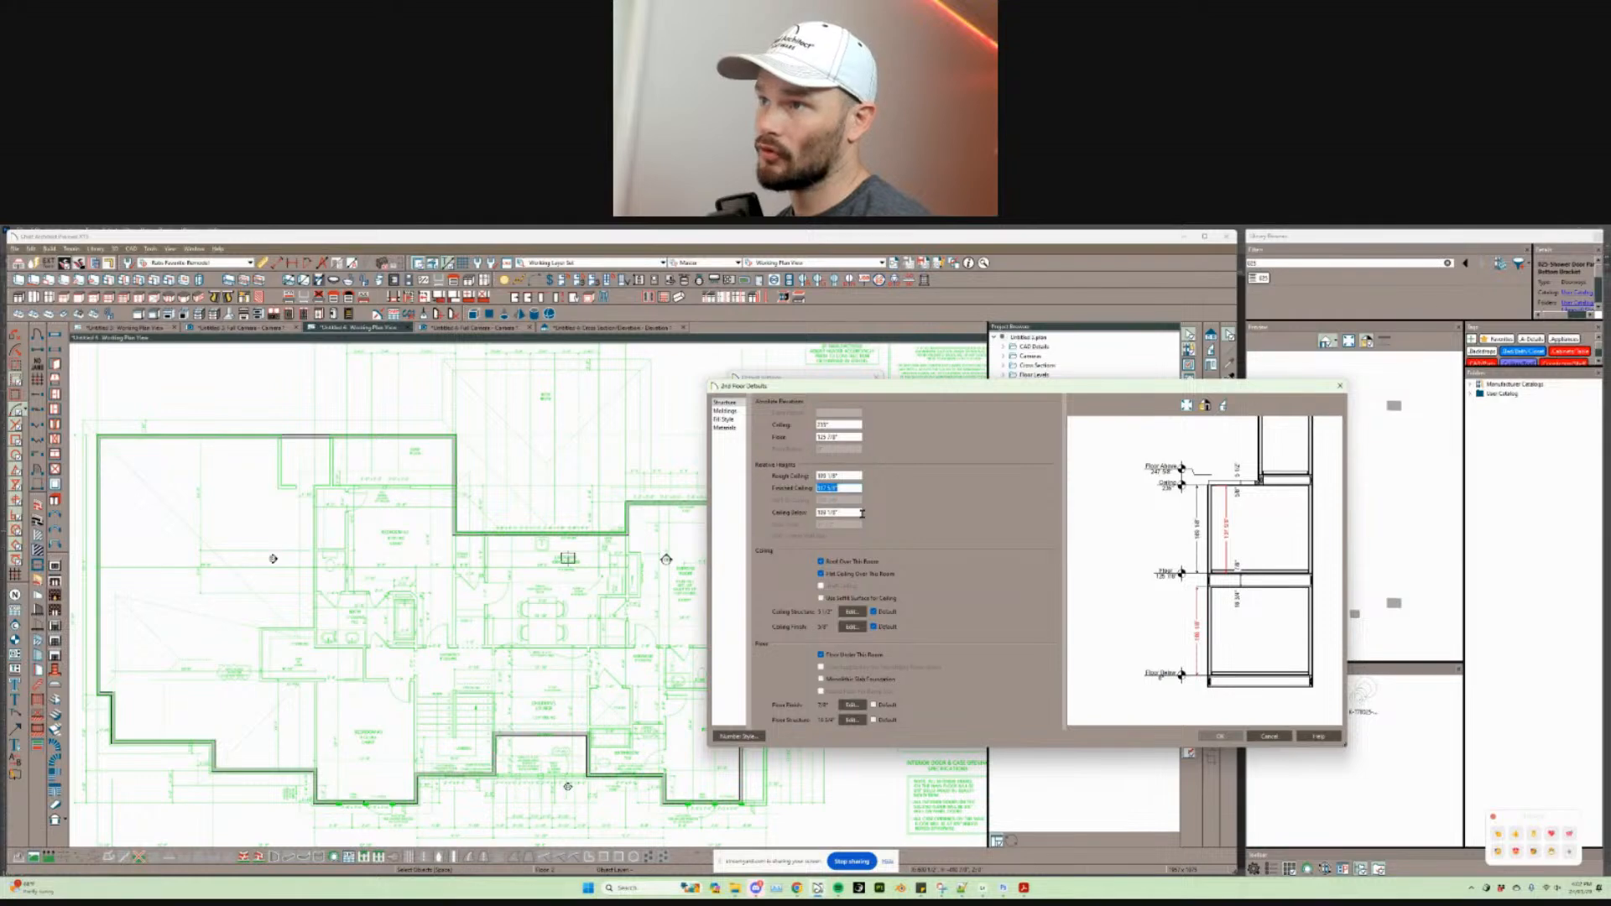
# Step: Set the framing layer of the 2nd floor's default floor structure to 14 inches thick
pyautogui.click(849, 722)
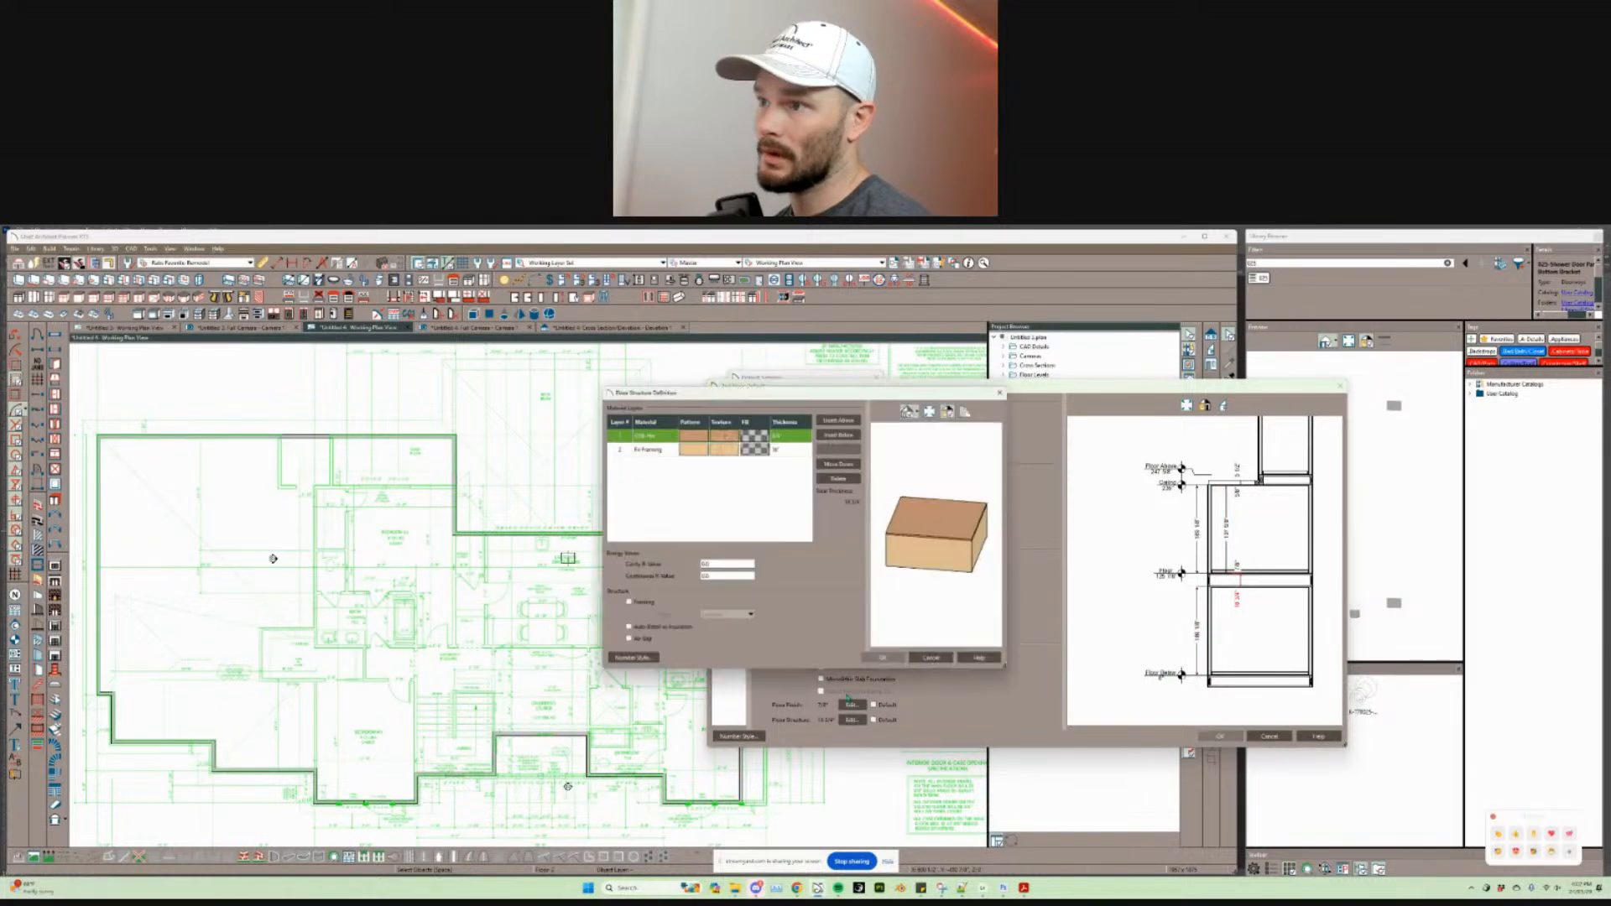
pyautogui.click(774, 450)
pyautogui.click(774, 450)
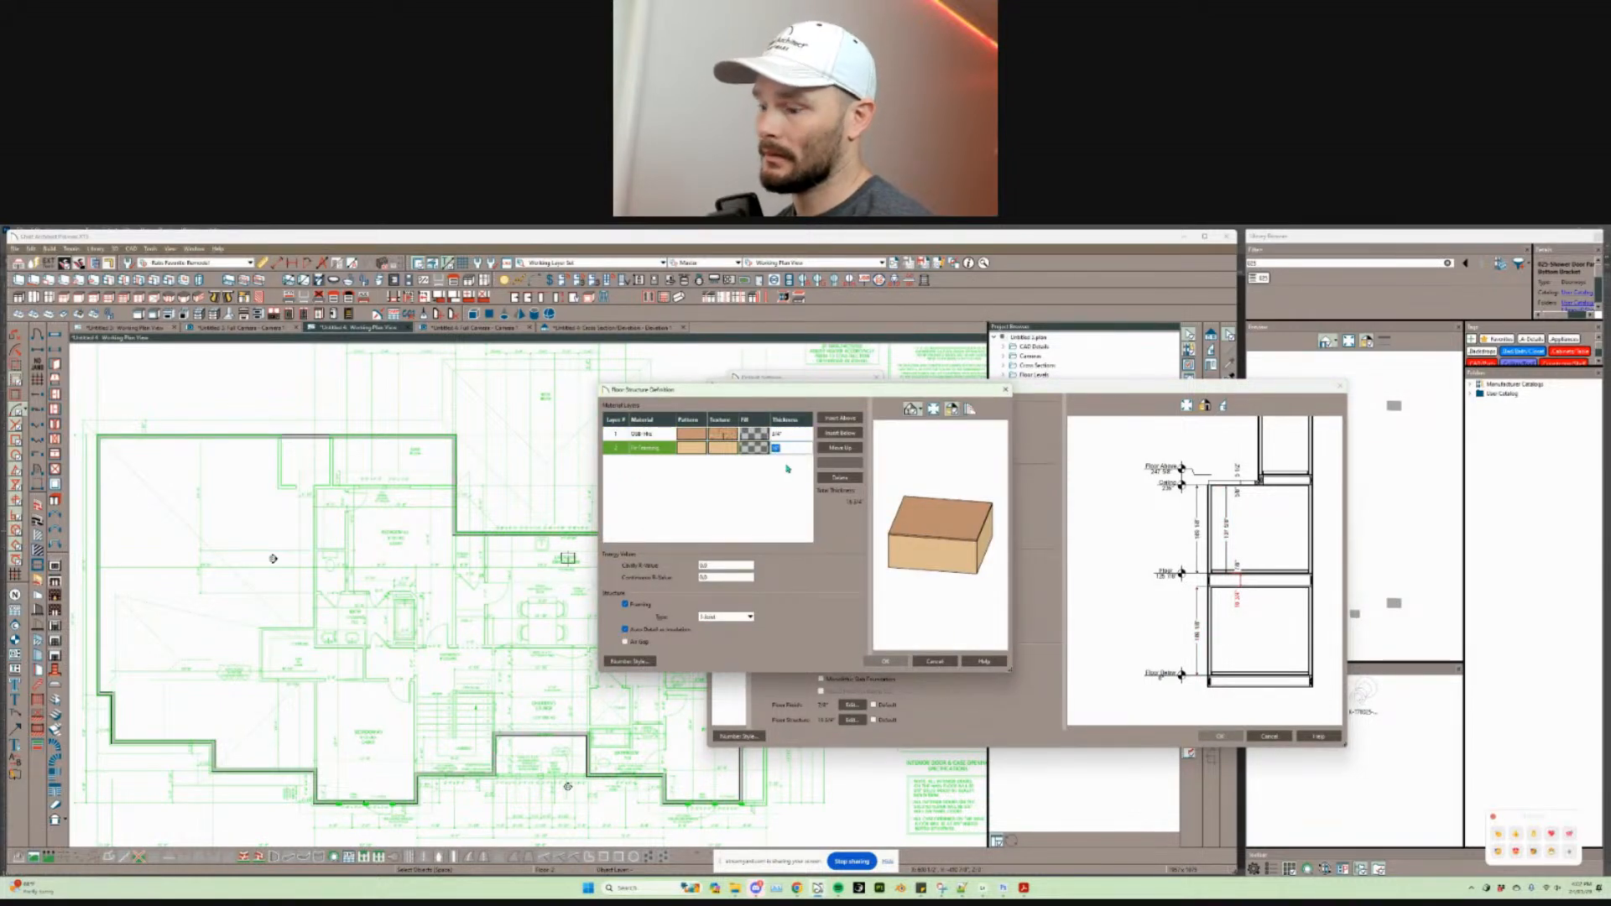
pyautogui.write('14')
pyautogui.press('Tab')
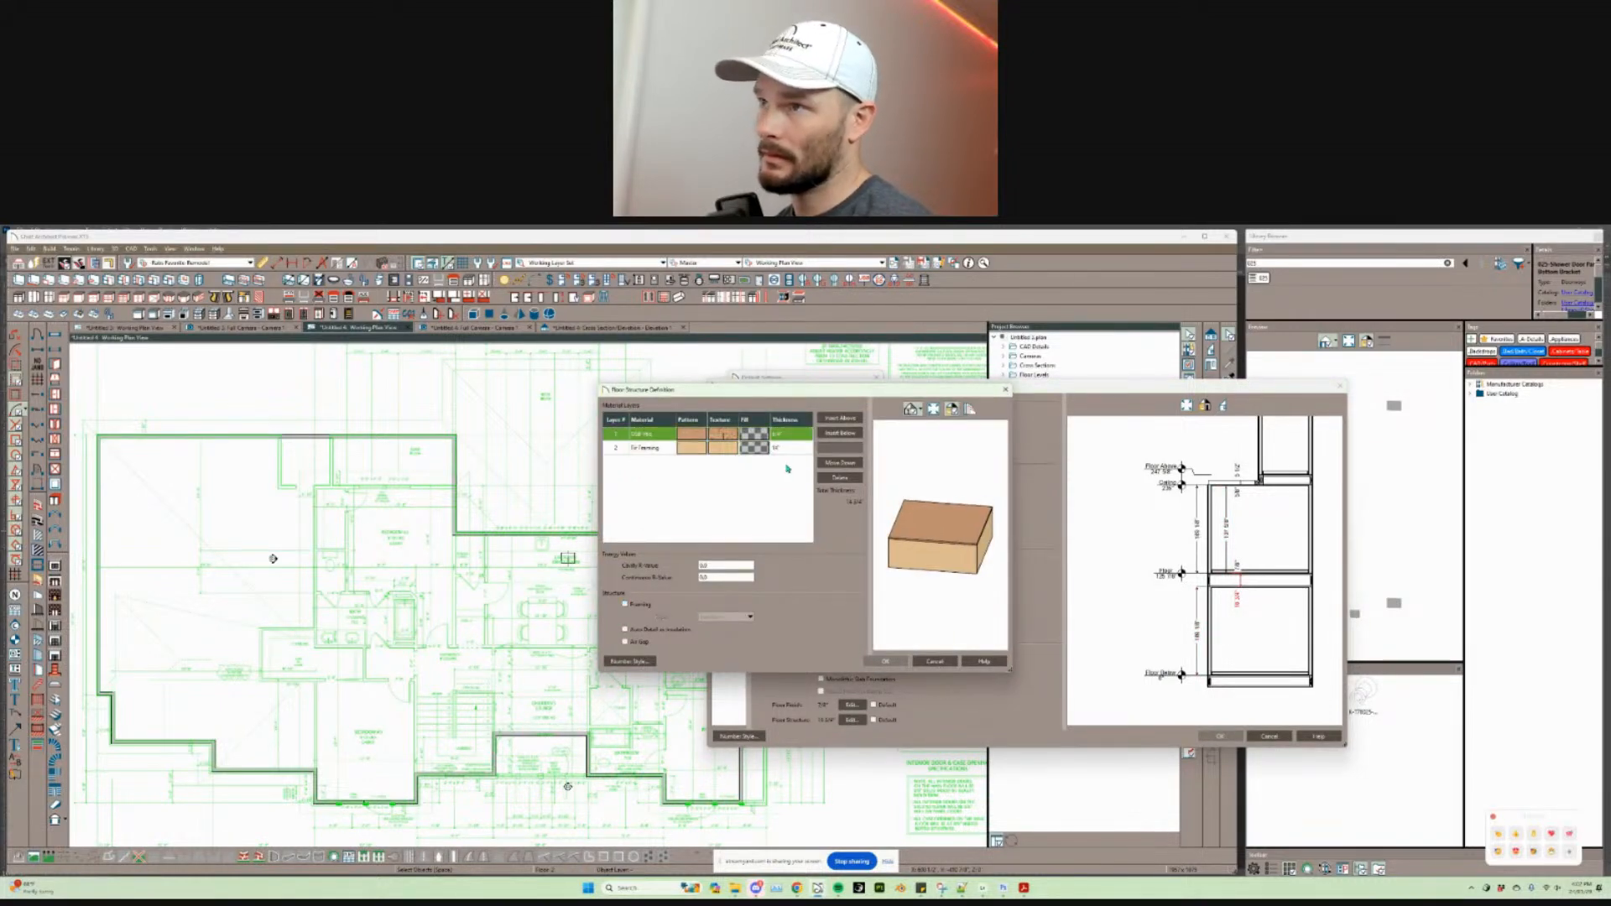
pyautogui.click(885, 661)
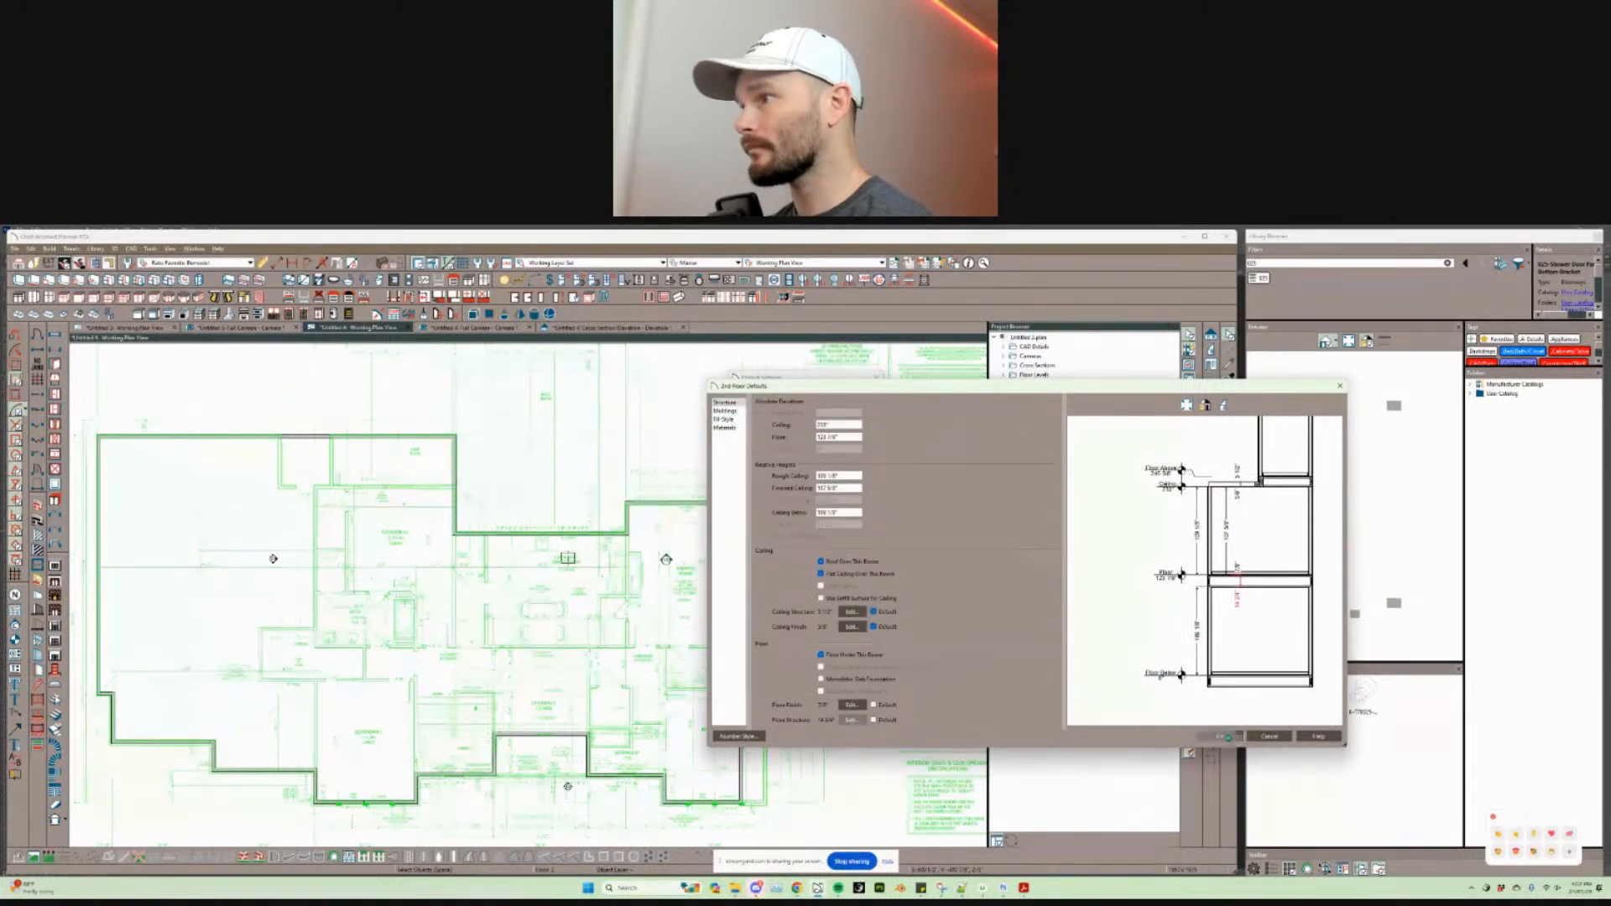
pyautogui.click(1220, 736)
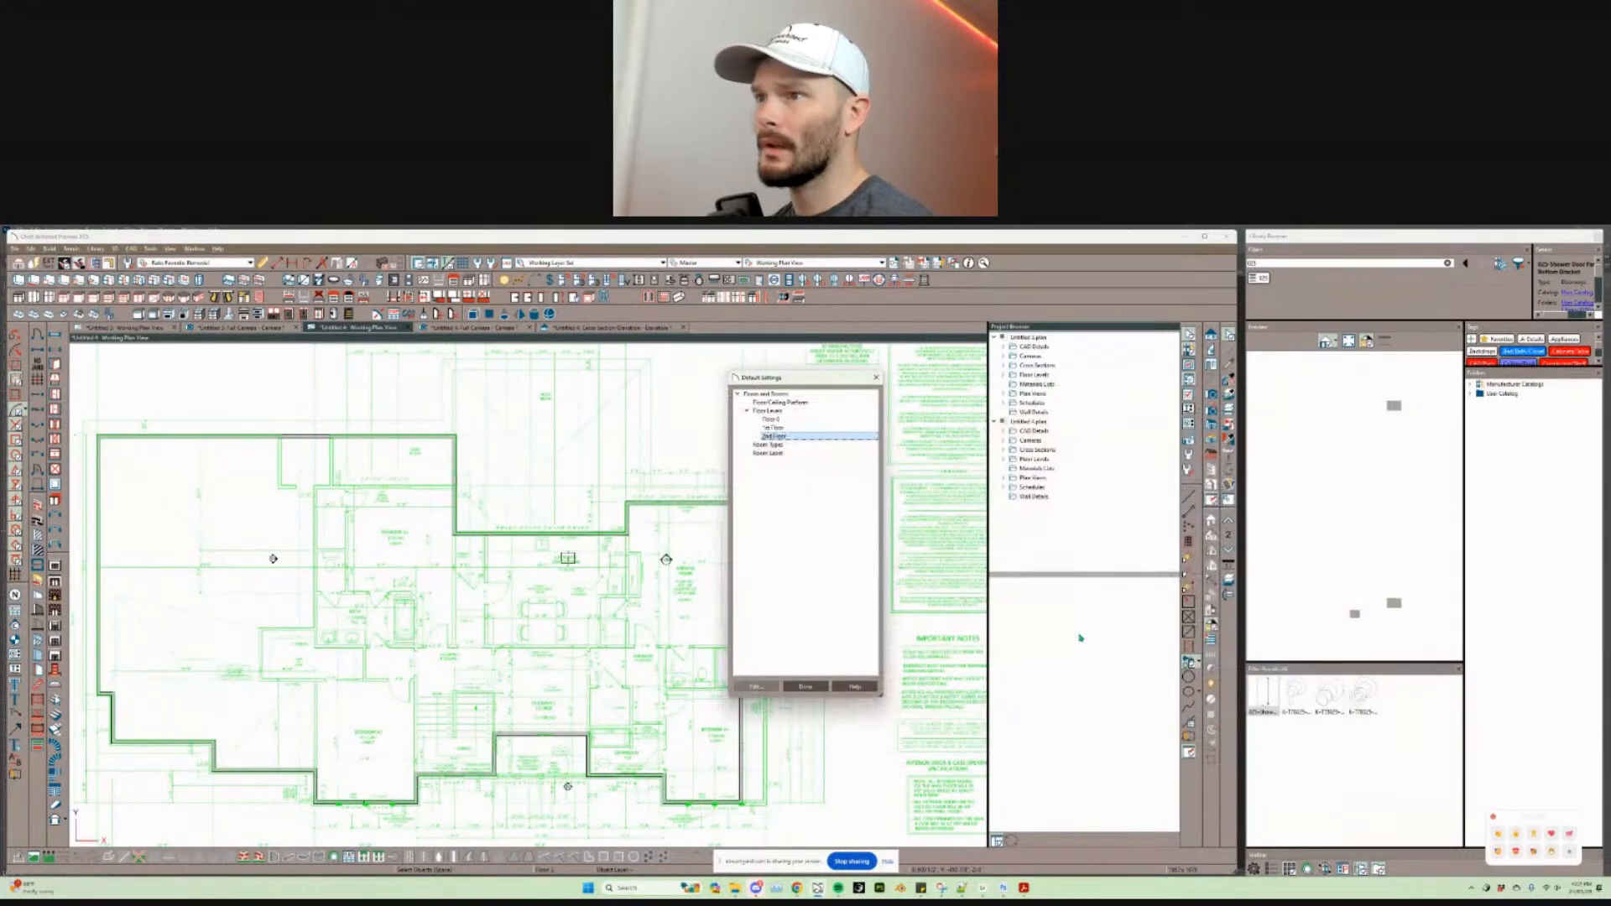
# Step: Increase the framing layer of the 1st floor's default floor structure by 2 inches to 16 inches
pyautogui.doubleClick(773, 428)
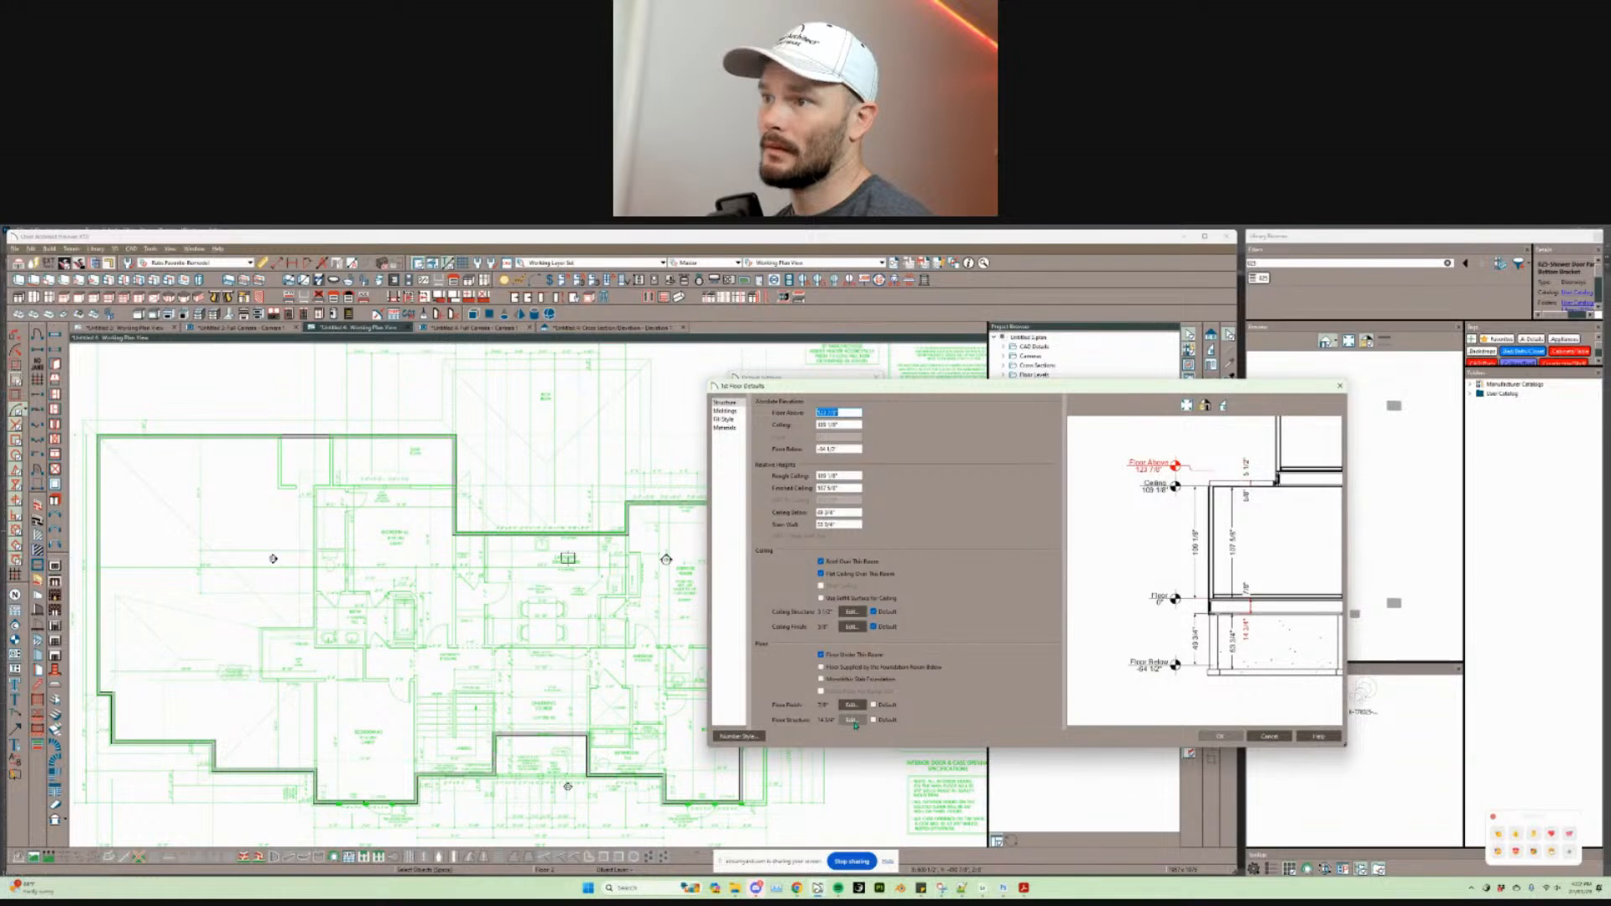
pyautogui.click(851, 721)
pyautogui.click(782, 448)
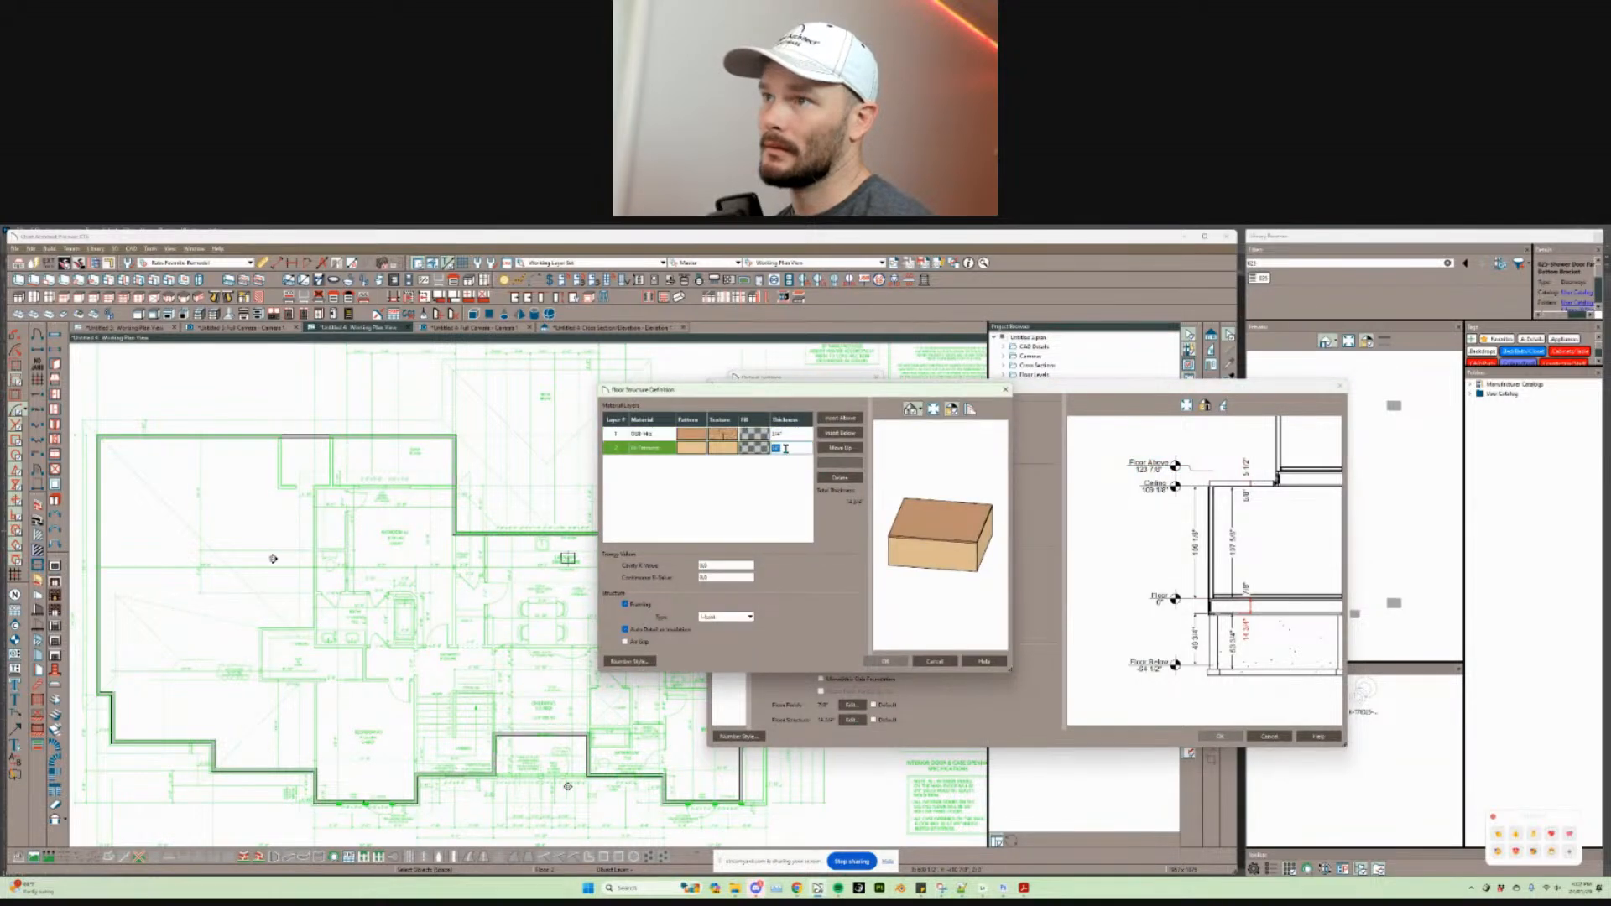
pyautogui.write('+')
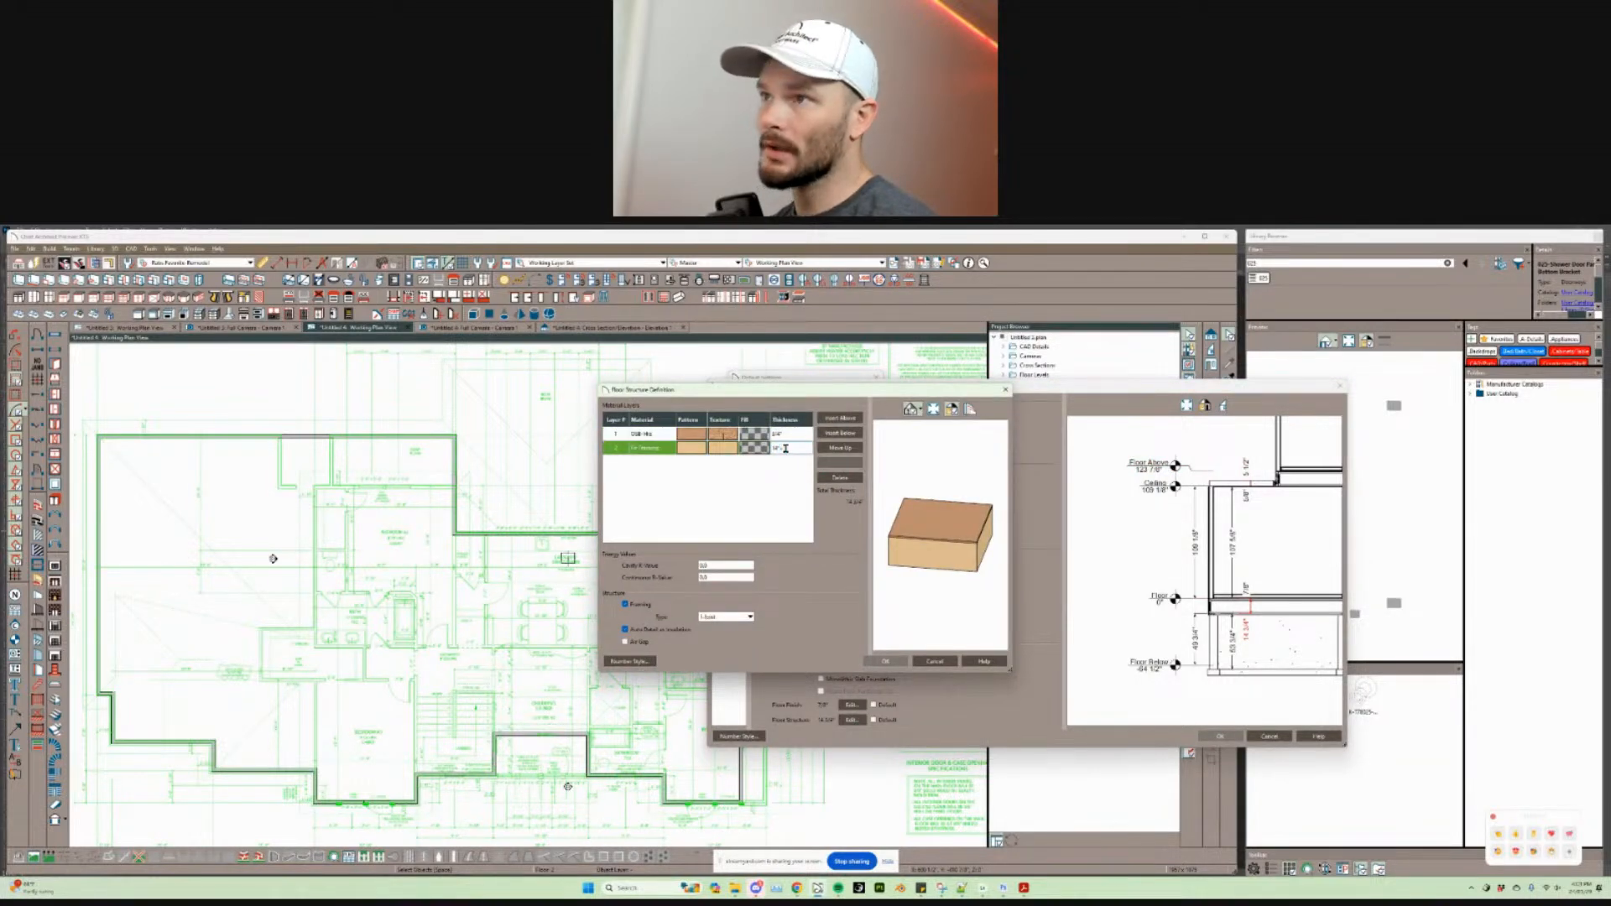
pyautogui.write('2')
pyautogui.press('Tab')
pyautogui.click(885, 661)
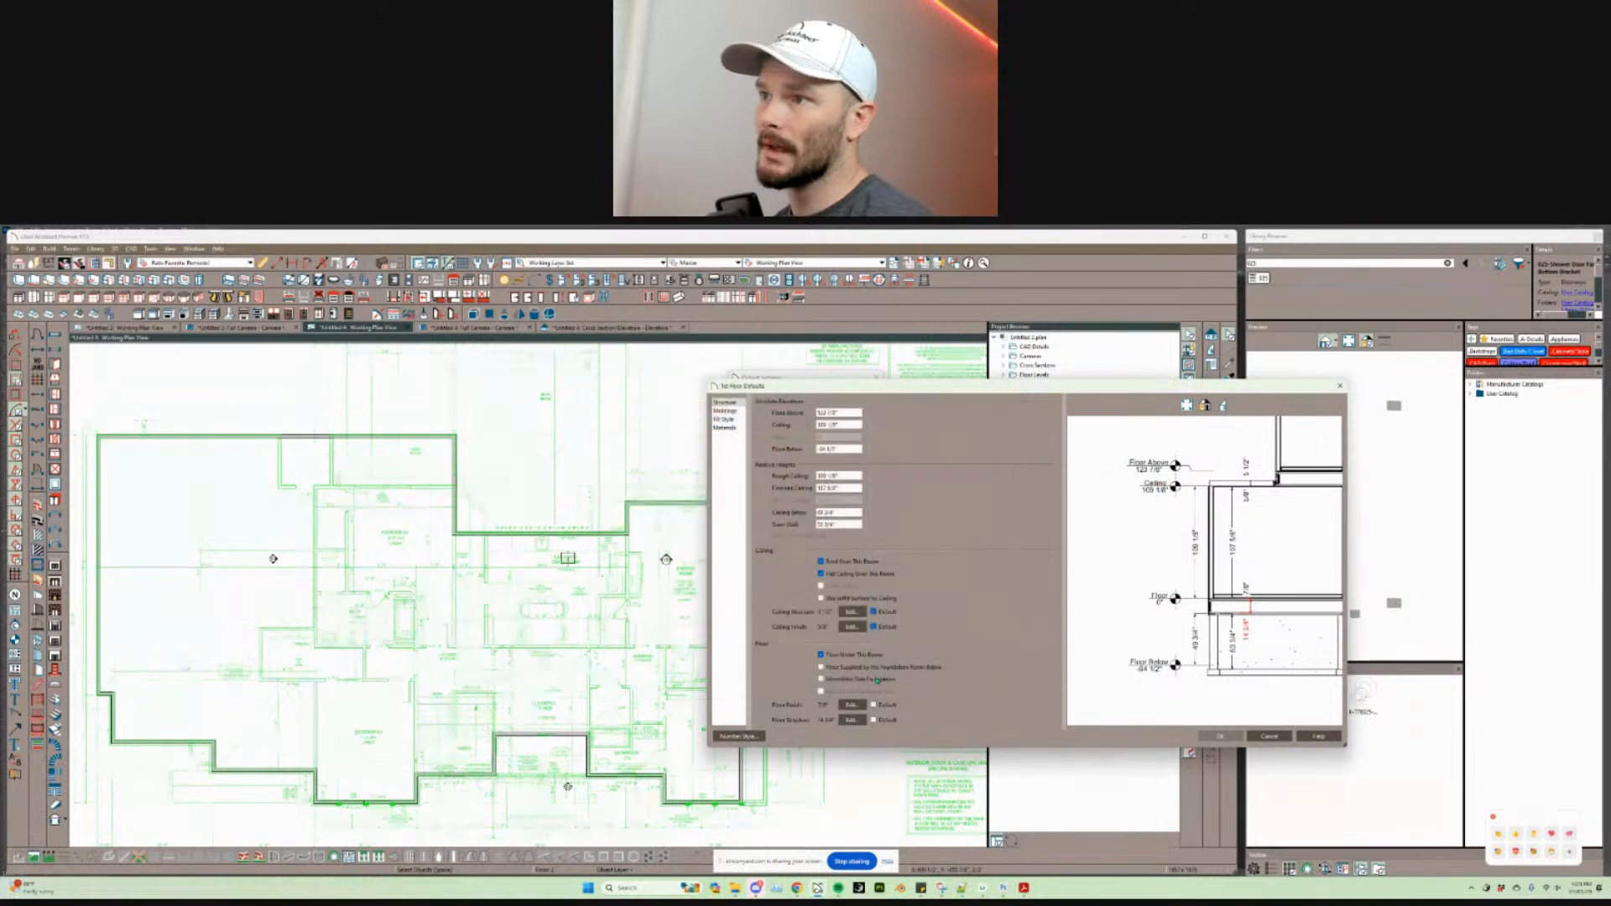
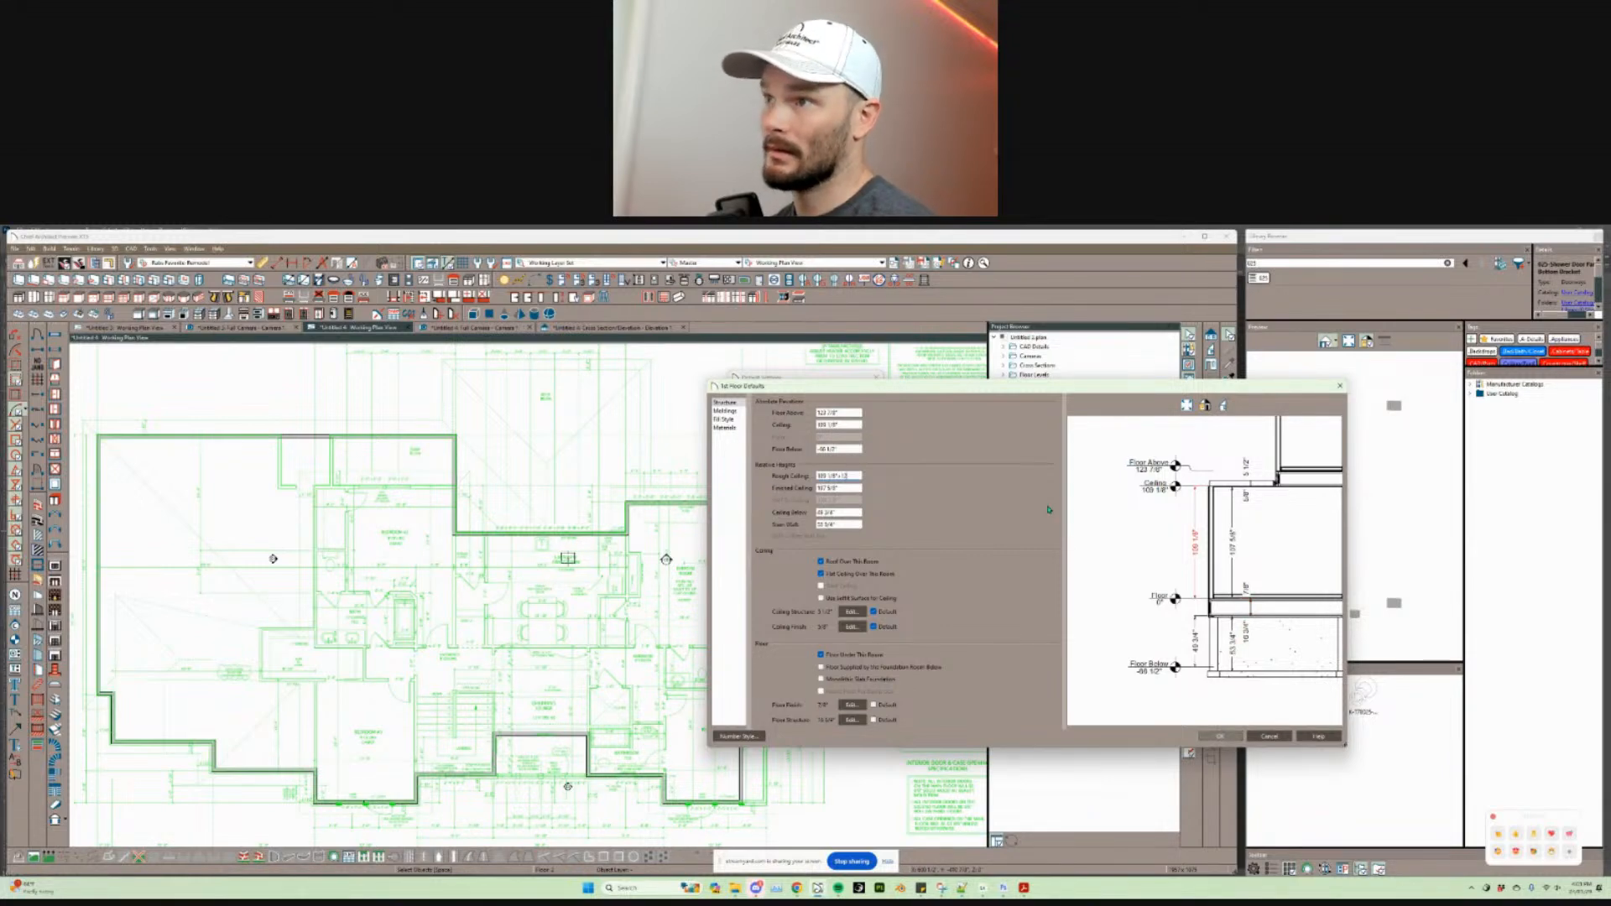
# Step: Raise the 1st floor's default rough ceiling height by 12 inches and finish editing the default settings
pyautogui.press('Tab')
pyautogui.click(1219, 736)
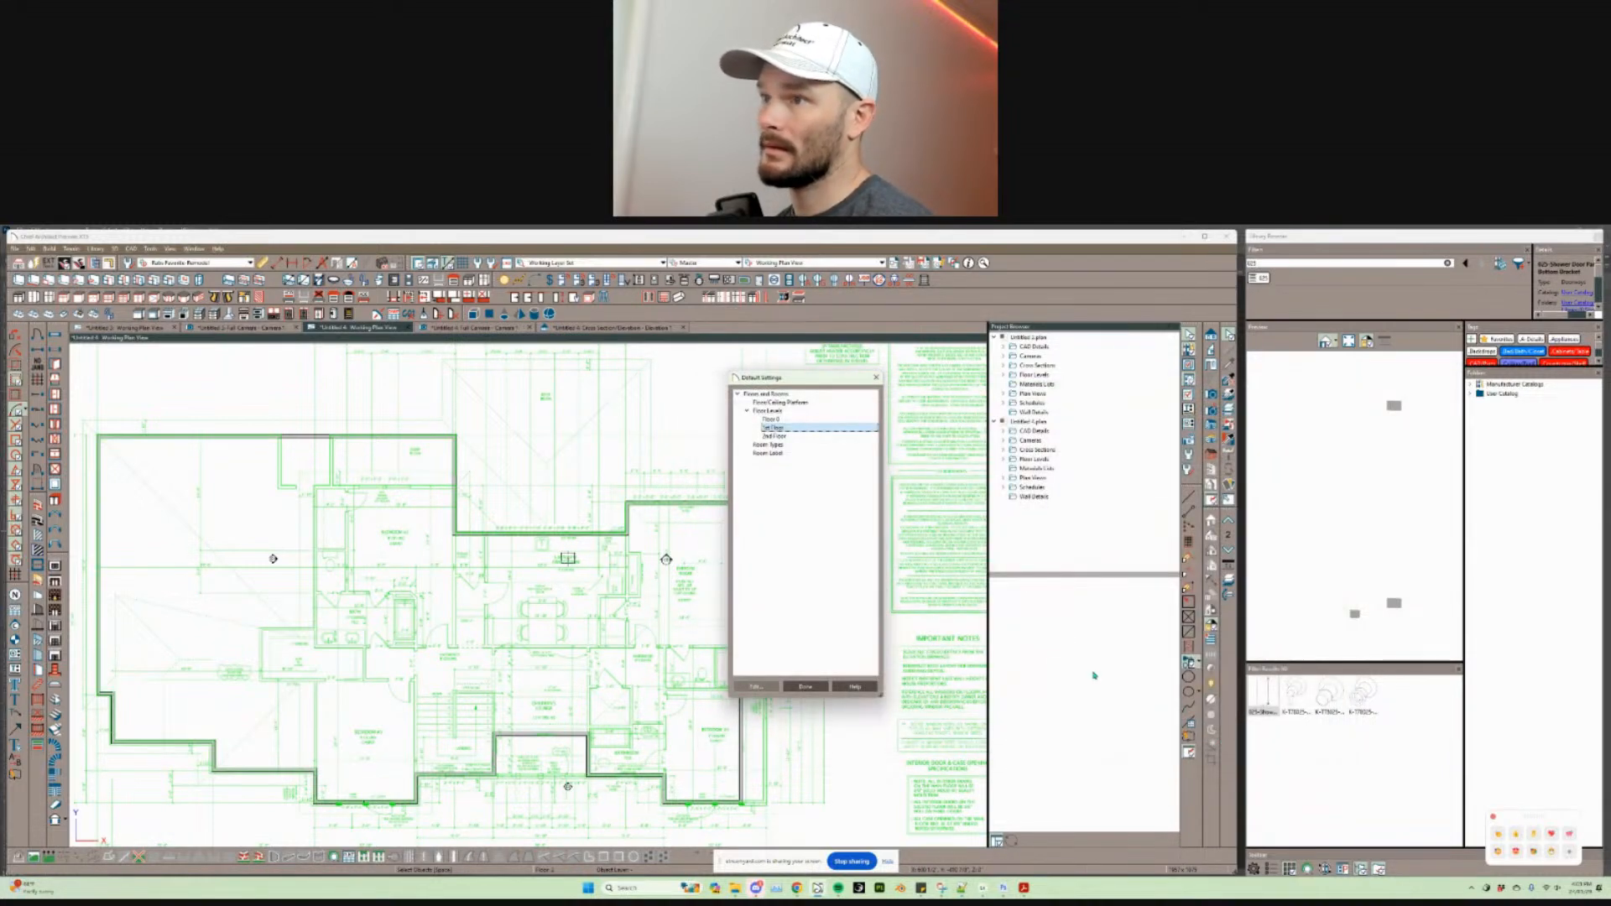
pyautogui.click(797, 686)
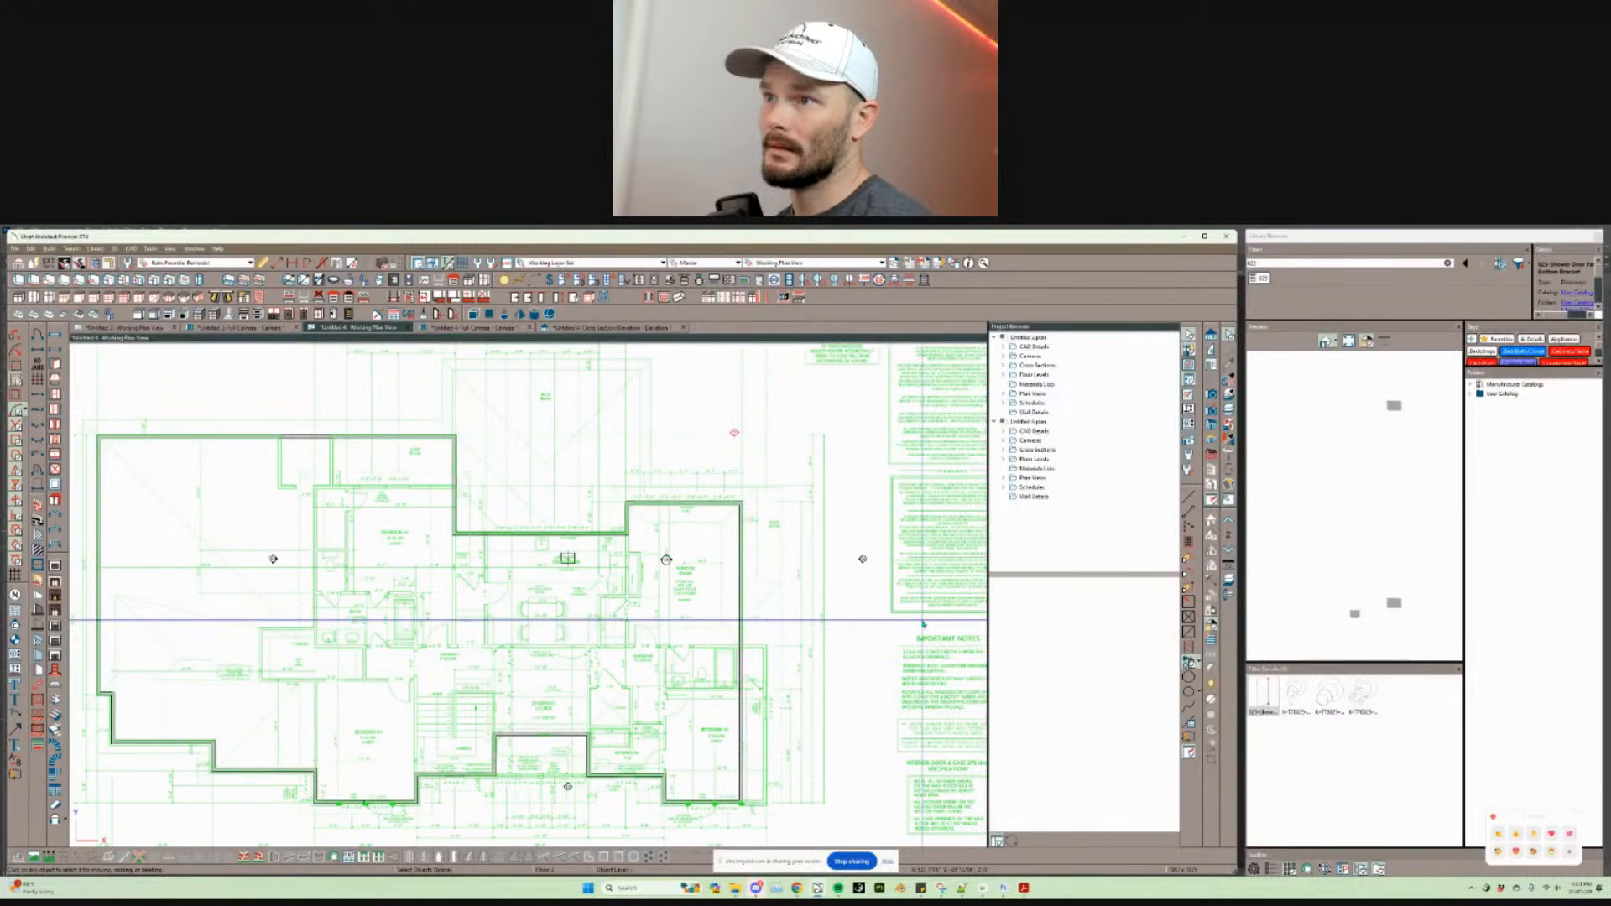
pyautogui.scroll(-1, 551, 577)
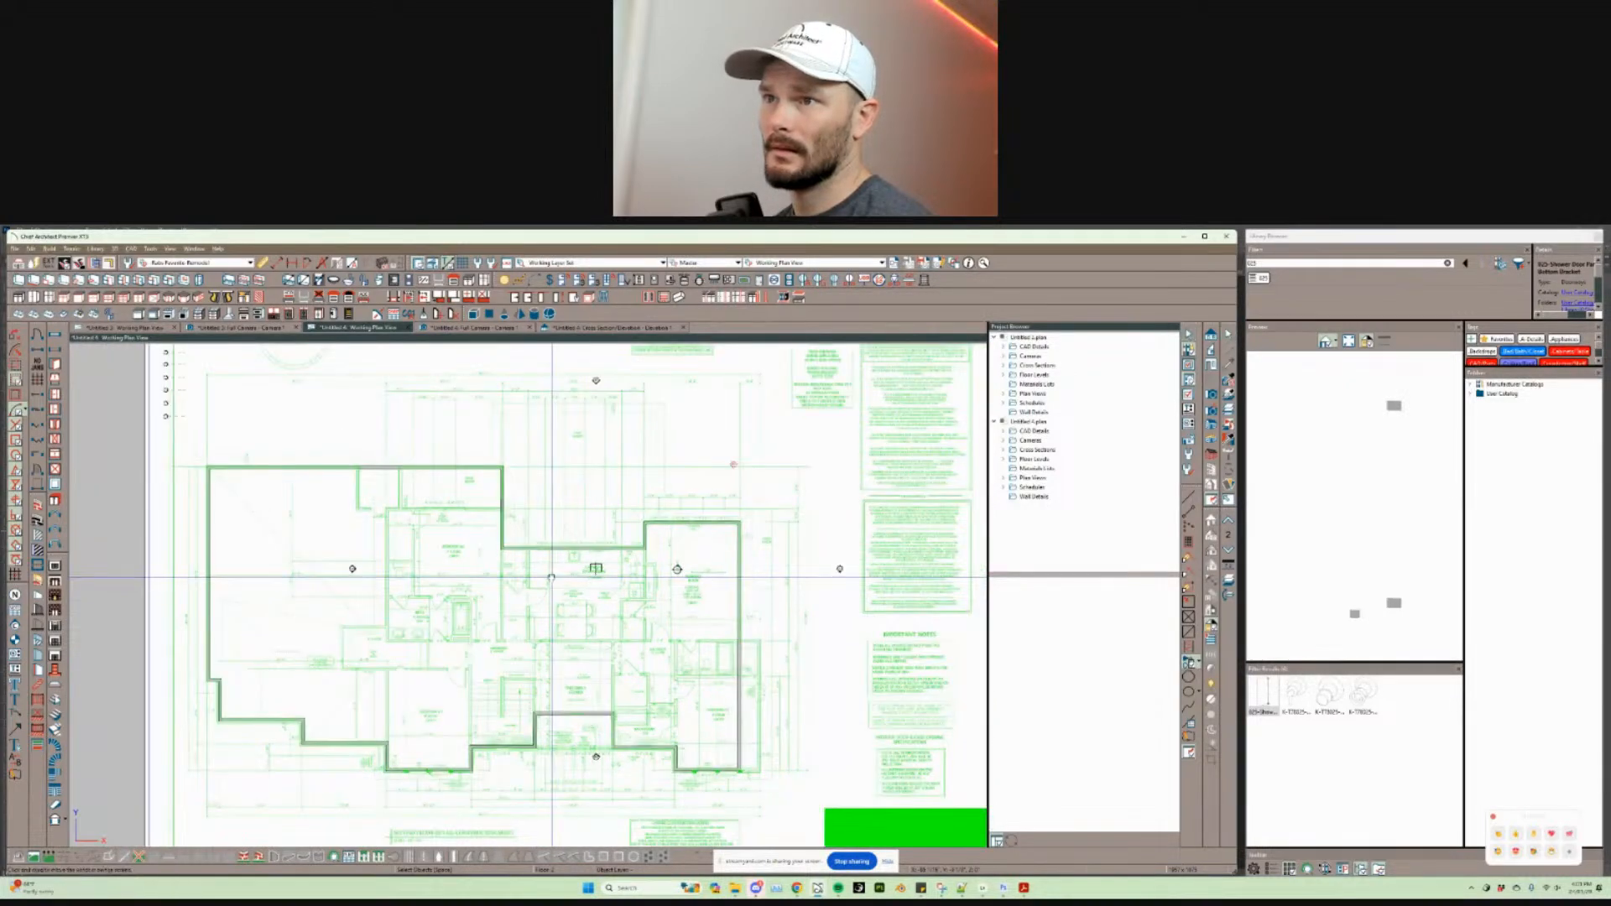
pyautogui.scroll(5, 551, 577)
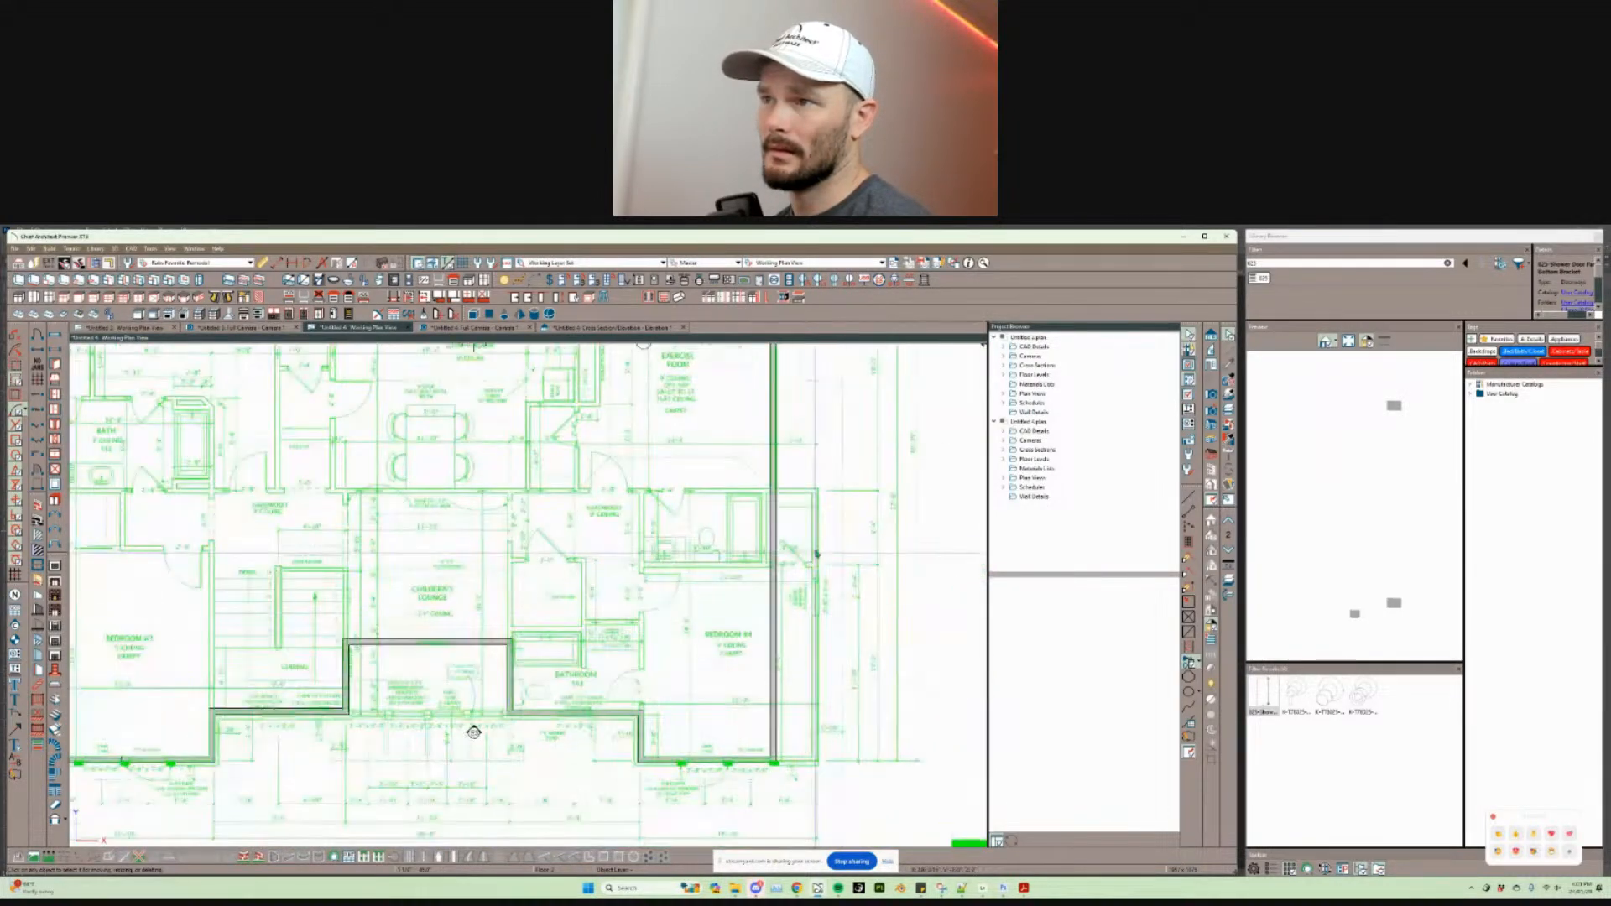
# Step: Break the 2nd floor's right-hand exterior wall where the overlay jogs out, at the upper edge of Bedroom #4's bathroom
pyautogui.scroll(4, 816, 554)
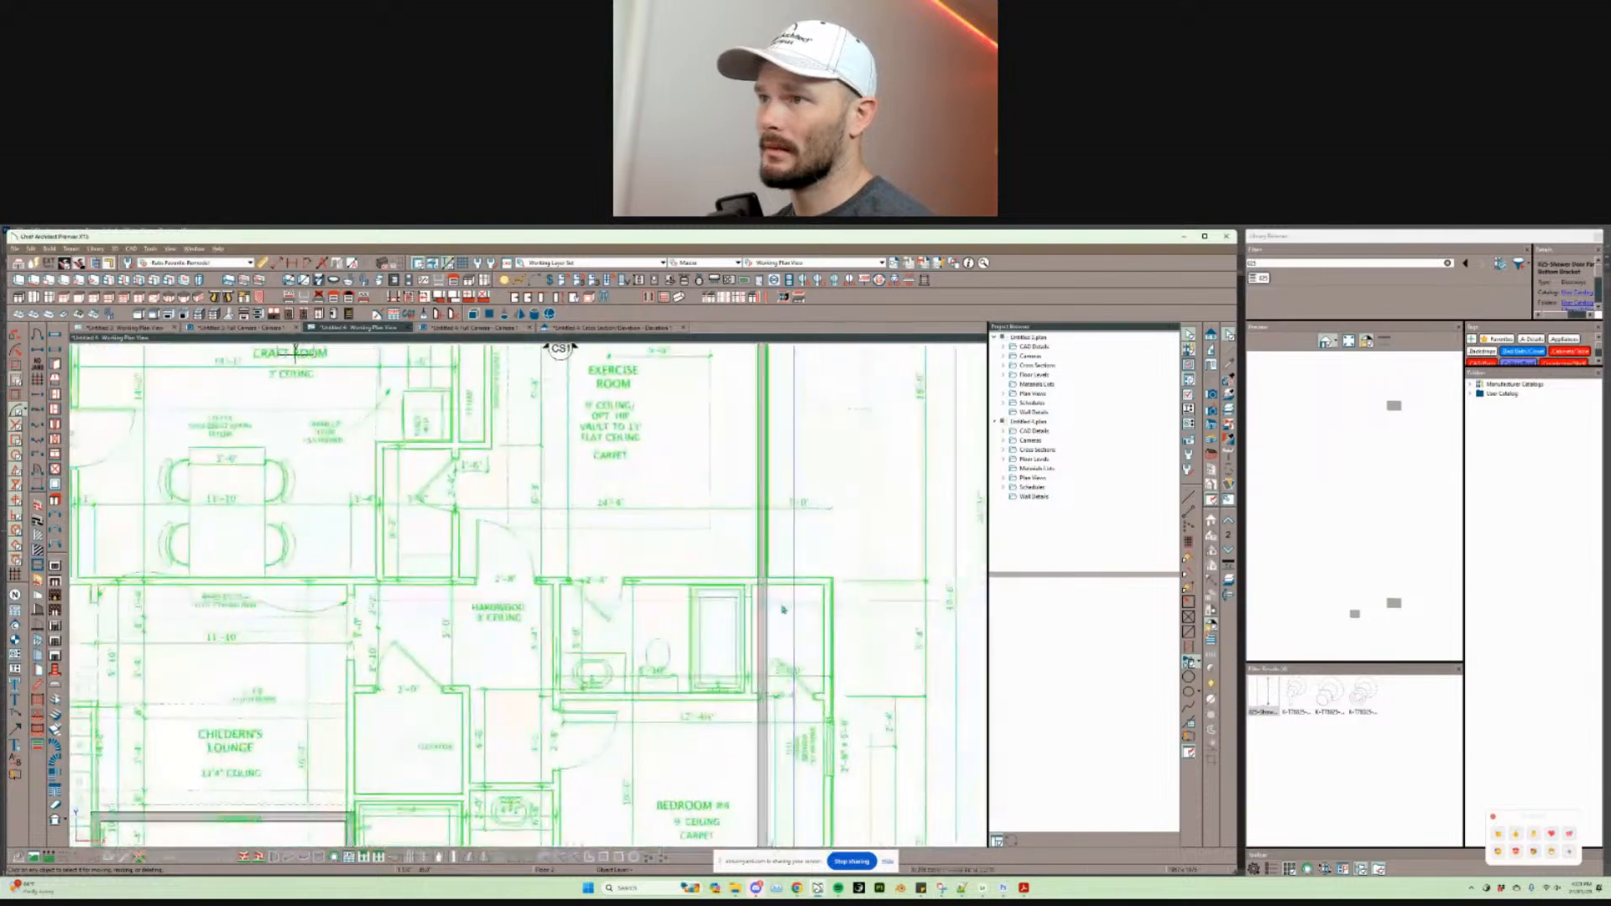
pyautogui.click(762, 625)
pyautogui.moveTo(812, 614); pyautogui.dragTo(742, 578, button='middle')
pyautogui.scroll(1, 747, 536)
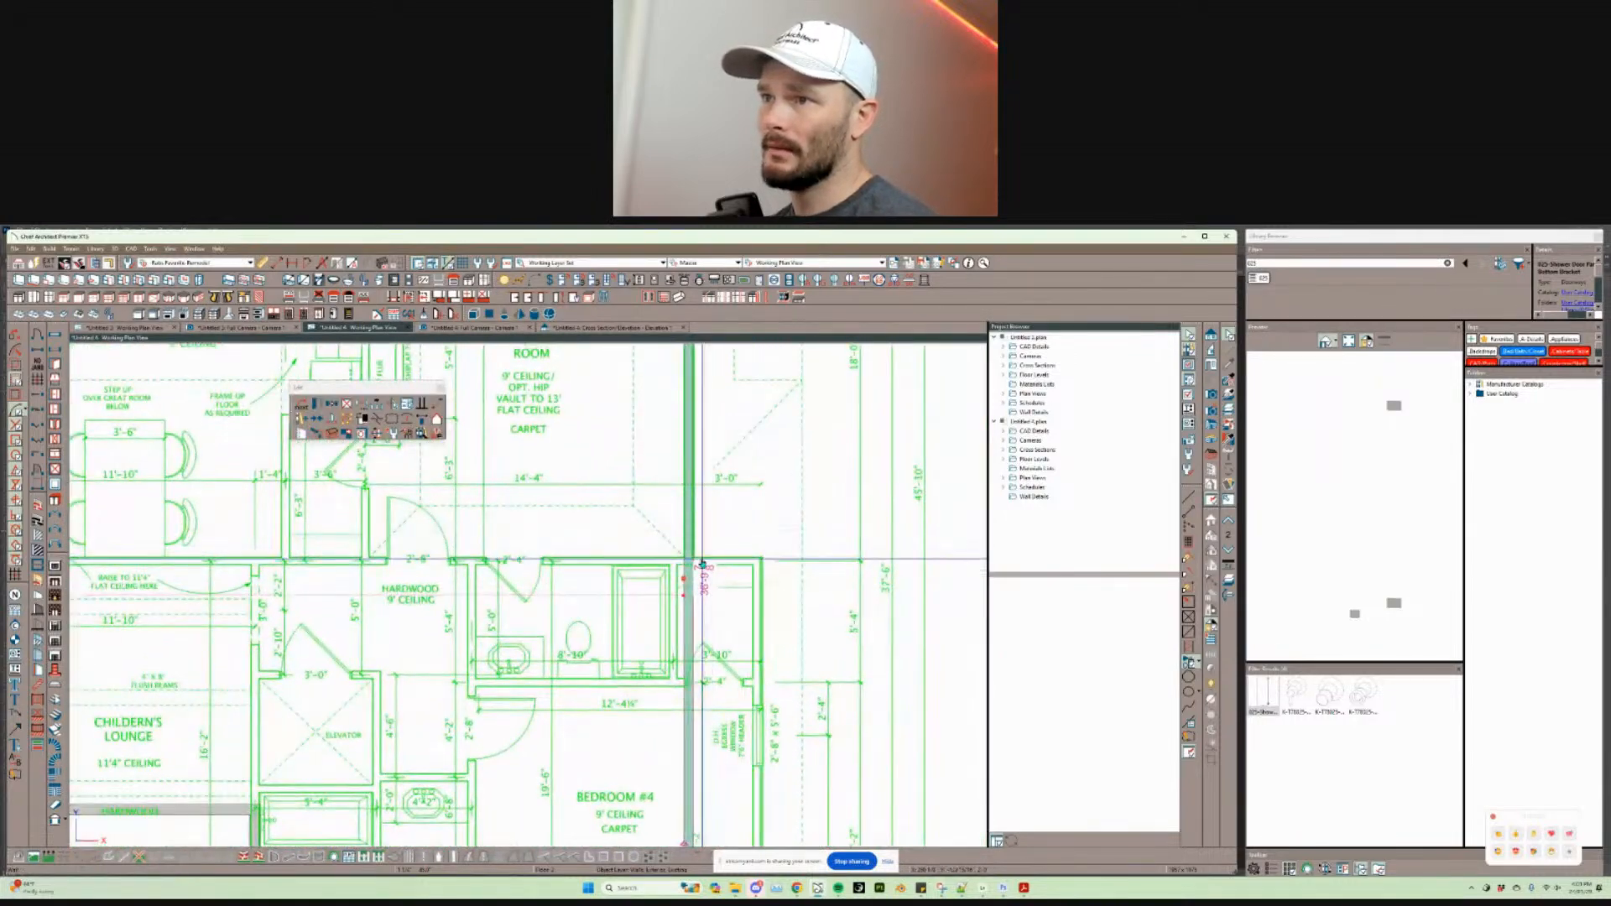
pyautogui.moveTo(703, 564); pyautogui.dragTo(690, 564)
pyautogui.click(688, 558)
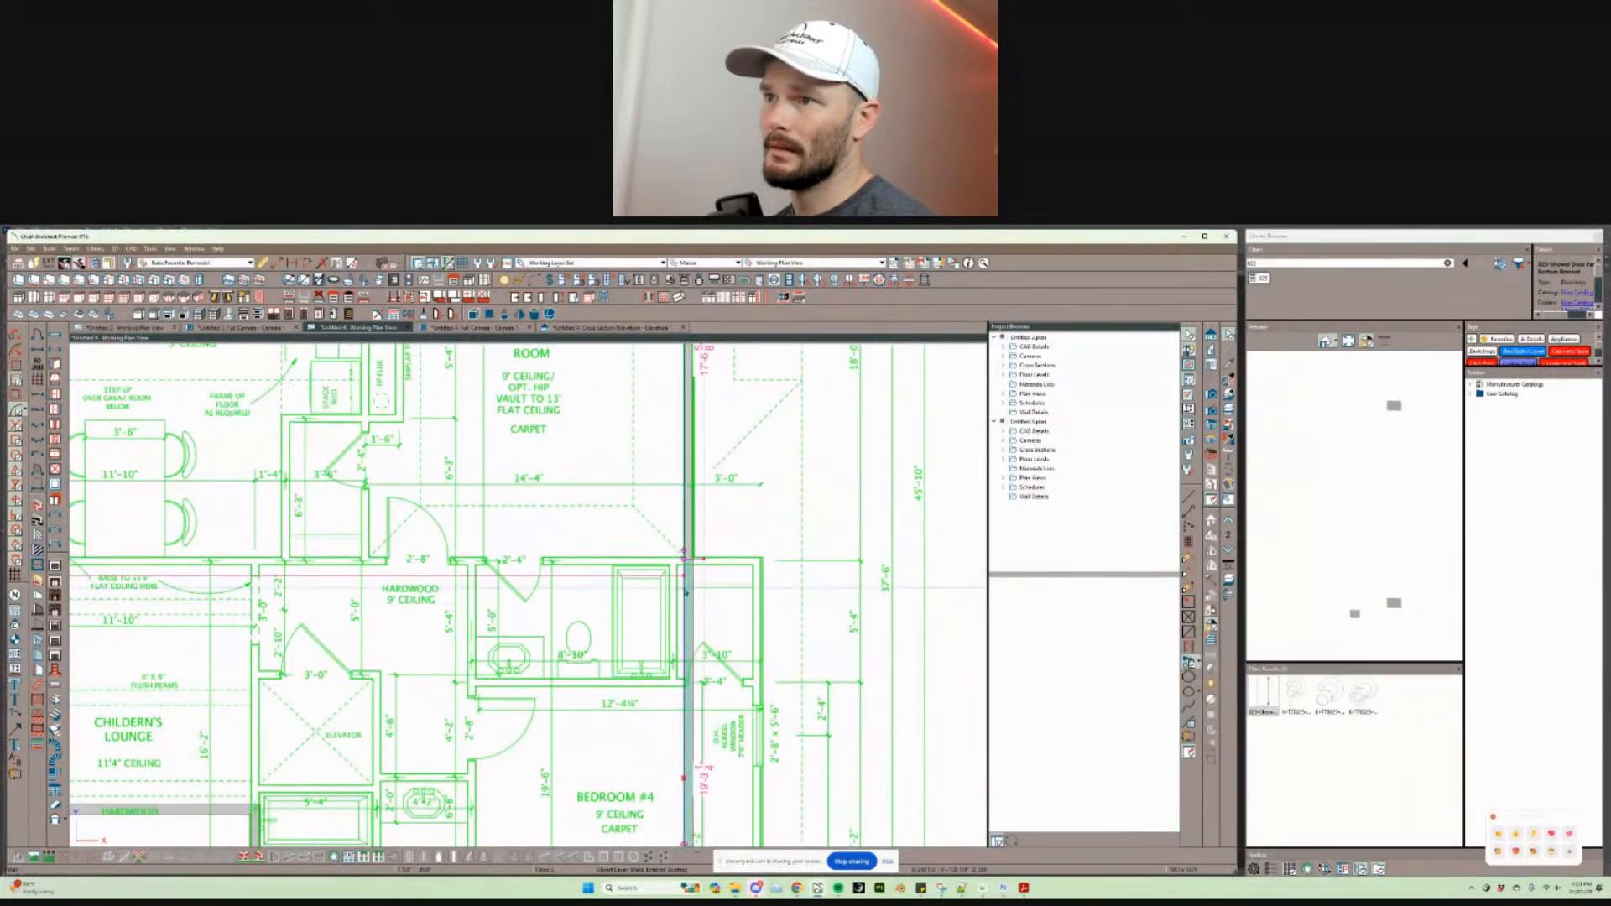
# Step: Move the wall segment beside Bedroom #4 outward about 3' to the overlay line and close the jog with a short wall
pyautogui.moveTo(688, 592); pyautogui.dragTo(753, 597)
pyautogui.scroll(1, 484, 428)
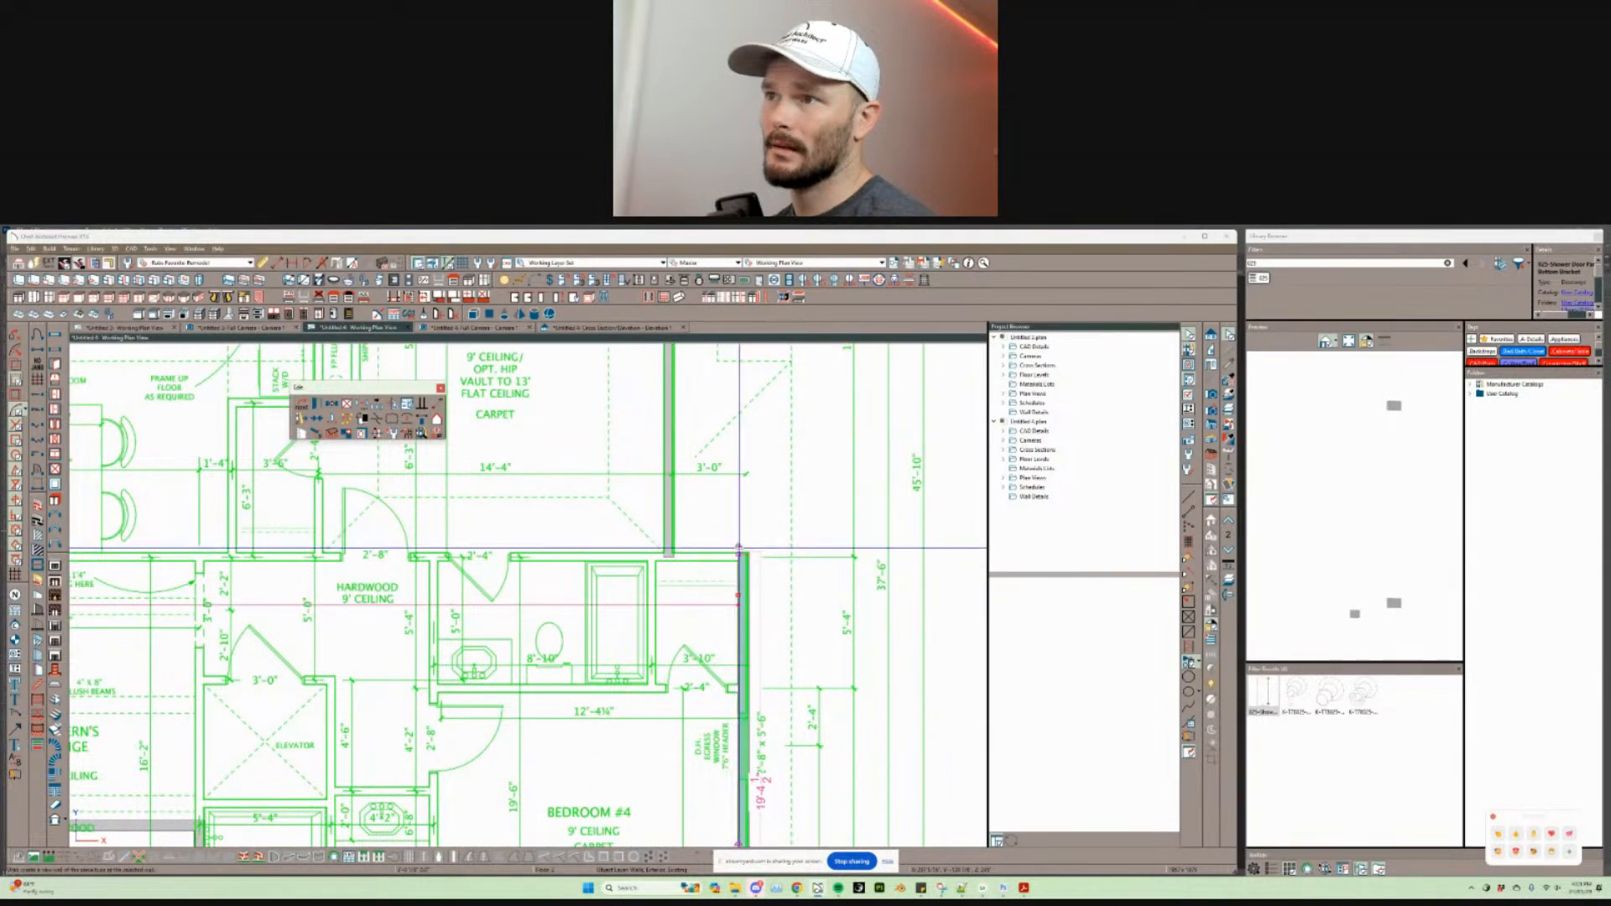
pyautogui.scroll(4, 701, 552)
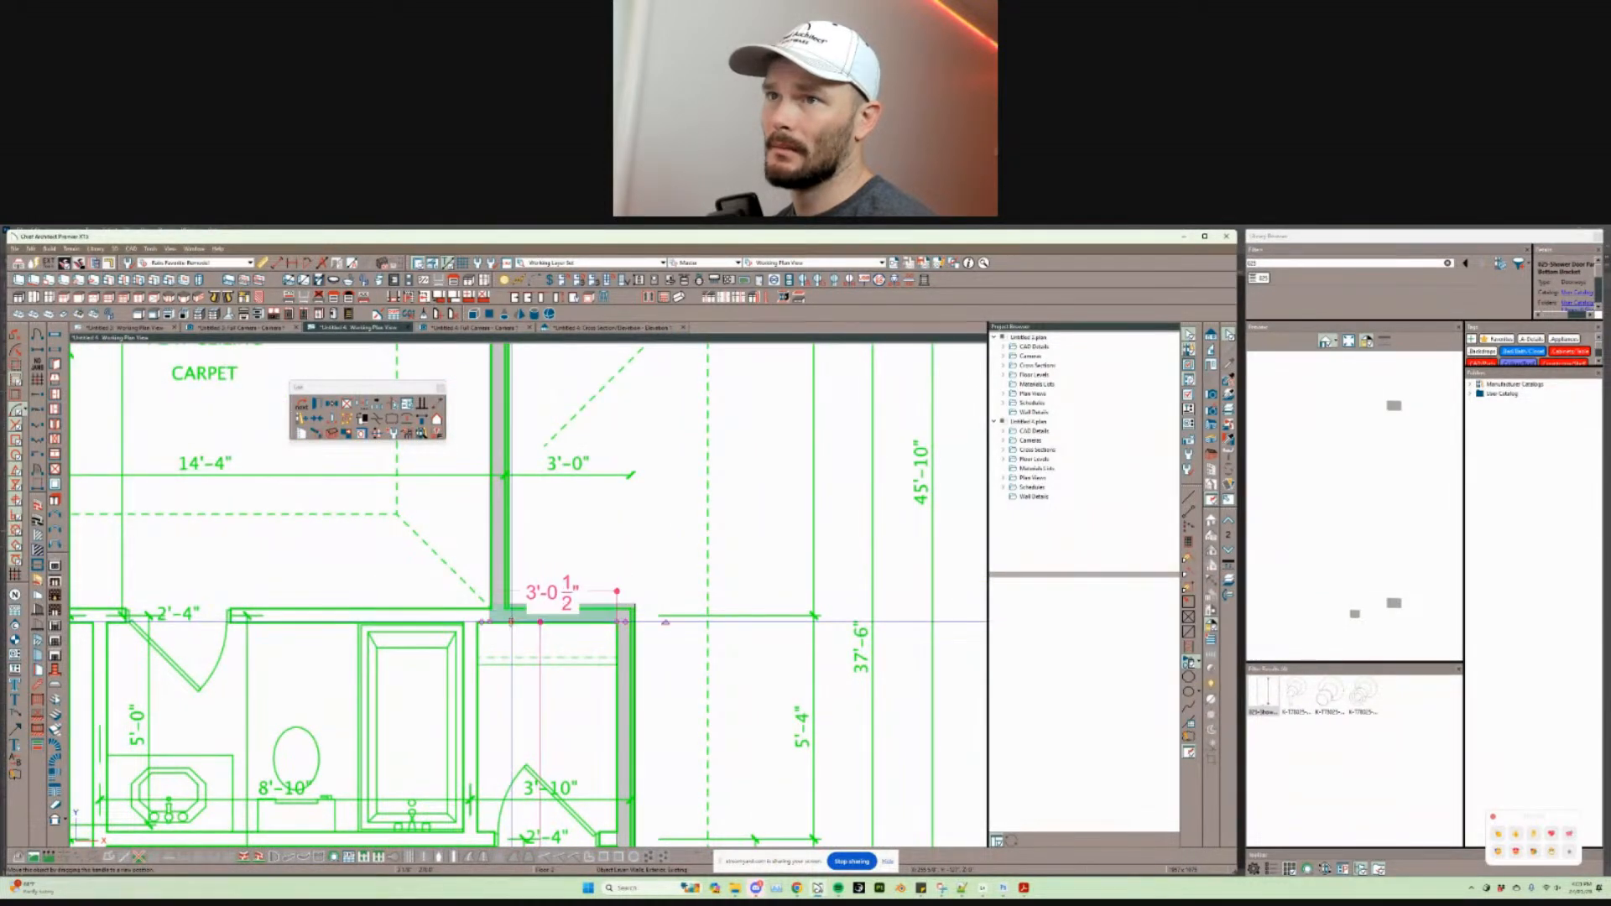
# Step: Compare the exterior walls around Bedroom #4 and its bathroom with the green overlay and the floor below
pyautogui.press('pagedown')
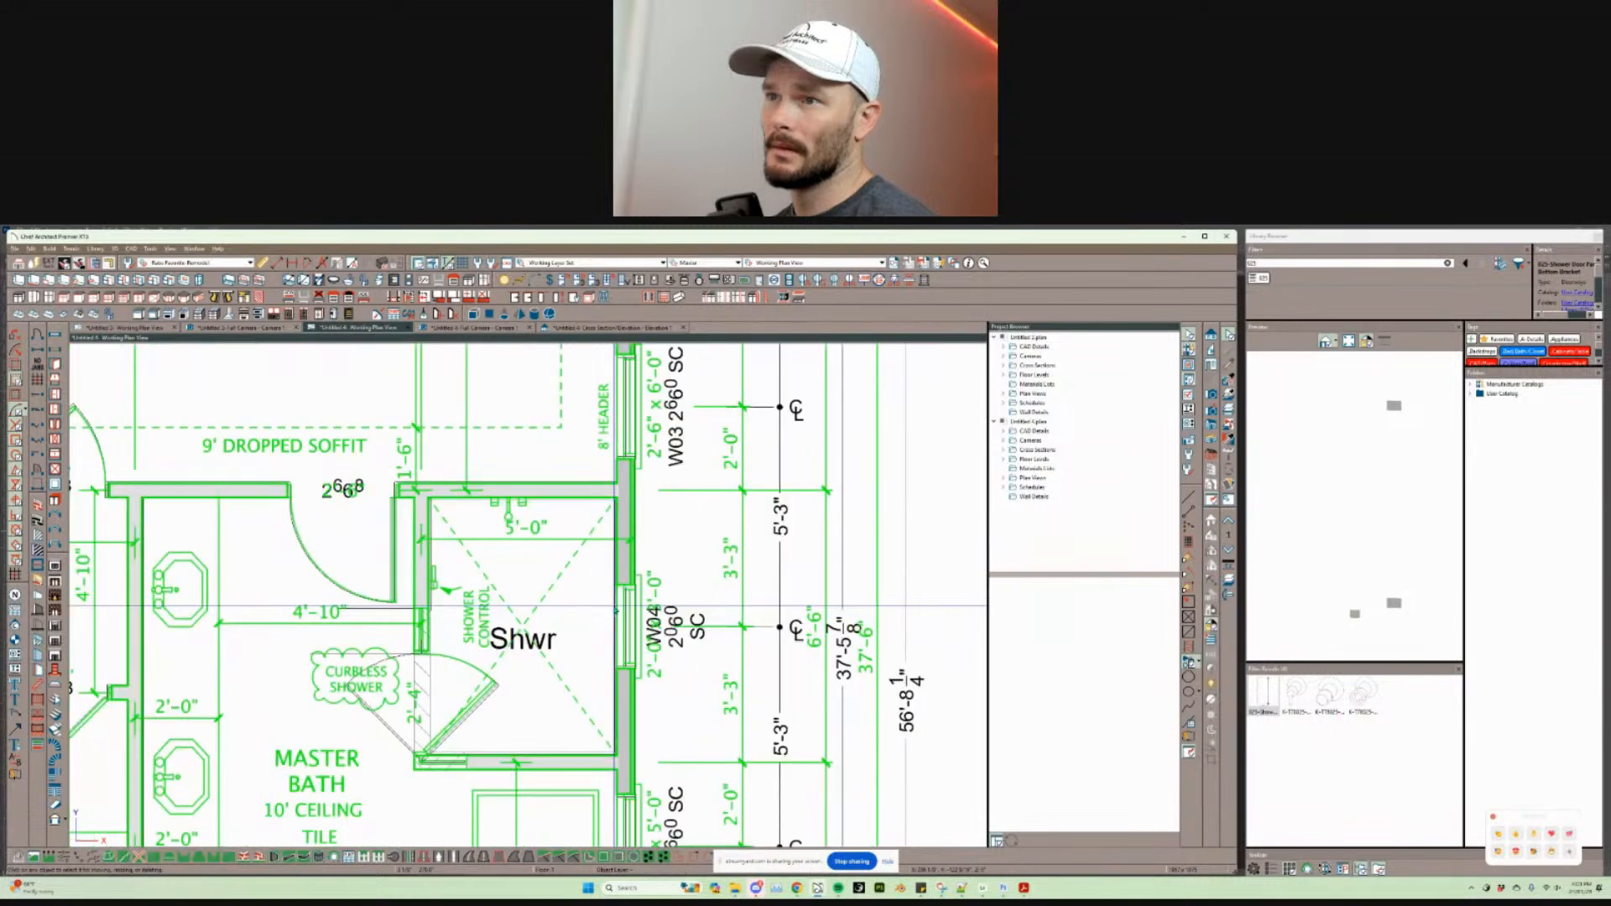
pyautogui.press('pageup')
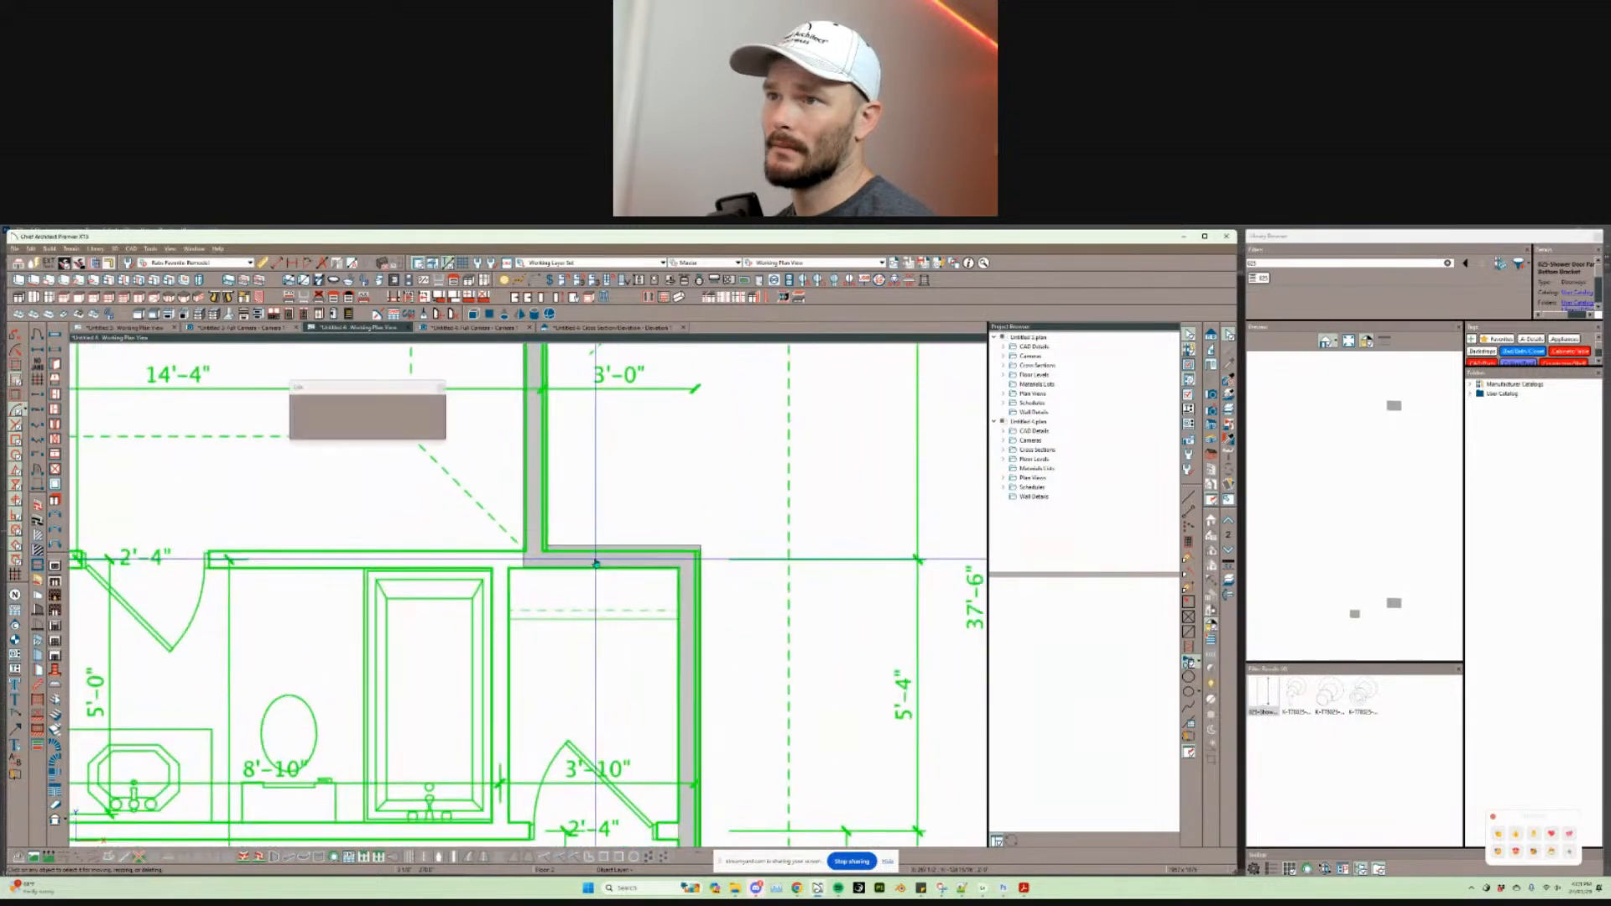
pyautogui.scroll(-4, 745, 573)
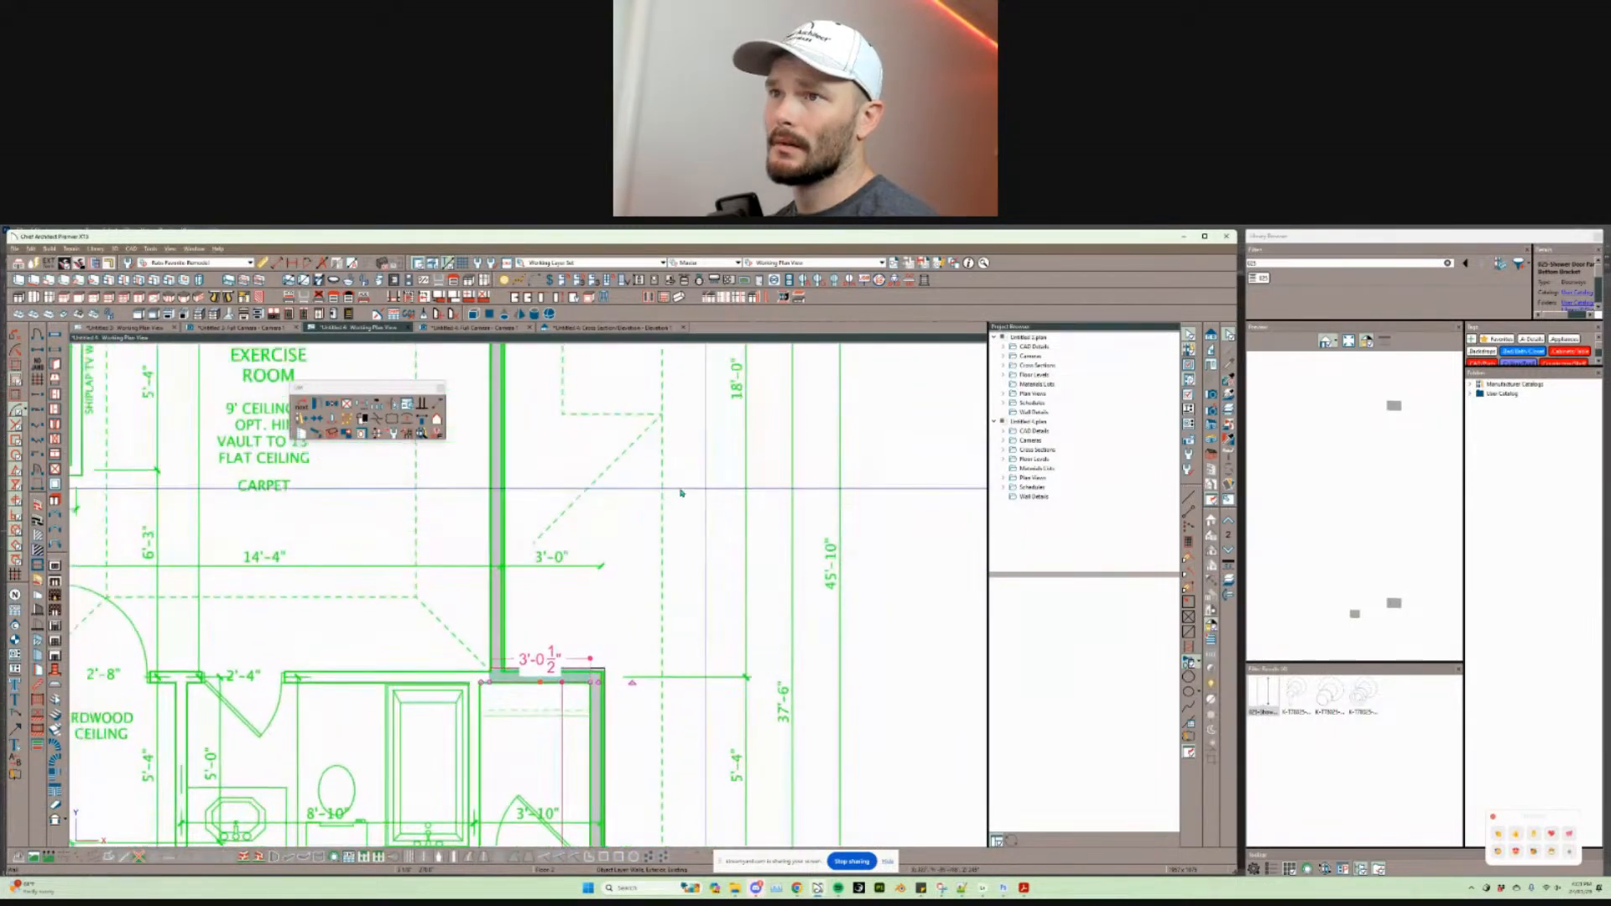
pyautogui.scroll(-2, 563, 418)
pyautogui.moveTo(564, 418); pyautogui.dragTo(558, 496, button='middle')
pyautogui.moveTo(537, 734); pyautogui.dragTo(515, 343, button='middle')
pyautogui.moveTo(567, 663); pyautogui.dragTo(569, 572, button='middle')
pyautogui.scroll(-1, 569, 573)
pyautogui.moveTo(536, 380); pyautogui.dragTo(533, 405, button='middle')
pyautogui.moveTo(568, 750); pyautogui.dragTo(568, 657, button='middle')
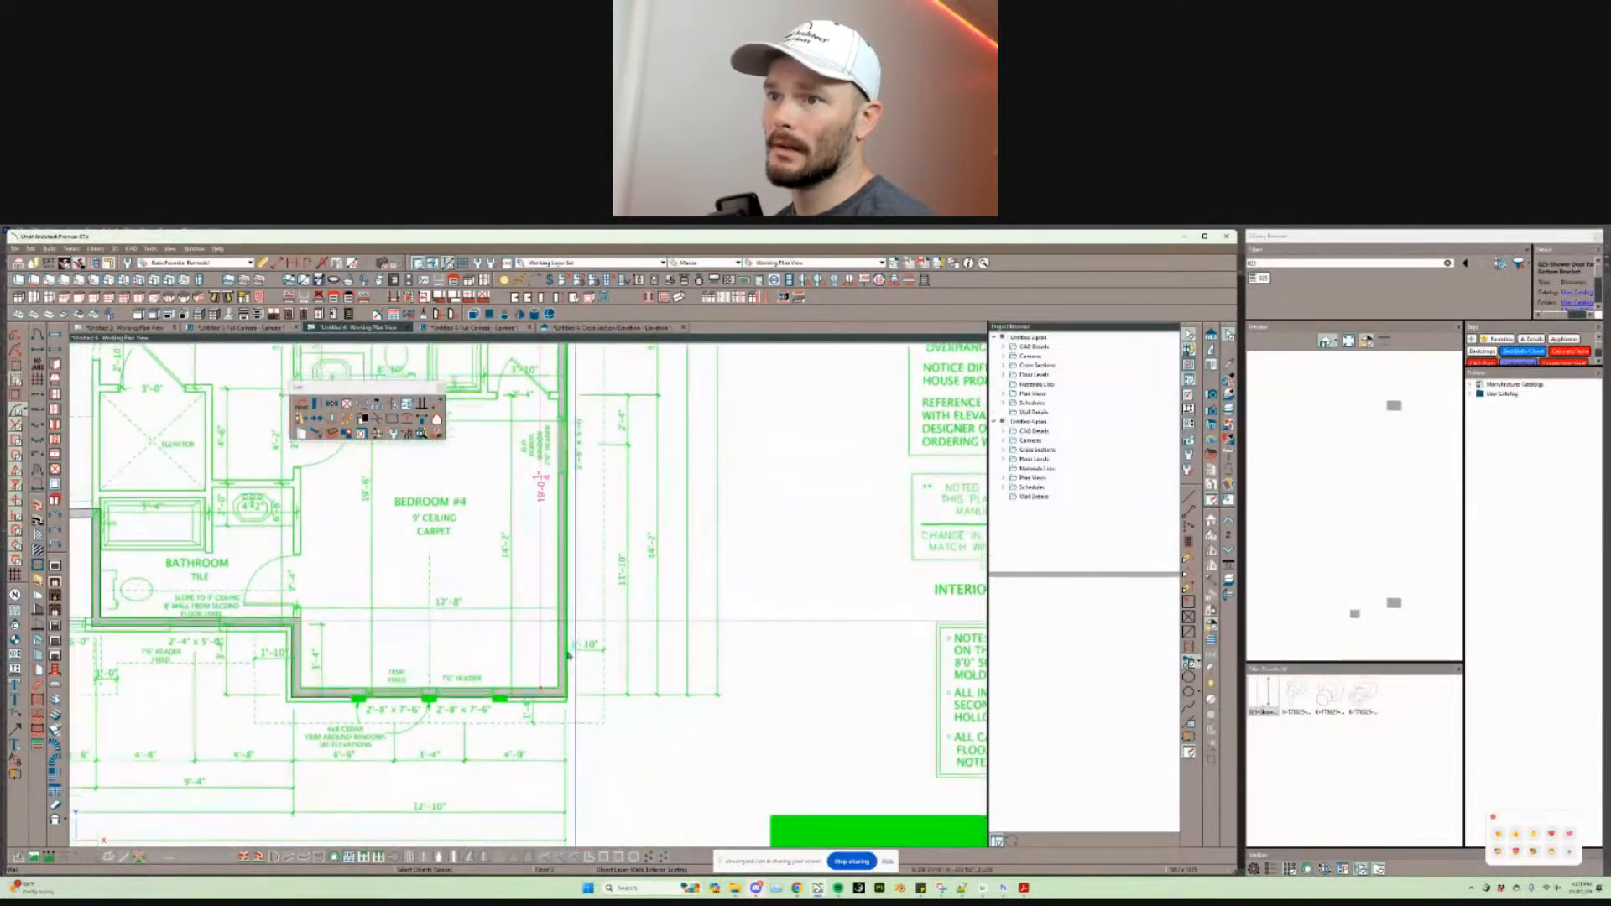
pyautogui.moveTo(554, 722); pyautogui.dragTo(561, 668, button='middle')
pyautogui.scroll(1, 560, 668)
pyautogui.scroll(3, 560, 668)
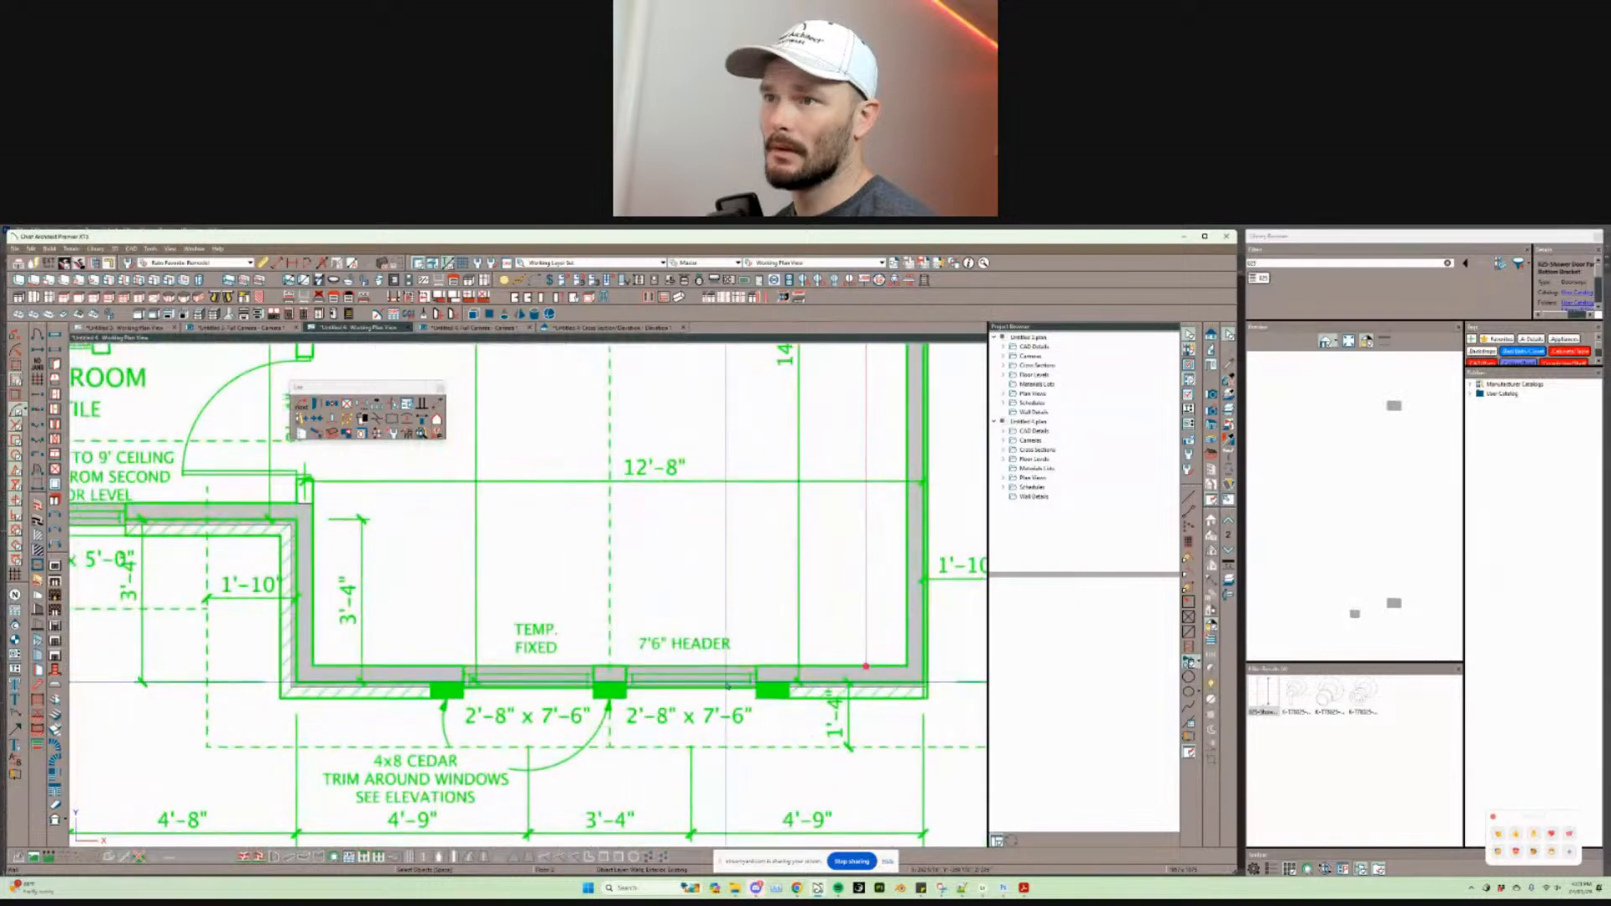
pyautogui.scroll(-2, 641, 658)
pyautogui.moveTo(639, 658); pyautogui.dragTo(712, 672, button='middle')
pyautogui.moveTo(456, 514); pyautogui.dragTo(621, 656, button='middle')
pyautogui.moveTo(738, 614); pyautogui.dragTo(668, 636, button='middle')
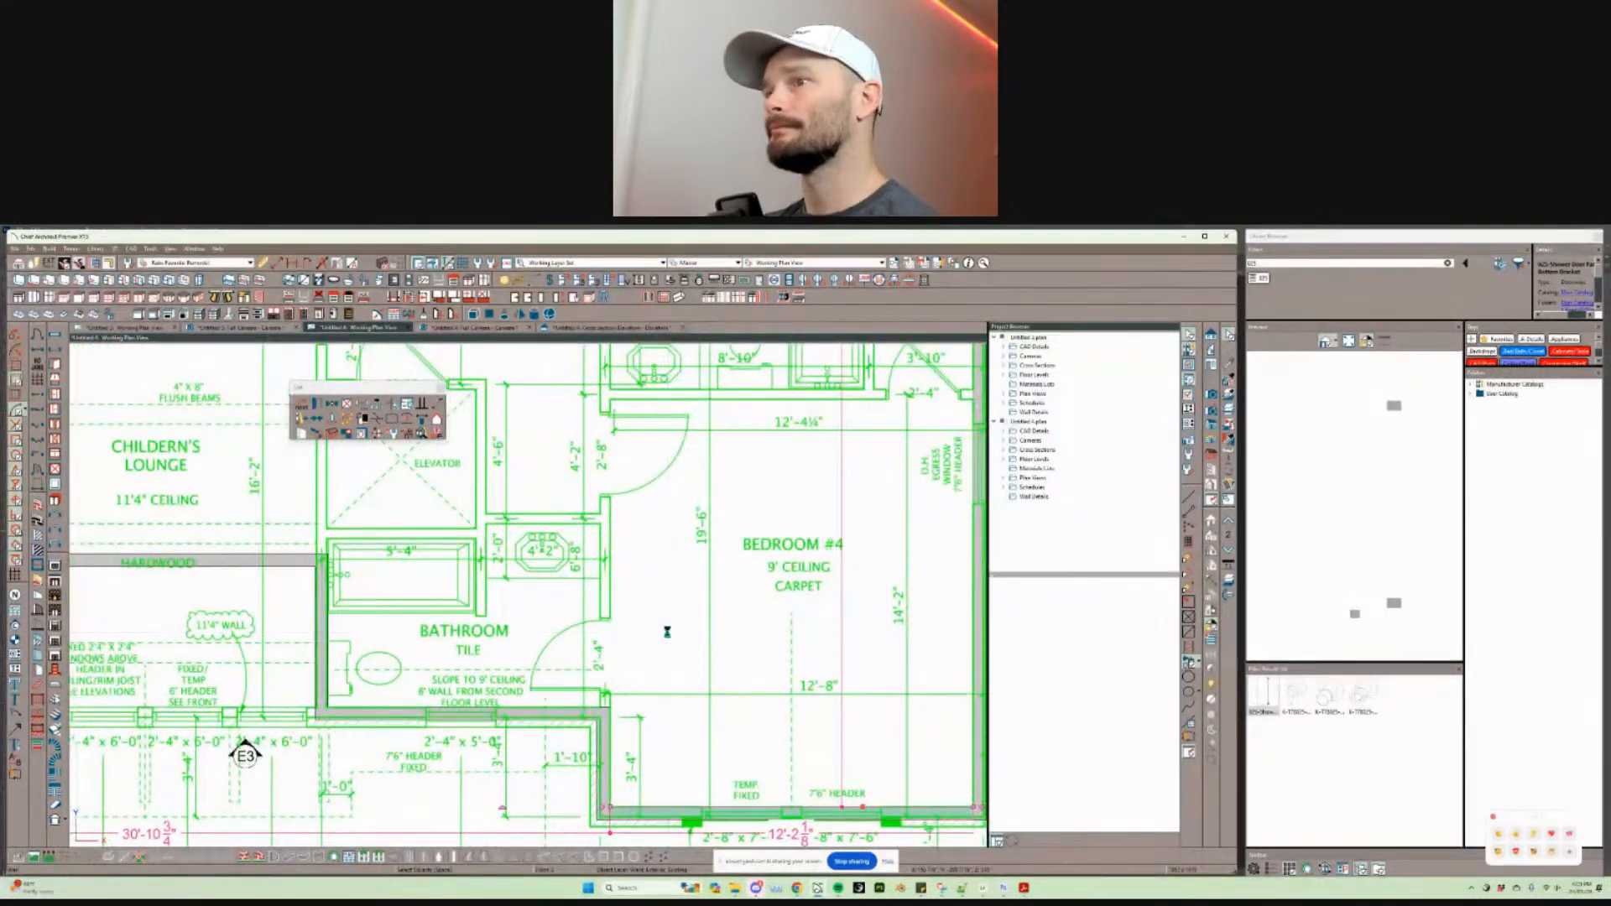
# Step: Draw an interior wall from the front exterior jog along Bedroom #4's hallway side up to the Exercise Room's lower edge
pyautogui.click(691, 657)
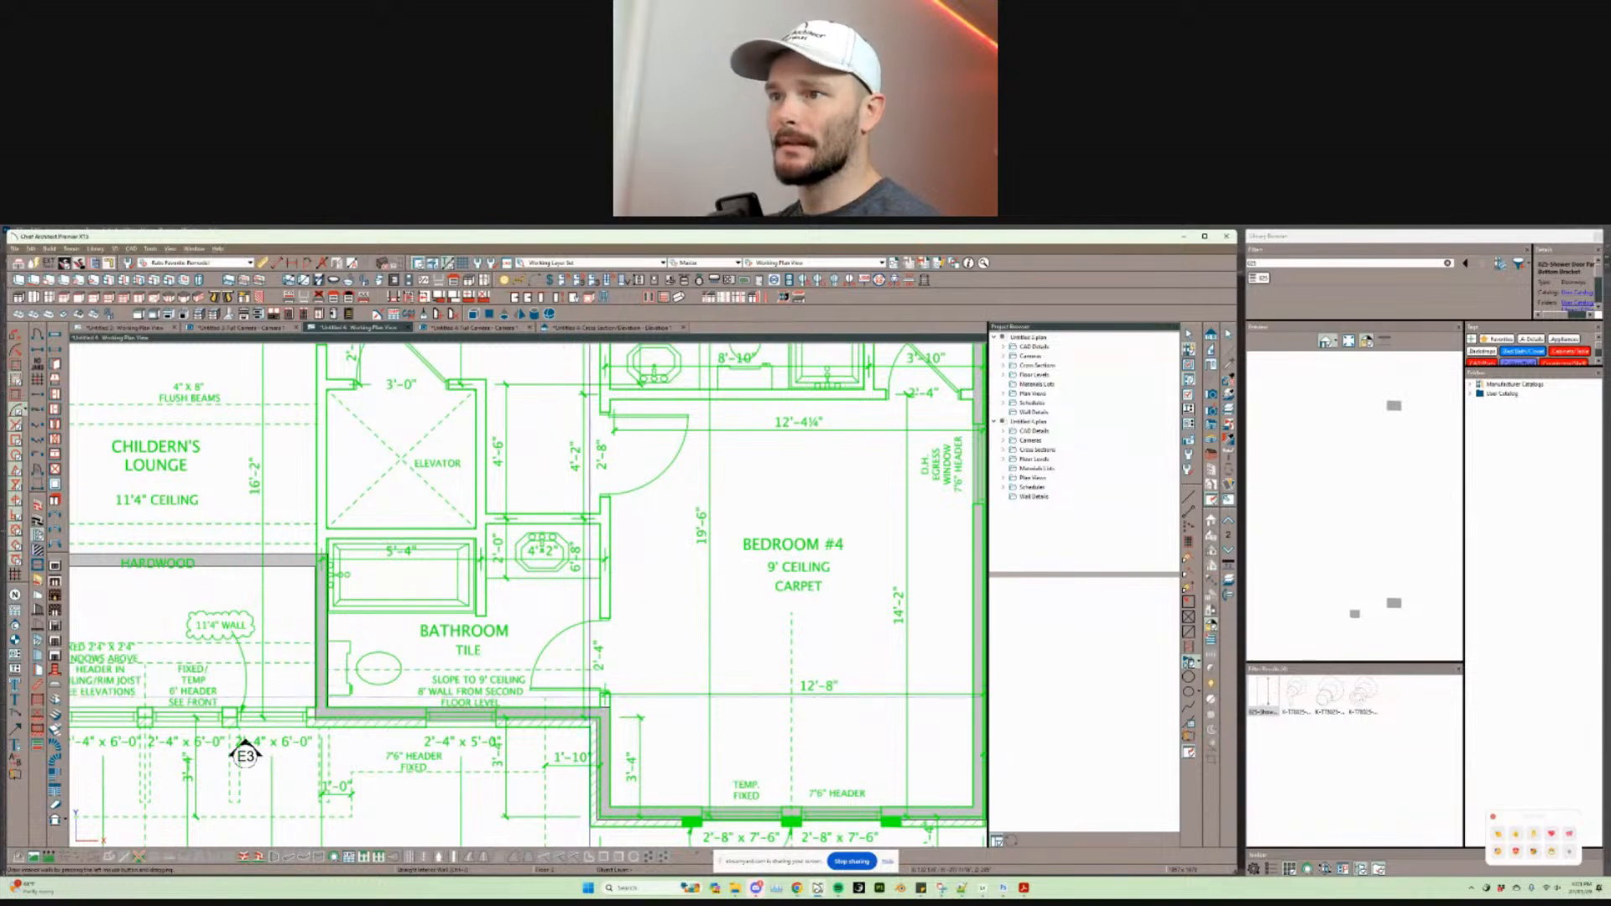
pyautogui.moveTo(607, 706); pyautogui.dragTo(605, 537)
pyautogui.moveTo(606, 537); pyautogui.dragTo(599, 843, button='middle')
pyautogui.moveTo(599, 843); pyautogui.dragTo(595, 576)
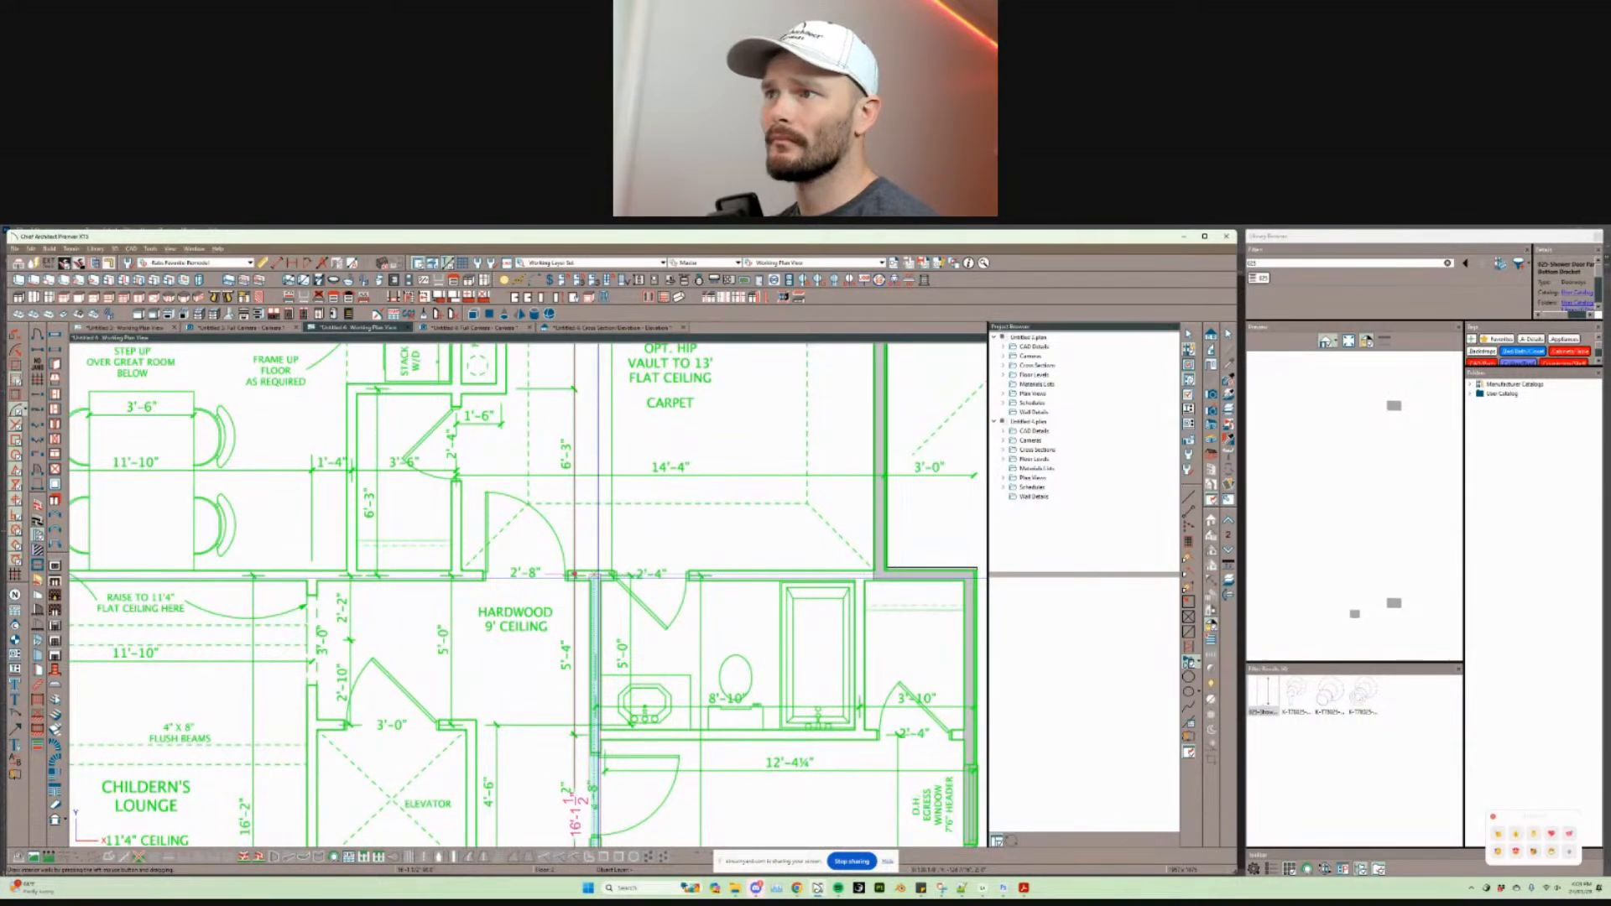
# Step: Draw walls from the Bedroom #4 jog across the hallway line to the far Bath corner and partway up the Bath's outer side
pyautogui.moveTo(872, 577); pyautogui.dragTo(290, 576)
pyautogui.moveTo(290, 576); pyautogui.dragTo(827, 593, button='middle')
pyautogui.scroll(-1, 487, 578)
pyautogui.moveTo(827, 593); pyautogui.dragTo(101, 577)
pyautogui.moveTo(101, 577); pyautogui.dragTo(431, 693, button='middle')
pyautogui.scroll(-3, 409, 624)
pyautogui.moveTo(453, 771); pyautogui.dragTo(443, 660, button='middle')
pyautogui.scroll(1, 443, 661)
pyautogui.scroll(3, 443, 660)
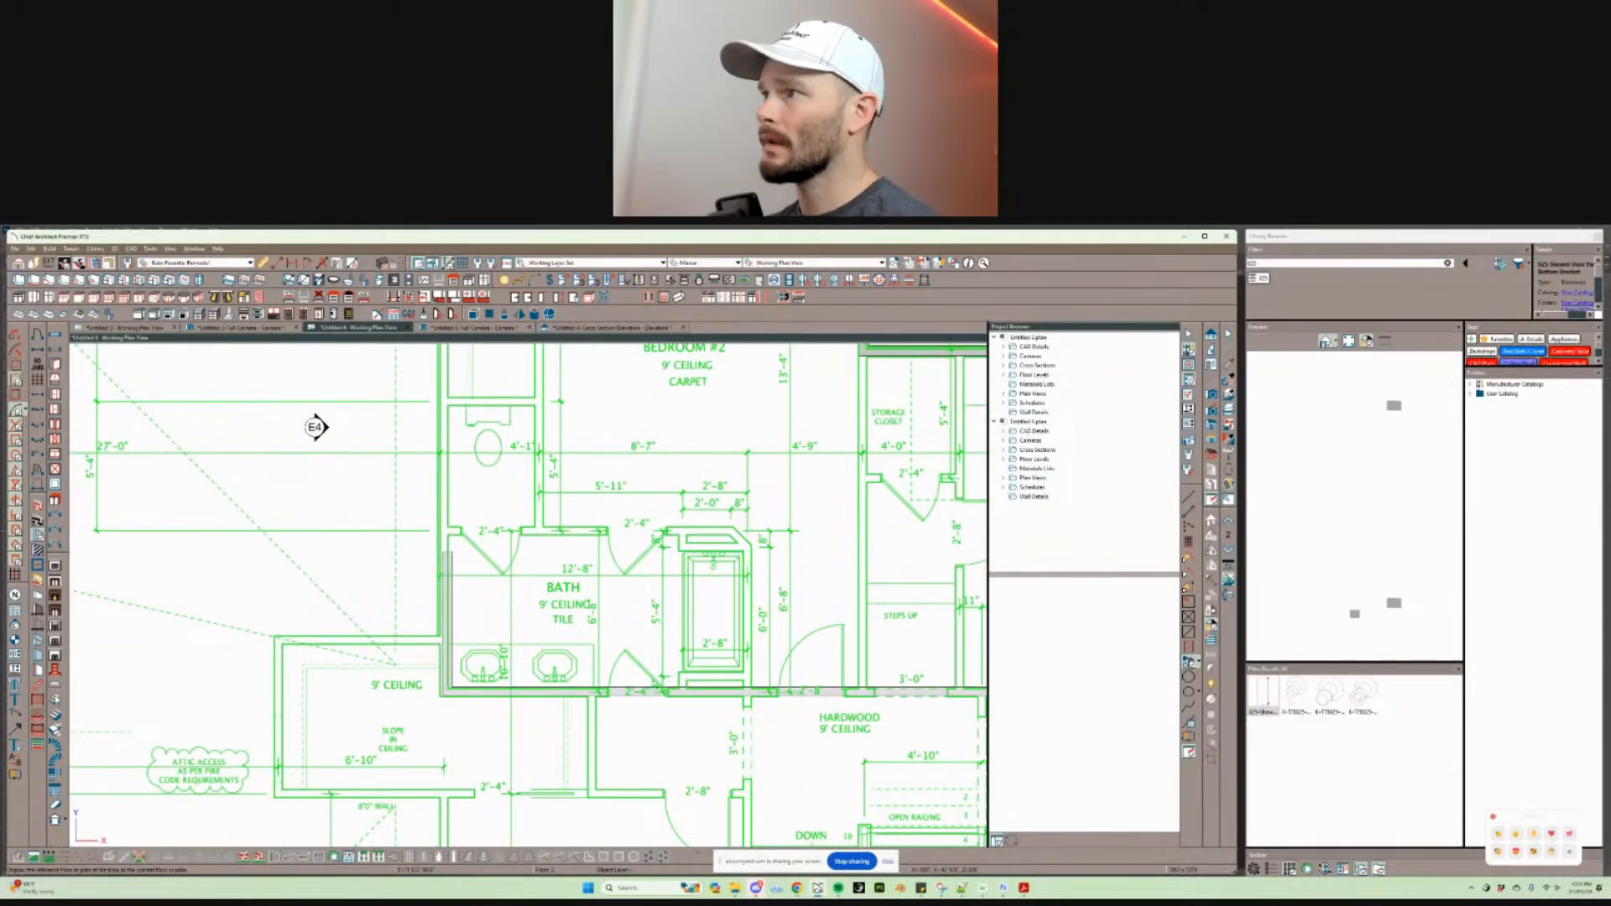
# Step: Show the reference floor and extend the Bath's outer side wall up to Bedroom #2's upper corner beside the roof-below area
pyautogui.click(1228, 579)
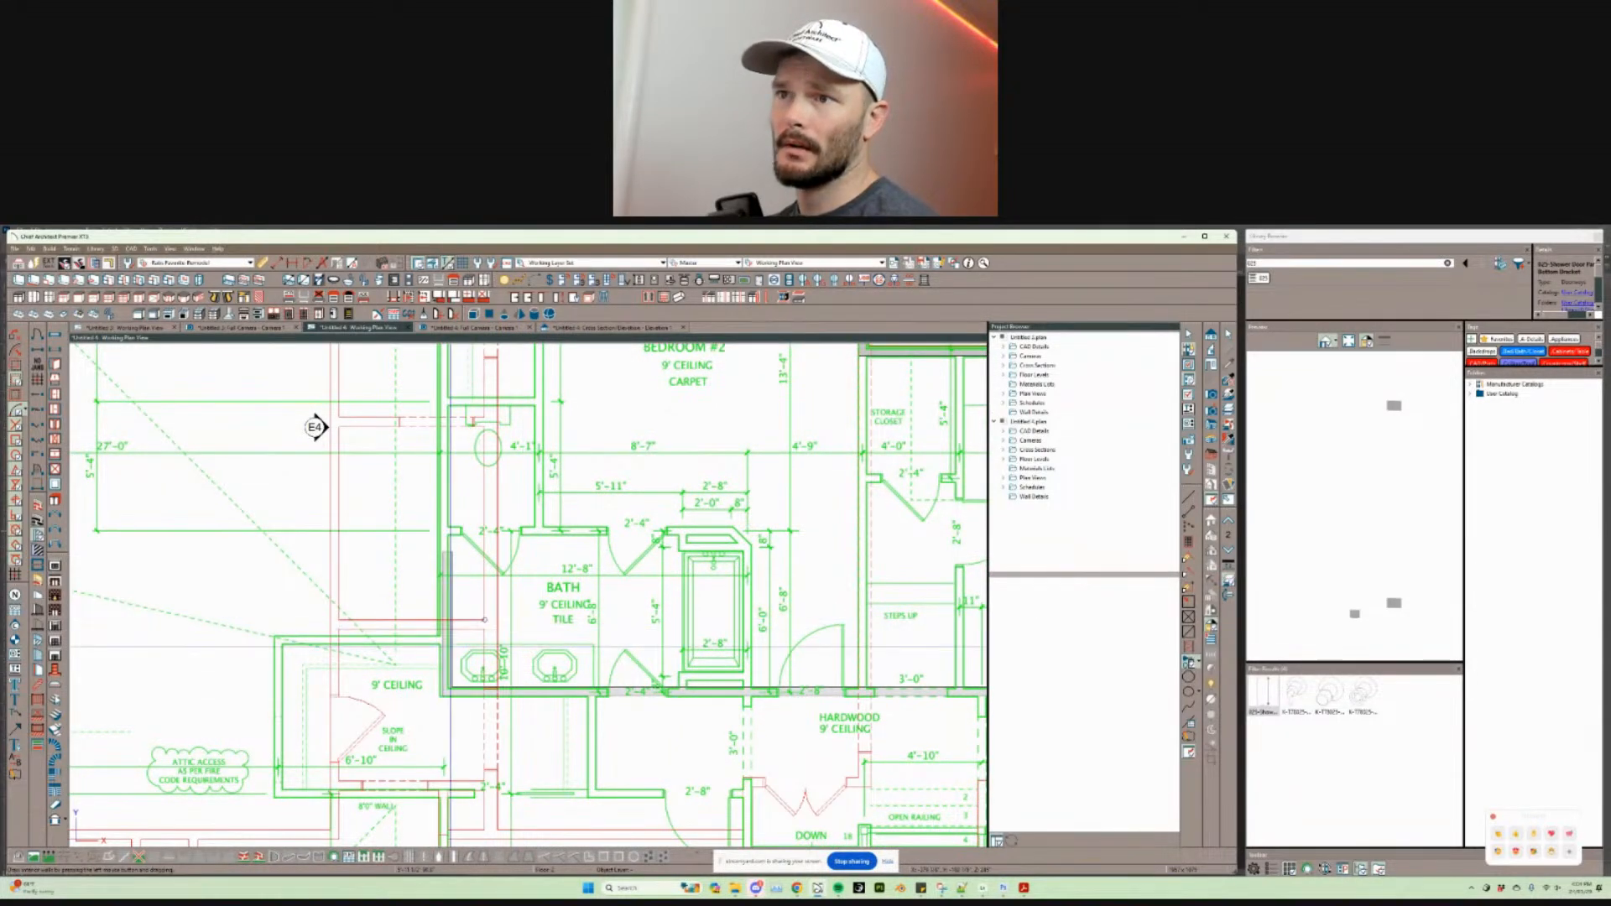
pyautogui.scroll(3, 443, 620)
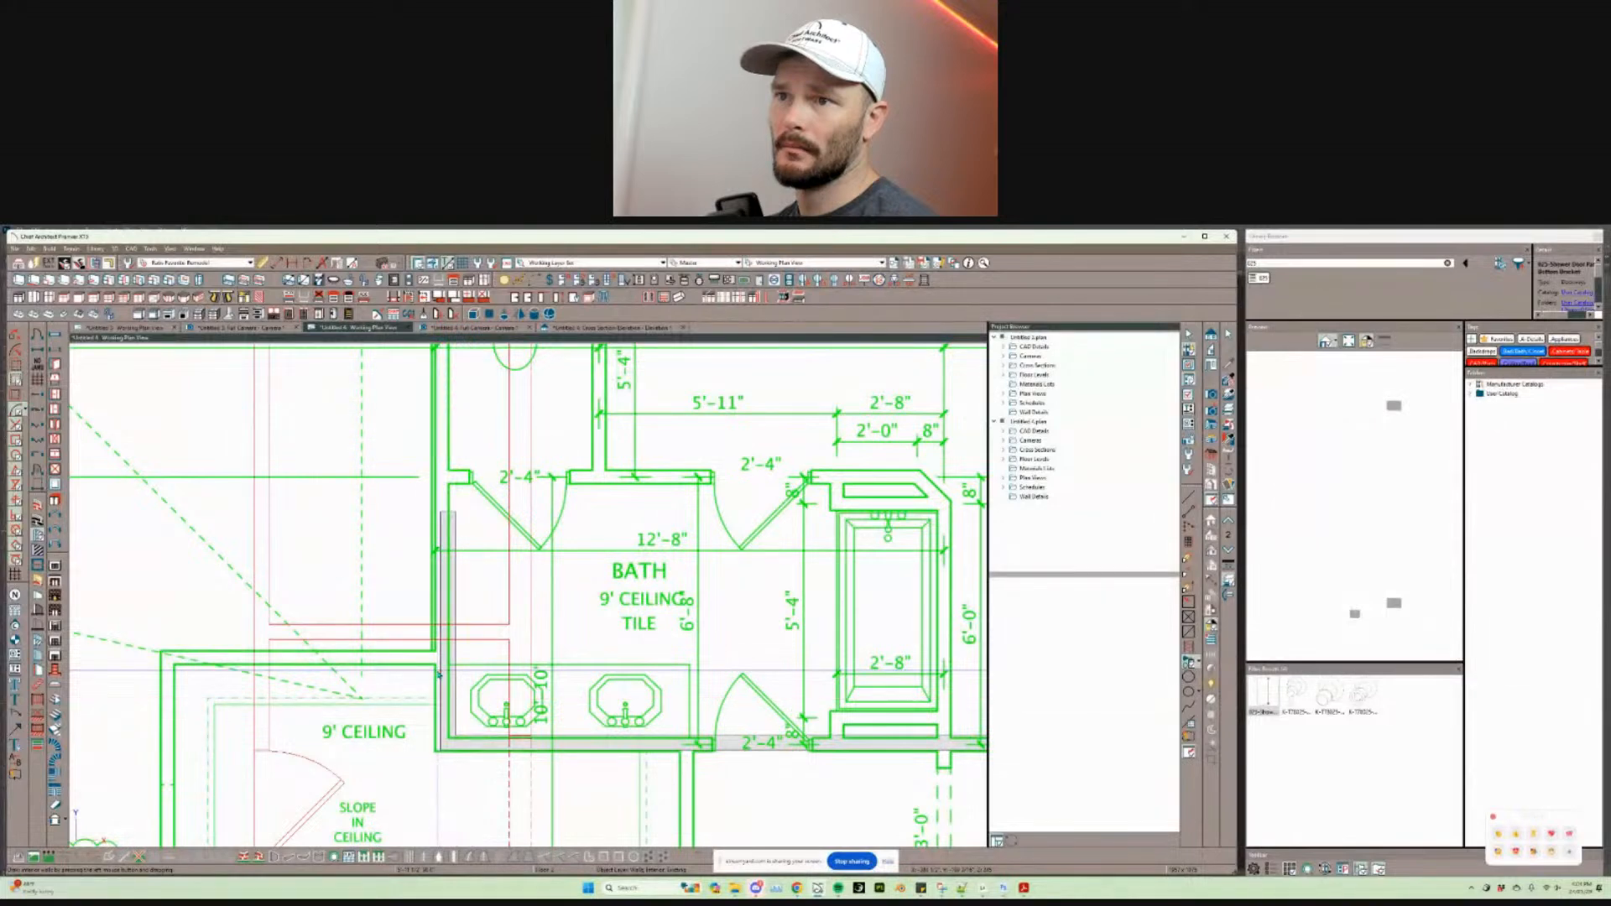
pyautogui.click(439, 673)
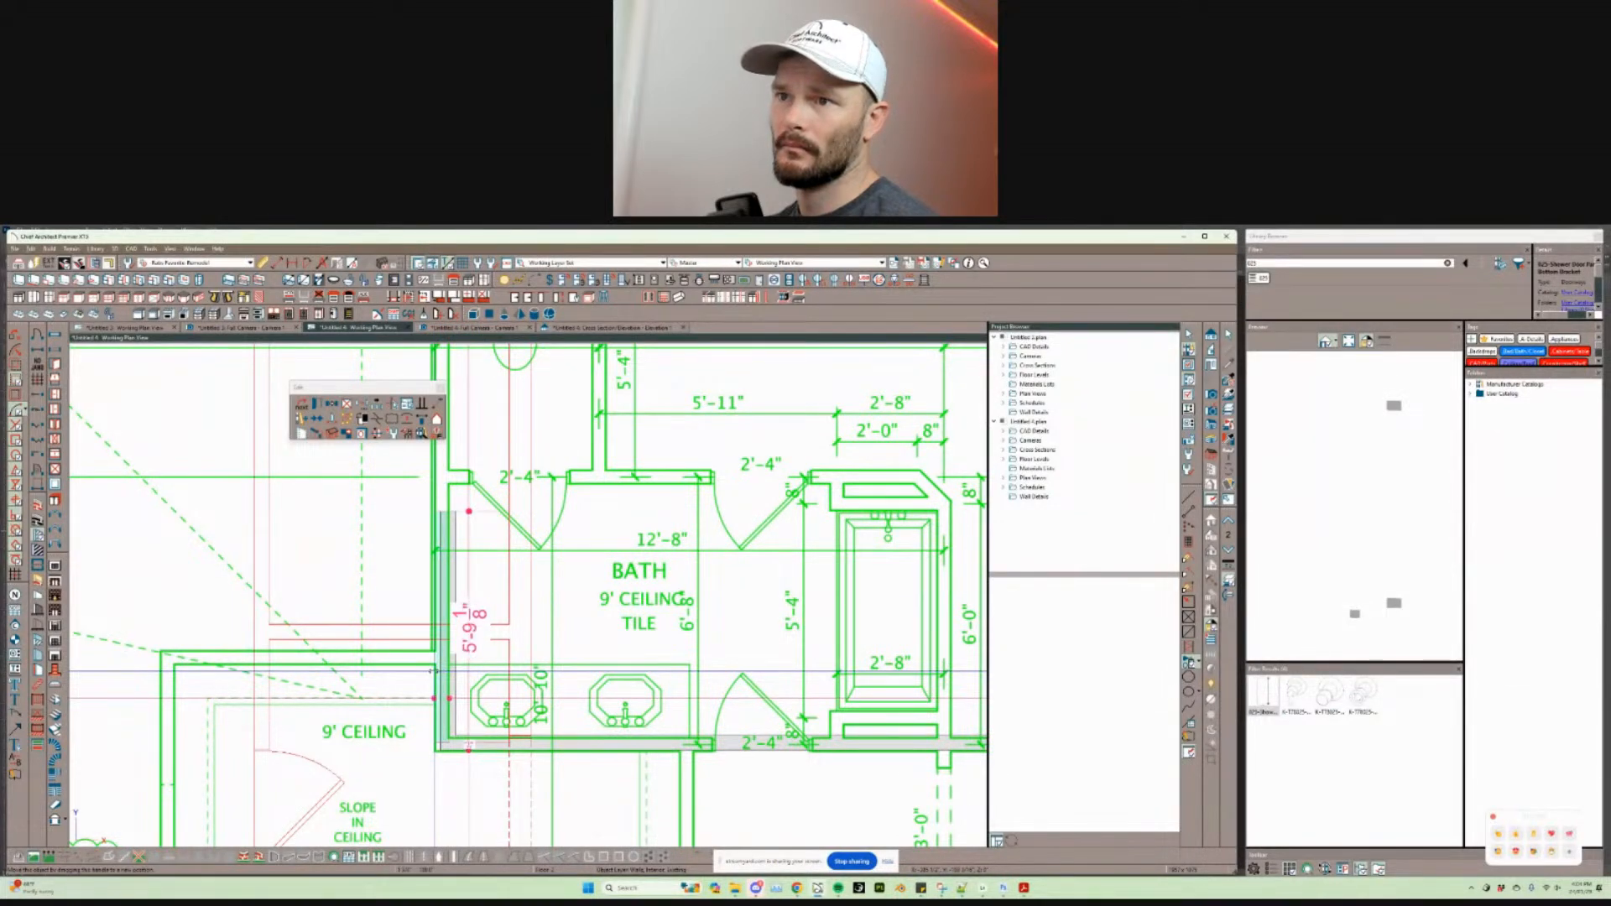
pyautogui.scroll(-2, 466, 598)
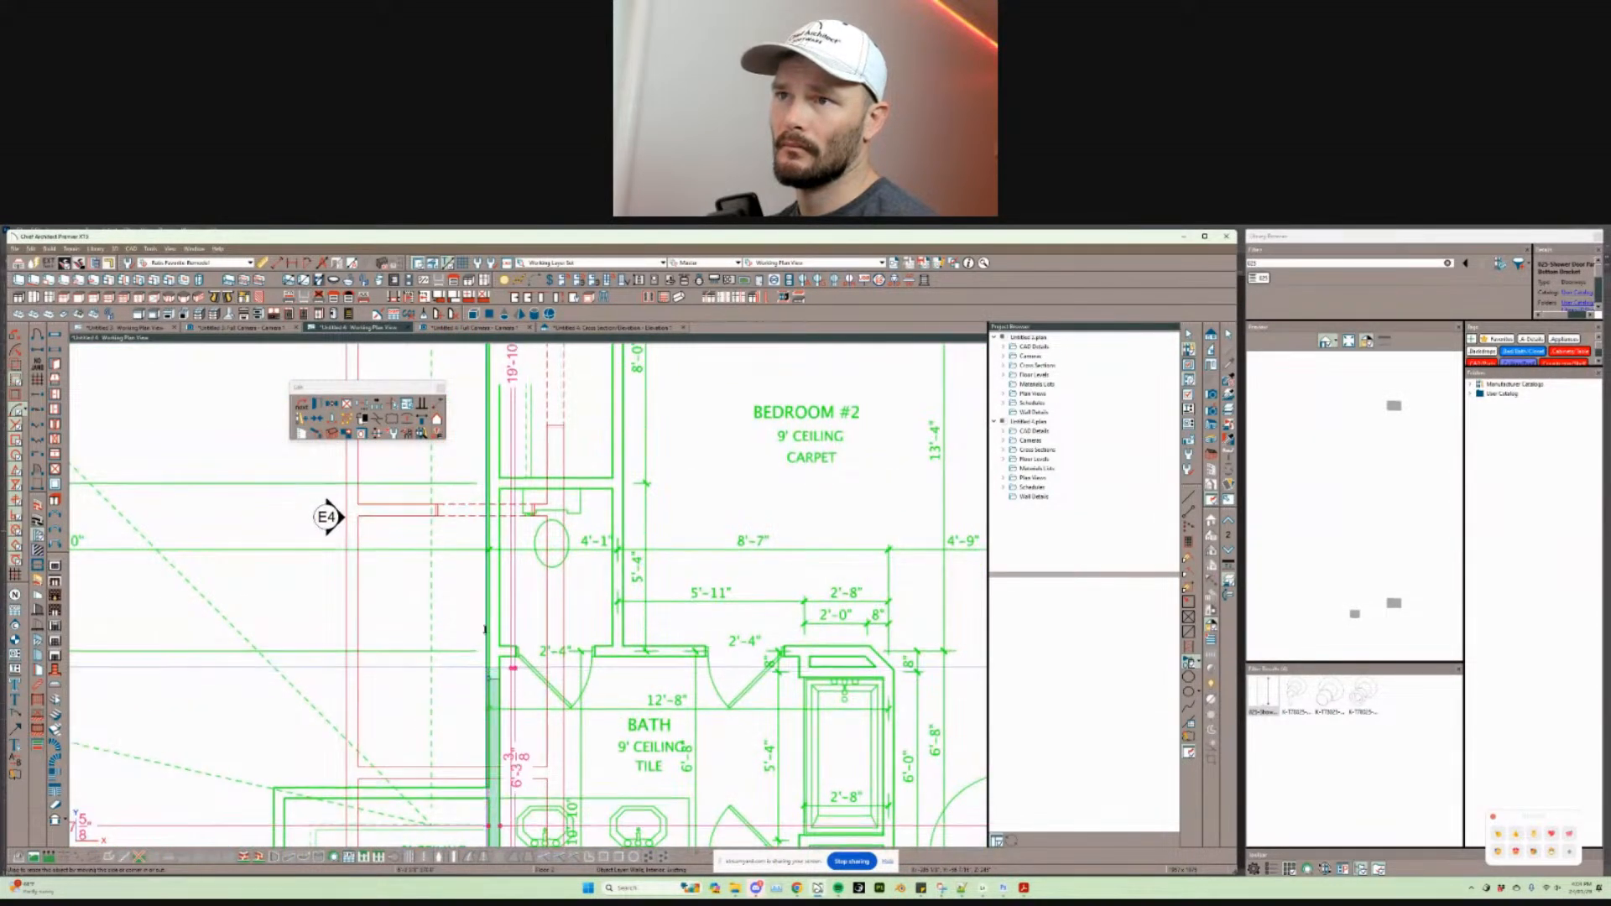
pyautogui.moveTo(502, 675); pyautogui.dragTo(506, 523)
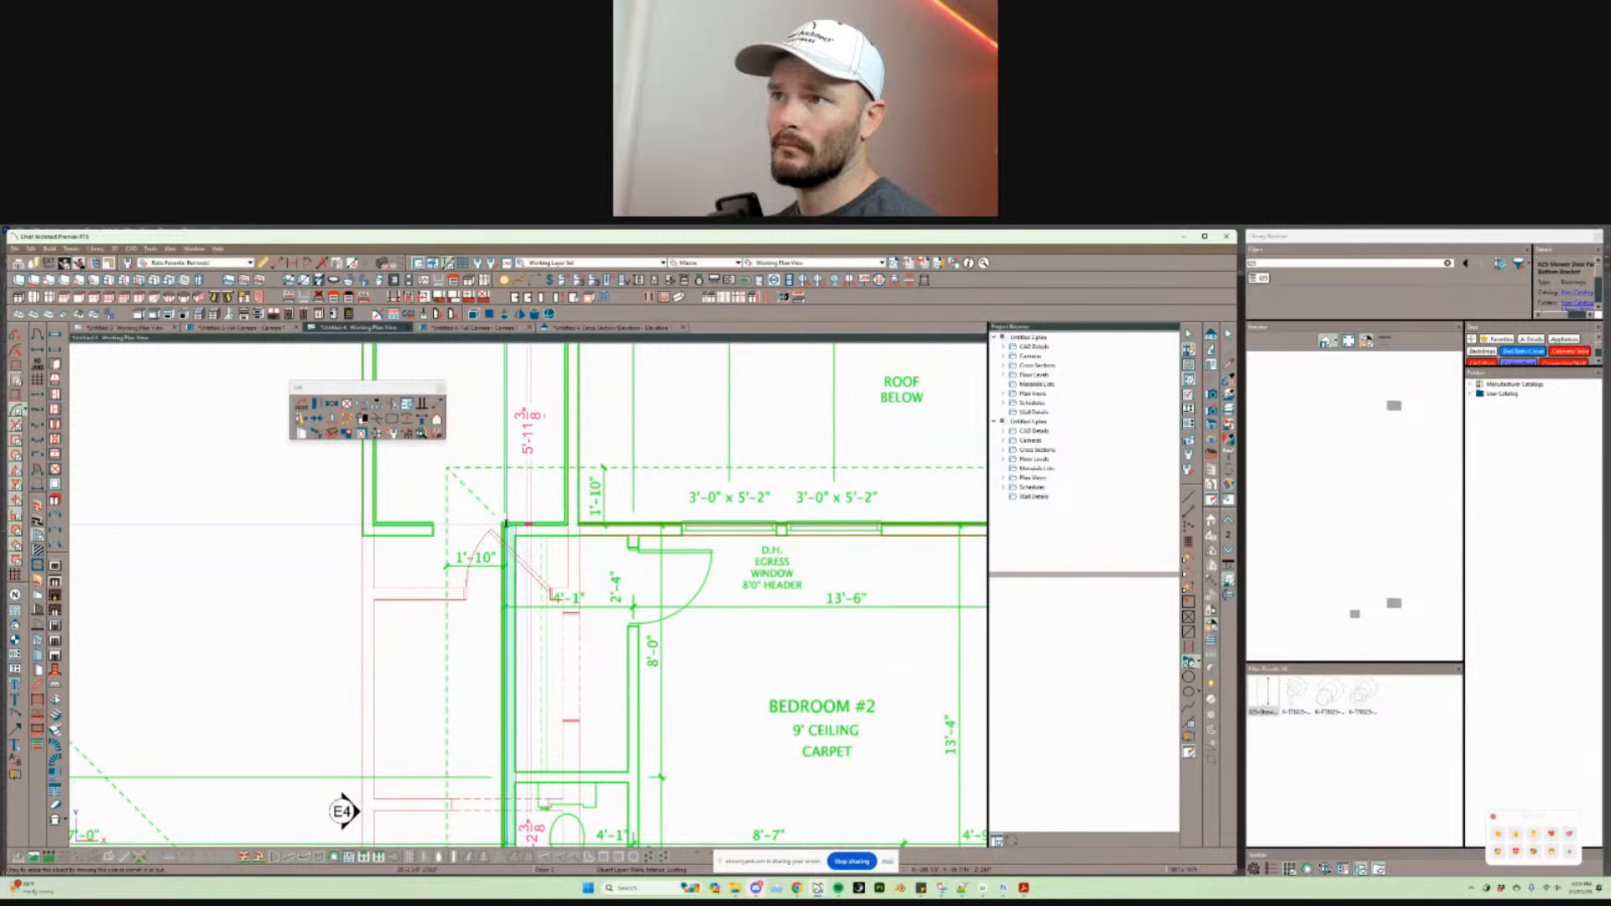
pyautogui.moveTo(611, 550); pyautogui.dragTo(585, 552, button='middle')
pyautogui.press('Escape')
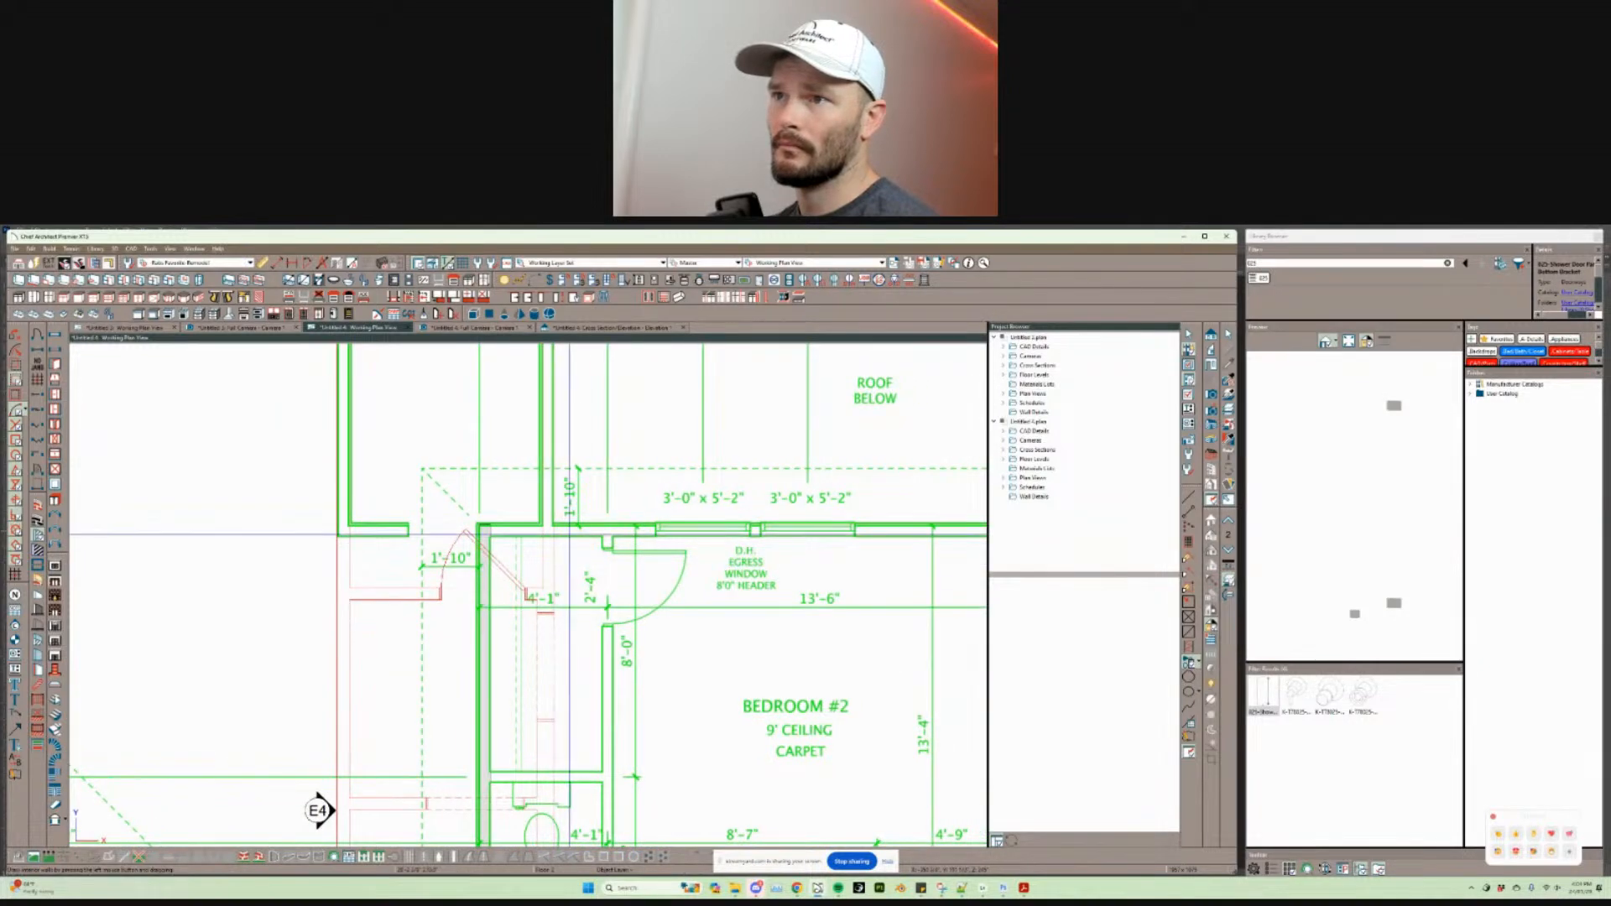
# Step: Compare the wall line between Bedroom #2 and the roof below with the Family Dining wall one floor down, and check its wall specification
pyautogui.scroll(-2, 98, 588)
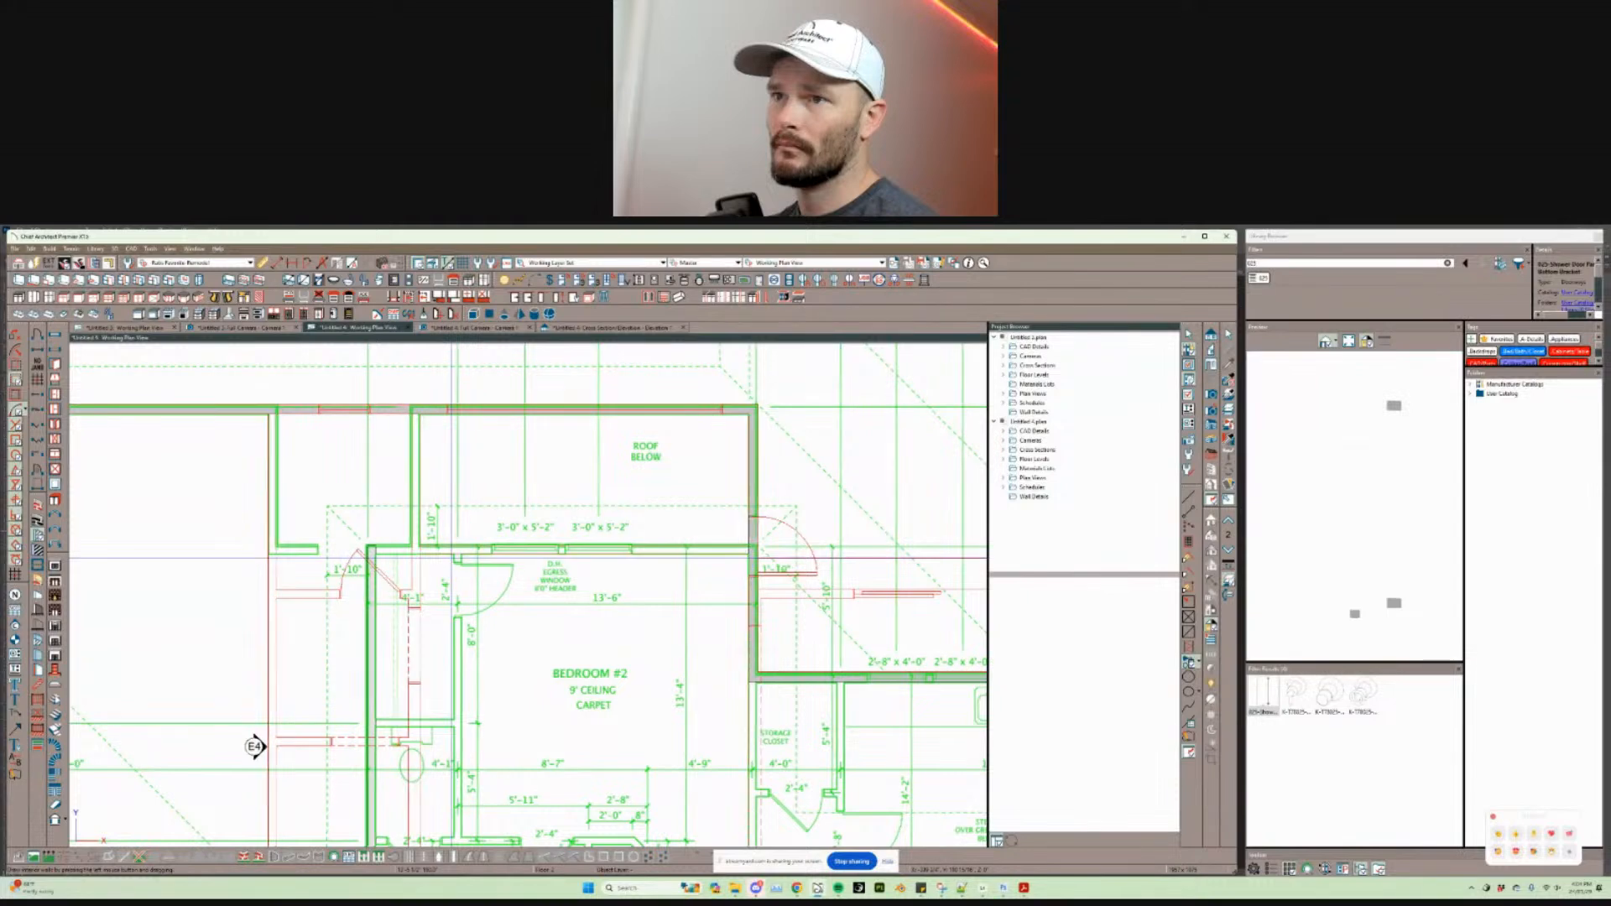
pyautogui.scroll(3, 254, 746)
pyautogui.scroll(-1, 676, 604)
pyautogui.moveTo(676, 604); pyautogui.dragTo(444, 606, button='middle')
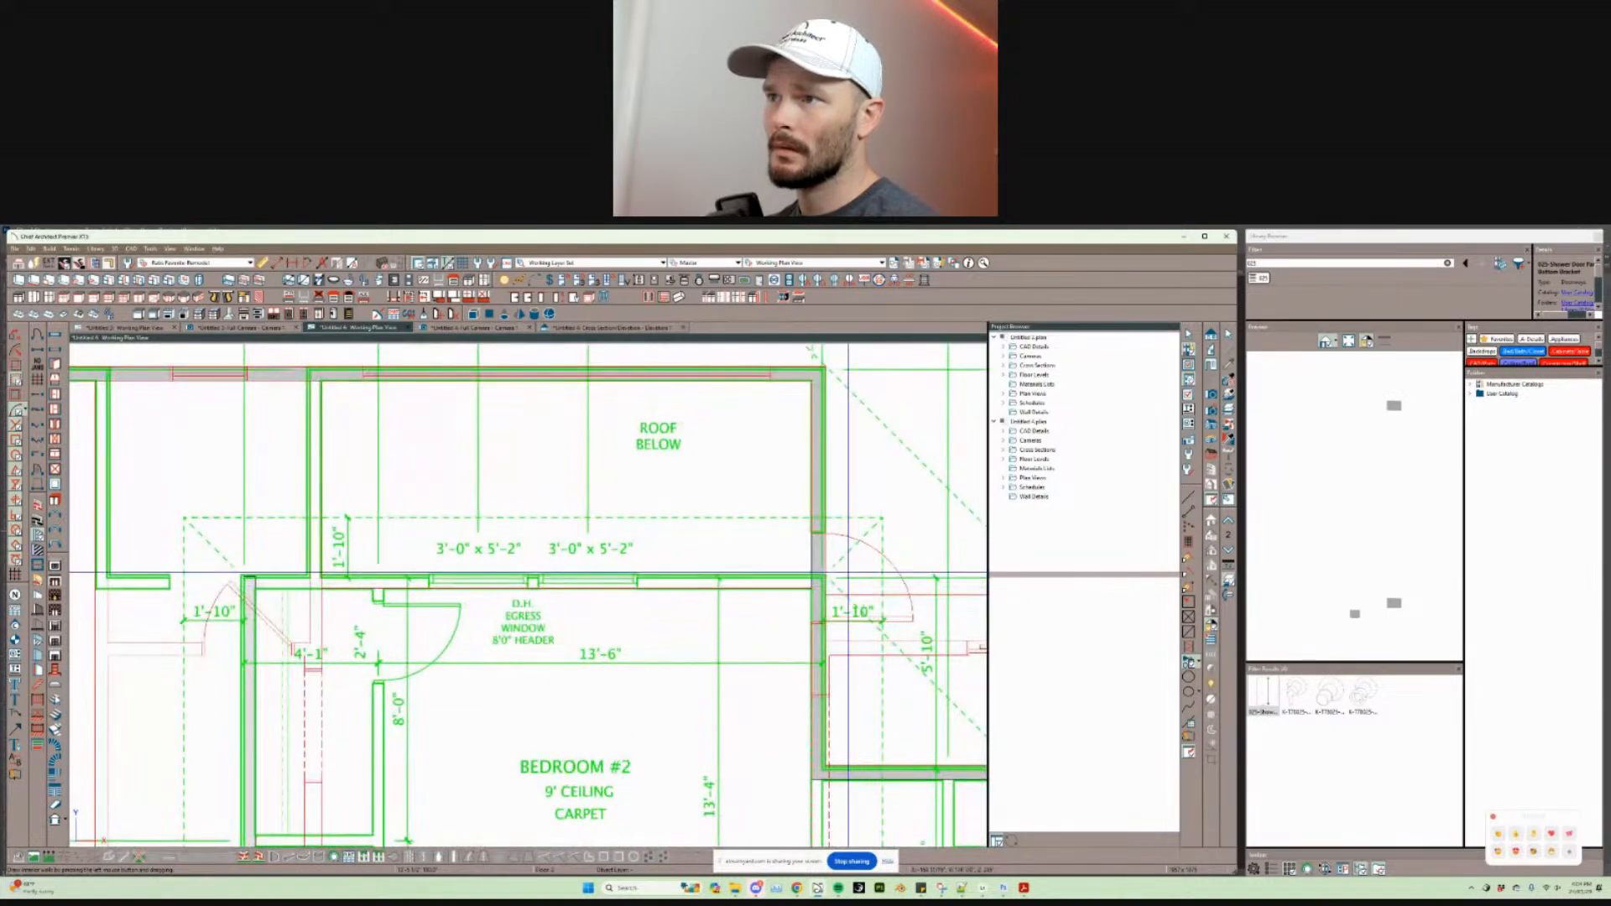
pyautogui.press('space')
pyautogui.scroll(1, 590, 612)
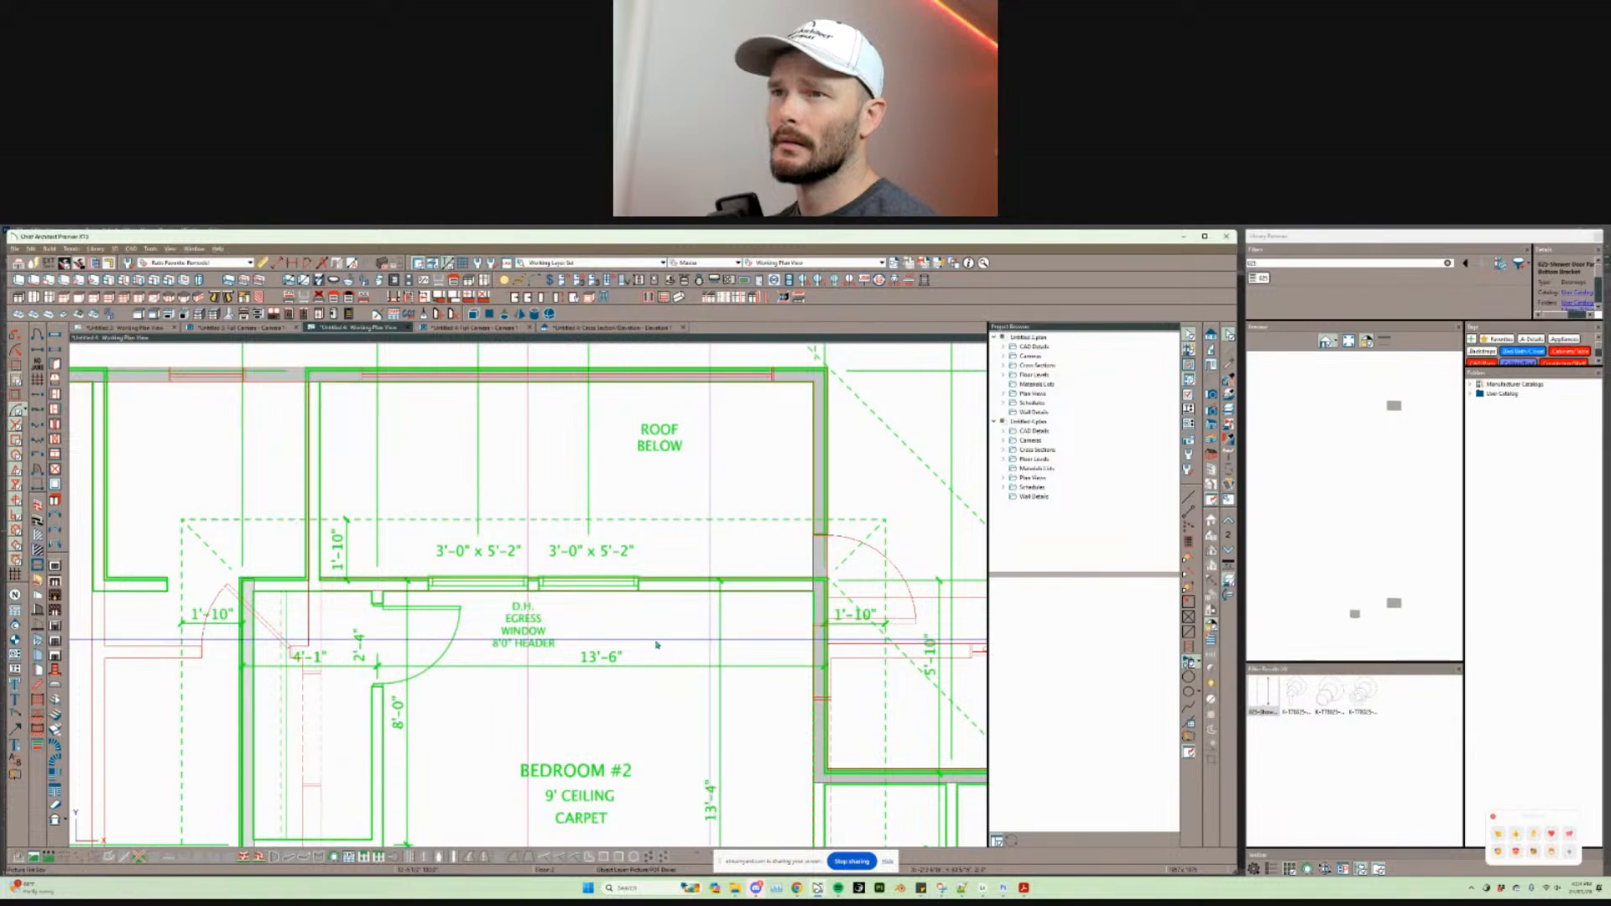
pyautogui.press('pagedown')
pyautogui.click(659, 580)
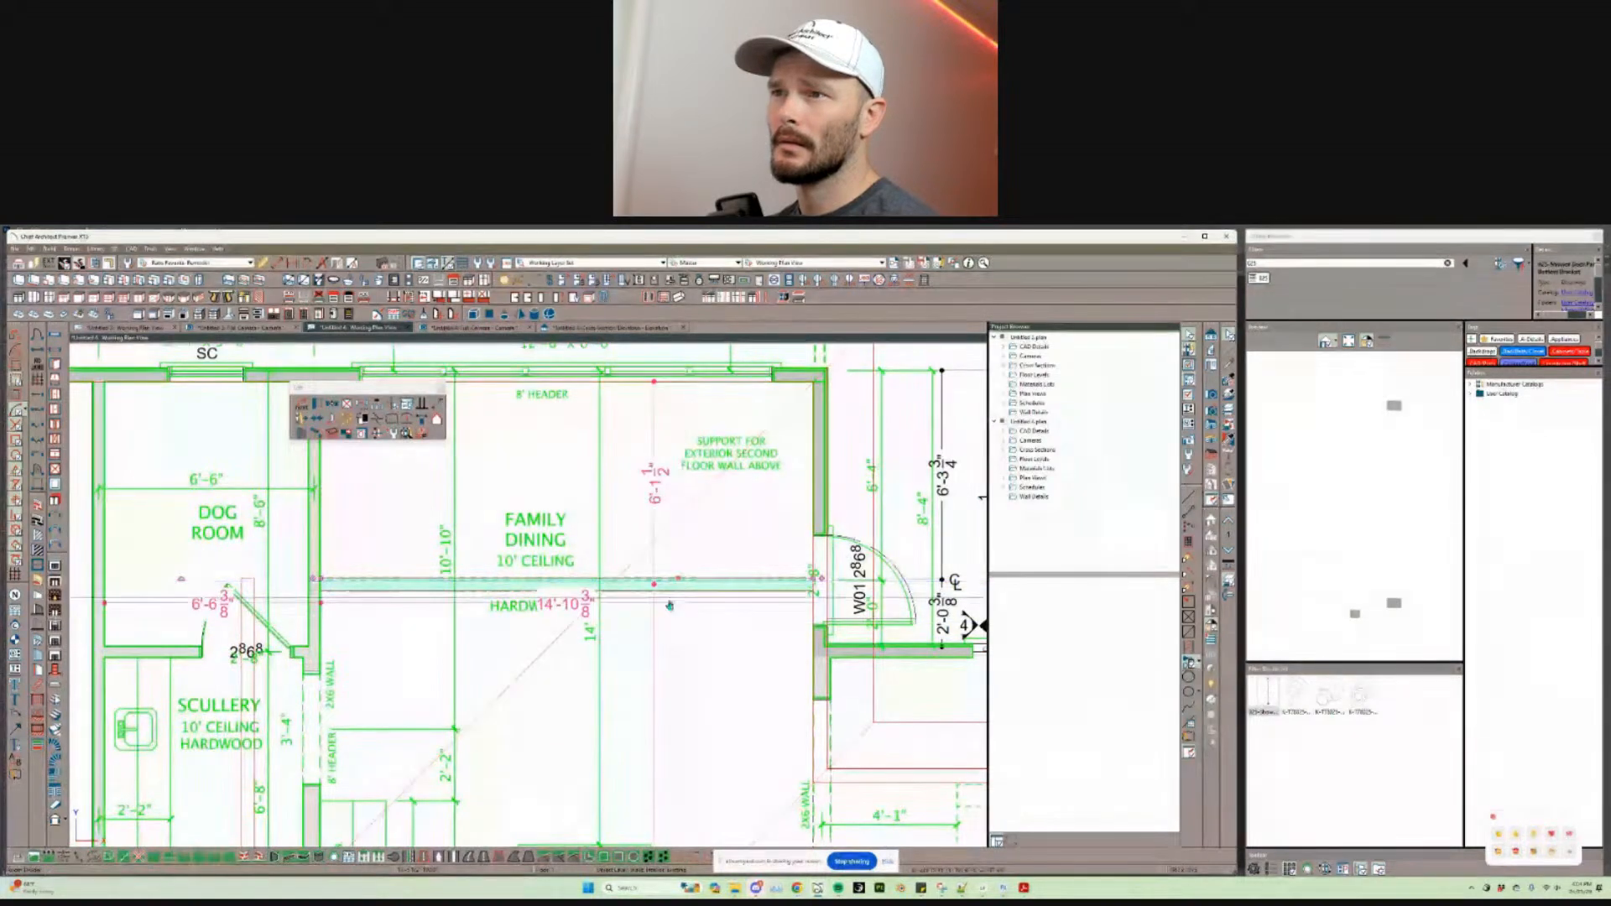
pyautogui.press('pageup')
pyautogui.click(669, 601)
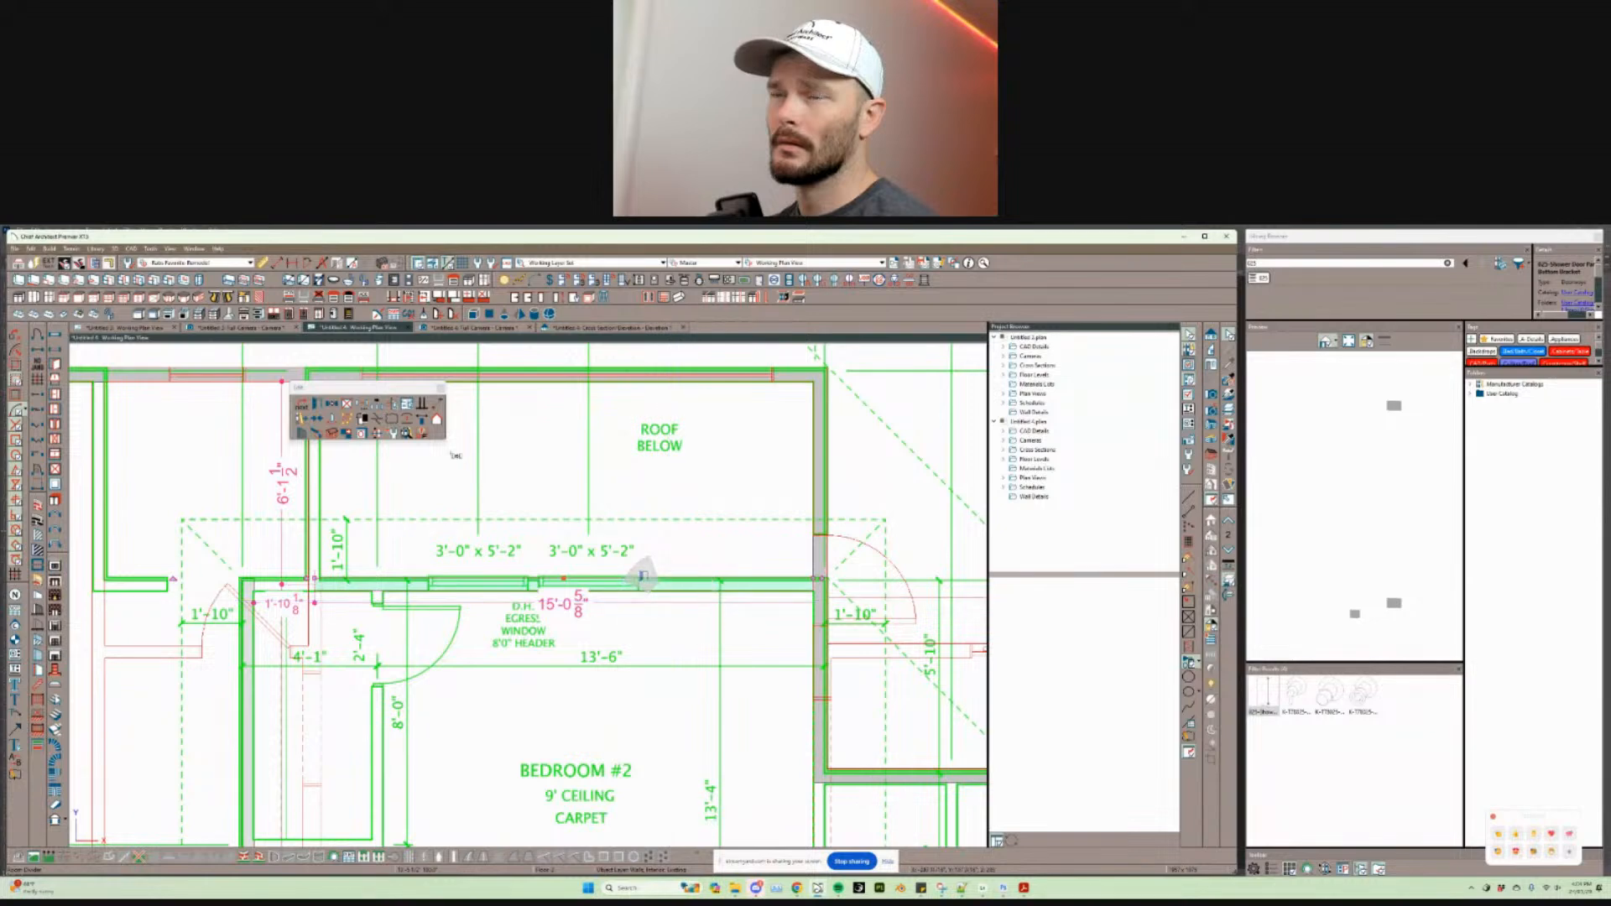
pyautogui.doubleClick(643, 579)
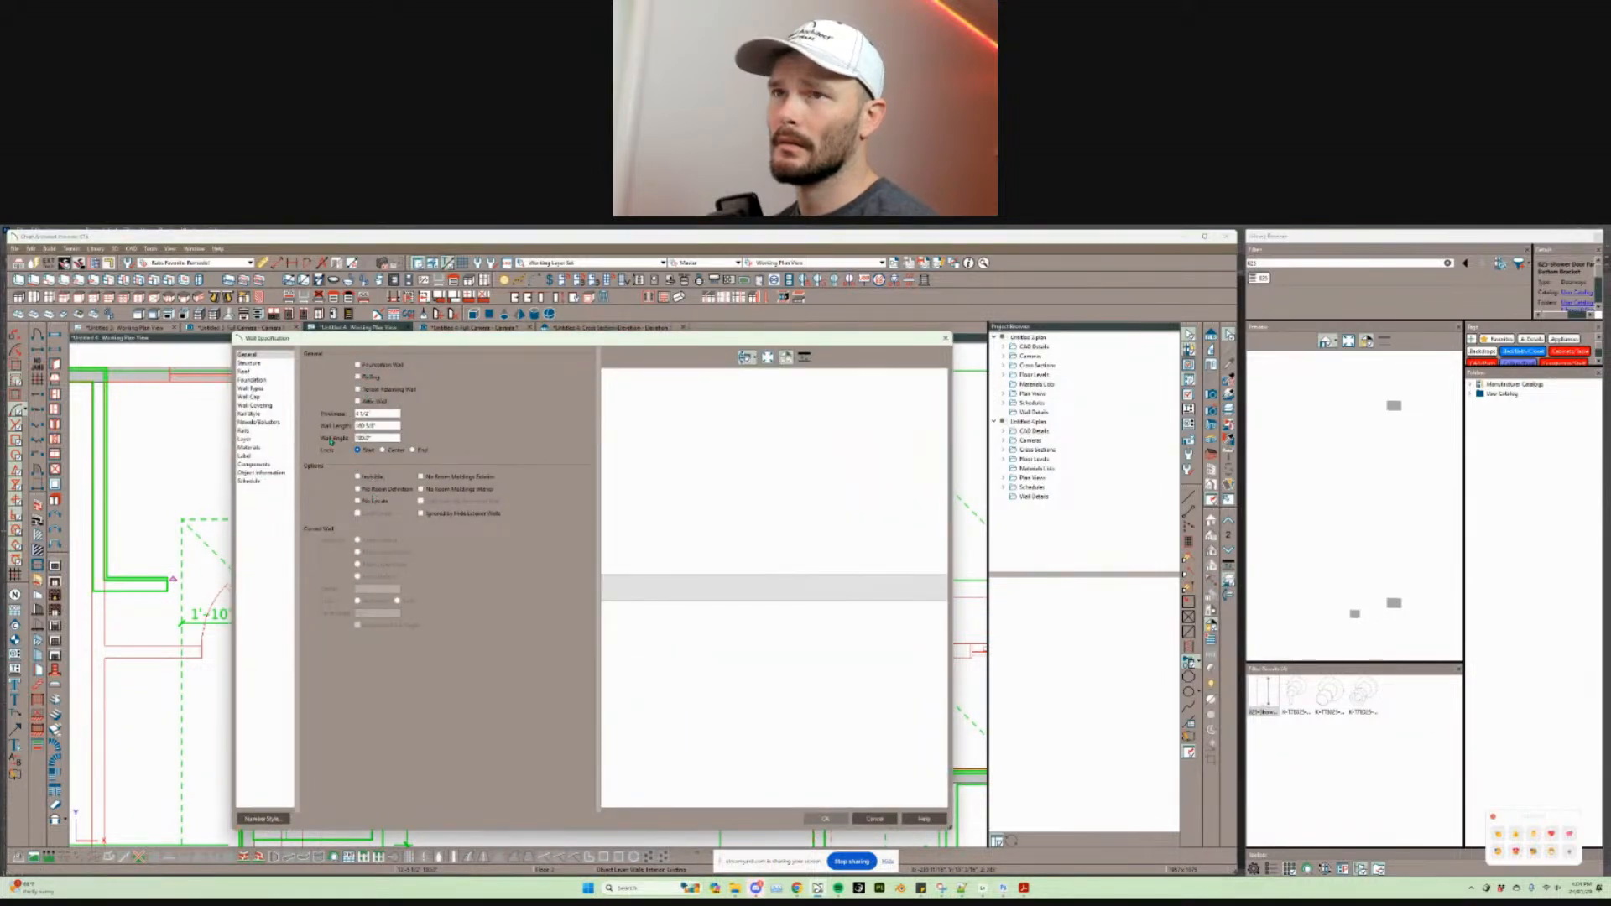
pyautogui.click(877, 818)
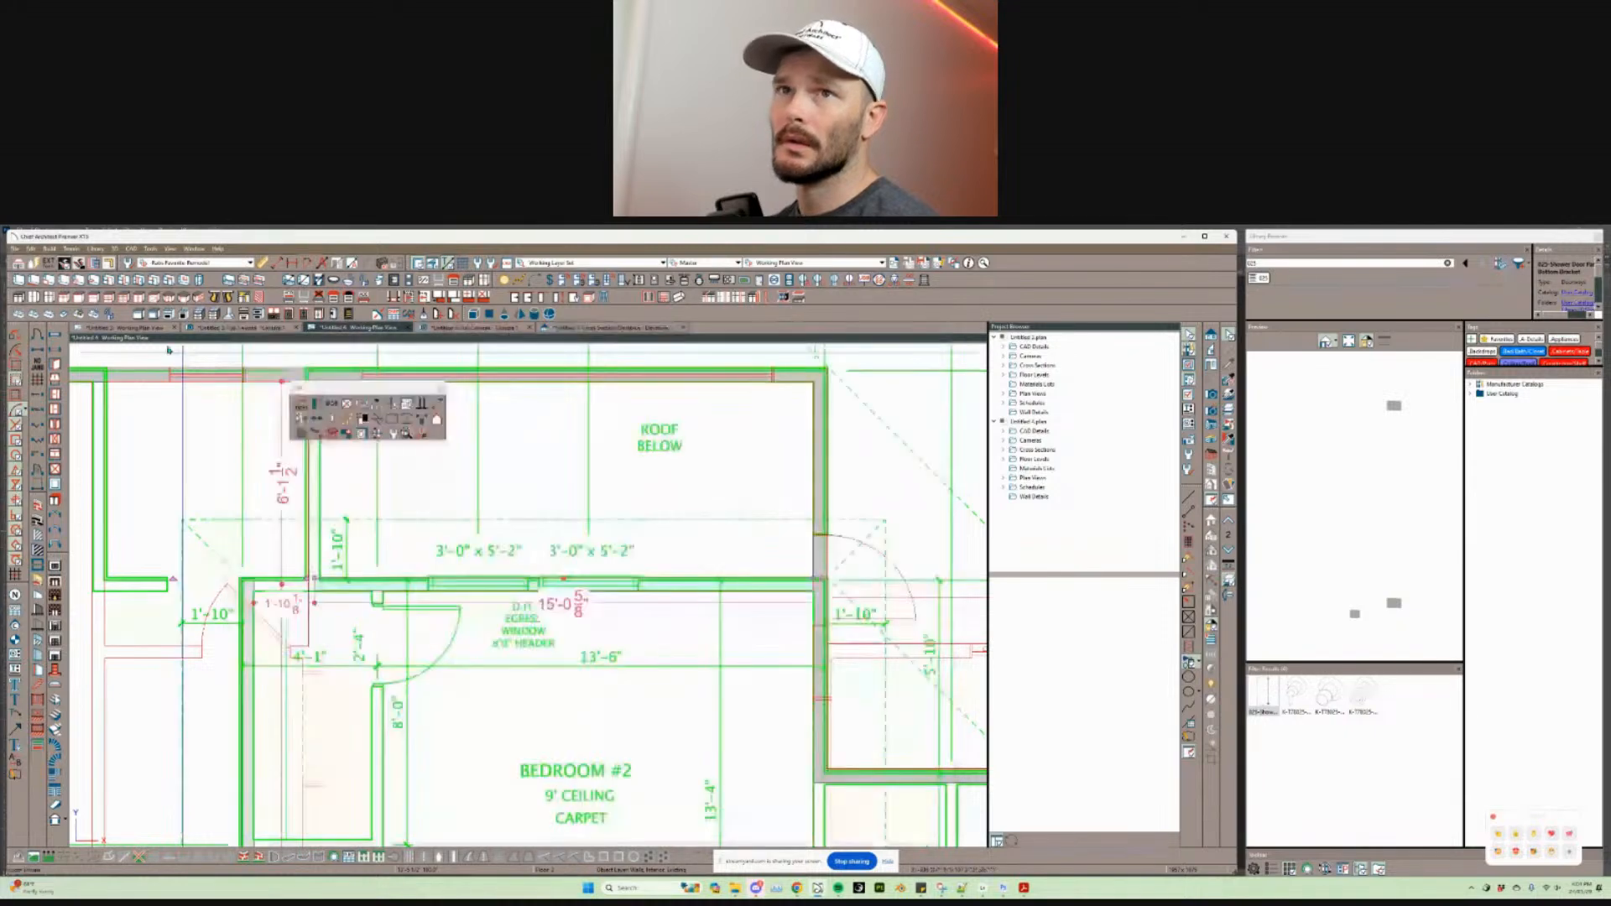
# Step: Draw the wall between Bedroom #2 and the roof-below area from the exterior wall across to the room's opposite side wall
pyautogui.click(38, 507)
pyautogui.moveTo(816, 592); pyautogui.dragTo(760, 592)
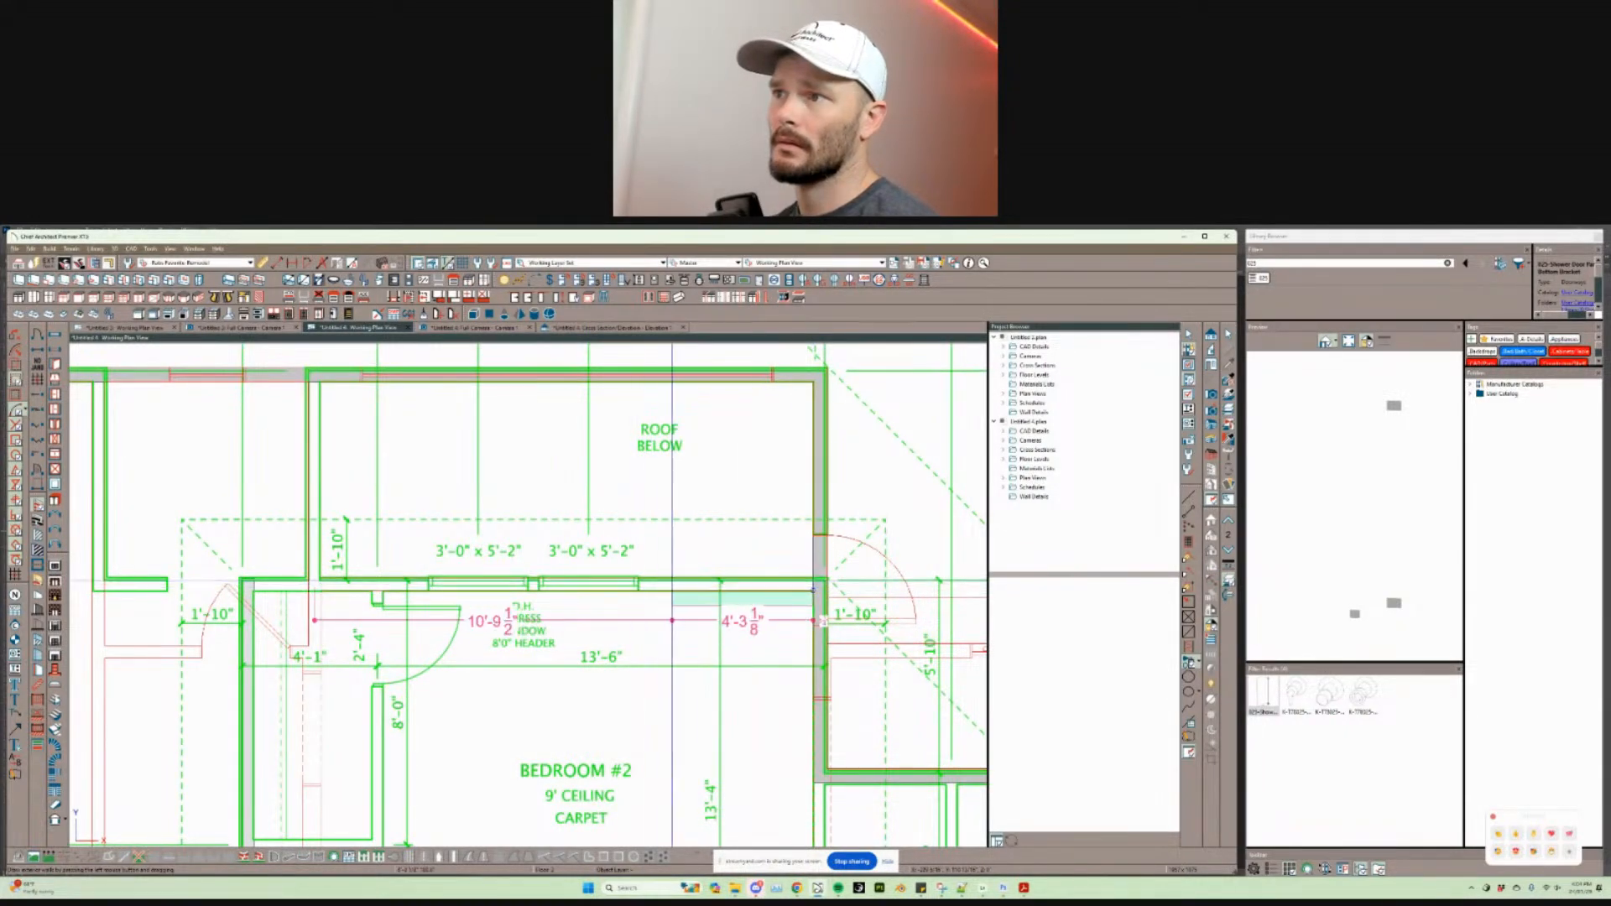
pyautogui.moveTo(336, 606)
pyautogui.mouseDown()
pyautogui.moveTo(262, 605)
pyautogui.moveTo(247, 569)
pyautogui.mouseUp()
pyautogui.scroll(-2, 561, 425)
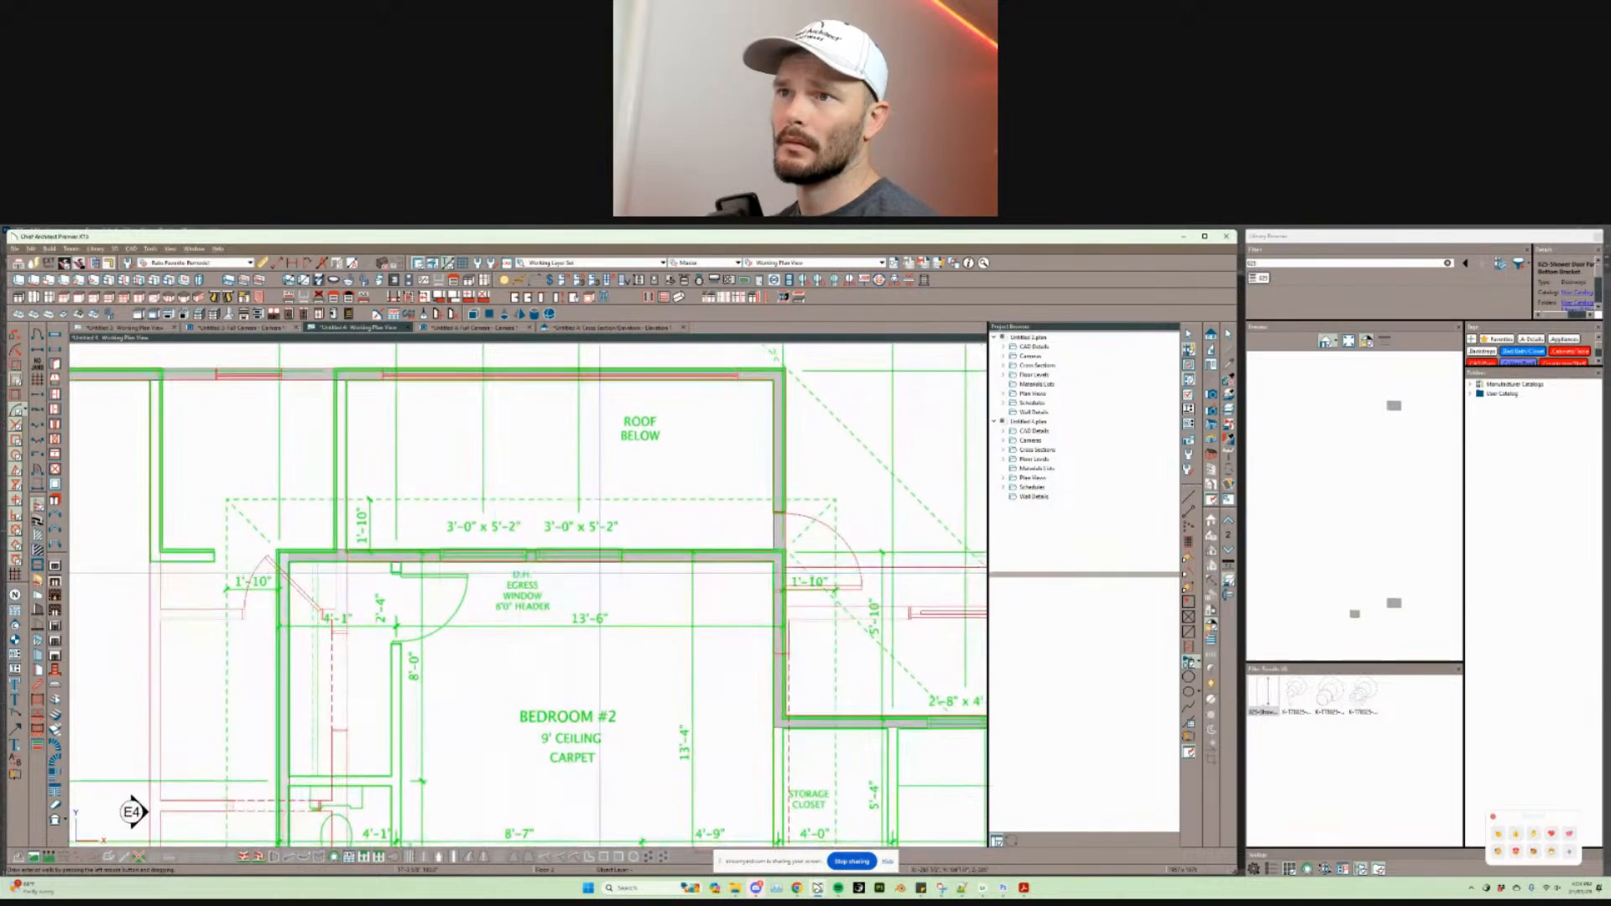
# Step: Examine the 2nd-floor walls around the roof-below area and the large wing beside Bedroom #2 against the overlay
pyautogui.moveTo(620, 575); pyautogui.dragTo(705, 705, button='middle')
pyautogui.scroll(1, 692, 560)
pyautogui.scroll(-2, 692, 560)
pyautogui.scroll(-1, 653, 570)
pyautogui.scroll(3, 653, 570)
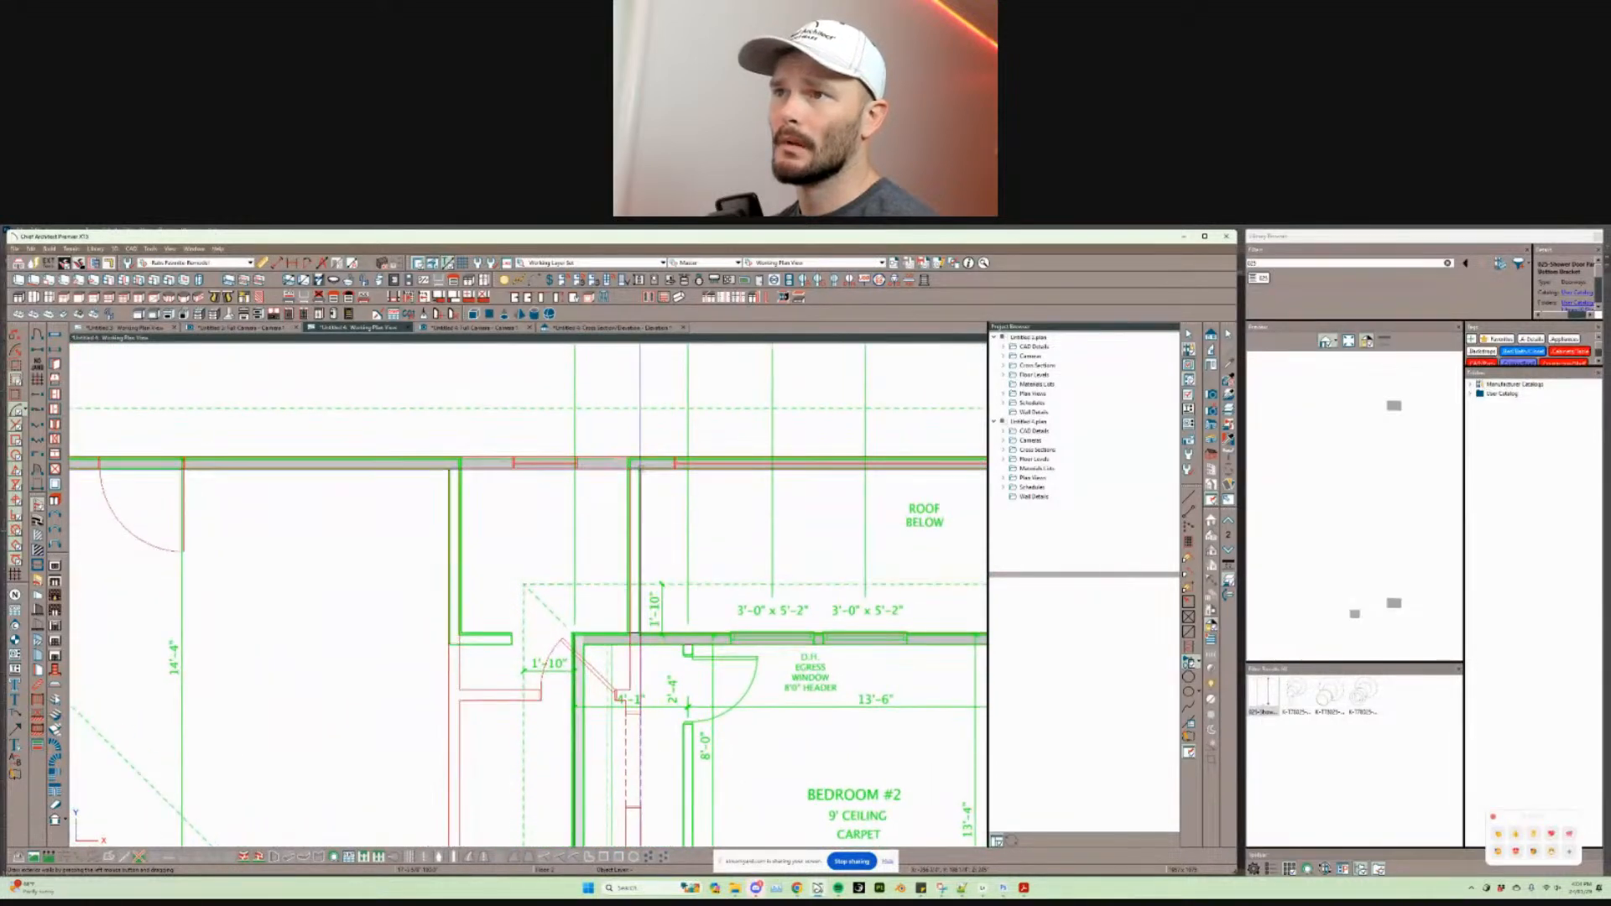
pyautogui.moveTo(724, 491); pyautogui.dragTo(608, 503, button='middle')
pyautogui.scroll(-2, 701, 486)
pyautogui.scroll(-1, 741, 526)
pyautogui.moveTo(741, 526); pyautogui.dragTo(764, 535, button='middle')
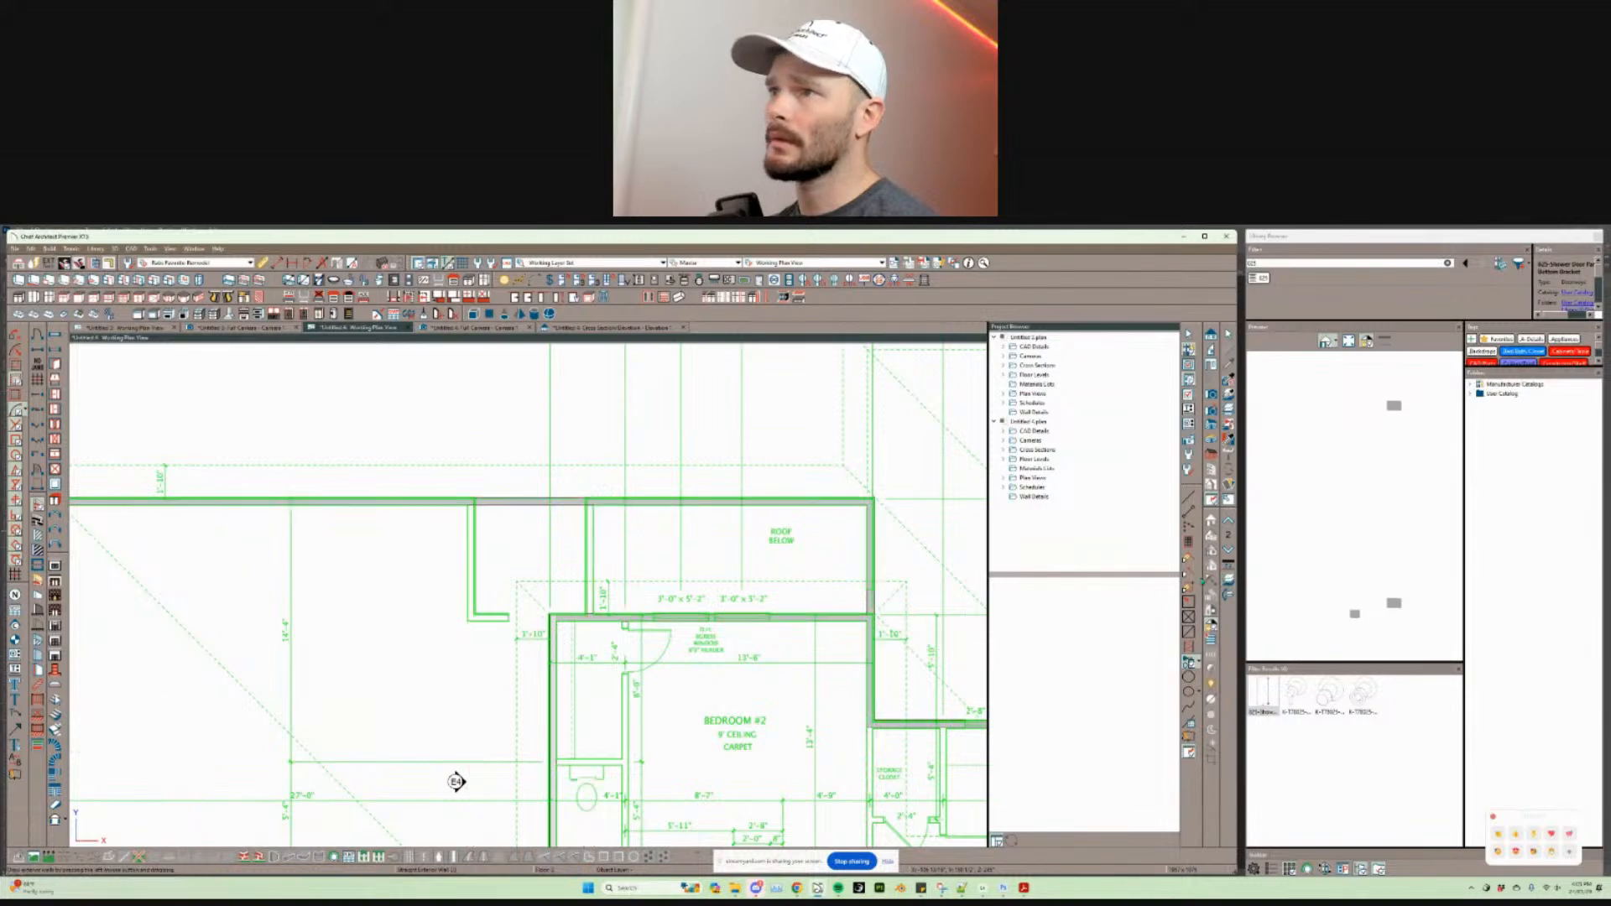
pyautogui.moveTo(456, 780)
pyautogui.mouseDown(button='middle')
pyautogui.moveTo(424, 816)
pyautogui.moveTo(667, 837)
pyautogui.moveTo(551, 576)
pyautogui.moveTo(531, 690)
pyautogui.mouseUp(button='middle')
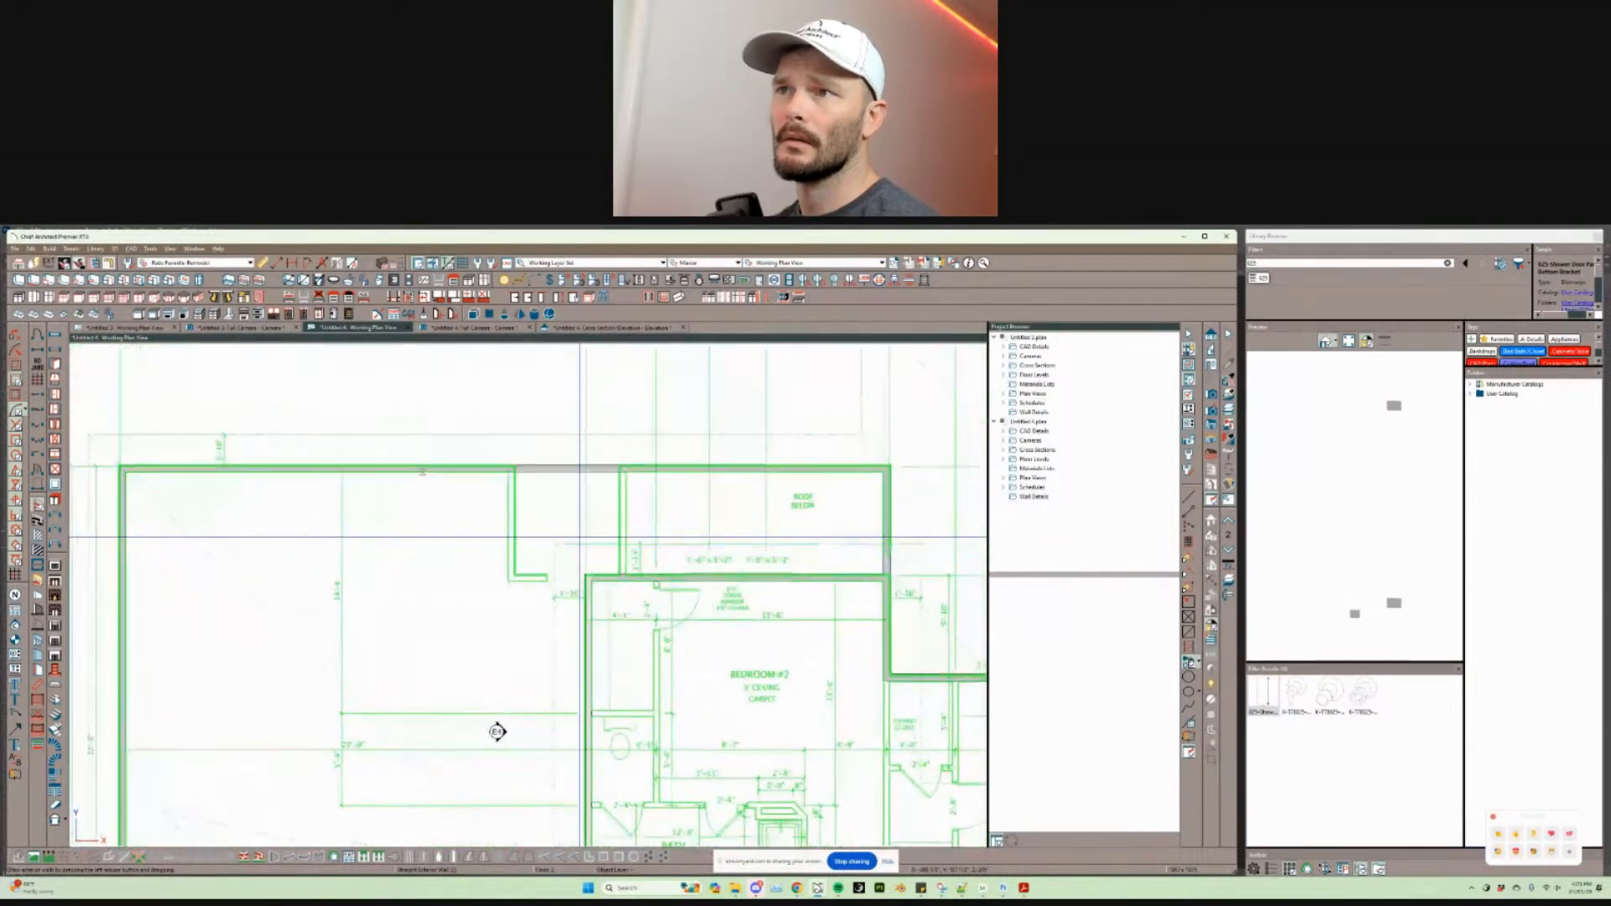
# Step: Break the upper exterior wall beside the roof-below area and shorten its long segment to the corner of the traced recess
pyautogui.scroll(3, 619, 490)
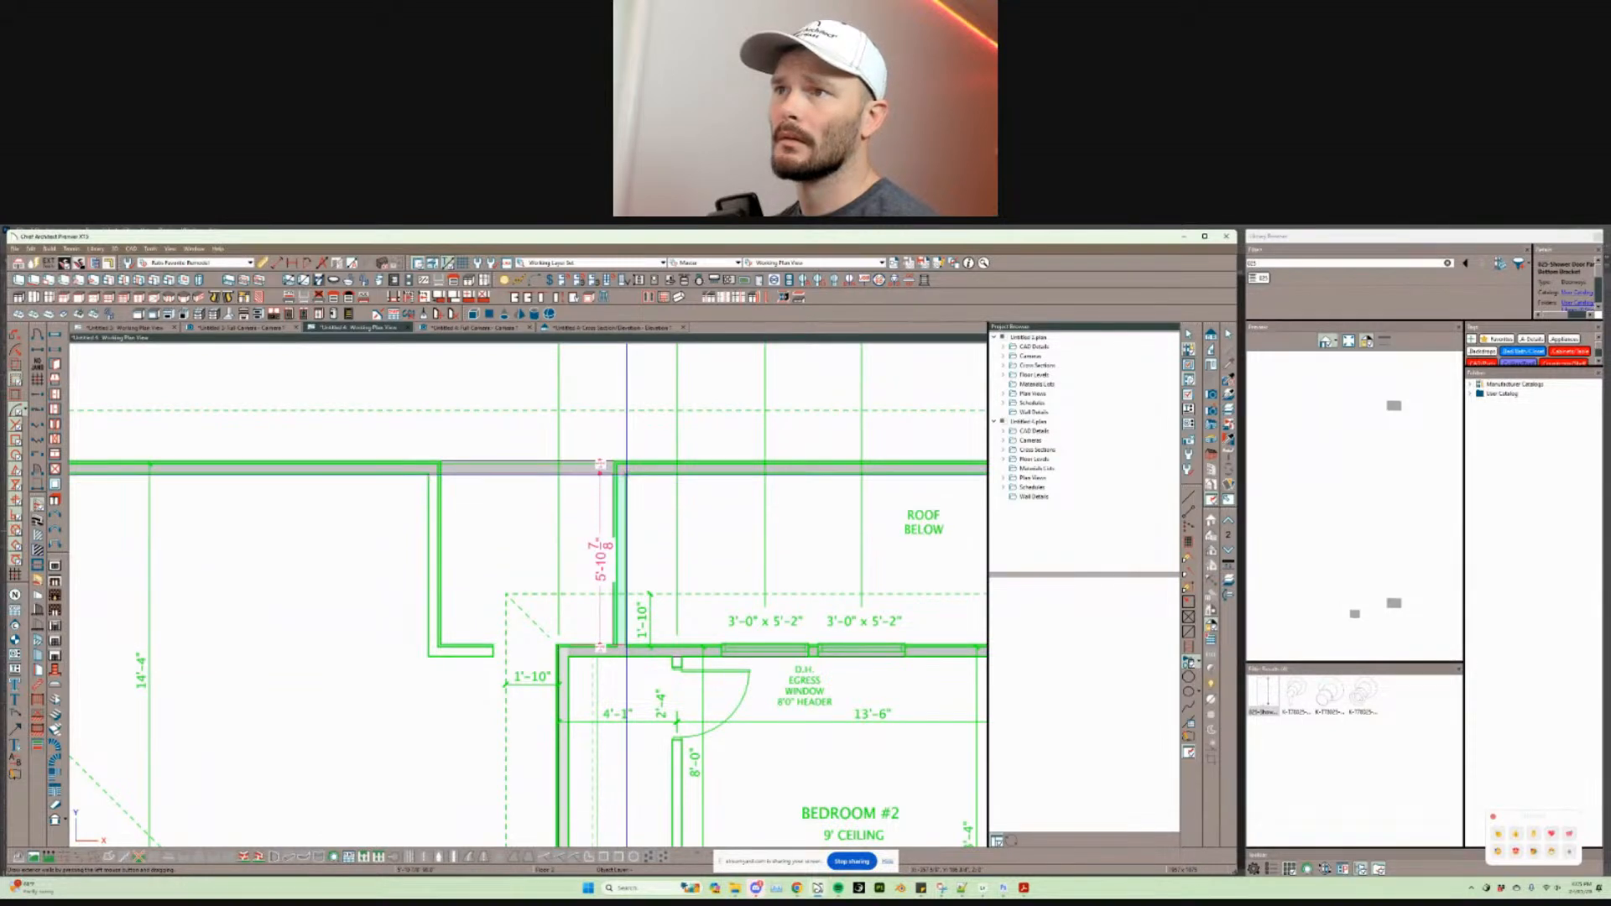
pyautogui.moveTo(626, 466); pyautogui.dragTo(674, 520, button='middle')
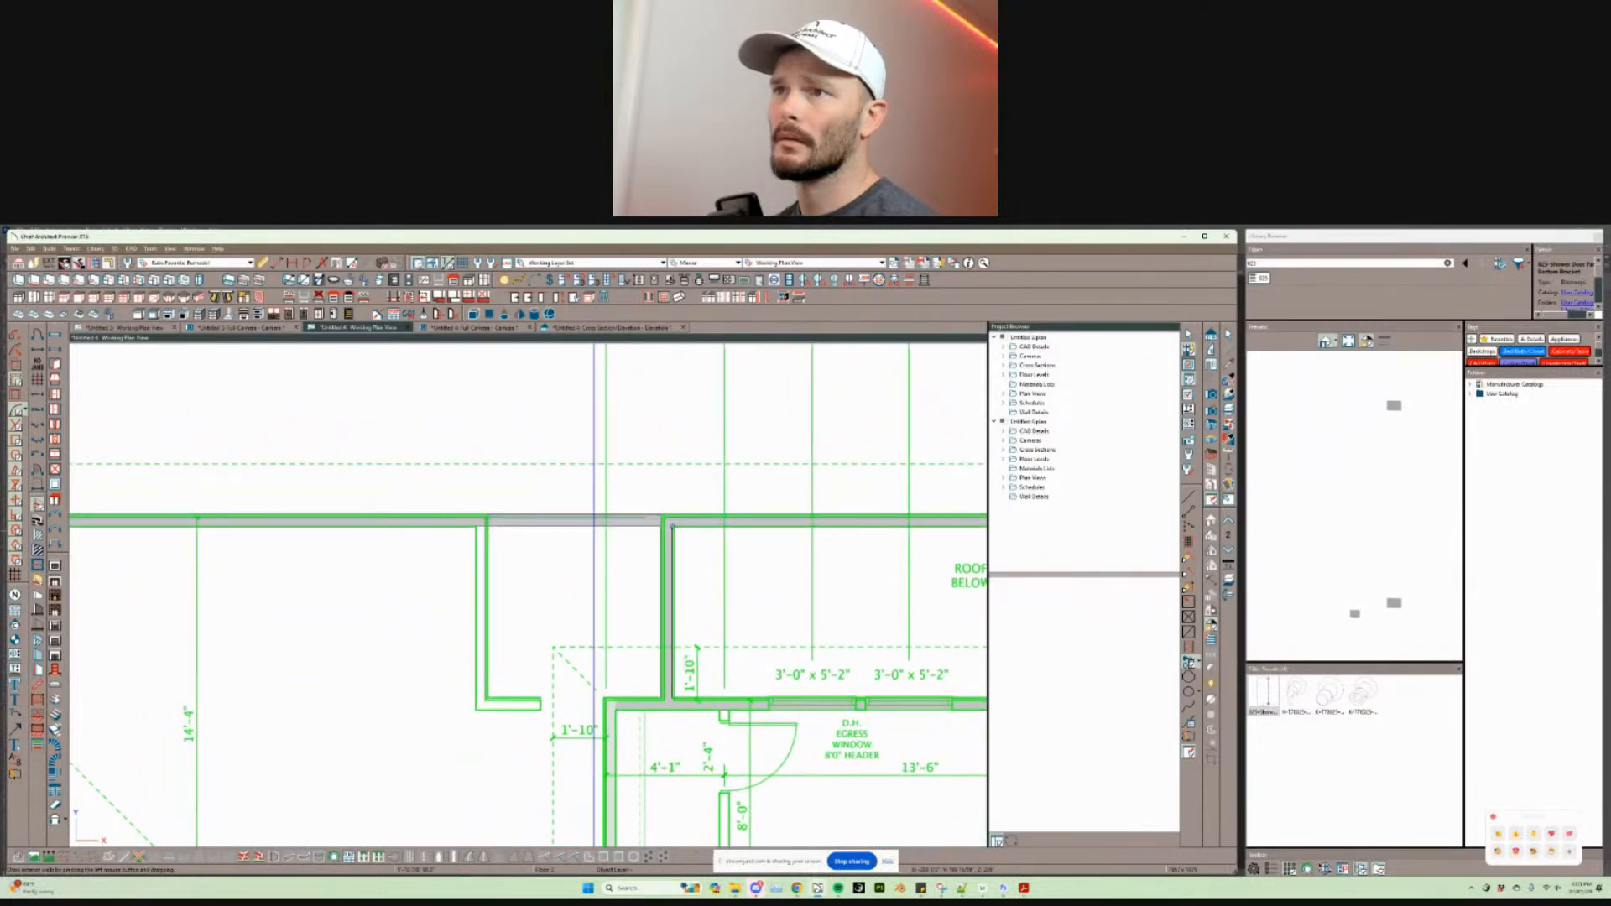
pyautogui.click(645, 515)
pyautogui.press('Escape')
pyautogui.click(668, 526)
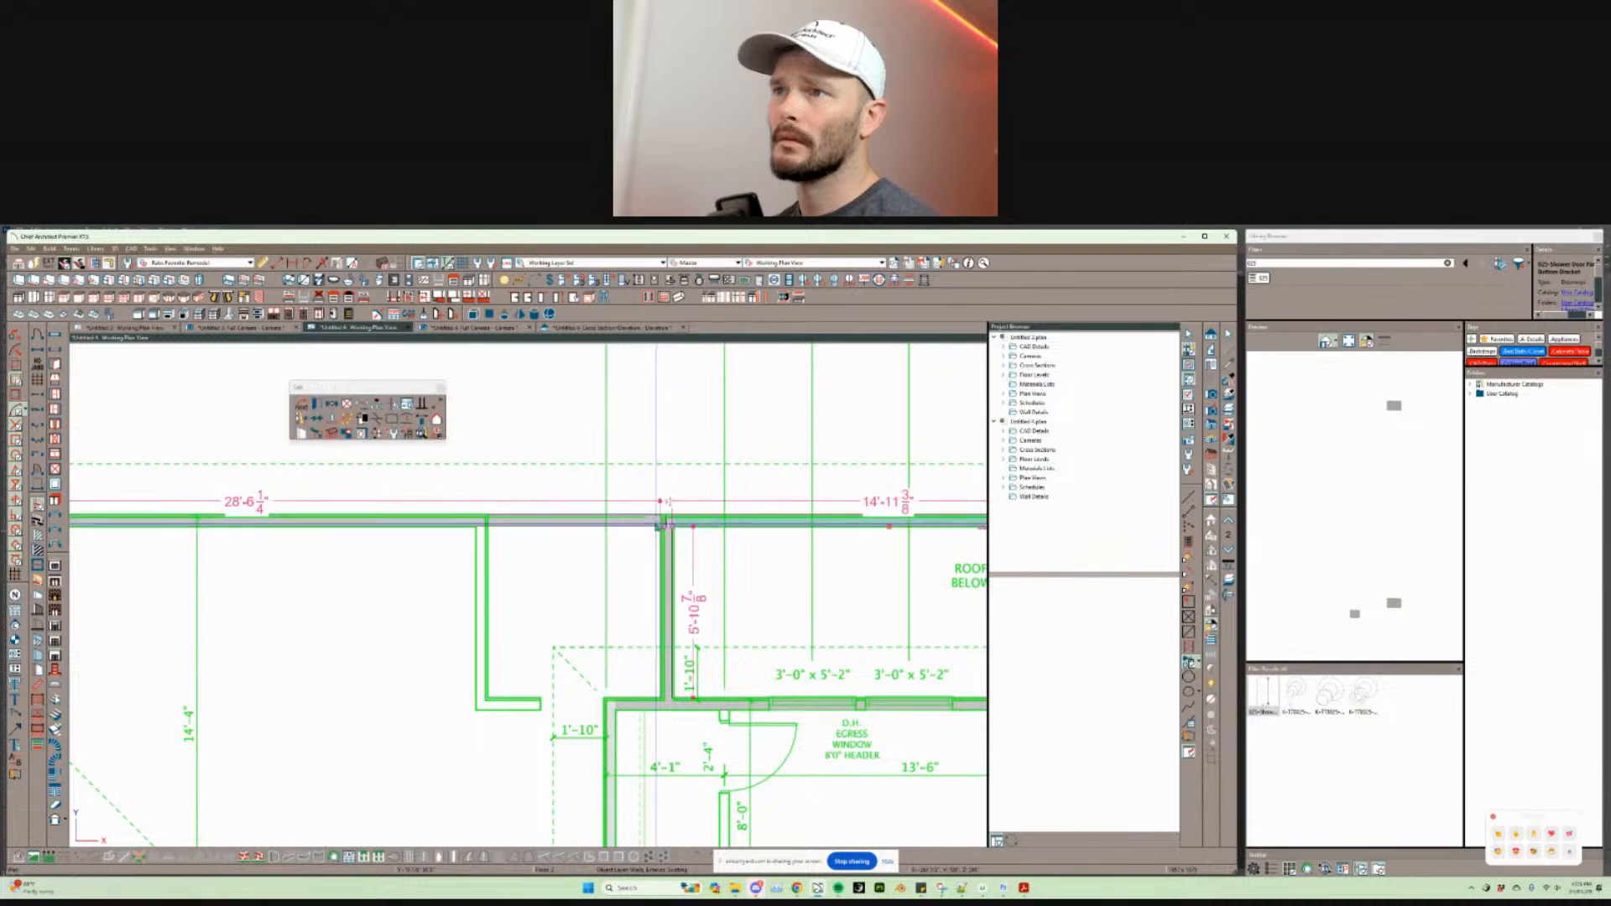
pyautogui.moveTo(633, 526); pyautogui.dragTo(492, 526)
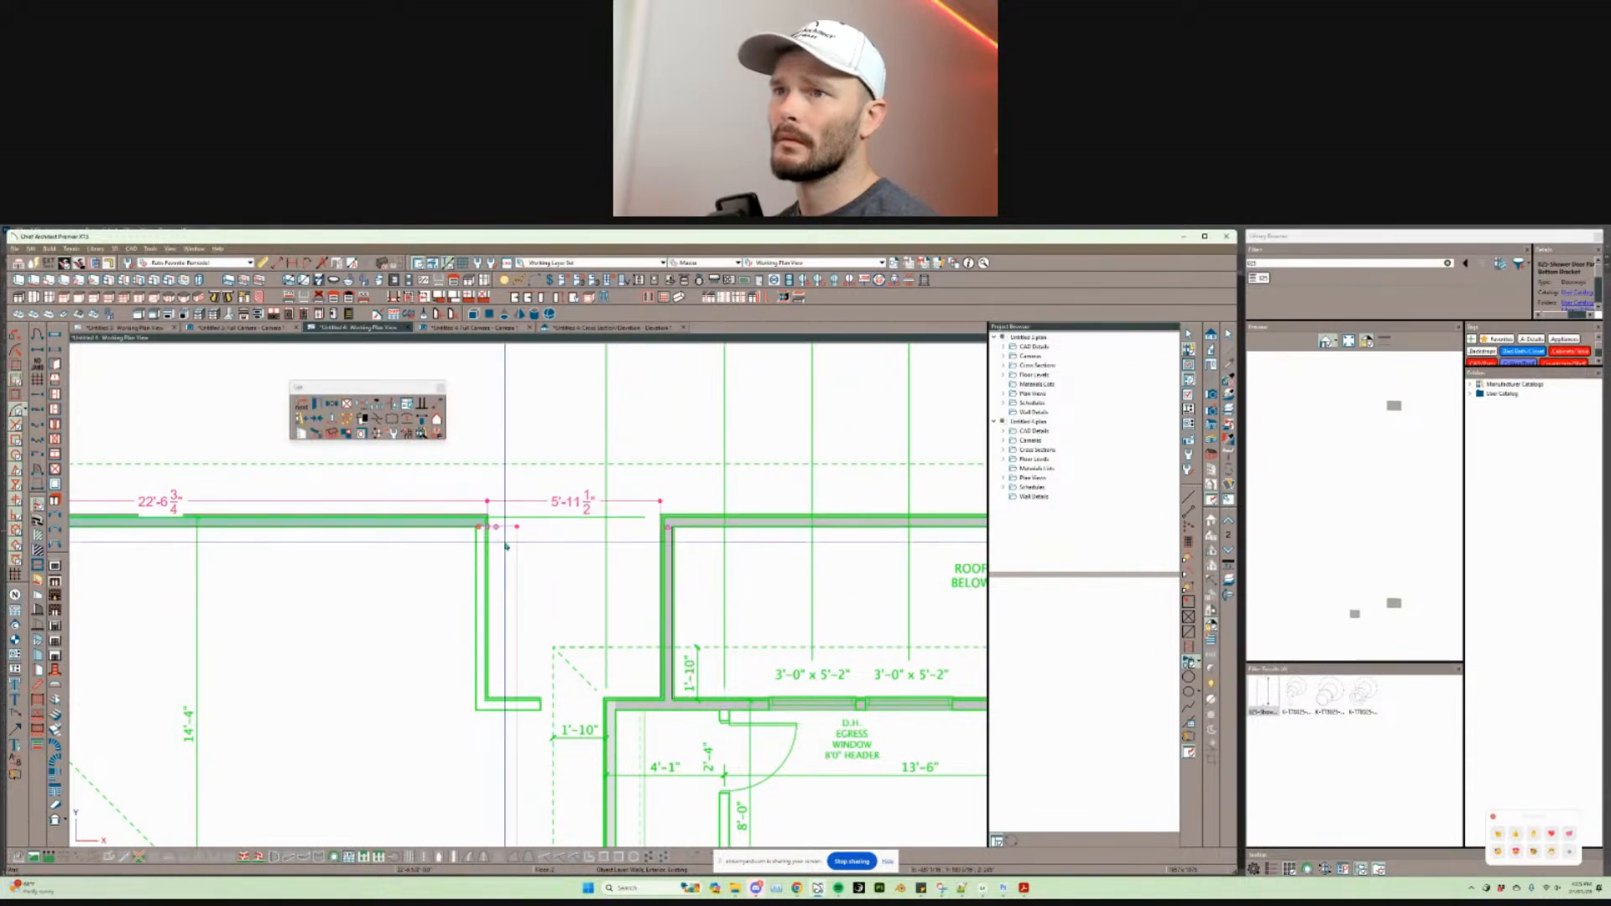
pyautogui.moveTo(496, 526); pyautogui.dragTo(504, 526)
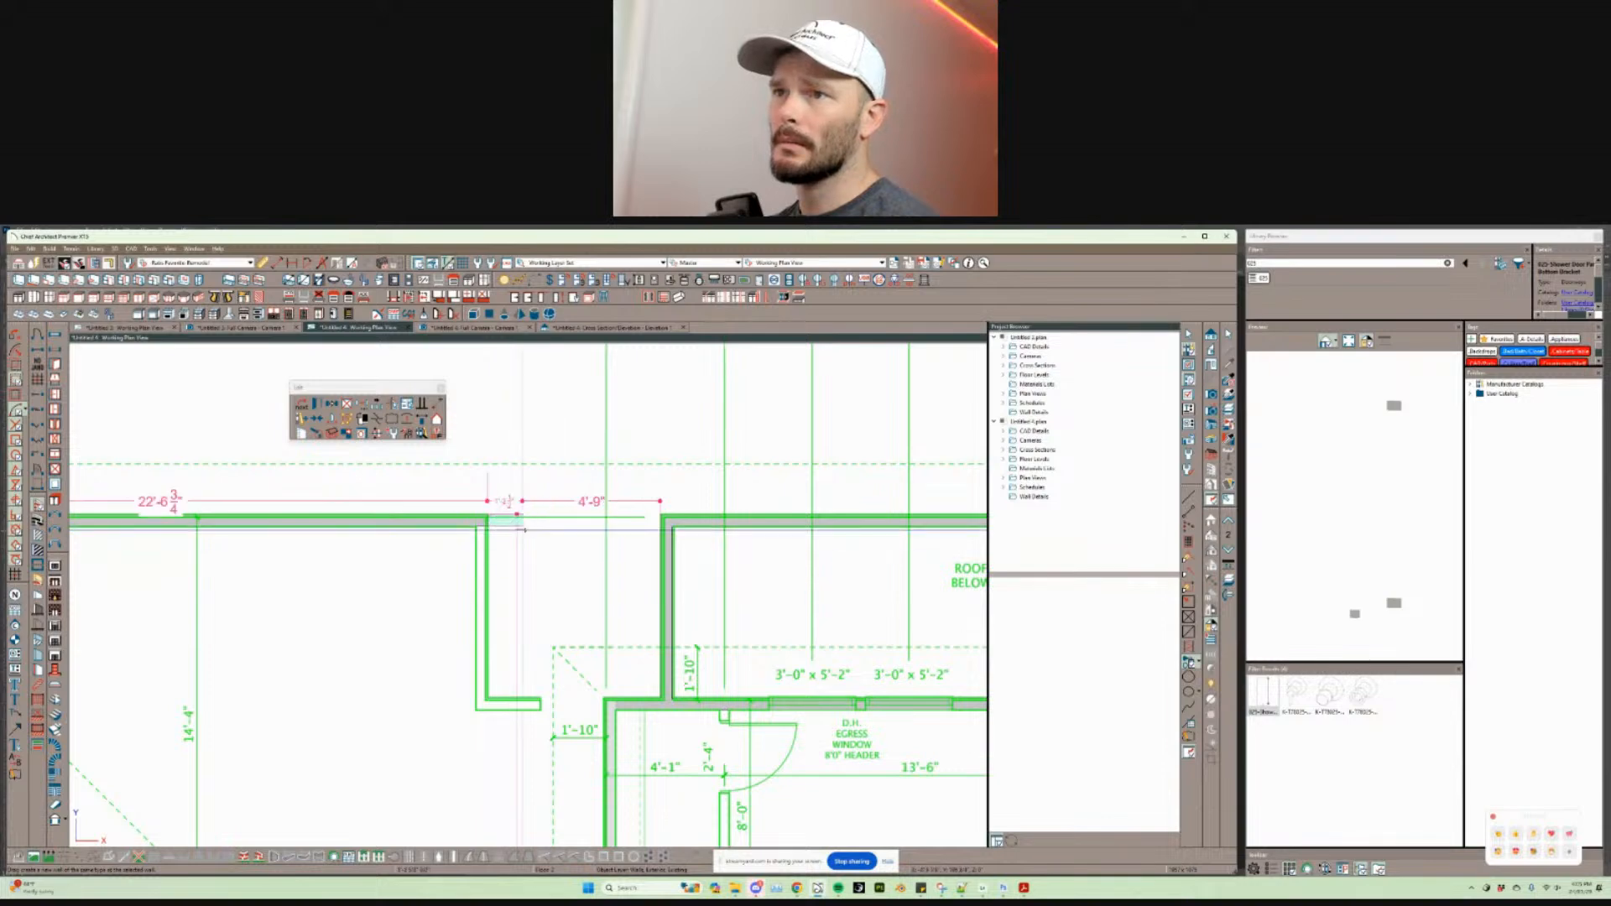
pyautogui.scroll(5, 524, 530)
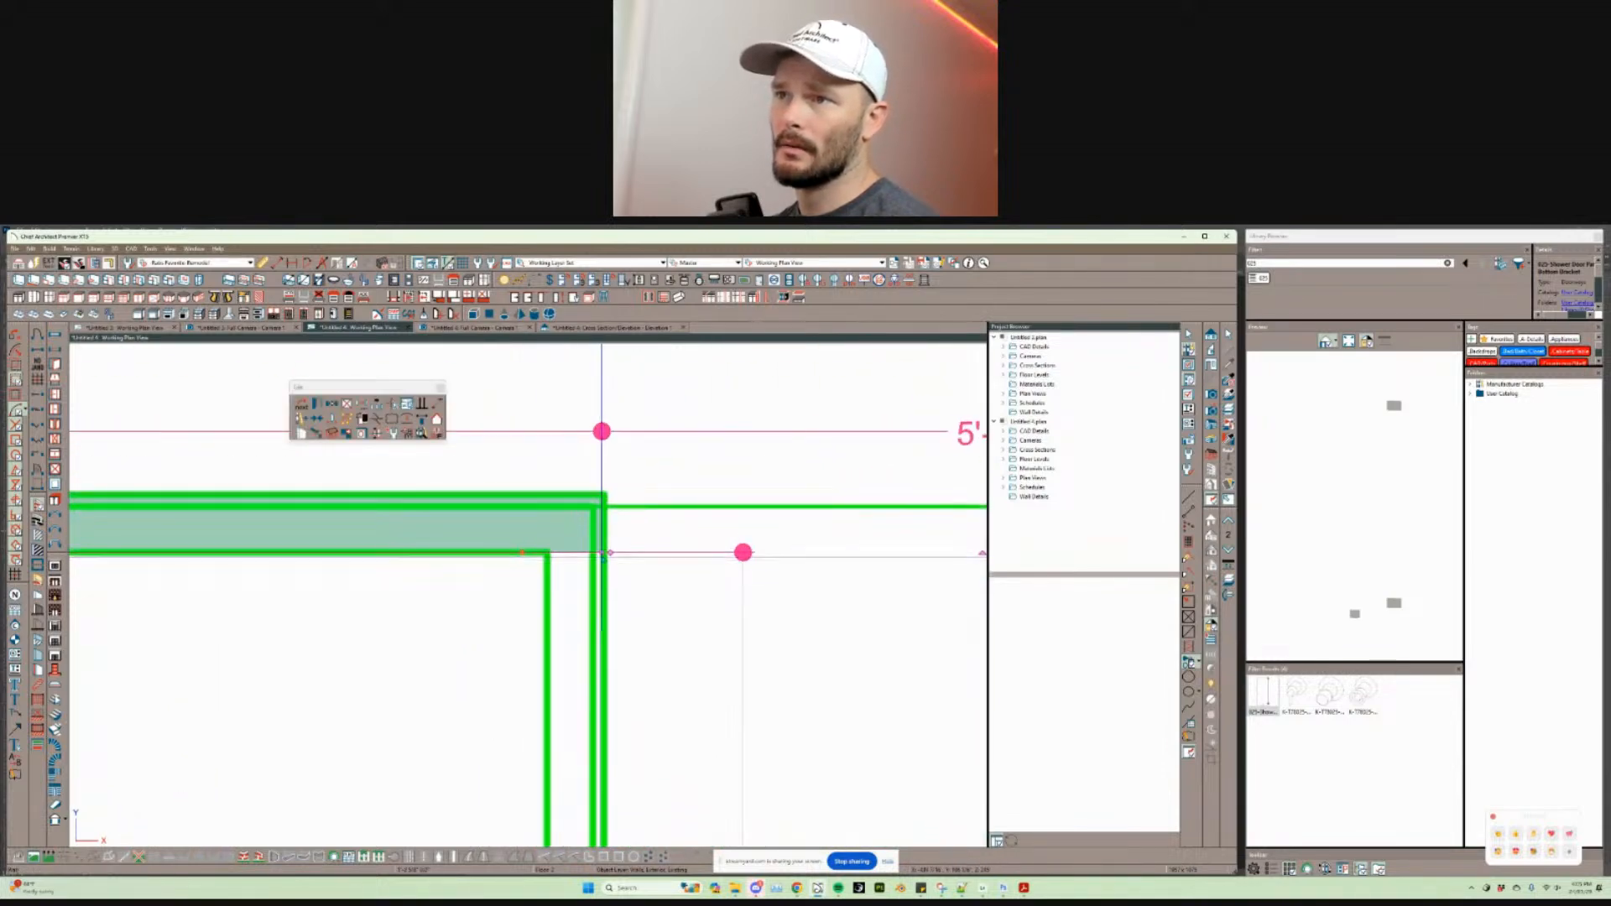
pyautogui.moveTo(546, 552); pyautogui.dragTo(601, 552)
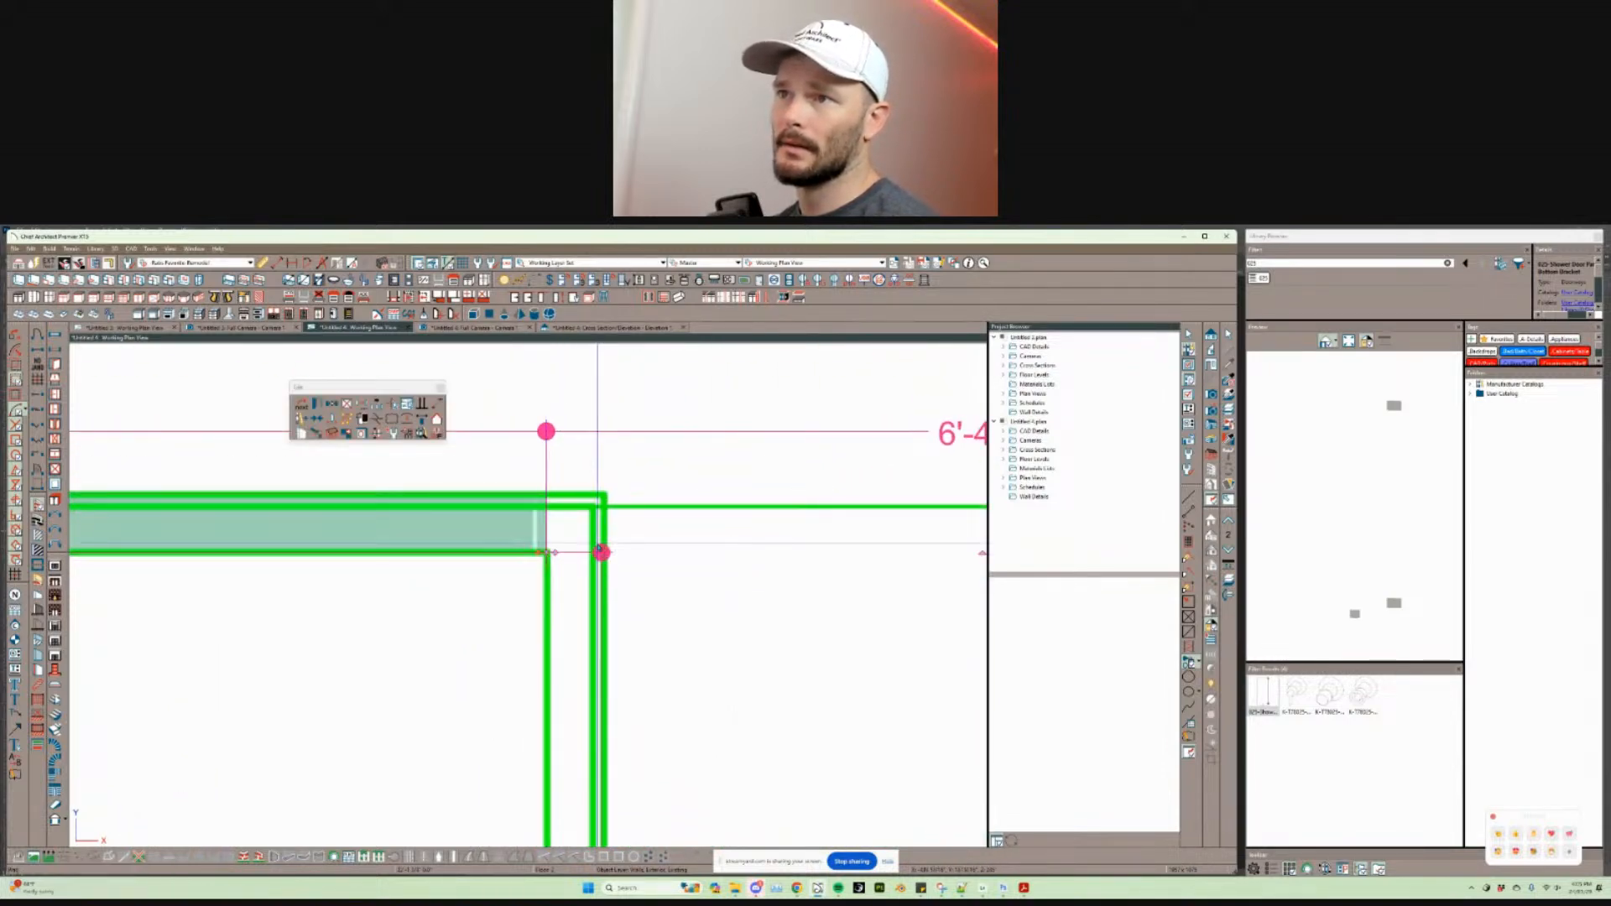
# Step: Draw the recess walls down from the shortened wall and across about 4'-5 3/4" to the Bedroom #2 wall corner
pyautogui.scroll(-5, 552, 552)
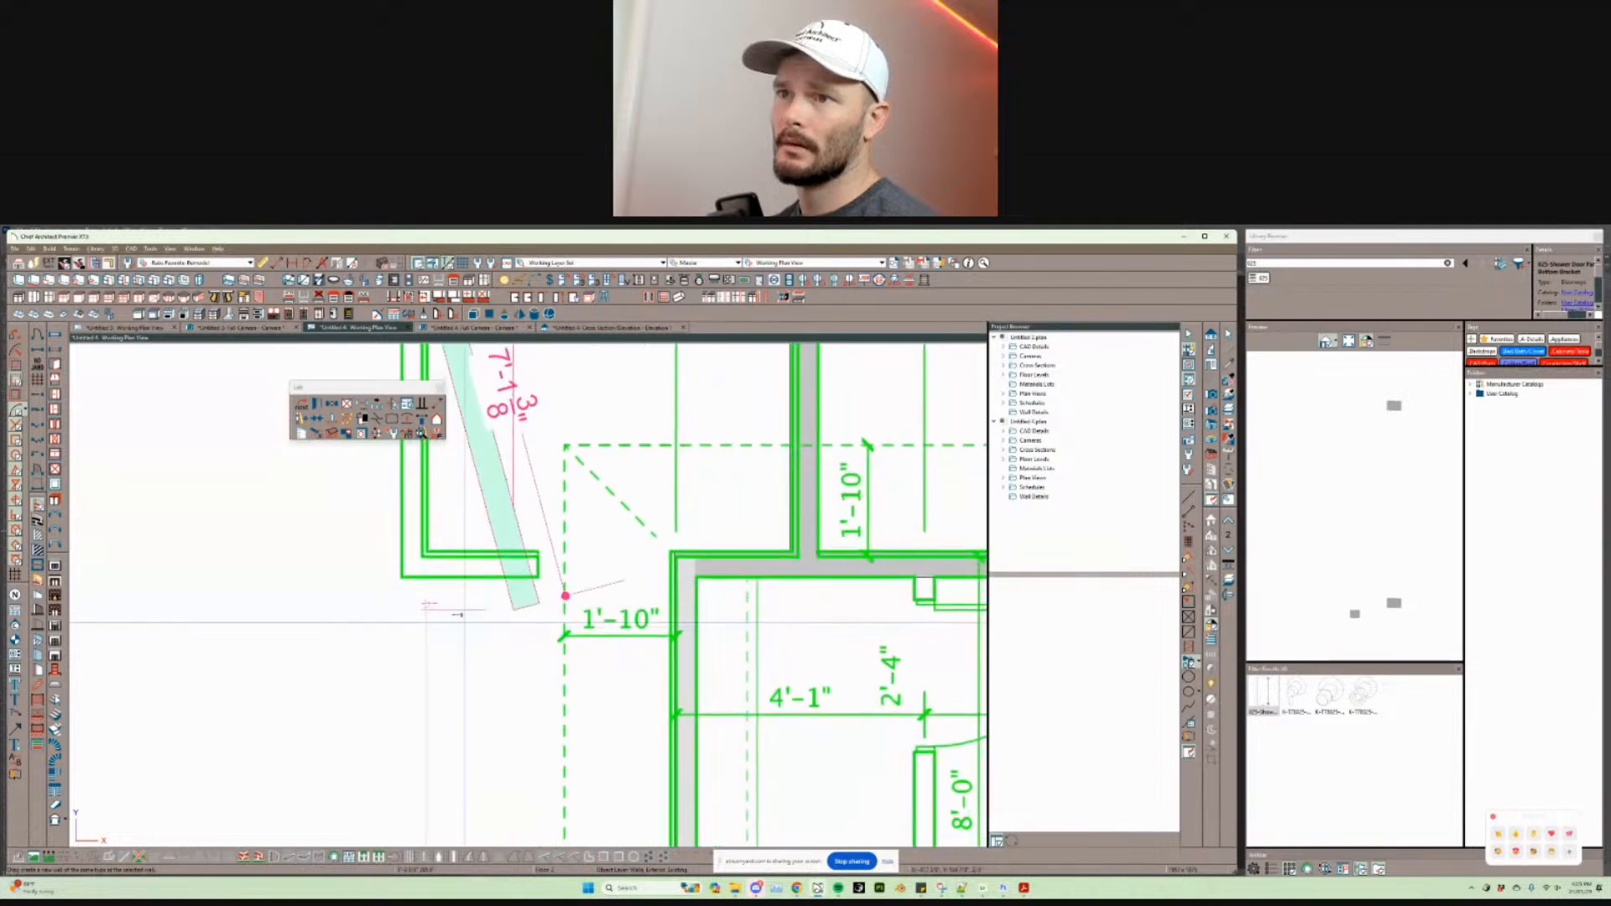
pyautogui.moveTo(417, 579); pyautogui.dragTo(664, 577)
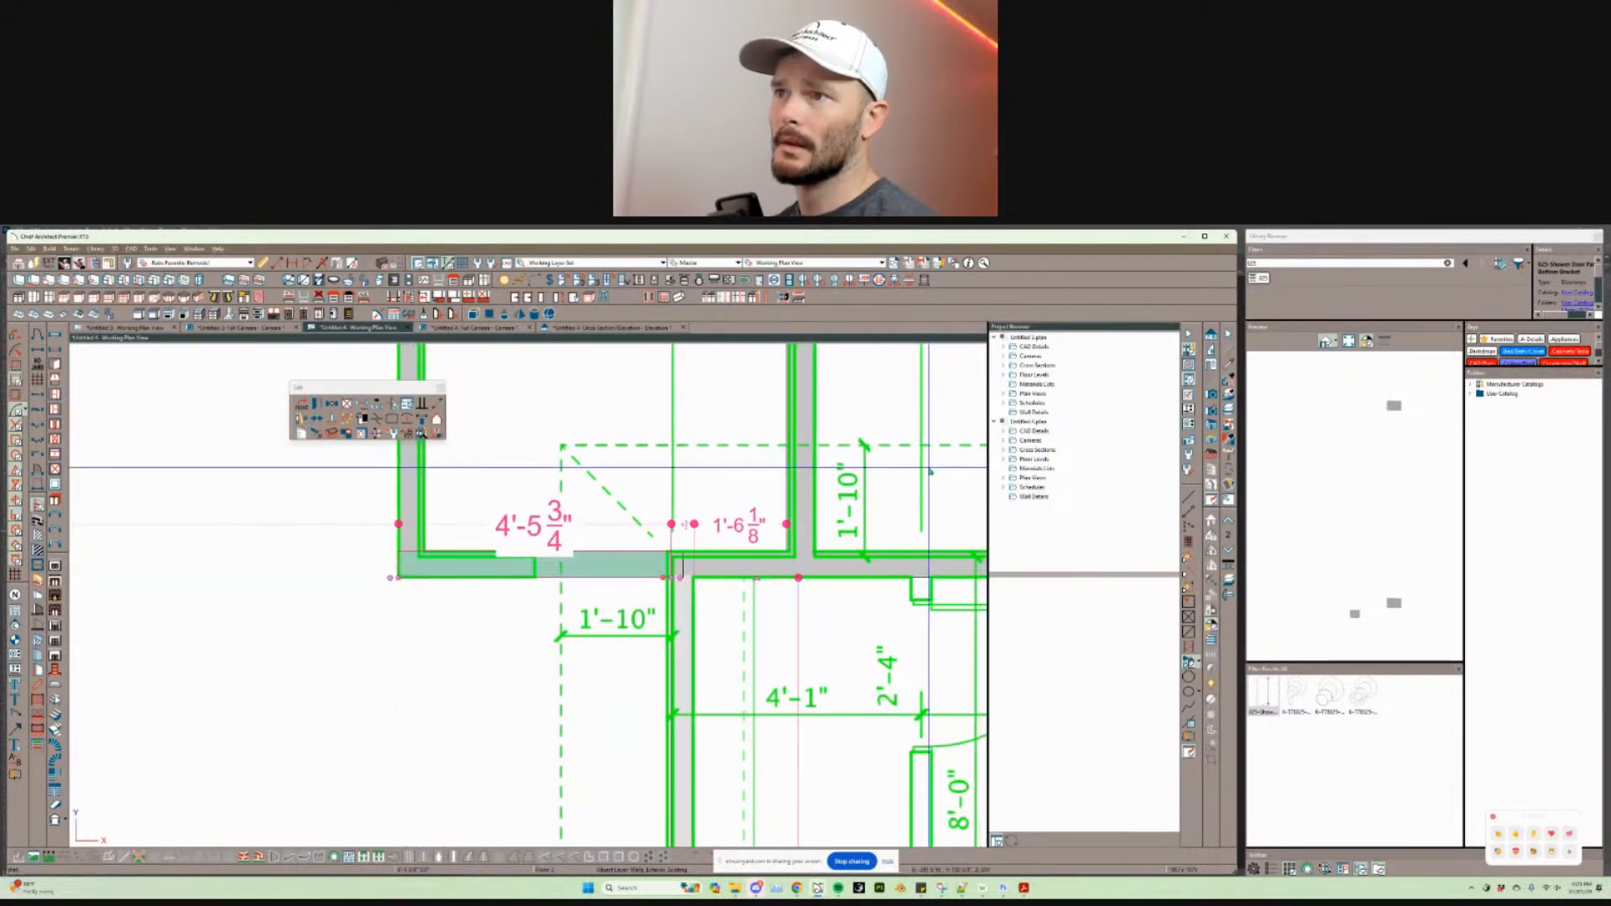
pyautogui.scroll(-5, 686, 524)
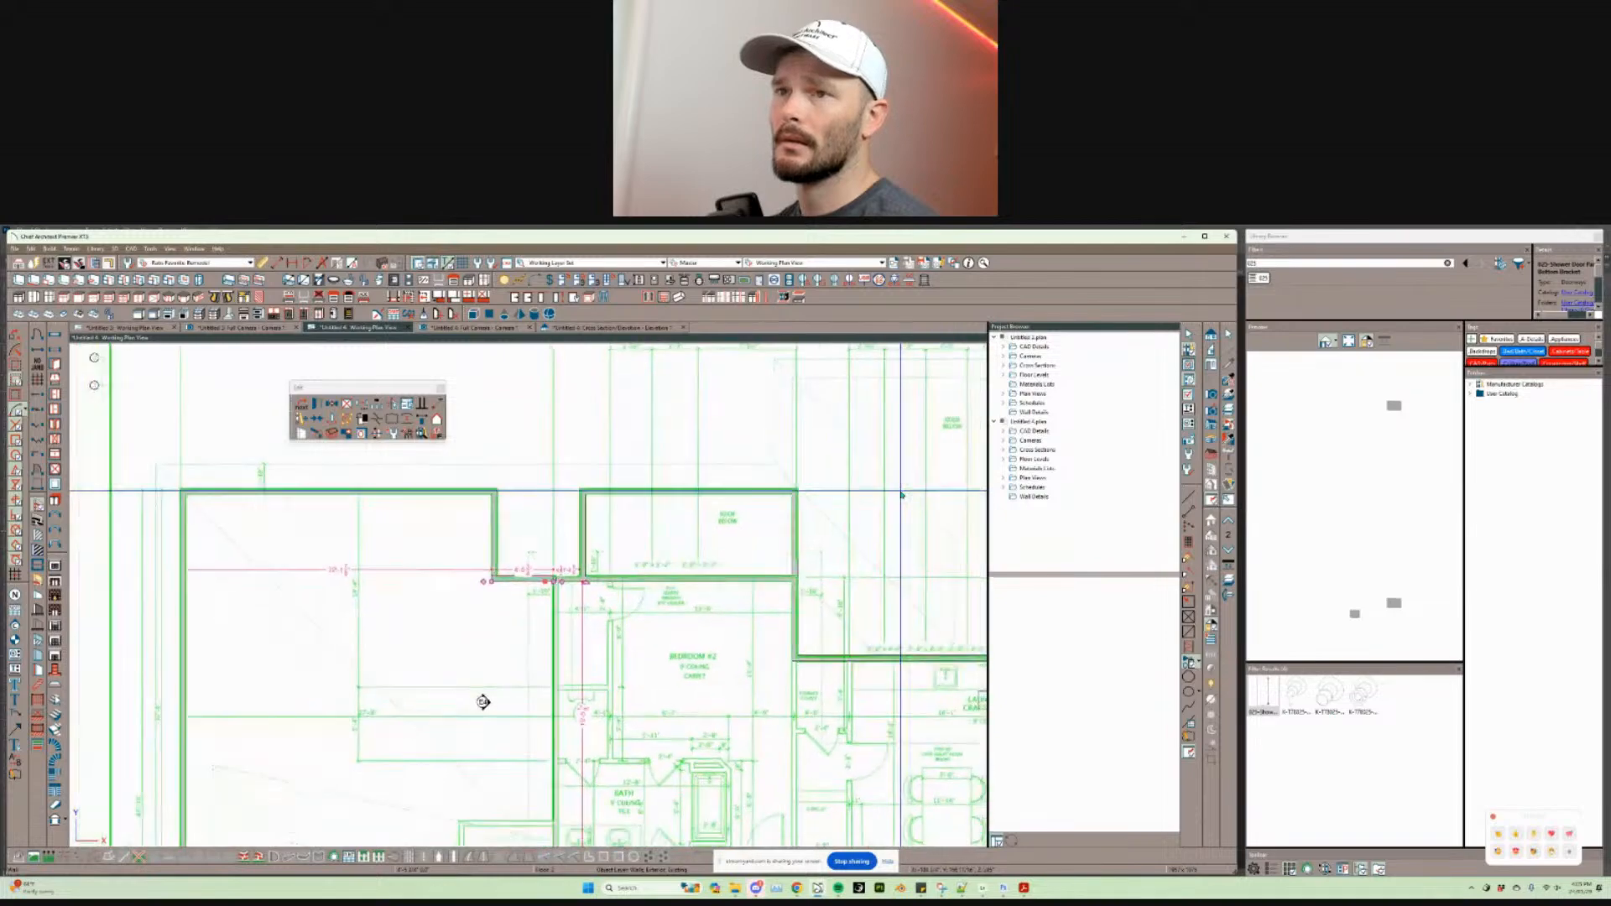
# Step: Draw the upper and outer side walls of the sloped-ceiling closet next to the bath, following the traced plan
pyautogui.moveTo(482, 701)
pyautogui.mouseDown(button='middle')
pyautogui.moveTo(479, 648)
pyautogui.moveTo(522, 597)
pyautogui.moveTo(543, 490)
pyautogui.mouseUp(button='middle')
pyautogui.scroll(-2, 901, 494)
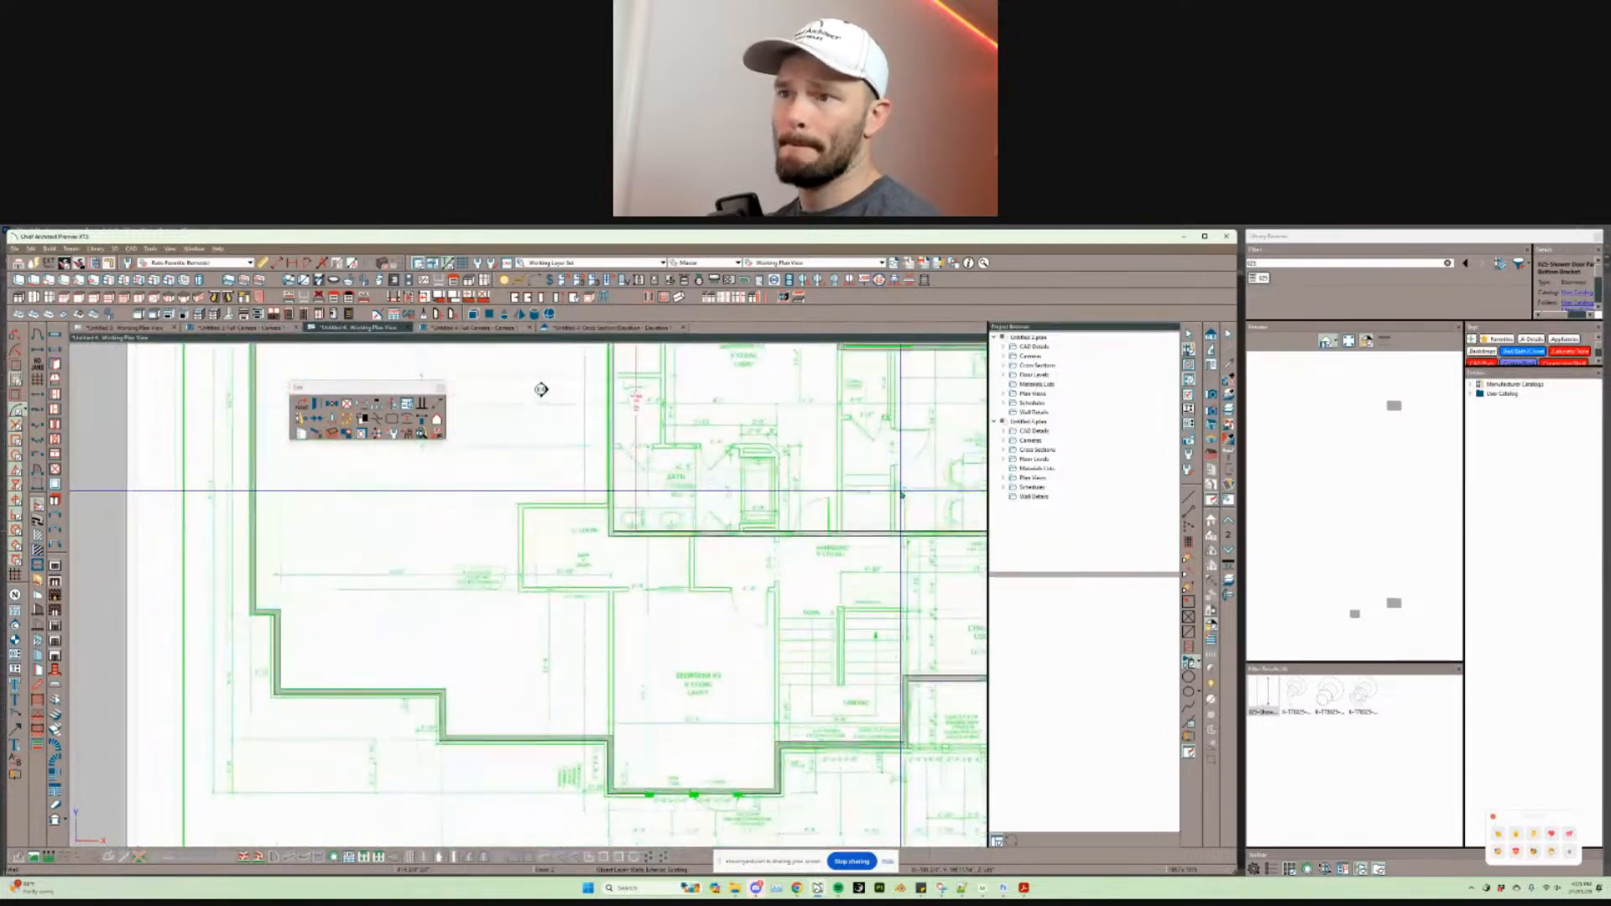
pyautogui.scroll(3, 877, 514)
pyautogui.moveTo(526, 435); pyautogui.dragTo(557, 527, button='middle')
pyautogui.scroll(2, 556, 527)
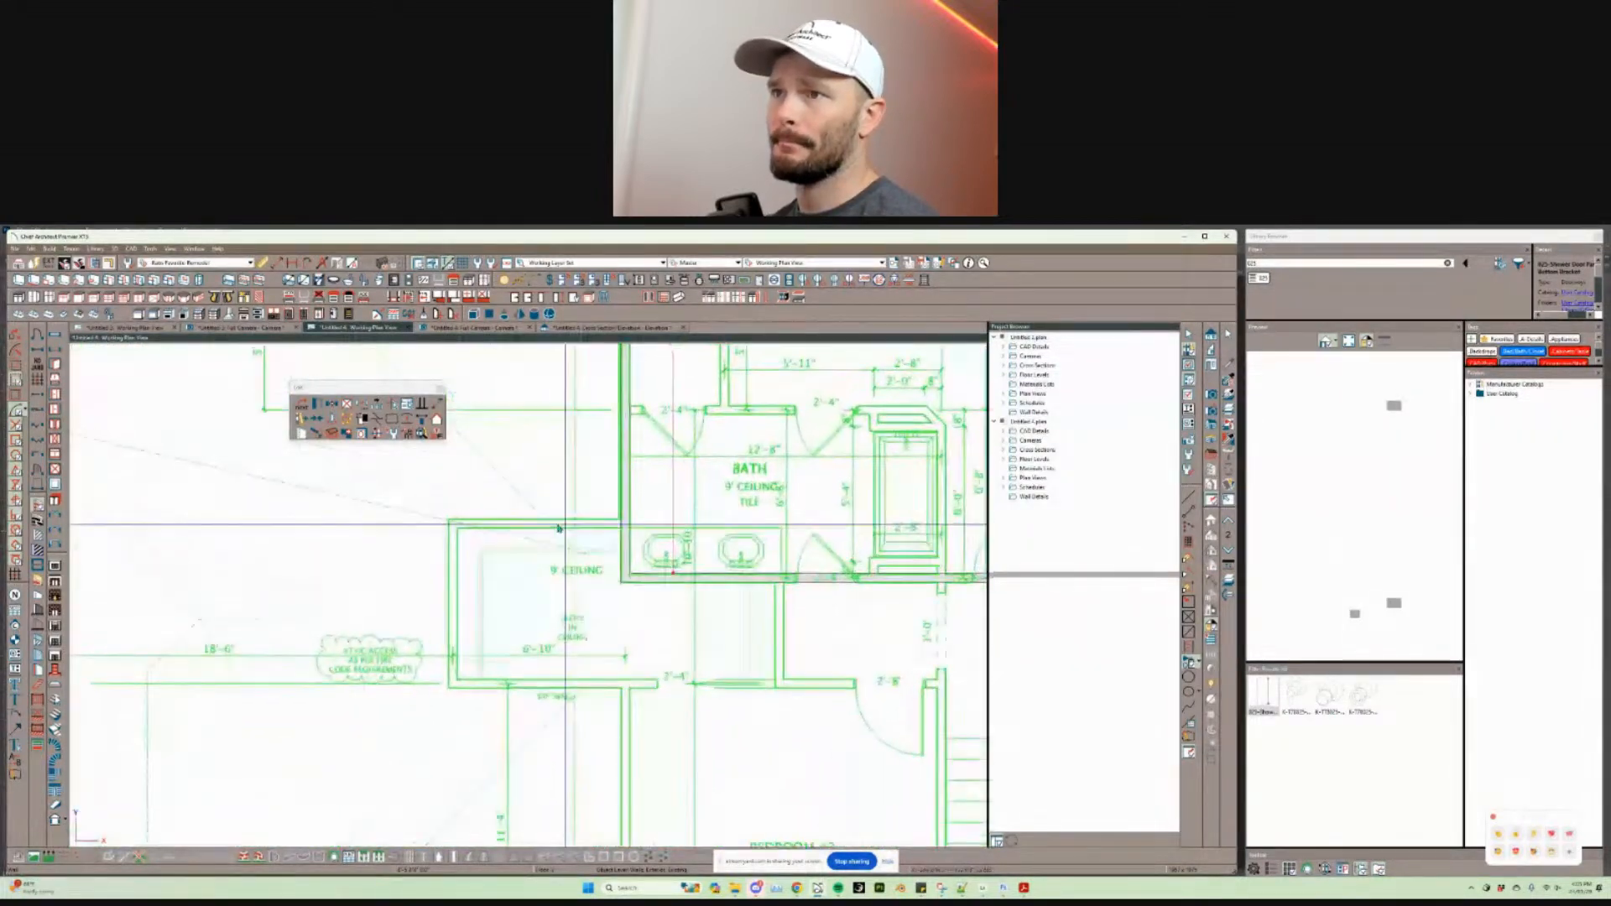
pyautogui.rightClick(556, 527)
pyautogui.press('Escape')
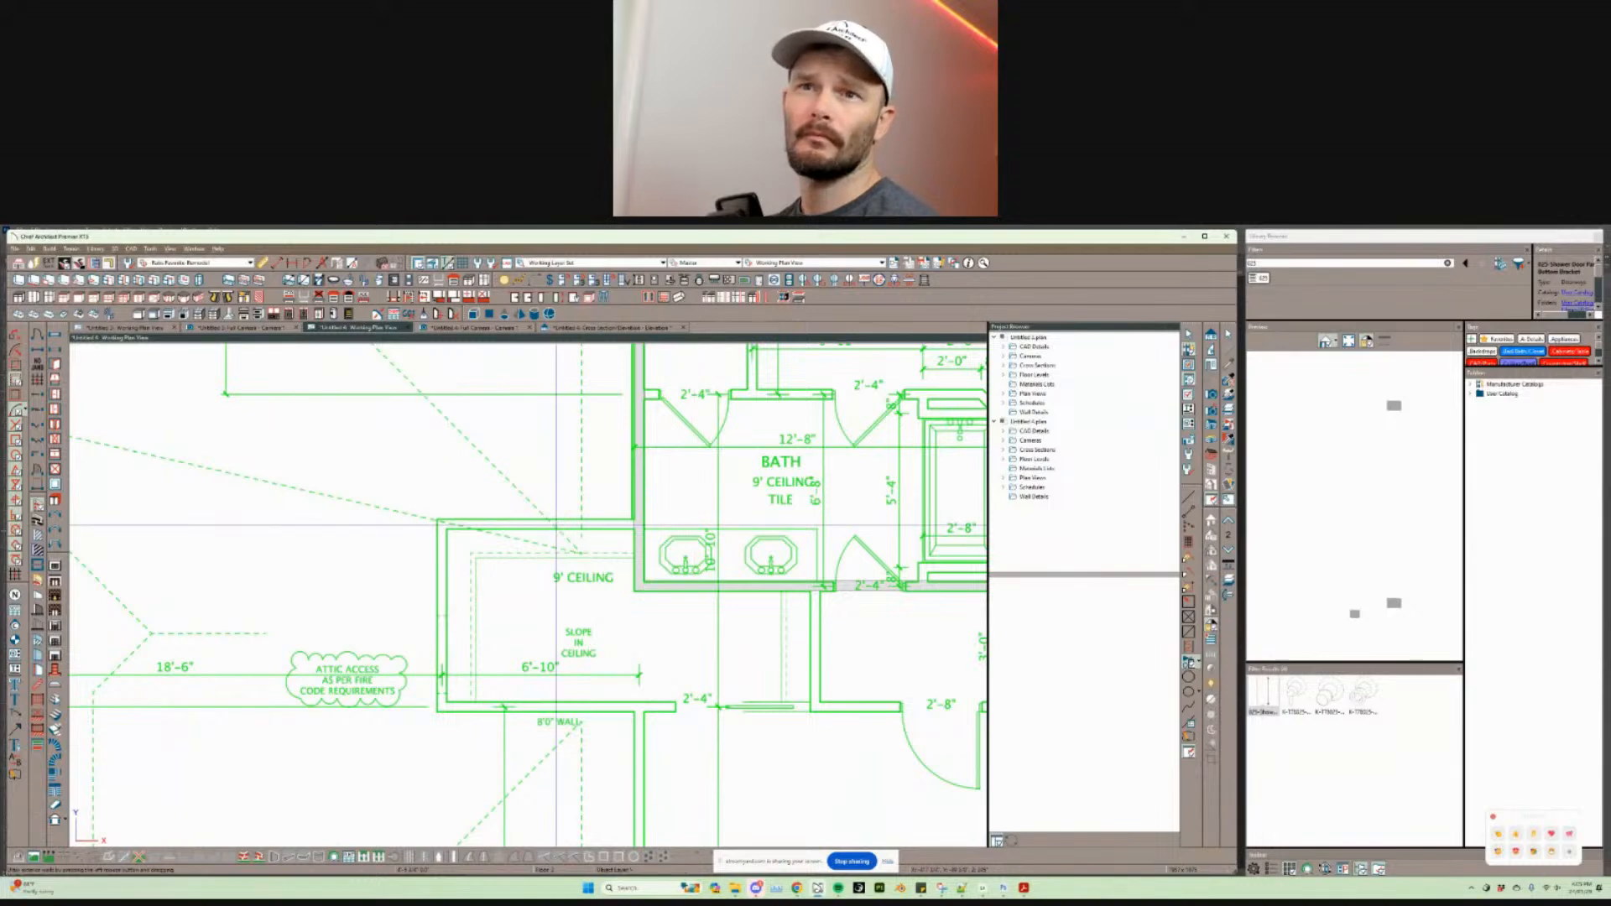
pyautogui.press('w')
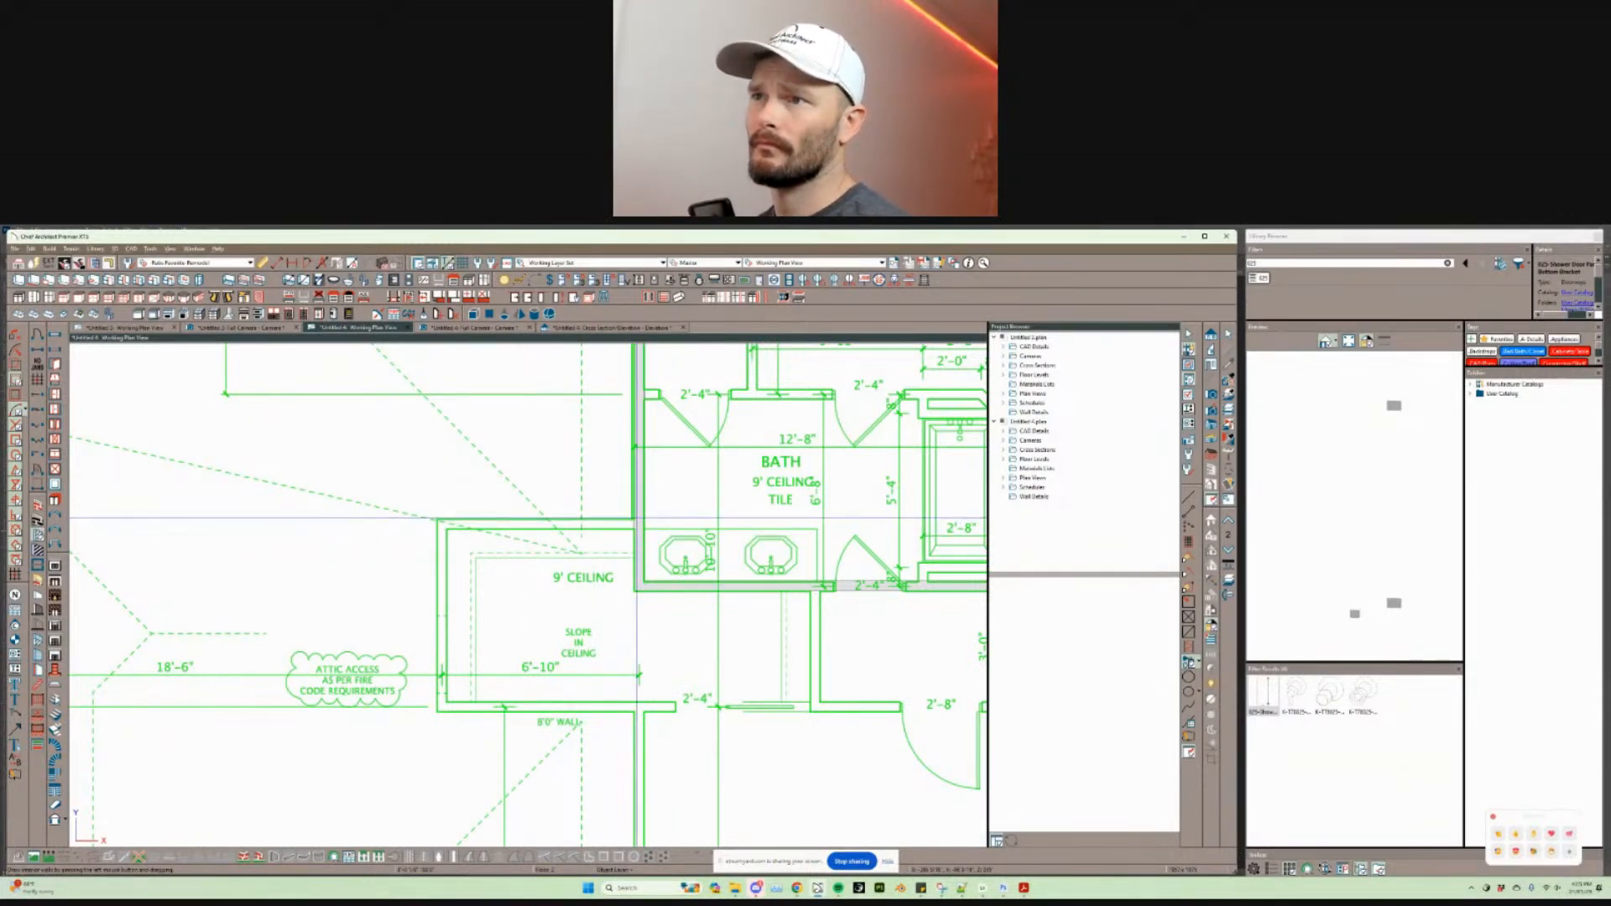
pyautogui.moveTo(635, 520)
pyautogui.mouseDown()
pyautogui.moveTo(438, 523)
pyautogui.moveTo(444, 710)
pyautogui.mouseUp()
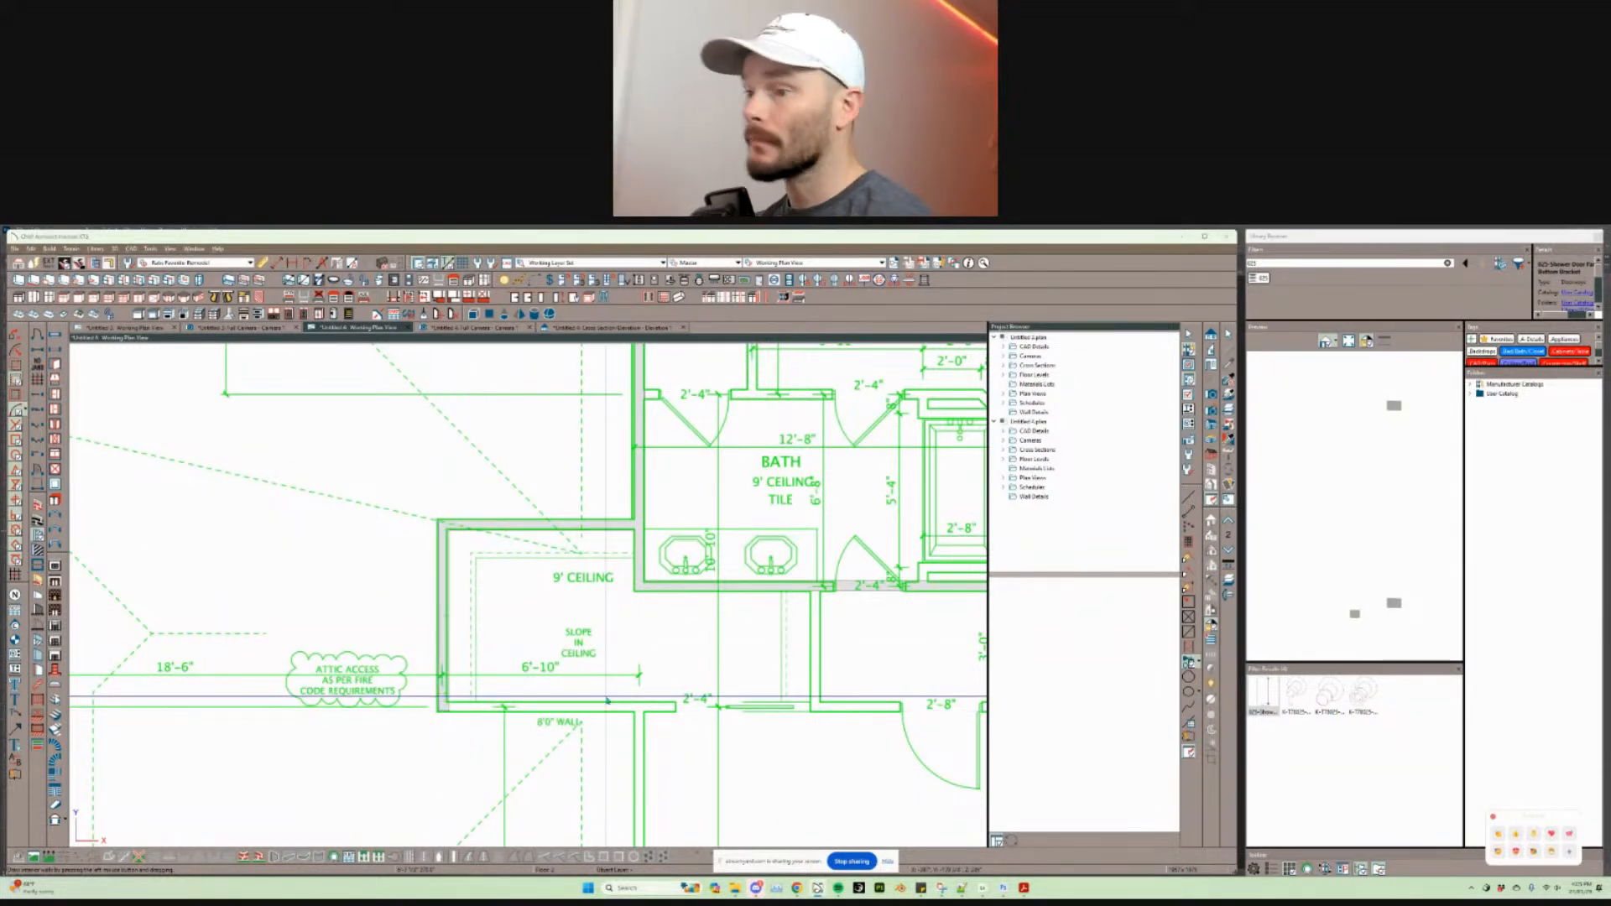
pyautogui.hotkey('alt', 'Tab')
pyautogui.press('Tab')
pyautogui.press('Escape')
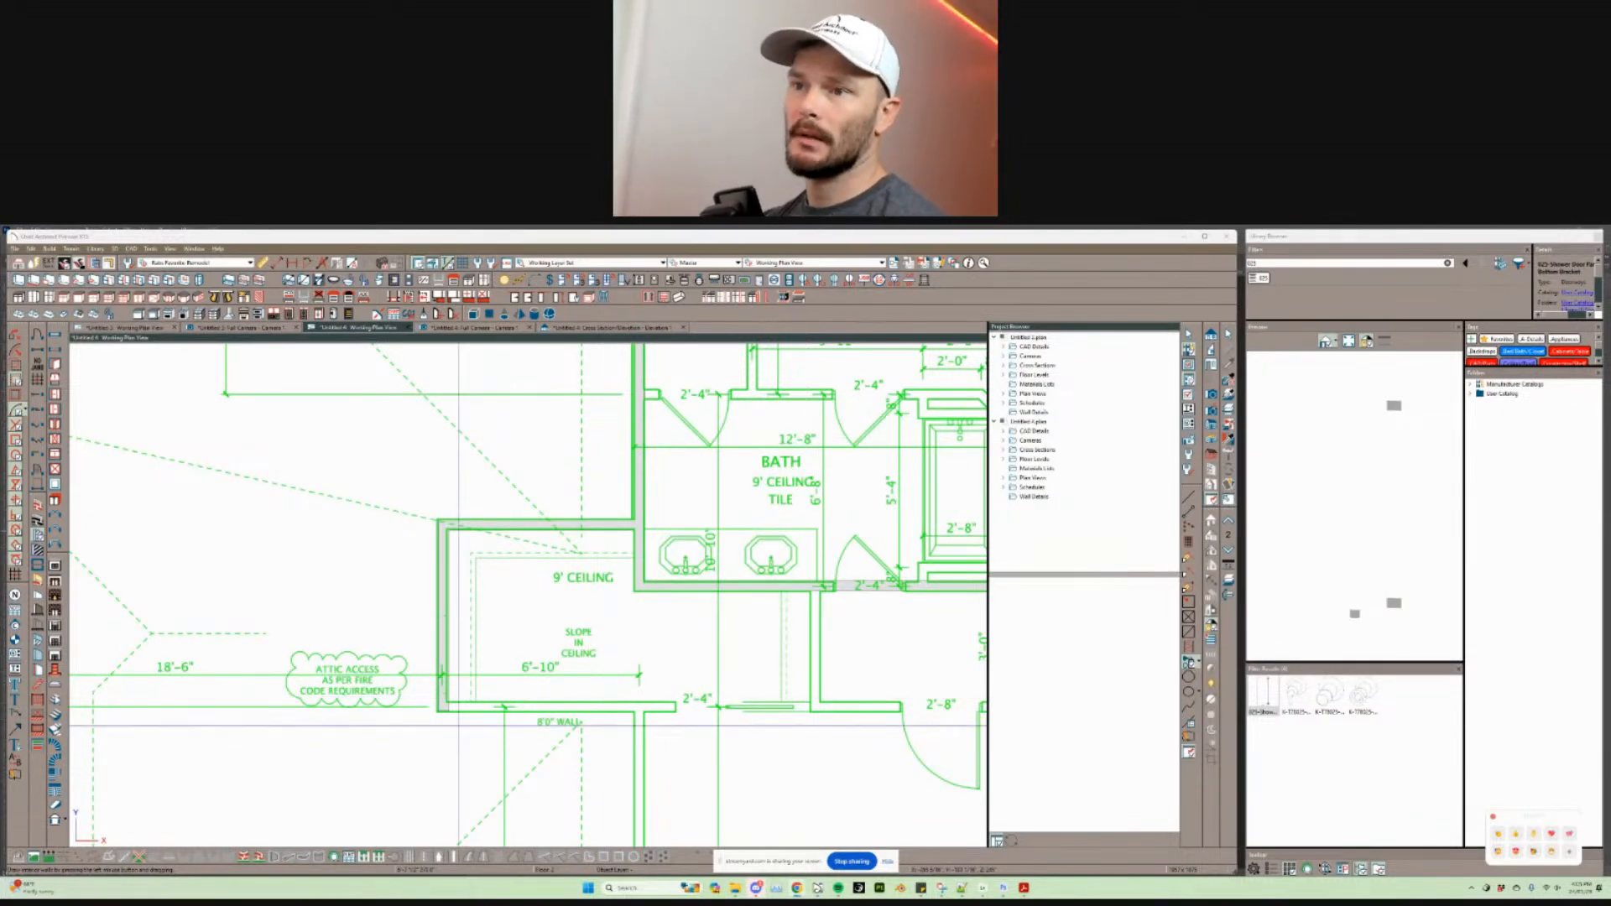
# Step: Draw a wall about 19'-3 1/2" long along the closet and hall side of Bedroom #3, and nudge it down 1" onto the trace
pyautogui.moveTo(447, 710)
pyautogui.mouseDown()
pyautogui.moveTo(820, 719)
pyautogui.moveTo(611, 694)
pyautogui.moveTo(626, 668)
pyautogui.moveTo(747, 673)
pyautogui.mouseUp()
pyautogui.scroll(1, 532, 733)
pyautogui.click(410, 651)
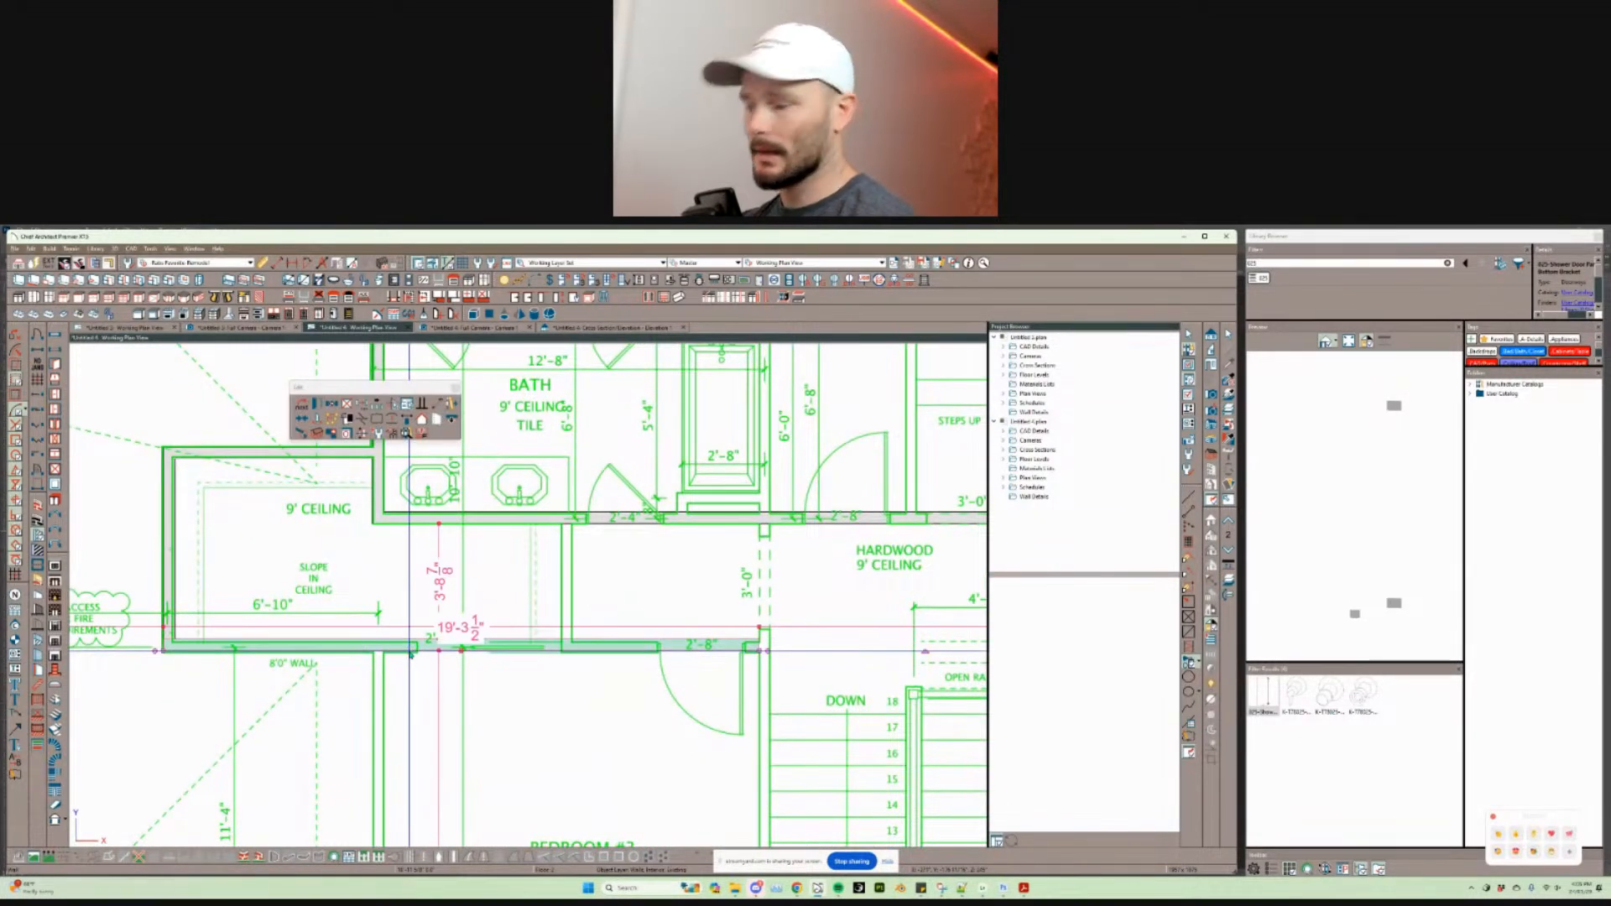
pyautogui.press('Down')
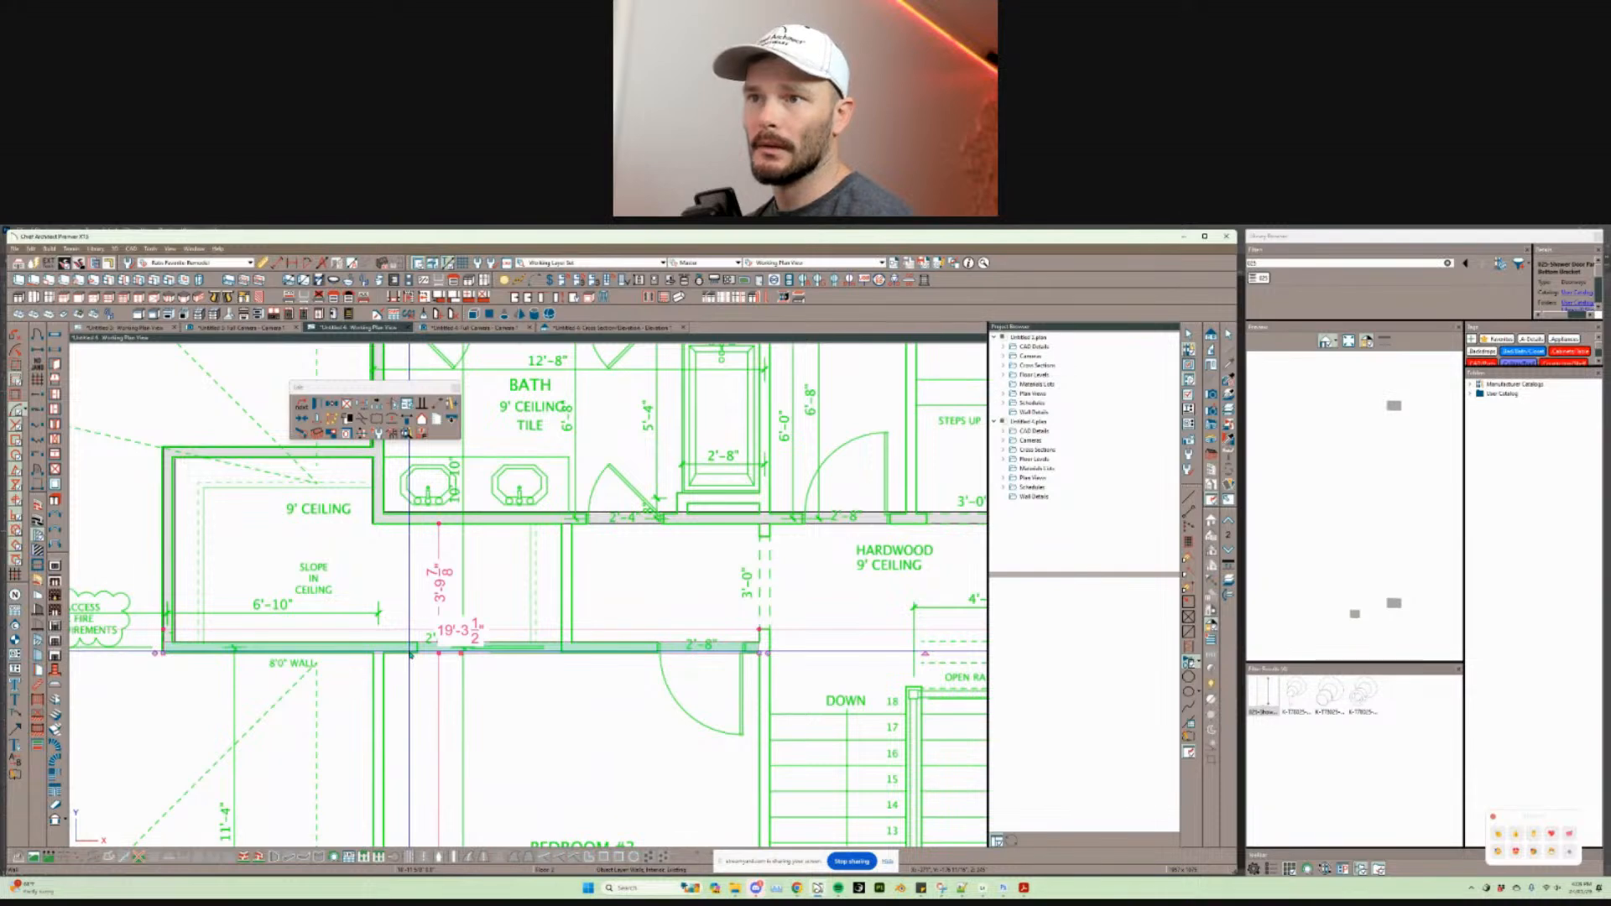
pyautogui.press('Escape')
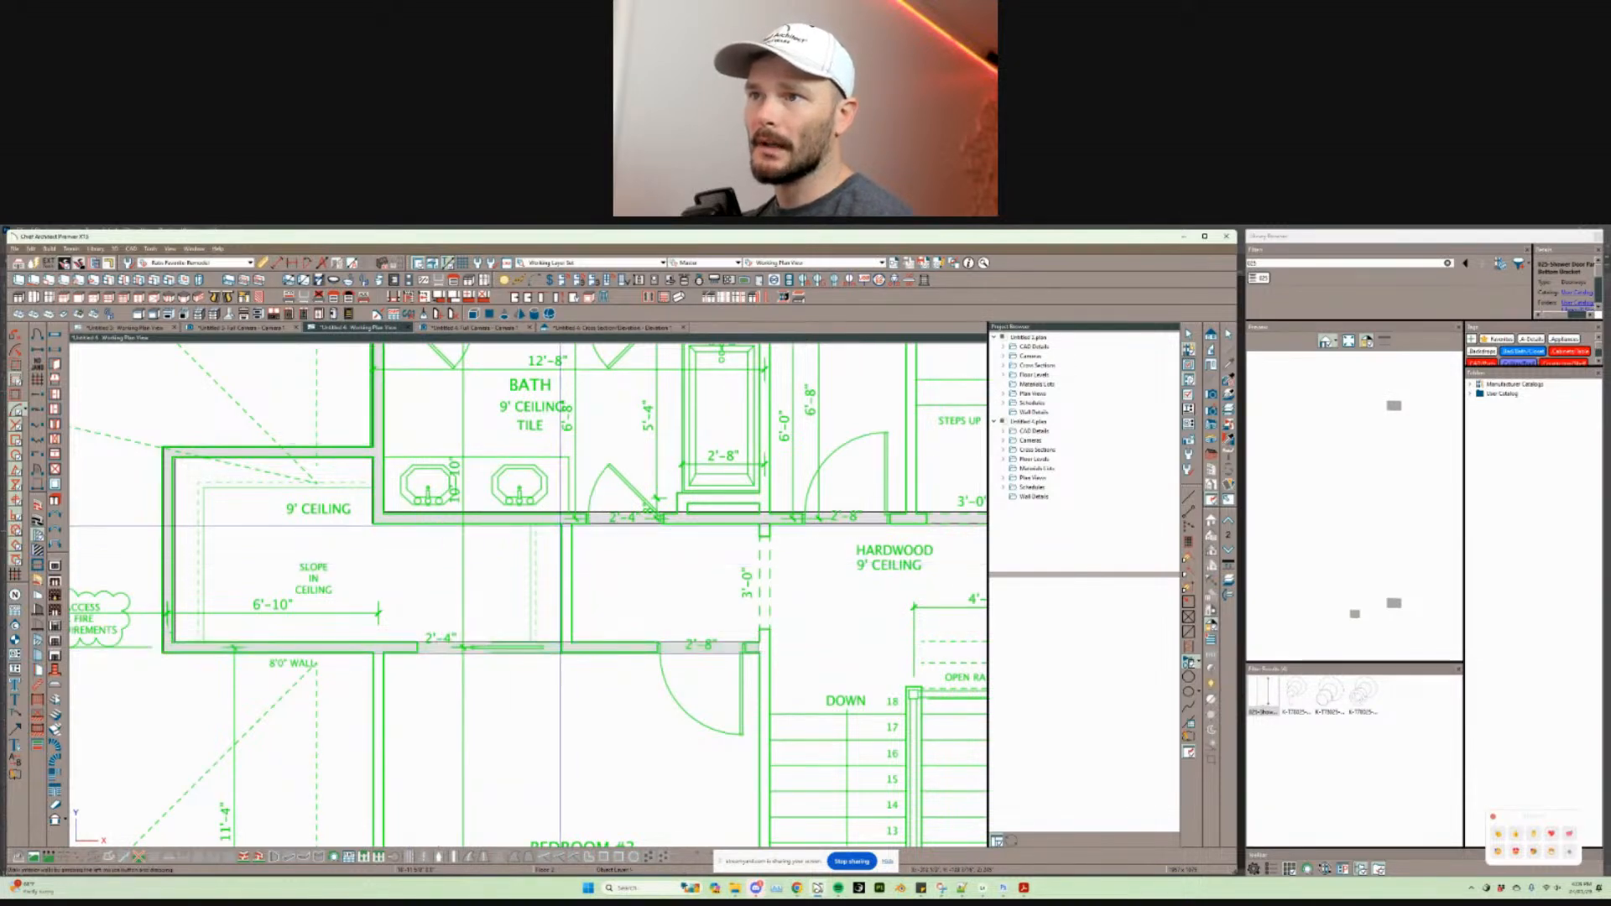
# Step: Draw the partition between the closet and the hall, and place the traced hinged door into Bedroom #3
pyautogui.moveTo(561, 526); pyautogui.dragTo(561, 647)
pyautogui.moveTo(687, 619); pyautogui.dragTo(618, 580, button='middle')
pyautogui.scroll(1, 618, 579)
pyautogui.rightClick(619, 579)
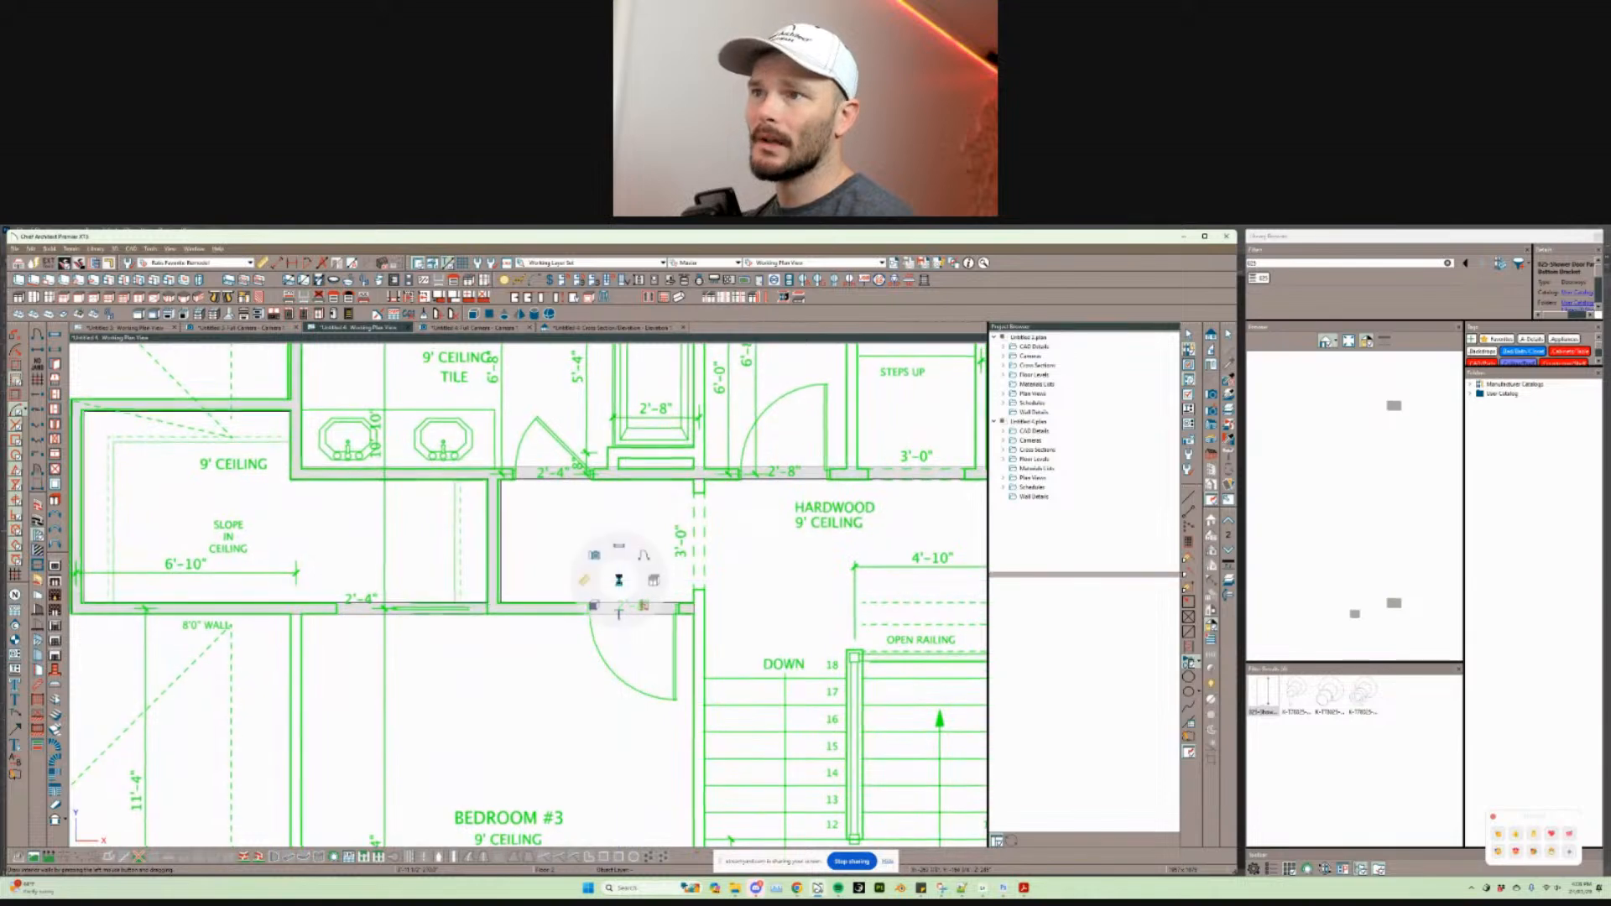
pyautogui.click(644, 554)
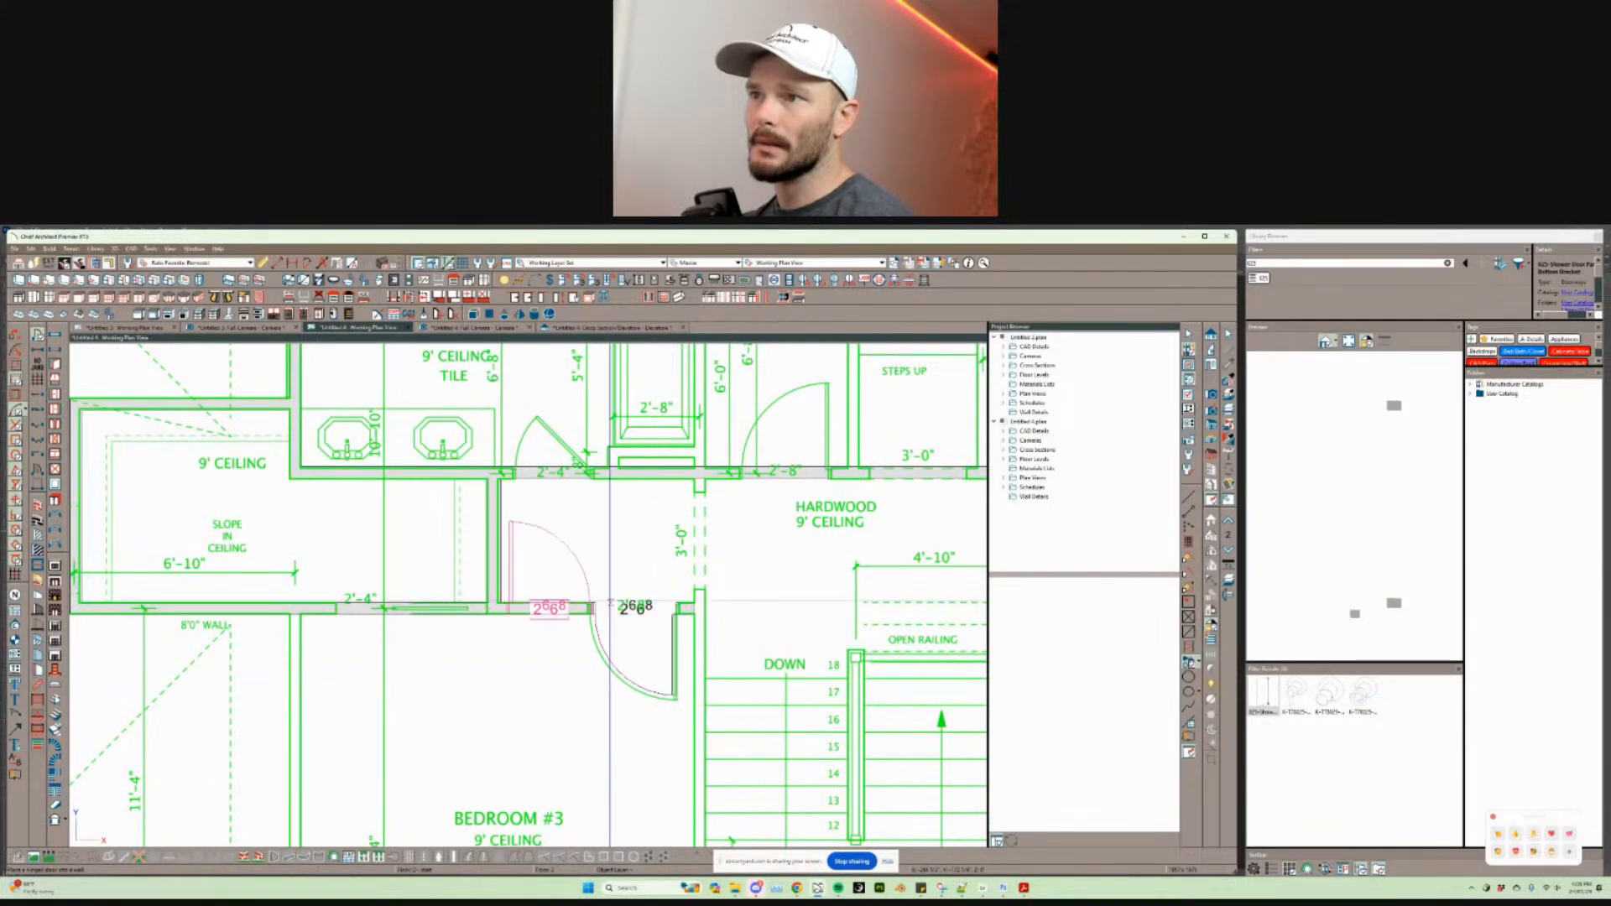
pyautogui.click(612, 604)
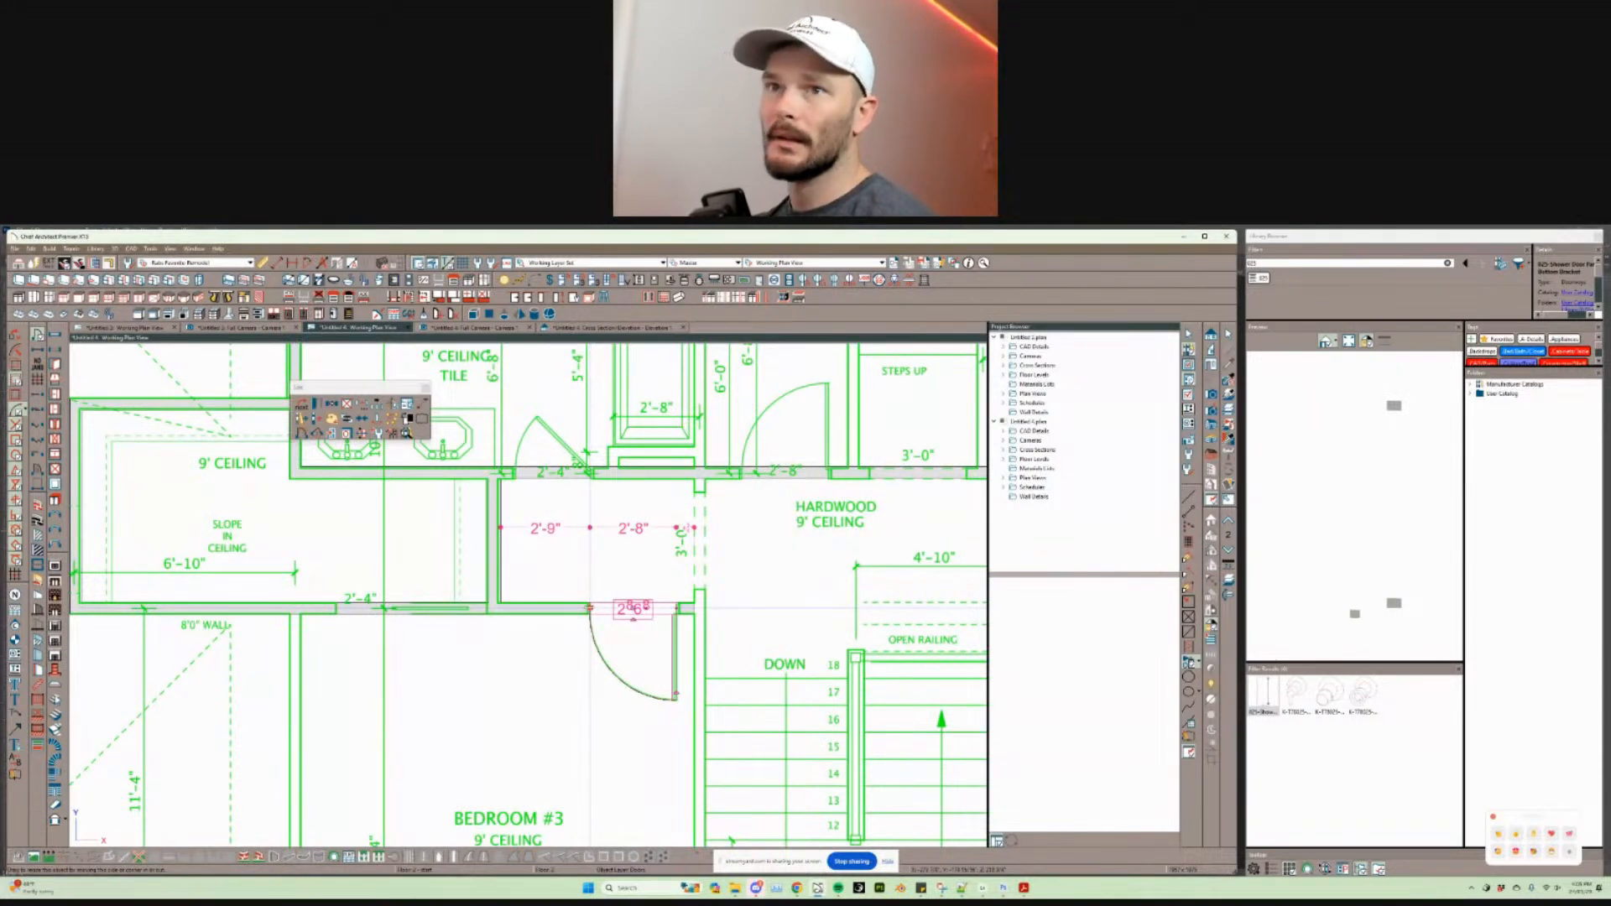
pyautogui.press('Escape')
# Step: Draw the wall between Bedroom #3 and the stairs from the hall down to the exterior wall
pyautogui.press('w')
pyautogui.scroll(1, 453, 610)
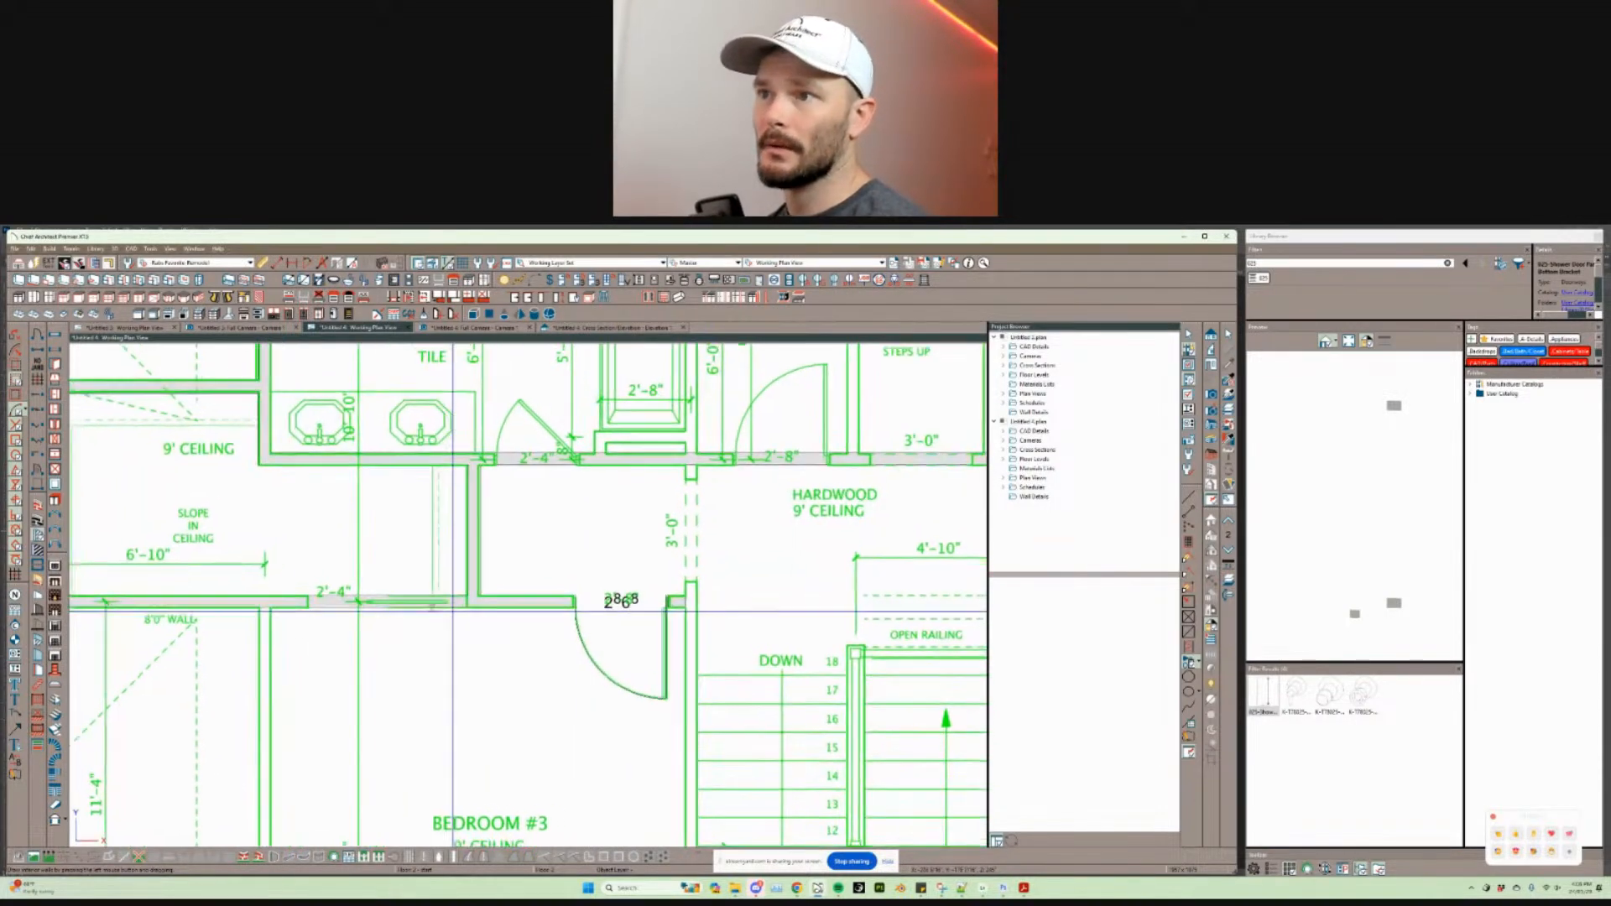
pyautogui.moveTo(453, 611)
pyautogui.mouseDown(button='middle')
pyautogui.moveTo(380, 535)
pyautogui.moveTo(358, 543)
pyautogui.mouseUp(button='middle')
pyautogui.moveTo(596, 392); pyautogui.dragTo(595, 583)
pyautogui.scroll(-2, 557, 469)
pyautogui.moveTo(596, 584); pyautogui.dragTo(537, 432, button='middle')
pyautogui.moveTo(537, 432); pyautogui.dragTo(540, 659)
pyautogui.click(535, 632)
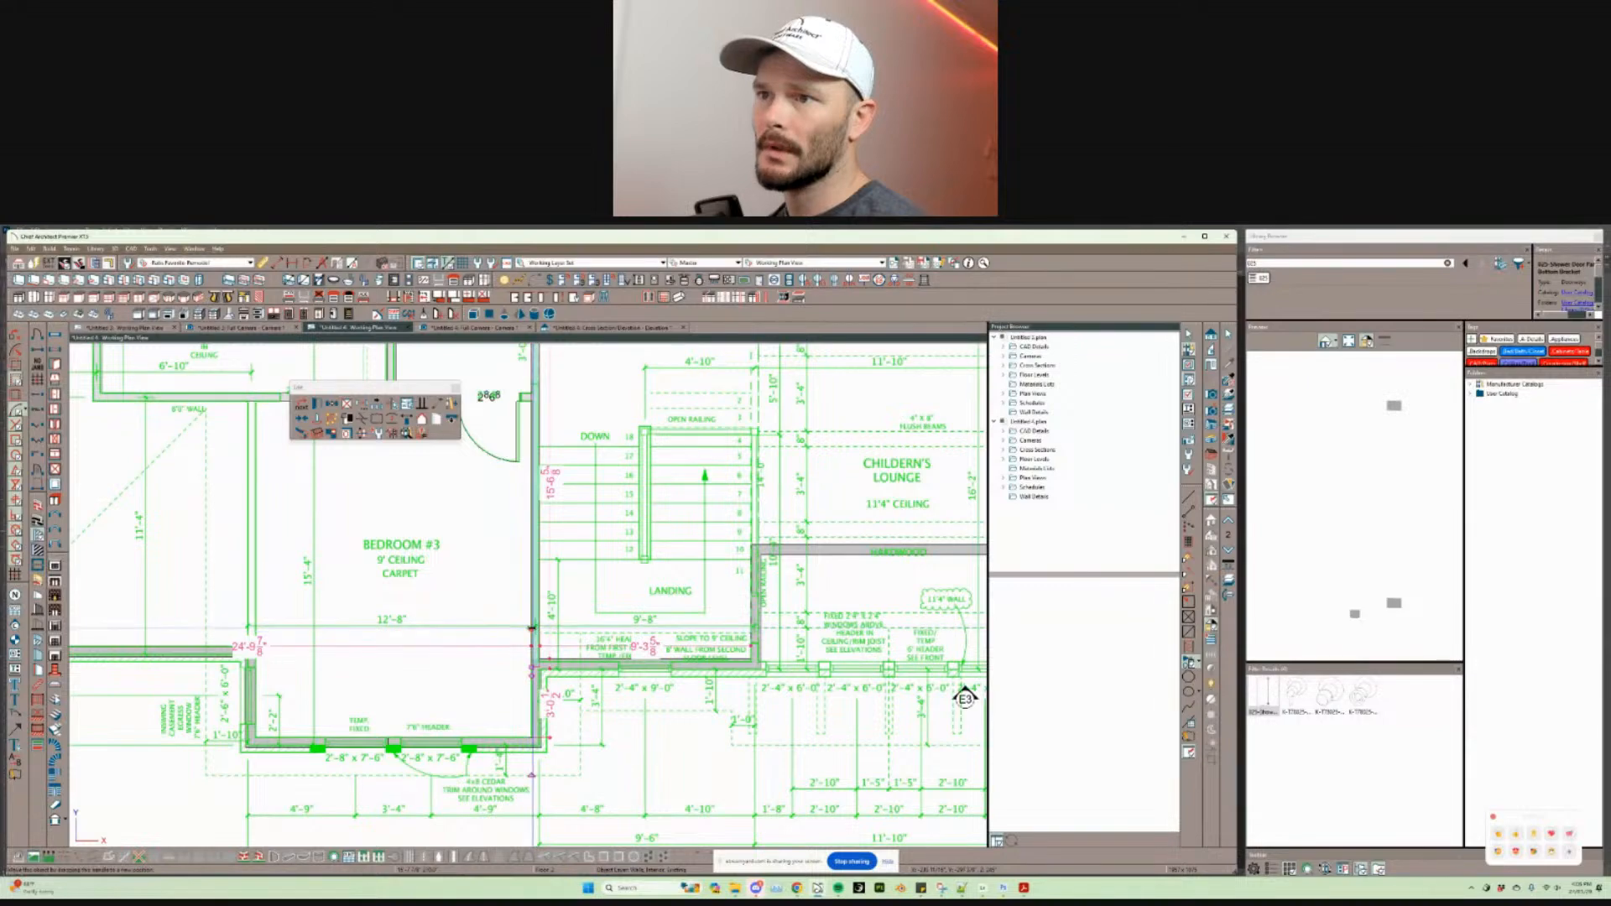
# Step: Extend the stair-side wall up past the hall to the corner at the head of the bathtub
pyautogui.moveTo(556, 353); pyautogui.dragTo(563, 656, button='middle')
pyautogui.scroll(2, 563, 650)
pyautogui.moveTo(562, 656); pyautogui.dragTo(567, 560)
pyautogui.moveTo(564, 462); pyautogui.dragTo(567, 570, button='middle')
pyautogui.scroll(1, 567, 570)
pyautogui.moveTo(567, 560); pyautogui.dragTo(566, 577)
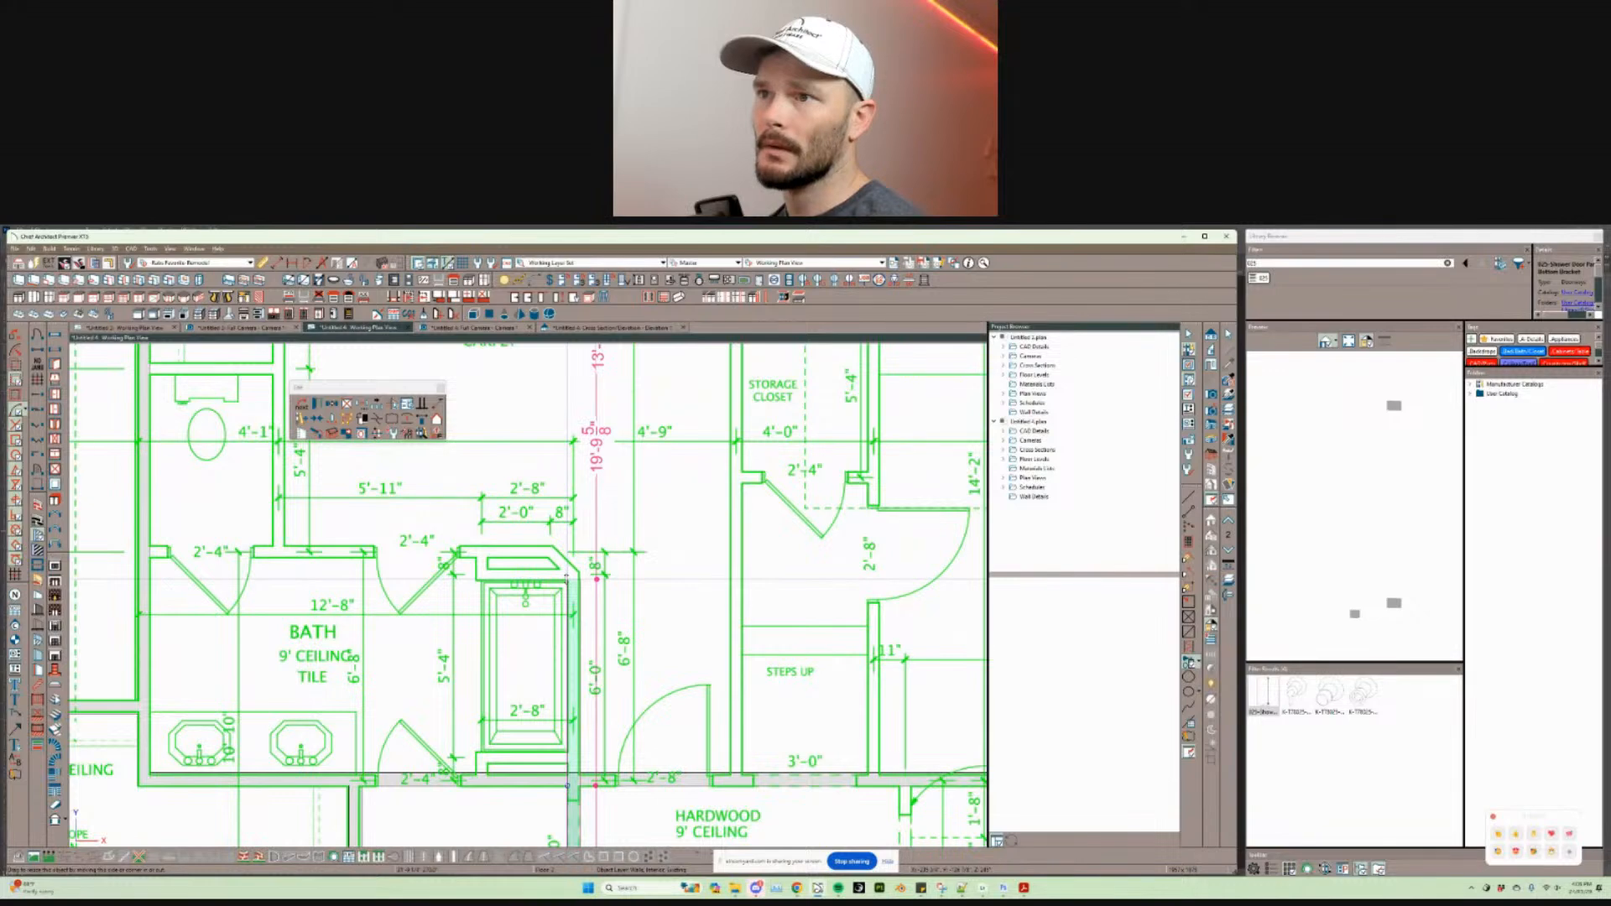
pyautogui.scroll(4, 566, 576)
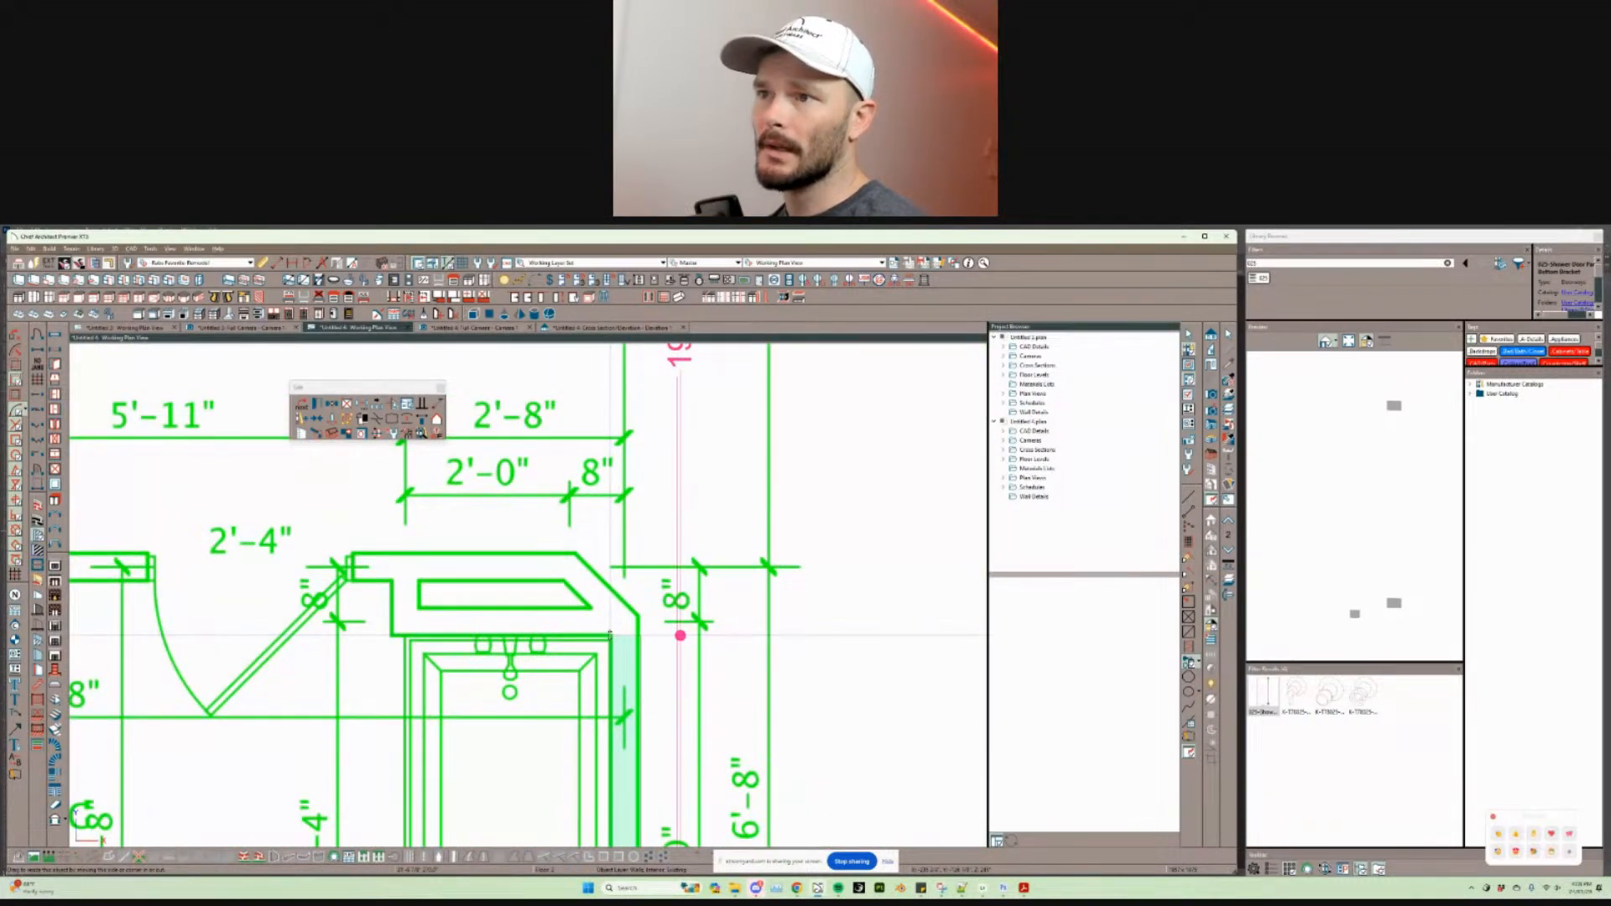
# Step: Draw the tub-head walls, the wall between the bath and Bedroom #2, and the diagonal wall at the tub corner
pyautogui.moveTo(610, 635); pyautogui.dragTo(356, 576)
pyautogui.scroll(-4, 172, 571)
pyautogui.moveTo(646, 577); pyautogui.dragTo(712, 580)
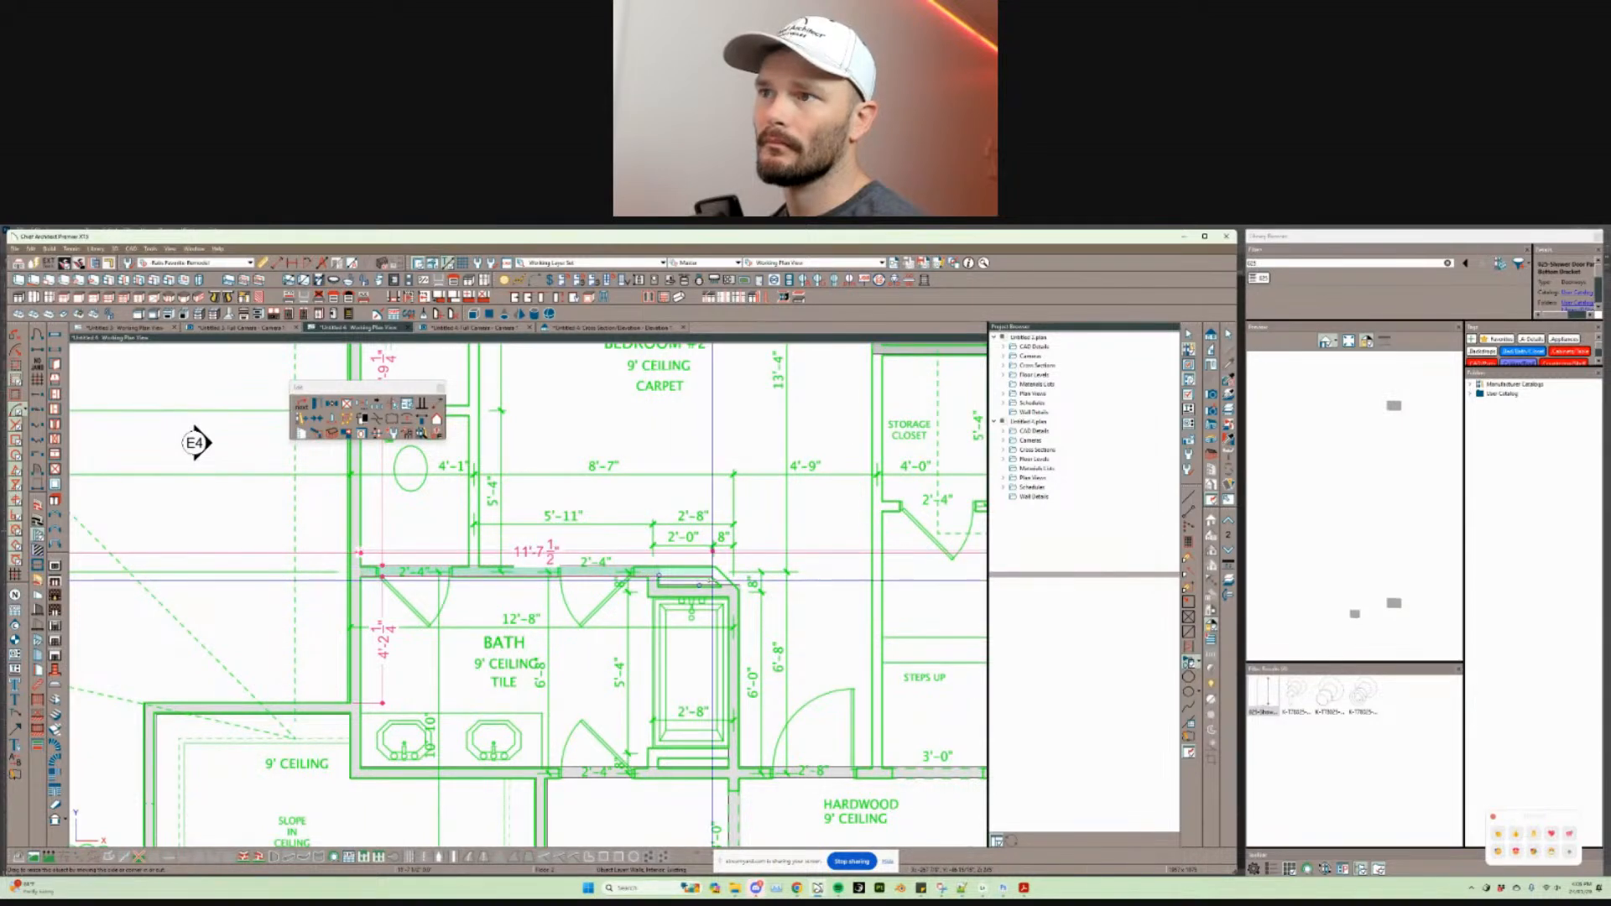
pyautogui.scroll(5, 712, 580)
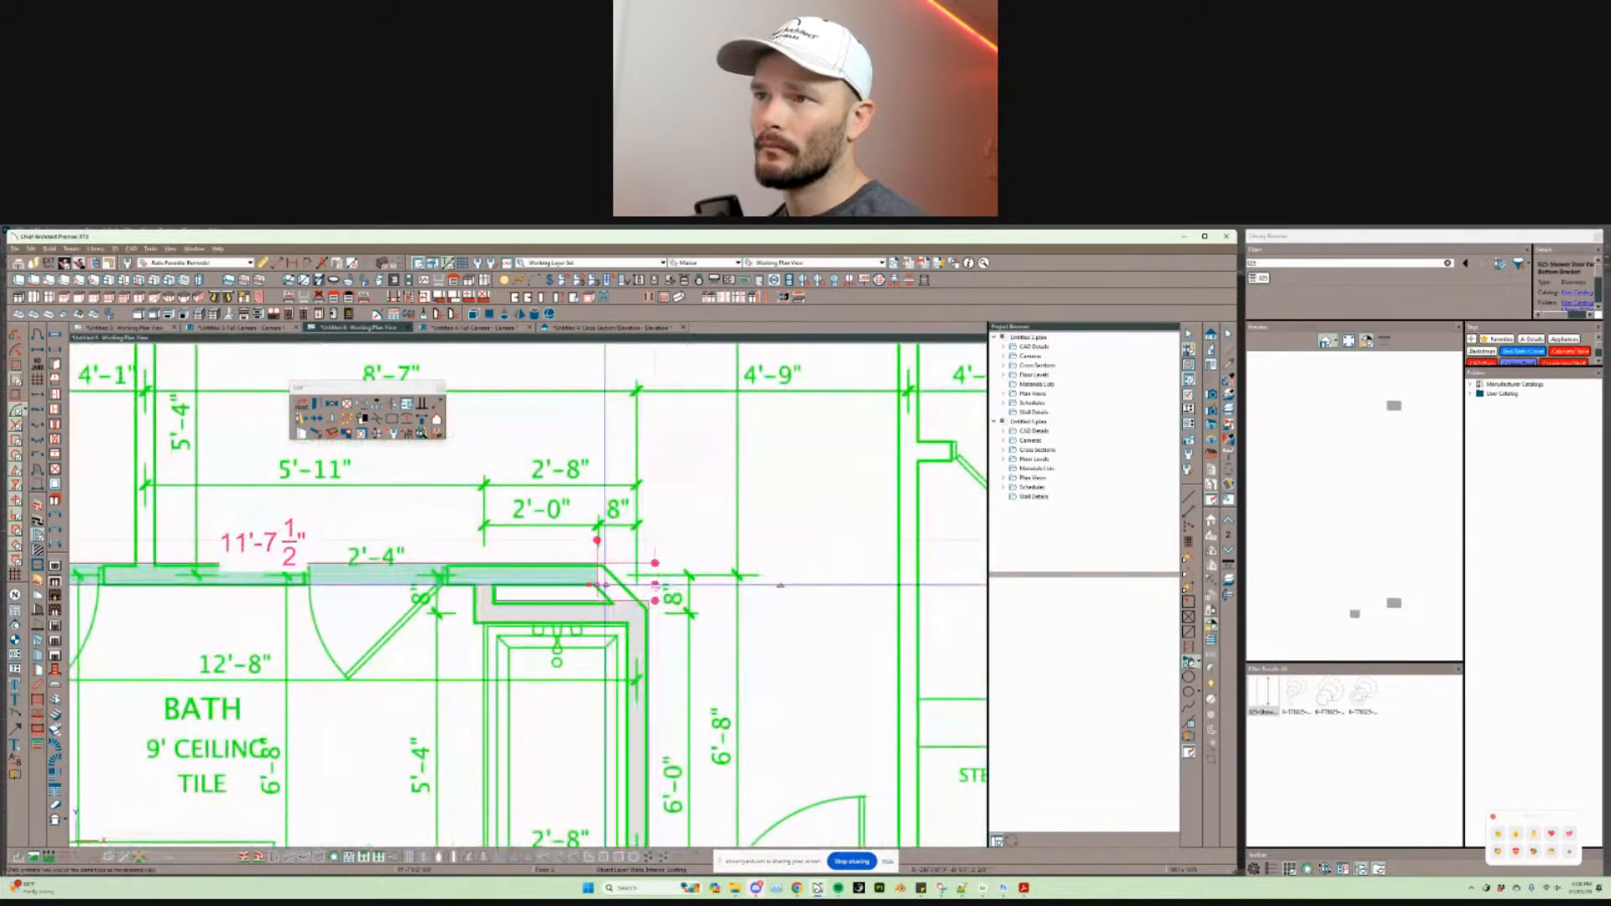
pyautogui.click(620, 605)
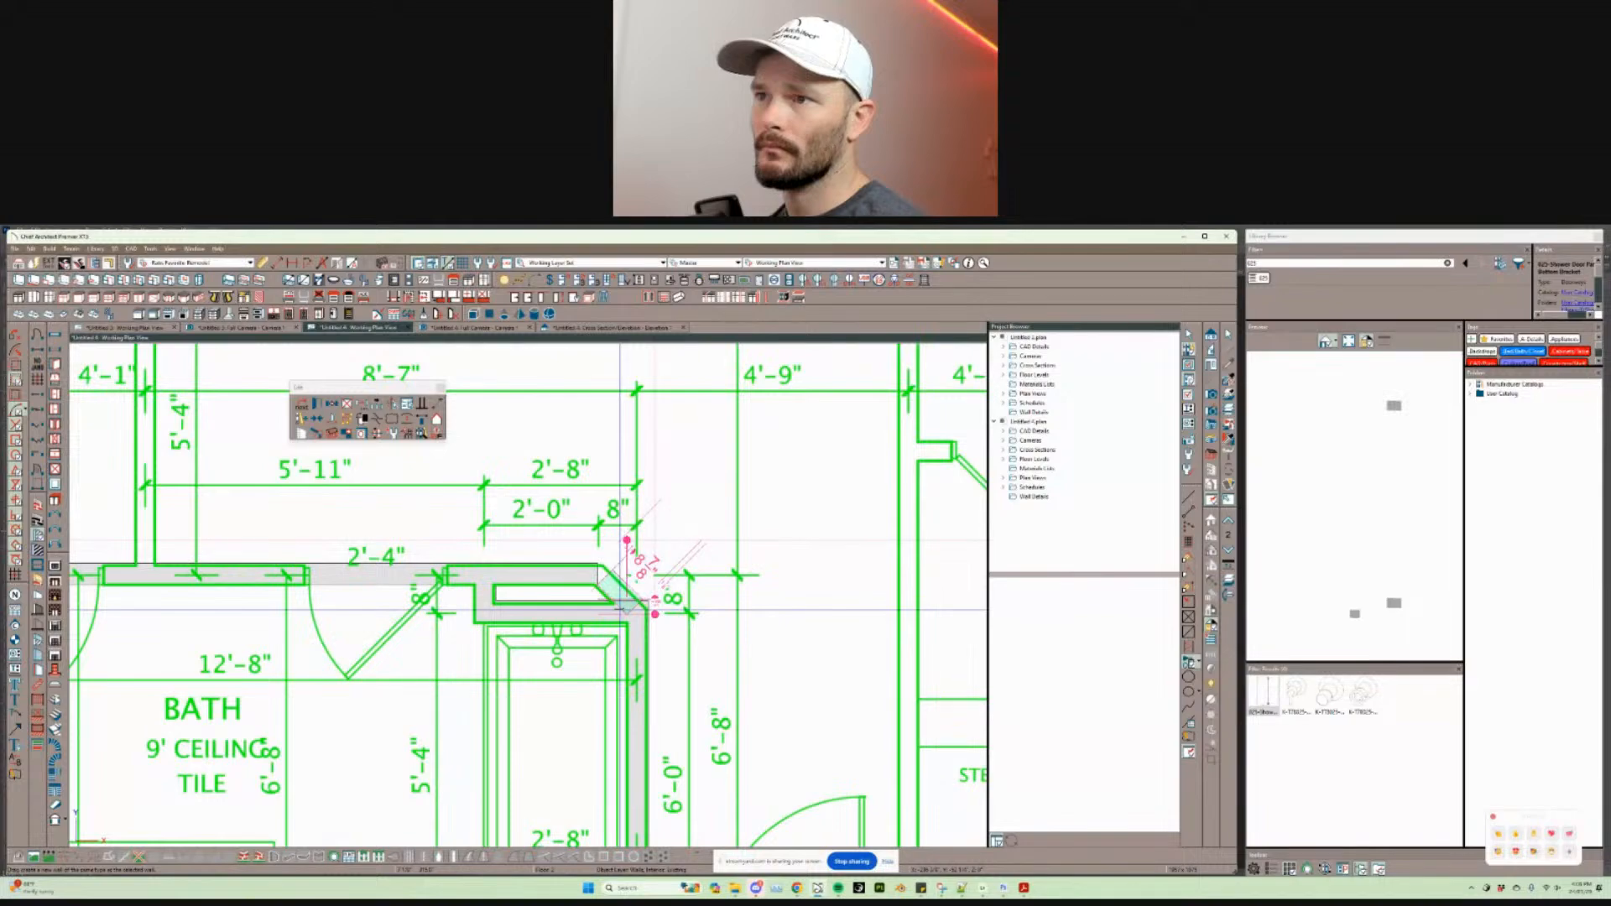
# Step: Mirror copies of the tub-head wall and its short return about the middle of the bath to the foot of the bathtub
pyautogui.scroll(-5, 675, 497)
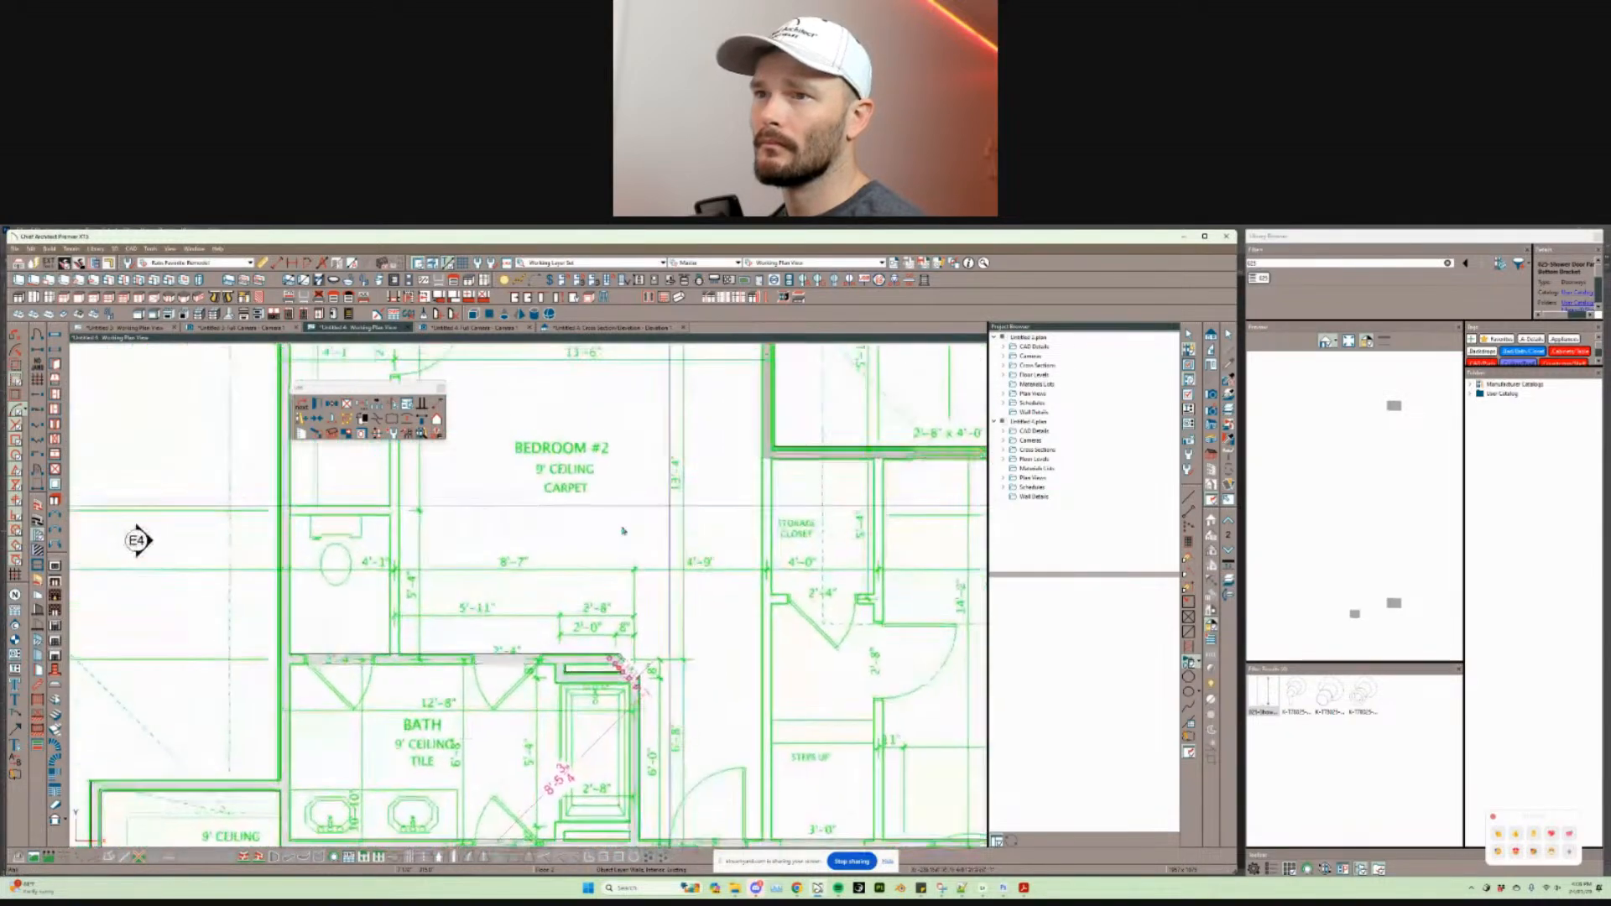
pyautogui.moveTo(579, 569); pyautogui.dragTo(581, 428, button='middle')
pyautogui.scroll(3, 587, 641)
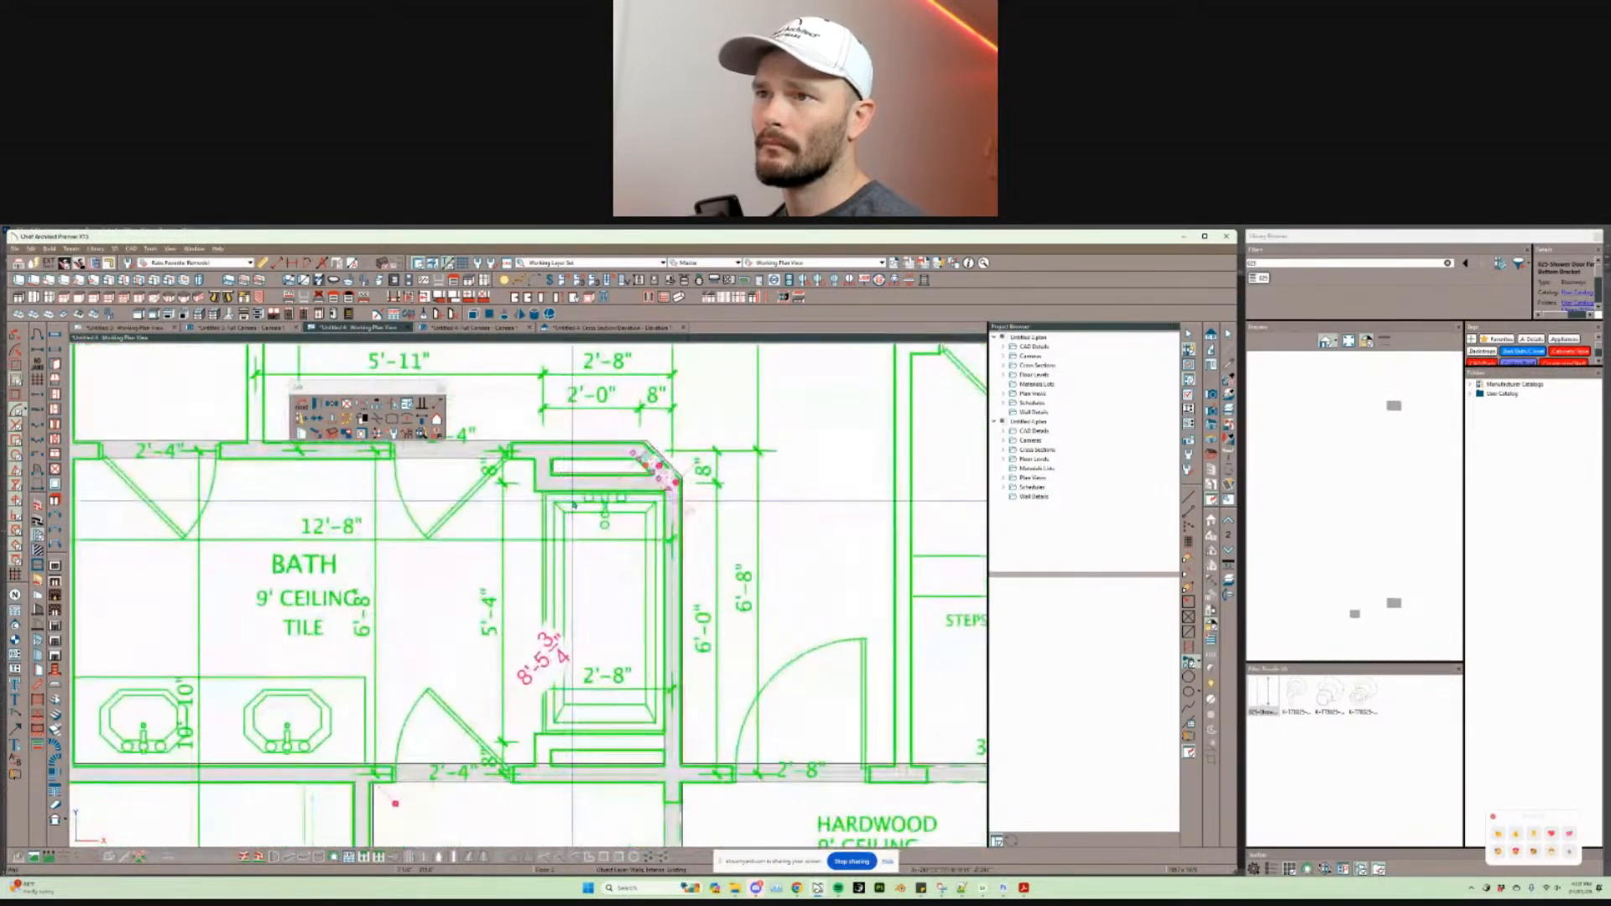
pyautogui.click(587, 481)
pyautogui.click(591, 478)
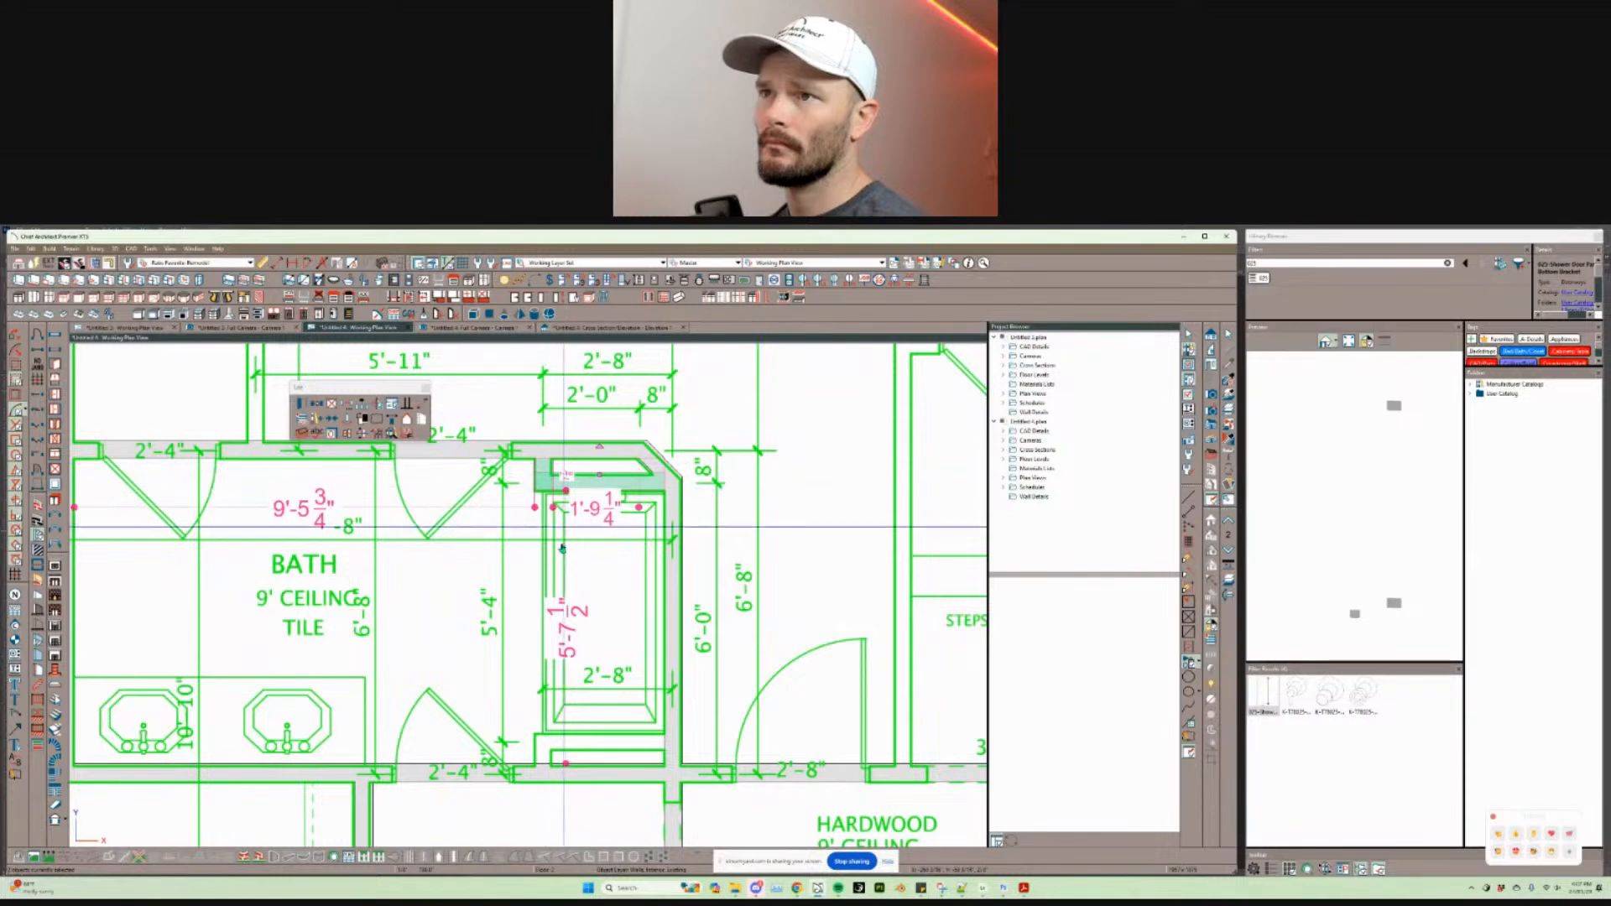
pyautogui.click(666, 619)
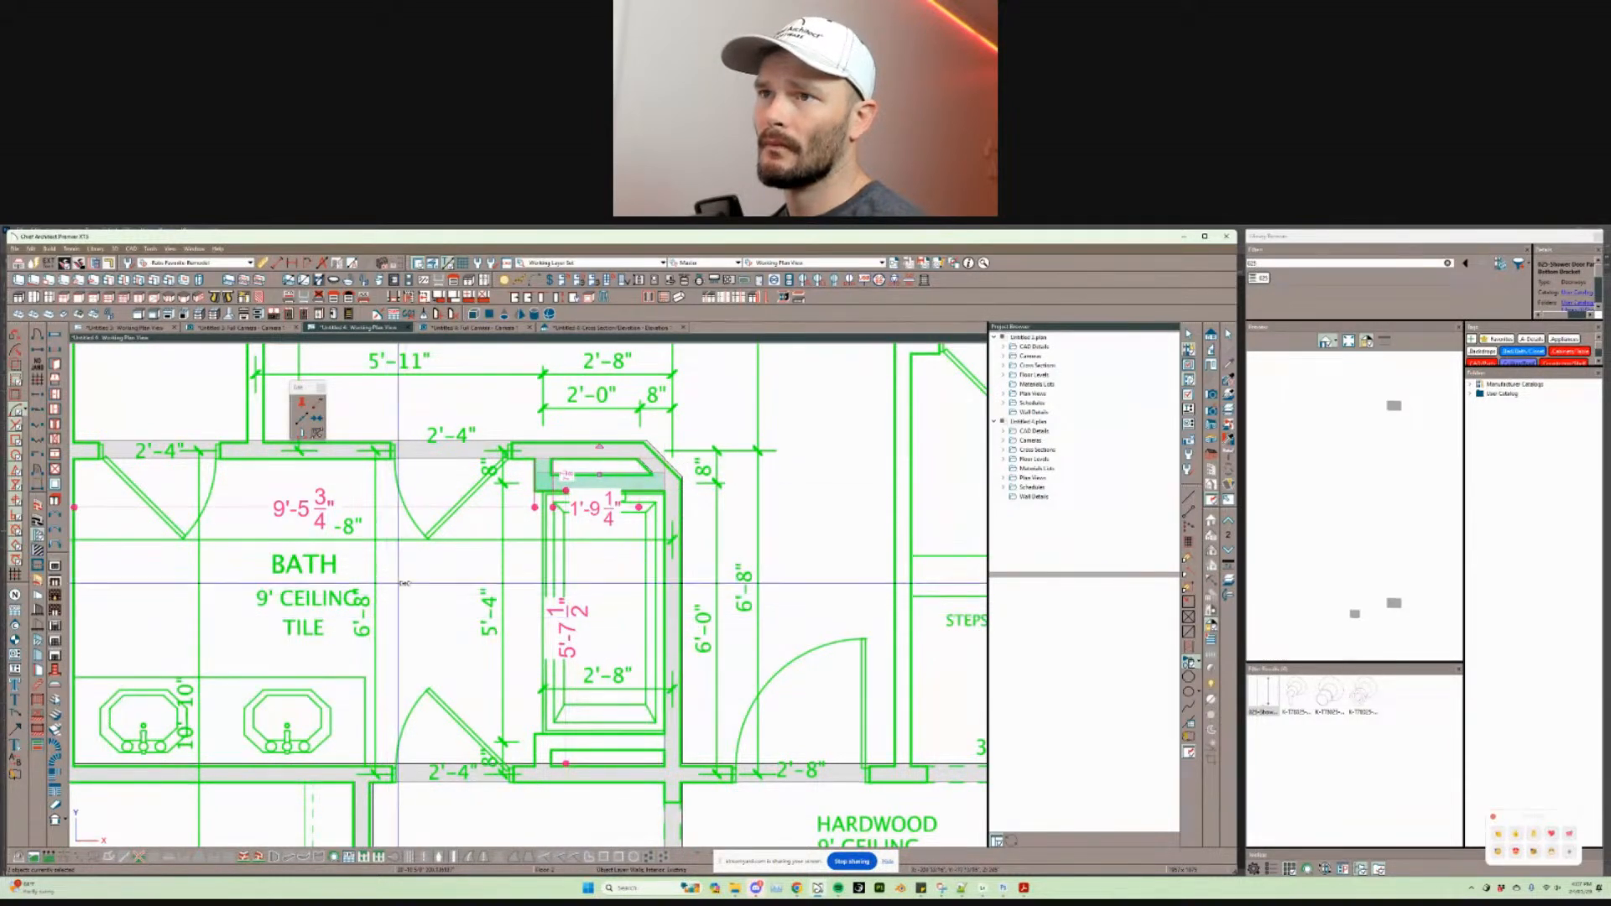
pyautogui.scroll(-2, 330, 577)
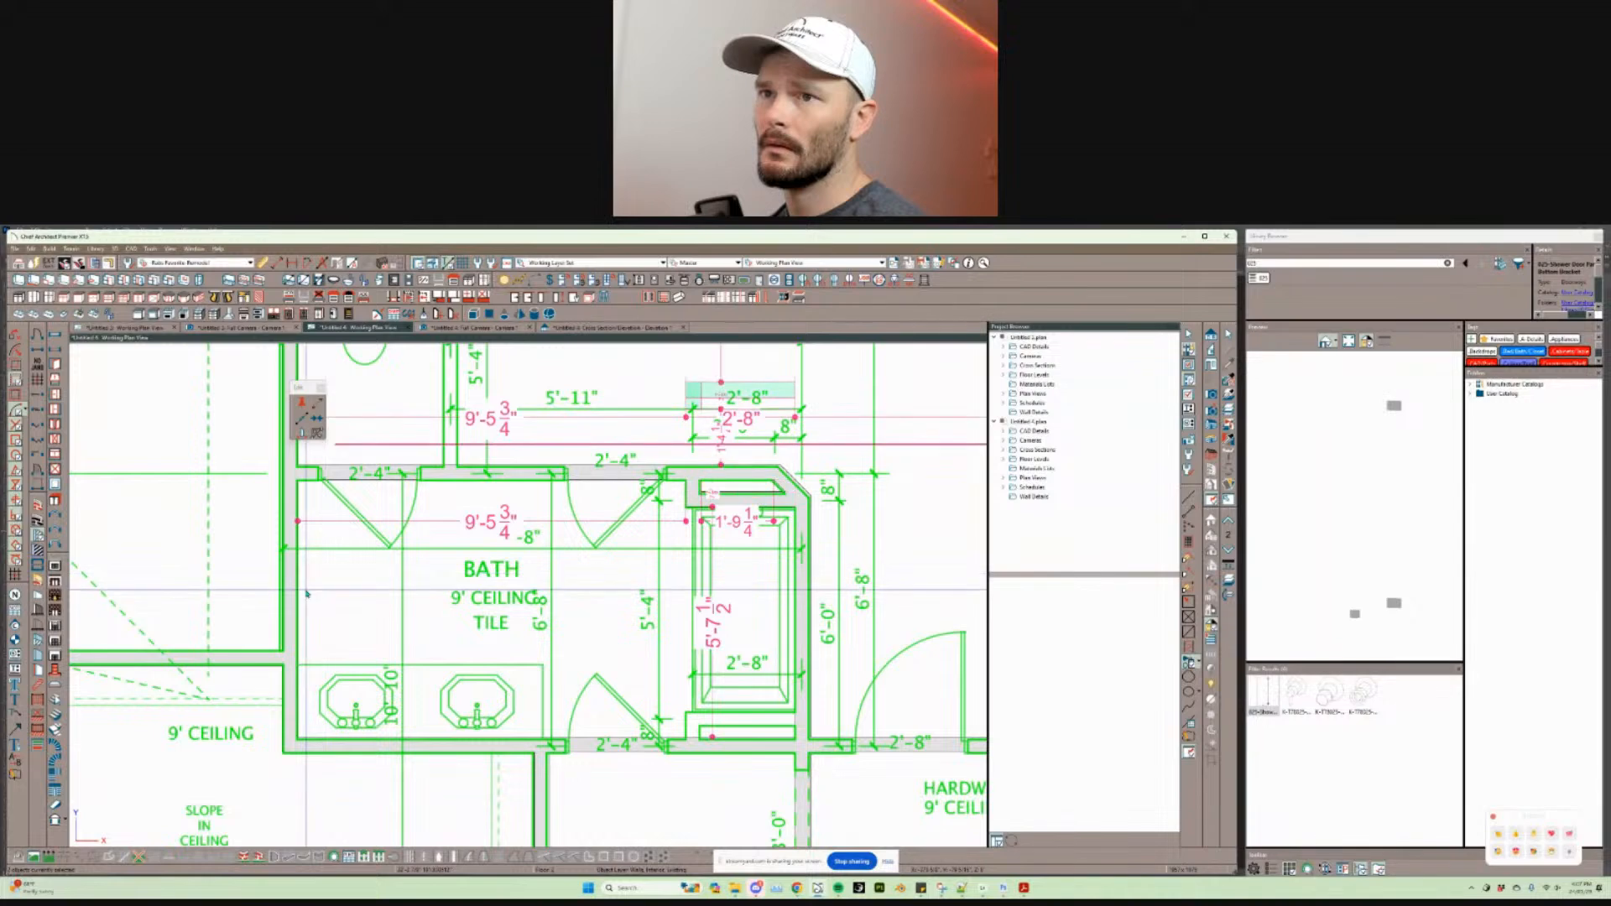
pyautogui.scroll(-1, 586, 579)
pyautogui.rightClick(547, 577)
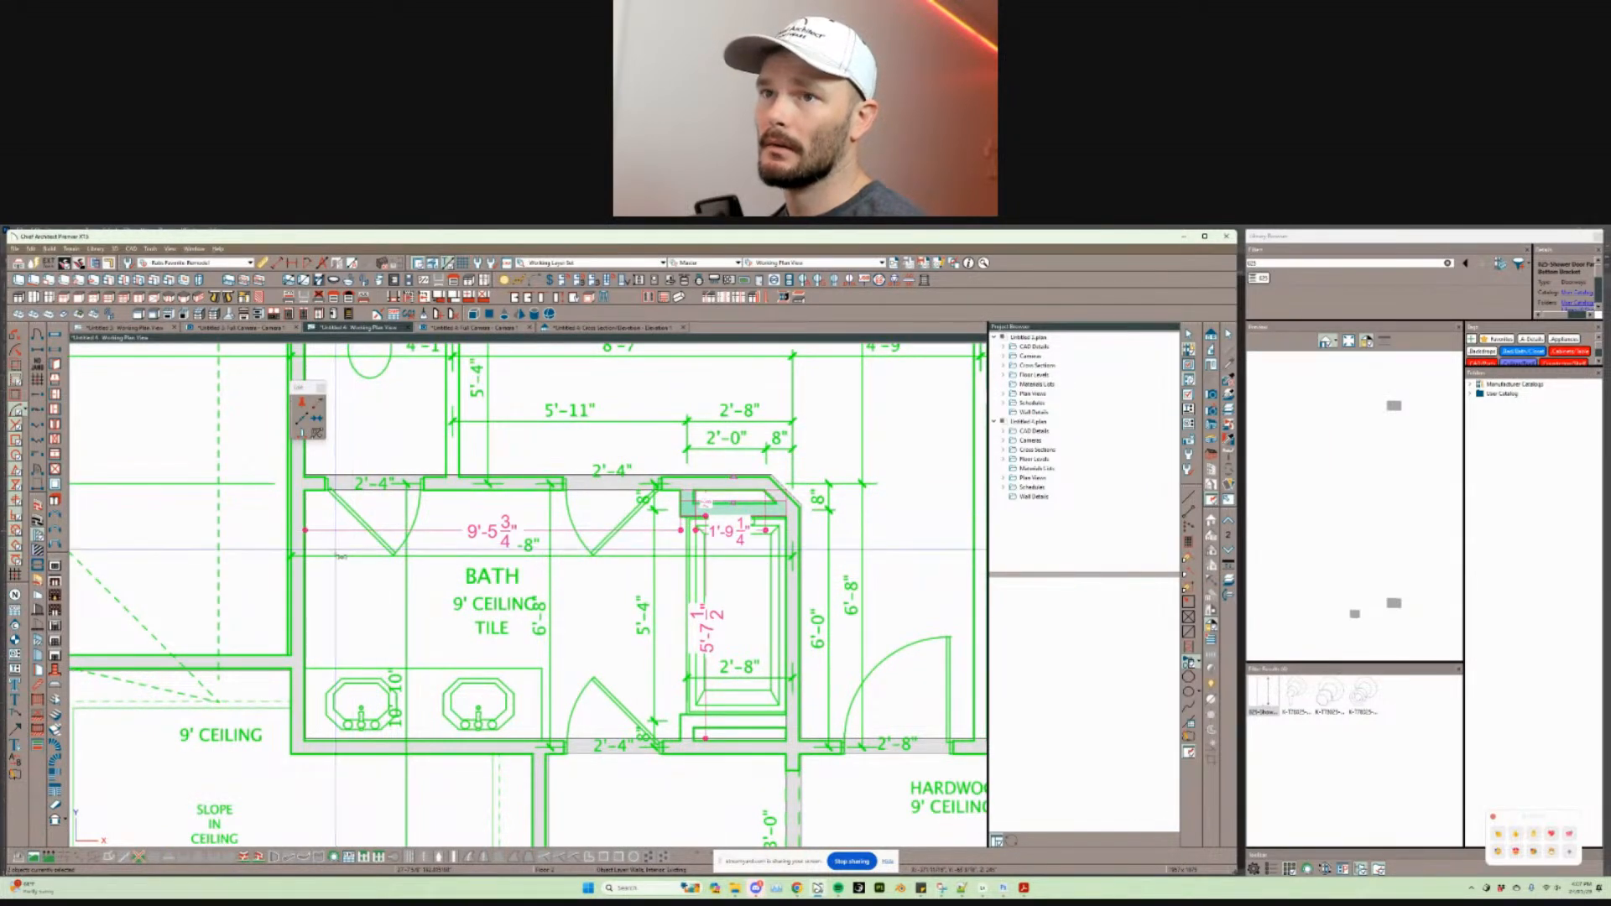
pyautogui.click(310, 599)
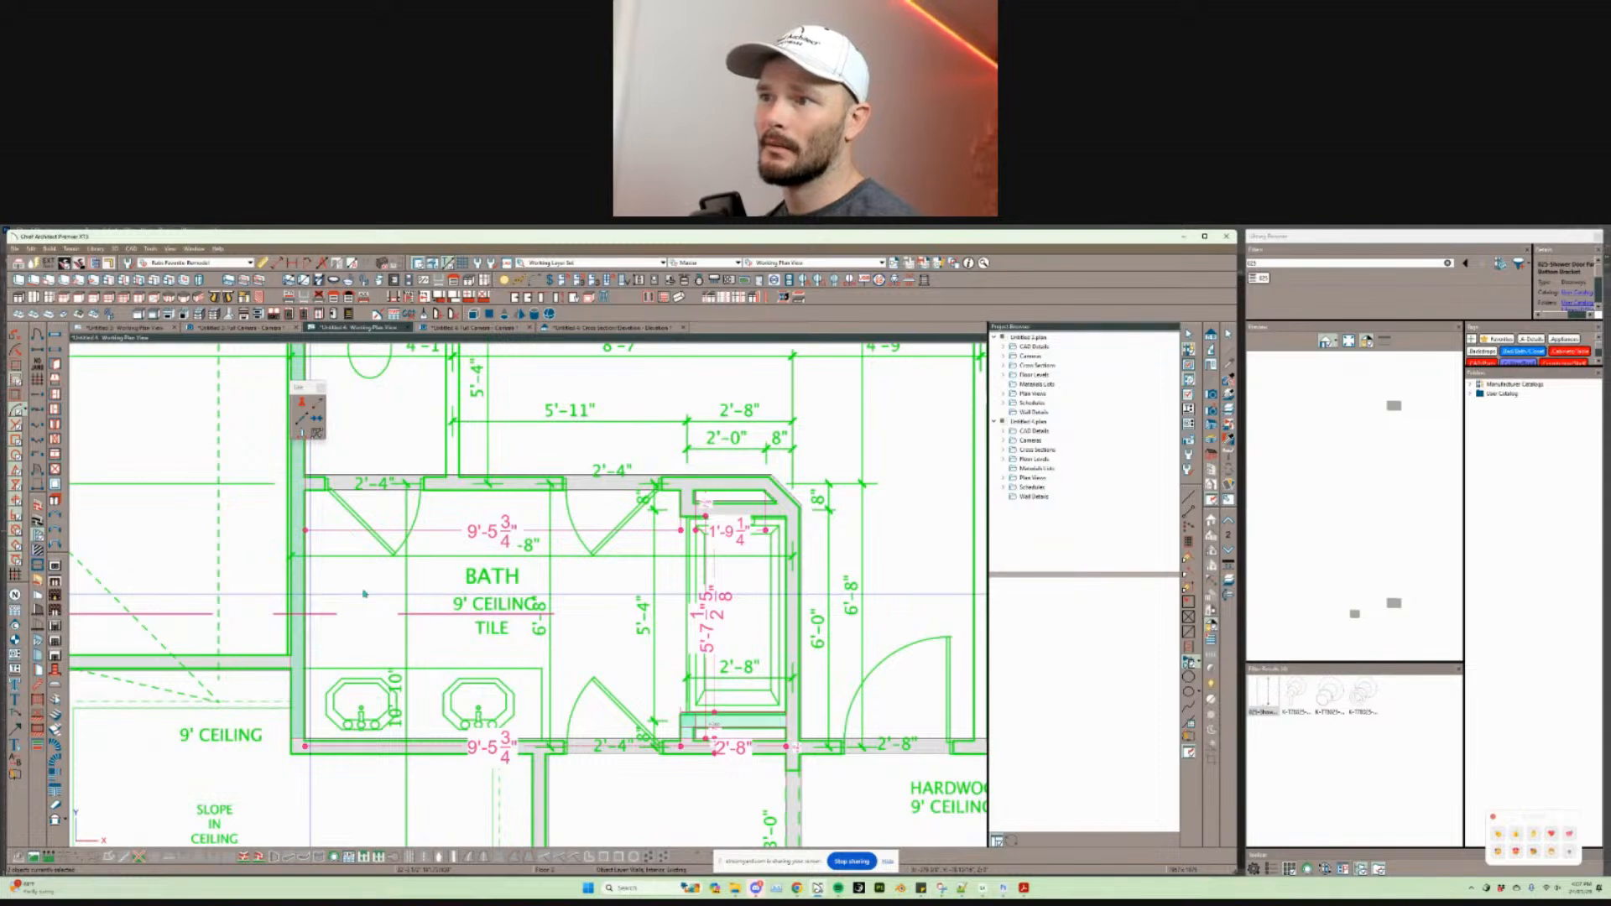
pyautogui.click(687, 726)
pyautogui.press('Escape')
# Step: Place the traced hinged door in the bath wall beside the foot of the tub and narrow it to 2'-4"
pyautogui.scroll(-2, 813, 550)
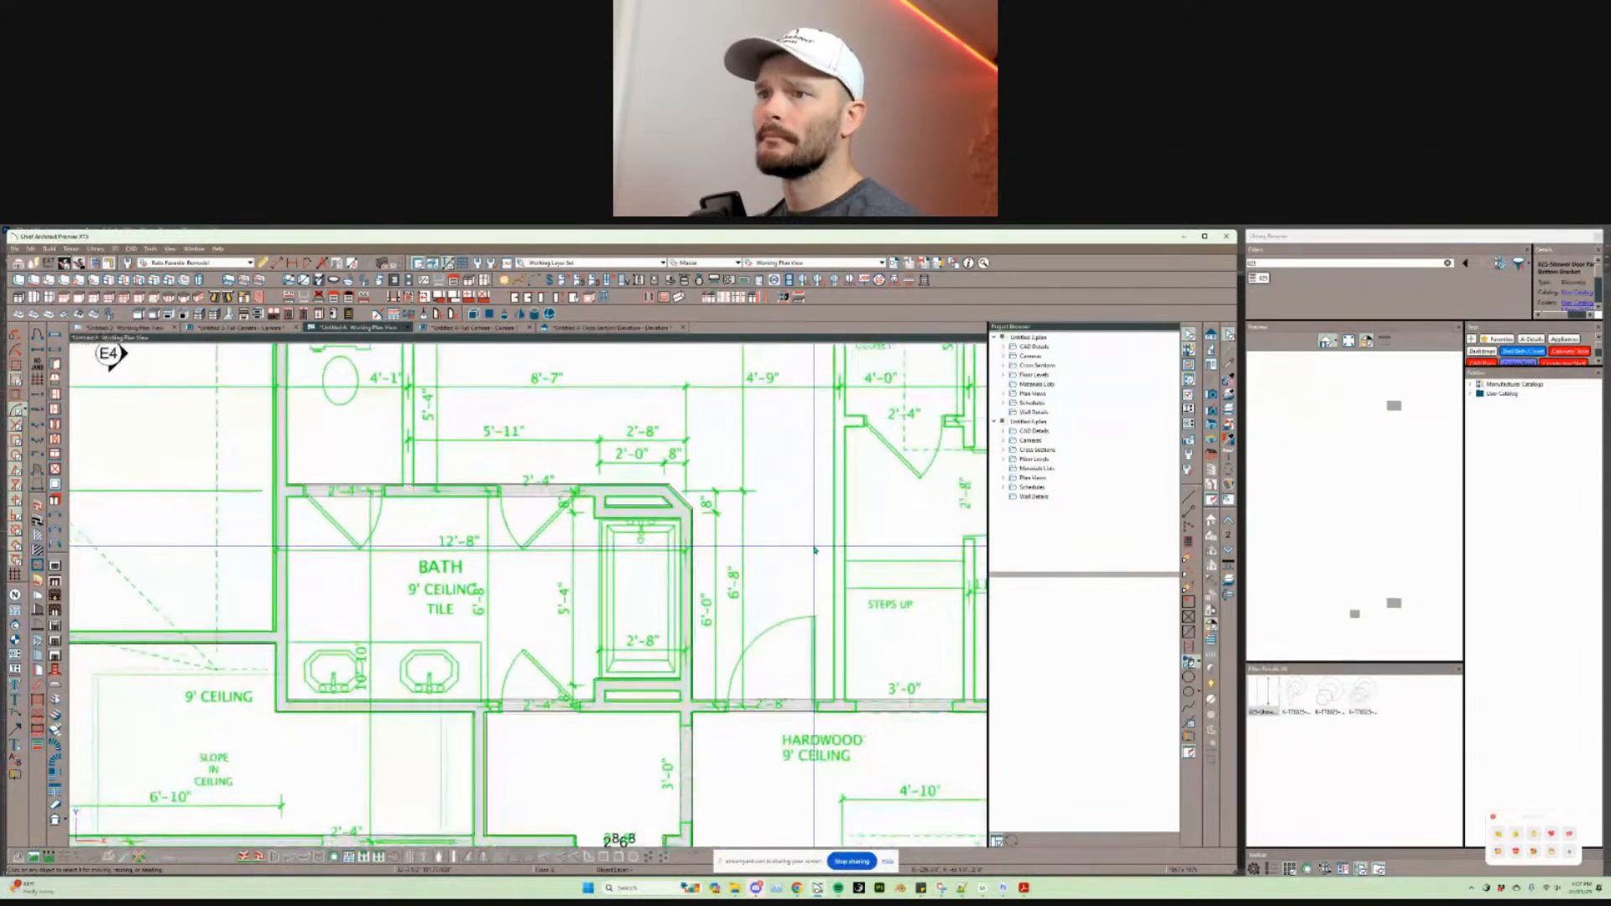
pyautogui.moveTo(532, 762); pyautogui.dragTo(503, 677, button='middle')
pyautogui.rightClick(503, 676)
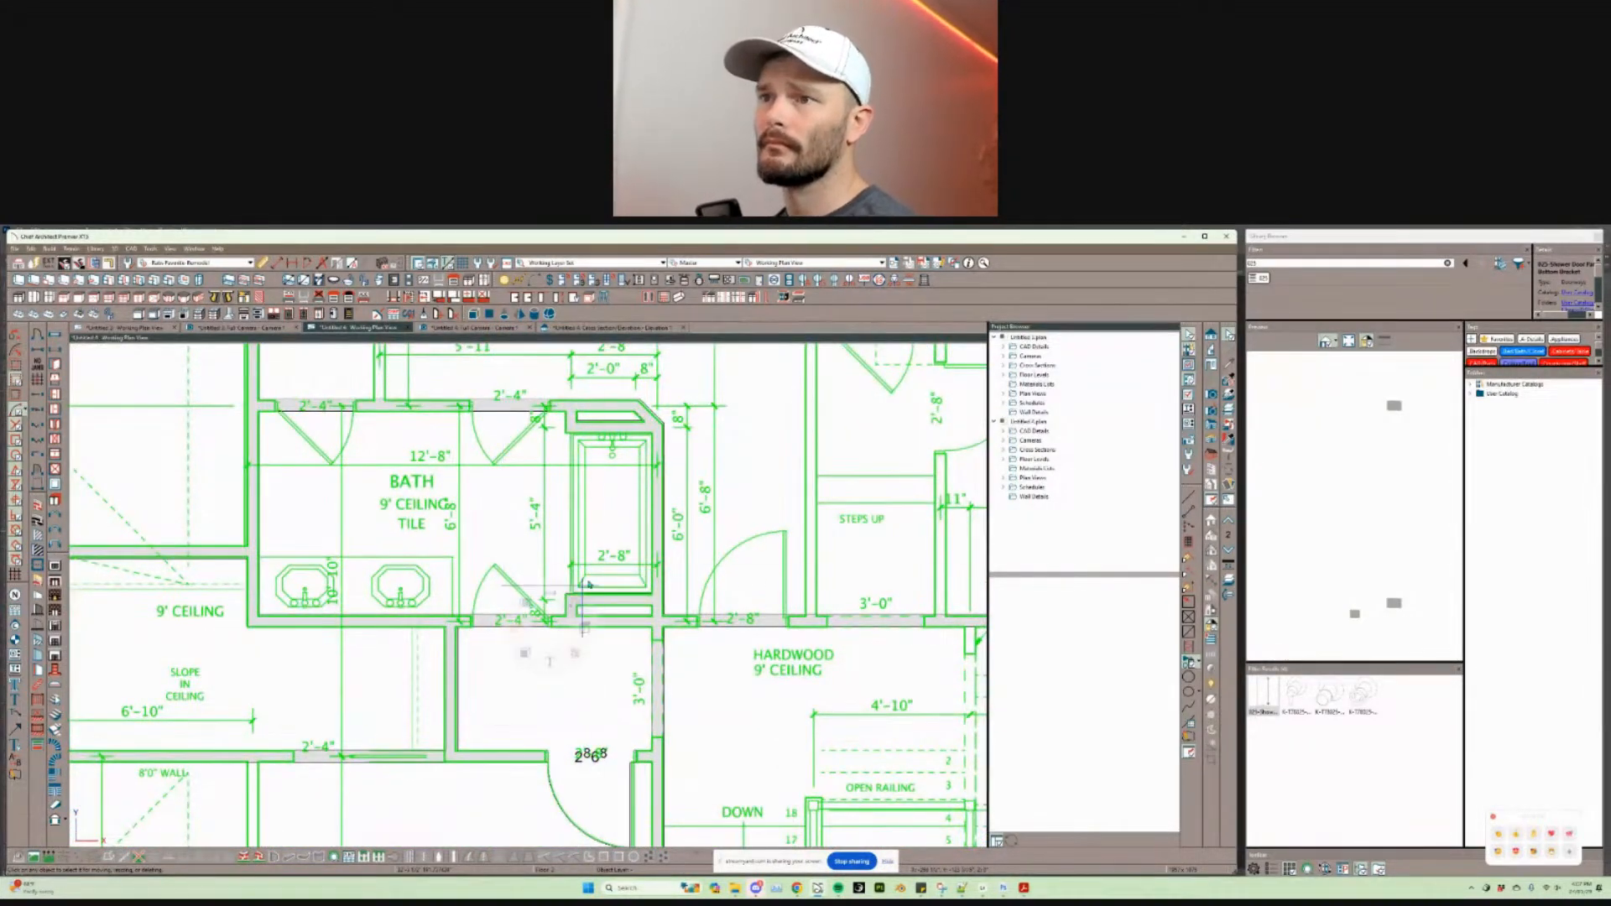
pyautogui.scroll(3, 524, 566)
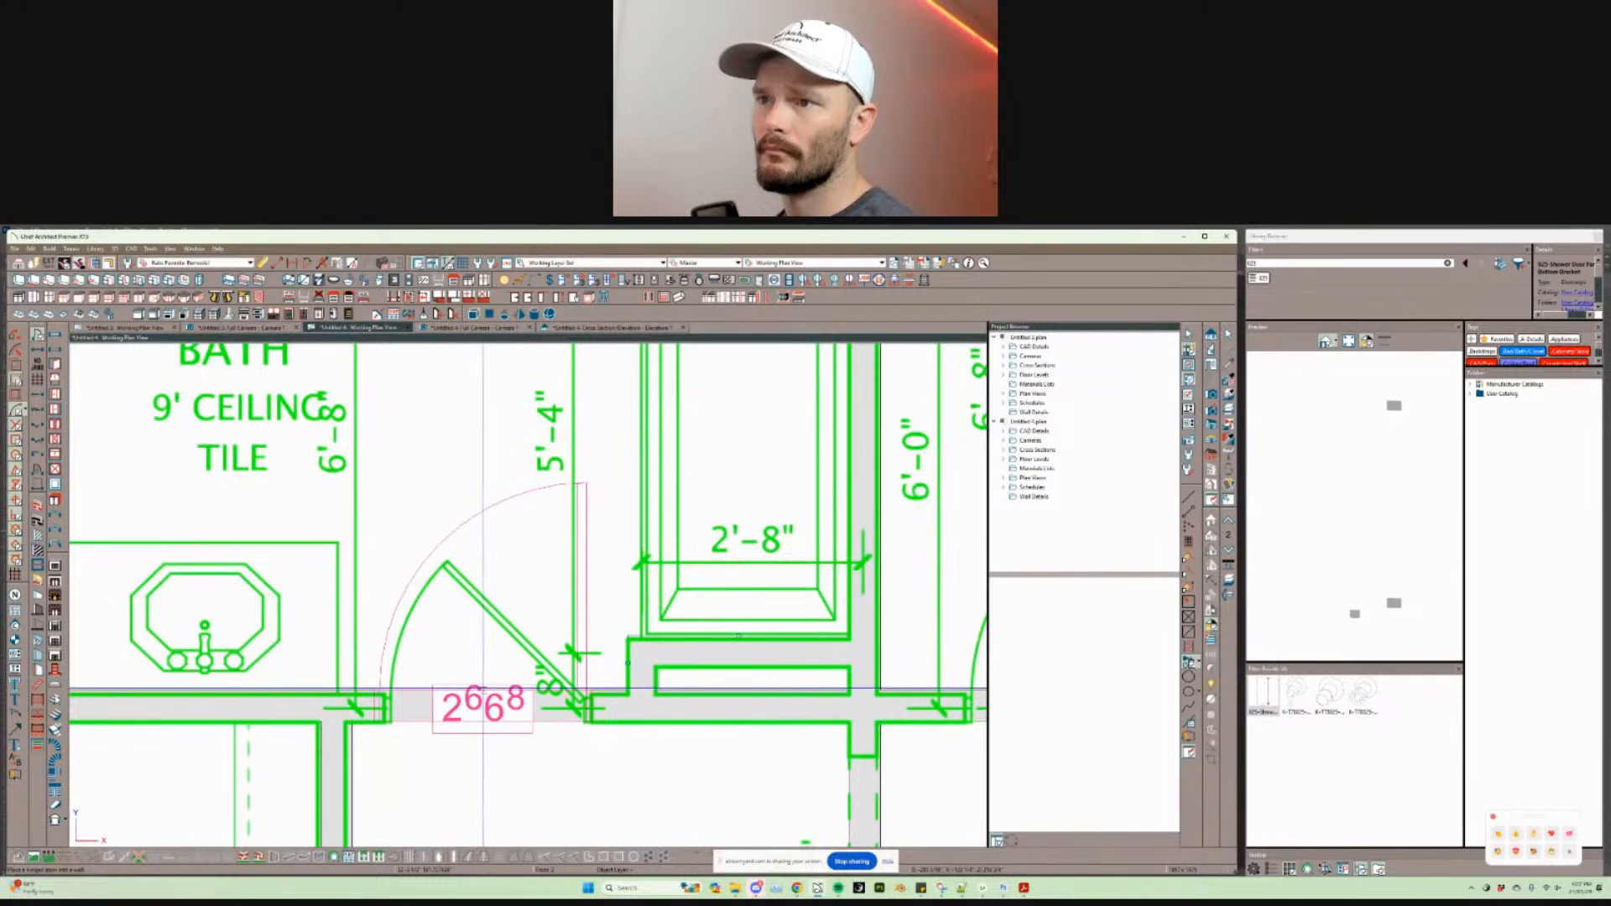
pyautogui.click(482, 690)
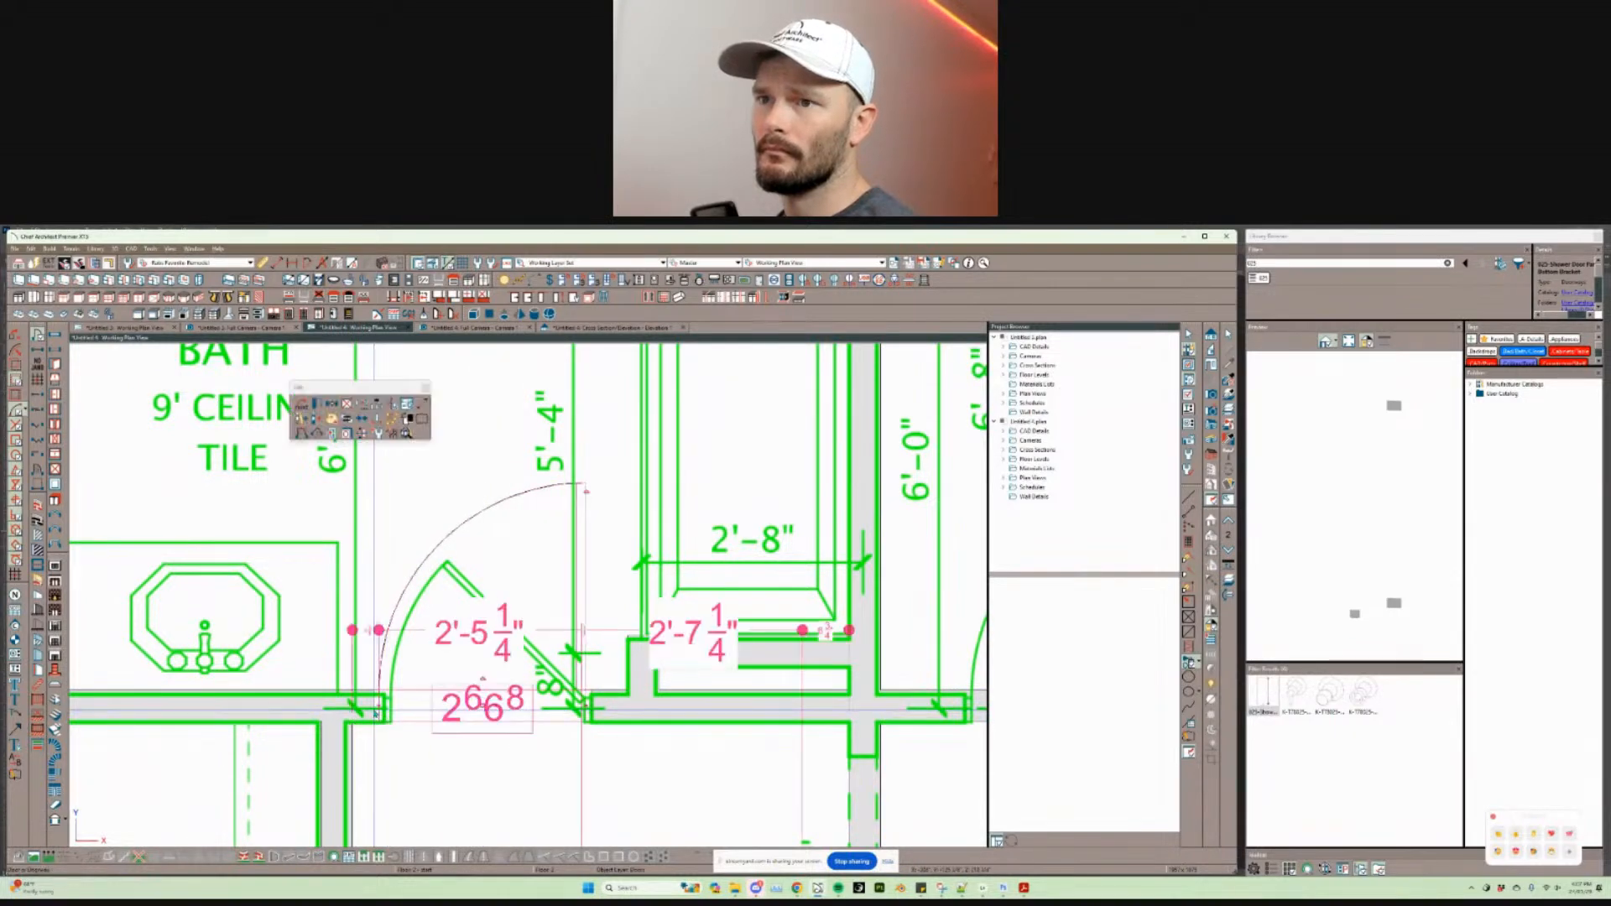
pyautogui.moveTo(377, 713); pyautogui.dragTo(392, 711)
pyautogui.press('Tab')
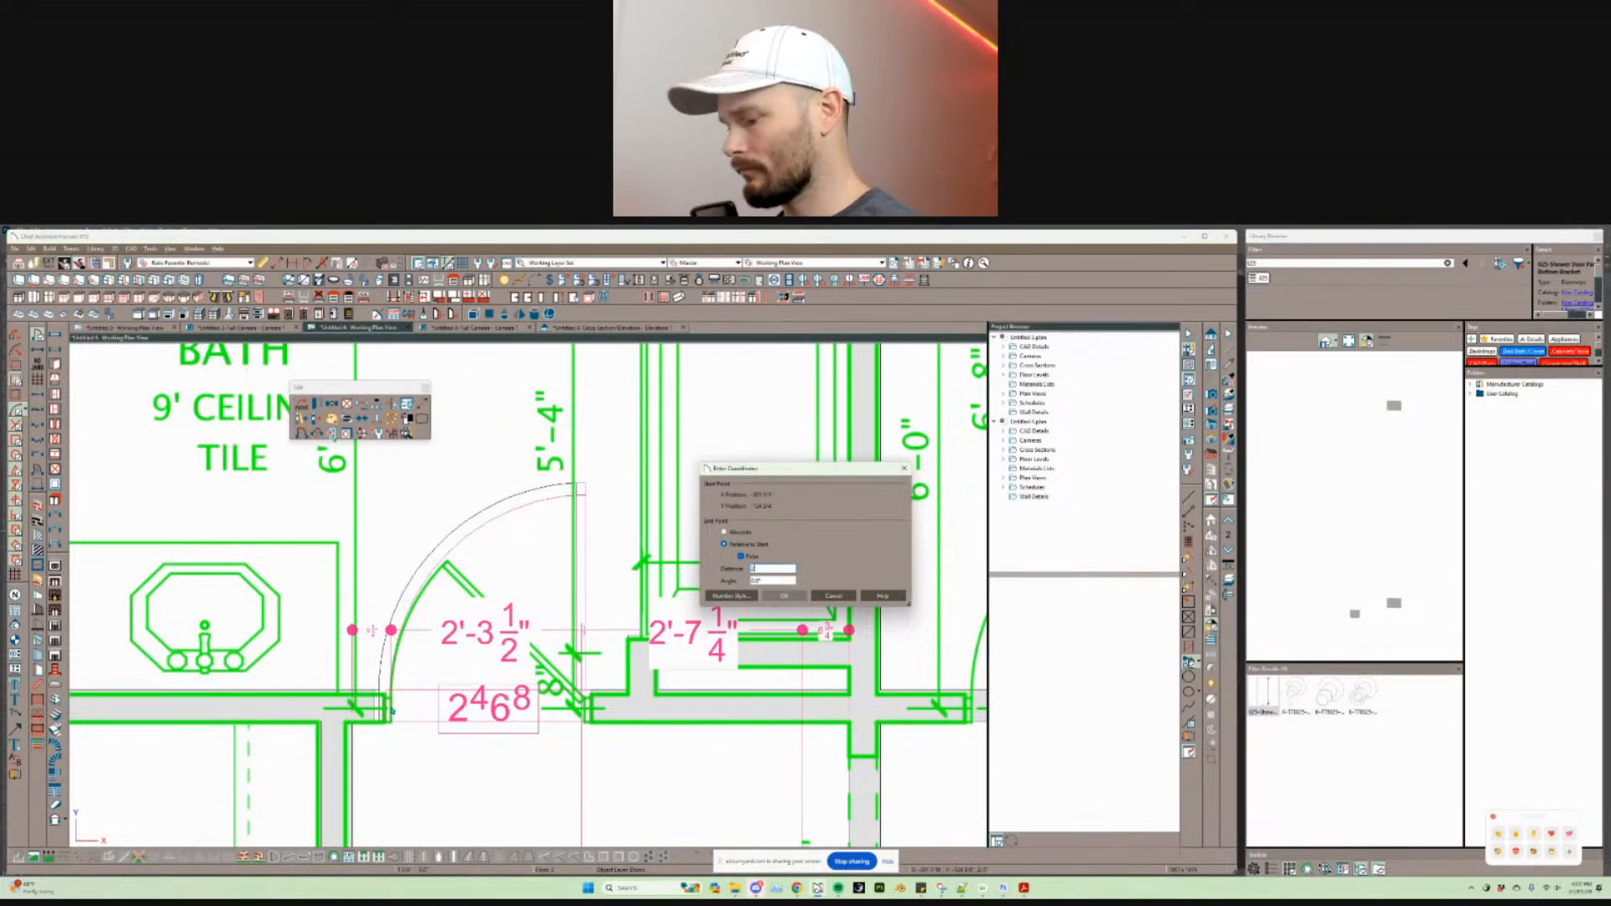
pyautogui.press('Return')
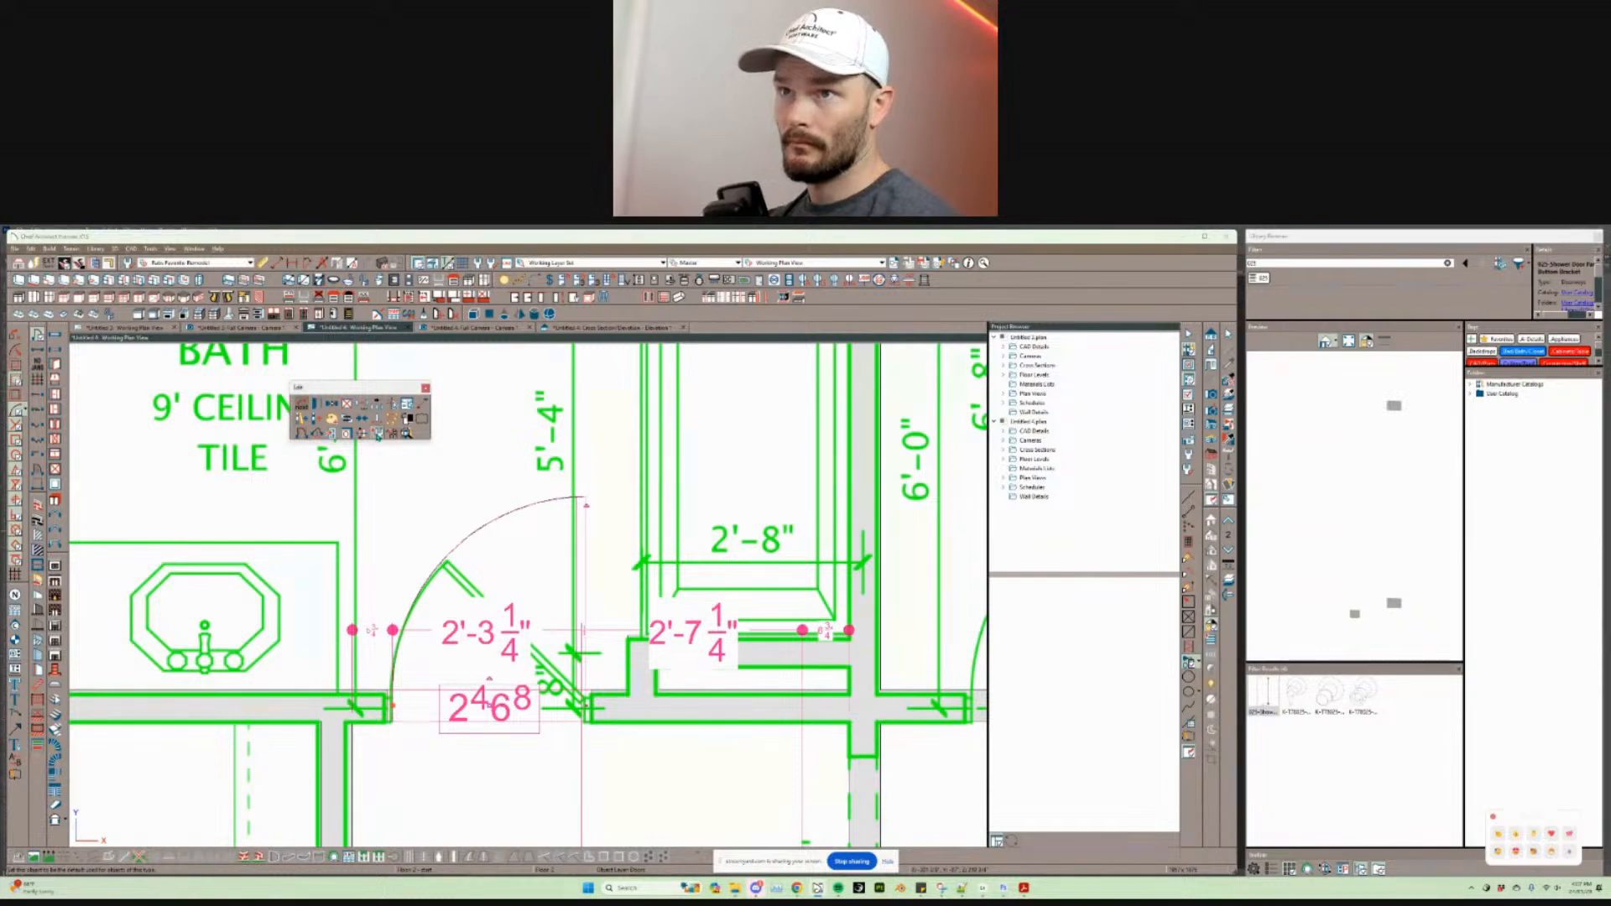
pyautogui.scroll(-5, 596, 580)
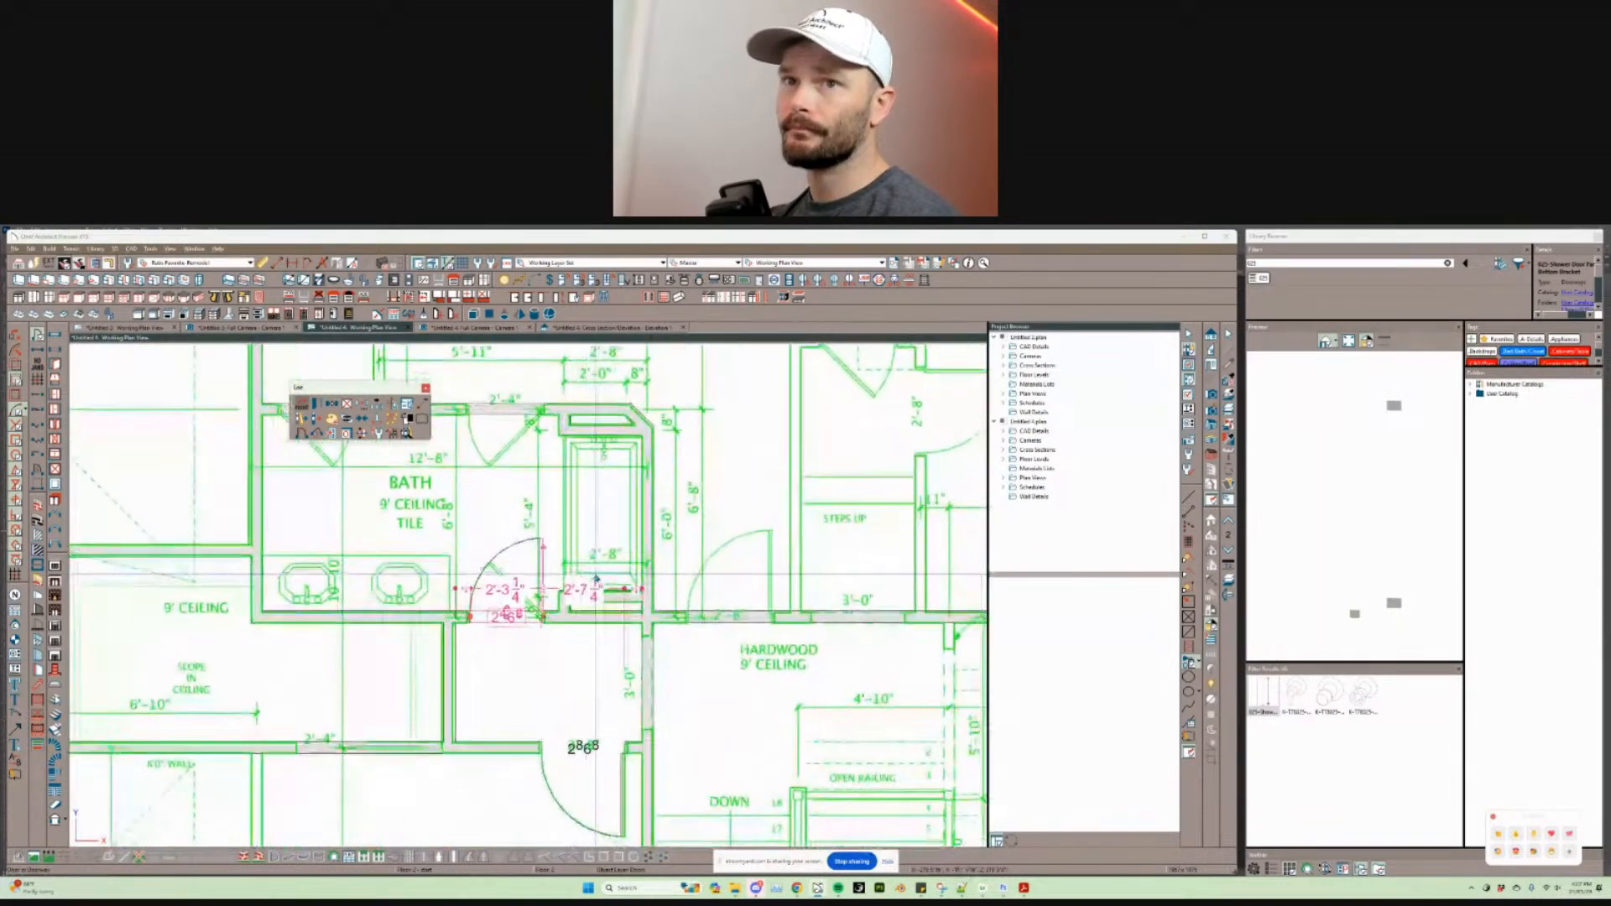
pyautogui.press('Escape')
# Step: Extend the wall between Bedroom #2 and the stairs past the storage closet up to the exterior wall
pyautogui.scroll(-1, 611, 574)
pyautogui.moveTo(612, 574); pyautogui.dragTo(589, 699, button='middle')
pyautogui.scroll(-1, 612, 575)
pyautogui.scroll(2, 588, 690)
pyautogui.scroll(1, 589, 699)
pyautogui.moveTo(629, 772)
pyautogui.mouseDown()
pyautogui.moveTo(647, 444)
pyautogui.moveTo(642, 503)
pyautogui.moveTo(625, 476)
pyautogui.mouseUp()
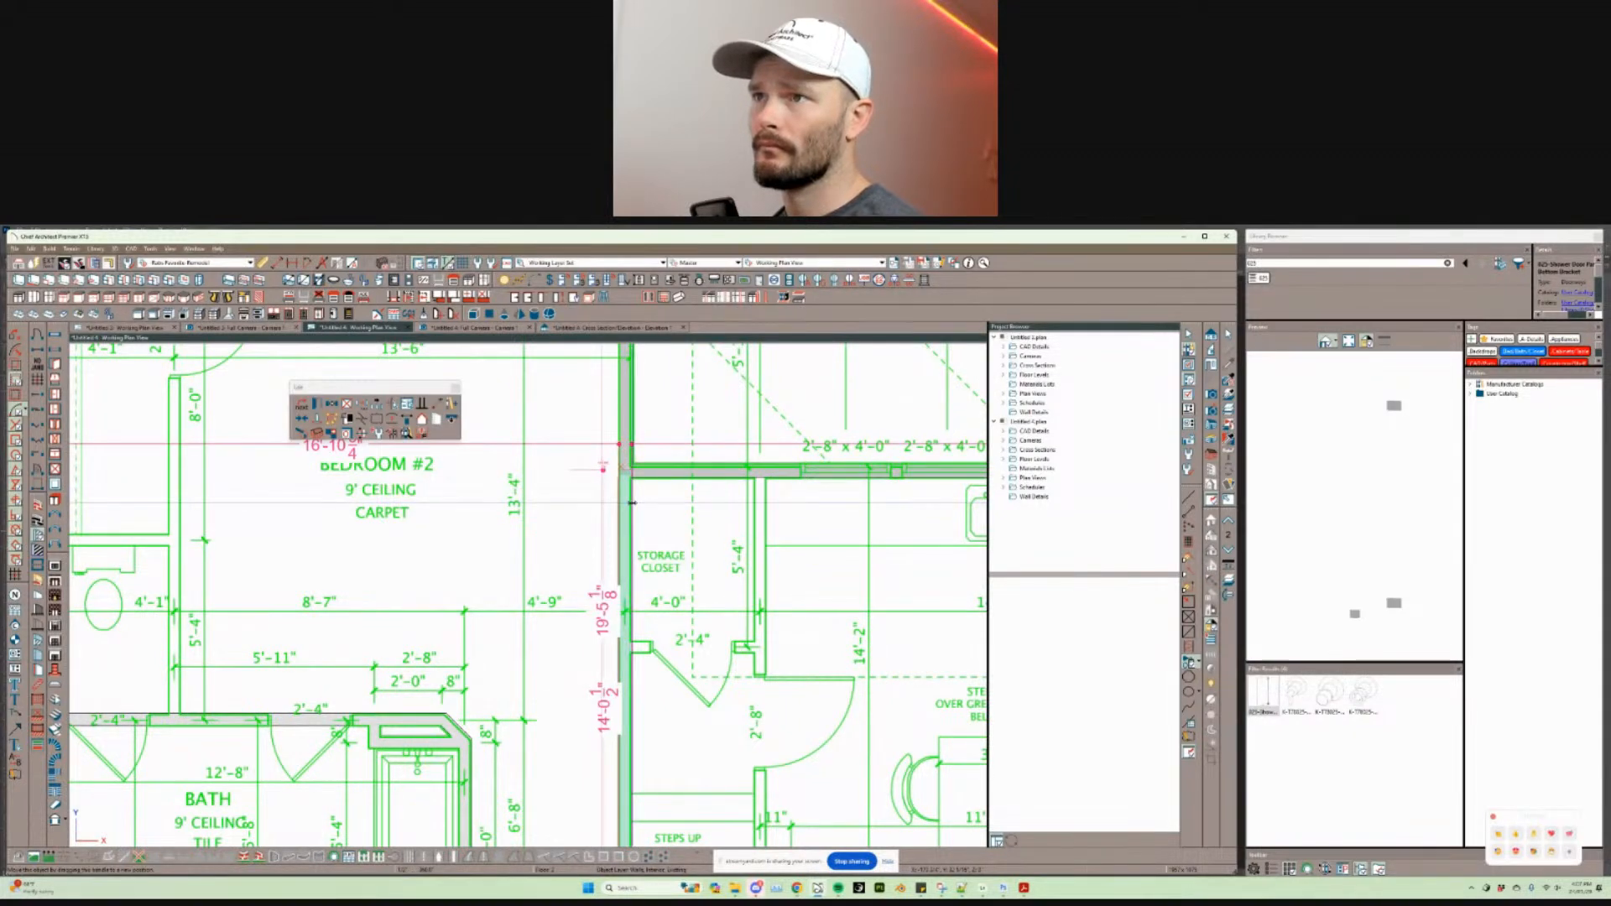
pyautogui.moveTo(602, 464); pyautogui.dragTo(667, 497)
# Step: Draw the storage closet's door wall and the wall separating the steps from the laundry/craft room
pyautogui.moveTo(707, 667); pyautogui.dragTo(509, 543, button='middle')
pyautogui.scroll(3, 633, 509)
pyautogui.press('Escape')
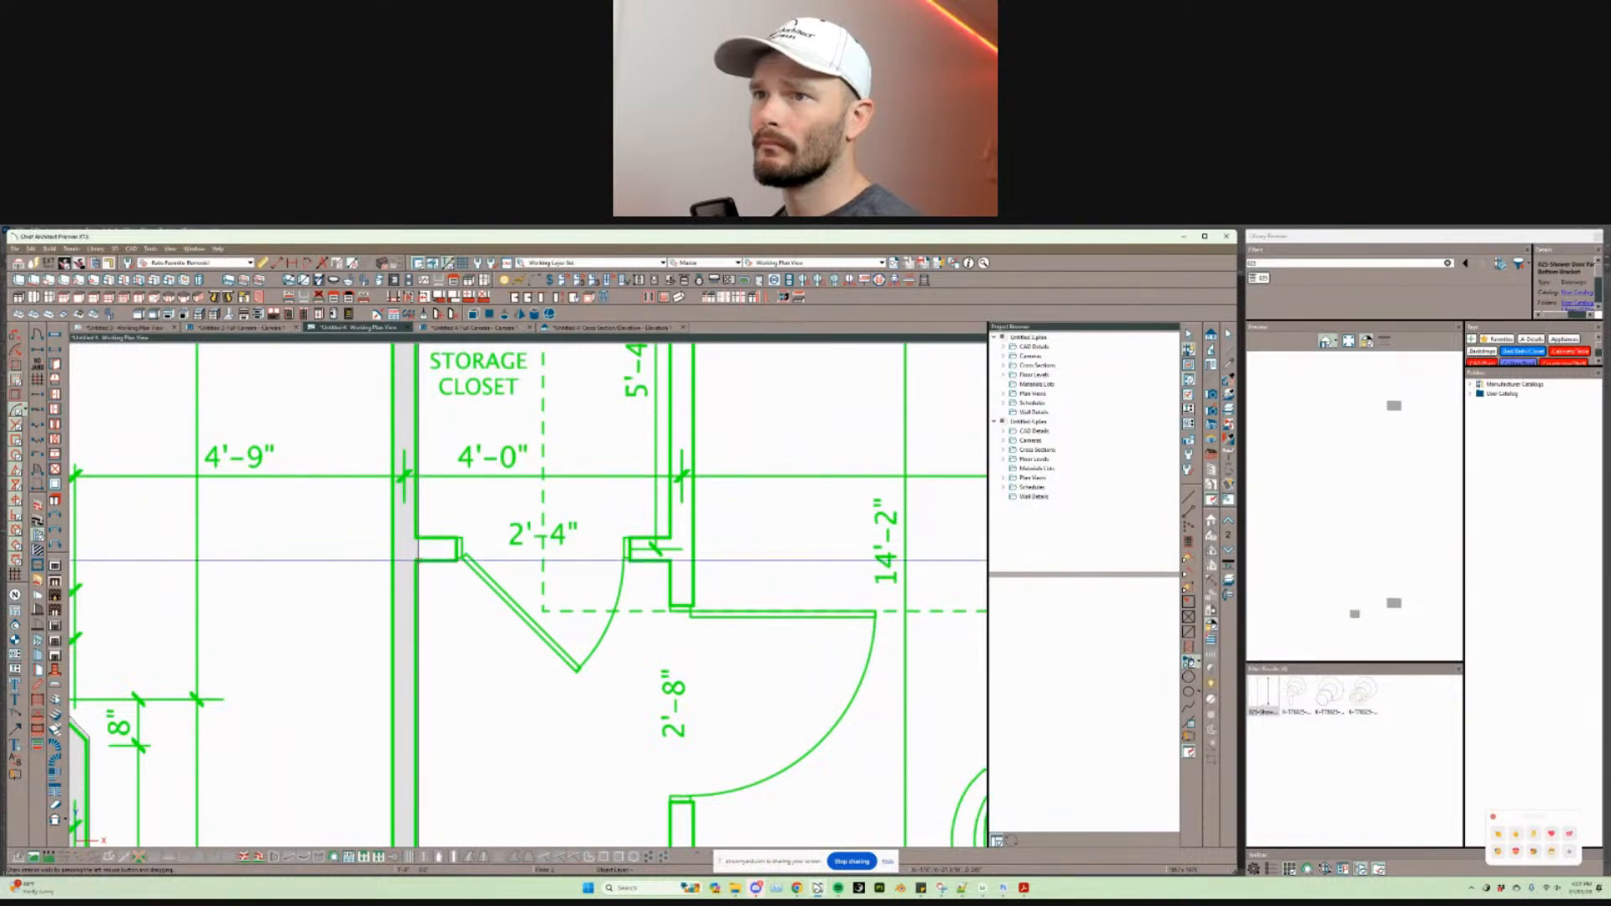
pyautogui.moveTo(419, 551)
pyautogui.mouseDown()
pyautogui.moveTo(670, 561)
pyautogui.moveTo(644, 636)
pyautogui.moveTo(529, 662)
pyautogui.moveTo(528, 680)
pyautogui.mouseUp()
pyautogui.scroll(-2, 644, 635)
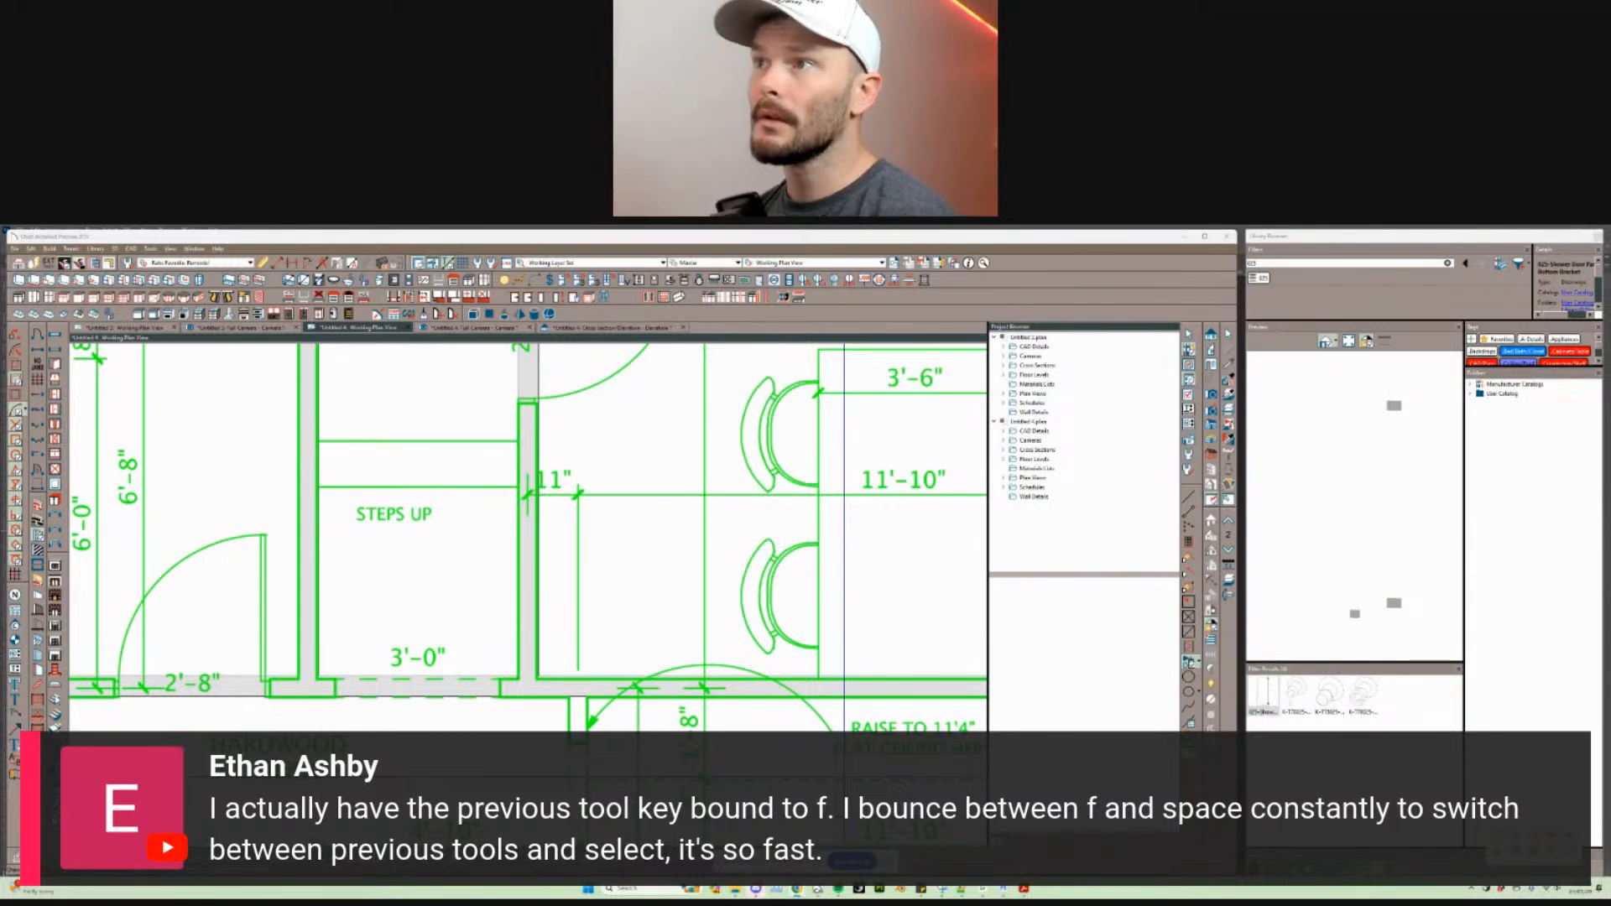
# Step: Open the hotkey customization, look through the command list for assignments using F, and close it without changes
pyautogui.click(942, 316)
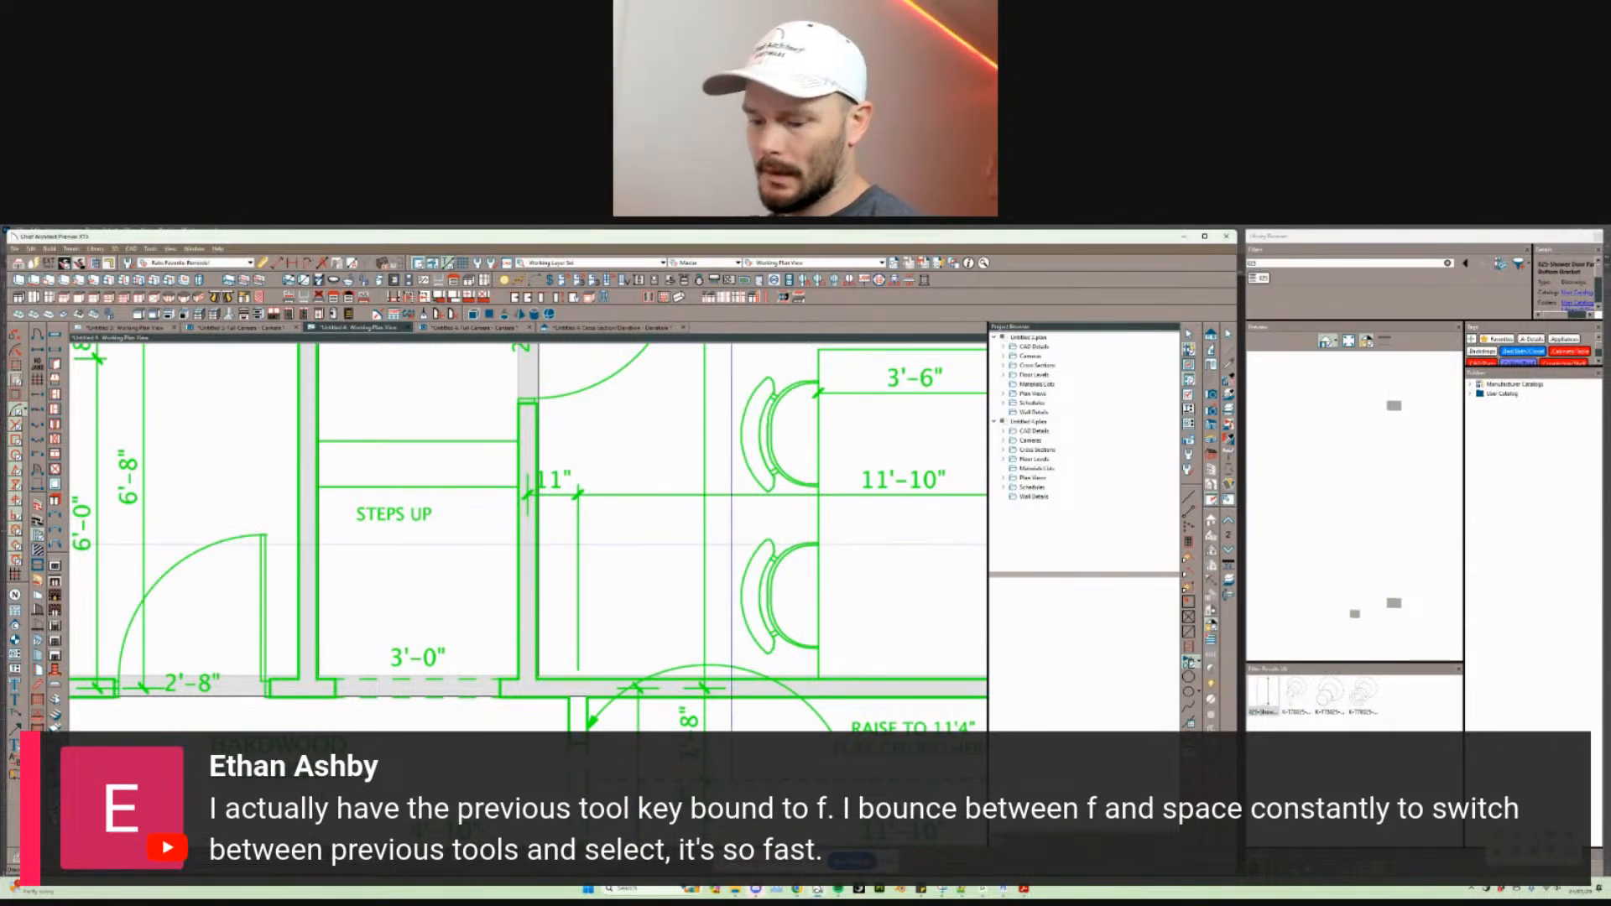
pyautogui.hotkey('alt', 't')
pyautogui.press('t')
pyautogui.press('h')
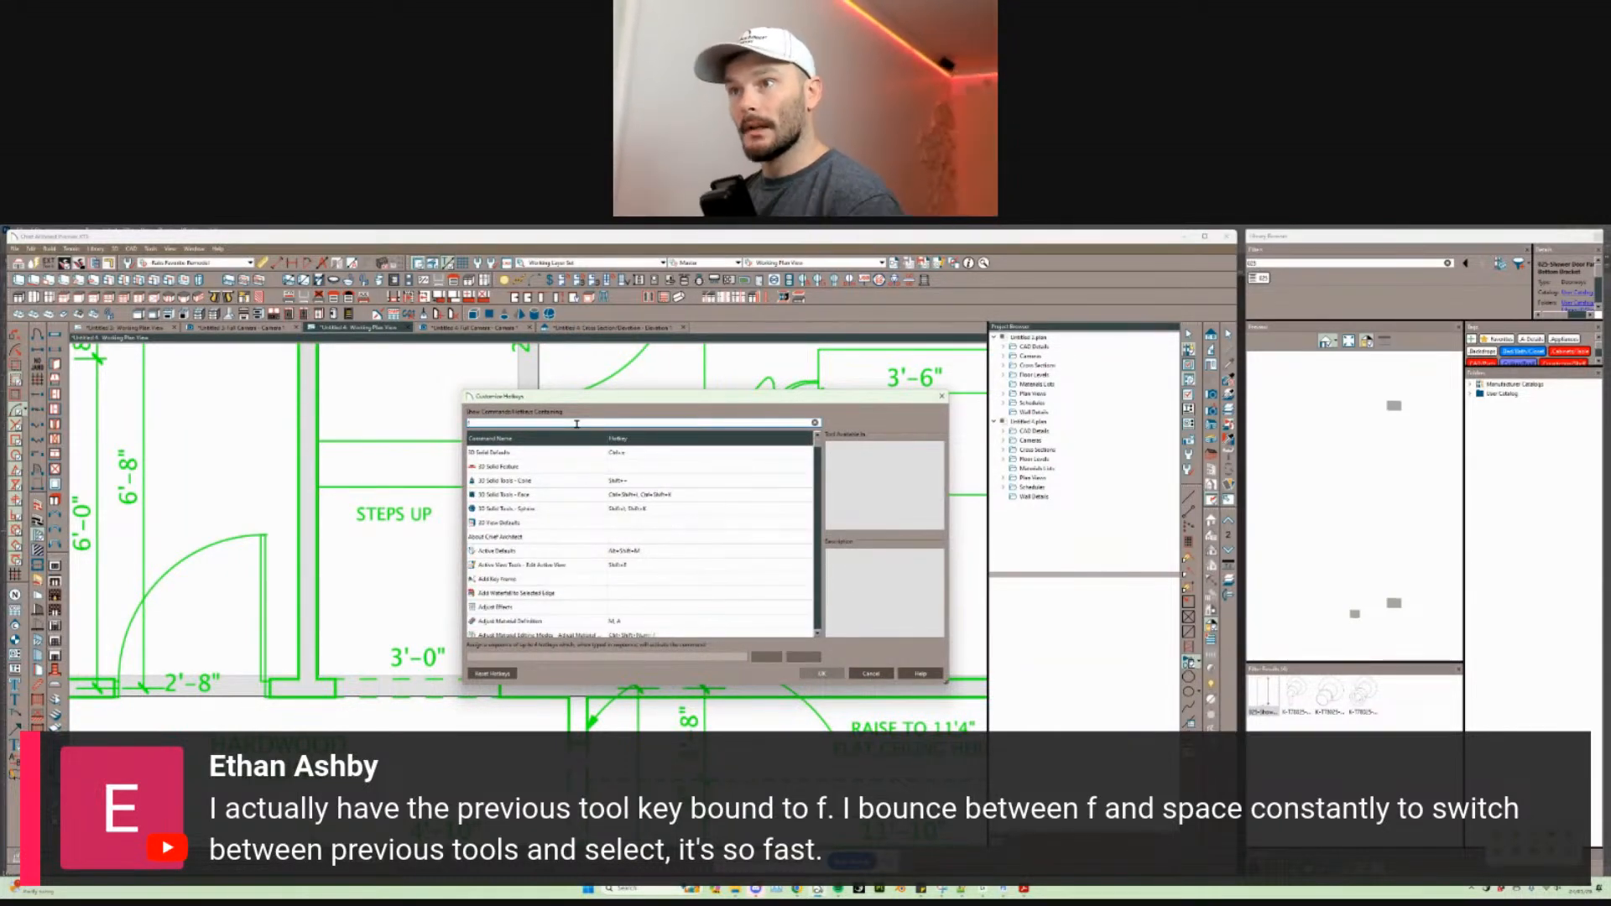
pyautogui.scroll(-5, 672, 535)
pyautogui.scroll(-6, 673, 536)
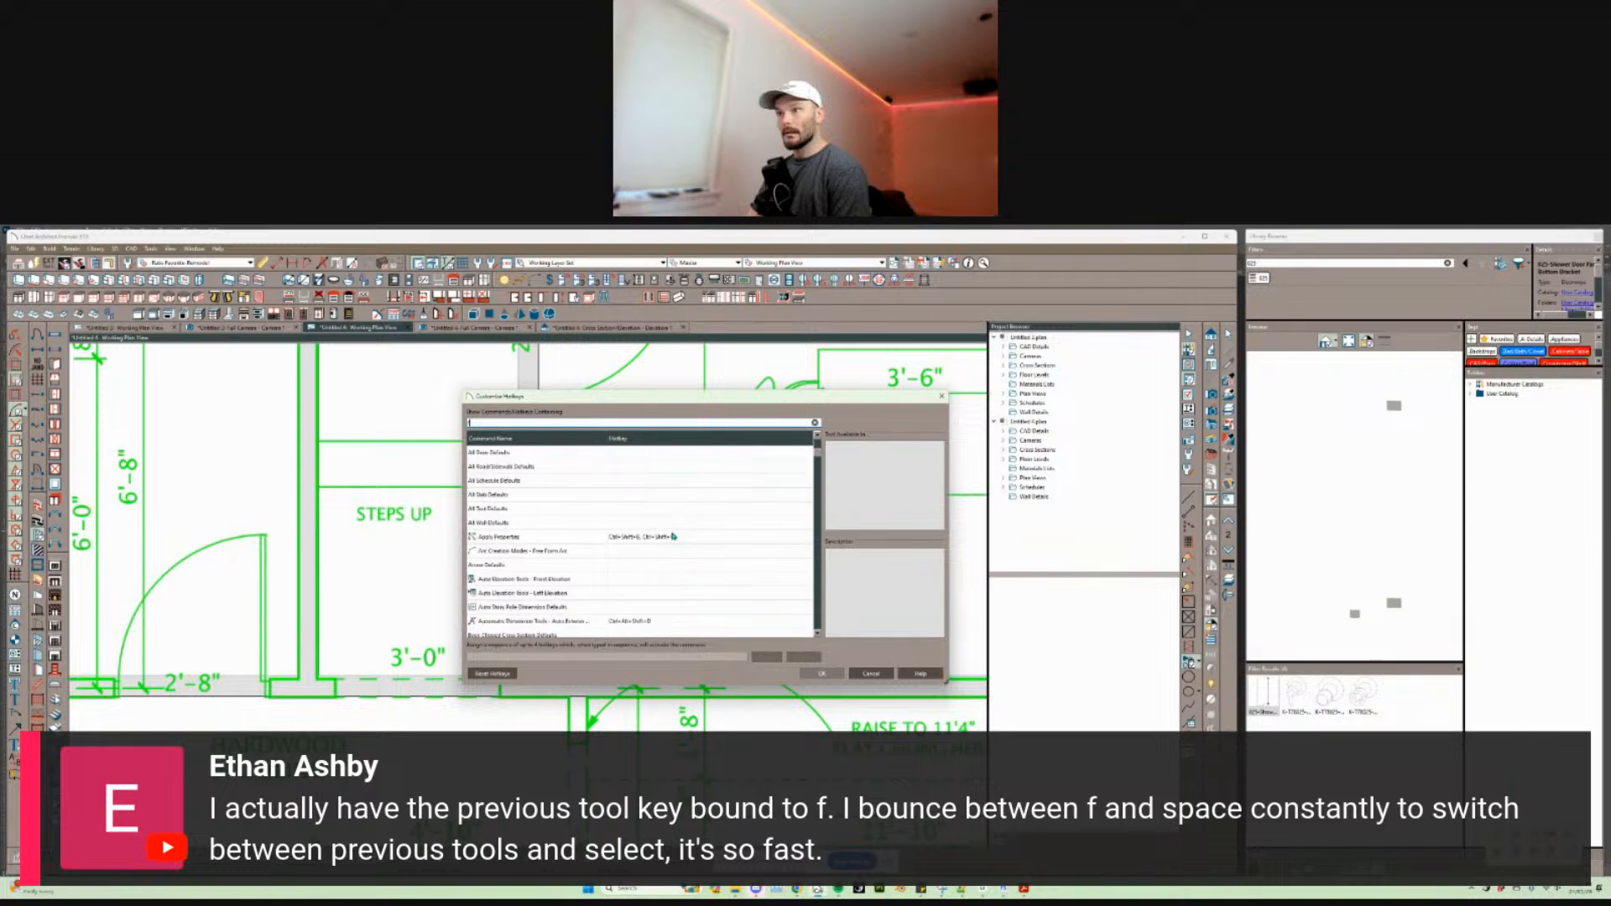
pyautogui.scroll(-6, 673, 535)
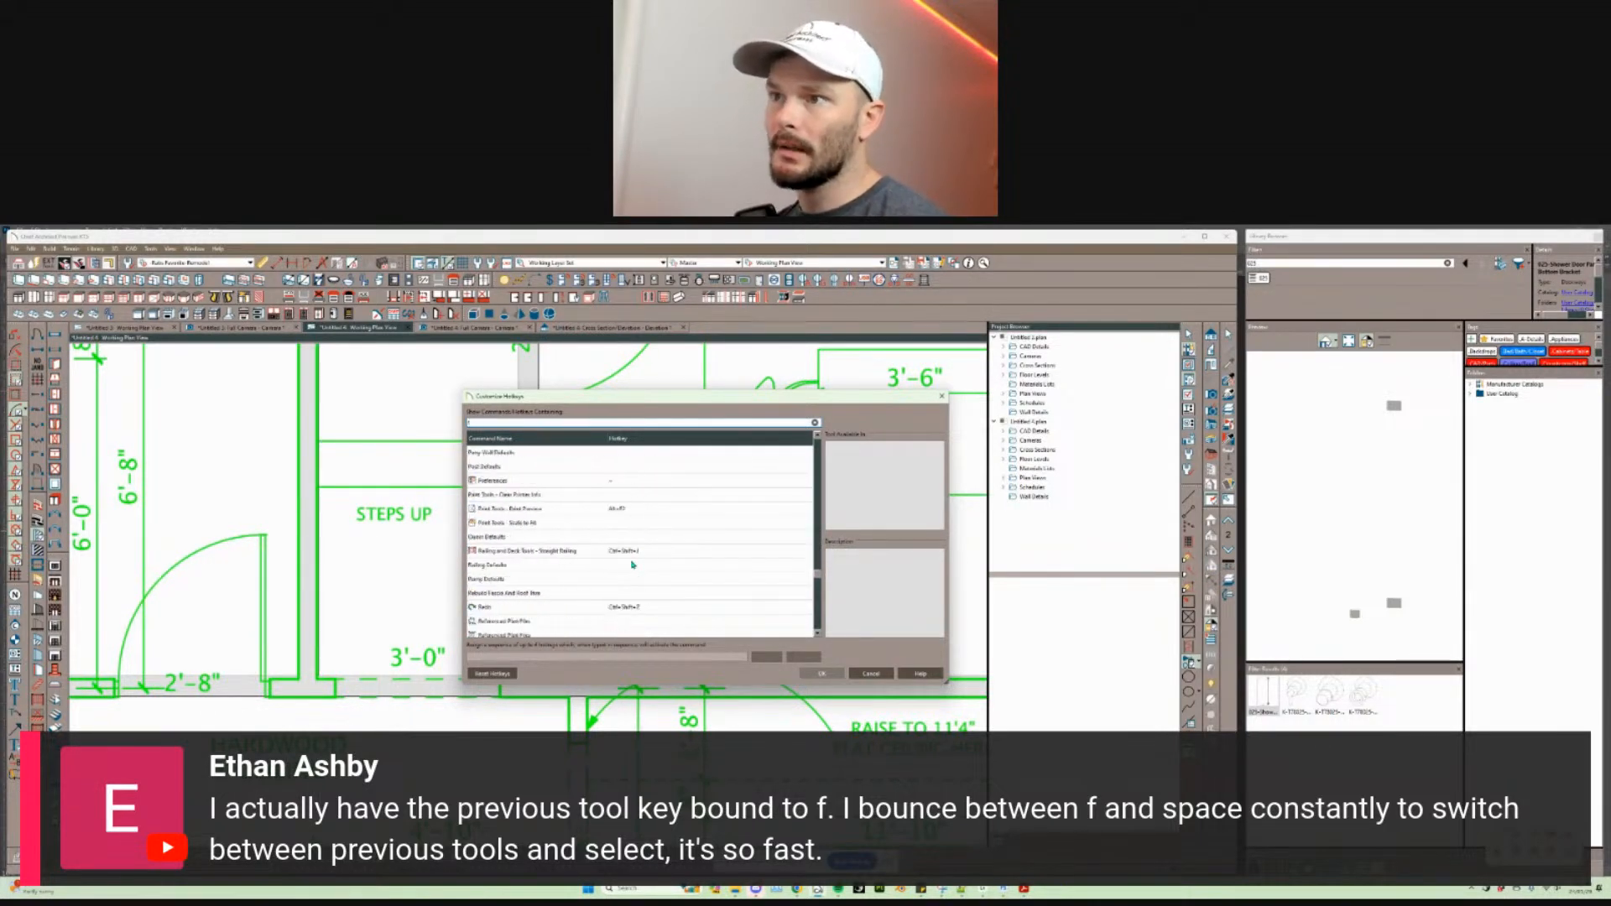
pyautogui.scroll(-5, 633, 565)
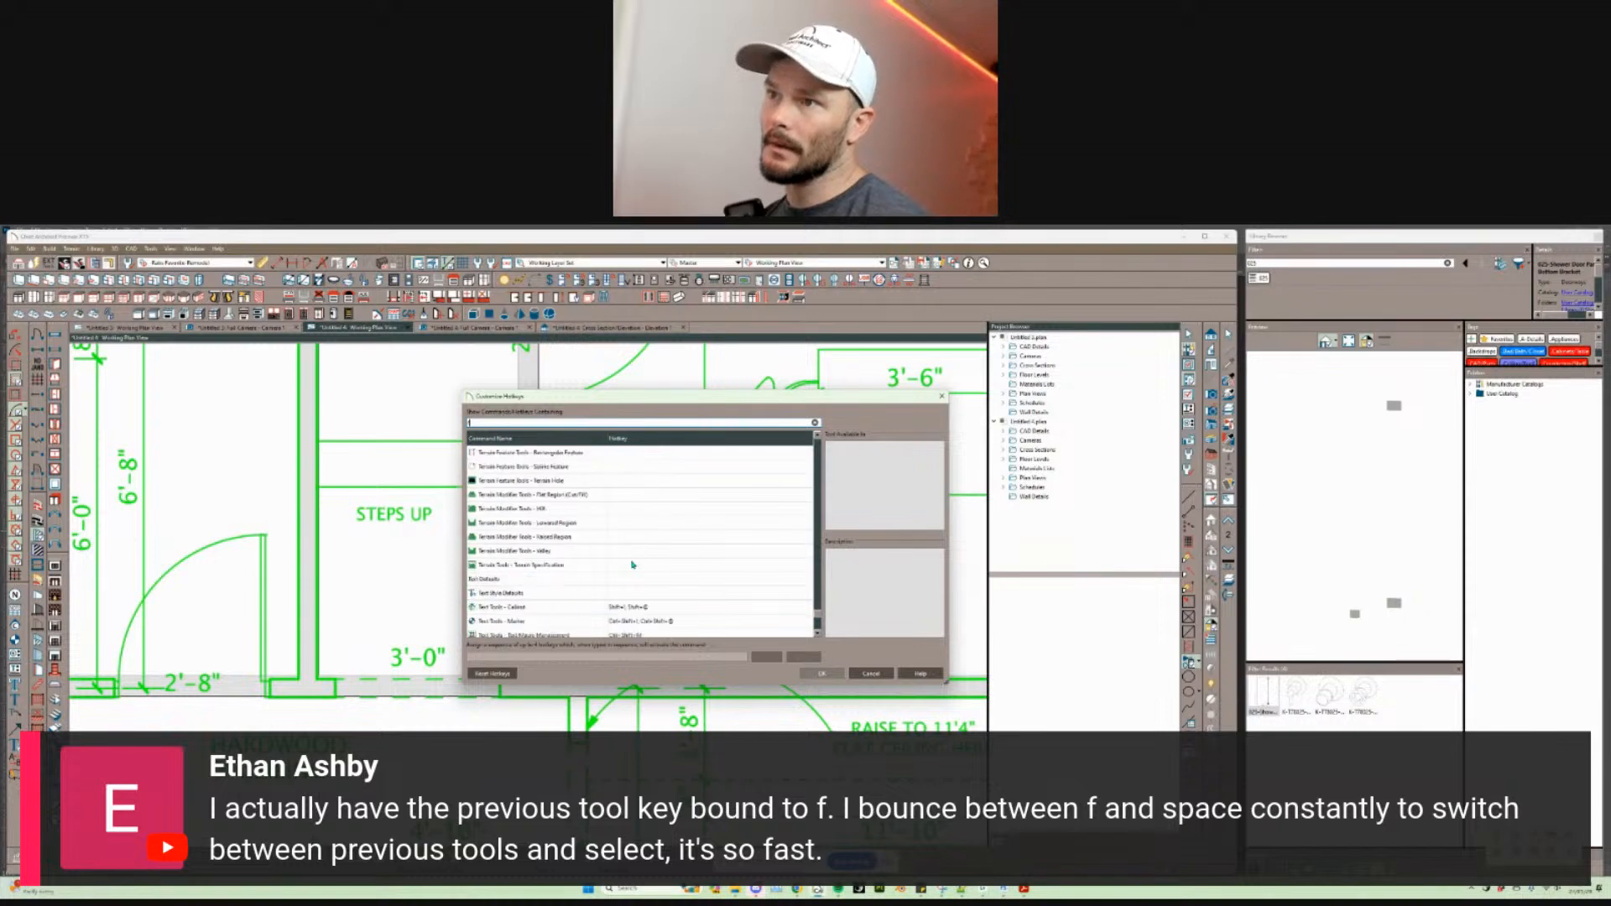
pyautogui.scroll(10, 633, 565)
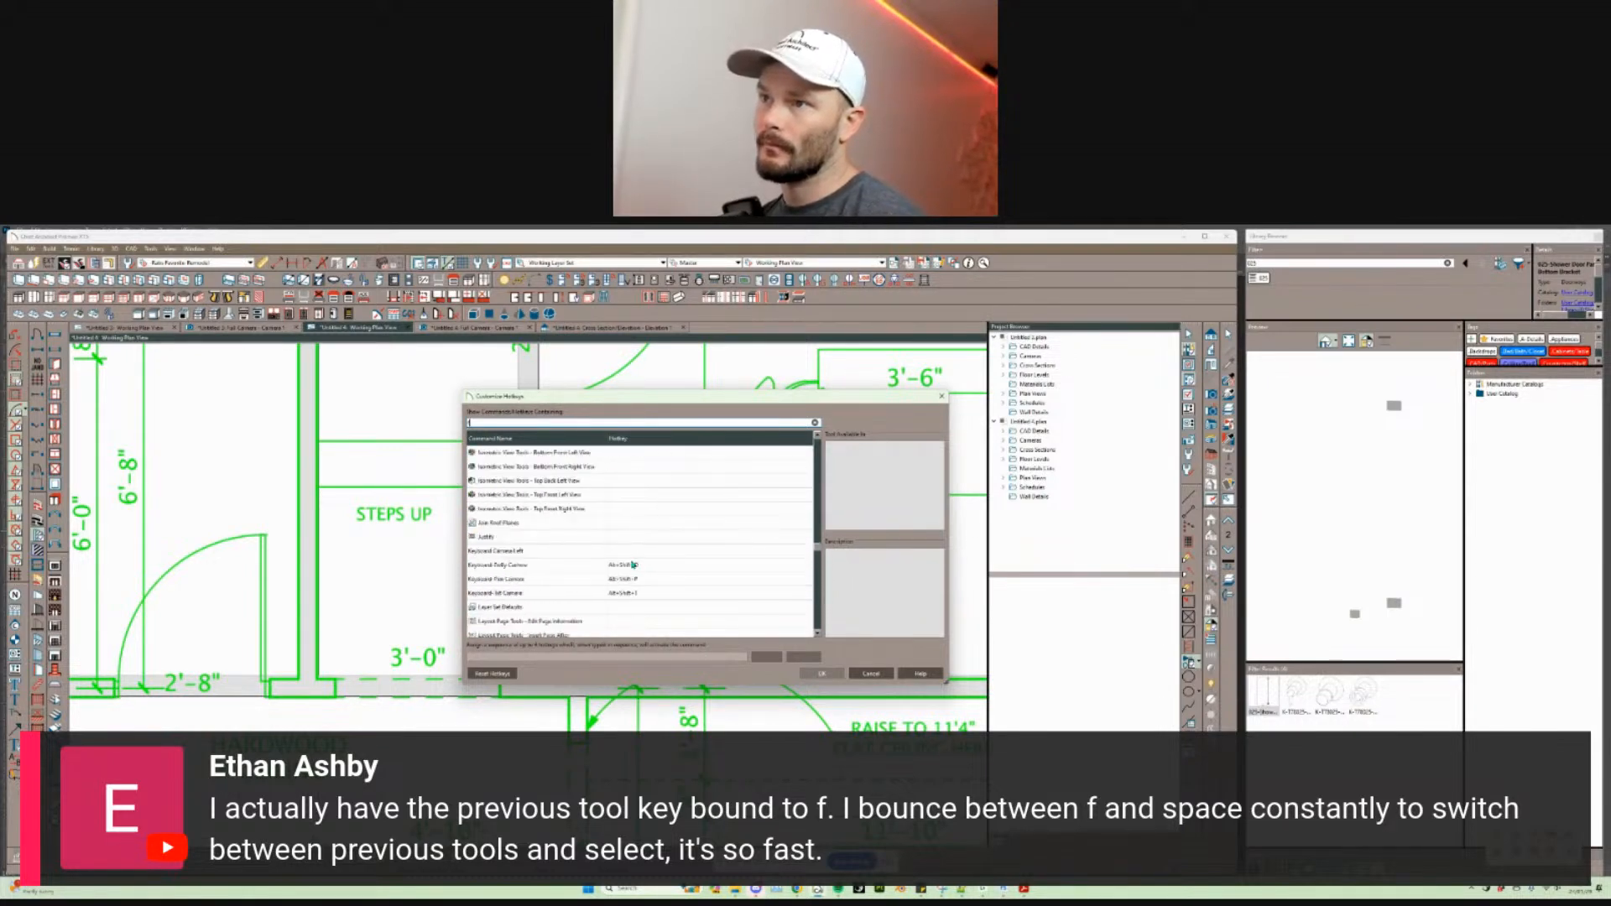
pyautogui.scroll(2, 633, 565)
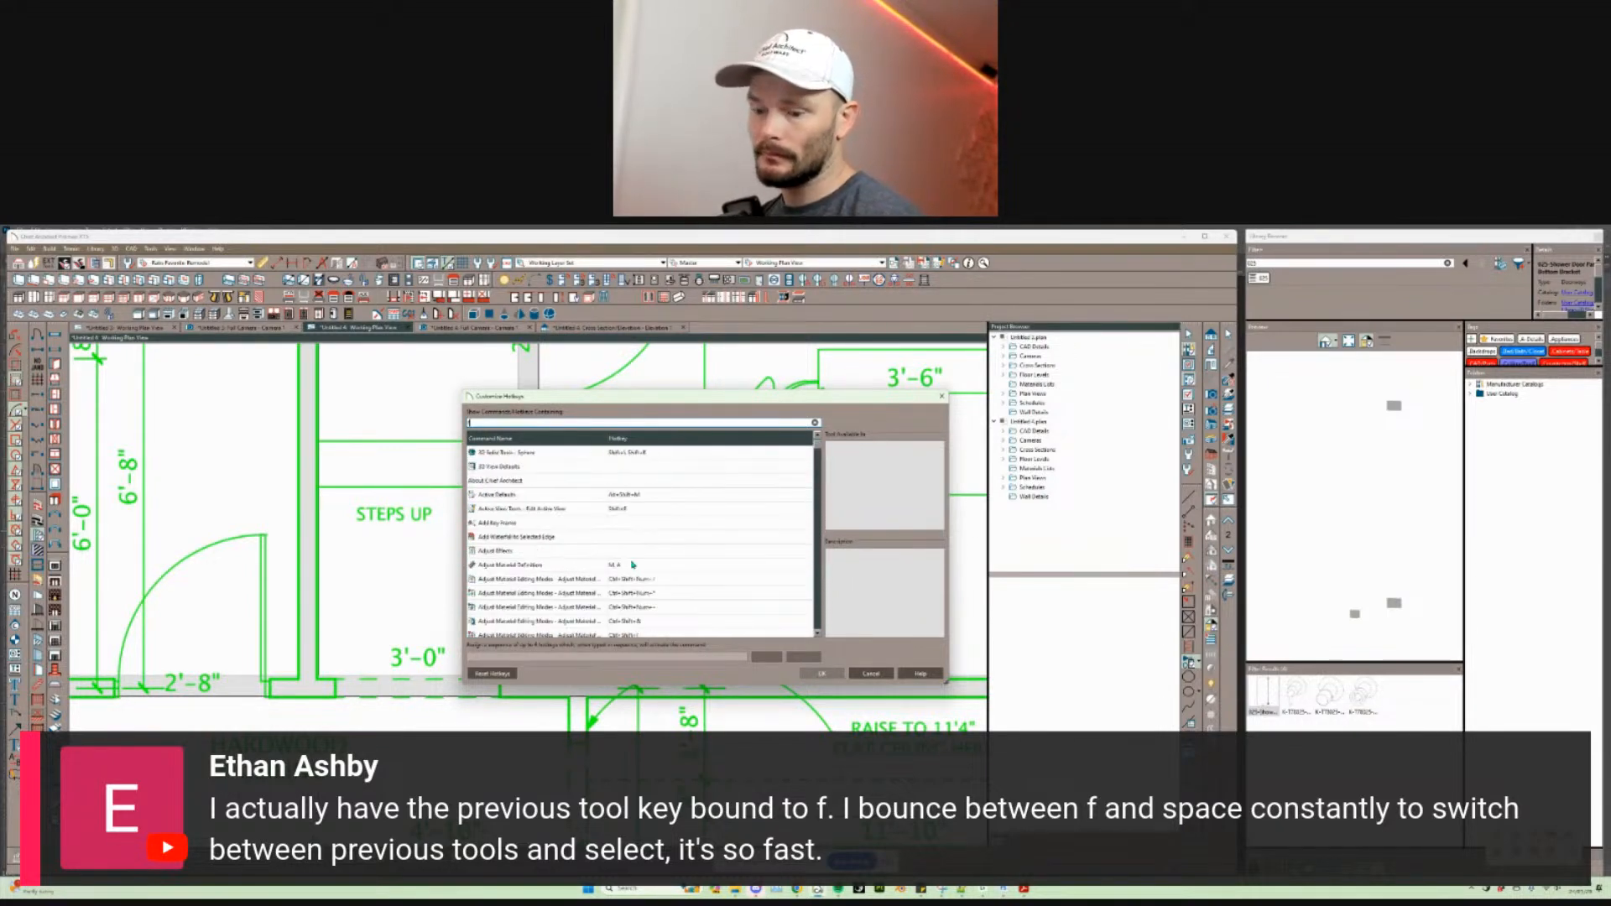
pyautogui.press('Escape')
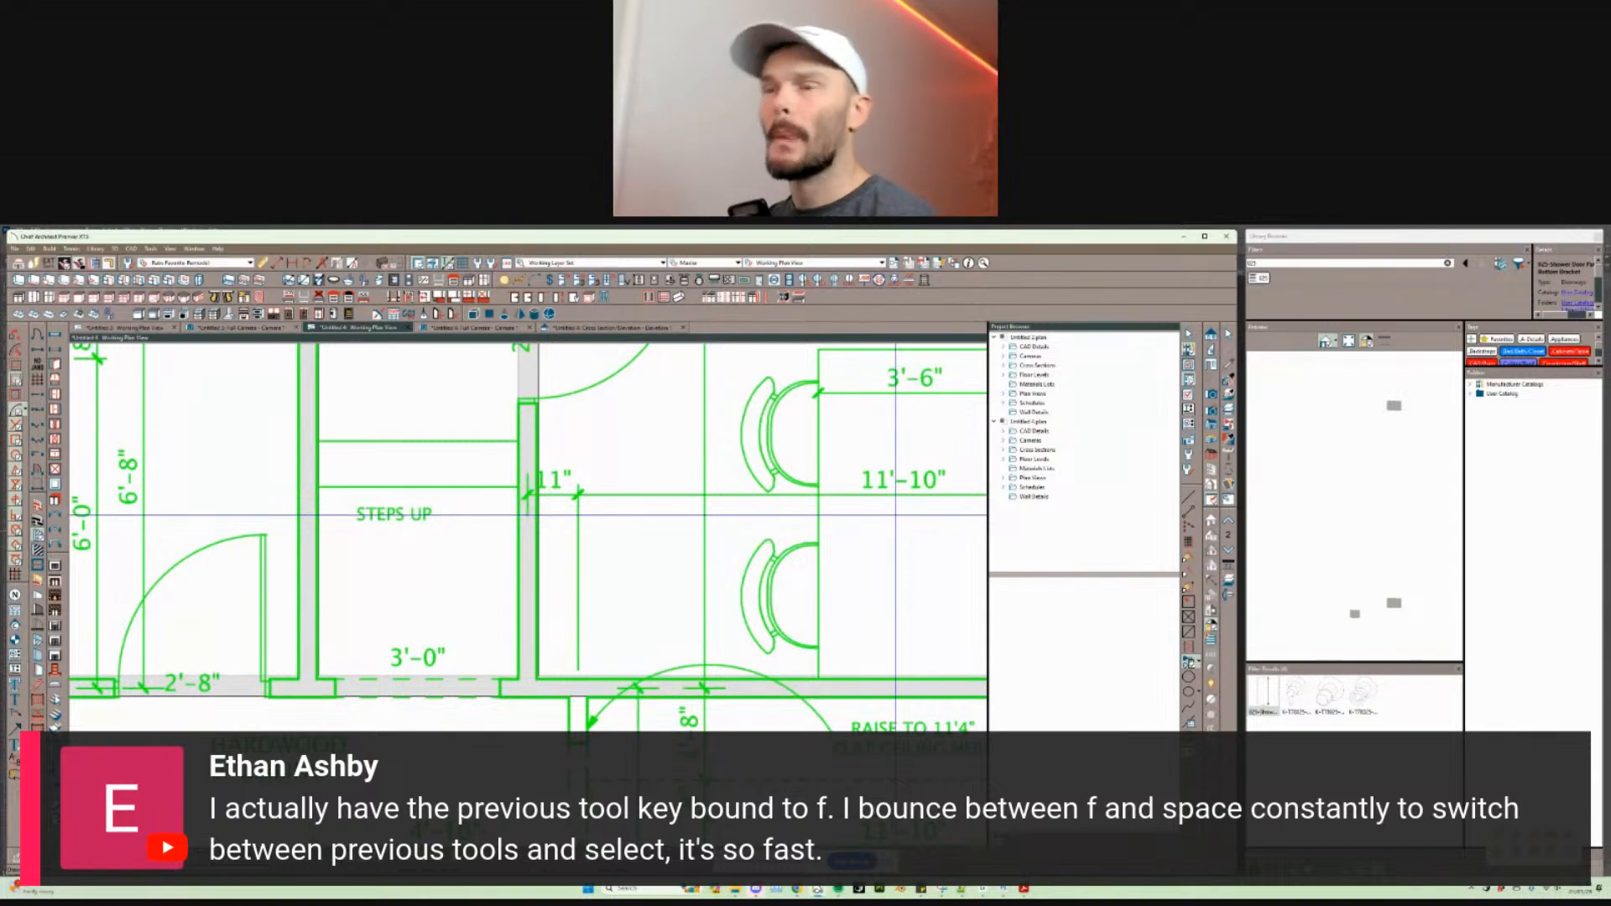
# Step: Place a doorway in the wall below the steps and move its laundry-side edge inward by 4 inches
pyautogui.moveTo(377, 428); pyautogui.dragTo(420, 421, button='middle')
pyautogui.scroll(2, 420, 421)
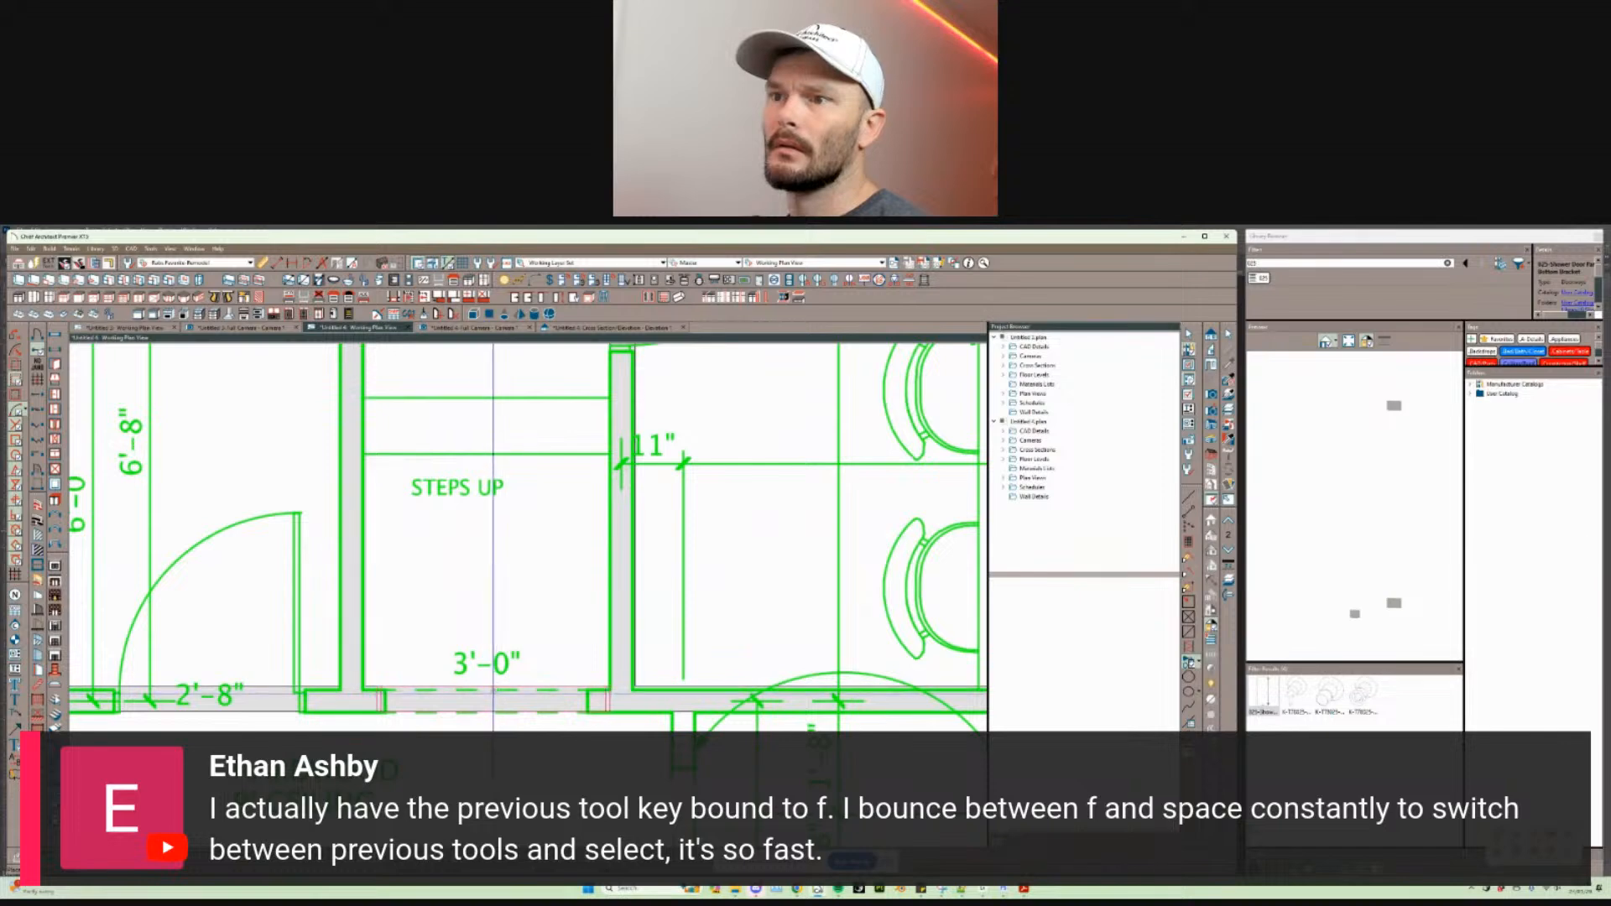
pyautogui.click(488, 689)
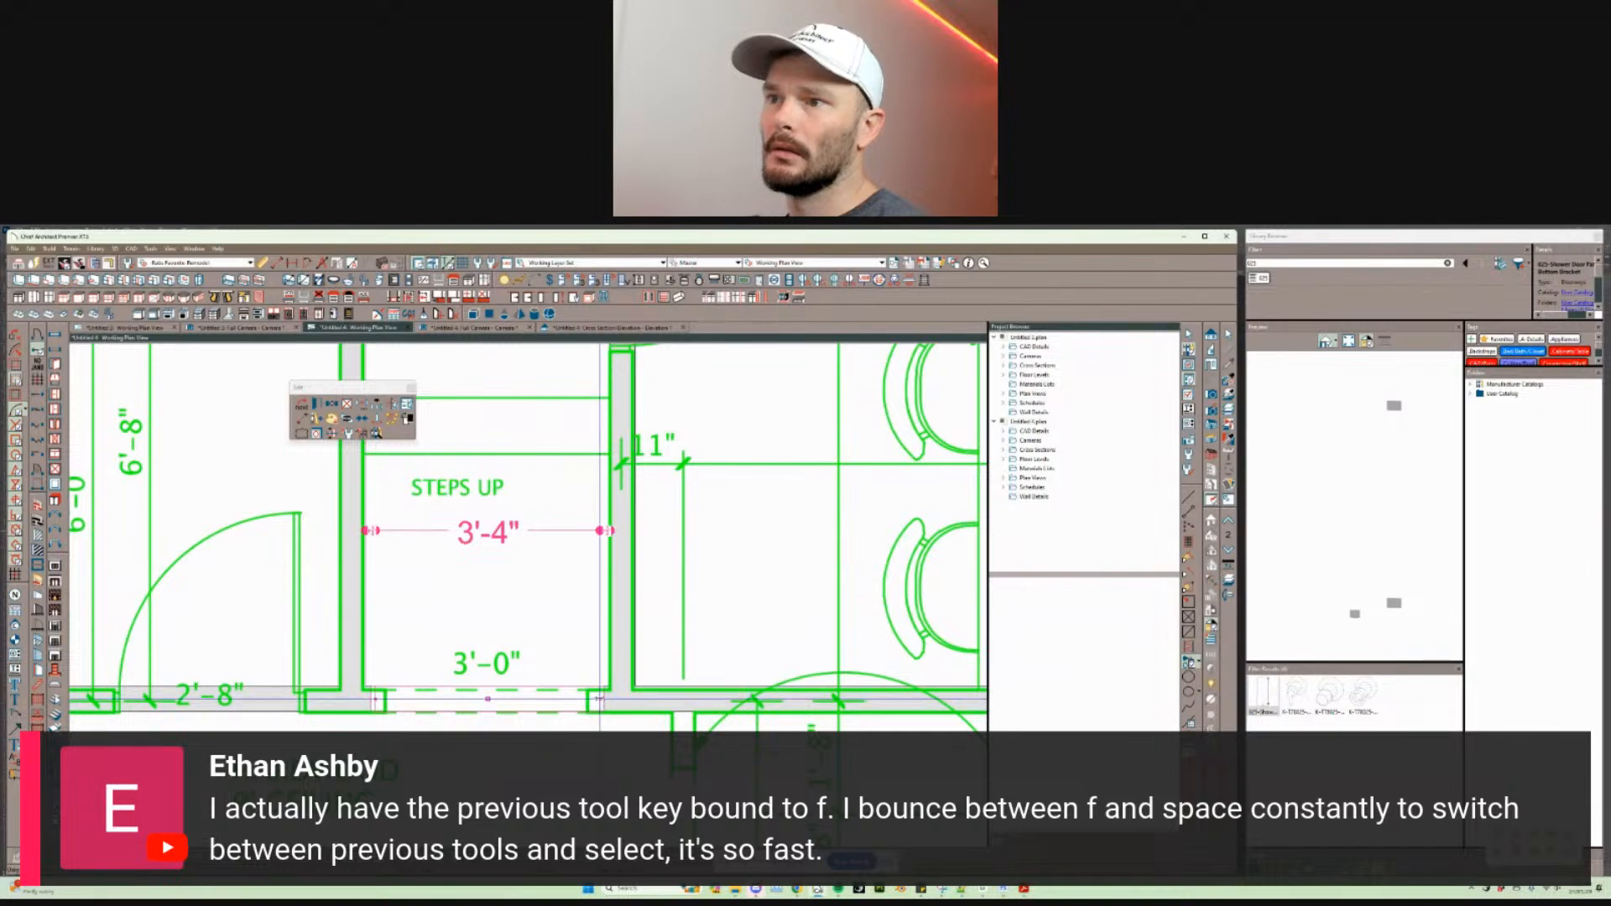
pyautogui.moveTo(599, 707); pyautogui.dragTo(592, 705)
pyautogui.press('Tab')
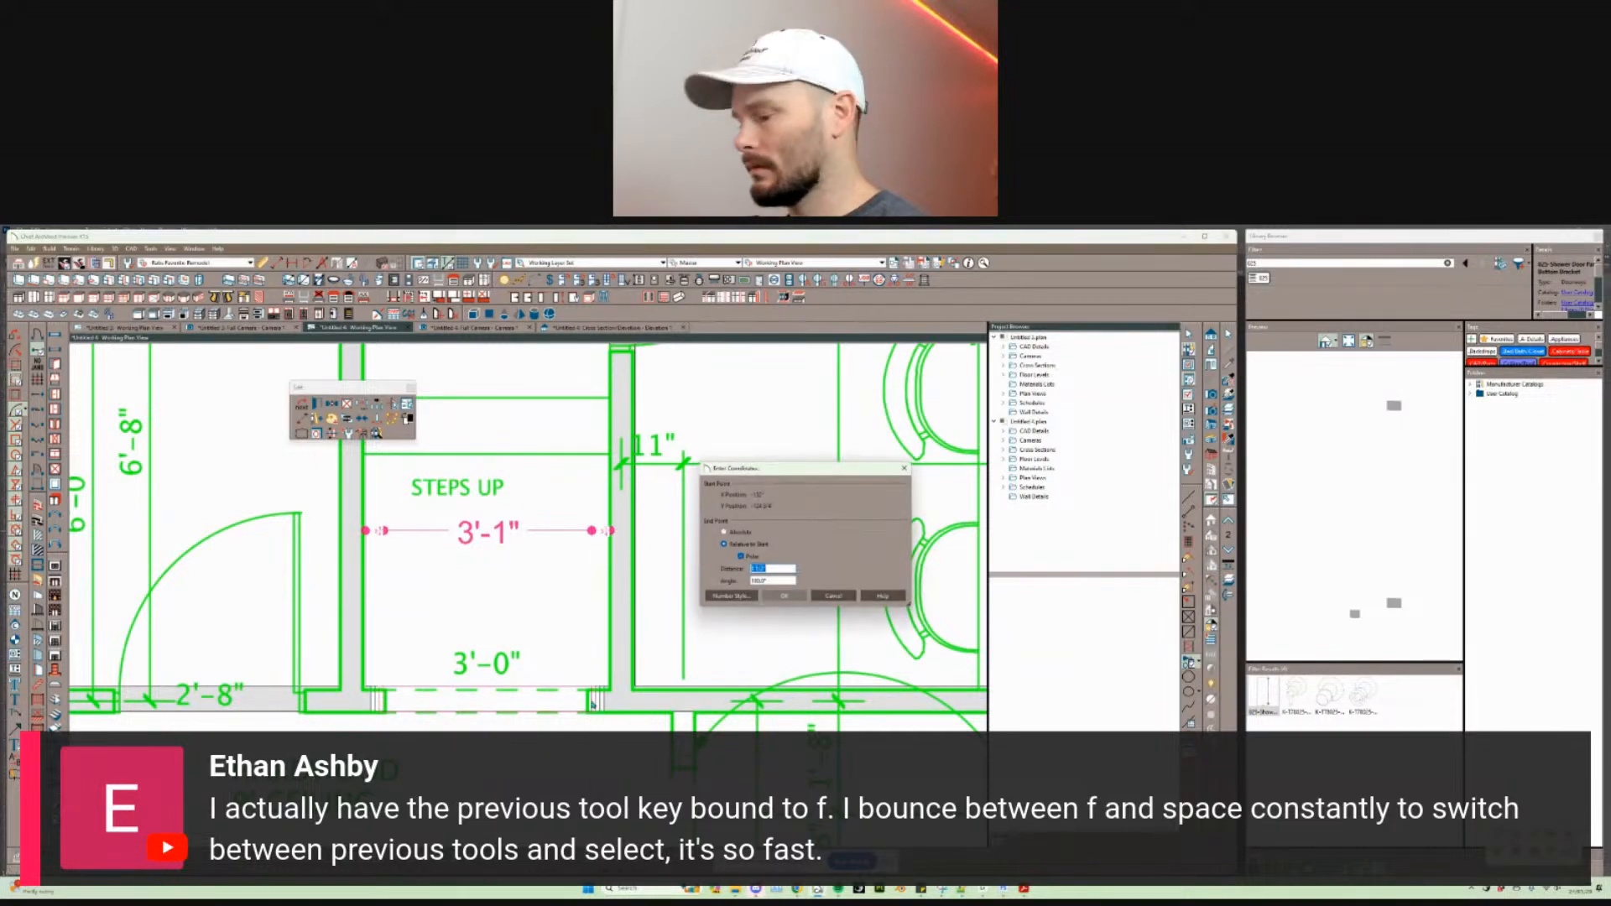
pyautogui.write('4')
pyautogui.press('Return')
# Step: Place the hinged door from the steps into the laundry/craft room and widen it to 2'-8" to match the traced door
pyautogui.scroll(-2, 592, 705)
pyautogui.scroll(-3, 592, 705)
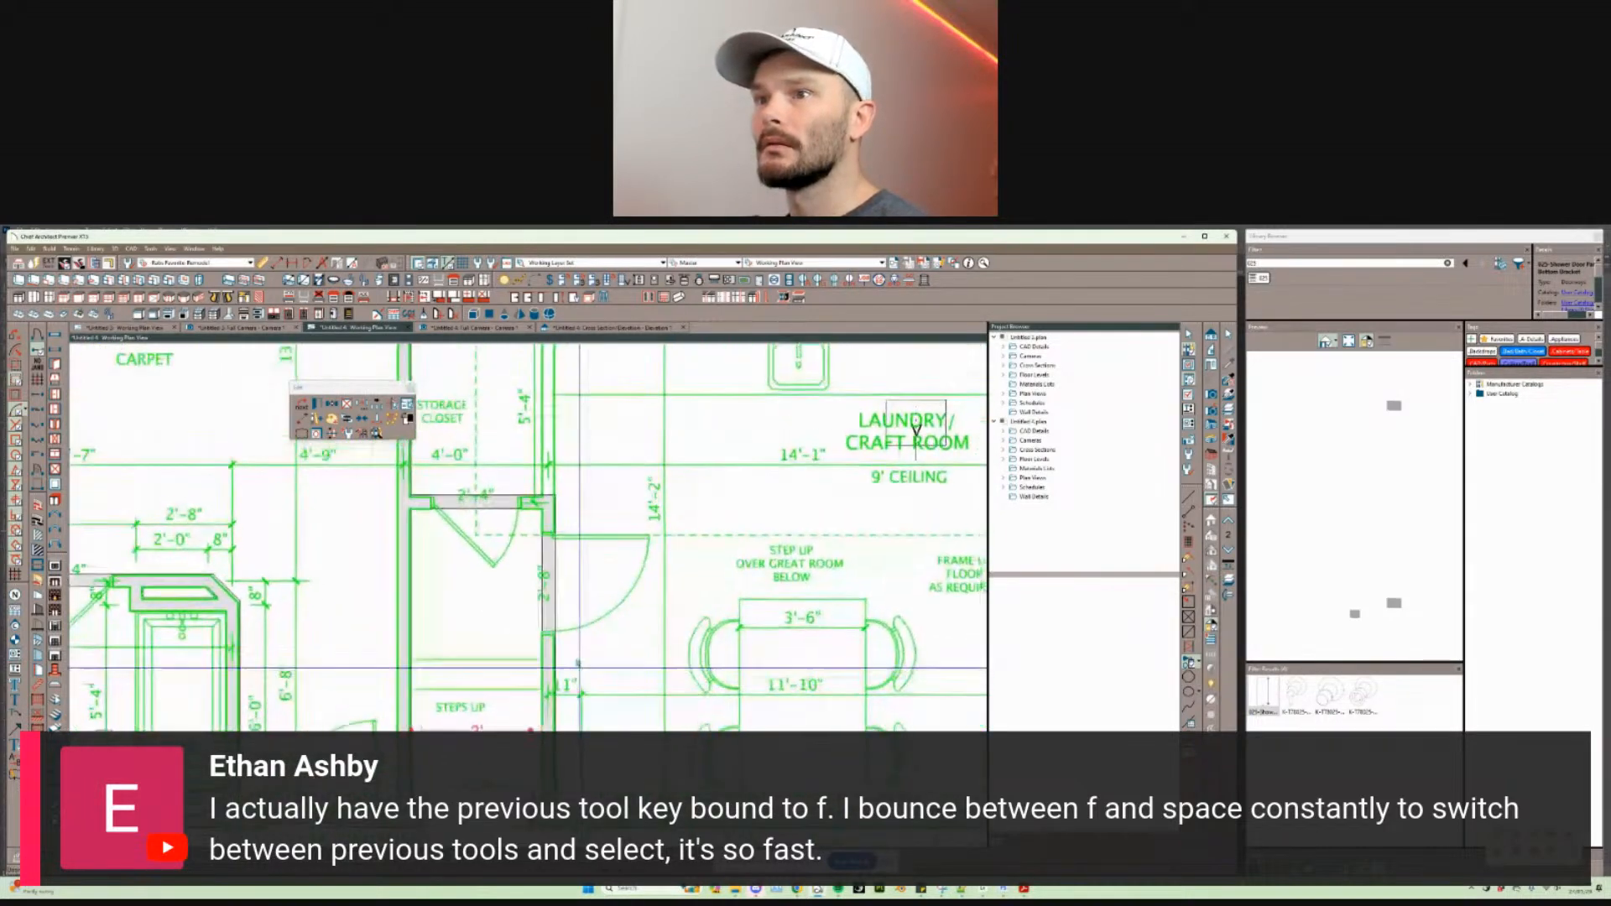
pyautogui.scroll(2, 637, 390)
pyautogui.rightClick(484, 639)
pyautogui.click(528, 600)
pyautogui.click(525, 631)
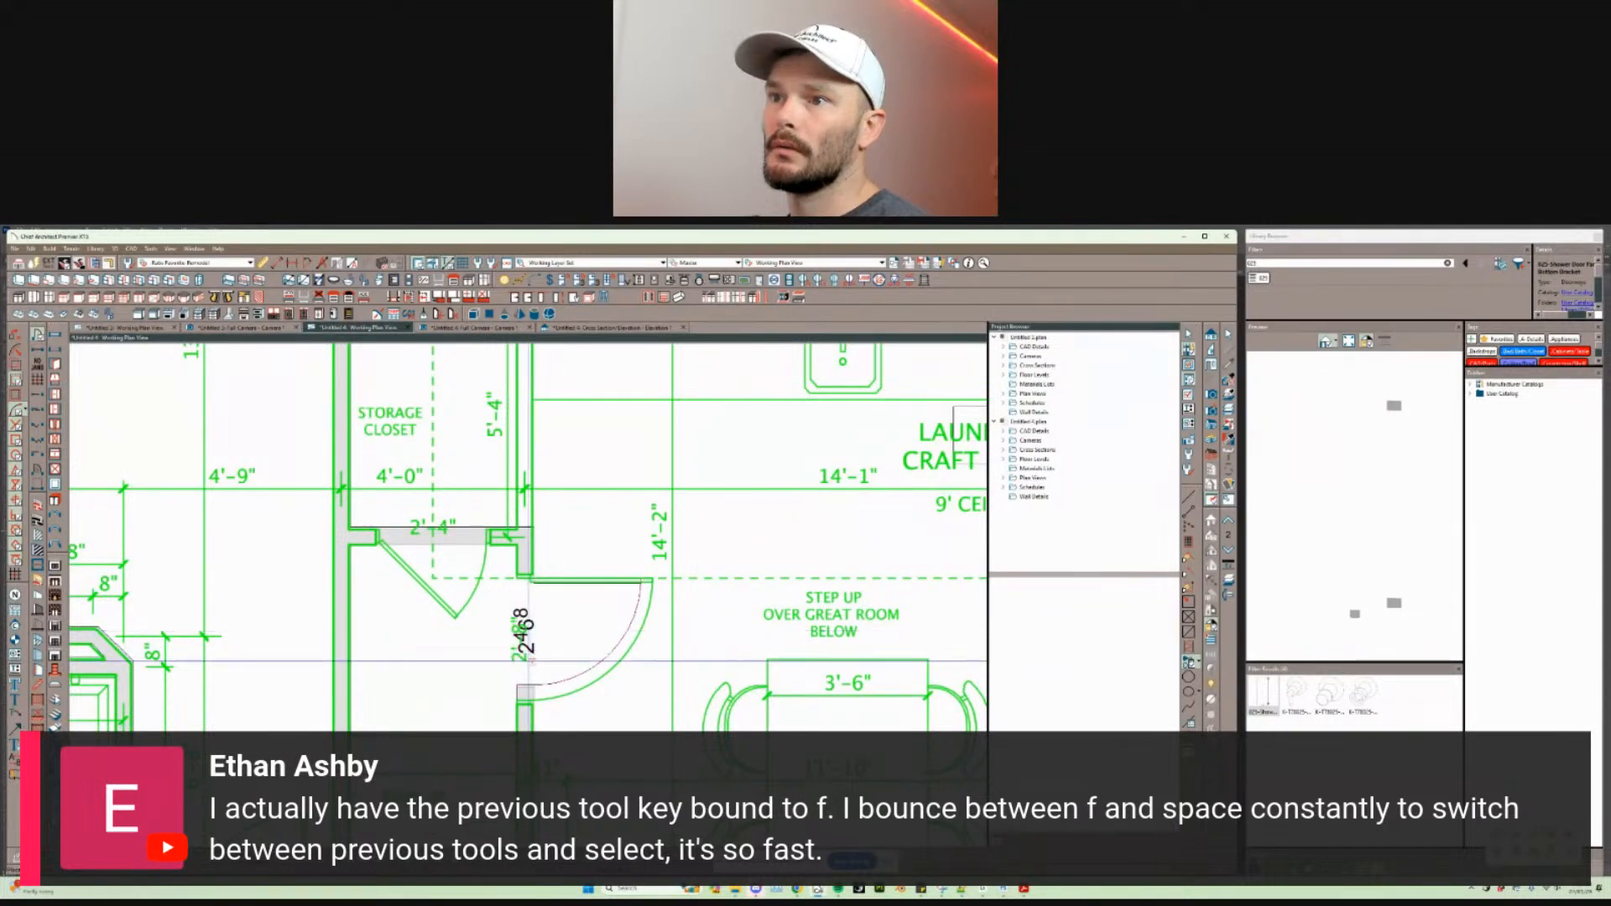
pyautogui.click(528, 660)
pyautogui.moveTo(524, 686); pyautogui.dragTo(525, 704)
pyautogui.press('Tab')
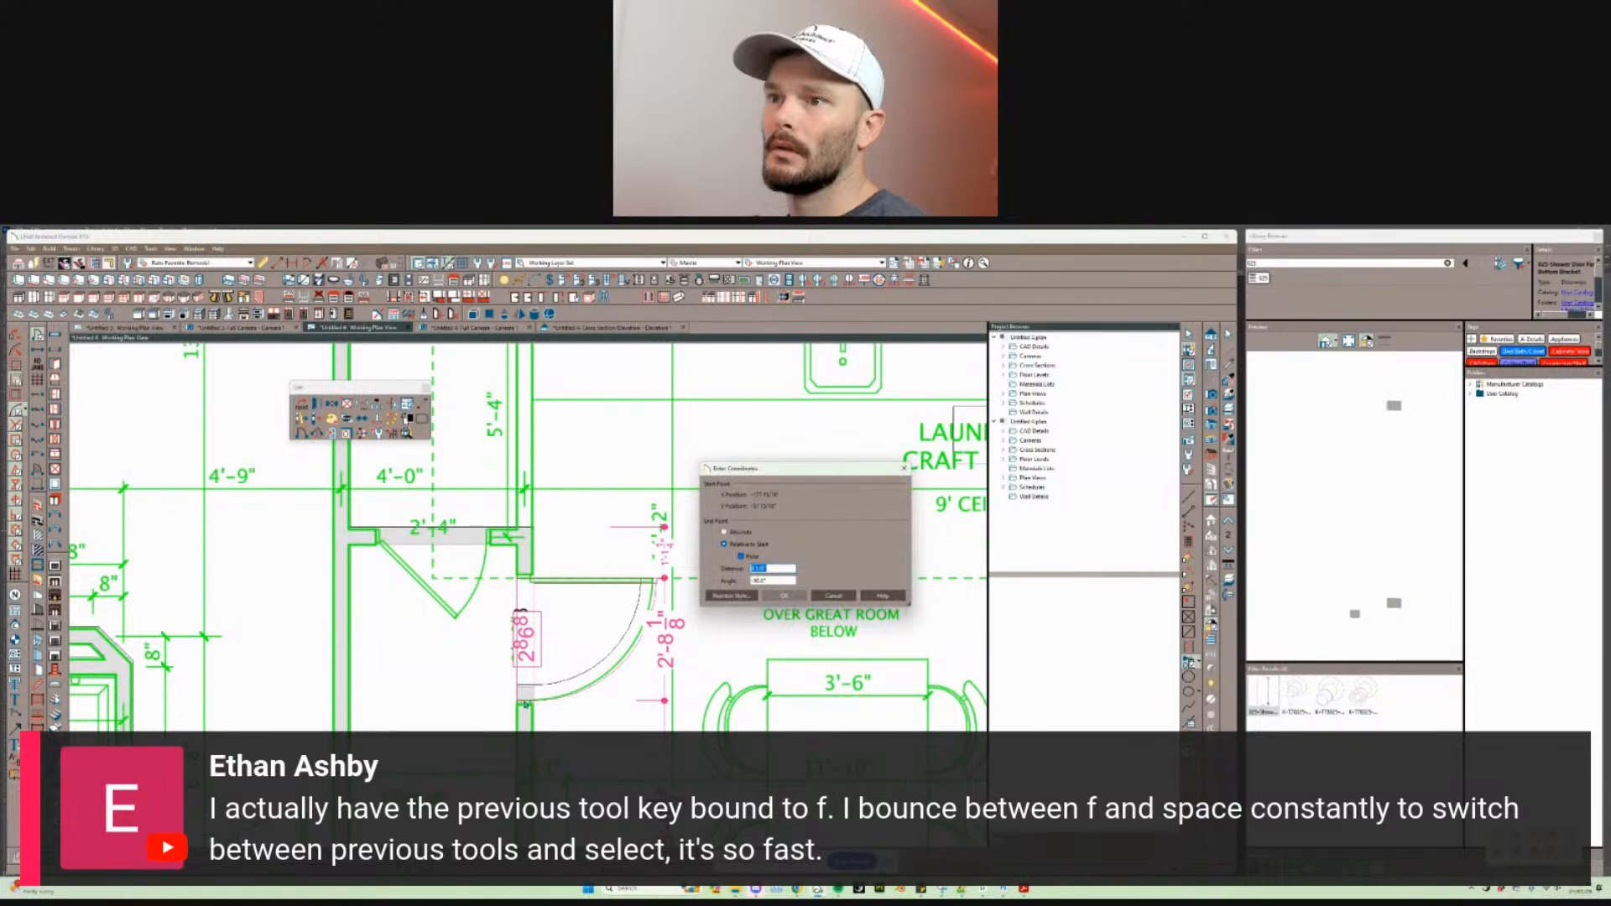
pyautogui.press('Escape')
# Step: Place a 2'-4" hinged door in the storage closet's door wall and centre it across the closet
pyautogui.scroll(-2, 526, 705)
pyautogui.scroll(2, 486, 621)
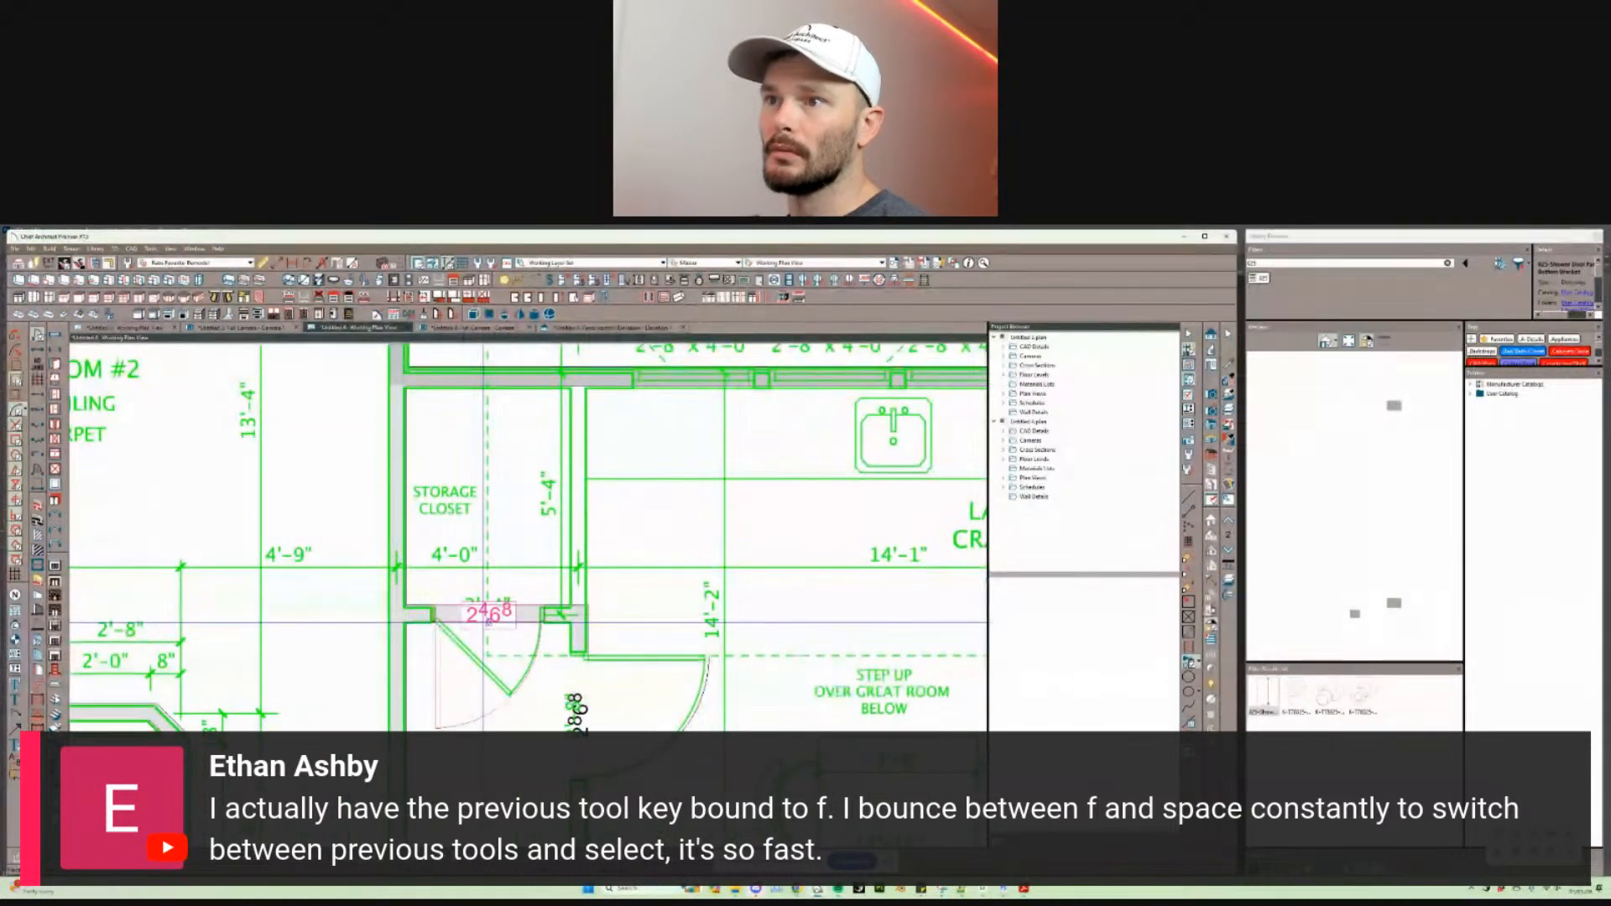
pyautogui.click(485, 622)
pyautogui.moveTo(485, 623); pyautogui.dragTo(477, 580, button='middle')
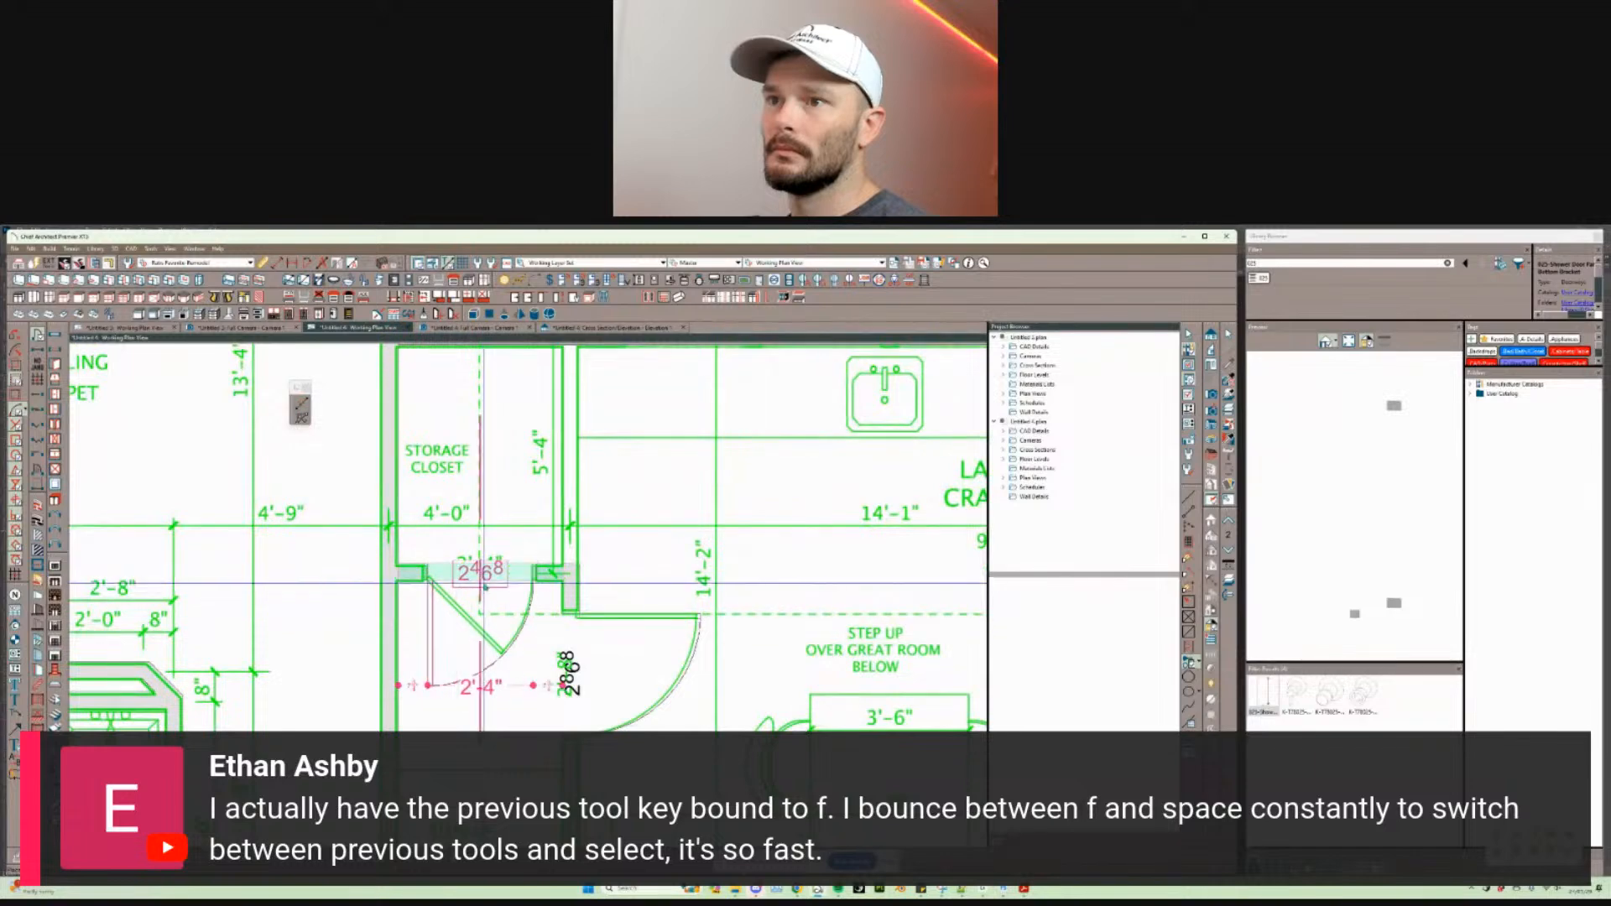
pyautogui.scroll(-1, 638, 463)
pyautogui.moveTo(638, 463)
pyautogui.mouseDown(button='middle')
pyautogui.moveTo(608, 539)
pyautogui.moveTo(633, 597)
pyautogui.moveTo(581, 609)
pyautogui.mouseUp(button='middle')
pyautogui.rightClick(581, 607)
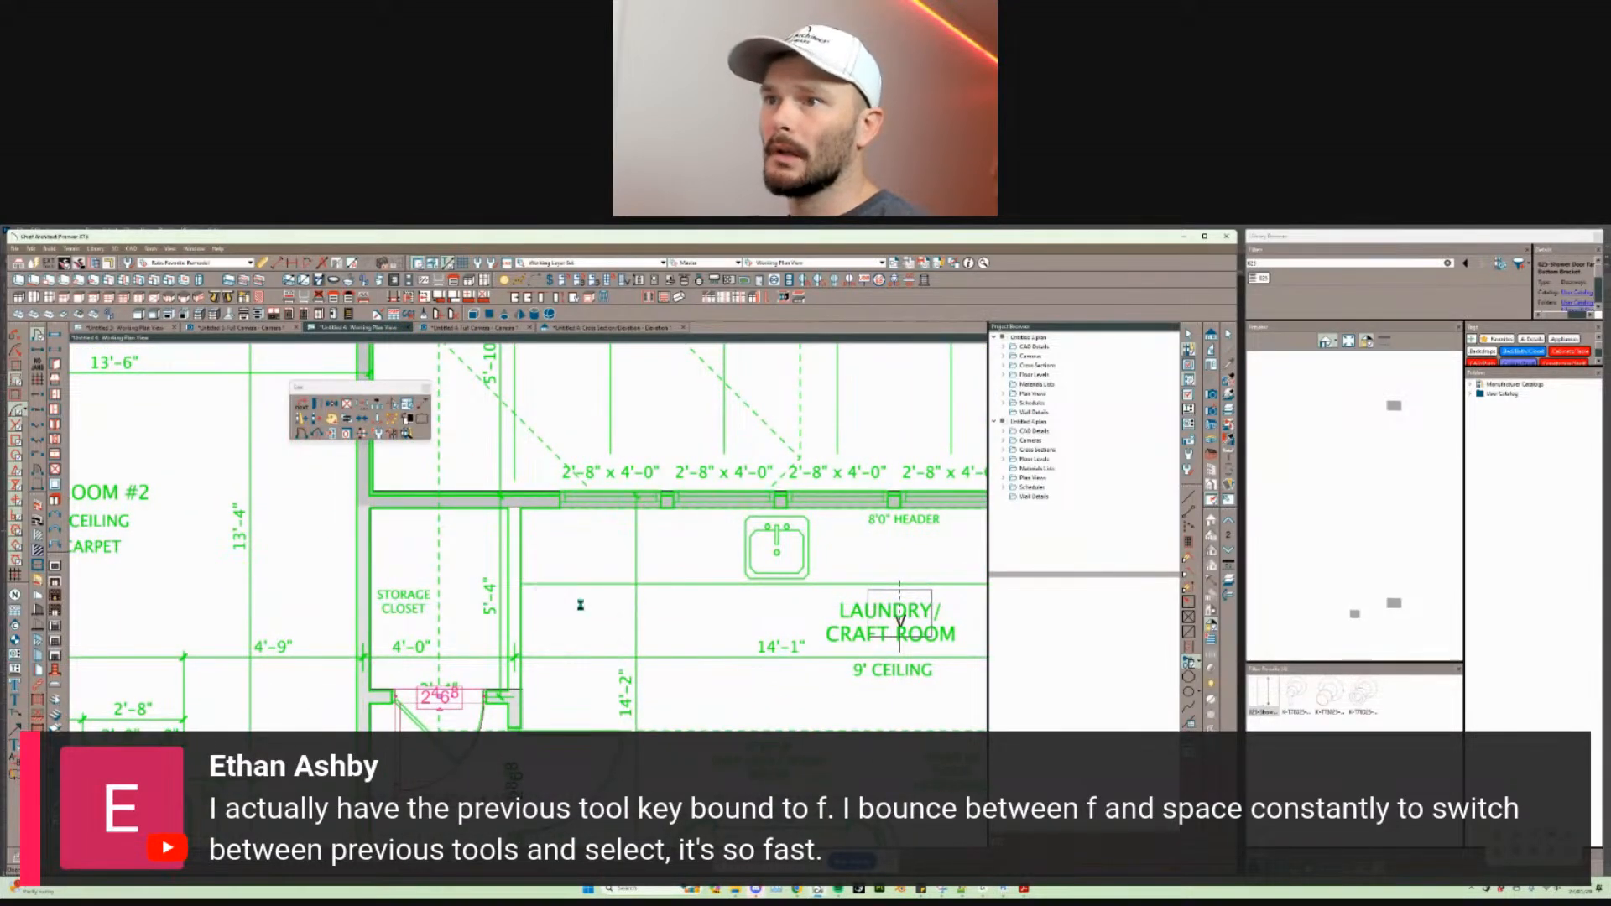
pyautogui.moveTo(581, 606); pyautogui.dragTo(713, 472, button='right')
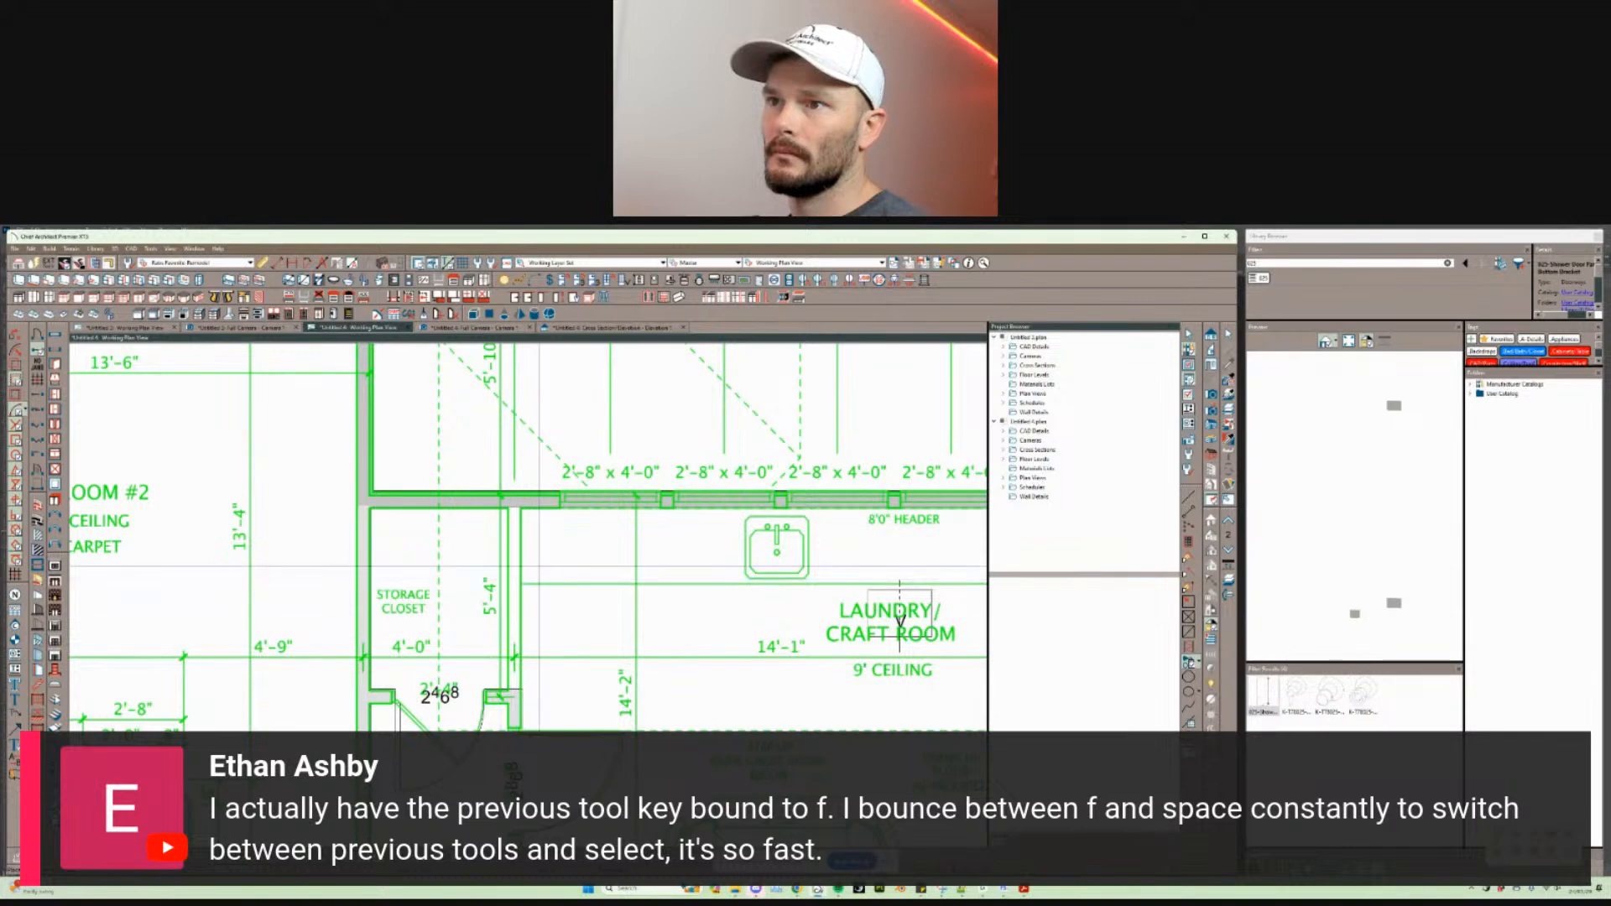
# Step: Extend the wall between the storage closet and the laundry/craft room up to the window wall
pyautogui.click(513, 696)
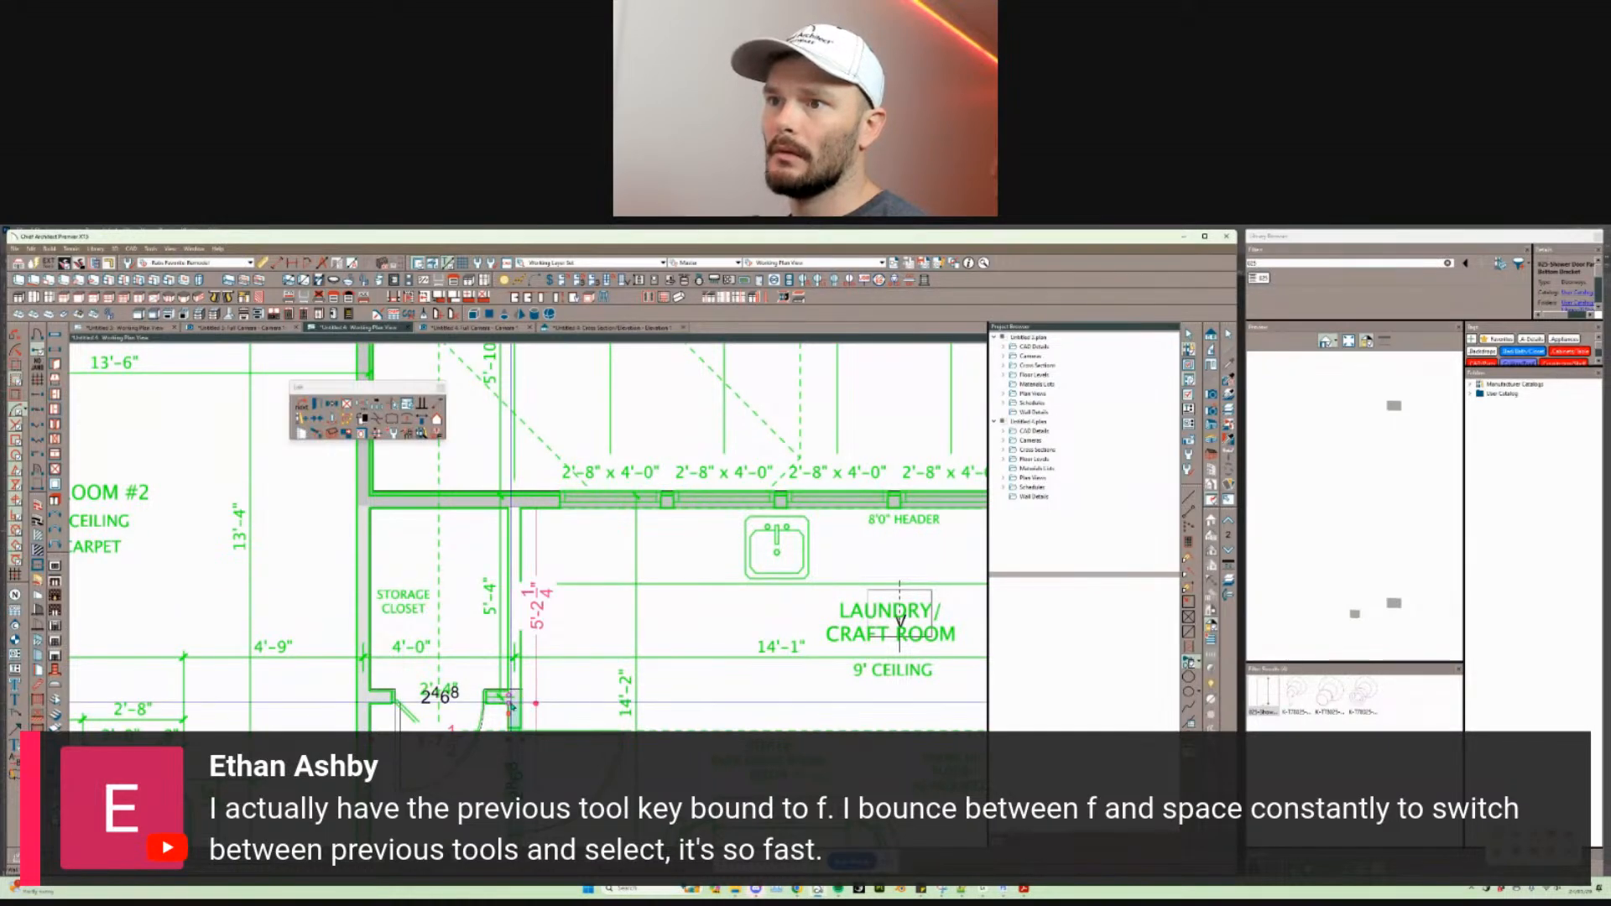
pyautogui.moveTo(508, 708); pyautogui.dragTo(512, 704)
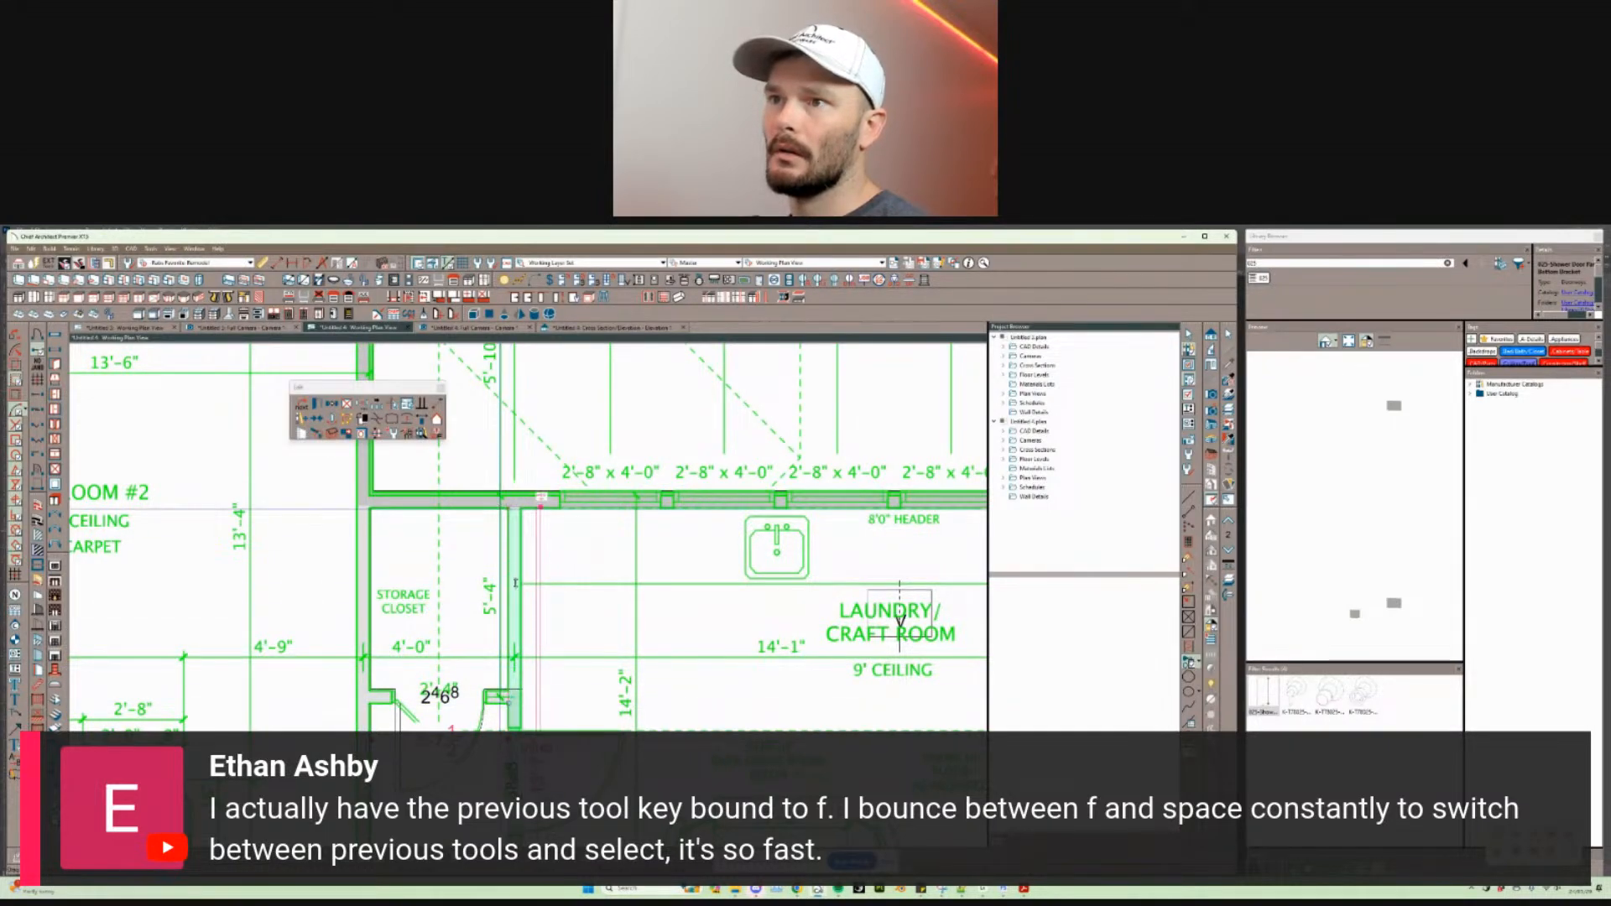
pyautogui.click(516, 526)
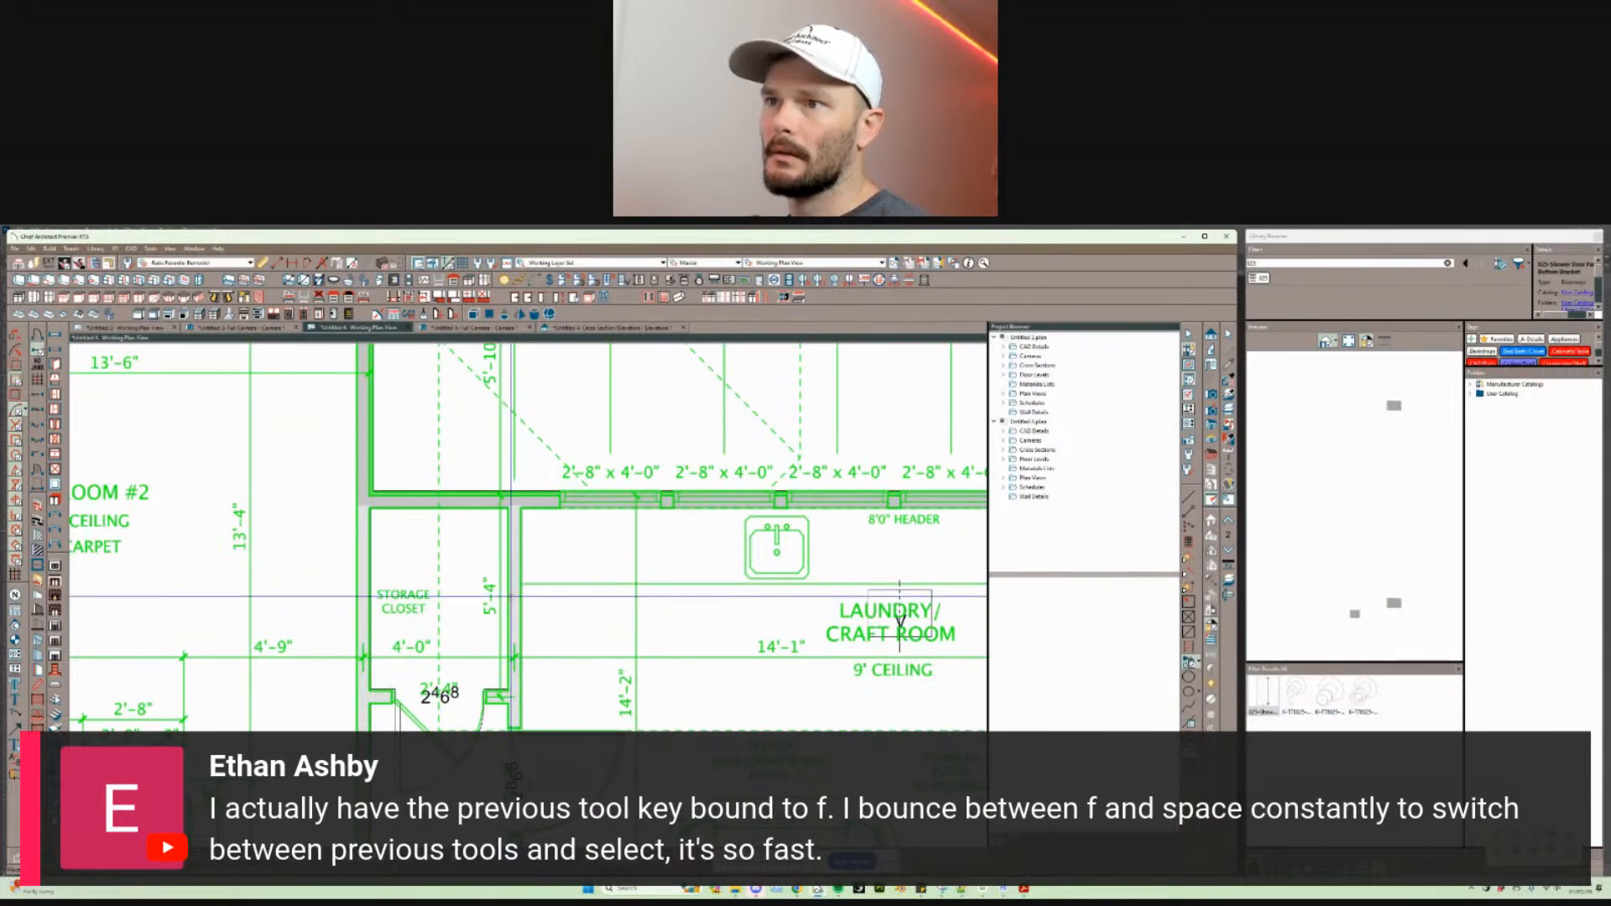
# Step: Place a doorway in the wall between the storage closet and the laundry/craft room and stretch it to the closet's end walls
pyautogui.click(515, 592)
pyautogui.click(396, 594)
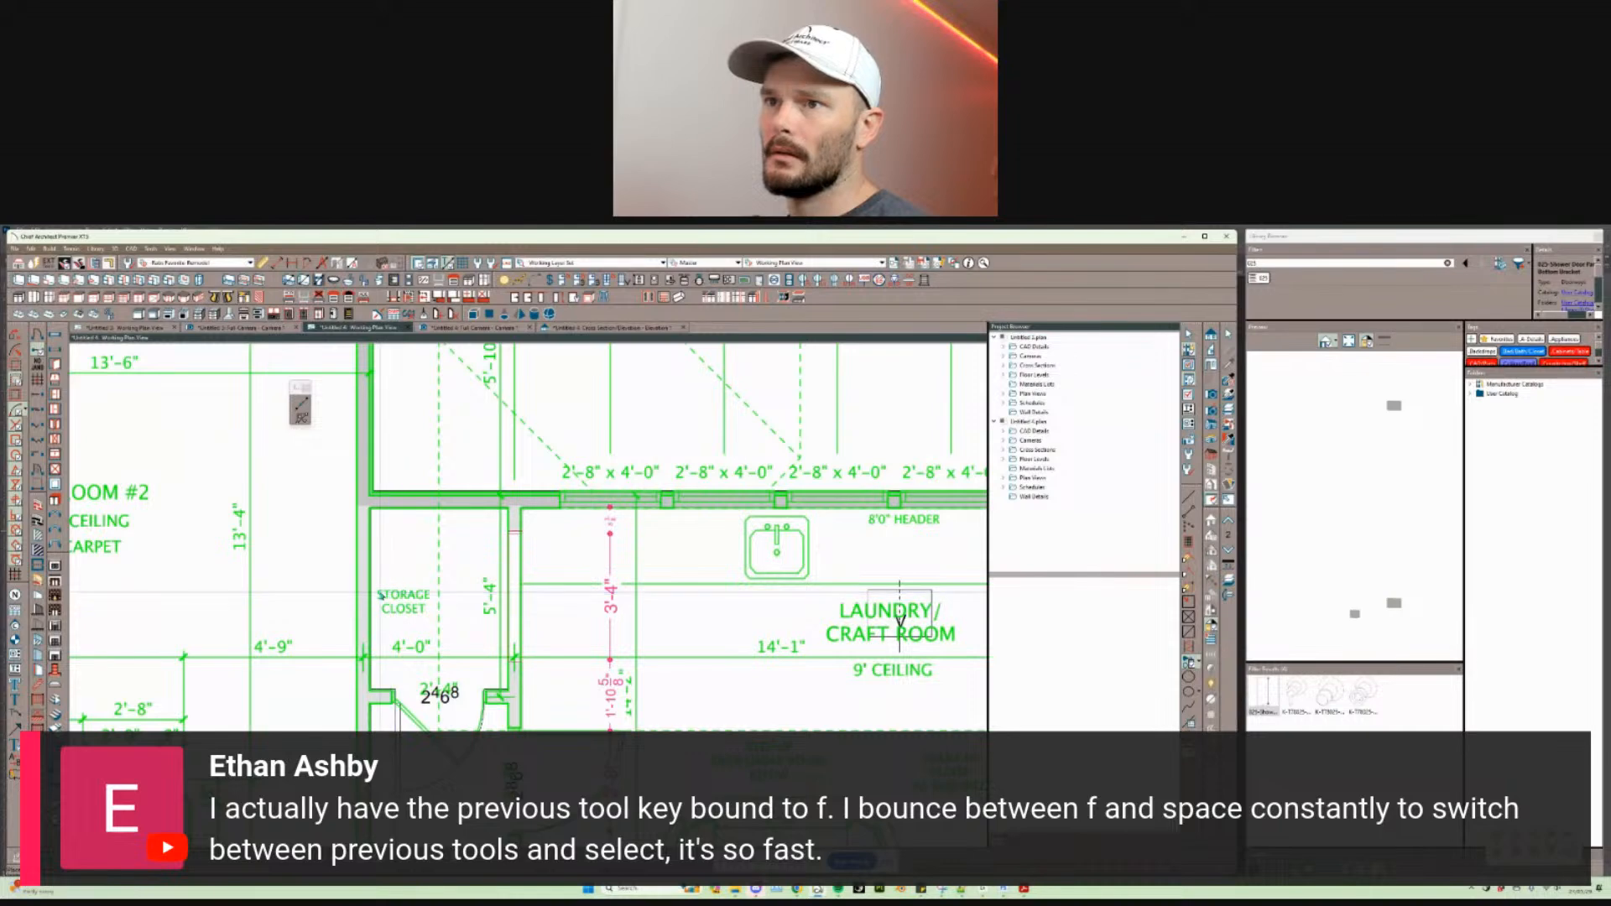
pyautogui.click(373, 597)
pyautogui.click(393, 591)
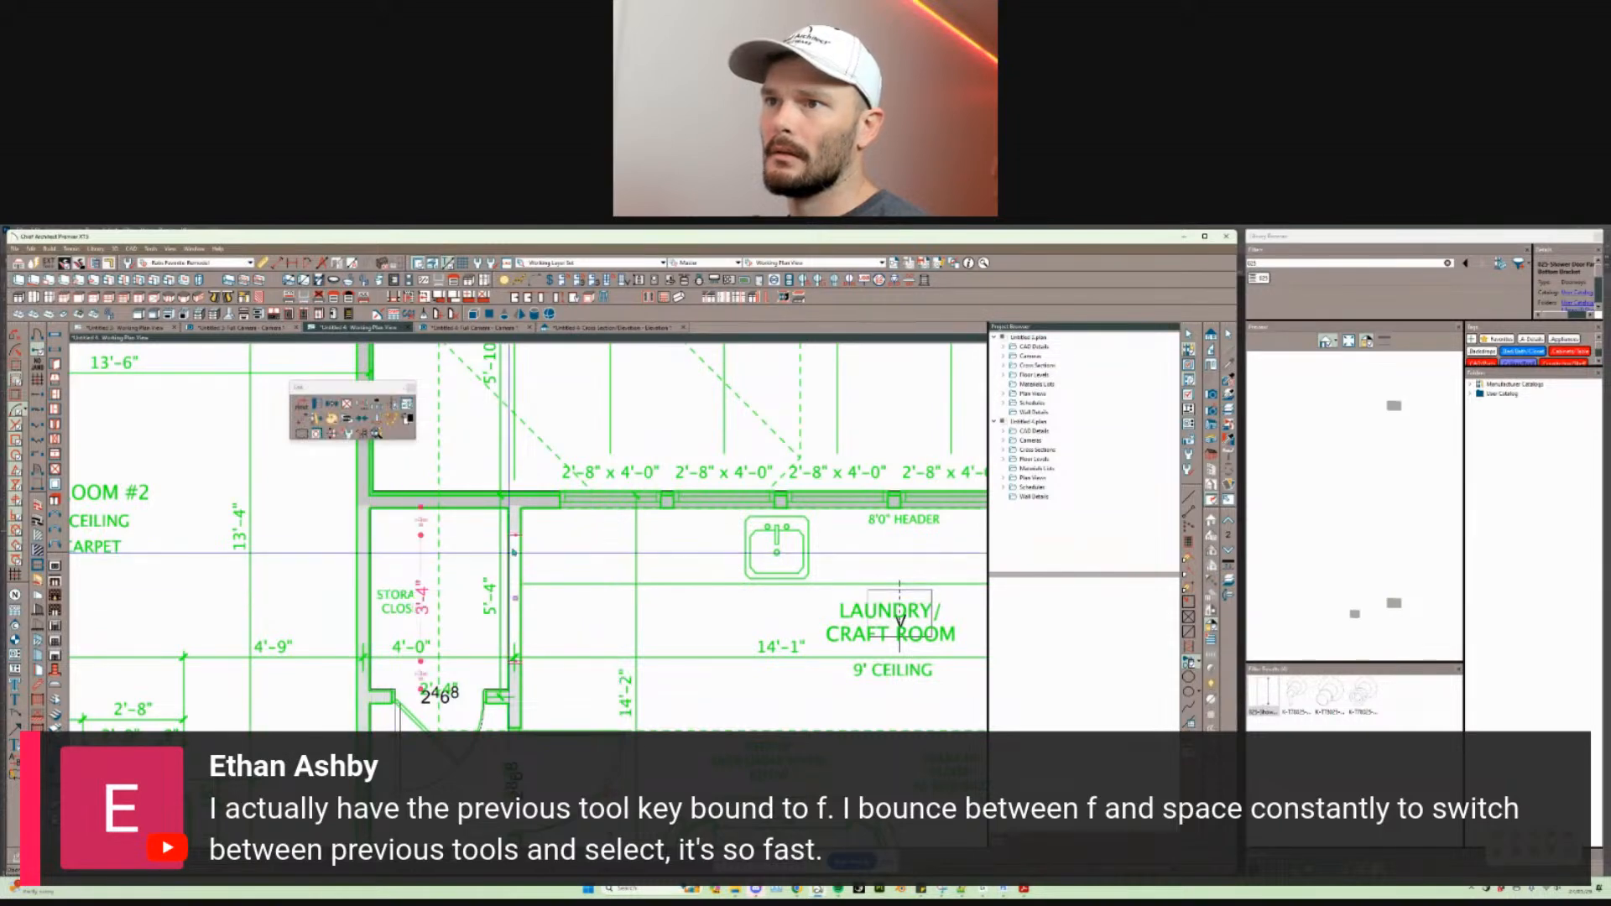
pyautogui.moveTo(515, 534); pyautogui.dragTo(519, 507)
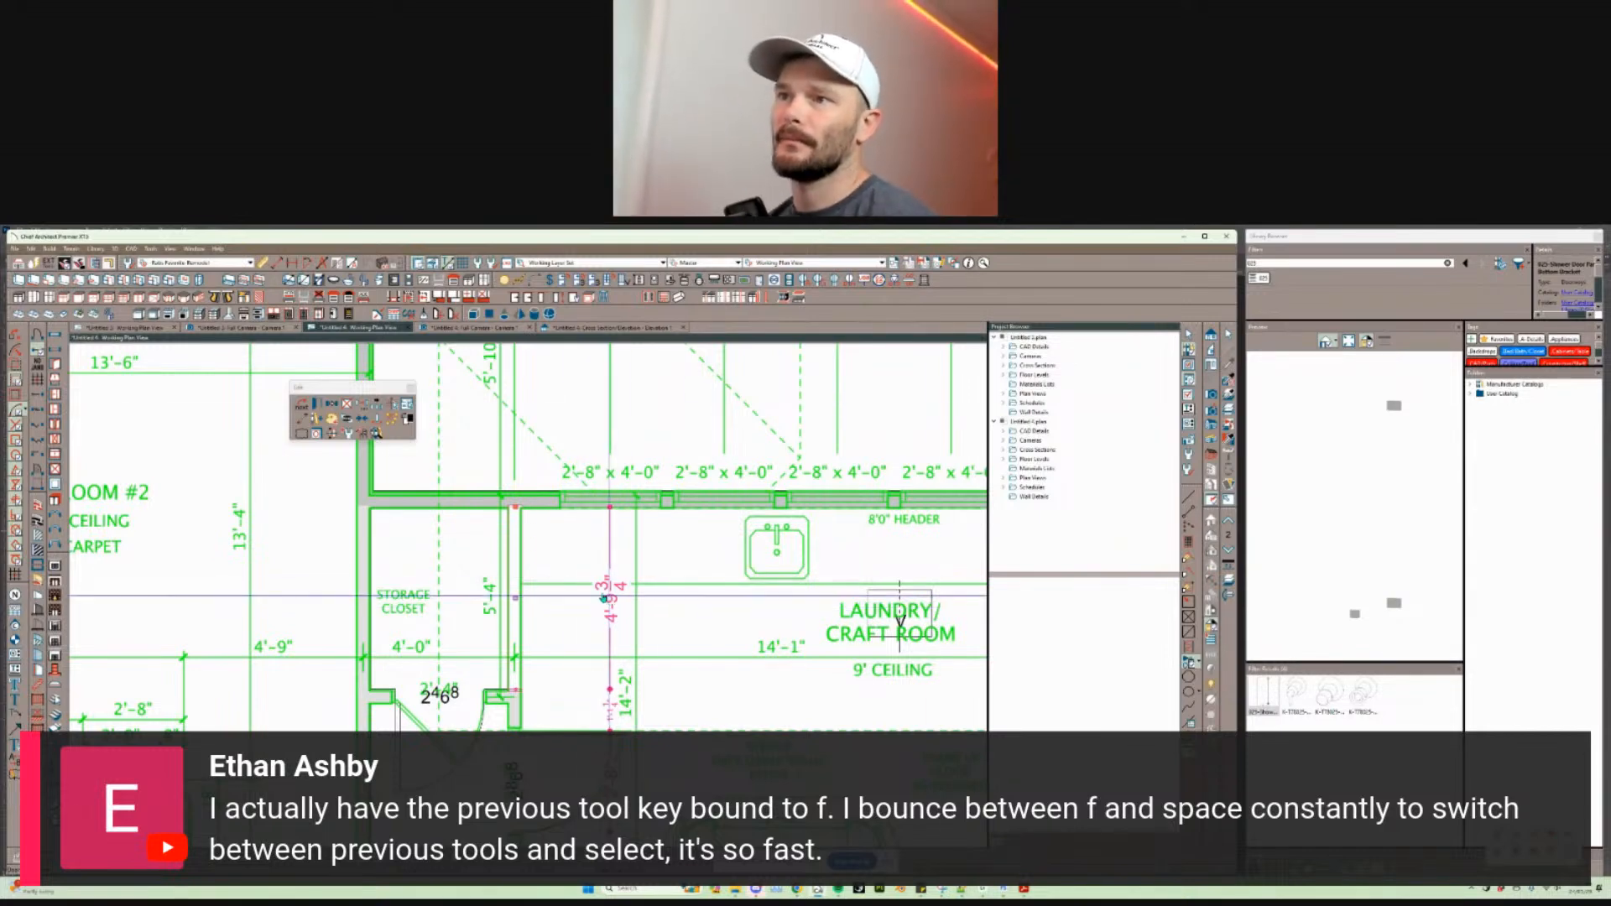
pyautogui.click(406, 404)
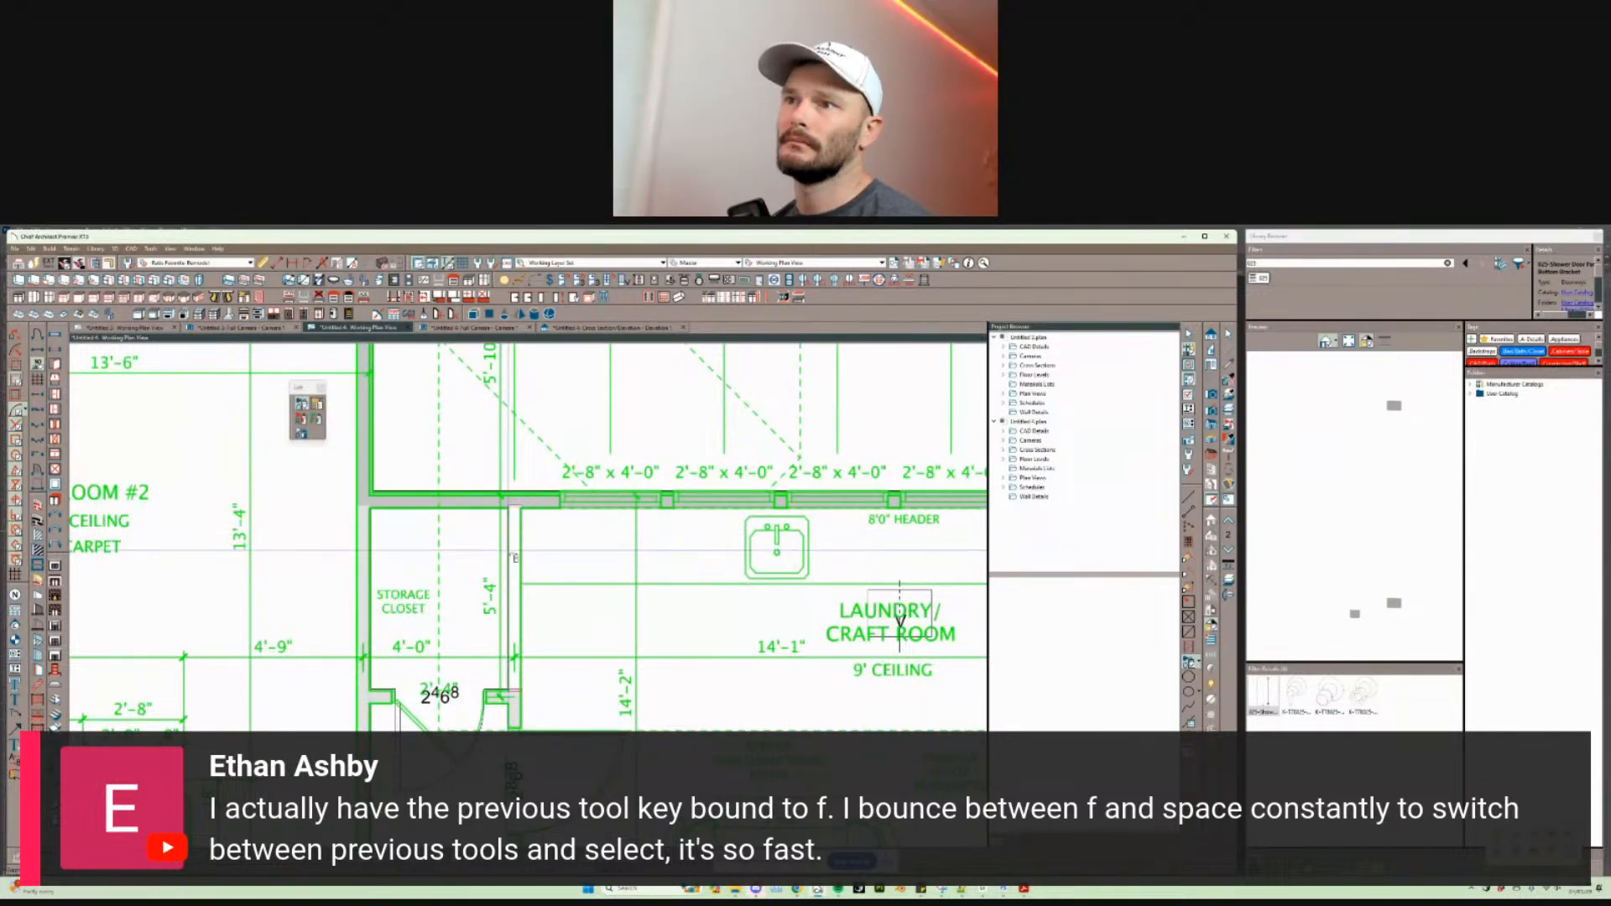
# Step: Draw the wall between the laundry/craft room and the FP flue, from the window-wall corner down past the stacked washer/dryer
pyautogui.scroll(2, 568, 547)
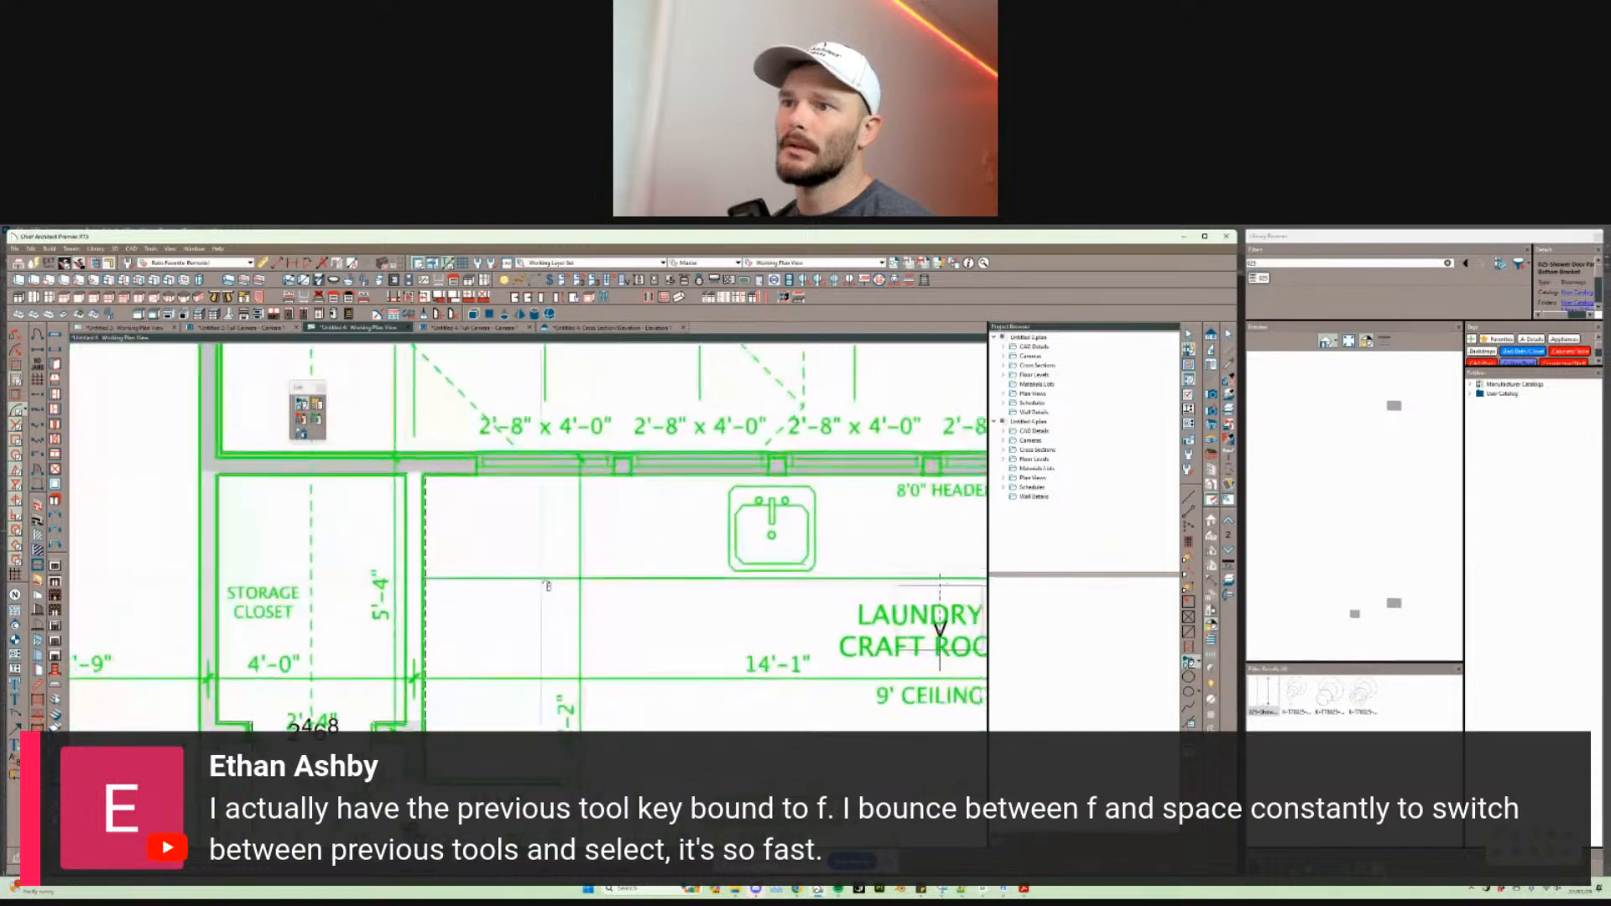
pyautogui.moveTo(762, 592); pyautogui.dragTo(543, 584, button='middle')
pyautogui.scroll(-1, 542, 584)
pyautogui.moveTo(904, 552)
pyautogui.mouseDown(button='middle')
pyautogui.moveTo(846, 552)
pyautogui.moveTo(792, 518)
pyautogui.moveTo(712, 505)
pyautogui.mouseUp(button='middle')
pyautogui.scroll(1, 712, 505)
pyautogui.rightClick(712, 500)
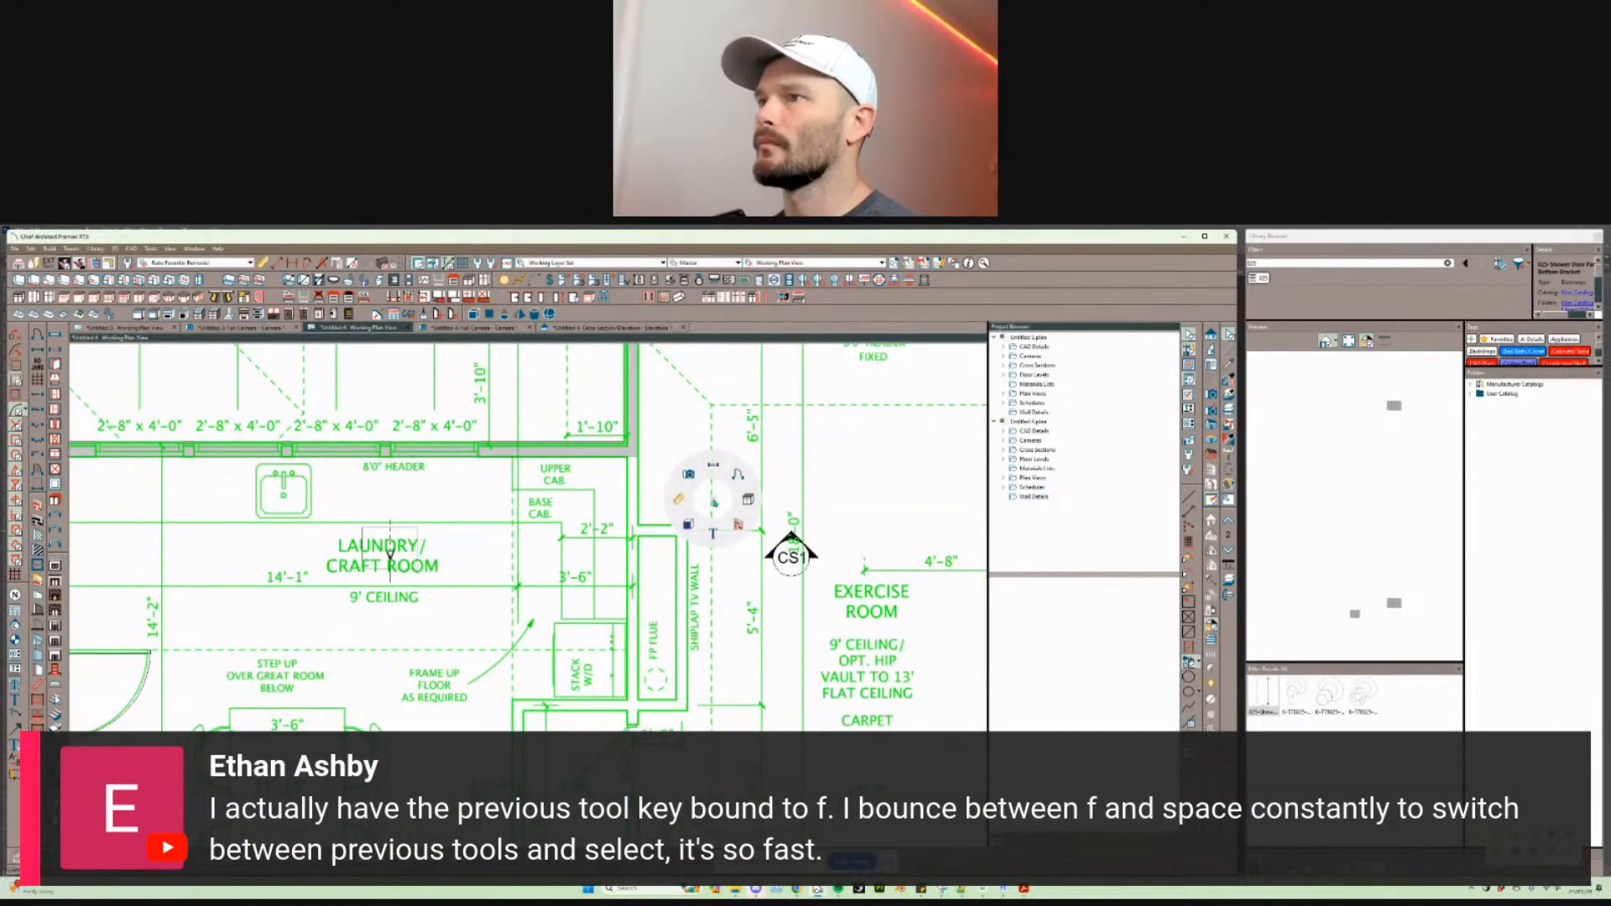
pyautogui.click(712, 533)
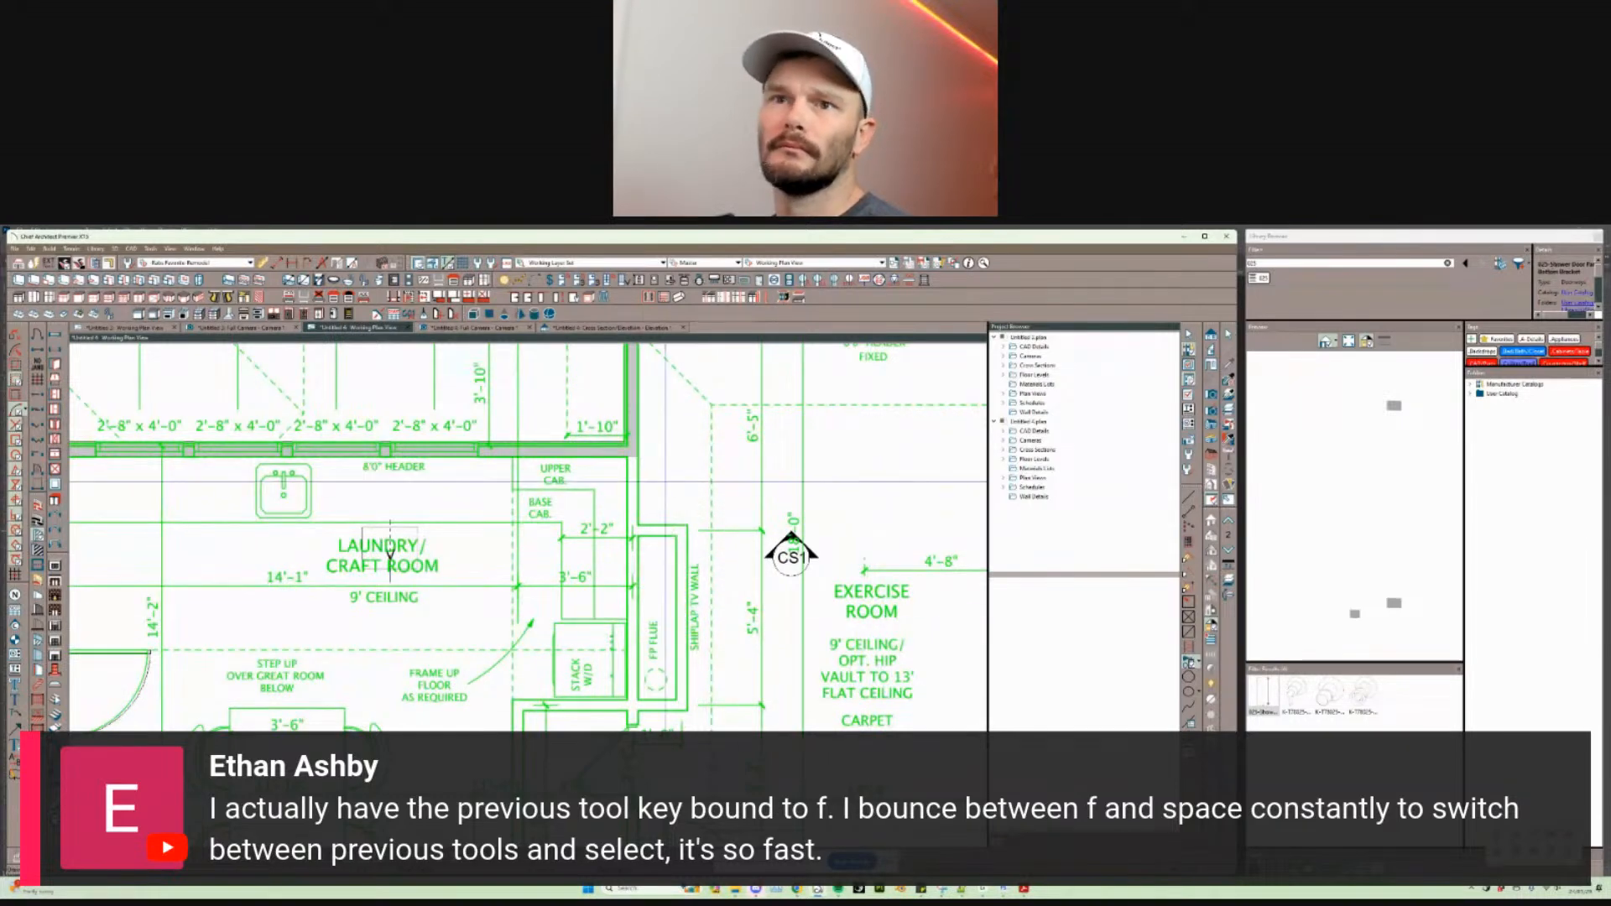
pyautogui.moveTo(638, 455)
pyautogui.mouseDown()
pyautogui.moveTo(636, 657)
pyautogui.moveTo(647, 645)
pyautogui.moveTo(555, 670)
pyautogui.moveTo(554, 687)
pyautogui.mouseUp()
# Step: Draw the short upper wall of the FP flue enclosure out to its exercise-room side, about 1'-2" long
pyautogui.scroll(-1, 641, 655)
pyautogui.moveTo(609, 545); pyautogui.dragTo(605, 565, button='middle')
pyautogui.scroll(4, 606, 565)
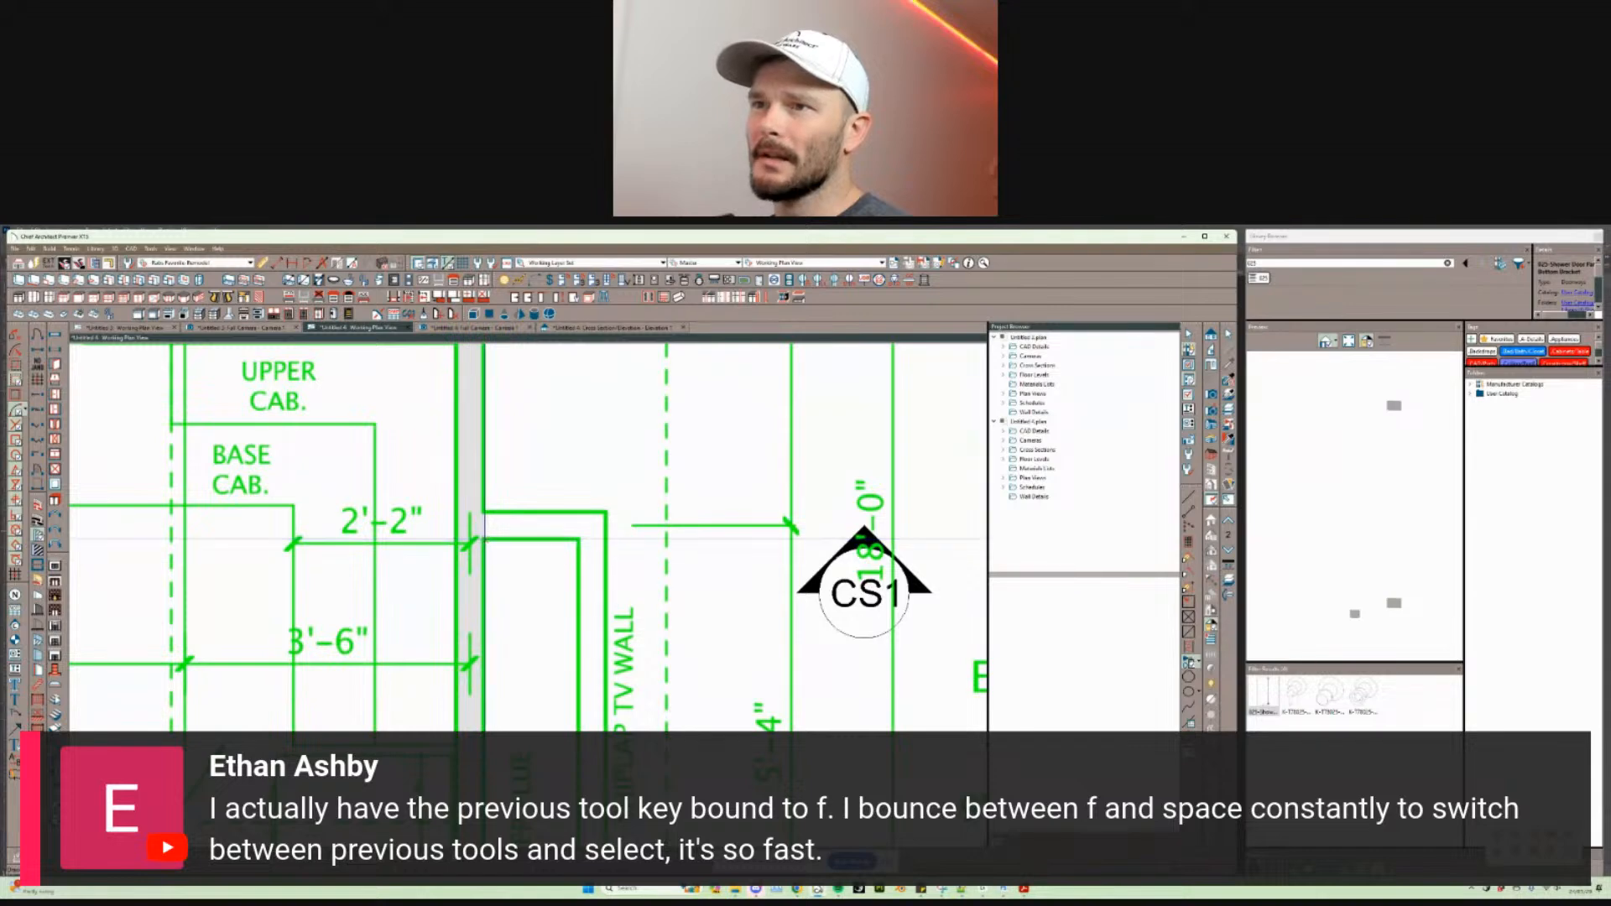
pyautogui.moveTo(483, 524); pyautogui.dragTo(579, 470)
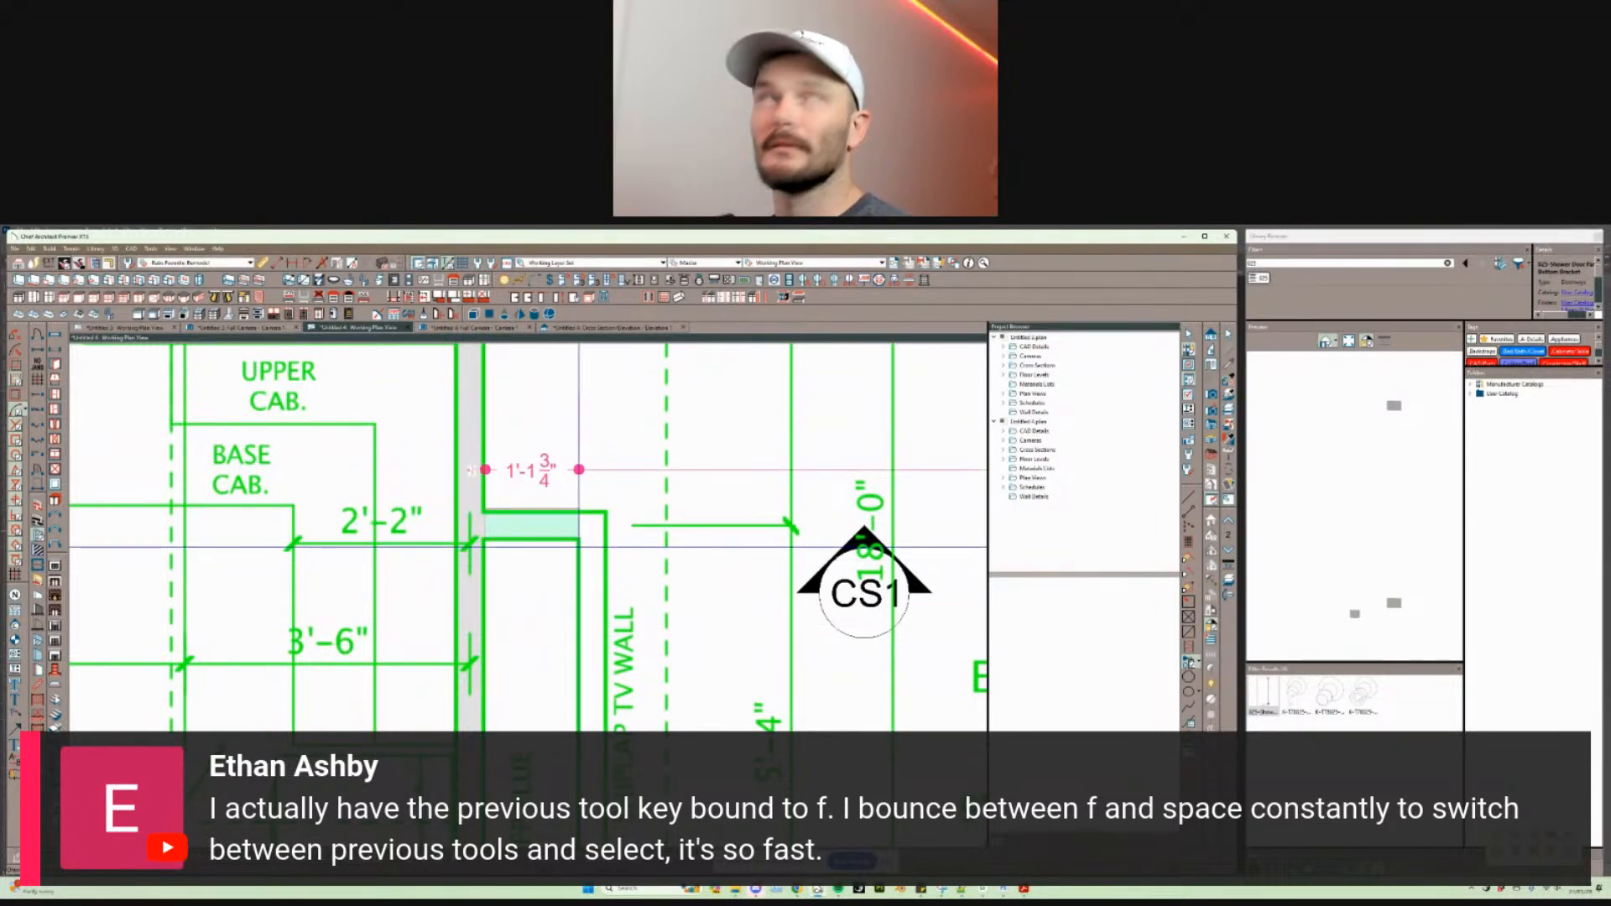
pyautogui.moveTo(579, 547); pyautogui.dragTo(578, 547)
# Step: Trace the rest of the FP flue enclosure, the wall below the stacked washer/dryer, and the adjoining closet's desk-side wall
pyautogui.scroll(-2, 509, 419)
pyautogui.moveTo(579, 547); pyautogui.dragTo(495, 390, button='middle')
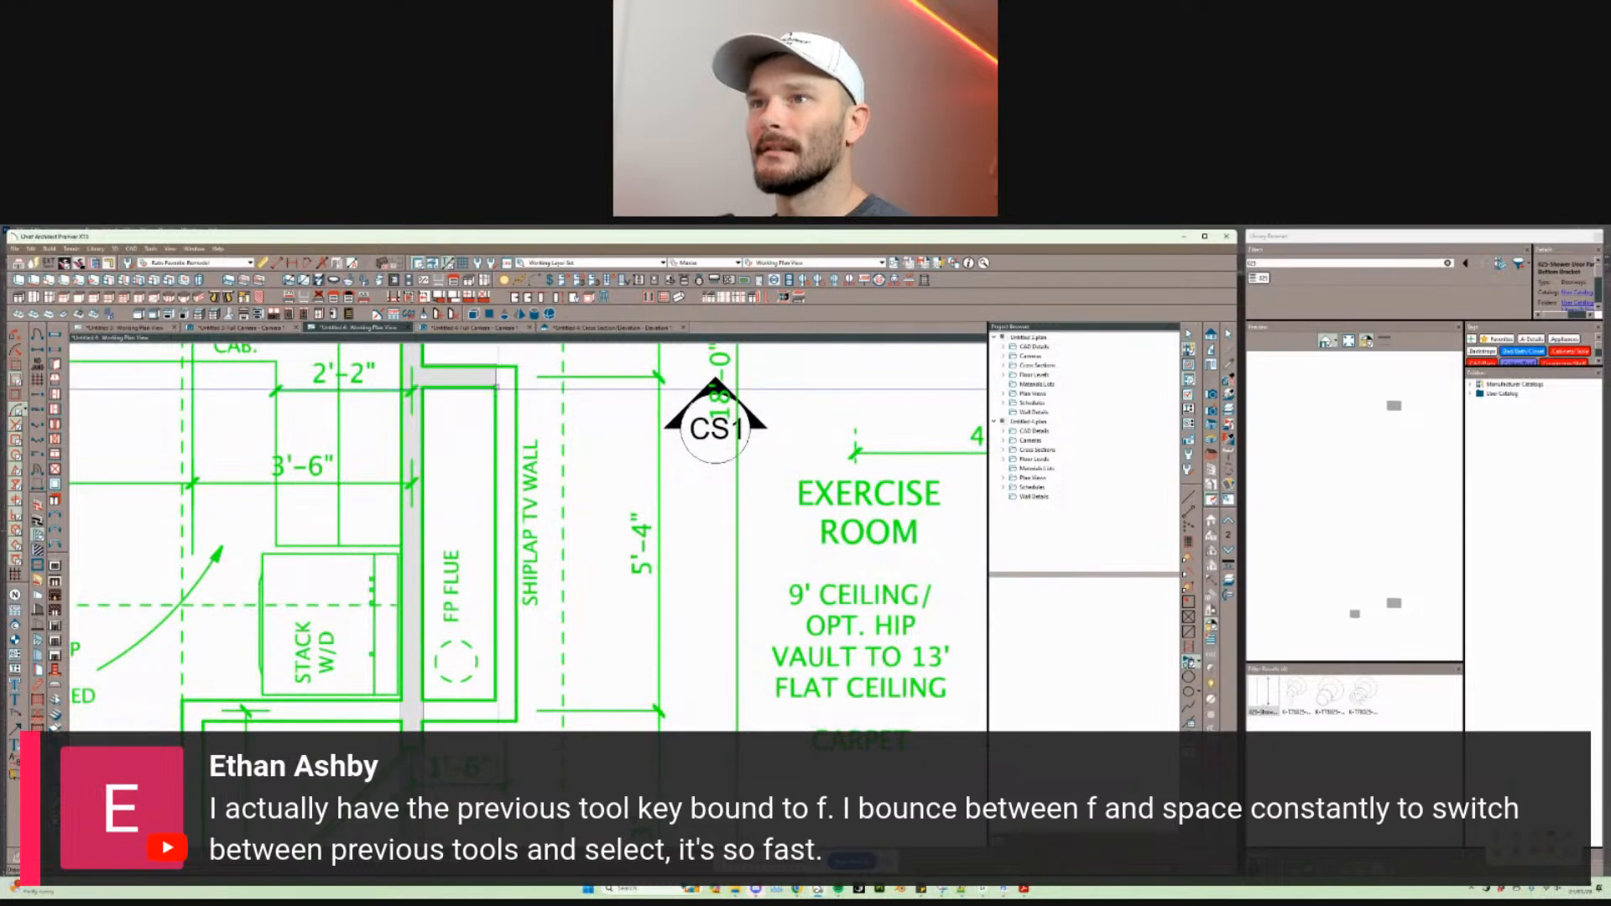
pyautogui.moveTo(495, 389)
pyautogui.mouseDown()
pyautogui.moveTo(505, 700)
pyautogui.moveTo(183, 709)
pyautogui.mouseUp()
pyautogui.moveTo(191, 709); pyautogui.dragTo(343, 768)
pyautogui.scroll(-2, 192, 730)
pyautogui.press('space')
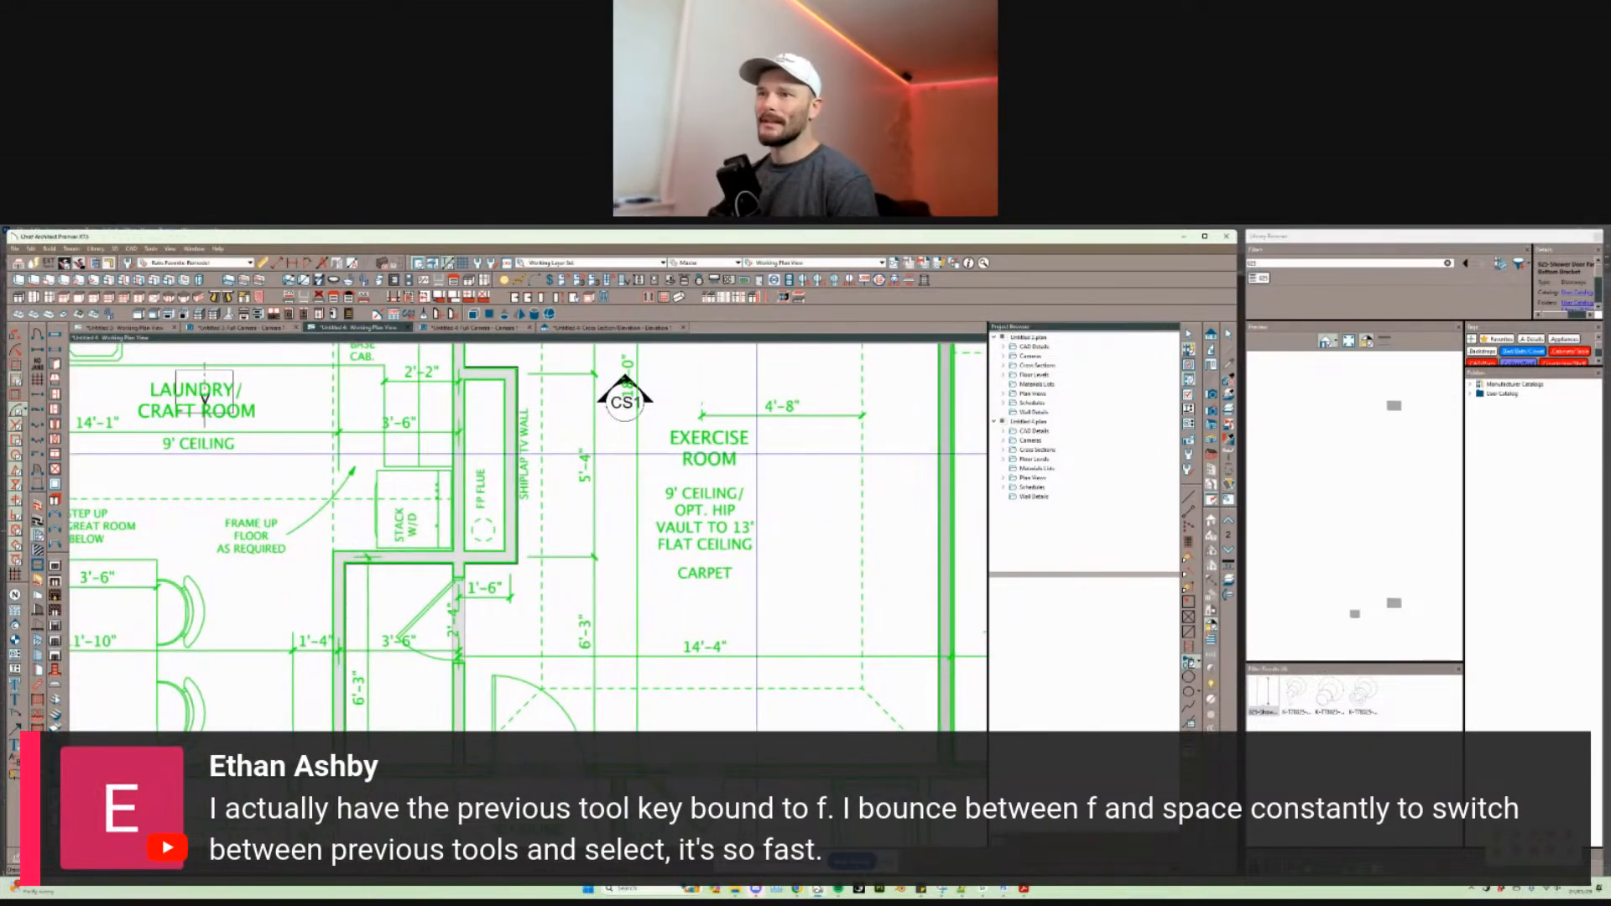
# Step: Break the wall between the stairs and the children's lounge at the end of the open railing
pyautogui.rightClick(566, 584)
pyautogui.moveTo(533, 584); pyautogui.dragTo(649, 555, button='middle')
pyautogui.click(590, 559)
pyautogui.scroll(1, 590, 558)
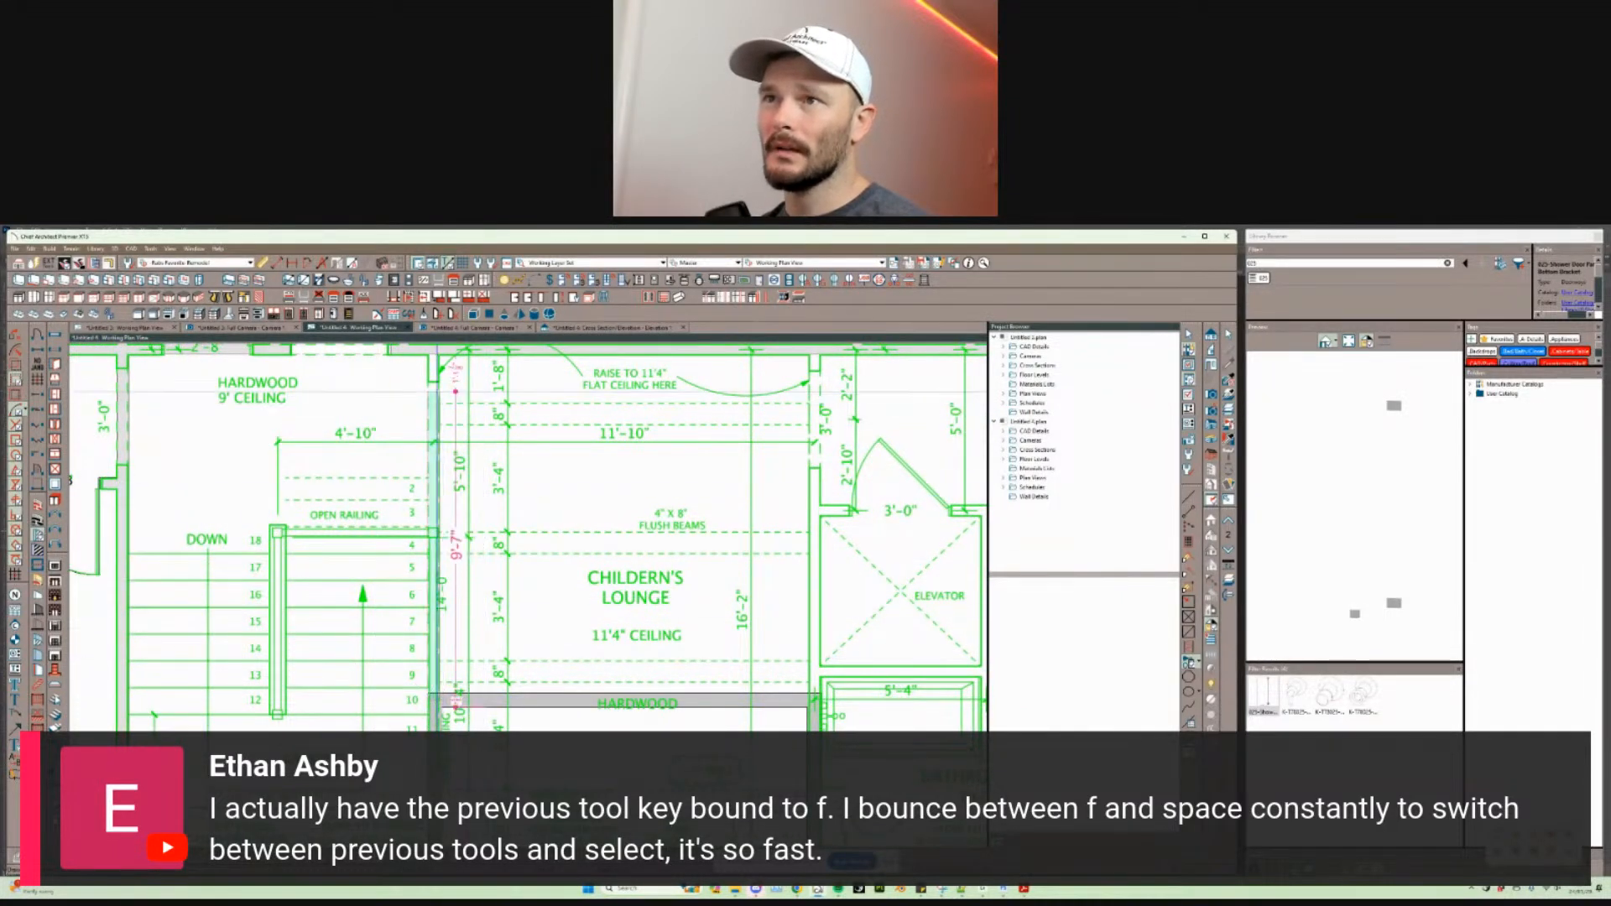
pyautogui.press('Escape')
pyautogui.moveTo(488, 519); pyautogui.dragTo(532, 587, button='middle')
pyautogui.scroll(1, 534, 589)
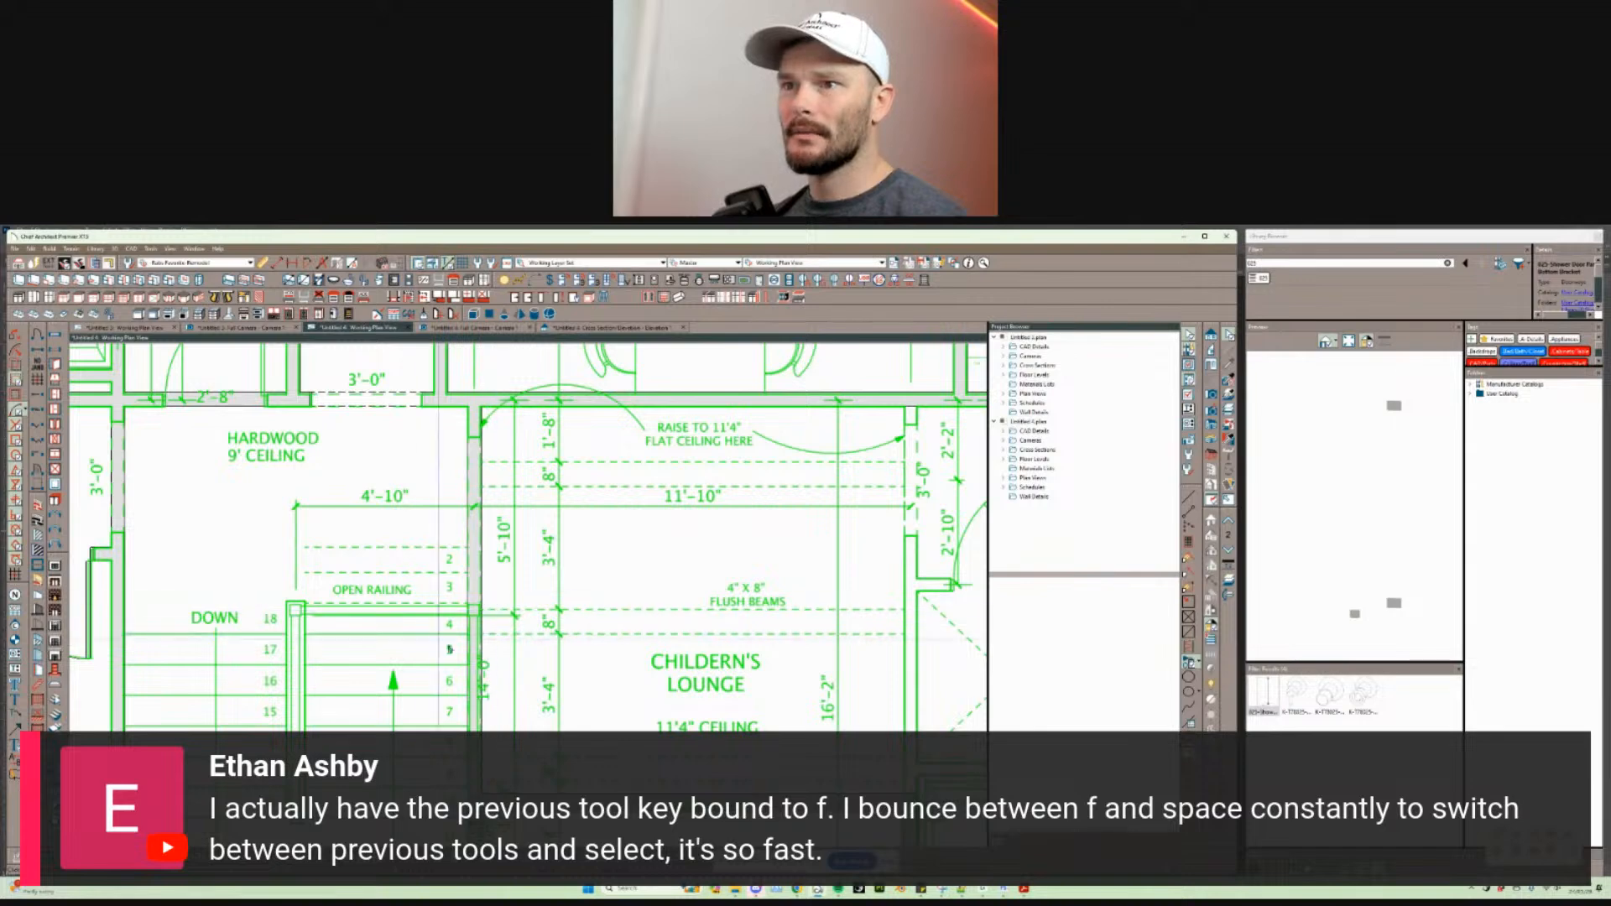
pyautogui.click(474, 612)
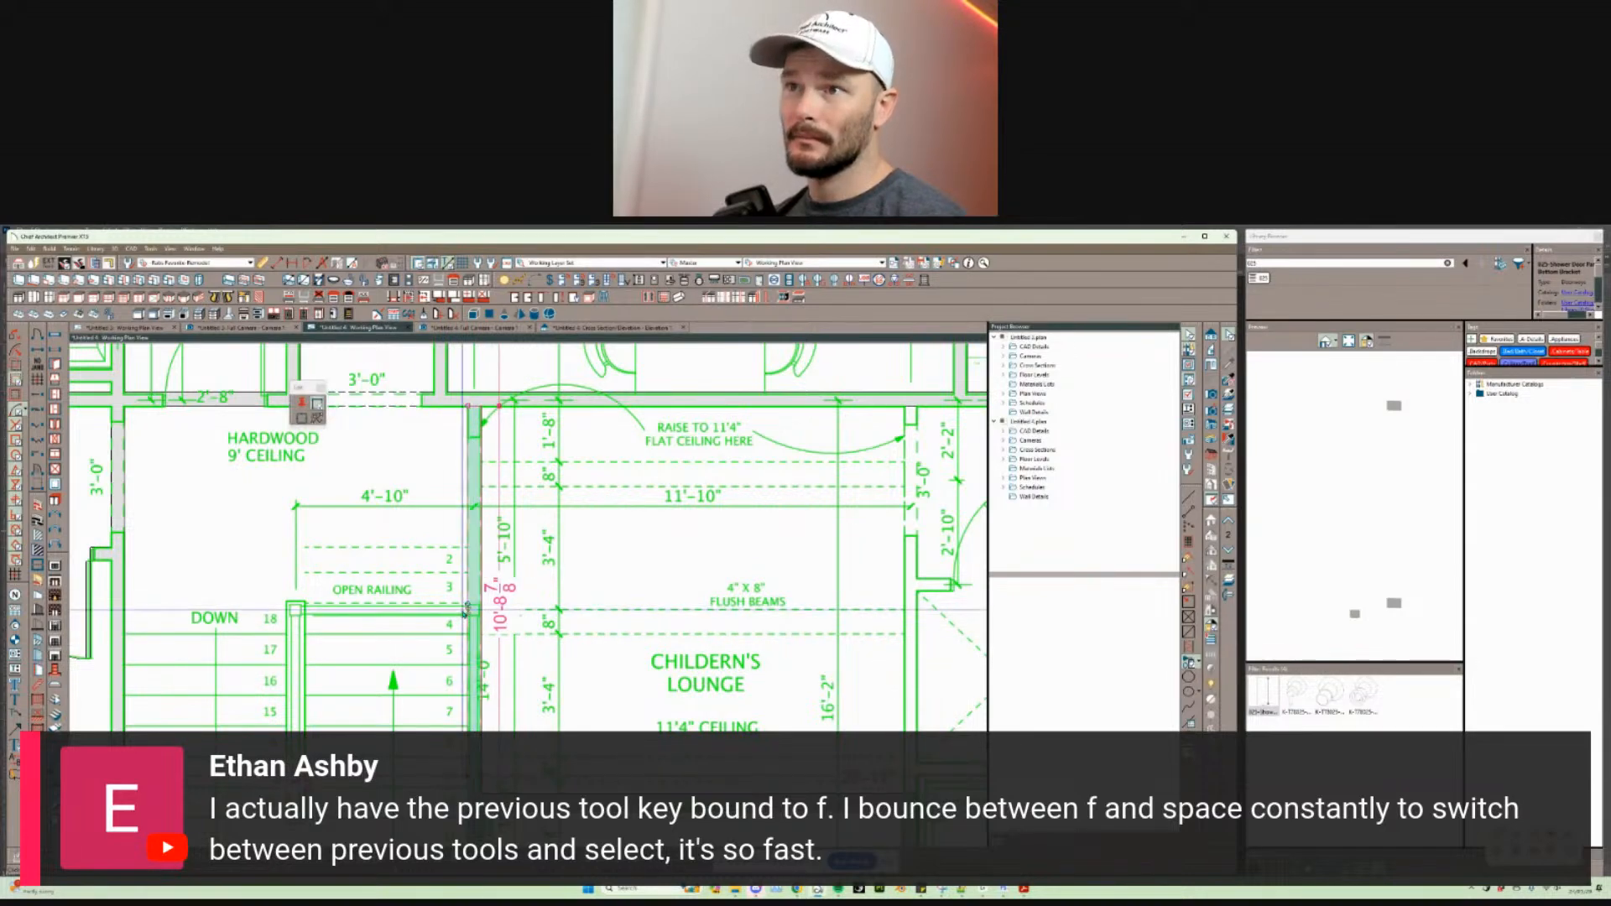
pyautogui.scroll(3, 537, 596)
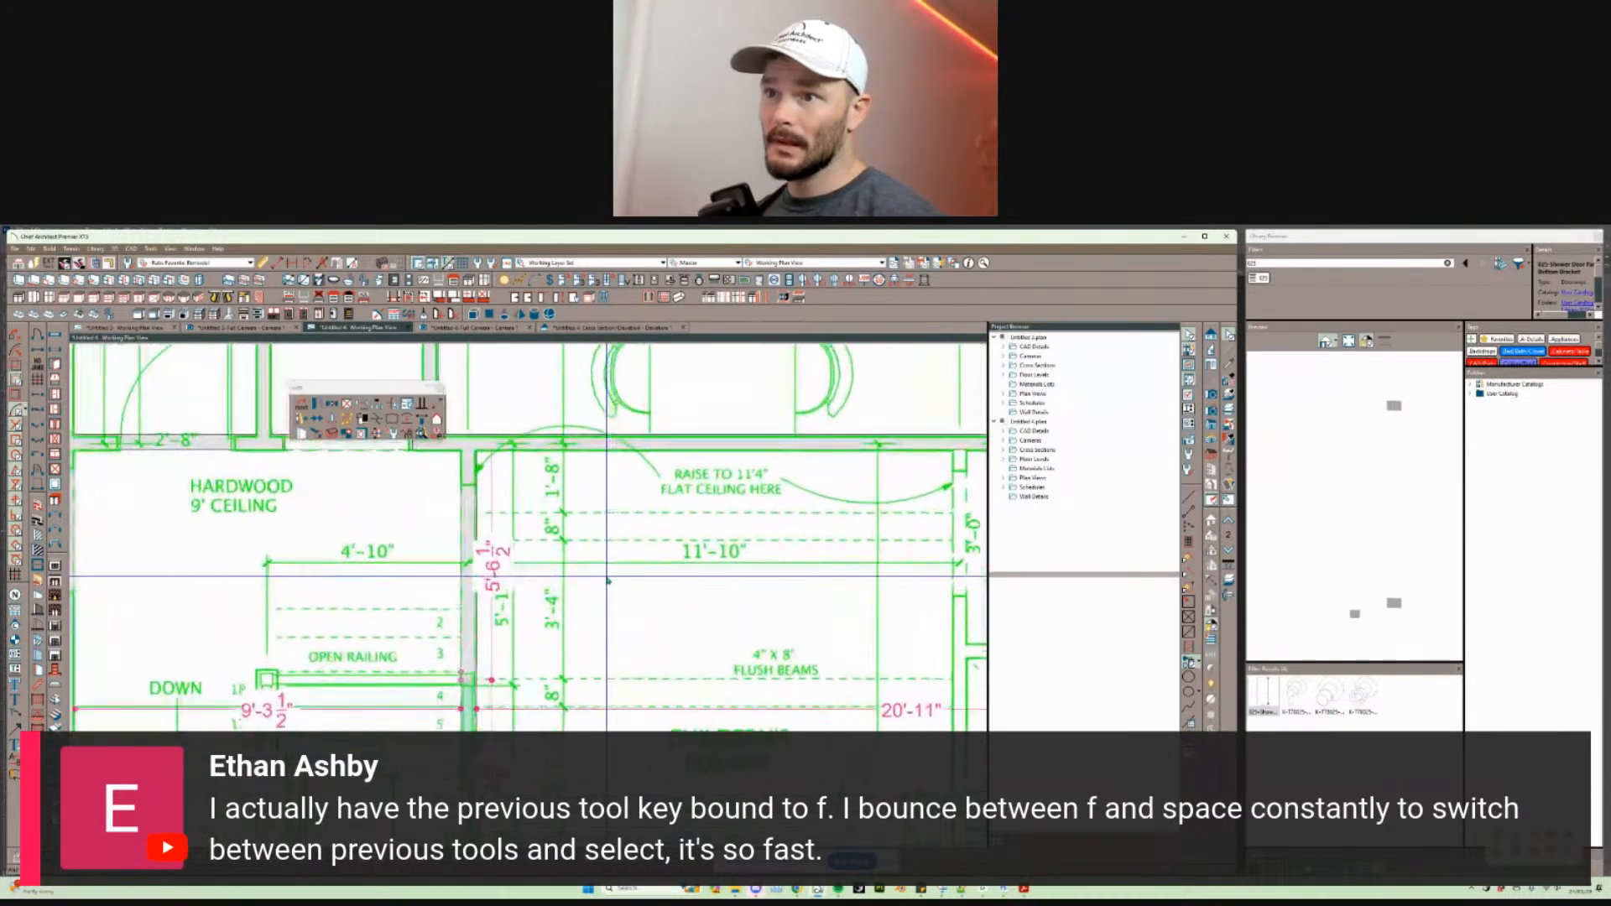
pyautogui.moveTo(606, 577); pyautogui.dragTo(611, 491, button='middle')
pyautogui.scroll(-1, 610, 491)
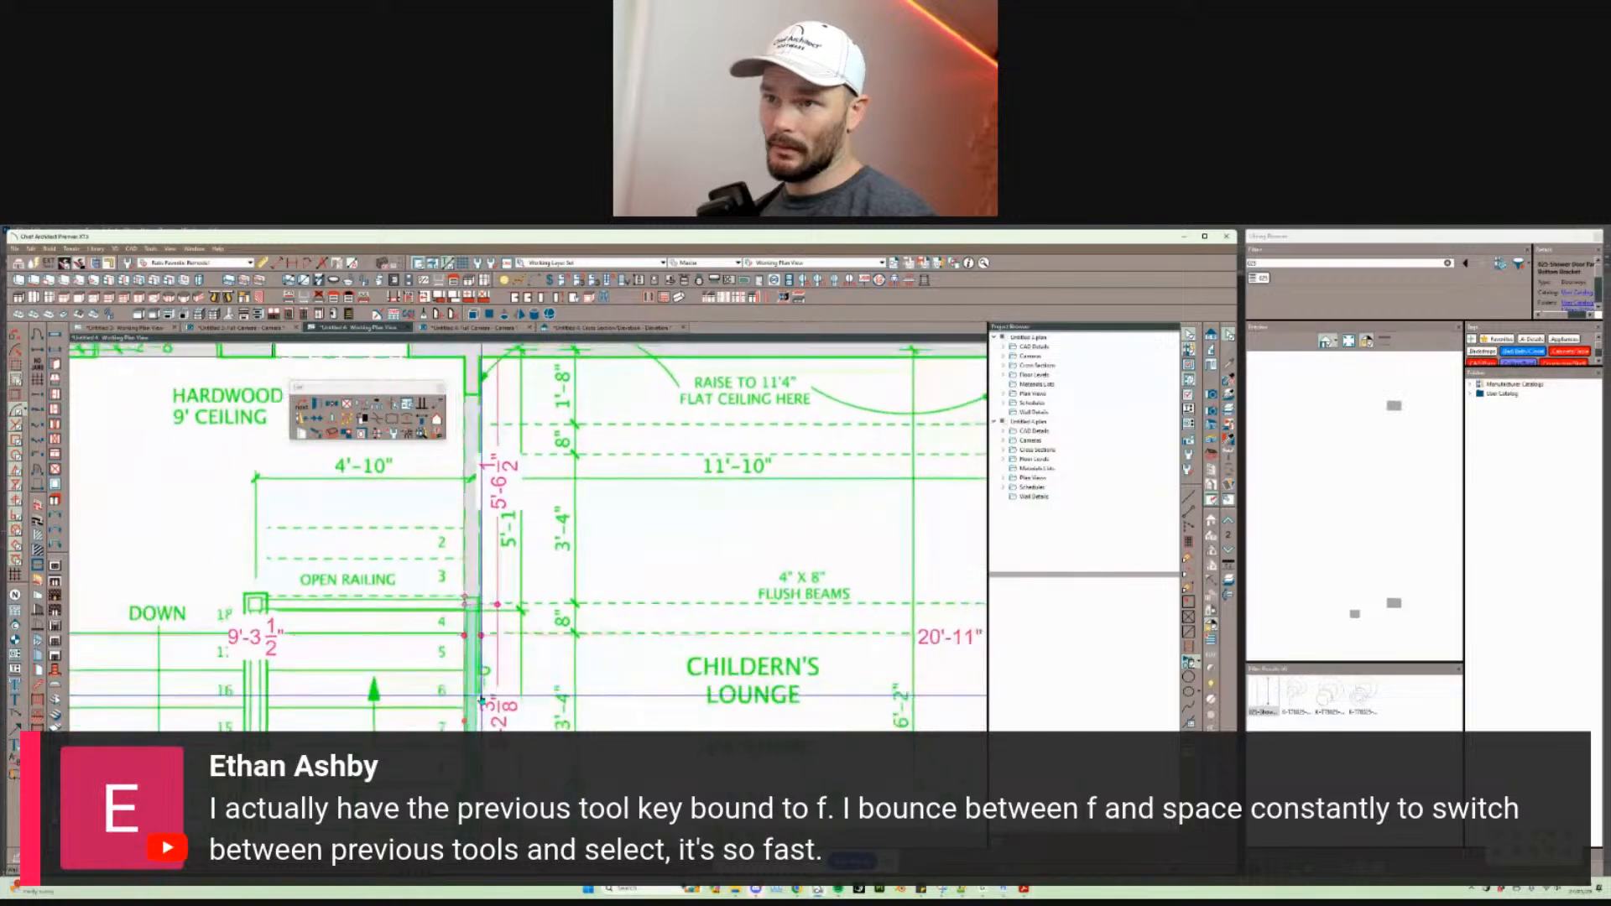
pyautogui.moveTo(467, 601); pyautogui.dragTo(495, 632, button='middle')
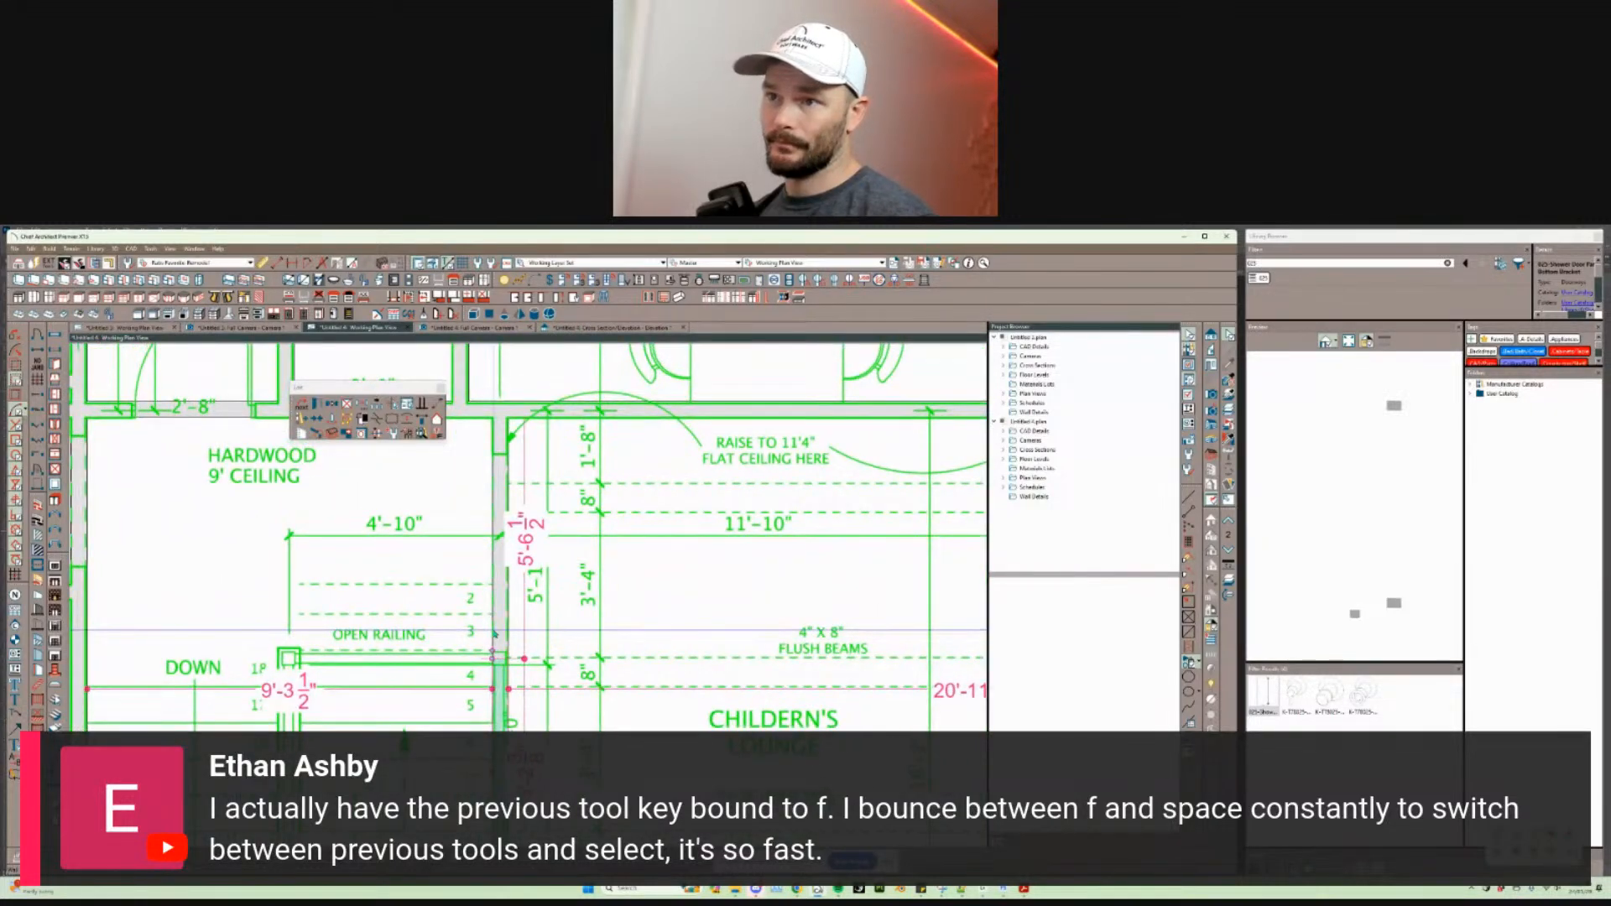
pyautogui.press('space')
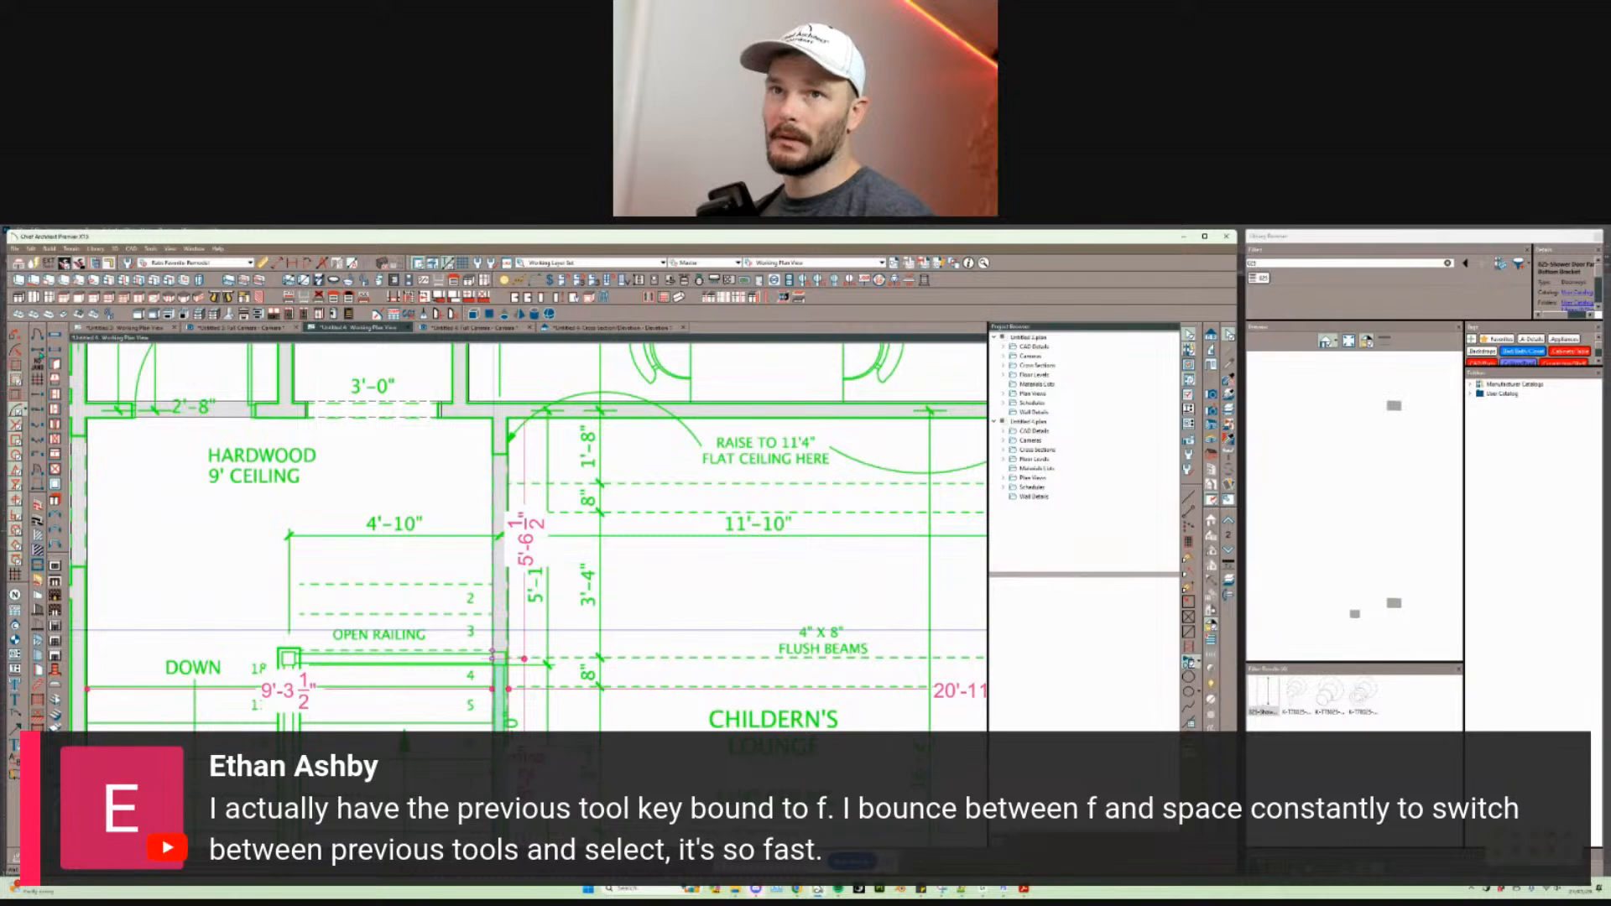
# Step: Place a doorway in the wall between the stairs and the children's lounge and pull its upper edge to the traced jamb
pyautogui.press('f')
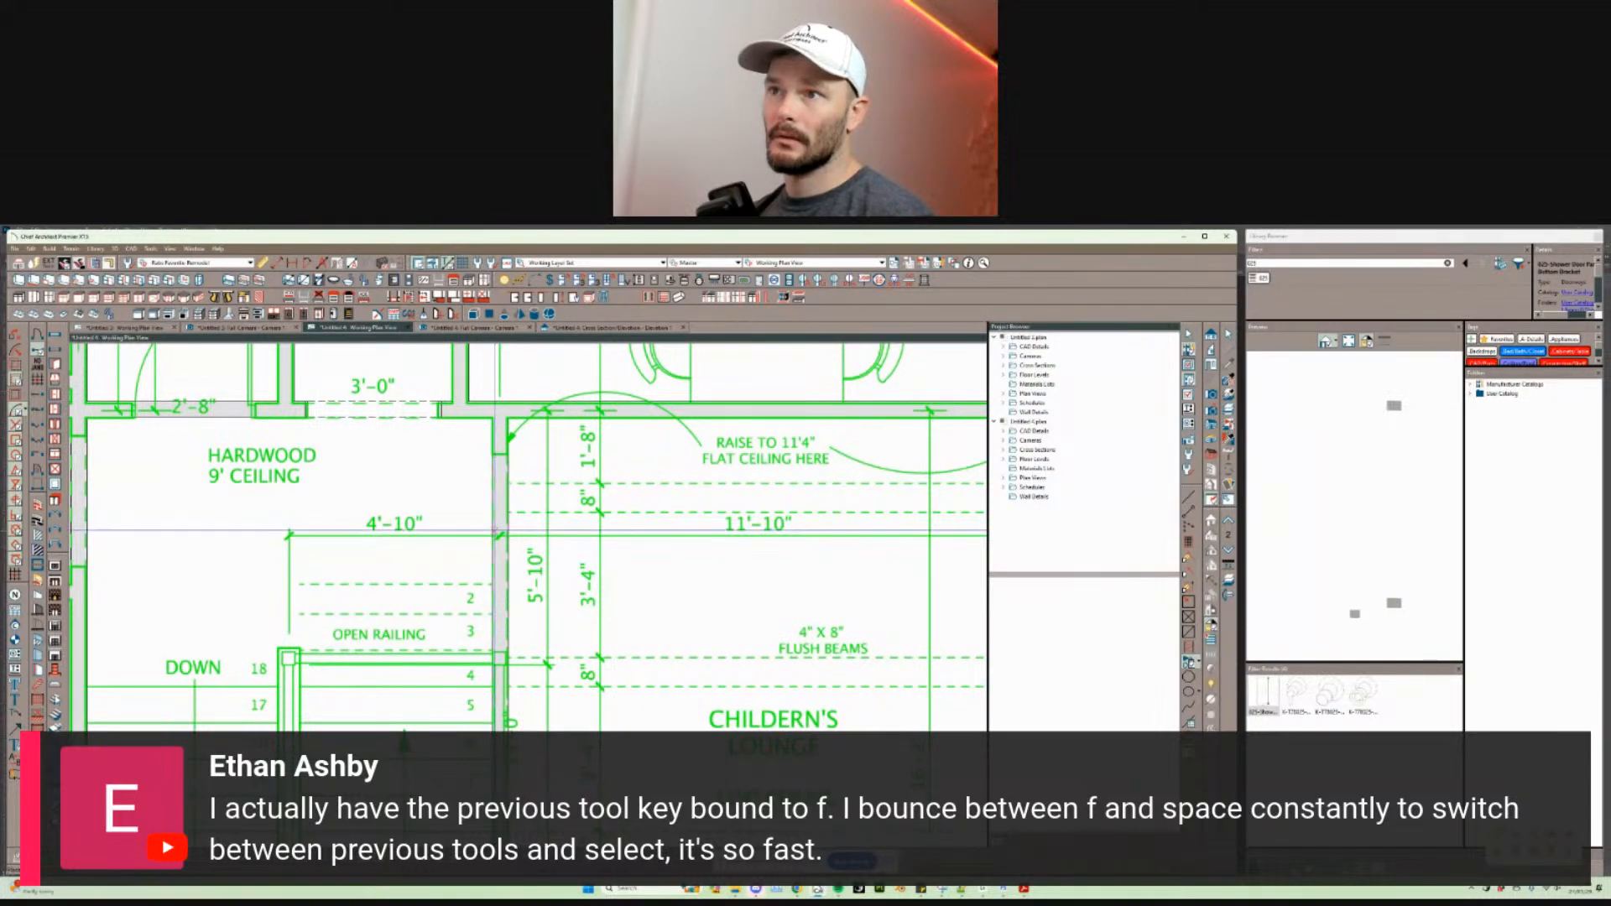
pyautogui.click(498, 530)
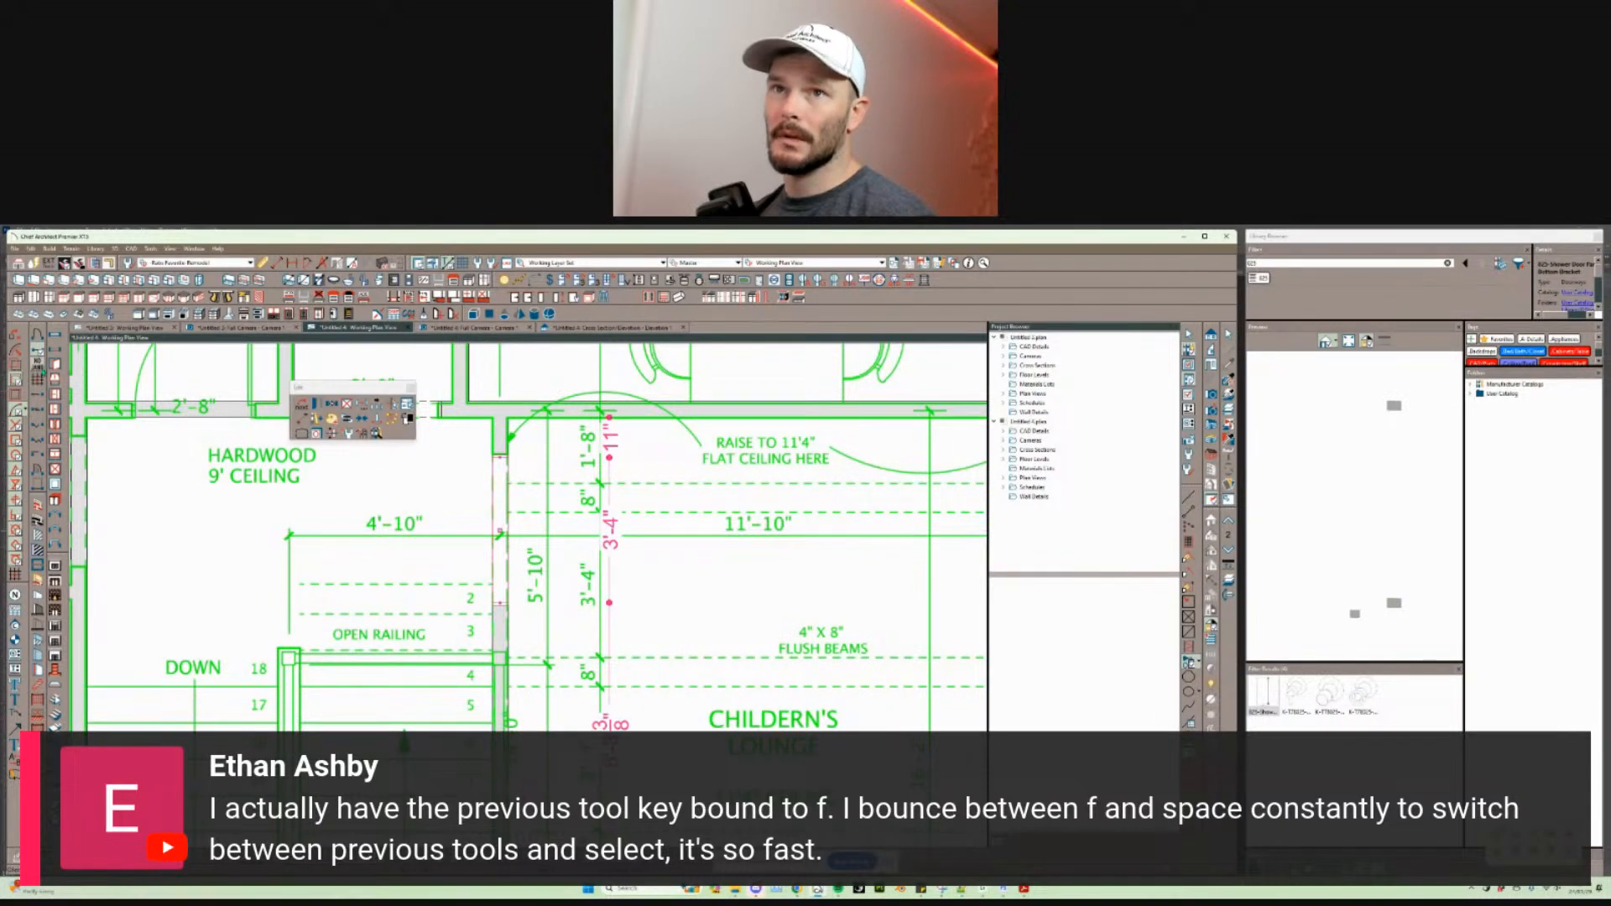
pyautogui.press('f')
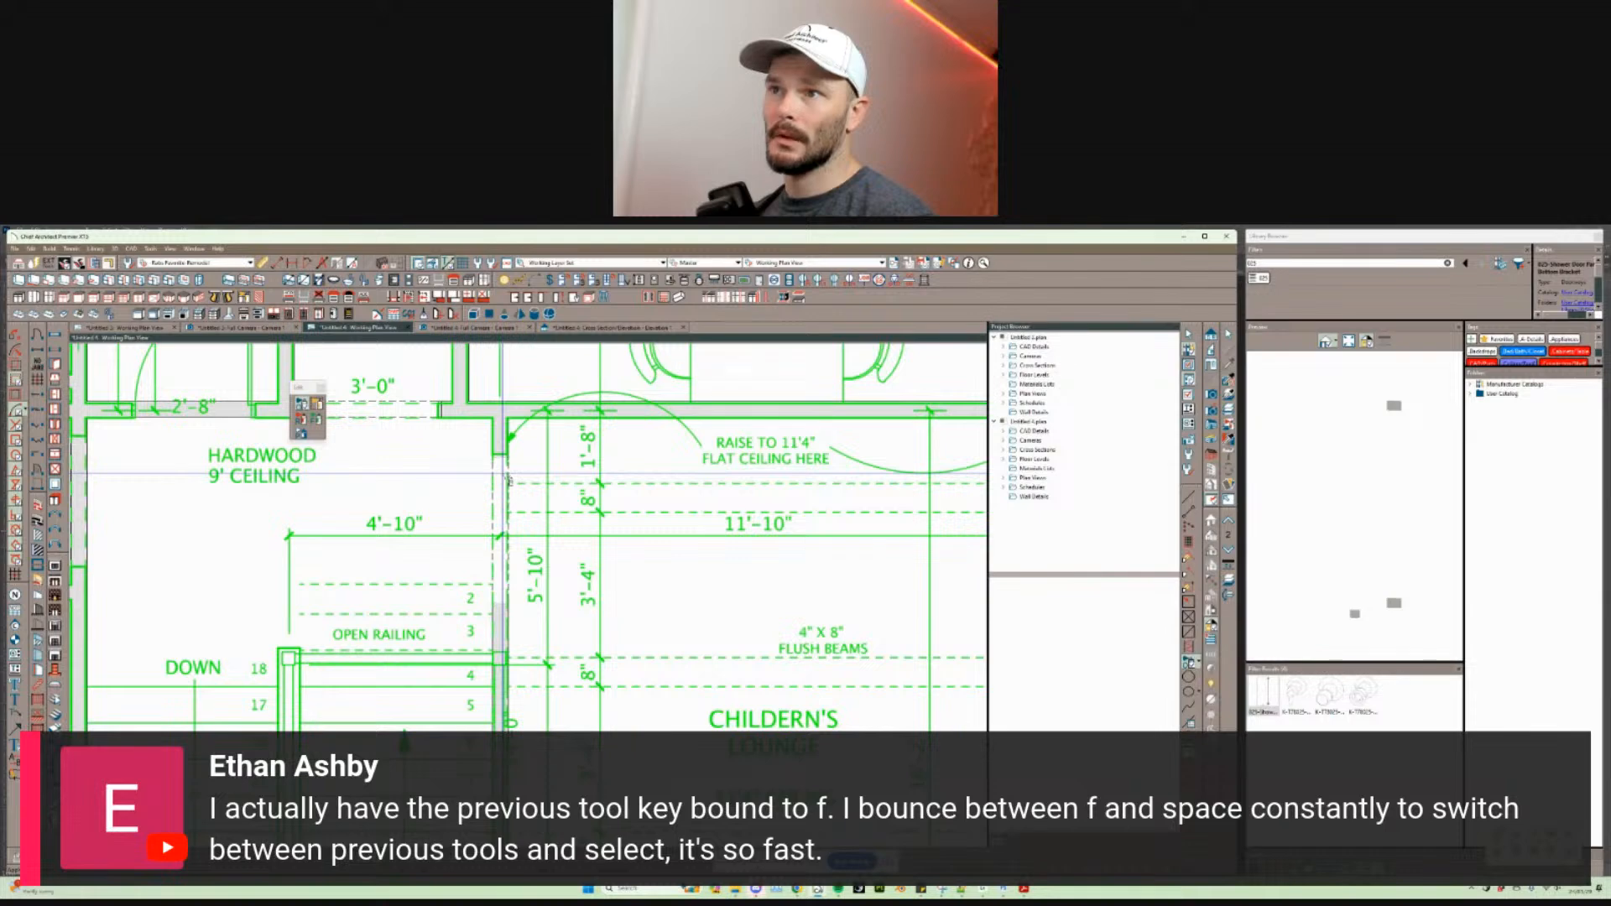
pyautogui.click(500, 457)
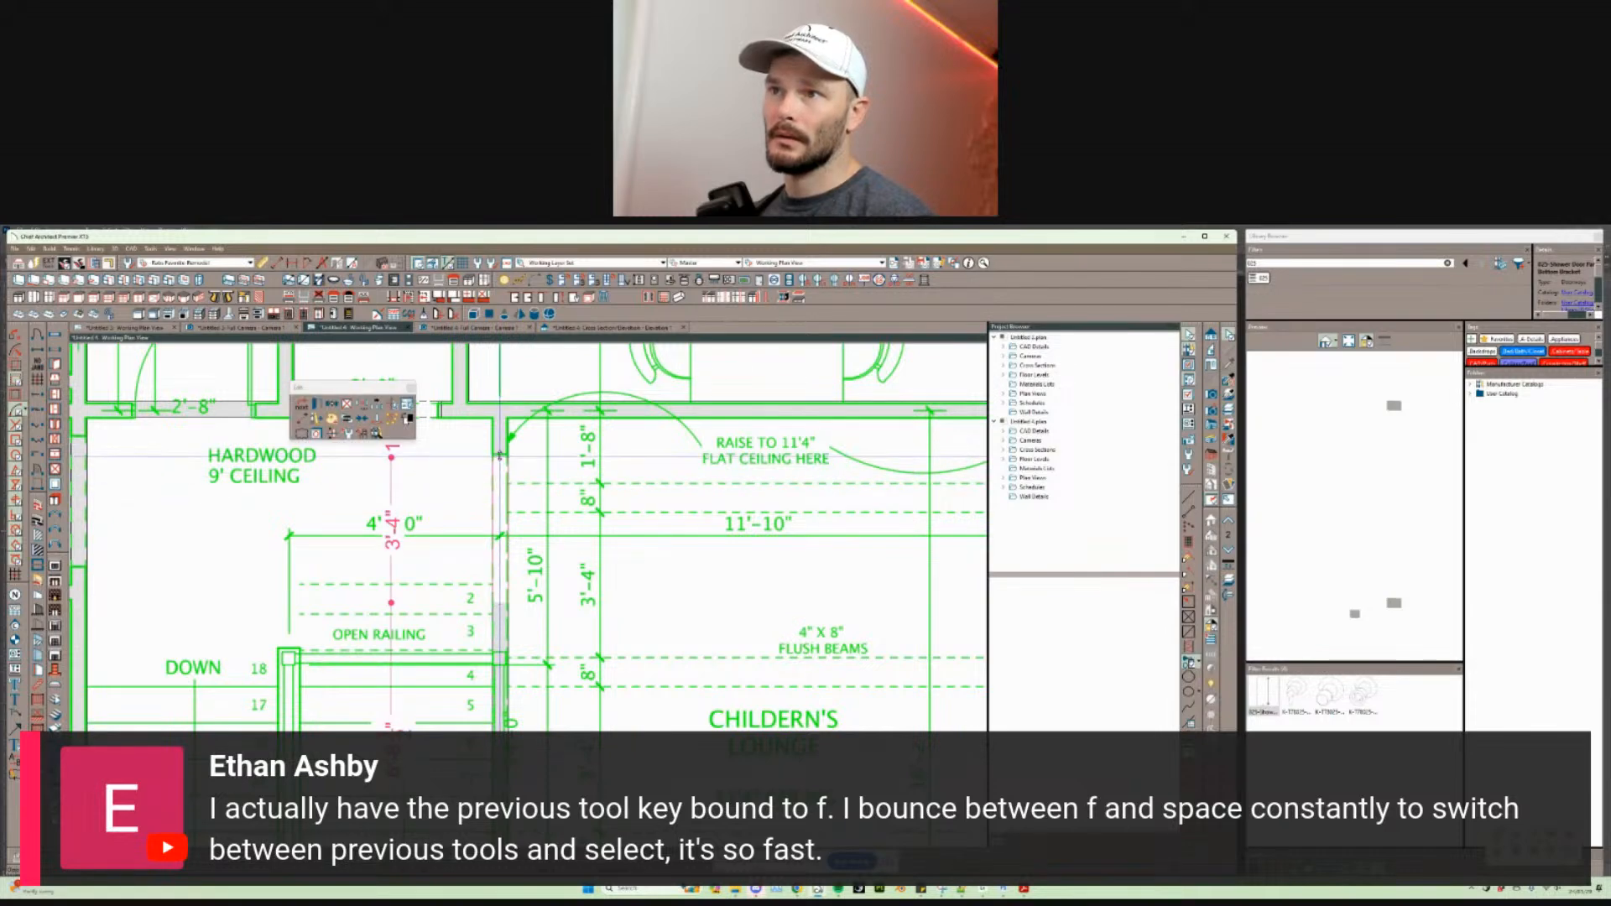
pyautogui.moveTo(499, 456); pyautogui.dragTo(495, 453)
pyautogui.moveTo(401, 448); pyautogui.dragTo(420, 487, button='middle')
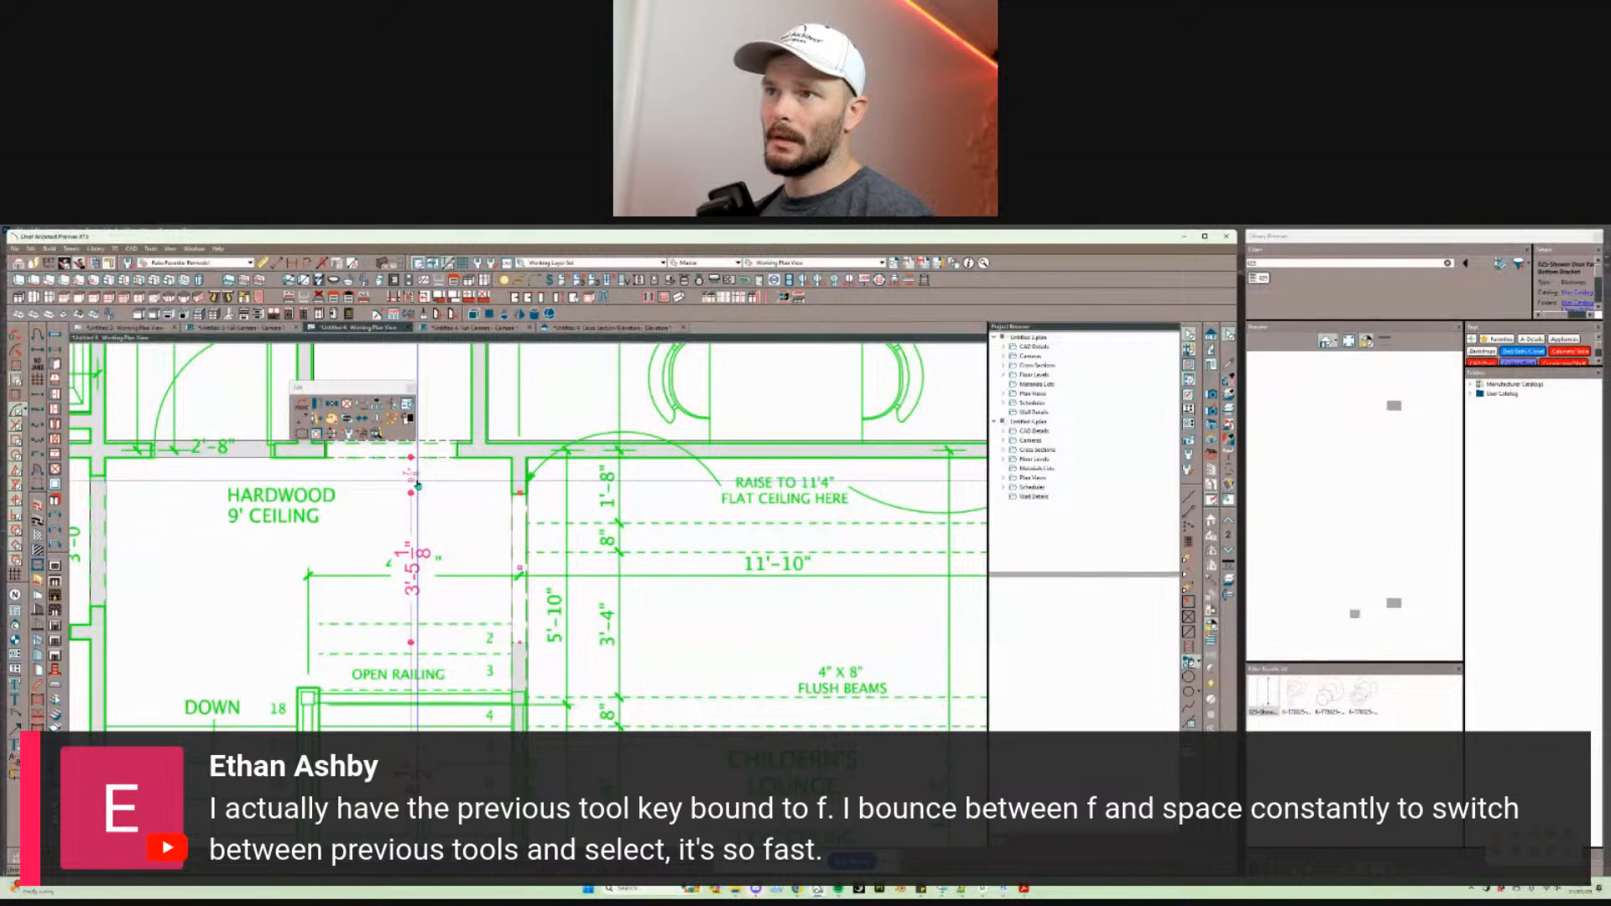
# Step: Stretch the lounge doorway down to the open railing's post, making it about 4'-7" wide
pyautogui.scroll(2, 529, 587)
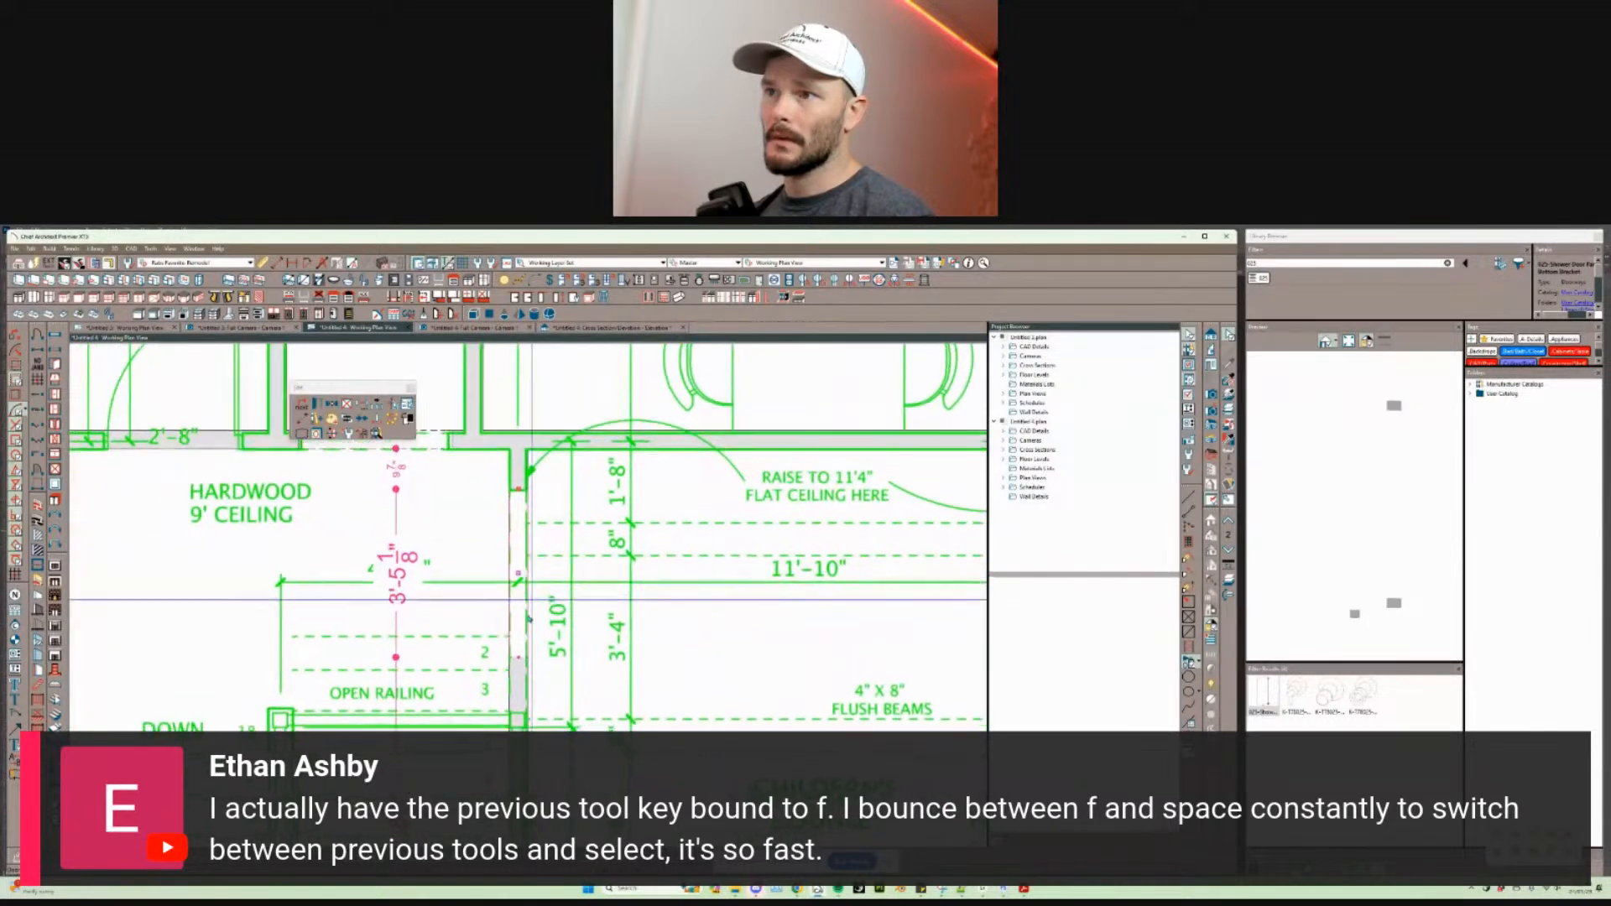
pyautogui.scroll(1, 528, 619)
pyautogui.moveTo(529, 619); pyautogui.dragTo(529, 559, button='middle')
pyautogui.moveTo(518, 600); pyautogui.dragTo(523, 664)
pyautogui.scroll(2, 522, 664)
pyautogui.moveTo(467, 673); pyautogui.dragTo(546, 679, button='middle')
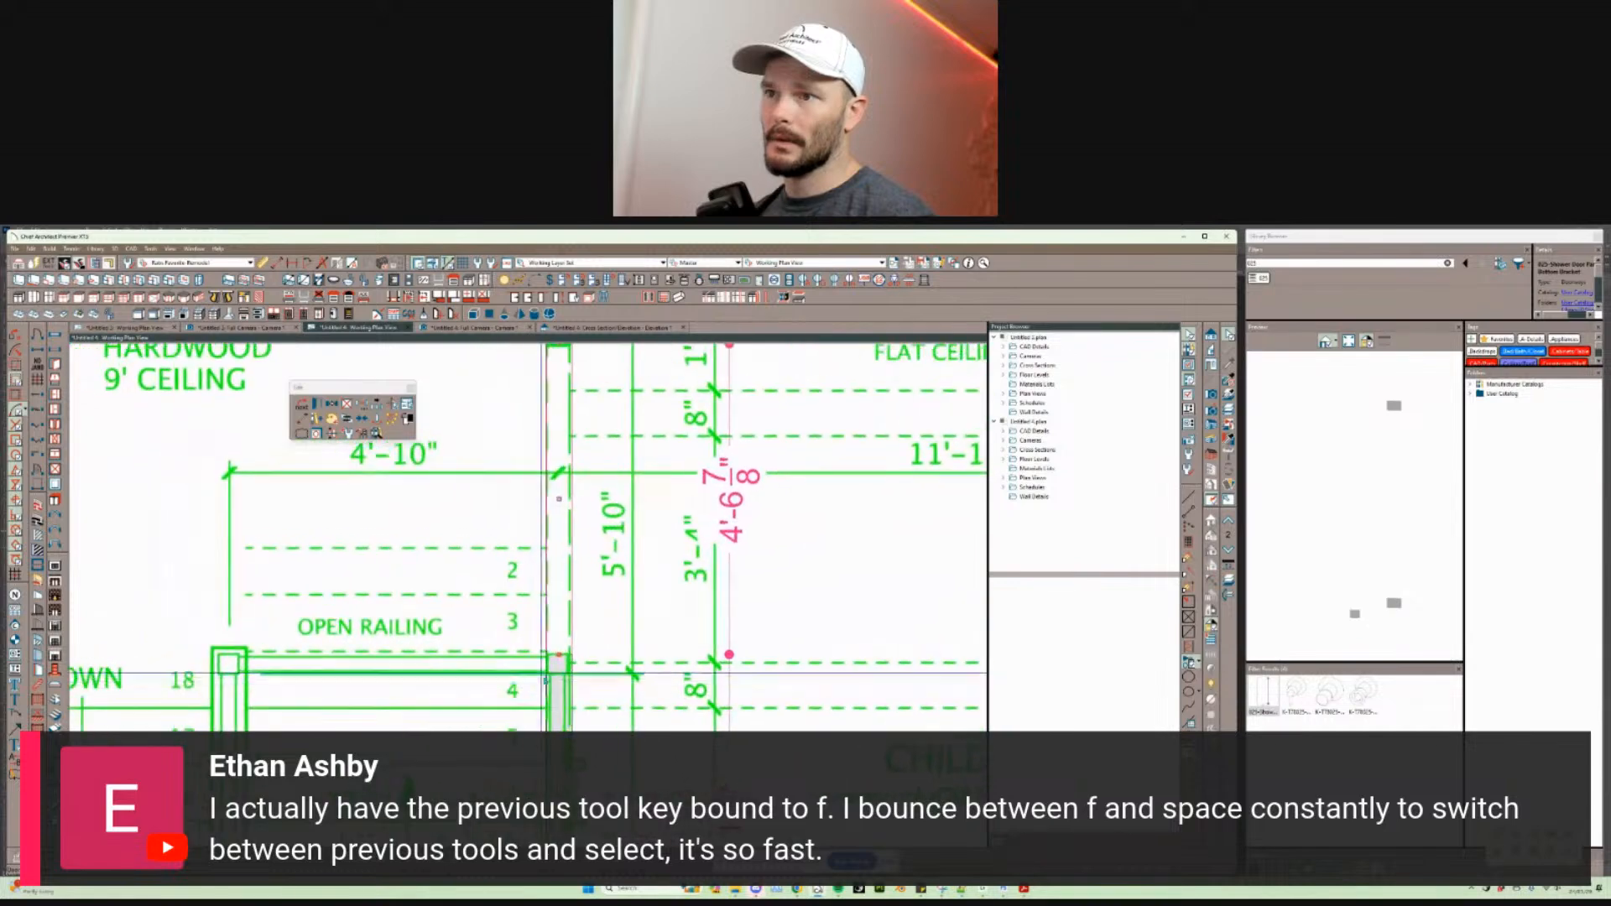
pyautogui.click(552, 659)
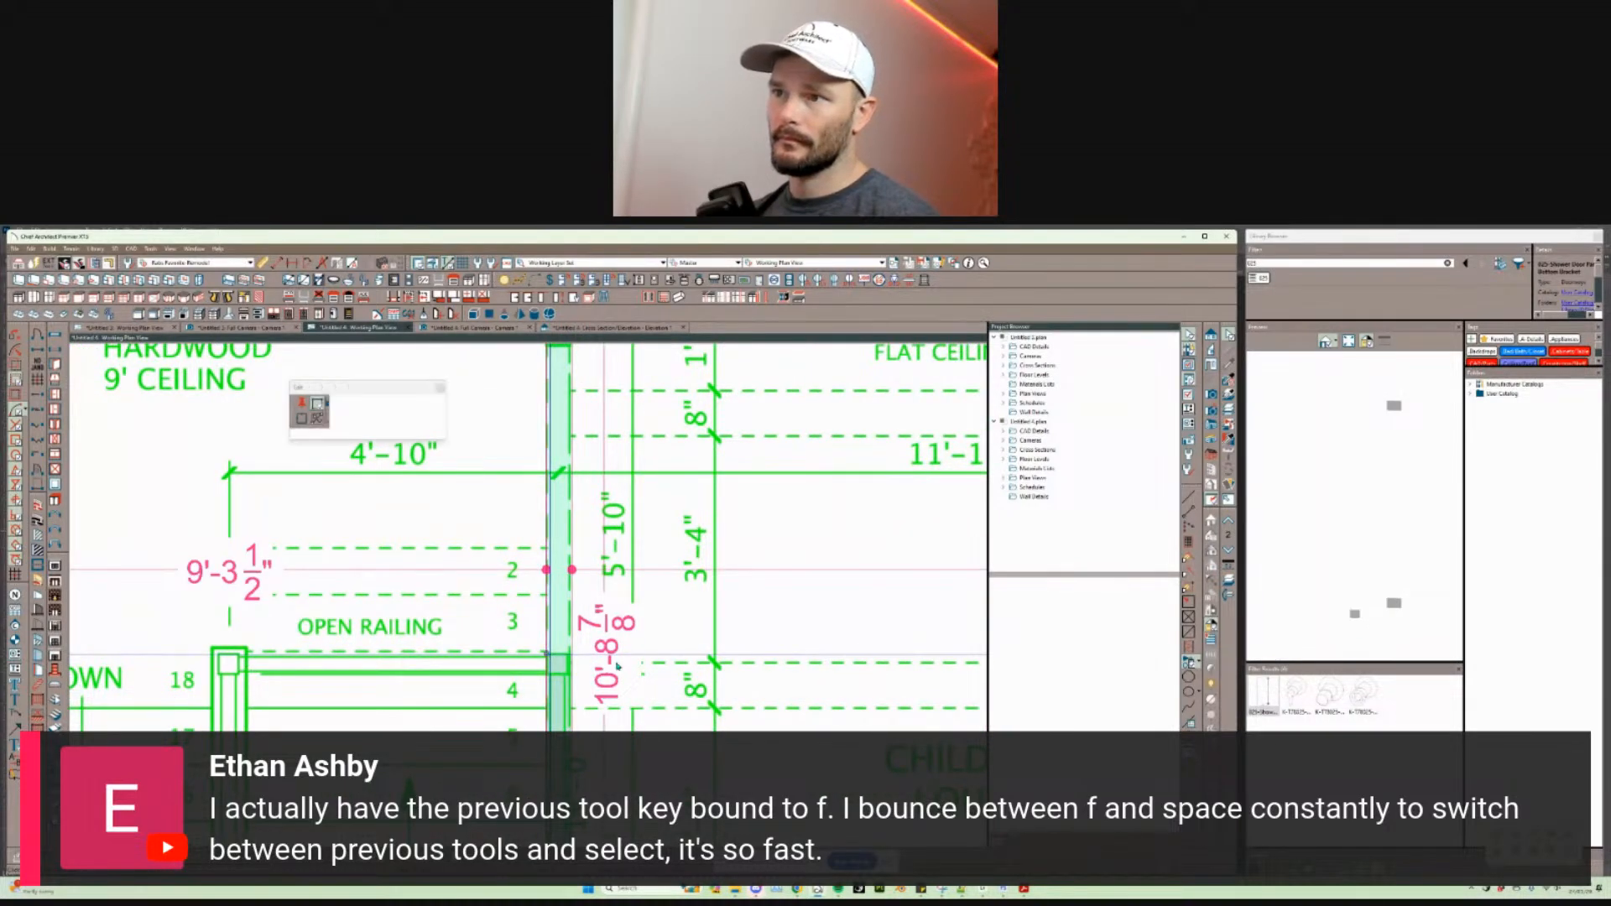
pyautogui.click(547, 651)
pyautogui.moveTo(546, 646); pyautogui.dragTo(394, 648)
pyautogui.press('Escape')
pyautogui.moveTo(408, 653); pyautogui.dragTo(473, 635, button='middle')
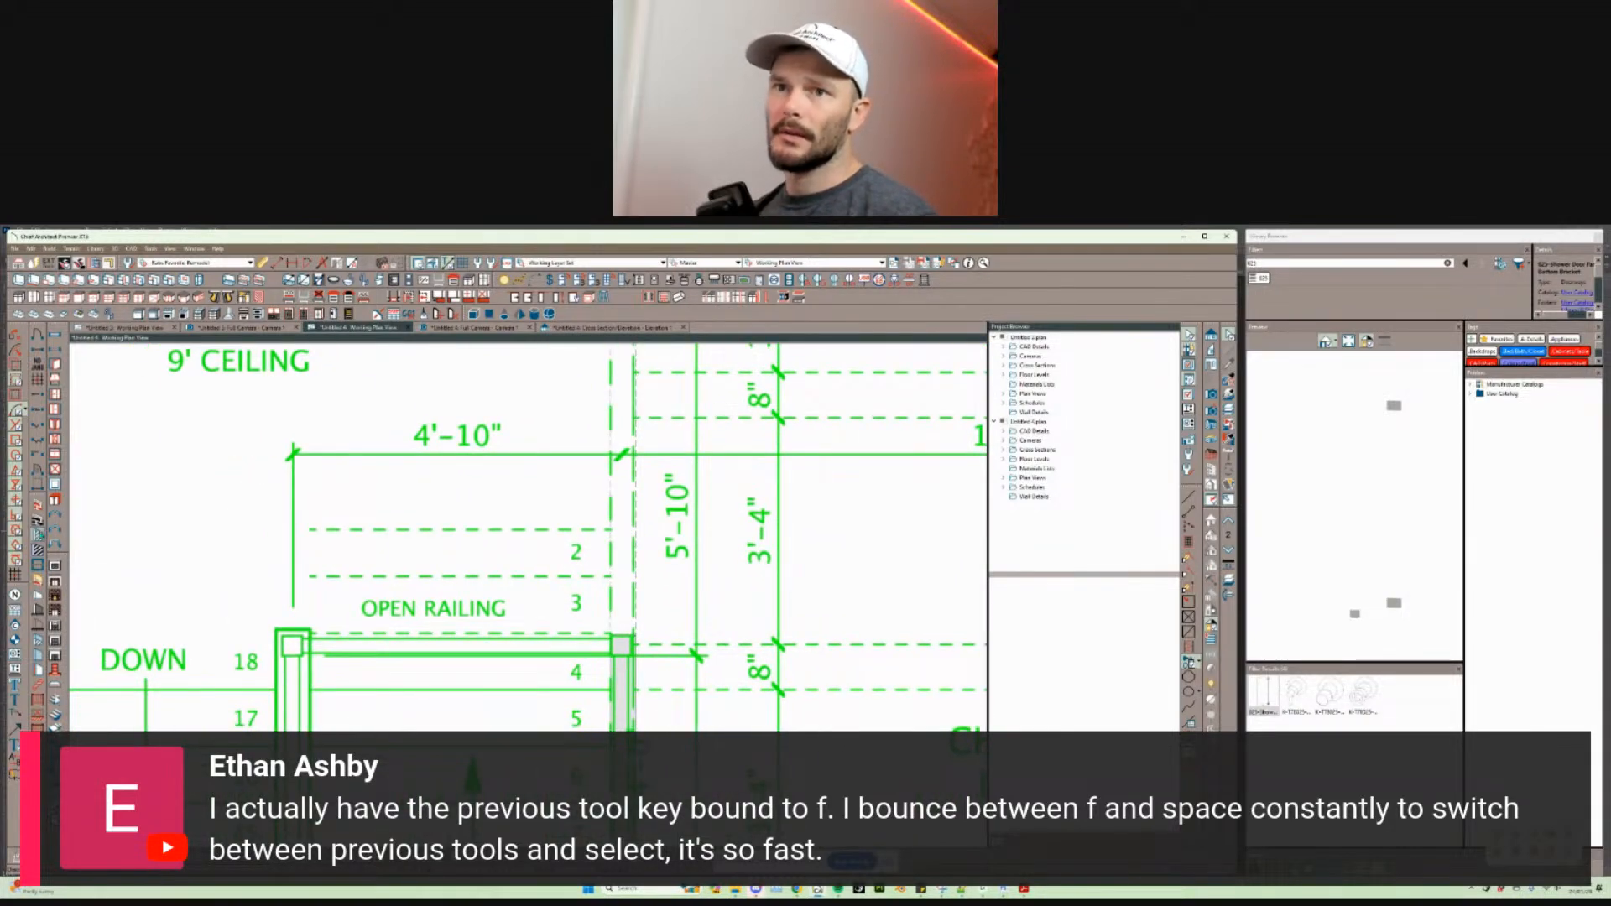
# Step: Draw a wall about 4'-8" long between the two stair posts and align it with the traced open railing
pyautogui.click(37, 534)
pyautogui.moveTo(622, 635)
pyautogui.mouseDown()
pyautogui.moveTo(440, 629)
pyautogui.moveTo(474, 642)
pyautogui.moveTo(466, 661)
pyautogui.moveTo(292, 640)
pyautogui.mouseUp()
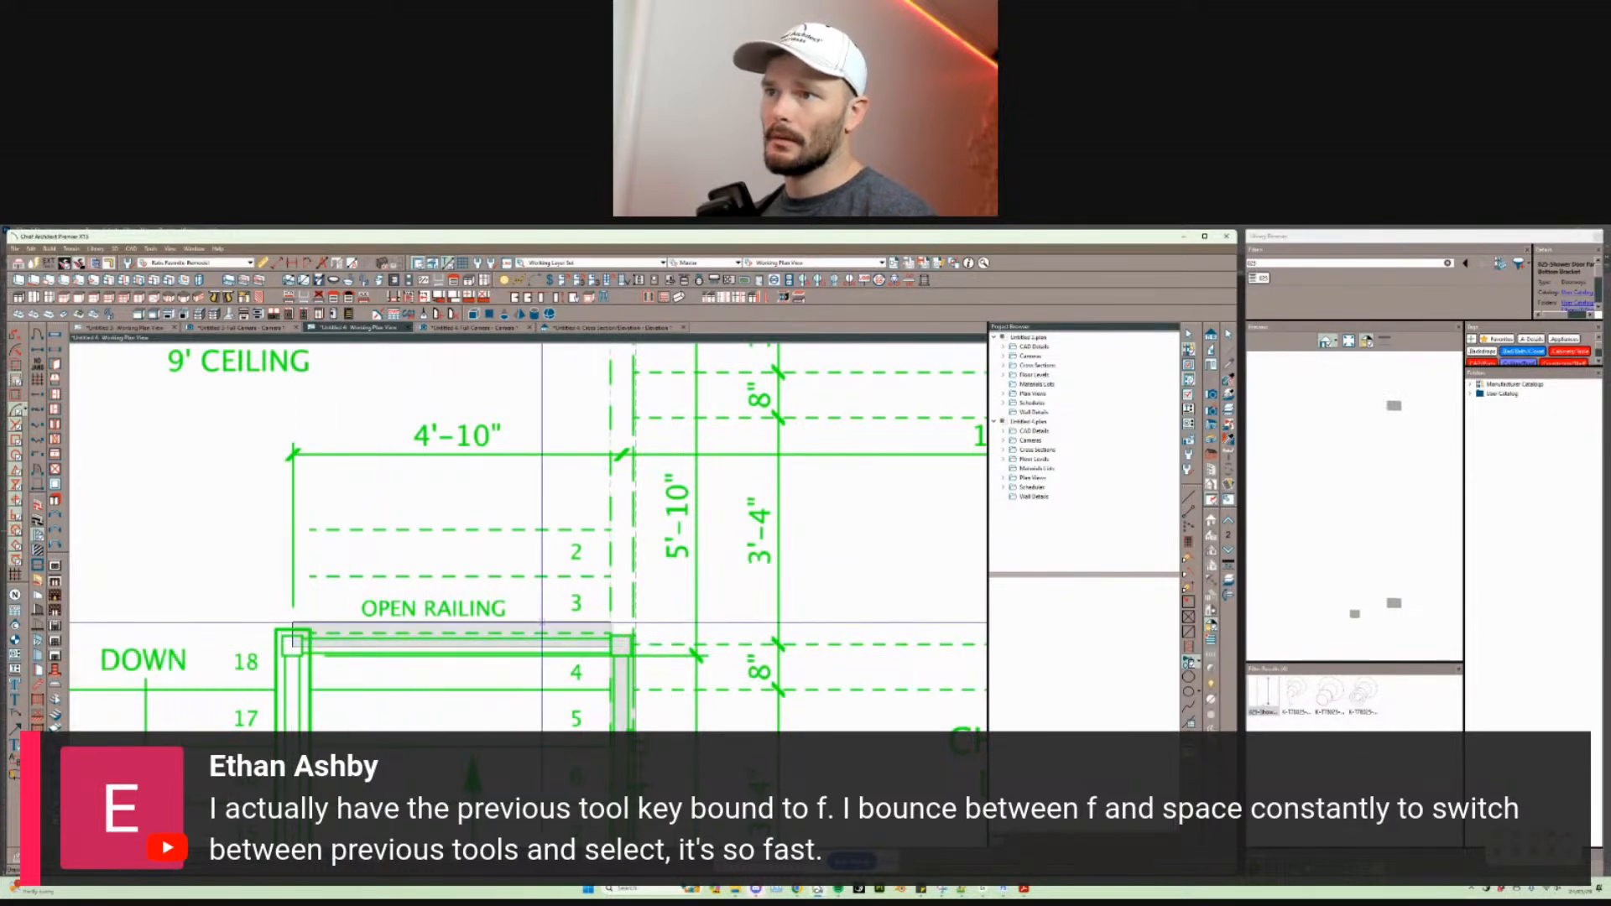
pyautogui.click(542, 623)
pyautogui.moveTo(544, 625); pyautogui.dragTo(635, 633)
pyautogui.scroll(-4, 604, 575)
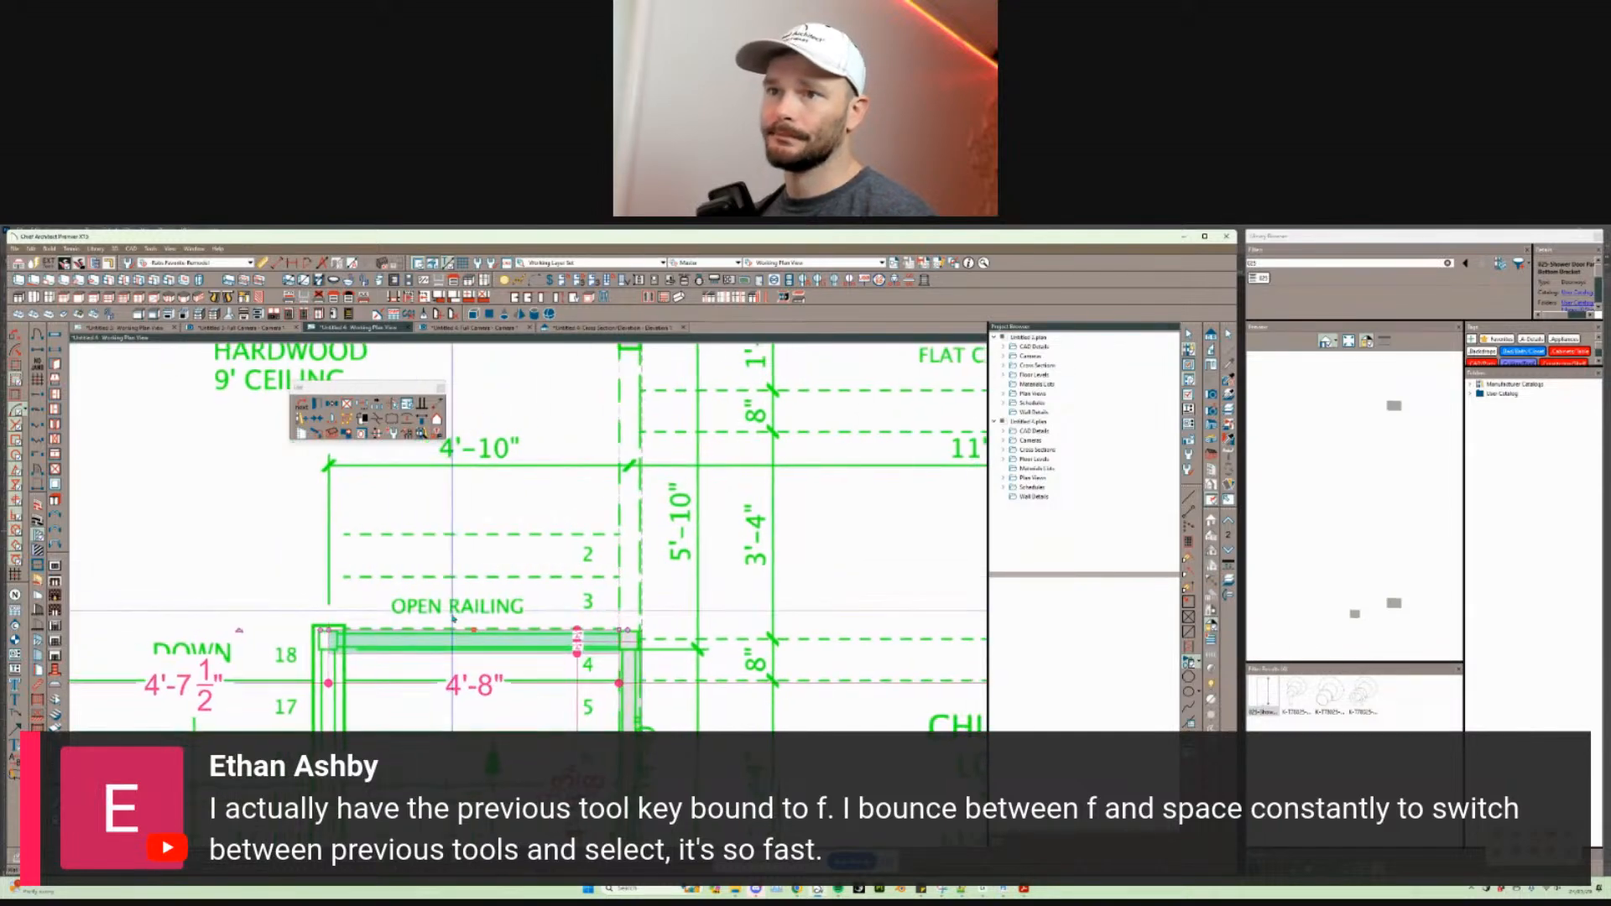
# Step: Convert the new wall between the two stair posts into a railing and review its rail style settings
pyautogui.rightClick(565, 614)
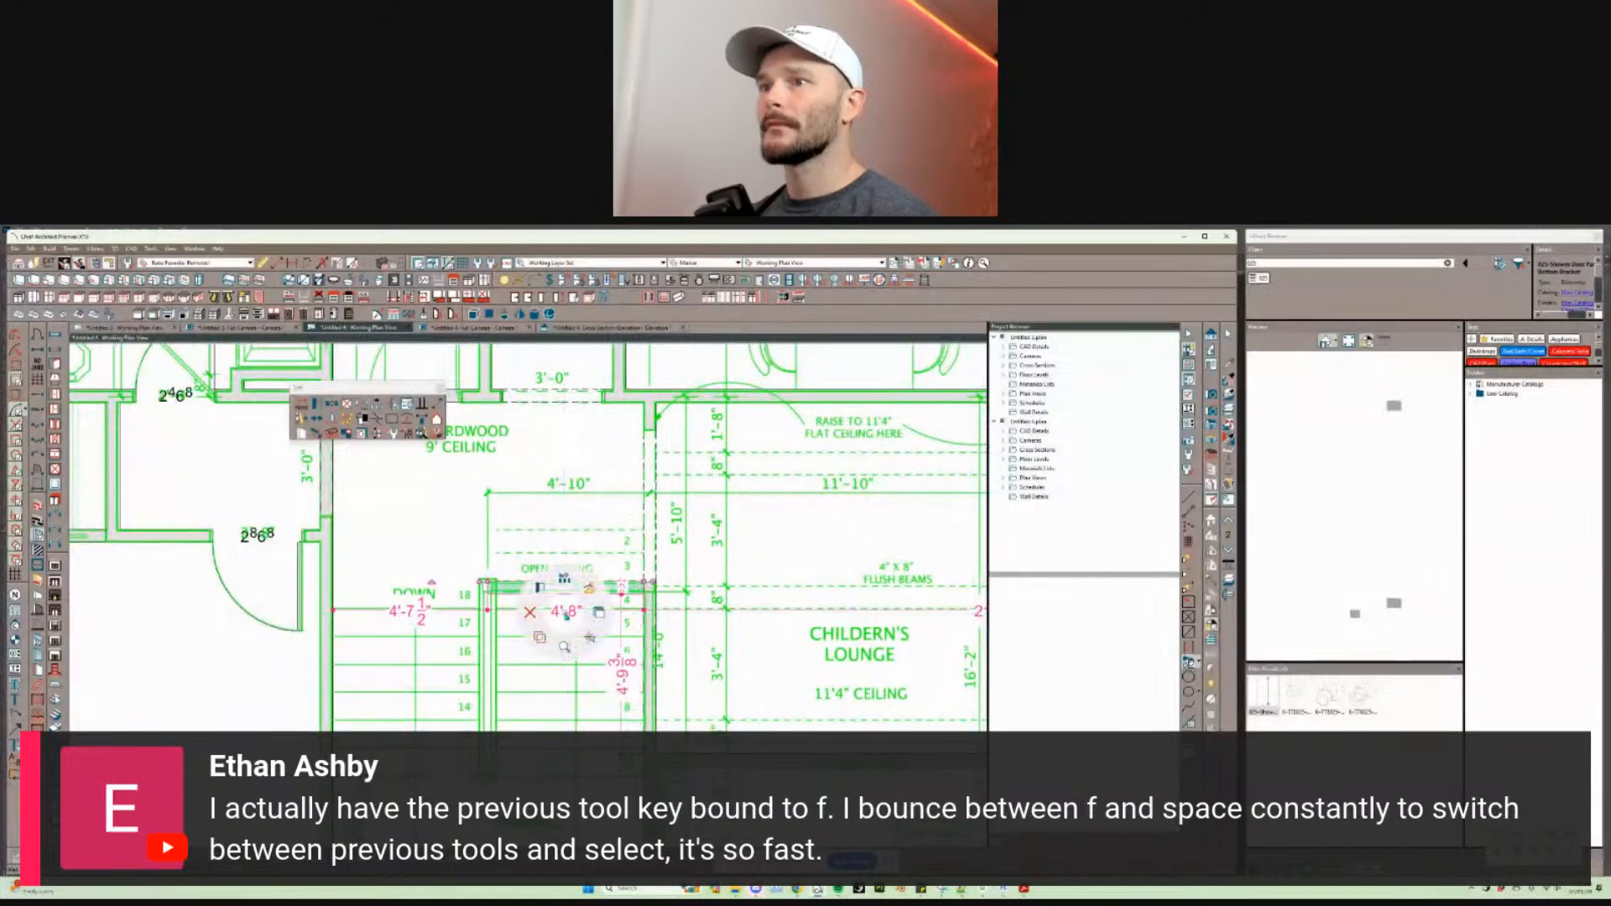
pyautogui.rightClick(650, 633)
pyautogui.click(625, 609)
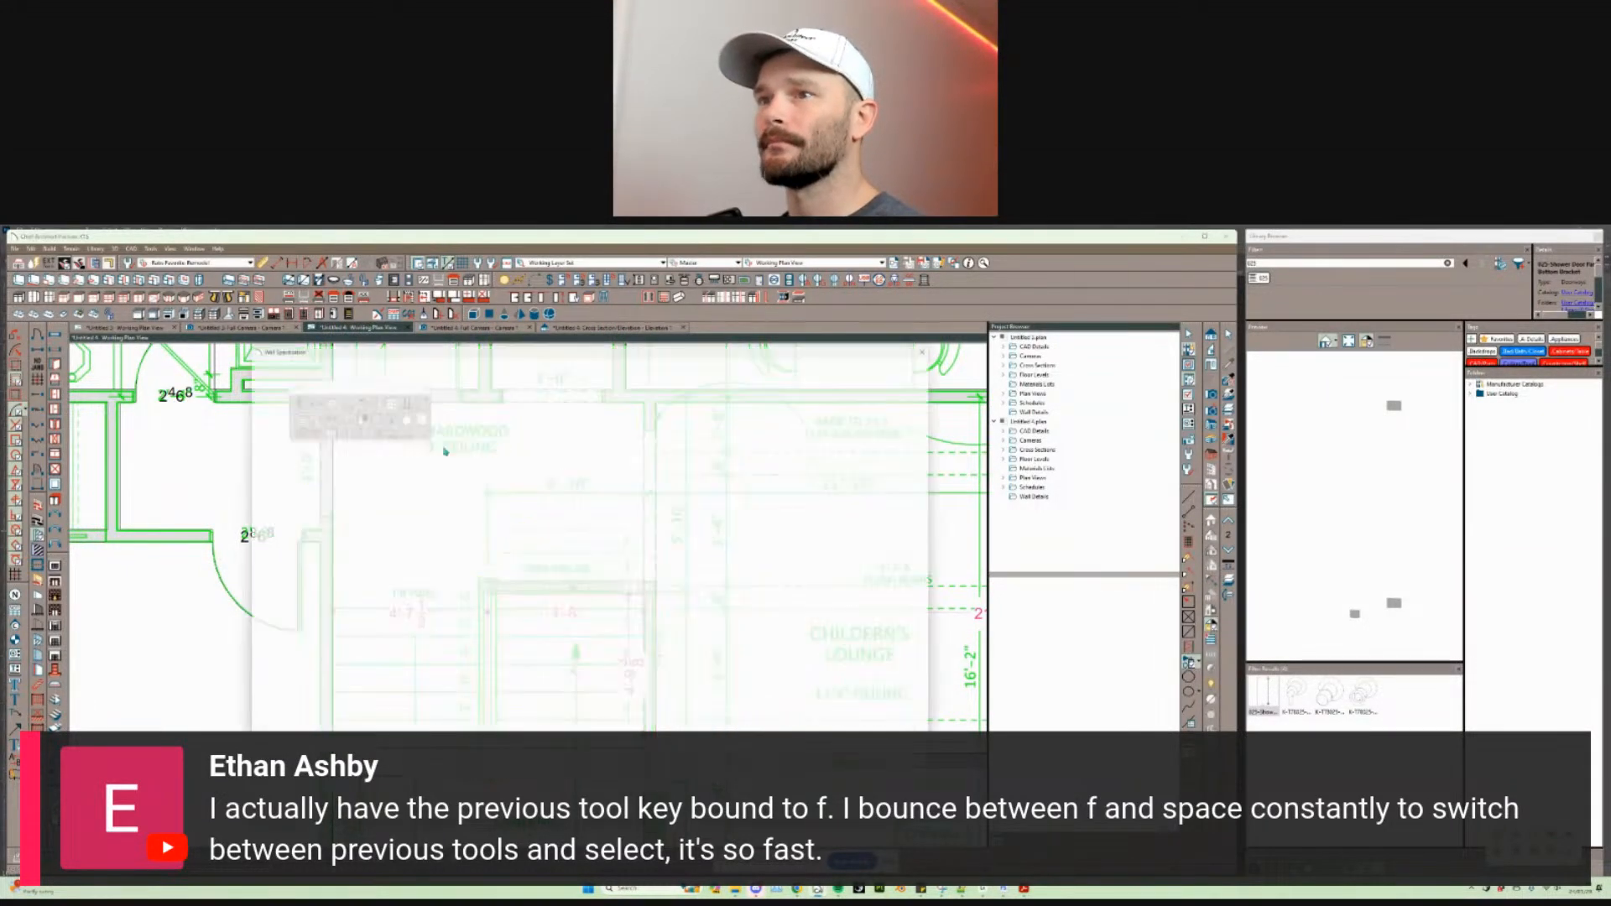
pyautogui.click(358, 378)
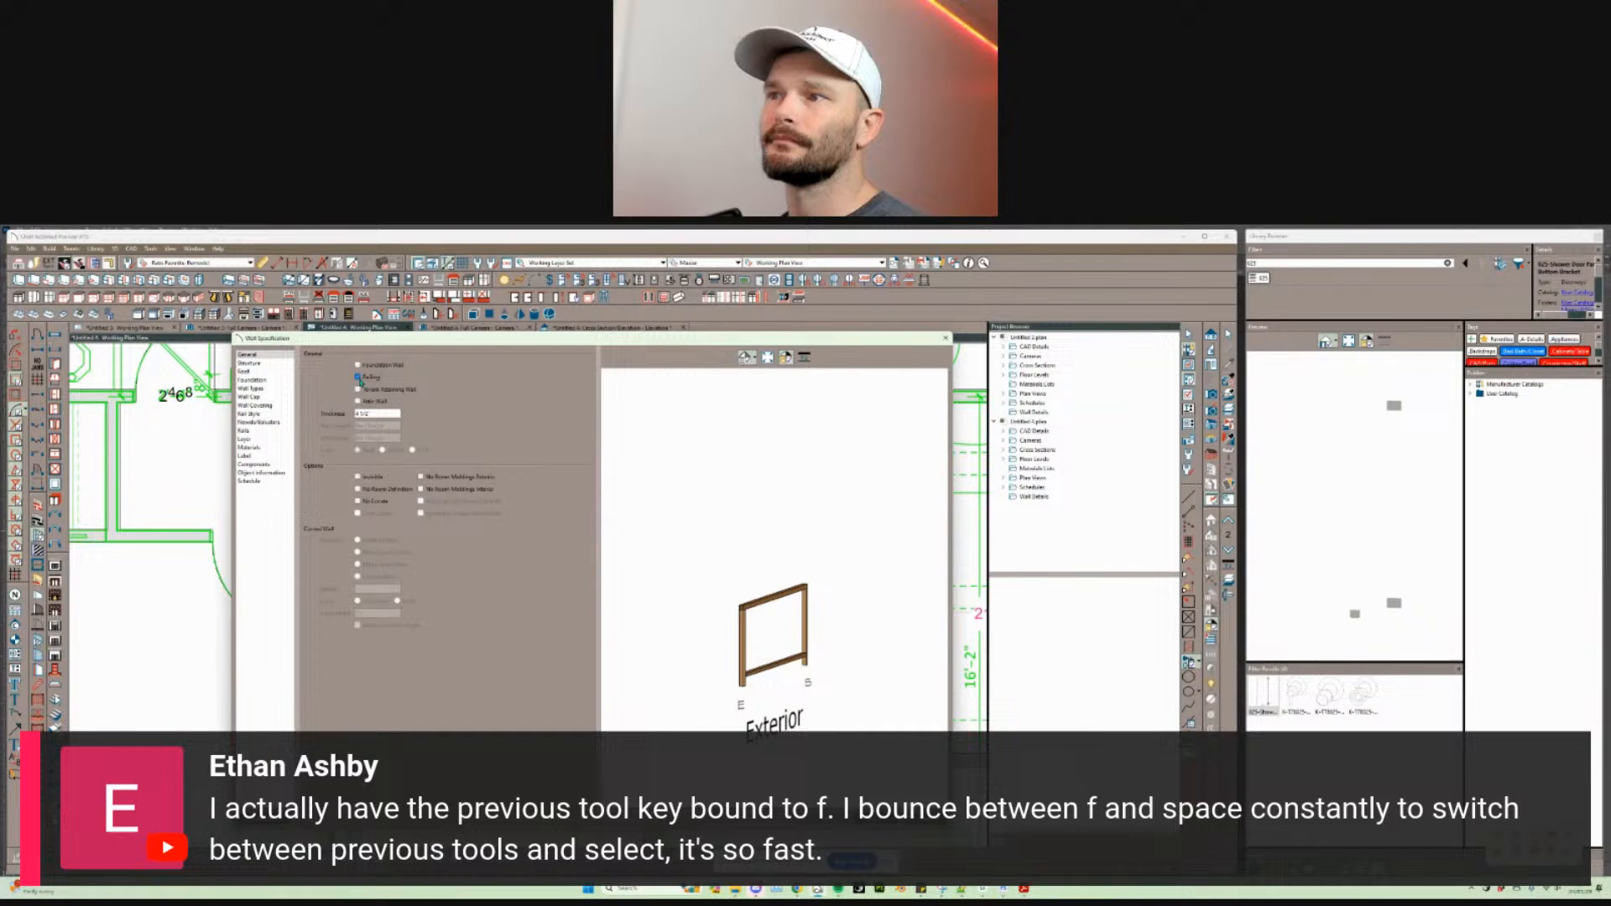
pyautogui.click(256, 414)
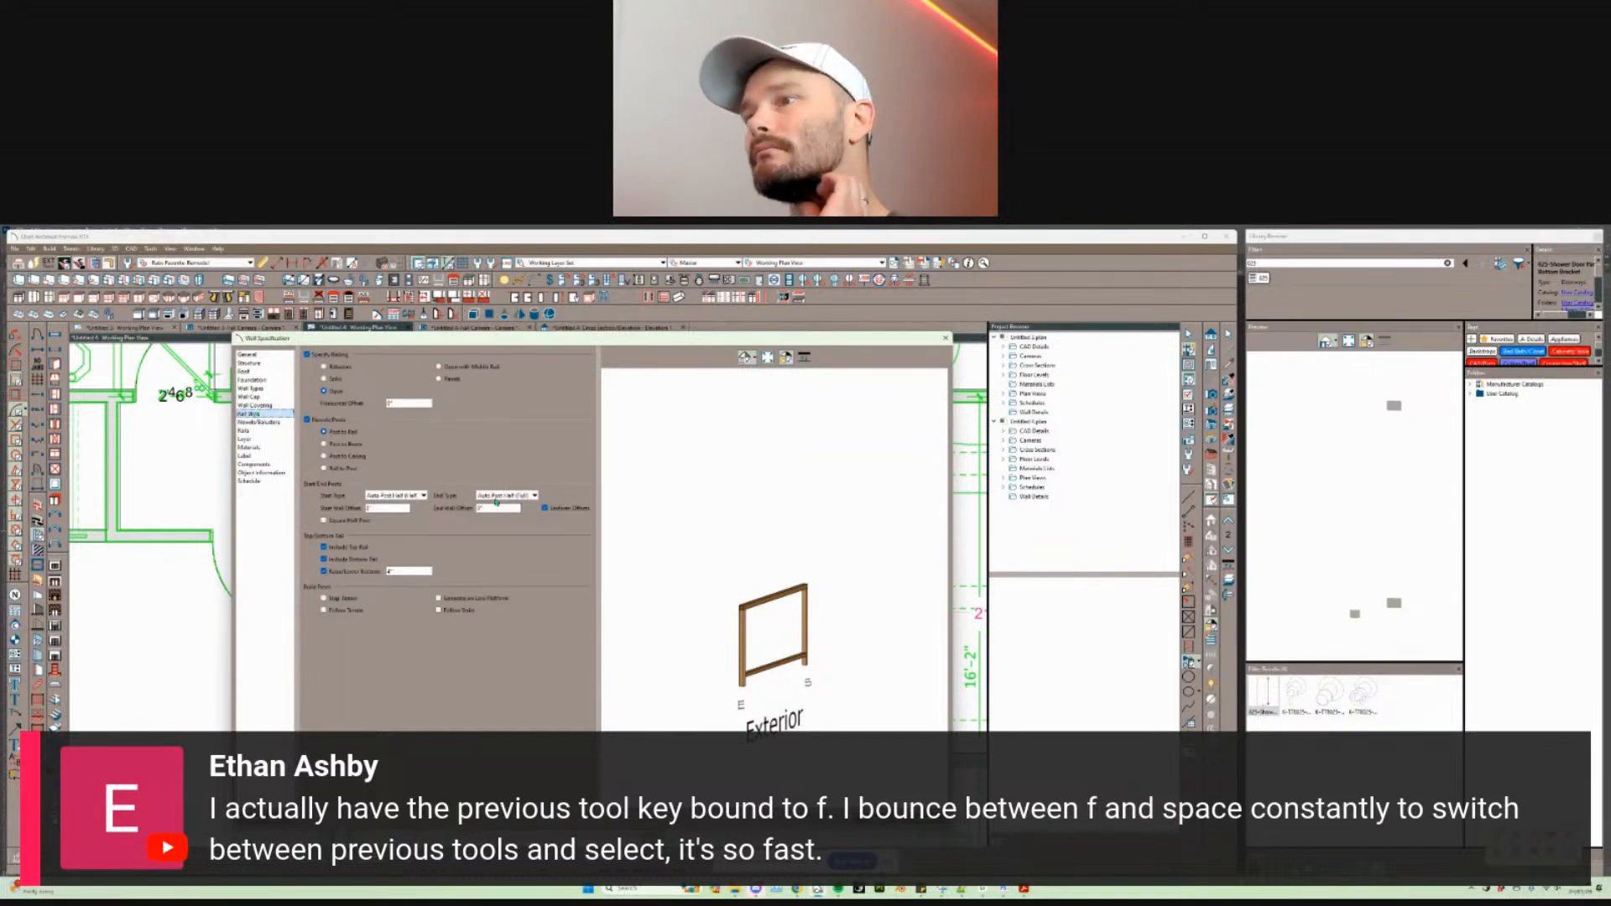
pyautogui.press('Return')
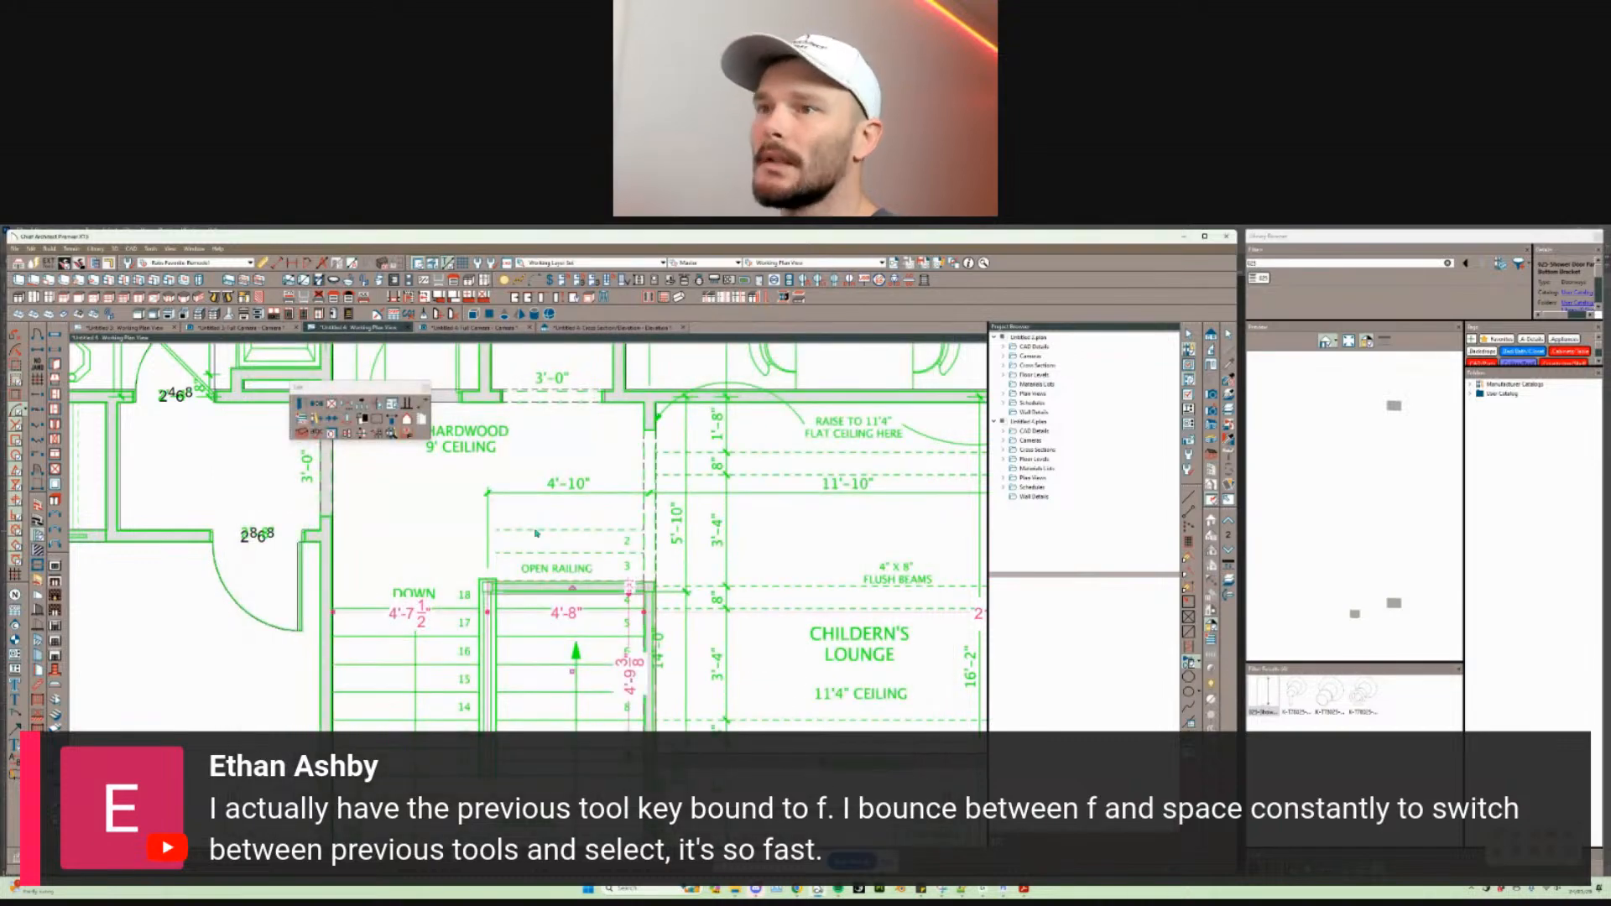
# Step: Extend the open railing across the top of the down flight to the hall wall and break it at the middle stair post
pyautogui.scroll(-2, 708, 554)
pyautogui.scroll(2, 598, 610)
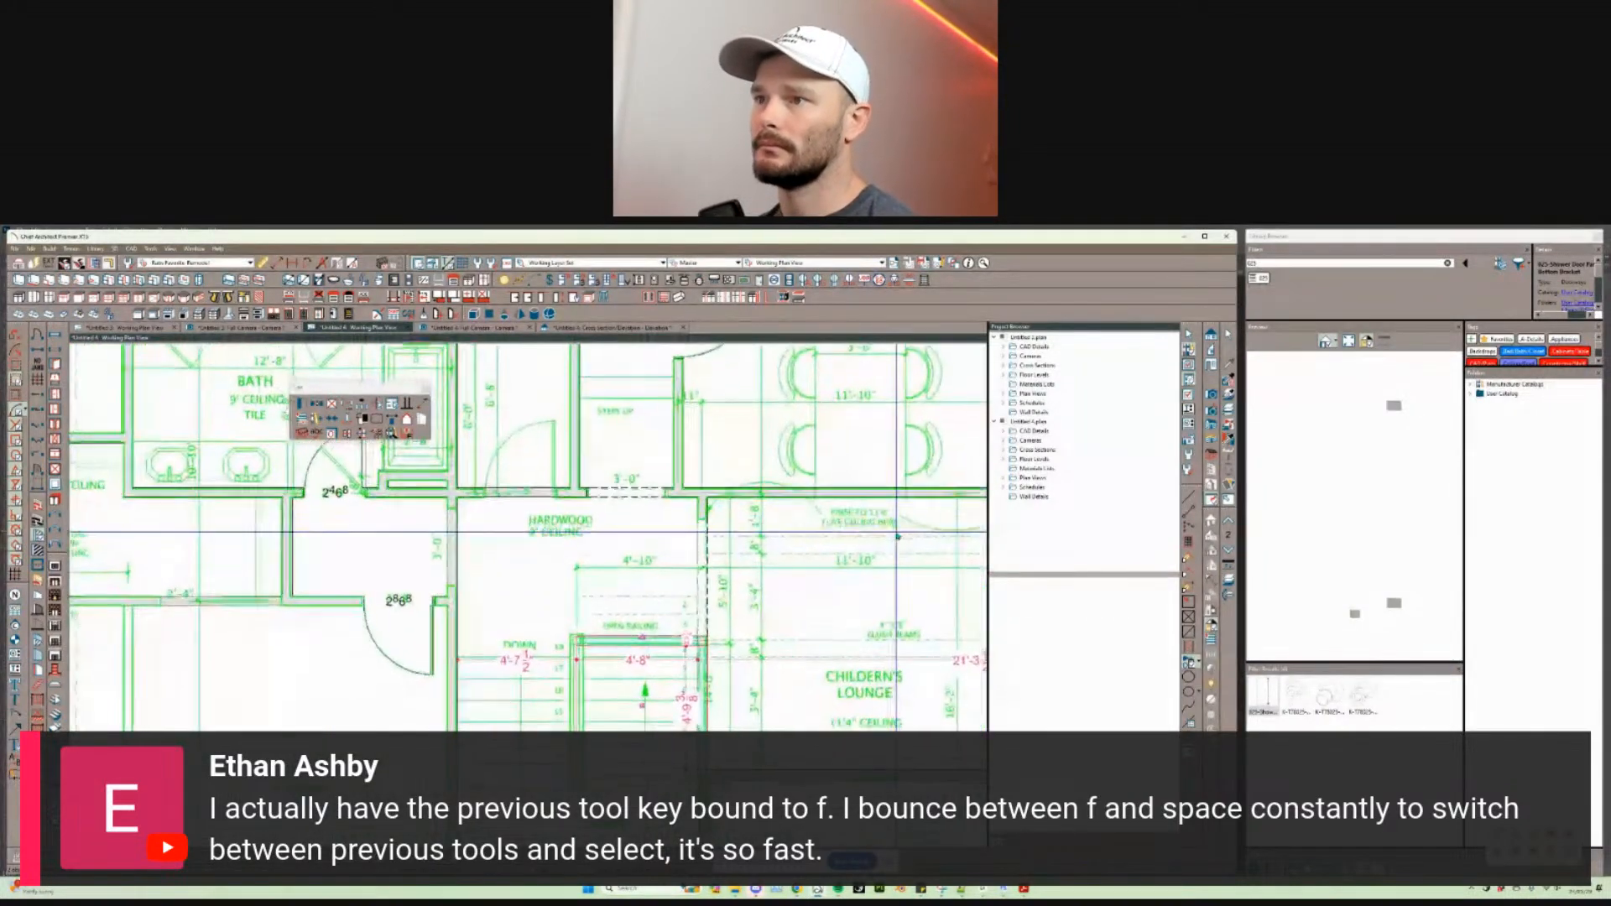
pyautogui.scroll(2, 598, 609)
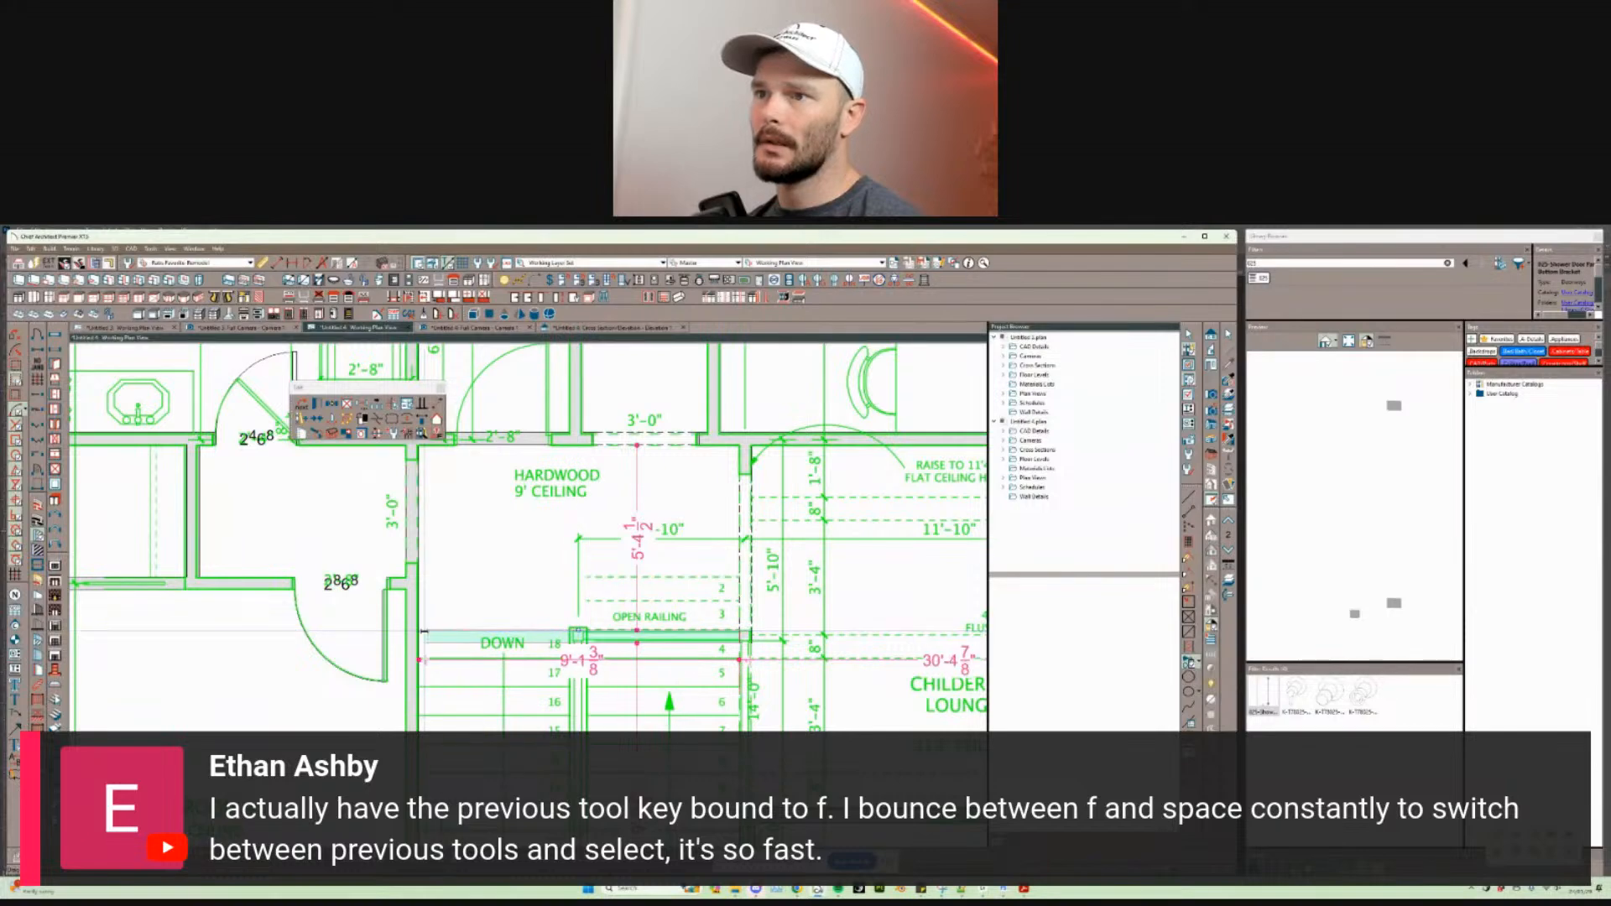
pyautogui.click(417, 636)
pyautogui.scroll(3, 582, 641)
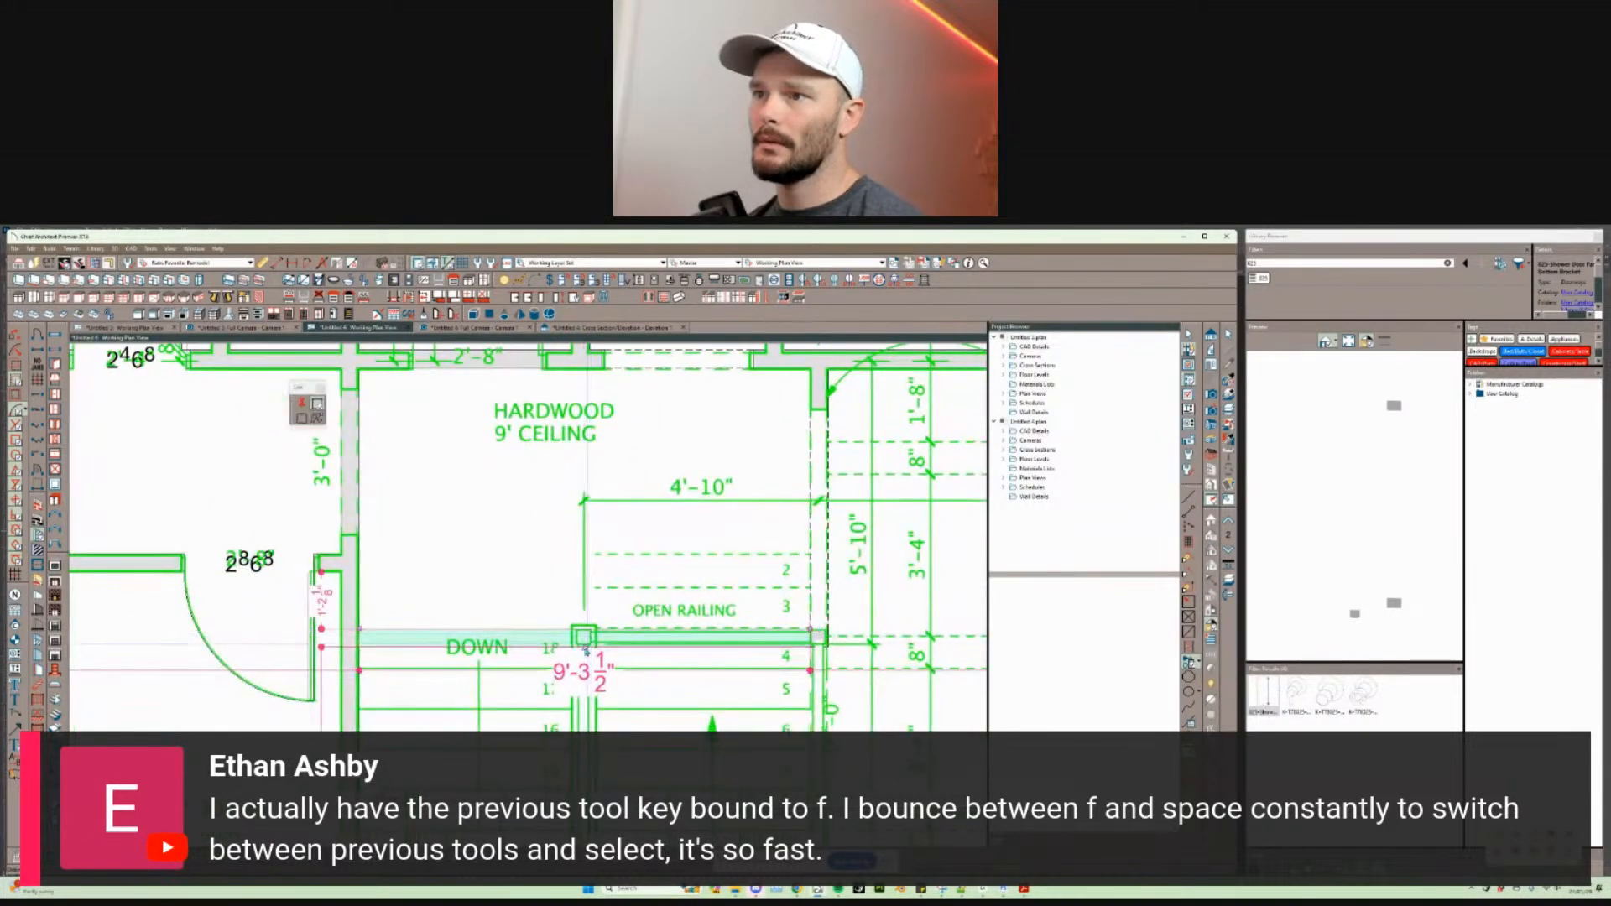
pyautogui.click(584, 649)
pyautogui.moveTo(494, 649); pyautogui.dragTo(492, 641, button='middle')
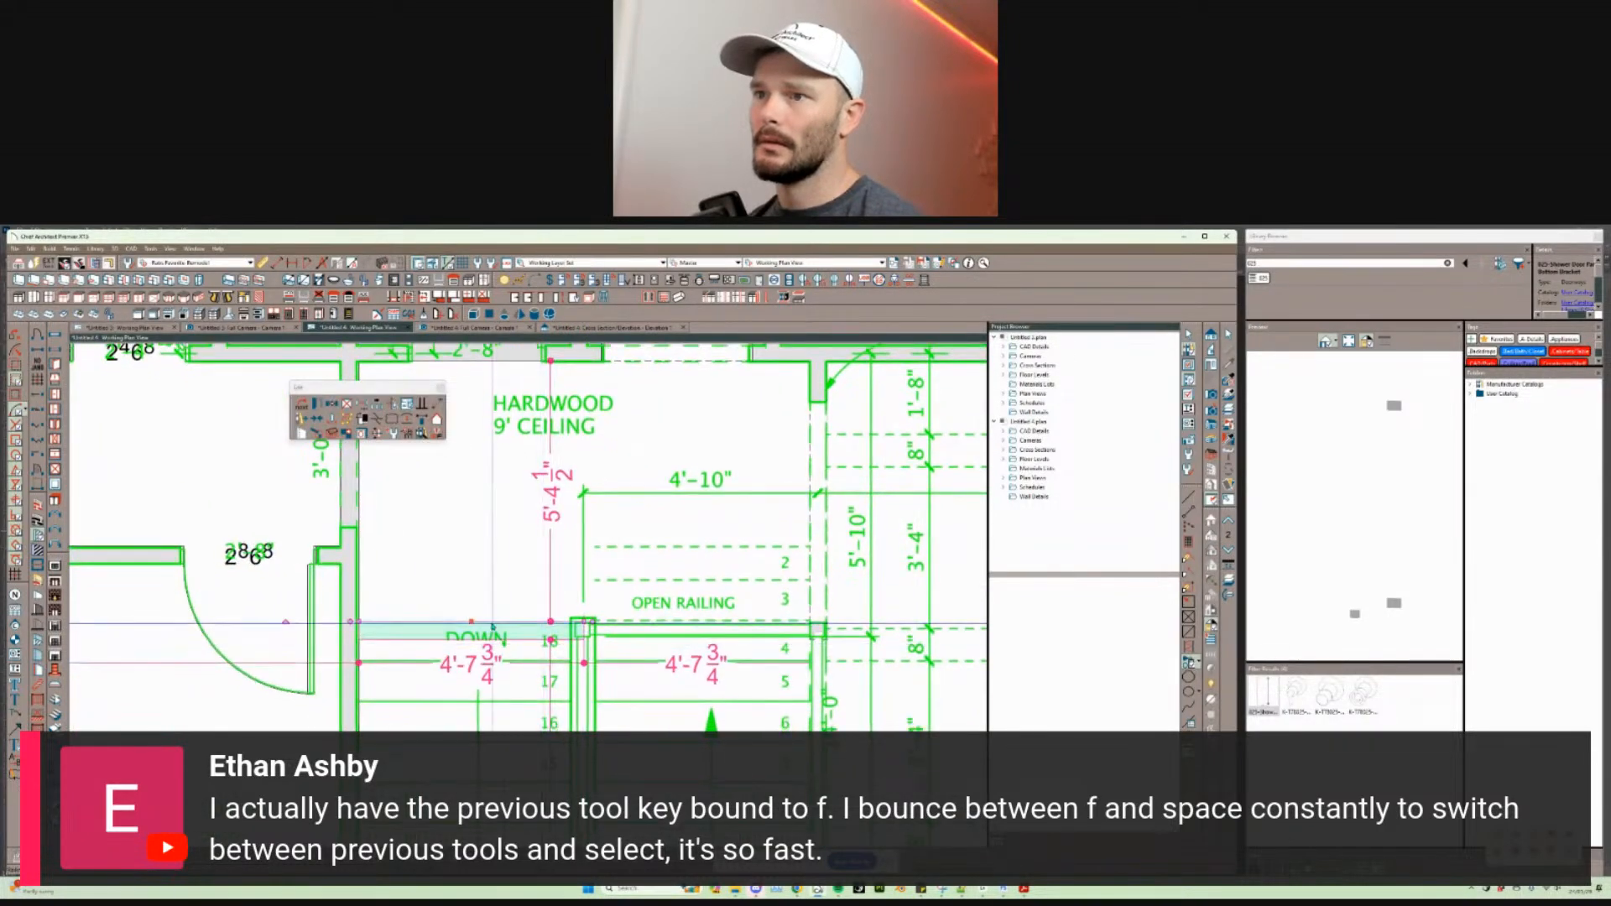
# Step: Offset the railing segment over the down flight, align the short return with the stair post, and delete that segment
pyautogui.moveTo(471, 621)
pyautogui.mouseDown()
pyautogui.moveTo(468, 643)
pyautogui.moveTo(470, 608)
pyautogui.mouseUp()
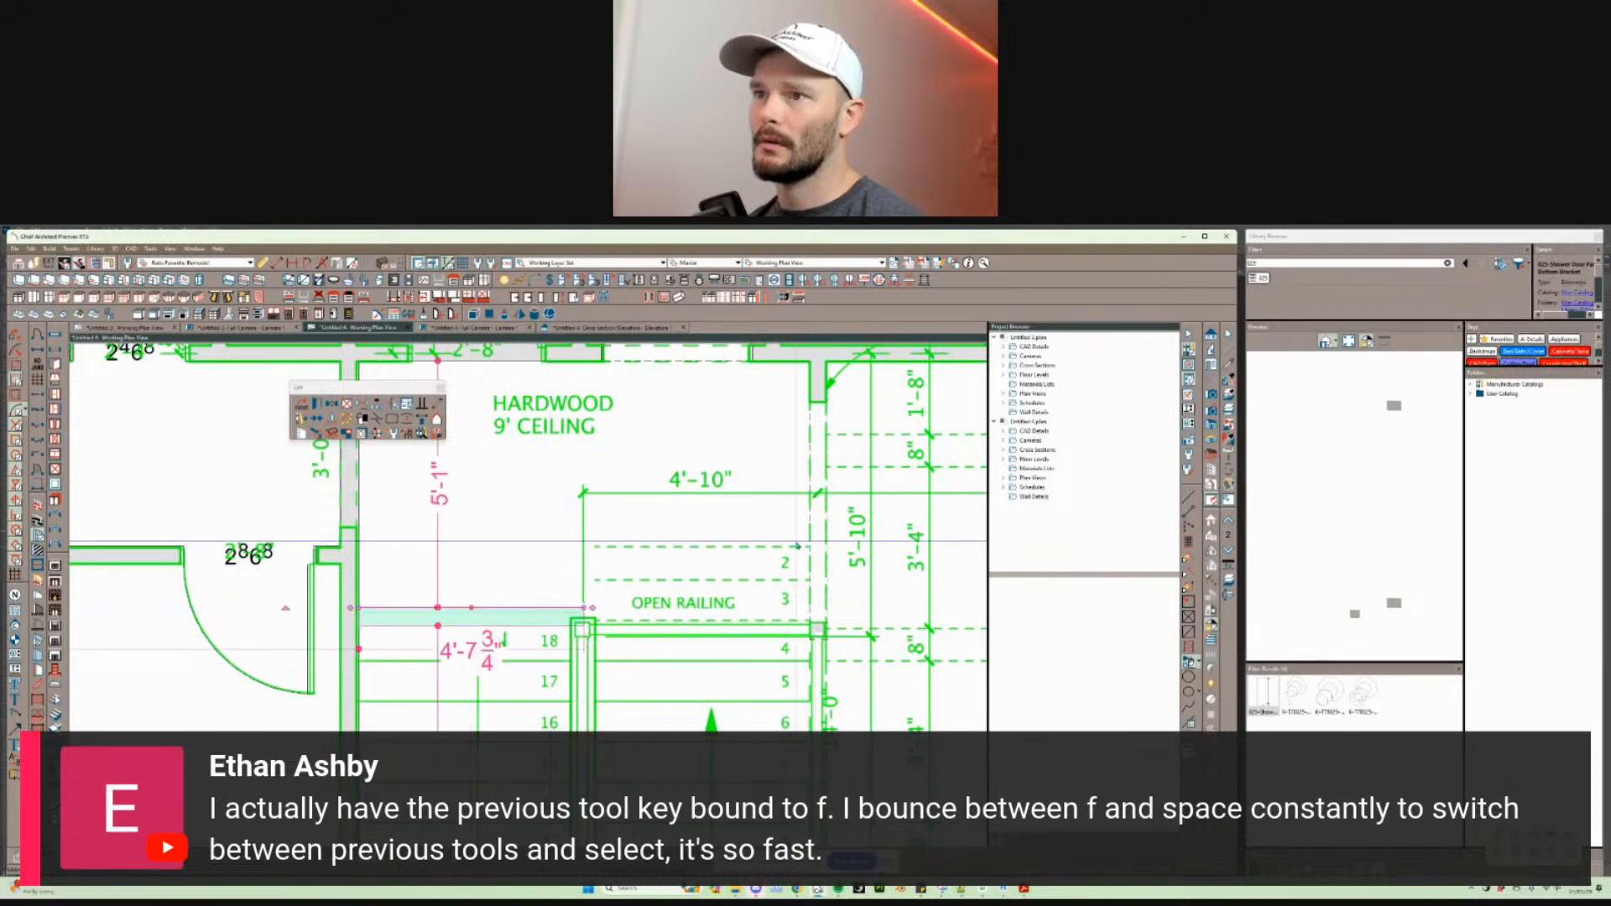
pyautogui.moveTo(594, 628); pyautogui.dragTo(585, 606, button='middle')
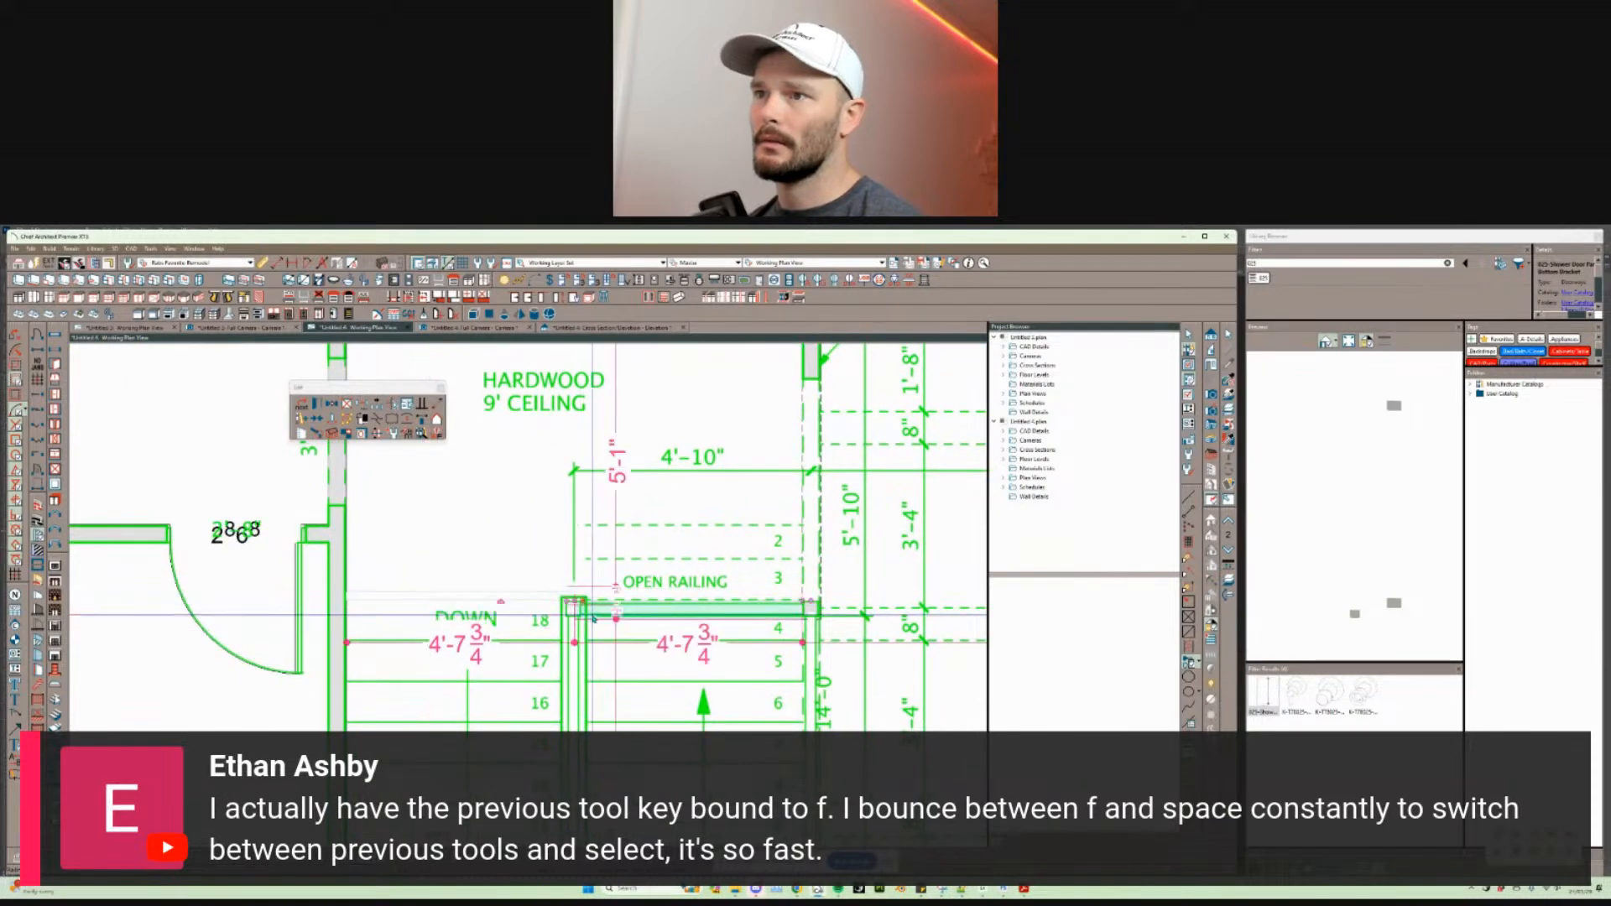
pyautogui.click(574, 591)
pyautogui.moveTo(575, 586); pyautogui.dragTo(576, 585)
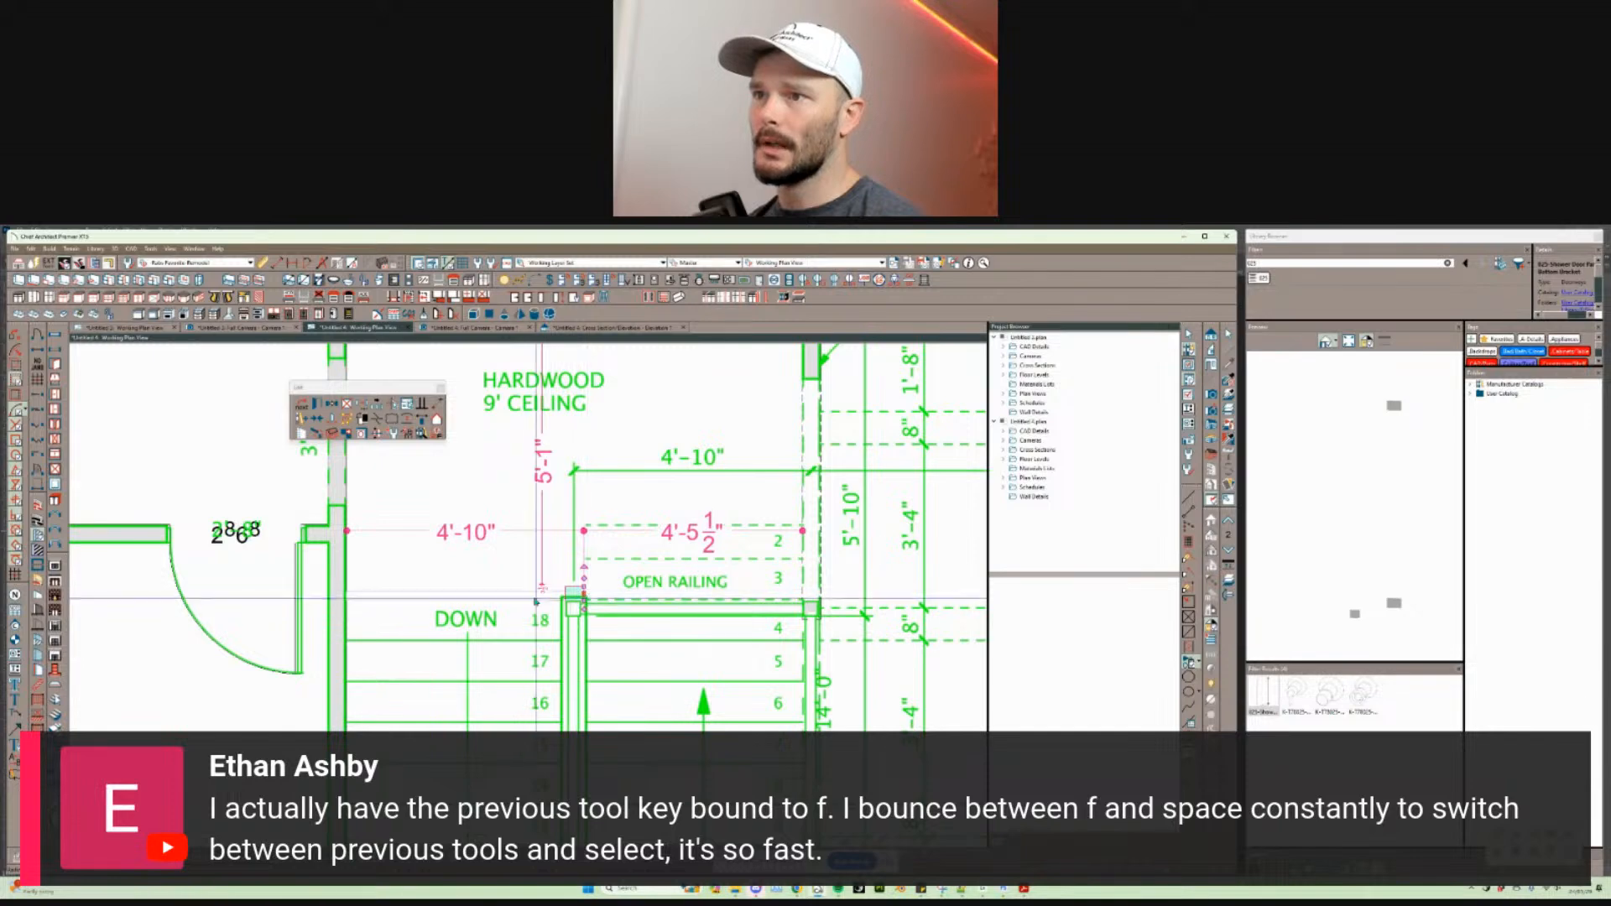
pyautogui.click(527, 594)
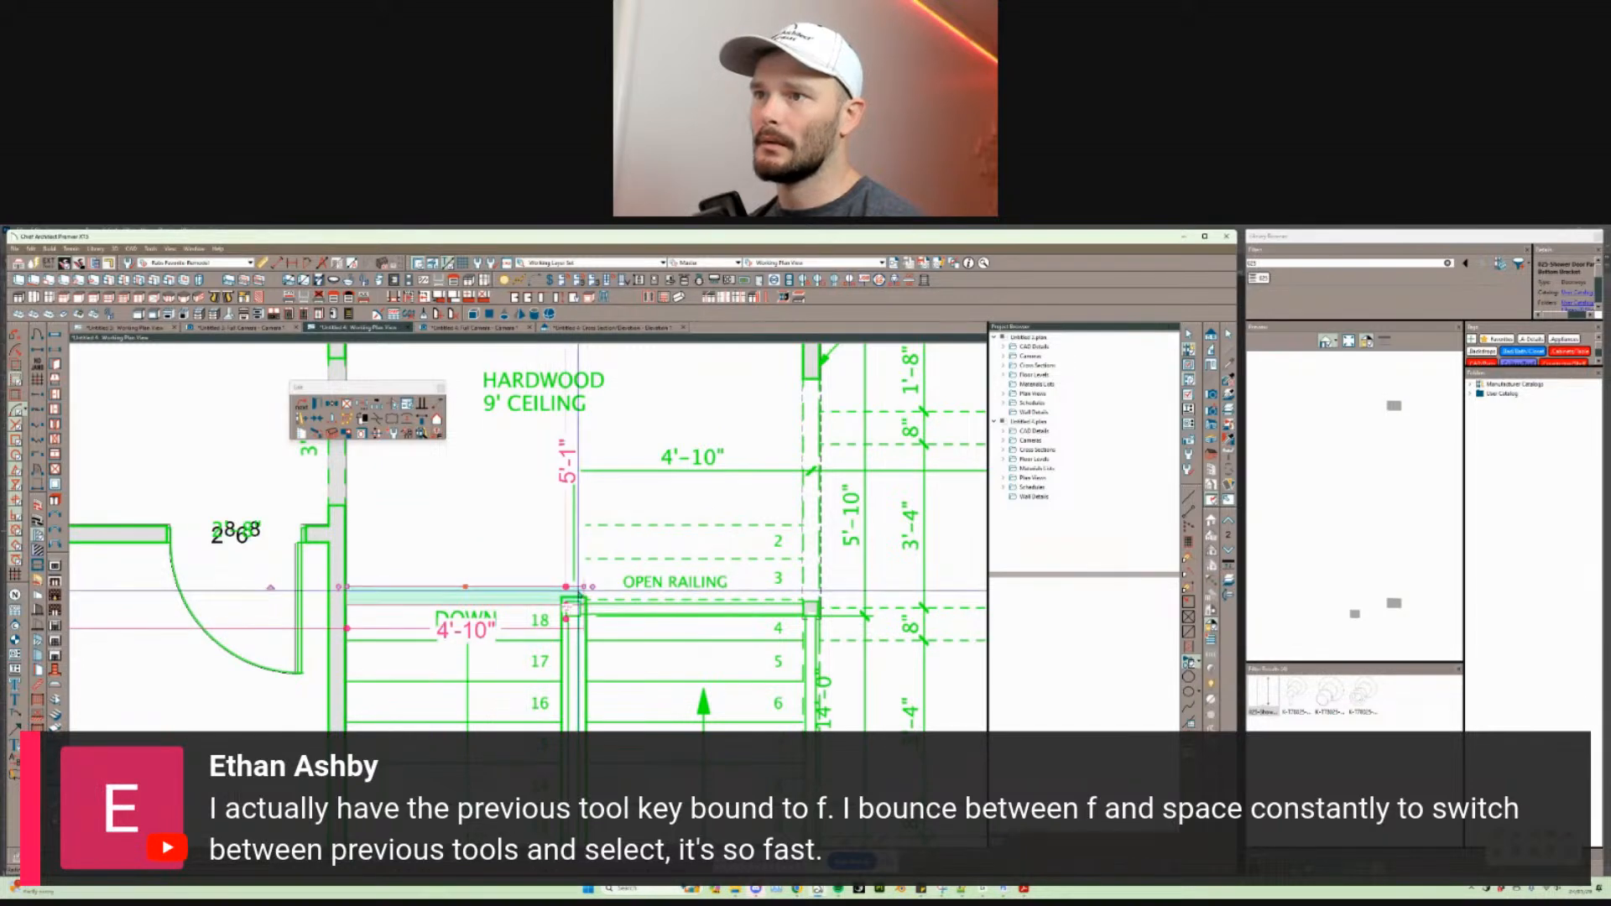
pyautogui.press('Delete')
# Step: Place a door in the hall wall leading to Bedroom #2 and widen it by 4" at the traced jamb to make it 2868
pyautogui.scroll(-4, 593, 604)
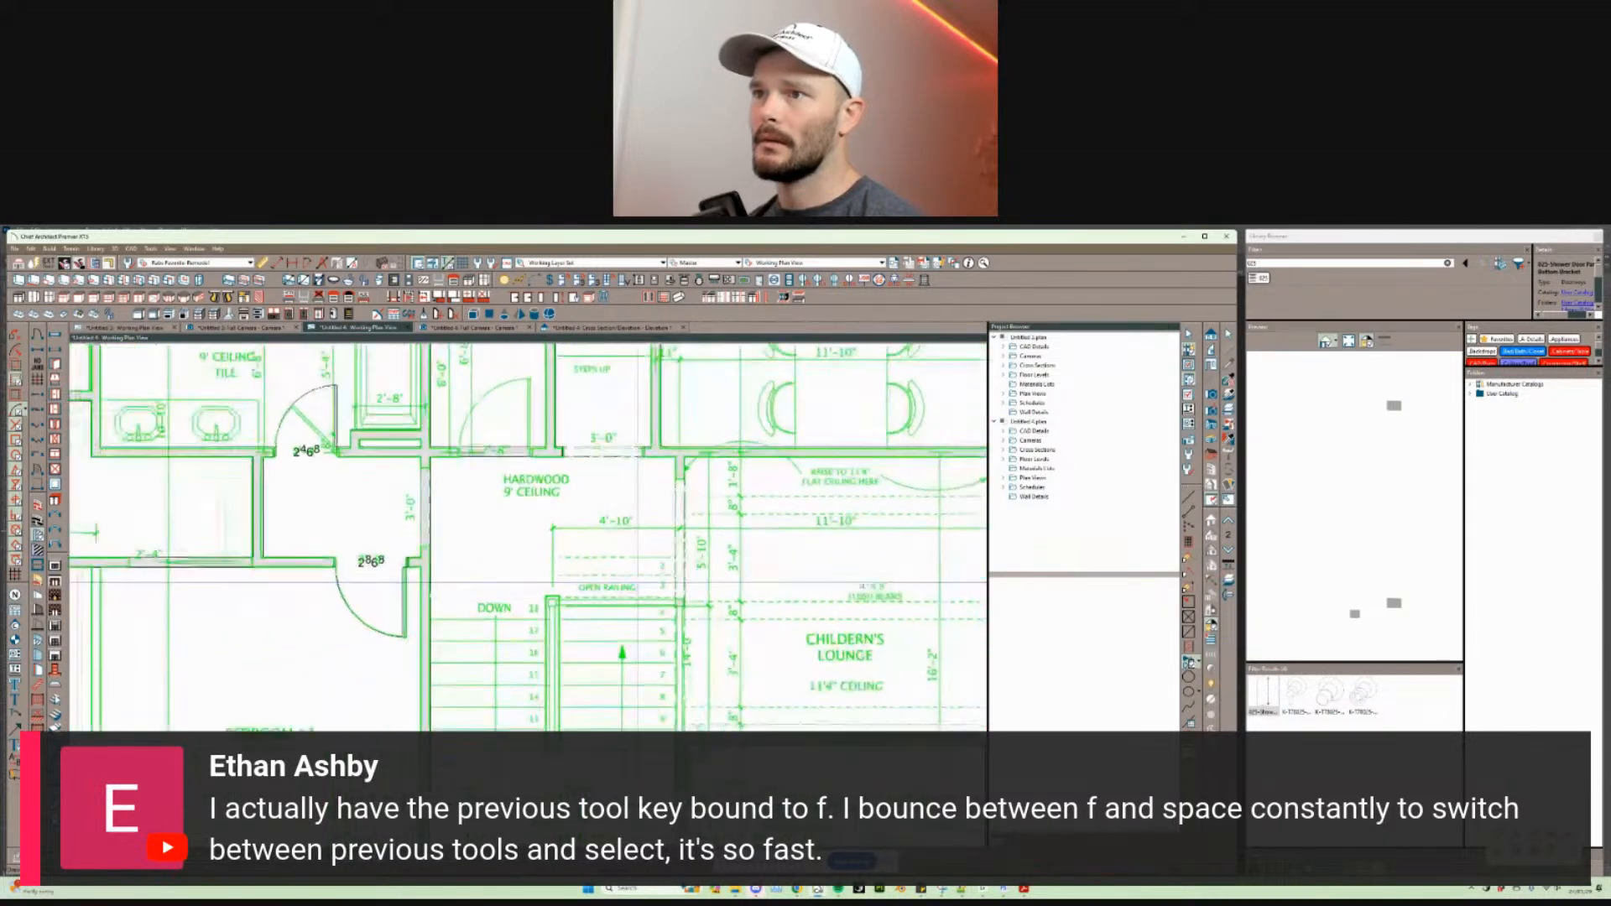
pyautogui.scroll(-2, 529, 537)
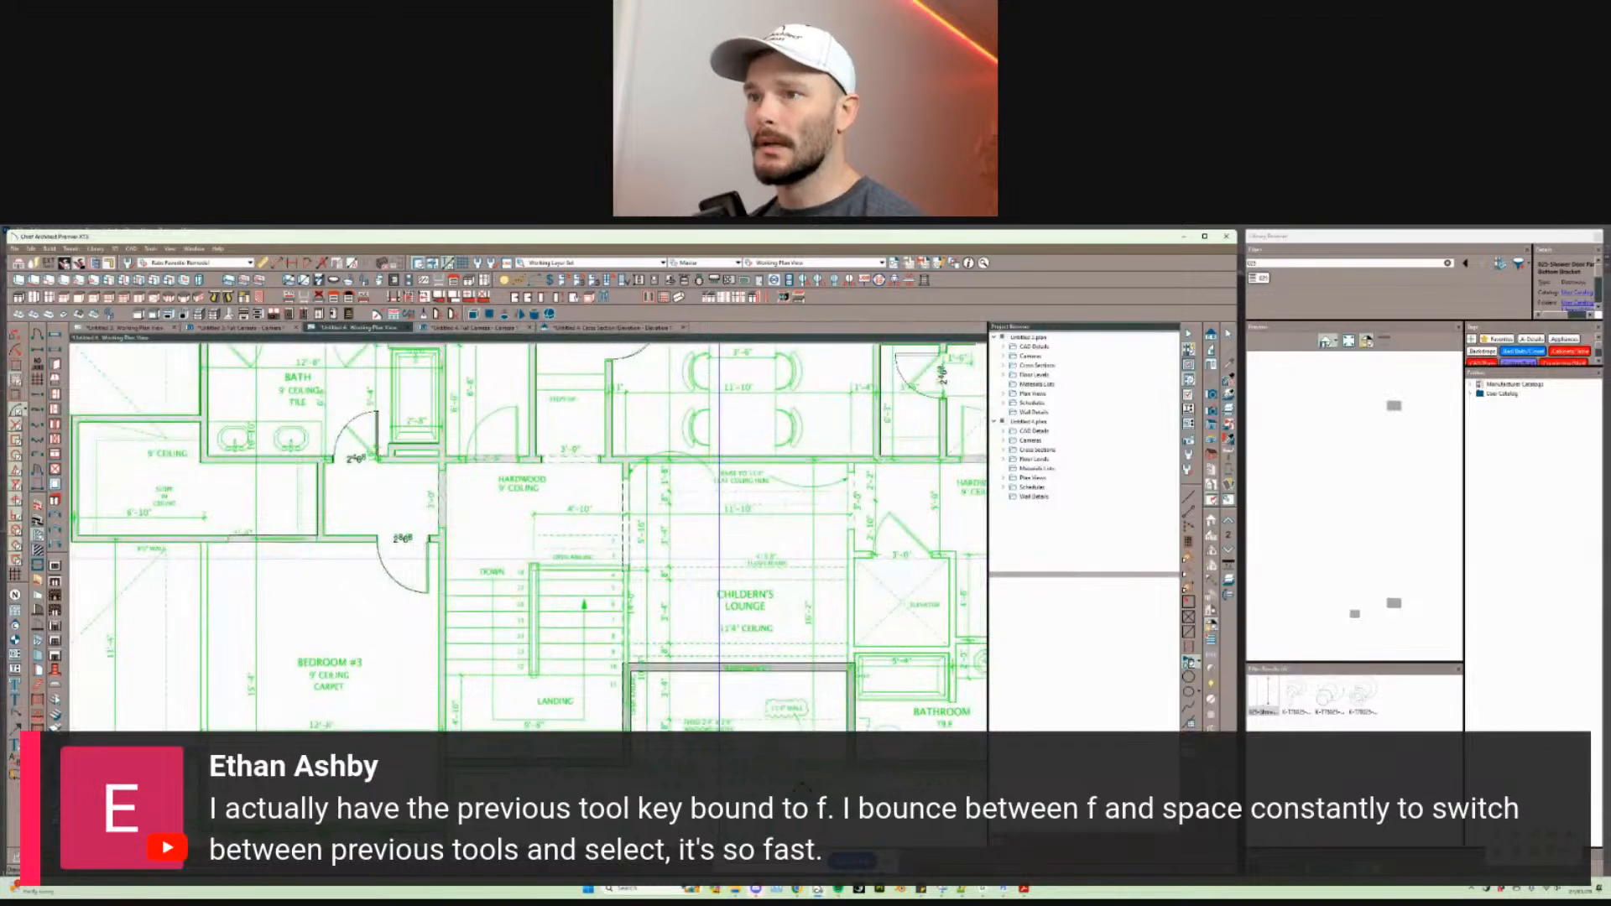
pyautogui.scroll(-3, 509, 654)
pyautogui.moveTo(453, 514); pyautogui.dragTo(444, 585, button='middle')
pyautogui.scroll(5, 441, 586)
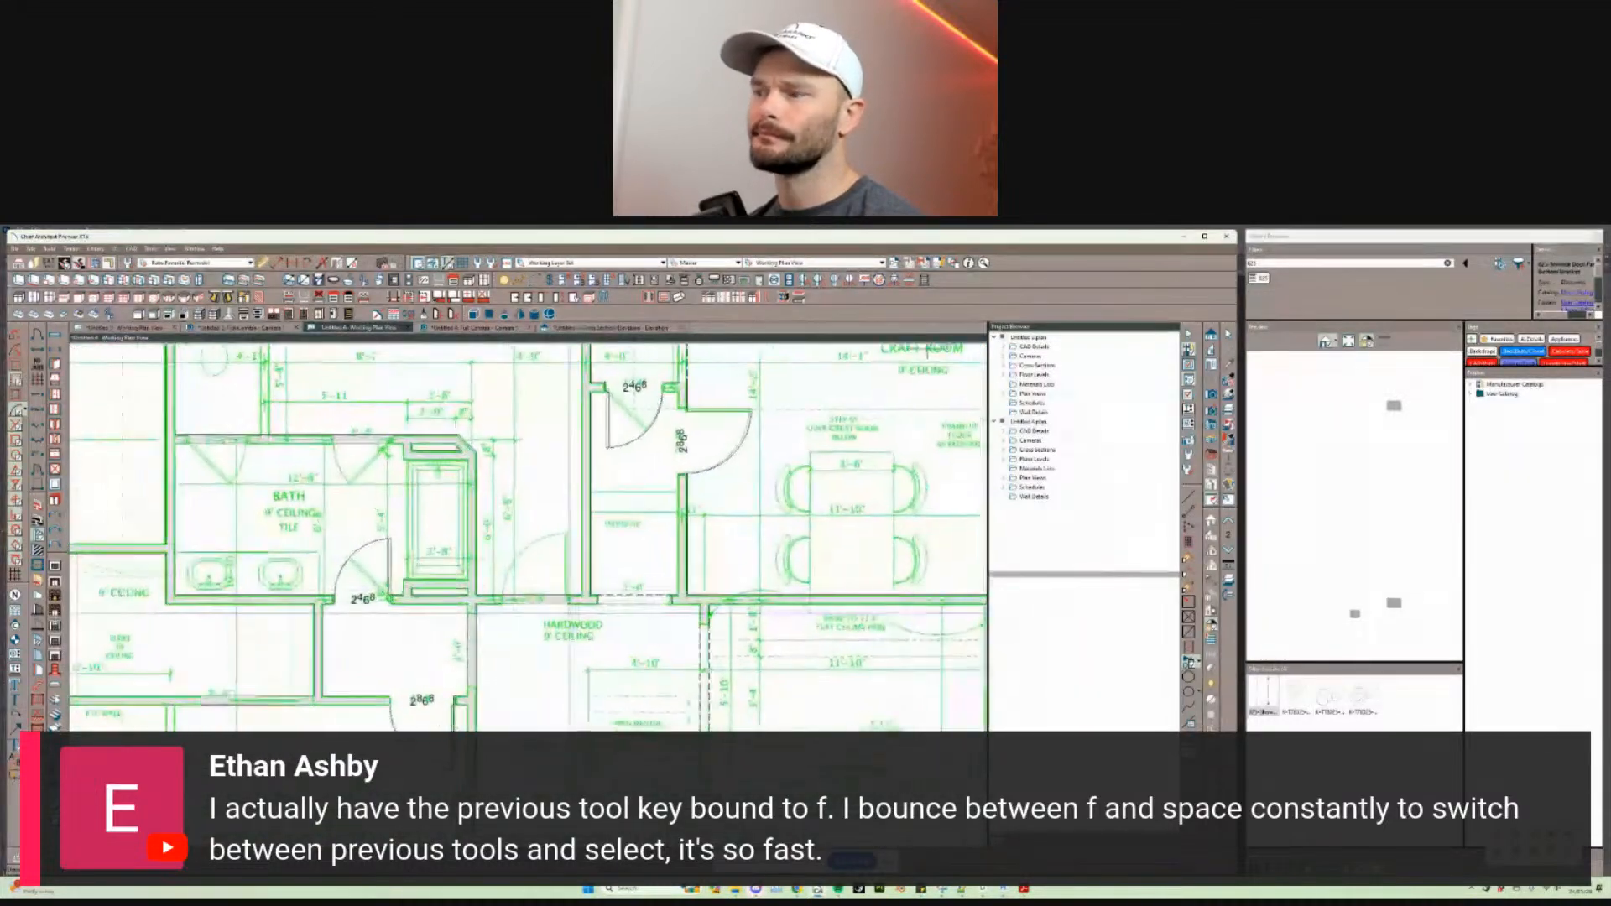
pyautogui.scroll(2, 441, 558)
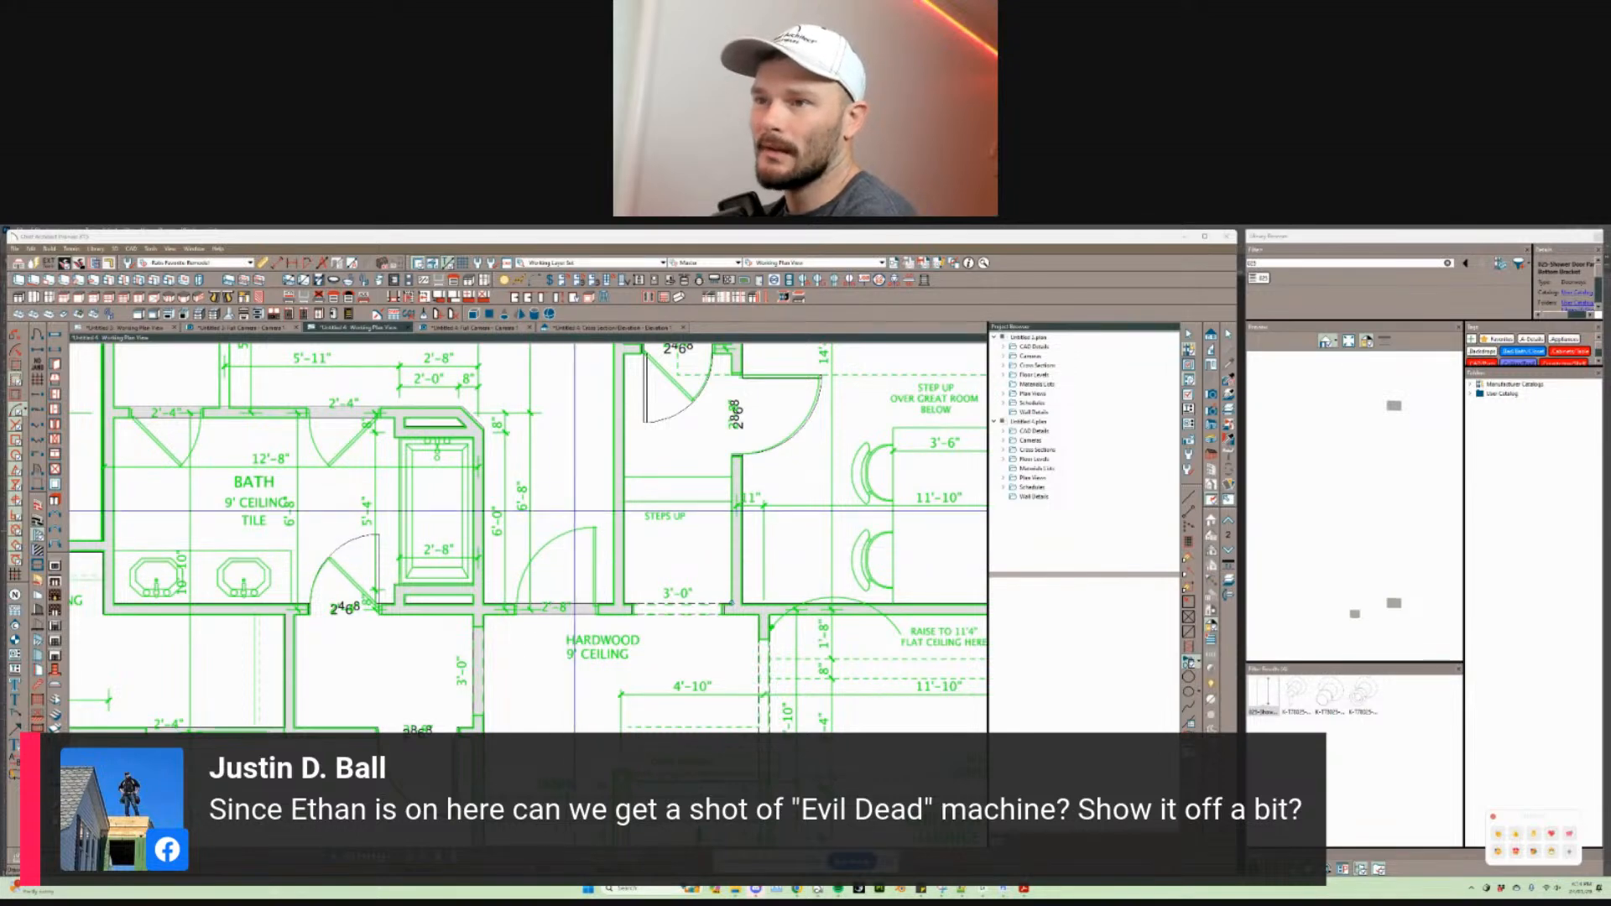
pyautogui.scroll(2, 574, 510)
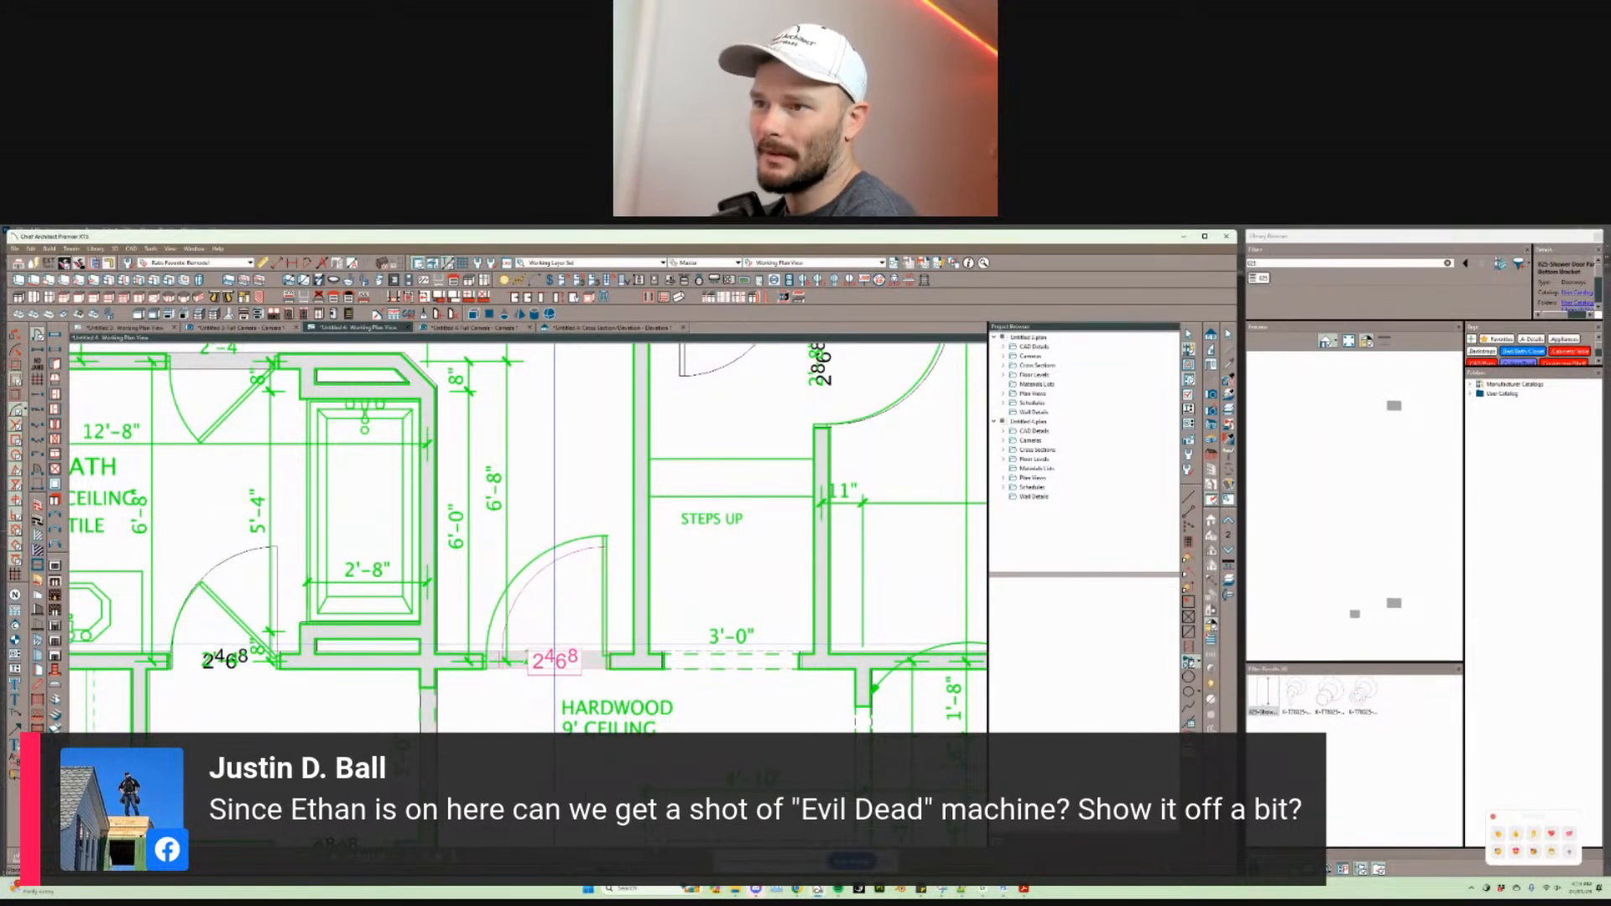
pyautogui.click(553, 660)
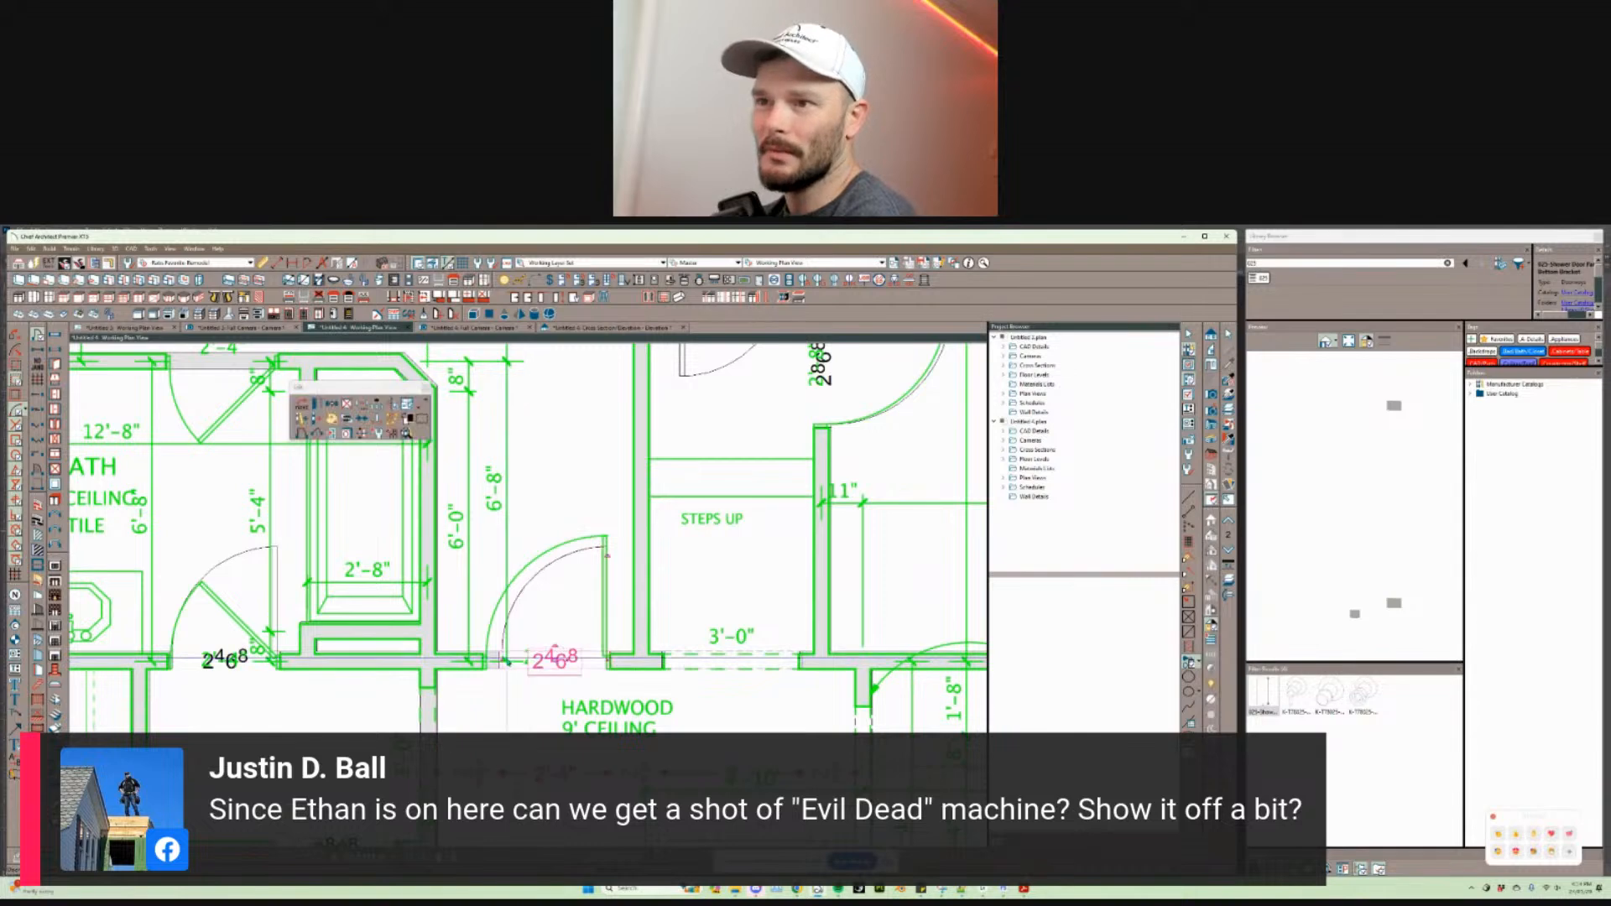
pyautogui.moveTo(506, 661); pyautogui.dragTo(486, 660)
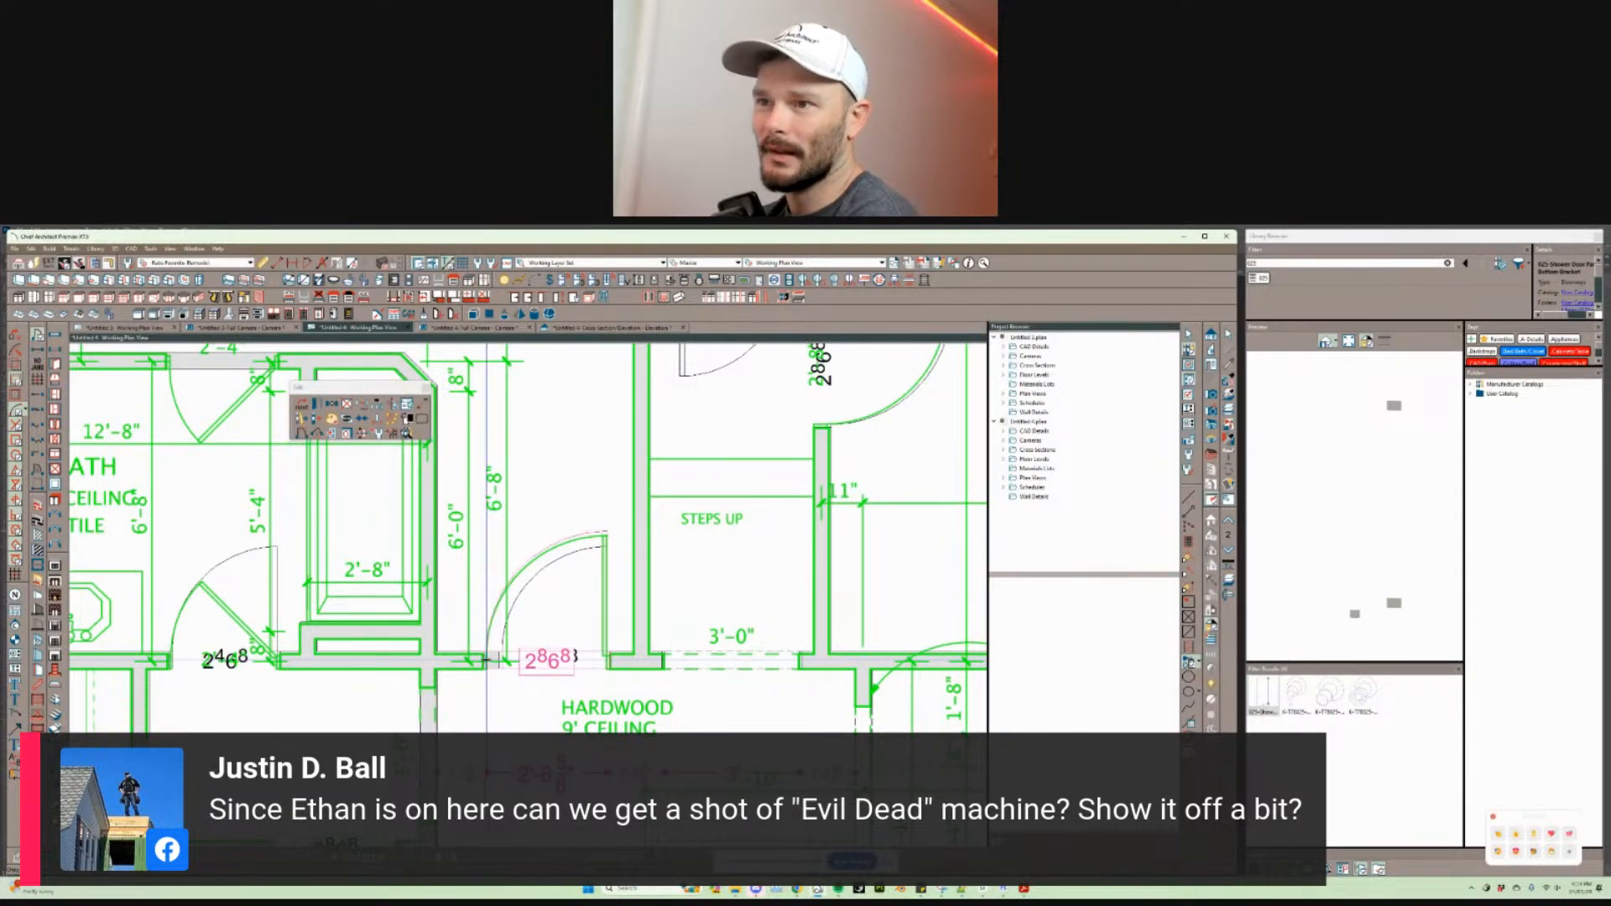
pyautogui.press('Tab')
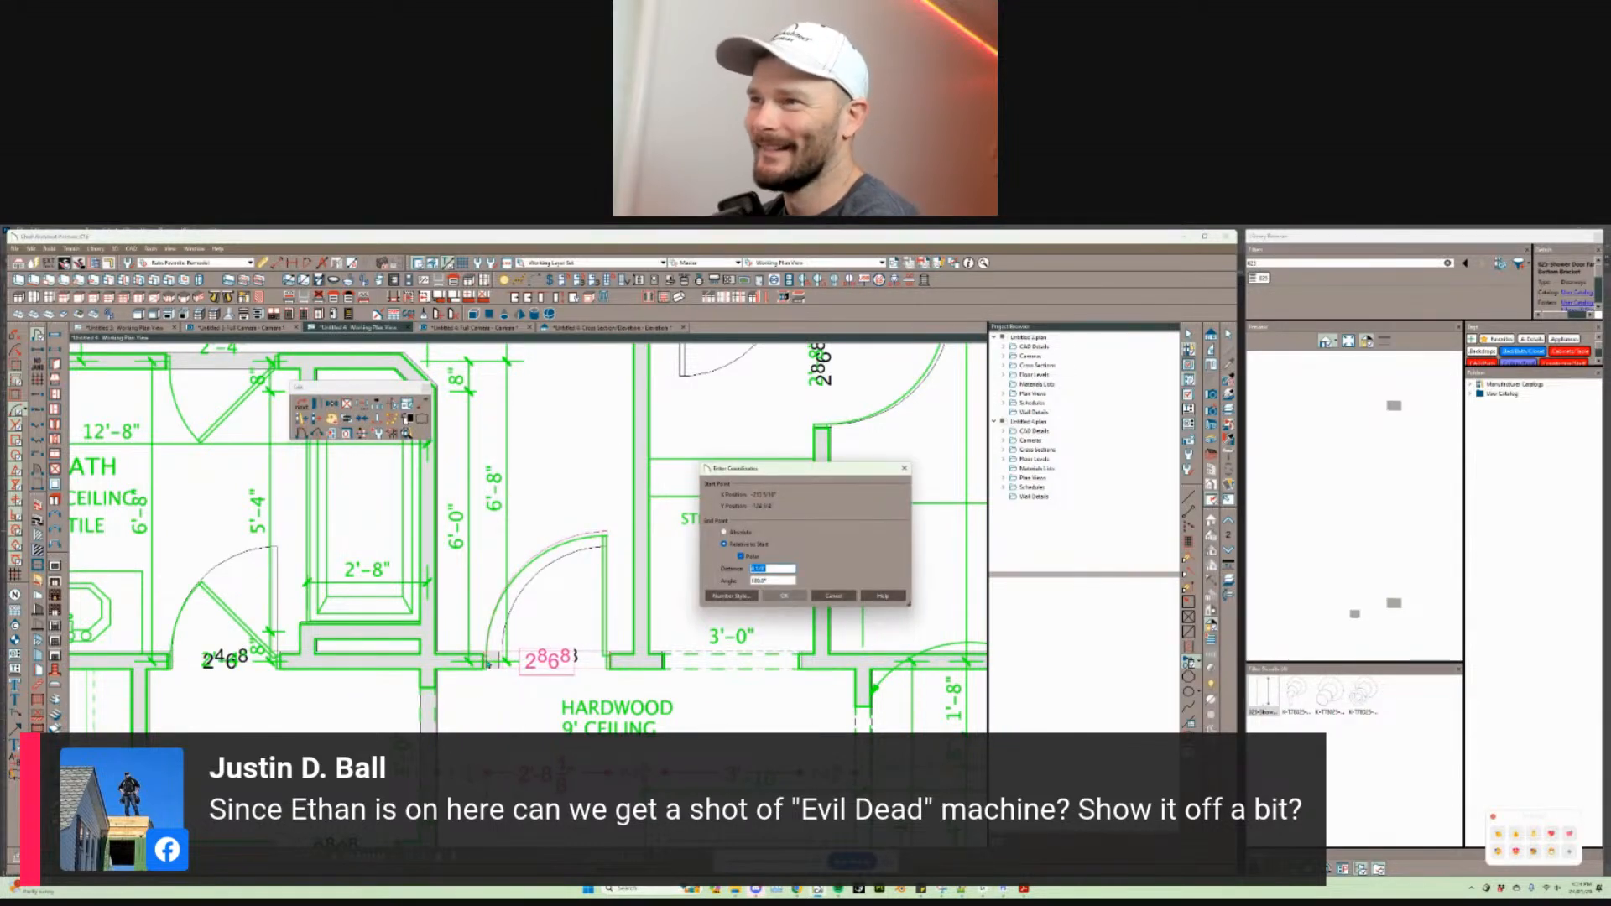
pyautogui.write('4')
pyautogui.press('Return')
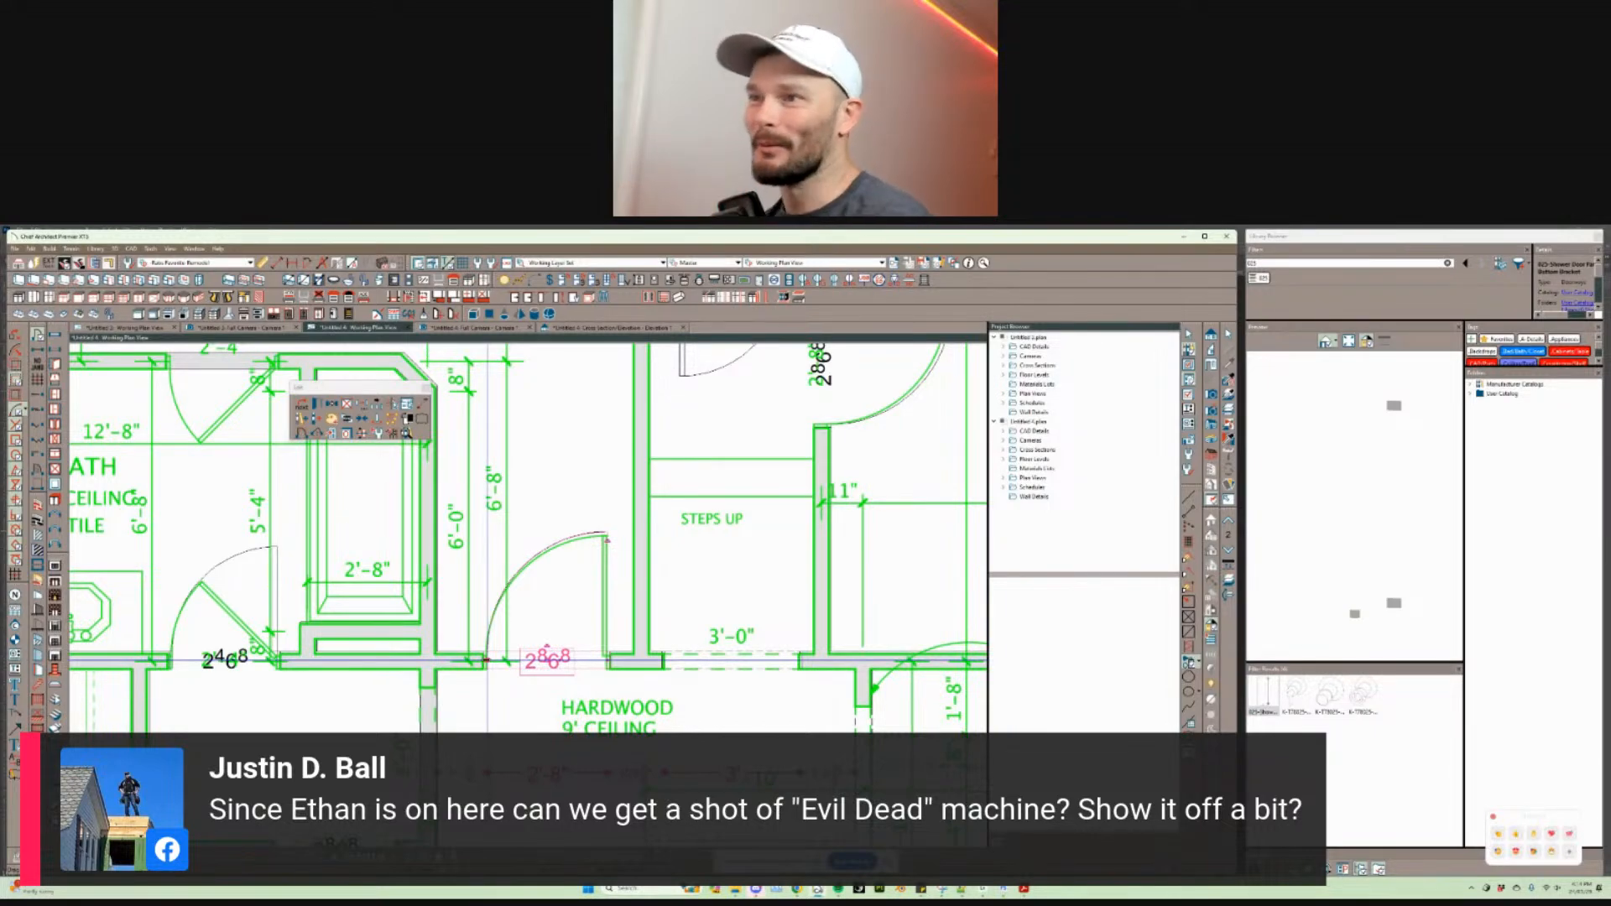
# Step: Draw the wall separating Bedroom #2 from its closet and toilet room, plus the cross wall between the closet and toilet room
pyautogui.scroll(-4, 290, 803)
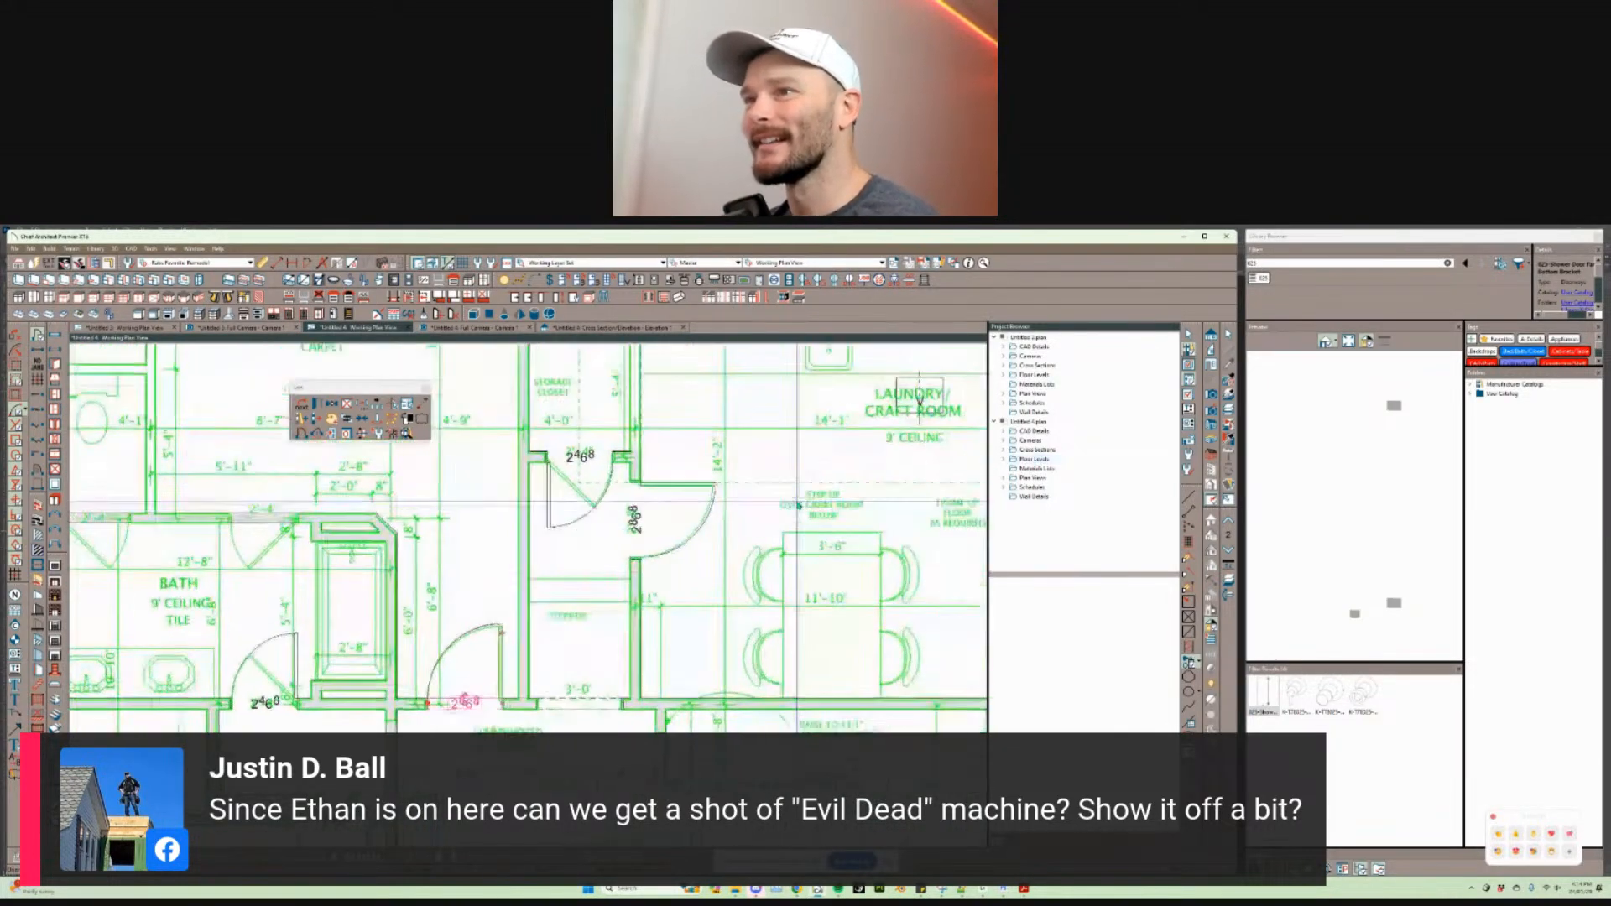
pyautogui.scroll(-1, 792, 514)
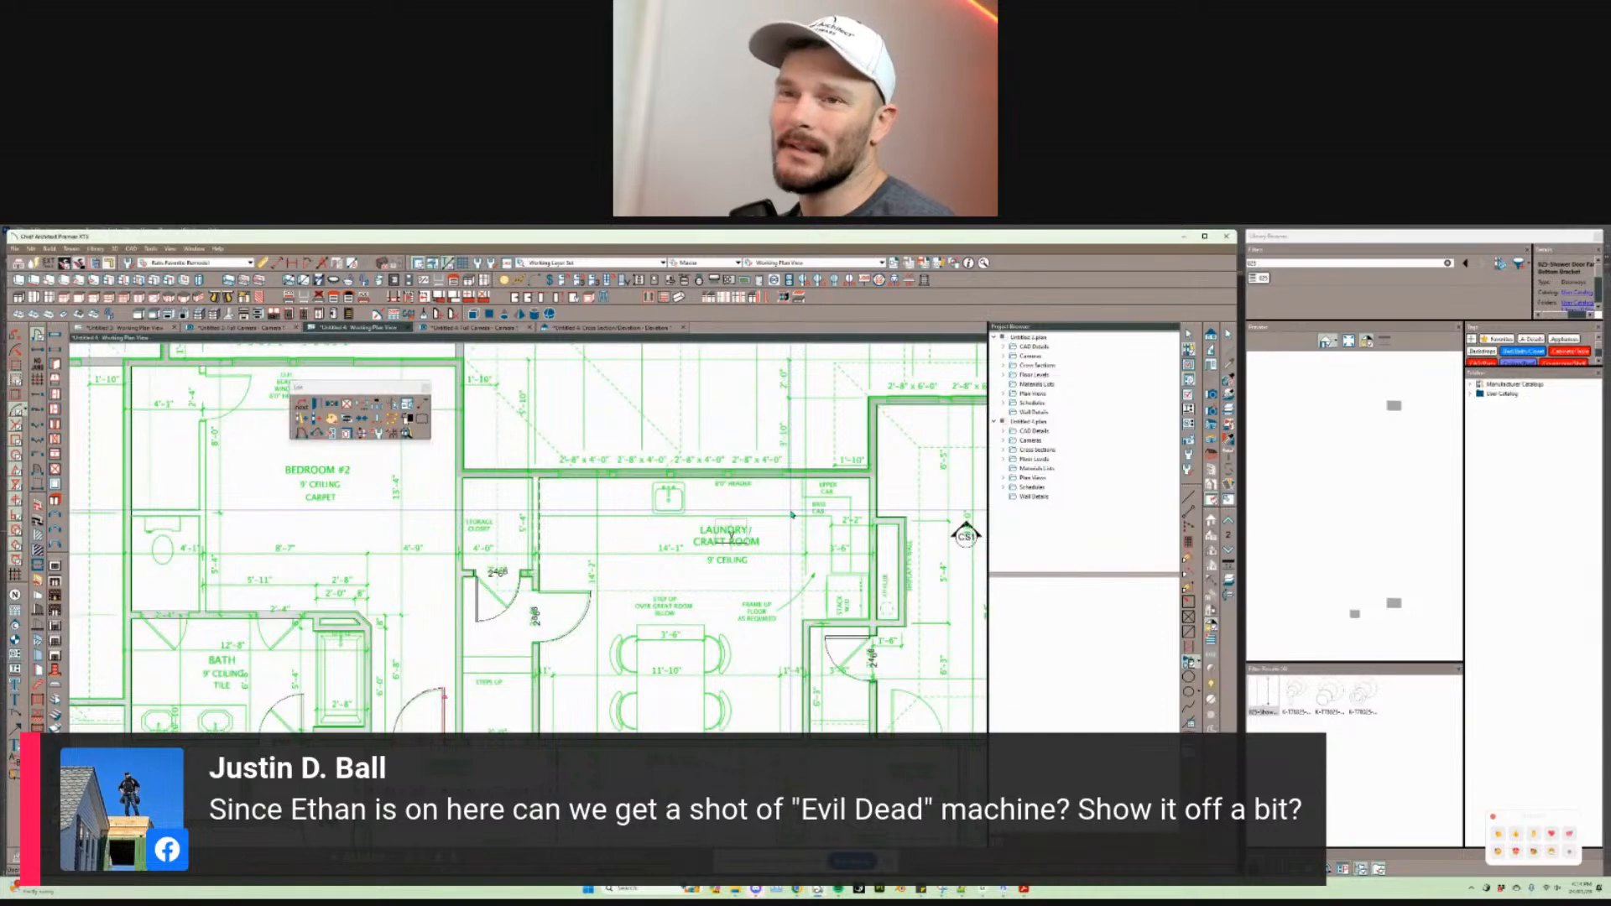
pyautogui.scroll(4, 515, 495)
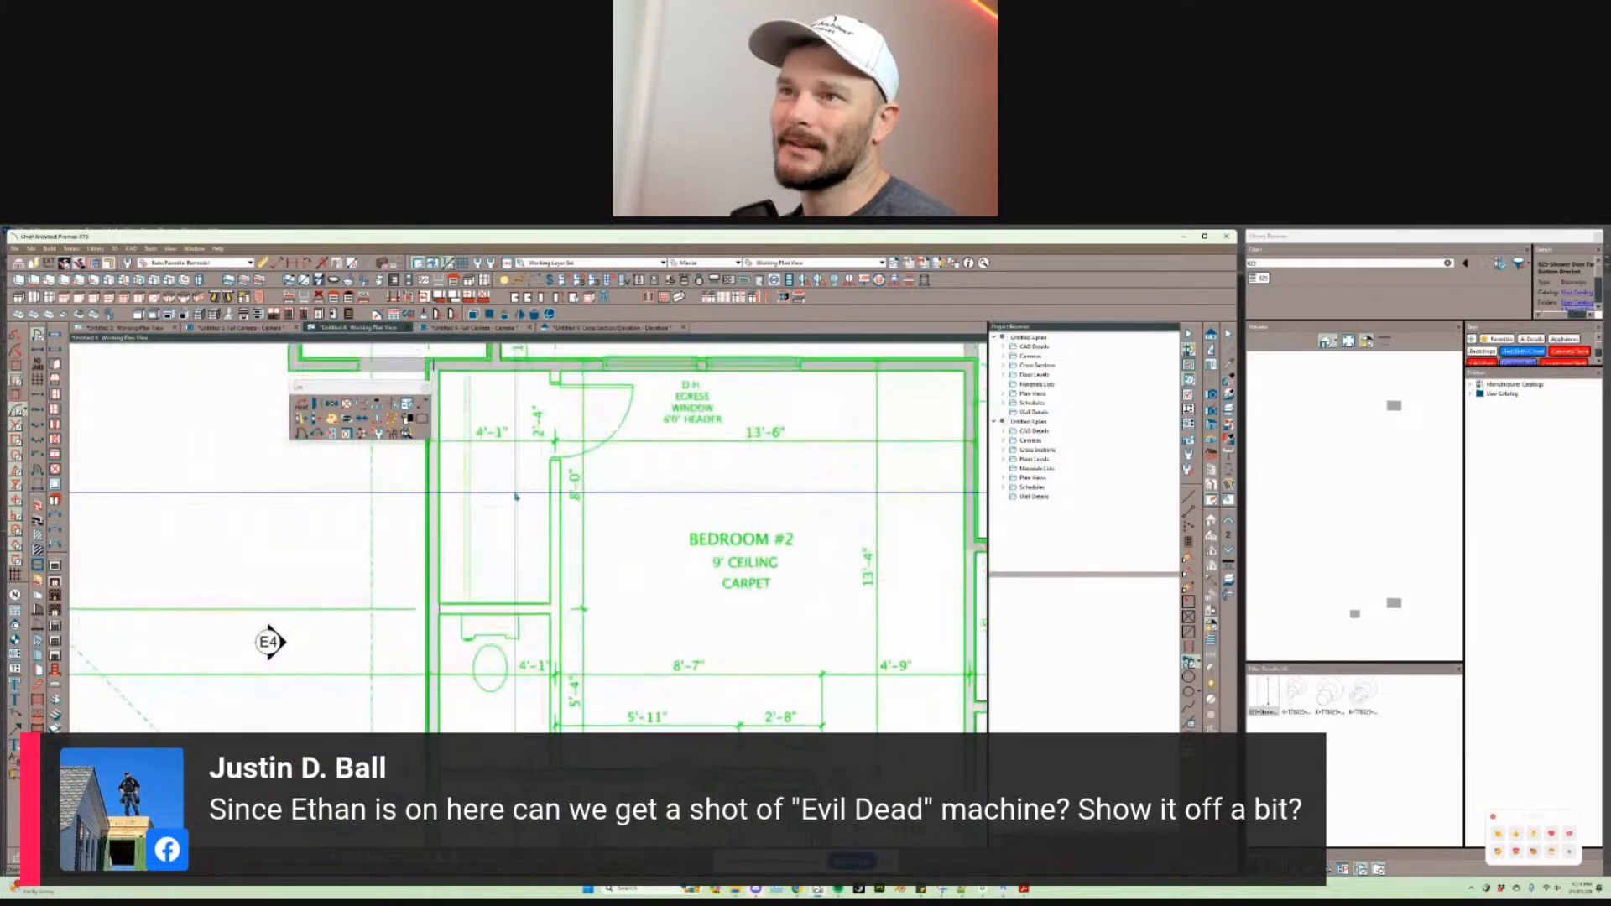
pyautogui.moveTo(516, 496); pyautogui.dragTo(546, 471, button='middle')
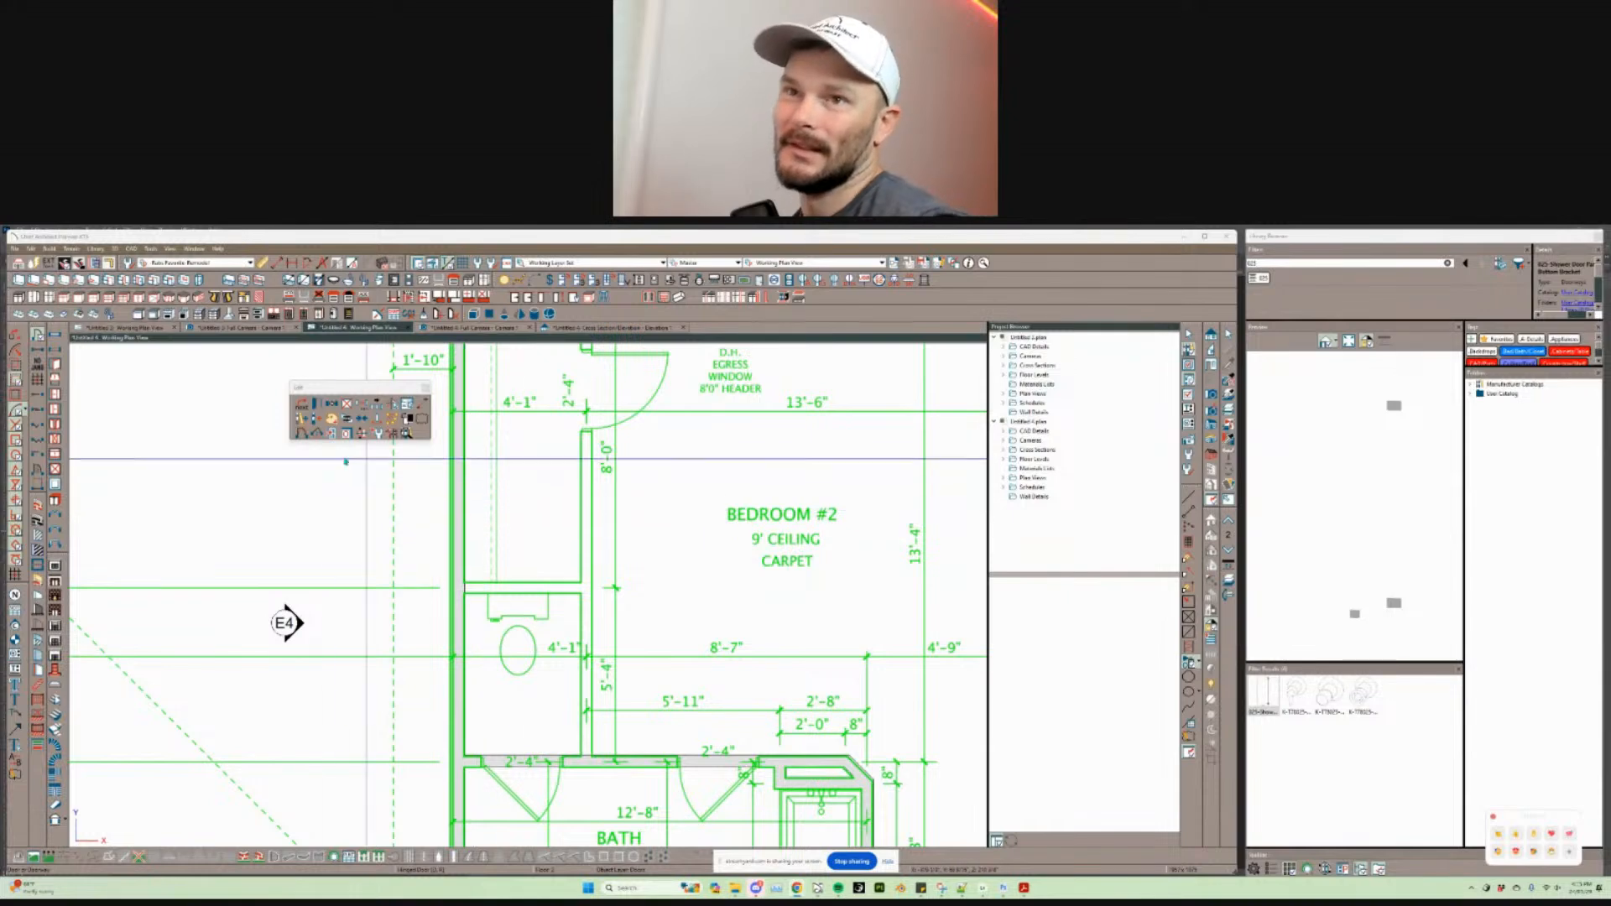
pyautogui.scroll(-1, 603, 510)
pyautogui.scroll(-2, 603, 509)
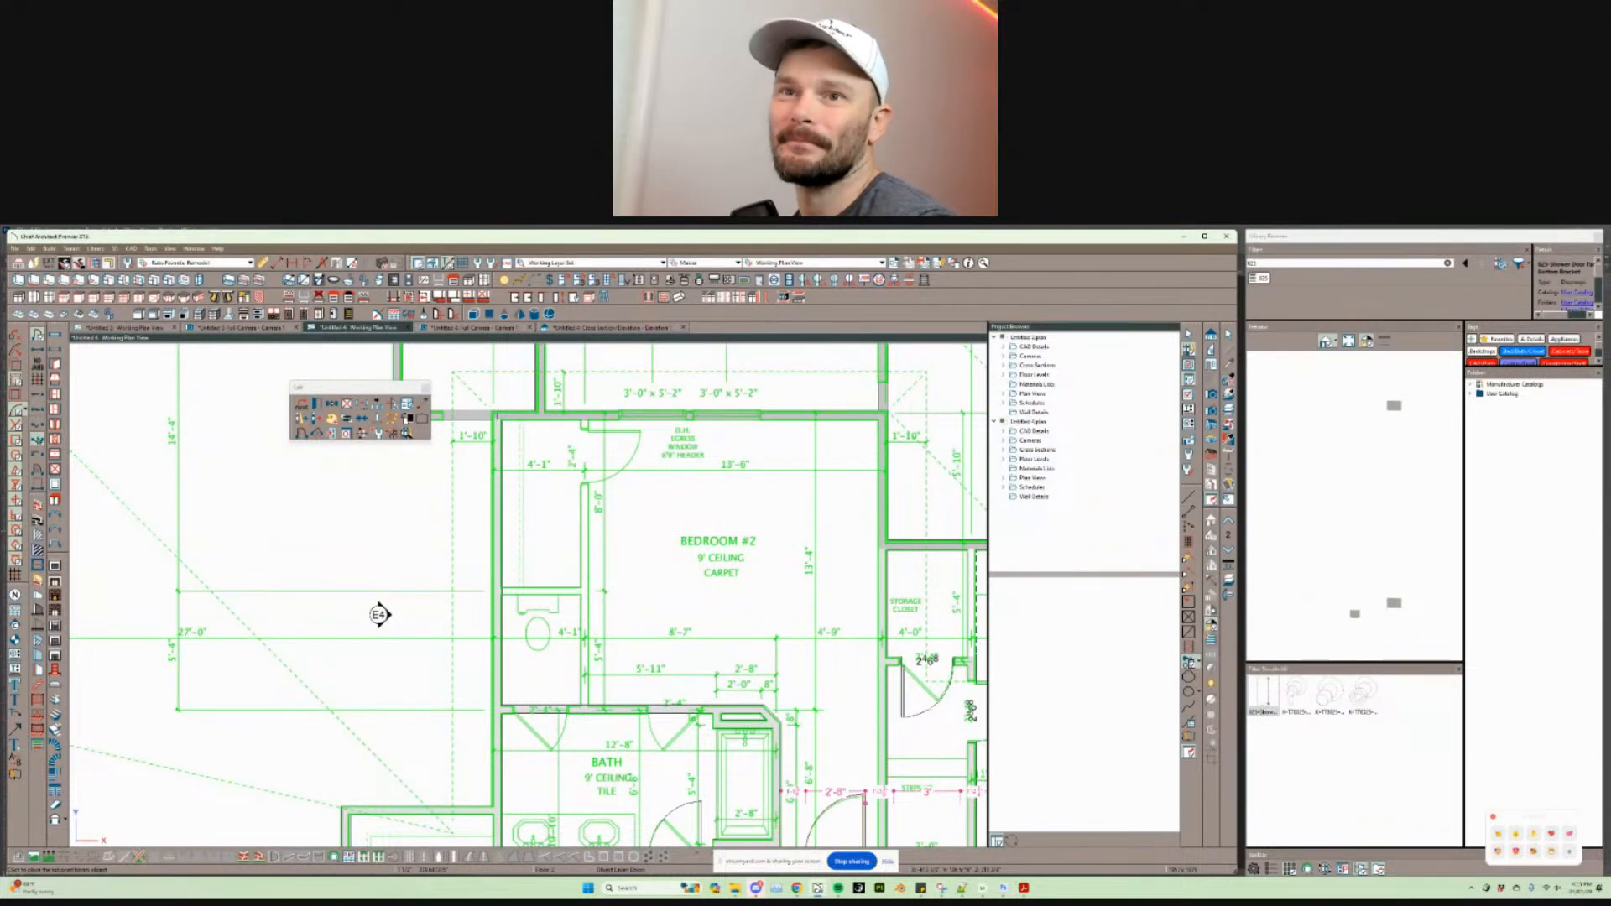
pyautogui.click(37, 533)
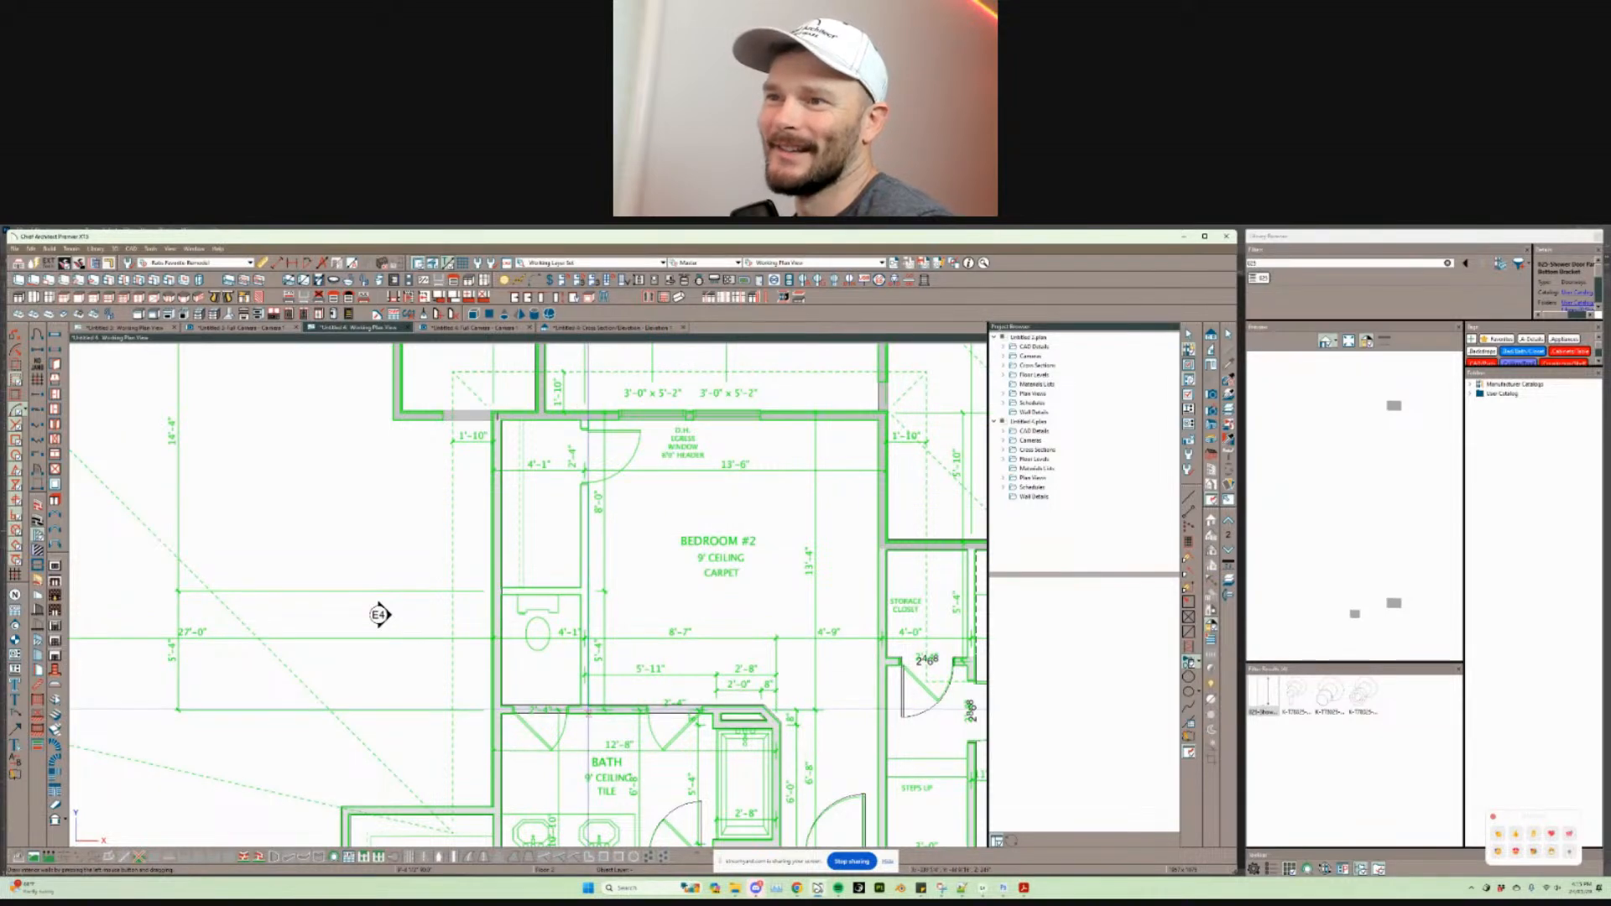
pyautogui.moveTo(588, 711); pyautogui.dragTo(576, 417)
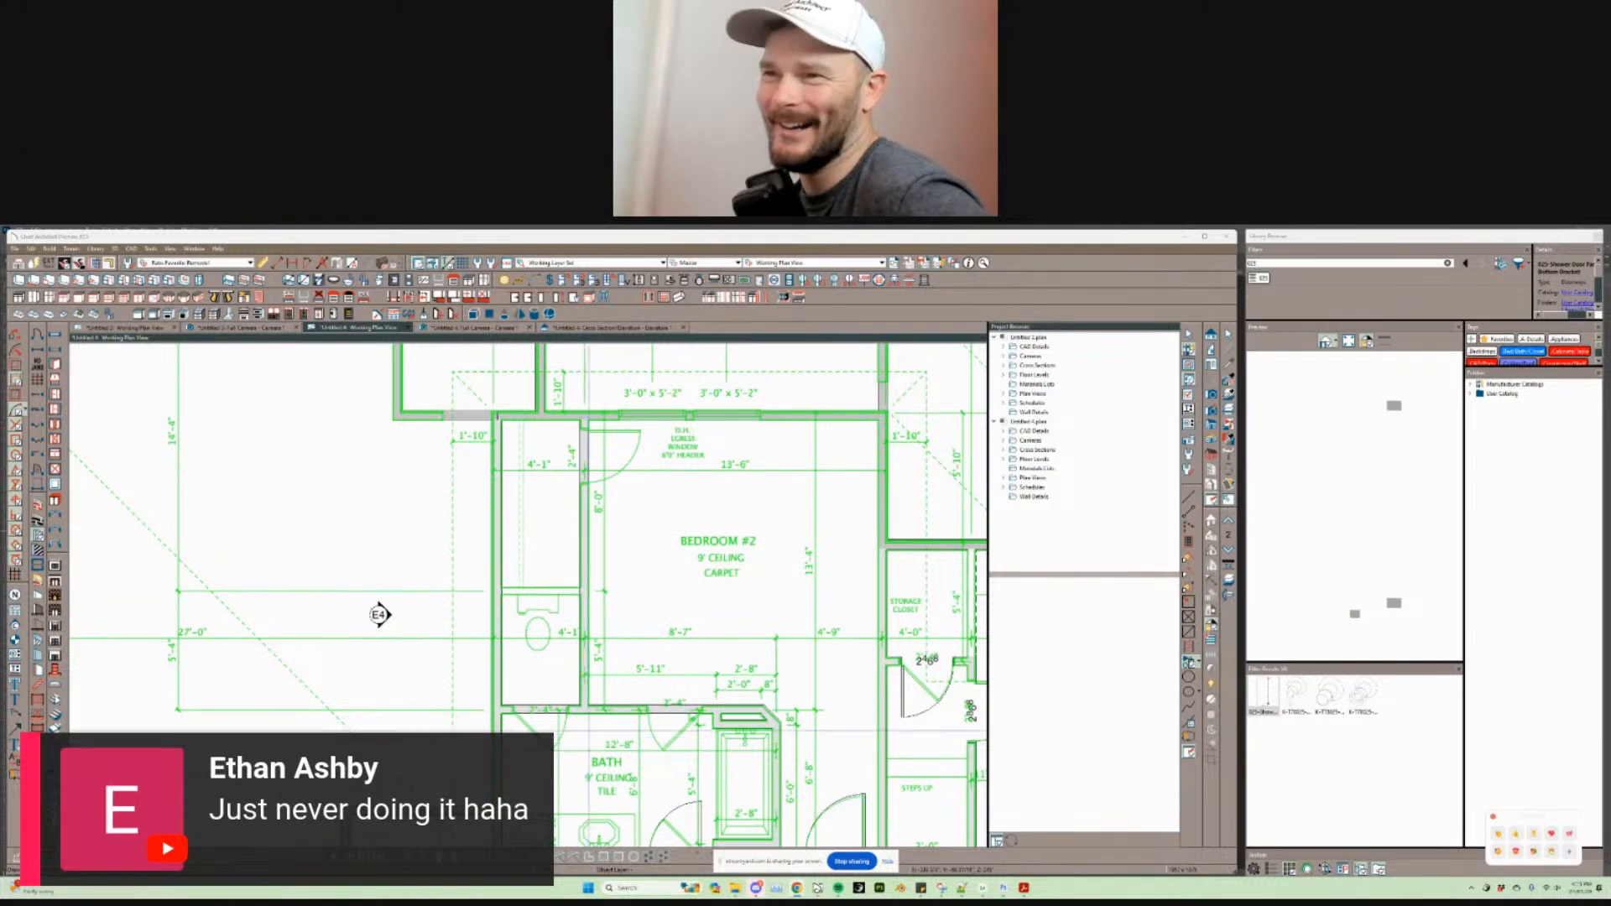
pyautogui.scroll(5, 380, 615)
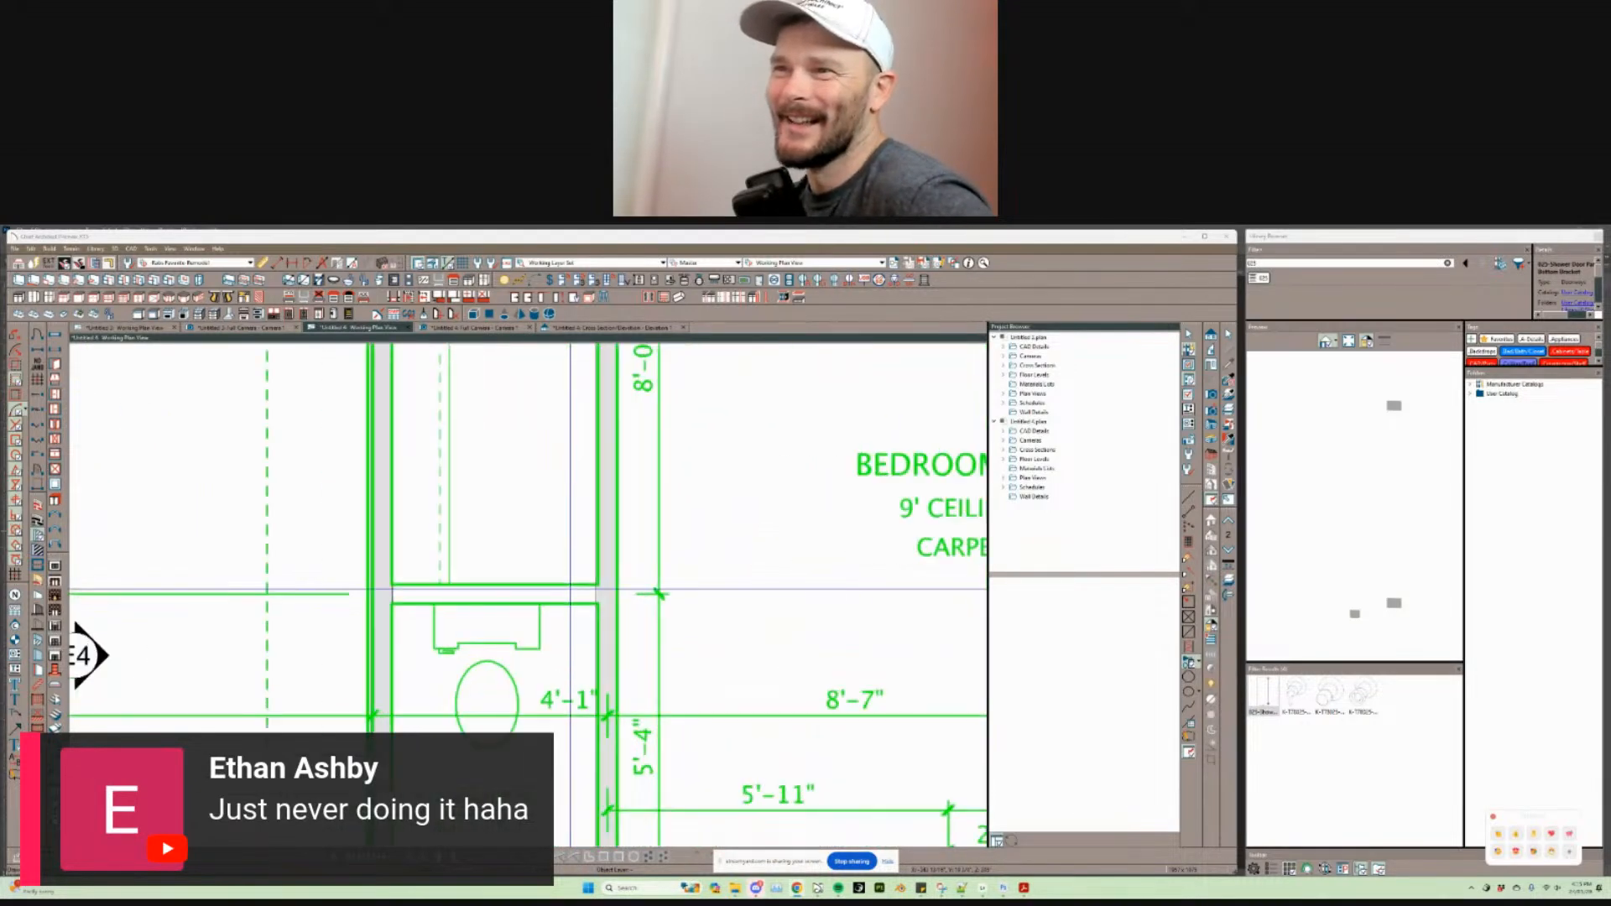
pyautogui.moveTo(598, 583); pyautogui.dragTo(349, 583)
# Step: Place a 2468 door at the traced closet opening in Bedroom #2's new wall
pyautogui.scroll(-5, 227, 621)
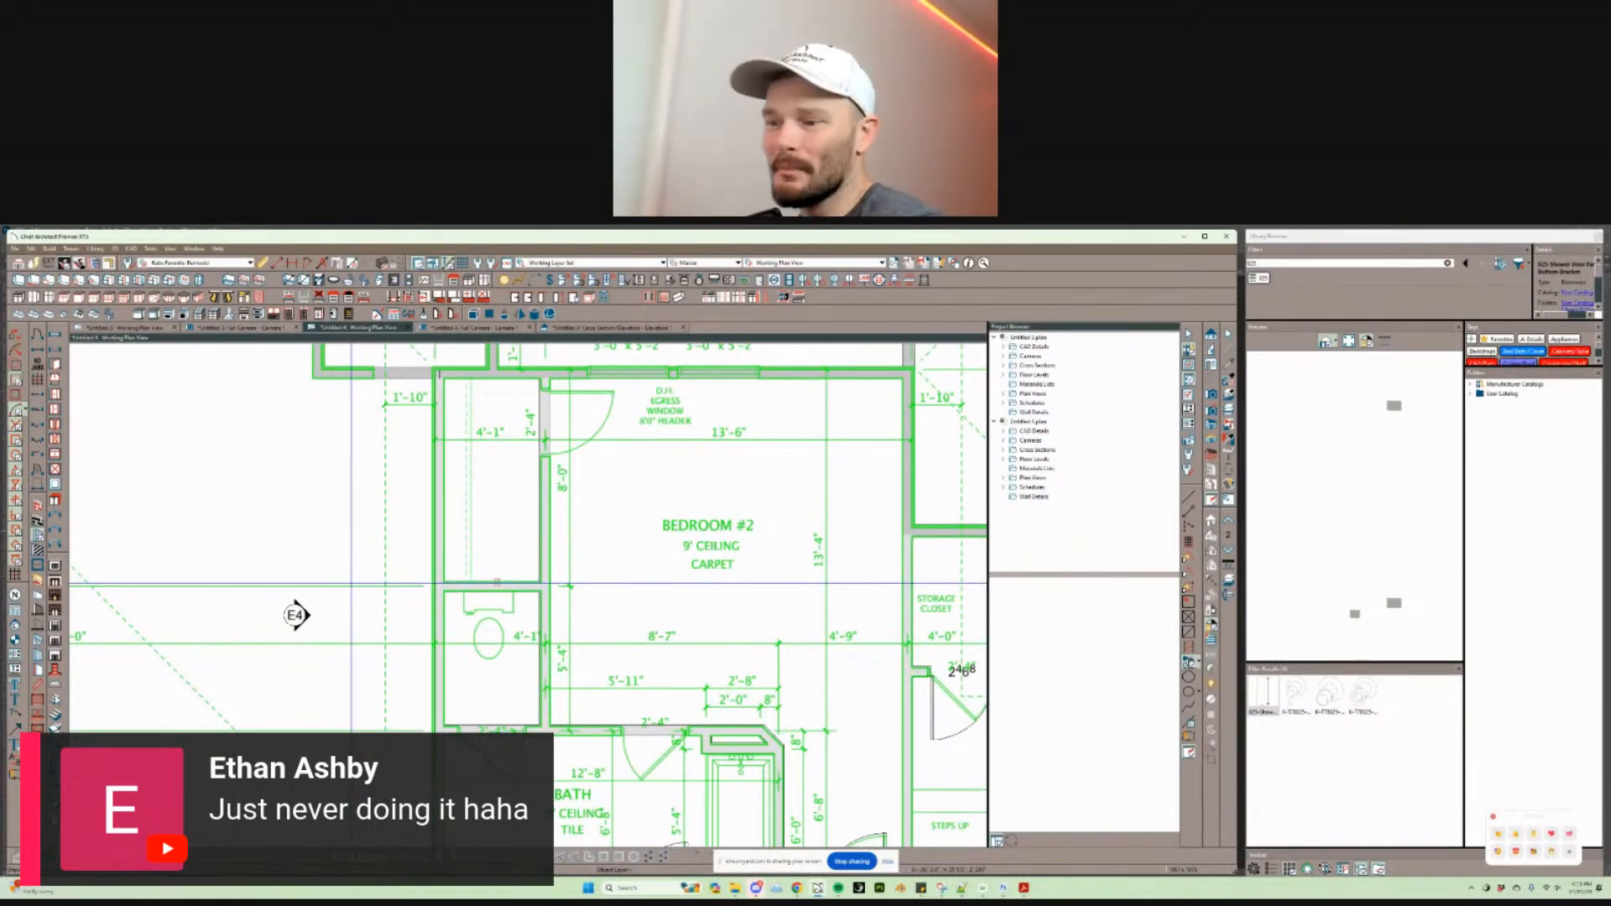
pyautogui.scroll(-2, 496, 644)
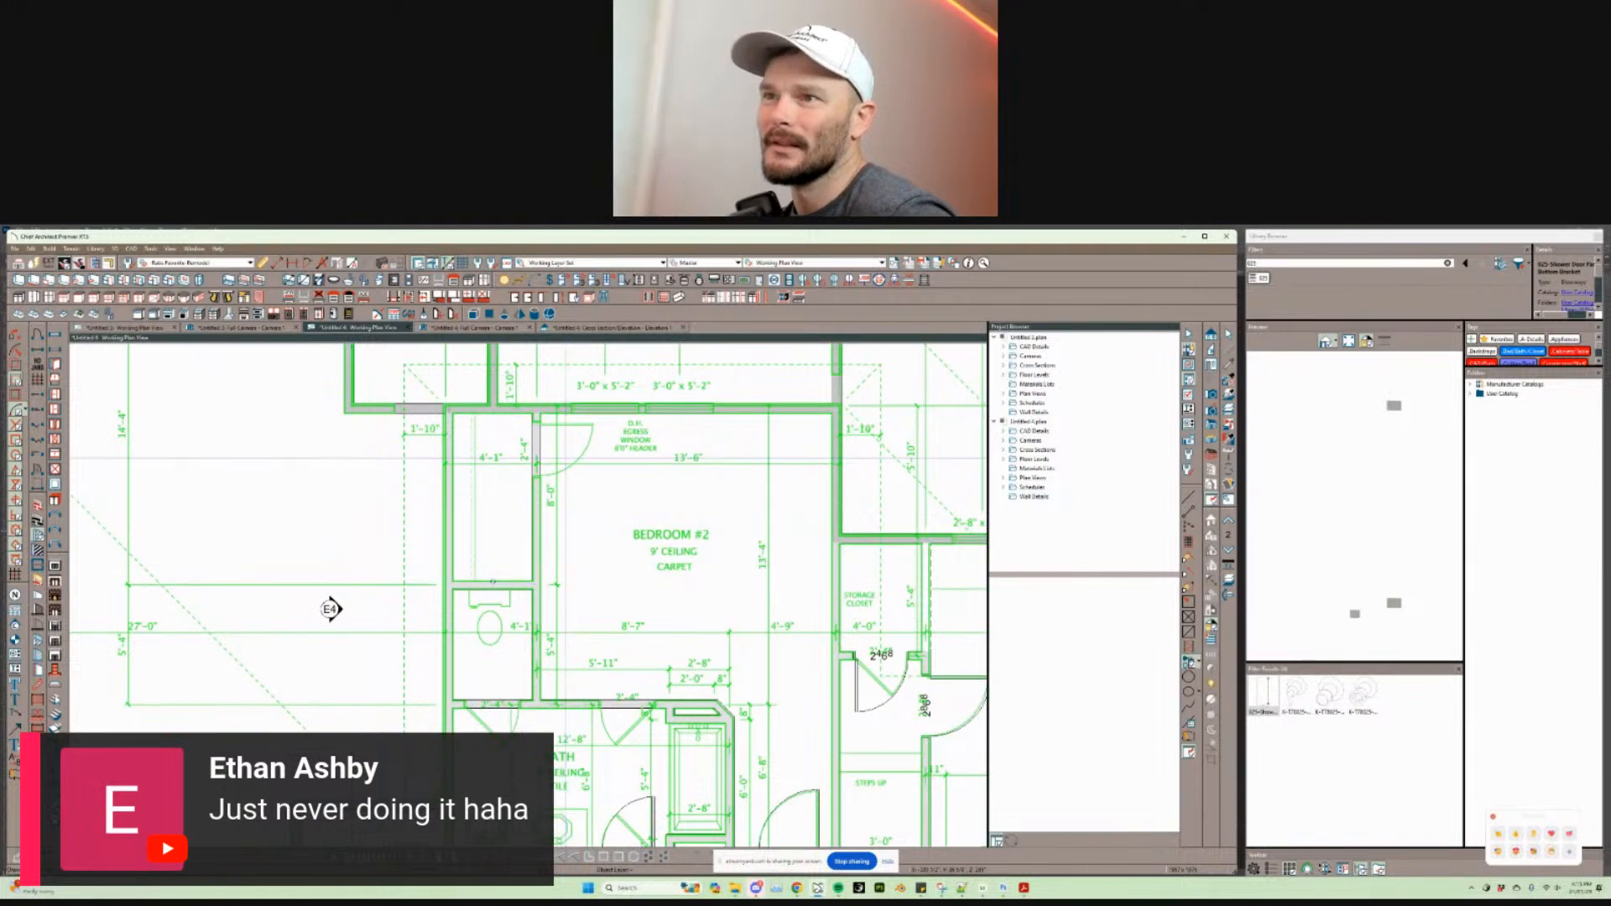
pyautogui.rightClick(573, 488)
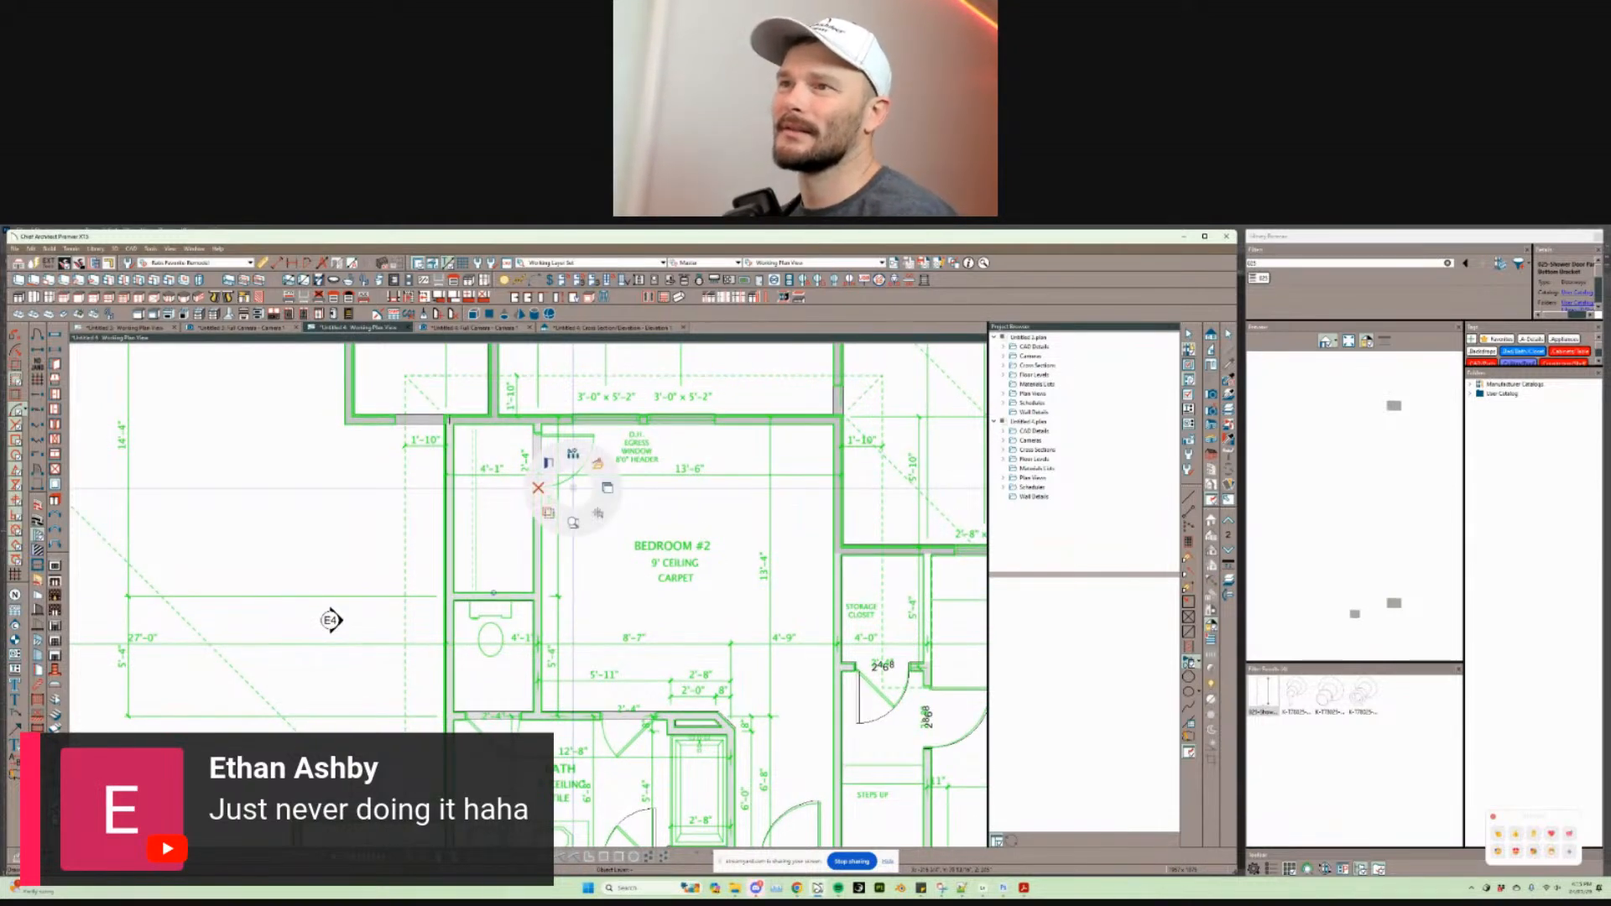
pyautogui.click(598, 462)
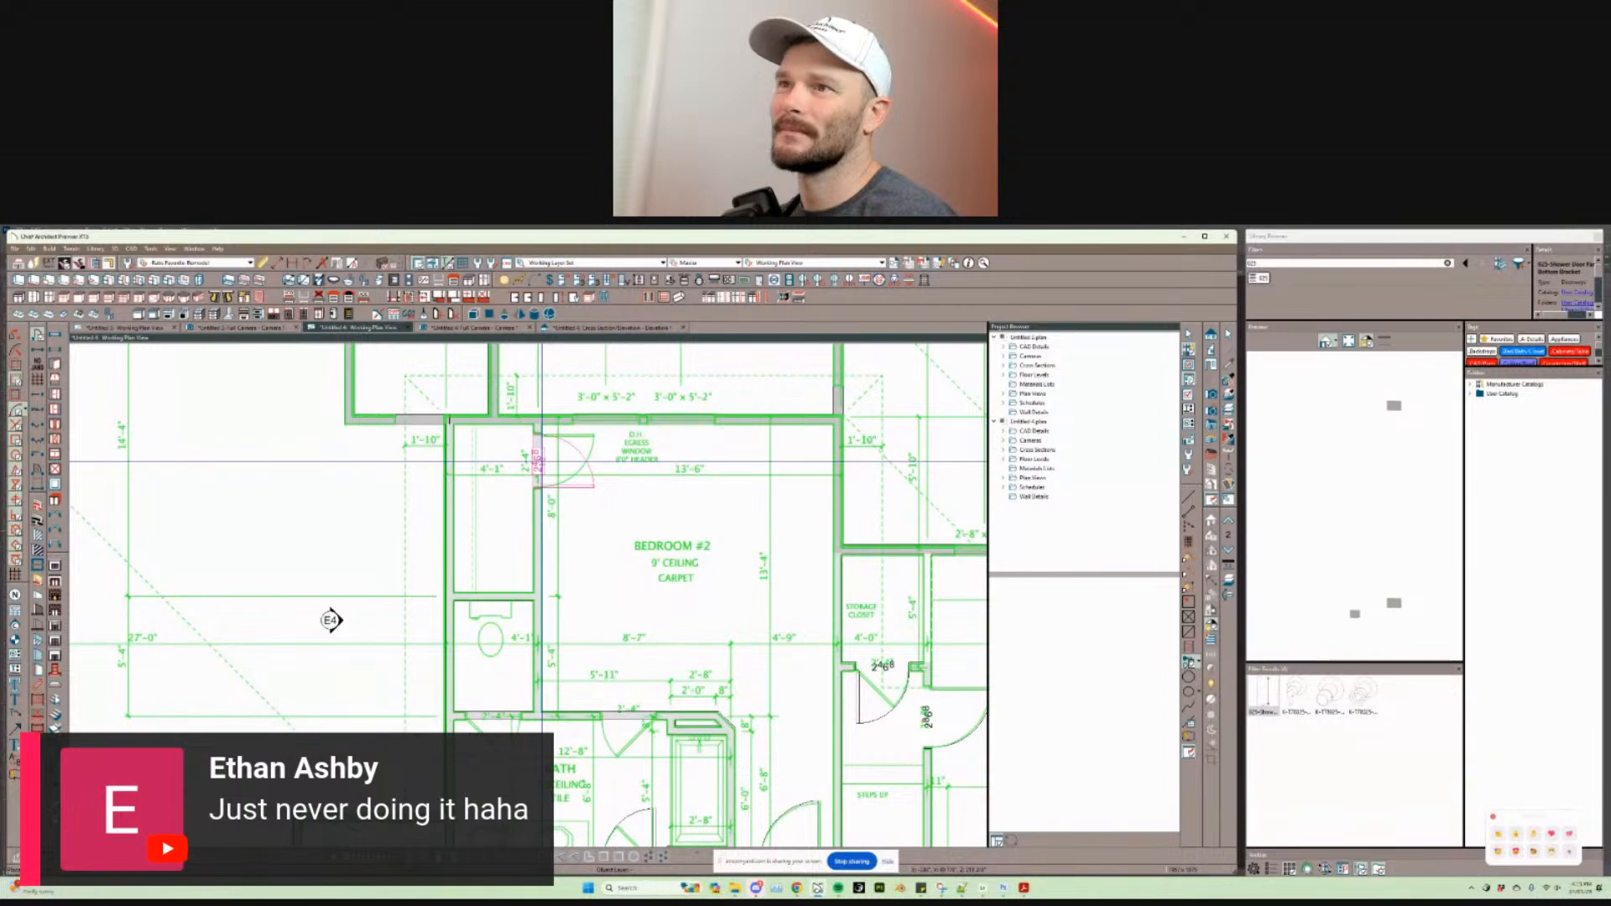
pyautogui.click(539, 462)
# Step: Place 2468 doors at the traced openings from the bath into Bedroom #2 and into the toilet room
pyautogui.moveTo(861, 700); pyautogui.dragTo(737, 593, button='middle')
pyautogui.scroll(1, 737, 593)
pyautogui.scroll(2, 503, 610)
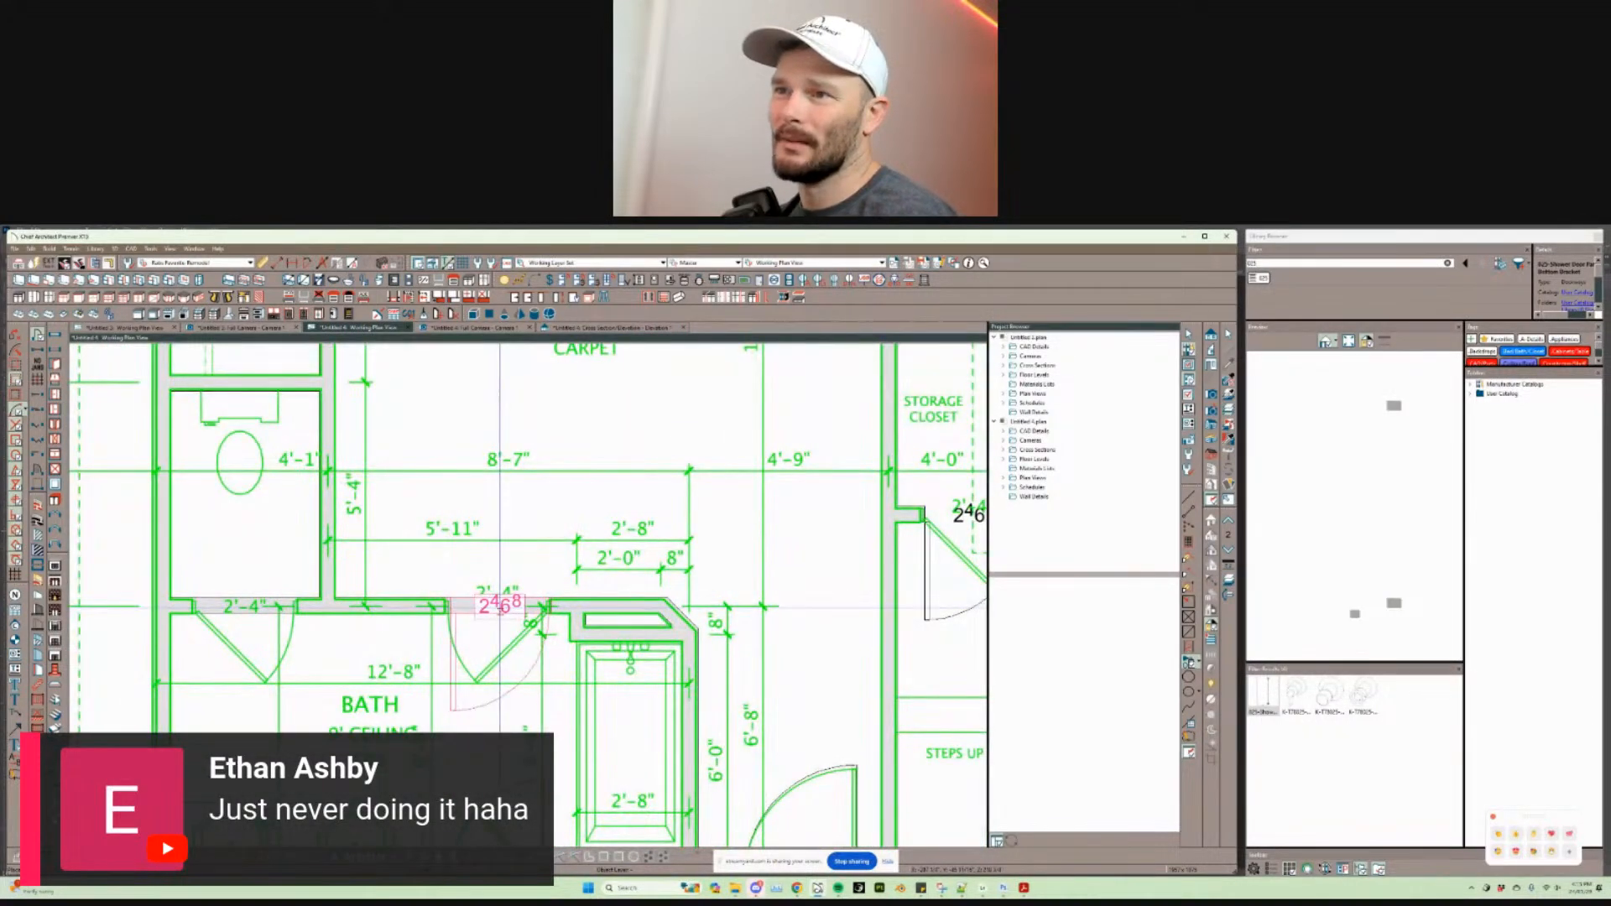
pyautogui.moveTo(499, 607); pyautogui.dragTo(584, 619)
pyautogui.moveTo(585, 619); pyautogui.dragTo(616, 598, button='middle')
pyautogui.moveTo(467, 537); pyautogui.dragTo(639, 535, button='middle')
pyautogui.scroll(1, 639, 534)
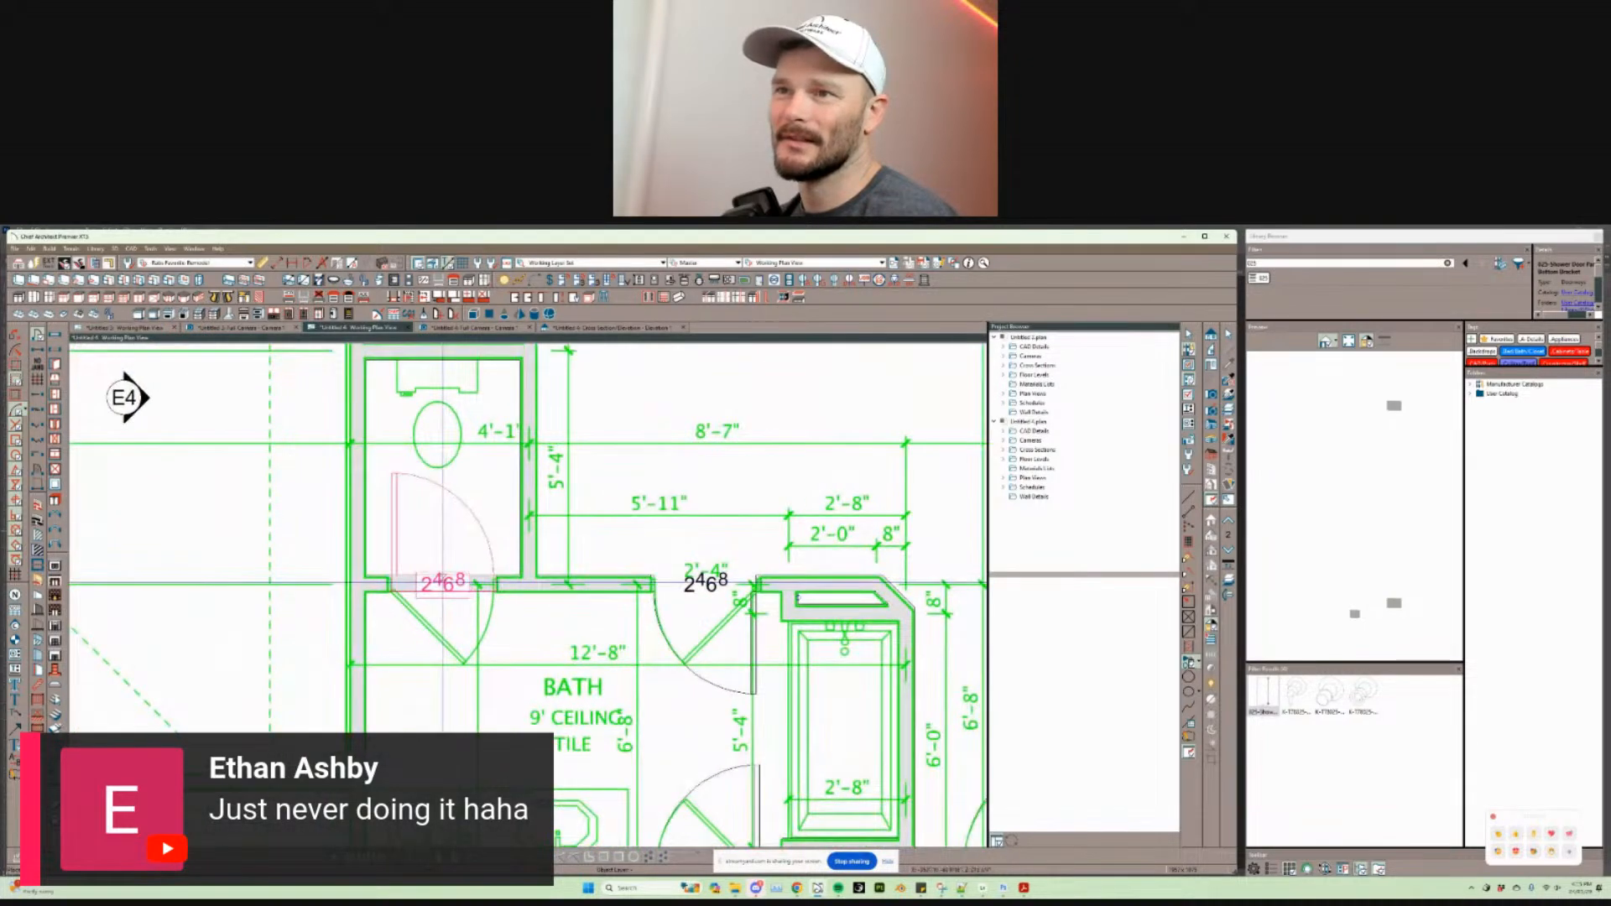
pyautogui.click(428, 660)
pyautogui.moveTo(429, 661); pyautogui.dragTo(287, 524, button='middle')
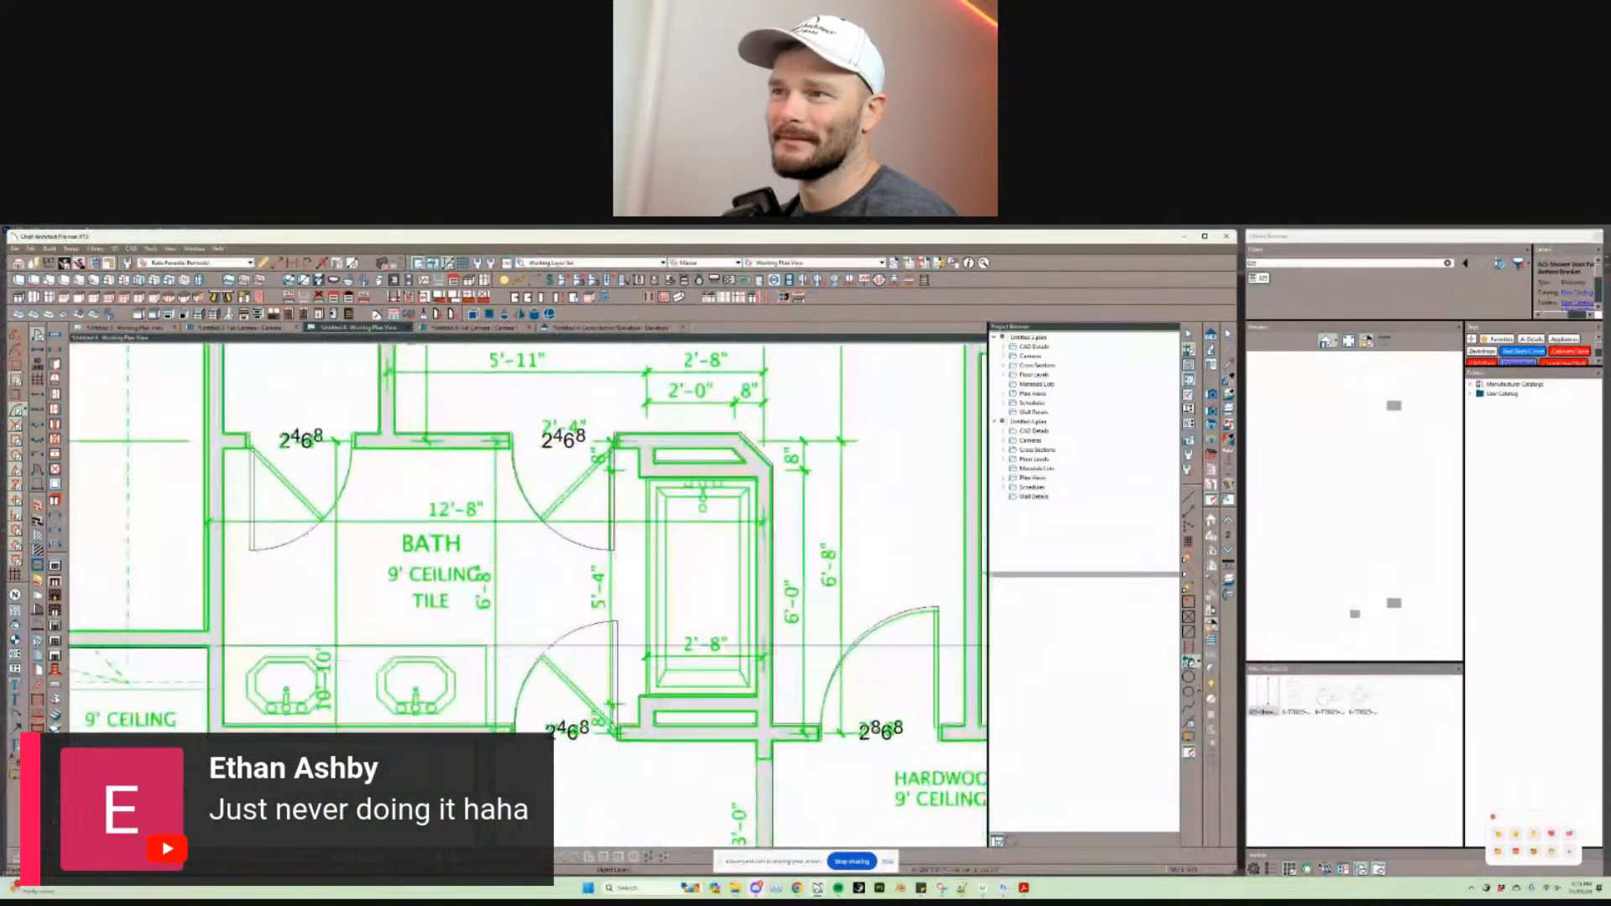
# Step: Place a hall door to the Exercise Room, widen it by 4" to 2868 at the traced jamb, and add a 2468 door at the adjoining bath
pyautogui.scroll(-2, 753, 599)
pyautogui.moveTo(923, 612); pyautogui.dragTo(619, 718, button='middle')
pyautogui.moveTo(978, 637); pyautogui.dragTo(368, 688, button='middle')
pyautogui.scroll(-1, 666, 628)
pyautogui.scroll(3, 571, 788)
pyautogui.moveTo(571, 789); pyautogui.dragTo(495, 734, button='middle')
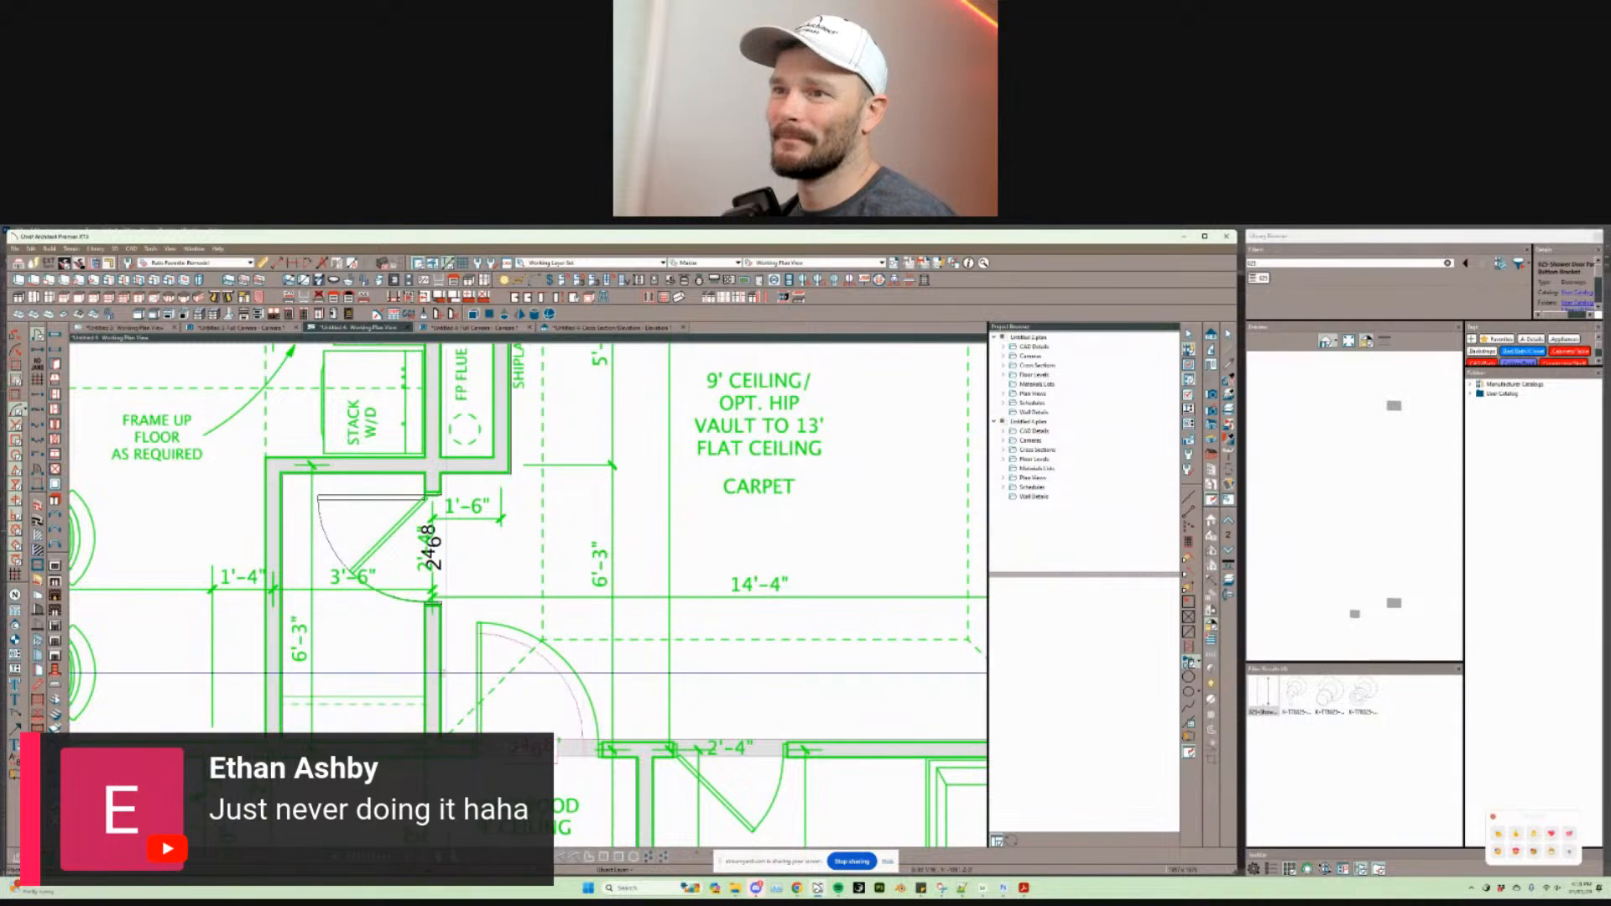
pyautogui.click(531, 736)
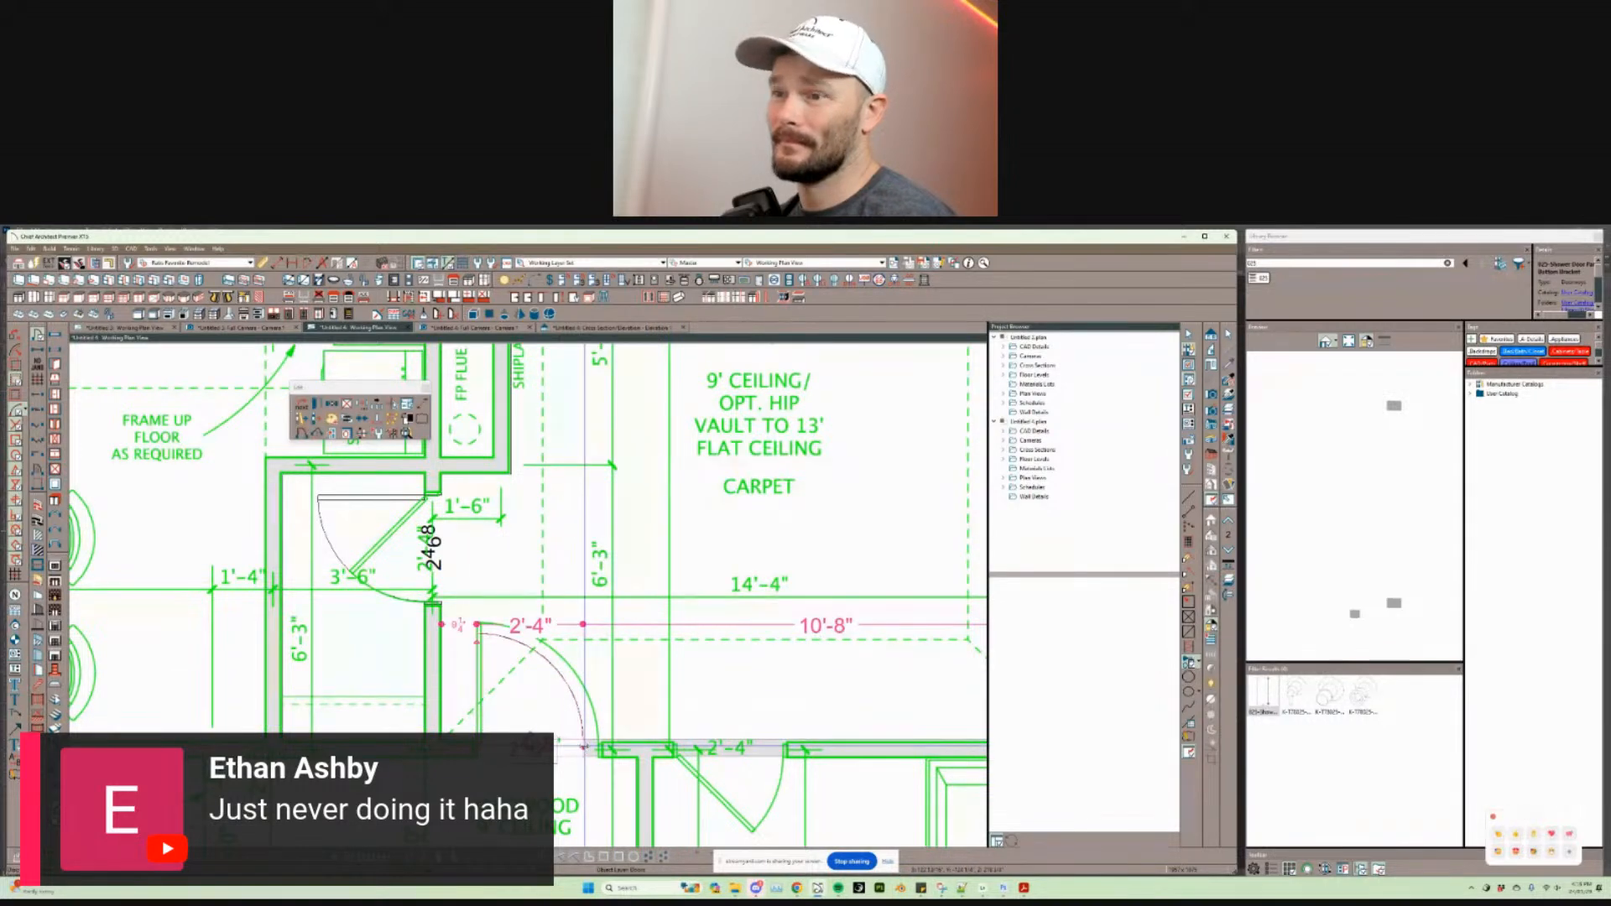
pyautogui.moveTo(585, 746); pyautogui.dragTo(603, 747)
pyautogui.press('Tab')
pyautogui.write('4')
pyautogui.press('Return')
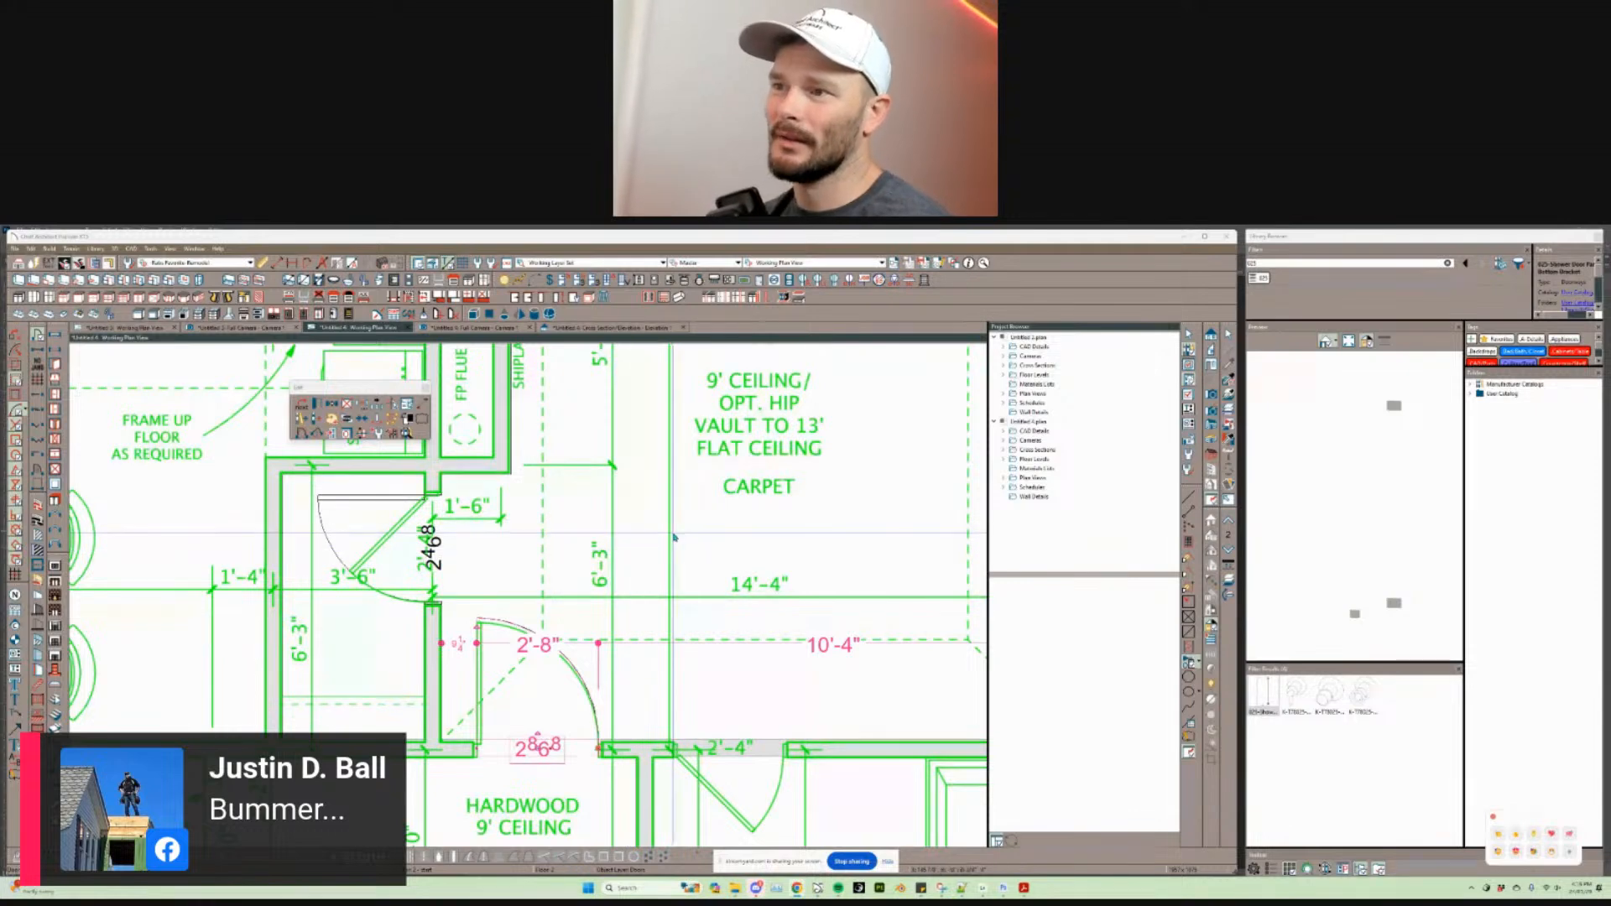
pyautogui.press('Escape')
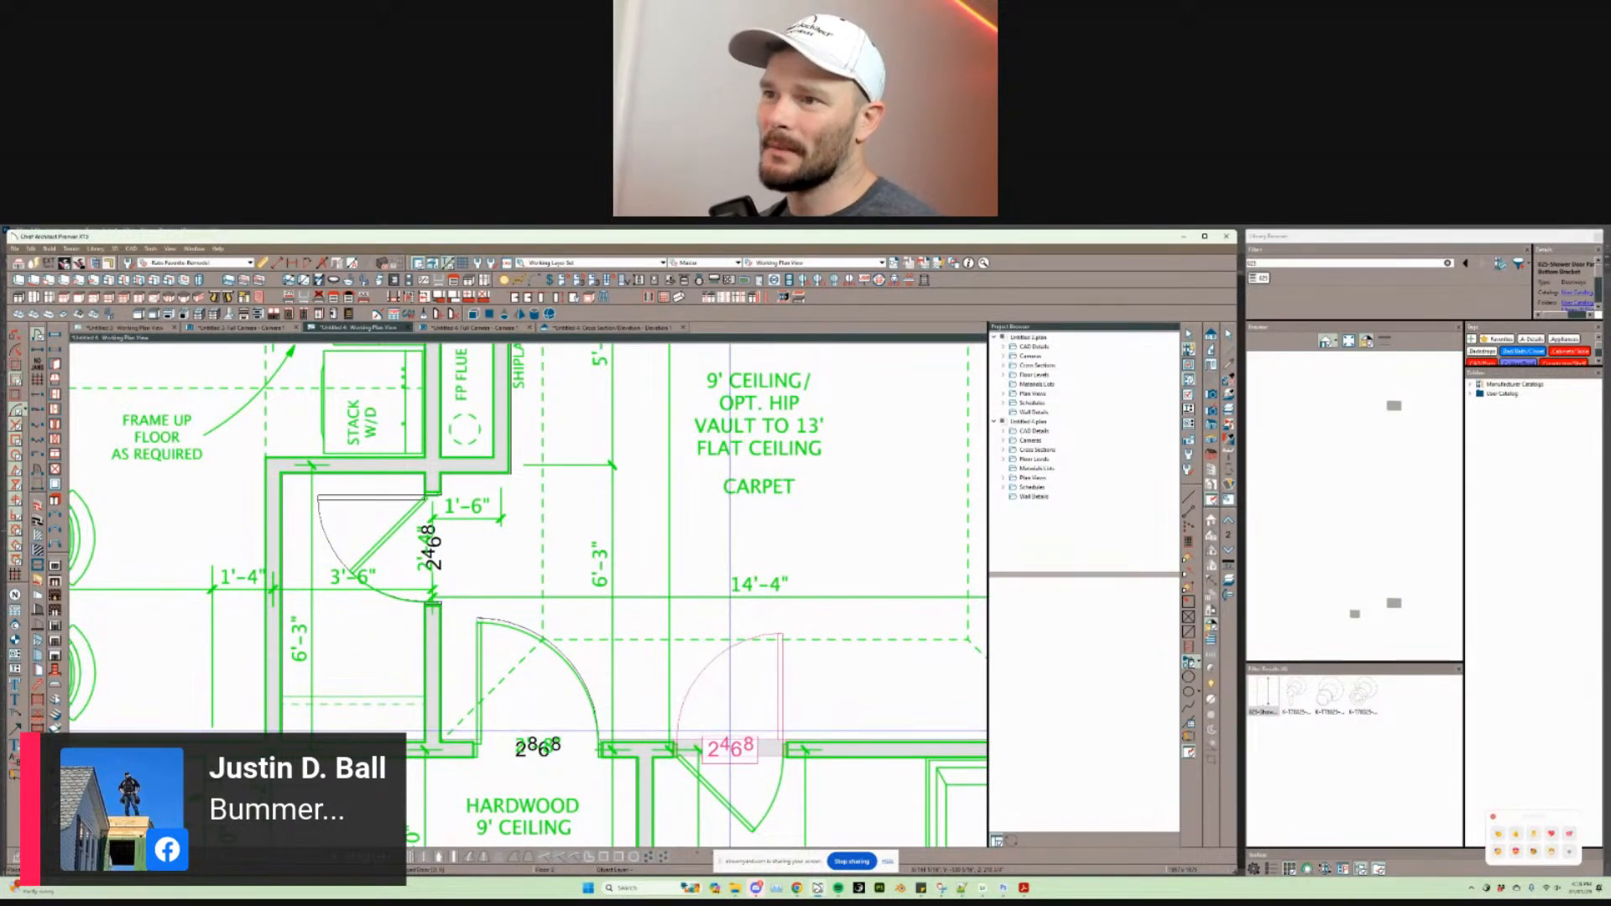
pyautogui.click(699, 781)
# Step: Draw the wall separating Bedroom #4 from its bath and closet, plus the cross wall between the bathtub and the closet
pyautogui.moveTo(790, 580); pyautogui.dragTo(651, 400, button='middle')
pyautogui.scroll(-2, 791, 580)
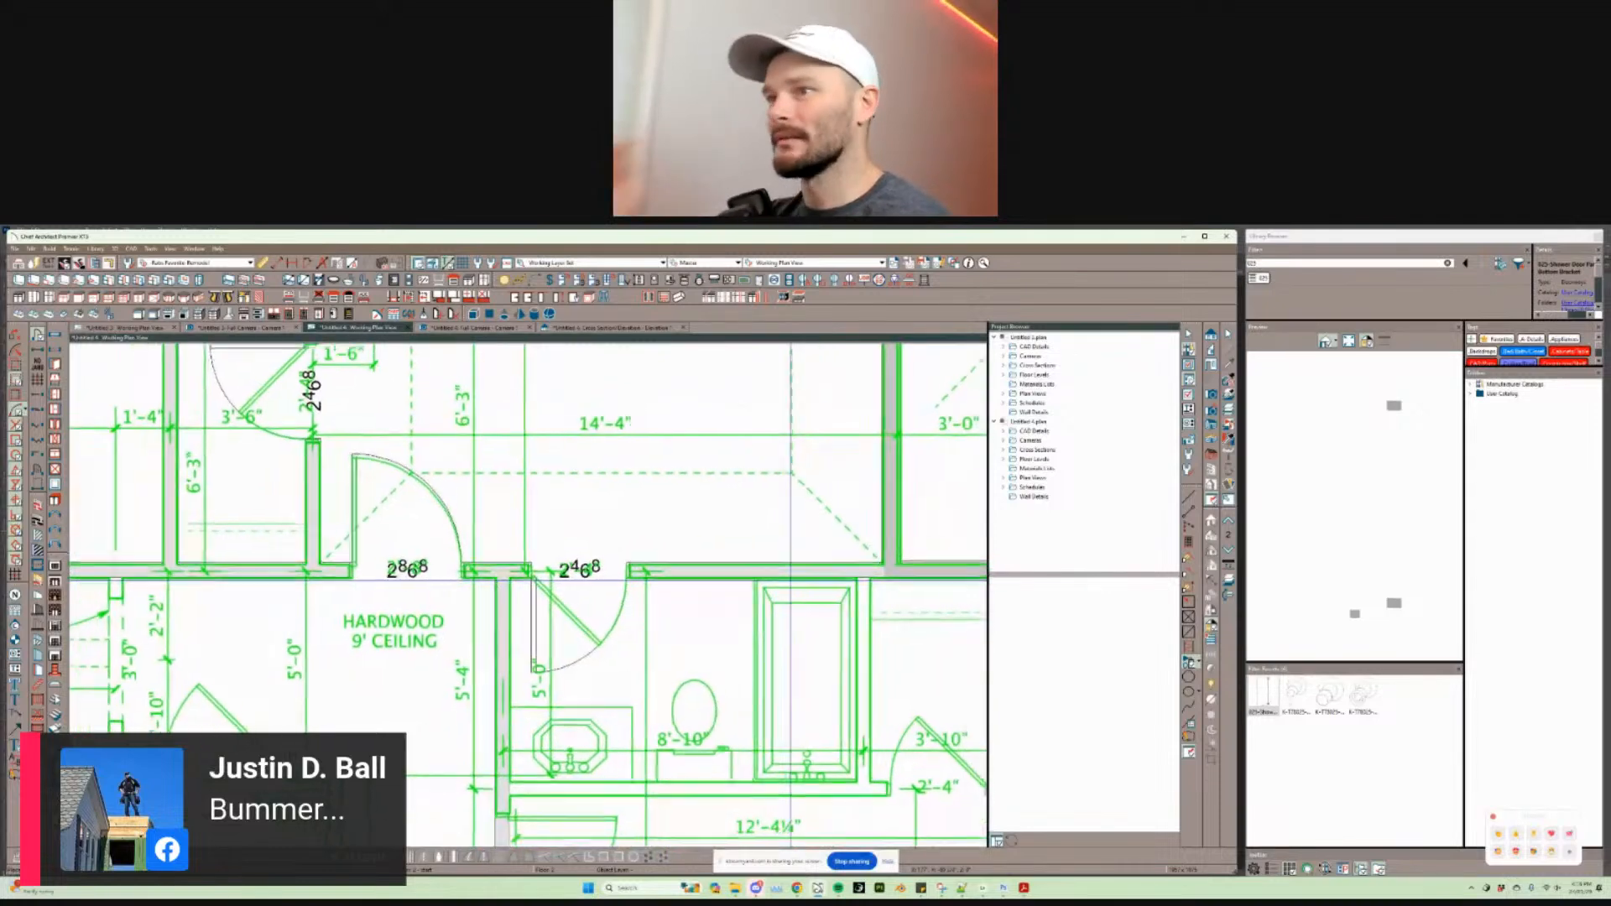
pyautogui.scroll(1, 790, 580)
pyautogui.moveTo(790, 580); pyautogui.dragTo(730, 509, button='middle')
pyautogui.scroll(1, 518, 610)
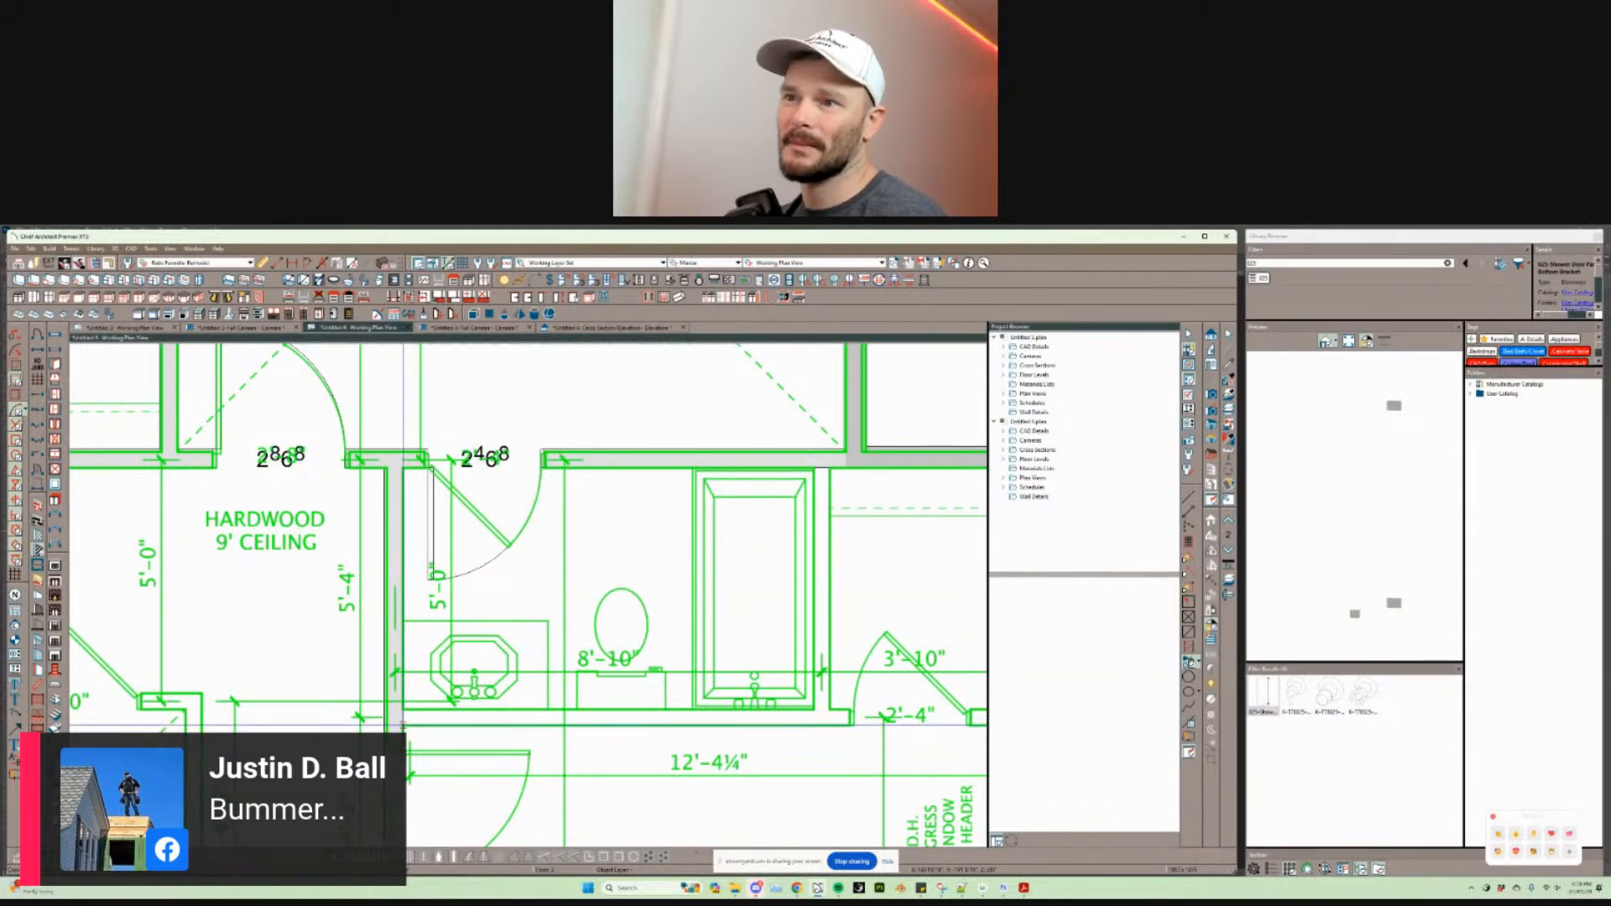
pyautogui.moveTo(404, 724); pyautogui.dragTo(823, 730)
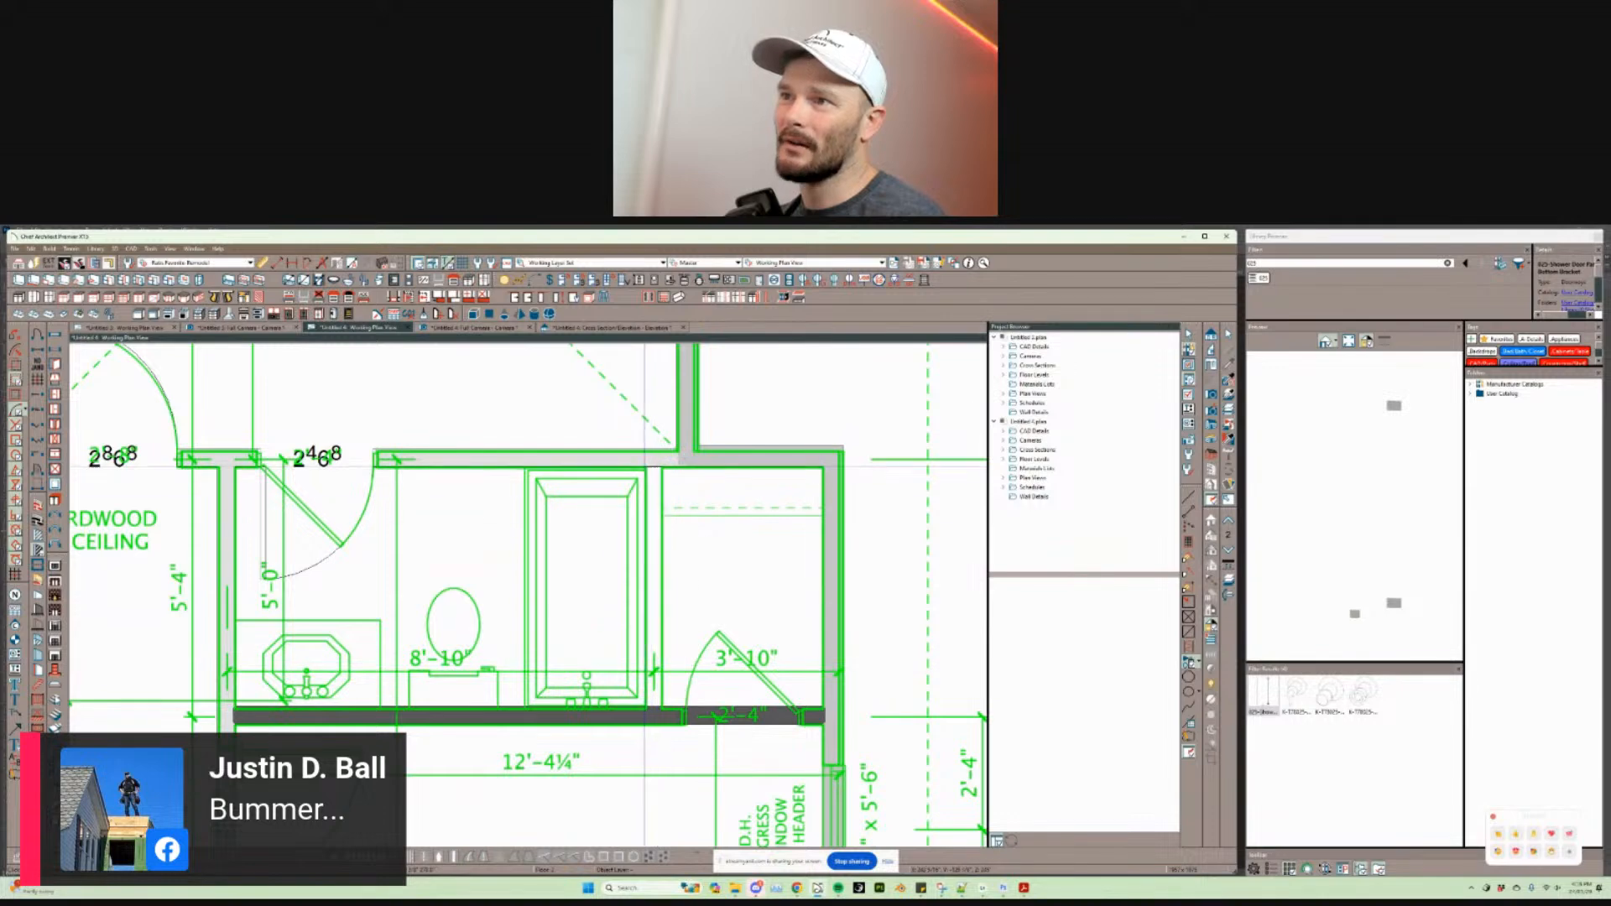
pyautogui.moveTo(648, 459); pyautogui.dragTo(646, 709)
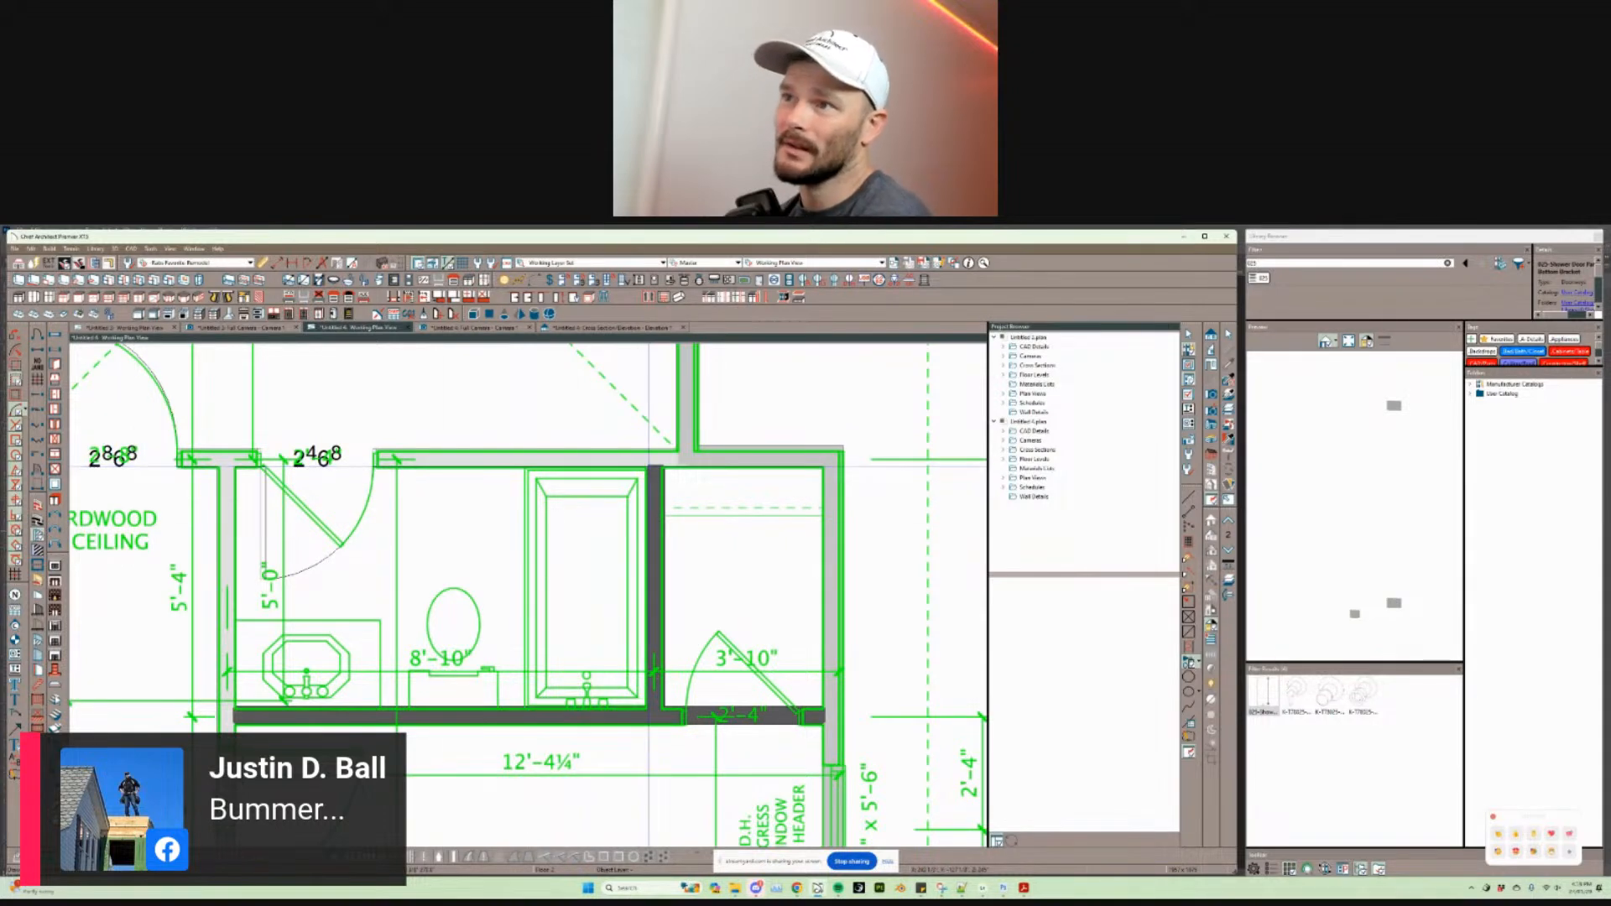
pyautogui.moveTo(649, 460); pyautogui.dragTo(646, 706)
pyautogui.moveTo(824, 707); pyautogui.dragTo(223, 706)
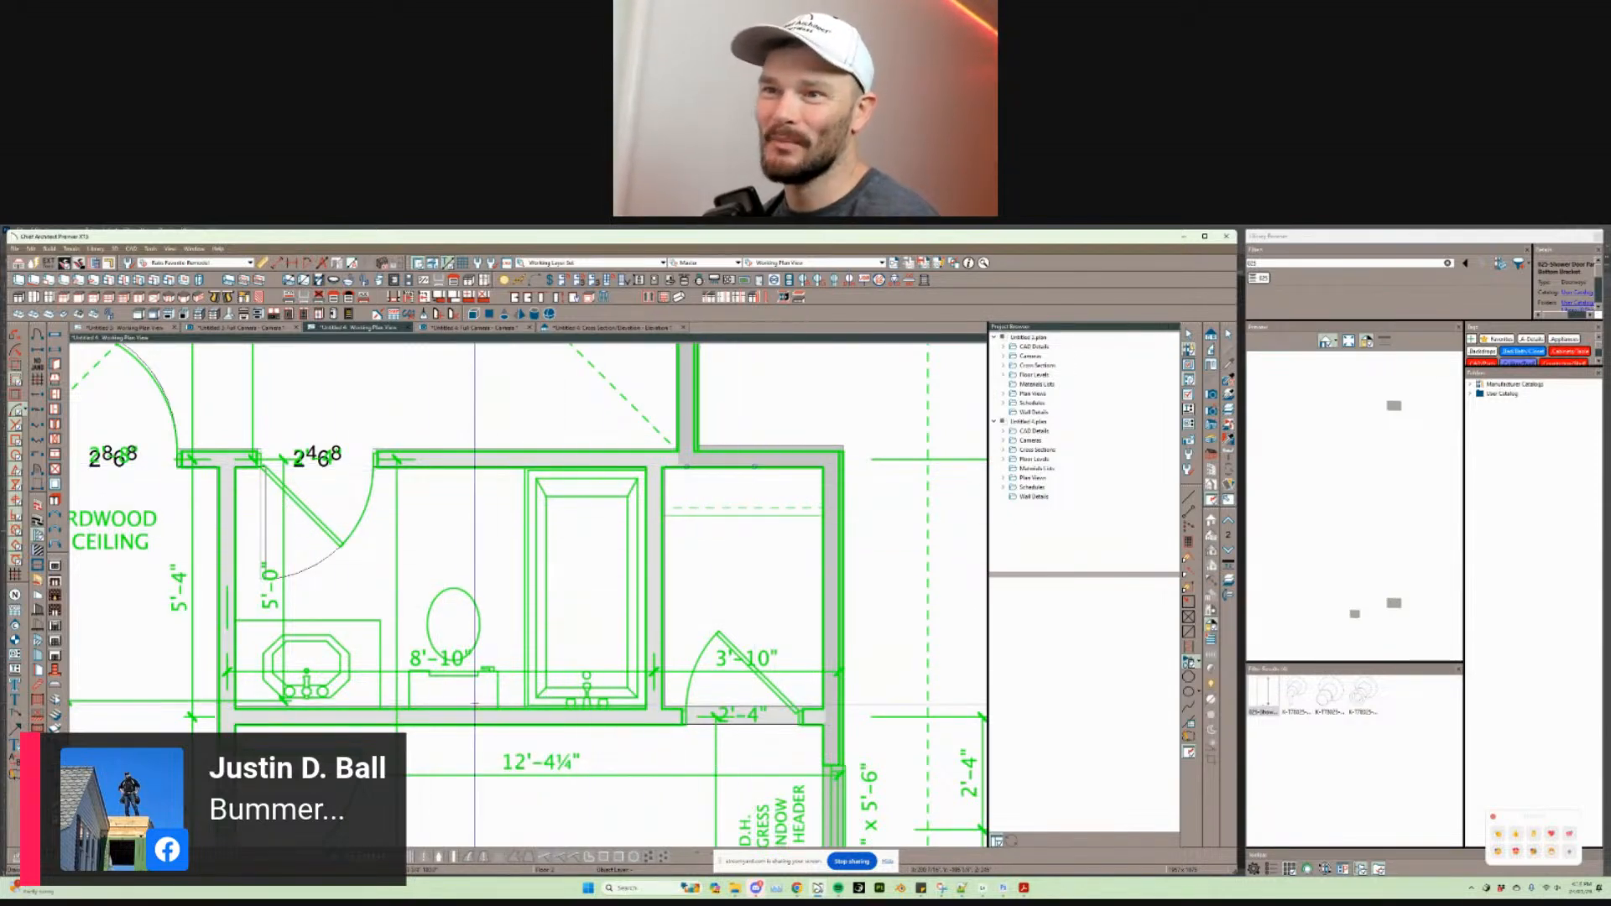
# Step: Nudge the wall between Bedroom #4 and its bath 1" toward the bedroom to match the traced wall
pyautogui.click(474, 707)
pyautogui.scroll(1, 642, 640)
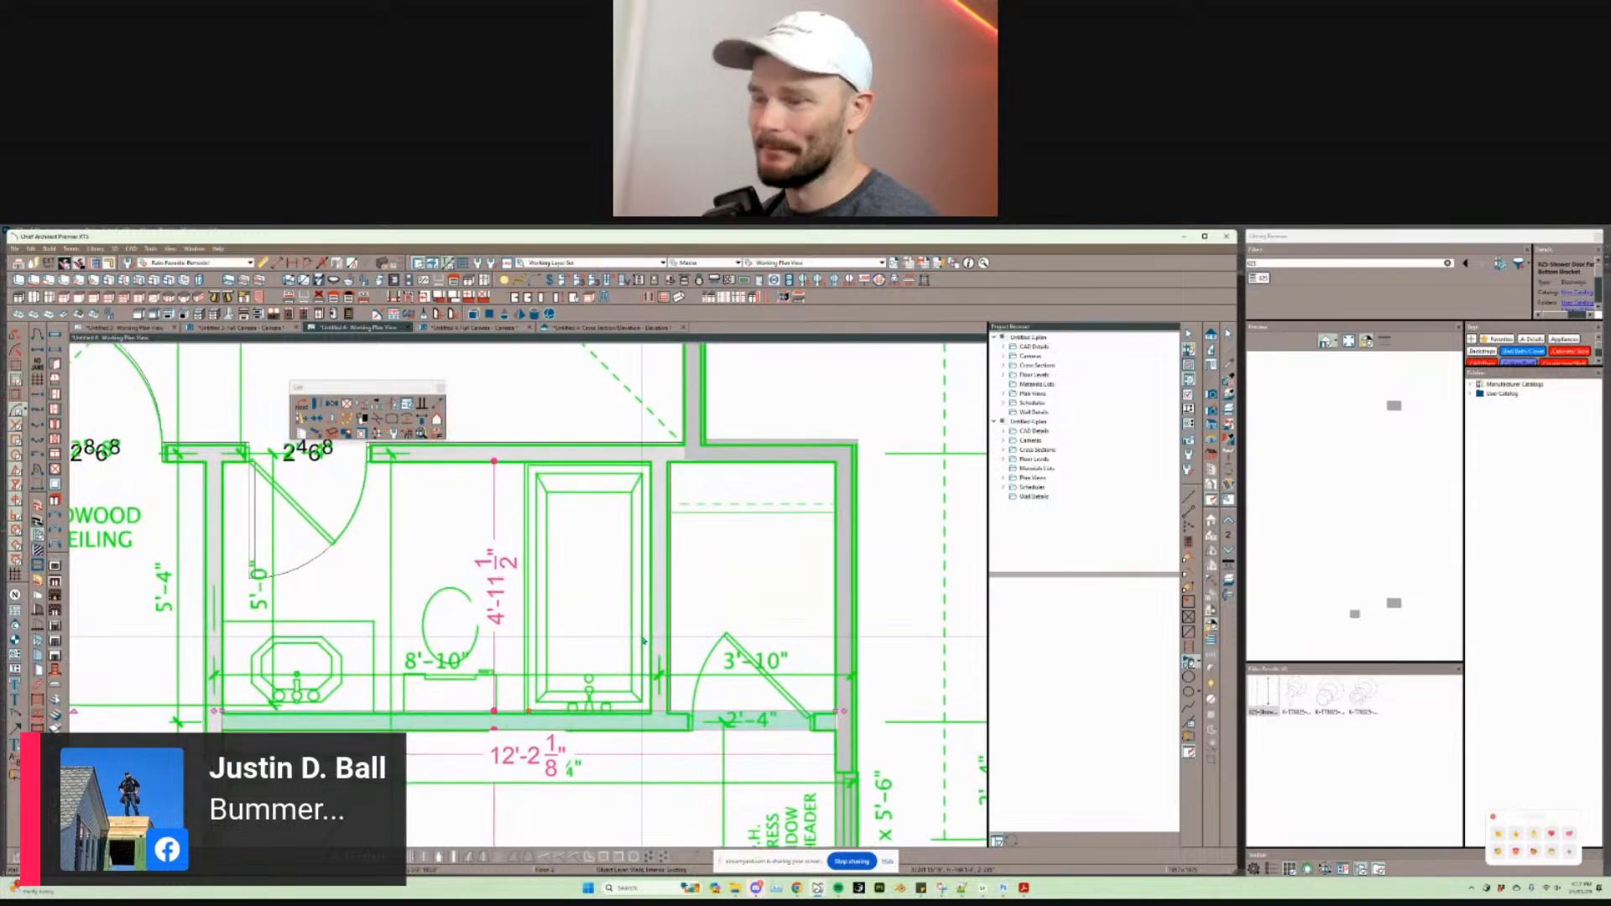
pyautogui.press('Down')
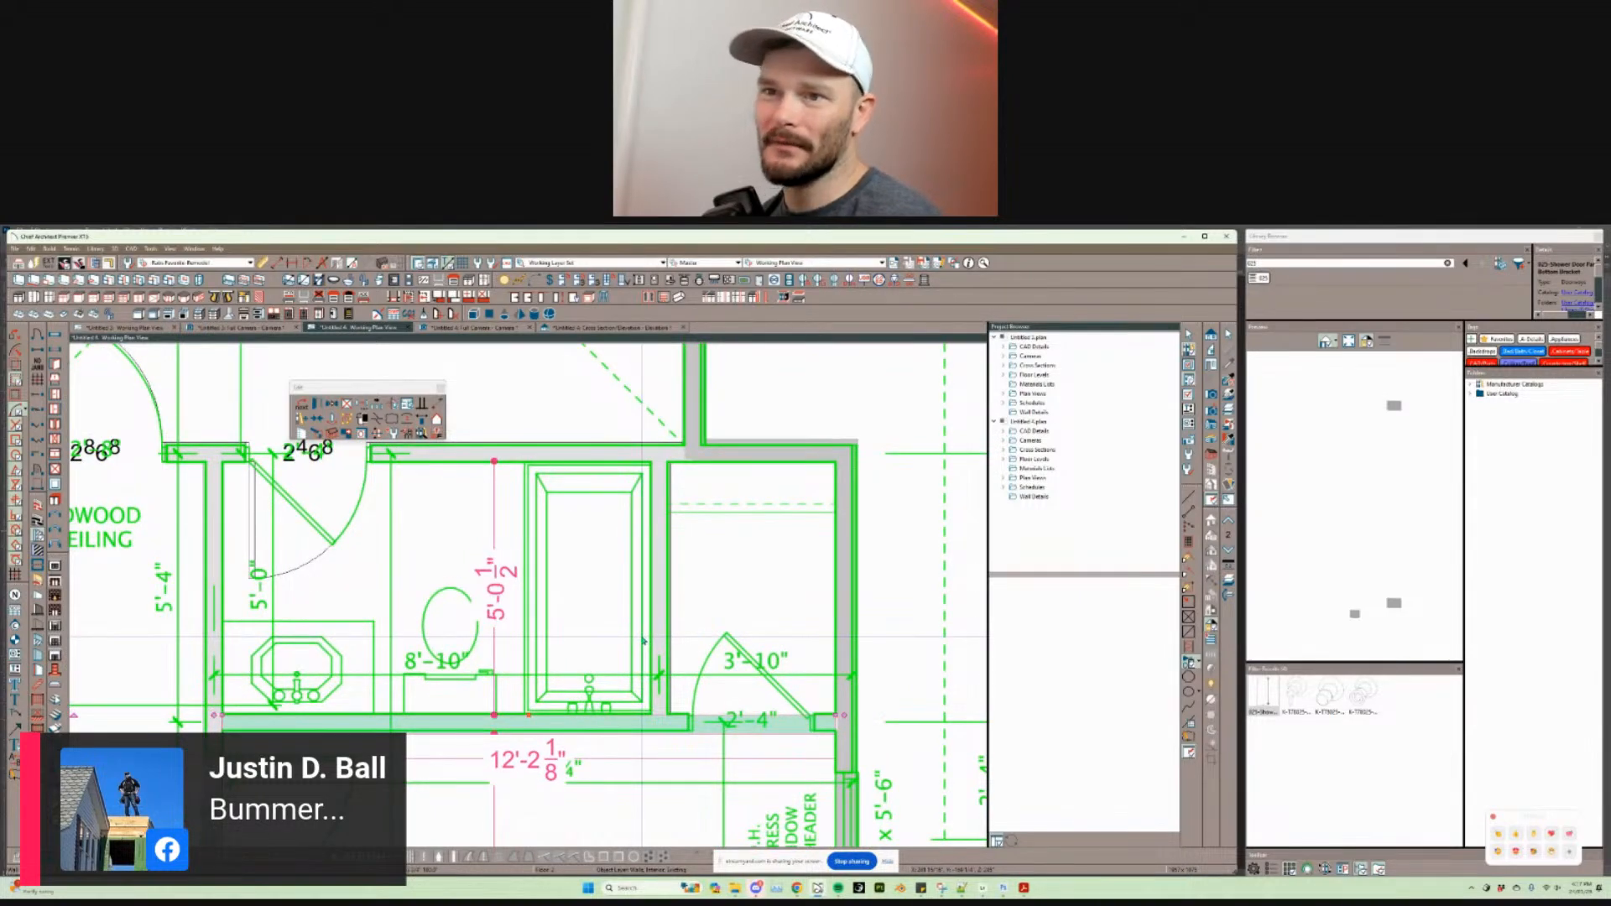
# Step: Place a door at the traced hall opening of Bedroom #4 and extend it by 4" toward the traced jamb to make it 2868
pyautogui.scroll(-2, 537, 591)
pyautogui.moveTo(557, 784); pyautogui.dragTo(523, 639, button='middle')
pyautogui.scroll(-1, 647, 631)
pyautogui.moveTo(369, 620); pyautogui.dragTo(507, 646, button='middle')
pyautogui.scroll(1, 402, 587)
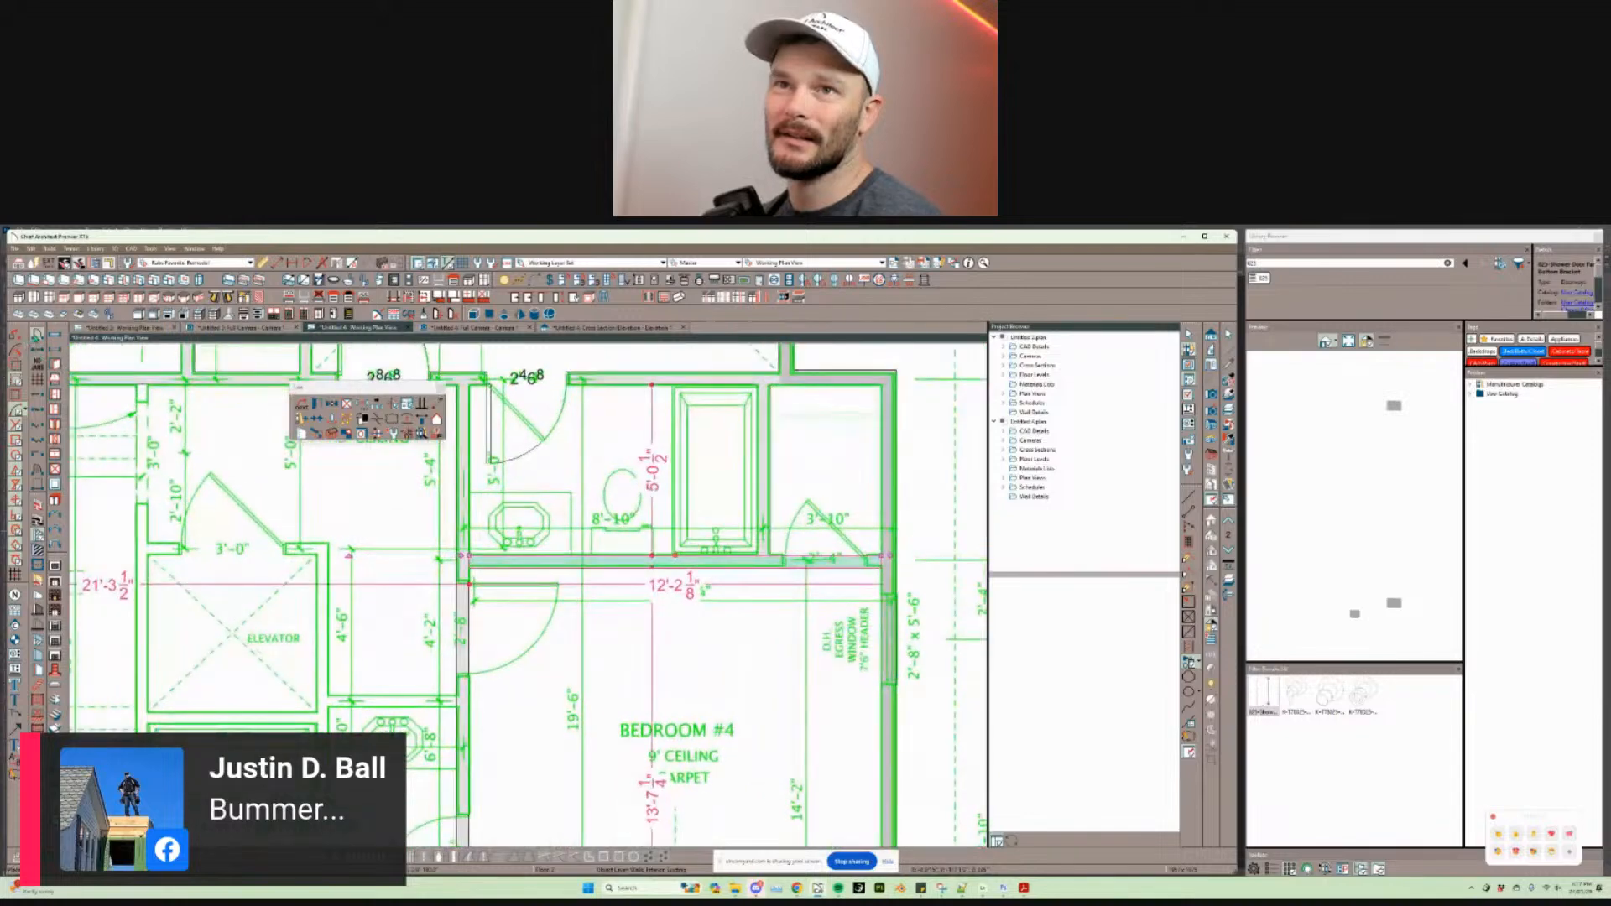
pyautogui.click(37, 335)
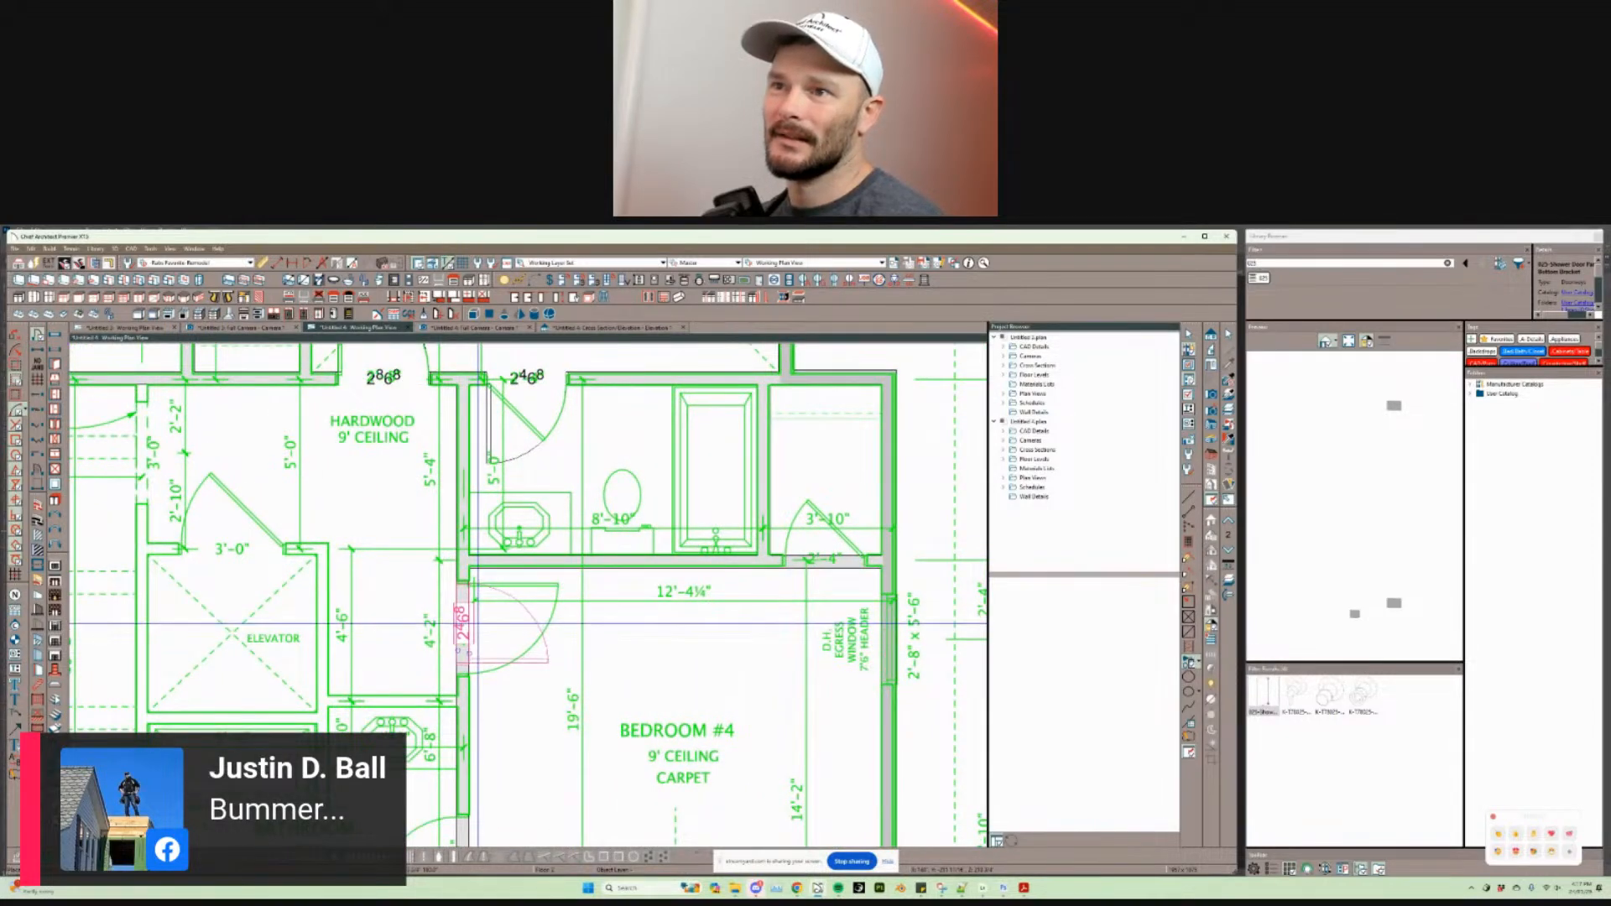
pyautogui.click(461, 658)
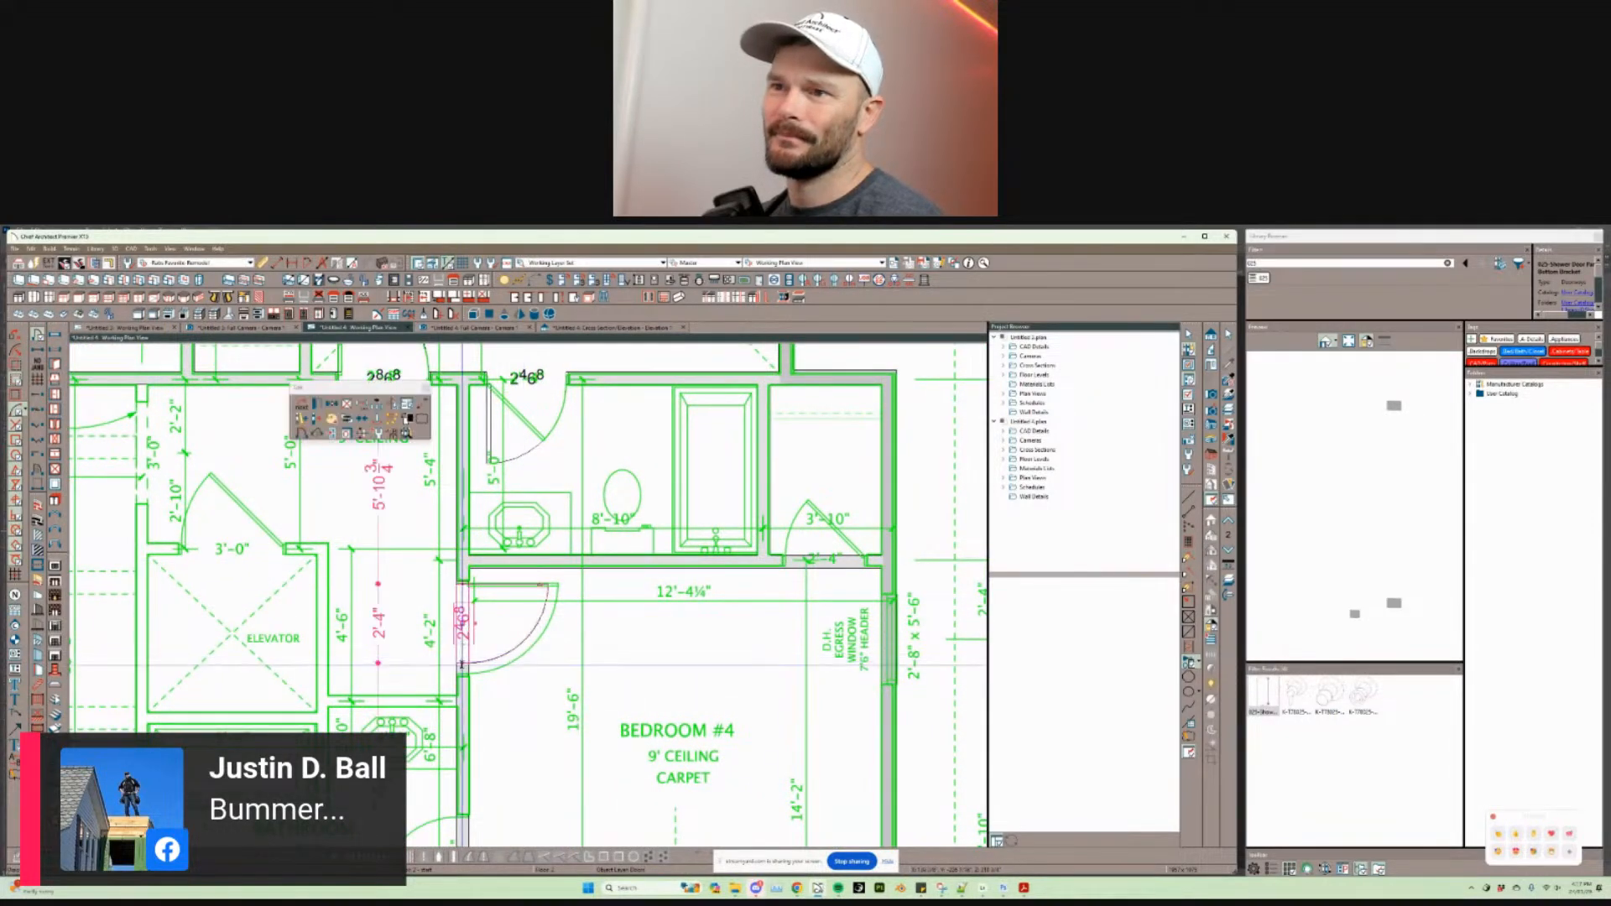
pyautogui.moveTo(462, 666); pyautogui.dragTo(462, 675)
pyautogui.press('Tab')
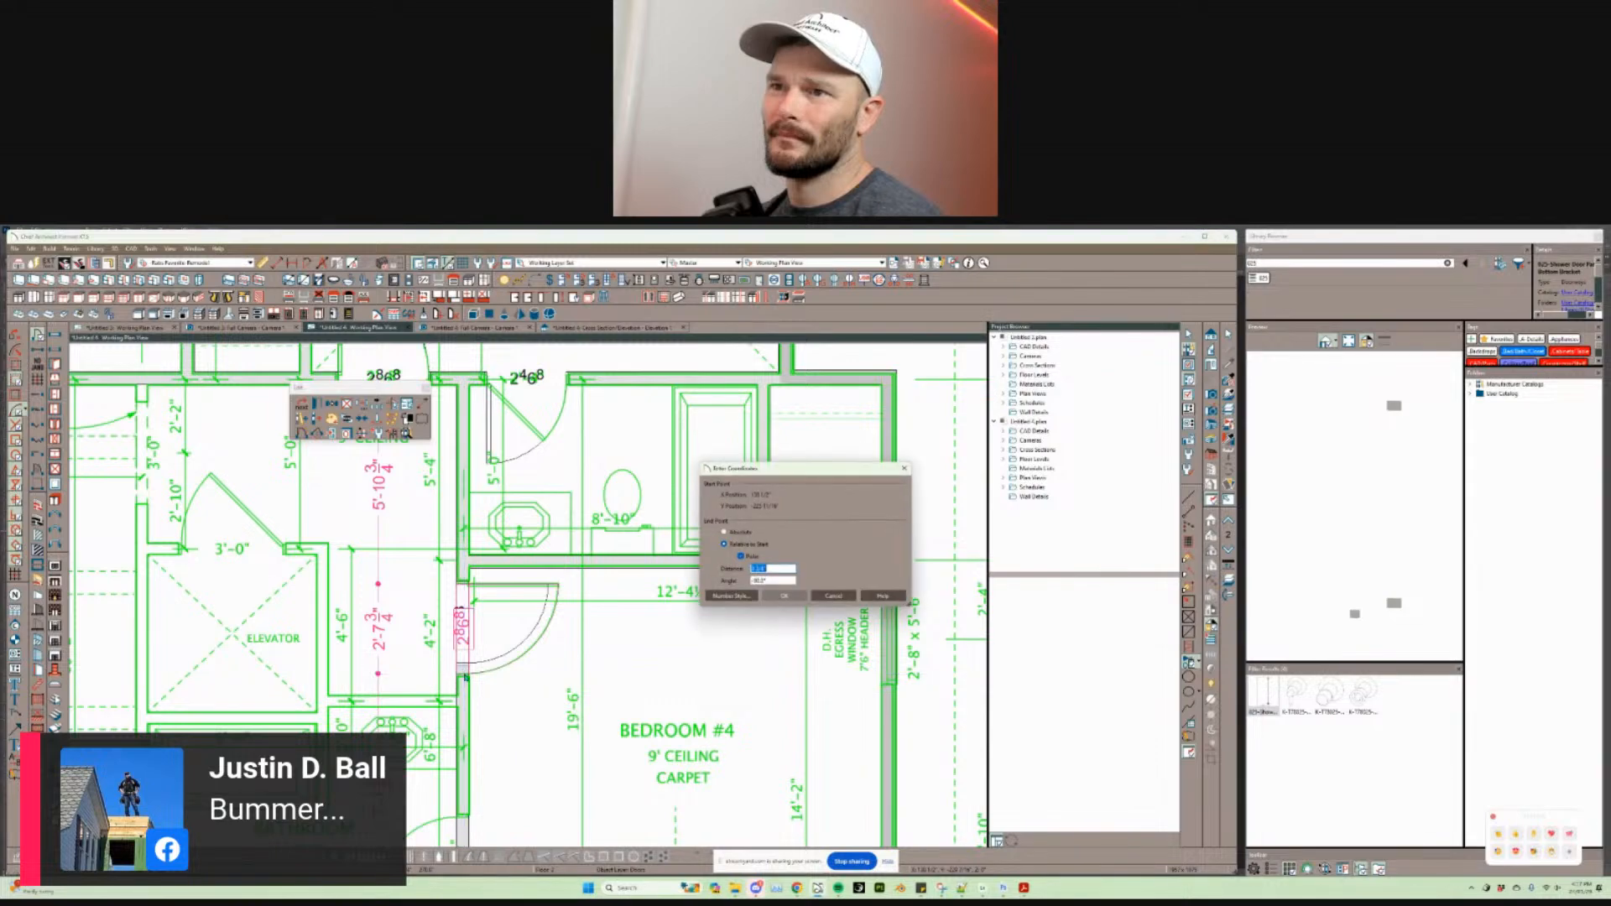
pyautogui.write('4')
pyautogui.press('Return')
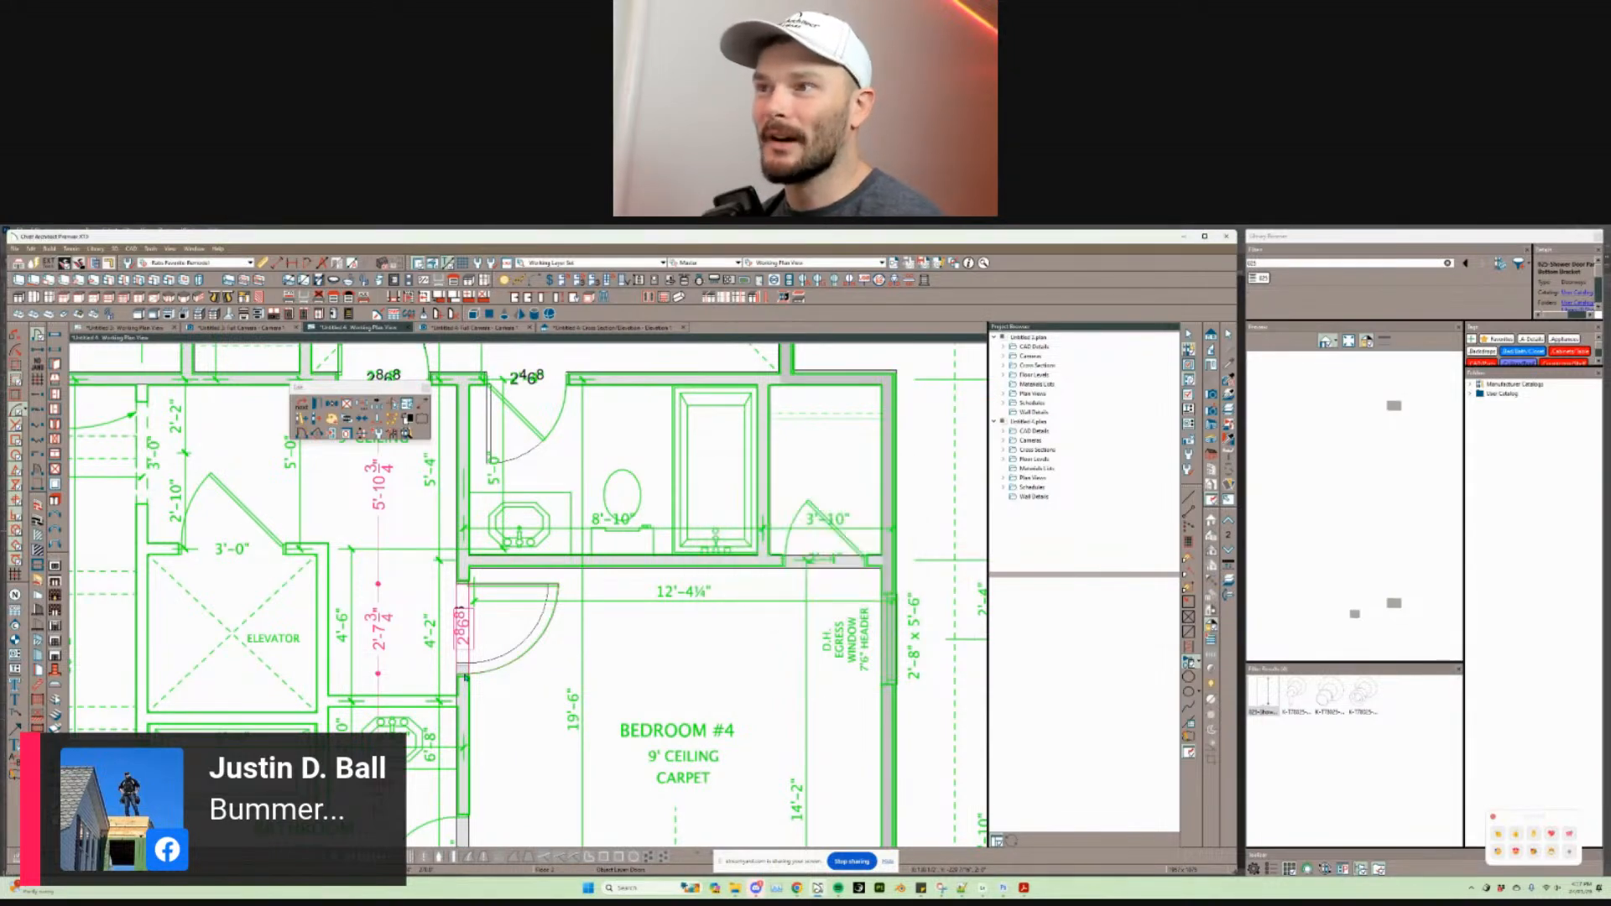
# Step: Place a 2468 door at the traced opening between Bedroom #4 and the bathroom beside the elevator
pyautogui.scroll(-1, 518, 665)
pyautogui.moveTo(546, 769); pyautogui.dragTo(537, 681, button='middle')
pyautogui.scroll(5, 537, 681)
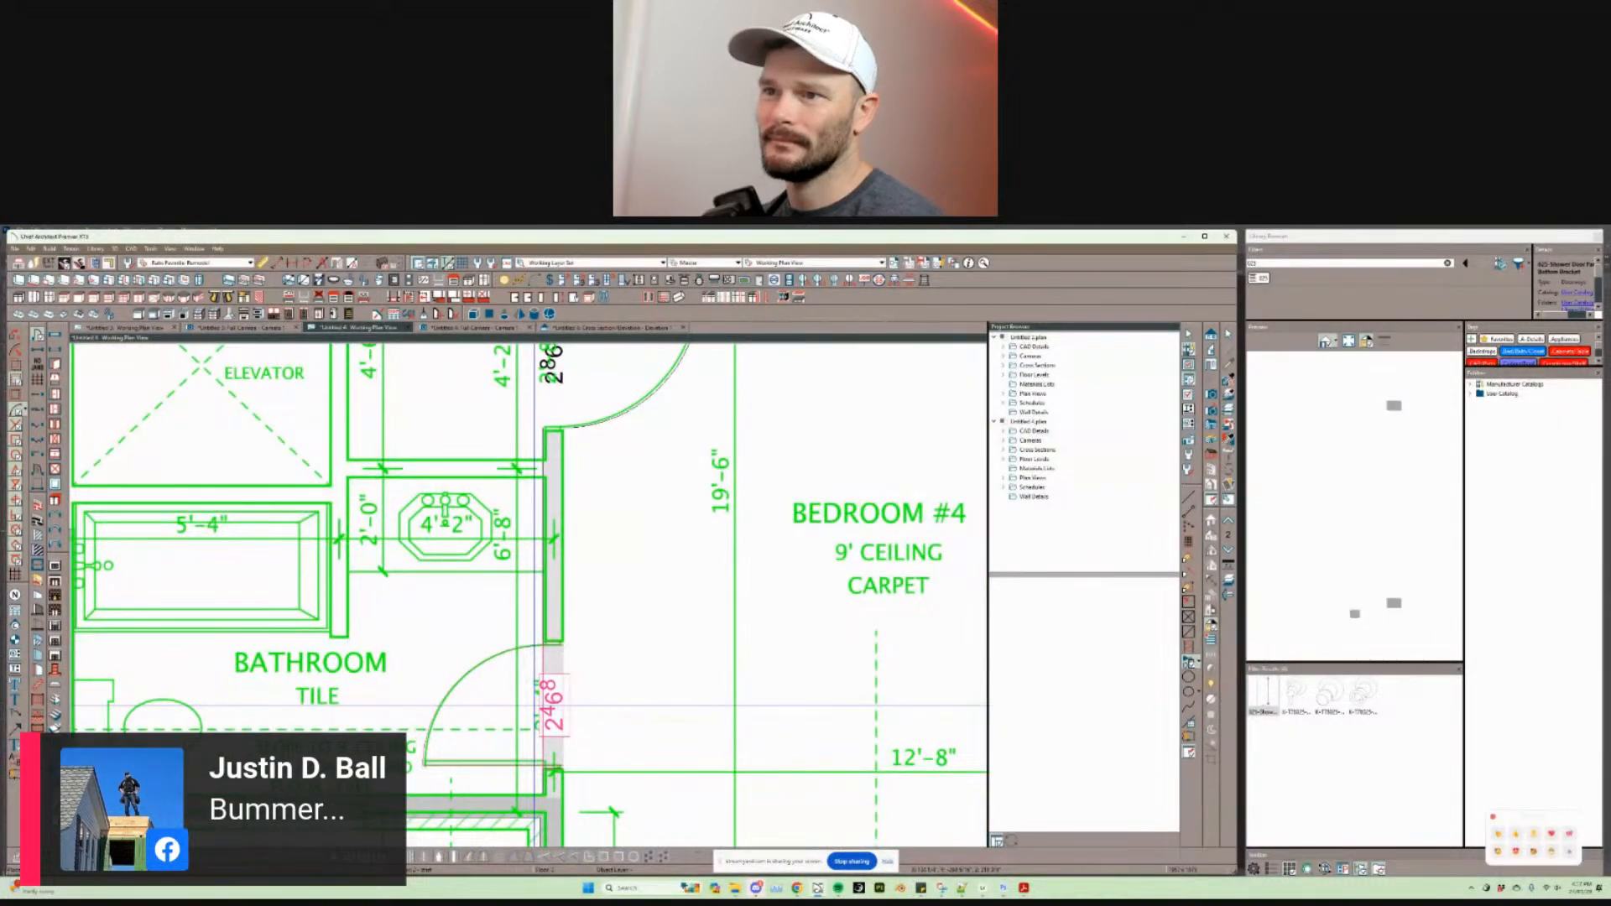
pyautogui.scroll(-4, 535, 704)
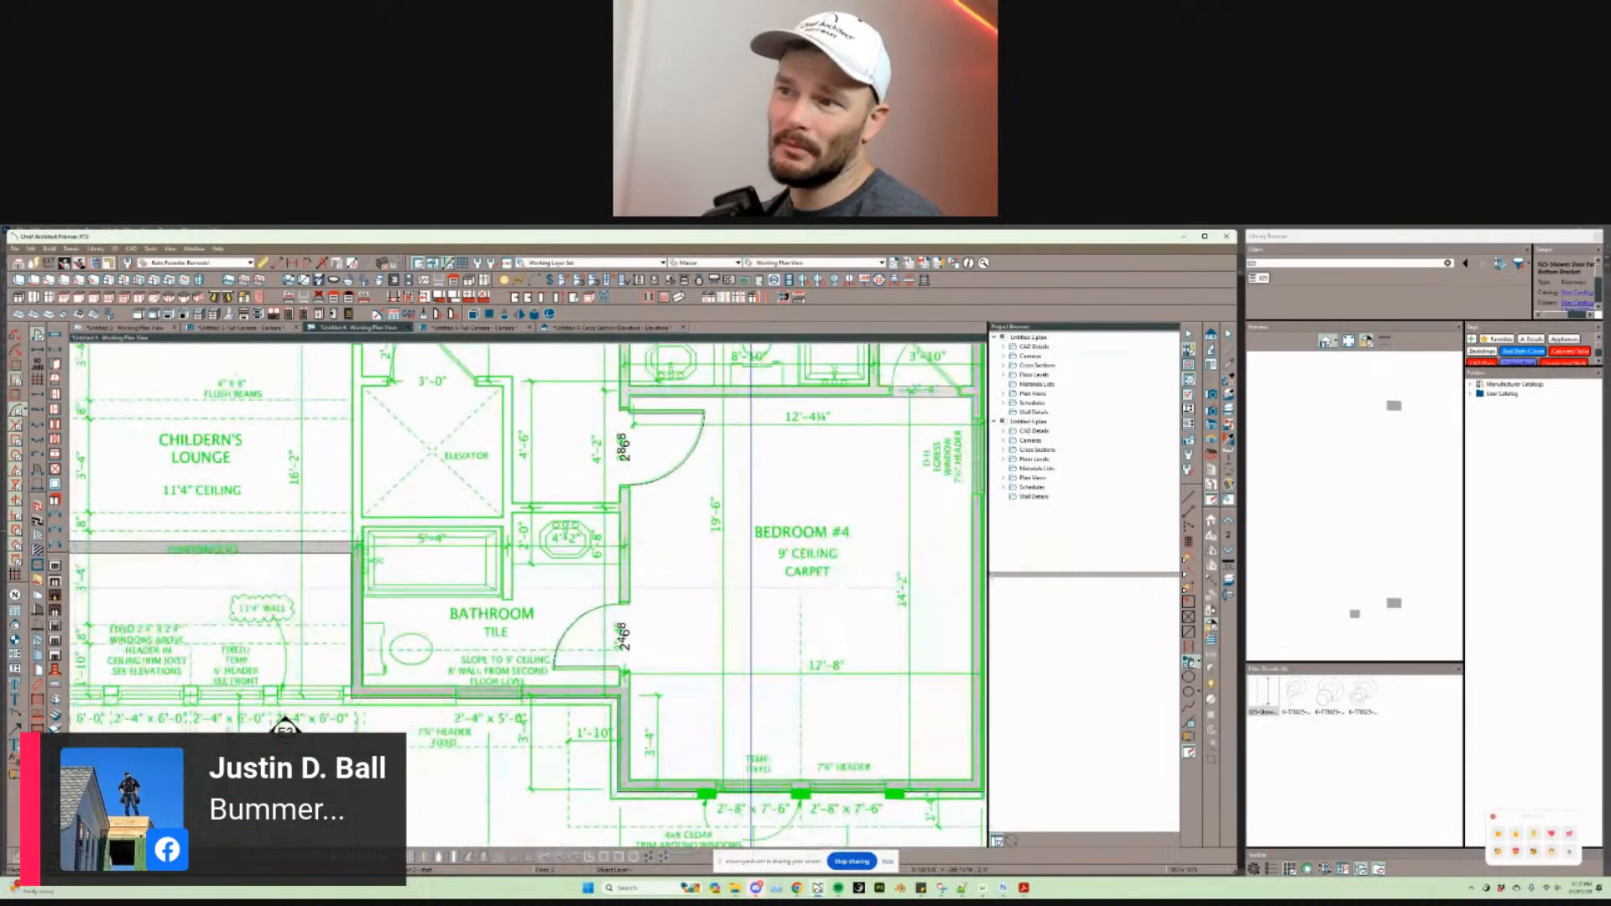
pyautogui.scroll(-4, 286, 723)
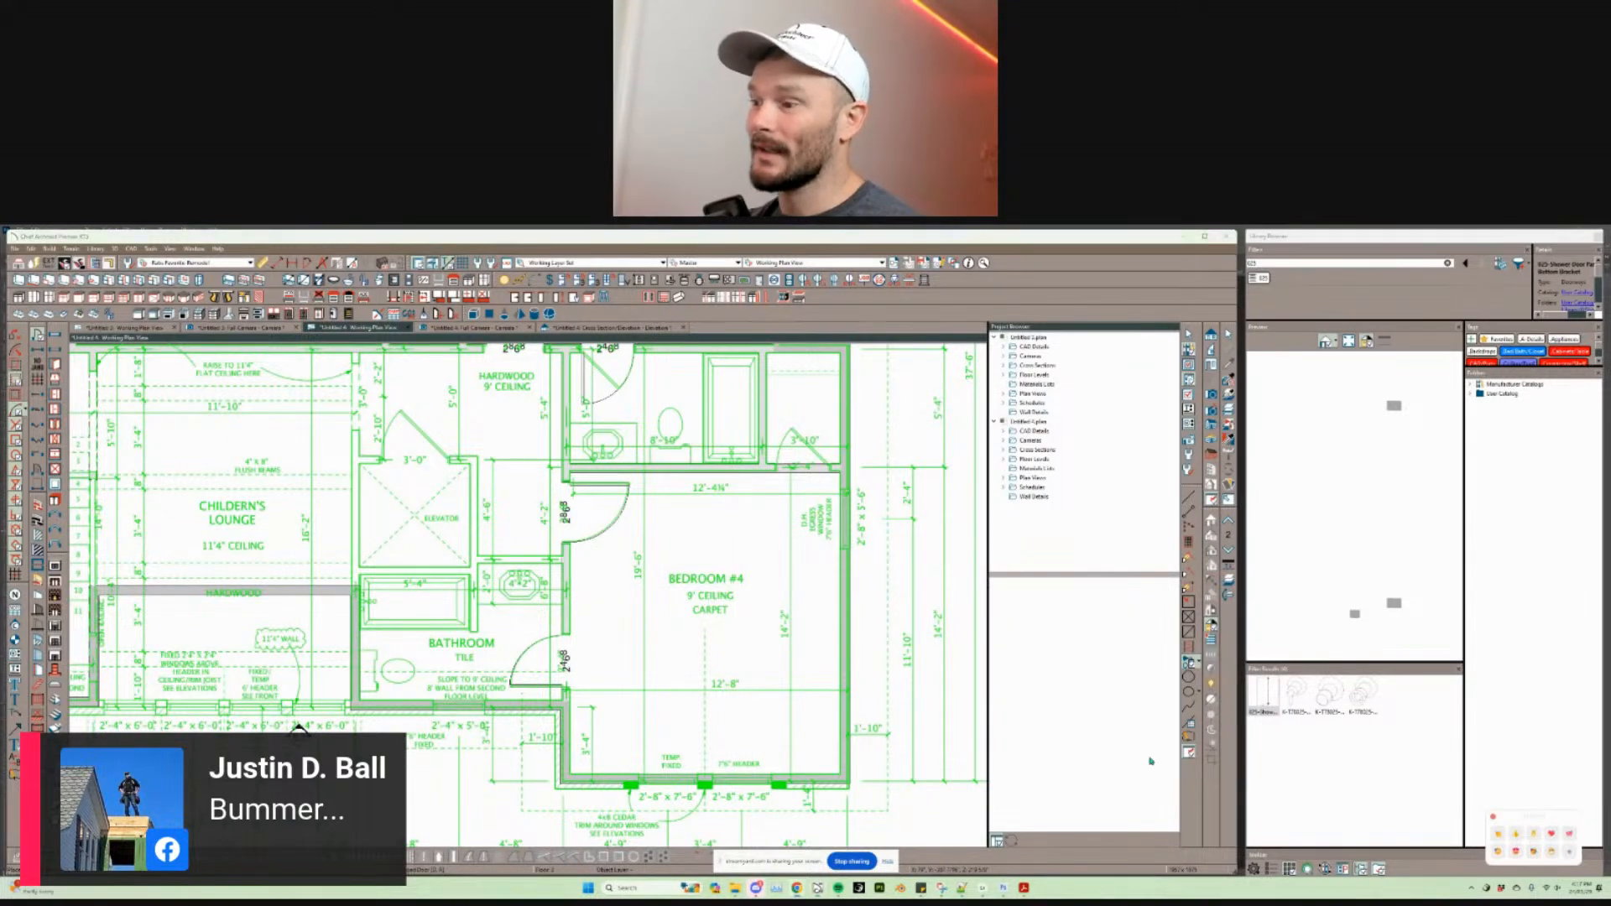
# Step: Switch to the web browser, search for "78503xd", and open the Amazon listing for the AMD Ryzen 9 7950X3D
pyautogui.keyDown('shift'); pyautogui.moveTo(1245, 652); pyautogui.dragTo(701, 436); pyautogui.keyUp('shift')
pyautogui.click(447, 259)
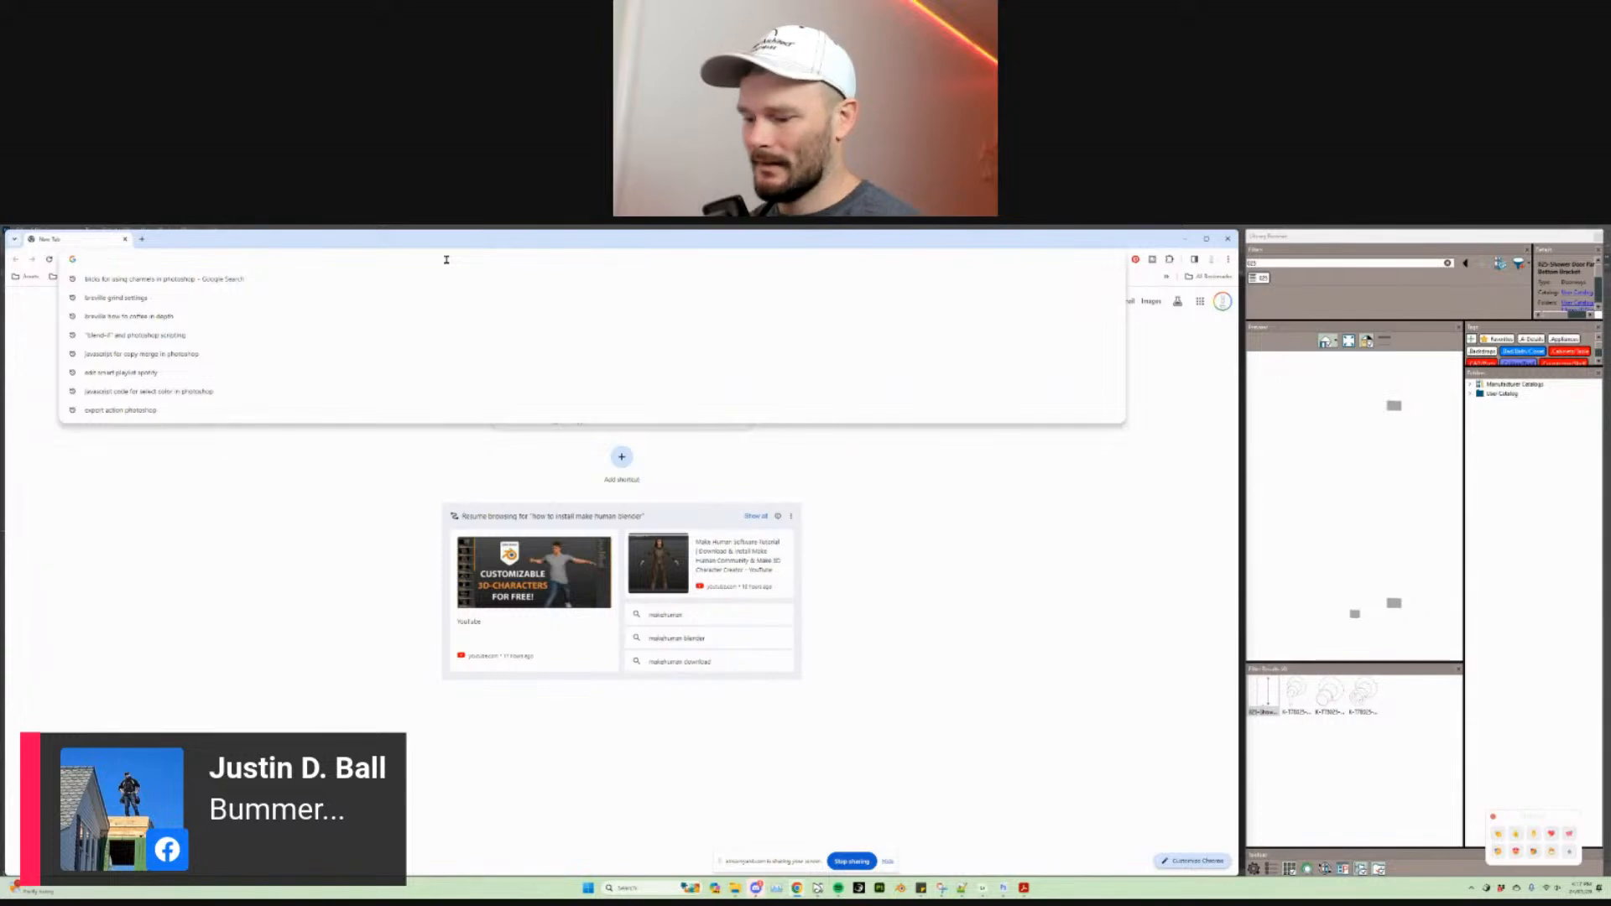
pyautogui.write('78503')
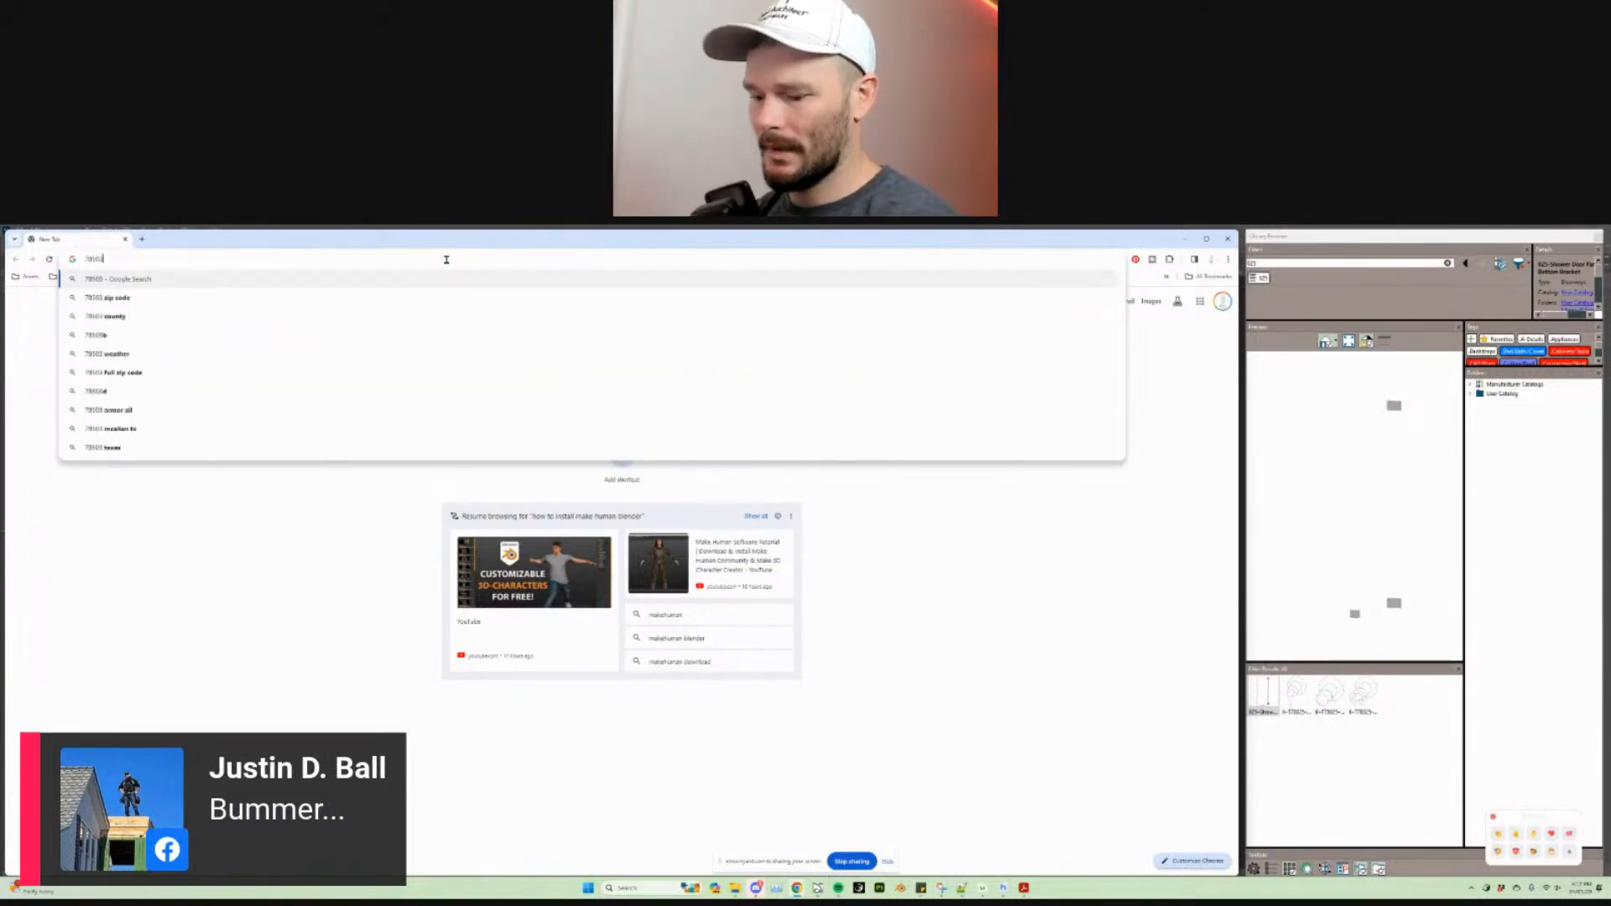
pyautogui.write('xd')
pyautogui.press('Return')
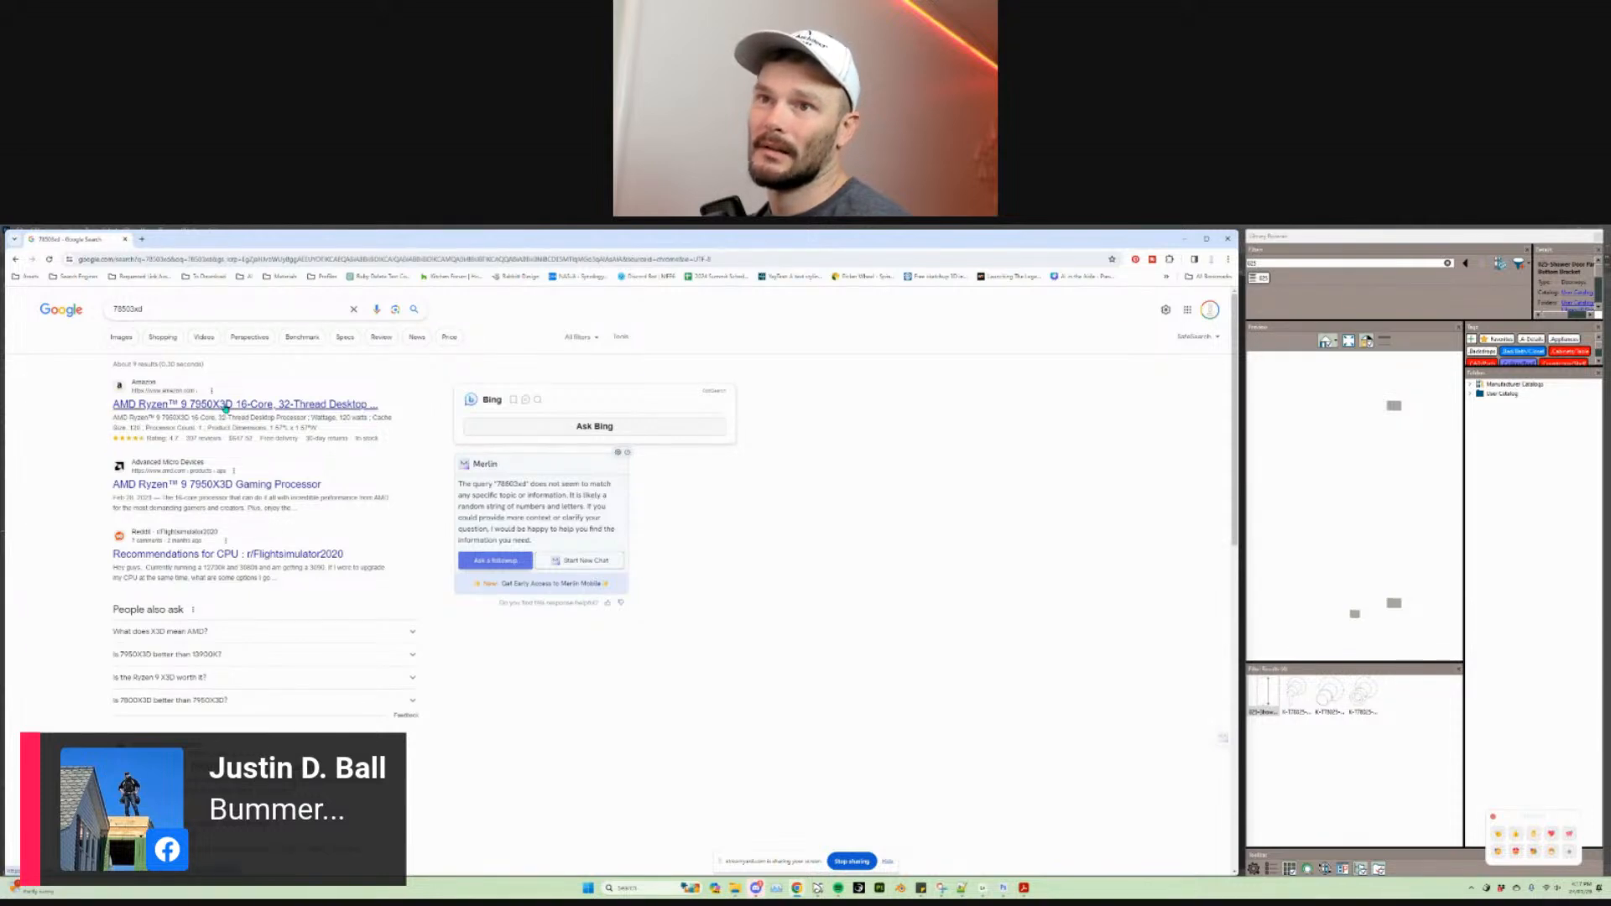
pyautogui.click(225, 405)
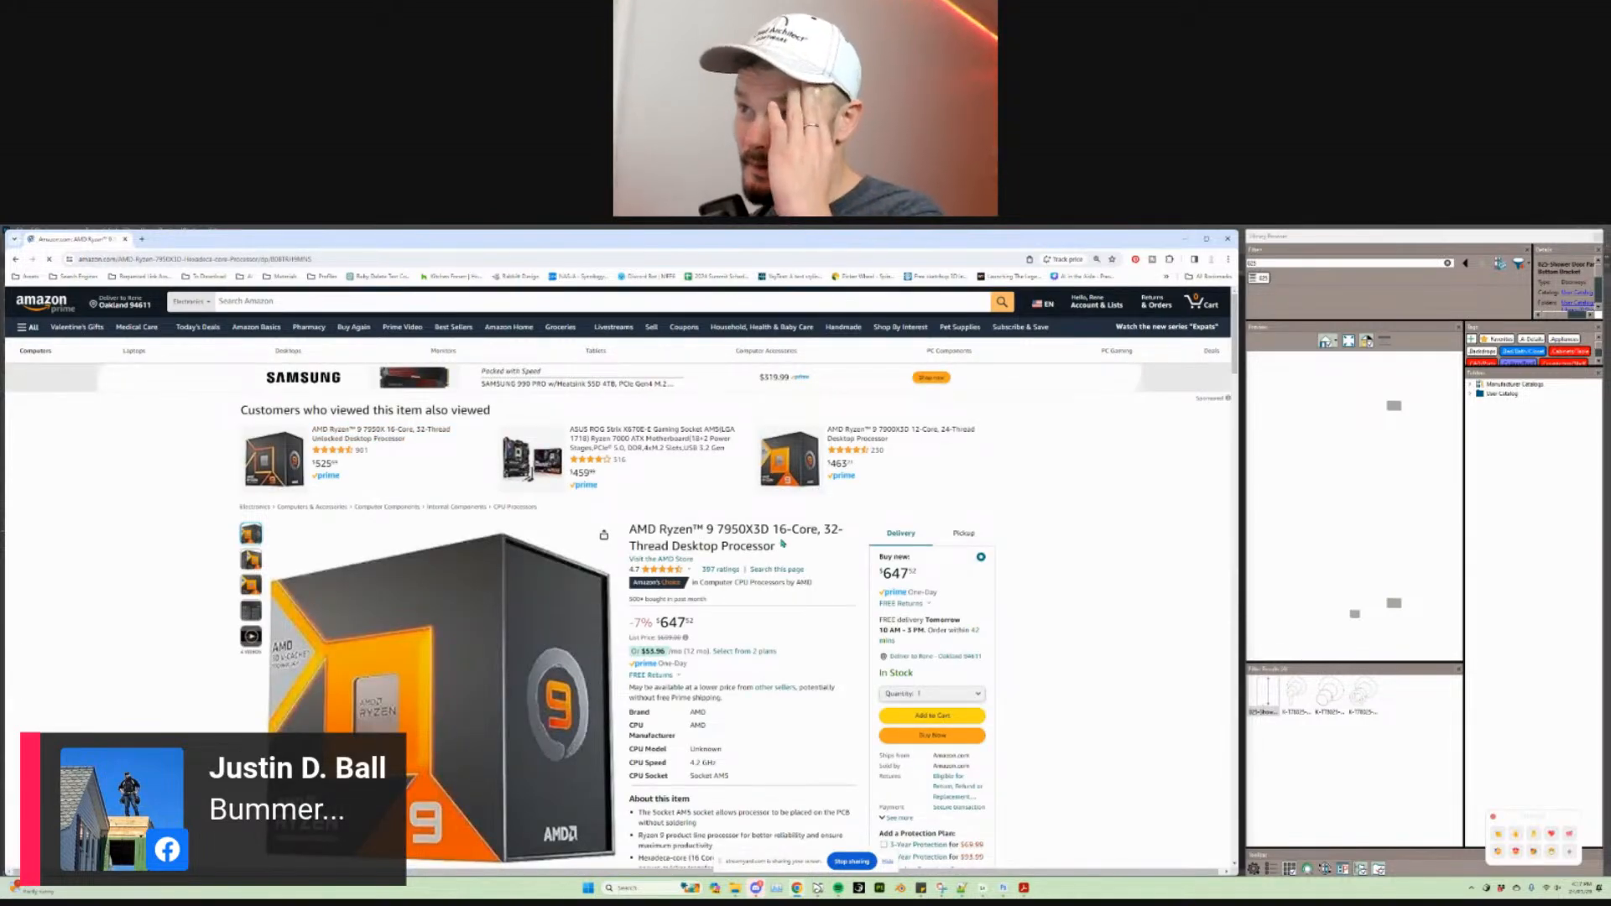
# Step: Review the processor's price and feature details on the Amazon page and return to the floor plan in Chief Architect
pyautogui.scroll(-4, 751, 541)
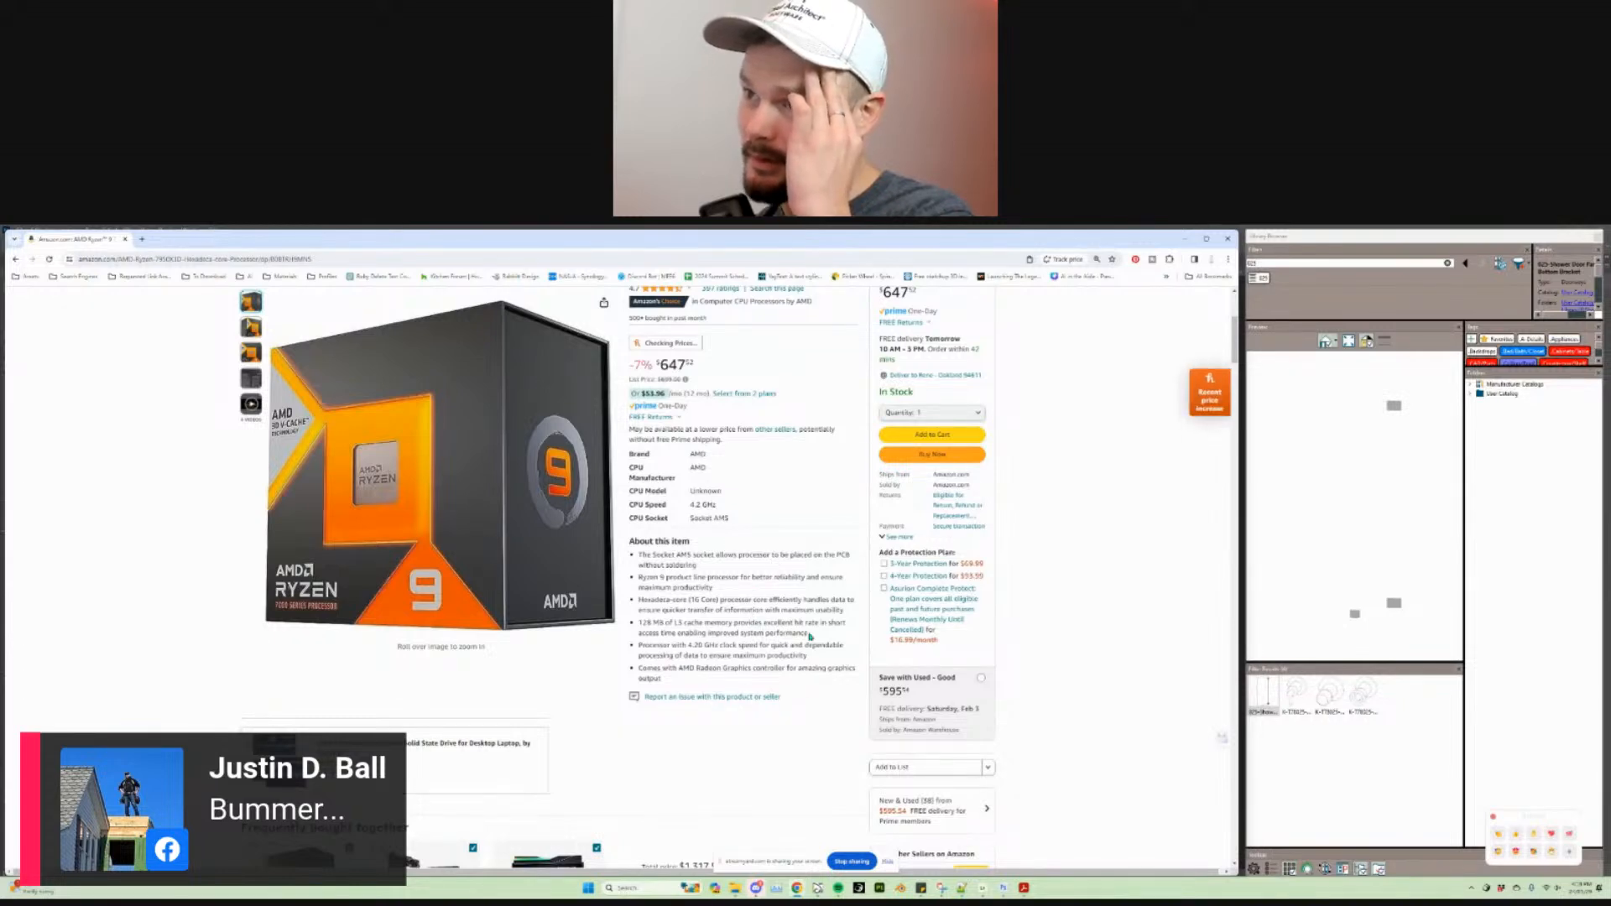
pyautogui.scroll(-1, 811, 637)
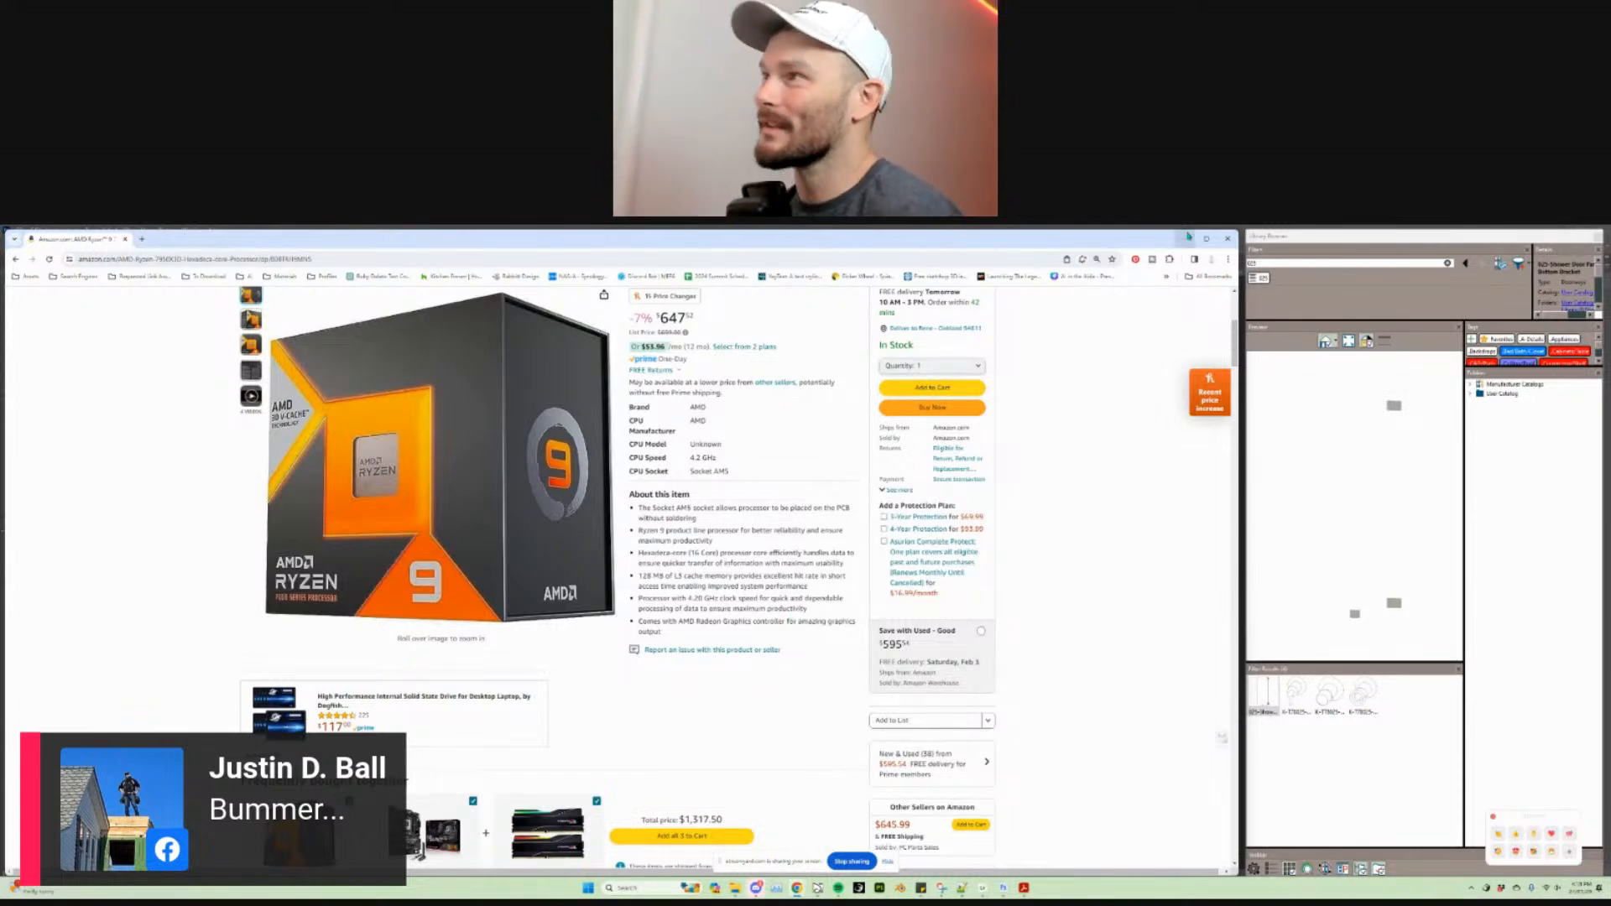
pyautogui.click(1188, 237)
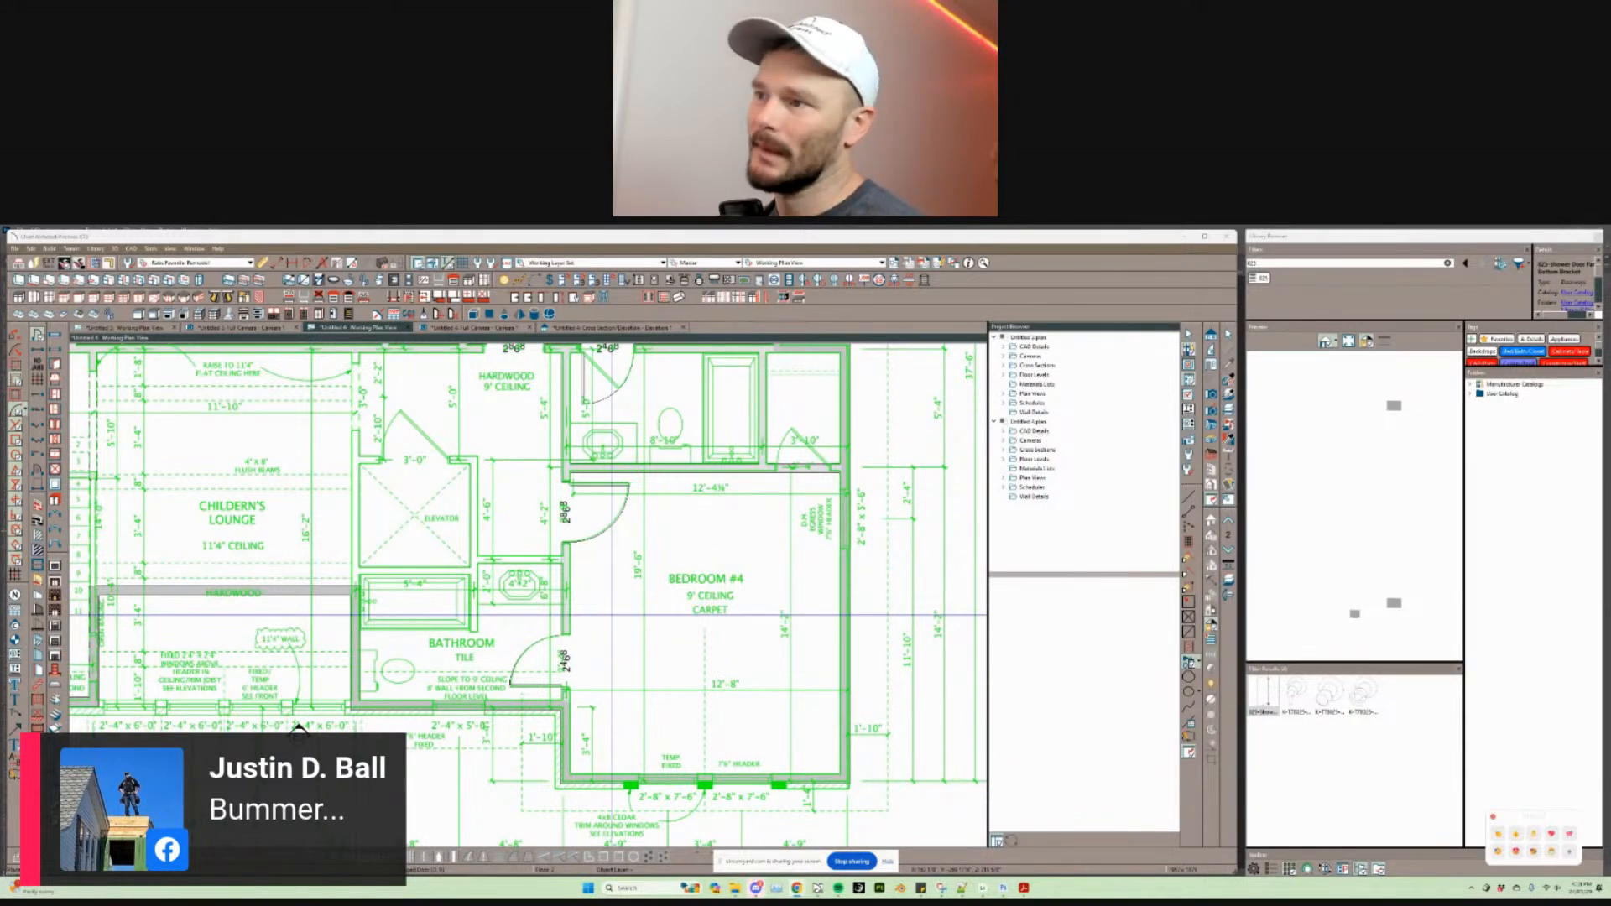
# Step: Examine the upper-floor plan across the bedrooms, exercise room, laundry, stairs and lounge for traced walls and doors still missing
pyautogui.scroll(-1, 638, 608)
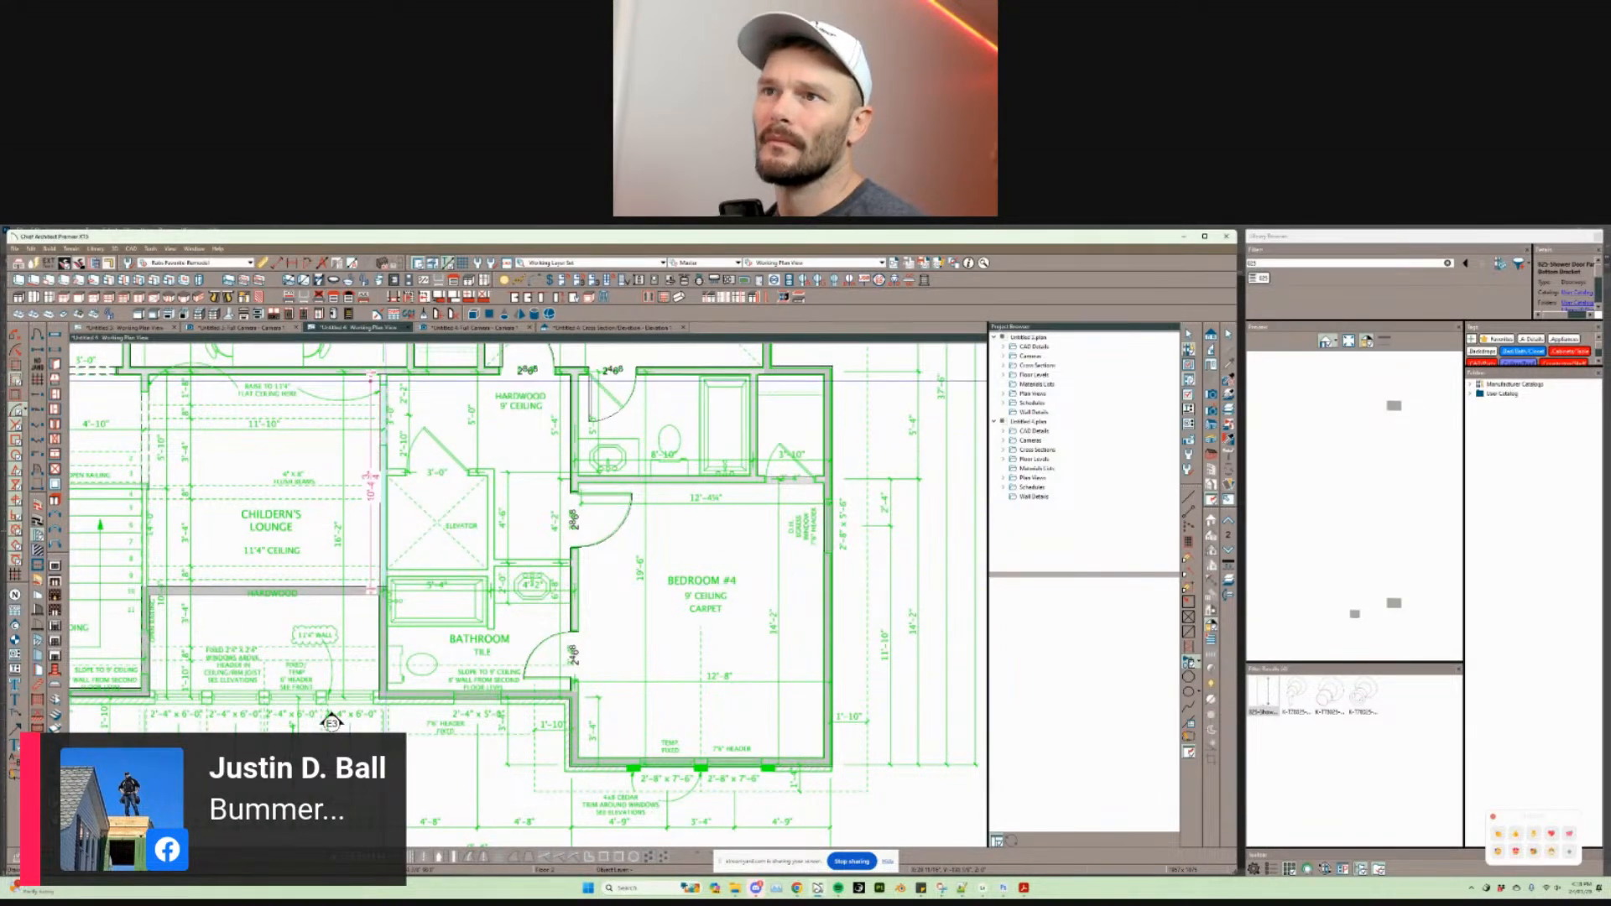
pyautogui.moveTo(383, 372); pyautogui.dragTo(750, 471, button='middle')
pyautogui.scroll(-2, 750, 470)
pyautogui.moveTo(705, 369); pyautogui.dragTo(418, 541, button='middle')
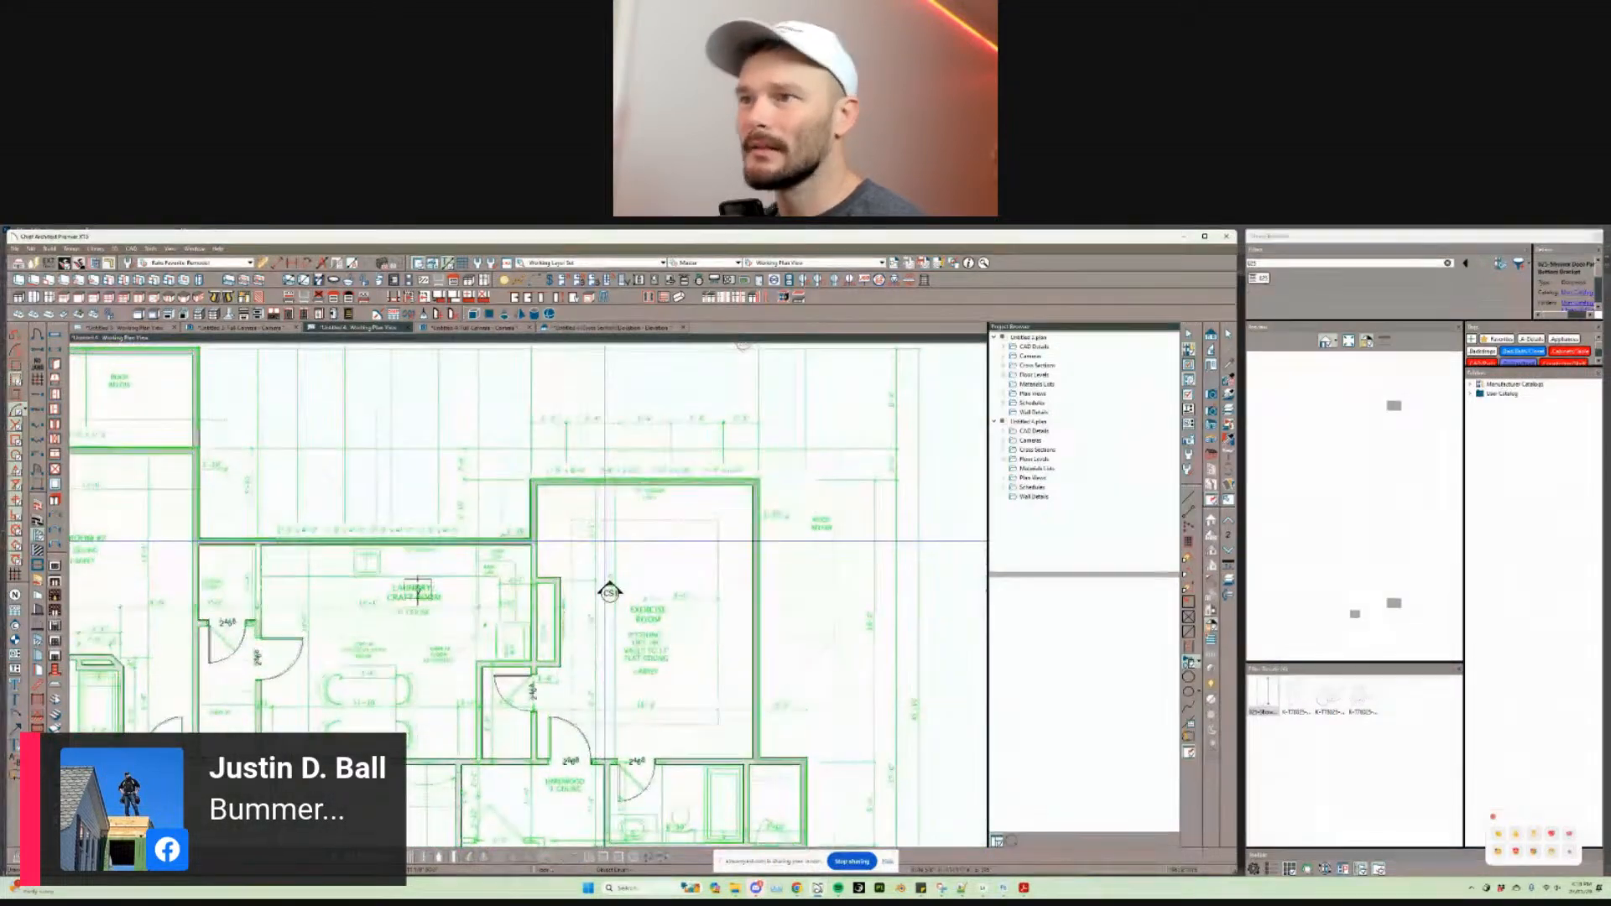
pyautogui.moveTo(605, 541)
pyautogui.mouseDown(button='middle')
pyautogui.moveTo(745, 533)
pyautogui.moveTo(965, 558)
pyautogui.mouseUp(button='middle')
pyautogui.moveTo(227, 606); pyautogui.dragTo(342, 386, button='middle')
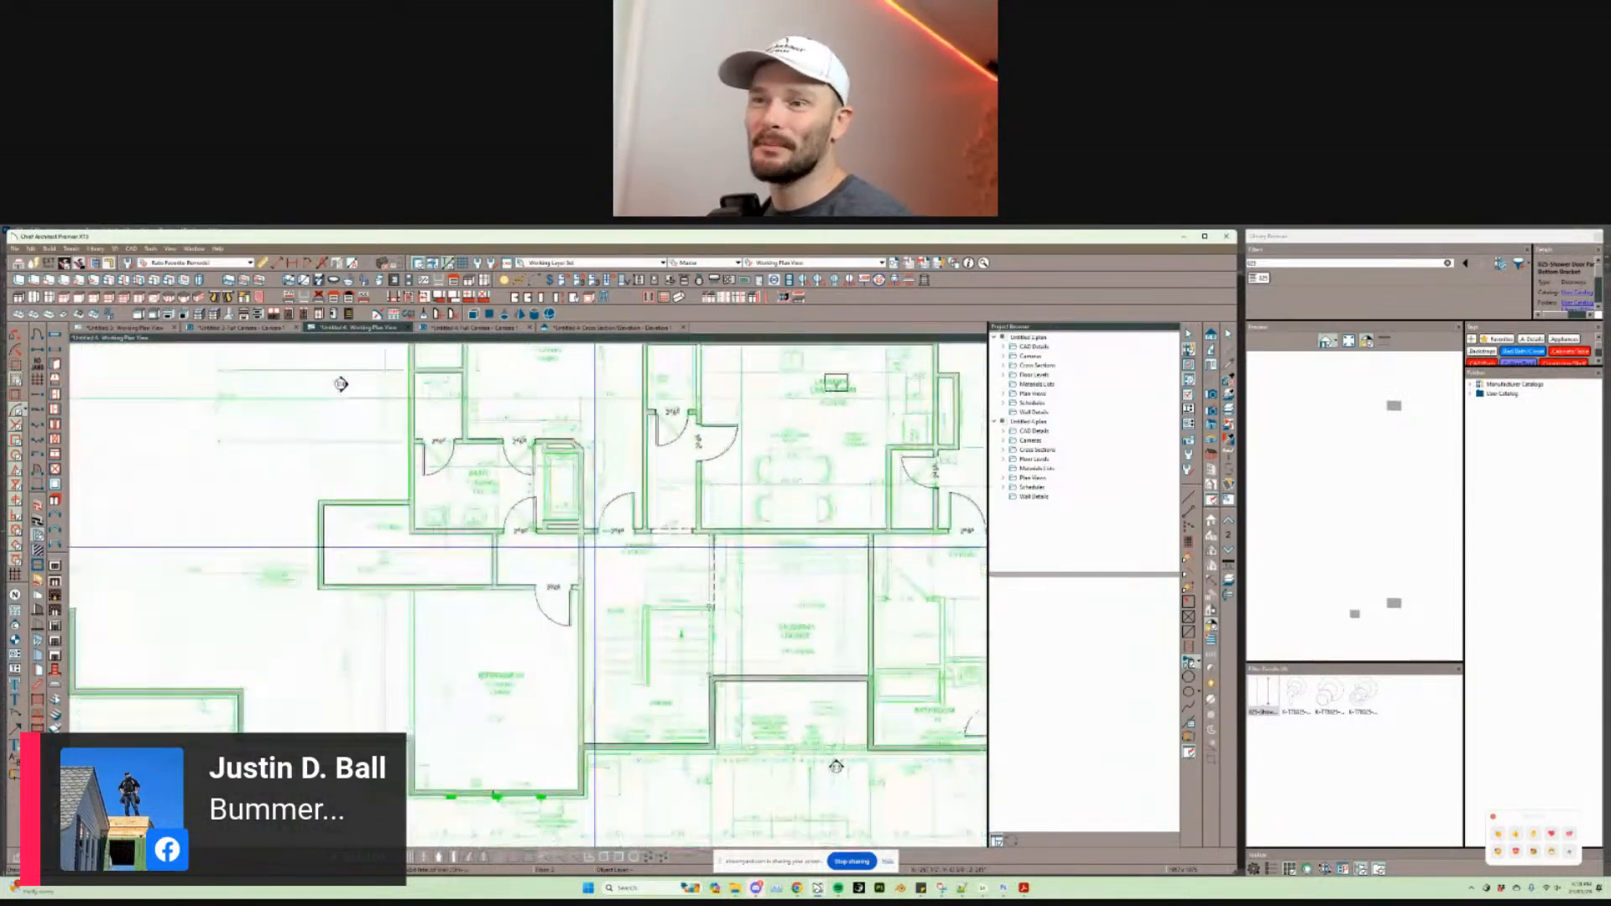
pyautogui.scroll(2, 453, 719)
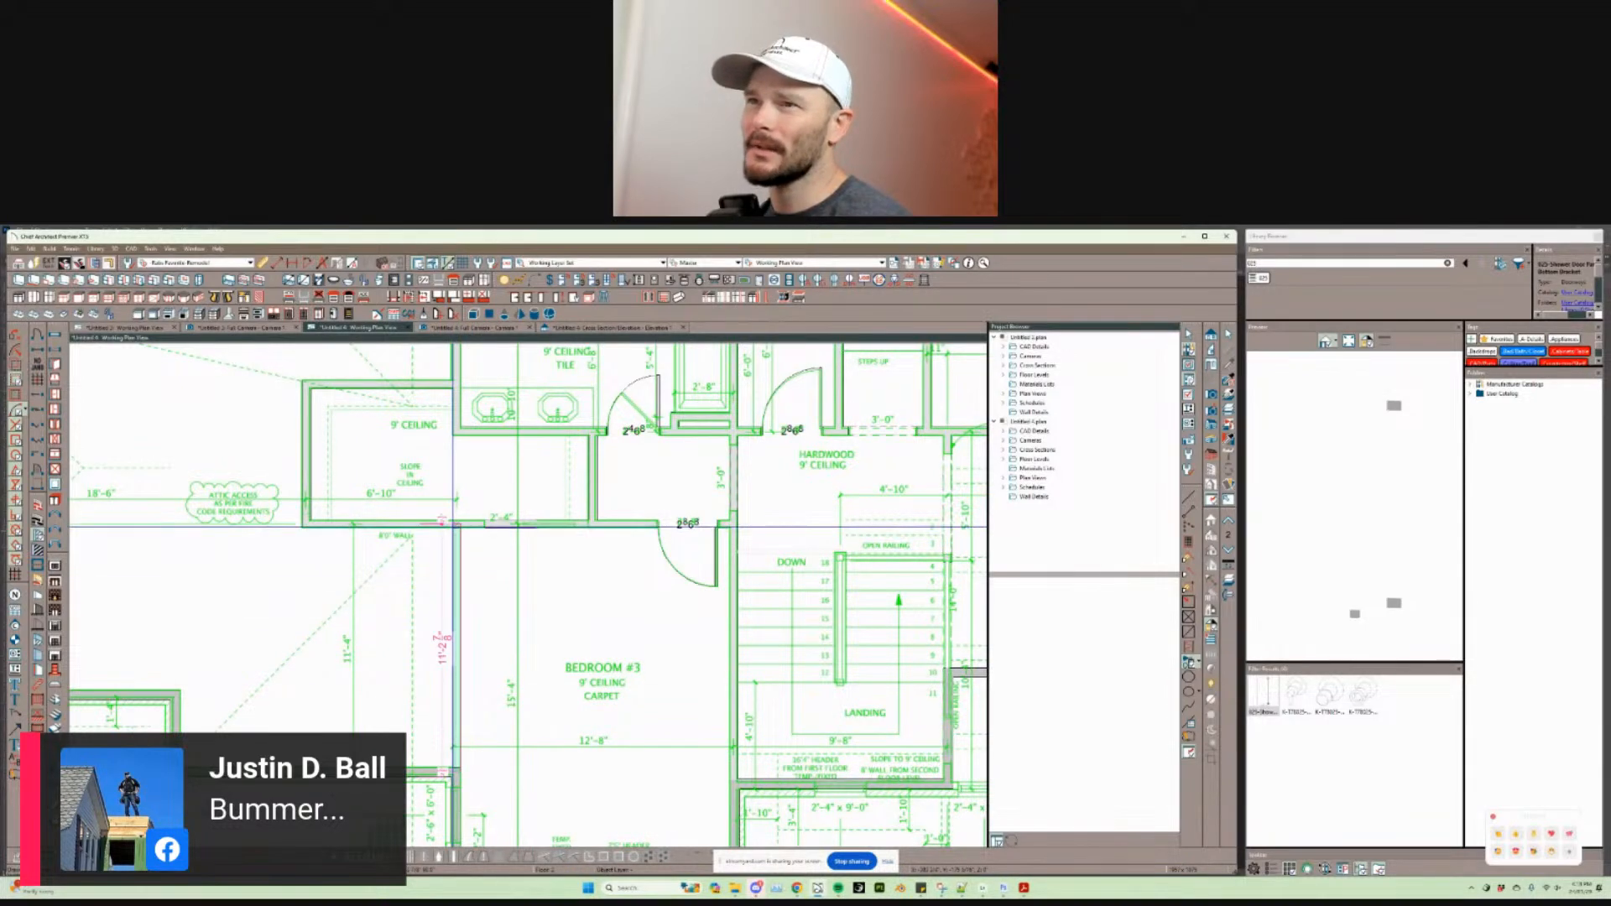
pyautogui.moveTo(453, 527); pyautogui.dragTo(206, 535, button='middle')
pyautogui.scroll(-1, 366, 538)
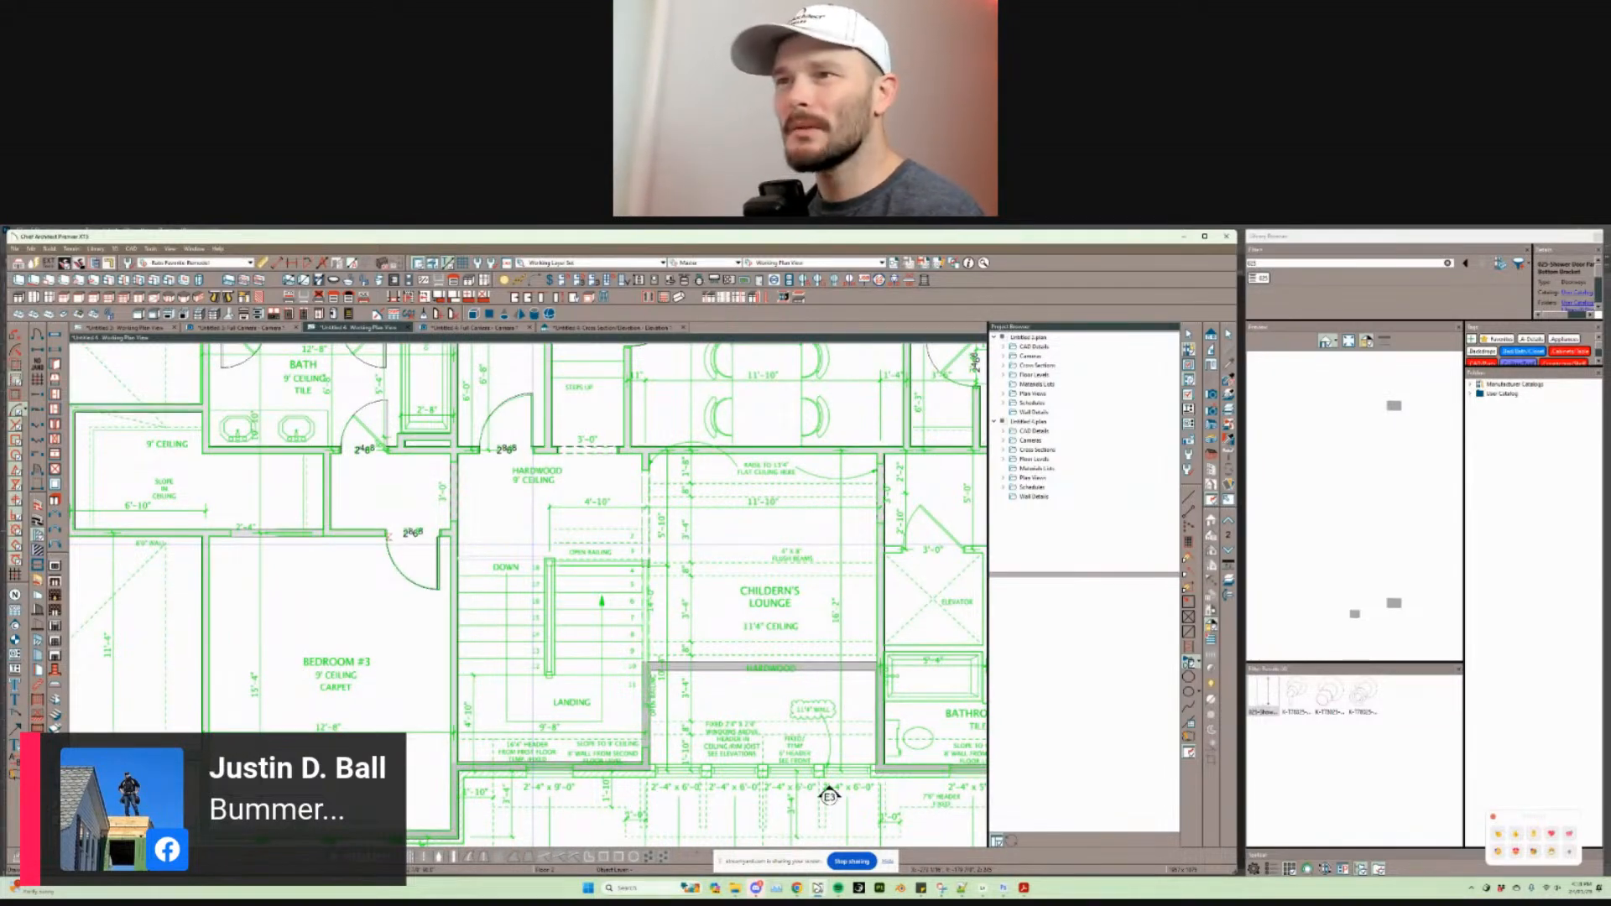
pyautogui.moveTo(533, 545); pyautogui.dragTo(416, 519, button='middle')
pyautogui.scroll(-1, 481, 560)
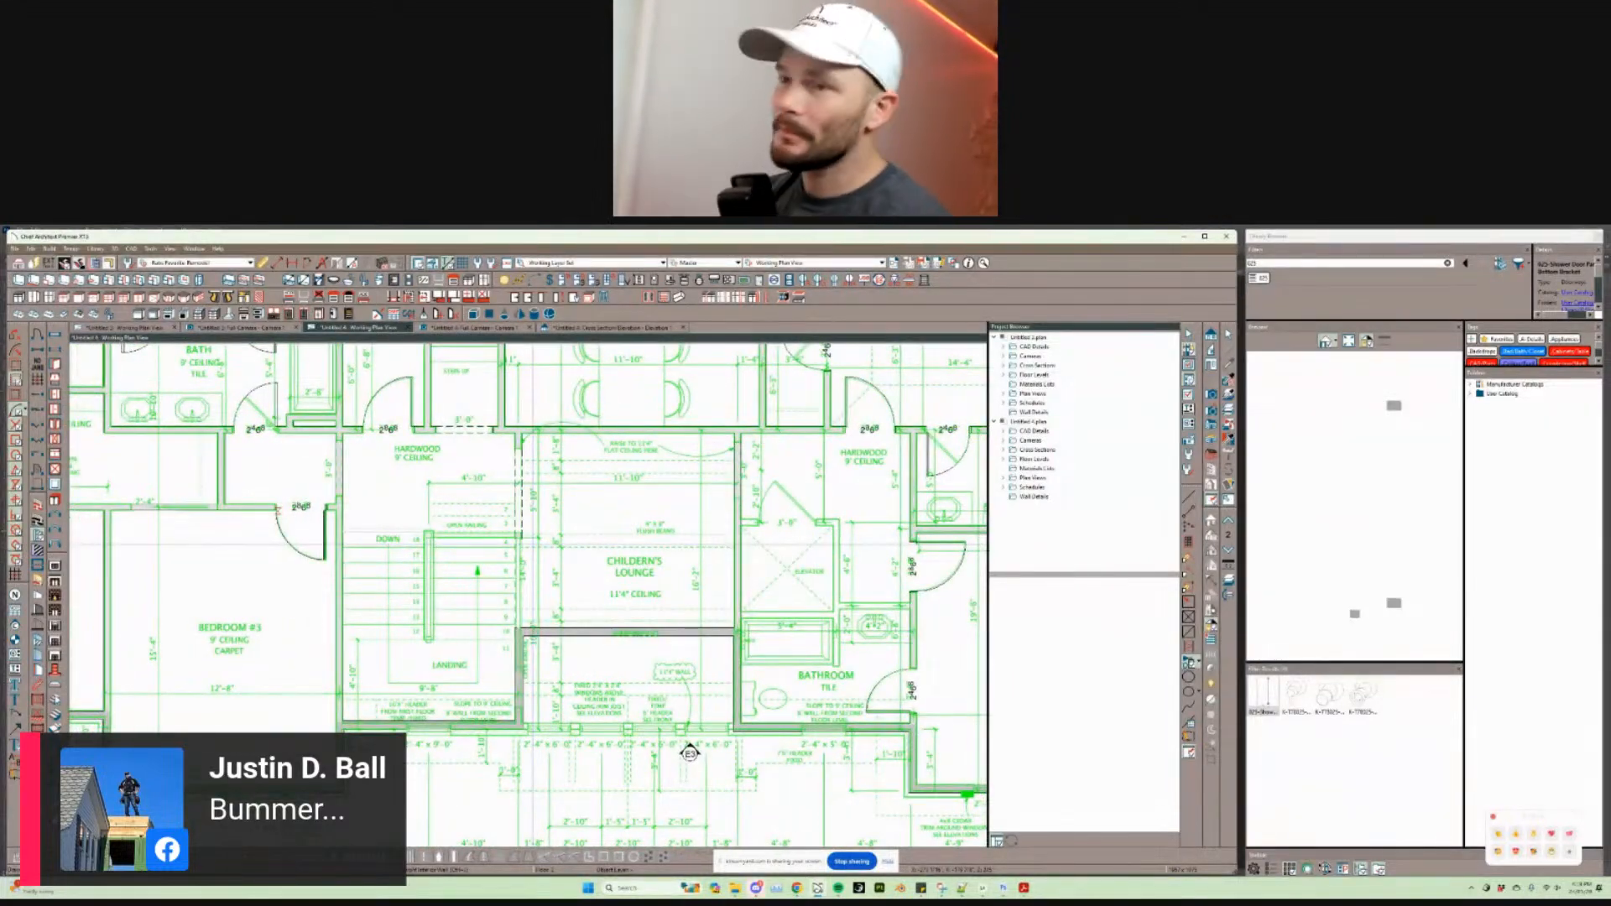
# Step: Look over the lounge, exercise room, laundry, storage closet, and Bedroom #2 with its bath, comparing the walls and openings with the traced drawing
pyautogui.moveTo(689, 752); pyautogui.dragTo(687, 758, button='middle')
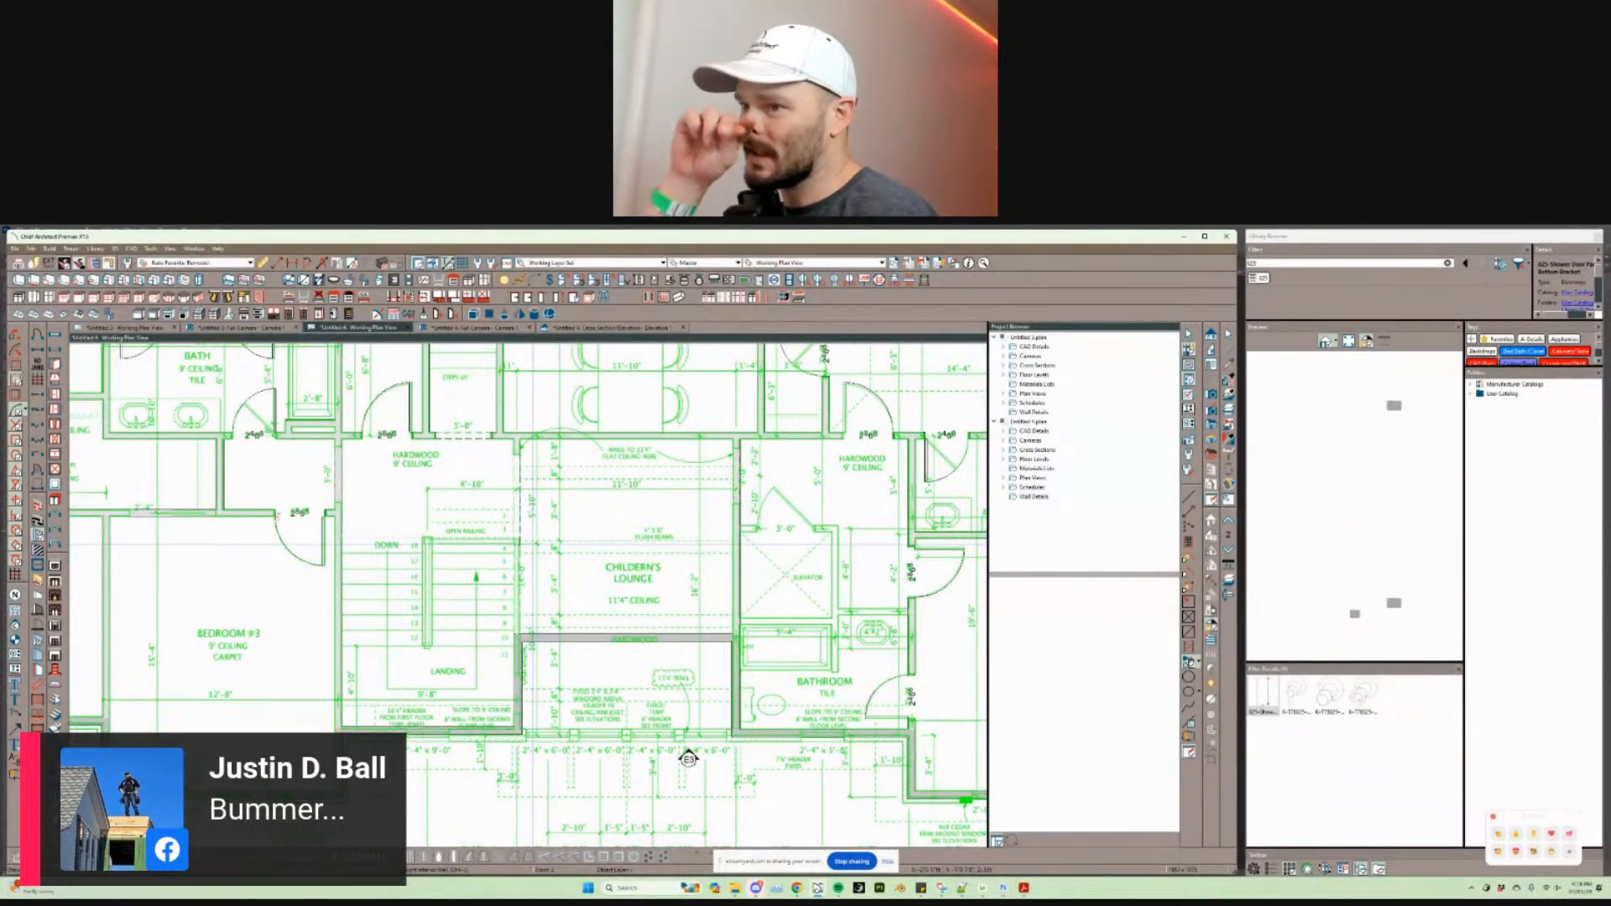
pyautogui.scroll(1, 532, 544)
pyautogui.moveTo(533, 545); pyautogui.dragTo(467, 793, button='middle')
pyautogui.scroll(-5, 464, 667)
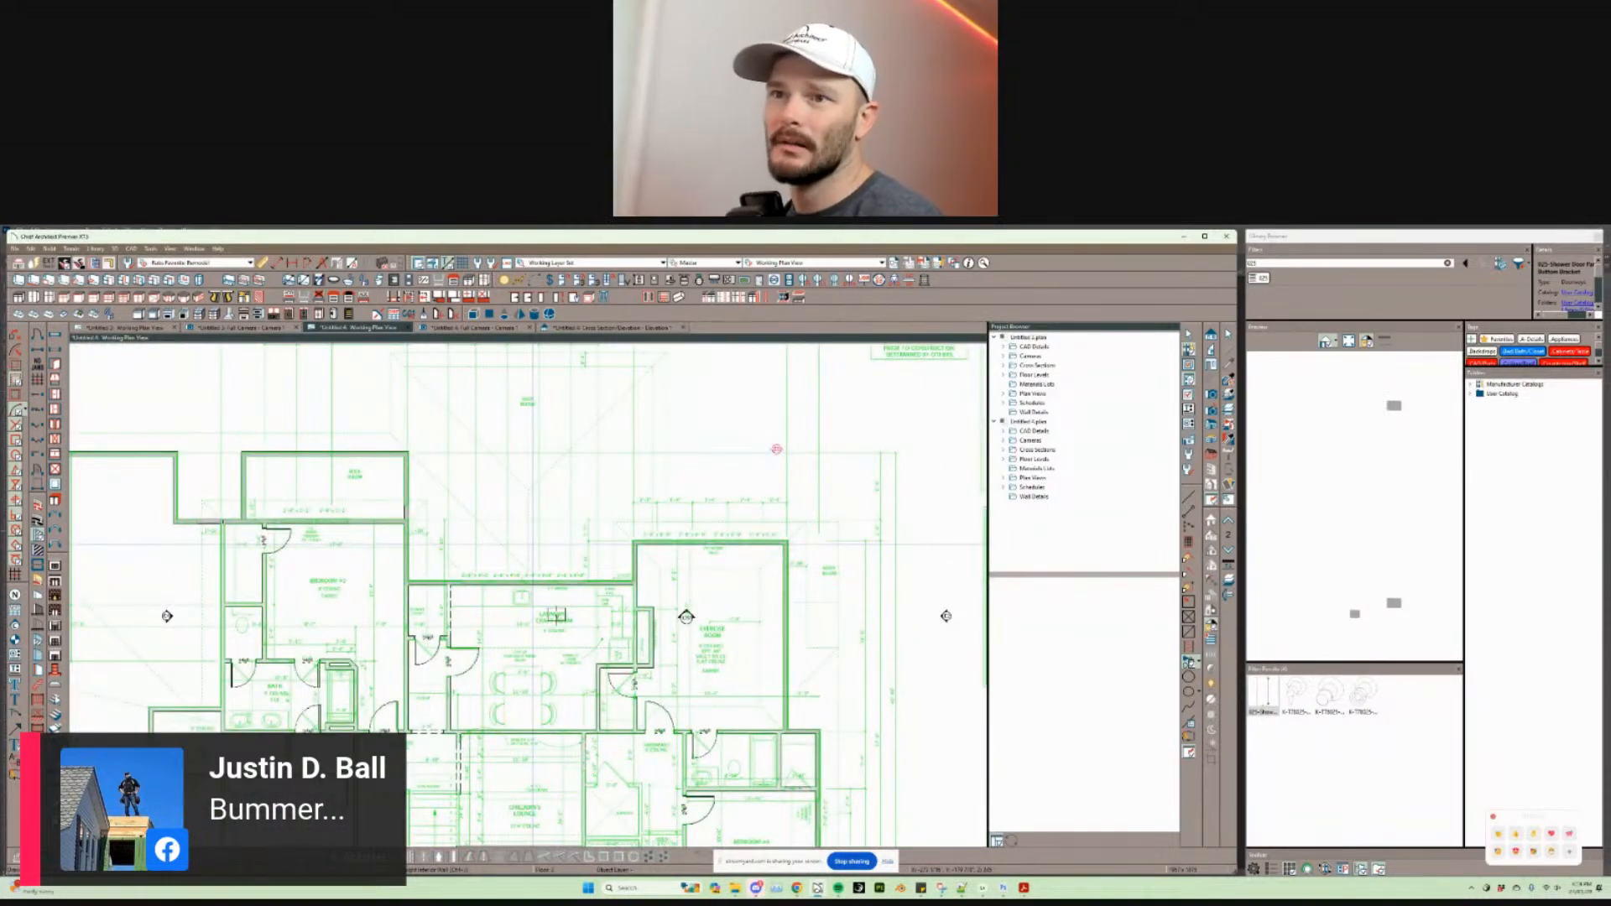
pyautogui.moveTo(557, 615); pyautogui.dragTo(557, 546, button='middle')
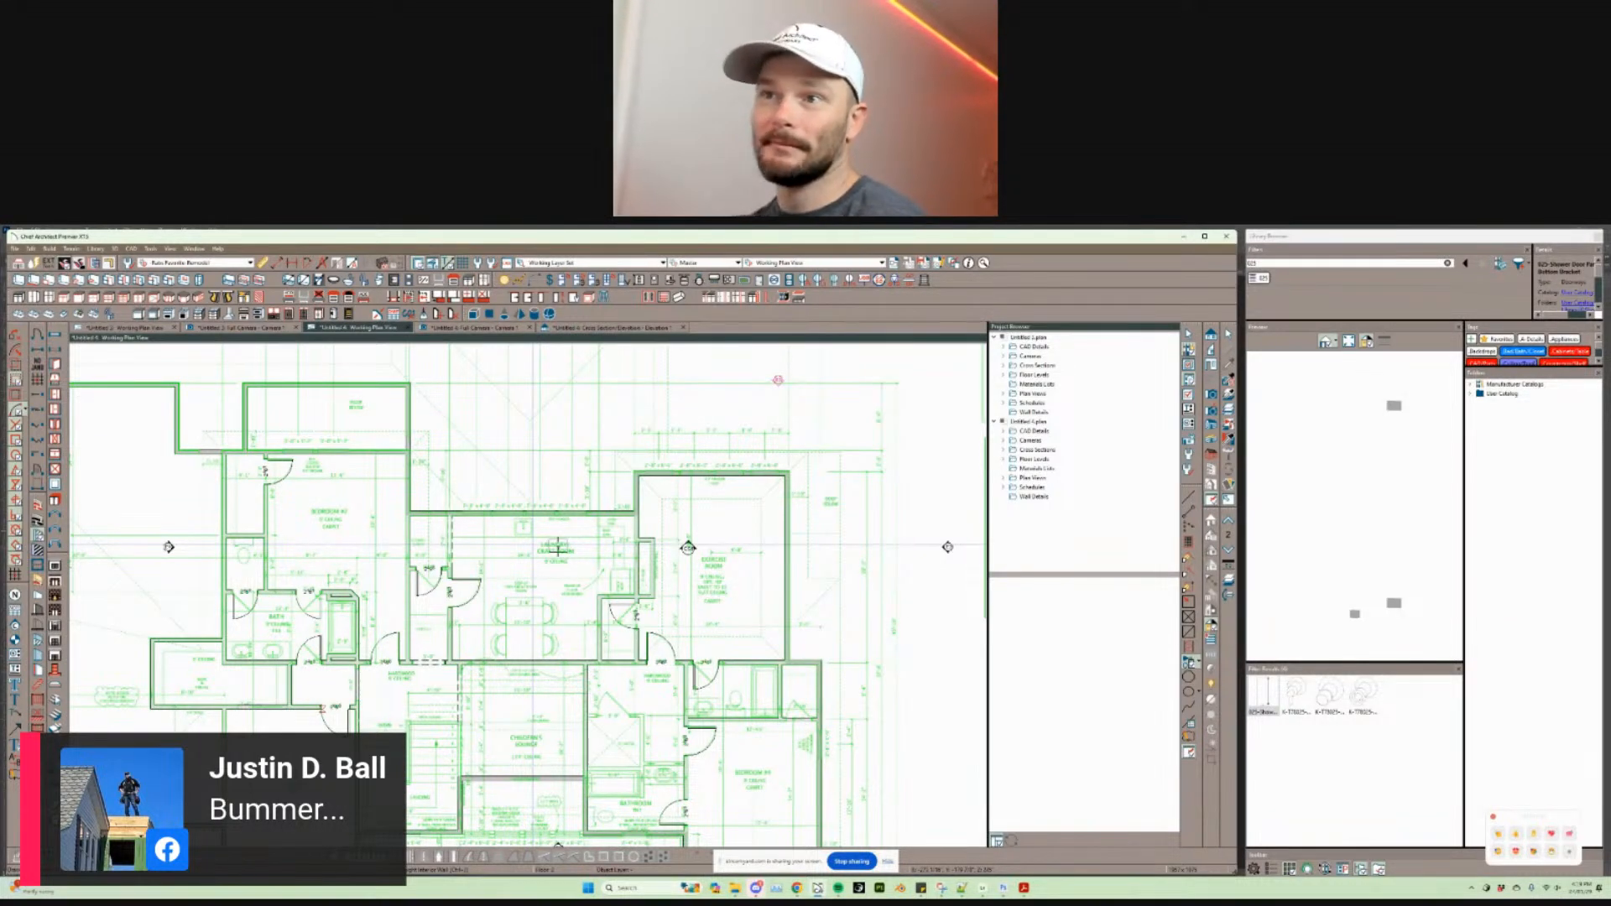
pyautogui.moveTo(557, 547); pyautogui.dragTo(559, 530, button='middle')
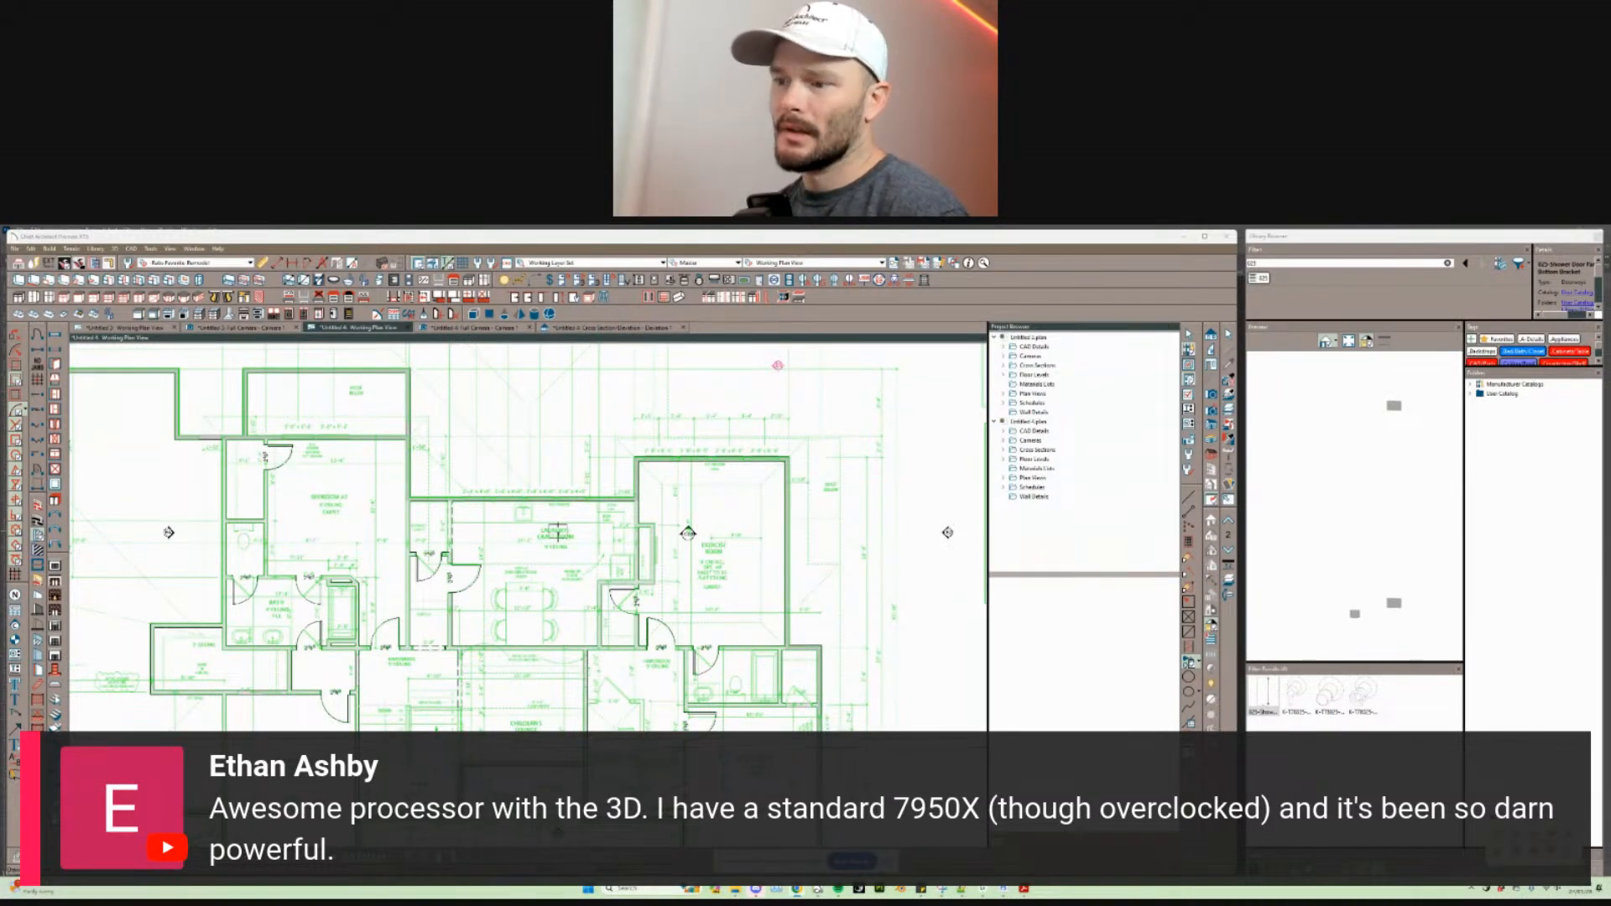
pyautogui.scroll(1, 907, 550)
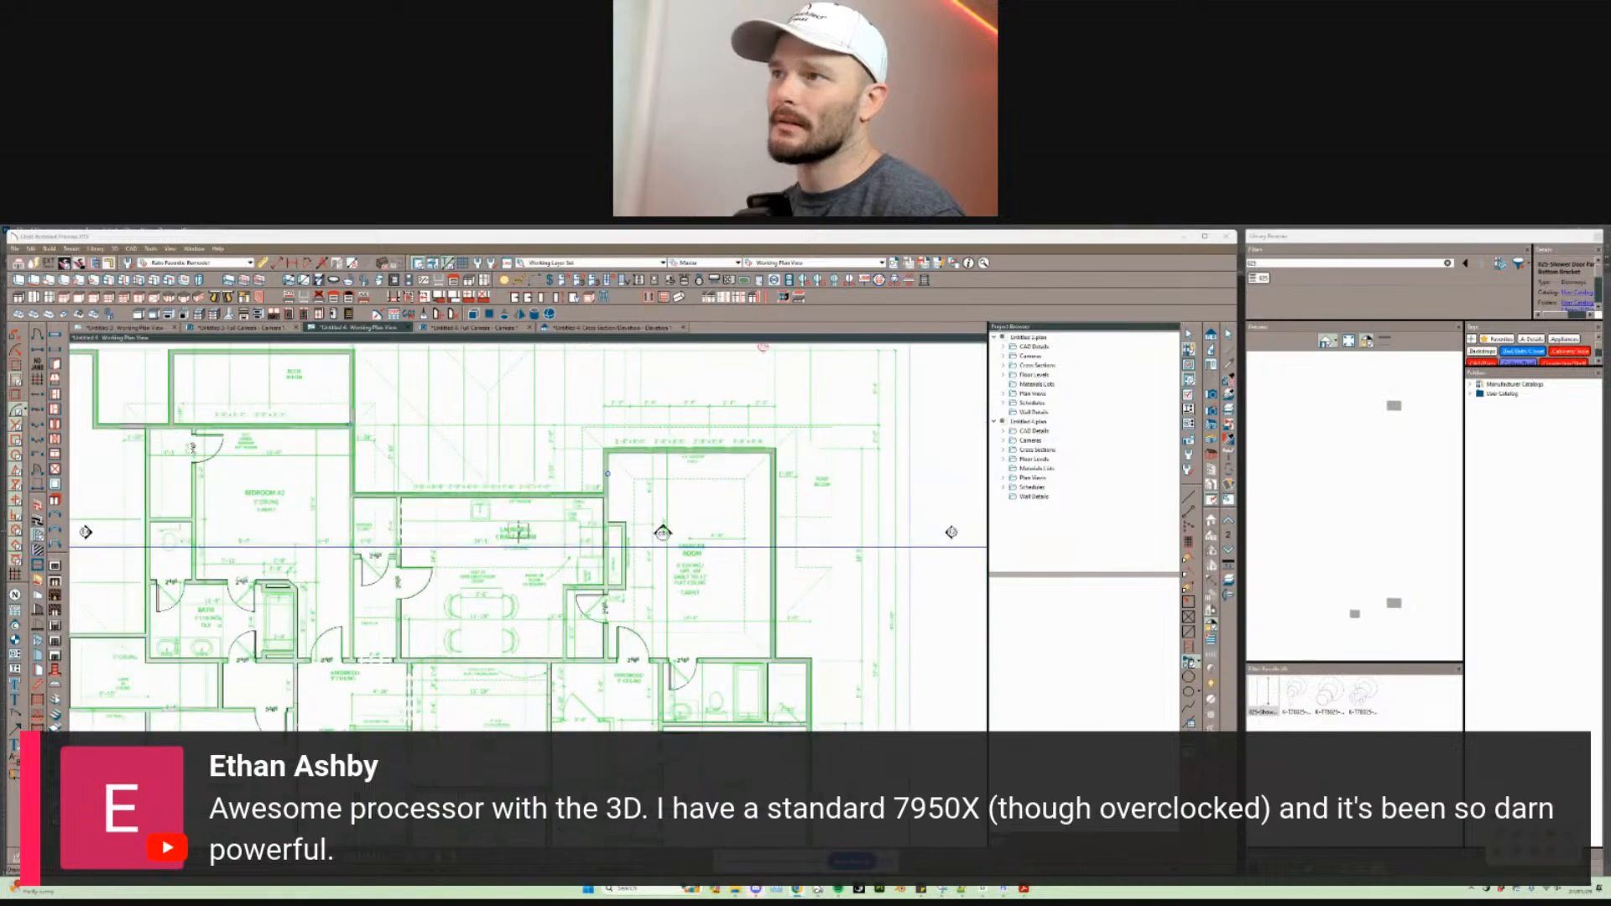
pyautogui.scroll(3, 907, 550)
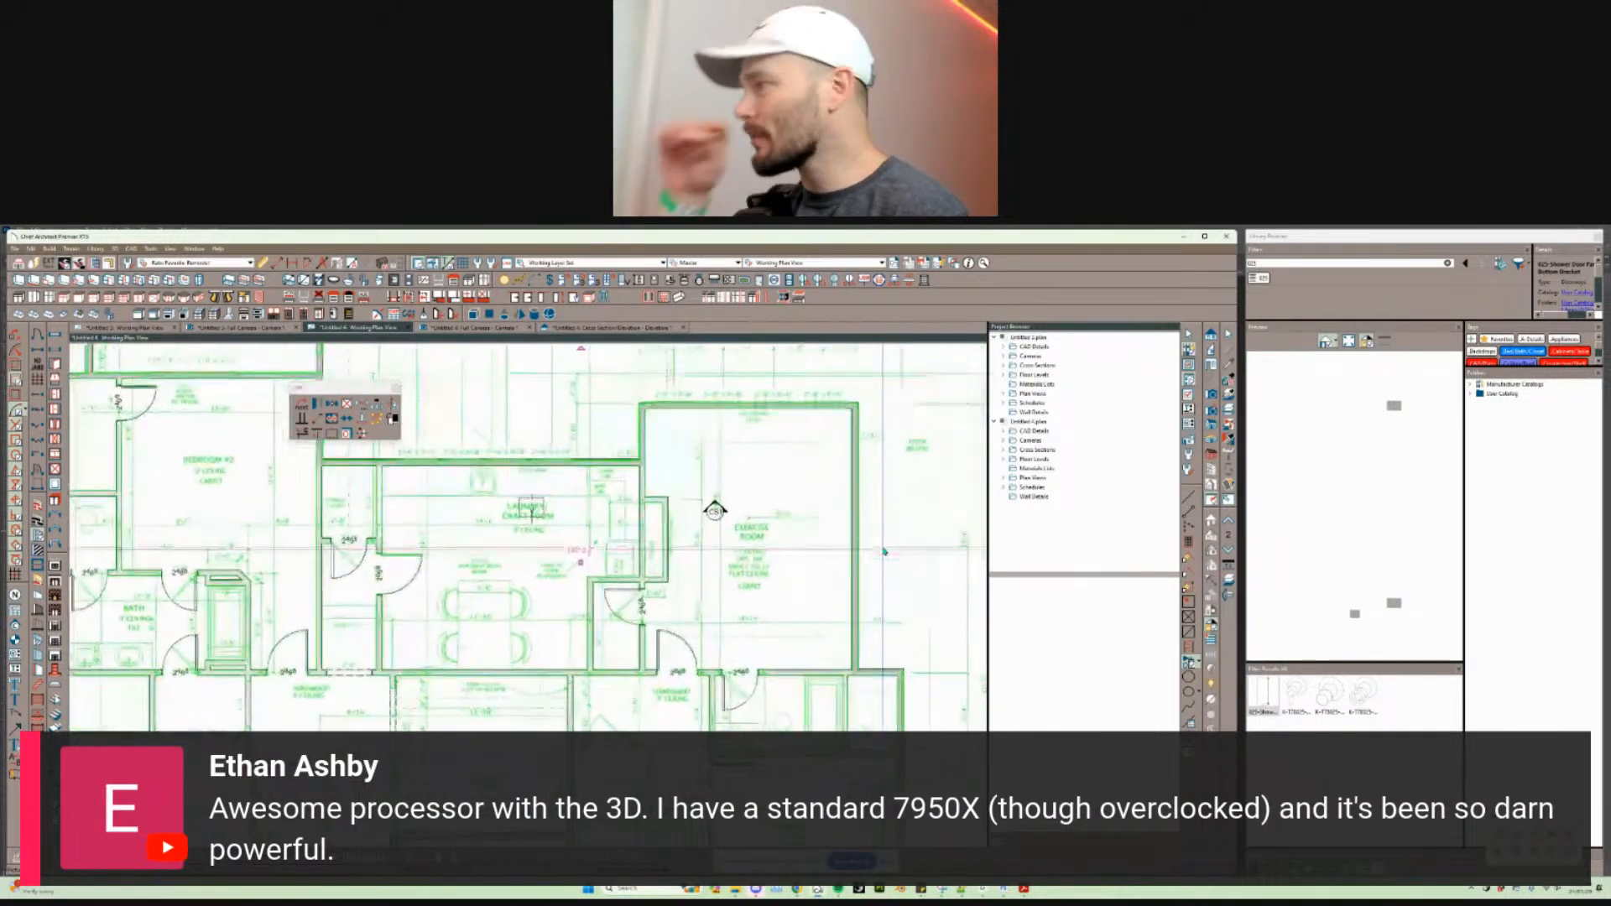
pyautogui.scroll(1, 885, 552)
pyautogui.hscroll(-2, 884, 552)
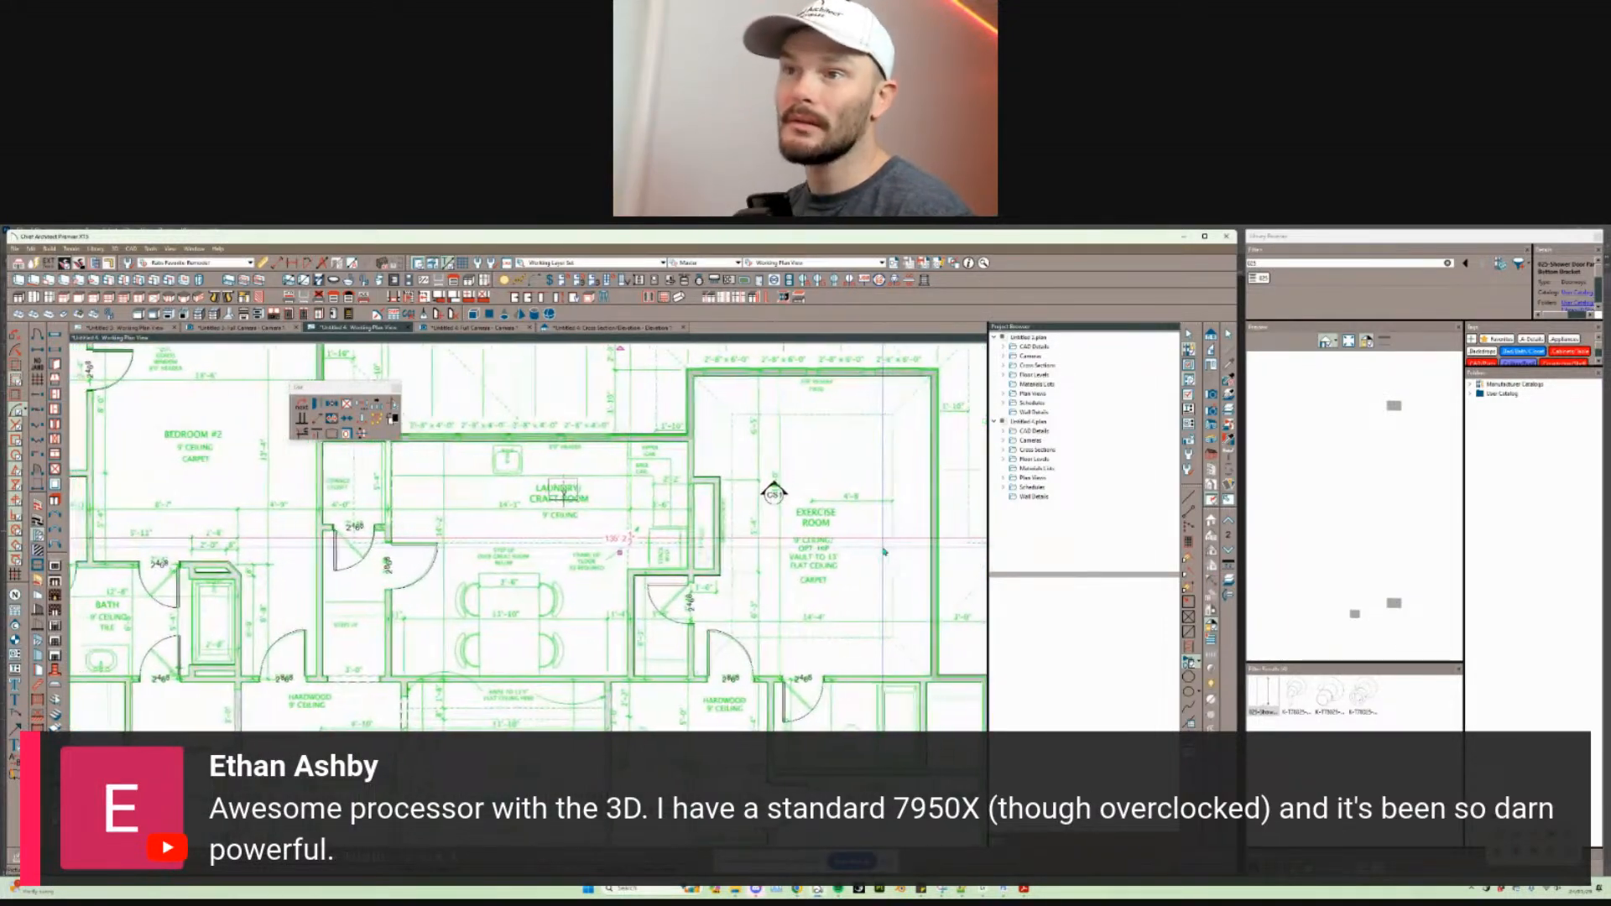
pyautogui.hscroll(-4, 884, 552)
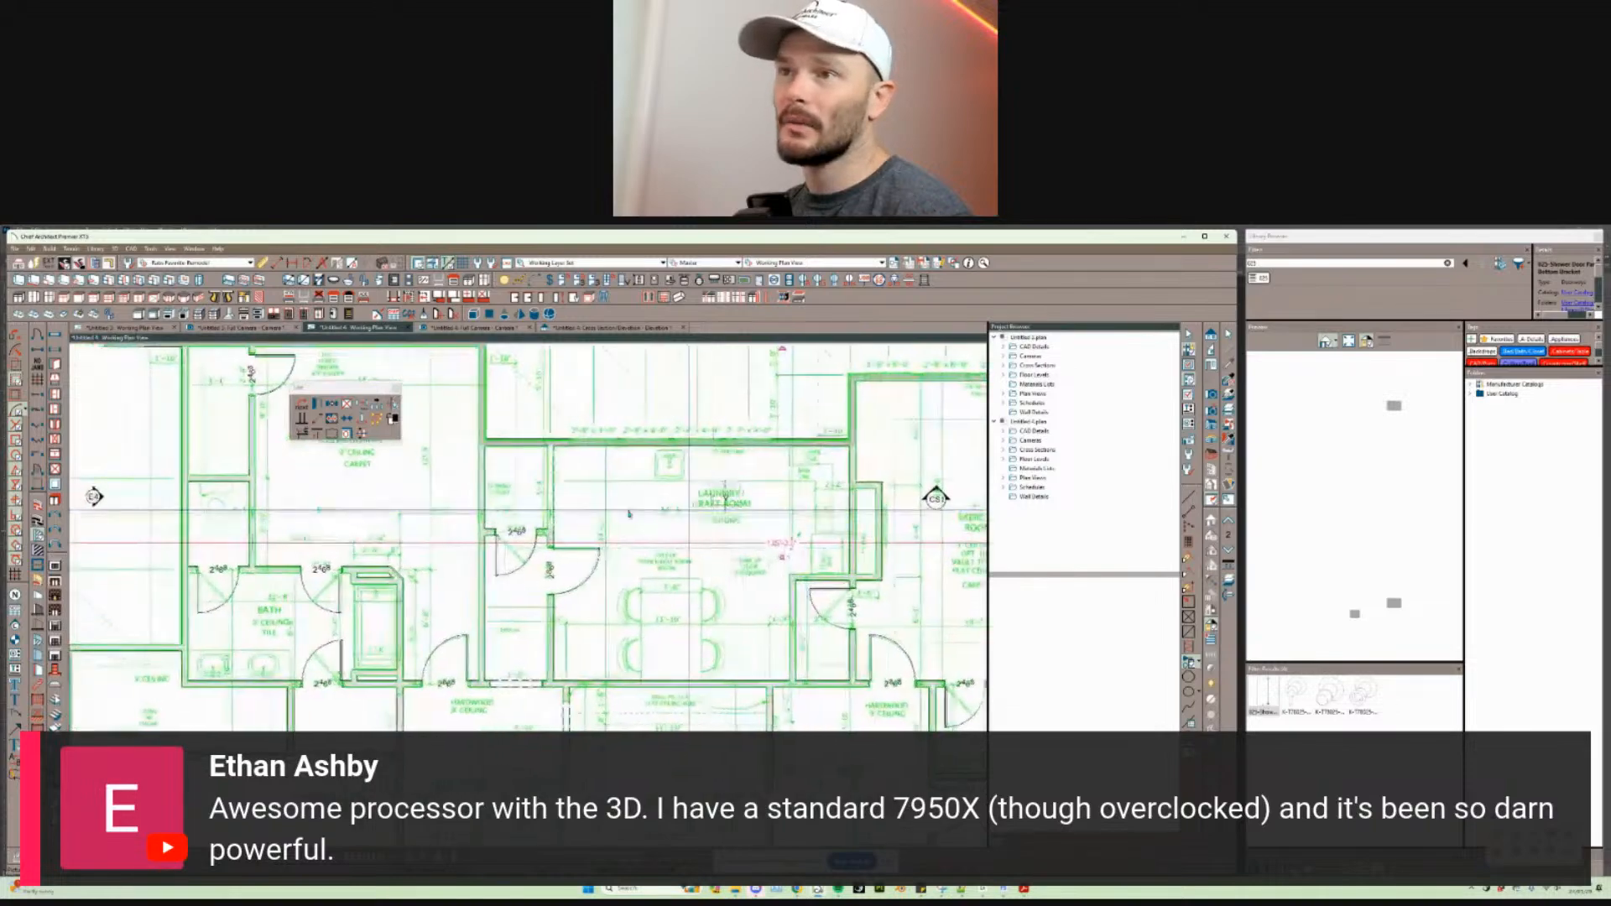
pyautogui.hscroll(-4, 616, 517)
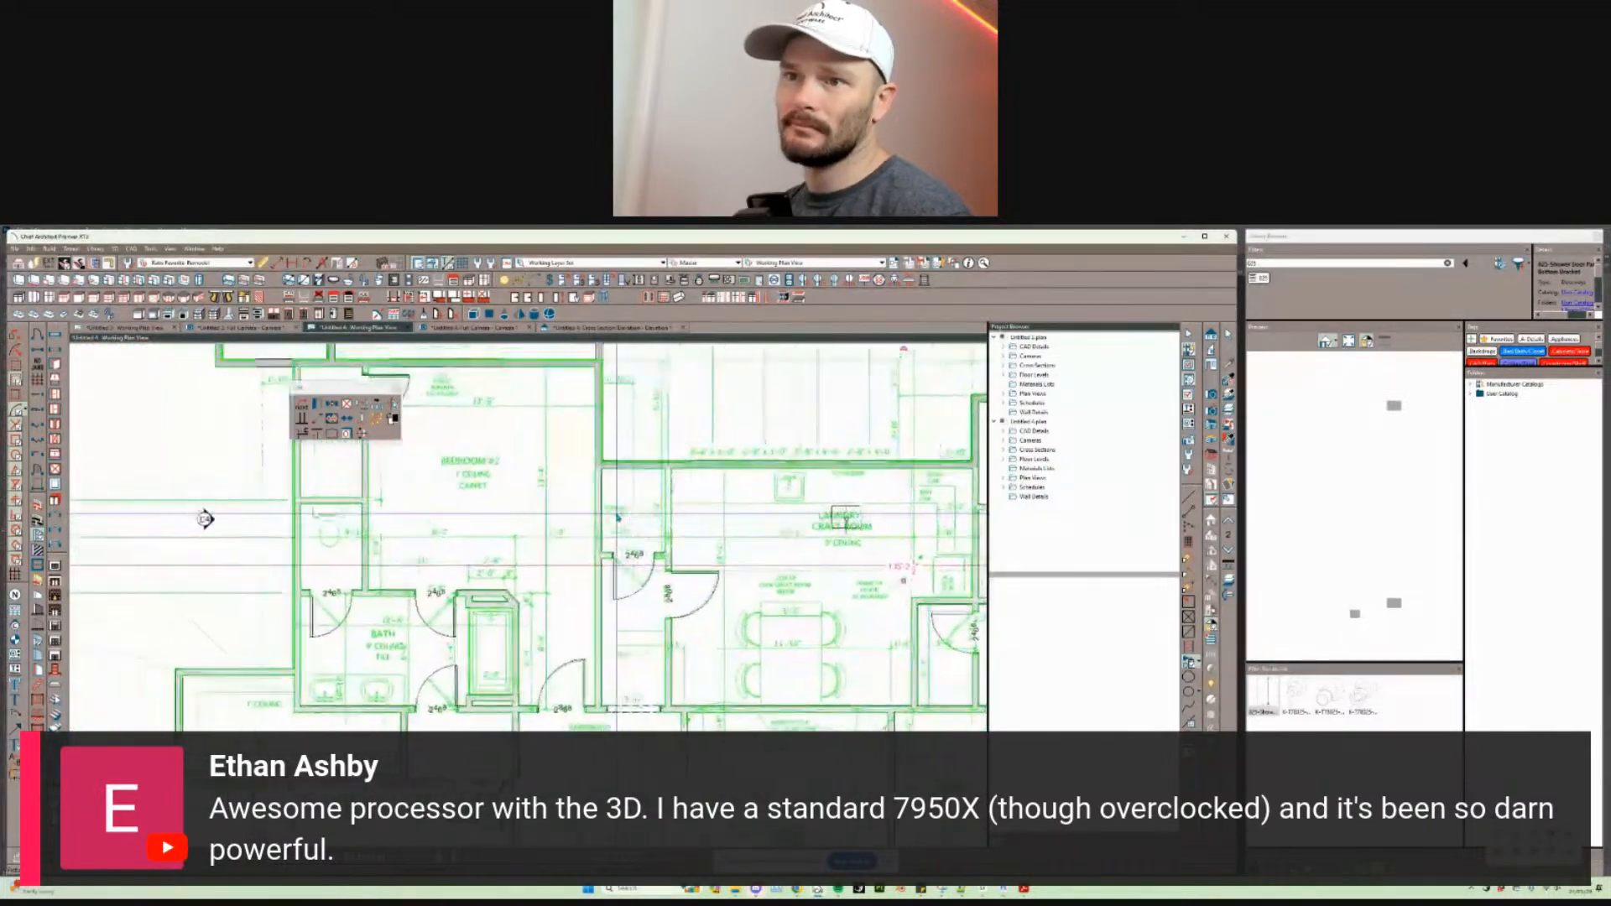
pyautogui.scroll(2, 618, 518)
pyautogui.hscroll(-1, 617, 517)
pyautogui.scroll(1, 616, 518)
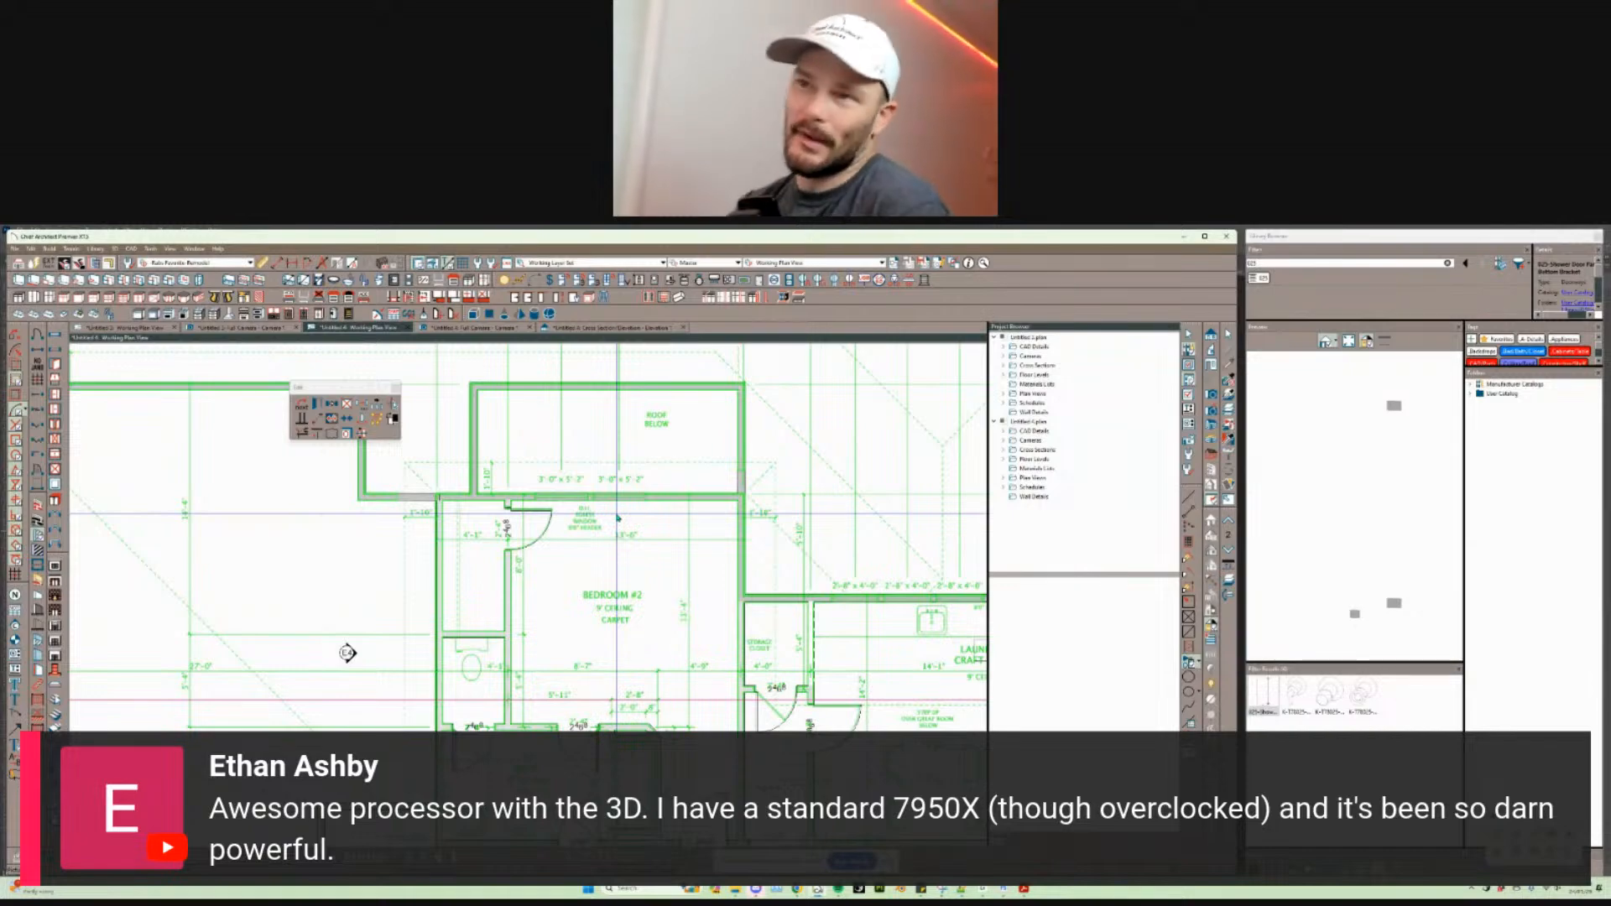
pyautogui.scroll(-6, 617, 517)
pyautogui.hscroll(2, 618, 517)
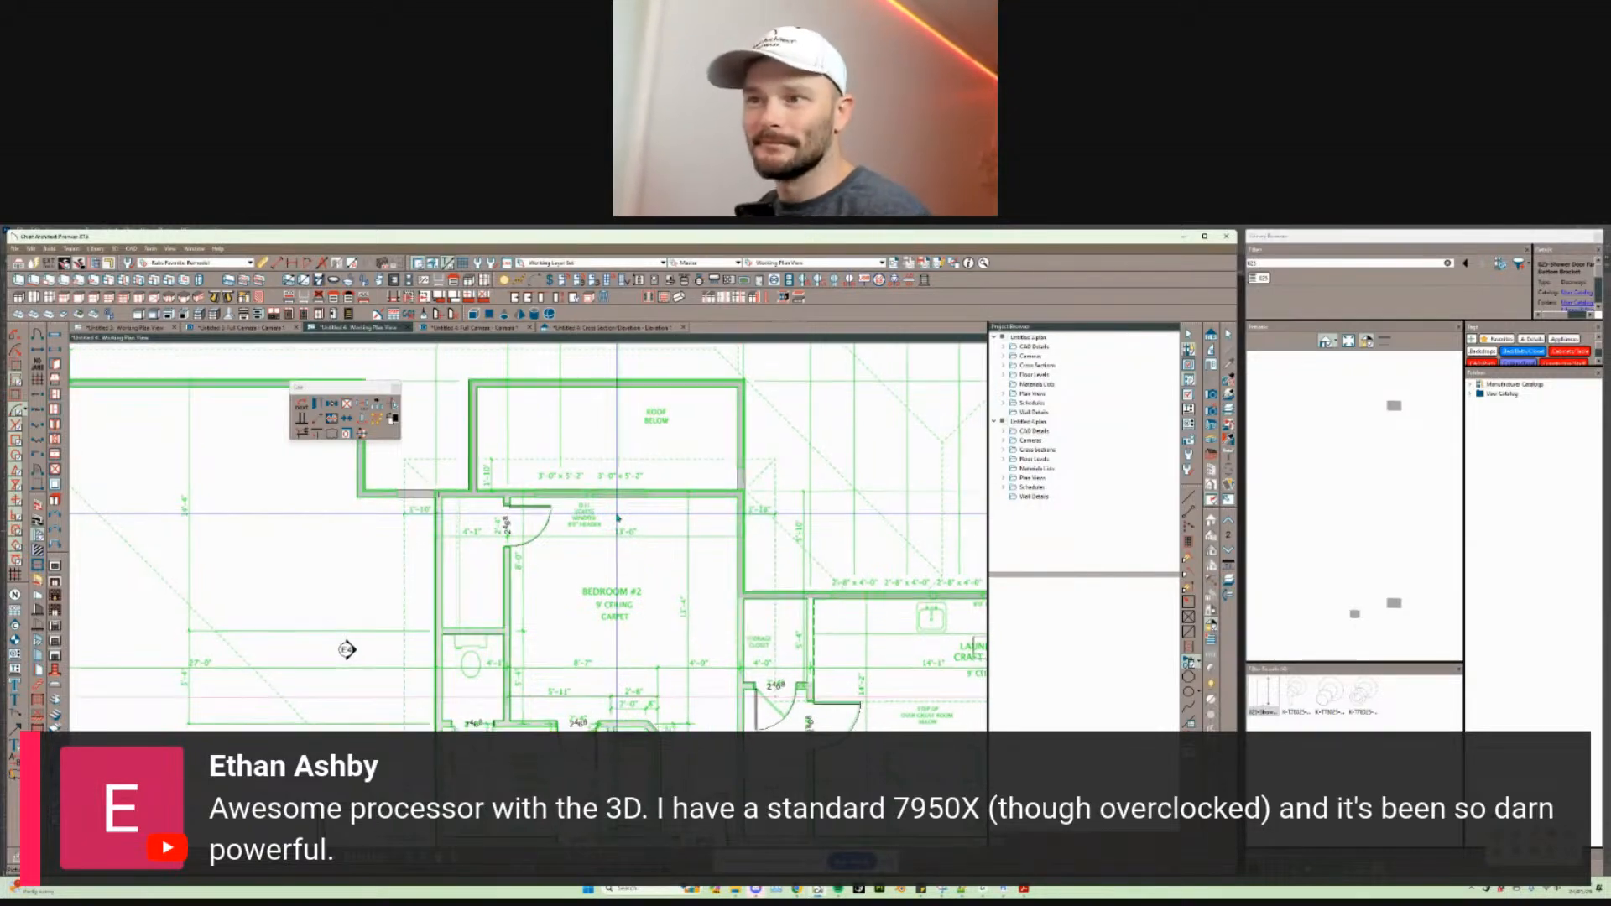
pyautogui.scroll(-2, 618, 518)
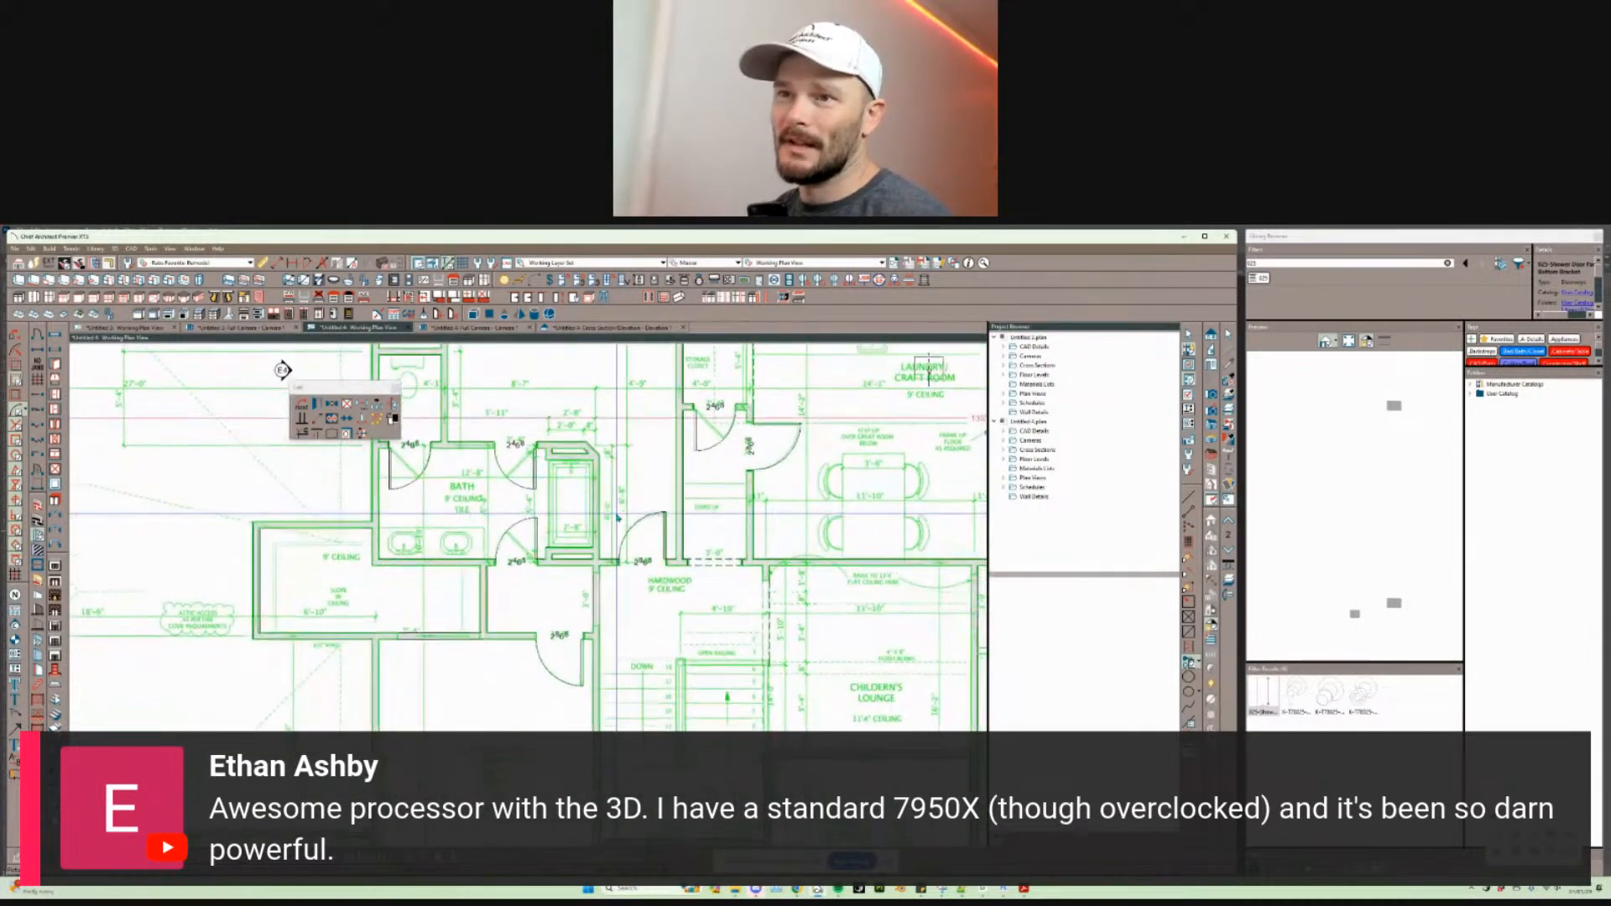
pyautogui.hscroll(1, 618, 518)
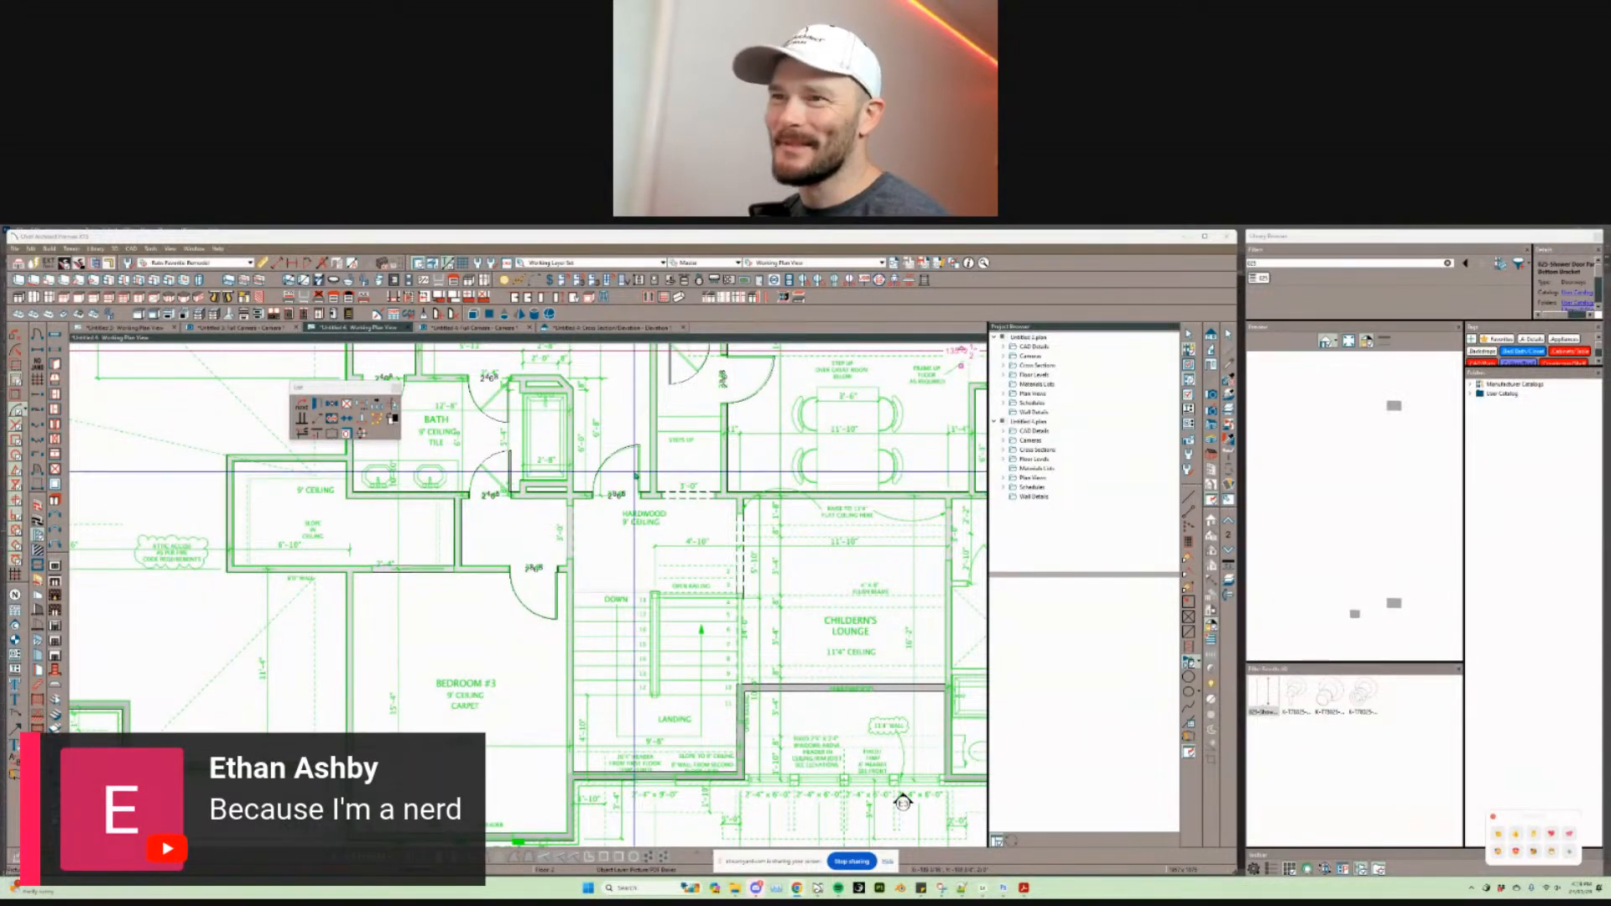
# Step: Draw interior walls along the elevator's hallway side, between the elevator and the tub, and between the hallway and the bathroom vanity
pyautogui.click(650, 527)
pyautogui.moveTo(855, 803); pyautogui.dragTo(512, 807, button='middle')
pyautogui.scroll(5, 666, 555)
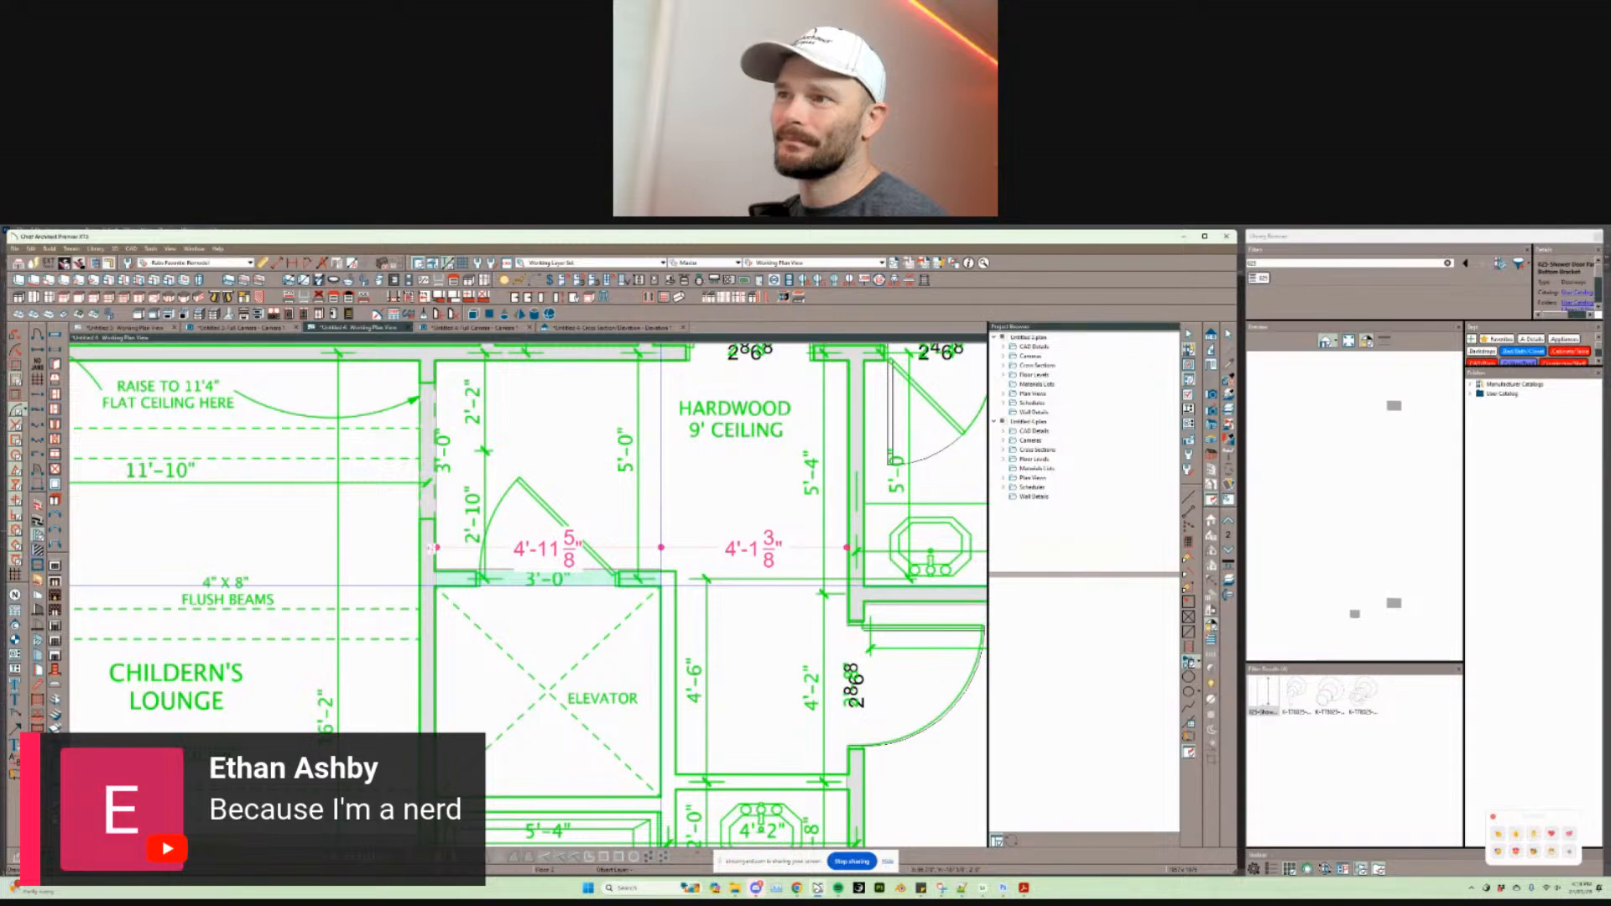
pyautogui.moveTo(662, 585)
pyautogui.mouseDown()
pyautogui.moveTo(669, 622)
pyautogui.moveTo(637, 717)
pyautogui.moveTo(588, 744)
pyautogui.mouseUp()
pyautogui.moveTo(588, 610); pyautogui.dragTo(356, 612)
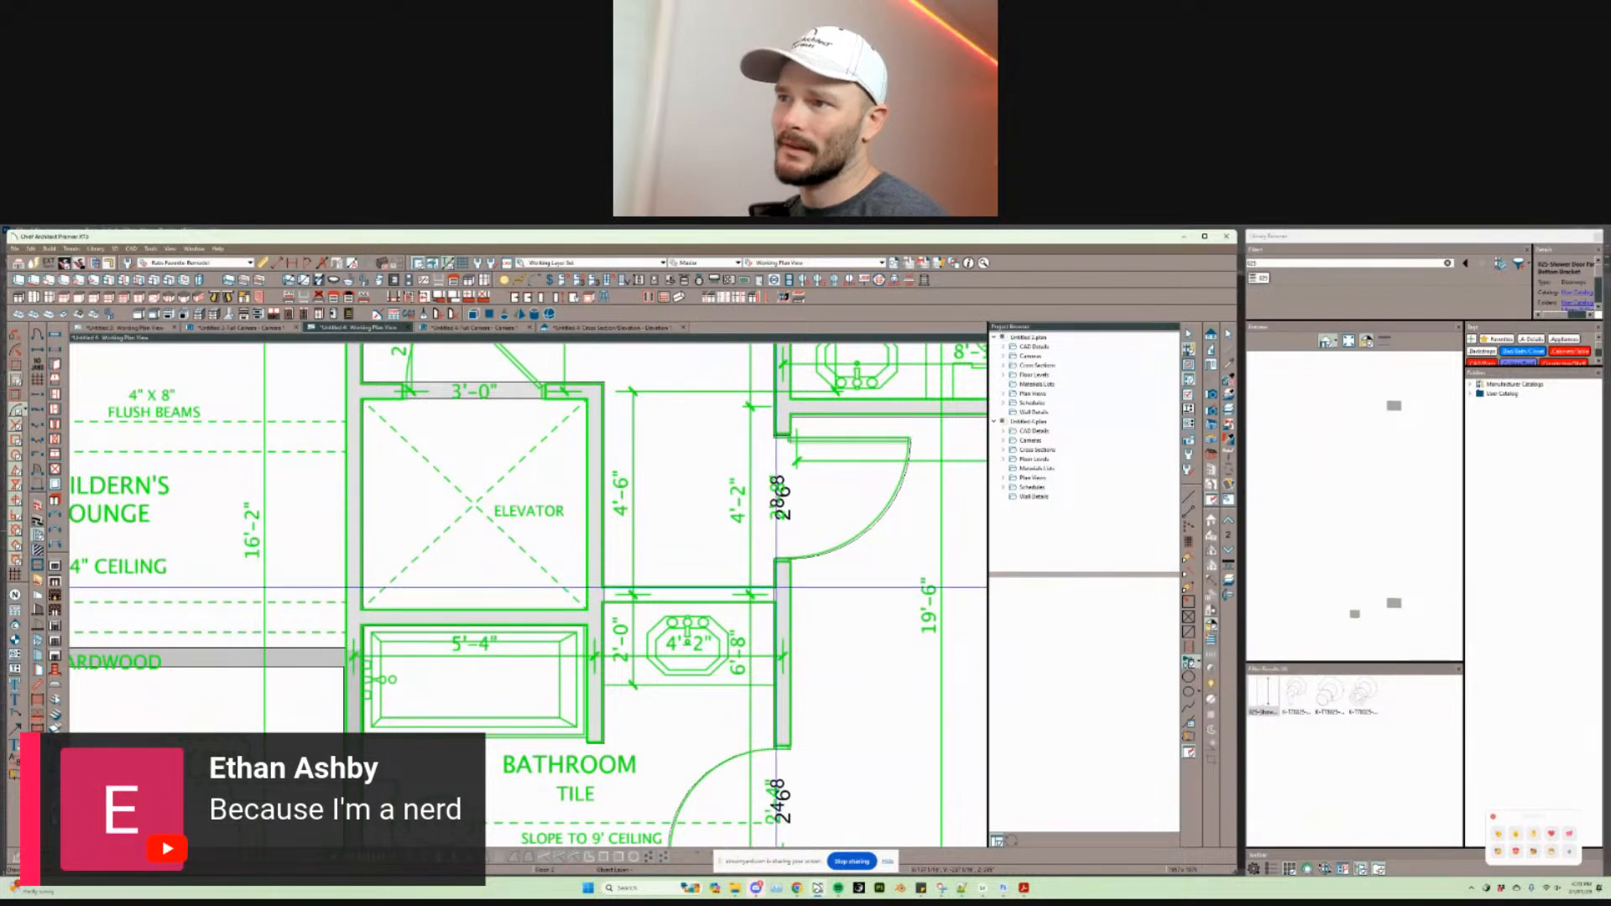
pyautogui.moveTo(777, 626)
pyautogui.mouseDown()
pyautogui.moveTo(601, 626)
pyautogui.moveTo(600, 589)
pyautogui.mouseUp()
# Step: Place a 2468 door at the traced opening of Bedroom #4's closet beside the hall bath tub
pyautogui.moveTo(798, 417); pyautogui.dragTo(662, 510, button='middle')
pyautogui.scroll(-2, 662, 510)
pyautogui.scroll(-3, 662, 510)
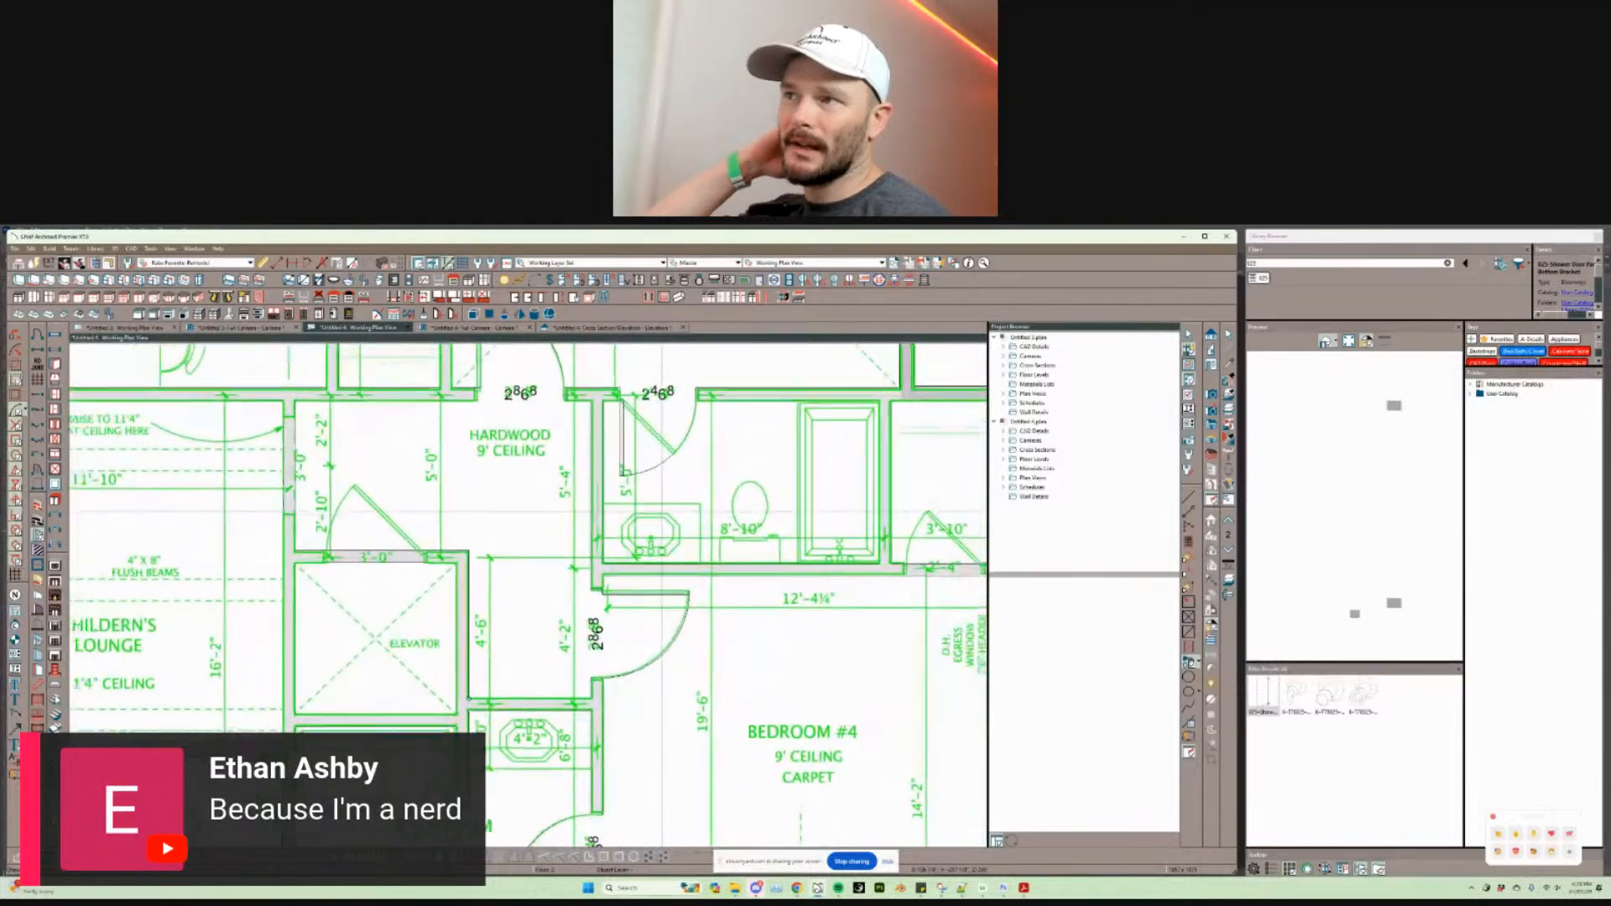
pyautogui.moveTo(662, 541); pyautogui.dragTo(424, 504, button='middle')
pyautogui.scroll(4, 664, 442)
pyautogui.moveTo(663, 442); pyautogui.dragTo(659, 444, button='middle')
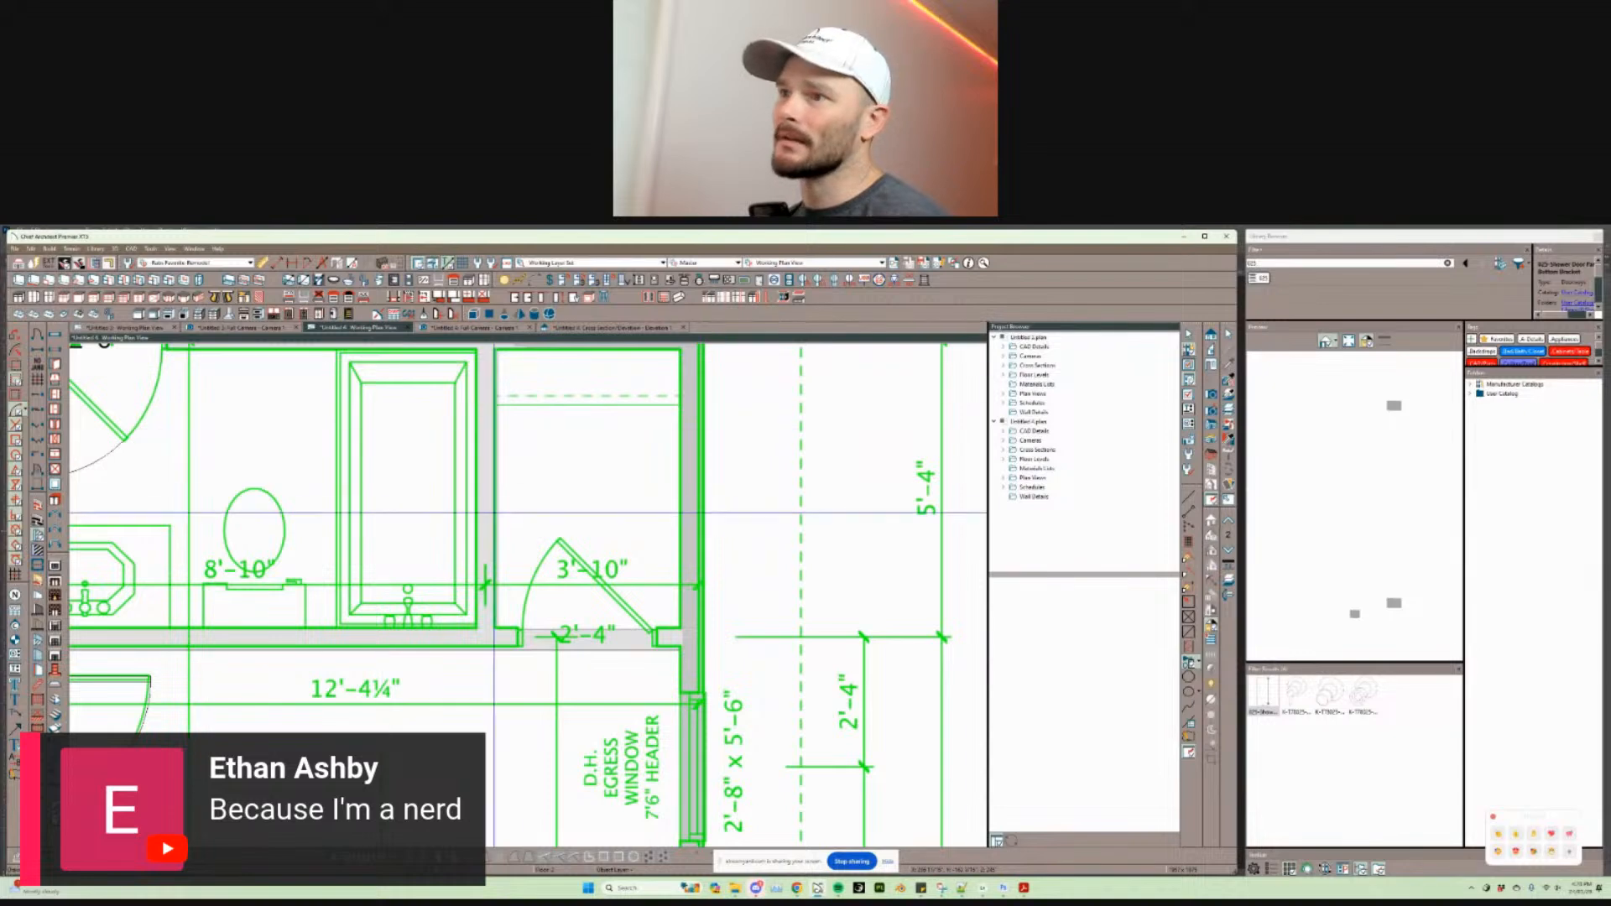
pyautogui.click(588, 598)
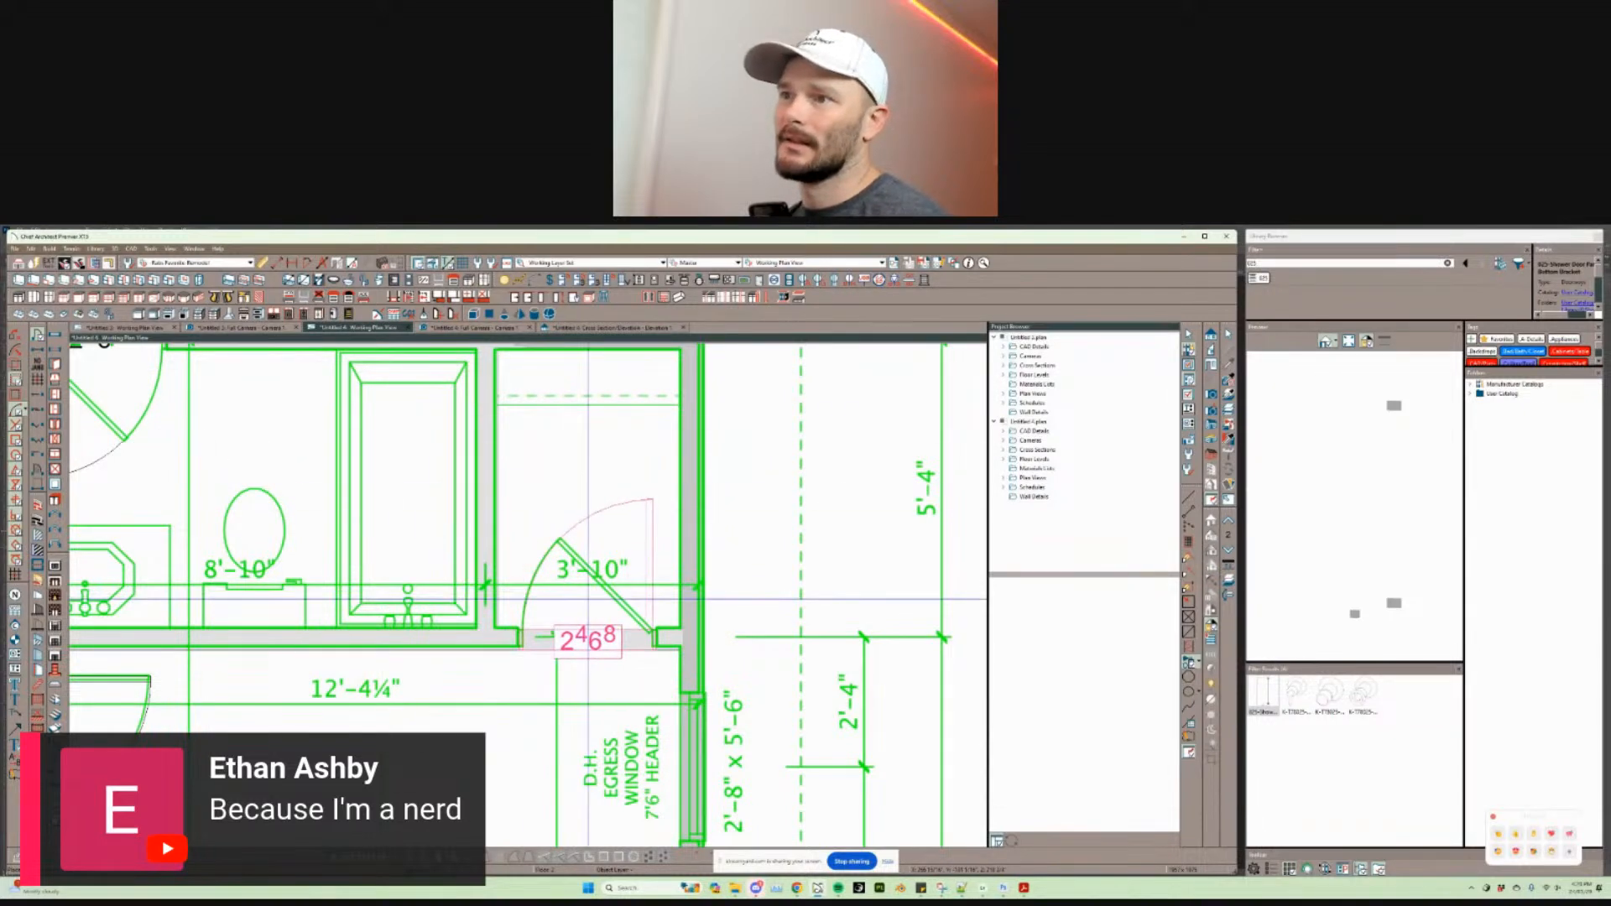
pyautogui.scroll(-6, 588, 598)
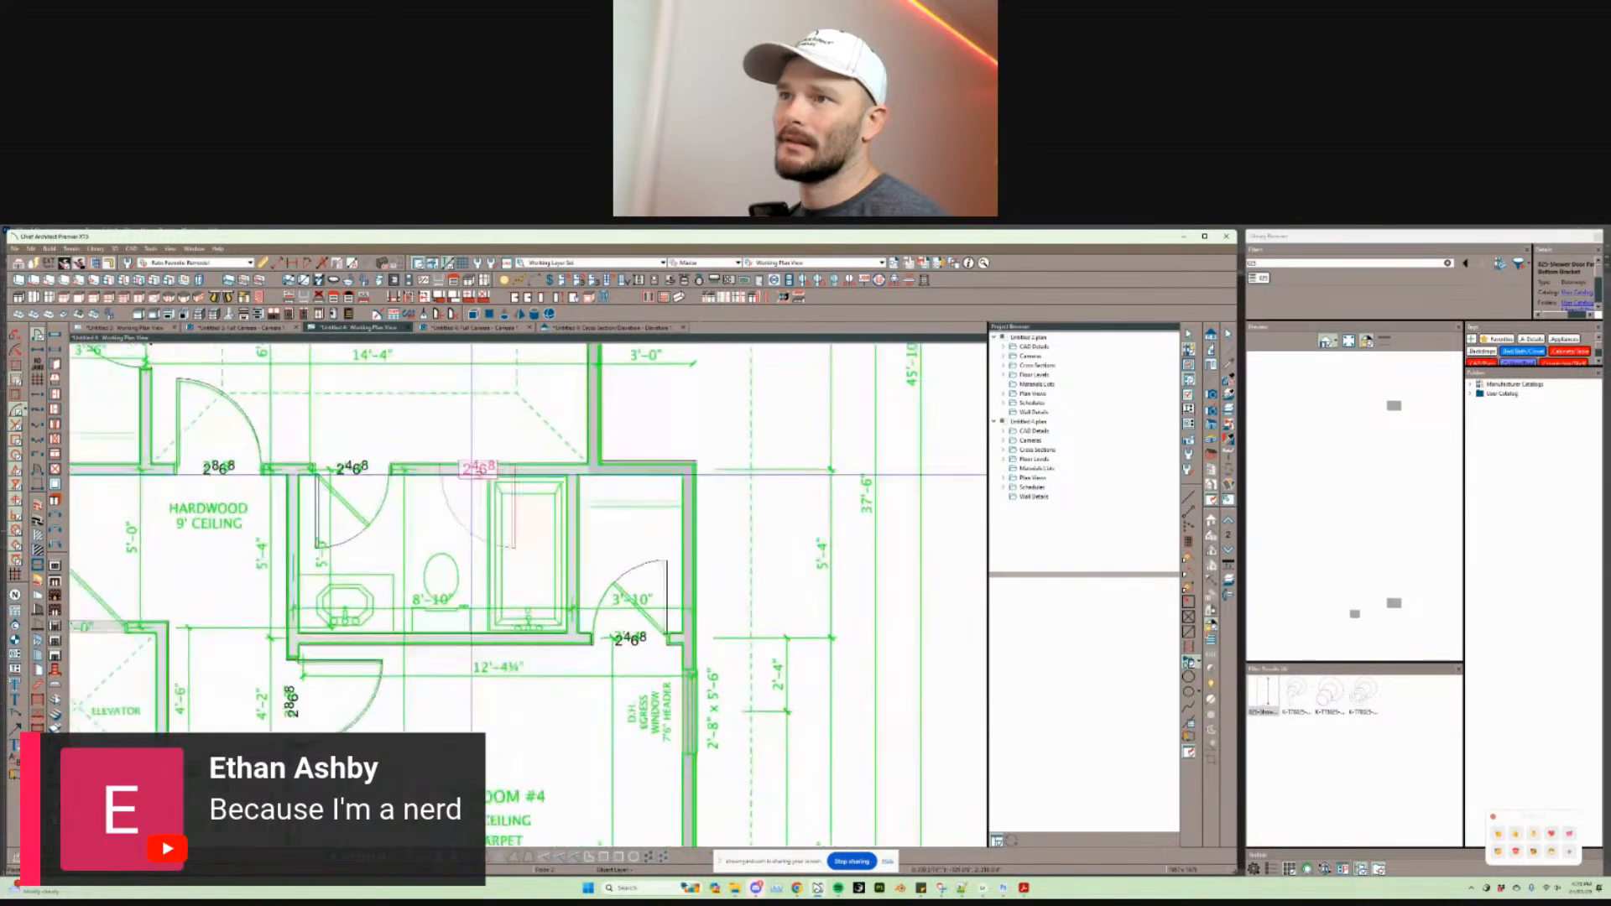
# Step: Place a door in the traced elevator opening and stretch its lounge-side edge to make it a 3168
pyautogui.moveTo(588, 598); pyautogui.dragTo(706, 594, button='middle')
pyautogui.scroll(-2, 611, 520)
pyautogui.scroll(5, 524, 587)
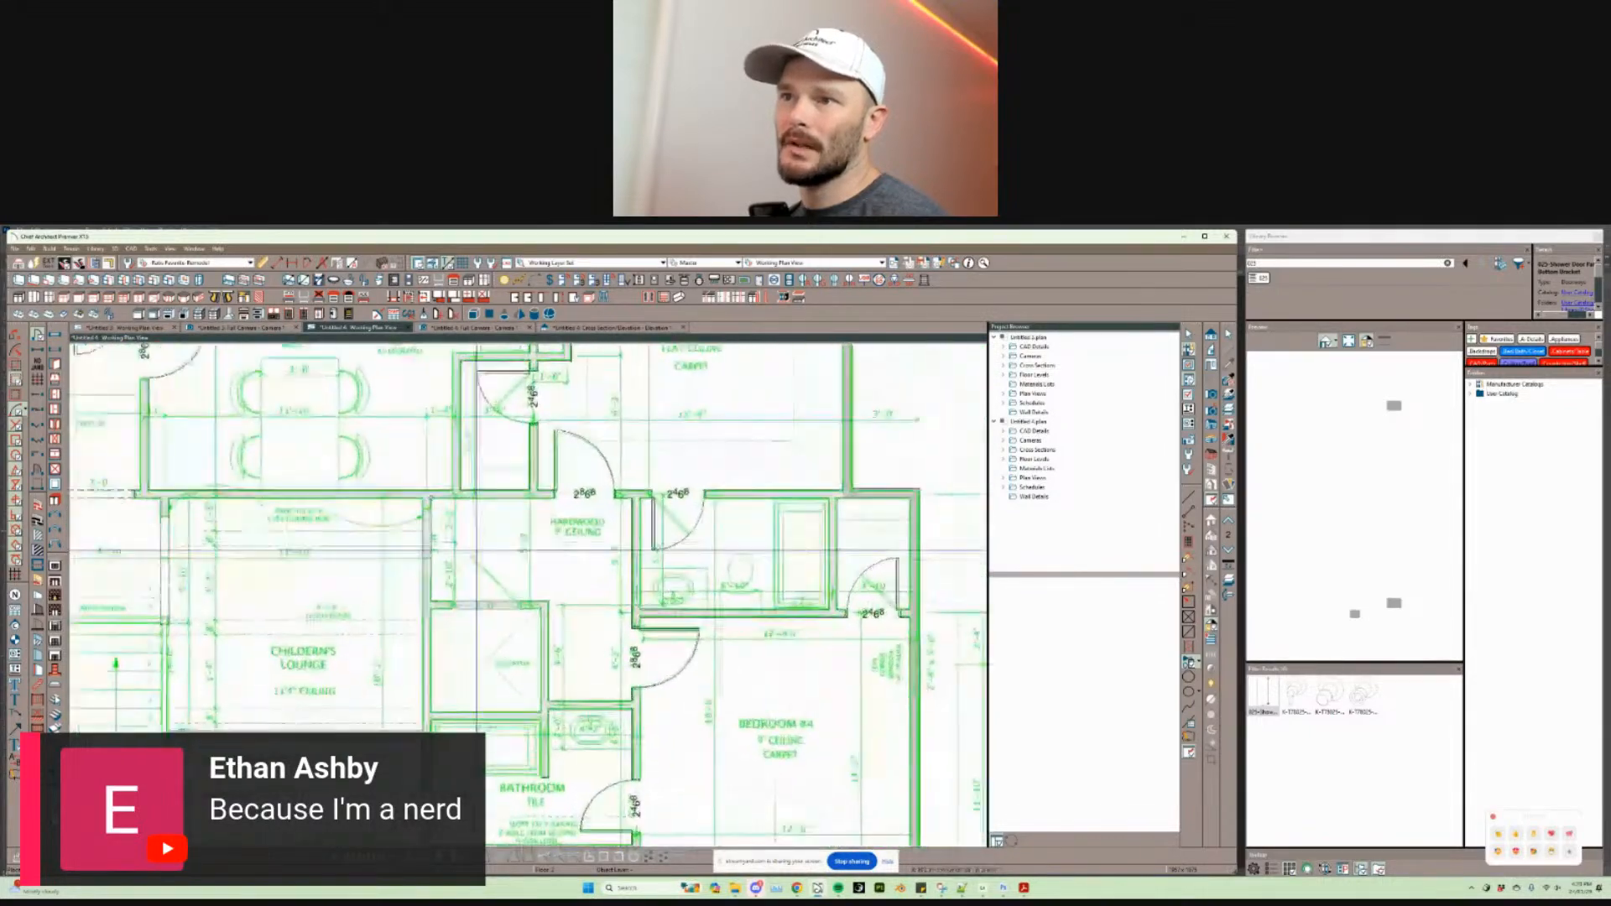
pyautogui.moveTo(458, 626); pyautogui.dragTo(348, 631)
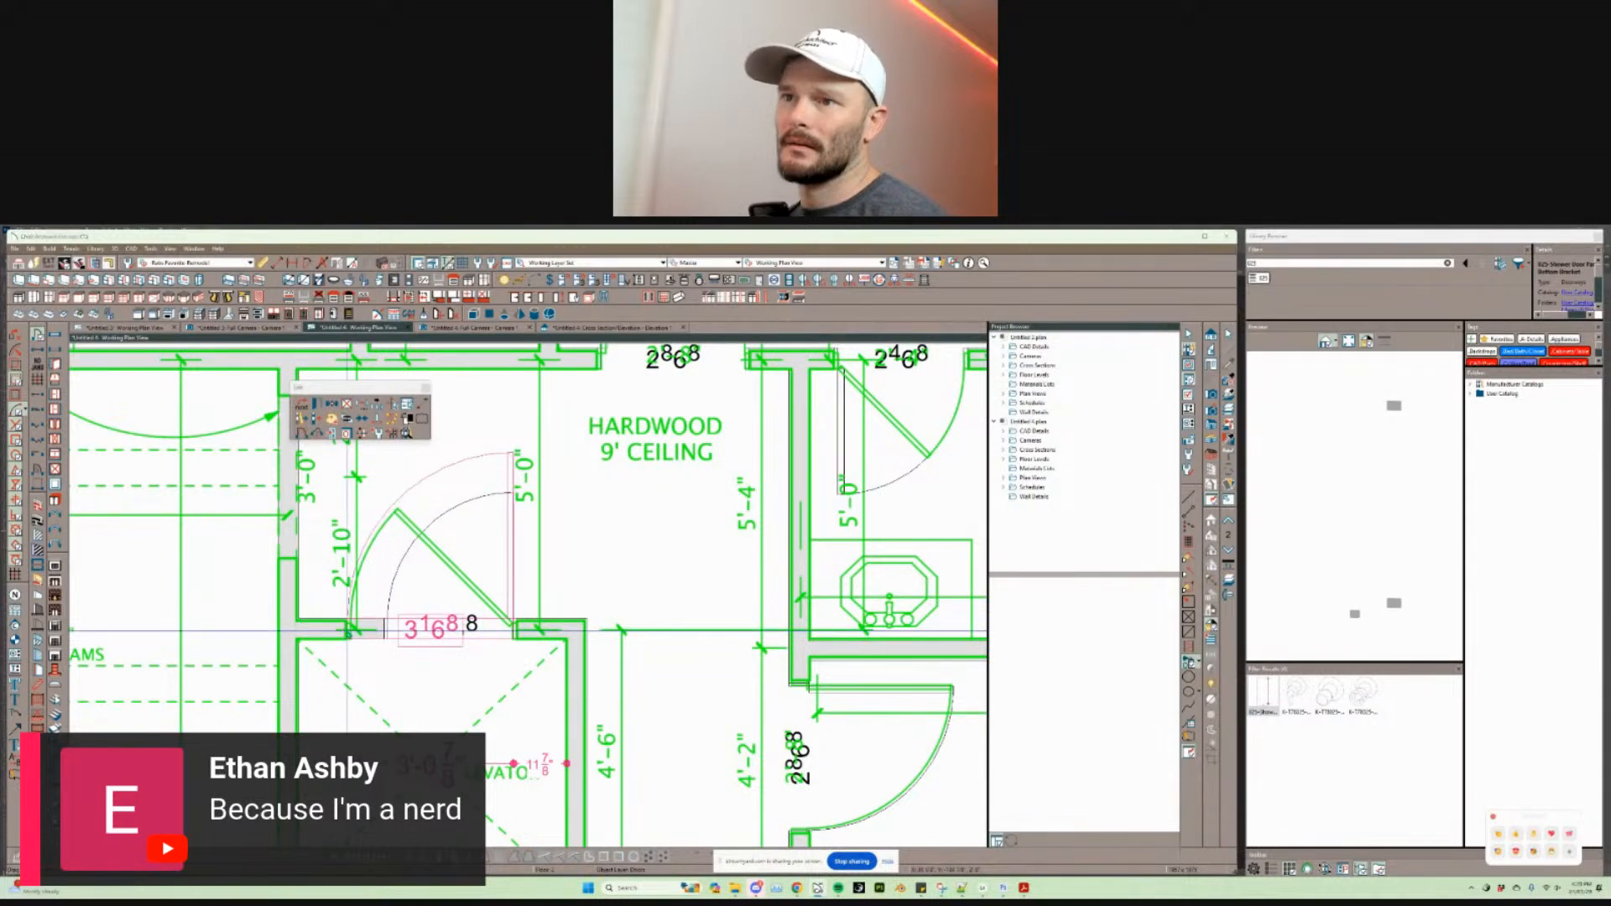
pyautogui.press('Tab')
pyautogui.press('Return')
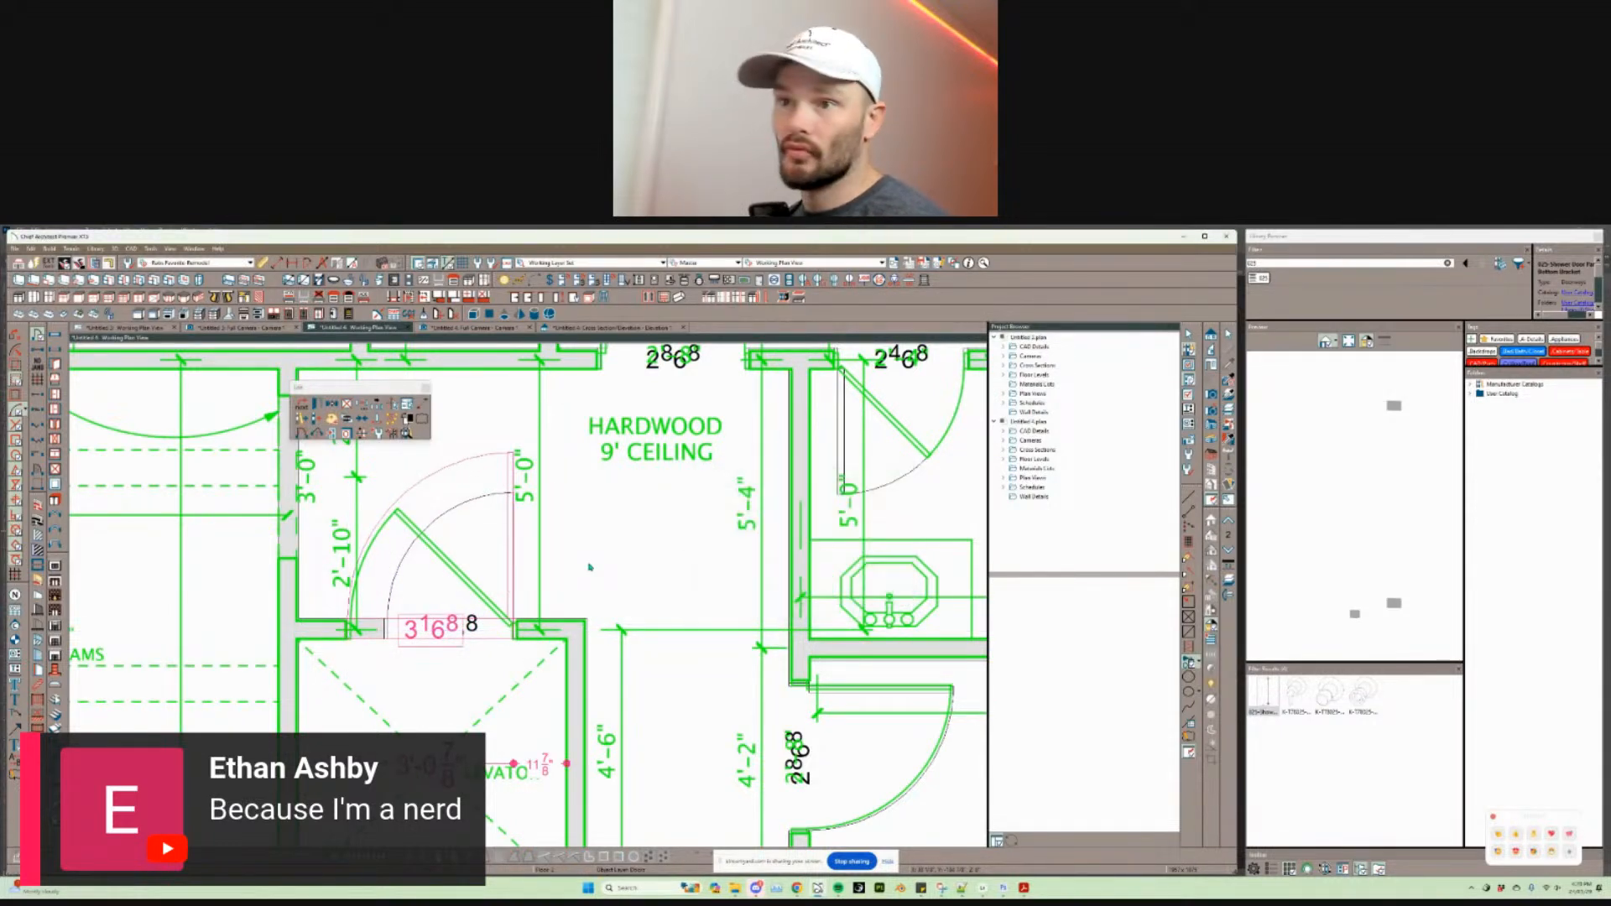
pyautogui.press('Escape')
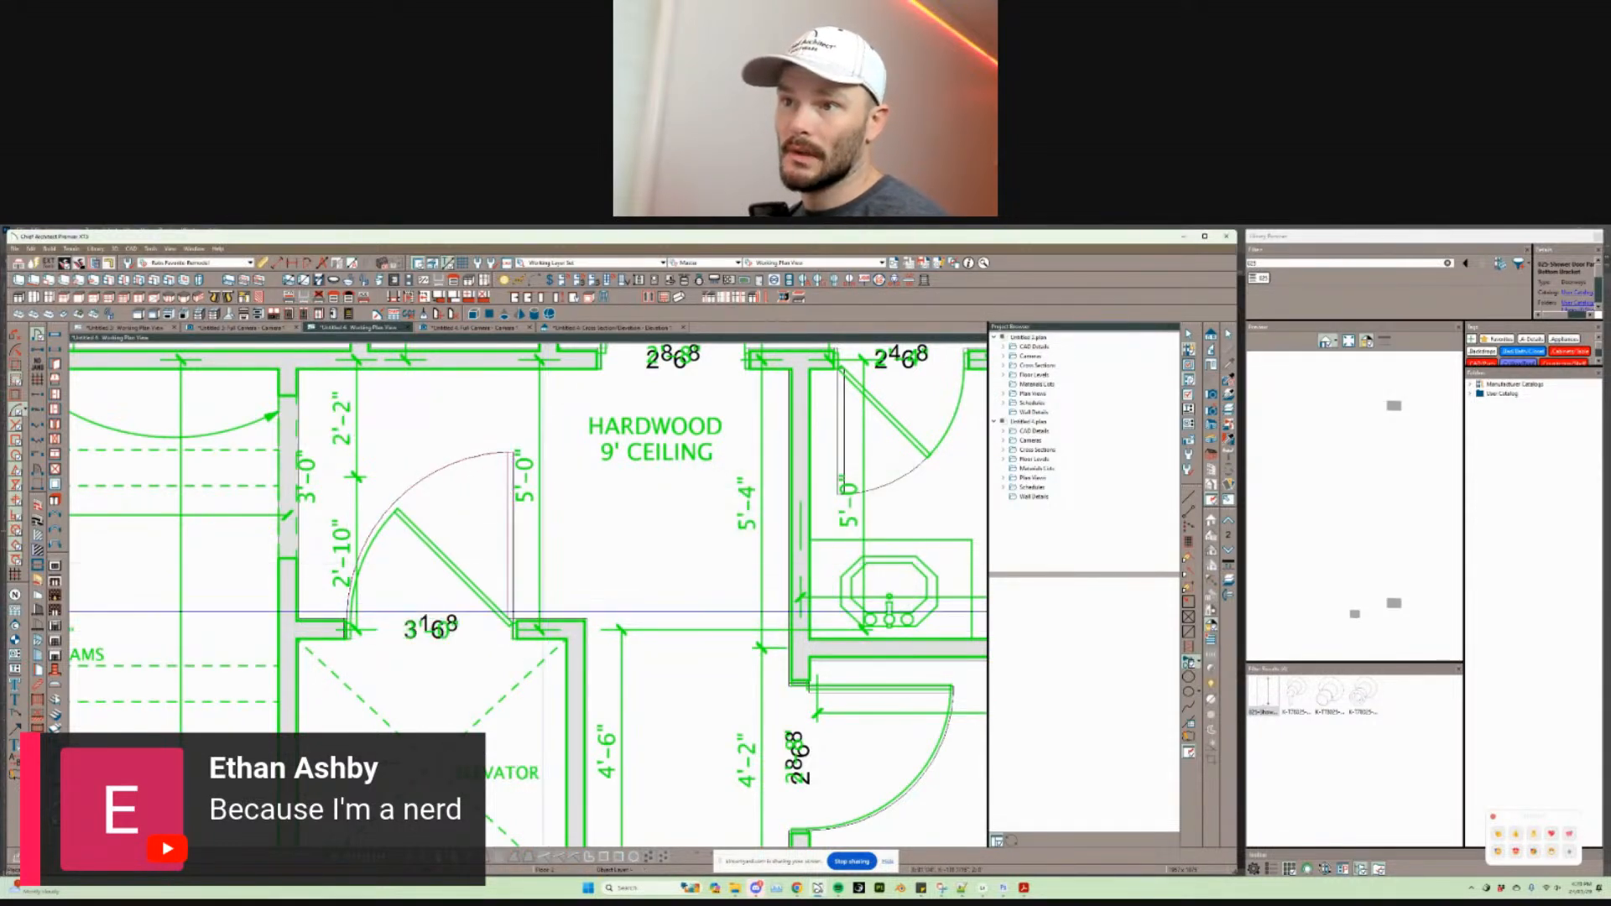
# Step: Narrow the elevator door by 1 inch on its lounge side to make it a 3068
pyautogui.click(408, 629)
pyautogui.moveTo(346, 628); pyautogui.dragTo(356, 629)
pyautogui.press('Tab')
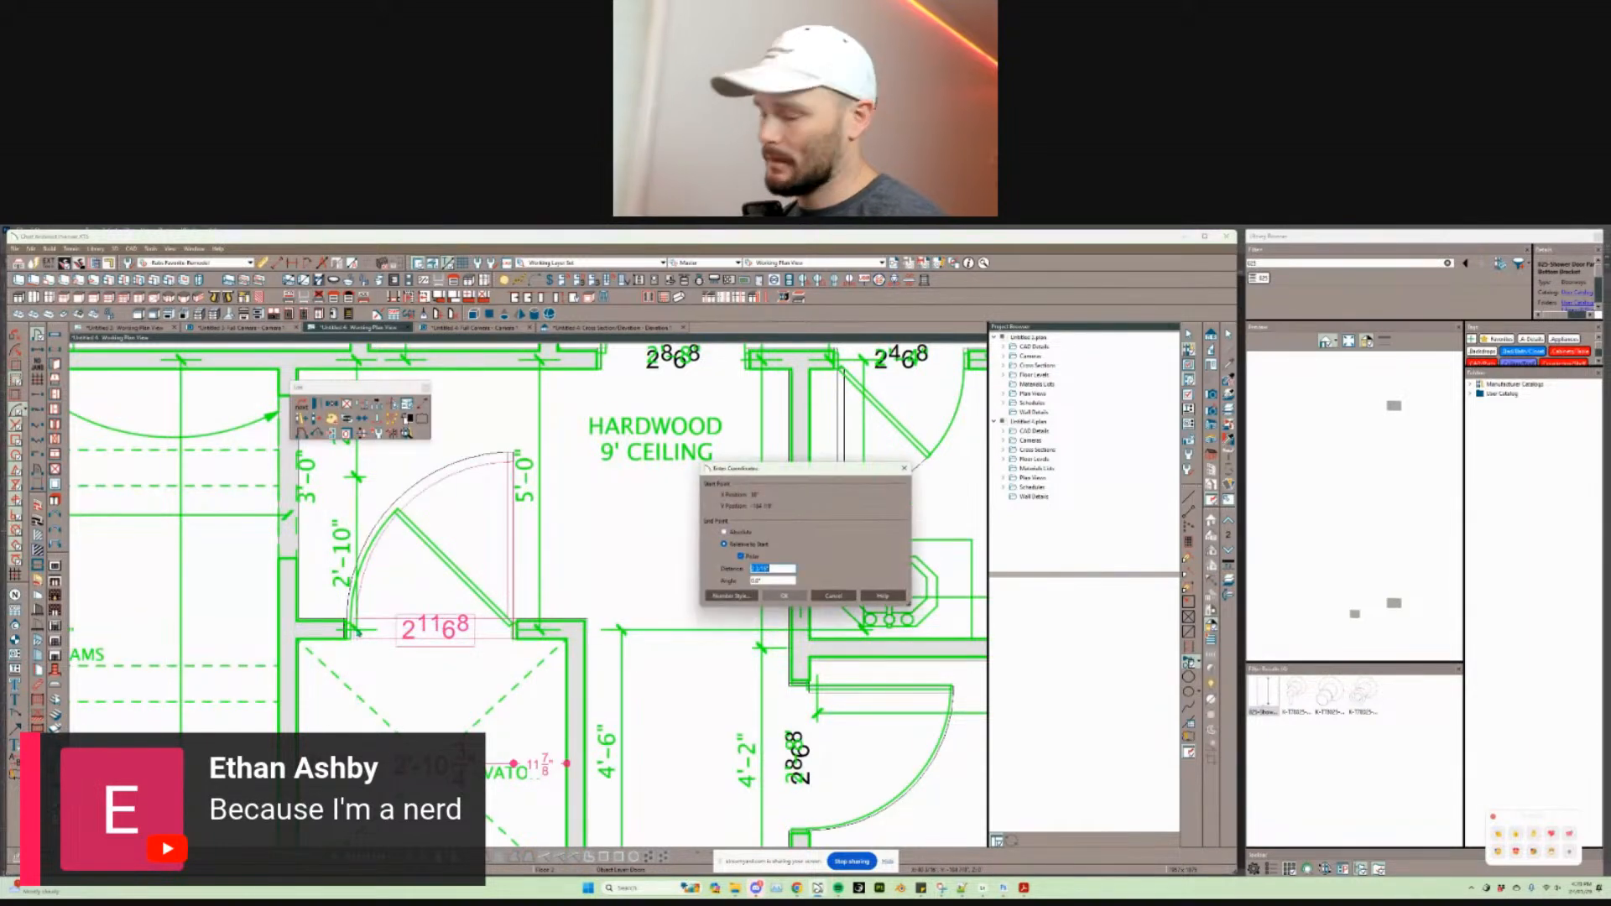
pyautogui.write('1')
pyautogui.press('Return')
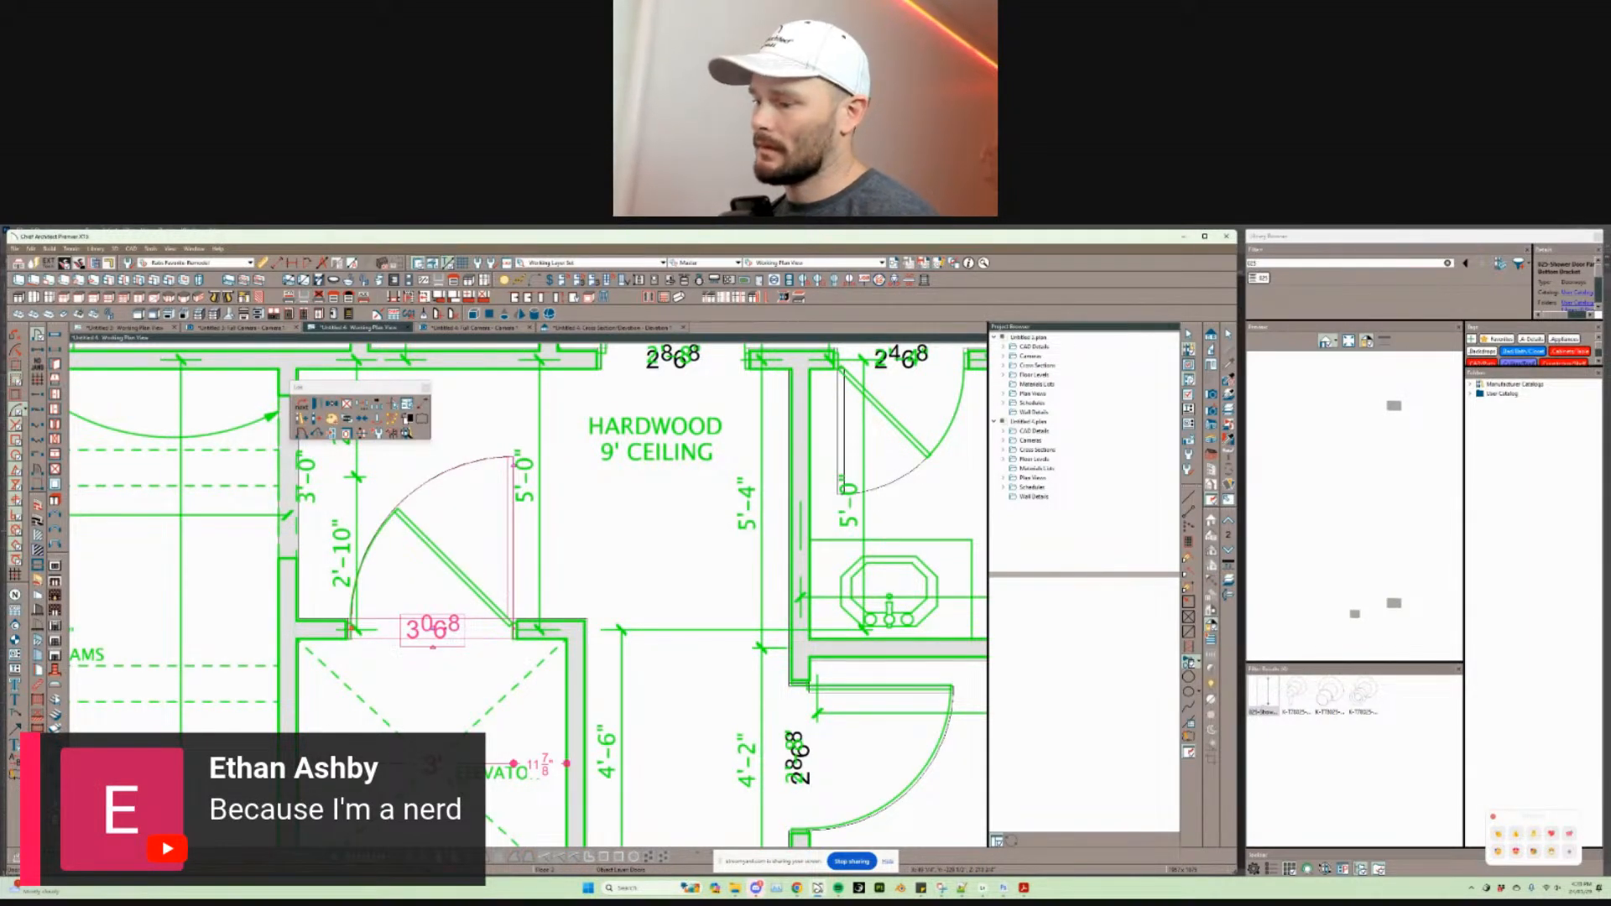
pyautogui.press('Escape')
pyautogui.scroll(-1, 659, 589)
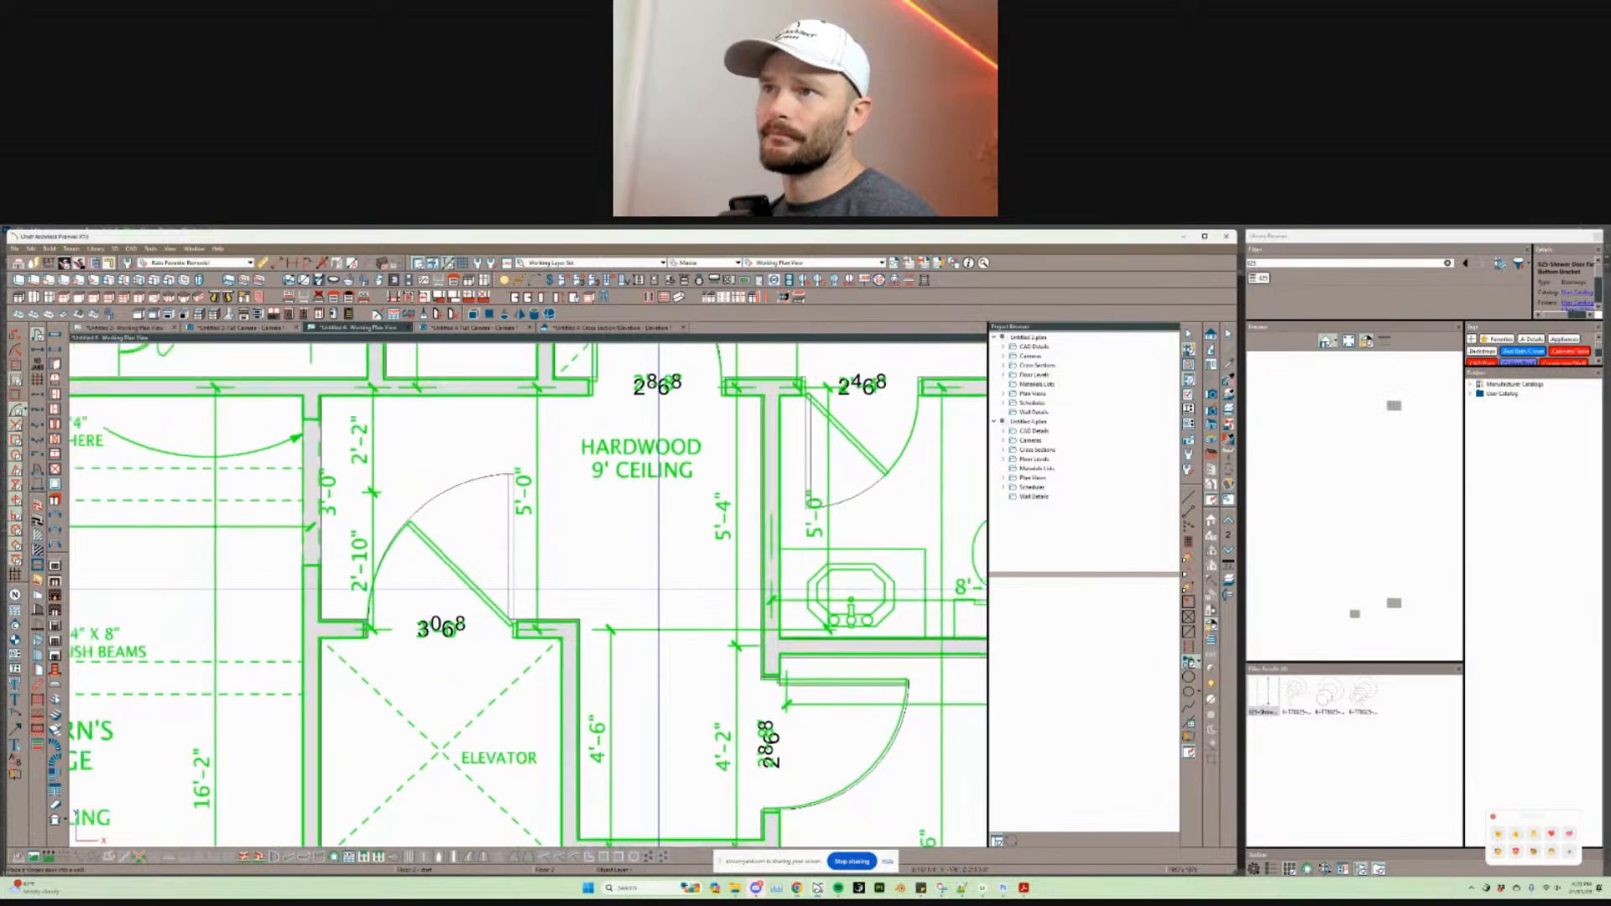
# Step: Place a 2'-8" wide window in the laundry/craft room's exterior wall, at the traced window nearest the storage closet
pyautogui.scroll(-4, 659, 589)
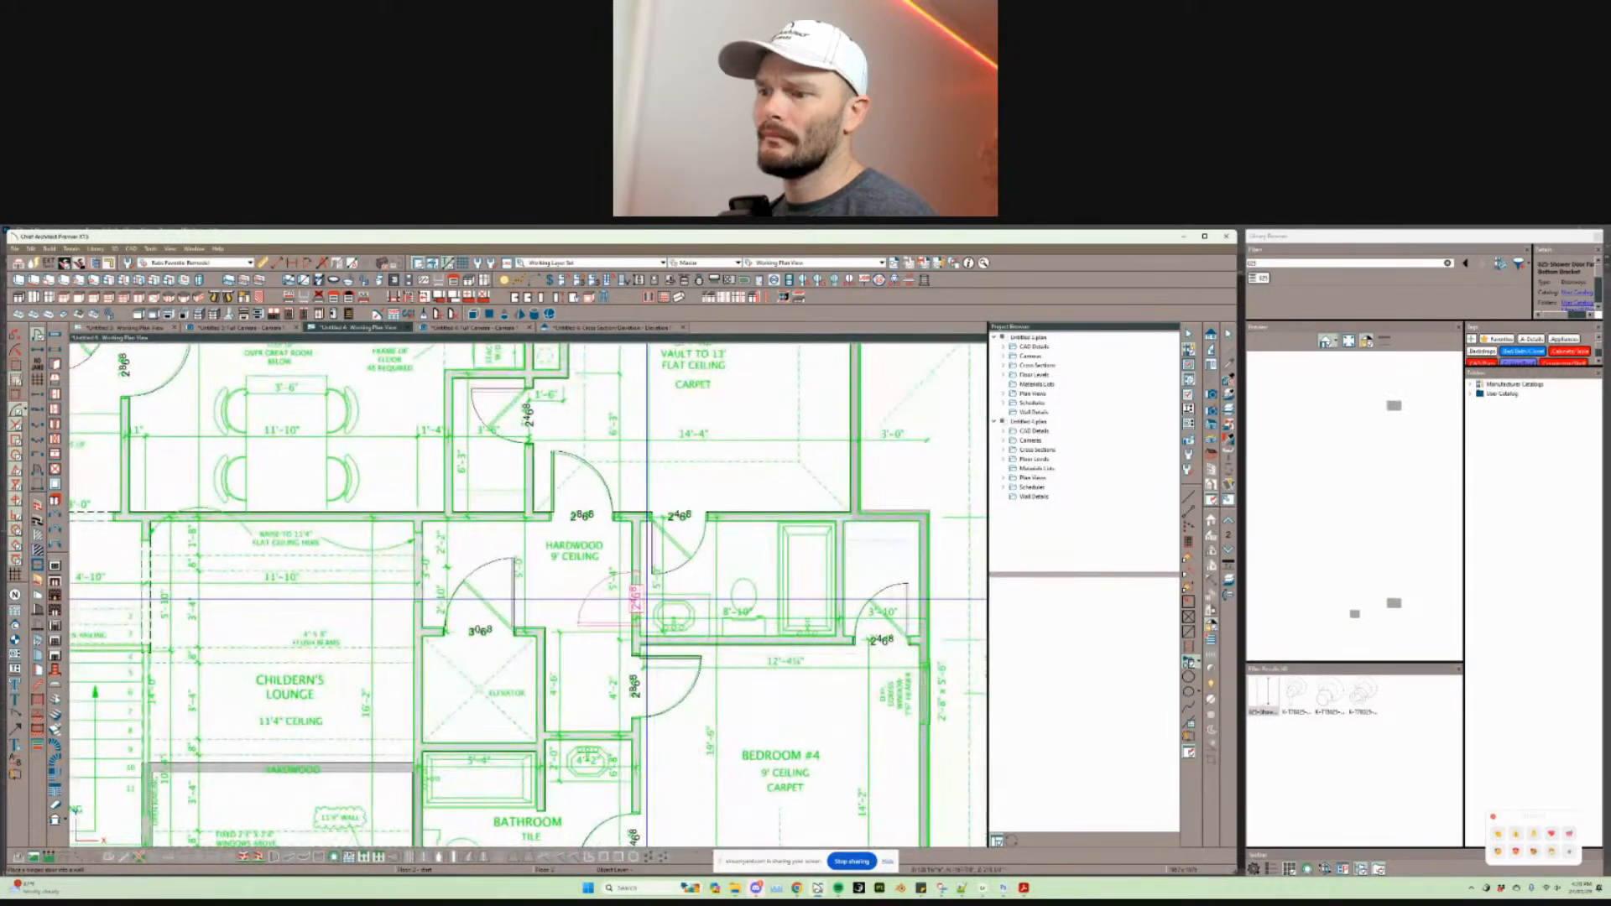
pyautogui.scroll(1, 527, 585)
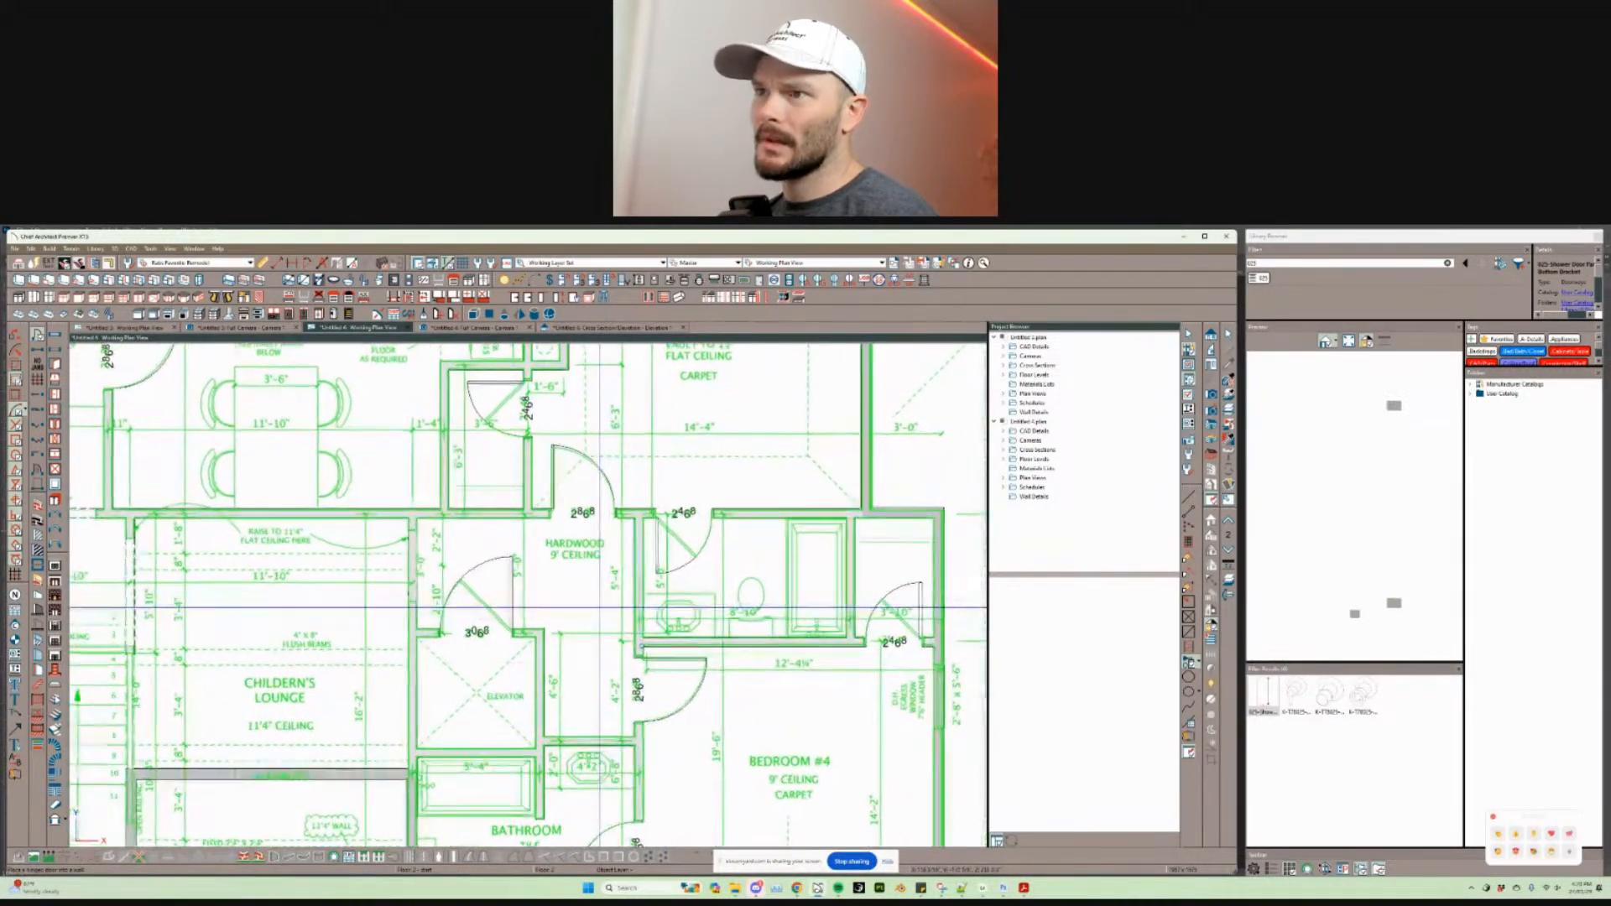
pyautogui.moveTo(740, 817); pyautogui.dragTo(666, 652, button='middle')
pyautogui.press('space')
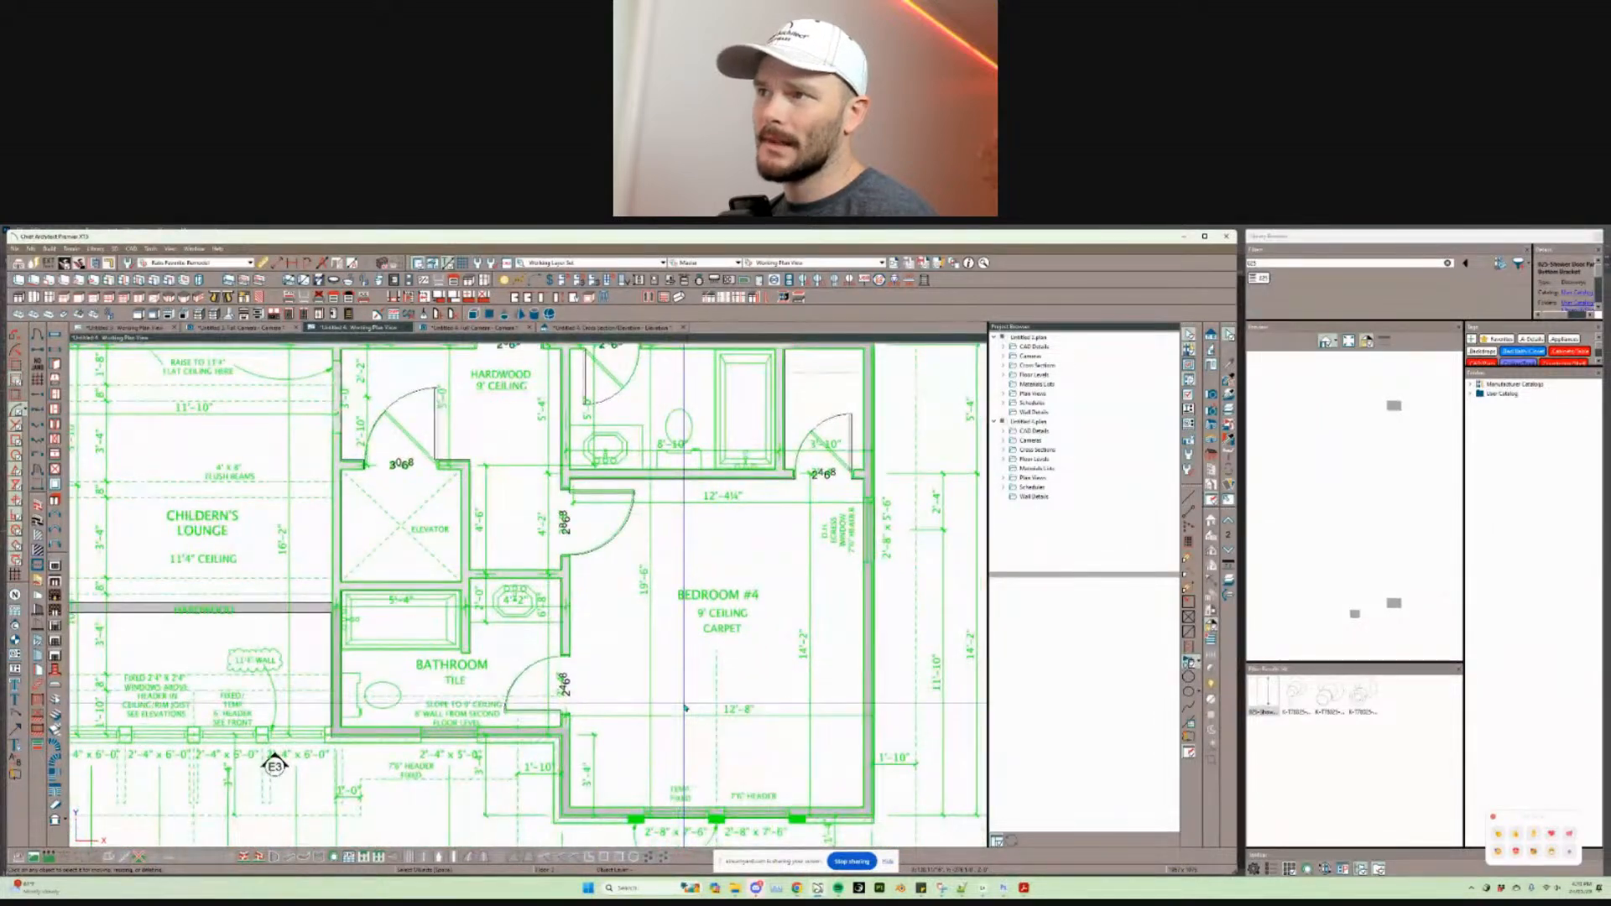
pyautogui.scroll(-5, 685, 709)
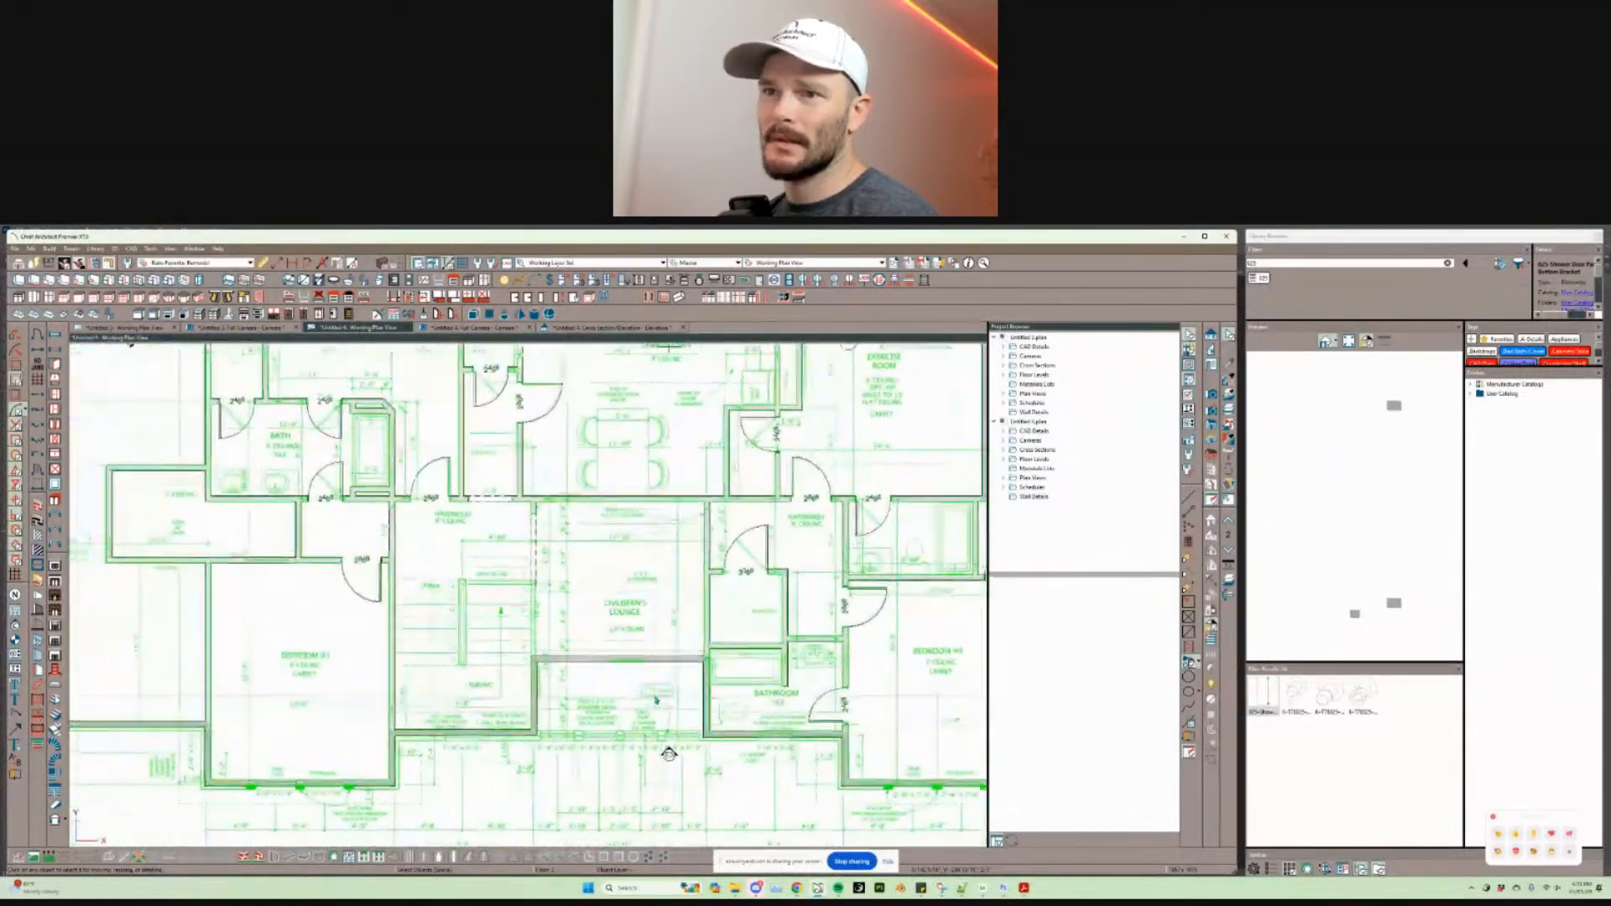
pyautogui.moveTo(655, 700); pyautogui.dragTo(305, 683, button='middle')
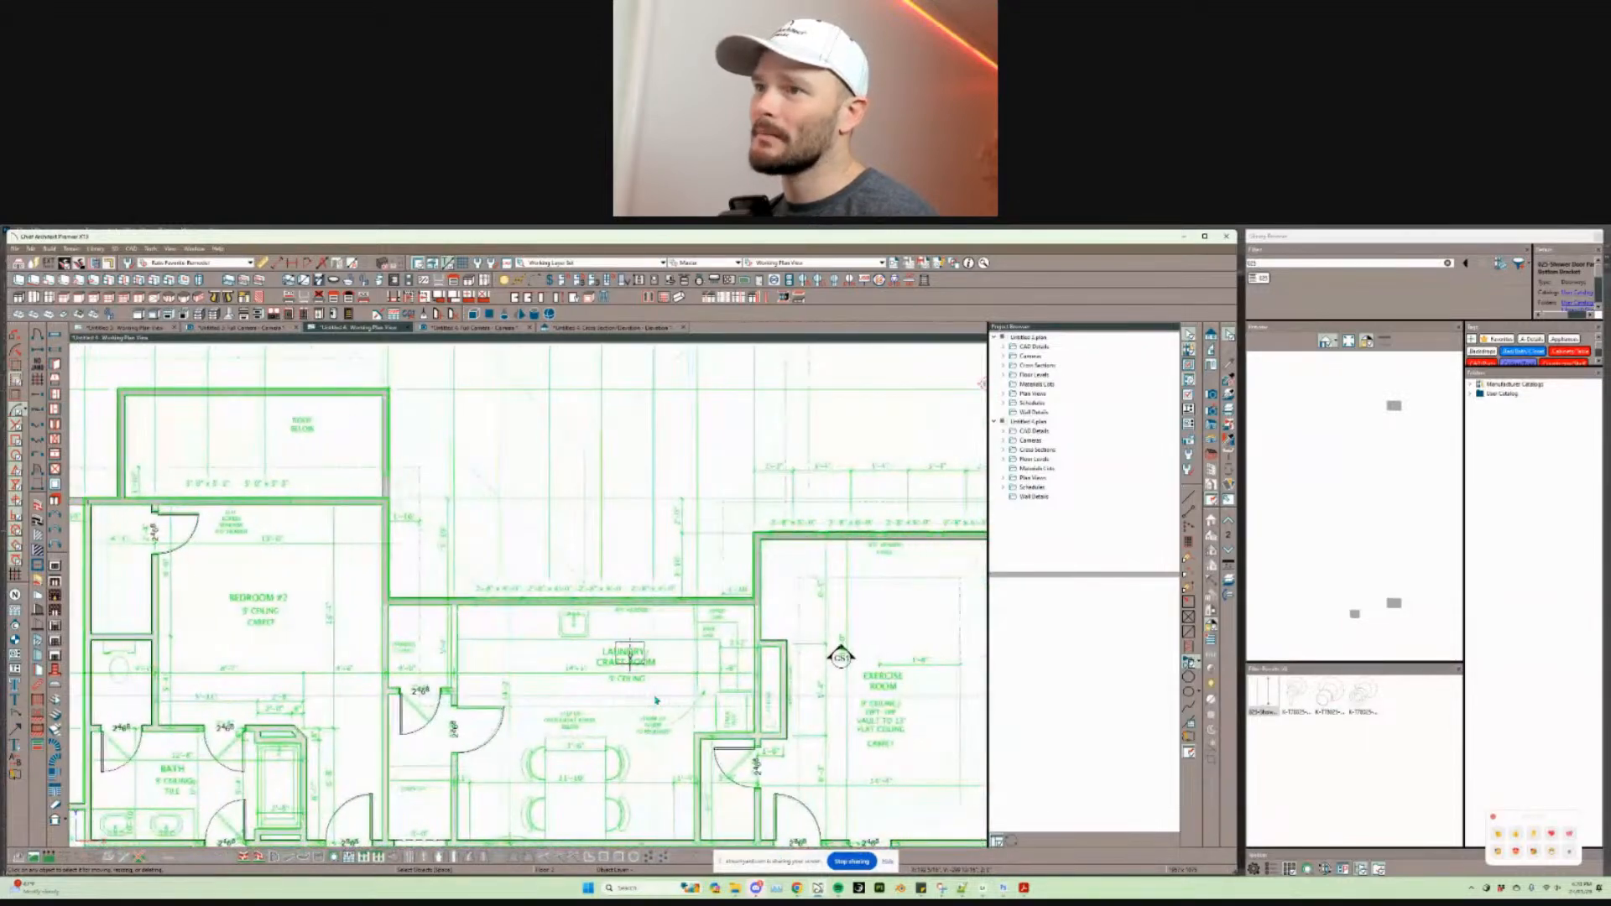
pyautogui.scroll(4, 586, 589)
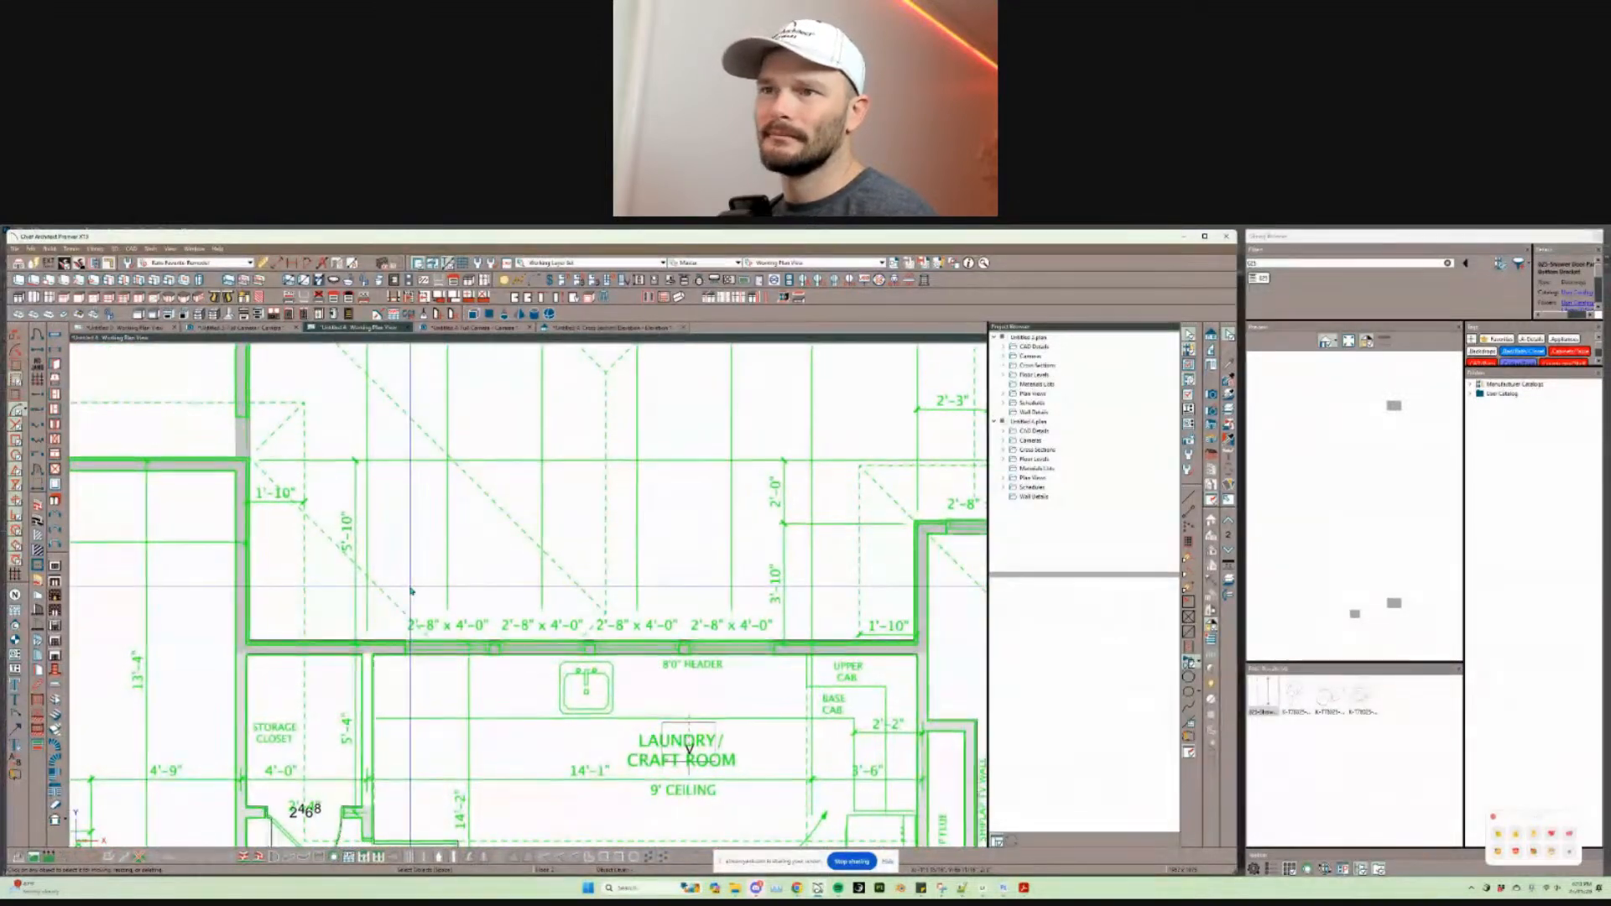
pyautogui.scroll(3, 585, 679)
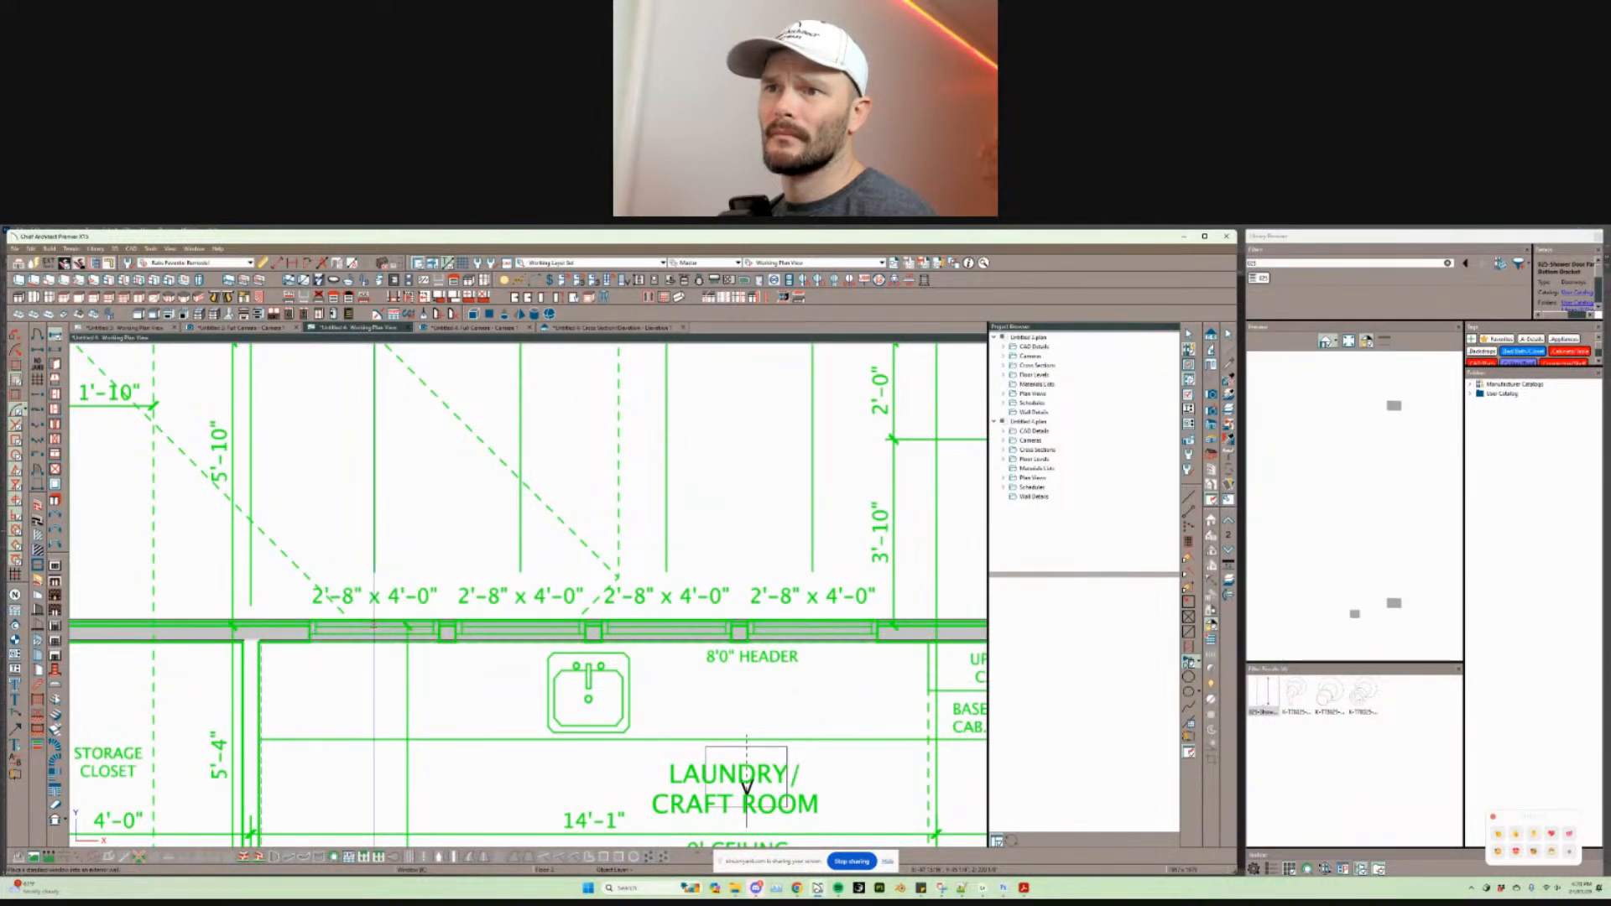
pyautogui.scroll(-2, 408, 625)
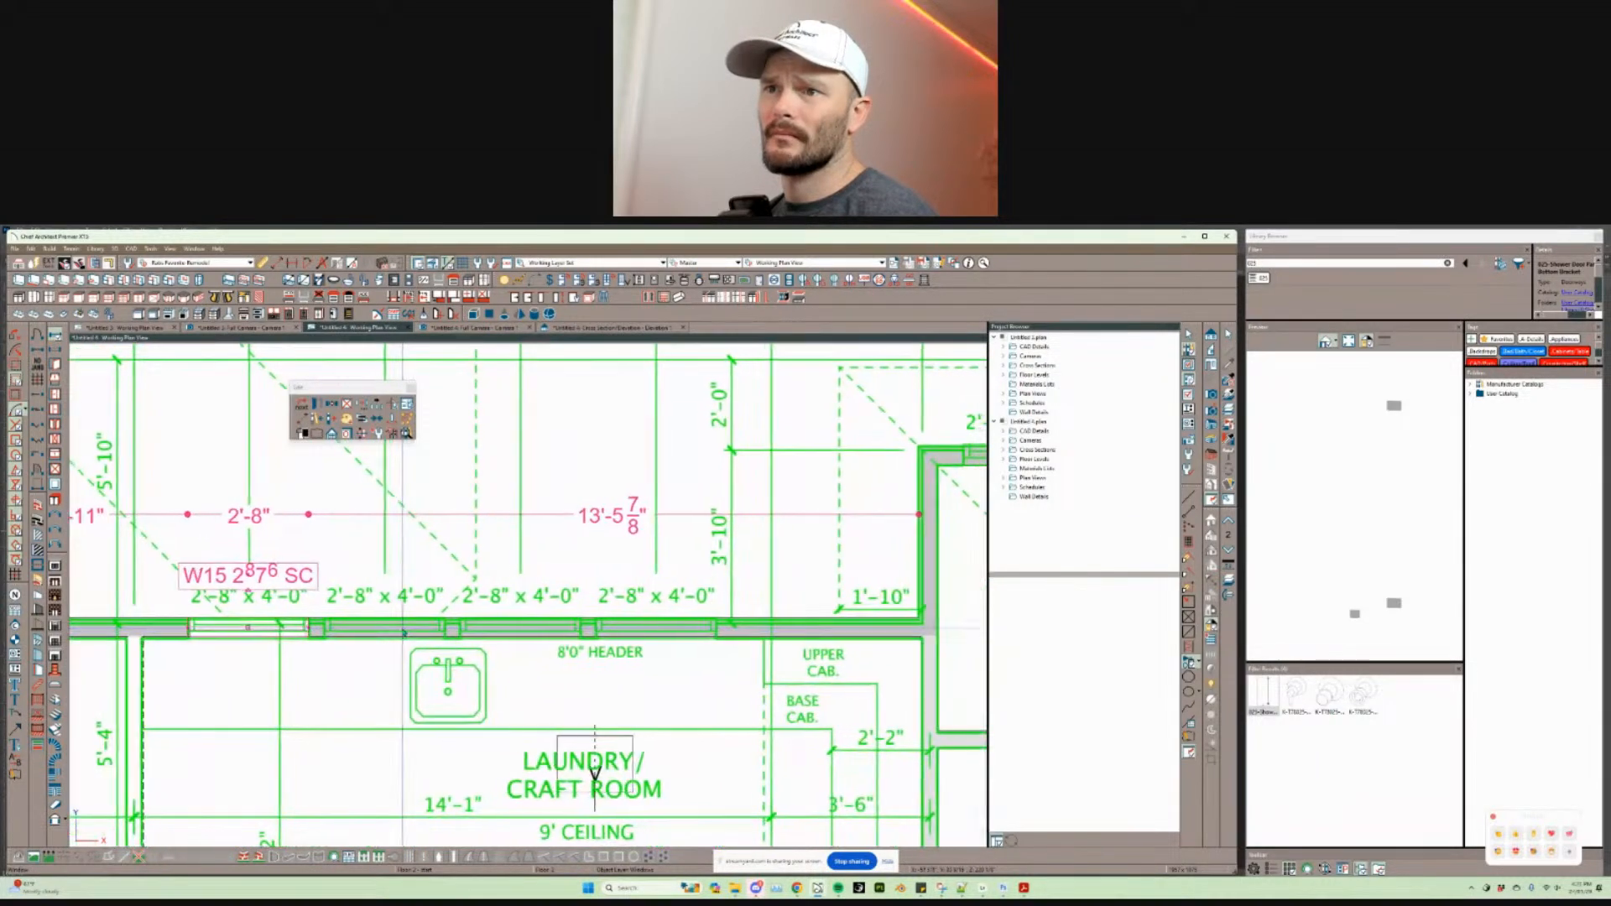
pyautogui.scroll(-2, 403, 631)
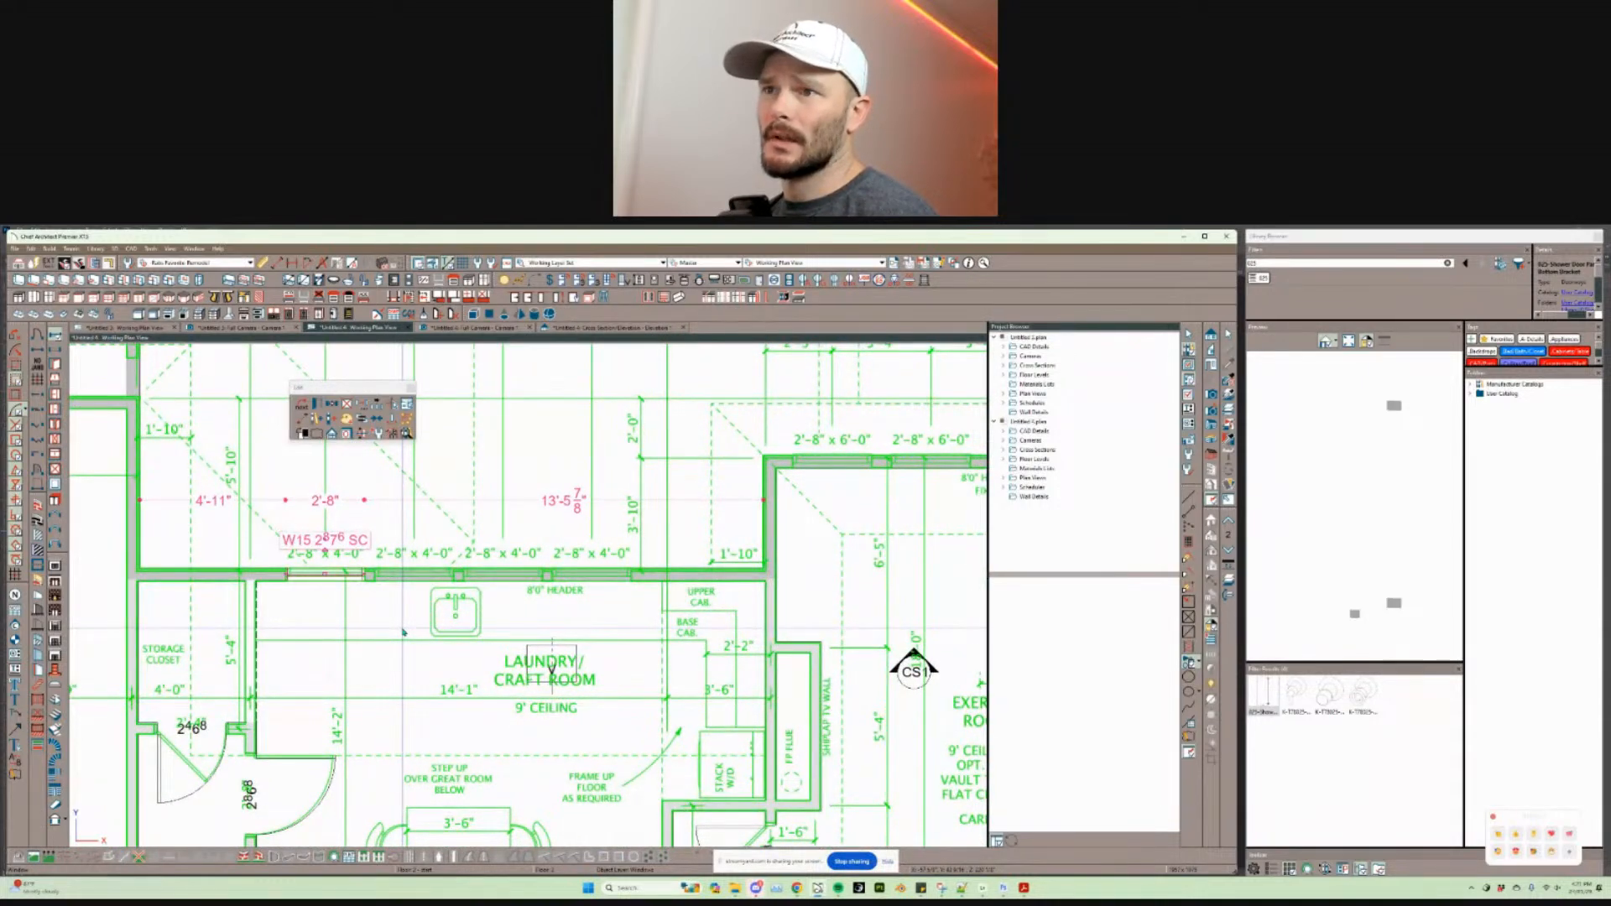
pyautogui.press('c')
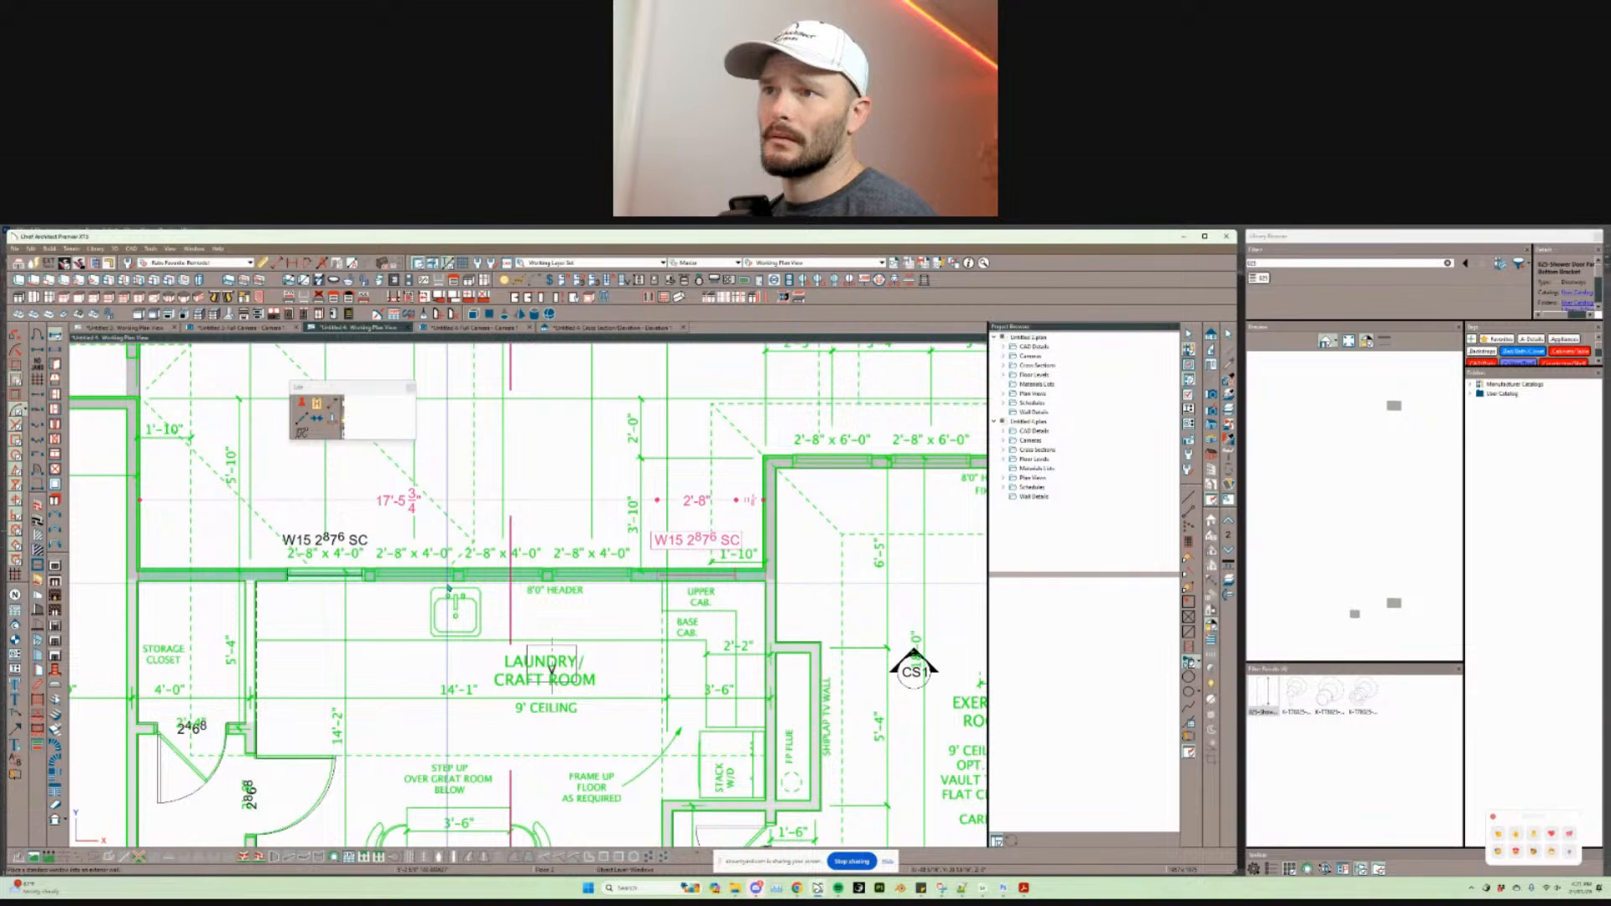
pyautogui.press('Escape')
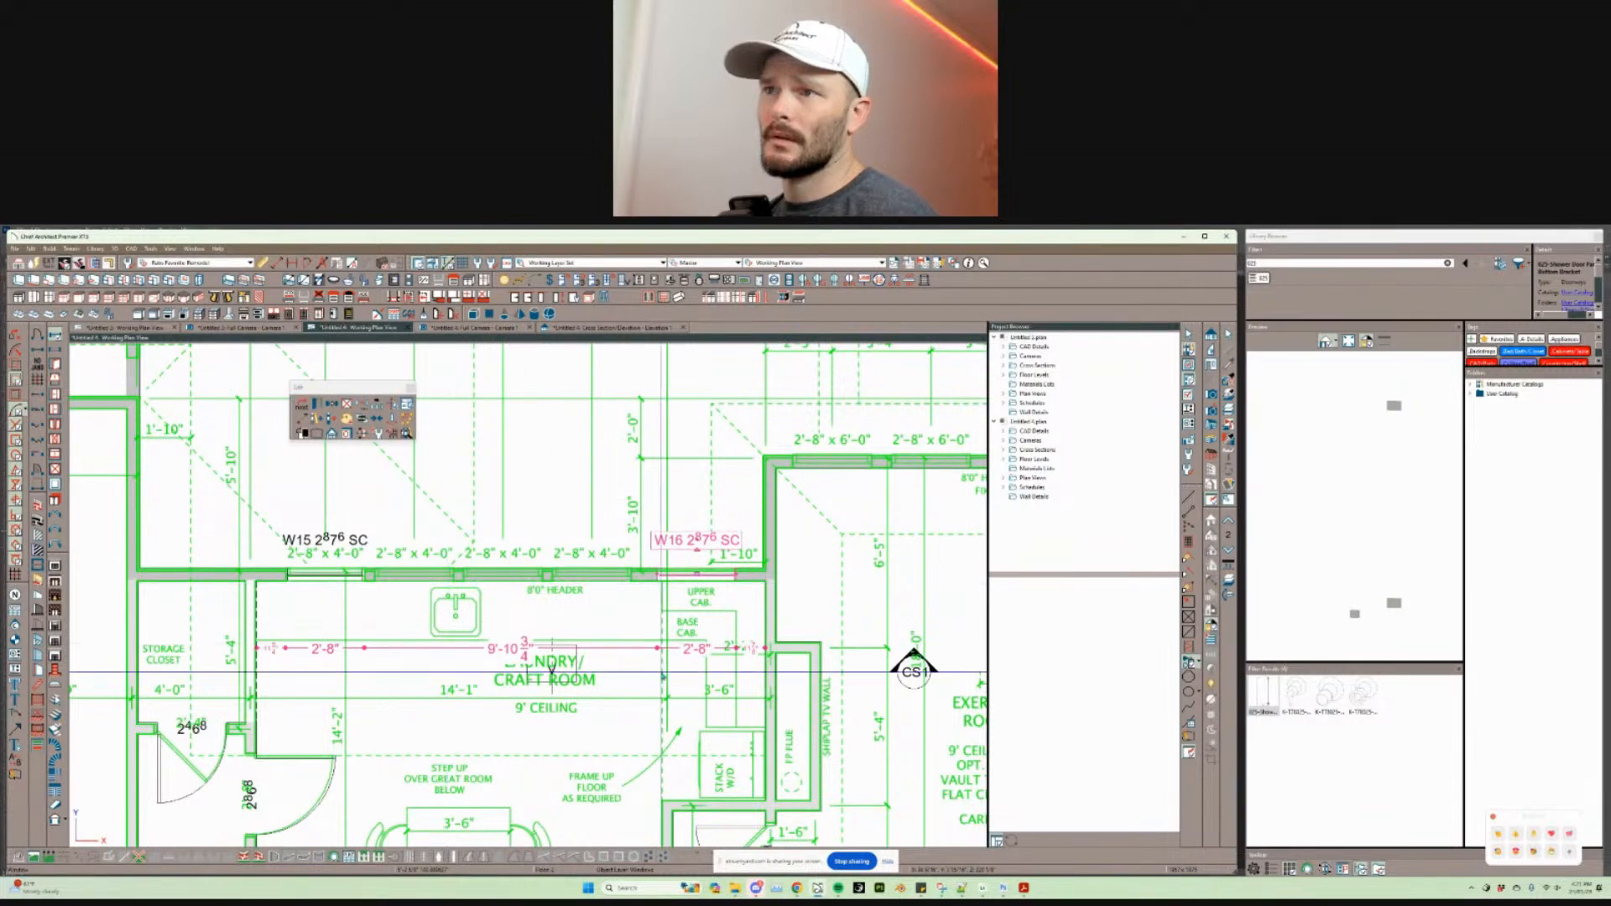
pyautogui.press('Escape')
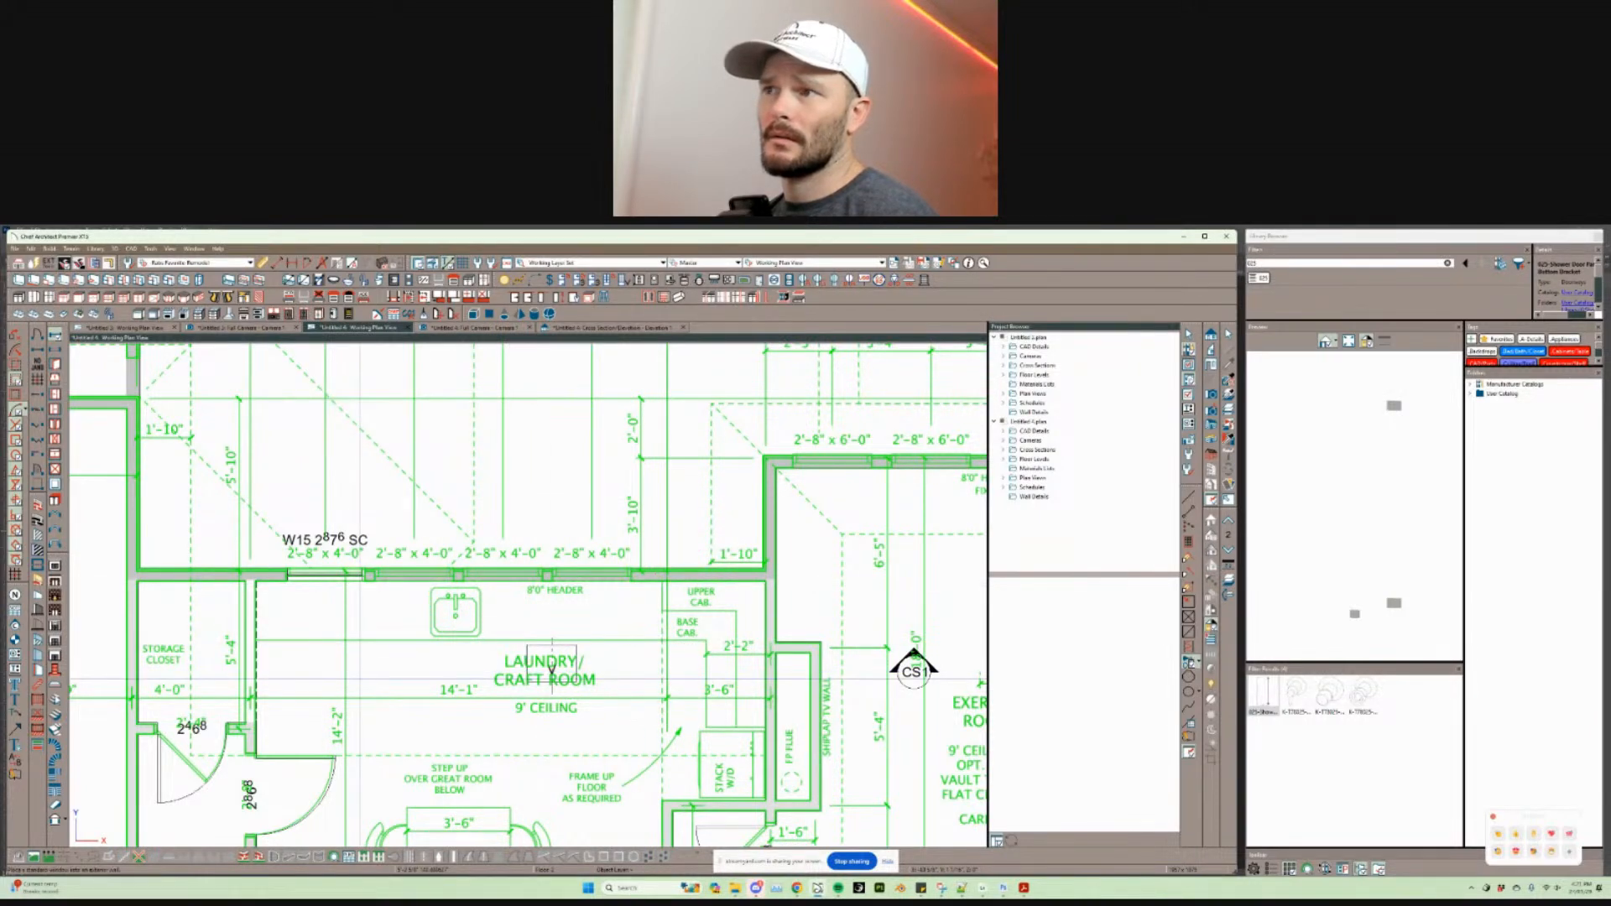
# Step: Copy the laundry/craft room window 36 inches along the exterior wall onto the next traced window, on the side away from the storage closet
pyautogui.scroll(-1, 549, 667)
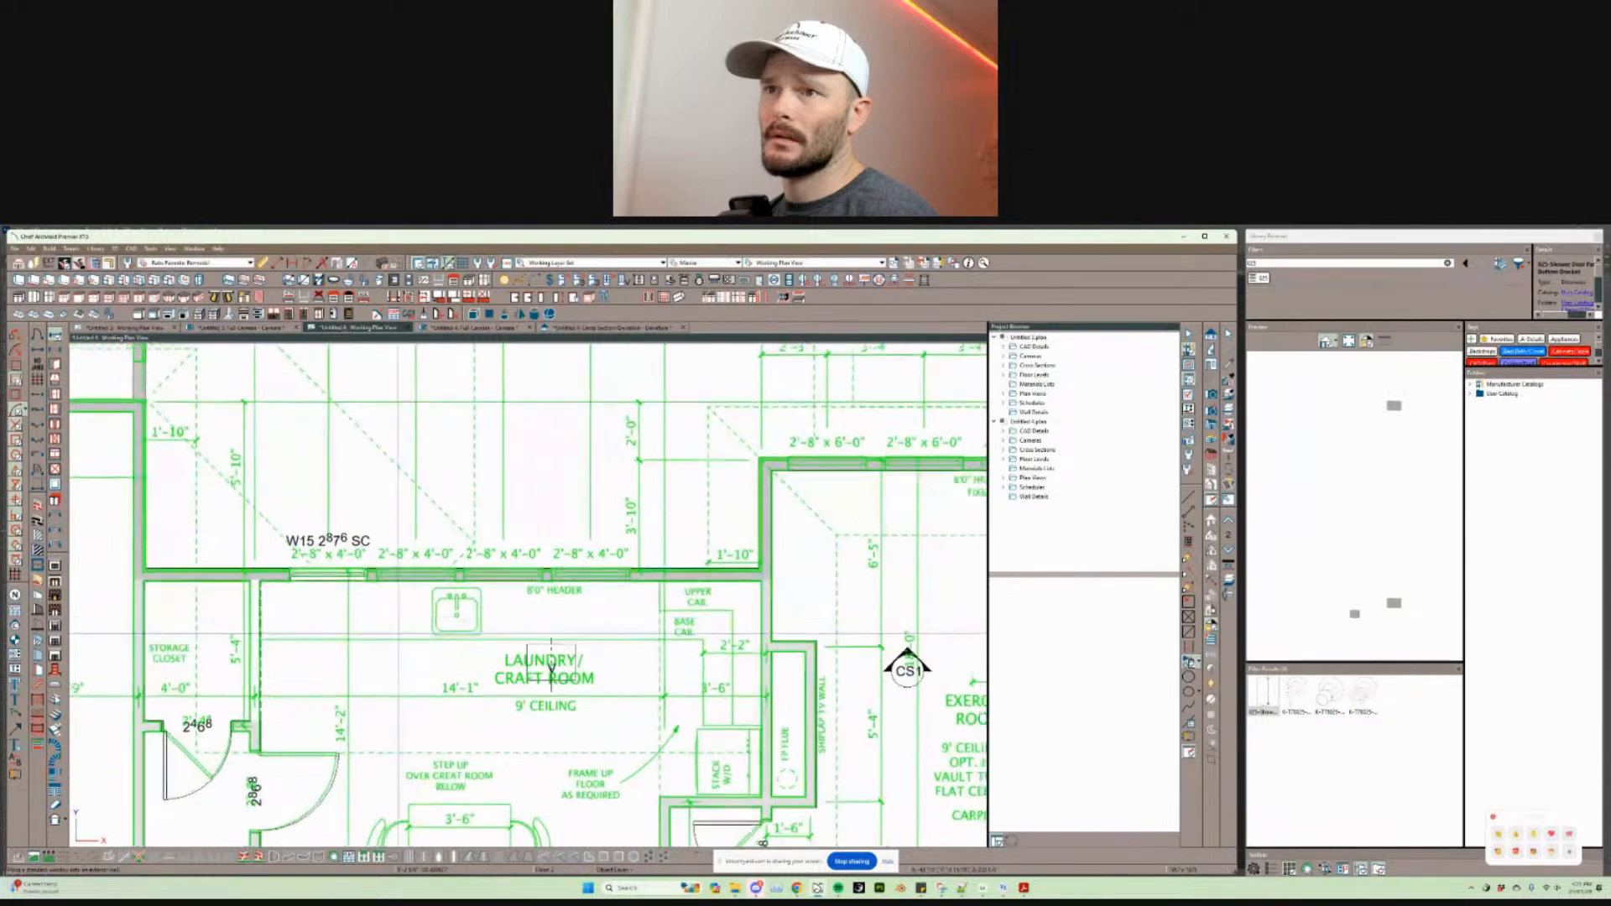
pyautogui.scroll(-1, 550, 667)
pyautogui.scroll(1, 550, 629)
pyautogui.click(331, 585)
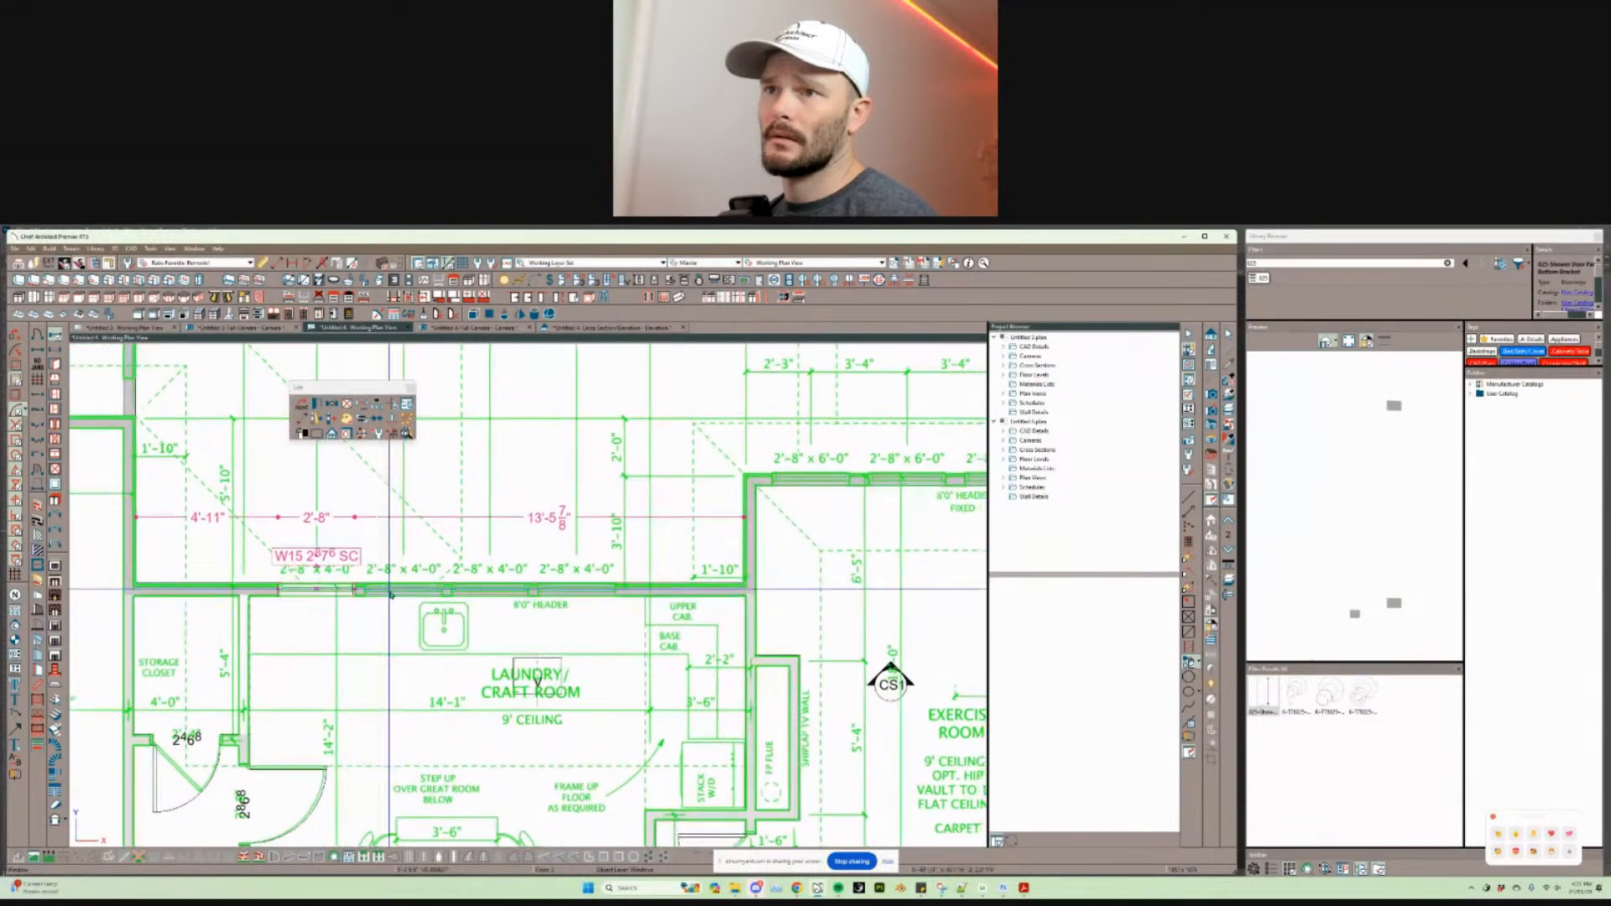
pyautogui.scroll(3, 389, 592)
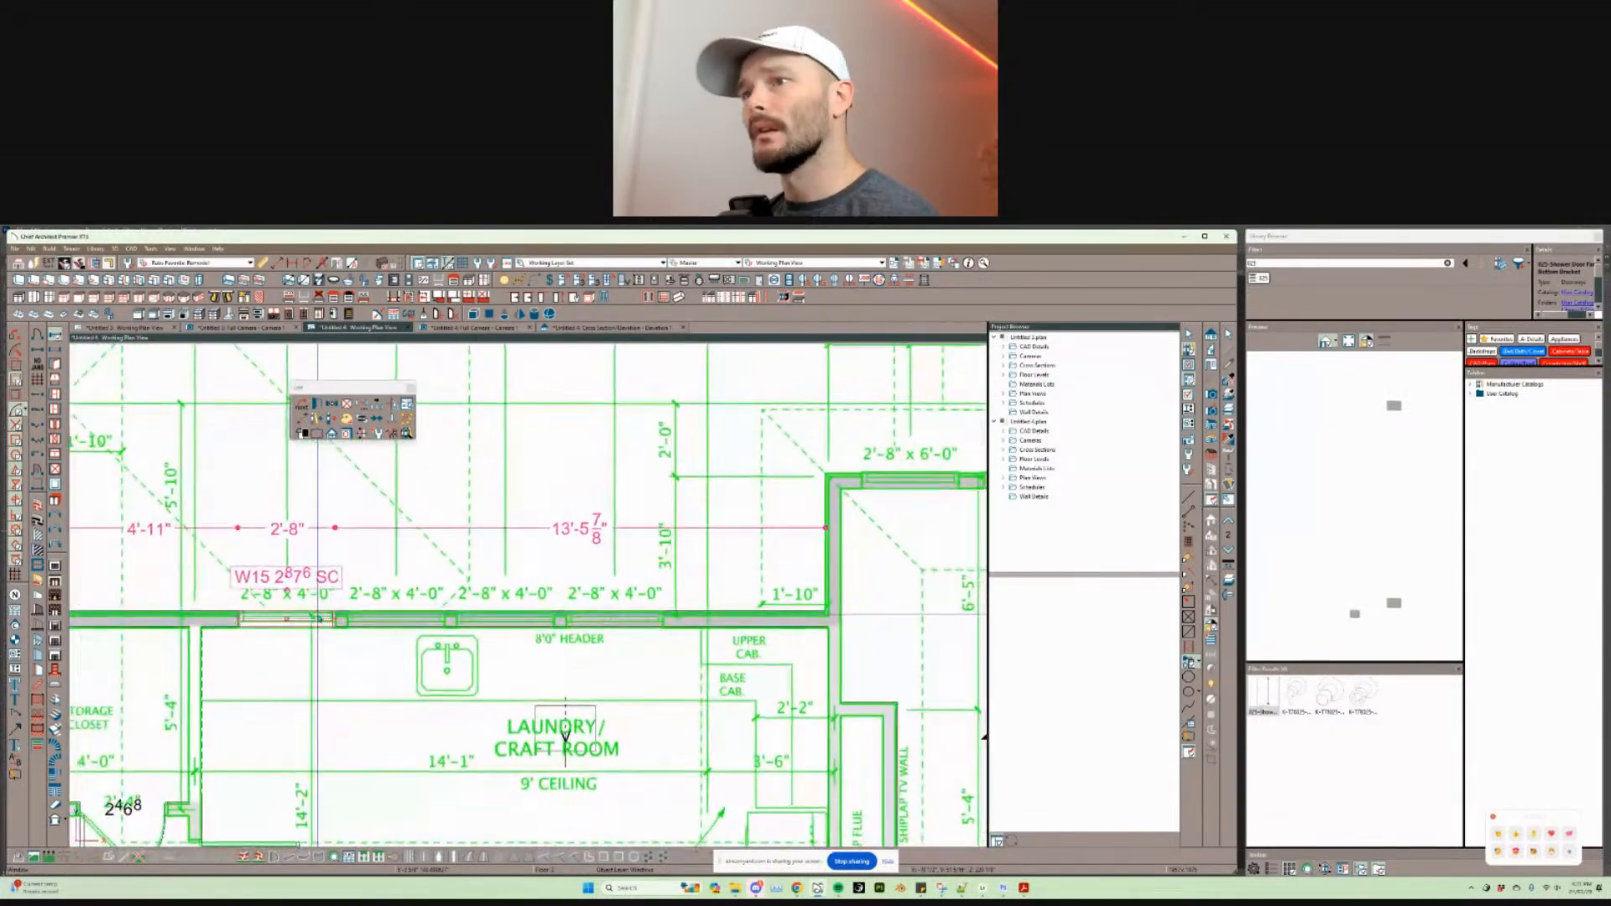
pyautogui.scroll(3, 530, 598)
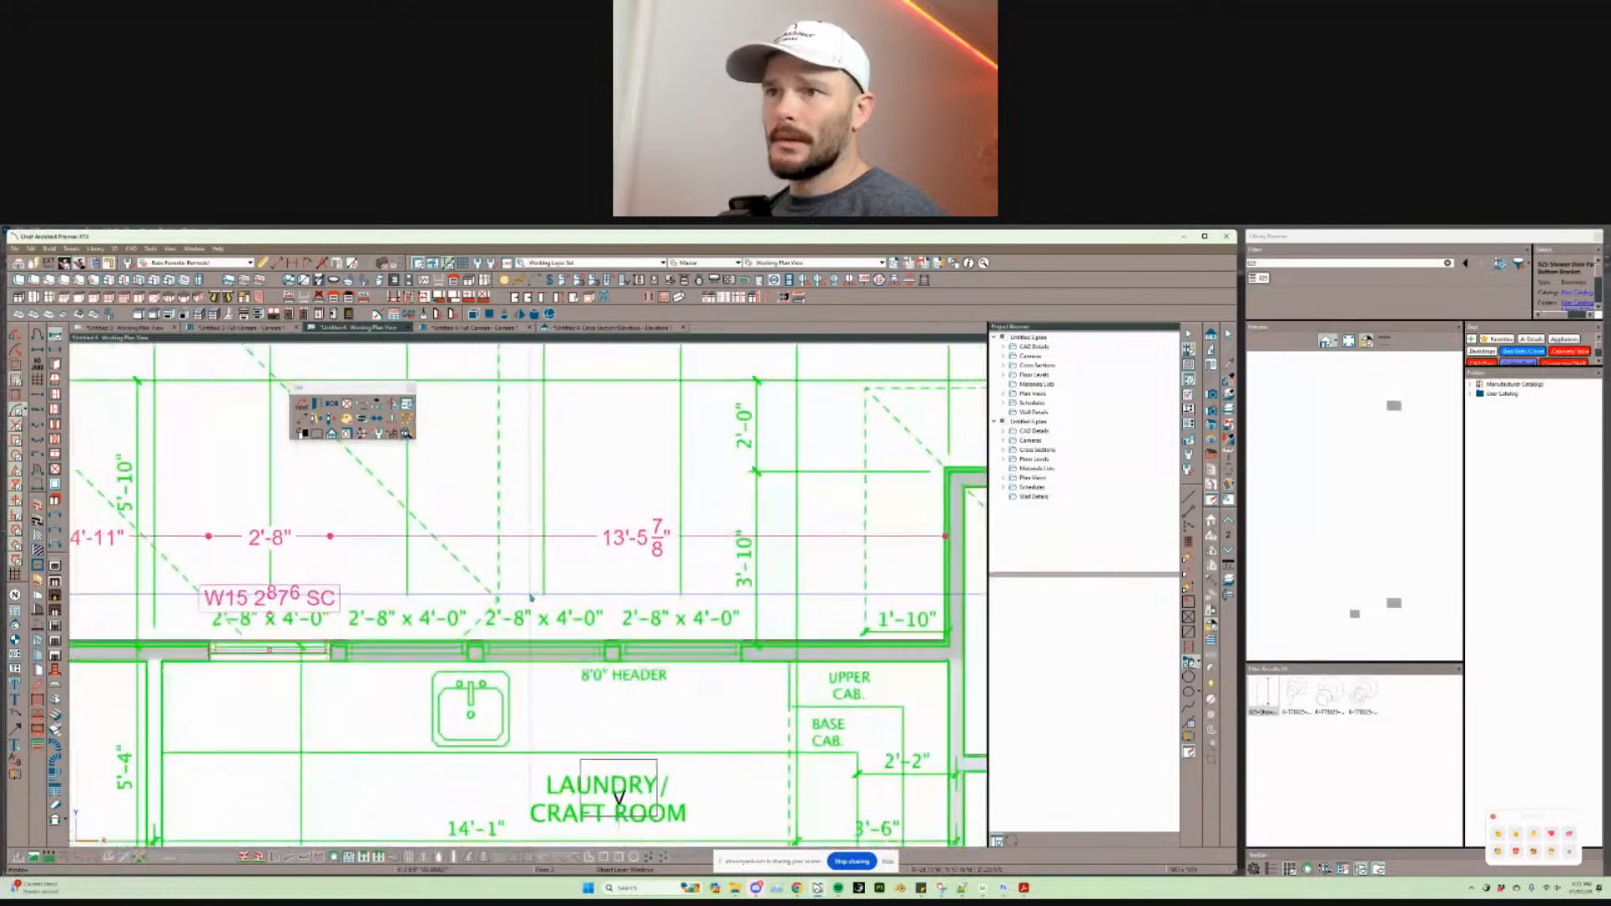
pyautogui.scroll(-5, 530, 598)
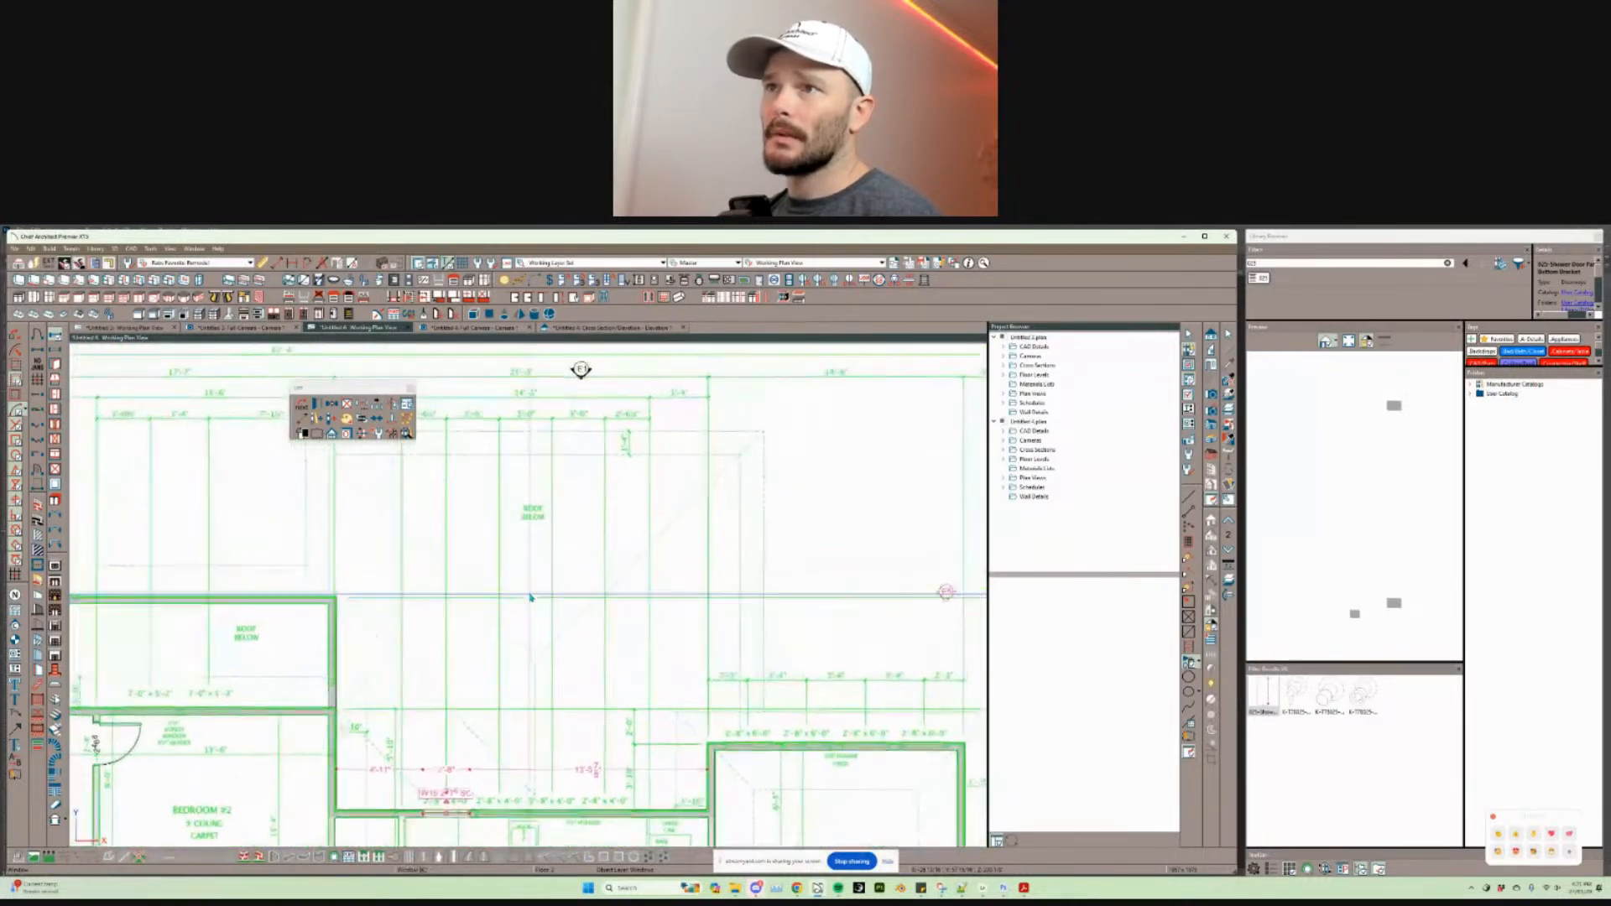
pyautogui.scroll(-1, 529, 597)
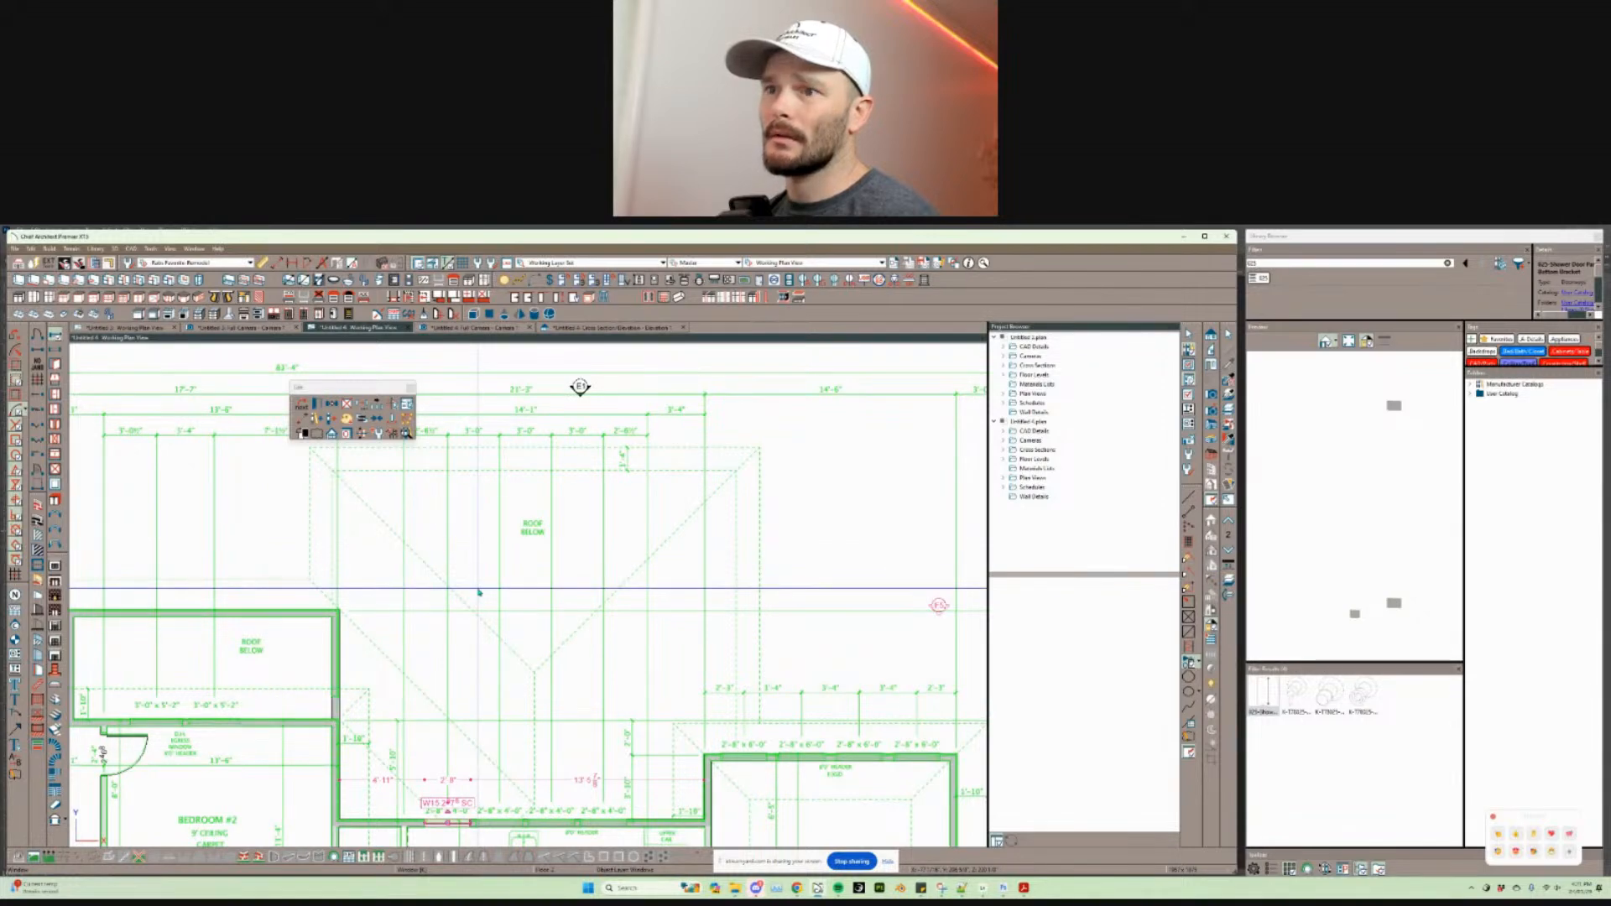
pyautogui.scroll(5, 478, 591)
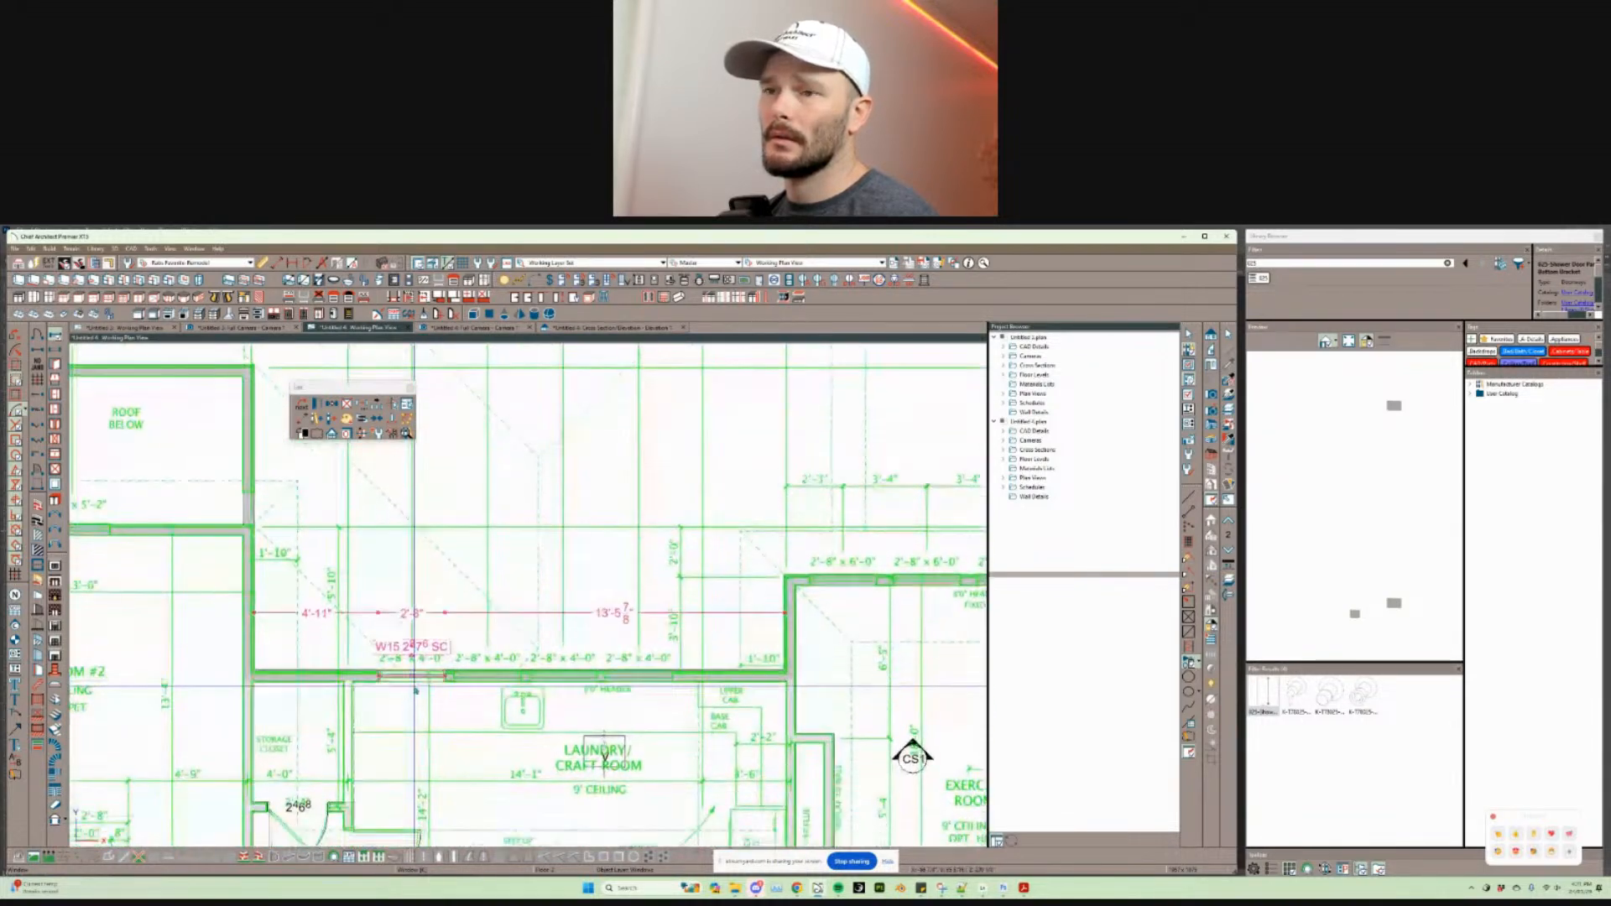
pyautogui.moveTo(419, 688); pyautogui.dragTo(486, 687)
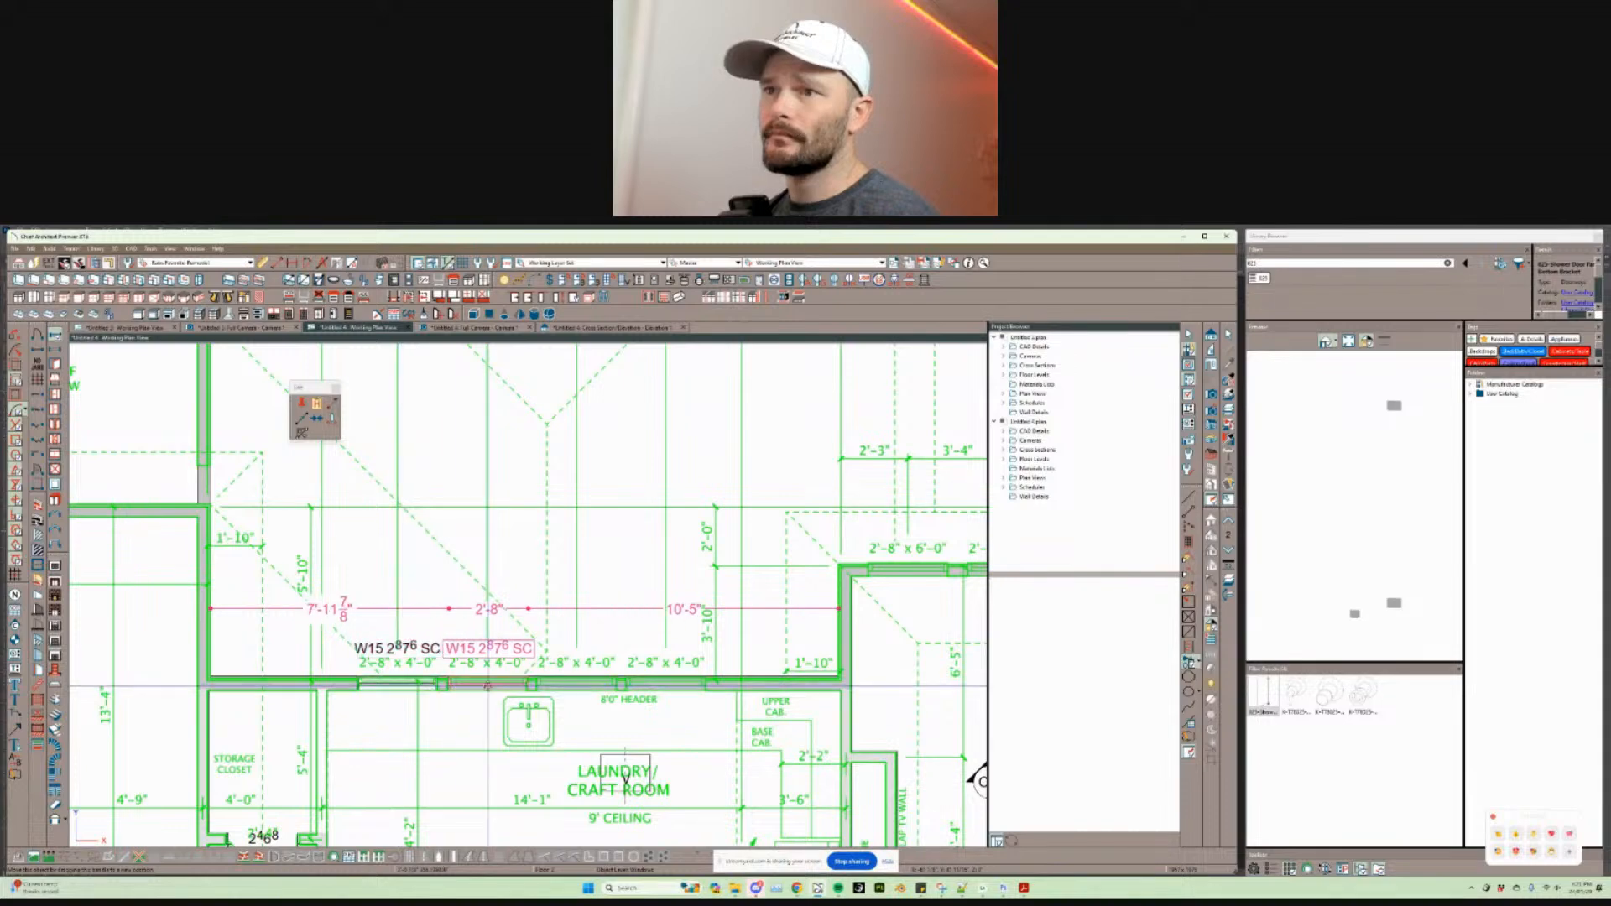
pyautogui.press('Tab')
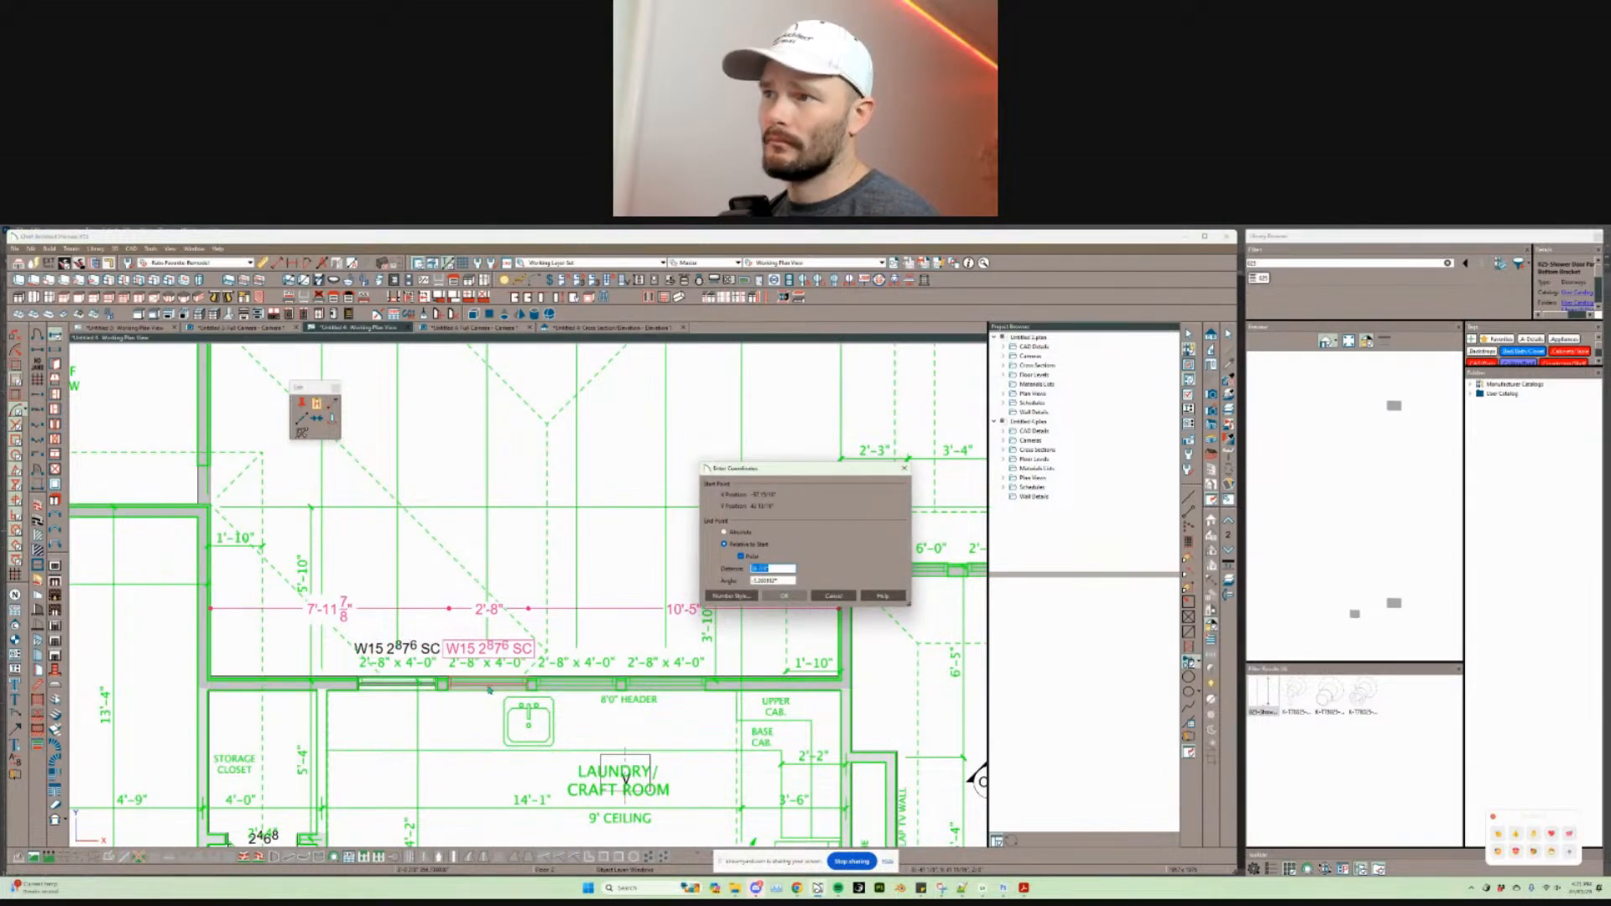
pyautogui.write('36')
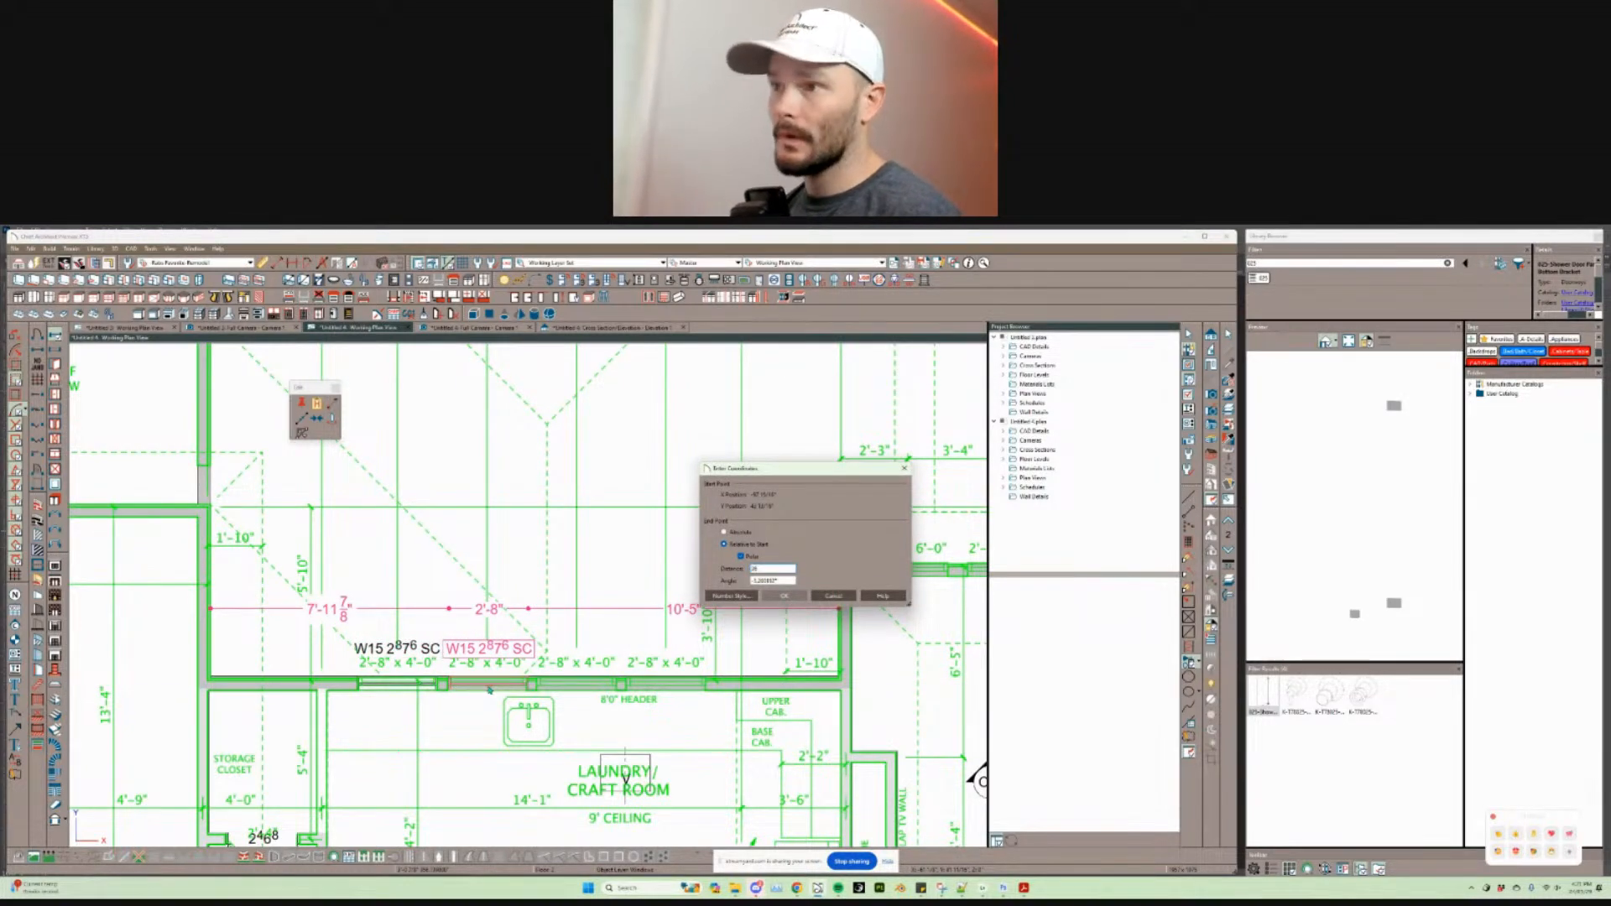
pyautogui.press('Return')
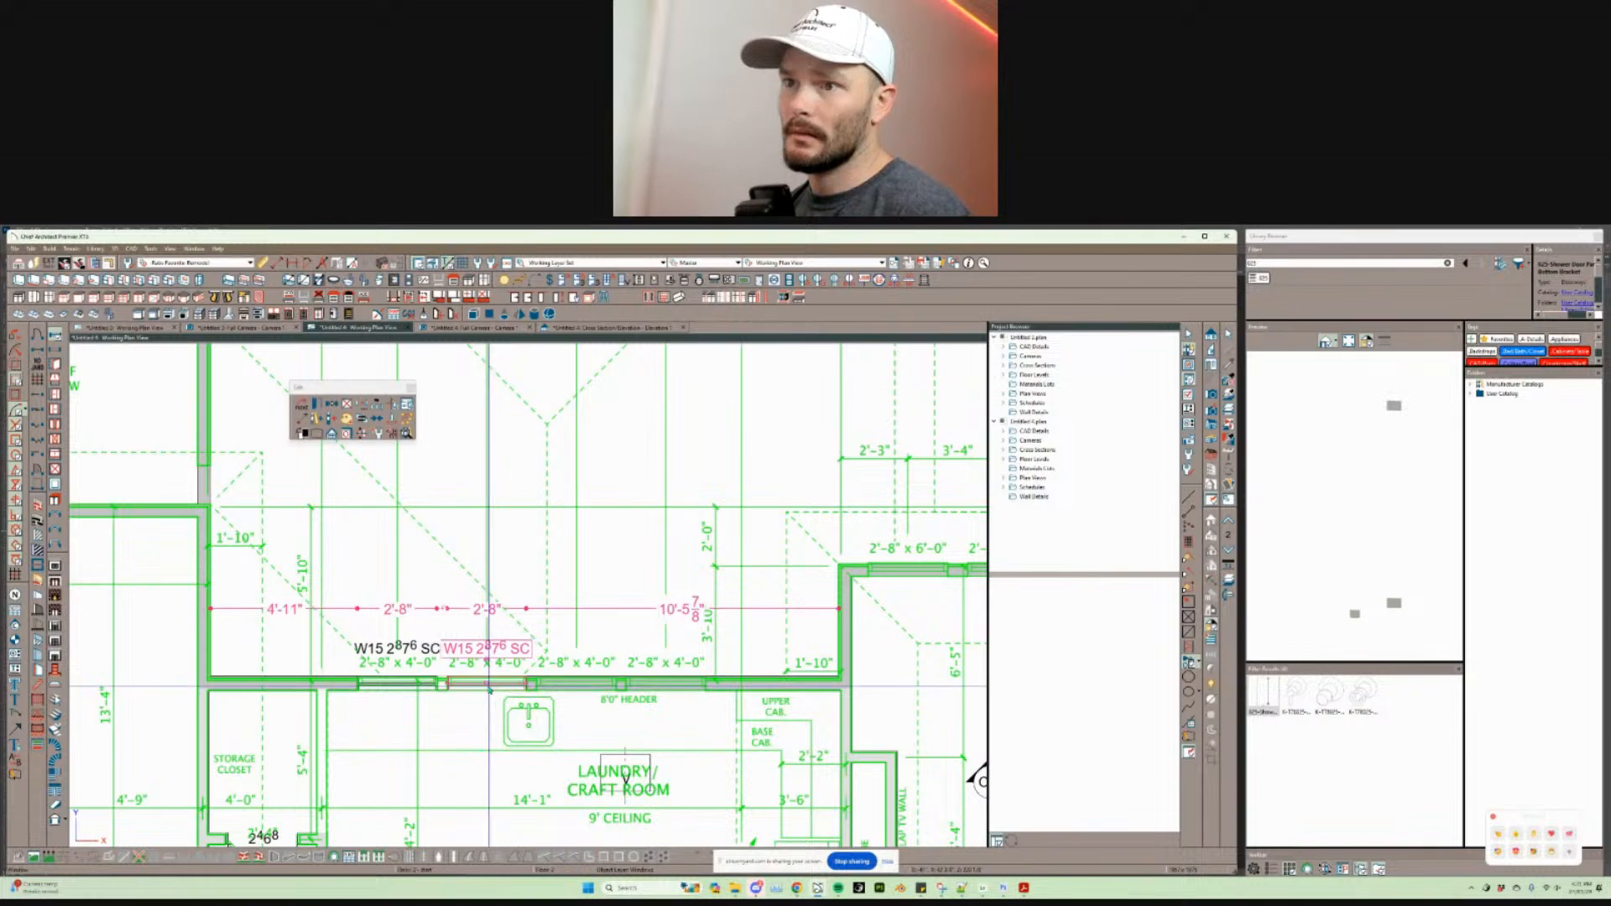
# Step: Make two more window copies at 36-inch spacing to fill the remaining traced windows in the laundry/craft room wall
pyautogui.scroll(3, 489, 687)
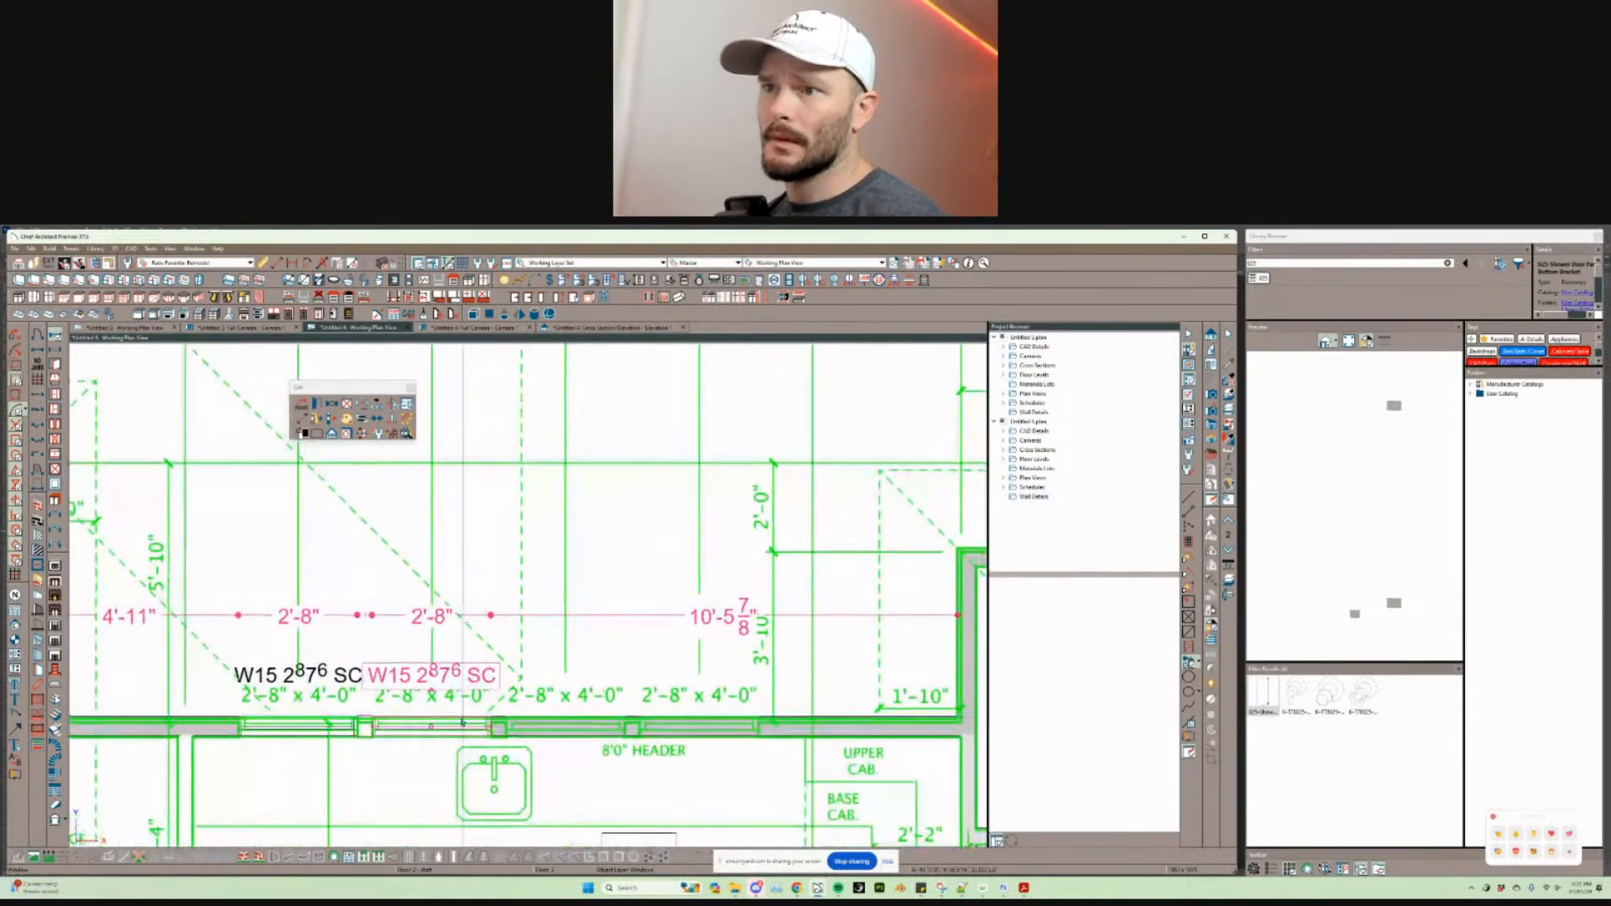
pyautogui.moveTo(433, 728); pyautogui.dragTo(564, 735)
pyautogui.press('Tab')
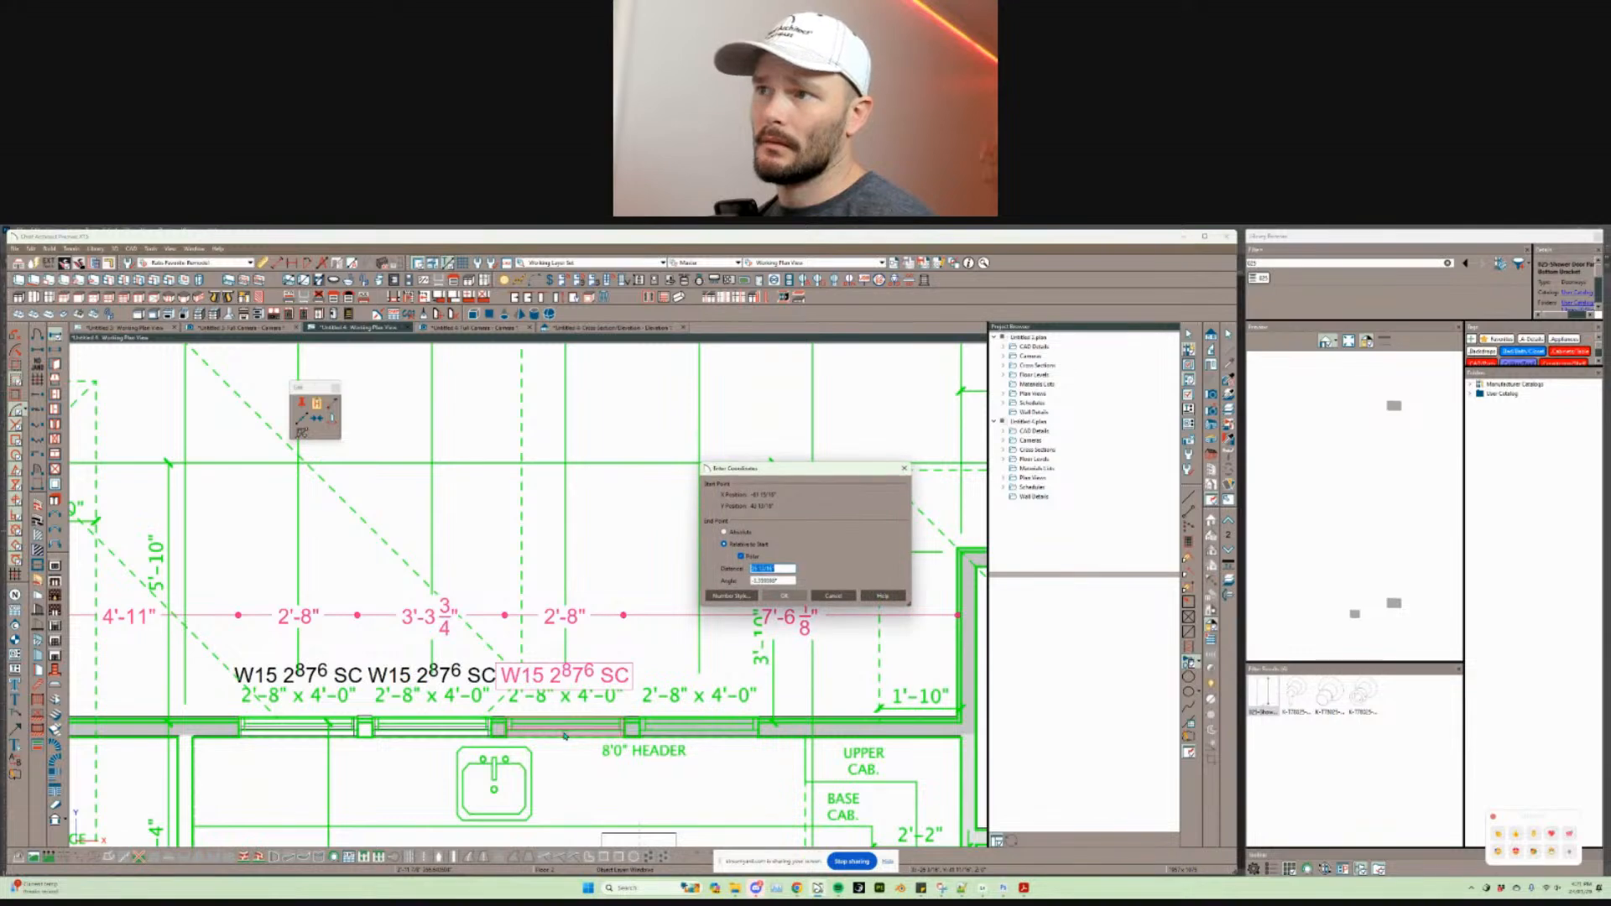
pyautogui.press('Return')
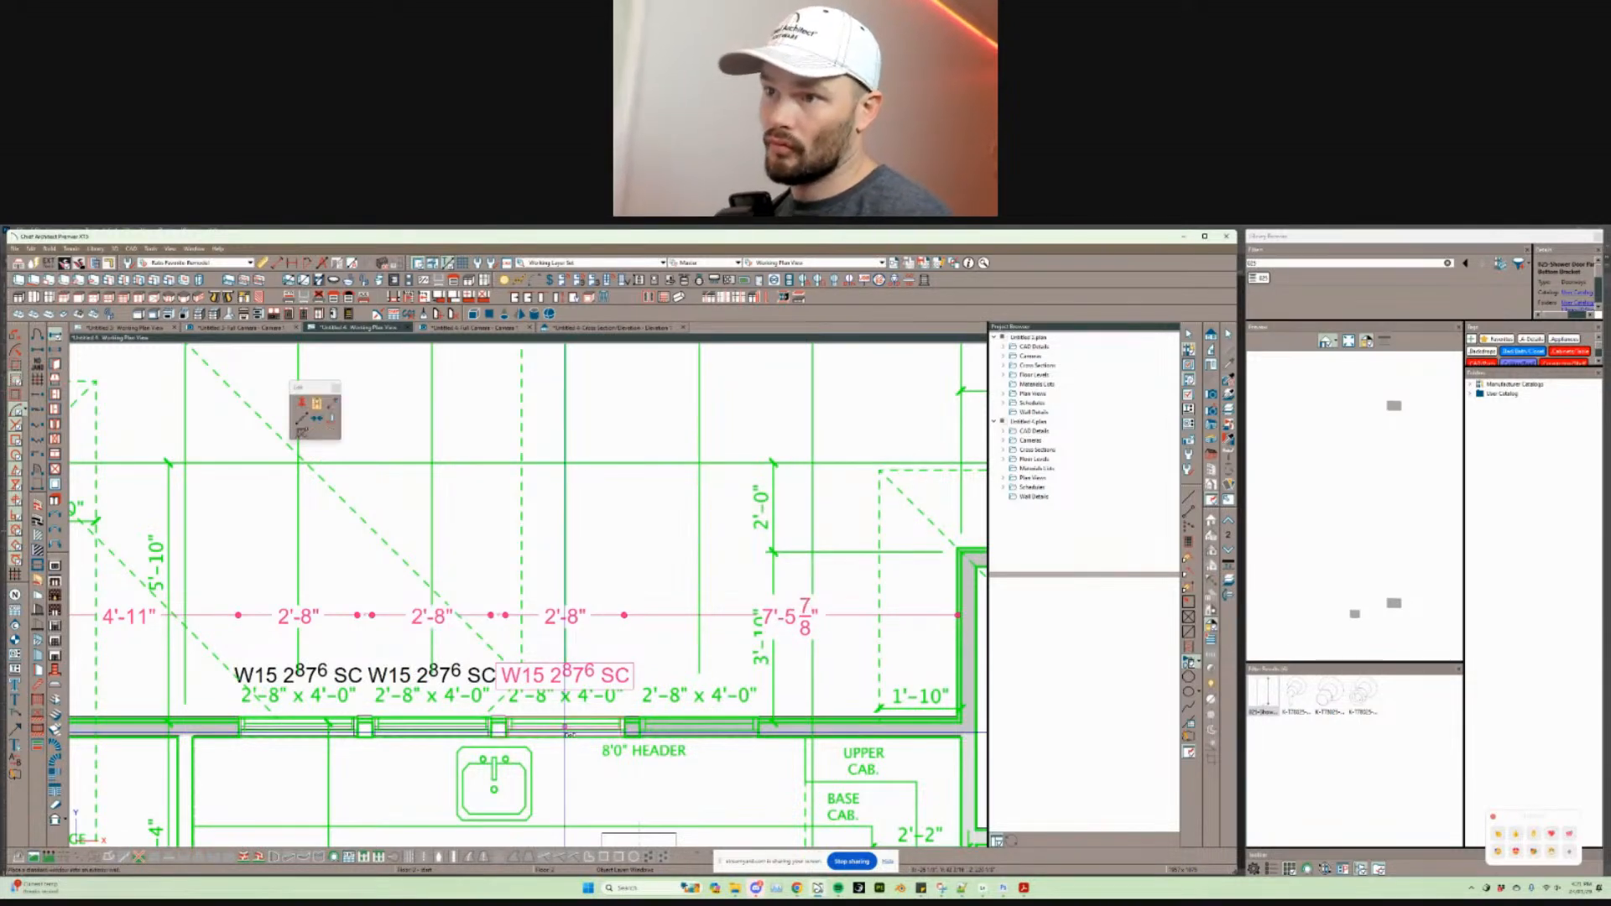
pyautogui.moveTo(640, 728); pyautogui.dragTo(707, 731)
pyautogui.press('Tab')
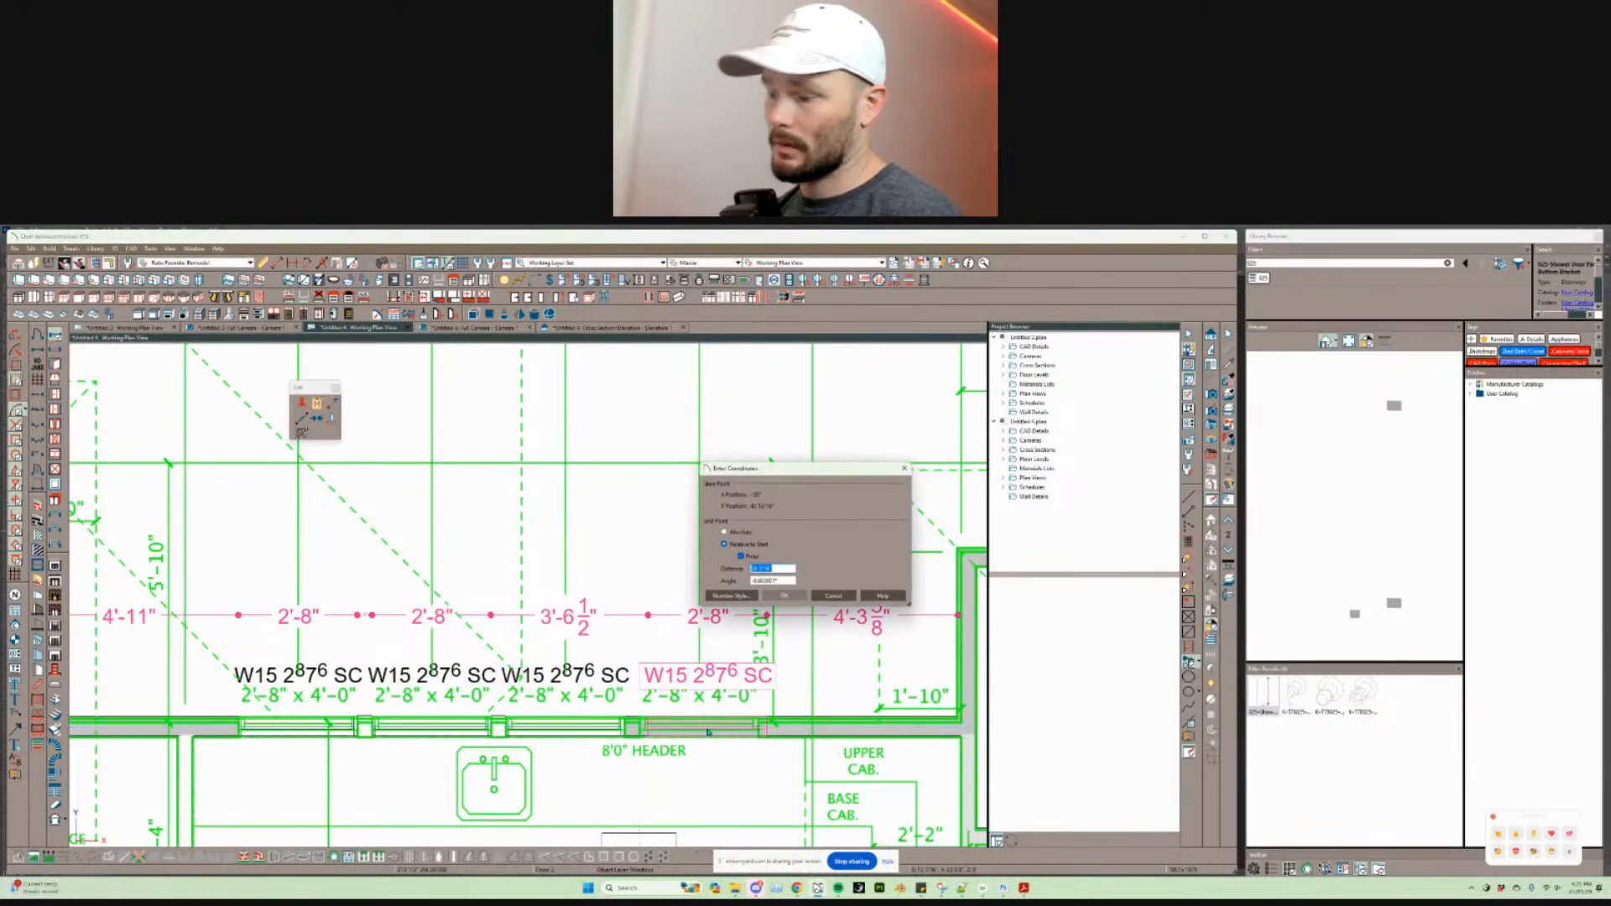
pyautogui.press('Return')
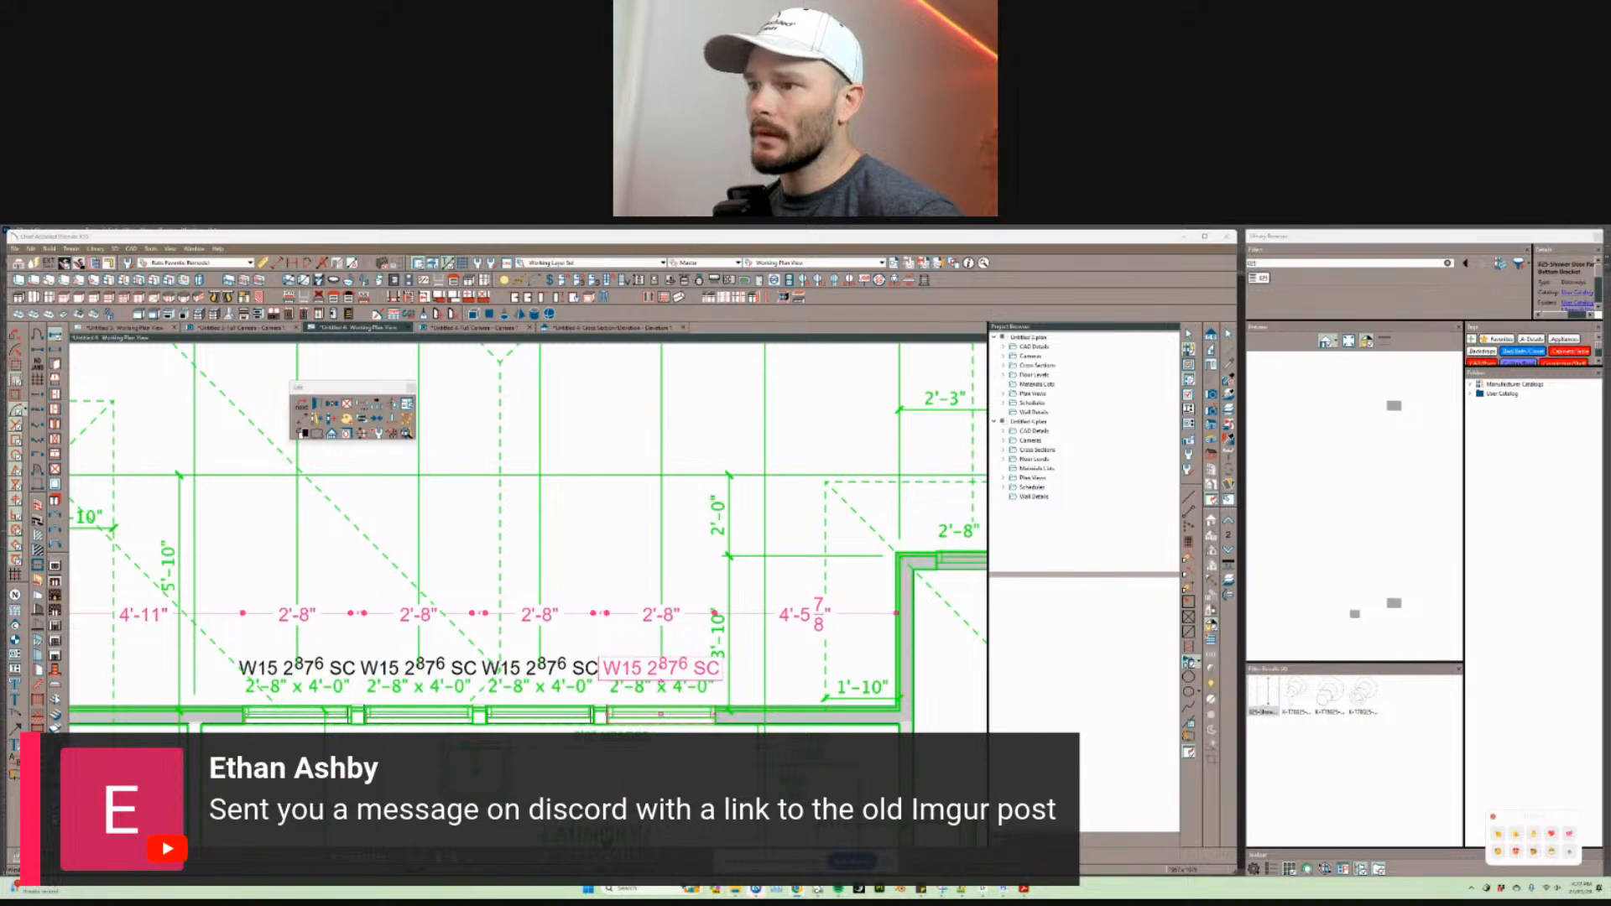
# Step: Switch to Discord, examine the desk setup image in the linked Imgur post, and return to the floor plan
pyautogui.click(756, 888)
pyautogui.click(17, 273)
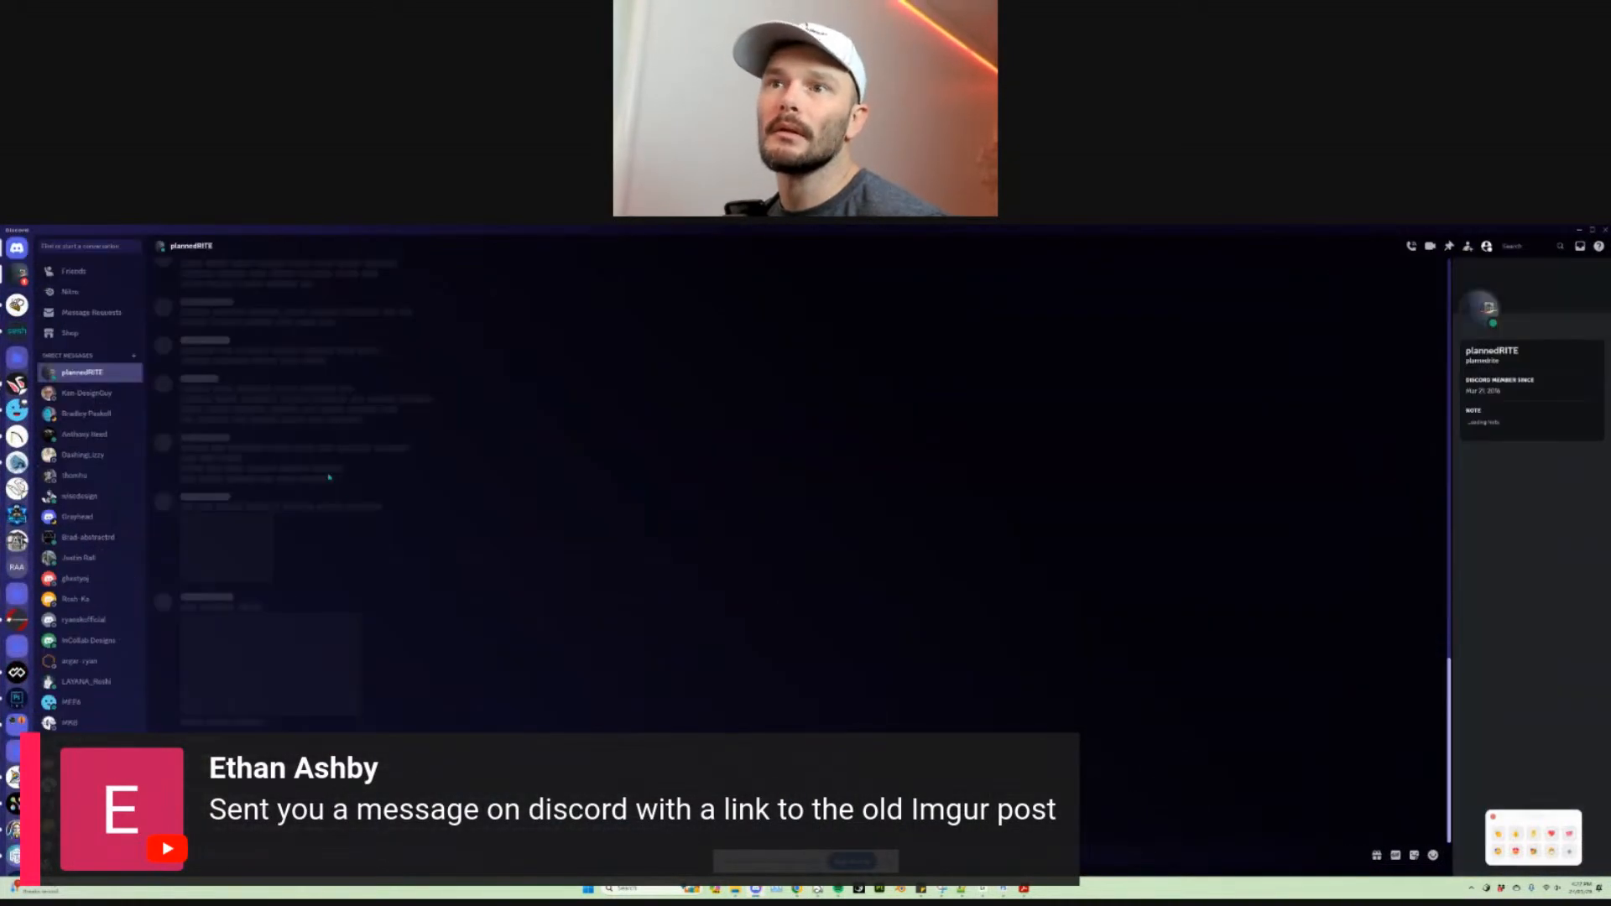
pyautogui.click(294, 719)
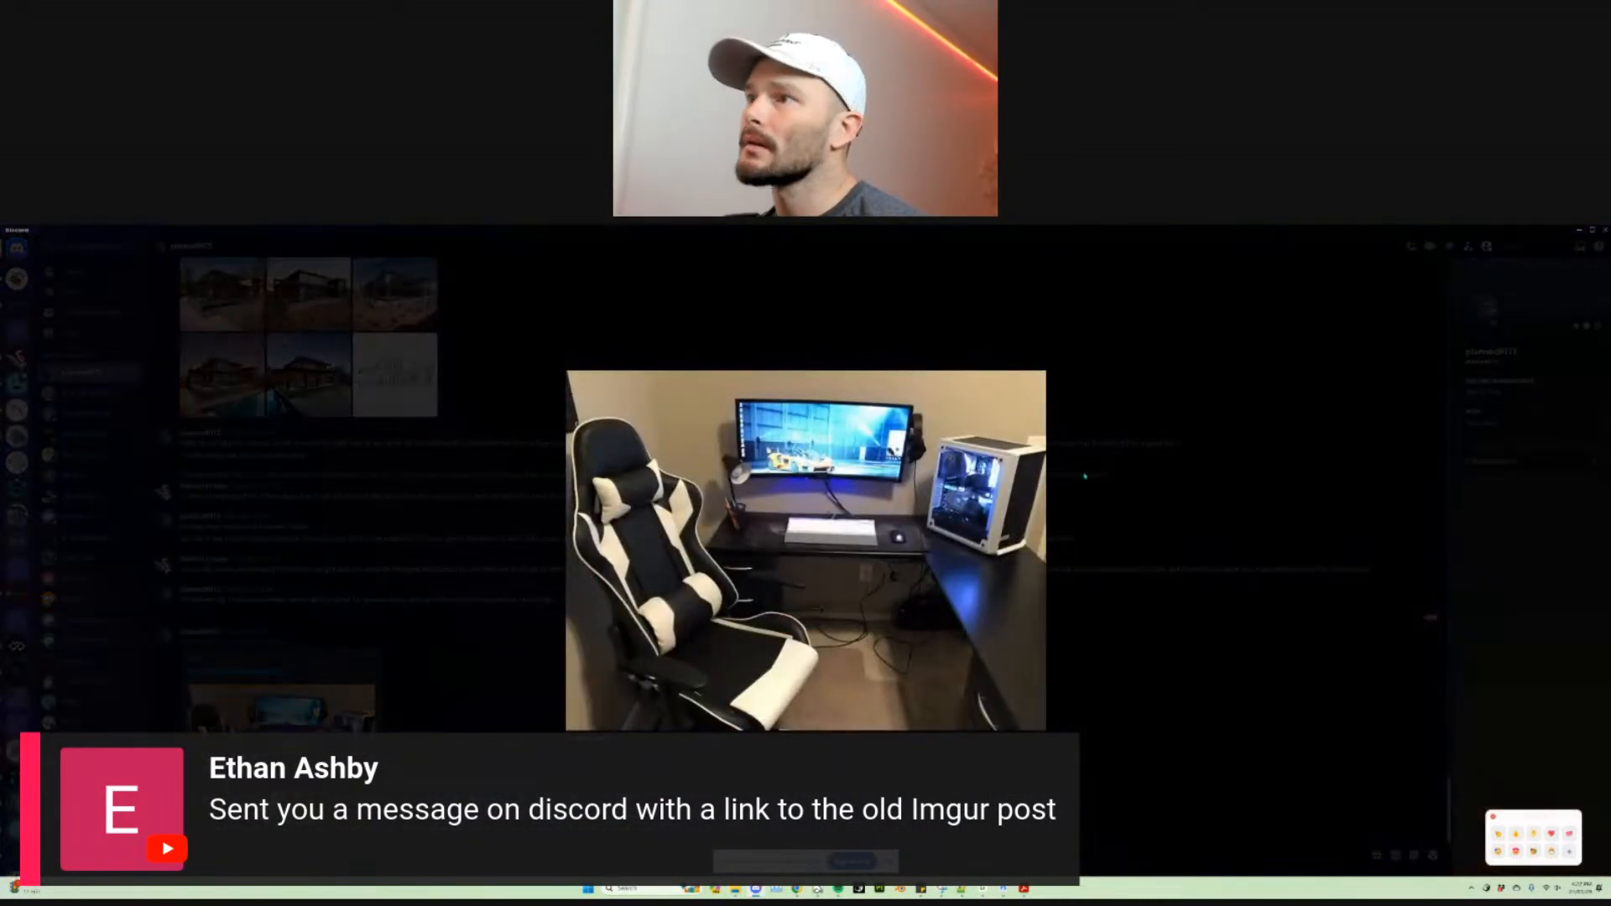
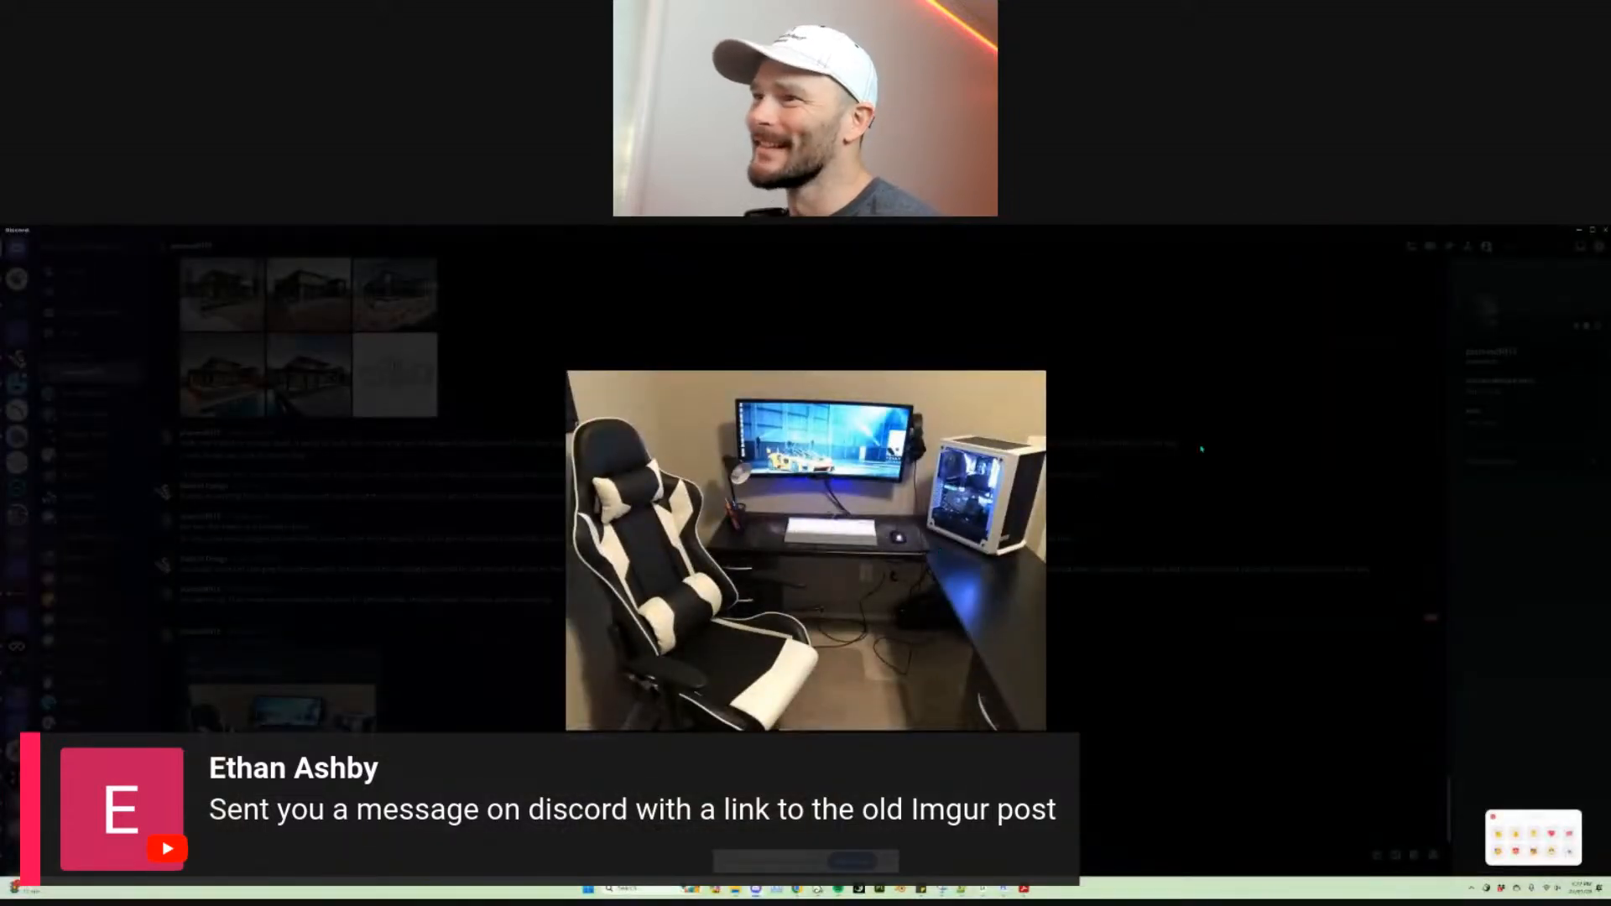
pyautogui.click(1202, 450)
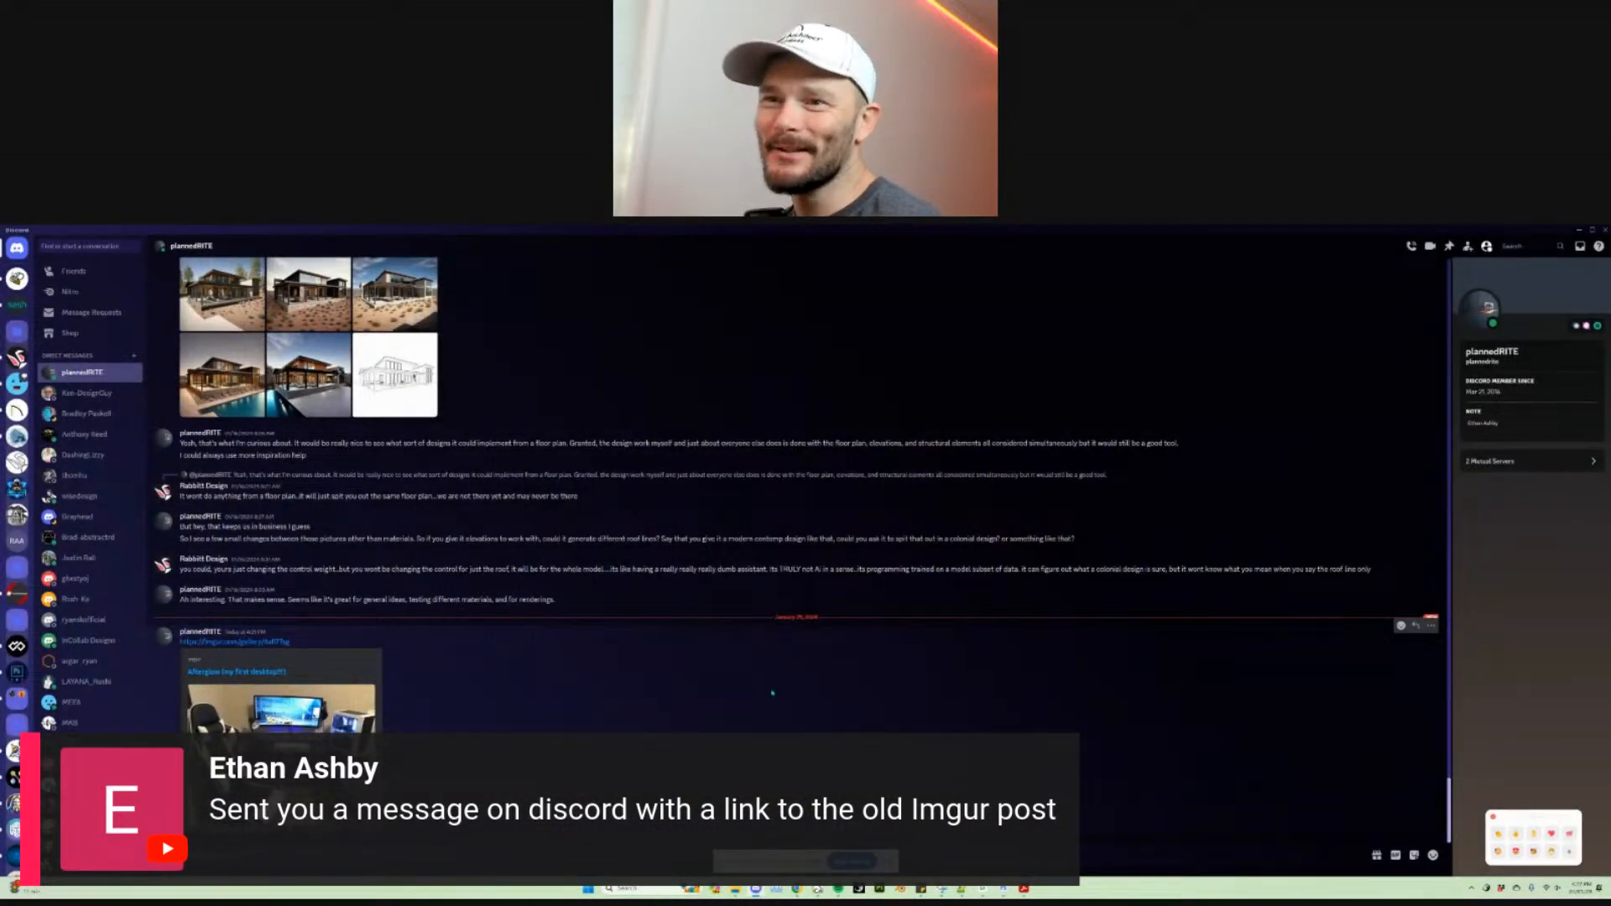
pyautogui.hotkey('alt', 'Tab')
pyautogui.hotkey('alt', 'Tab')
pyautogui.hotkey('alt', 'Tab')
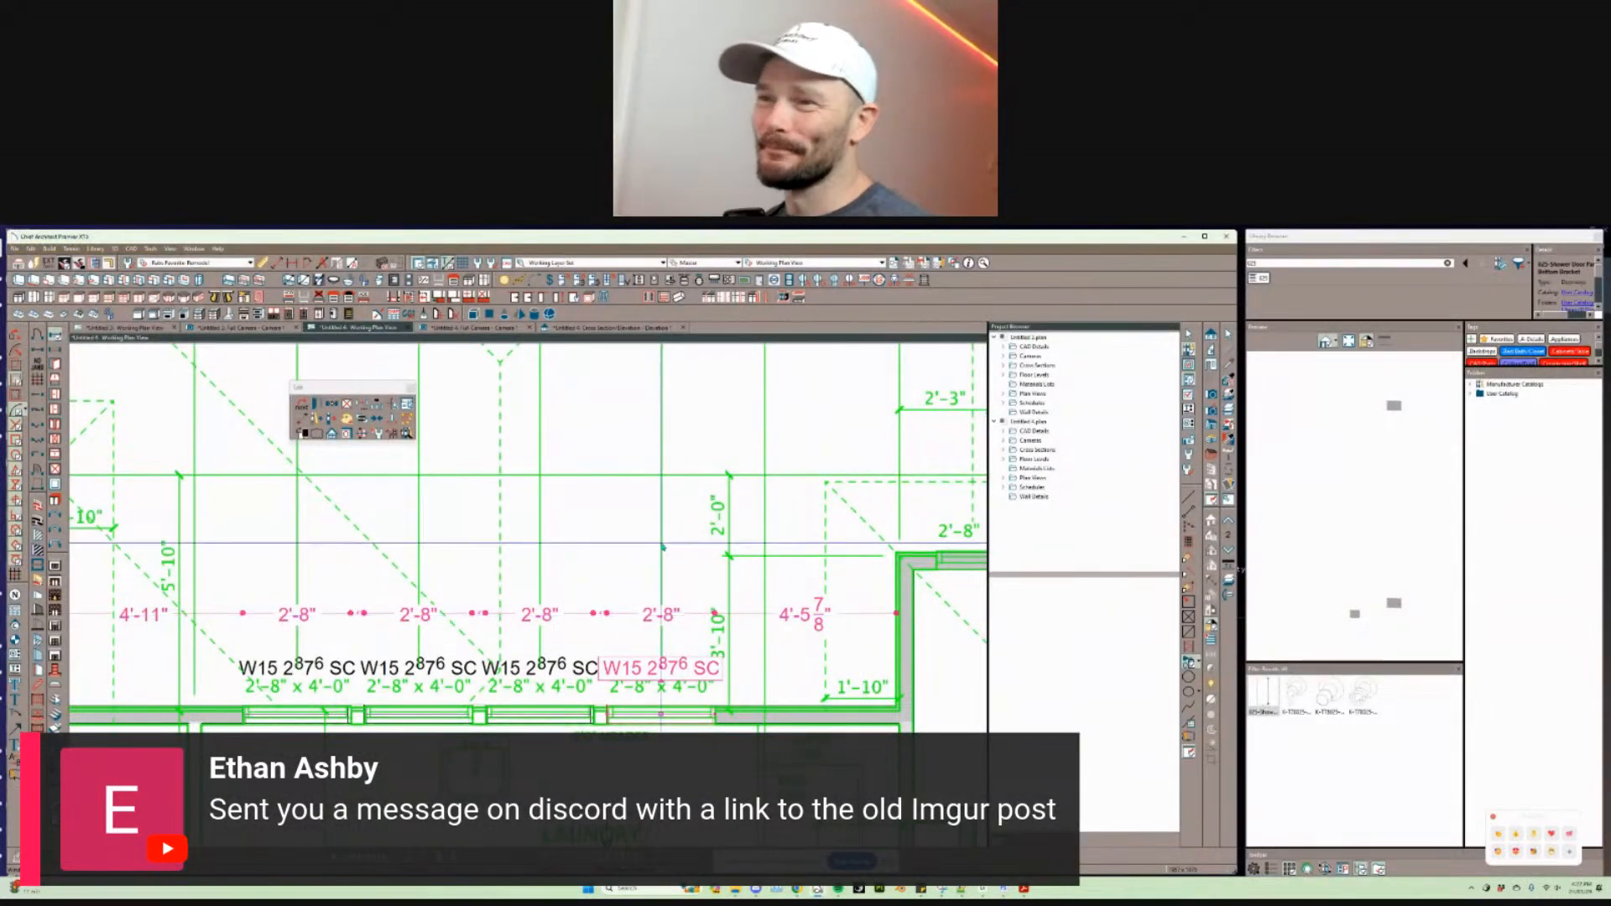
pyautogui.press('space')
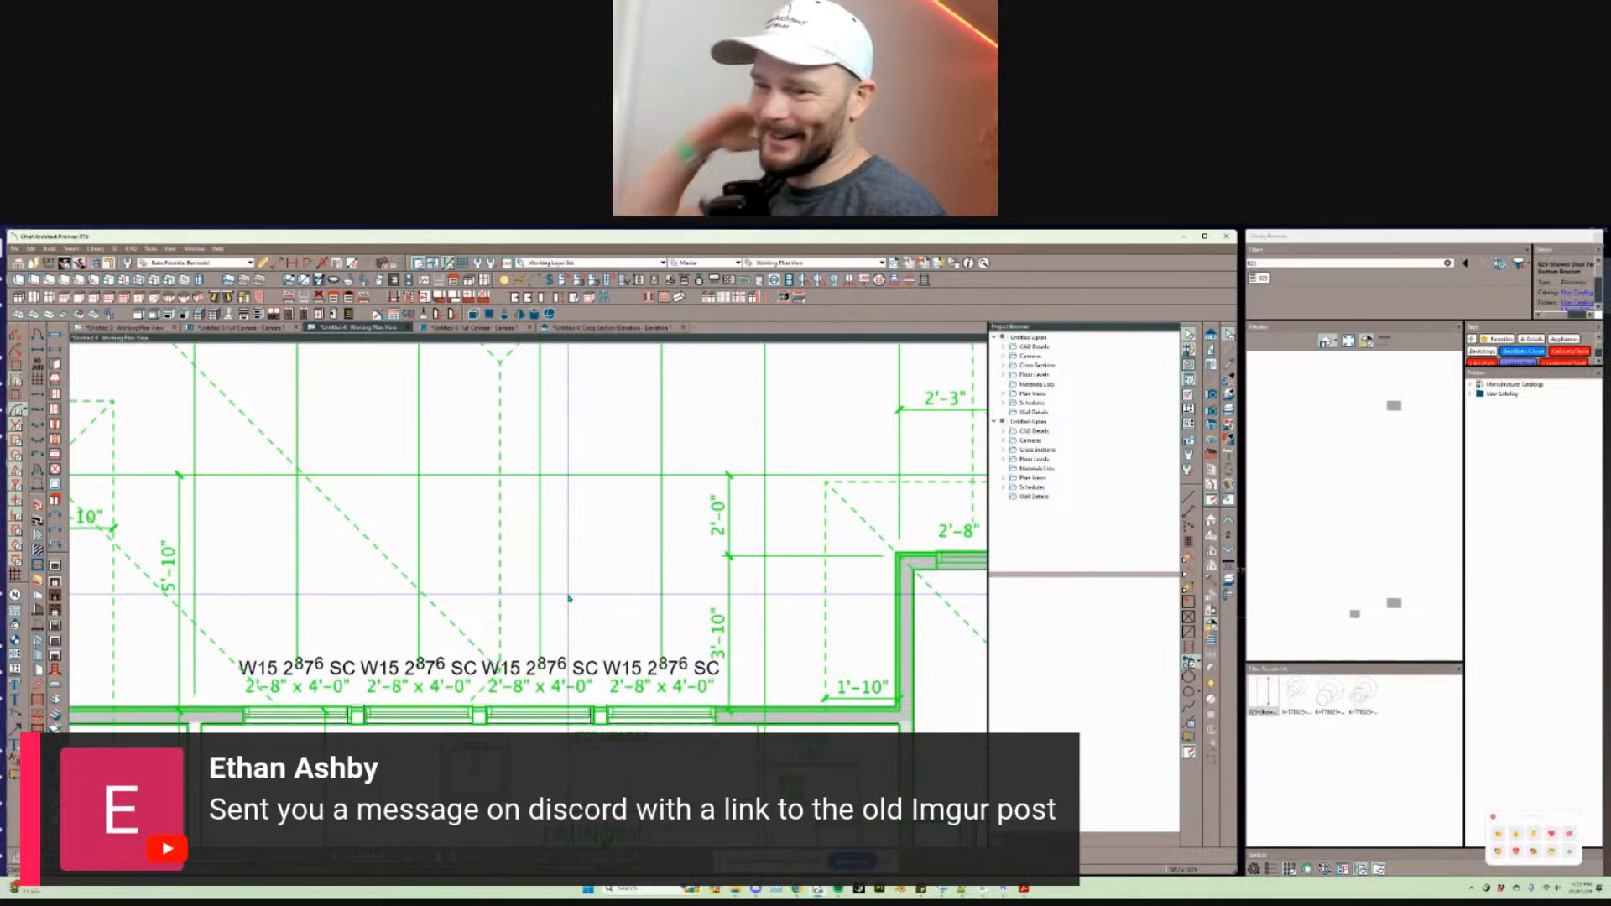
pyautogui.moveTo(568, 598); pyautogui.dragTo(535, 563, button='middle')
pyautogui.scroll(-3, 568, 598)
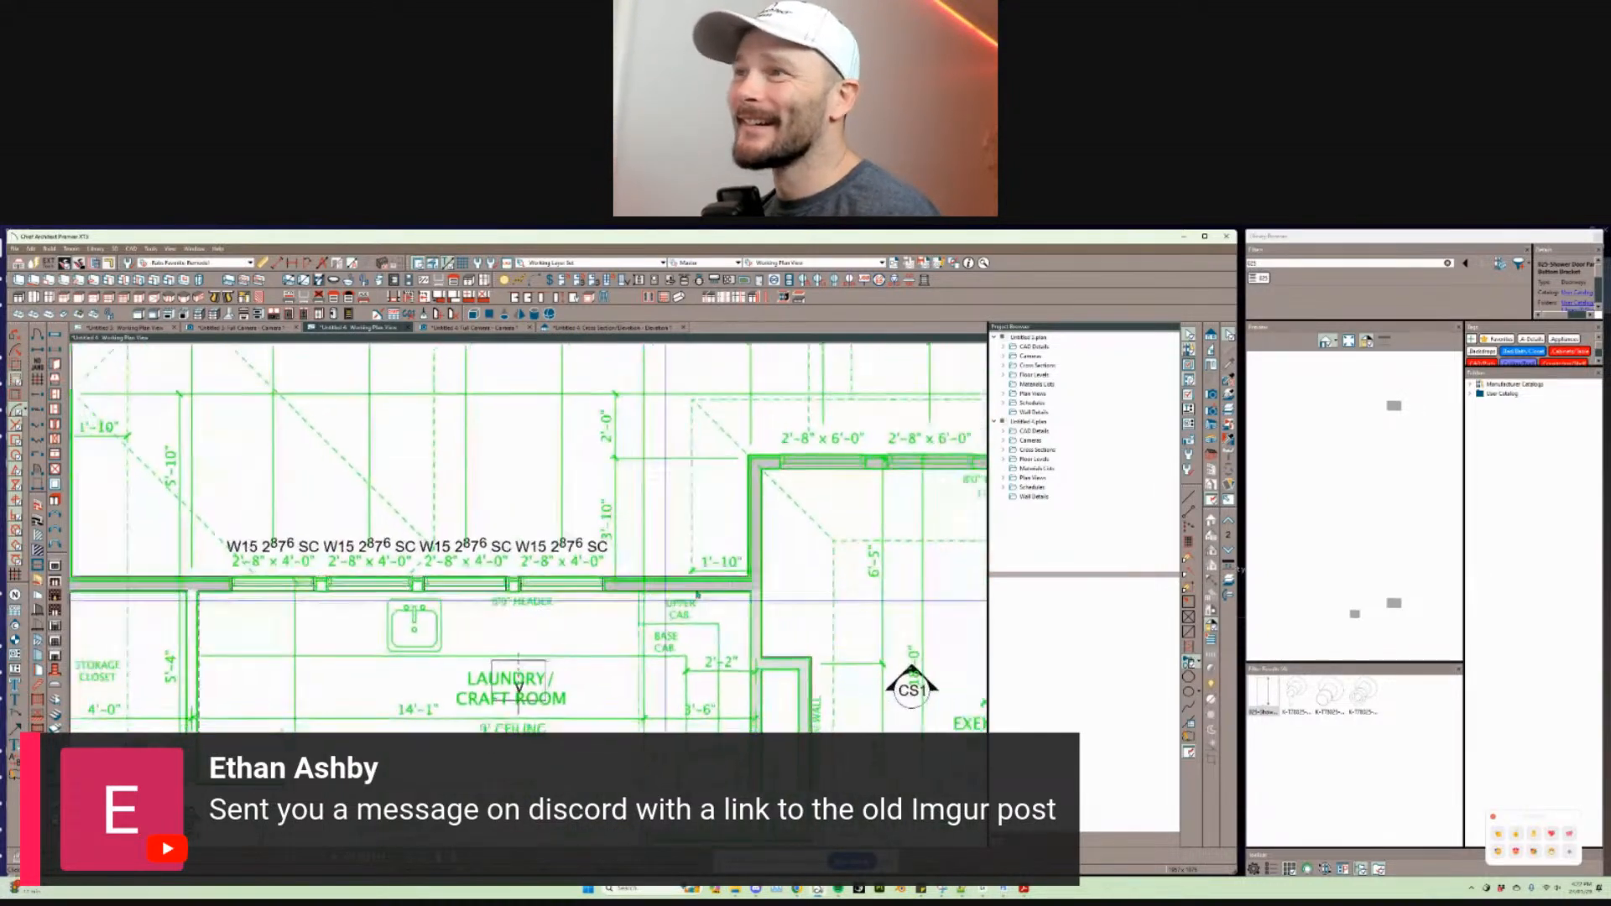
pyautogui.click(406, 671)
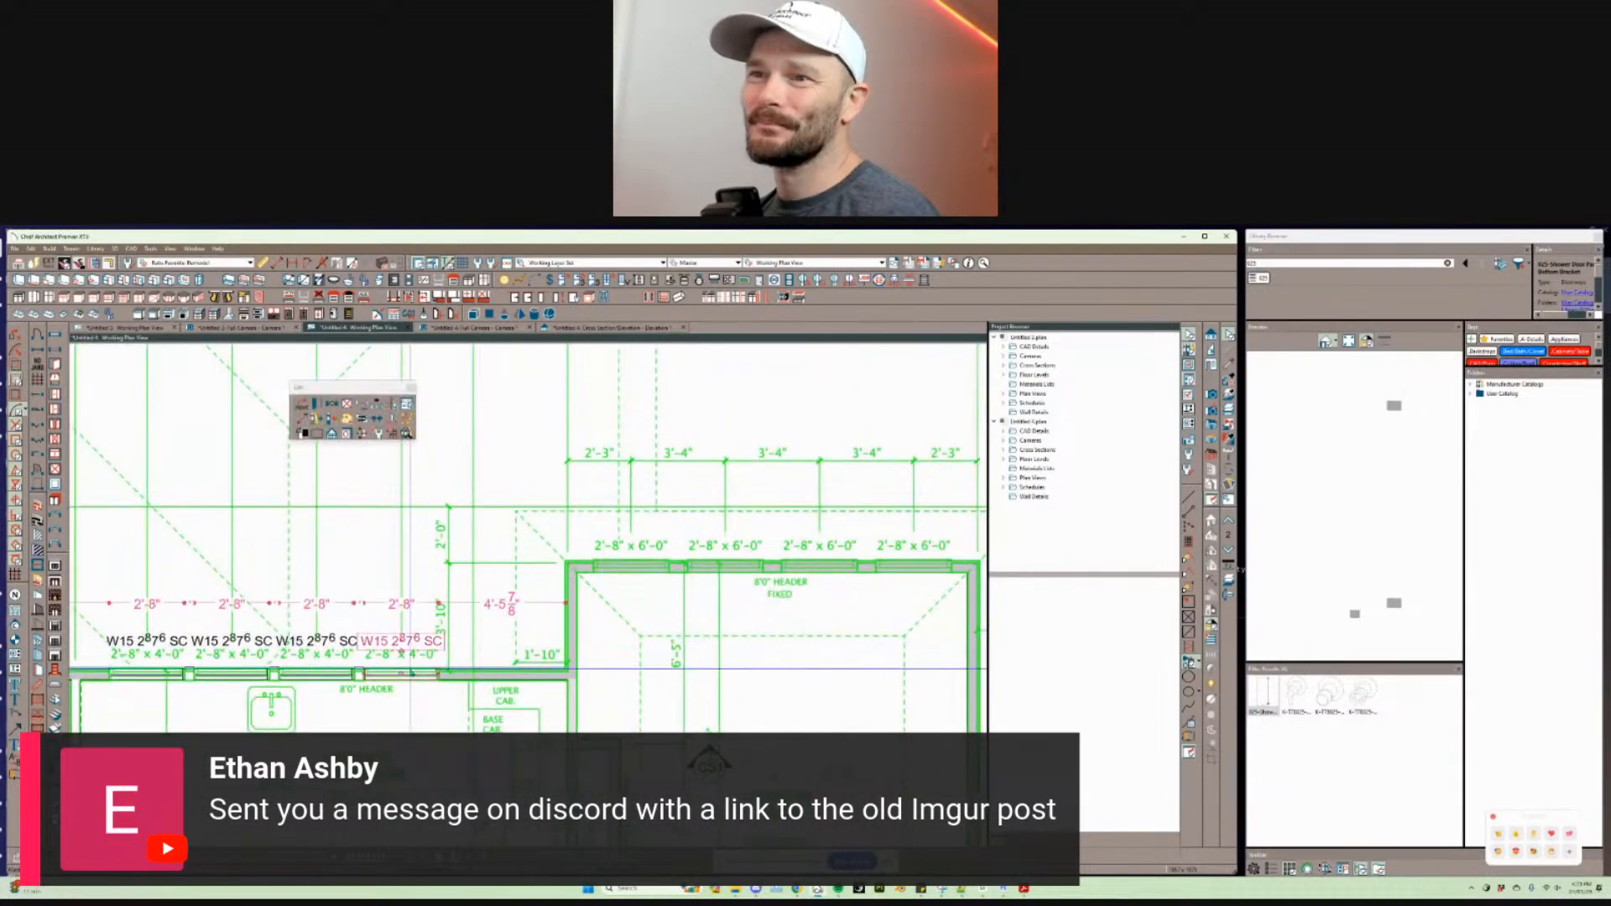
pyautogui.moveTo(636, 537); pyautogui.dragTo(615, 562, button='middle')
pyautogui.scroll(1, 615, 562)
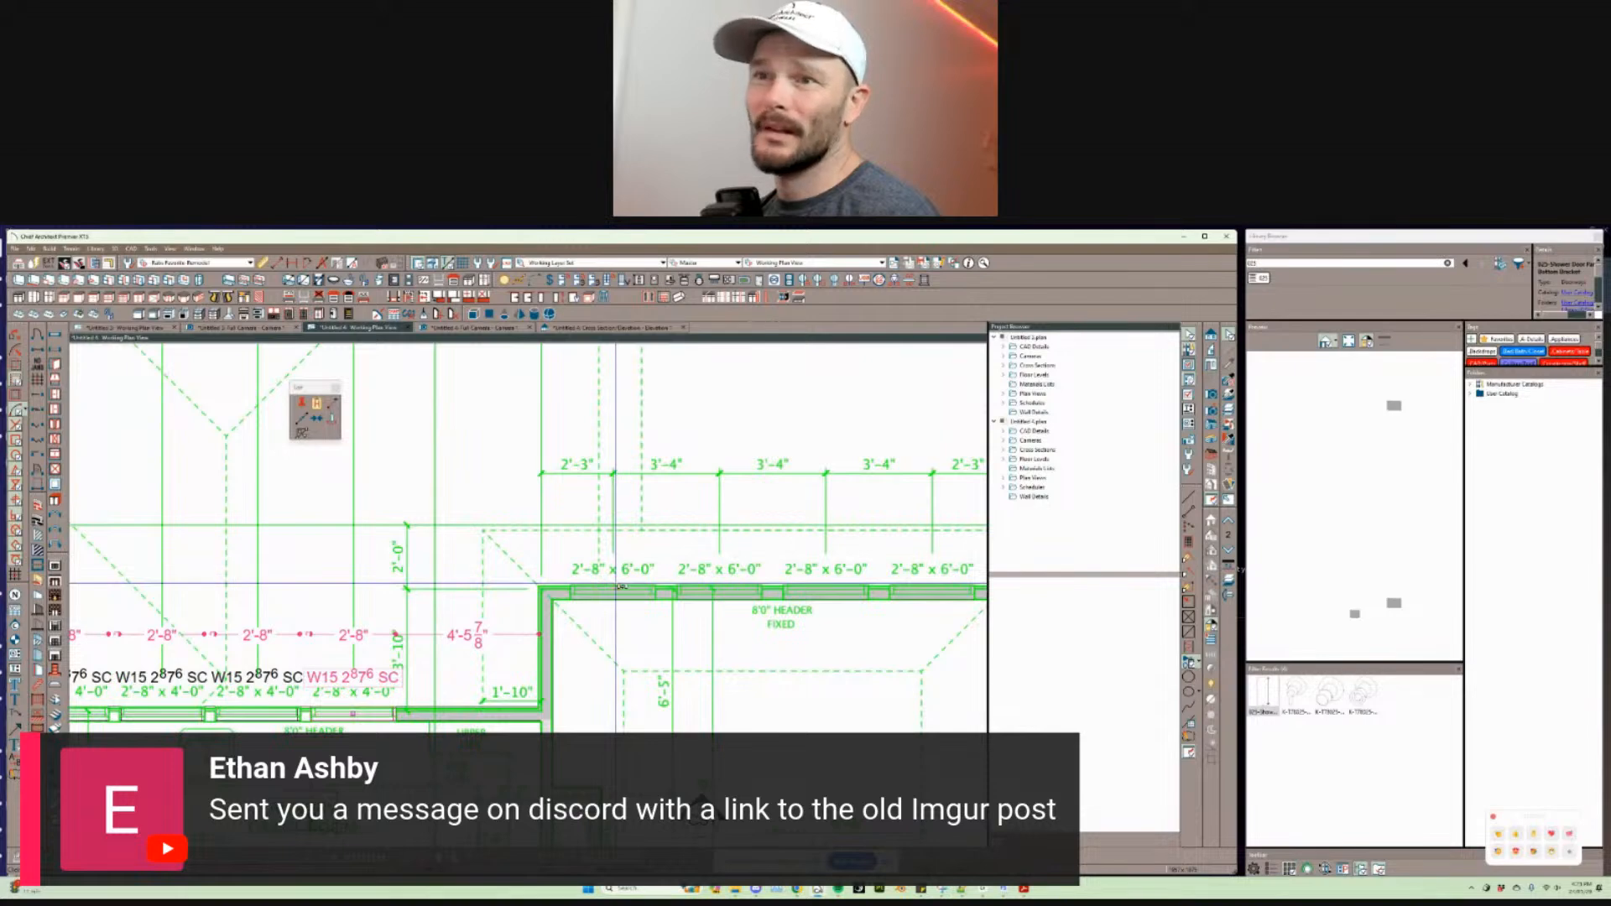
pyautogui.press('Escape')
# Step: Select all four laundry/craft room windows together and set their height to 48 inches
pyautogui.scroll(-4, 604, 583)
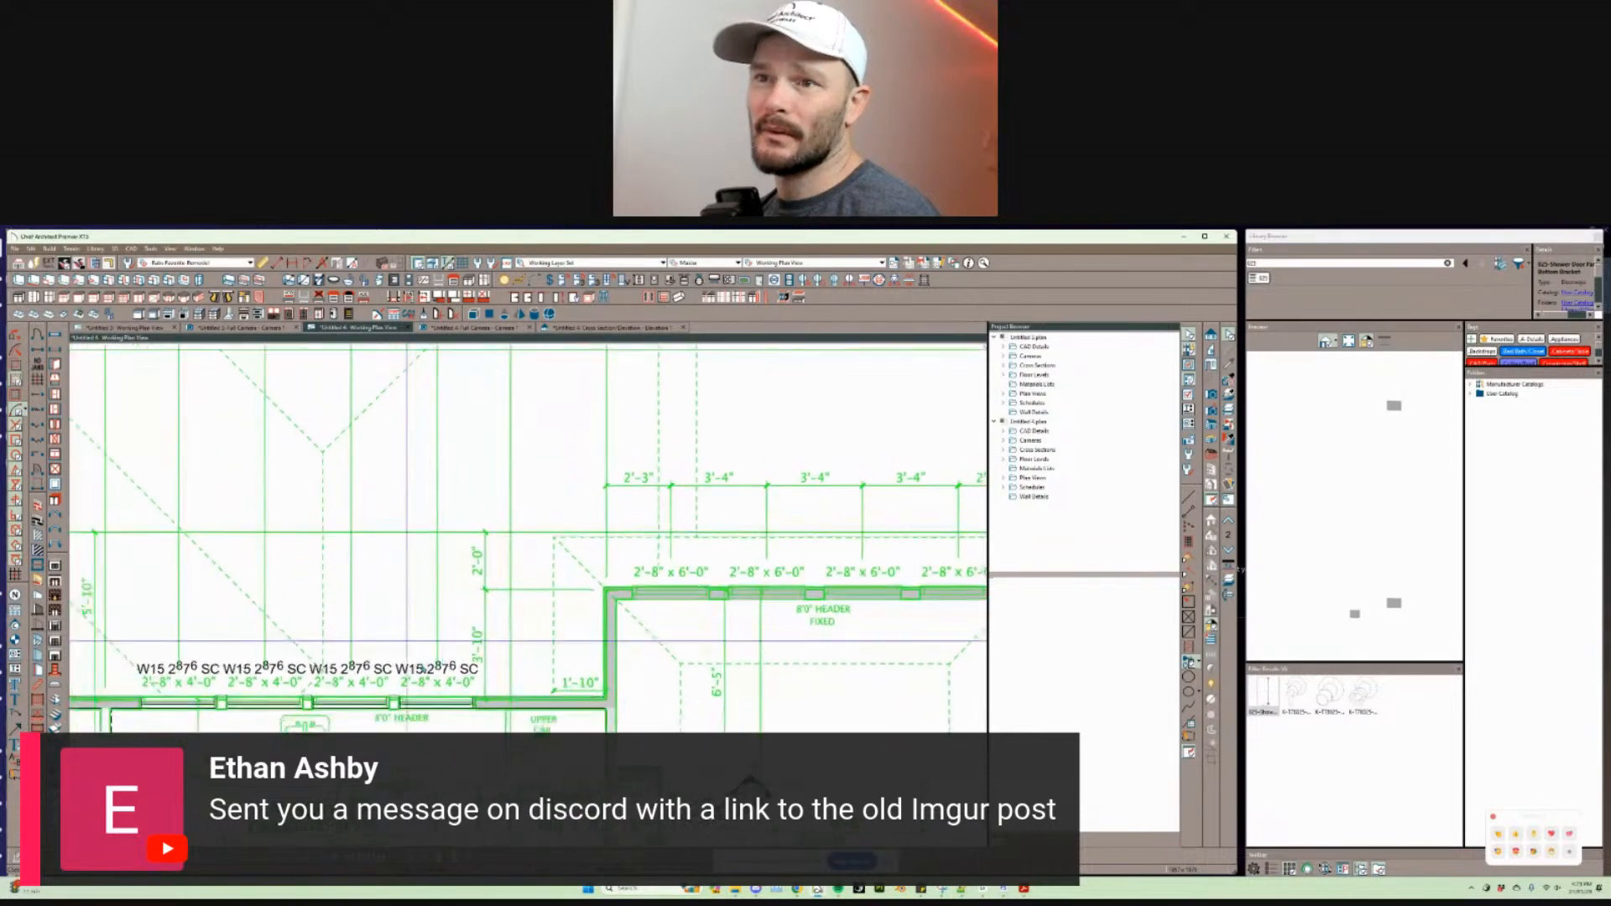
pyautogui.moveTo(592, 580); pyautogui.dragTo(595, 578, button='middle')
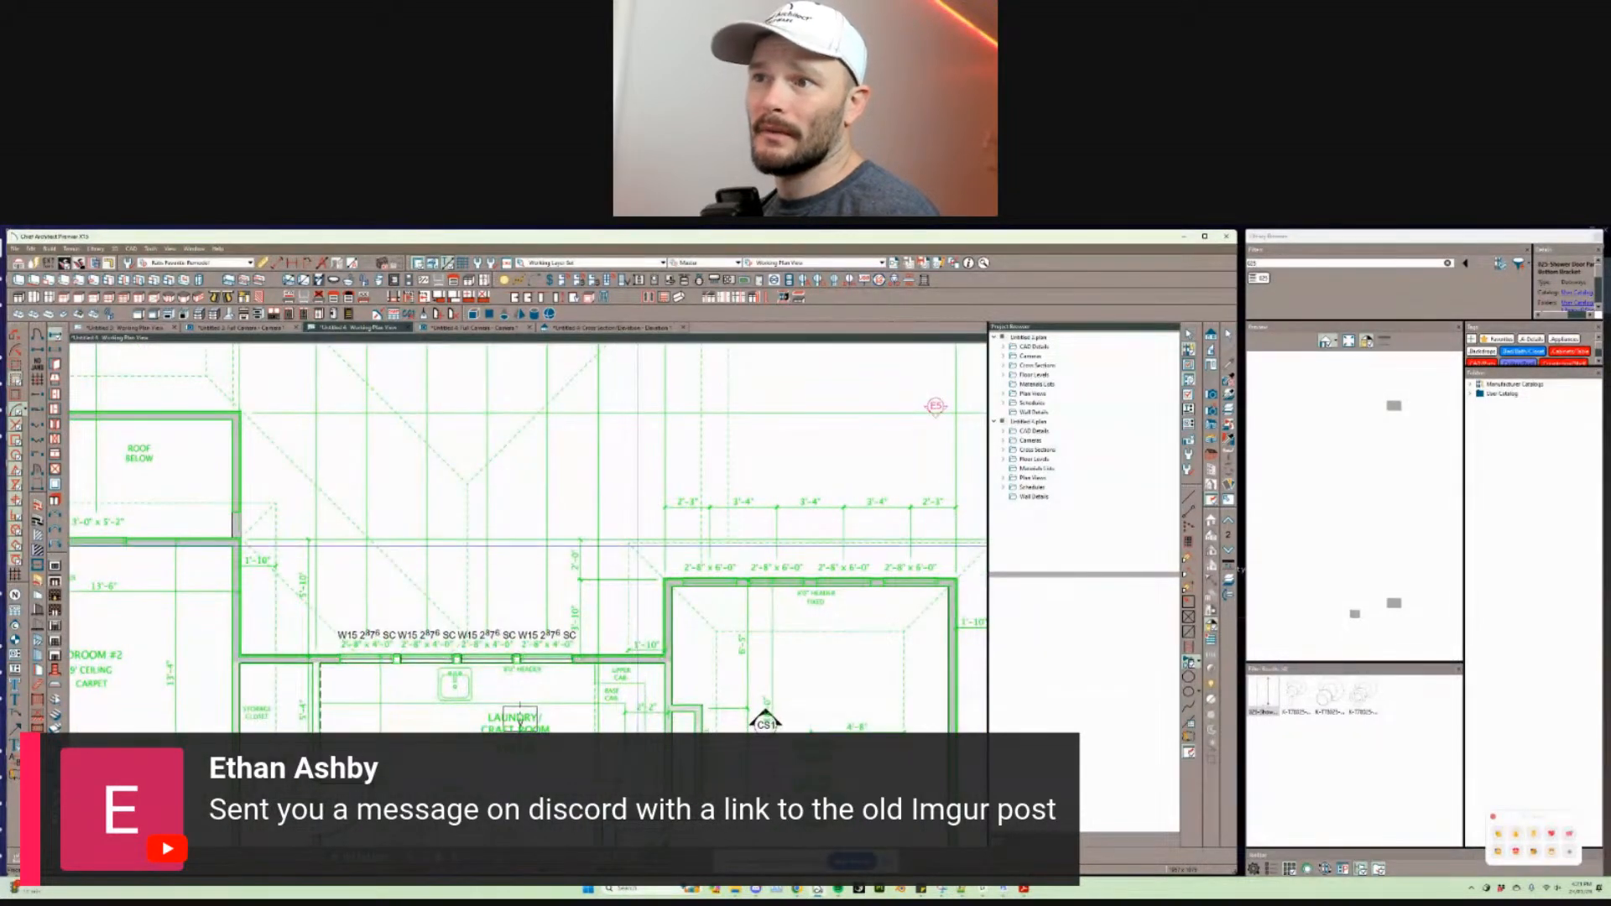
pyautogui.moveTo(614, 576); pyautogui.dragTo(303, 733)
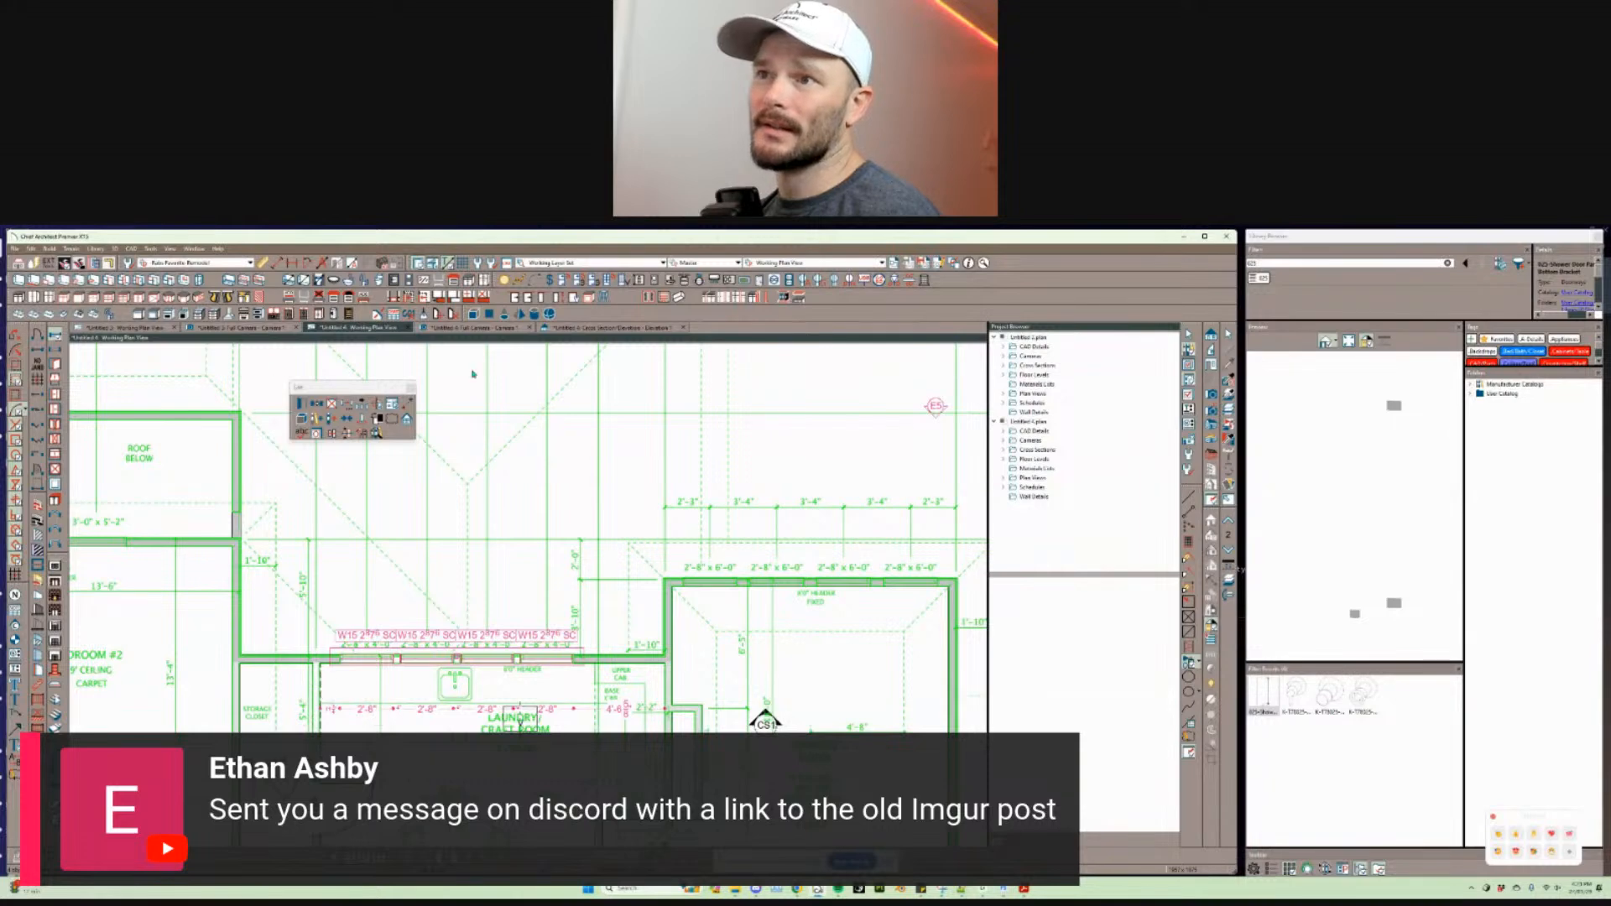
pyautogui.hotkey('ctrl', 'e')
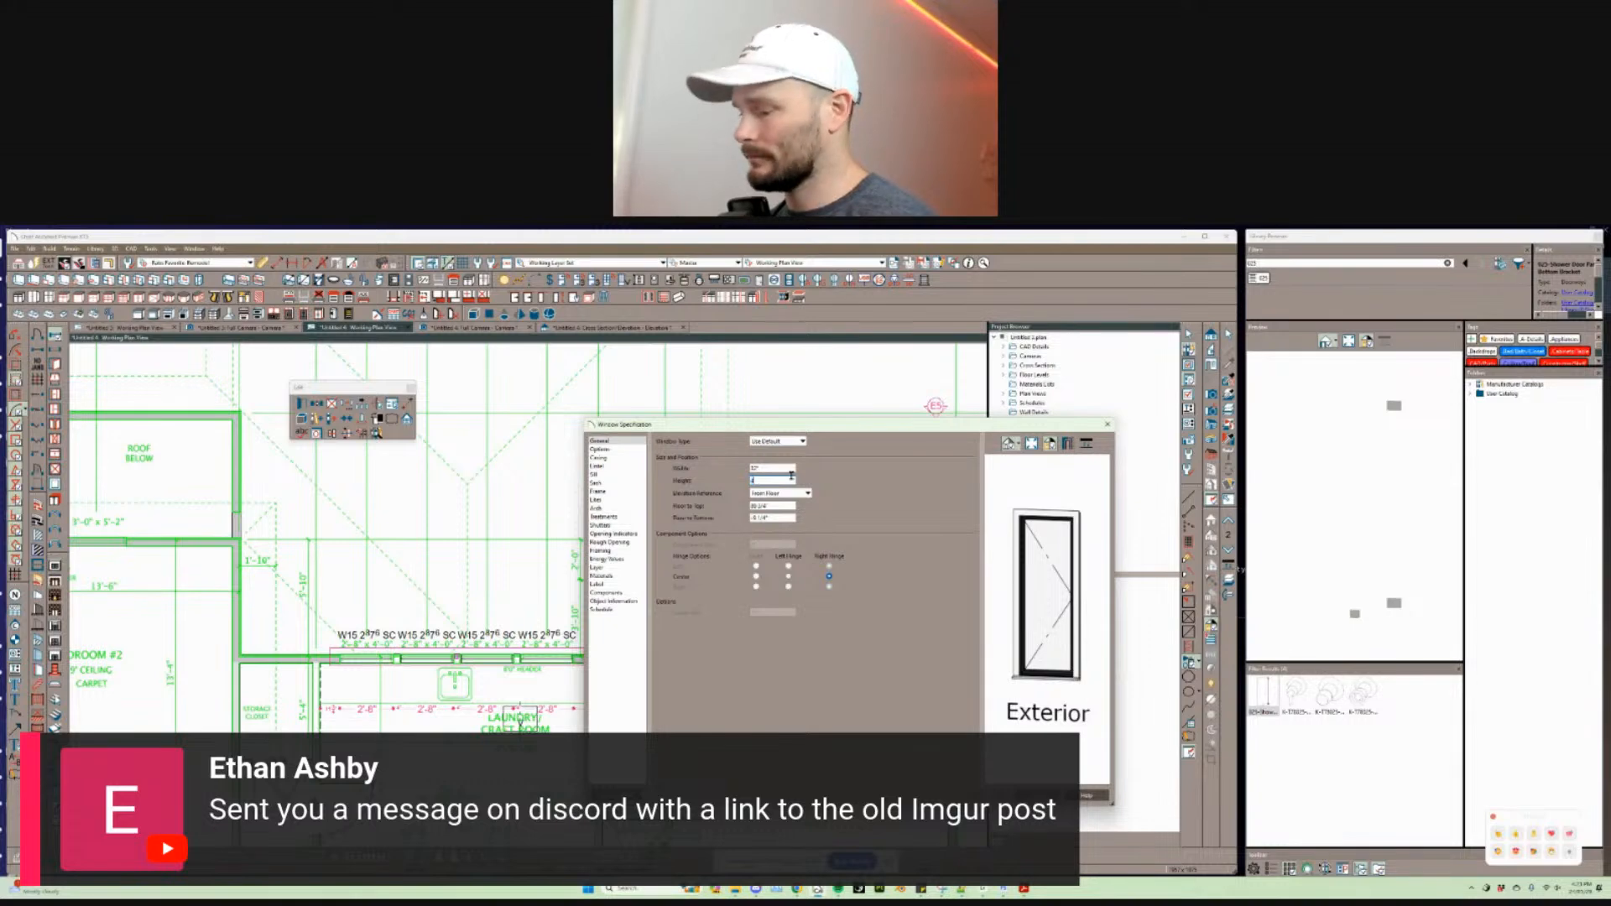
pyautogui.write('8')
pyautogui.press('Return')
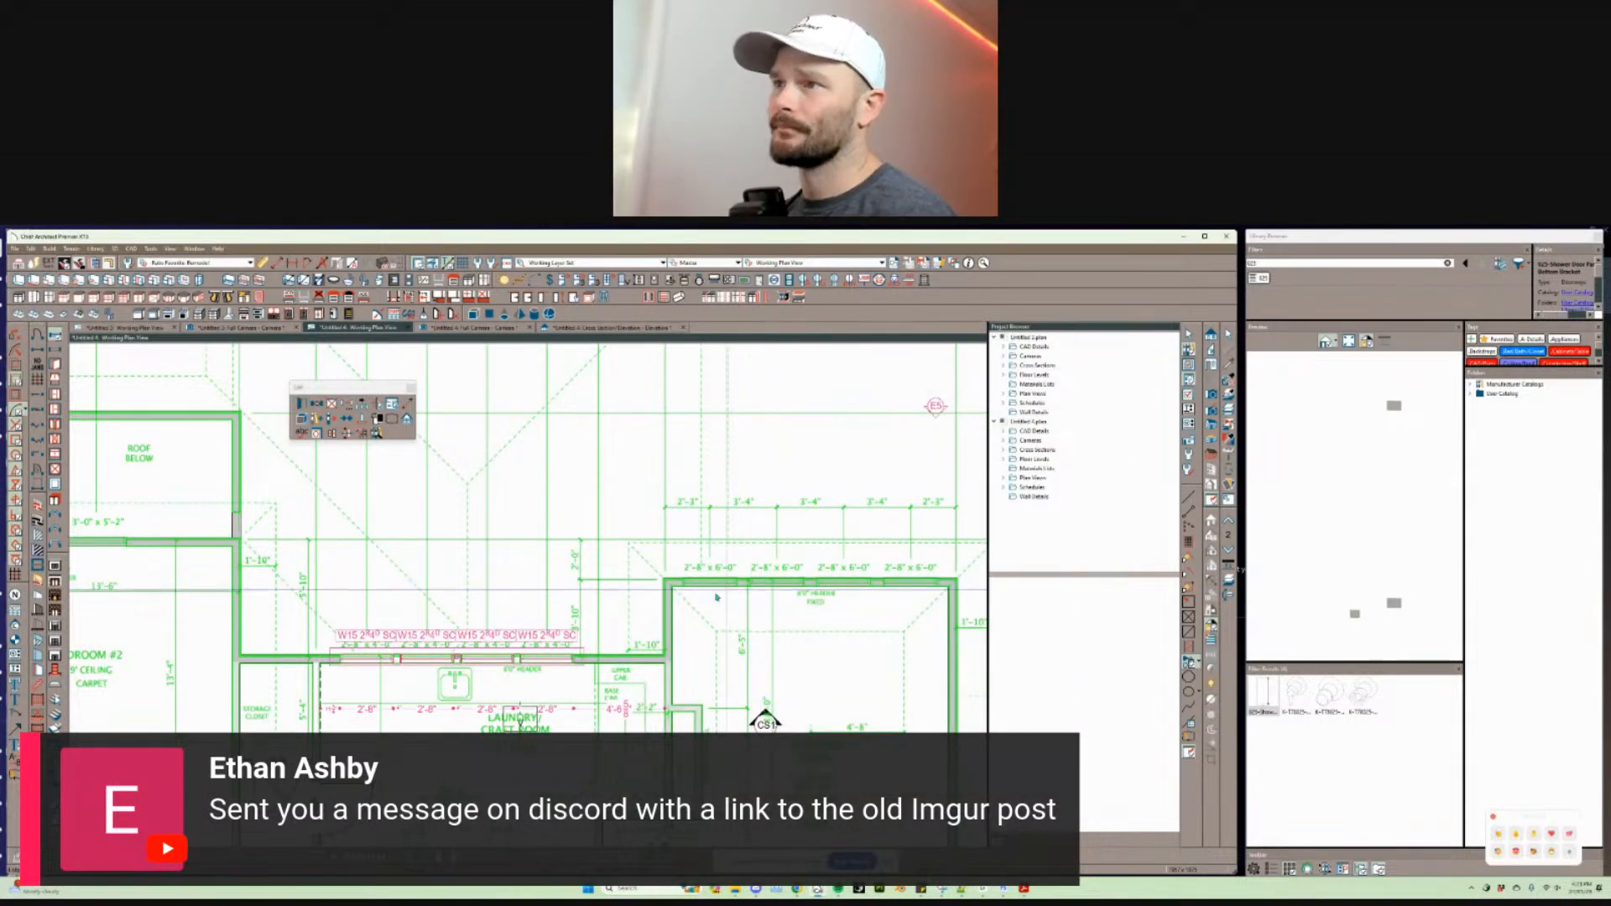
# Step: Copy the four laundry/craft room windows and paste them at the centre of the exercise room's exterior wall
pyautogui.scroll(2, 716, 597)
pyautogui.moveTo(826, 605); pyautogui.dragTo(708, 611, button='middle')
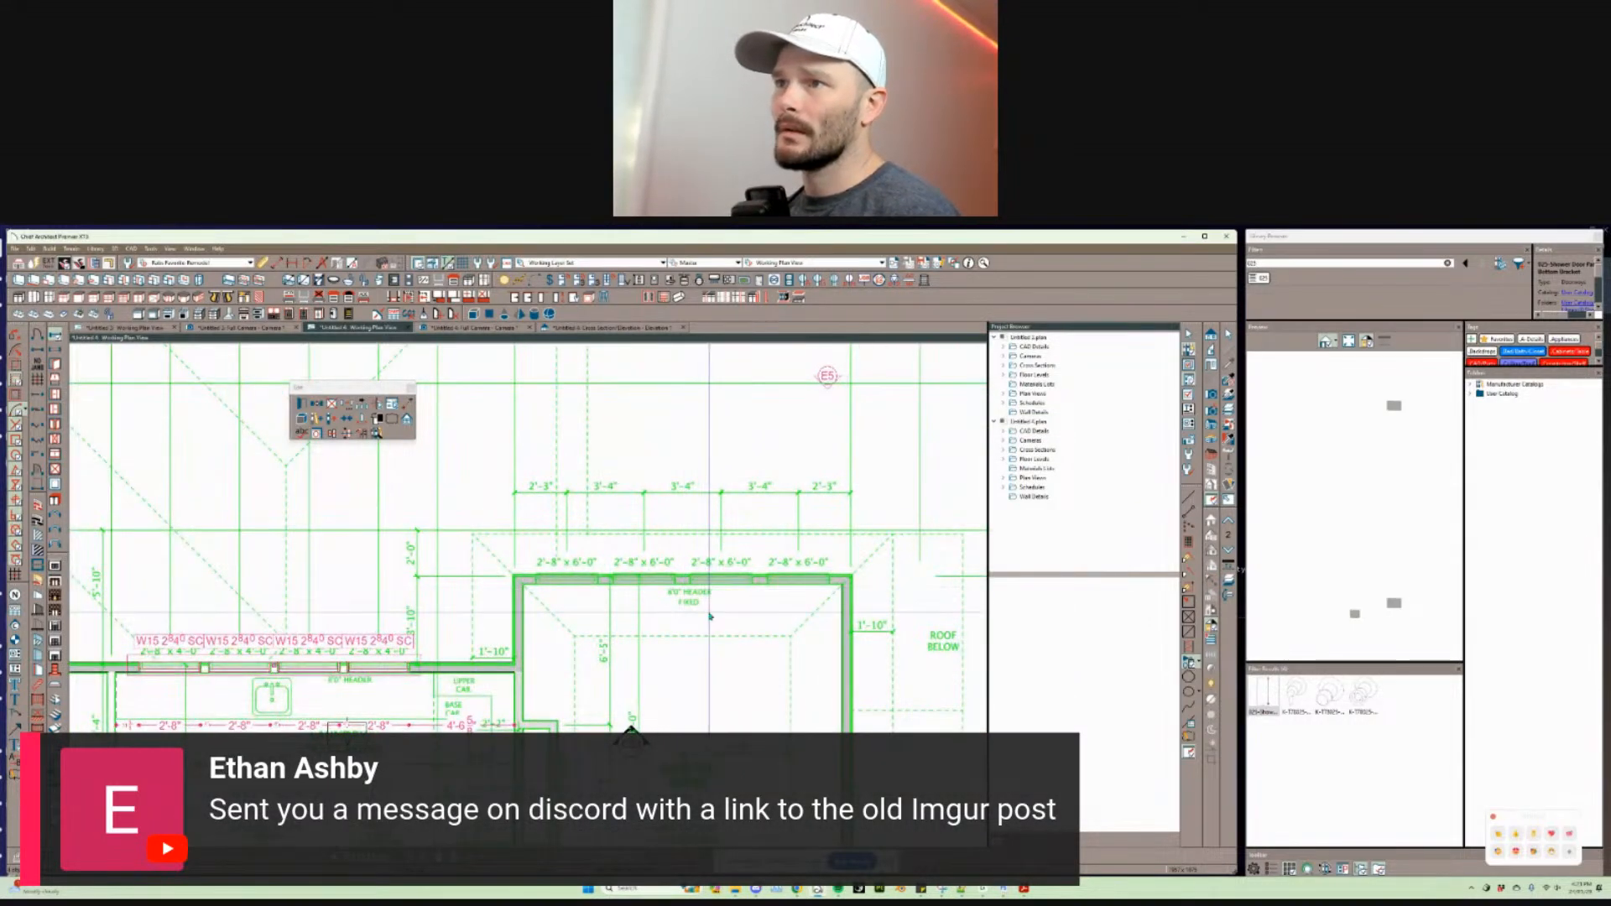
pyautogui.hotkey('ctrl', 'c')
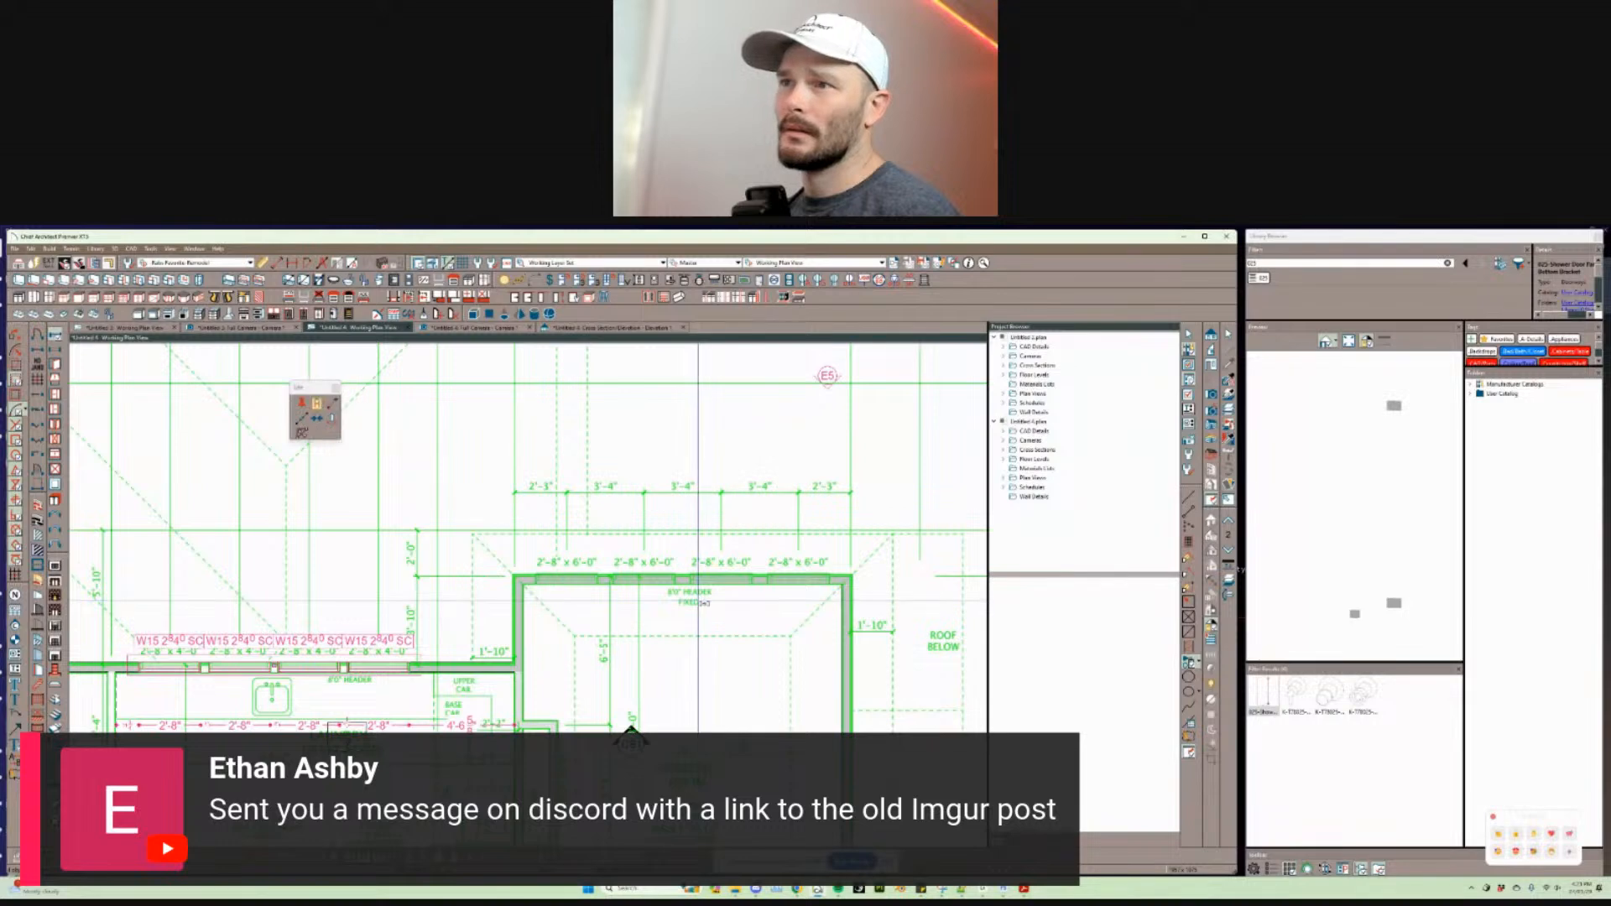
pyautogui.click(684, 580)
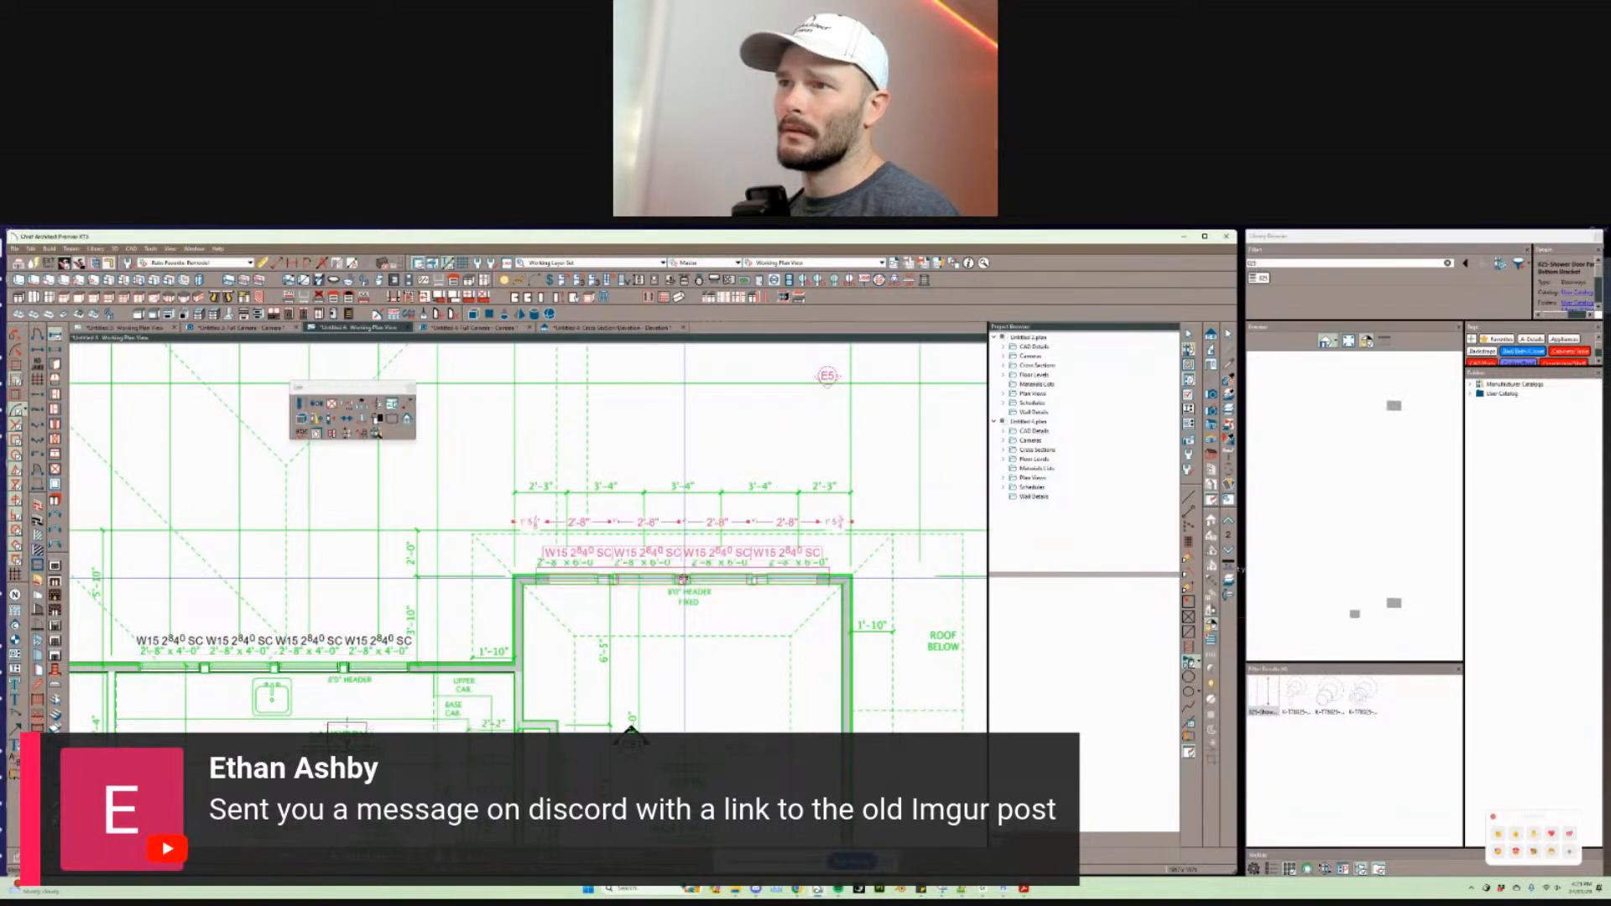
# Step: Select the two exercise room windows nearest the laundry and set their gap to the other pair to 8 inches
pyautogui.click(579, 592)
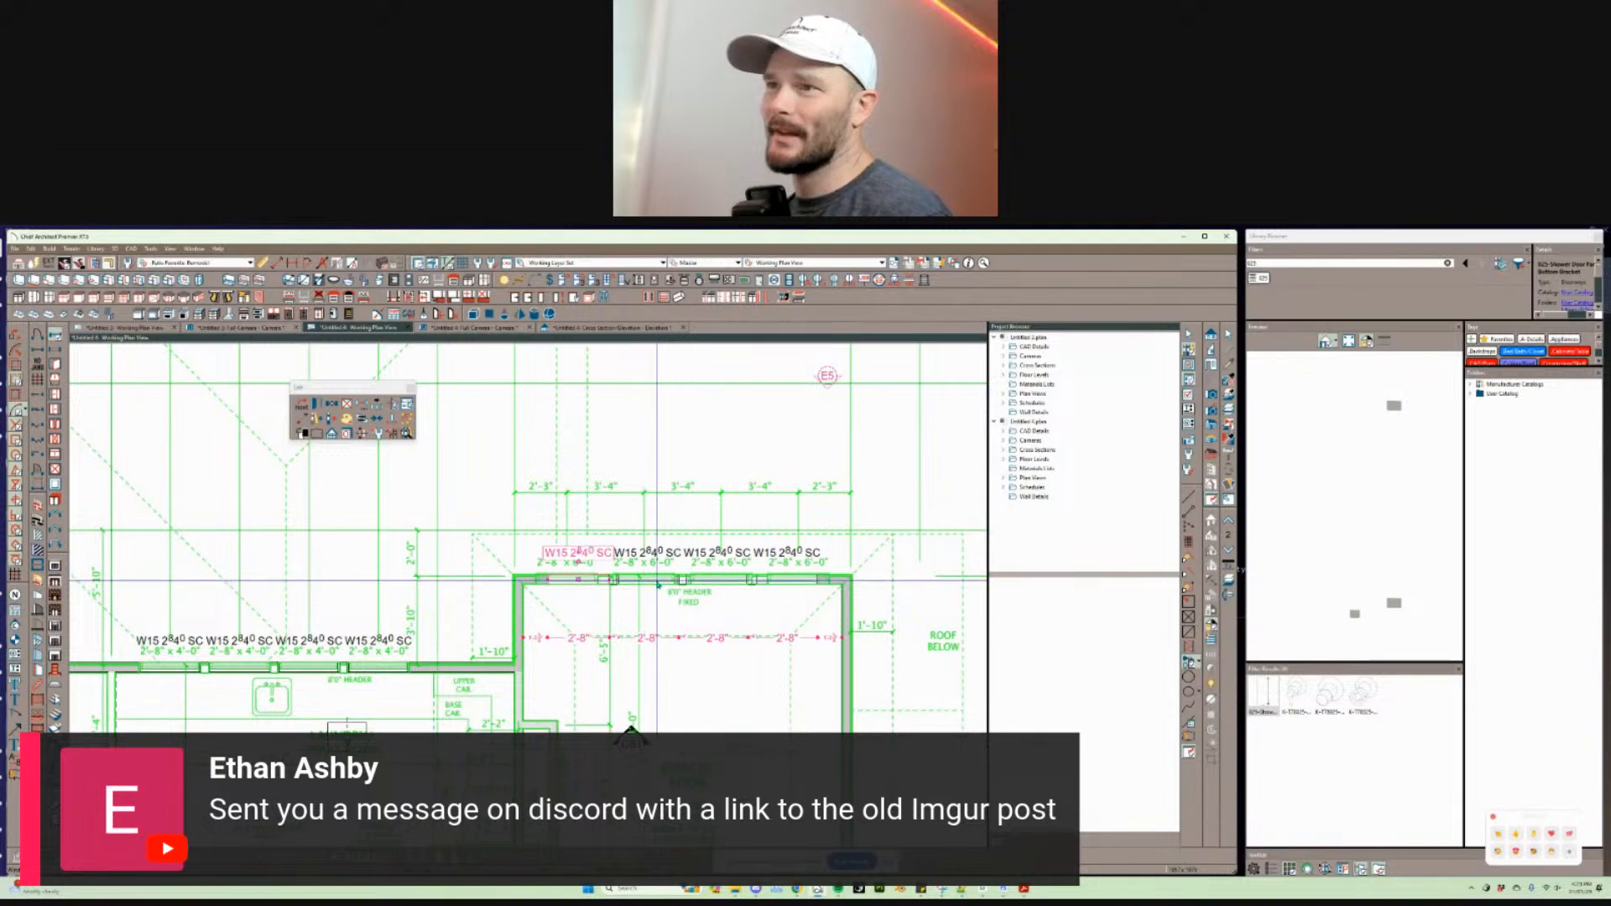
pyautogui.keyDown('shift'); pyautogui.click(651, 582); pyautogui.keyUp('shift')
pyautogui.scroll(1, 623, 588)
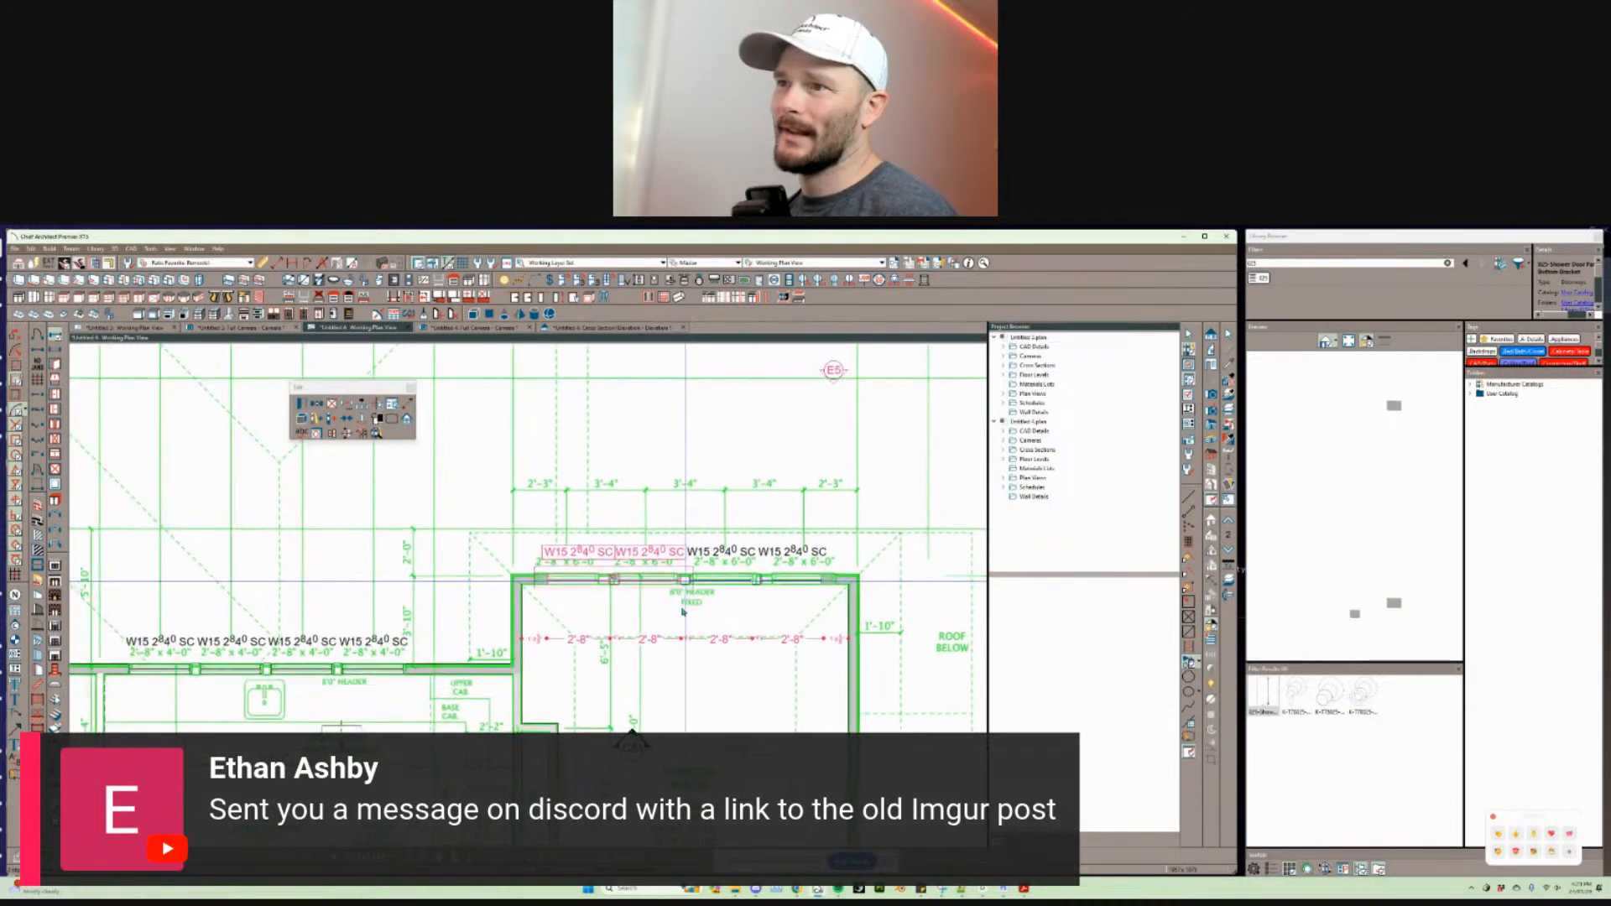
pyautogui.click(686, 642)
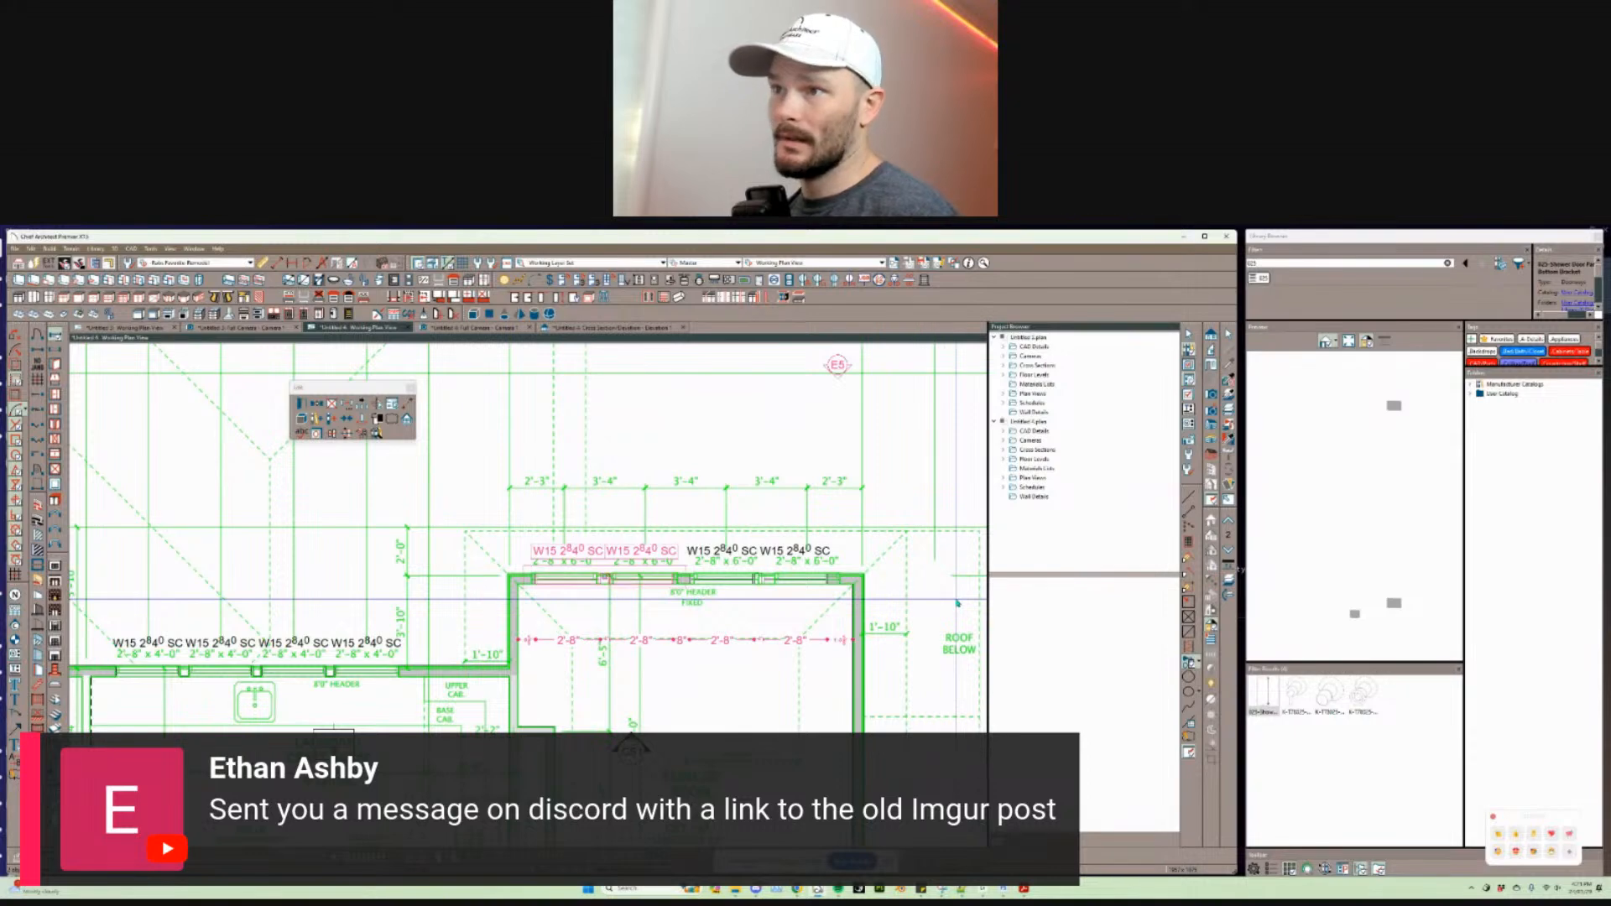
# Step: Select the two exercise room windows farthest from the laundry and delete them together
pyautogui.scroll(2, 625, 574)
pyautogui.scroll(3, 640, 579)
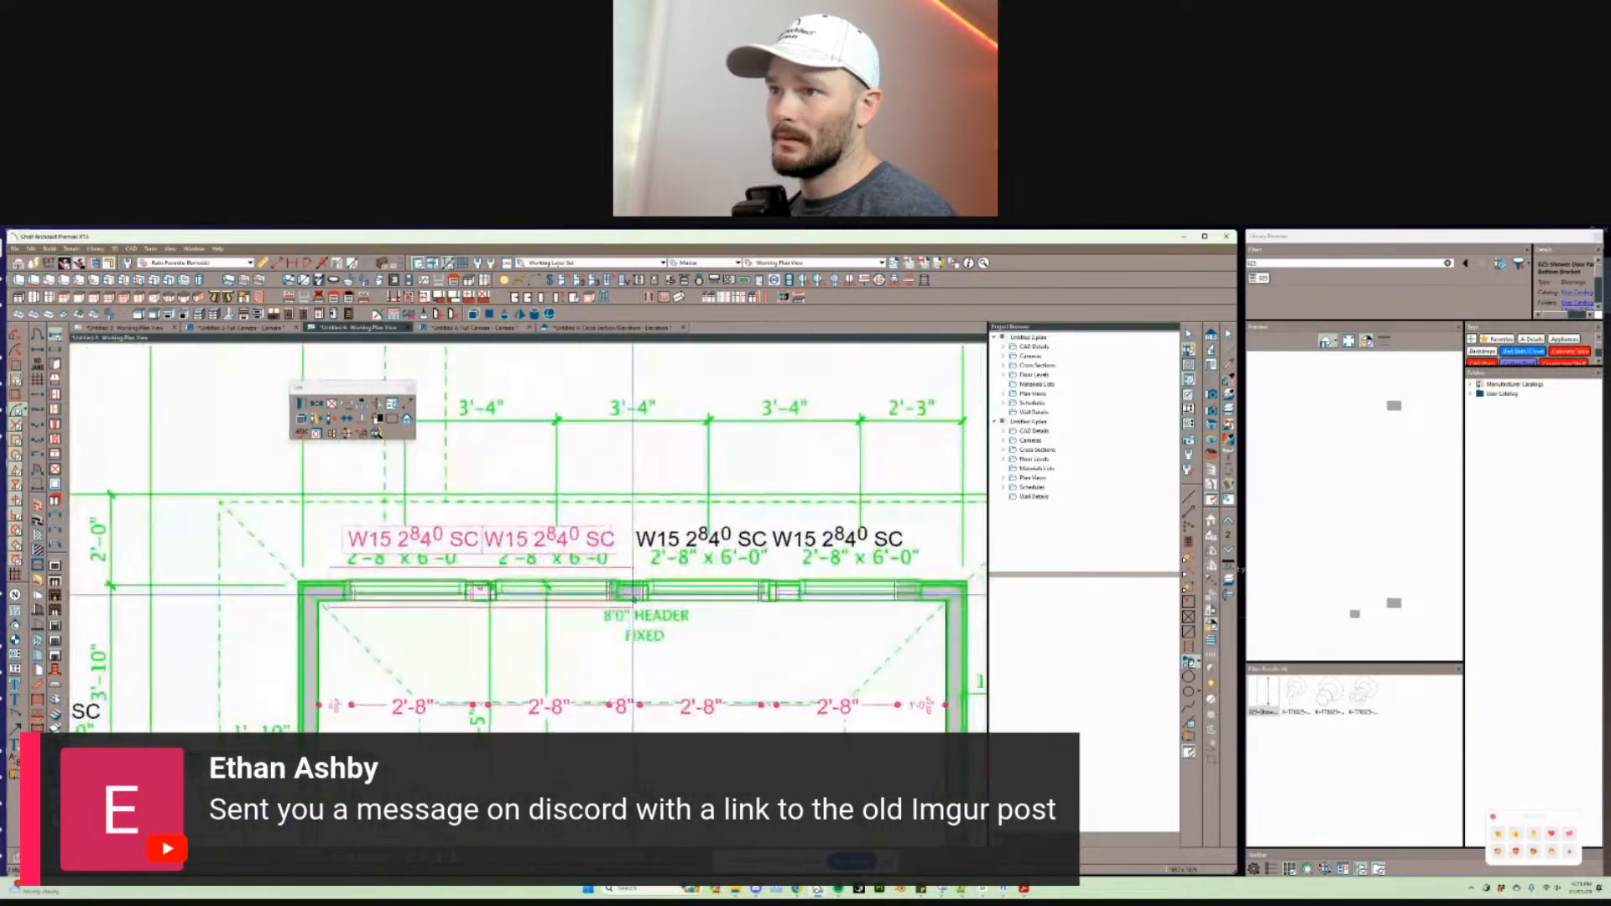
pyautogui.scroll(-2, 746, 602)
pyautogui.click(744, 597)
pyautogui.keyDown('shift'); pyautogui.click(651, 595); pyautogui.keyUp('shift')
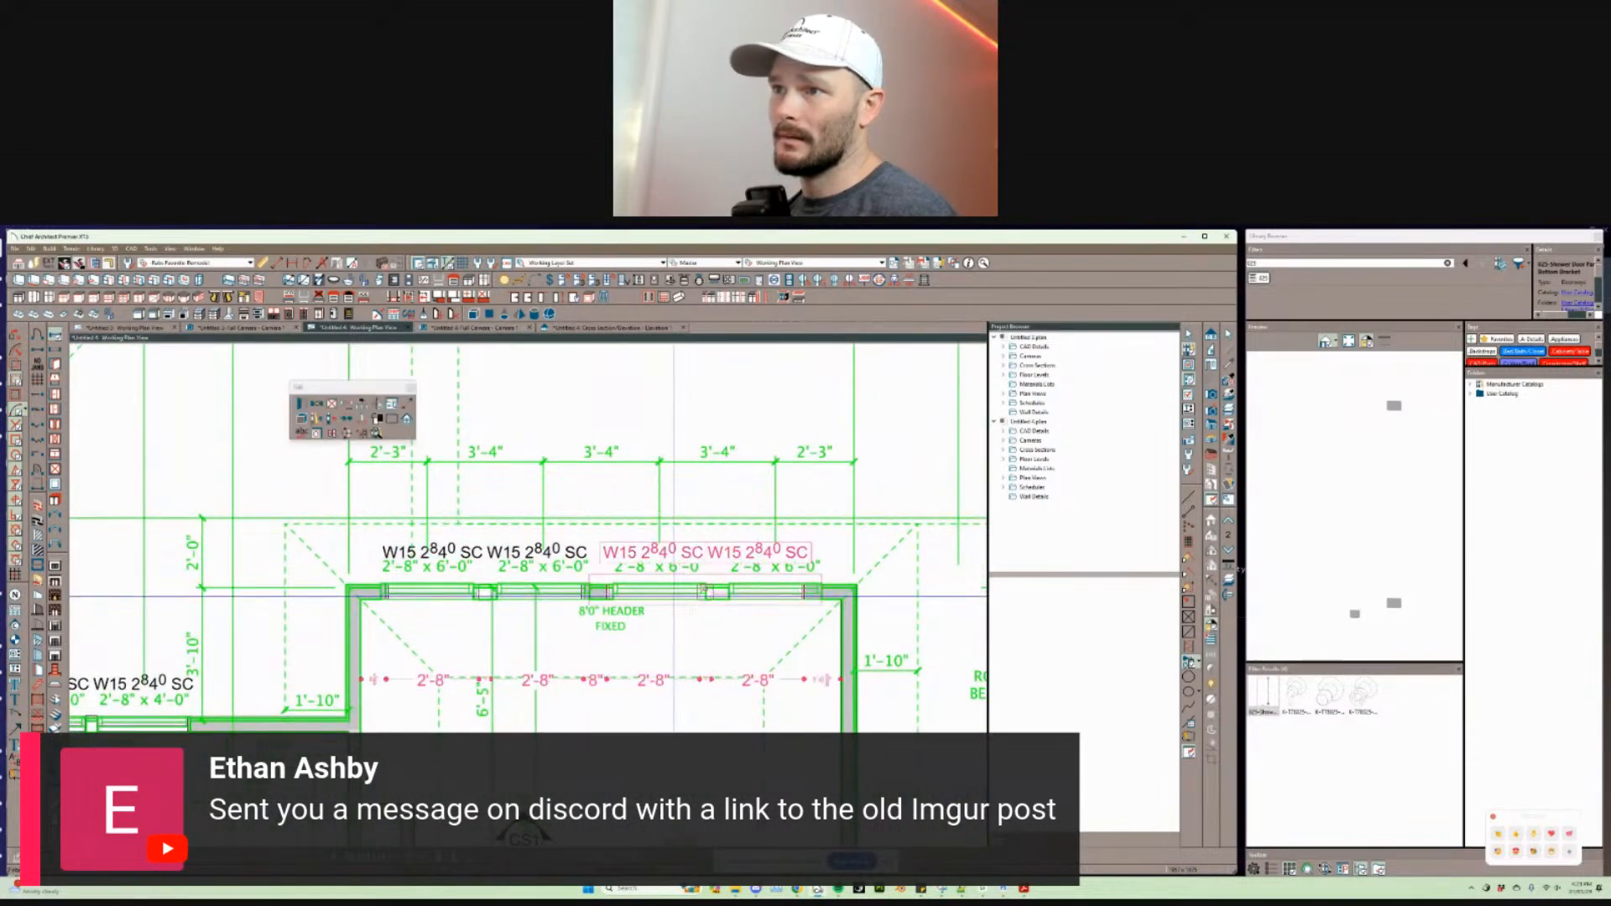
pyautogui.press('Delete')
# Step: Copy the second exercise room window onto the third traced opening and set the gap between the two to 9 inches
pyautogui.click(524, 595)
pyautogui.hotkey('ctrl', 'c')
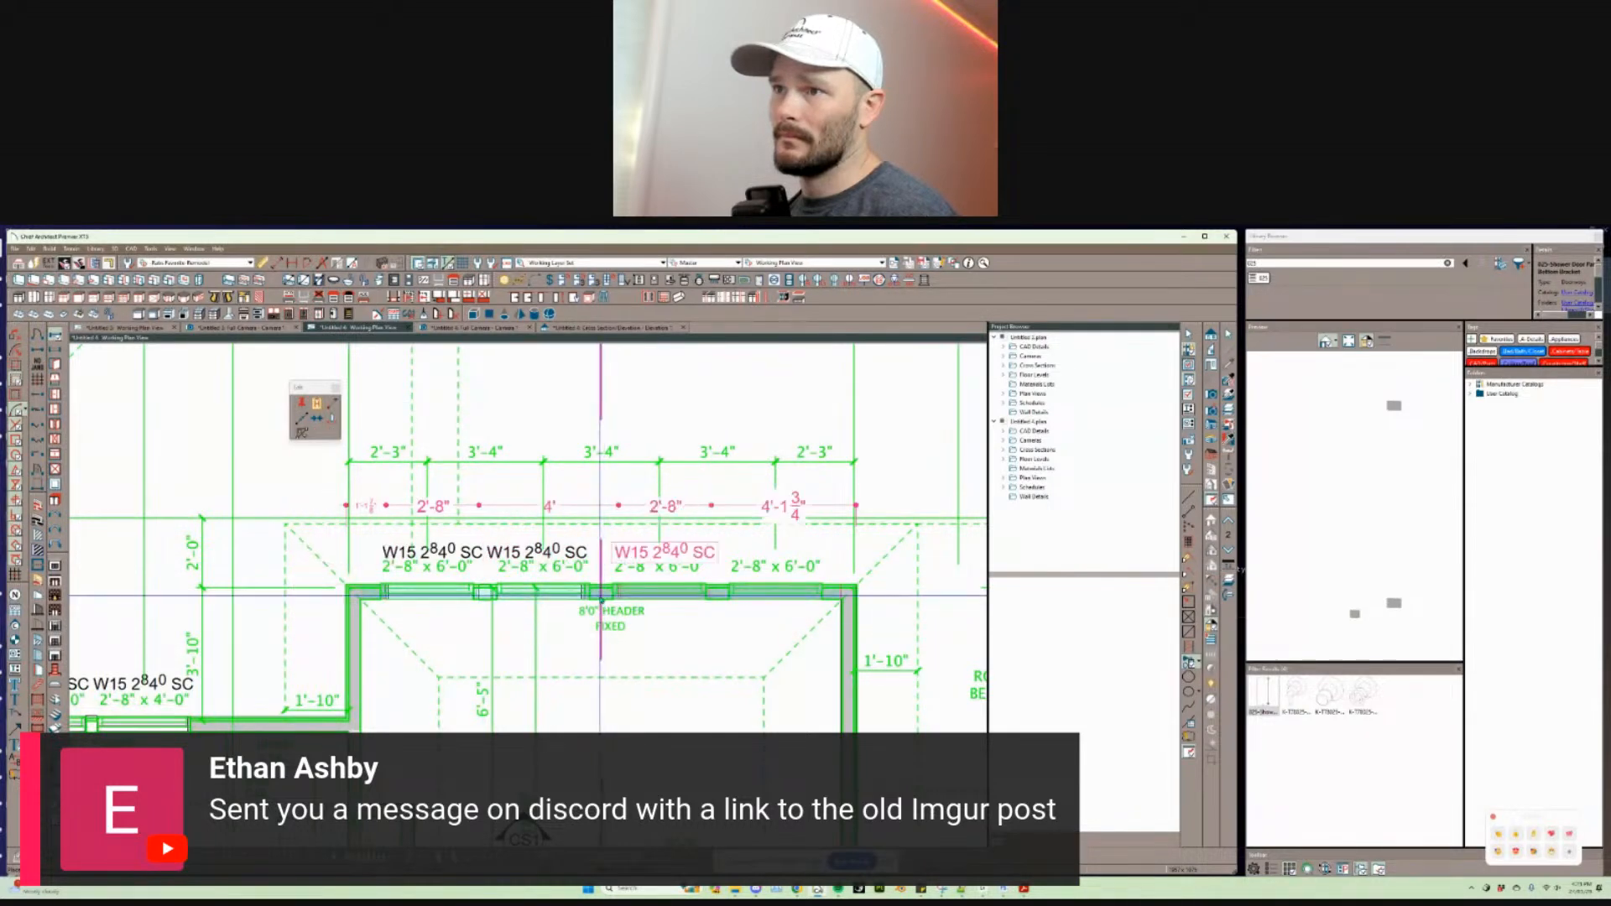
pyautogui.click(659, 602)
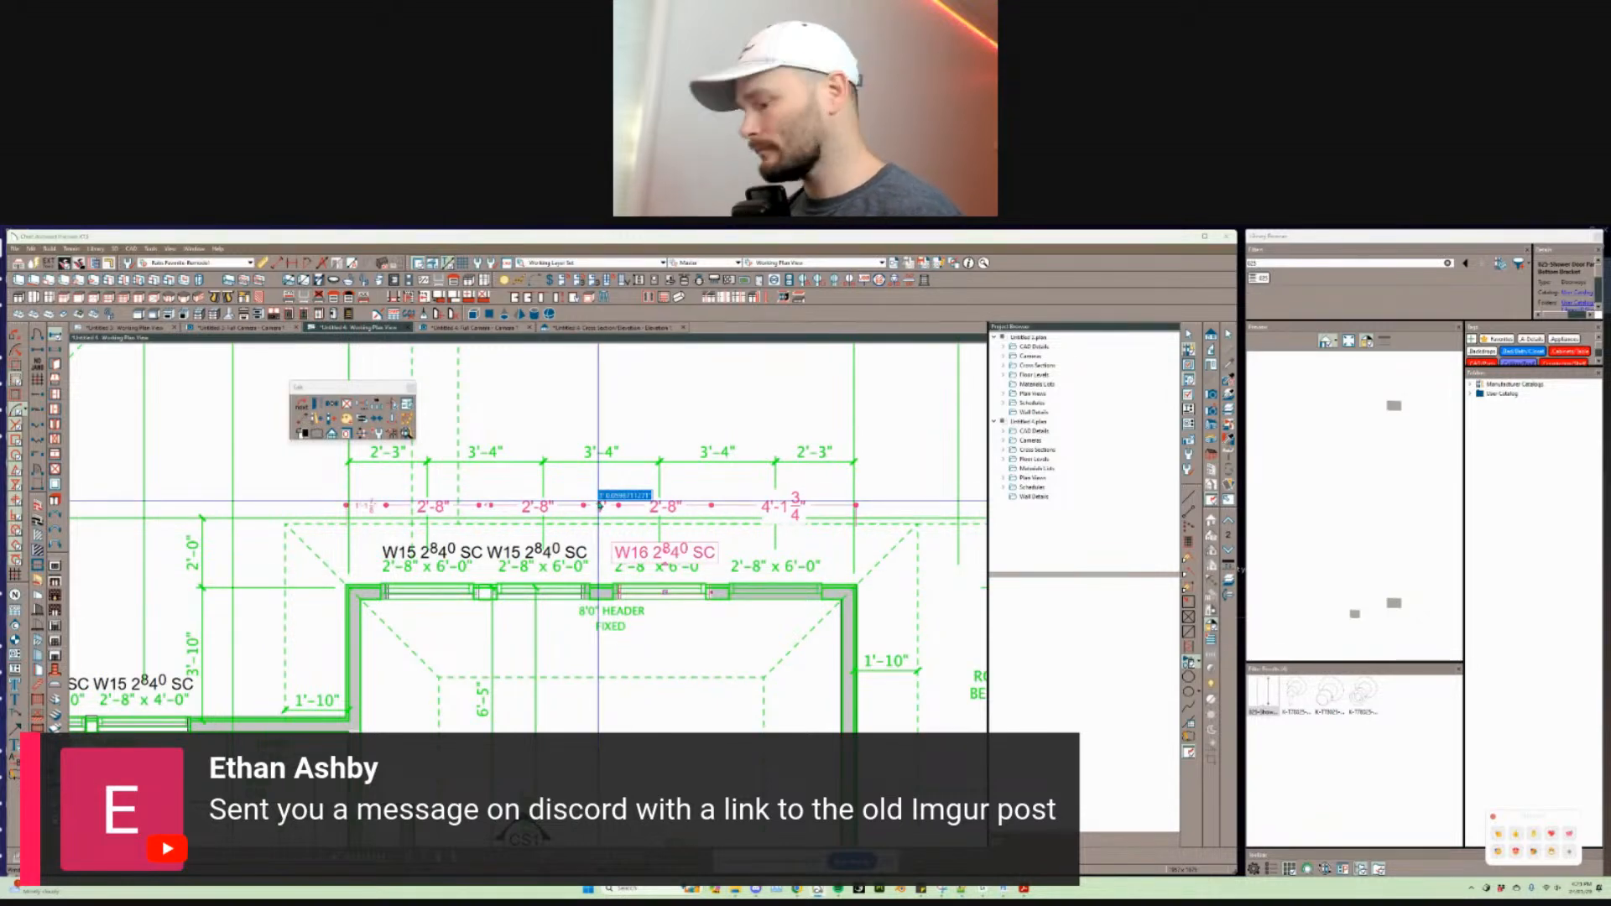
pyautogui.write('9')
pyautogui.press('Return')
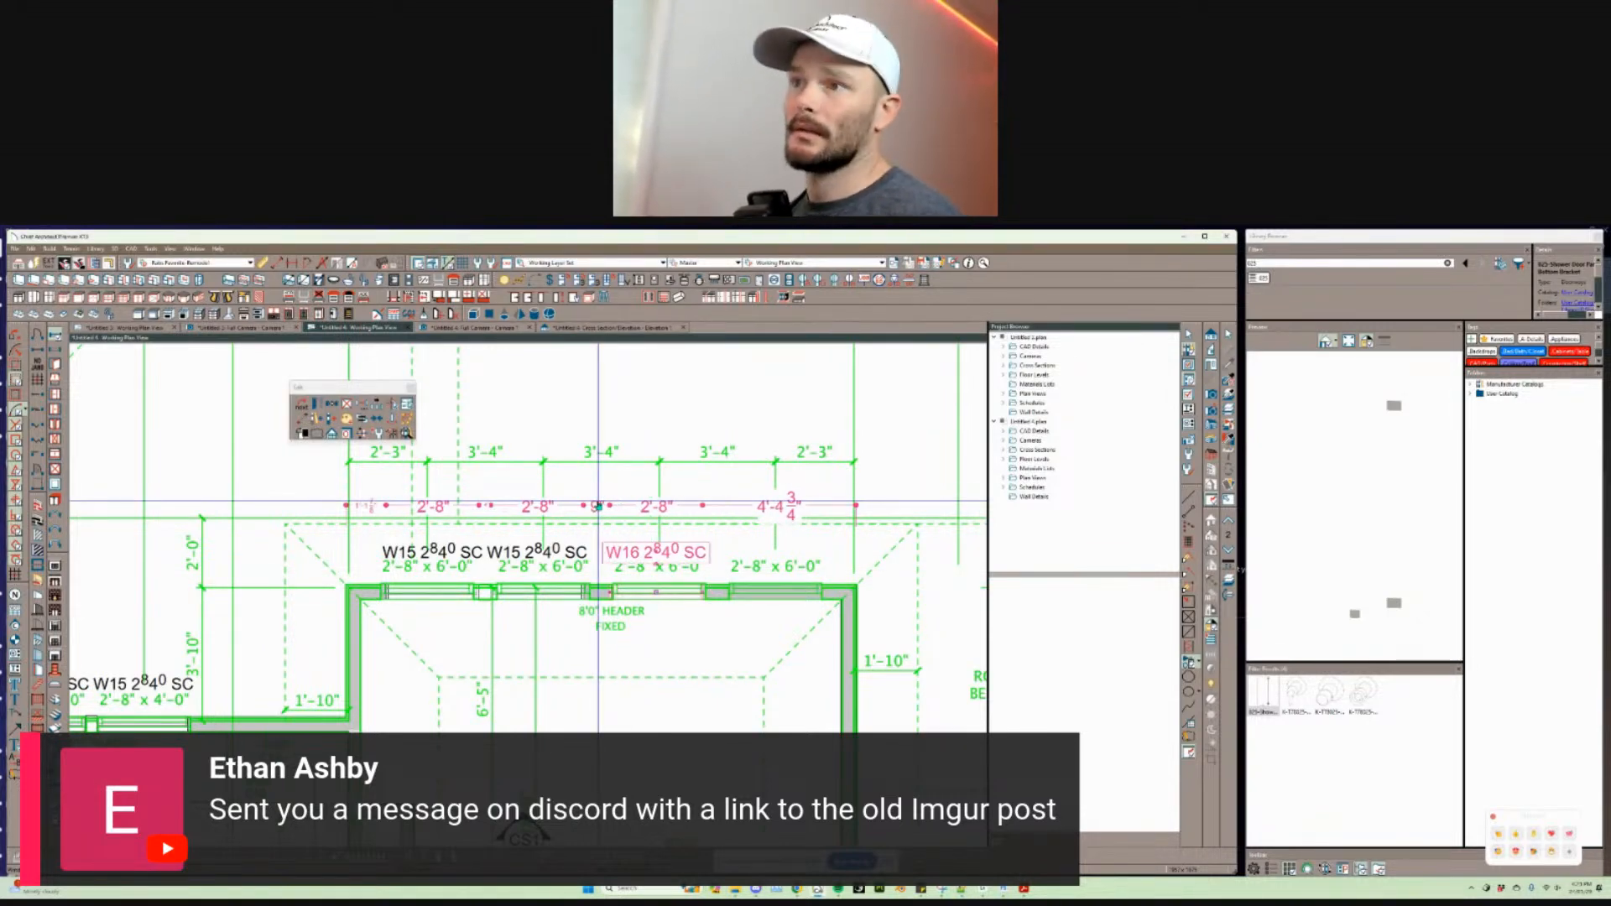
# Step: Delete the two original exercise room windows and create a mirrored copy of the remaining window about the wall's centre
pyautogui.click(416, 590)
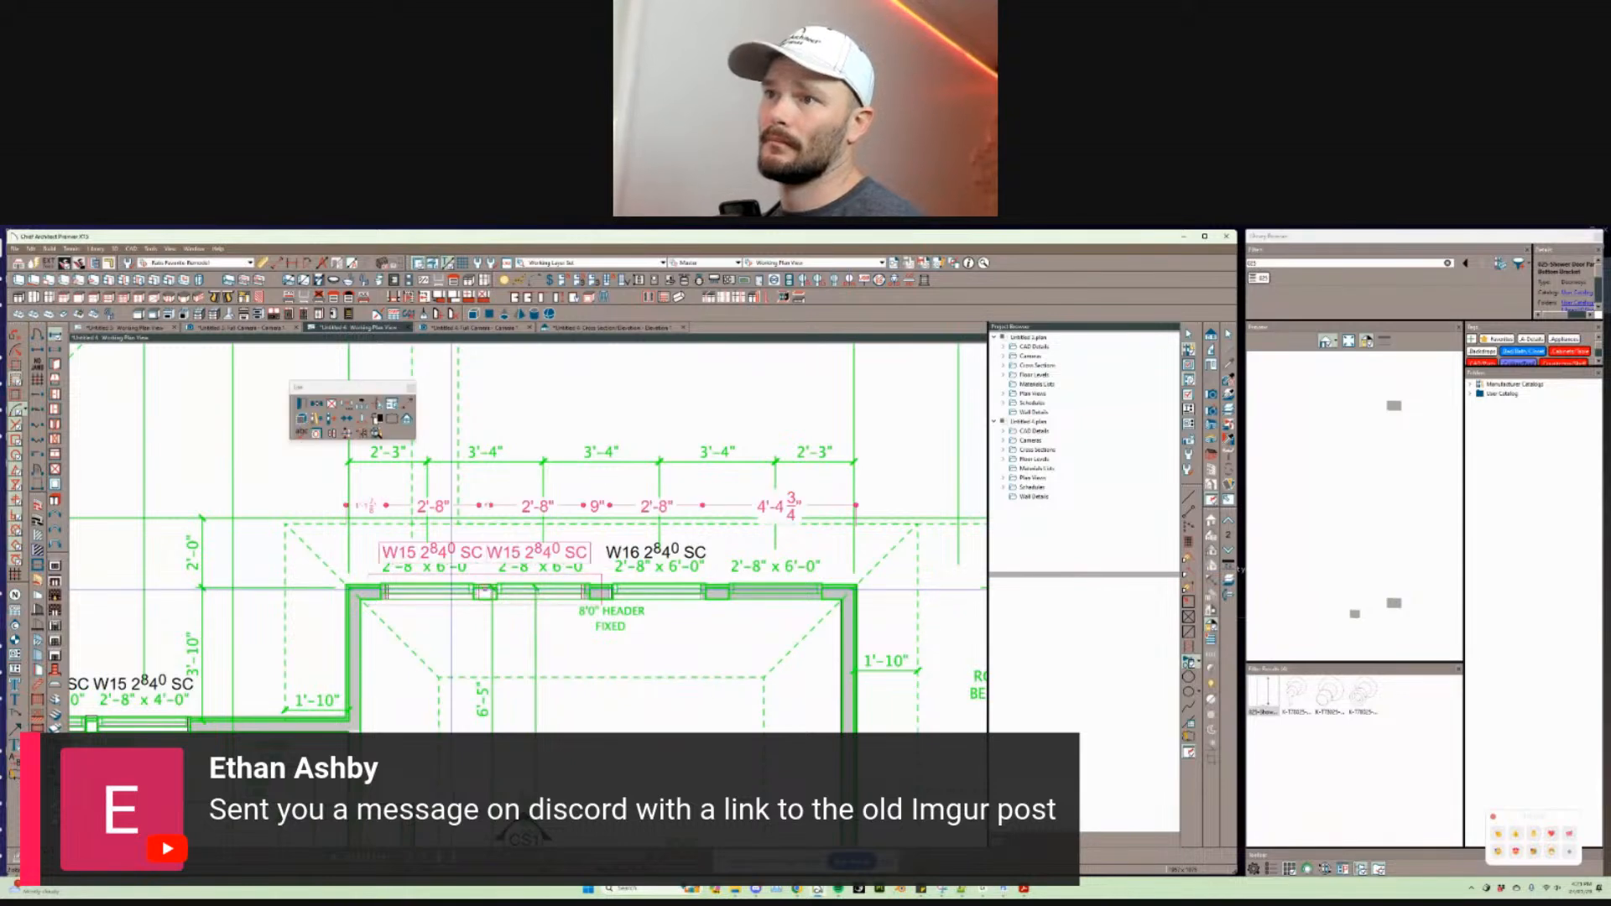
pyautogui.click(599, 593)
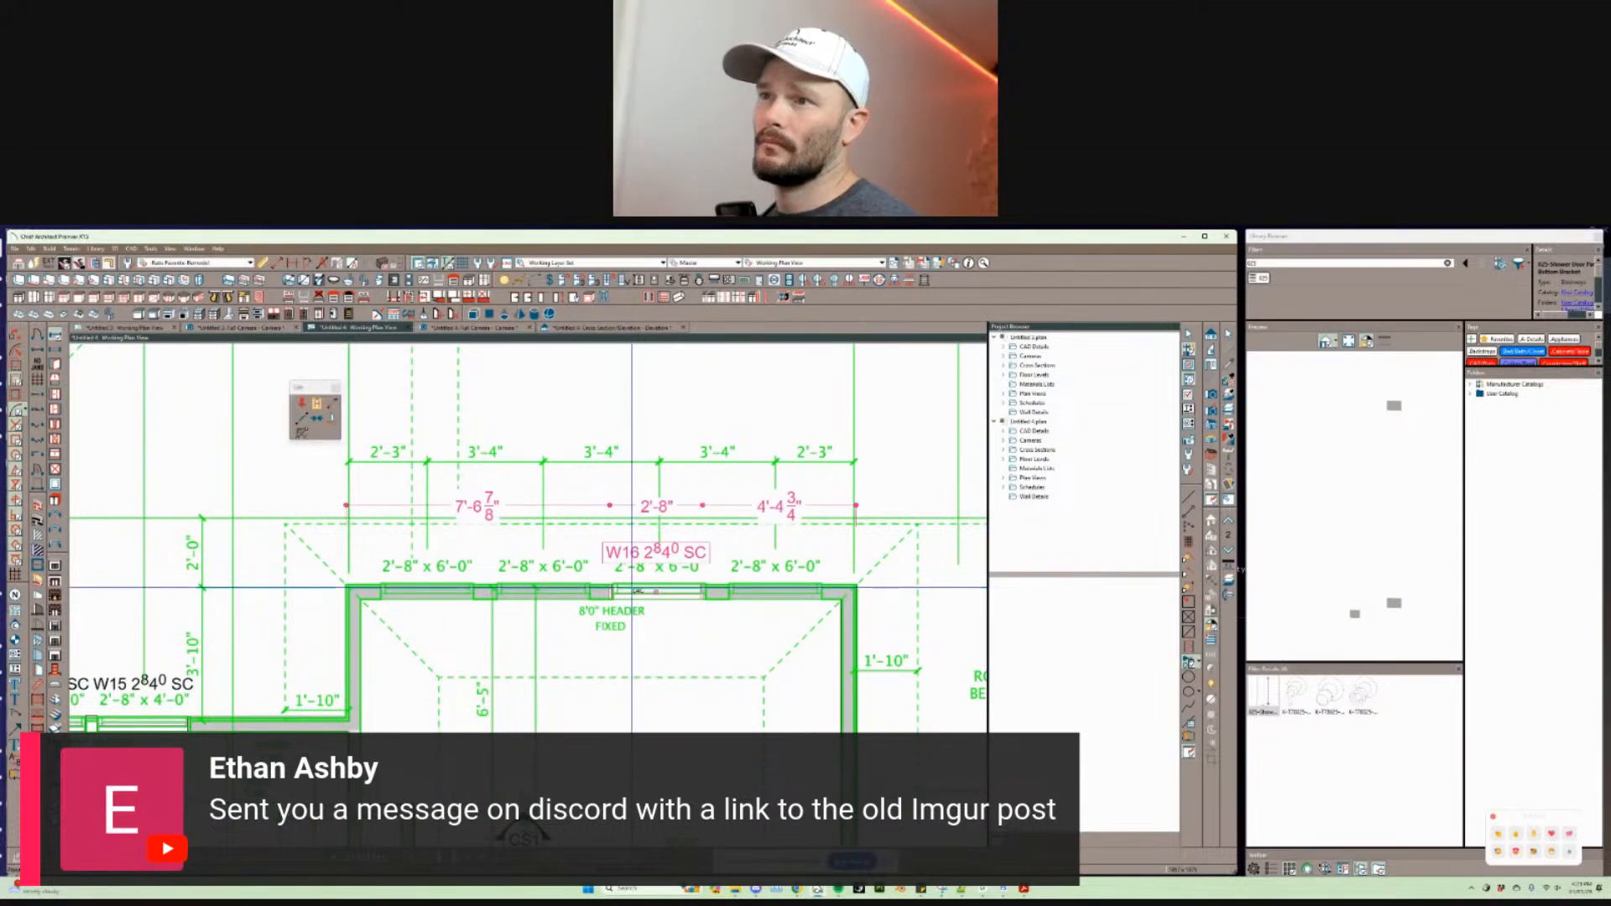
pyautogui.click(600, 603)
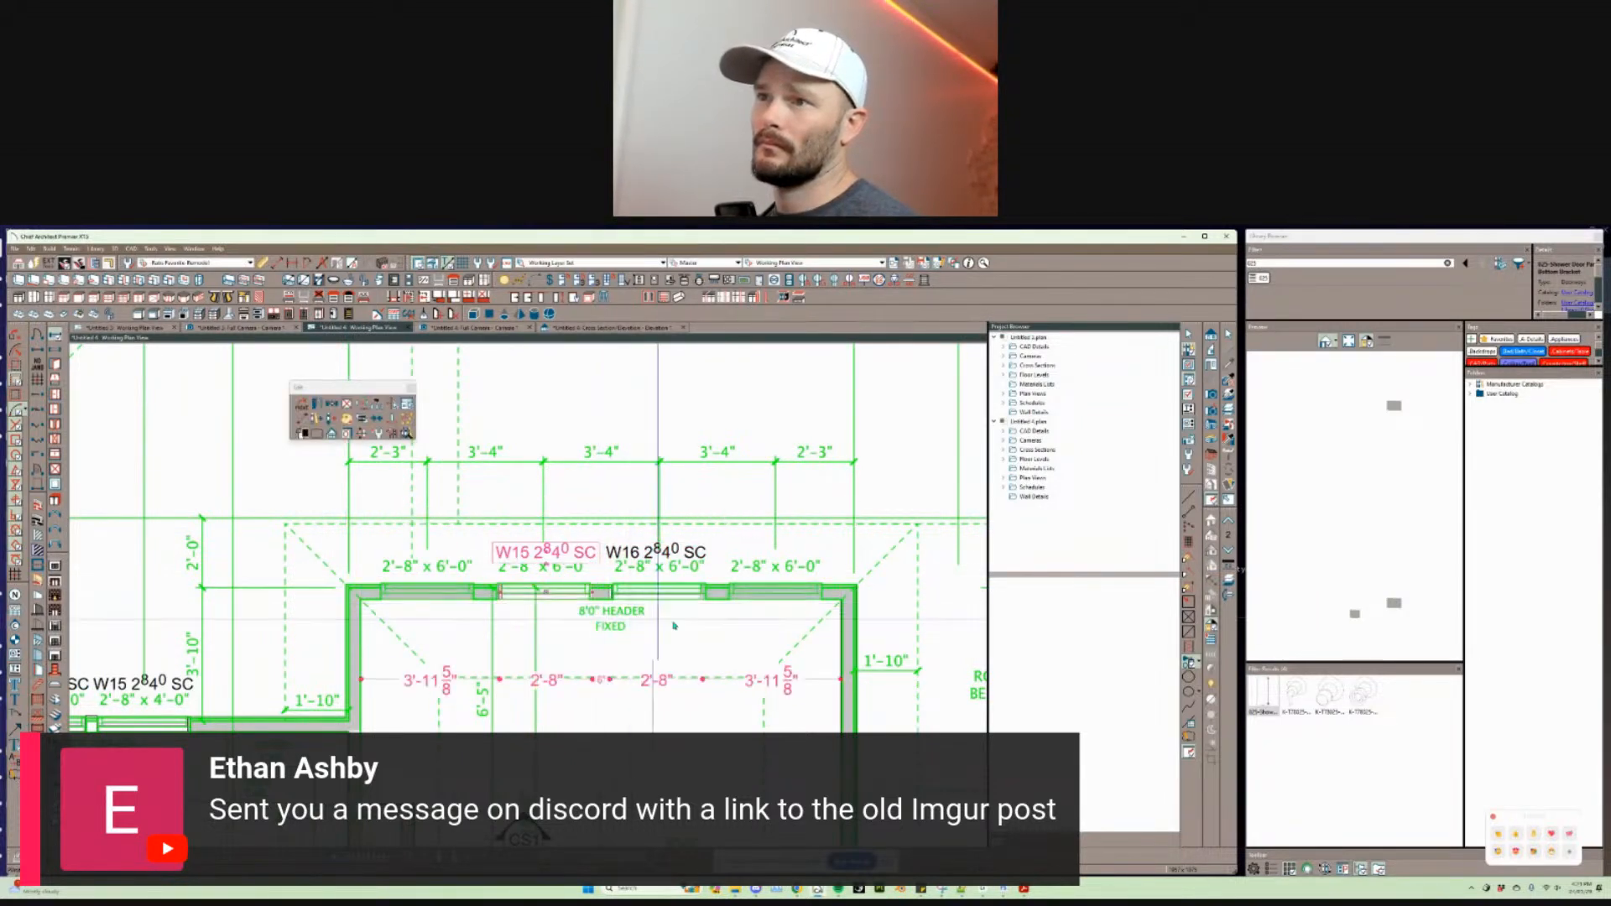
# Step: Nudge the window onto the centre of the third traced opening and replace its mirrored copy with a new one about the wall's centre
pyautogui.click(598, 593)
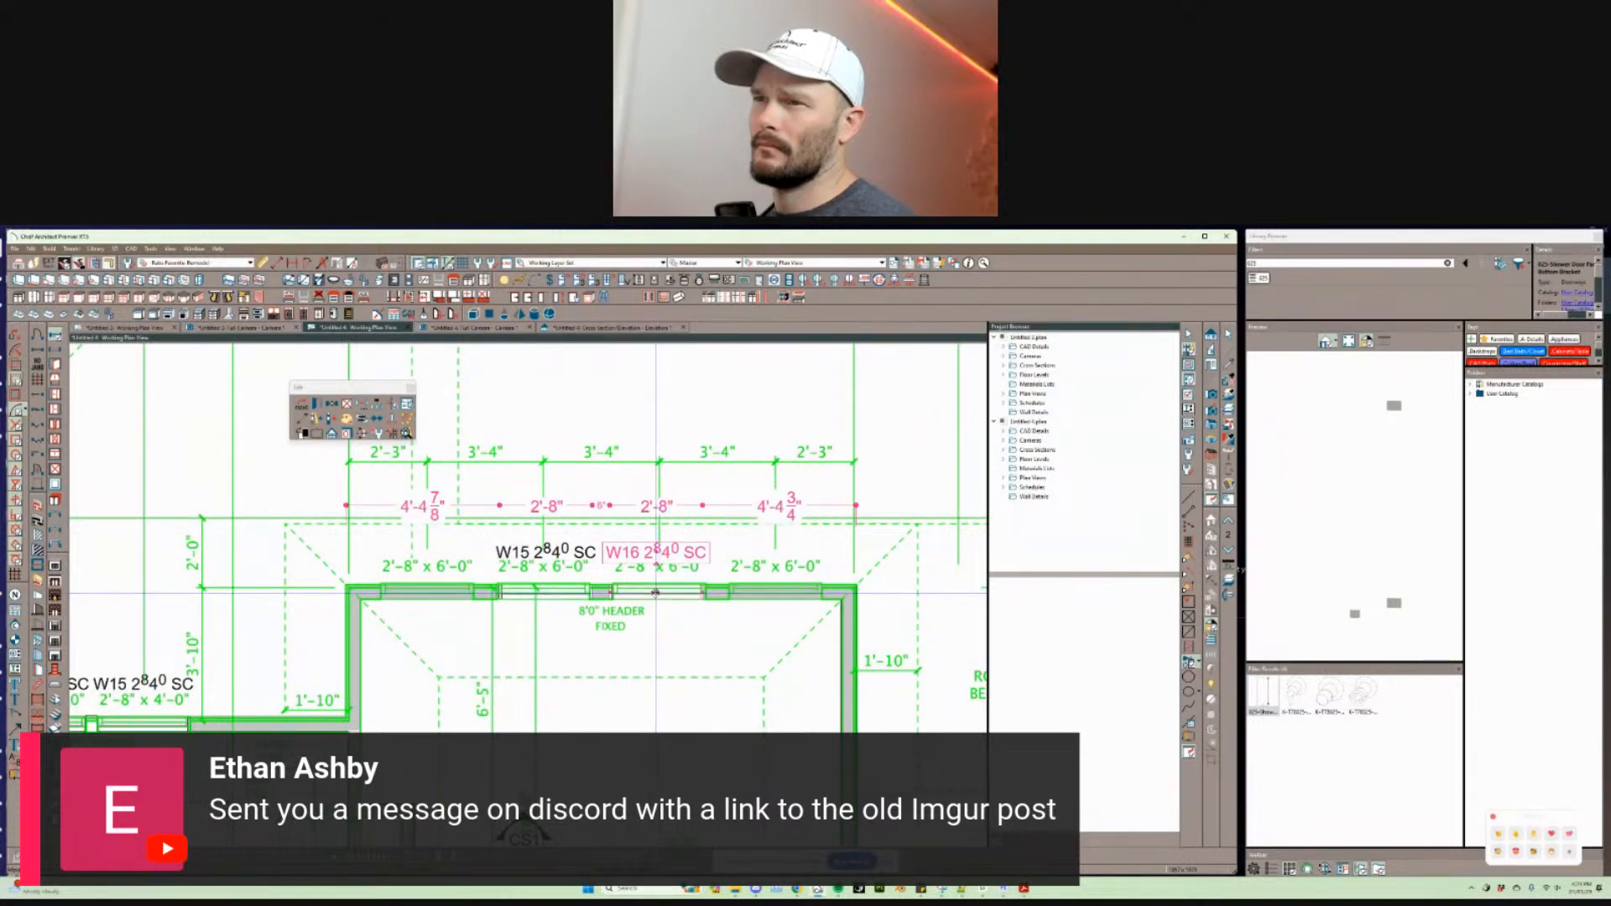
pyautogui.moveTo(655, 593); pyautogui.dragTo(659, 592)
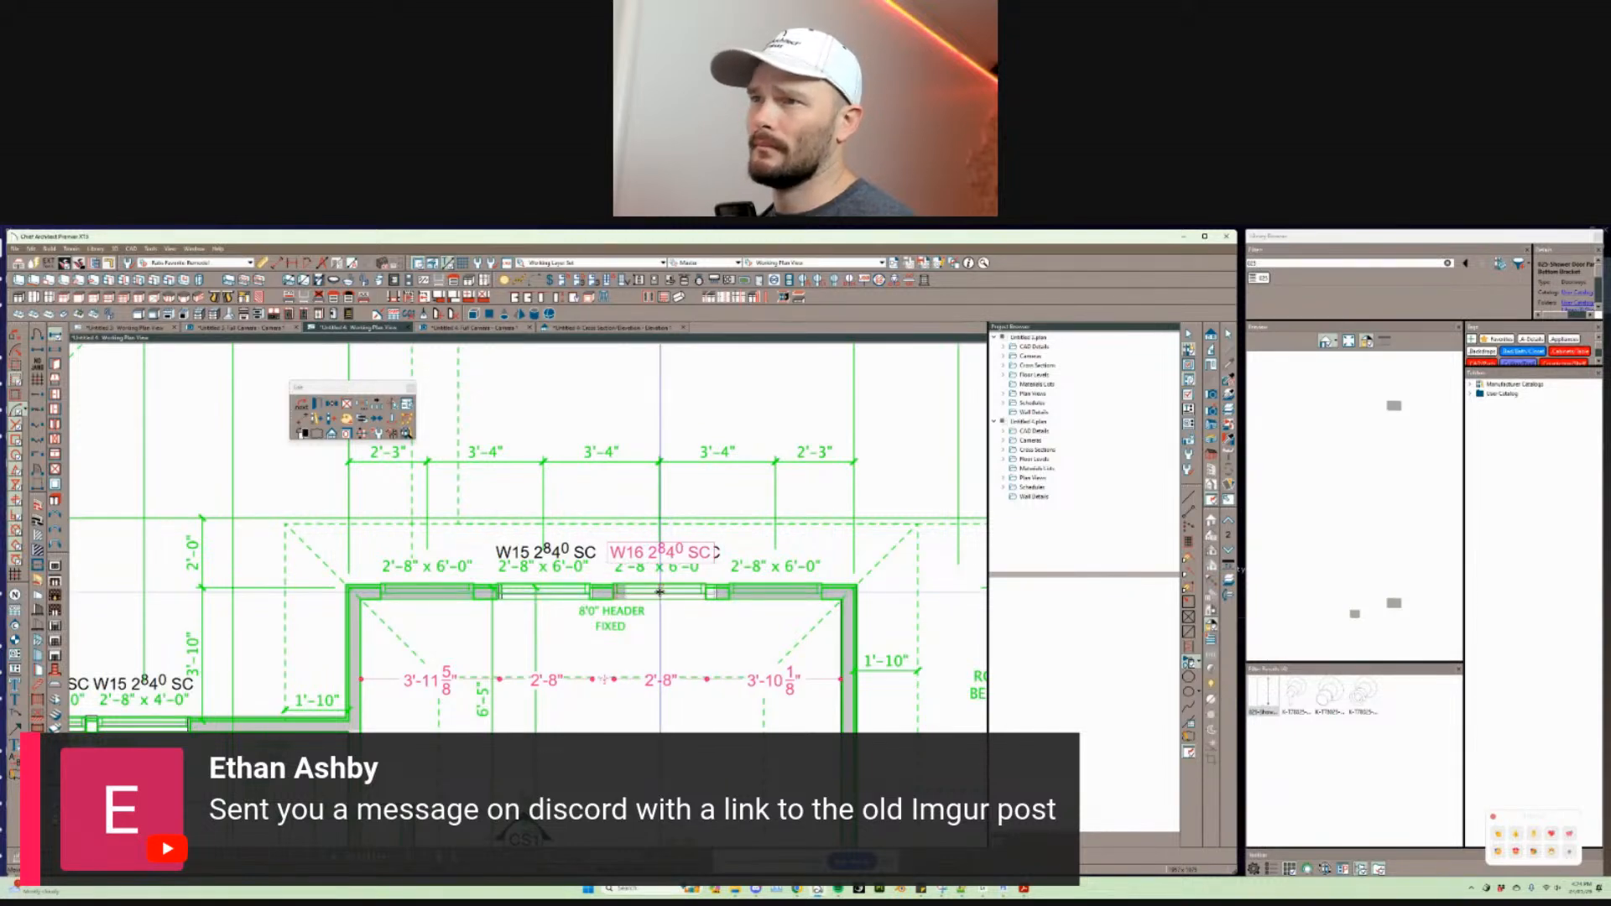
pyautogui.click(573, 592)
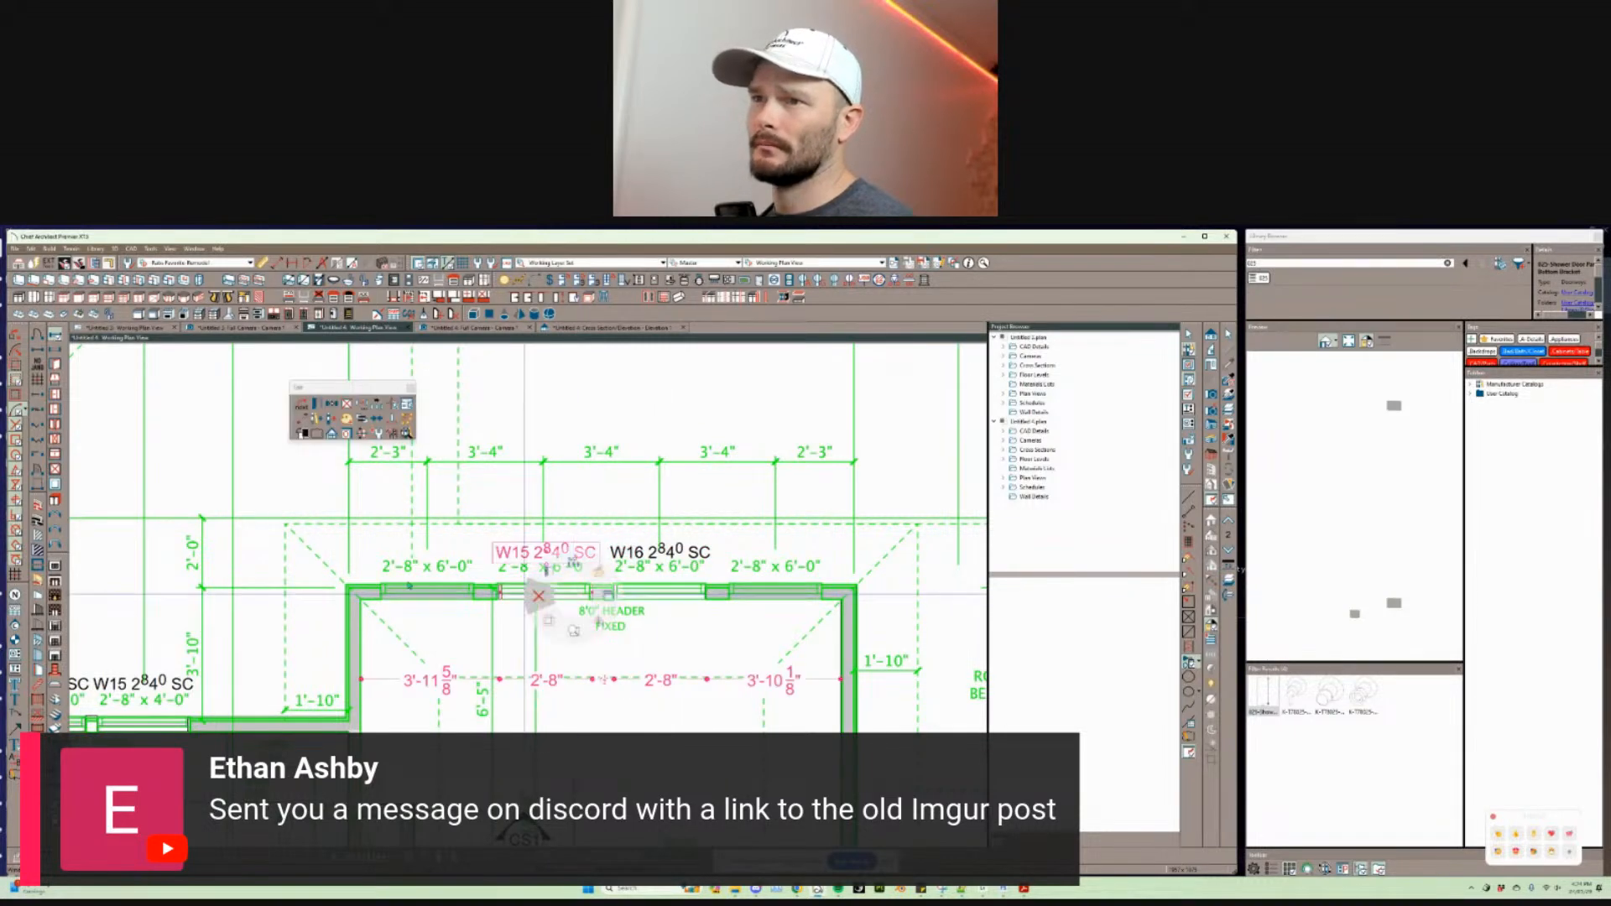
pyautogui.click(659, 592)
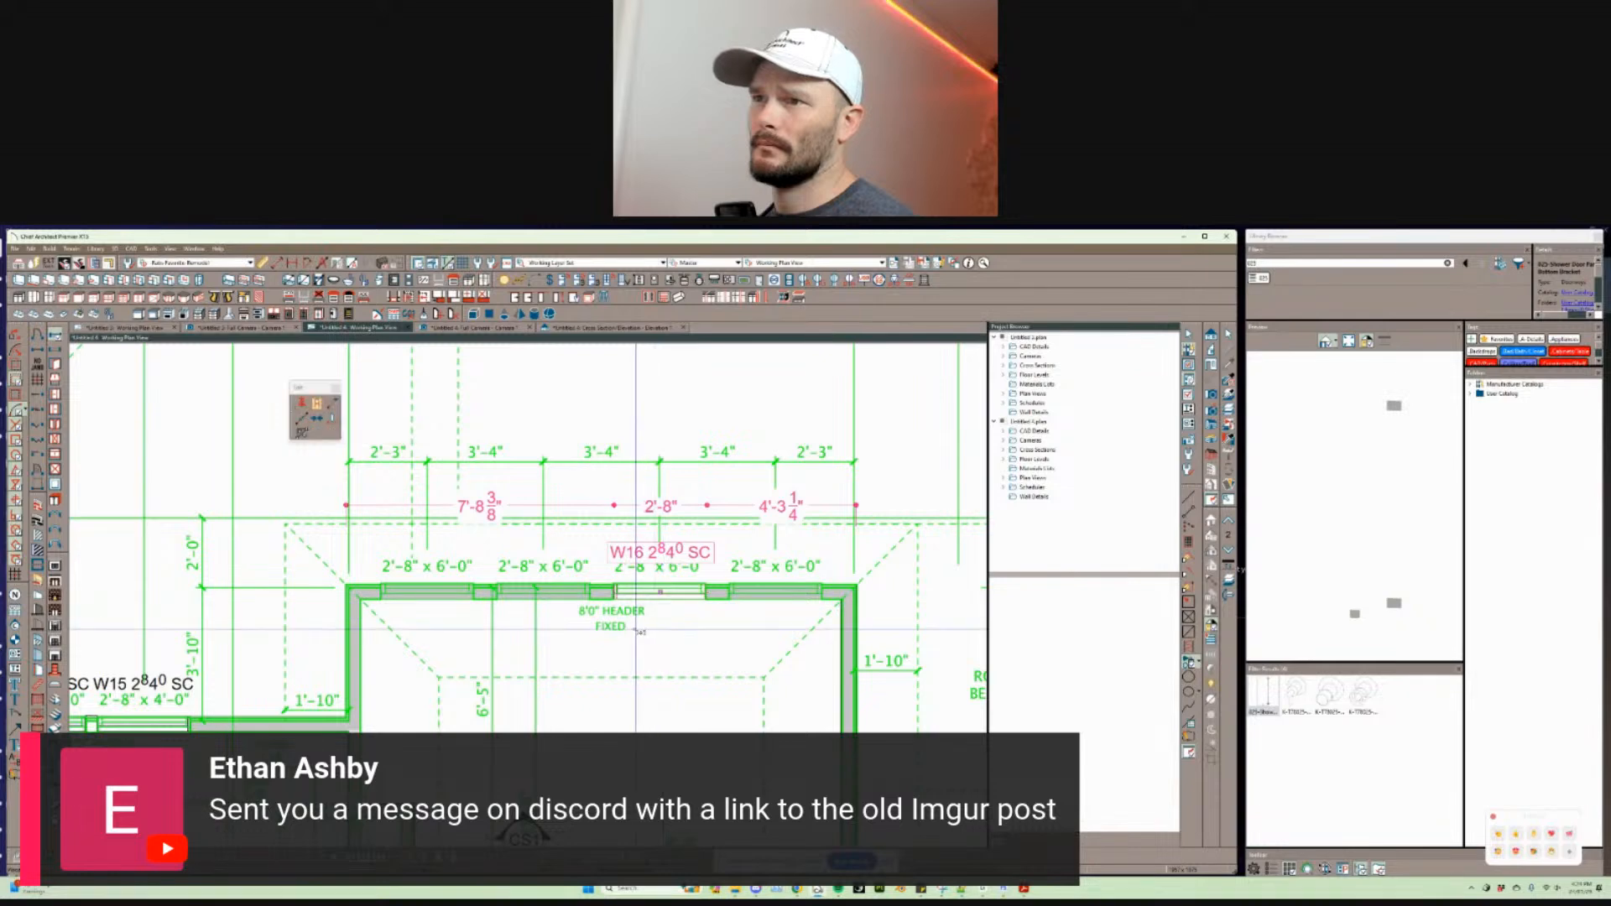
pyautogui.click(540, 592)
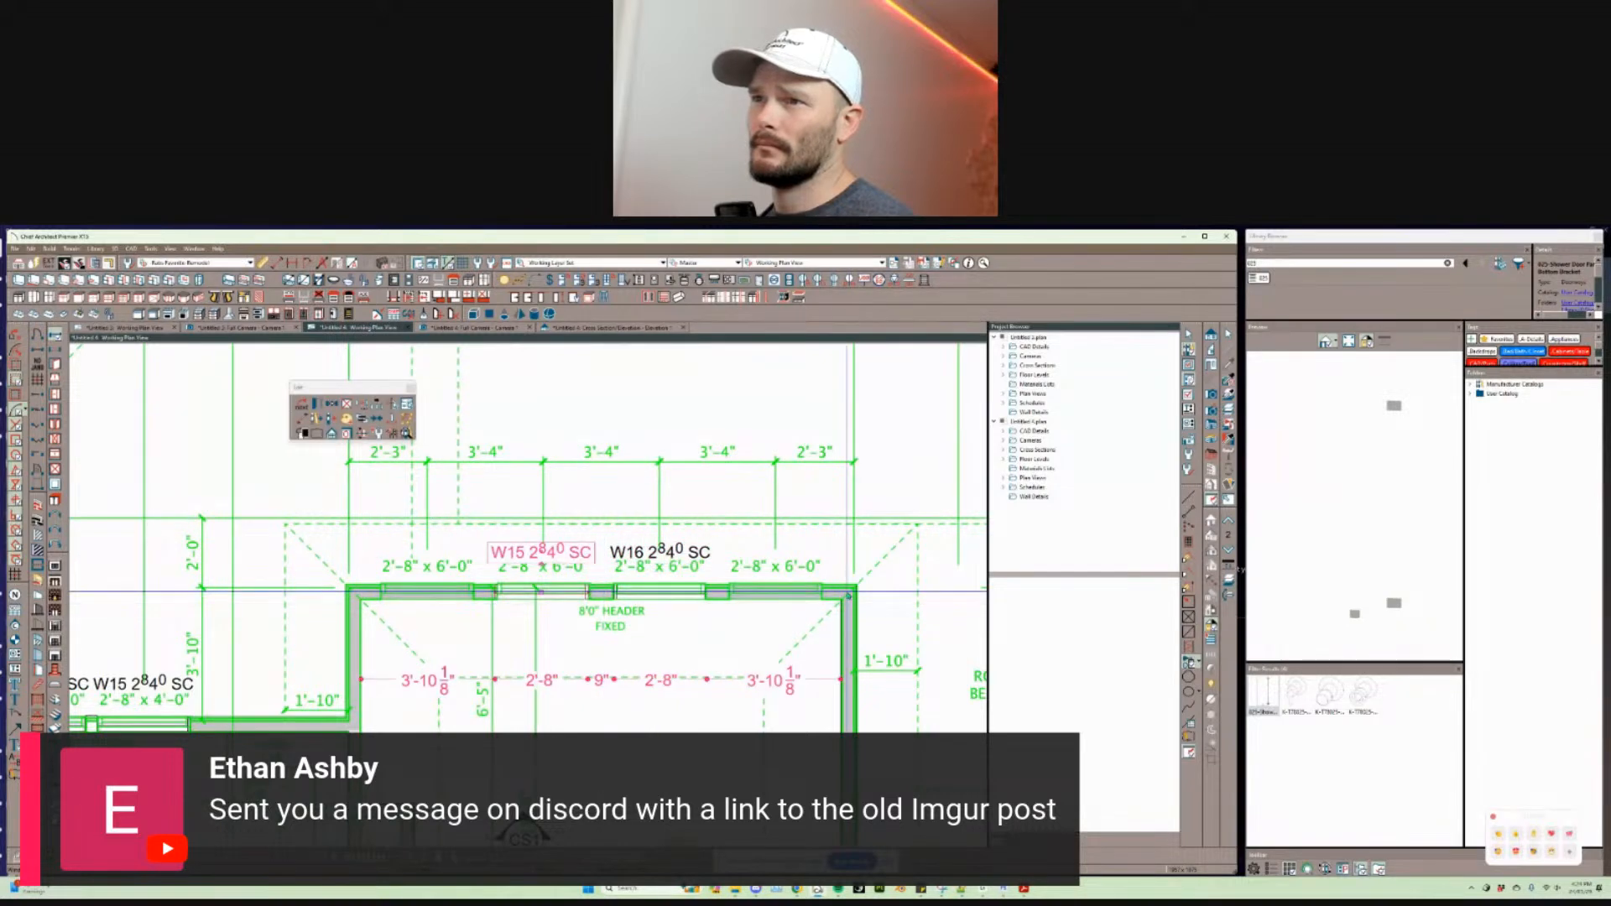
pyautogui.press('Escape')
pyautogui.moveTo(681, 630); pyautogui.dragTo(676, 608, button='middle')
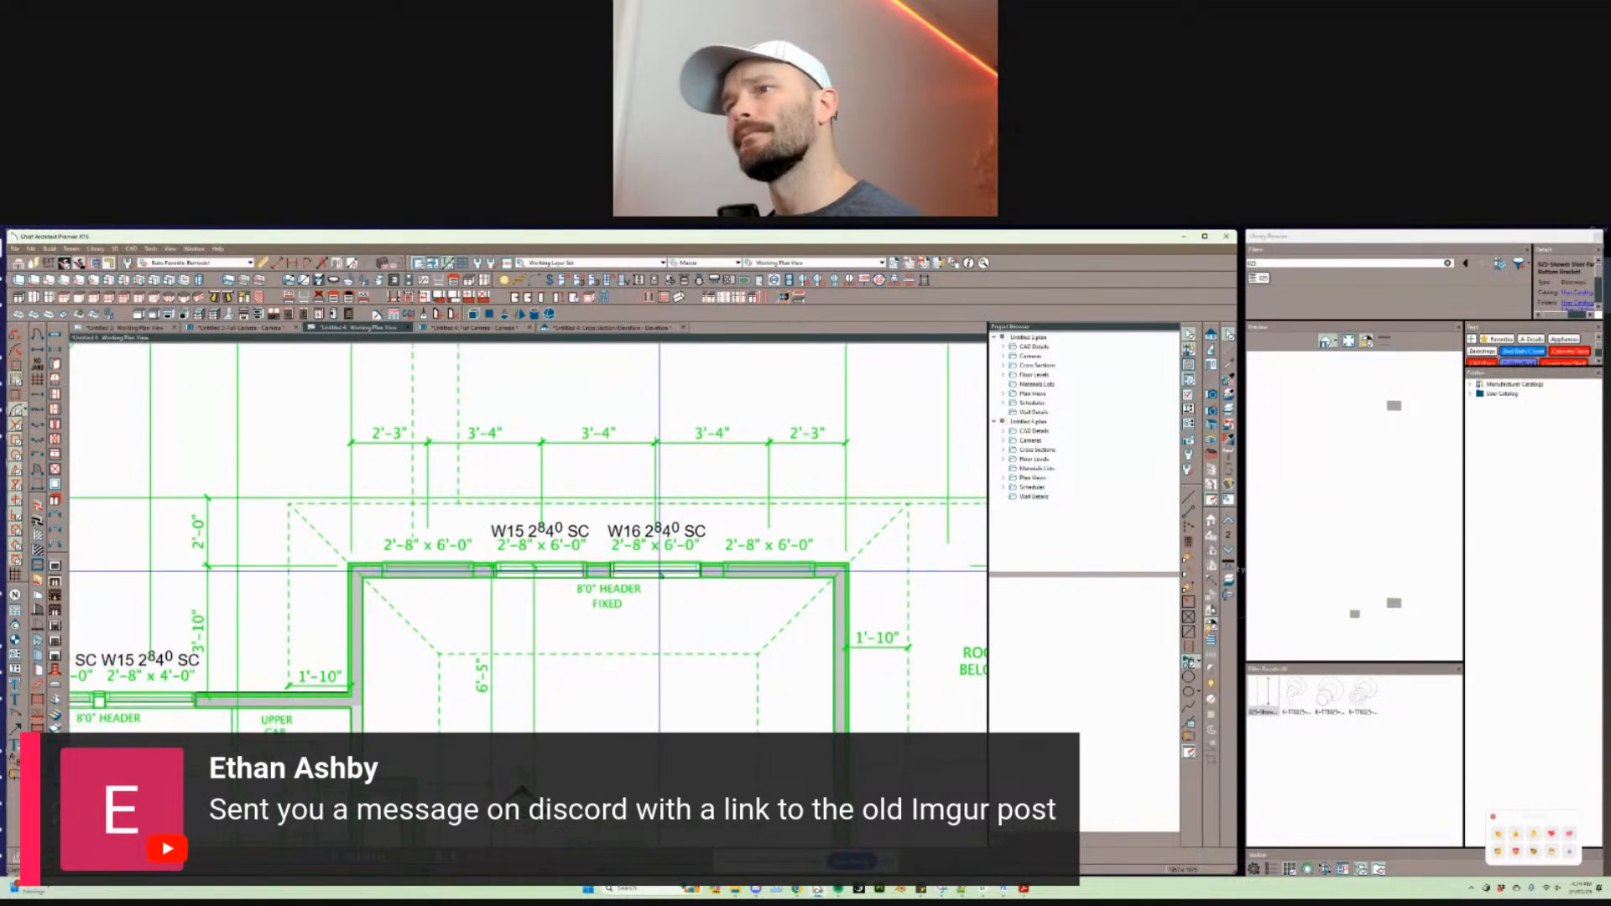
# Step: Set the gap between the two middle exercise room windows to 8 inches and centre the pair in the wall
pyautogui.click(659, 574)
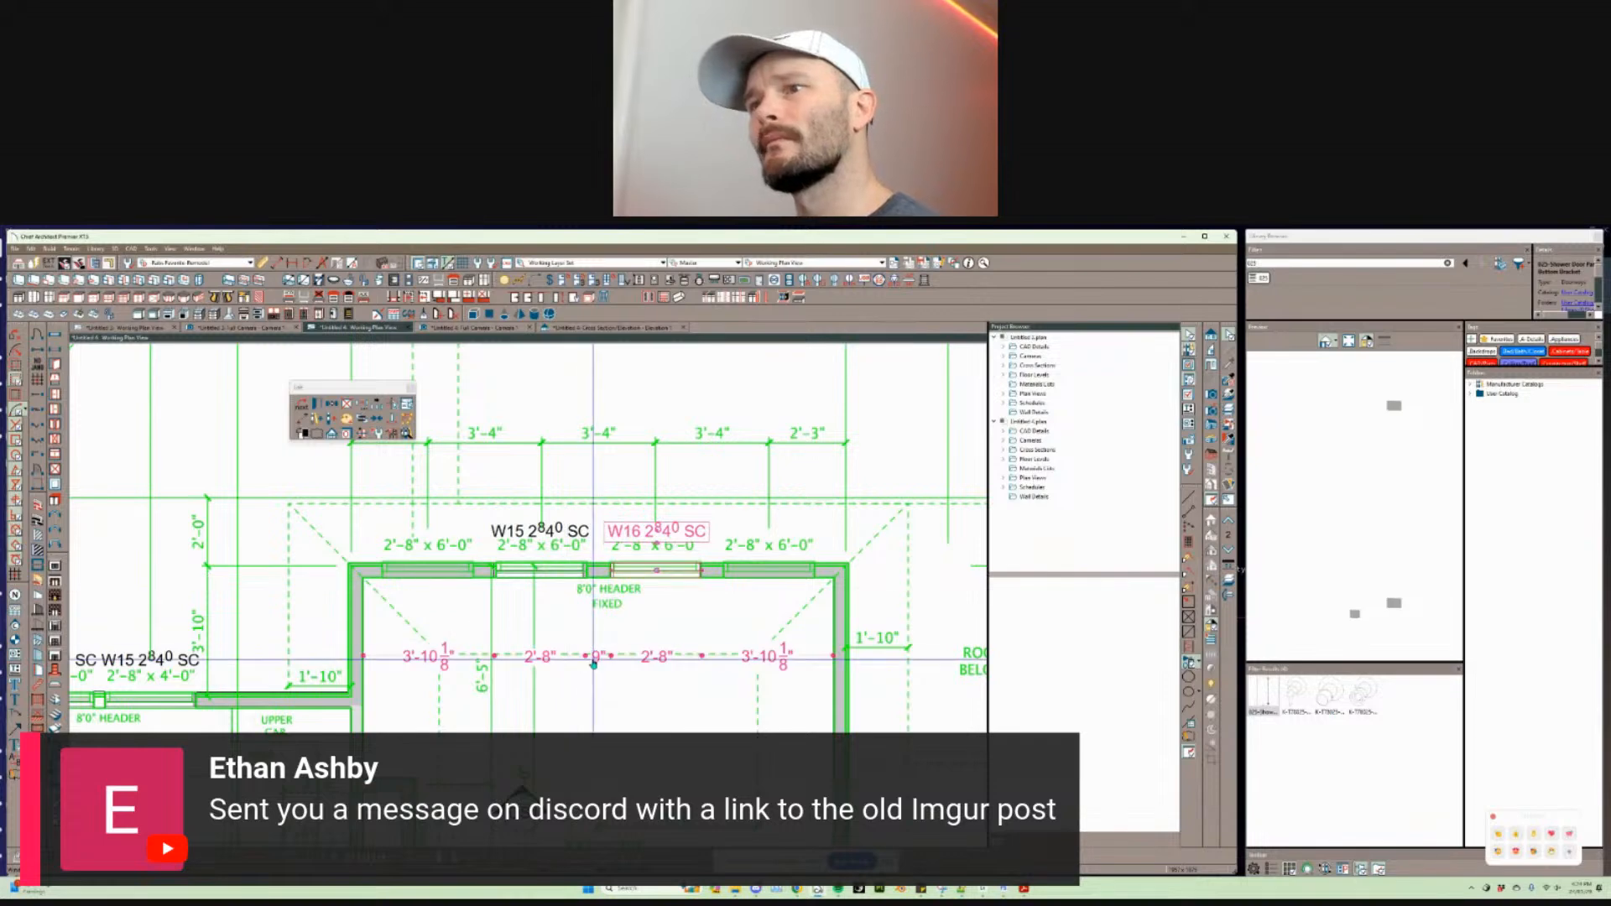
pyautogui.write('8')
pyautogui.press('Return')
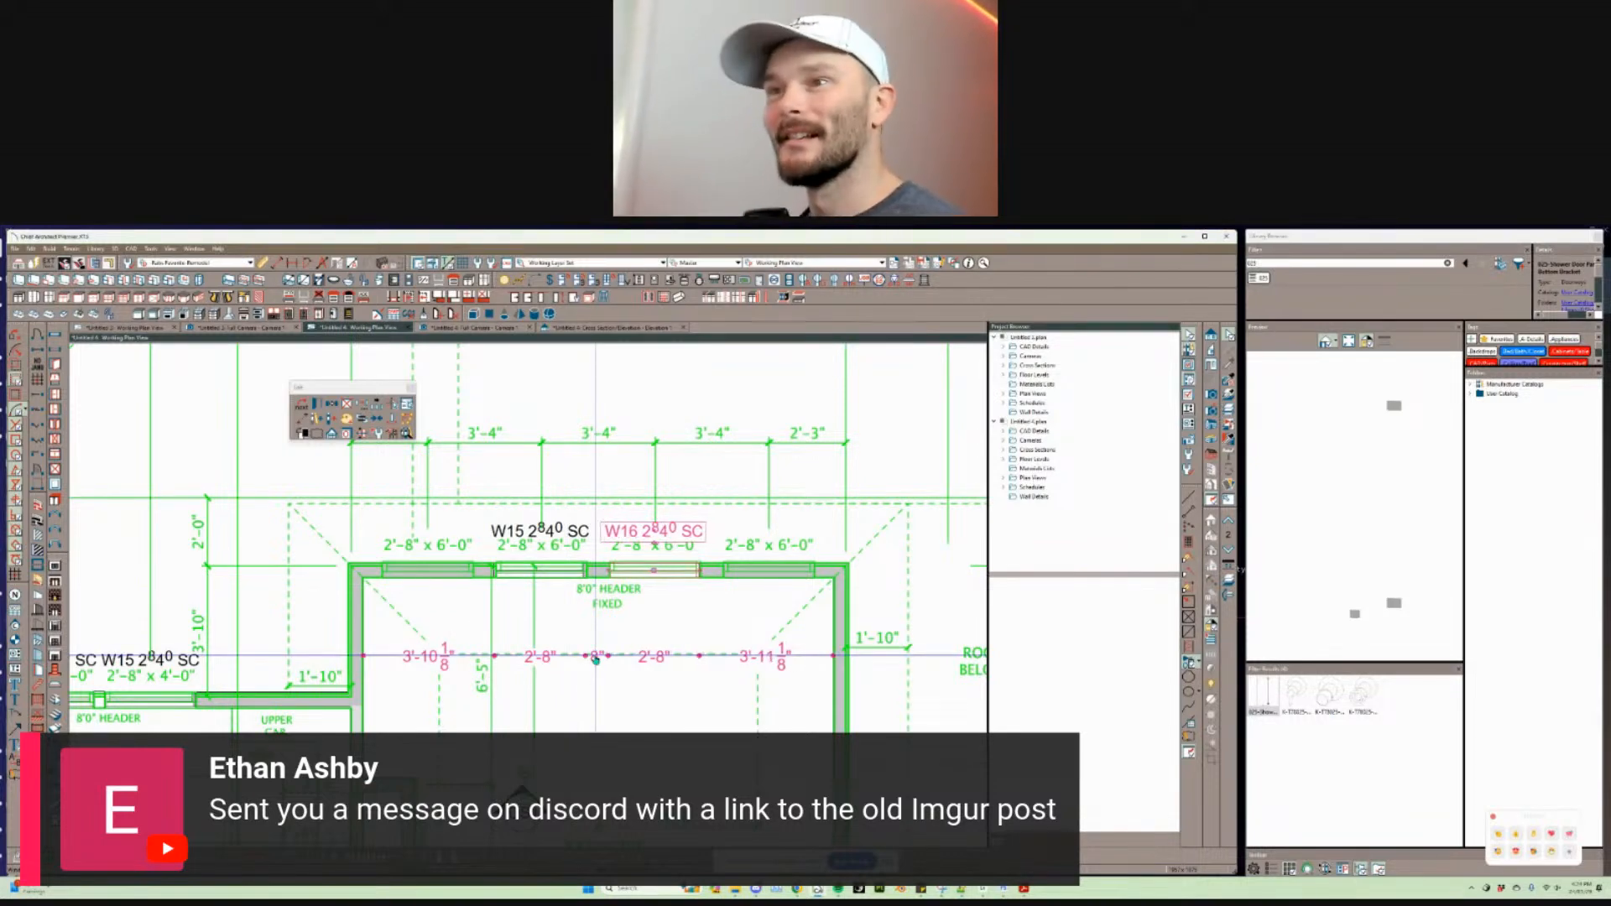
pyautogui.keyDown('shift'); pyautogui.click(576, 578); pyautogui.keyUp('shift')
pyautogui.press('c')
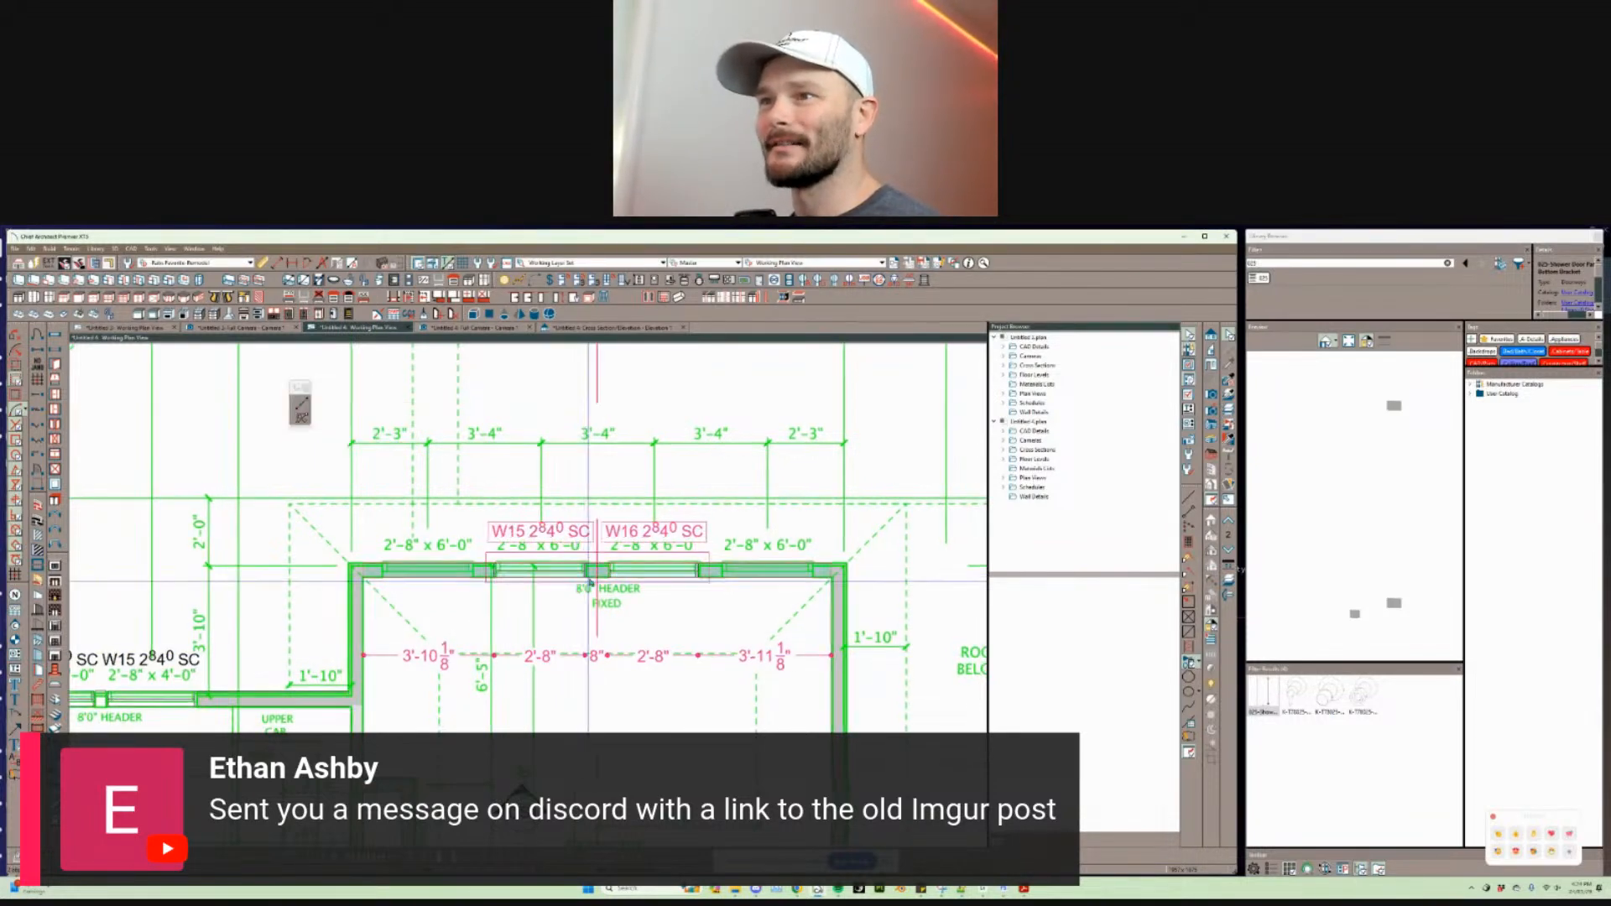
pyautogui.click(594, 581)
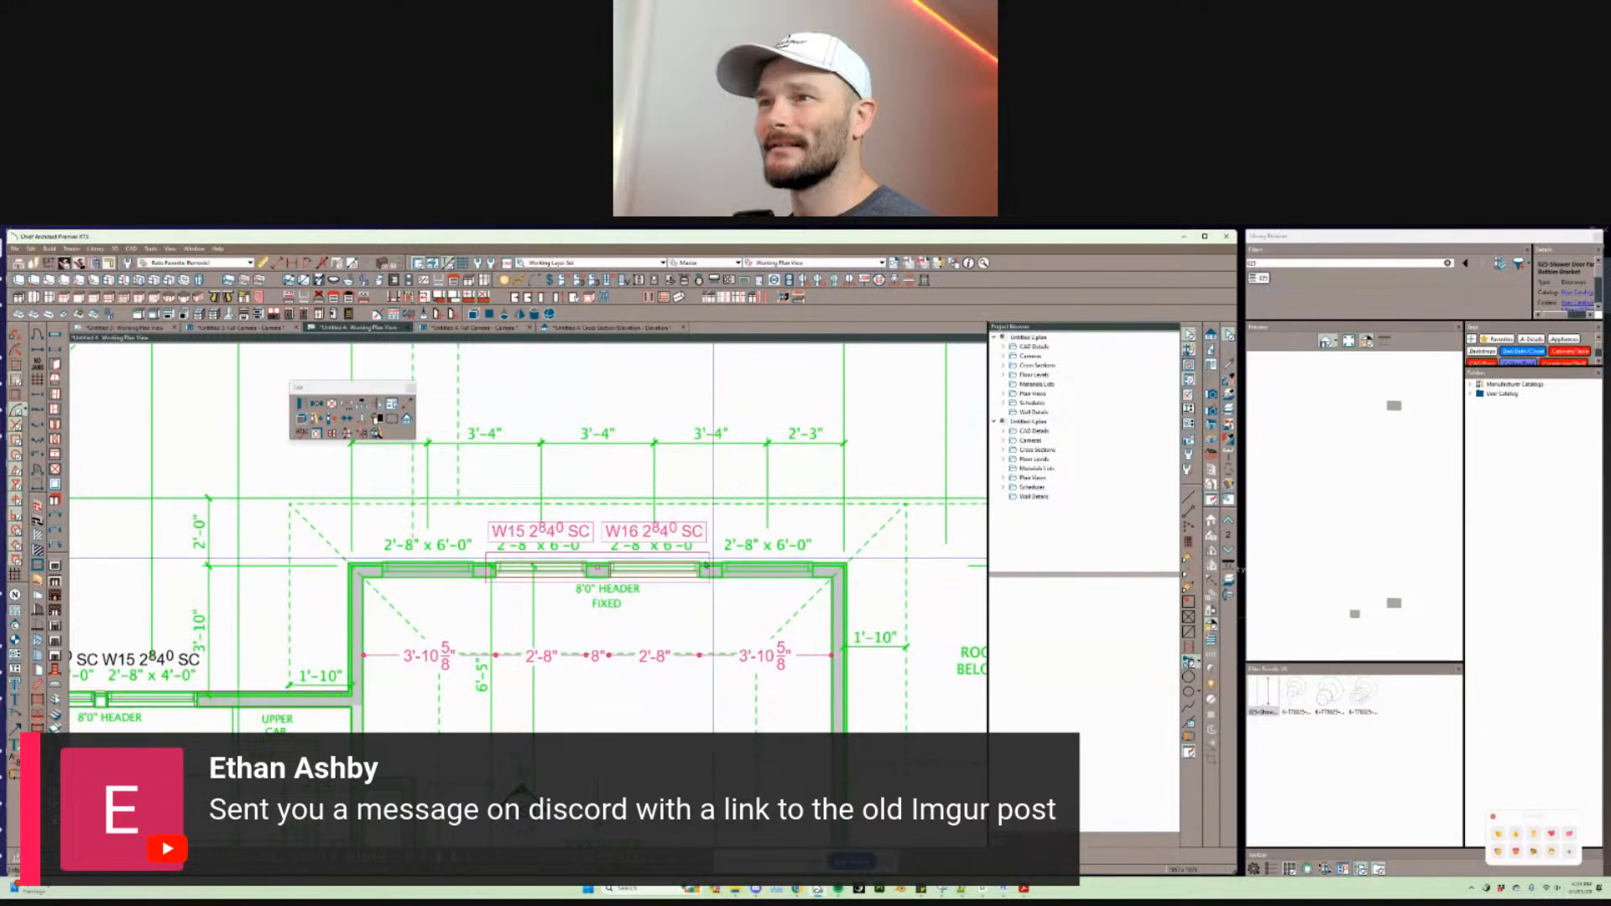
# Step: Copy the third exercise room window 40 inches onto the fourth traced opening and mirror a copy about the wall's centre onto the first
pyautogui.press('Escape')
pyautogui.click(655, 570)
pyautogui.hotkey('ctrl', 'c')
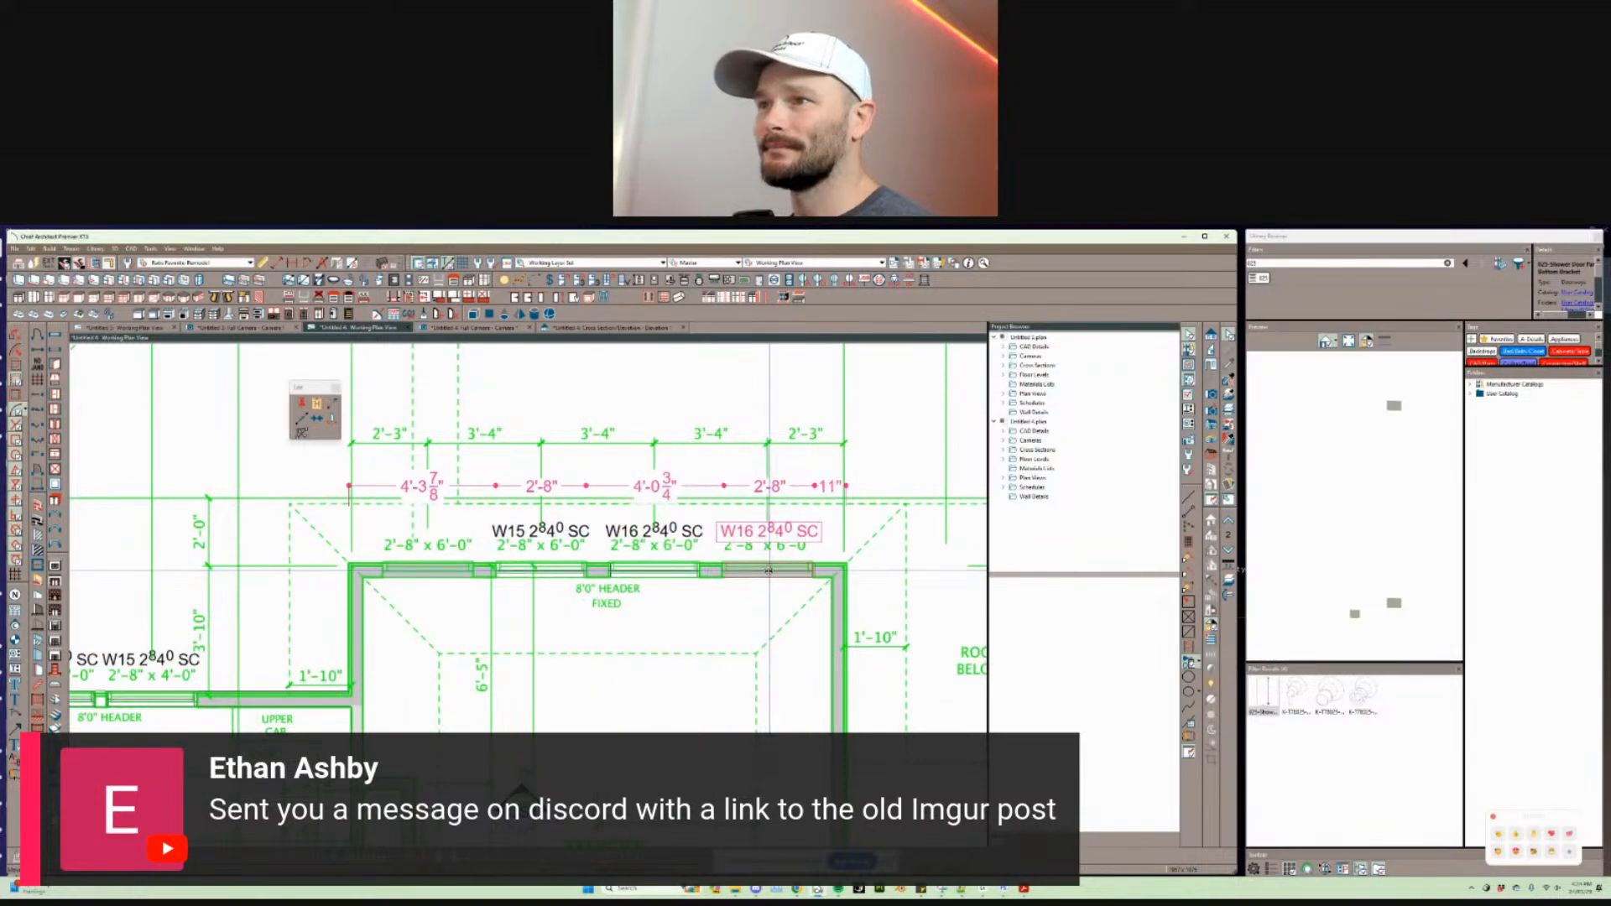
pyautogui.press('Tab')
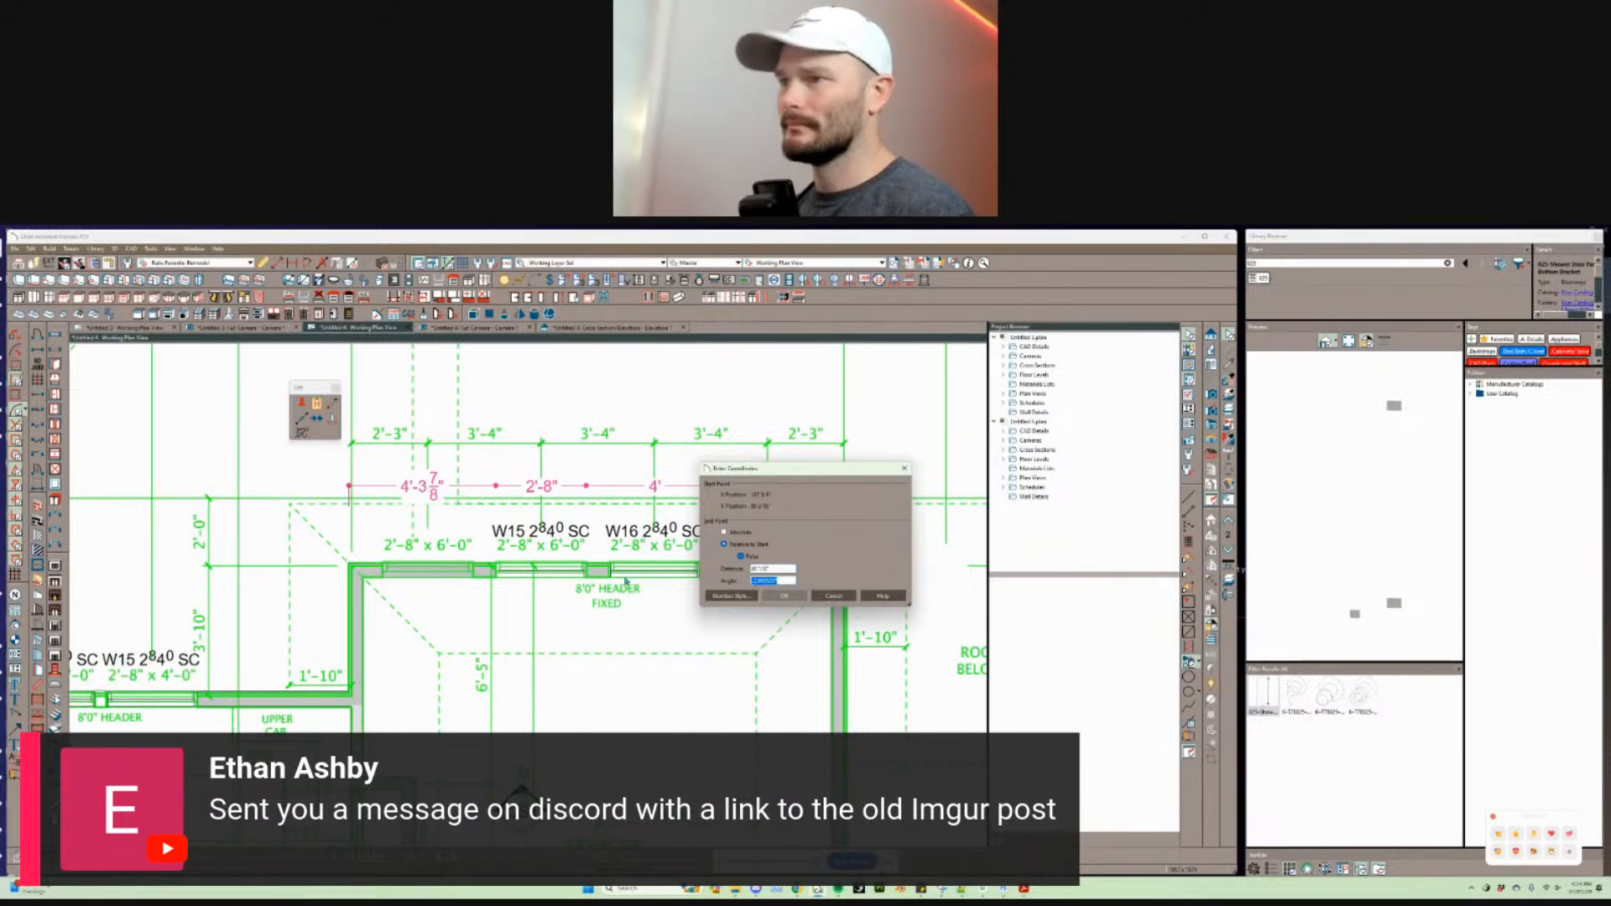
pyautogui.write('4')
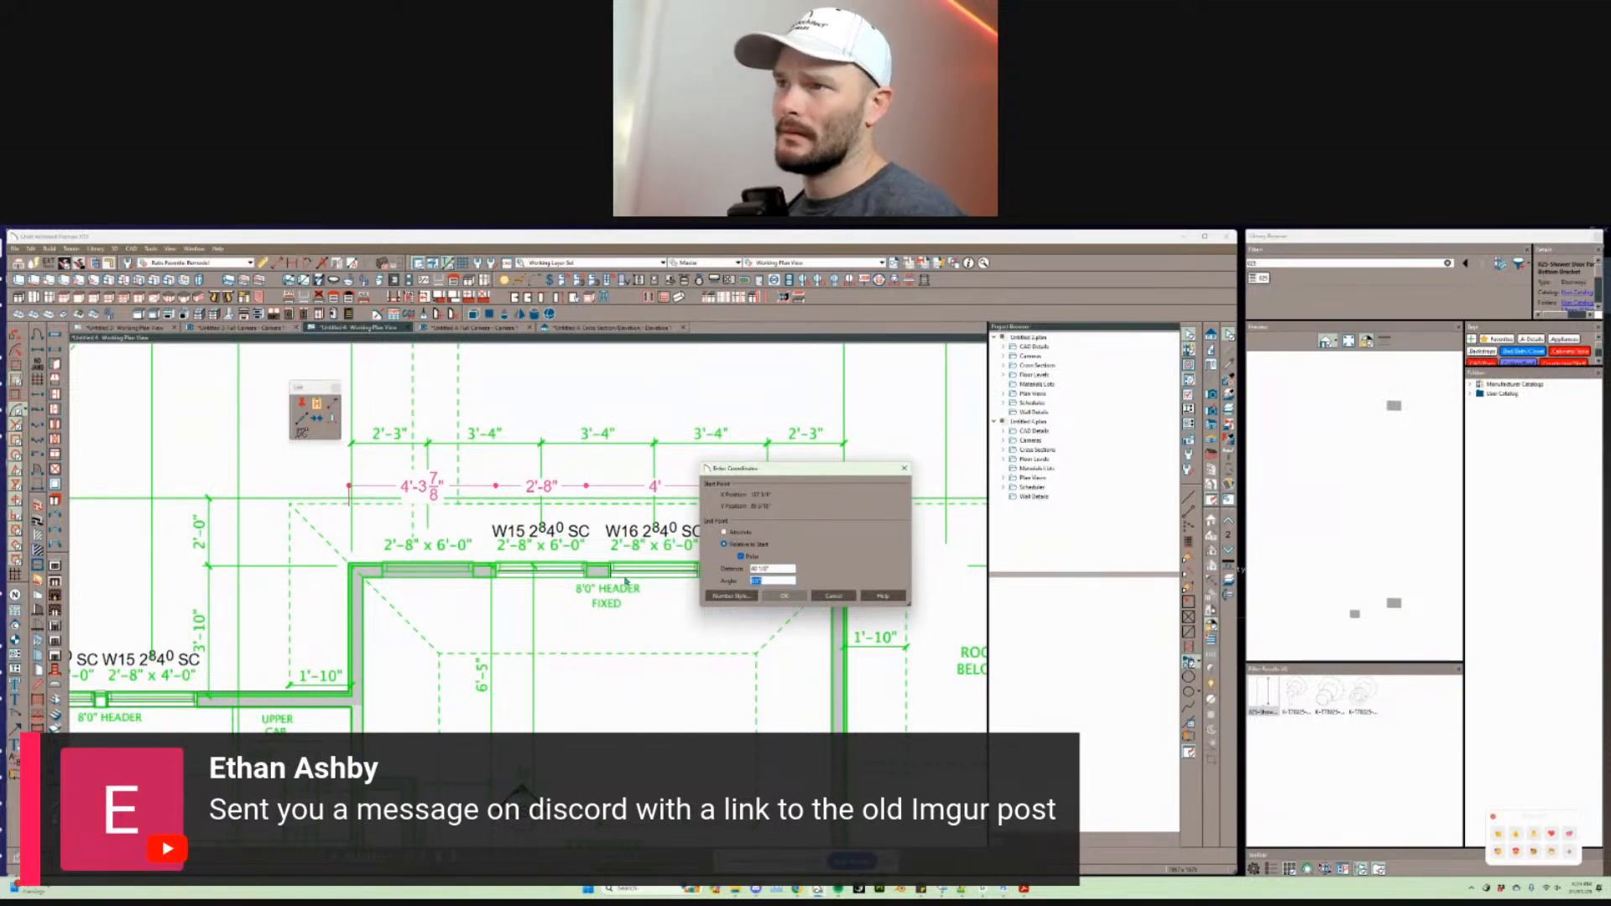
pyautogui.write('0')
pyautogui.press('Return')
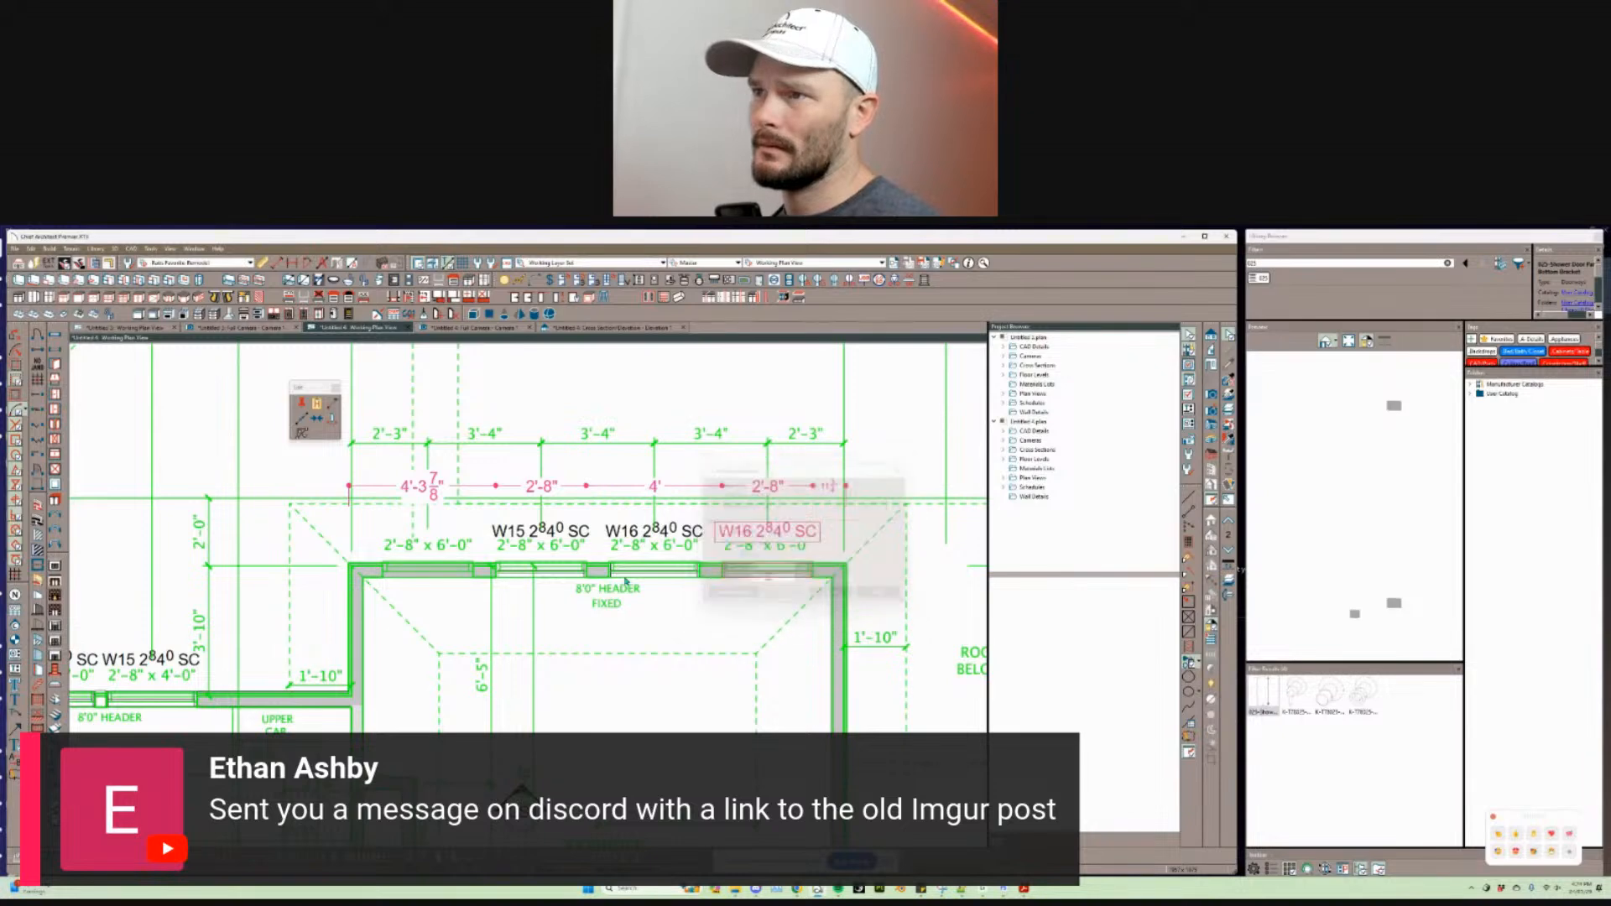
pyautogui.press('r')
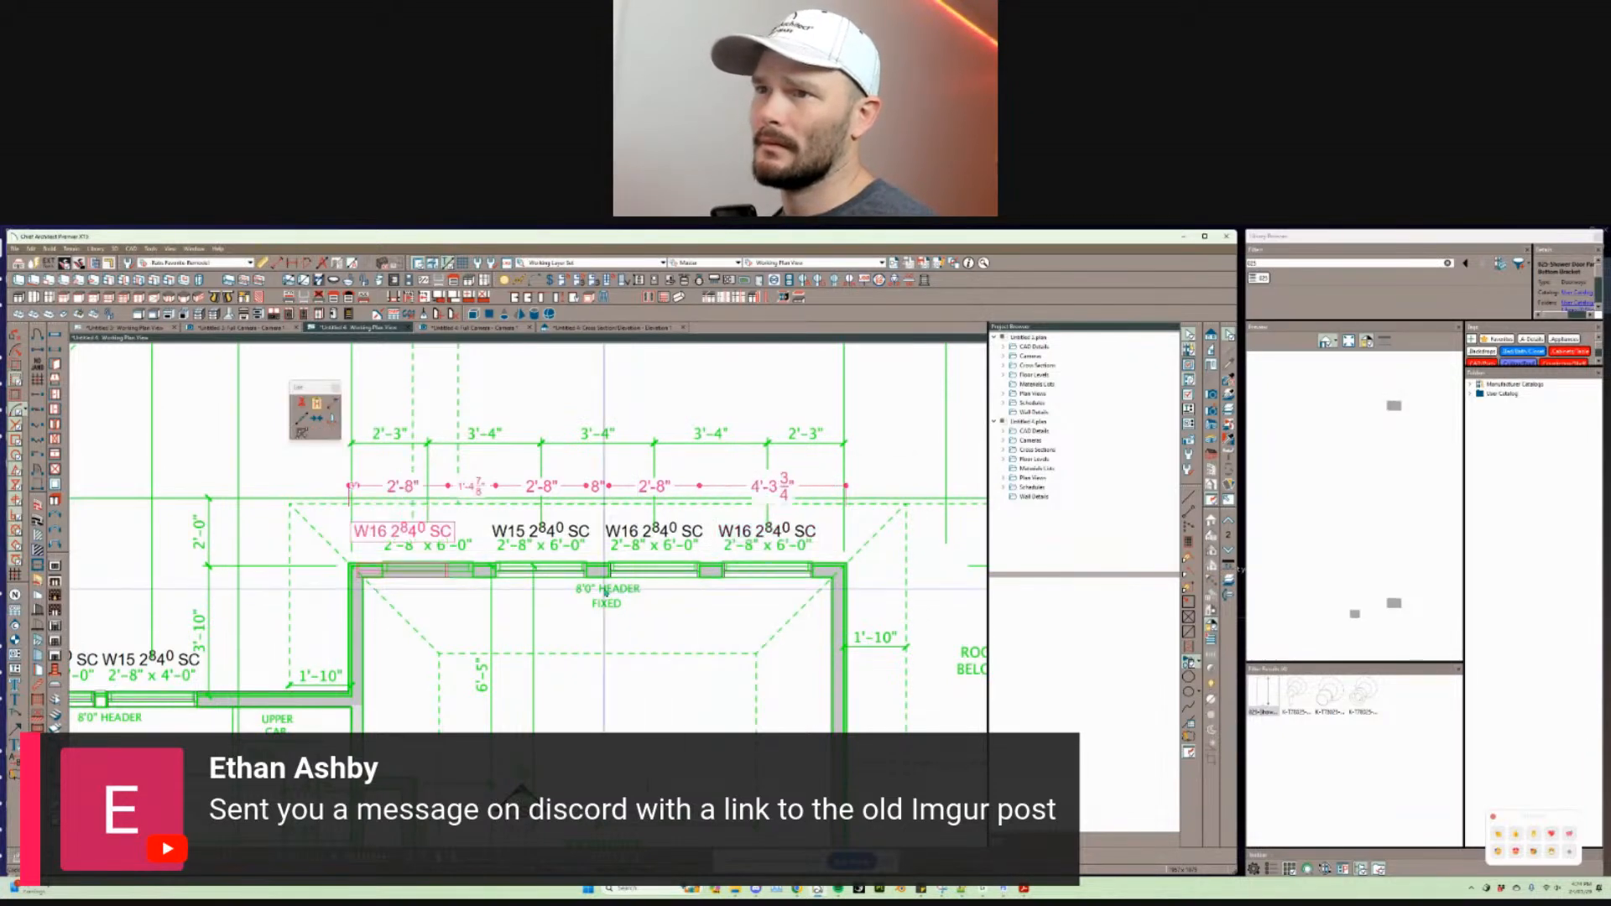
pyautogui.click(599, 582)
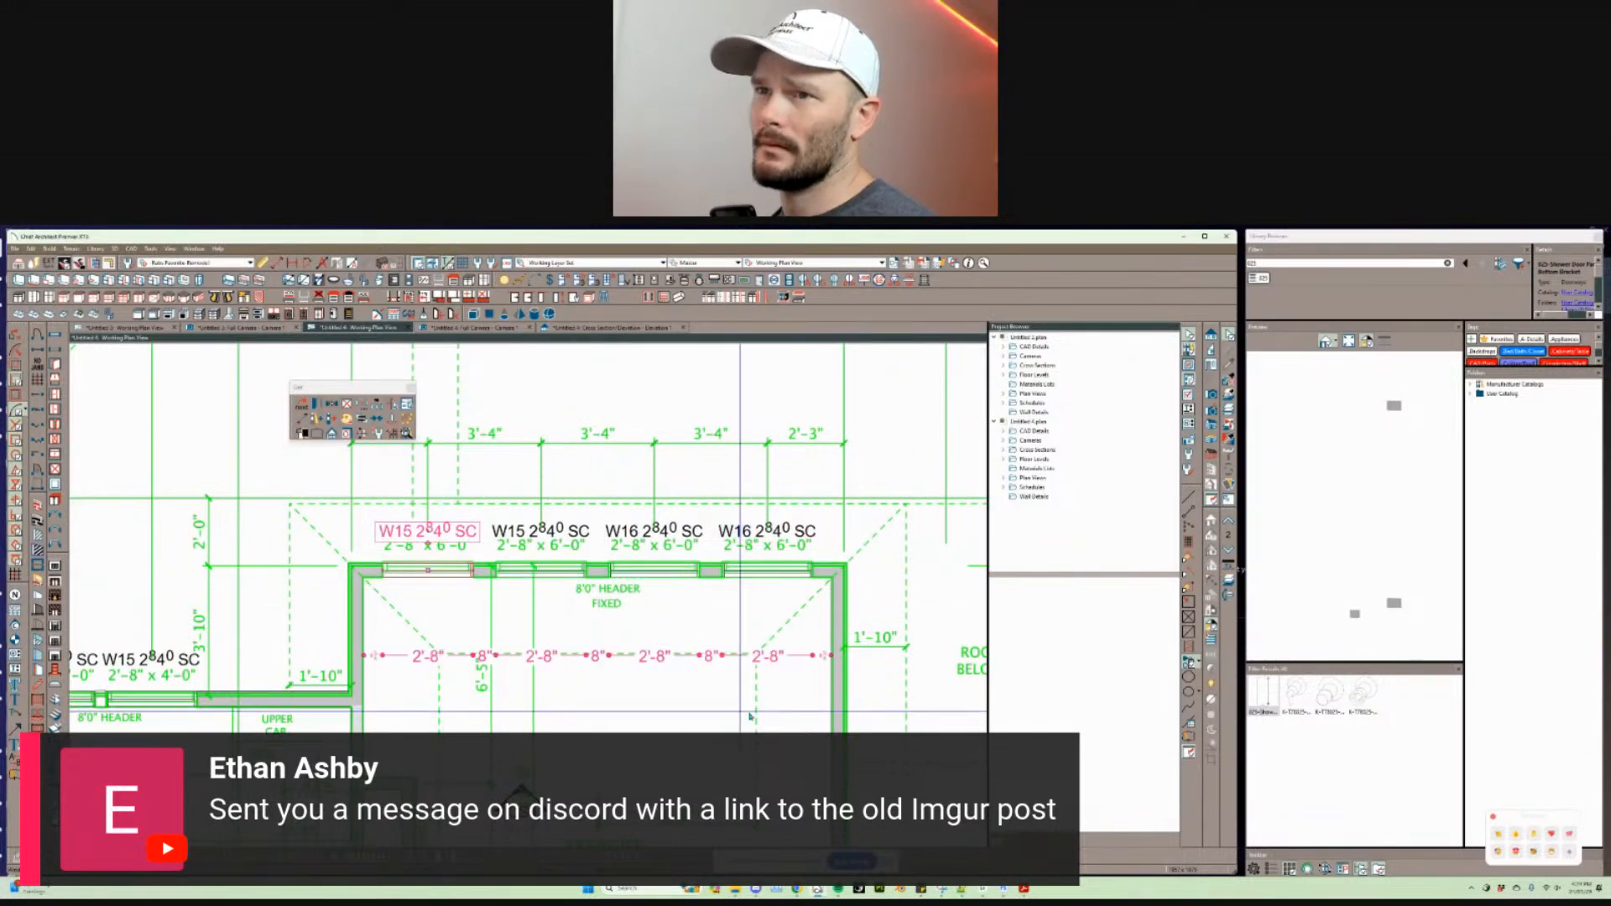
# Step: Select all four exercise room windows together and set their height to 6'-0"
pyautogui.scroll(-2, 726, 669)
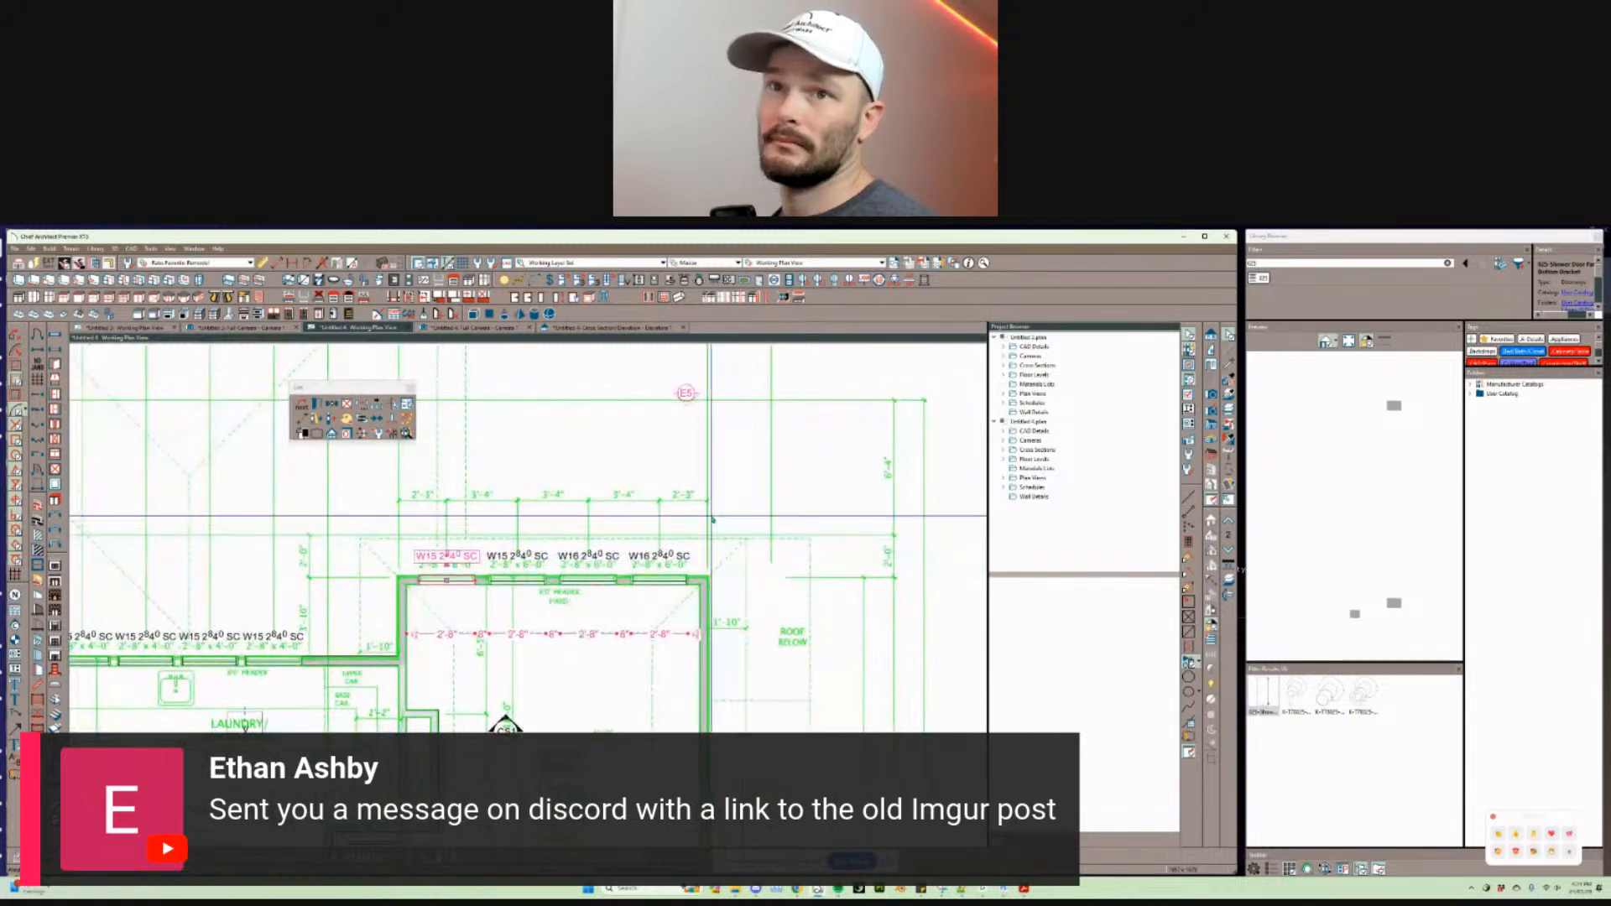
pyautogui.moveTo(714, 506); pyautogui.dragTo(408, 618)
pyautogui.click(300, 403)
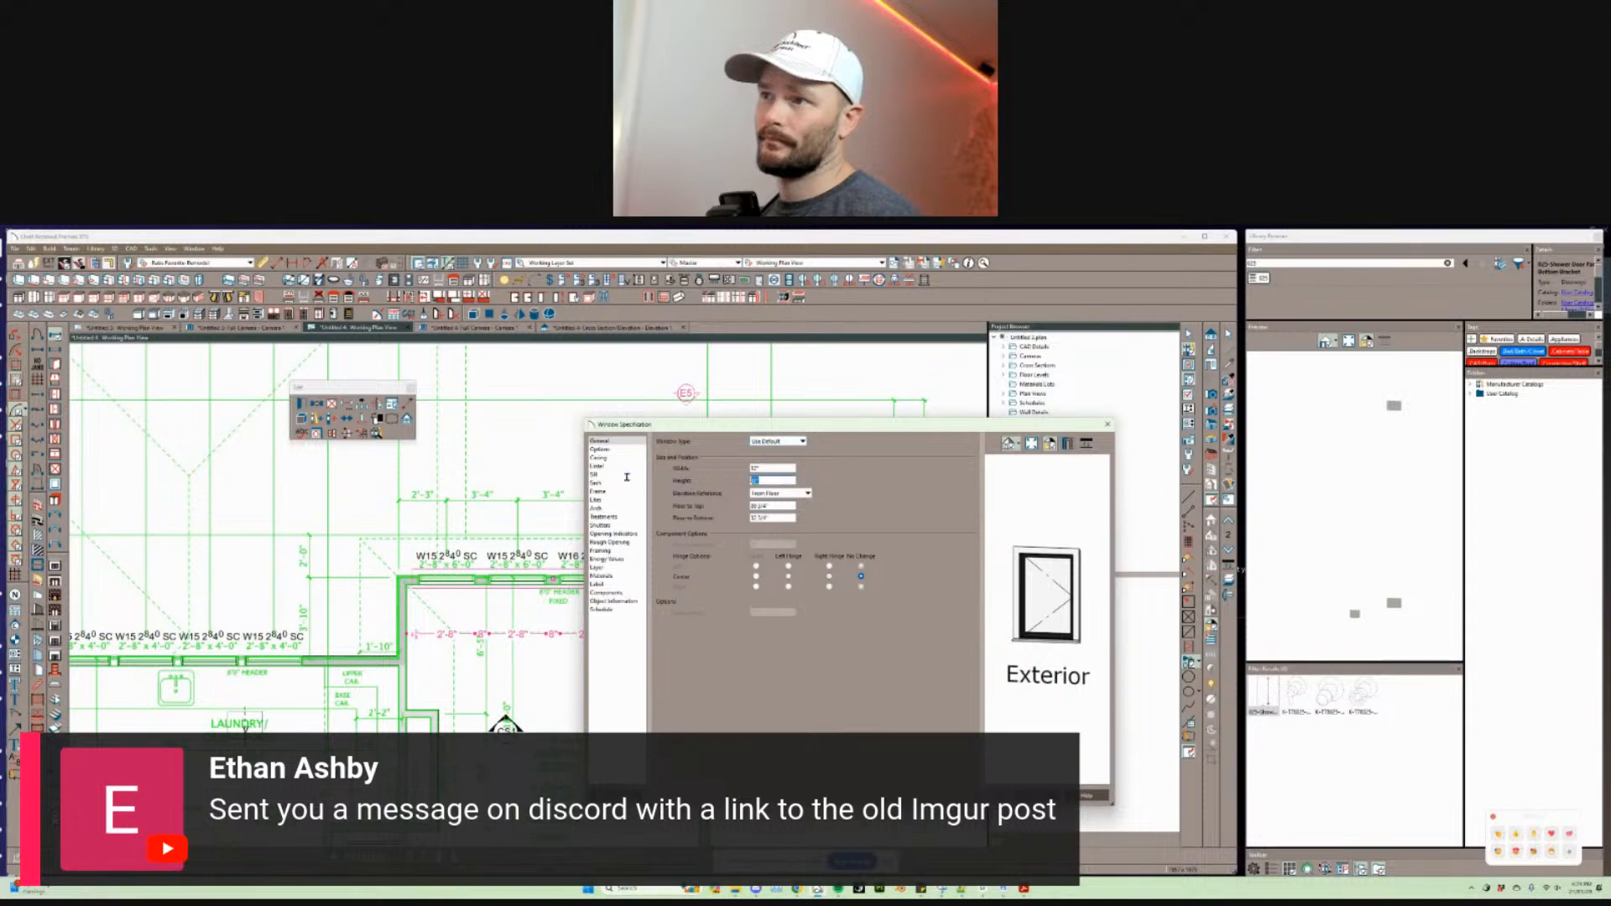
pyautogui.press('Return')
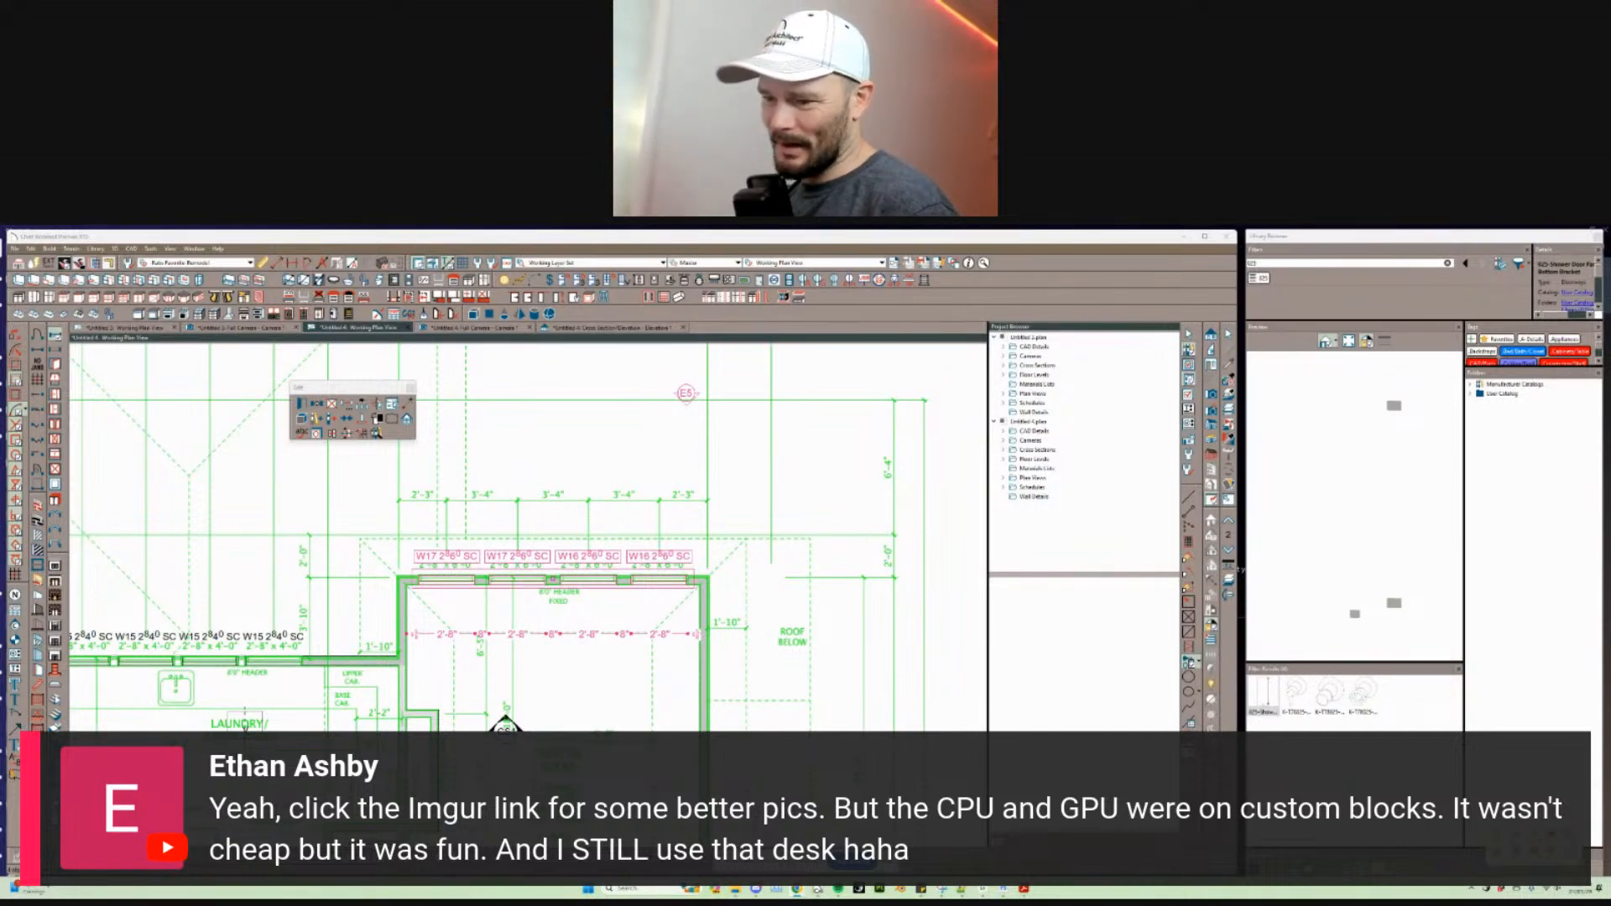
# Step: Switch to Discord, open the Imgur gallery linked in the direct message and view its first desktop photo enlarged
pyautogui.hotkey('alt', 'Tab')
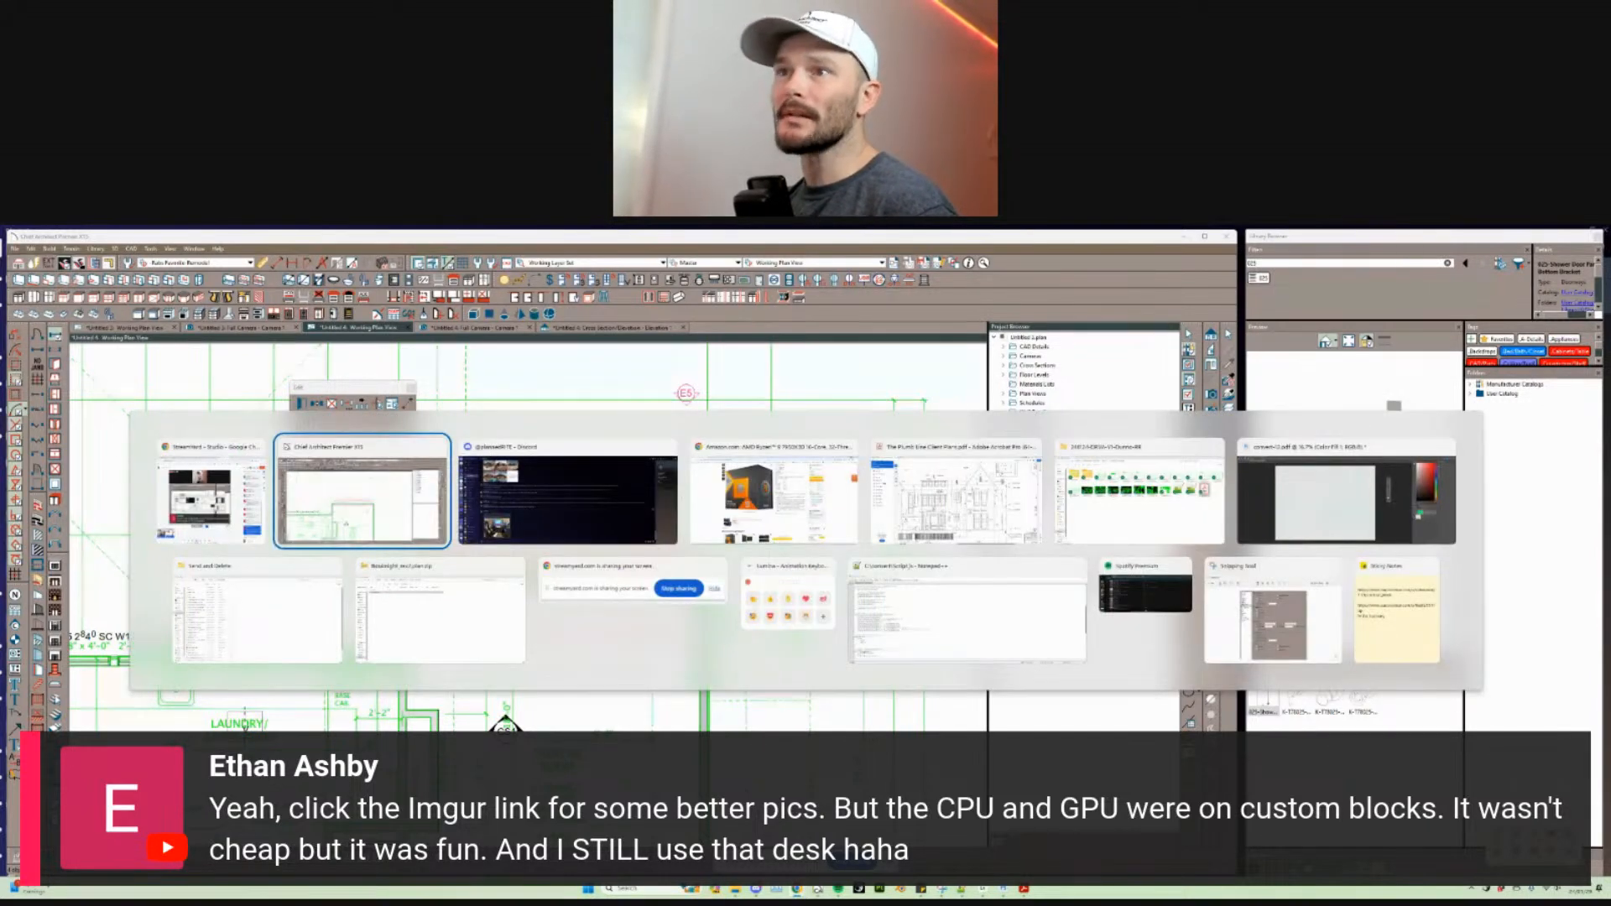
pyautogui.hotkey('alt', 'Tab')
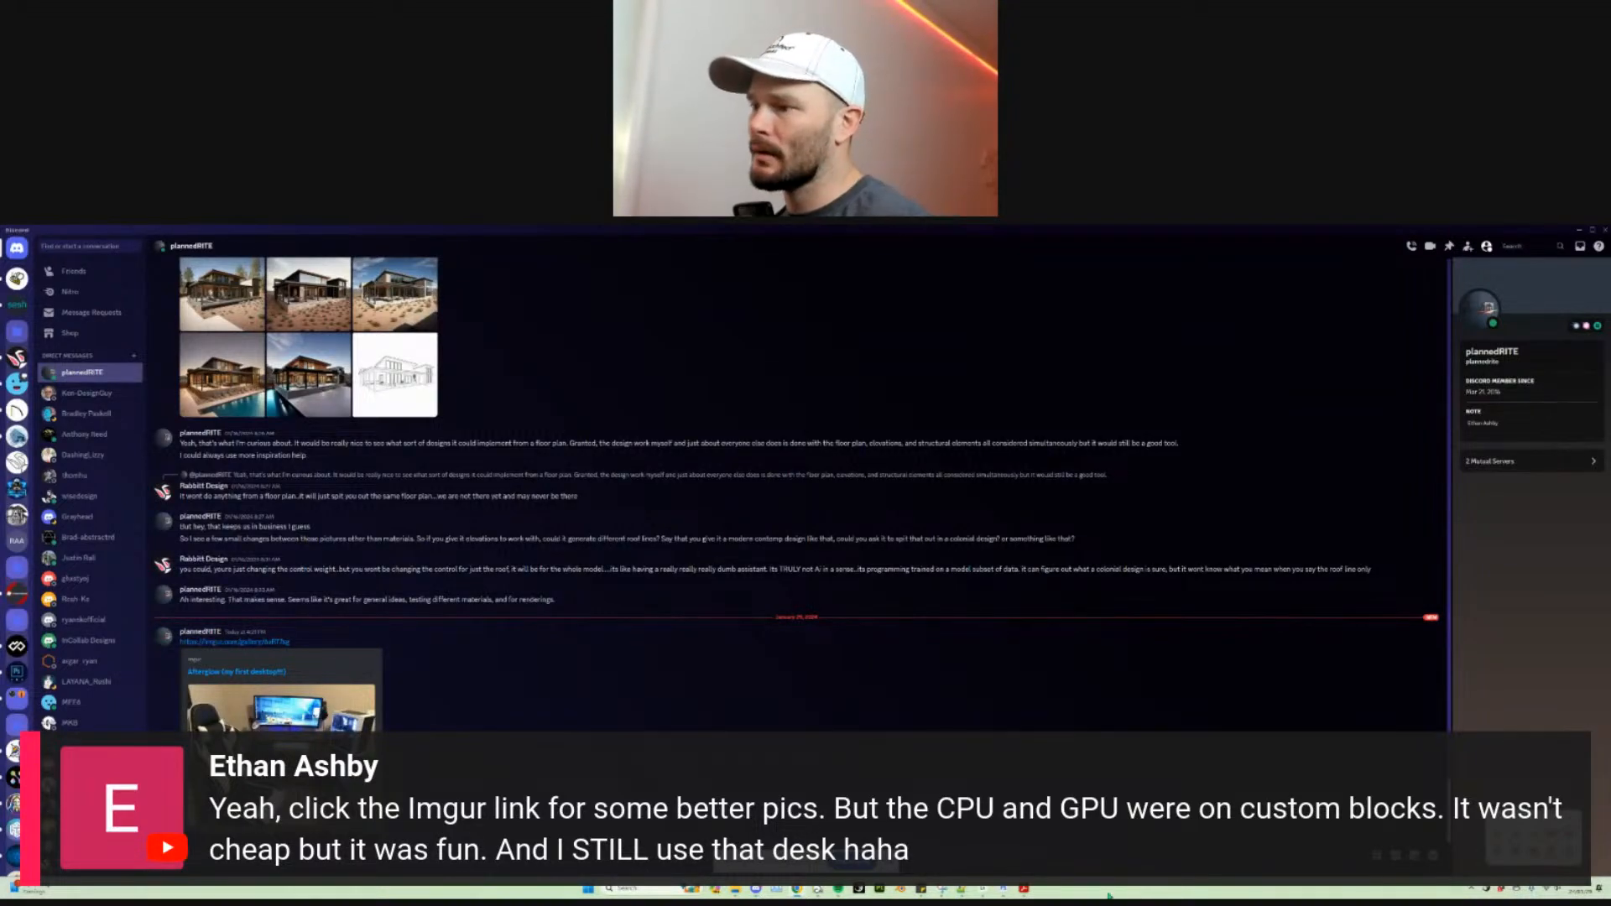
pyautogui.keyDown('shift'); pyautogui.moveTo(1146, 717); pyautogui.dragTo(696, 389); pyautogui.keyUp('shift')
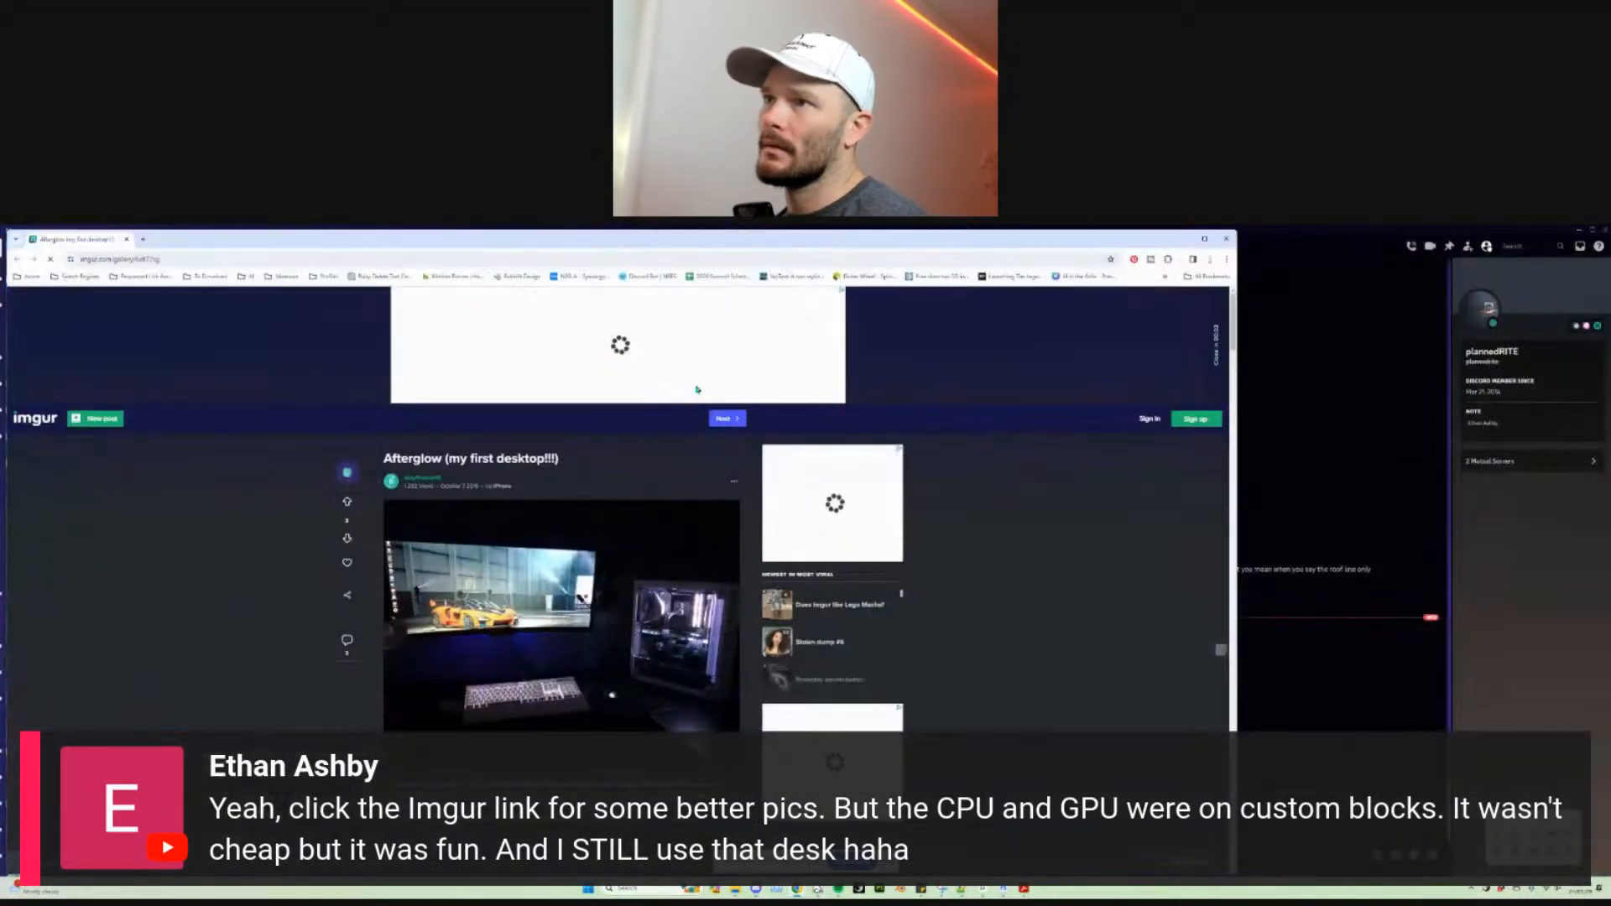
pyautogui.scroll(-1, 695, 561)
pyautogui.click(675, 574)
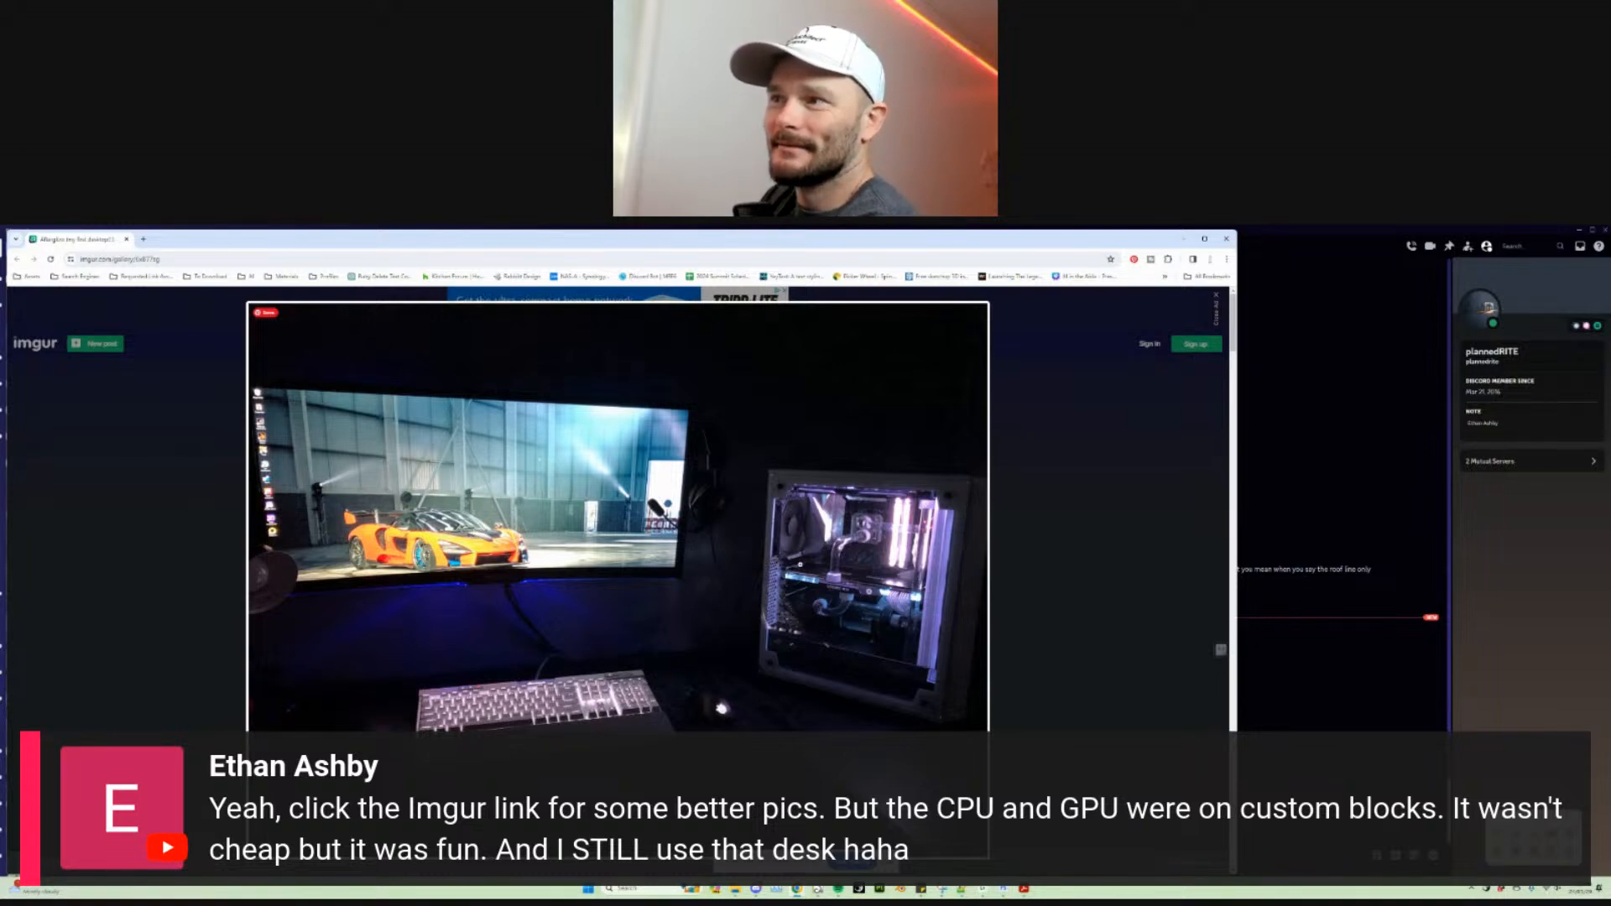
pyautogui.click(982, 569)
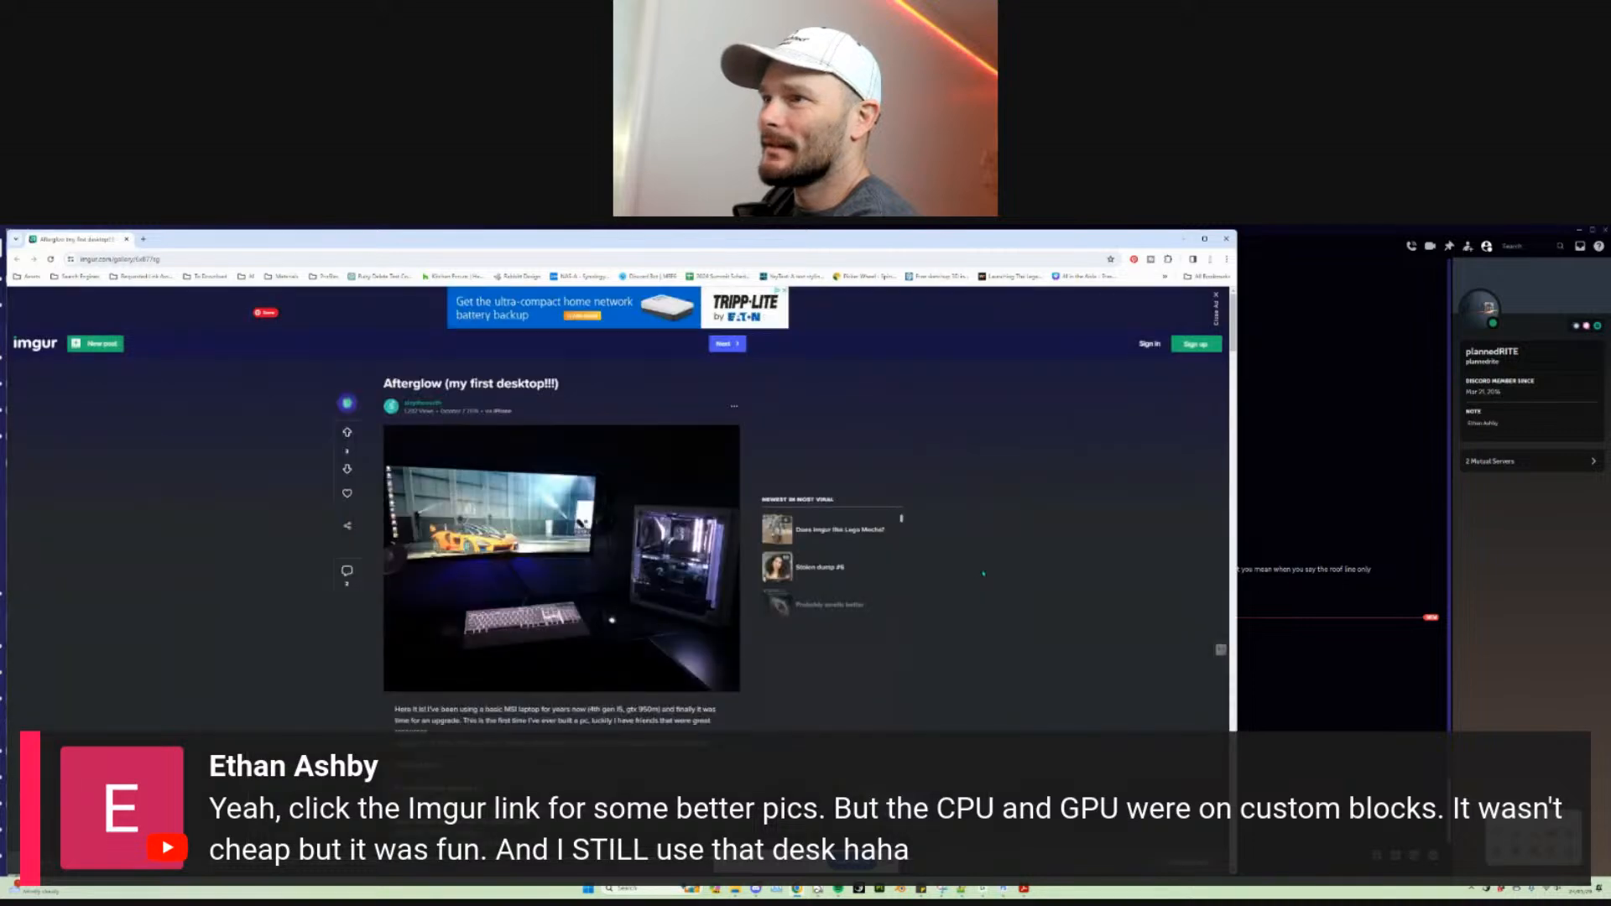
# Step: Look through the "Afterglow (my first desktop!!!)" gallery, examining the parts list, build photos and captions
pyautogui.scroll(-10, 612, 620)
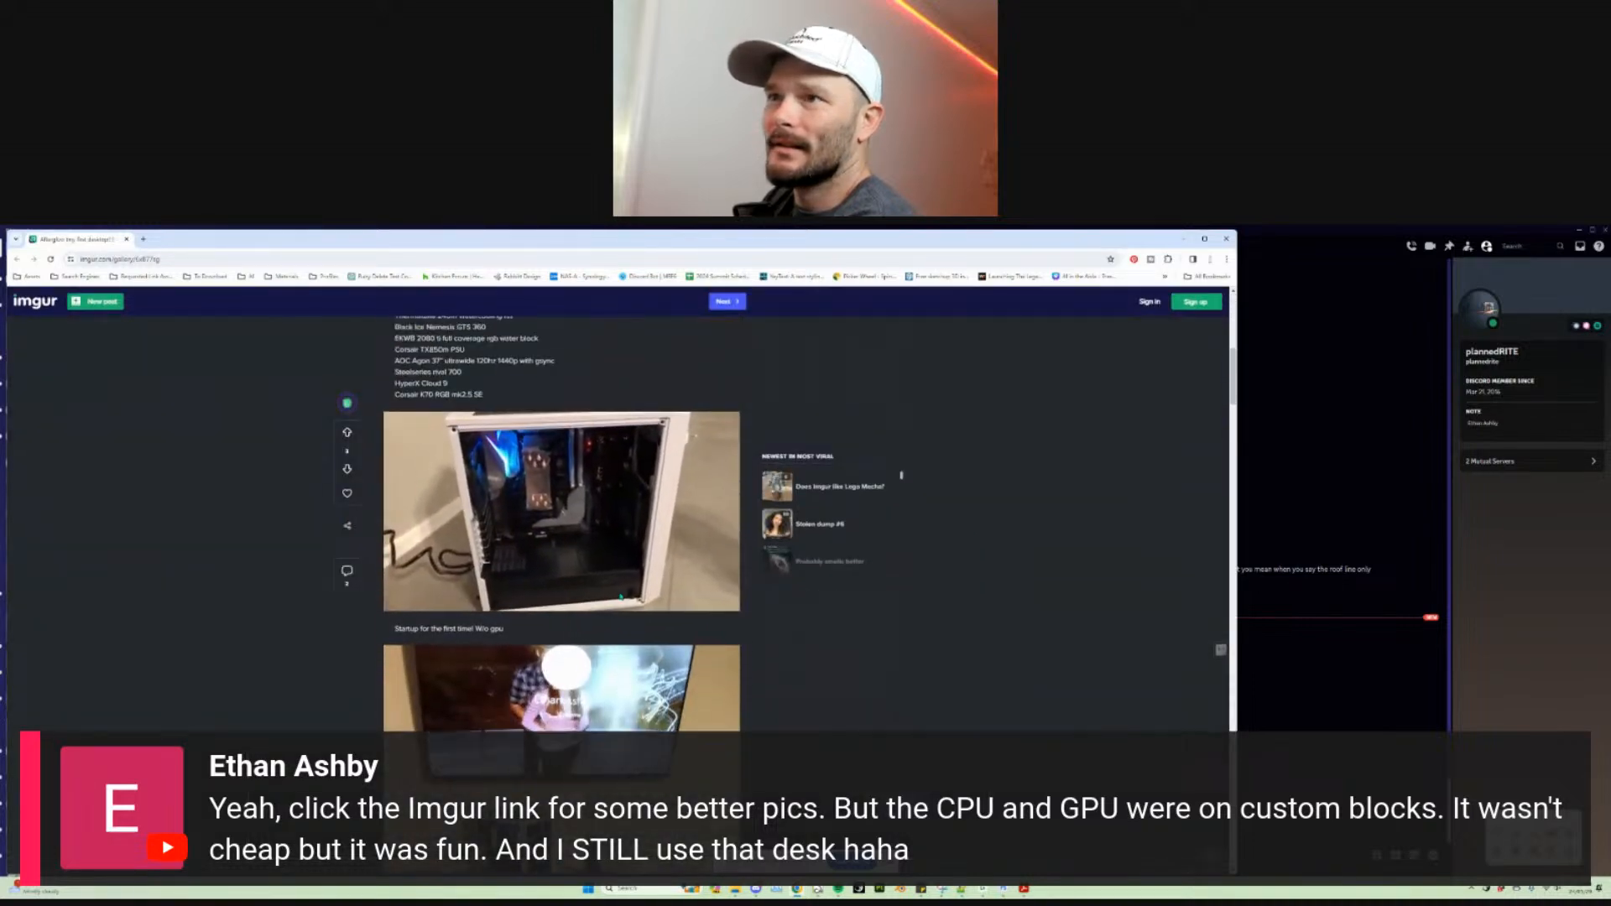
pyautogui.scroll(10, 620, 596)
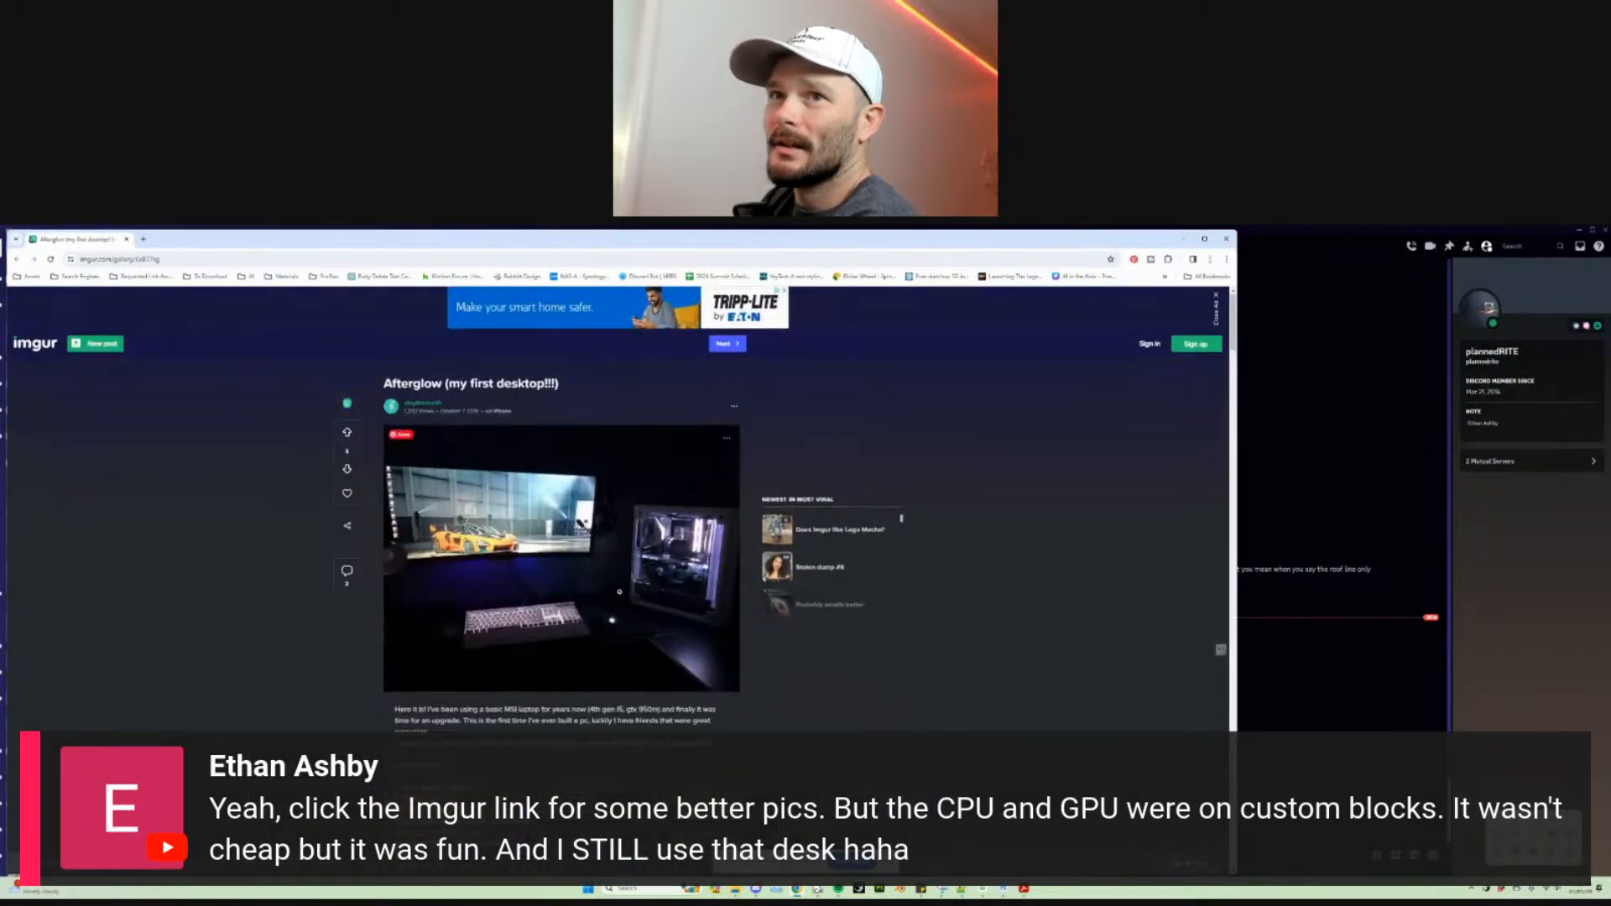
pyautogui.scroll(-7, 620, 596)
pyautogui.scroll(-5, 620, 596)
pyautogui.scroll(4, 620, 597)
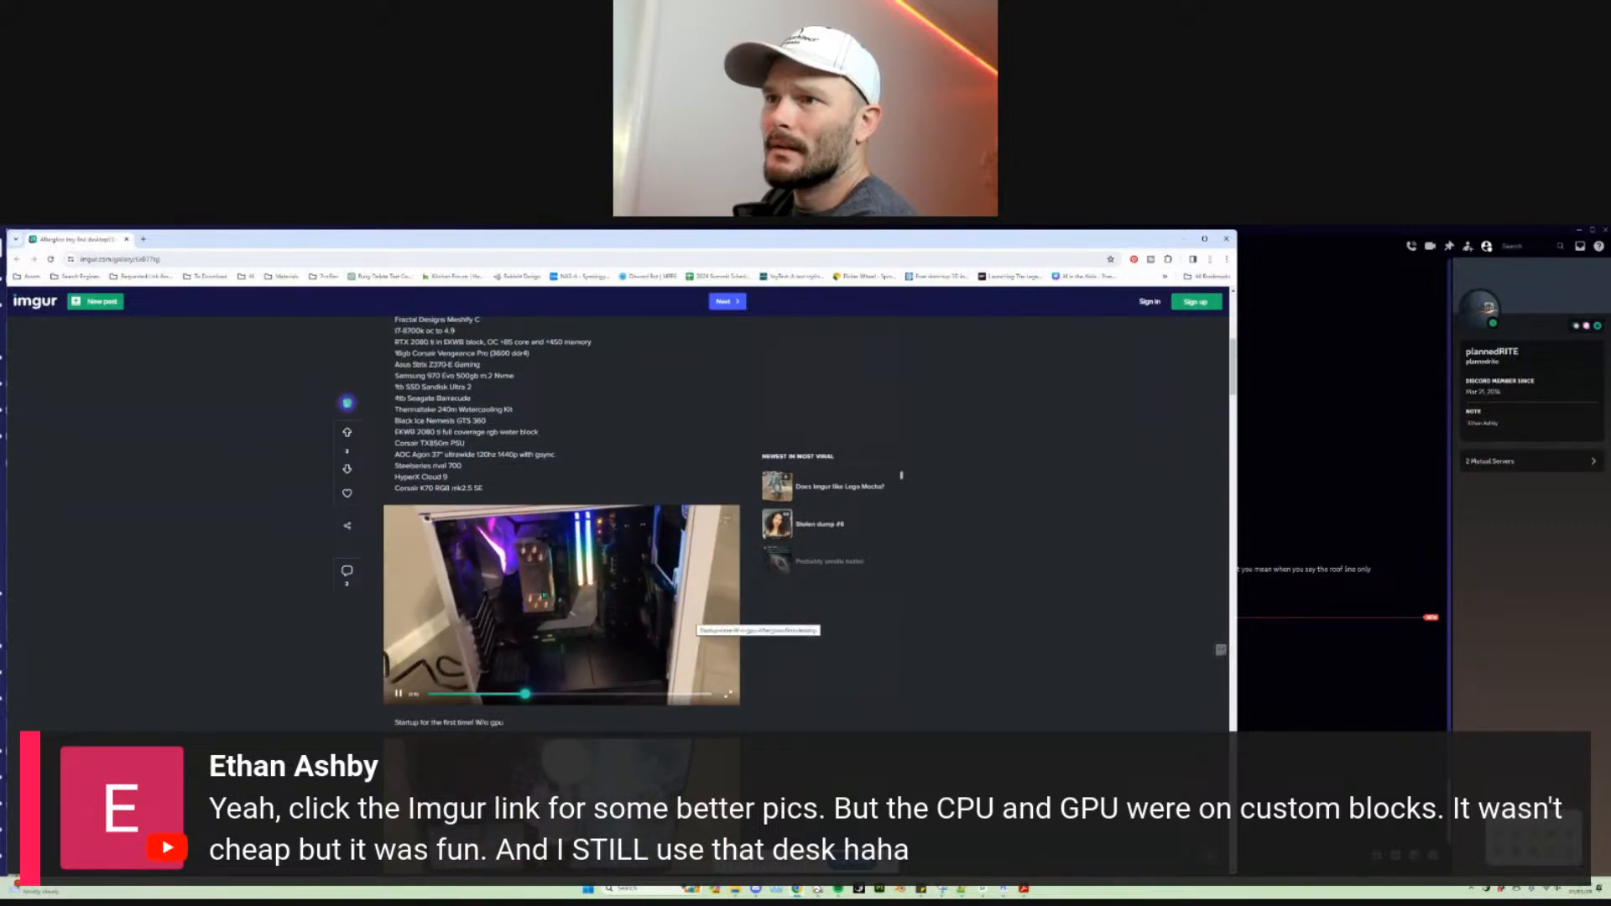
pyautogui.scroll(-3, 638, 596)
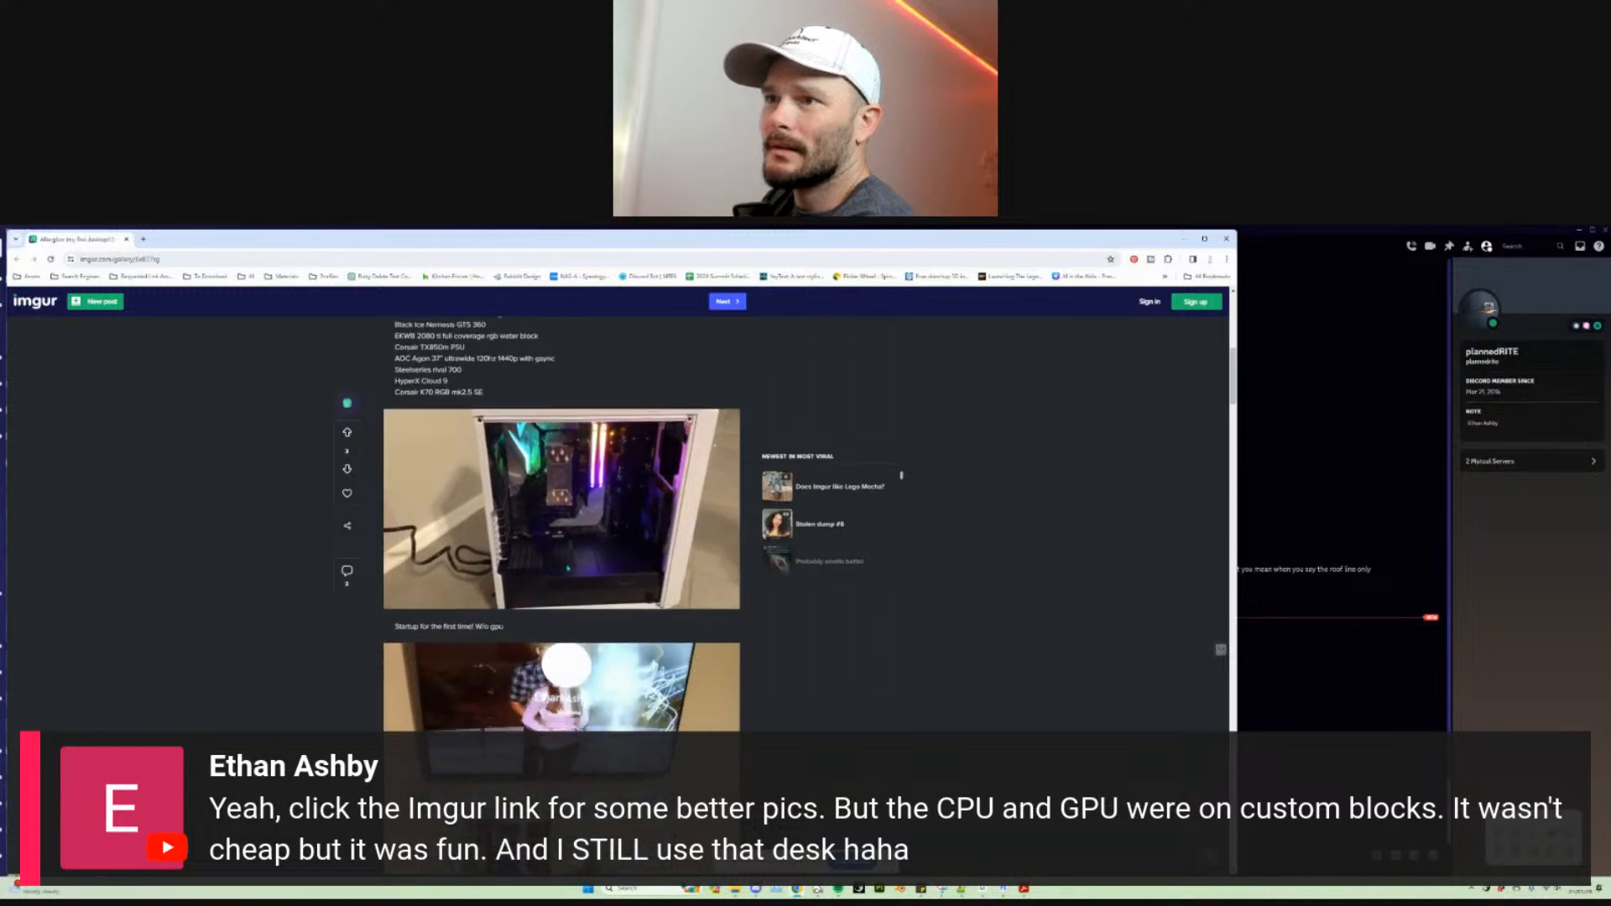
pyautogui.scroll(-6, 584, 570)
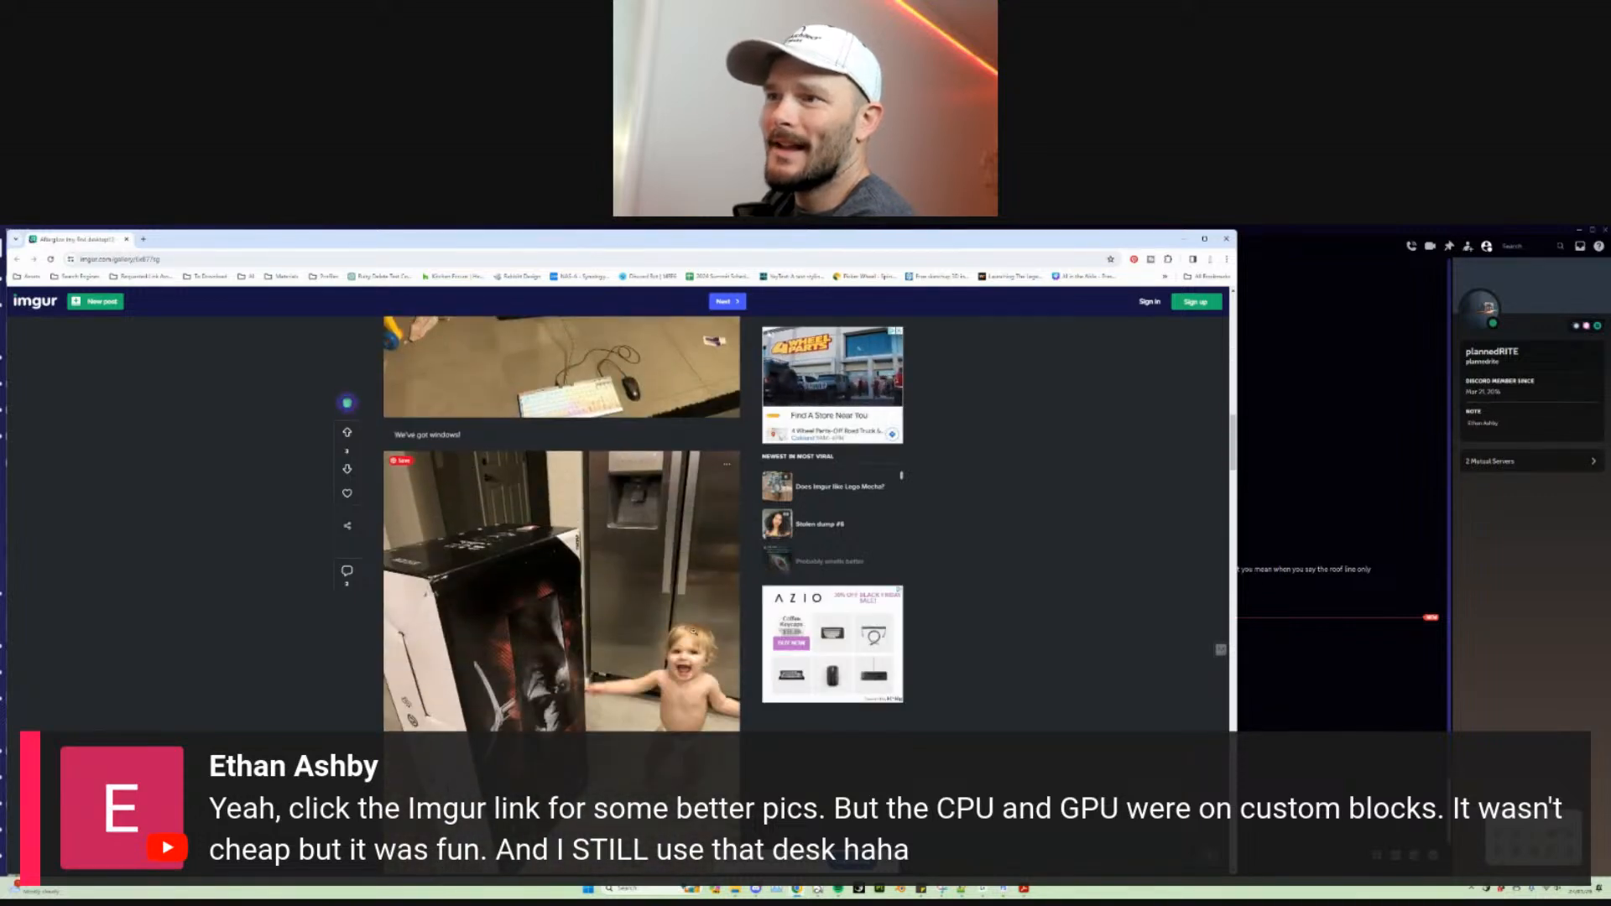
pyautogui.scroll(-7, 659, 646)
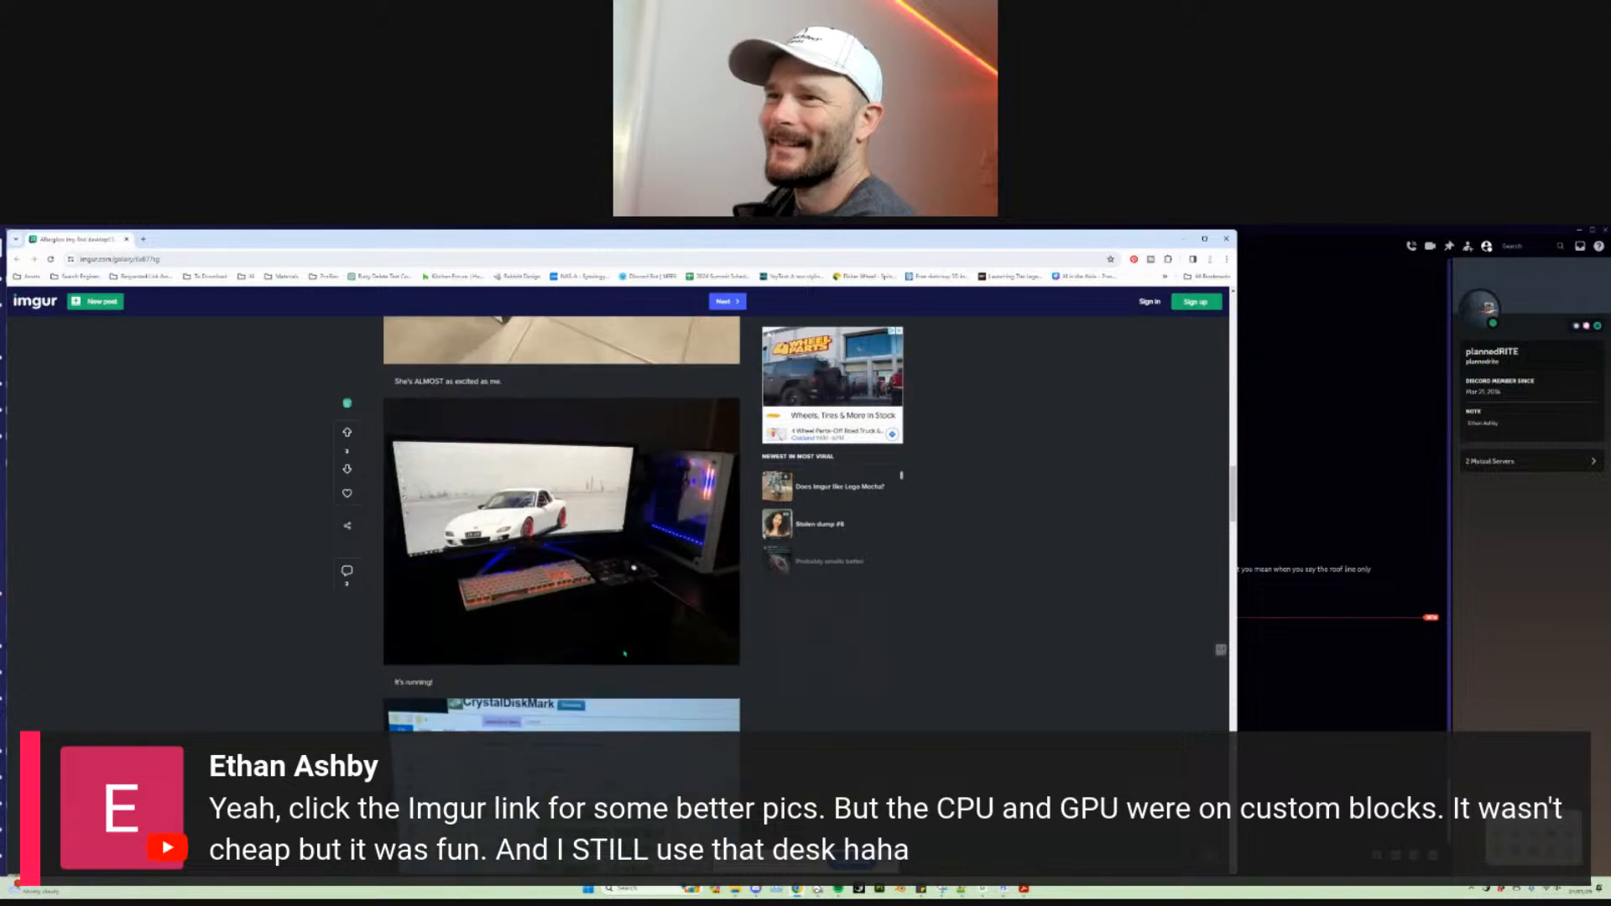
pyautogui.scroll(-3, 622, 648)
pyautogui.scroll(-1, 625, 649)
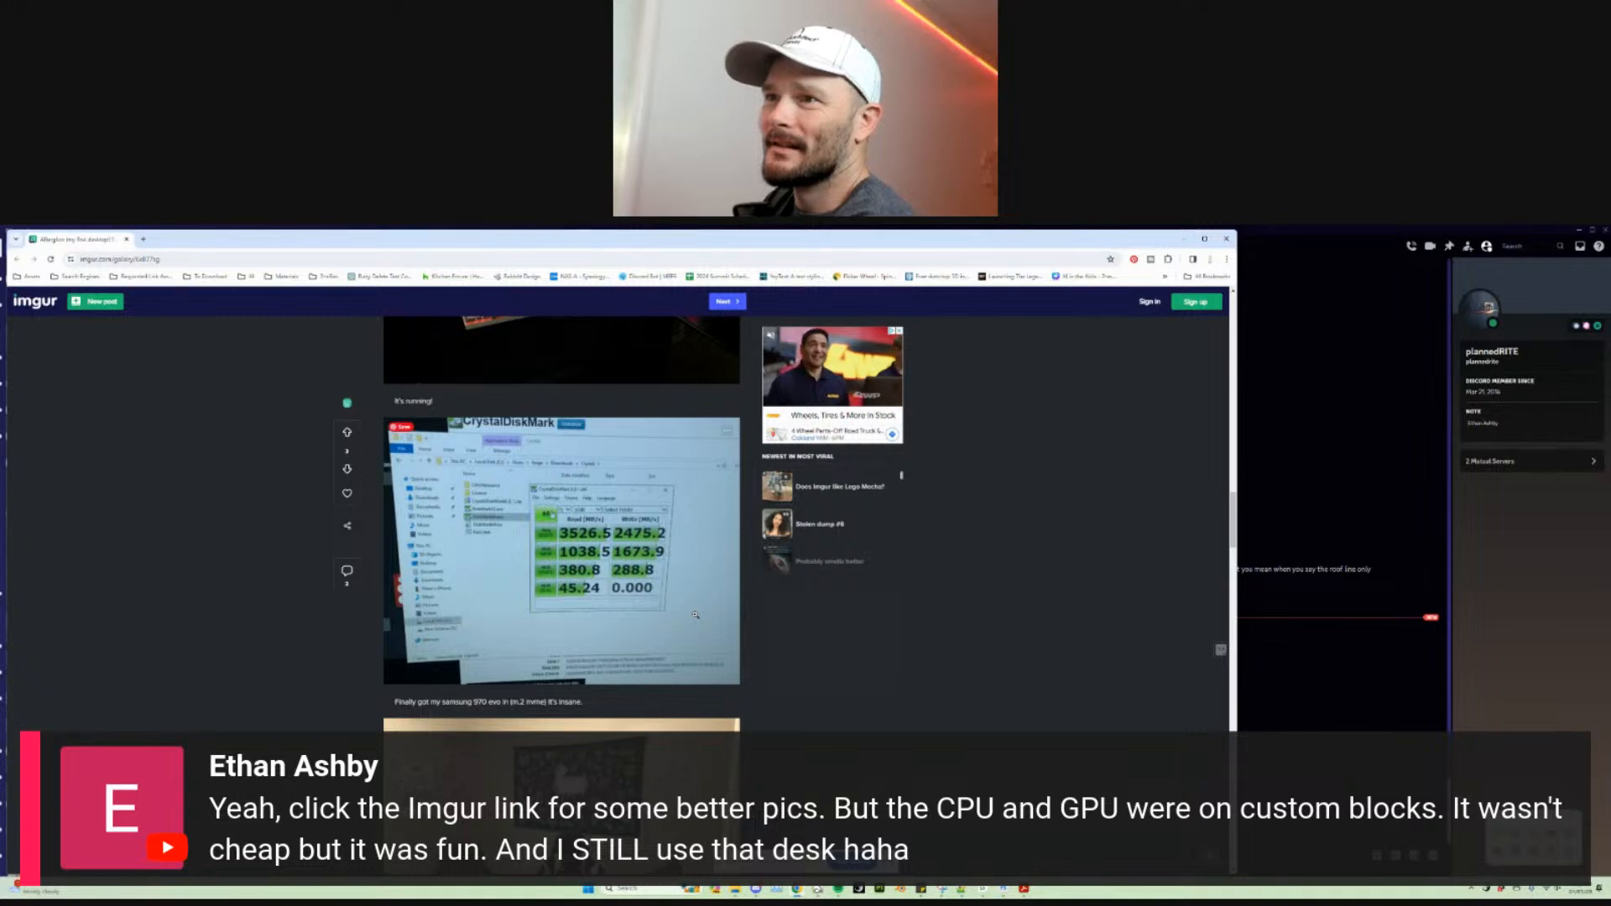
pyautogui.scroll(-3, 695, 615)
pyautogui.scroll(-3, 698, 623)
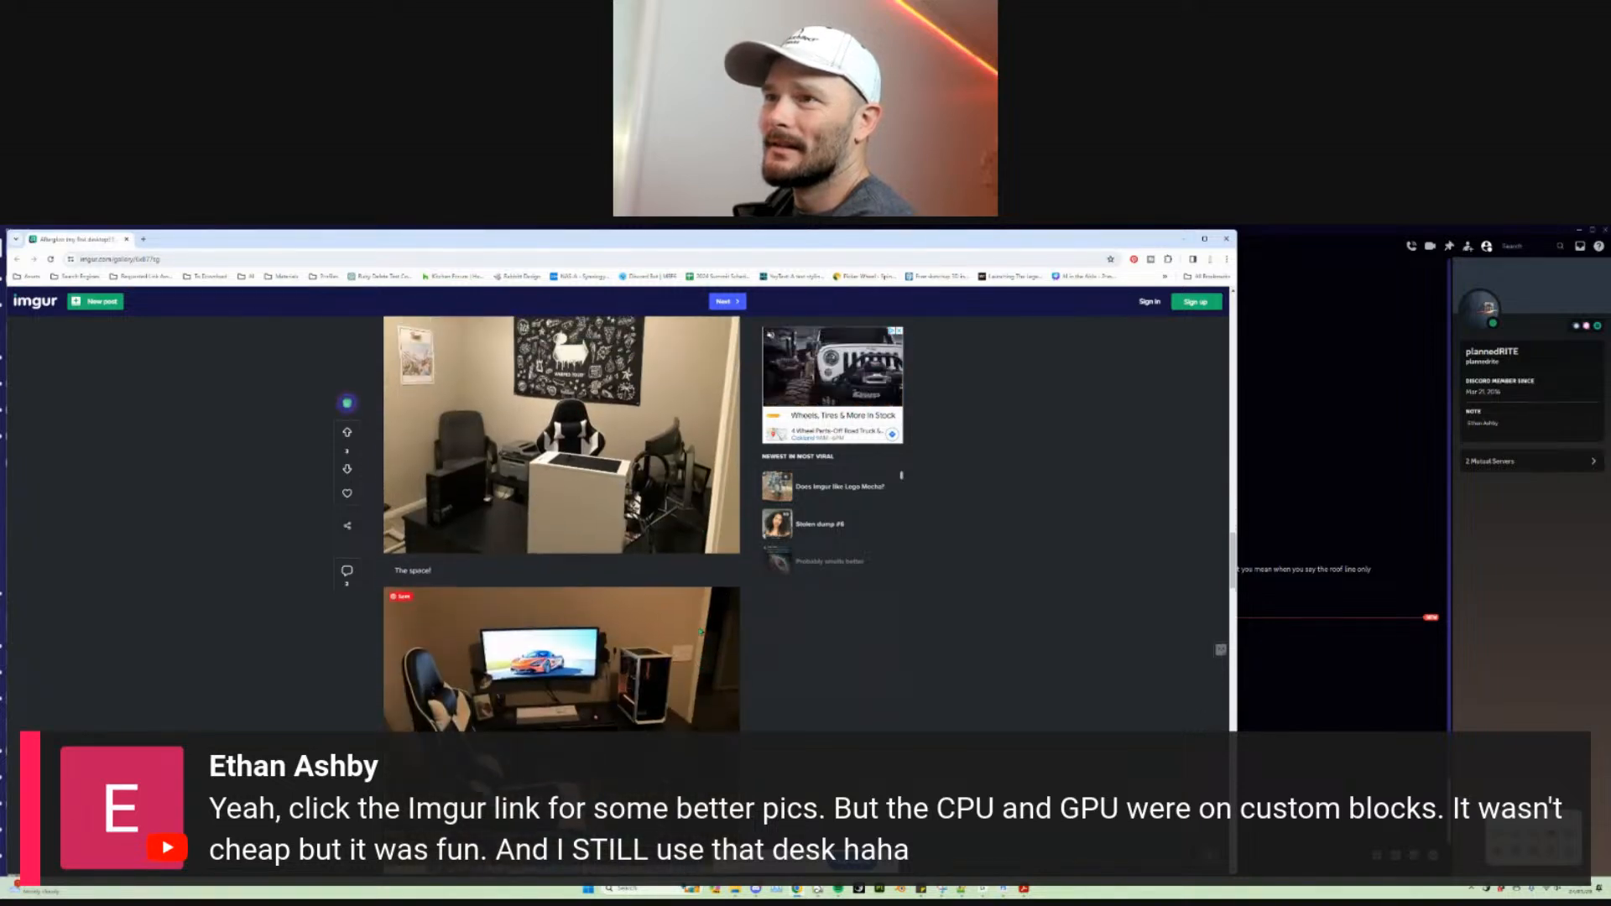
pyautogui.scroll(1, 702, 631)
pyautogui.scroll(-4, 701, 631)
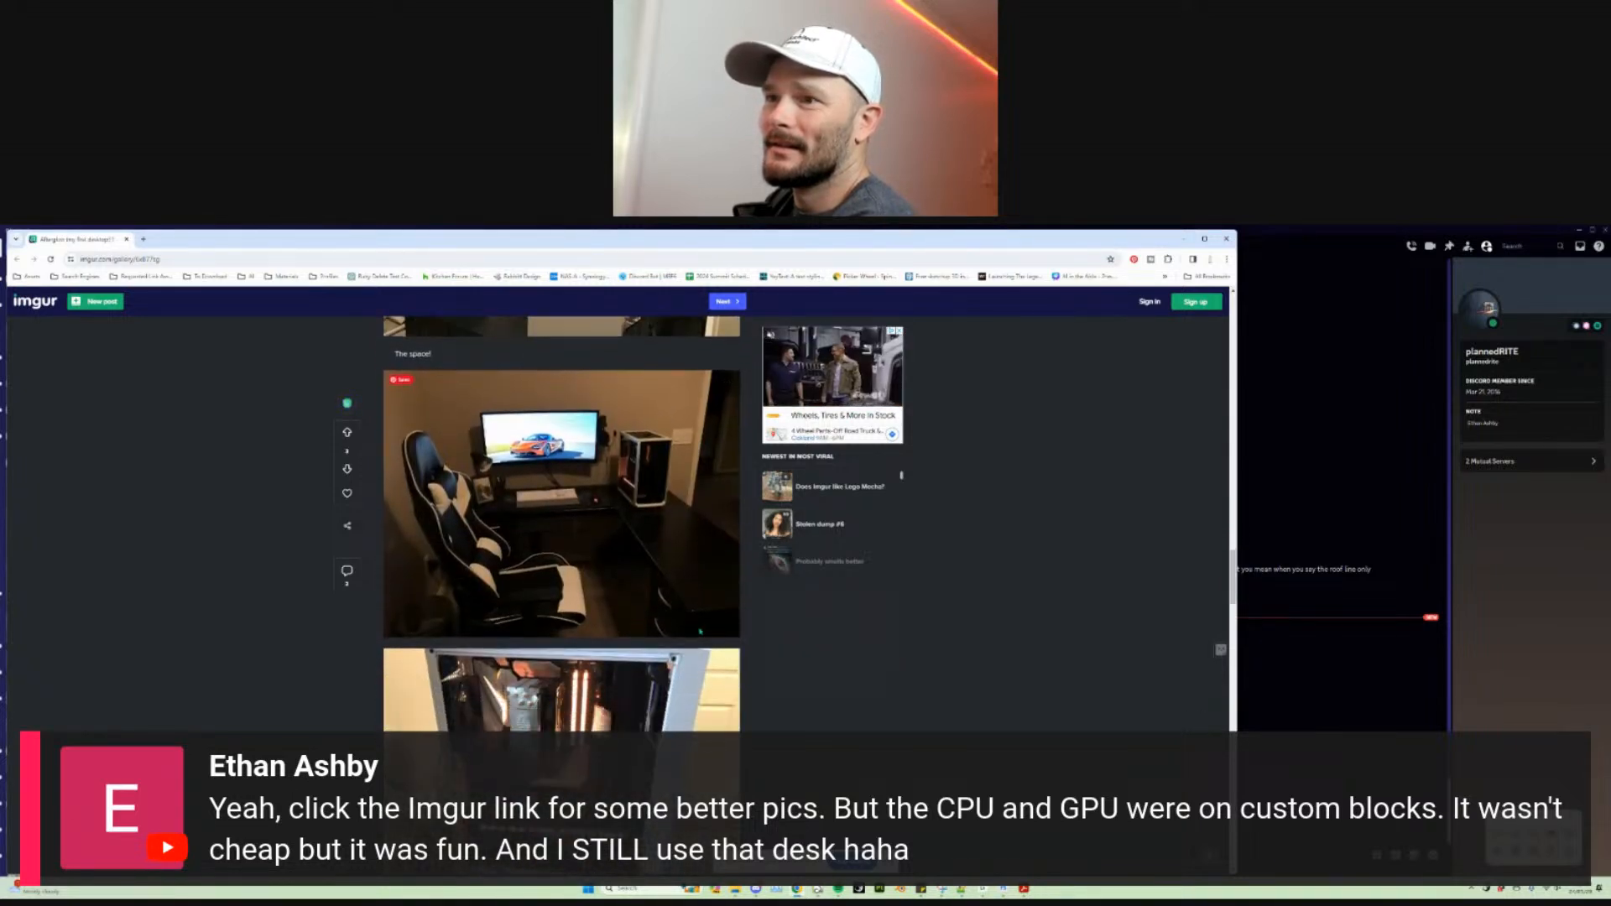
pyautogui.scroll(-3, 700, 629)
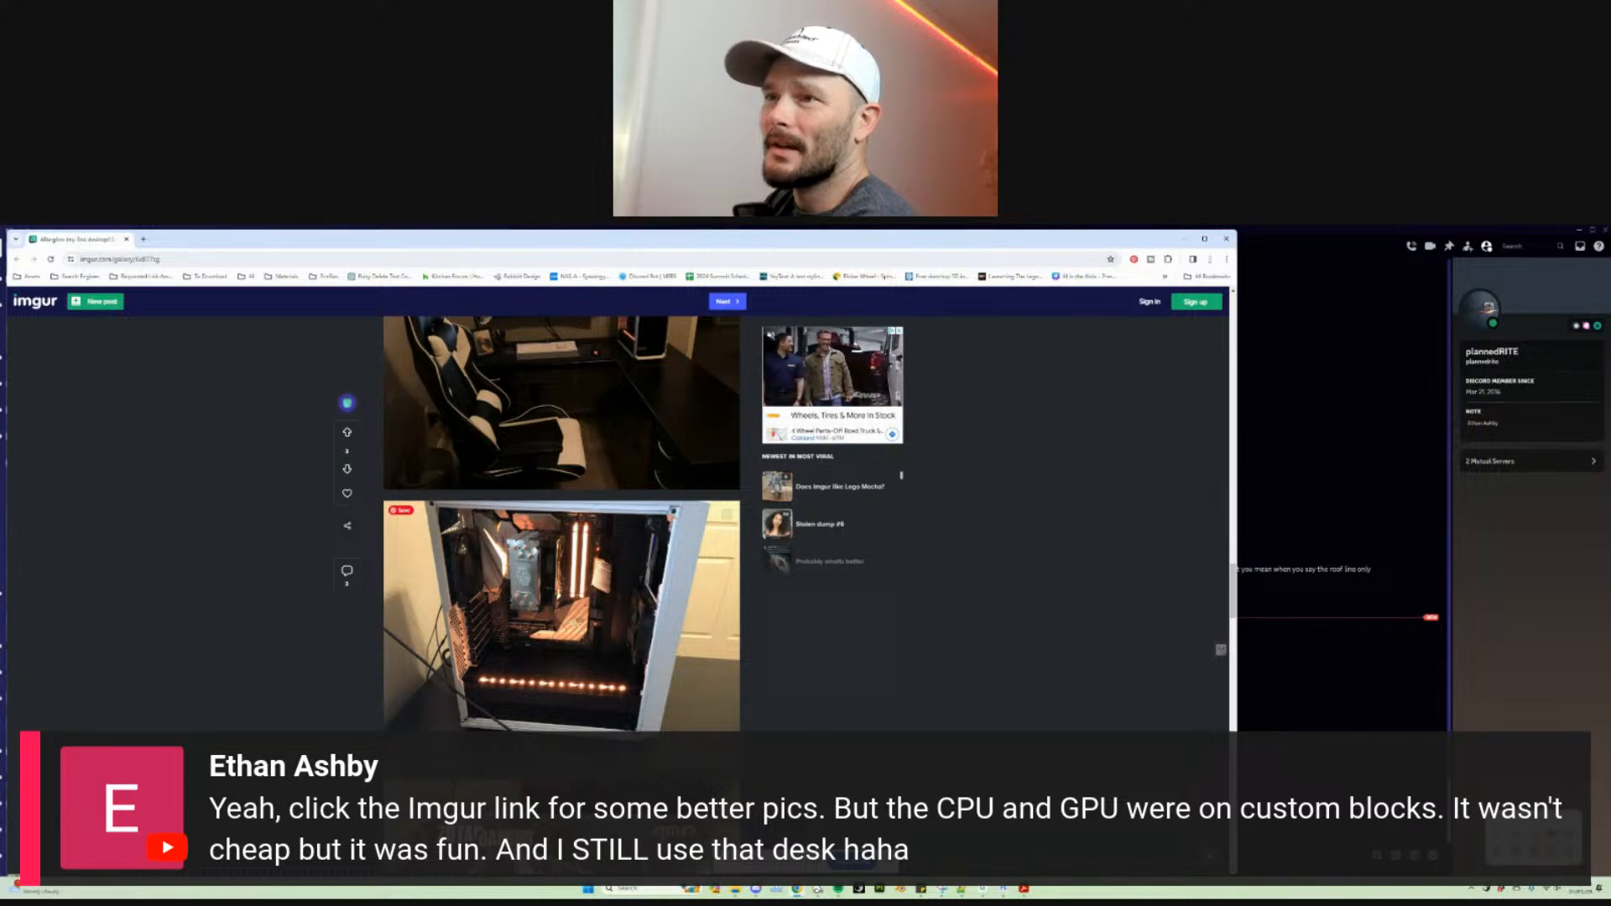
pyautogui.scroll(-10, 369, 403)
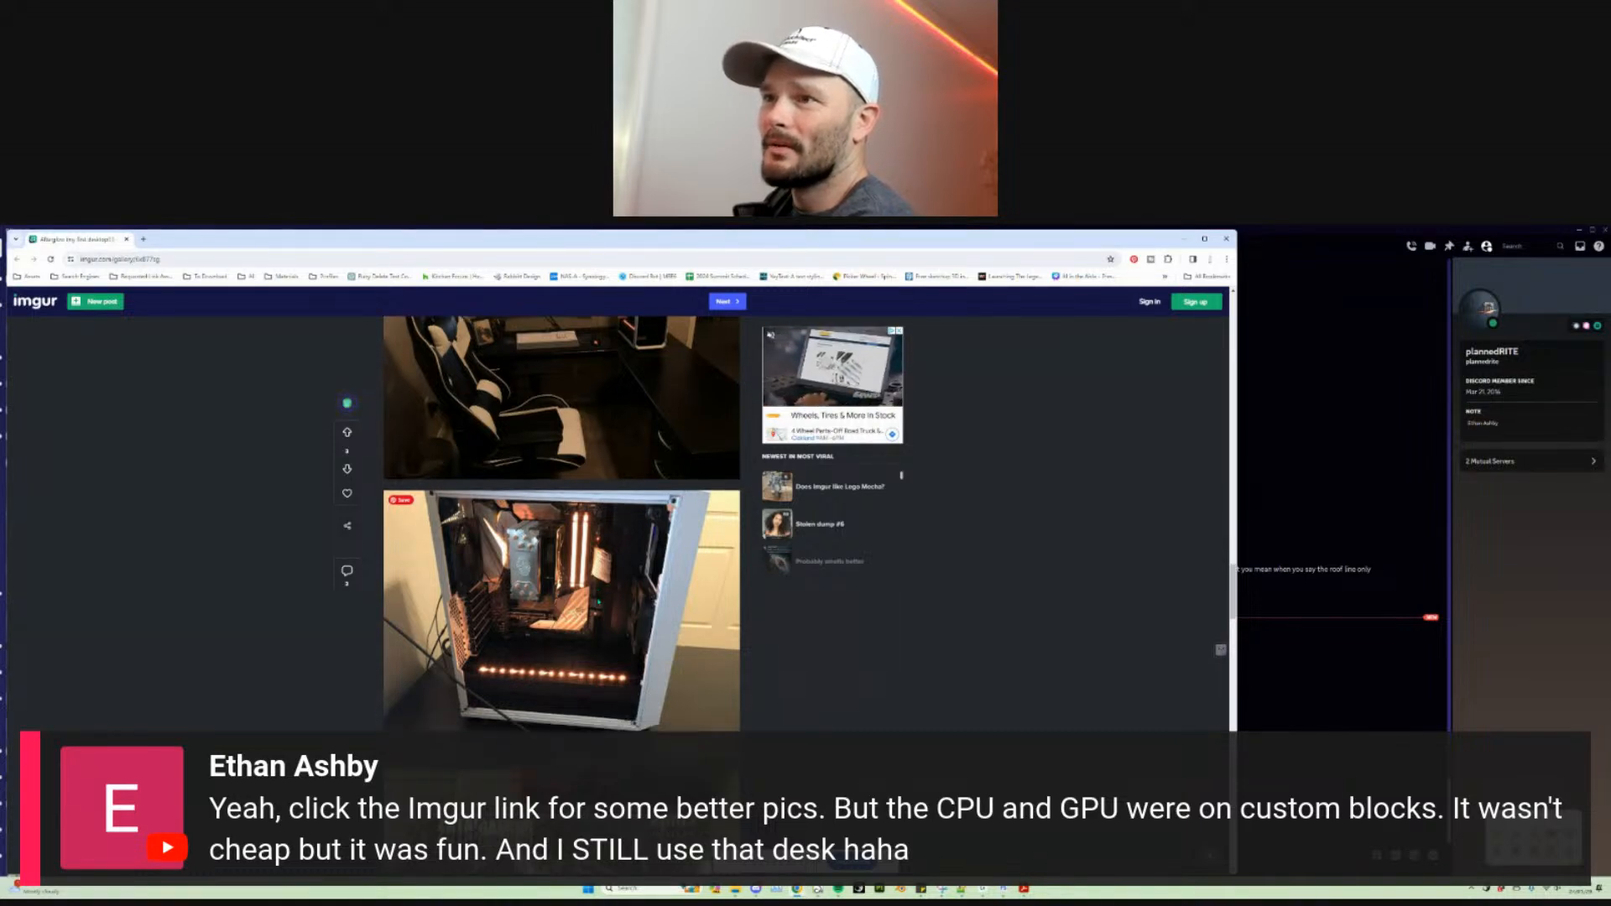
pyautogui.scroll(-15, 561, 520)
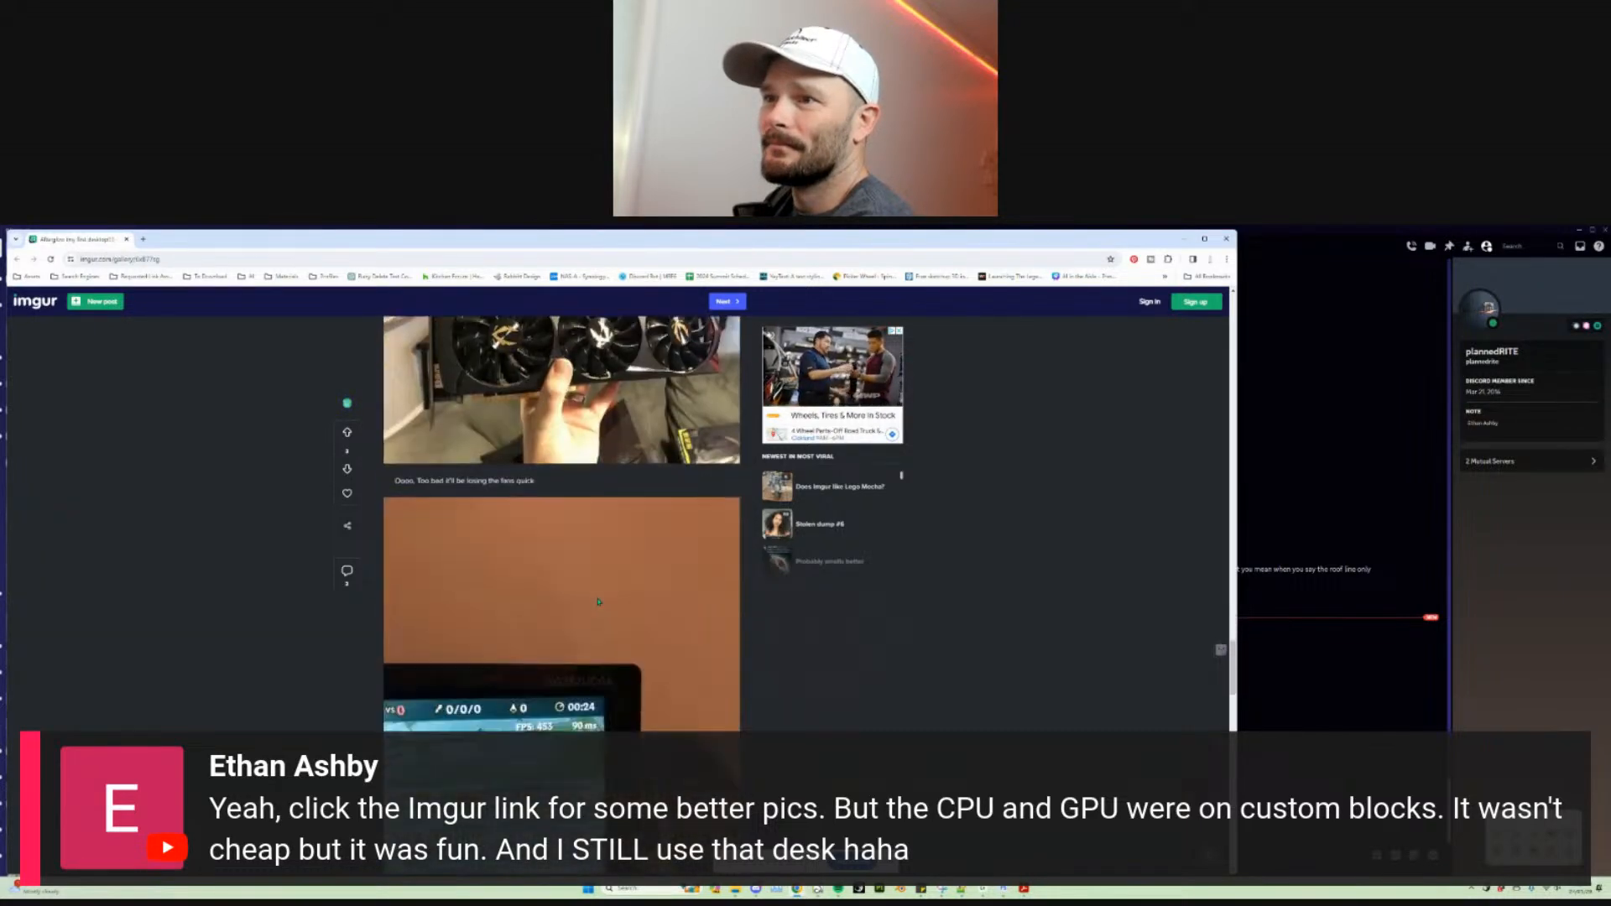
pyautogui.scroll(-15, 598, 601)
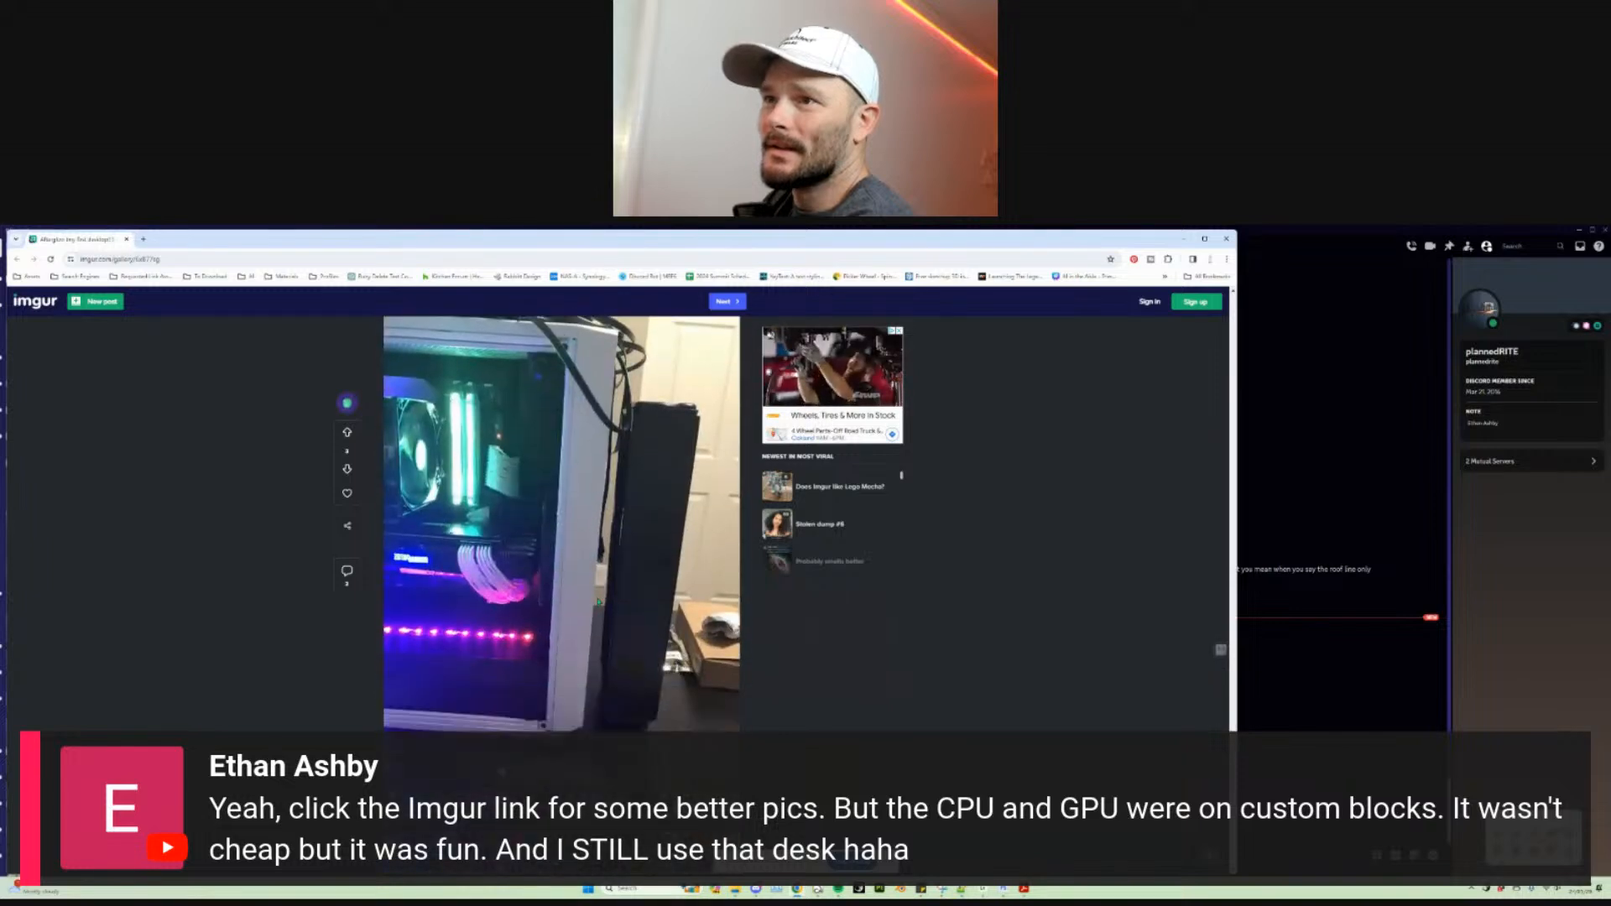
pyautogui.scroll(3, 598, 601)
pyautogui.click(599, 601)
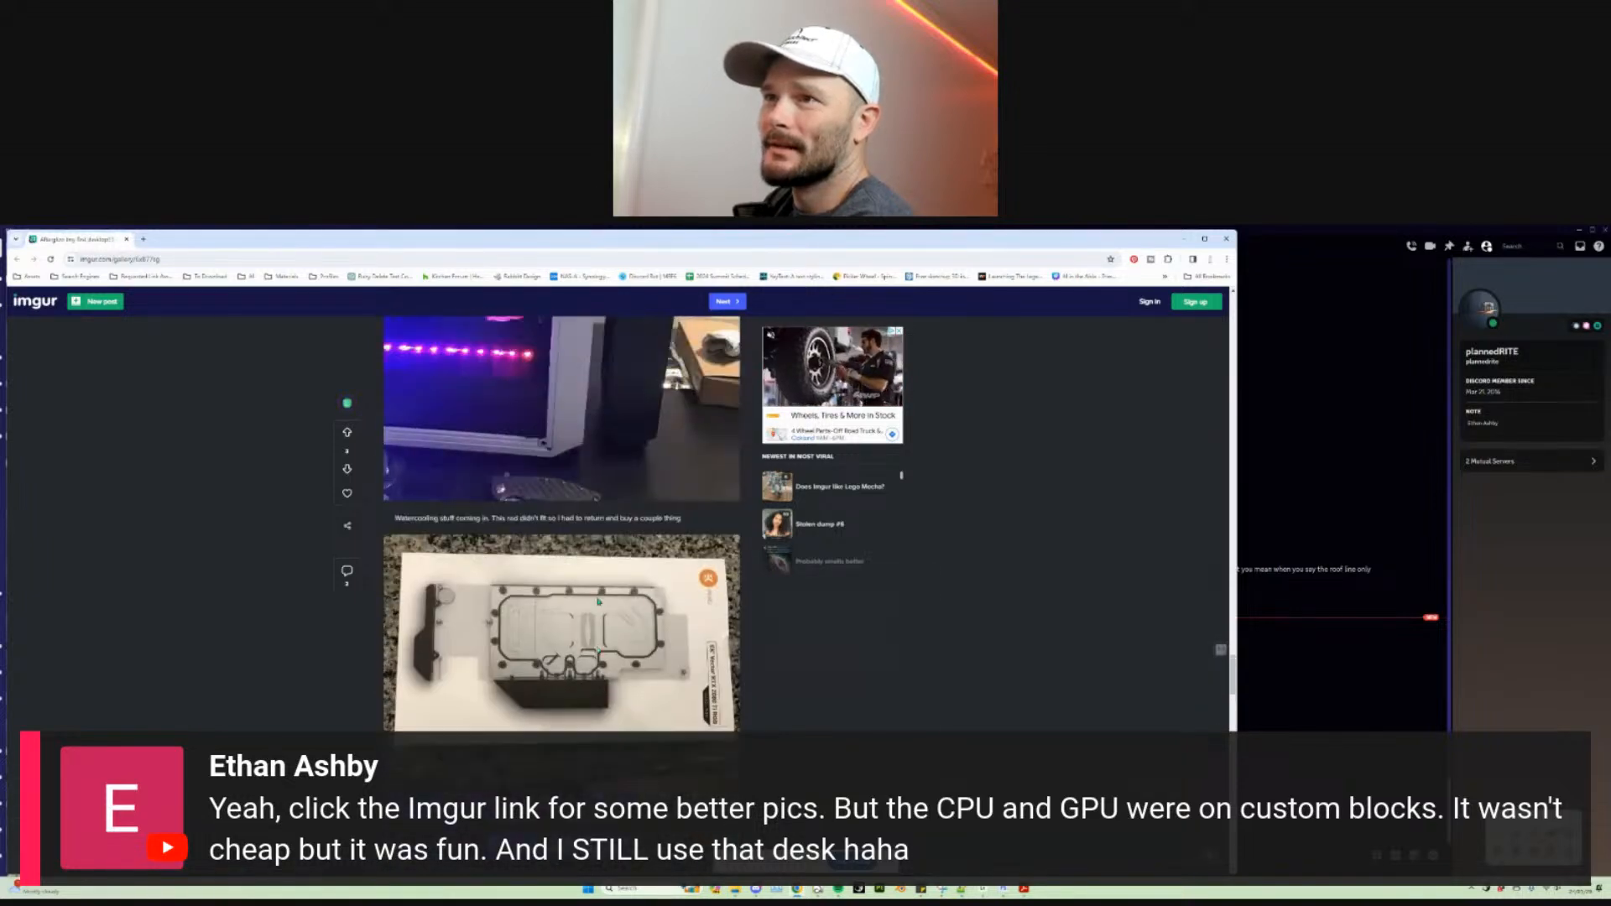
pyautogui.scroll(-10, 597, 598)
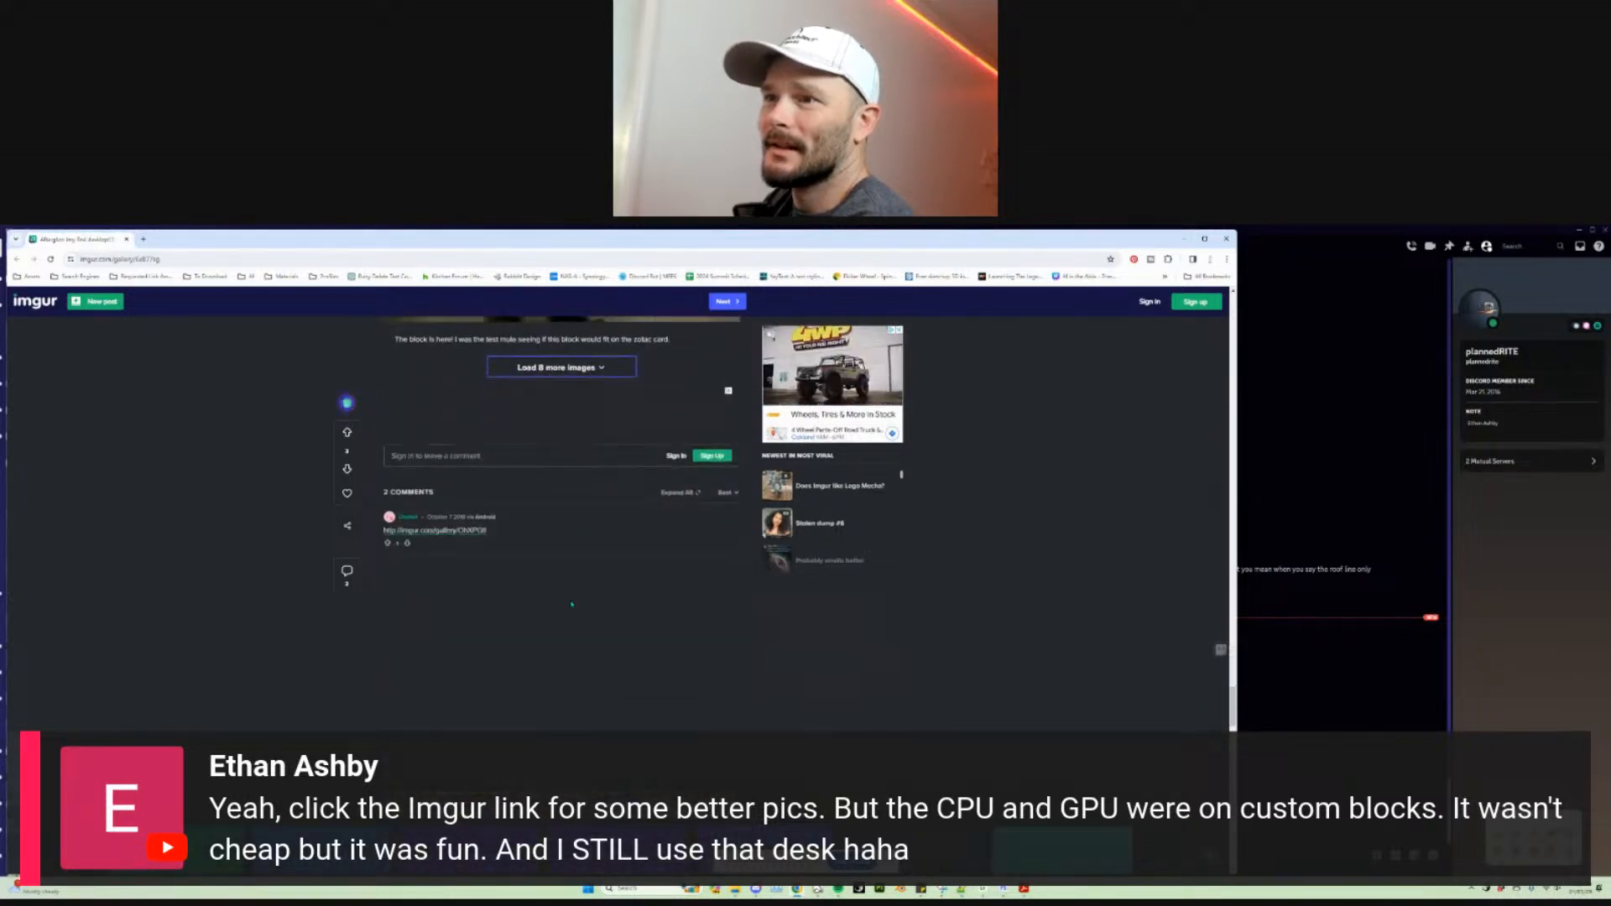
# Step: Load the gallery's remaining images, examine the water-cooling and finished-build photos, and return to Discord
pyautogui.click(561, 415)
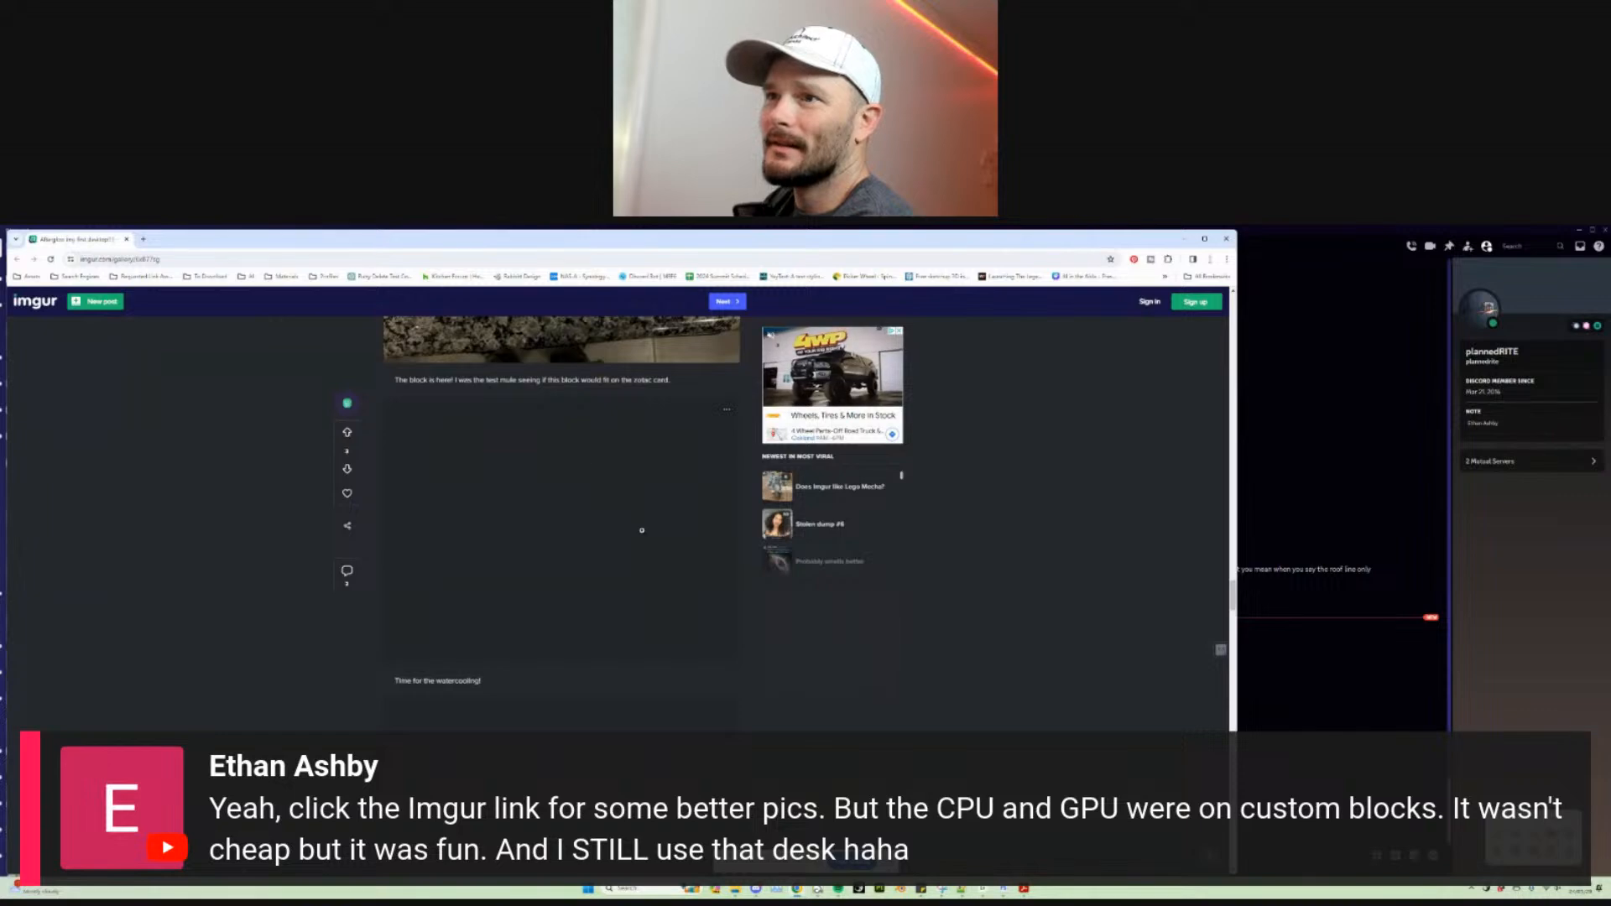
pyautogui.scroll(-10, 562, 520)
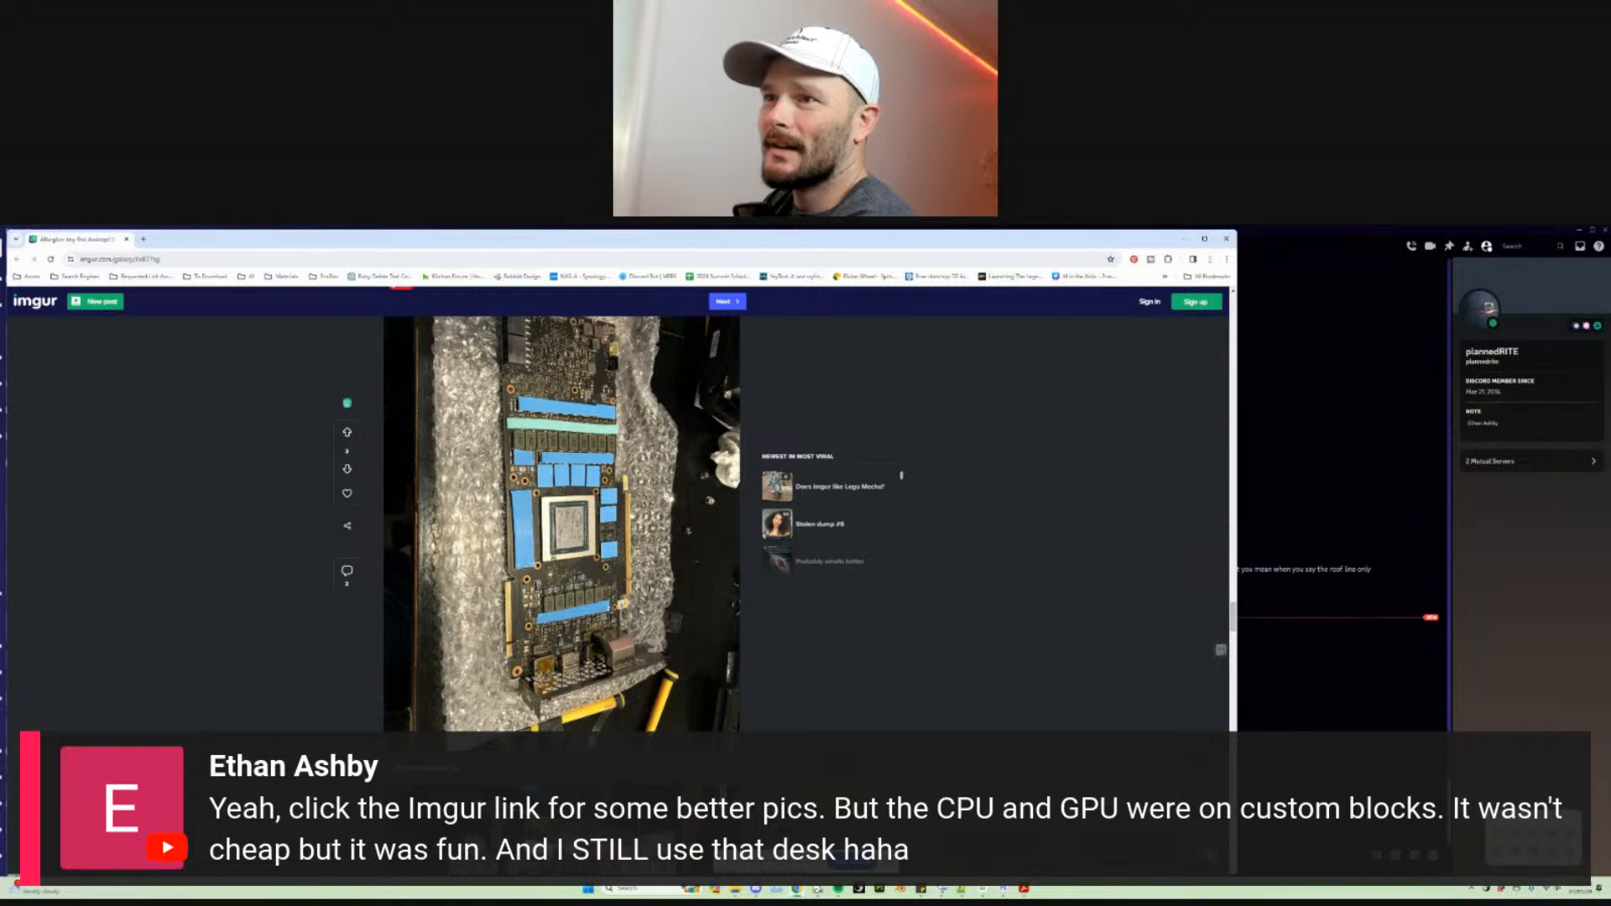
pyautogui.scroll(-5, 634, 625)
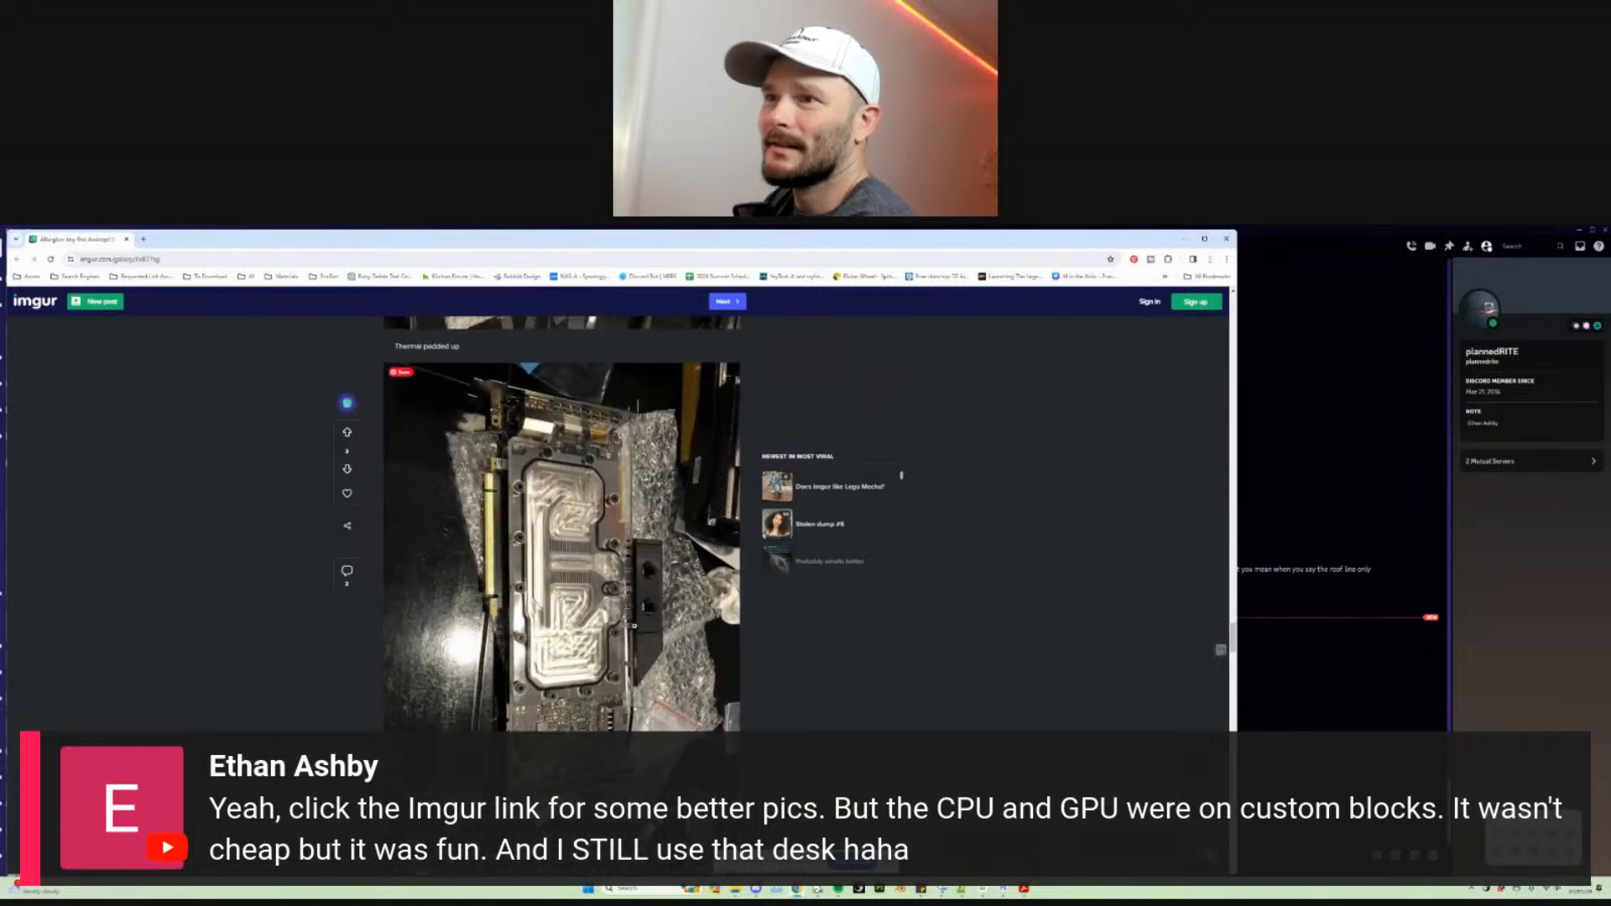
pyautogui.scroll(-5, 634, 624)
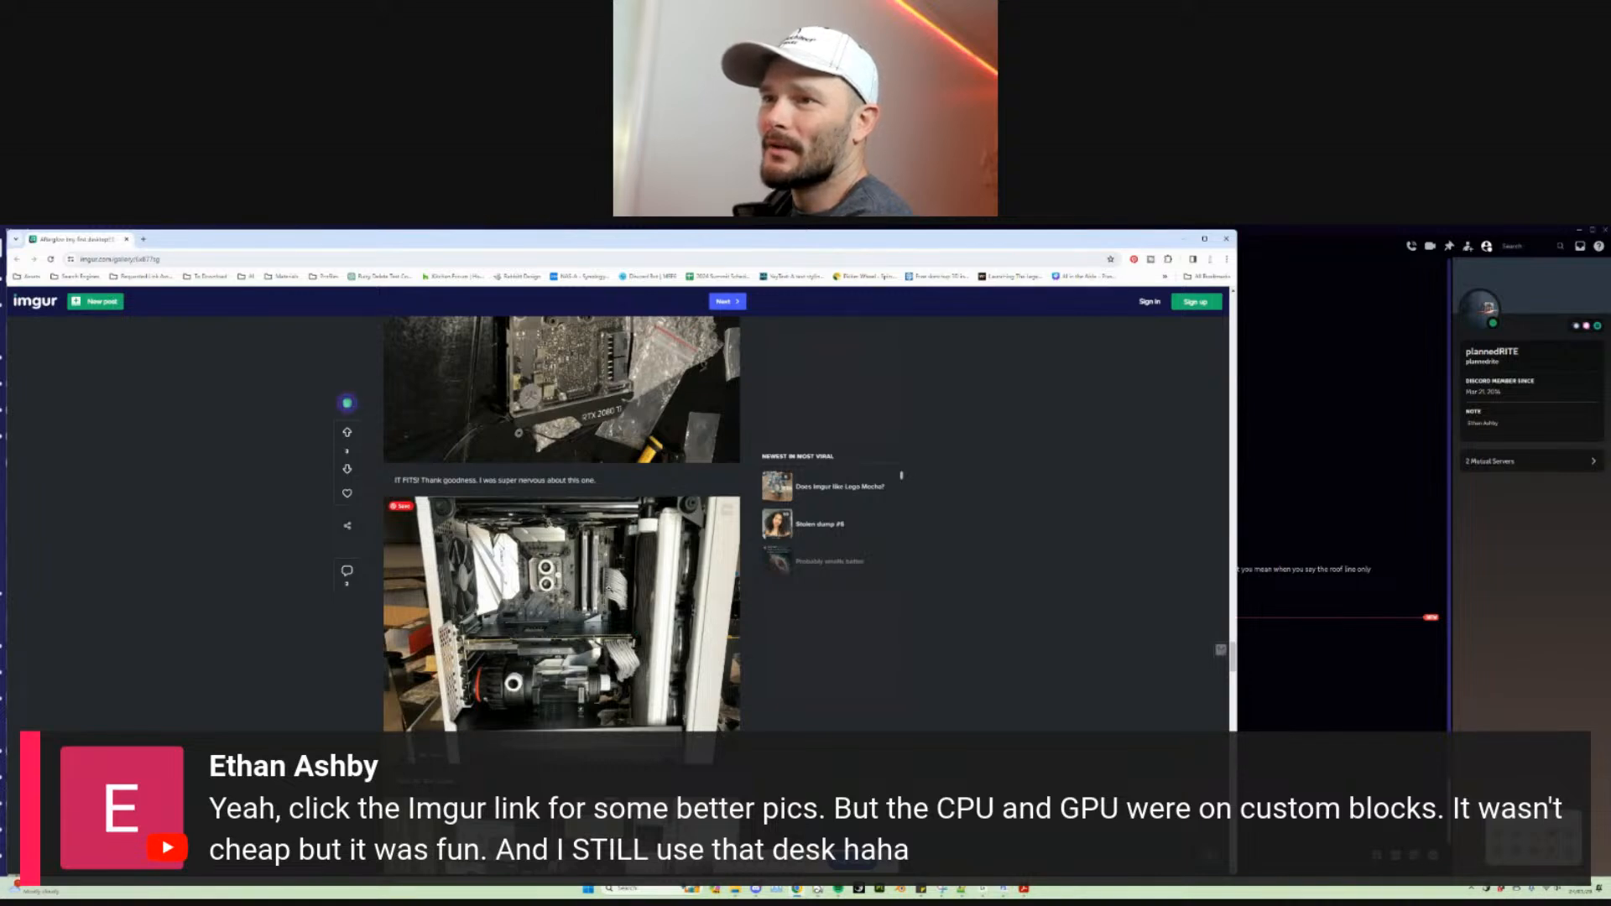
pyautogui.scroll(-15, 609, 590)
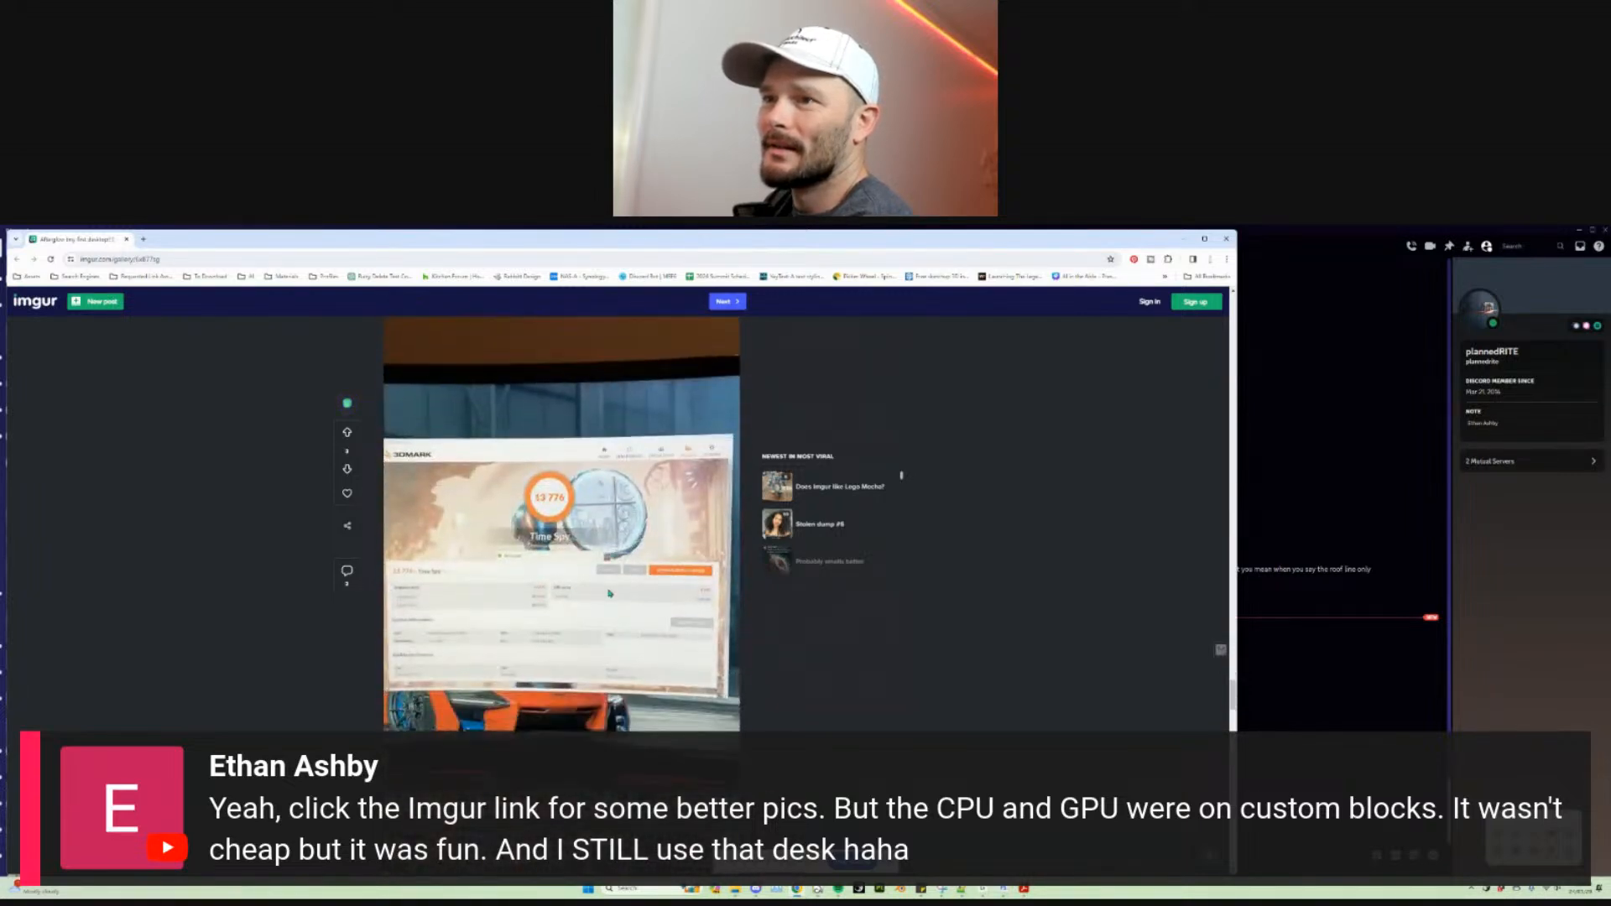
pyautogui.scroll(-5, 609, 593)
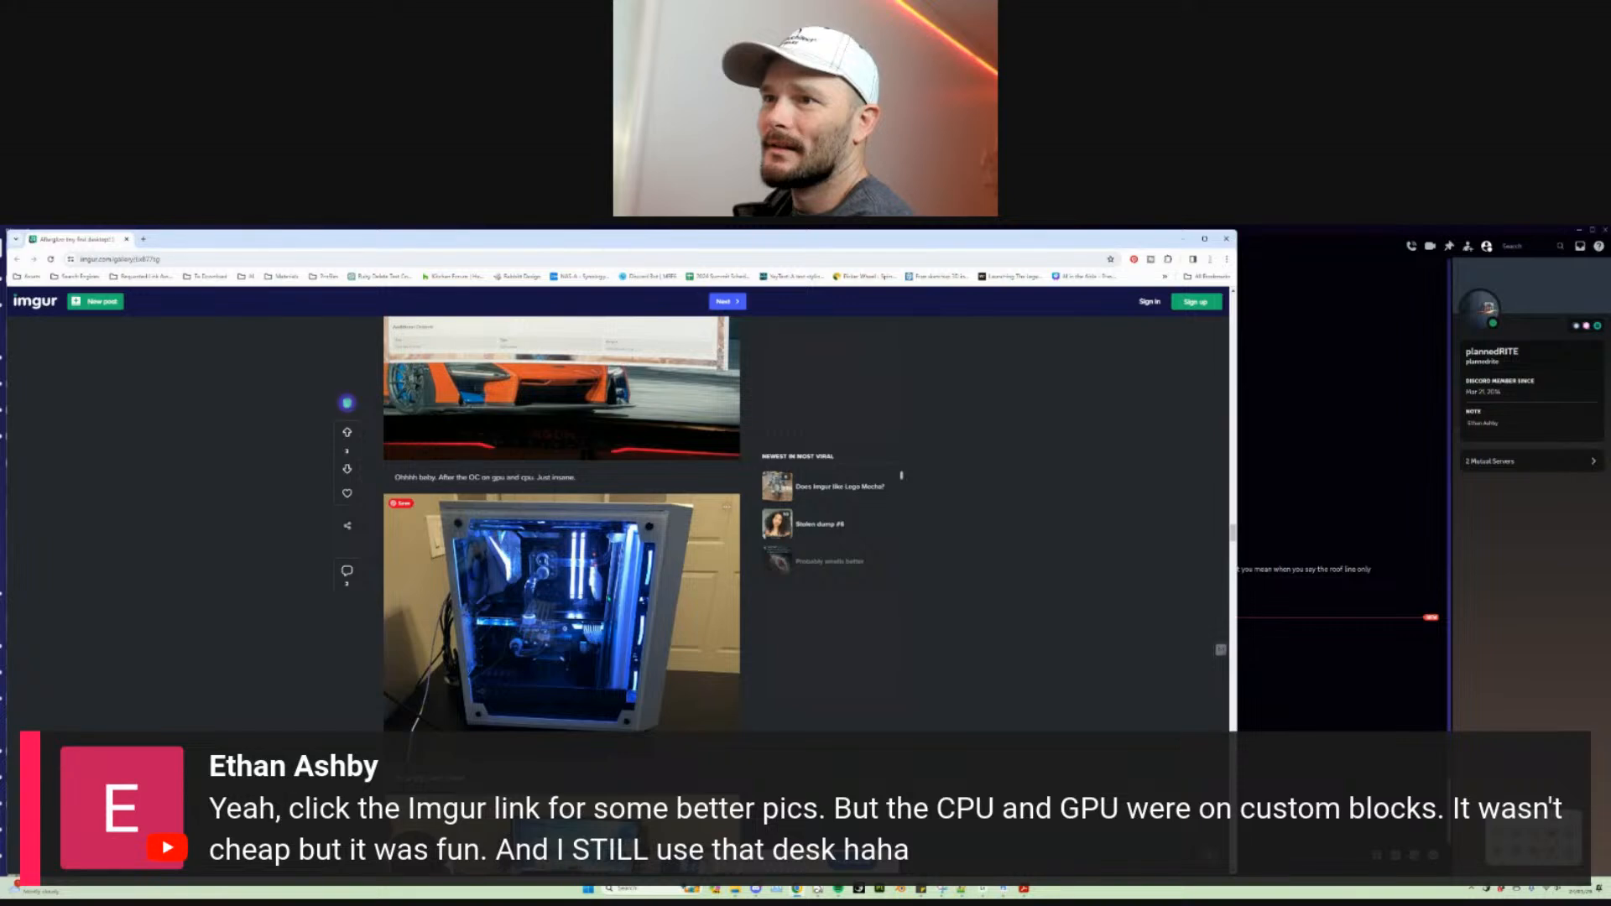
pyautogui.scroll(-12, 593, 617)
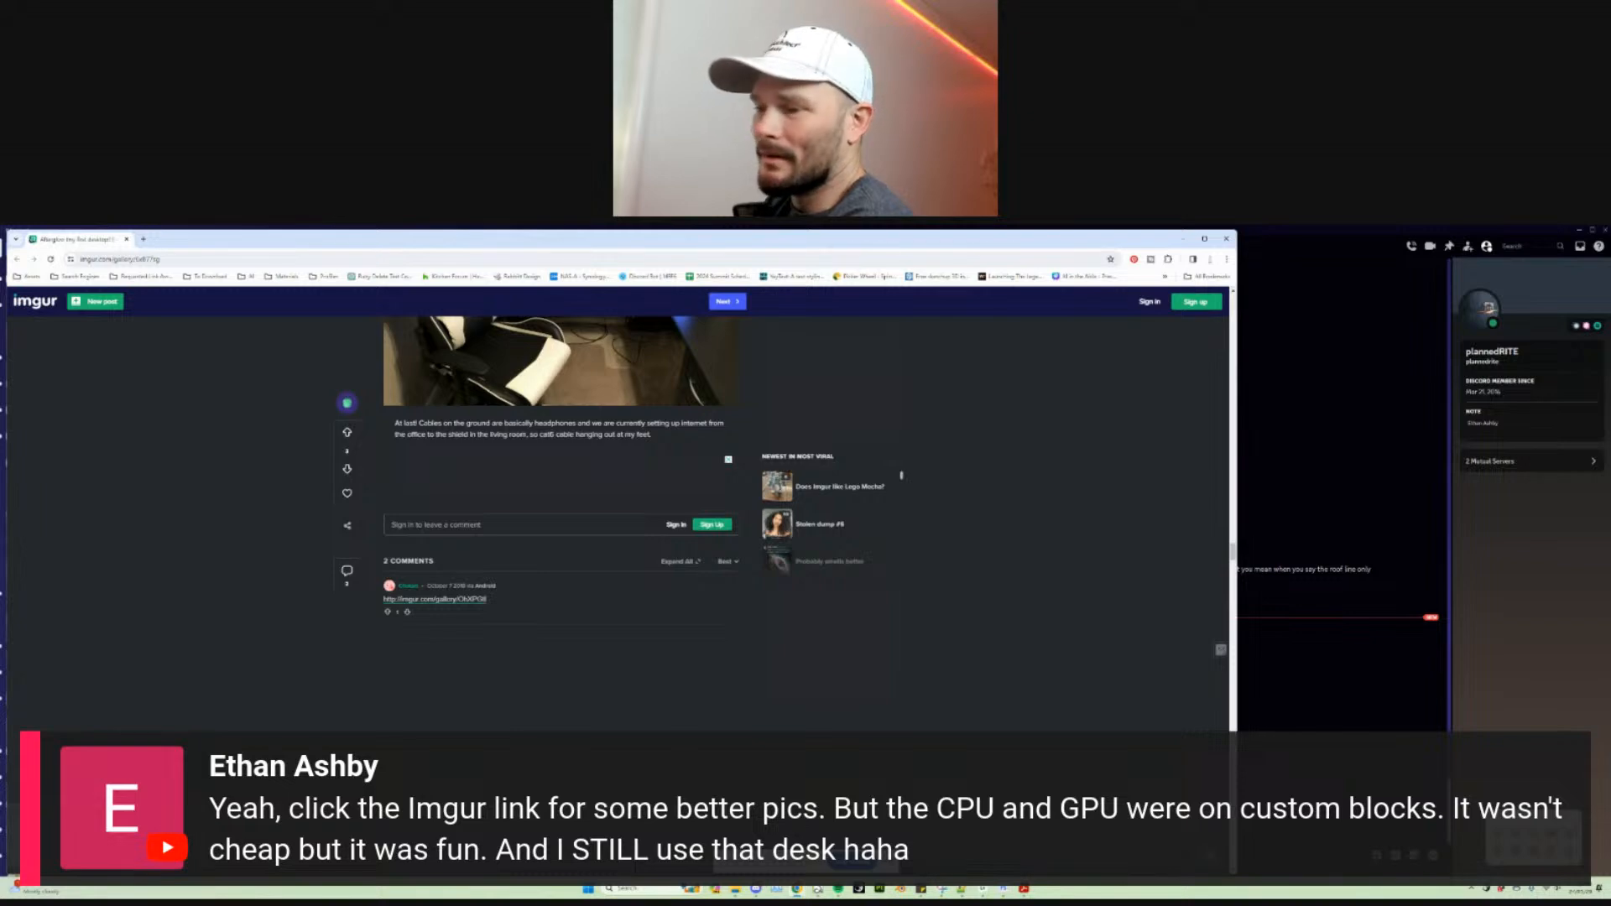
pyautogui.click(1185, 240)
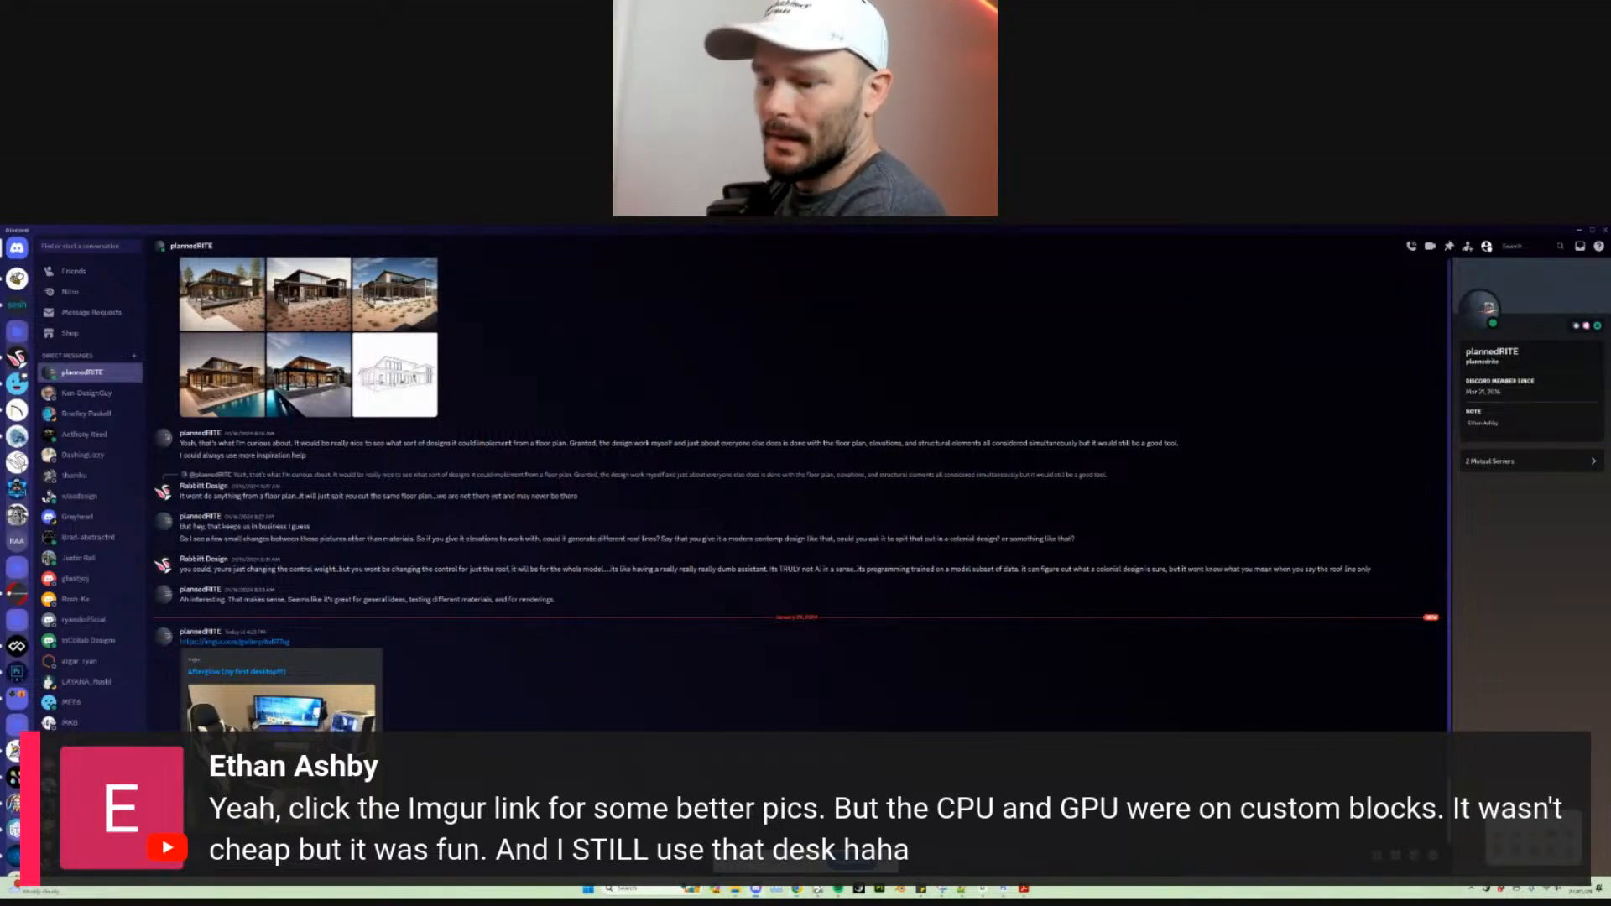
# Step: Open the "Evil Dead Revival" post from the chatroom forum of the Rabbitt Design Feed server in full view
pyautogui.click(17, 359)
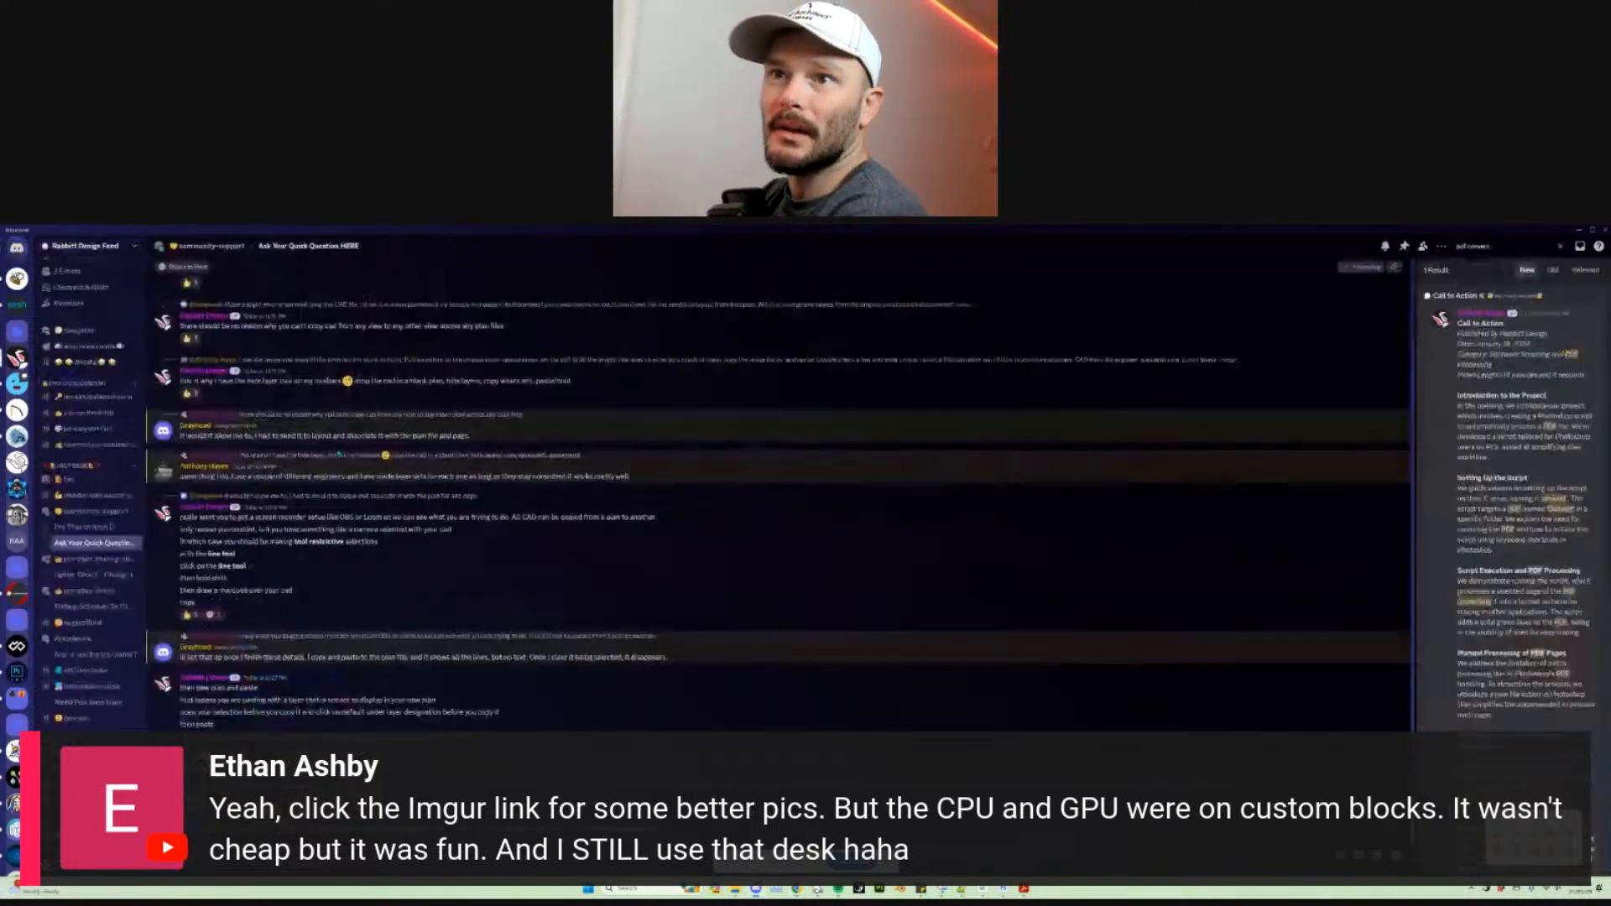
pyautogui.scroll(2, 89, 602)
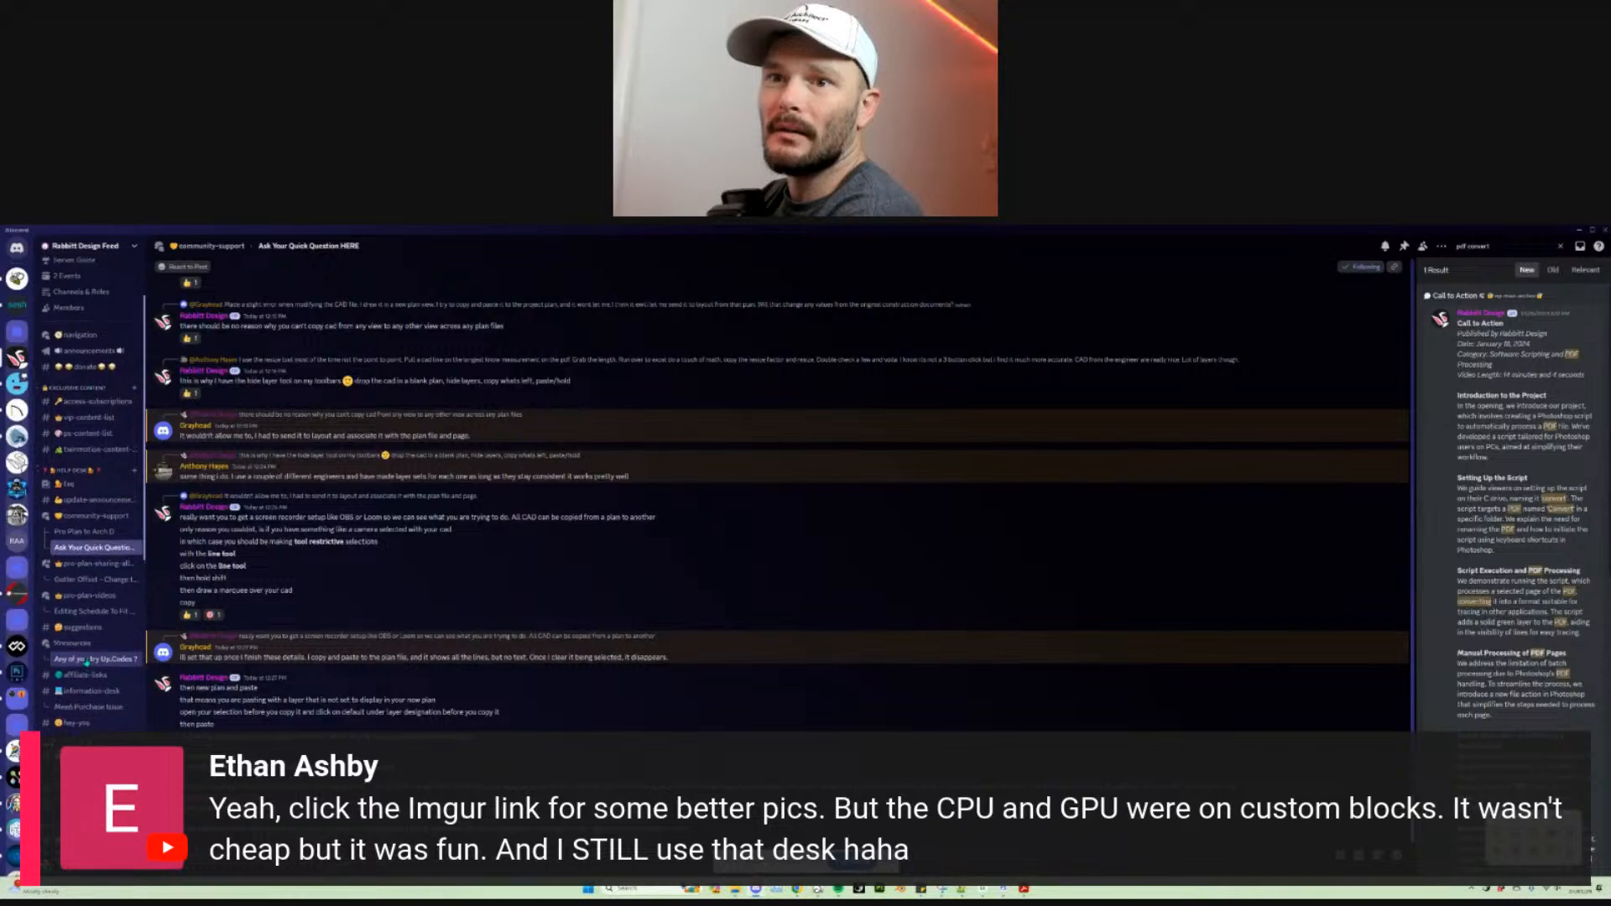
pyautogui.scroll(-8, 91, 613)
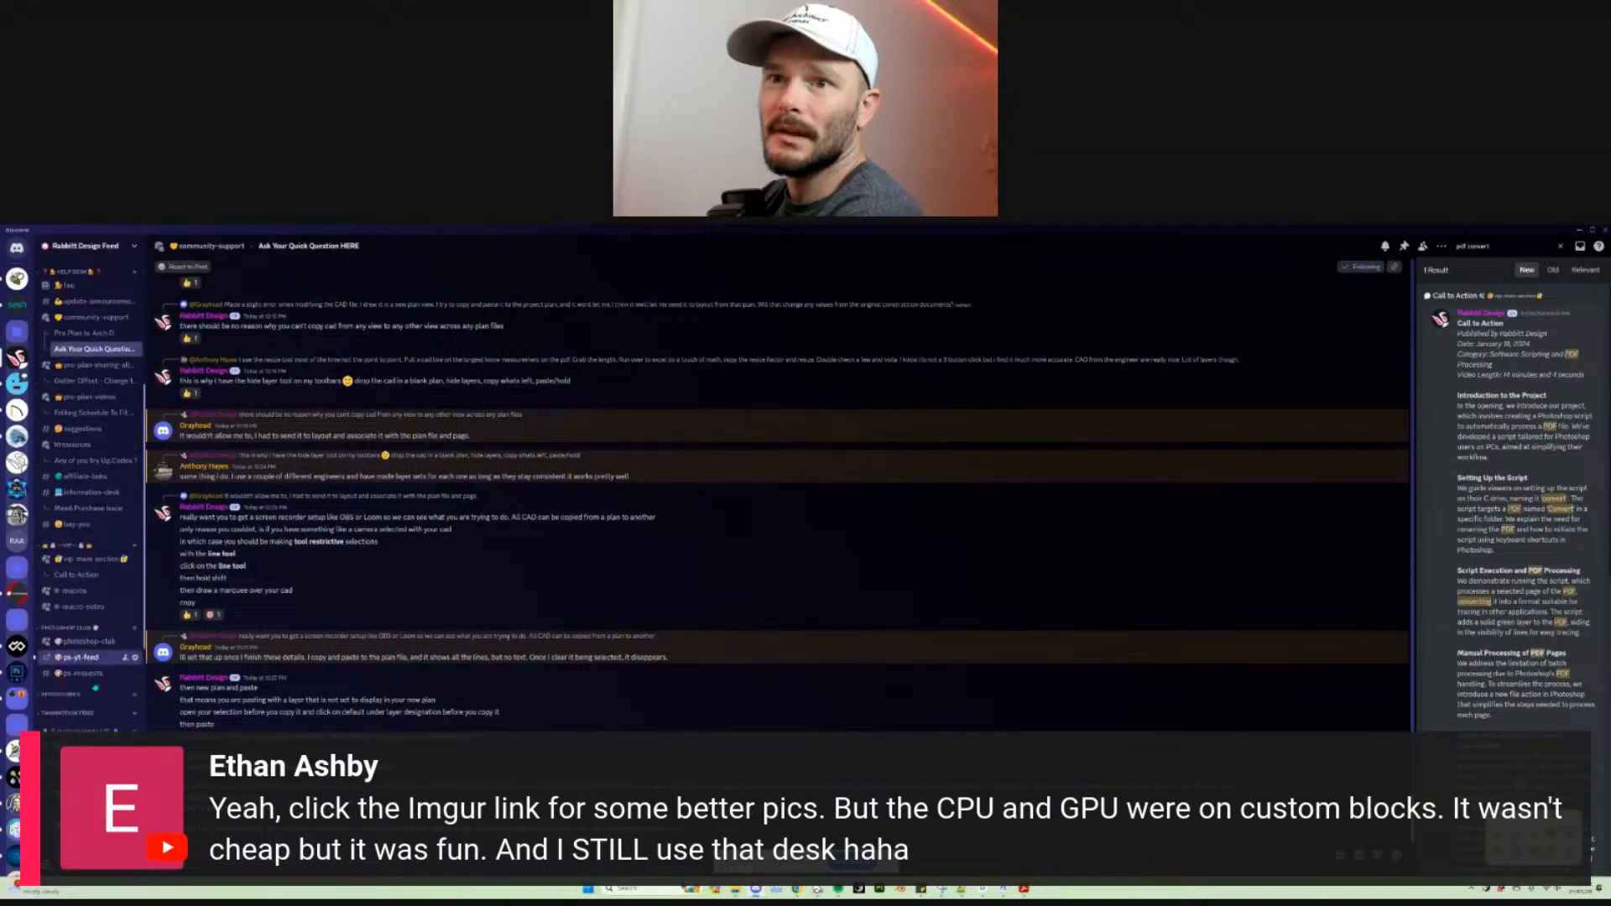
pyautogui.scroll(-1, 94, 693)
pyautogui.click(81, 621)
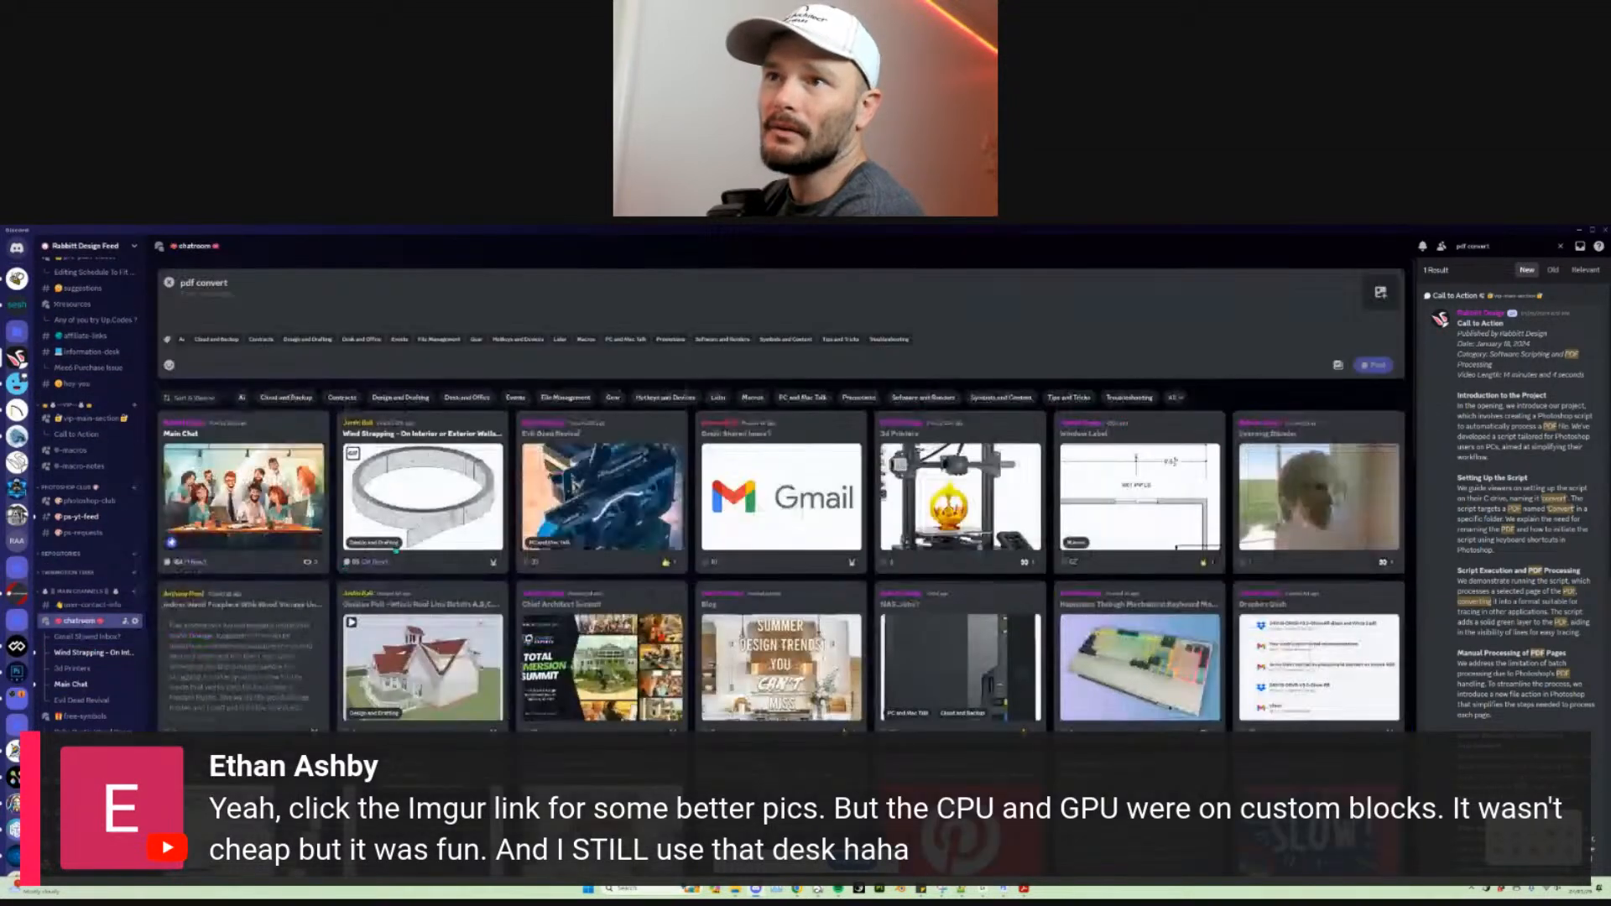
pyautogui.click(625, 493)
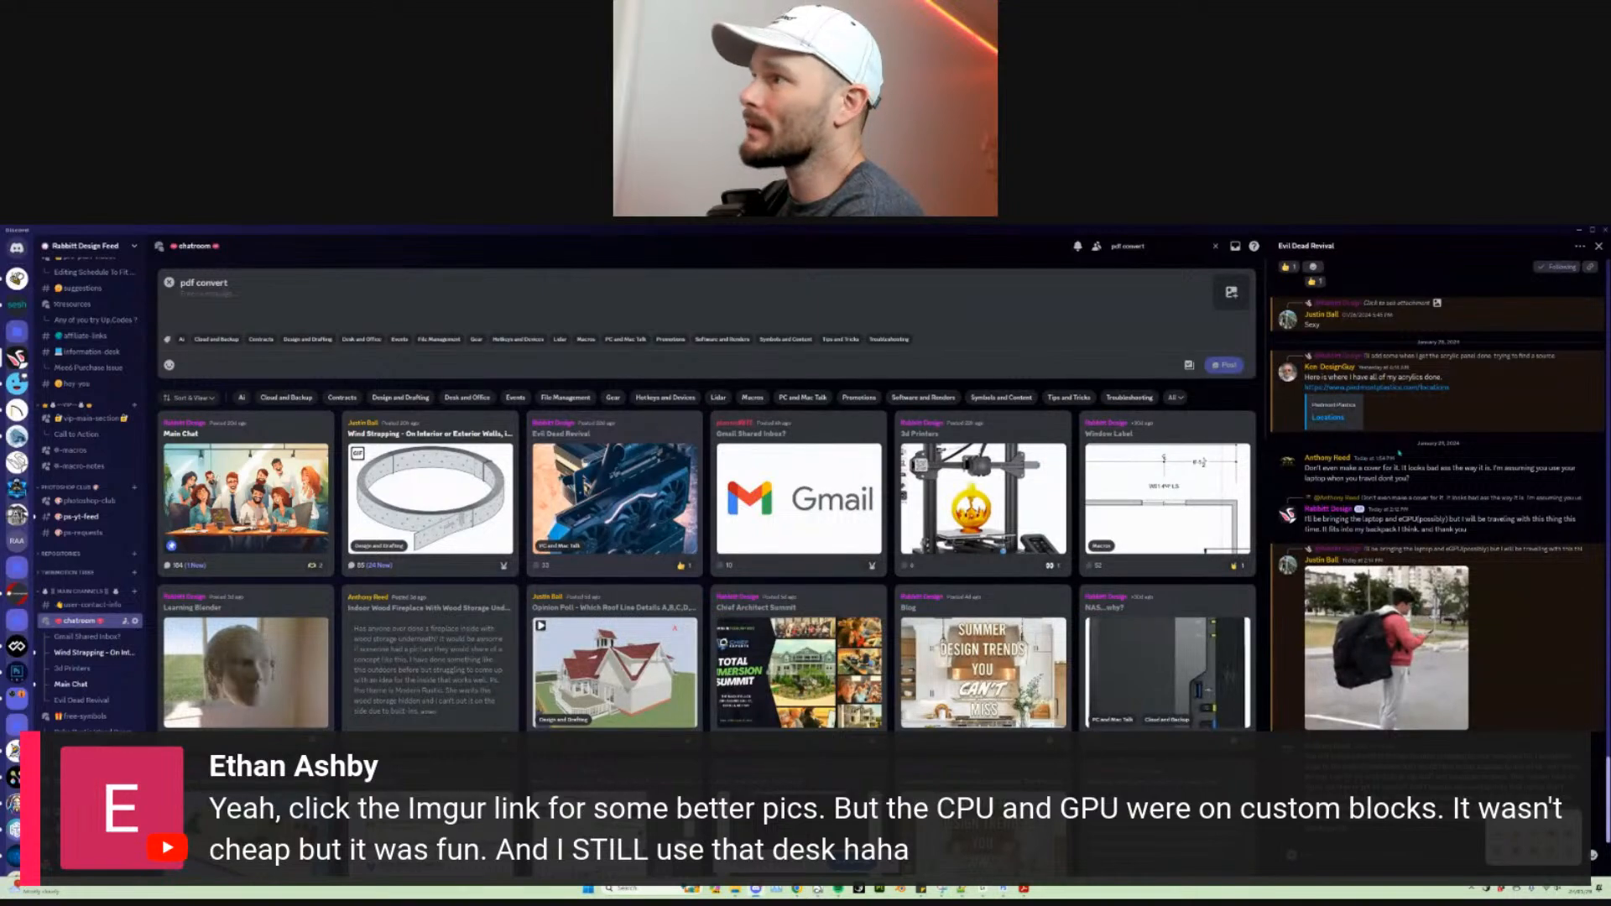
pyautogui.moveTo(61, 627)
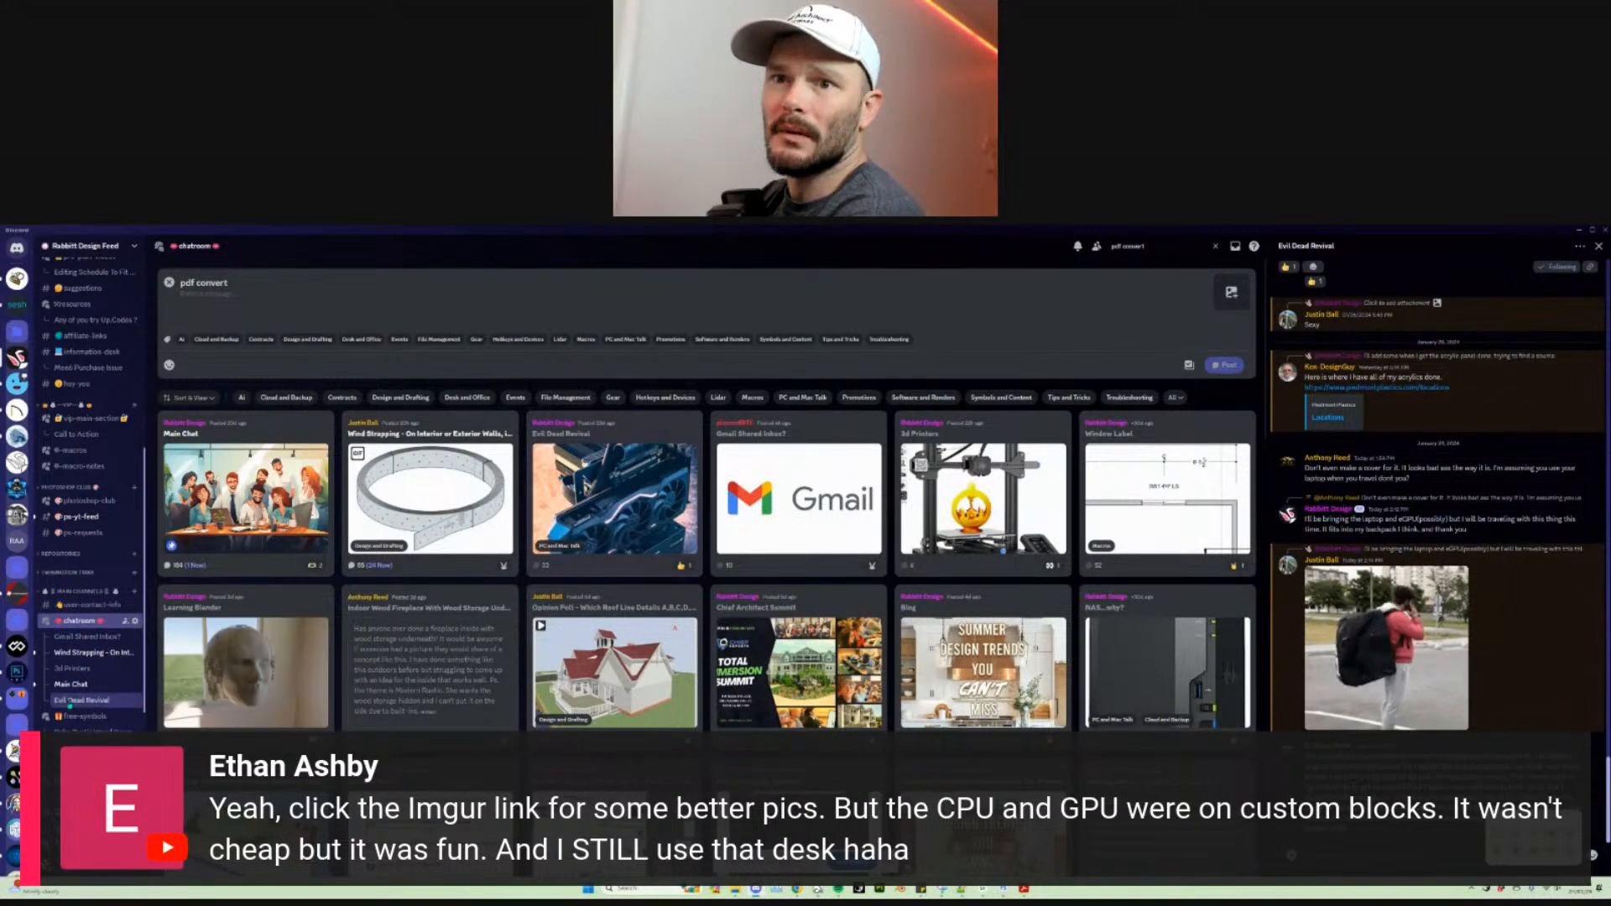
pyautogui.click(81, 700)
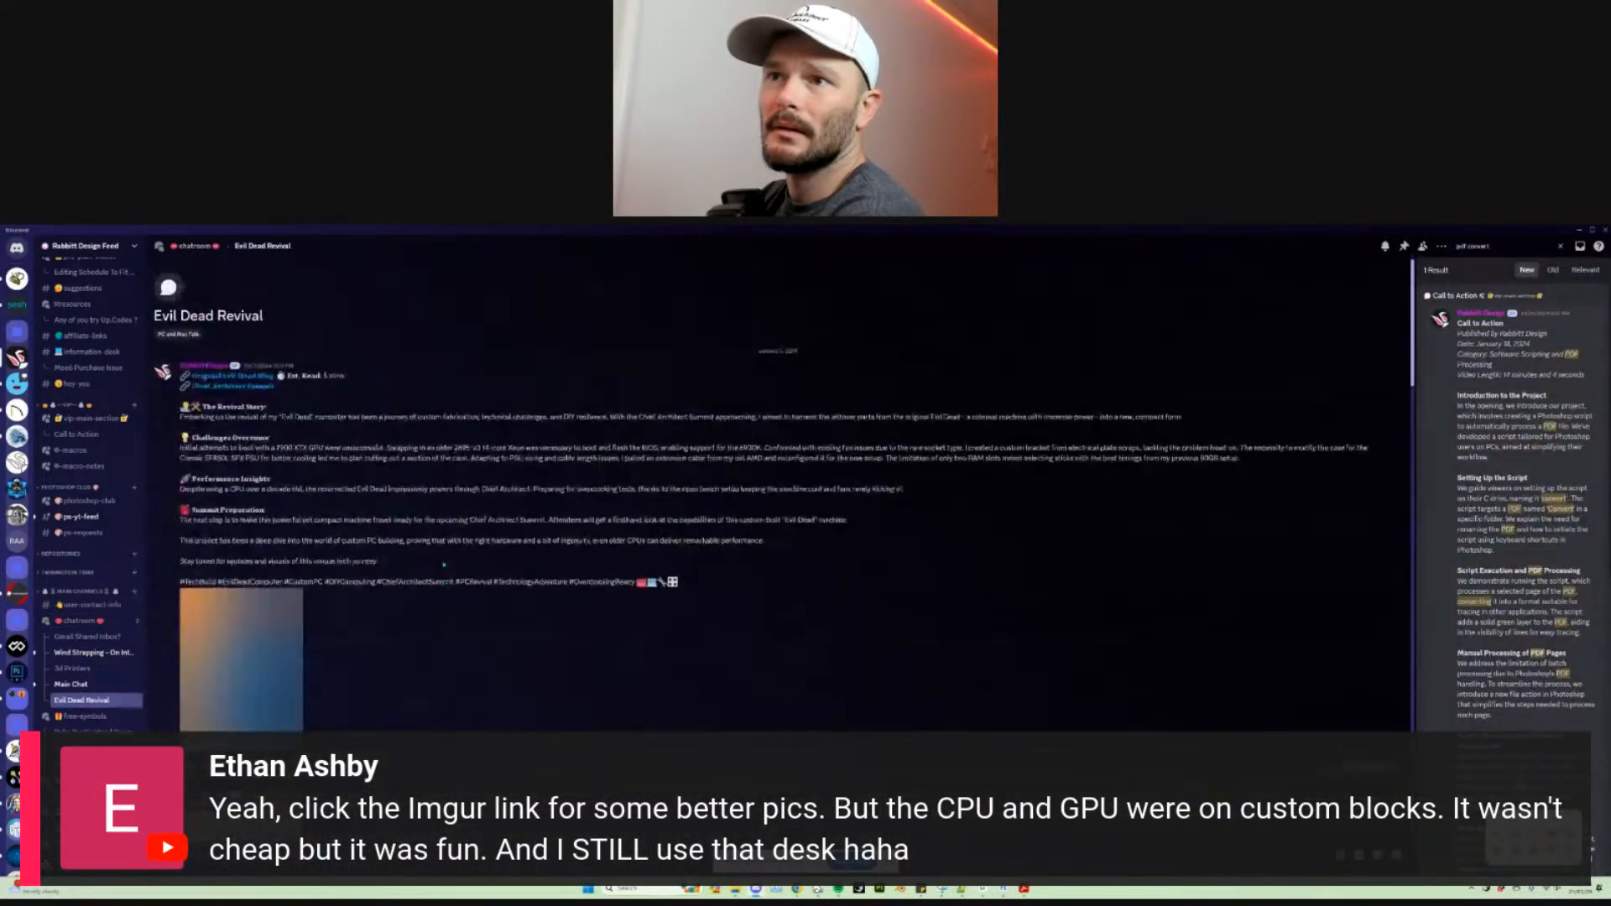
# Step: Look through the "Evil Dead Revival" post, viewing the build photo, the added-monitor photo and the acrylic panel plan enlarged
pyautogui.click(241, 637)
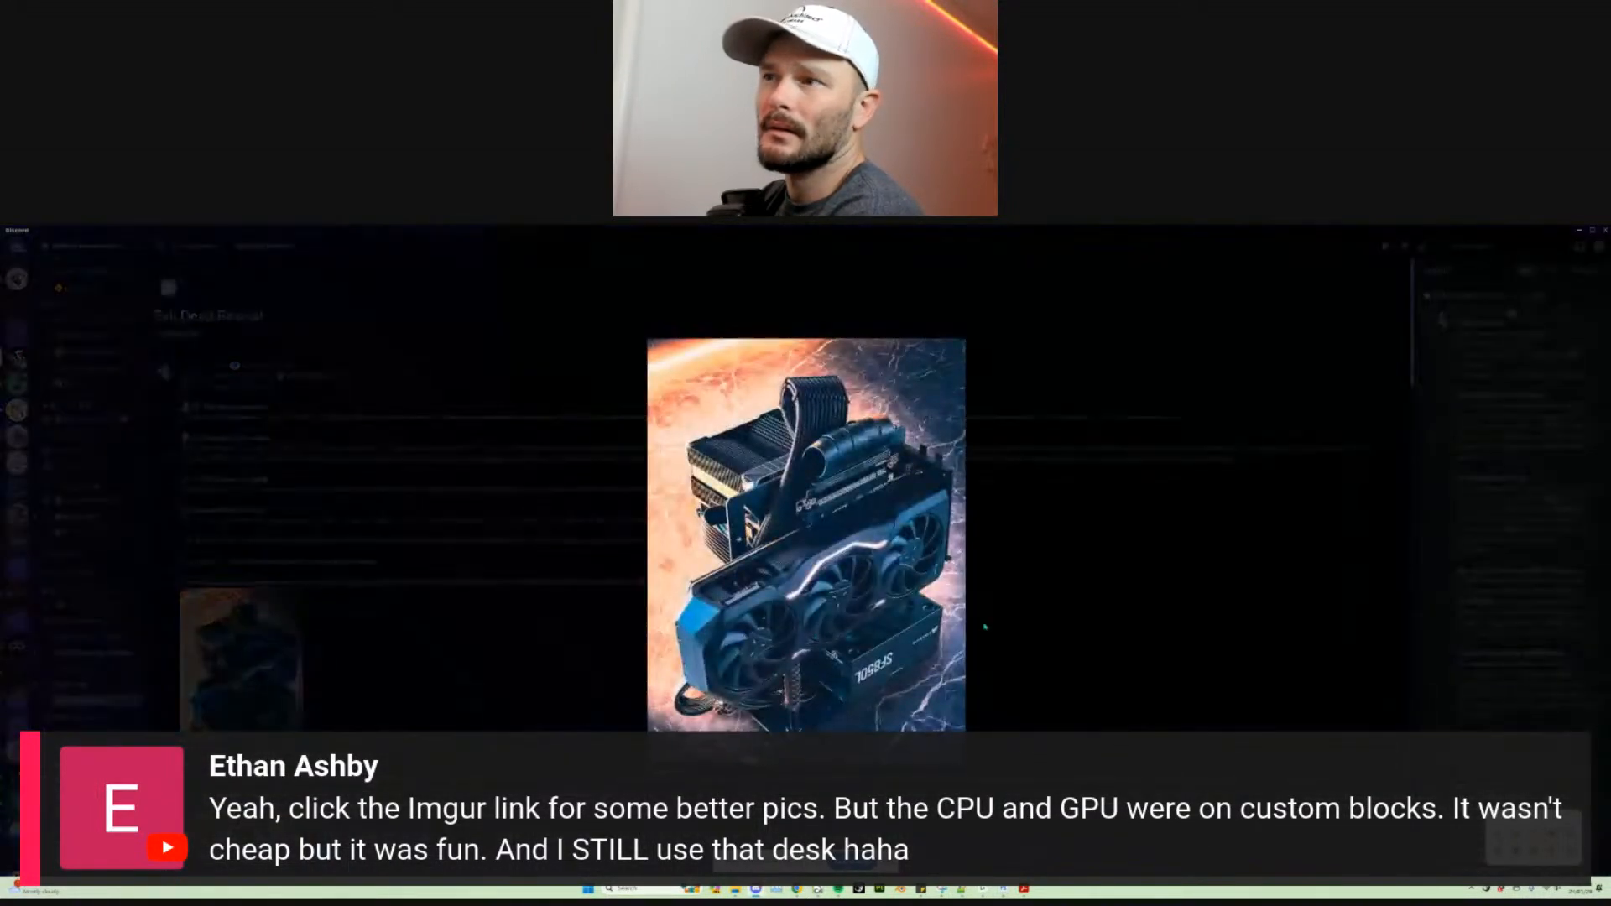
pyautogui.click(1101, 612)
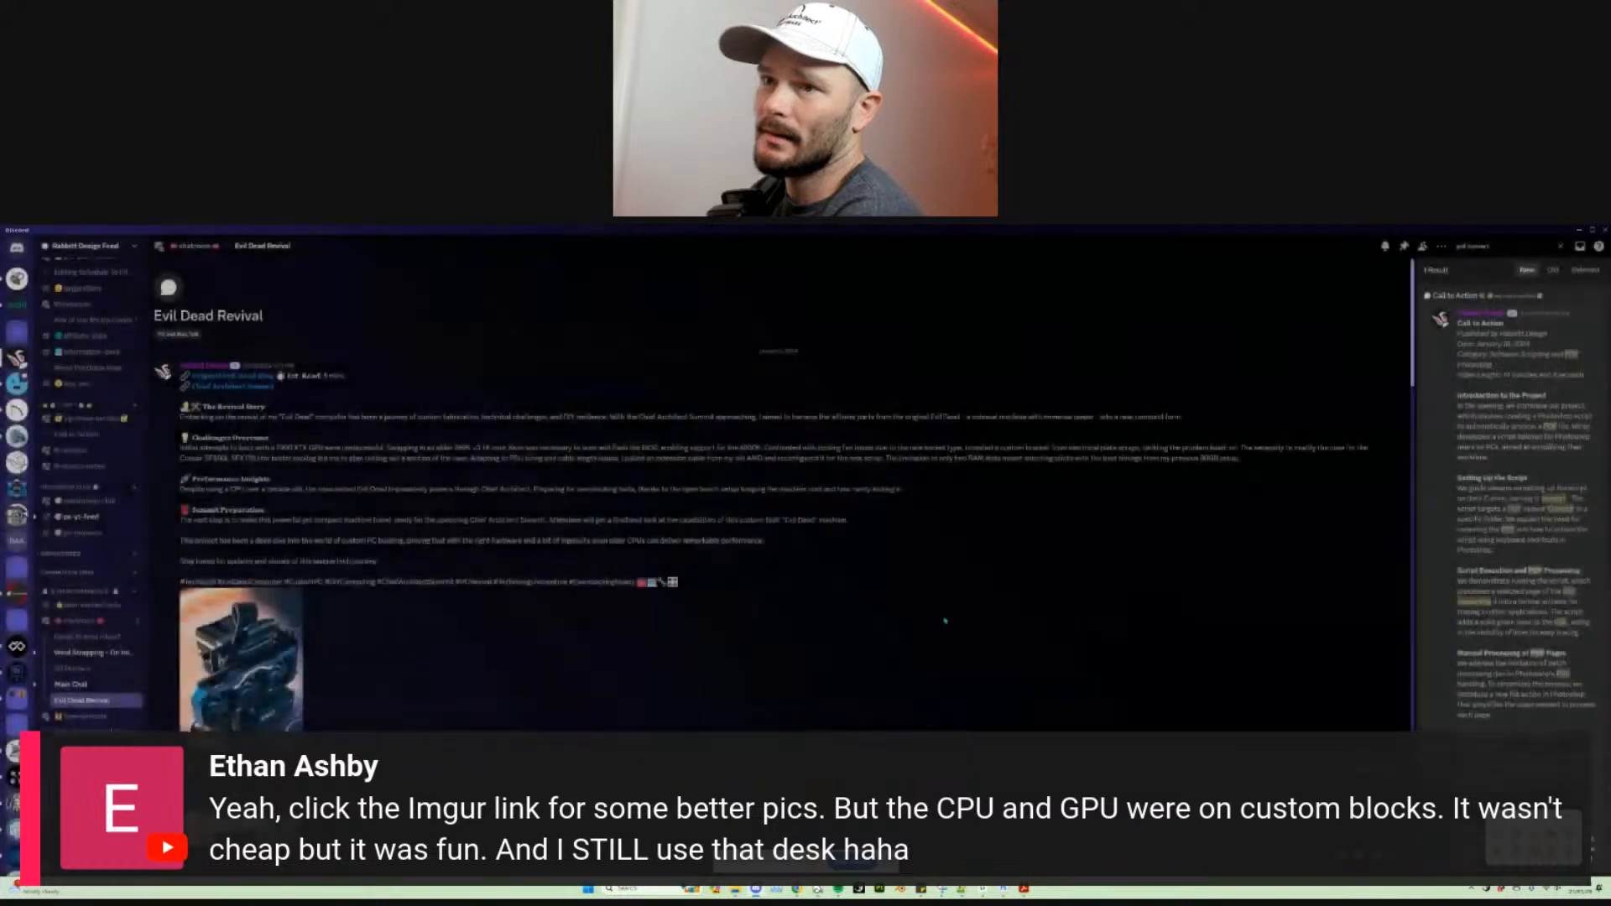
pyautogui.scroll(-10, 523, 625)
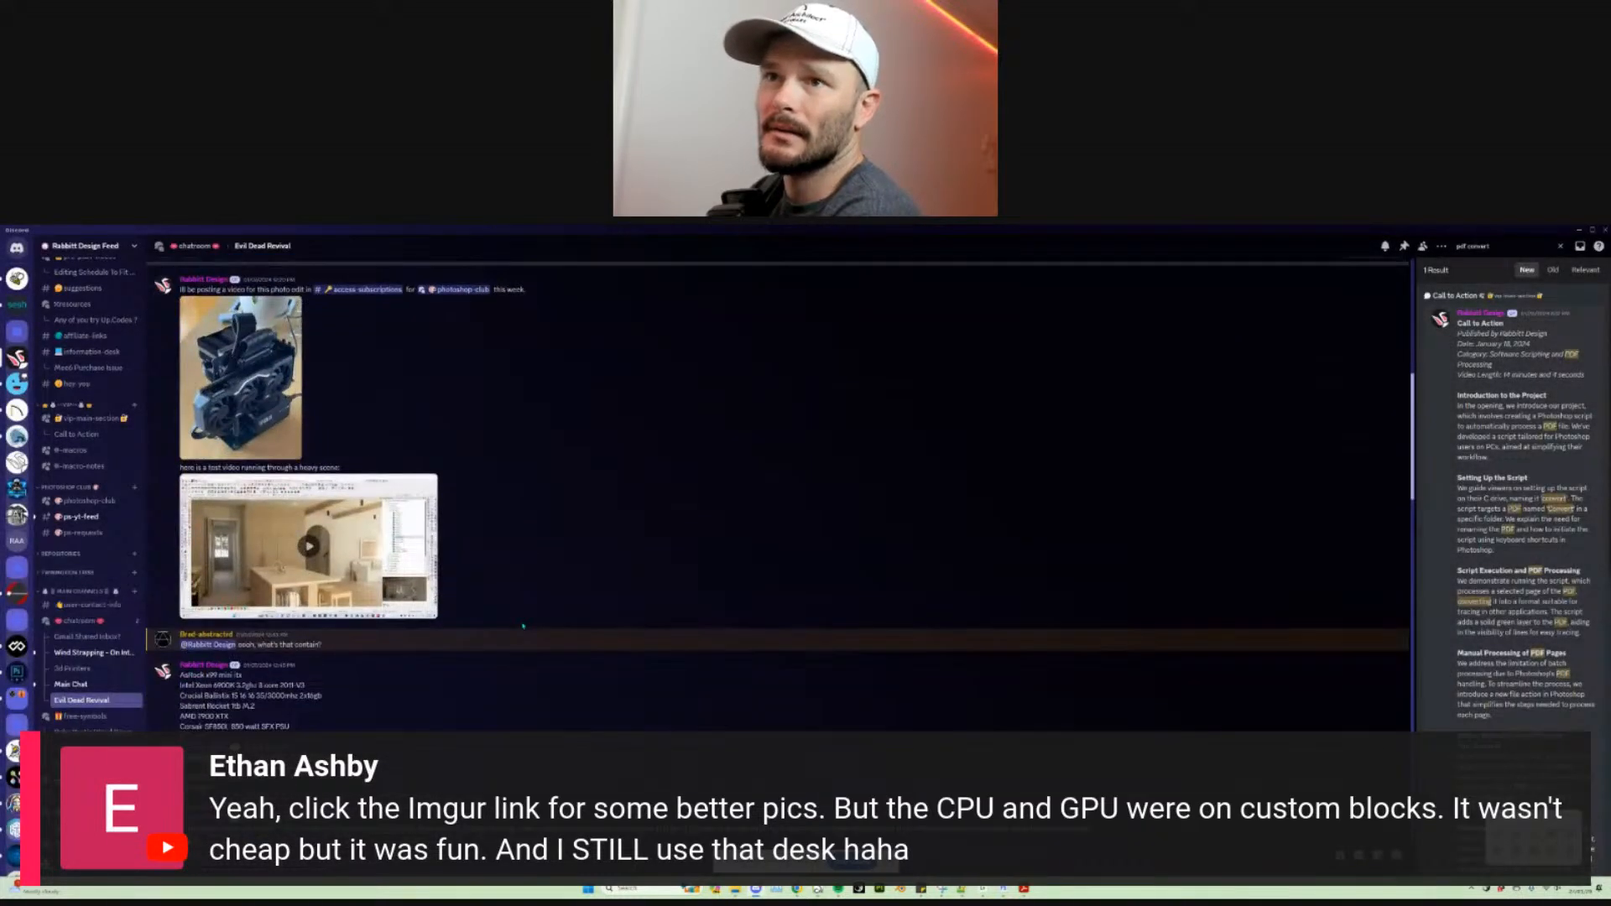
pyautogui.scroll(-5, 522, 625)
pyautogui.click(252, 621)
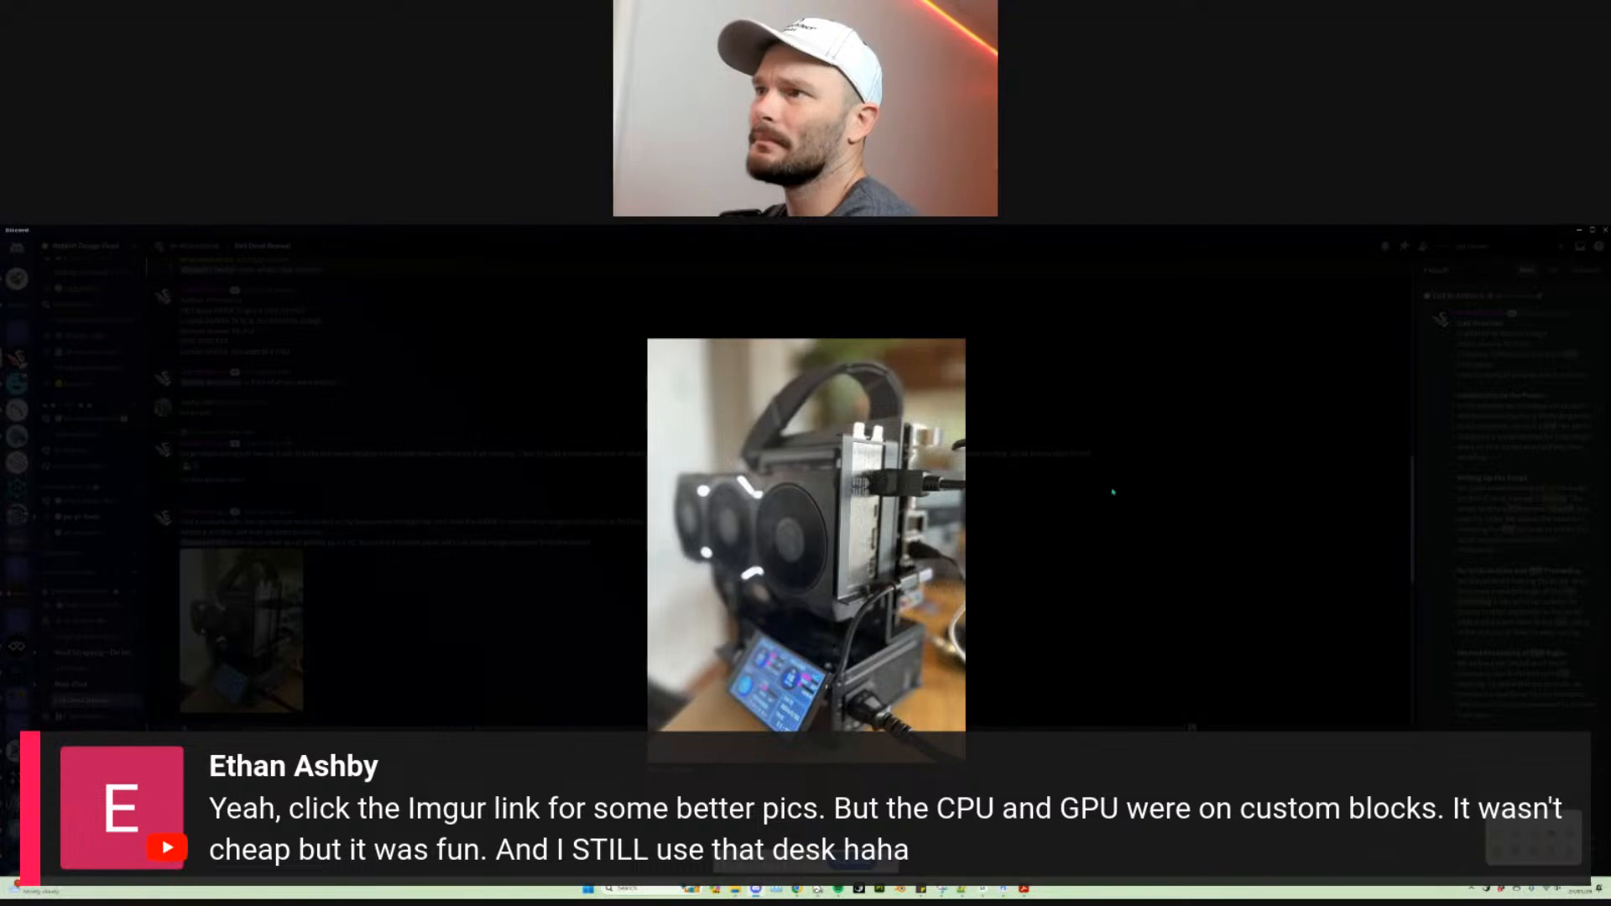
pyautogui.click(1099, 556)
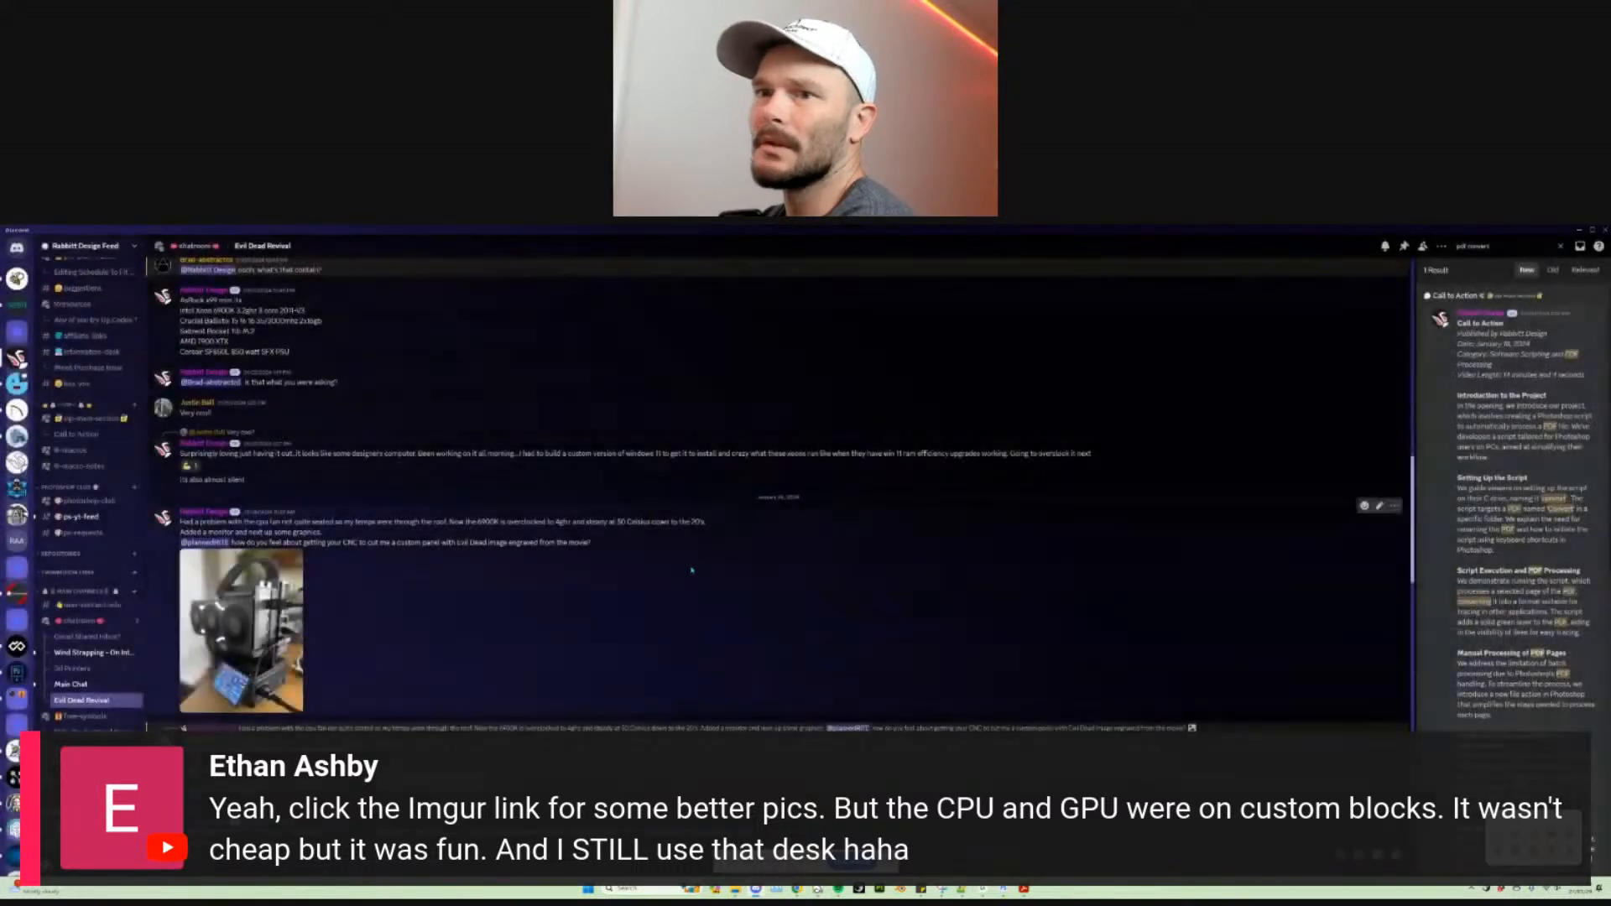
pyautogui.scroll(-12, 691, 568)
pyautogui.scroll(2, 391, 524)
pyautogui.click(267, 424)
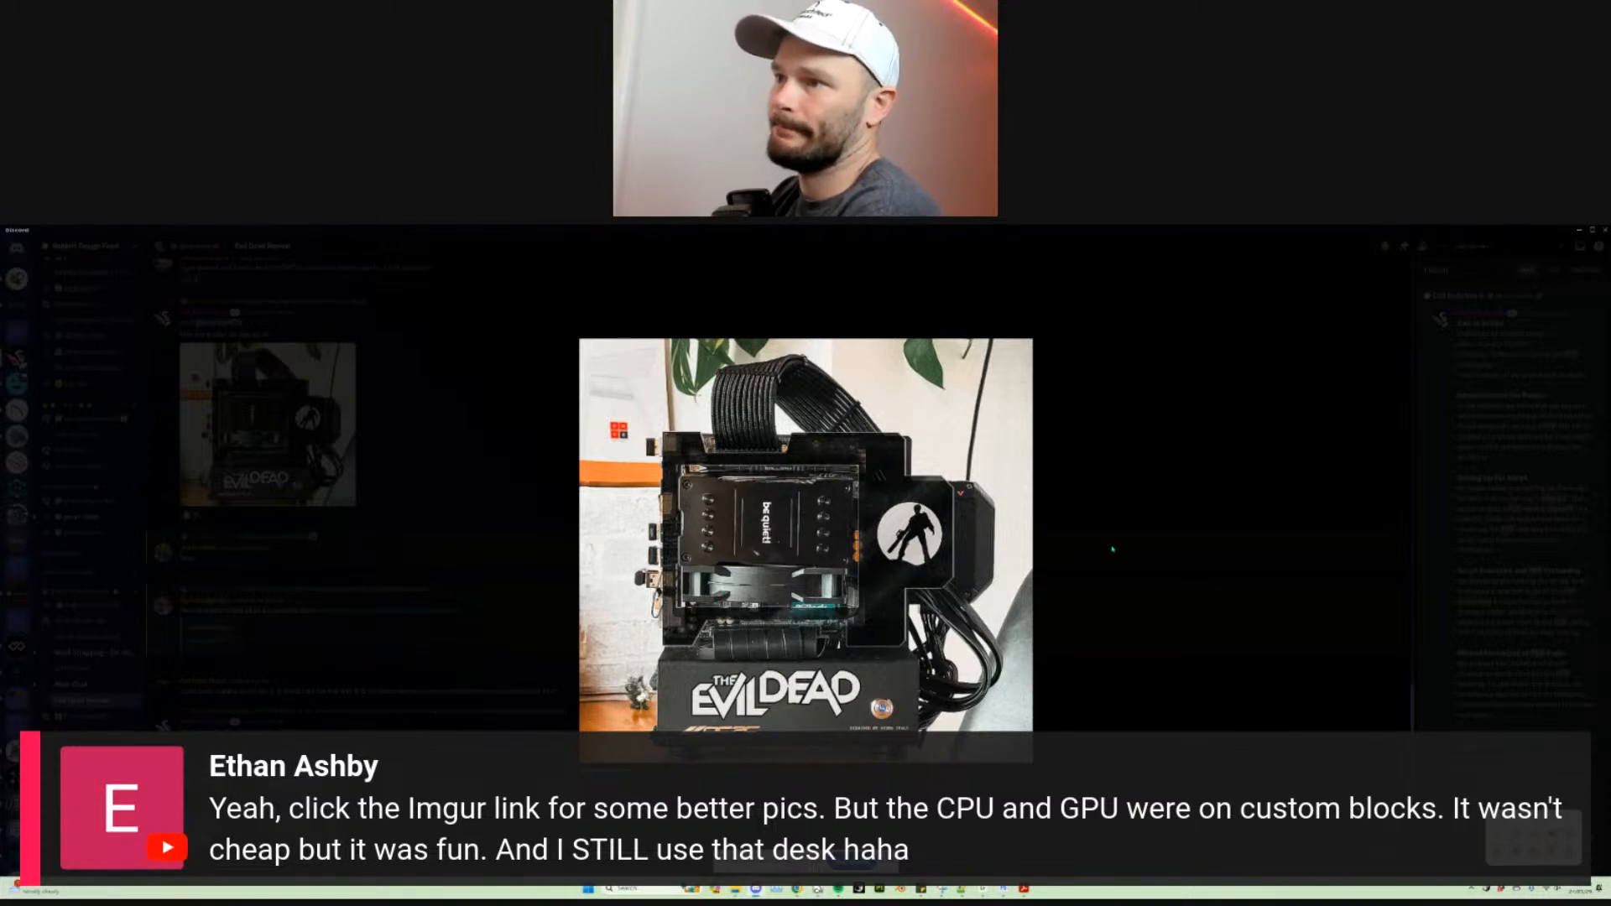
pyautogui.click(1112, 550)
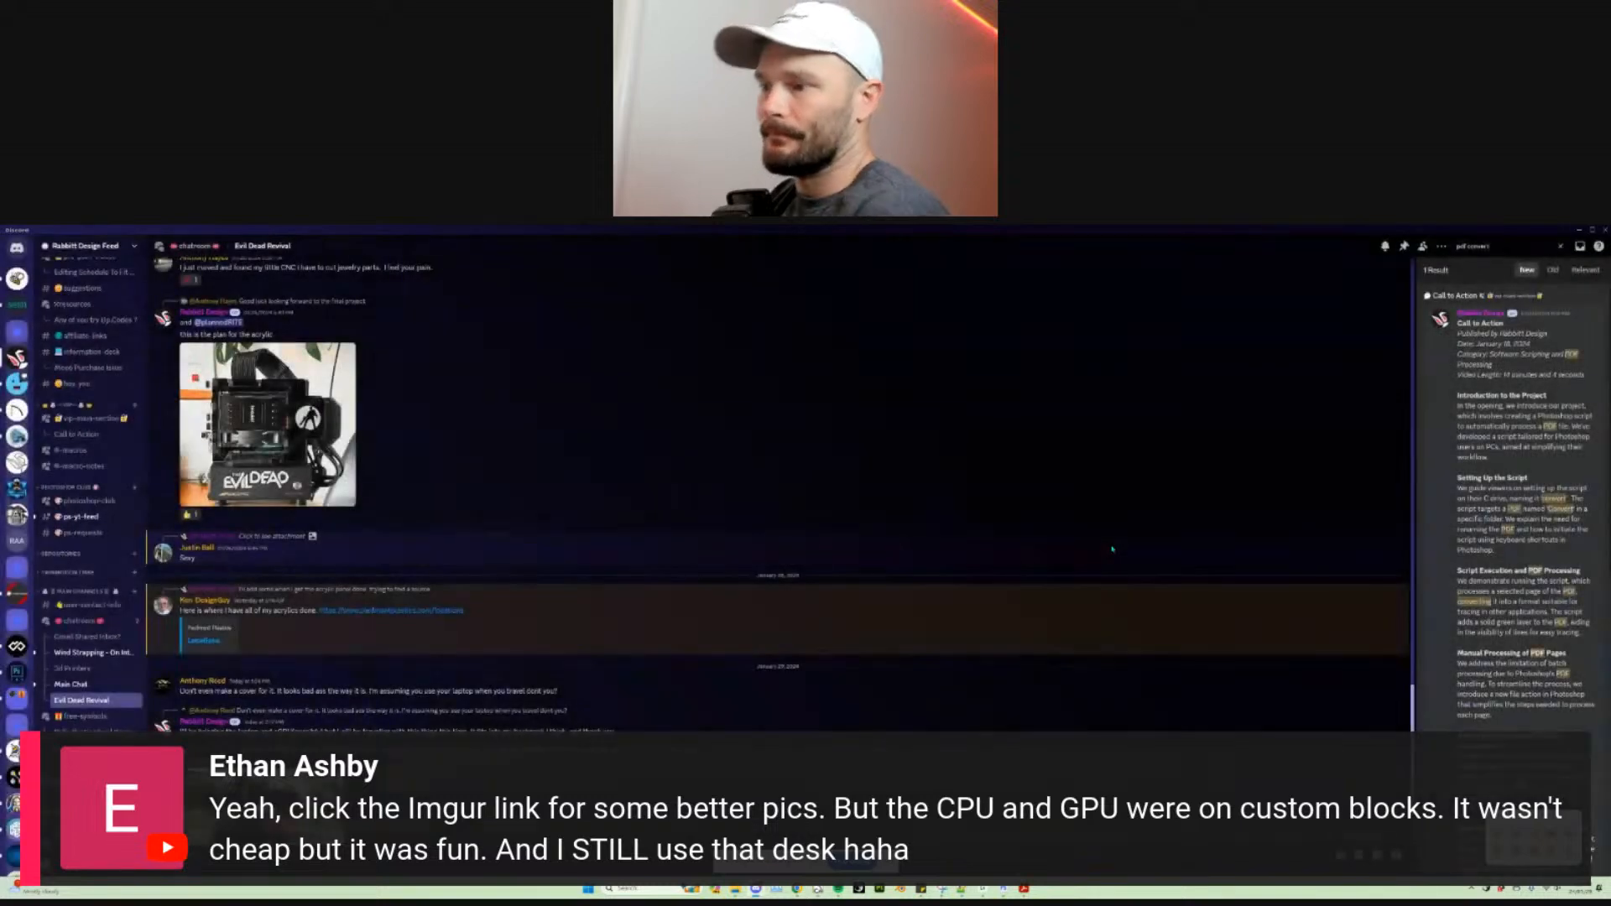
# Step: Switch to Chief Architect and place a window over the D.H. egress window location in Bedroom #4's right exterior wall
pyautogui.hotkey('alt', 'Tab')
pyautogui.hotkey('alt', 'Tab')
pyautogui.hotkey('alt', 'Tab')
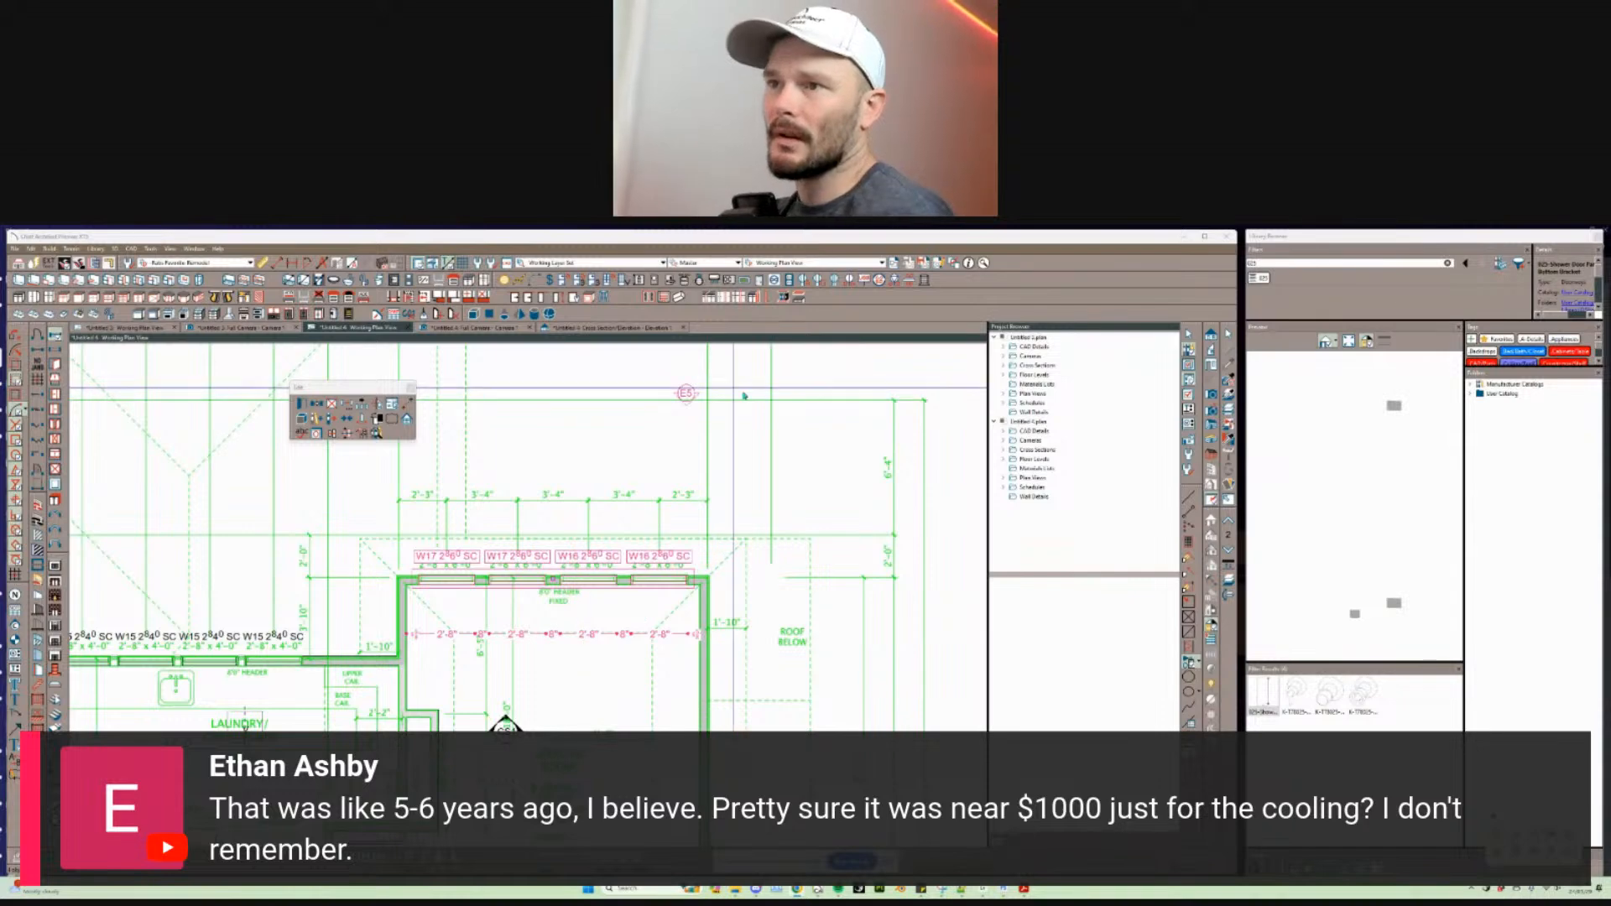
pyautogui.click(767, 557)
pyautogui.moveTo(764, 591); pyautogui.dragTo(670, 434, button='middle')
pyautogui.scroll(-2, 670, 434)
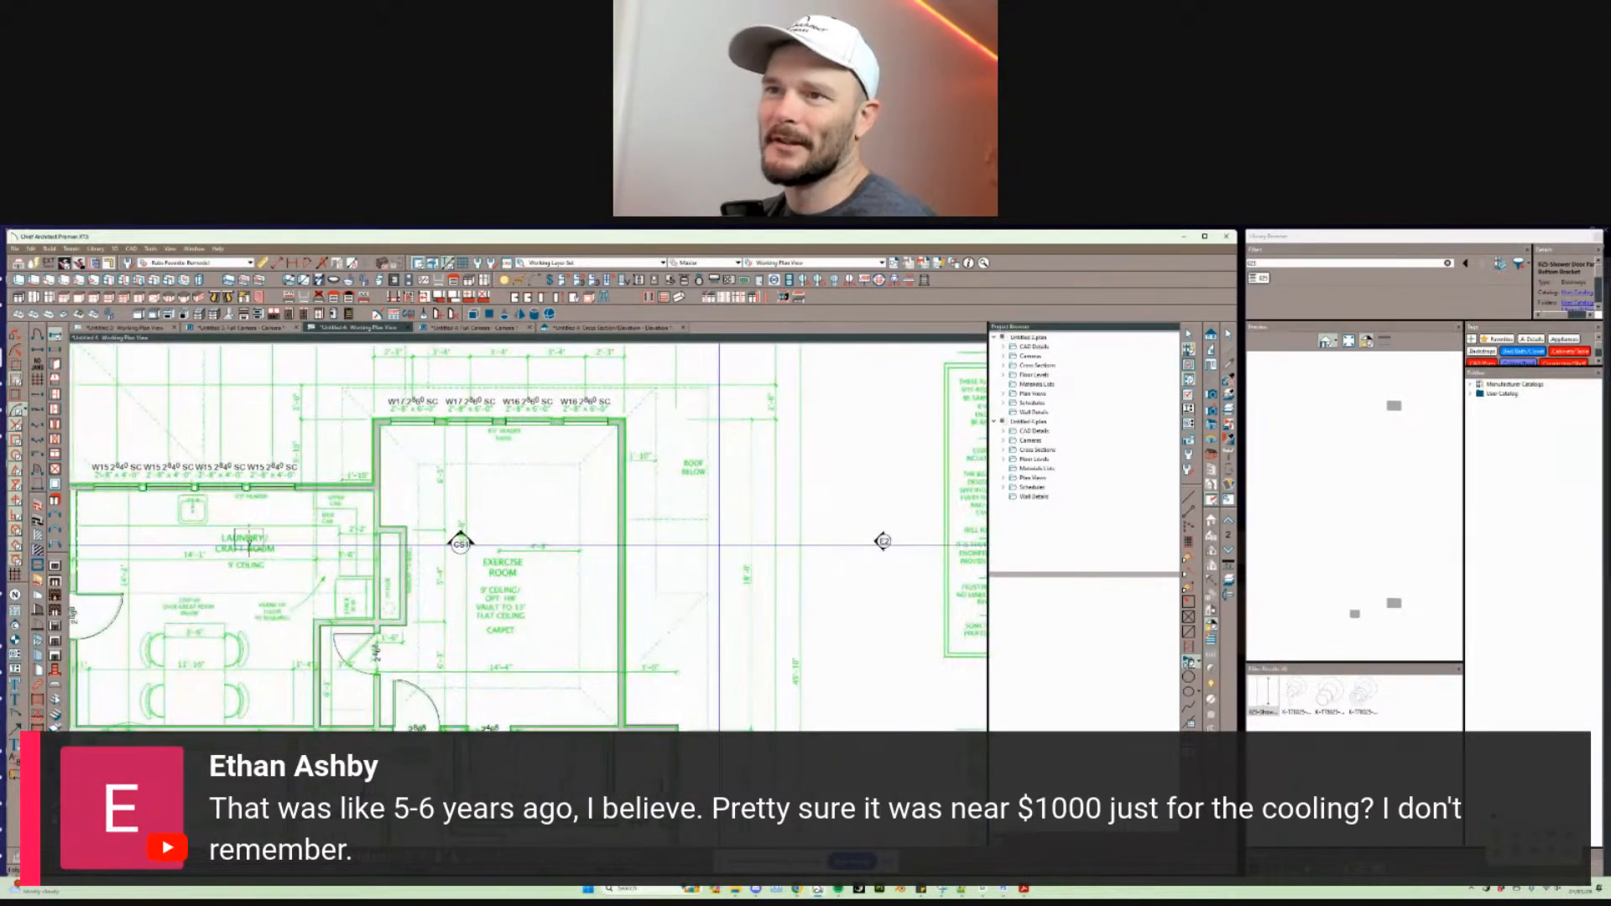
pyautogui.moveTo(719, 545); pyautogui.dragTo(772, 552, button='middle')
pyautogui.scroll(-1, 793, 559)
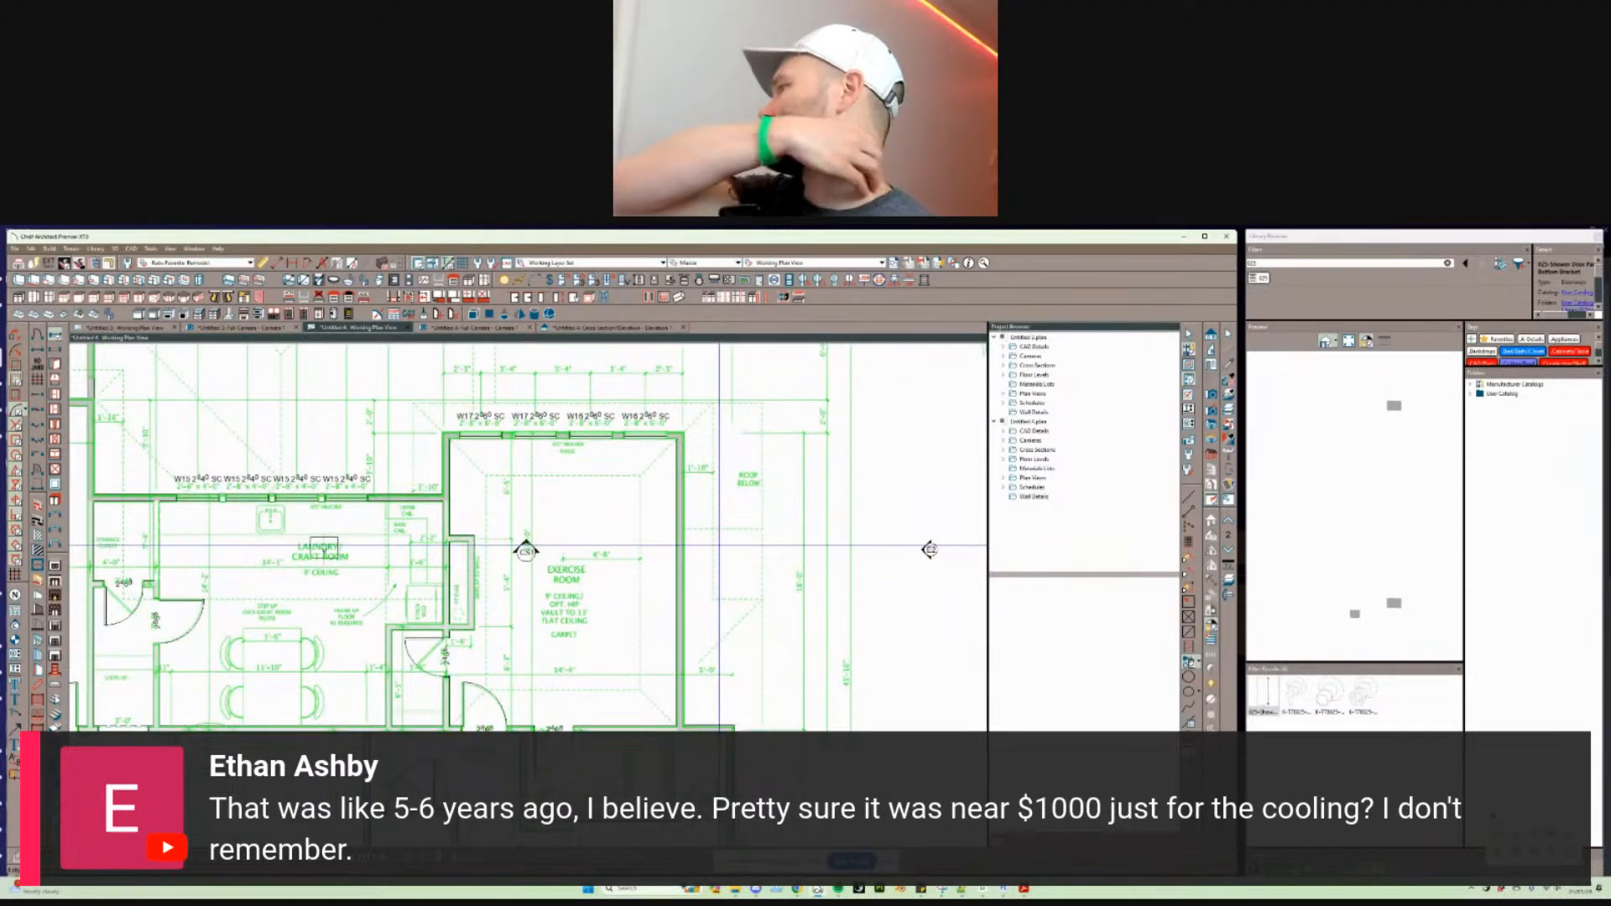
pyautogui.moveTo(719, 544); pyautogui.dragTo(708, 359, button='middle')
pyautogui.scroll(1, 719, 544)
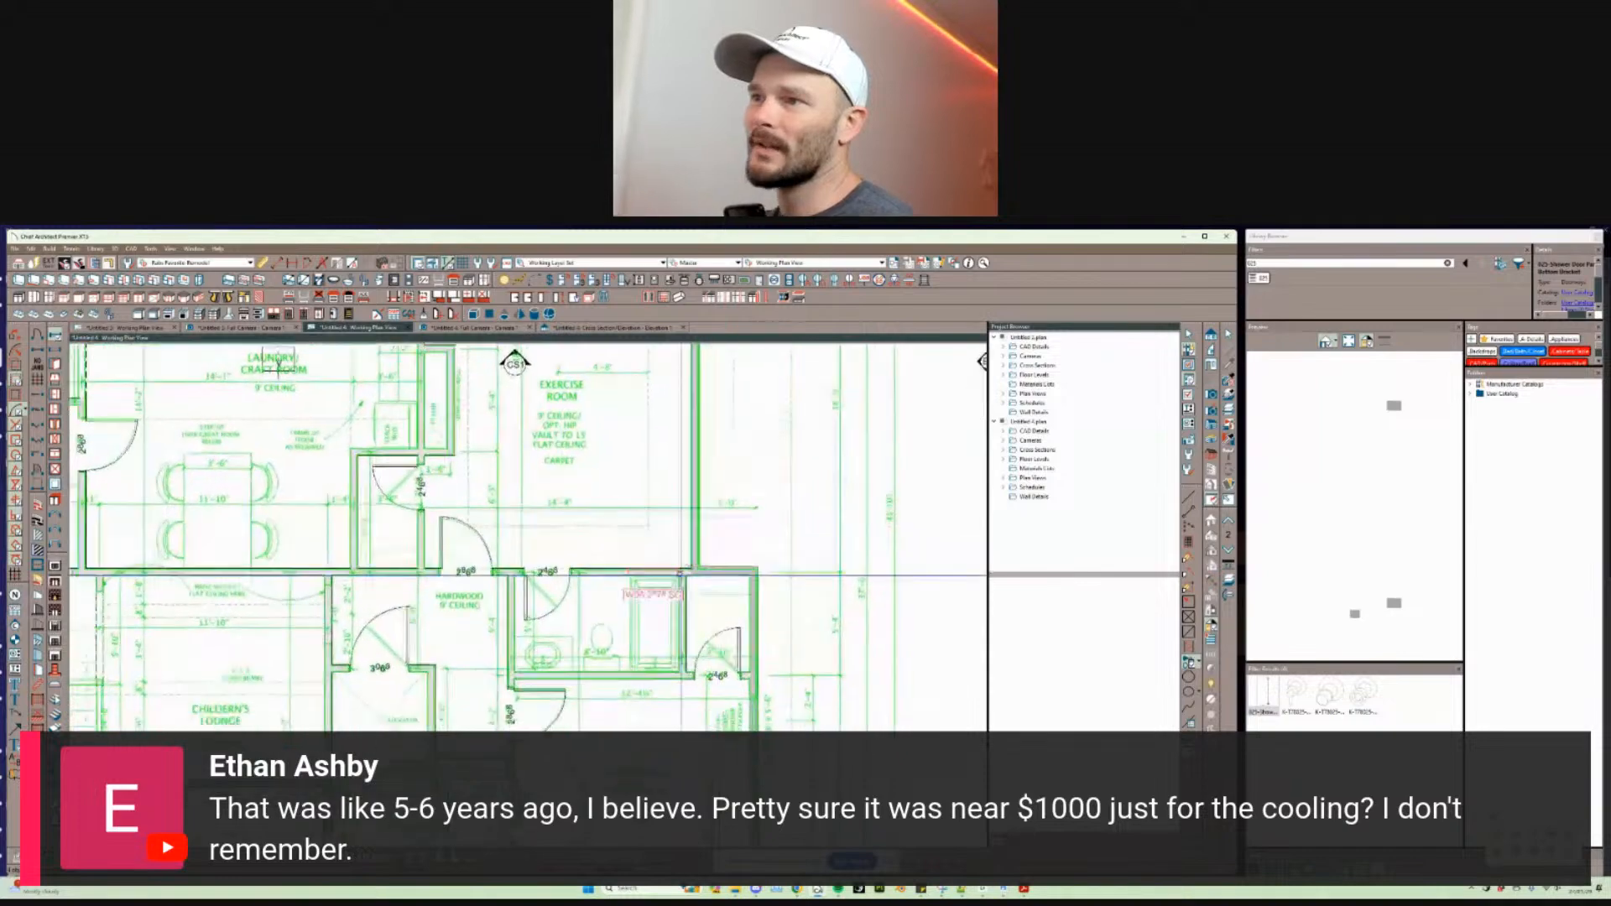
pyautogui.moveTo(654, 575); pyautogui.dragTo(610, 456, button='middle')
pyautogui.moveTo(825, 579); pyautogui.dragTo(789, 576, button='middle')
pyautogui.scroll(2, 780, 588)
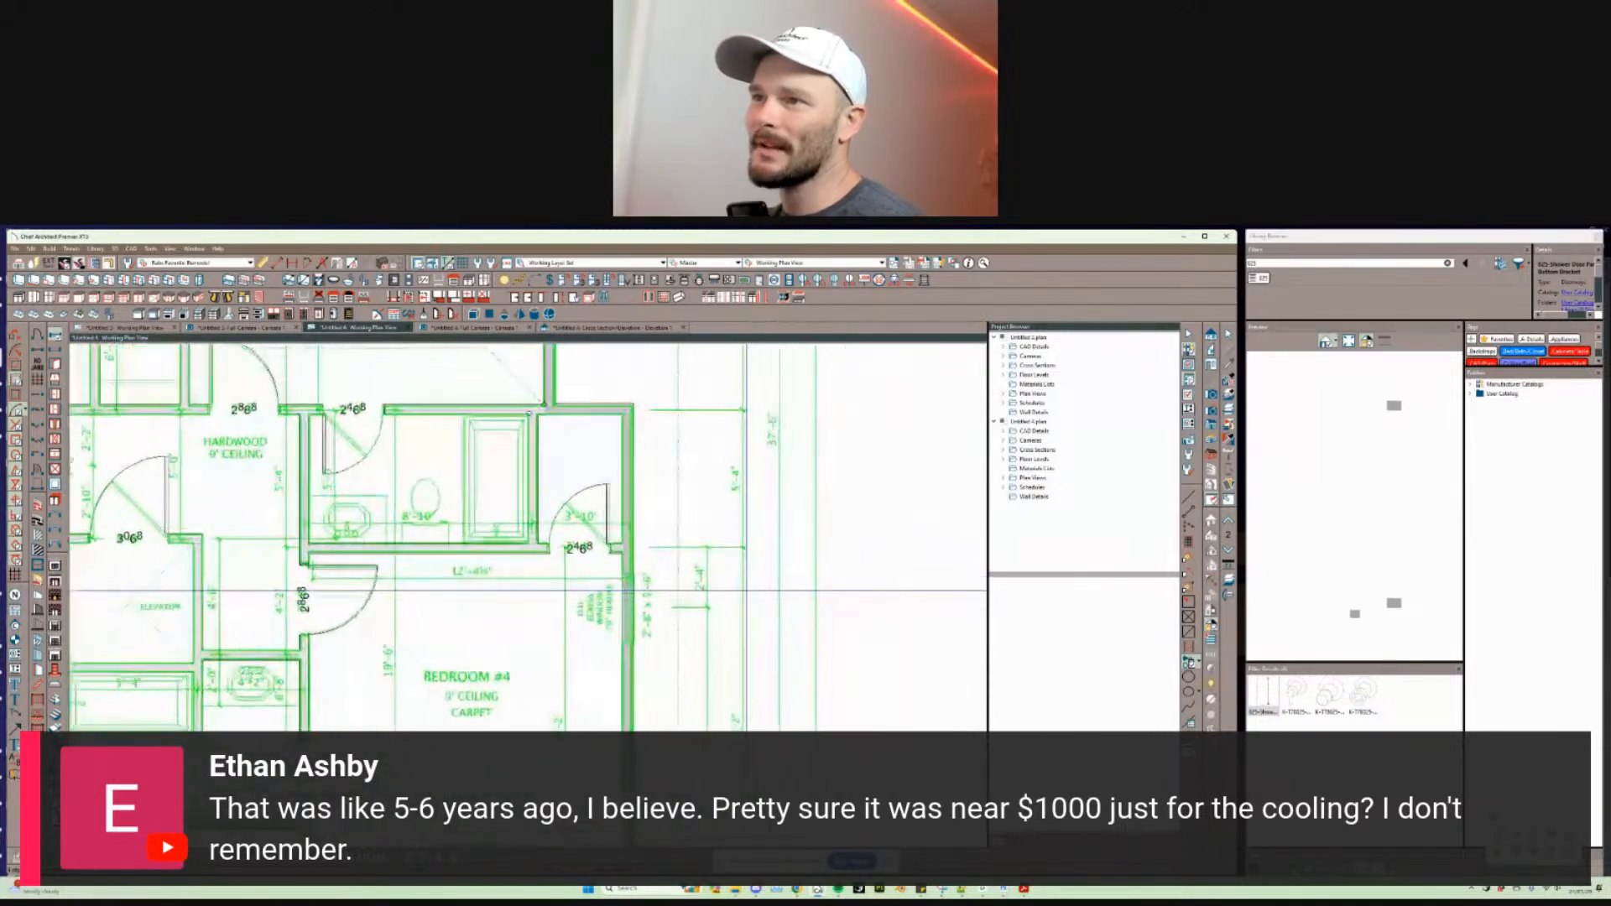
pyautogui.scroll(2, 745, 590)
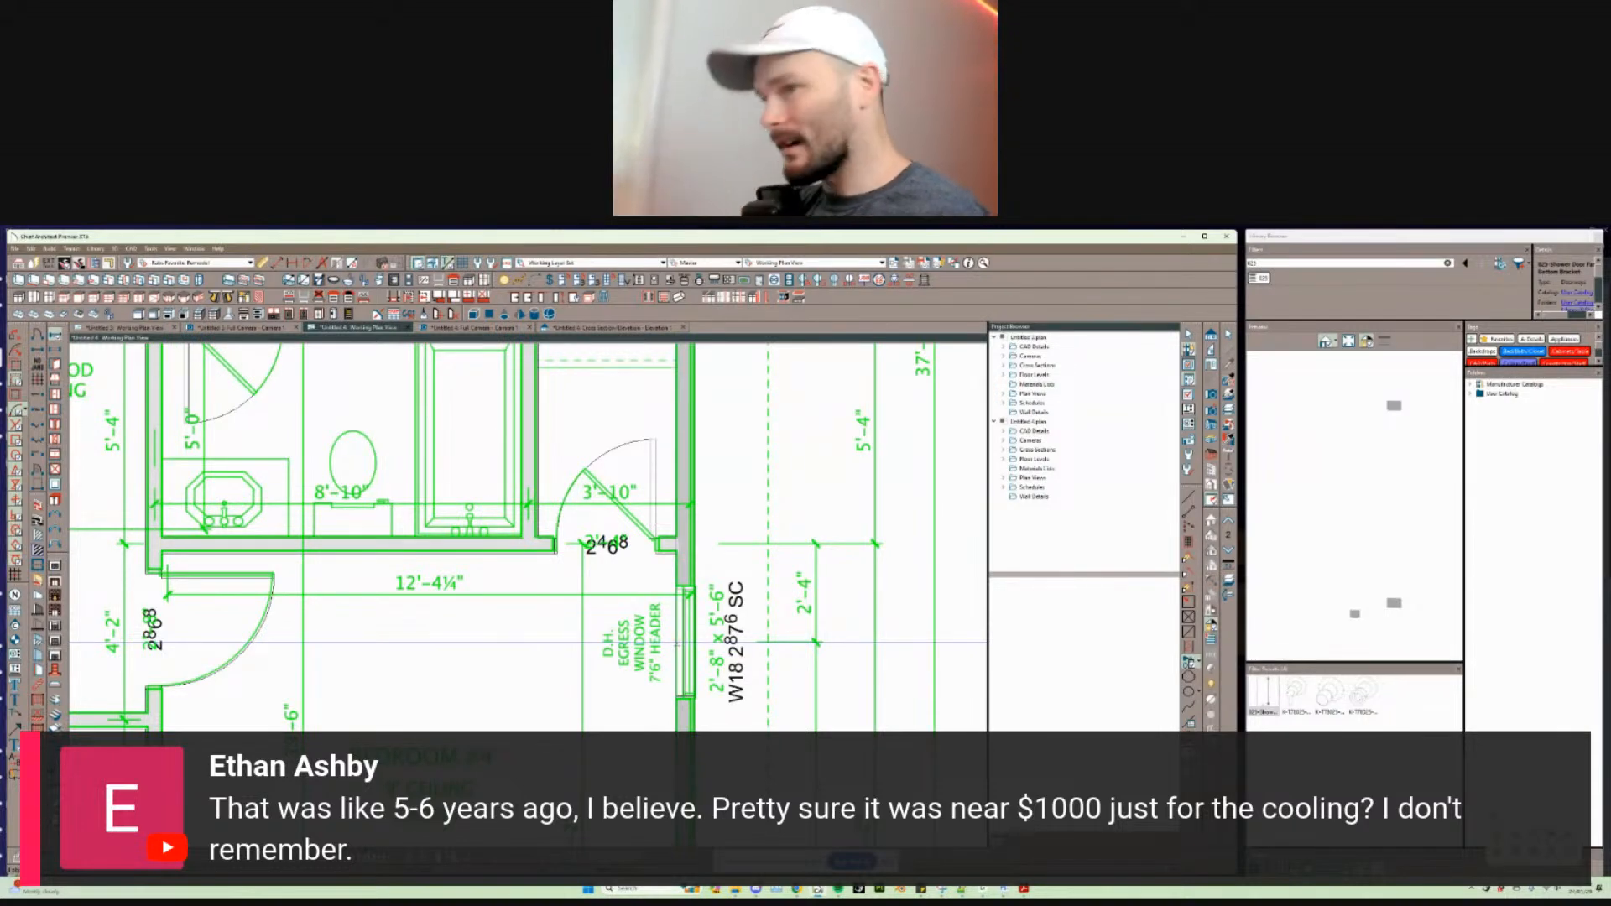
pyautogui.moveTo(677, 643); pyautogui.dragTo(576, 630, button='middle')
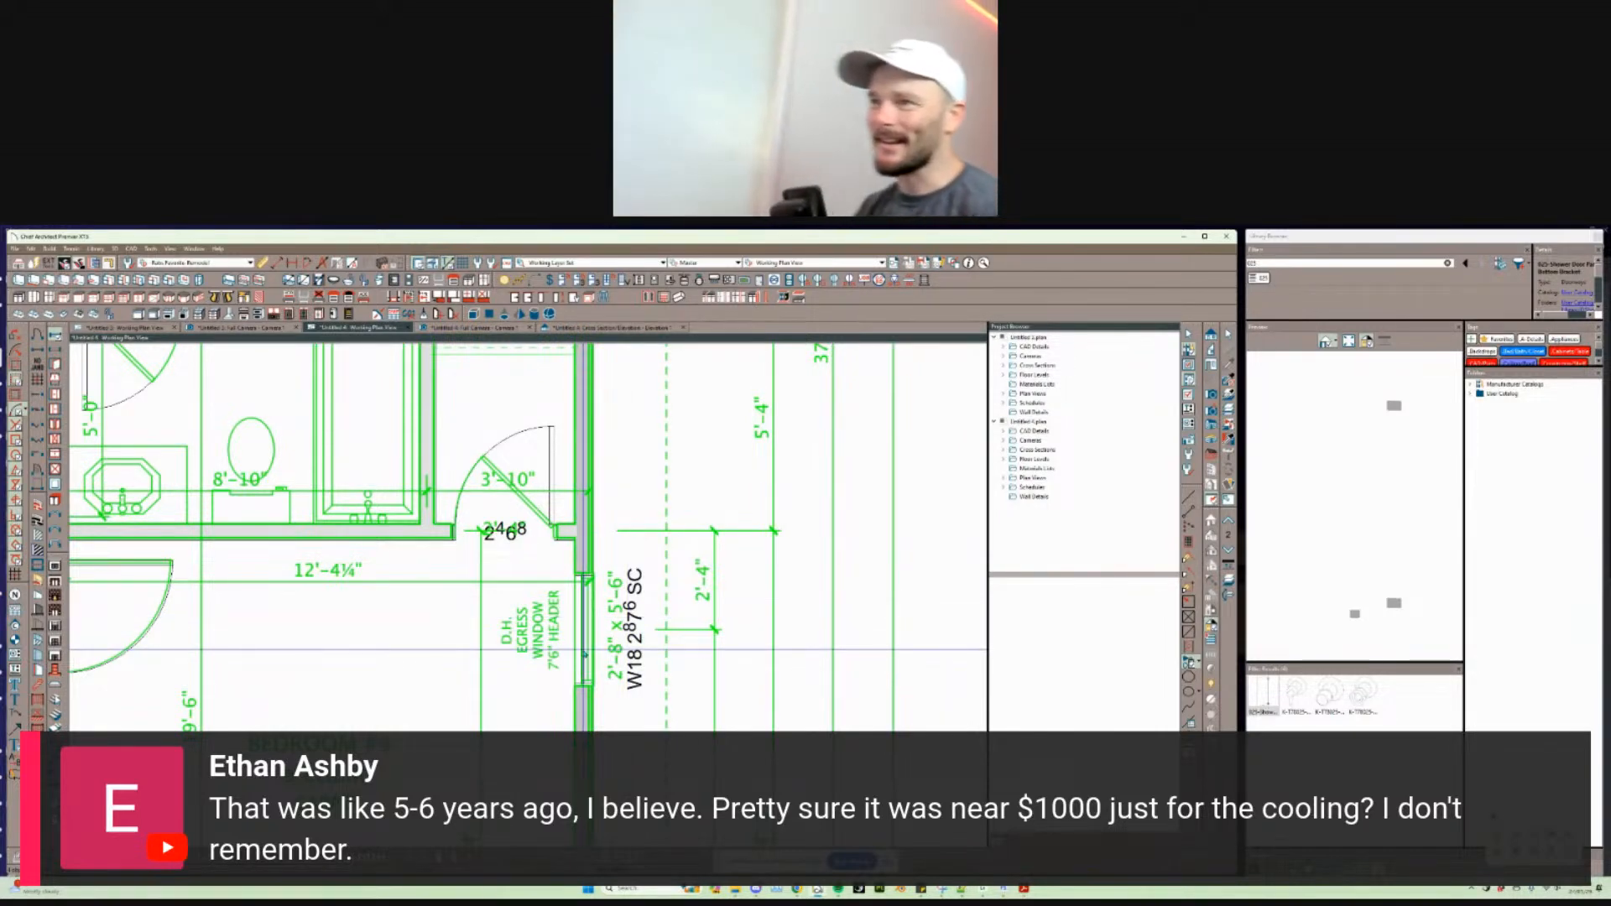
# Step: Set the height of Bedroom #4's egress window to 5'-6" in its specification, keeping the plan's 2'-8" width
pyautogui.click(584, 639)
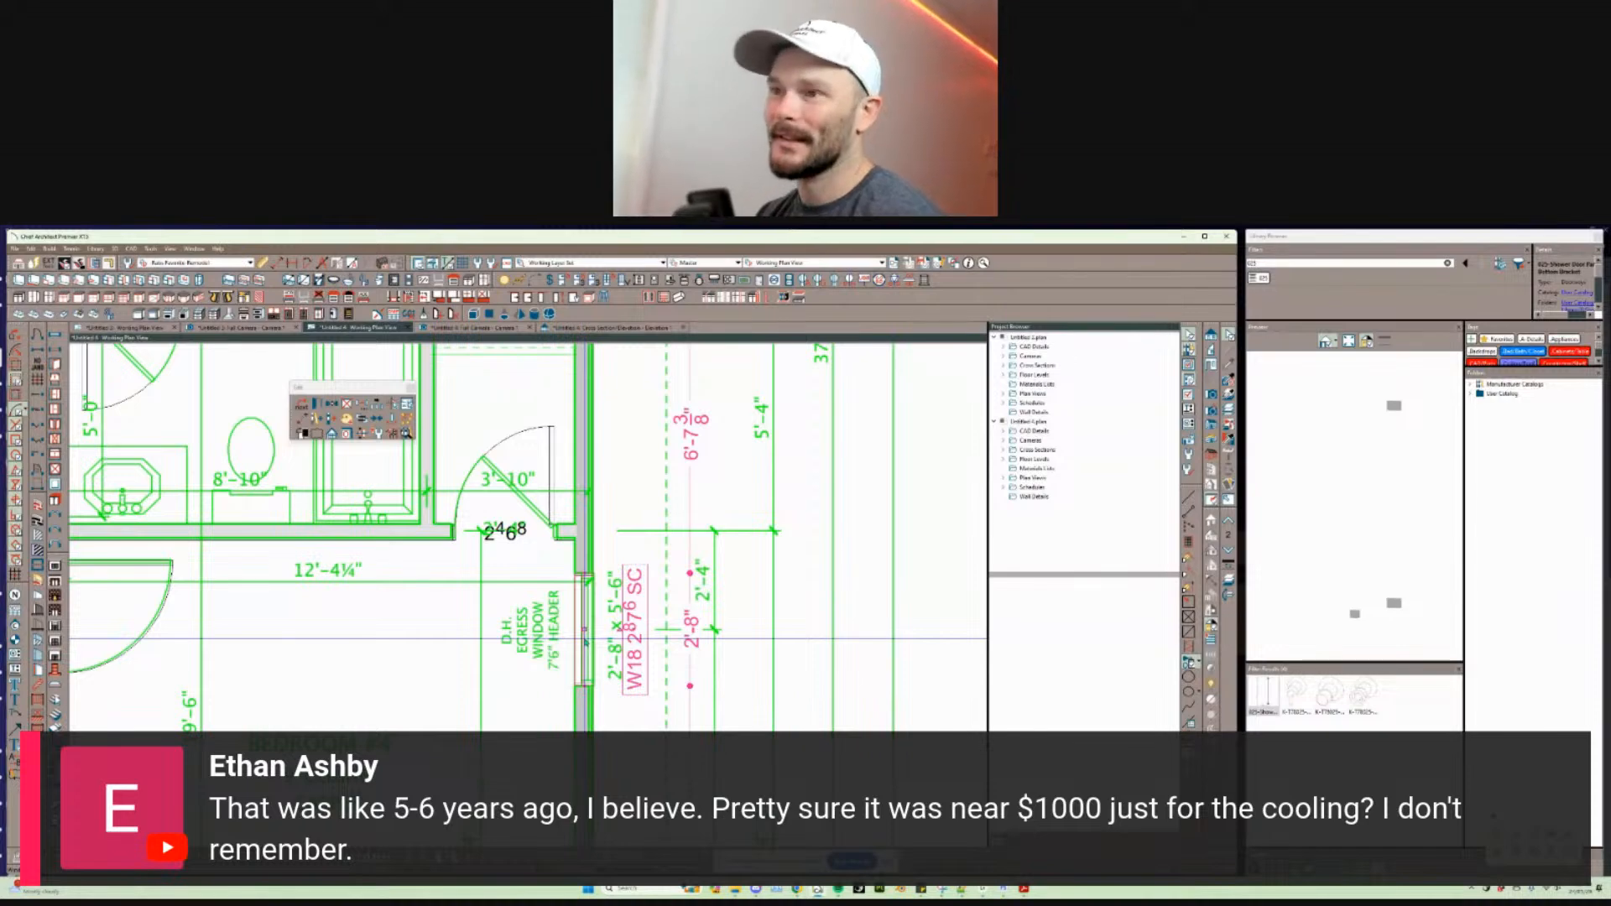
pyautogui.hotkey('ctrl', 'e')
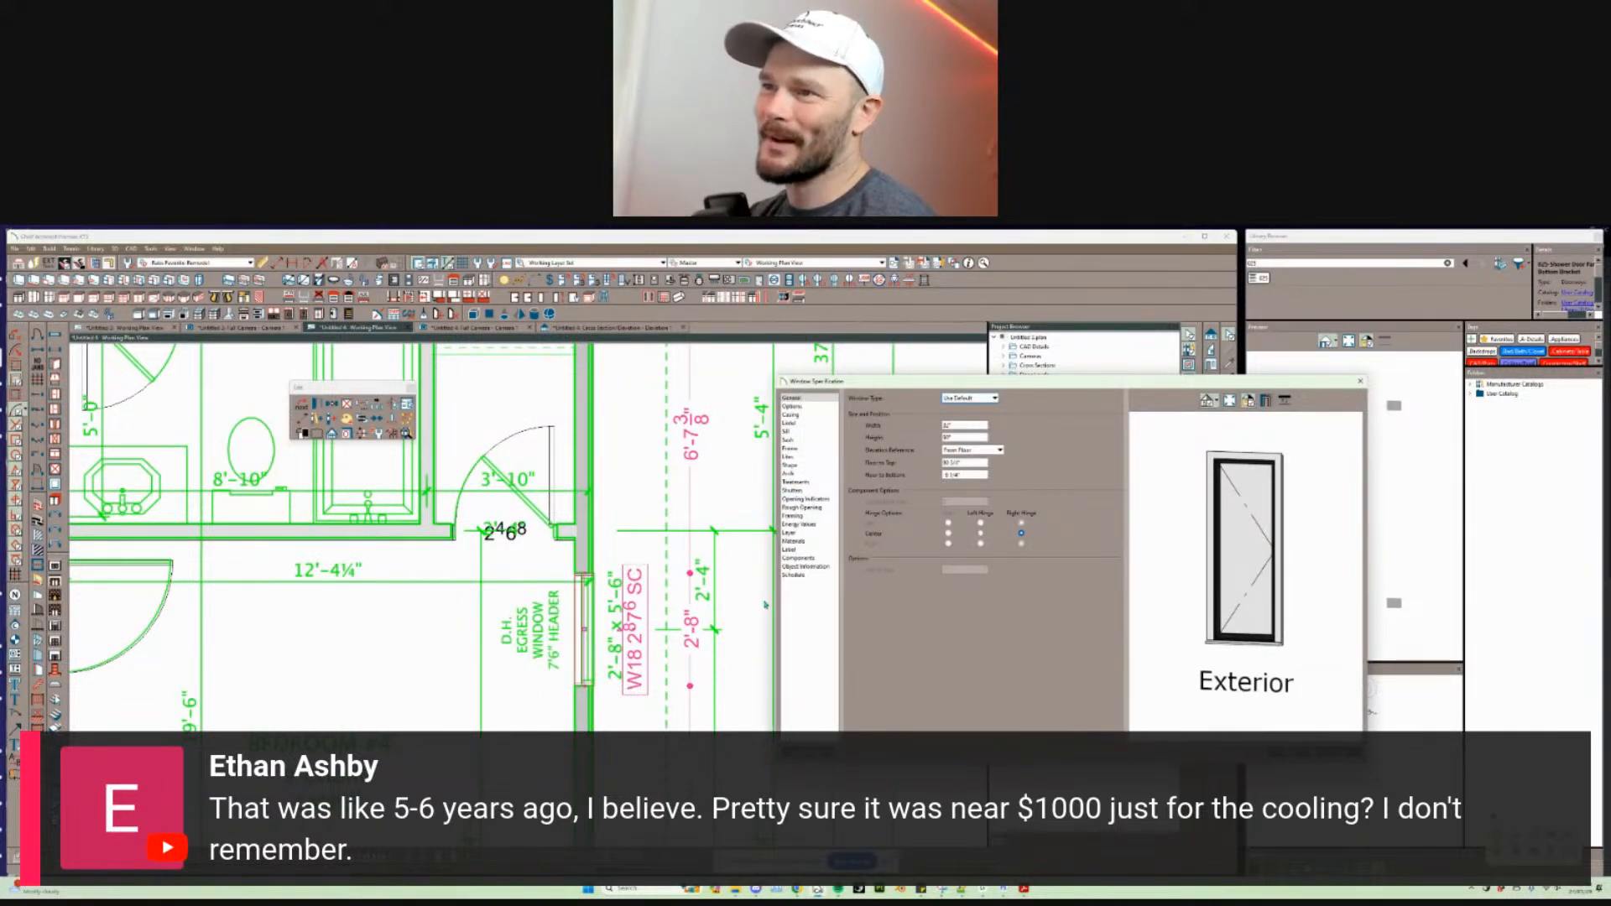
pyautogui.doubleClick(965, 437)
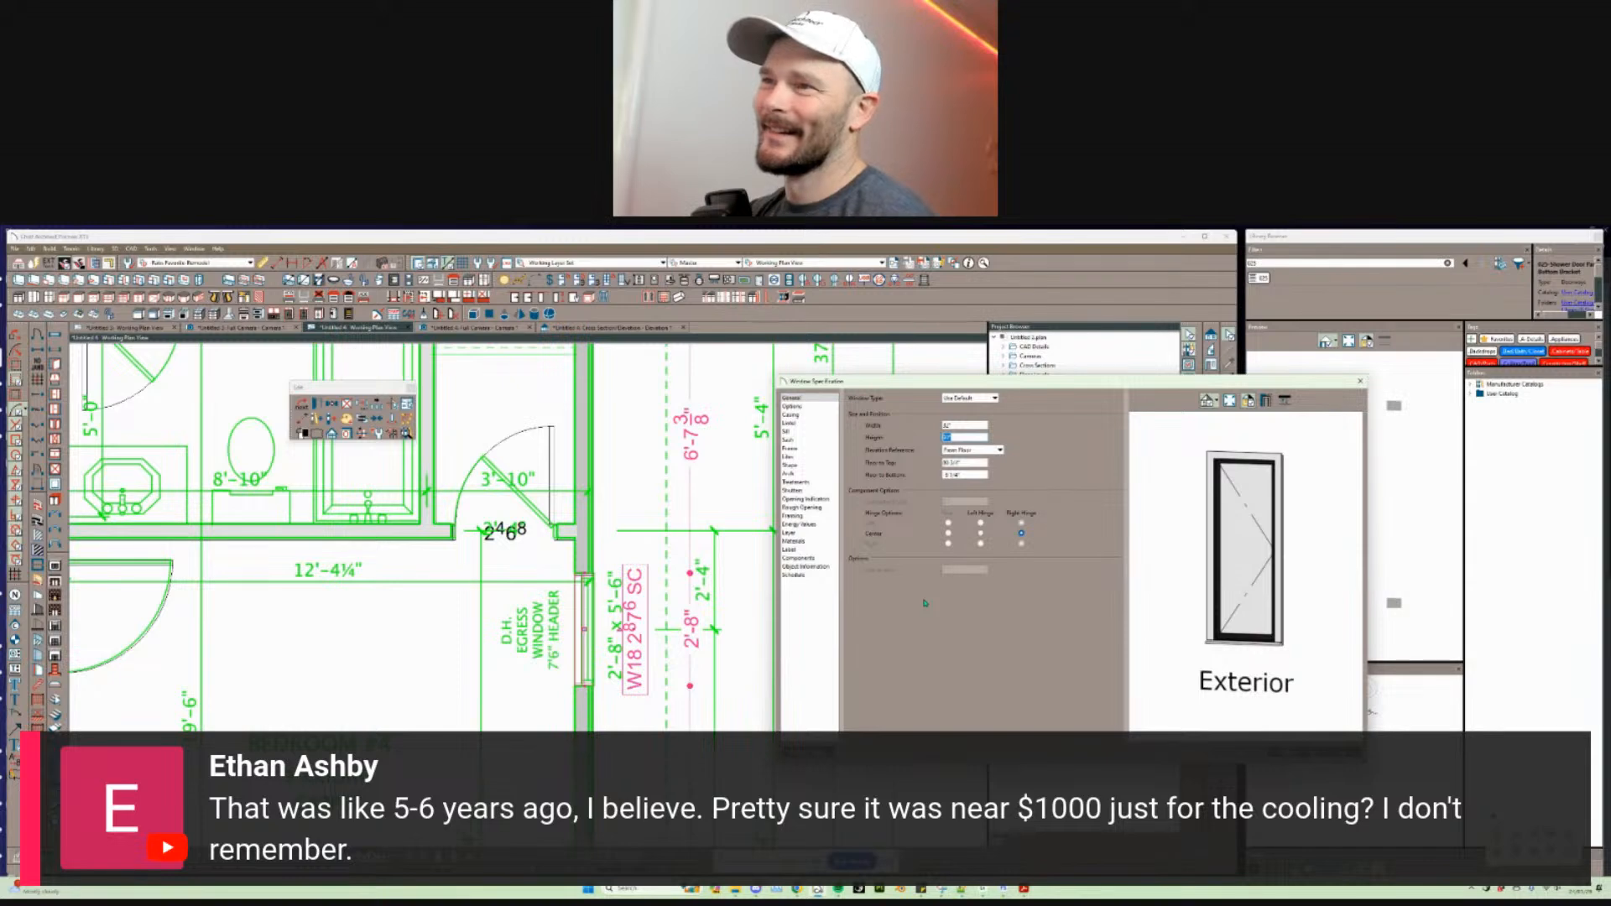
pyautogui.press('Right')
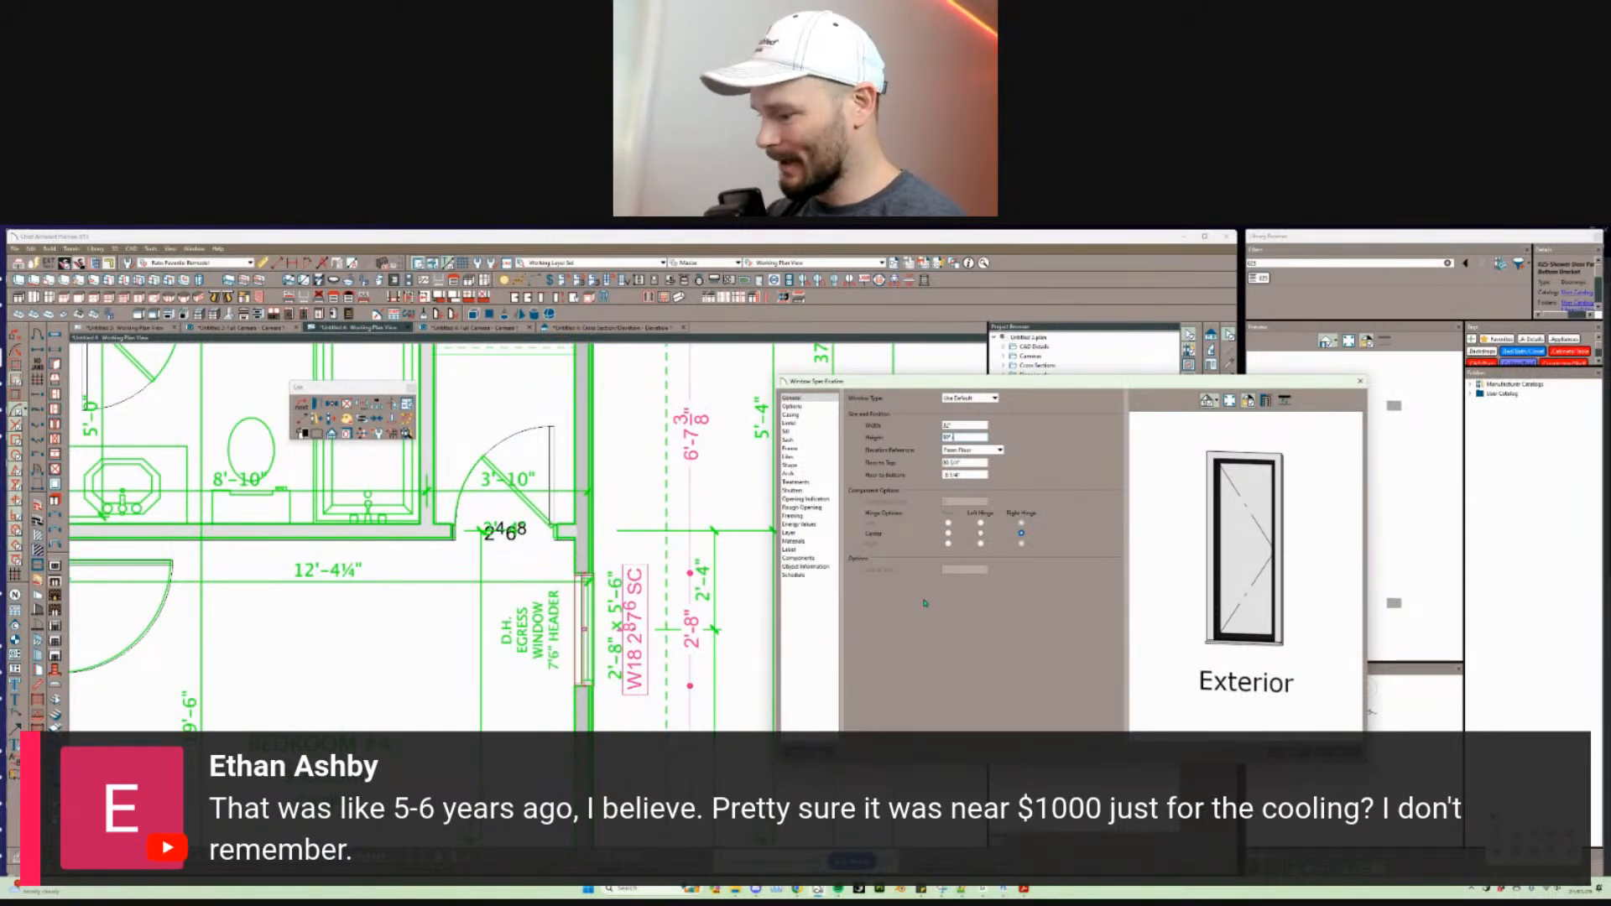
pyautogui.press('Return')
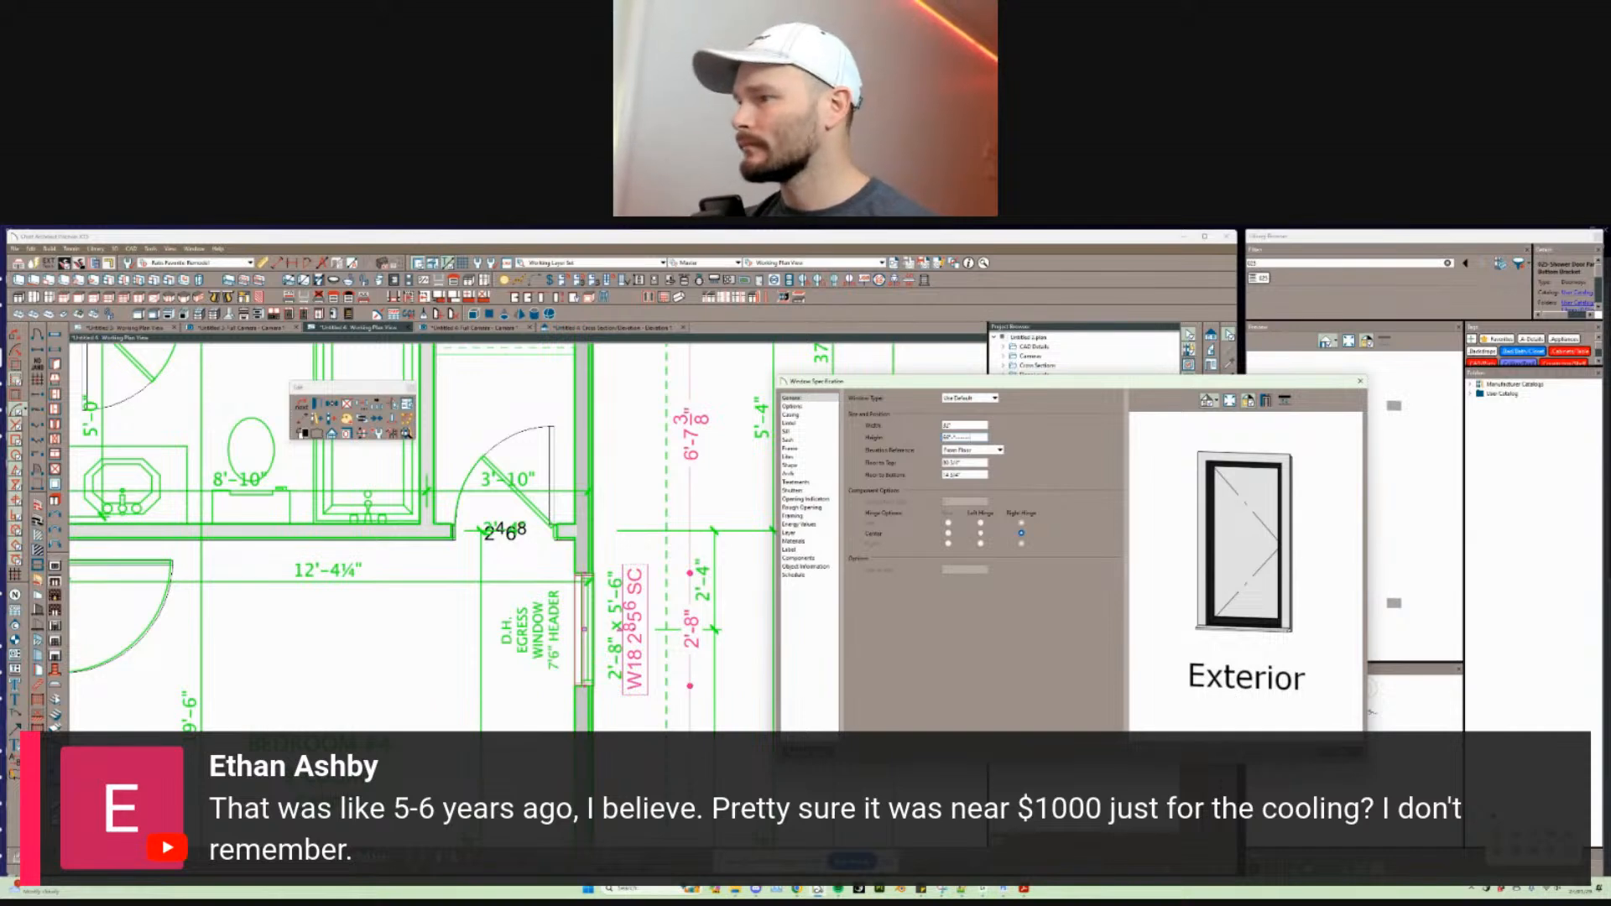
pyautogui.press('Tab')
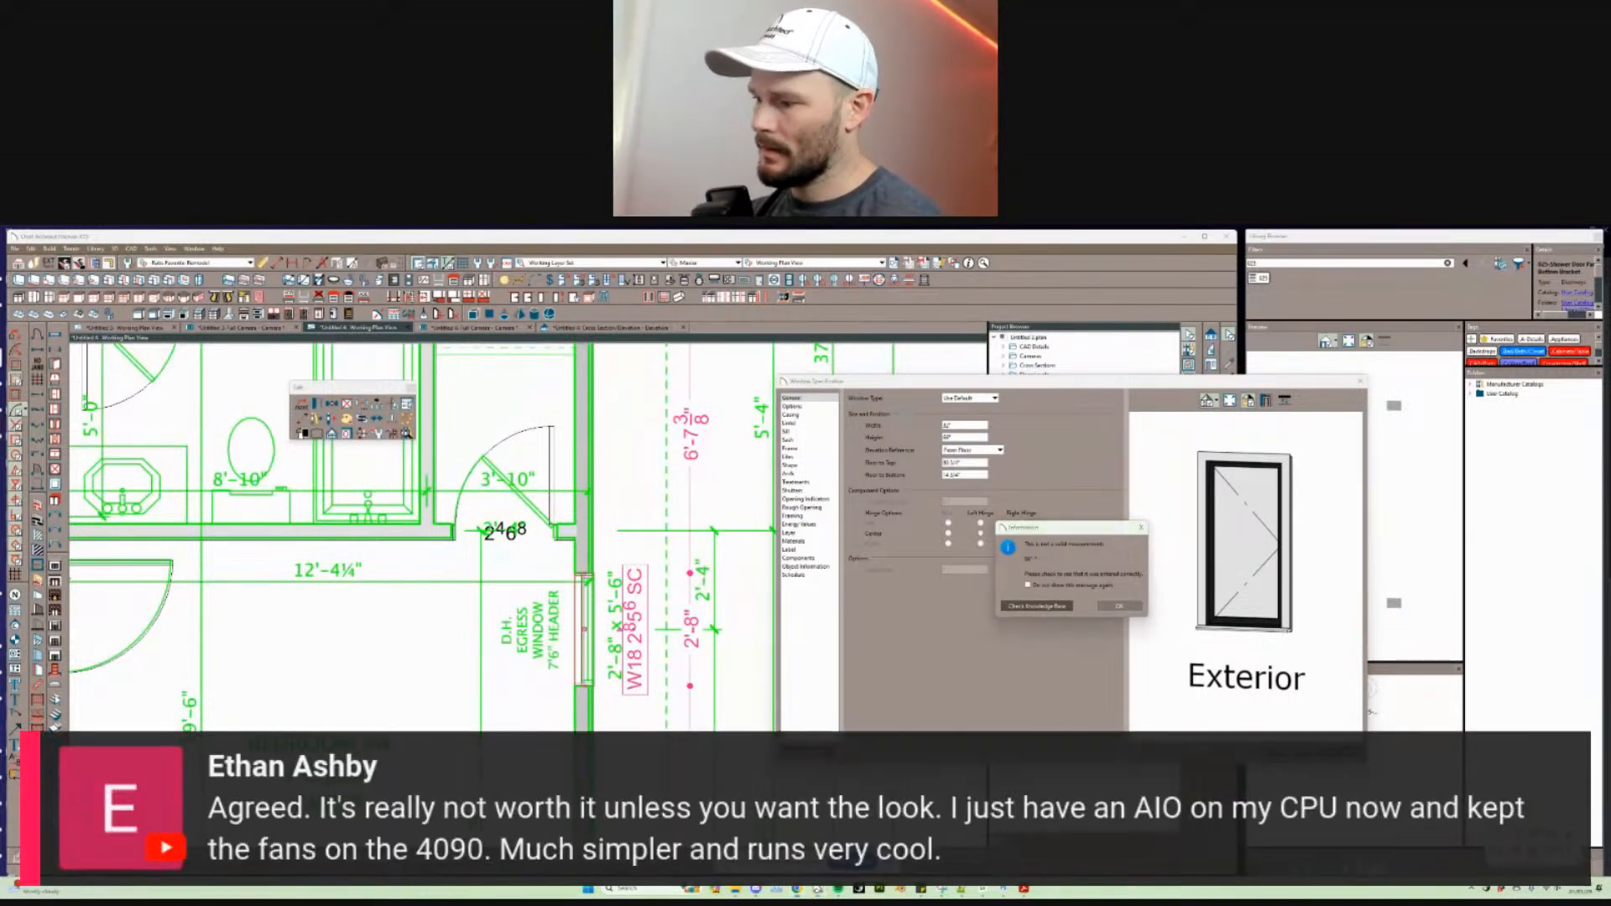
pyautogui.click(1124, 606)
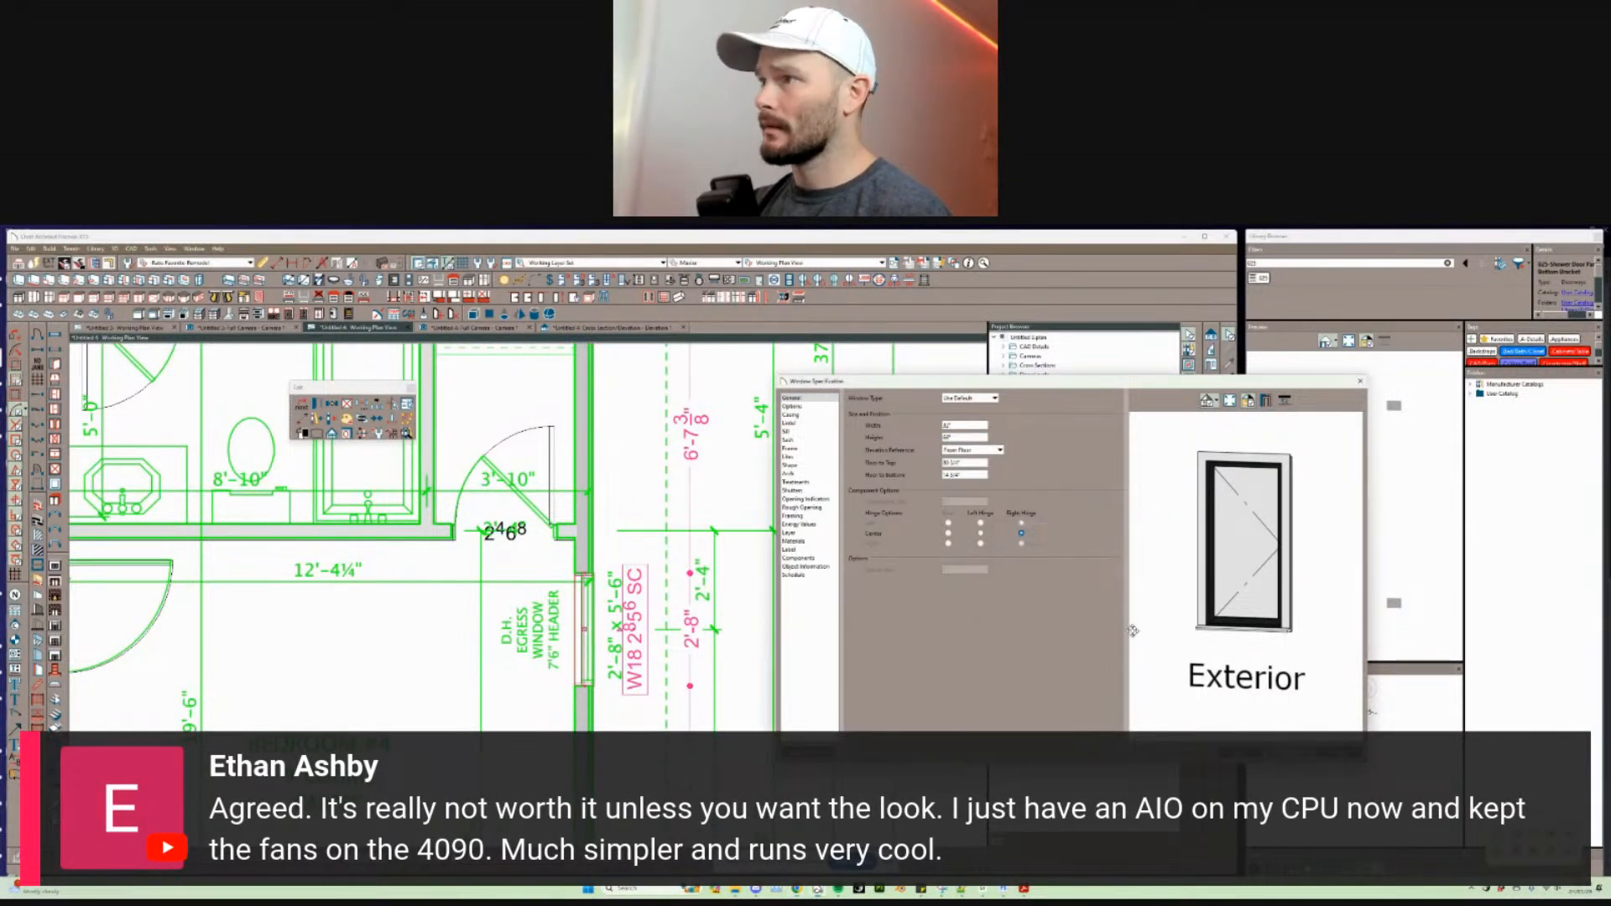
pyautogui.press('Escape')
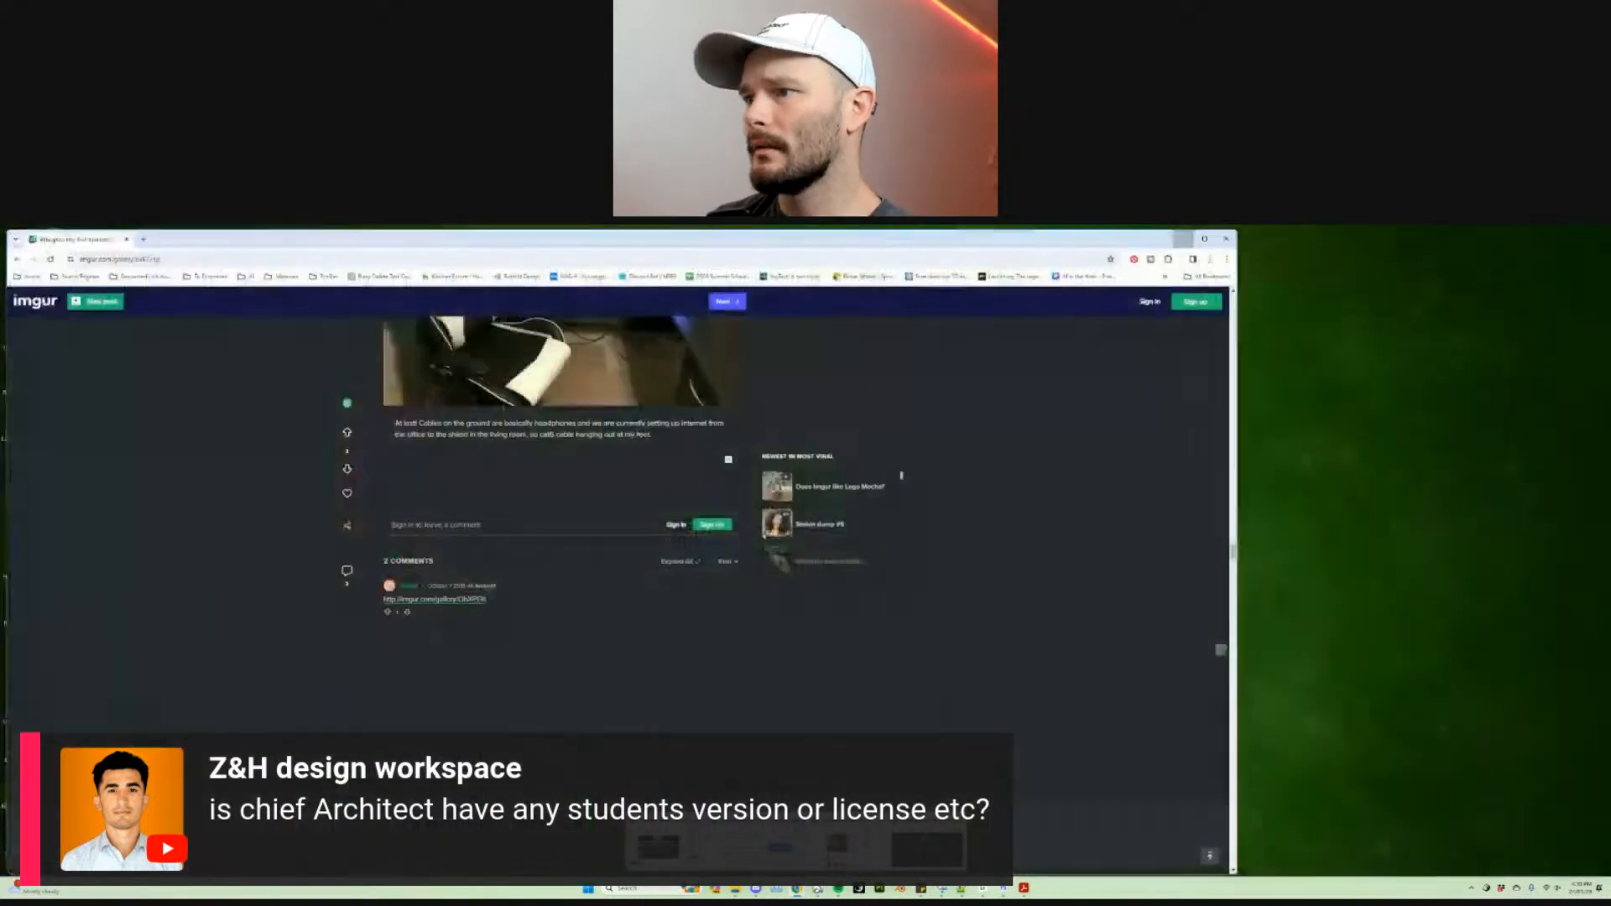
# Step: Switch to Chrome, search Google for "chief architect student license" and open Chief Architect's Academic Software page
pyautogui.click(927, 849)
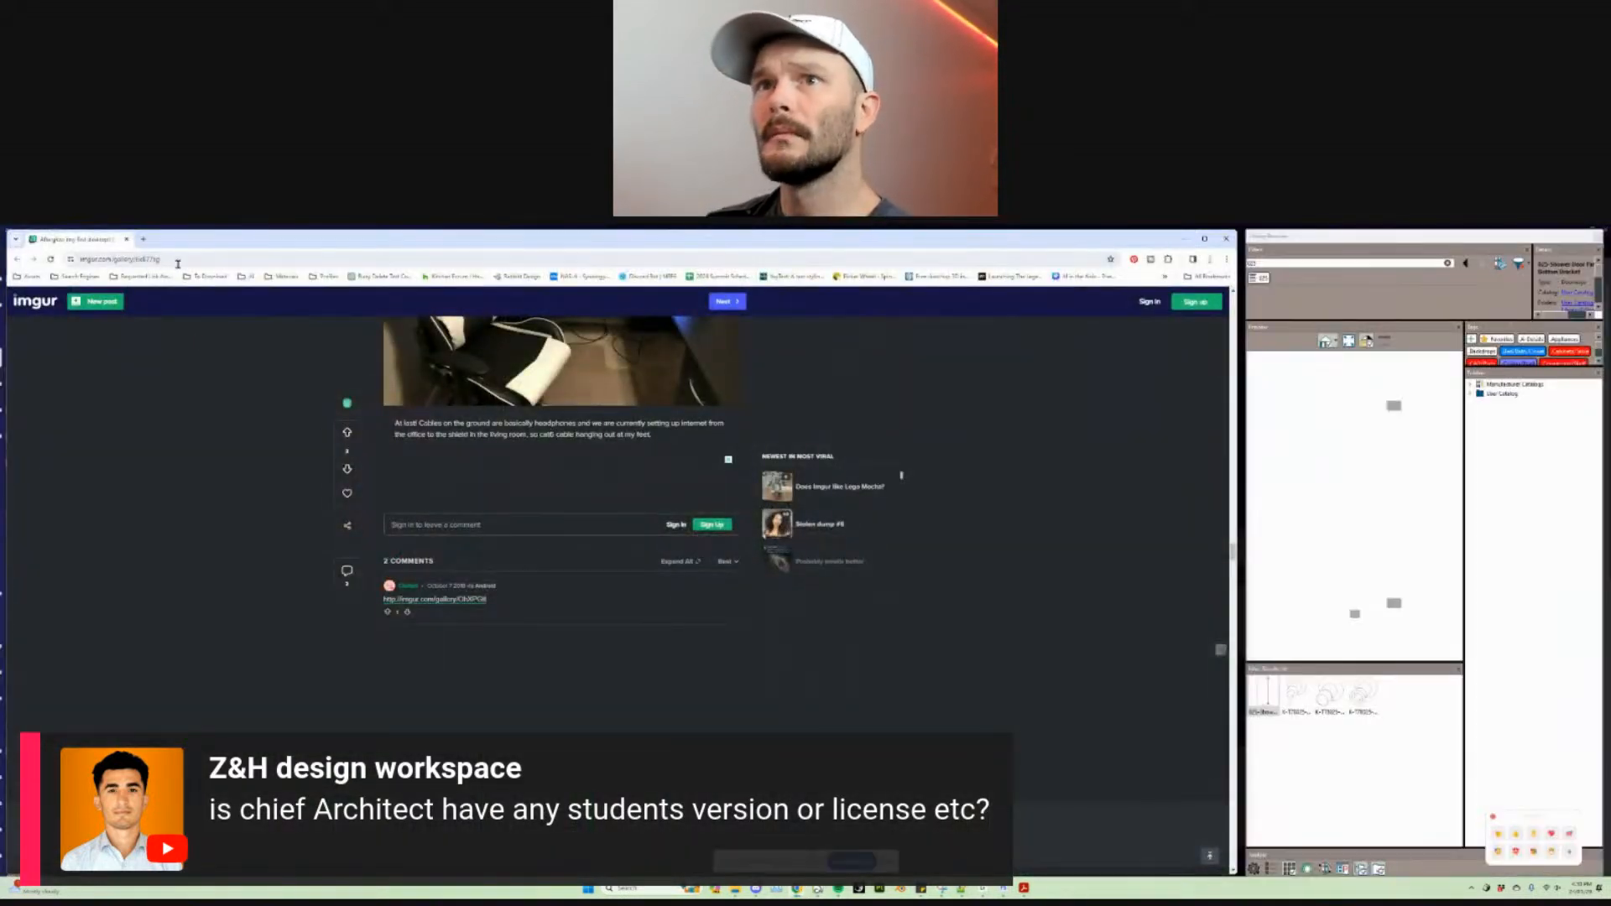
pyautogui.click(174, 259)
pyautogui.write('chief ar')
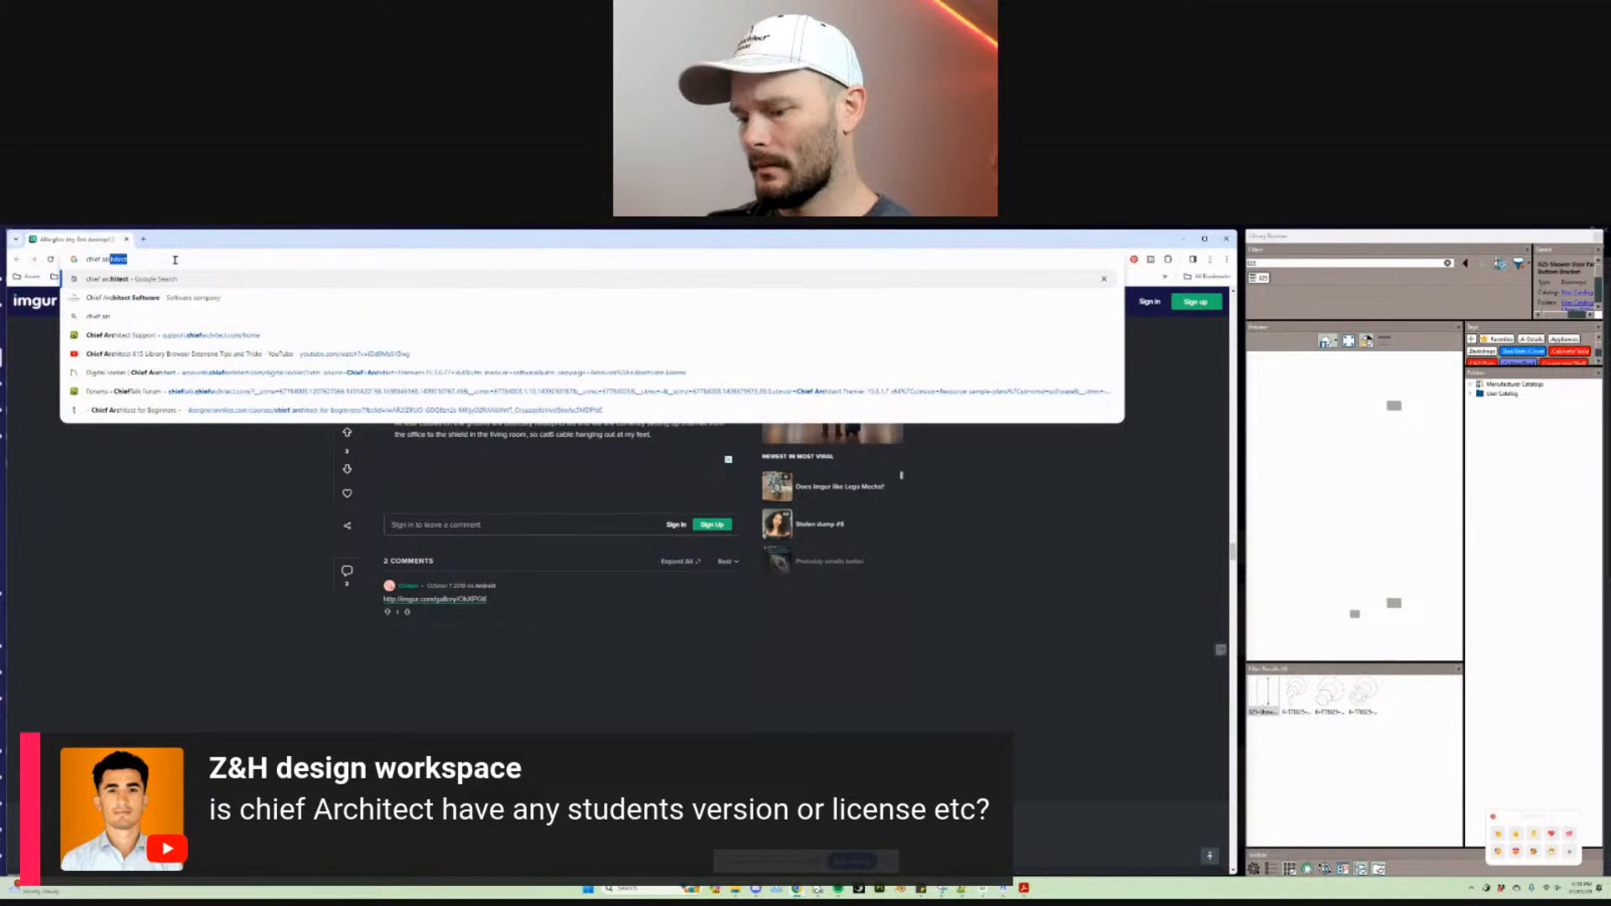
pyautogui.write('chitect student license')
pyautogui.press('Return')
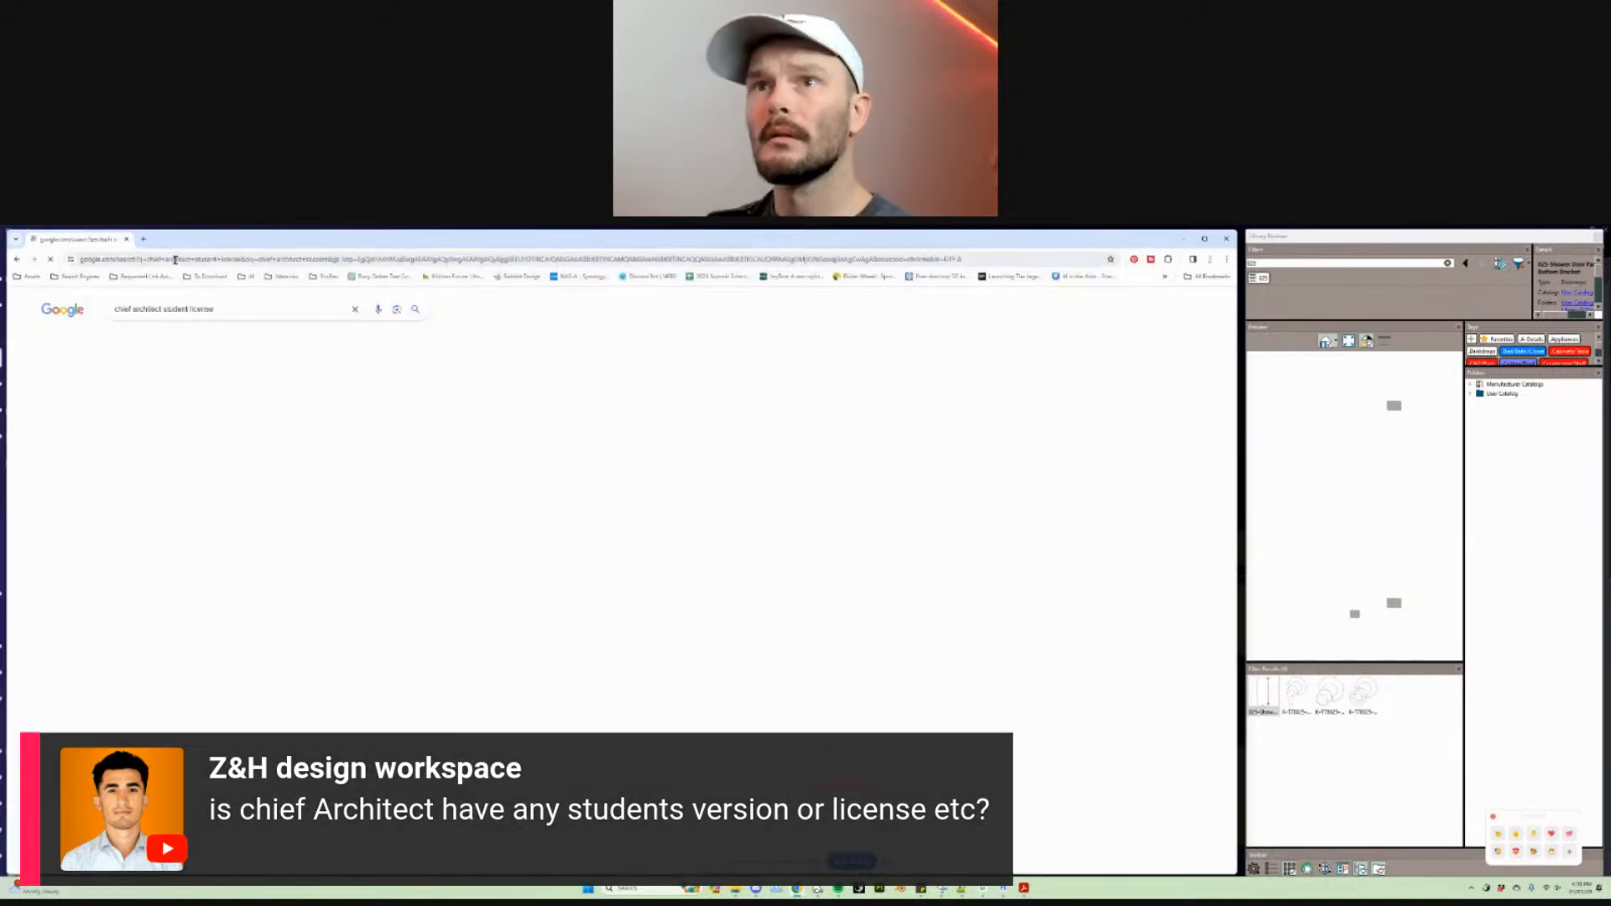
pyautogui.click(167, 403)
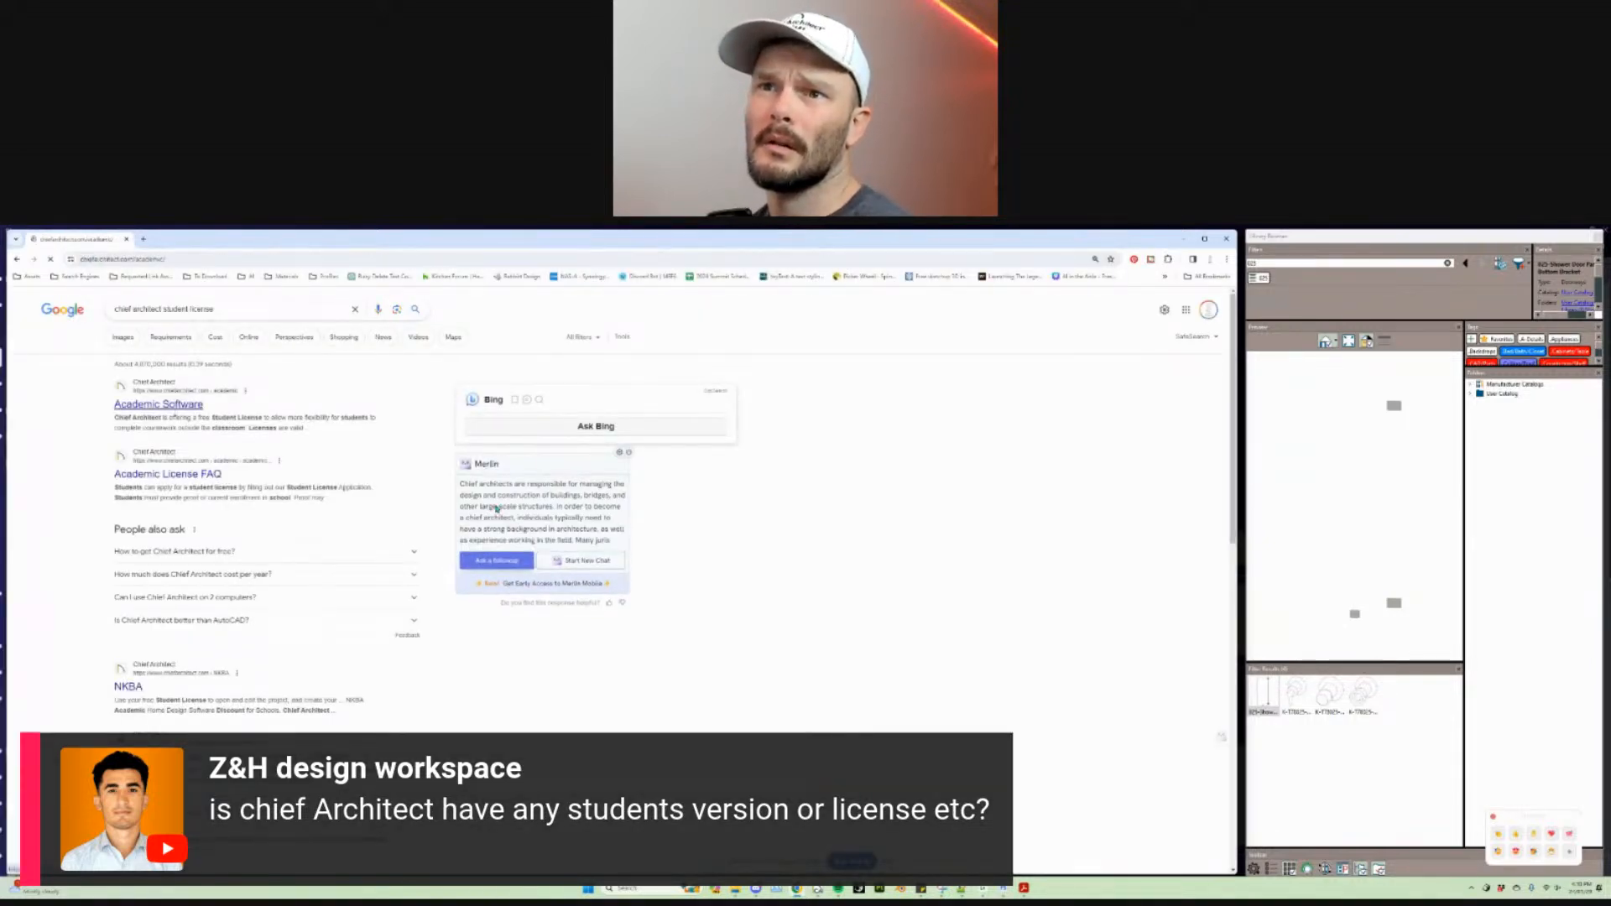
# Step: Examine the student and school license options on the Academic Software page, select its web address and close the browser
pyautogui.scroll(-5, 692, 551)
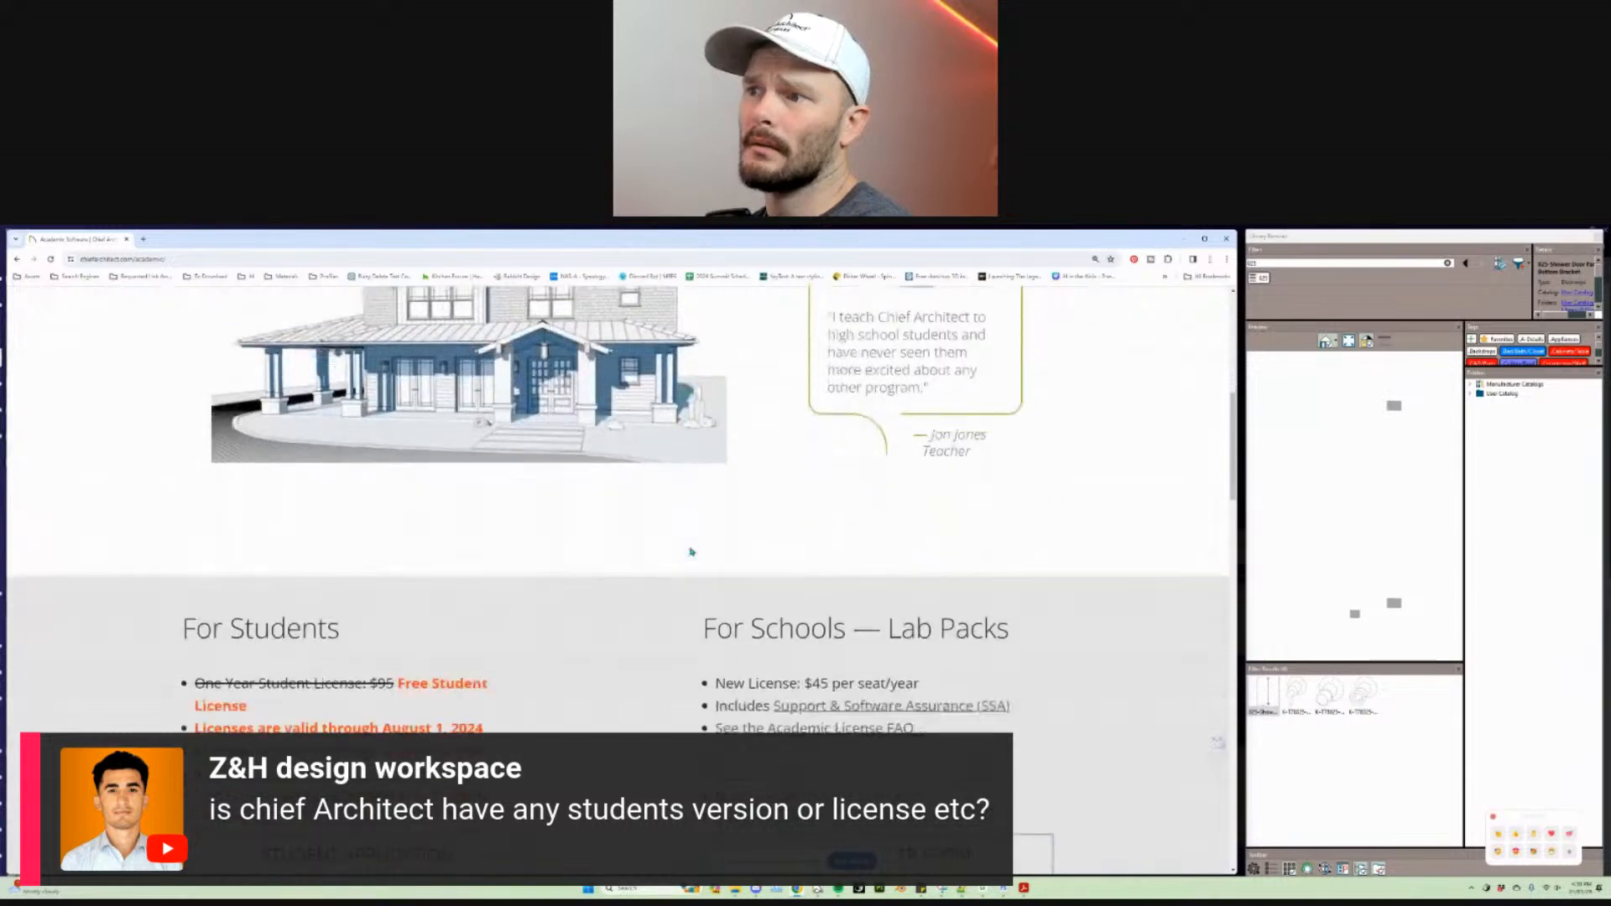
pyautogui.keyDown('ctrl'); pyautogui.scroll(1, 650, 587); pyautogui.keyUp('ctrl')
pyautogui.keyDown('ctrl'); pyautogui.scroll(-2, 651, 588); pyautogui.keyUp('ctrl')
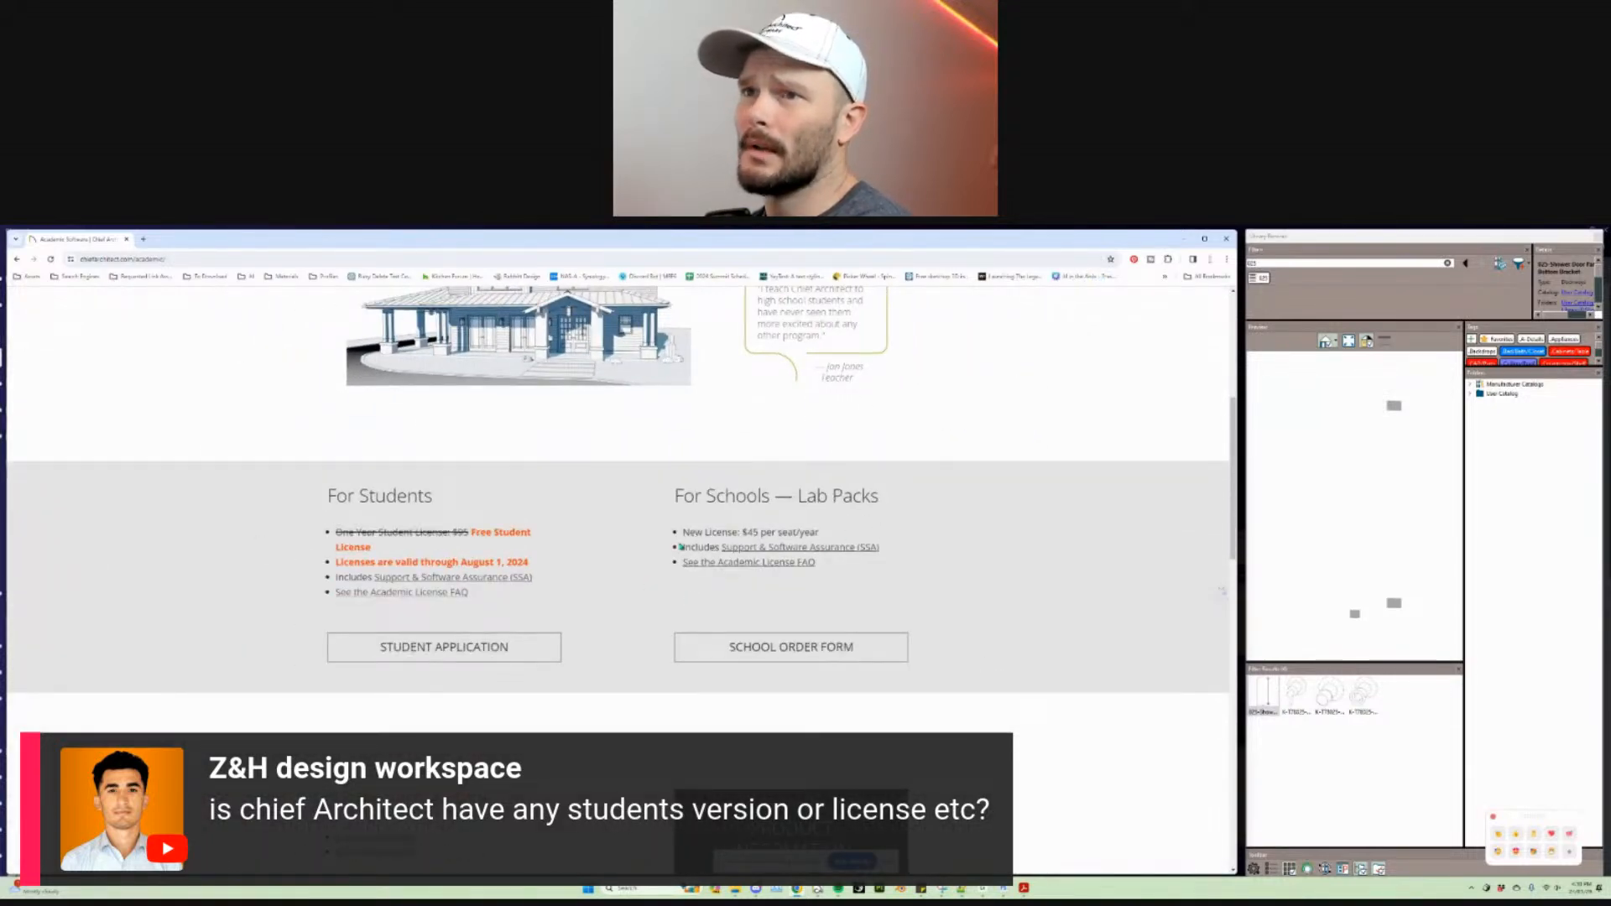
pyautogui.scroll(-1, 675, 544)
pyautogui.click(214, 257)
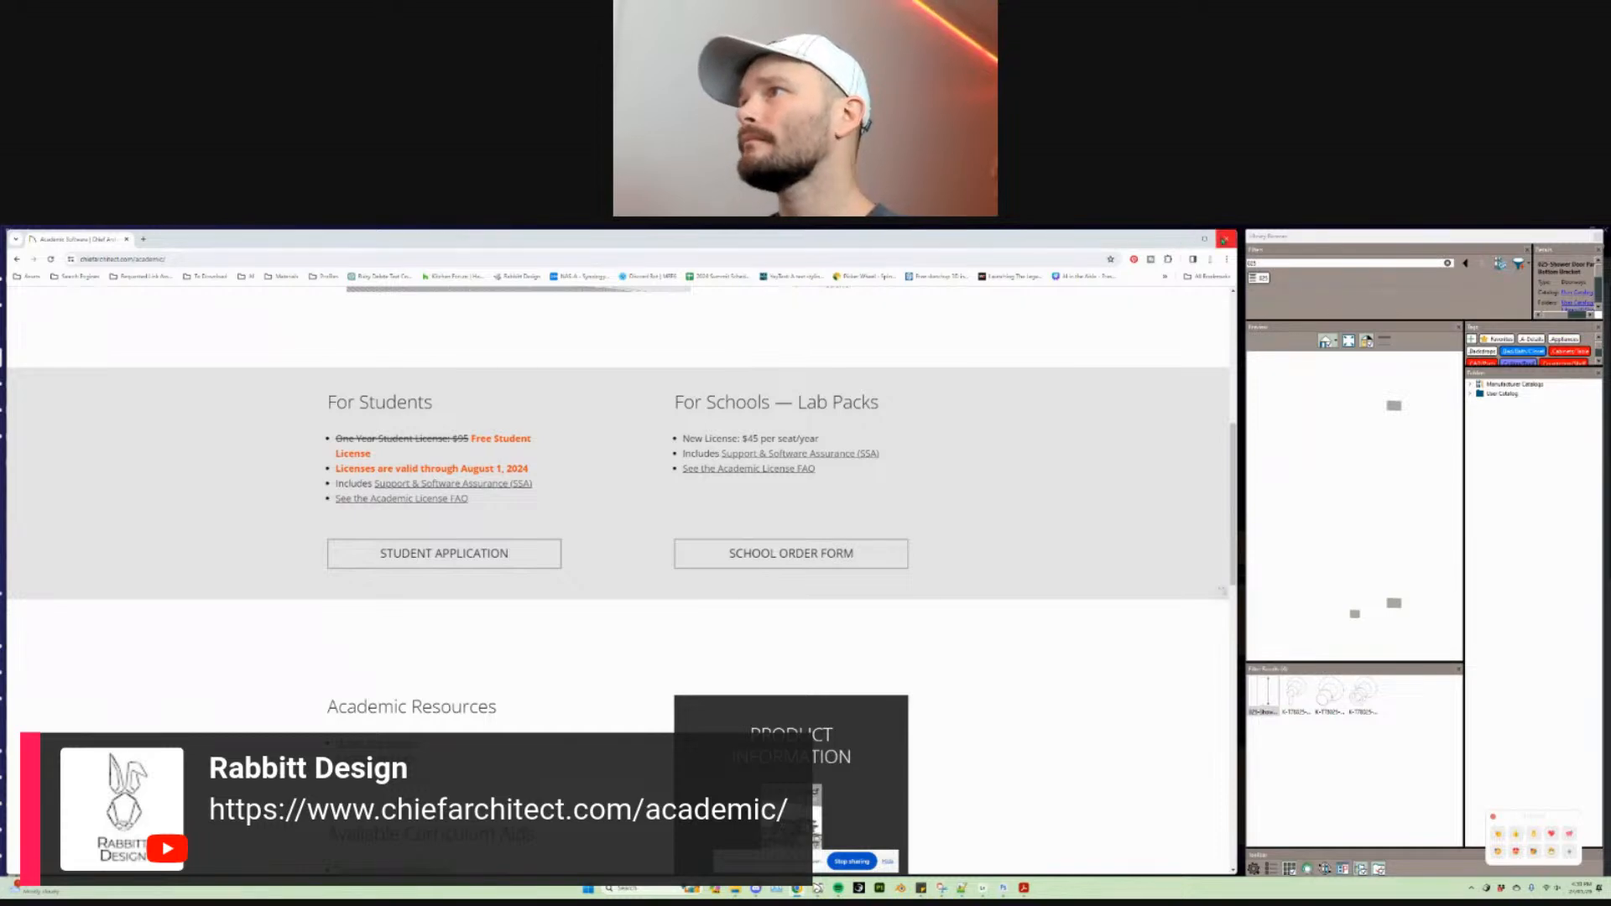
pyautogui.click(1224, 240)
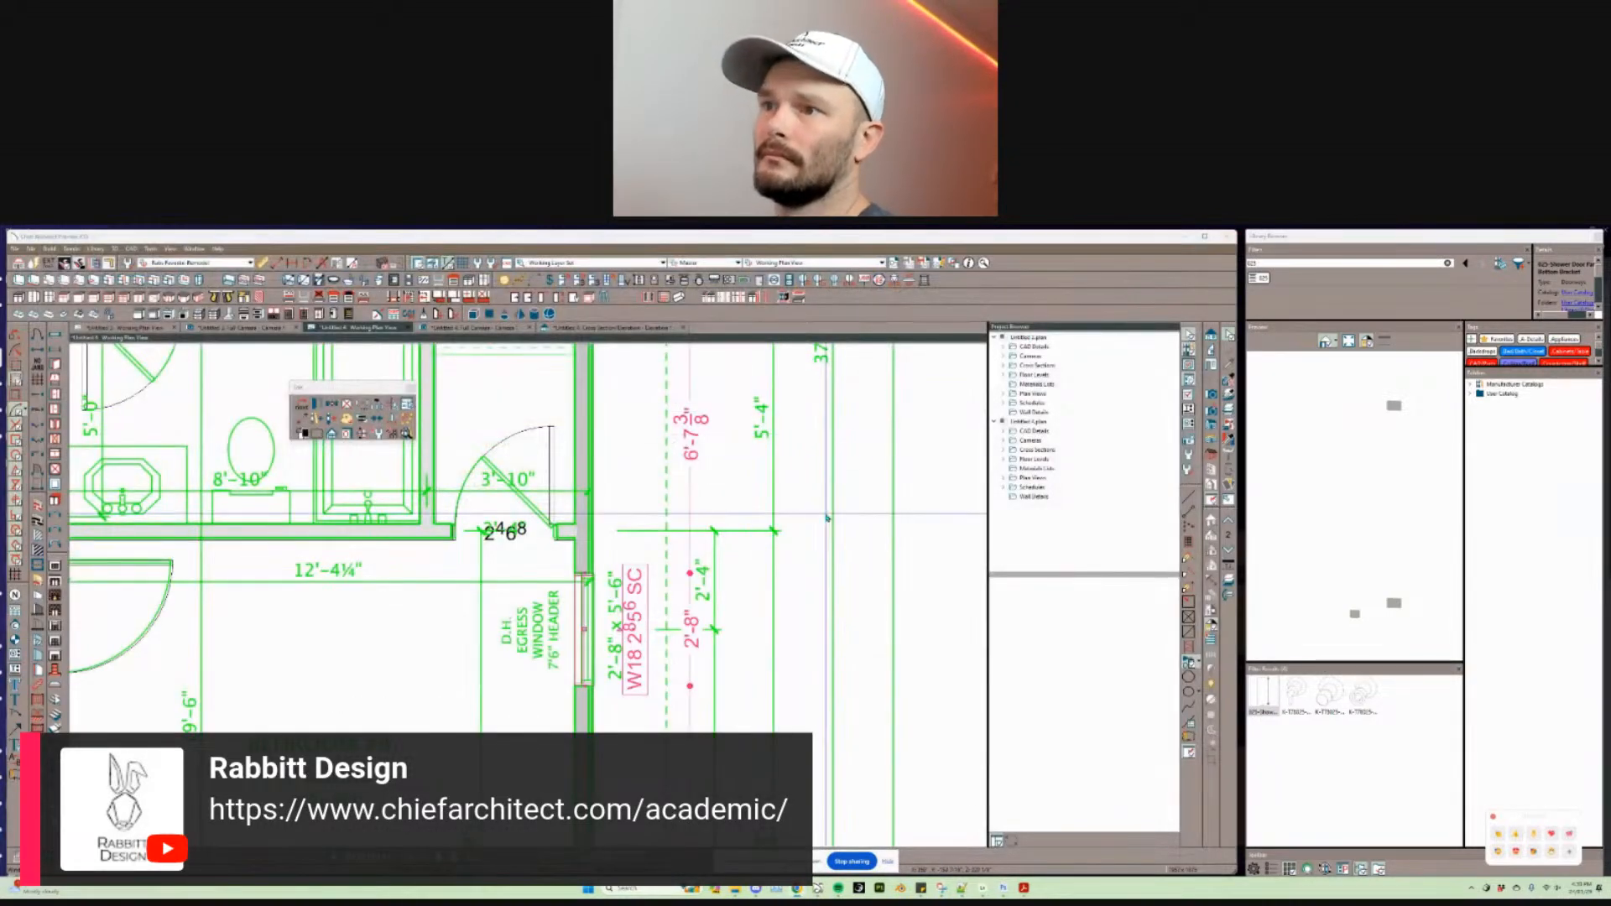
# Step: Place windows over the two 2'-8" x 7'-6" openings traced in Bedroom #4's lower exterior wall
pyautogui.scroll(-5, 827, 518)
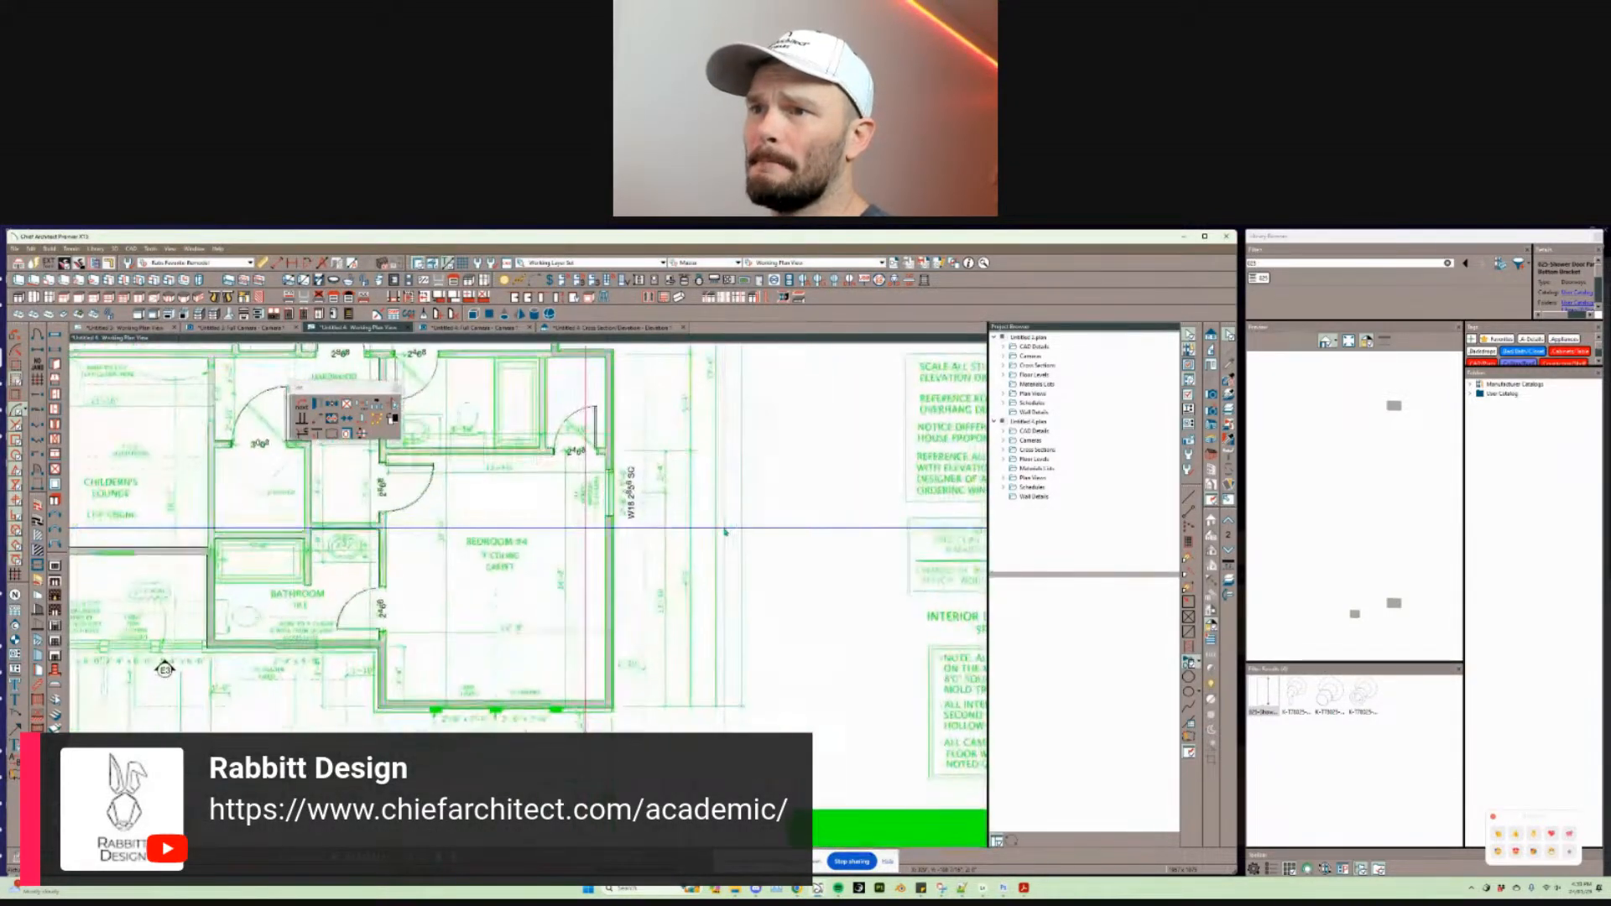
pyautogui.scroll(2, 682, 560)
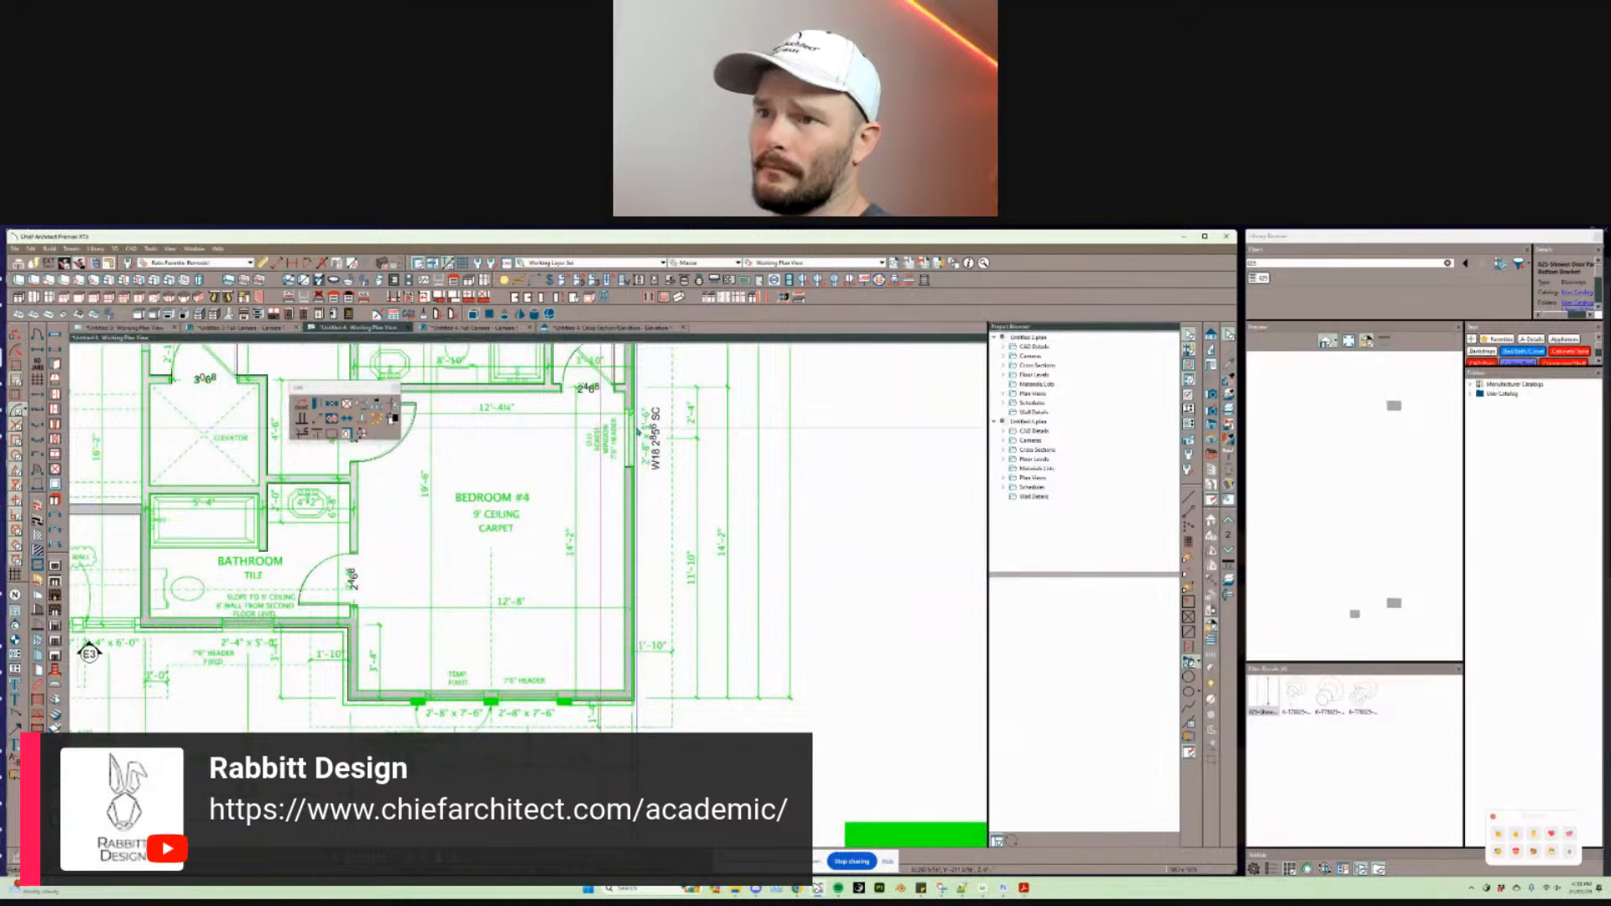
pyautogui.scroll(2, 525, 629)
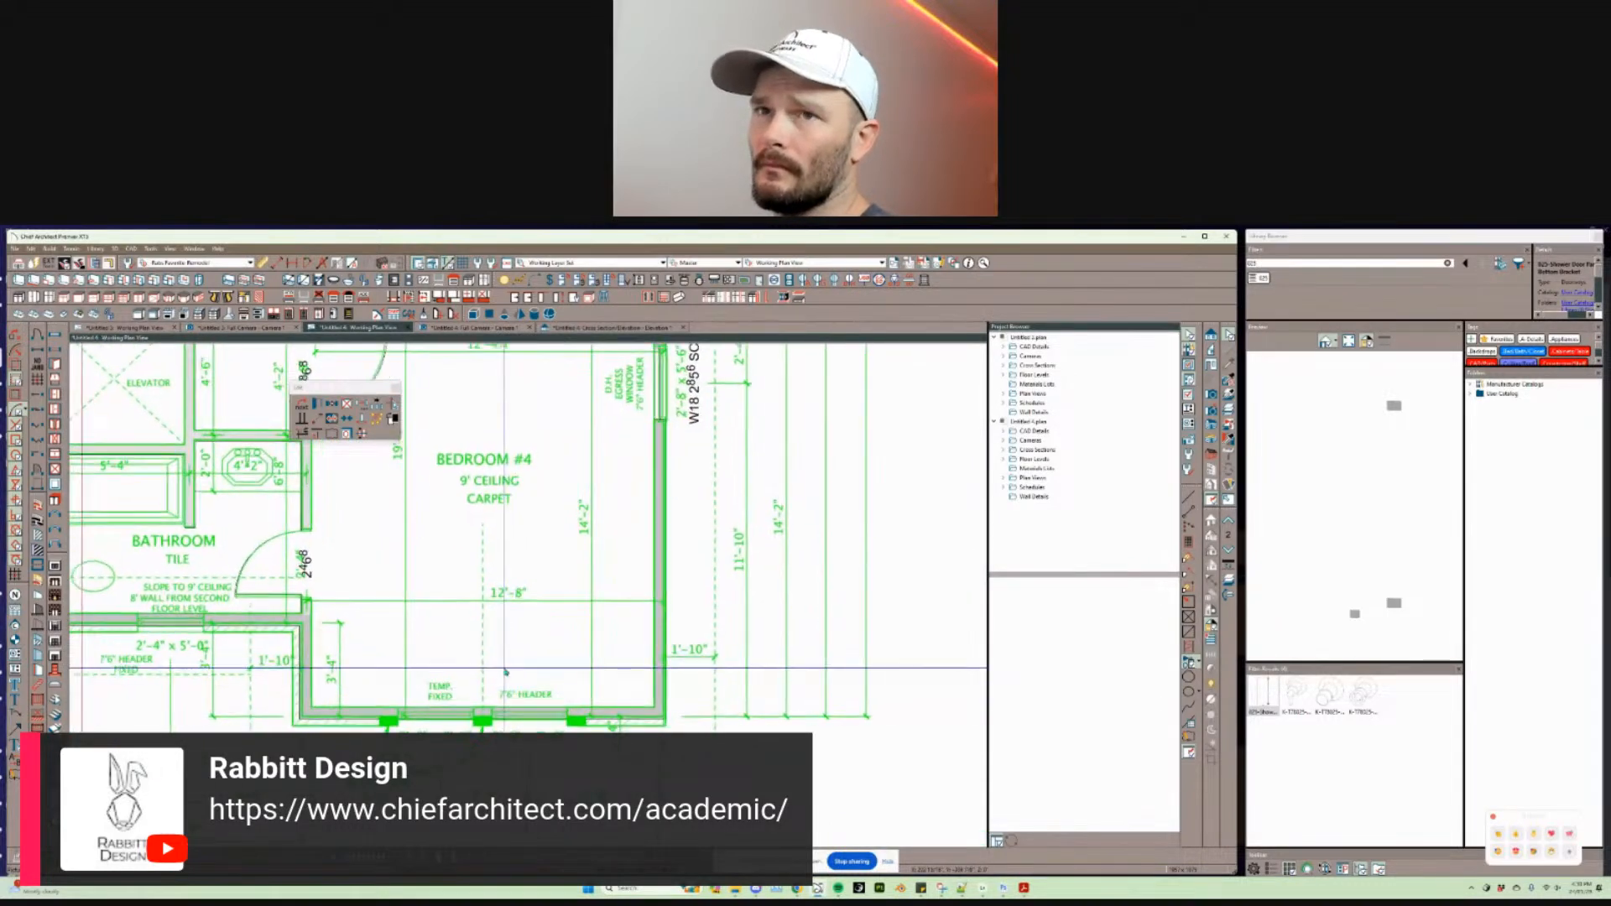
pyautogui.scroll(3, 505, 671)
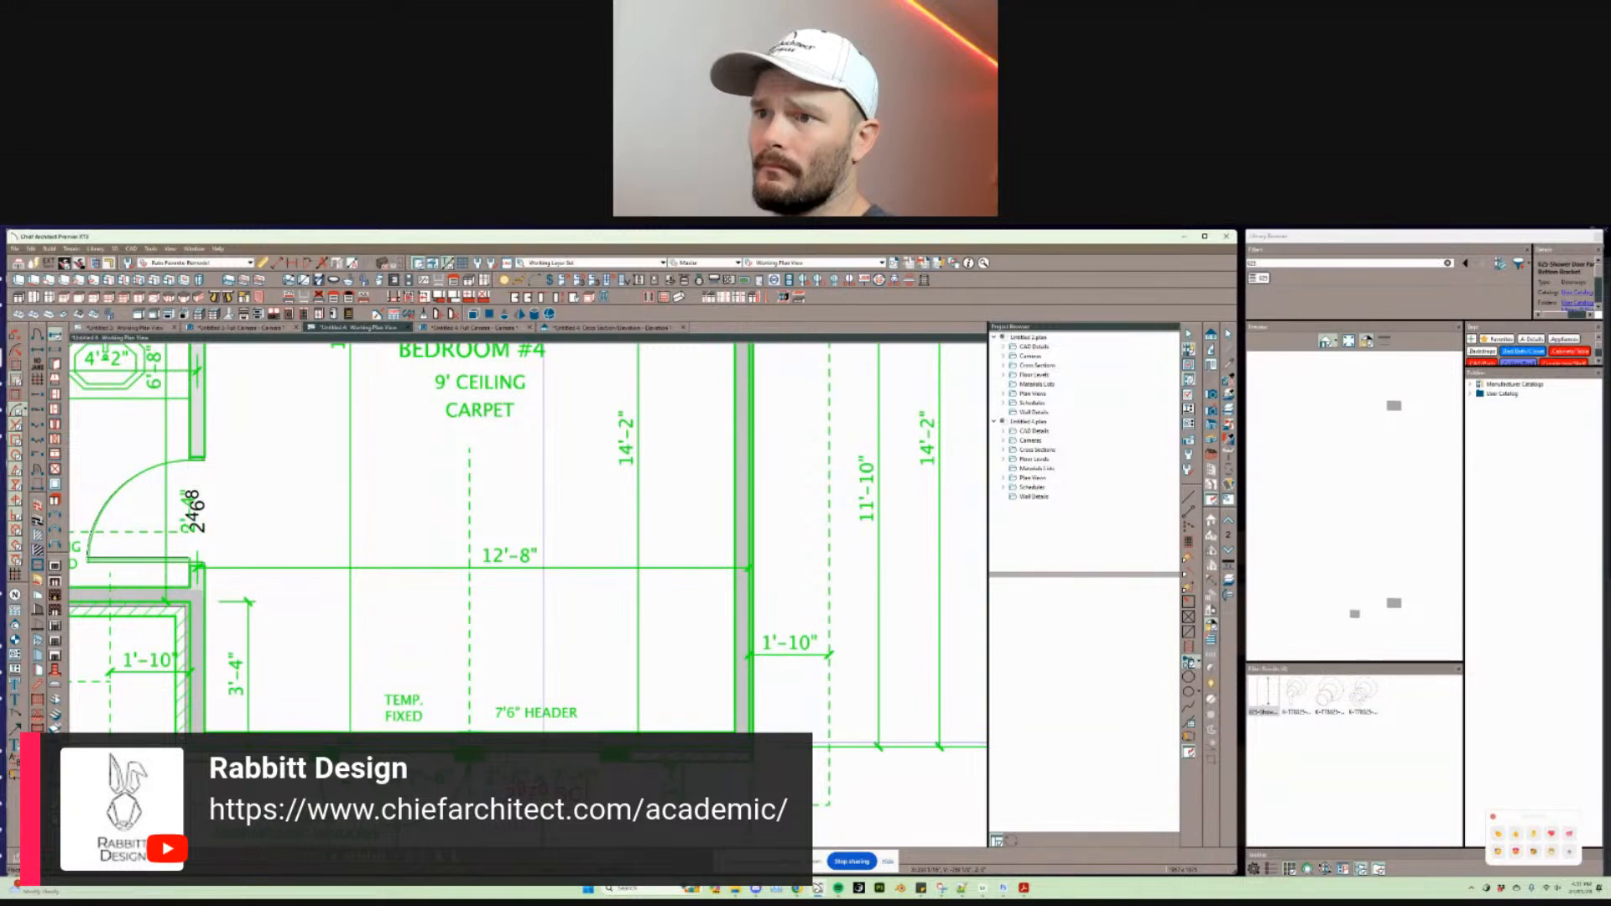
pyautogui.moveTo(420, 736); pyautogui.dragTo(484, 716, button='middle')
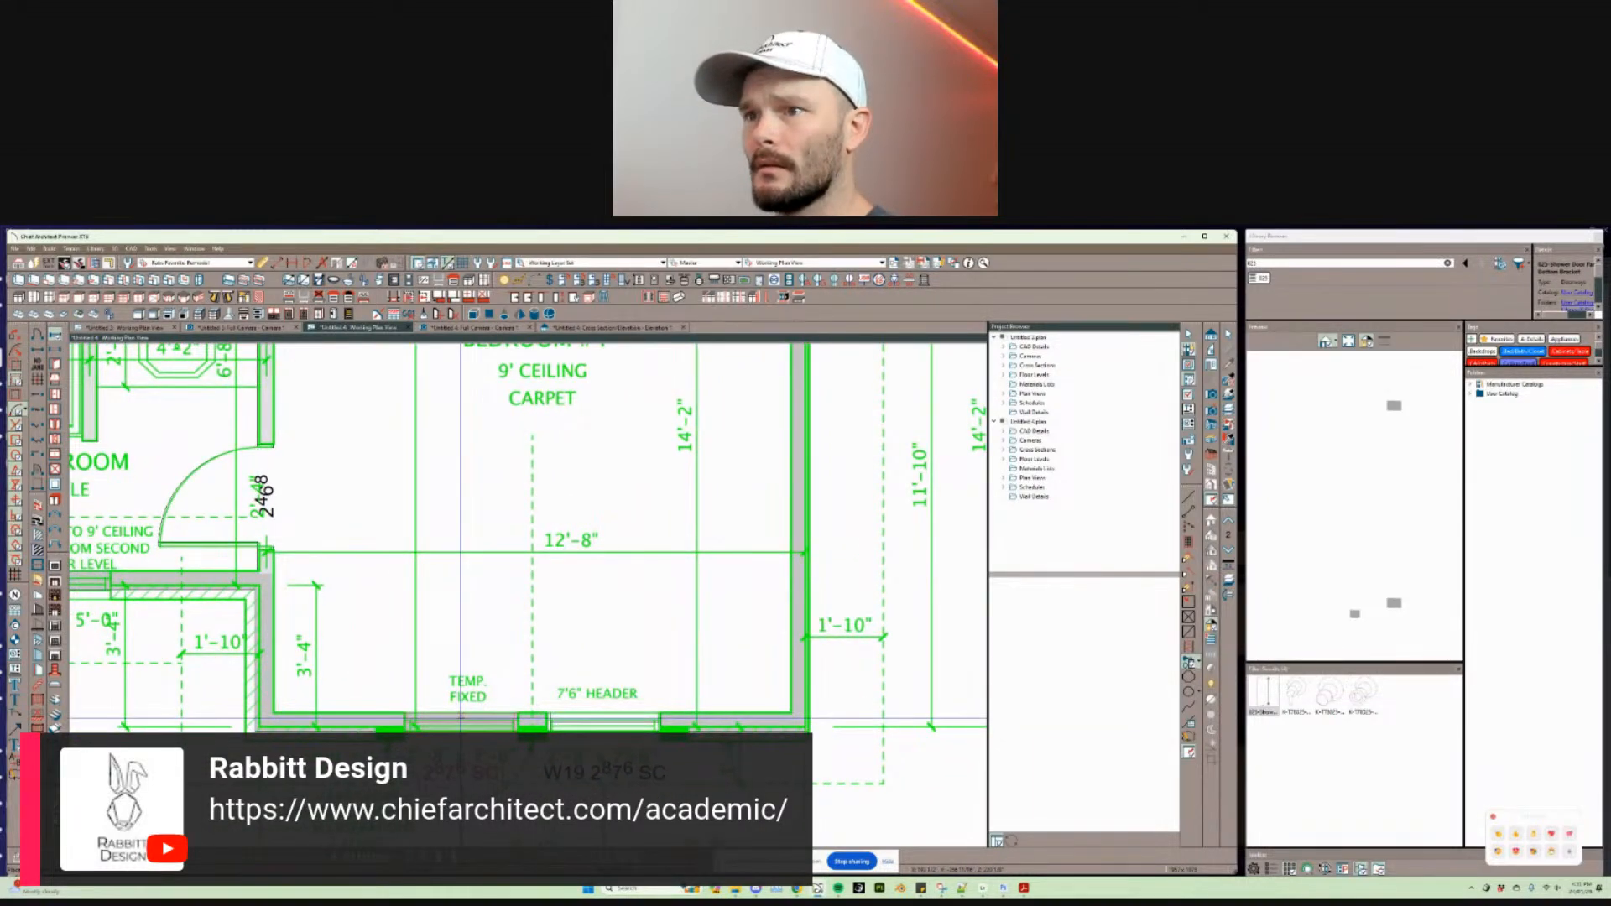
# Step: Delete the left window in Bedroom #4's lower wall and mirror a copy of the remaining window about the room's centreline
pyautogui.scroll(-2, 460, 717)
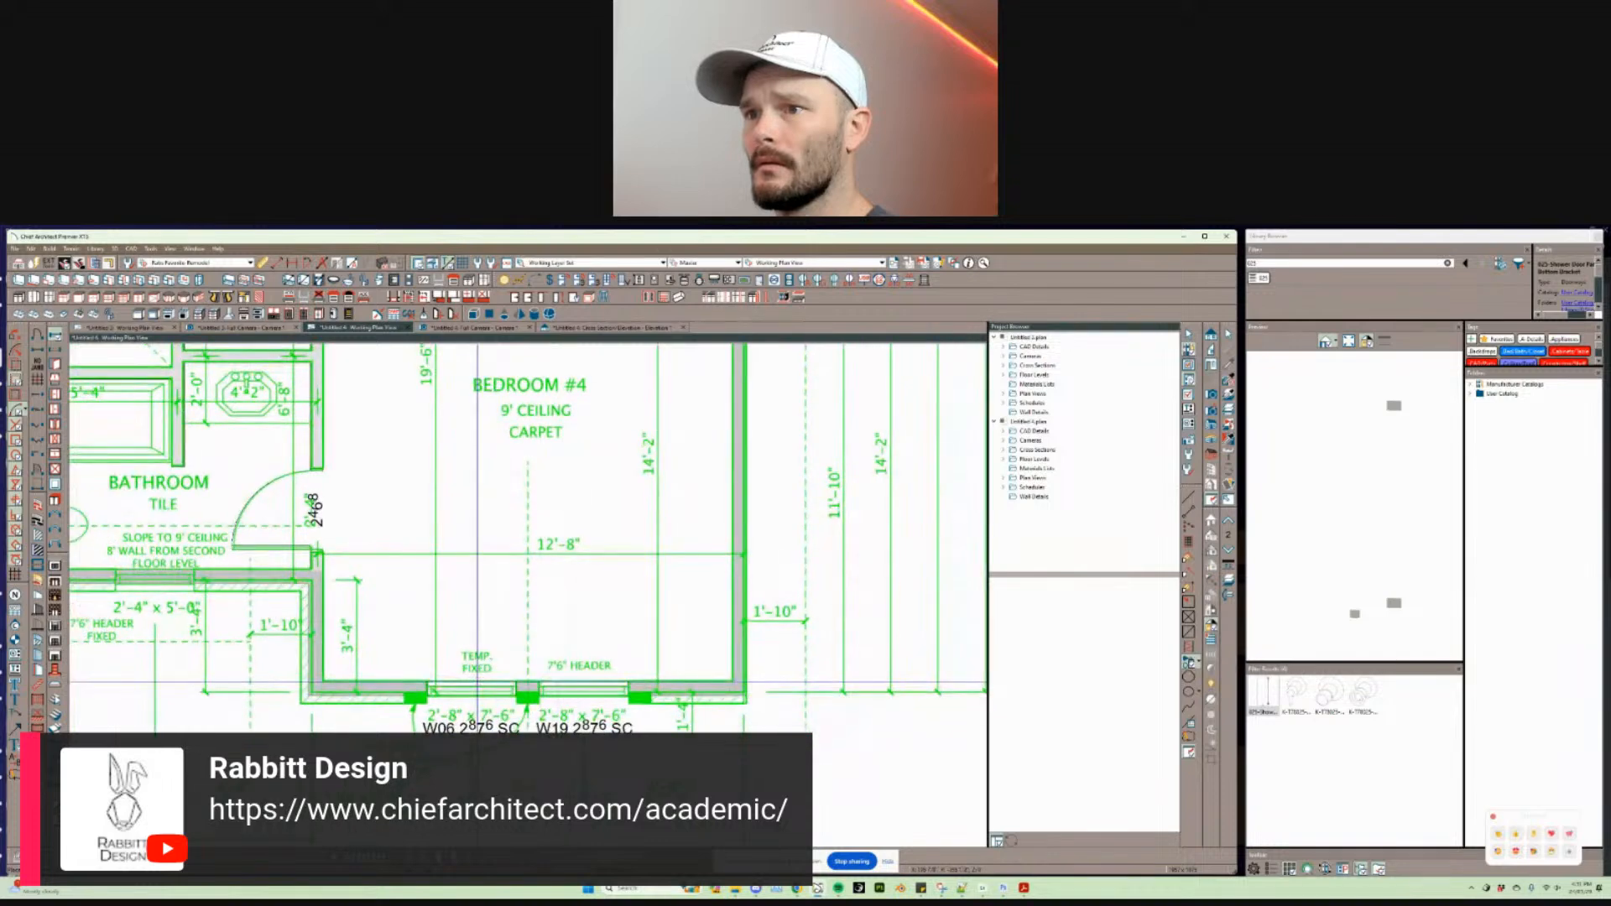
pyautogui.click(405, 686)
pyautogui.press('Delete')
pyautogui.click(569, 690)
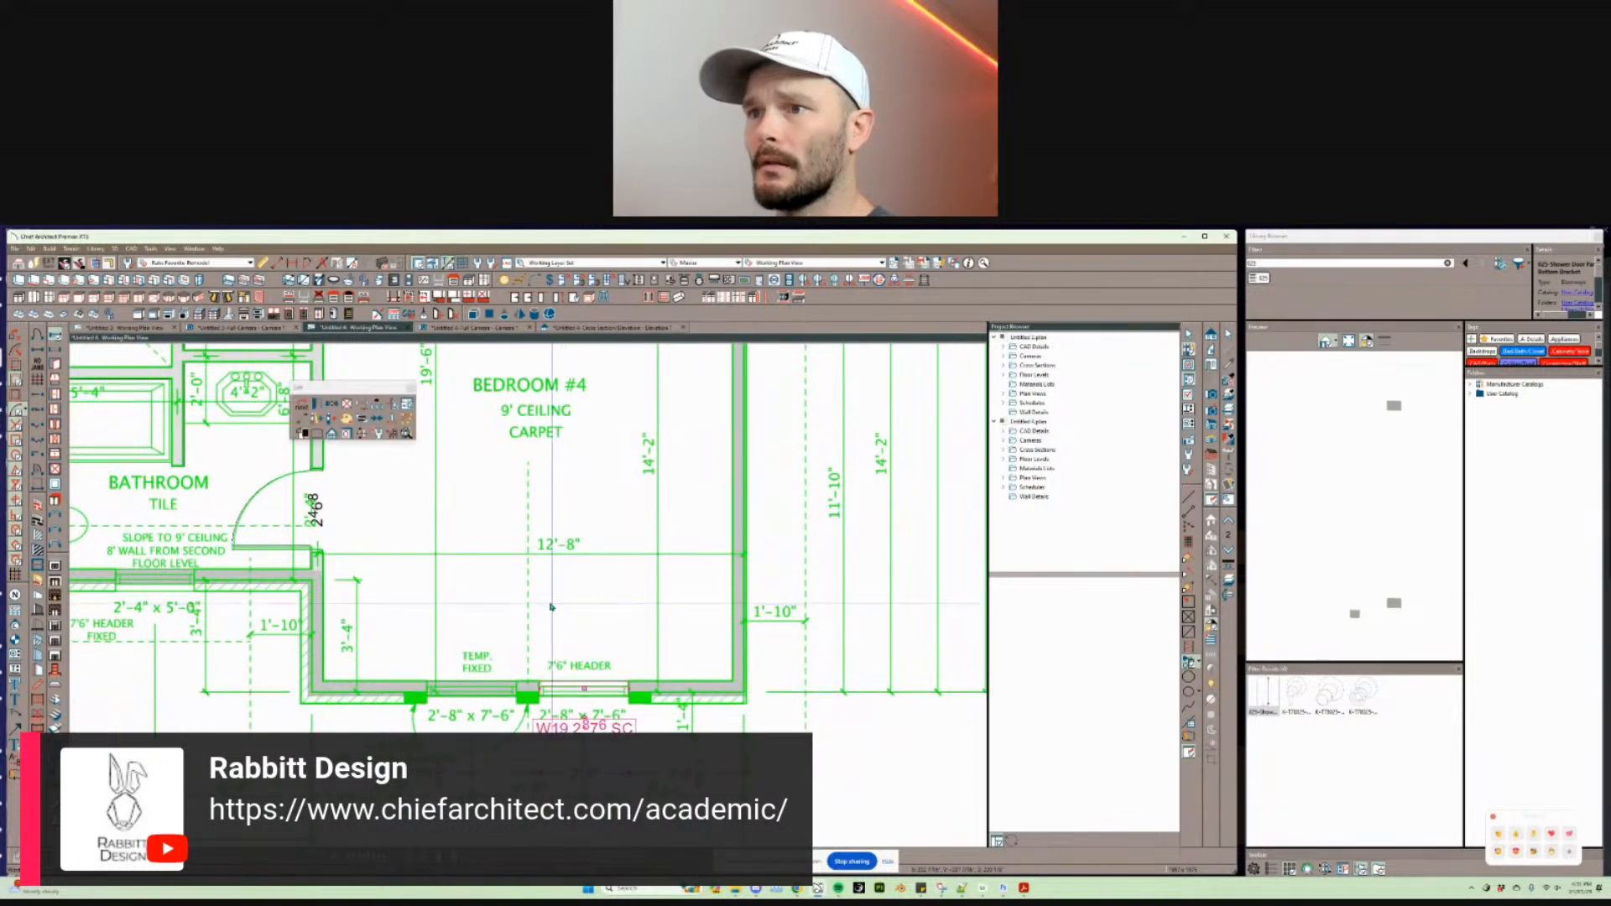
pyautogui.press('c')
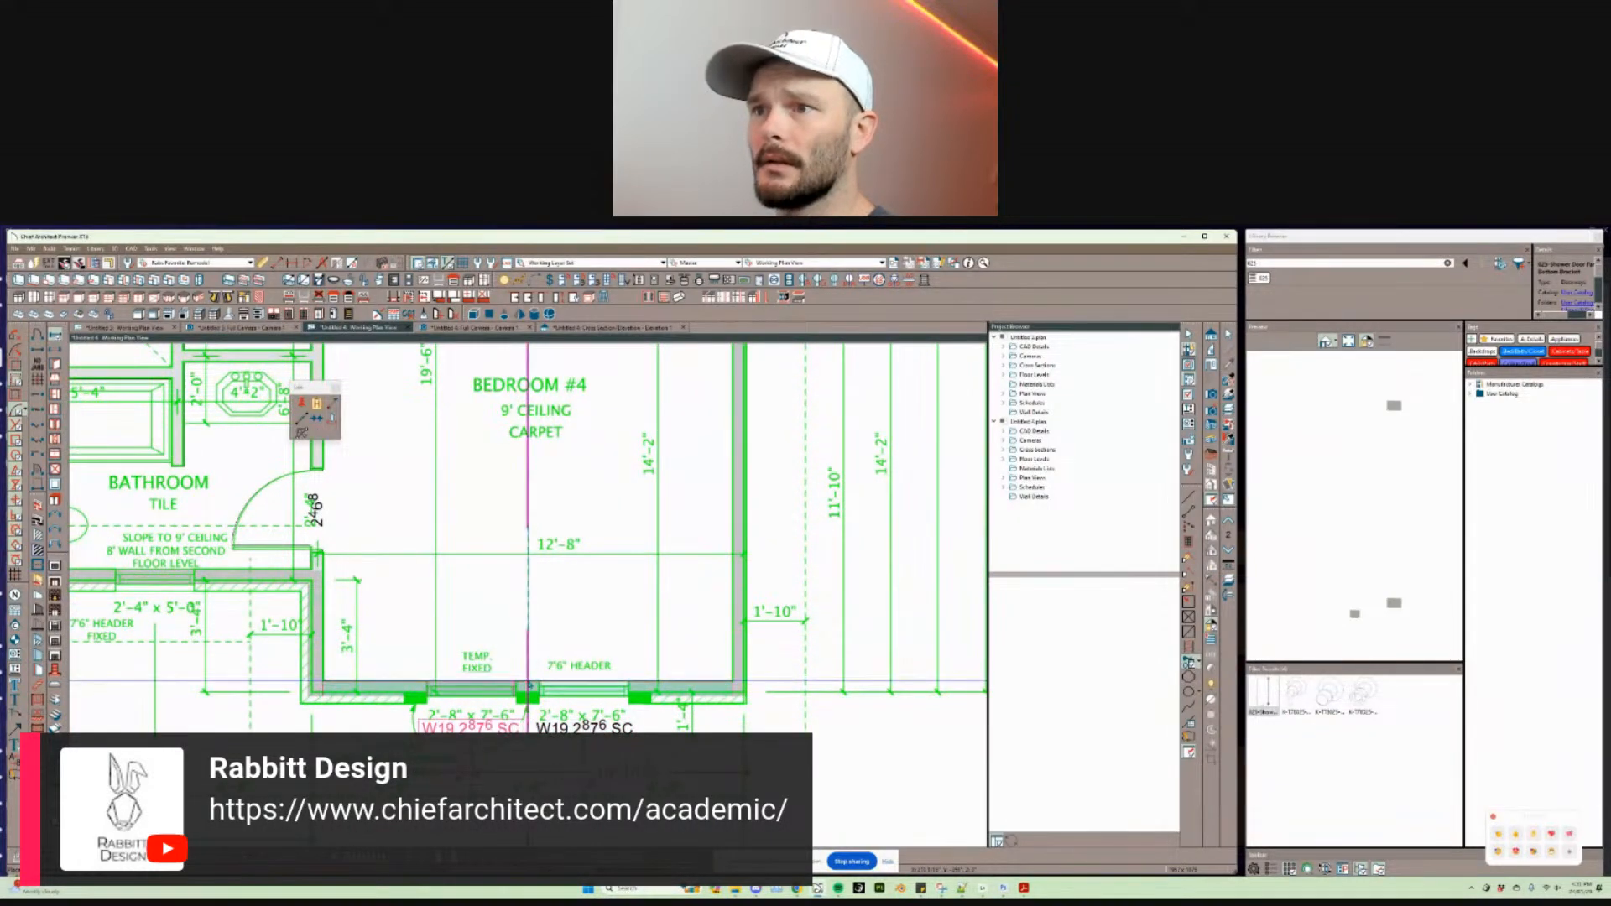
pyautogui.click(474, 692)
# Step: Place a window over the 2'-4" x 5'-0" opening in the bathroom's lower exterior wall and make it 2'-4" wide
pyautogui.scroll(-1, 719, 602)
pyautogui.moveTo(438, 507); pyautogui.dragTo(570, 570, button='middle')
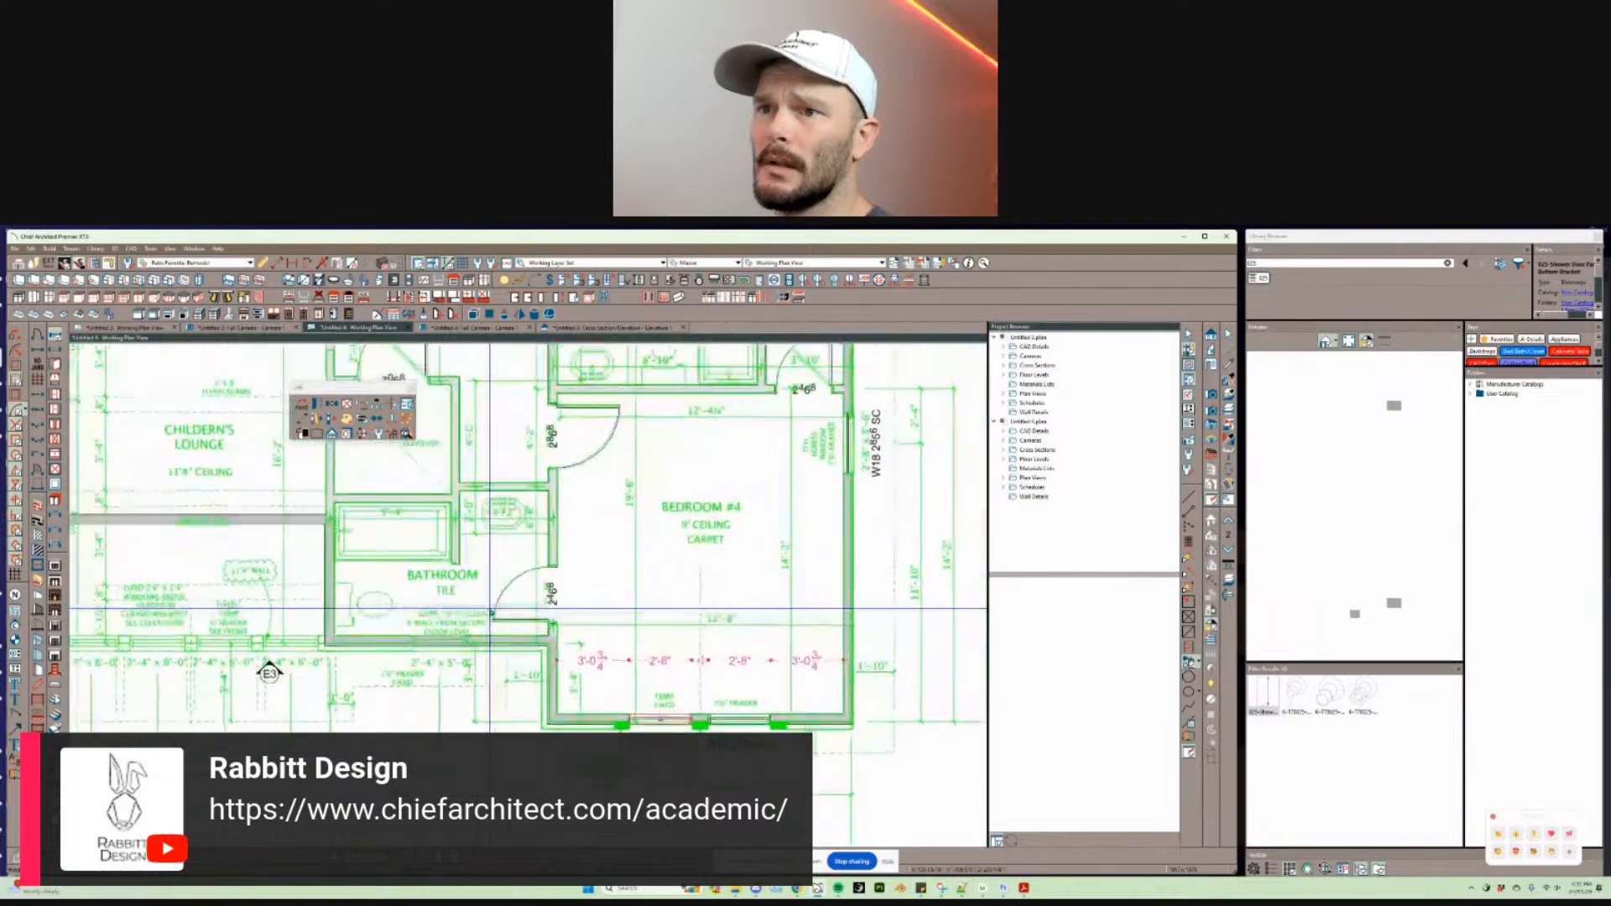
pyautogui.scroll(2, 475, 601)
pyautogui.press('c')
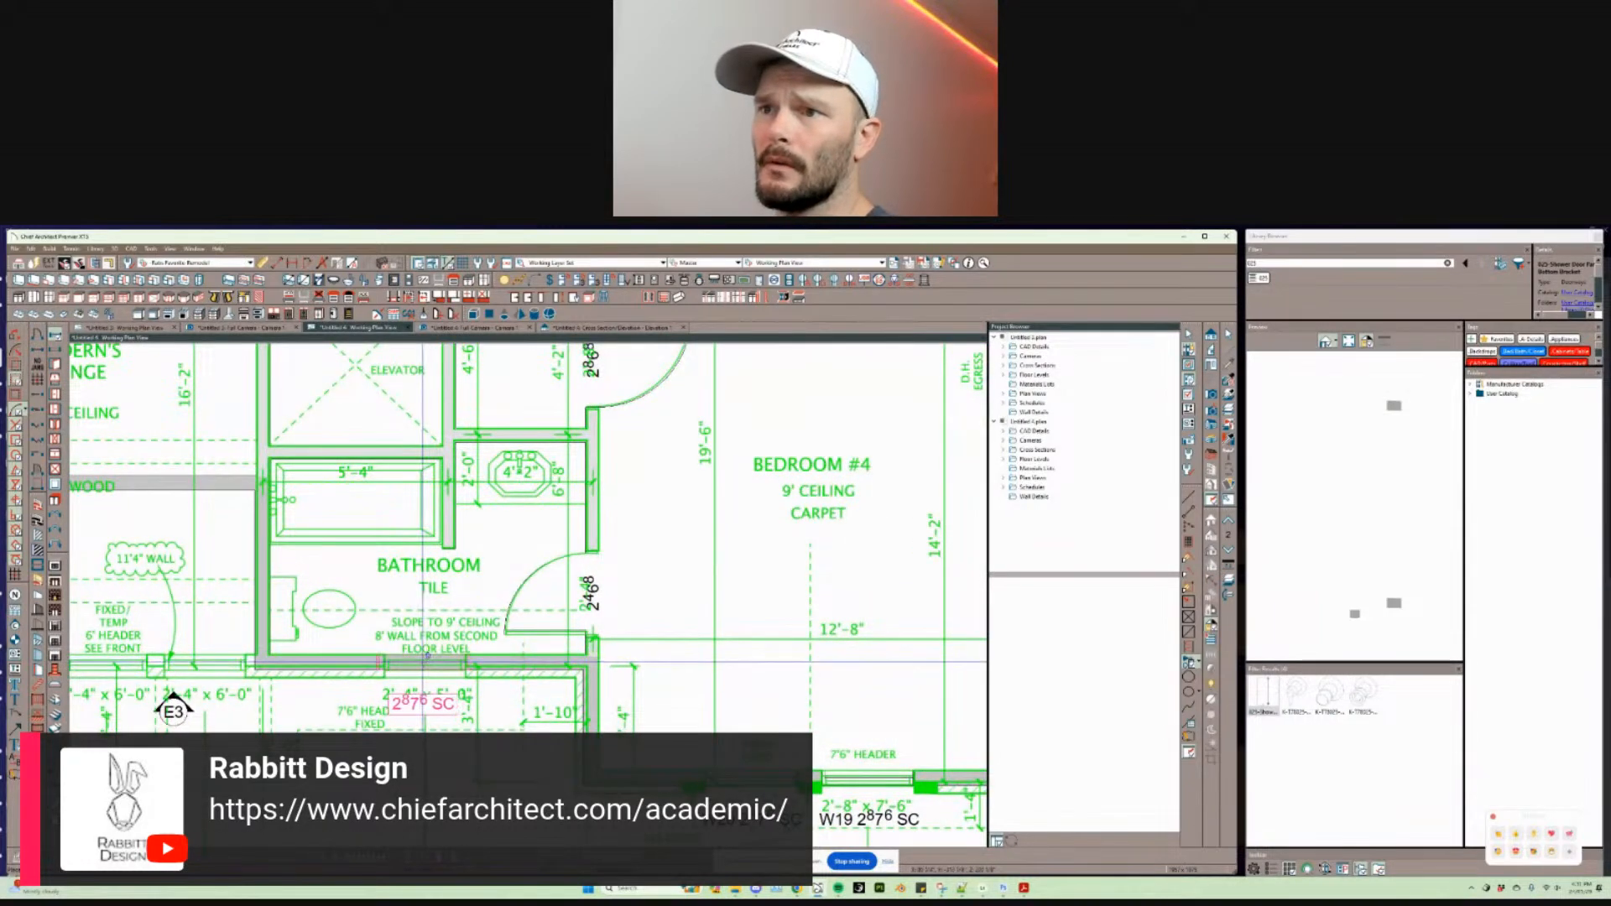
pyautogui.click(427, 656)
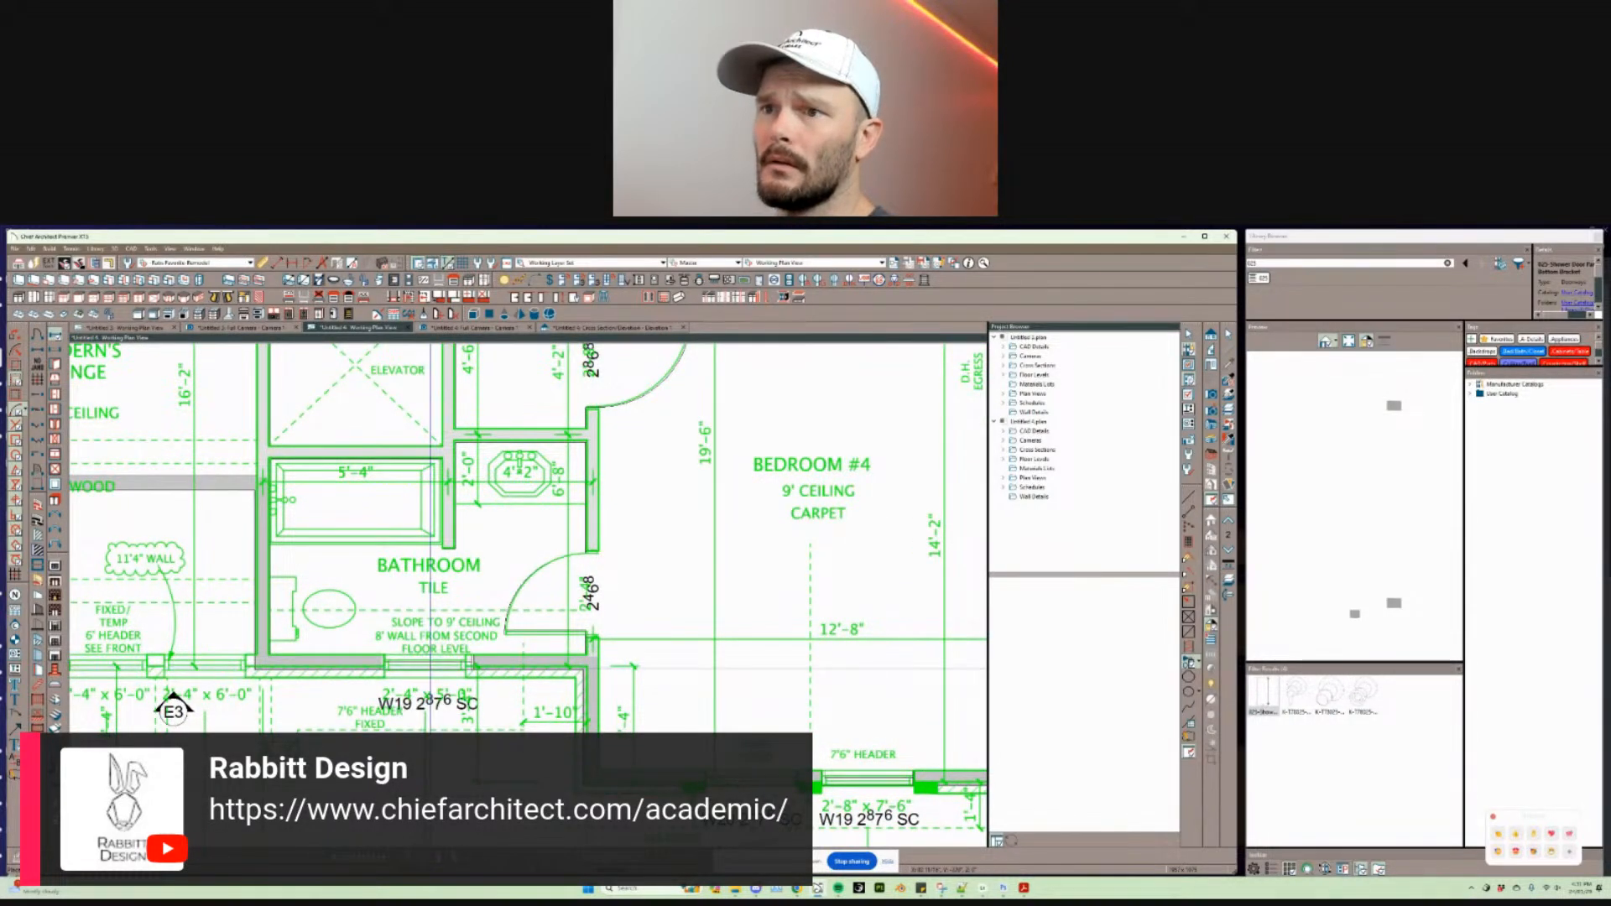
pyautogui.click(430, 665)
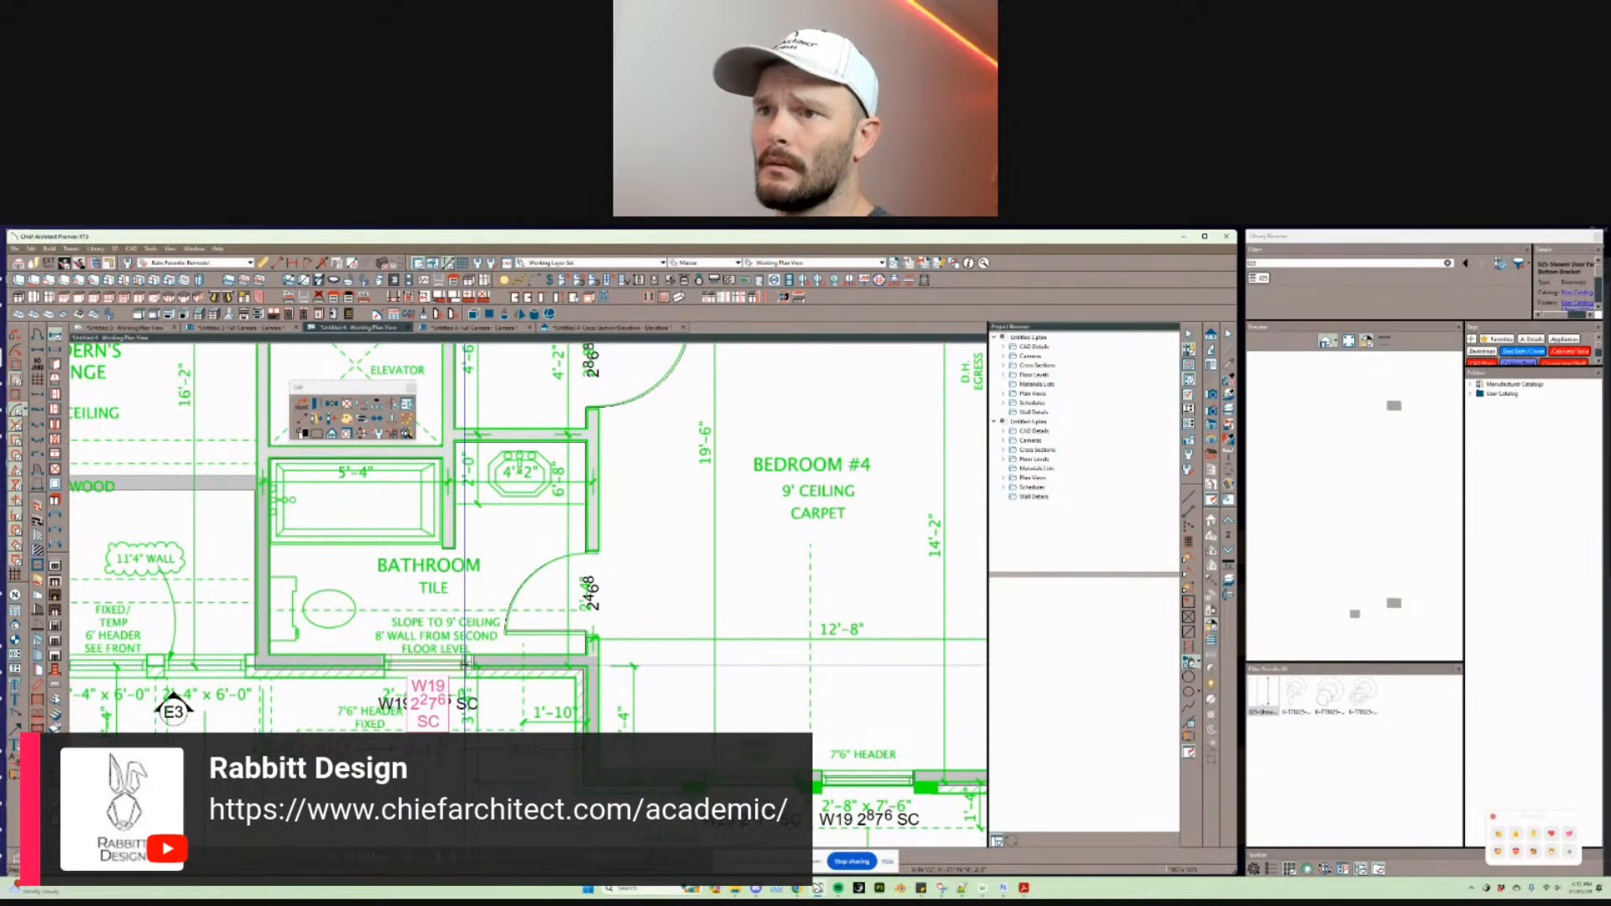
pyautogui.press('Tab')
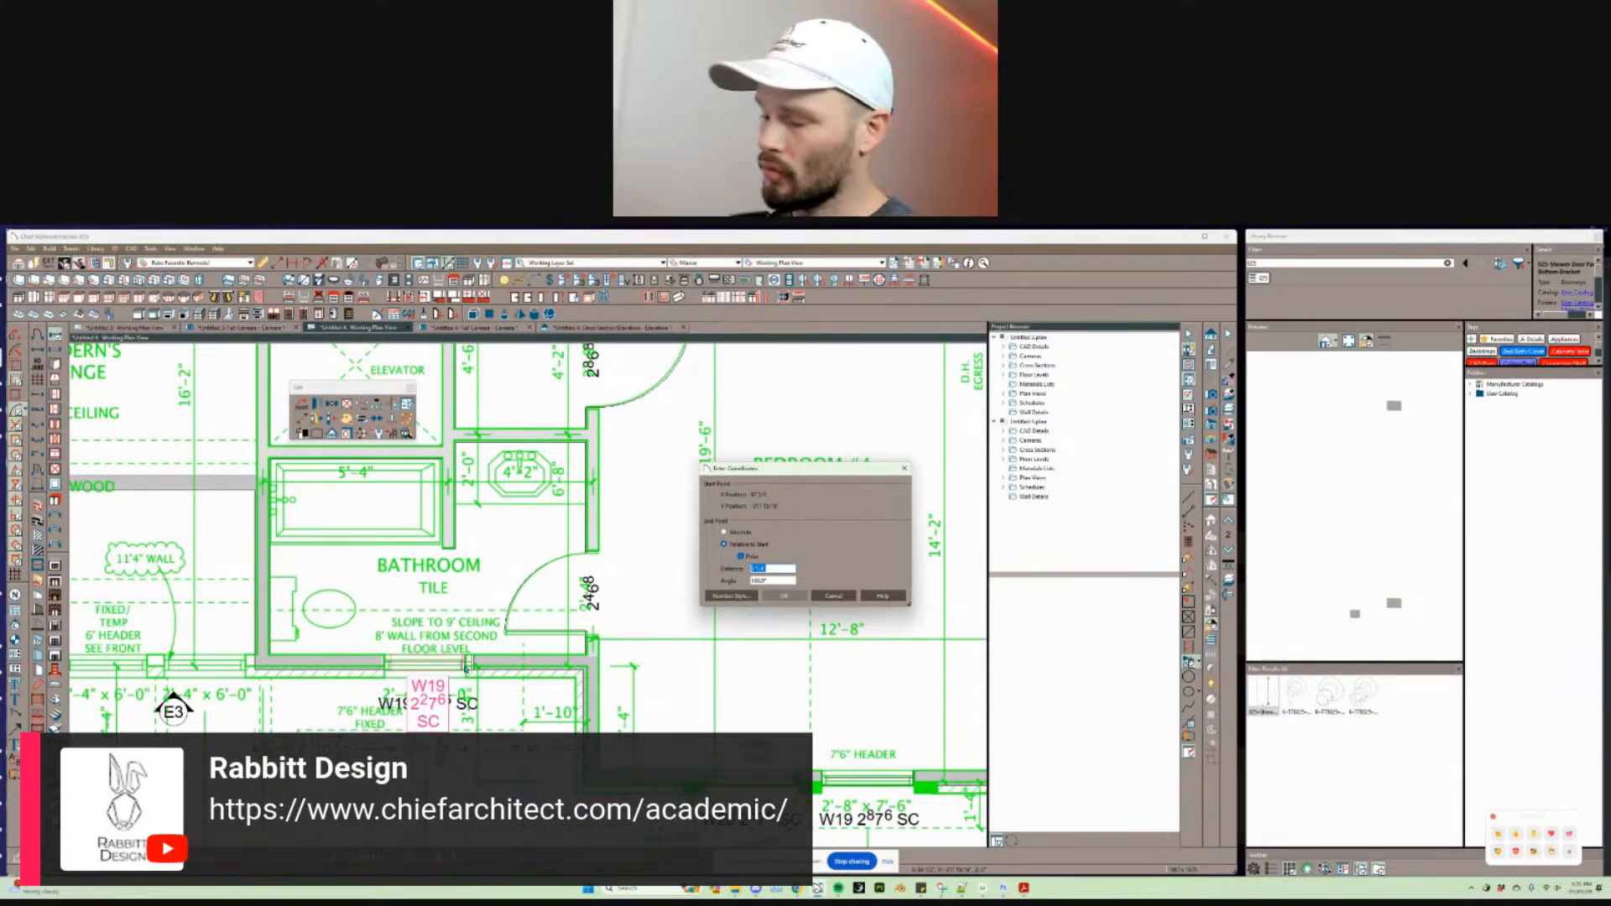
pyautogui.press('Return')
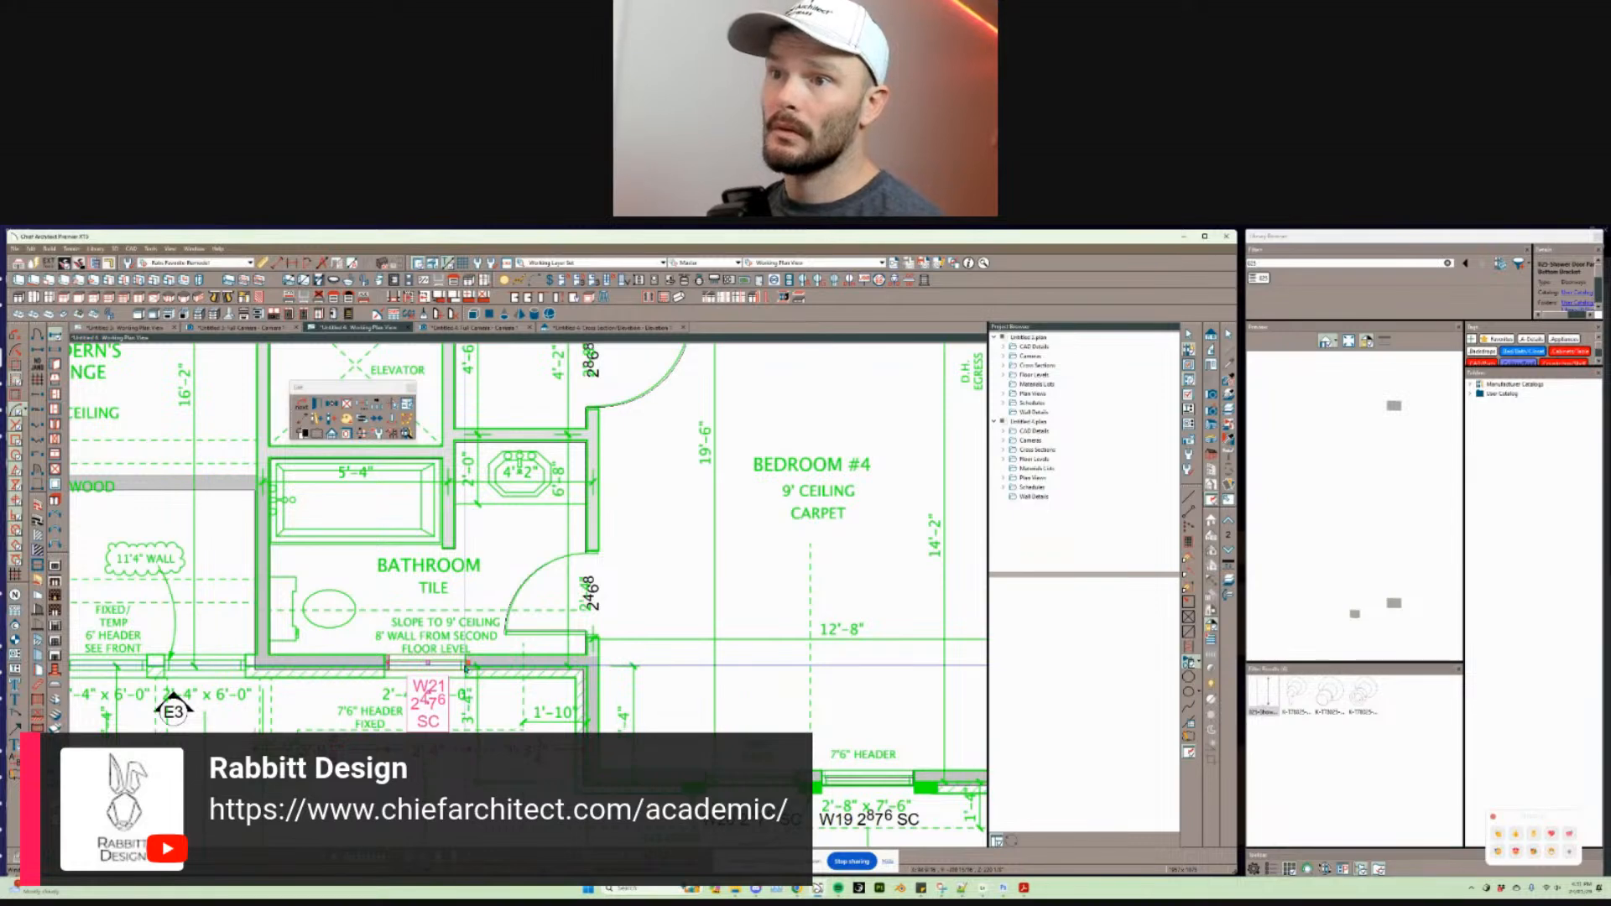
# Step: Set the bathroom window's height to 60 inches in its specification
pyautogui.hotkey('ctrl', 'e')
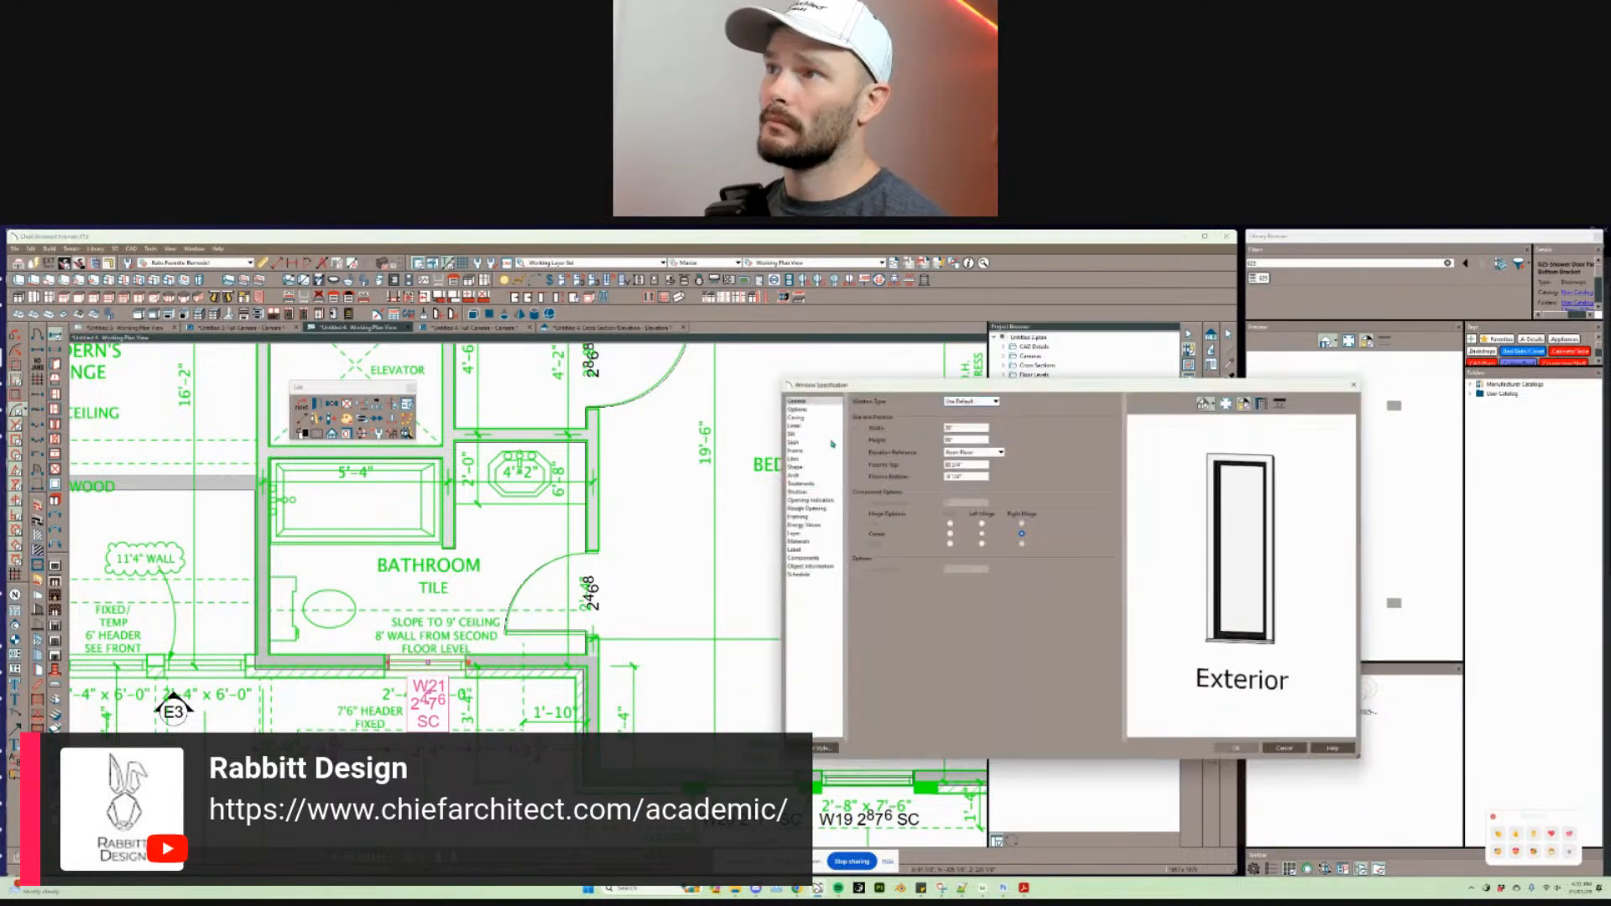
pyautogui.write('60')
pyautogui.press('Return')
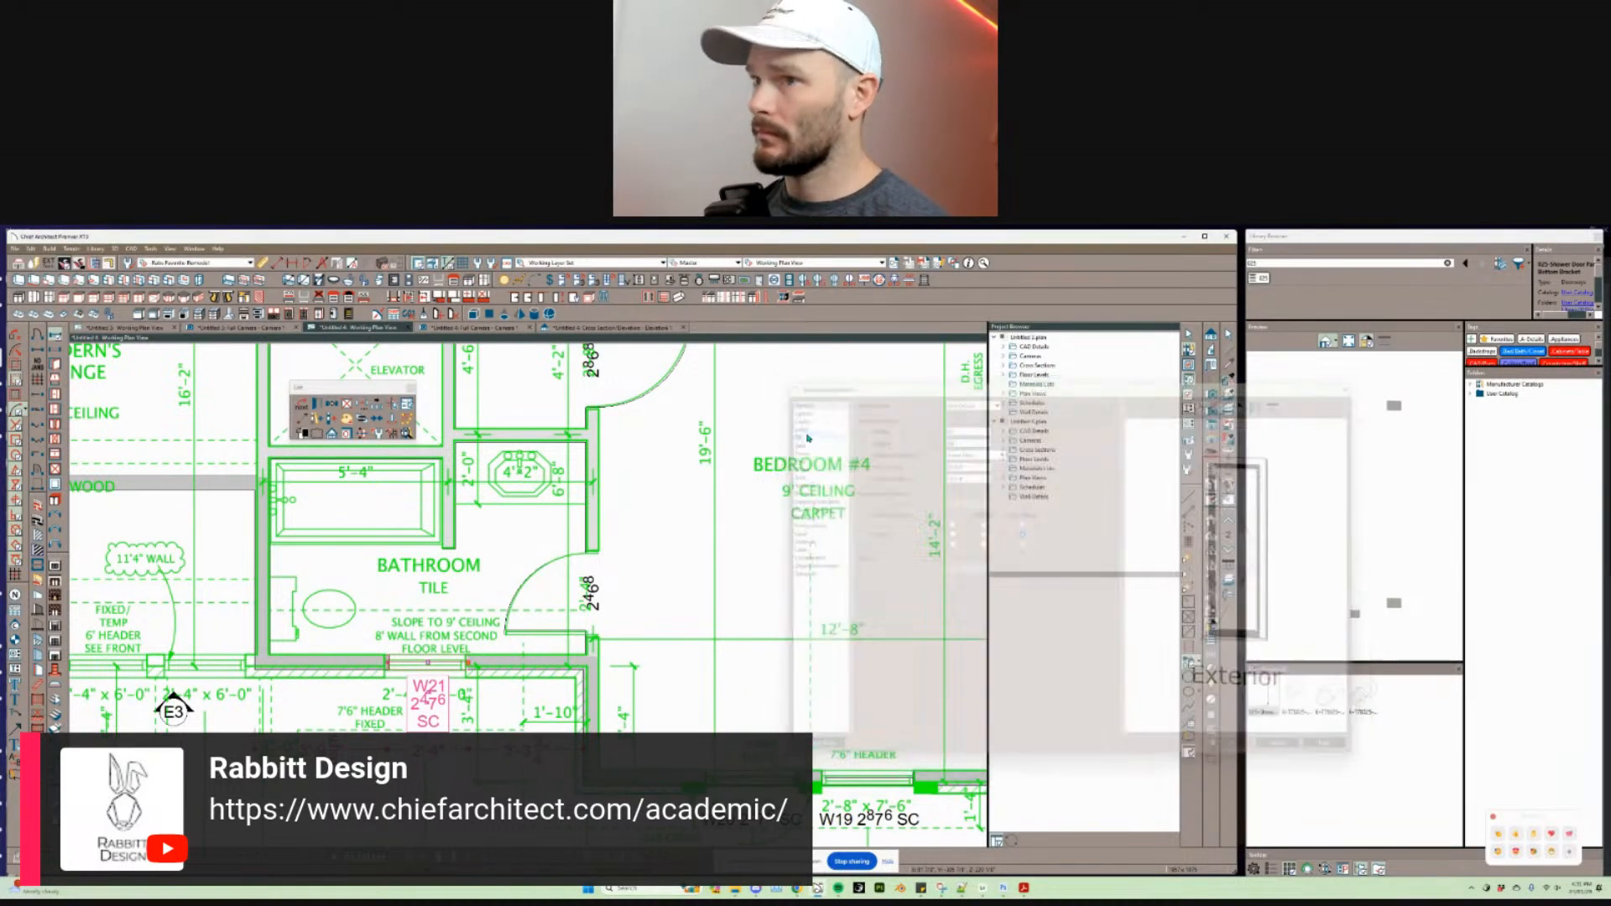
# Step: Delete the horizontal wall crossing the Children's Lounge at the hardwood floor label
pyautogui.scroll(-2, 807, 438)
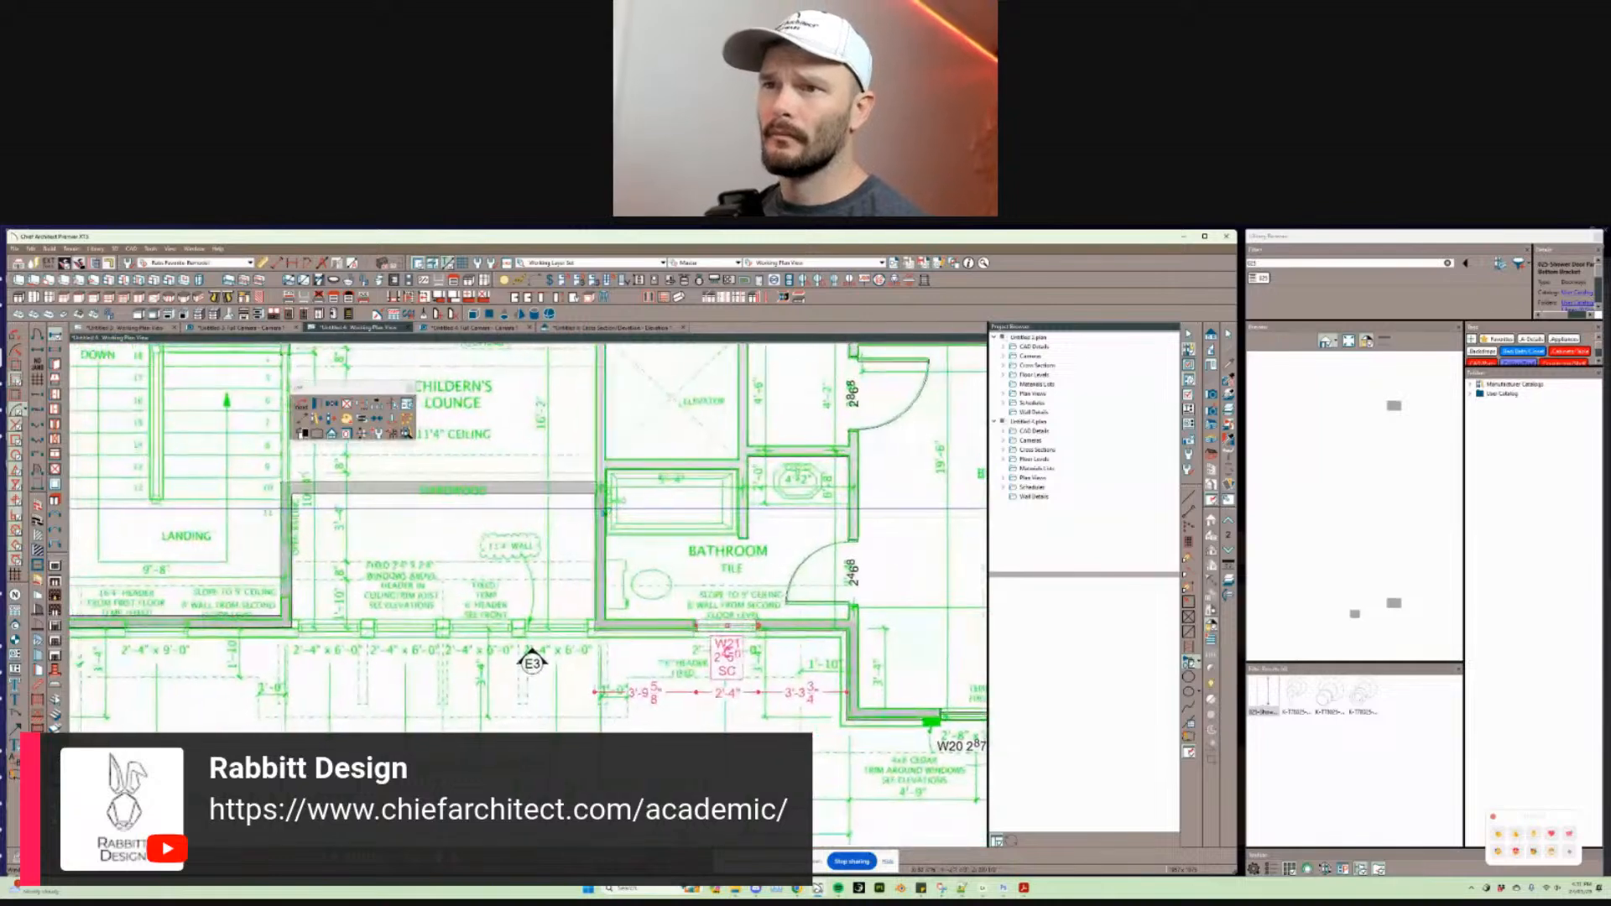
pyautogui.scroll(1, 640, 597)
pyautogui.press('Escape')
pyautogui.click(701, 654)
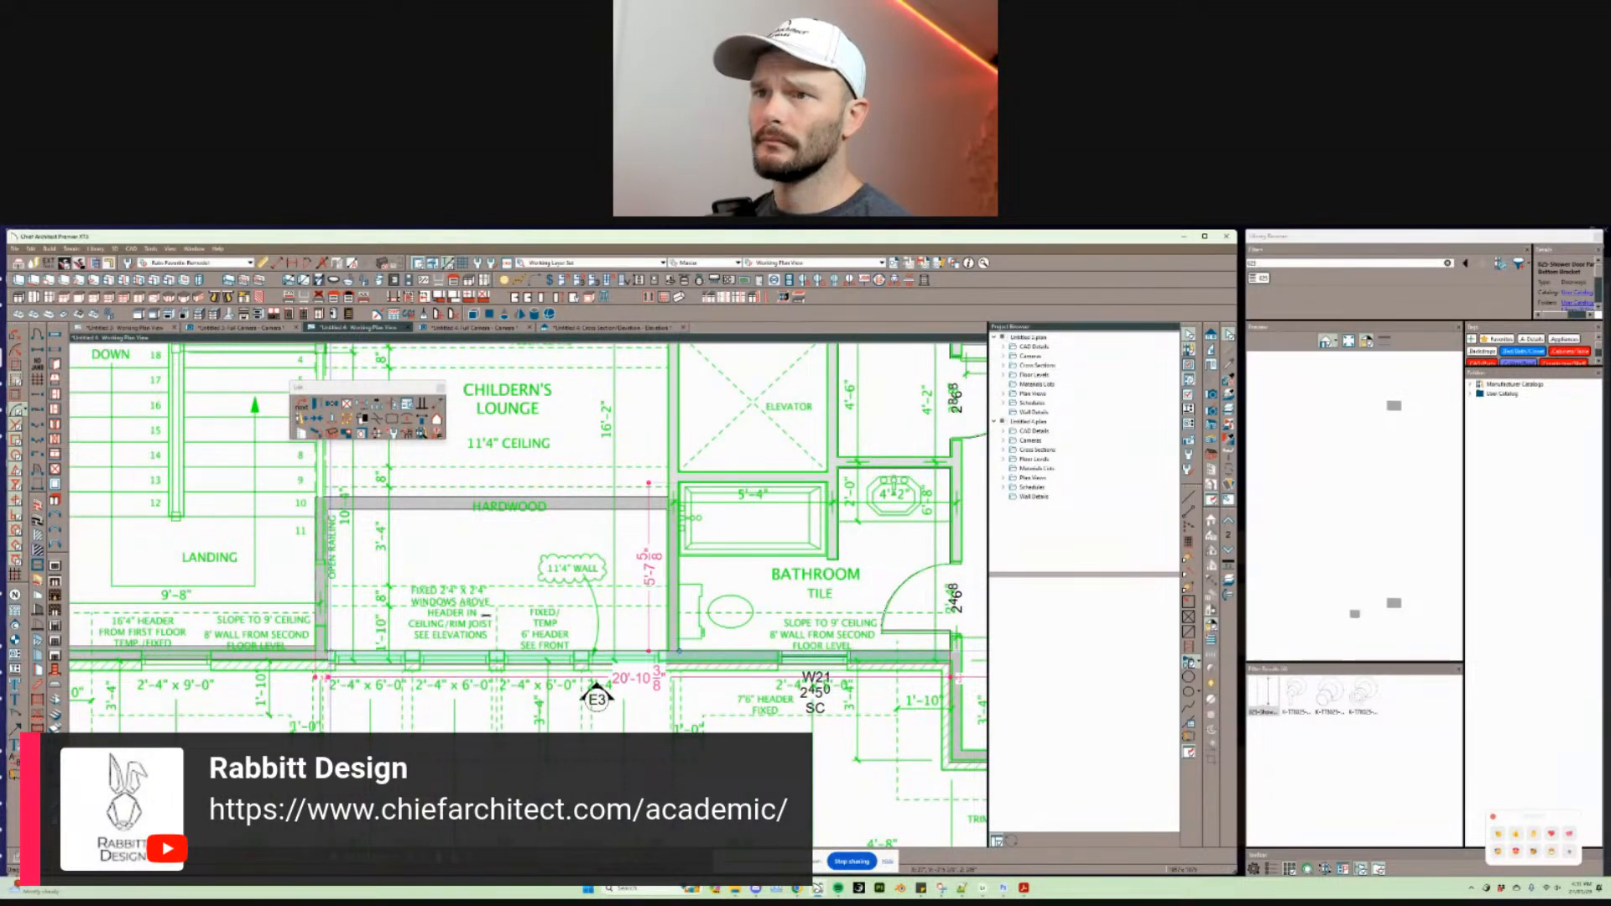
pyautogui.moveTo(615, 501); pyautogui.dragTo(617, 594, button='middle')
pyautogui.click(615, 594)
pyautogui.press('Delete')
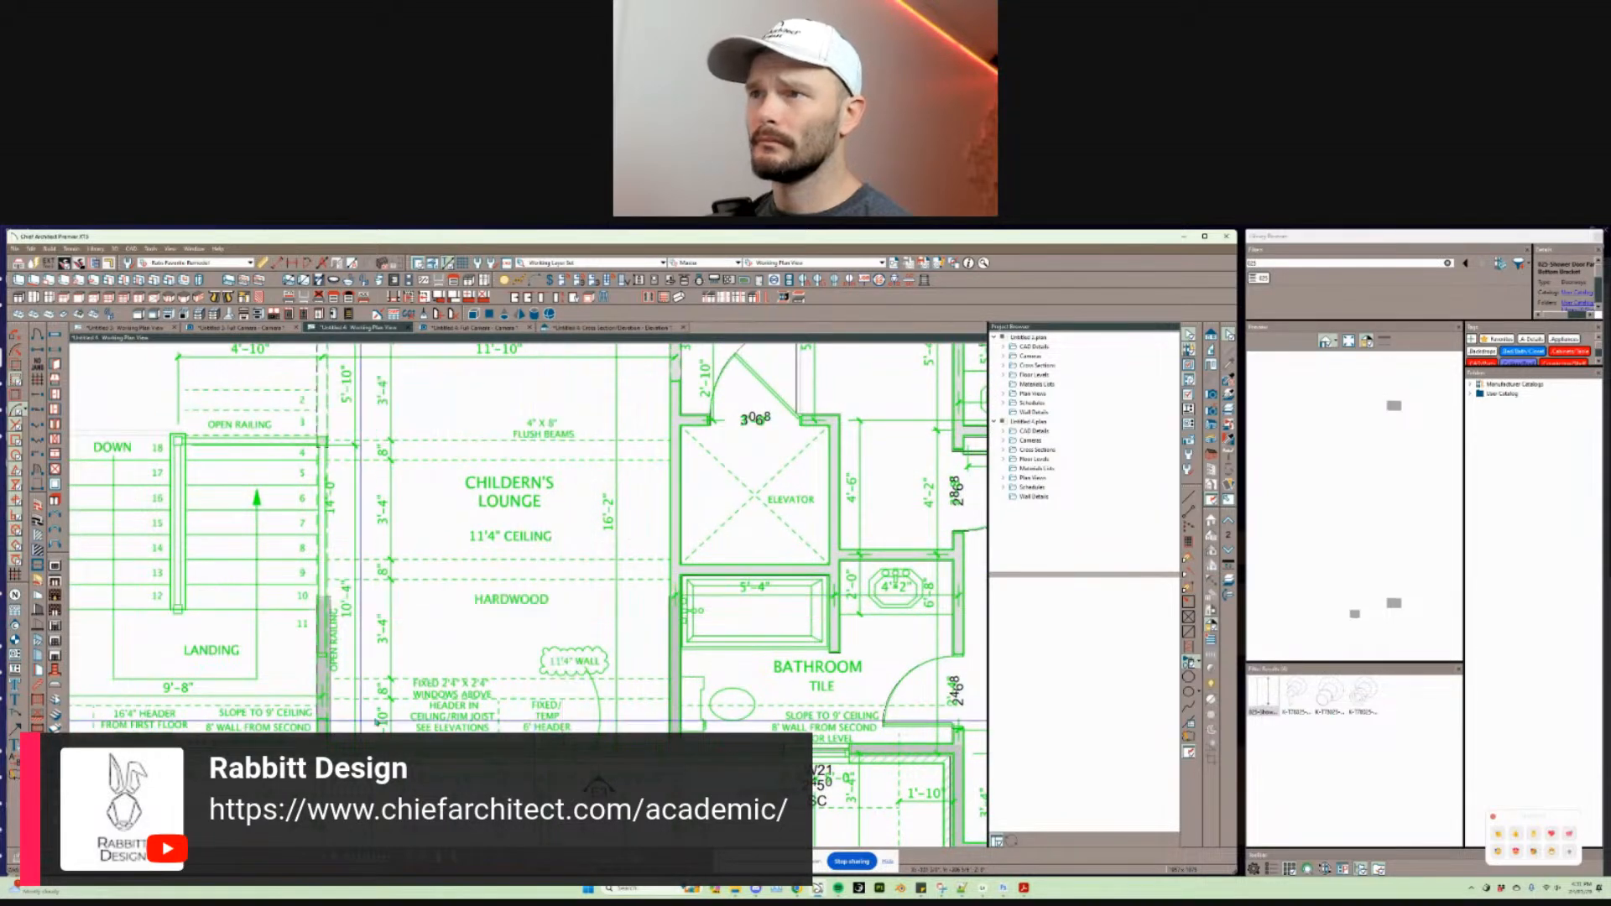
# Step: Trace the wall between the Children's Lounge and the bathroom down to the exterior wall
pyautogui.moveTo(645, 675); pyautogui.dragTo(644, 659, button='middle')
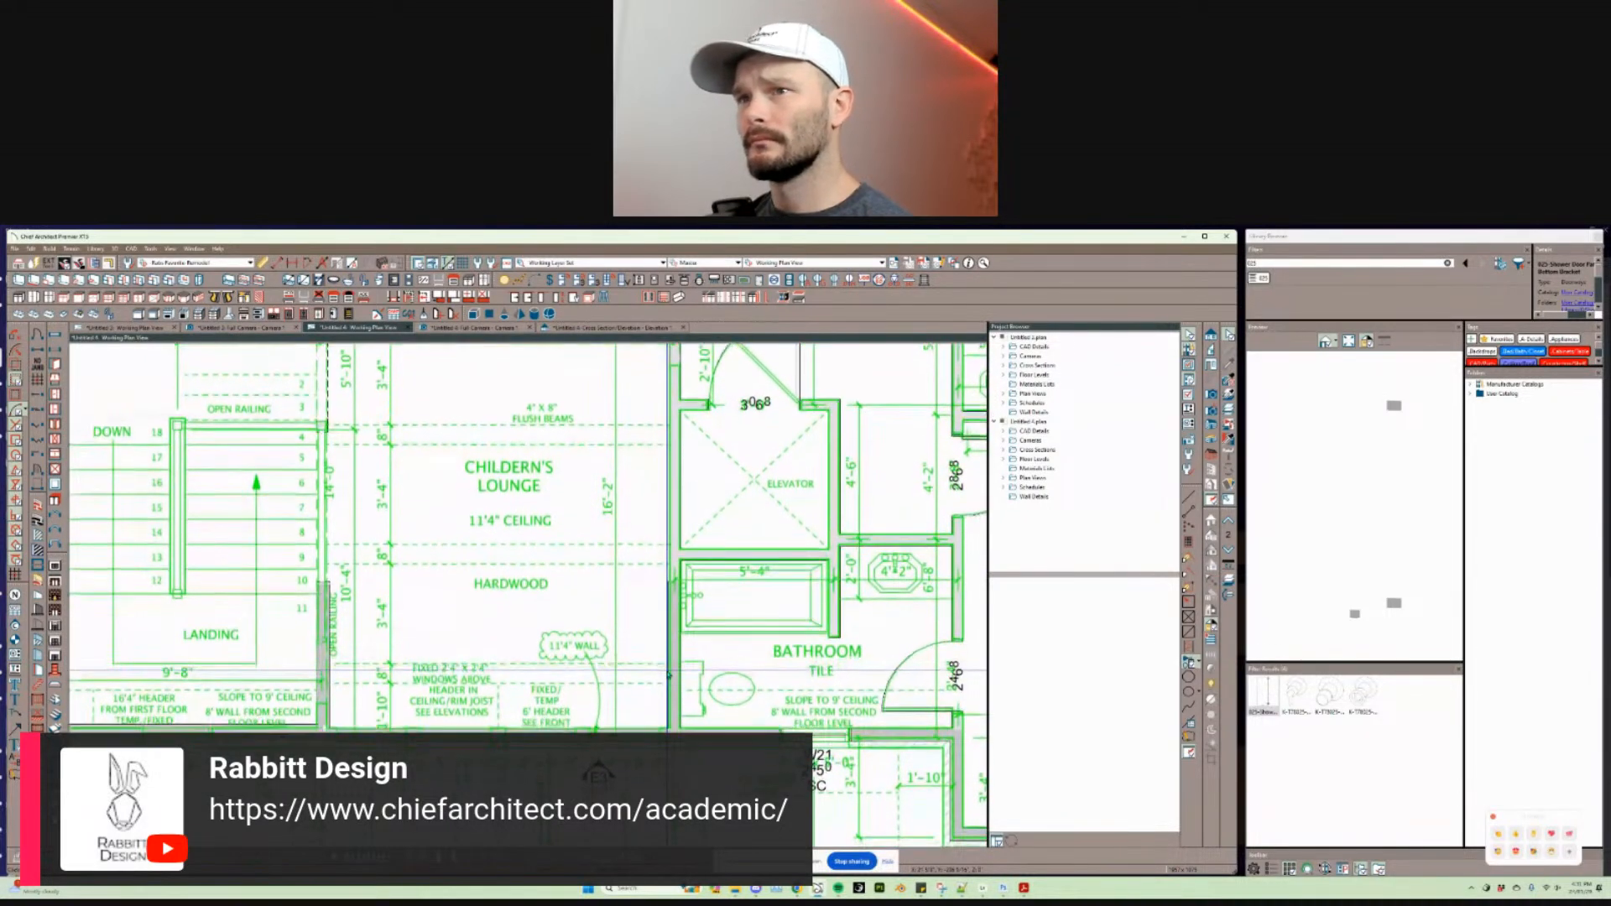
pyautogui.click(677, 580)
pyautogui.moveTo(680, 583); pyautogui.dragTo(681, 731)
pyautogui.press('Escape')
# Step: Draw a guide line from the lounge's bathroom-side wall across half the room's width, and another down from its end past the exterior wall
pyautogui.moveTo(619, 723); pyautogui.dragTo(671, 637, button='middle')
pyautogui.scroll(1, 651, 638)
pyautogui.rightClick(651, 638)
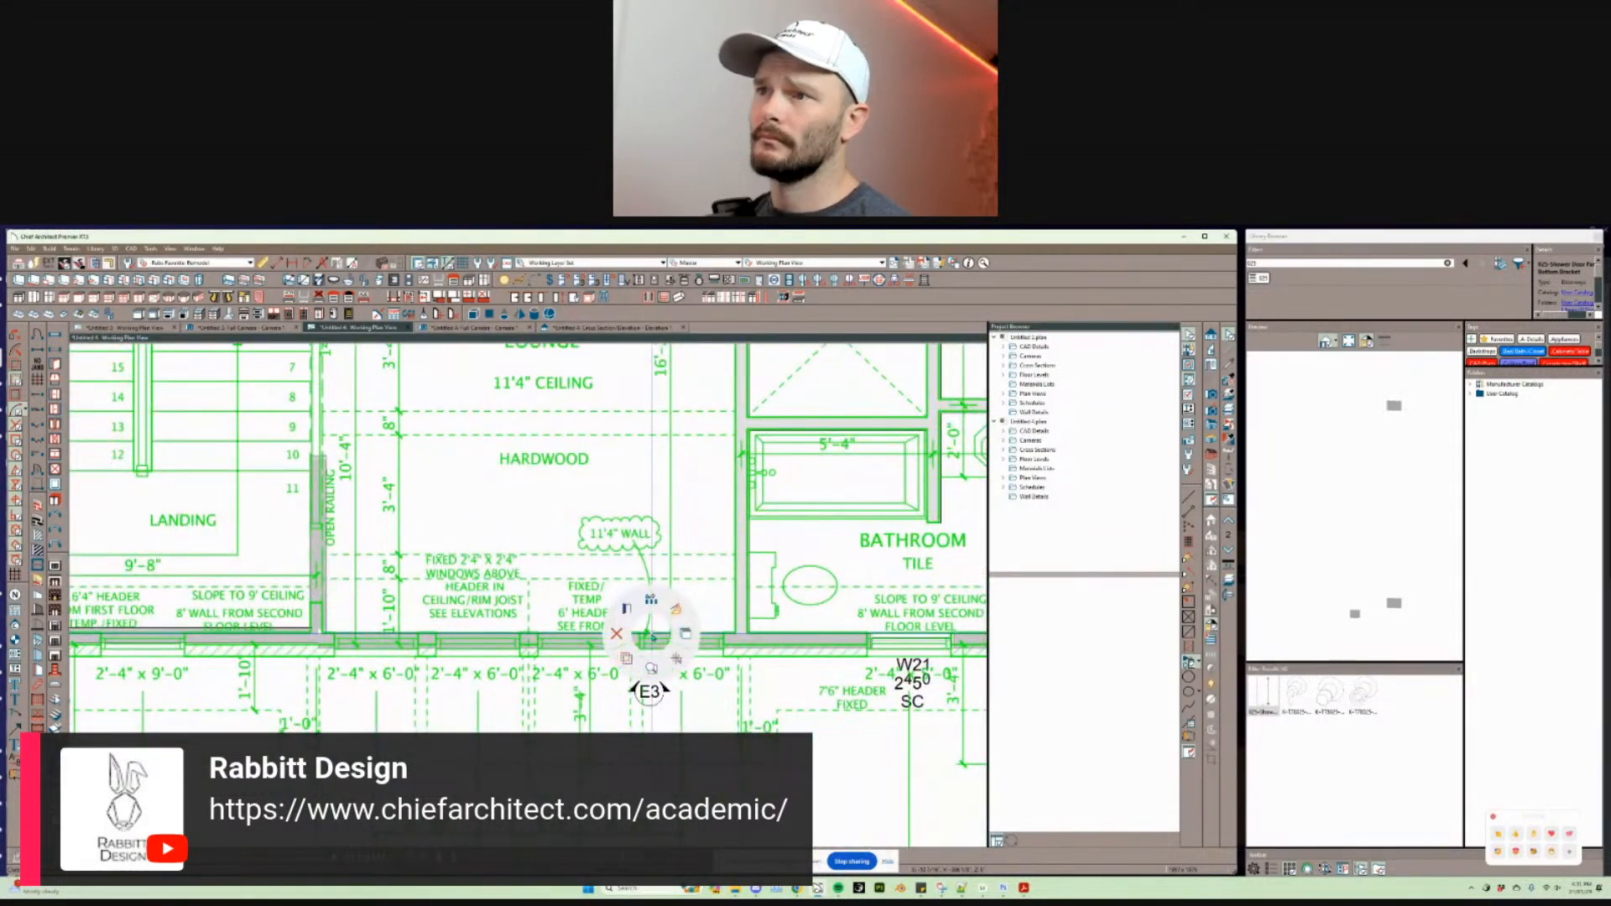
pyautogui.click(675, 608)
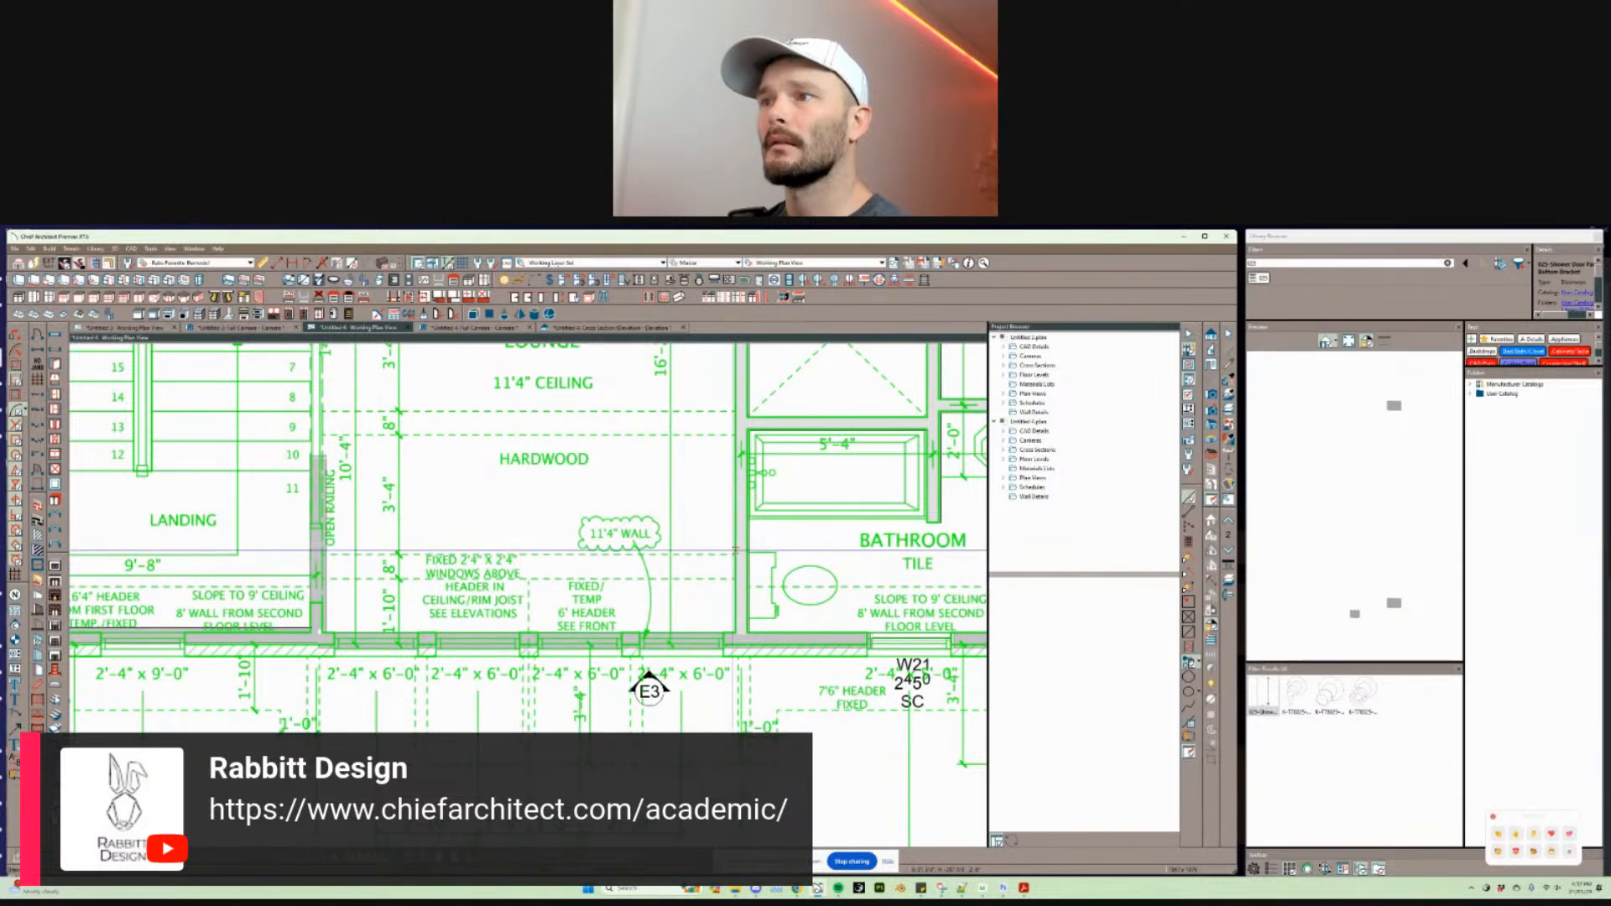
pyautogui.moveTo(661, 552); pyautogui.dragTo(327, 551)
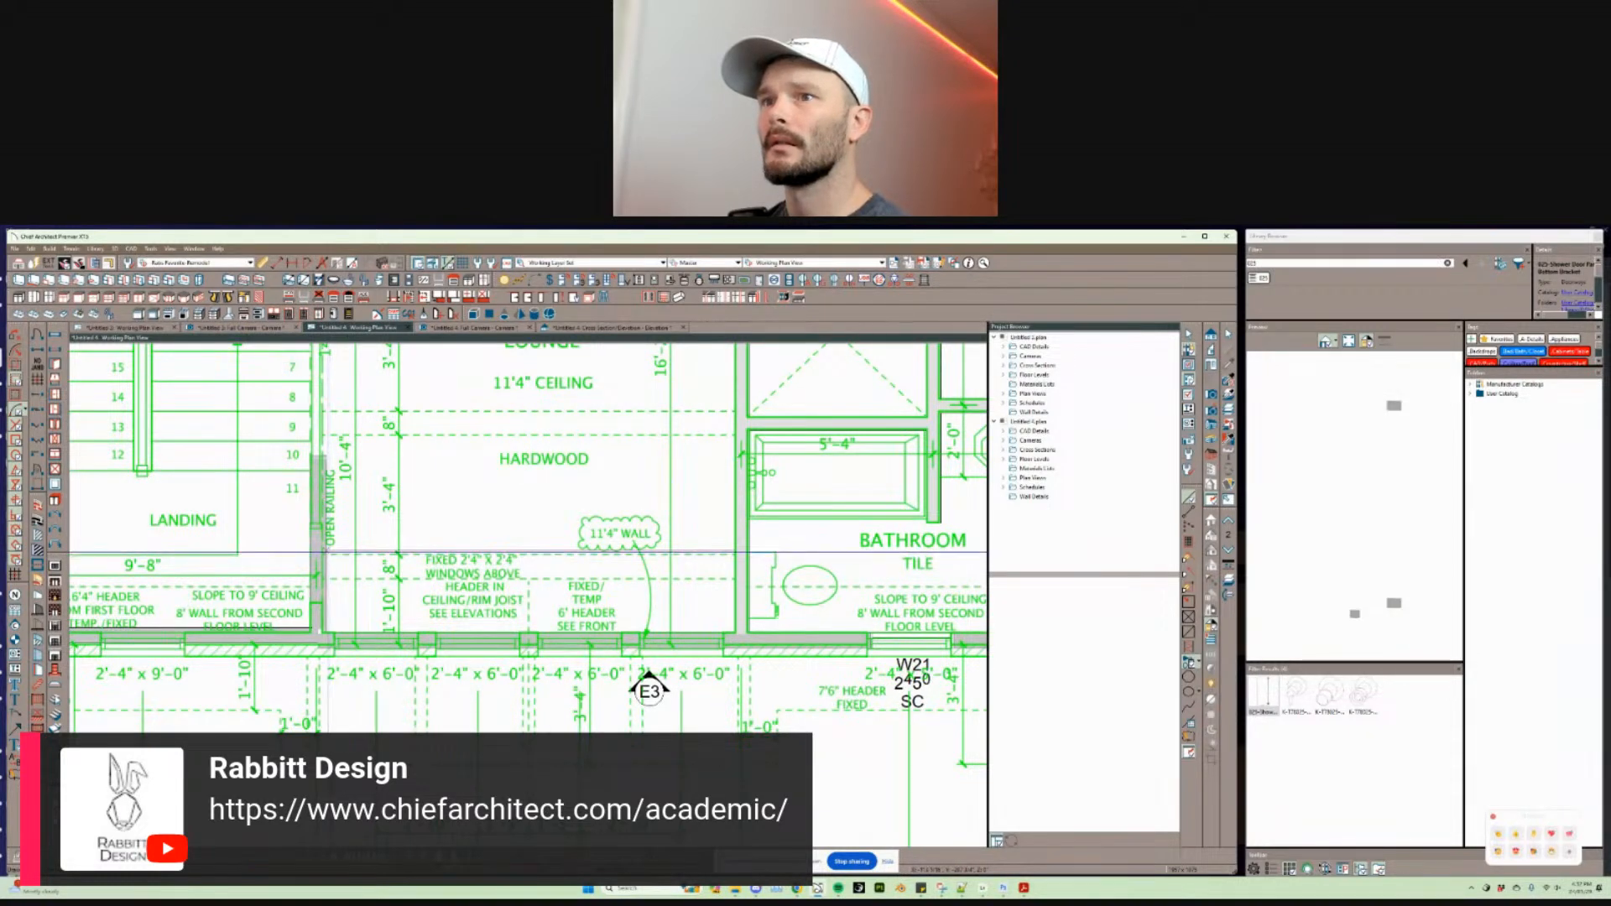
pyautogui.press('Tab')
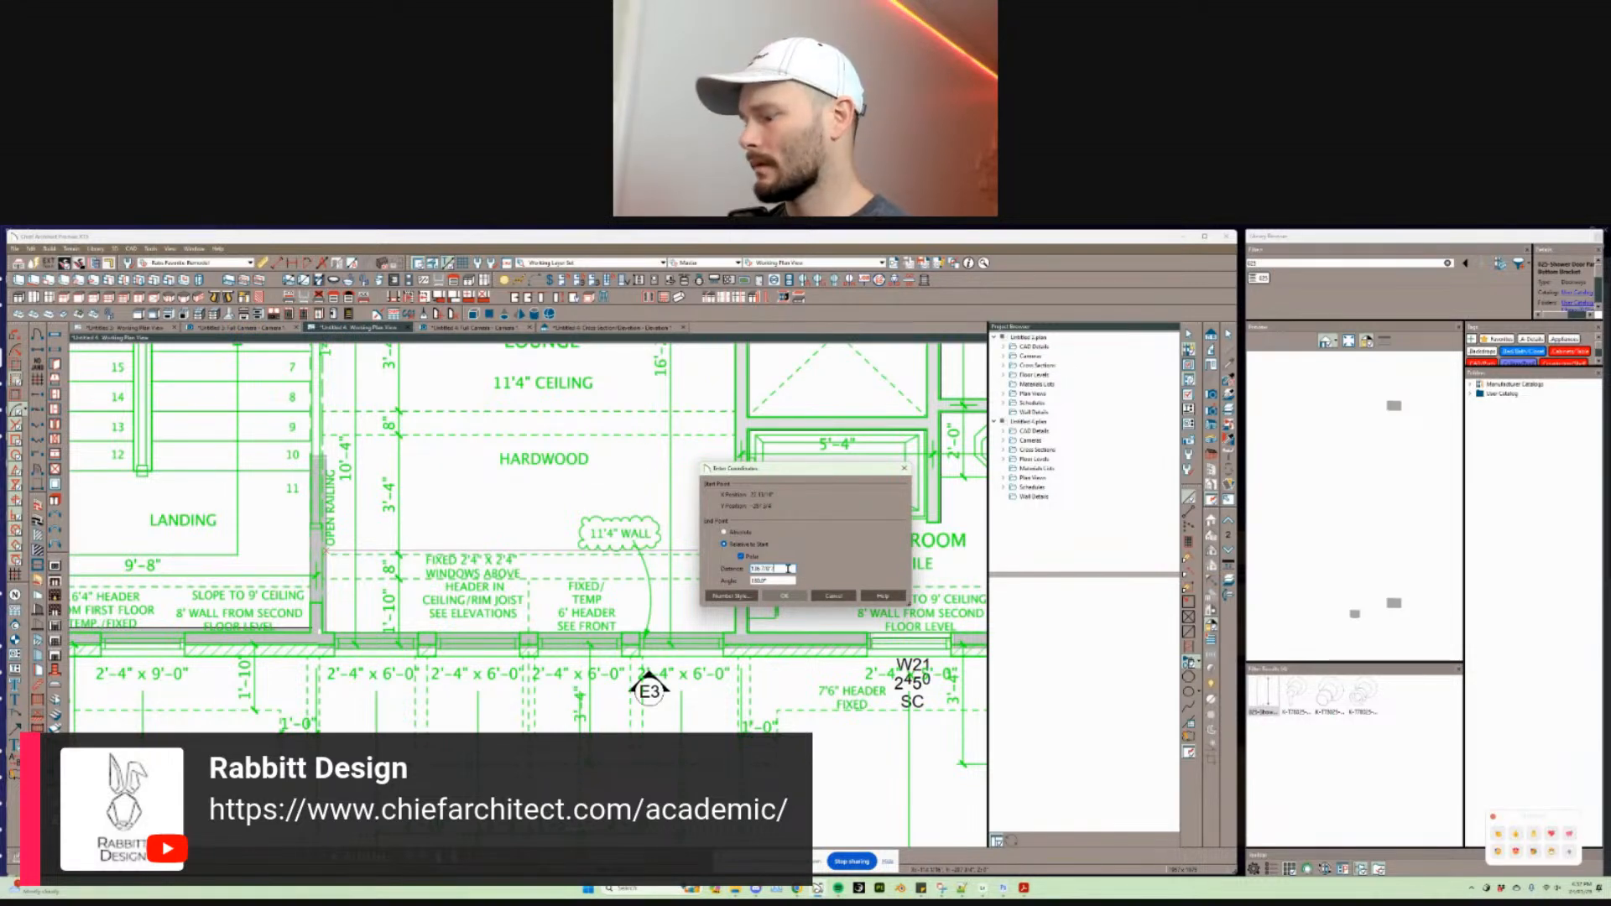
pyautogui.press('Return')
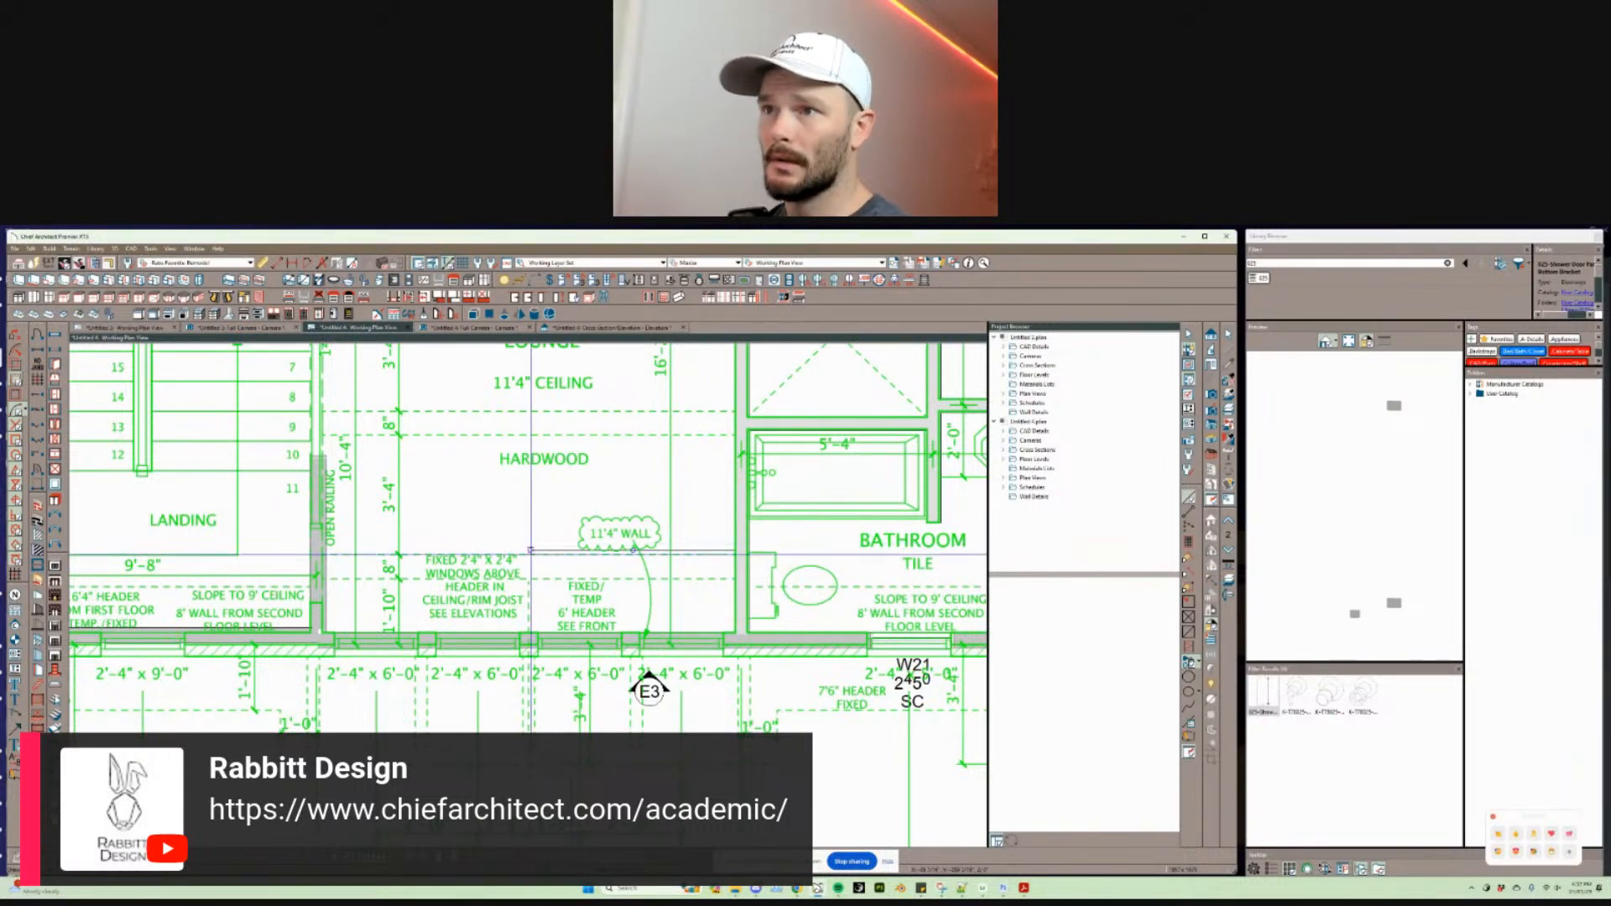
pyautogui.moveTo(530, 551); pyautogui.dragTo(530, 634)
pyautogui.press('space')
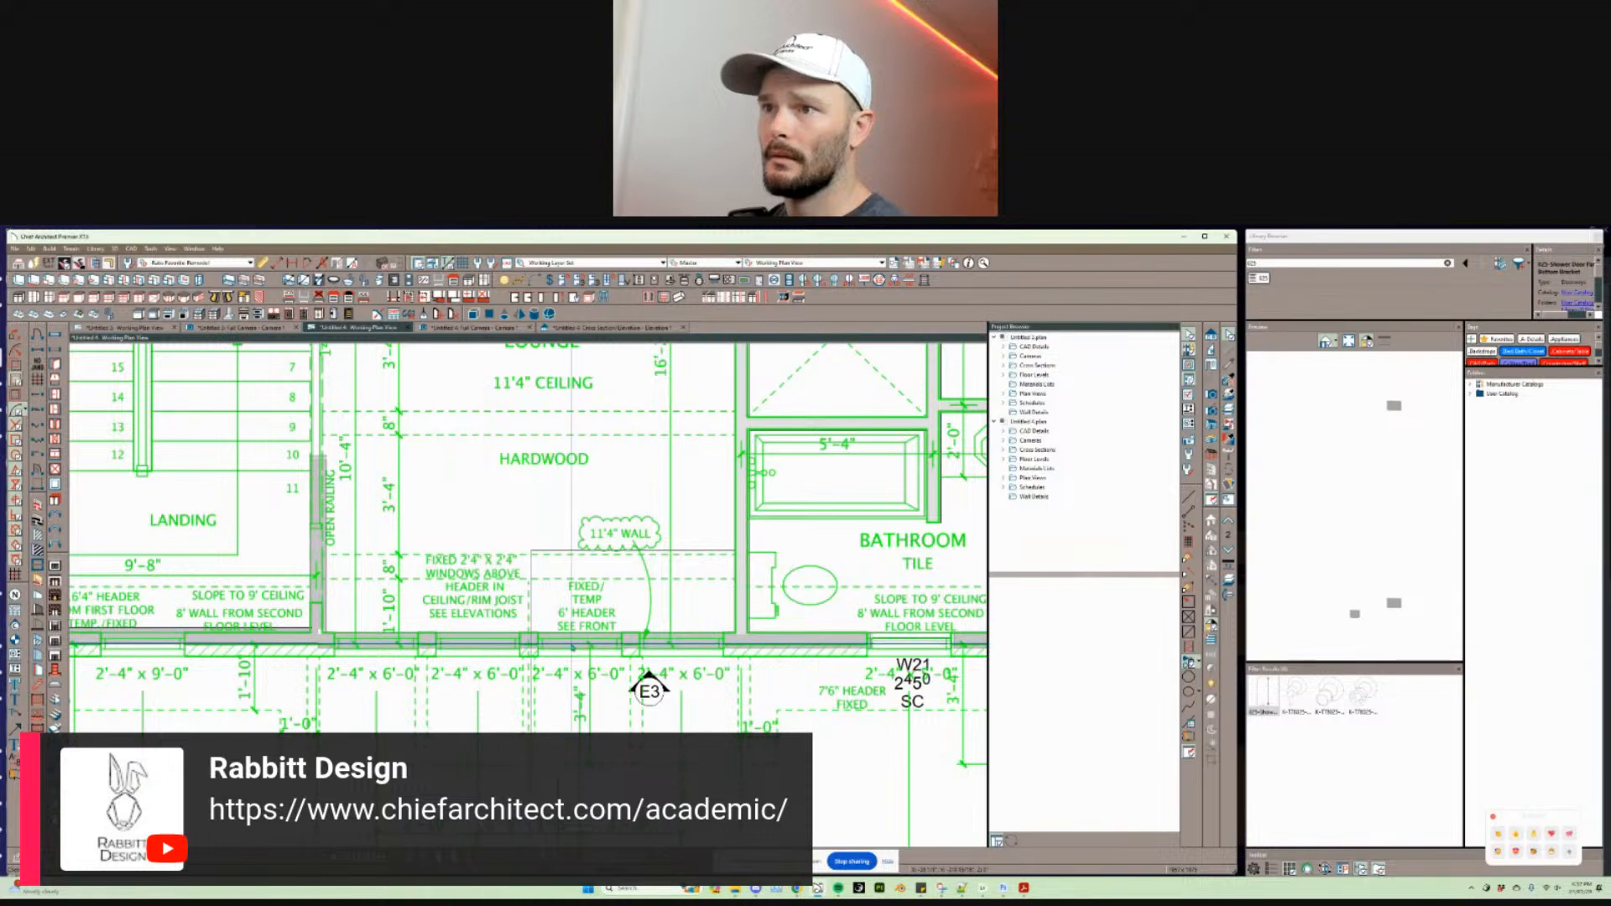
# Step: Place a 2'-8" x 7'-6" window in the lounge's lower exterior wall, just right of the central guide line
pyautogui.rightClick(593, 695)
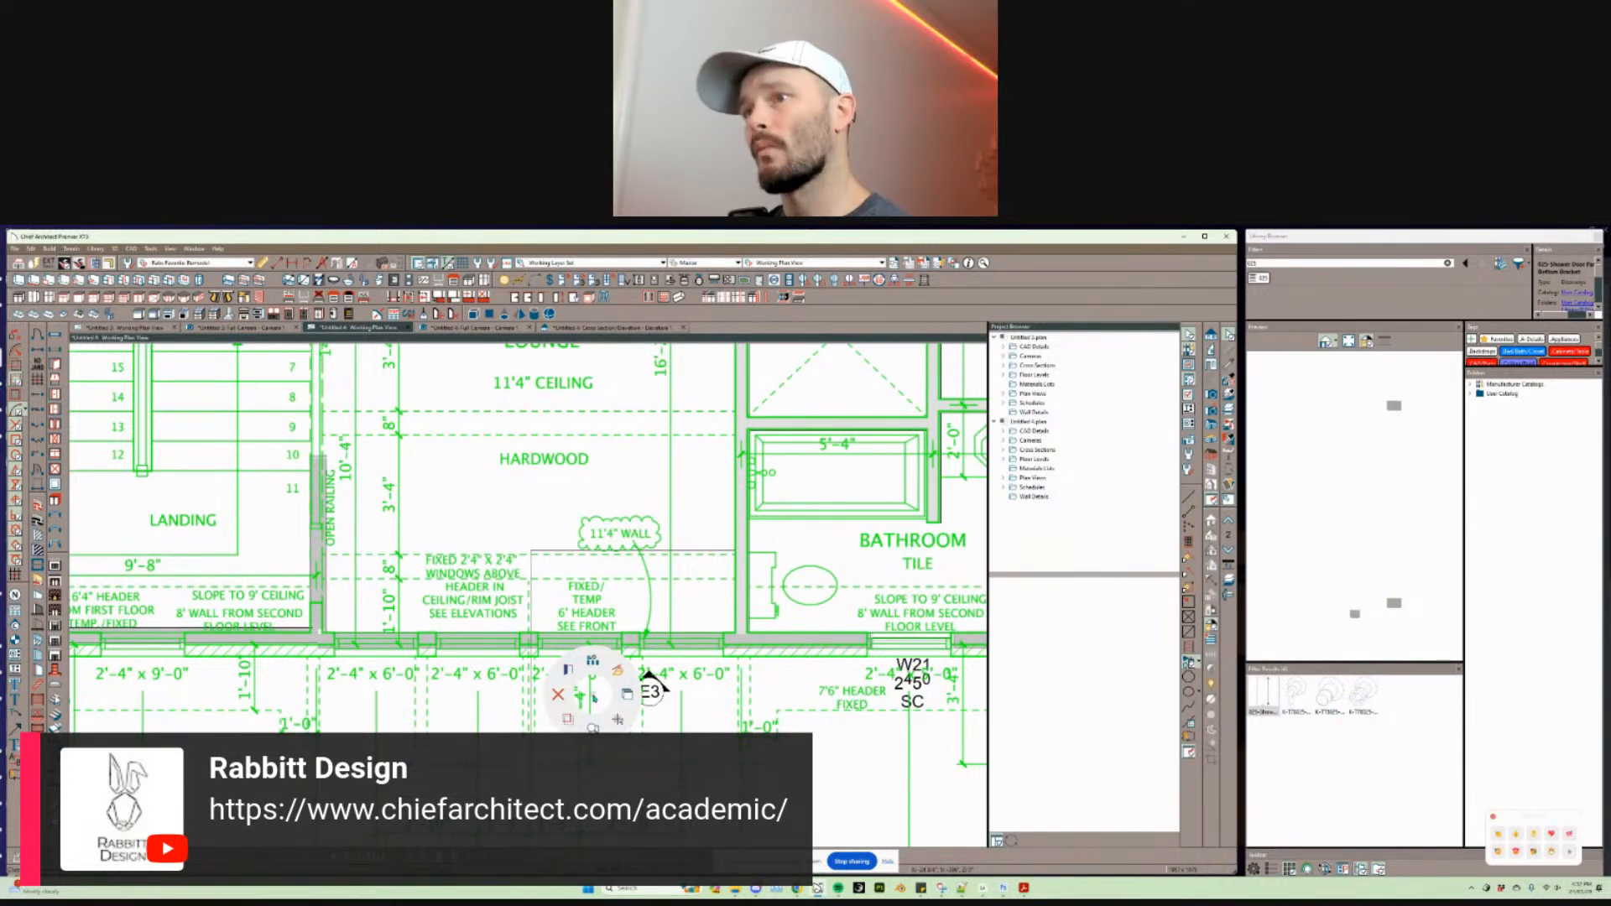
pyautogui.click(593, 697)
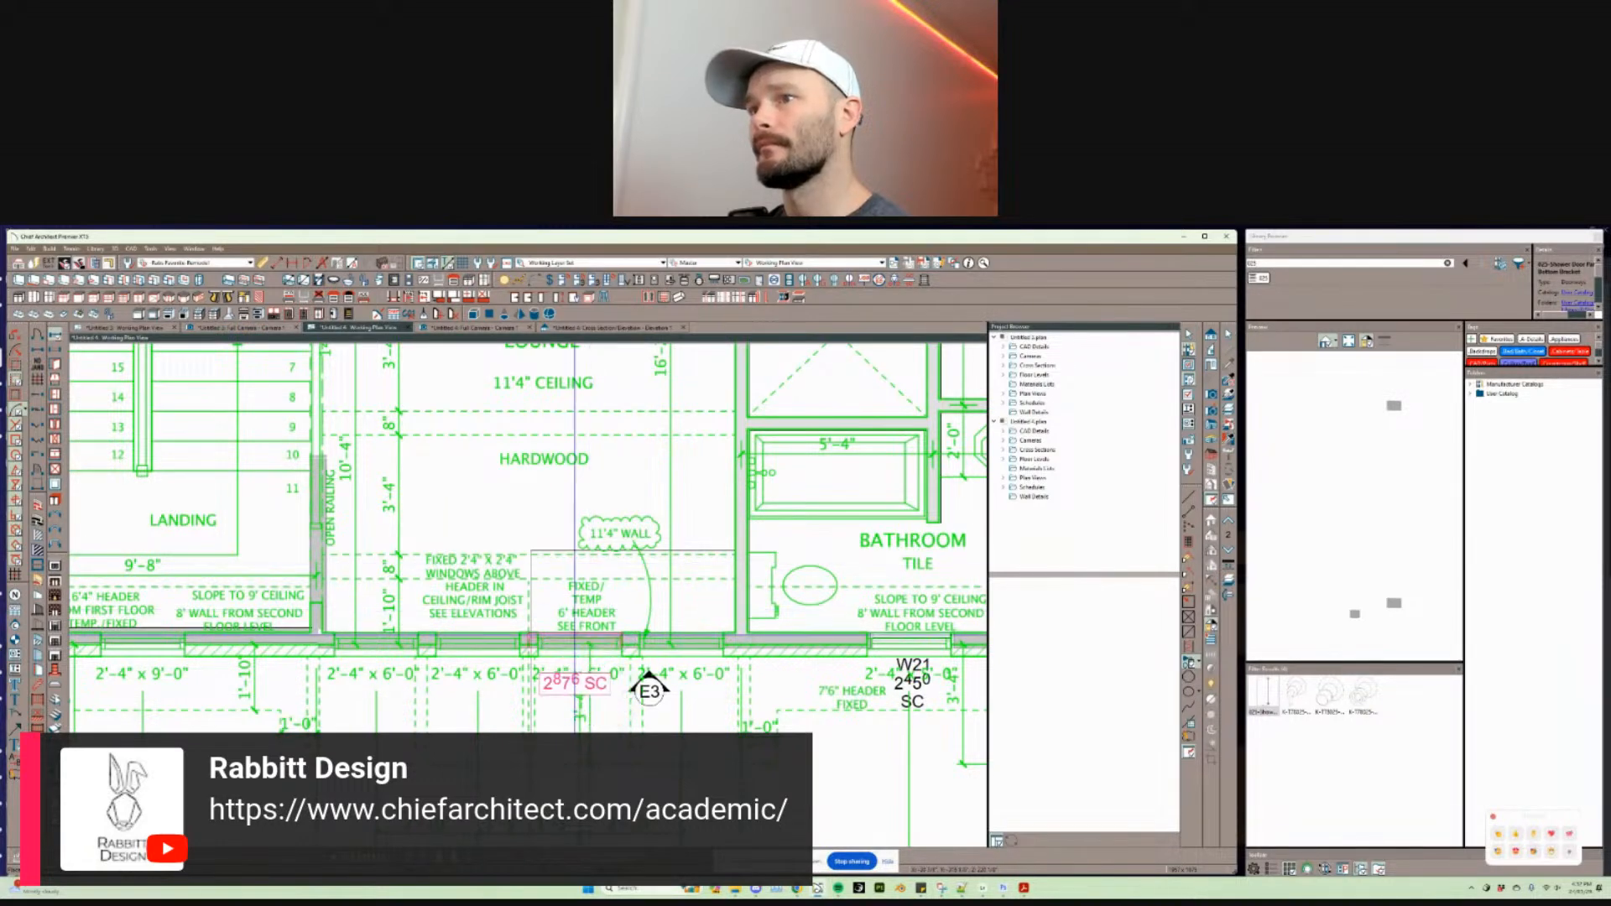
pyautogui.click(646, 682)
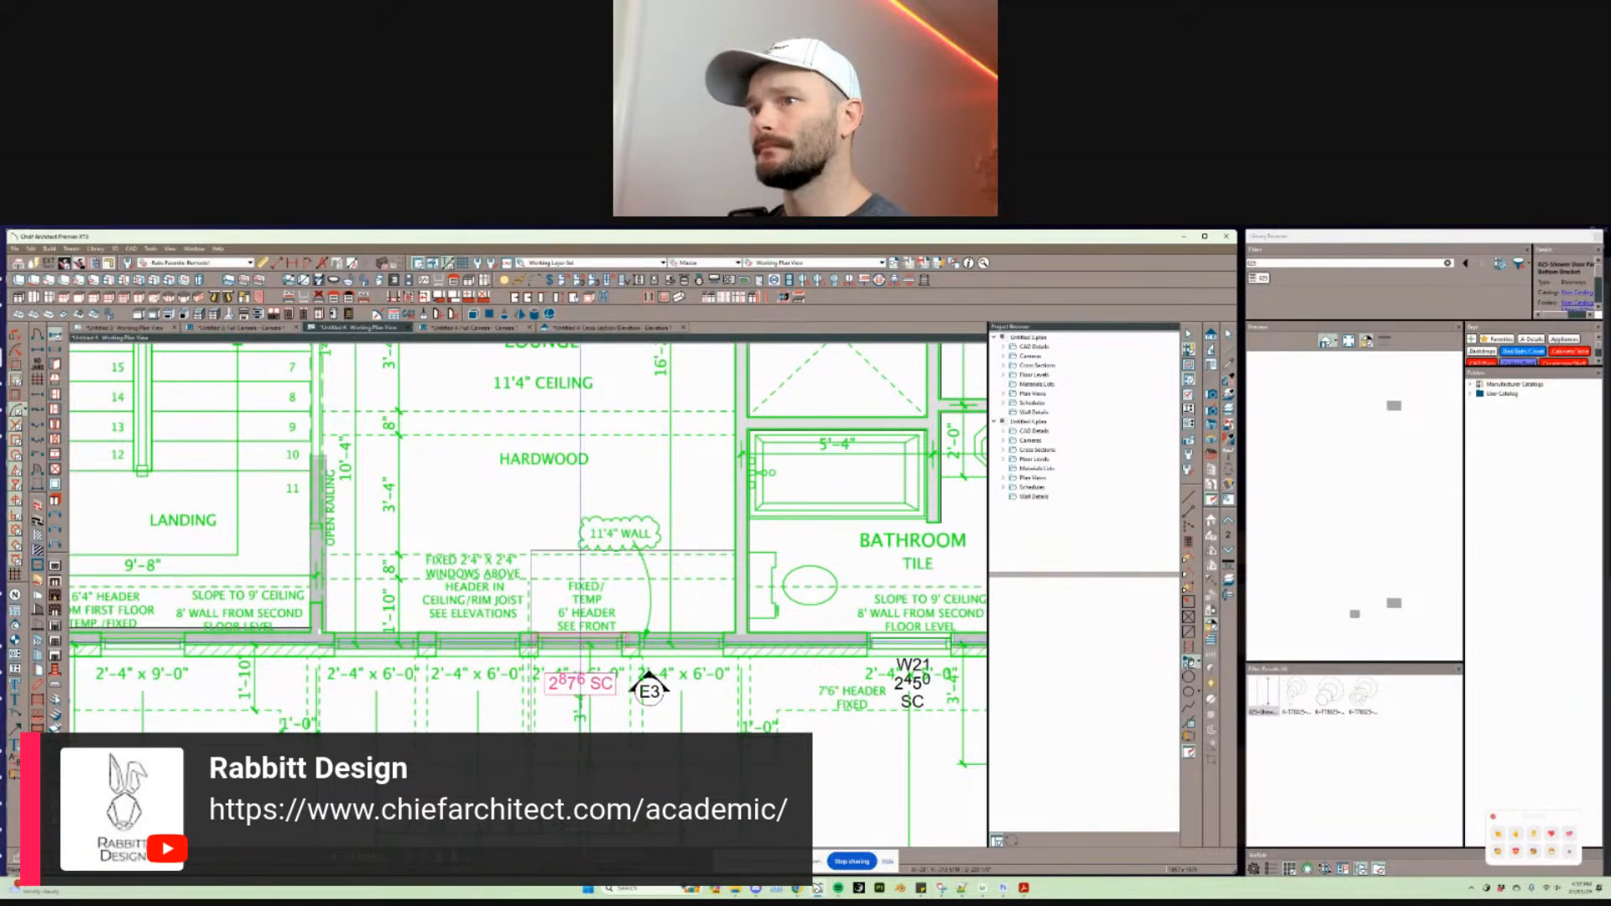
pyautogui.scroll(2, 588, 644)
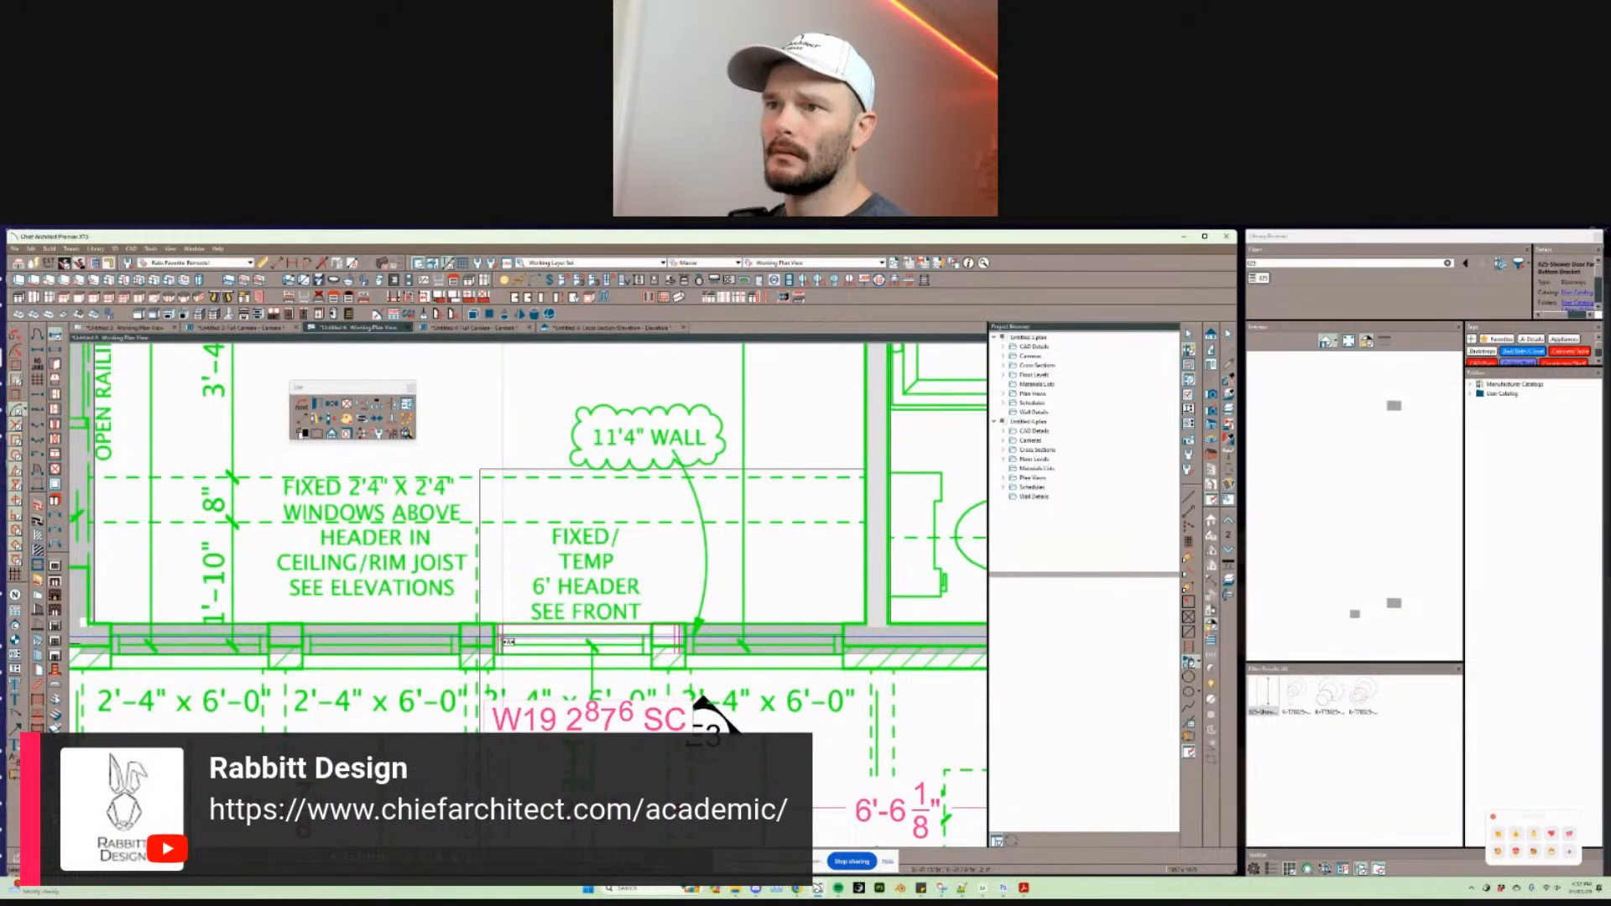
pyautogui.click(589, 646)
pyautogui.click(590, 647)
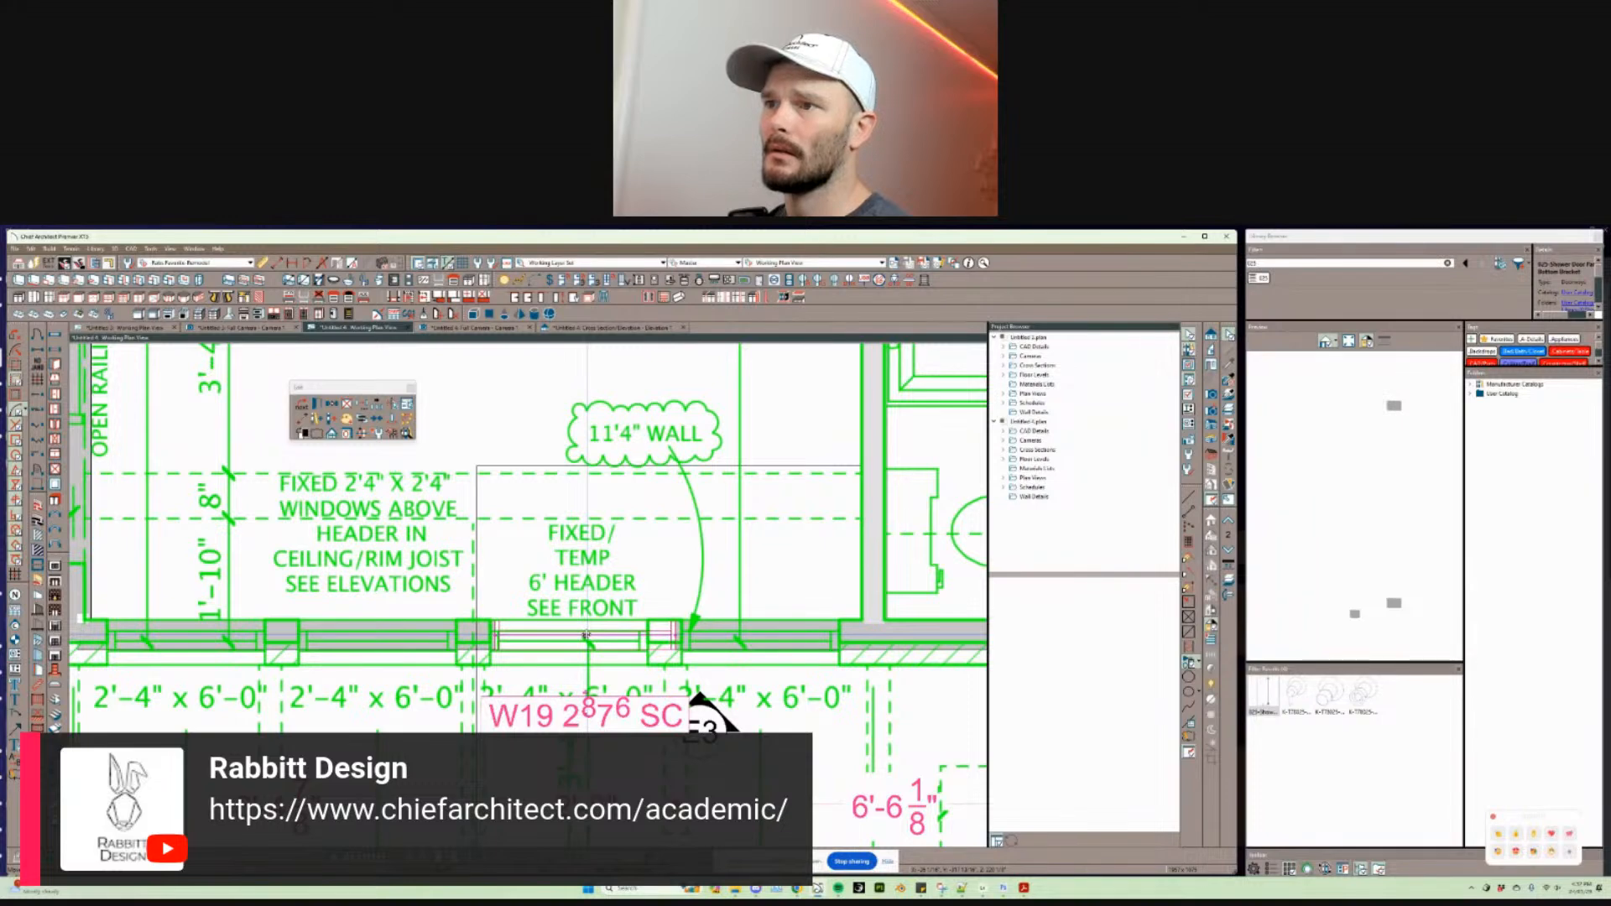
# Step: Copy the new lounge window to the stair side of the central guide line in the same exterior wall
pyautogui.moveTo(586, 637); pyautogui.dragTo(420, 615)
pyautogui.scroll(-2, 573, 638)
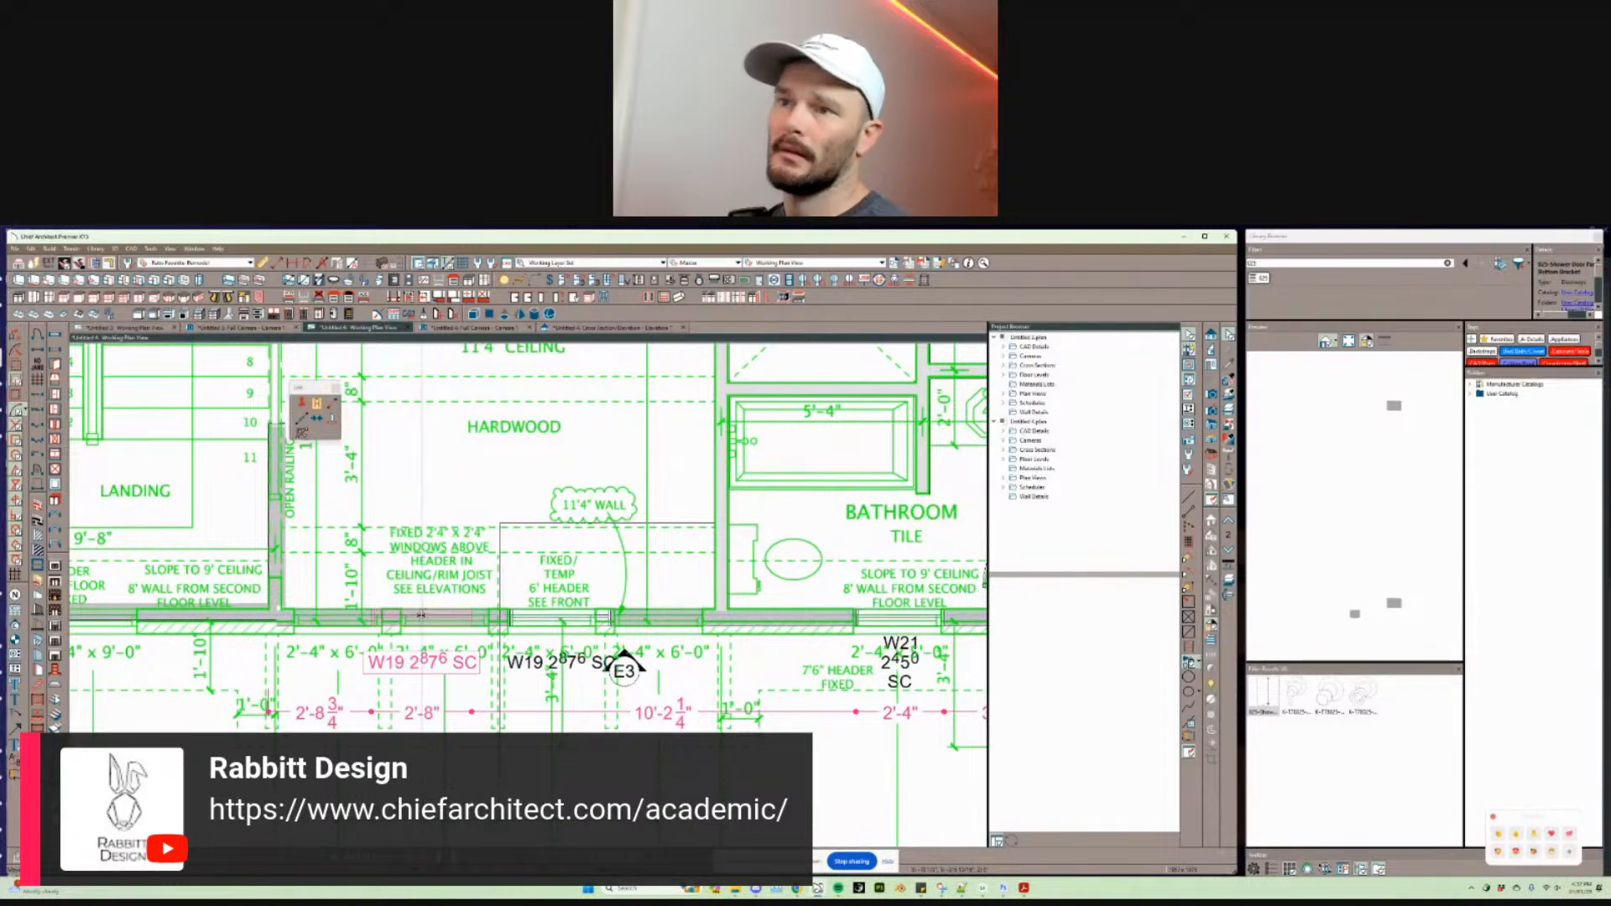
pyautogui.press('Tab')
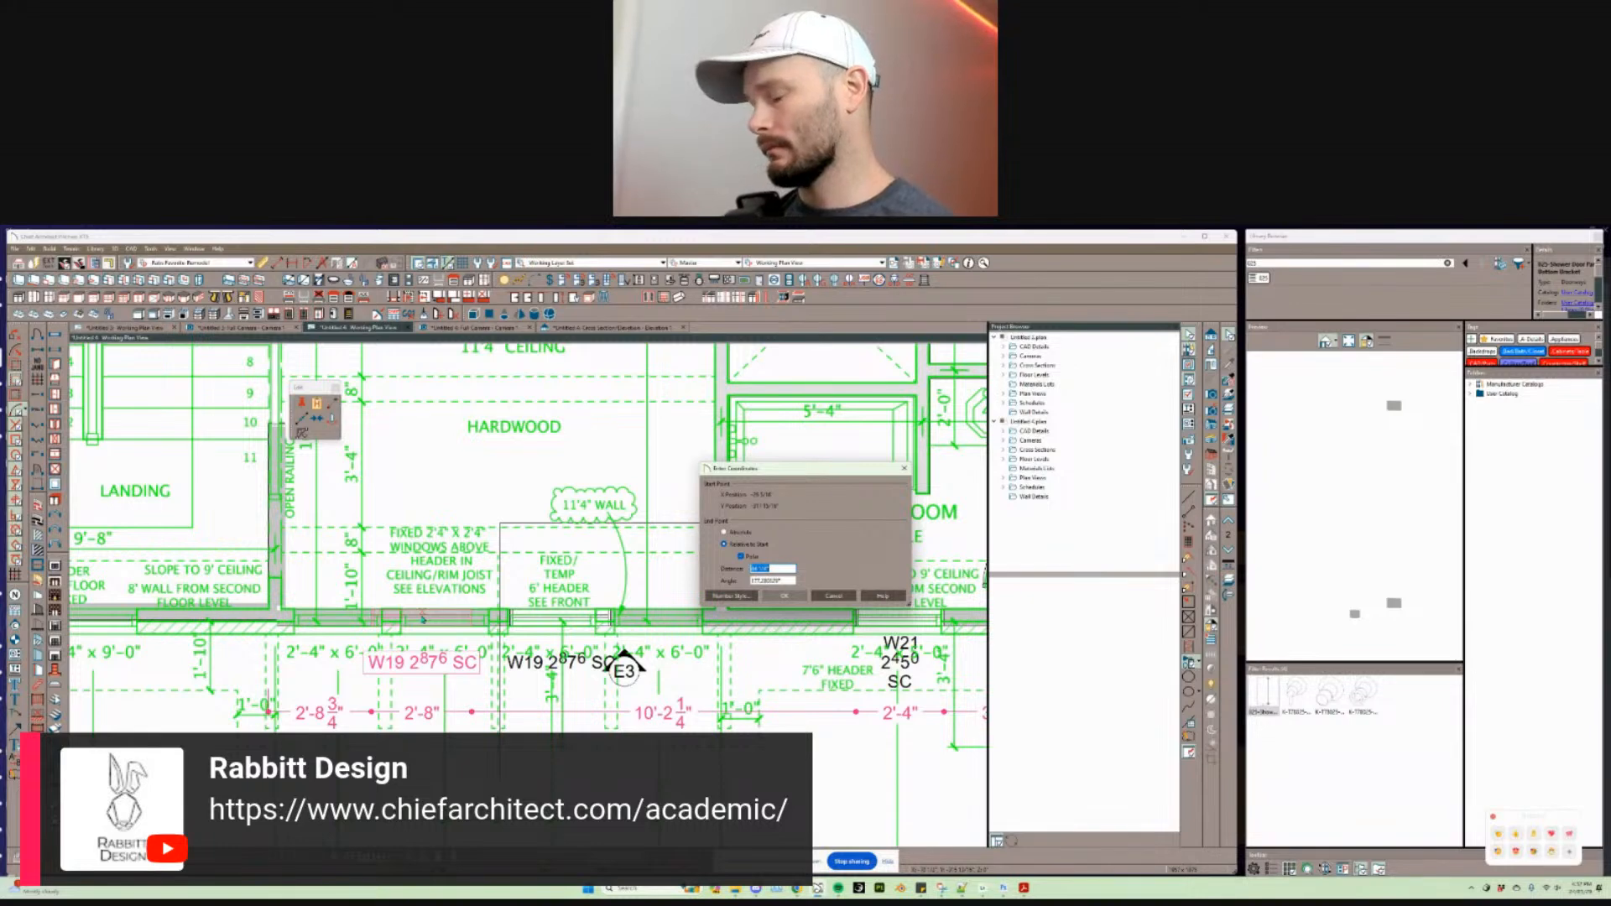
pyautogui.press('Return')
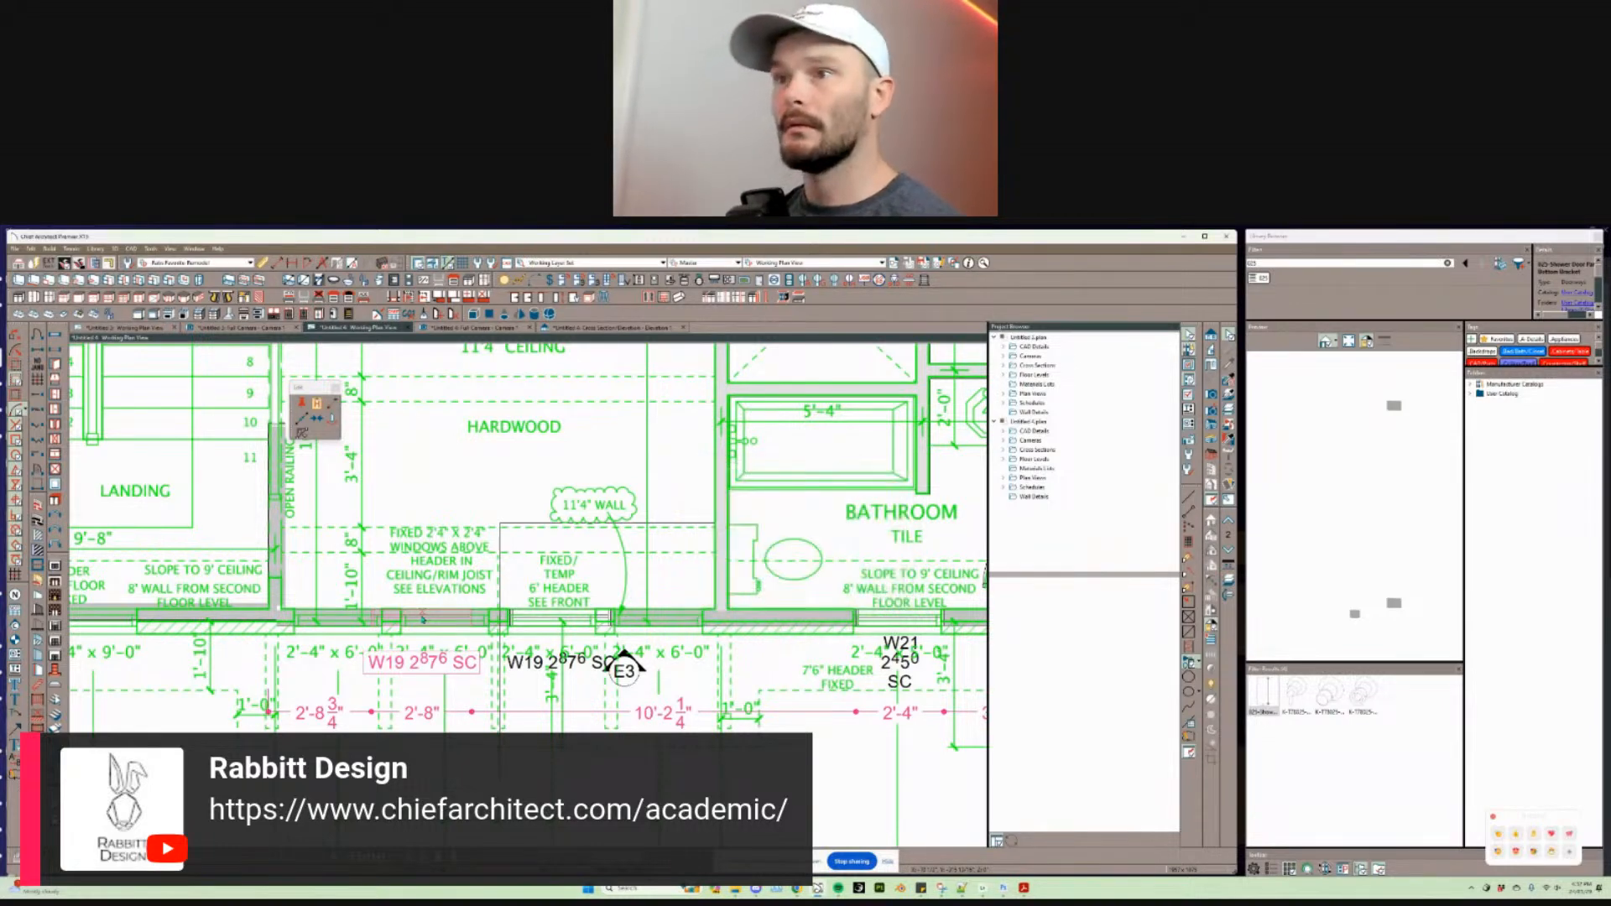
# Step: Centre the two lounge windows as a pair on the lounge's lower exterior wall
pyautogui.keyDown('shift'); pyautogui.click(530, 620); pyautogui.keyUp('shift')
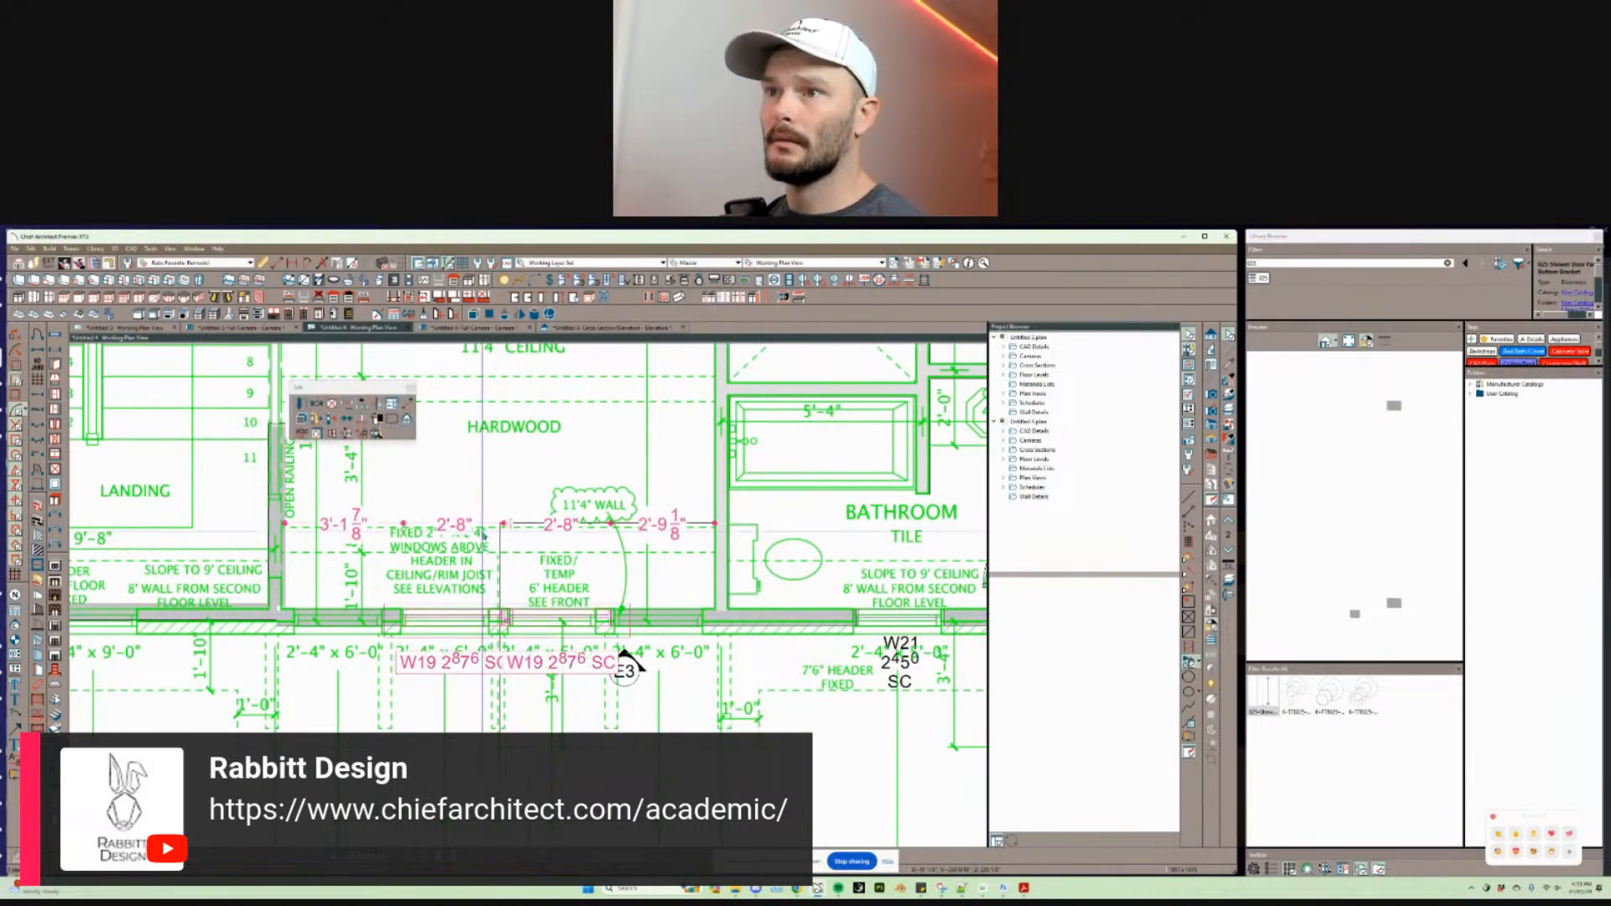
pyautogui.press('c')
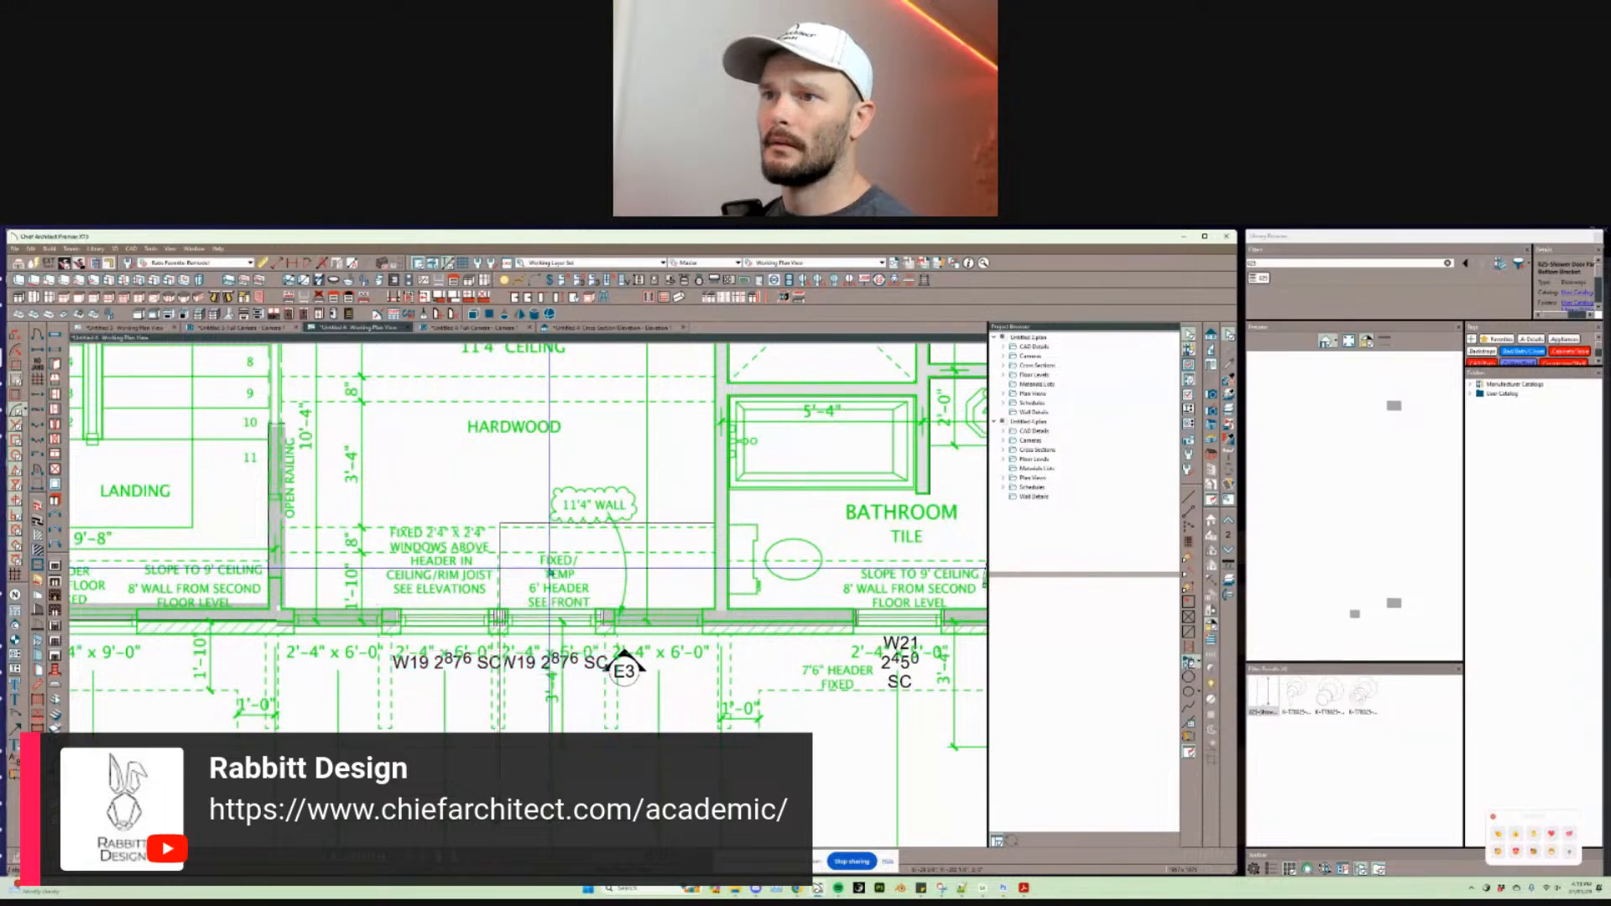
pyautogui.click(541, 611)
# Step: Set the gap between the two lounge windows to 6 inches and recentre the pair in the room
pyautogui.click(541, 612)
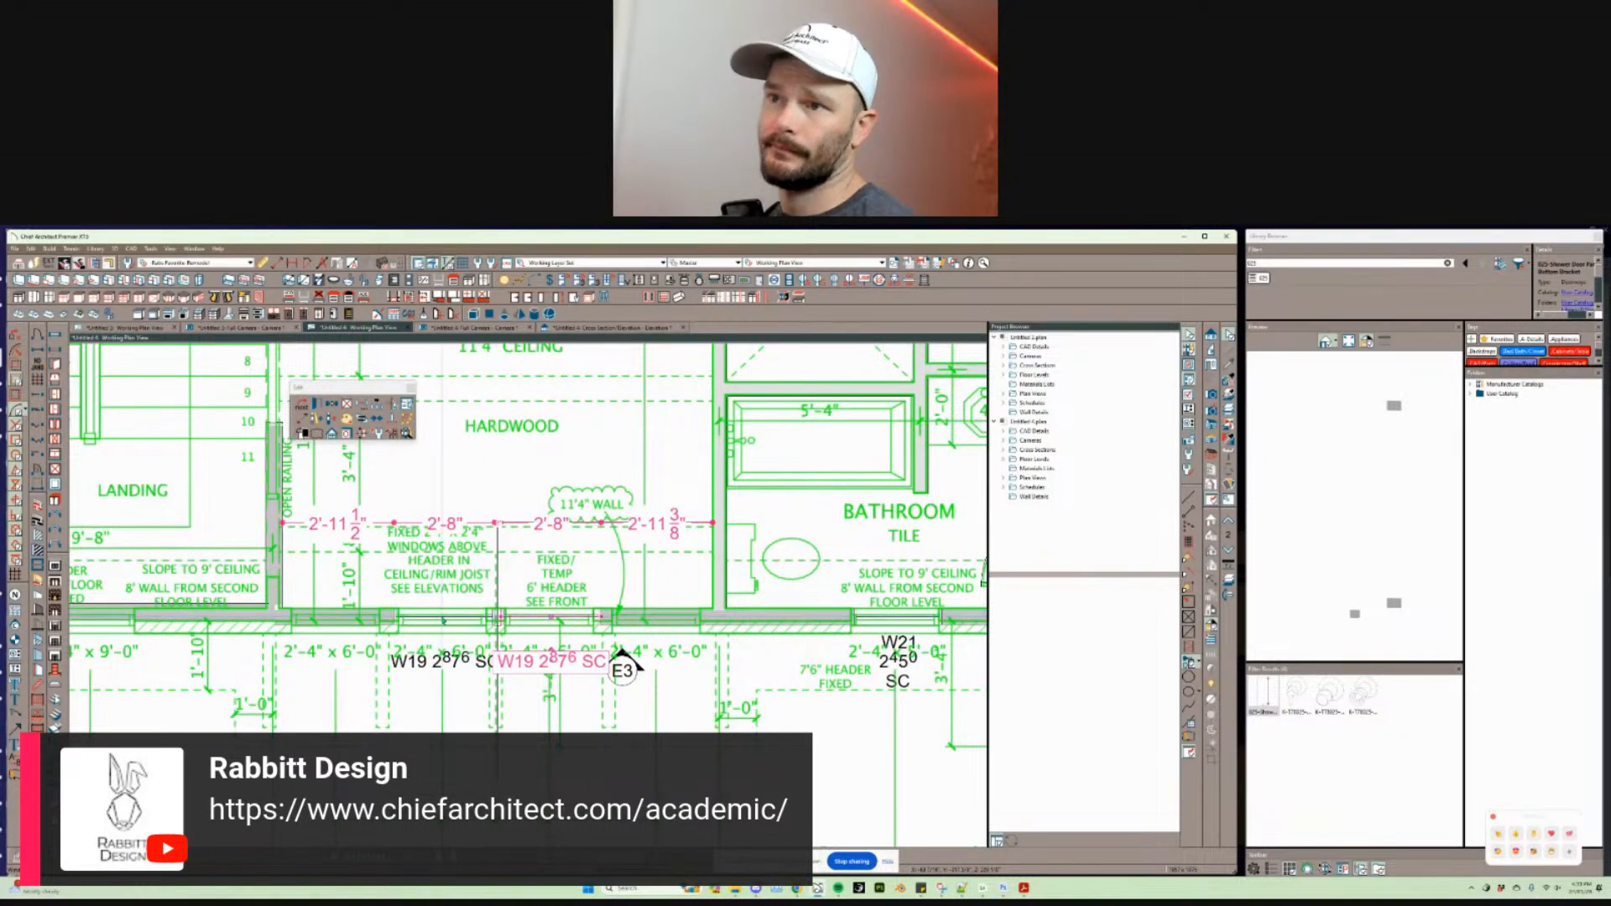
pyautogui.click(443, 615)
pyautogui.click(497, 527)
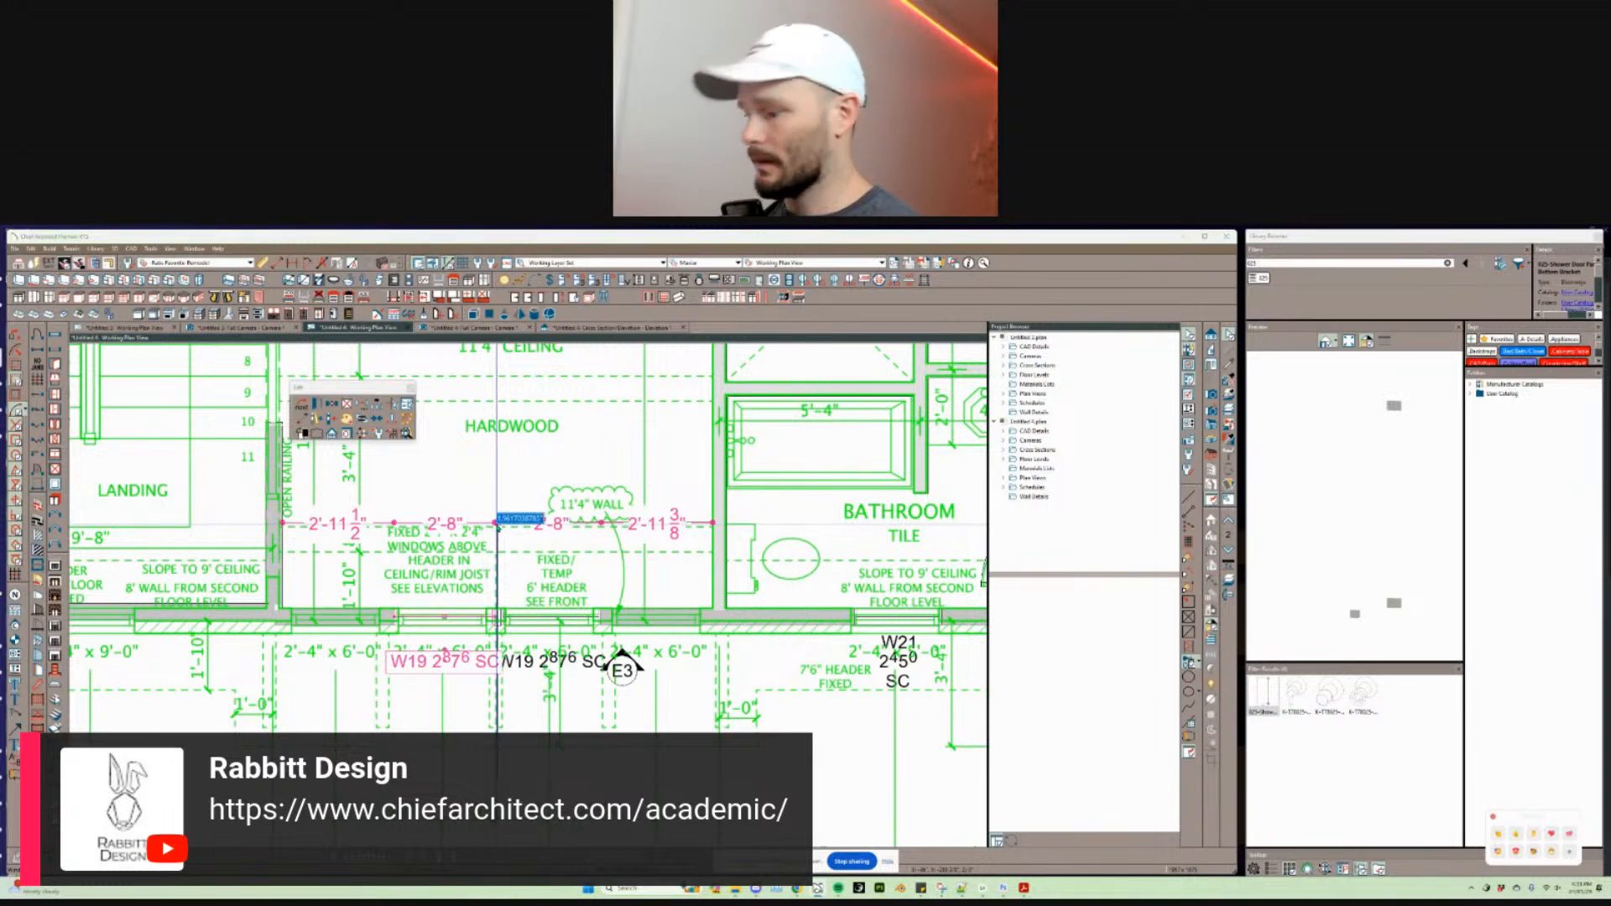
pyautogui.write('6')
pyautogui.press('Return')
pyautogui.keyDown('shift'); pyautogui.click(544, 615); pyautogui.keyUp('shift')
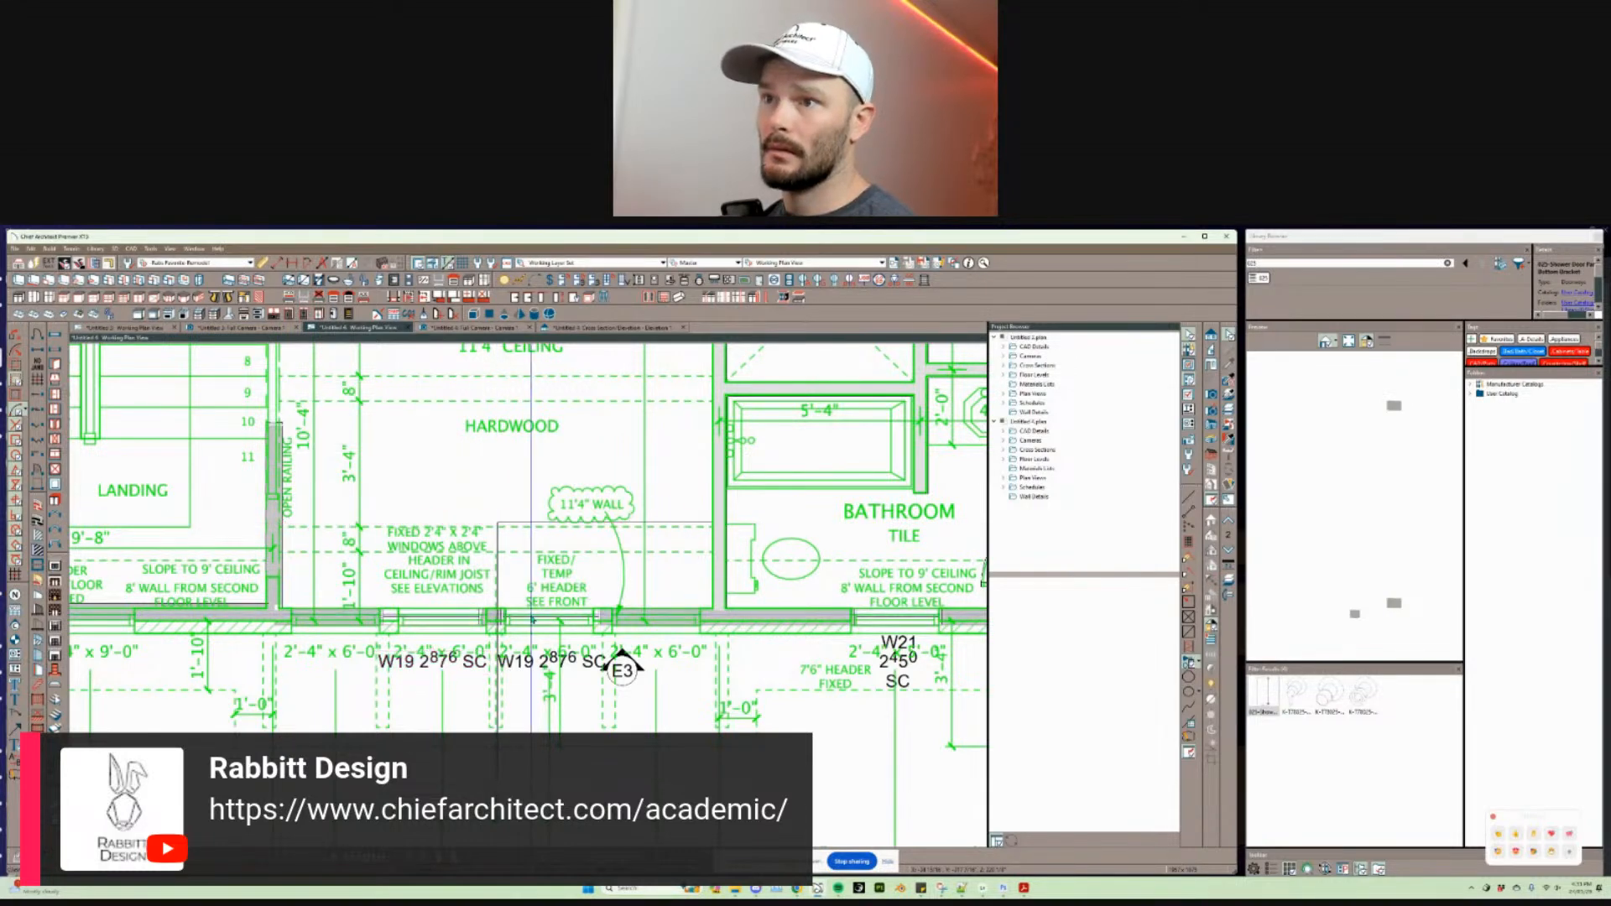
pyautogui.press('c')
pyautogui.click(557, 574)
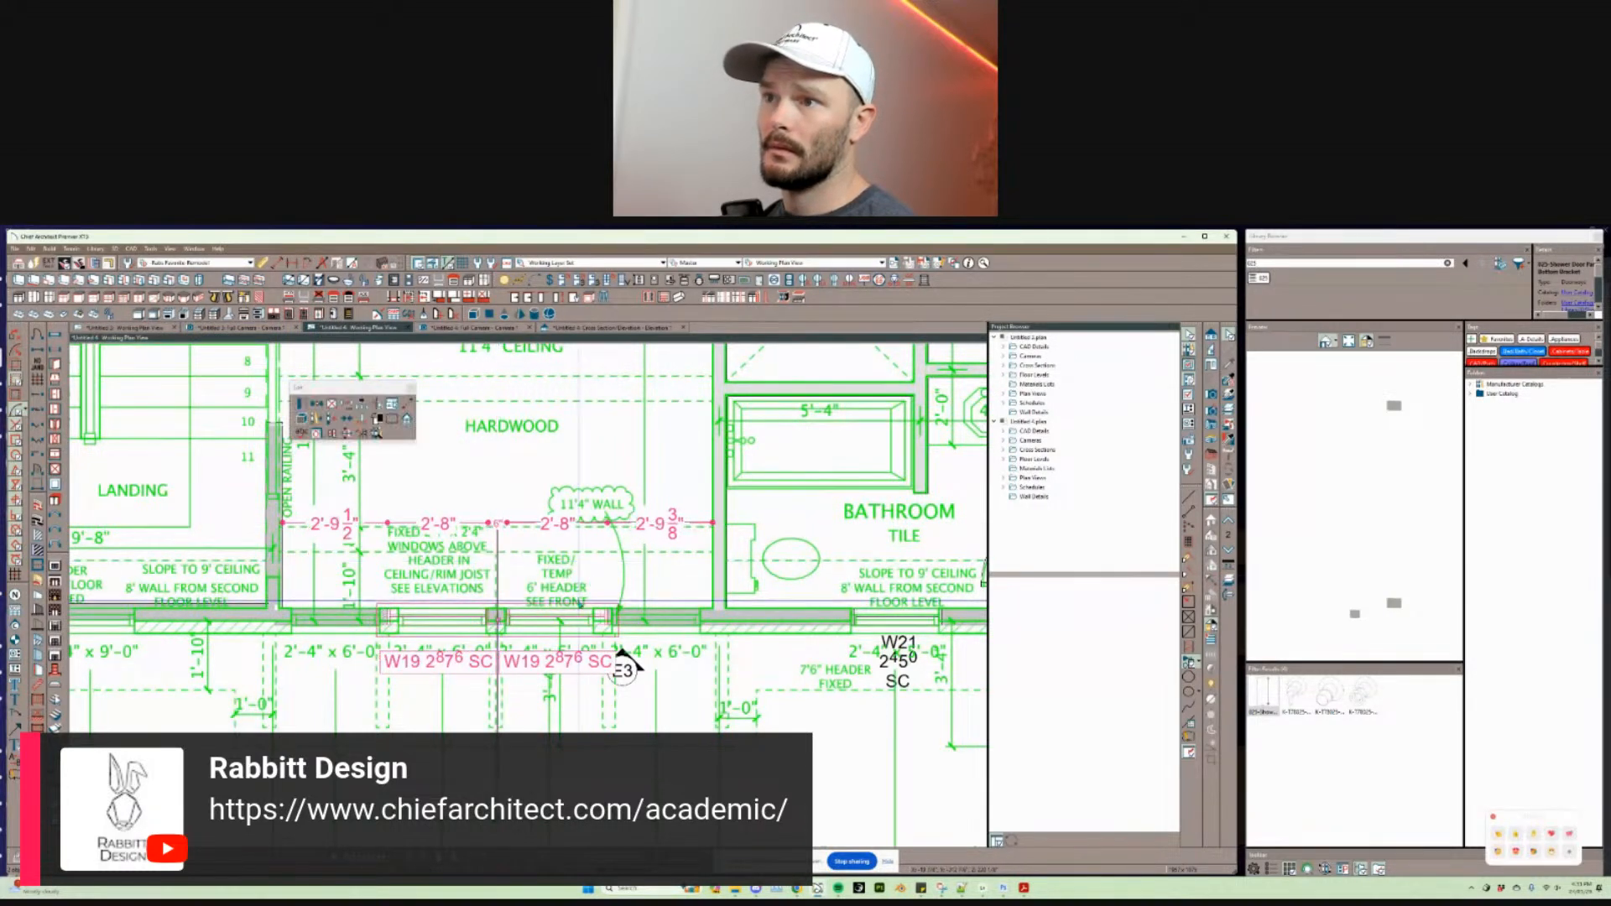
pyautogui.press('Escape')
pyautogui.click(555, 617)
pyautogui.moveTo(556, 617)
pyautogui.mouseDown()
pyautogui.moveTo(663, 618)
pyautogui.moveTo(555, 617)
pyautogui.mouseUp()
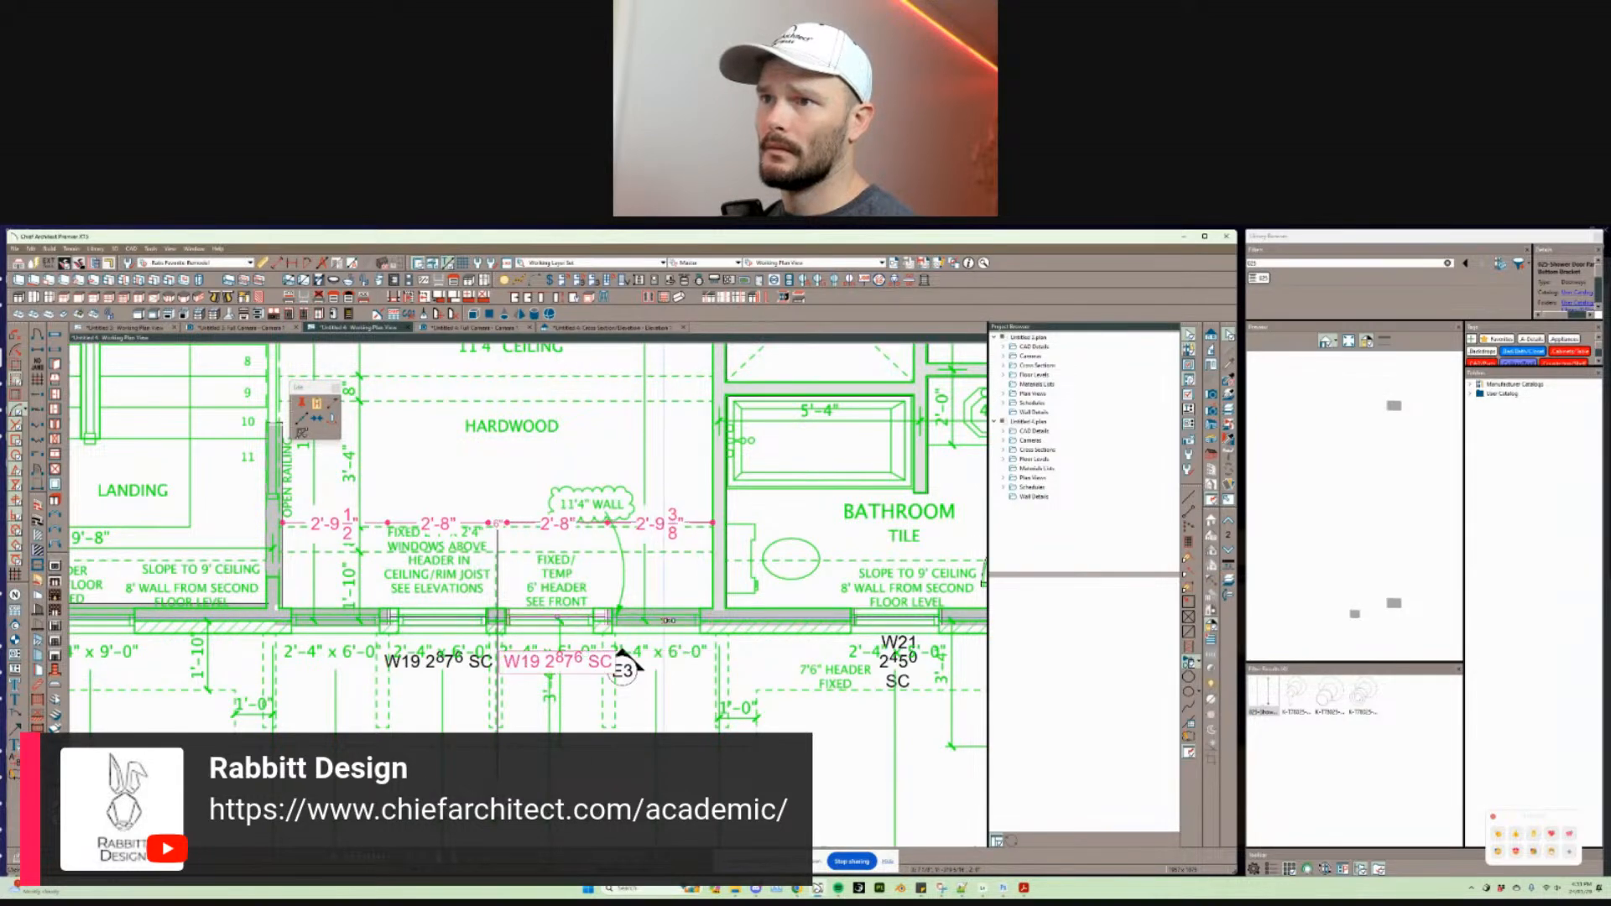
pyautogui.press('Escape')
# Step: Select the lounge window on the bathroom side of the central guide line
pyautogui.click(582, 618)
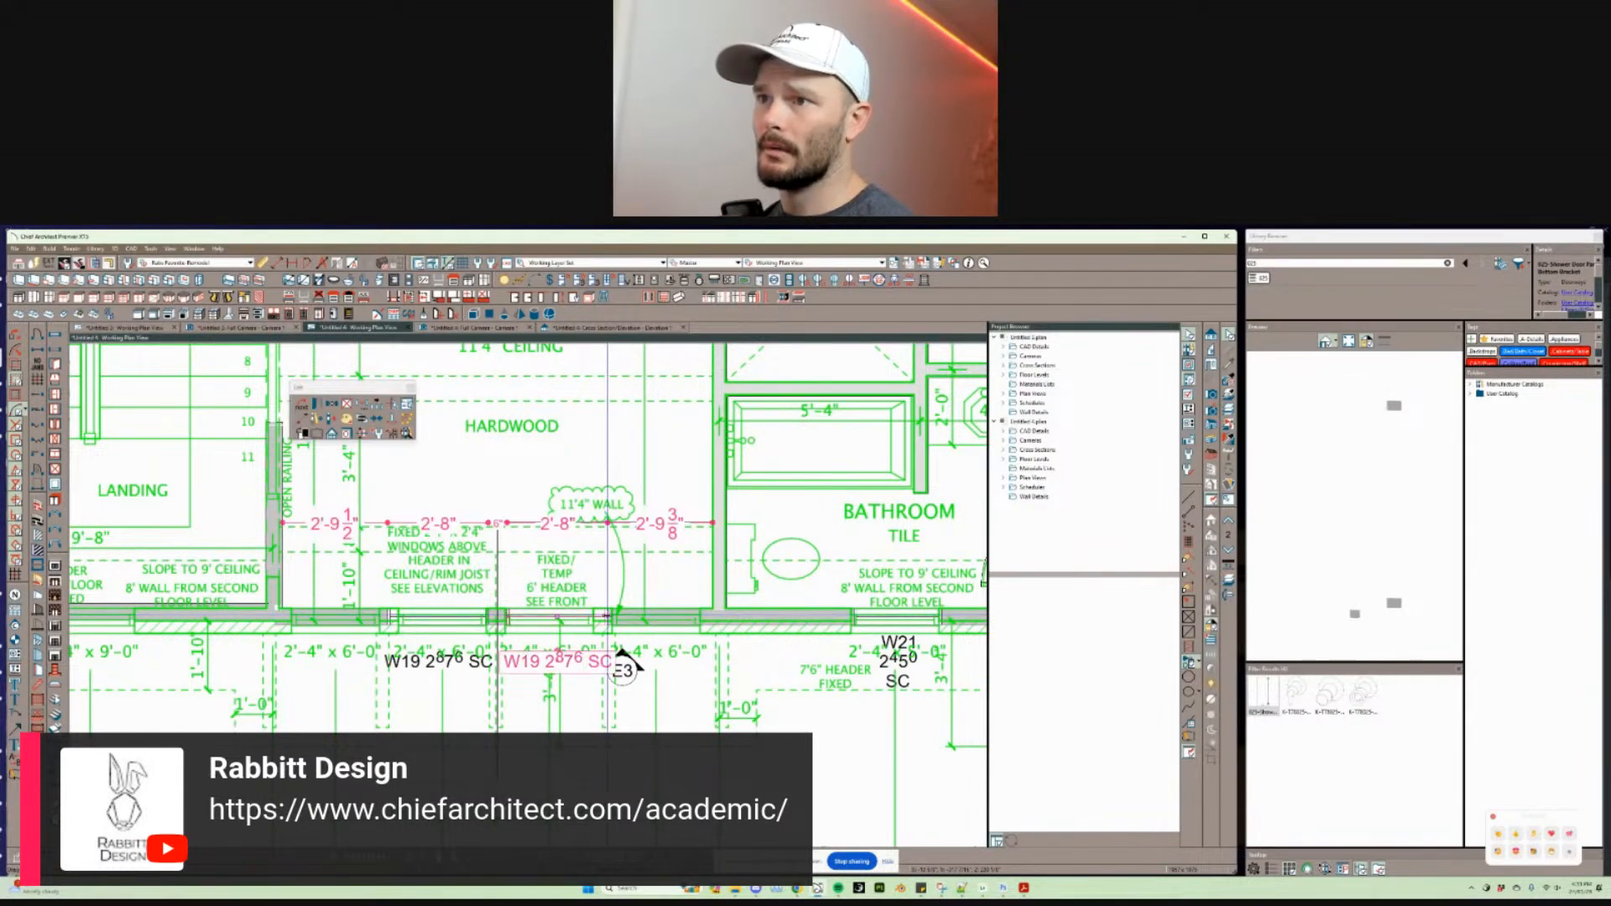
pyautogui.moveTo(607, 616); pyautogui.dragTo(545, 599, button='middle')
pyautogui.scroll(2, 564, 621)
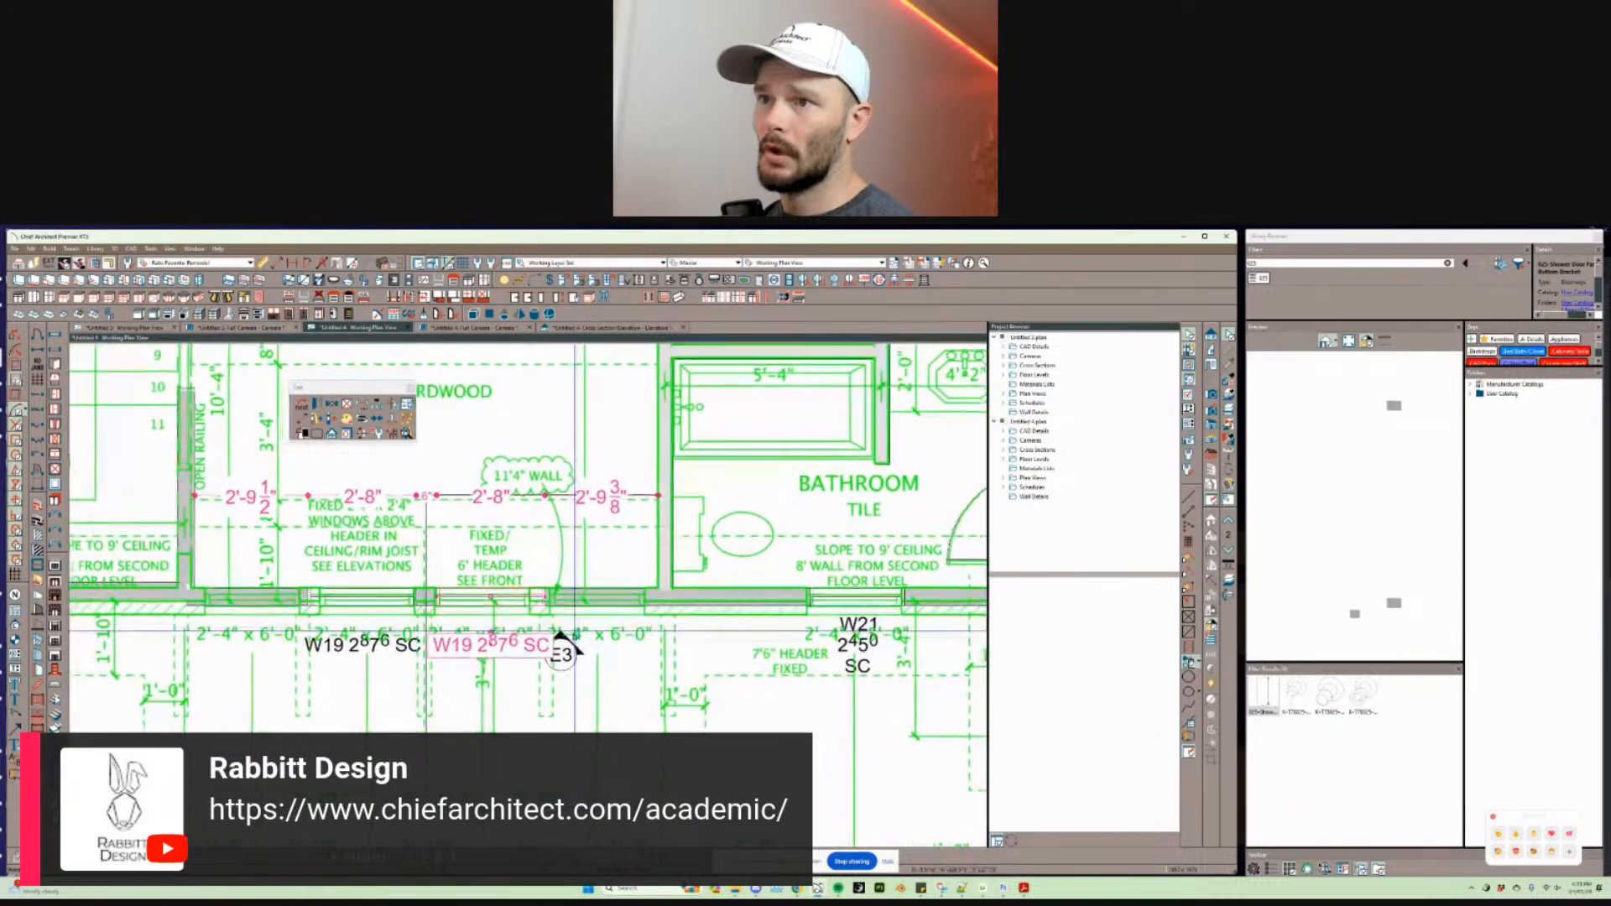
# Step: Narrow the lounge window just right of the wall's centreline to 2'-4" wide by moving its right edge
pyautogui.scroll(1, 570, 631)
pyautogui.moveTo(563, 617); pyautogui.dragTo(551, 618)
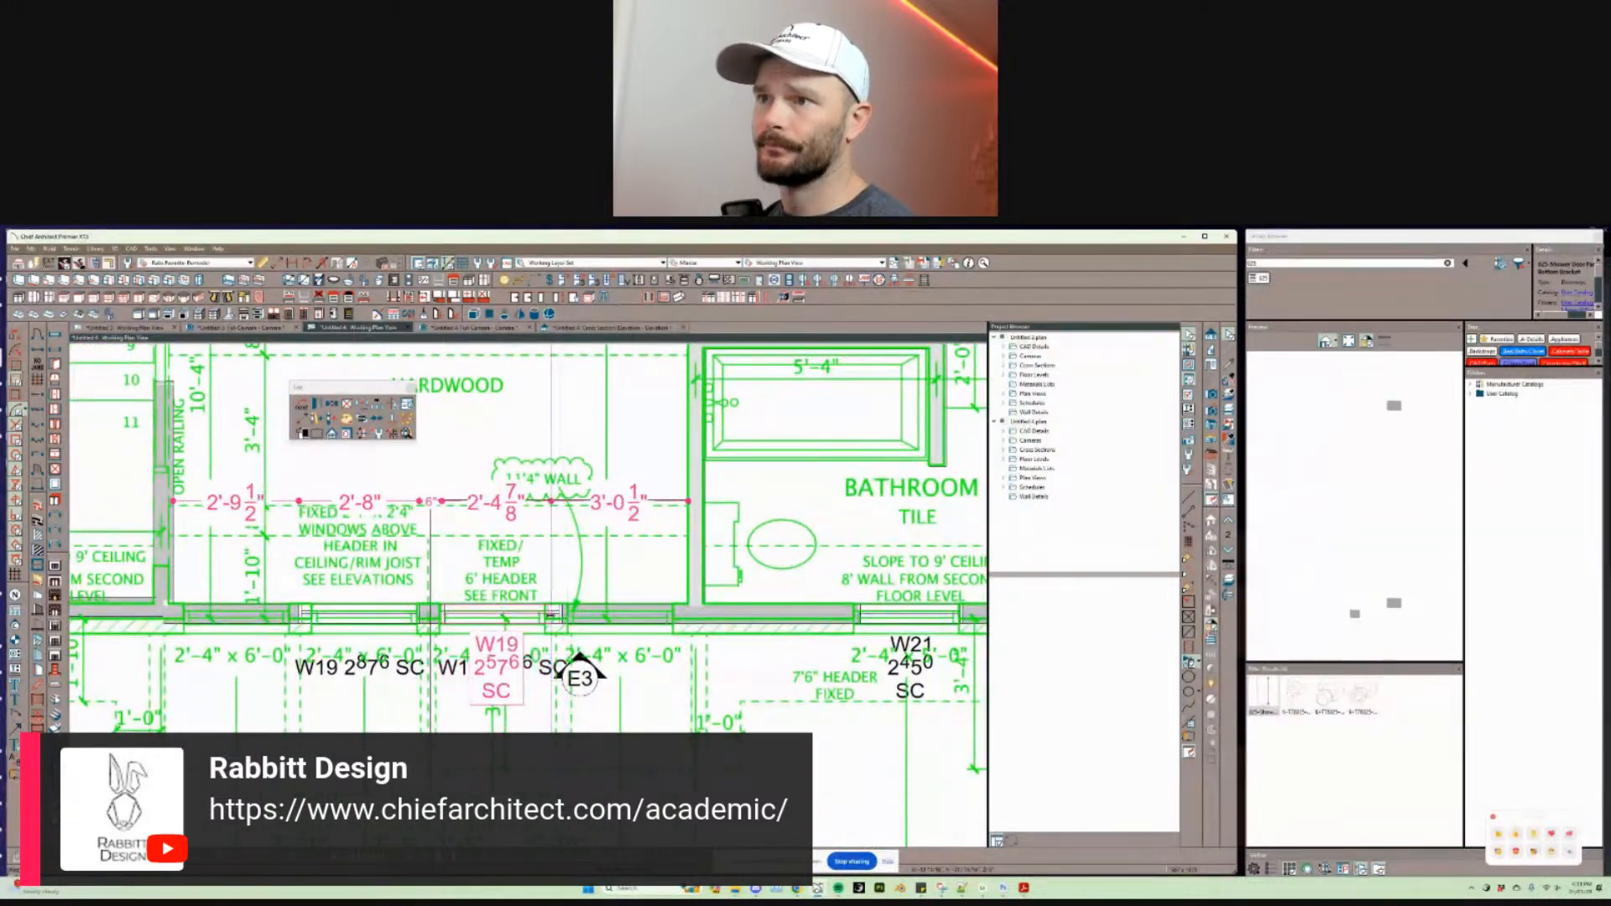
pyautogui.press('Tab')
pyautogui.press('Return')
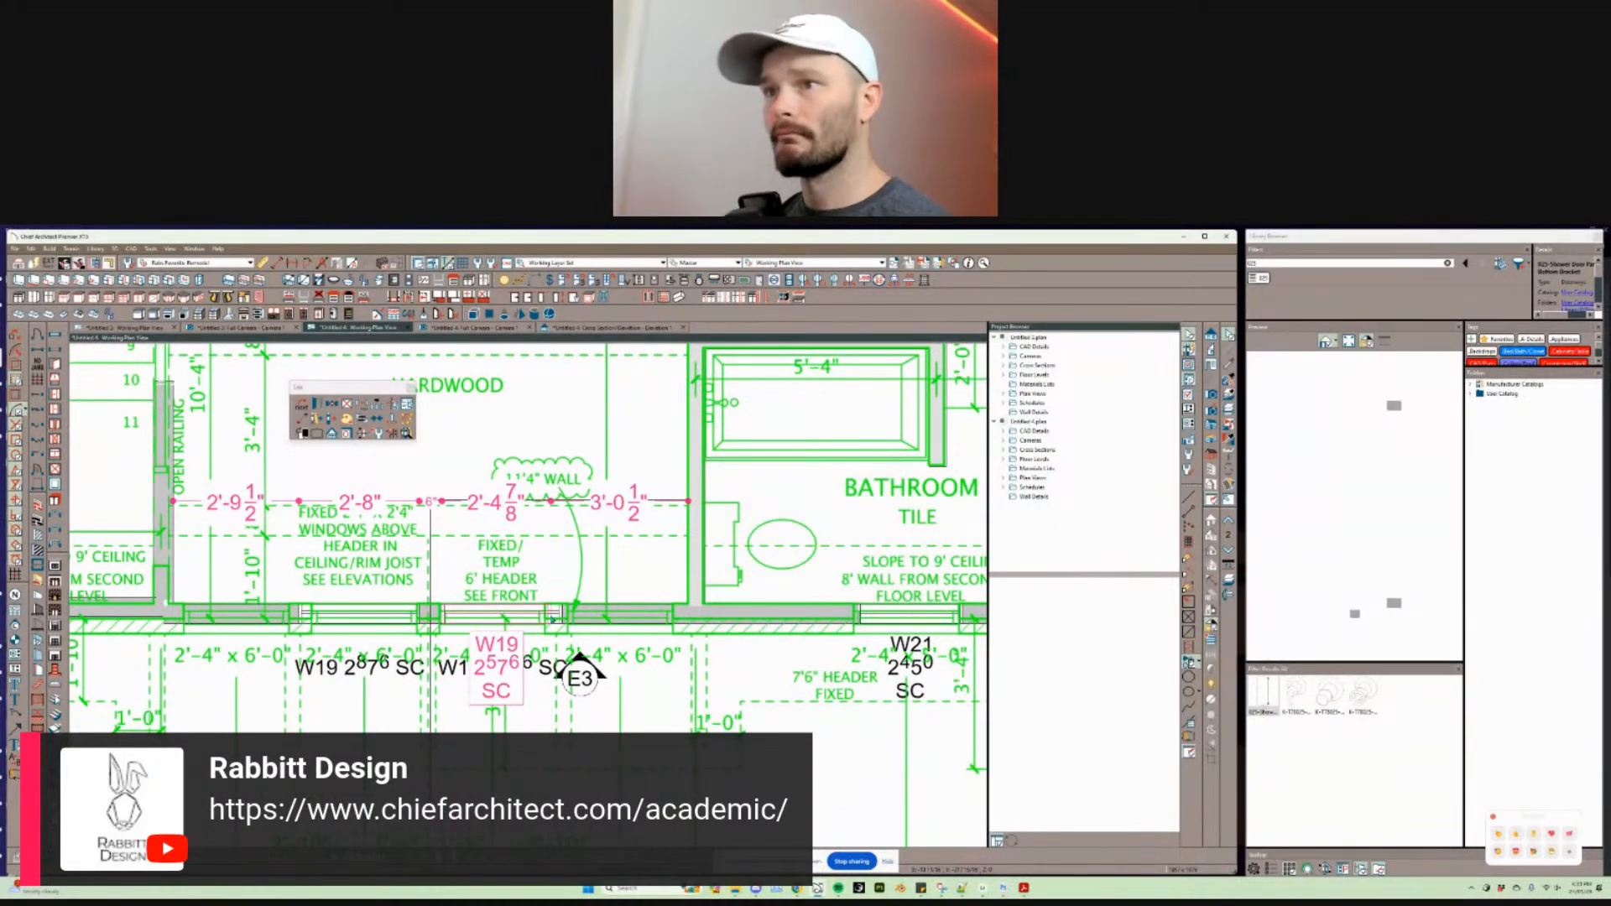
# Step: Replace the 2'-8" lounge window left of the centreline with a mirrored copy of the 2'-4" window
pyautogui.click(385, 620)
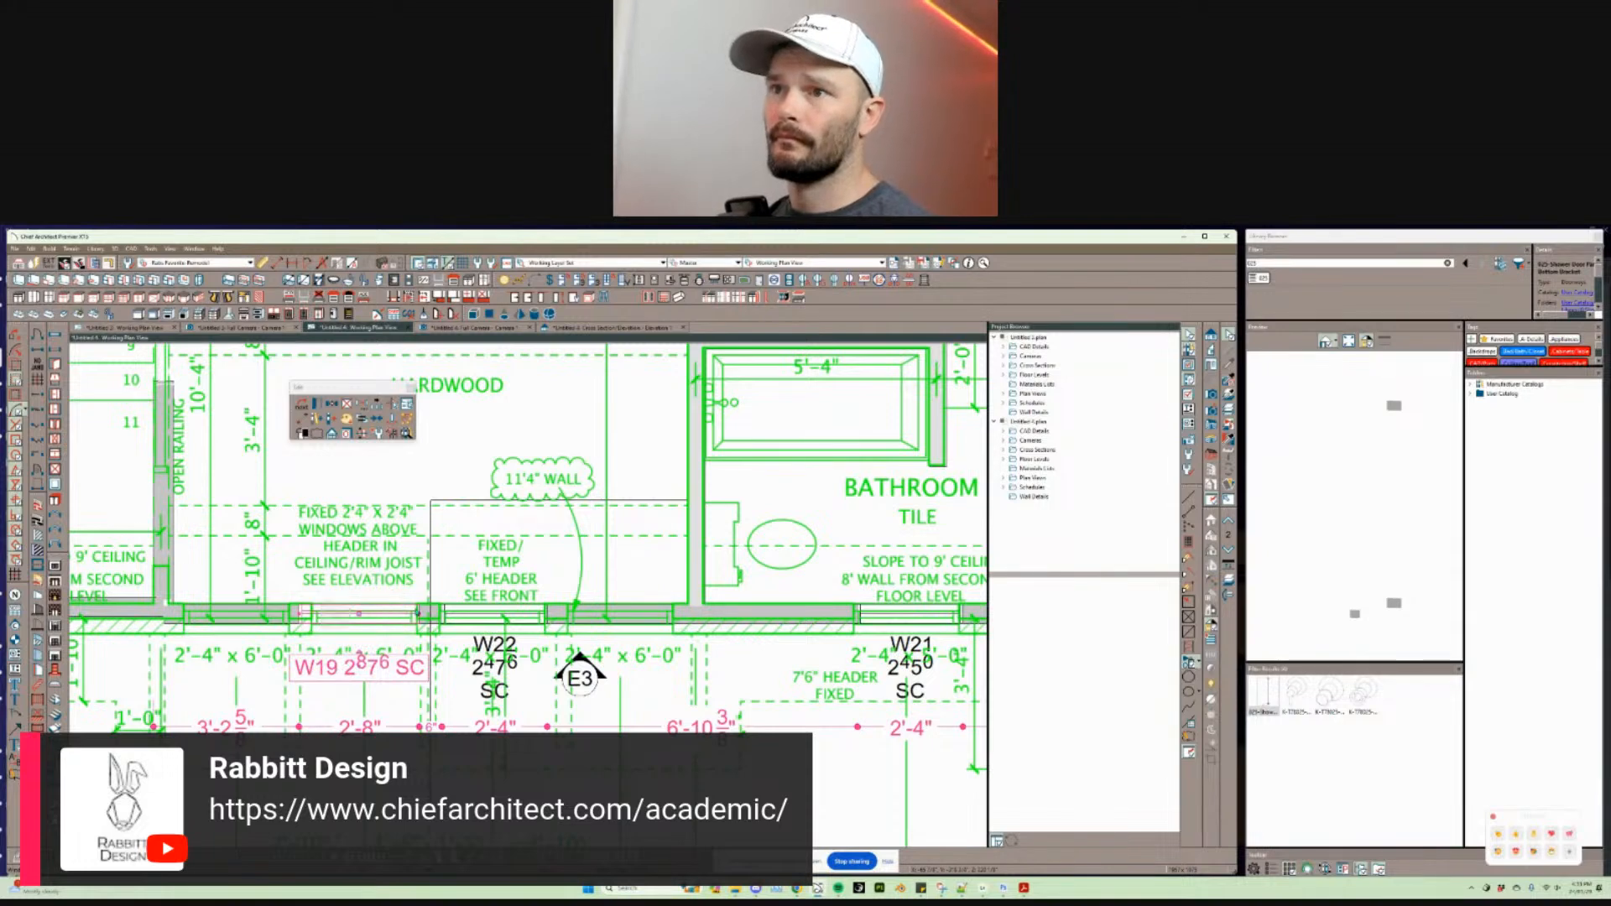
pyautogui.press('Delete')
pyautogui.click(467, 617)
pyautogui.hotkey('ctrl', 'c')
pyautogui.hotkey('ctrl', 'v')
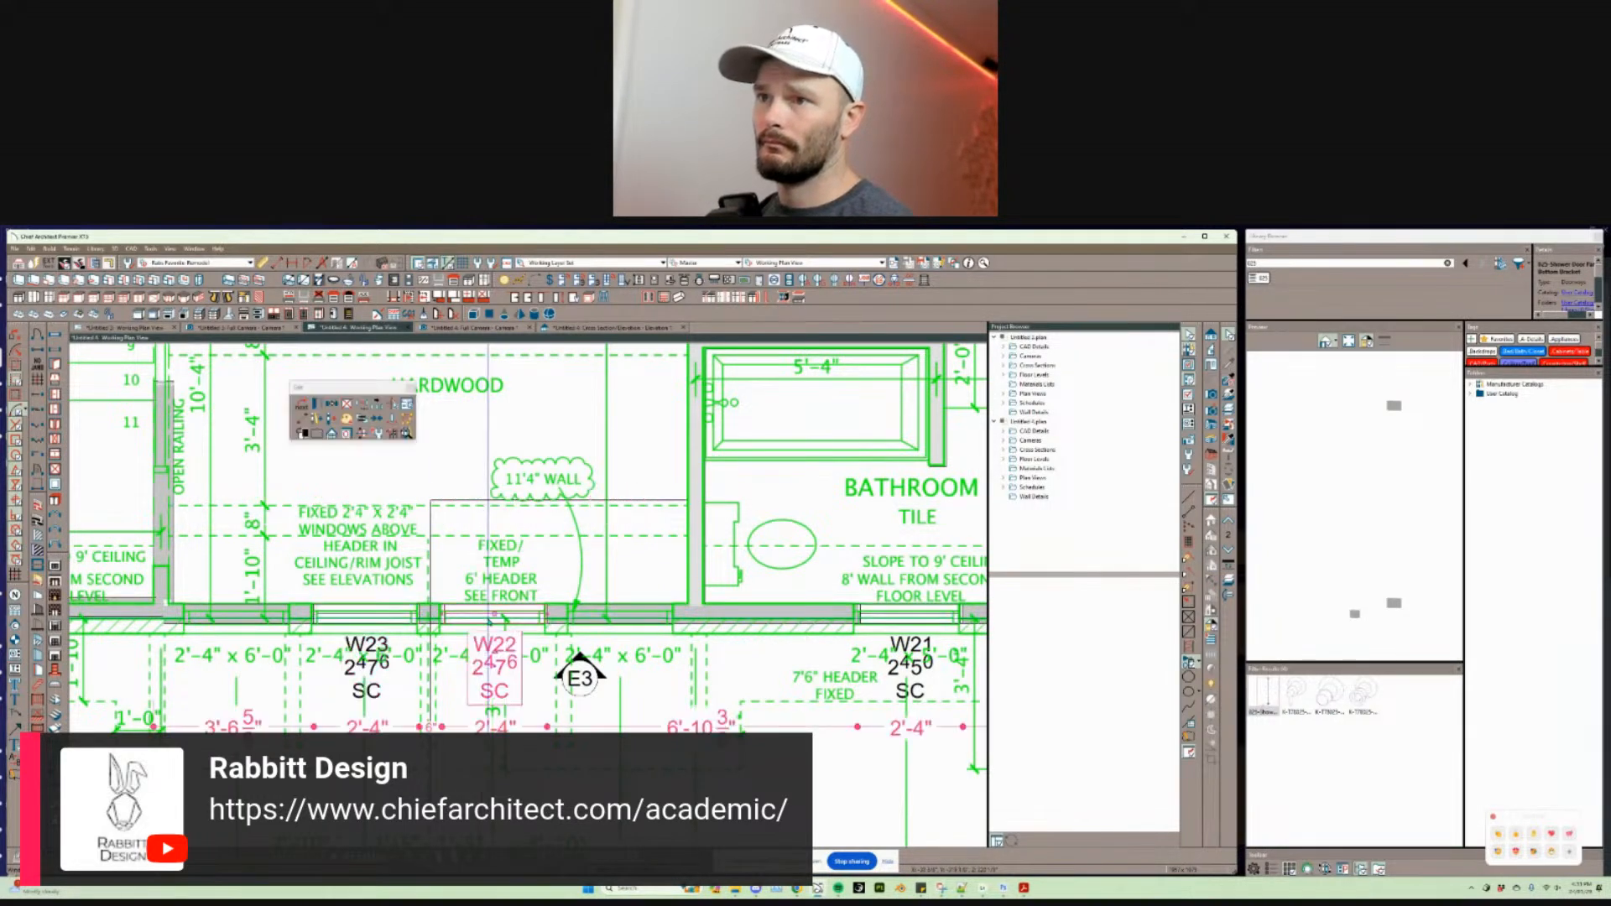
# Step: Copy the 2'-4" window to the rightmost lounge opening and reflect a copy about the centreline into the leftmost opening
pyautogui.hotkey('ctrl', 'v')
pyautogui.moveTo(583, 615); pyautogui.dragTo(619, 617)
pyautogui.press('Tab')
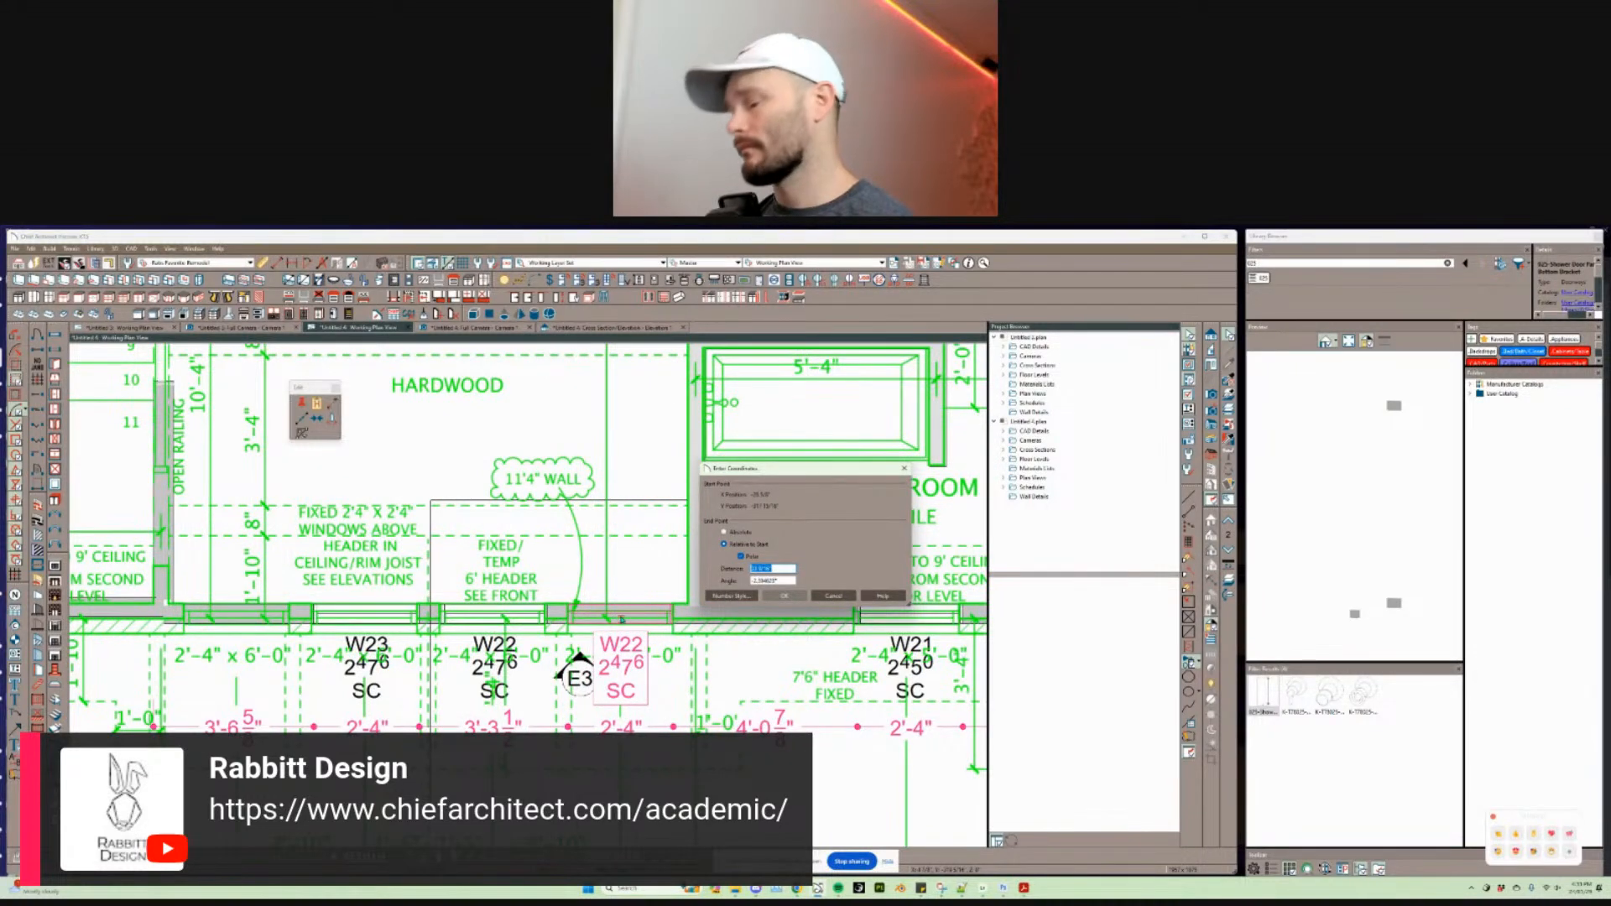
pyautogui.press('Return')
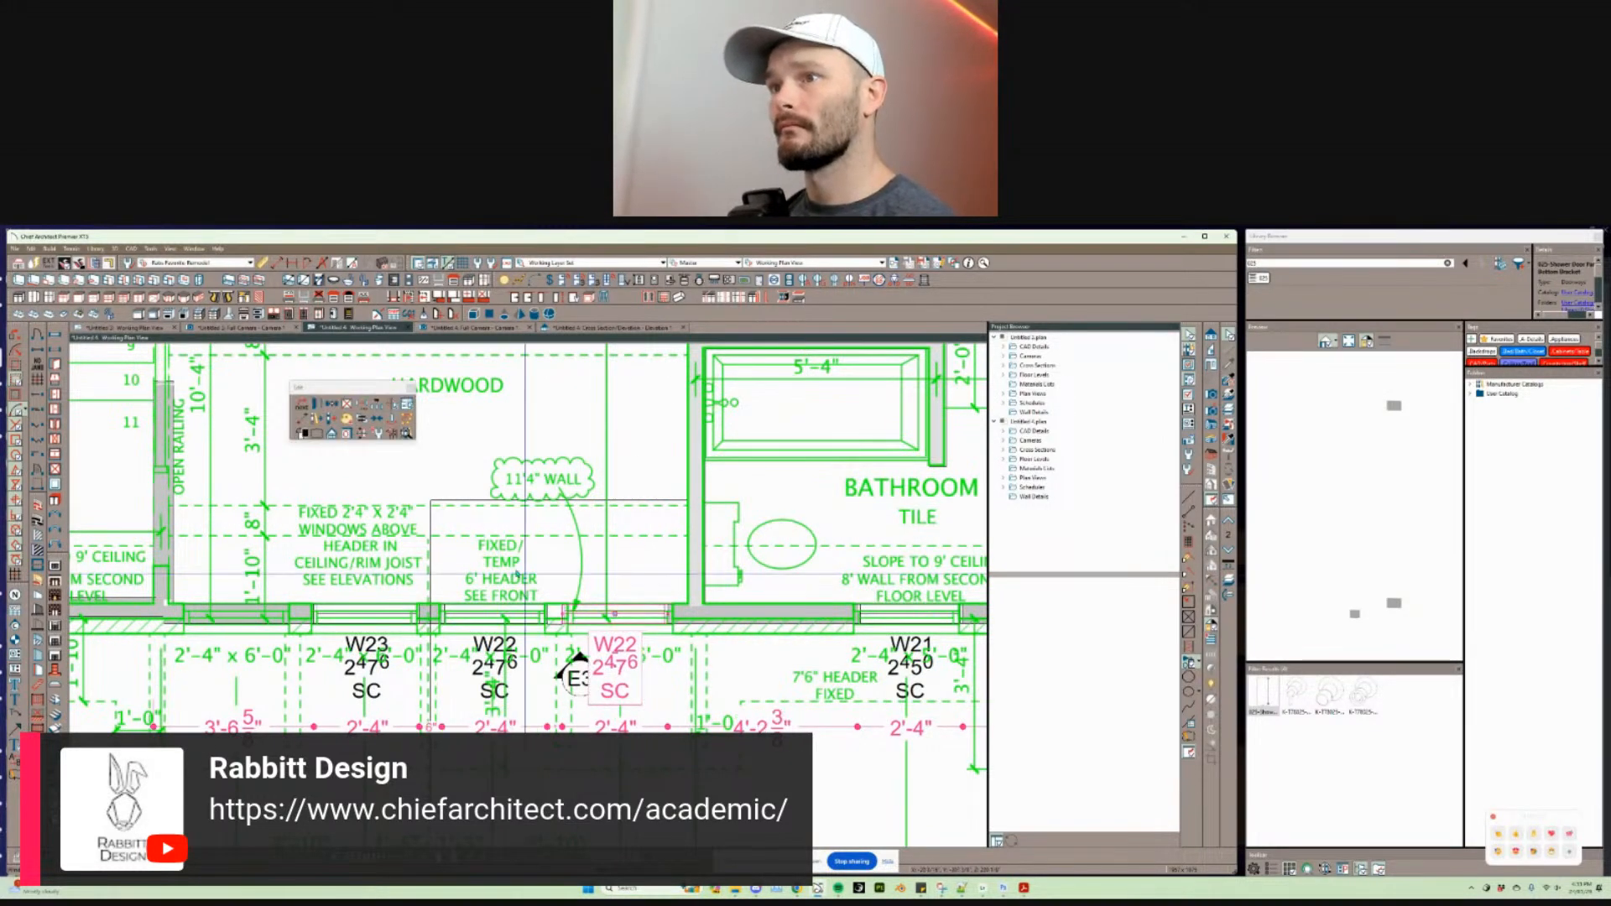
pyautogui.press('r')
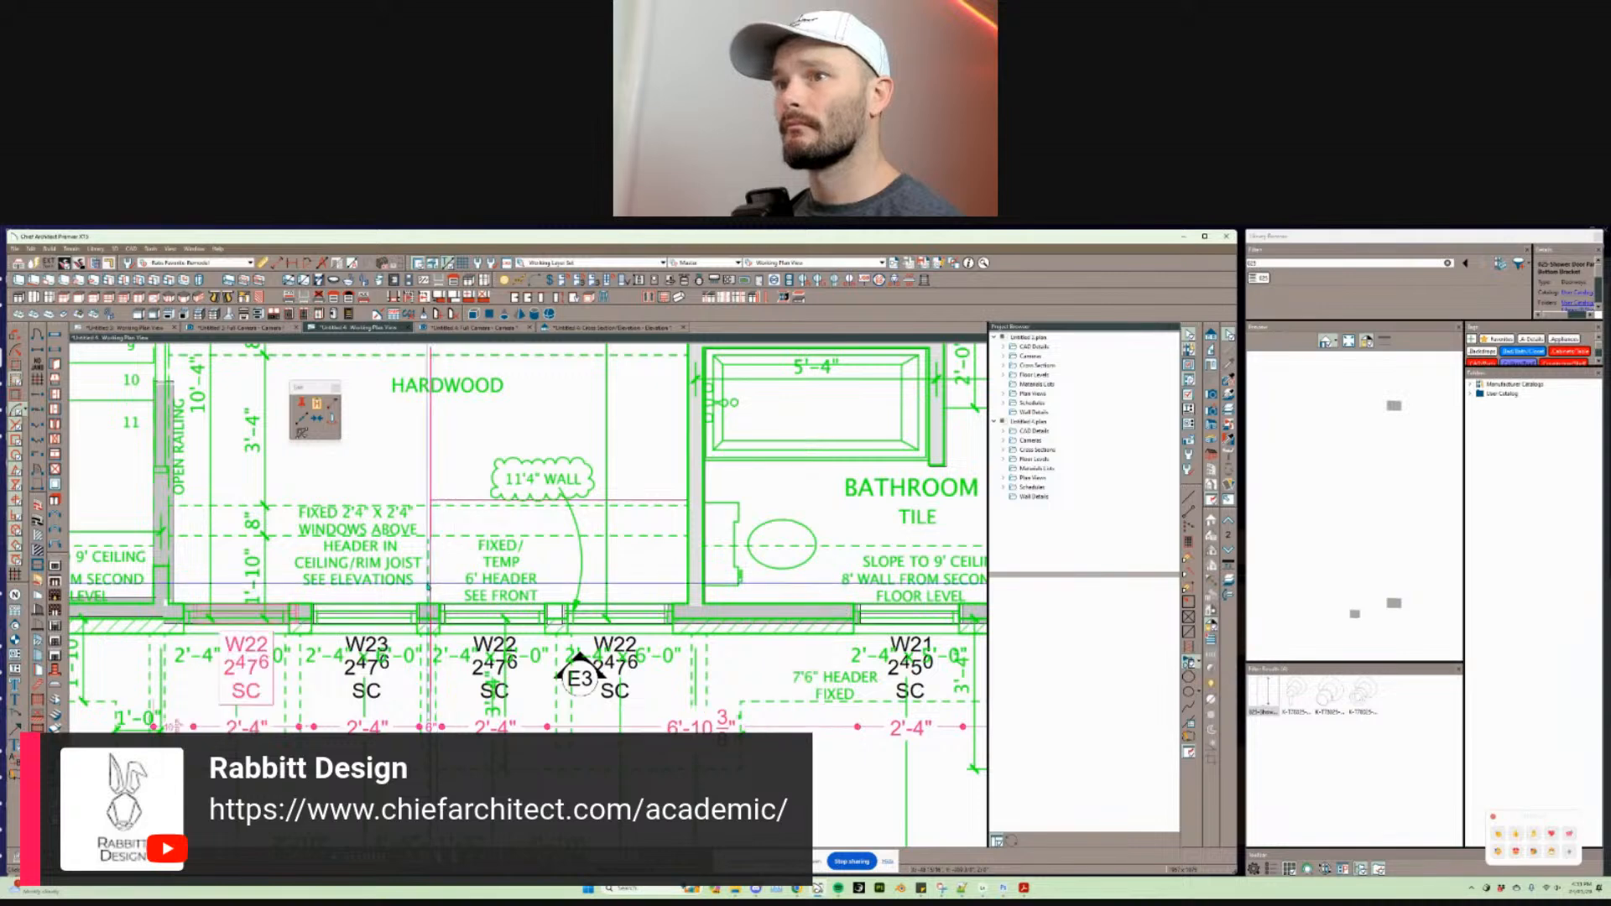
pyautogui.click(428, 585)
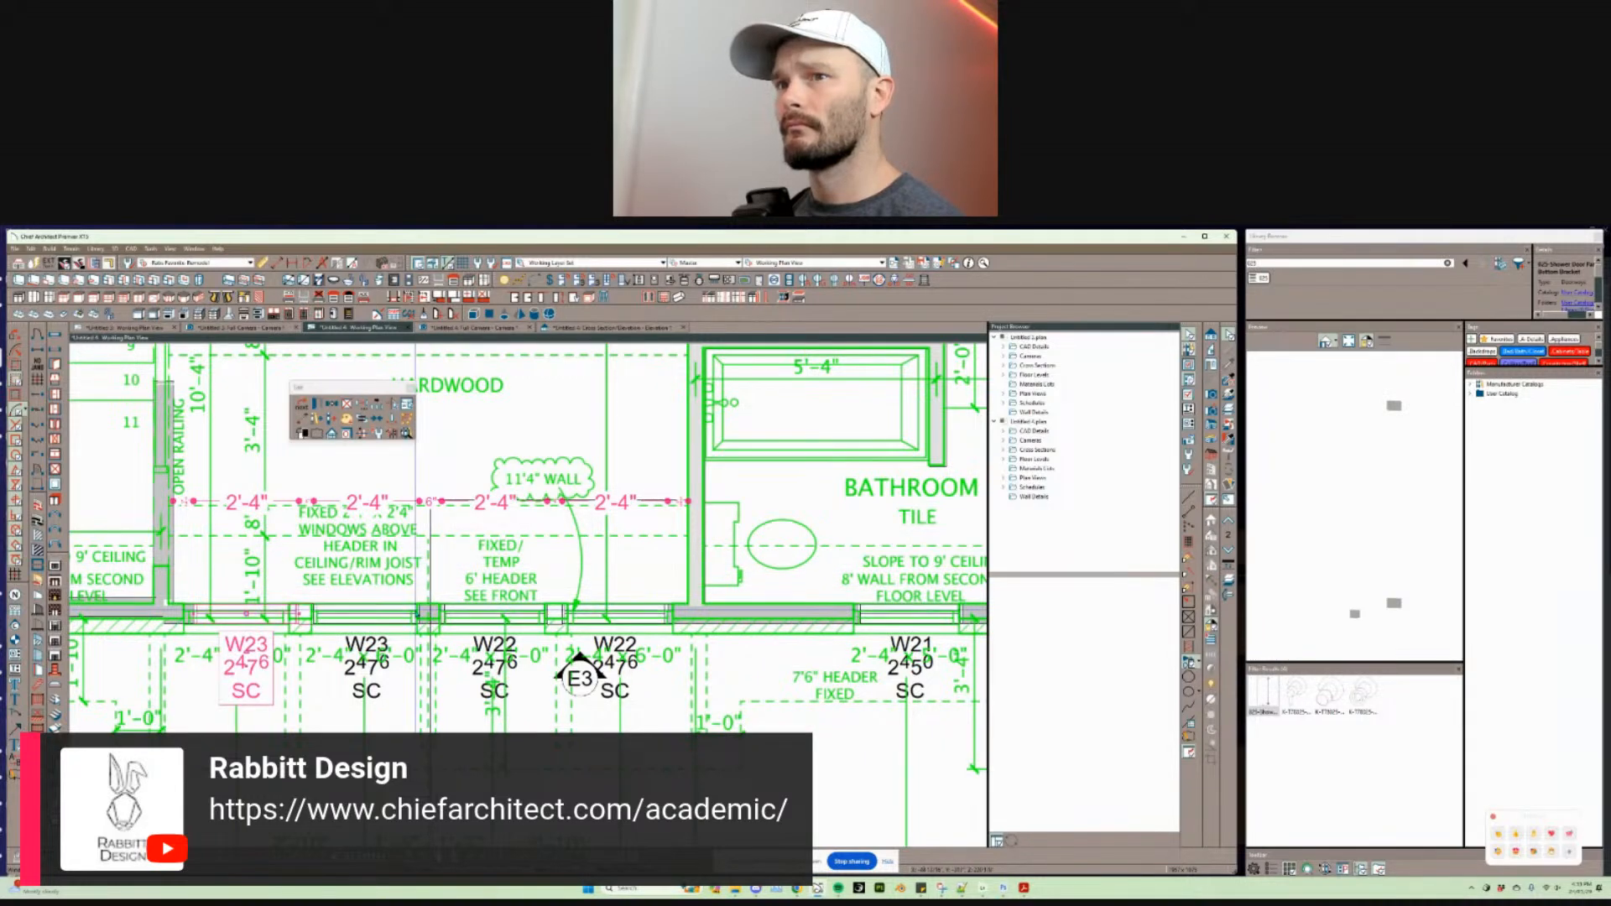
# Step: Move the rightmost lounge window slightly further right along the exterior wall by an exact distance
pyautogui.click(405, 615)
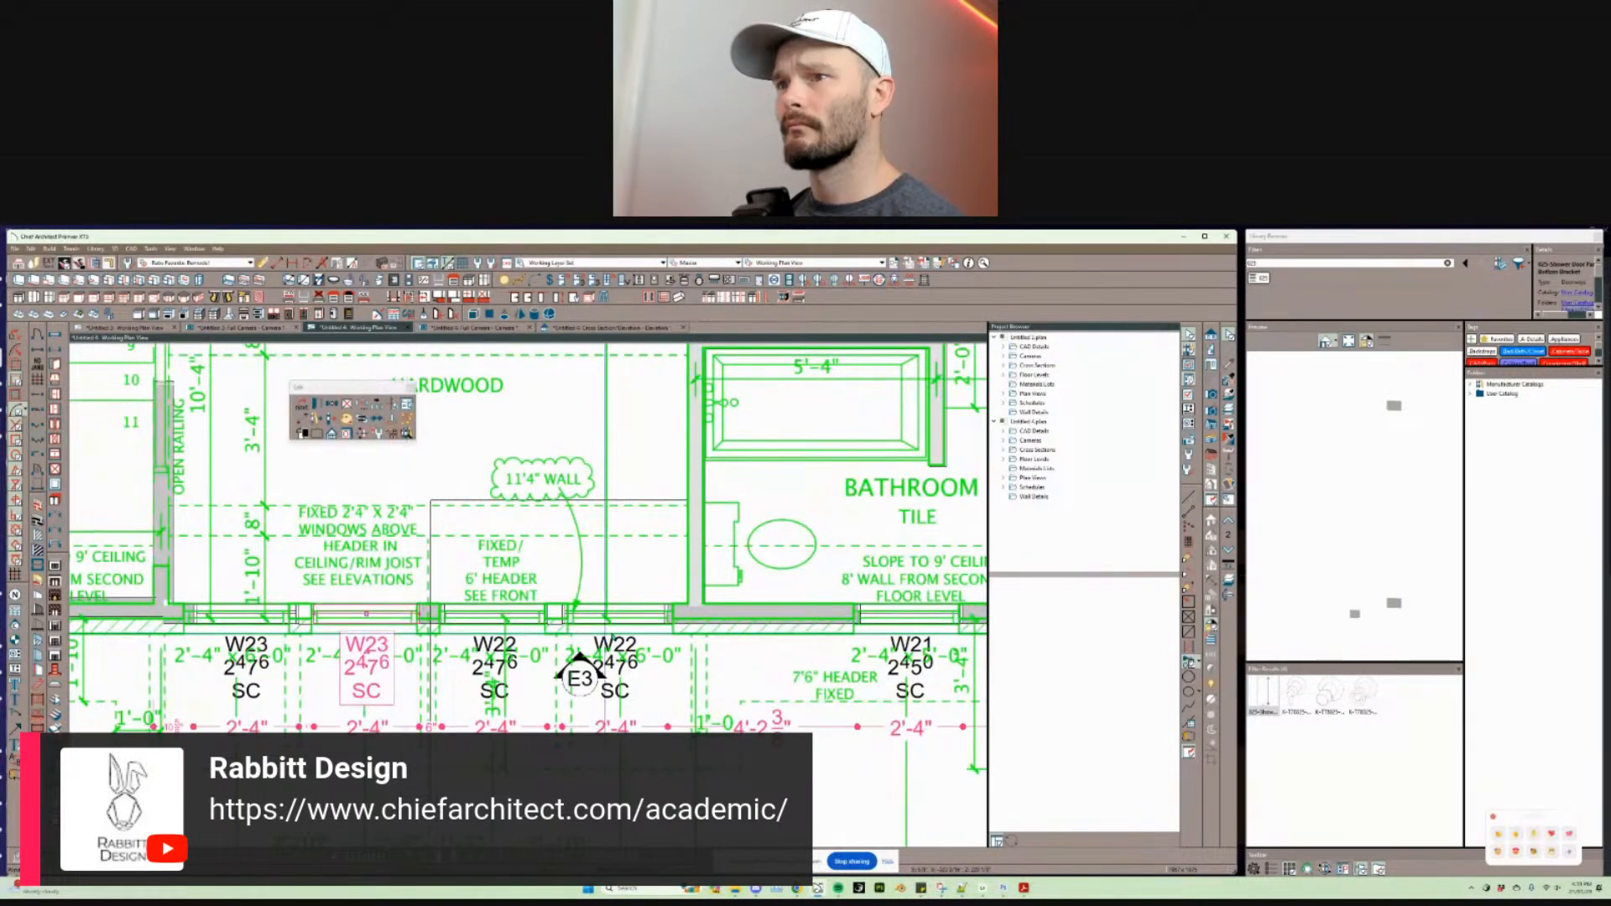
pyautogui.click(610, 621)
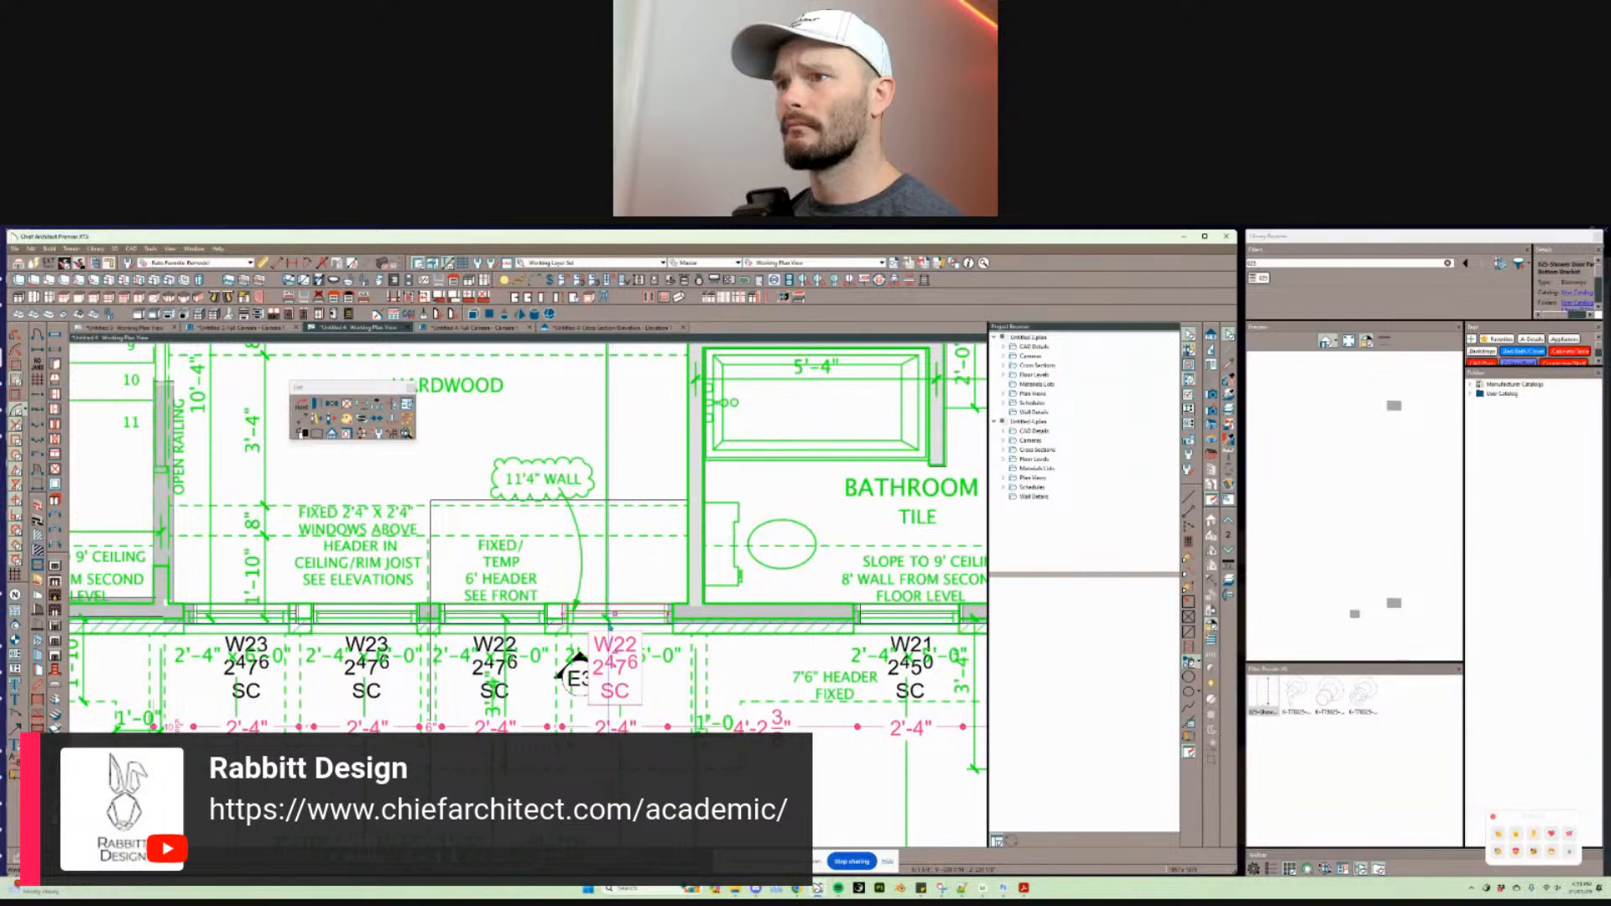
pyautogui.moveTo(615, 614); pyautogui.dragTo(624, 619)
pyautogui.press('Tab')
pyautogui.write('1')
pyautogui.press('Return')
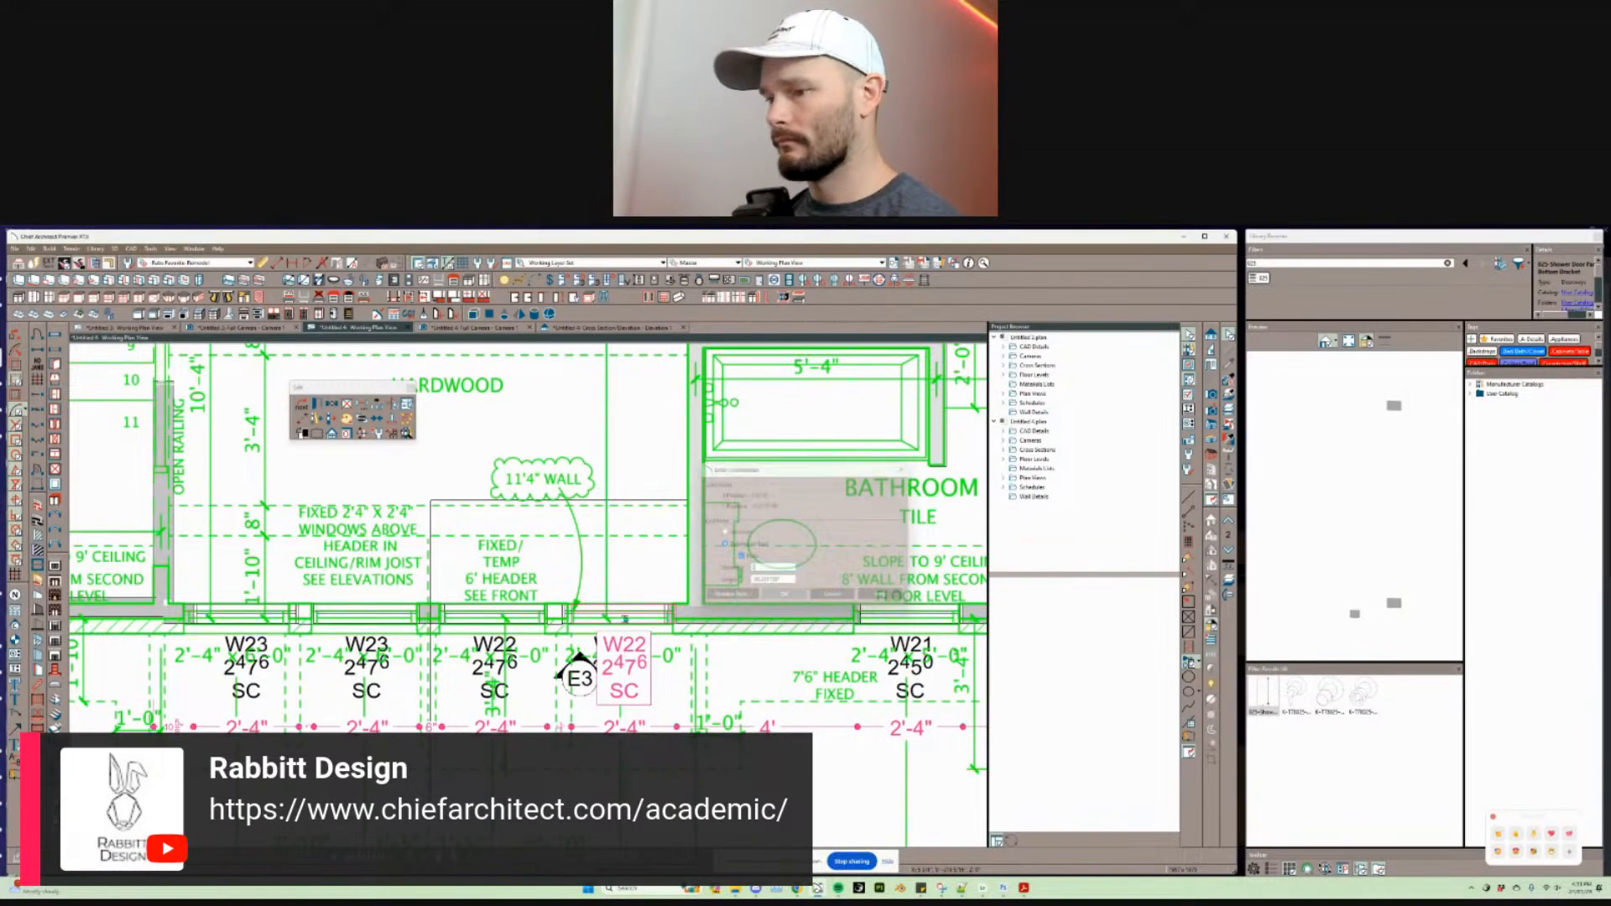
# Step: Delete the leftmost lounge window and recreate it by reflecting a copy of the rightmost window about the centreline
pyautogui.click(247, 614)
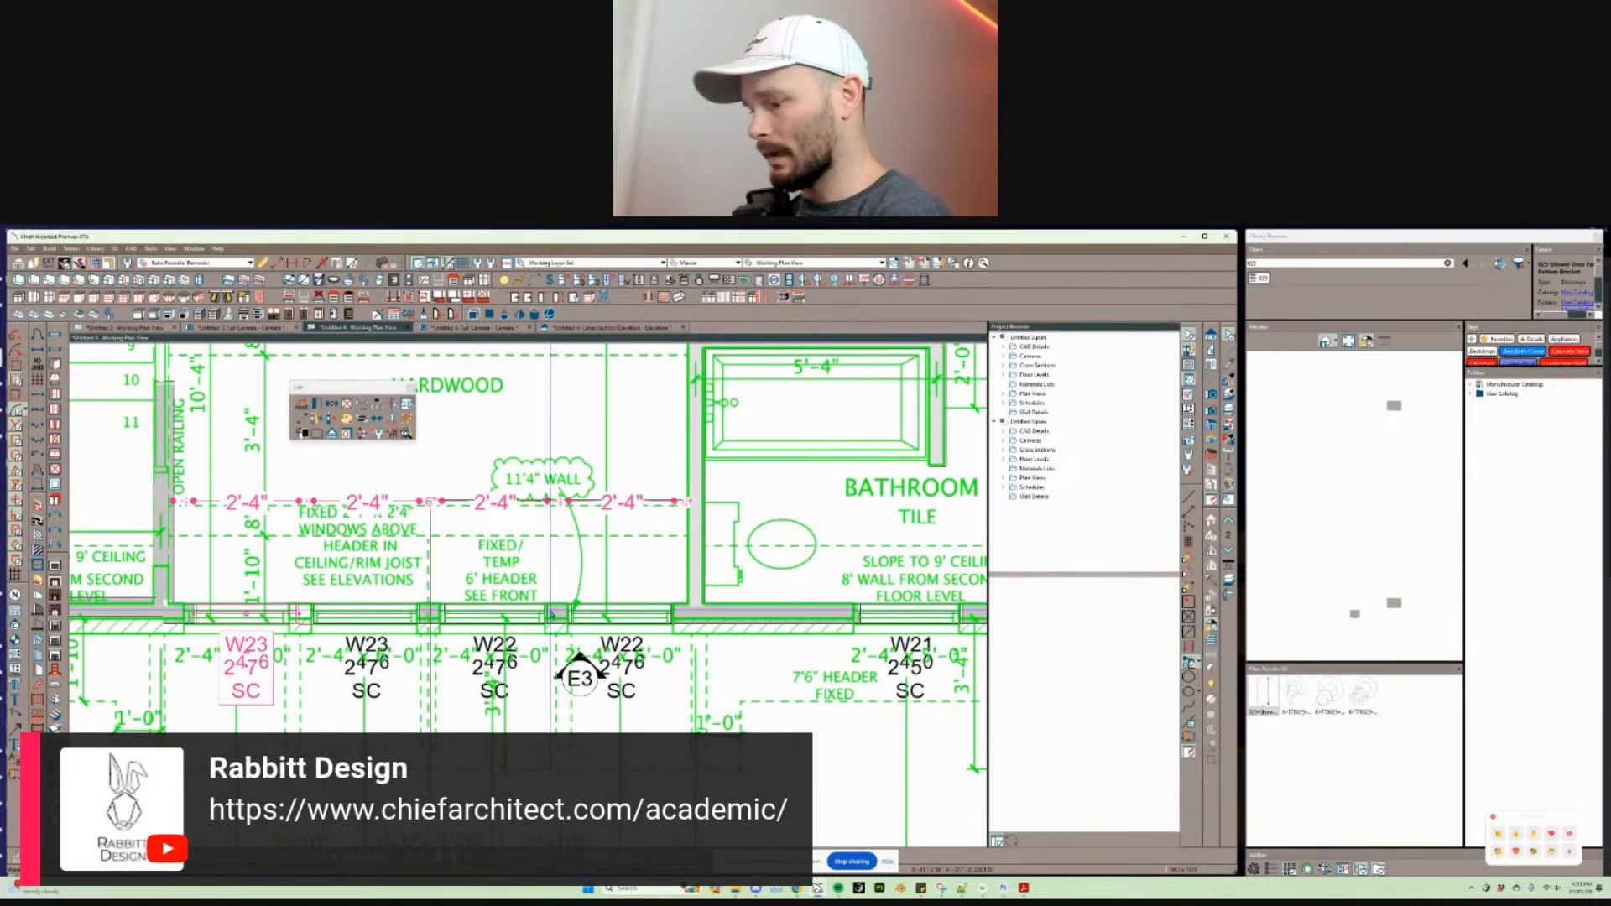
pyautogui.press('Delete')
pyautogui.click(610, 616)
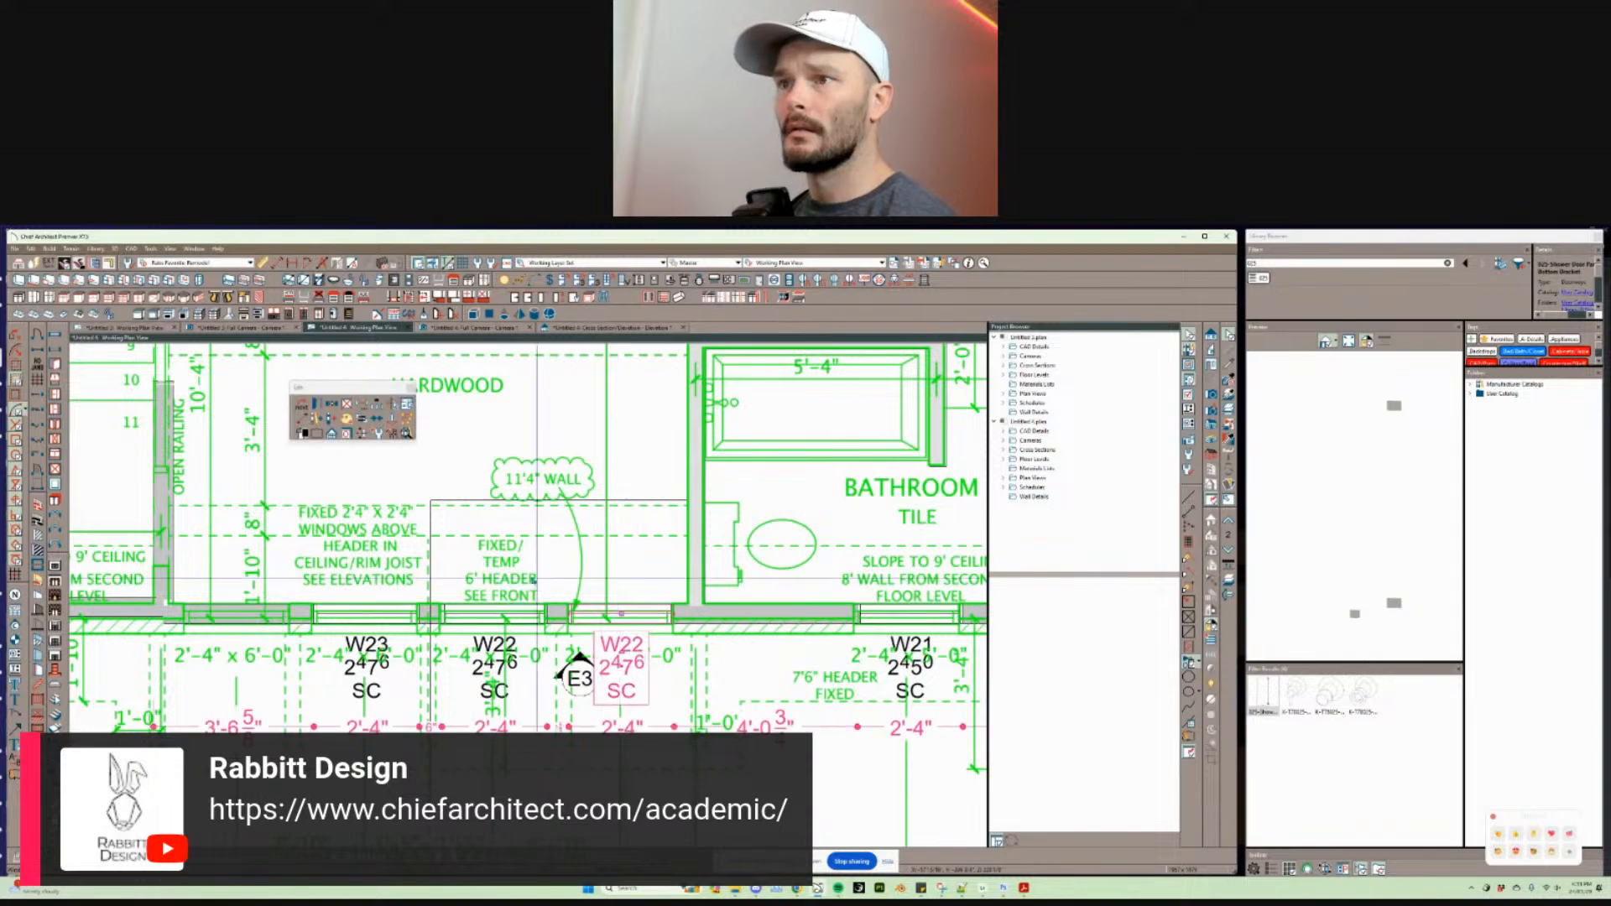
pyautogui.press('c')
pyautogui.click(431, 560)
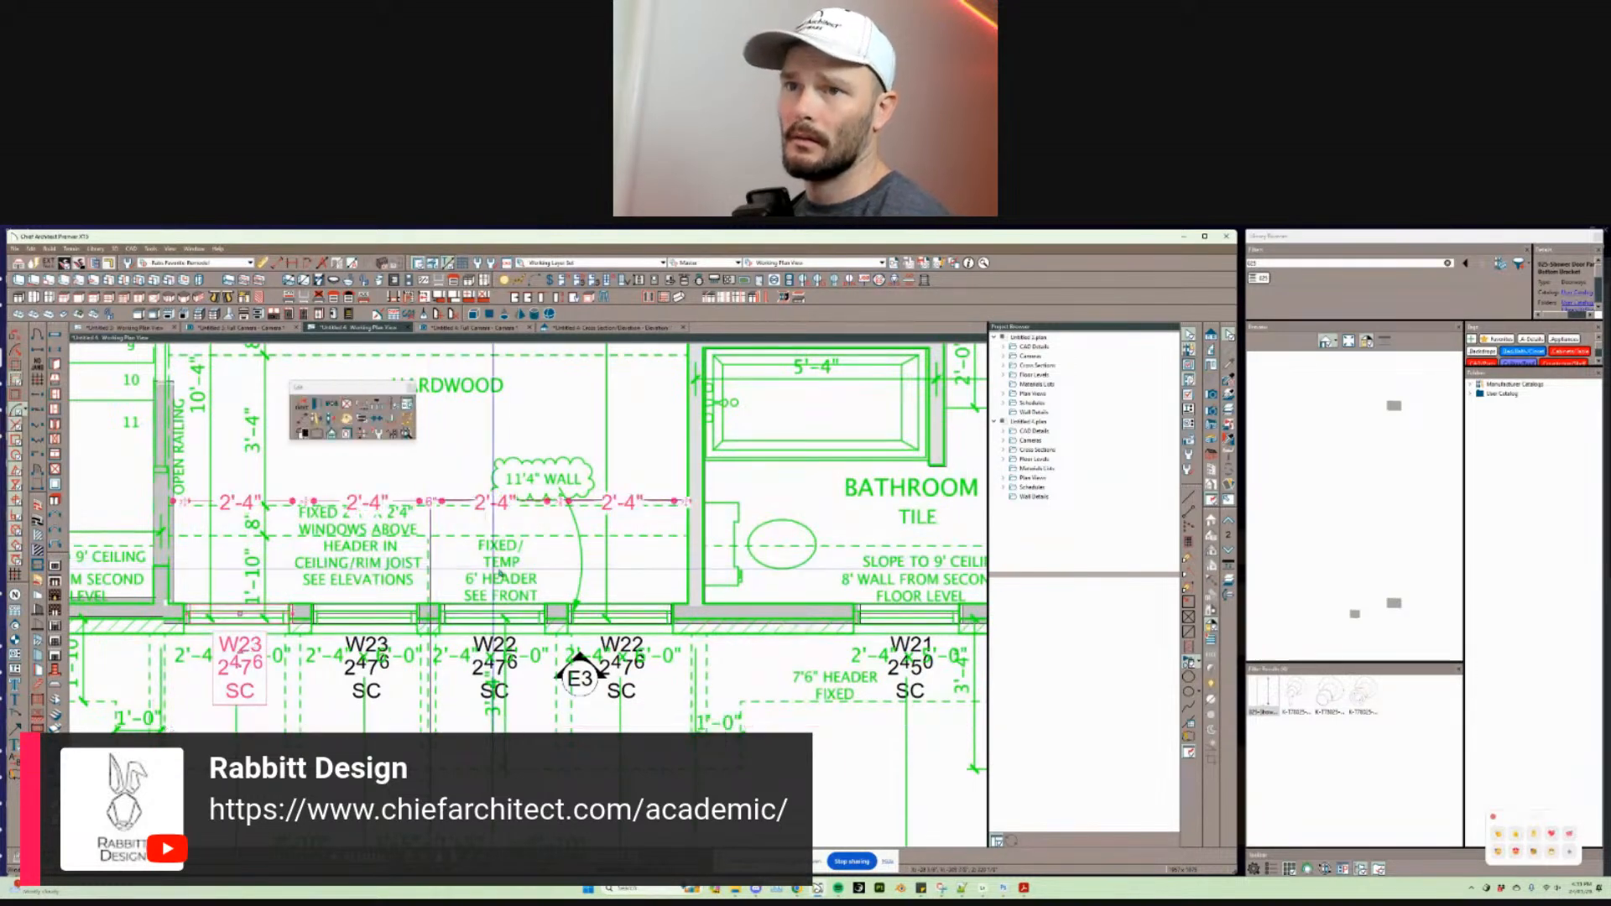
# Step: Set the height of all four lounge windows to 72 inches
pyautogui.scroll(-3, 528, 592)
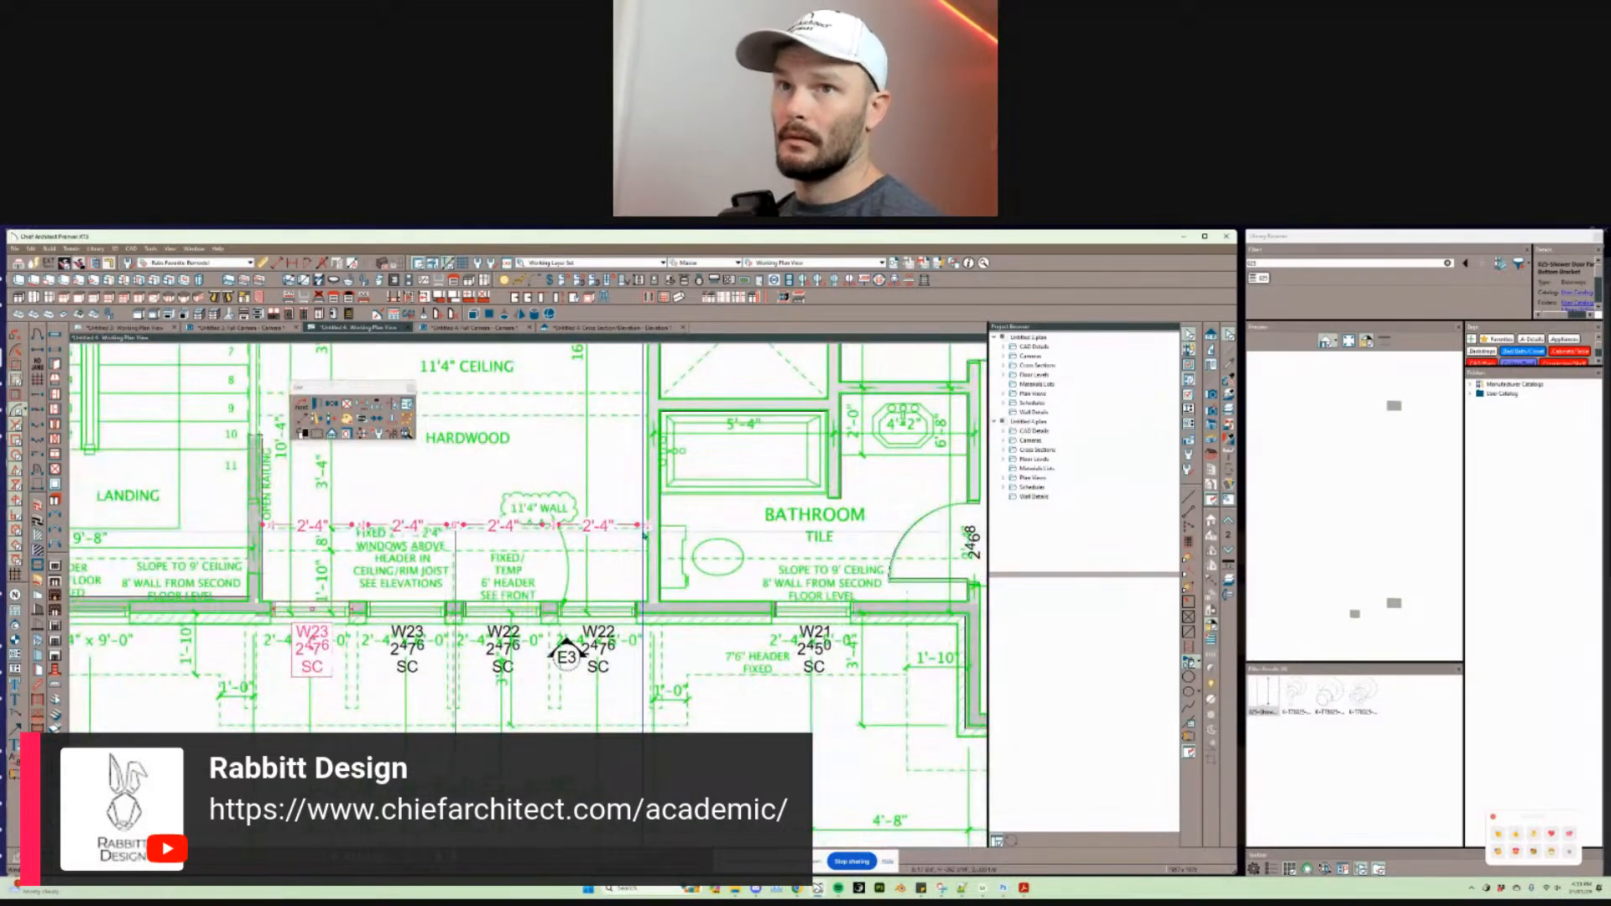
pyautogui.press('w')
pyautogui.moveTo(707, 473); pyautogui.dragTo(219, 682)
pyautogui.hotkey('ctrl', 'e')
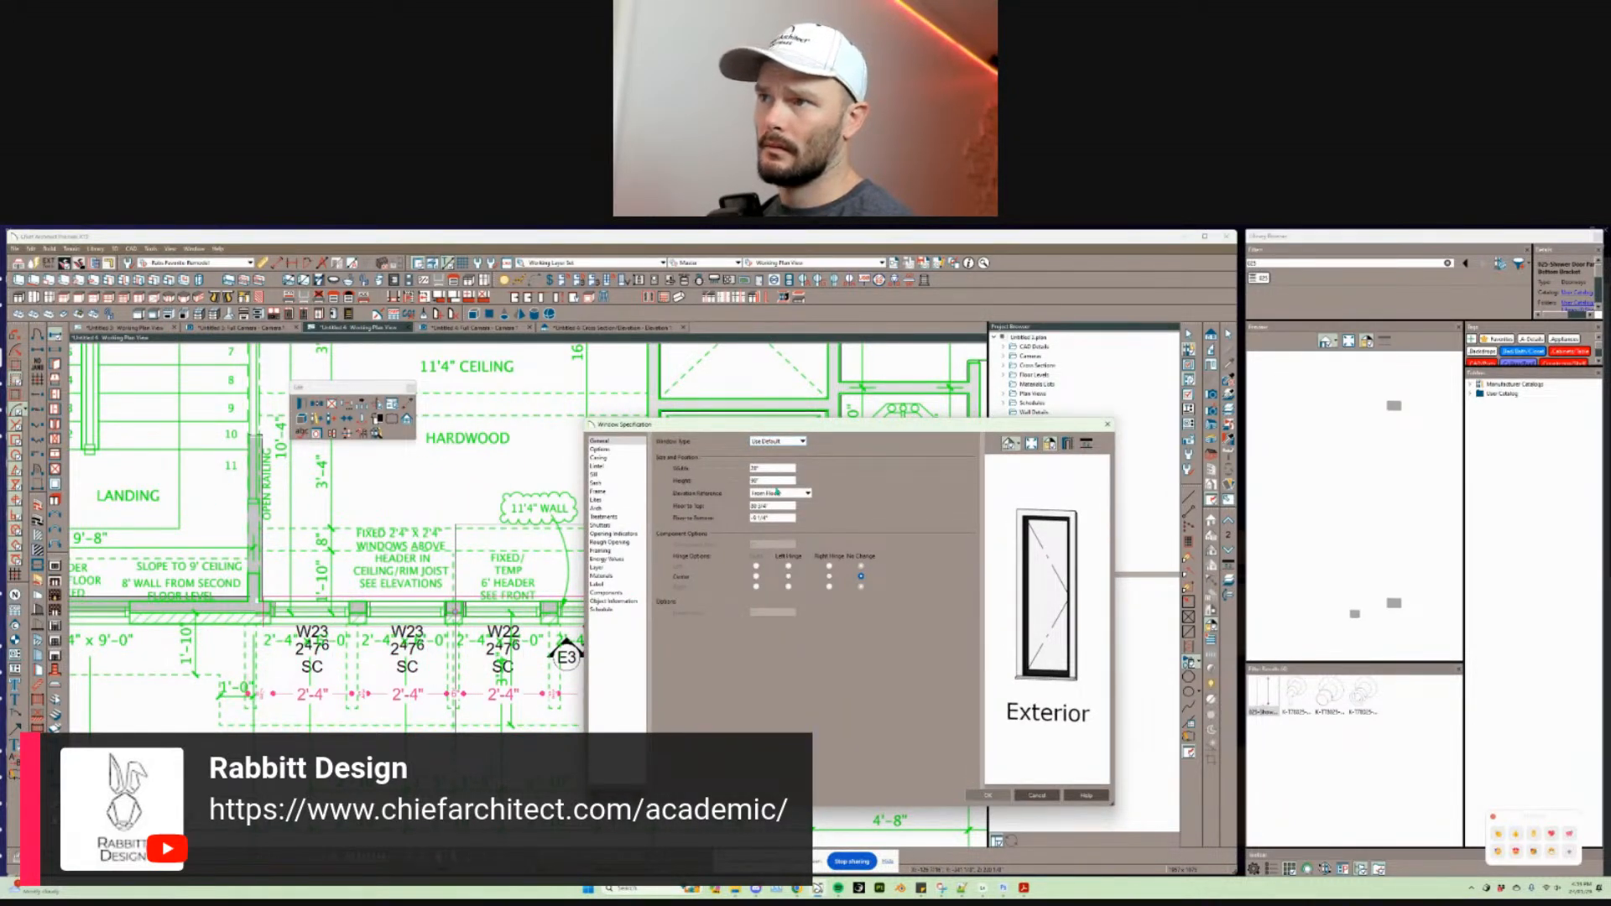
pyautogui.doubleClick(772, 476)
pyautogui.write('72')
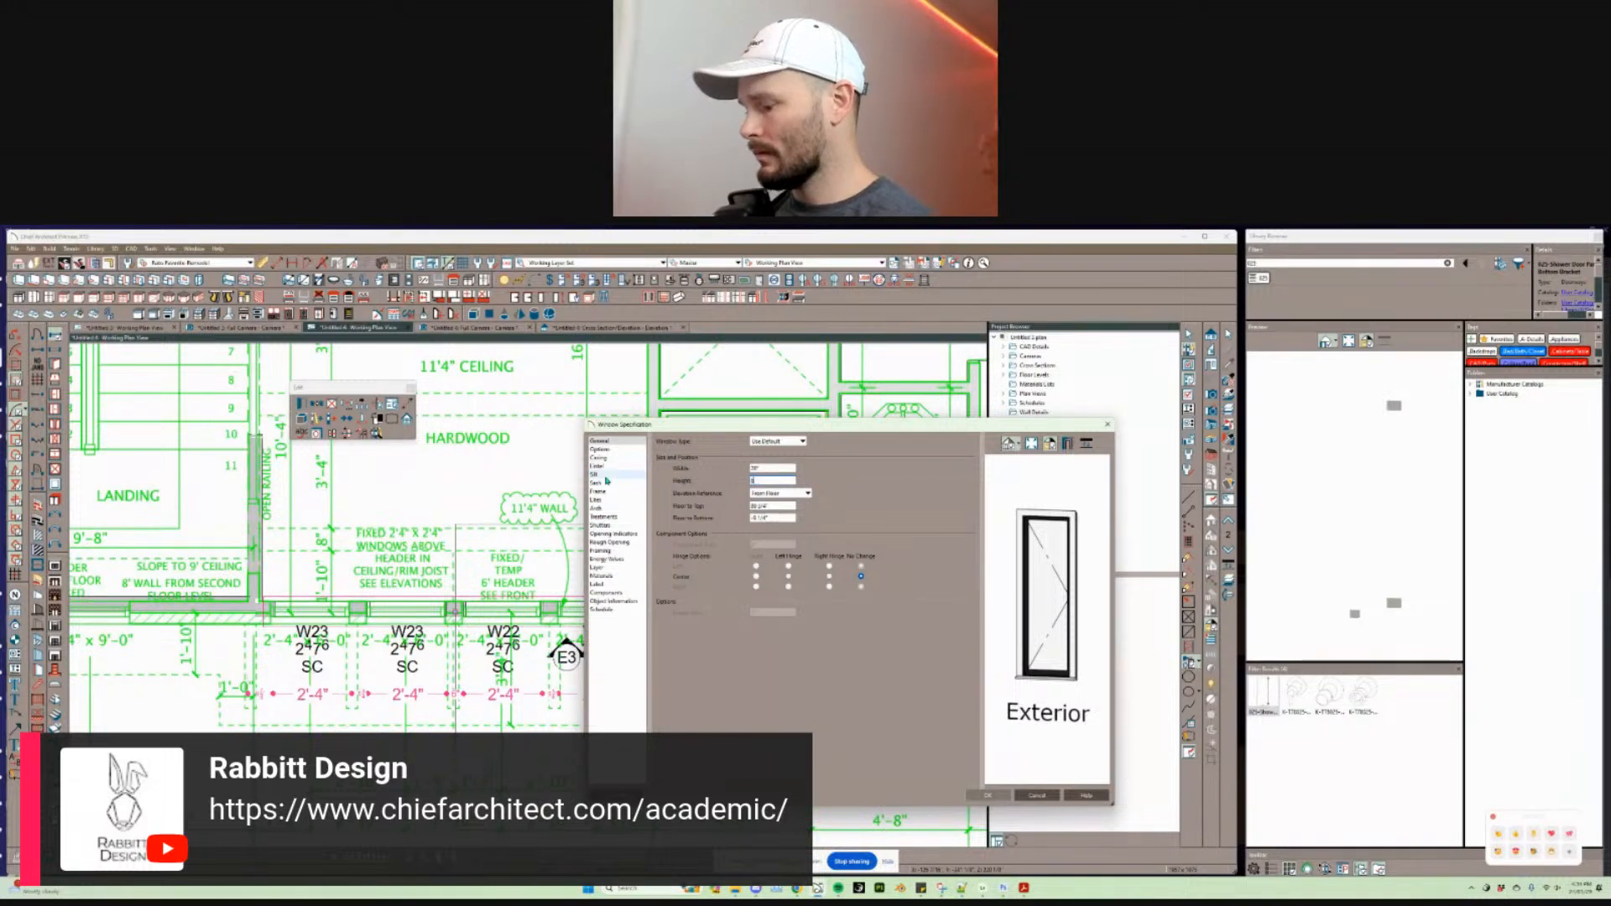
pyautogui.press('Return')
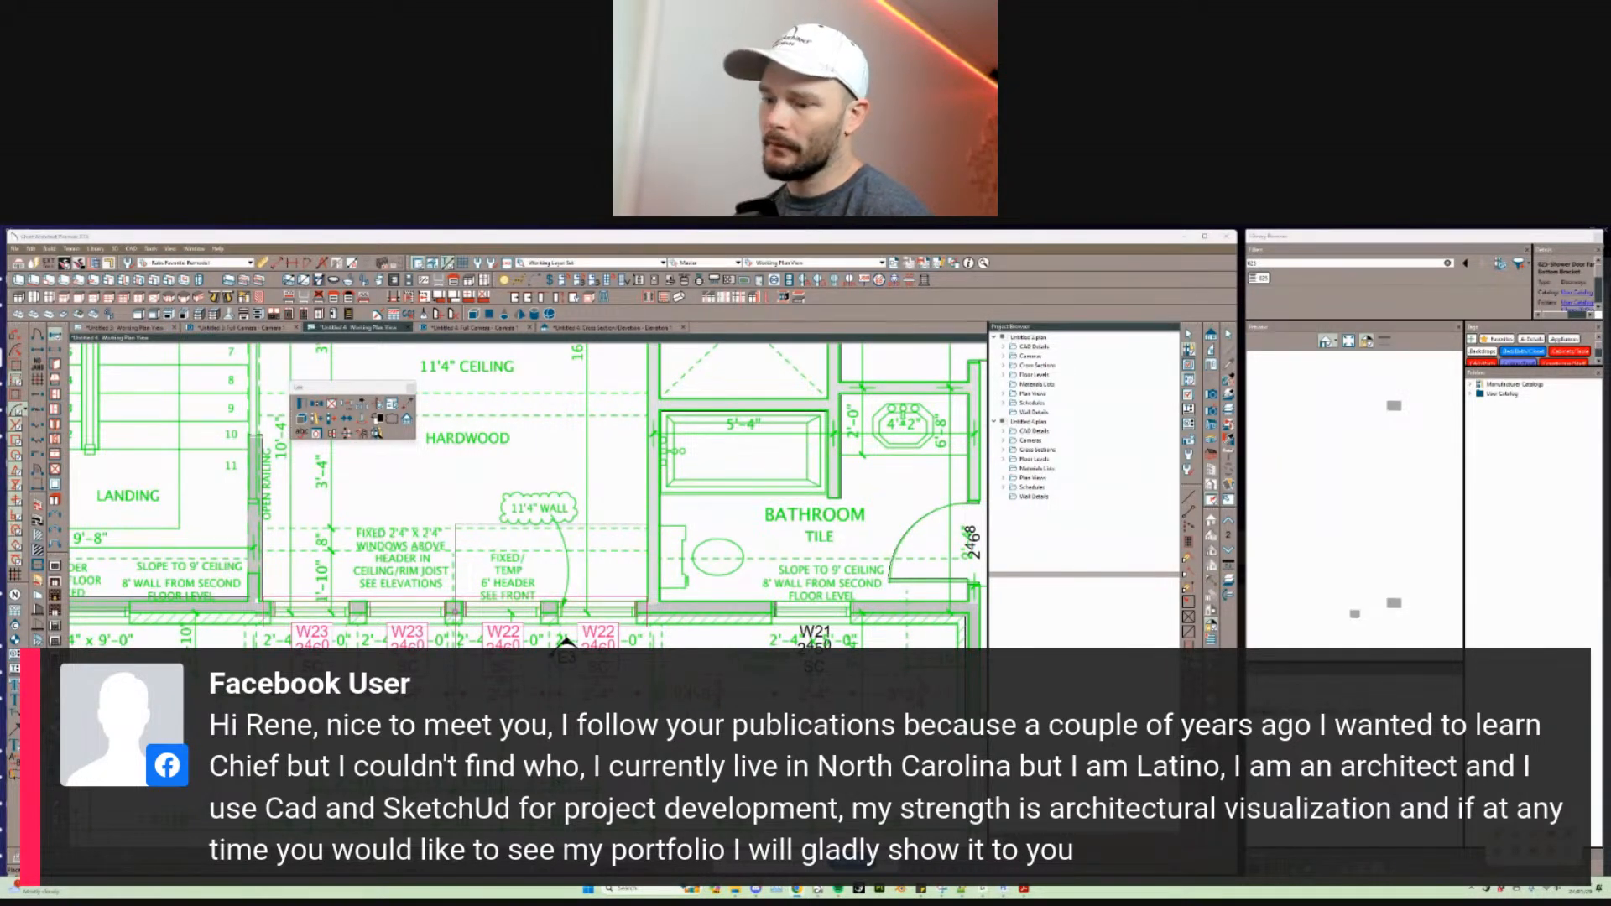
# Step: Switch to Discord, copy the invite link of the Chief Architect For Hire server, and return to the Chief Architect plan
pyautogui.hotkey('alt', 'Tab')
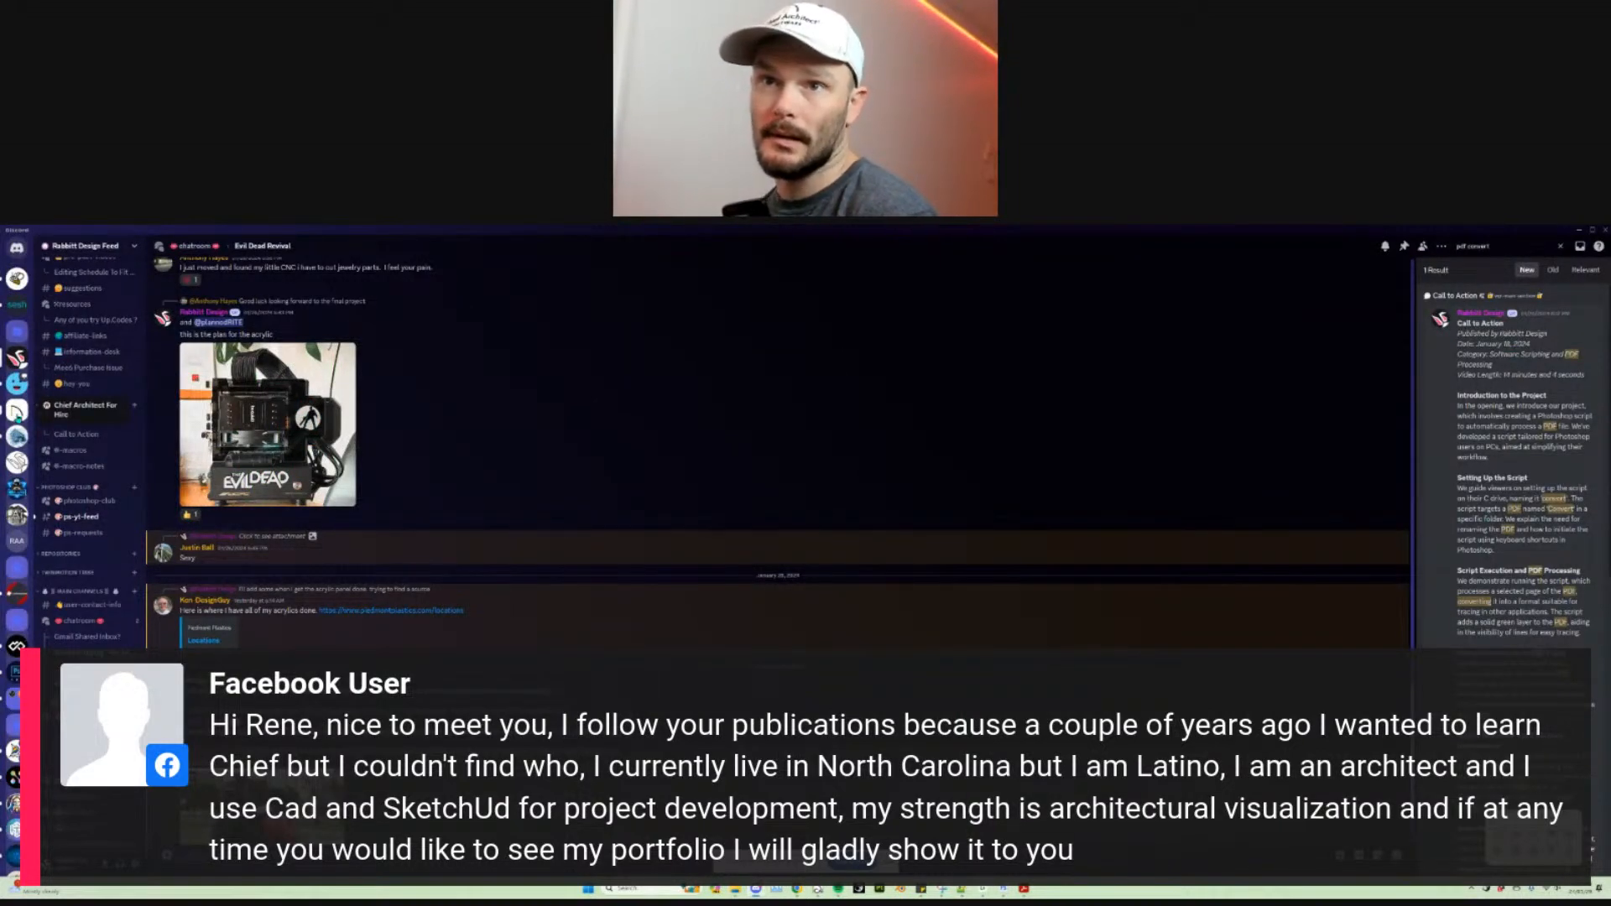
pyautogui.click(16, 409)
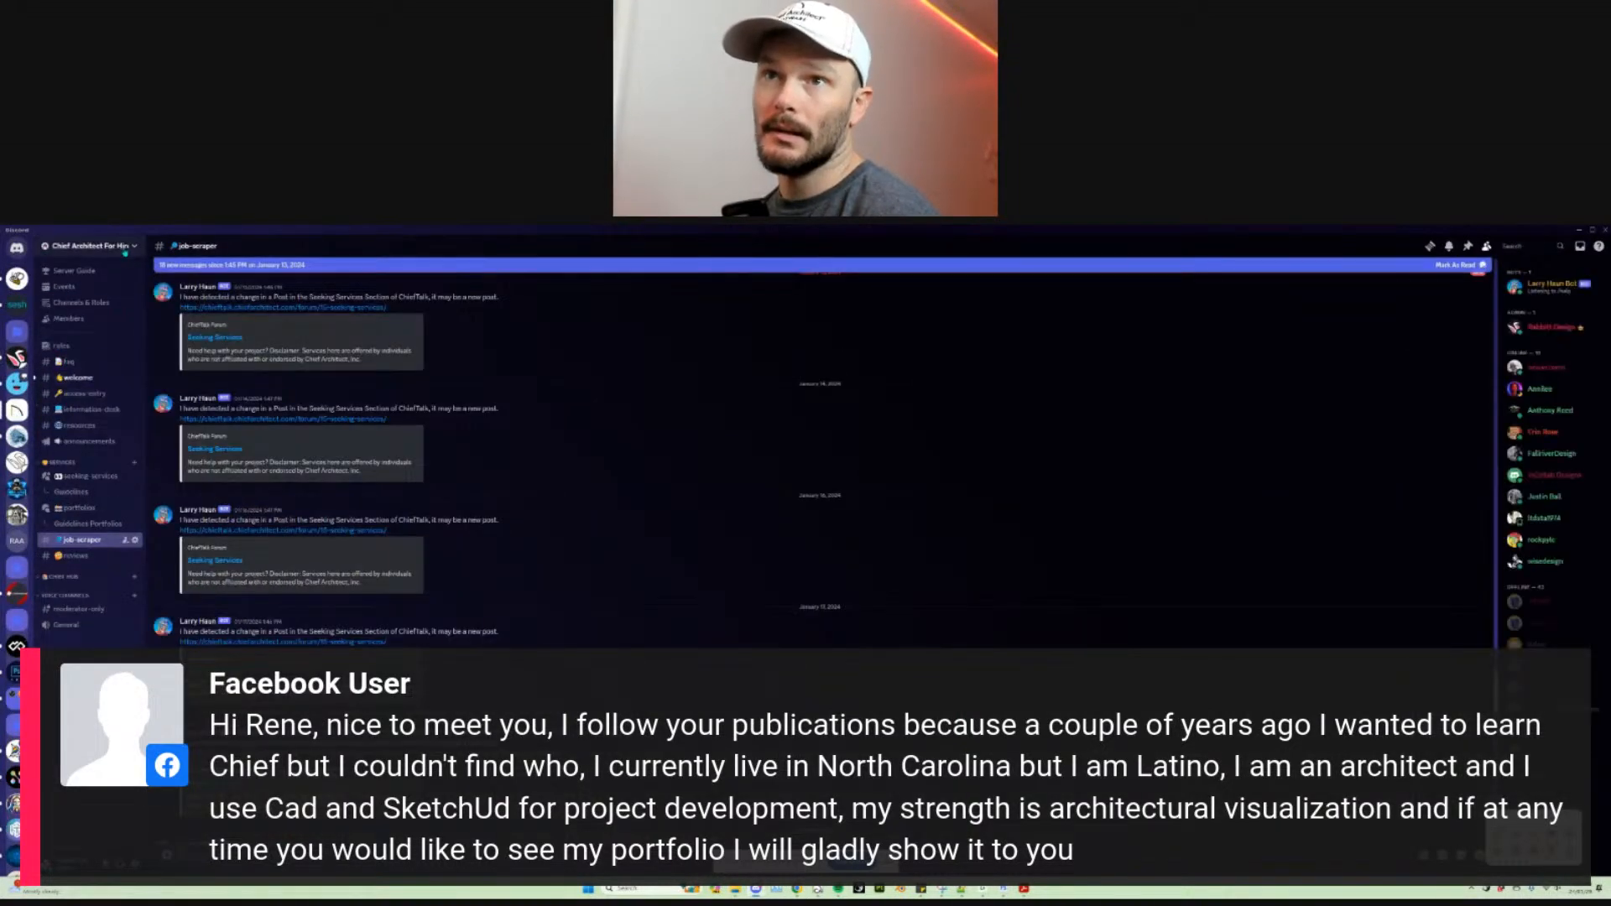
pyautogui.click(88, 245)
pyautogui.click(65, 291)
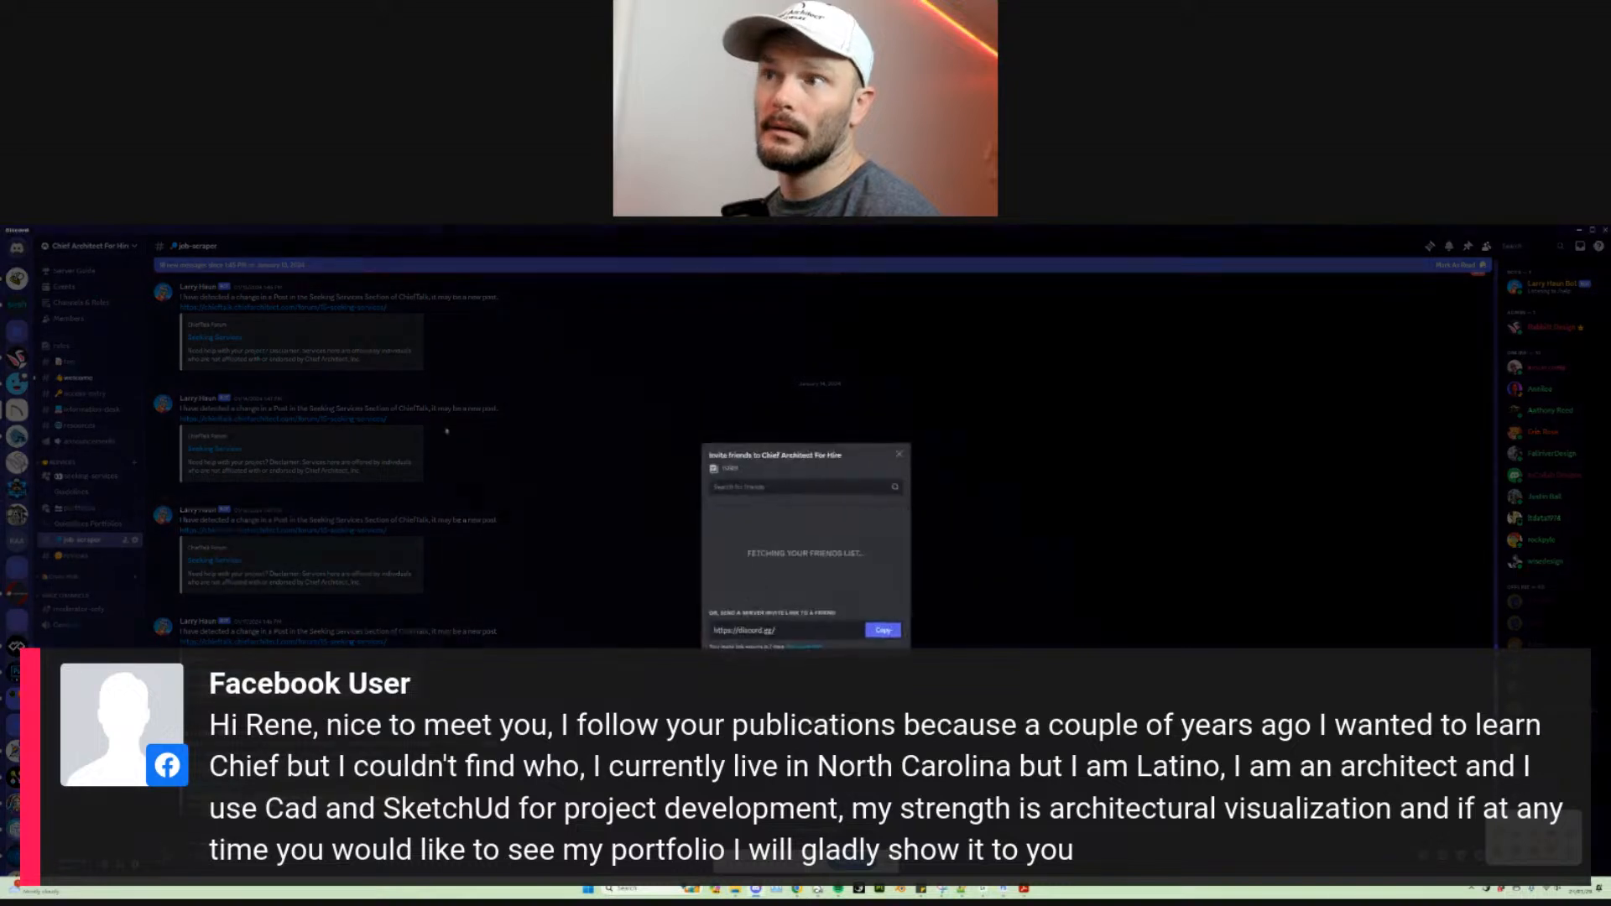
pyautogui.click(882, 628)
pyautogui.hotkey('alt', 'Tab')
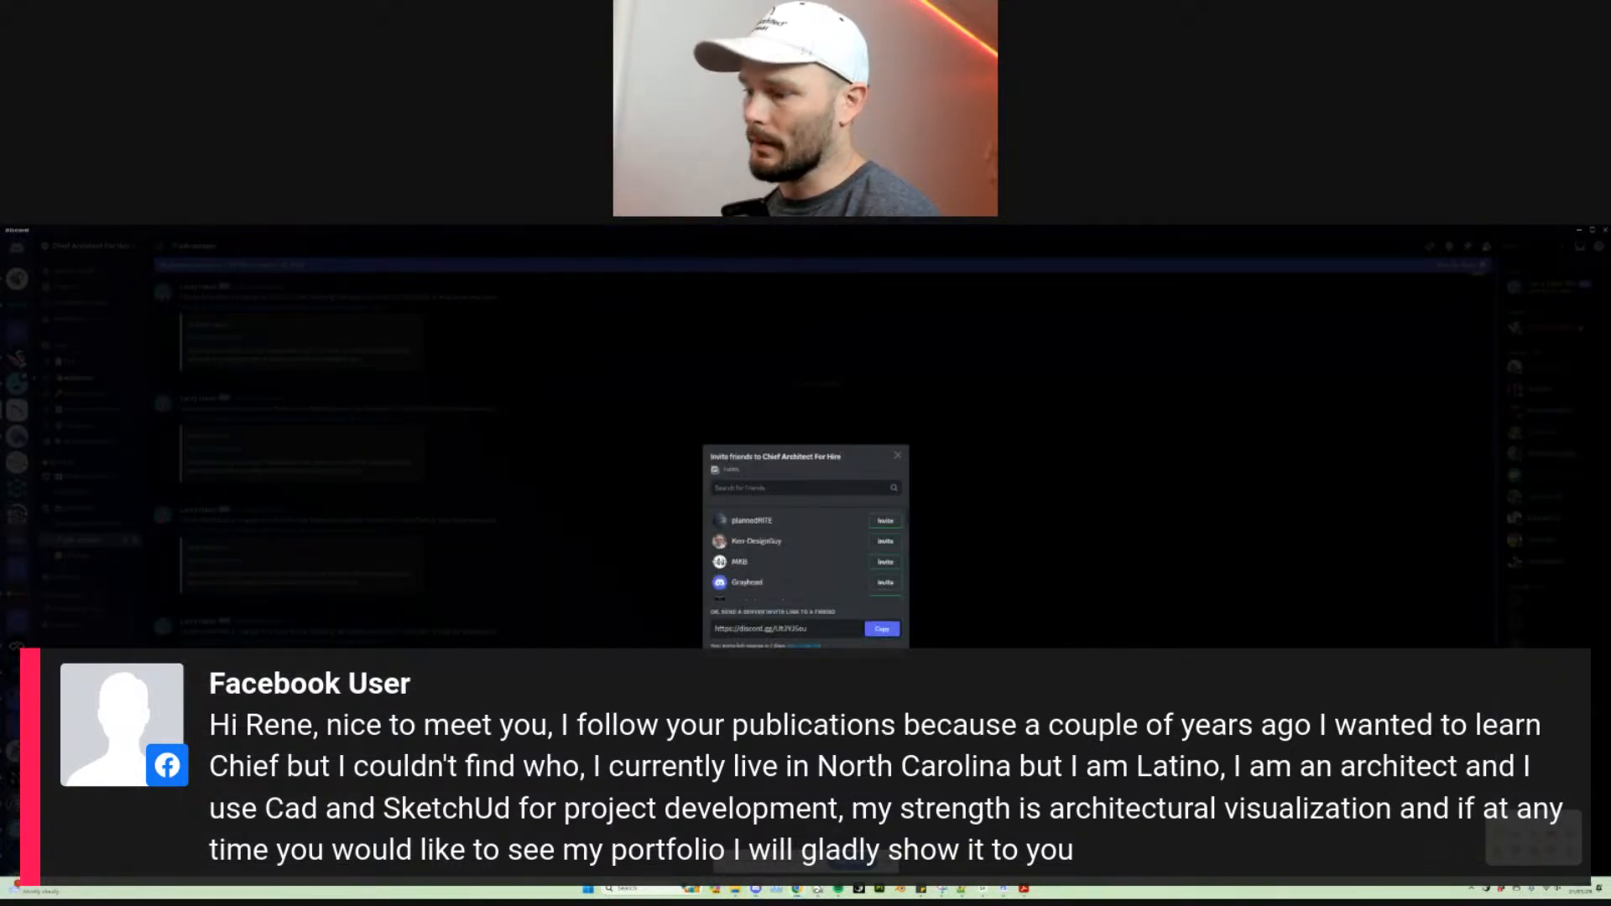
pyautogui.hotkey('alt', 'Tab')
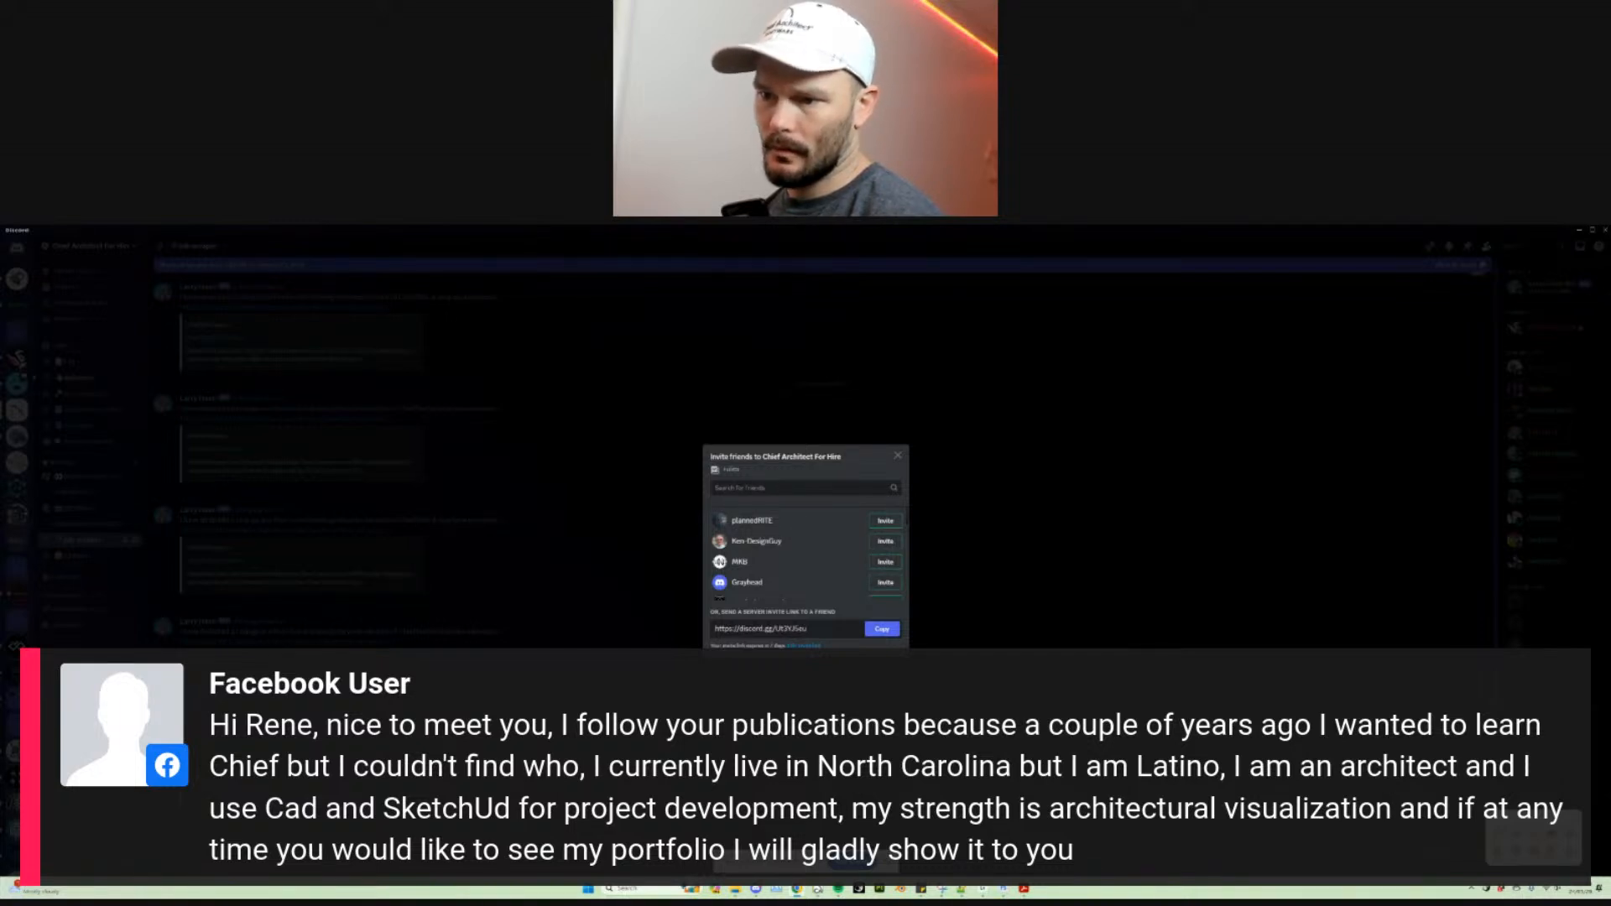
pyautogui.hotkey('alt', 'Tab')
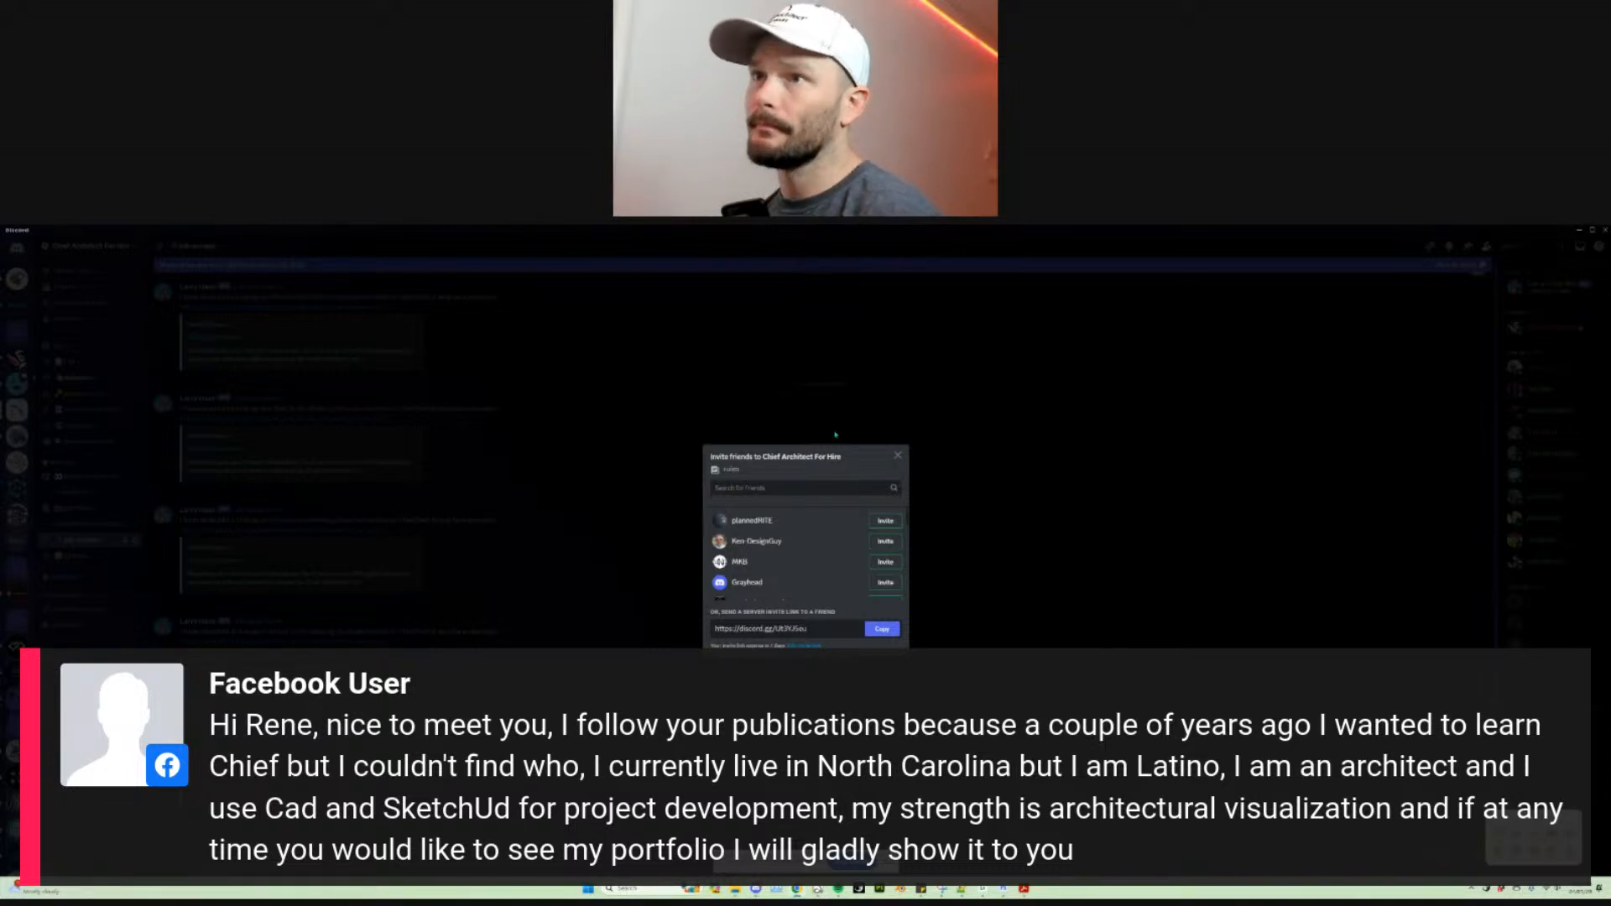
pyautogui.hotkey('alt', 'Tab')
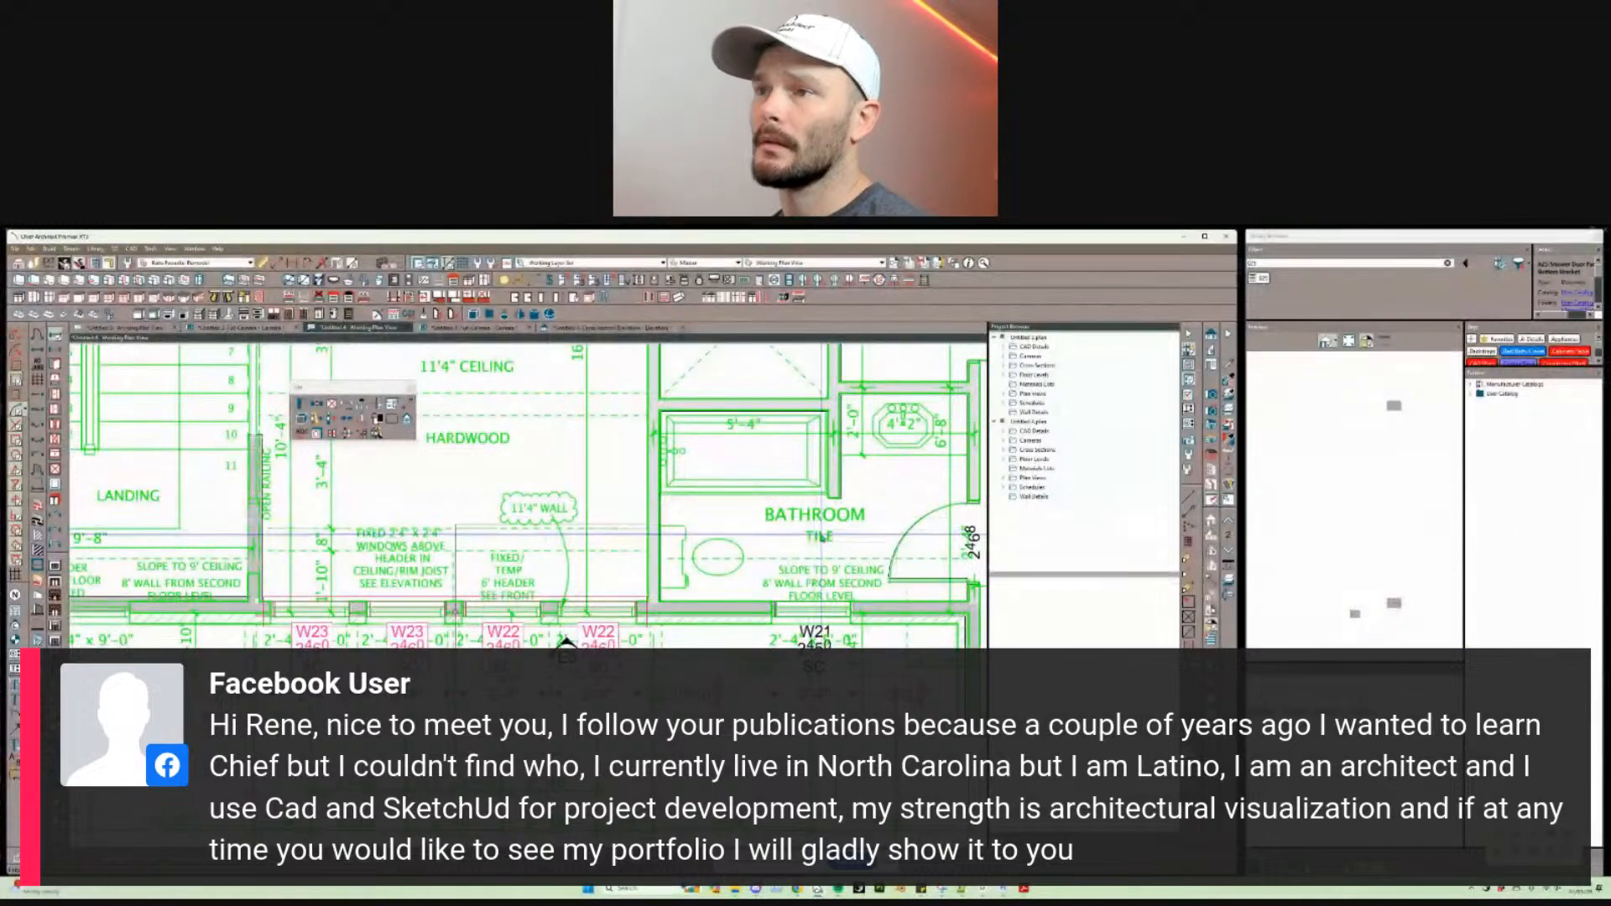
# Step: Copy the leftmost lounge window into the exterior wall below the stair landing, at the traced window opening
pyautogui.scroll(-4, 627, 588)
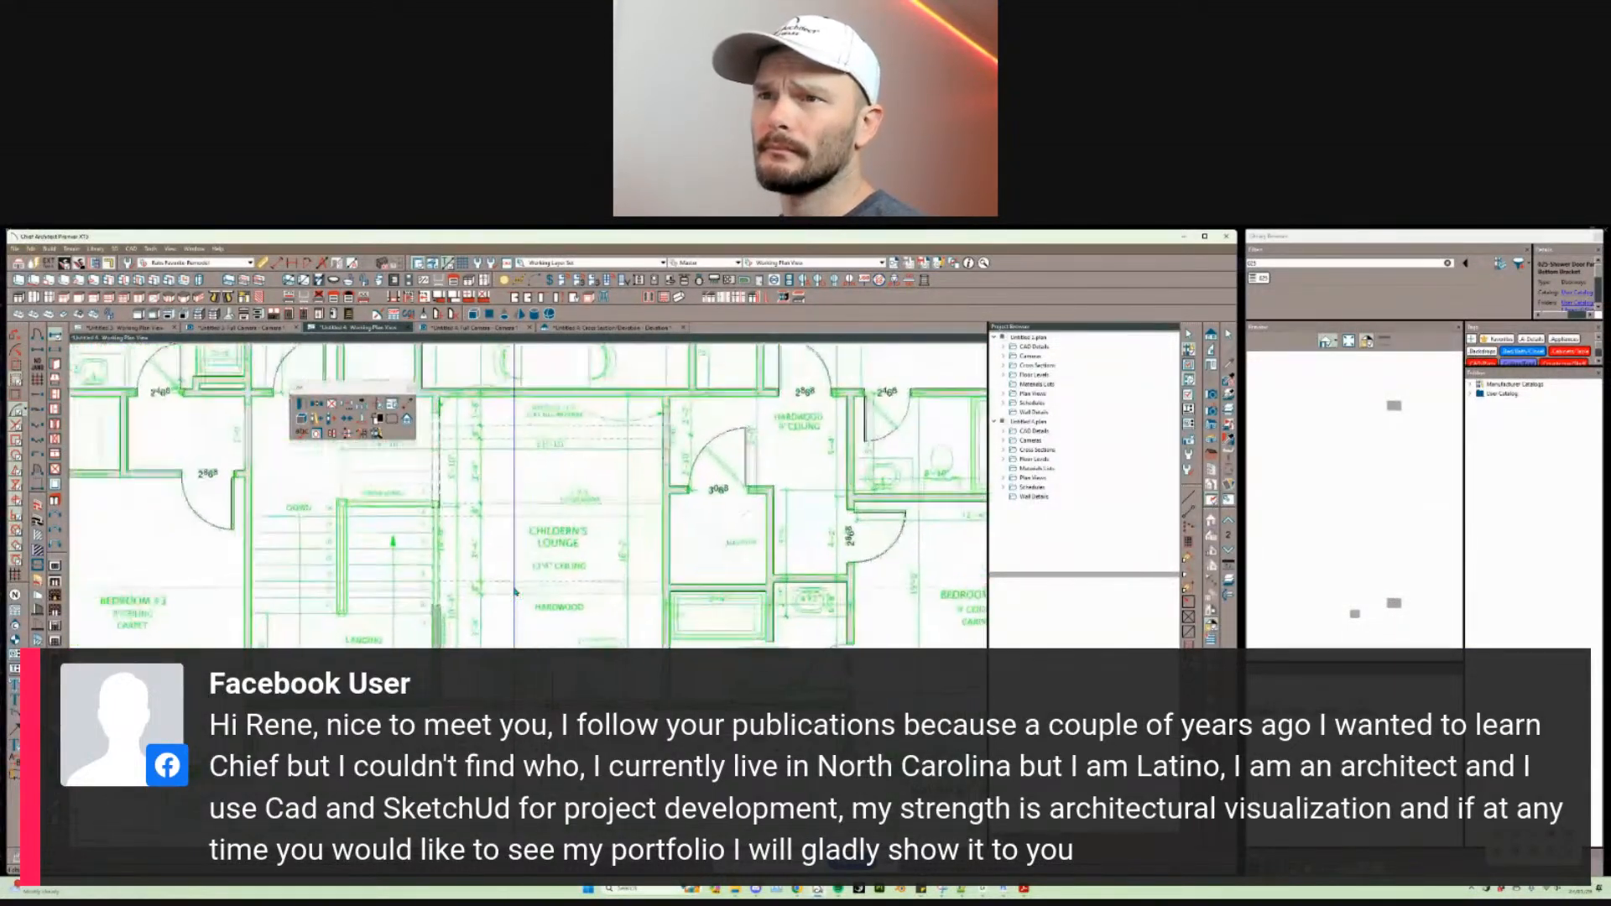
pyautogui.press('space')
pyautogui.moveTo(515, 593); pyautogui.dragTo(598, 546, button='middle')
pyautogui.scroll(3, 627, 587)
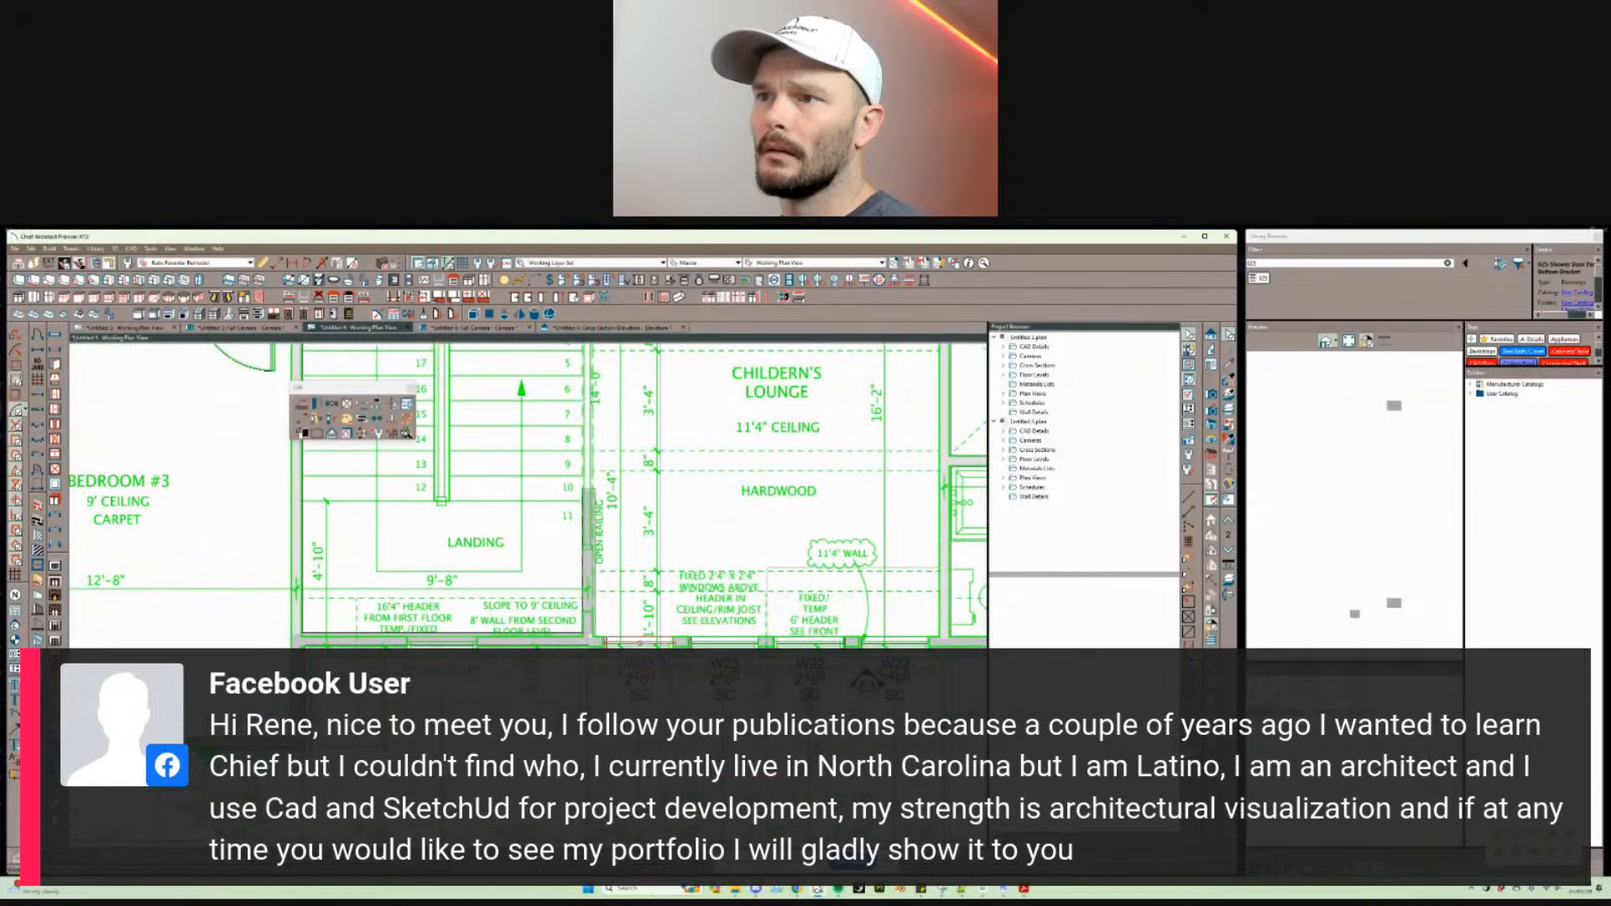
pyautogui.moveTo(696, 570); pyautogui.dragTo(714, 577, button='middle')
pyautogui.scroll(2, 508, 597)
pyautogui.moveTo(509, 598); pyautogui.dragTo(525, 555, button='middle')
pyautogui.hotkey('ctrl', 'c')
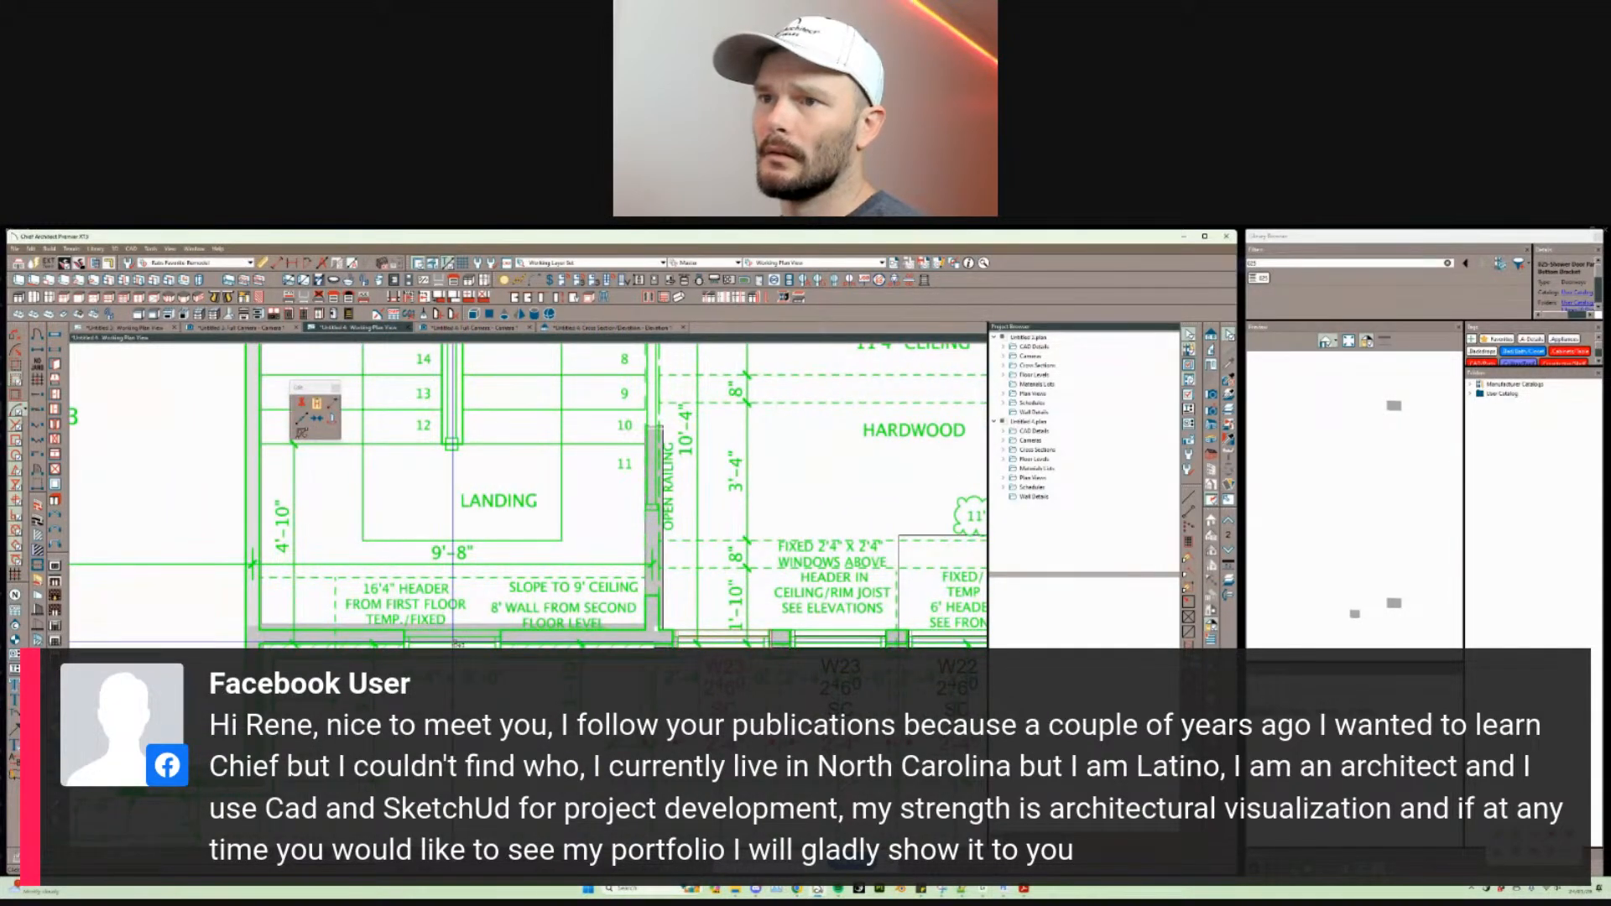
pyautogui.click(454, 644)
# Step: Set the landing window's height to 9'-0"
pyautogui.hotkey('ctrl', 'e')
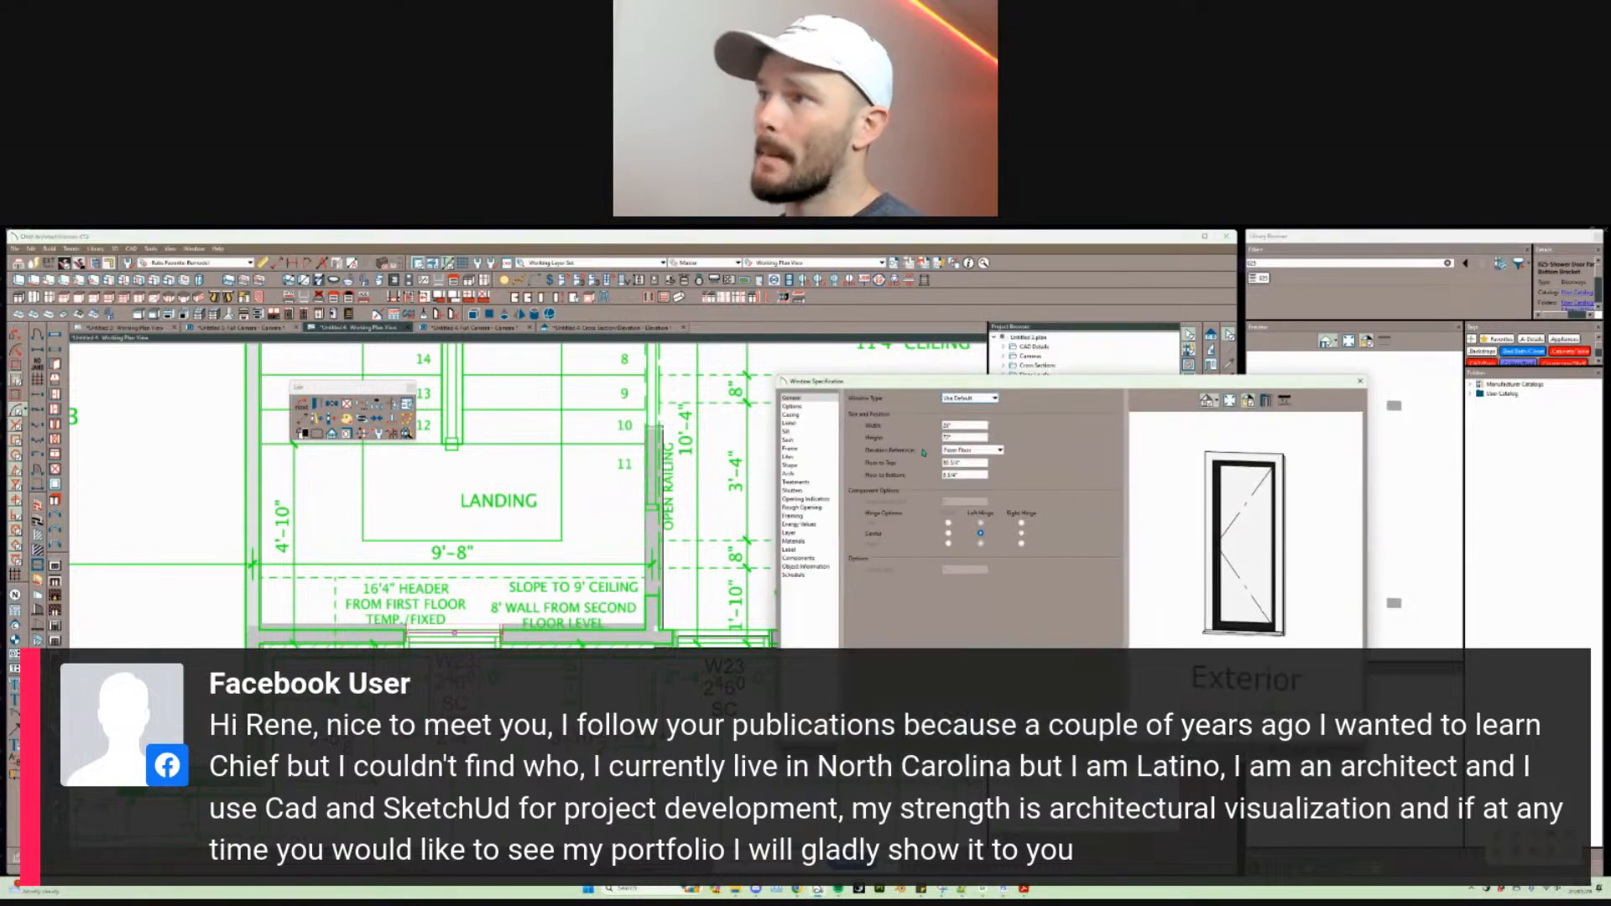
pyautogui.write('60')
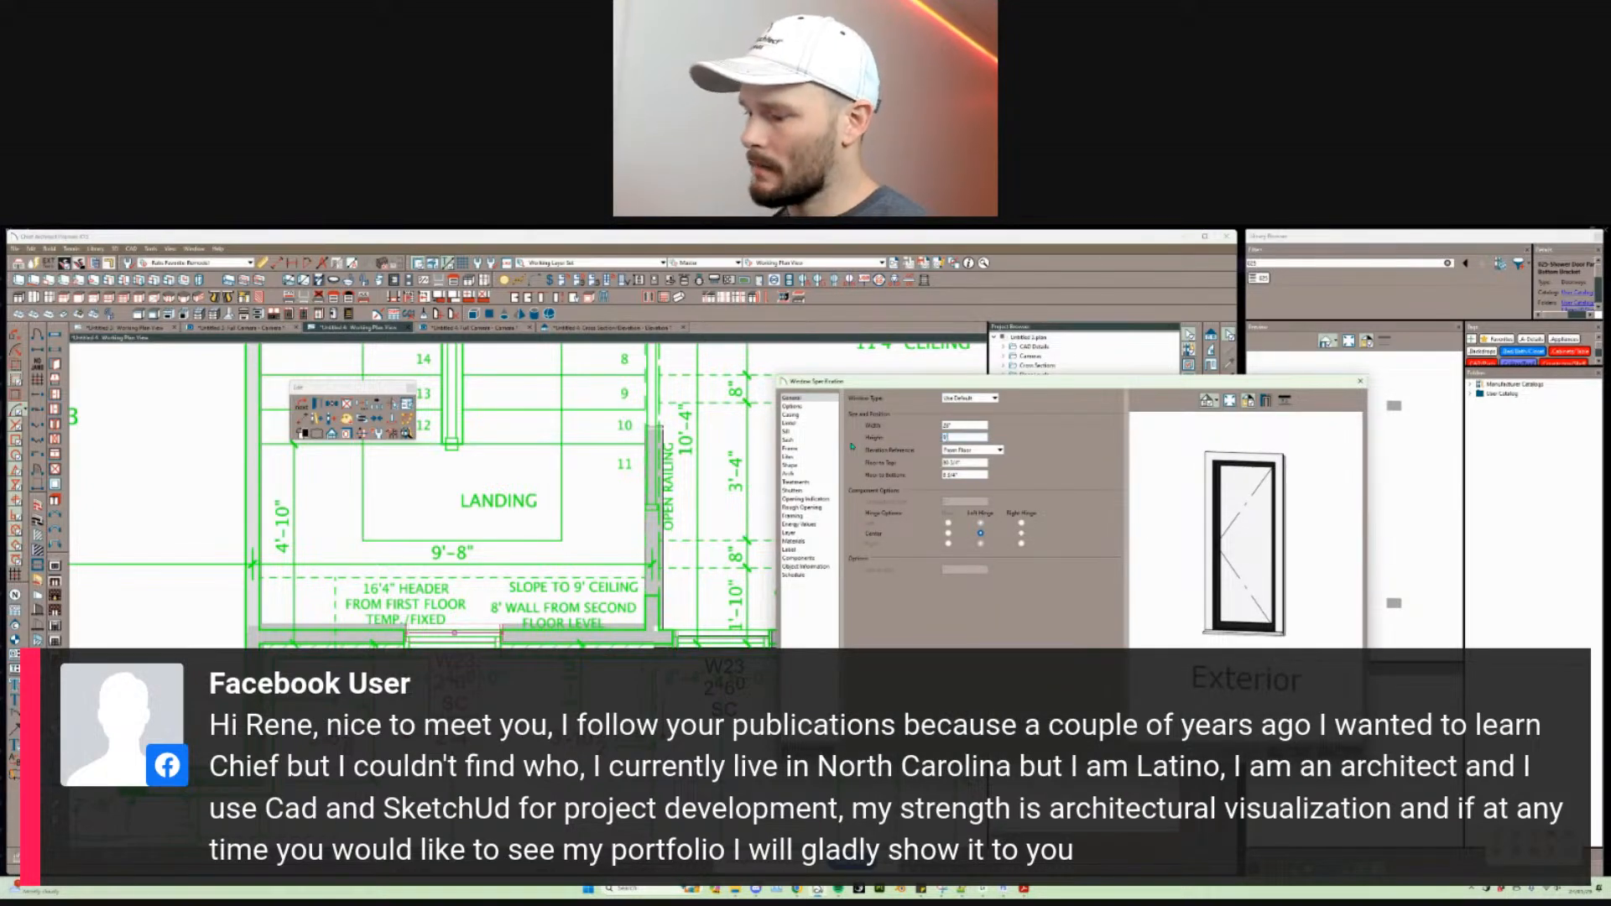
pyautogui.press('Return')
# Step: Copy the landing window into the exterior wall of Bedroom #3 at the traced opening
pyautogui.scroll(-3, 668, 533)
pyautogui.moveTo(613, 557); pyautogui.dragTo(721, 547, button='middle')
pyautogui.scroll(2, 251, 667)
pyautogui.click(447, 676)
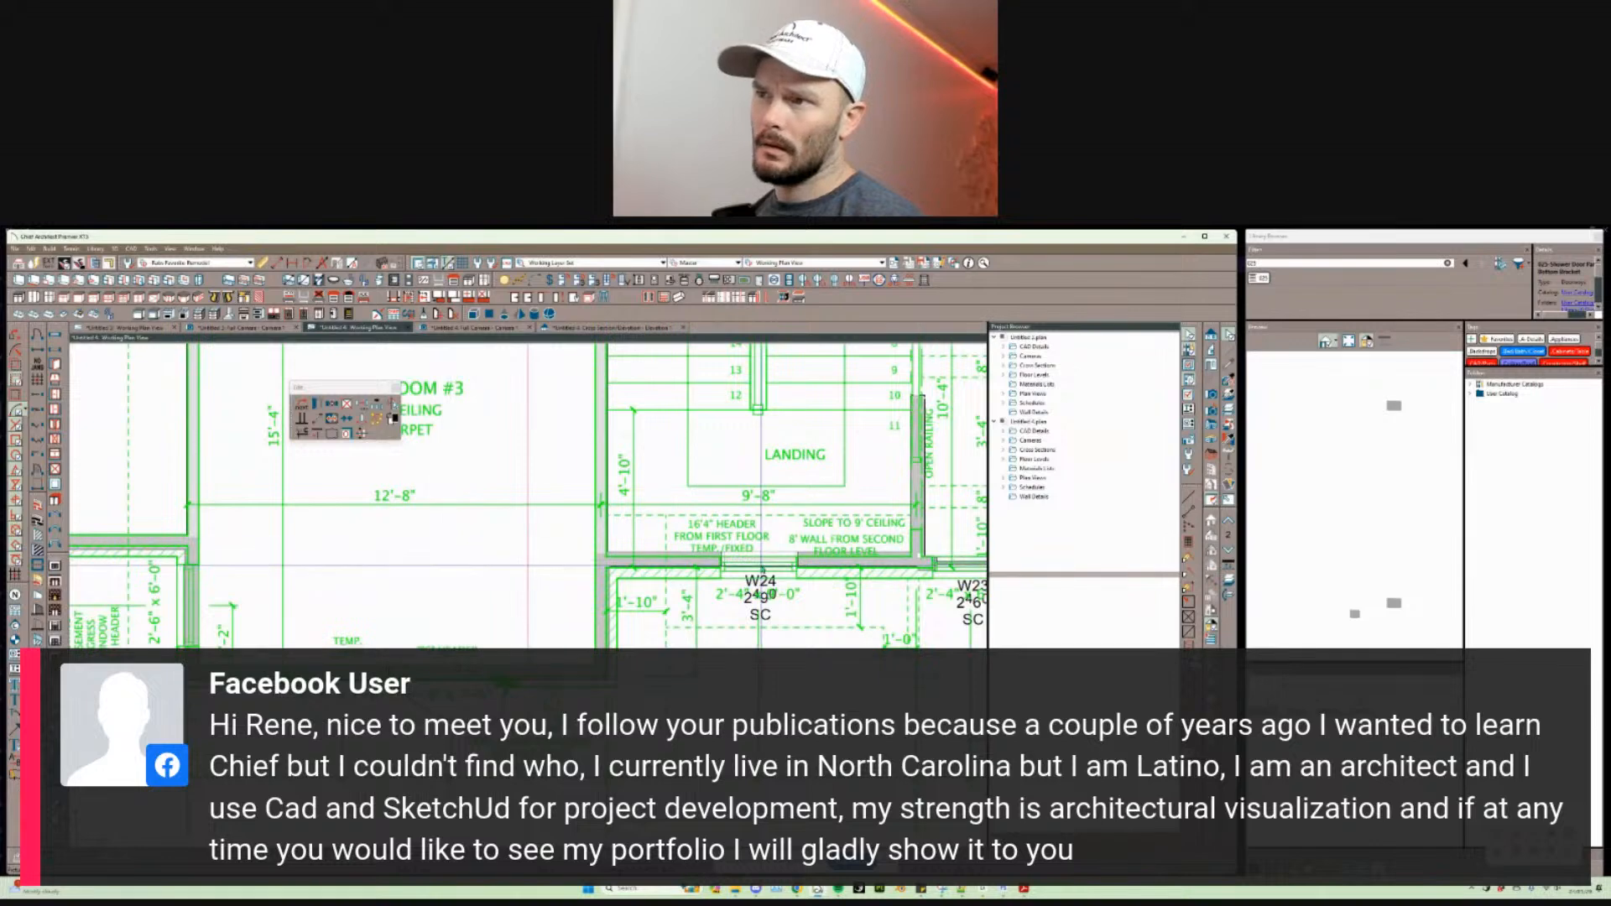
pyautogui.click(759, 561)
pyautogui.press('c')
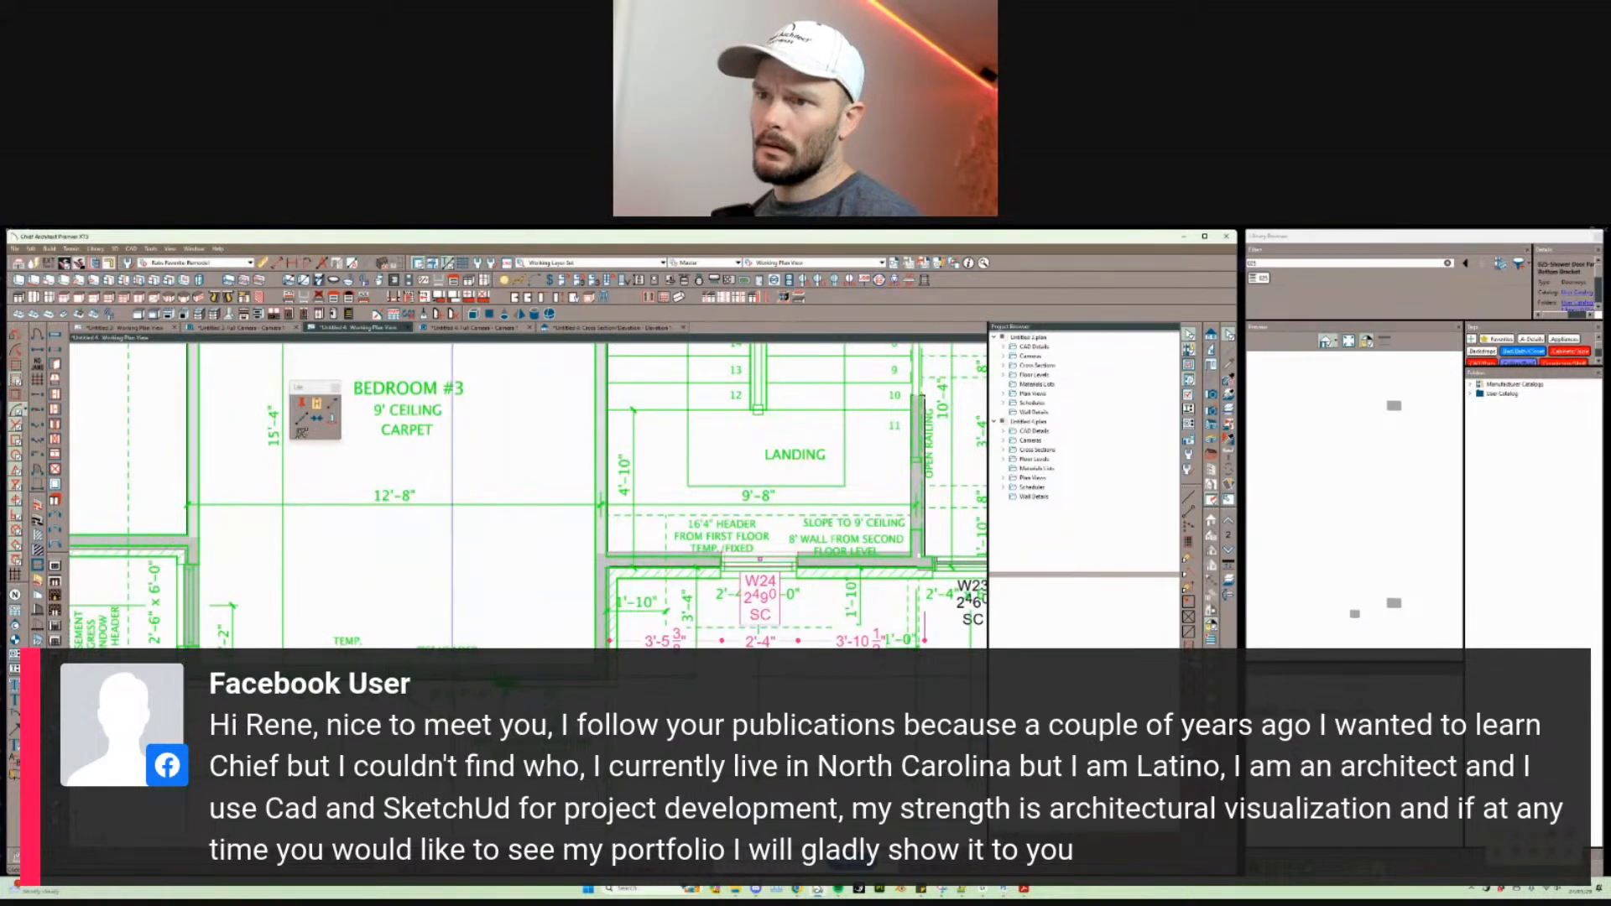
pyautogui.click(452, 676)
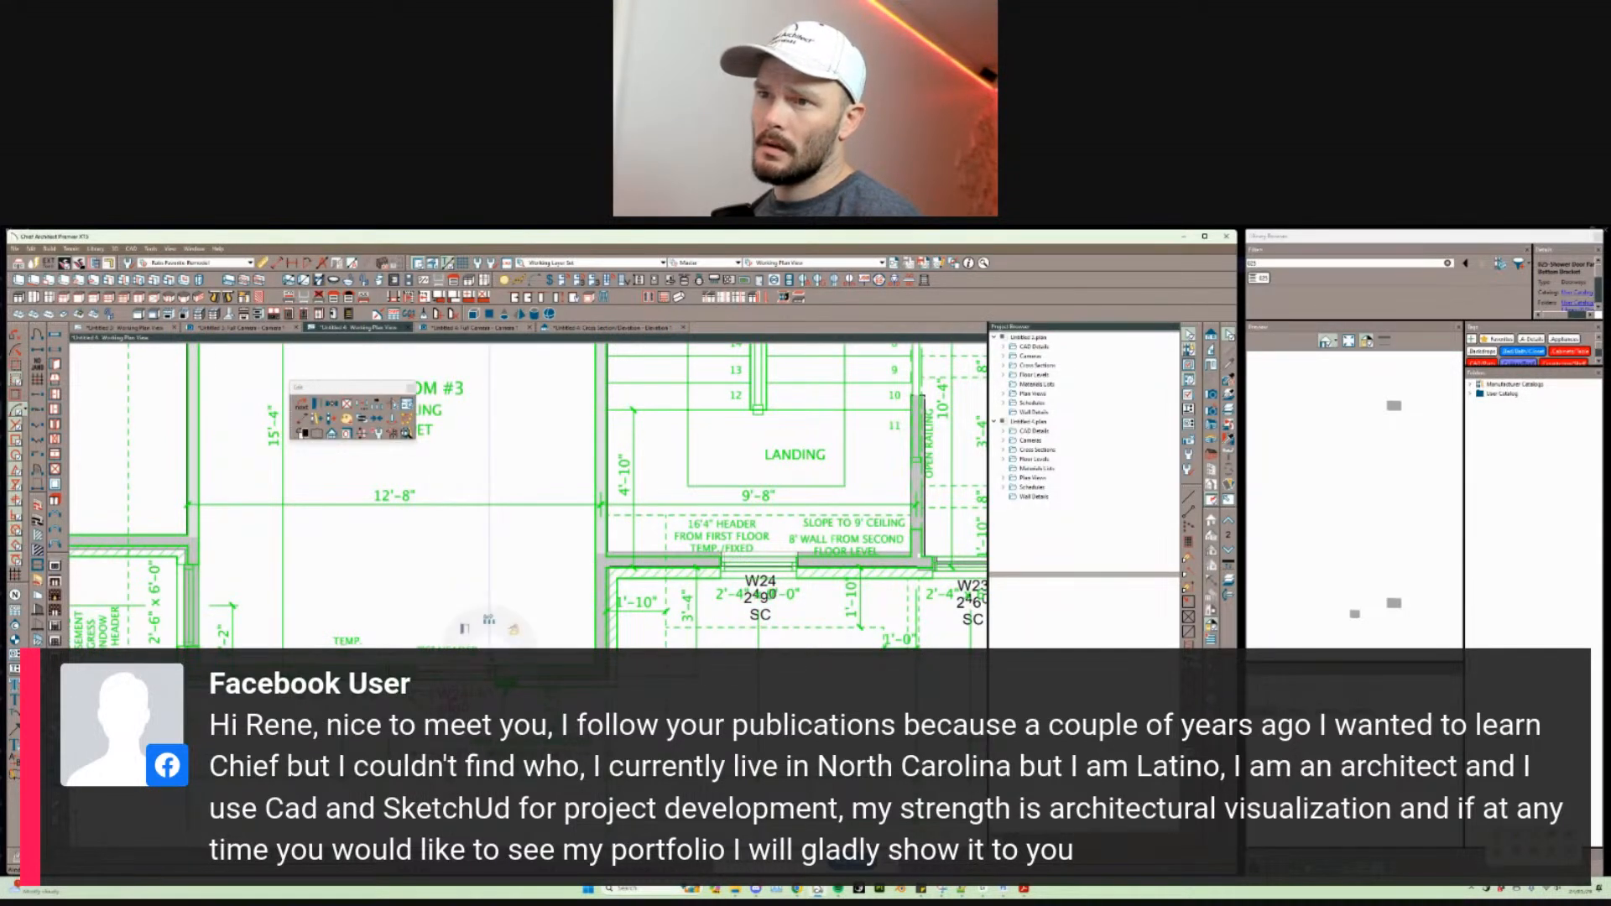
# Step: Set the Bedroom #3 window's width to 32 inches and adjust its height to match the reference drawing
pyautogui.hotkey('ctrl', 'e')
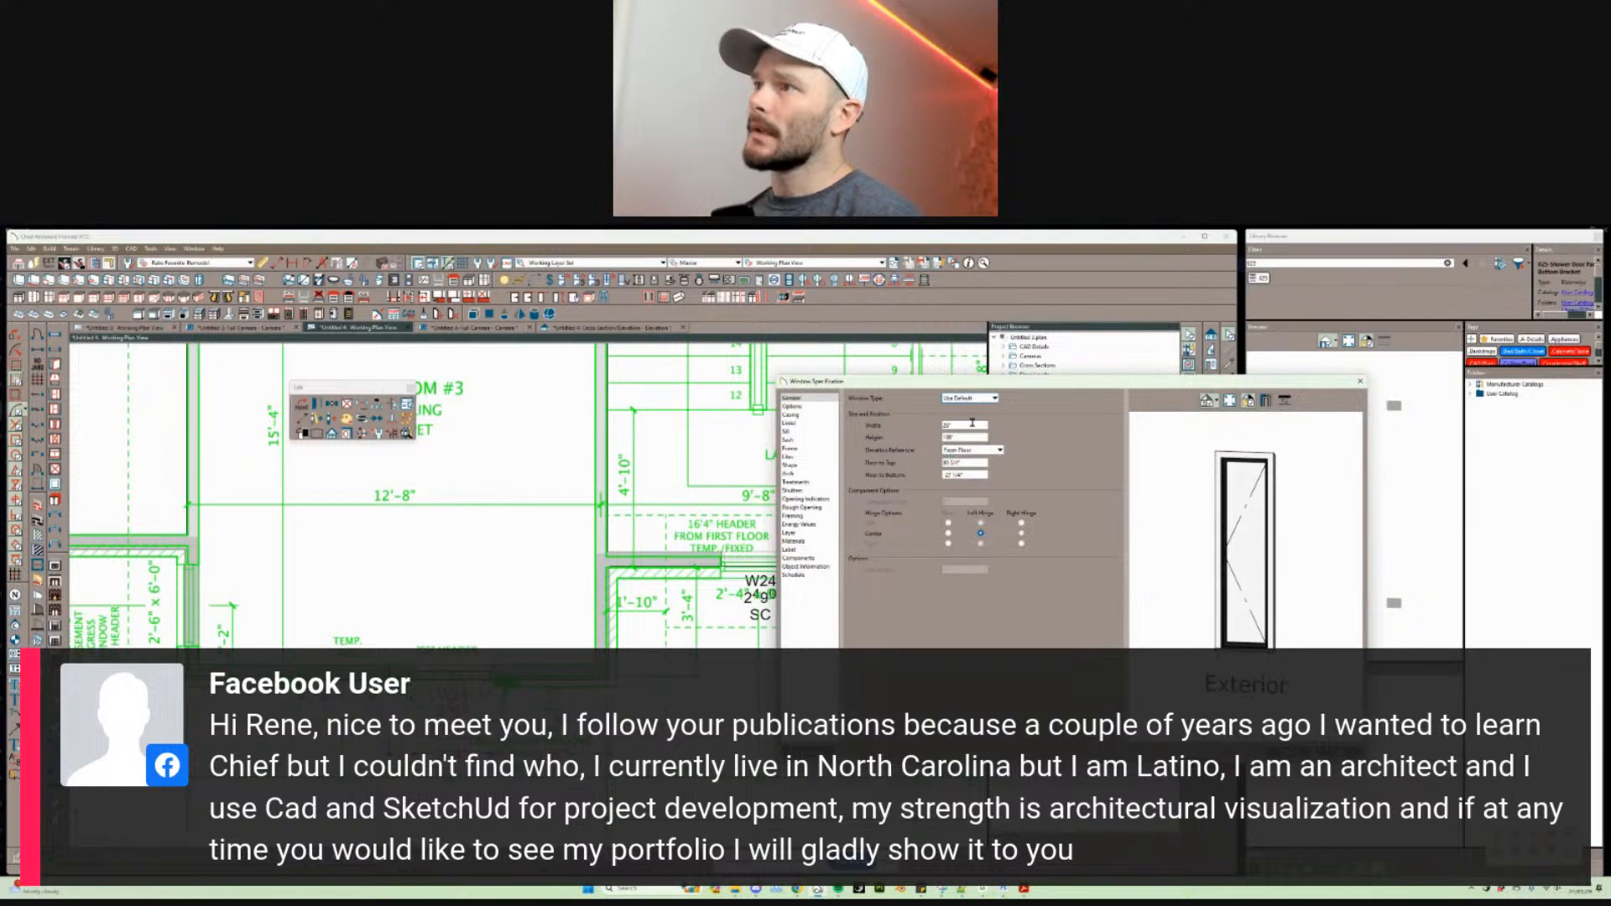
pyautogui.write('32')
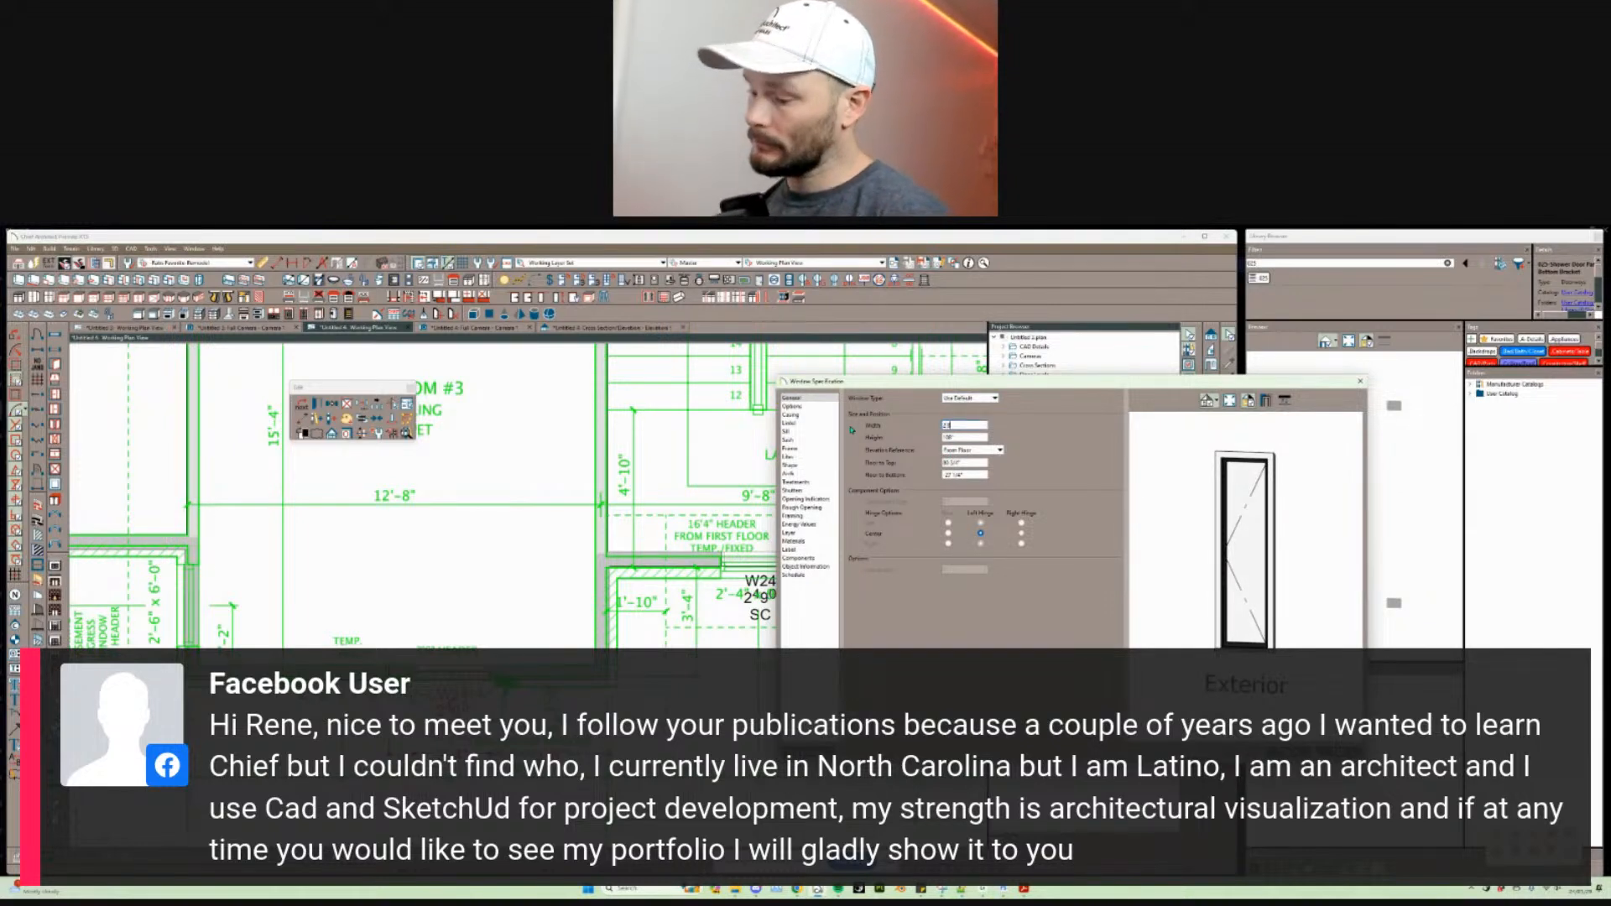
pyautogui.press('Tab')
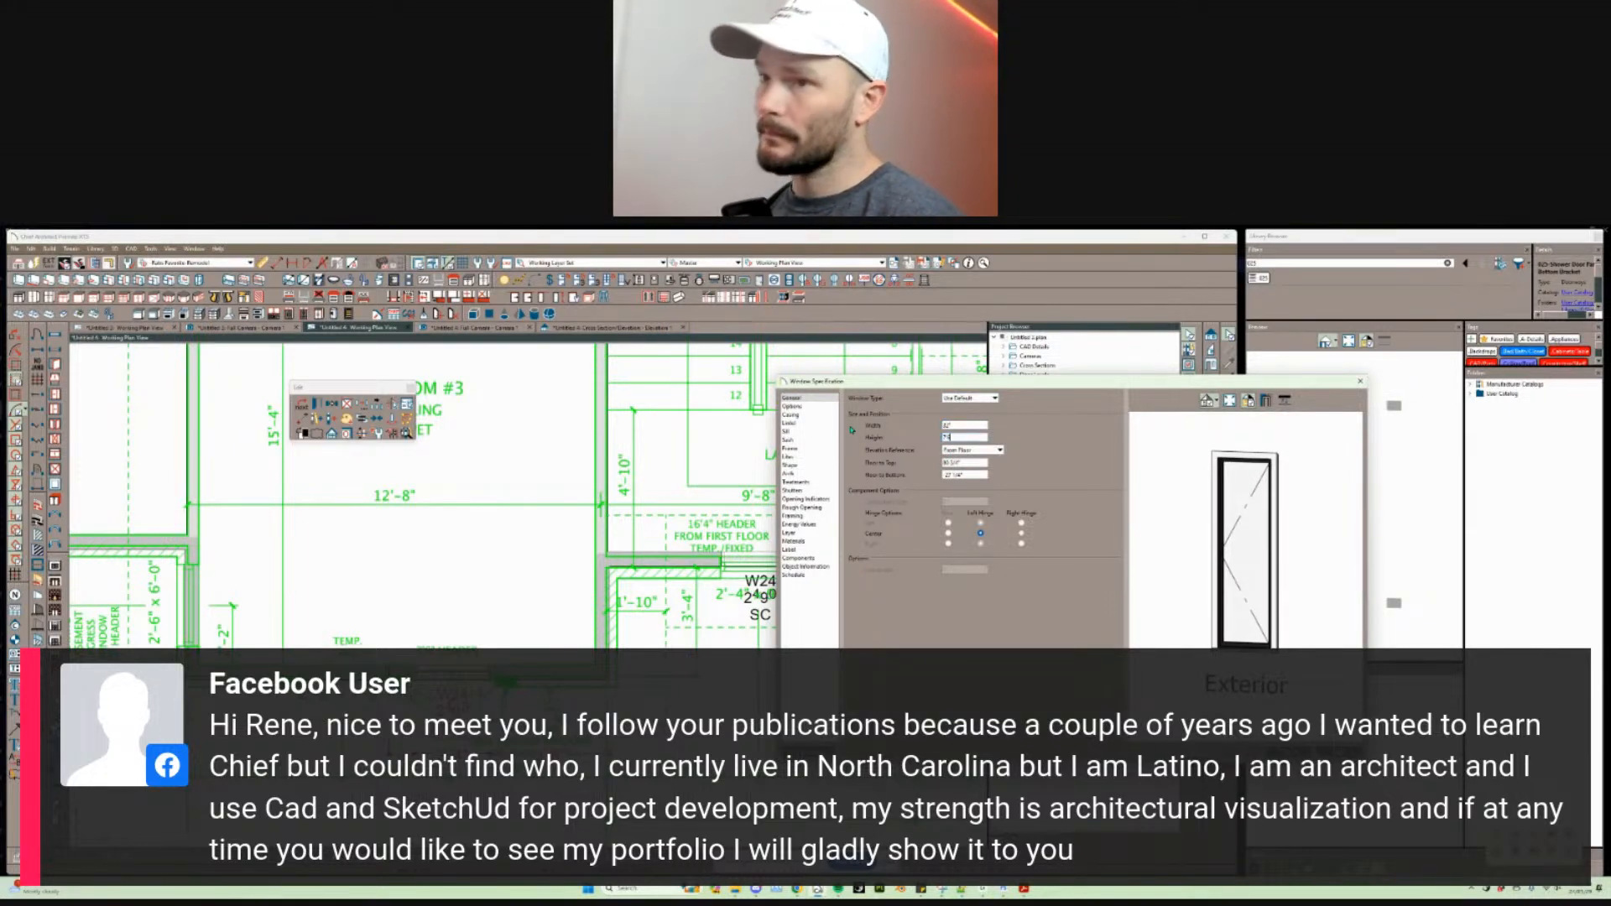
pyautogui.press('Return')
# Step: Copy the Bedroom #3 window alongside itself in the same exterior wall and align the pair with the traced opening
pyautogui.moveTo(544, 491); pyautogui.dragTo(571, 545, button='middle')
pyautogui.scroll(-1, 570, 545)
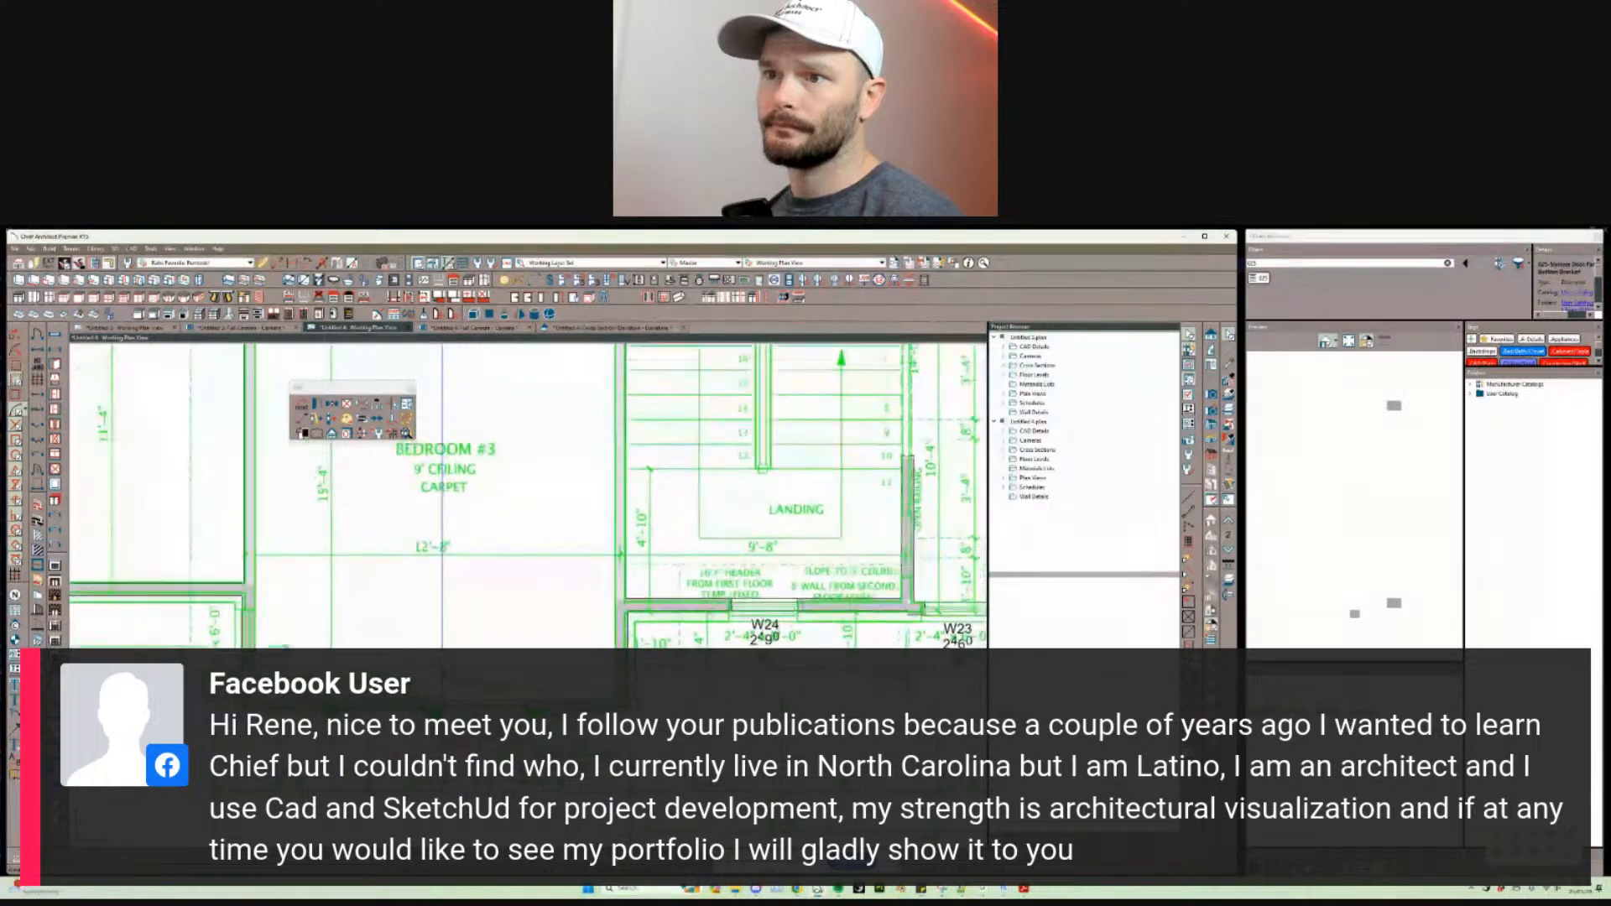
pyautogui.press('Escape')
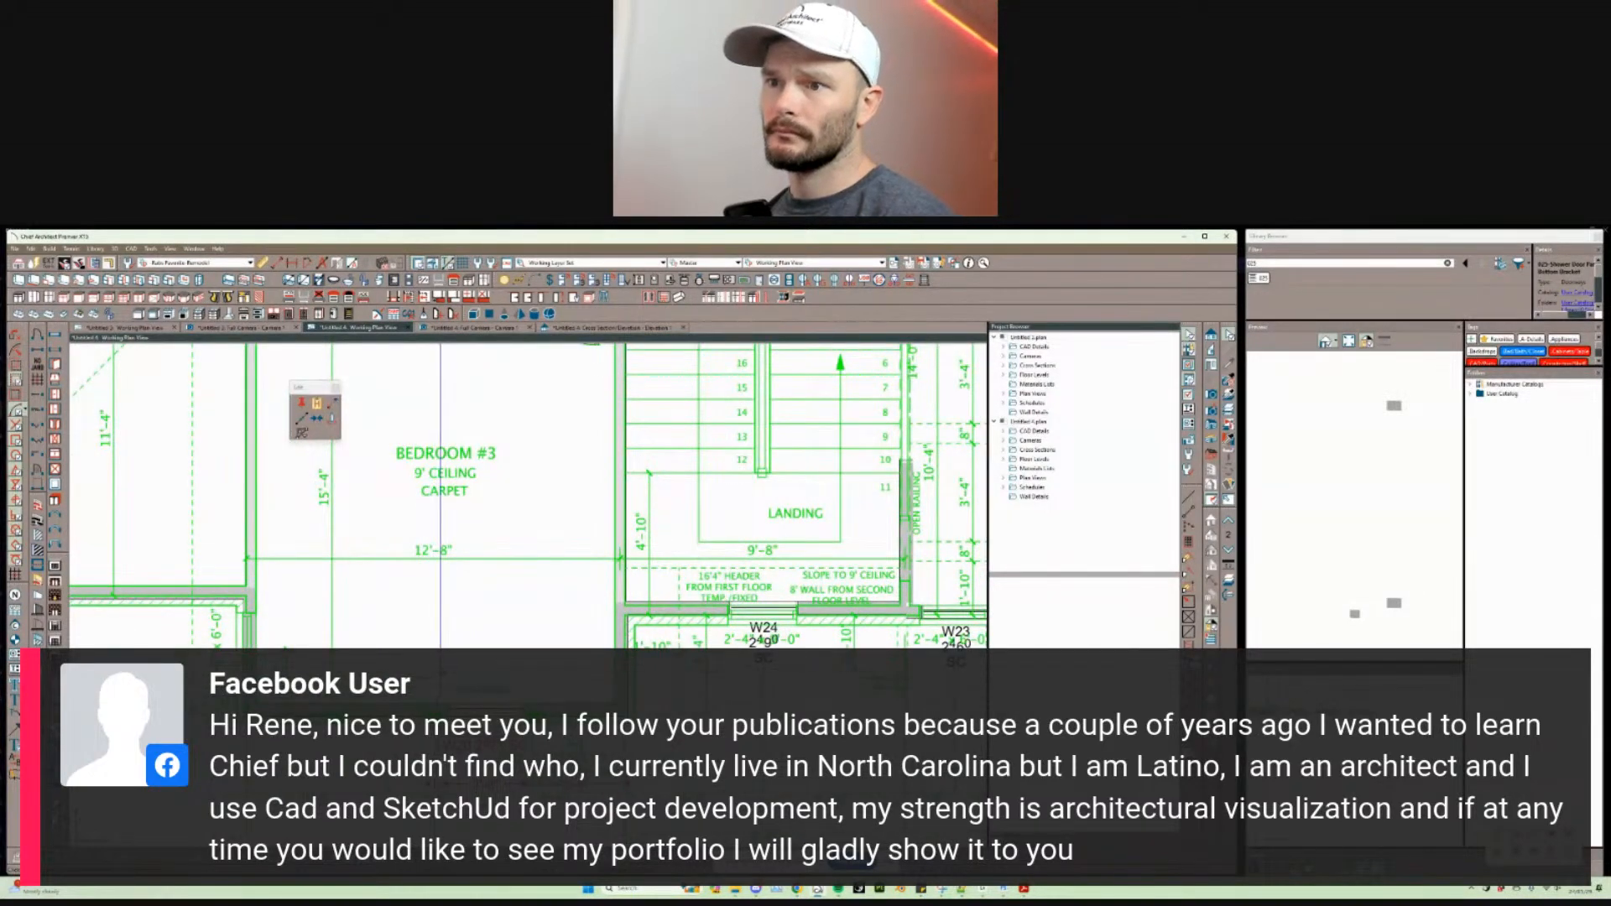
pyautogui.click(435, 568)
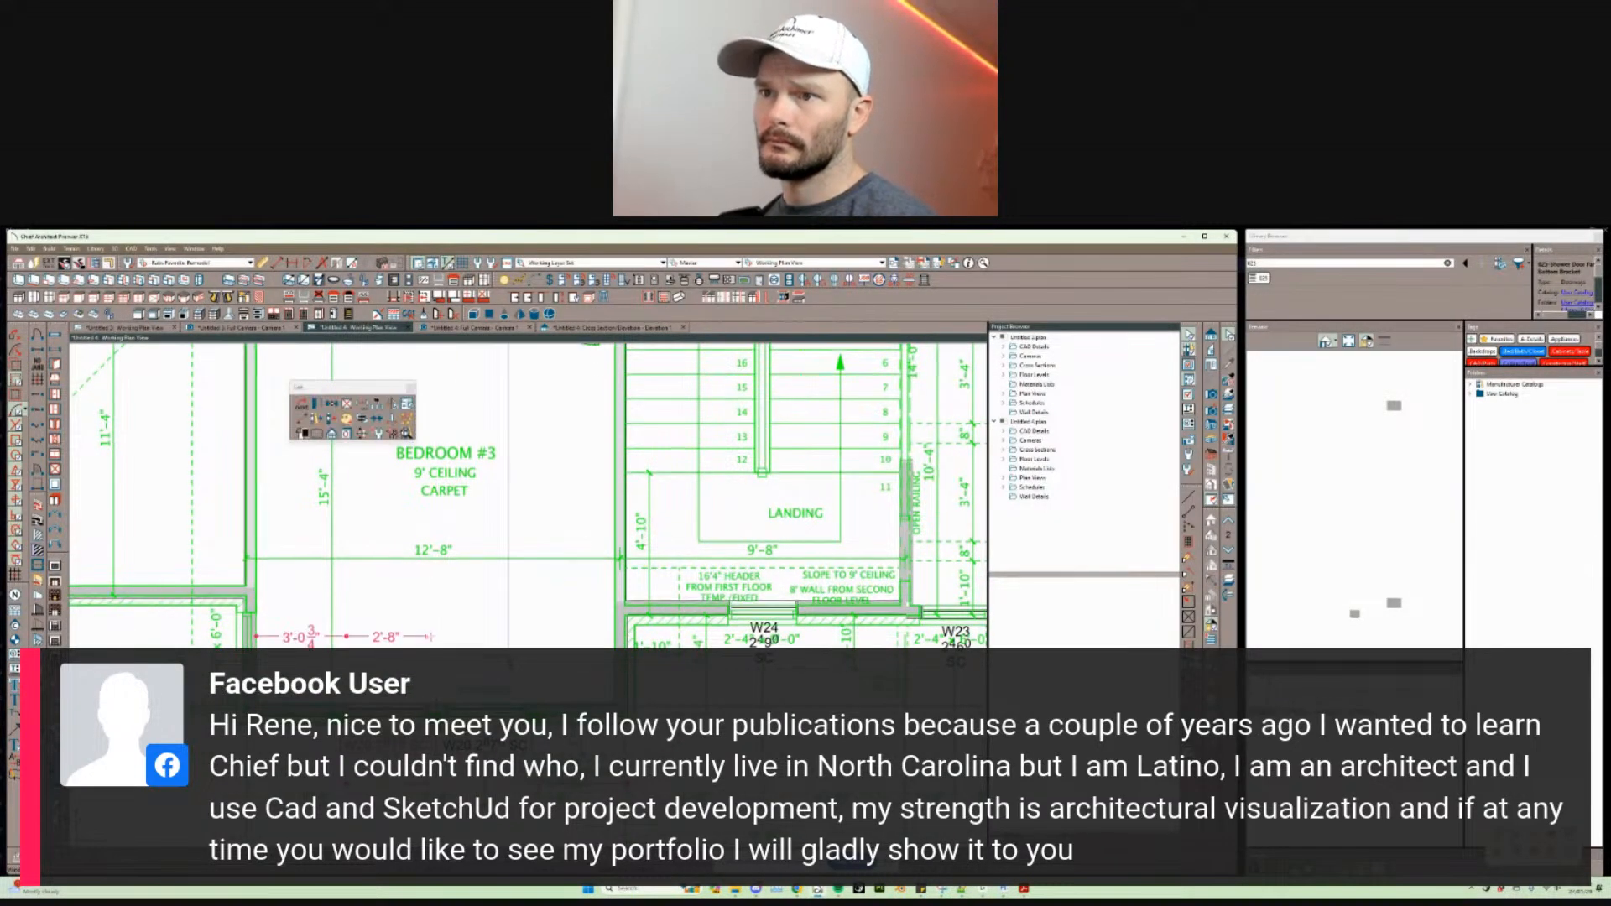
pyautogui.moveTo(453, 554); pyautogui.dragTo(453, 536, button='middle')
pyautogui.scroll(1, 473, 537)
pyautogui.scroll(1, 477, 606)
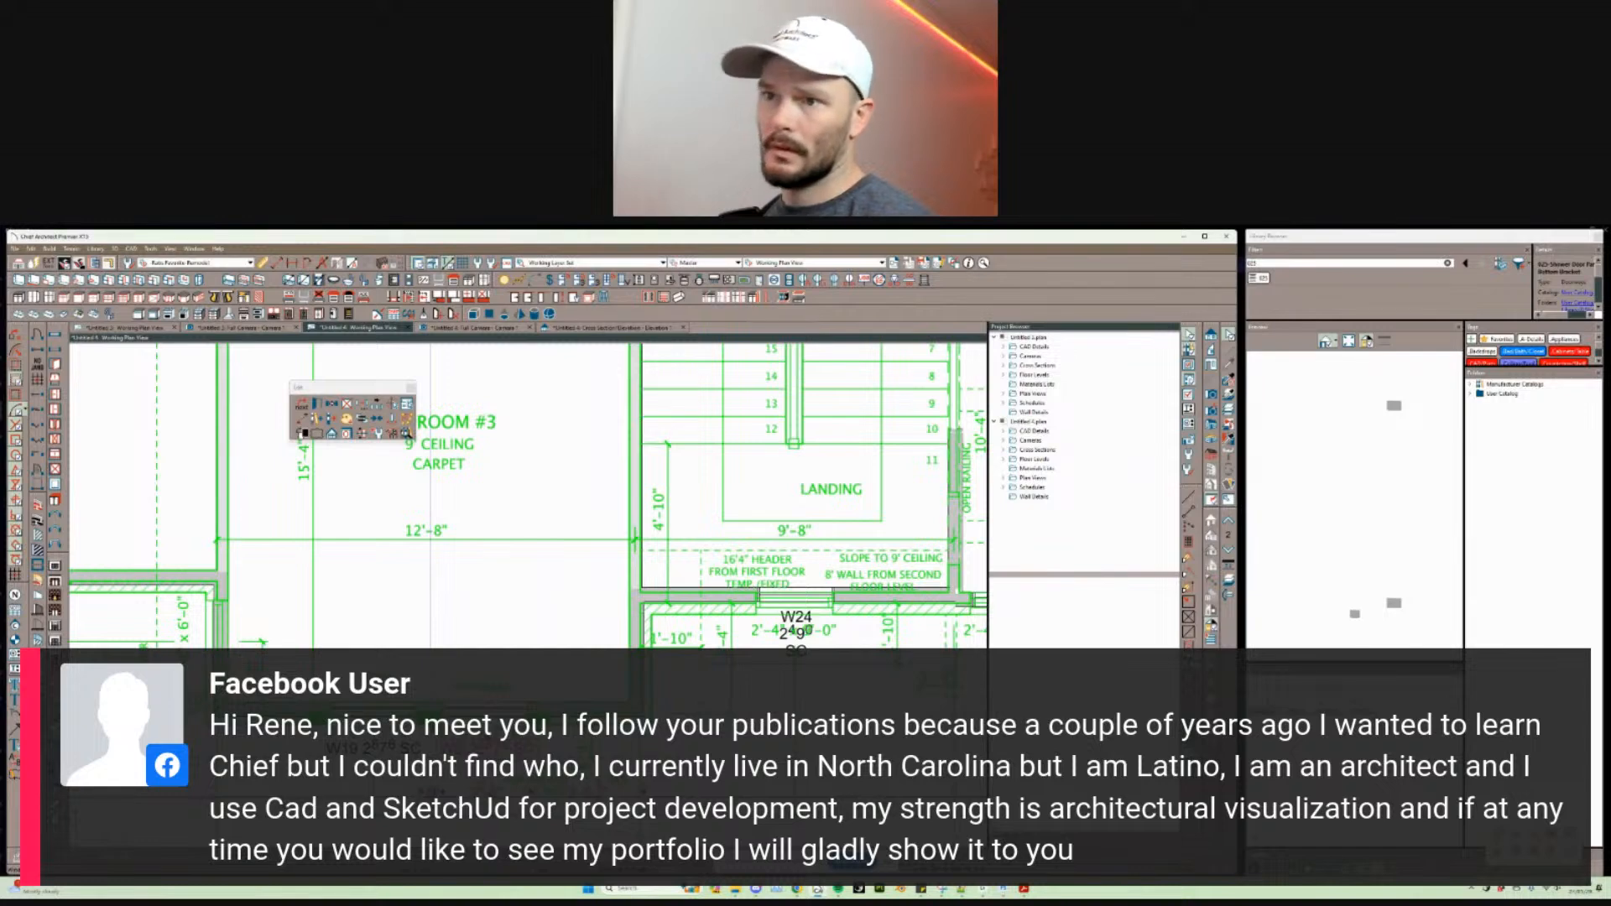
pyautogui.click(382, 707)
pyautogui.press('2')
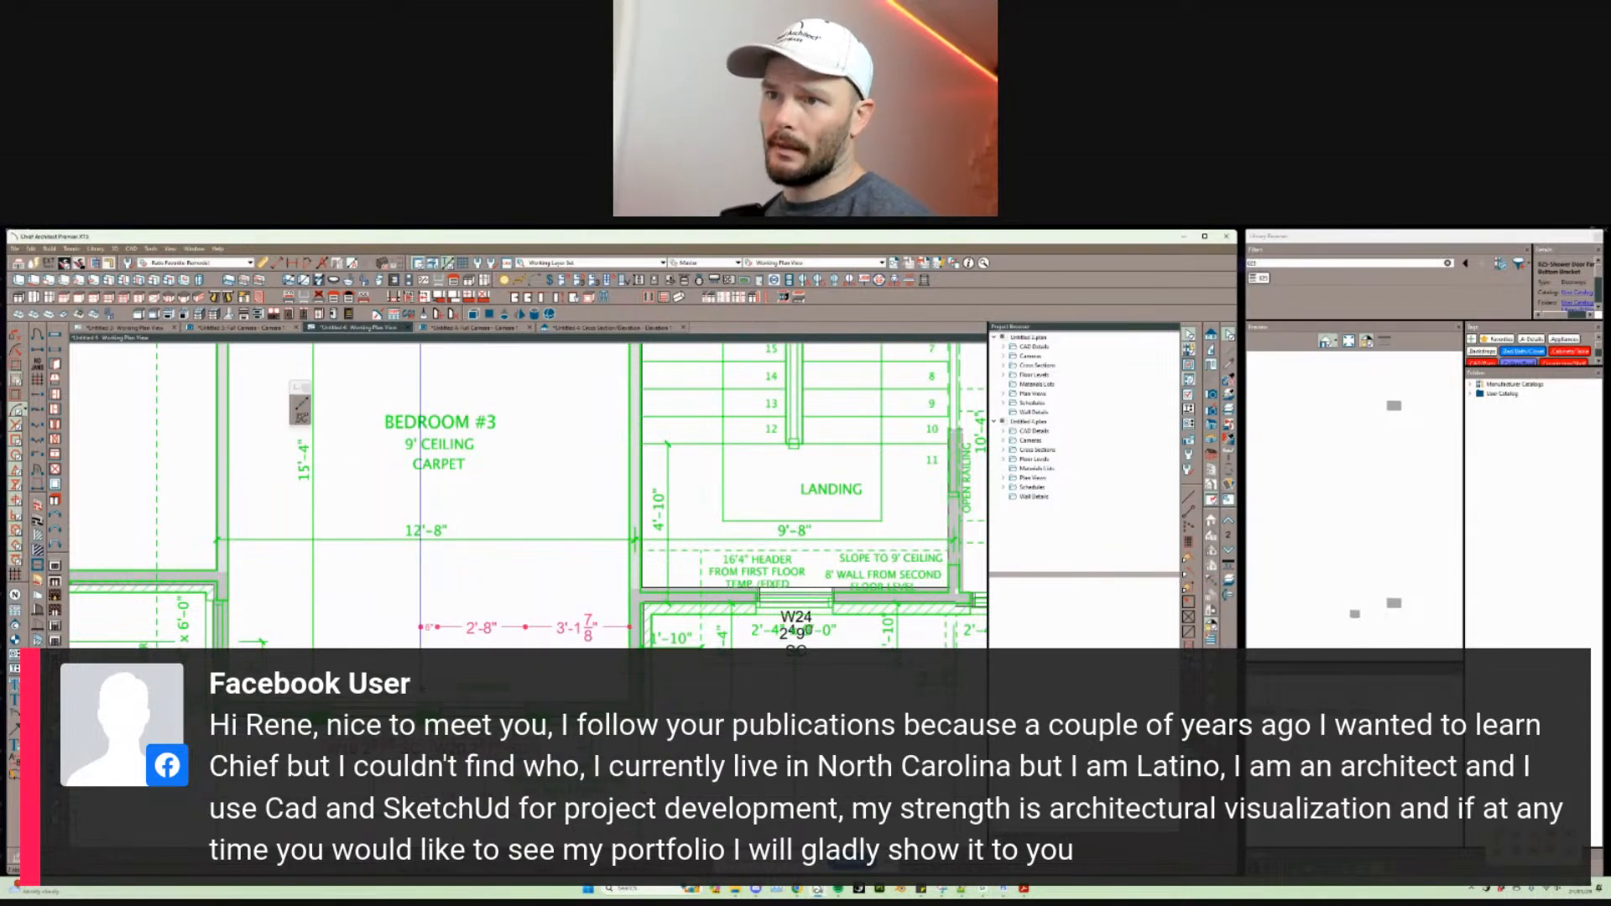
pyautogui.click(491, 635)
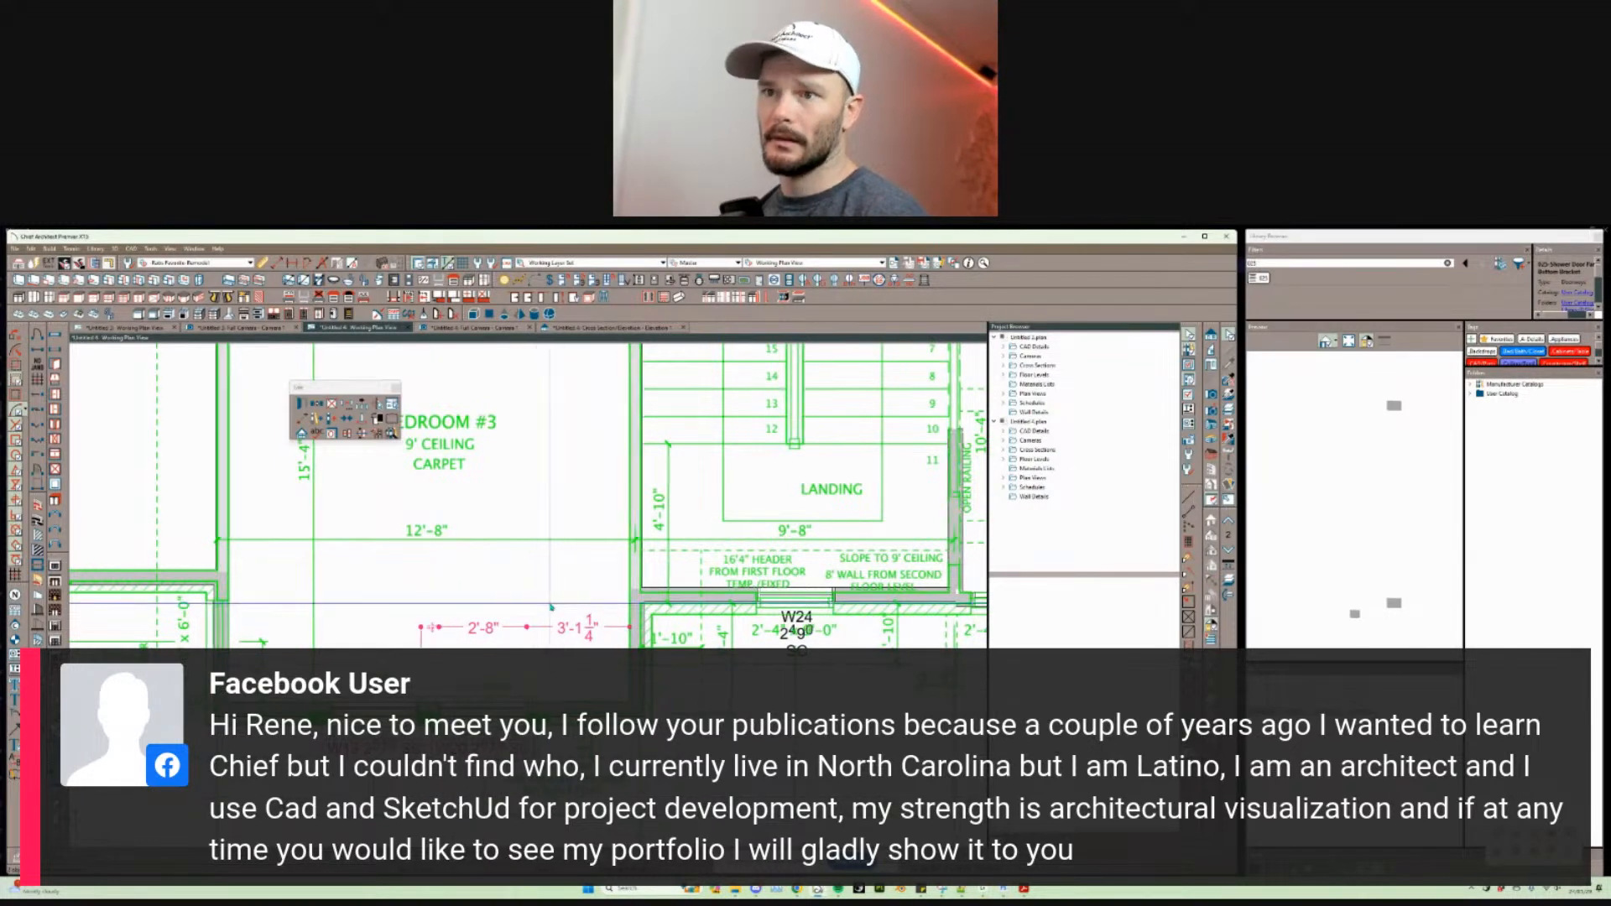
pyautogui.scroll(-1, 671, 806)
pyautogui.press('Escape')
# Step: Shorten the left side wall of the Roof Below area so it ends clear of Bedroom #2's exterior wall
pyautogui.scroll(1, 560, 573)
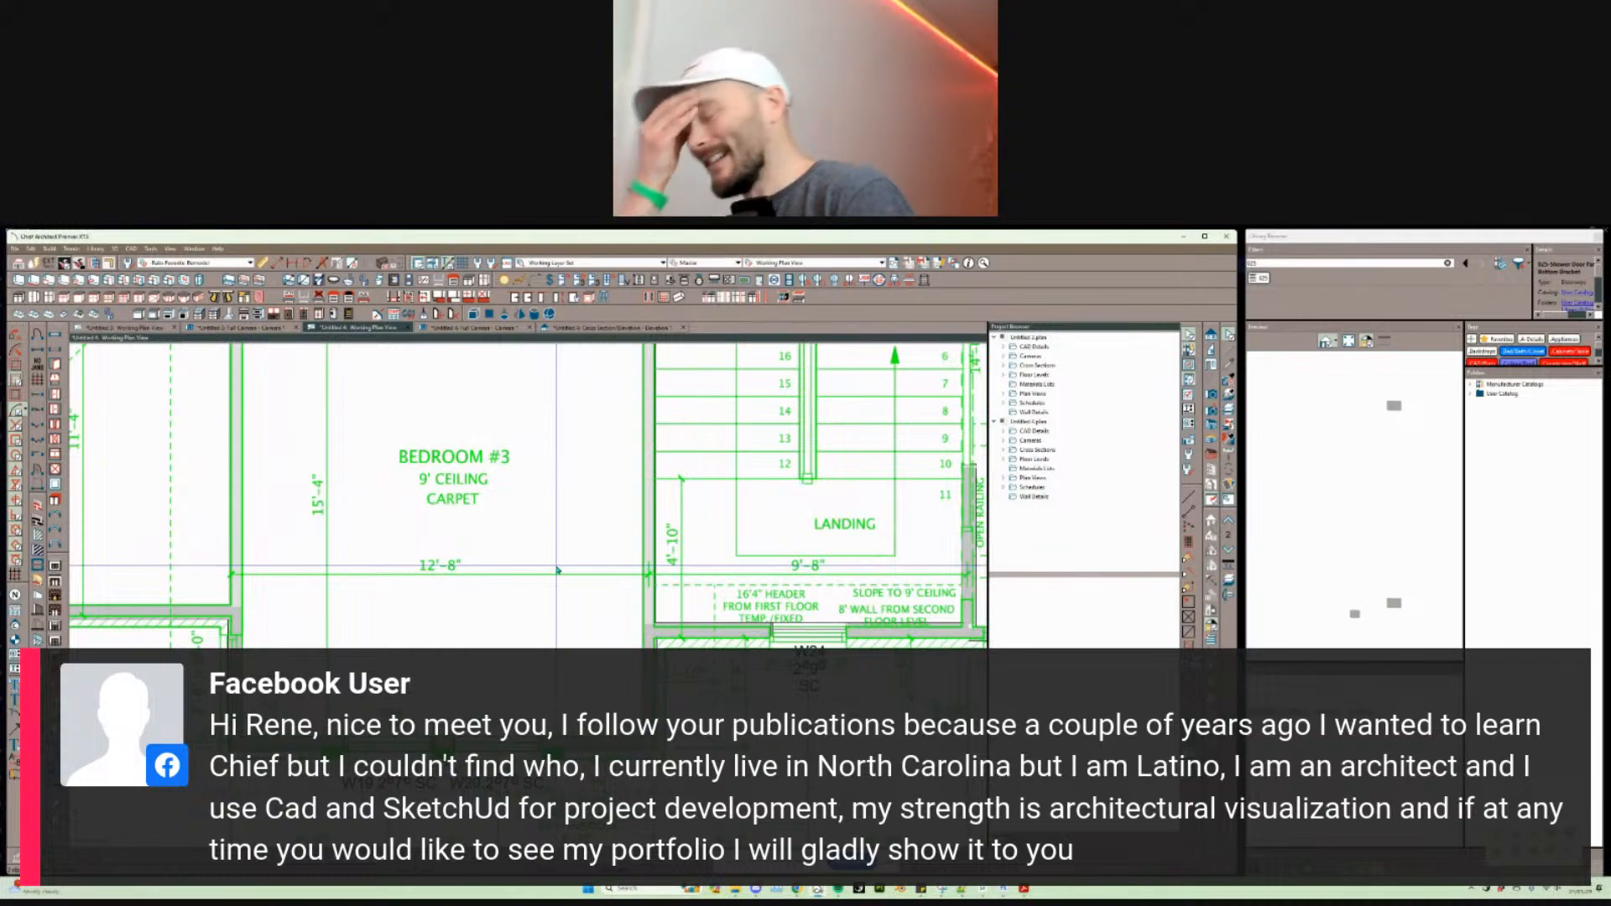
pyautogui.scroll(-3, 556, 570)
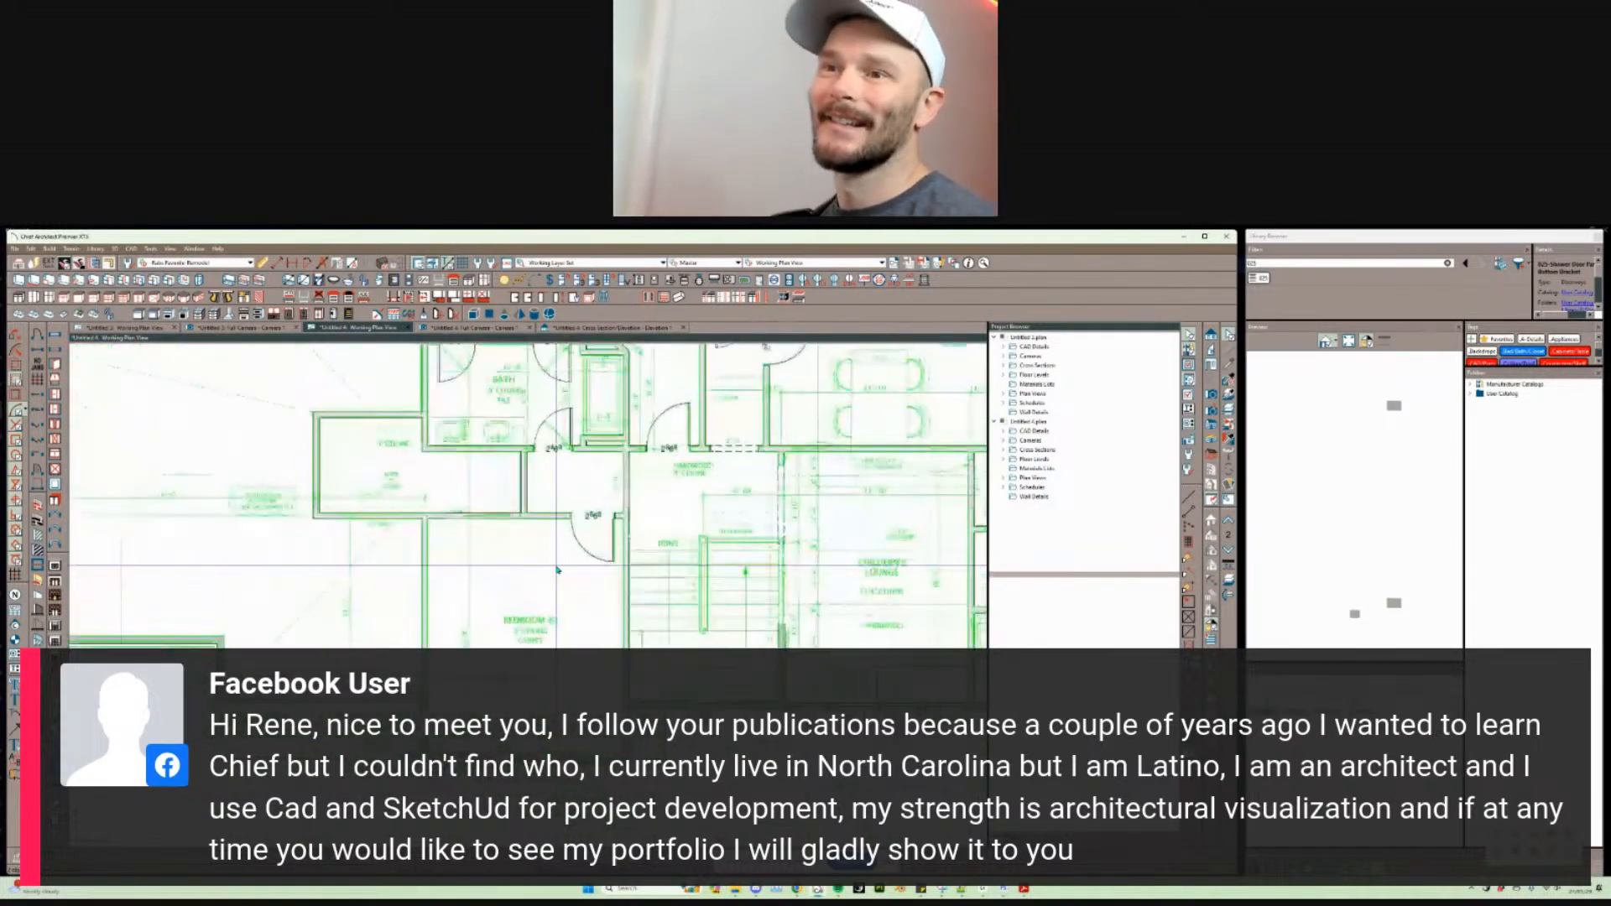
pyautogui.scroll(4, 556, 570)
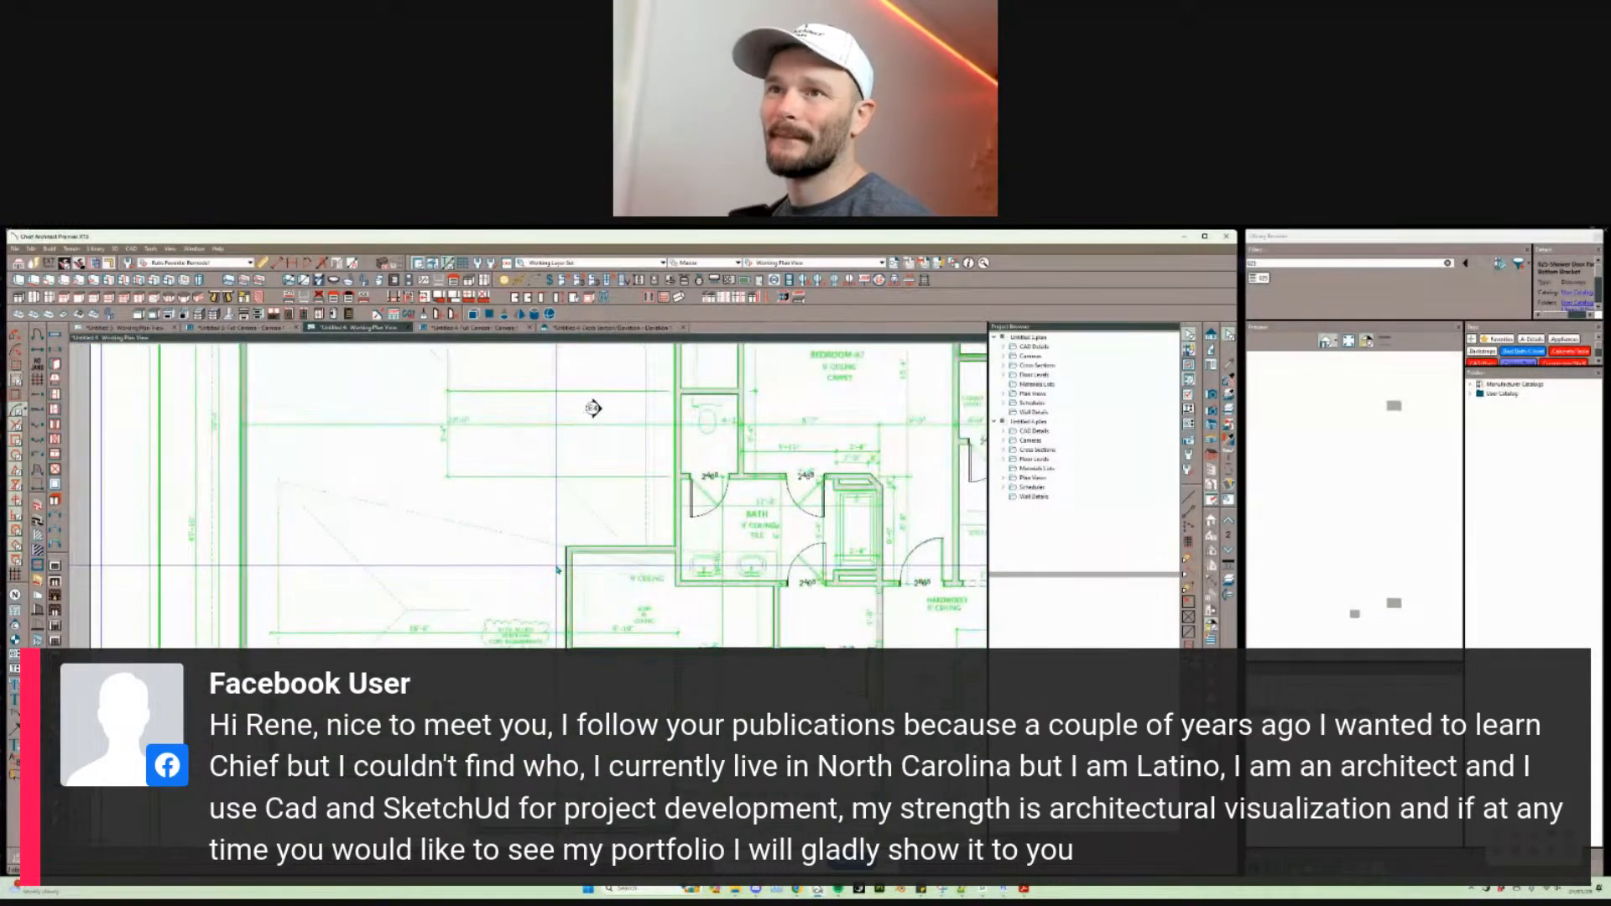
pyautogui.scroll(3, 556, 570)
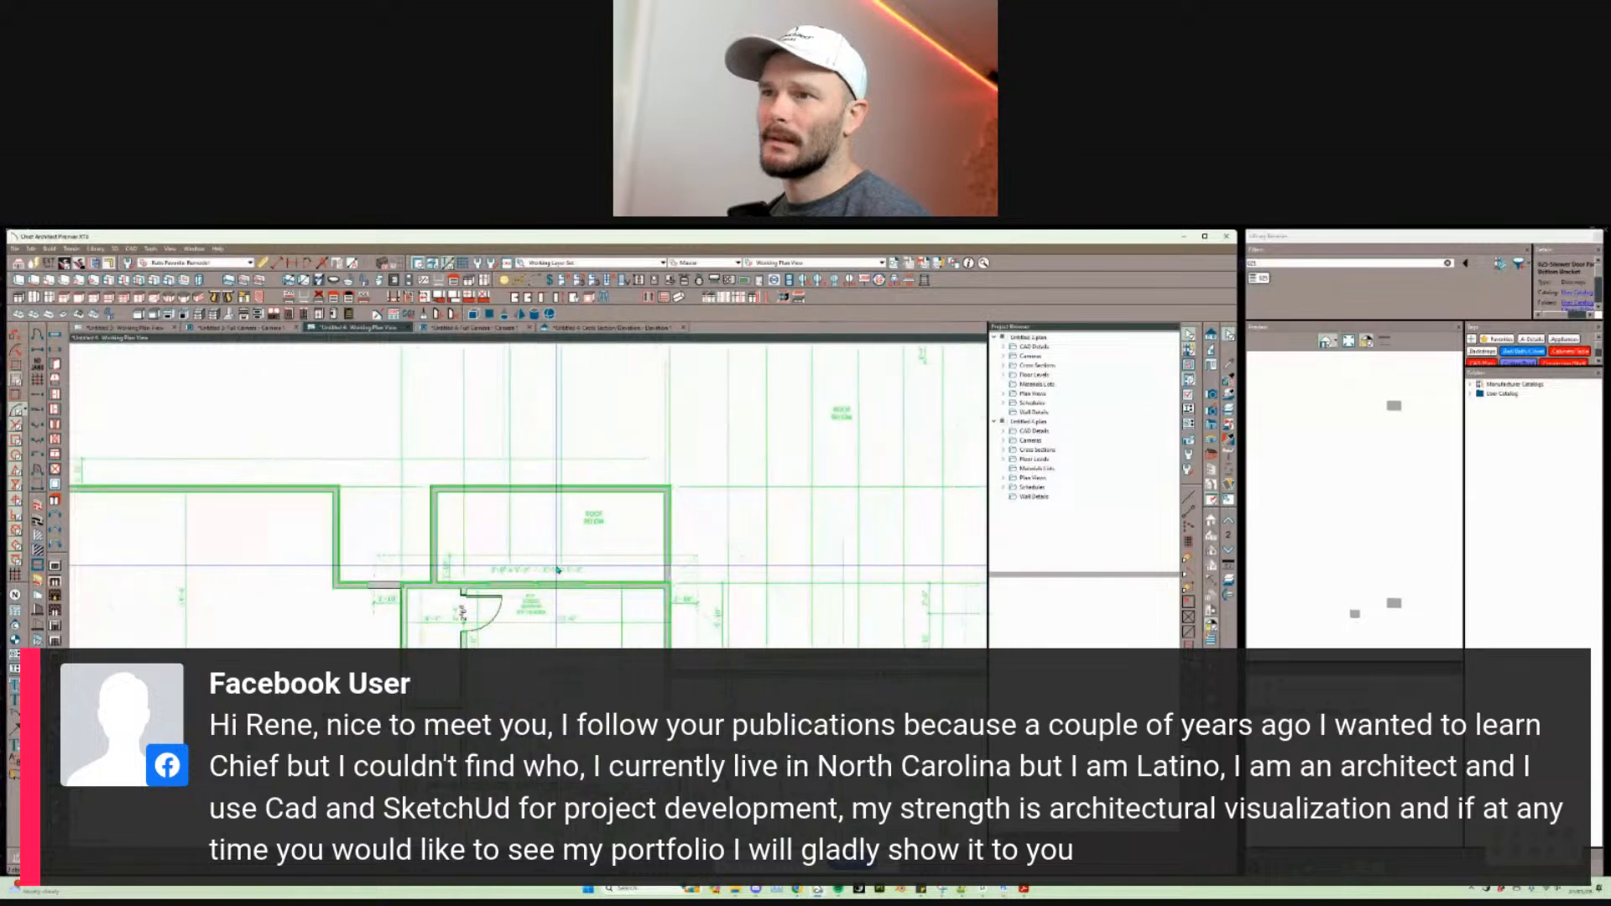
pyautogui.scroll(3, 537, 583)
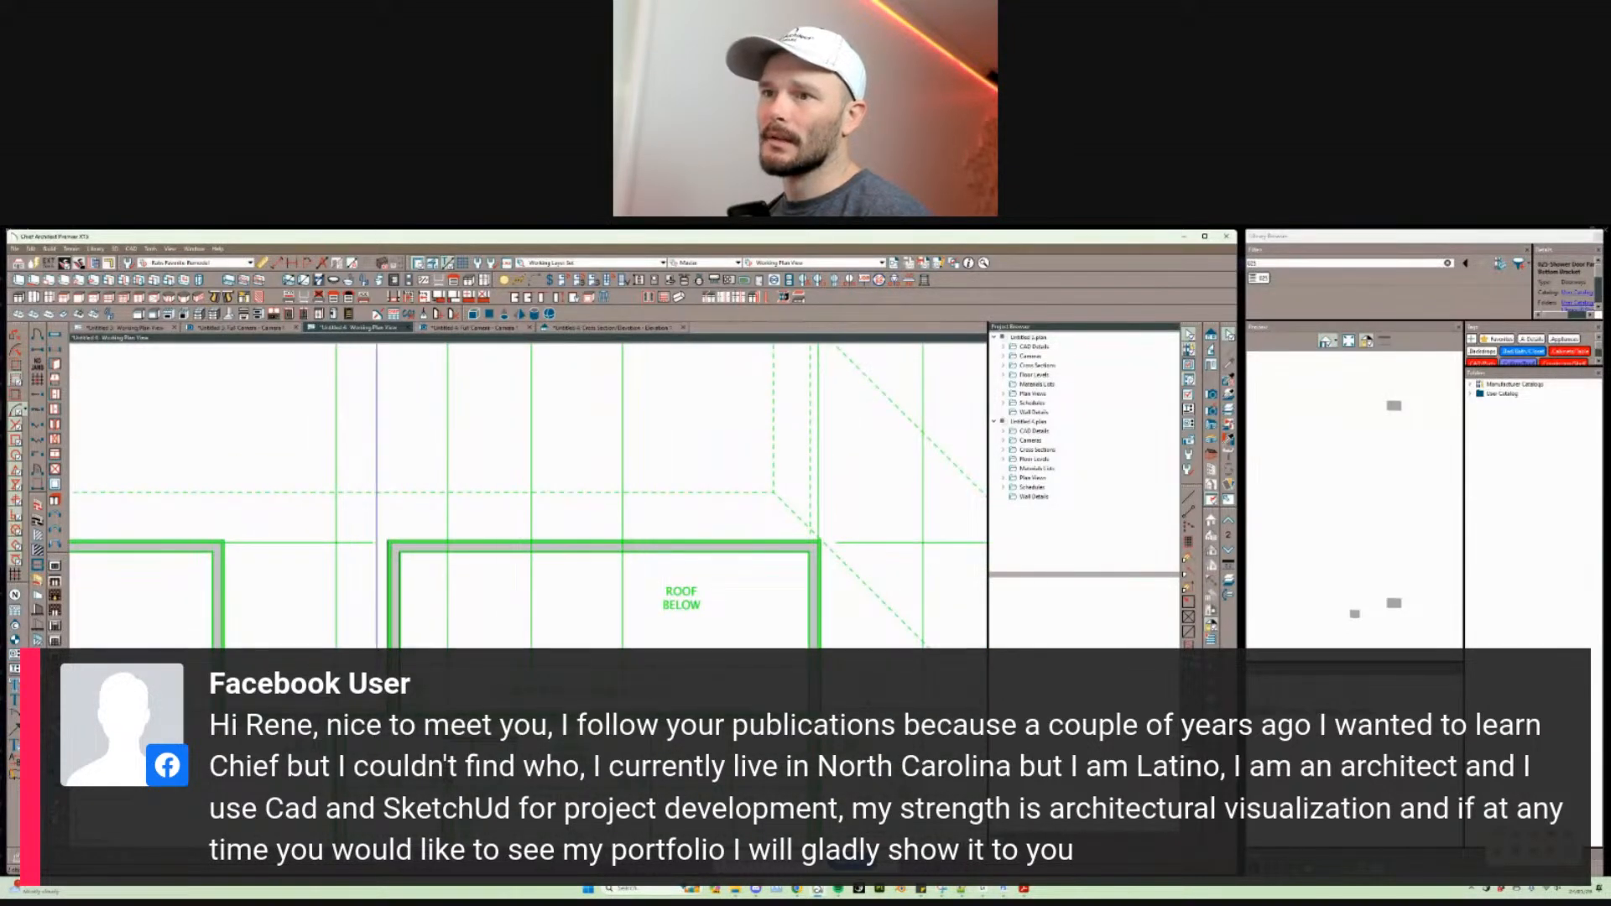
pyautogui.click(397, 671)
pyautogui.moveTo(399, 713); pyautogui.dragTo(392, 659)
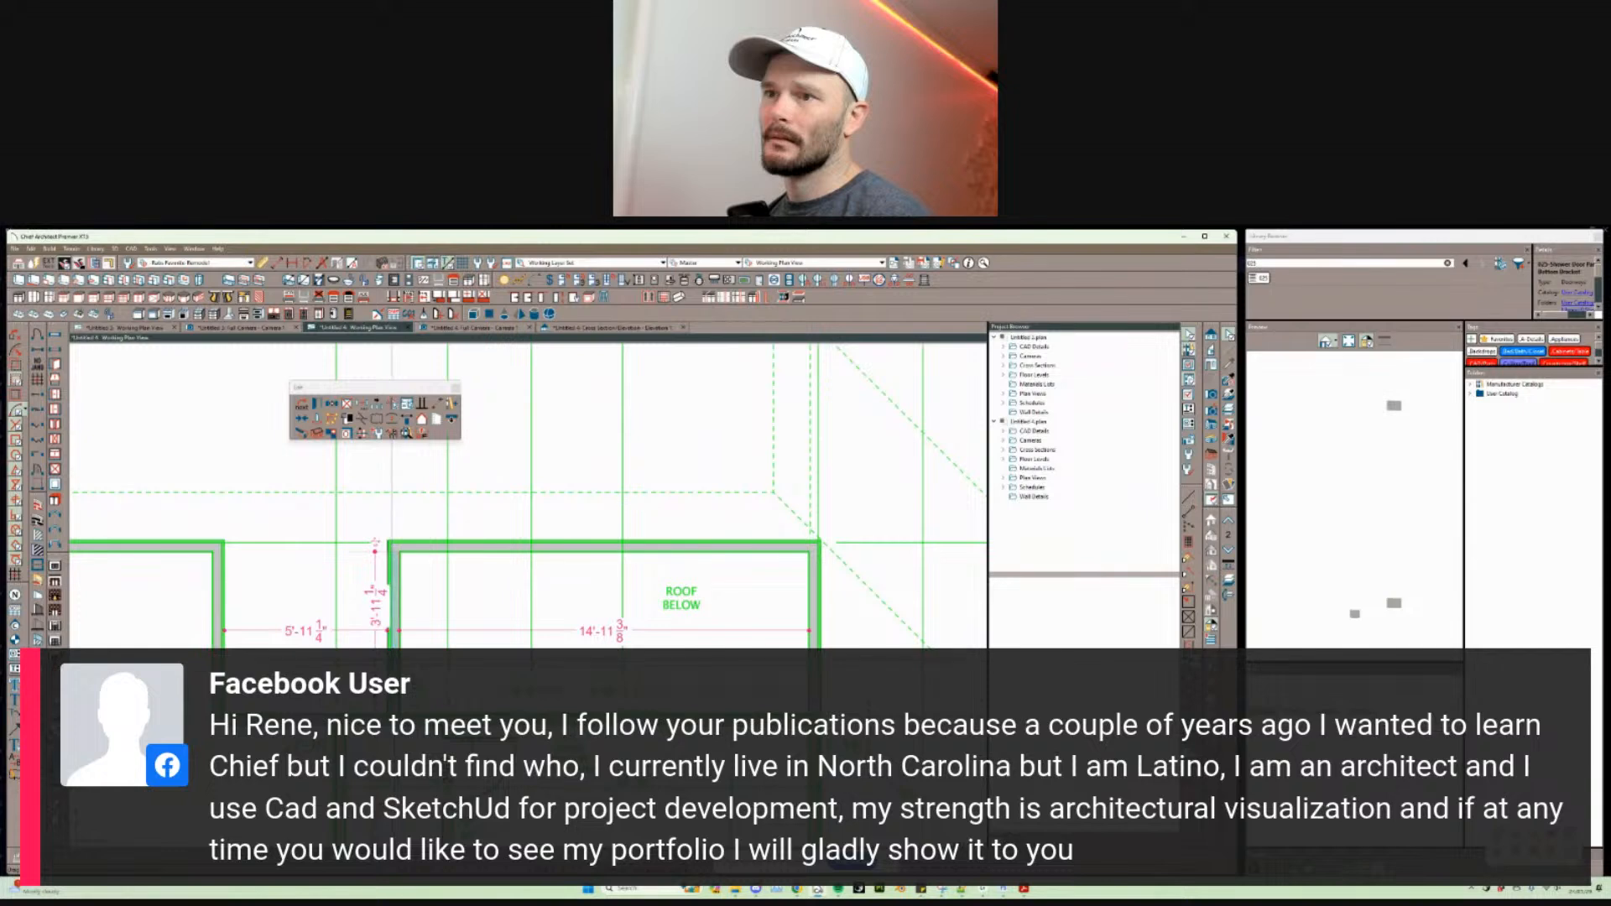
# Step: Place a window in Bedroom #2's exterior wall facing the Roof Below area, at the traced opening
pyautogui.click(518, 671)
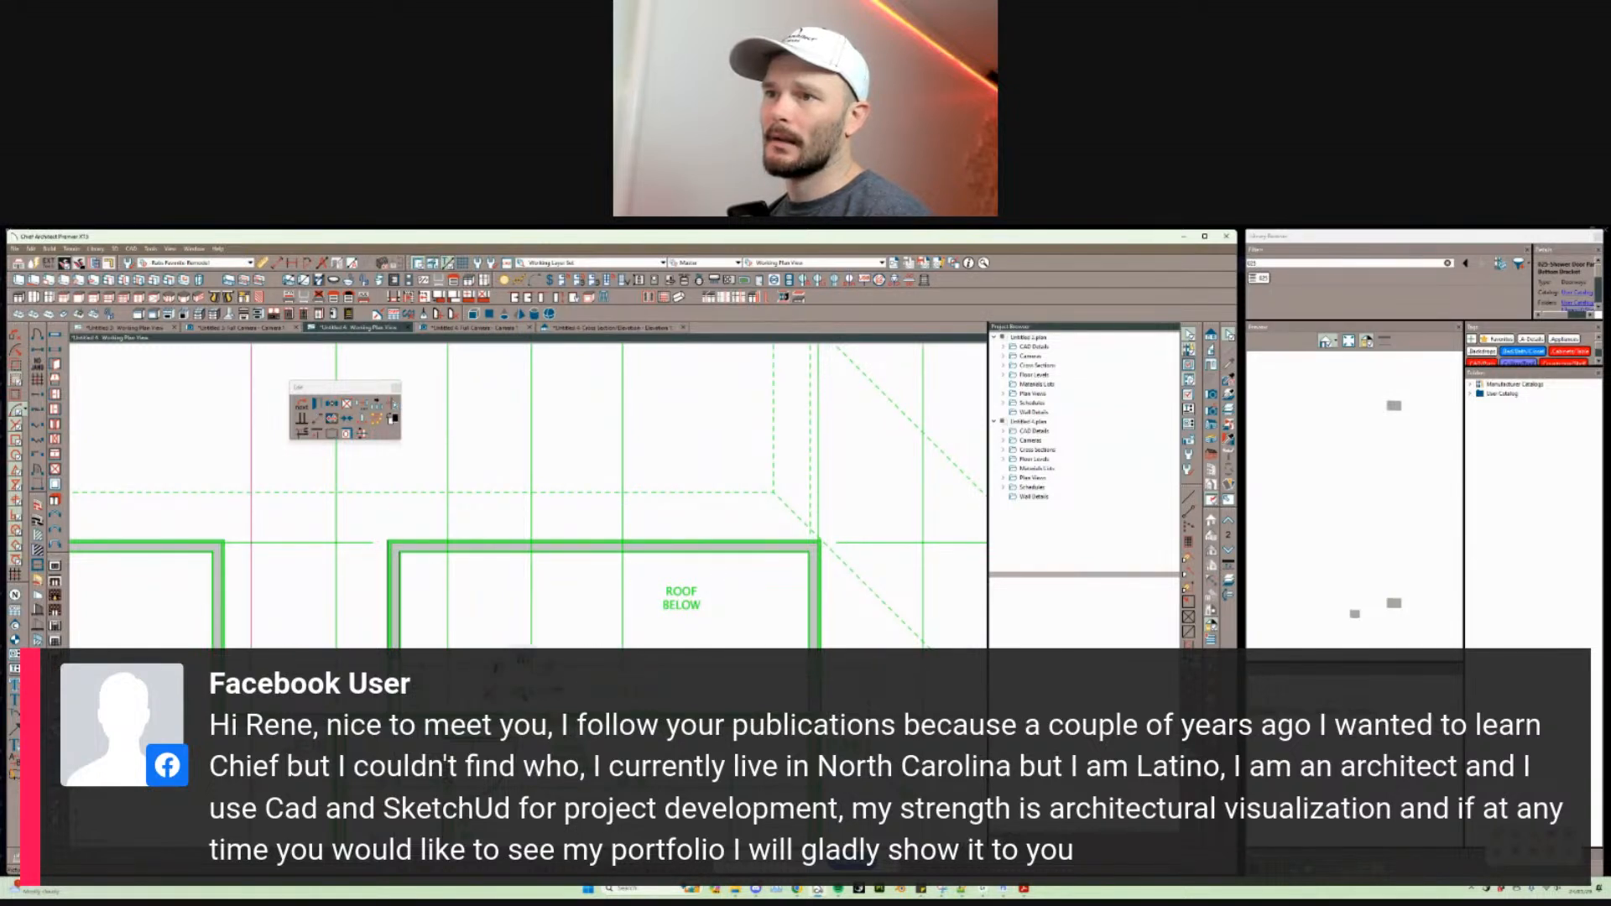
pyautogui.press('w')
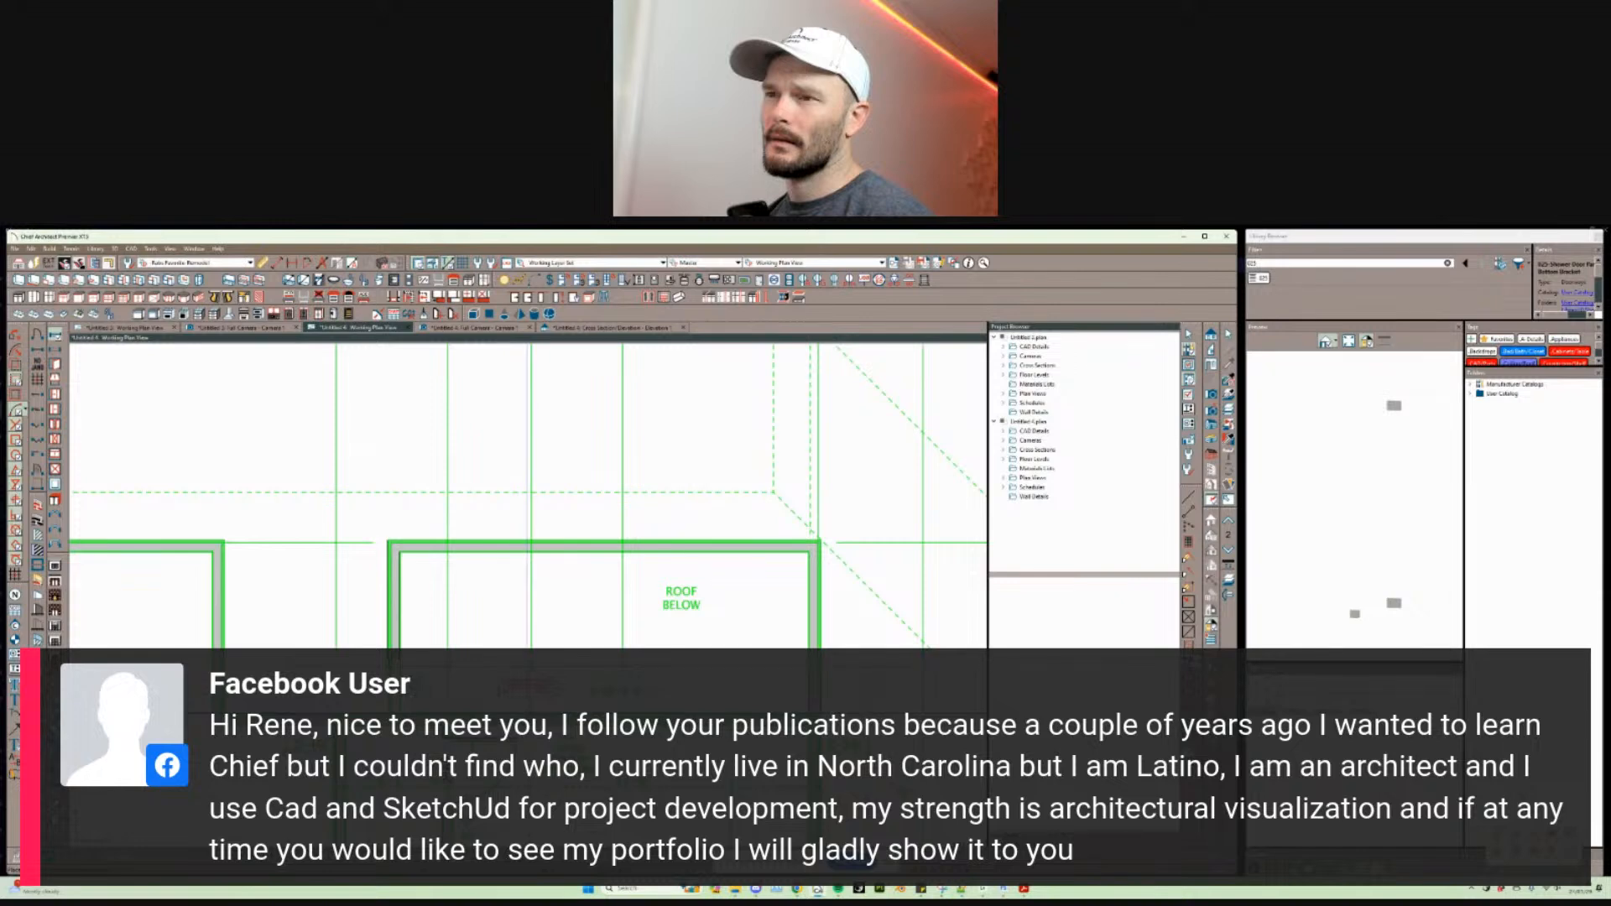
pyautogui.click(551, 686)
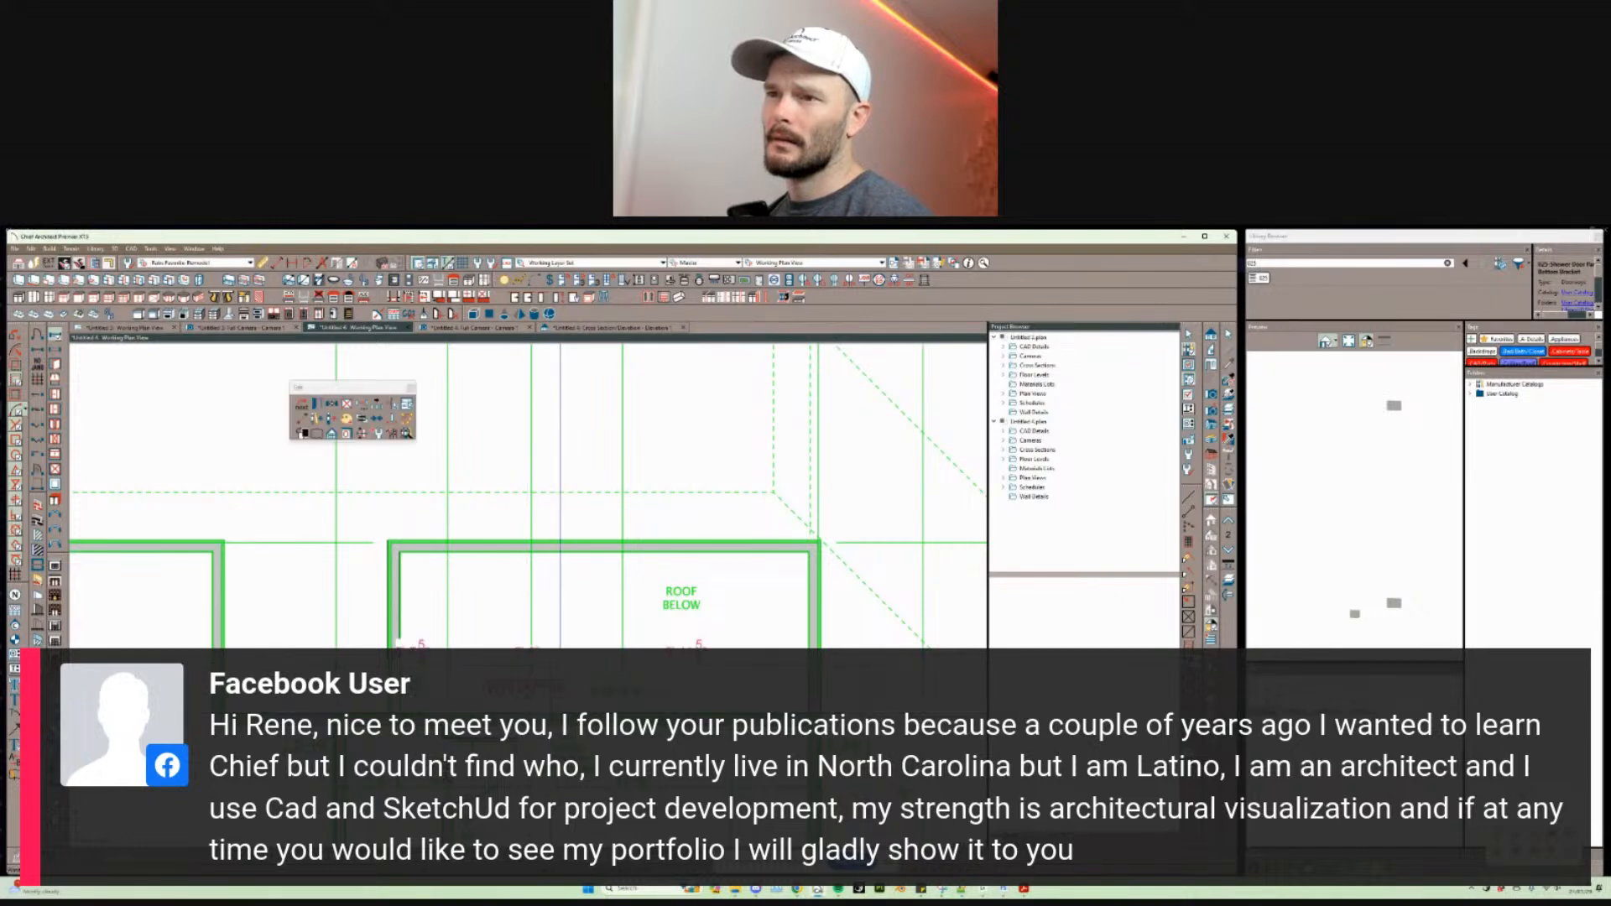
# Step: Set the Bedroom #2 window's width to 36 inches, adjust its height, and shift it onto the traced opening
pyautogui.hotkey('ctrl', 'e')
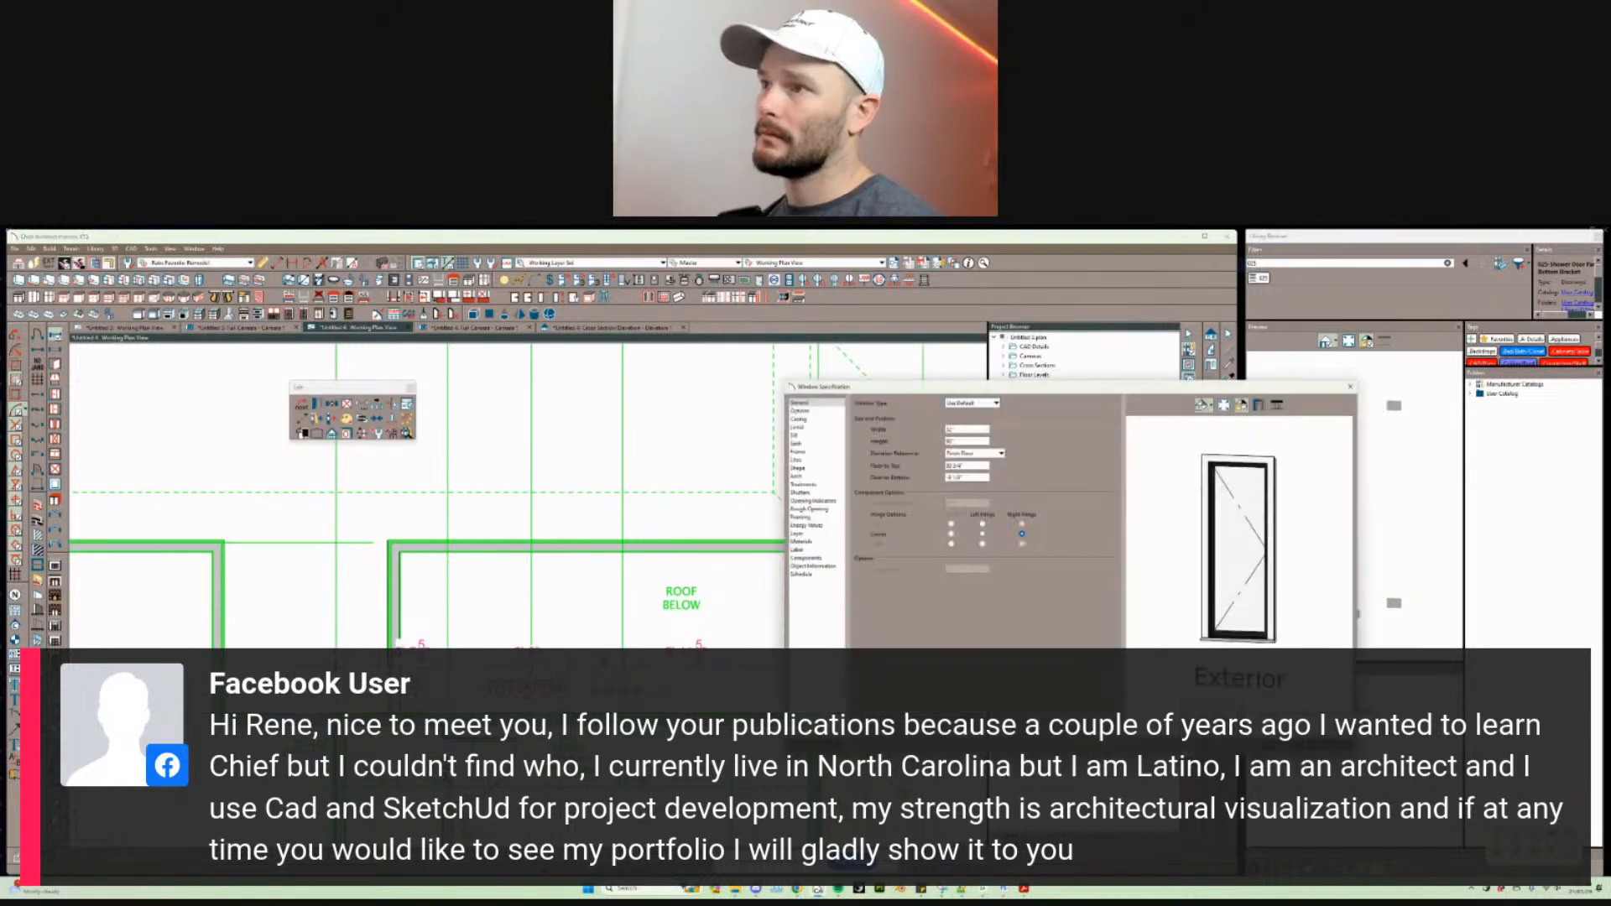
pyautogui.press('Tab')
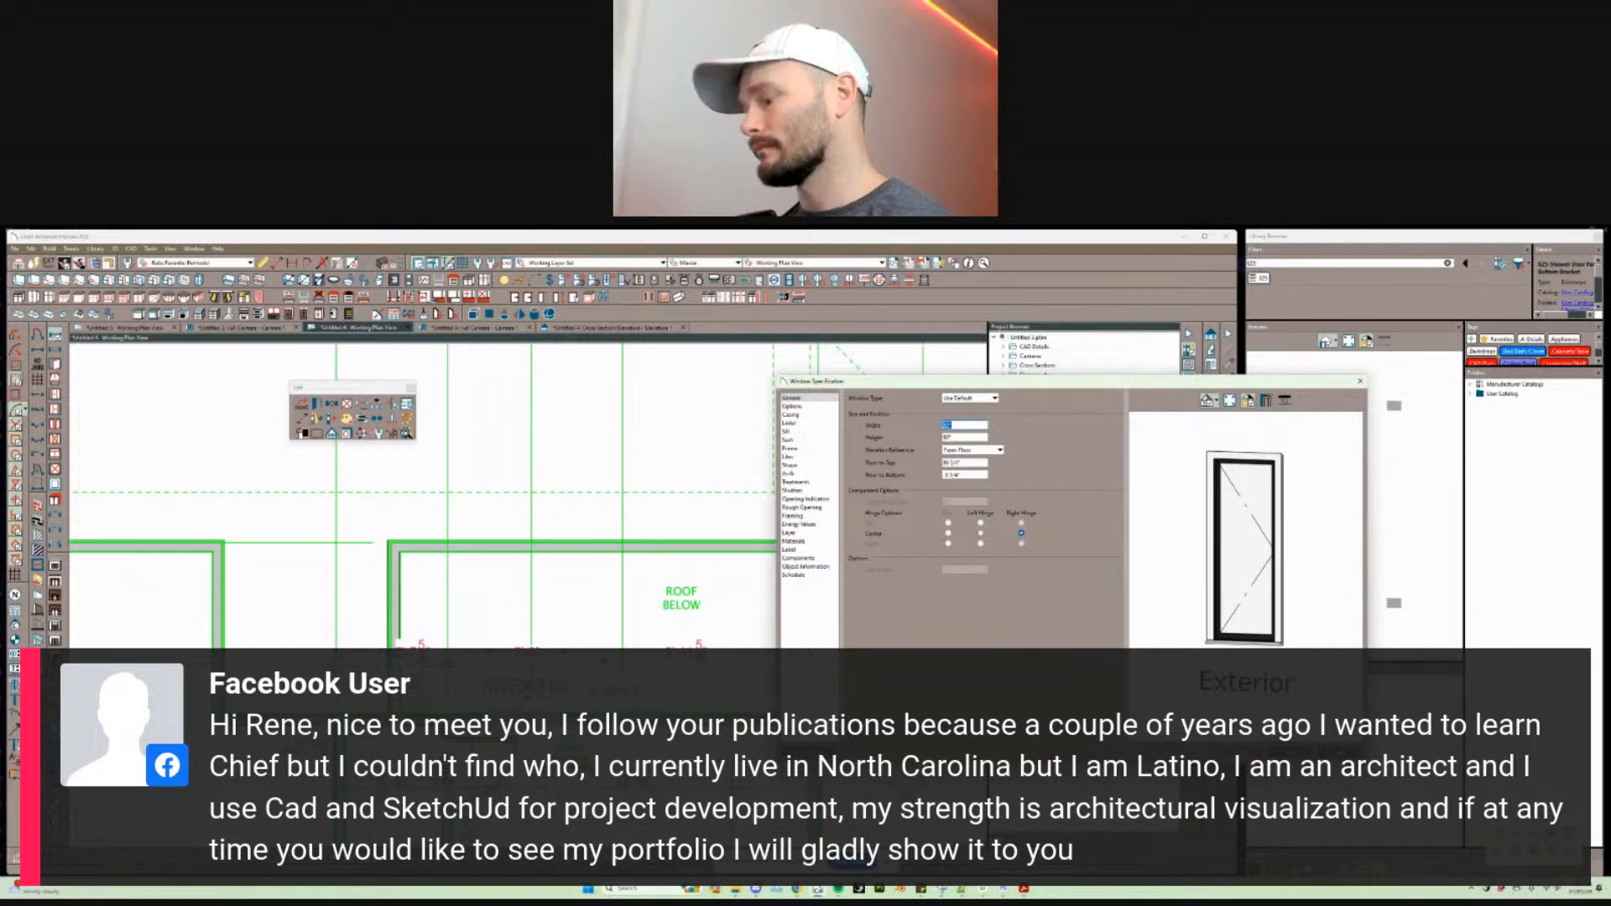
pyautogui.write('36')
pyautogui.press('Tab')
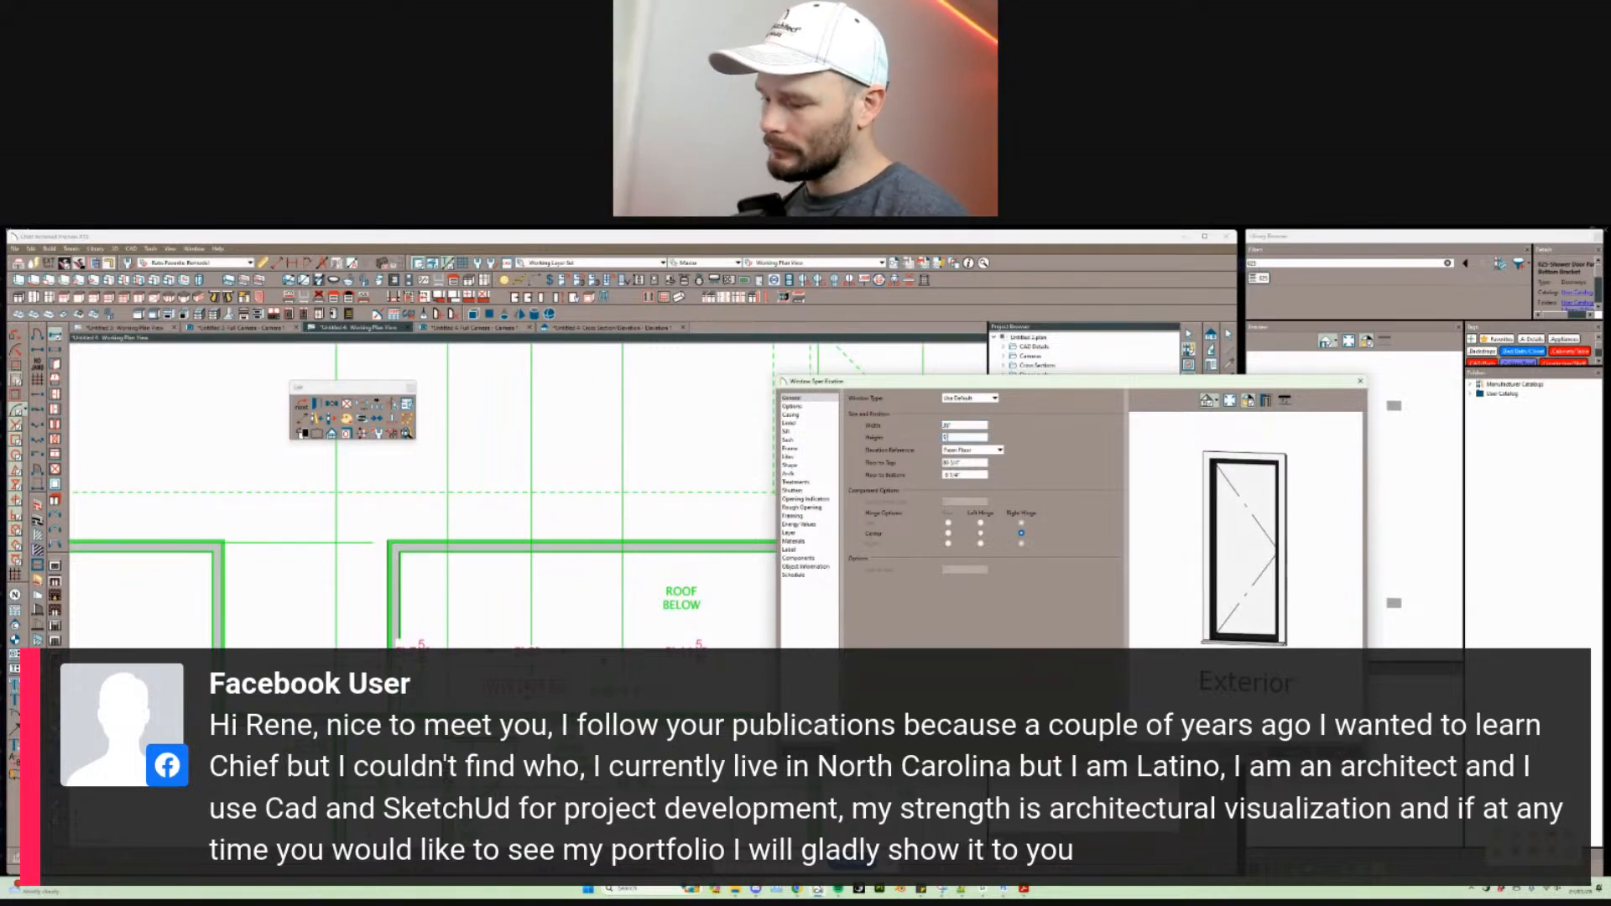
pyautogui.press('Return')
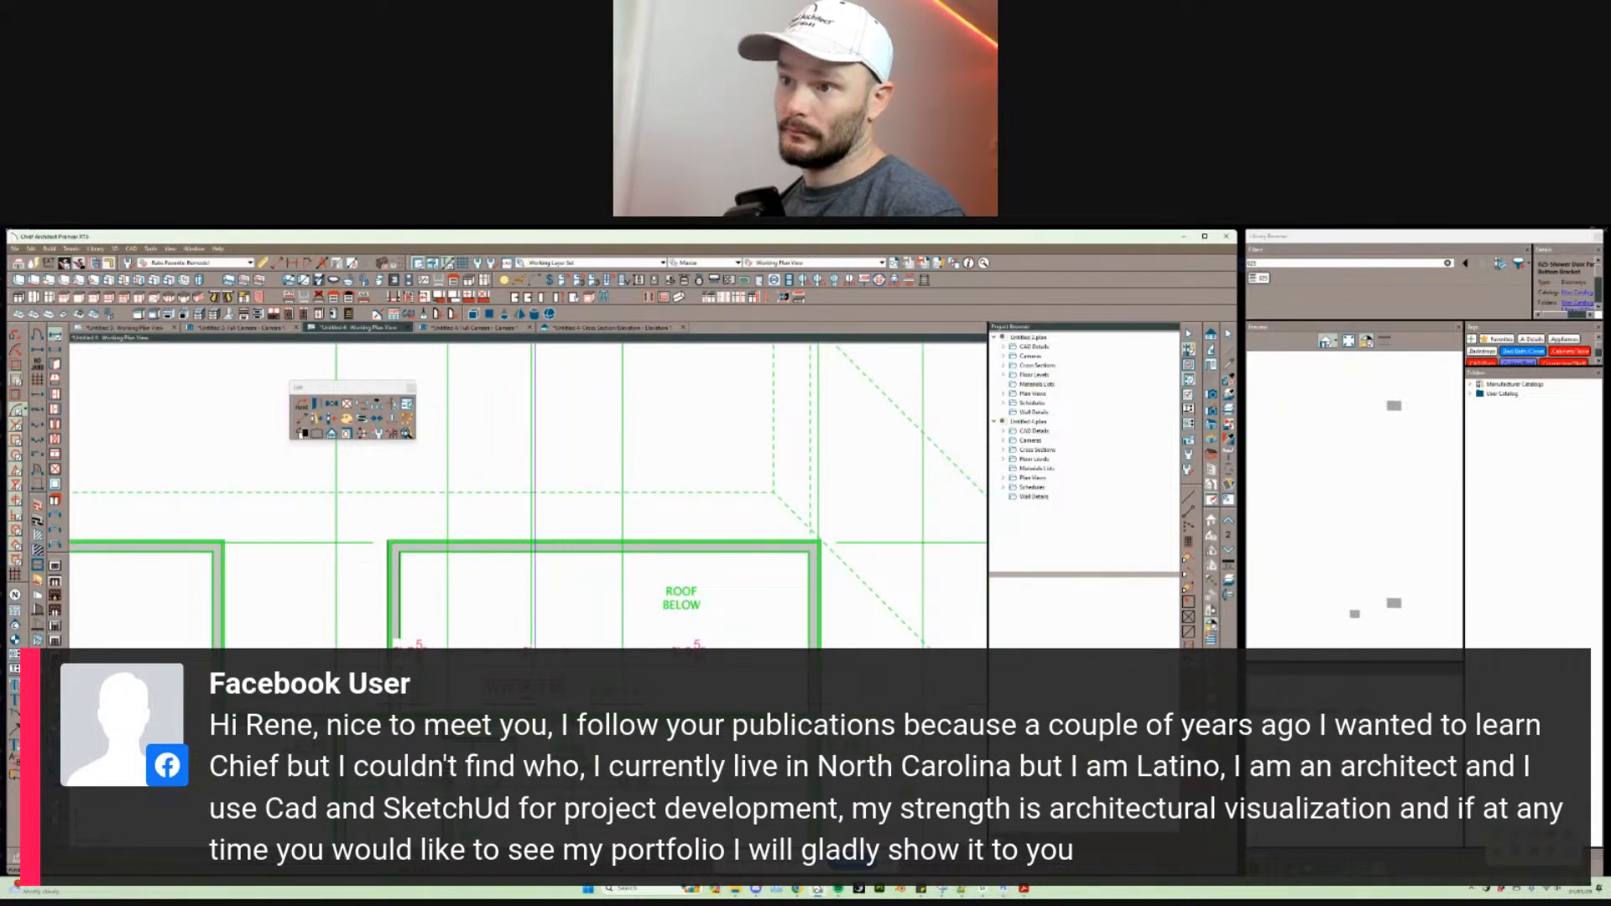
pyautogui.moveTo(525, 687); pyautogui.dragTo(531, 686)
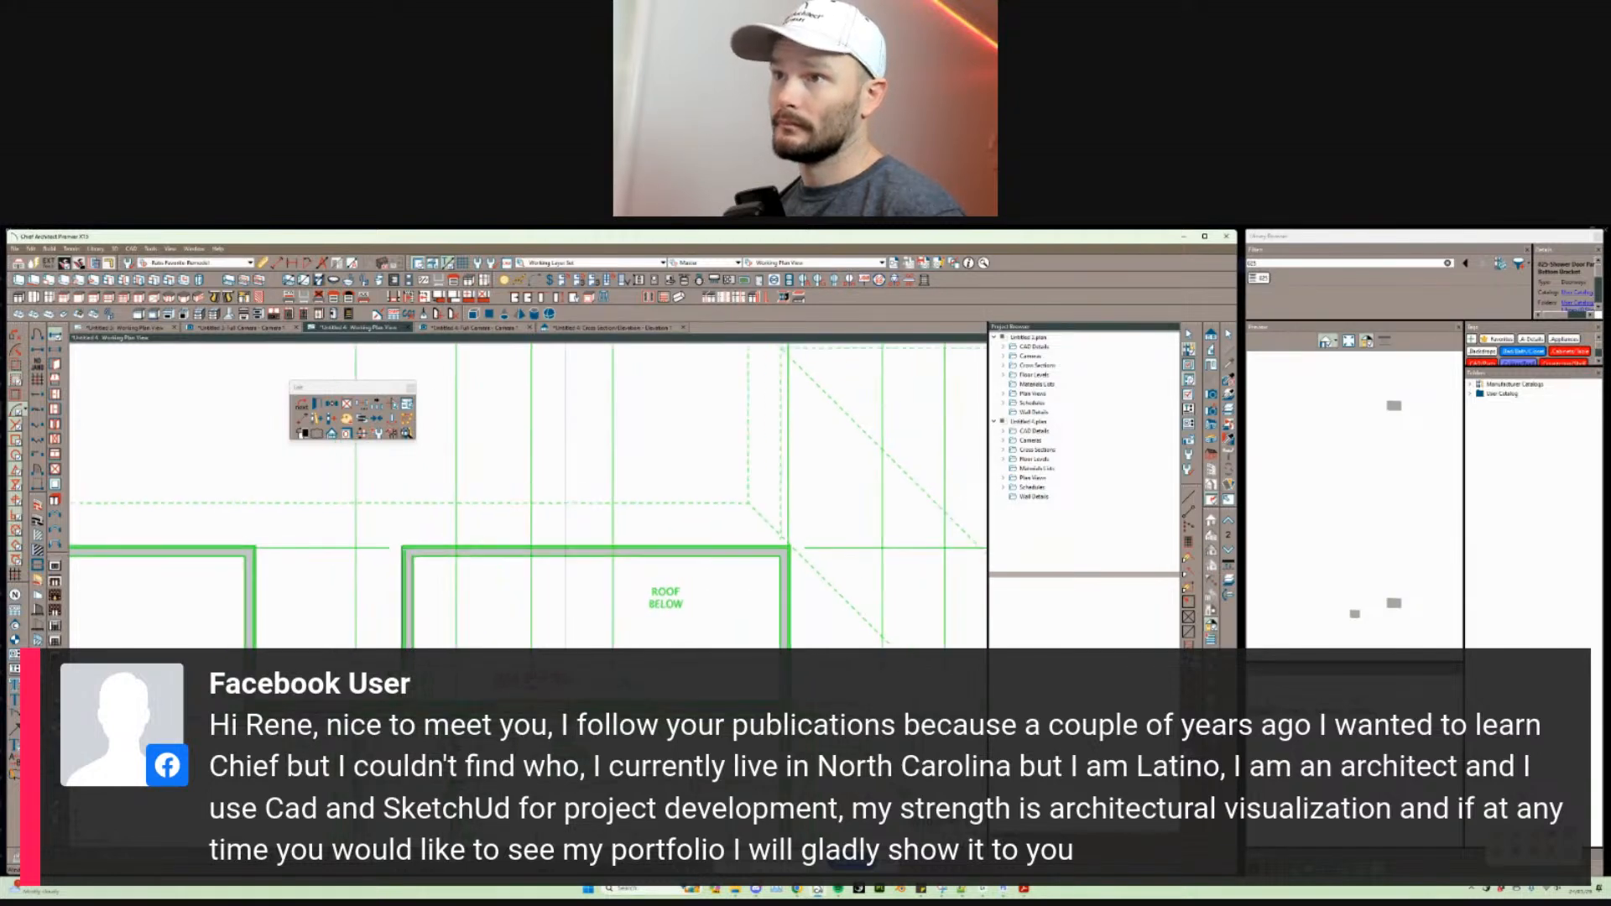
# Step: Copy the Bedroom #2 window by an entered distance to form a side-by-side pair in the same wall
pyautogui.scroll(-4, 885, 445)
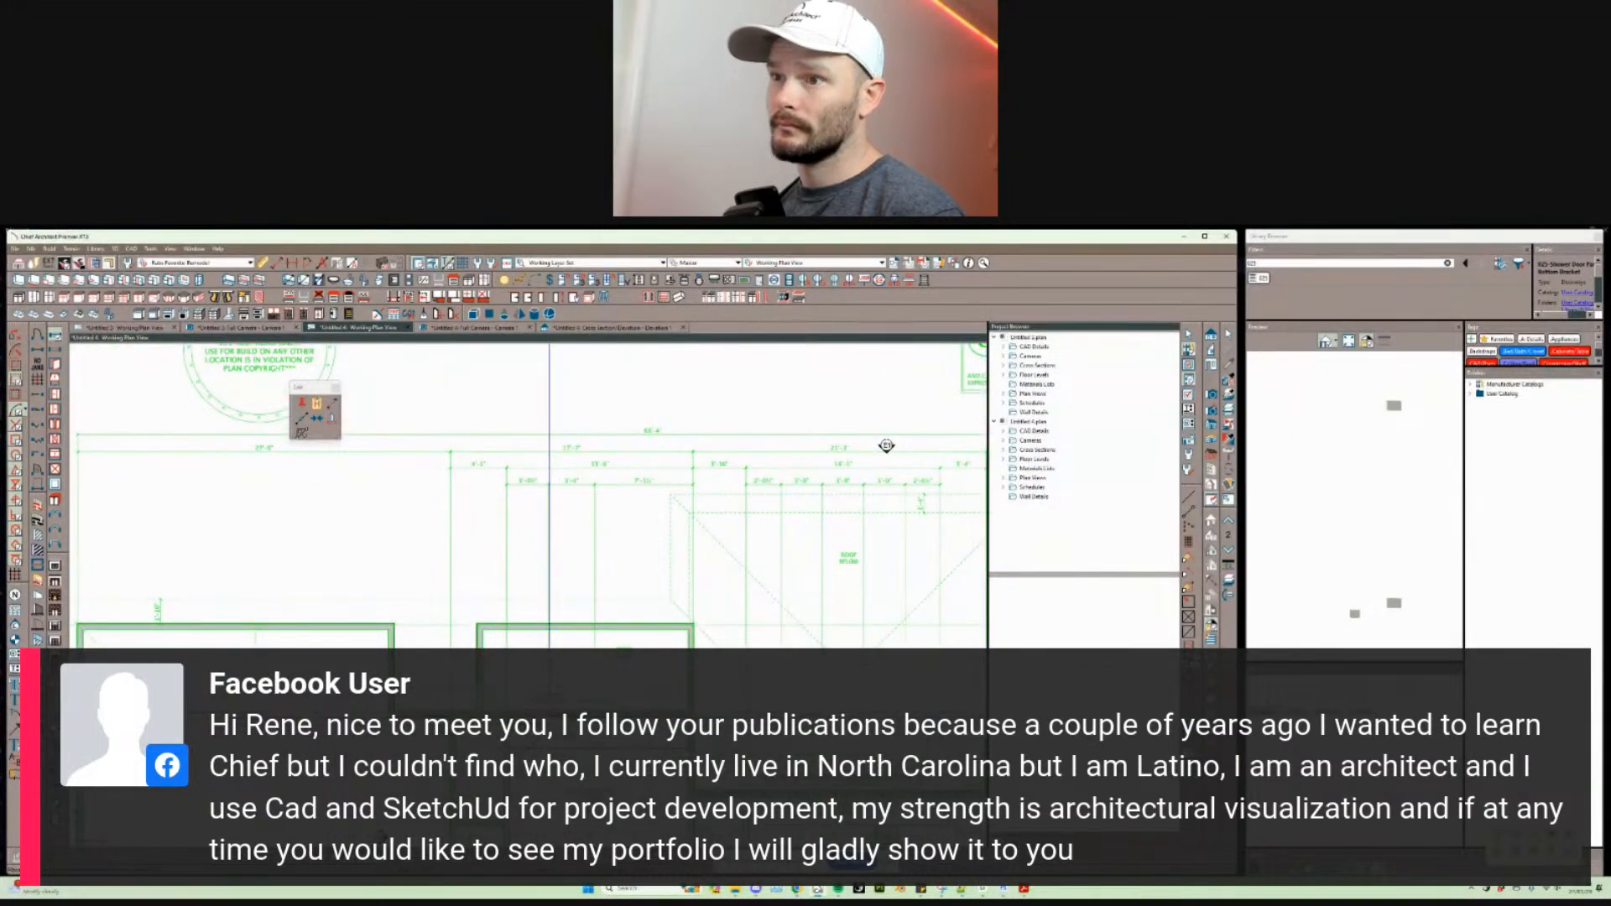
pyautogui.press('Tab')
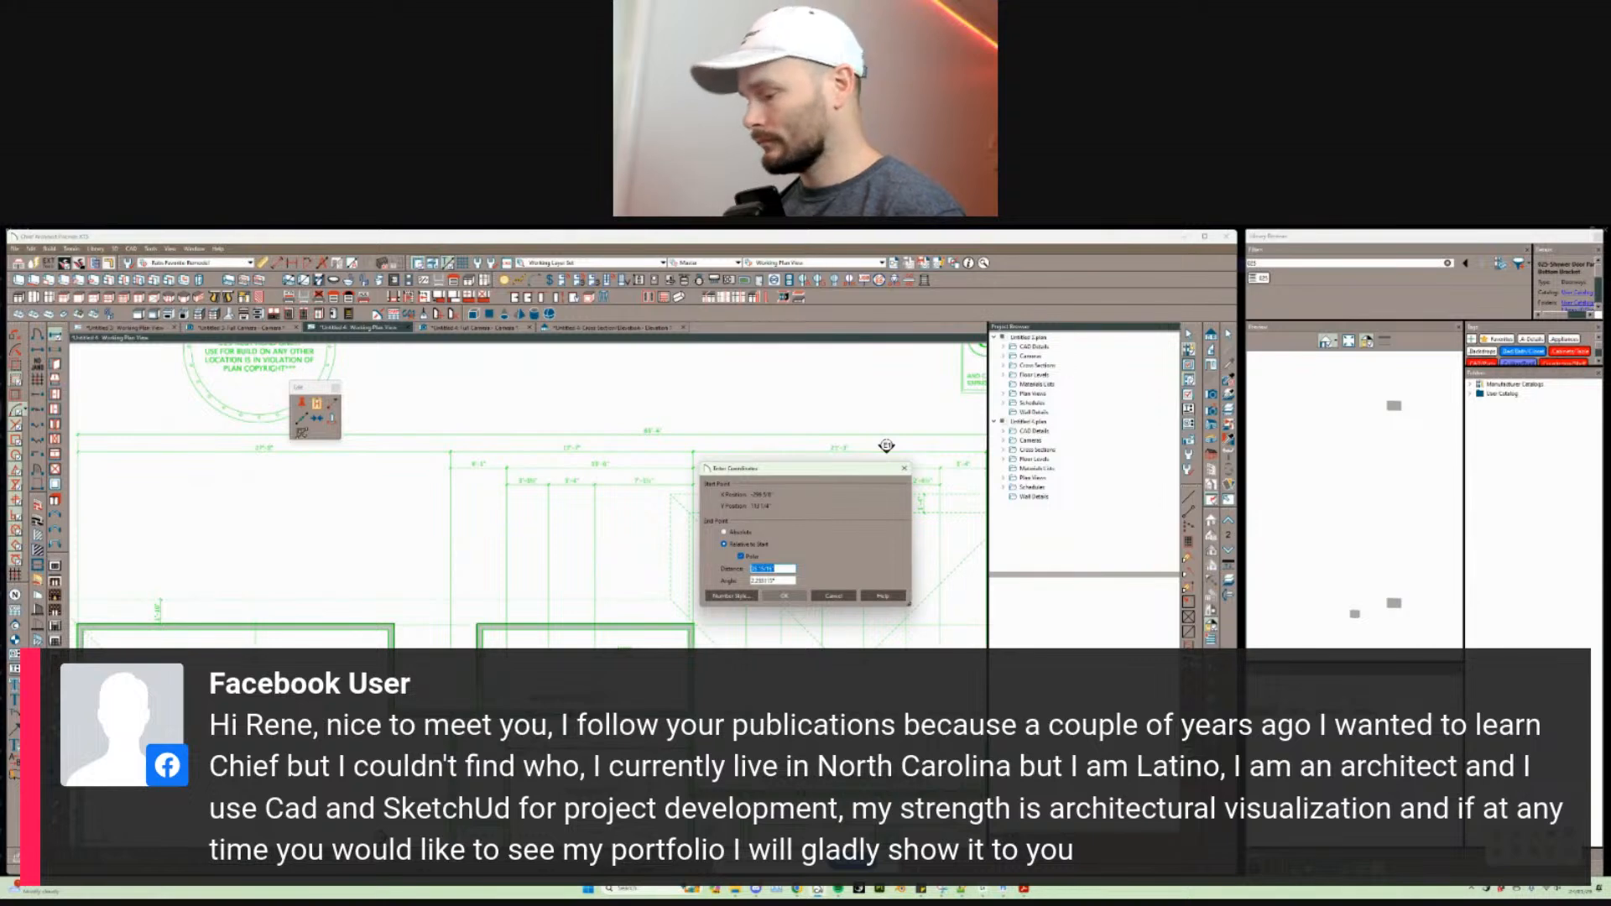
pyautogui.press('Return')
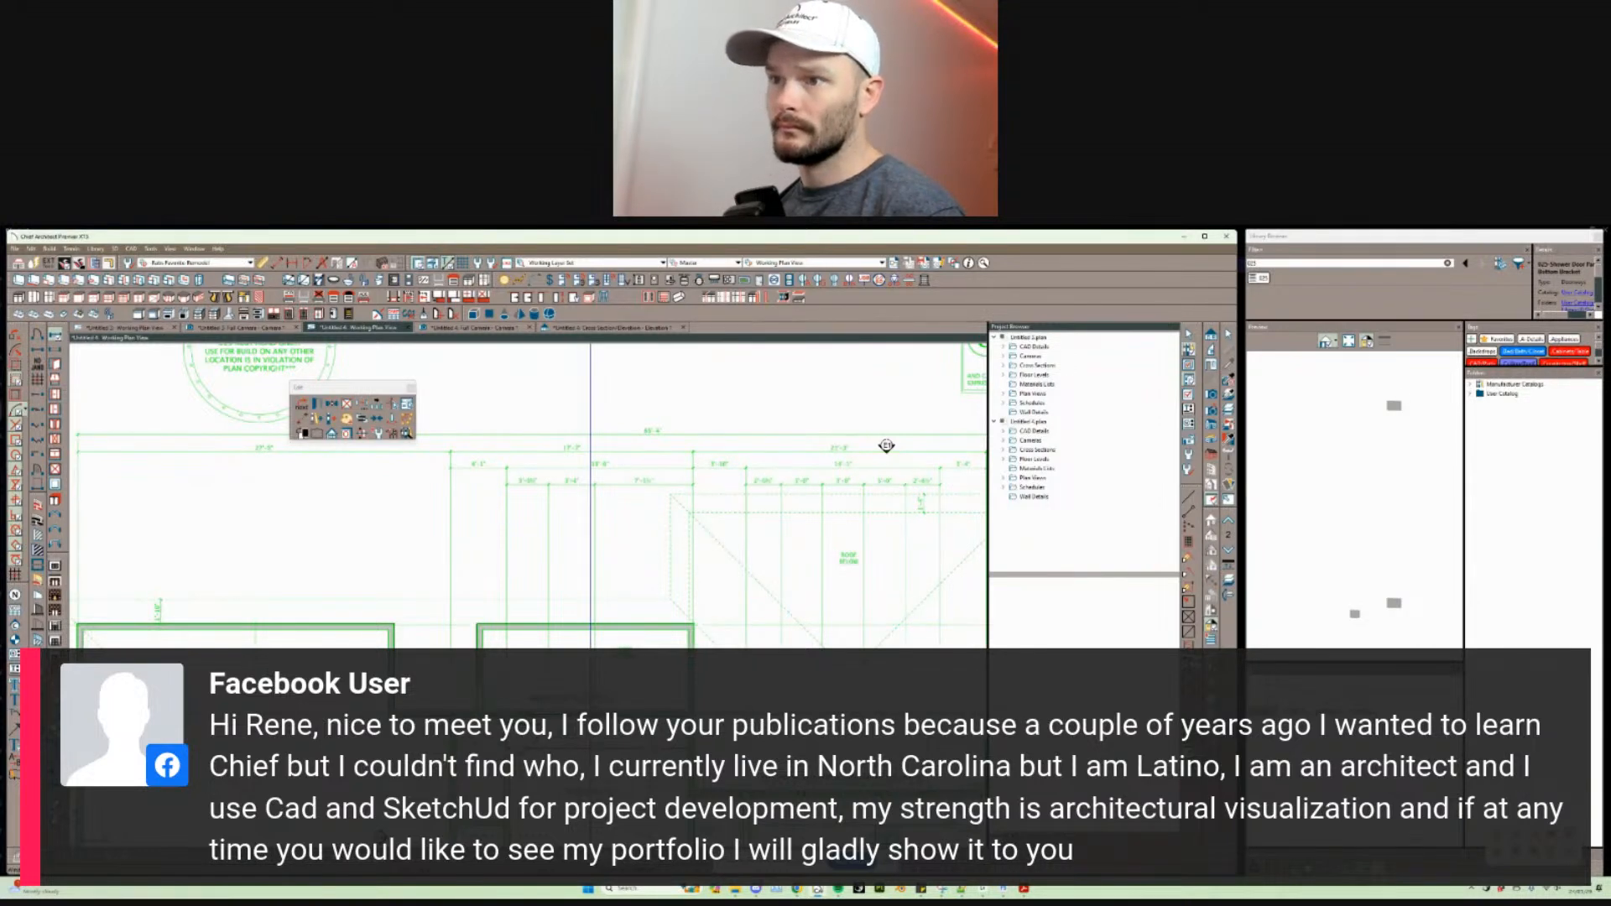
# Step: Extend the left side wall of the Roof Below area back to Bedroom #2's exterior wall
pyautogui.scroll(5, 886, 445)
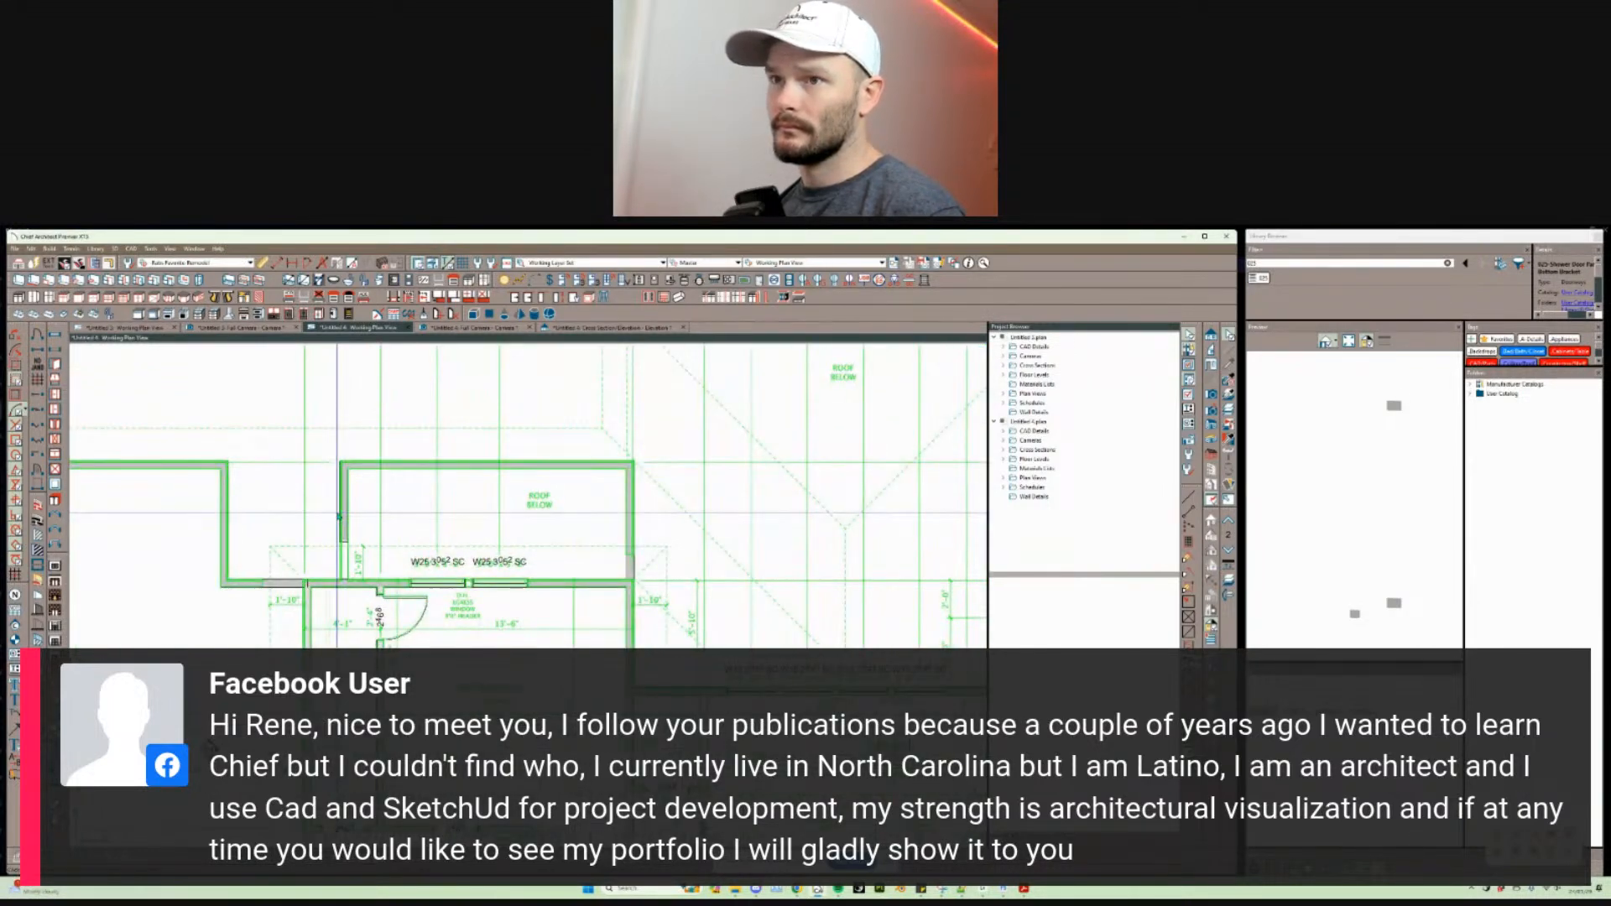
pyautogui.click(340, 515)
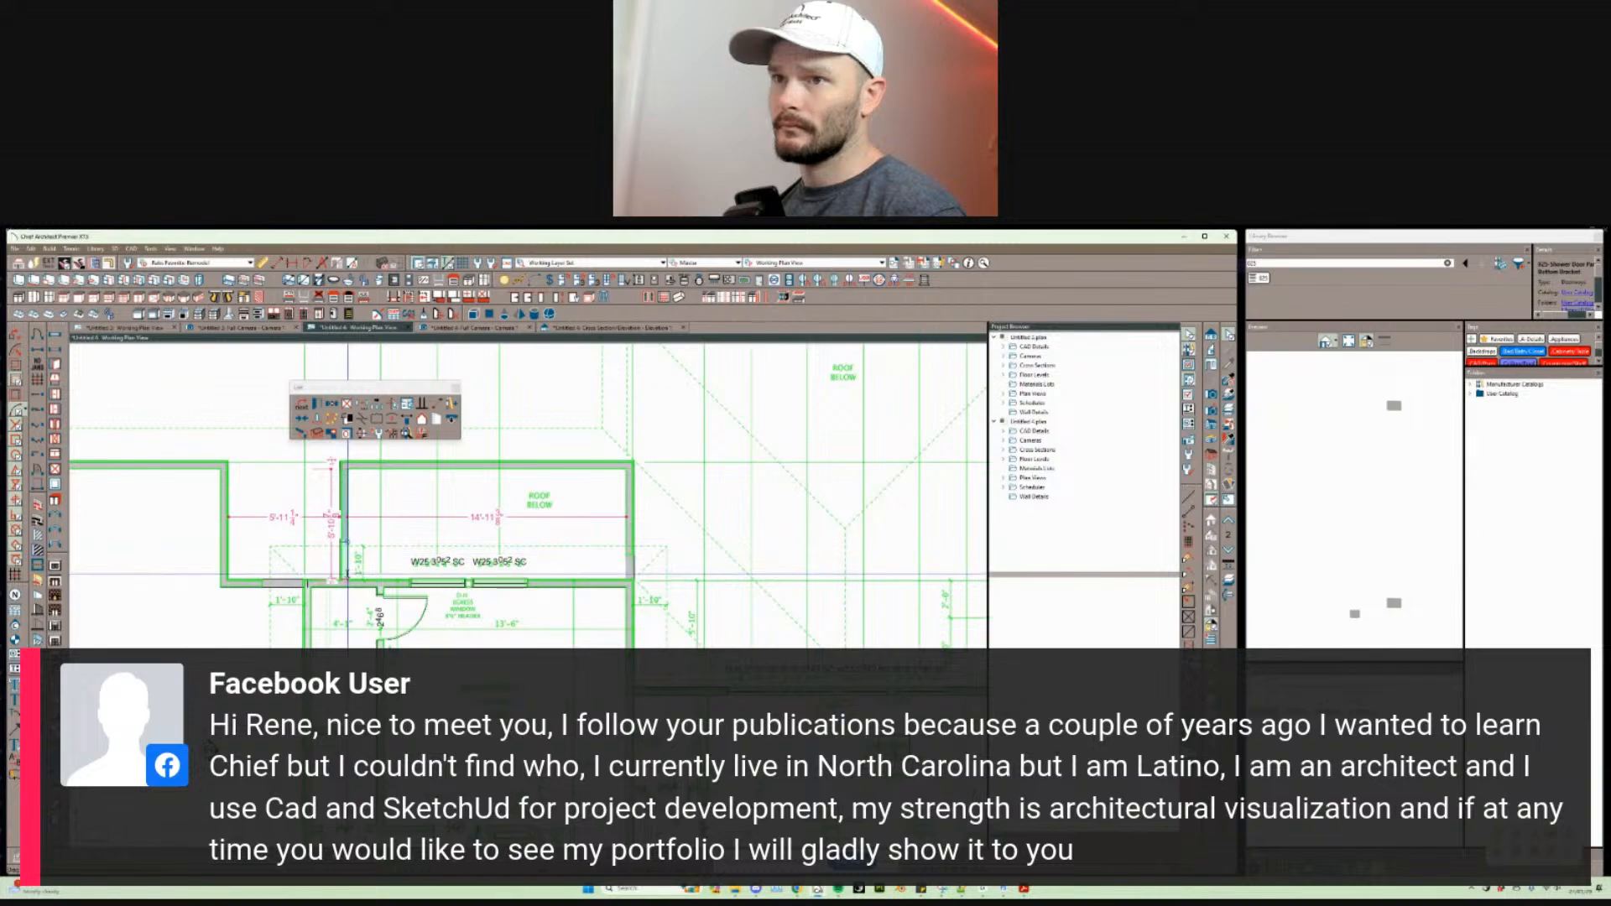
# Step: Examine the exterior windows of the Laundry/Craft Room and Exercise Room against the traced reference drawing
pyautogui.scroll(1, 820, 561)
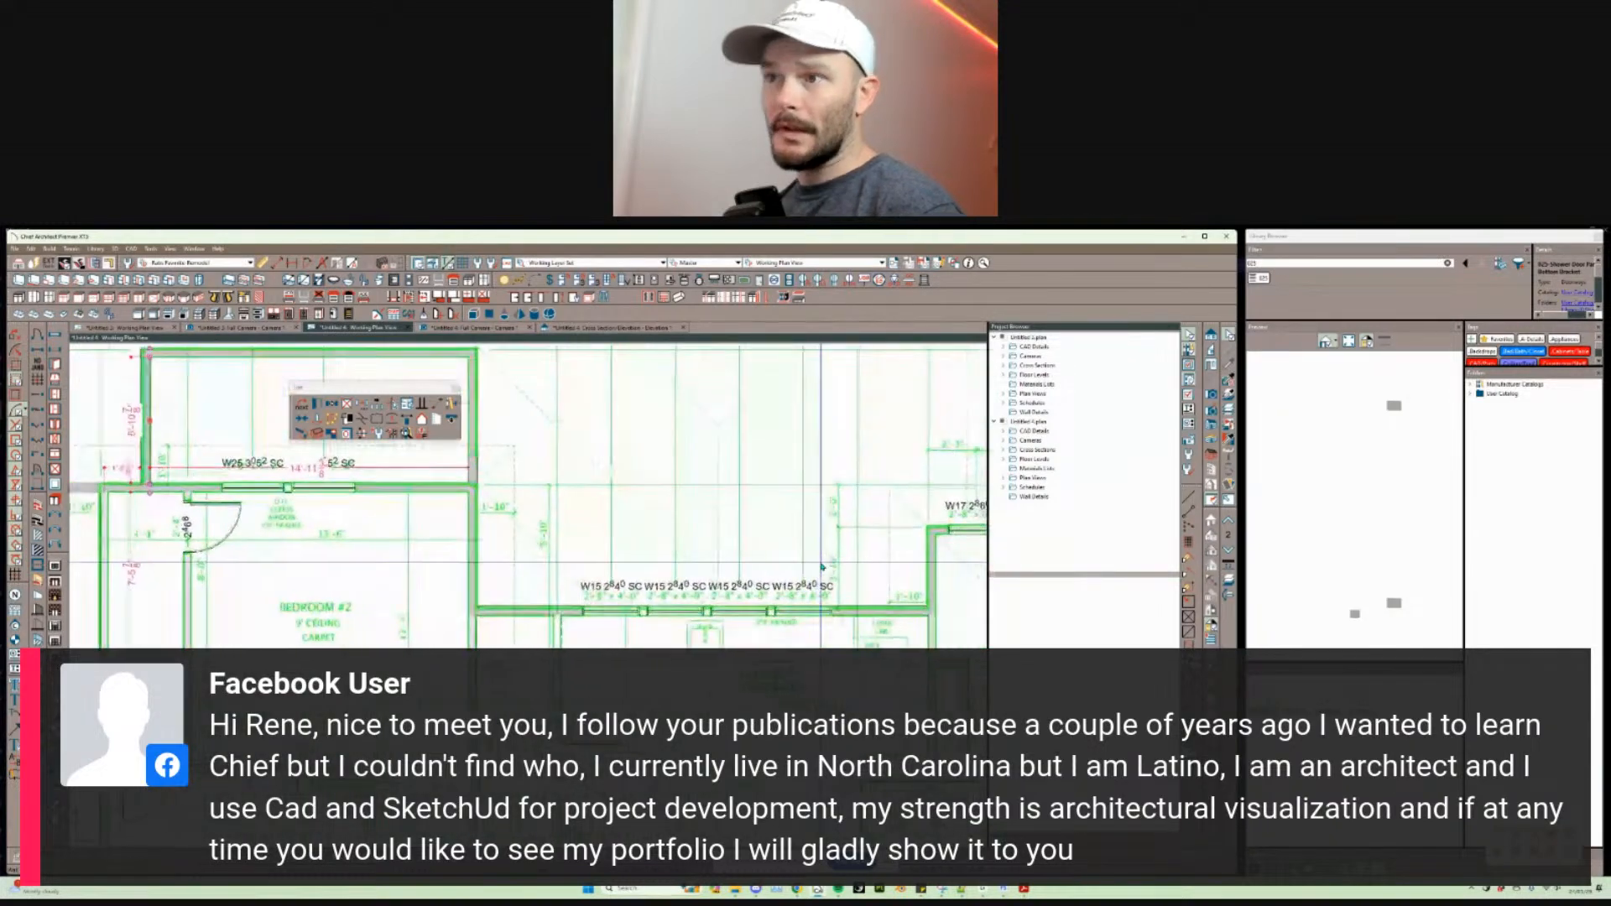
pyautogui.hscroll(4, 822, 566)
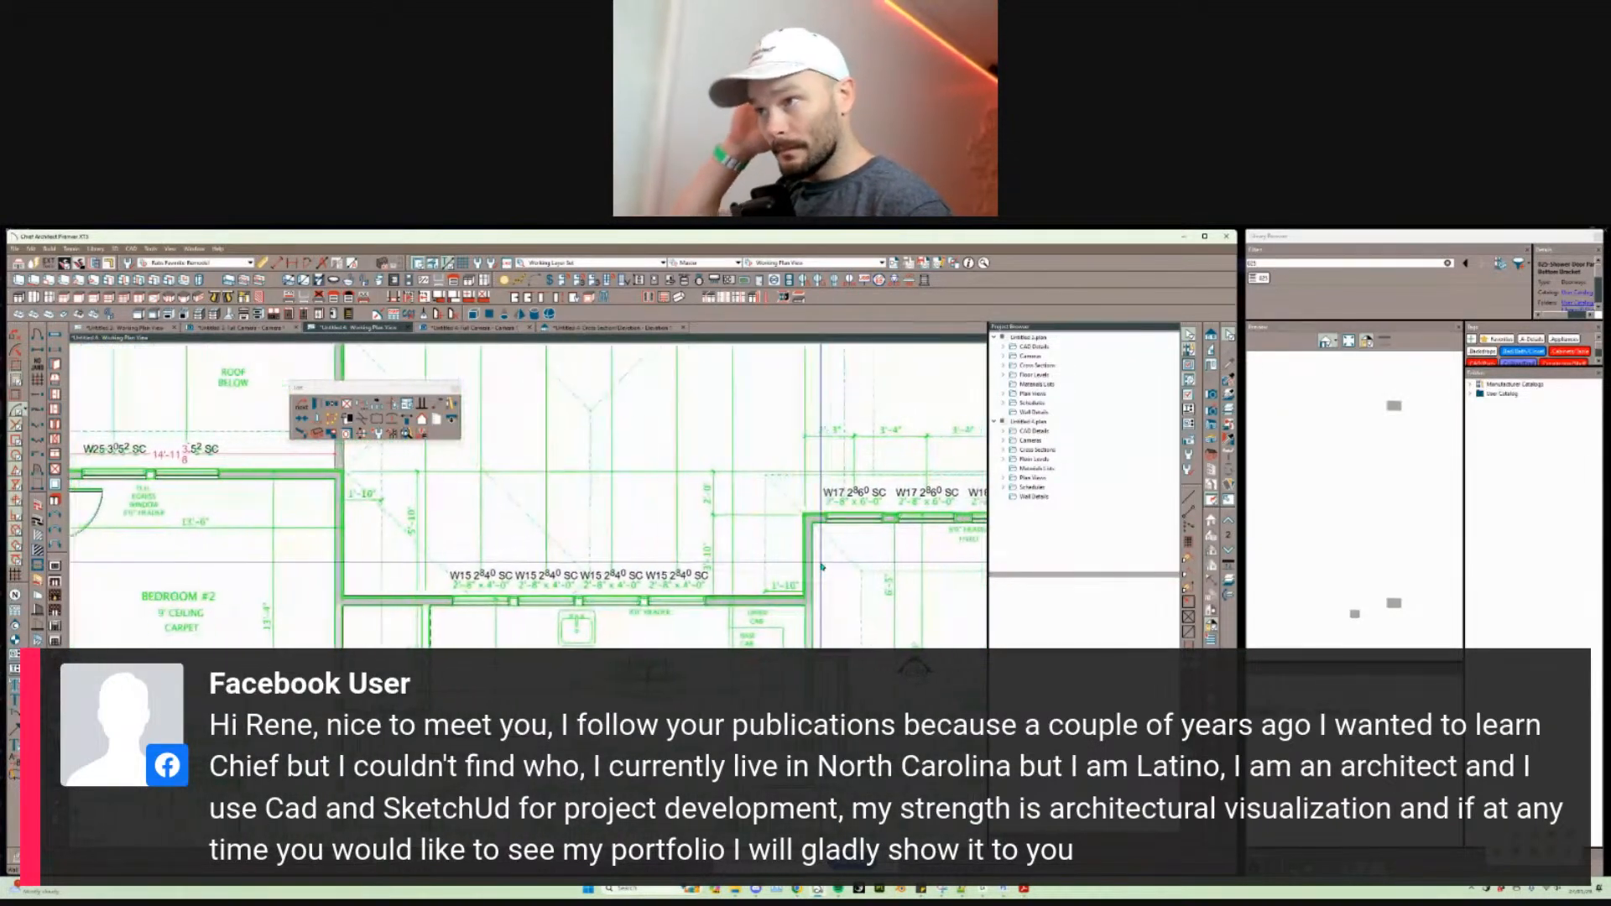
pyautogui.scroll(-1, 821, 567)
pyautogui.scroll(-3, 821, 567)
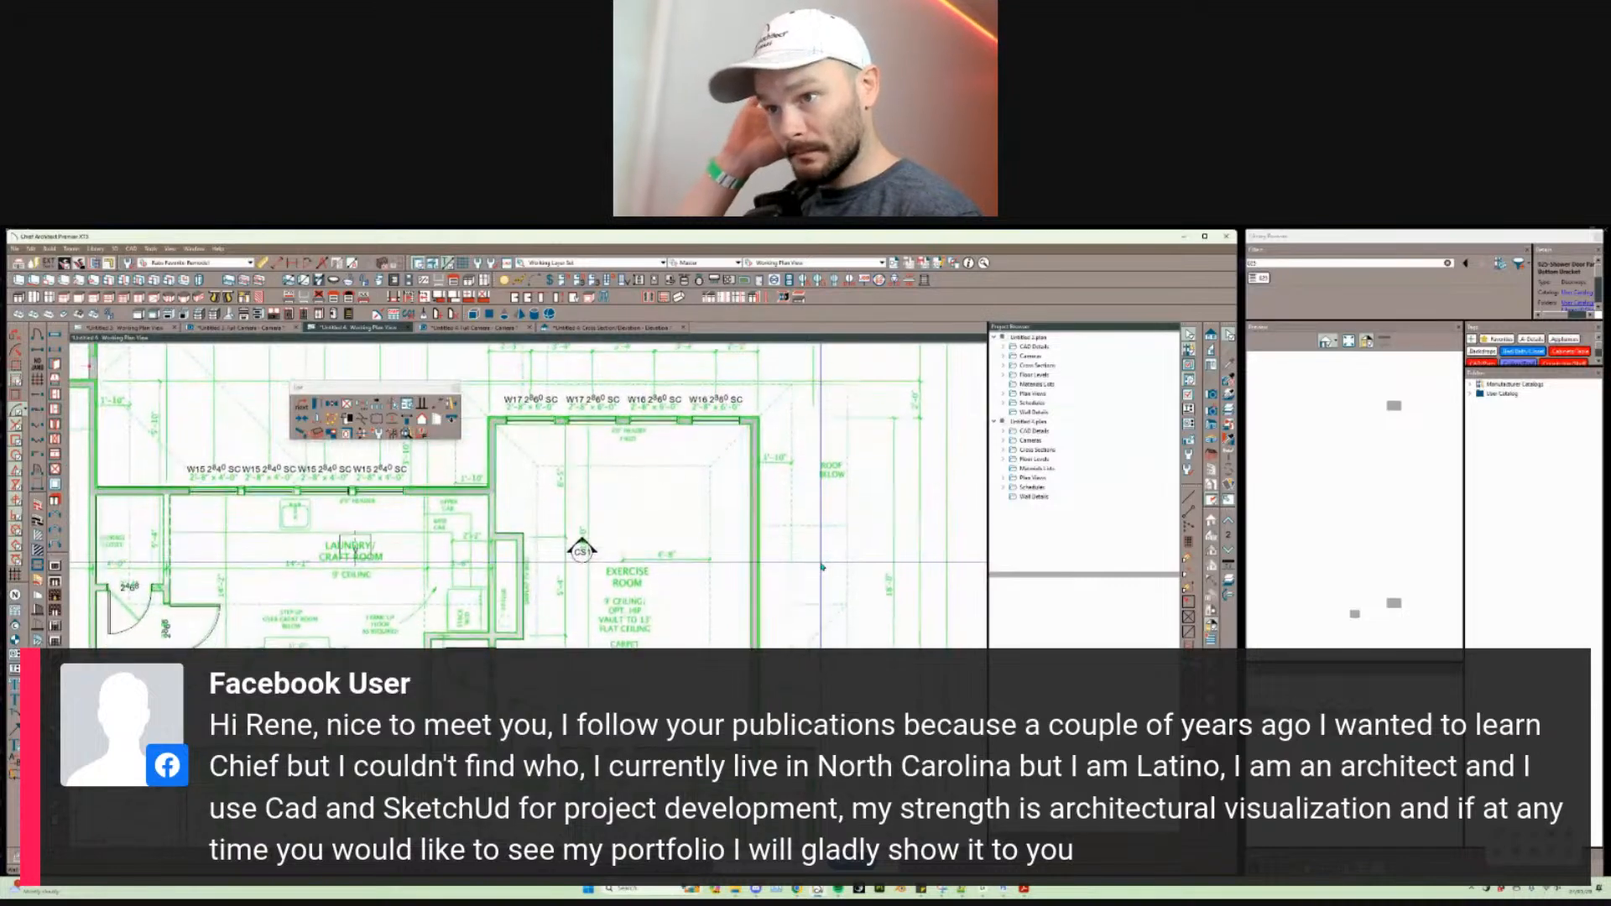
pyautogui.scroll(1, 821, 567)
pyautogui.scroll(3, 821, 566)
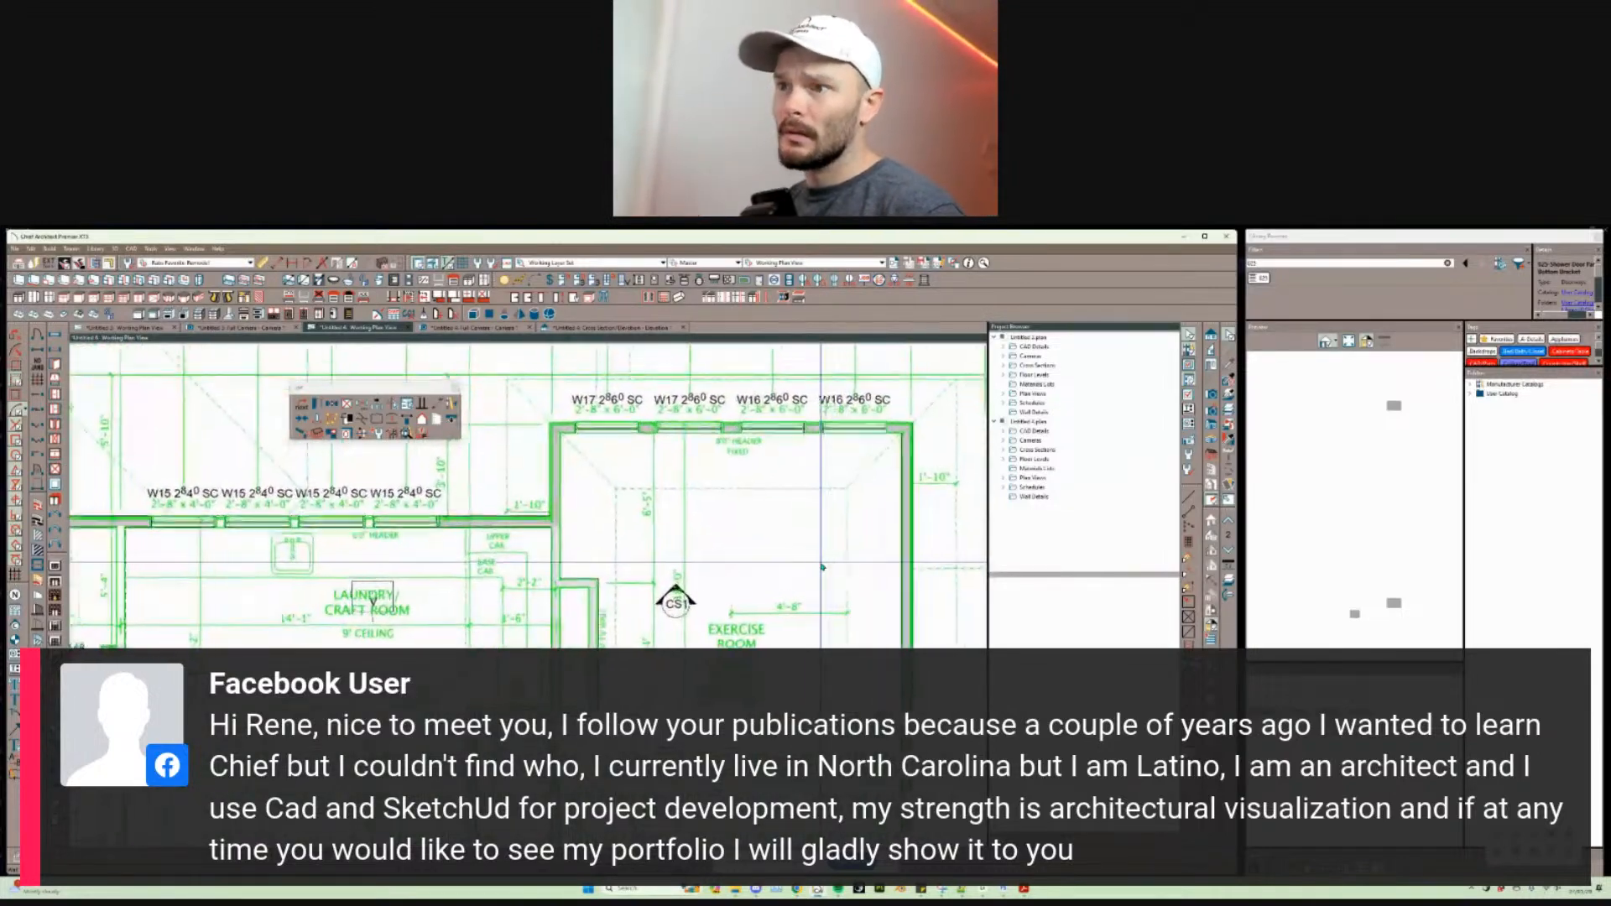
pyautogui.scroll(2, 821, 566)
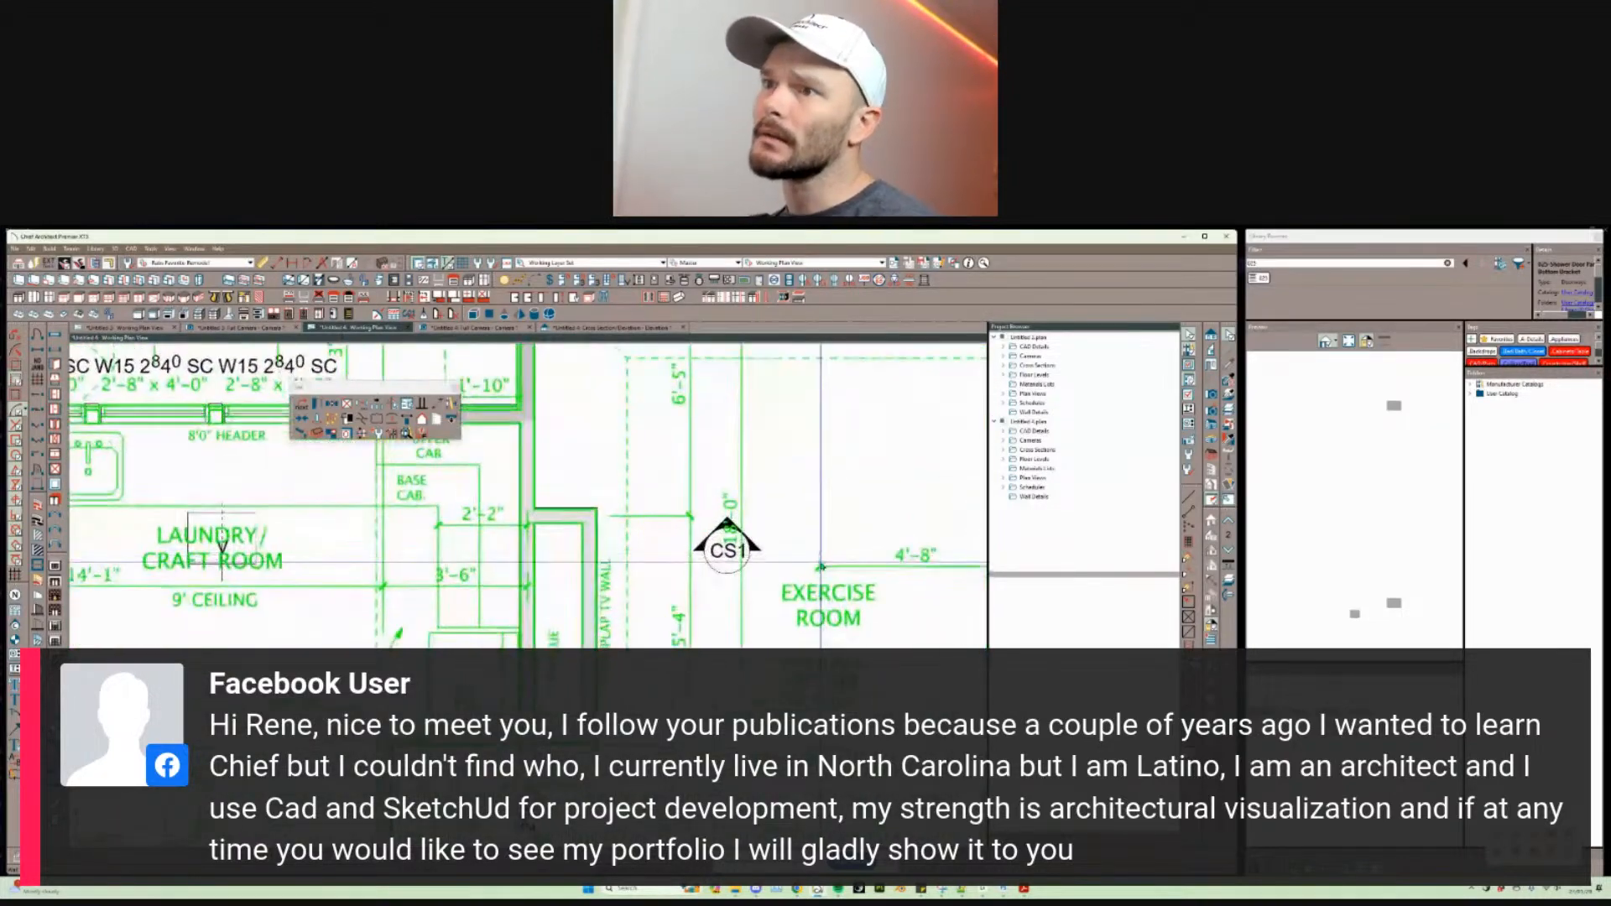
pyautogui.scroll(-2, 740, 589)
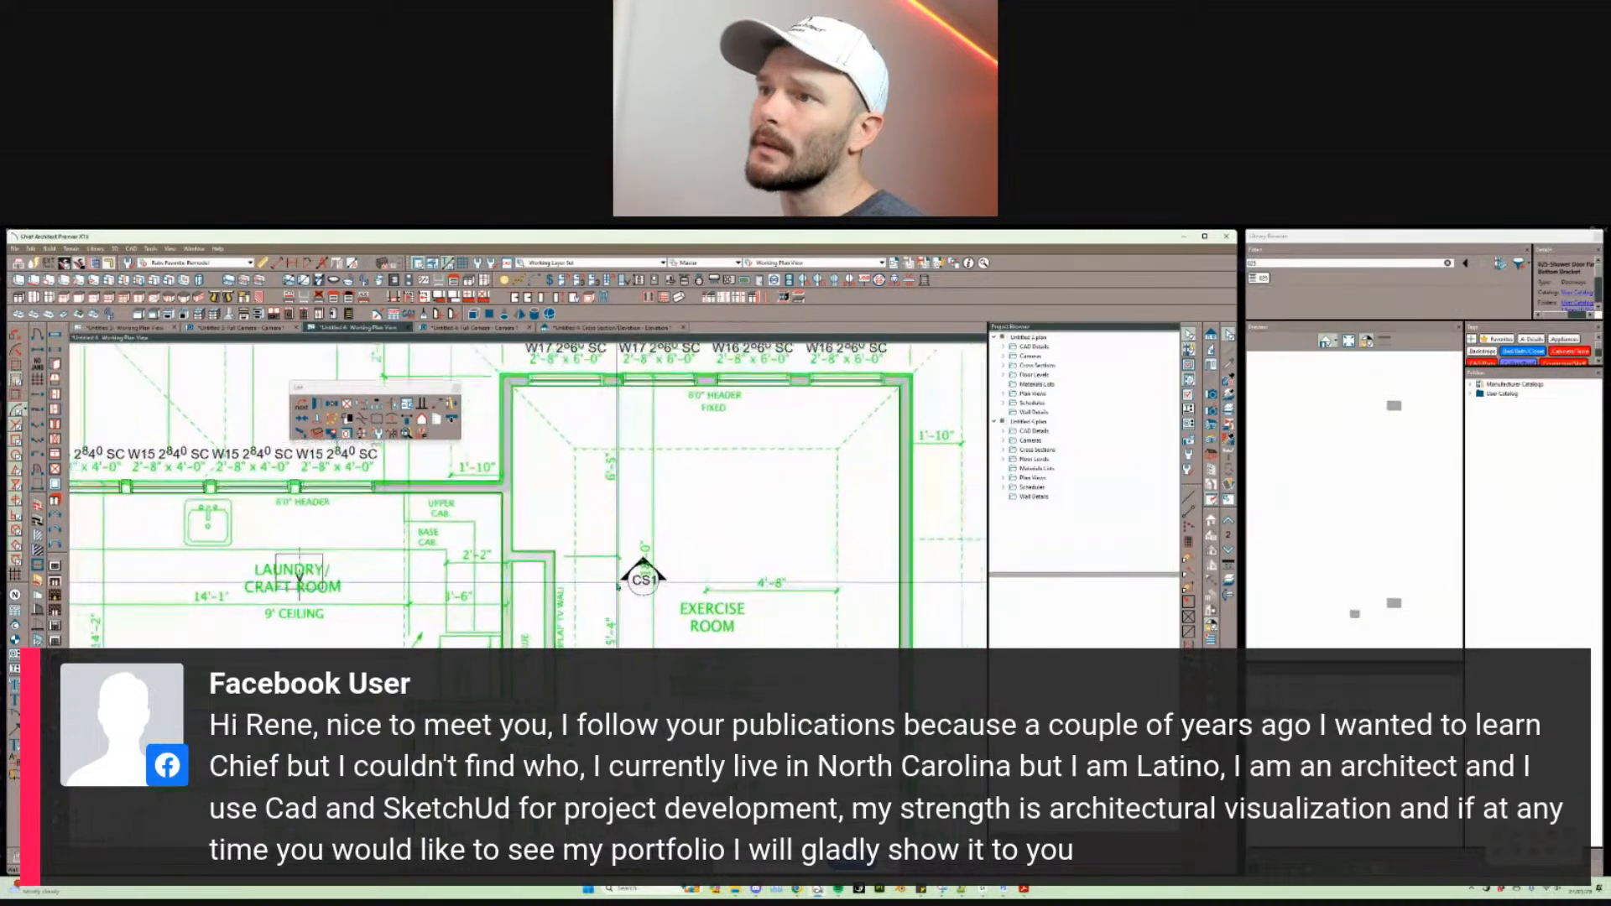
pyautogui.scroll(-3, 617, 587)
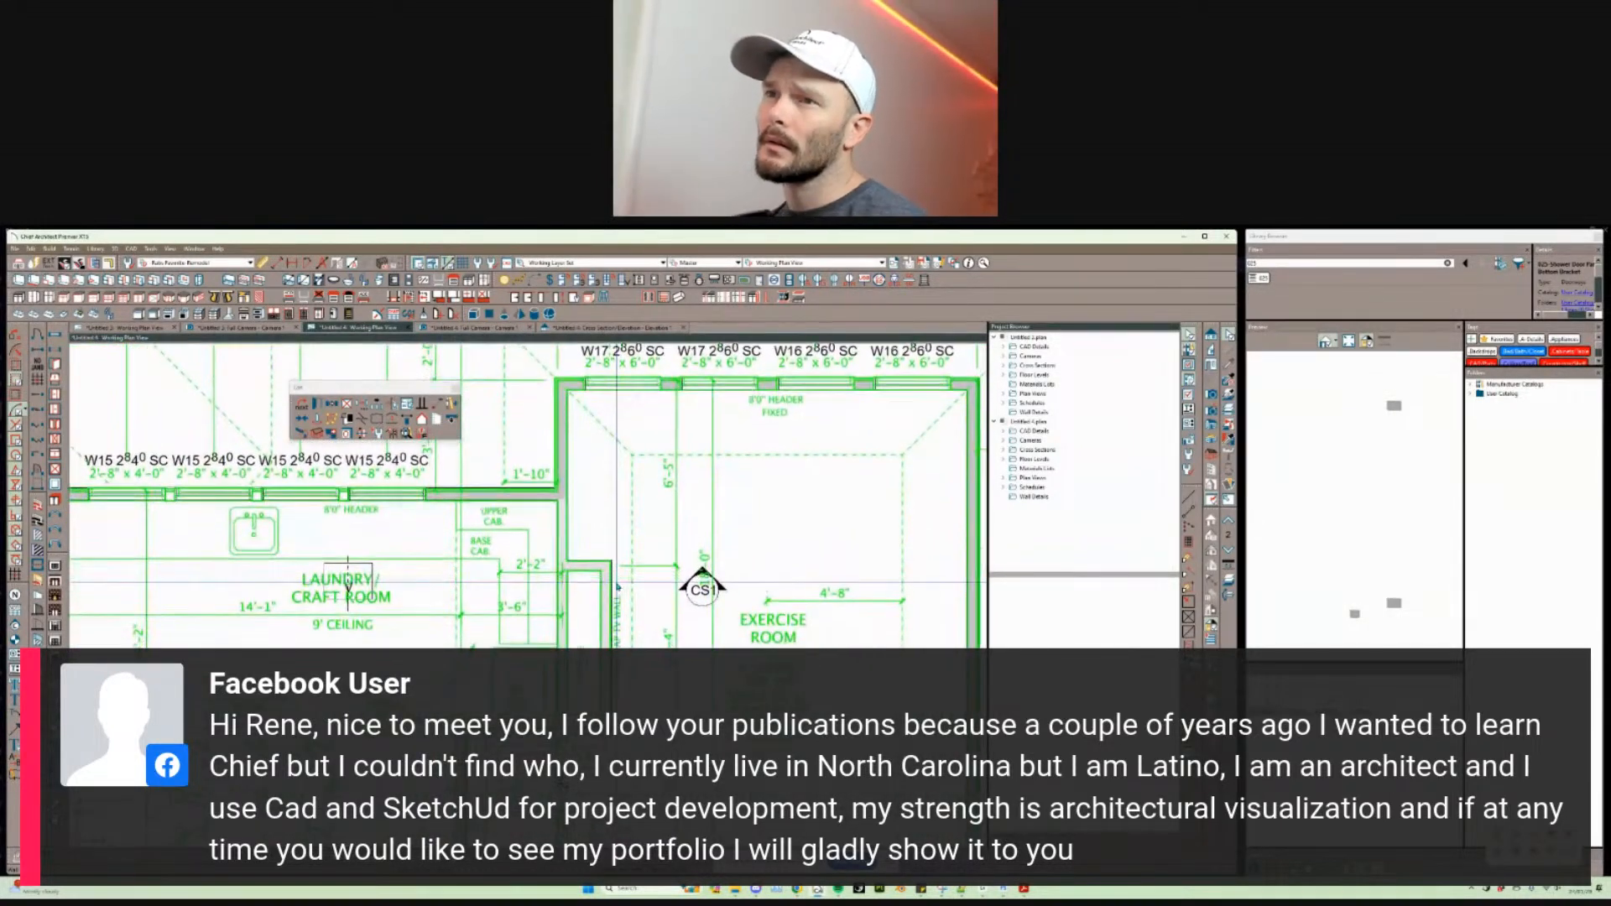
# Step: Examine the second-floor plan from the Exercise Room through Bedrooms #4, #3 and #2 to the Bath against the traced reference drawing
pyautogui.scroll(-2, 618, 586)
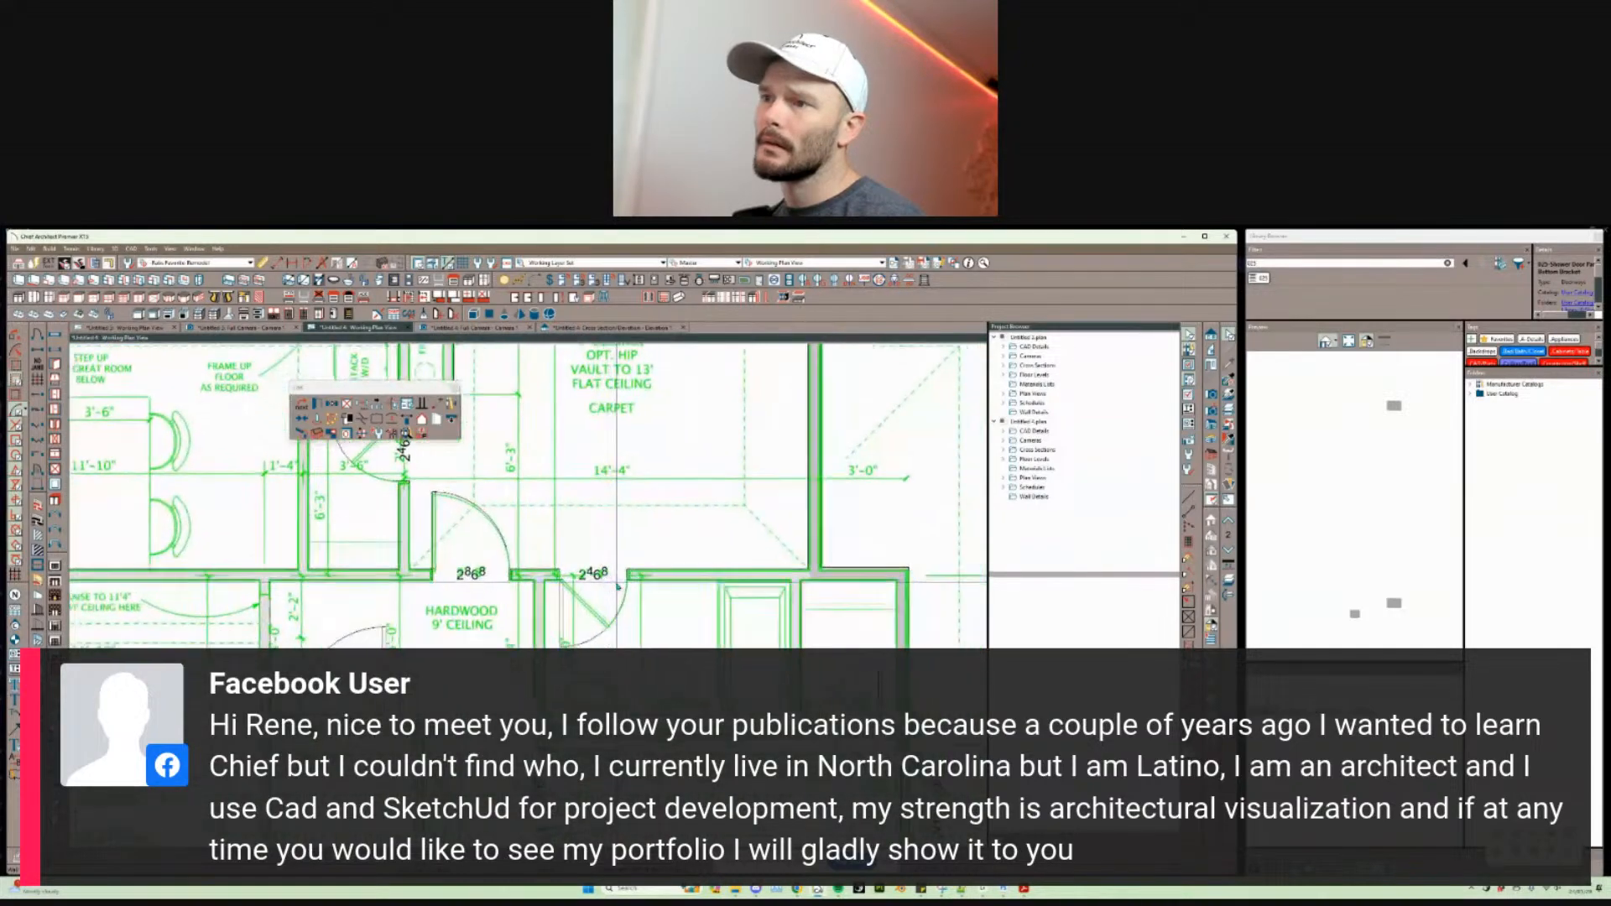
pyautogui.scroll(-4, 617, 586)
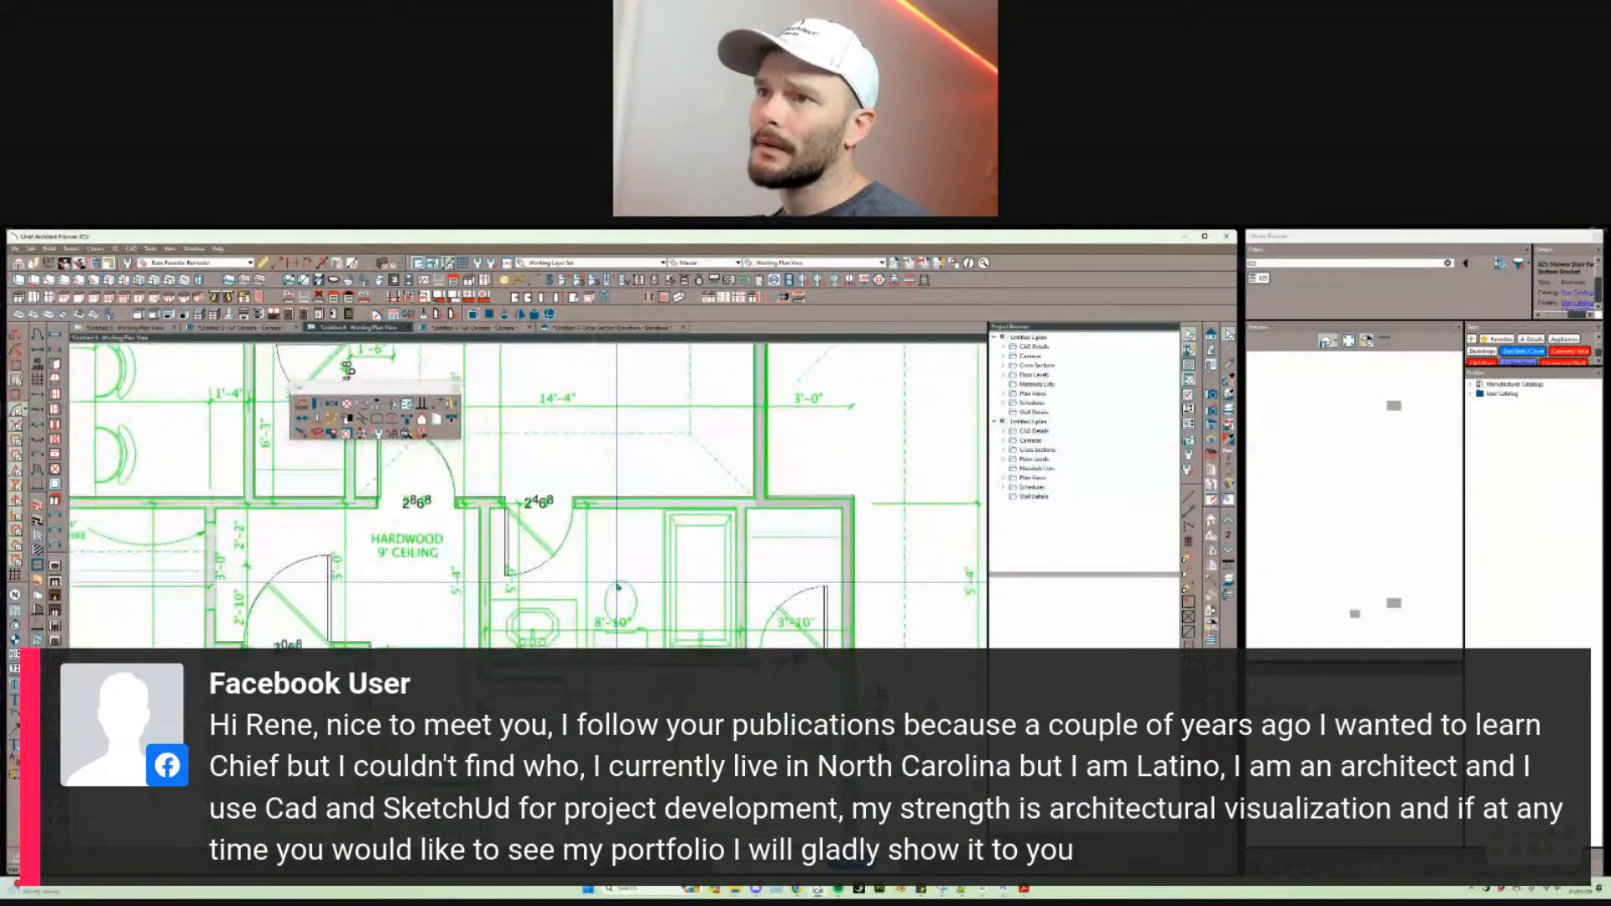
pyautogui.scroll(-4, 618, 587)
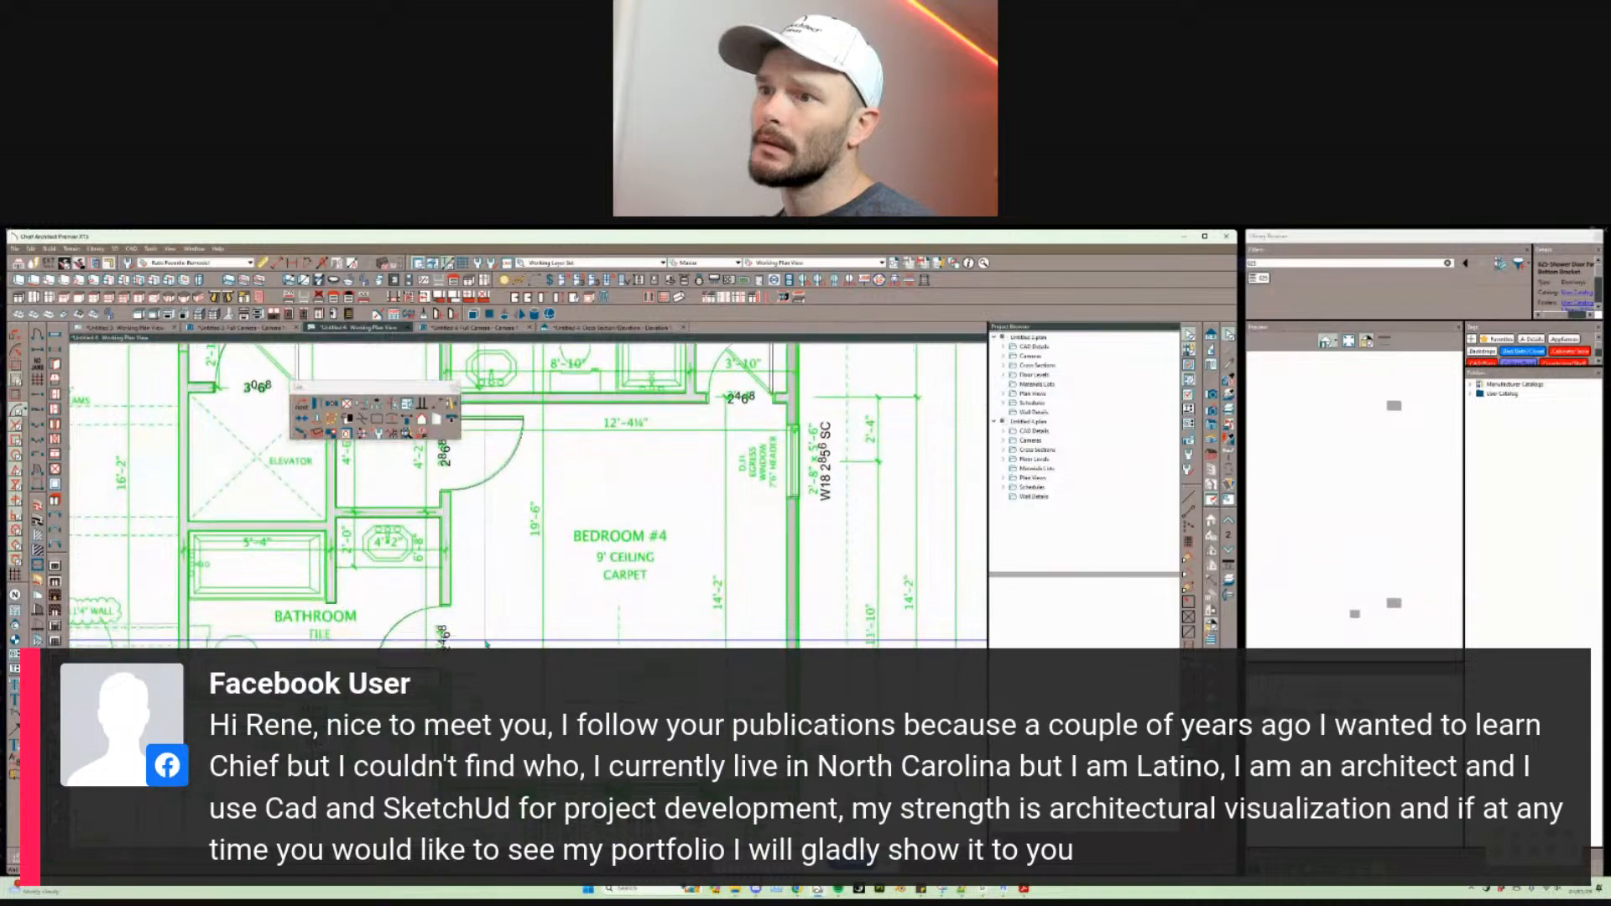
pyautogui.scroll(-4, 486, 644)
pyautogui.hscroll(-4, 487, 644)
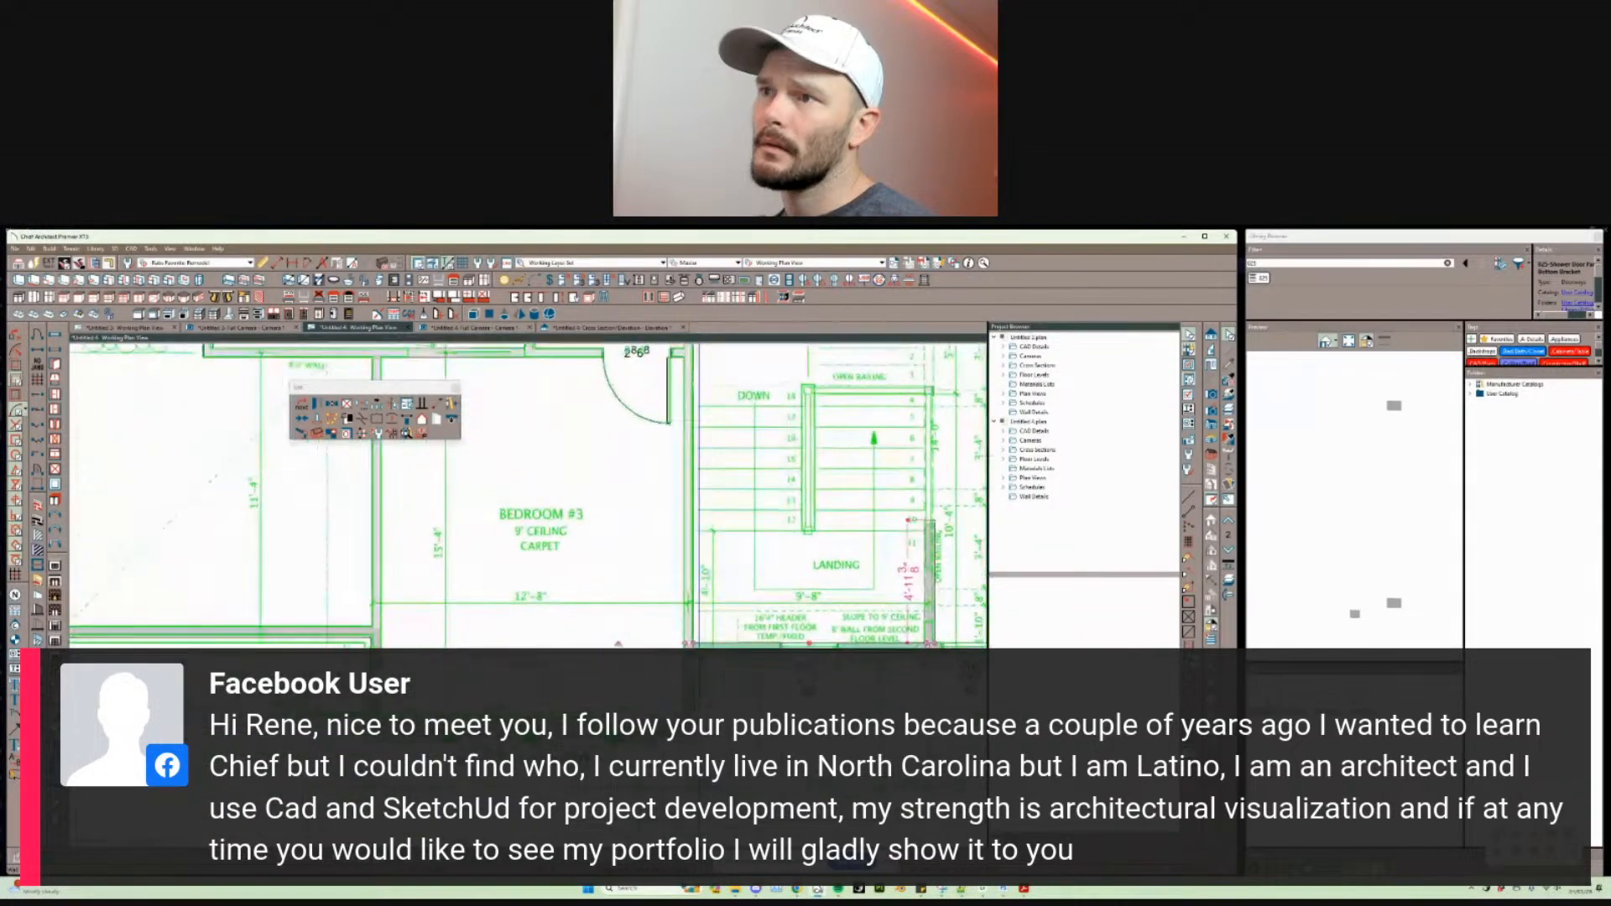
pyautogui.scroll(-4, 281, 482)
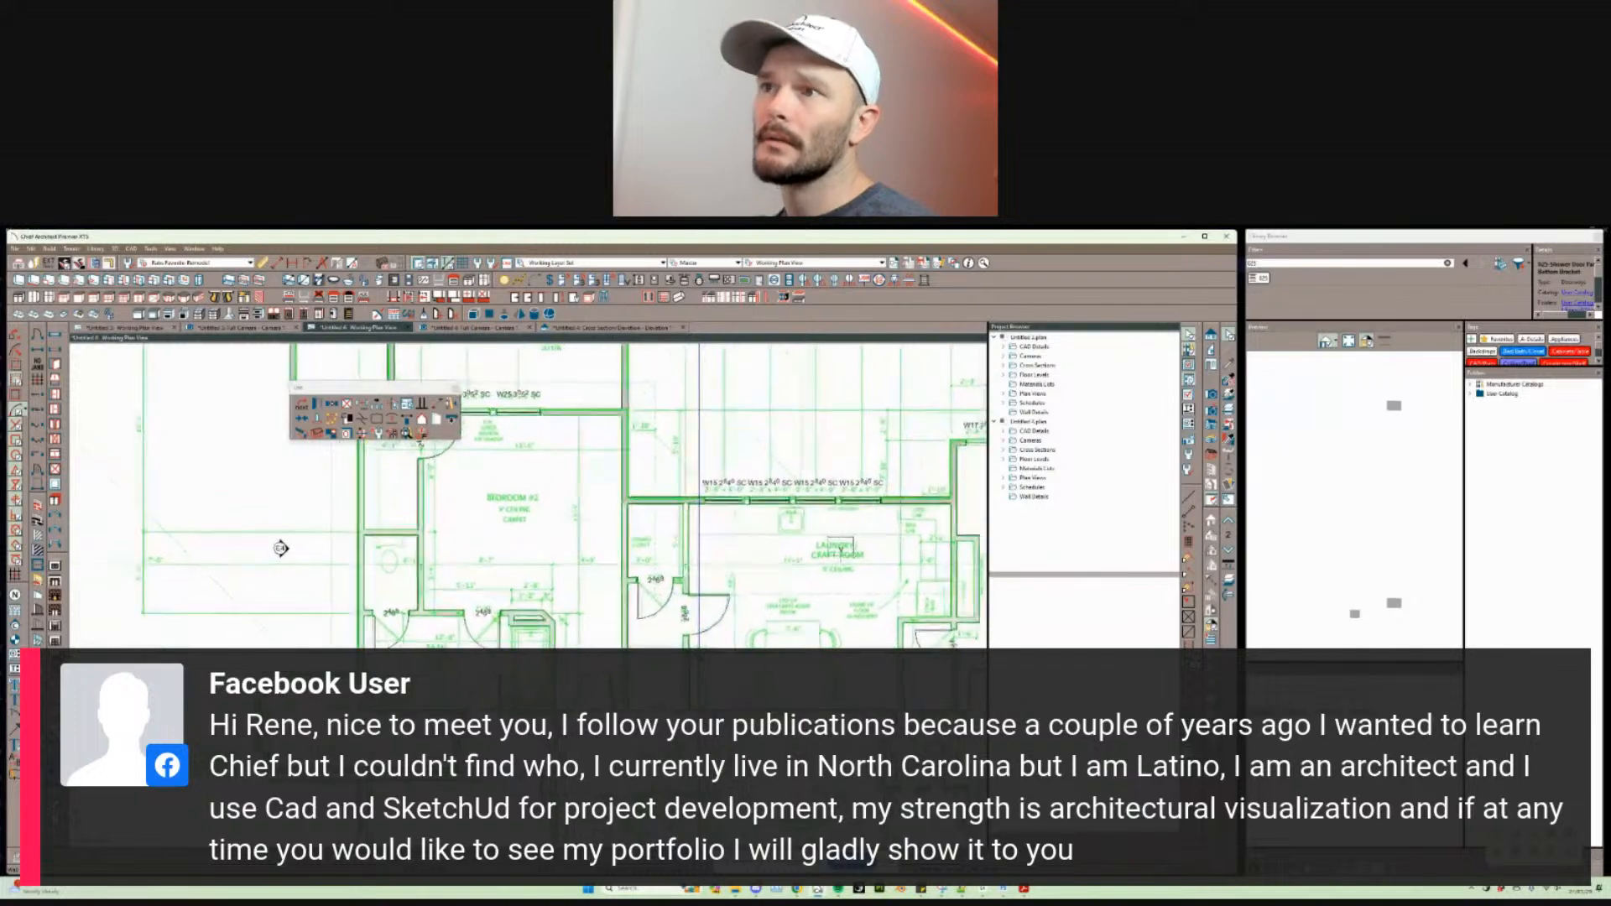
pyautogui.moveTo(281, 547); pyautogui.dragTo(406, 607, button='middle')
pyautogui.scroll(-2, 527, 494)
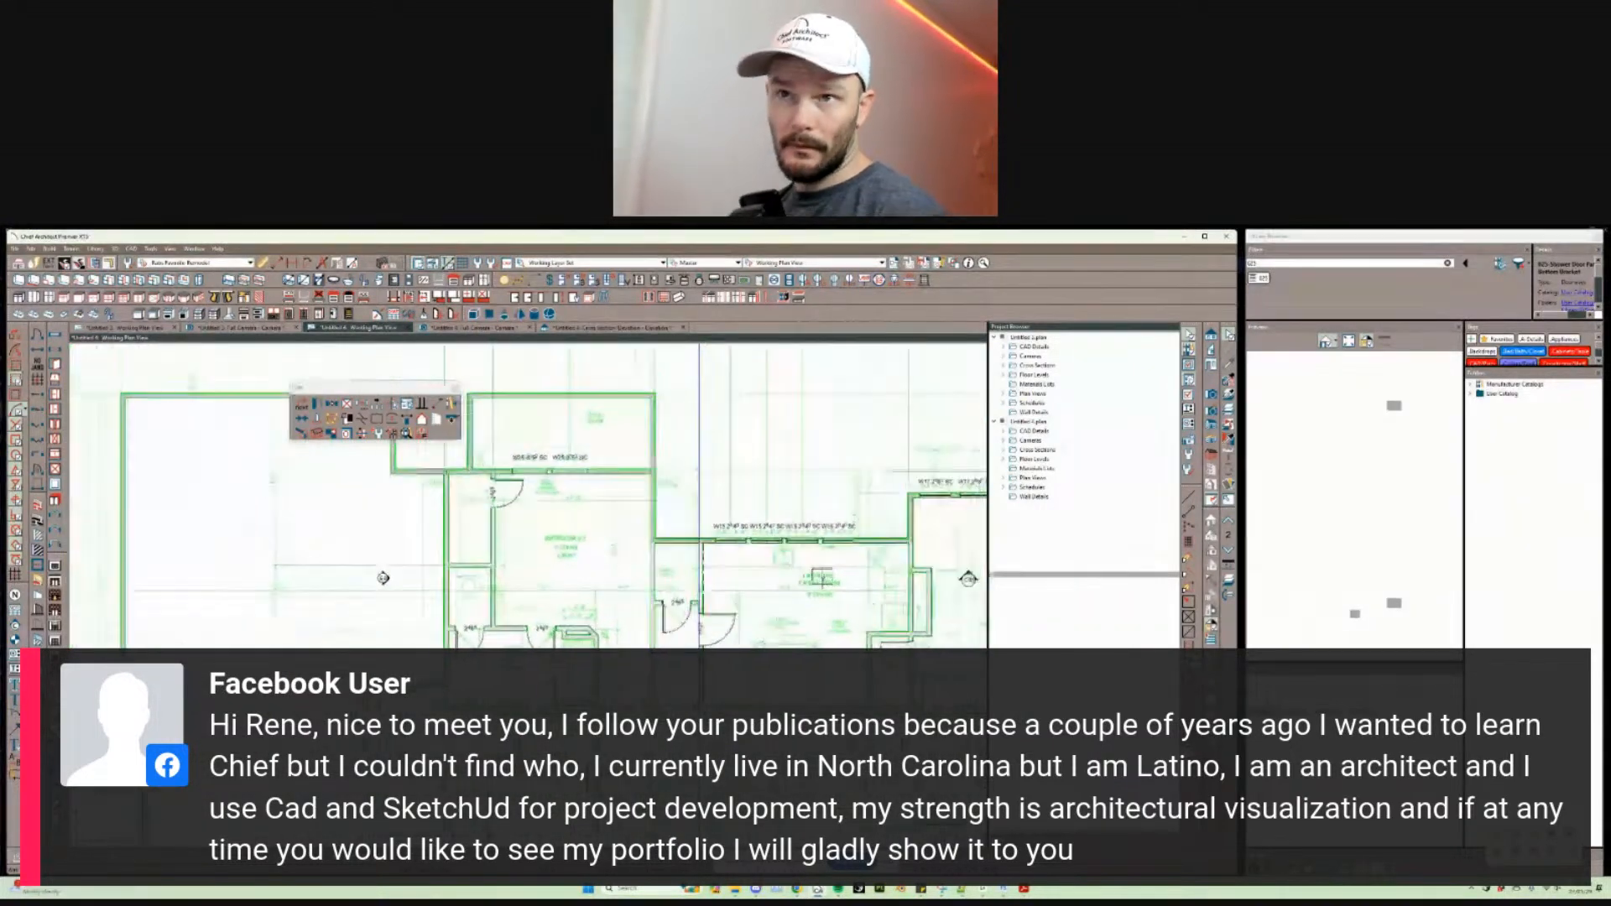
pyautogui.scroll(-1, 822, 577)
pyautogui.moveTo(822, 577); pyautogui.dragTo(713, 600, button='middle')
pyautogui.scroll(3, 390, 587)
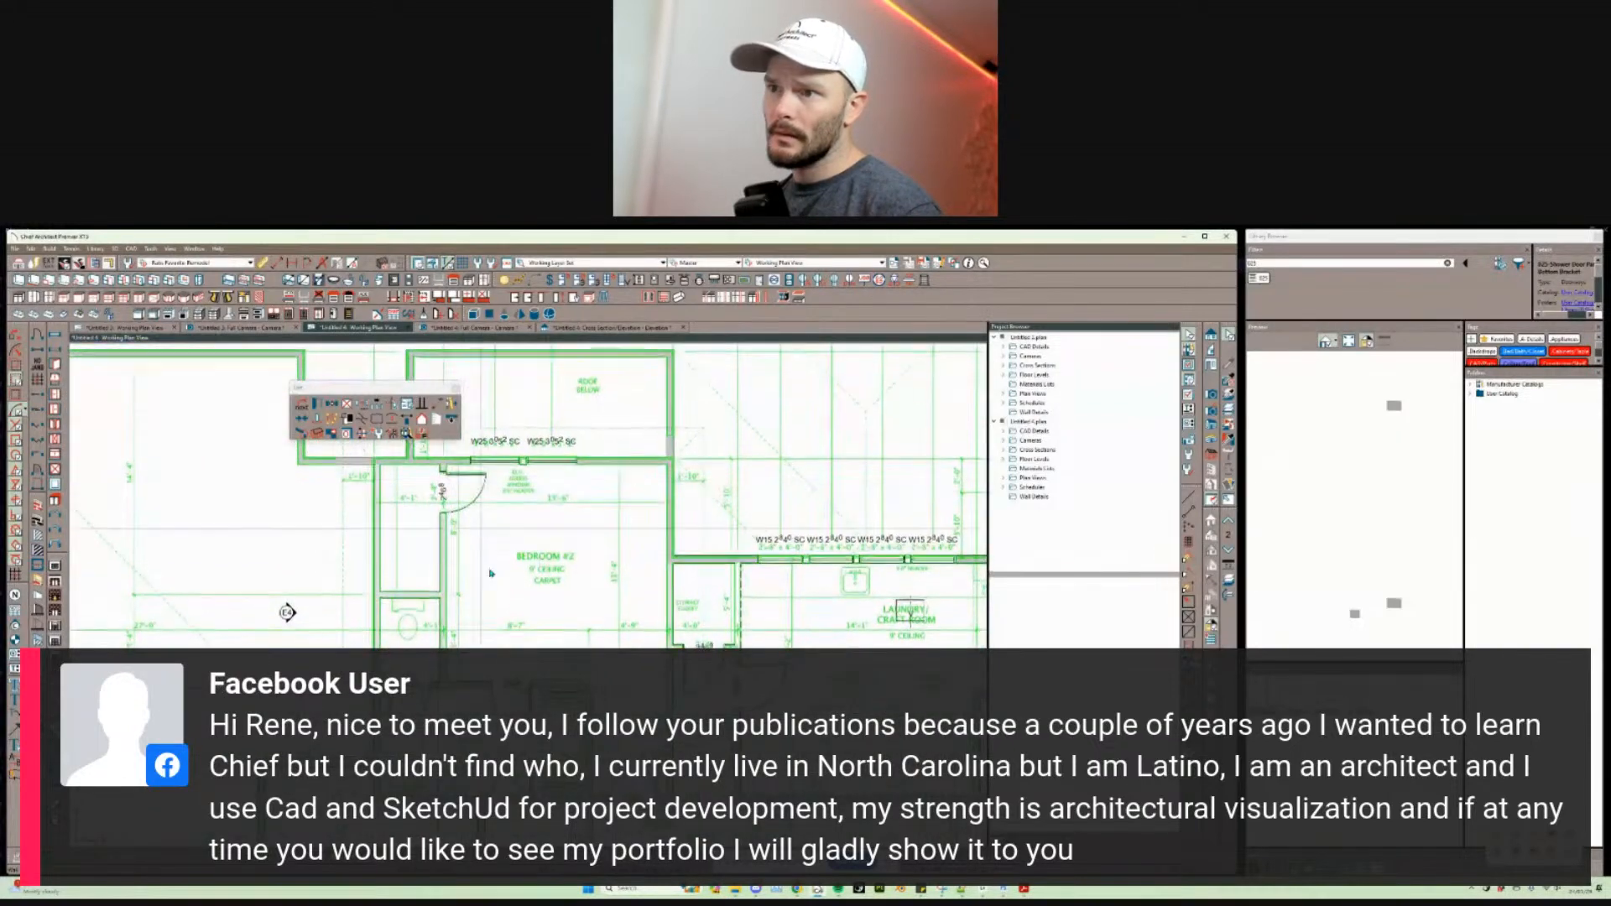
pyautogui.moveTo(491, 573); pyautogui.dragTo(477, 391, button='middle')
pyautogui.scroll(1, 477, 391)
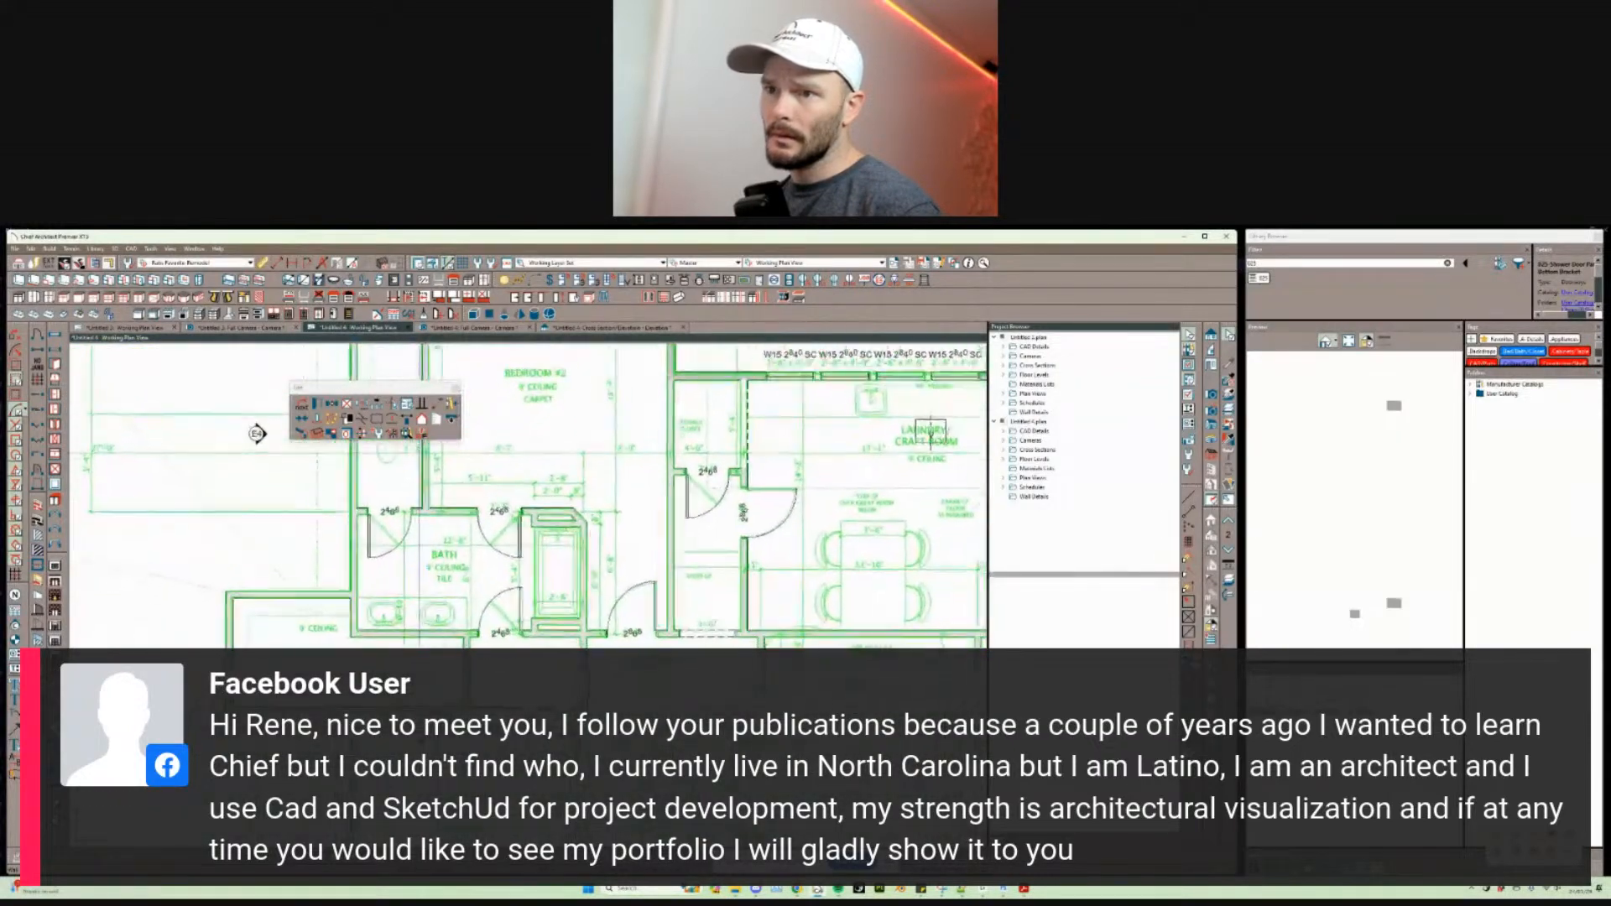
pyautogui.scroll(4, 318, 714)
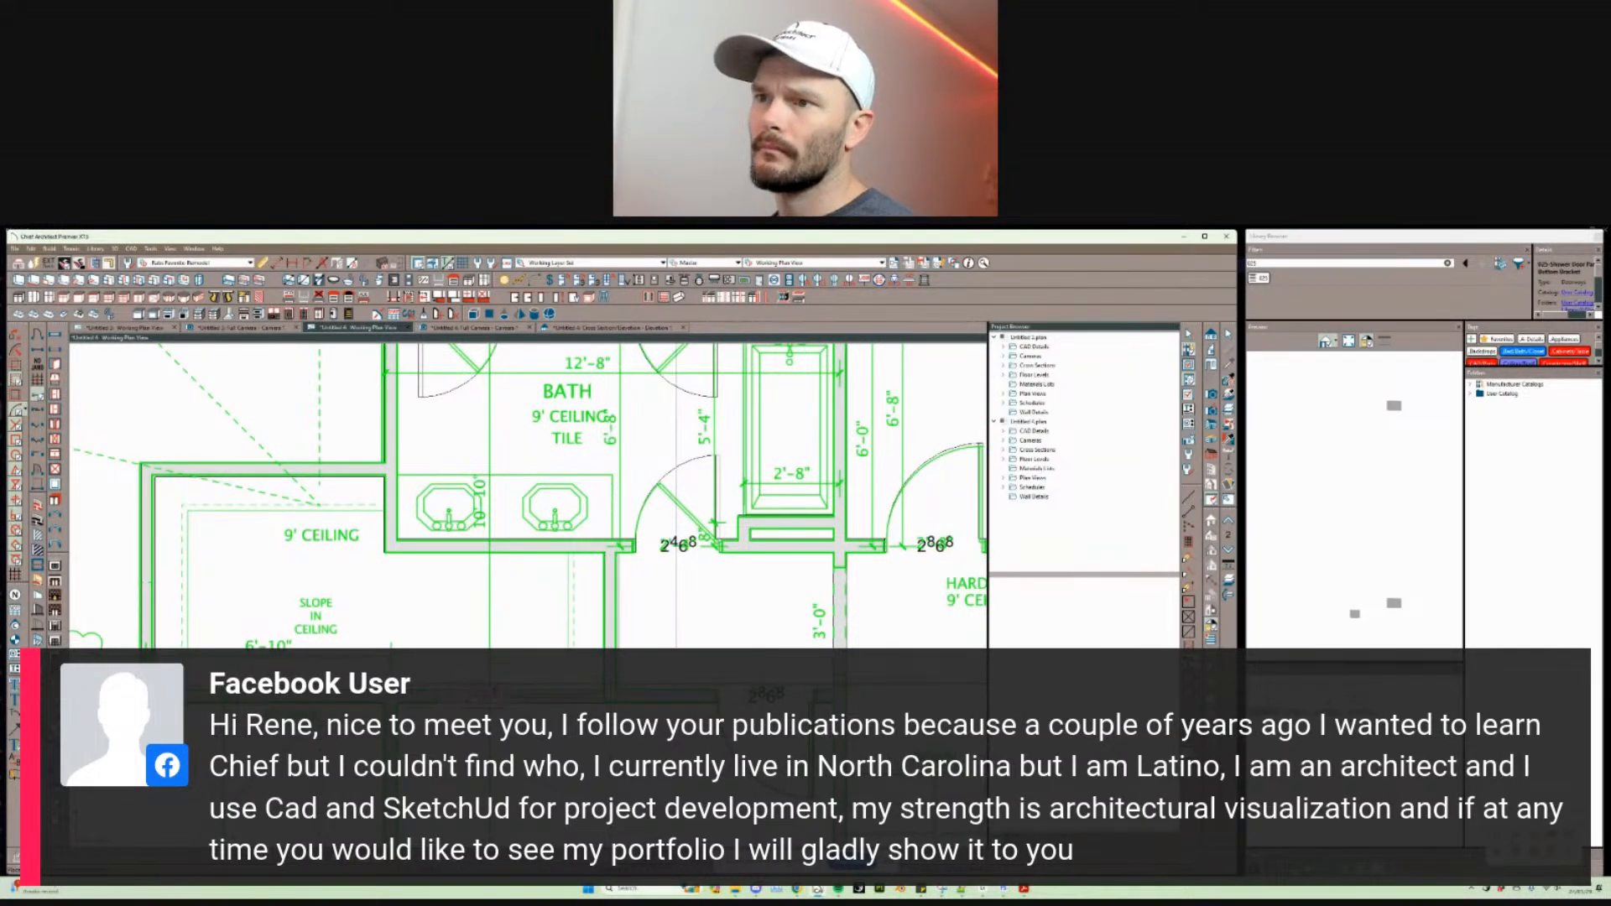
# Step: Select the pocket door in the wall of the sloped-ceiling room opposite the Bath's double vanity
pyautogui.click(506, 694)
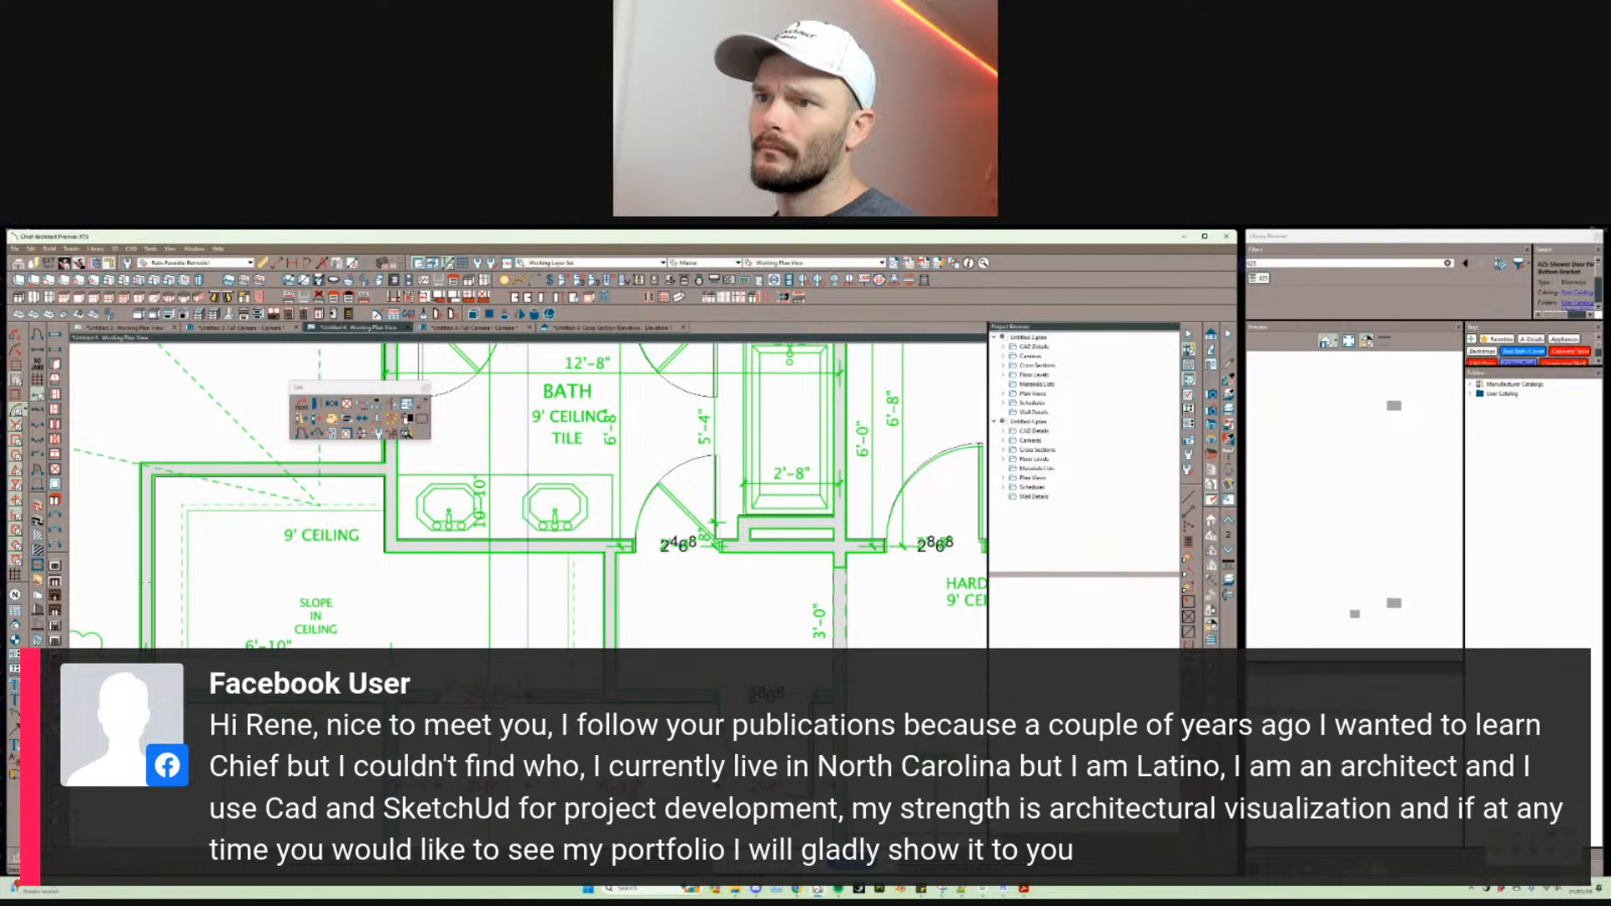
pyautogui.press('Tab')
pyautogui.press('Return')
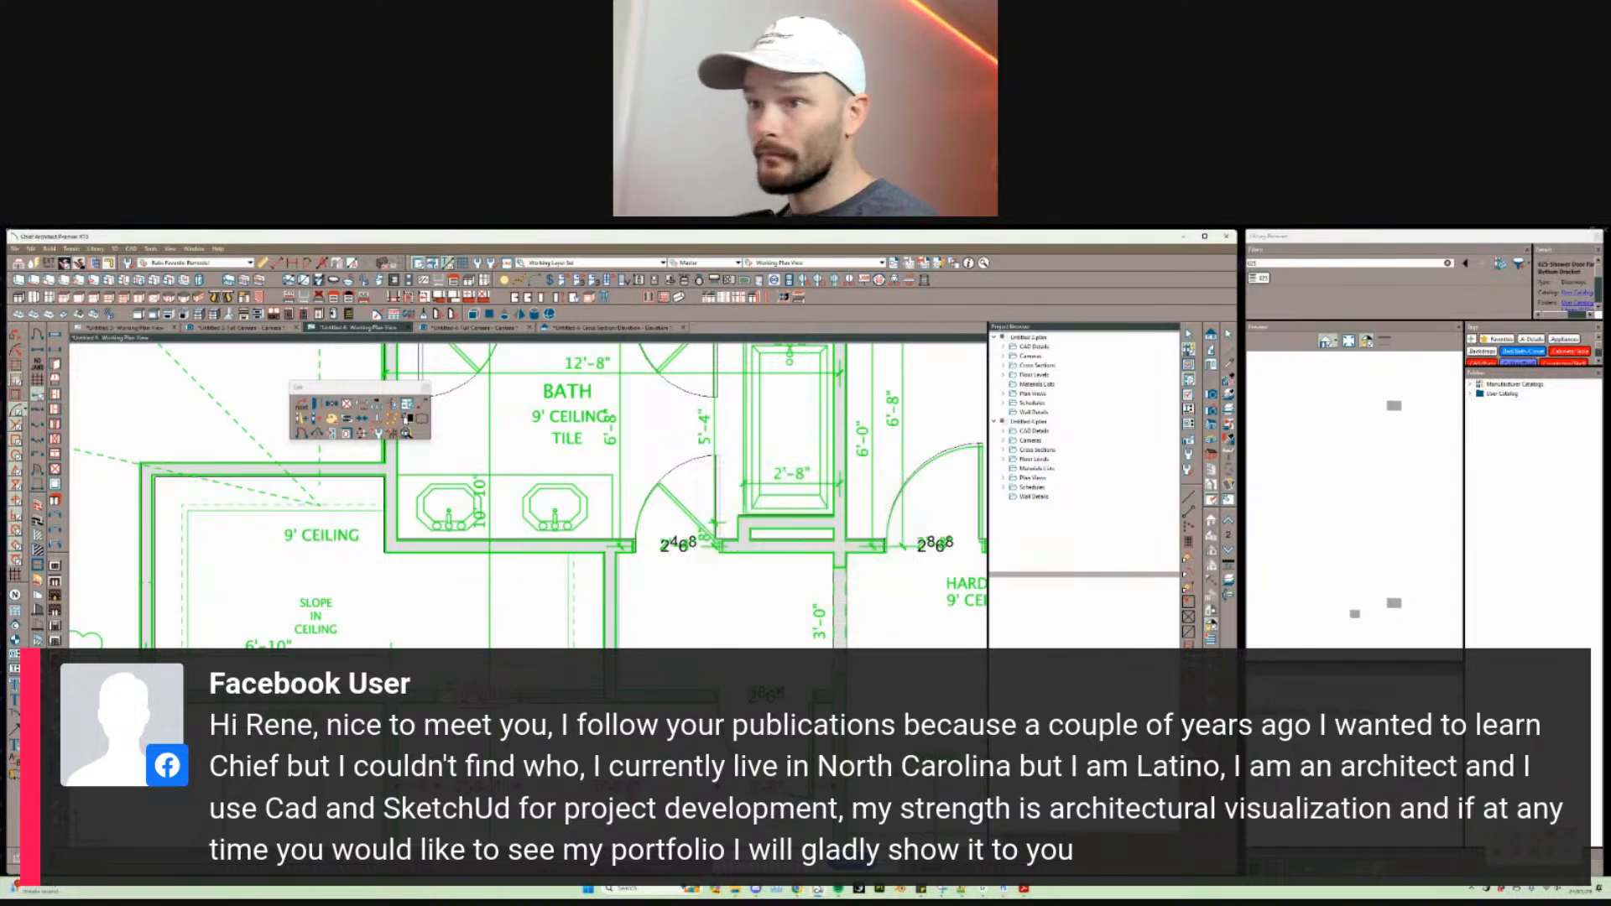
pyautogui.scroll(-1, 519, 625)
pyautogui.scroll(-1, 603, 584)
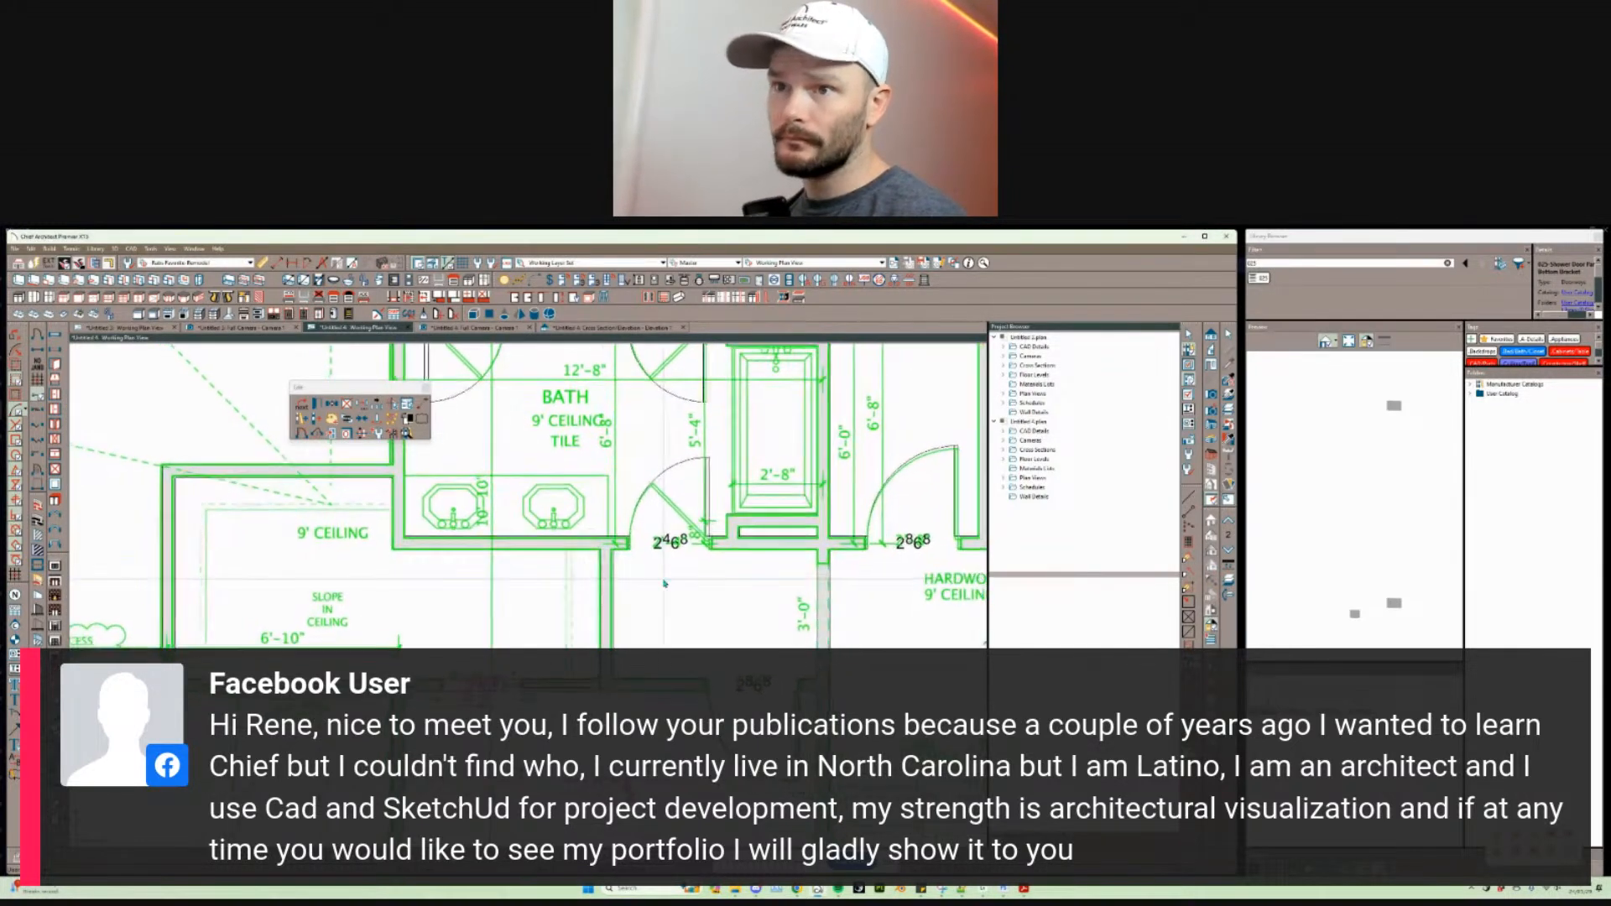
pyautogui.moveTo(665, 582); pyautogui.dragTo(662, 548, button='middle')
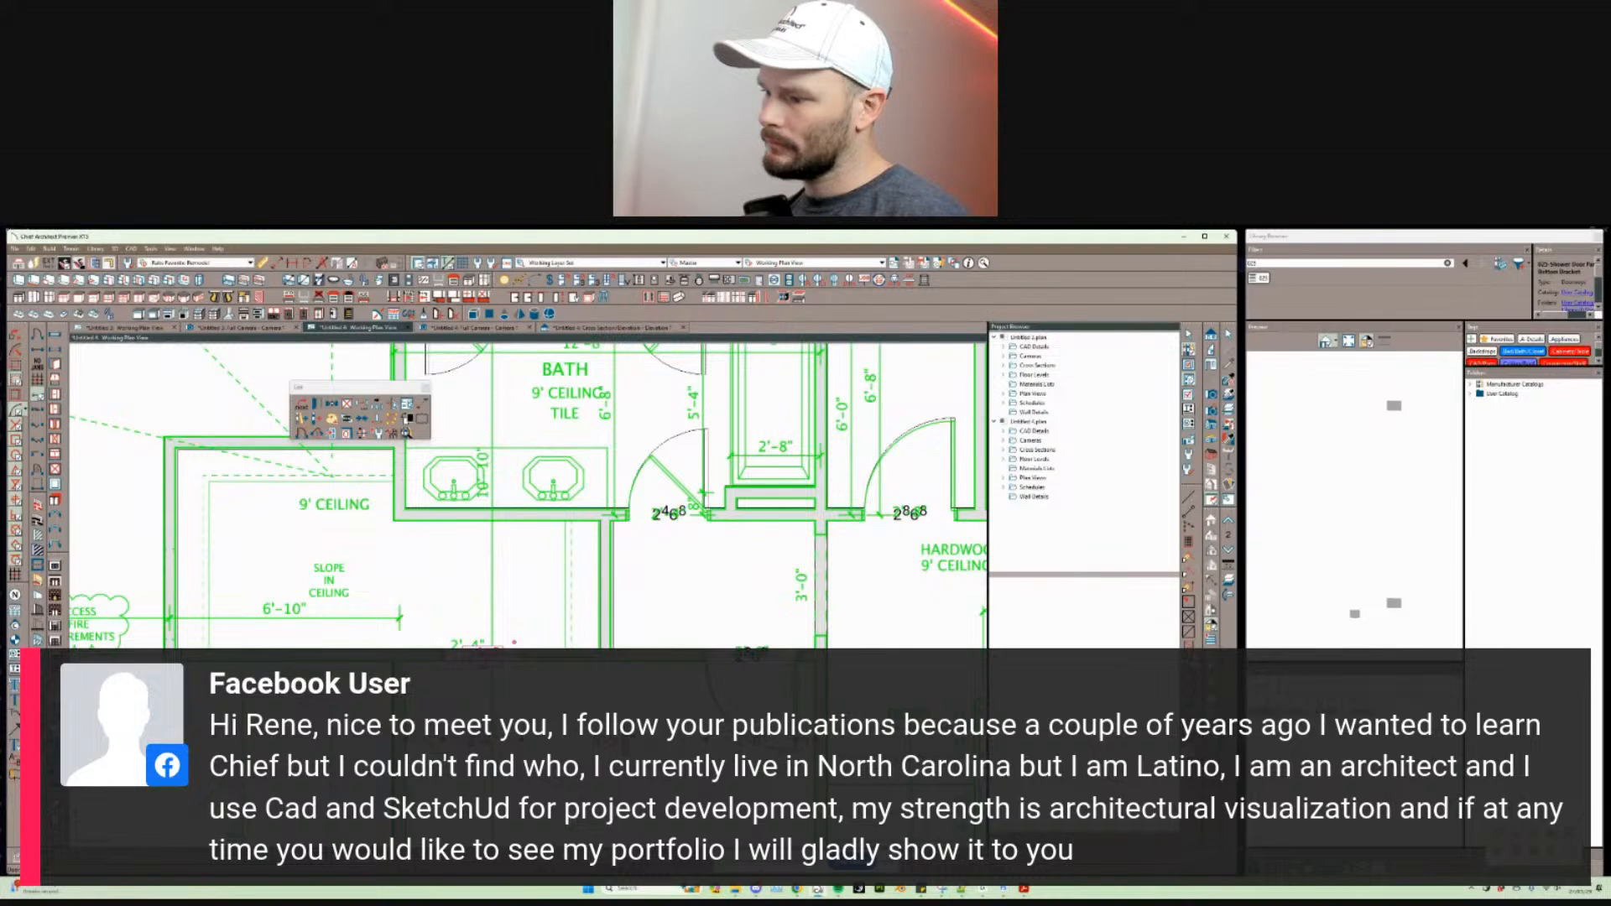
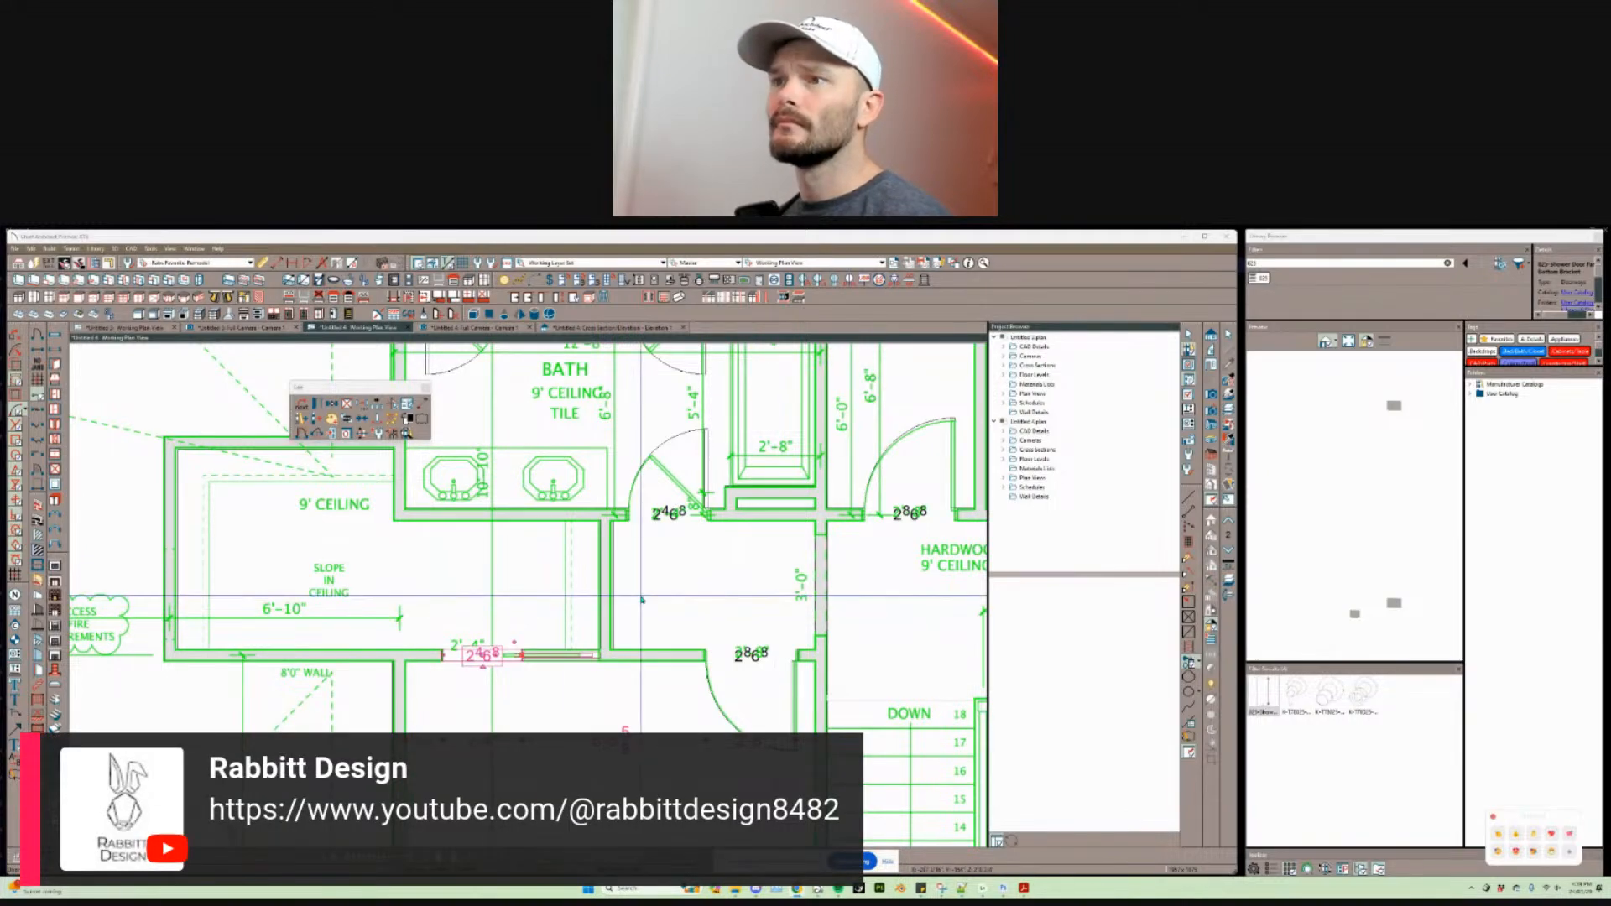
# Step: Compare the first-floor and second-floor plans with their reference sheets at full-sheet scale
pyautogui.scroll(-3, 681, 609)
pyautogui.scroll(-5, 681, 609)
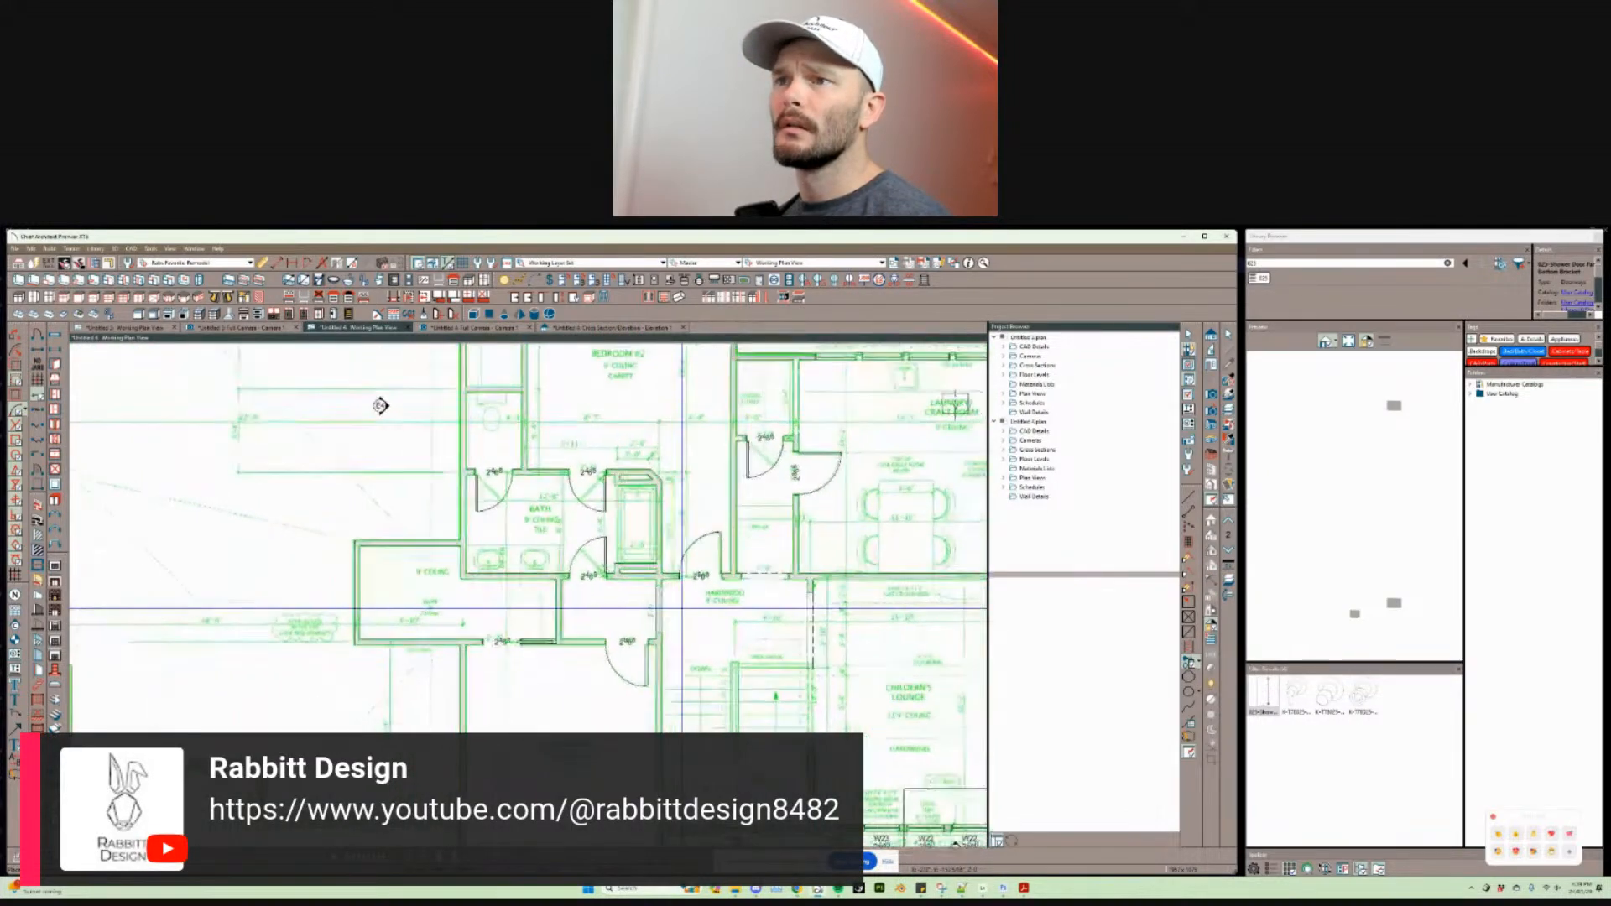
pyautogui.moveTo(681, 609); pyautogui.dragTo(597, 636, button='middle')
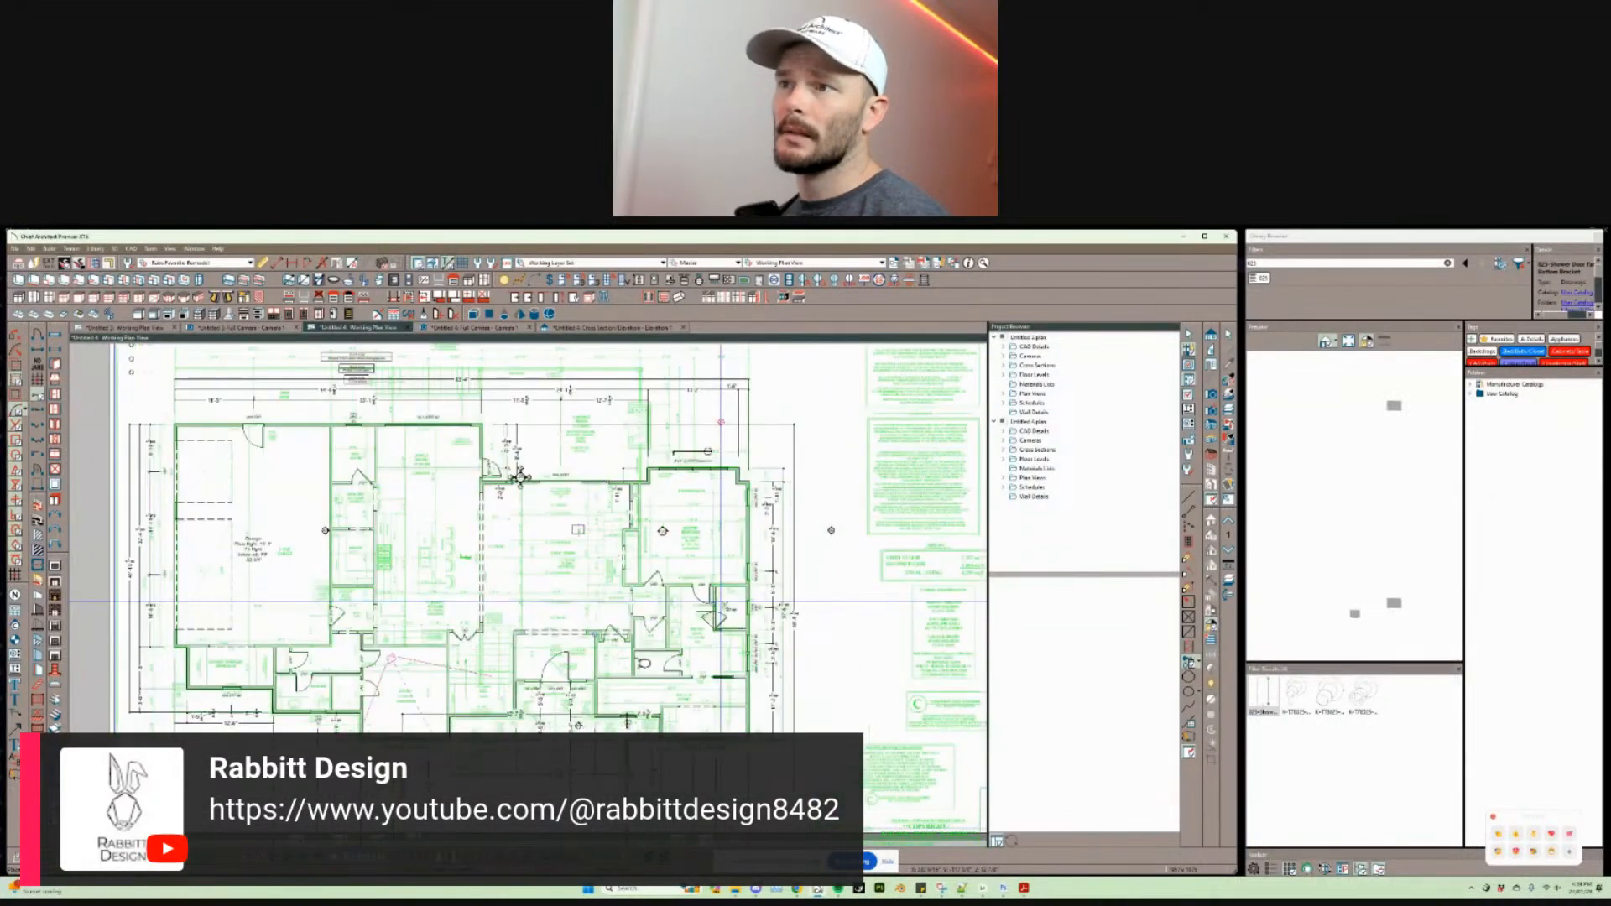
pyautogui.click(832, 515)
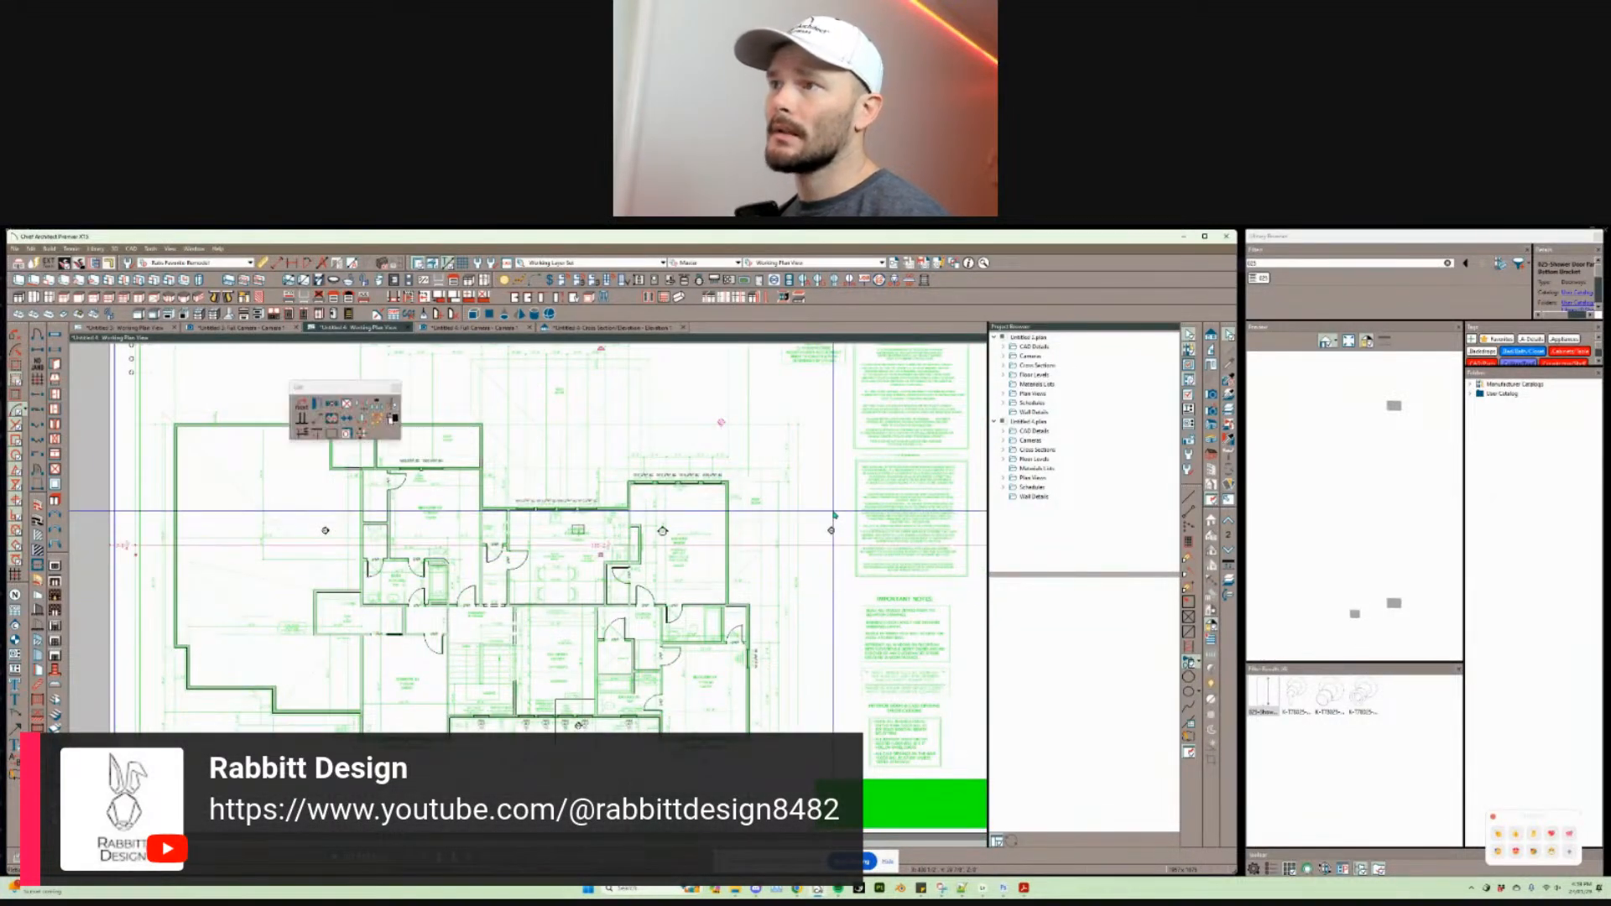
pyautogui.scroll(-4, 832, 516)
pyautogui.press('Escape')
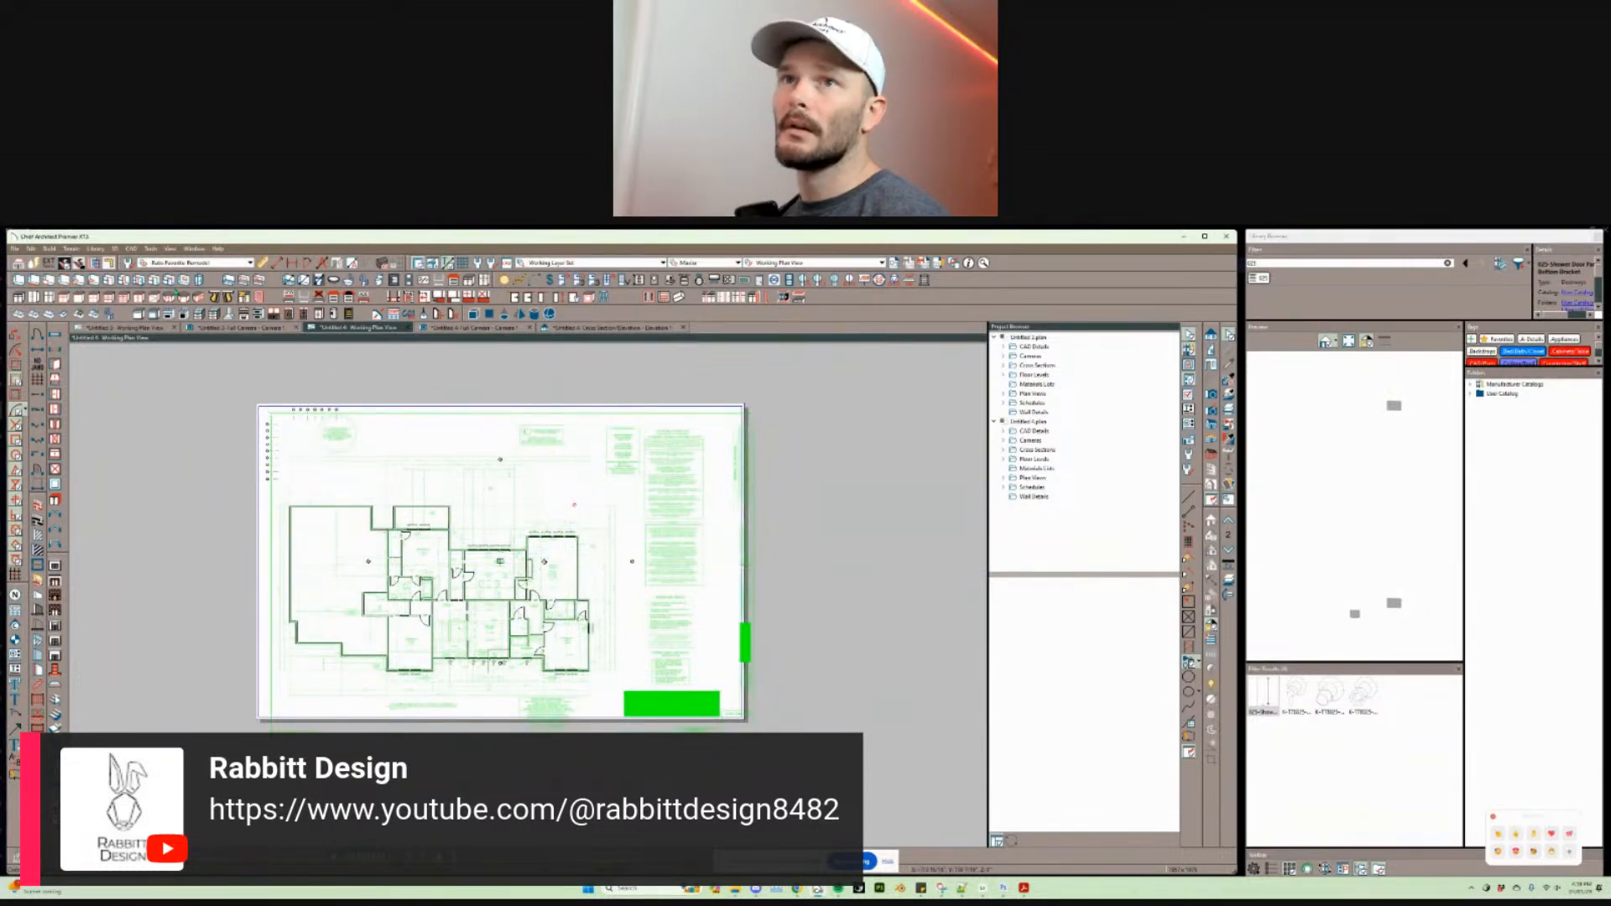
pyautogui.hotkey('alt', 'f')
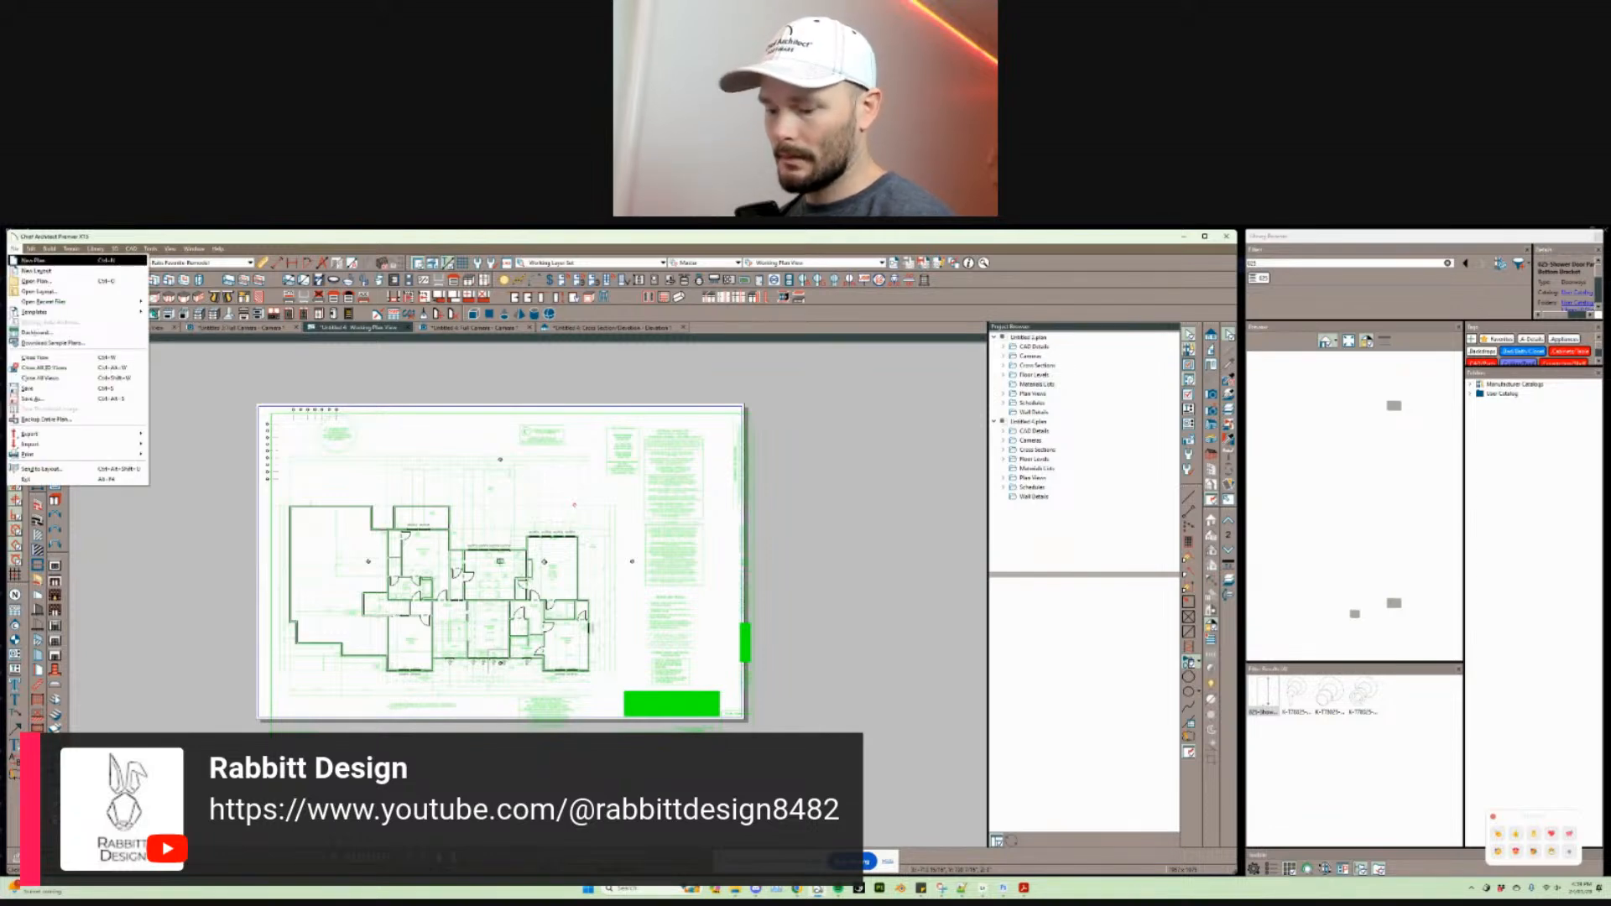
pyautogui.hotkey('alt', 'b')
pyautogui.press('l')
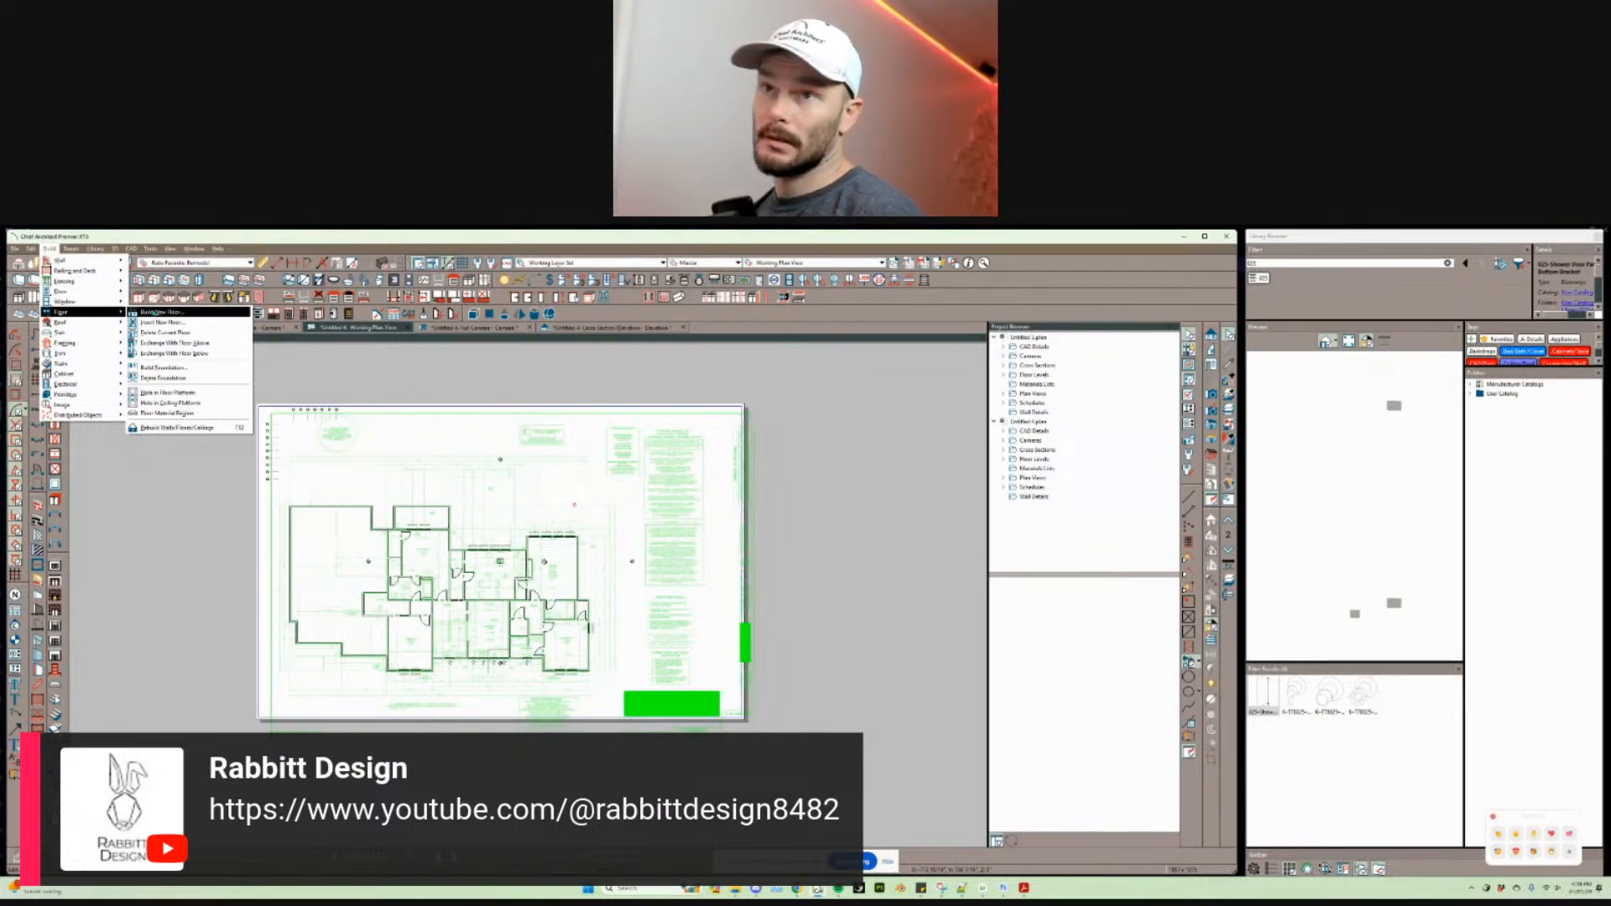
pyautogui.press('Return')
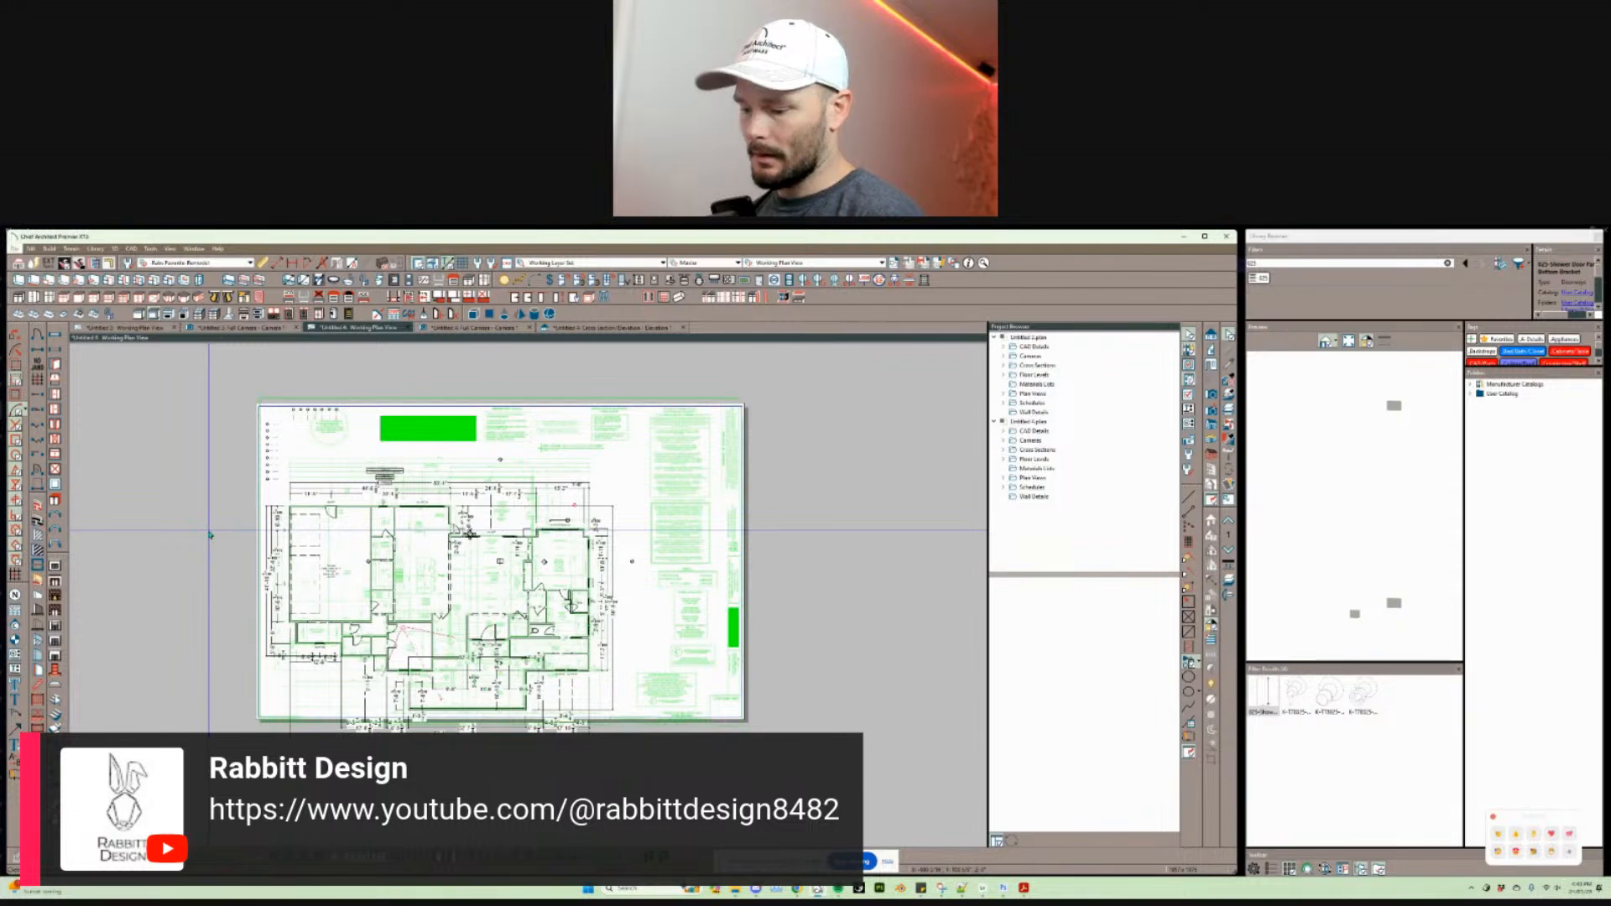
# Step: Add a new floor derived from the existing first-floor plan and accept its floor defaults
pyautogui.press('b')
pyautogui.press('l')
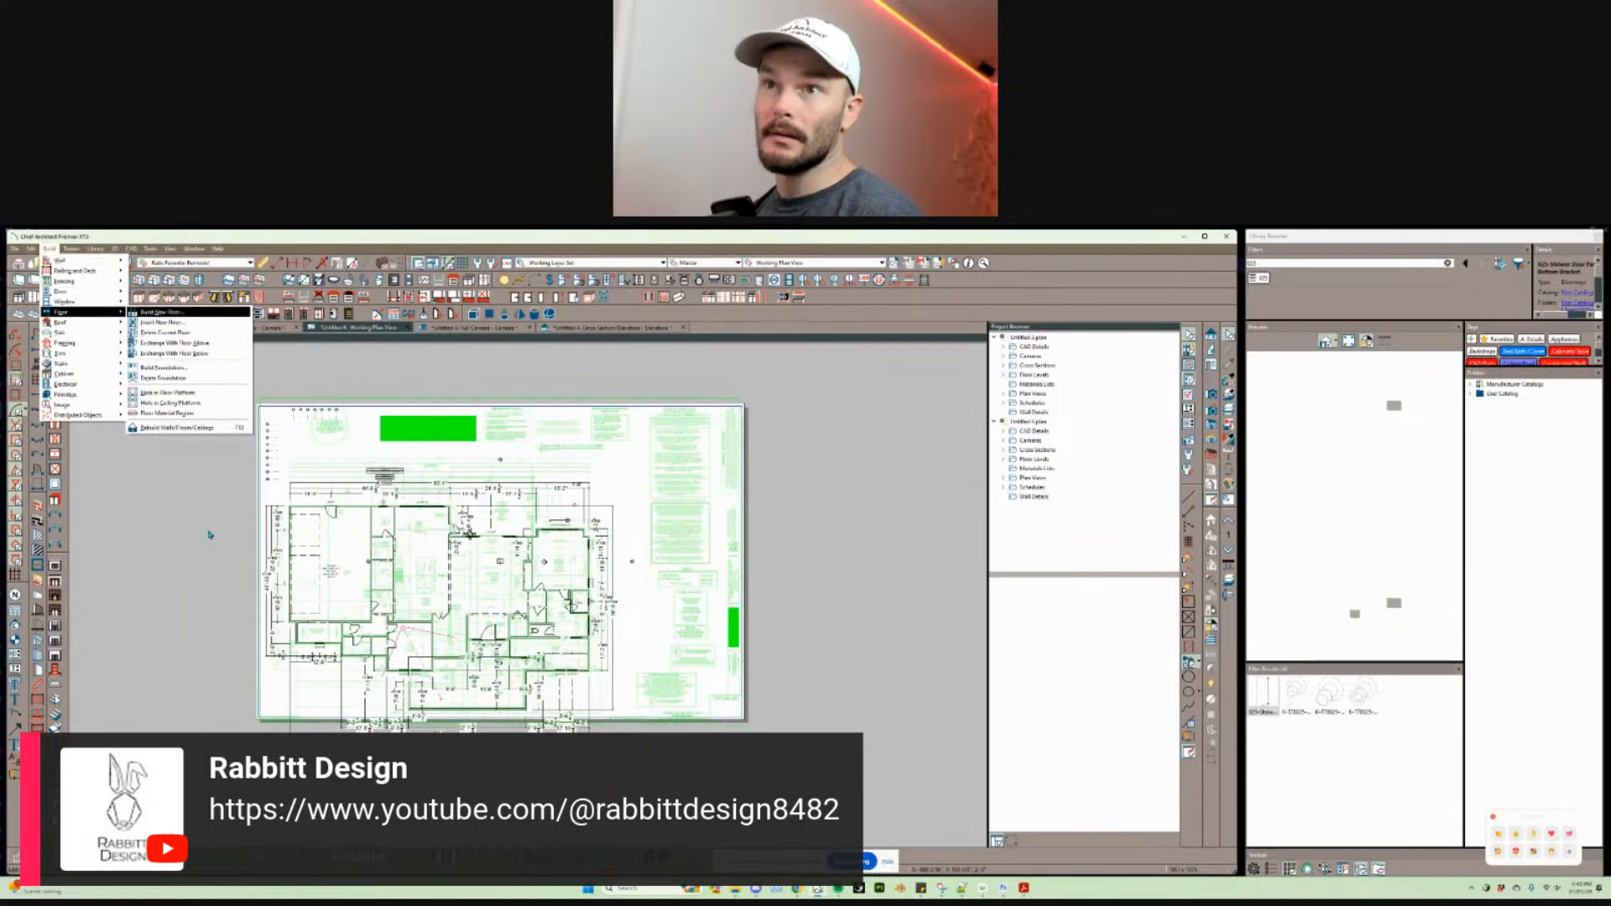
pyautogui.press('Return')
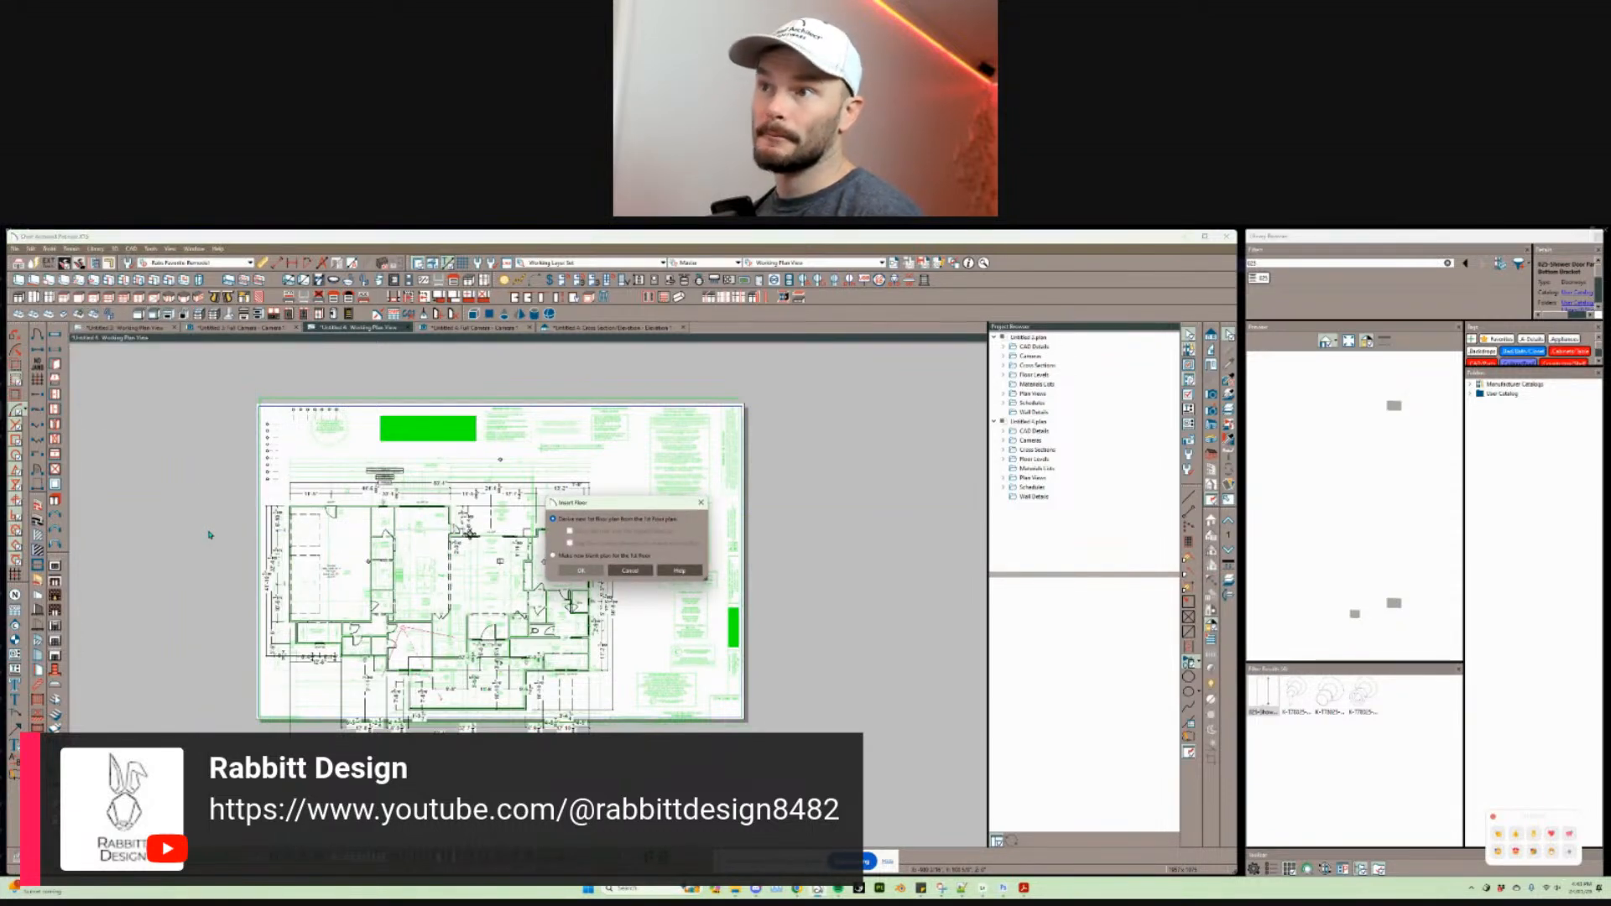
pyautogui.click(598, 572)
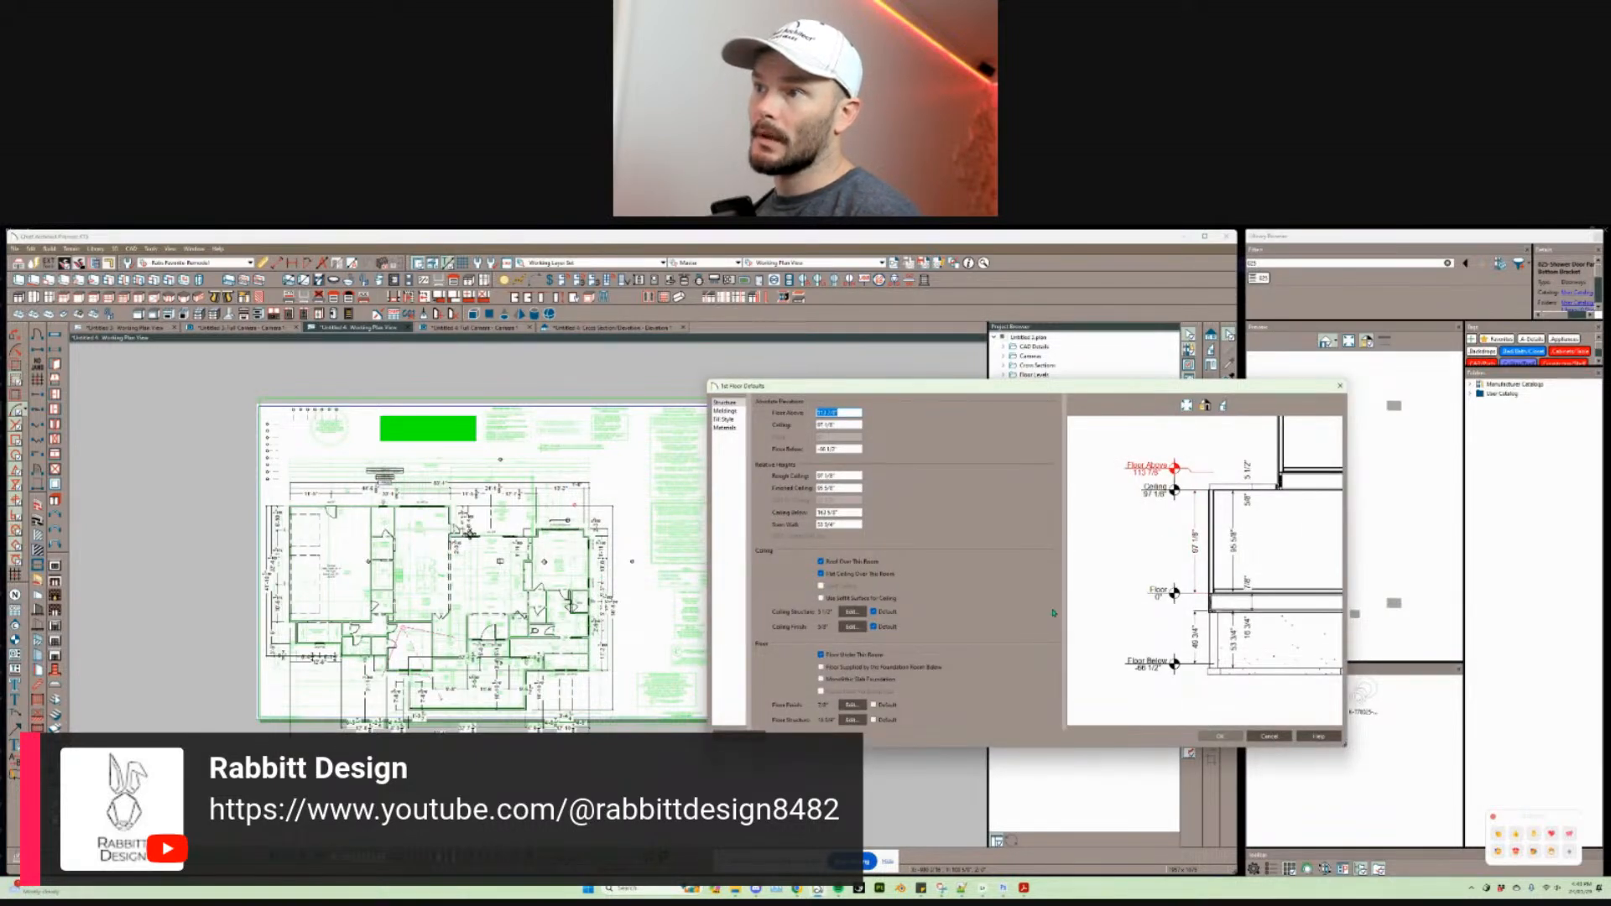
pyautogui.click(1230, 737)
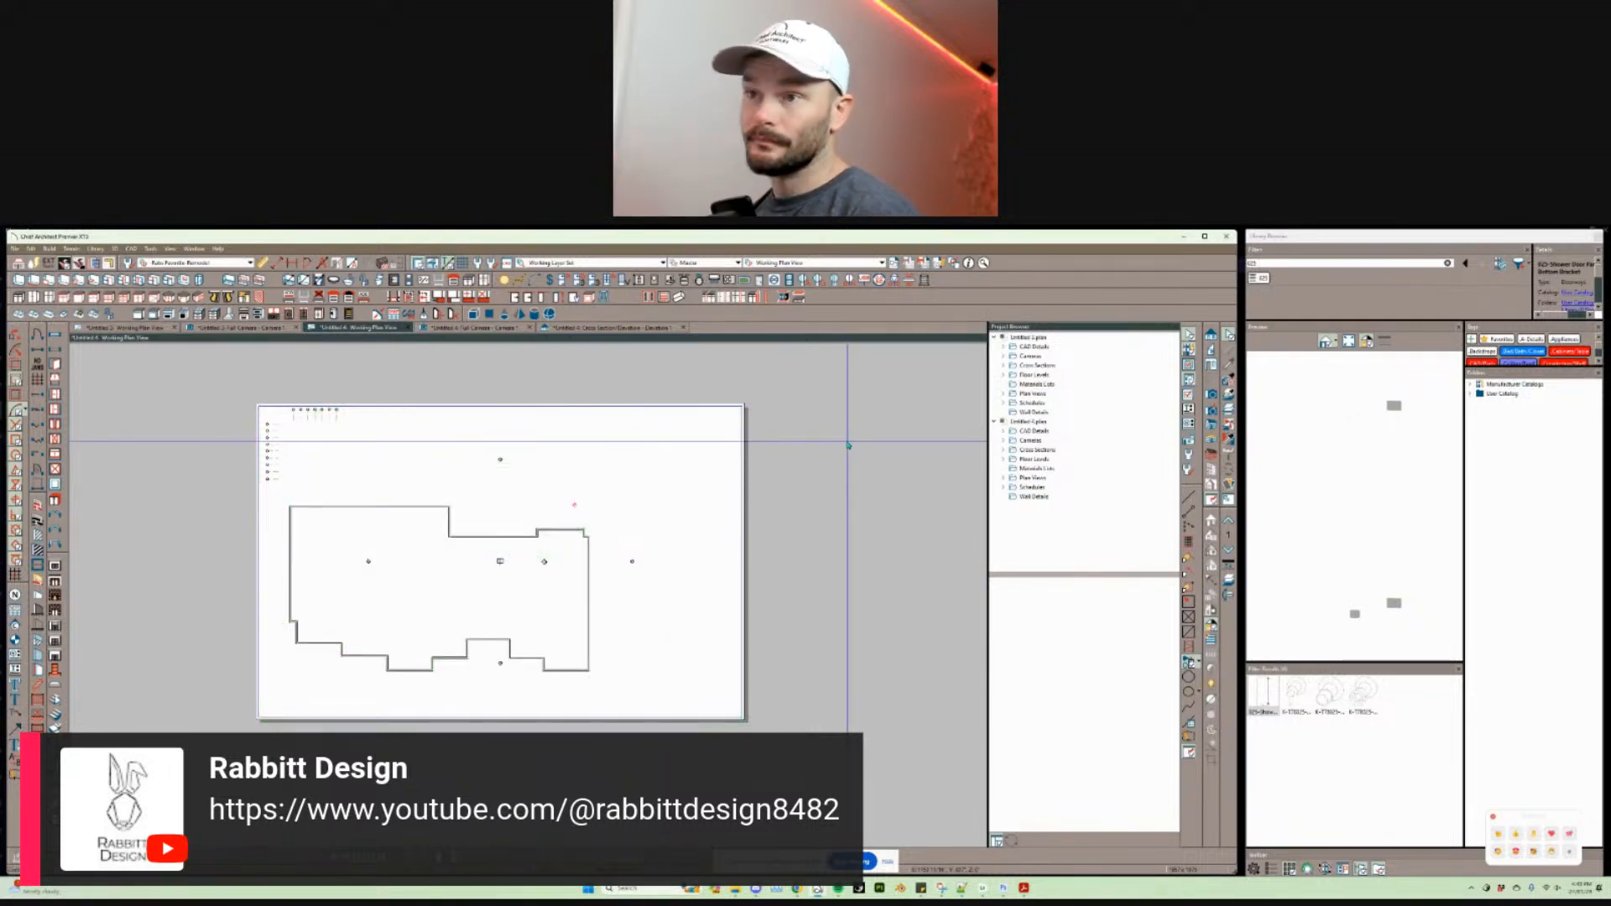
# Step: Change the file name of the second-floor reference picture to page 6 so it loads the elevation drawing
pyautogui.press('pageup')
pyautogui.press('pageup')
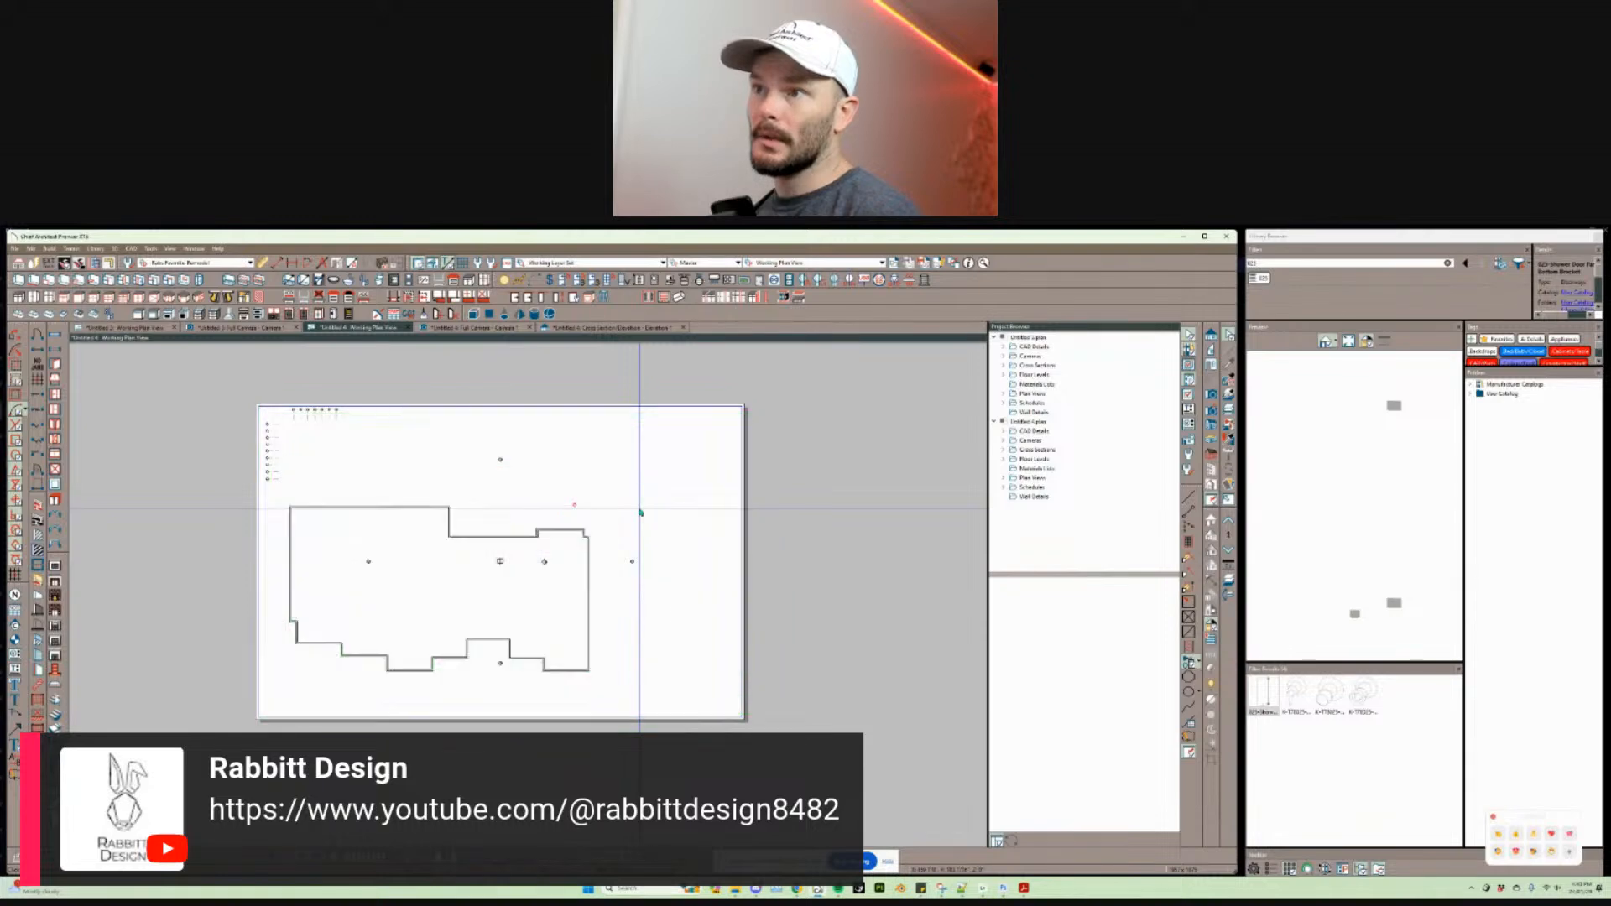
pyautogui.click(640, 512)
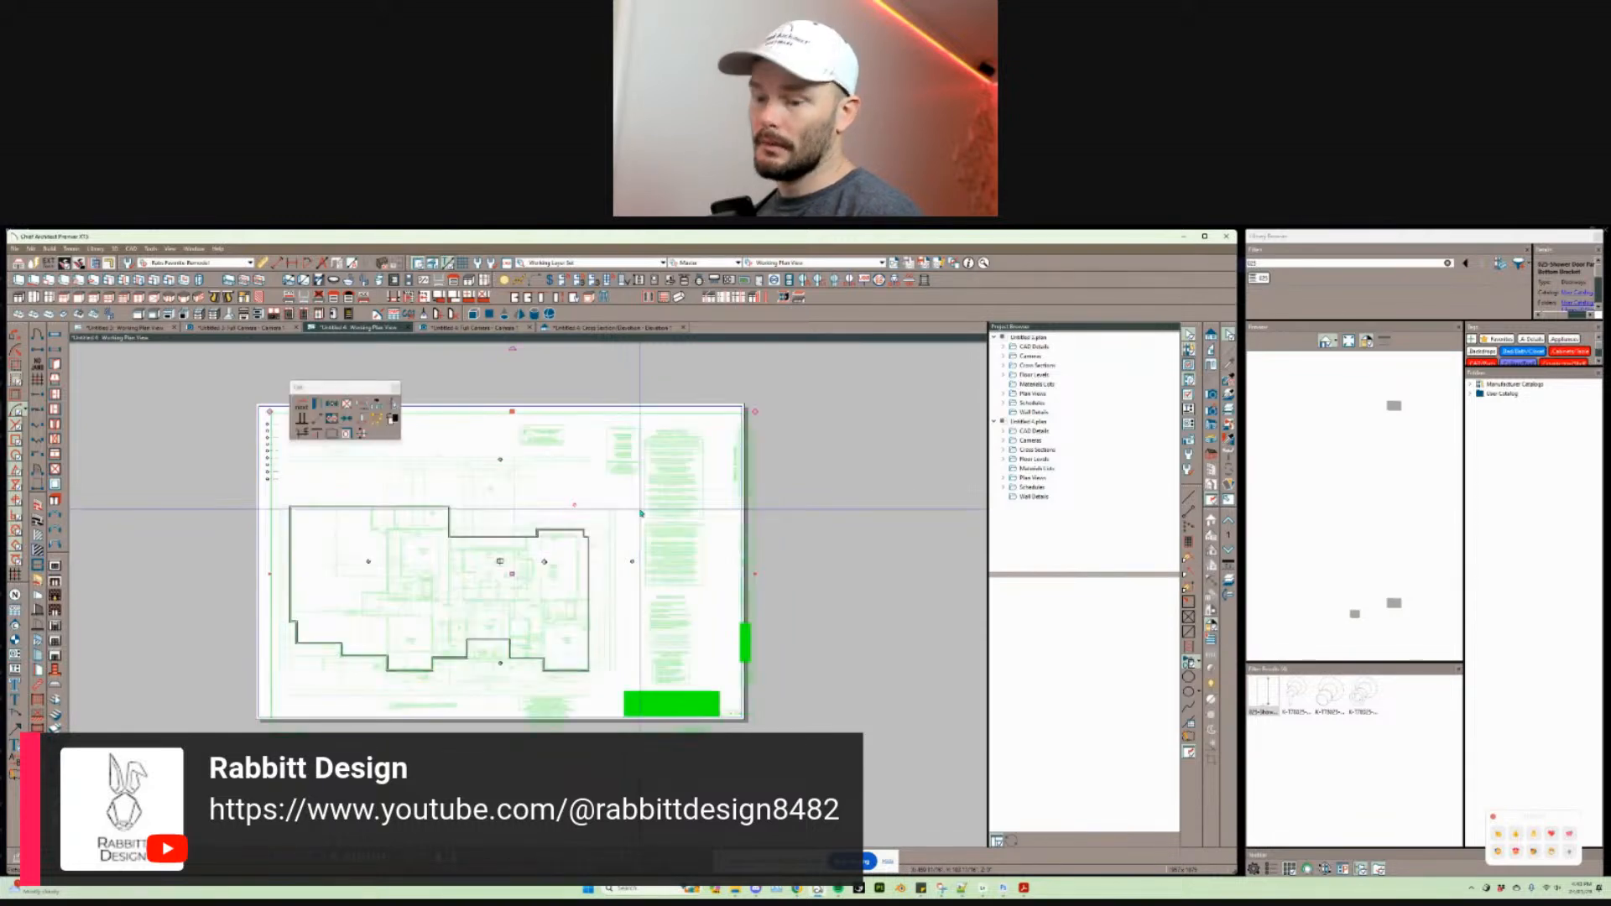
pyautogui.doubleClick(640, 512)
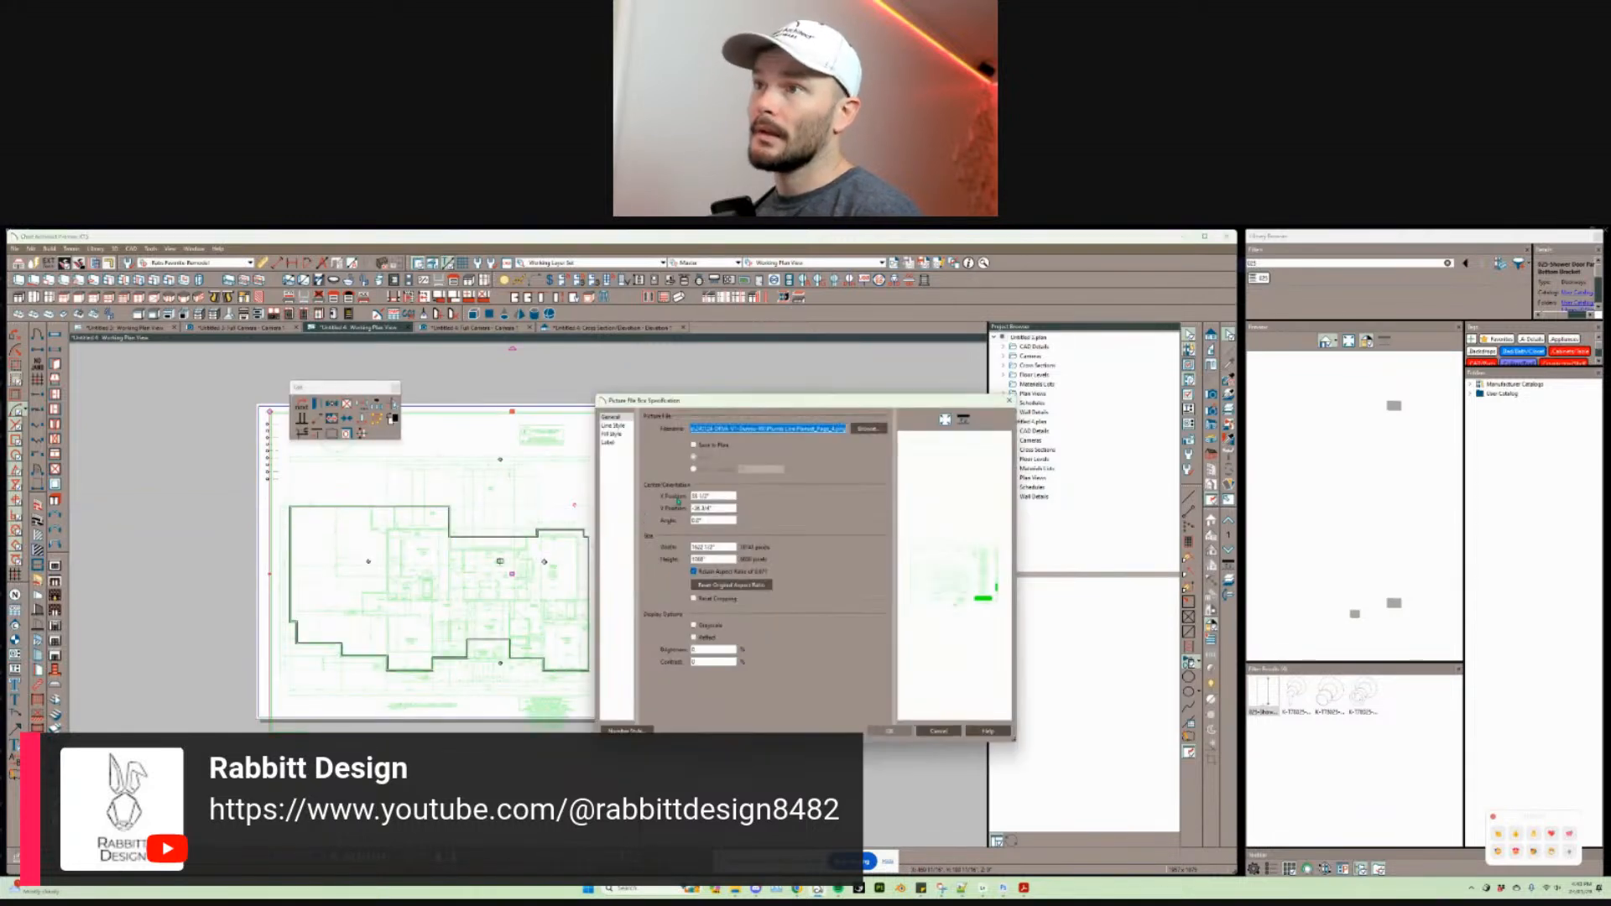
pyautogui.click(833, 429)
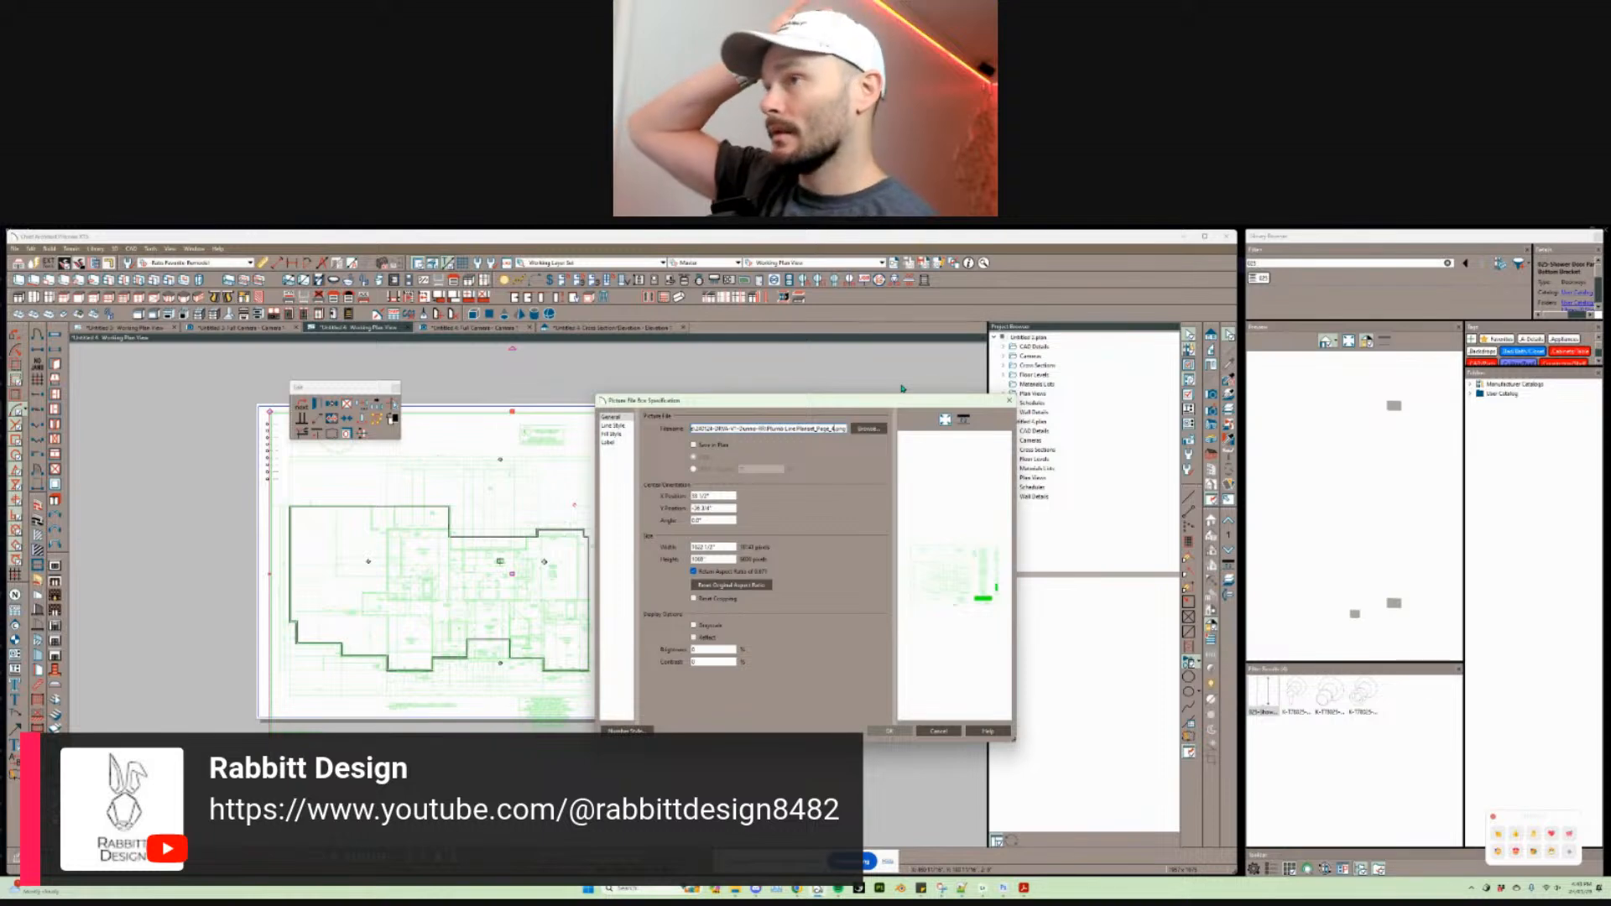
pyautogui.press('BackSpace')
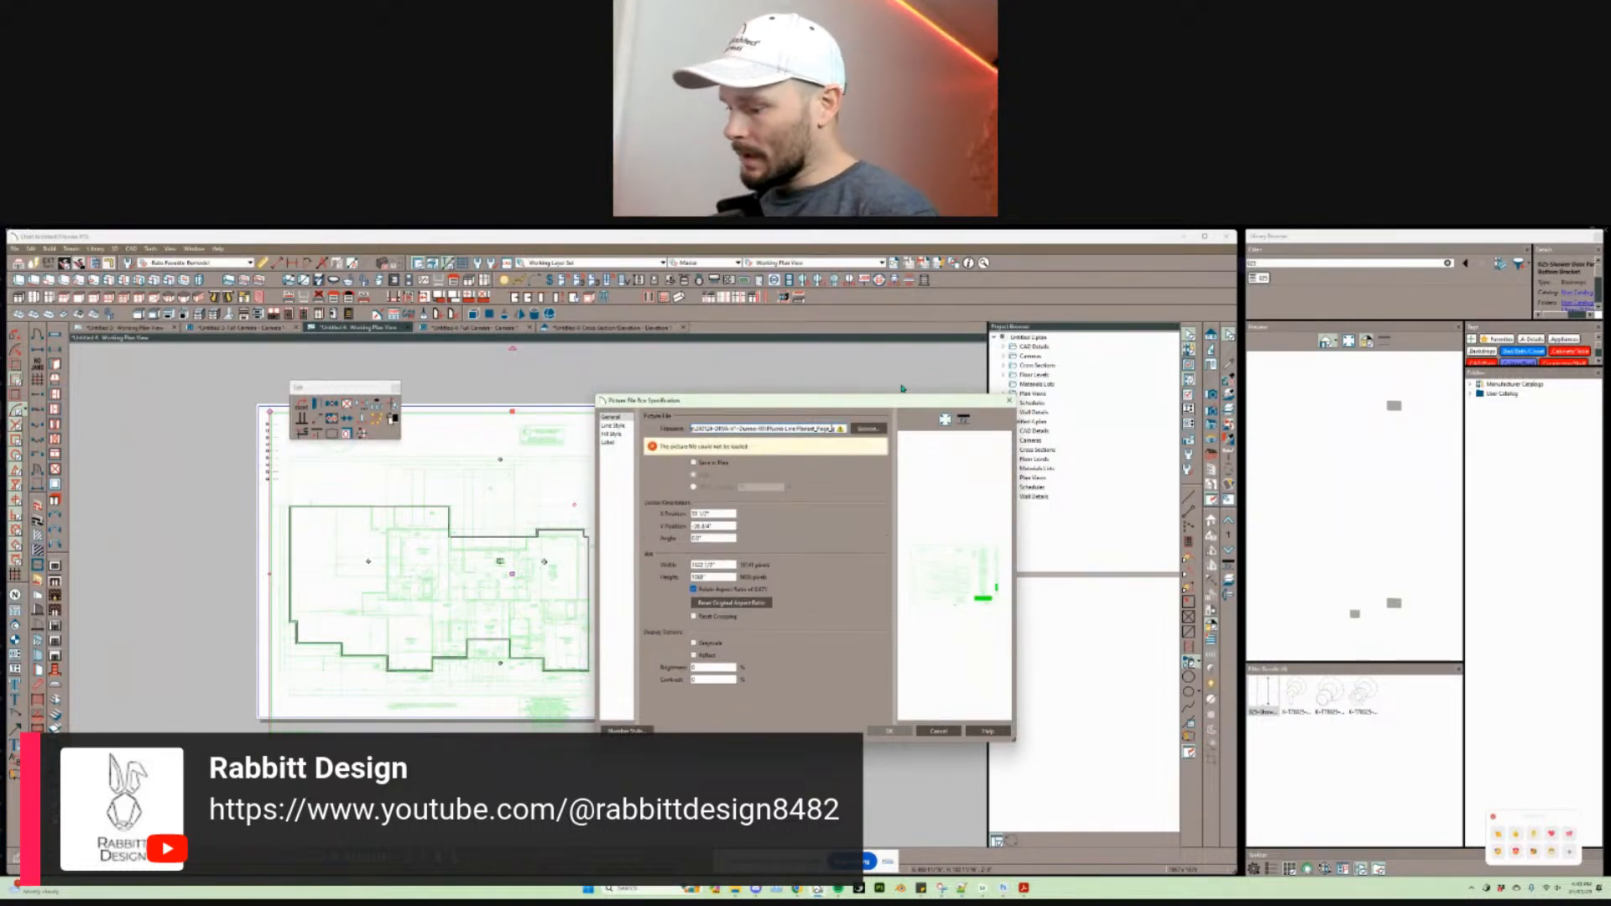
pyautogui.write('6')
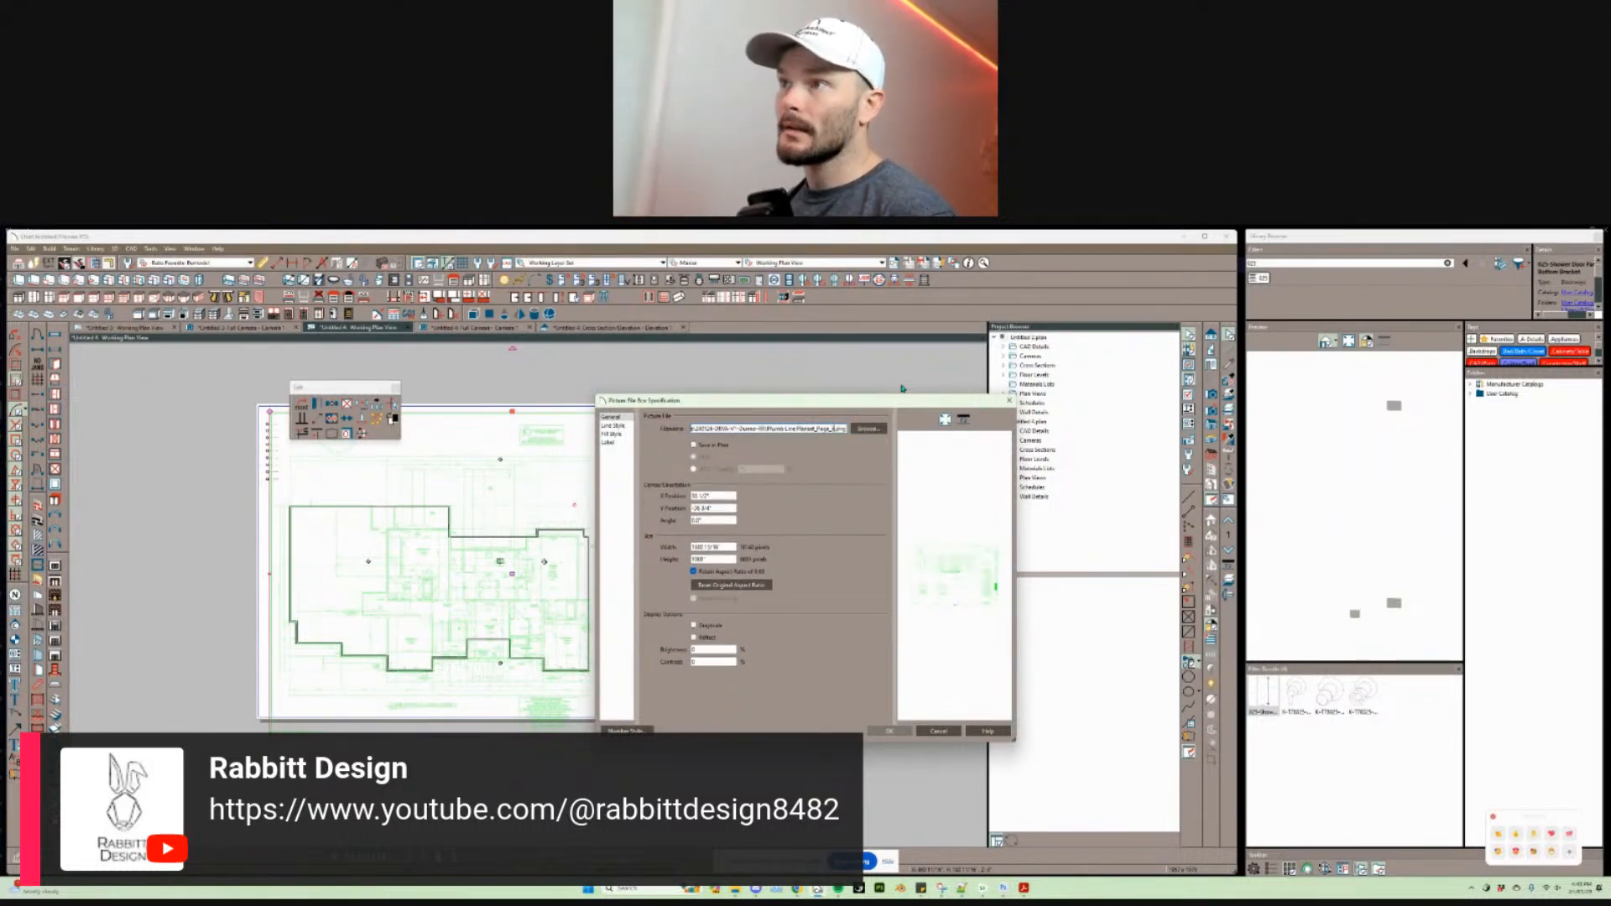
pyautogui.press('Return')
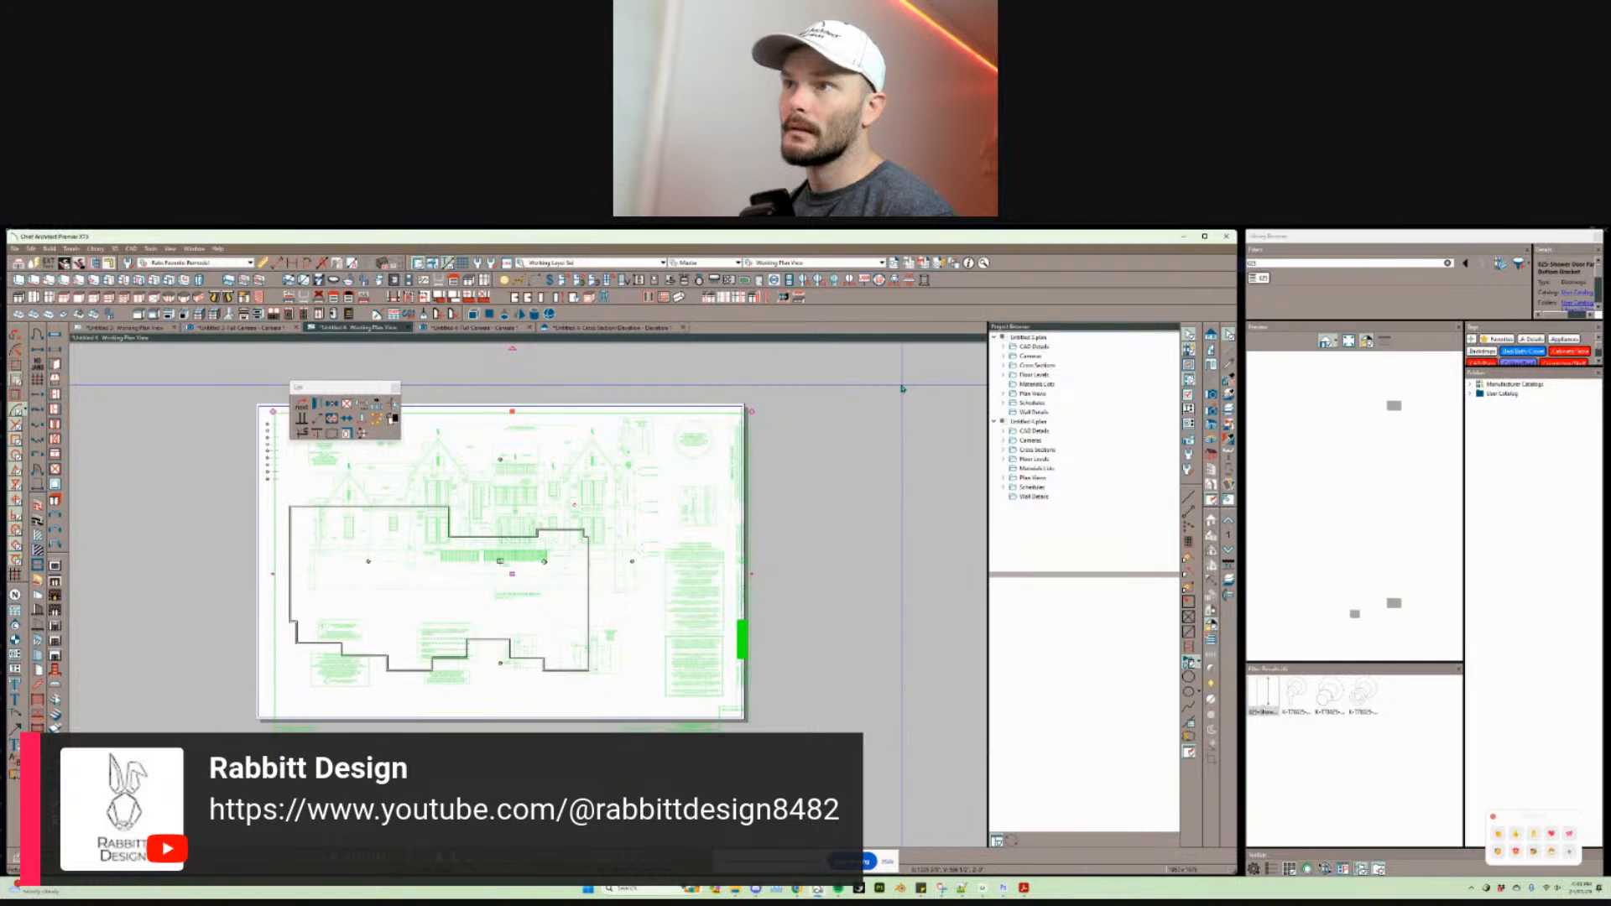
pyautogui.scroll(5, 466, 459)
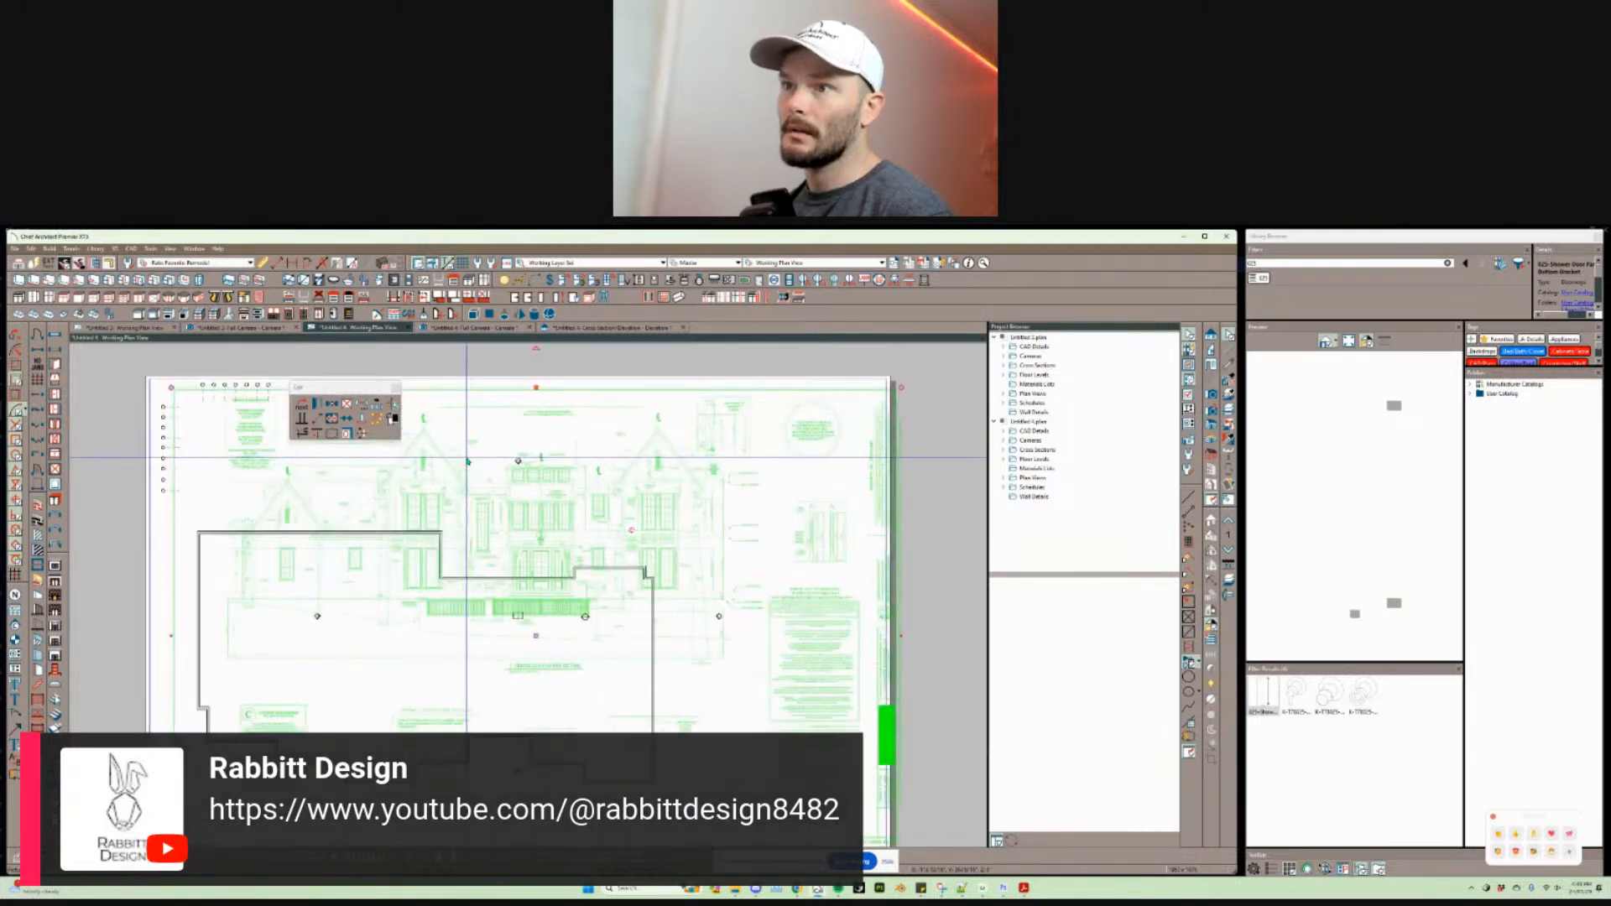
# Step: Switch to the client plans PDF in Adobe Acrobat
pyautogui.hotkey('alt', 'Tab')
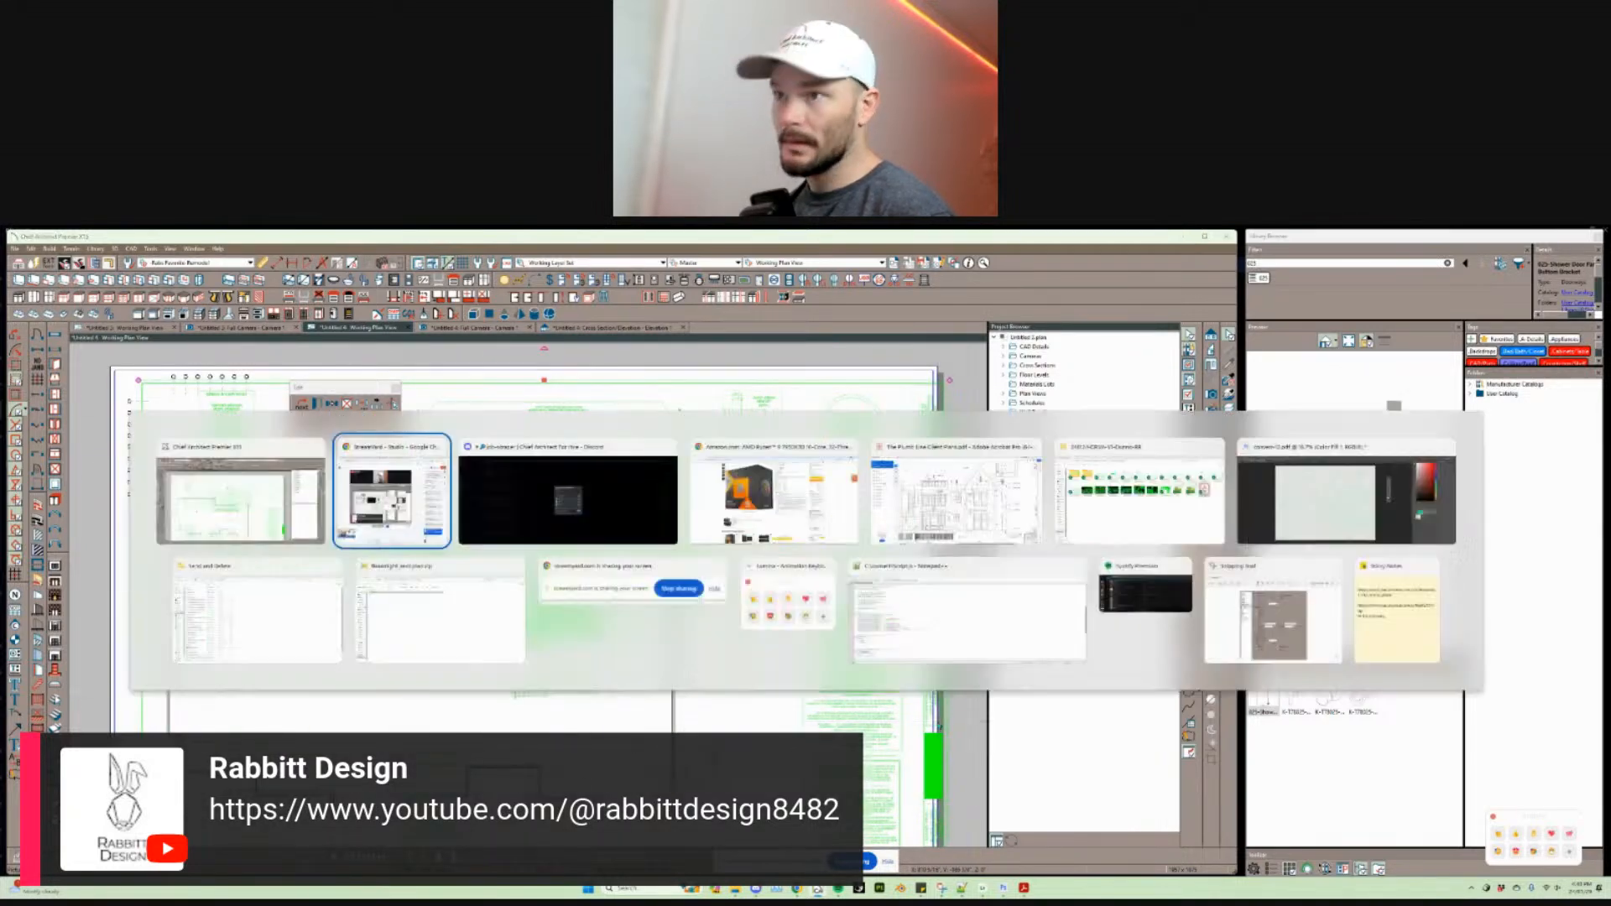
pyautogui.hotkey('alt', 'Tab')
pyautogui.hotkey('alt', 'Tab')
pyautogui.hotkey('alt', 'Tab')
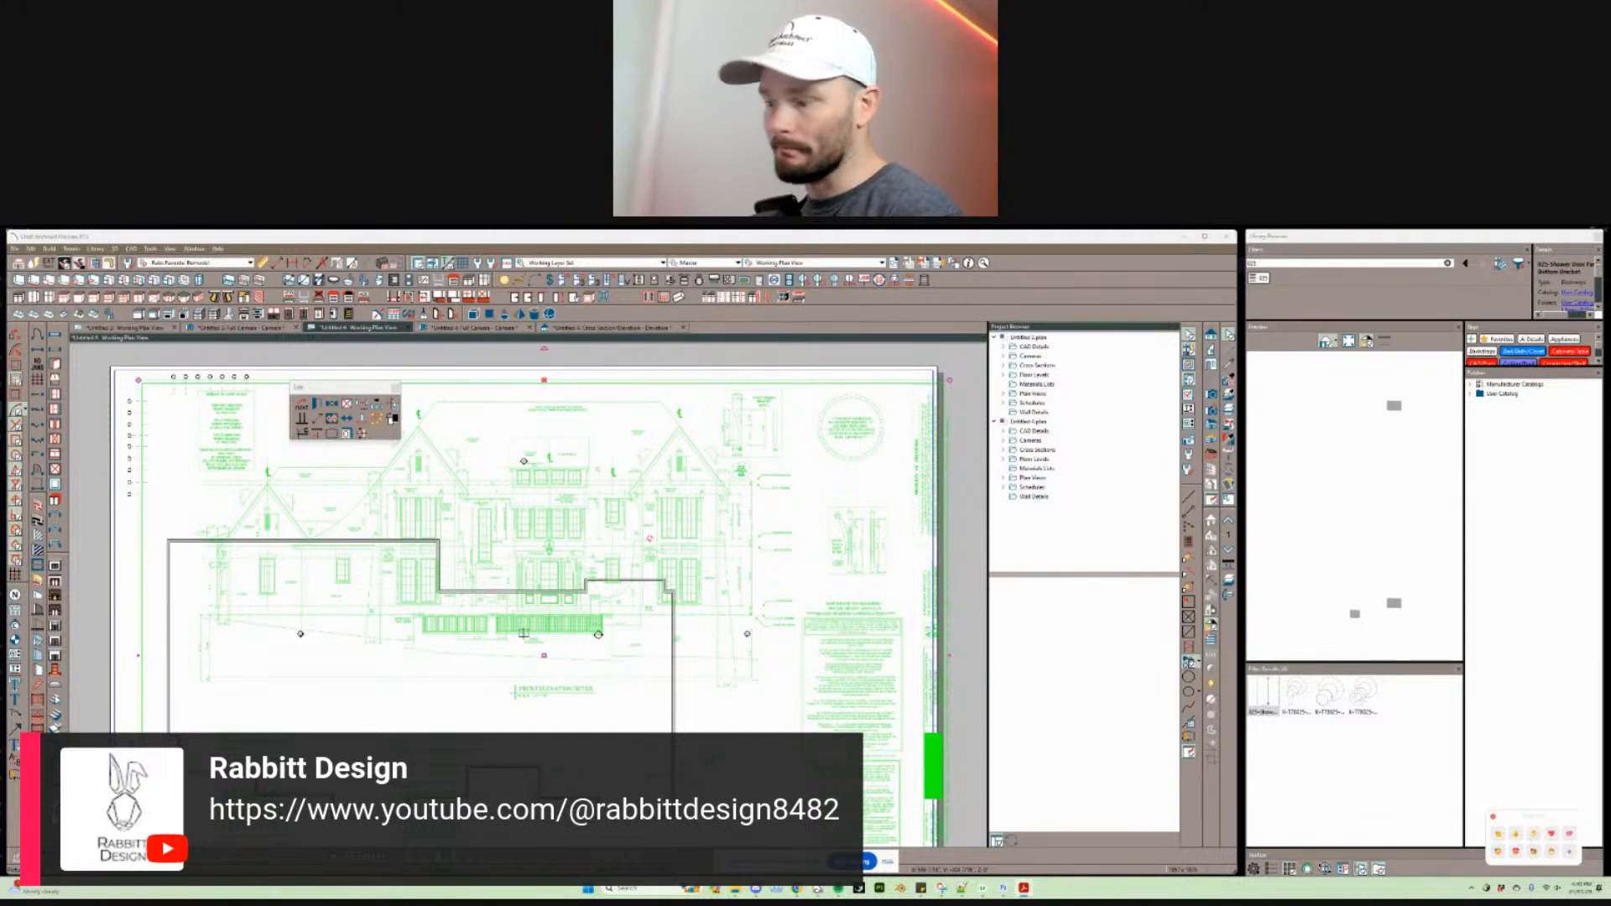
# Step: Return to the Chief Architect plan and set the reference picture's file name to page 1
pyautogui.hotkey('alt', 'Tab')
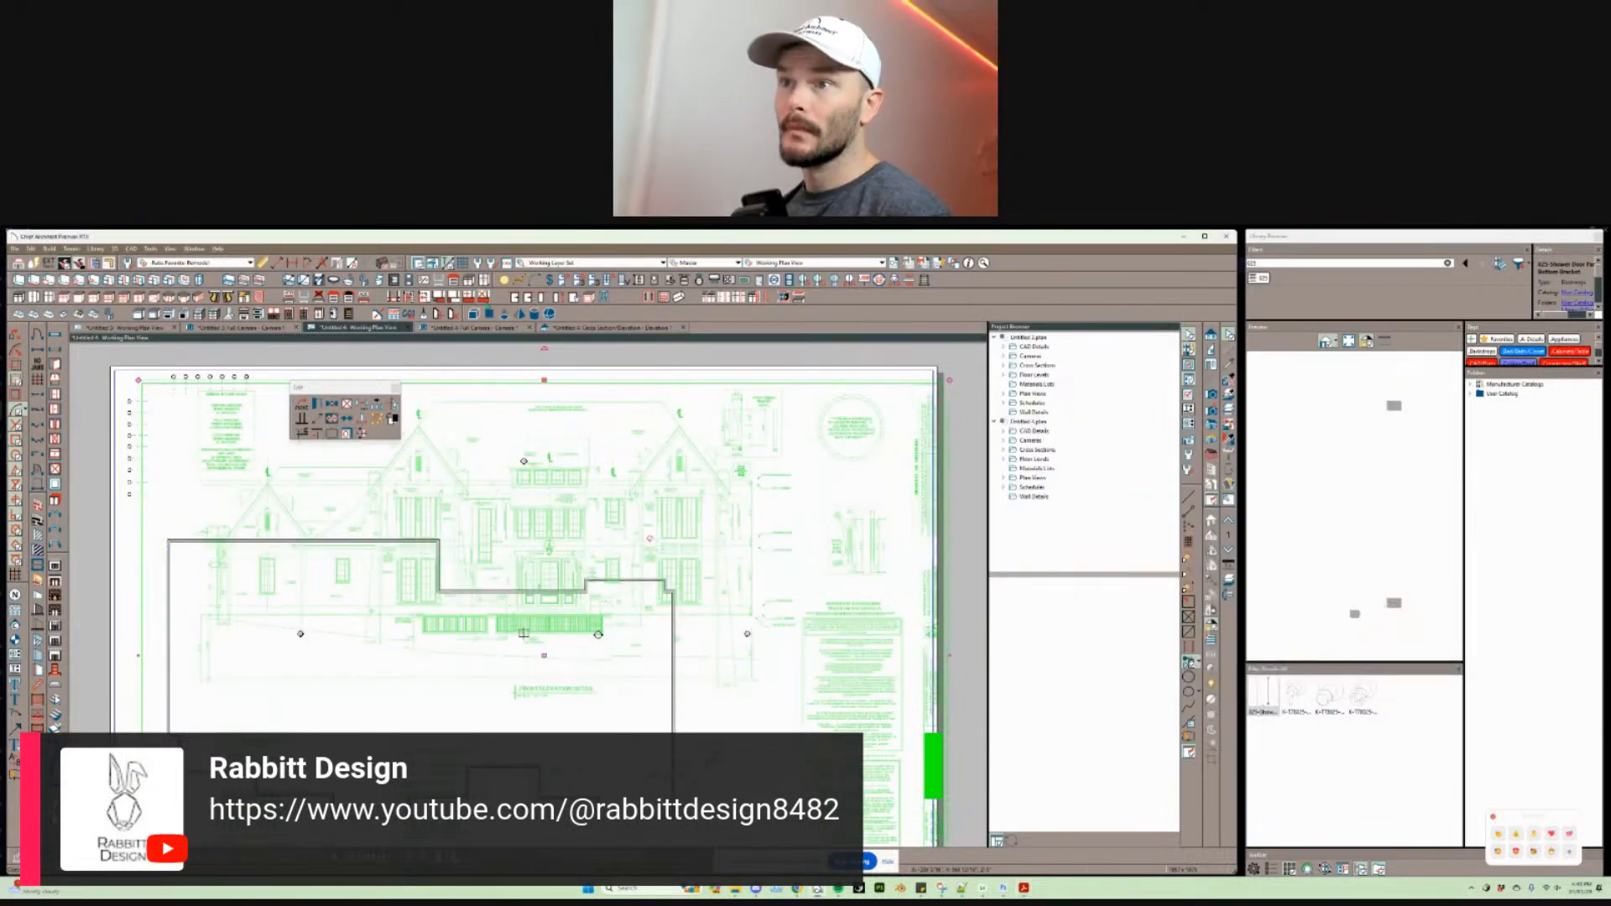
pyautogui.doubleClick(664, 464)
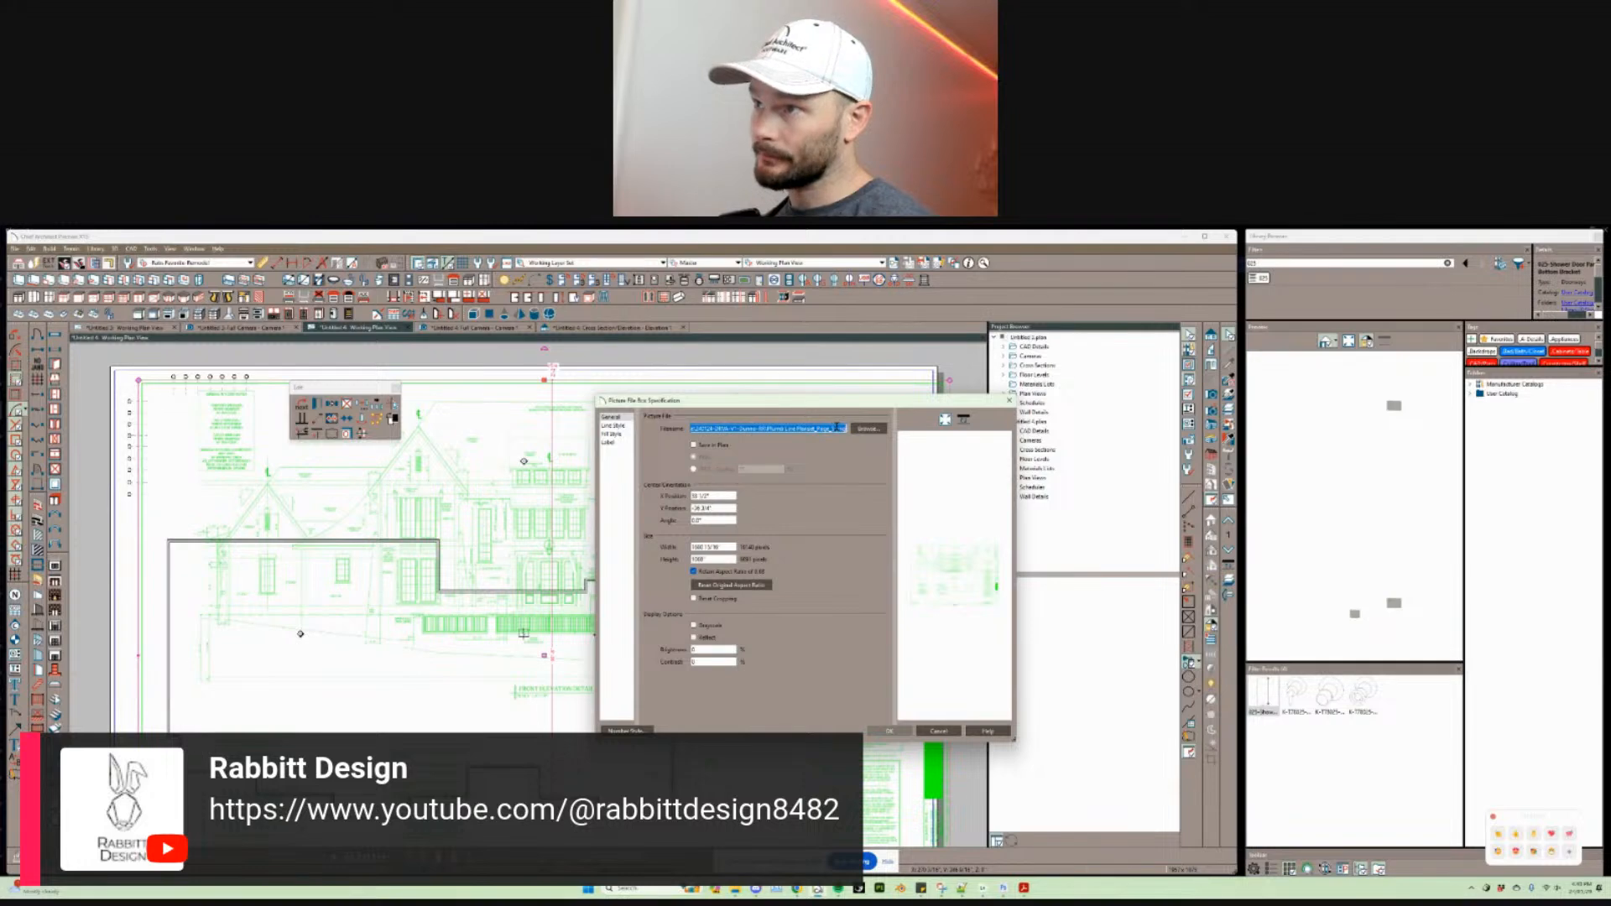
pyautogui.click(831, 428)
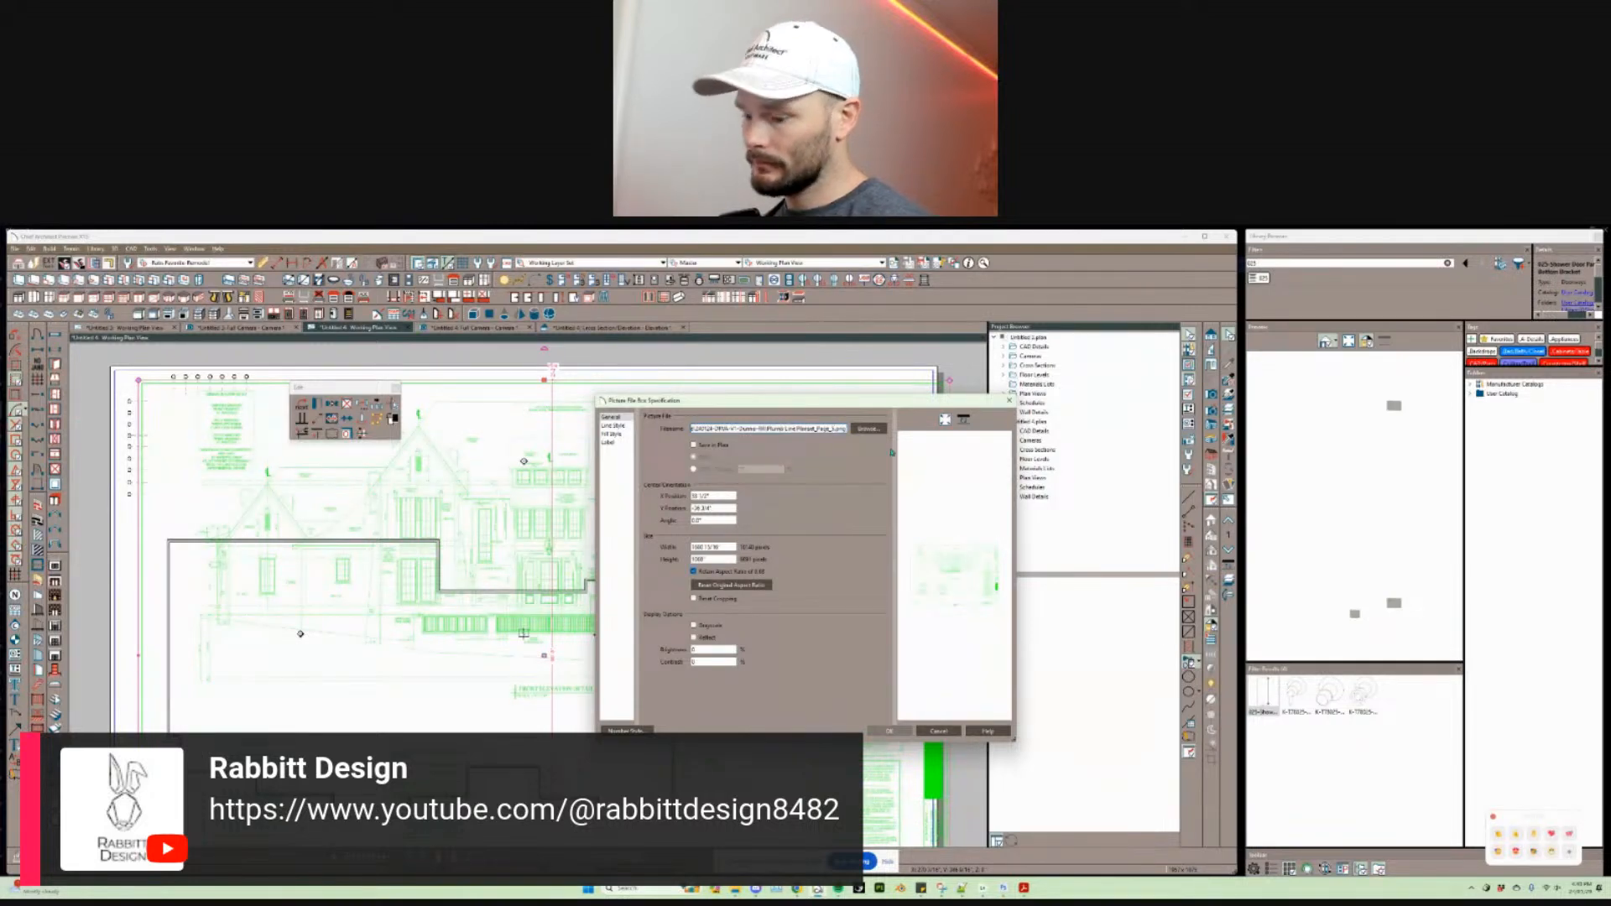
pyautogui.press('BackSpace')
pyautogui.write('1')
pyautogui.press('Return')
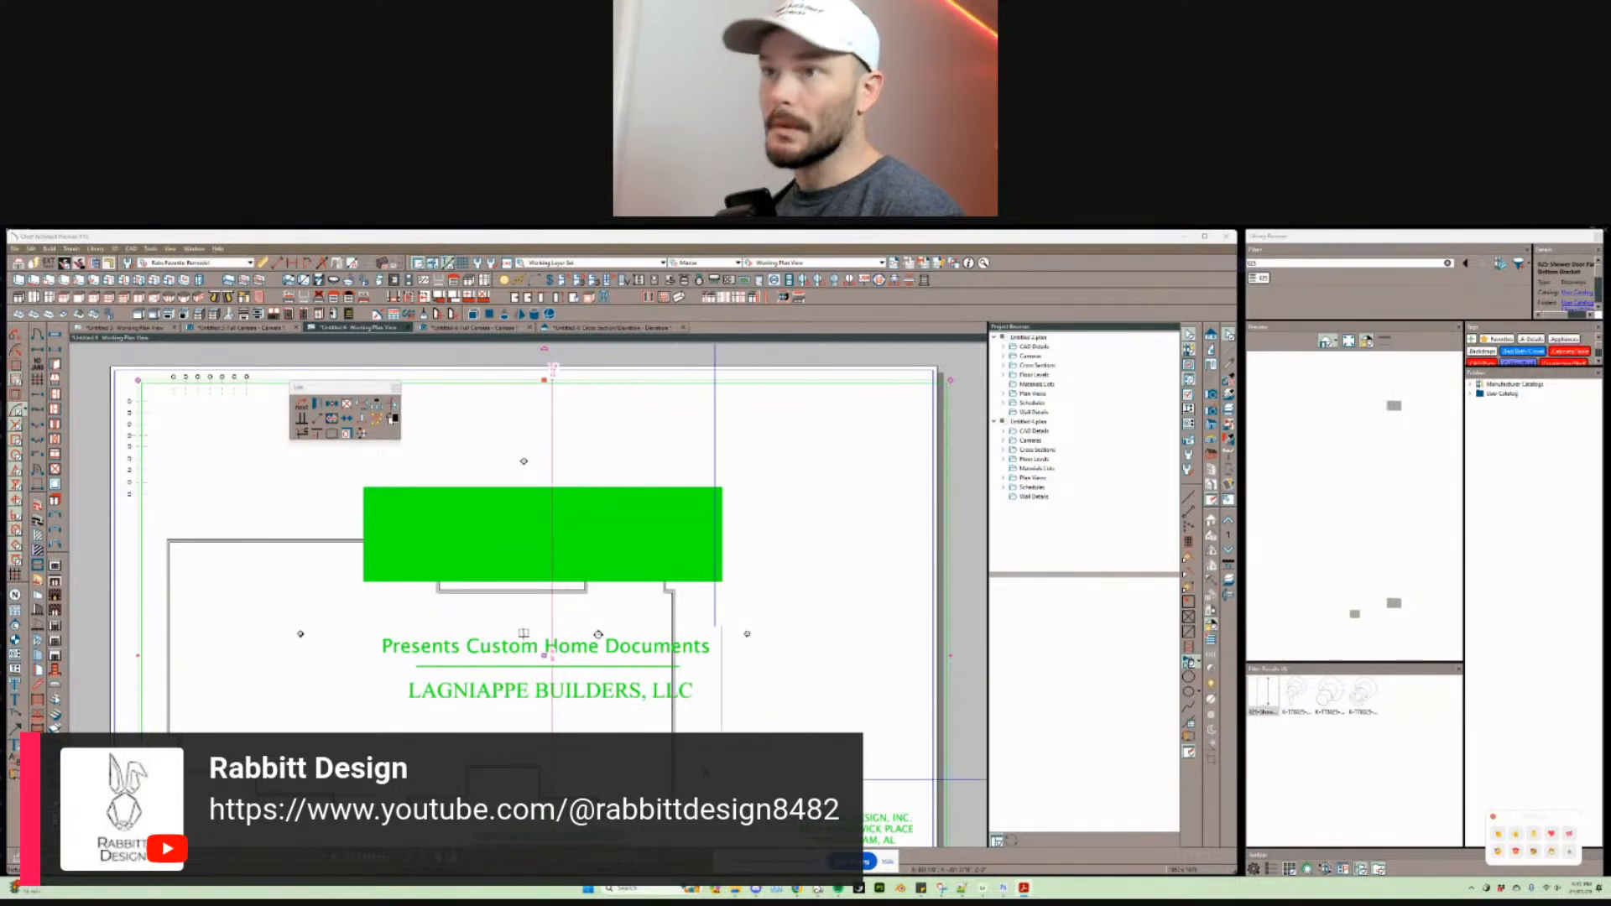
# Step: Change the page number in the reference picture's file name so it loads the basement plan sheet
pyautogui.doubleClick(621, 701)
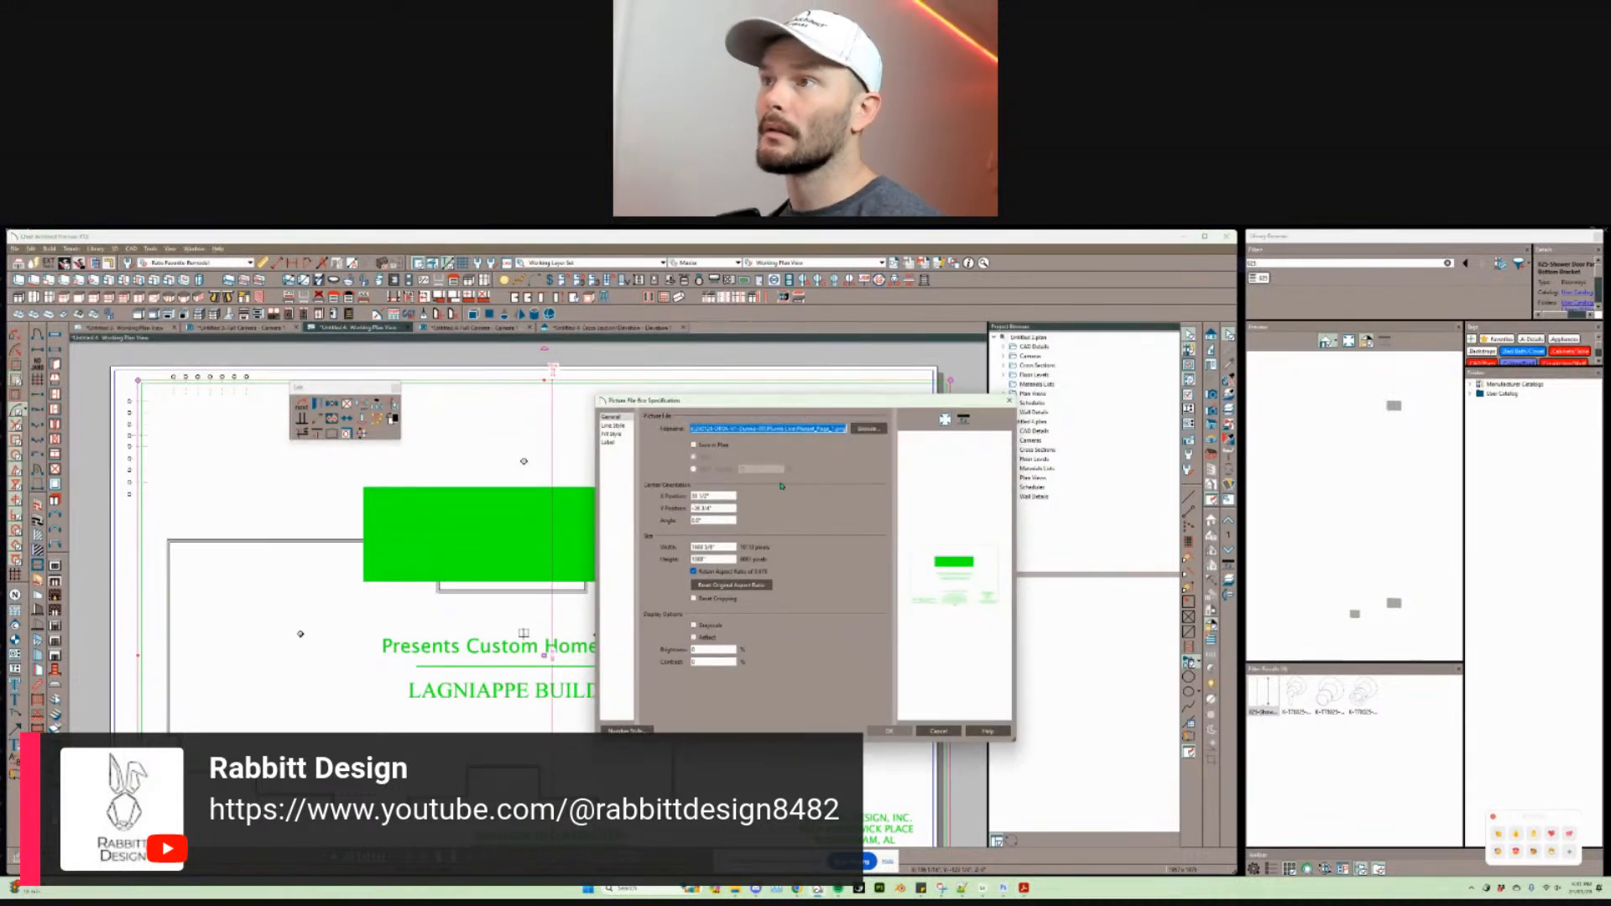
pyautogui.click(831, 429)
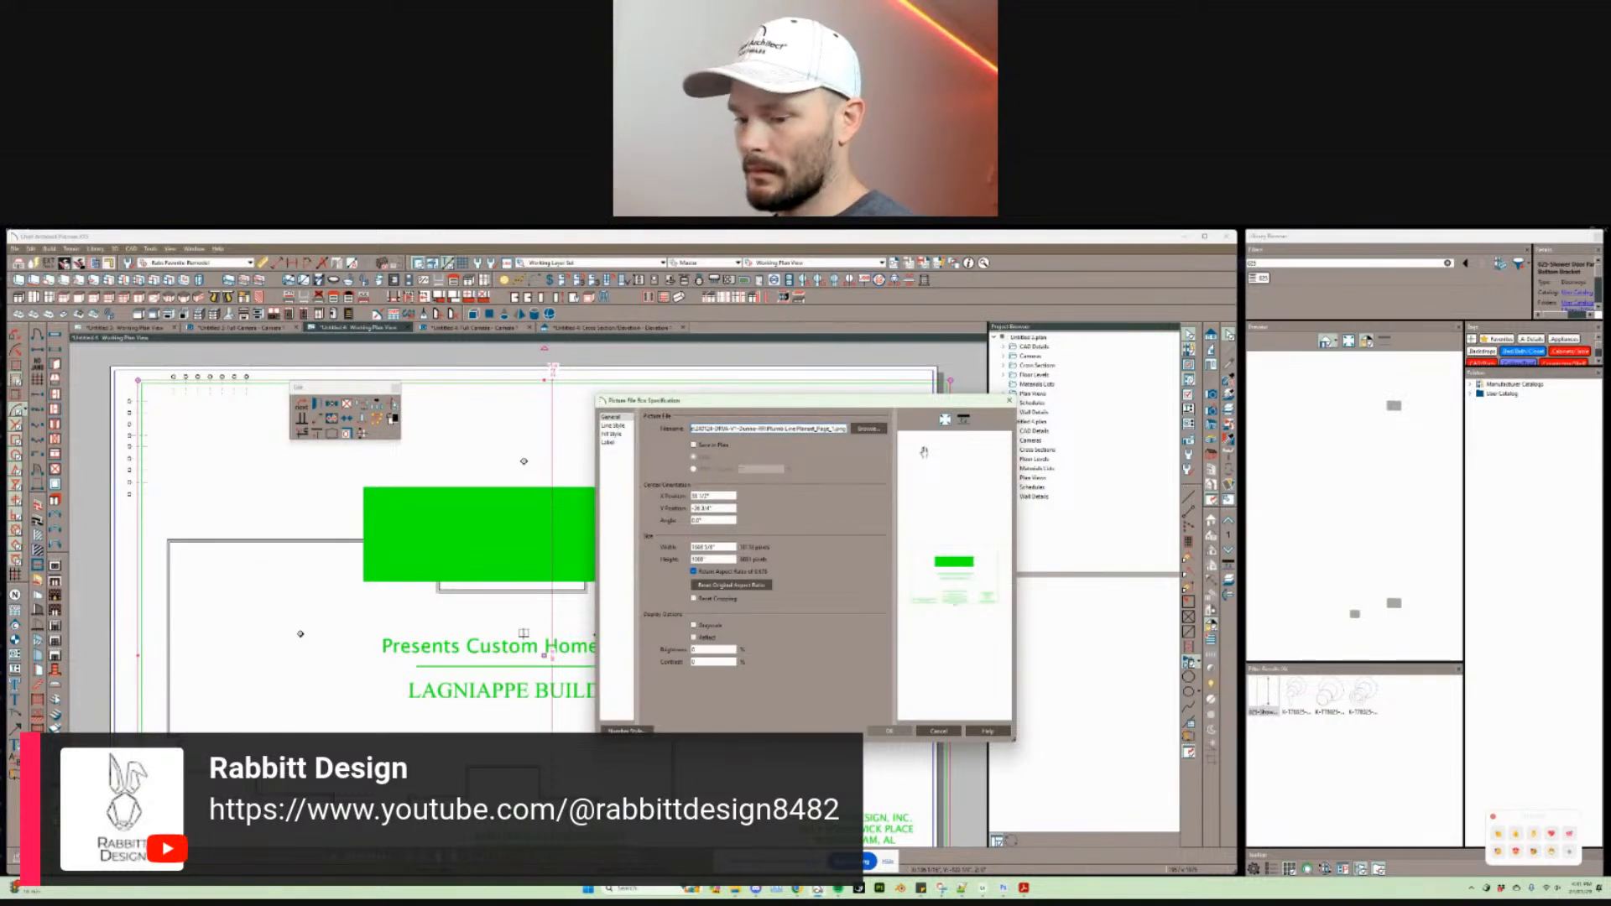
pyautogui.press('Return')
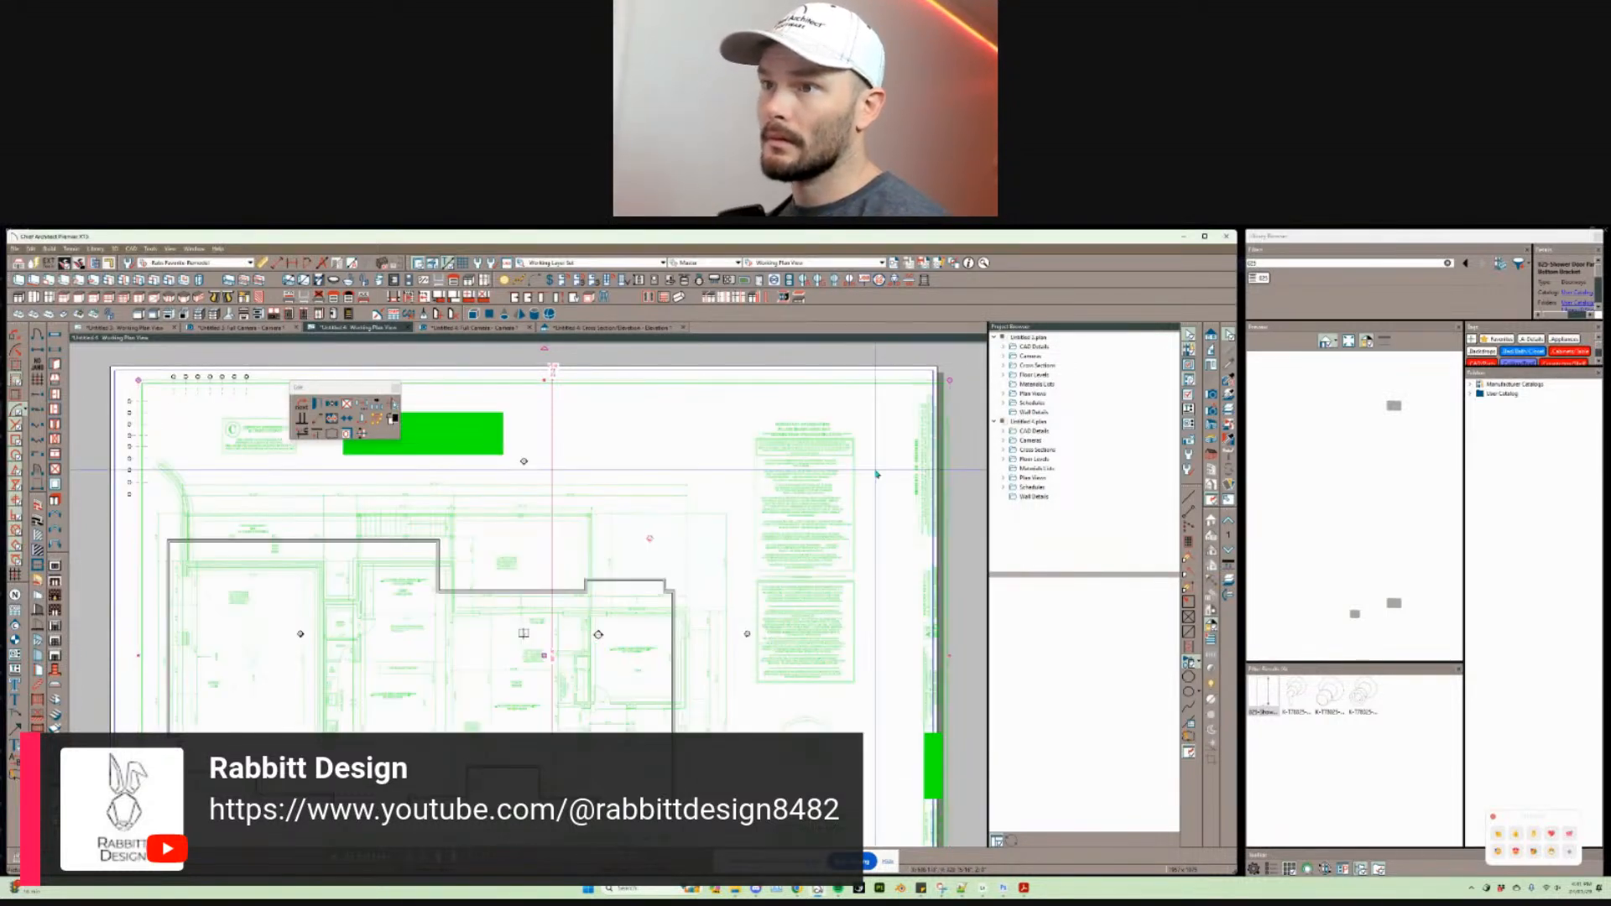
# Step: Resize the basement reference picture point to point between the two end ticks of its overall horizontal dimension, retaining the aspect ratio
pyautogui.scroll(2, 683, 688)
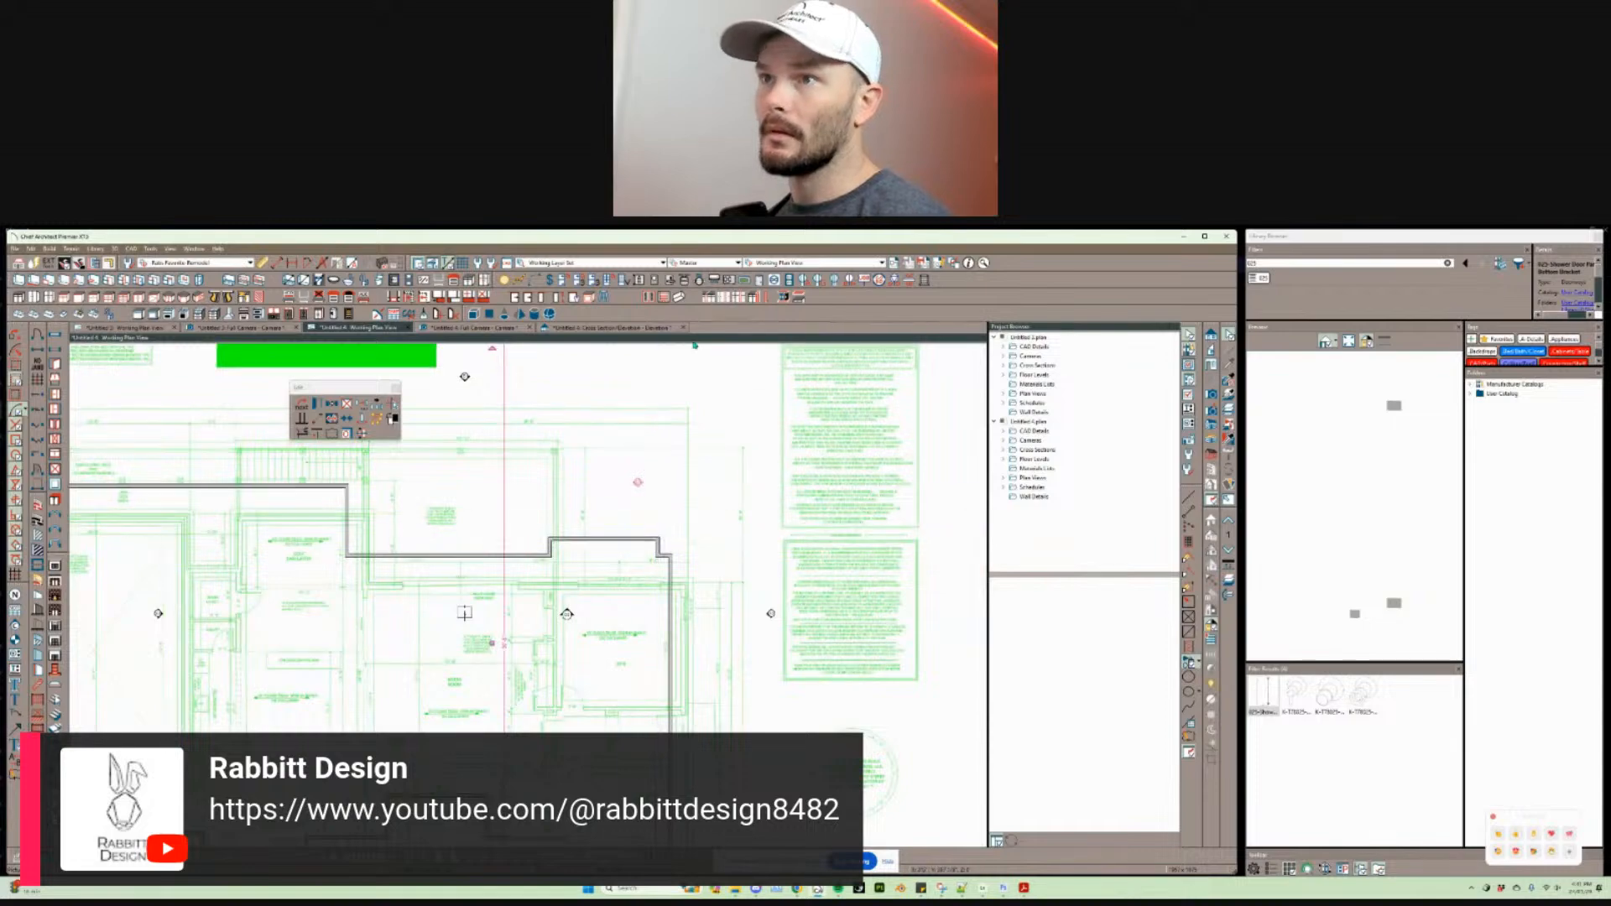
pyautogui.moveTo(694, 345); pyautogui.dragTo(677, 414, button='middle')
pyautogui.scroll(1, 676, 415)
pyautogui.scroll(5, 713, 508)
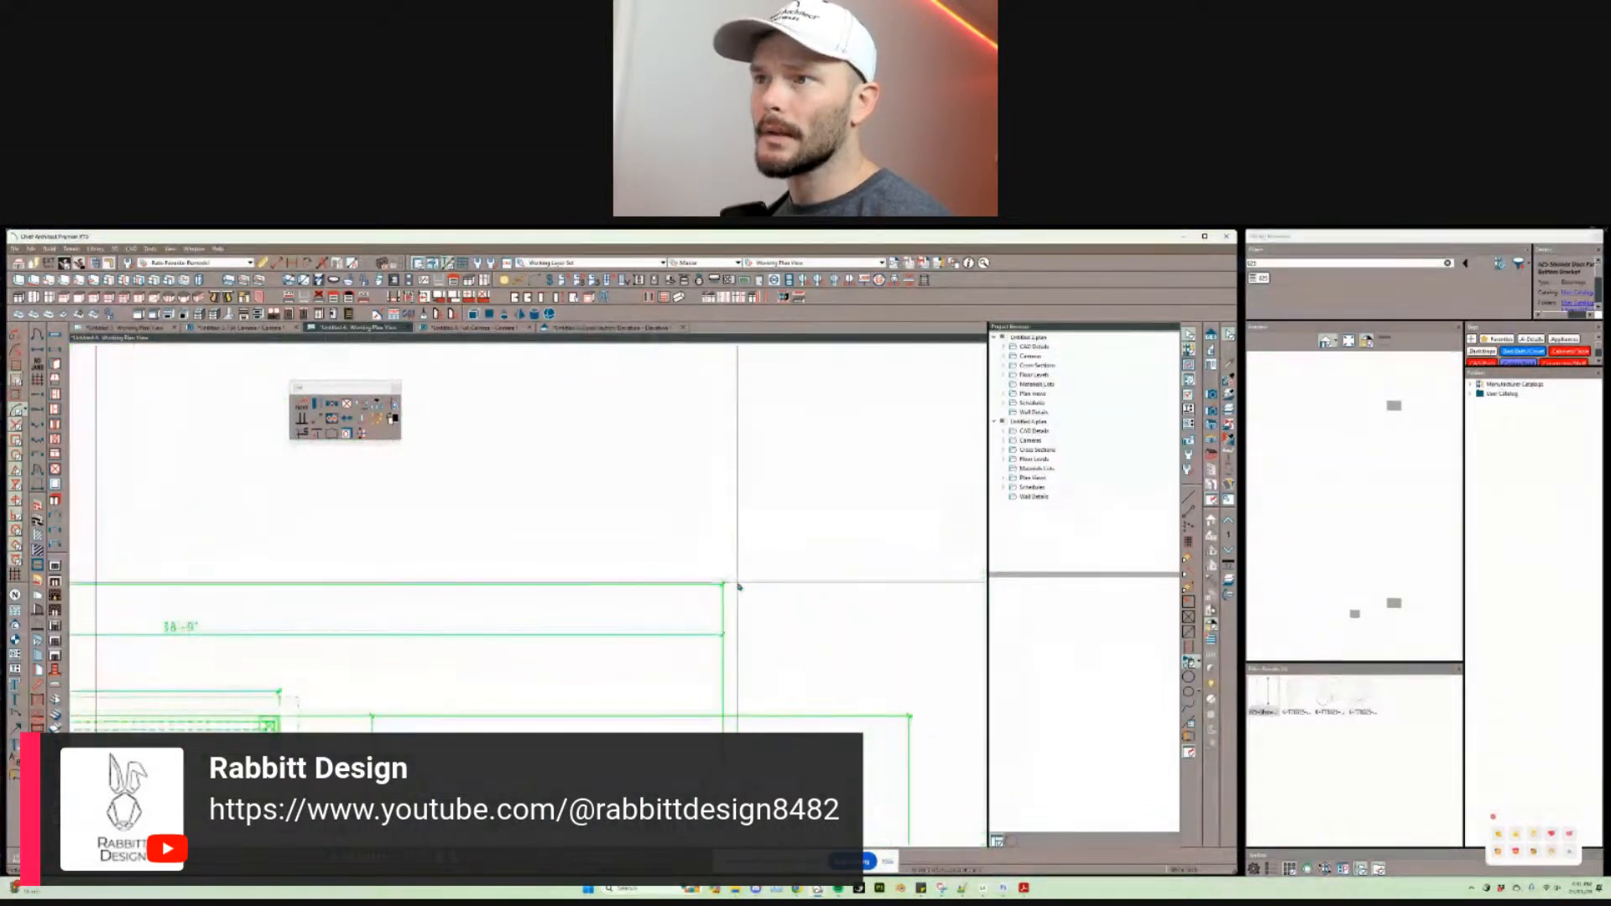
pyautogui.scroll(5, 708, 589)
pyautogui.moveTo(583, 485); pyautogui.dragTo(258, 459, button='middle')
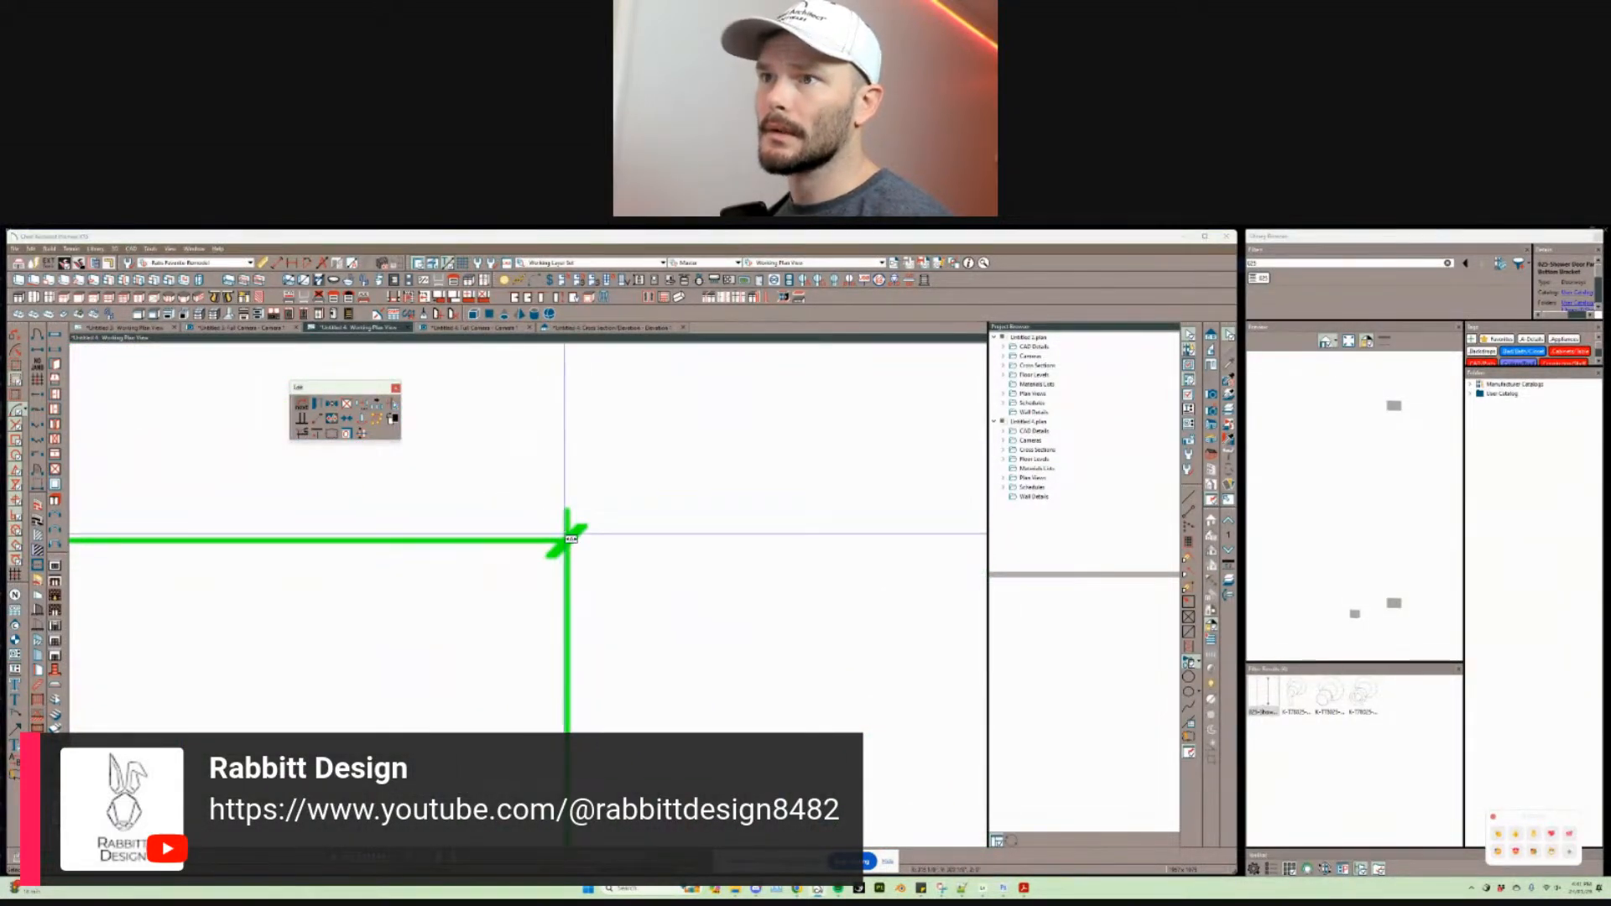
pyautogui.scroll(-4, 442, 542)
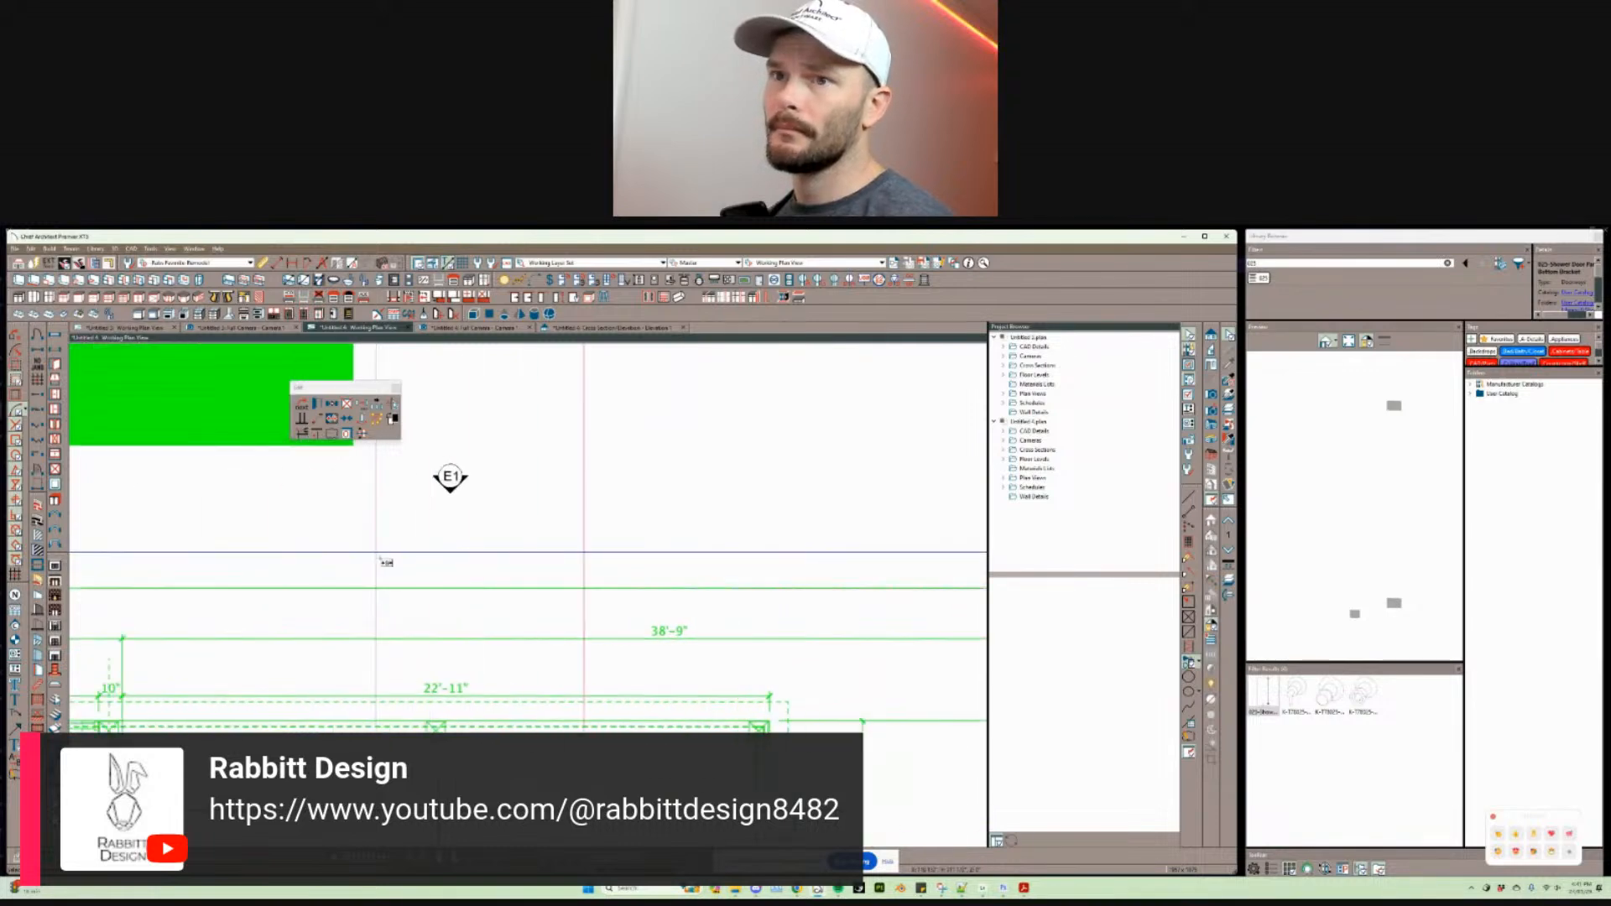
pyautogui.hscroll(-8, 379, 557)
pyautogui.scroll(2, 445, 602)
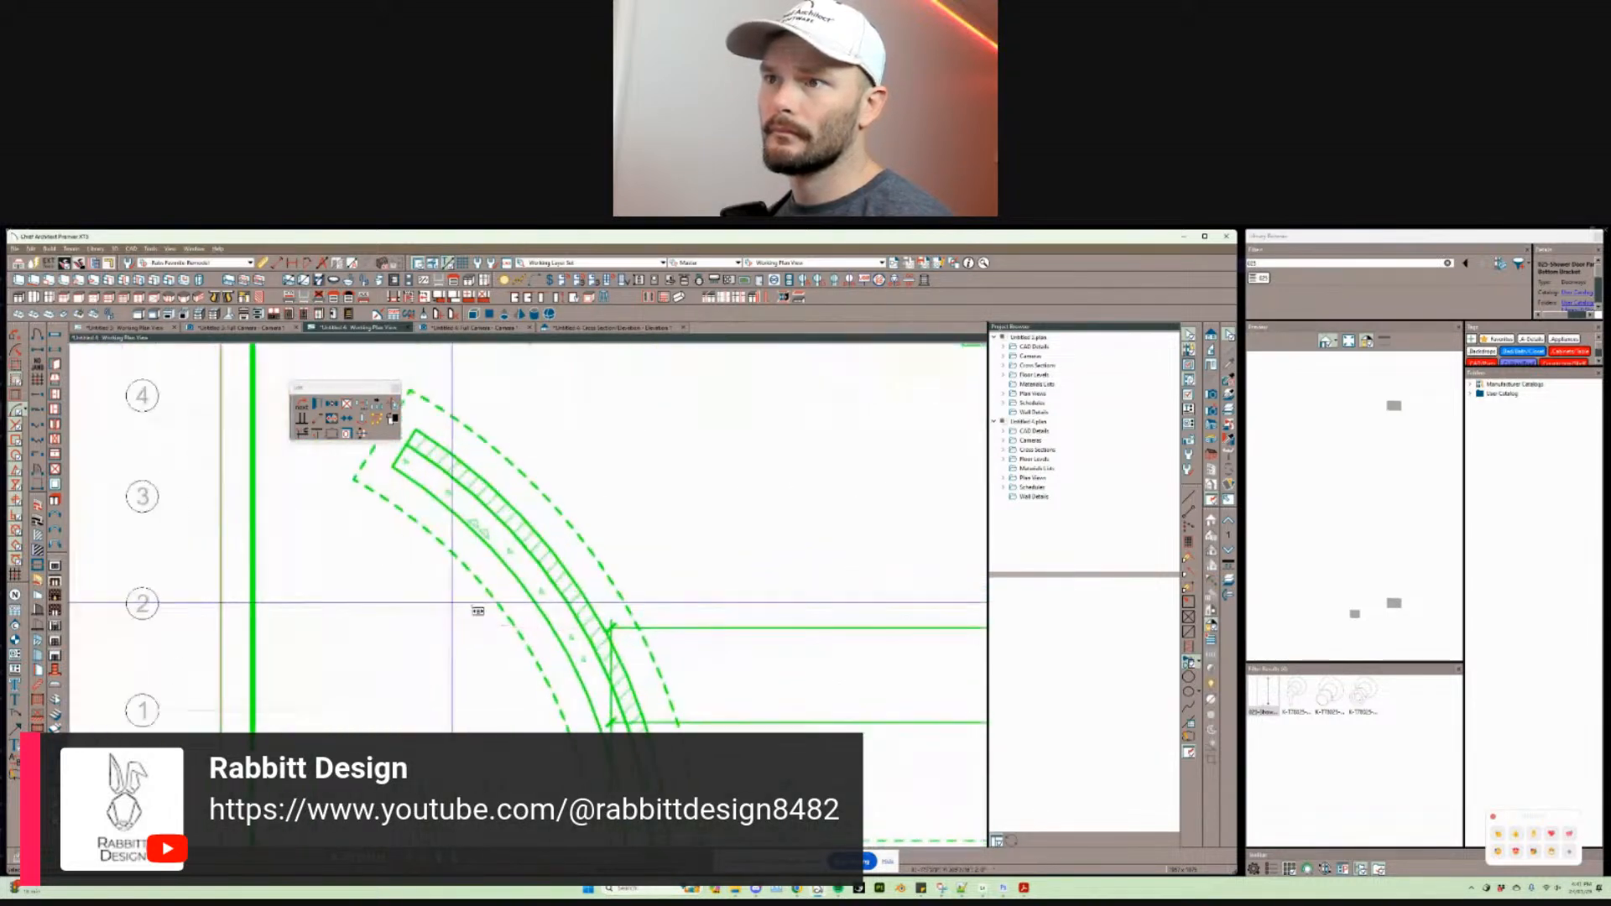
pyautogui.scroll(3, 515, 646)
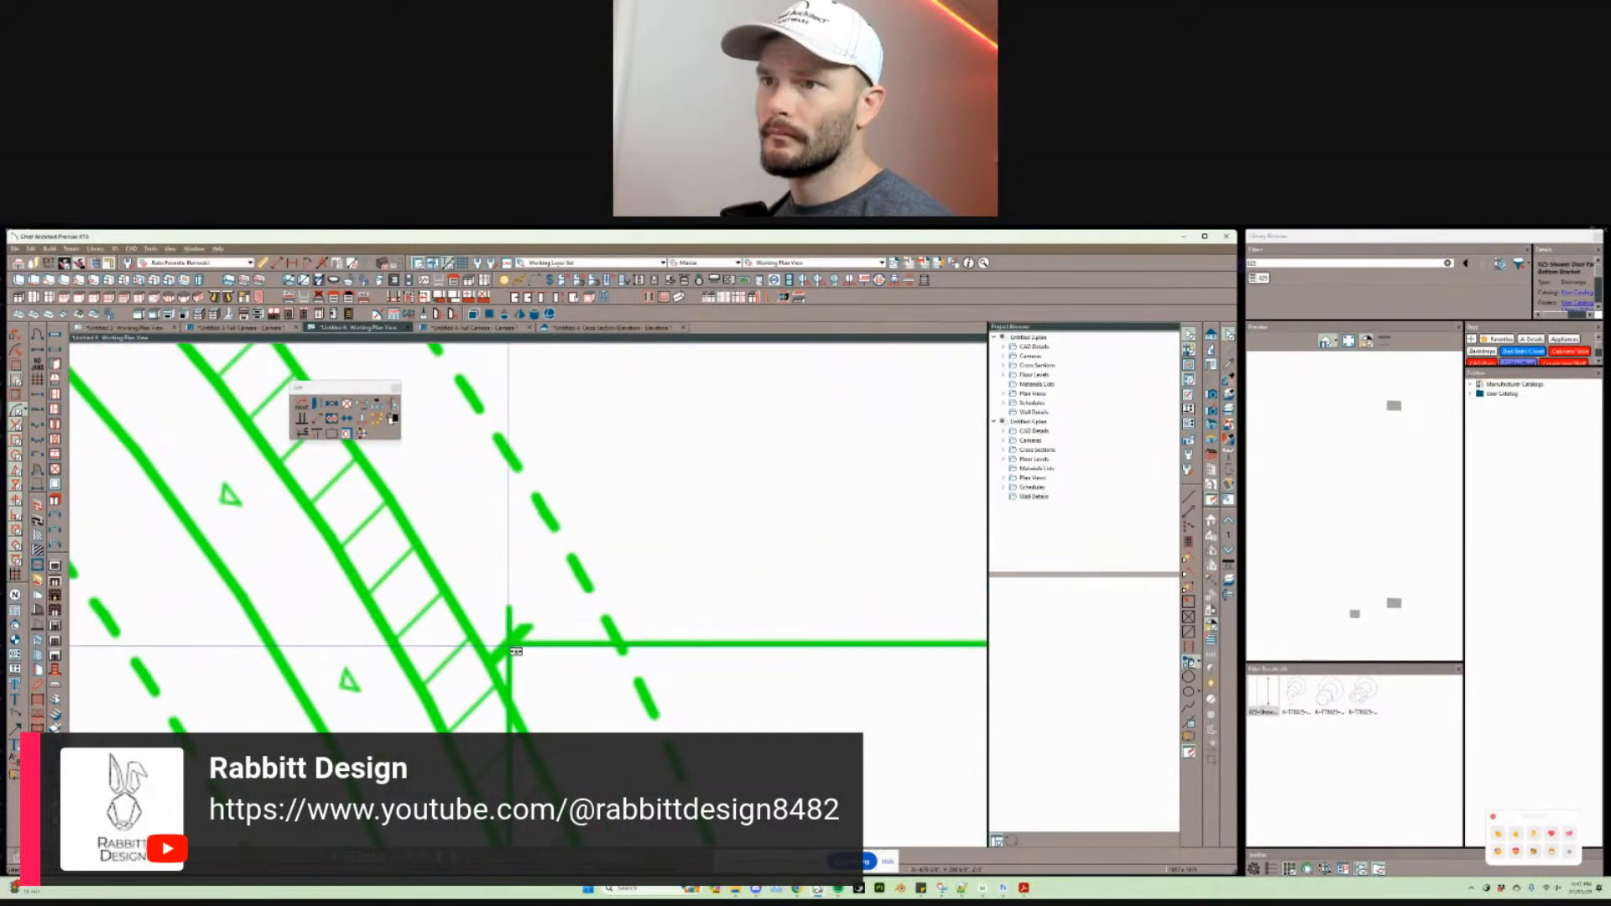
pyautogui.click(512, 649)
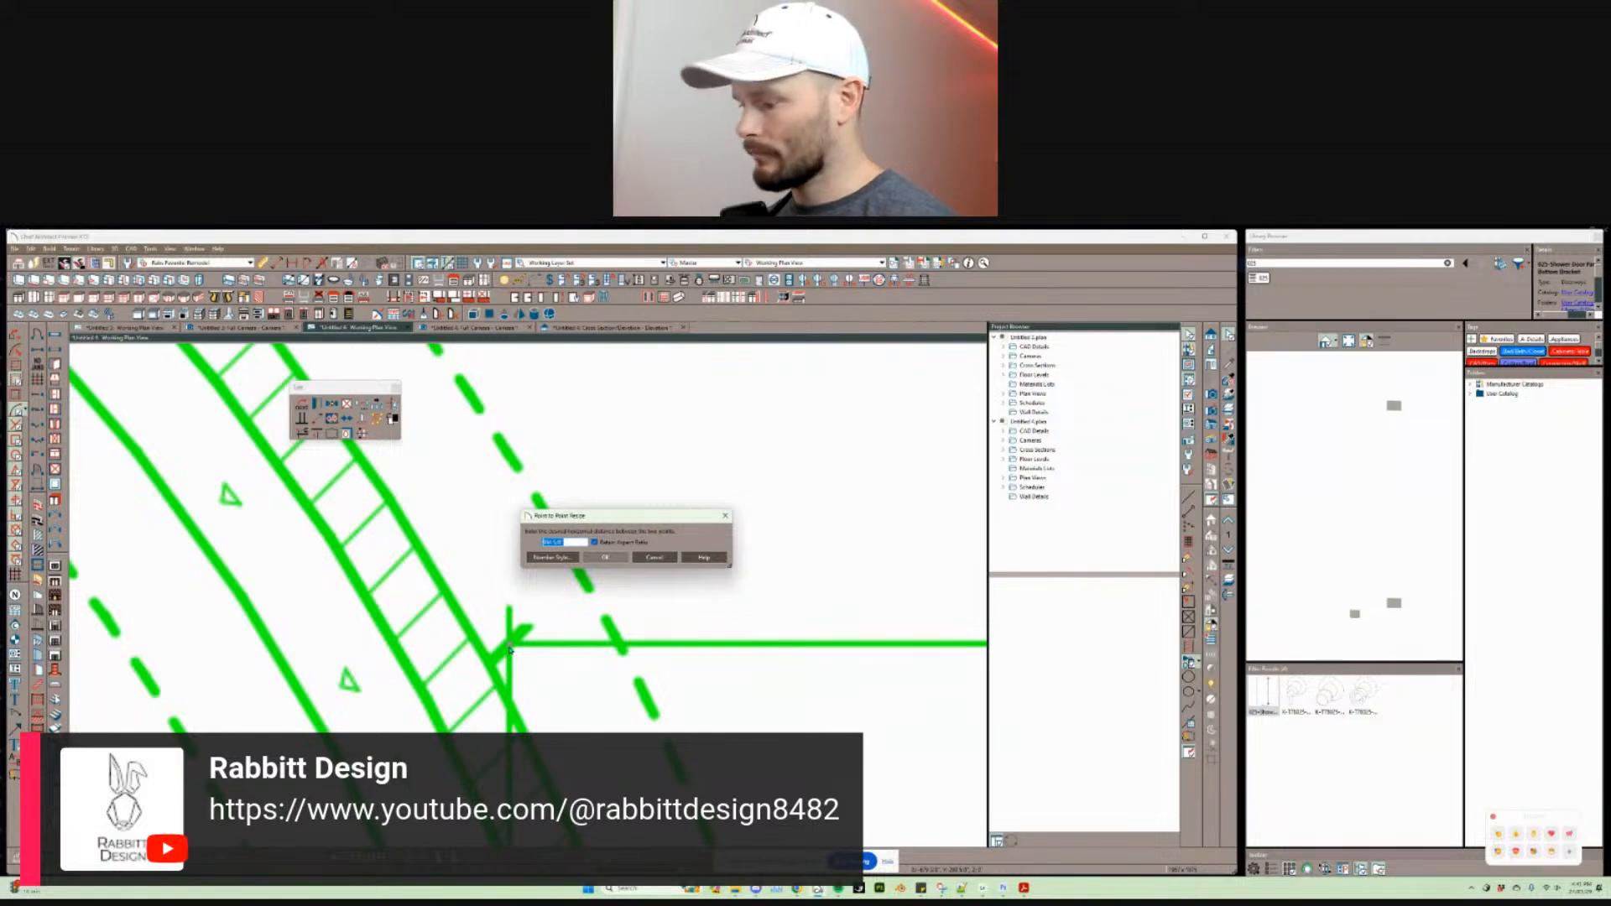
pyautogui.press('Return')
# Step: Move the basement reference picture point to point so its brick corner by the Golf Simulator meets the model's matching exterior wall corner
pyautogui.scroll(-8, 510, 649)
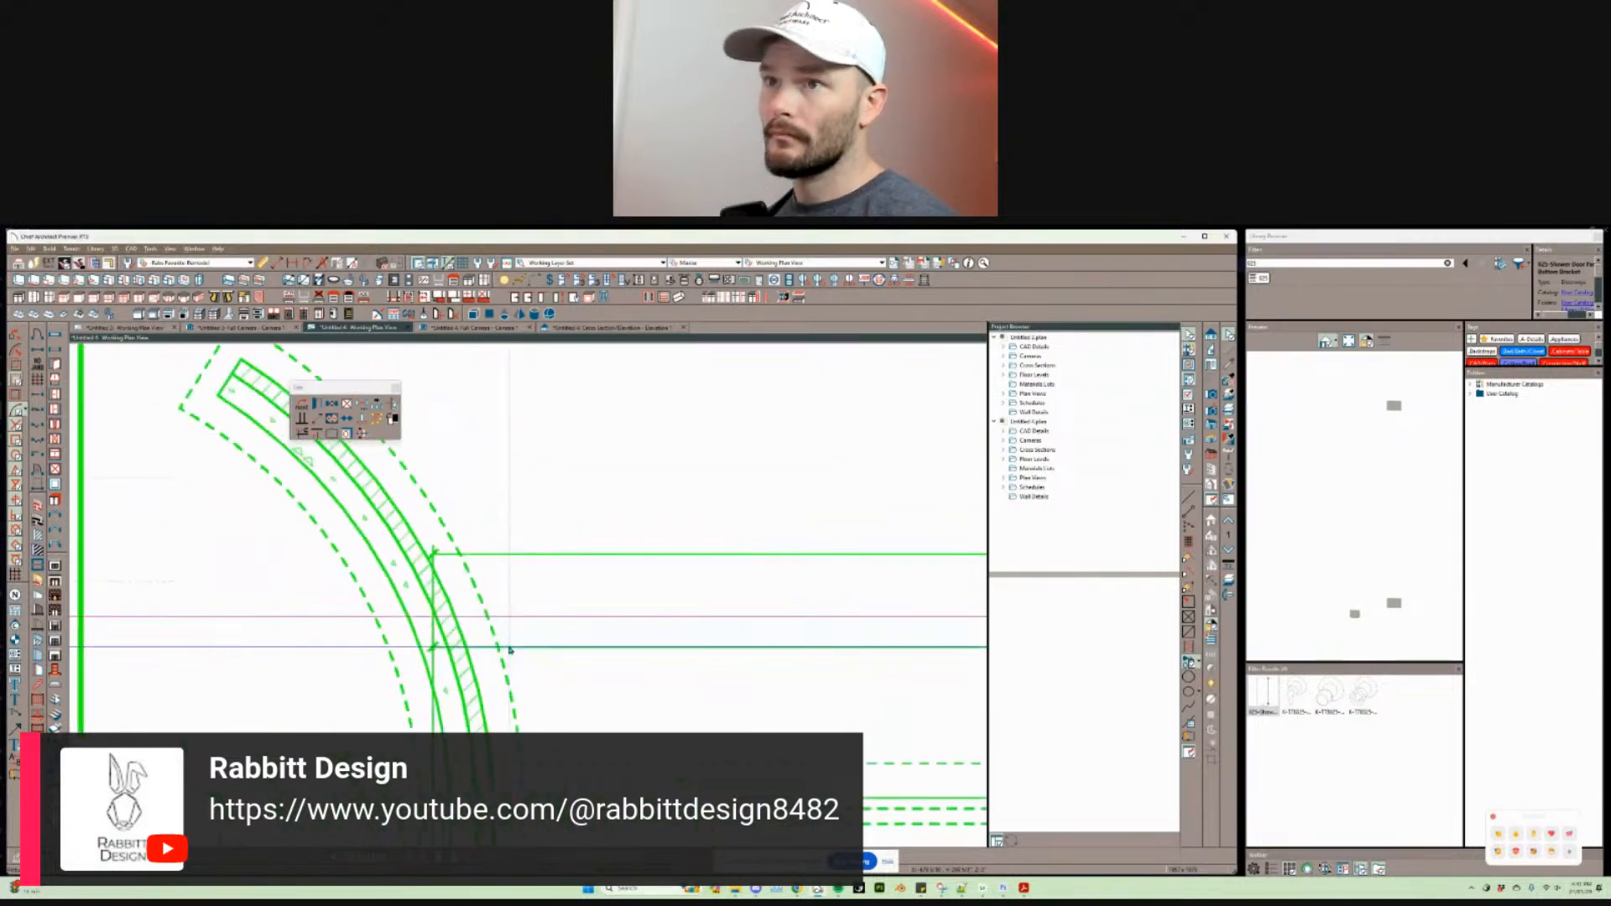
pyautogui.hscroll(5, 764, 611)
pyautogui.scroll(-4, 731, 619)
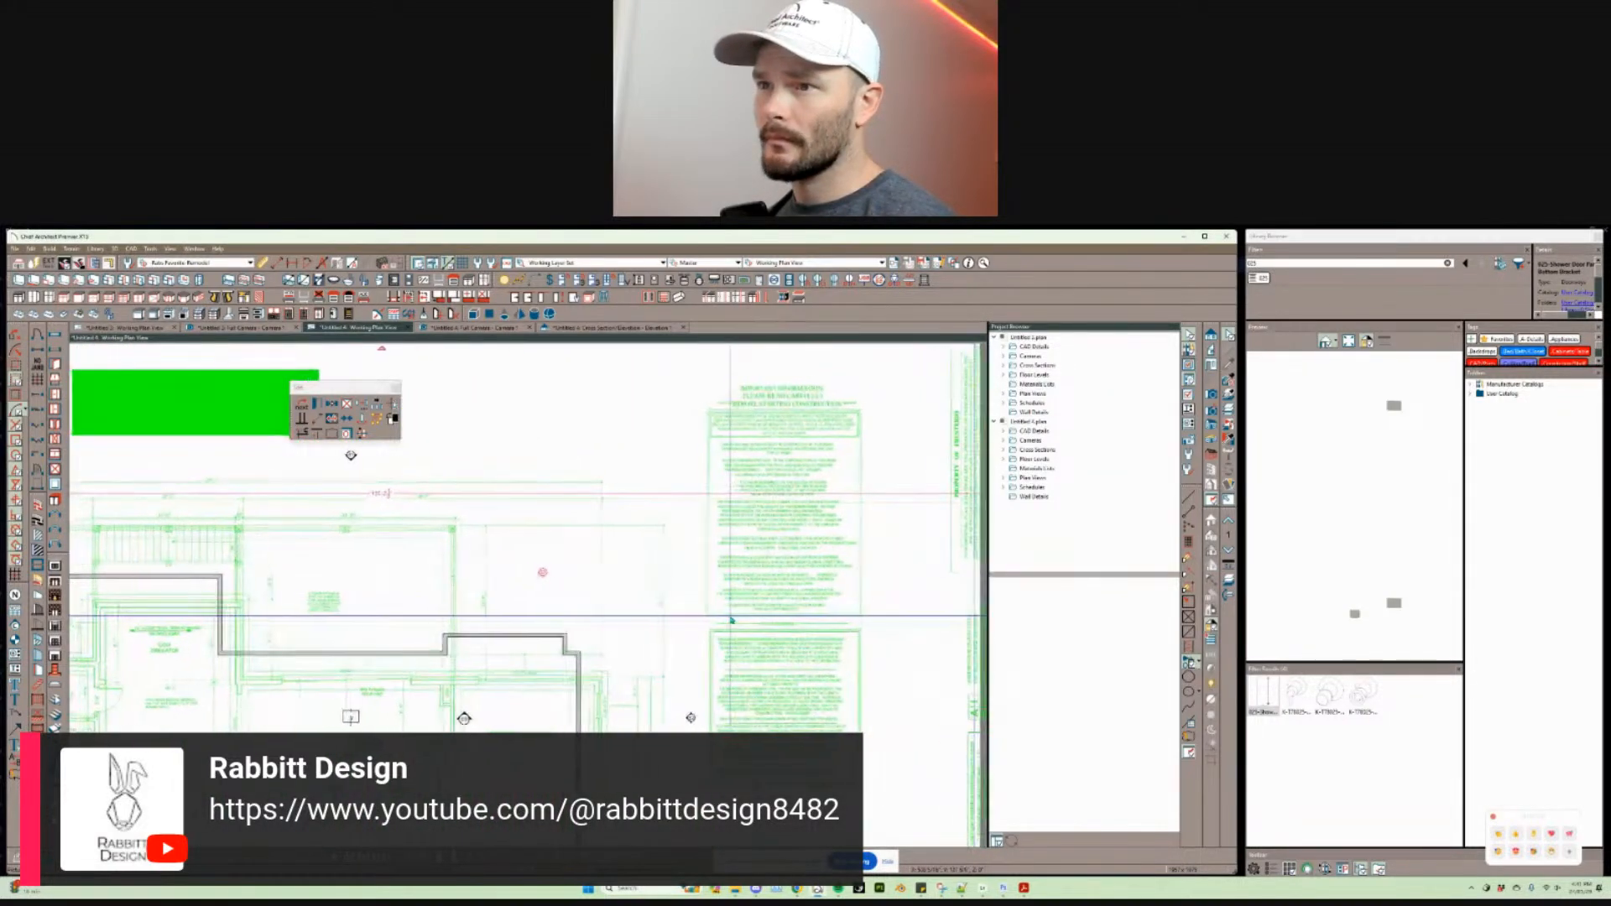
pyautogui.scroll(6, 731, 620)
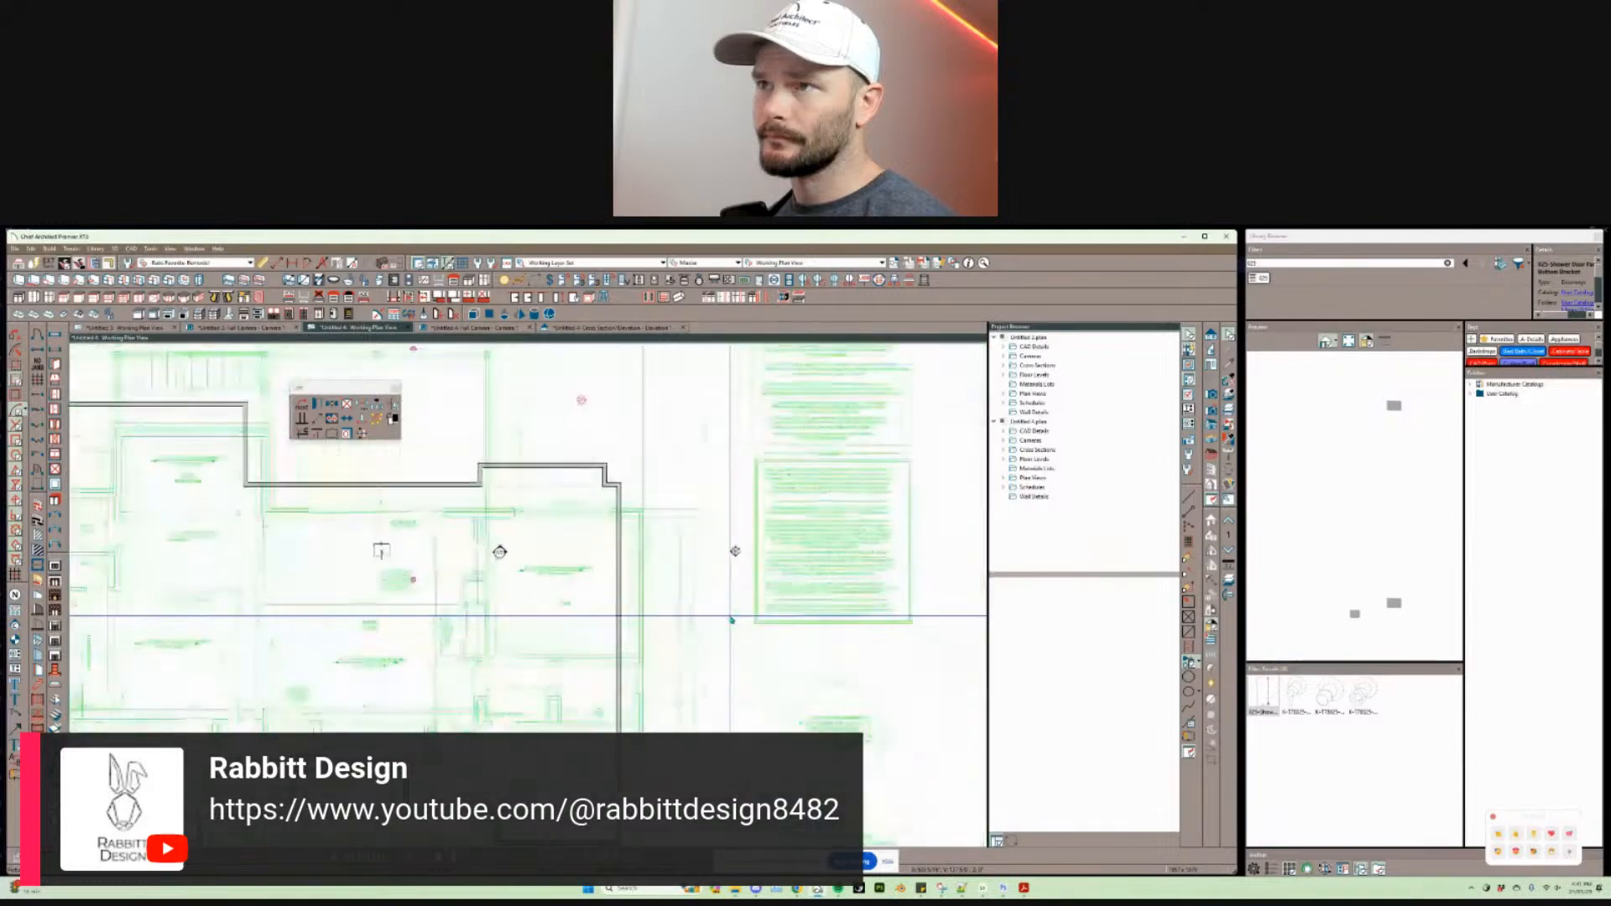
pyautogui.scroll(-2, 687, 621)
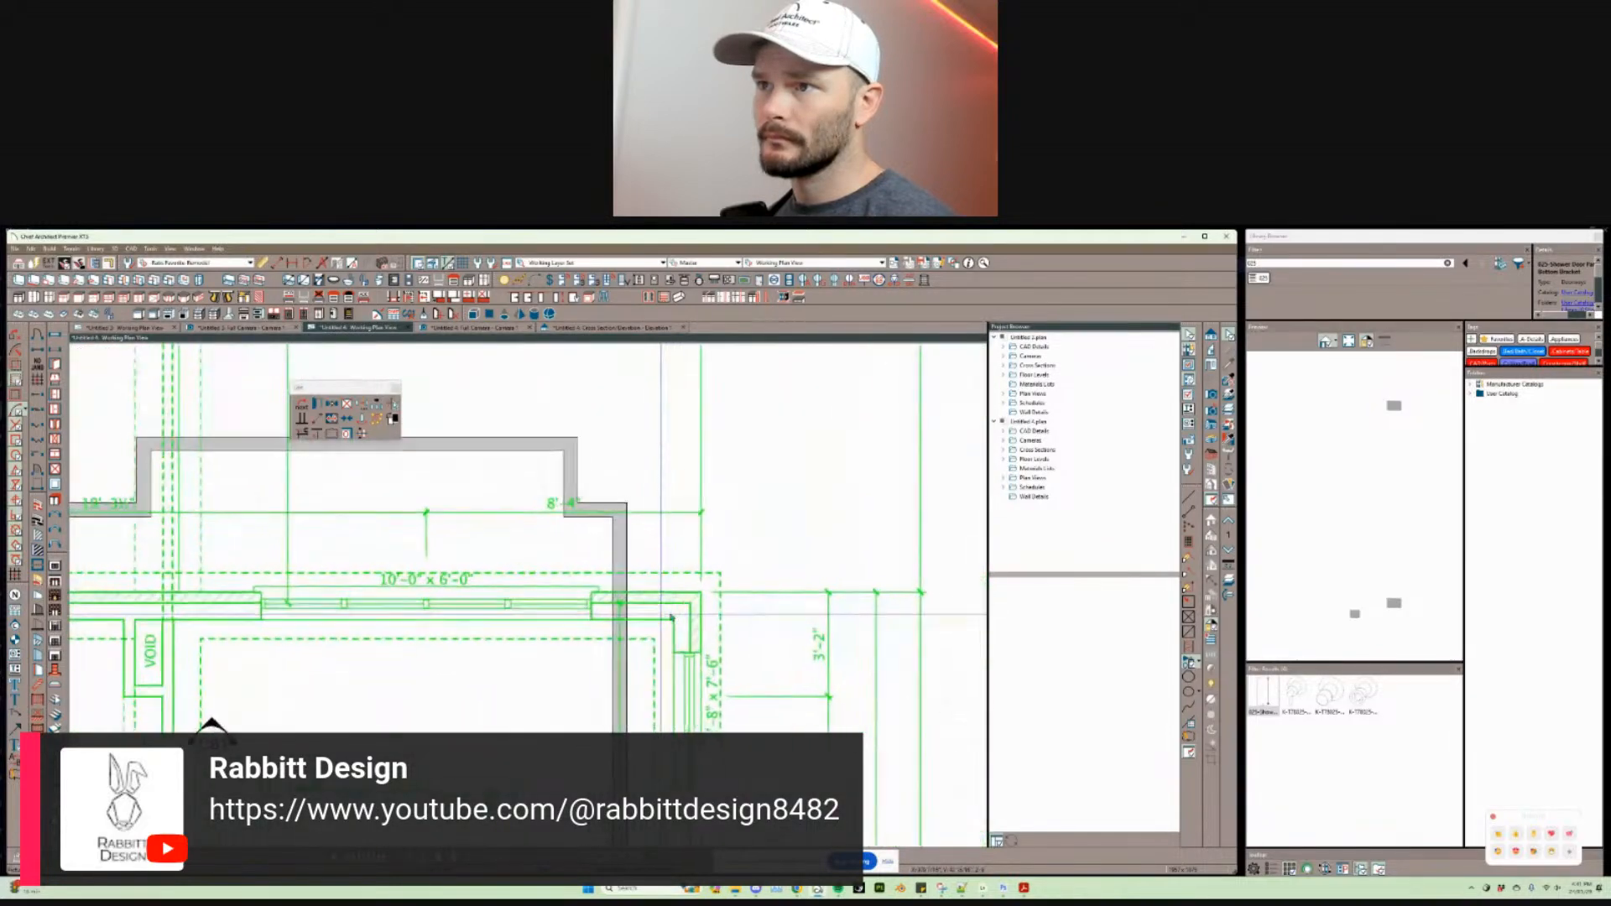
pyautogui.scroll(-3, 699, 614)
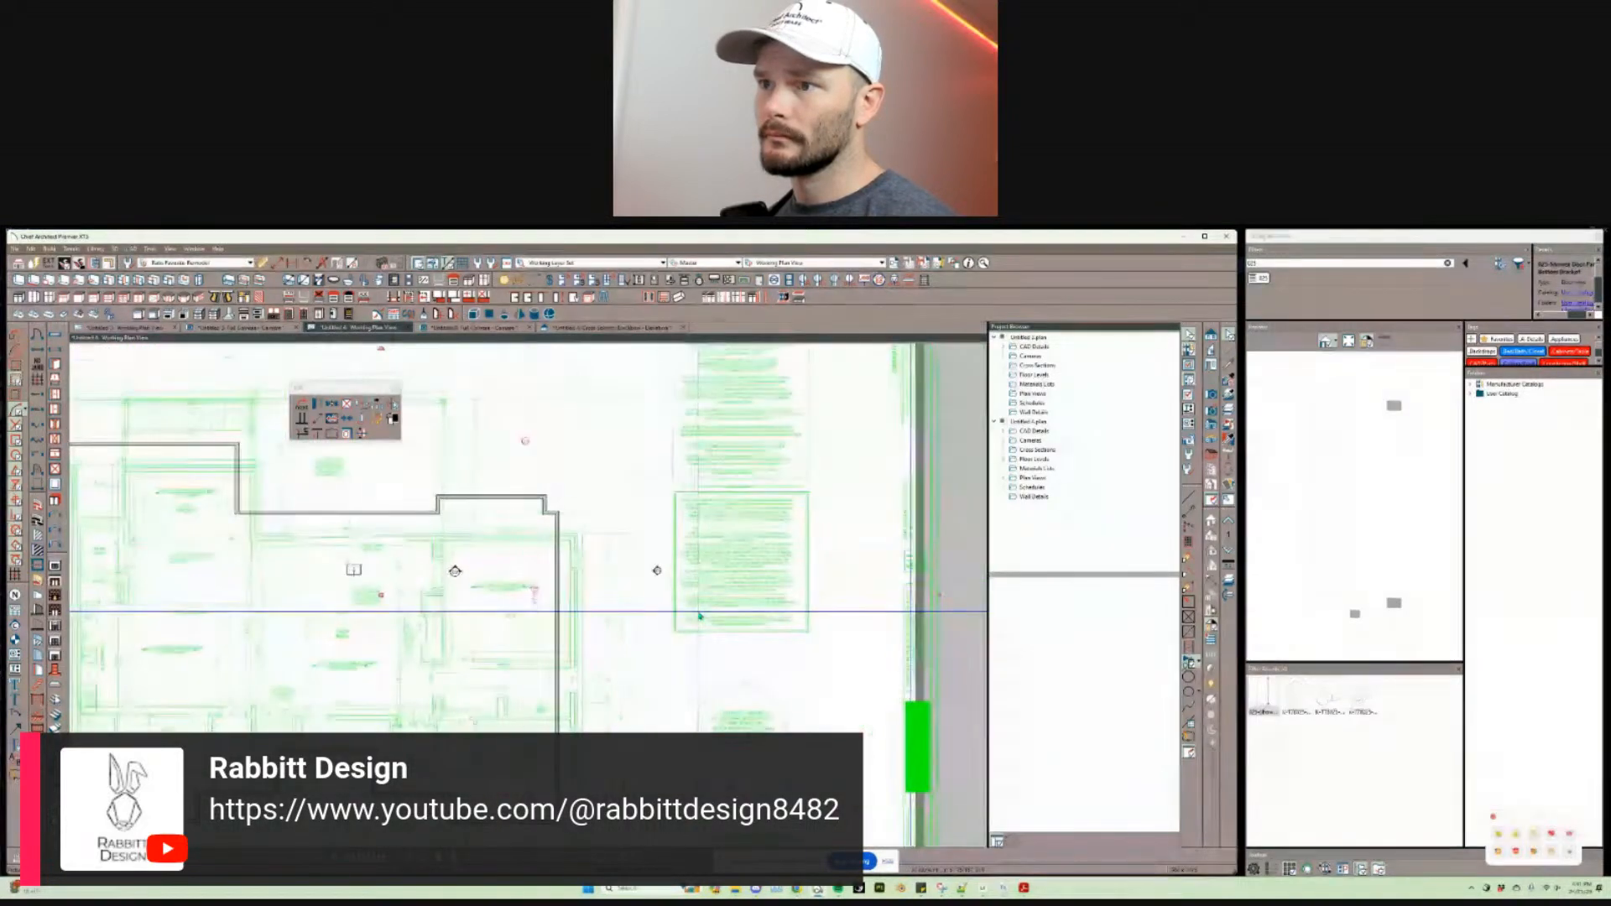
pyautogui.scroll(3, 696, 616)
pyautogui.scroll(5, 693, 617)
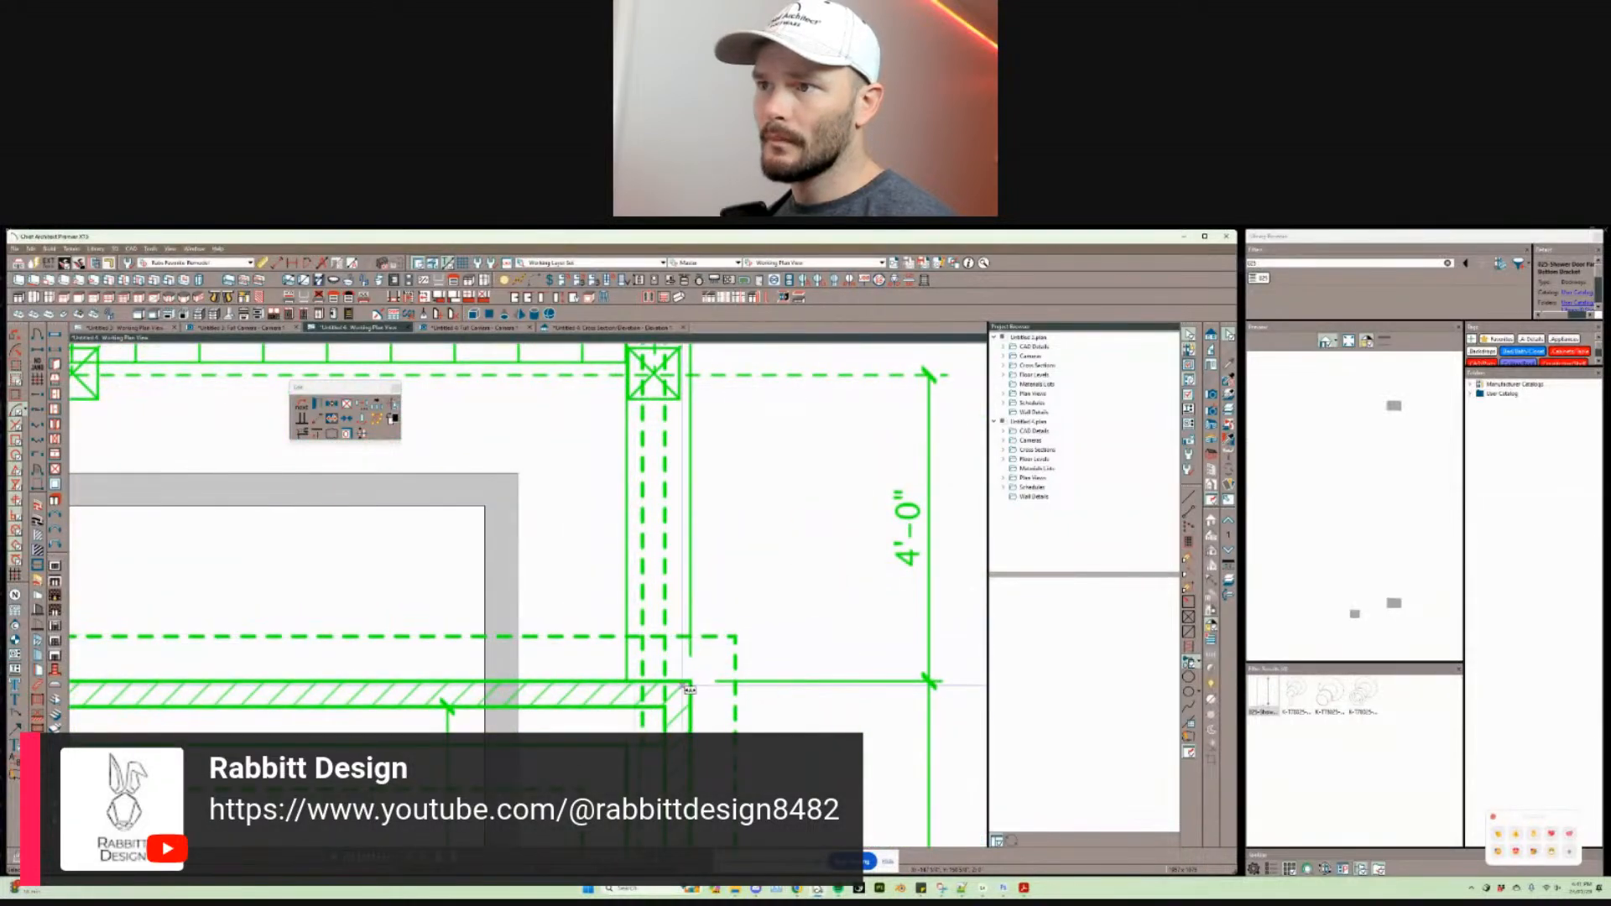
pyautogui.click(520, 474)
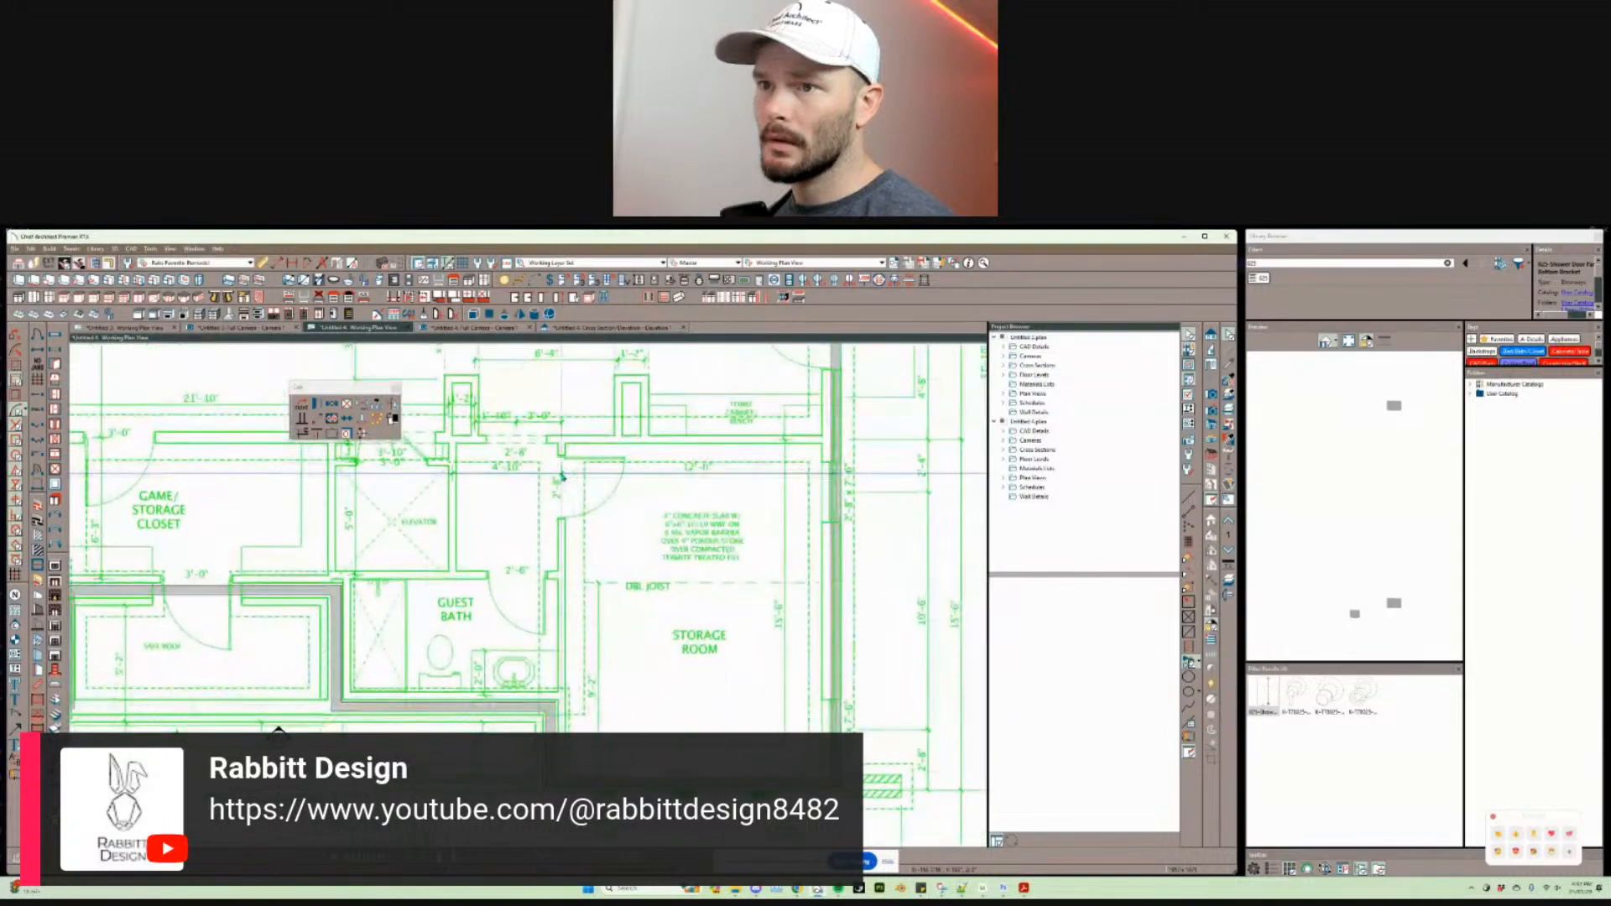
# Step: Examine how the basement reference lines up with the model's exterior walls around the storage, studio, garage and Golf Simulator areas
pyautogui.hscroll(-8, 563, 477)
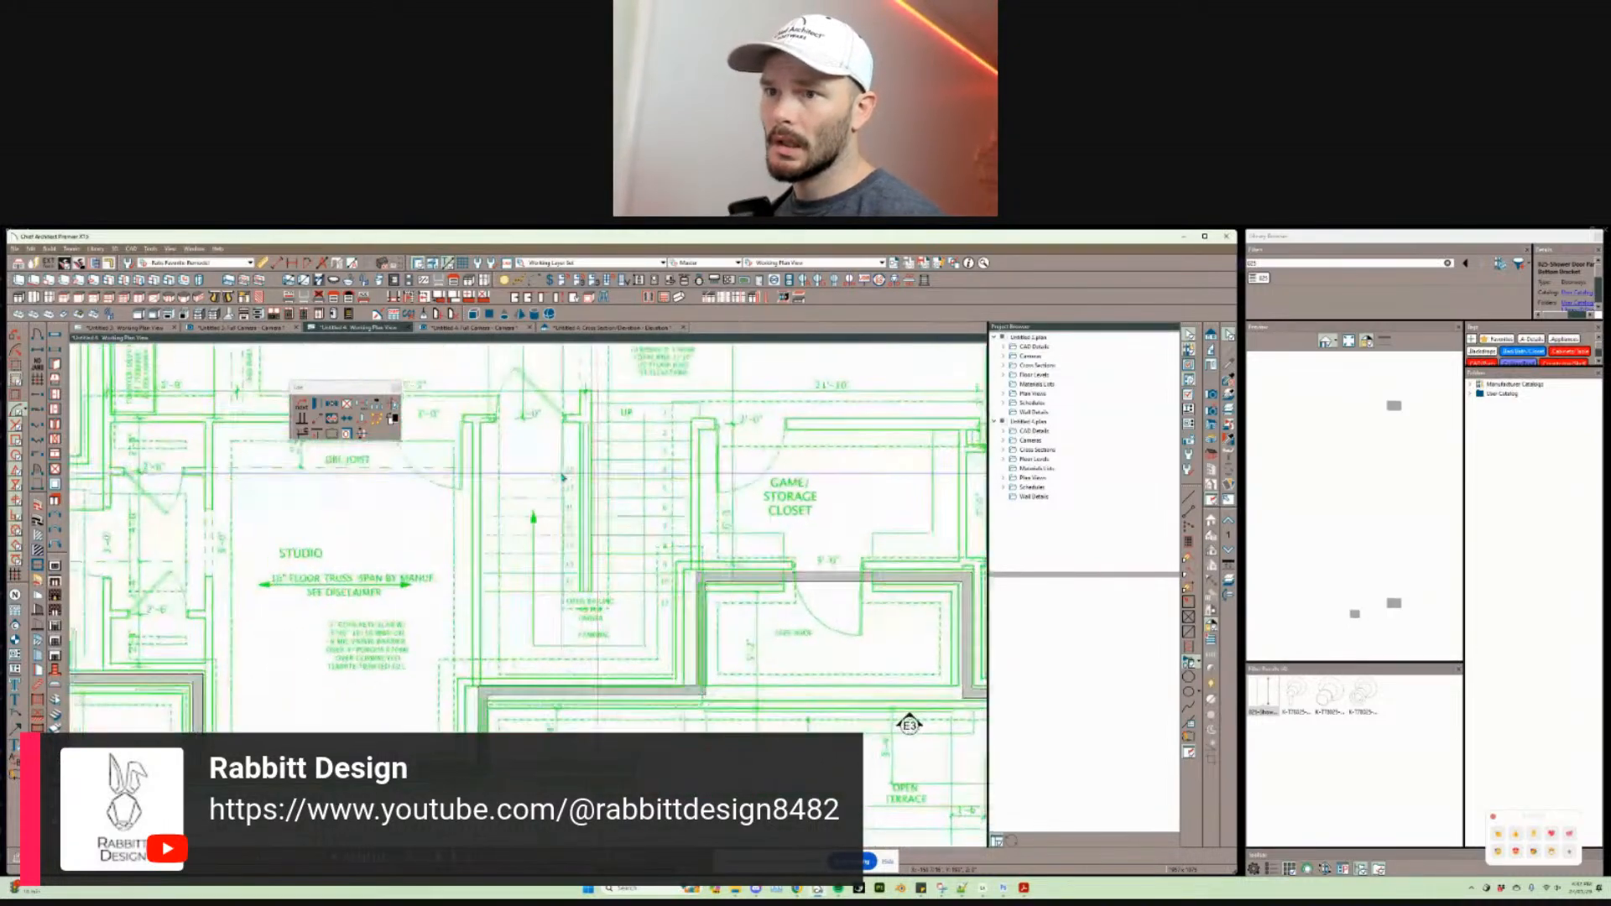
pyautogui.hscroll(-6, 563, 478)
pyautogui.scroll(2, 563, 477)
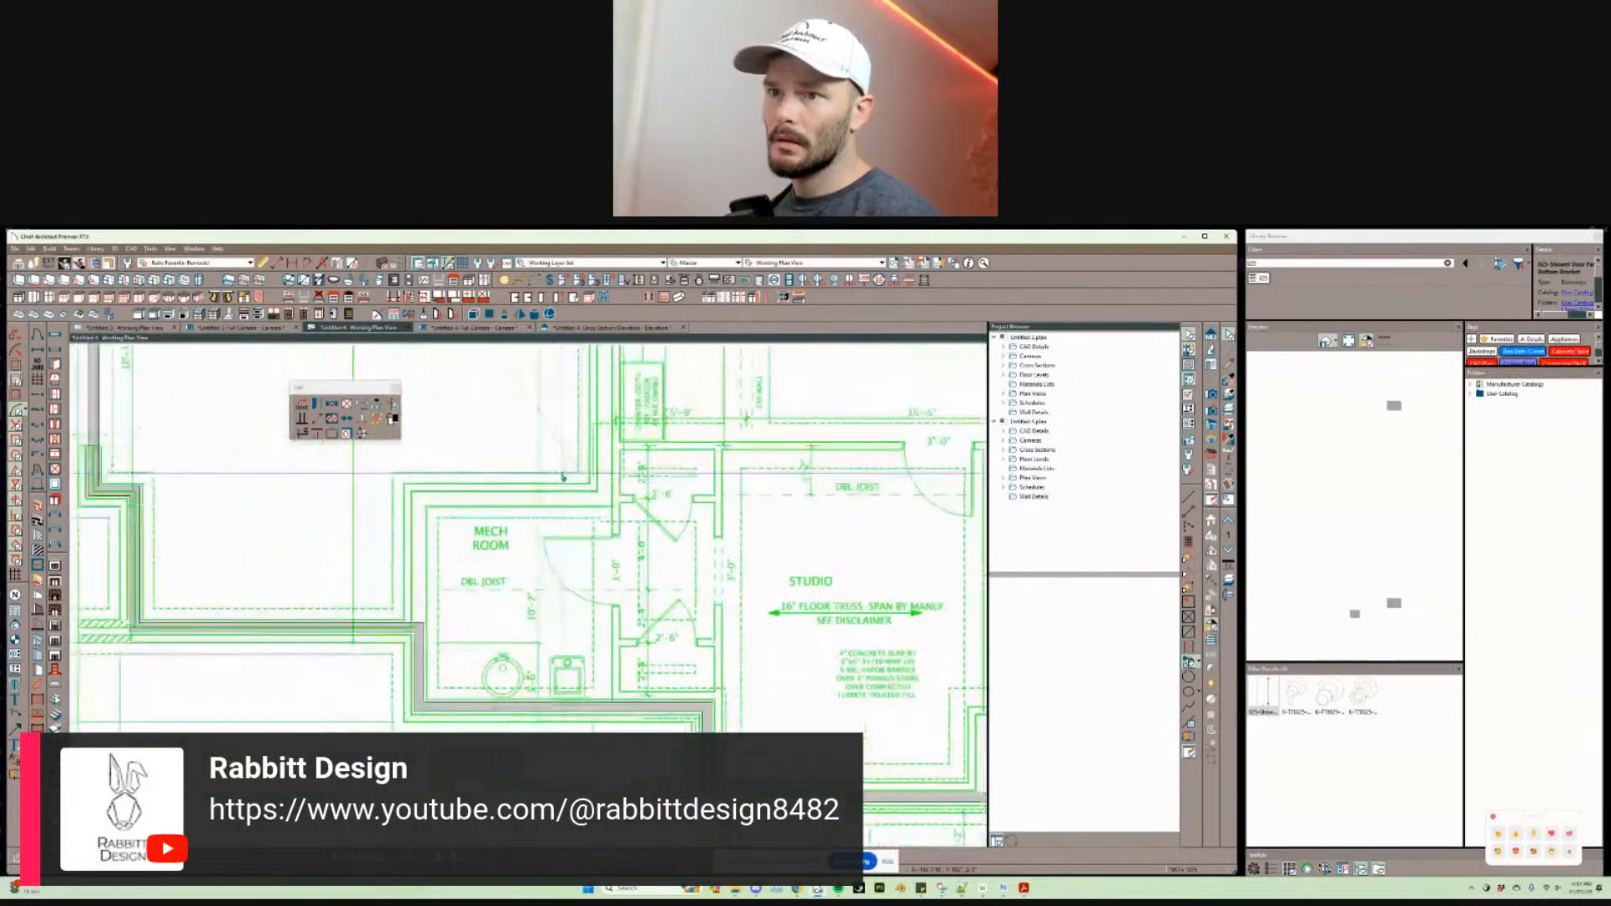
pyautogui.scroll(8, 563, 478)
pyautogui.hscroll(-3, 563, 477)
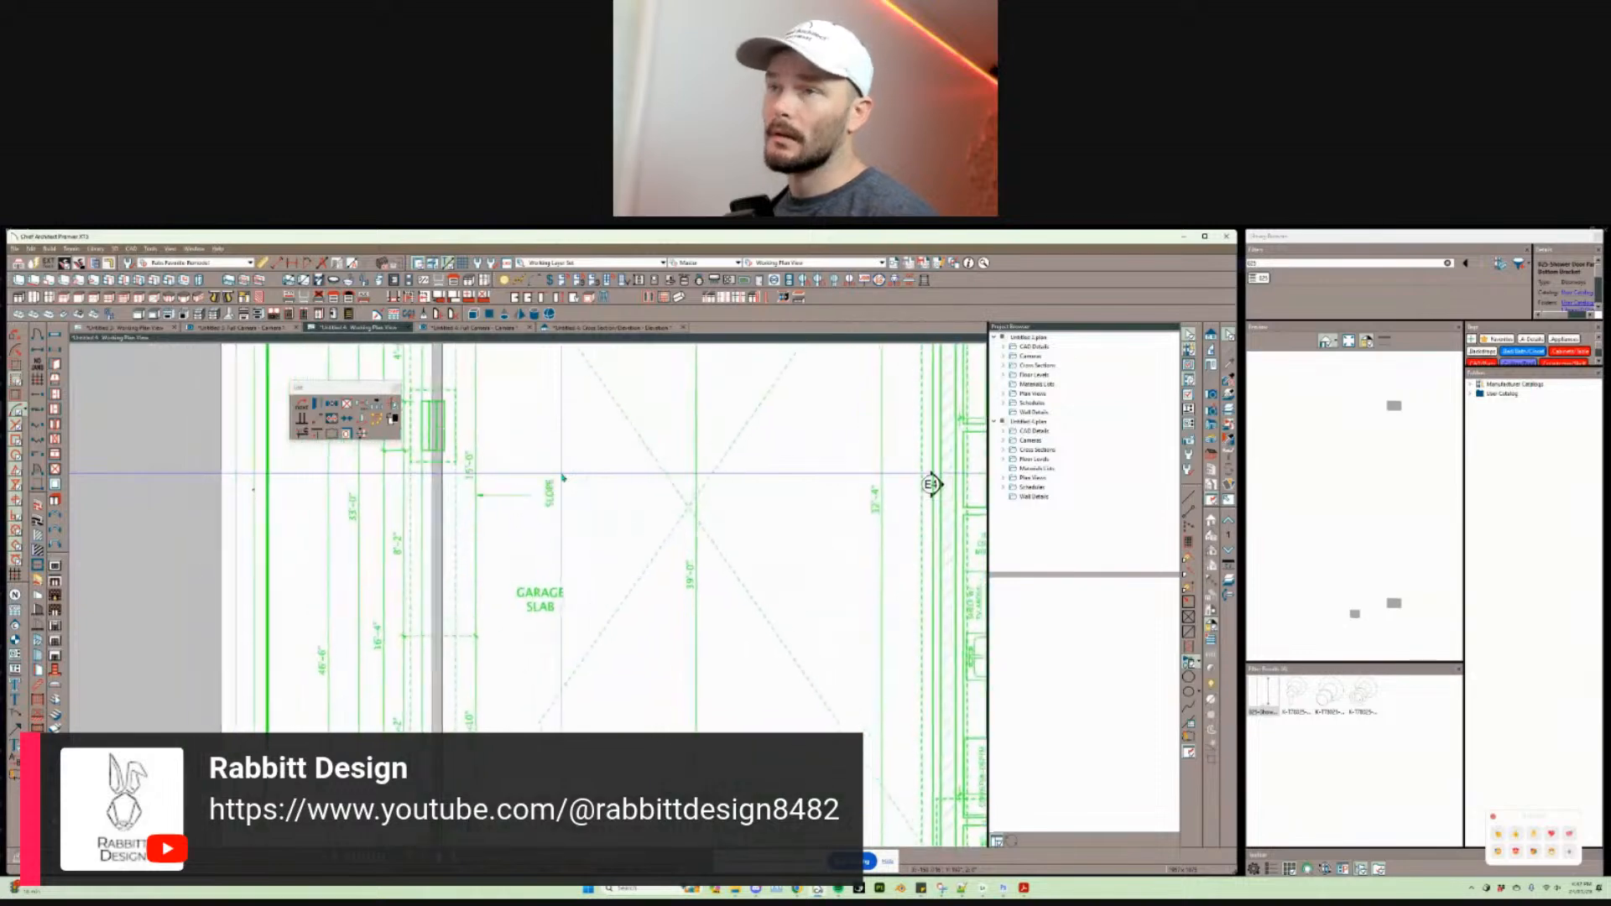
pyautogui.scroll(3, 563, 478)
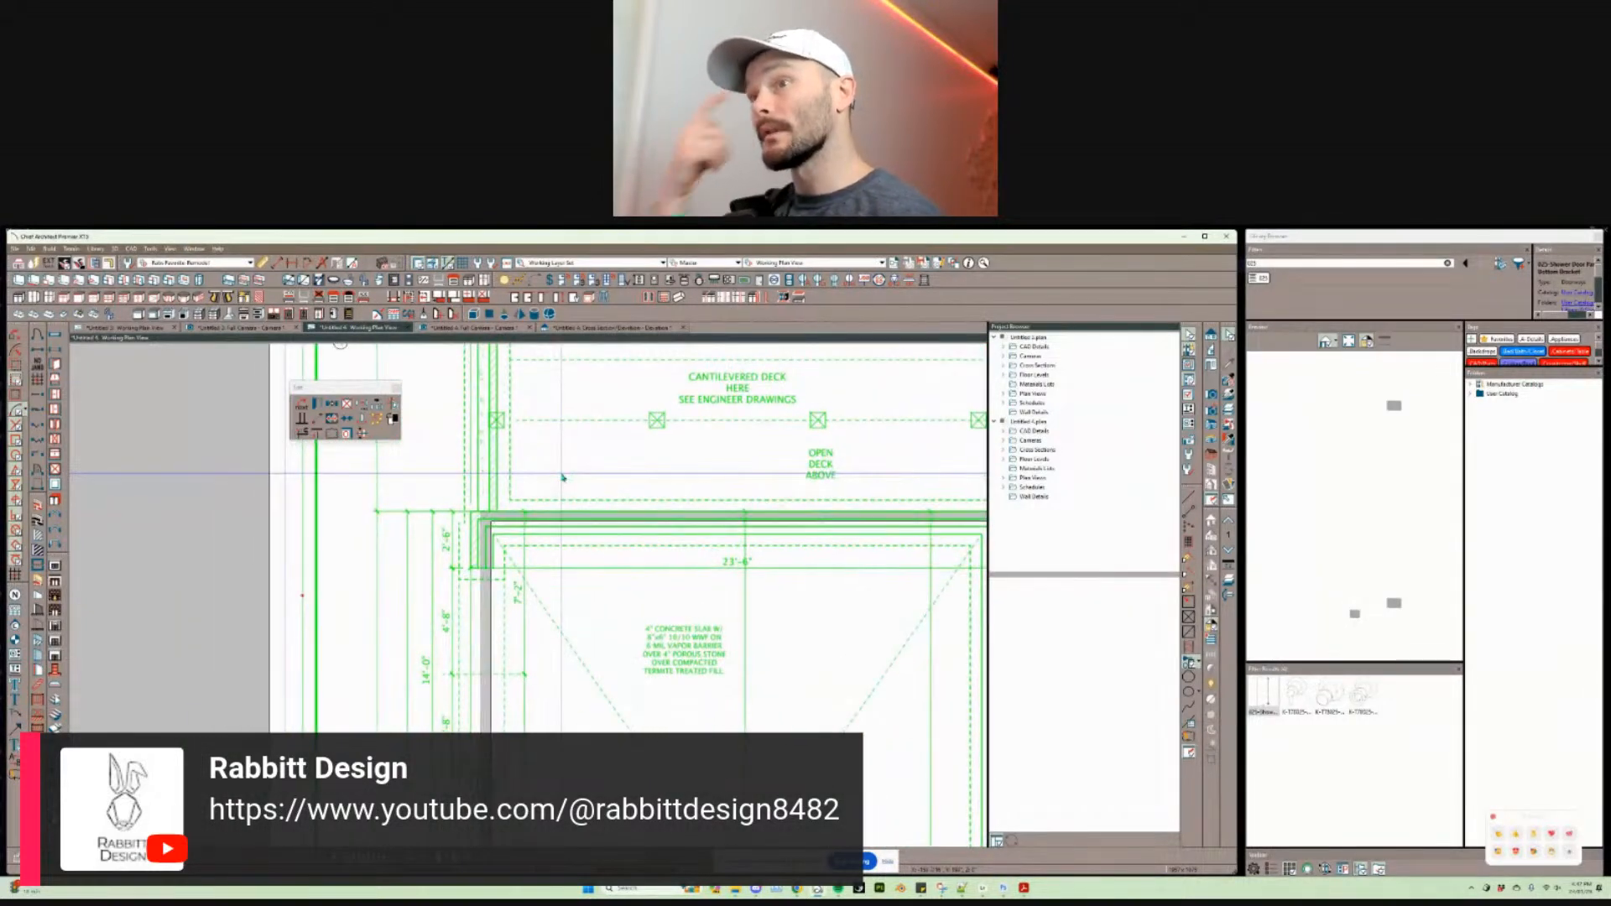
pyautogui.scroll(5, 562, 477)
pyautogui.scroll(-4, 563, 477)
pyautogui.hscroll(4, 563, 477)
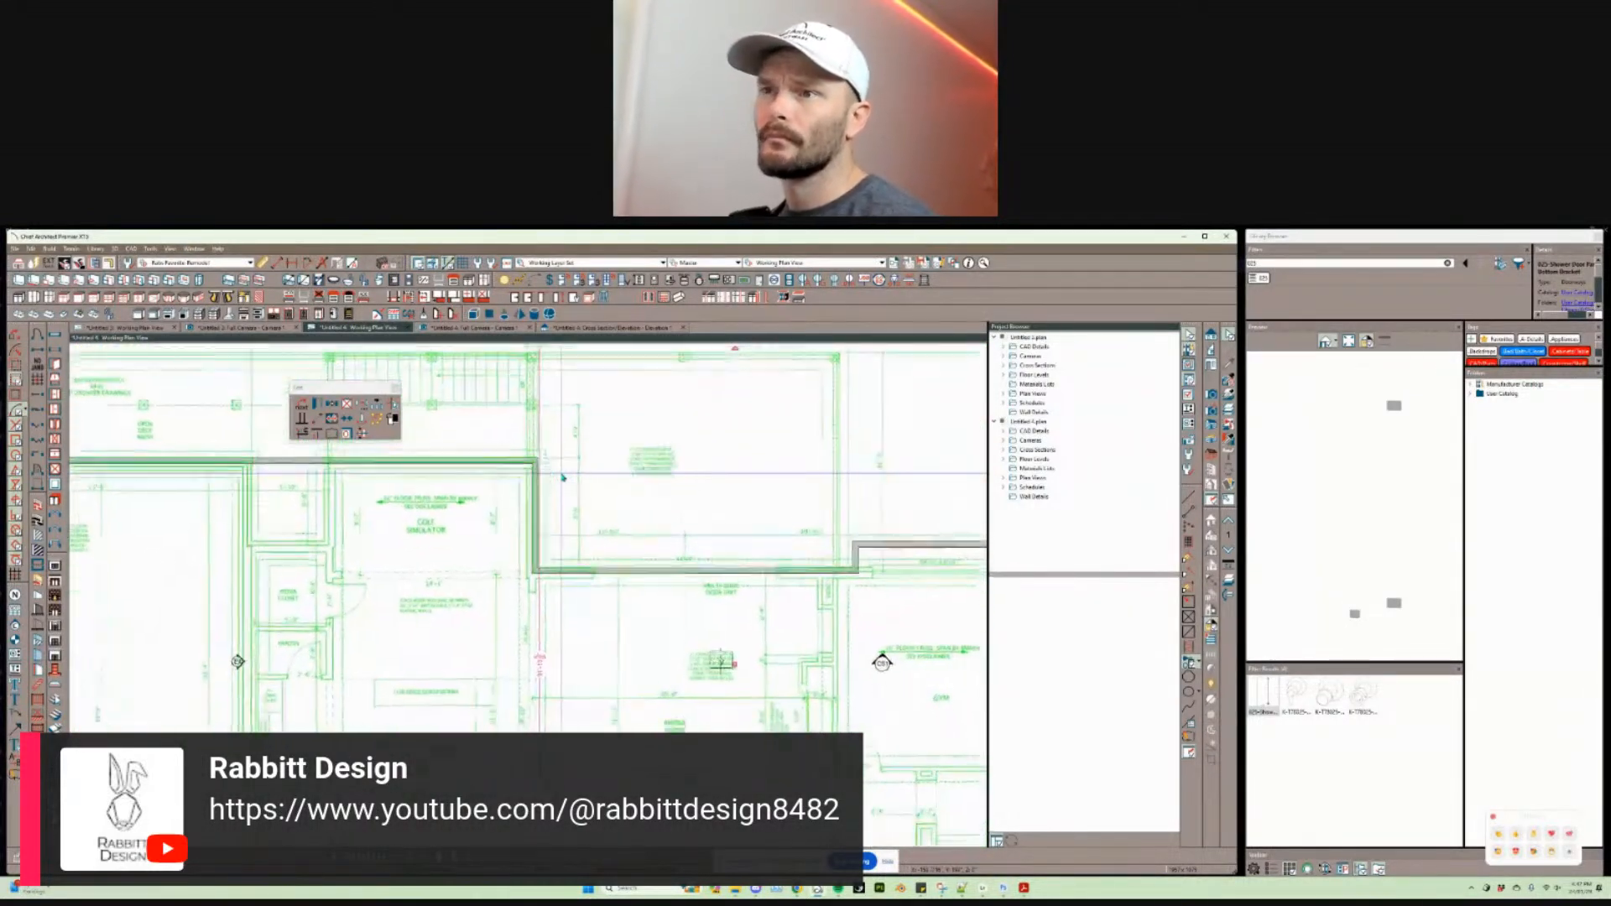
pyautogui.scroll(3, 563, 478)
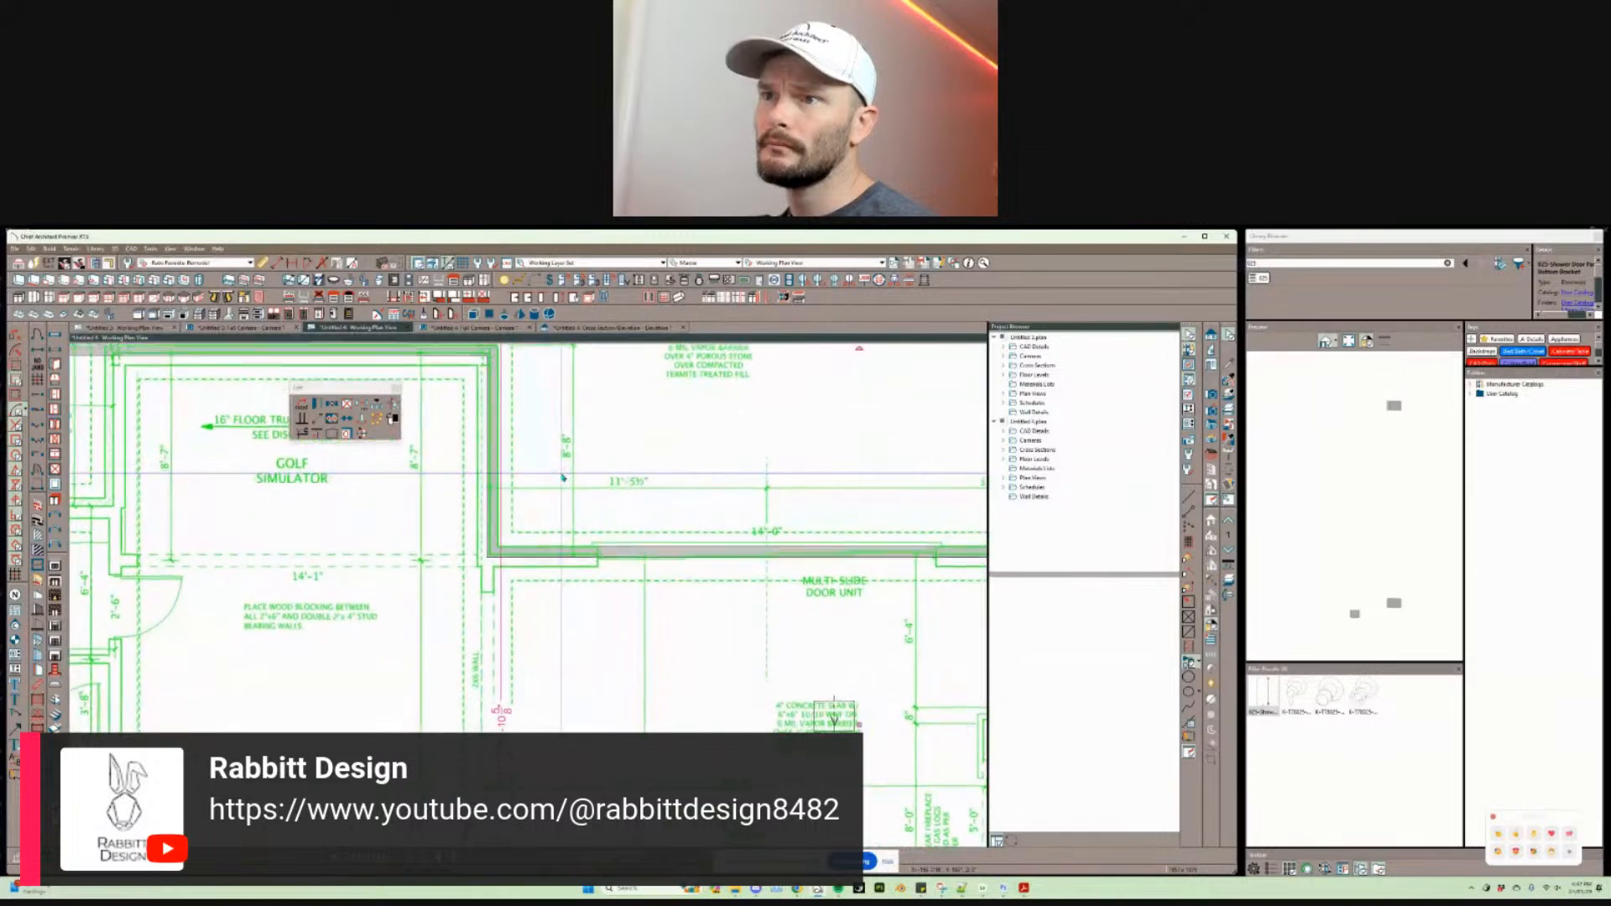
pyautogui.scroll(1, 563, 477)
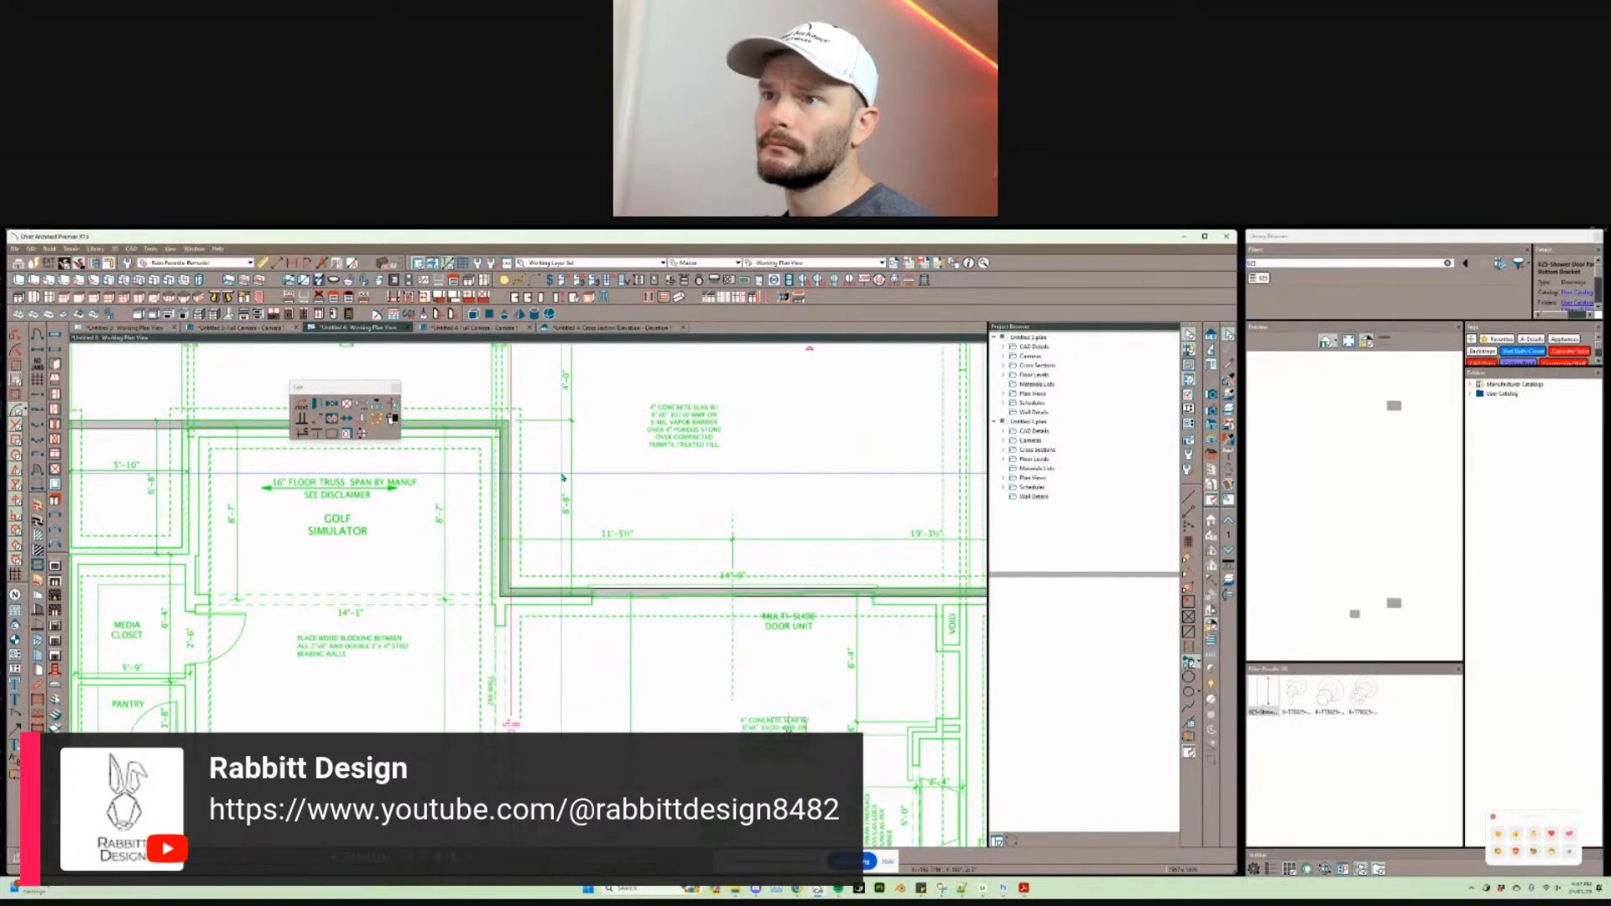
pyautogui.scroll(5, 563, 477)
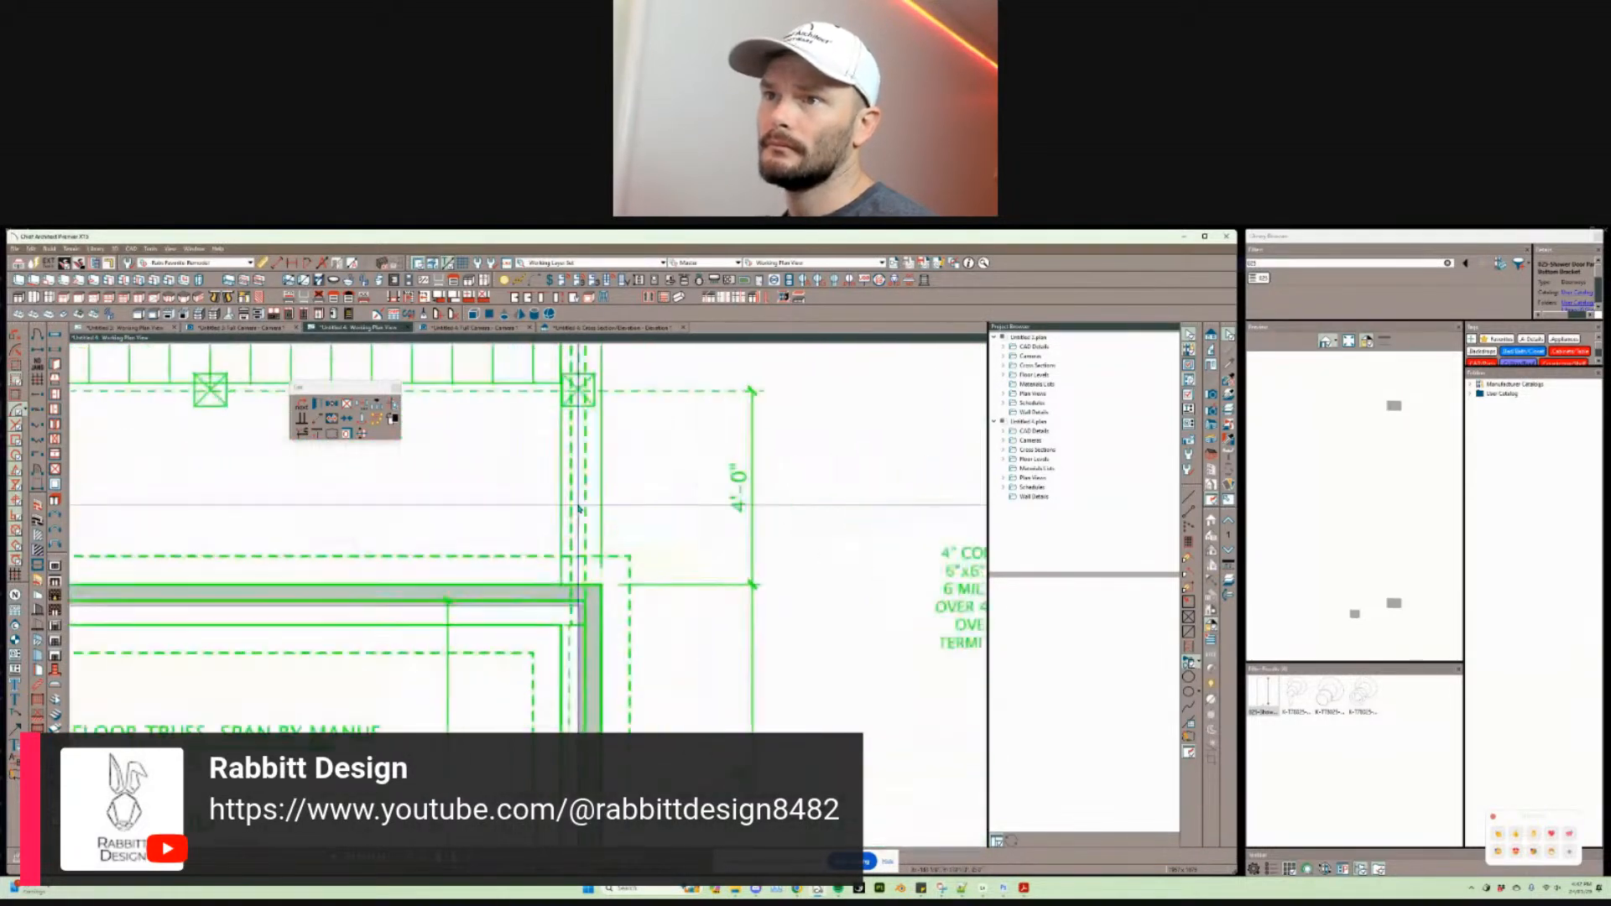
pyautogui.scroll(-3, 579, 509)
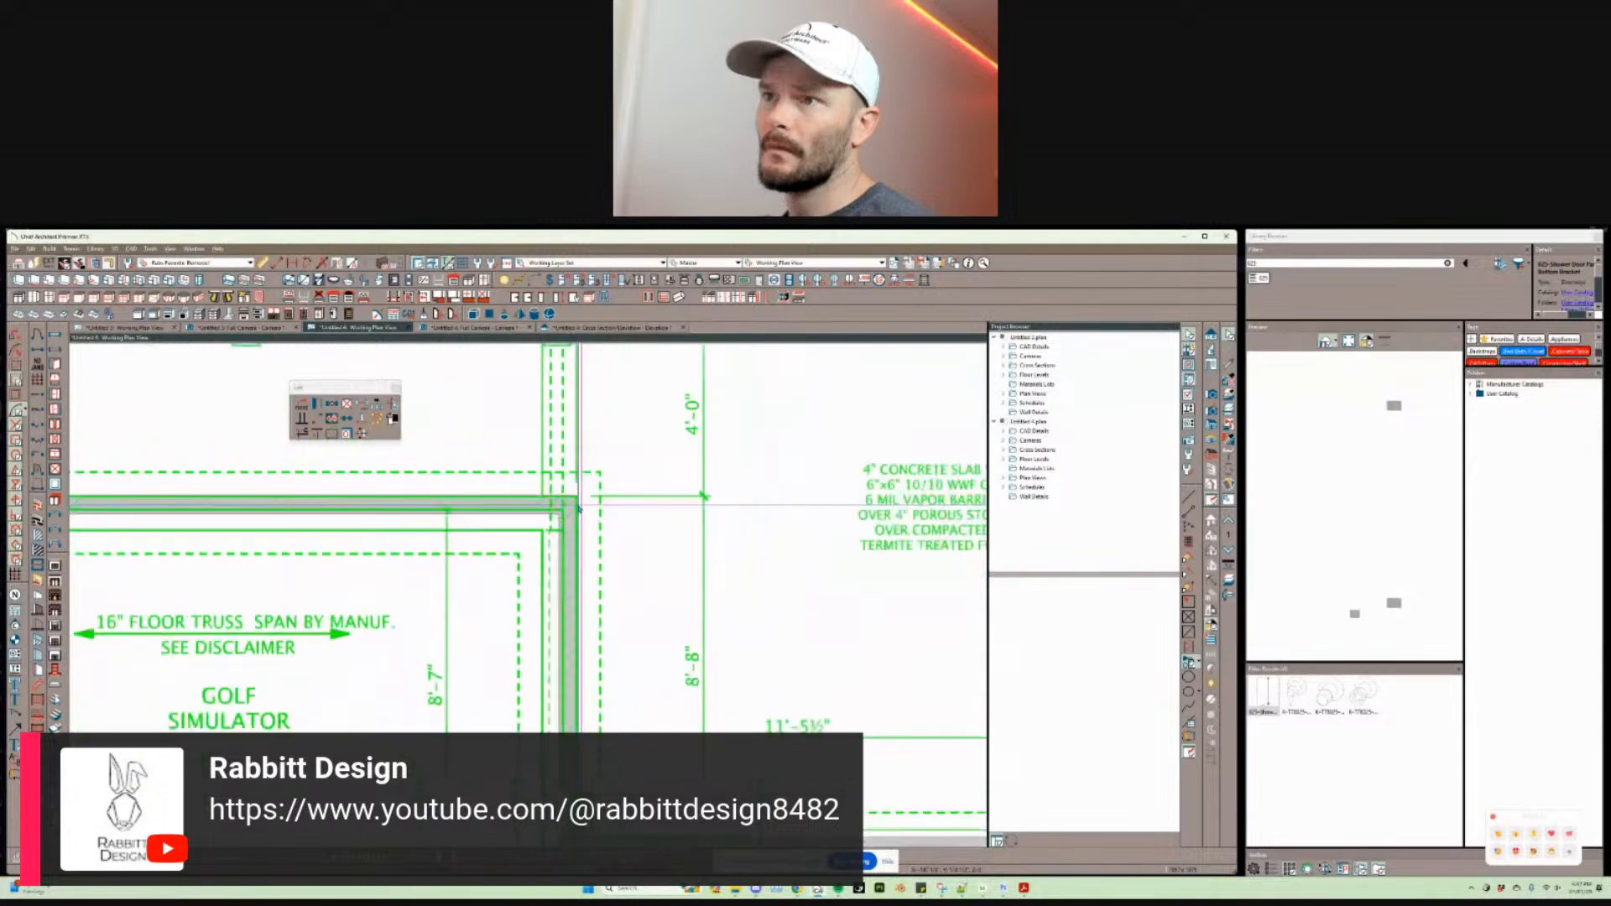
pyautogui.scroll(-3, 579, 508)
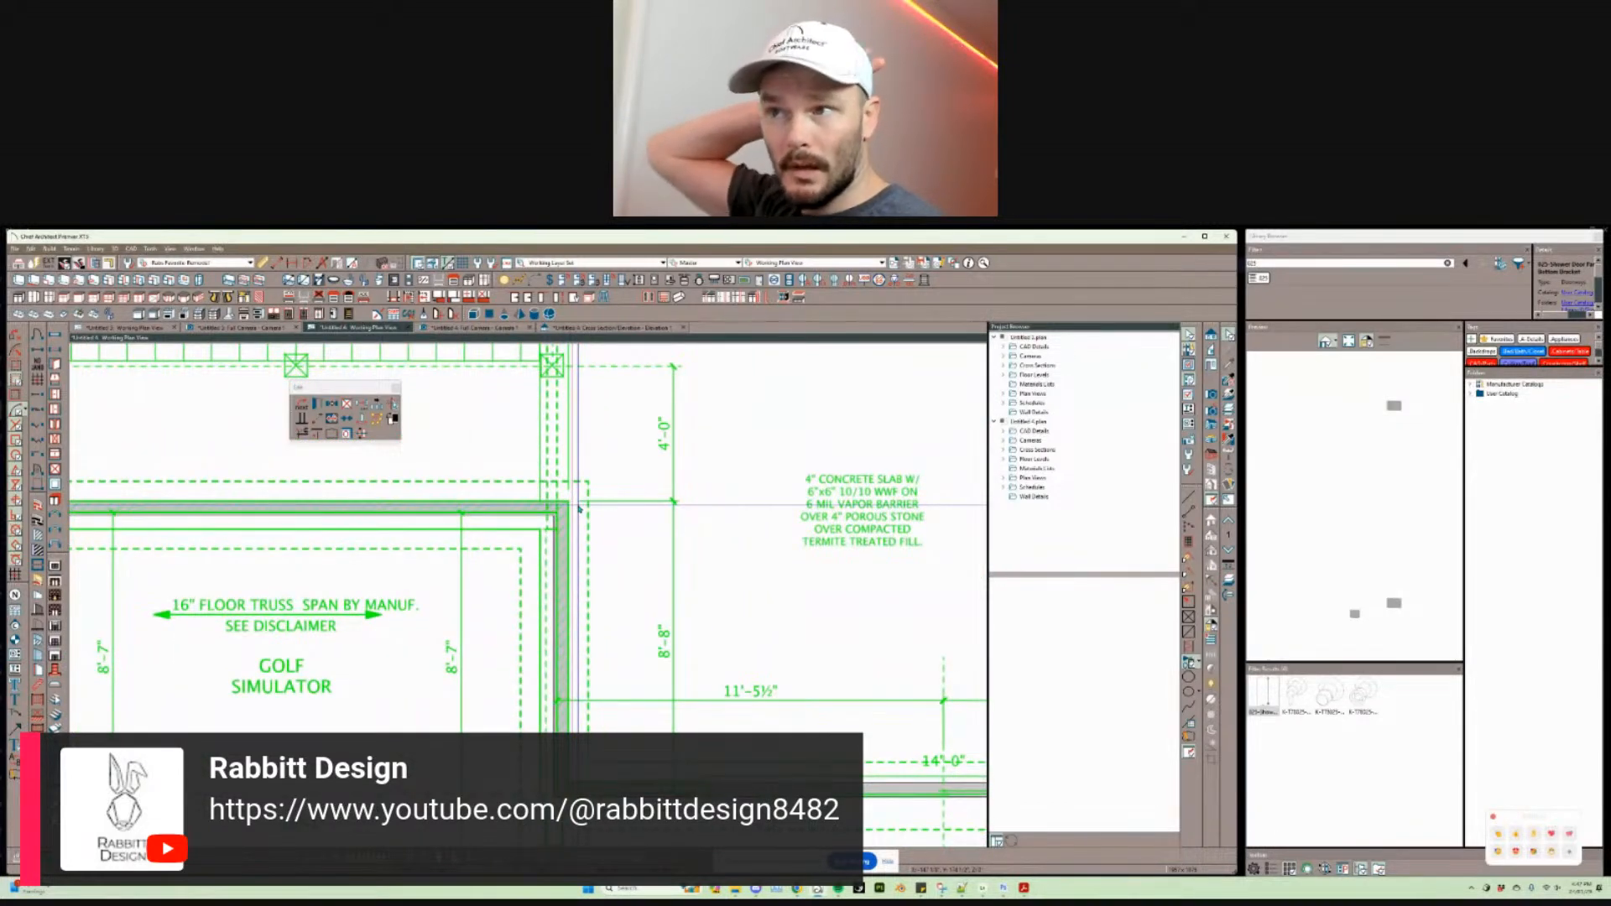
pyautogui.scroll(-1, 579, 509)
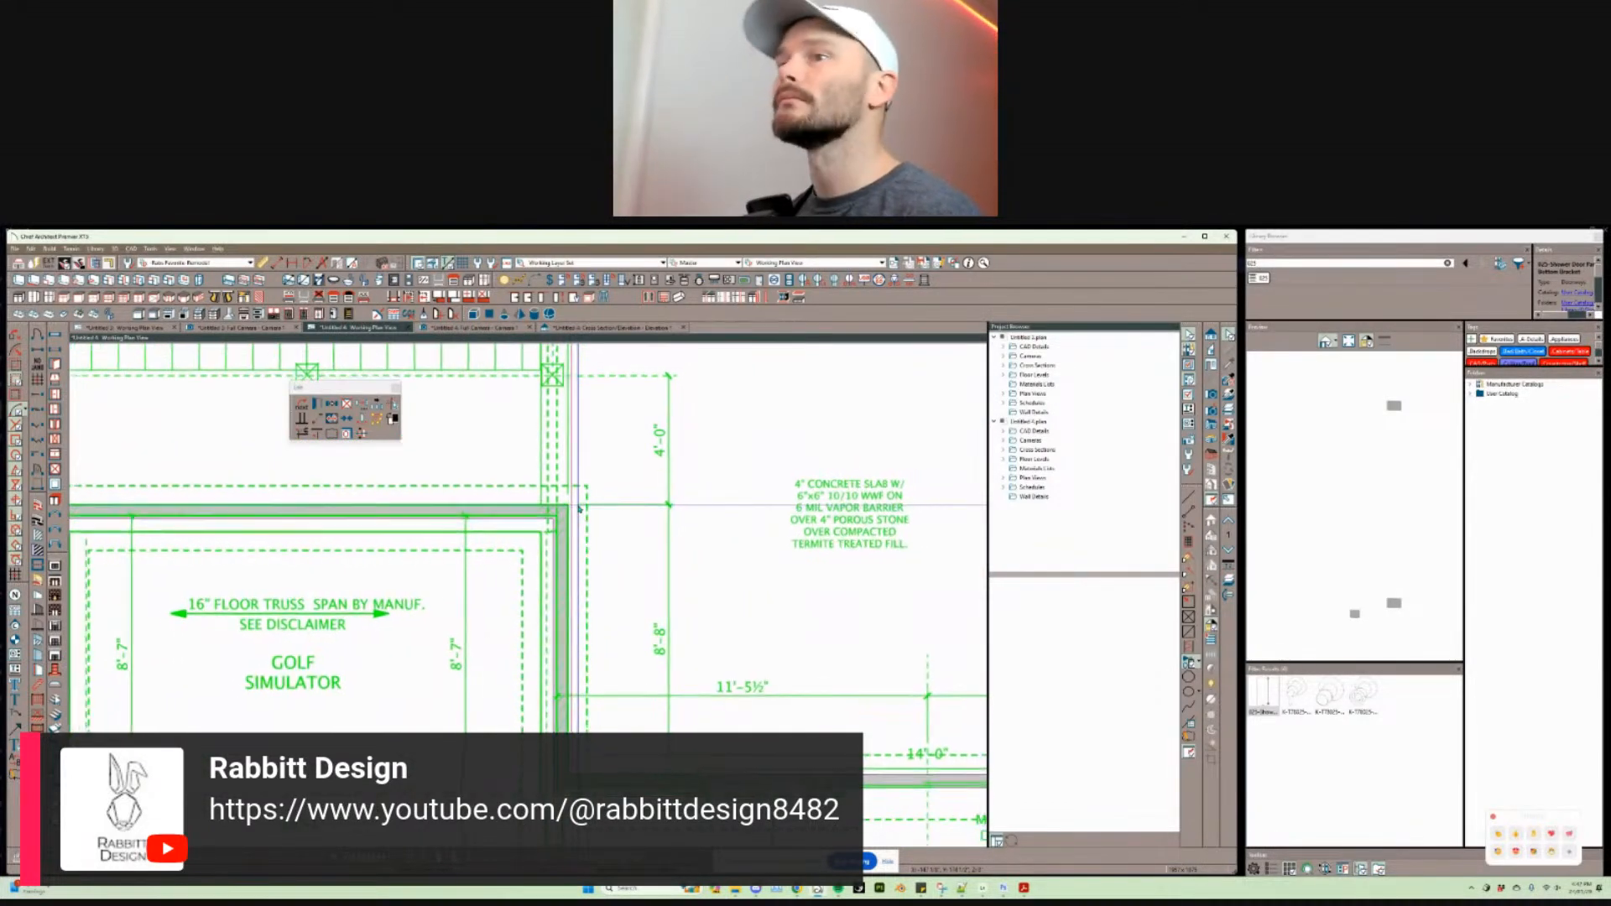
# Step: Examine how the model's exterior wall beside the Golf Simulator lines up with the basement reference's hatched wall corner
pyautogui.scroll(3, 587, 577)
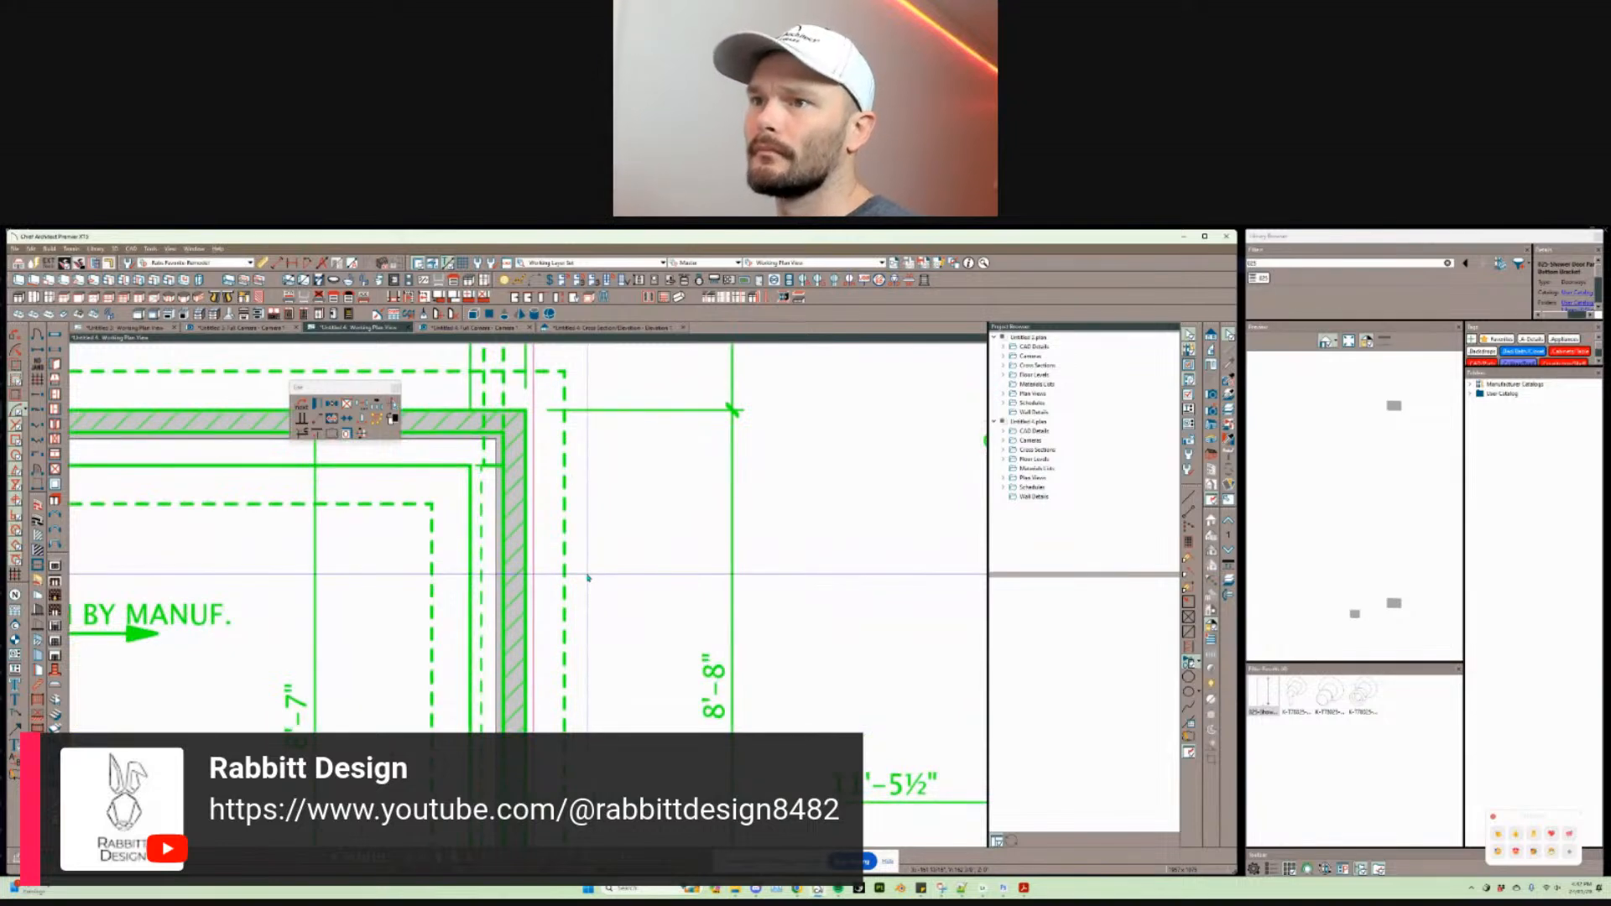
pyautogui.click(520, 619)
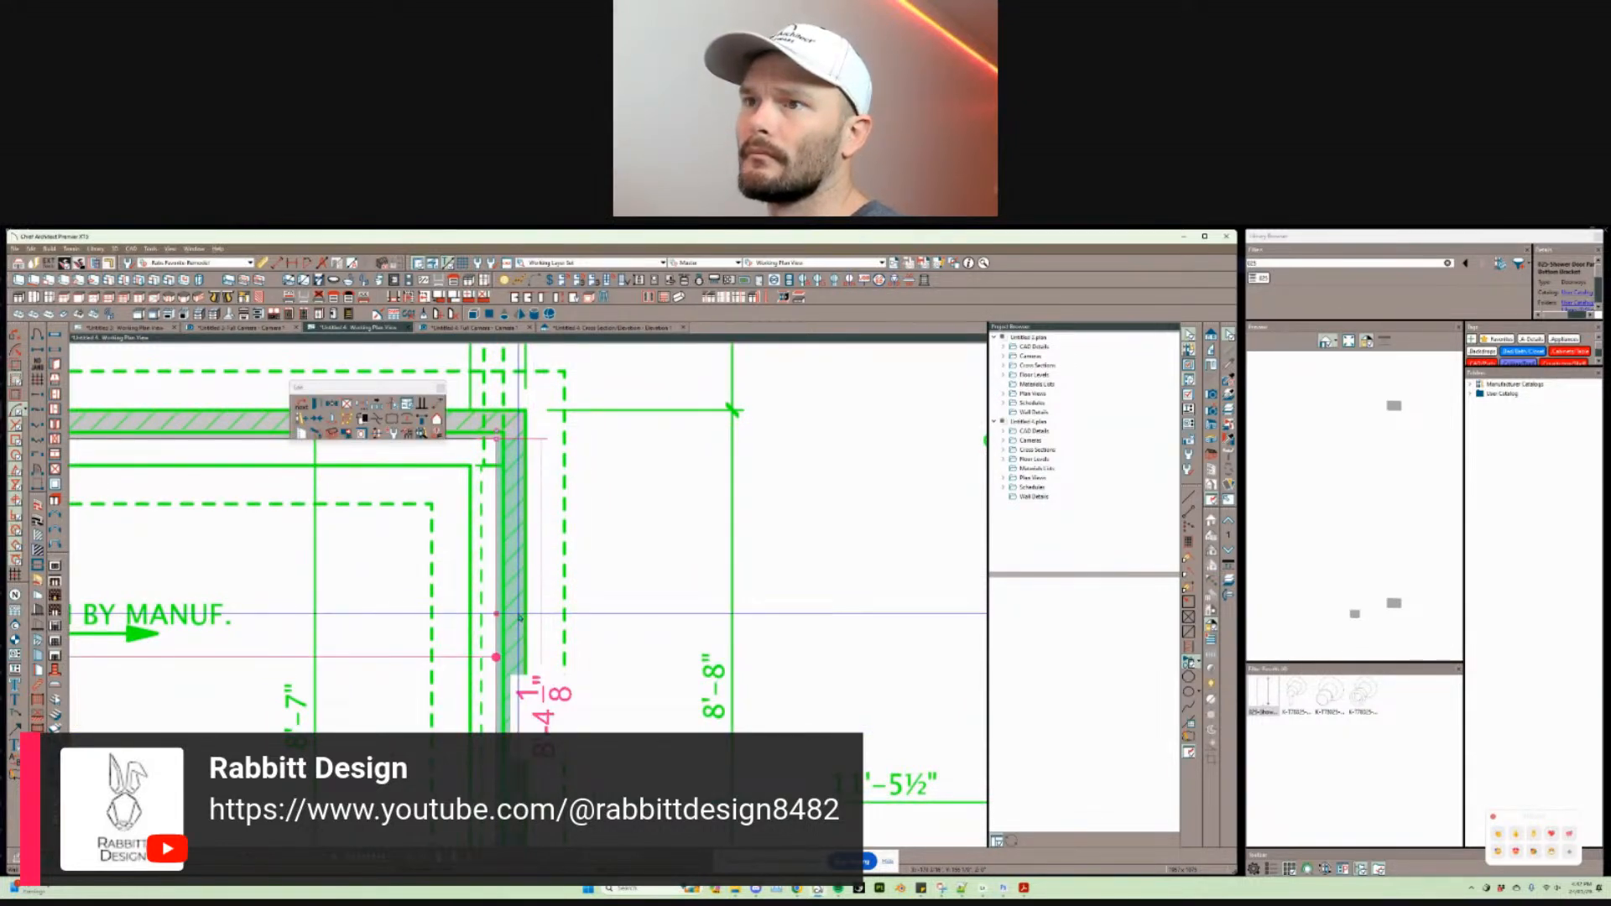
pyautogui.hscroll(-2, 681, 551)
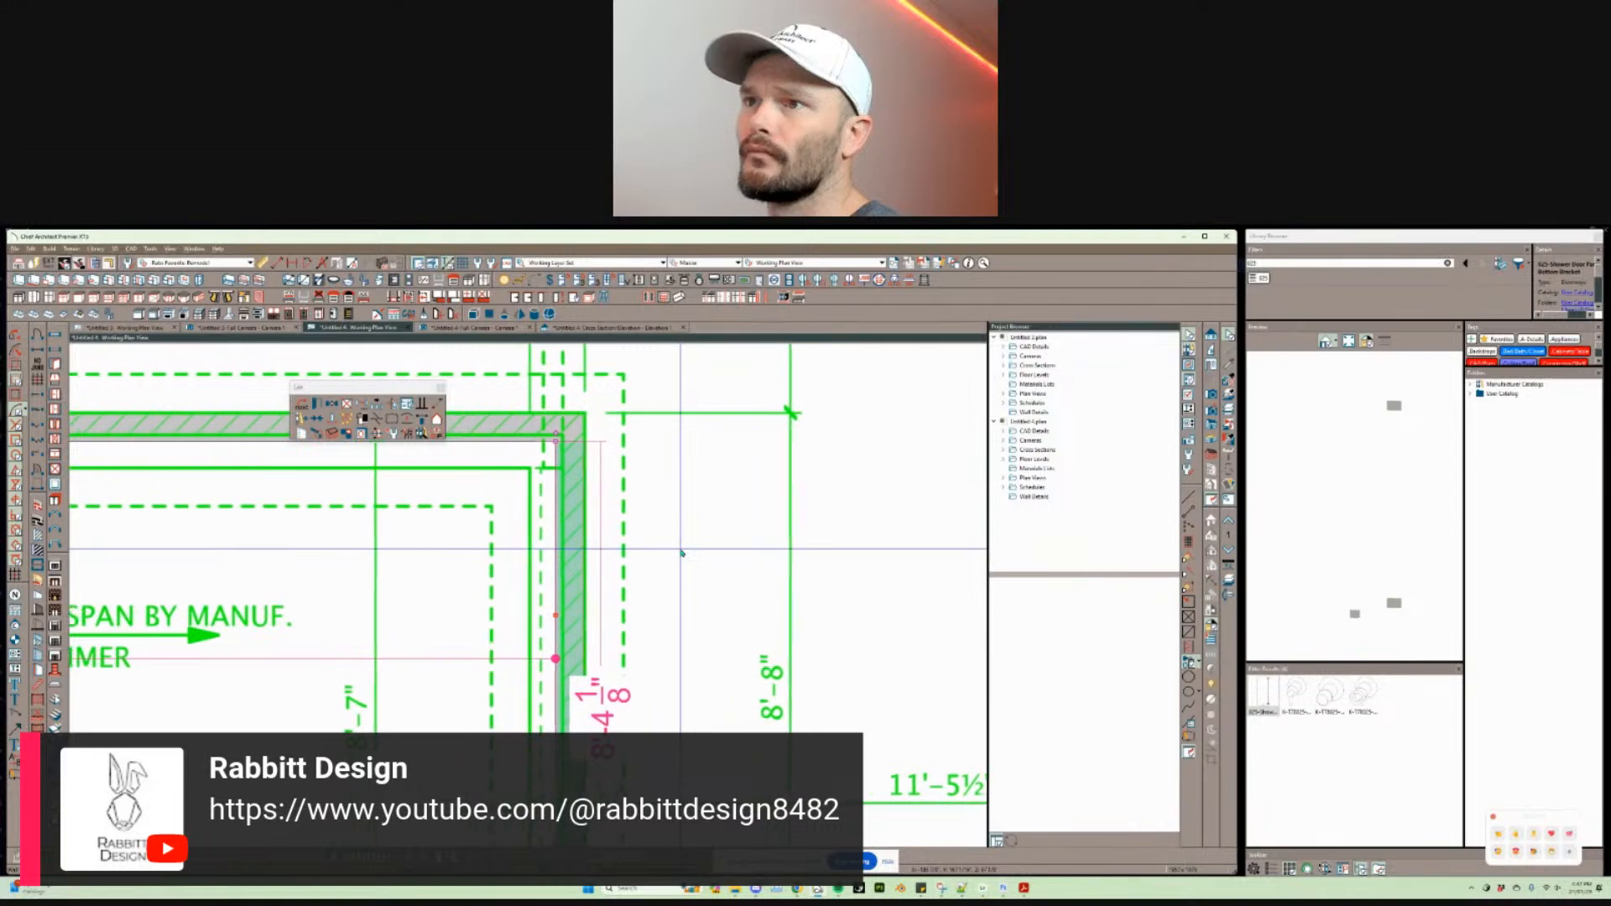
pyautogui.hscroll(-1, 681, 553)
pyautogui.scroll(-2, 681, 553)
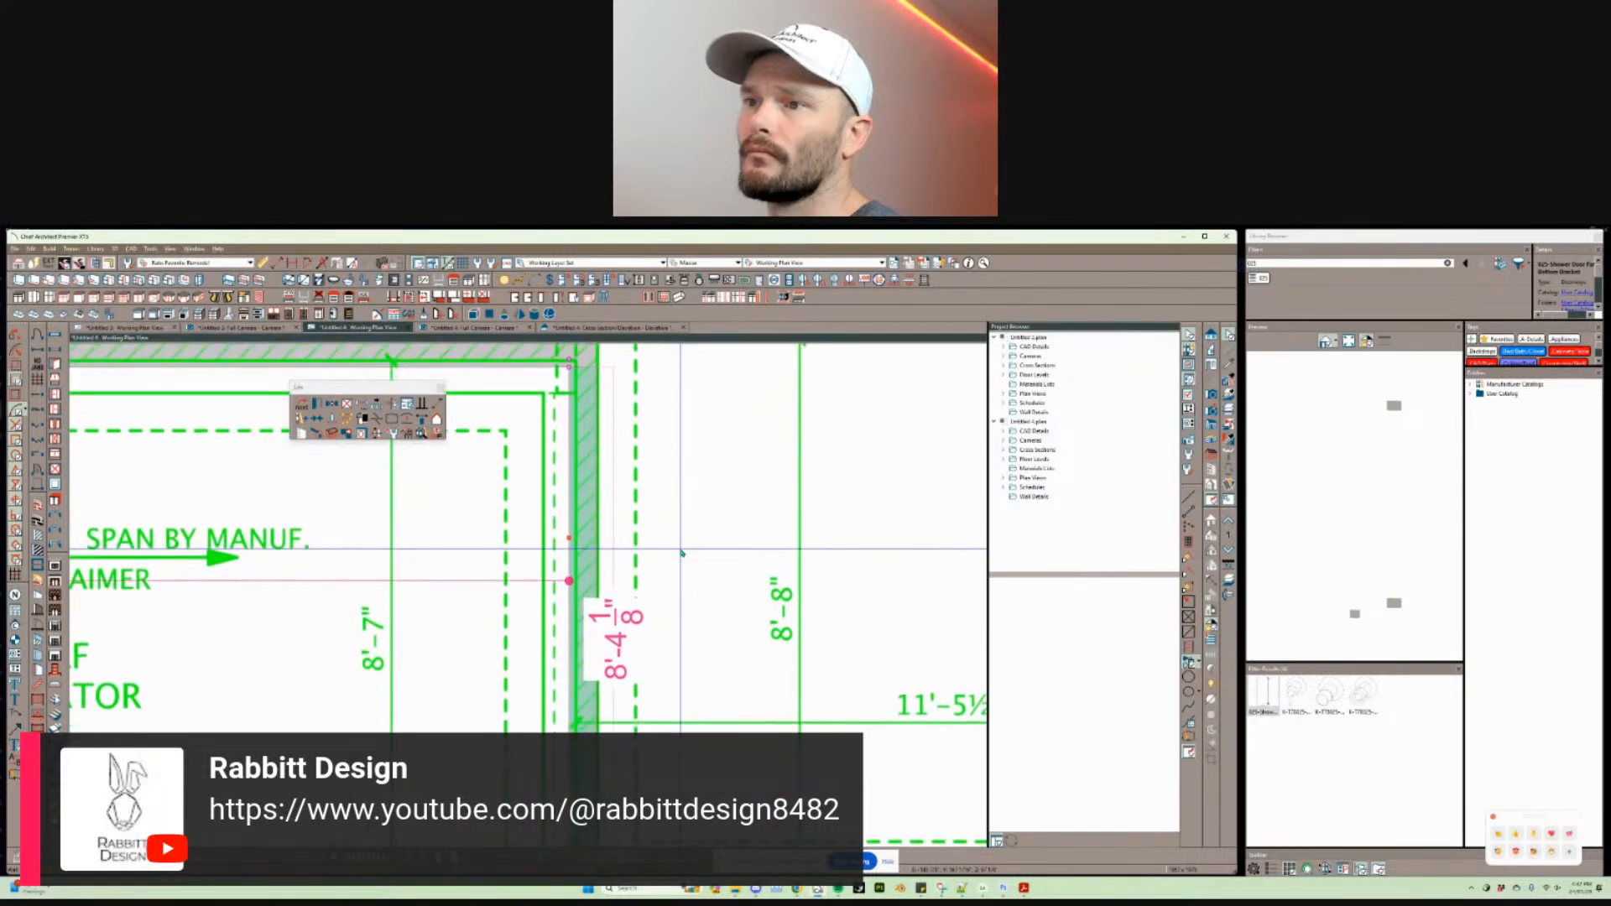
pyautogui.scroll(-1, 681, 553)
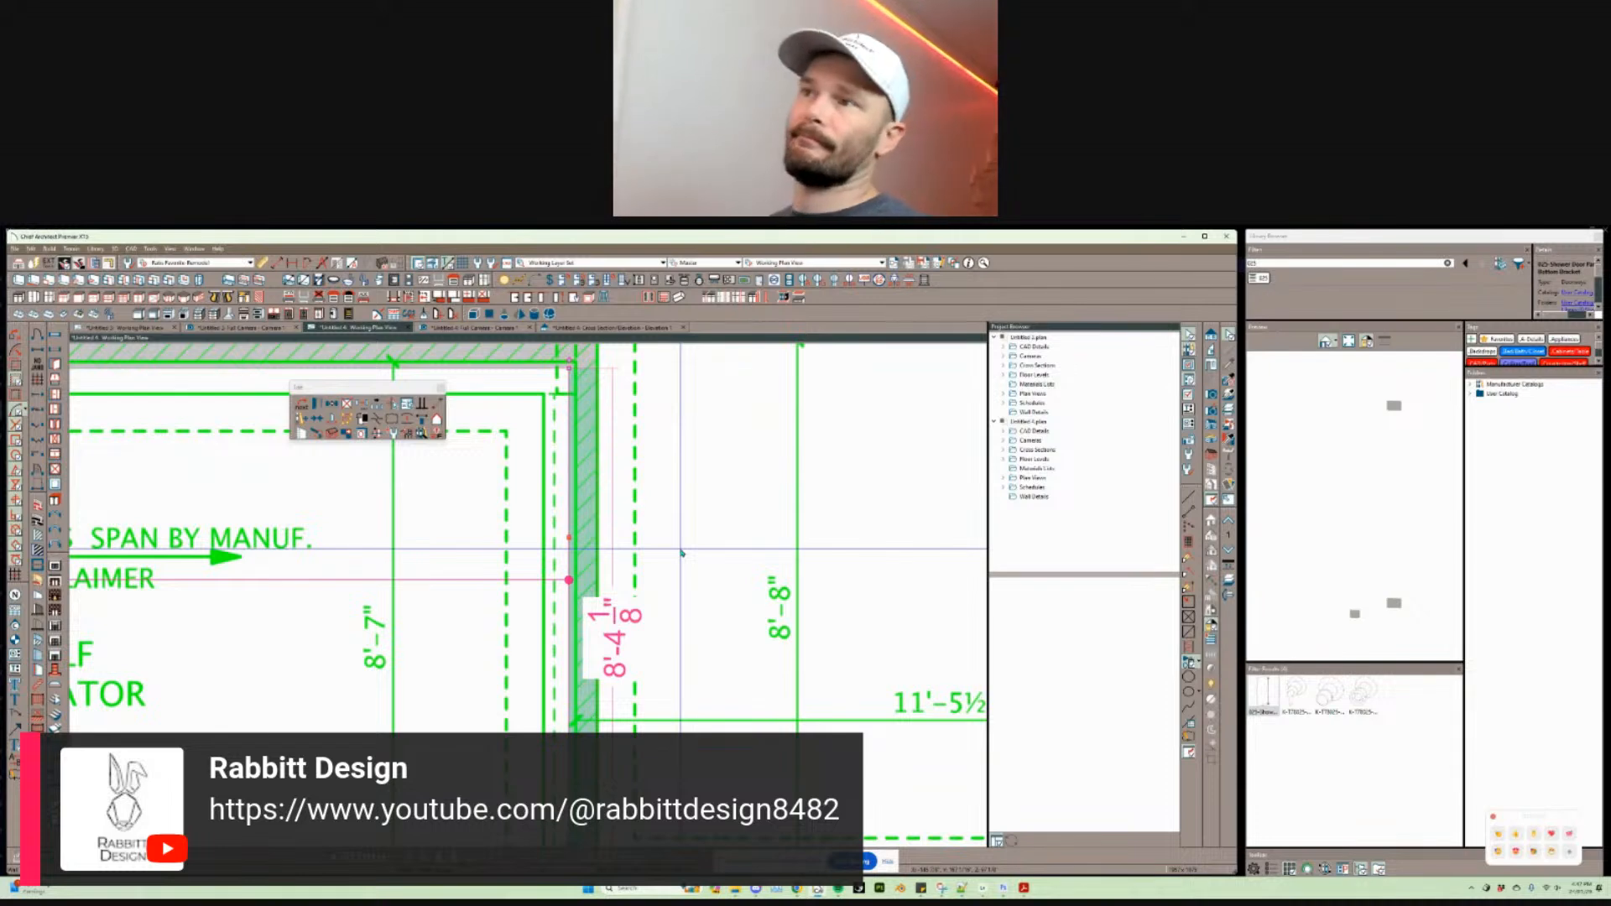
pyautogui.scroll(1, 621, 377)
pyautogui.moveTo(621, 377); pyautogui.dragTo(625, 458, button='middle')
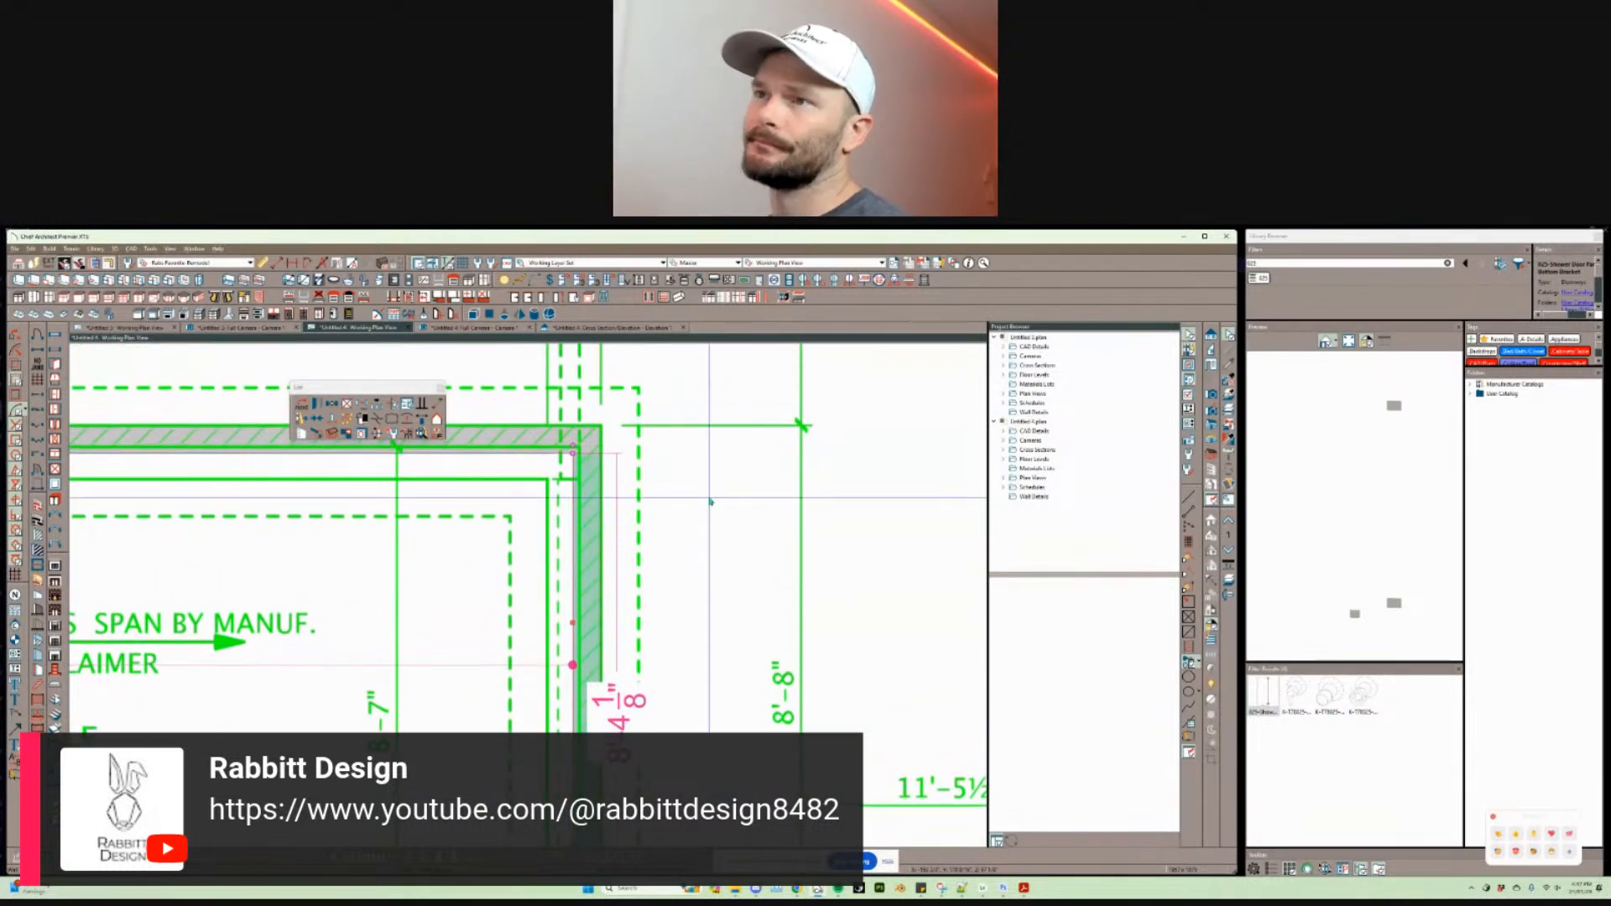
# Step: Go up to the floor above and measure the exterior wall's thickness beside the Family Dining room
pyautogui.click(647, 526)
pyautogui.press('pagedown')
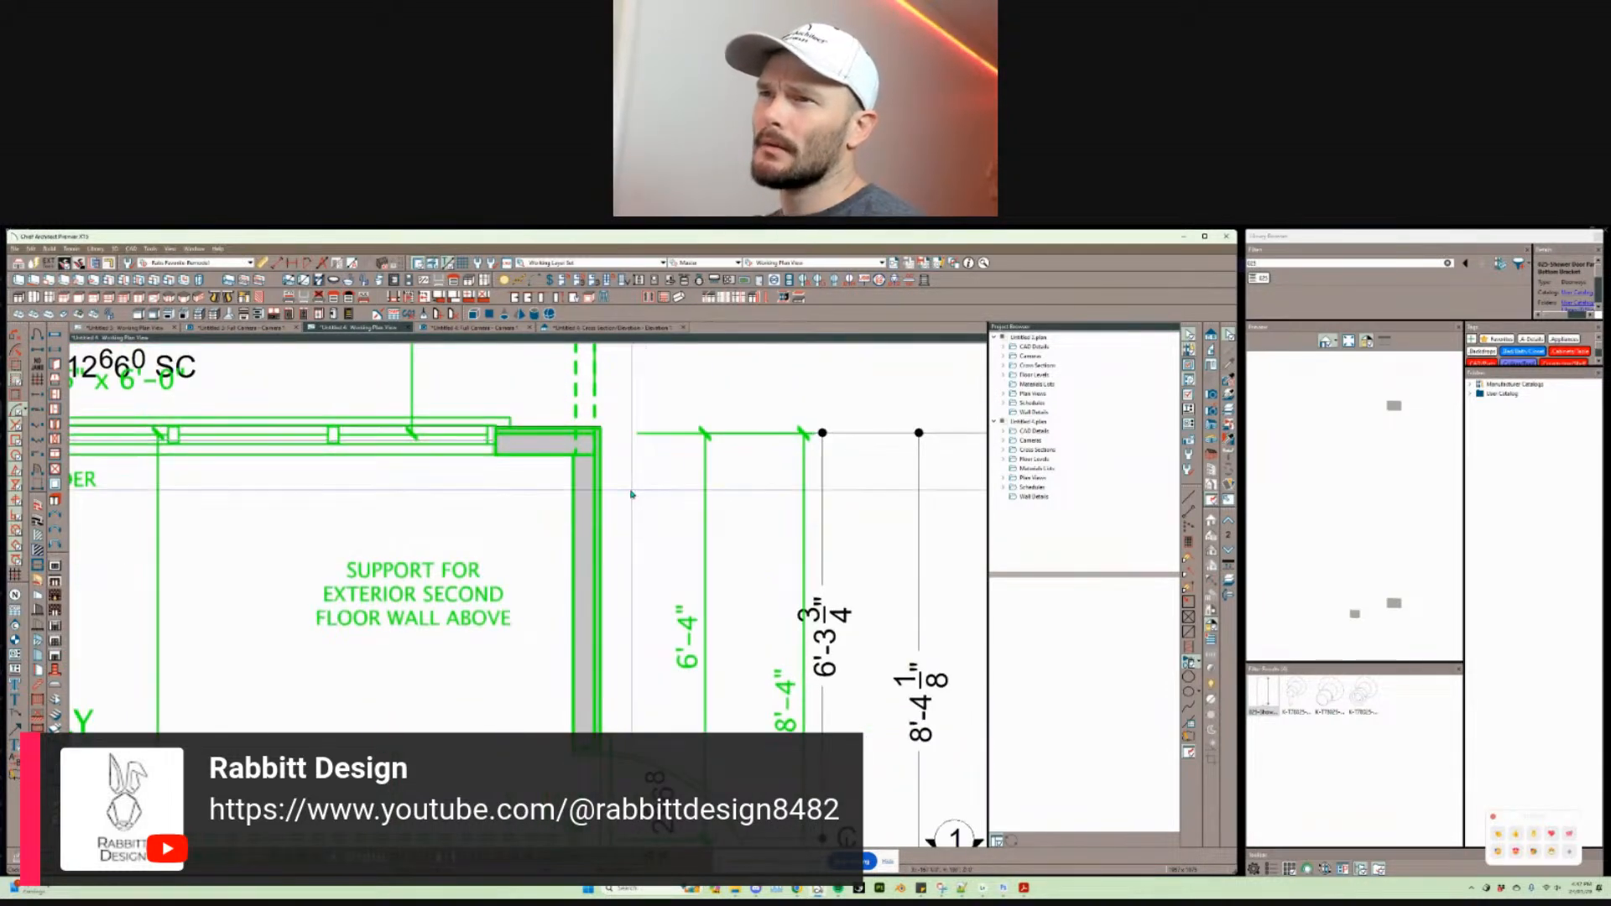
pyautogui.scroll(-1, 582, 535)
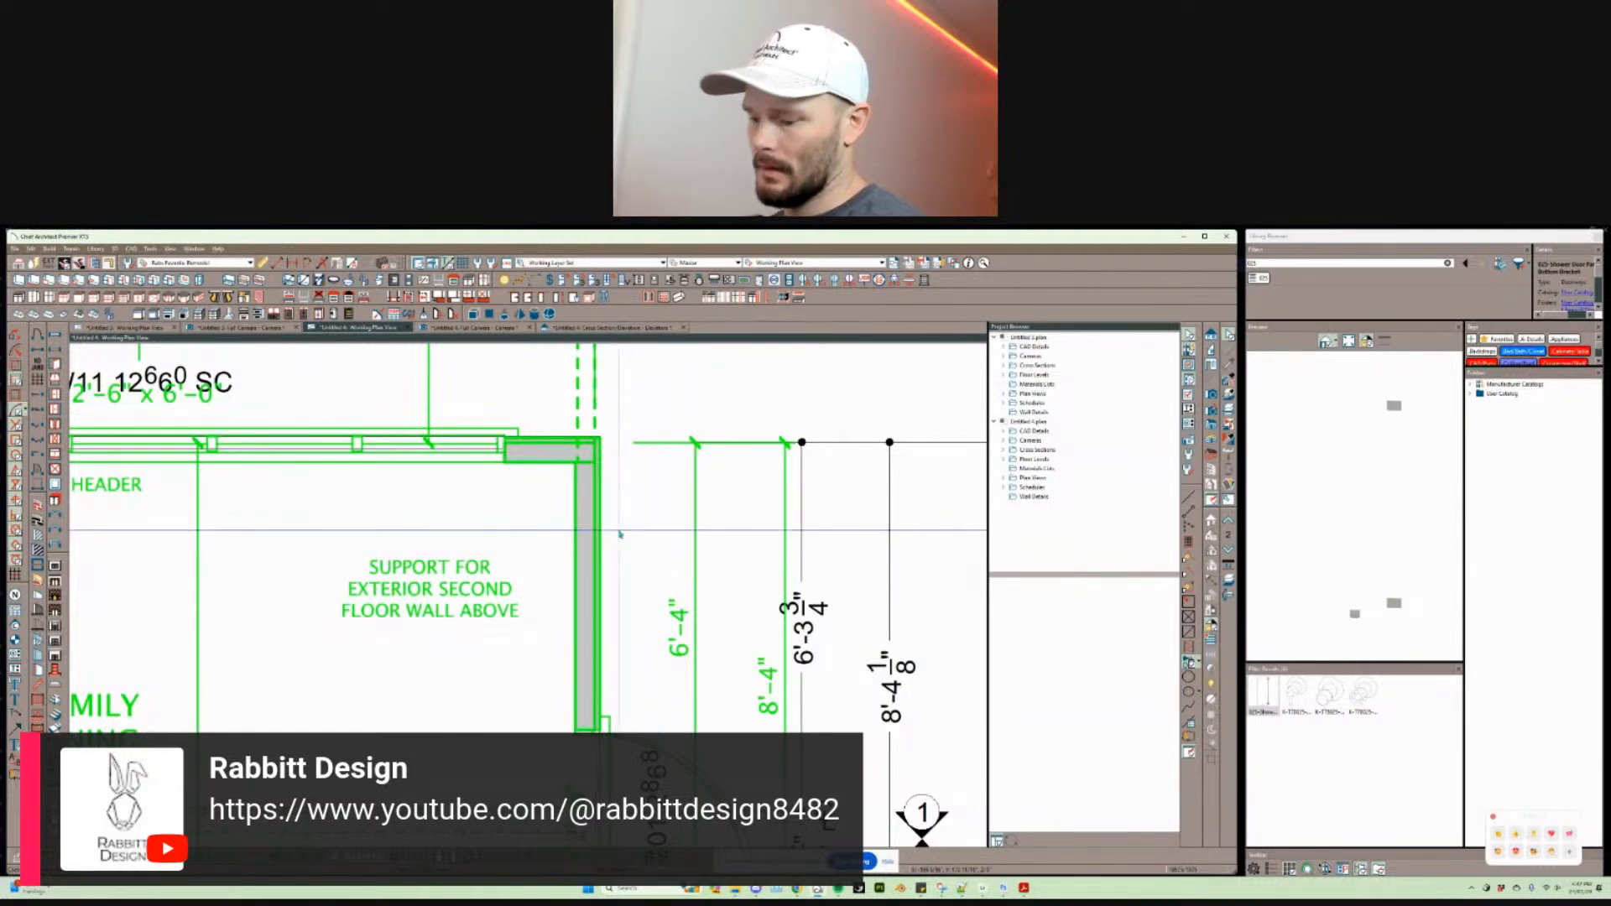
pyautogui.scroll(3, 619, 534)
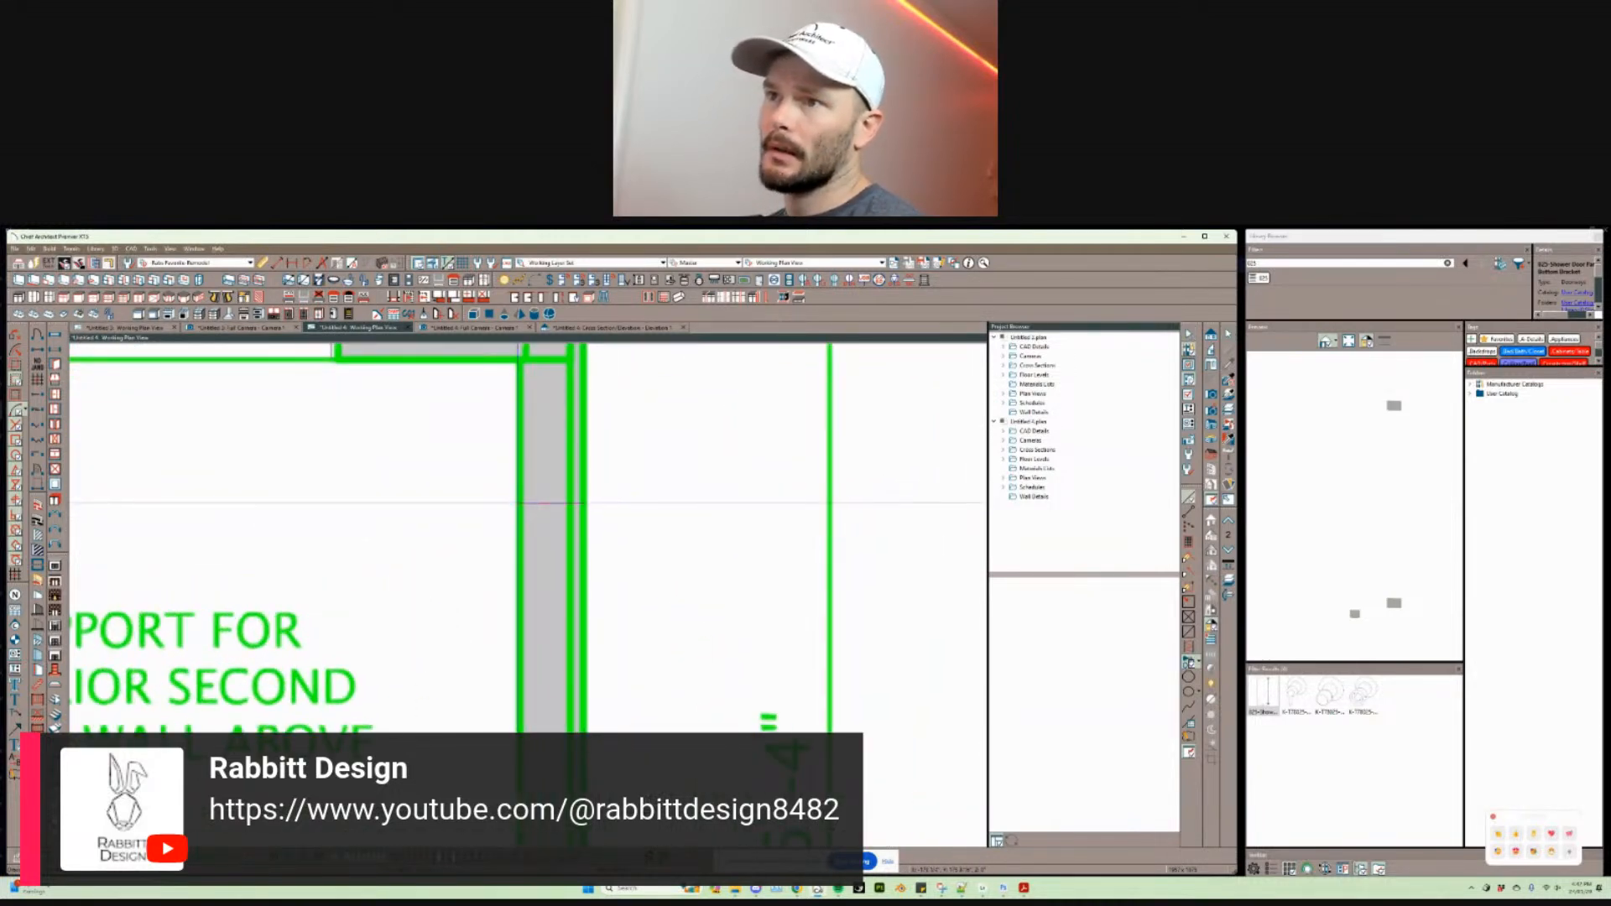
pyautogui.press('Tab')
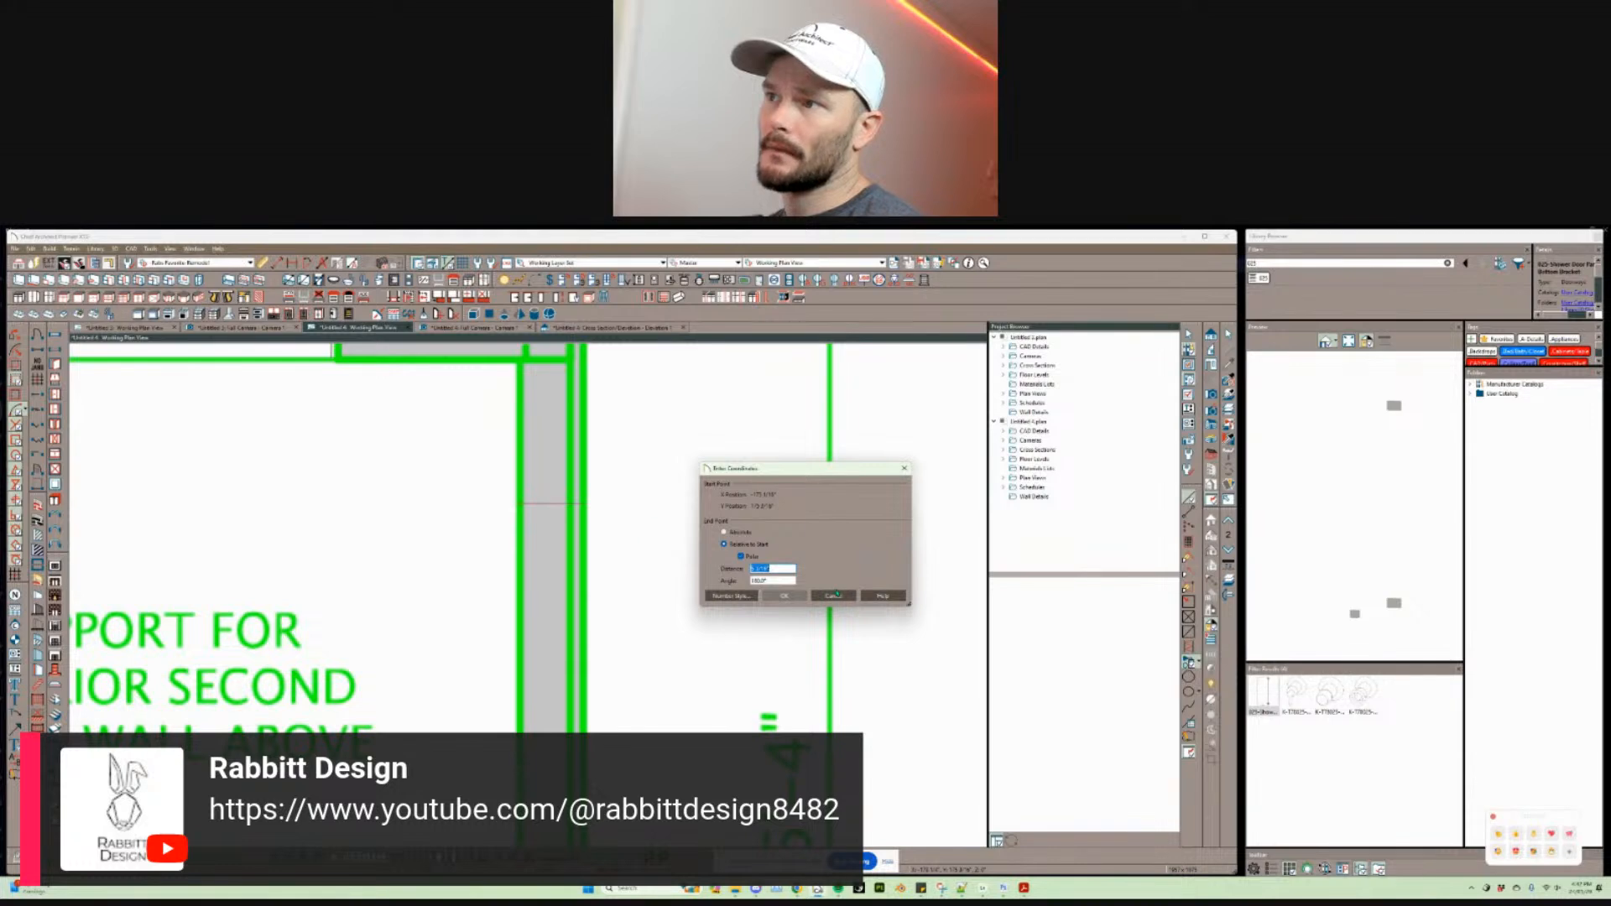
pyautogui.click(833, 595)
# Step: Return to the basement floor and measure the thickness of the reference's hatched wall beside the Golf Simulator
pyautogui.scroll(-3, 579, 542)
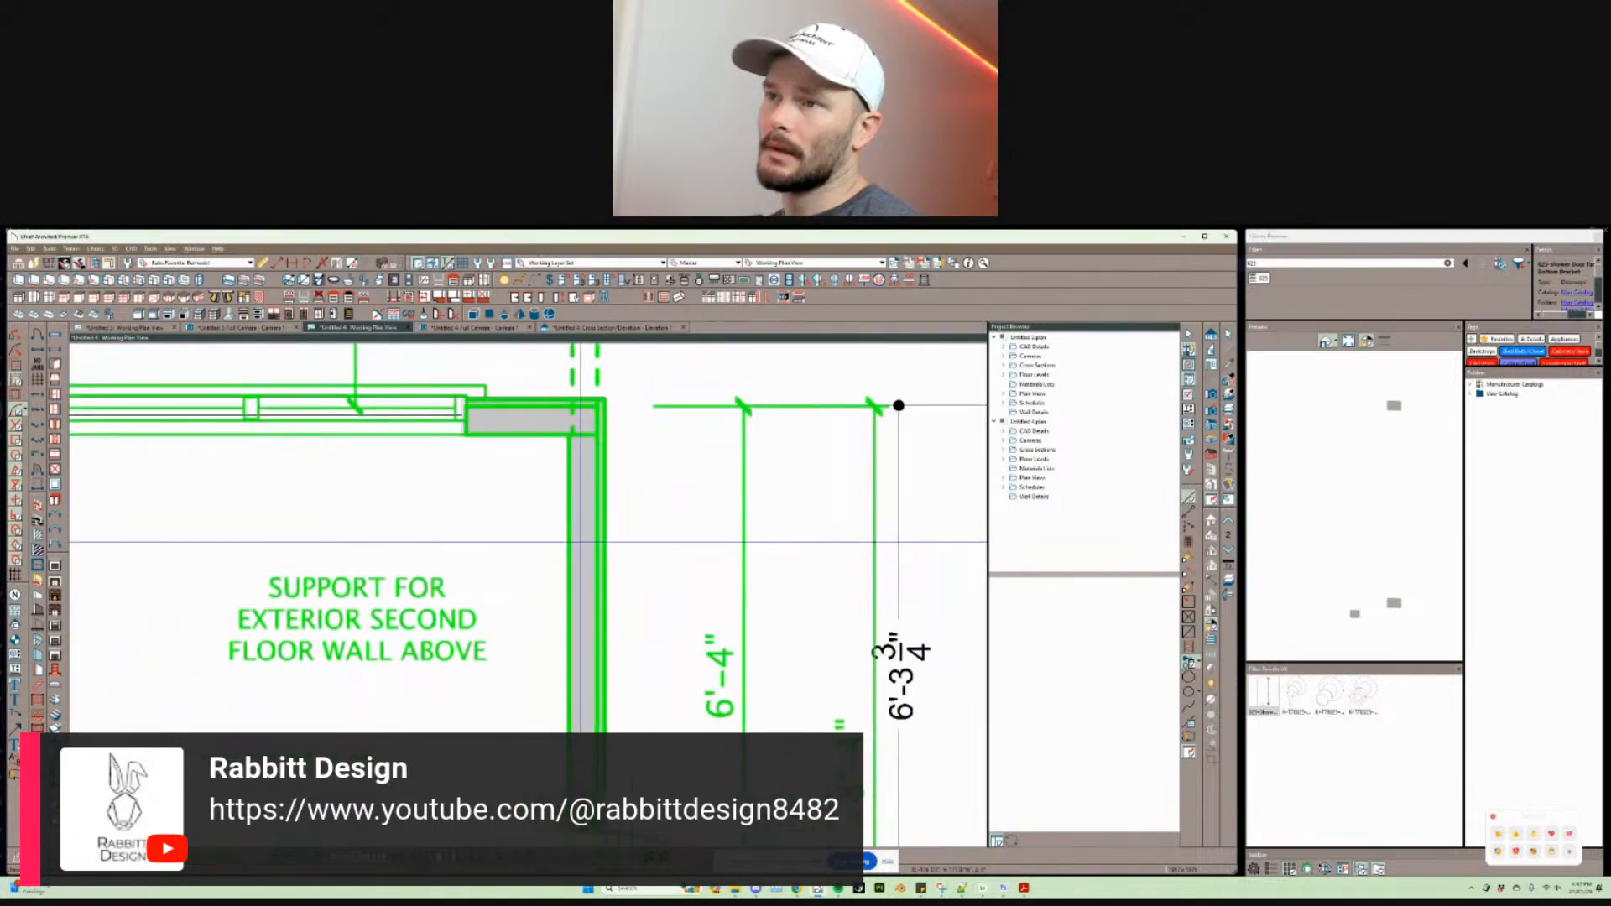
pyautogui.scroll(-5, 579, 542)
pyautogui.scroll(3, 580, 541)
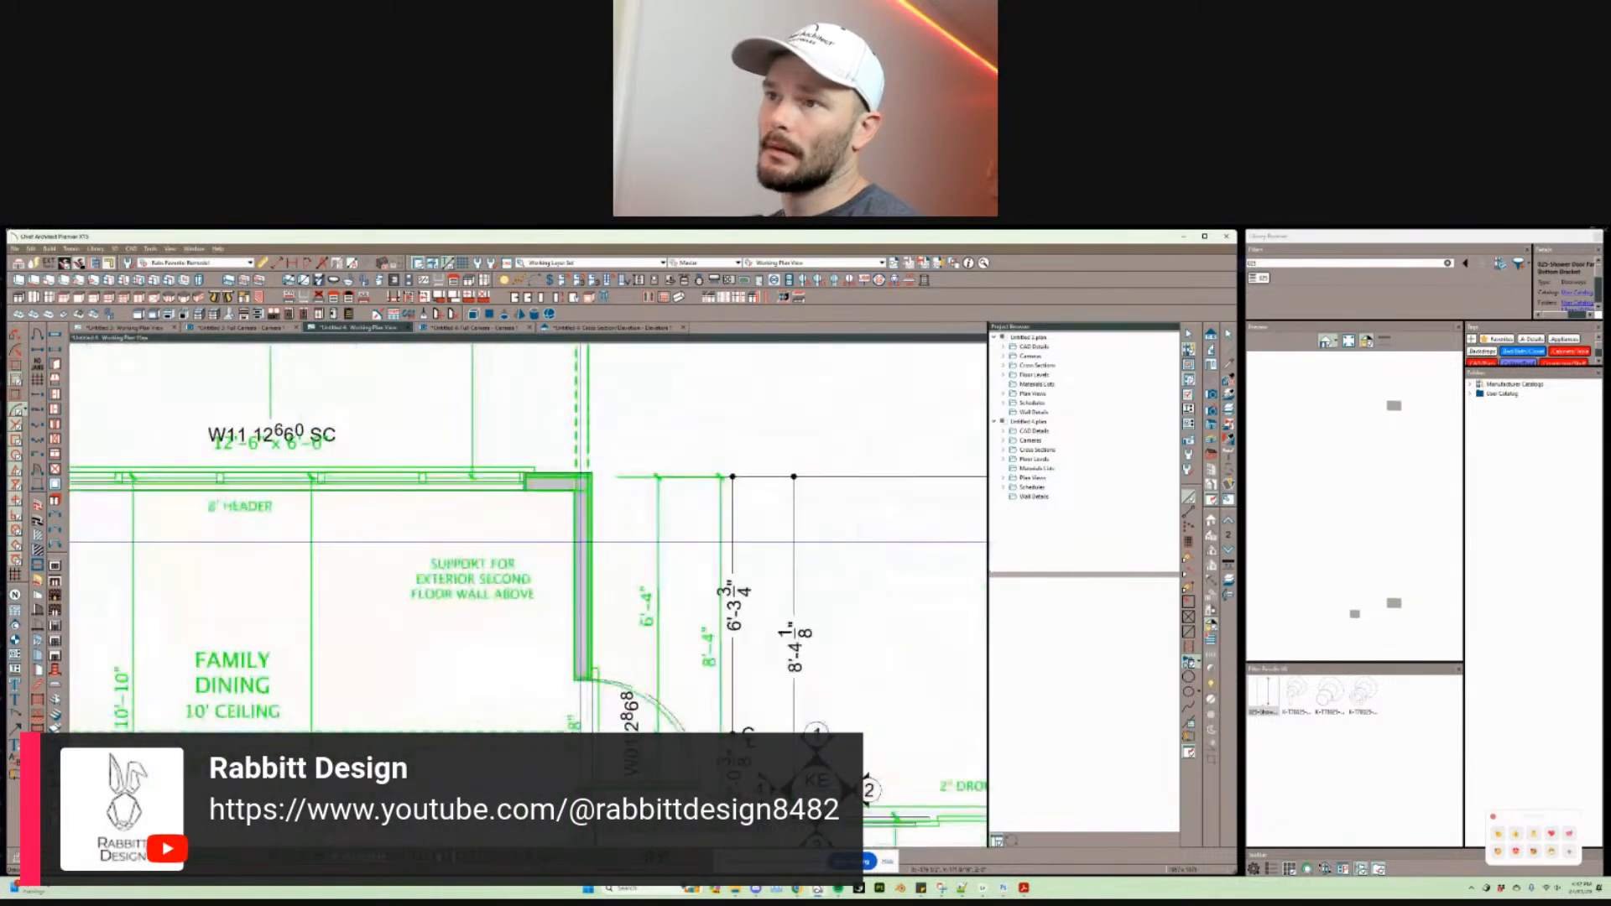
pyautogui.scroll(4, 580, 542)
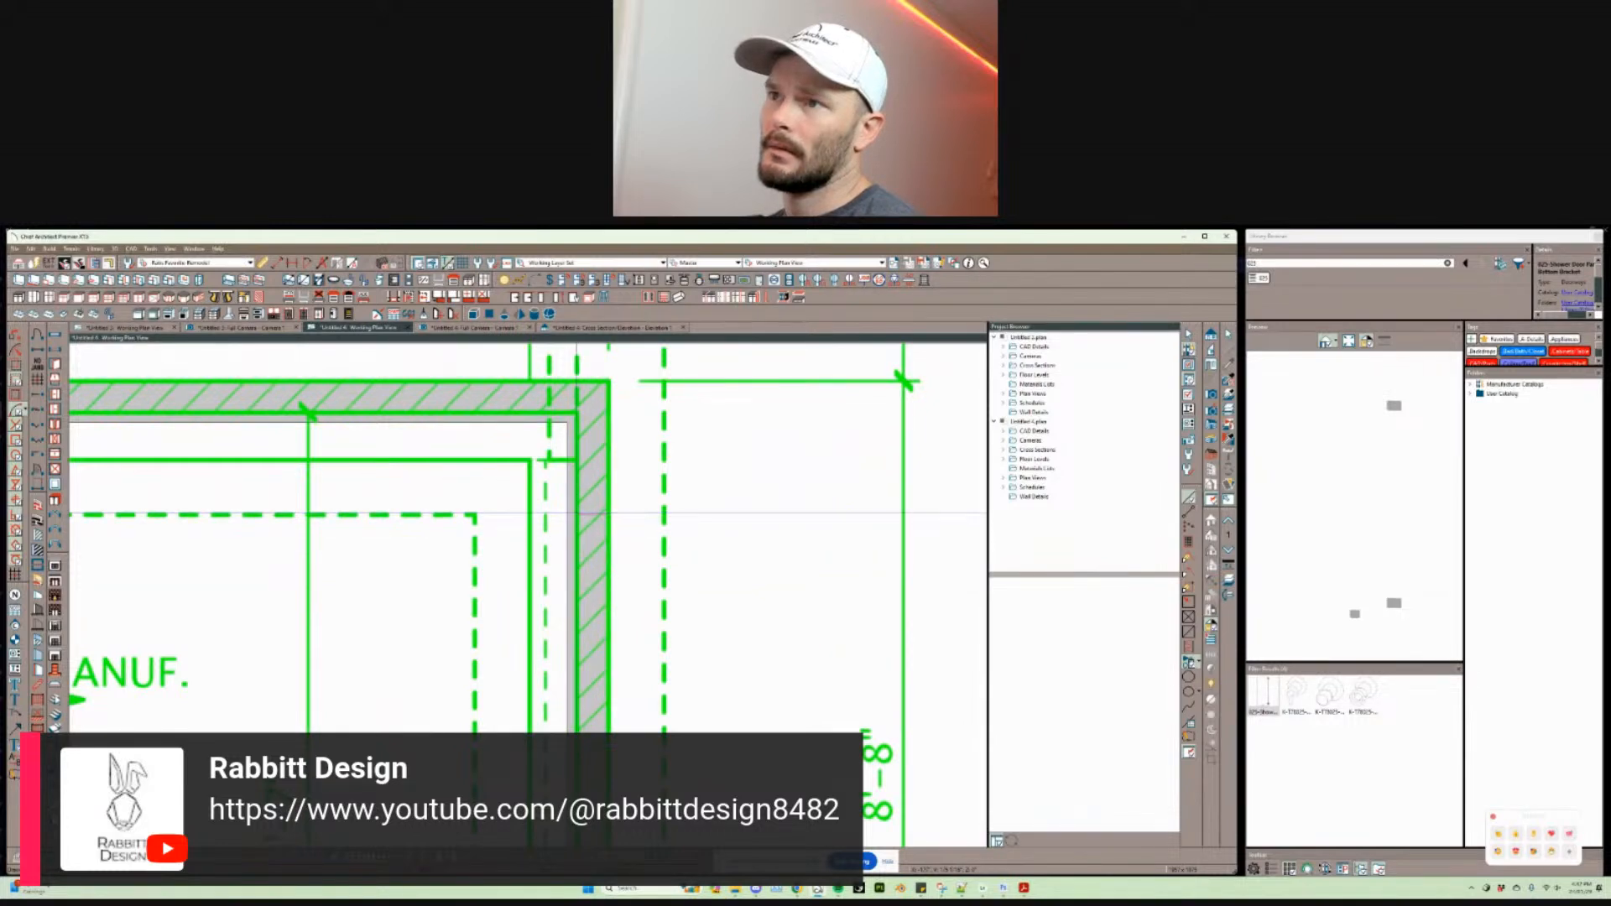
pyautogui.press('Tab')
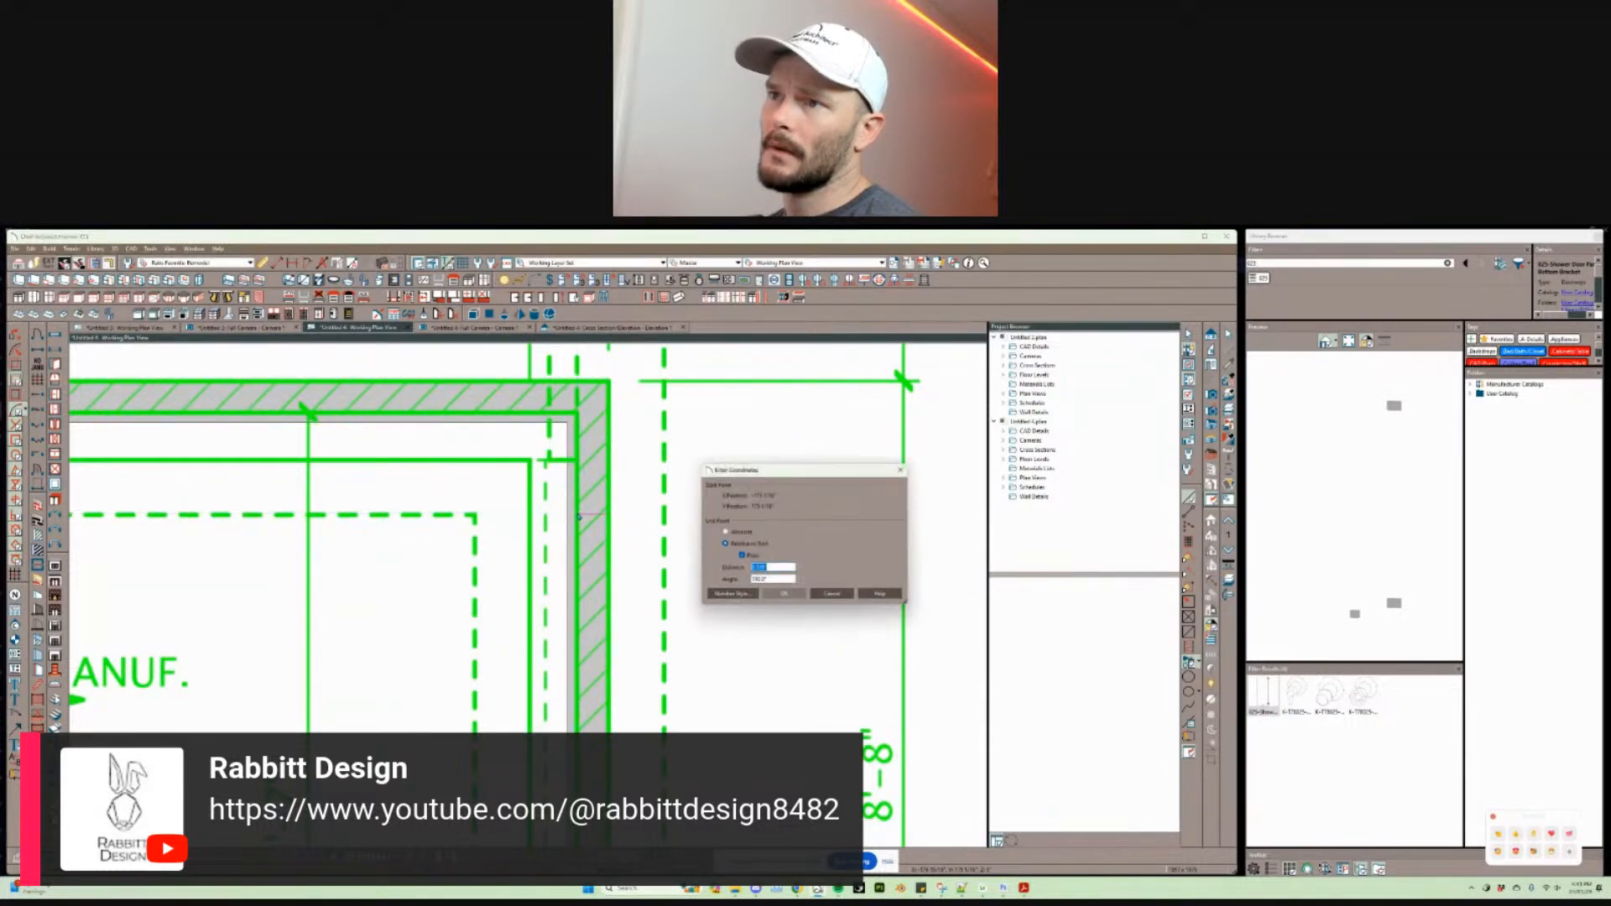
pyautogui.press('Return')
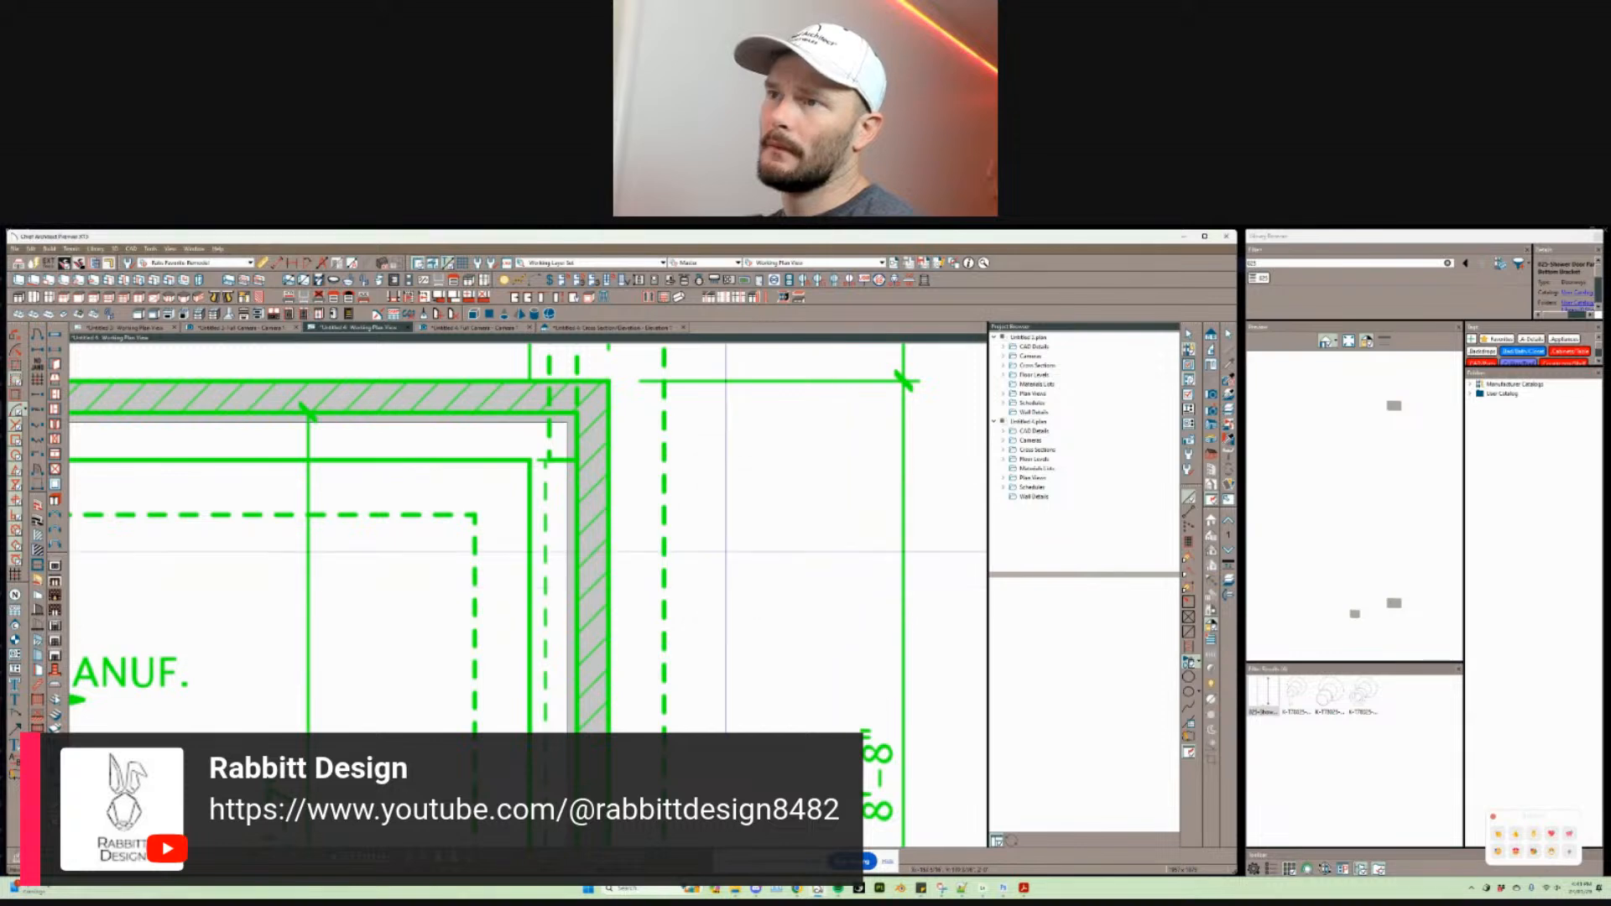
pyautogui.scroll(-1, 711, 547)
pyautogui.scroll(-1, 711, 547)
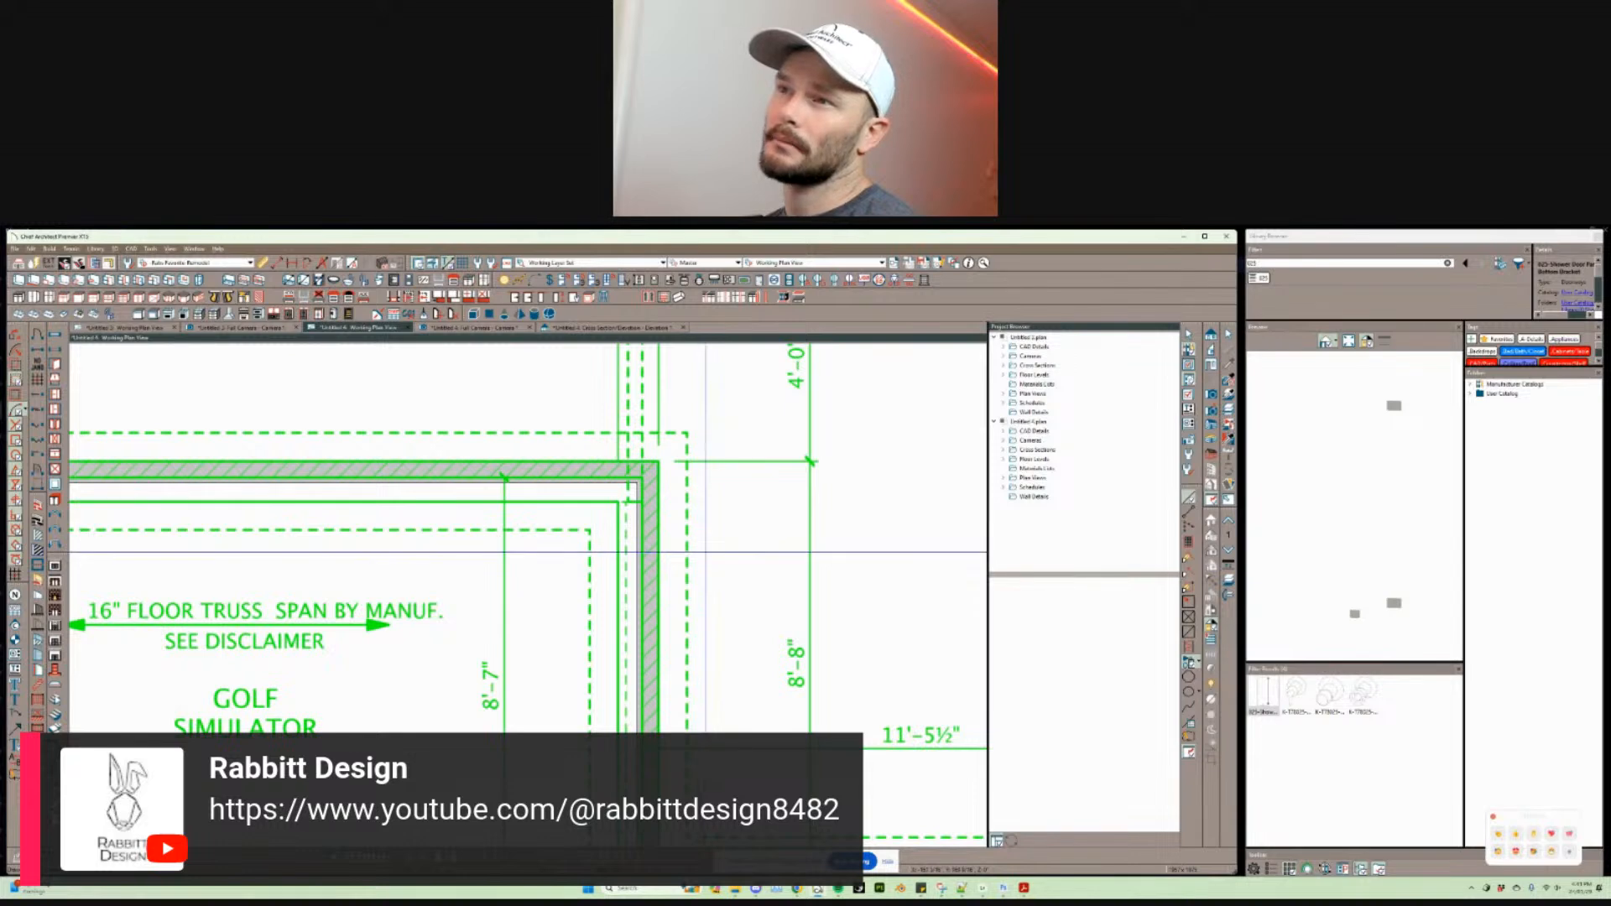
pyautogui.scroll(-3, 697, 554)
pyautogui.scroll(-2, 707, 547)
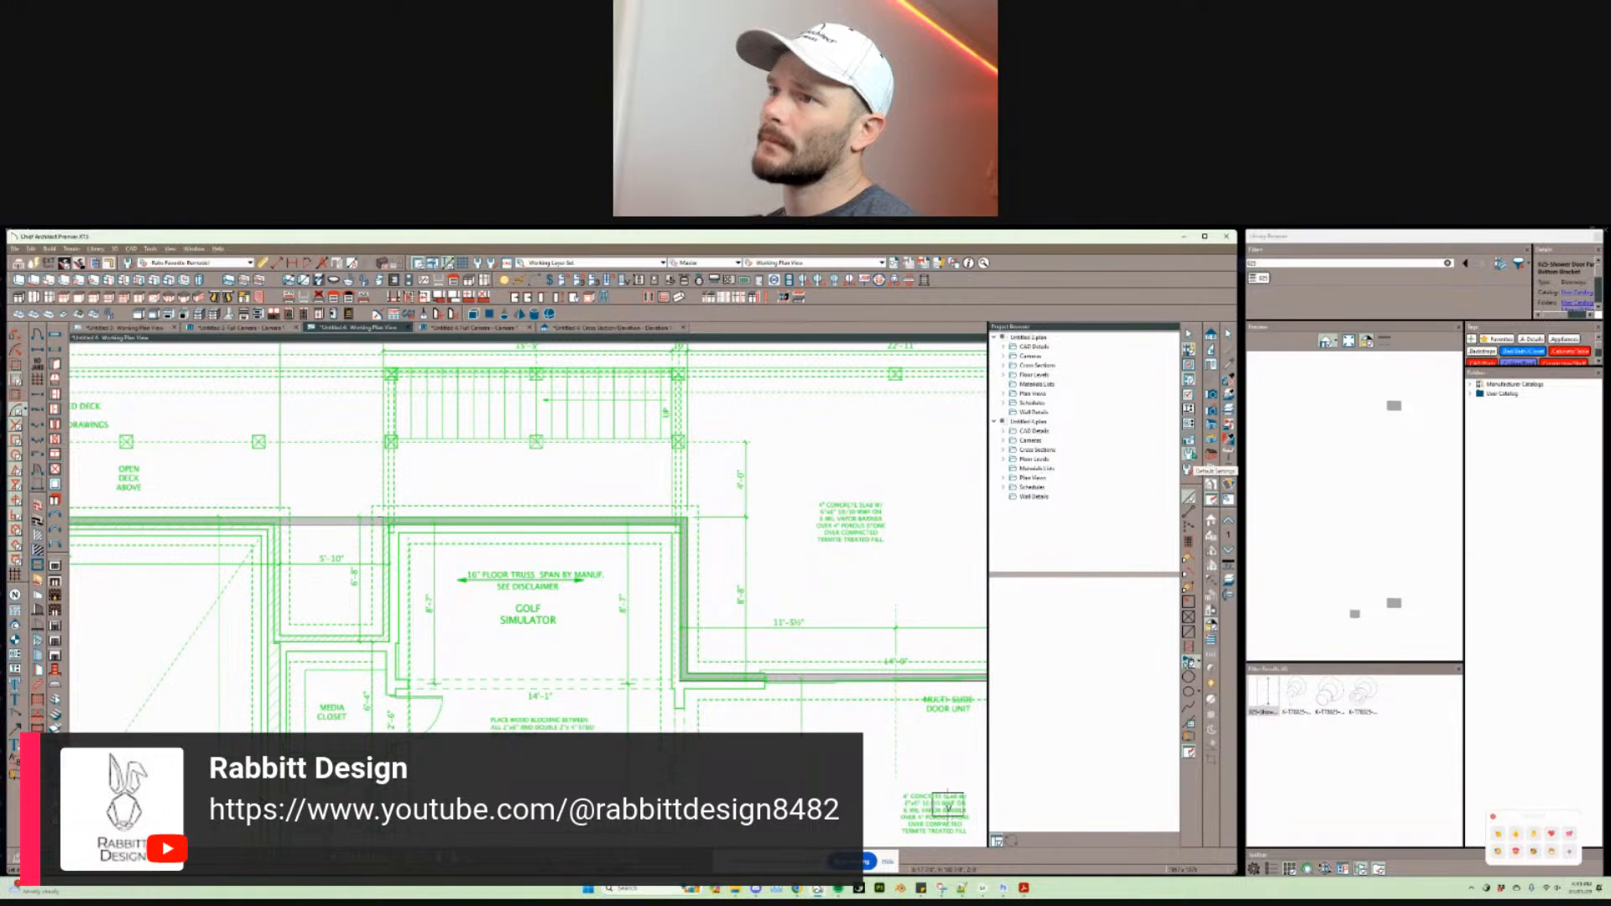
# Step: Set the resize-about option in the General Wall defaults
pyautogui.click(1188, 454)
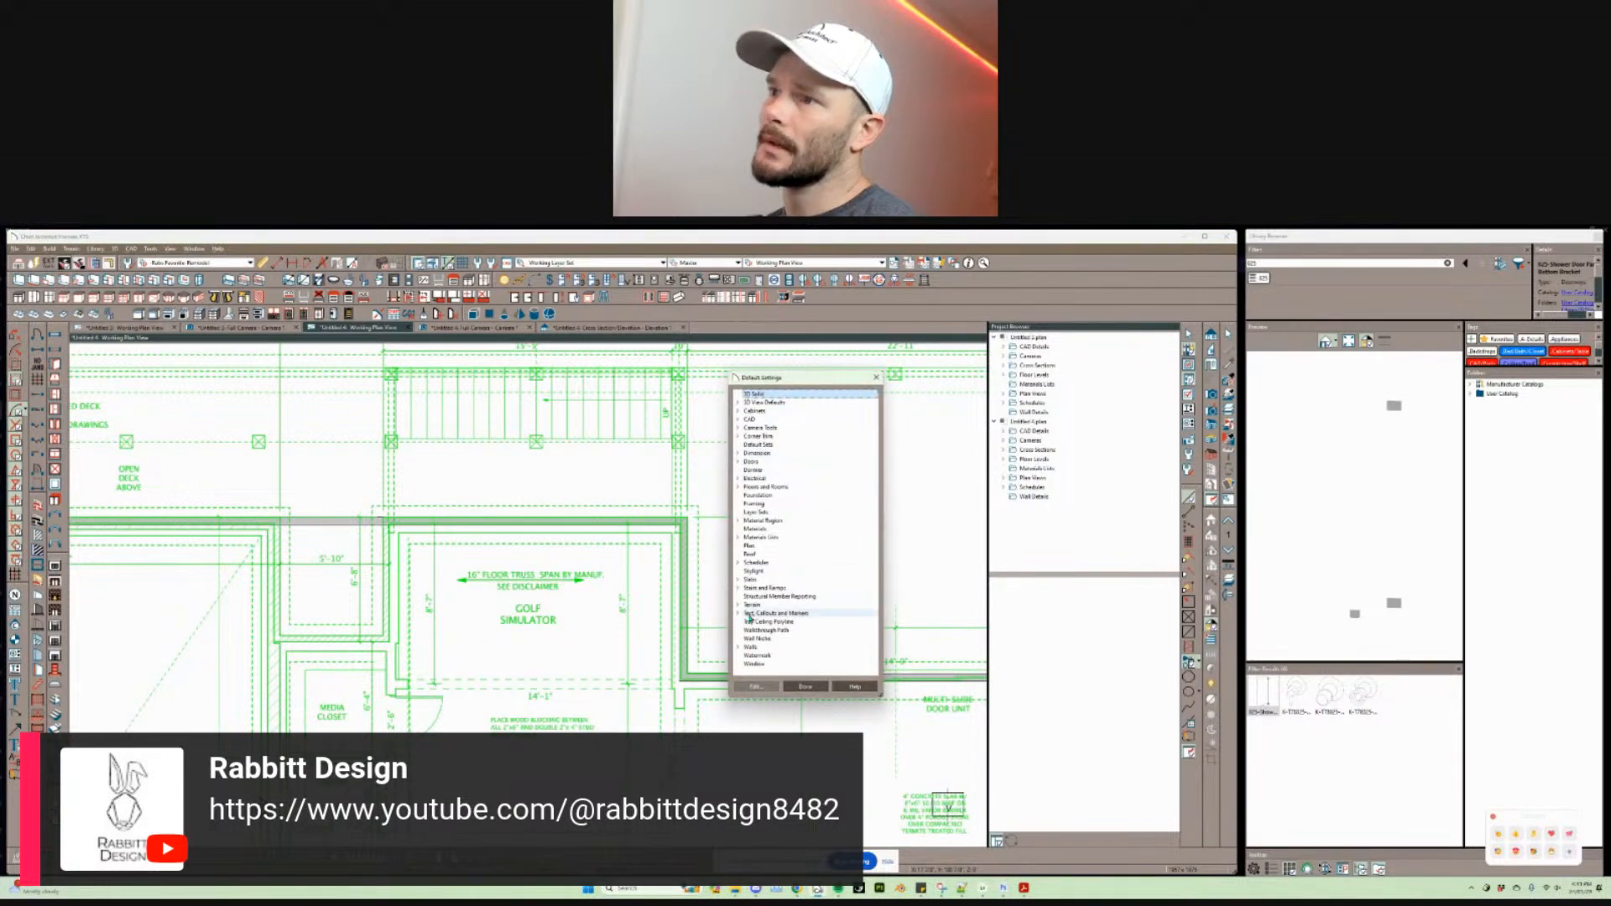
pyautogui.click(738, 647)
pyautogui.doubleClick(768, 655)
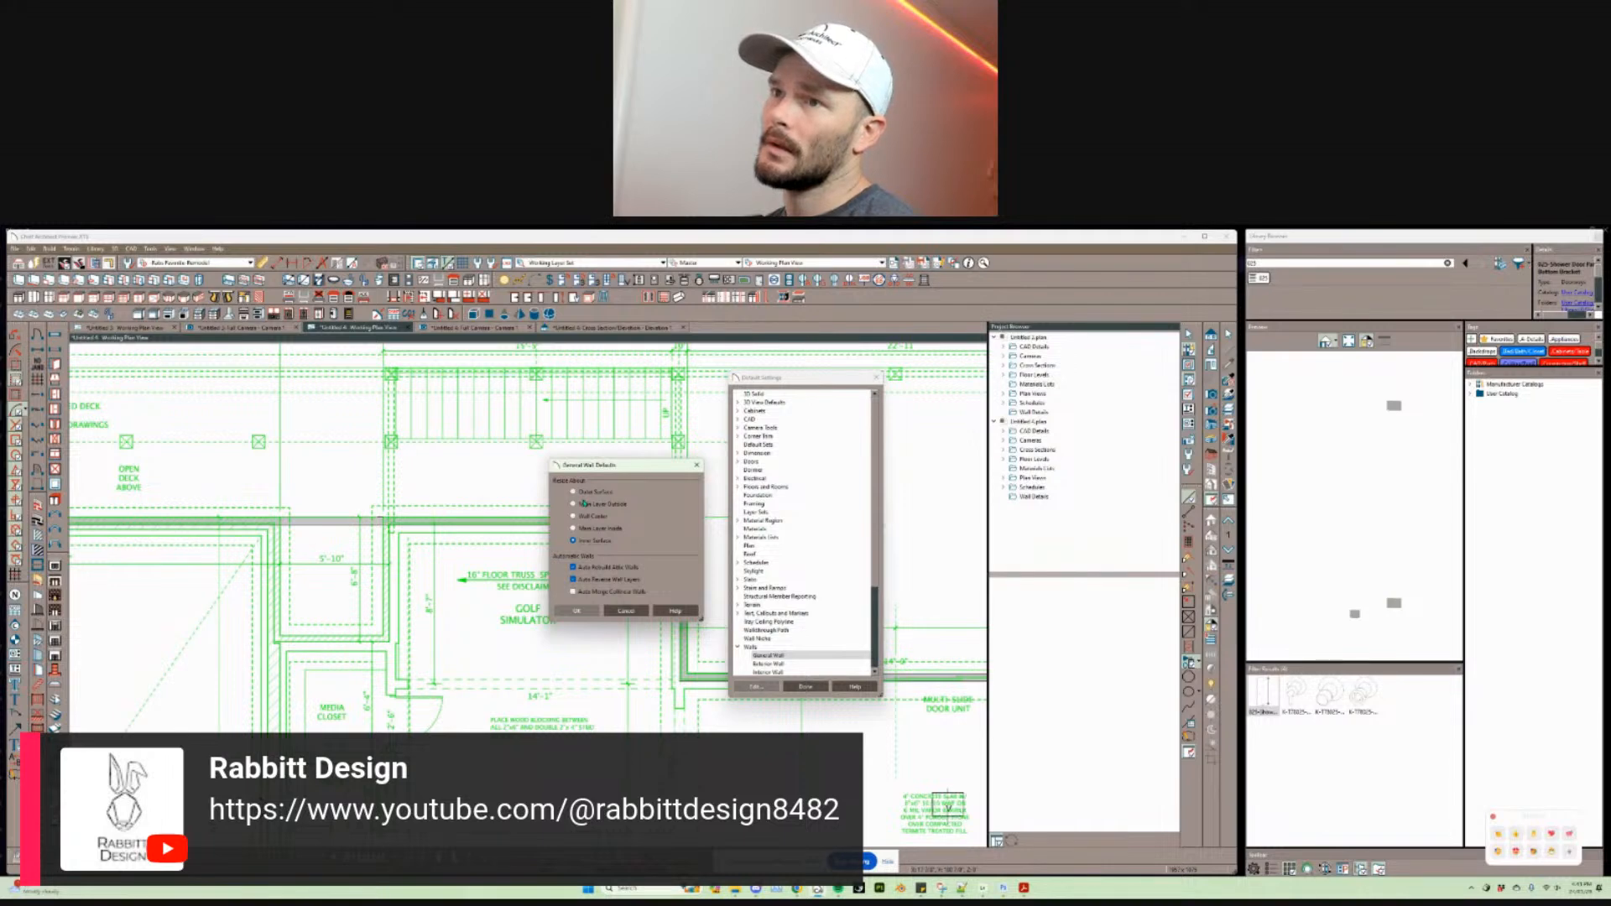
pyautogui.click(587, 613)
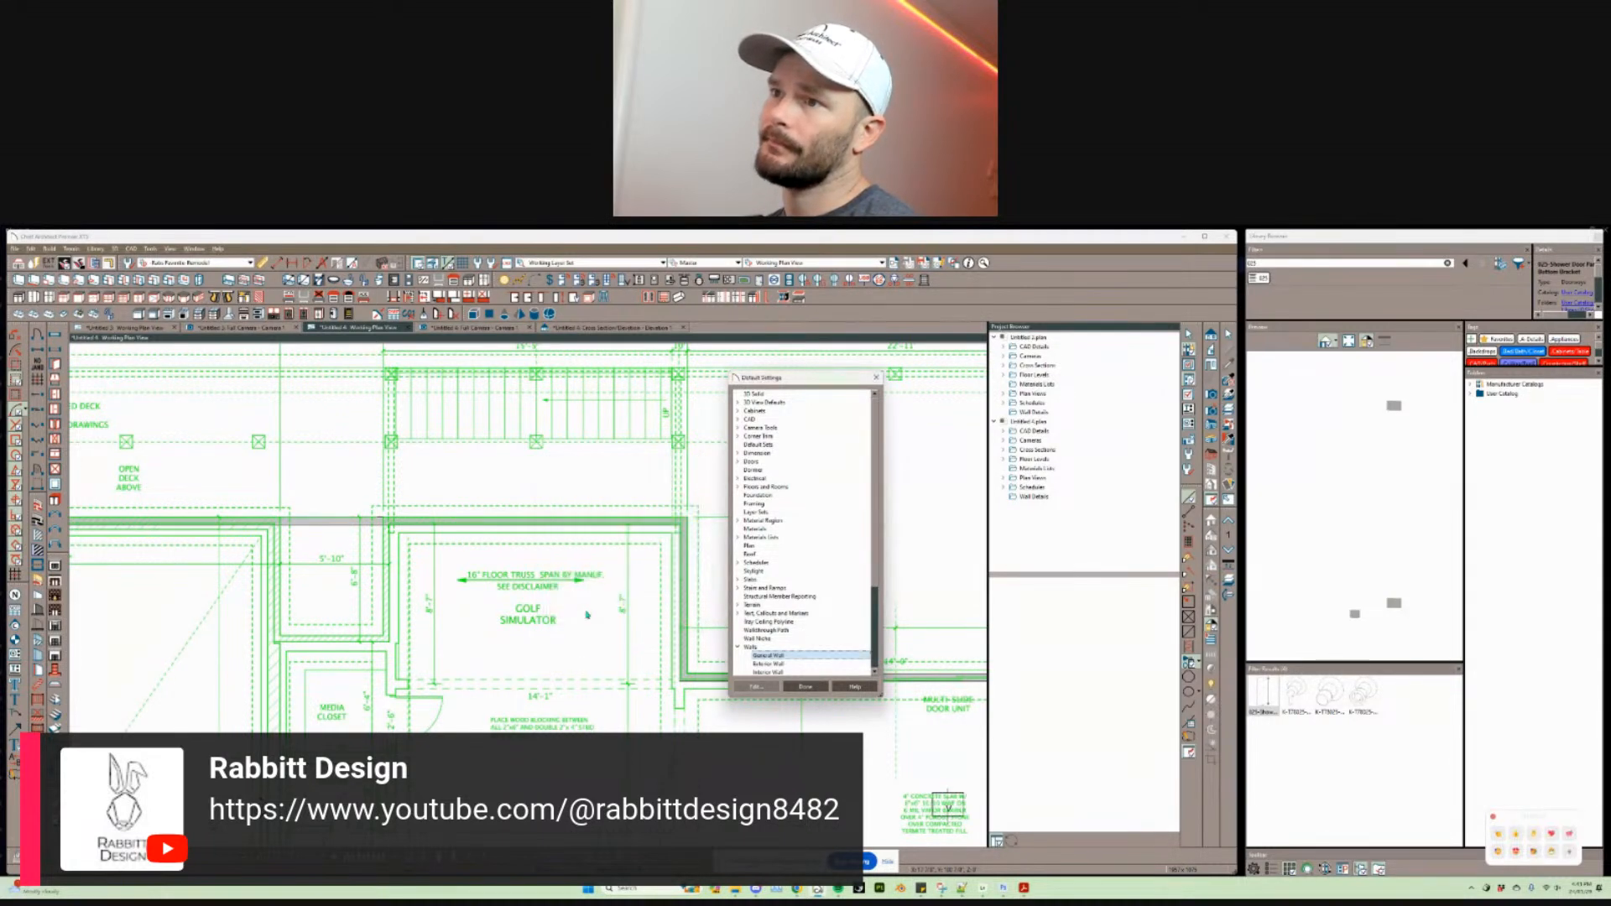
pyautogui.click(806, 687)
pyautogui.scroll(-5, 678, 550)
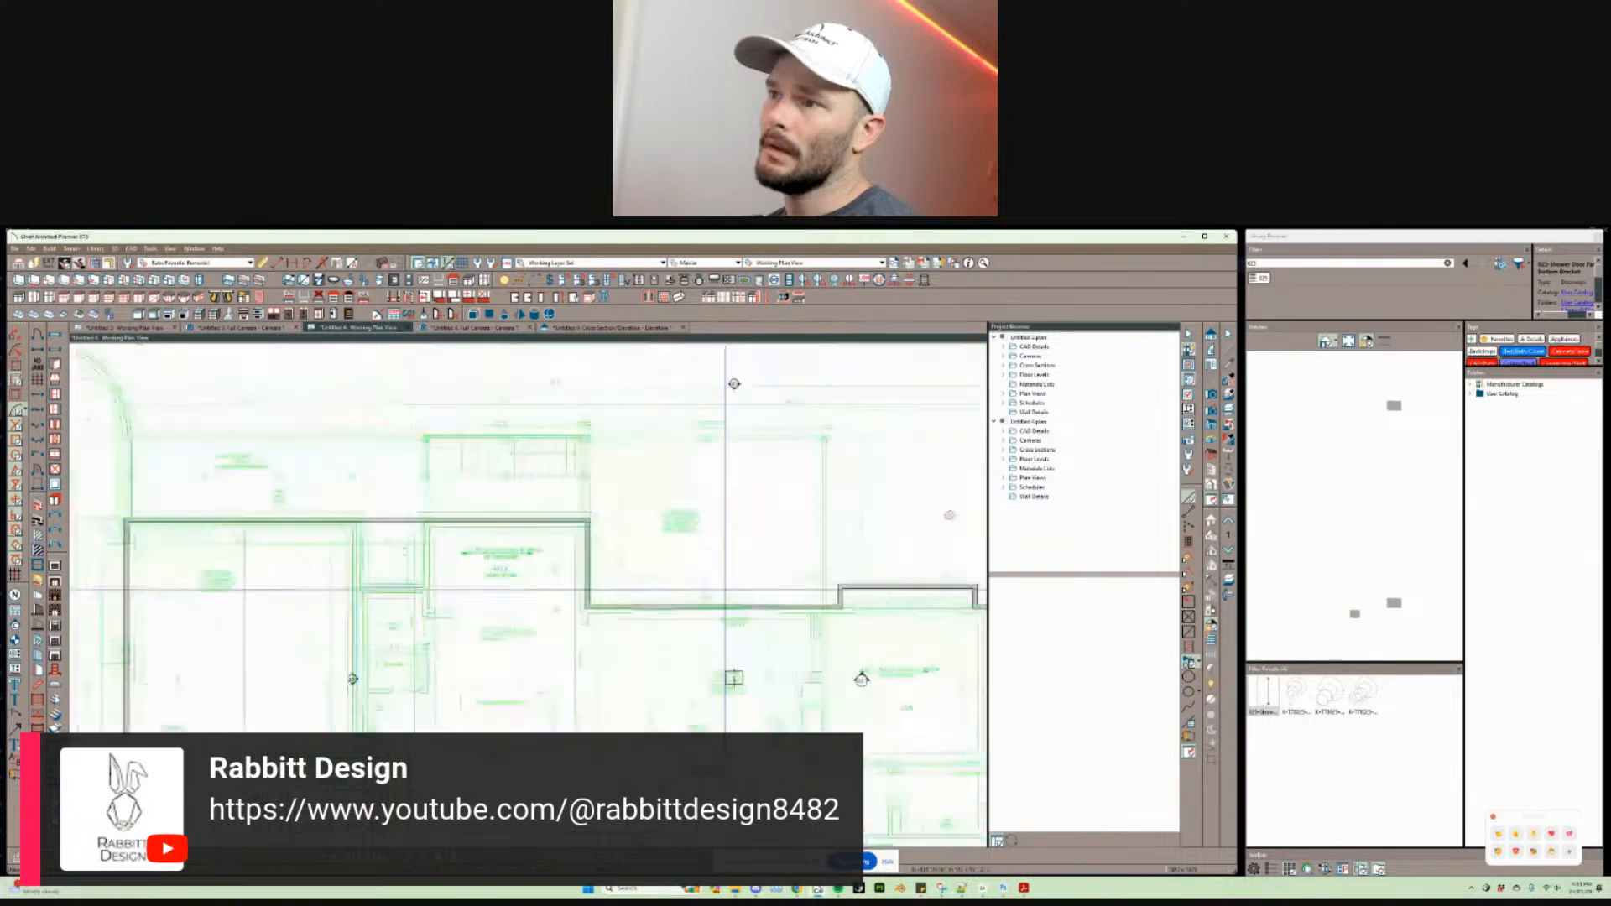
pyautogui.moveTo(677, 550); pyautogui.dragTo(678, 539, button='middle')
pyautogui.click(691, 531)
pyautogui.rightClick(691, 531)
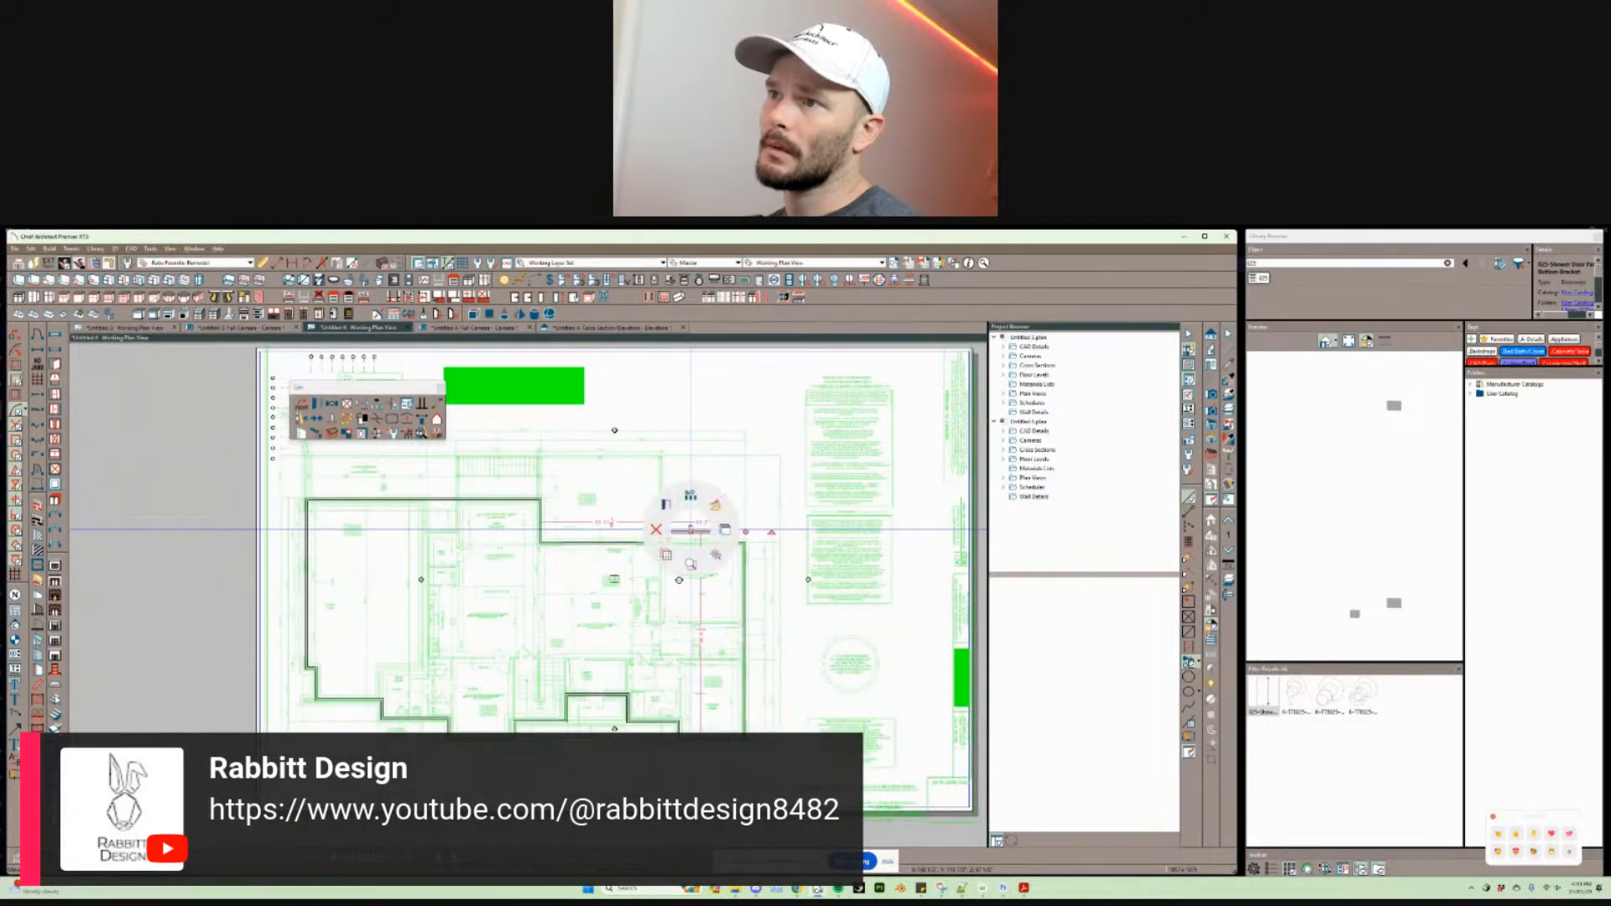
pyautogui.click(715, 555)
pyautogui.press('Escape')
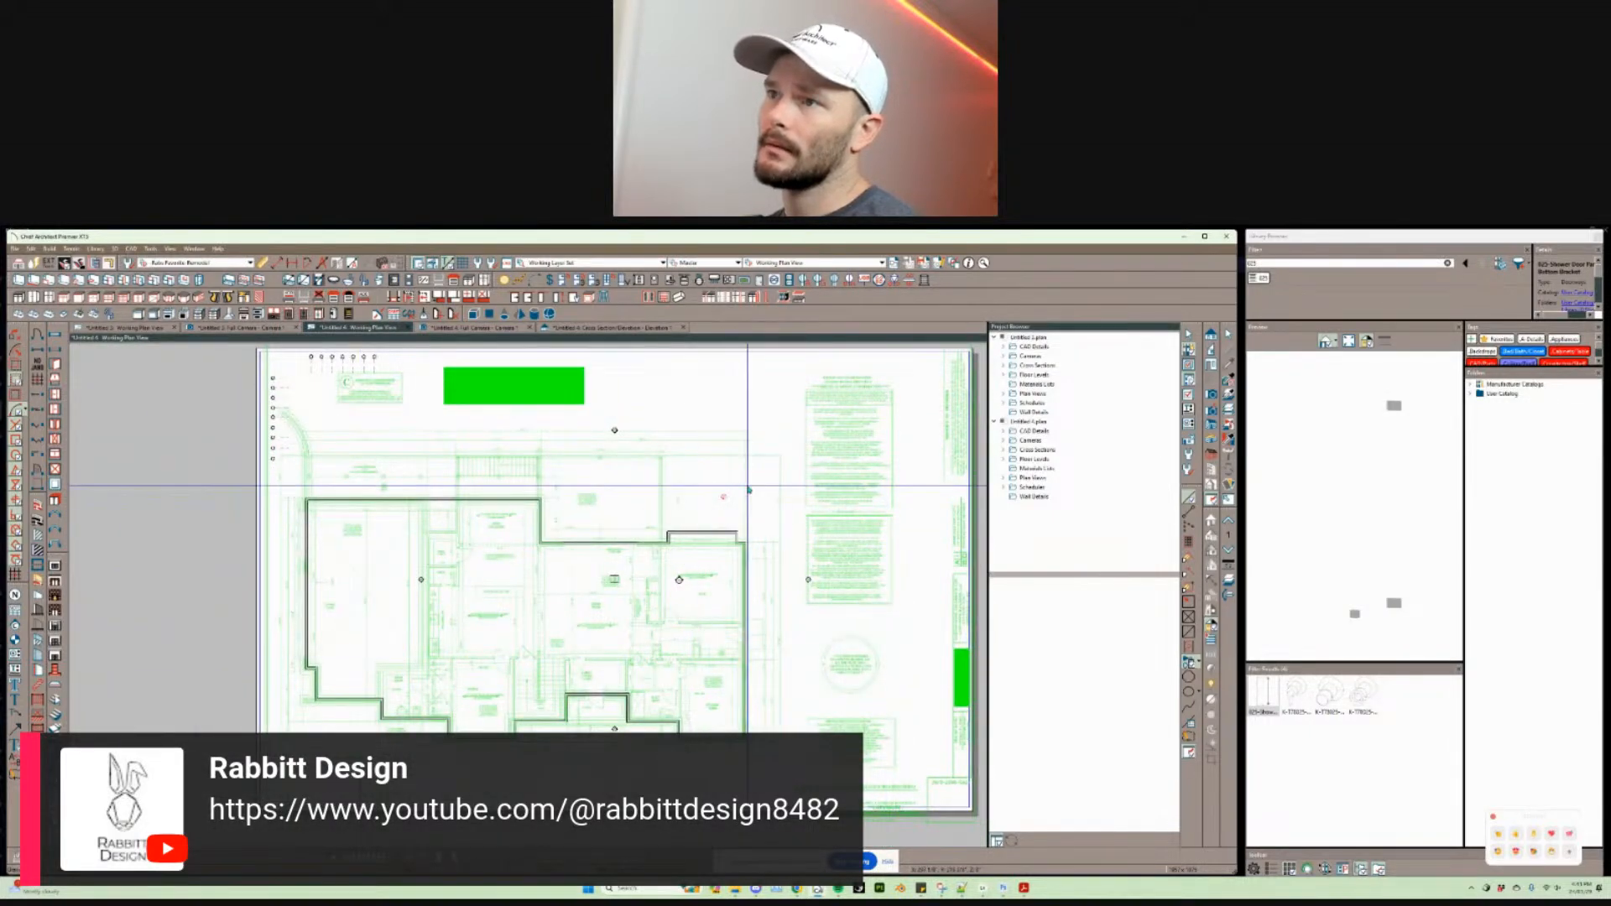
# Step: Try to edit all the basement's exterior walls together by area-selecting the building outline and opening its specification
pyautogui.press('space')
pyautogui.click(712, 532)
pyautogui.moveTo(712, 532); pyautogui.dragTo(739, 559, button='right')
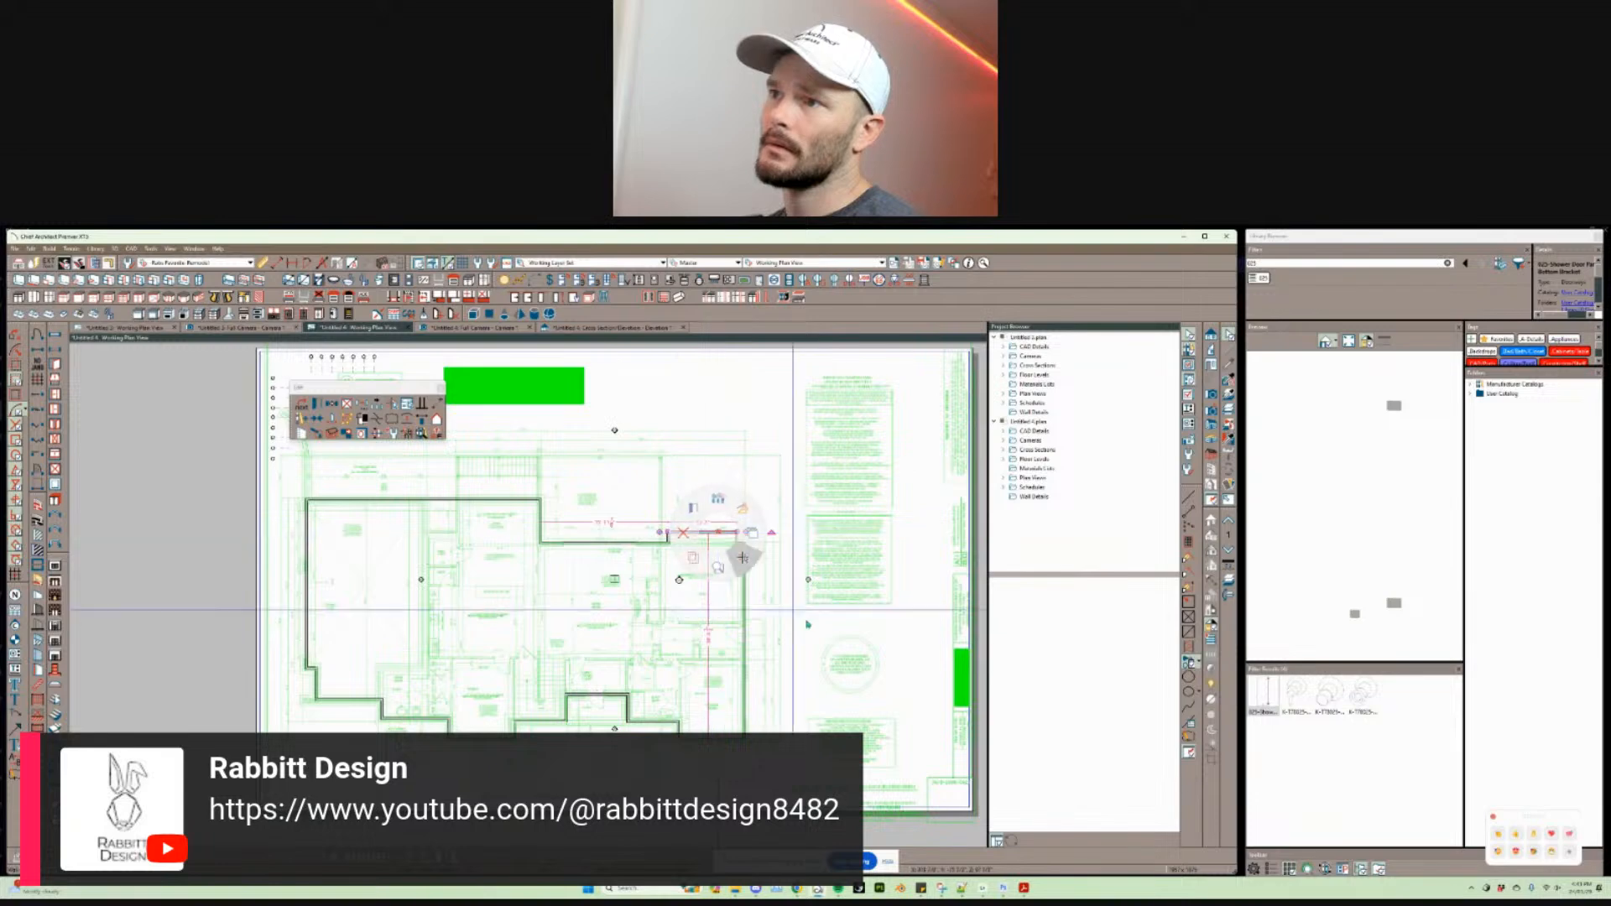
pyautogui.moveTo(844, 445); pyautogui.dragTo(272, 734)
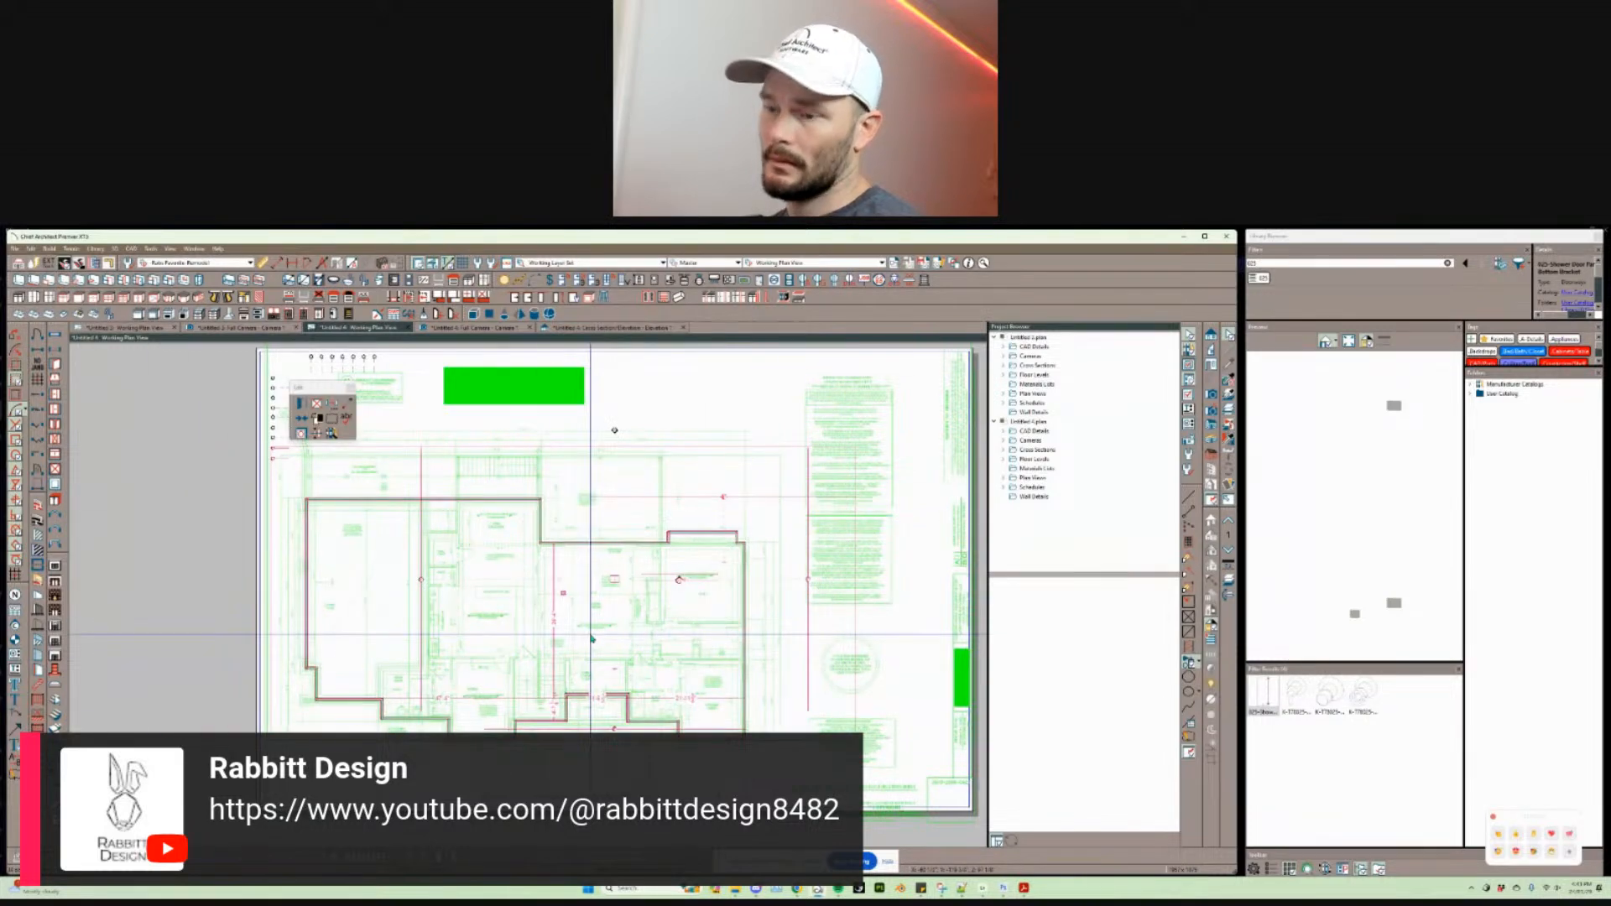
pyautogui.hotkey('ctrl', 'e')
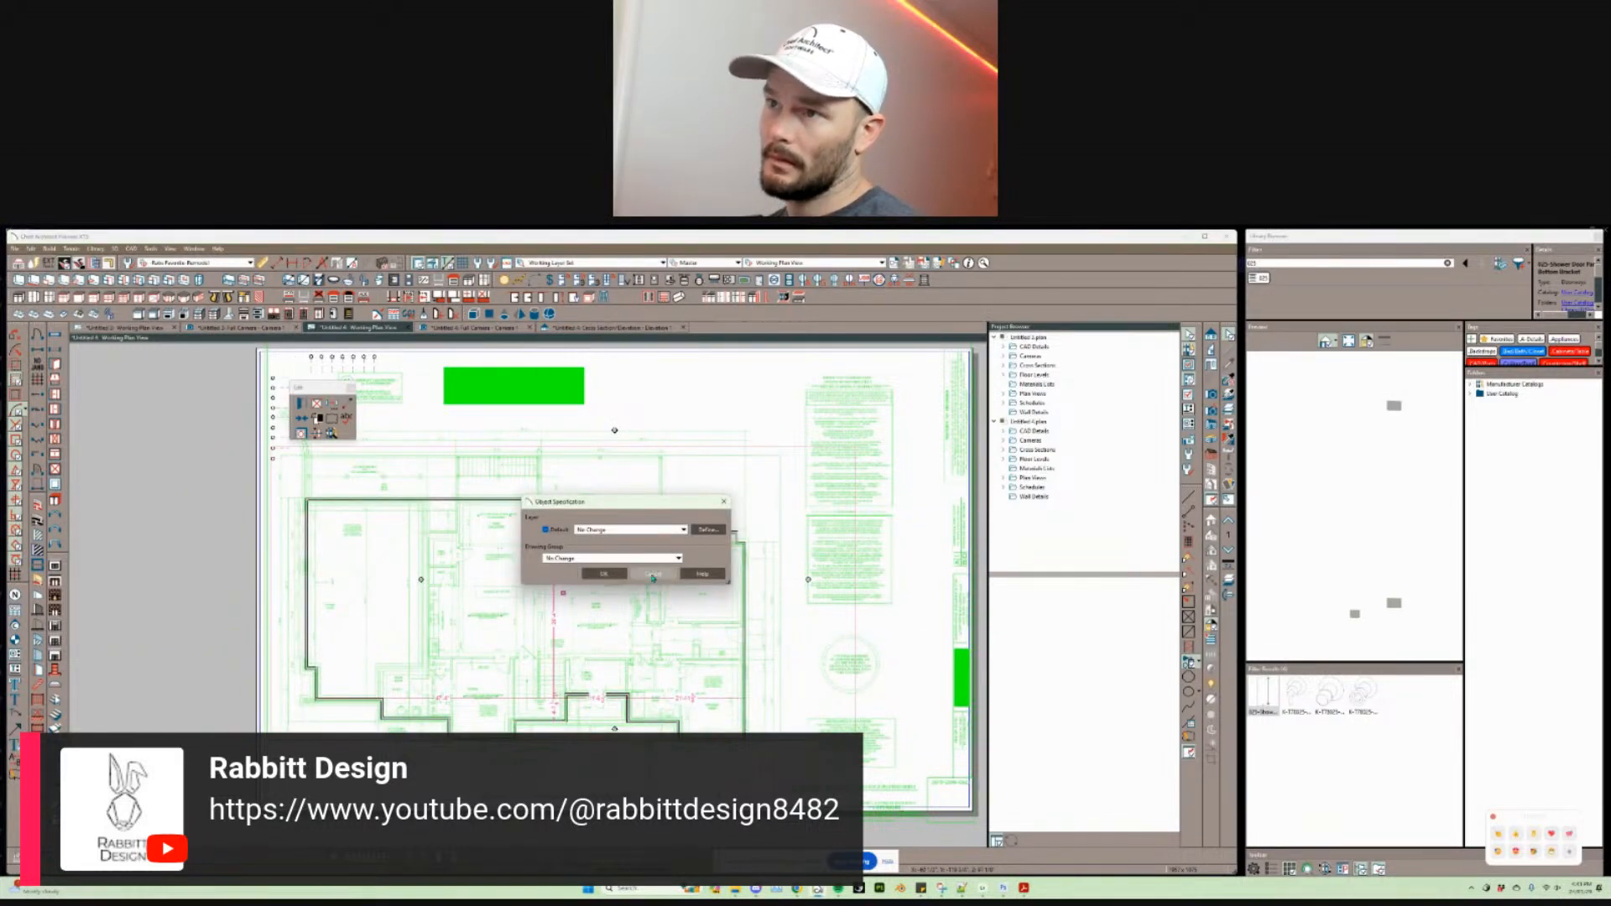
pyautogui.click(652, 575)
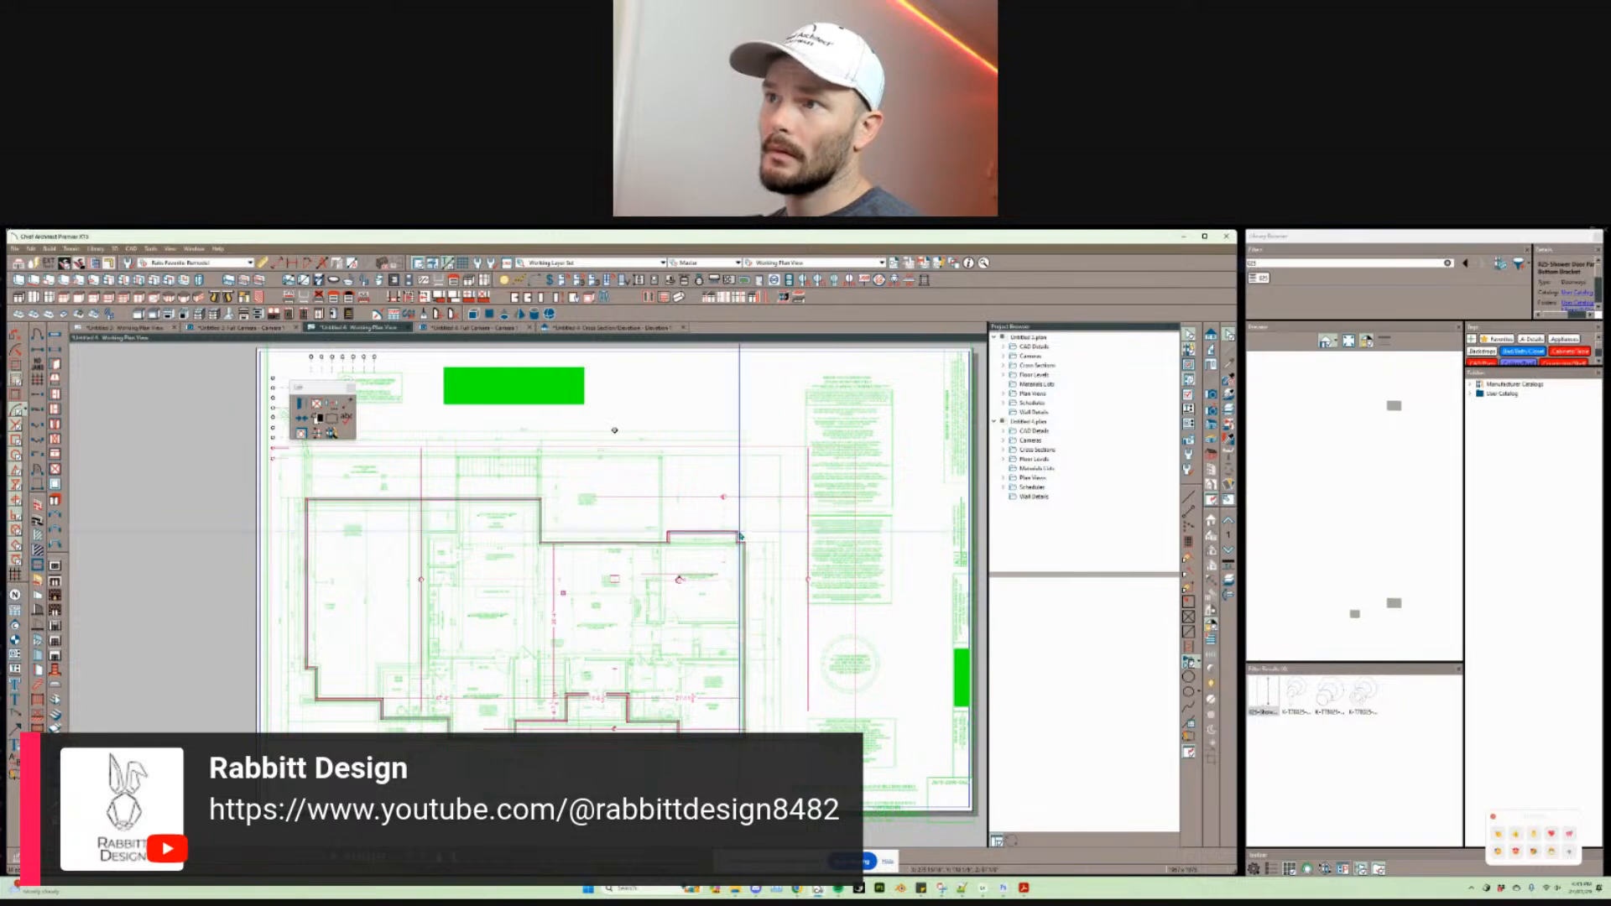
pyautogui.click(738, 529)
pyautogui.click(764, 556)
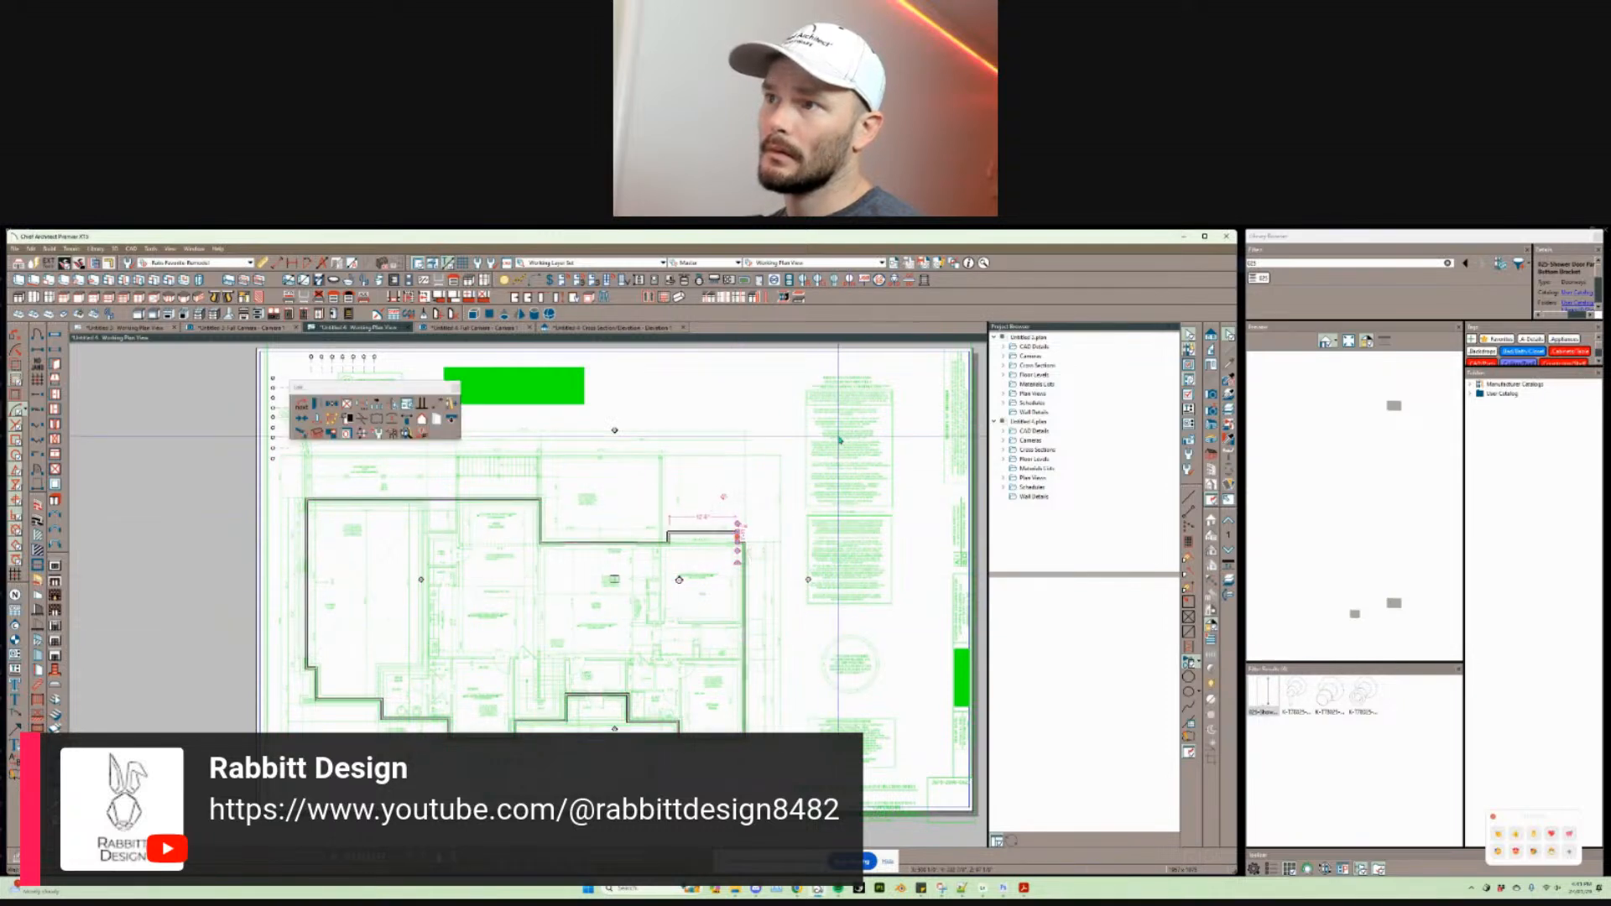
pyautogui.rightClick(697, 492)
pyautogui.click(723, 516)
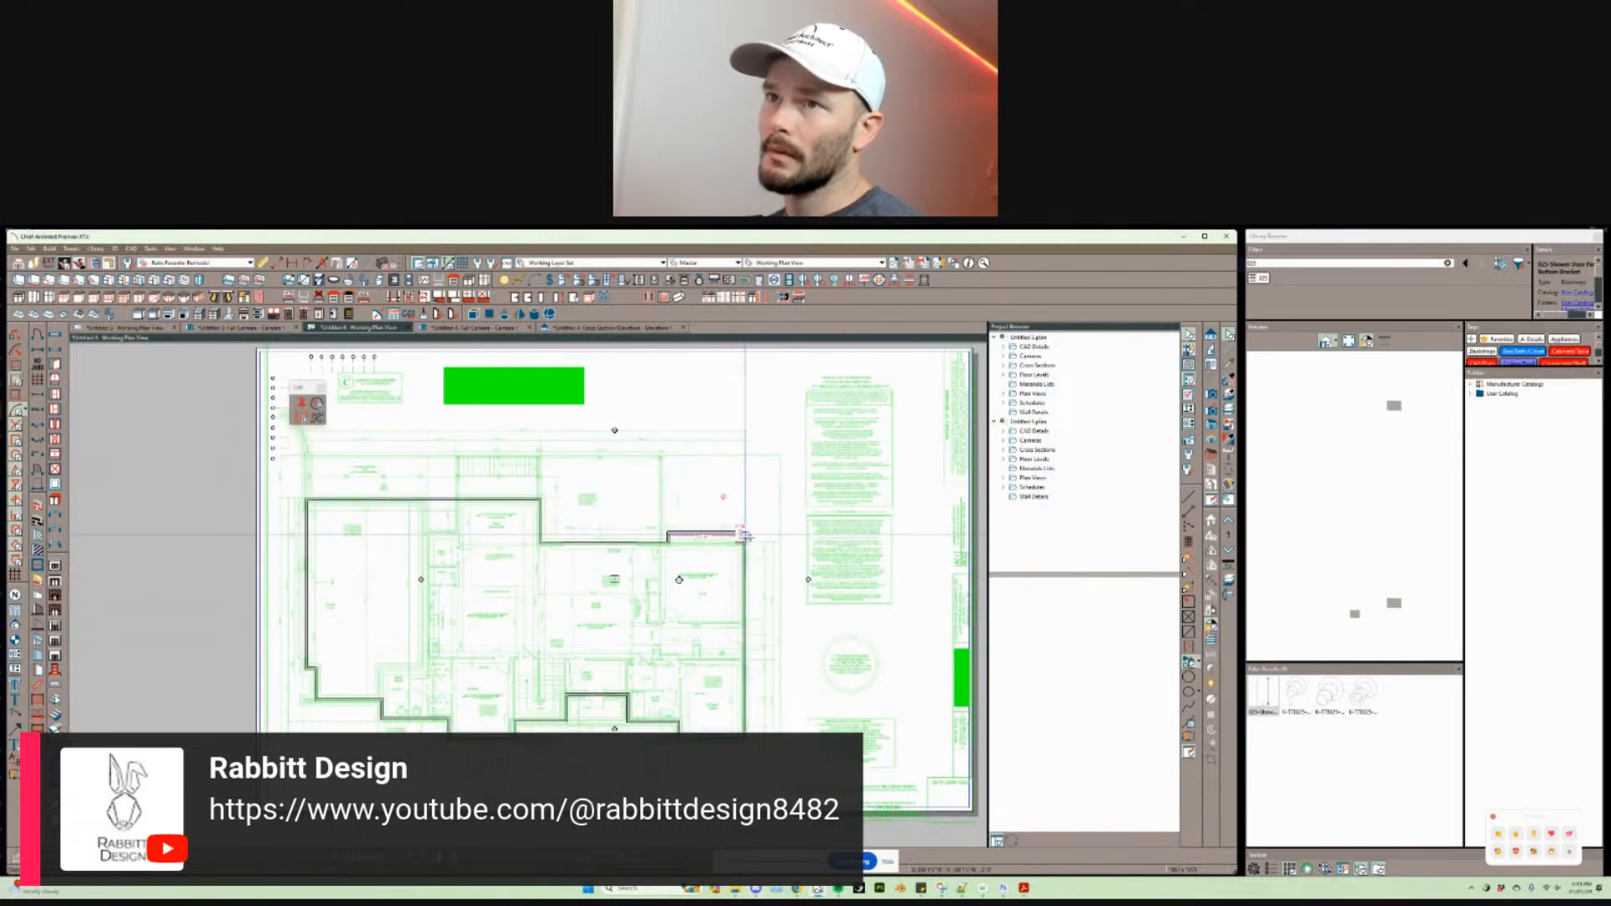
pyautogui.rightClick(675, 492)
pyautogui.click(698, 513)
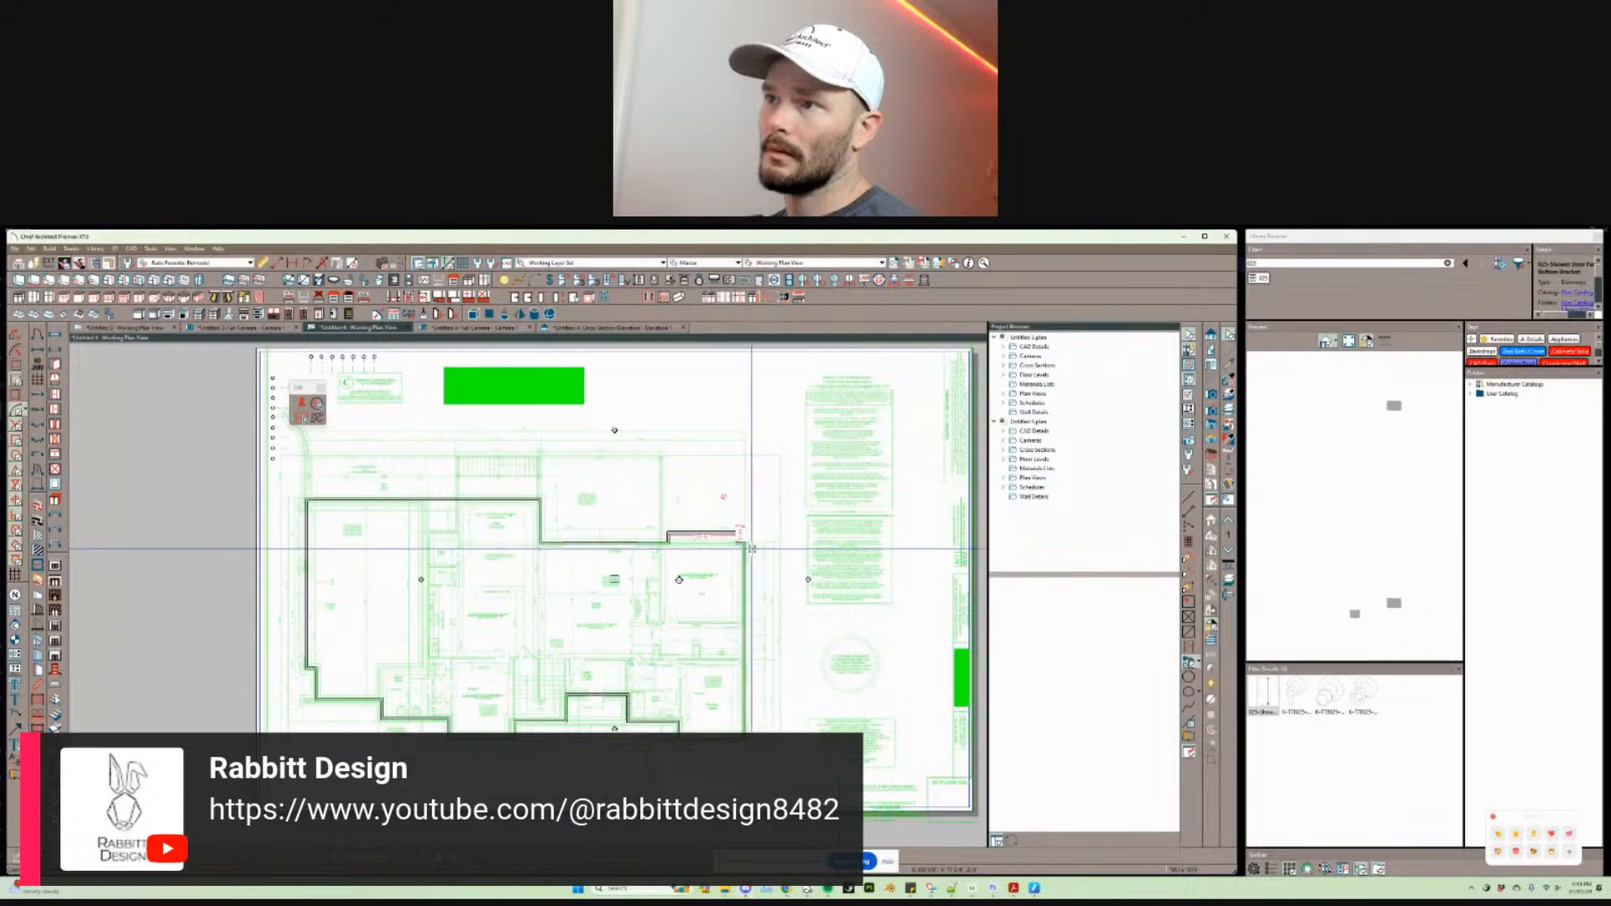
pyautogui.press('Escape')
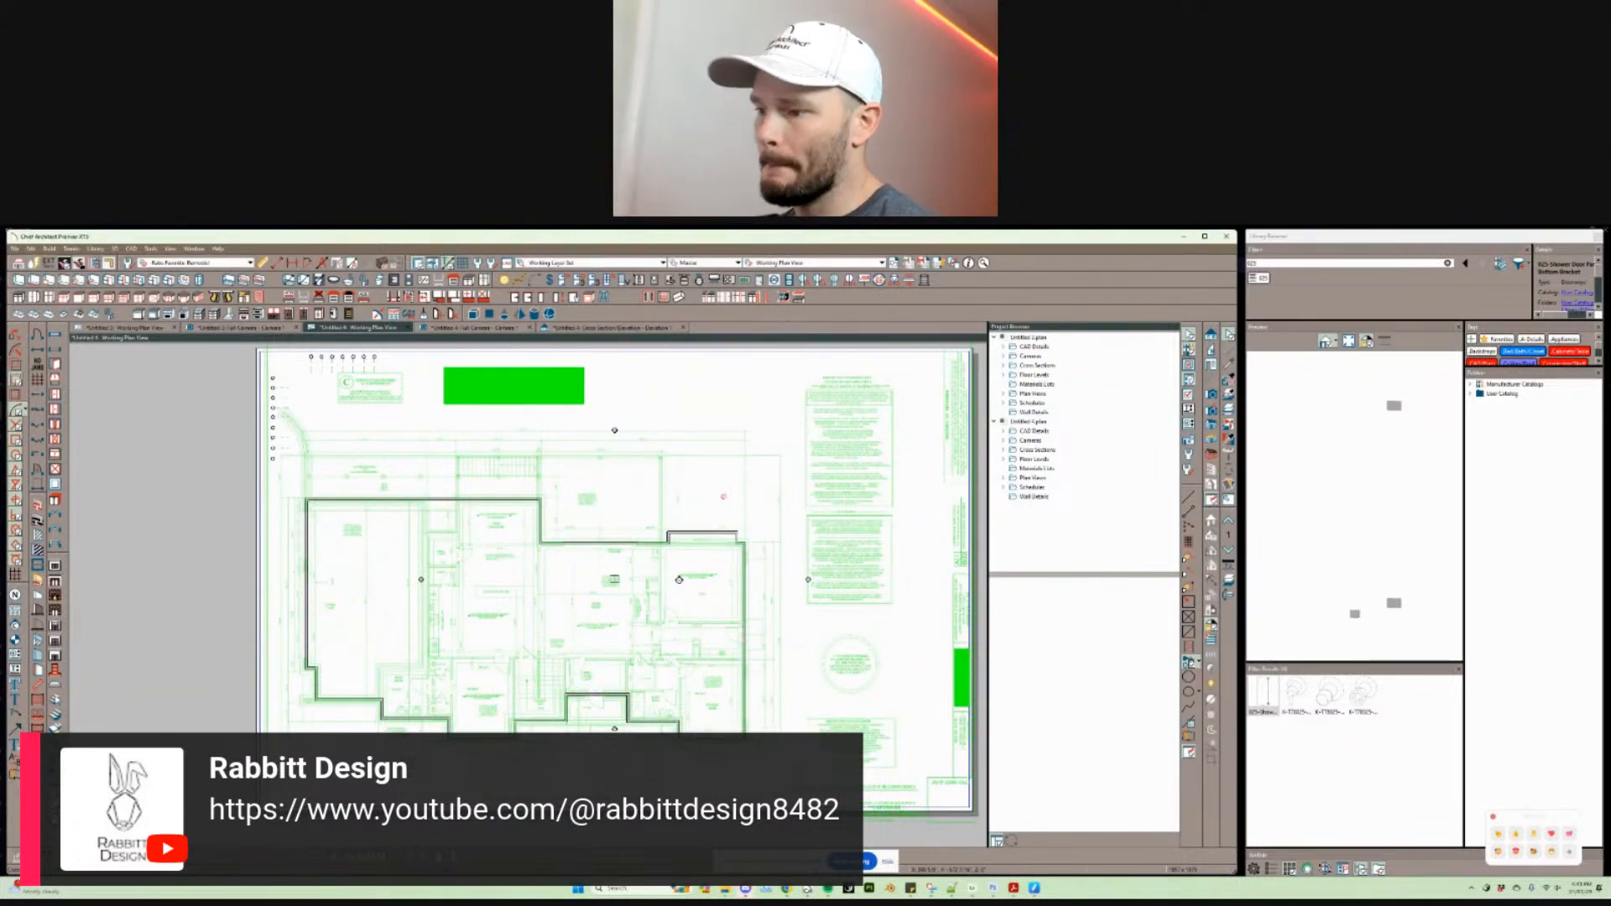
# Step: Try changing the basement's exterior walls to the Siding-6 Existing wall type and check the fit against the reference at the Golf Simulator corner
pyautogui.click(705, 534)
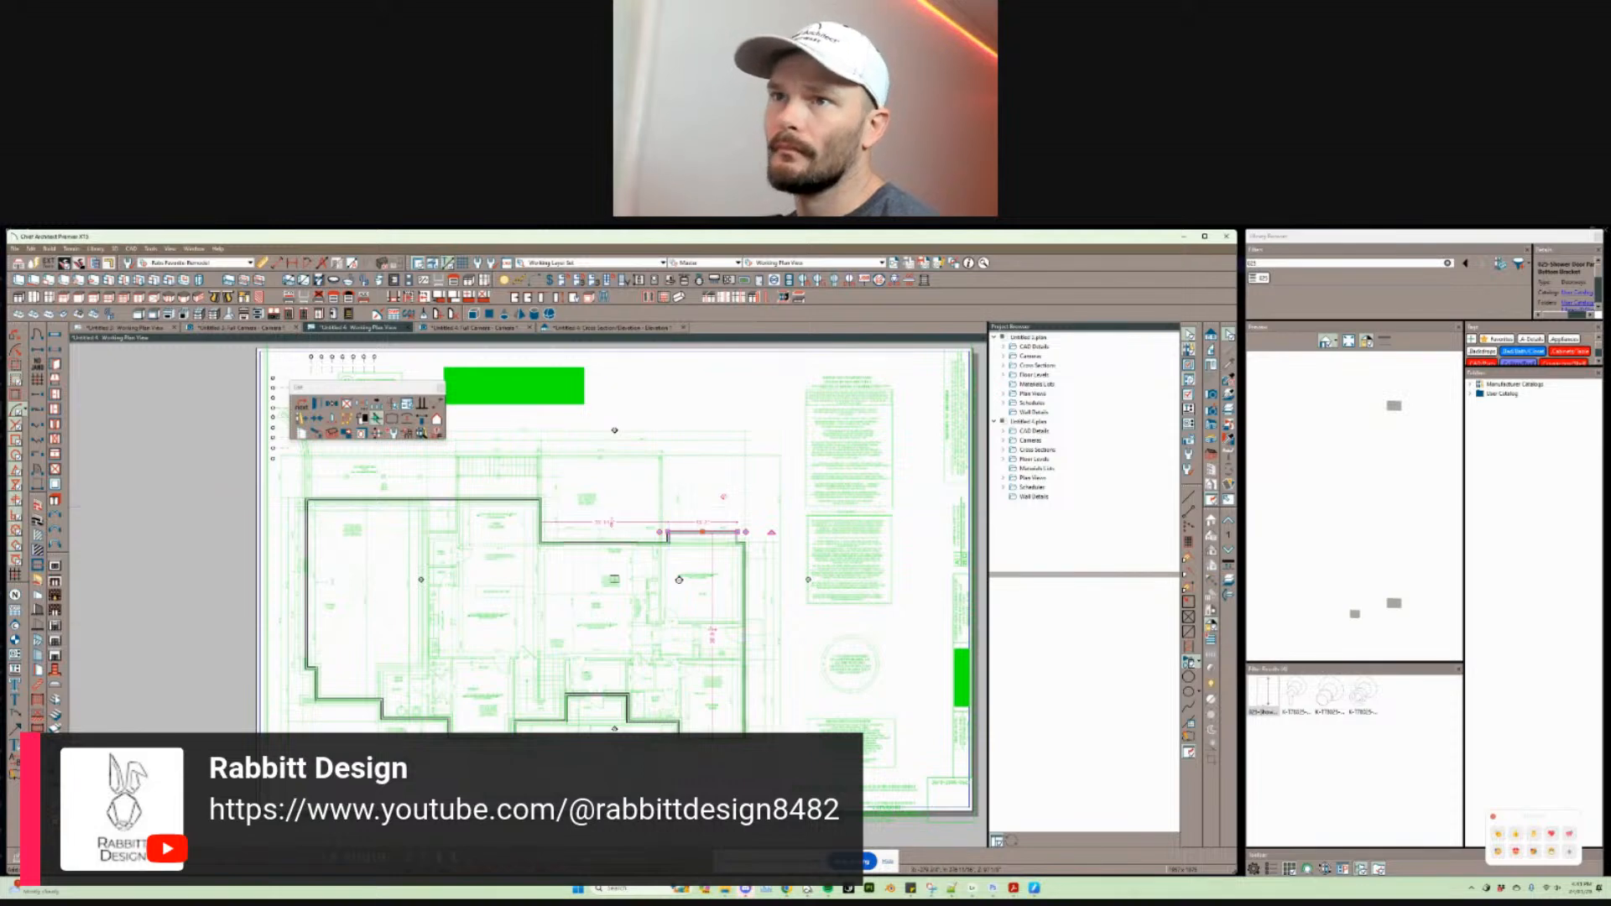
pyautogui.click(317, 403)
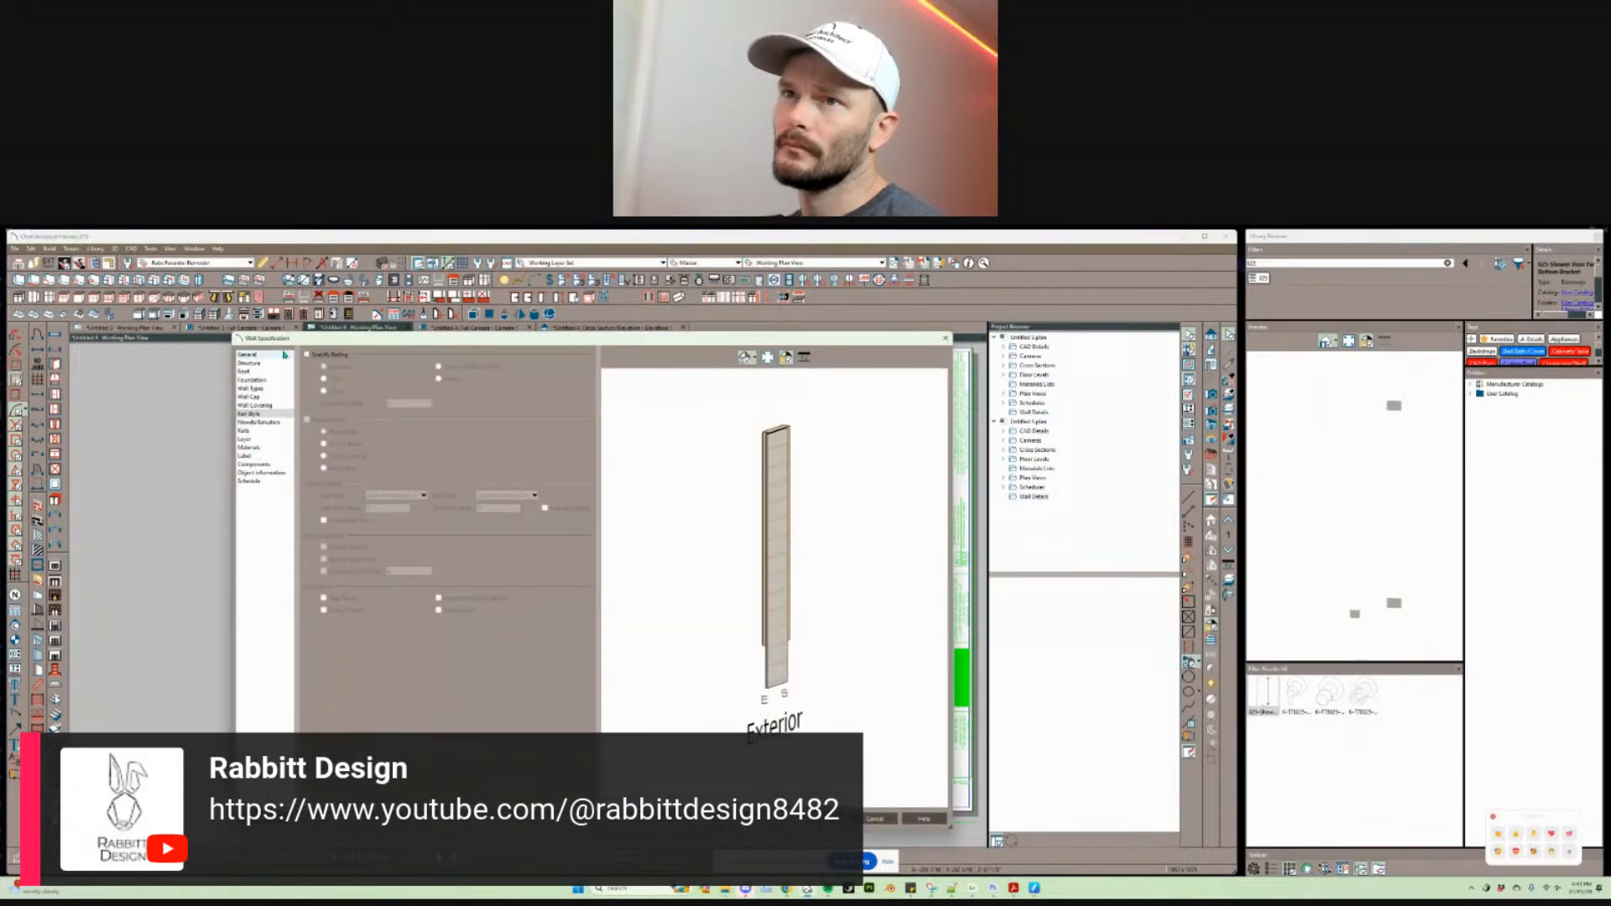
pyautogui.click(252, 388)
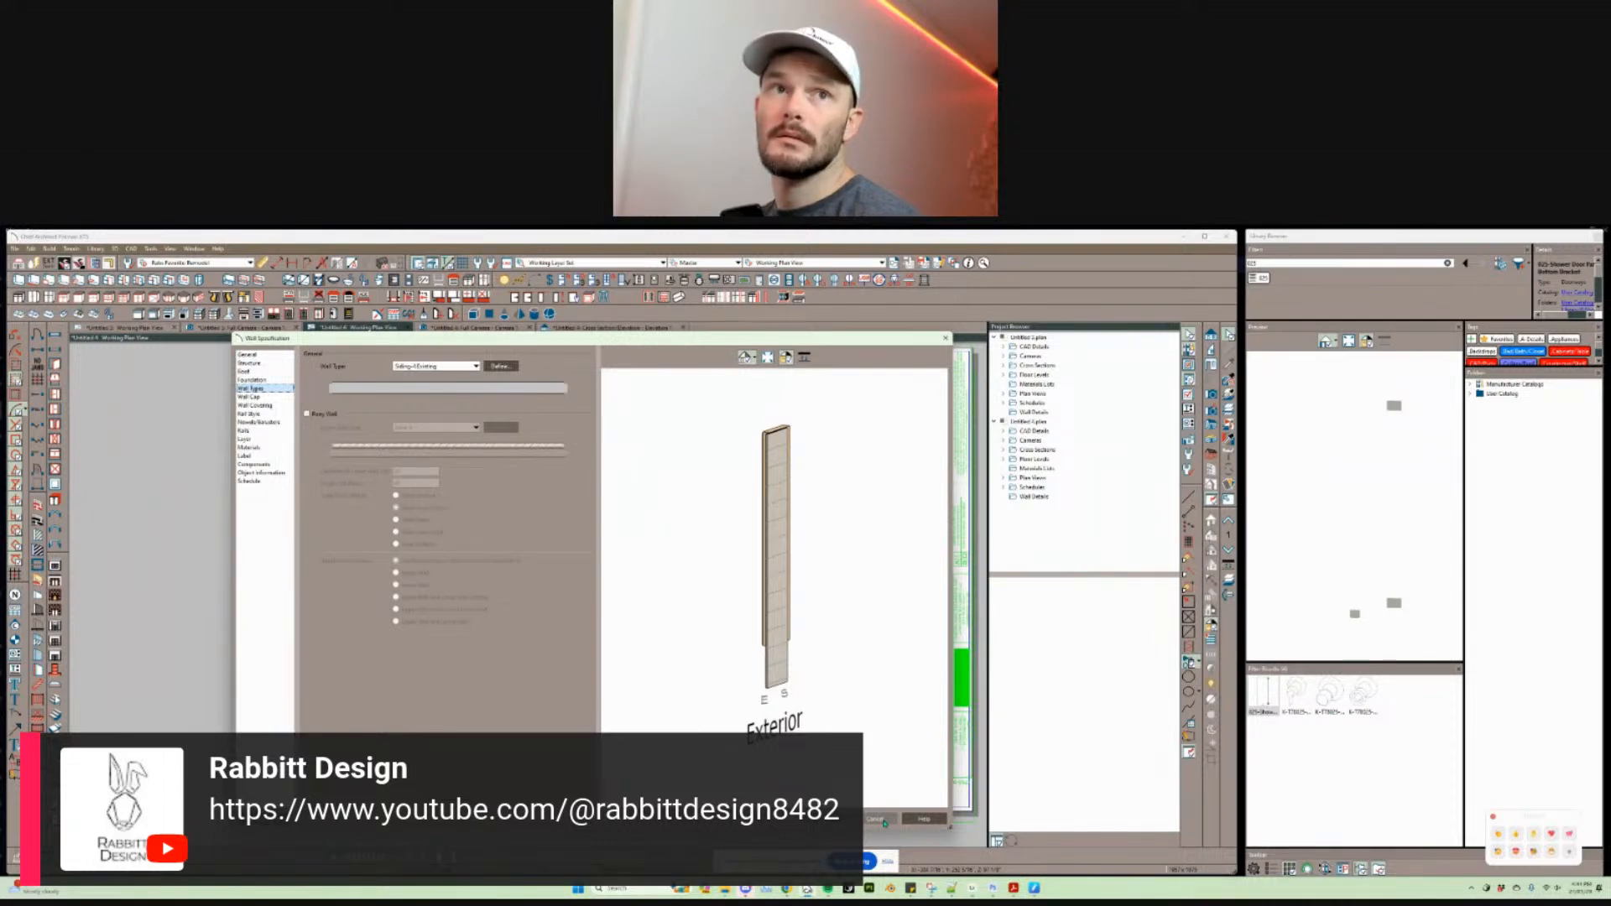
pyautogui.click(468, 369)
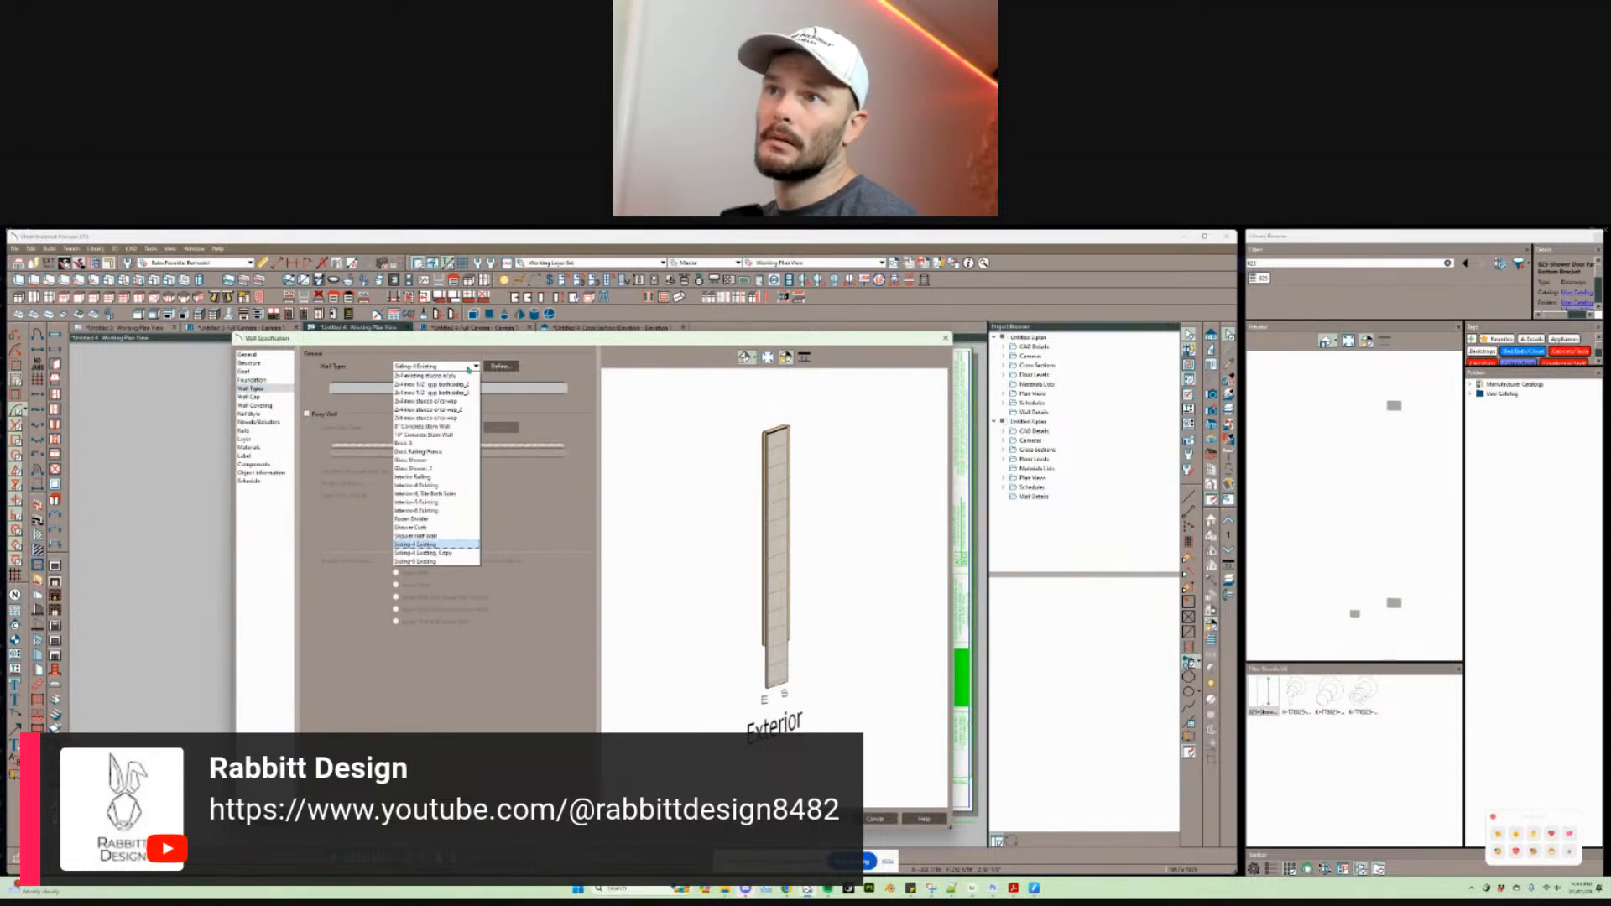
pyautogui.click(431, 561)
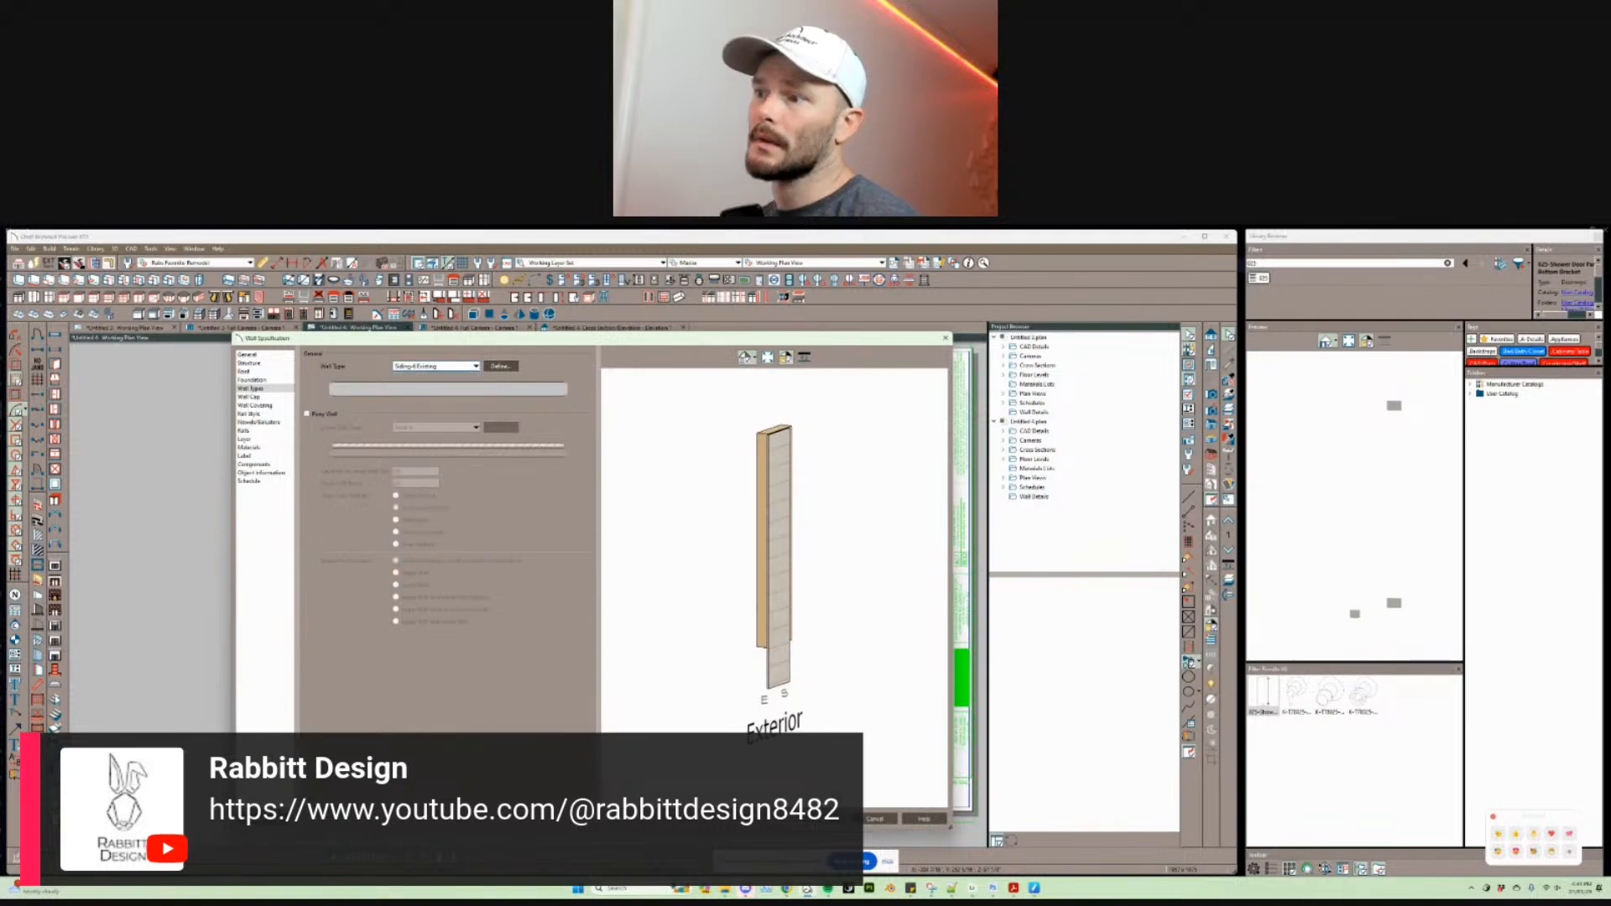
pyautogui.scroll(5, 612, 432)
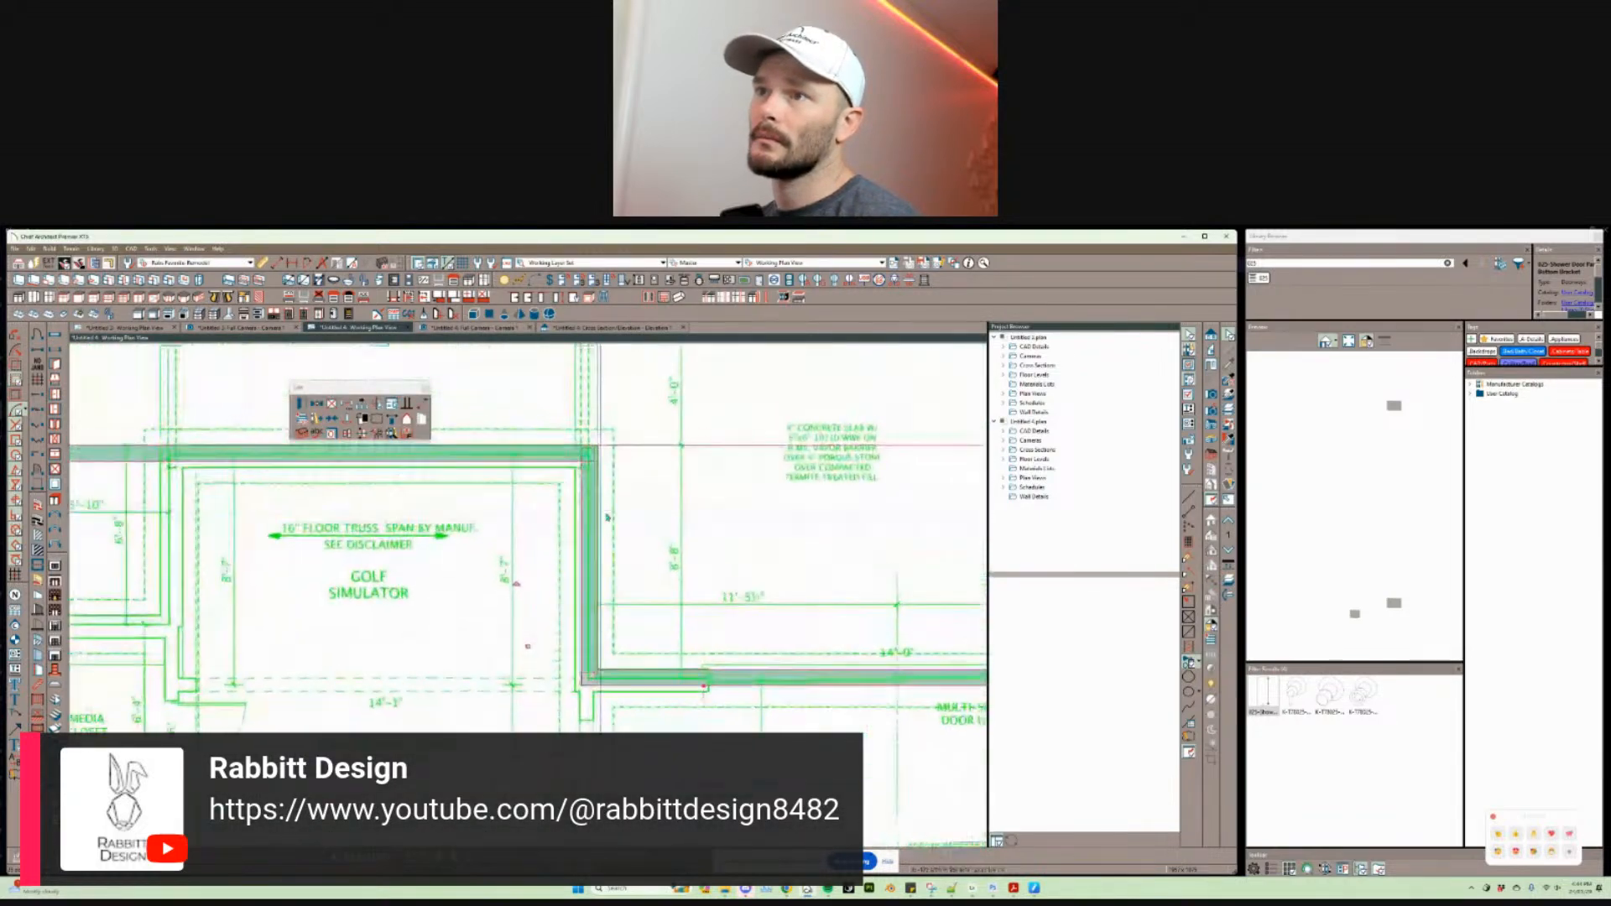
pyautogui.press('Escape')
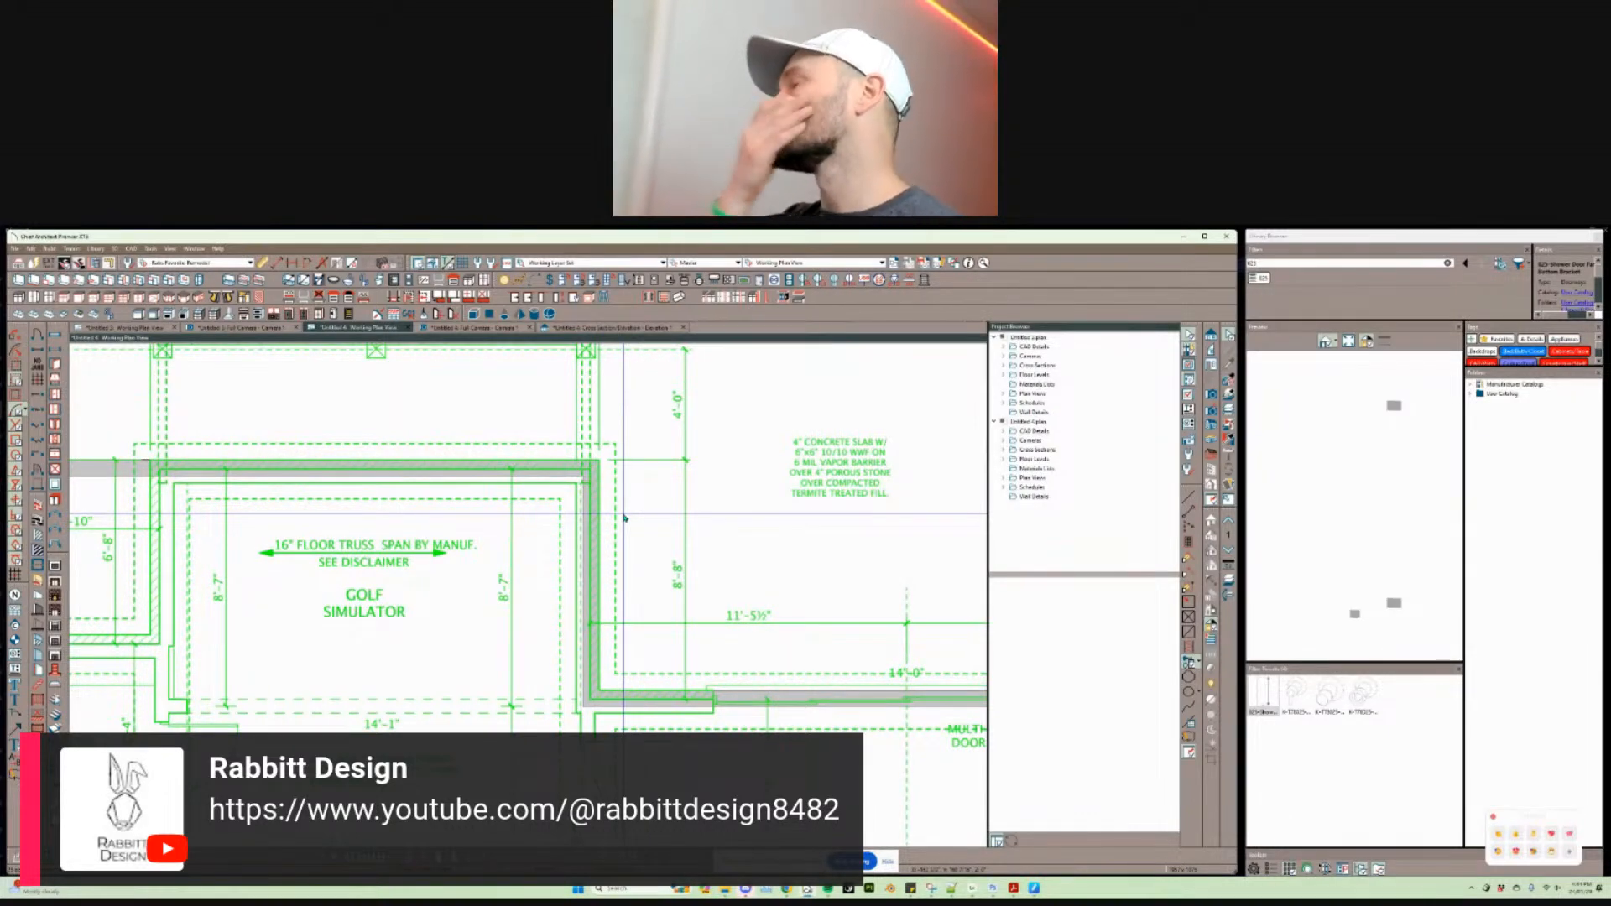
pyautogui.scroll(2, 624, 518)
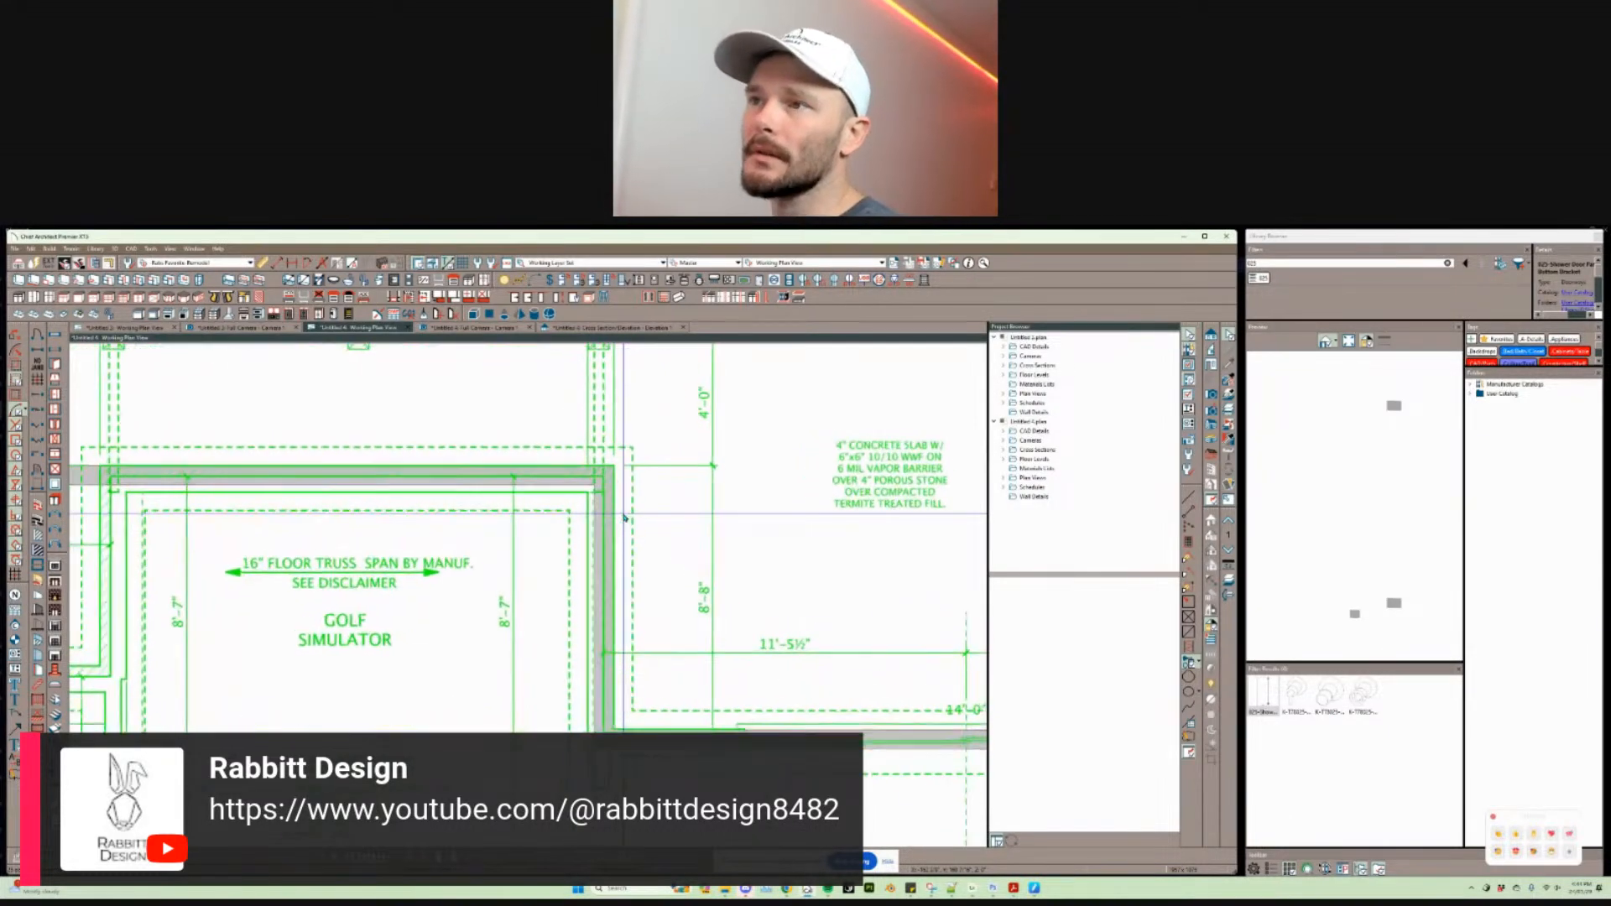
pyautogui.scroll(4, 625, 517)
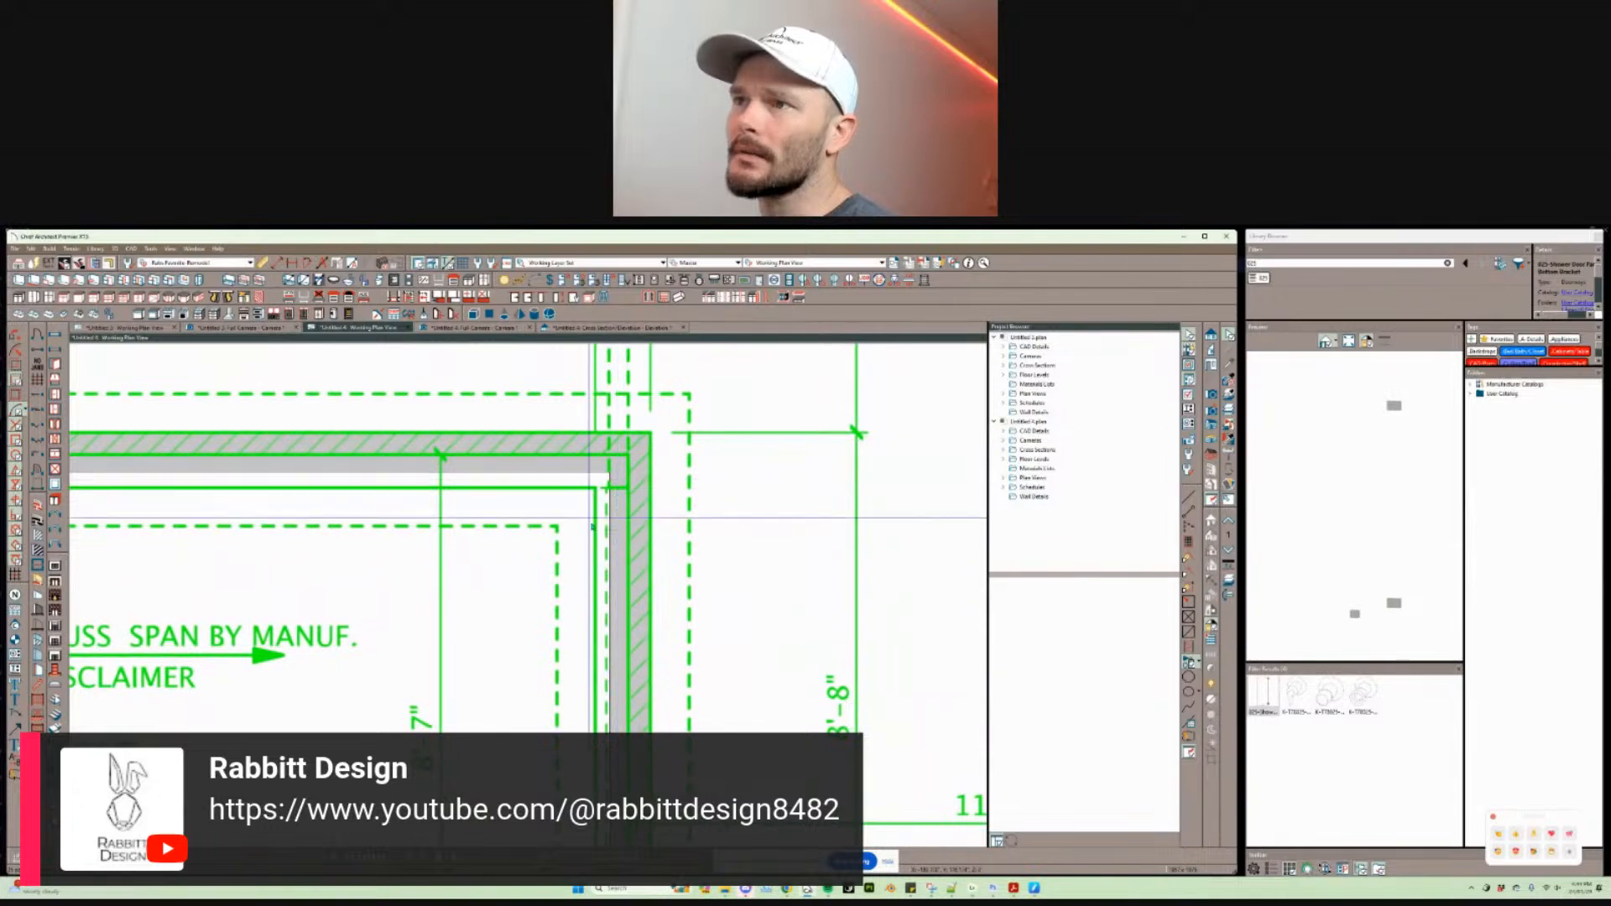
pyautogui.click(599, 534)
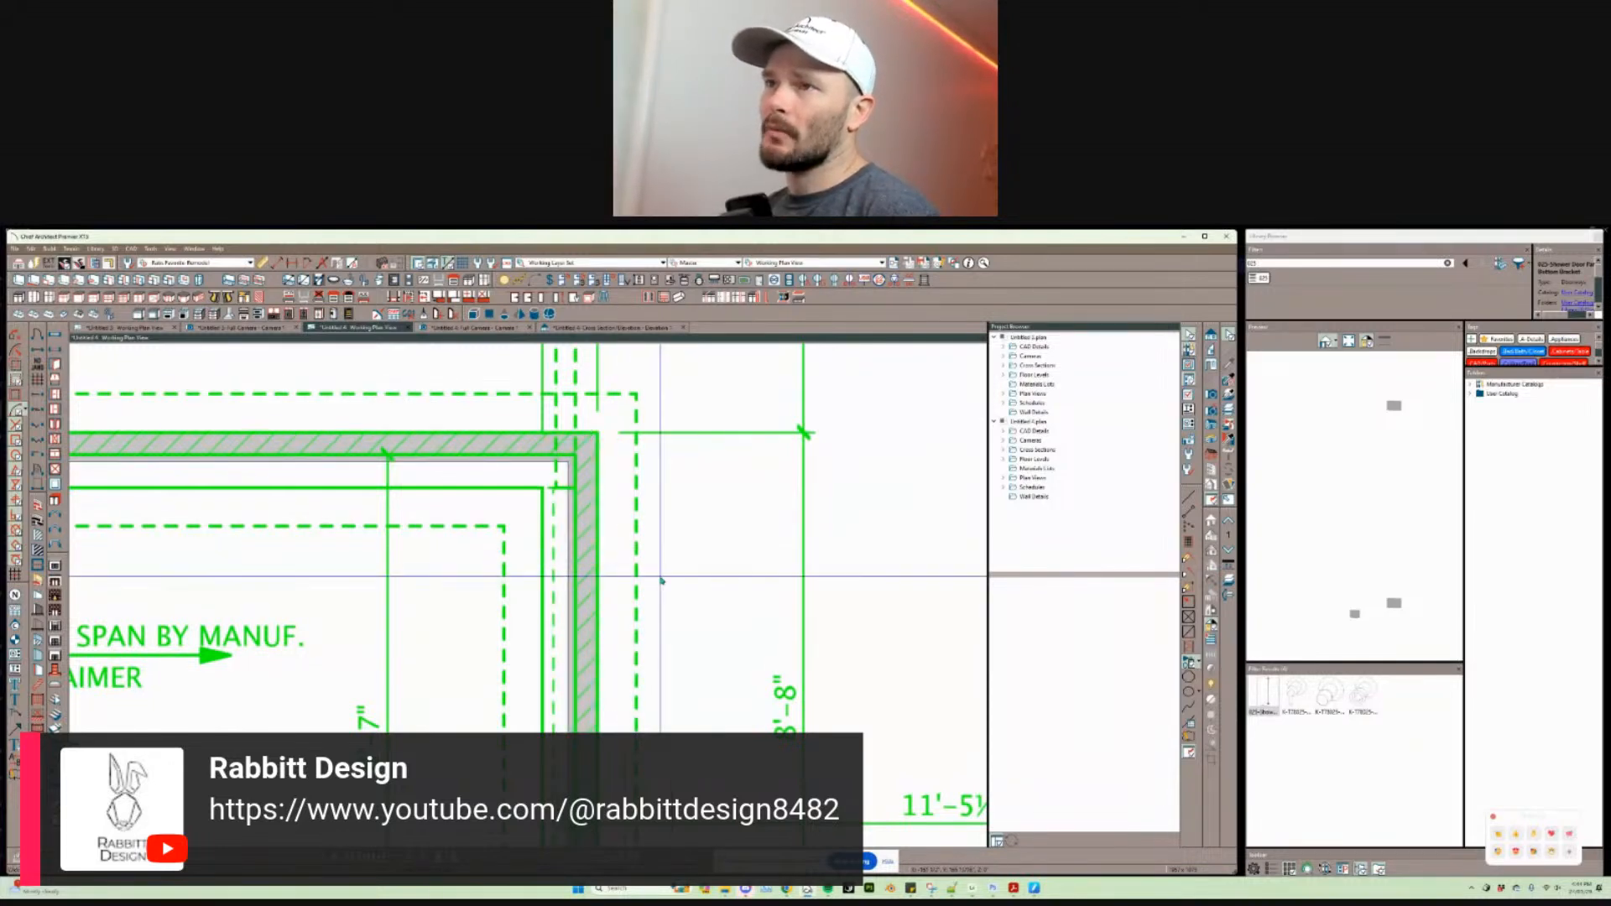
# Step: Compare the basement exterior wall beside the Golf Simulator with the Family Dining exterior wall on the floor above
pyautogui.scroll(-3, 659, 575)
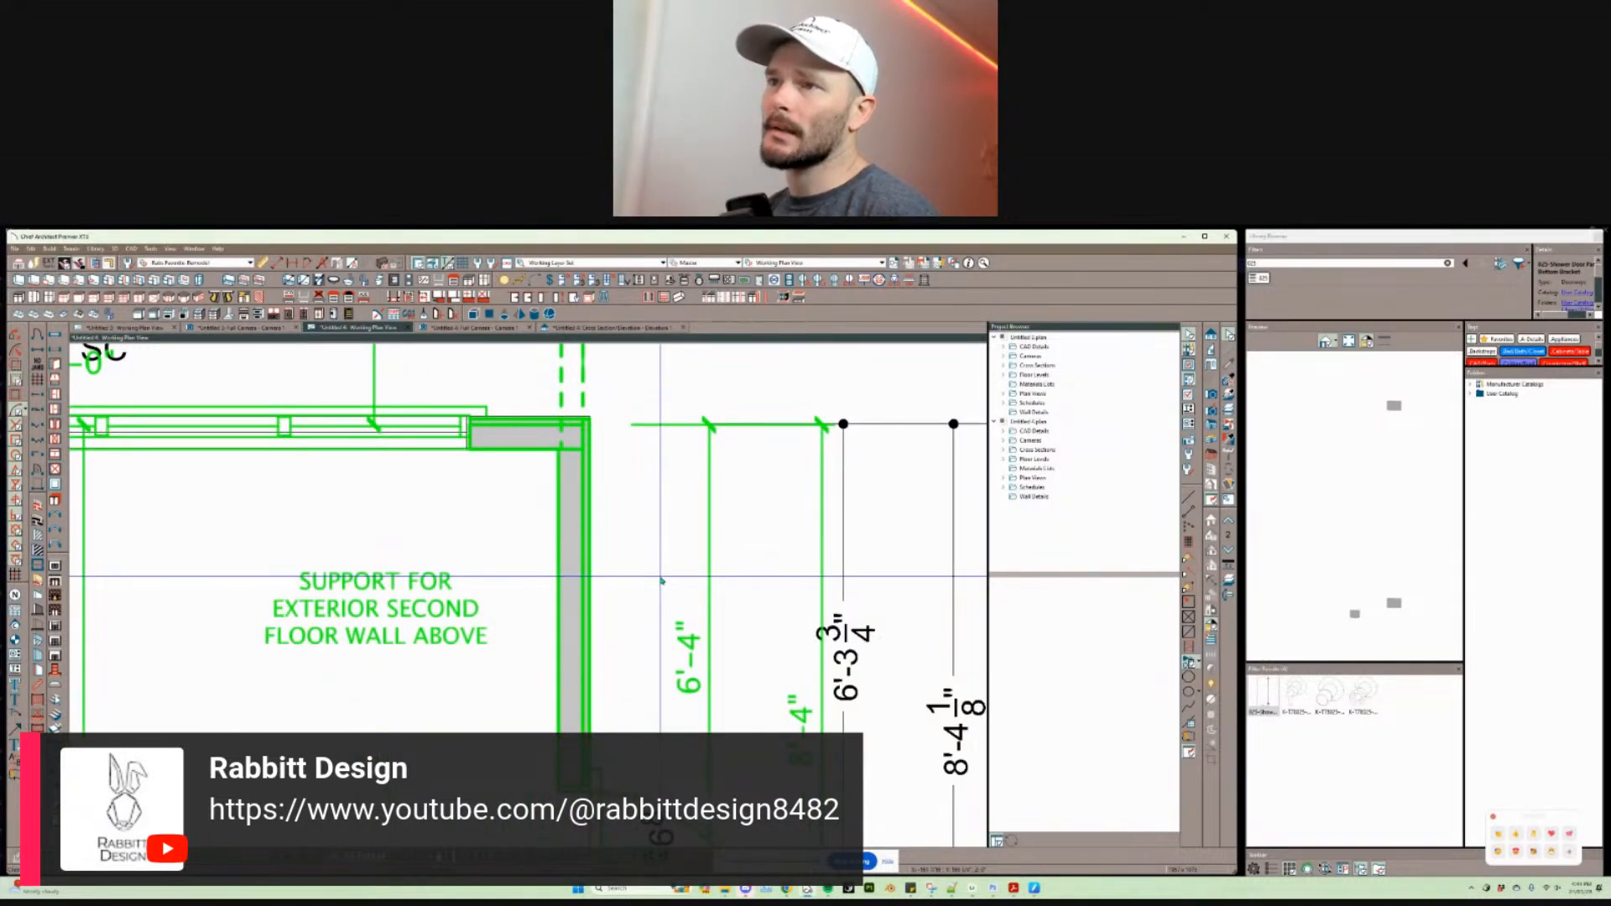
pyautogui.scroll(-2, 661, 579)
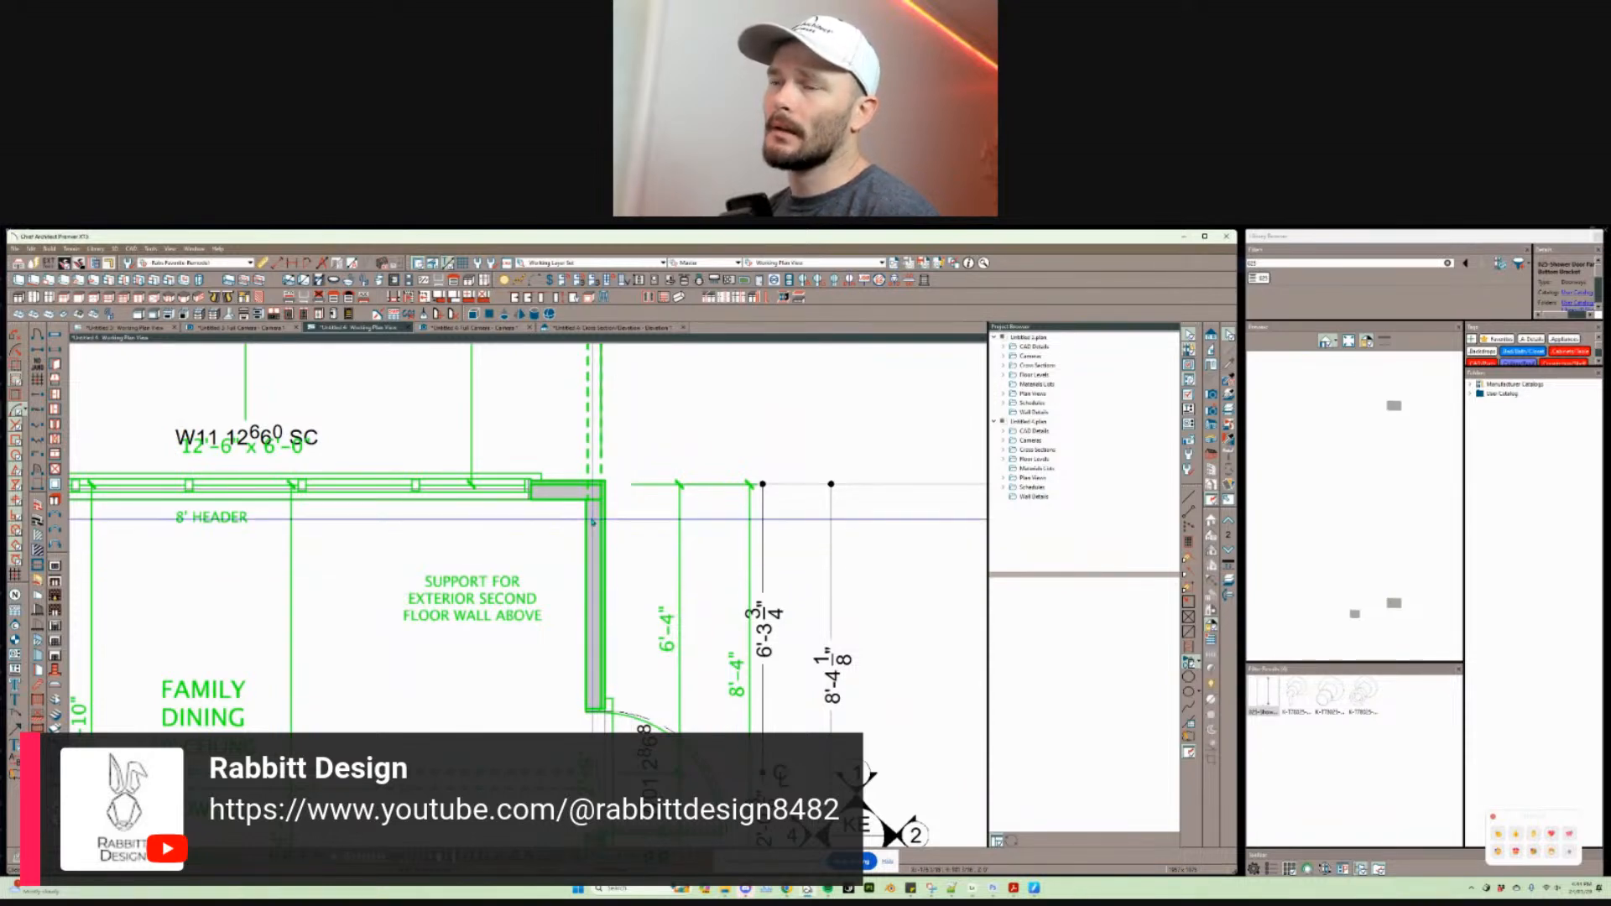
pyautogui.scroll(1, 599, 556)
pyautogui.scroll(1, 599, 556)
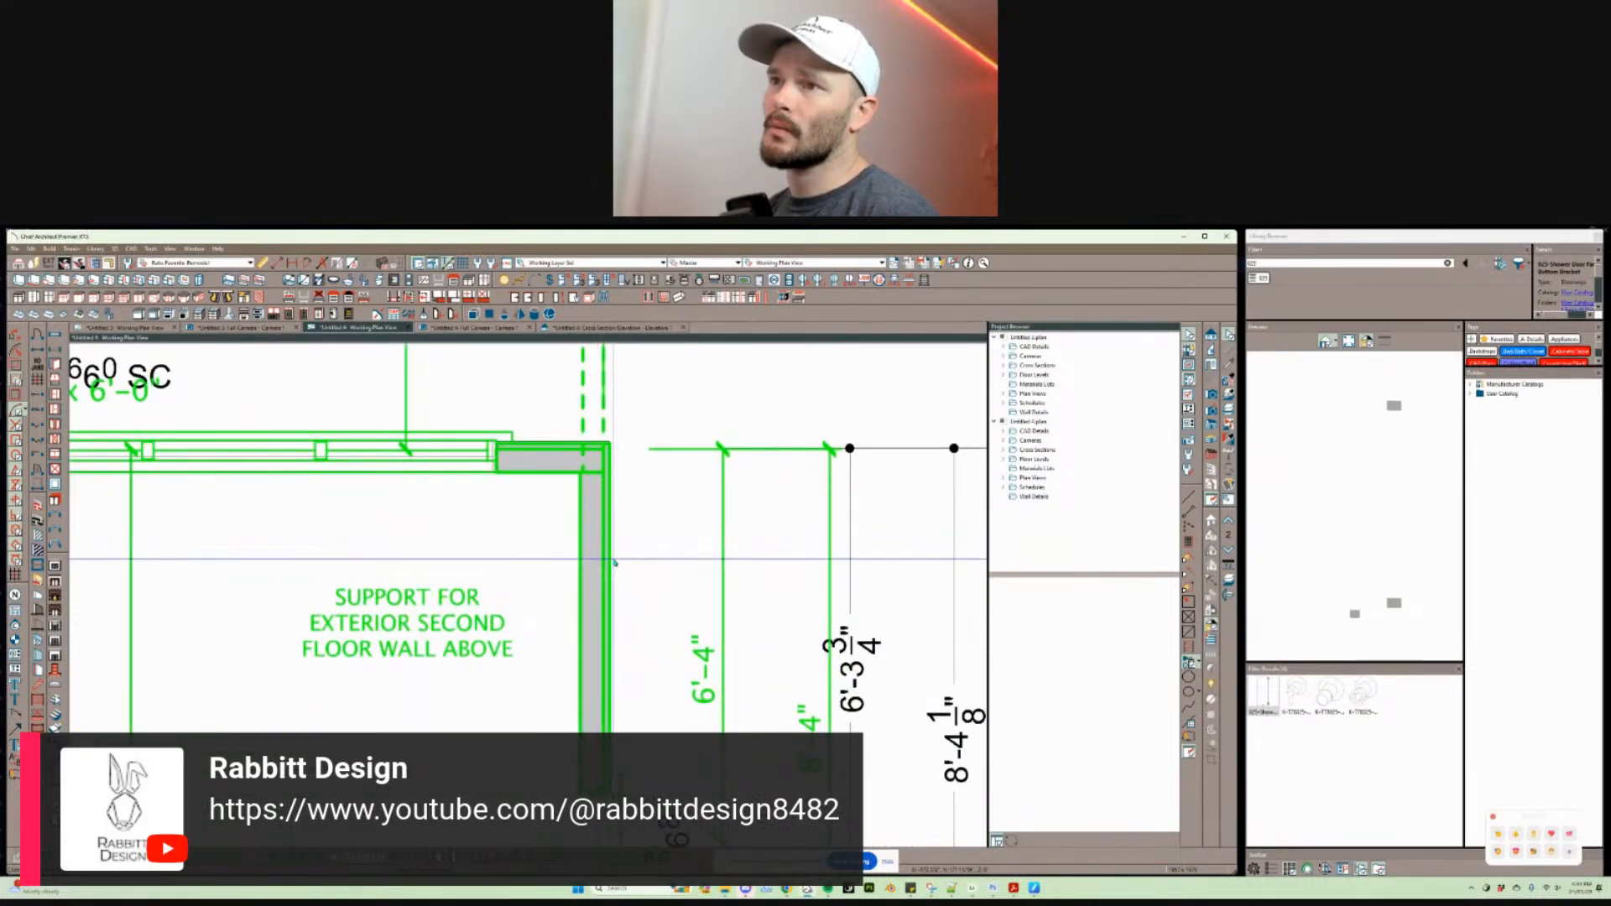
pyautogui.scroll(2, 613, 562)
pyautogui.scroll(-5, 613, 562)
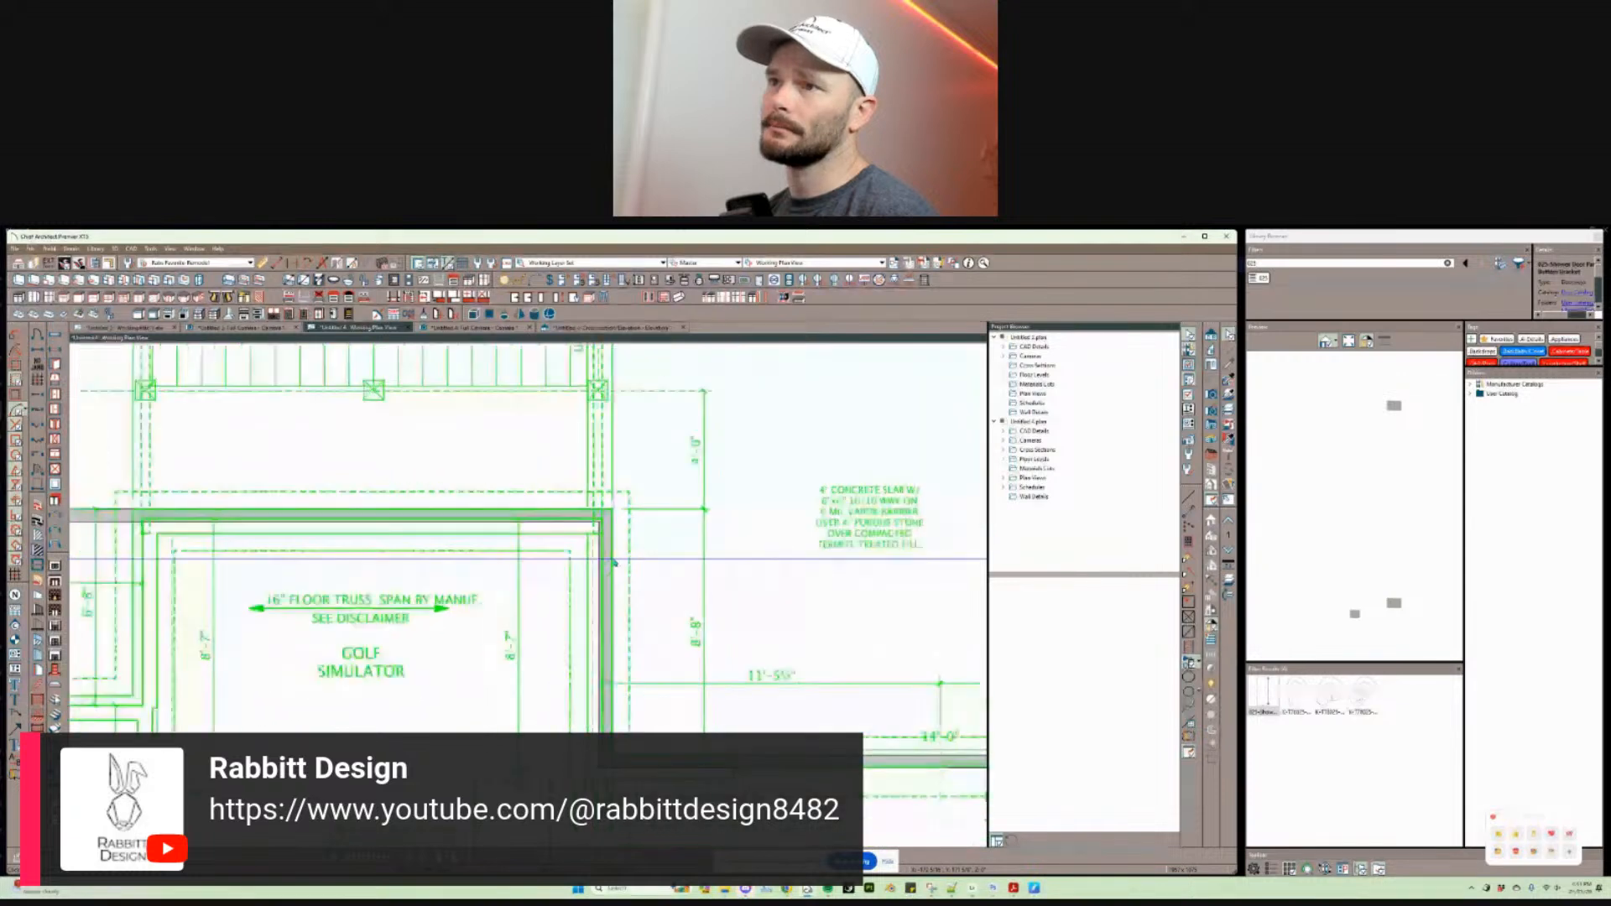
pyautogui.scroll(-1, 613, 563)
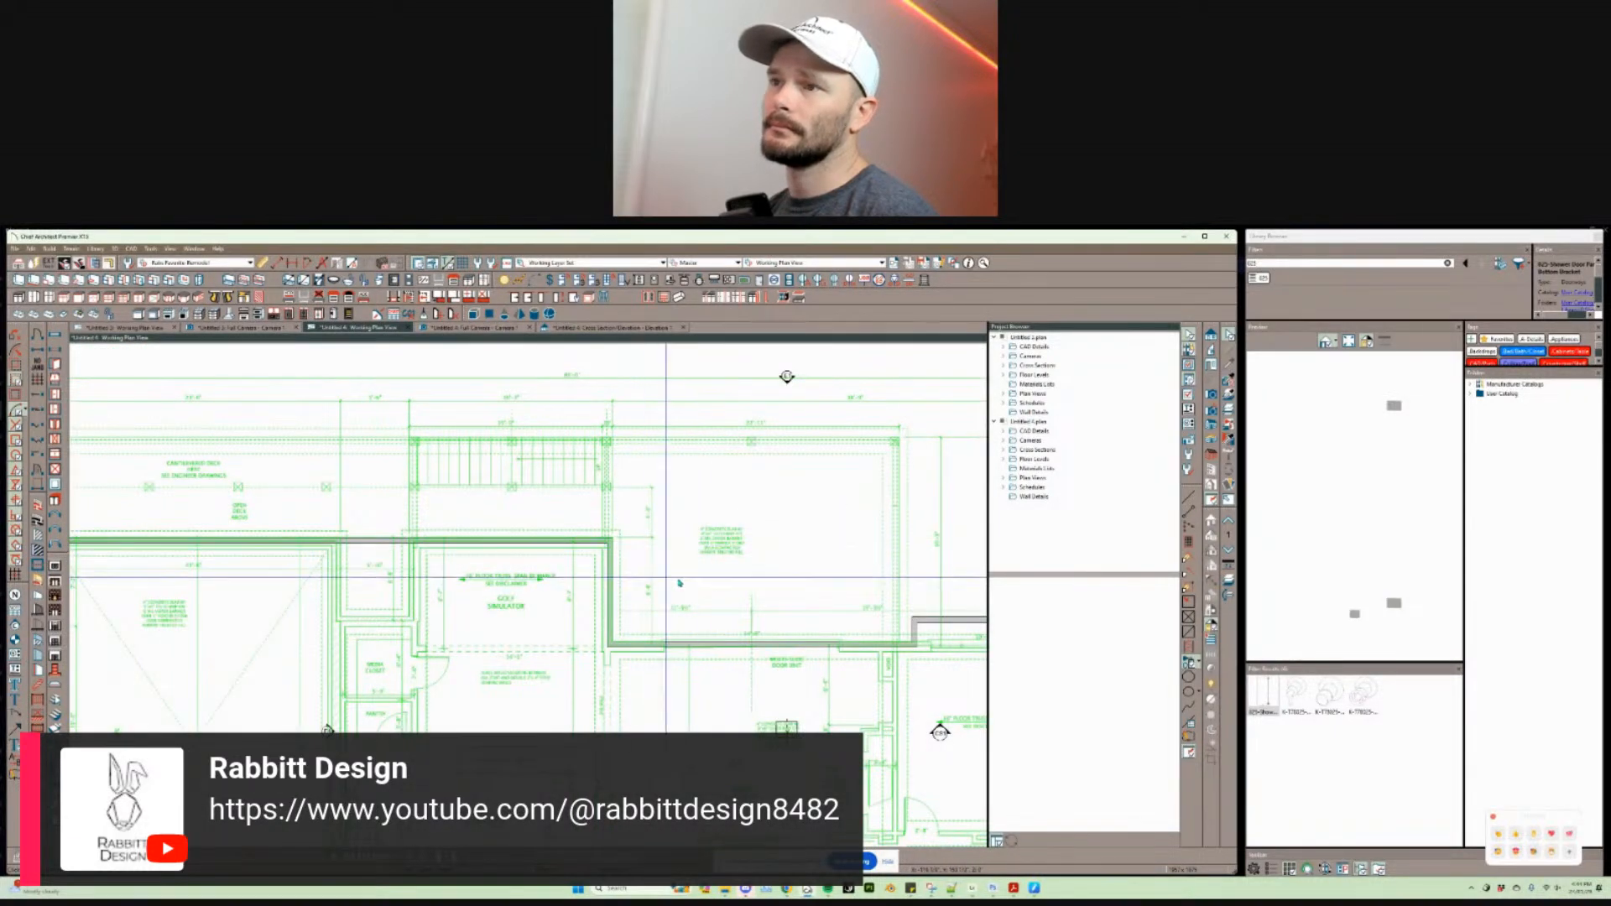
# Step: Compare the cantilevered bump-out and Covered Porch walls on the floor above with the basement walls, following them back to the Golf Simulator
pyautogui.scroll(5, 587, 537)
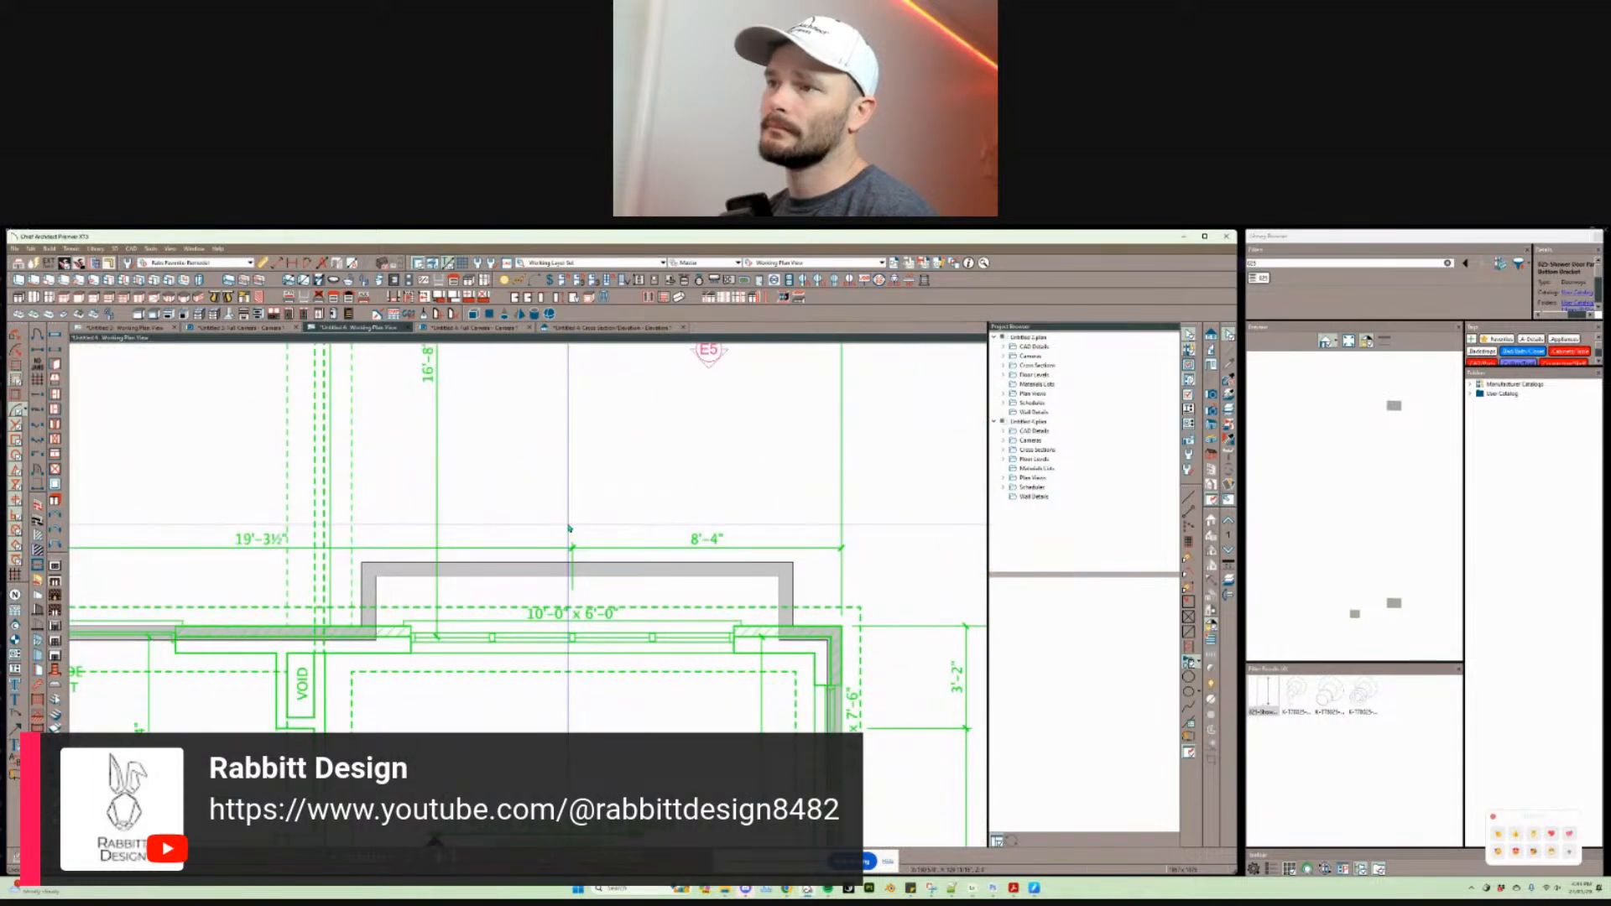
pyautogui.press('pageup')
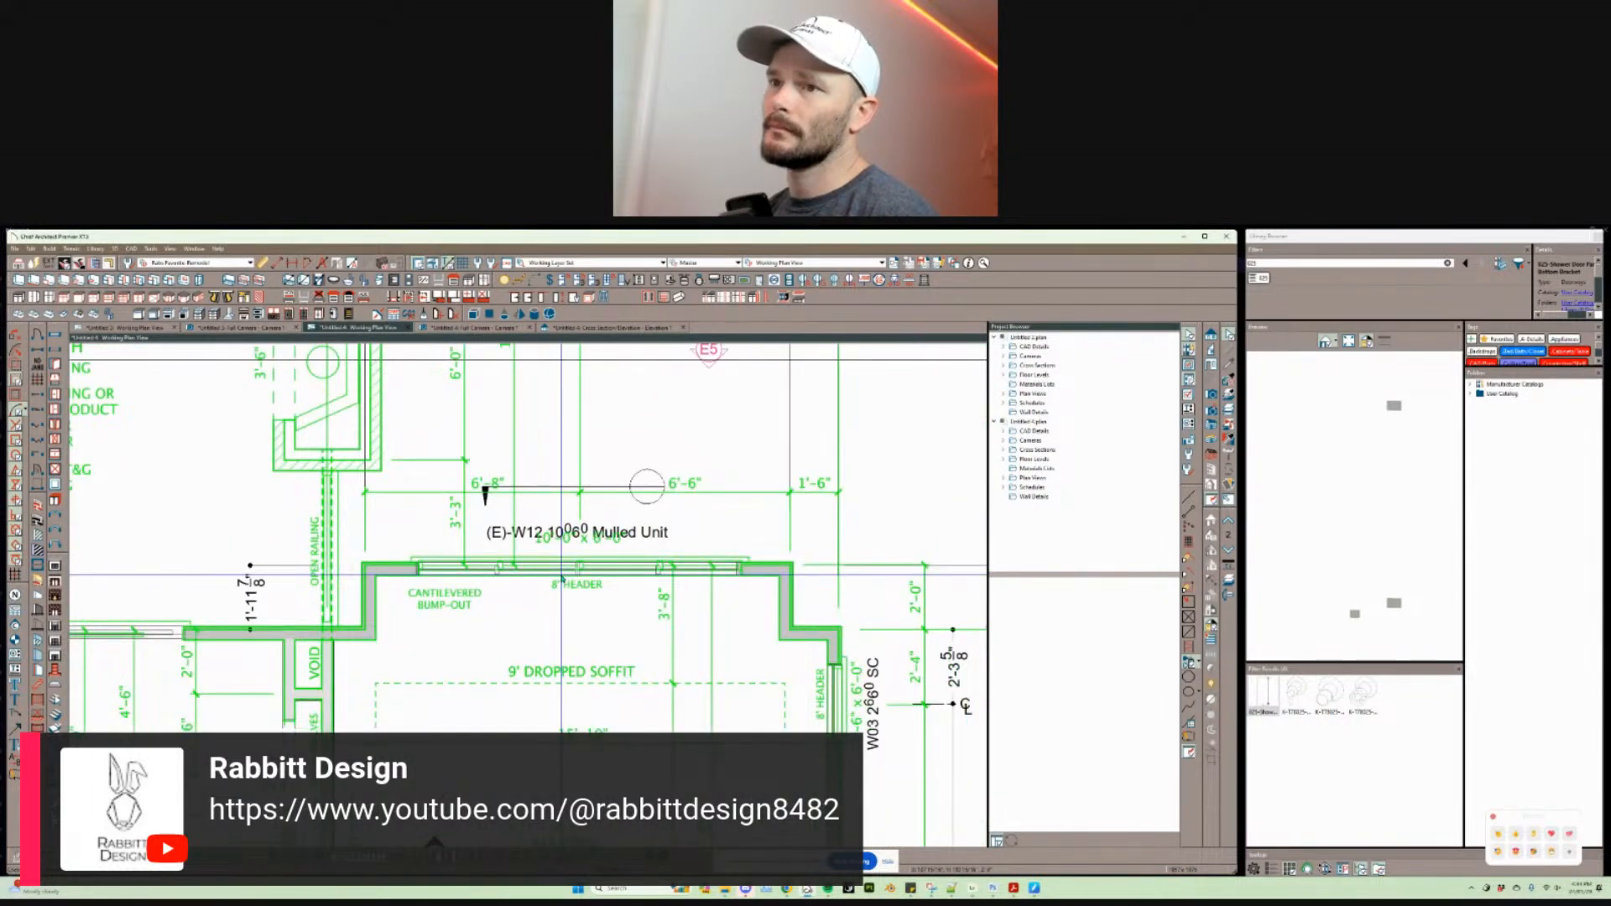
pyautogui.scroll(-1, 649, 635)
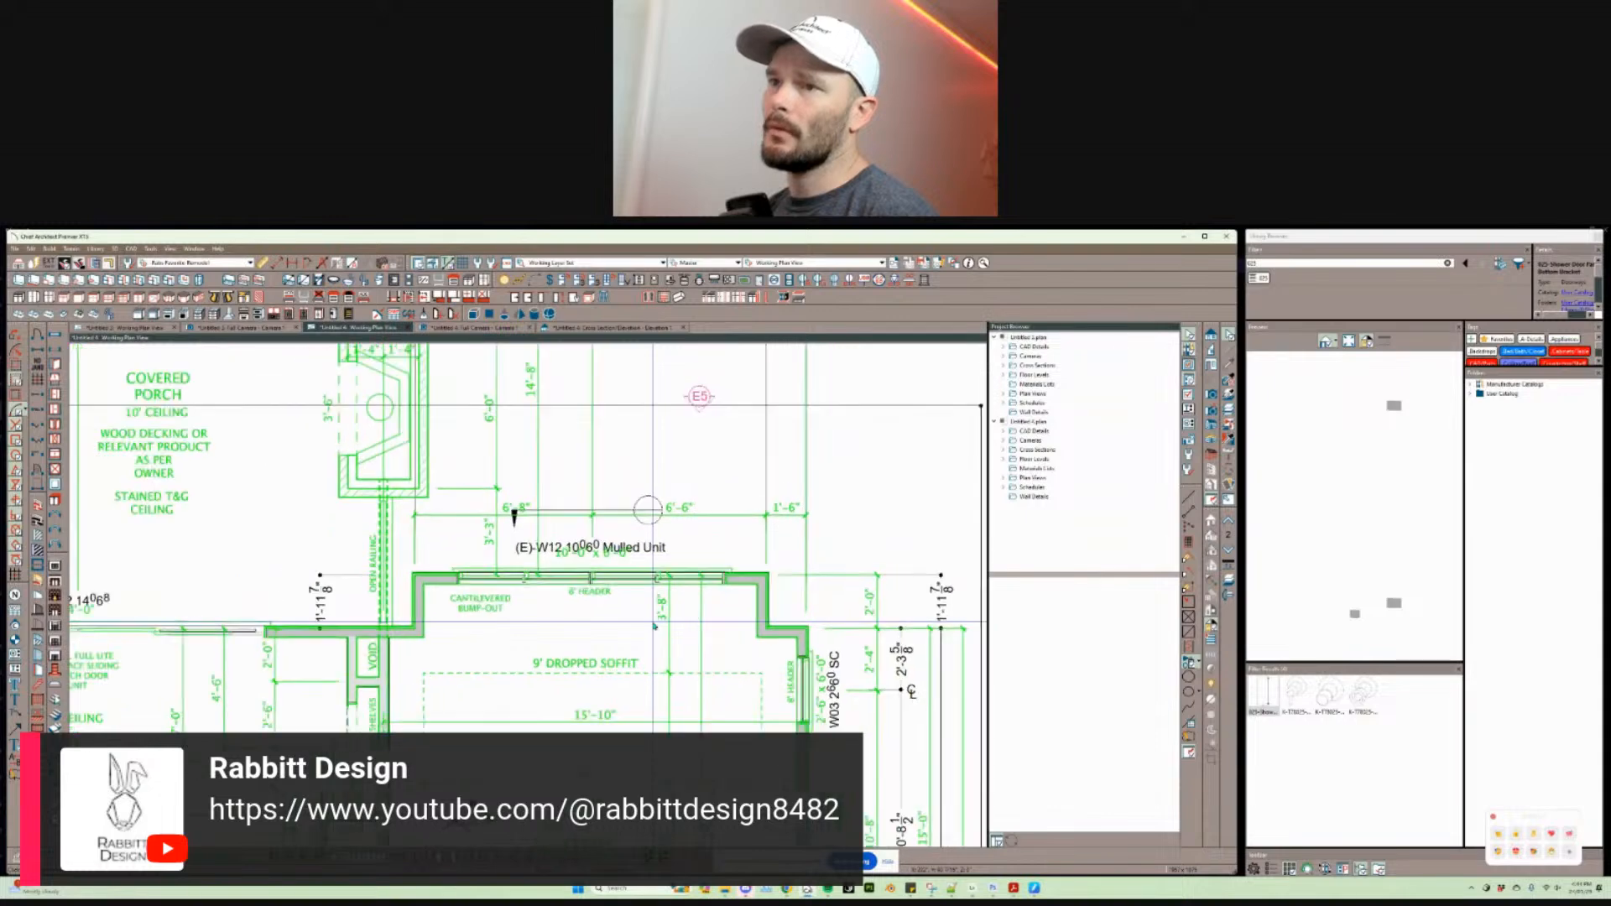
pyautogui.moveTo(227, 556); pyautogui.dragTo(789, 546, button='middle')
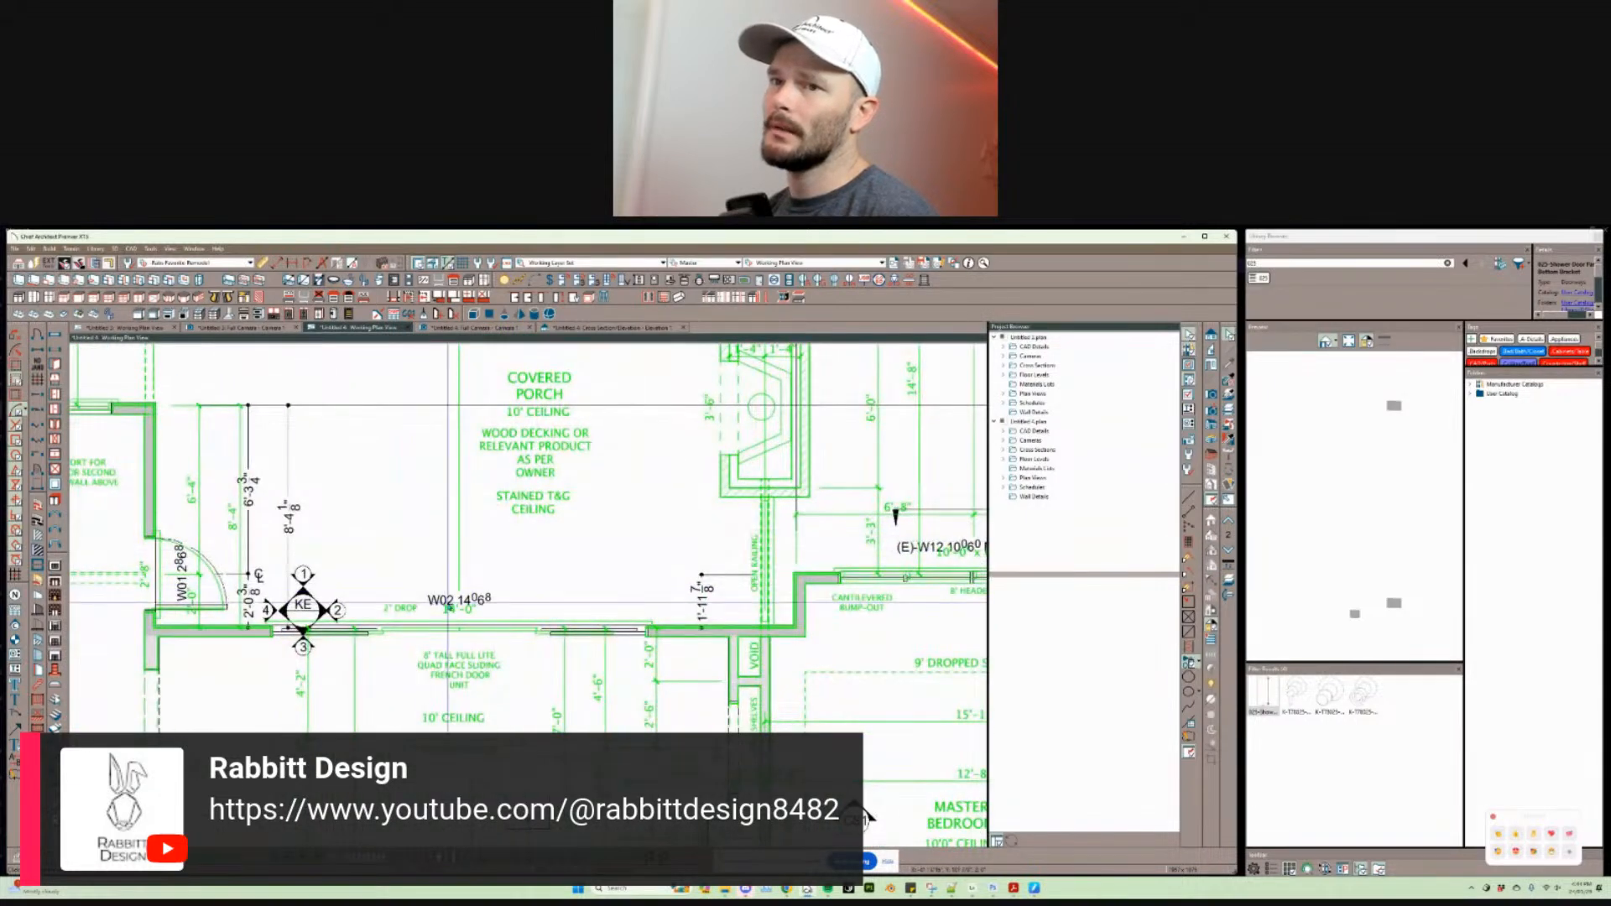
pyautogui.press('pagedown')
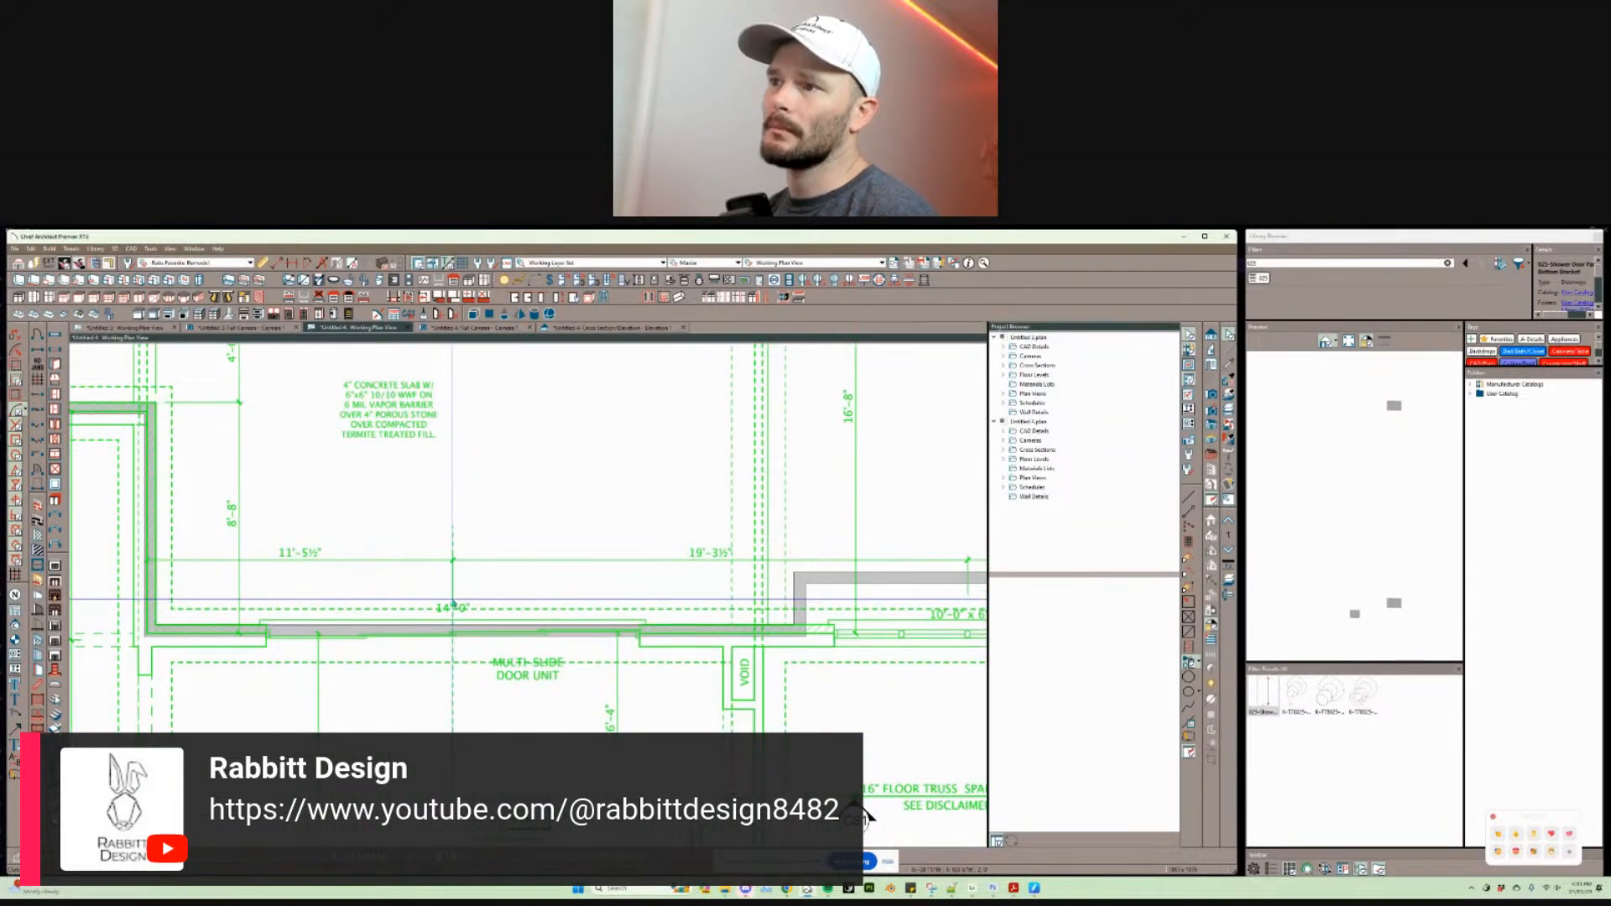
pyautogui.moveTo(653, 541)
pyautogui.mouseDown(button='middle')
pyautogui.moveTo(309, 525)
pyautogui.moveTo(683, 514)
pyautogui.mouseUp(button='middle')
pyautogui.moveTo(234, 489); pyautogui.dragTo(554, 520, button='middle')
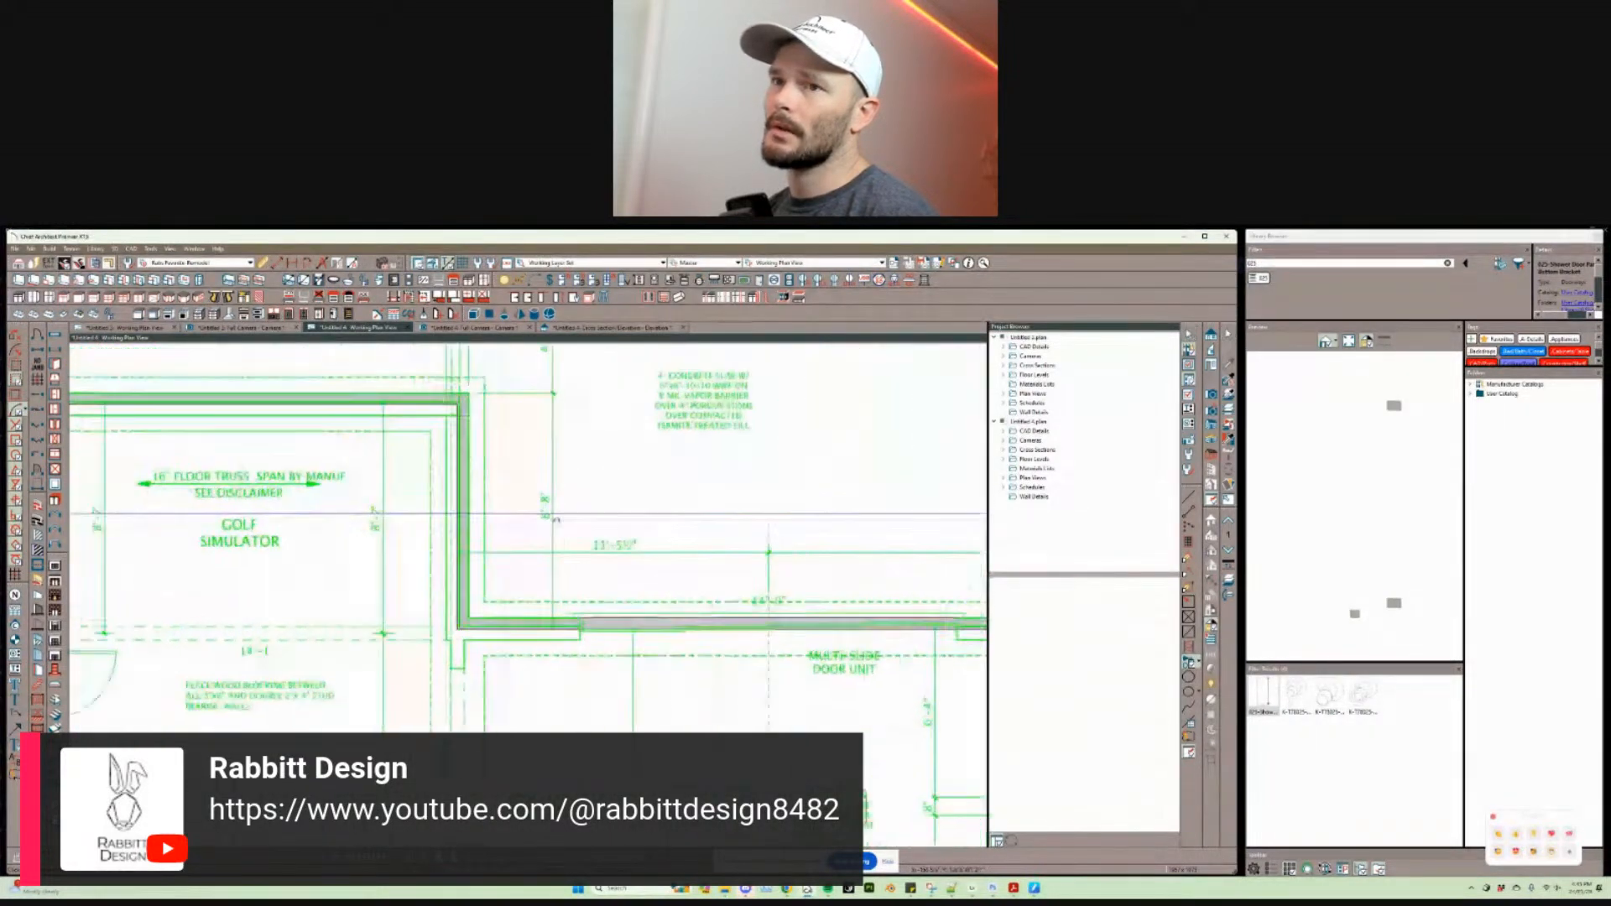
pyautogui.scroll(5, 552, 518)
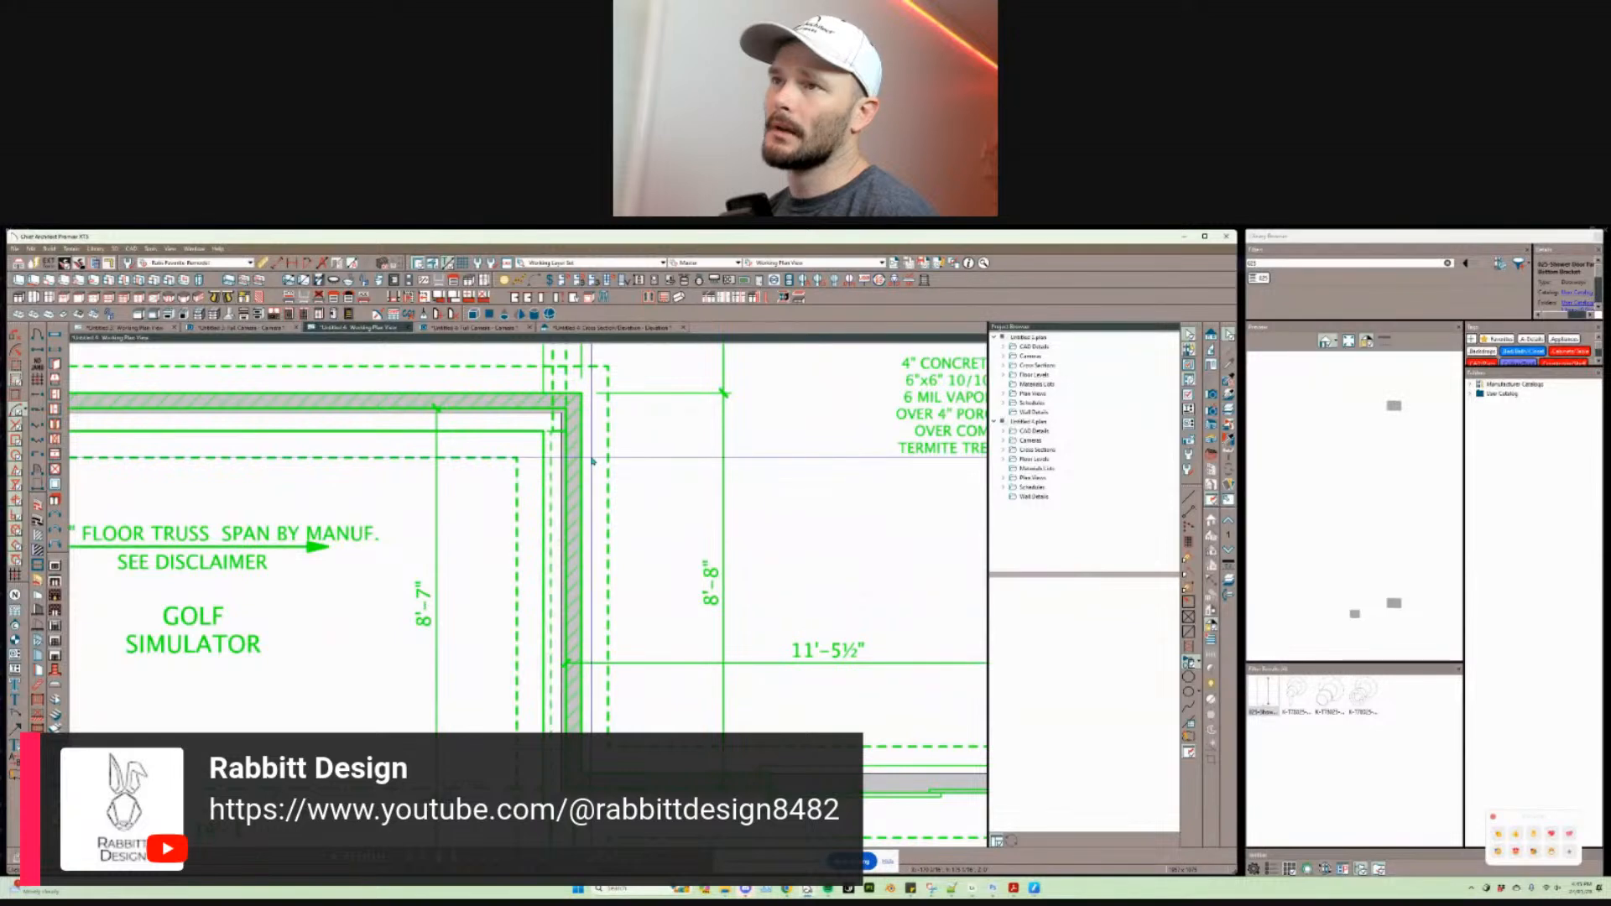
pyautogui.scroll(-1, 592, 460)
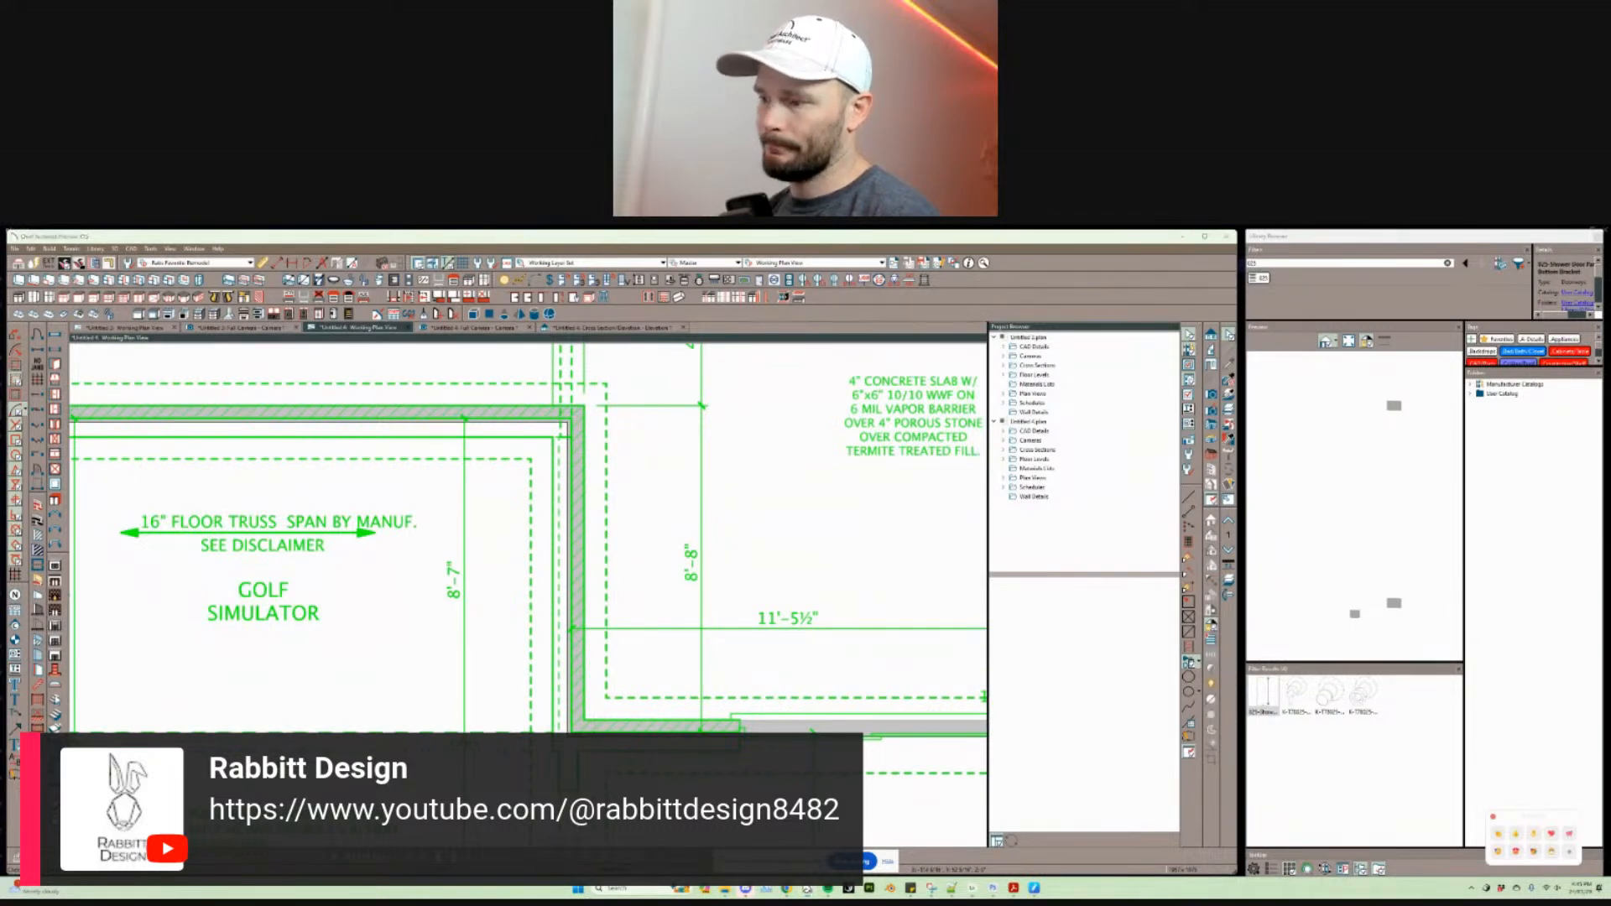
# Step: Switch to the plan set PDF in Acrobat and find the basement wall details on sheet S6
pyautogui.press('super+d')
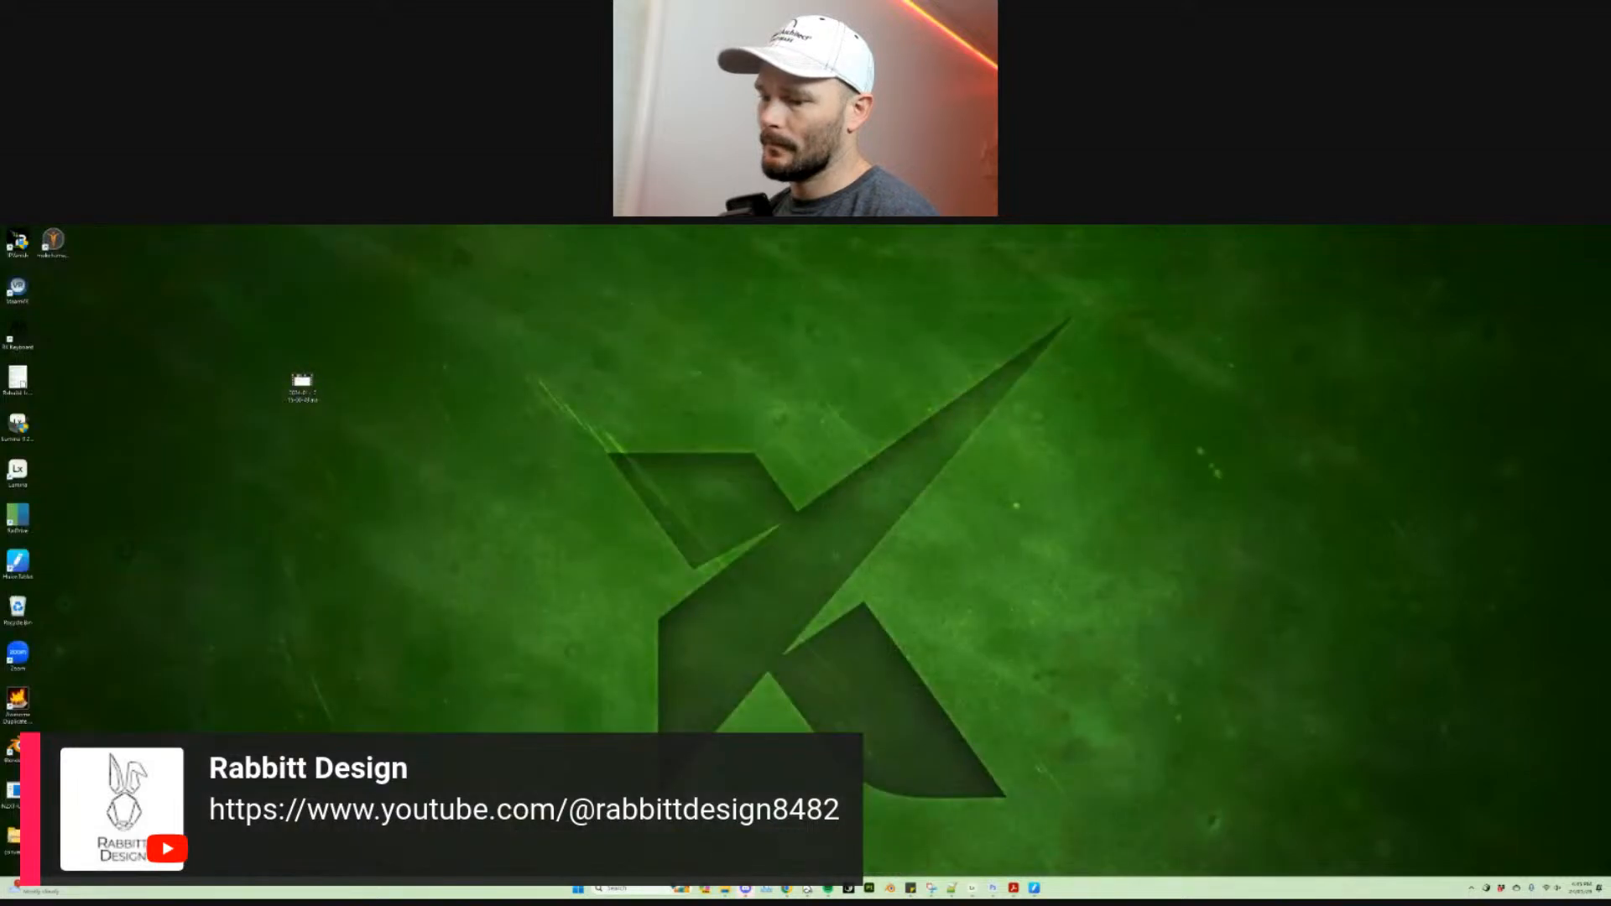
pyautogui.press('super+d')
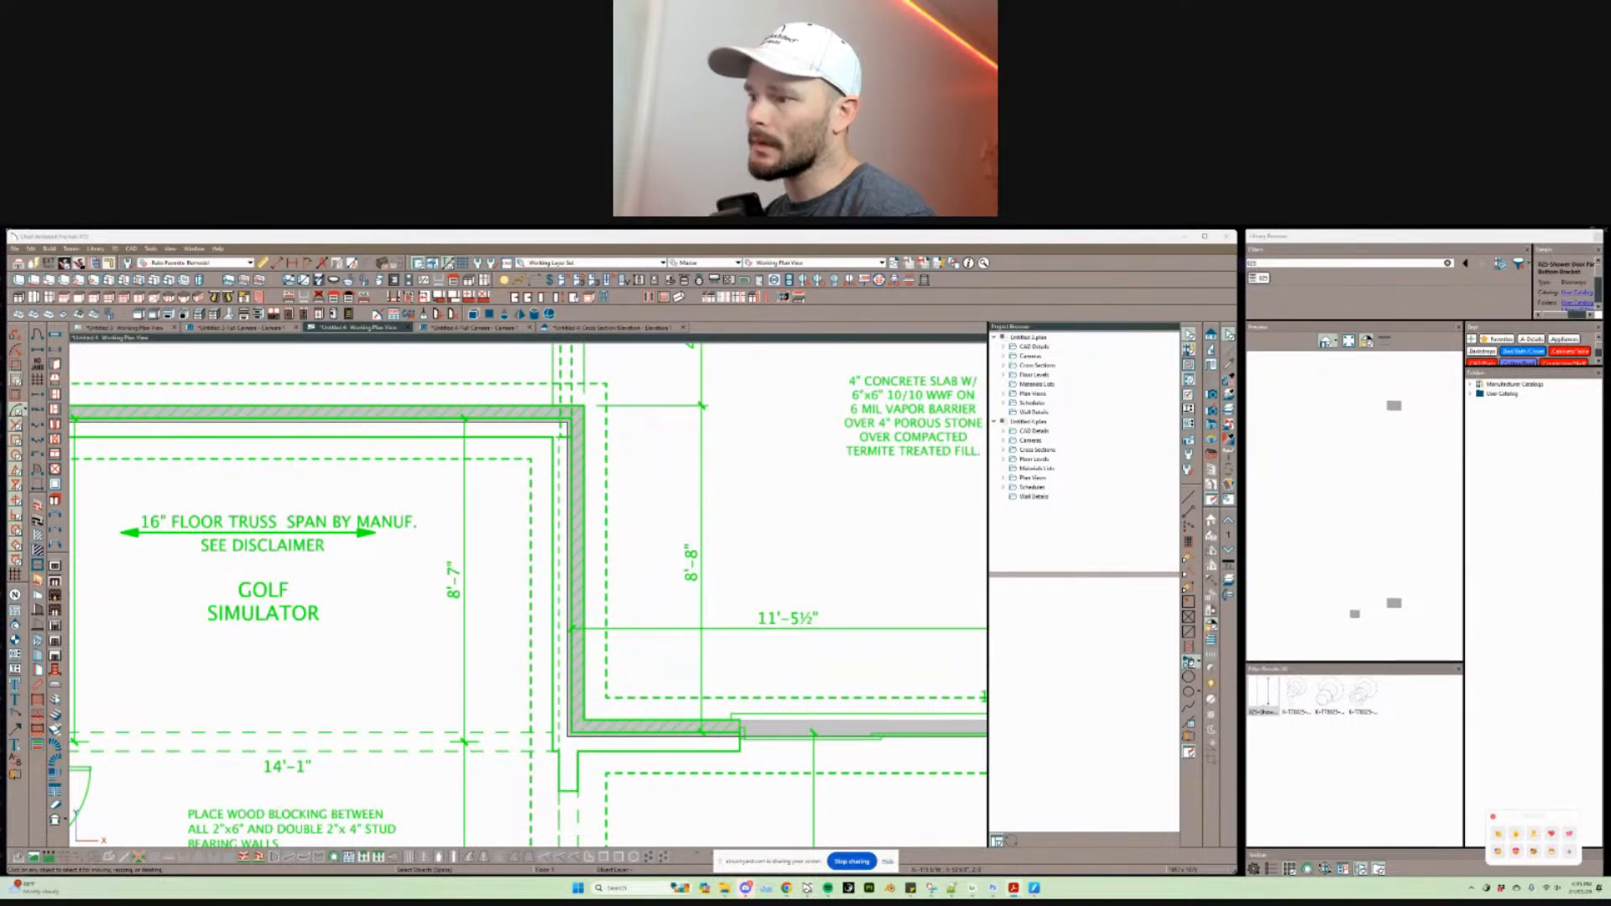
pyautogui.hotkey('alt', 'Tab')
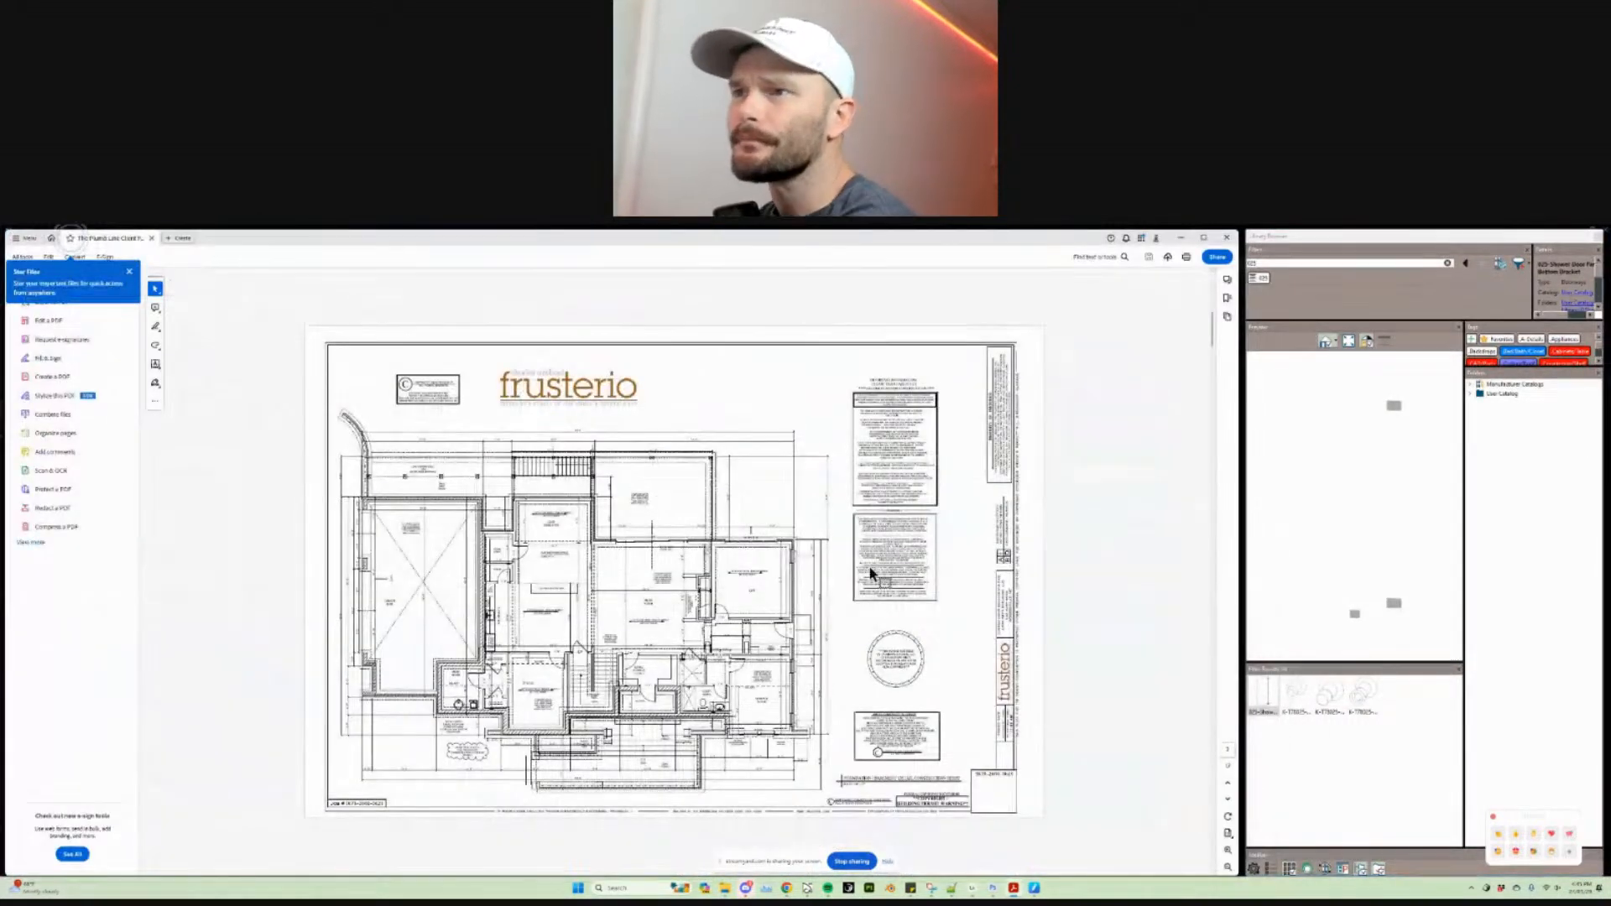
pyautogui.scroll(-5, 927, 616)
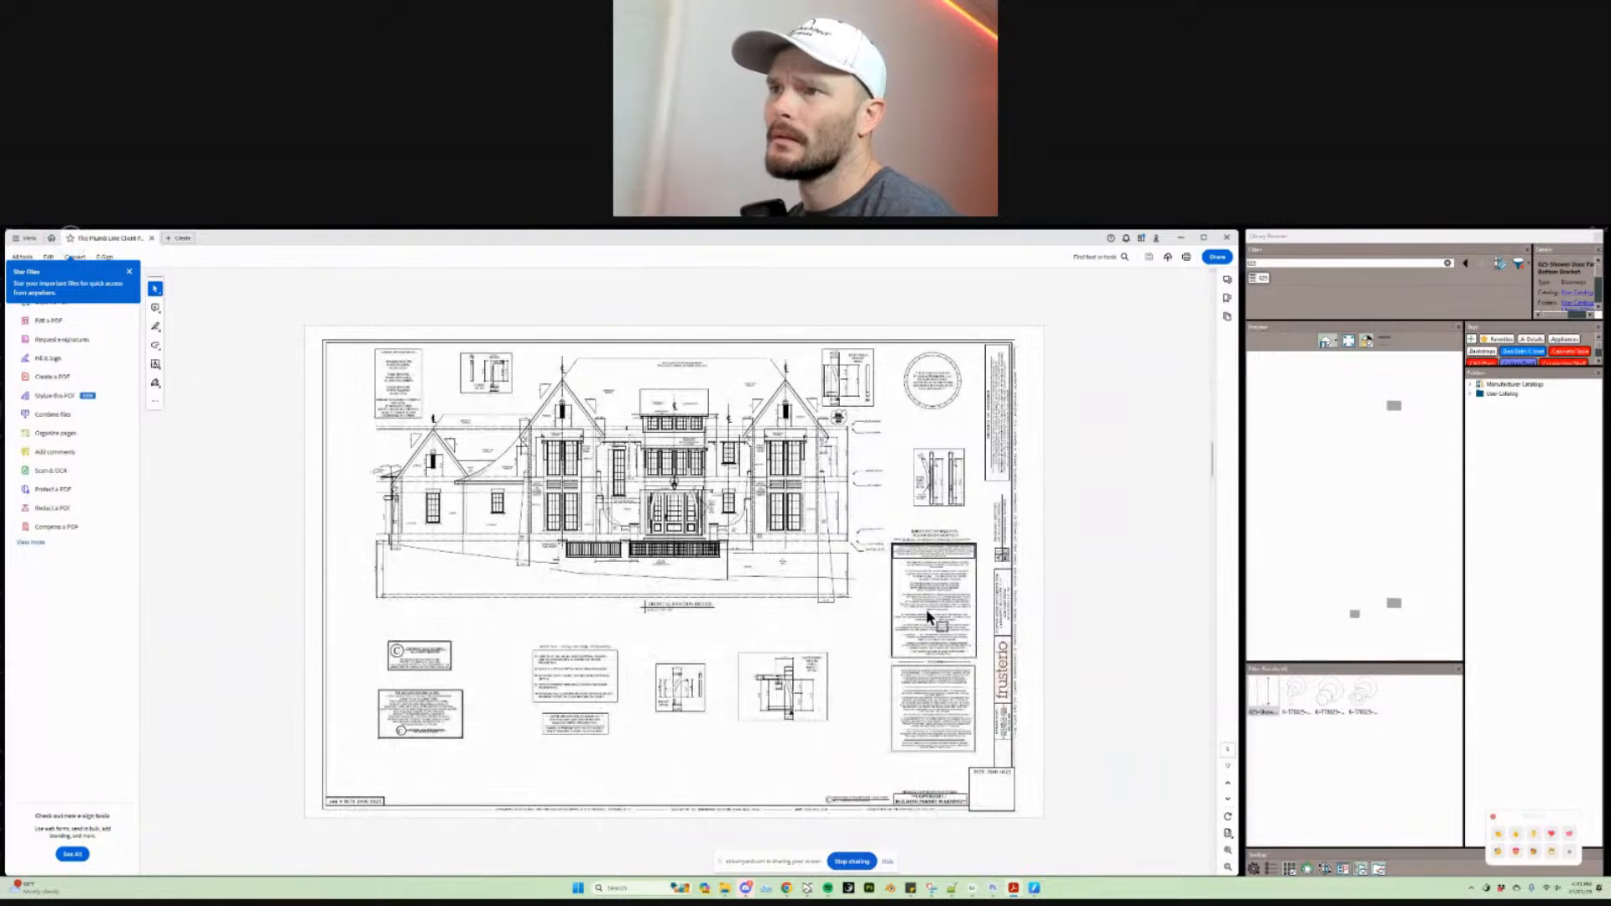
pyautogui.scroll(-6, 925, 608)
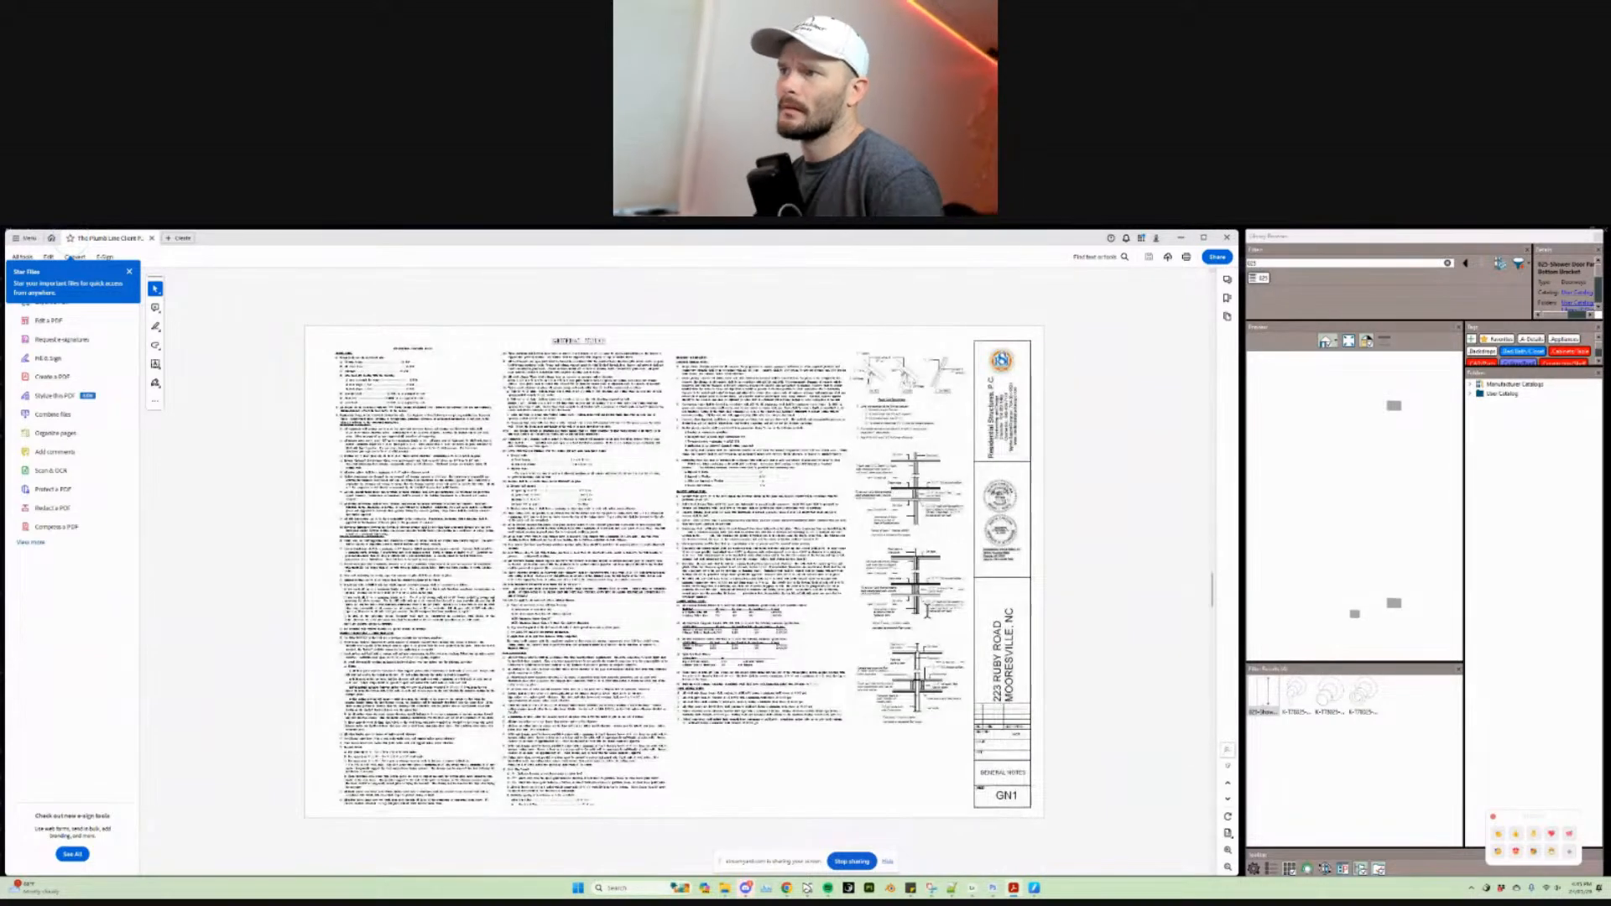
pyautogui.scroll(-4, 925, 608)
pyautogui.scroll(2, 924, 607)
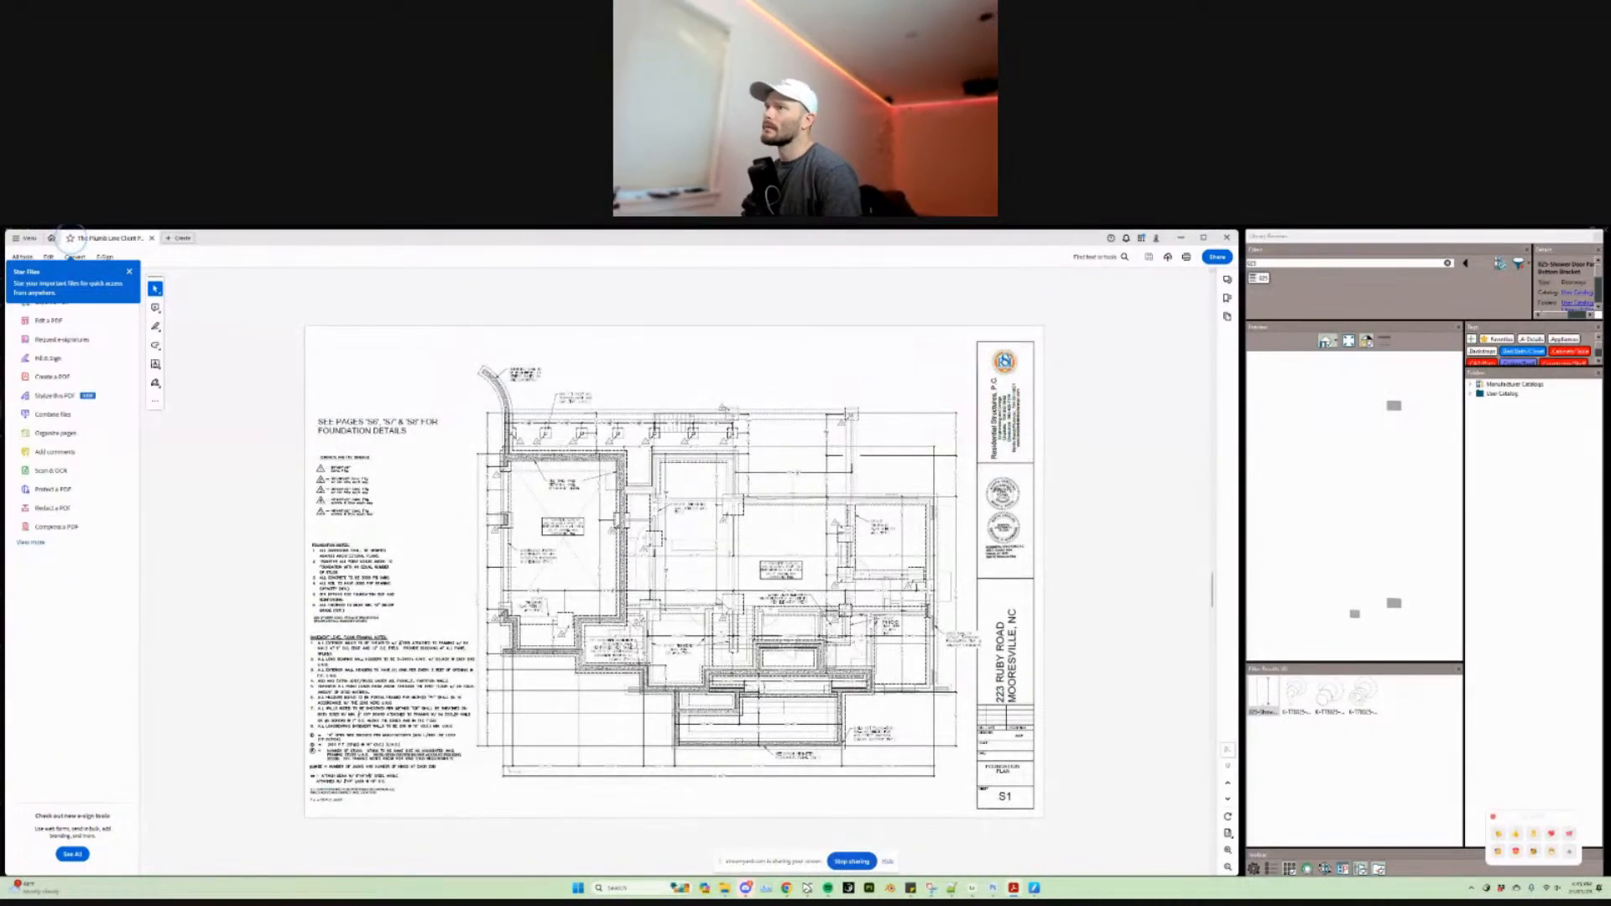
pyautogui.scroll(-3, 925, 607)
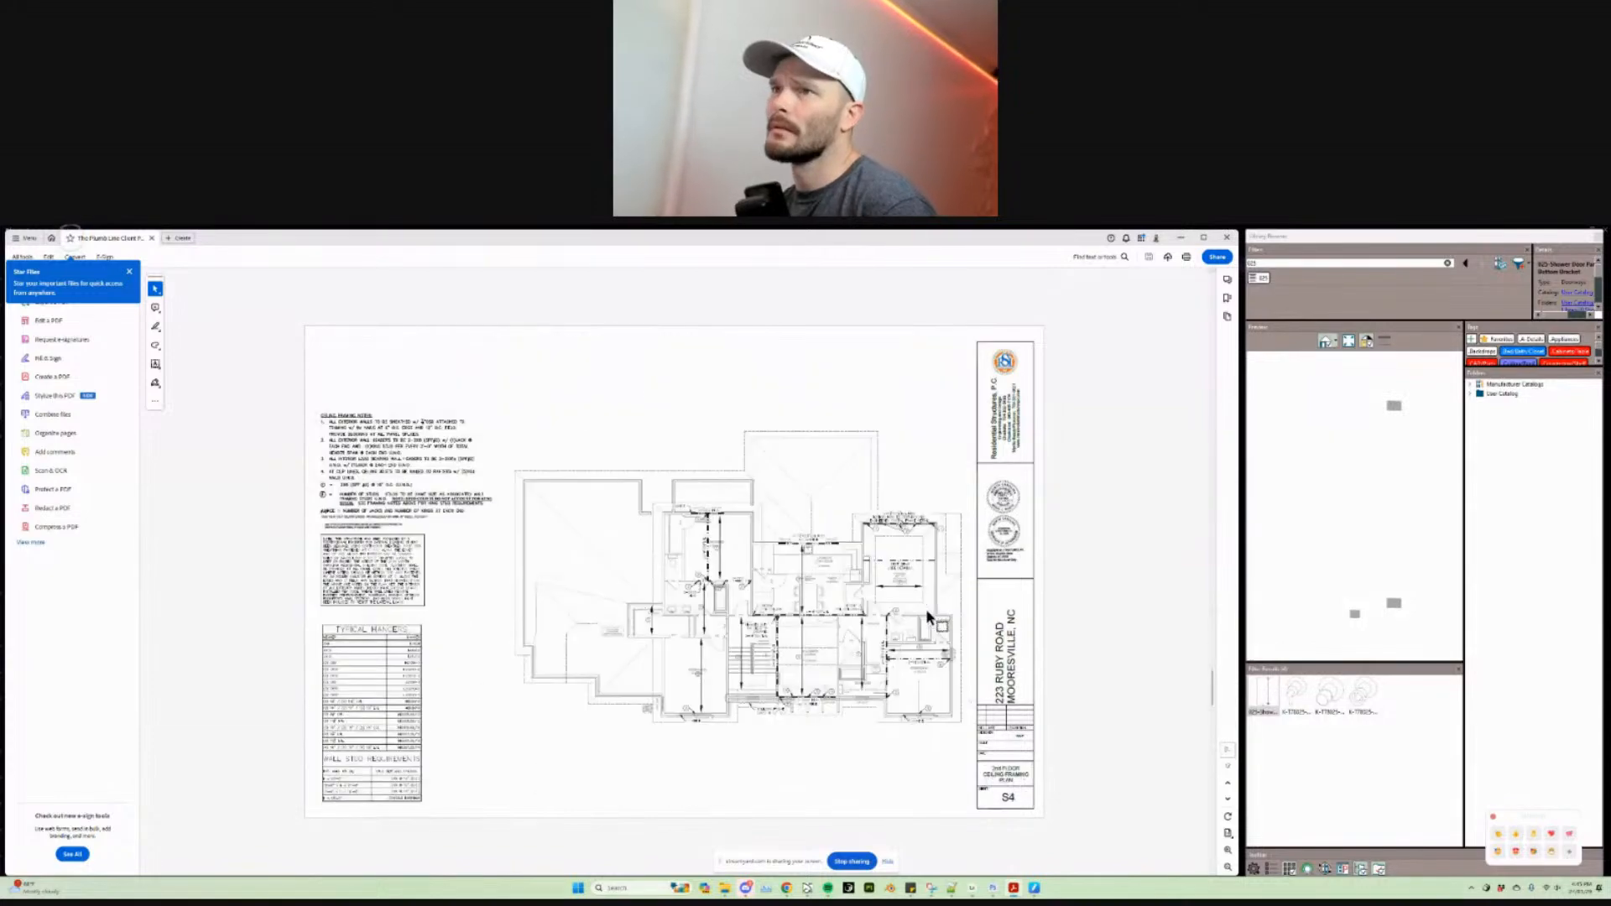
pyautogui.scroll(-2, 926, 617)
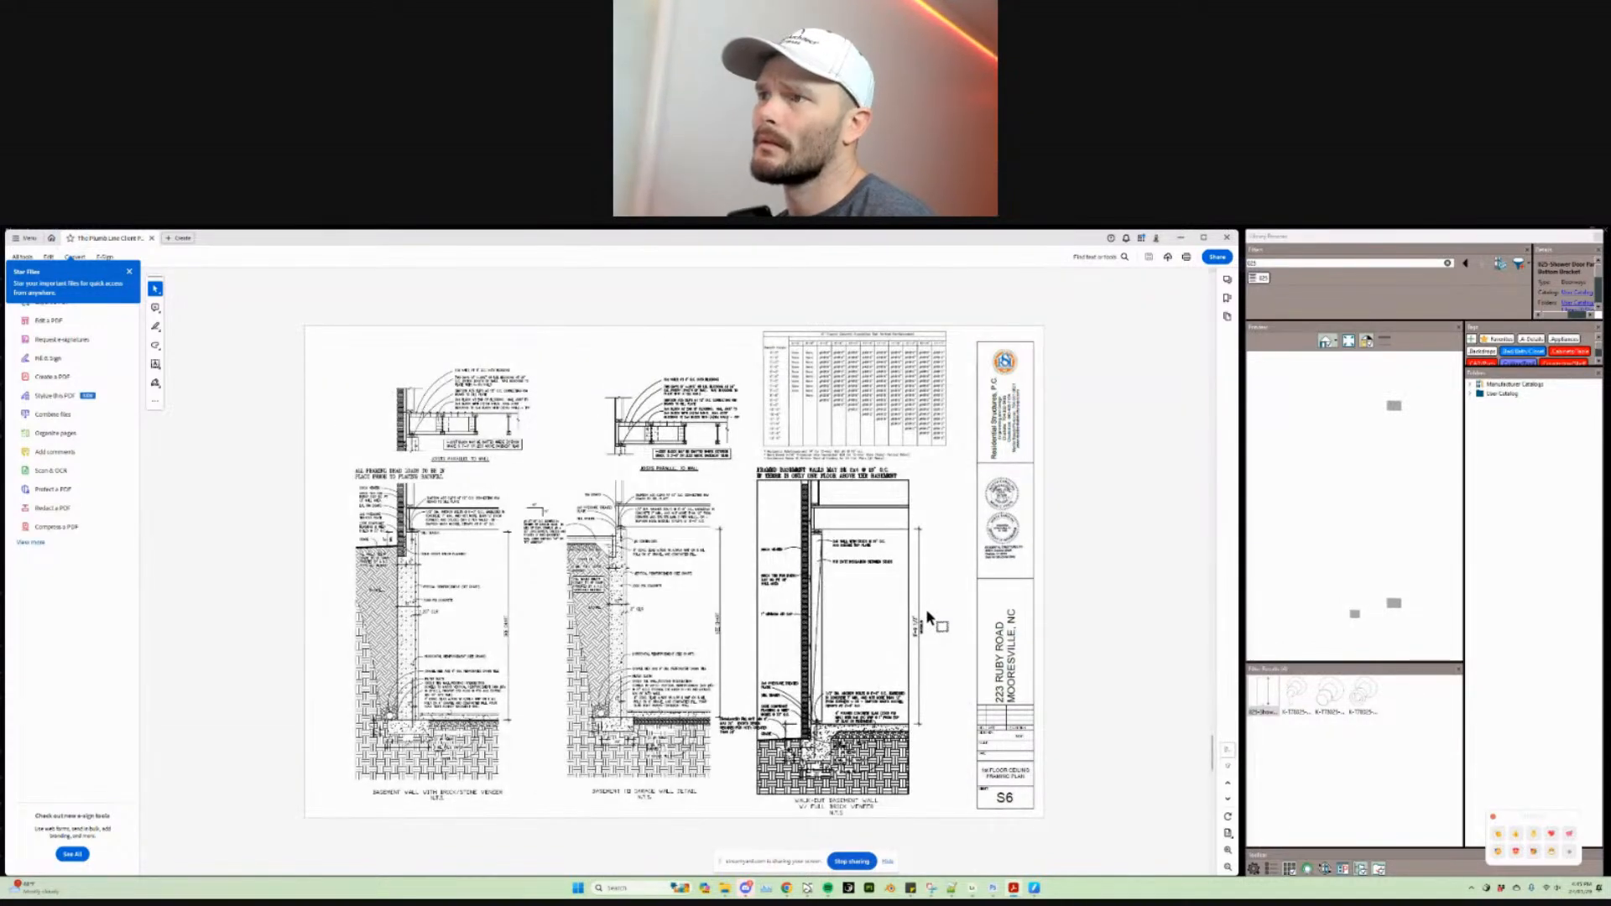
# Step: Examine the construction notes of the walk-out basement wall with brick veneer and the neighbouring concrete wall detail
pyautogui.keyDown('ctrl'); pyautogui.scroll(5, 924, 608); pyautogui.keyUp('ctrl')
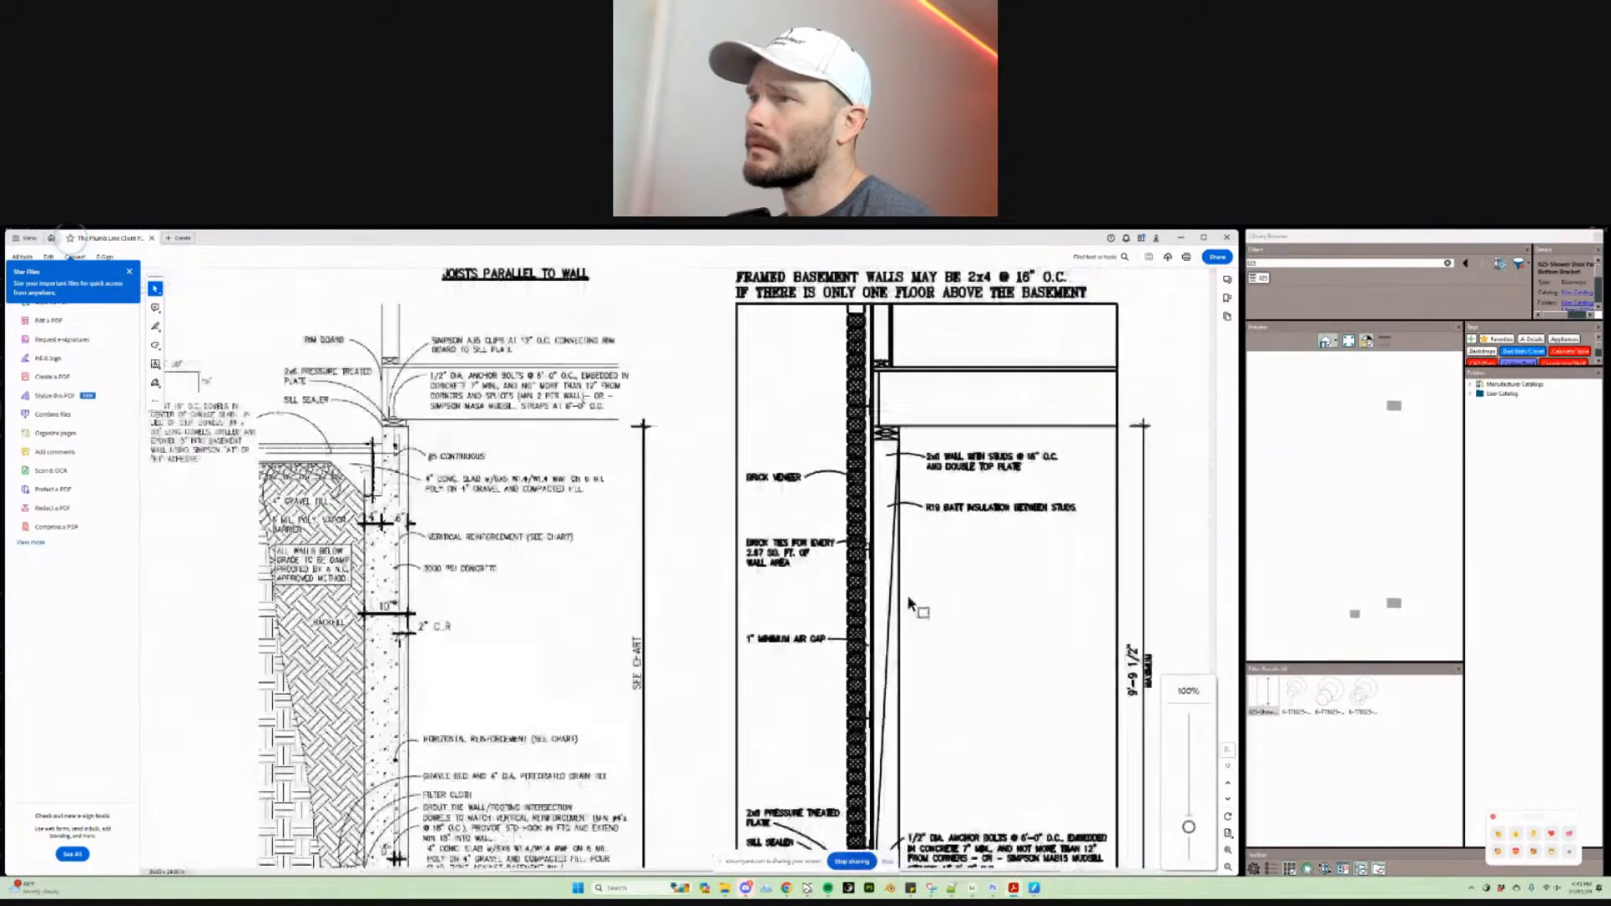
pyautogui.keyDown('ctrl'); pyautogui.scroll(1, 907, 594); pyautogui.keyUp('ctrl')
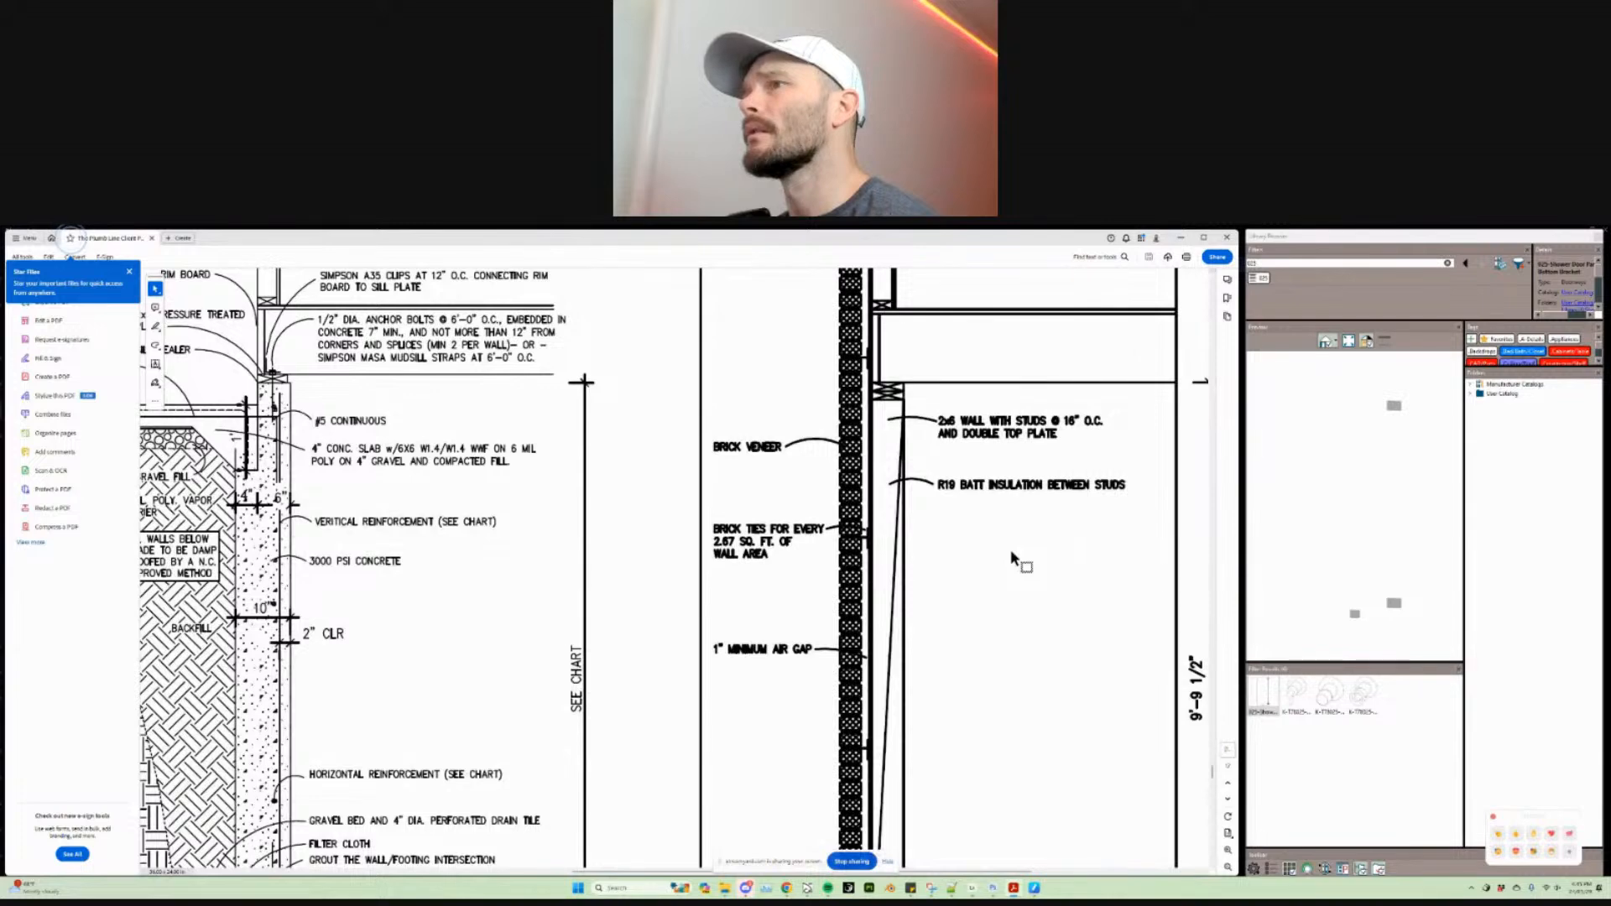
pyautogui.scroll(3, 1010, 549)
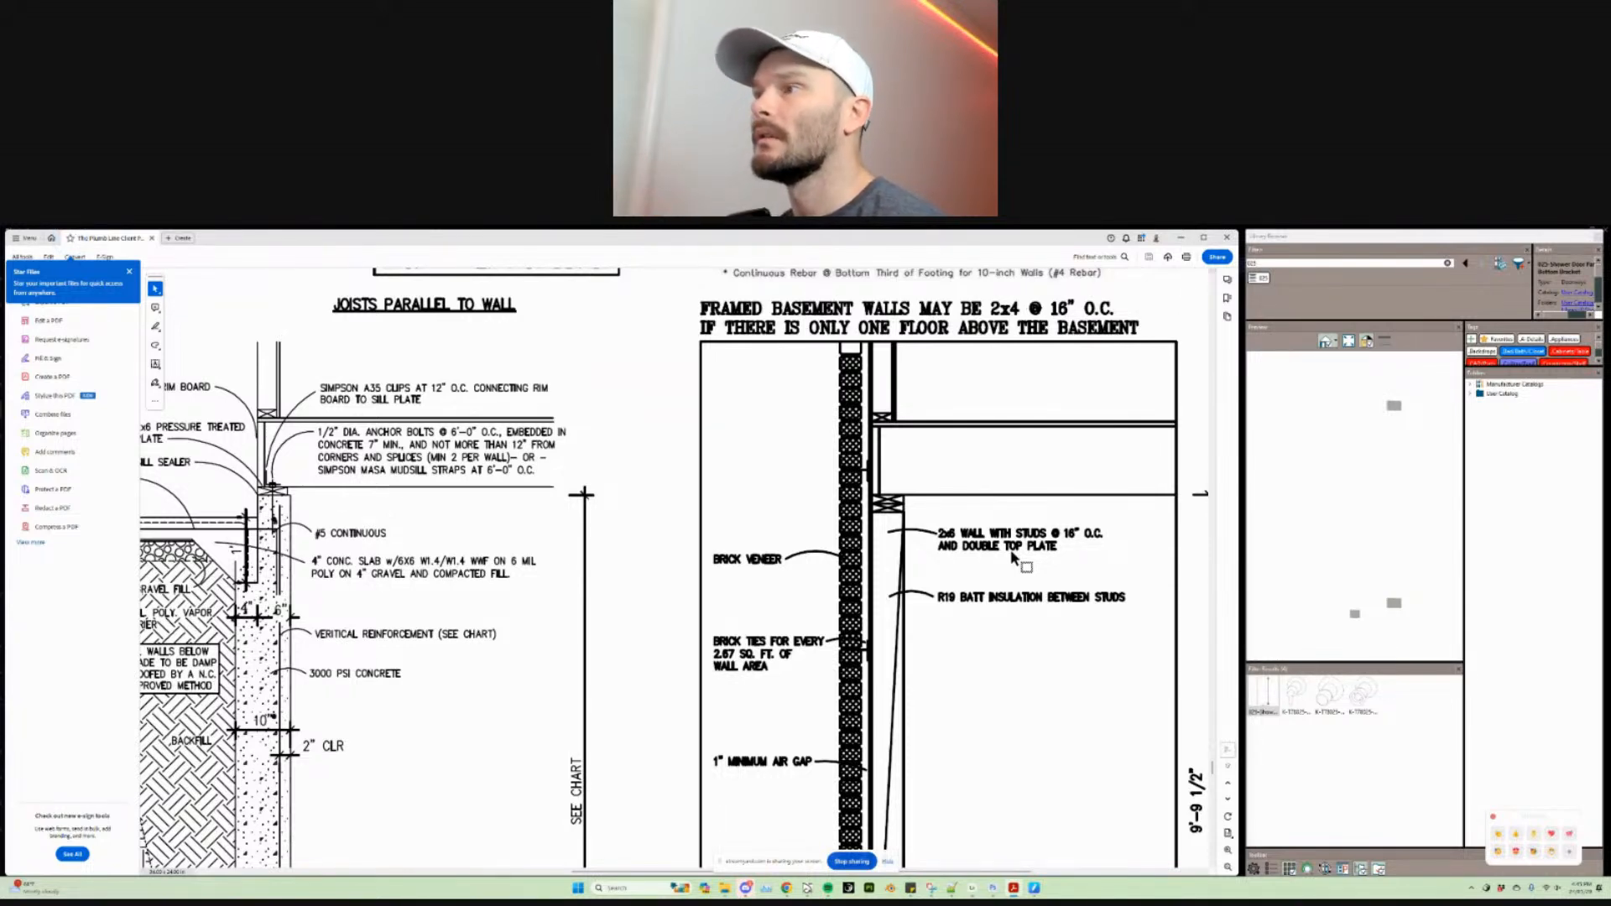
pyautogui.keyDown('ctrl'); pyautogui.scroll(-2, 998, 662); pyautogui.keyUp('ctrl')
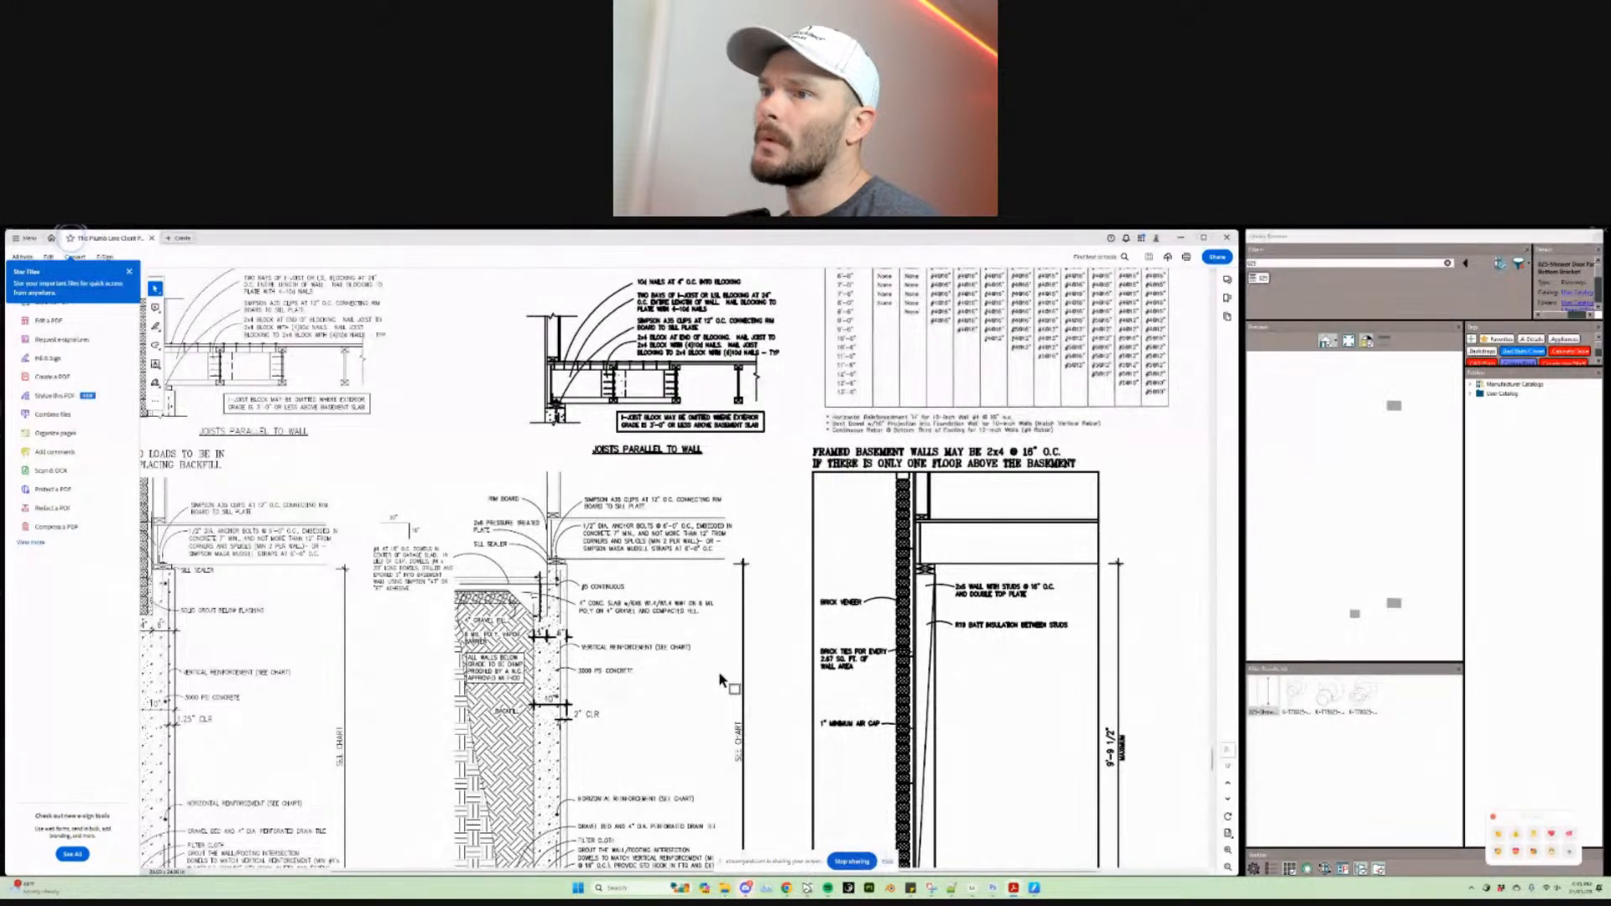
# Step: Examine the basement-to-garage wall detail alongside the brick veneer wall details on sheet S6
pyautogui.scroll(-1, 718, 671)
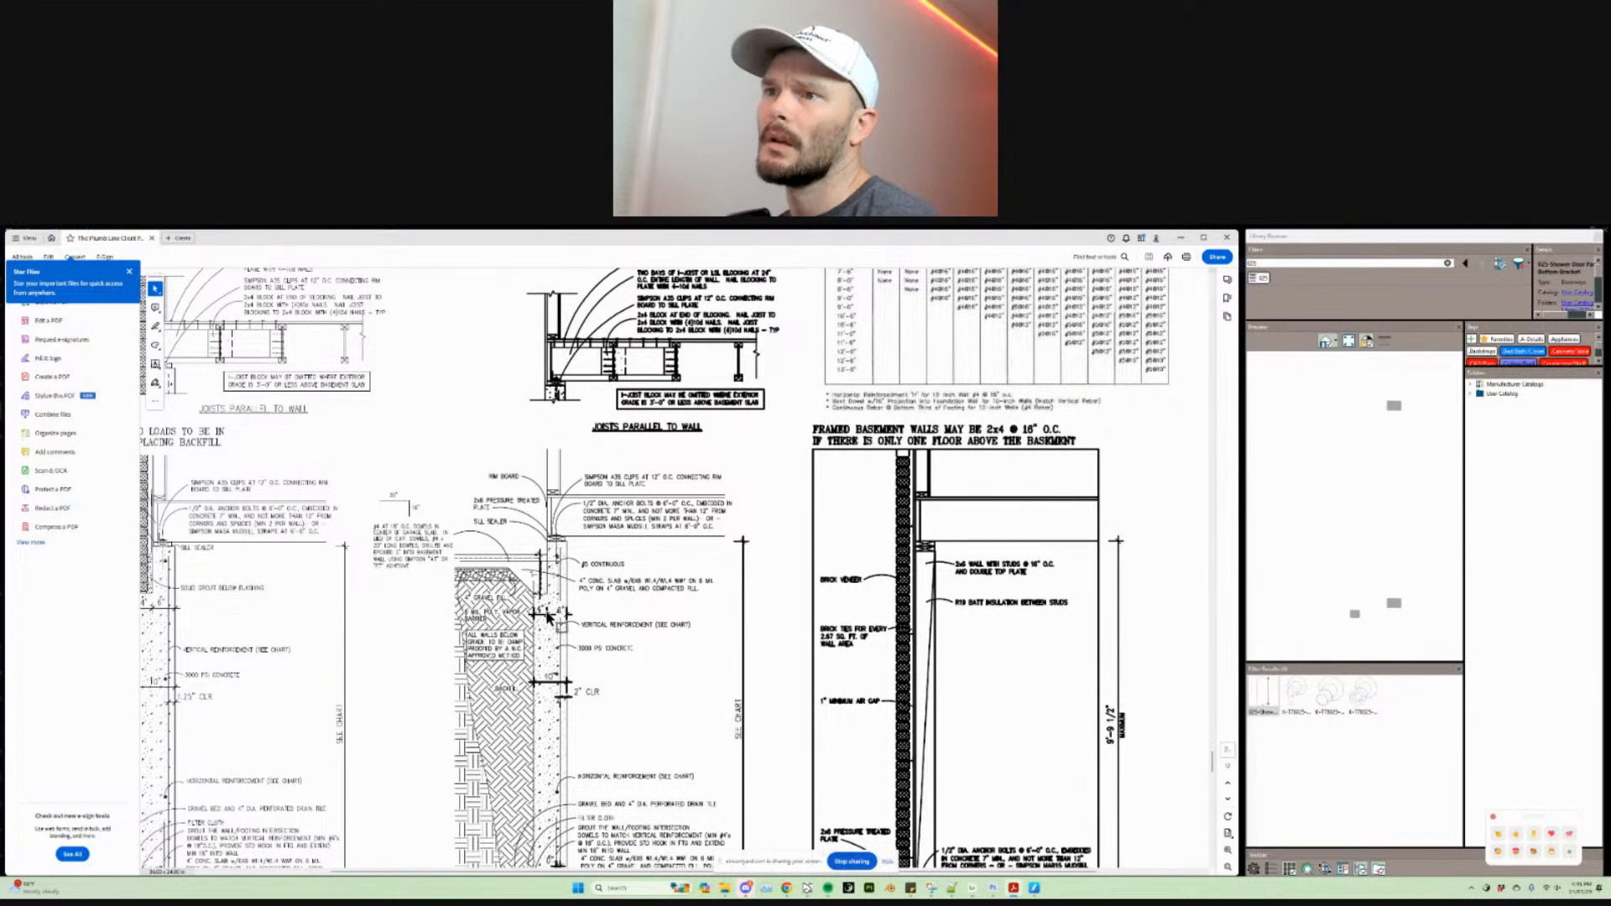
pyautogui.keyDown('ctrl'); pyautogui.scroll(2, 555, 604); pyautogui.keyUp('ctrl')
pyautogui.keyDown('ctrl'); pyautogui.scroll(-3, 560, 630); pyautogui.keyUp('ctrl')
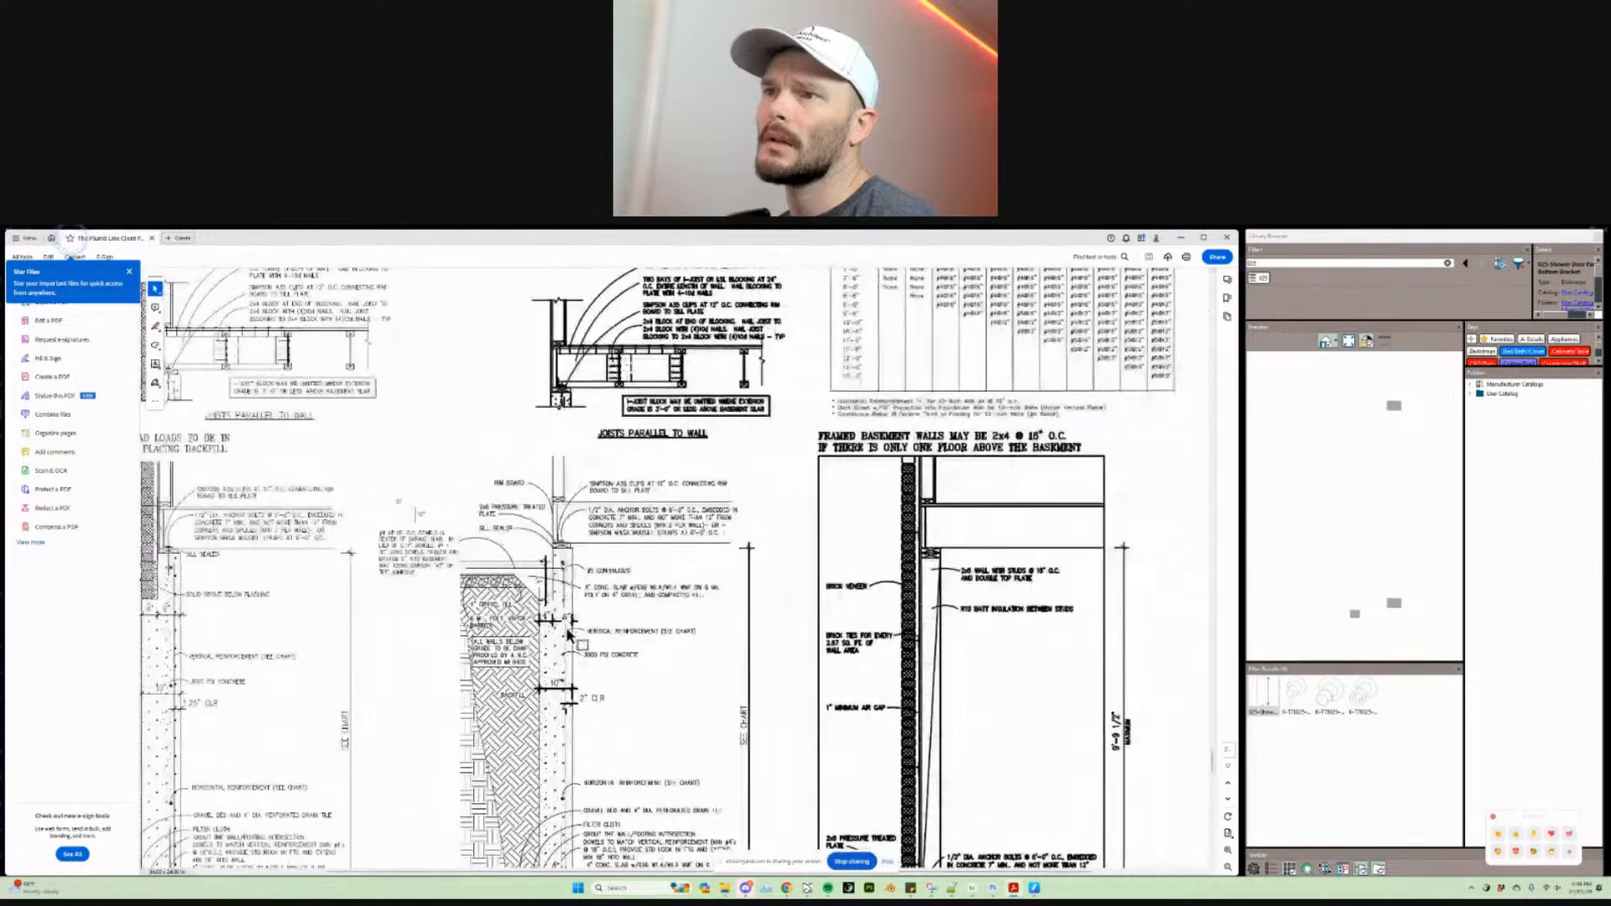
pyautogui.scroll(3, 566, 629)
pyautogui.scroll(-4, 565, 630)
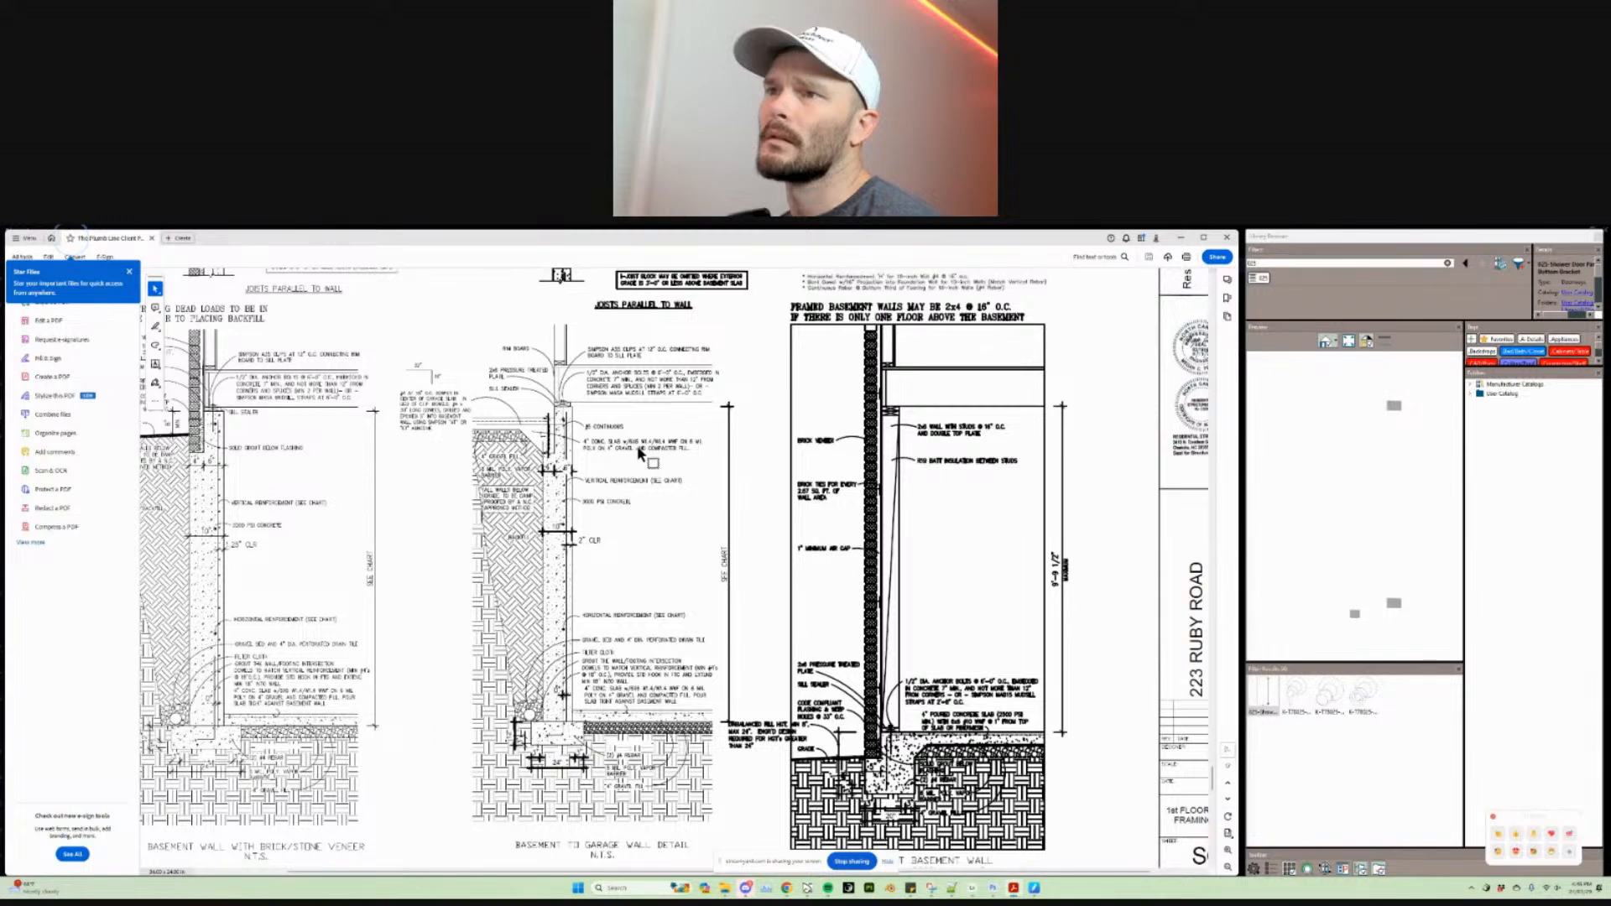
pyautogui.keyDown('ctrl'); pyautogui.scroll(-2, 639, 454); pyautogui.keyUp('ctrl')
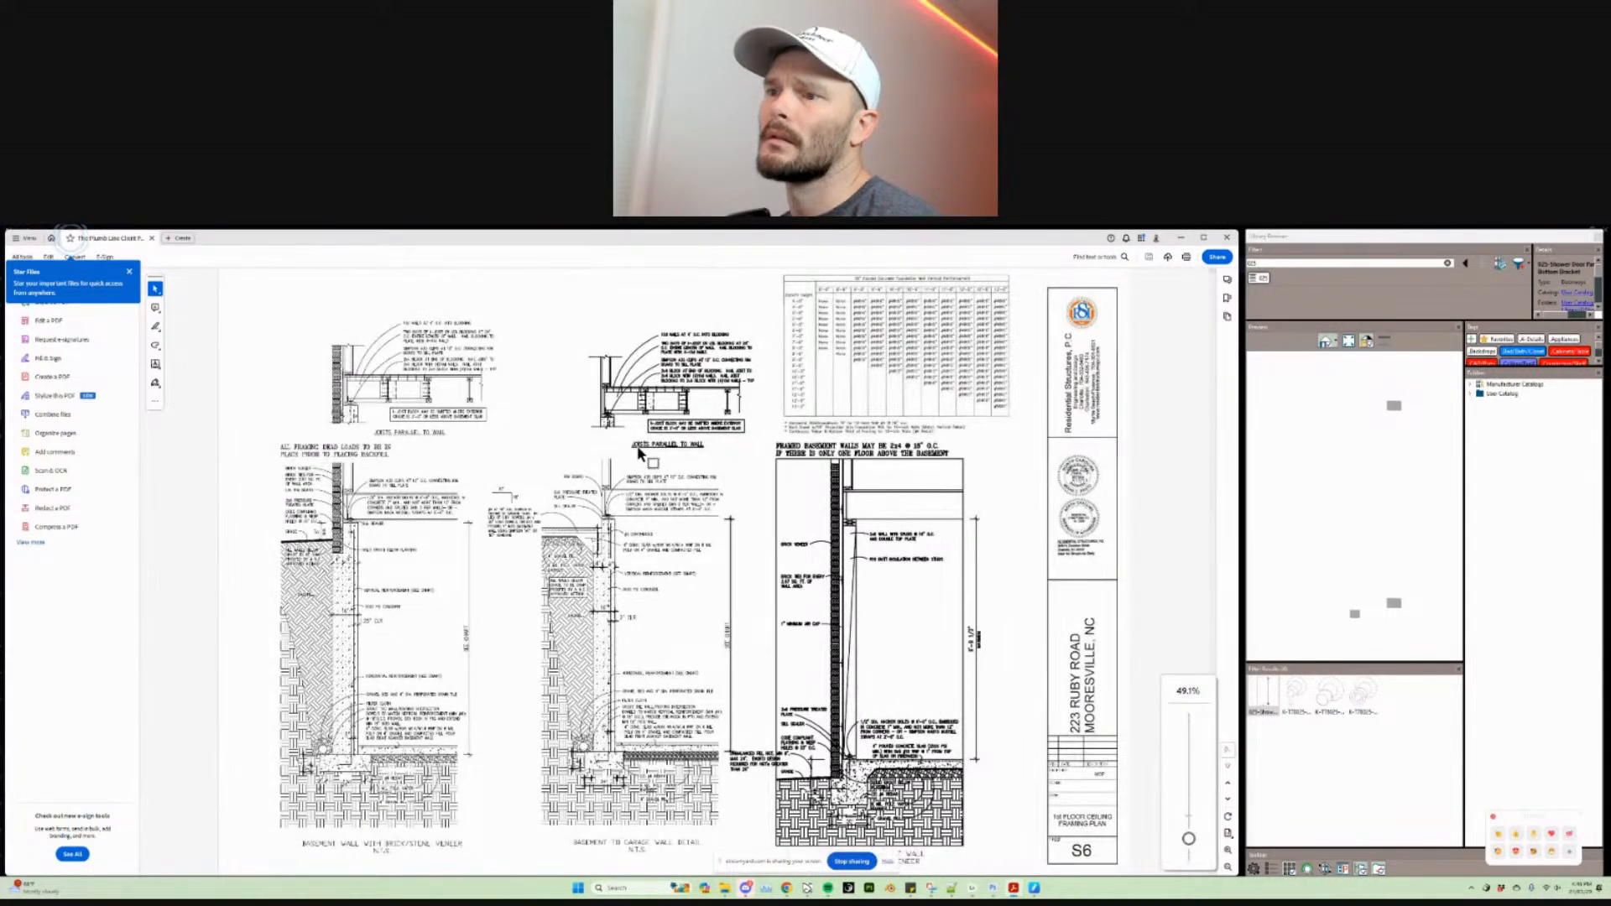
pyautogui.scroll(-1, 639, 452)
pyautogui.scroll(1, 639, 451)
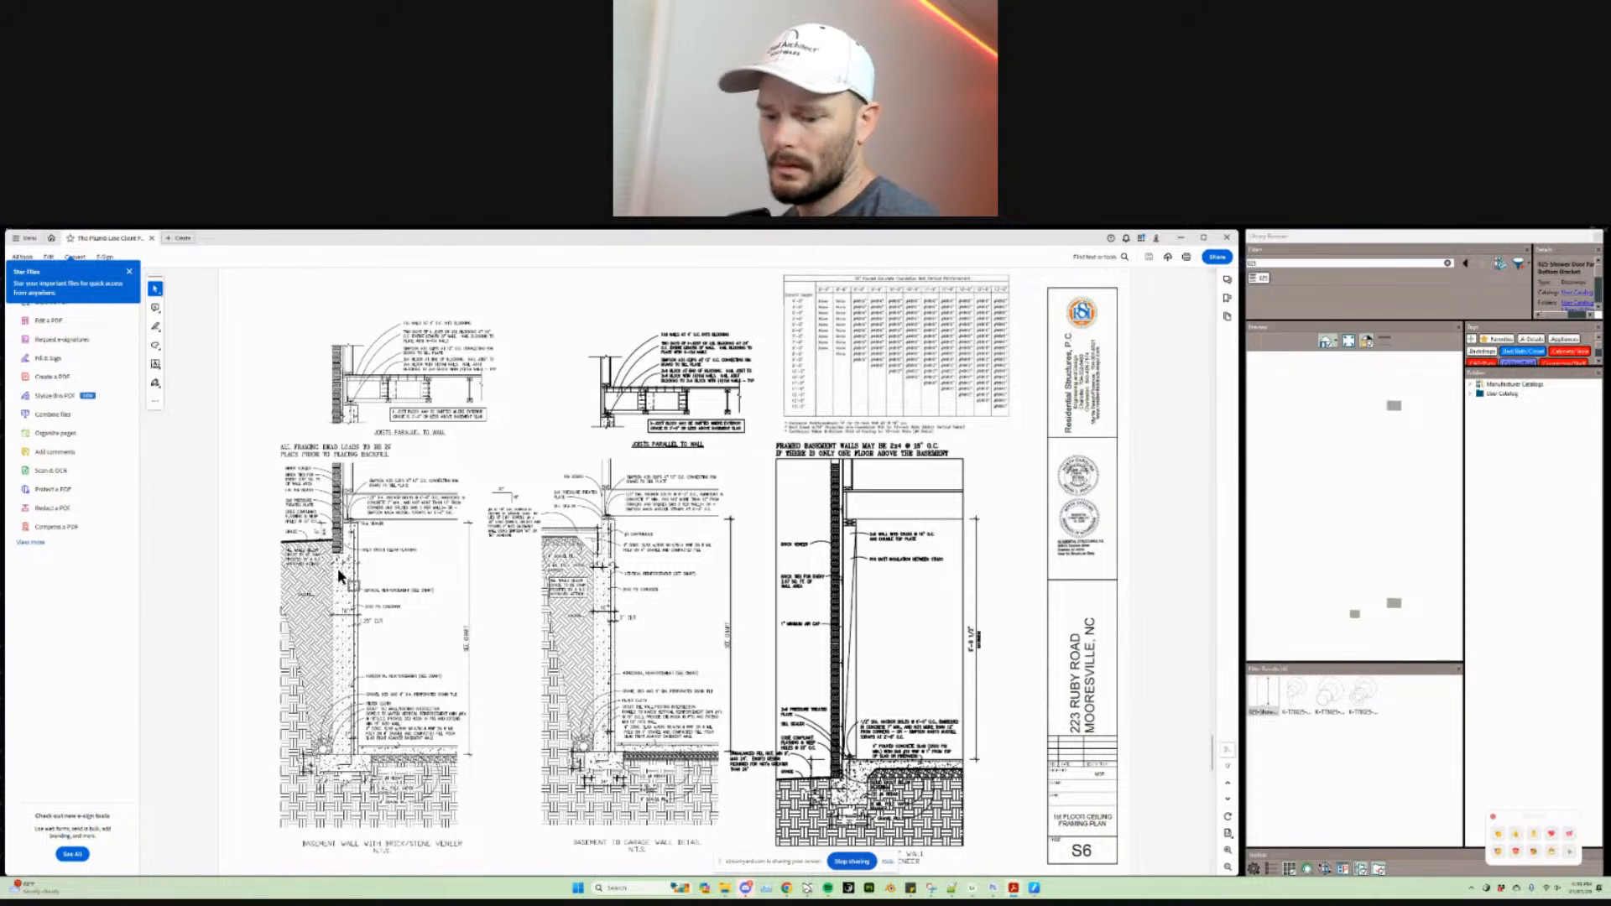
# Step: Compare the S6 wall details with the Golf Simulator exterior wall and the Family Dining wall above it in Chief Architect
pyautogui.hotkey('alt', 'Tab')
pyautogui.hotkey('alt', 'Tab')
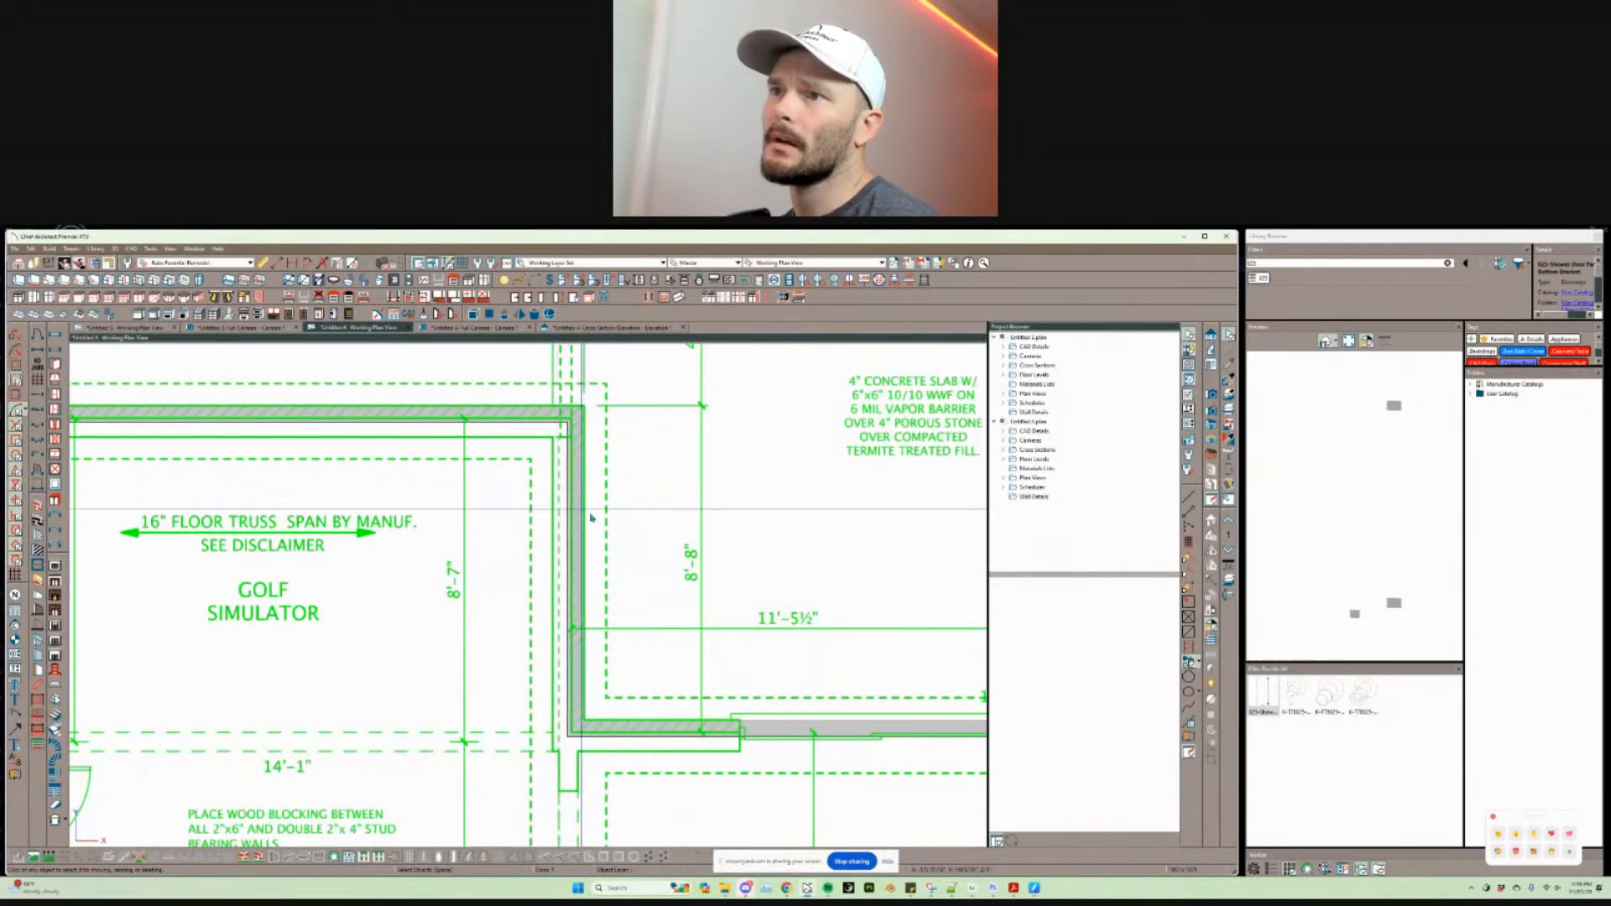
pyautogui.hotkey('alt', 'Tab')
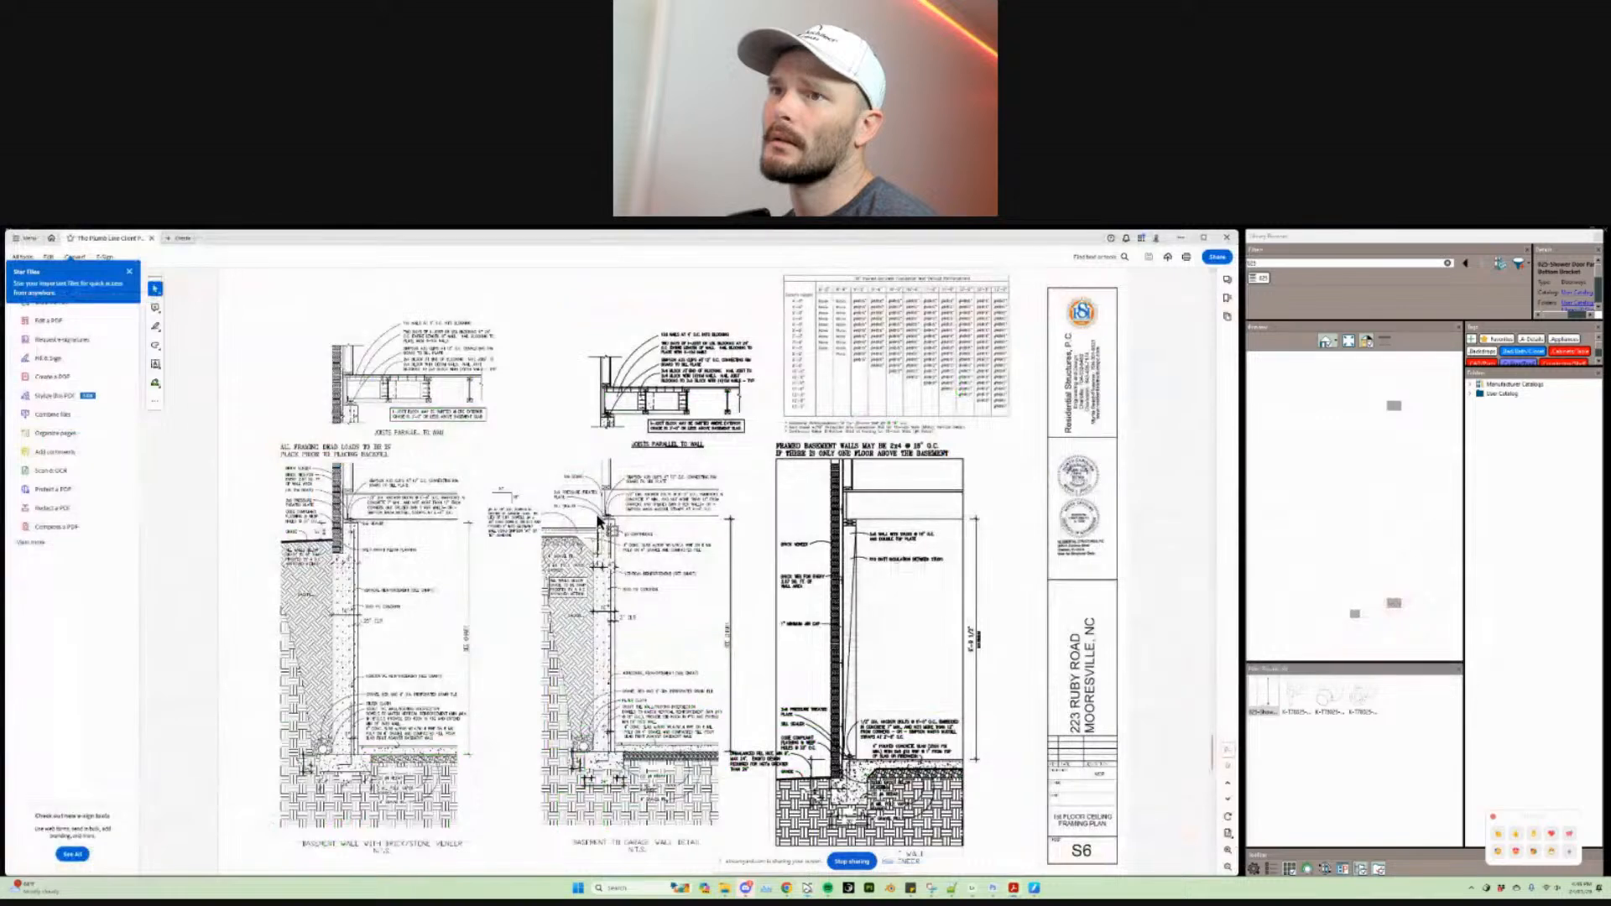
pyautogui.hotkey('alt', 'Tab')
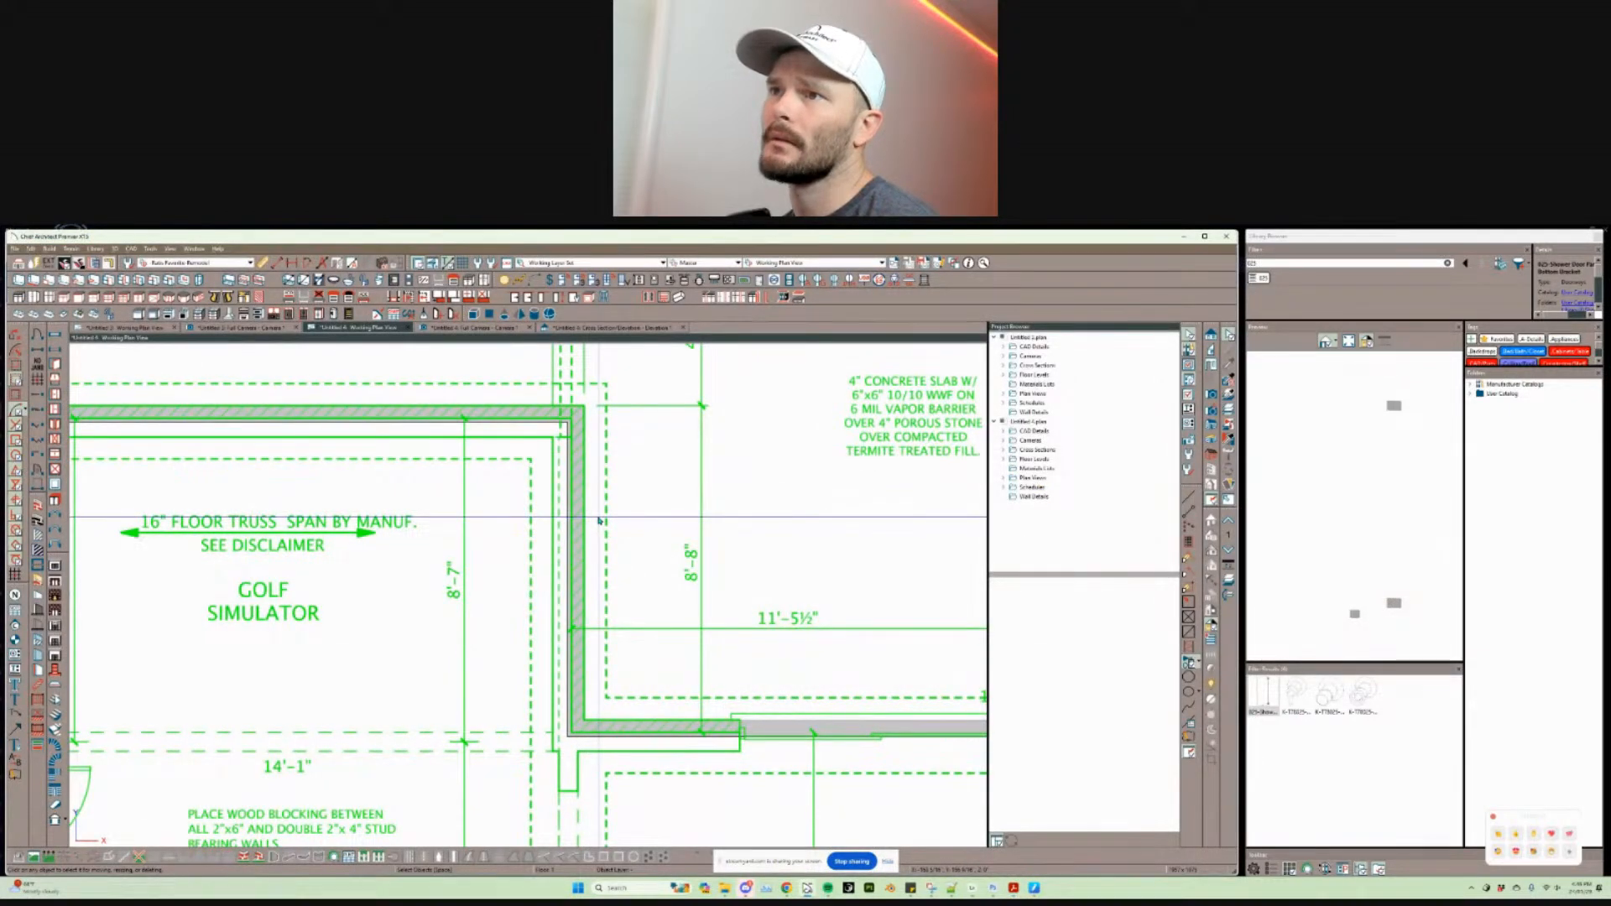
pyautogui.press('pageup')
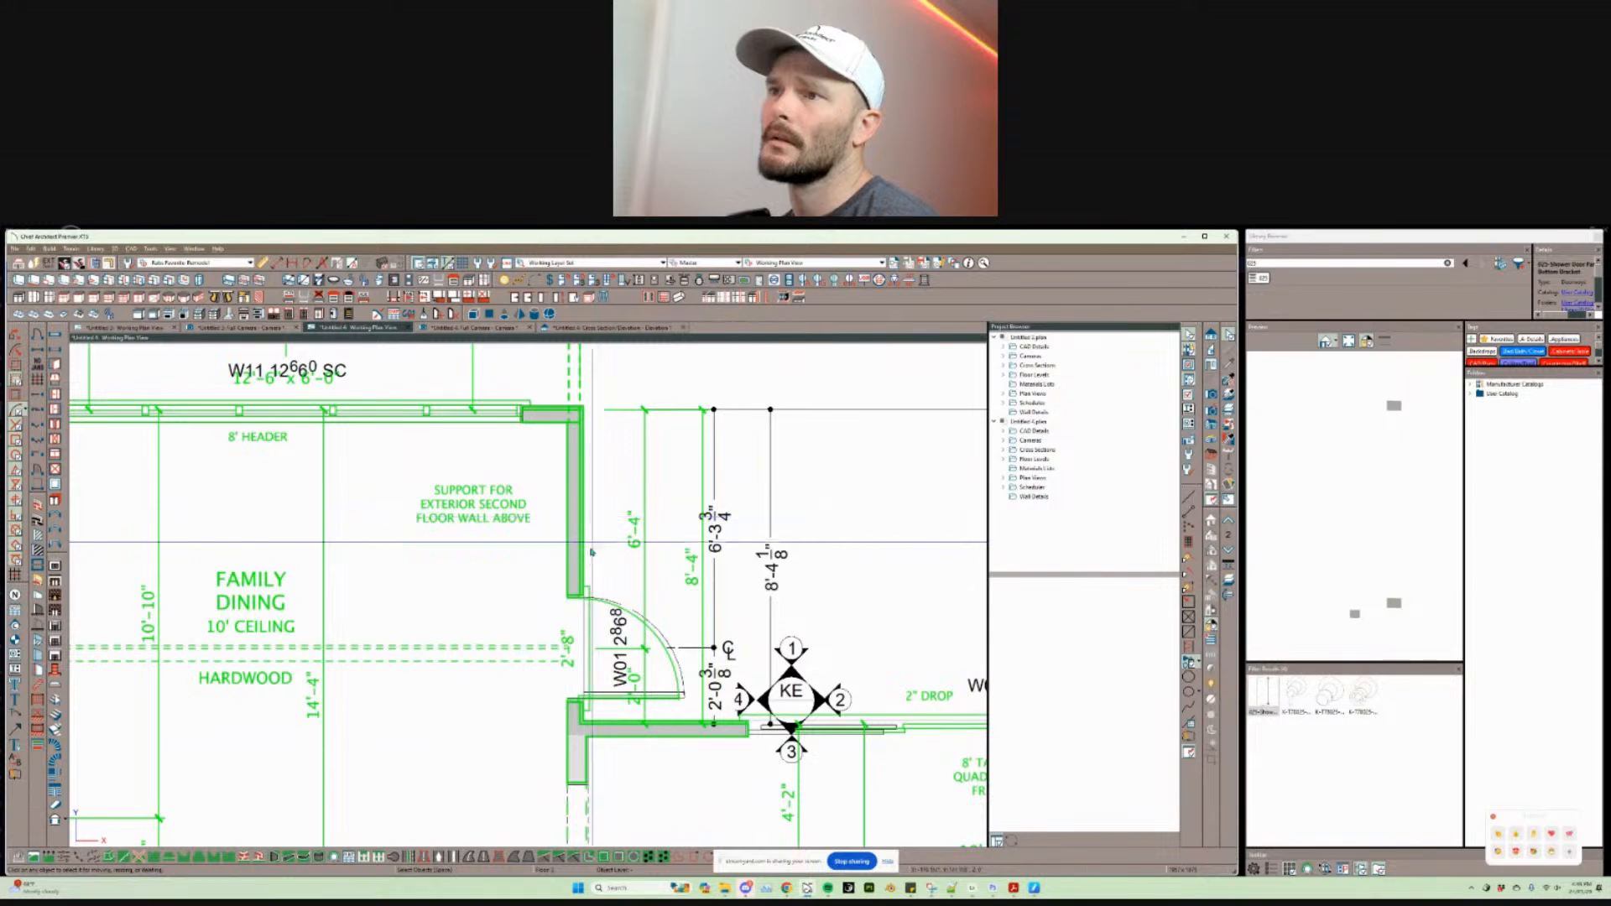
pyautogui.hotkey('alt', 'Tab')
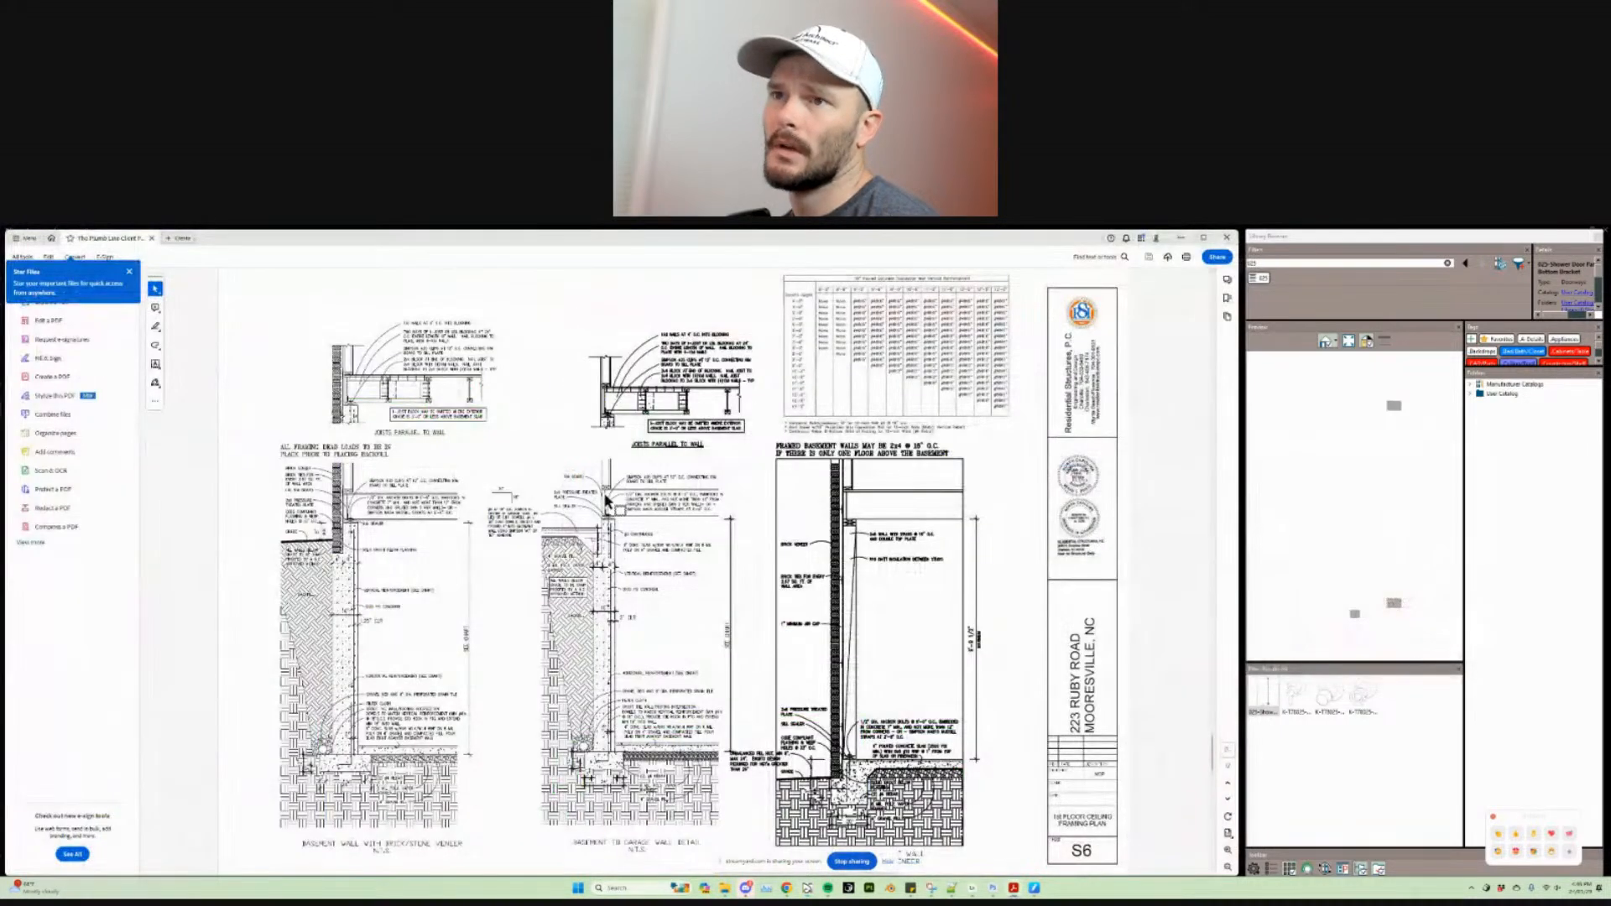
pyautogui.hotkey('alt', 'Tab')
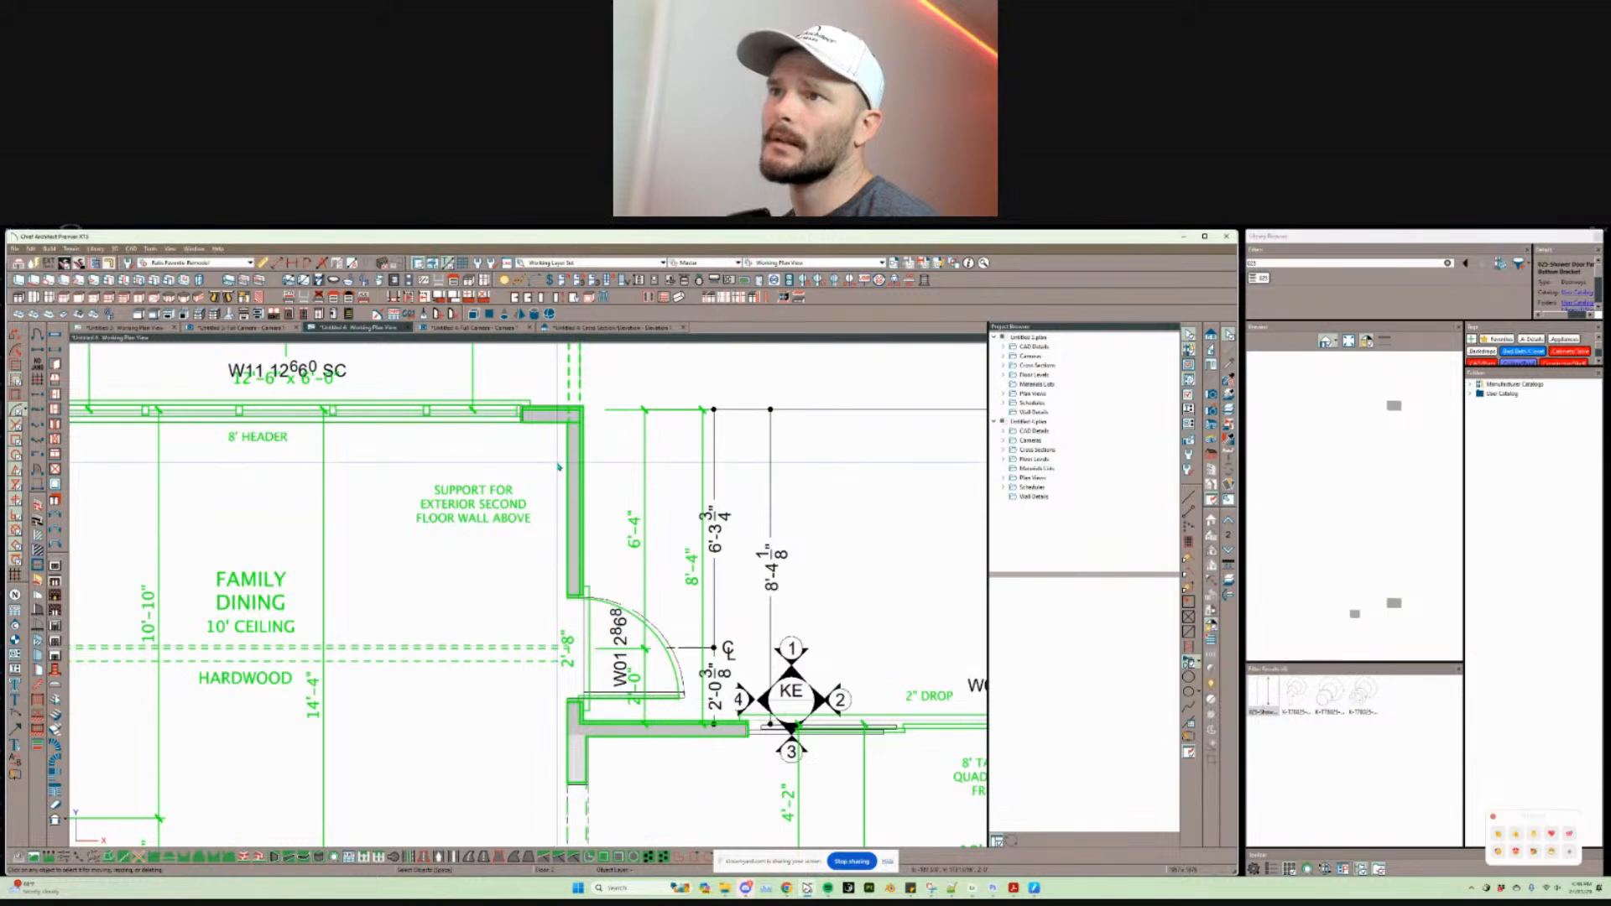
pyautogui.hotkey('alt', 'Tab')
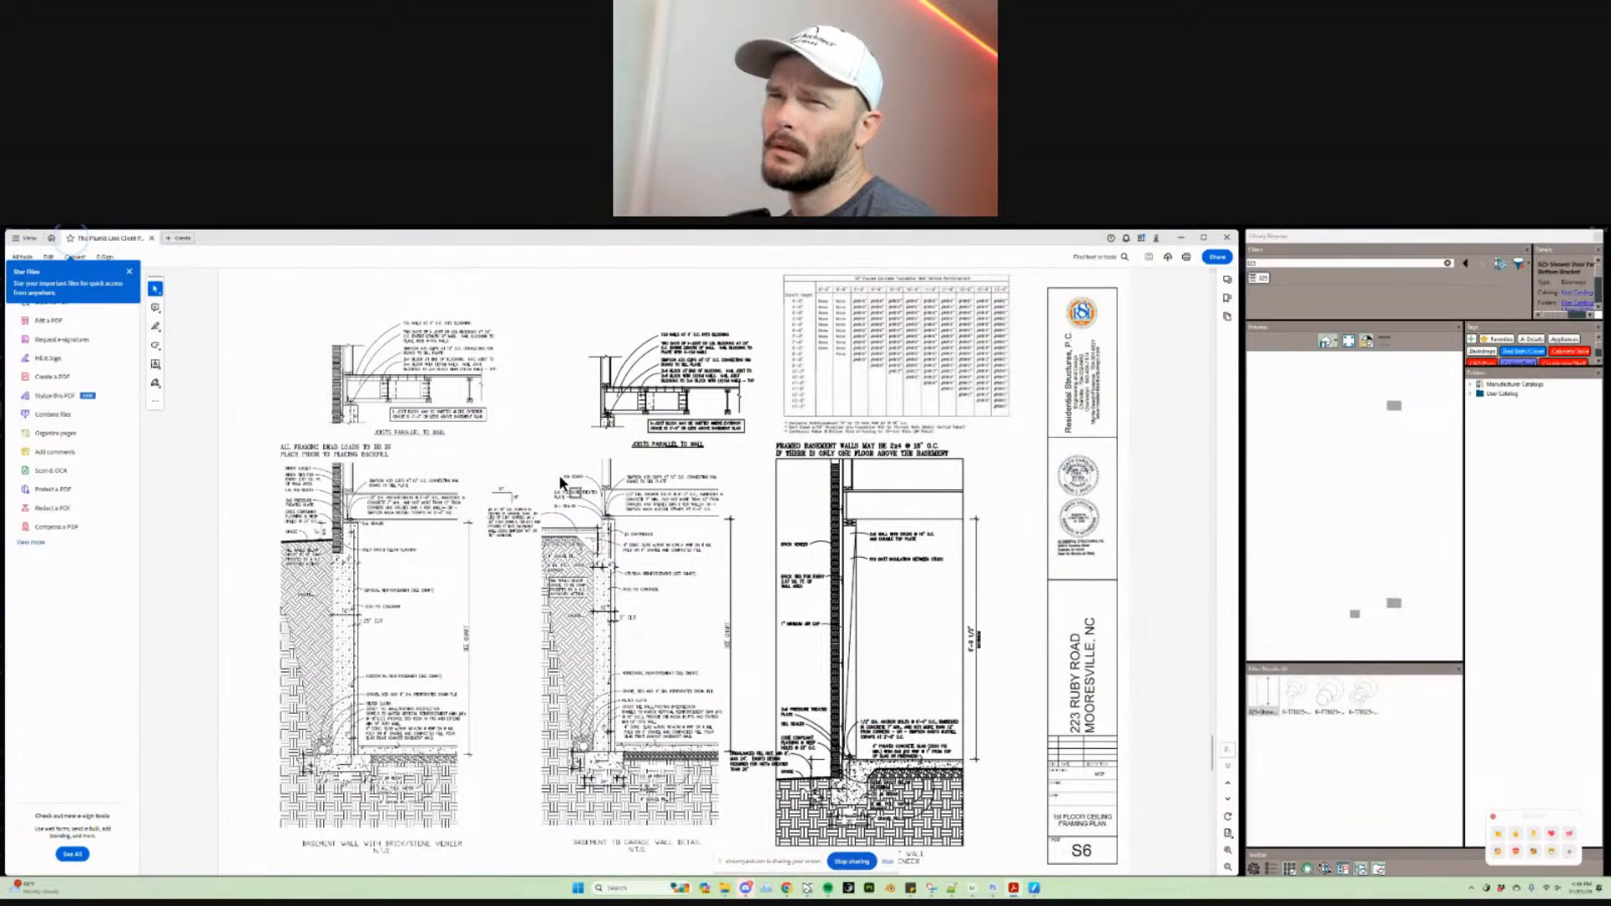
pyautogui.hotkey('alt', 'Tab')
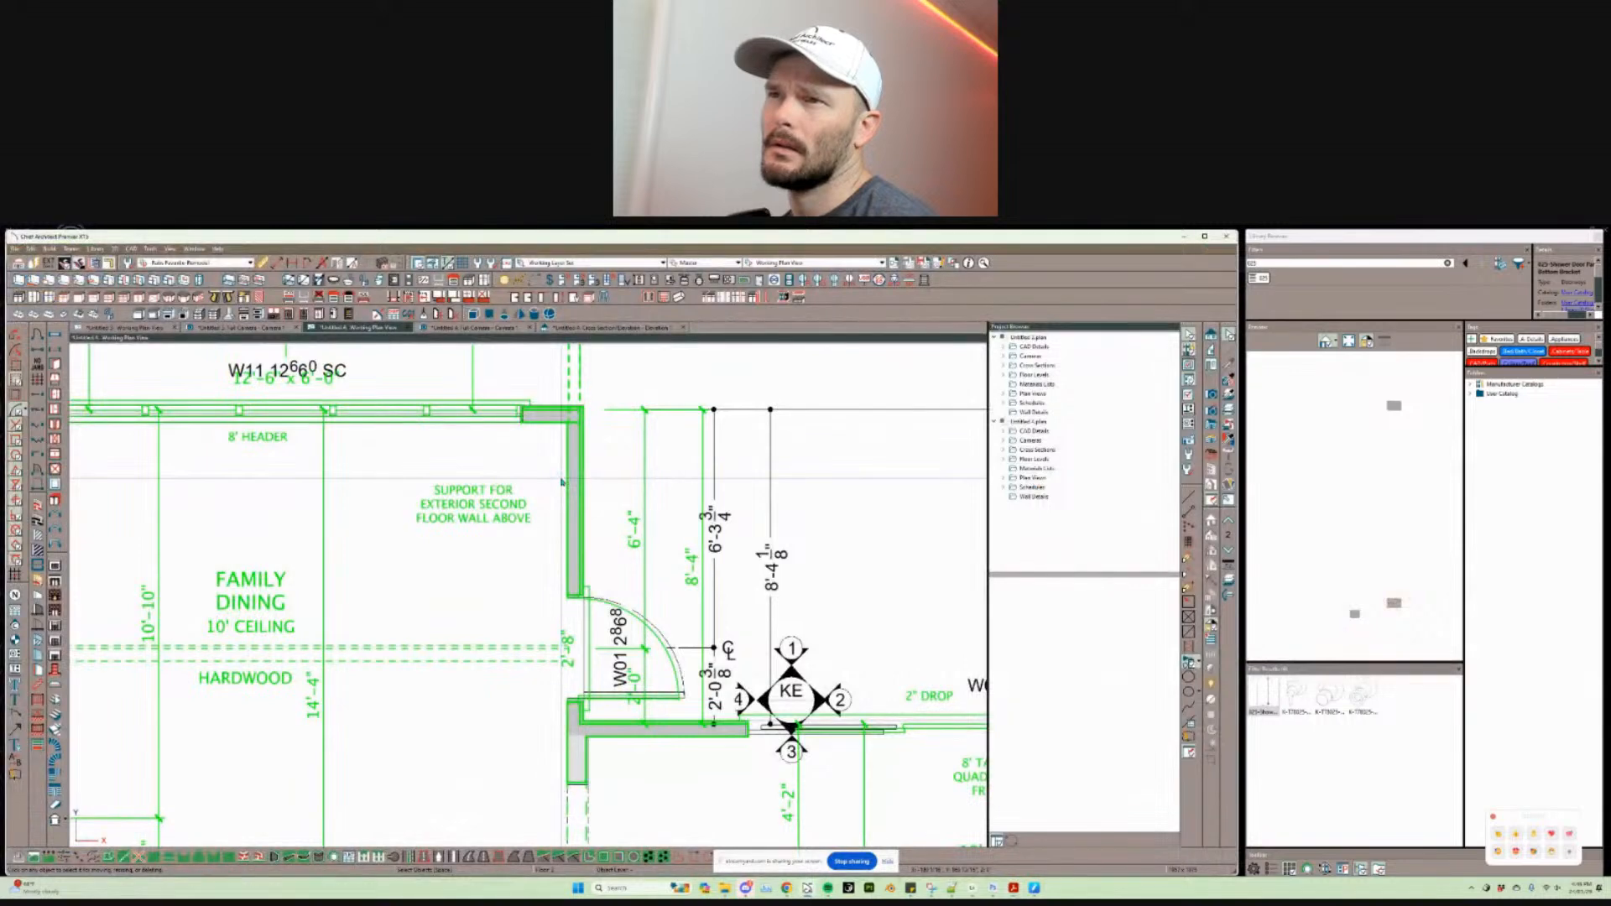
pyautogui.press('pagedown')
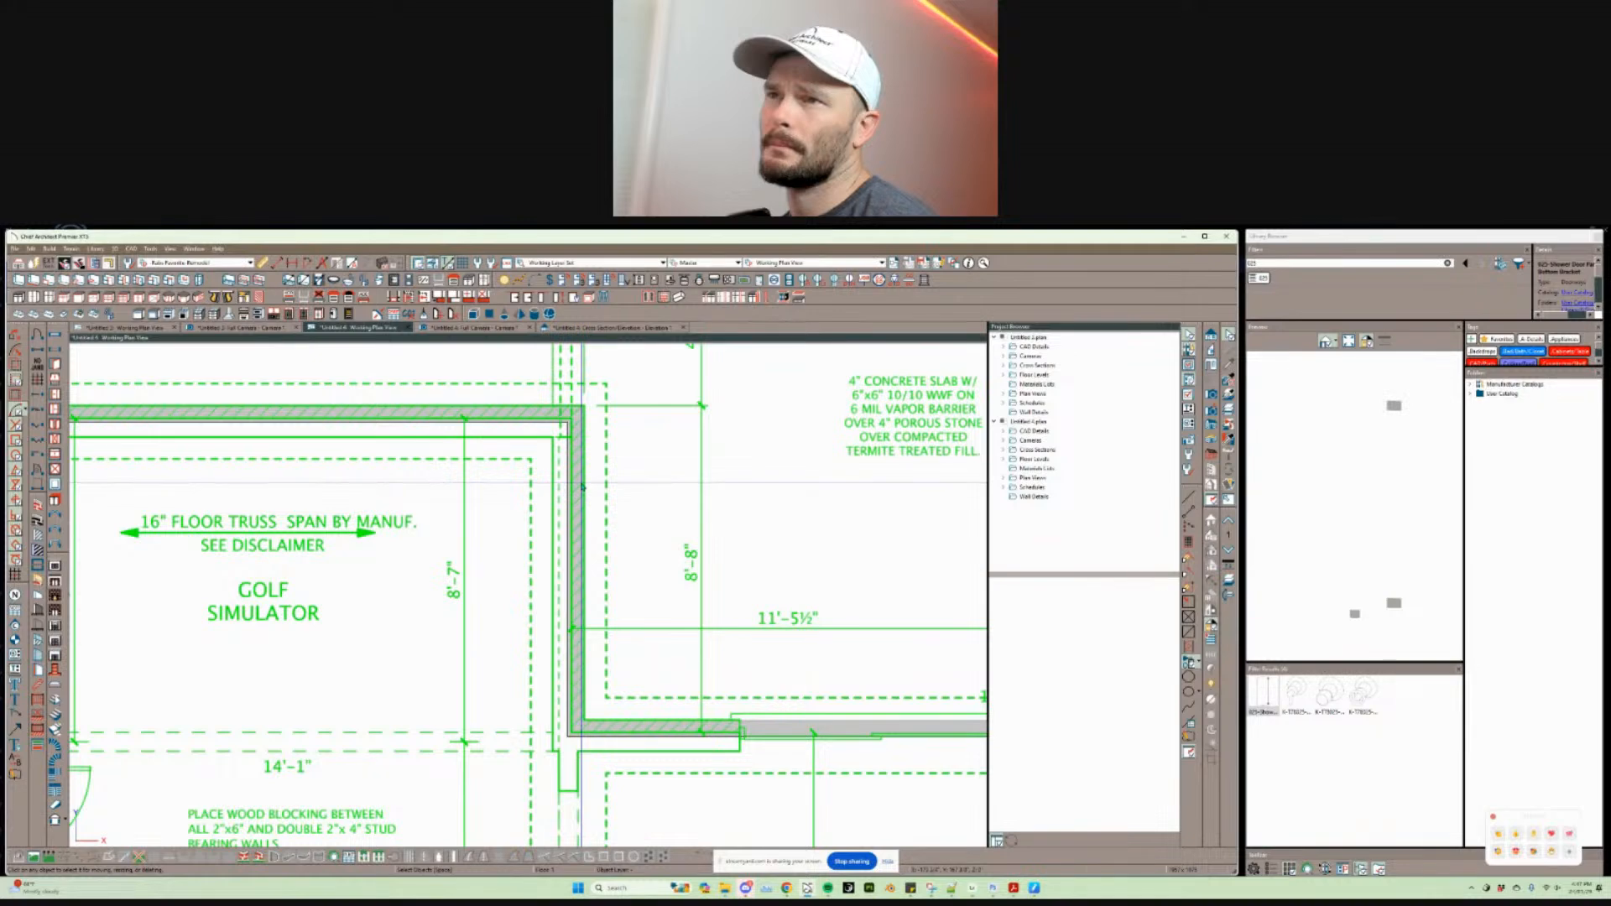
# Step: Check the basement wall corner beside the Golf Simulator up close against the S6 wall details
pyautogui.scroll(5, 582, 485)
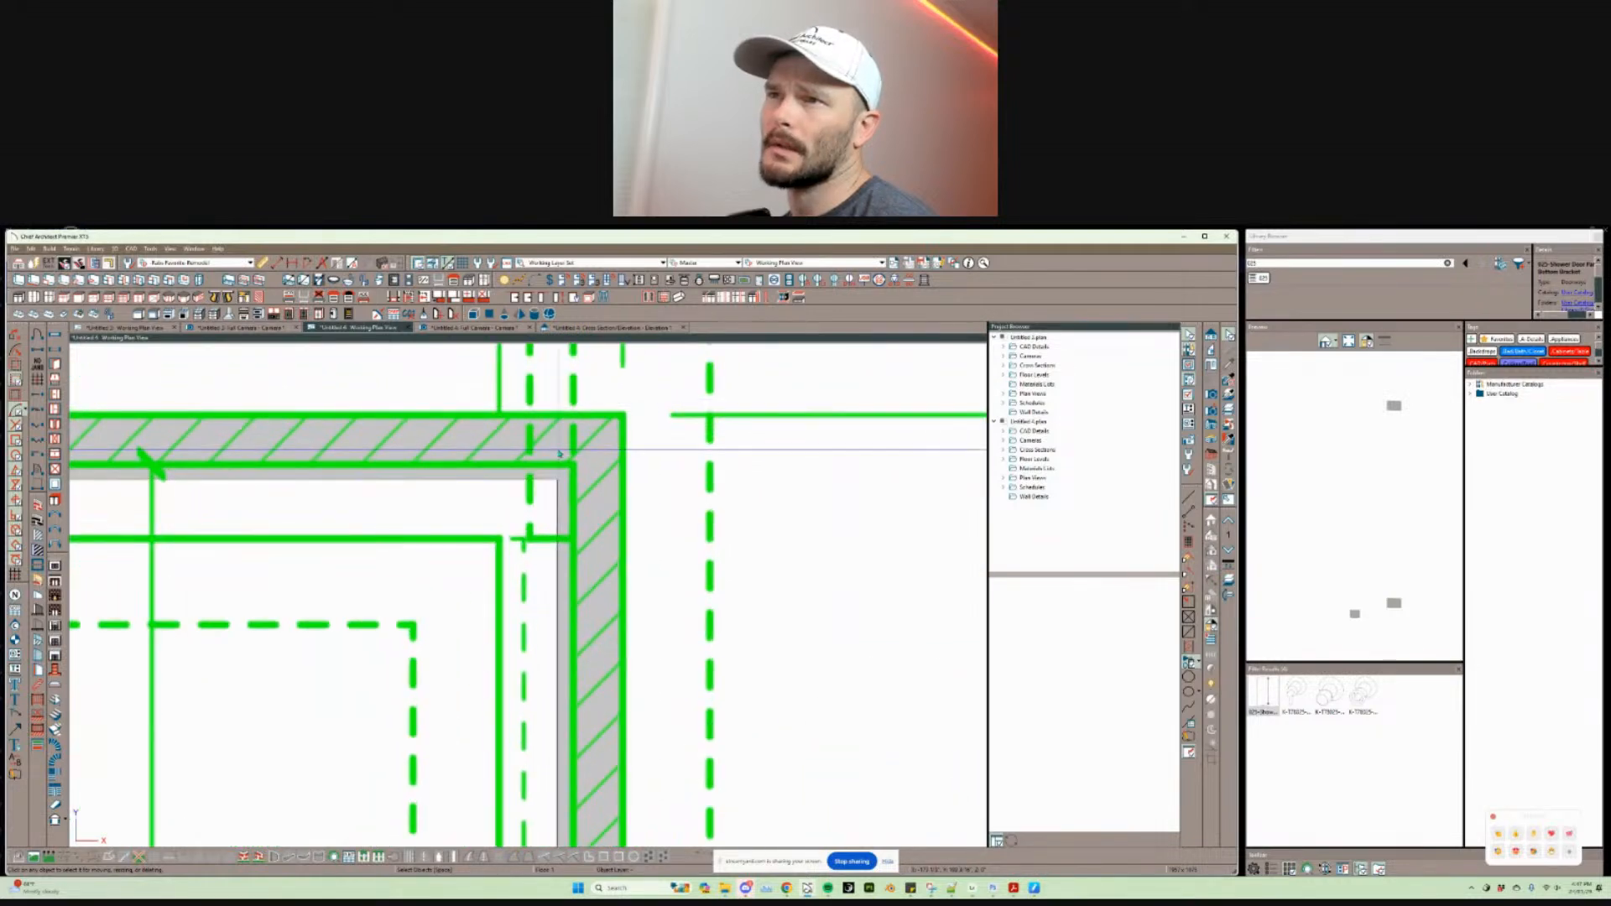
pyautogui.click(559, 453)
pyautogui.hotkey('alt', 'Tab')
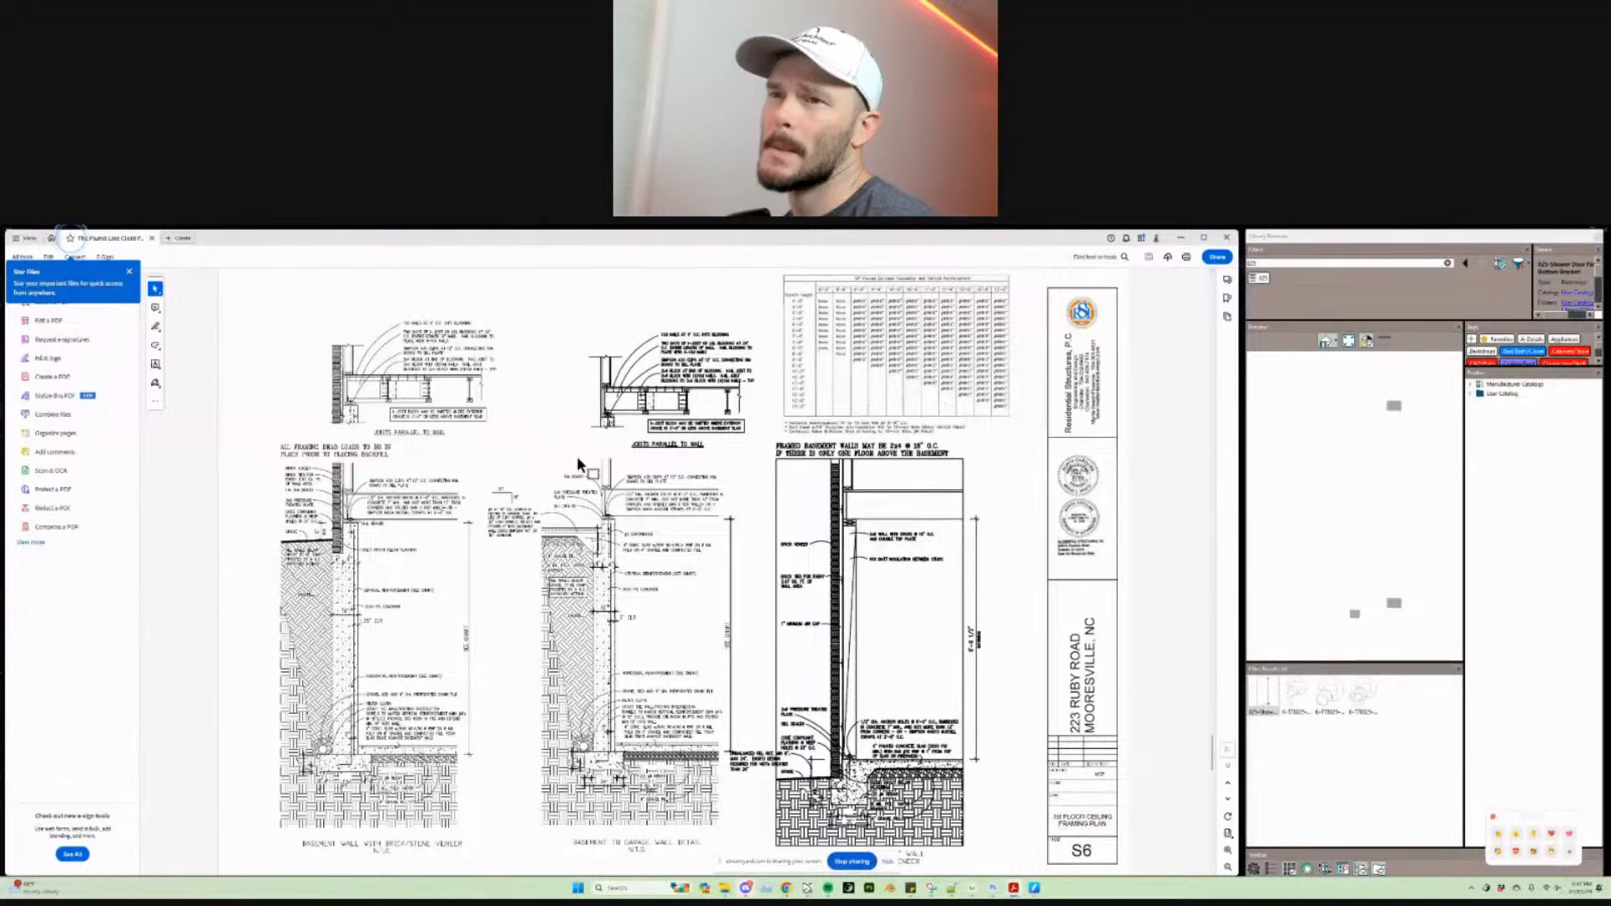
pyautogui.hotkey('alt', 'Tab')
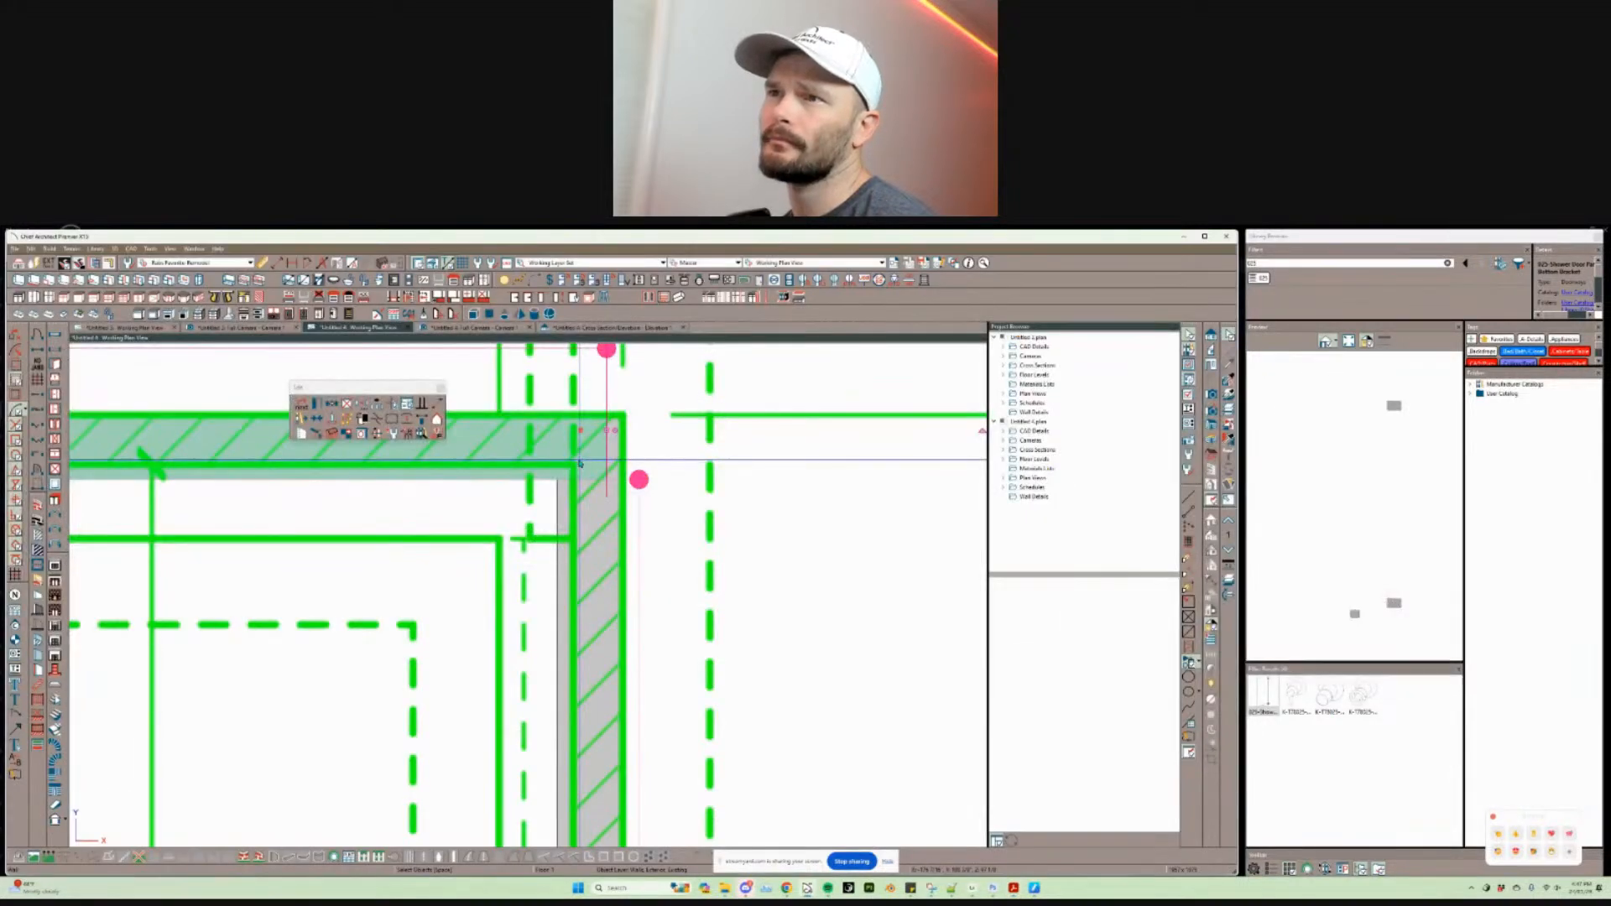
pyautogui.press('t')
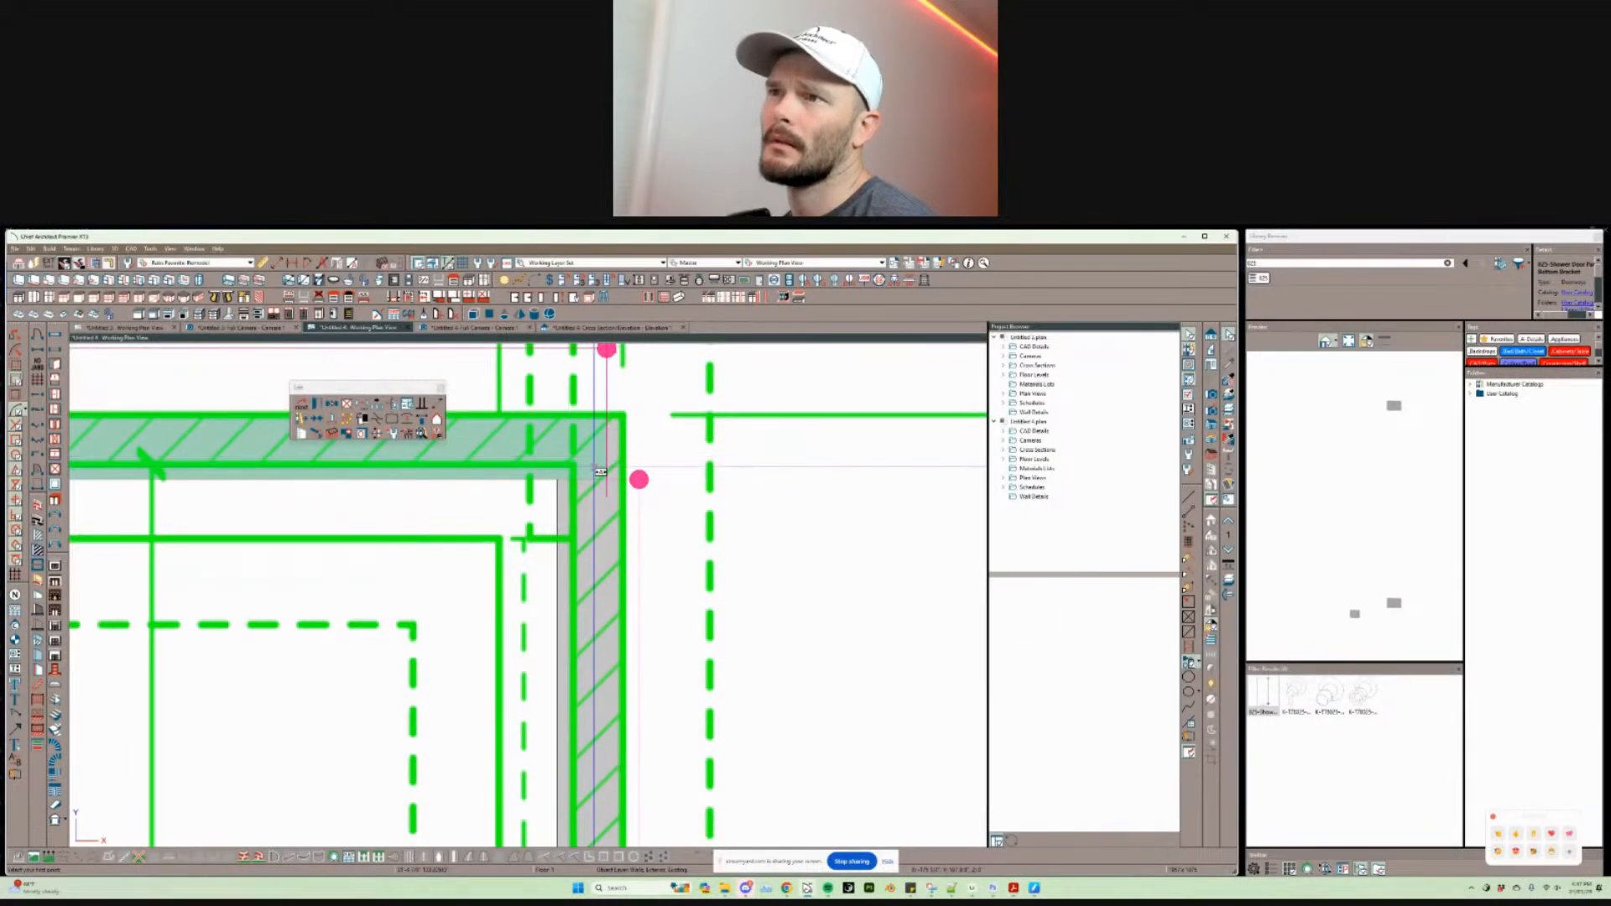
pyautogui.press('Escape')
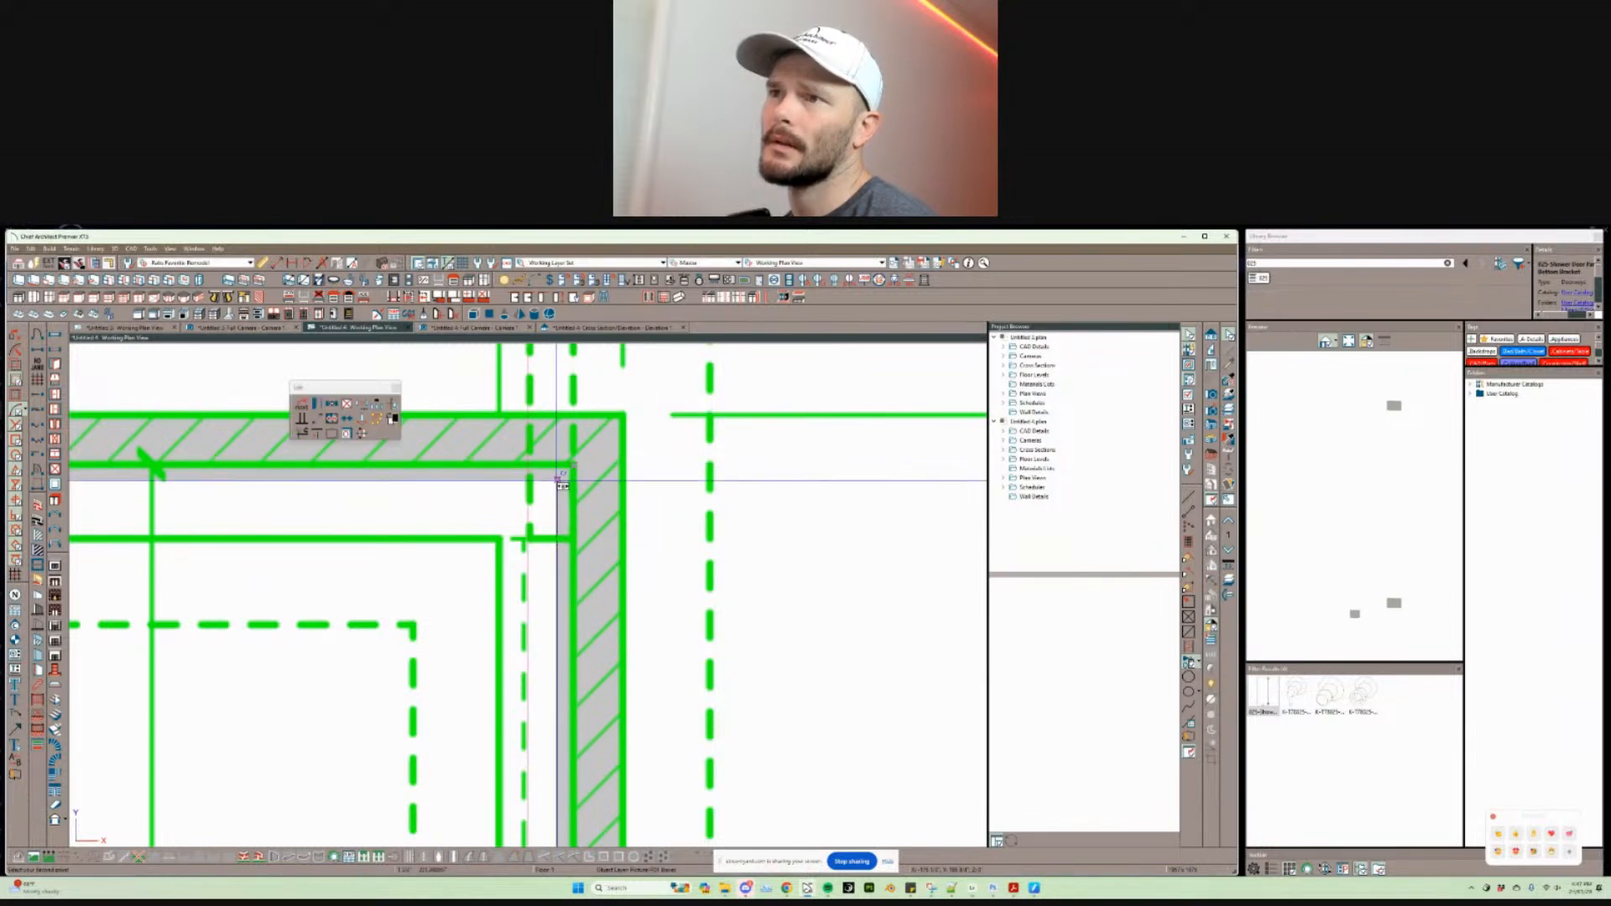
# Step: Compare the Golf Simulator walls with the S6 details, the foundation walls below and the Family Dining walls above
pyautogui.scroll(-5, 562, 484)
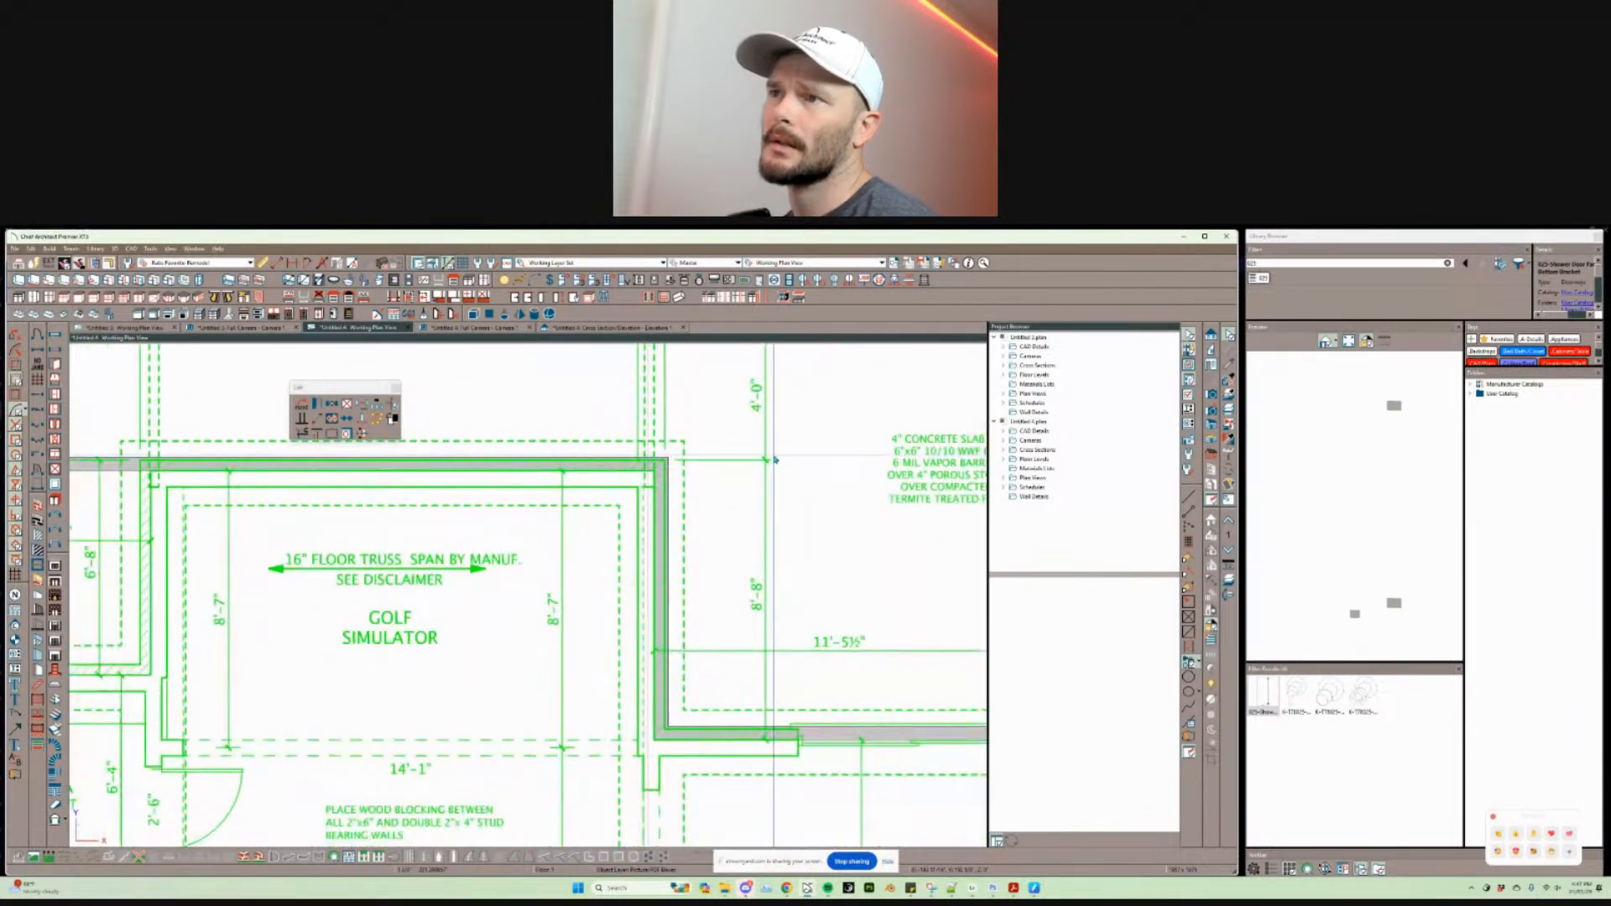
pyautogui.scroll(-1, 773, 460)
pyautogui.hotkey('alt', 'Tab')
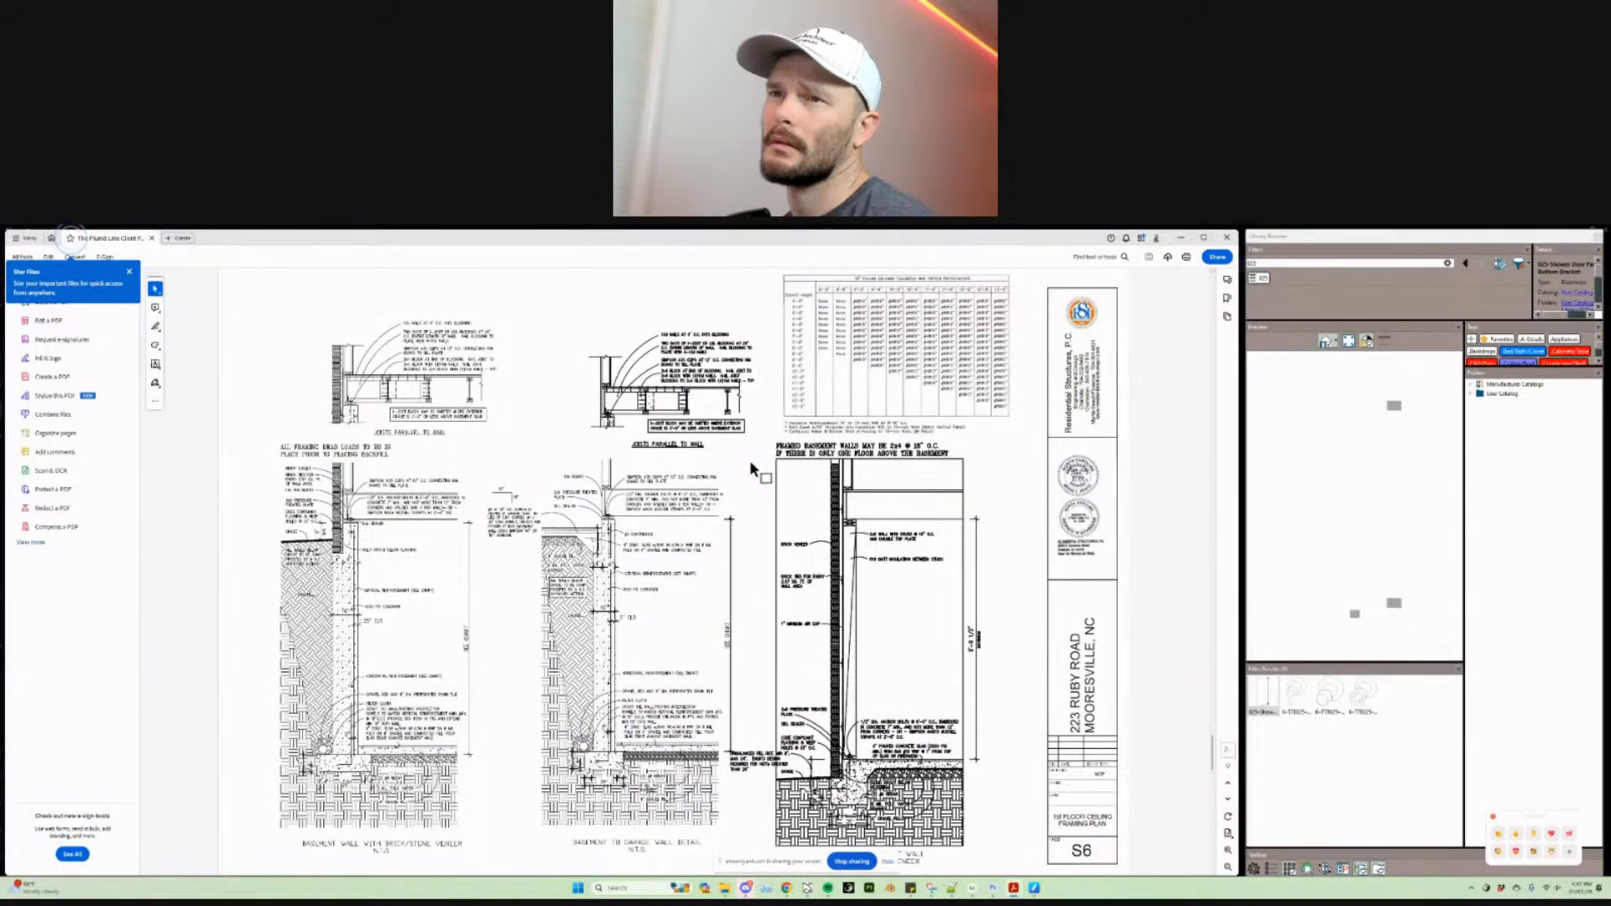
pyautogui.hotkey('alt', 'Tab')
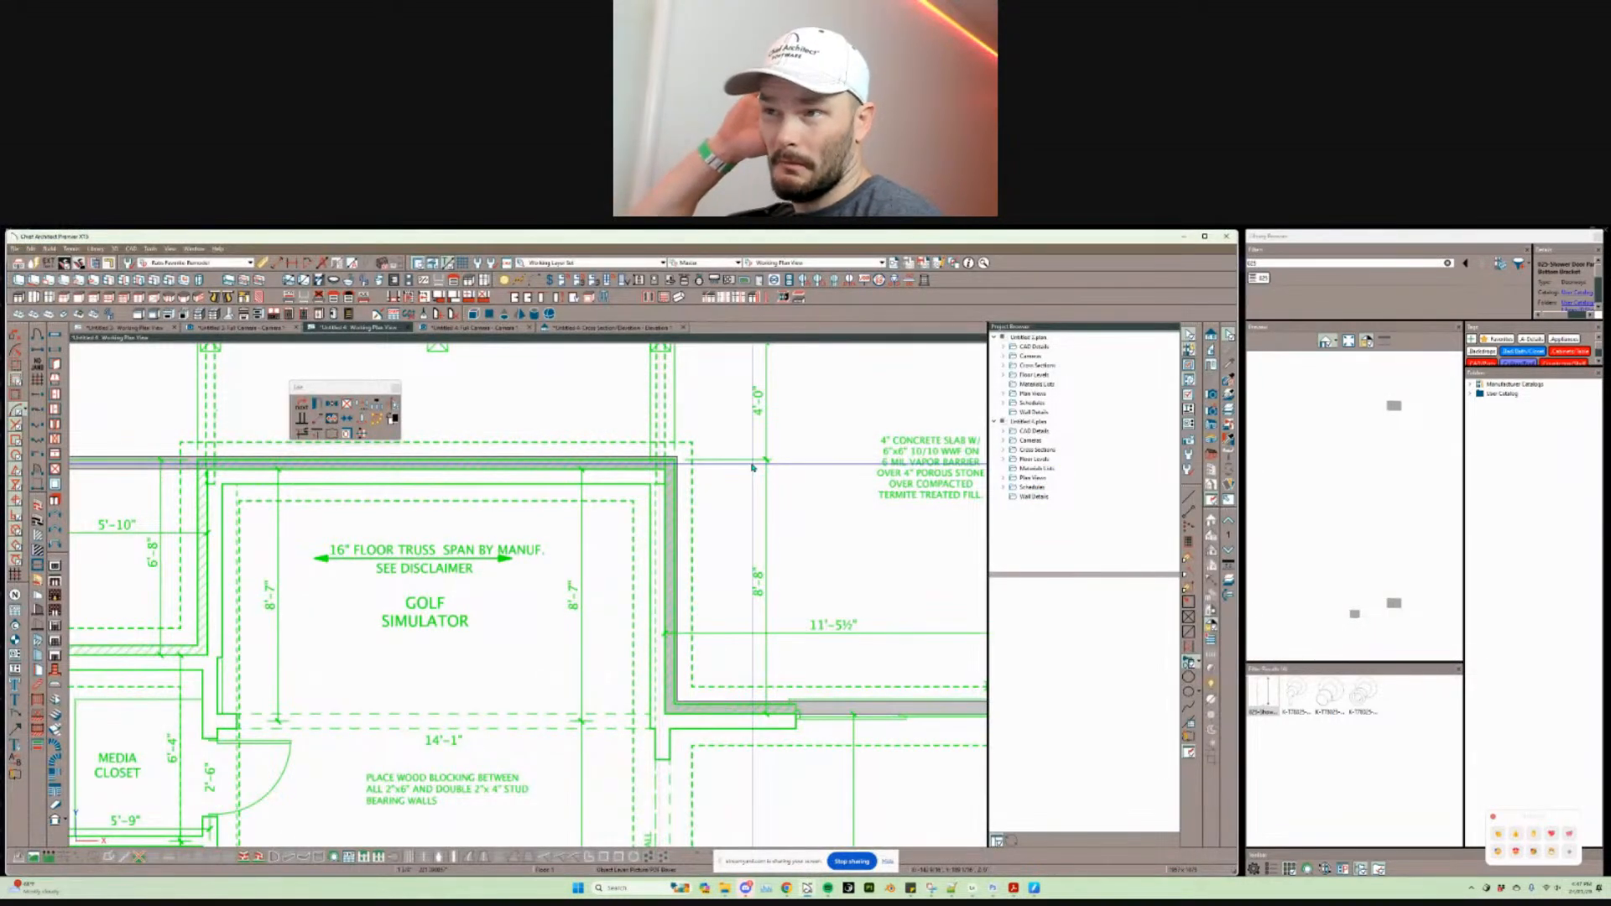
pyautogui.hotkey('alt', 'Tab')
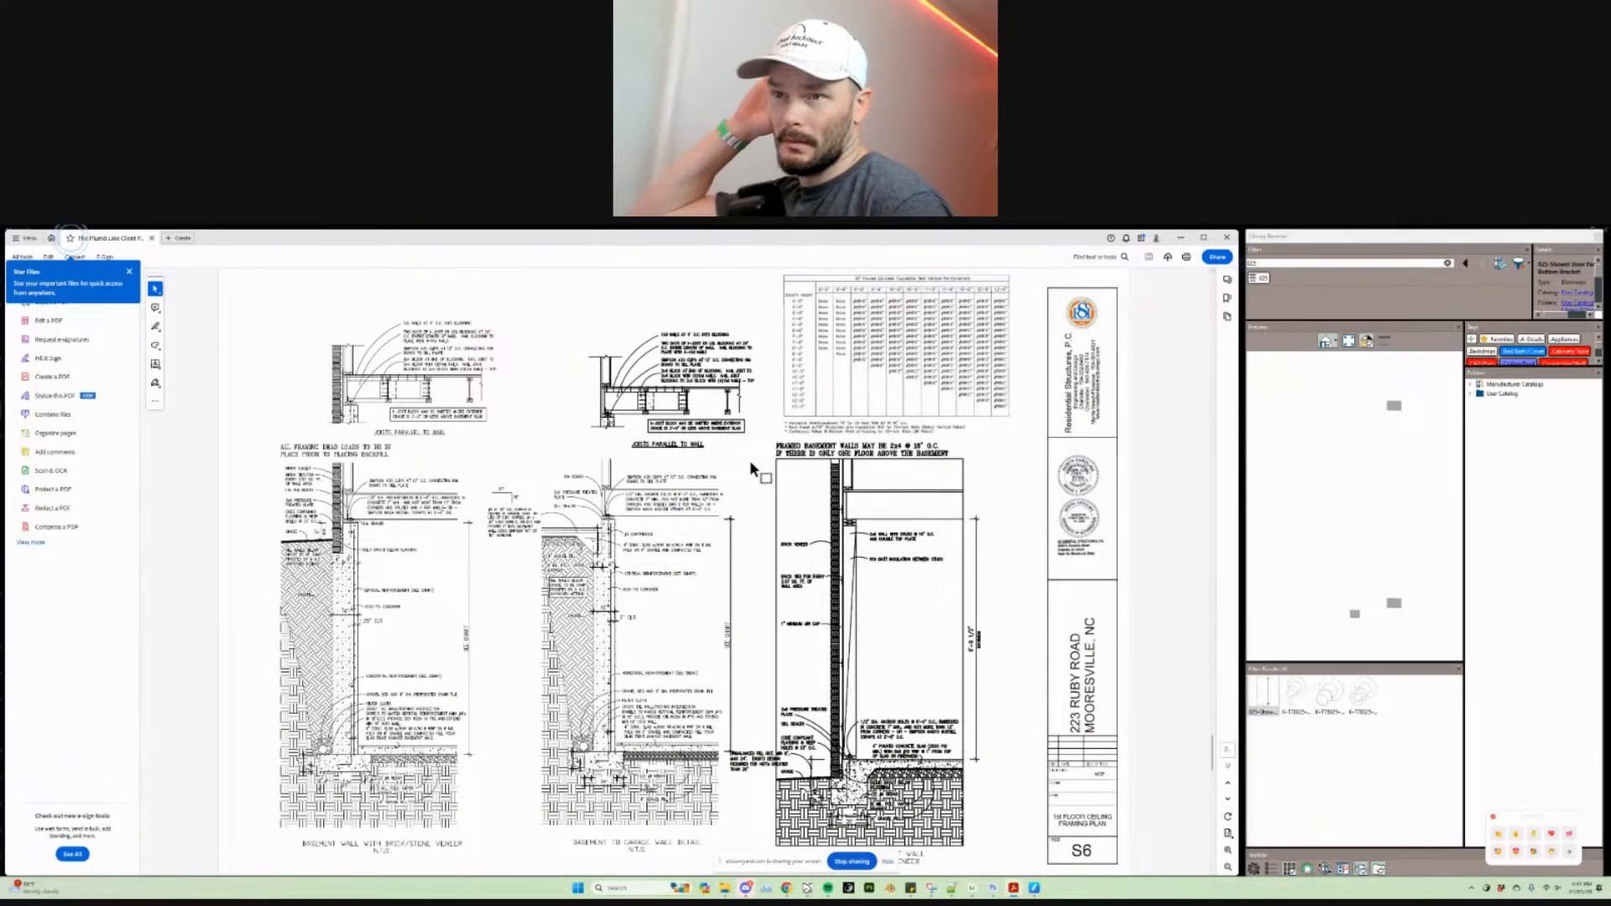
pyautogui.hotkey('alt', 'Tab')
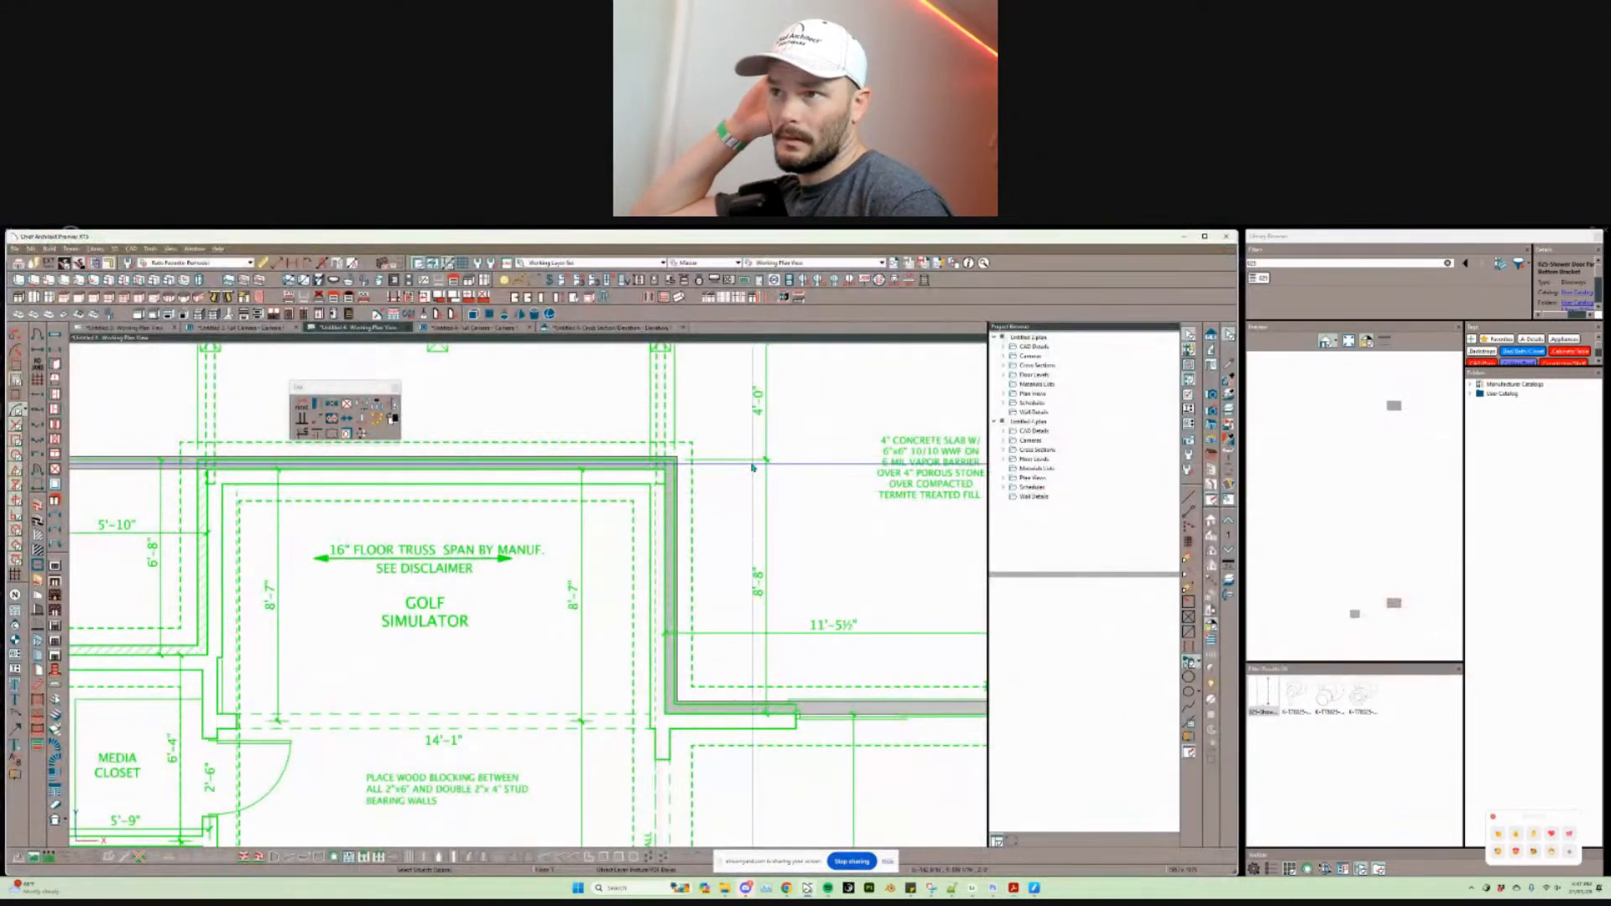
pyautogui.press('pagedown')
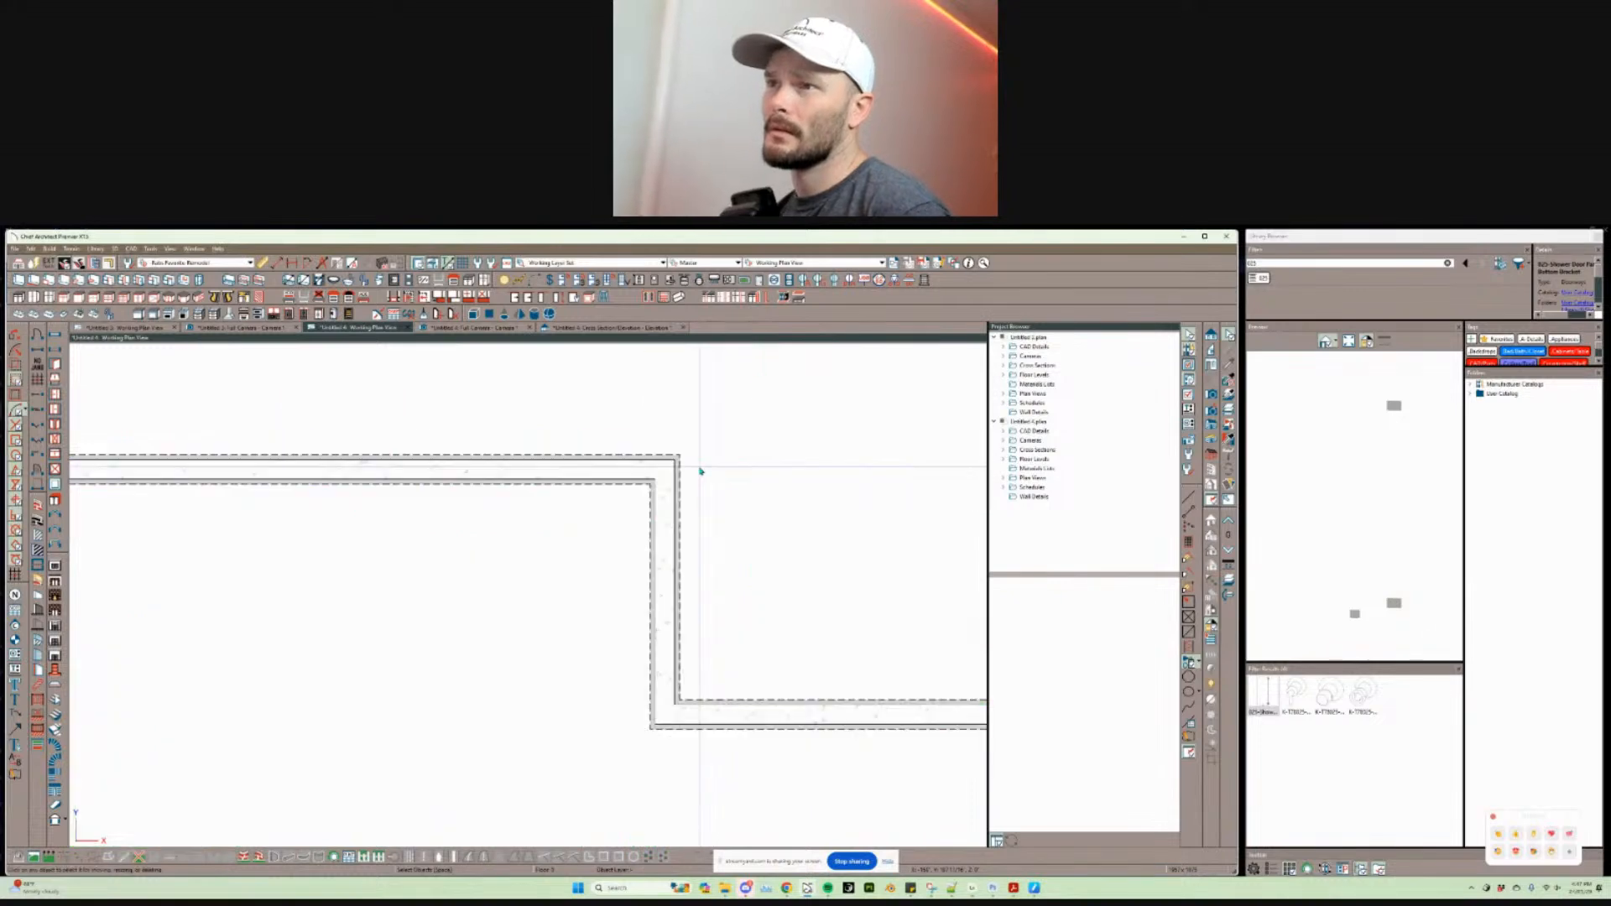
pyautogui.press('pageup')
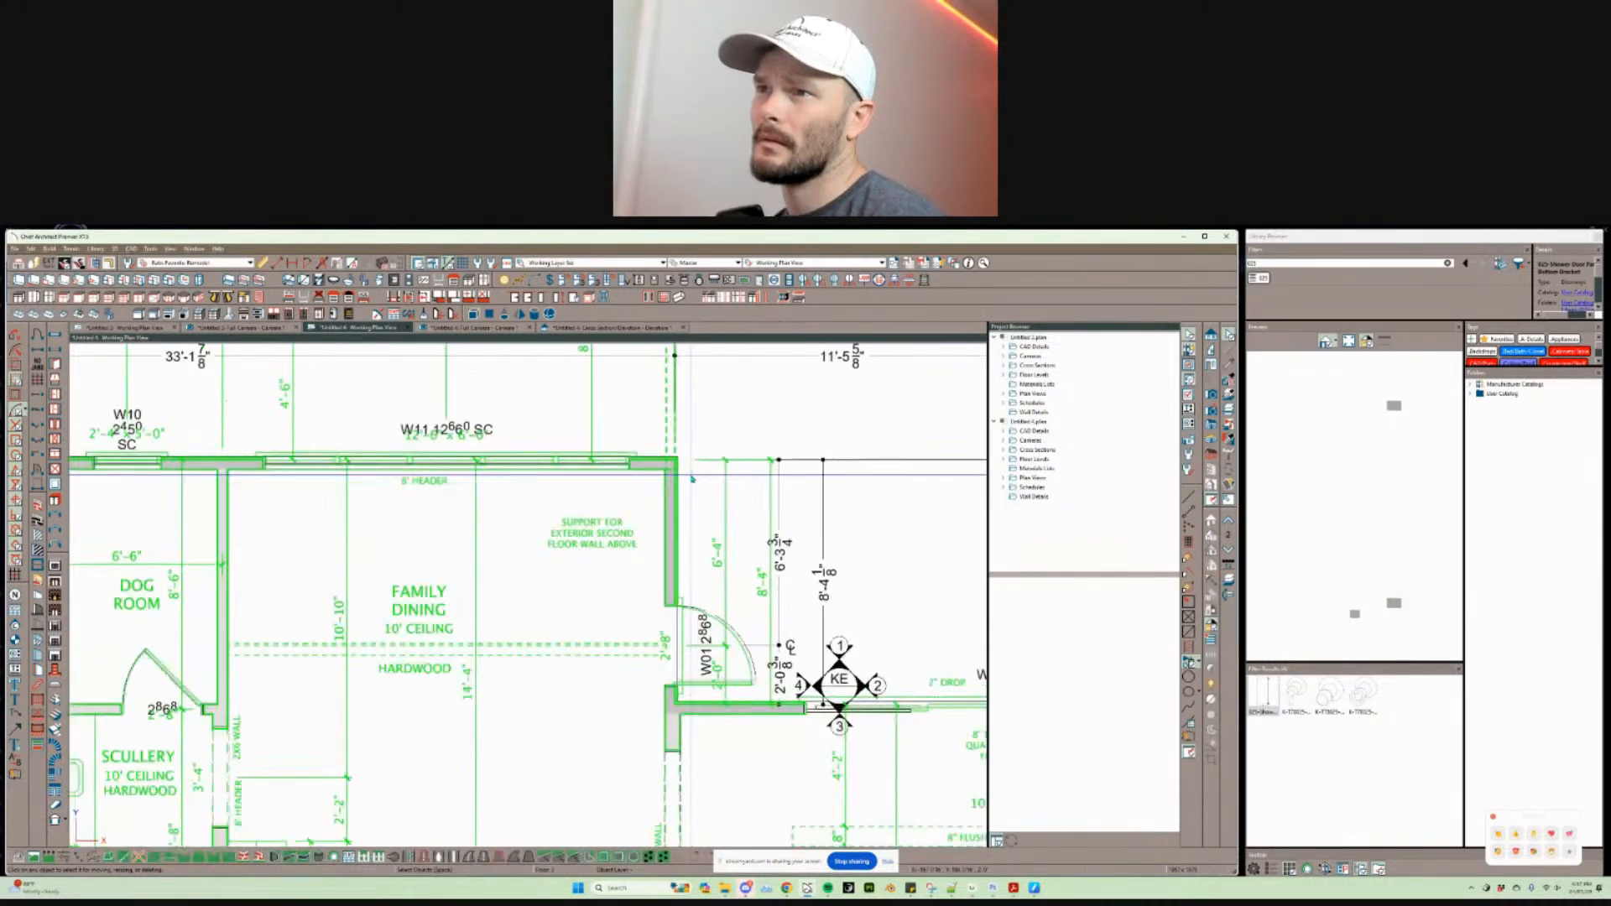
# Step: Draw a short vertical CAD line at the inner face of the Family Dining wall and try to paste it in place on the basement plan
pyautogui.scroll(2, 692, 478)
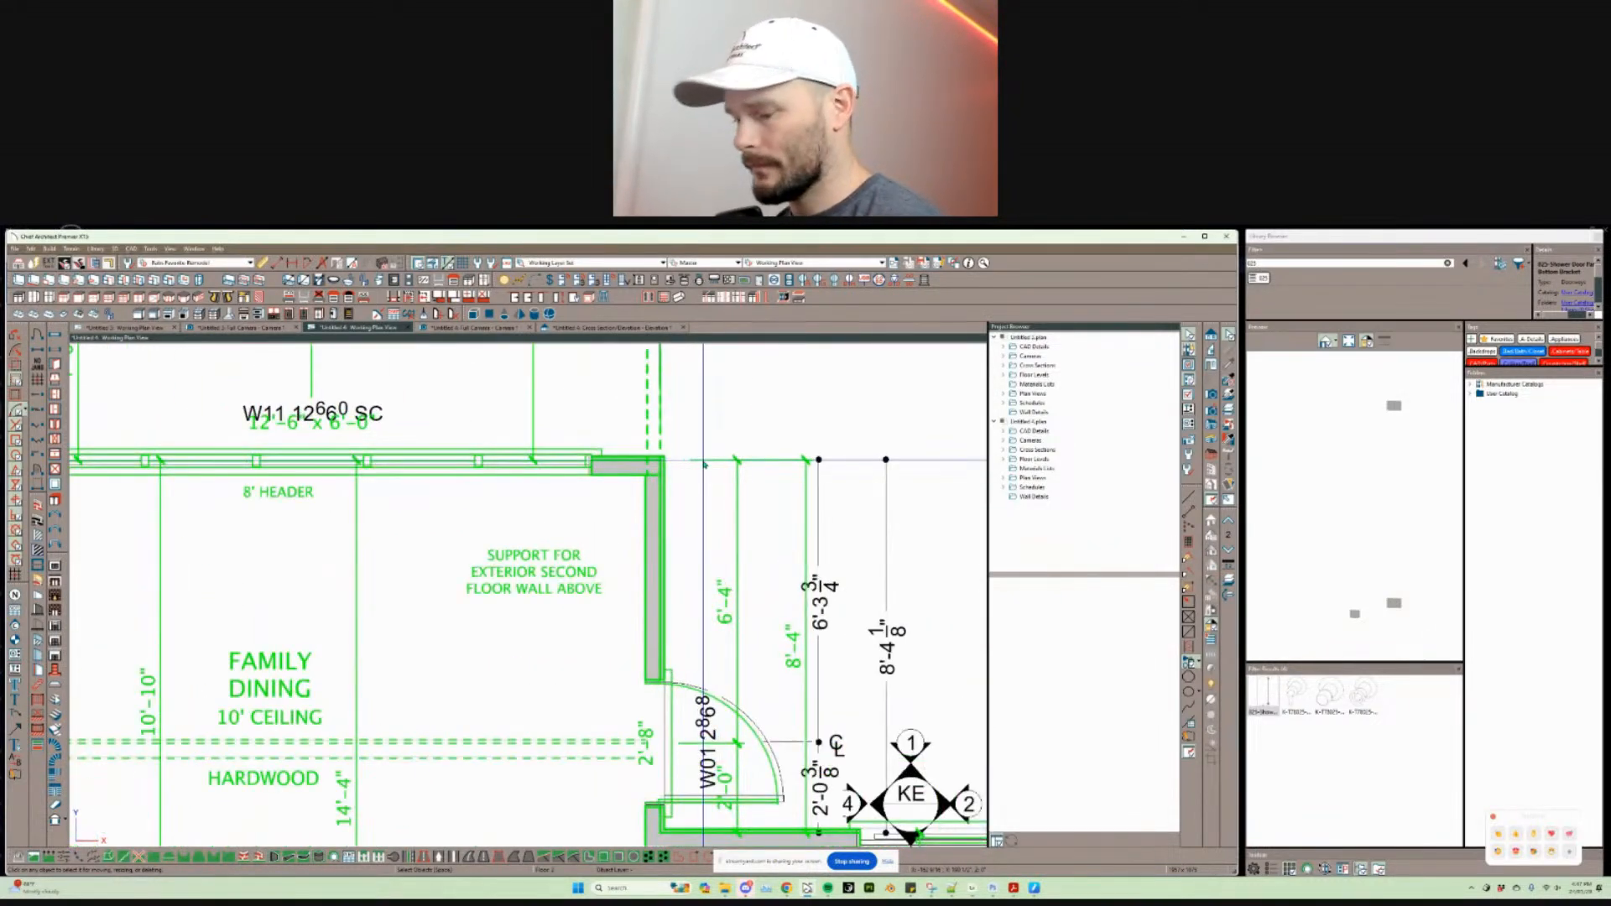
pyautogui.scroll(2, 701, 468)
pyautogui.press('/')
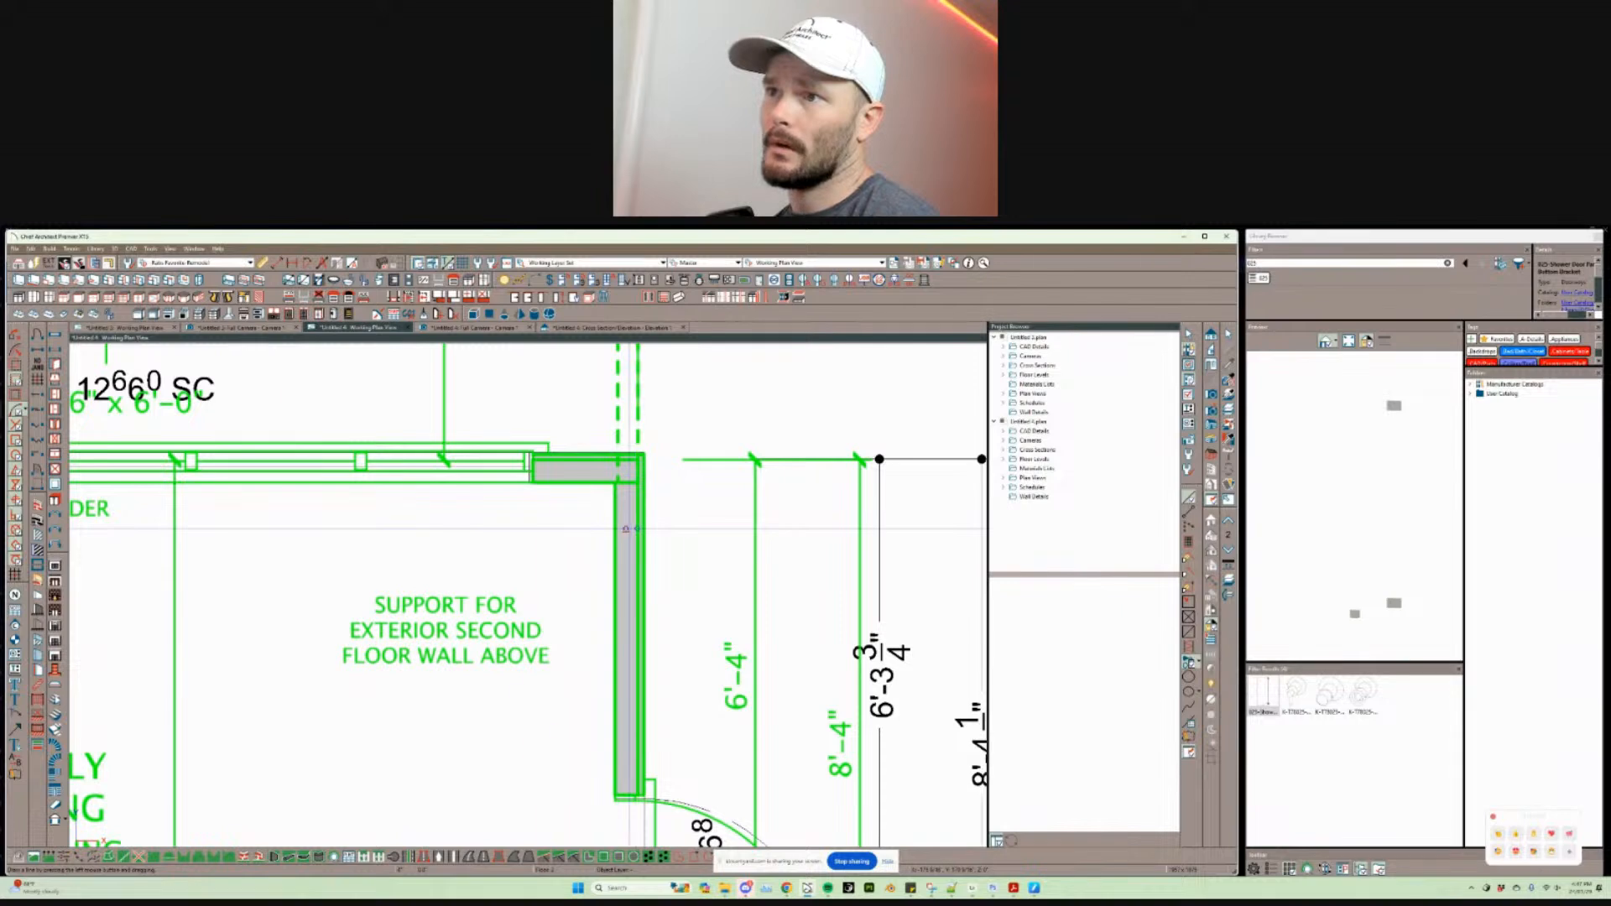
pyautogui.moveTo(538, 482); pyautogui.dragTo(538, 529)
pyautogui.hotkey('ctrl', 'c')
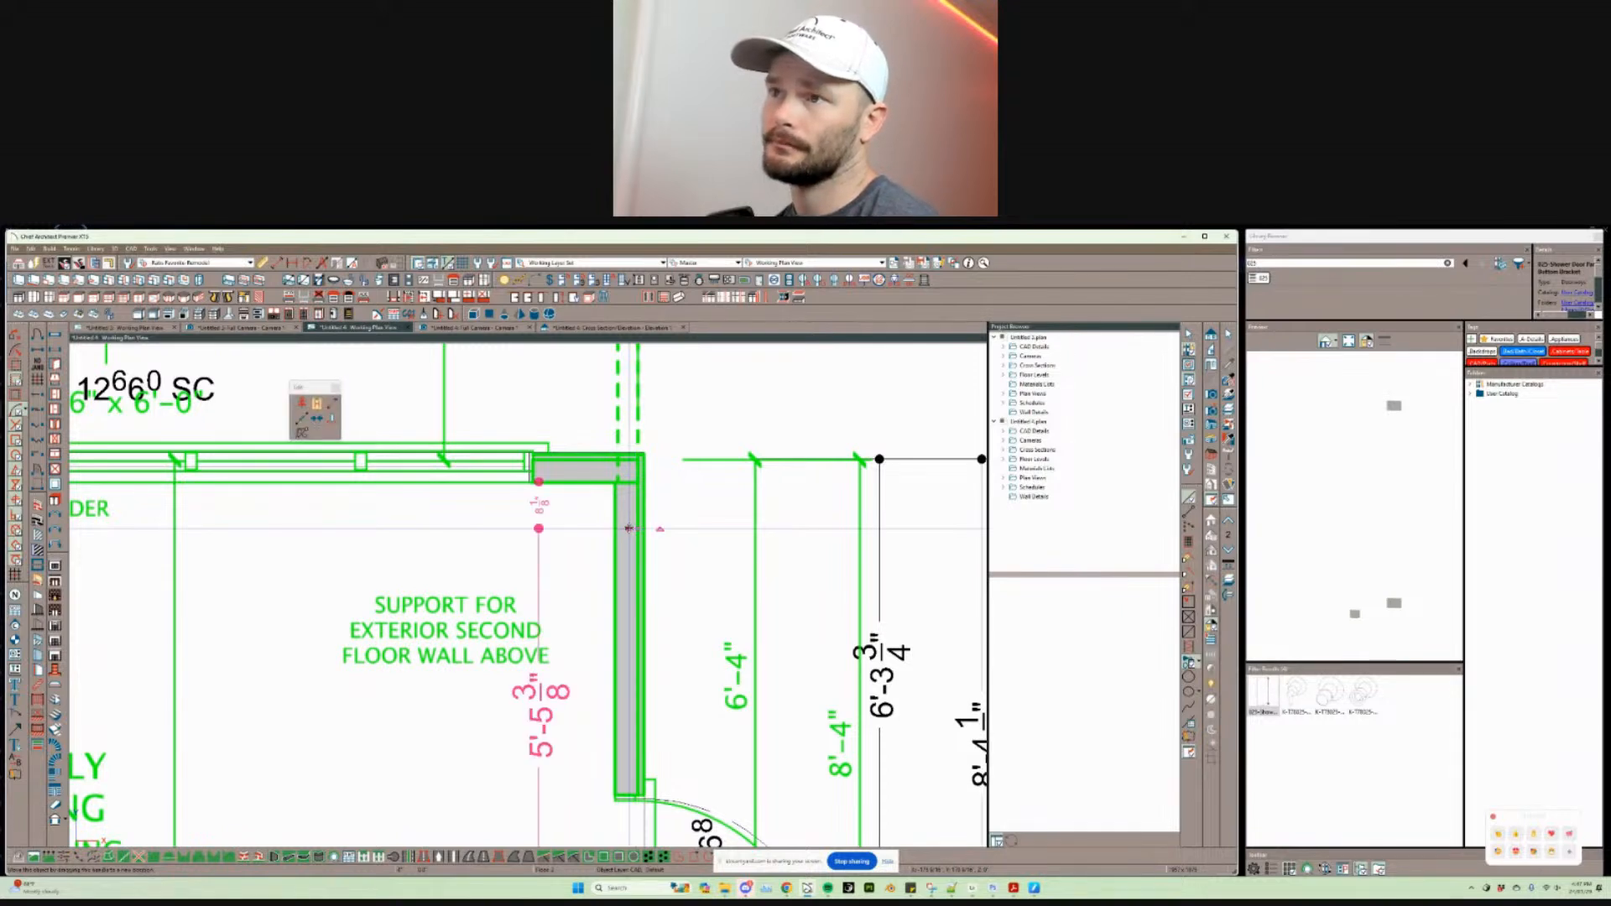
pyautogui.press('pagedown')
pyautogui.hotkey('ctrl', 'alt', 'v')
pyautogui.press('space')
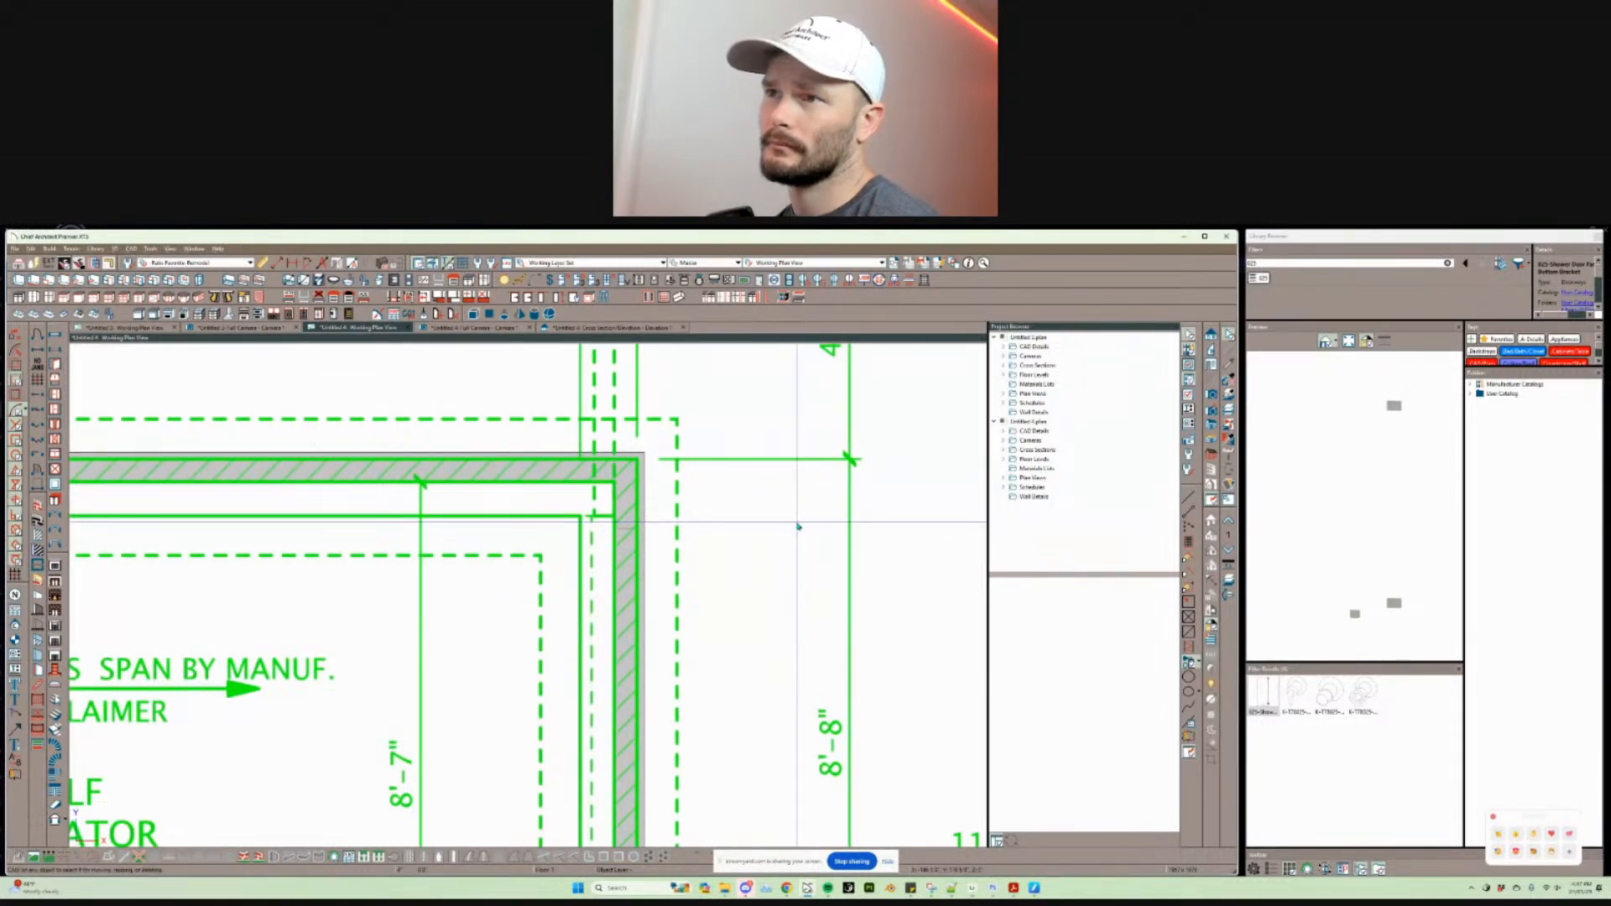
# Step: Recheck the basement exterior walls around the Golf Simulator and patio slab against the wall details on sheet S6
pyautogui.scroll(2, 629, 513)
pyautogui.scroll(-2, 625, 534)
pyautogui.scroll(-1, 625, 557)
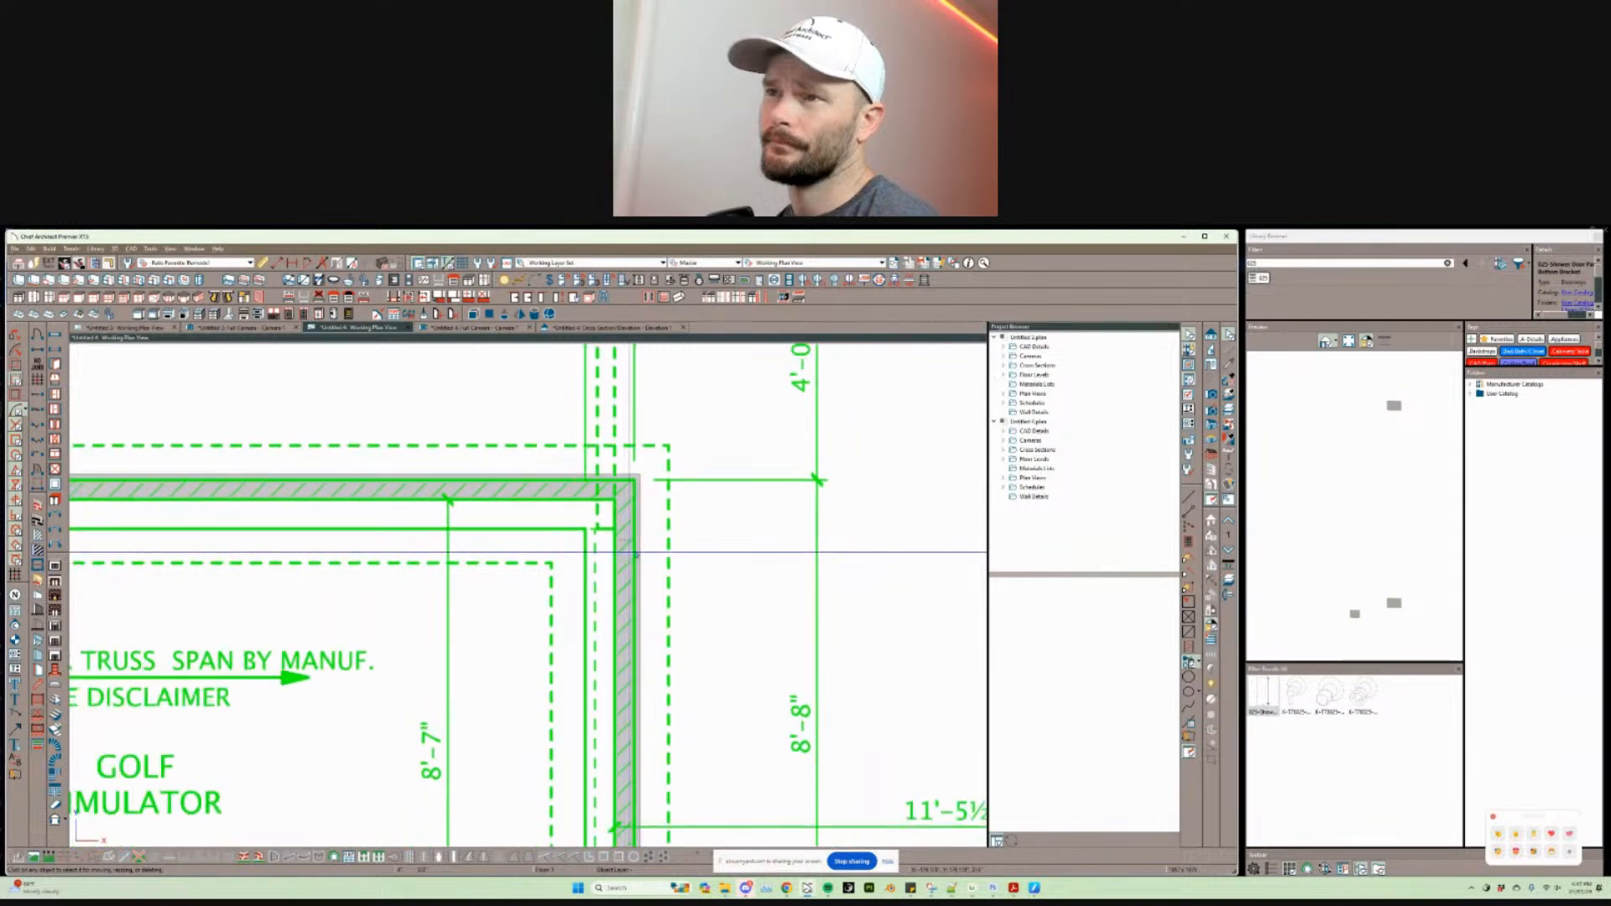
pyautogui.hotkey('alt', 'Tab')
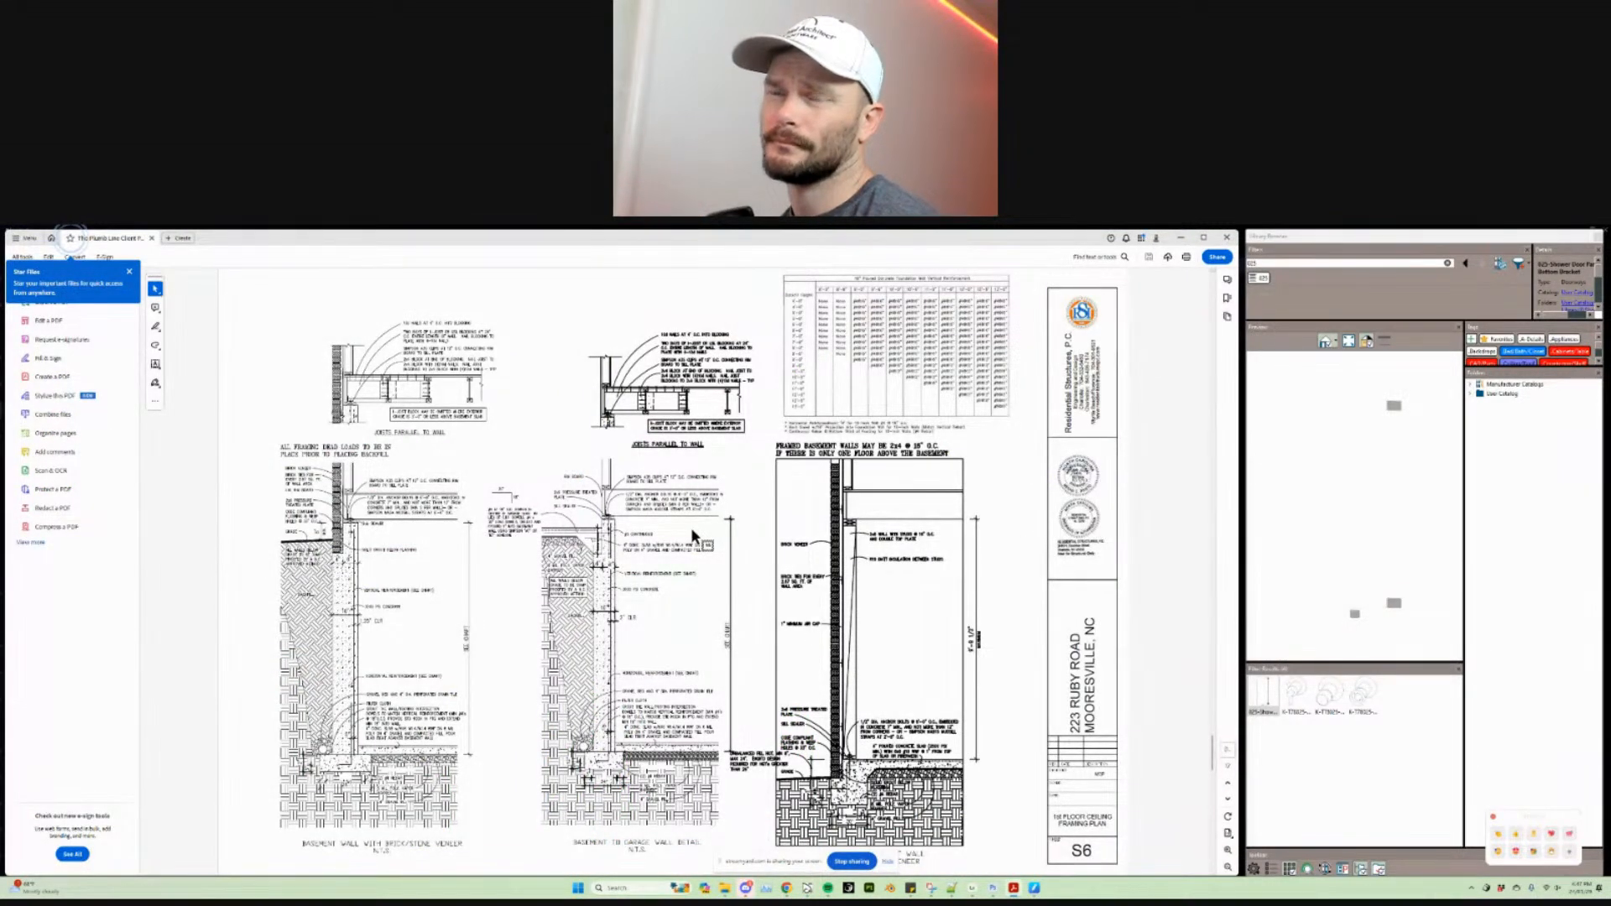
pyautogui.hotkey('alt', 'Tab')
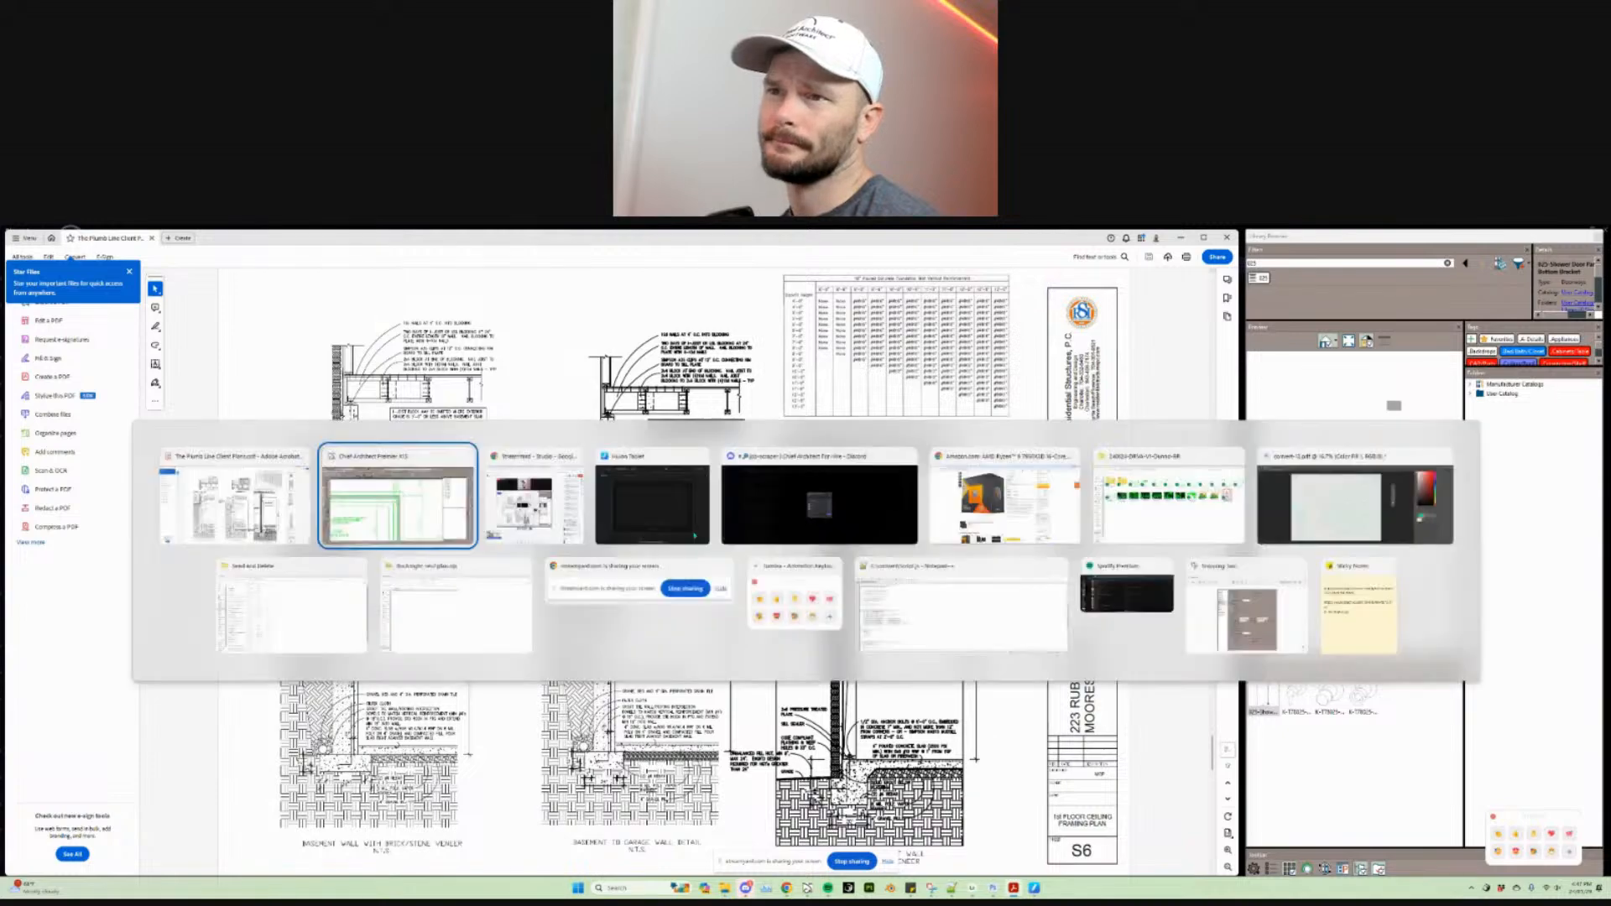
pyautogui.scroll(-1, 838, 535)
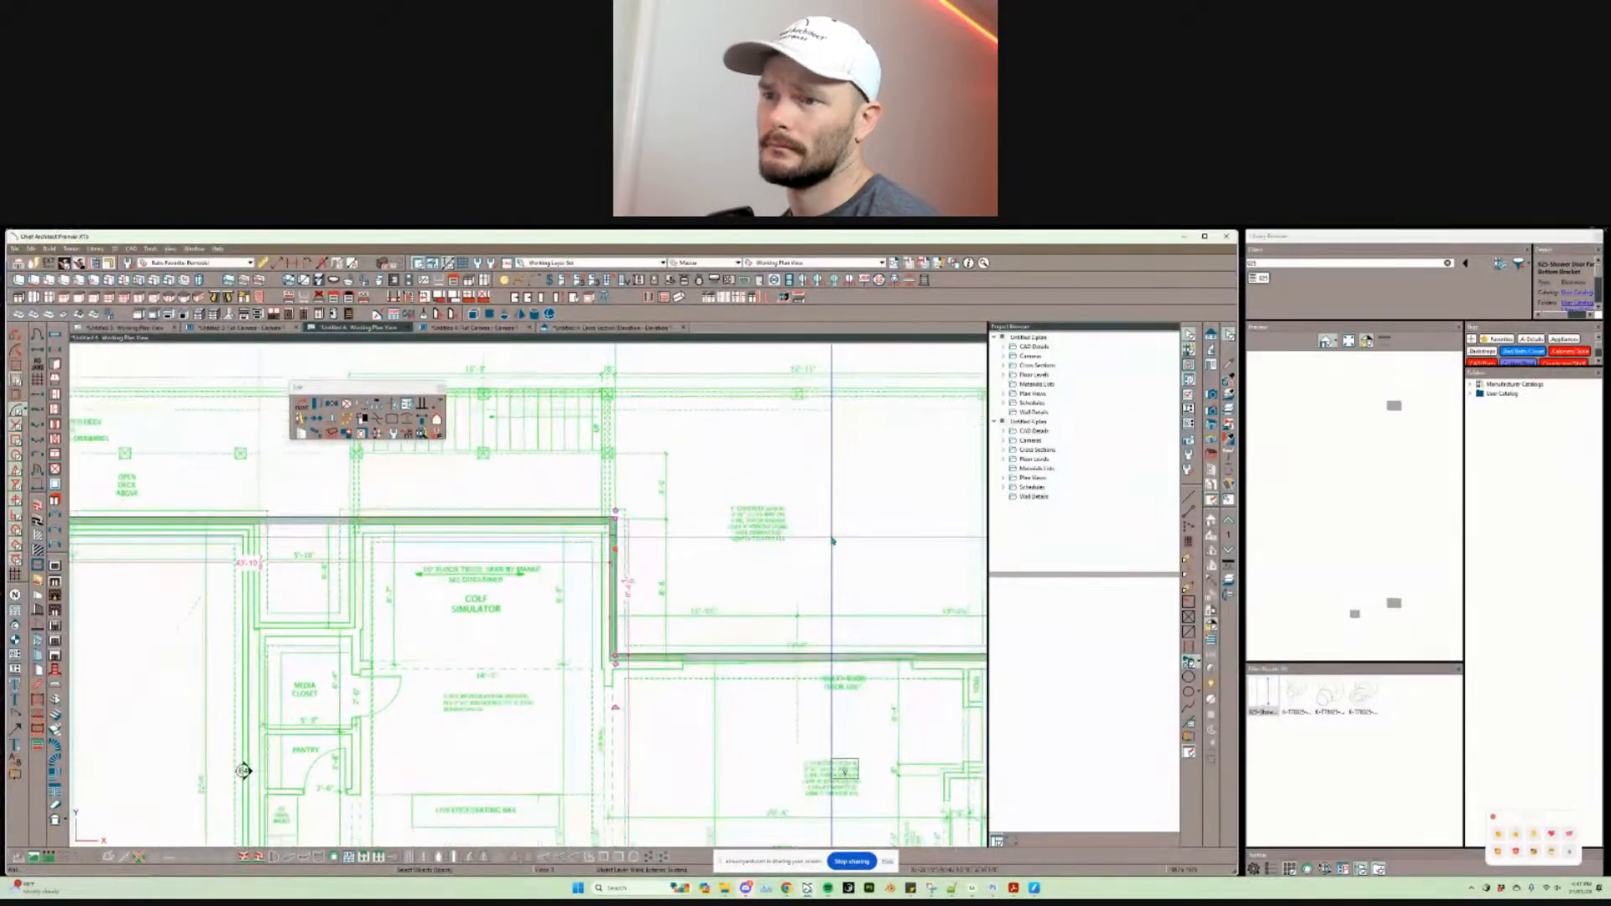
pyautogui.hotkey('alt', 'Tab')
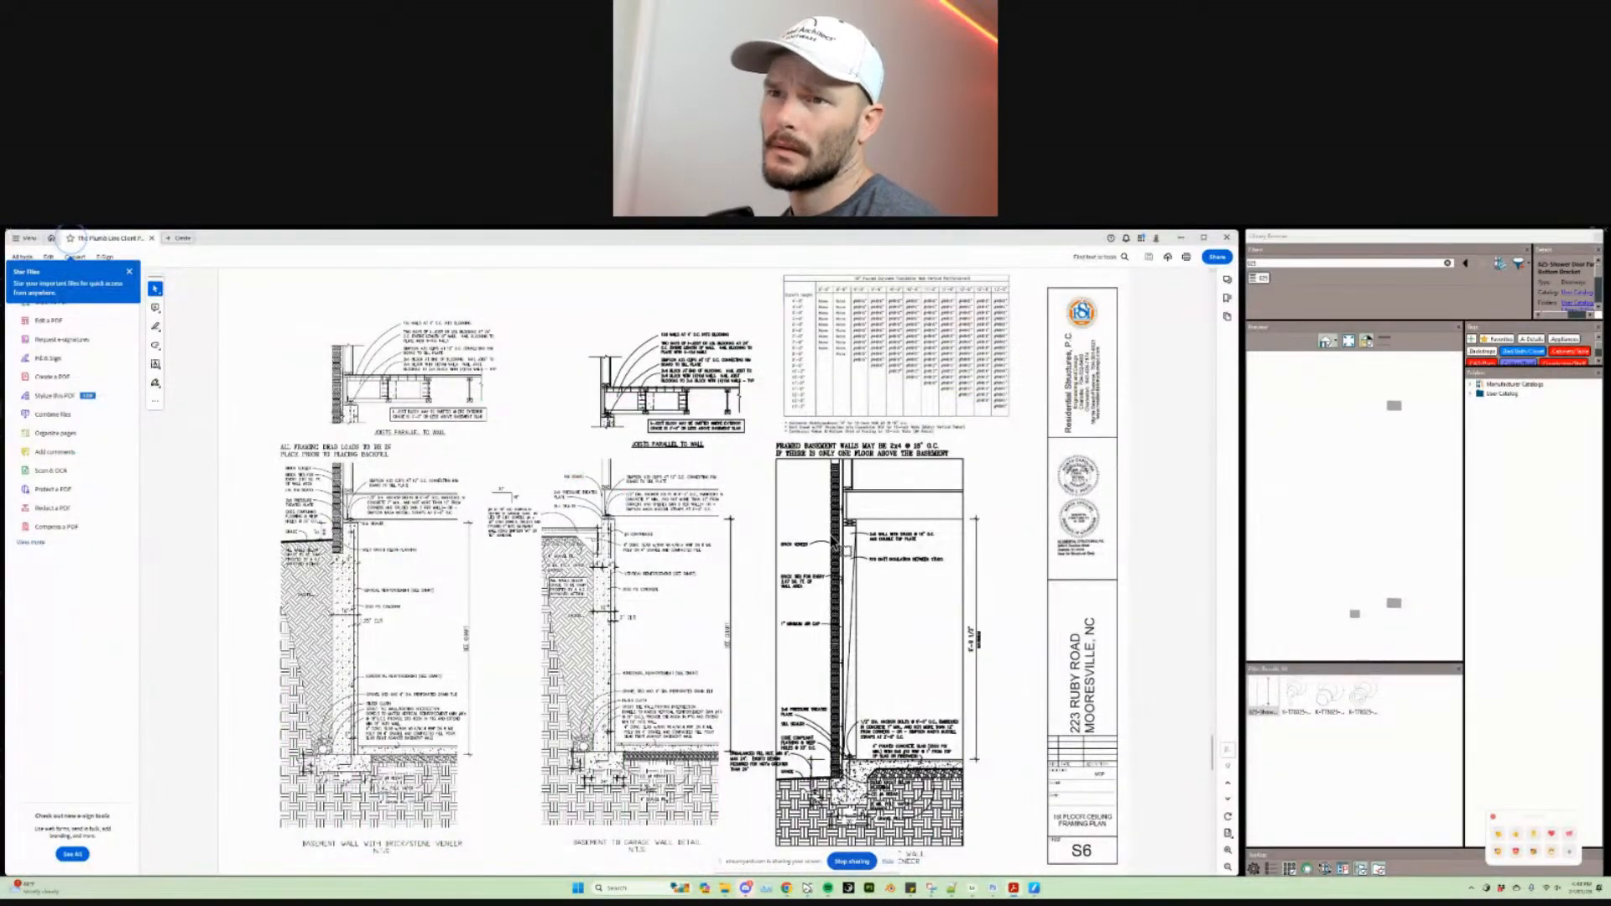
# Step: Examine the Golf Simulator's outer wall corner and the basement exterior wall outline against the underlying reference plan
pyautogui.hotkey('alt', 'Tab')
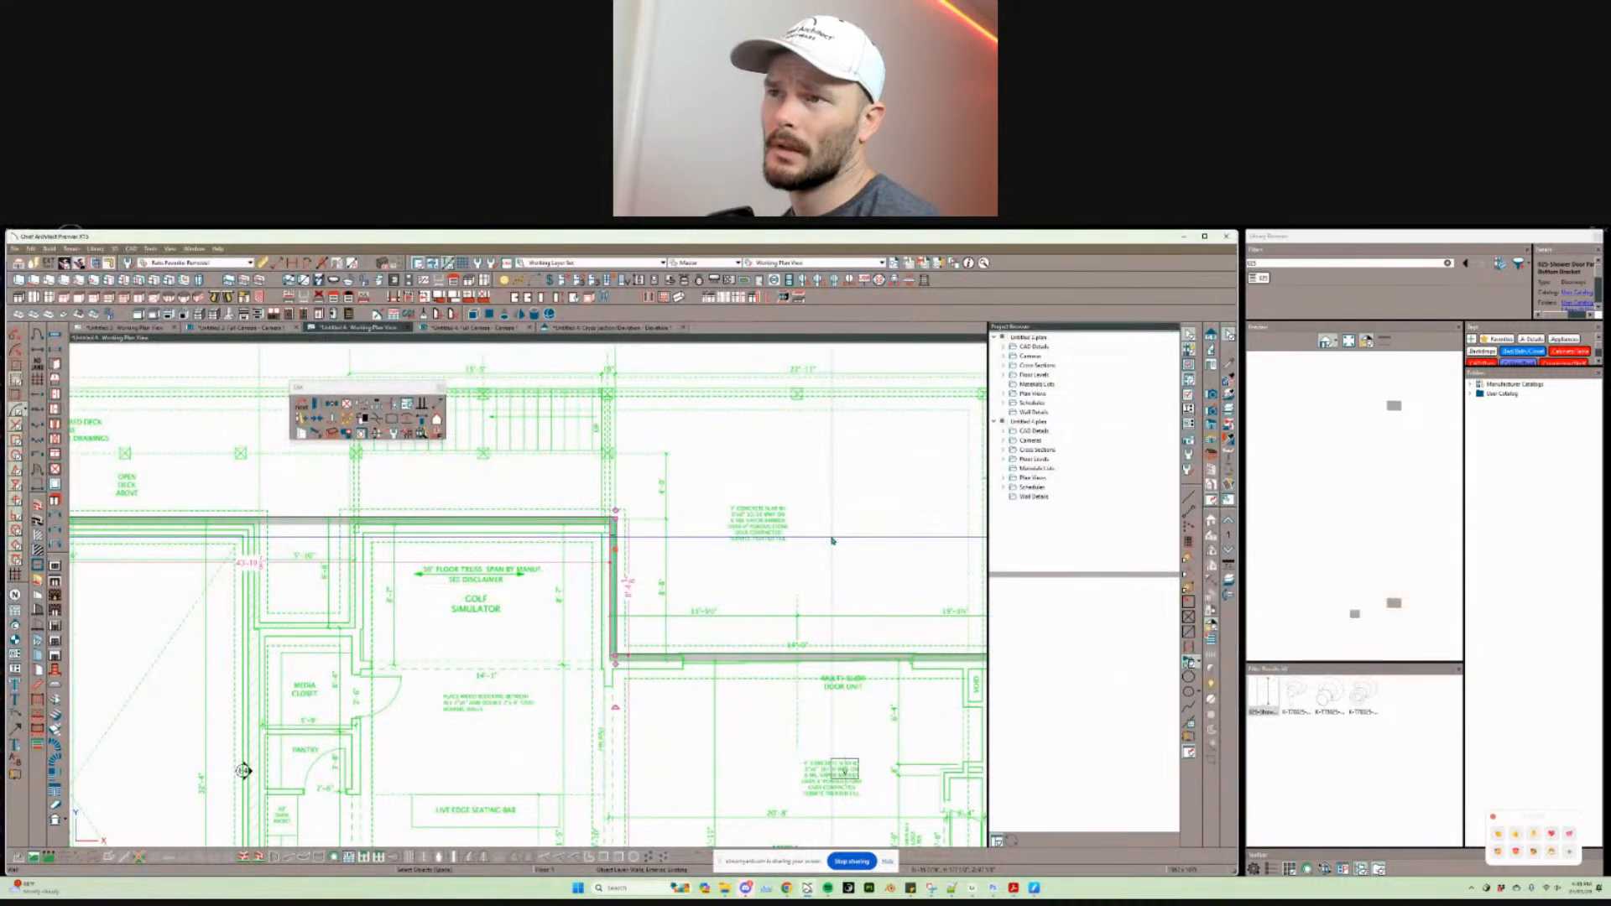
pyautogui.scroll(4, 833, 540)
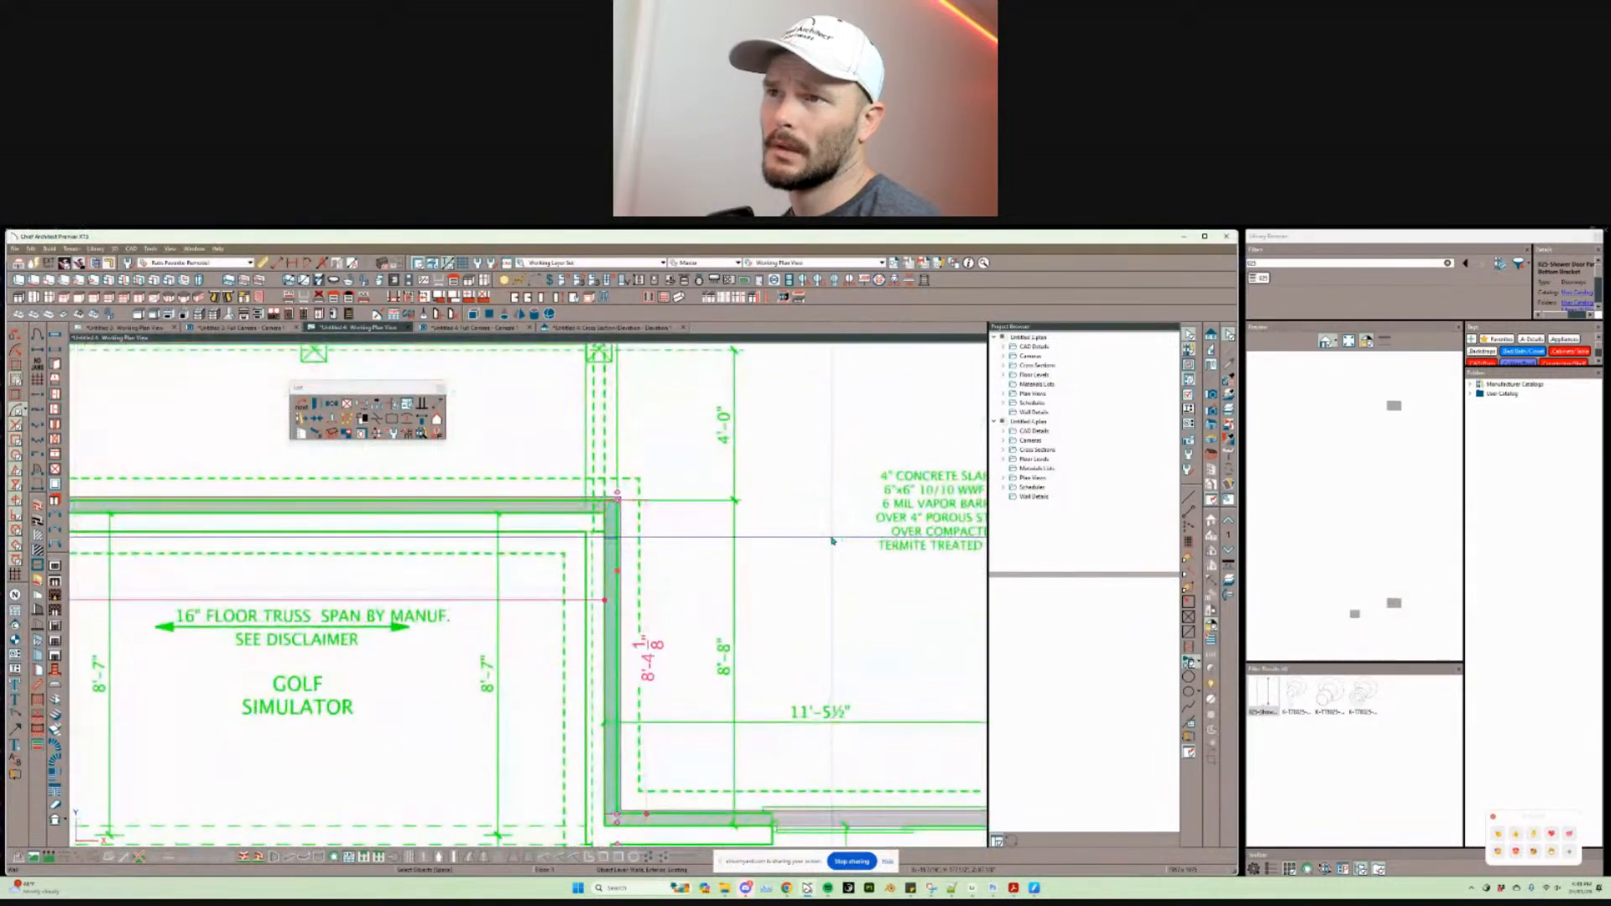
pyautogui.scroll(4, 833, 540)
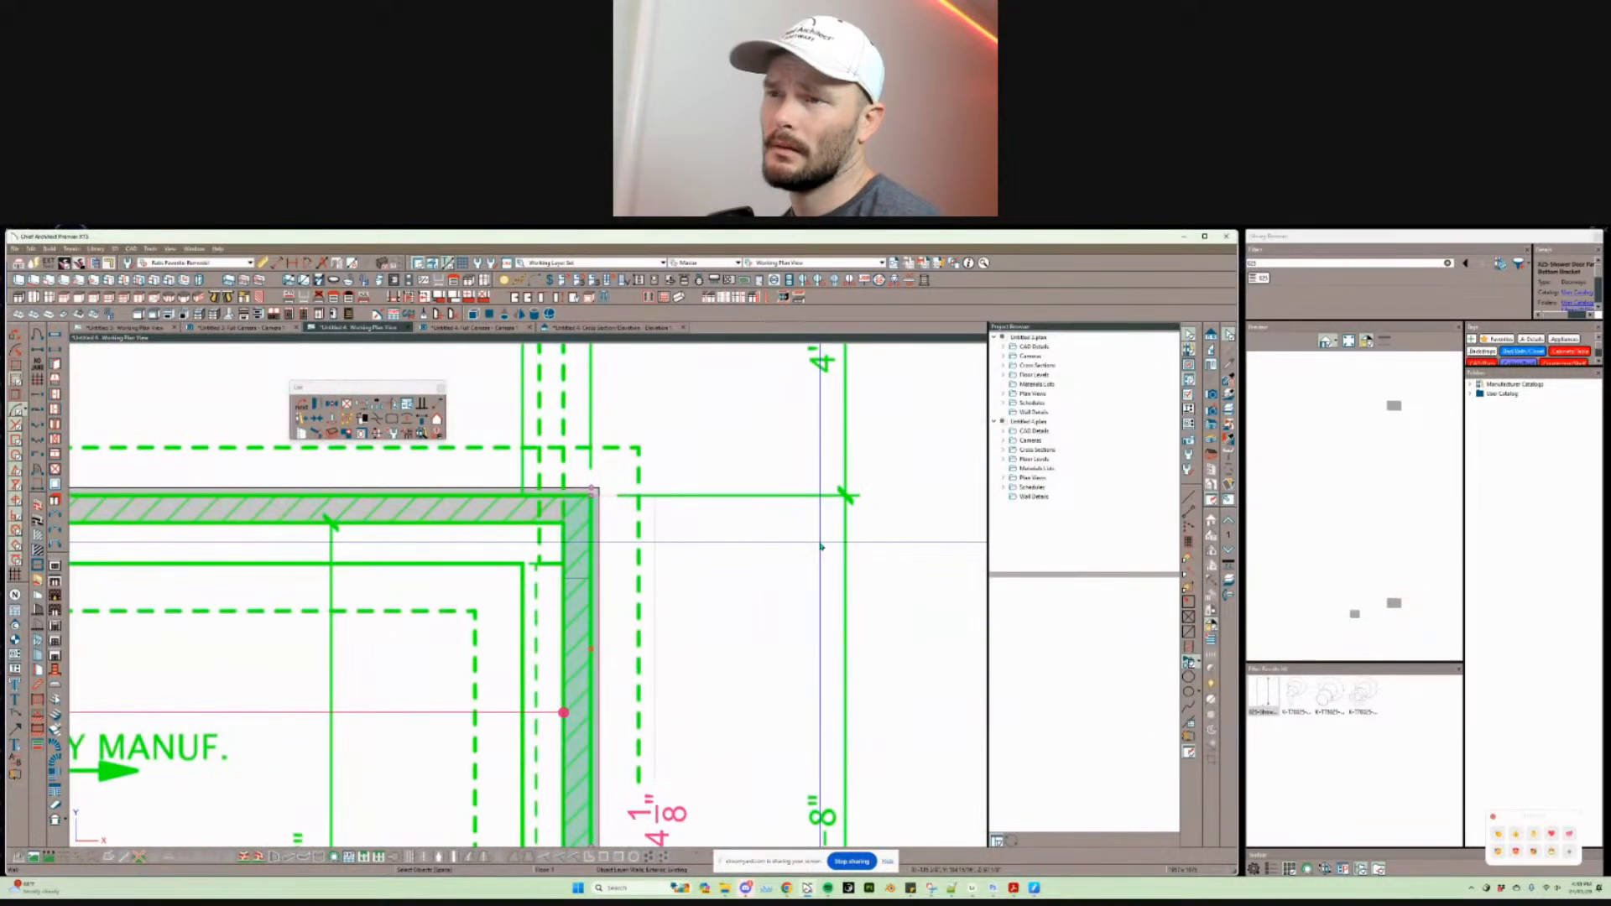
pyautogui.scroll(2, 606, 671)
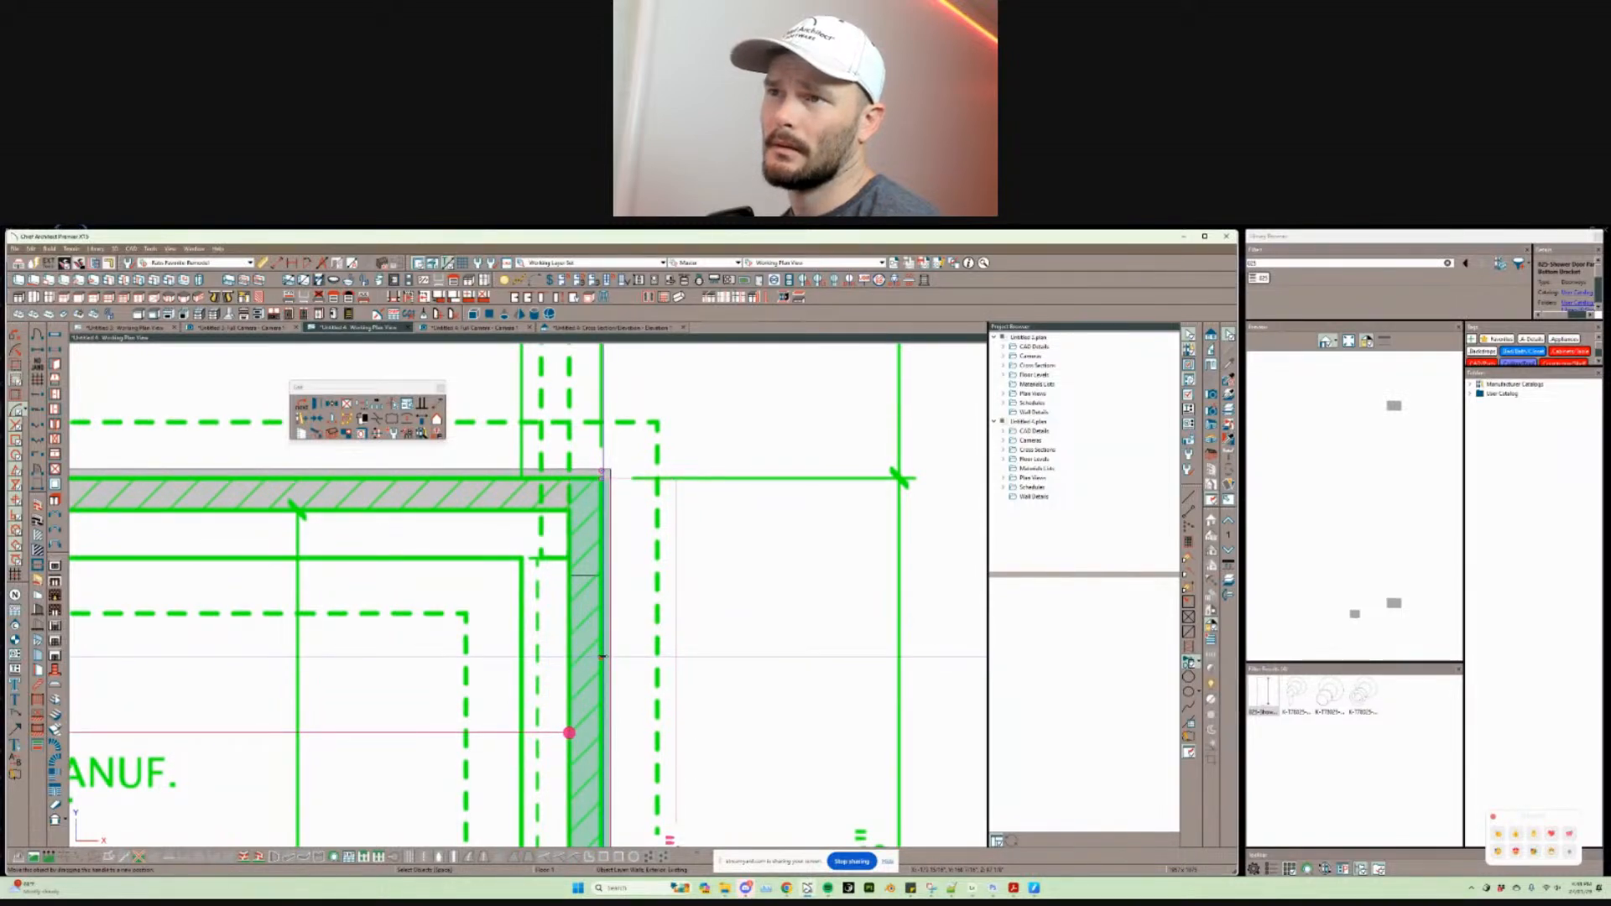
pyautogui.click(781, 576)
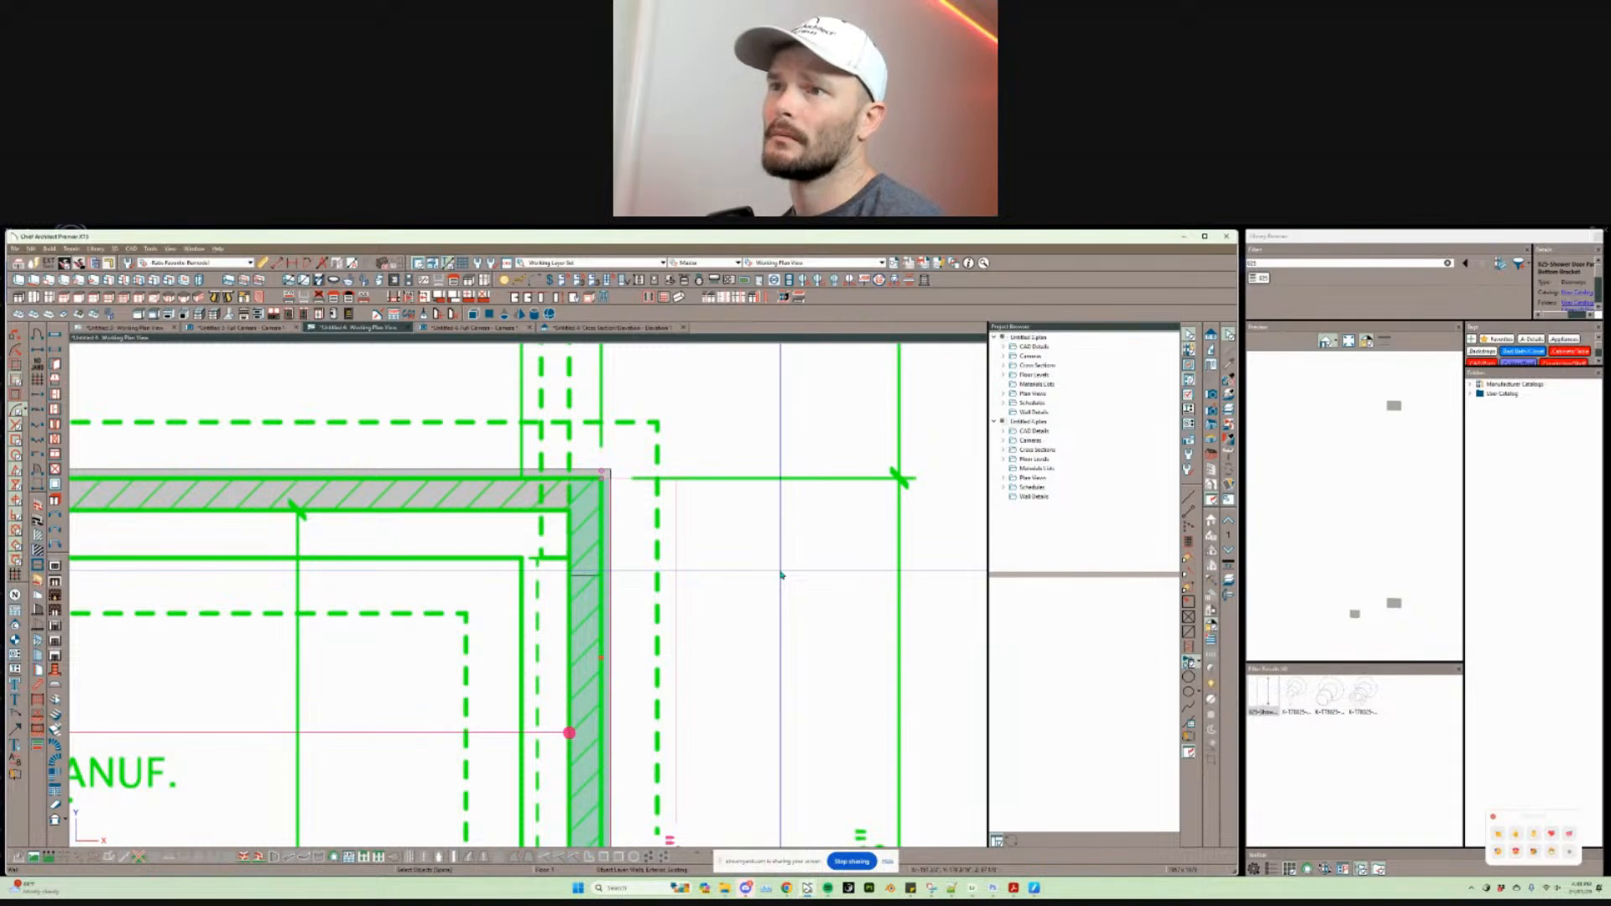
pyautogui.click(781, 575)
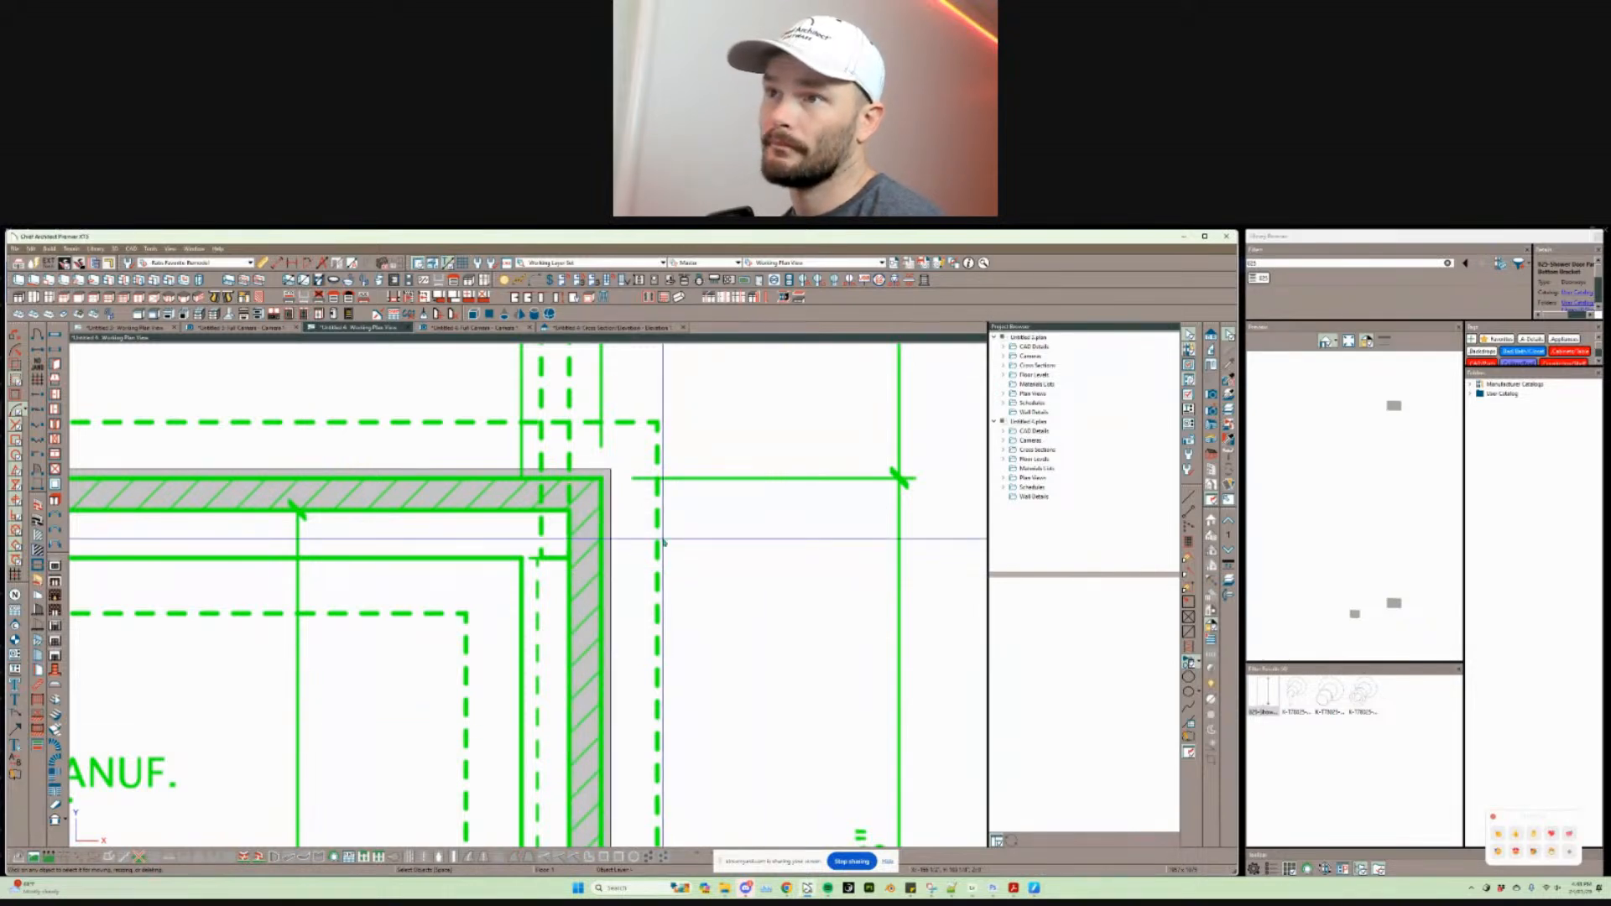
pyautogui.scroll(-1, 602, 592)
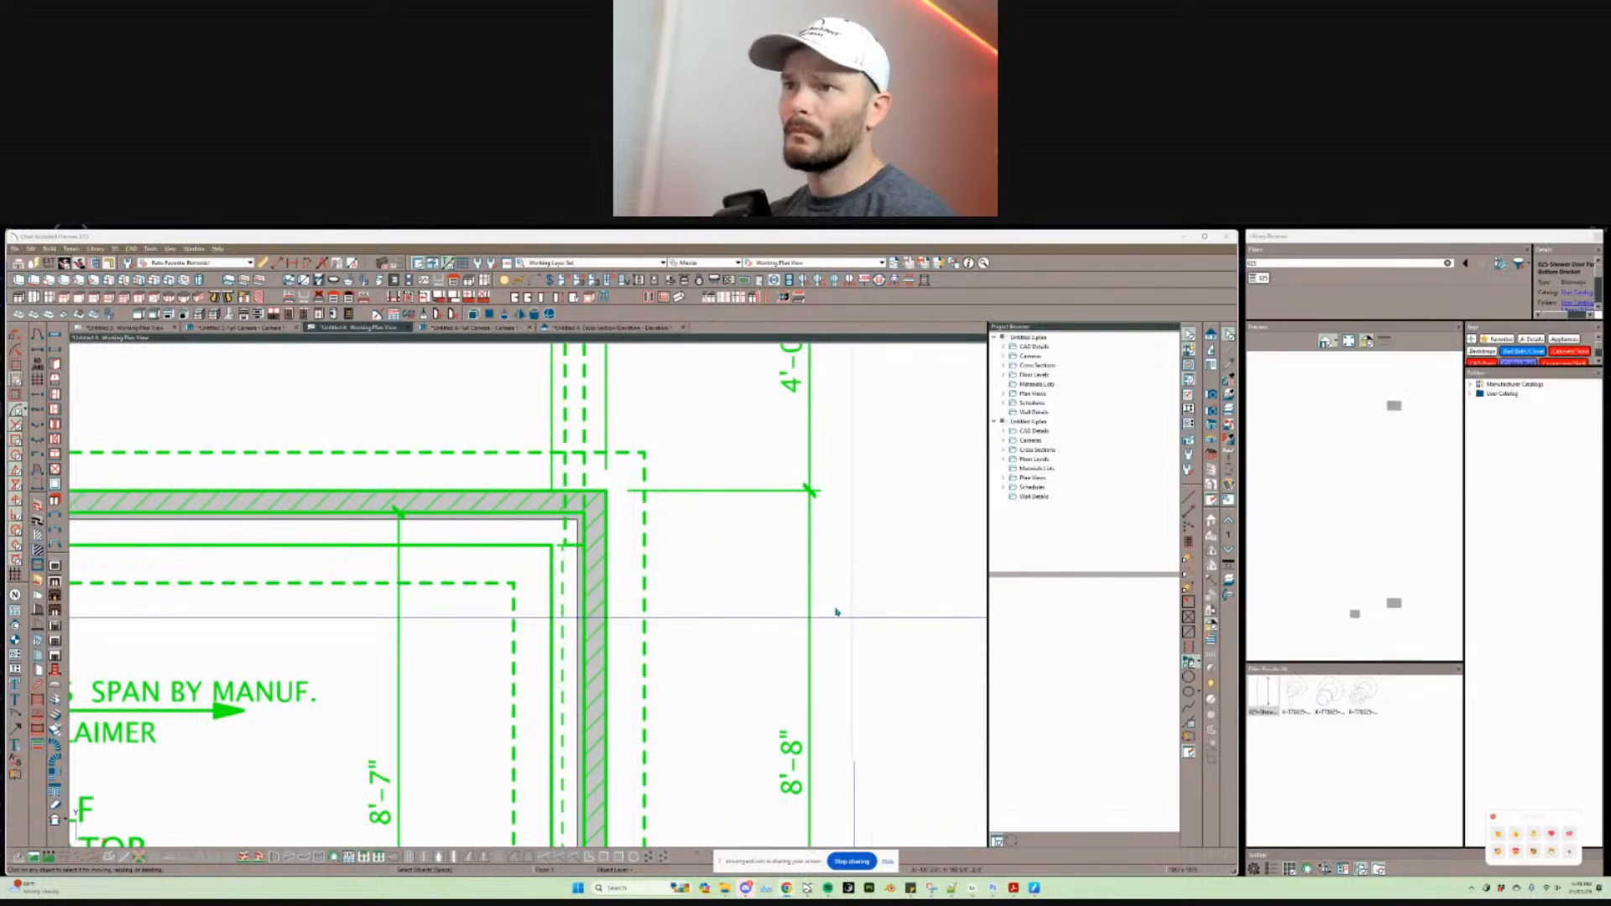
pyautogui.click(592, 578)
pyautogui.scroll(-3, 586, 584)
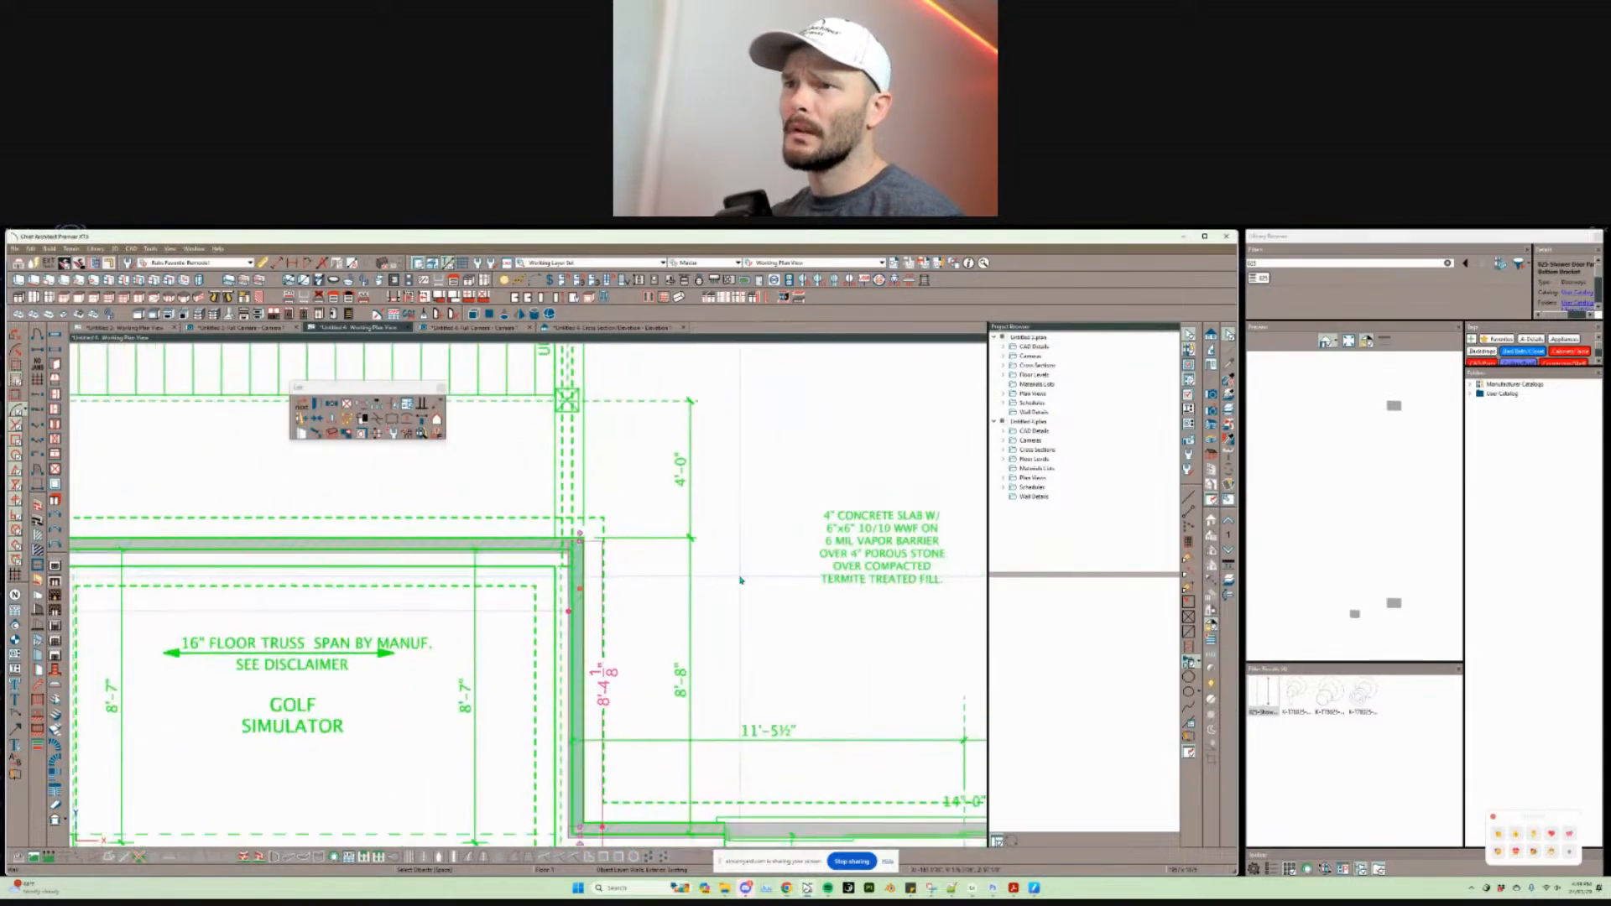
pyautogui.scroll(3, 537, 594)
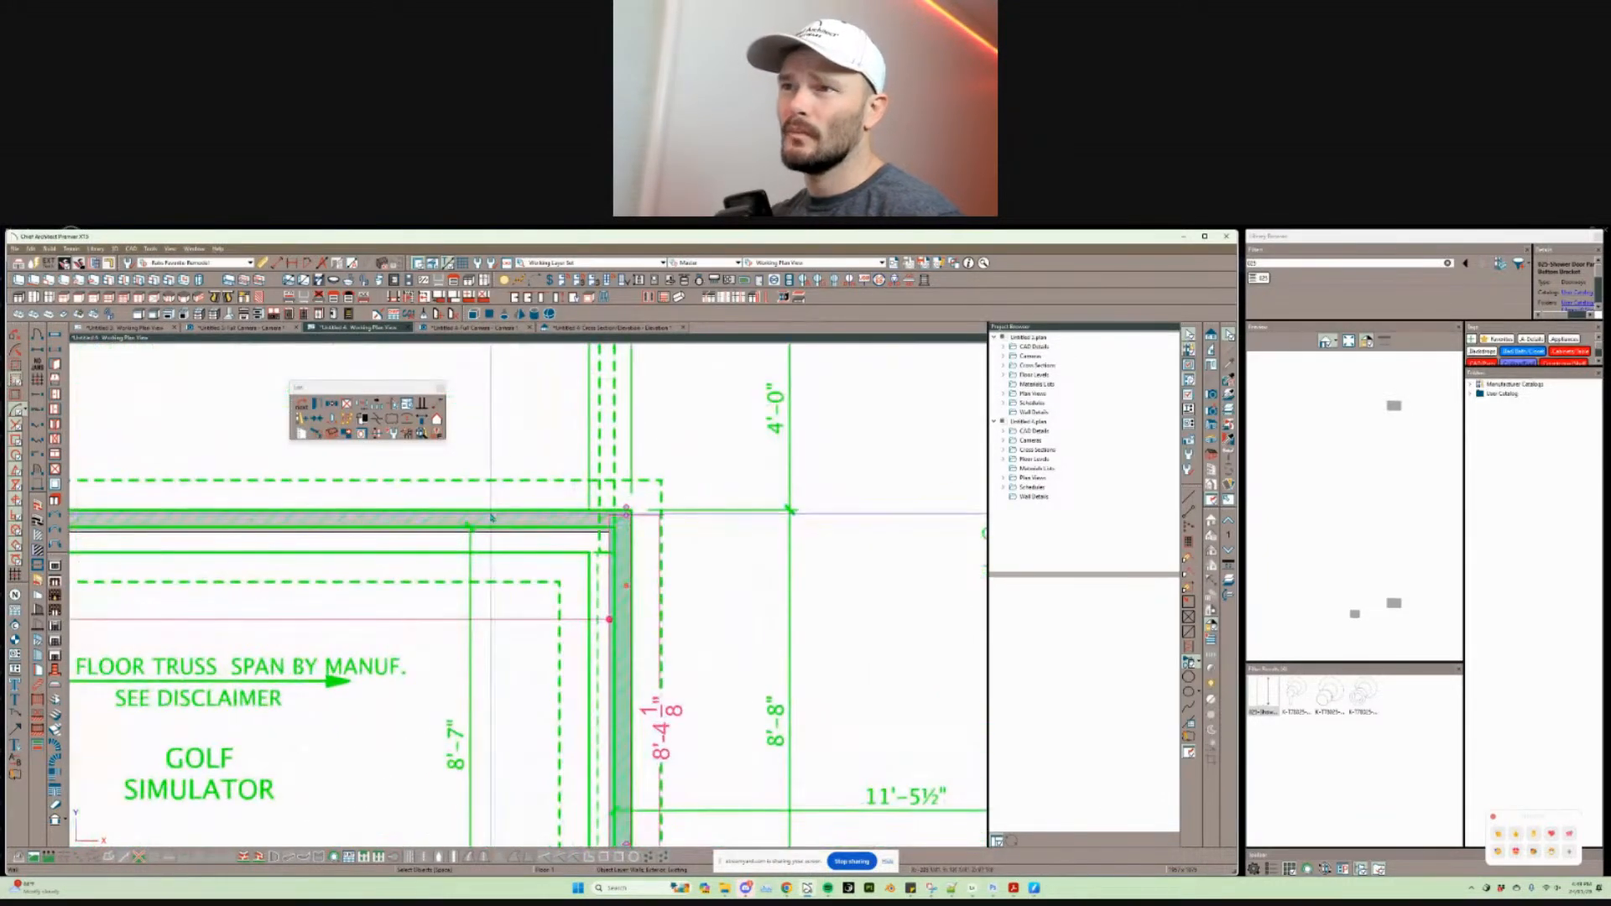
pyautogui.scroll(-5, 491, 532)
pyautogui.scroll(5, 492, 518)
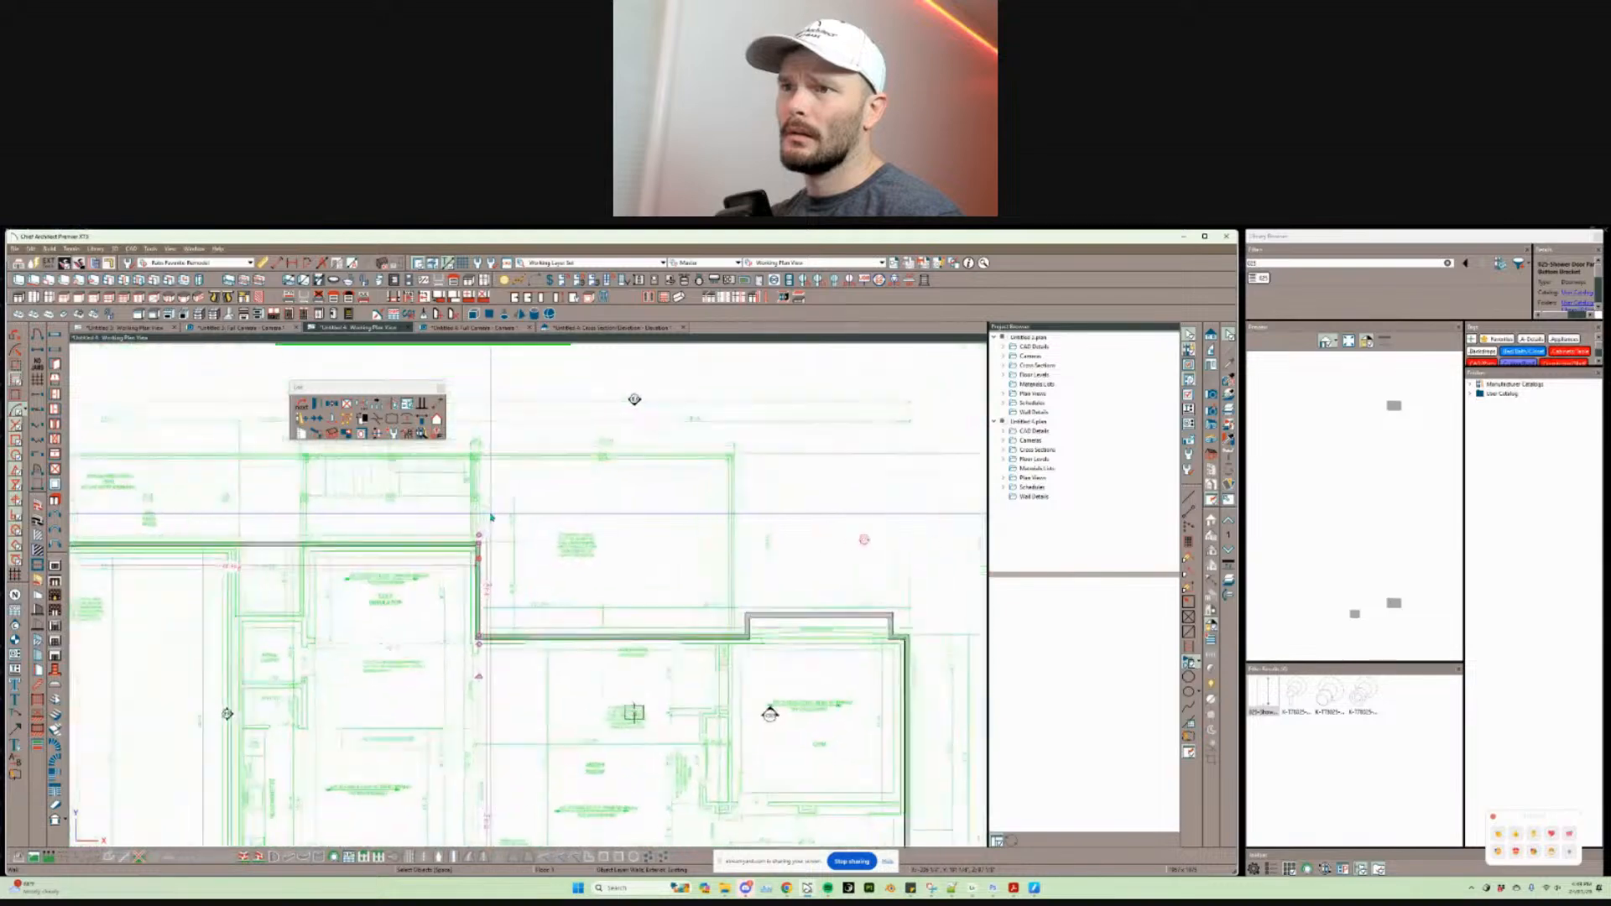
pyautogui.scroll(-8, 492, 518)
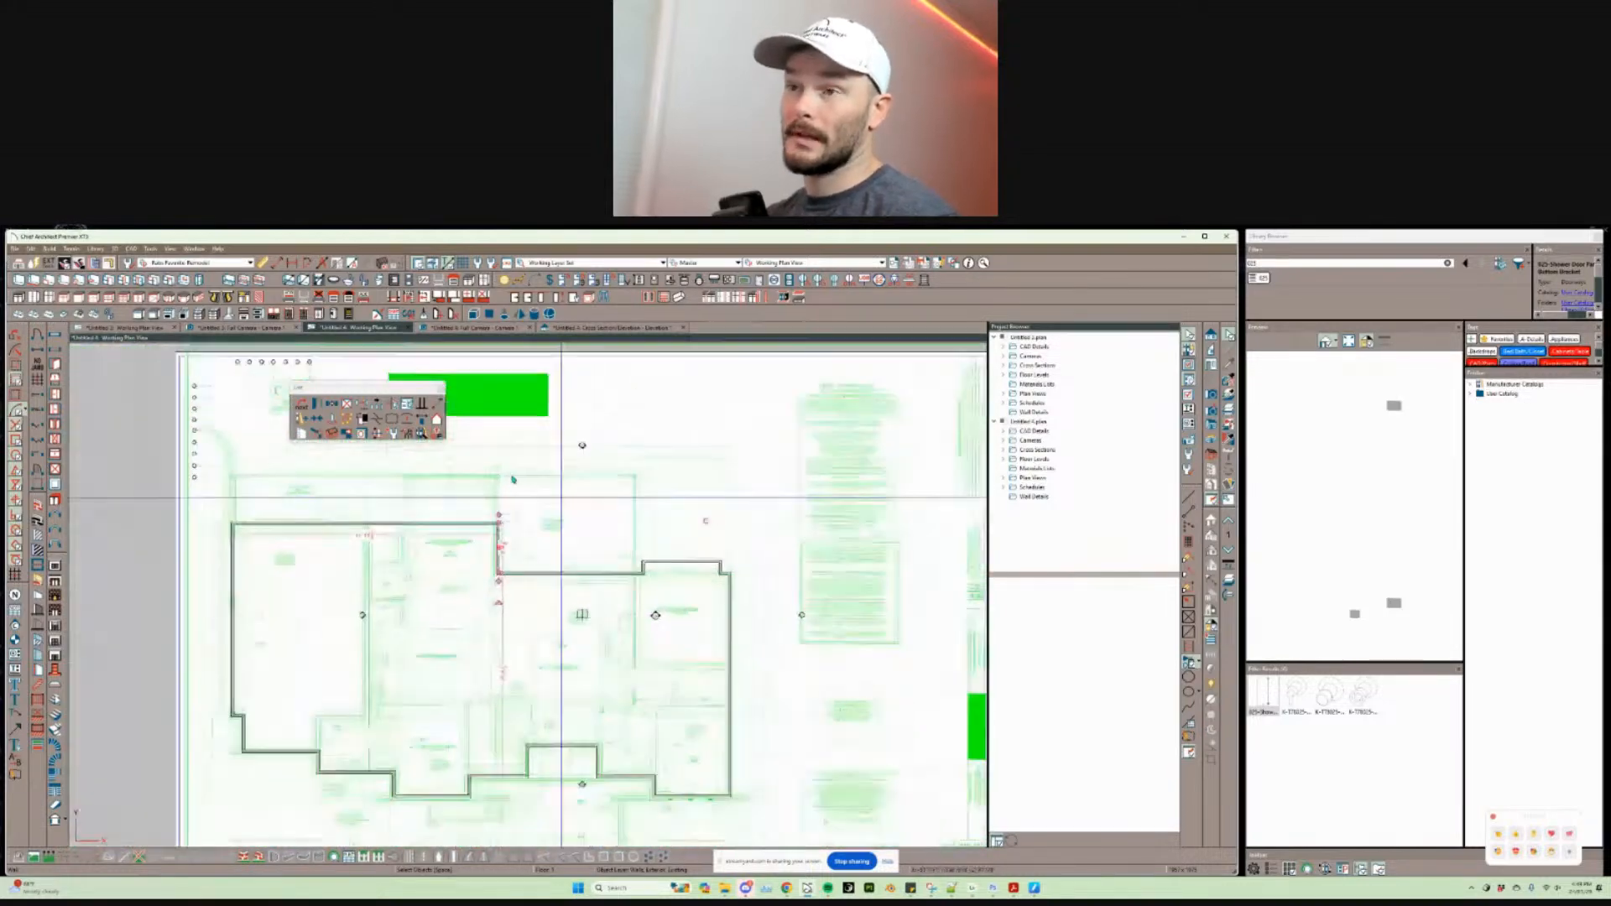
# Step: Select all basement exterior walls matching the Golf Simulator wall and change their wall type to Concrete Stem Wall, adjusting the thickness
pyautogui.click(392, 406)
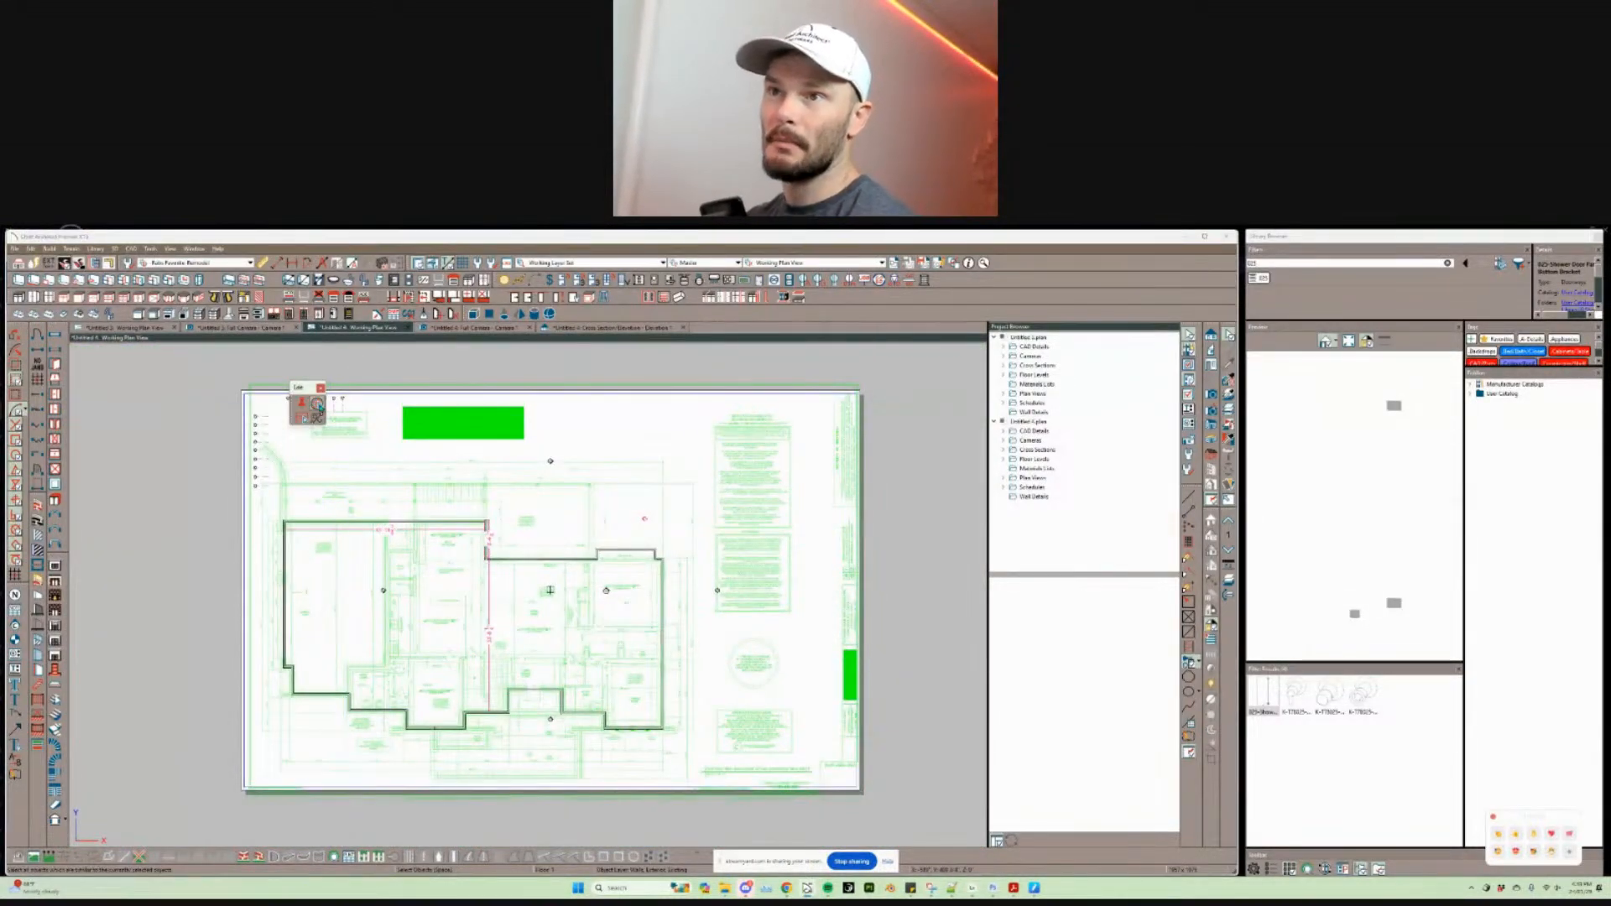
pyautogui.click(318, 405)
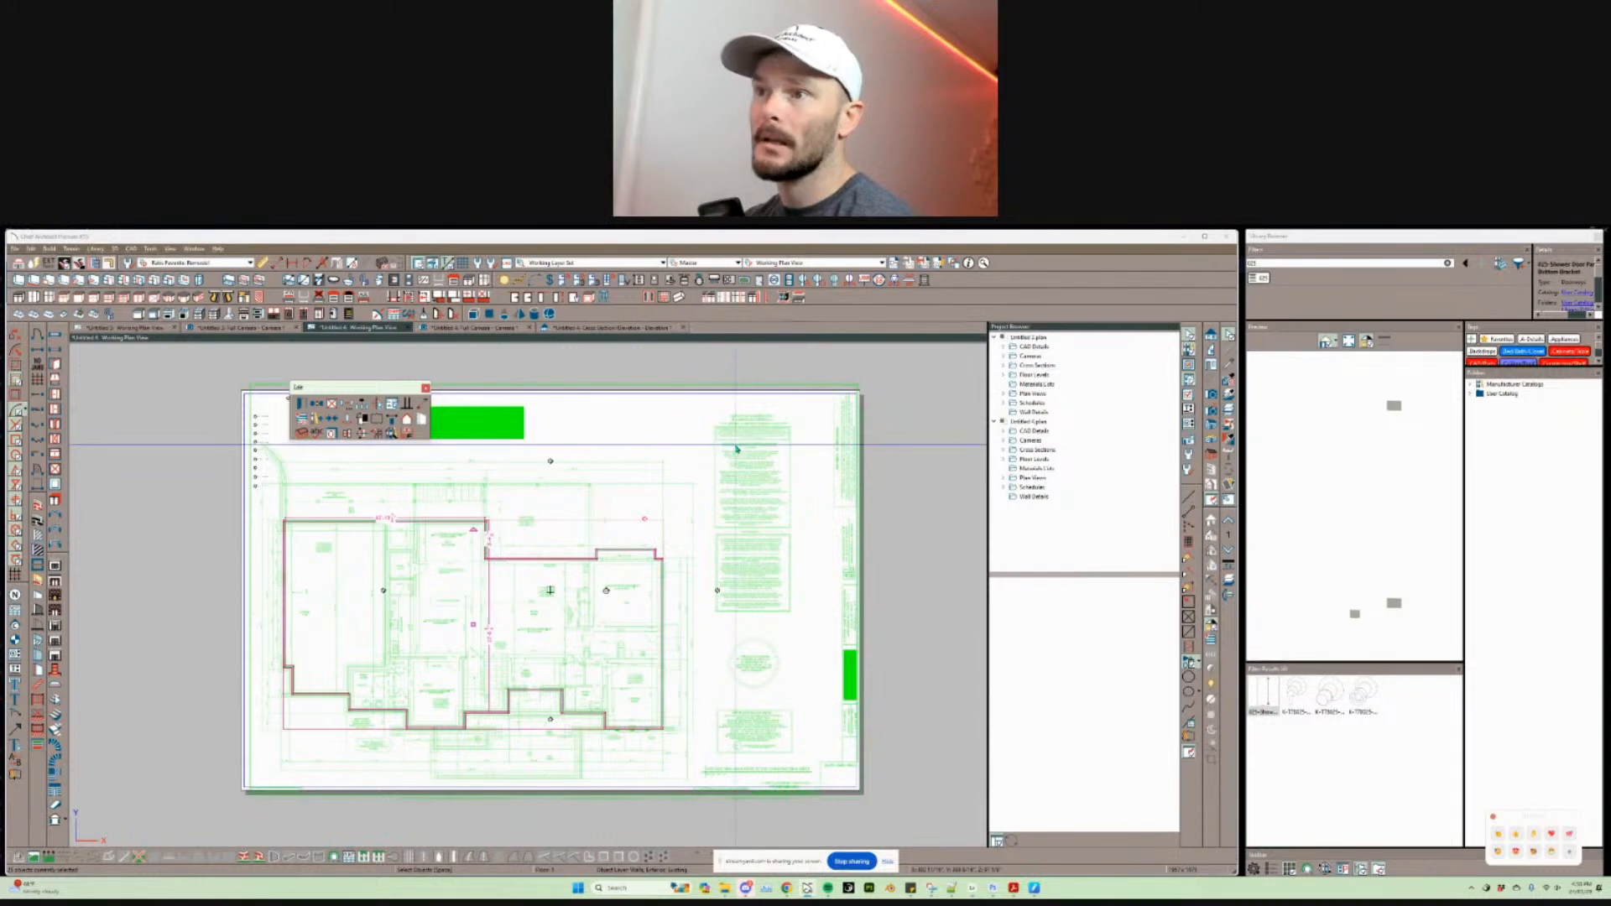
pyautogui.hotkey('ctrl', 'e')
pyautogui.hotkey('alt', 'Tab')
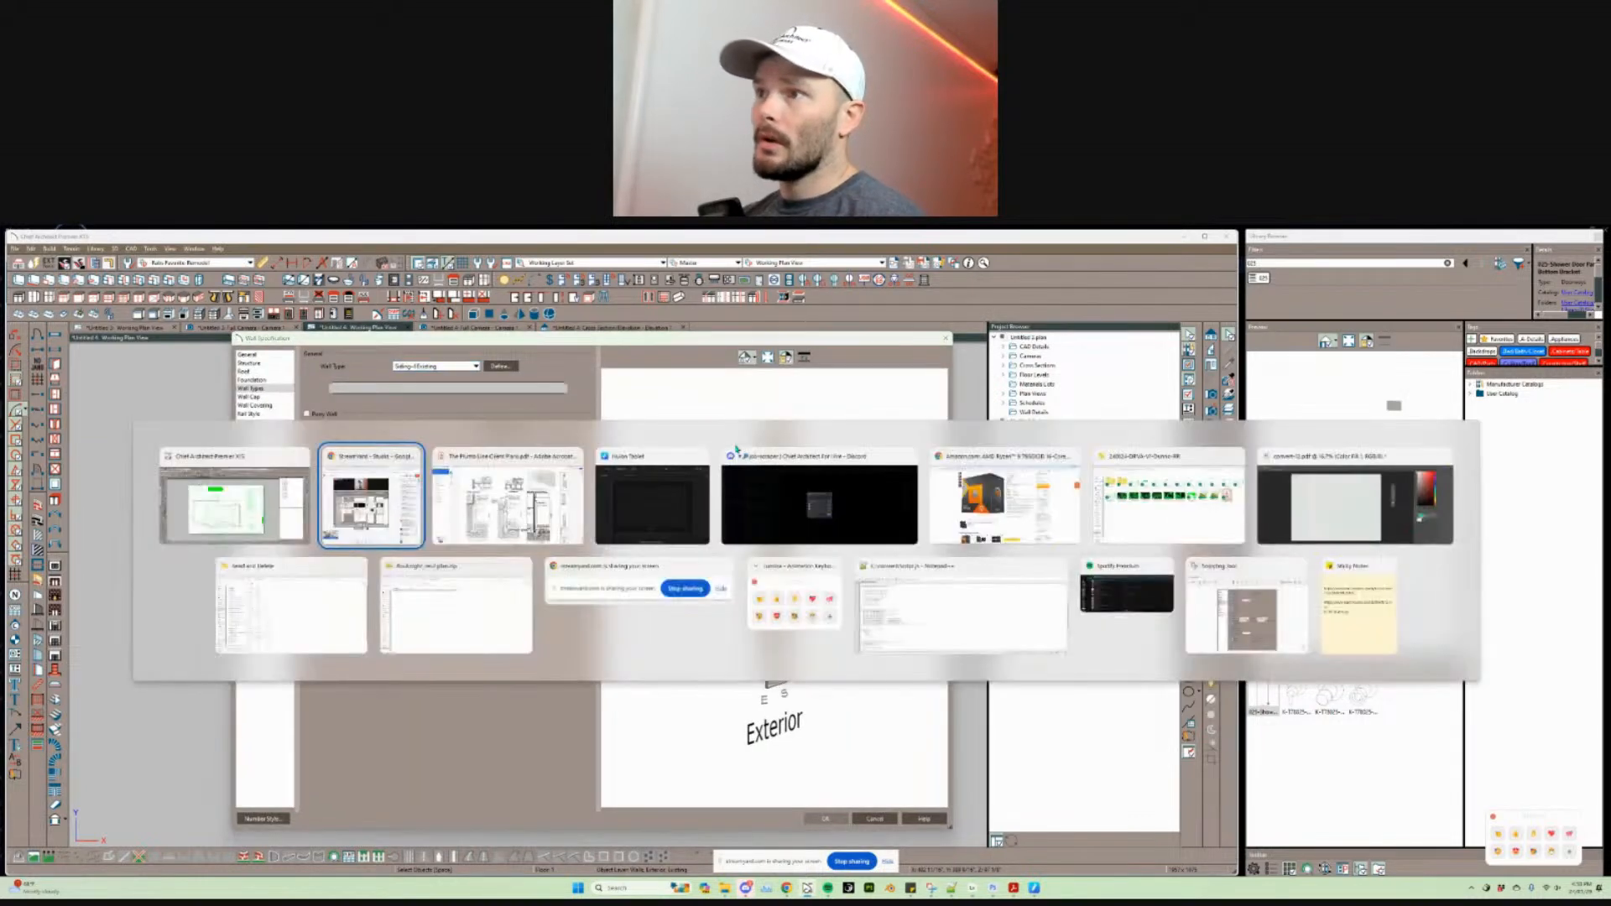
pyautogui.hotkey('alt', 'Tab')
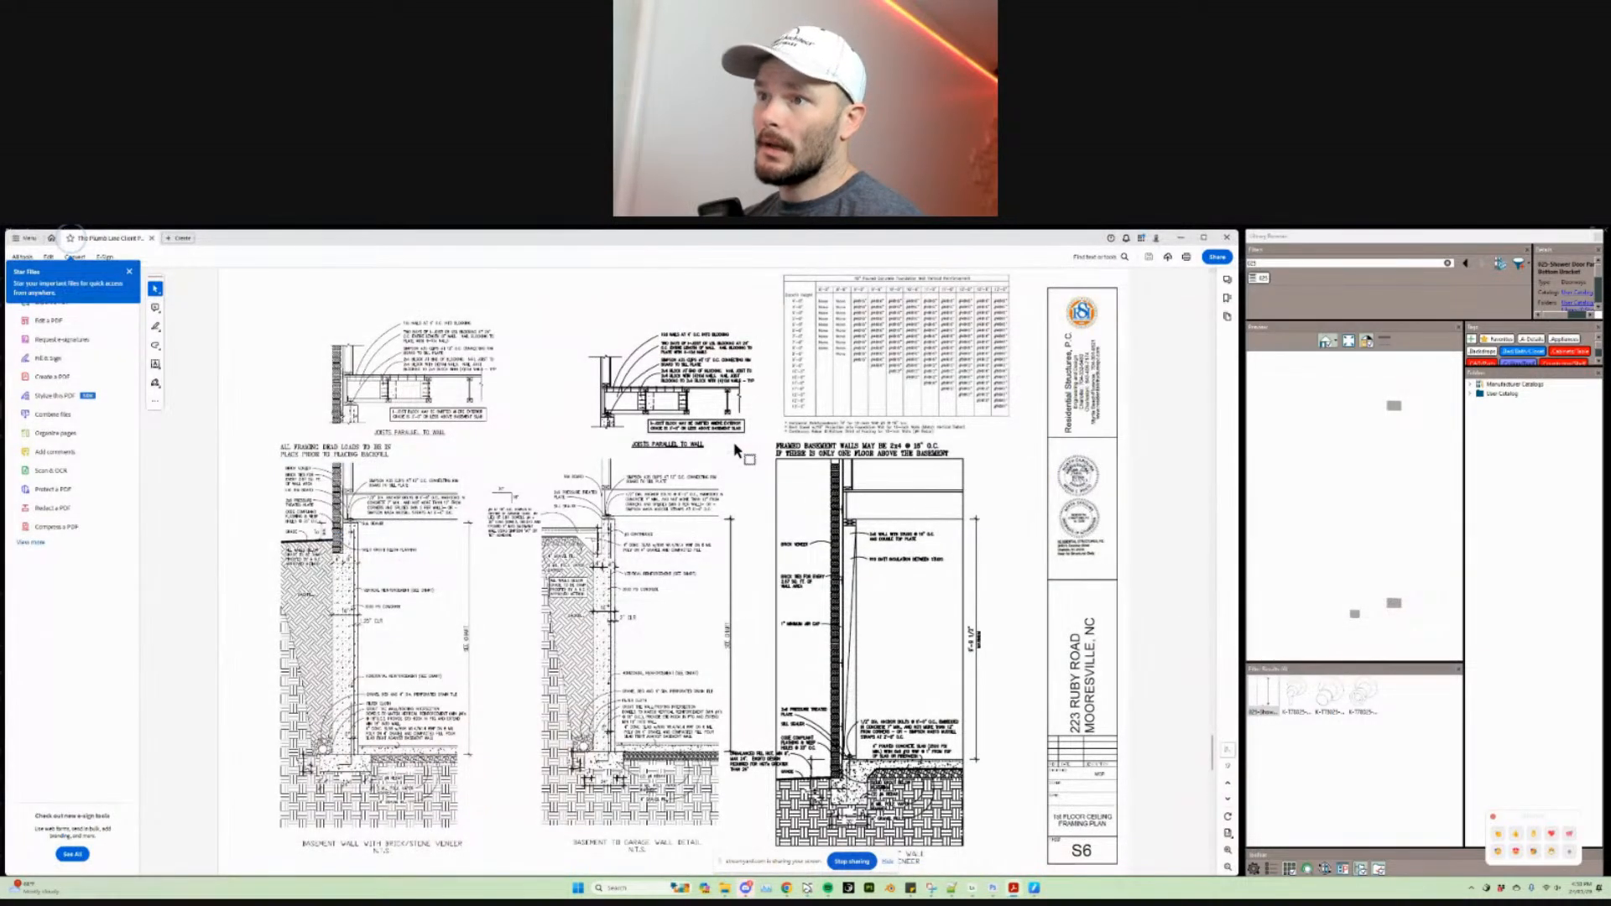
pyautogui.hotkey('alt', 'Tab')
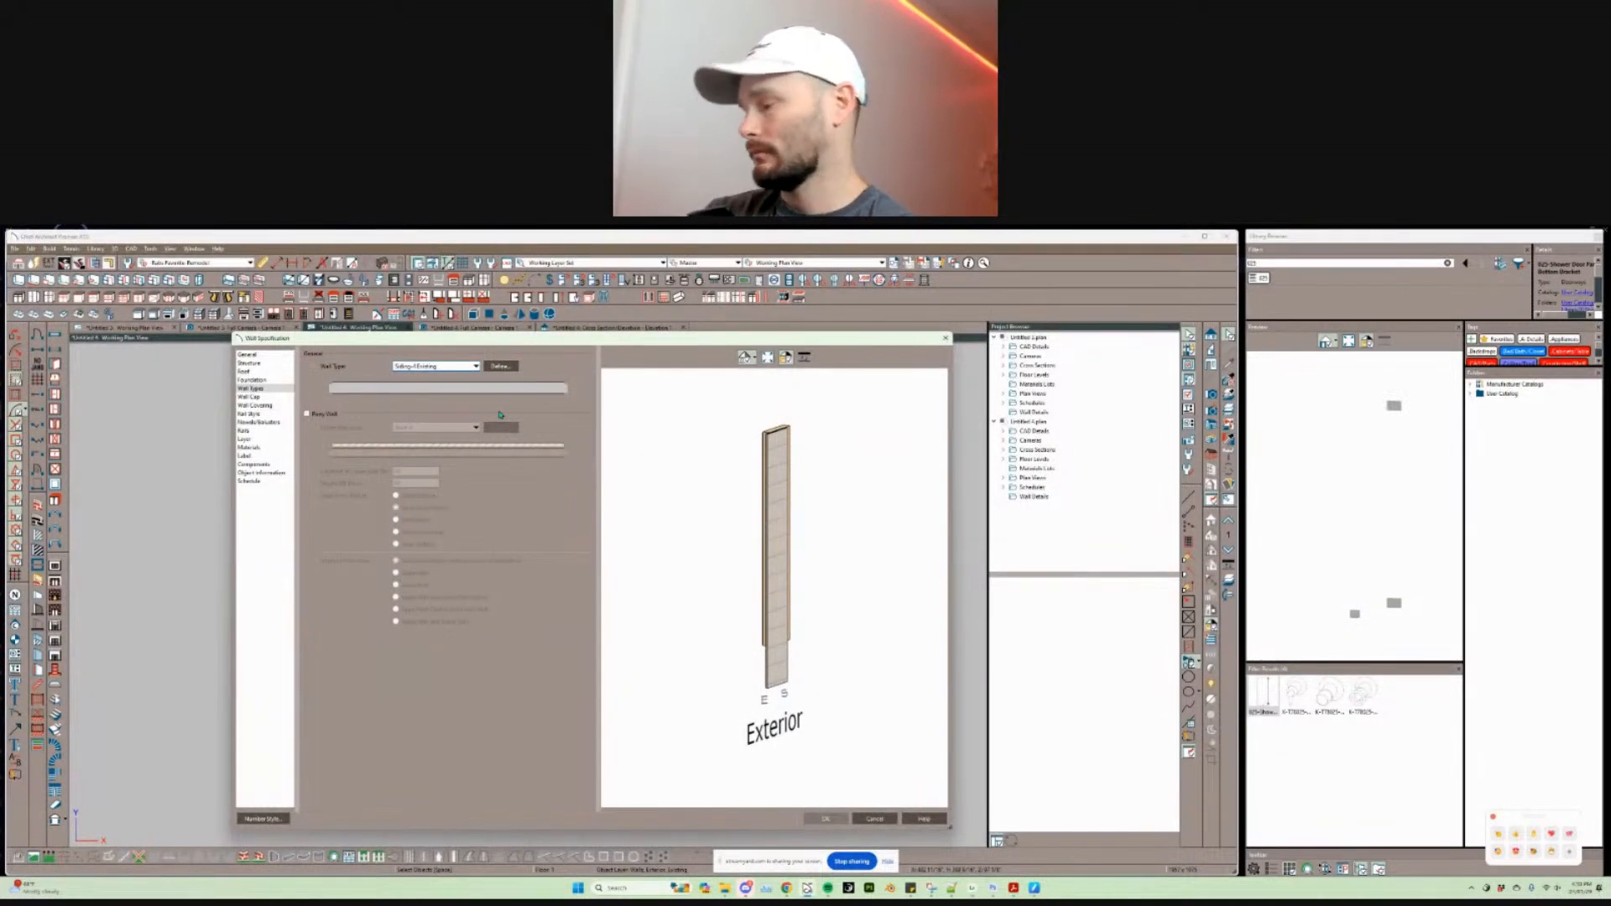
pyautogui.click(458, 367)
pyautogui.click(428, 435)
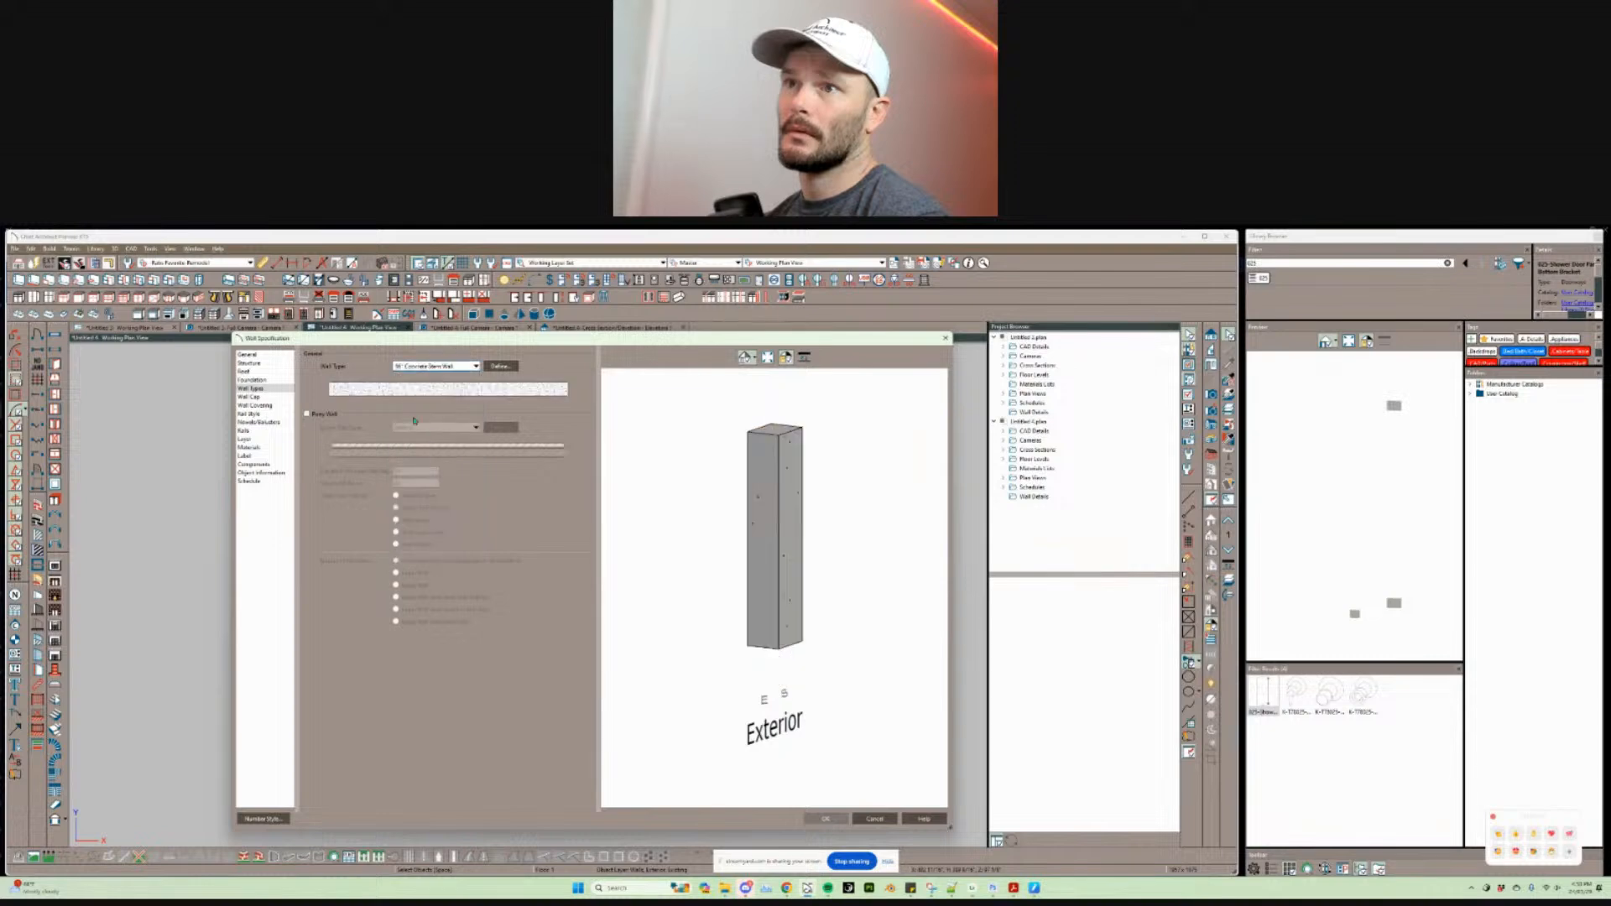
pyautogui.click(255, 357)
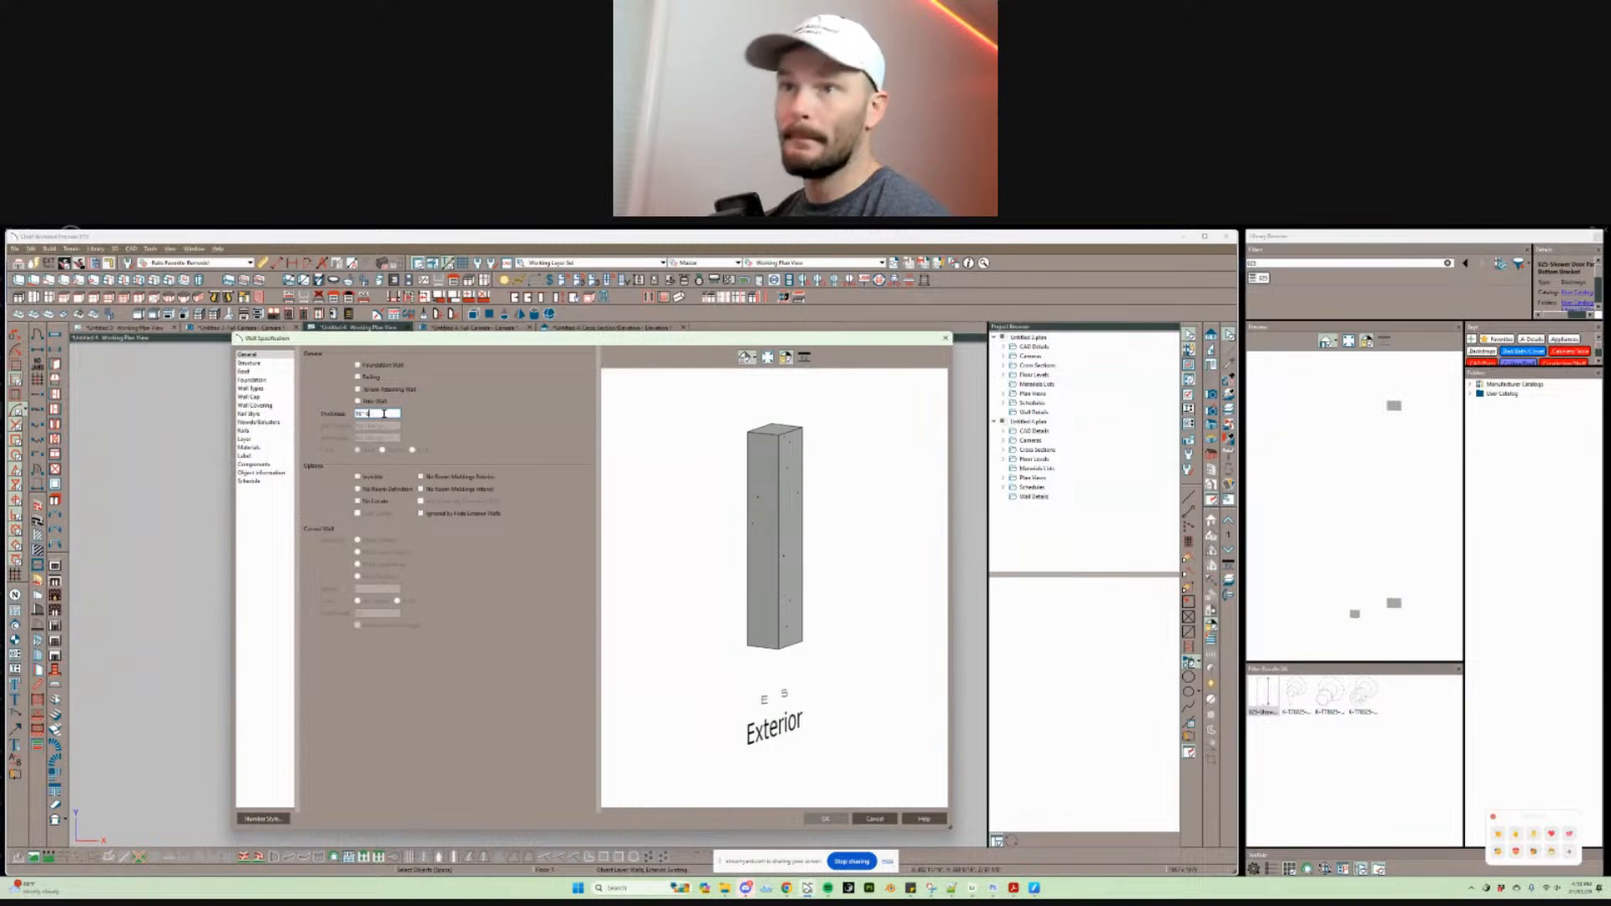
pyautogui.press('Return')
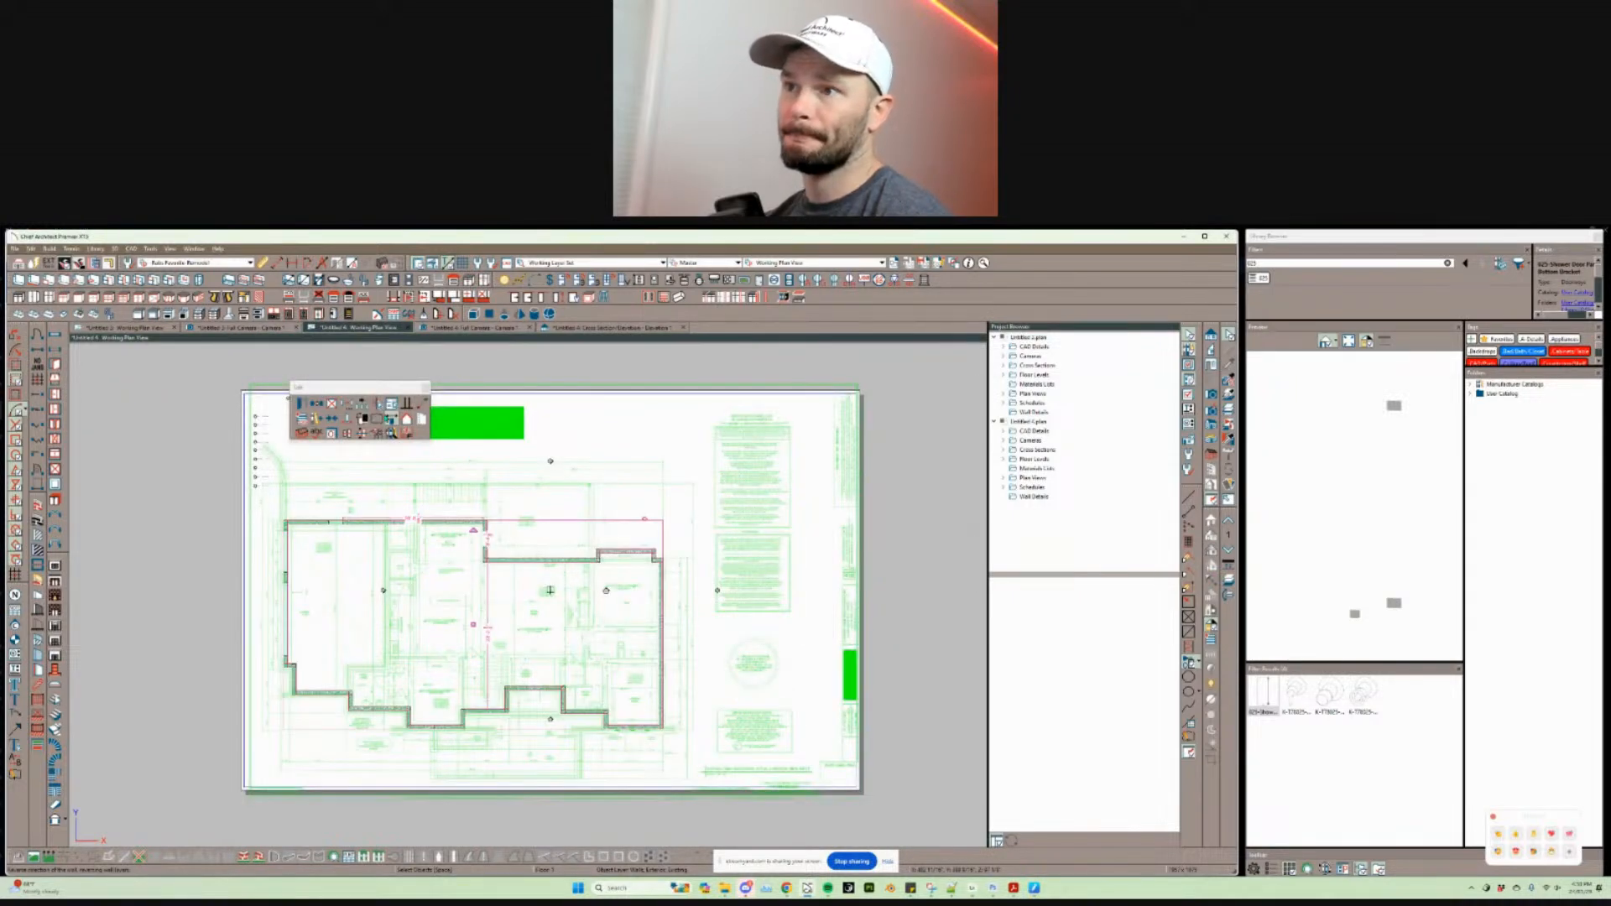
# Step: Inspect the basement exterior concrete walls around the Golf Simulator, Media Room and Gym against the reference plan lines
pyautogui.scroll(3, 464, 444)
pyautogui.scroll(5, 464, 445)
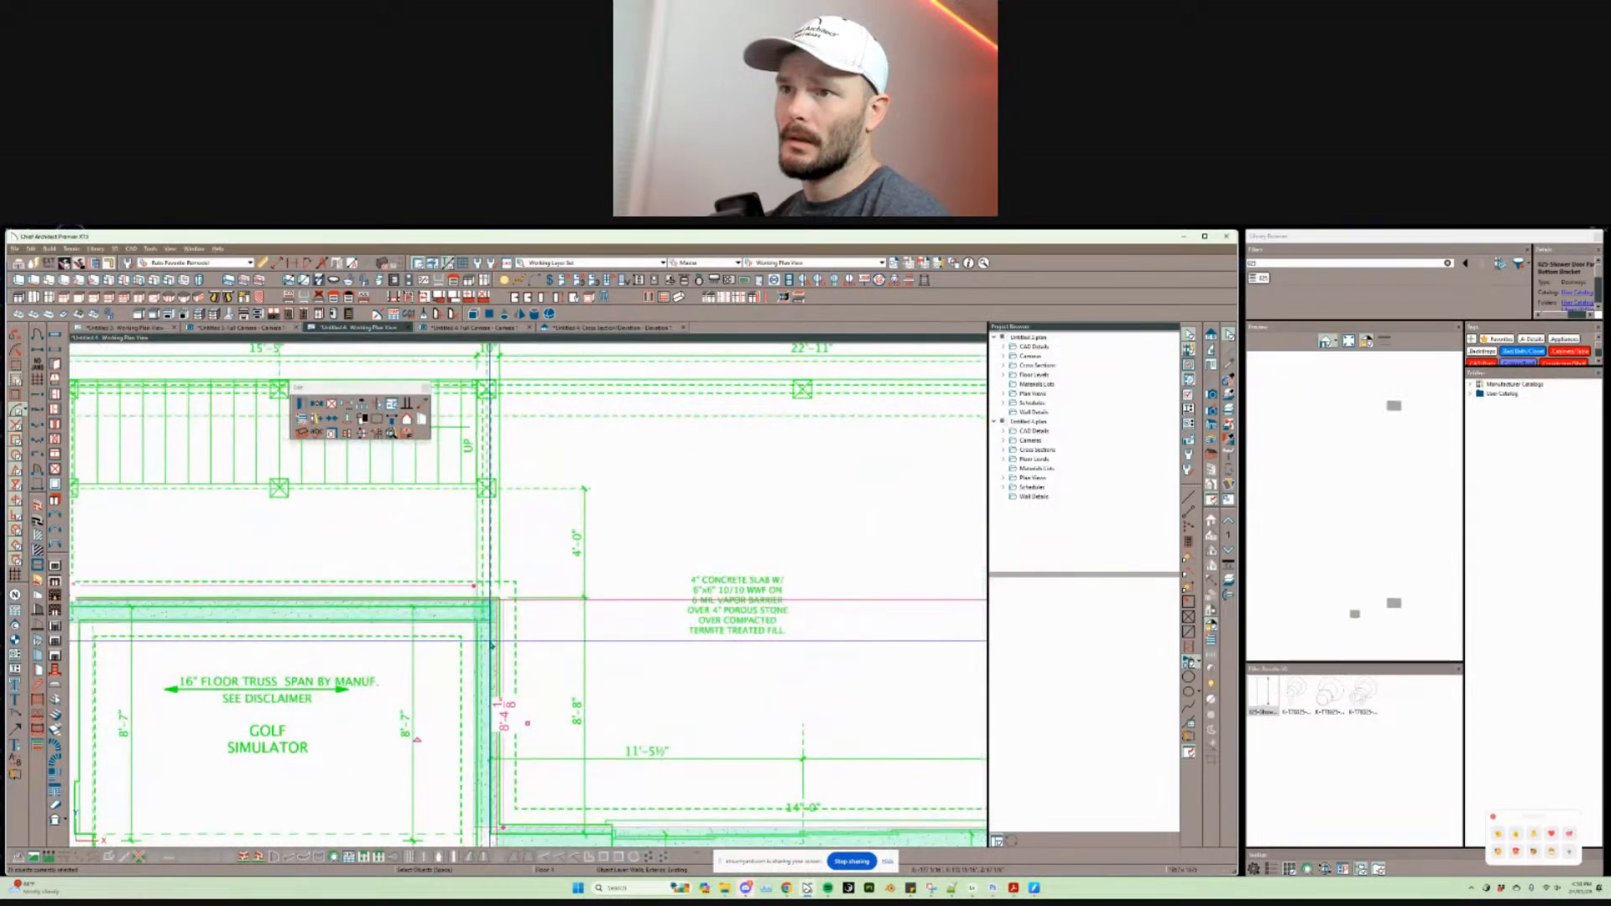
pyautogui.click(492, 646)
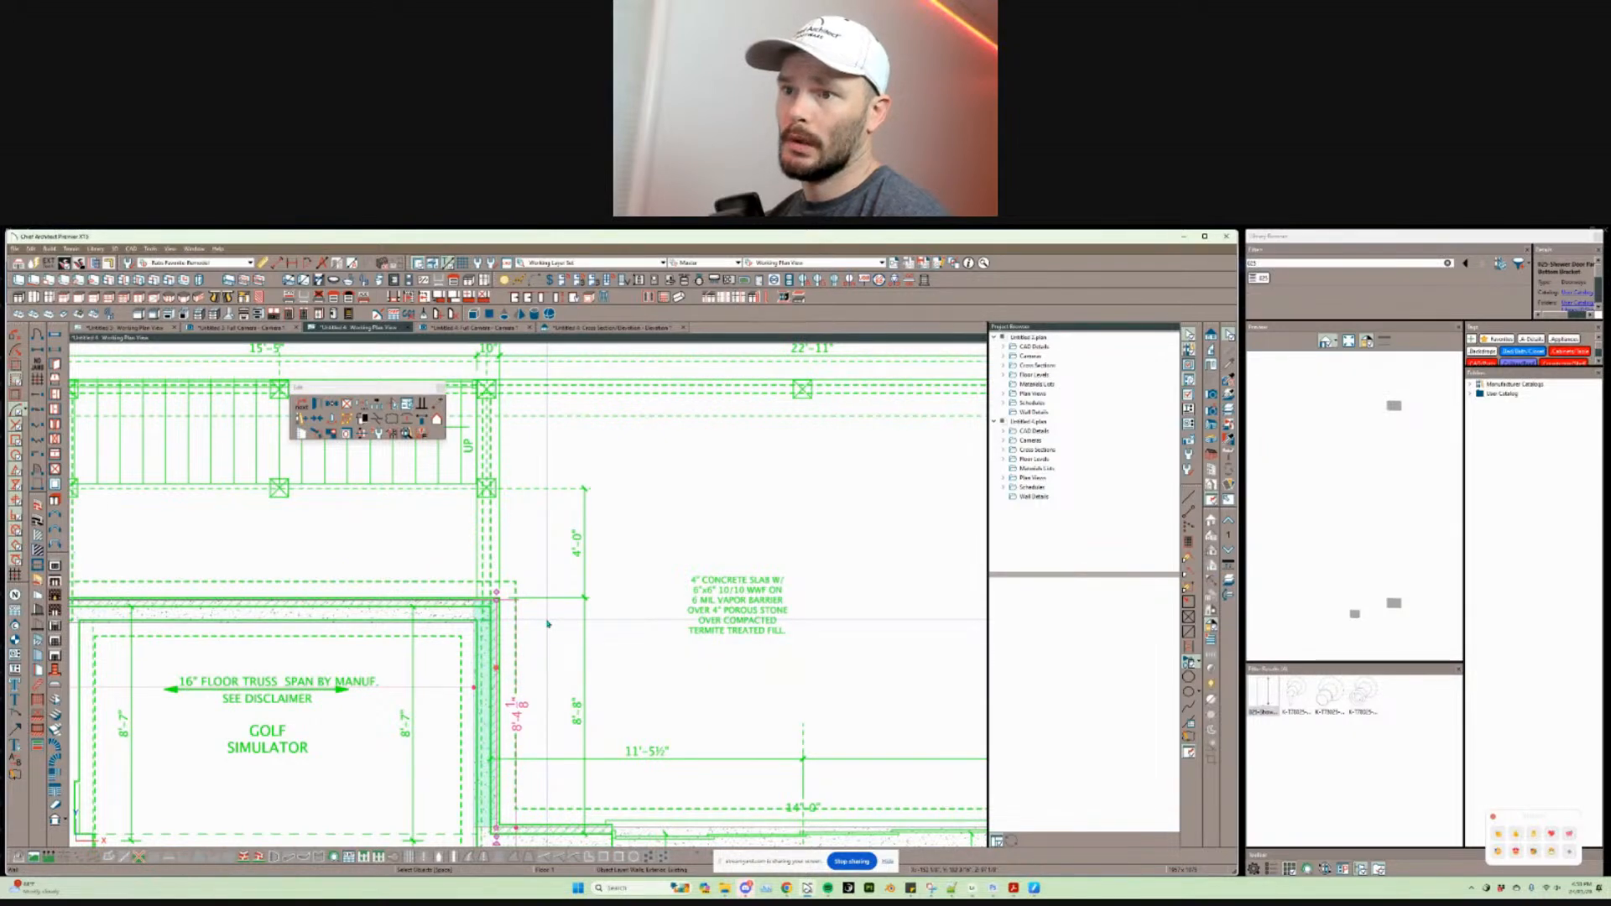
pyautogui.scroll(-3, 547, 624)
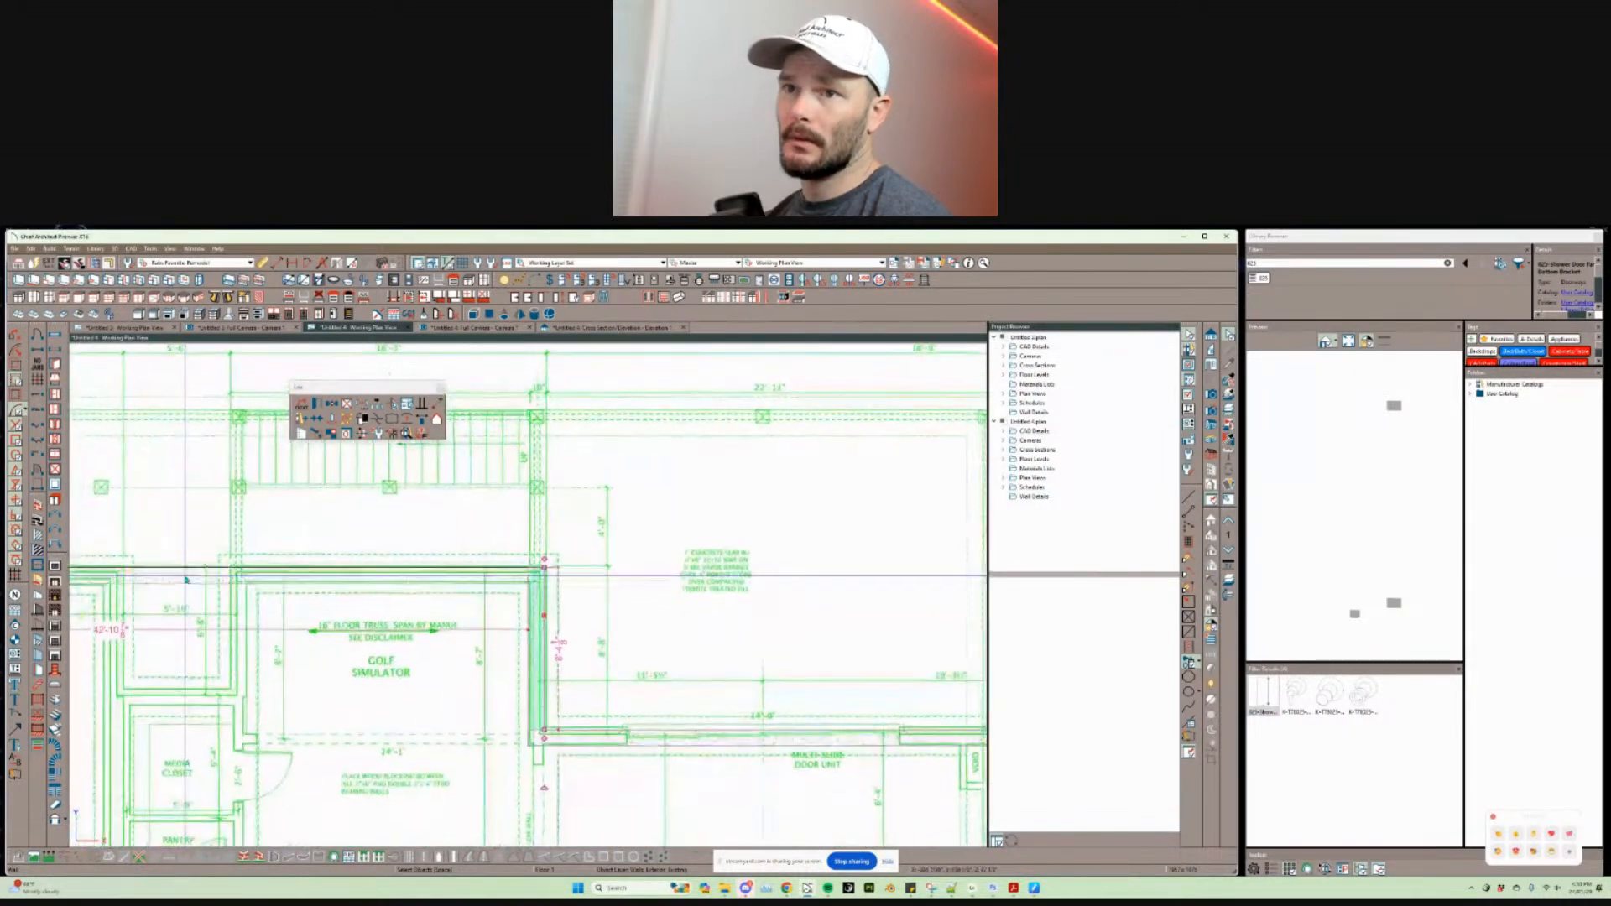
pyautogui.scroll(-4, 246, 648)
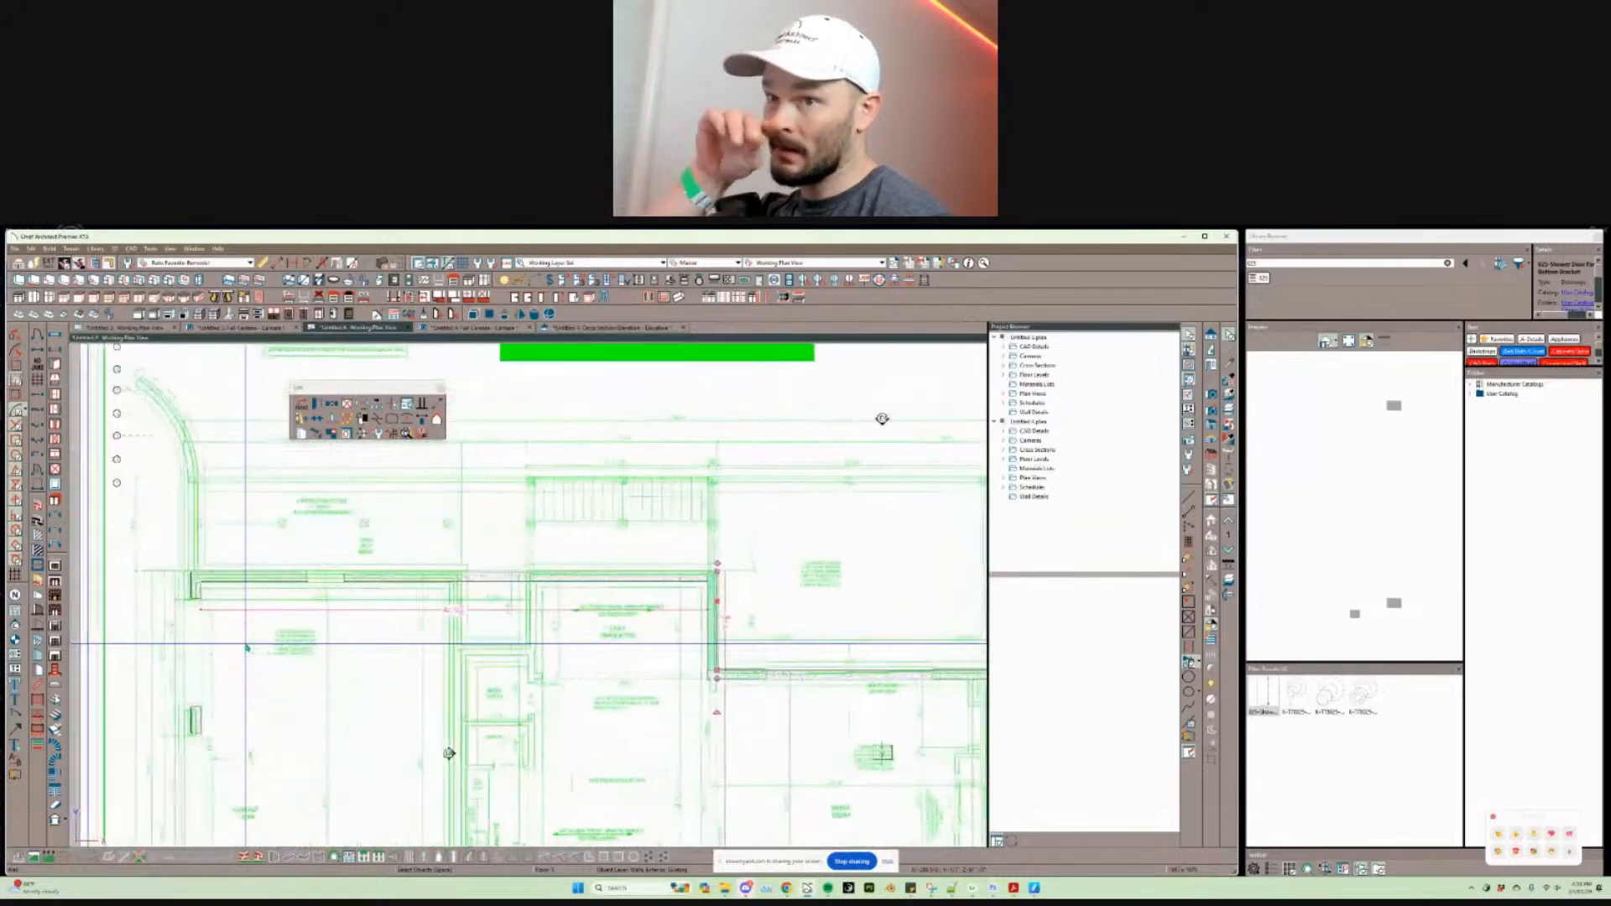
pyautogui.scroll(-5, 247, 648)
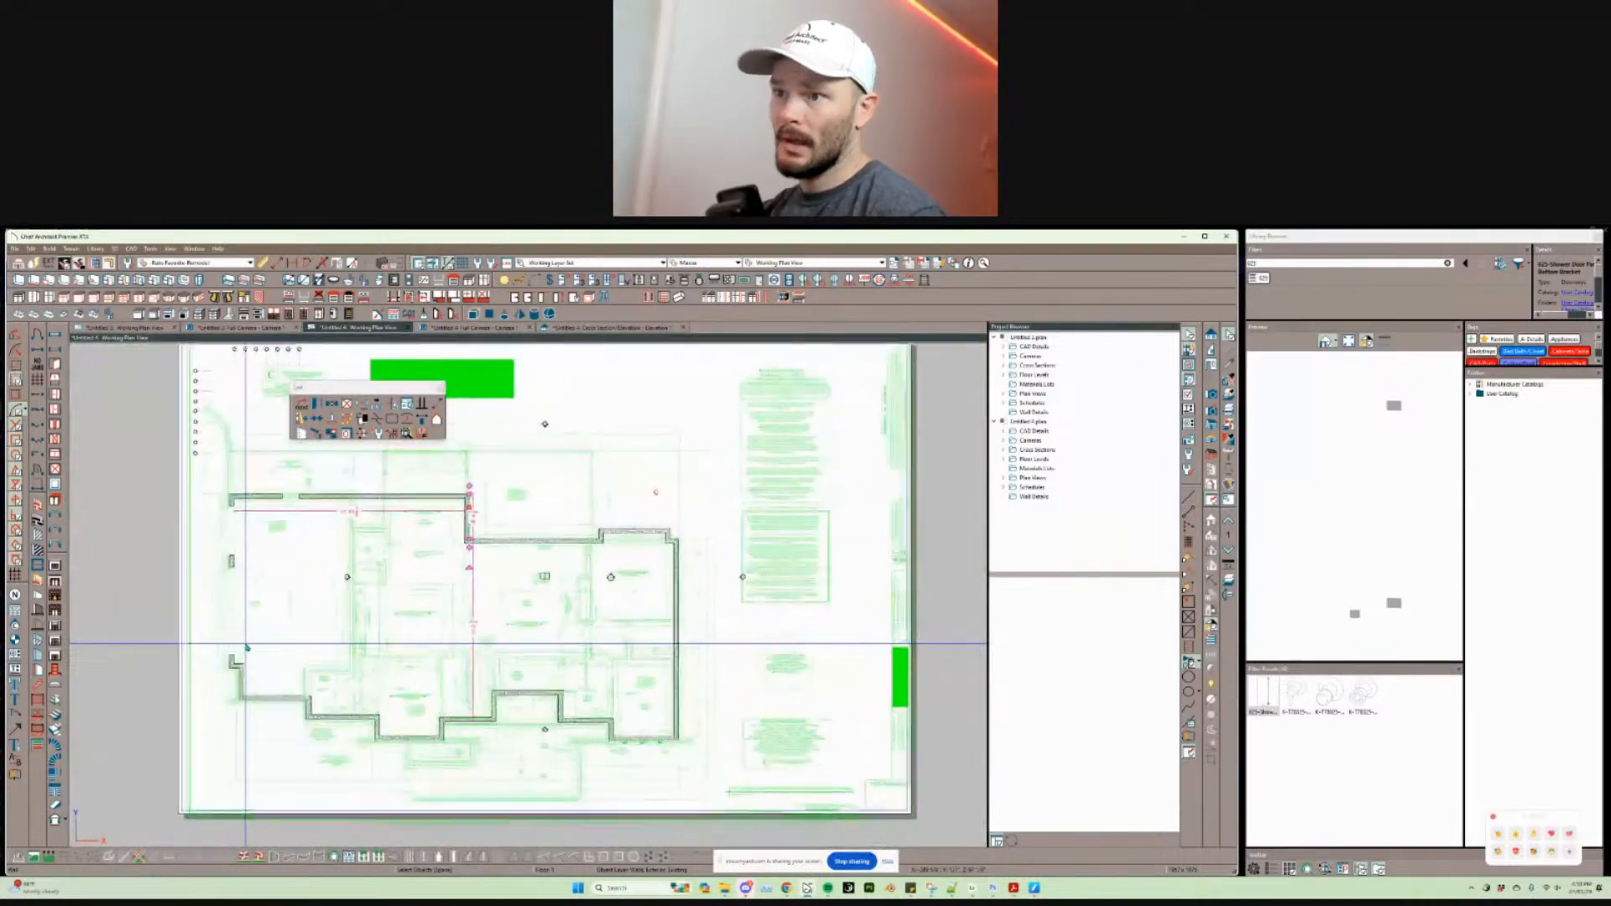
pyautogui.scroll(6, 408, 616)
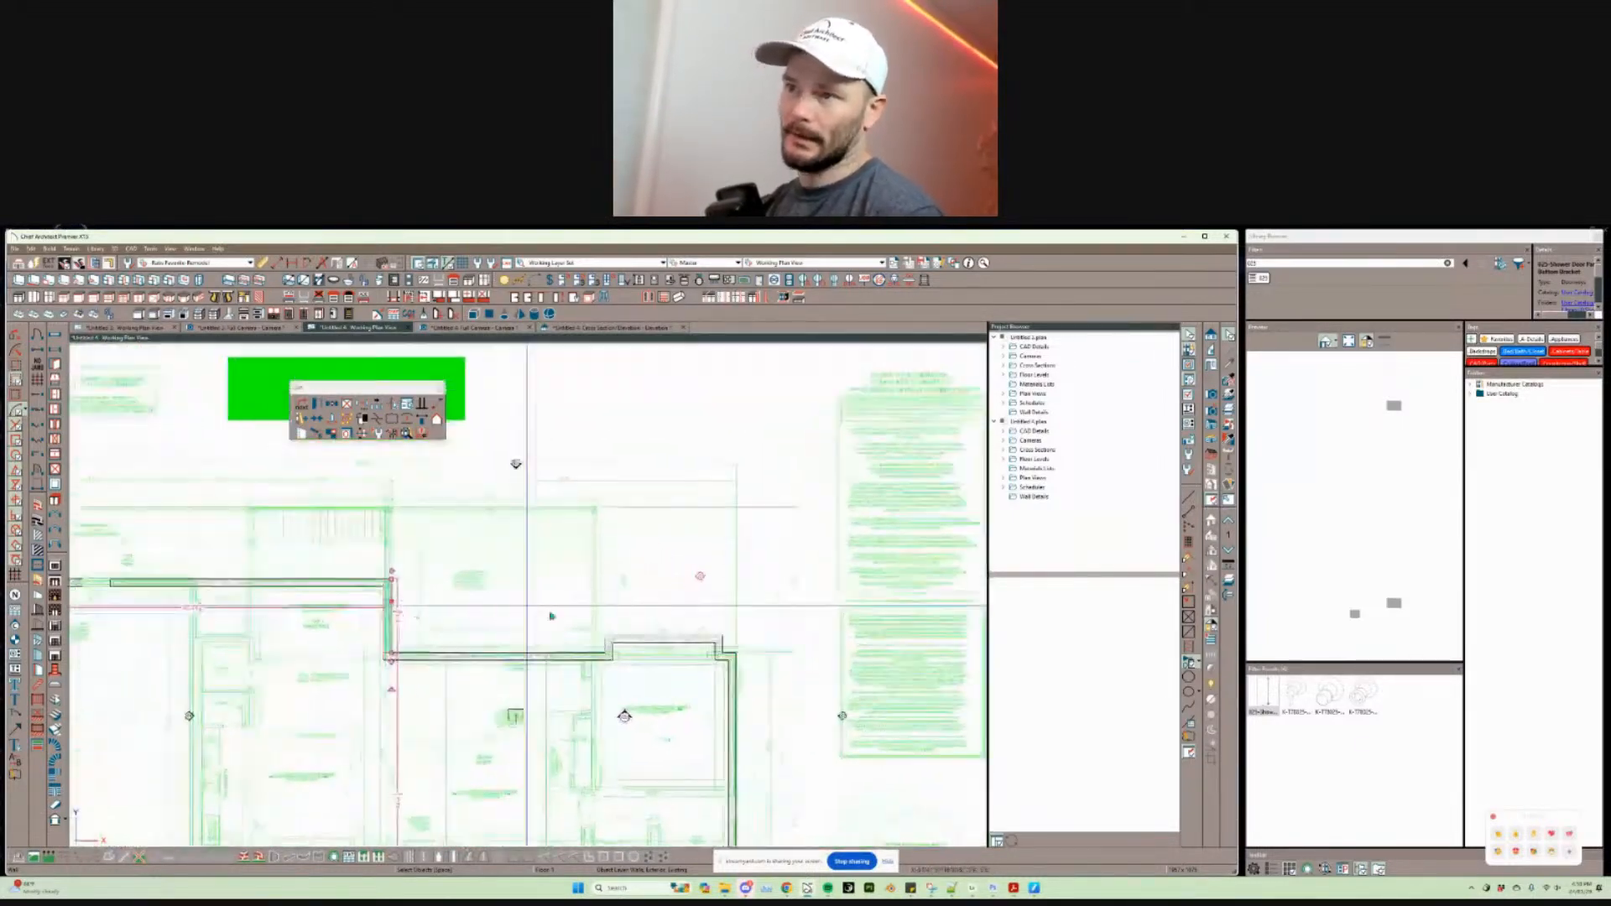
pyautogui.scroll(3, 637, 619)
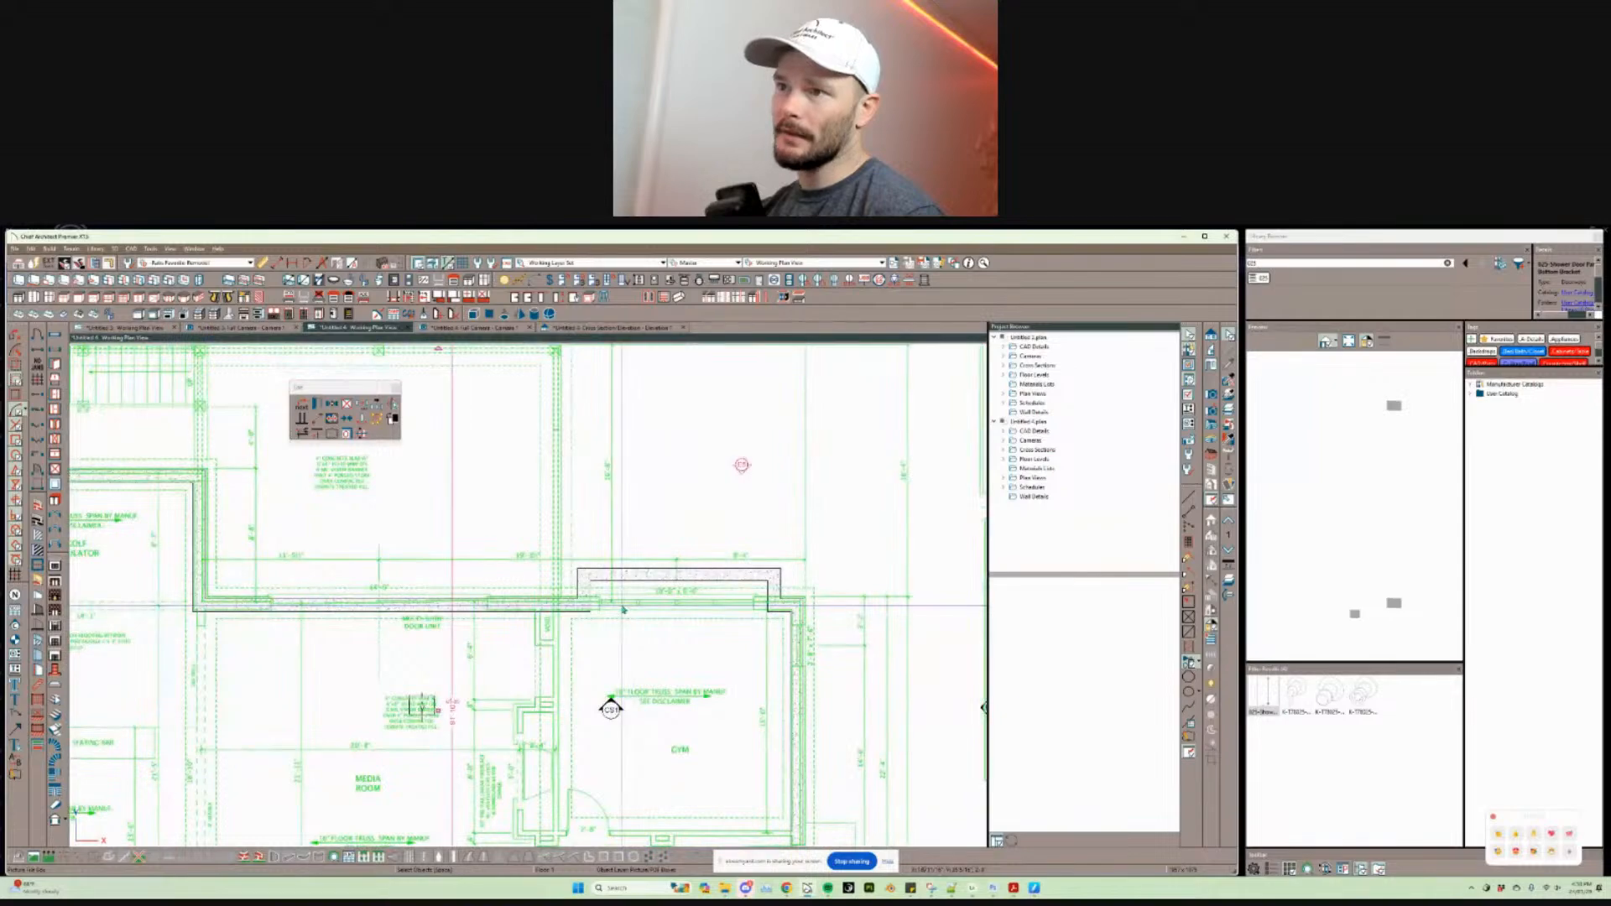
pyautogui.scroll(5, 560, 617)
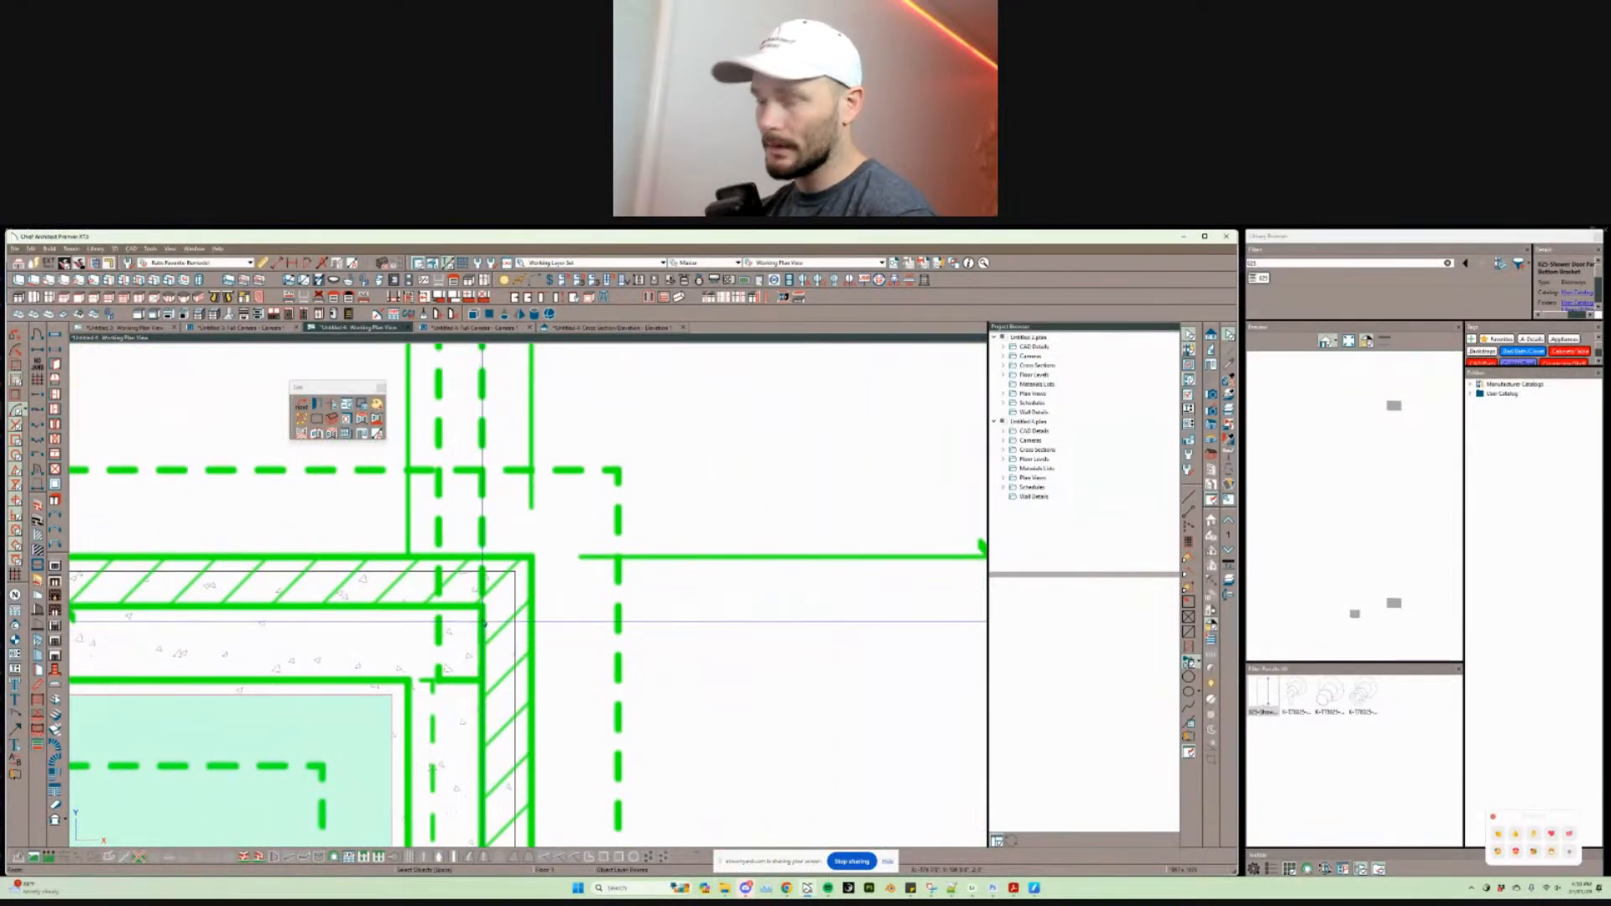
# Step: Review the layer definition of the siding wall type on the floor above and compare its corner with the basement wall corner
pyautogui.press('l')
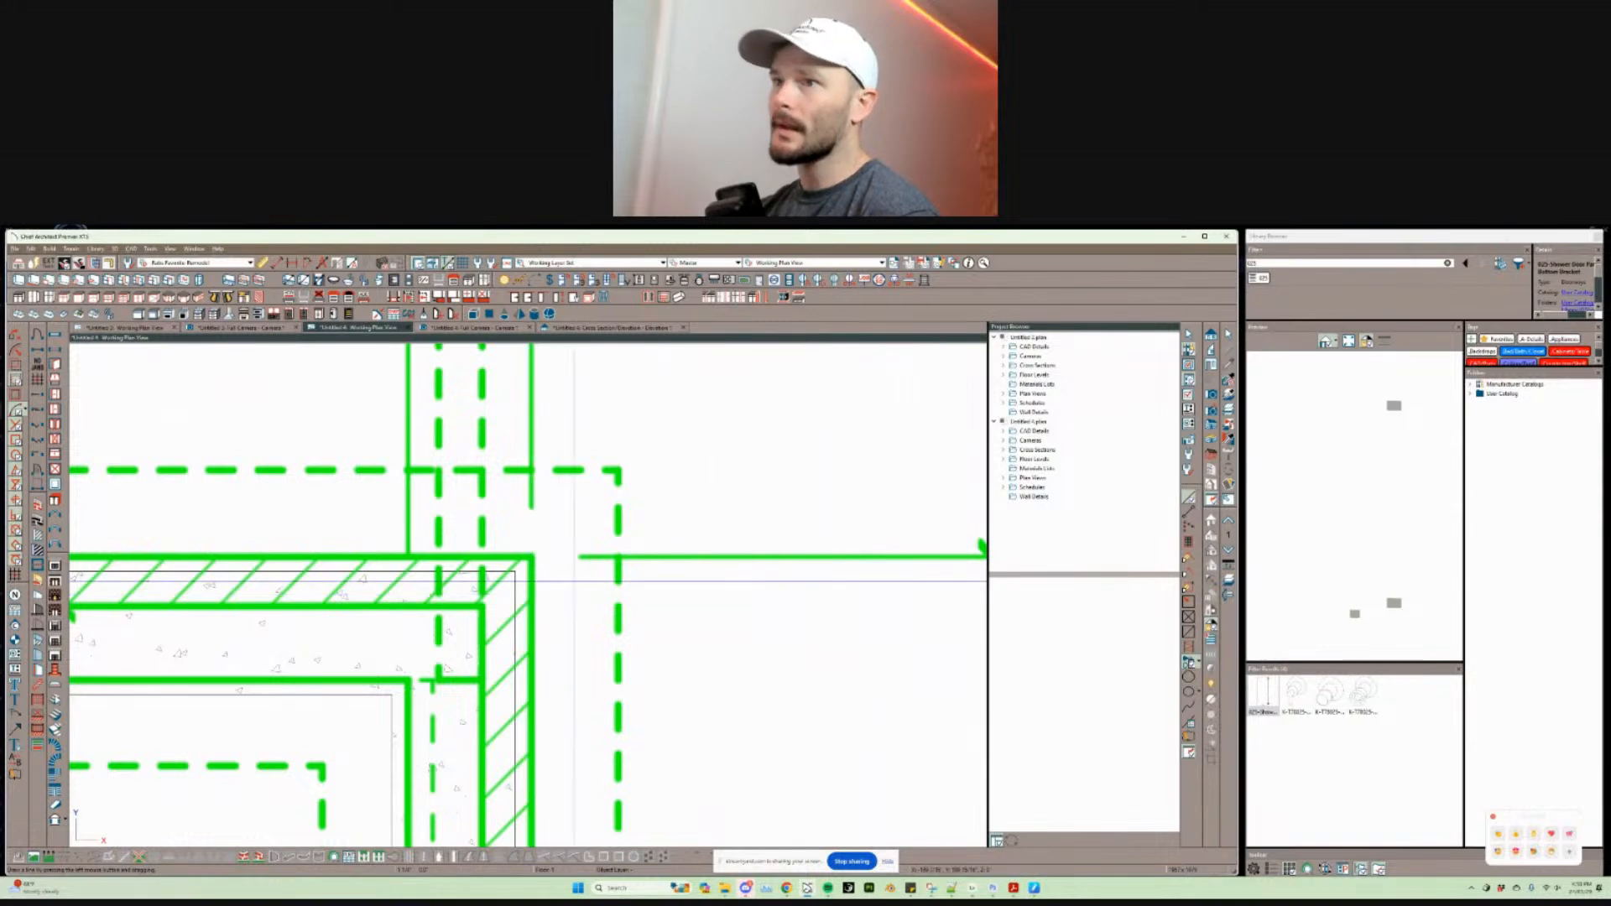
pyautogui.press('pageup')
pyautogui.scroll(1, 579, 576)
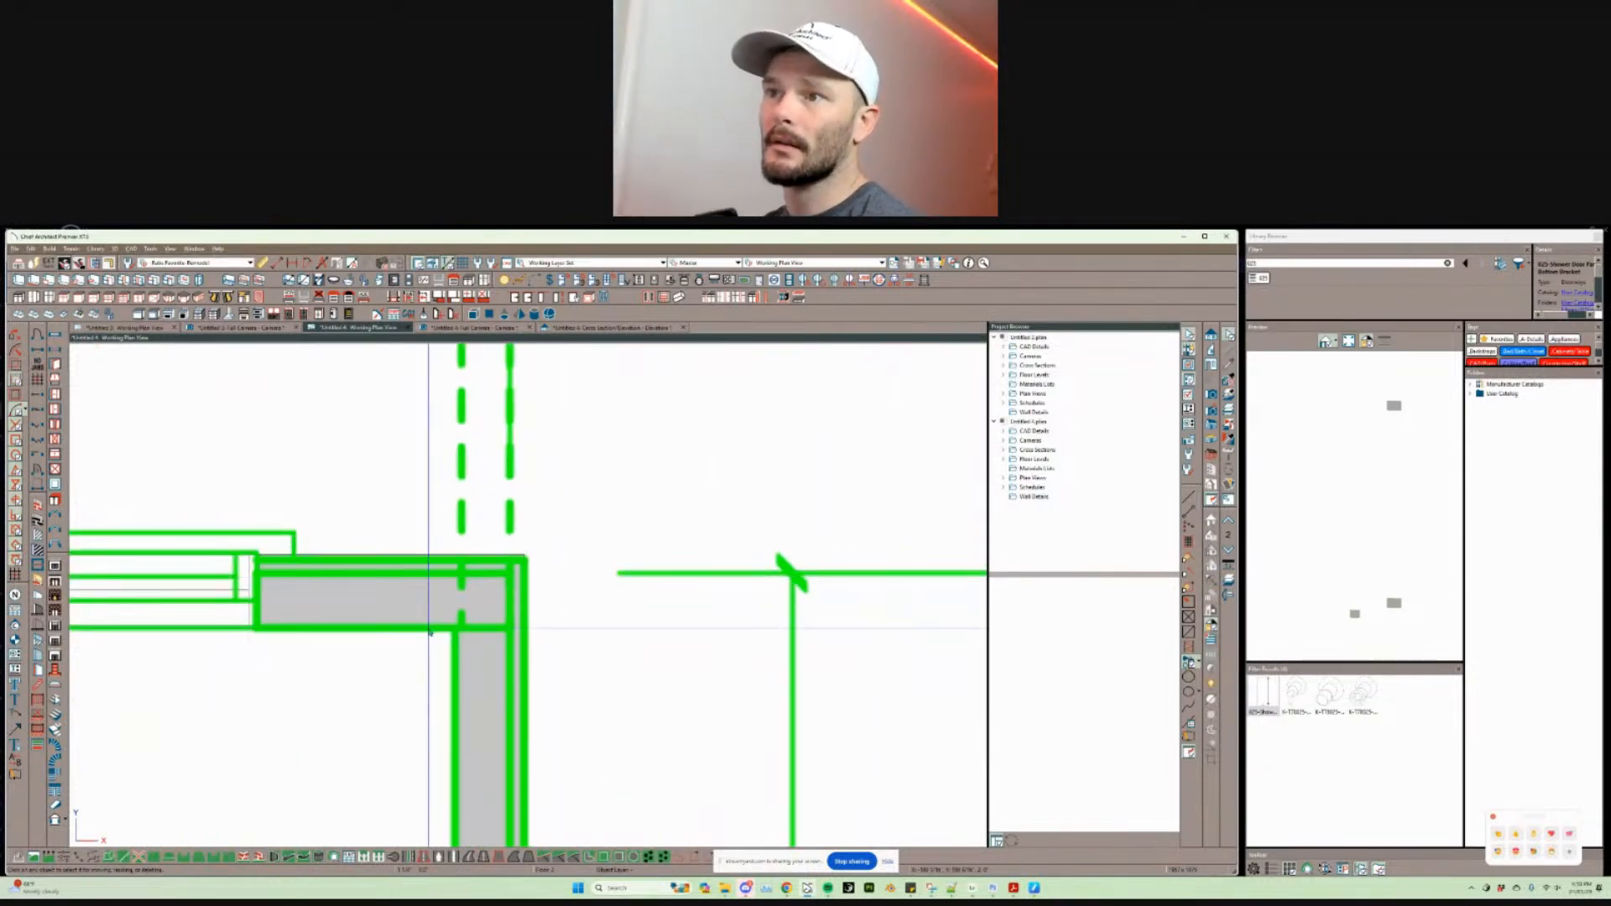
pyautogui.click(517, 718)
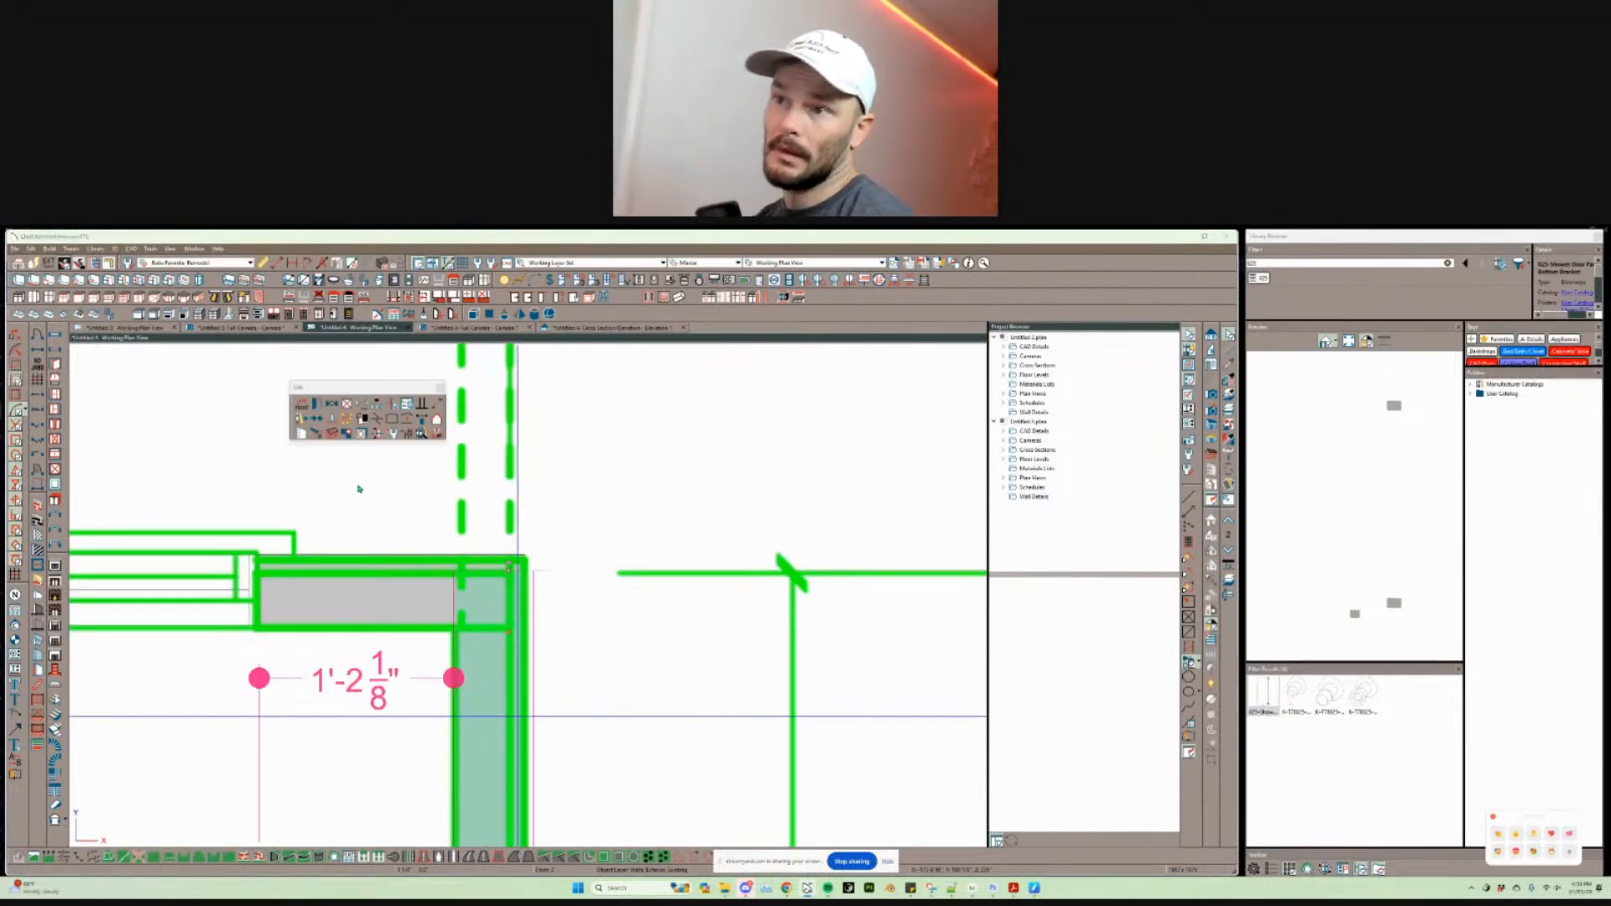
pyautogui.click(301, 403)
pyautogui.click(265, 388)
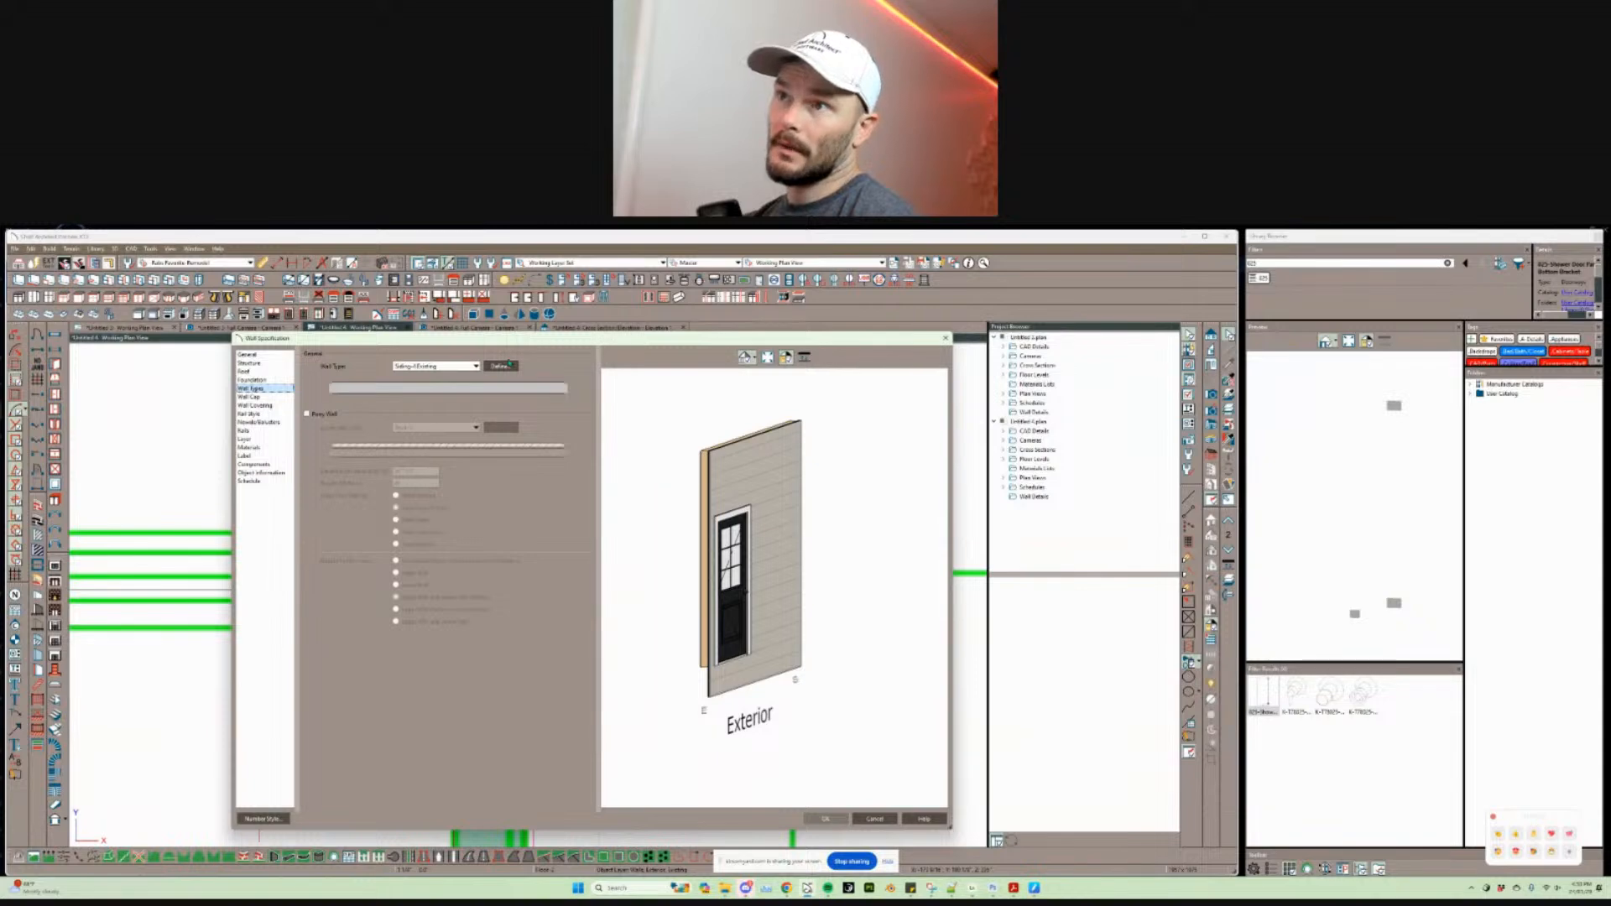
pyautogui.click(502, 367)
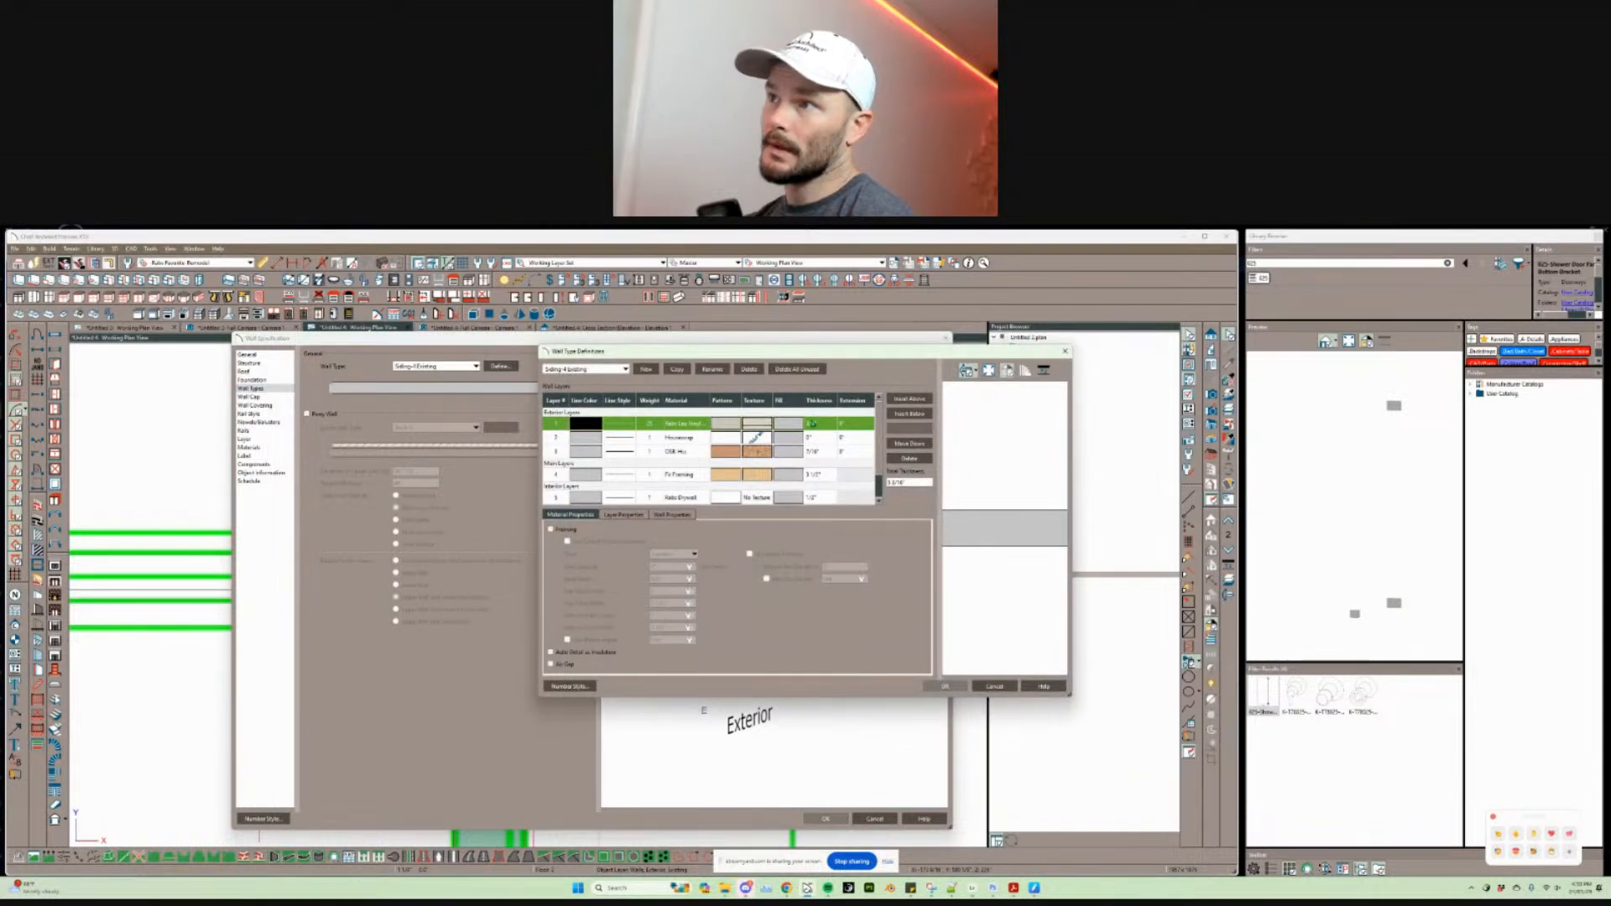
pyautogui.click(994, 686)
pyautogui.click(874, 818)
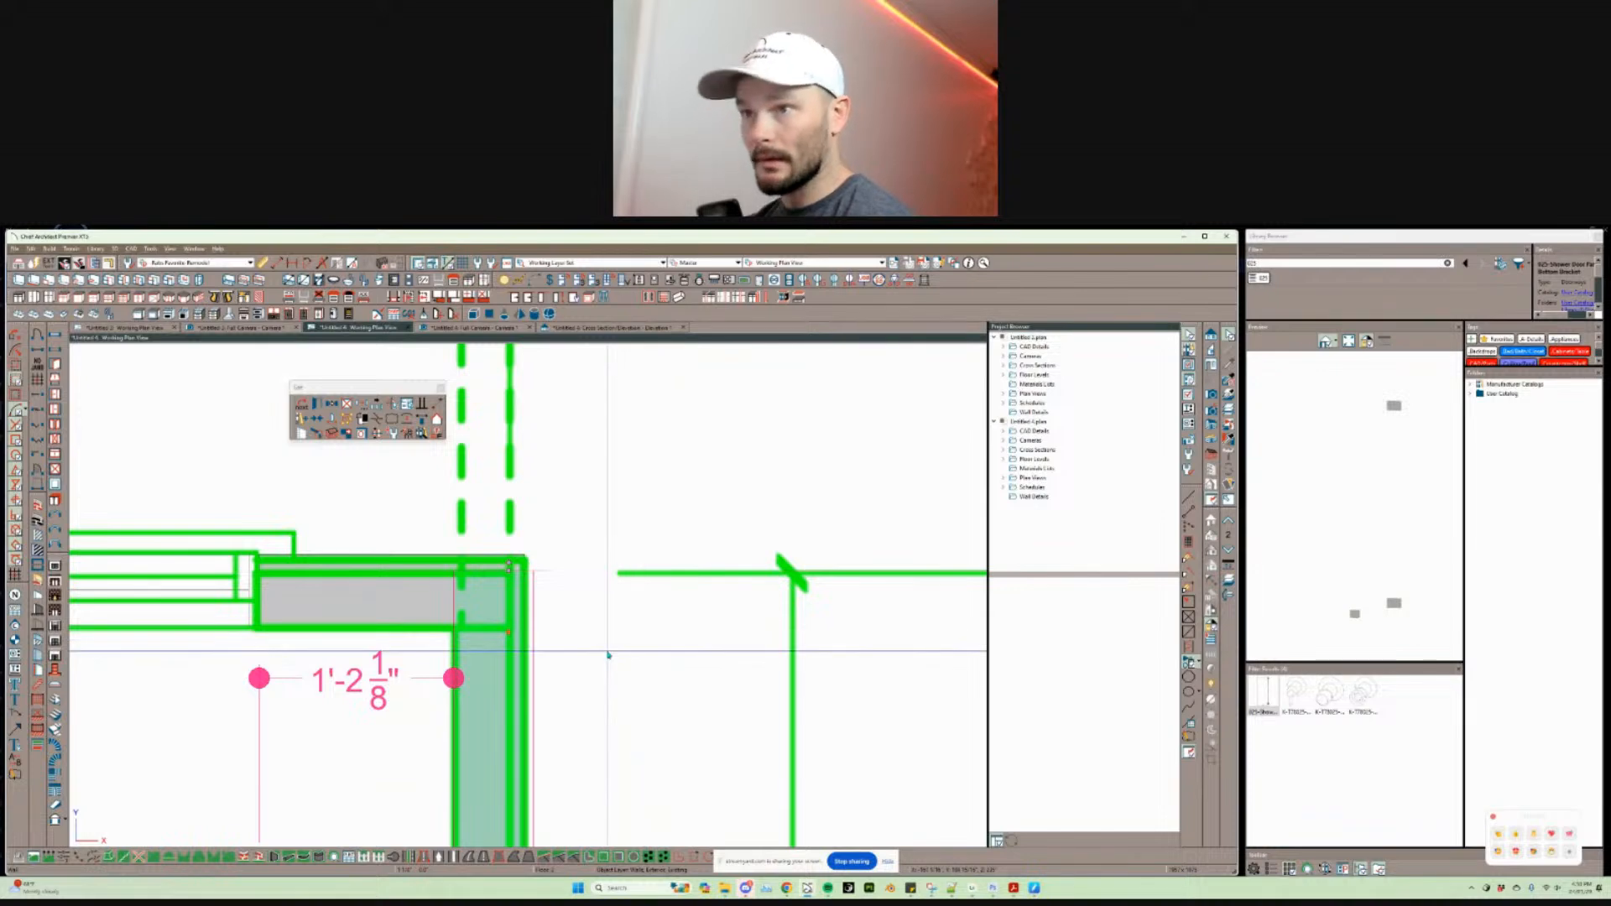
pyautogui.press('pagedown')
pyautogui.scroll(-1, 624, 654)
pyautogui.scroll(-2, 552, 683)
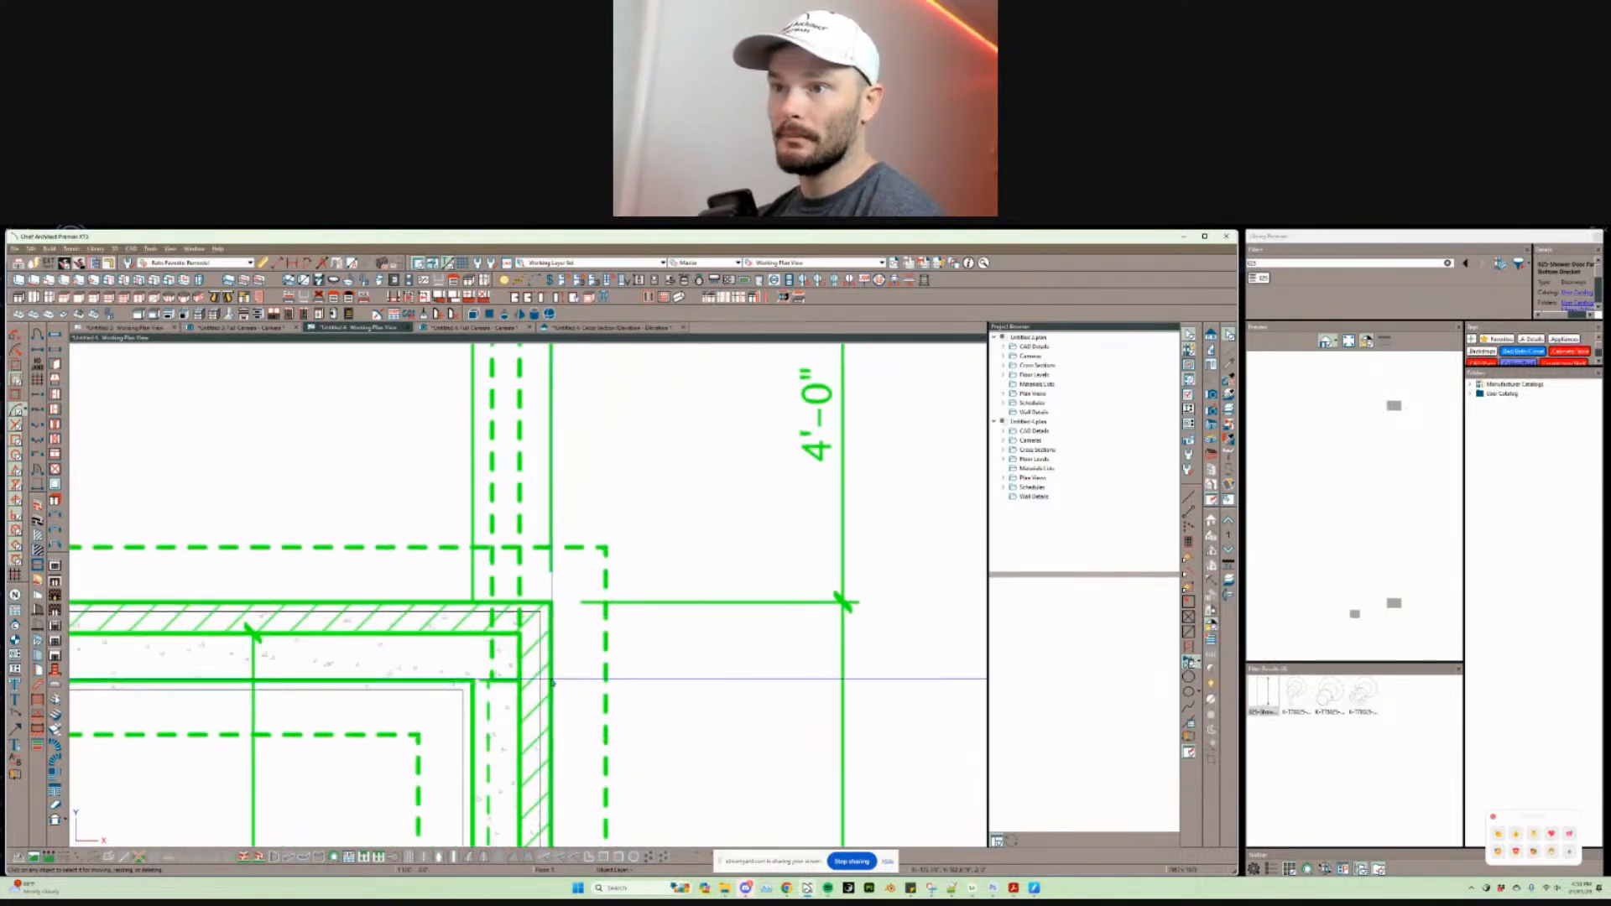
pyautogui.scroll(-2, 470, 713)
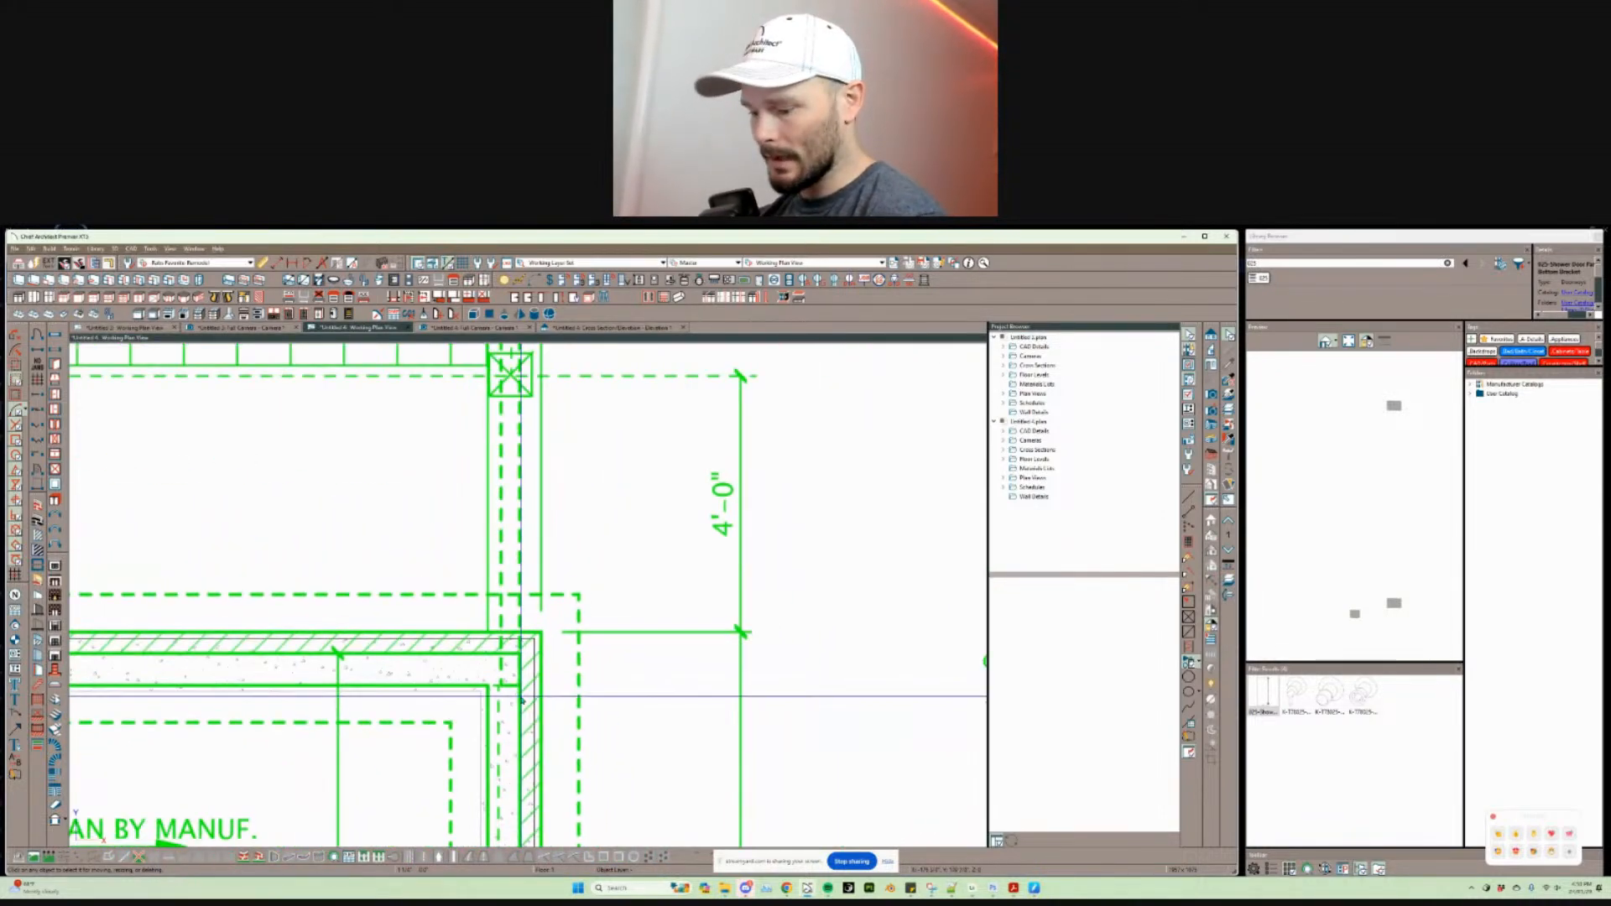
# Step: Select the basement's enclosed room area and create a room polyline around it
pyautogui.click(454, 698)
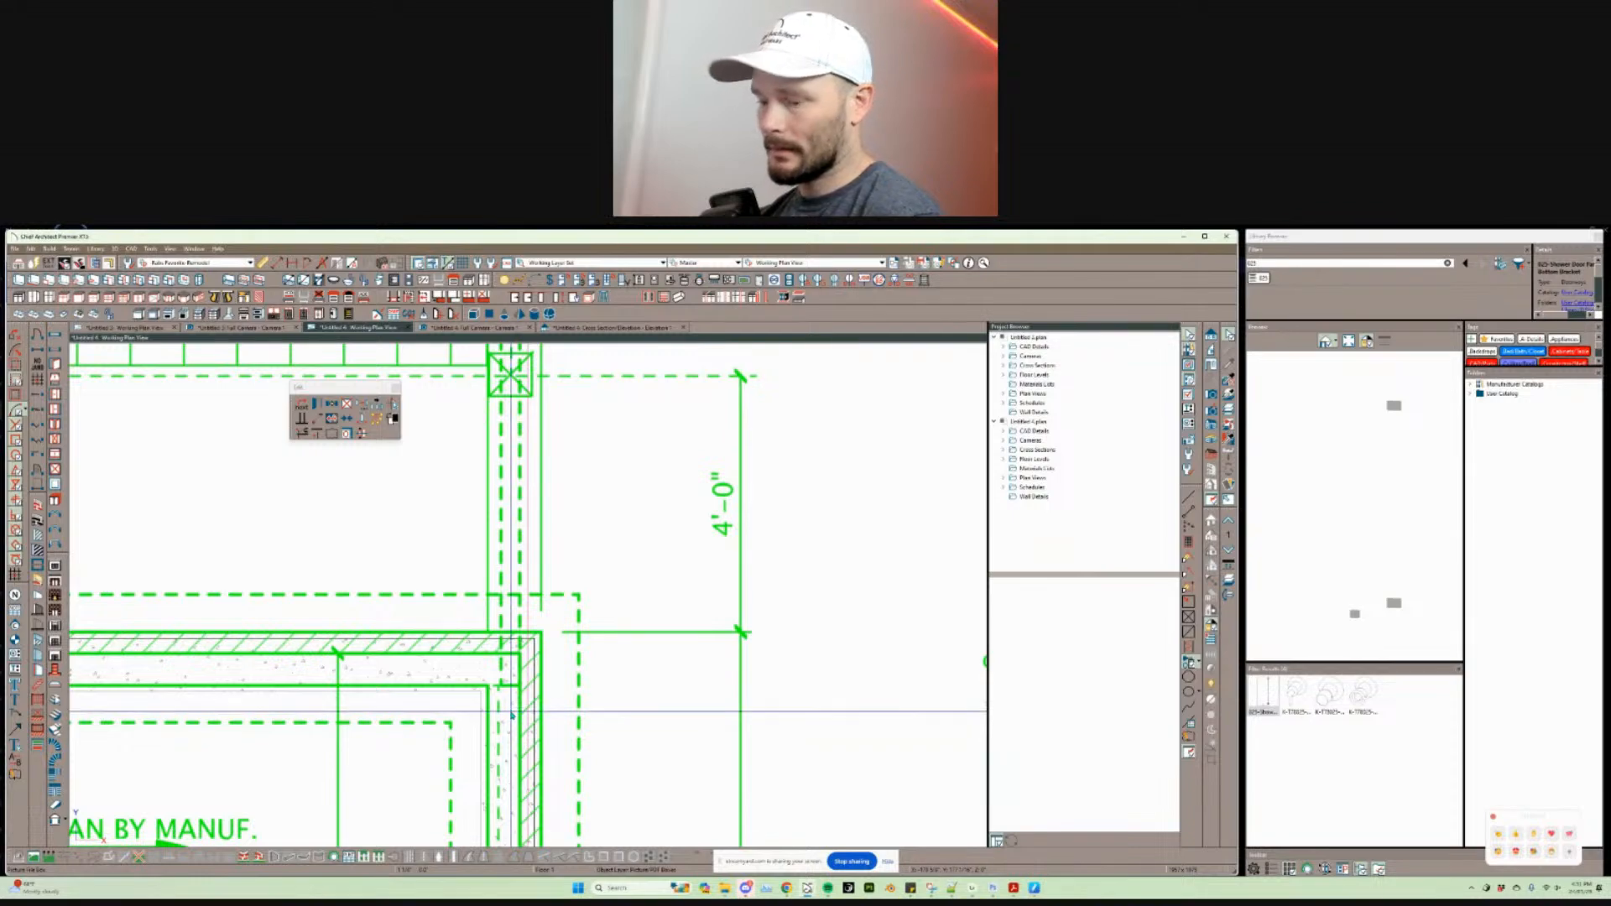
pyautogui.click(460, 731)
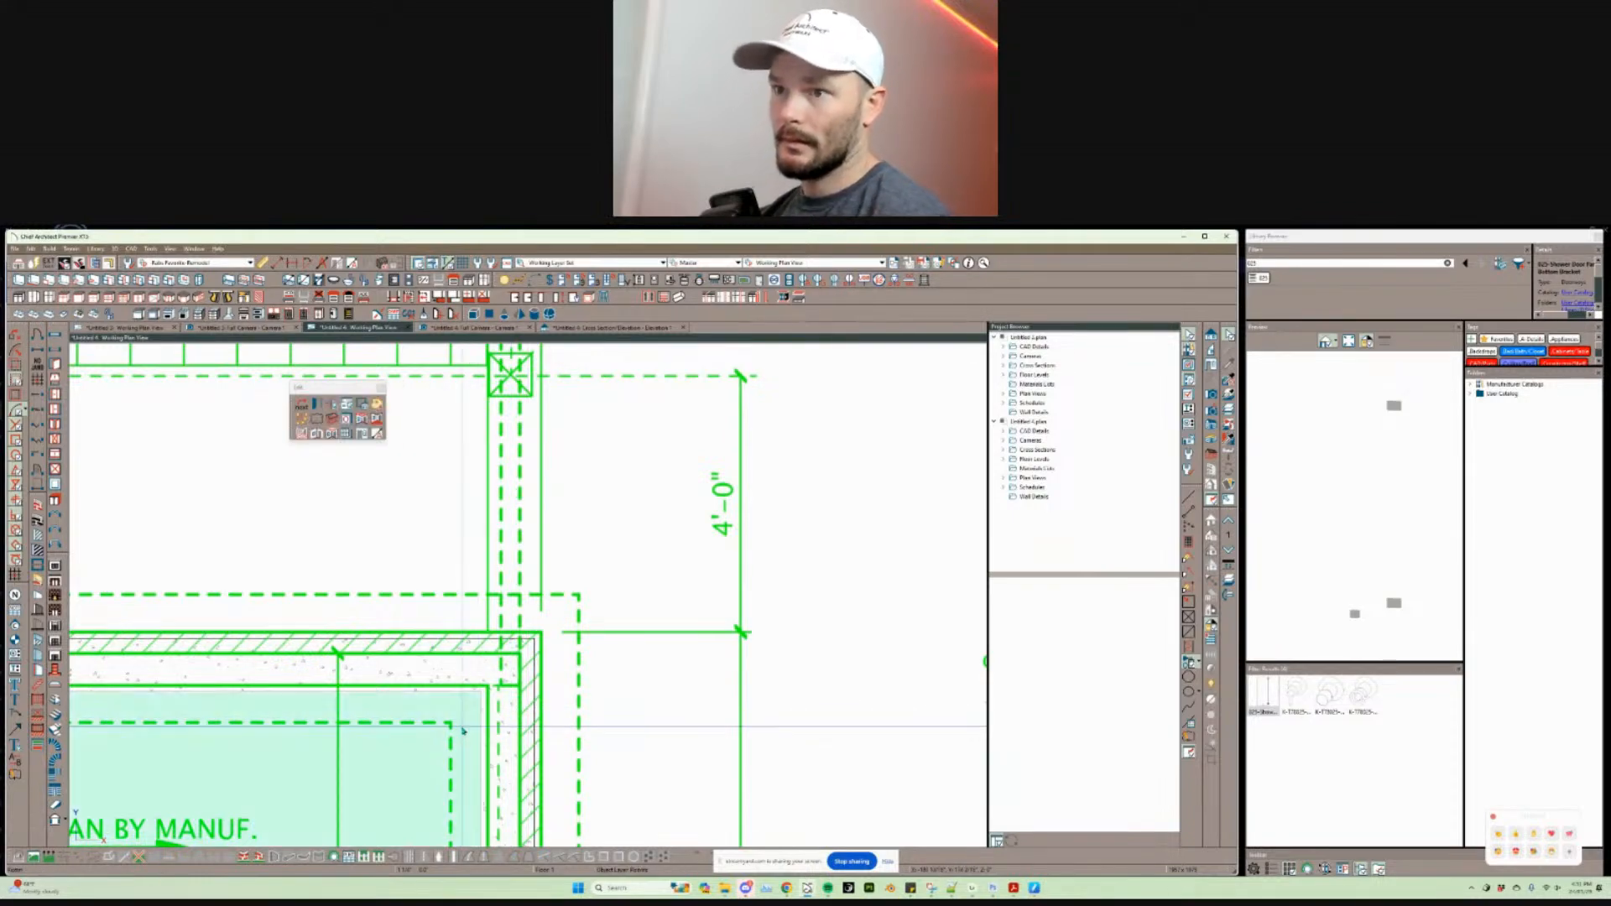
pyautogui.scroll(-5, 456, 598)
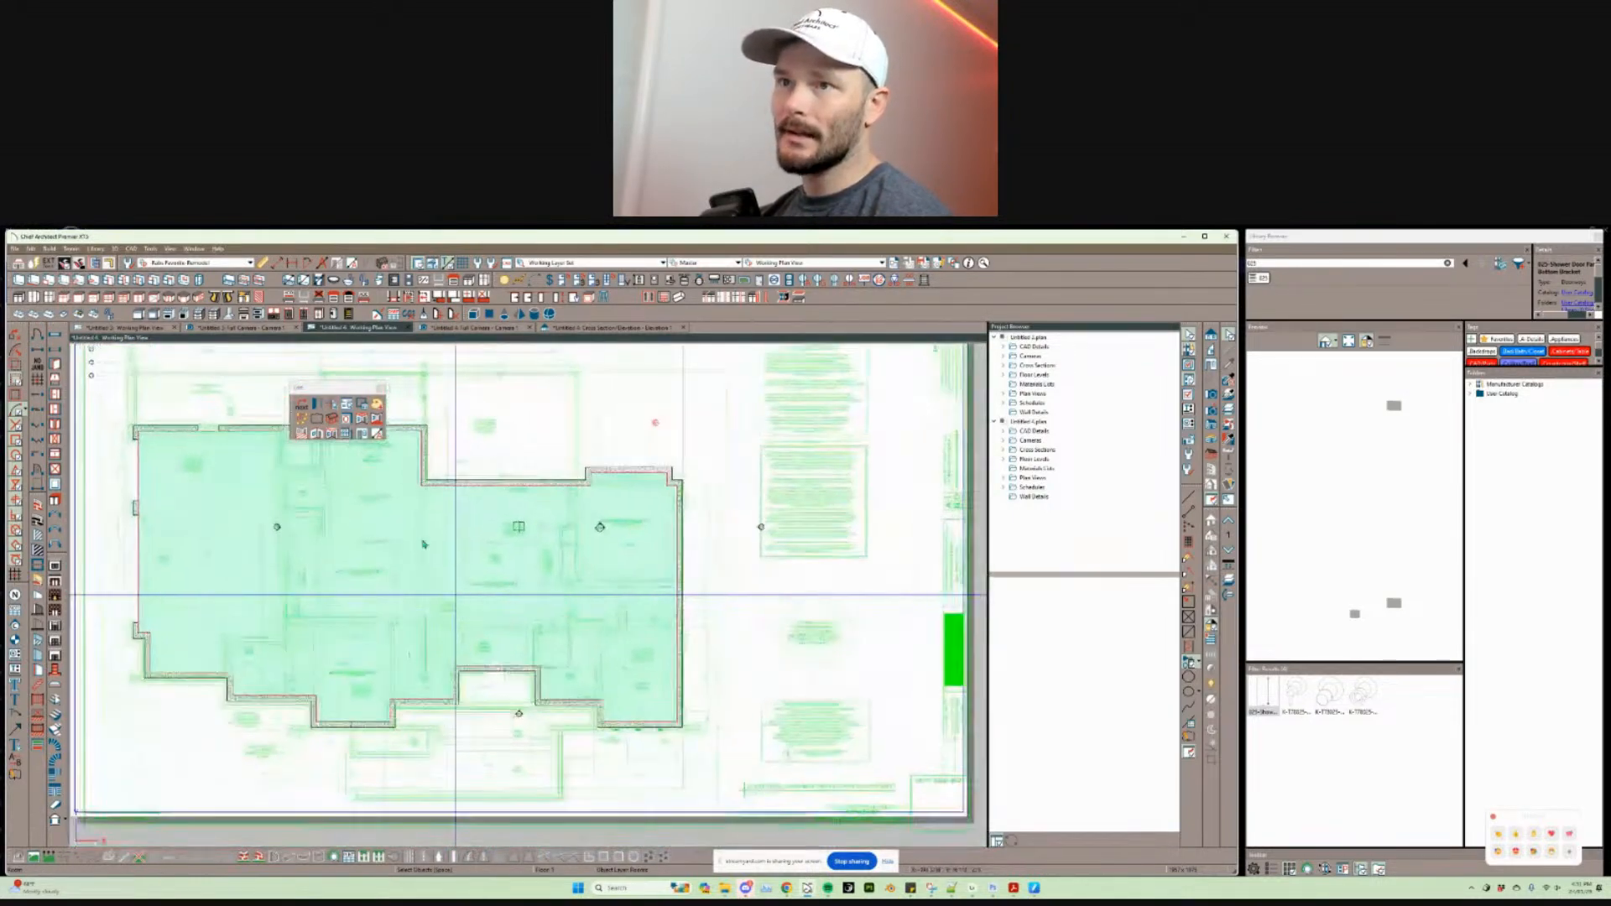
pyautogui.scroll(5, 457, 598)
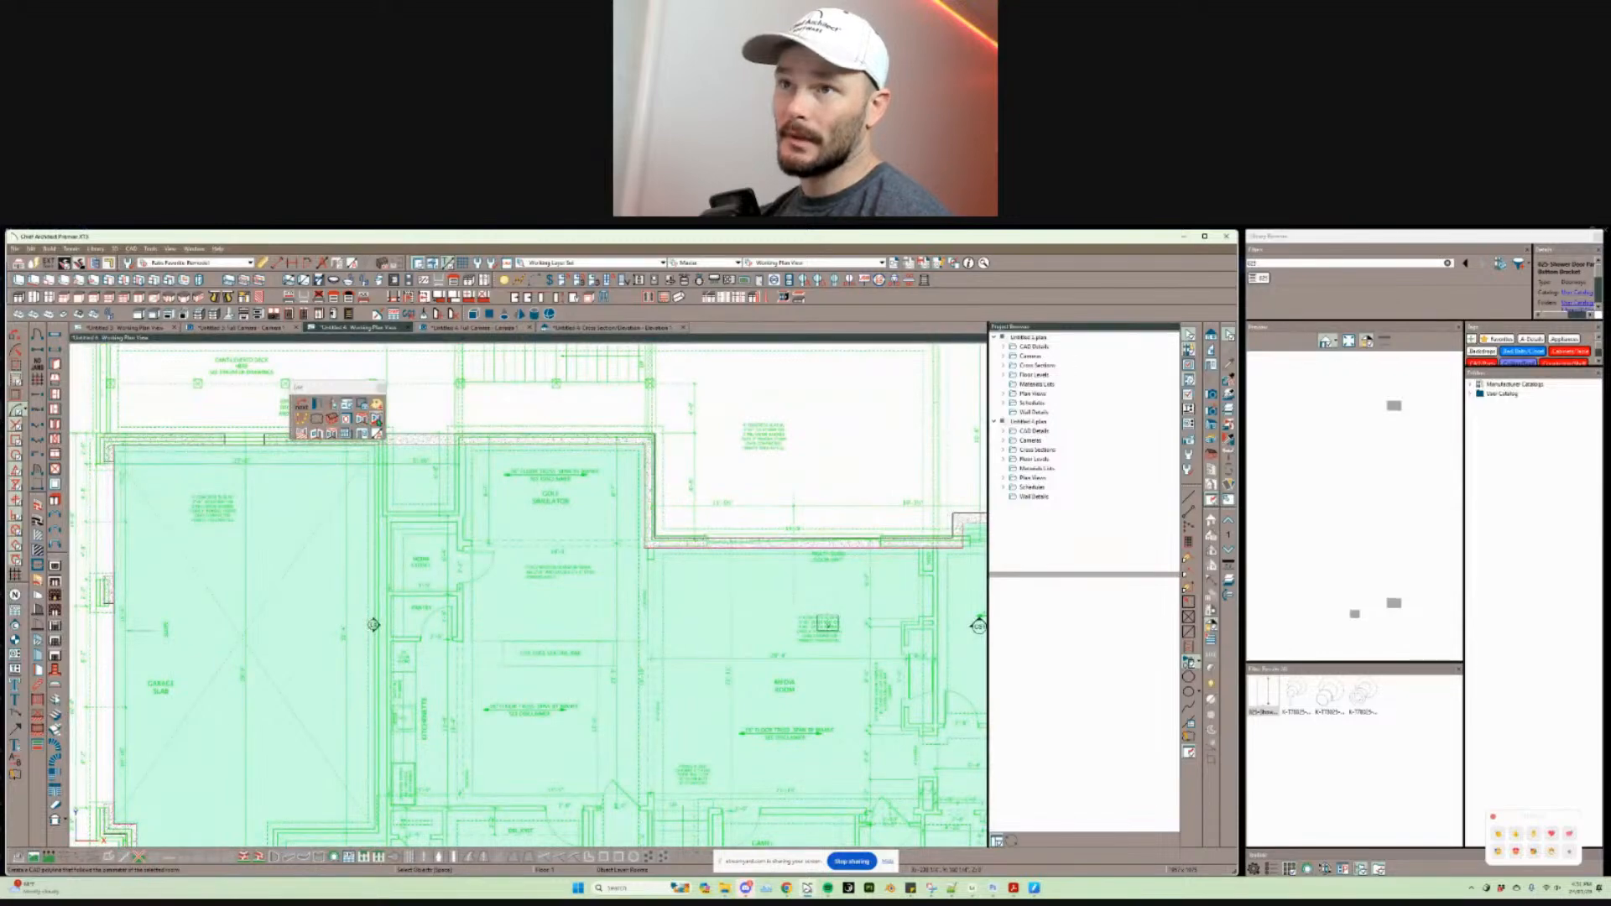
pyautogui.click(376, 421)
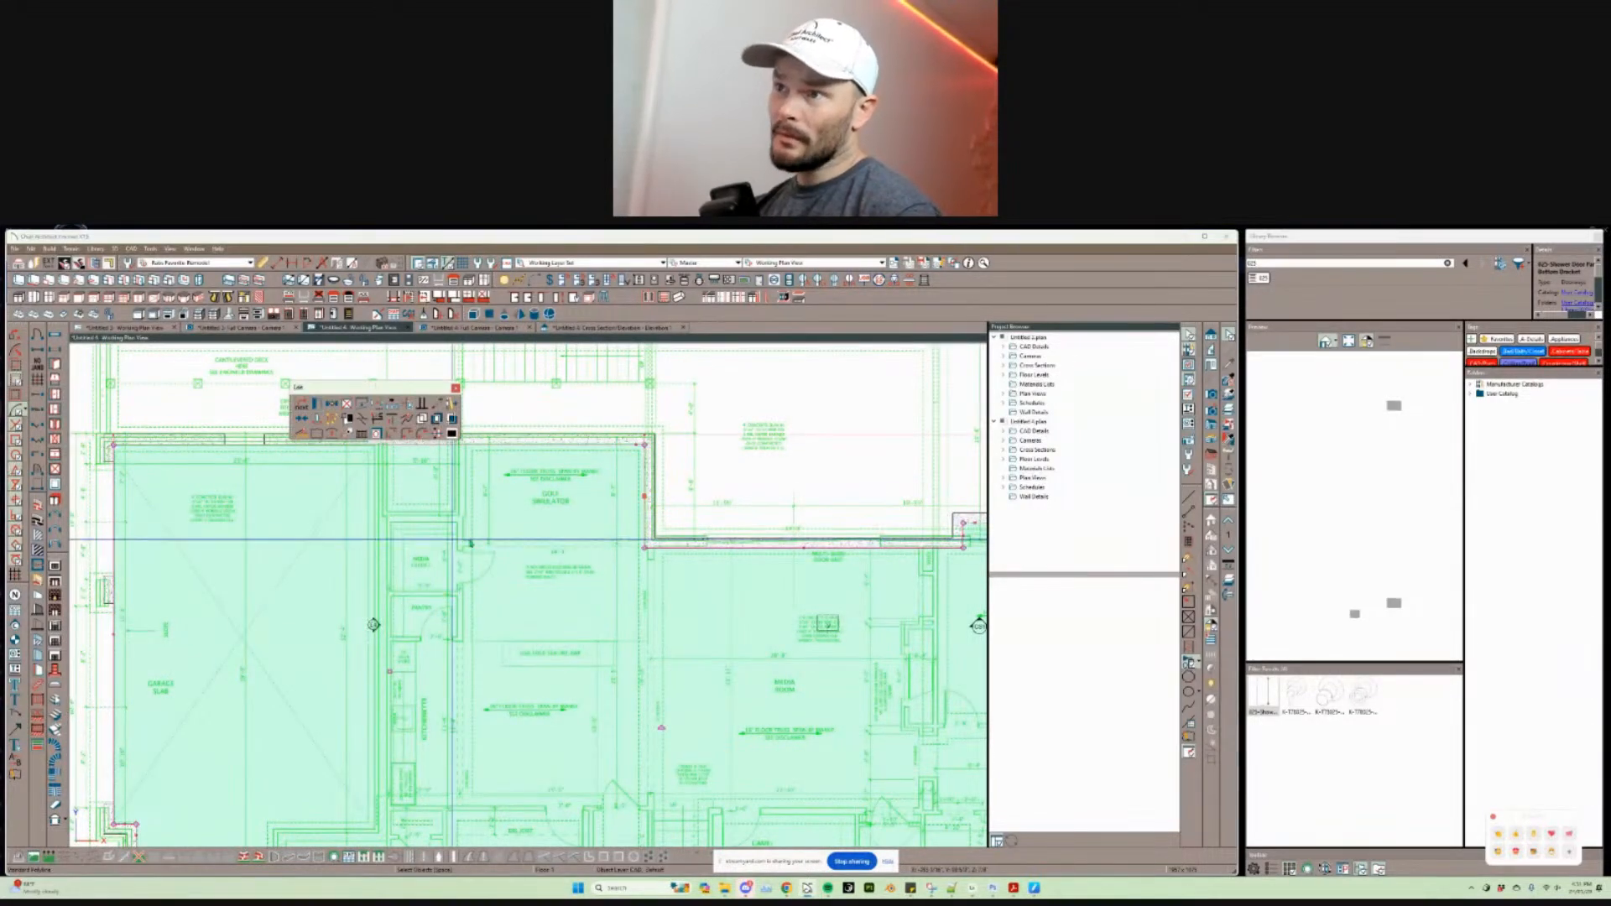
# Step: Offset the basement room polyline concentrically outward near the Golf Simulator's outer corner by an exact distance
pyautogui.scroll(2, 548, 547)
pyautogui.scroll(4, 549, 547)
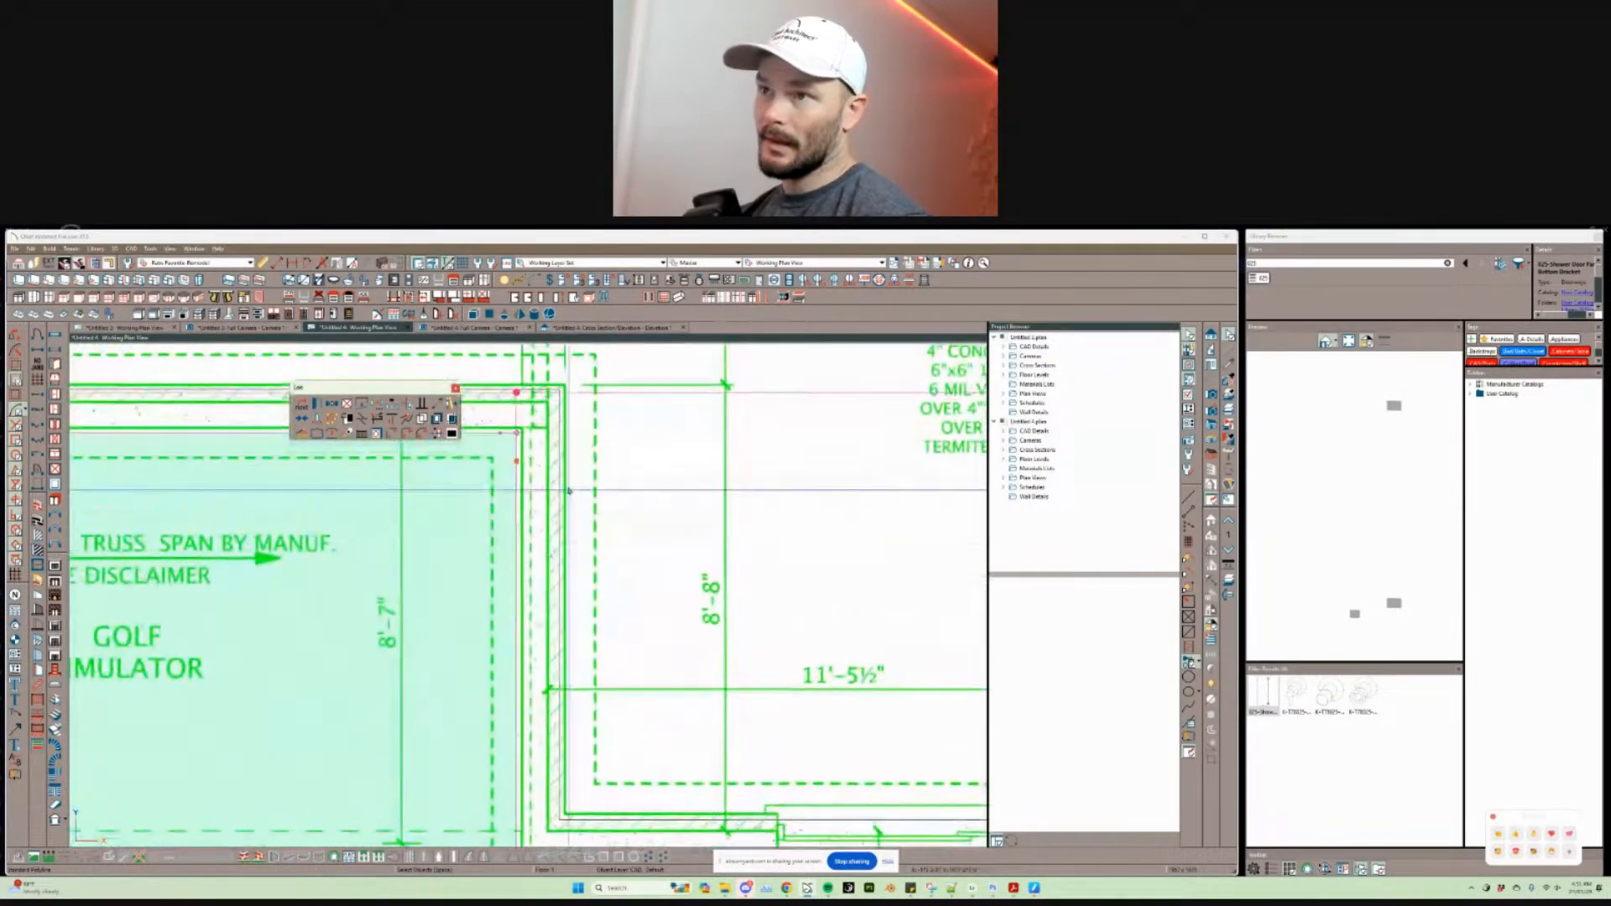
pyautogui.moveTo(515, 472); pyautogui.dragTo(539, 483)
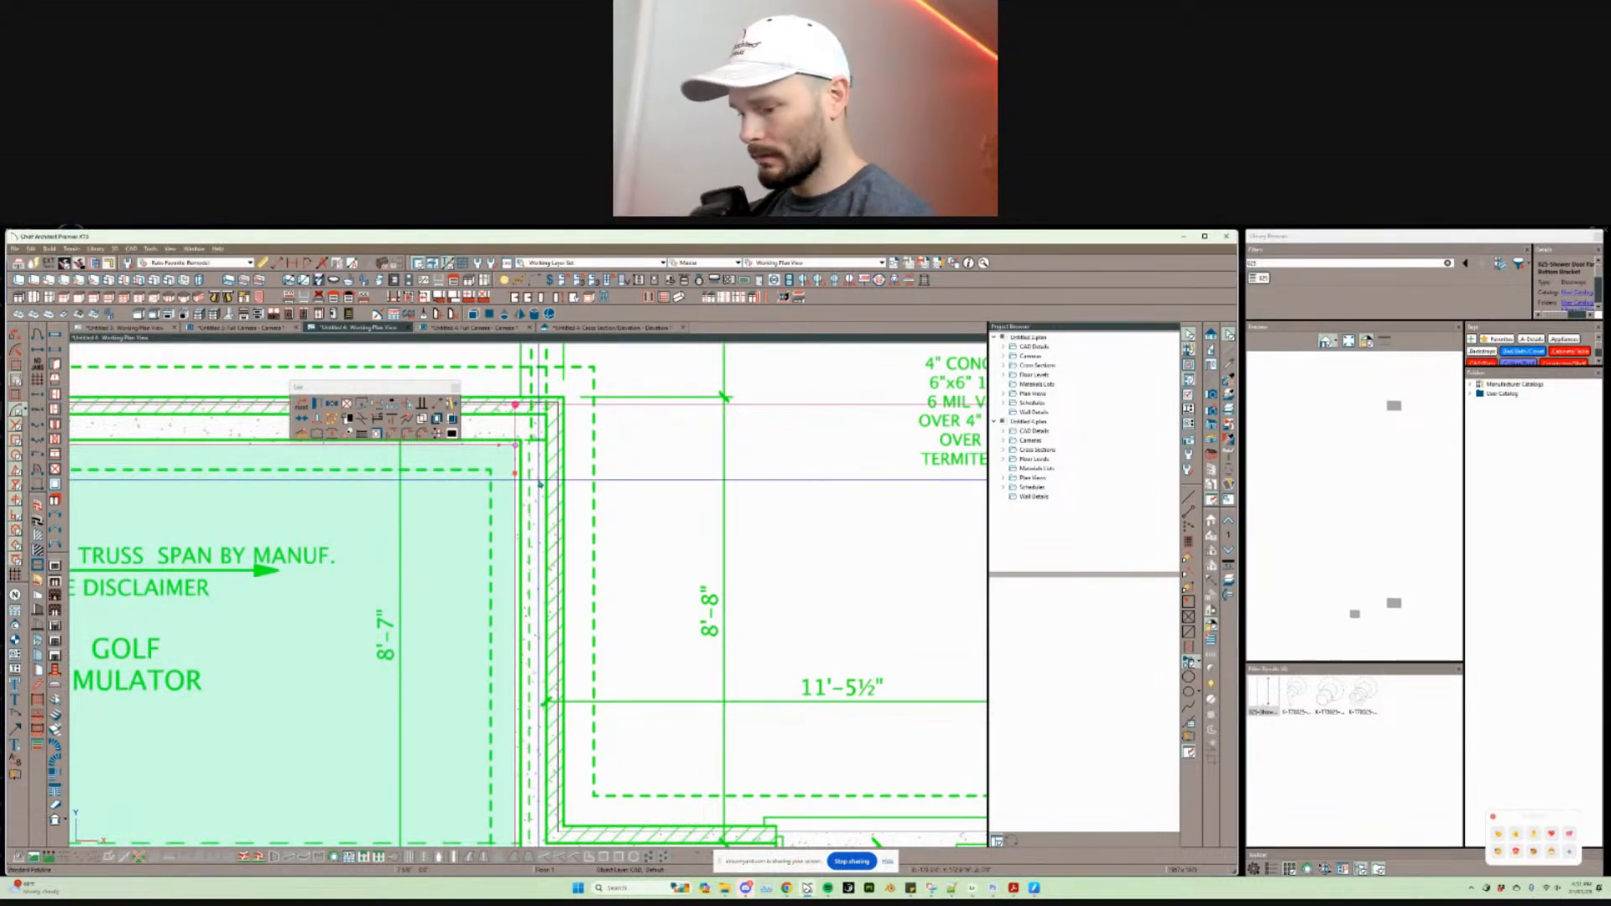
pyautogui.moveTo(515, 473); pyautogui.dragTo(614, 445)
pyautogui.press('Tab')
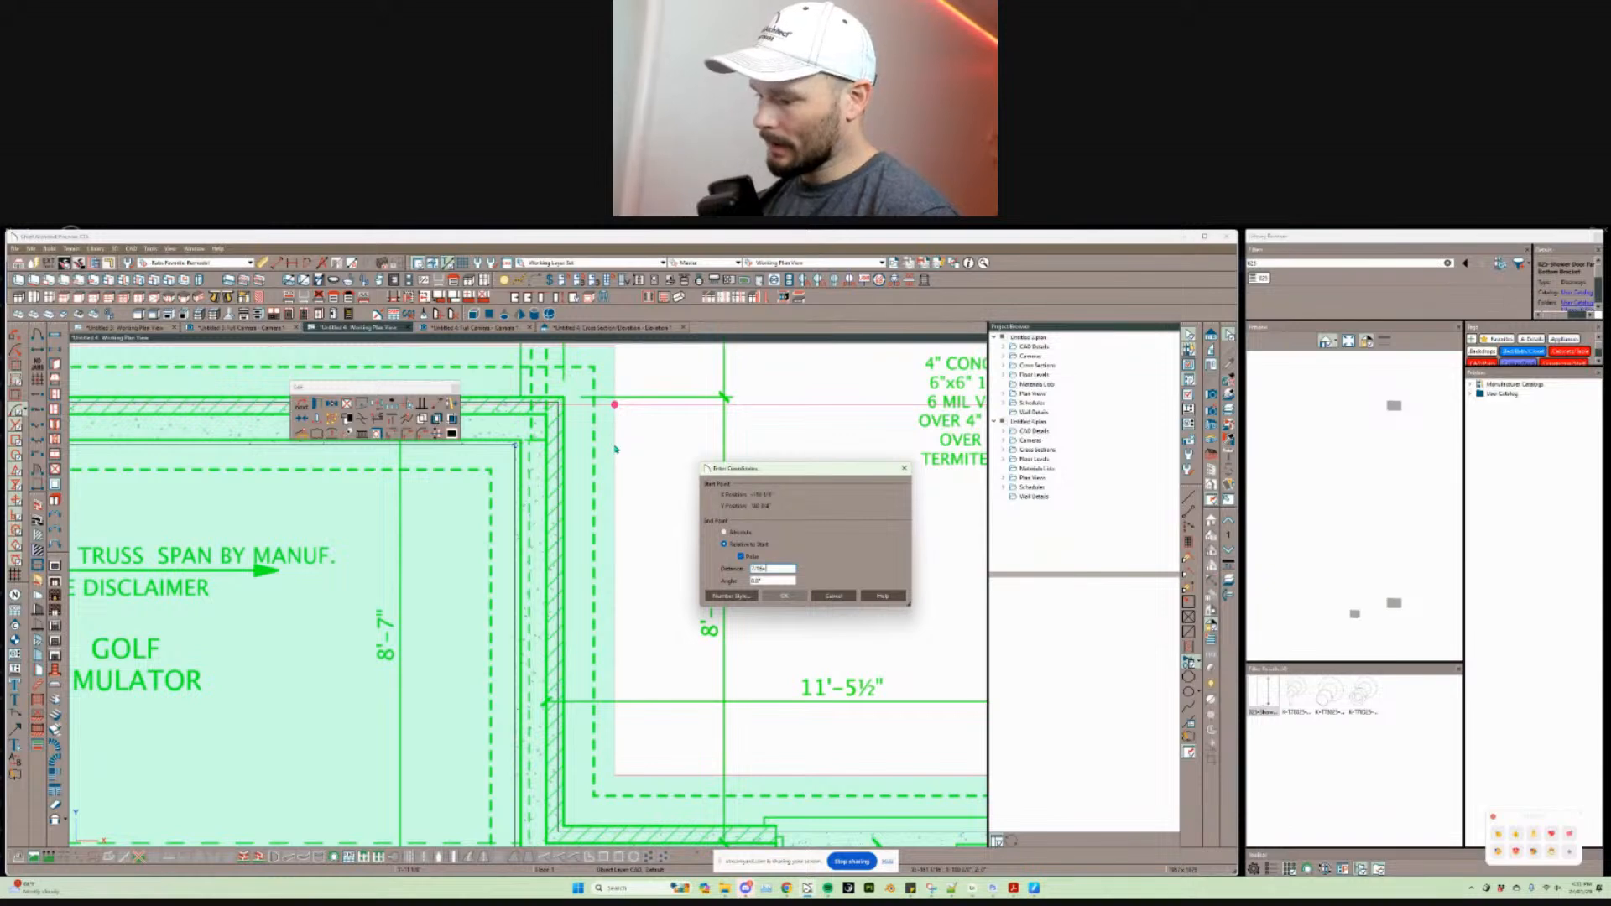
pyautogui.click(782, 596)
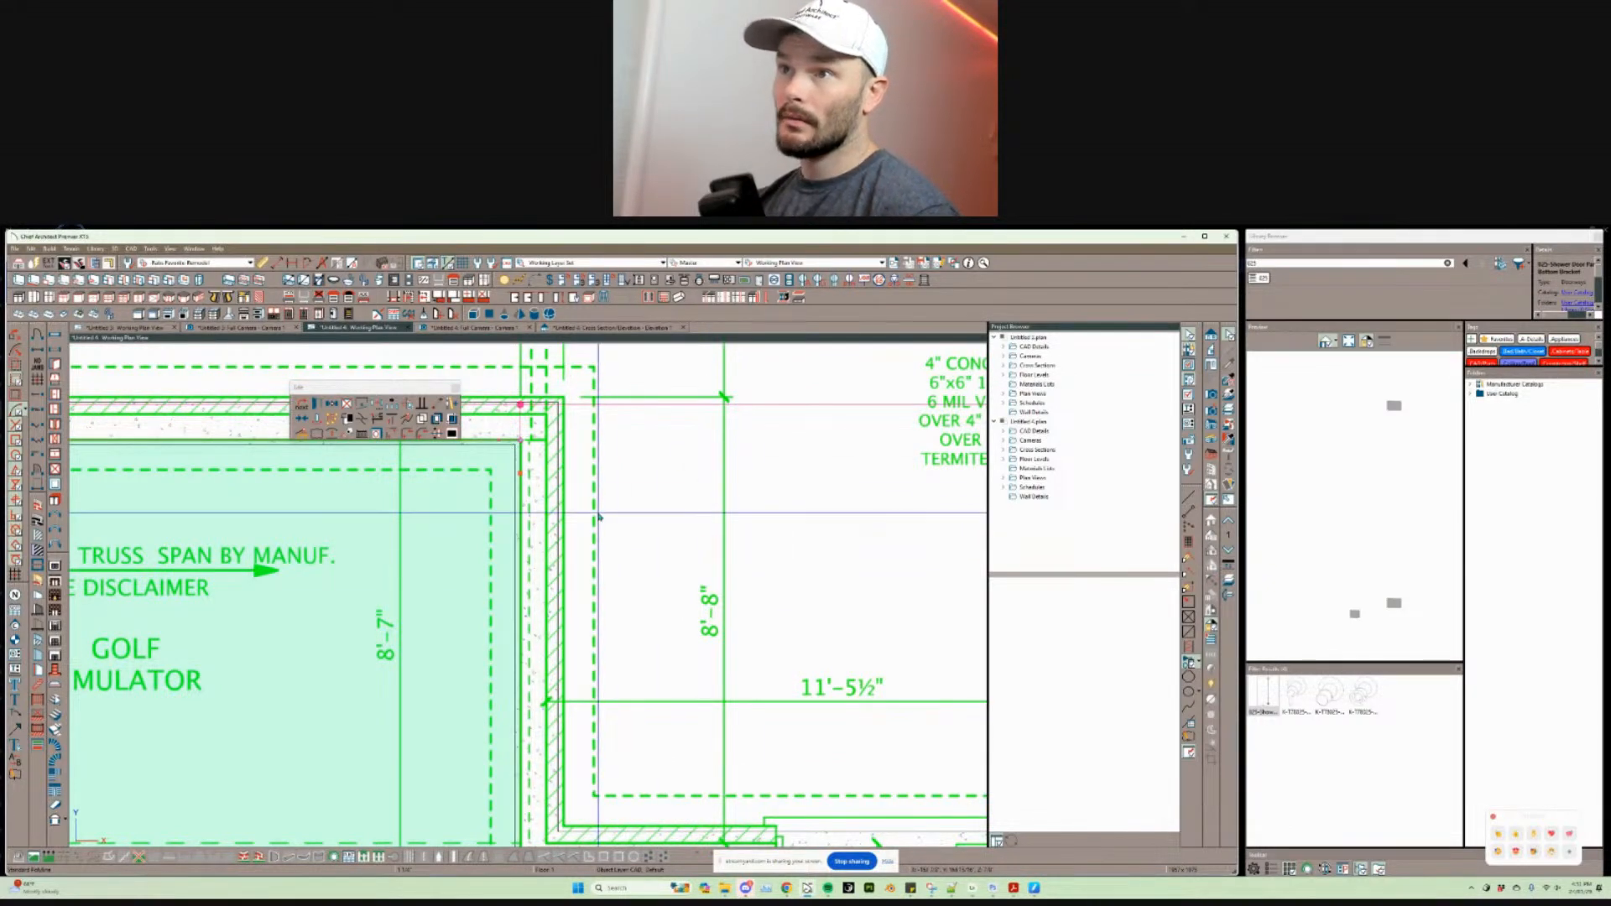
# Step: Enlarge the basement polyline outward again by an exact distance, bringing its edges across the wall thickness at the Golf Simulator corner
pyautogui.scroll(1, 598, 515)
pyautogui.scroll(-4, 598, 515)
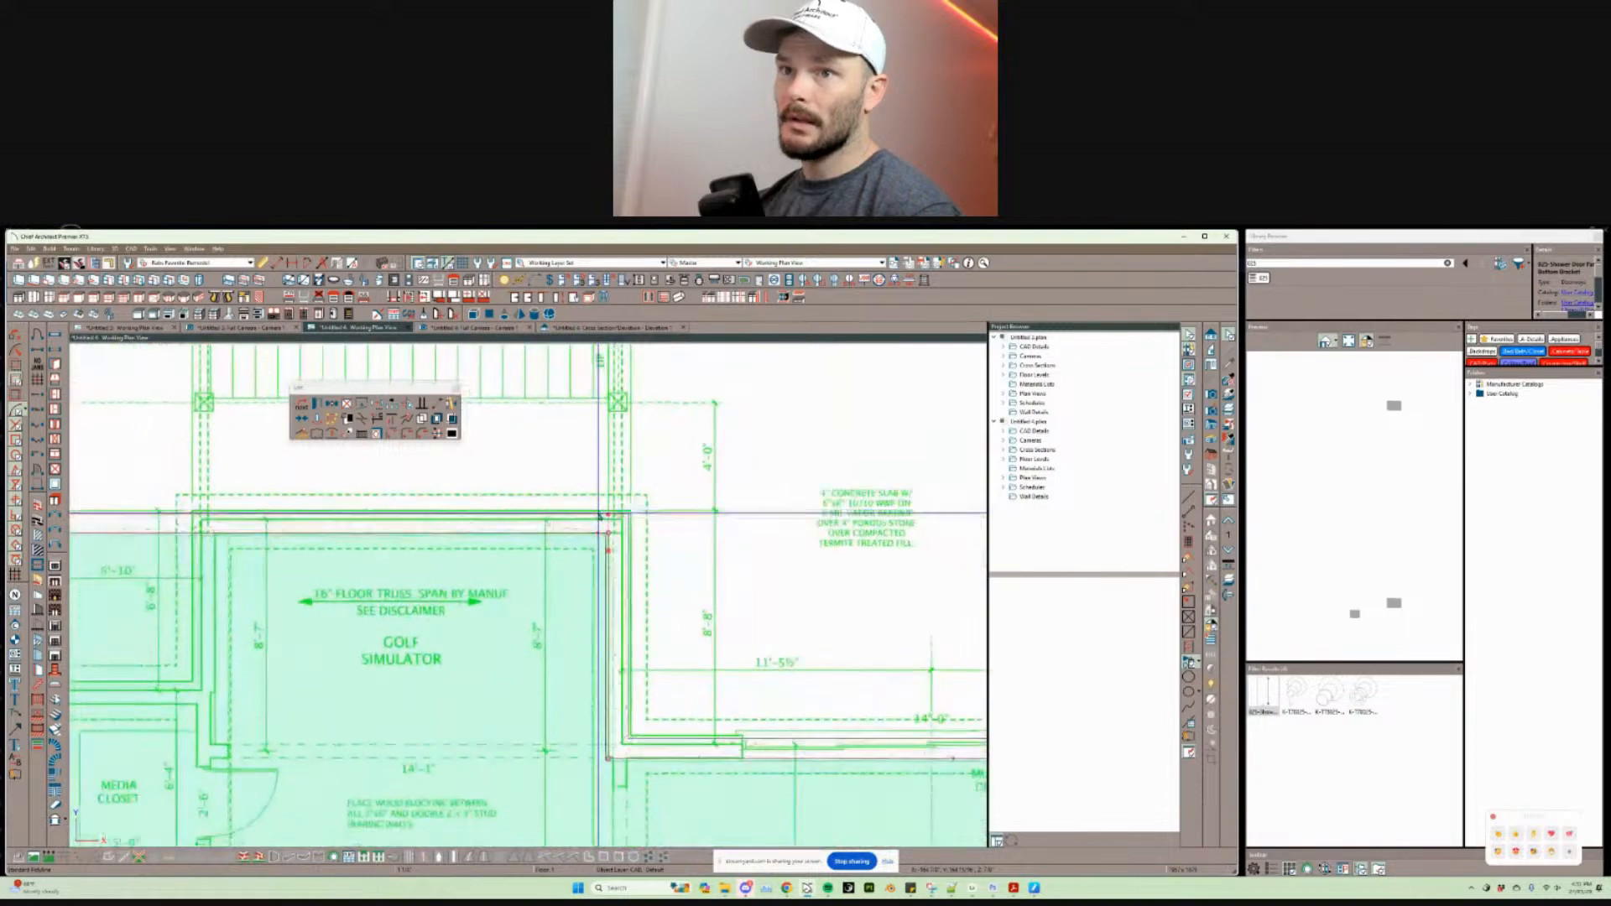
pyautogui.scroll(4, 707, 486)
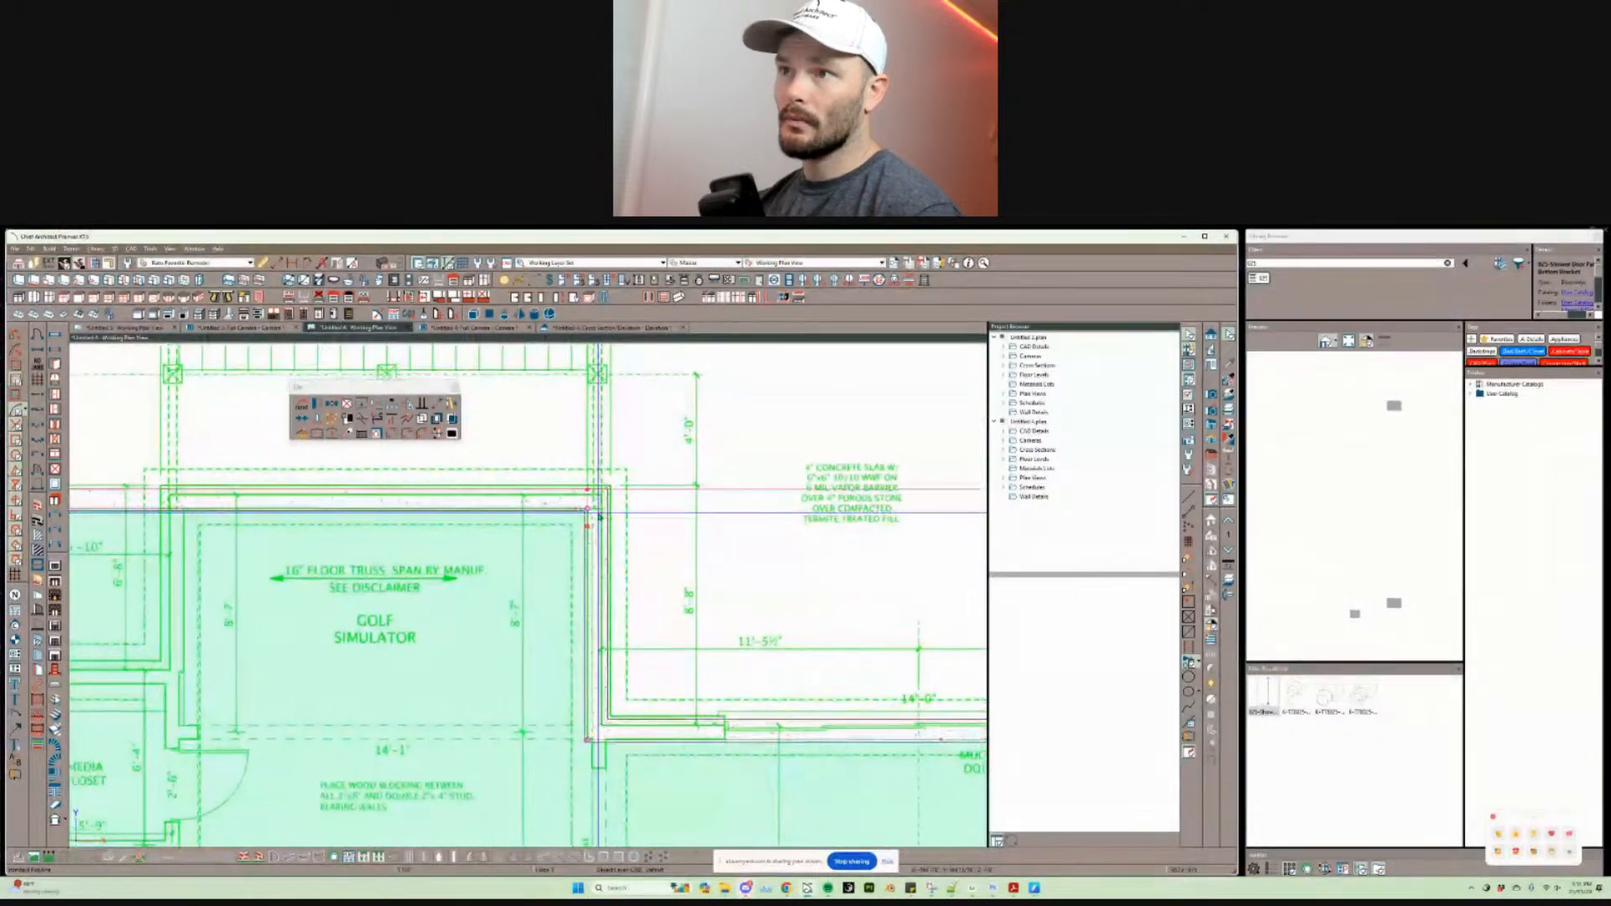
pyautogui.scroll(2, 571, 496)
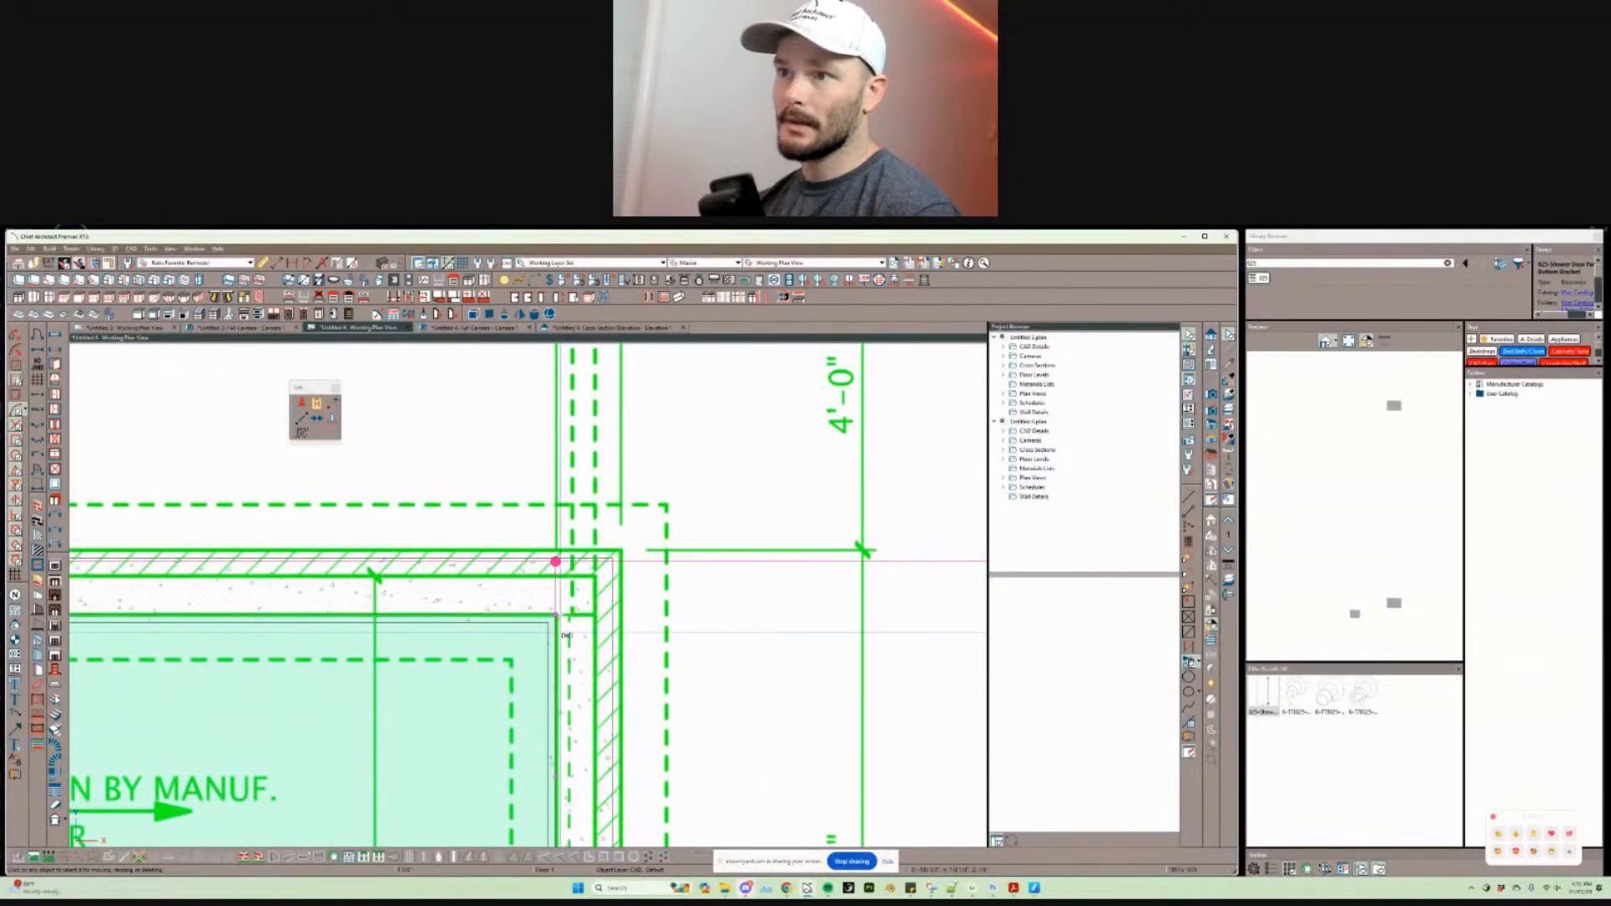
pyautogui.moveTo(561, 697); pyautogui.dragTo(558, 687, button='middle')
pyautogui.moveTo(547, 743); pyautogui.dragTo(603, 742)
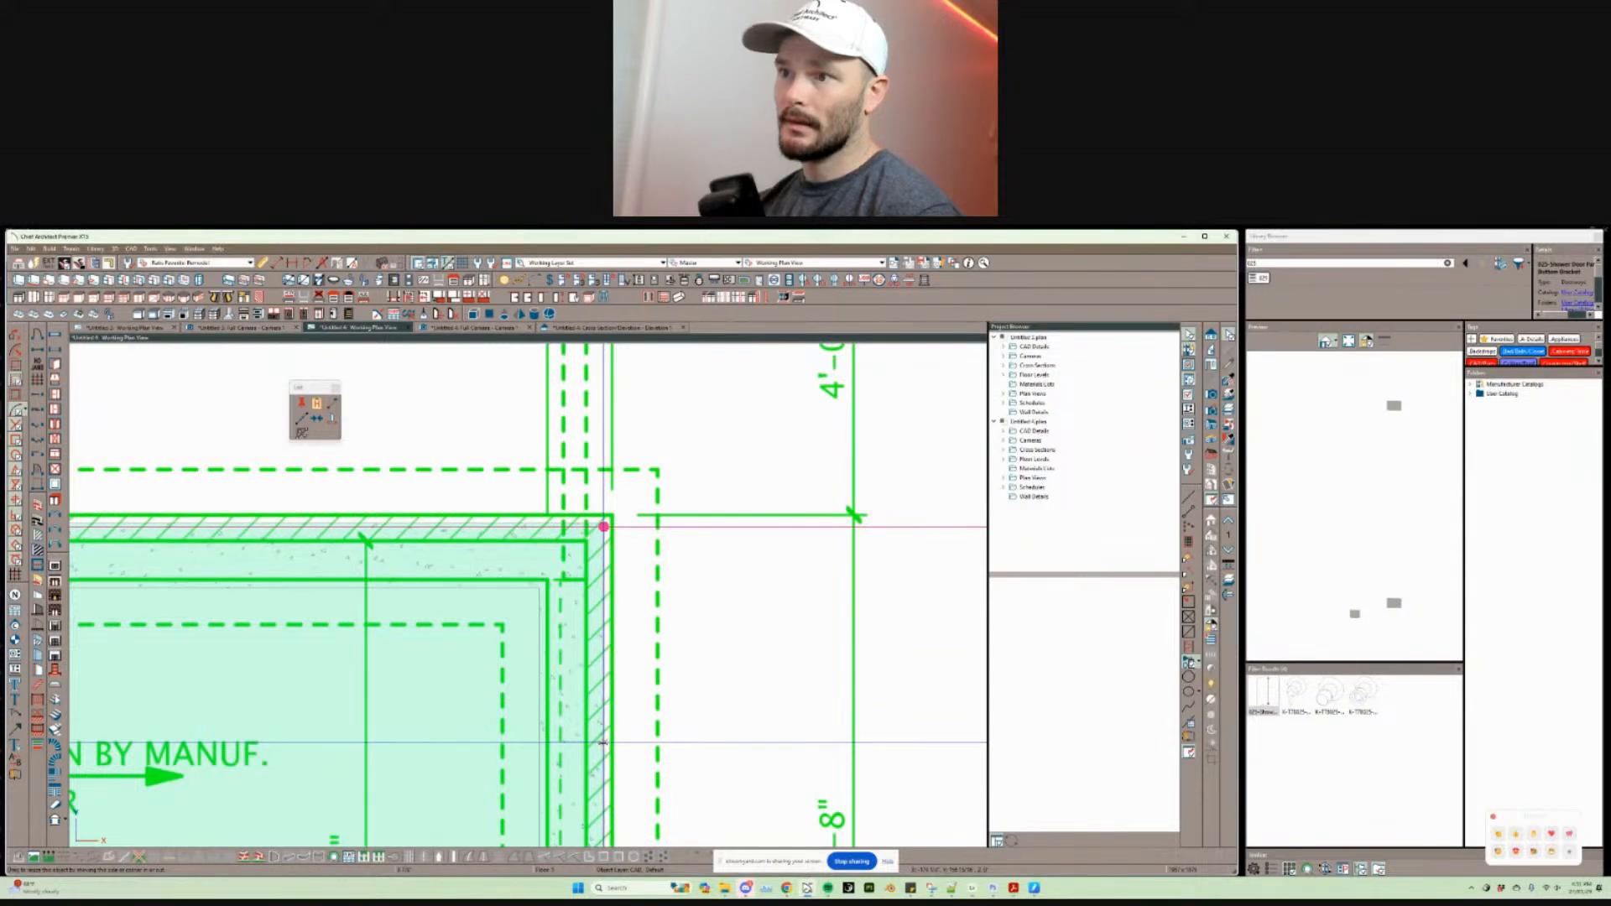
pyautogui.press('Tab')
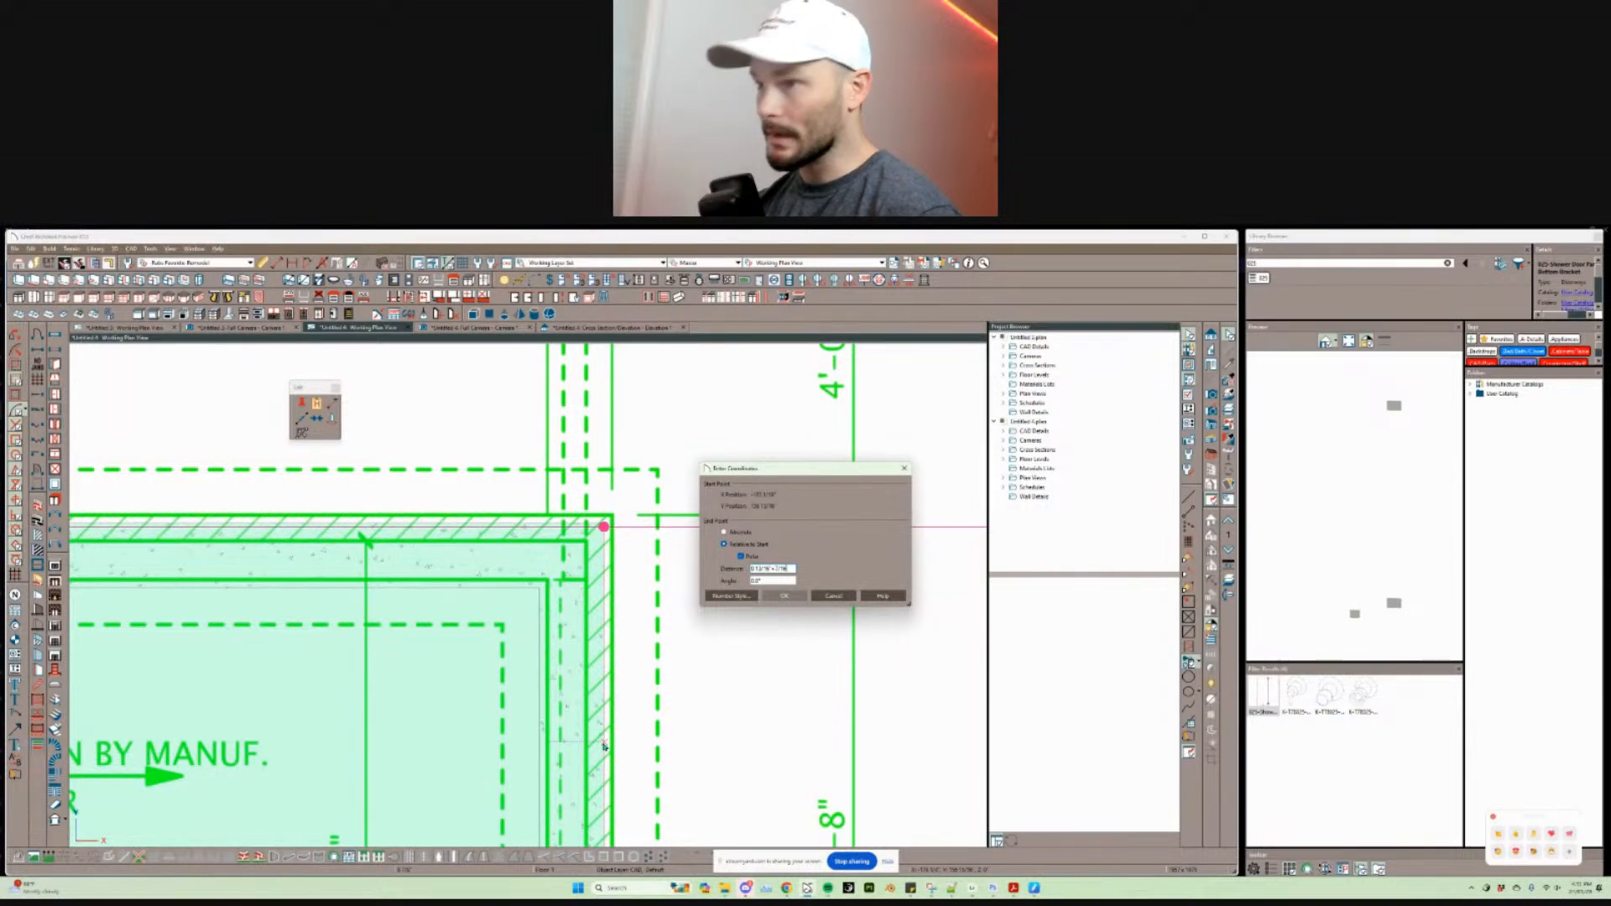
pyautogui.press('Return')
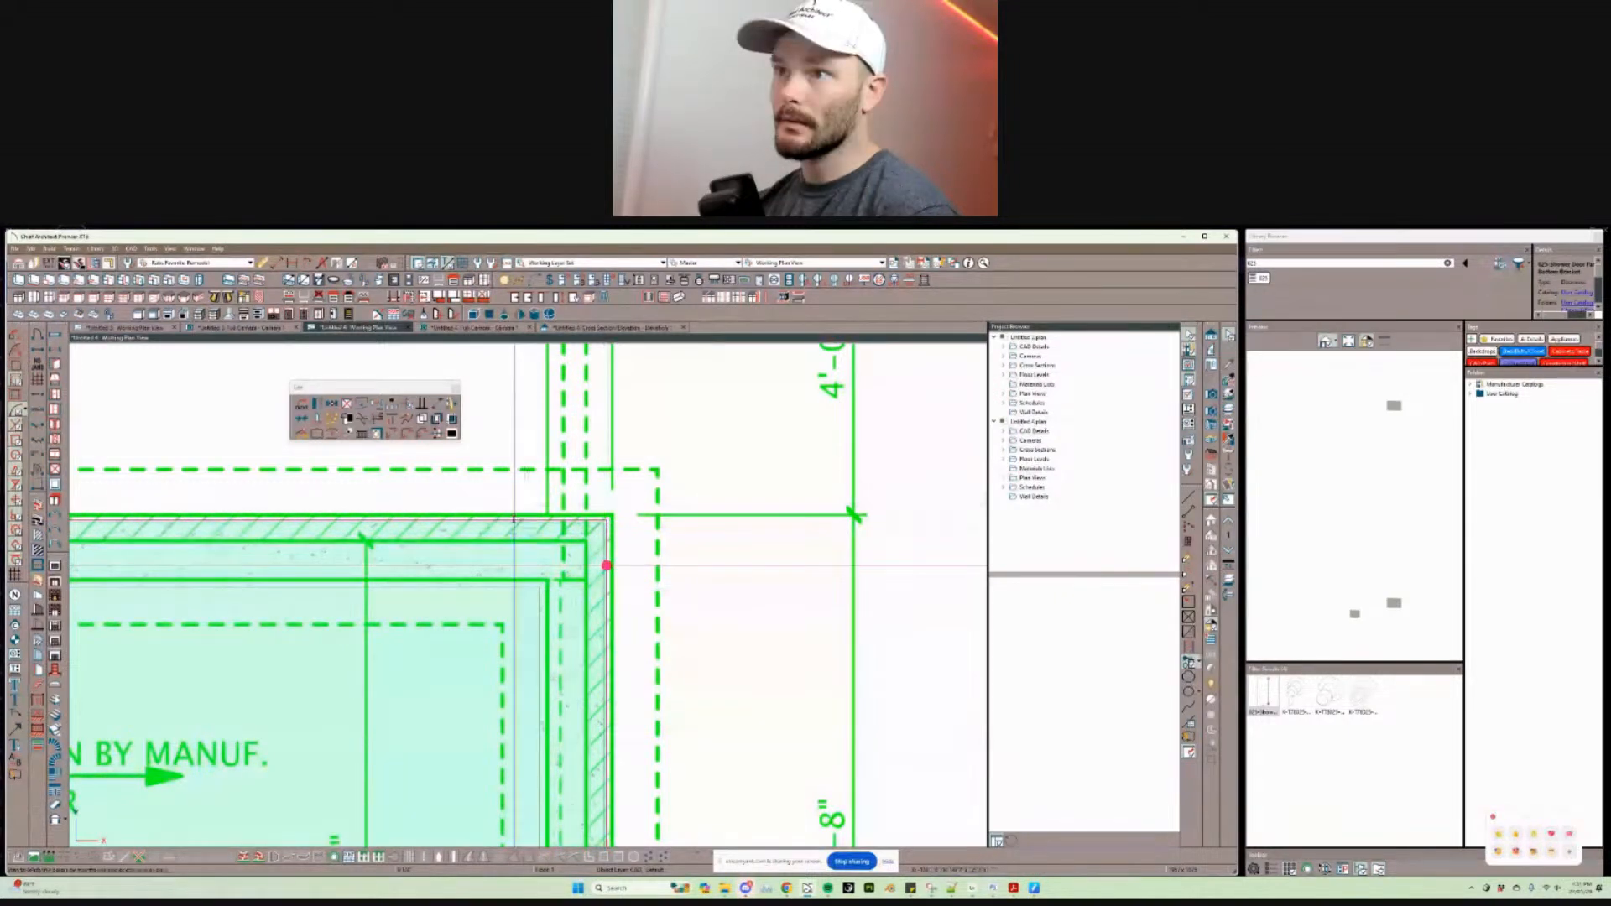
# Step: Offset the polyline slightly further outward to the reference plan's outer wall face, using an exact distance
pyautogui.moveTo(514, 509); pyautogui.dragTo(514, 502)
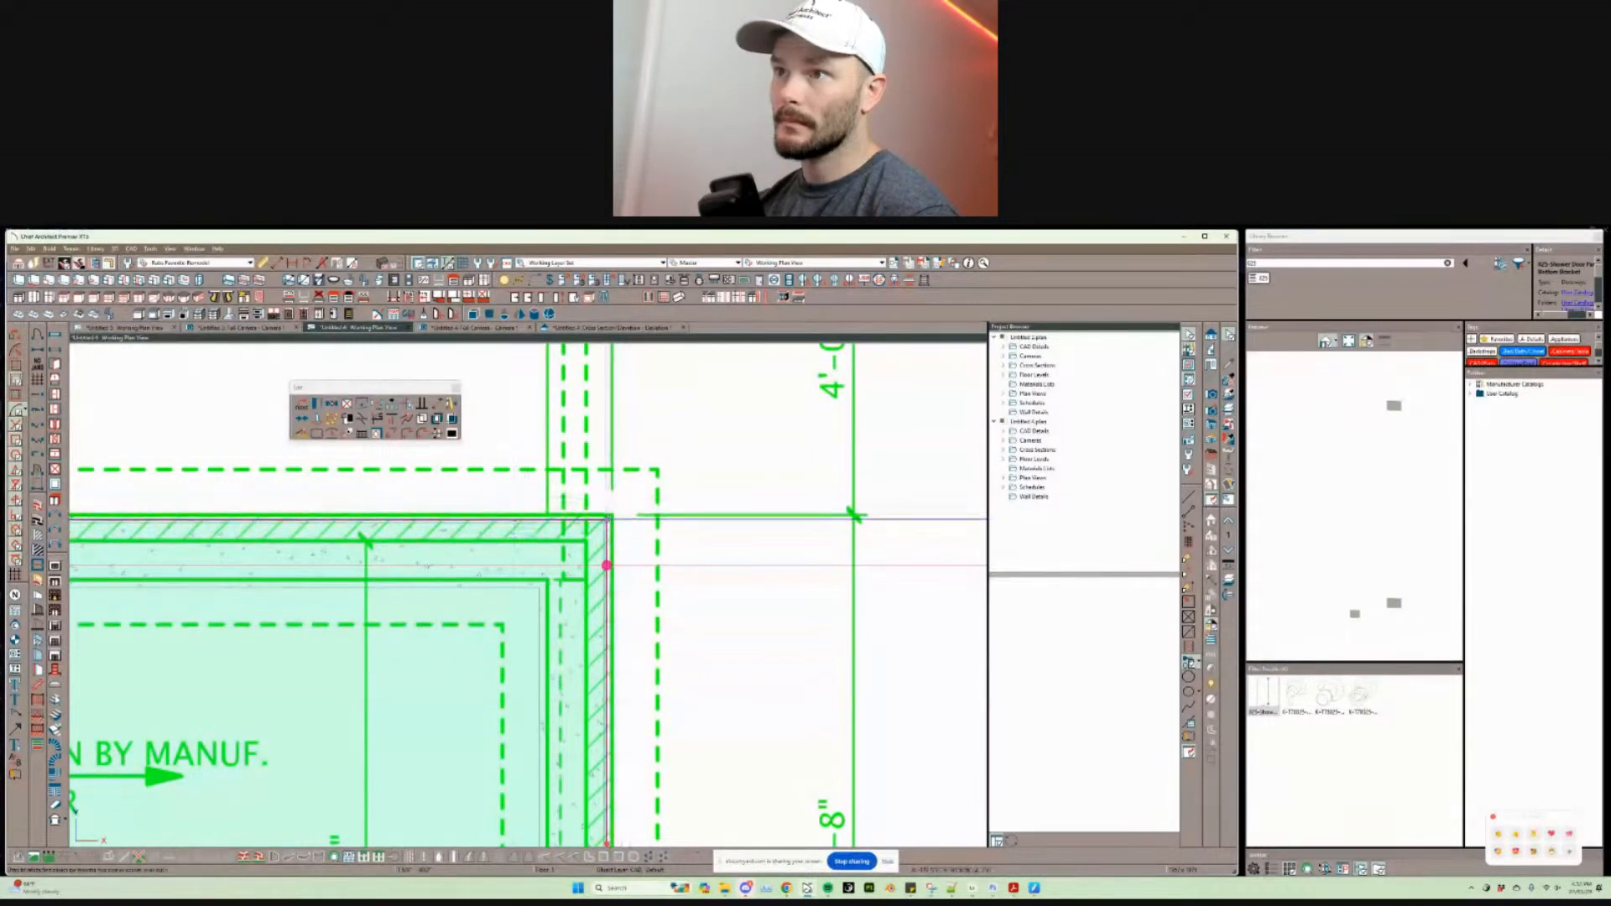
pyautogui.moveTo(606, 519); pyautogui.dragTo(635, 524)
pyautogui.press('Tab')
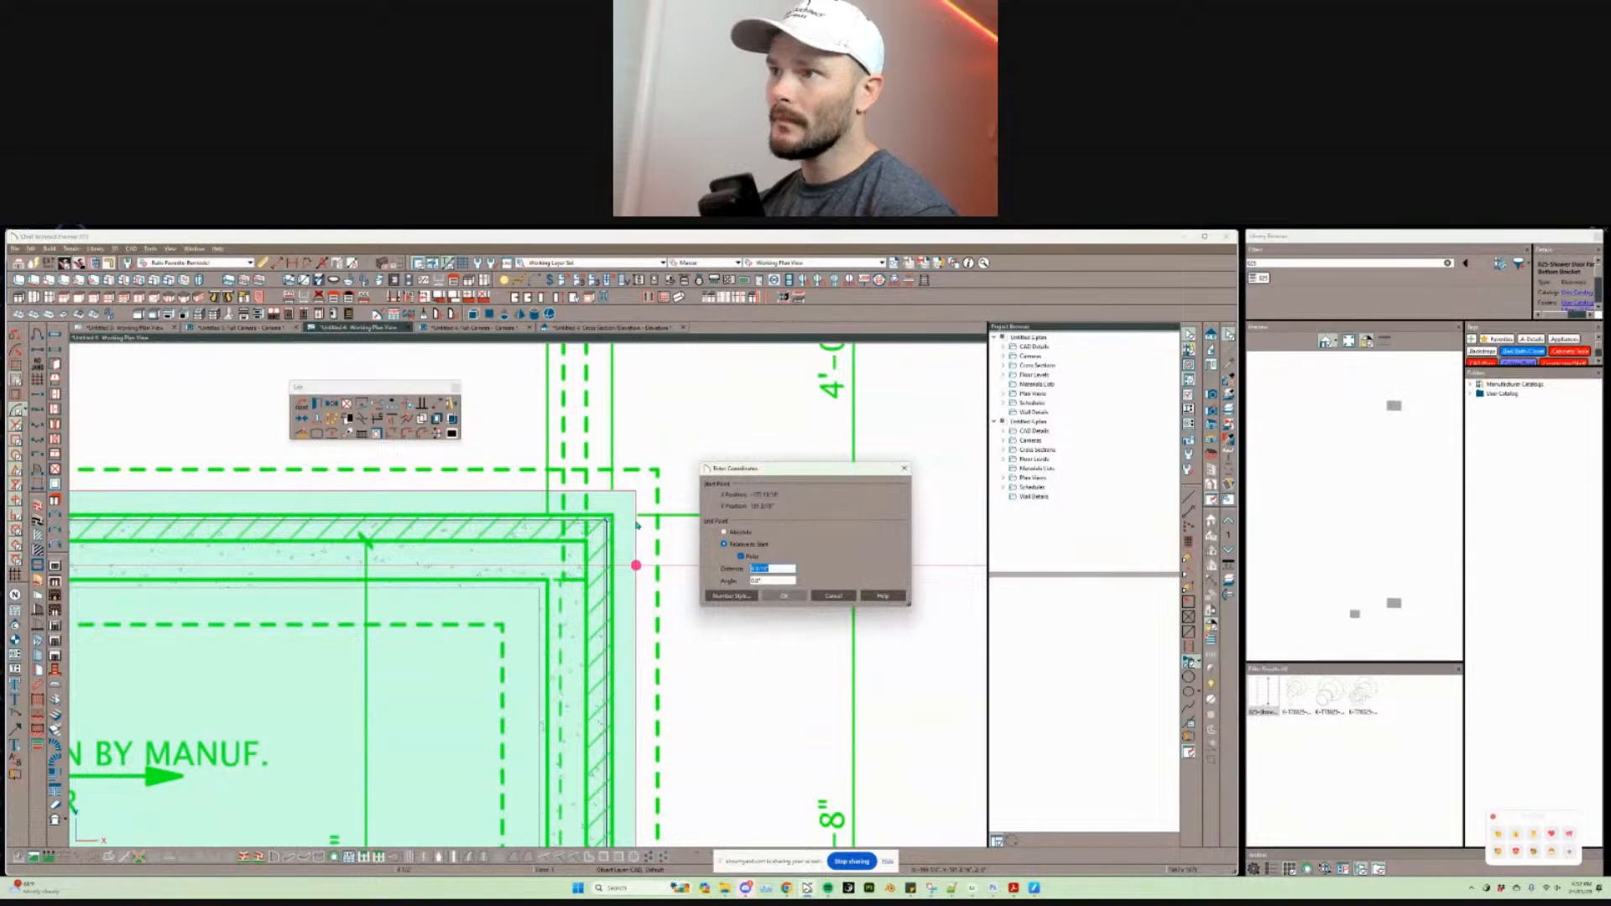
pyautogui.press('Return')
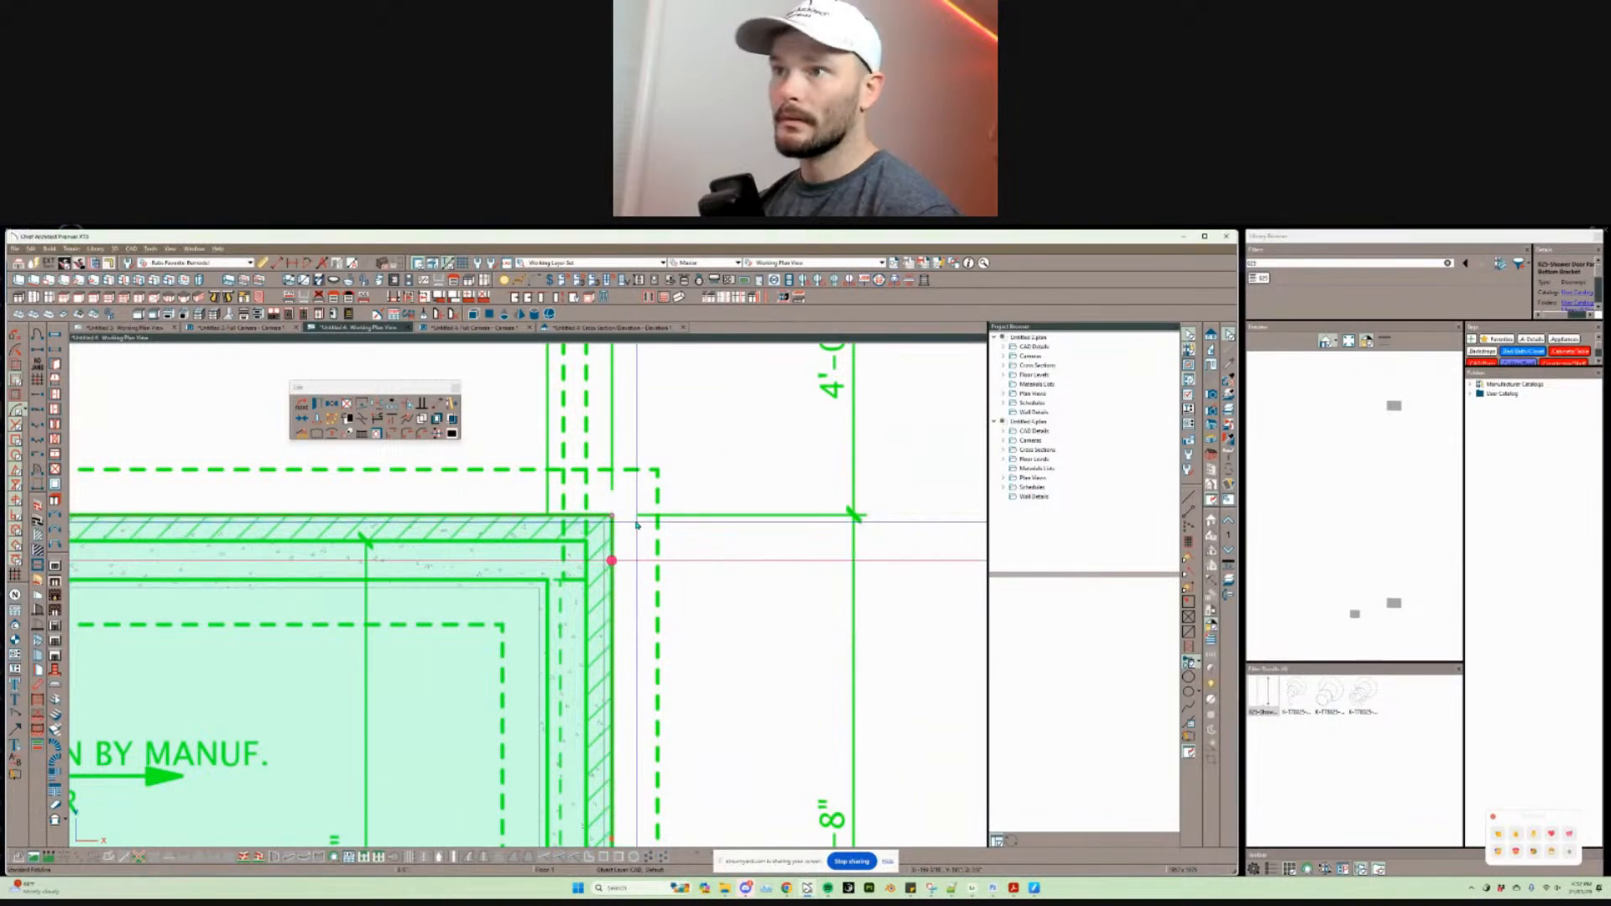
pyautogui.press('Escape')
# Step: Select all the existing basement exterior walls and delete them, keeping only the CAD outline of the basement
pyautogui.click(604, 594)
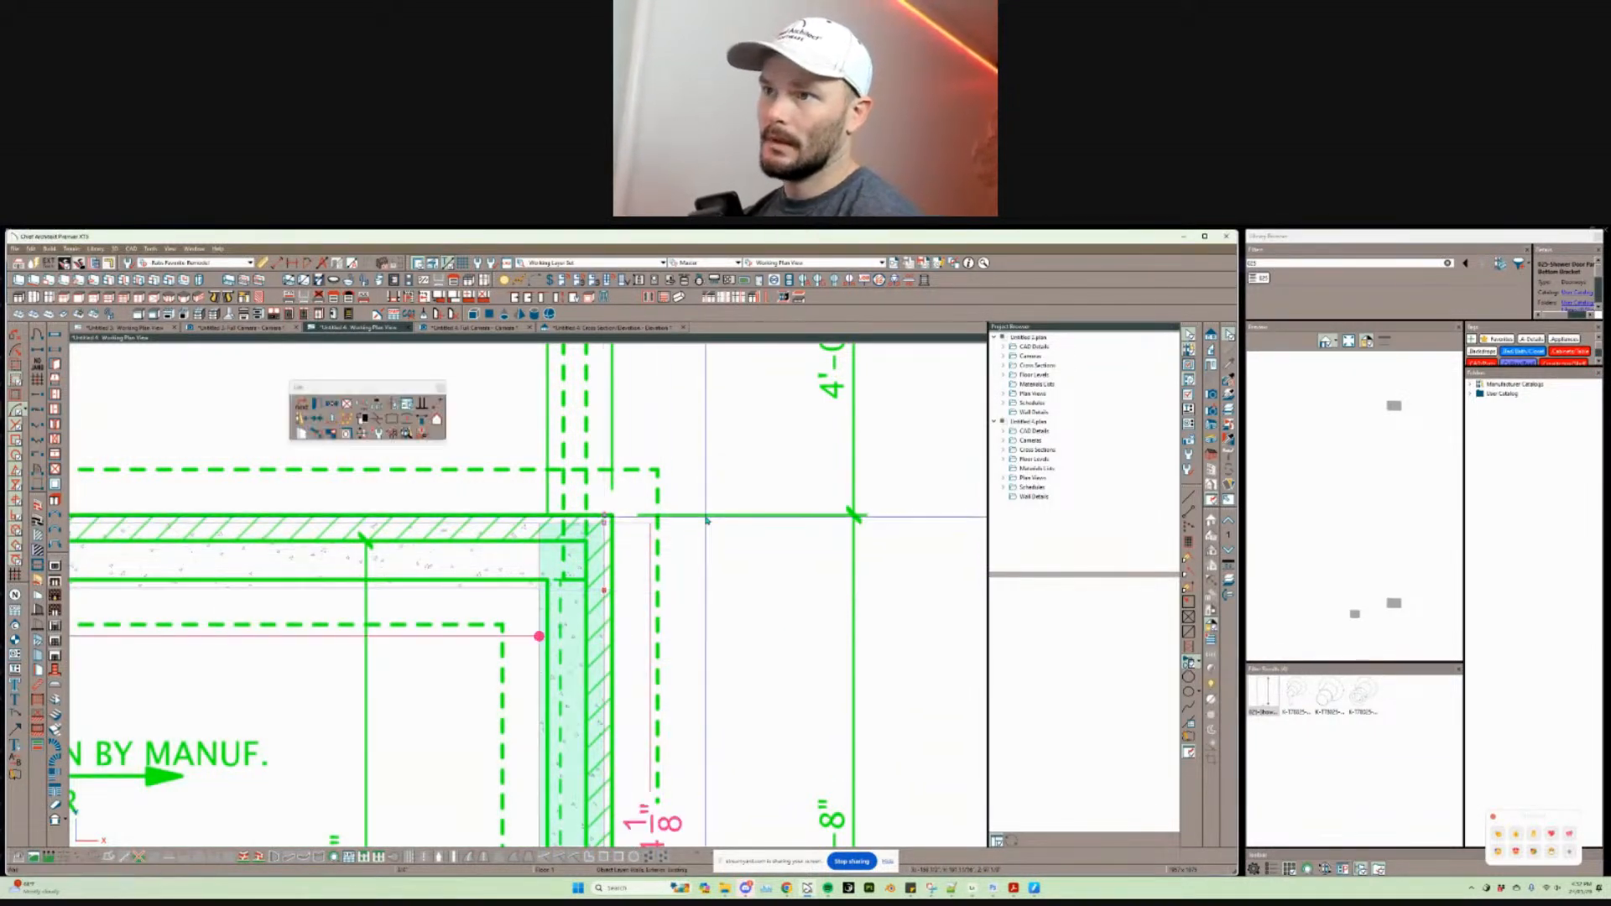
pyautogui.scroll(-2, 706, 520)
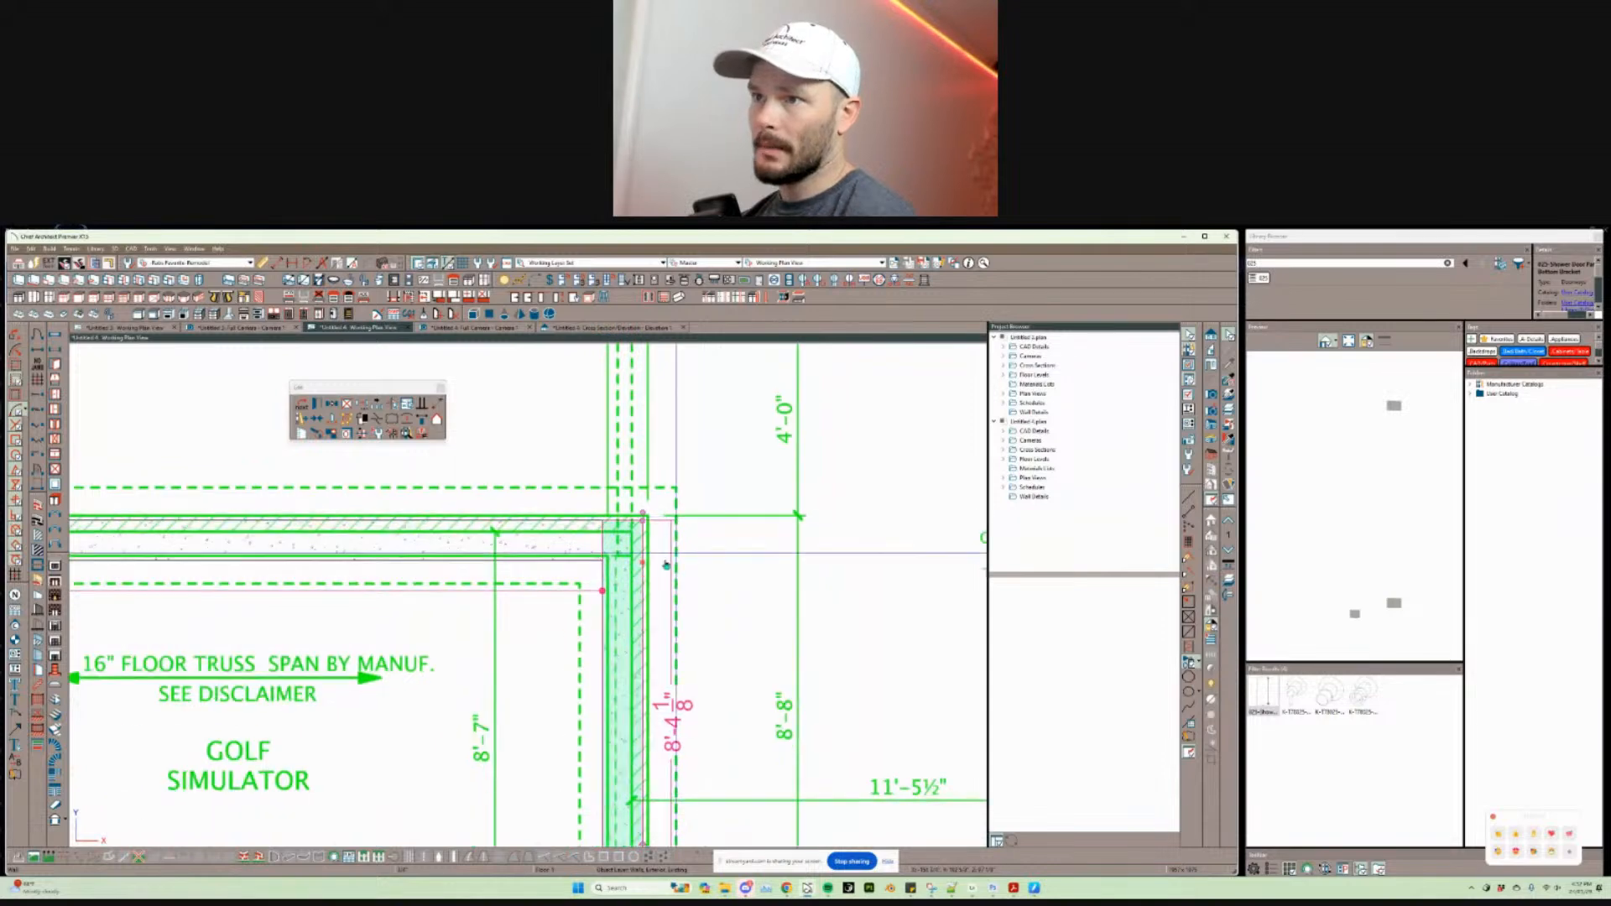
pyautogui.click(593, 564)
pyautogui.scroll(-6, 593, 566)
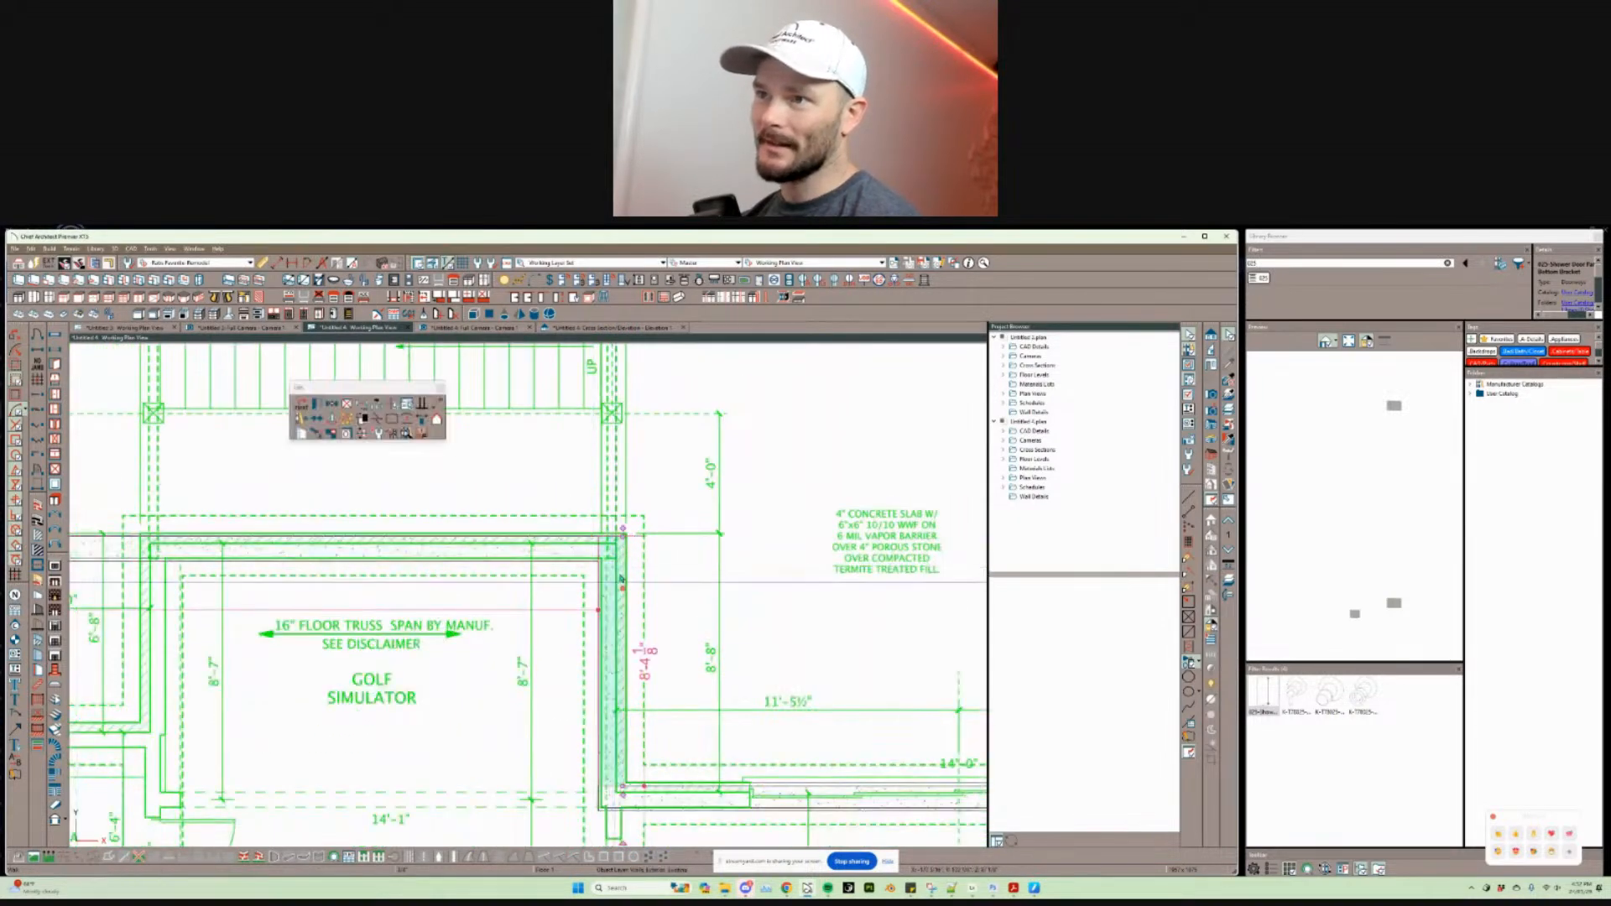
pyautogui.rightClick(612, 512)
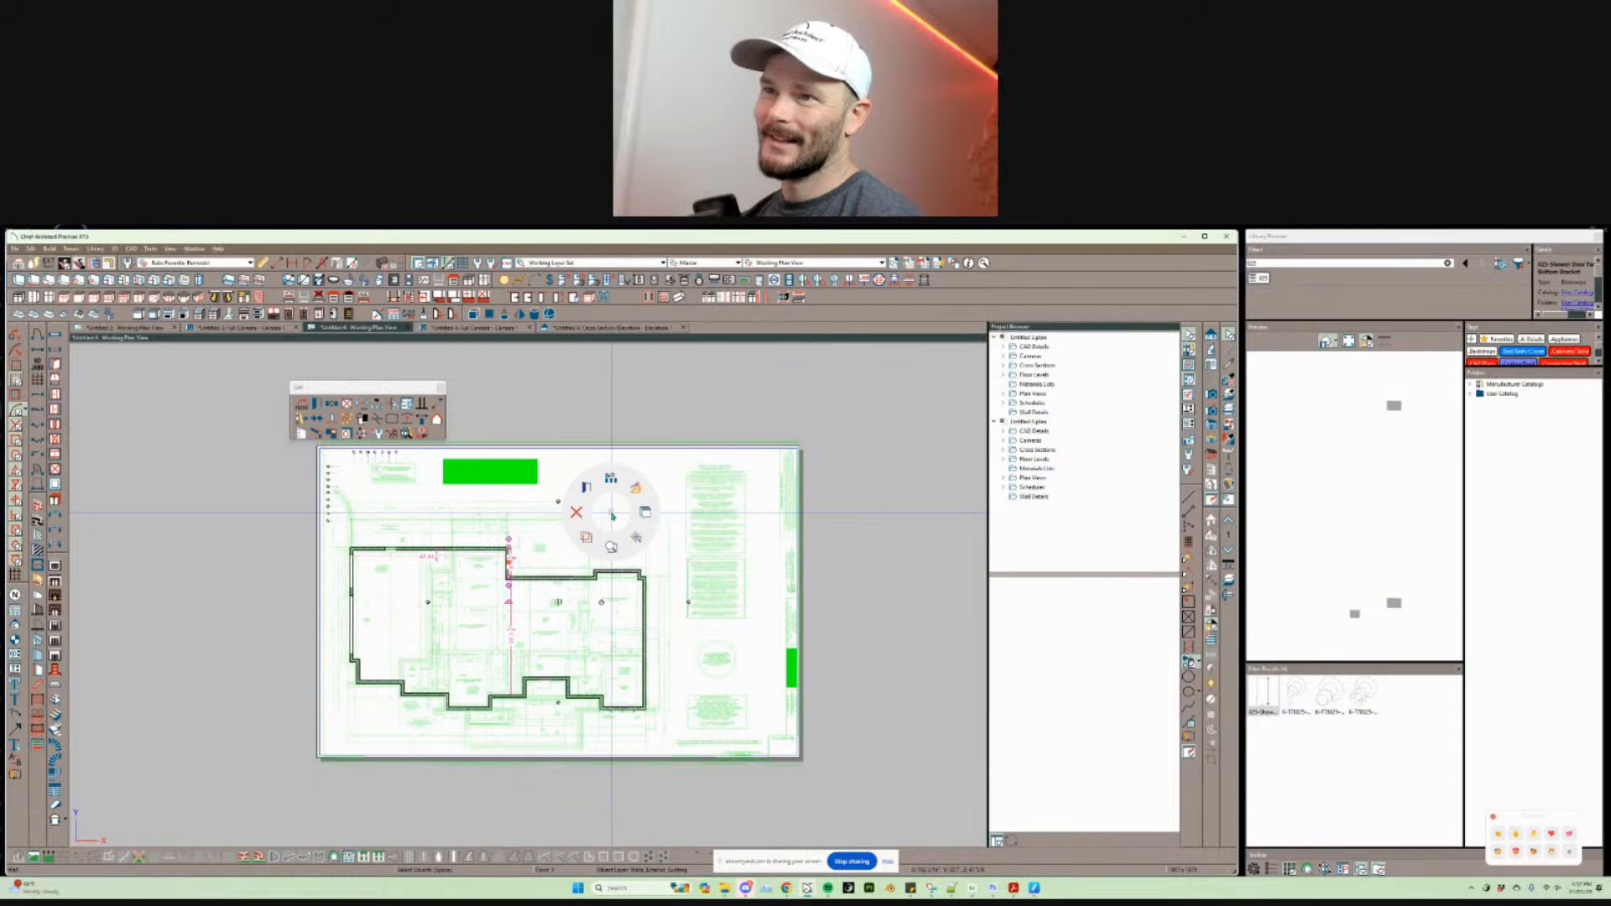
pyautogui.click(634, 536)
pyautogui.moveTo(712, 457); pyautogui.dragTo(214, 814)
pyautogui.press('Delete')
pyautogui.click(662, 585)
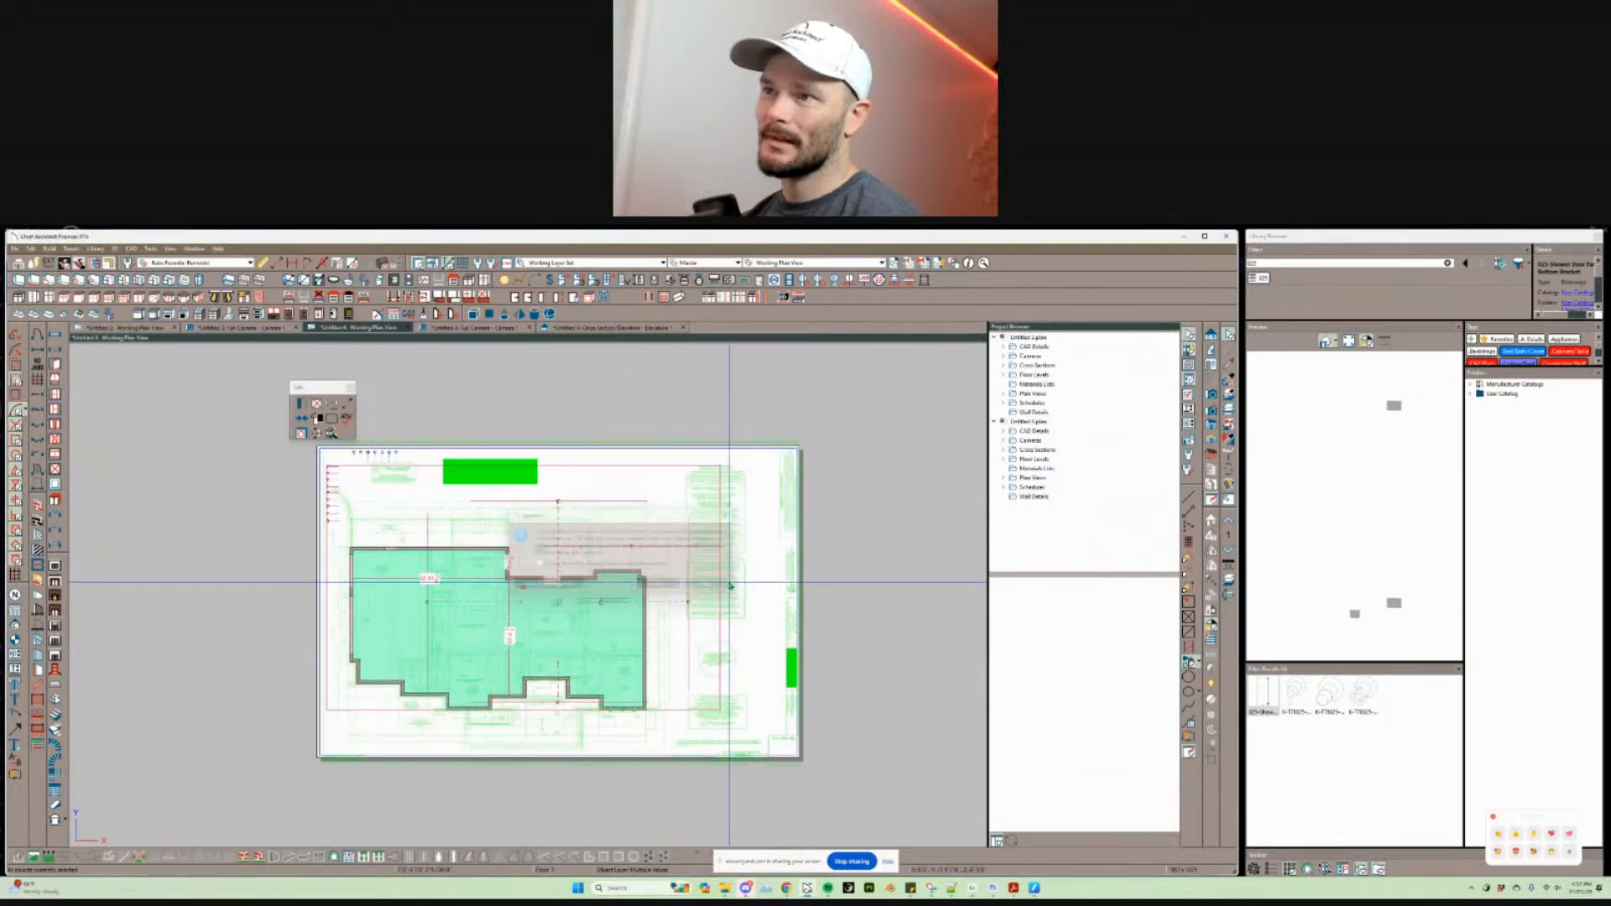
pyautogui.click(621, 570)
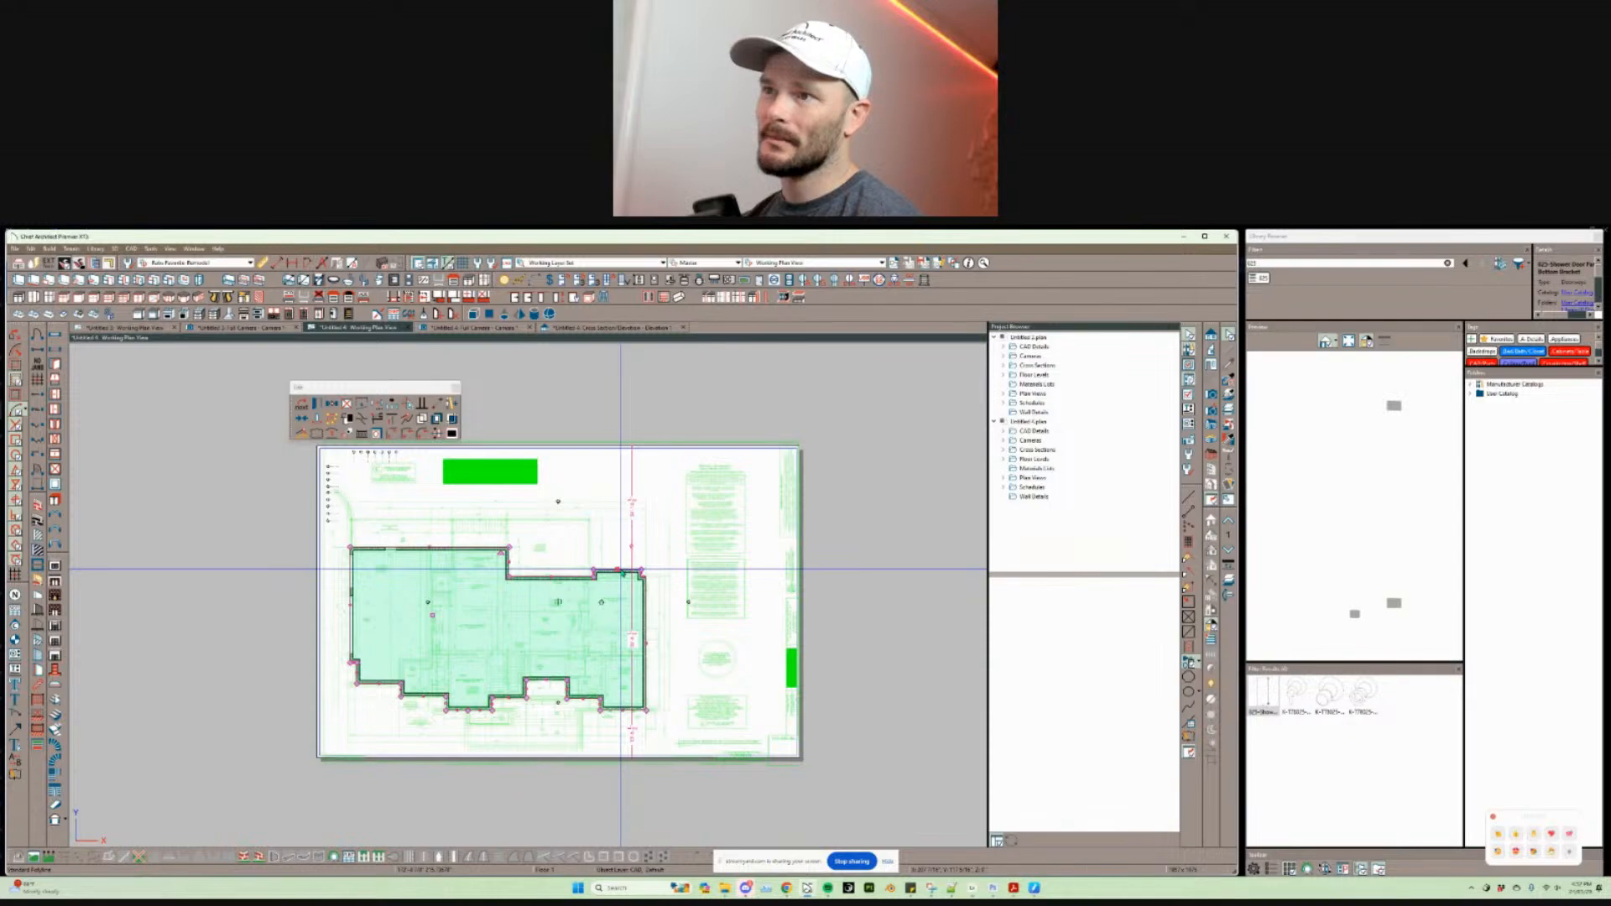
pyautogui.press('Tab')
pyautogui.press('F6')
pyautogui.click(392, 404)
pyautogui.moveTo(642, 451); pyautogui.dragTo(302, 728)
pyautogui.scroll(8, 504, 595)
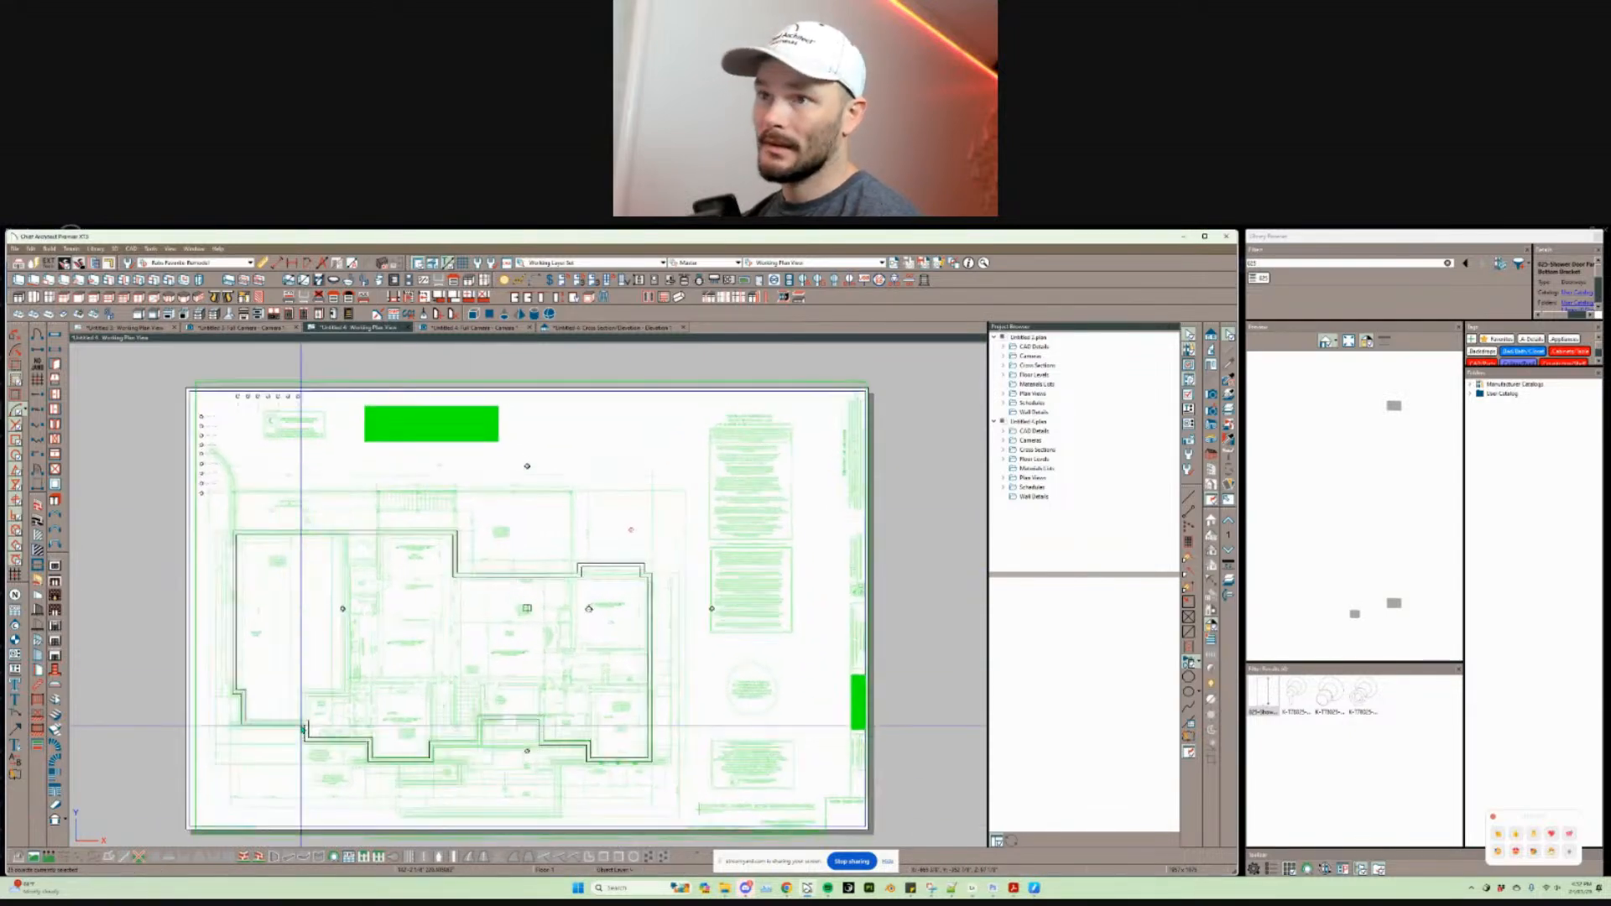
pyautogui.scroll(-8, 481, 611)
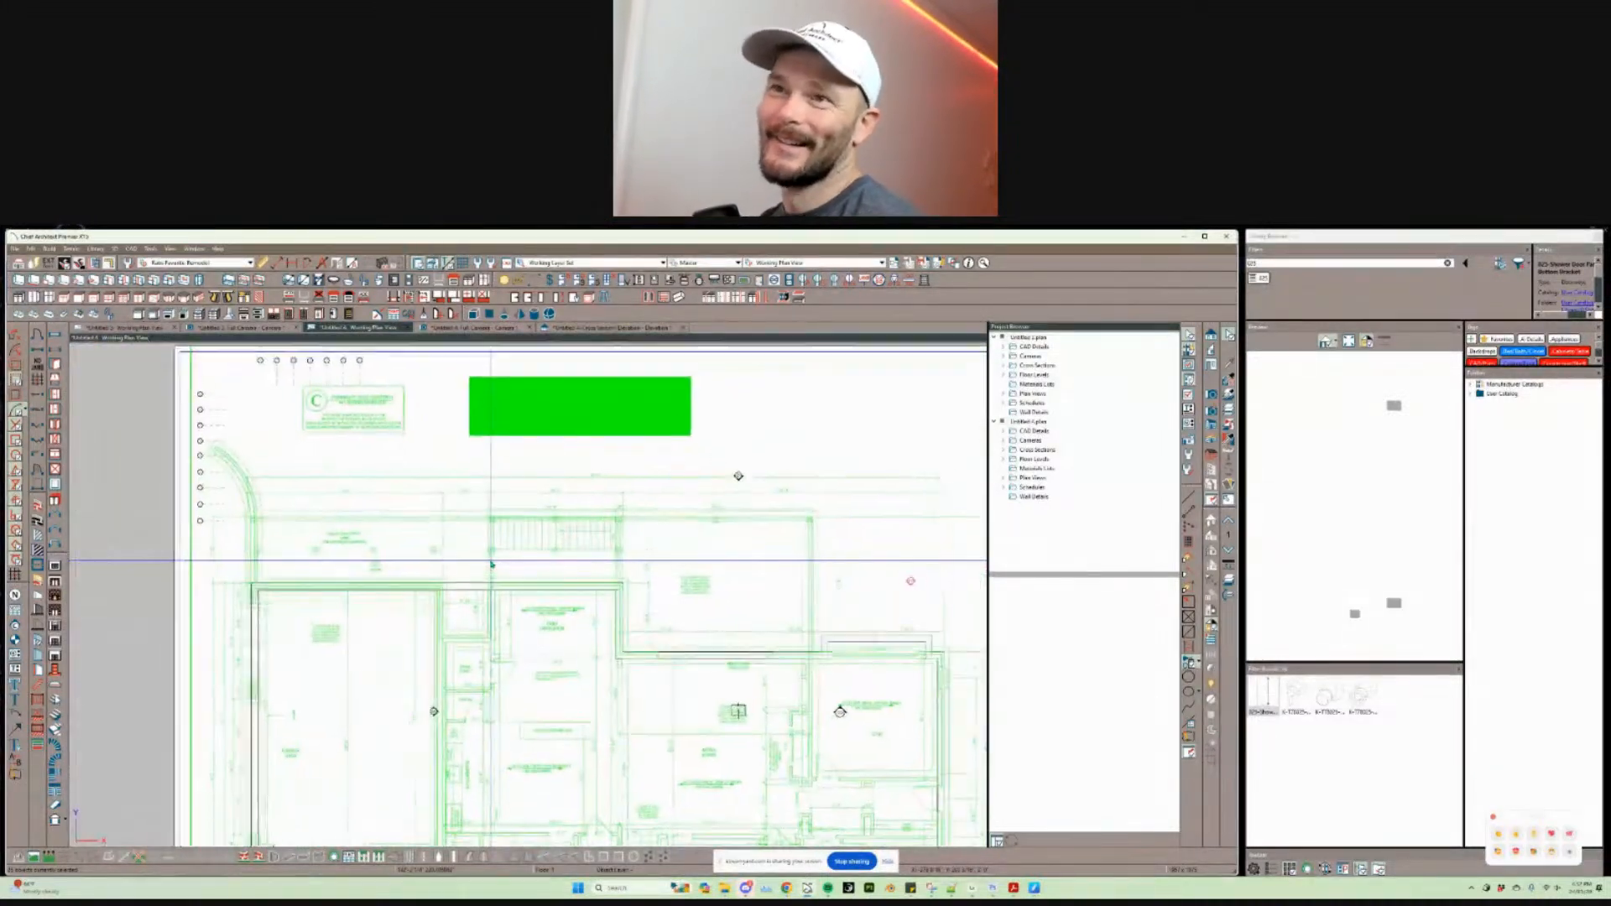
# Step: Convert the basement CAD outline to walls with Wall Type 1 set to Concrete Stem Wall
pyautogui.click(131, 248)
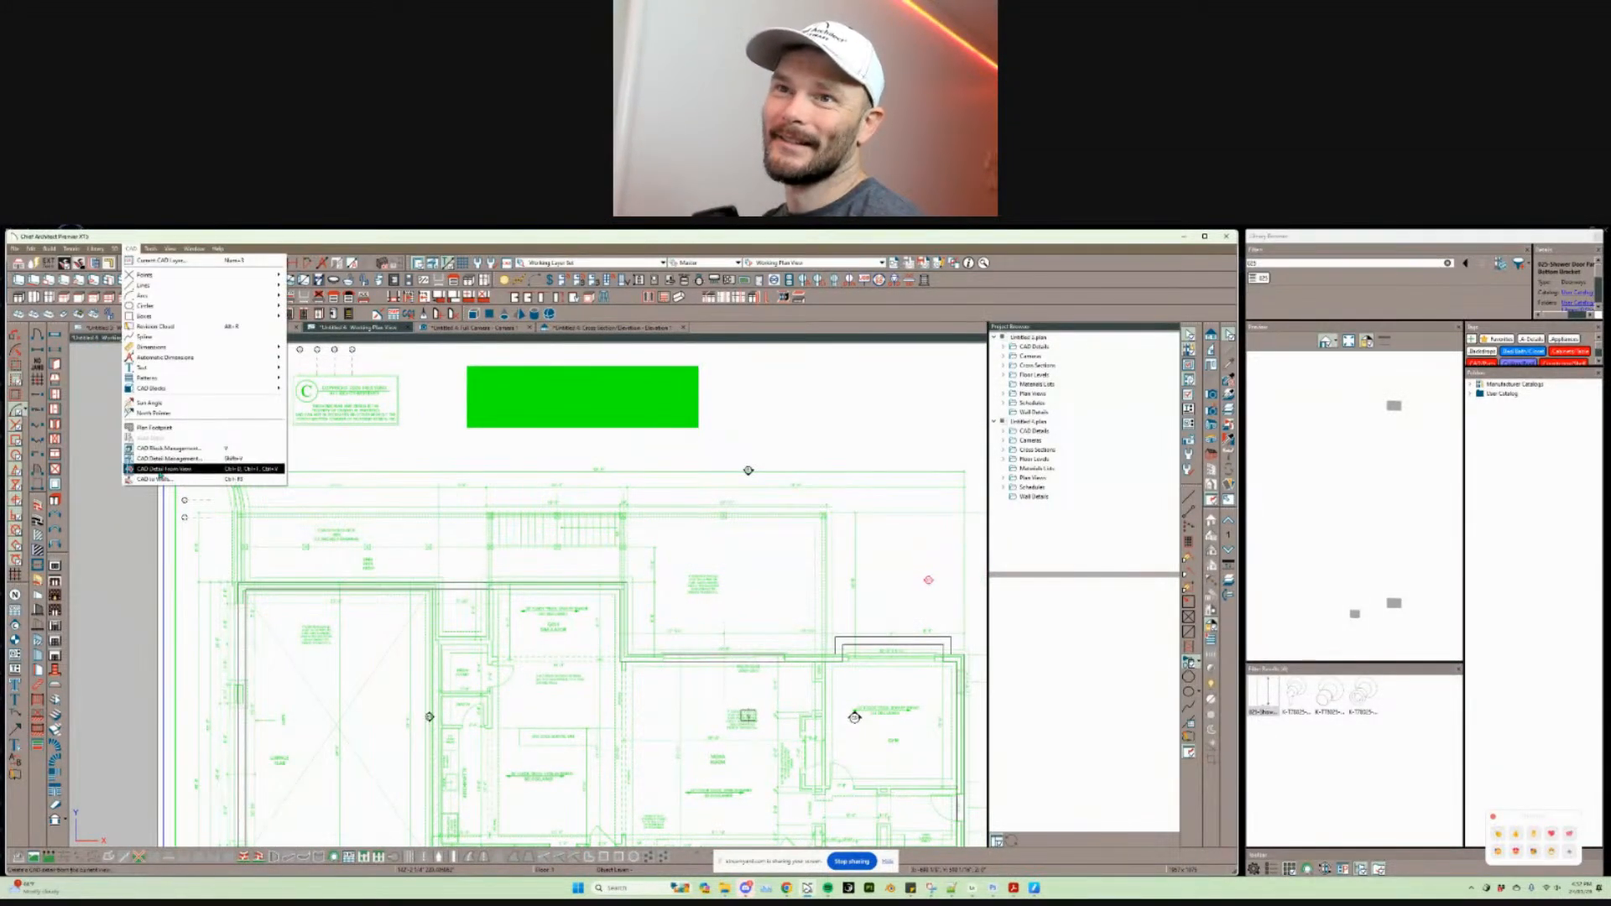
pyautogui.click(154, 479)
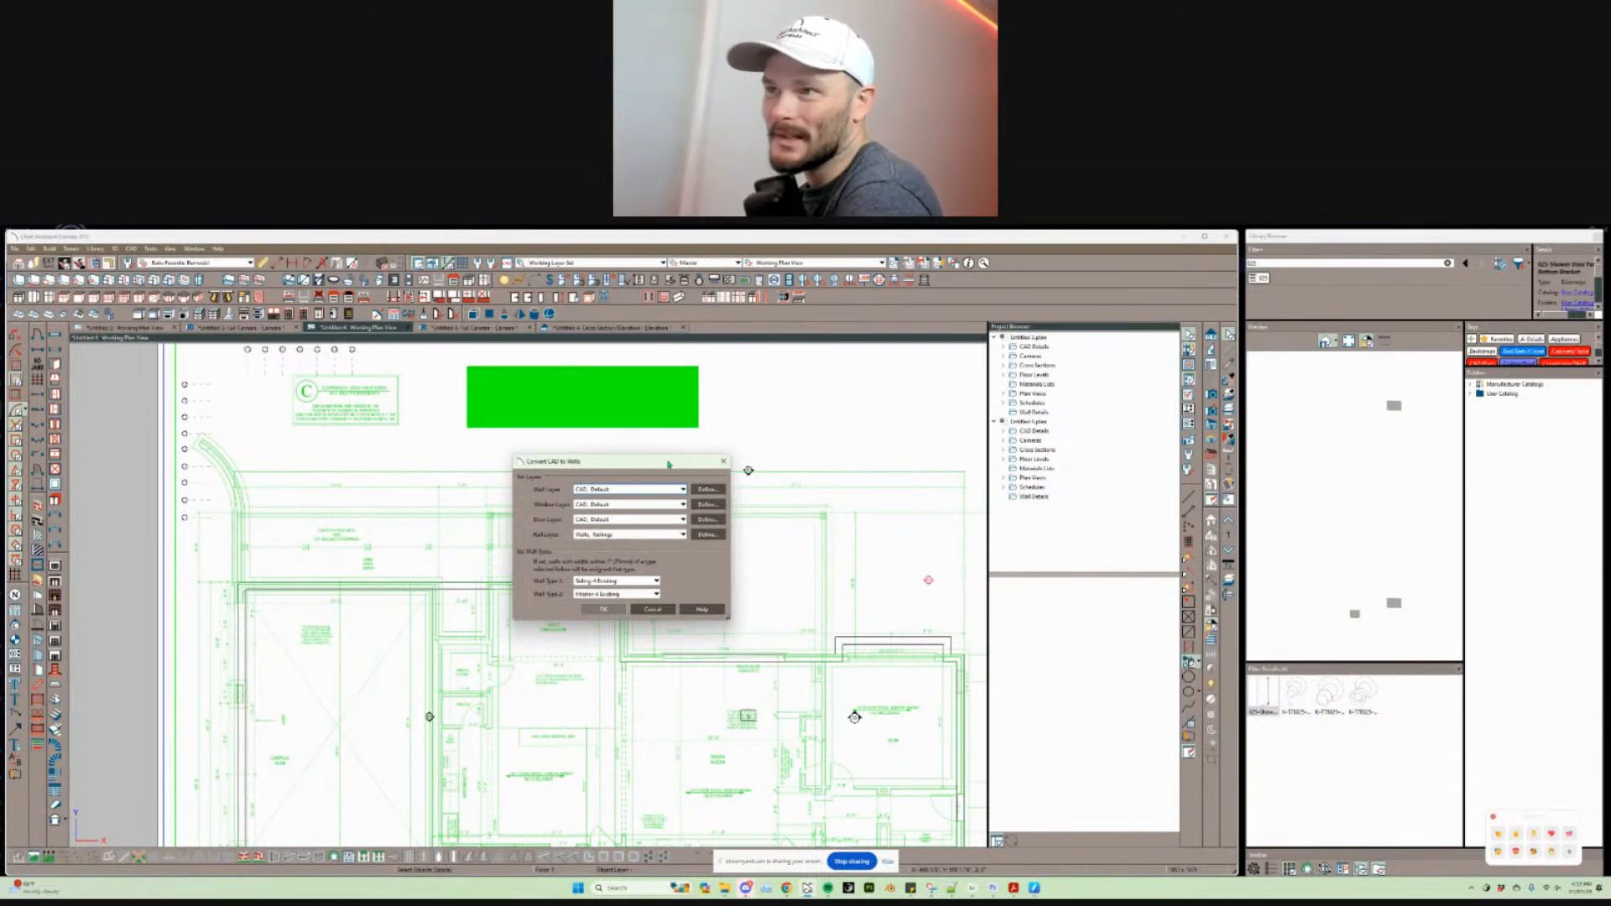
pyautogui.click(657, 582)
pyautogui.click(633, 631)
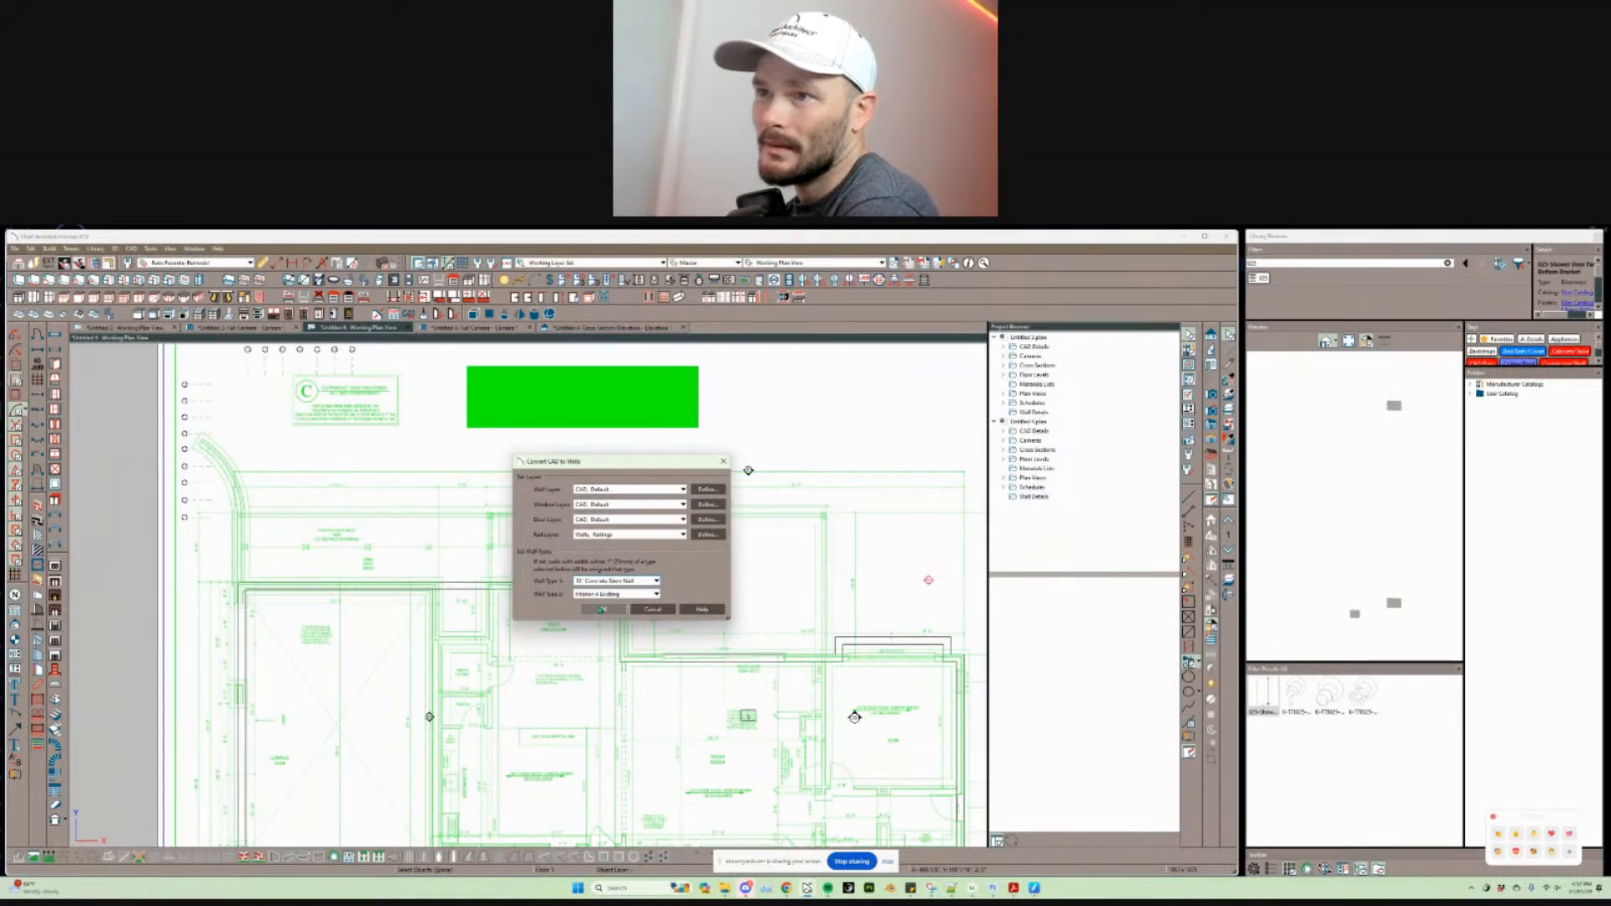
pyautogui.click(601, 610)
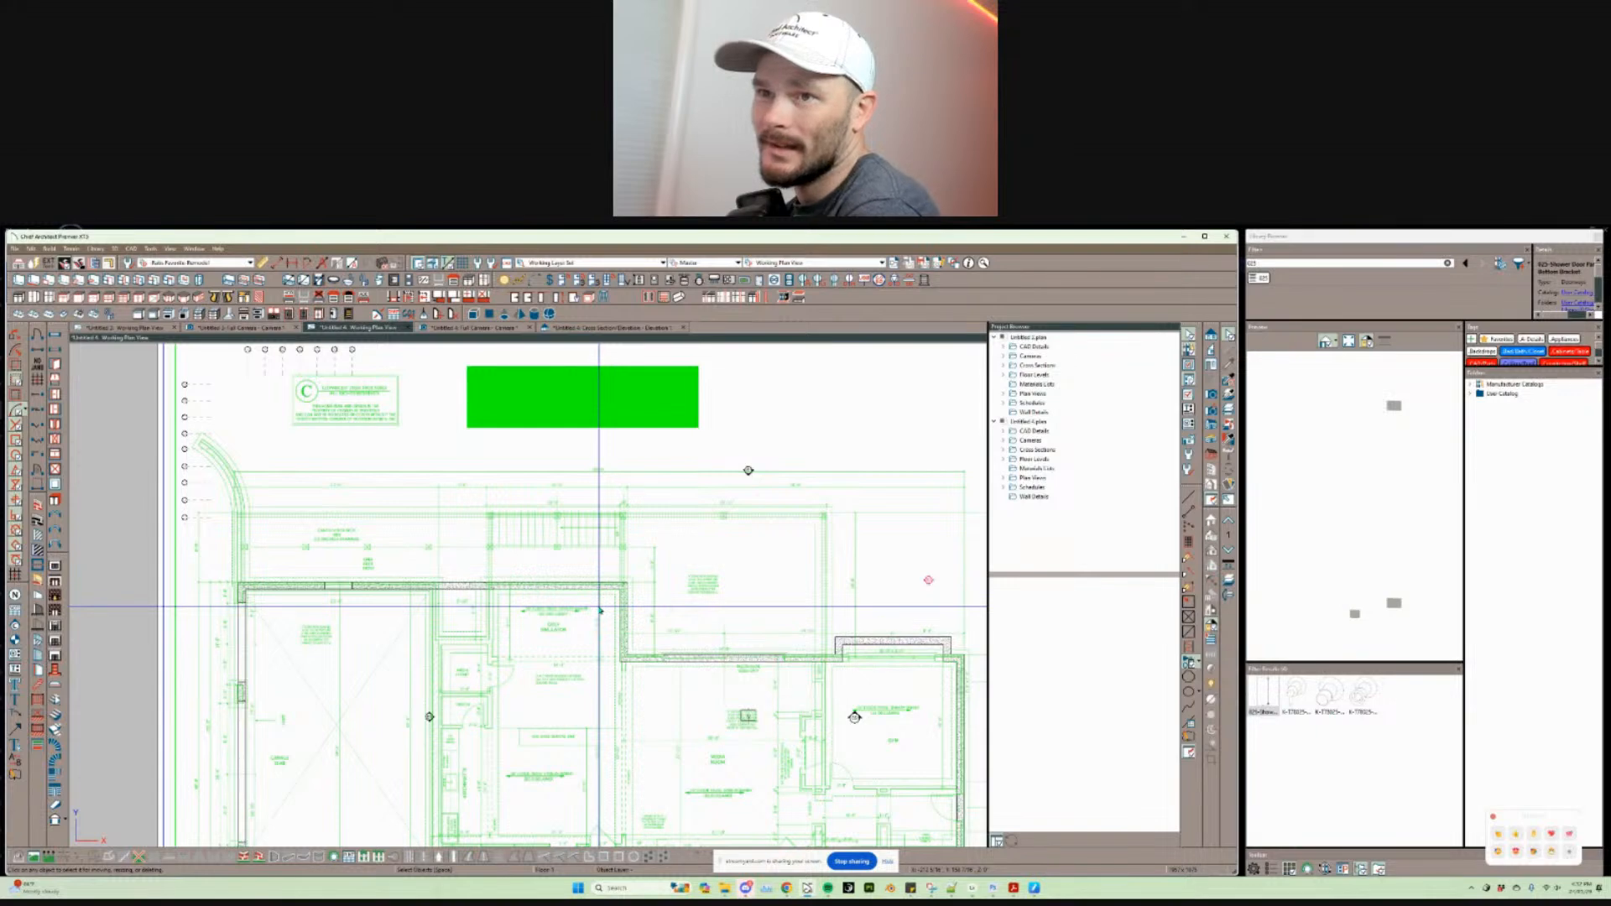
# Step: Examine the new basement wall above the Golf Simulator, and check the basement wall details on sheet S6 in Acrobat
pyautogui.scroll(-5, 638, 550)
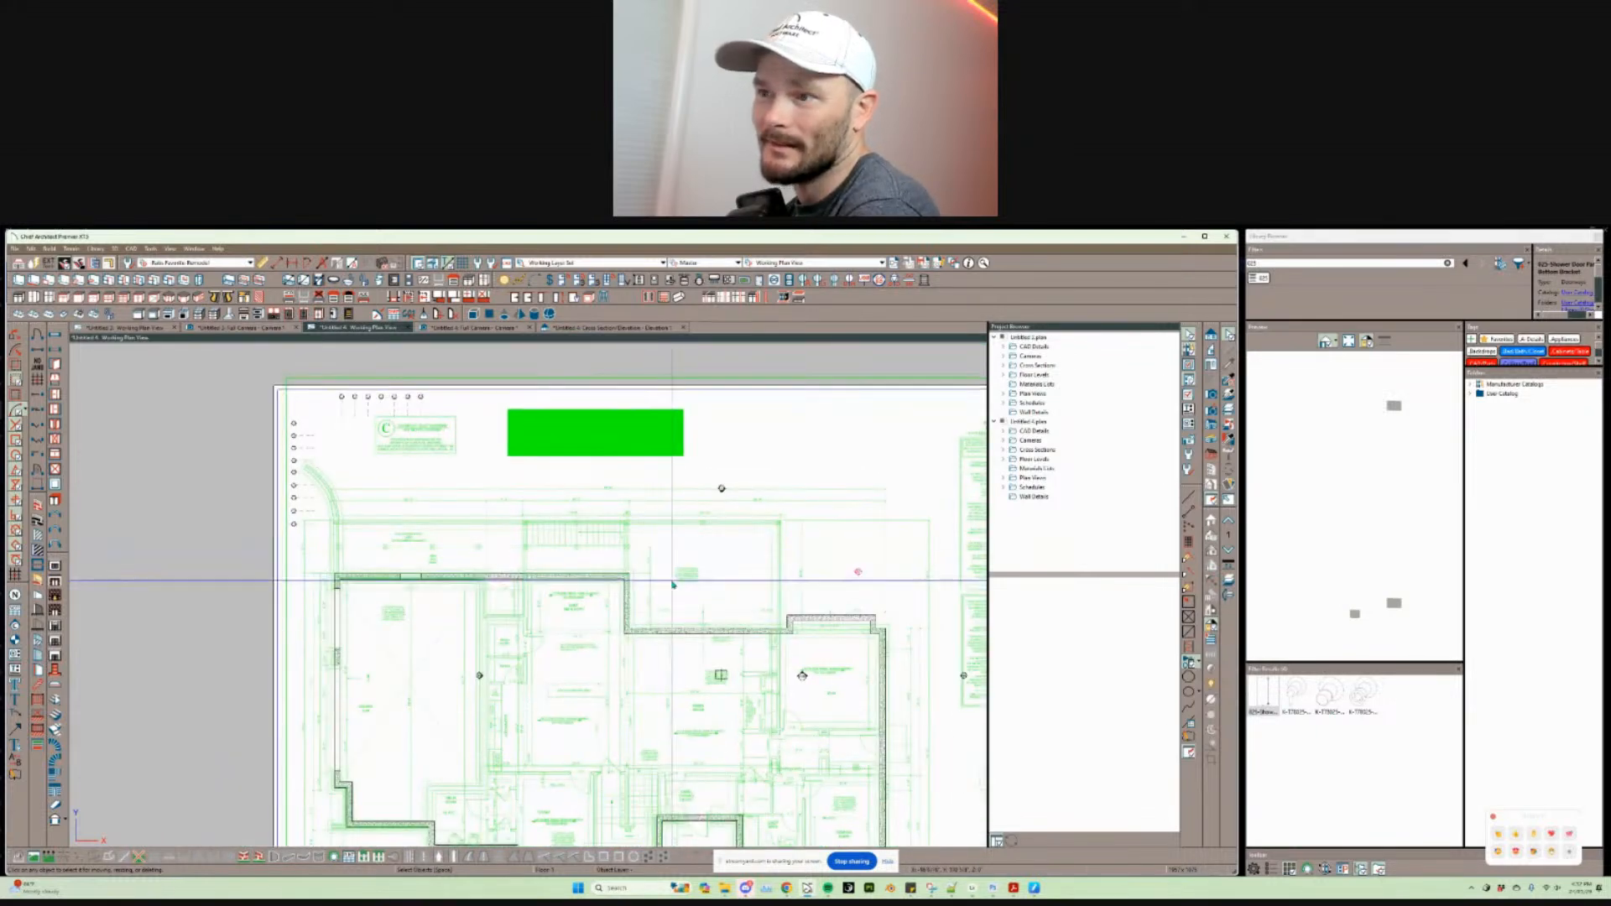
pyautogui.scroll(1, 707, 510)
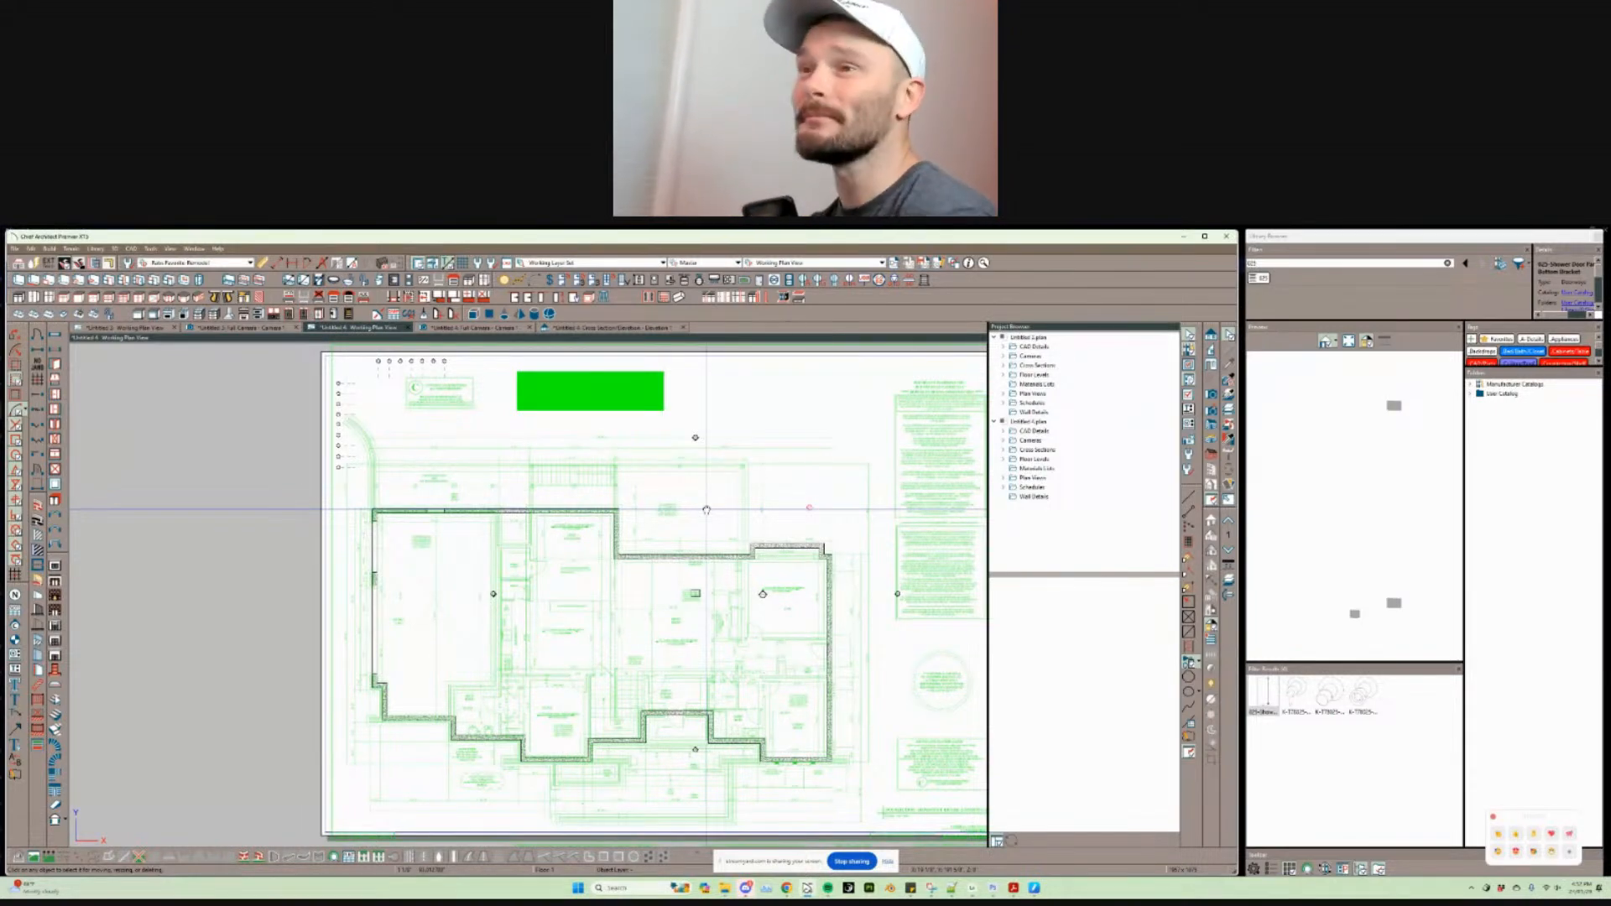
pyautogui.scroll(6, 707, 509)
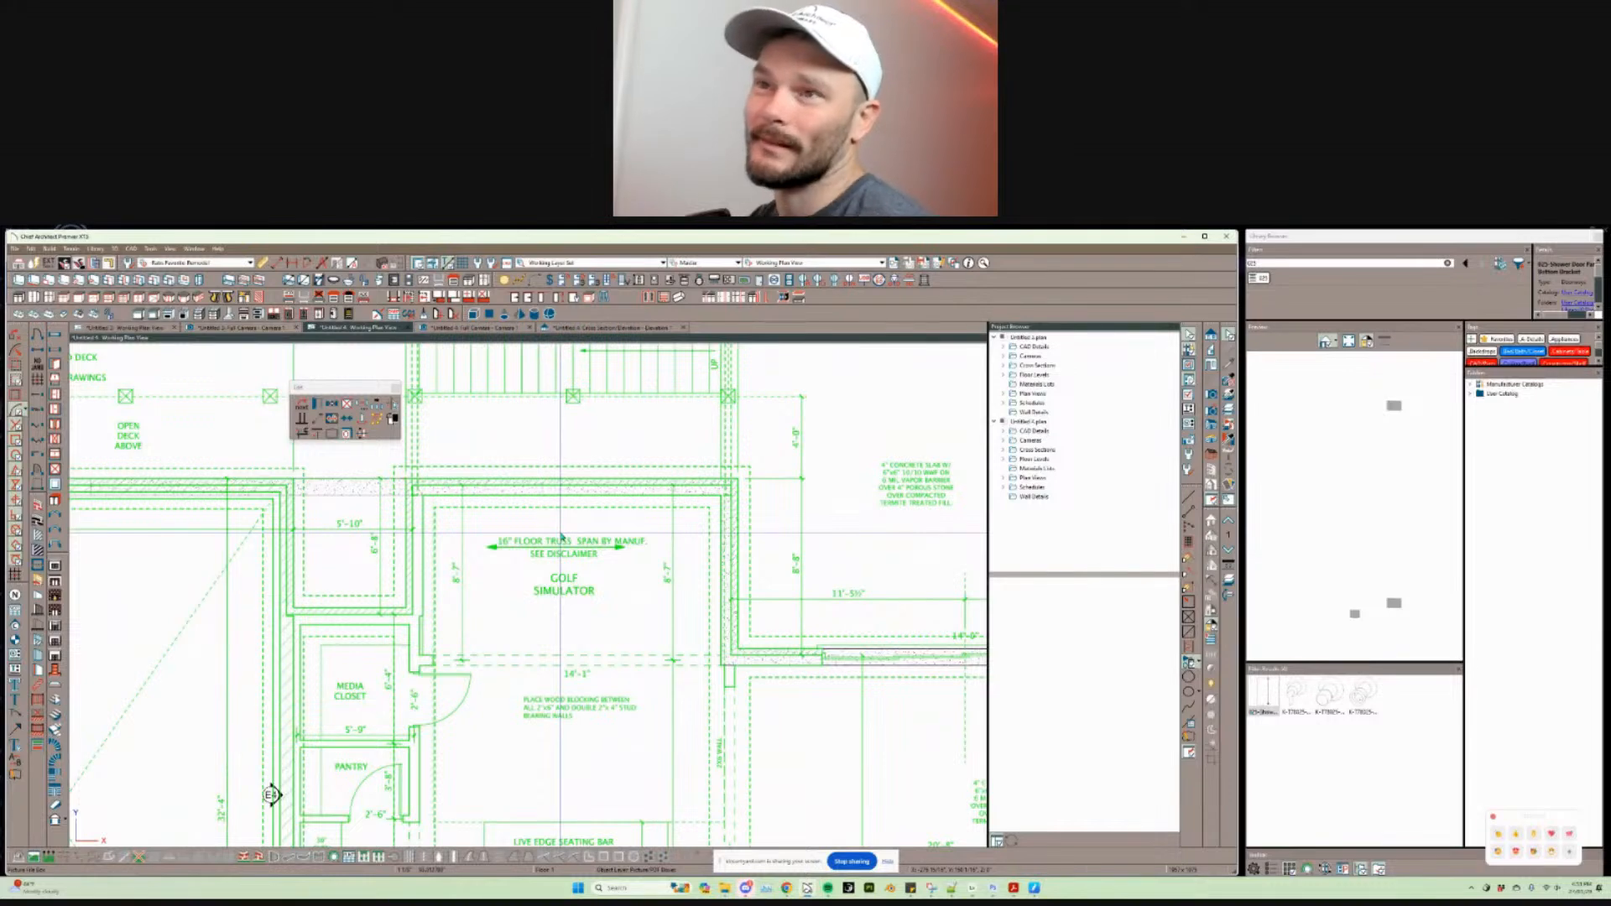
pyautogui.click(584, 484)
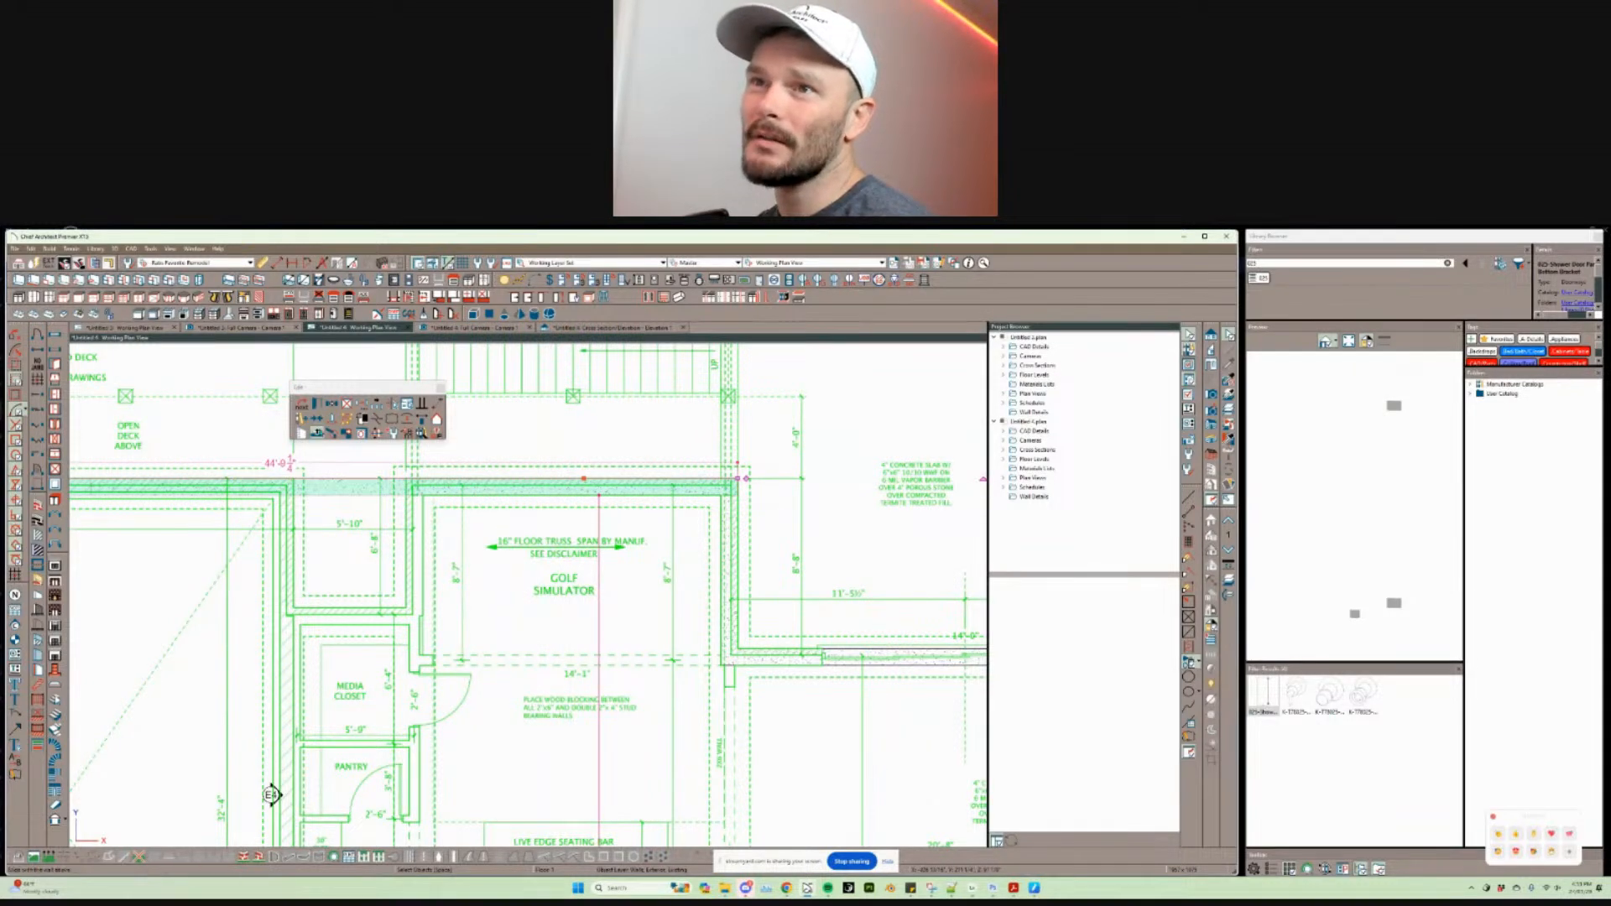
pyautogui.hscroll(1, 386, 441)
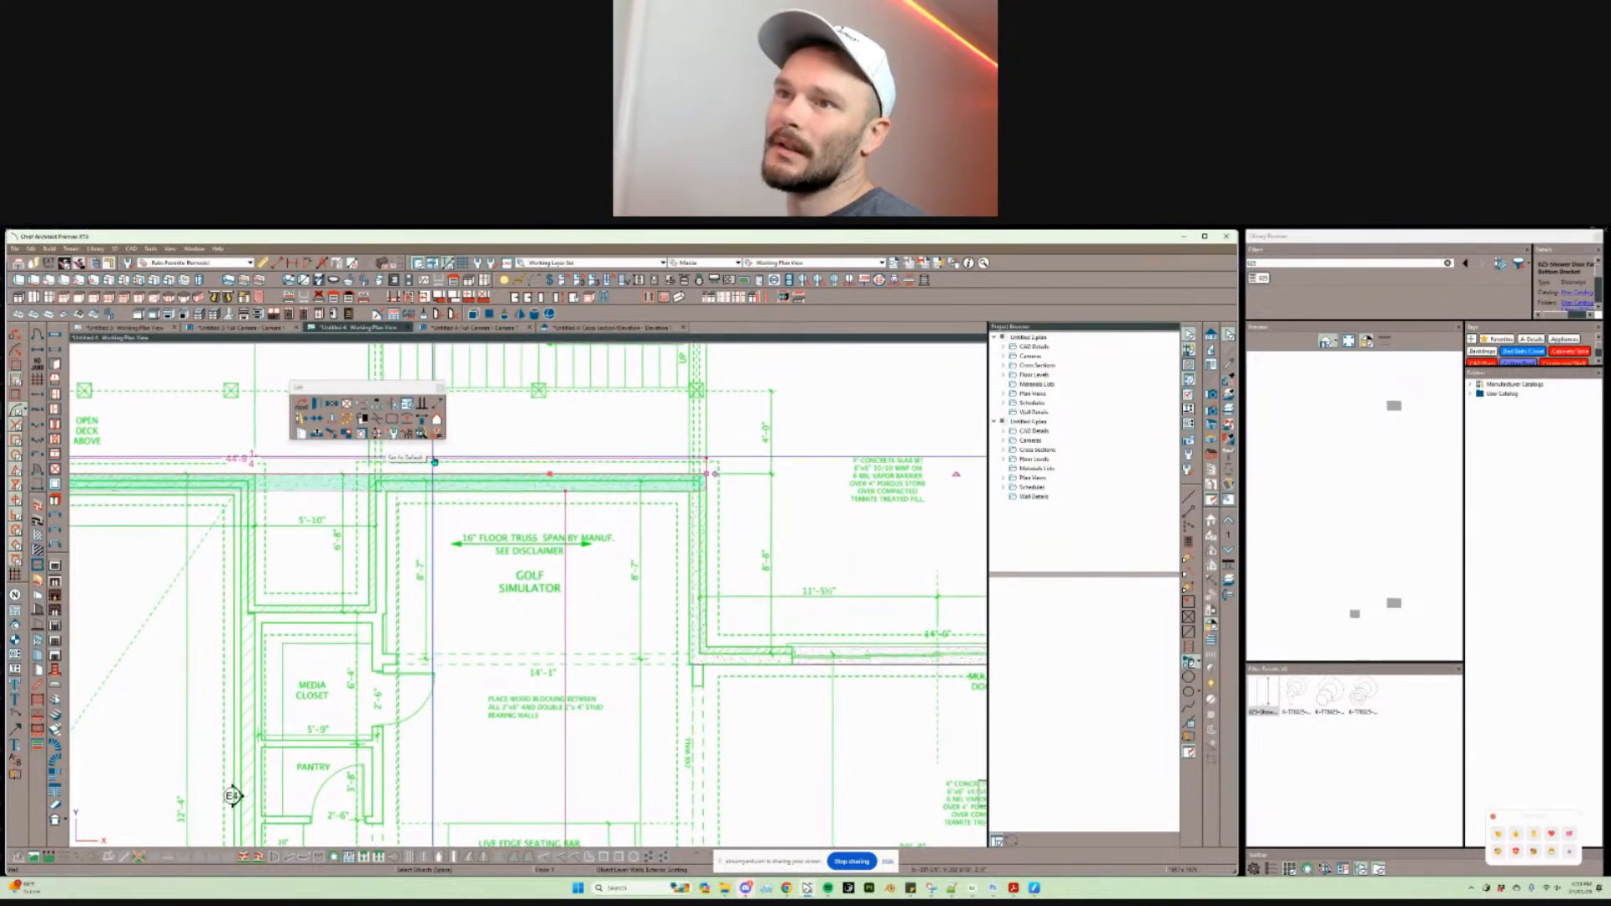
pyautogui.scroll(1, 598, 487)
pyautogui.hscroll(1, 598, 487)
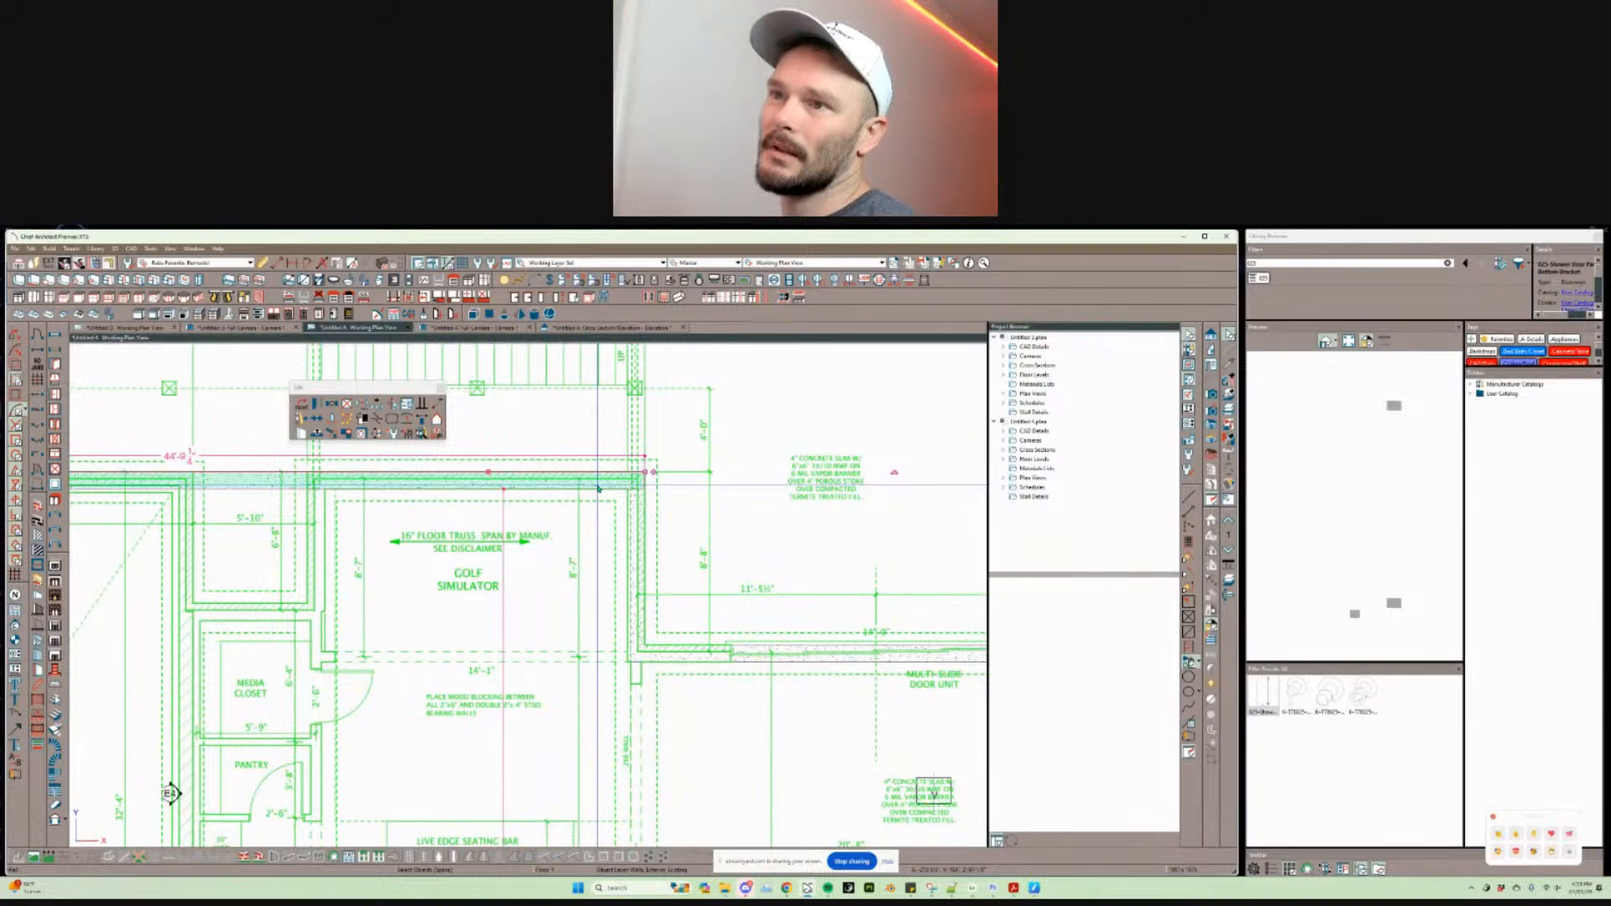
pyautogui.hotkey('alt', 'Tab')
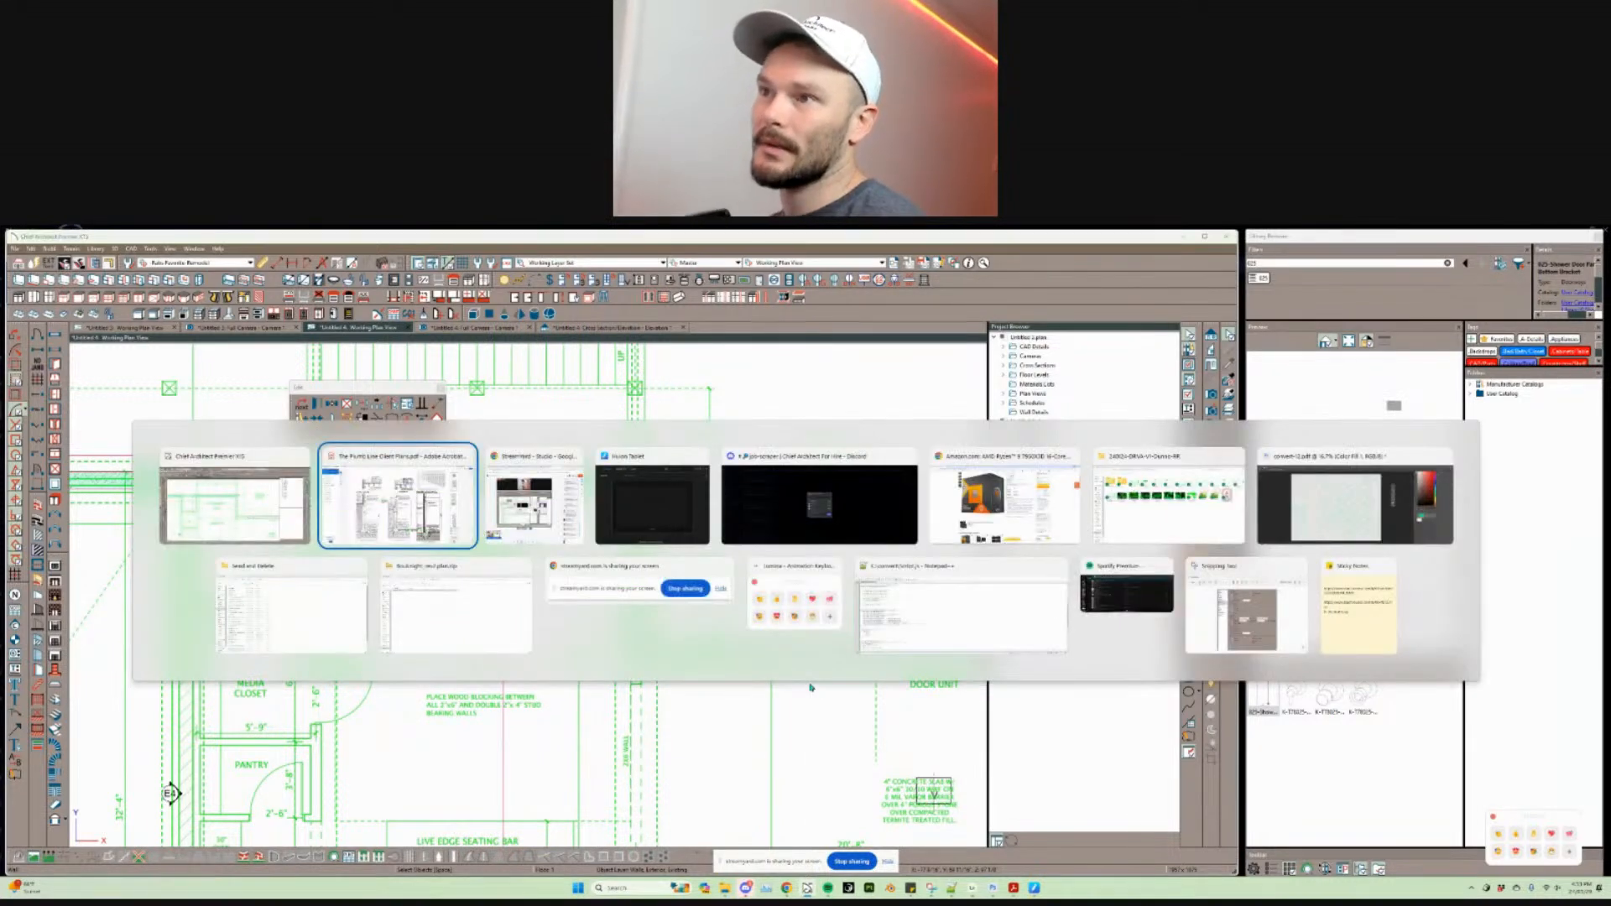
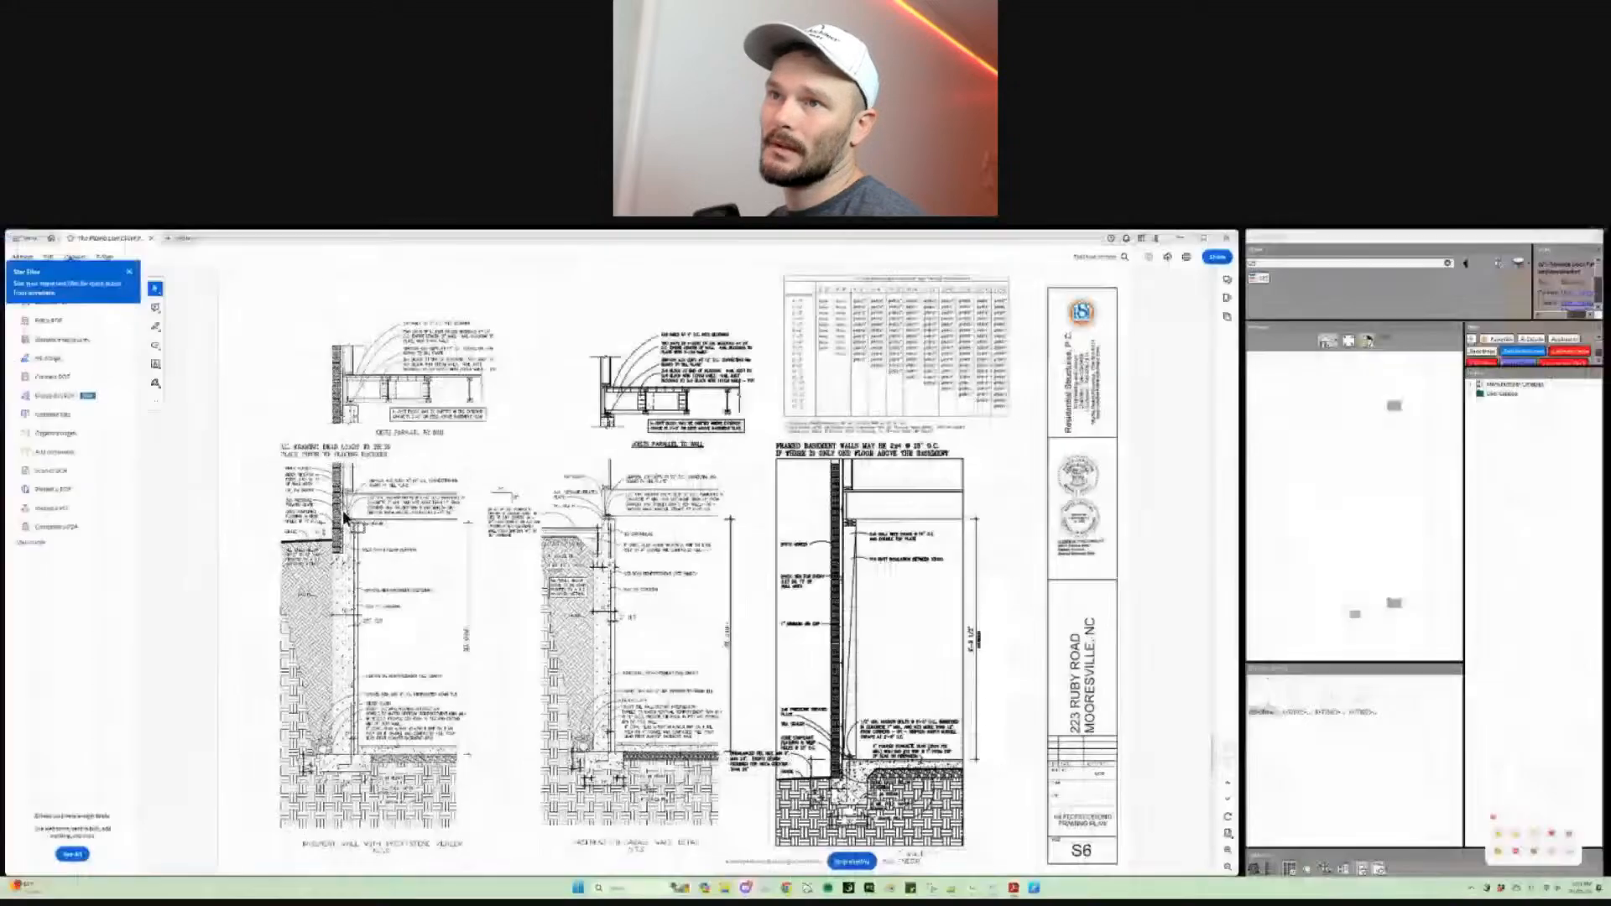
pyautogui.hotkey('alt', 'Tab')
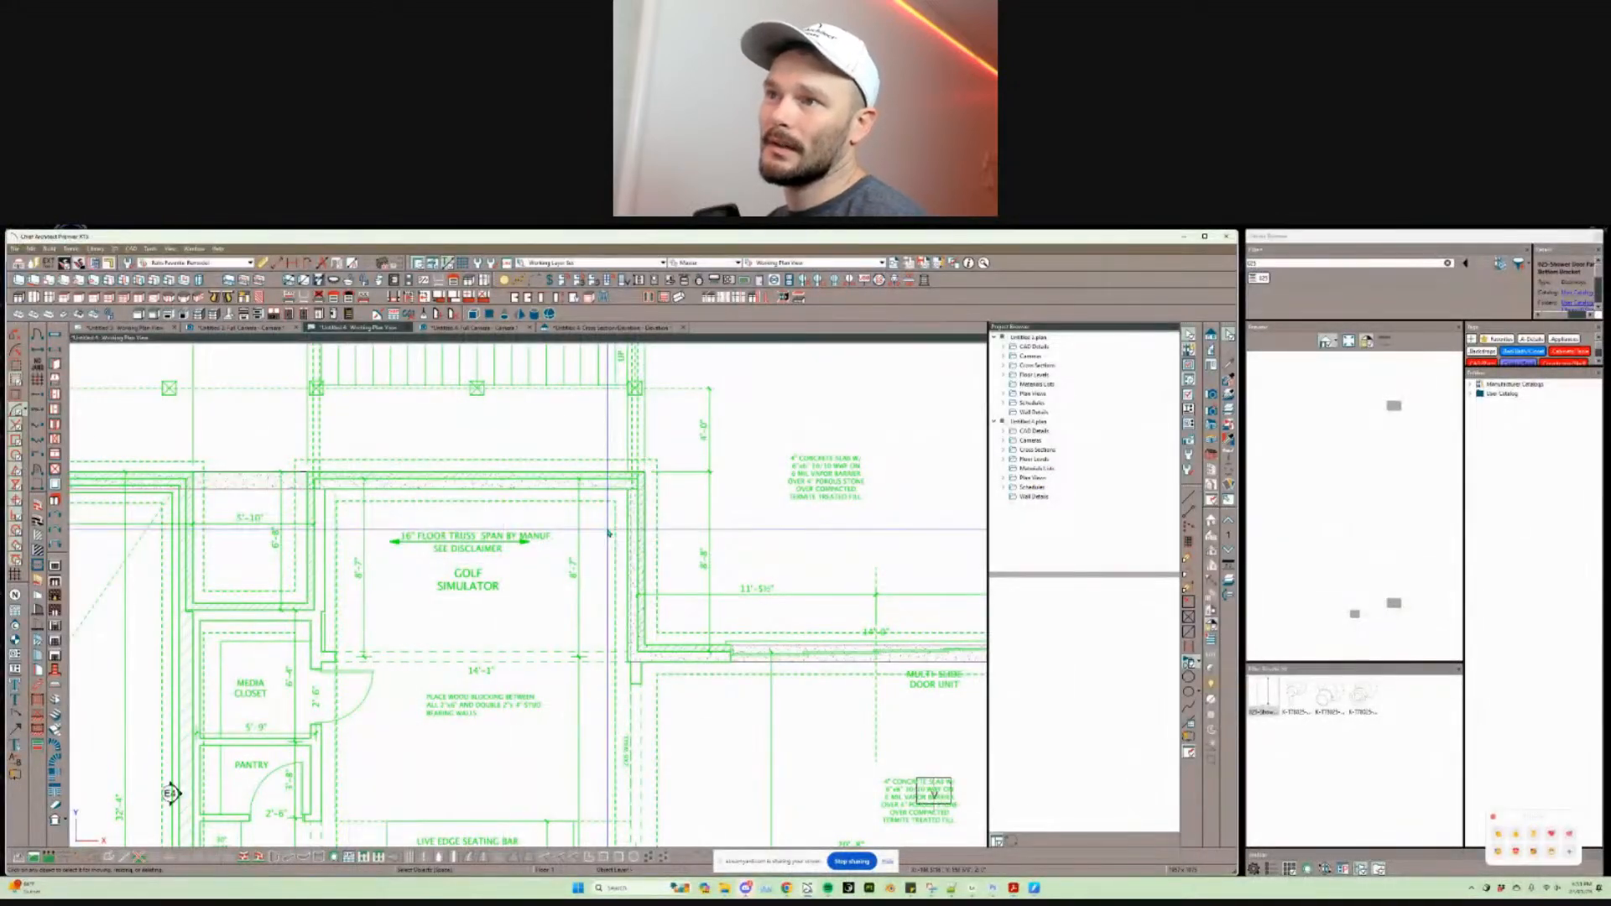
# Step: Draw a short interior wall about 1'-11 1/4" long down from the exterior wall beside the plan's 2X6 wall, deleting the first attempt
pyautogui.moveTo(626, 719); pyautogui.dragTo(510, 563, button='middle')
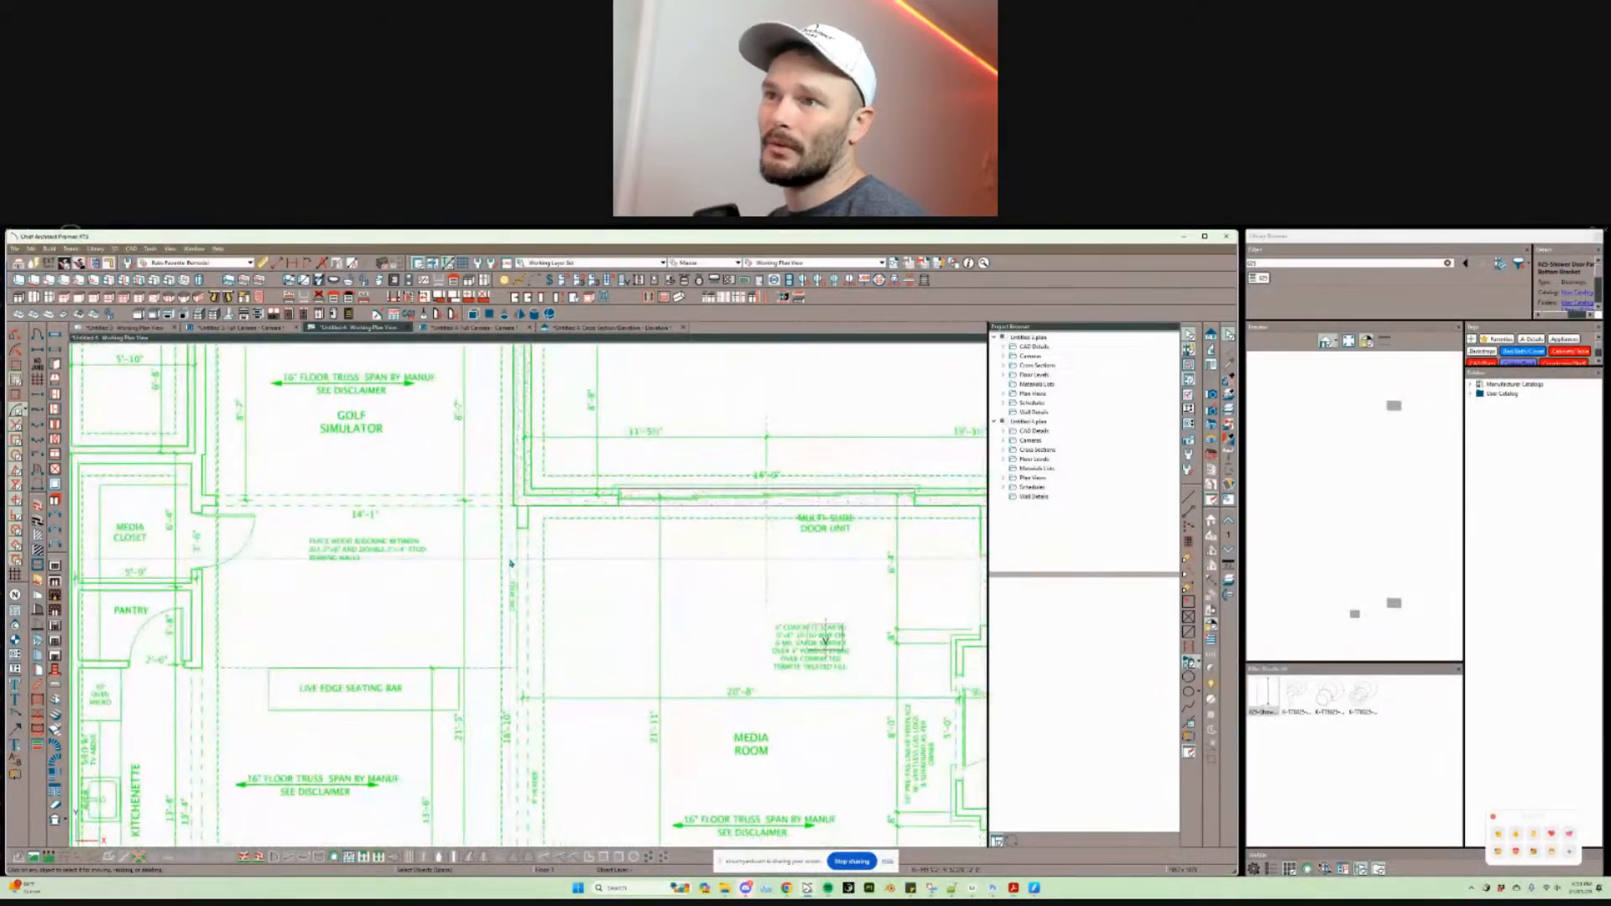
pyautogui.scroll(5, 510, 563)
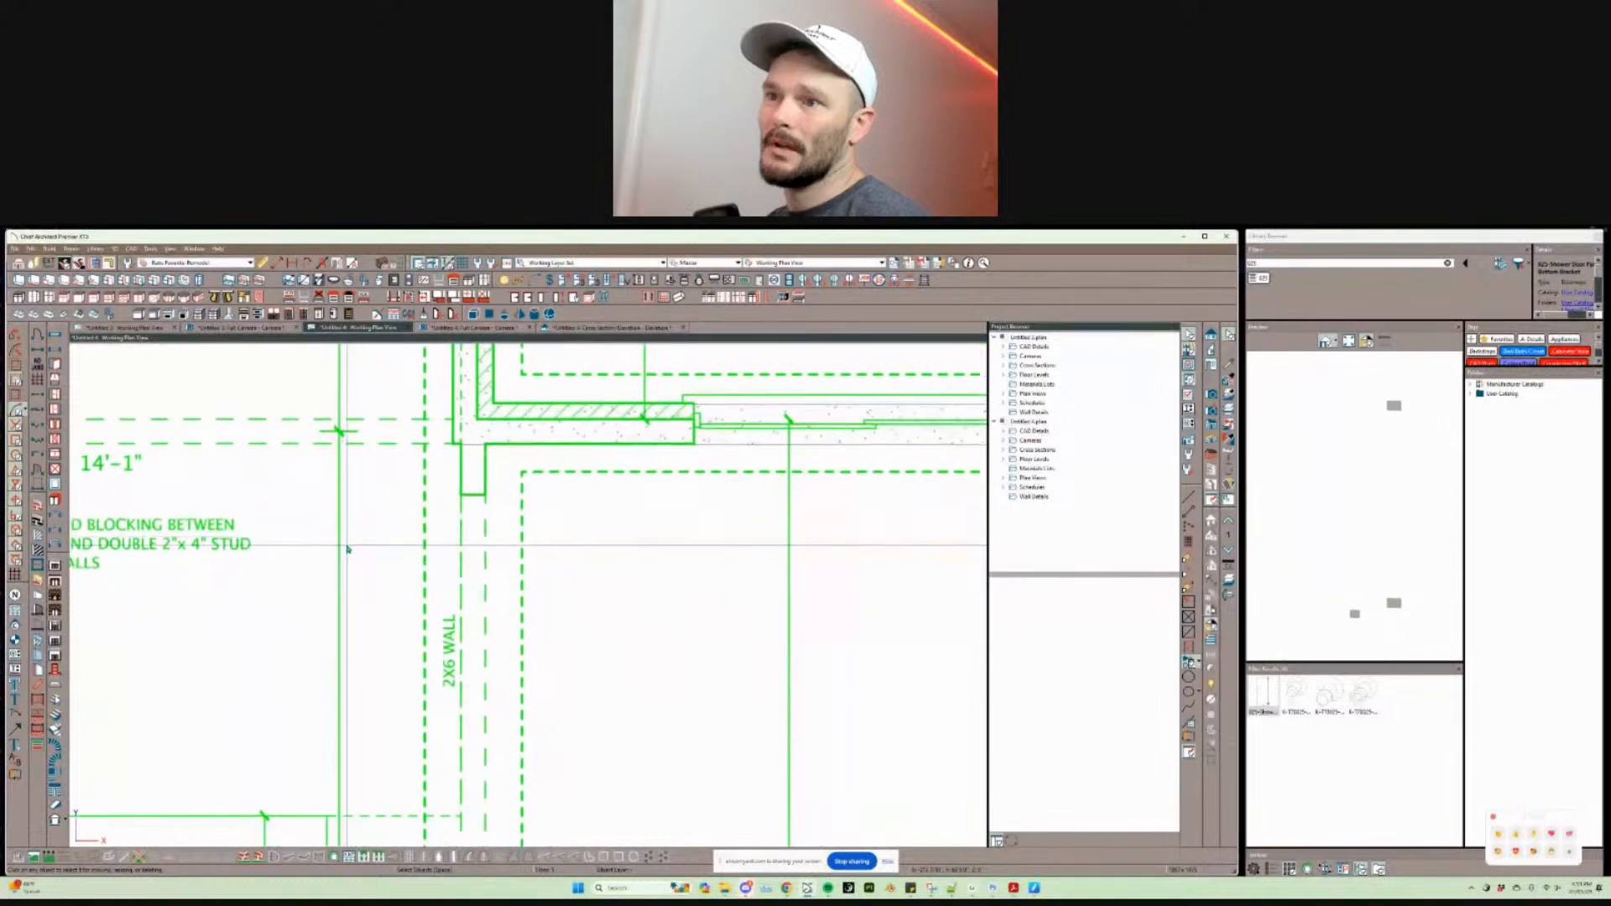
pyautogui.scroll(-2, 348, 548)
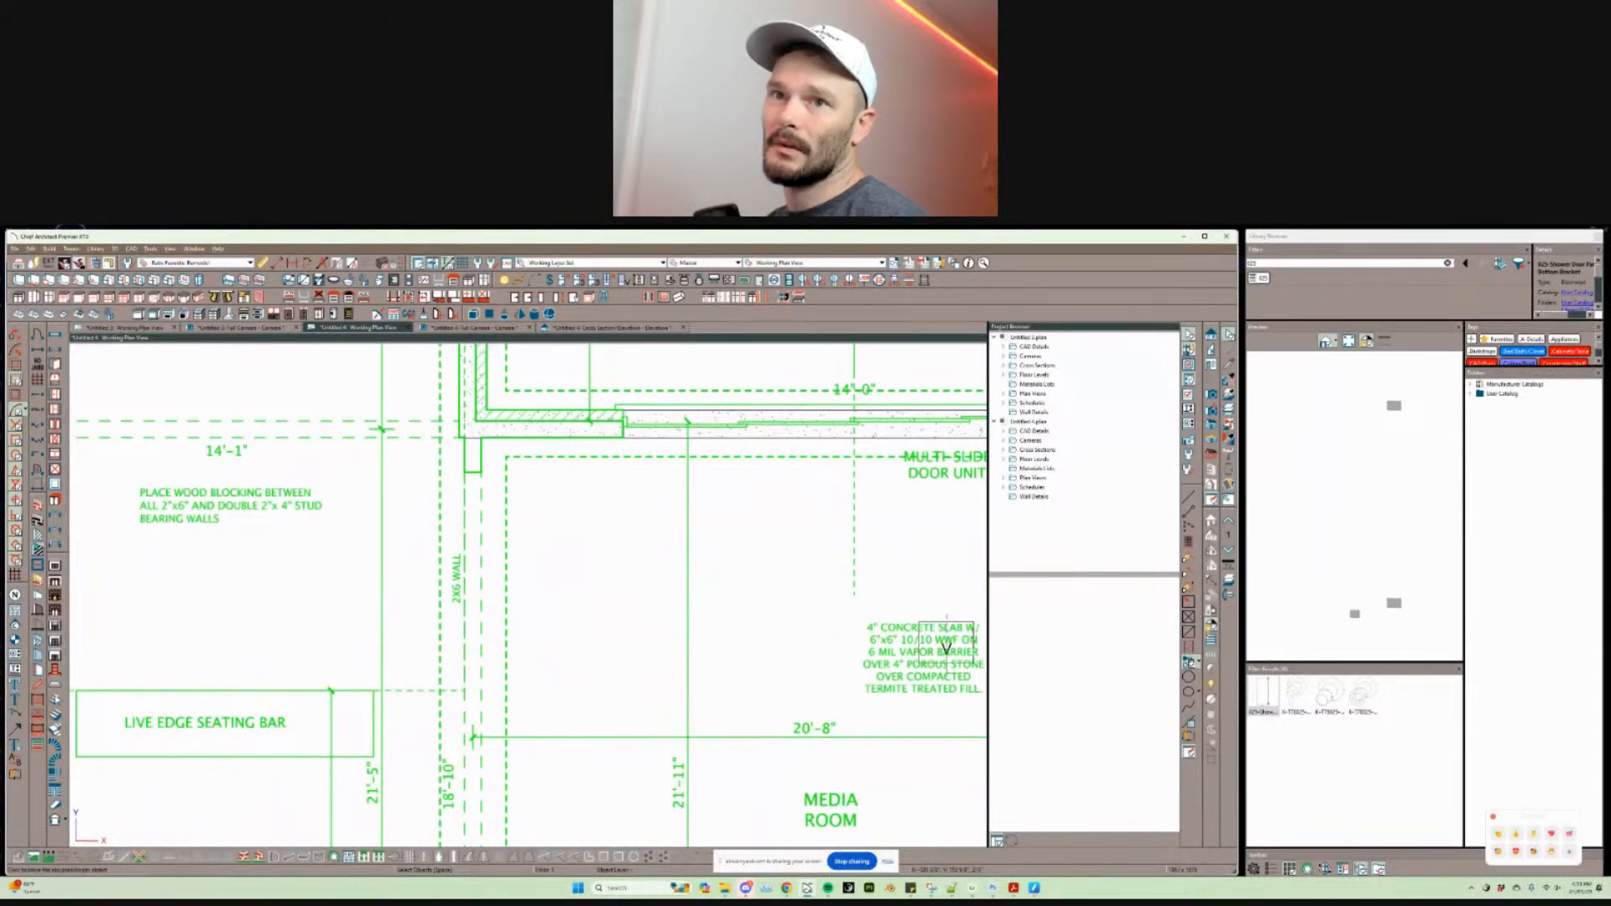
pyautogui.click(38, 535)
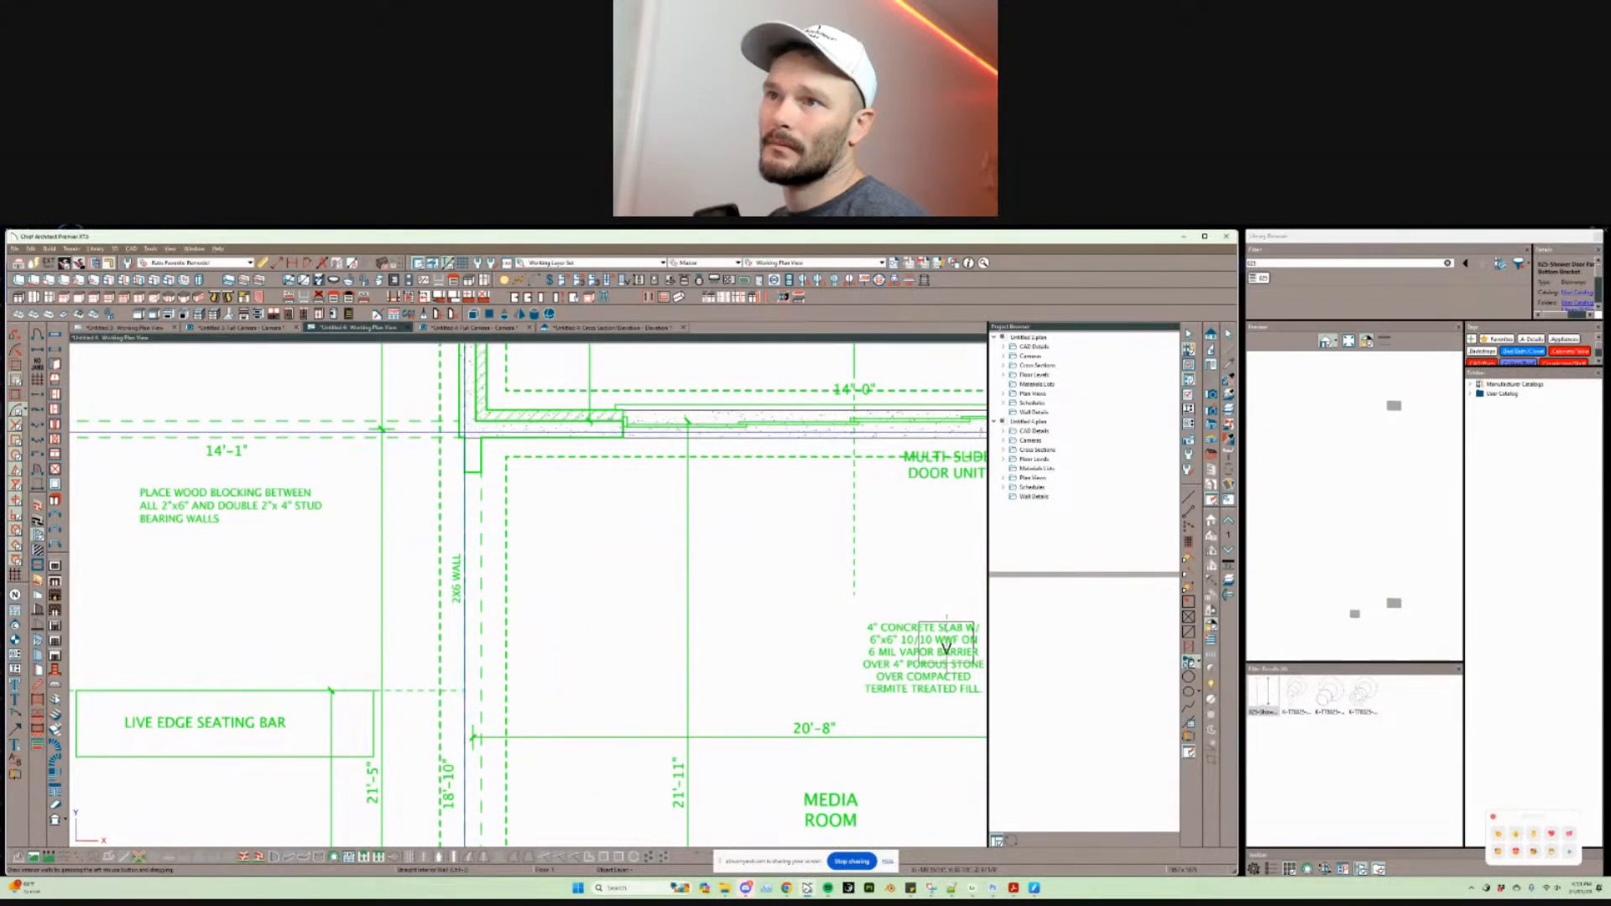
pyautogui.scroll(3, 501, 428)
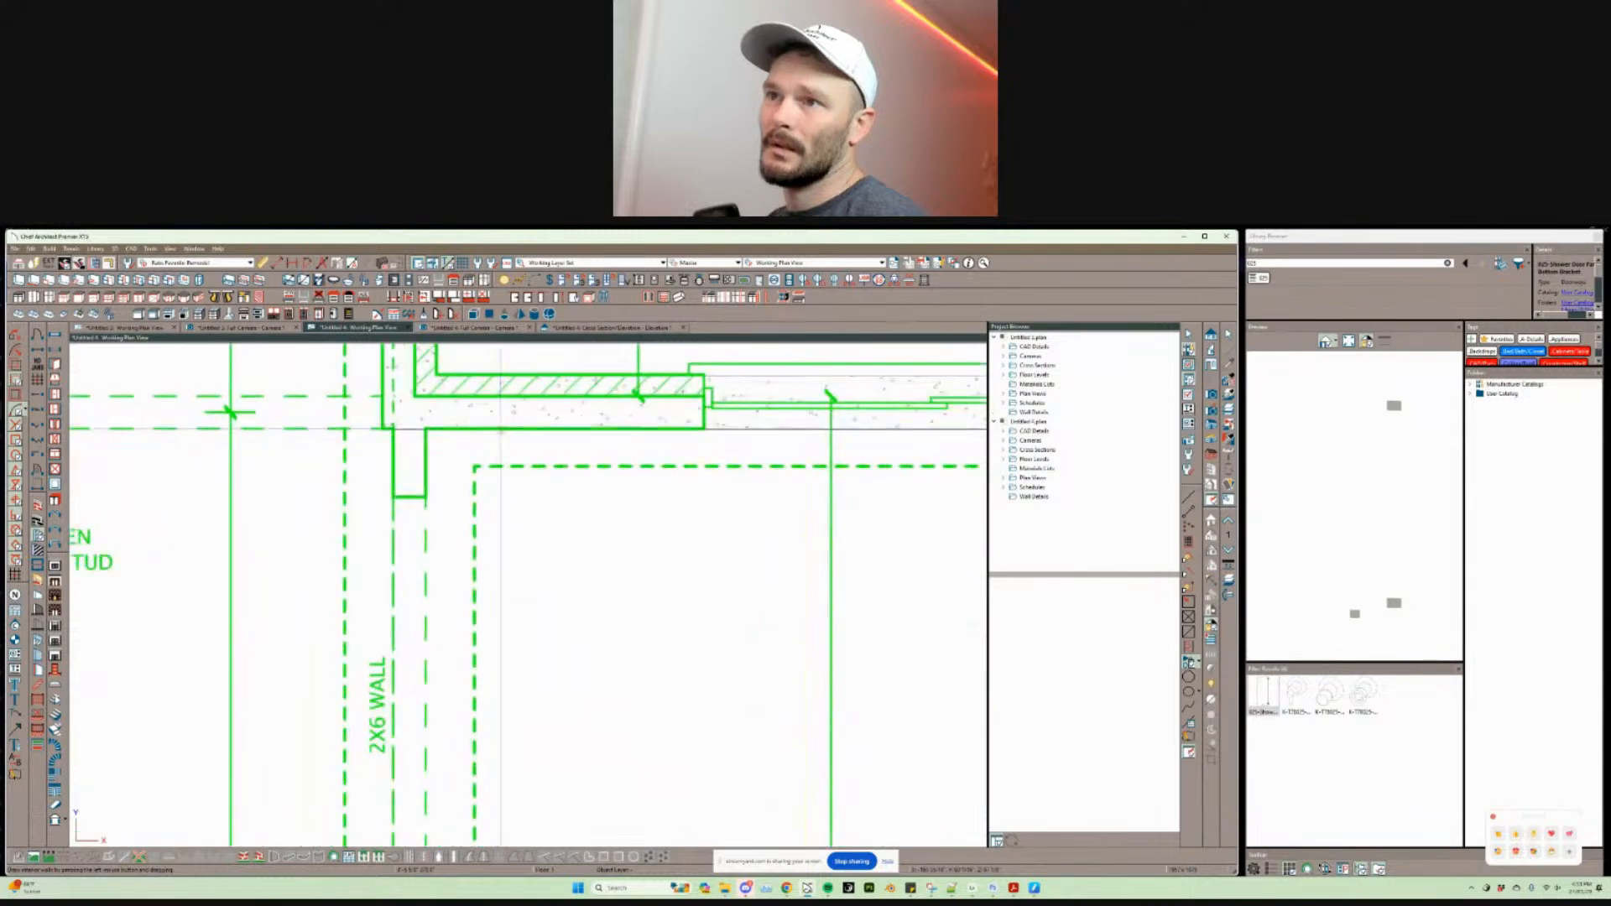
pyautogui.moveTo(501, 429); pyautogui.dragTo(515, 632)
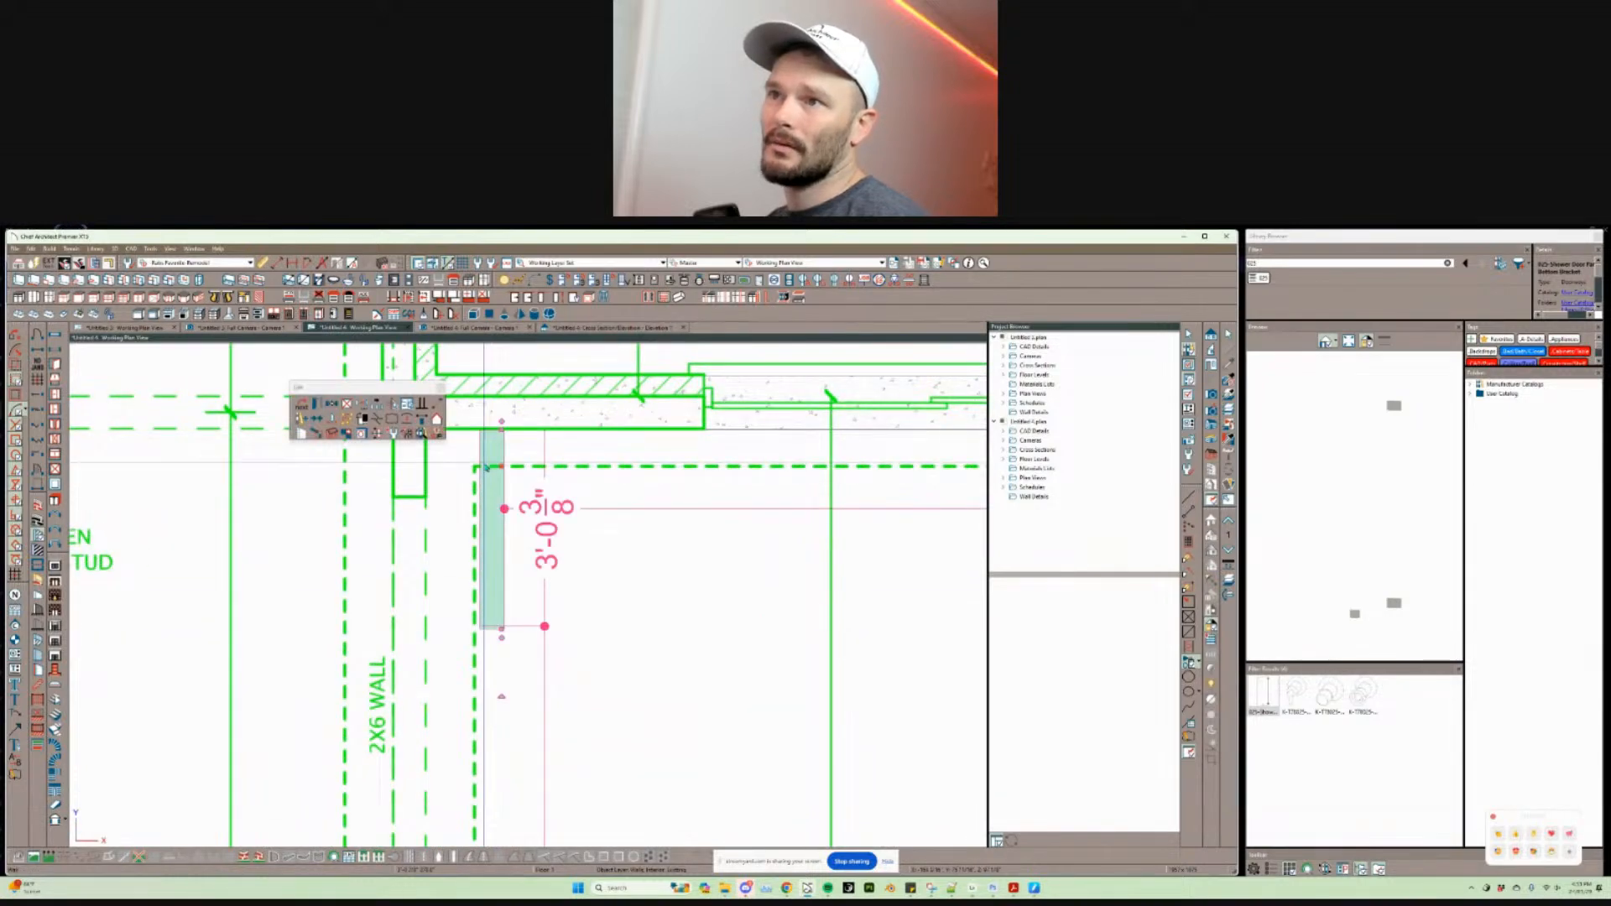
pyautogui.moveTo(533, 460); pyautogui.dragTo(611, 534, button='middle')
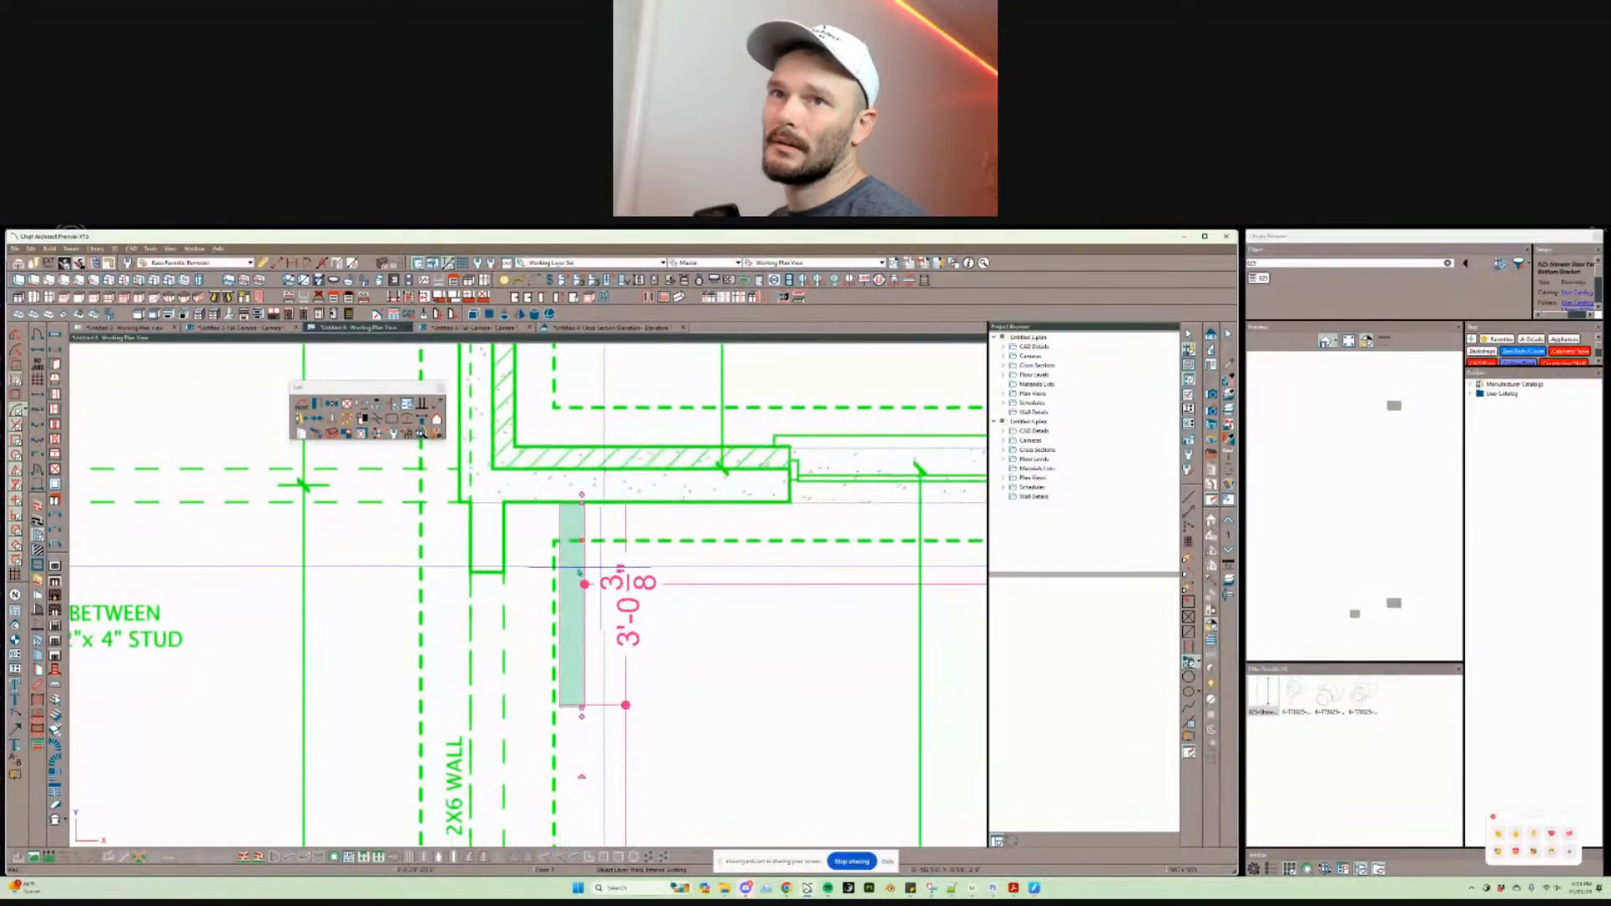
pyautogui.press('Delete')
pyautogui.moveTo(549, 502); pyautogui.dragTo(550, 631)
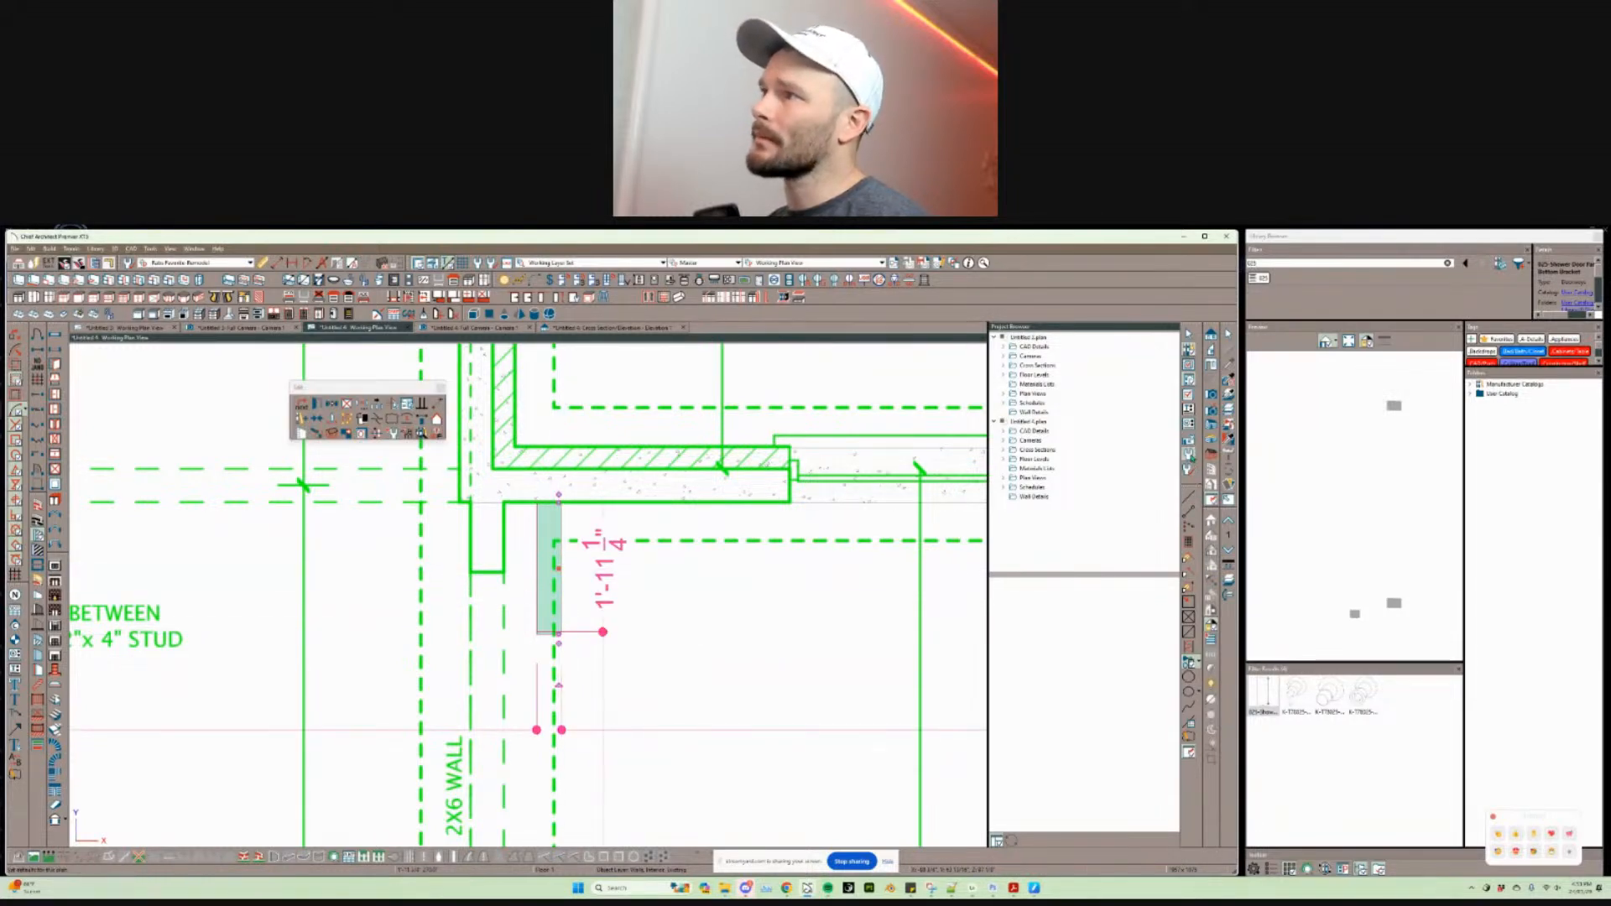
# Step: Review the wall resize reference in the General Wall Defaults and accept the settings
pyautogui.click(1188, 453)
pyautogui.doubleClick(753, 649)
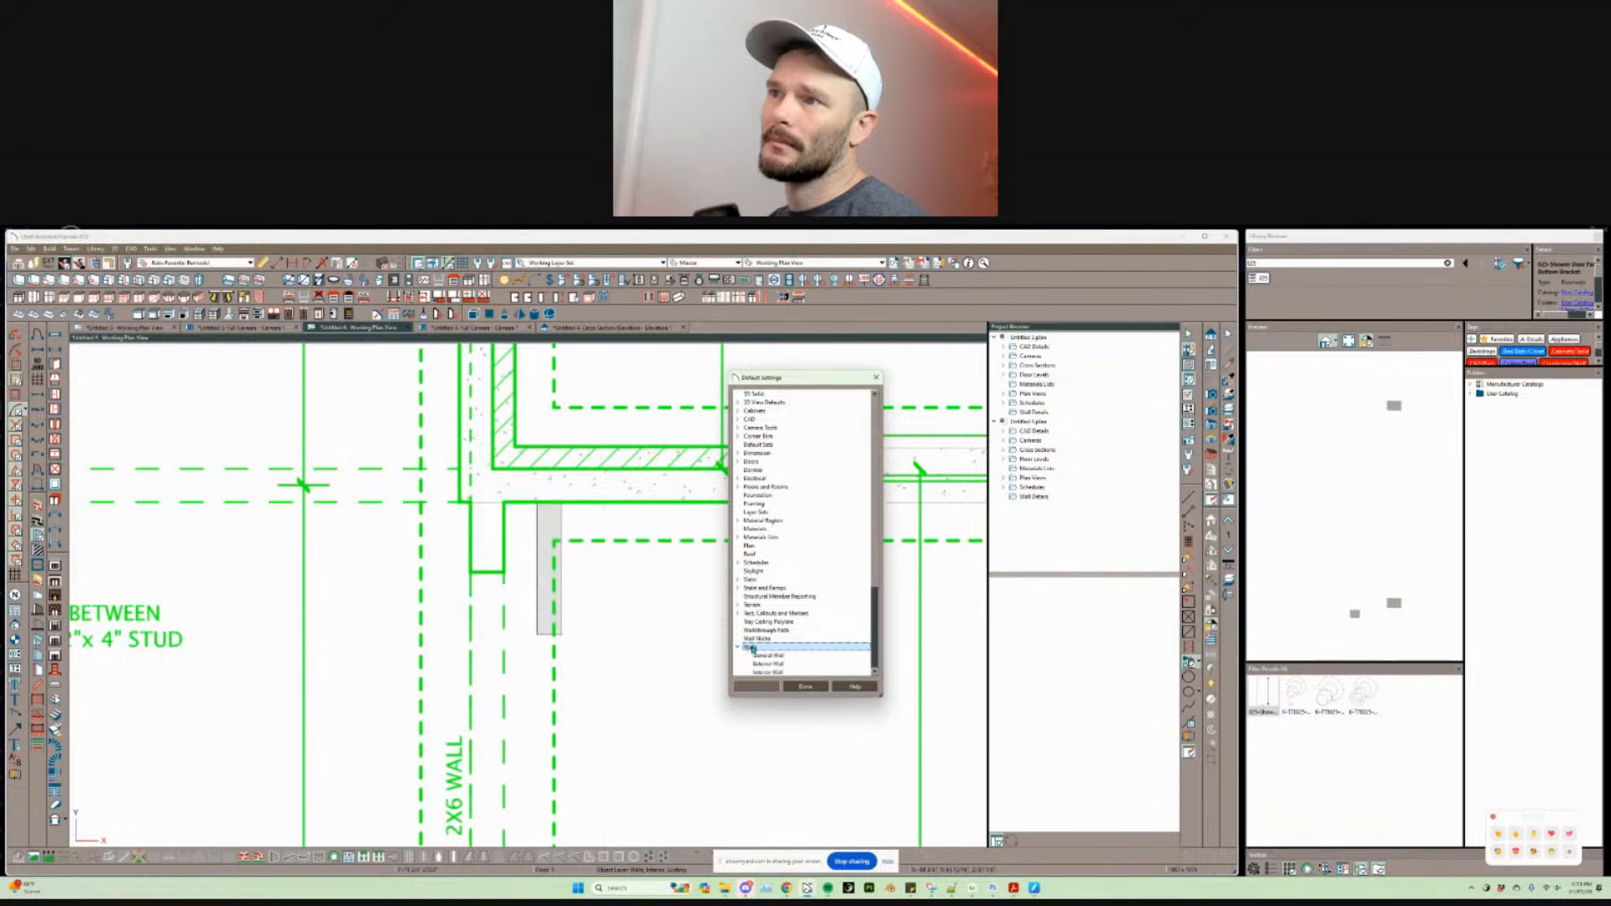
pyautogui.doubleClick(766, 656)
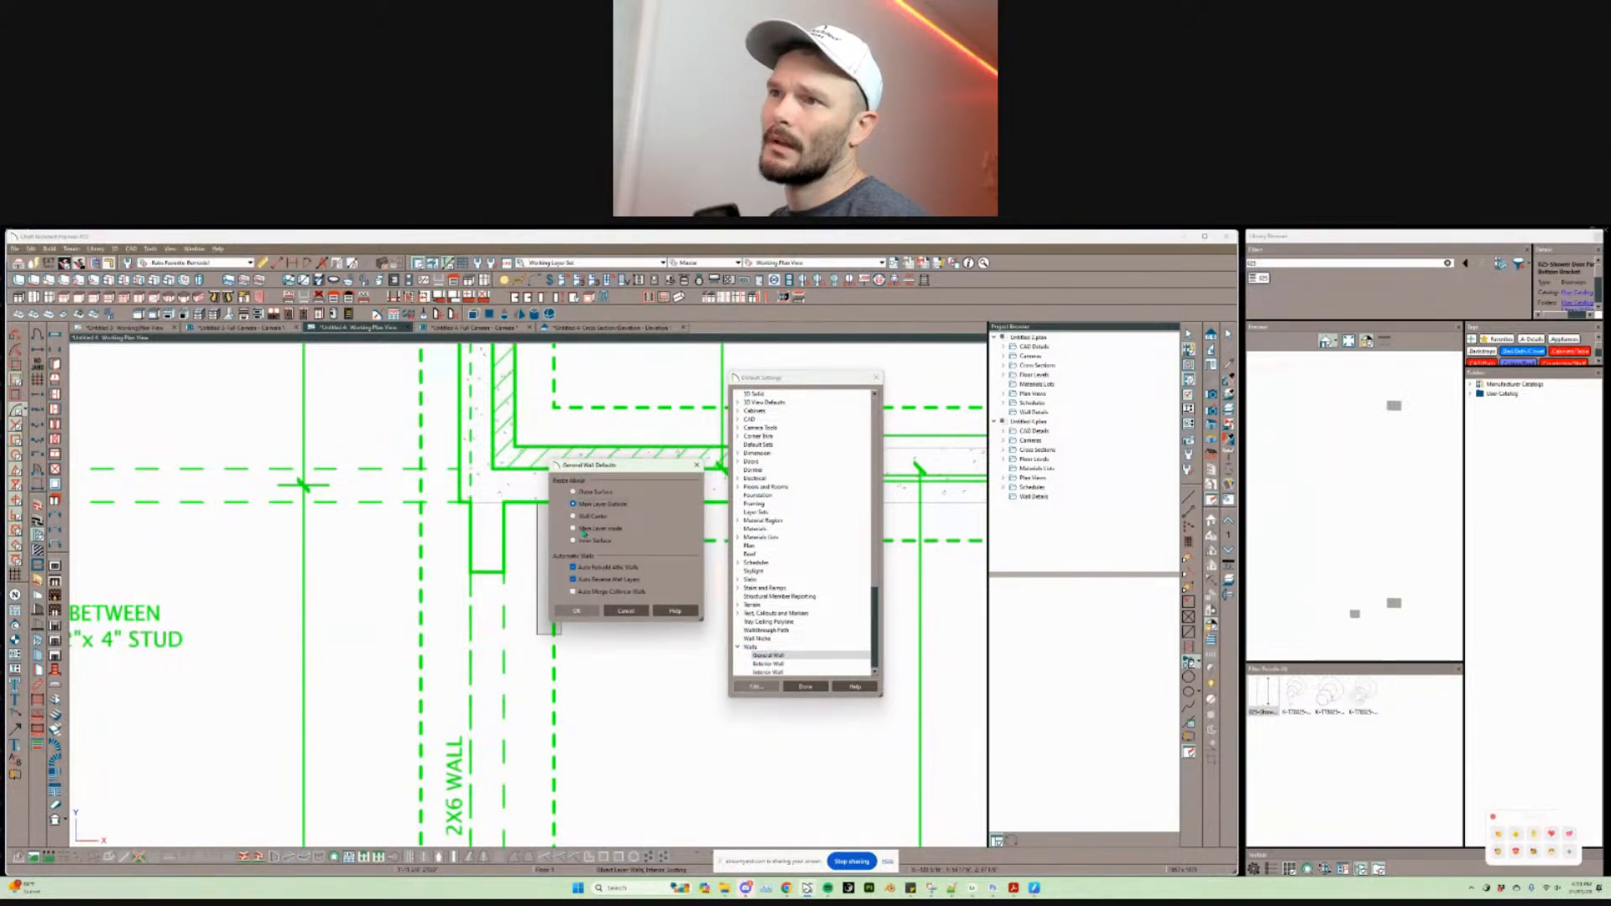
pyautogui.click(591, 611)
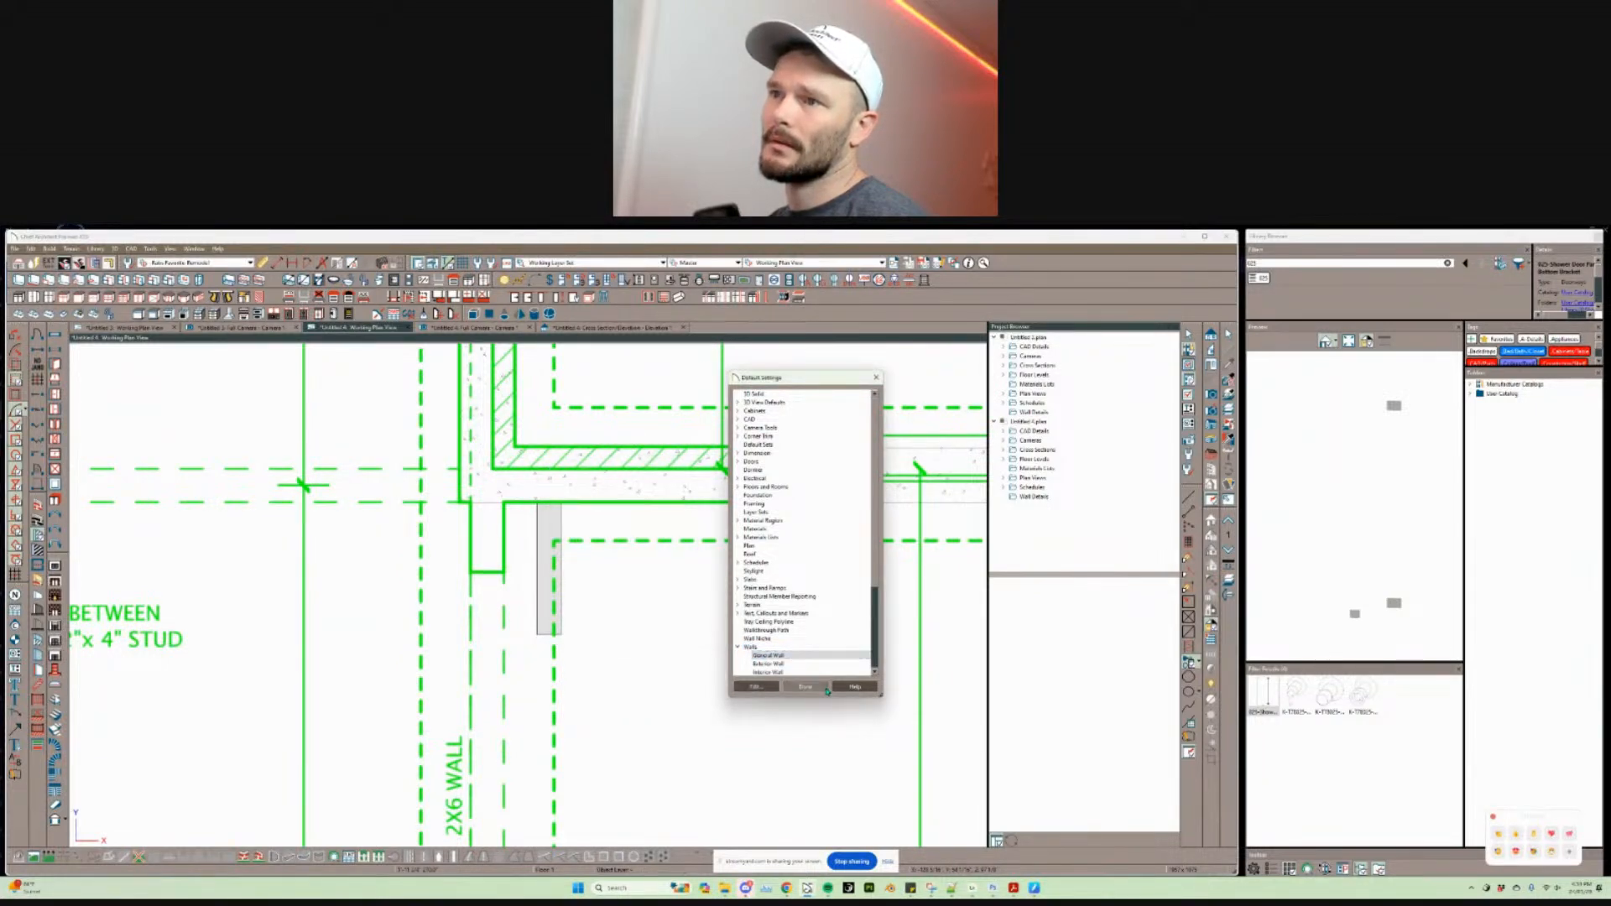
pyautogui.click(824, 687)
# Step: Move the short interior wall onto the plan's 2X6 wall, aligned with its outline beneath the exterior wall corner
pyautogui.click(524, 546)
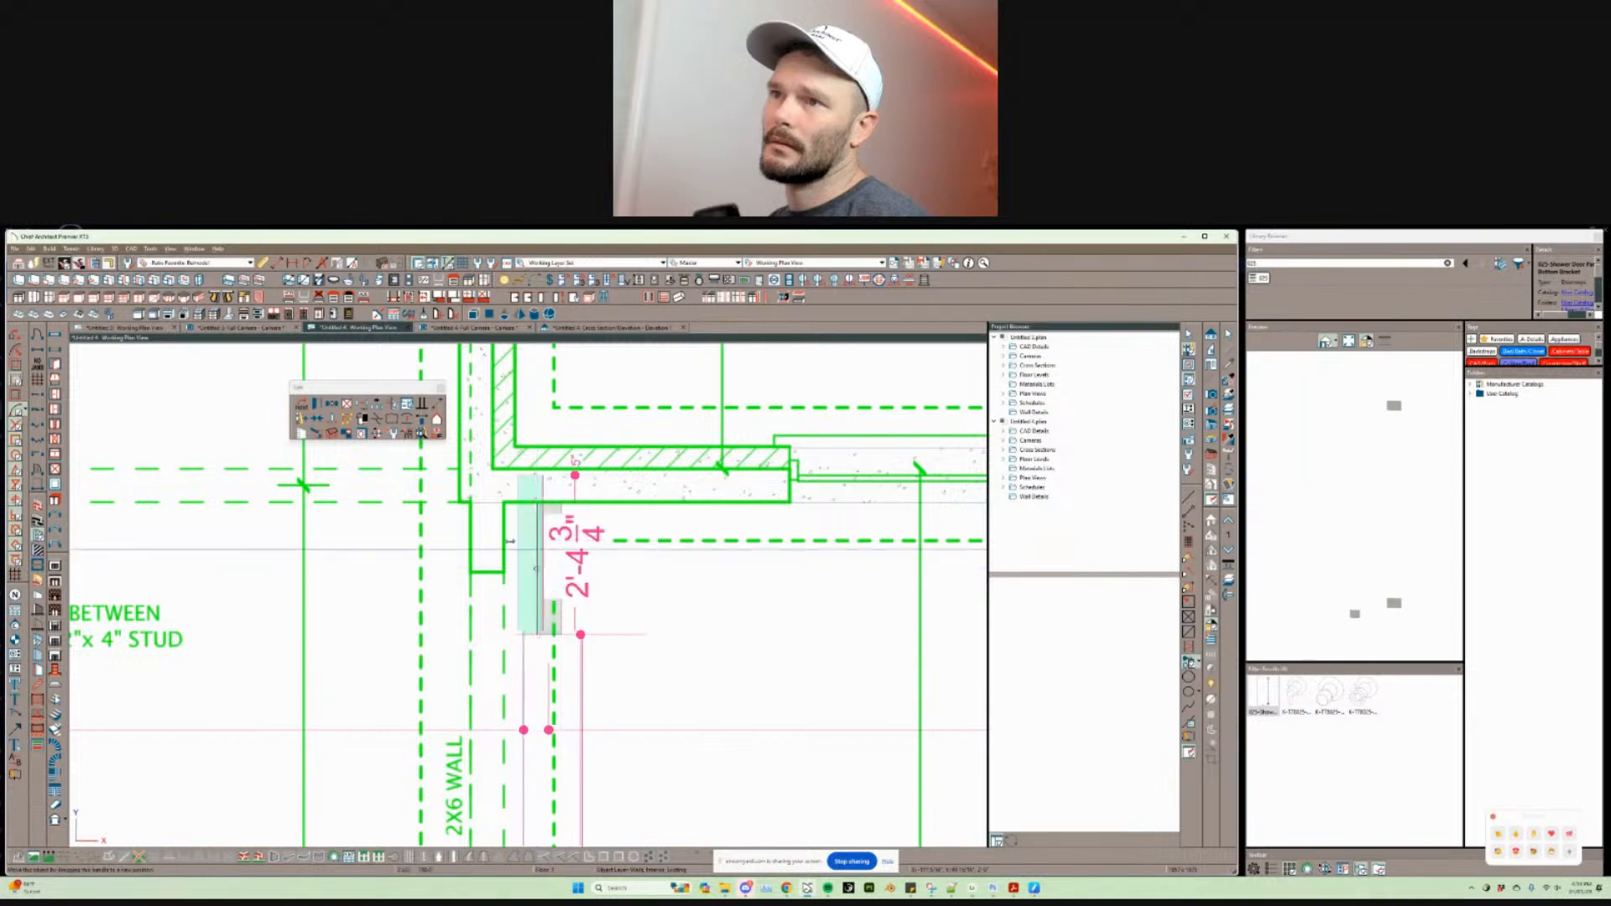
pyautogui.moveTo(510, 541); pyautogui.dragTo(471, 504)
pyautogui.scroll(2, 600, 546)
pyautogui.moveTo(600, 547); pyautogui.dragTo(537, 587, button='middle')
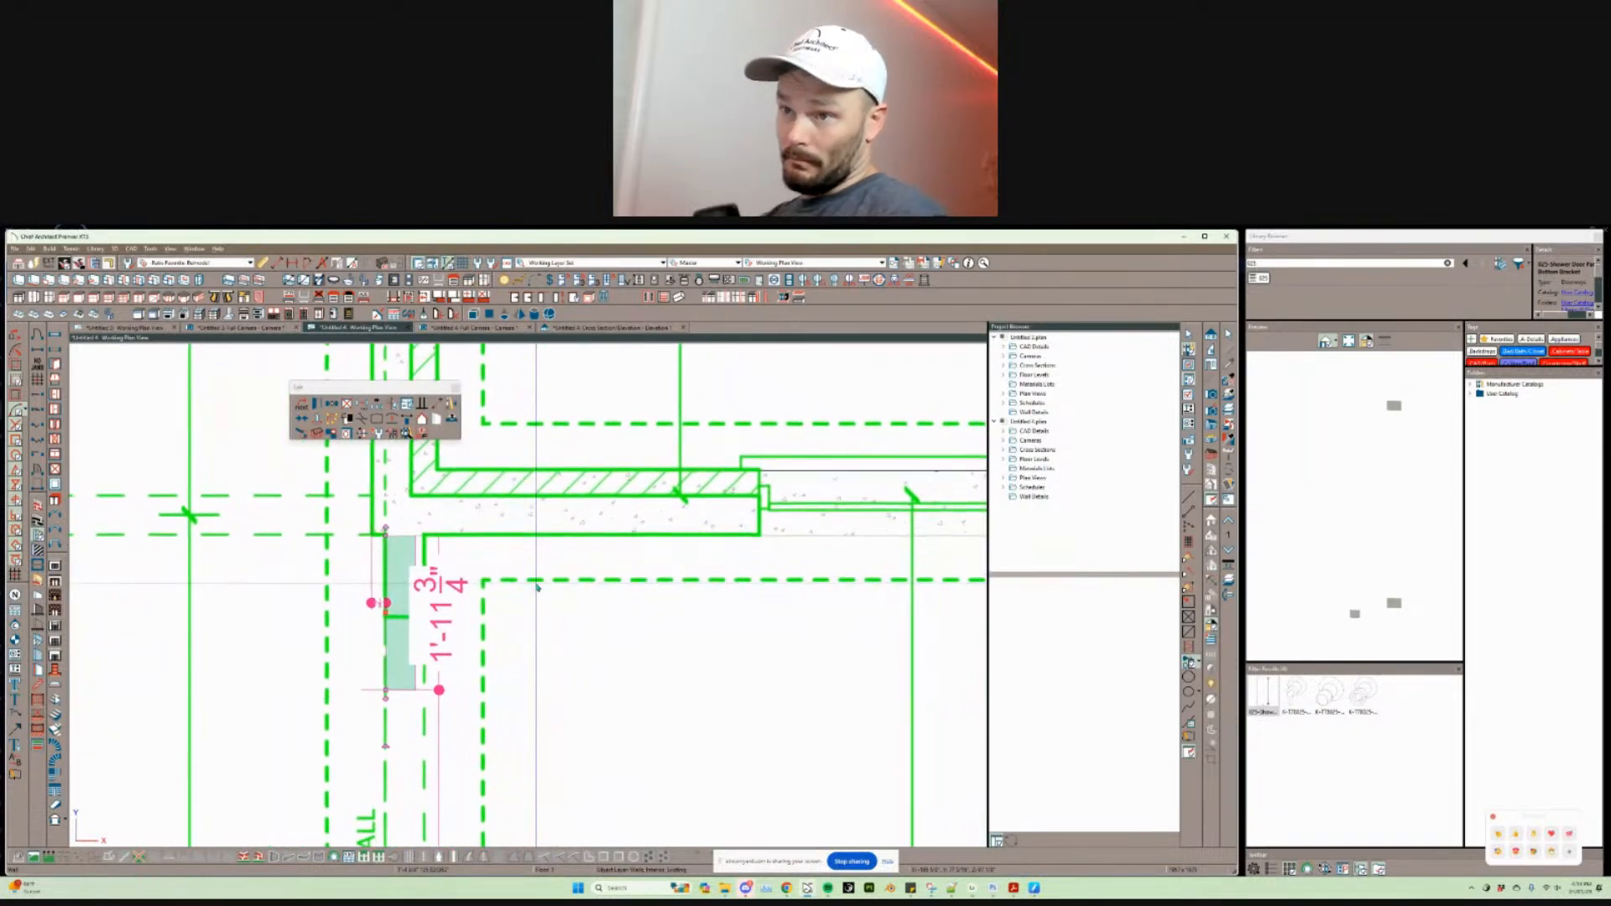
# Step: Increase the interior wall's thickness in its general specification to match the plan's 2X6 wall
pyautogui.rightClick(535, 583)
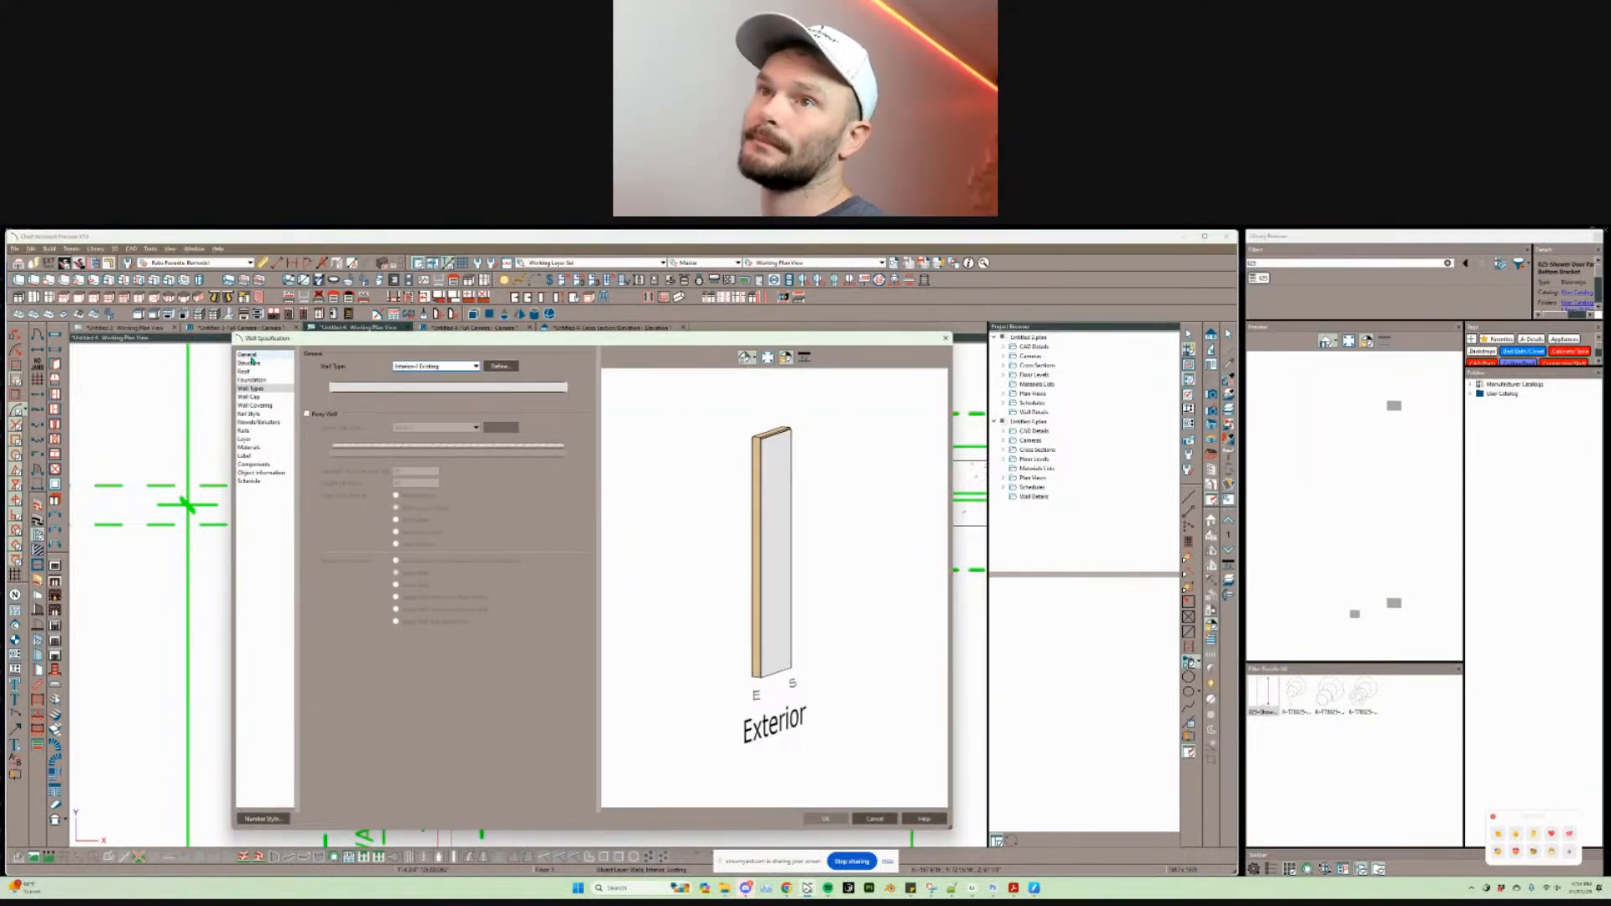
pyautogui.click(250, 355)
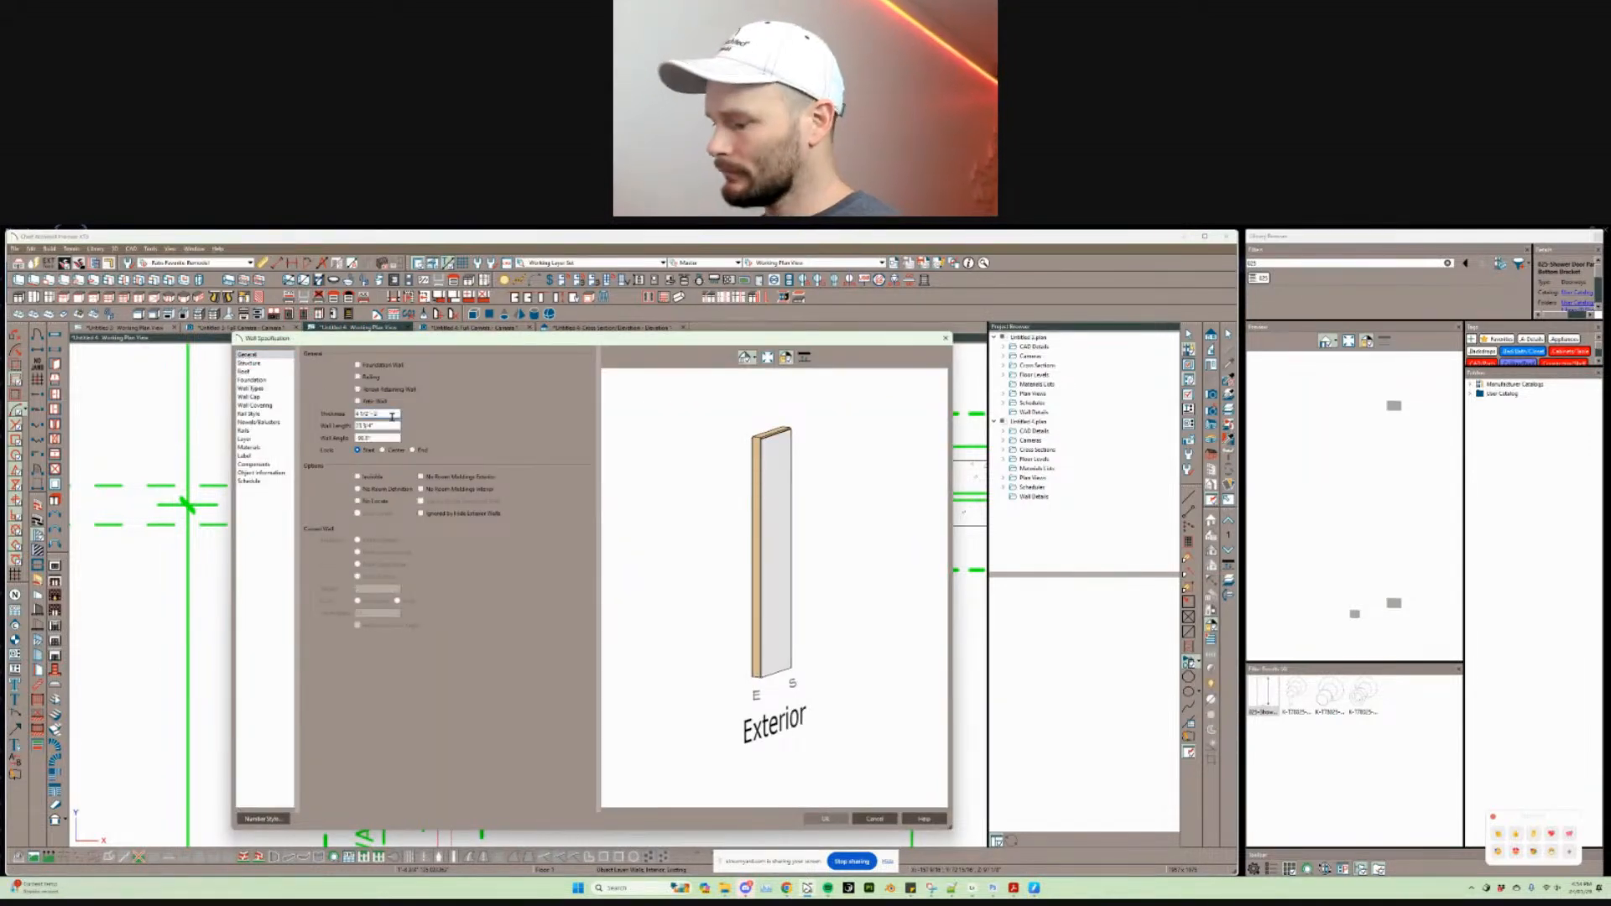
pyautogui.press('Return')
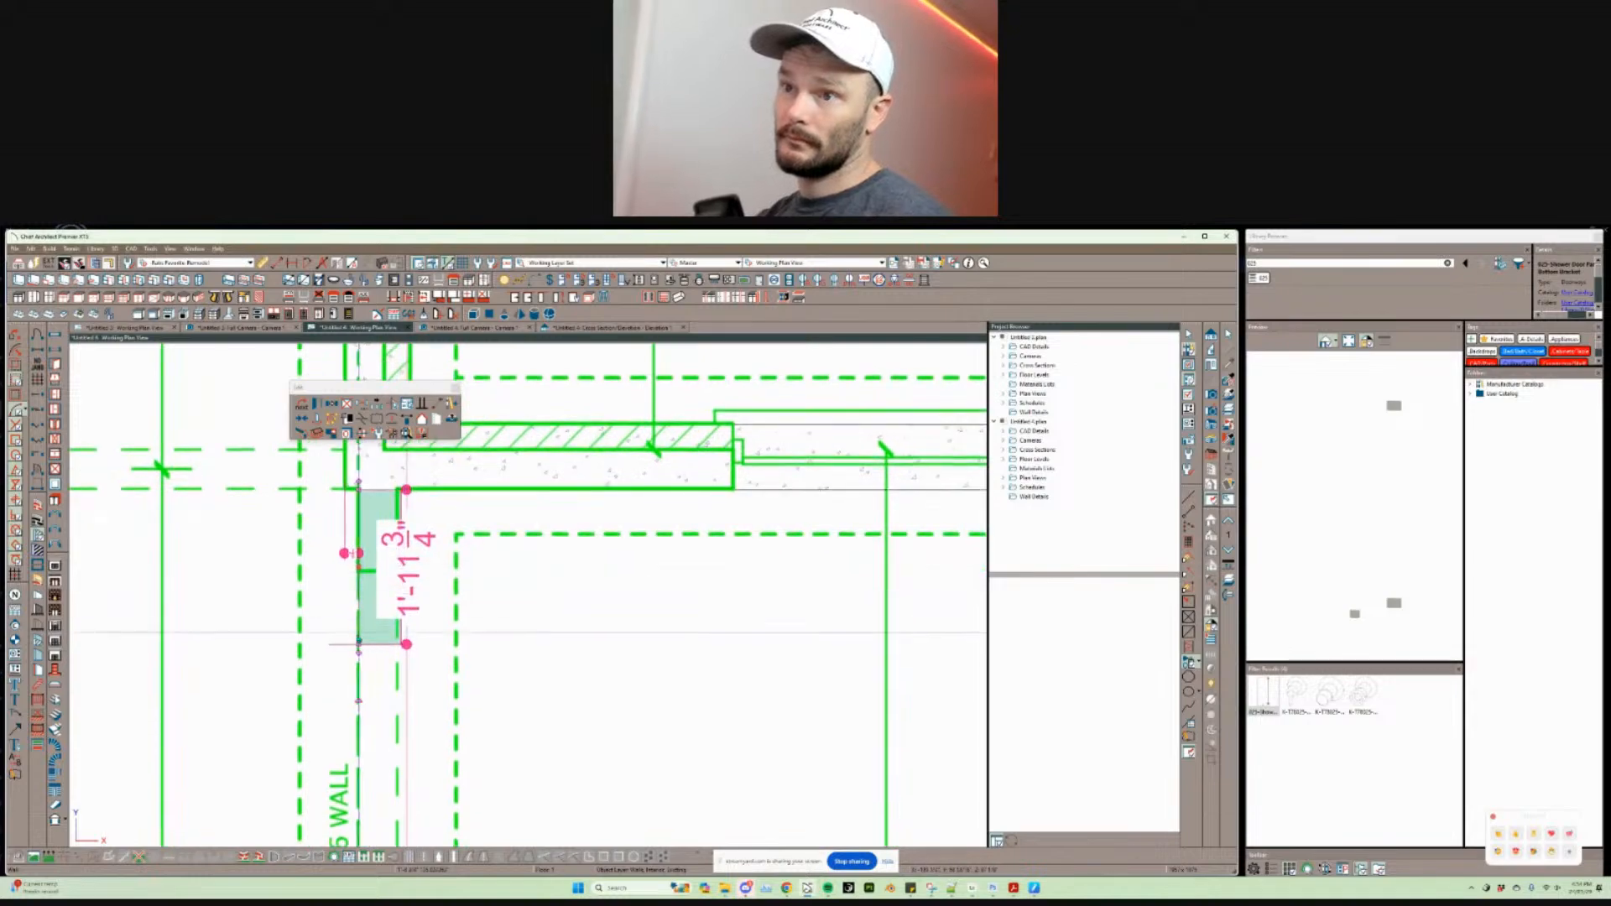
# Step: Extend the interior wall down along the stairs to the open railing at the landing
pyautogui.scroll(-6, 394, 643)
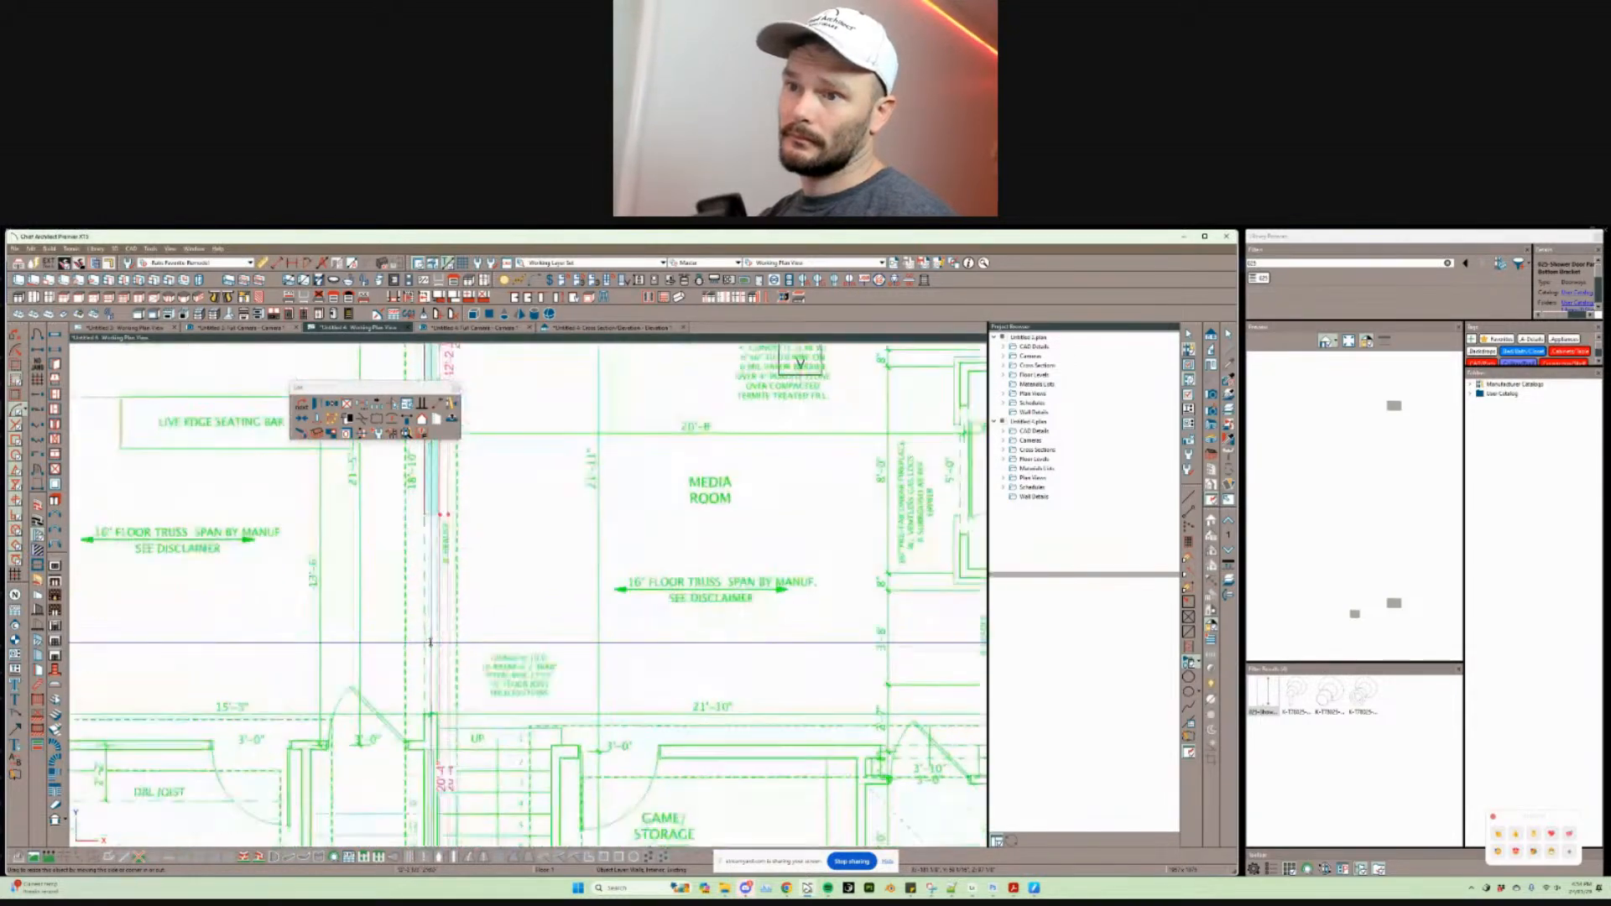
pyautogui.moveTo(431, 642); pyautogui.dragTo(395, 683)
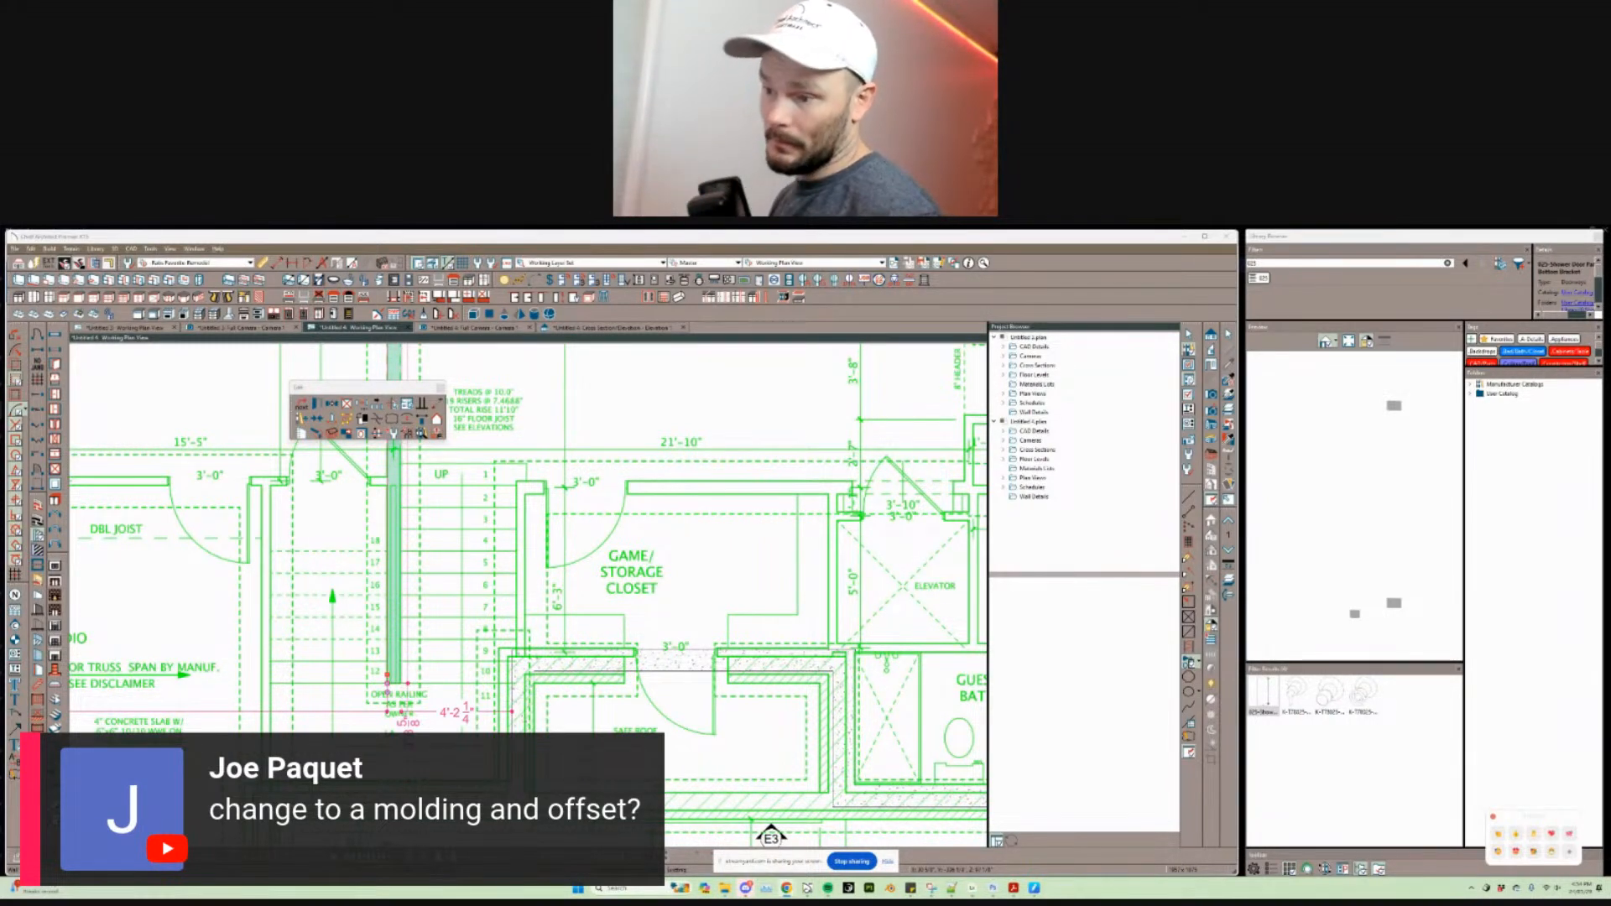
pyautogui.press('Escape')
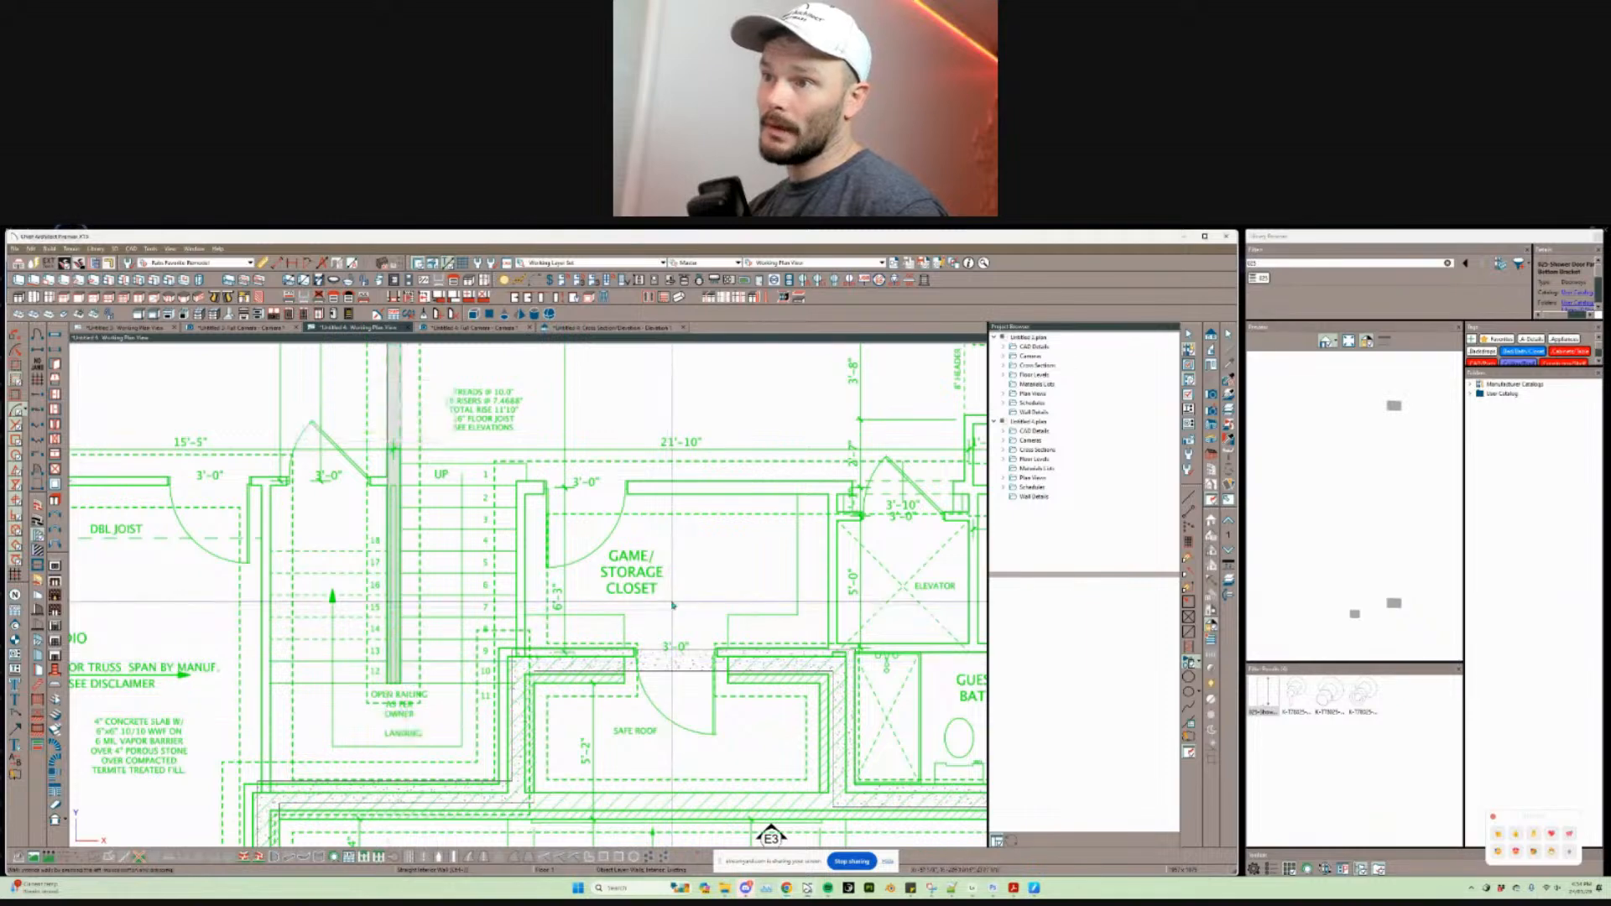
# Step: Select the basement room and create a room polyline from it
pyautogui.scroll(-3, 672, 600)
pyautogui.scroll(-5, 598, 597)
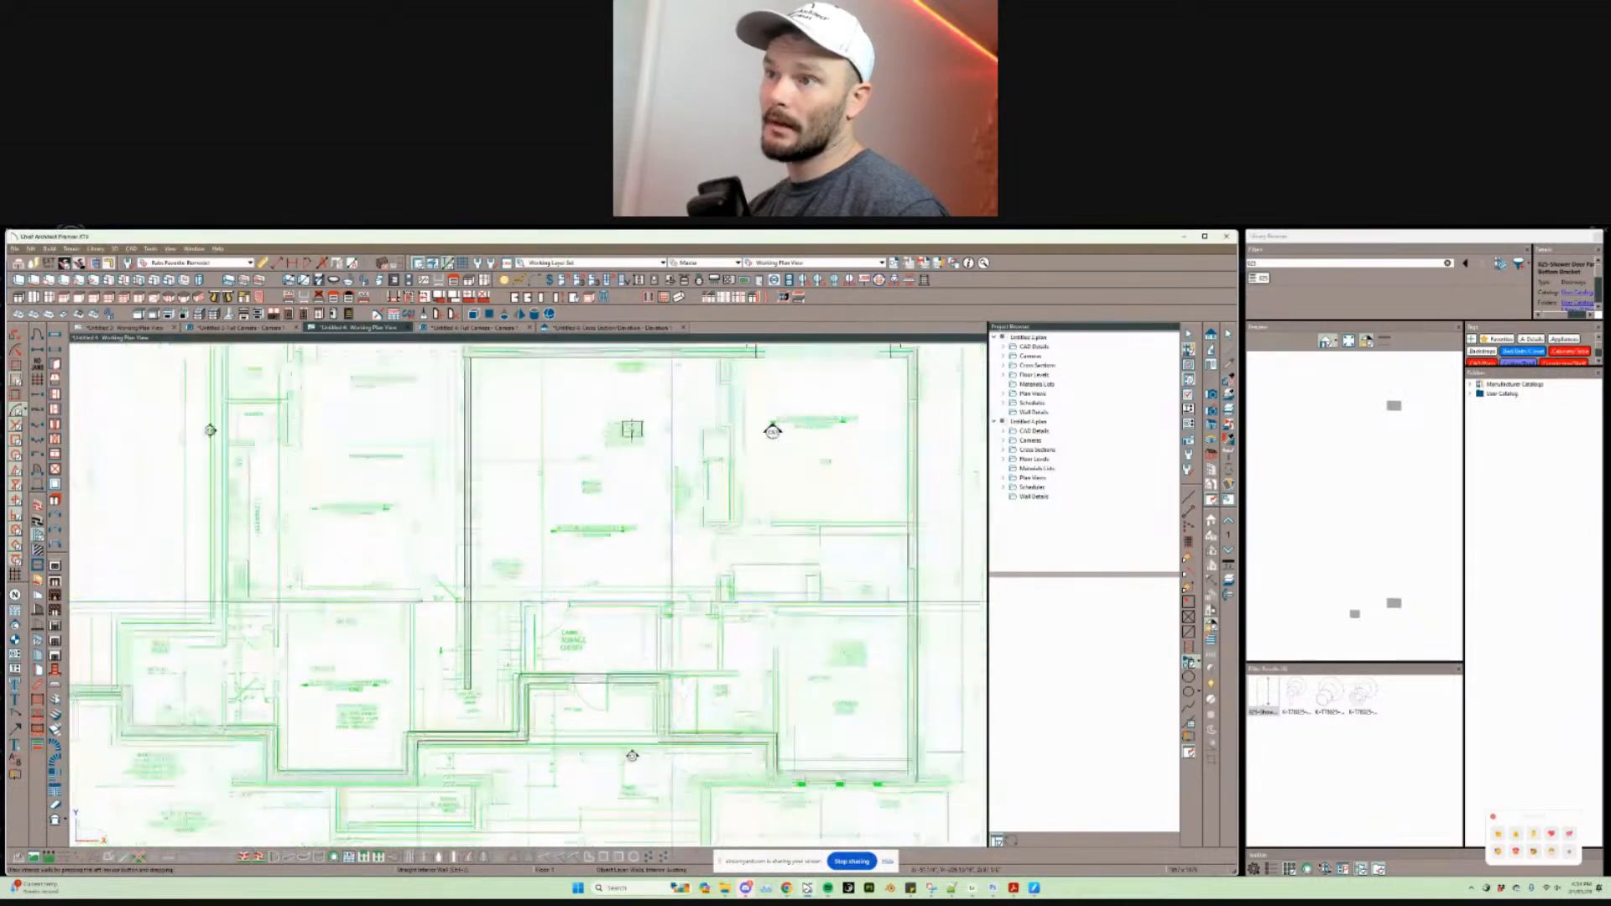
pyautogui.click(597, 597)
pyautogui.moveTo(587, 600); pyautogui.dragTo(706, 644, button='middle')
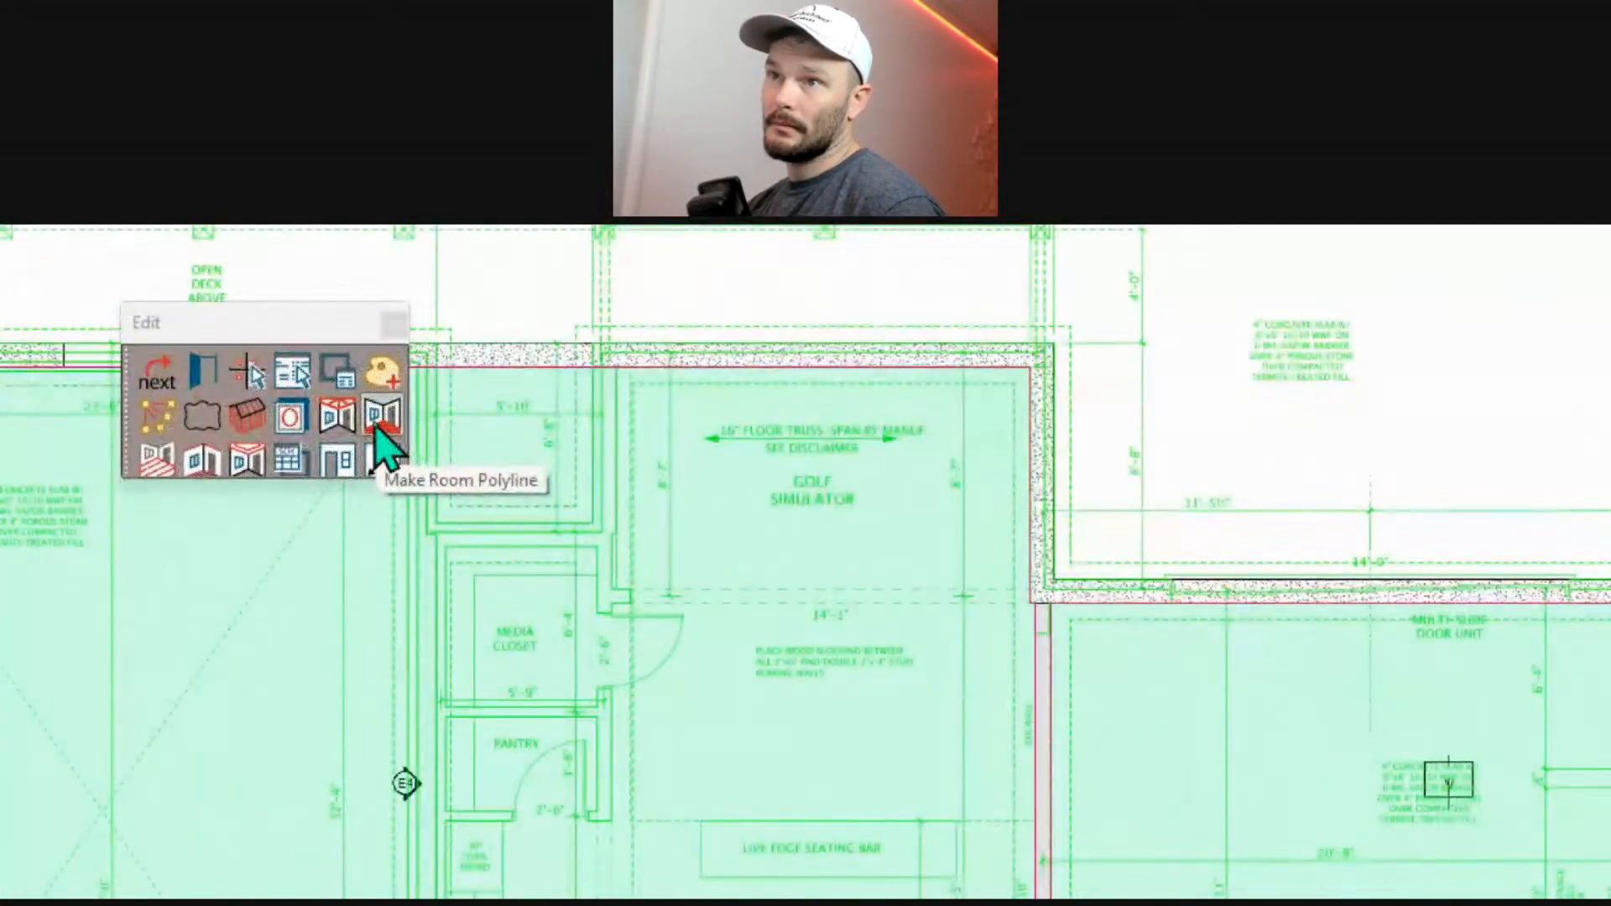
pyautogui.click(376, 433)
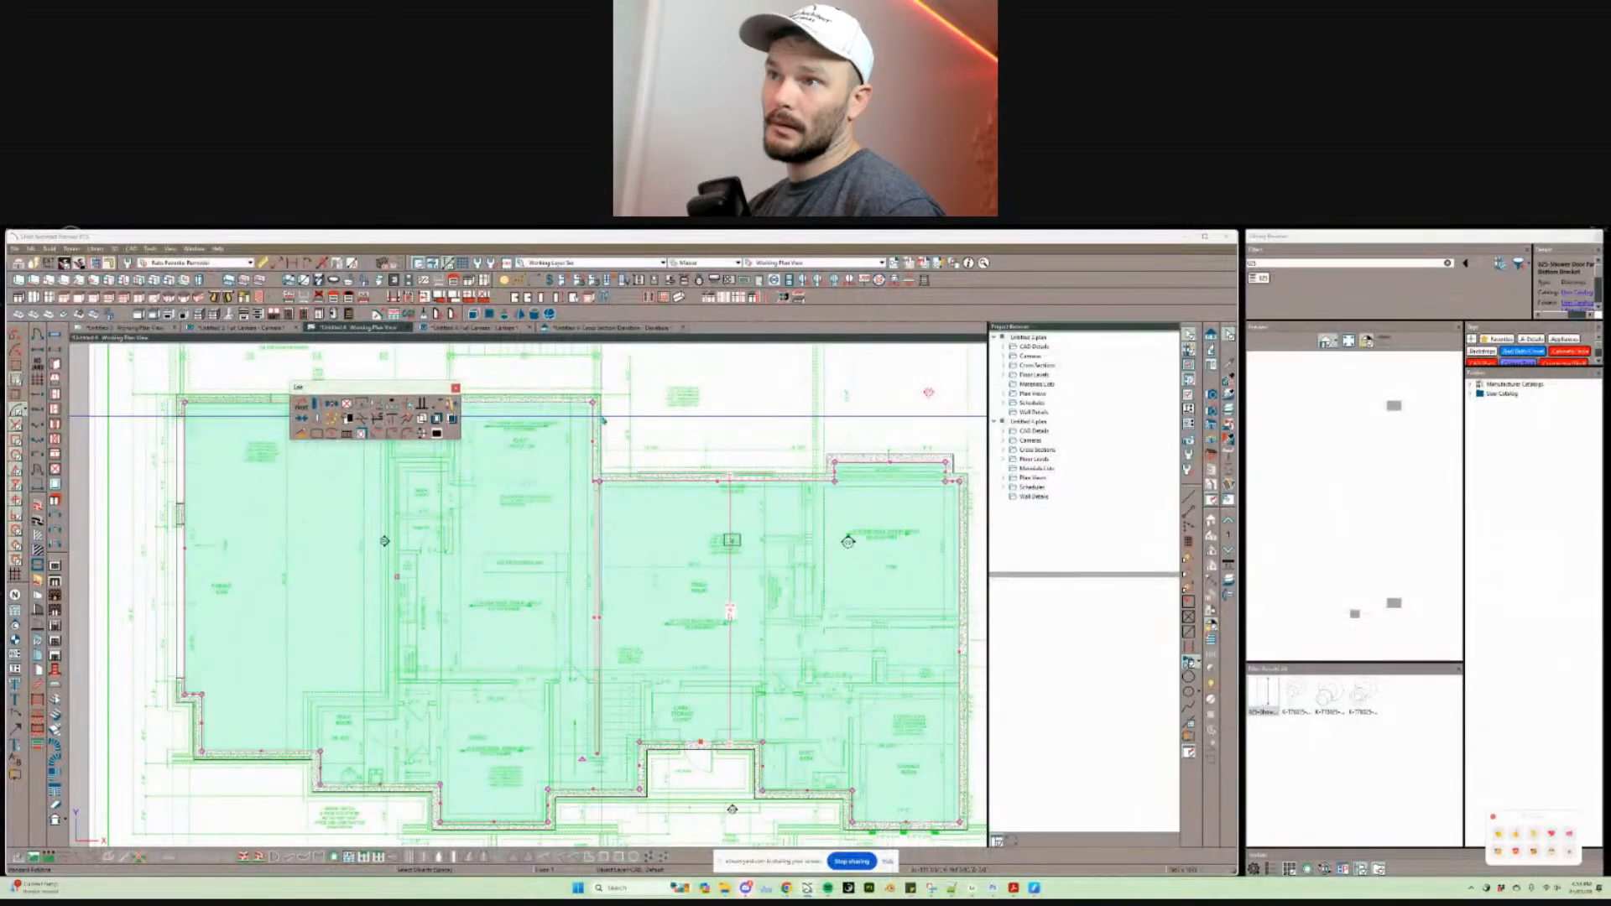
# Step: Pull the room polyline's slot around the interior wall back up to the exterior wall at the Golf Simulator and Media Room corner
pyautogui.scroll(2, 612, 418)
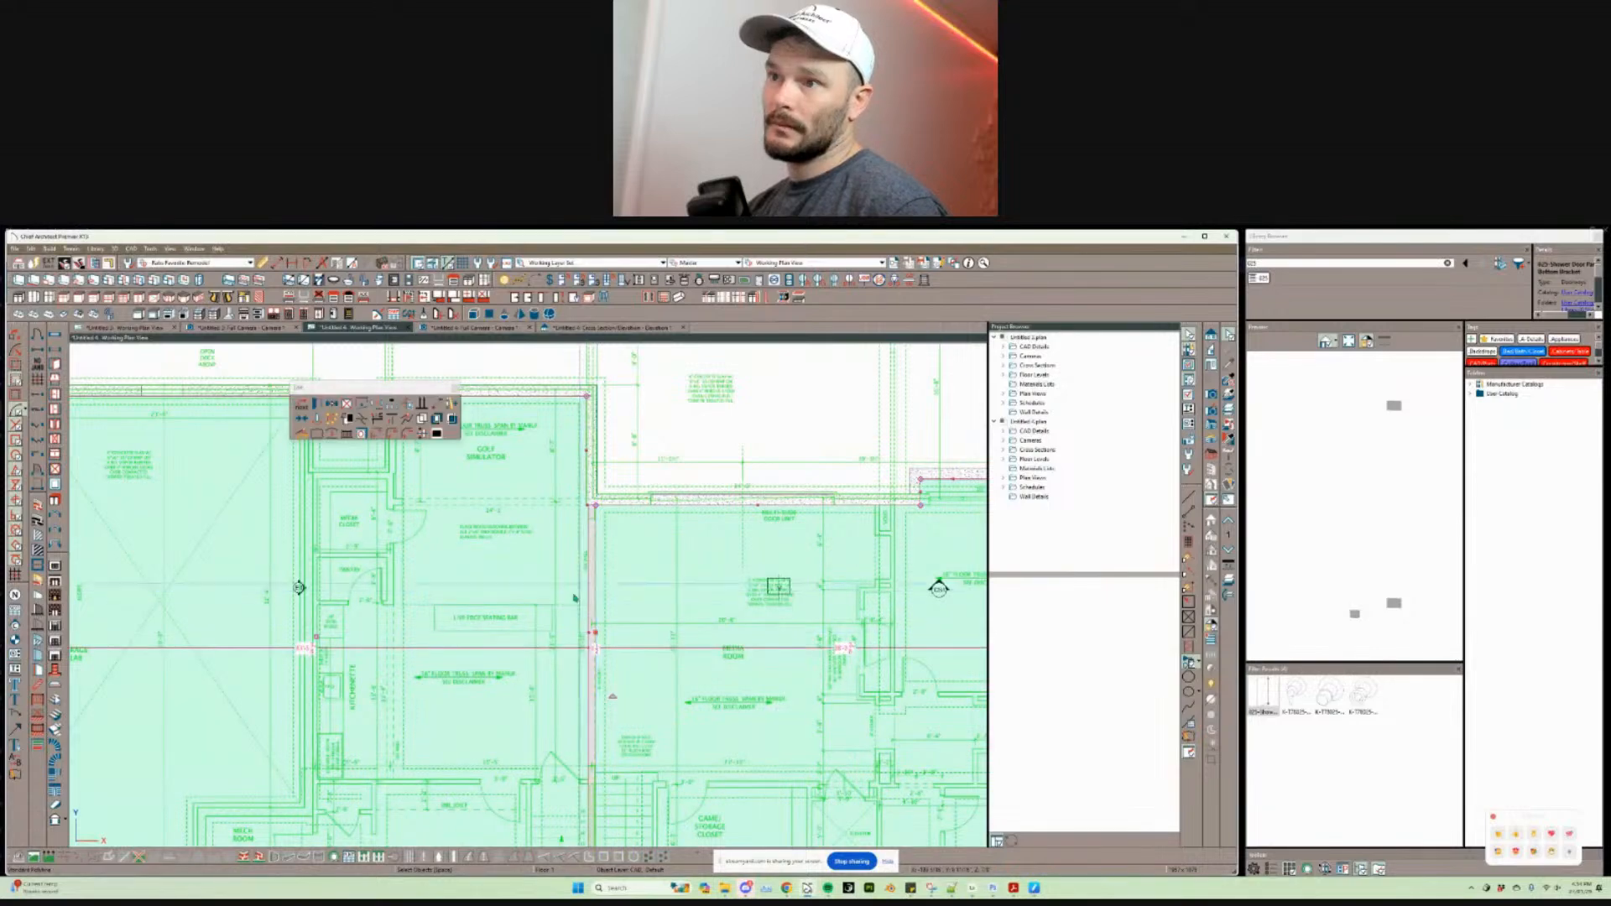
pyautogui.moveTo(591, 721); pyautogui.dragTo(530, 589, button='middle')
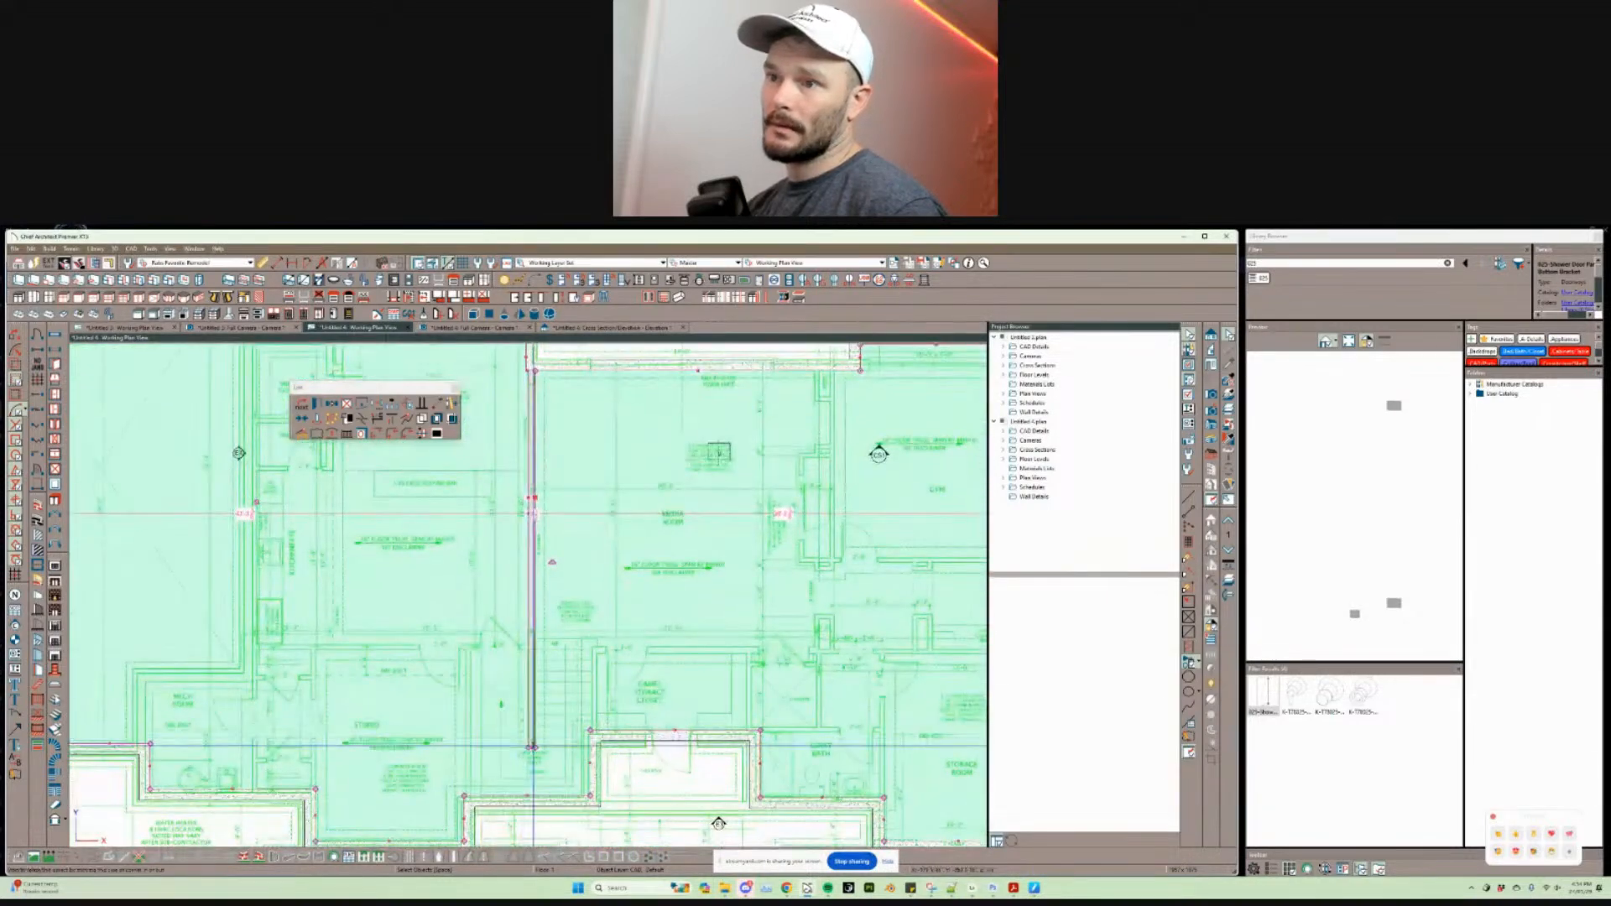
pyautogui.moveTo(532, 745); pyautogui.dragTo(534, 688)
pyautogui.scroll(1, 530, 665)
pyautogui.moveTo(530, 352); pyautogui.dragTo(534, 688, button='middle')
pyautogui.moveTo(534, 688); pyautogui.dragTo(553, 658)
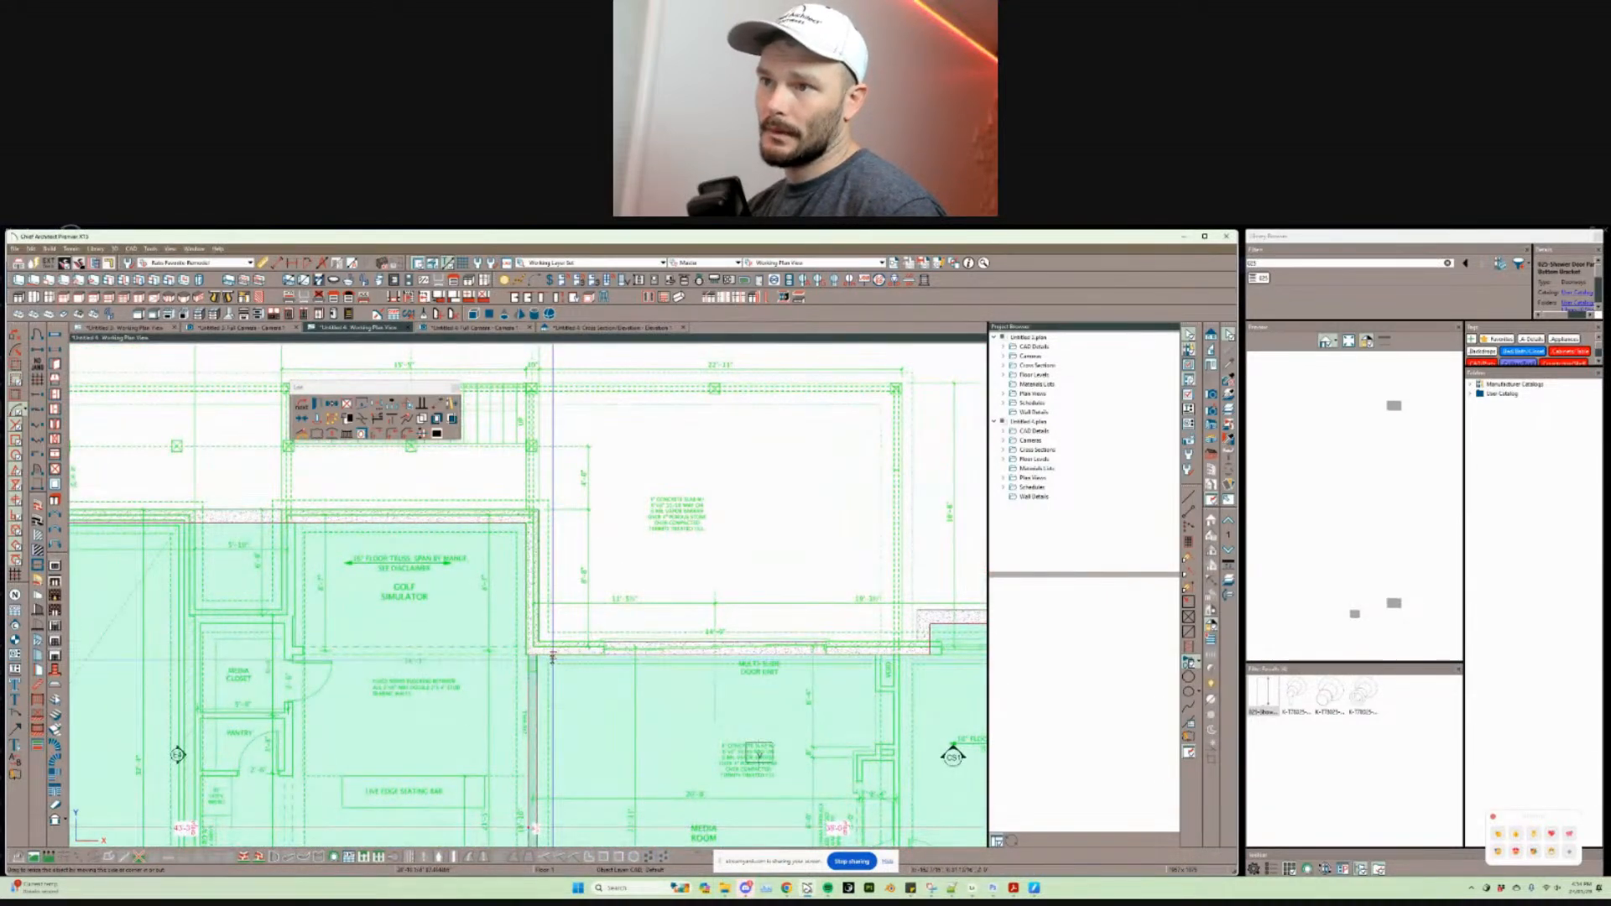
pyautogui.click(553, 657)
pyautogui.scroll(3, 531, 534)
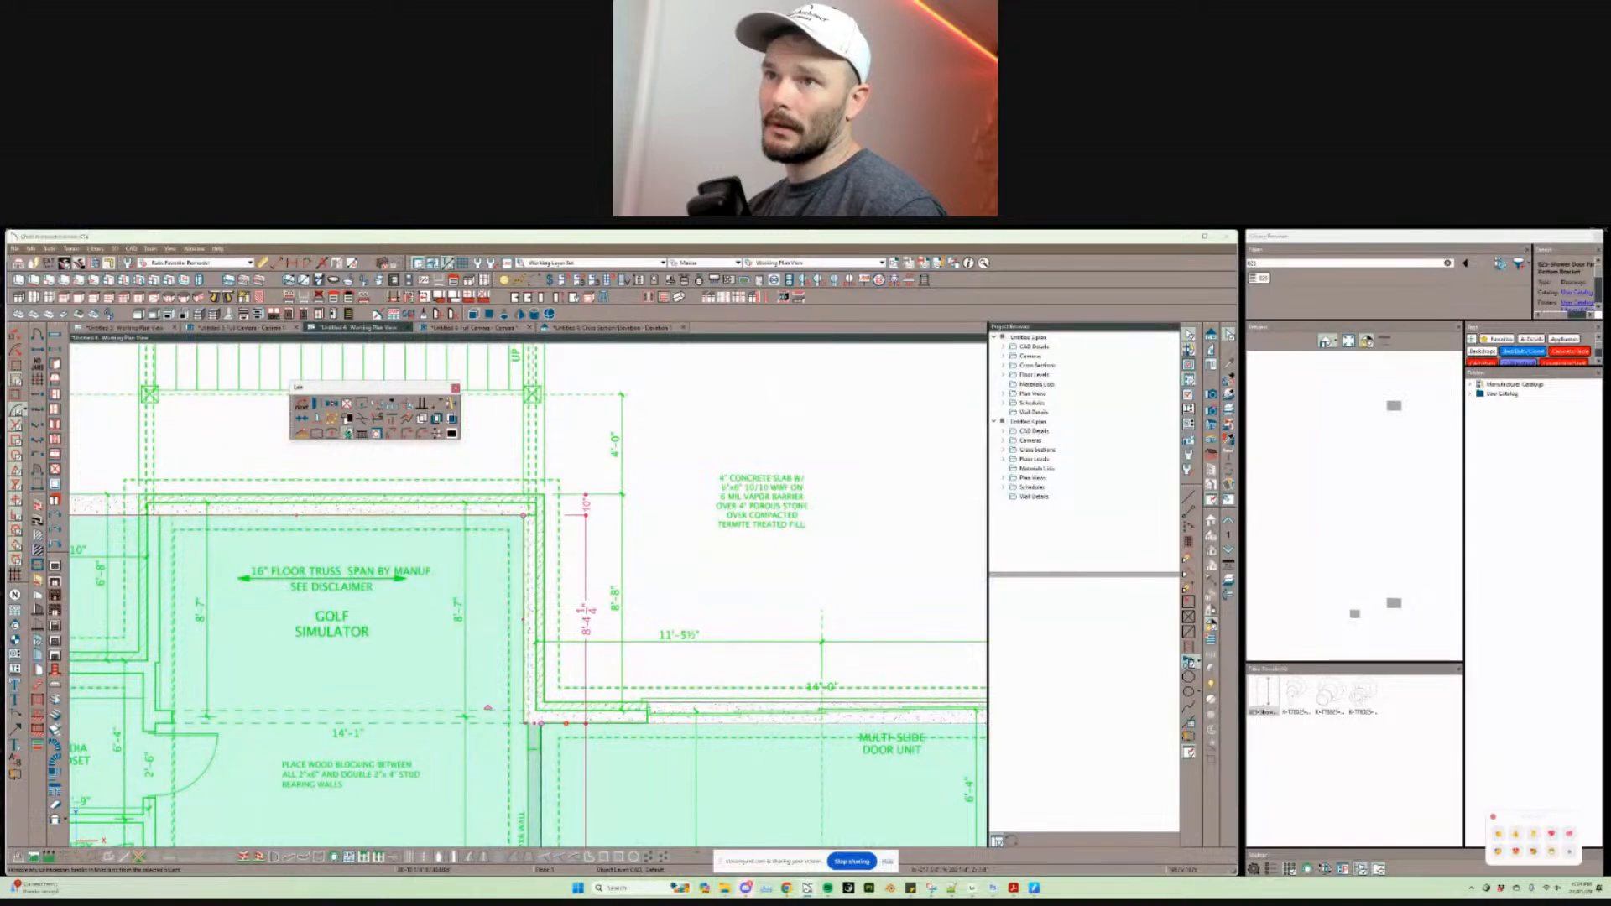
# Step: Move the room polyline's edge along the Media Room's exterior wall outward by 10" at 90°
pyautogui.click(407, 403)
pyautogui.moveTo(530, 584); pyautogui.dragTo(530, 600, button='middle')
pyautogui.moveTo(527, 607); pyautogui.dragTo(527, 607)
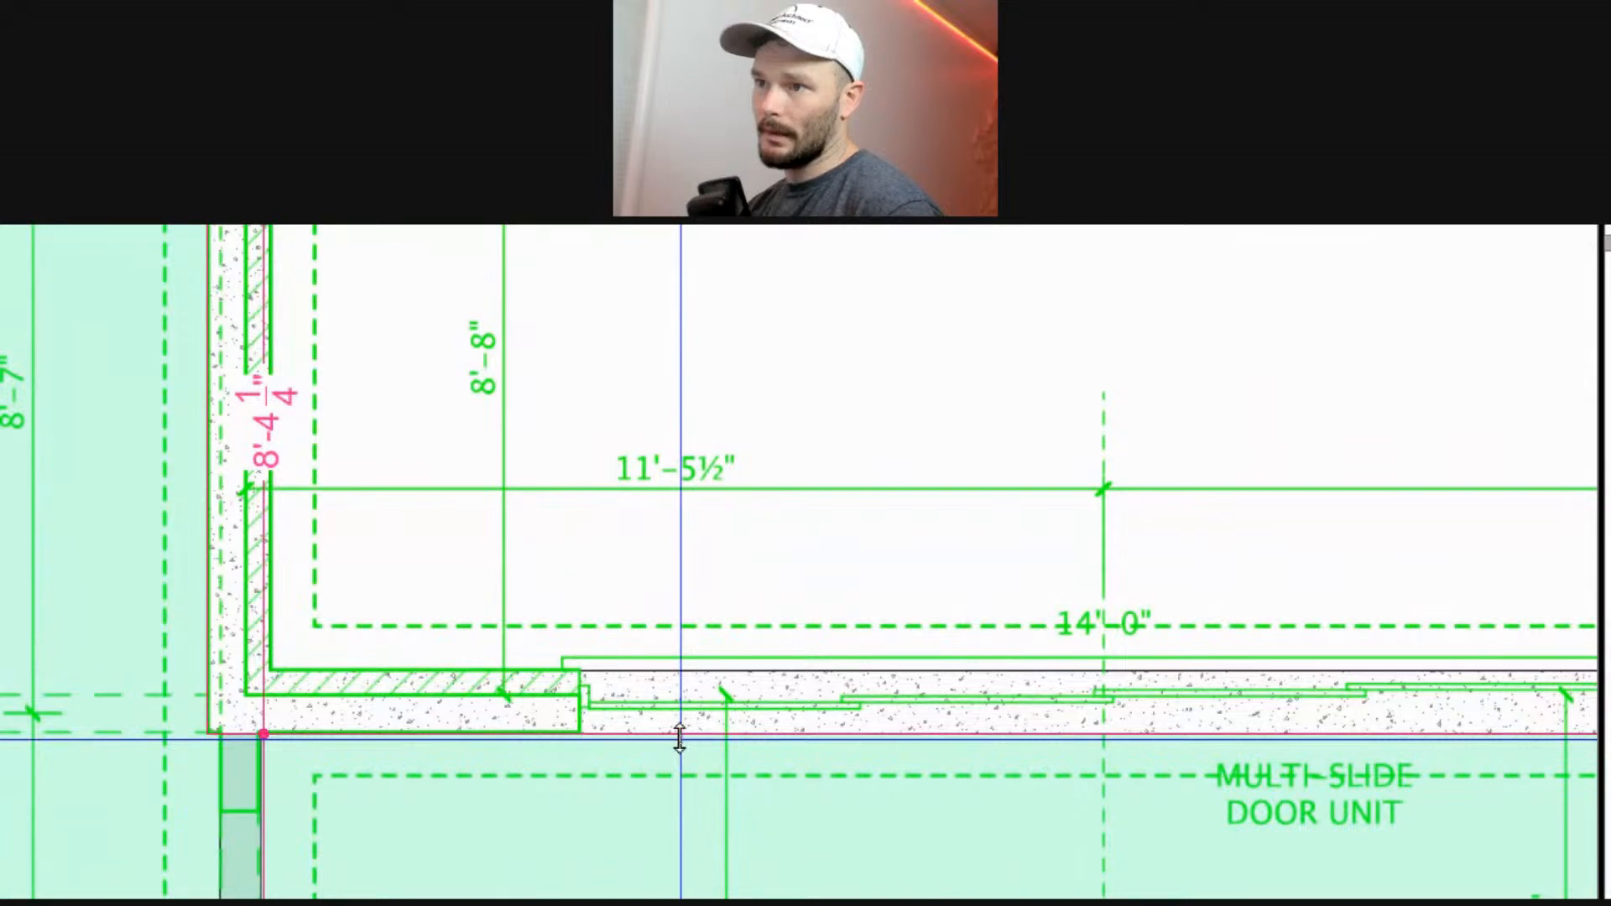
pyautogui.moveTo(679, 738); pyautogui.dragTo(681, 669)
pyautogui.press('Tab')
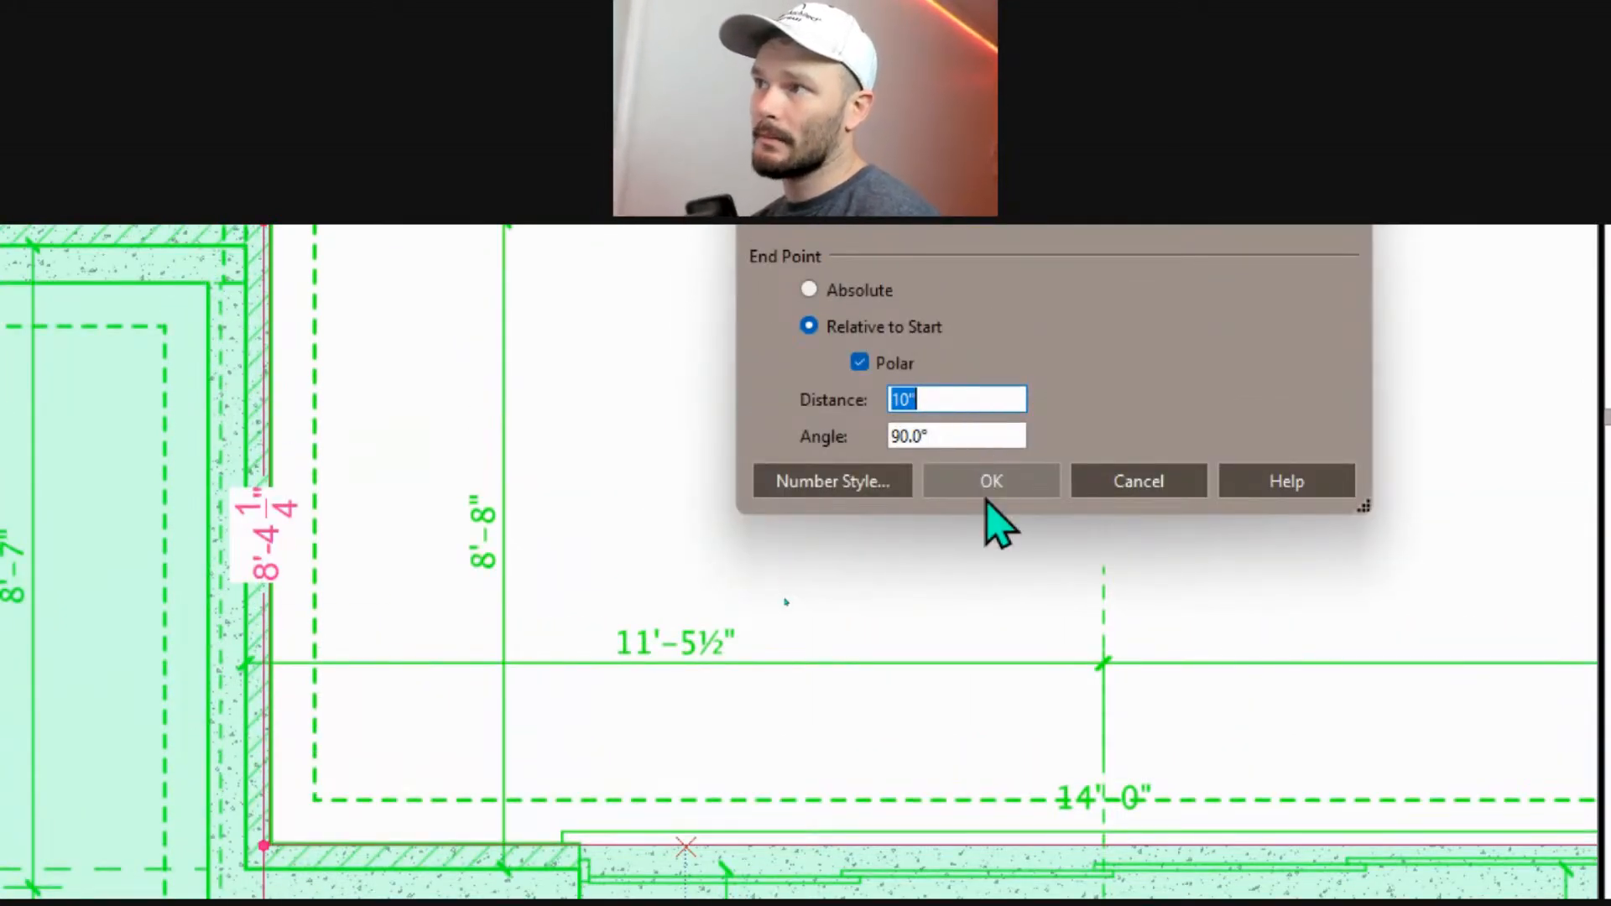
pyautogui.click(991, 311)
pyautogui.scroll(-6, 503, 694)
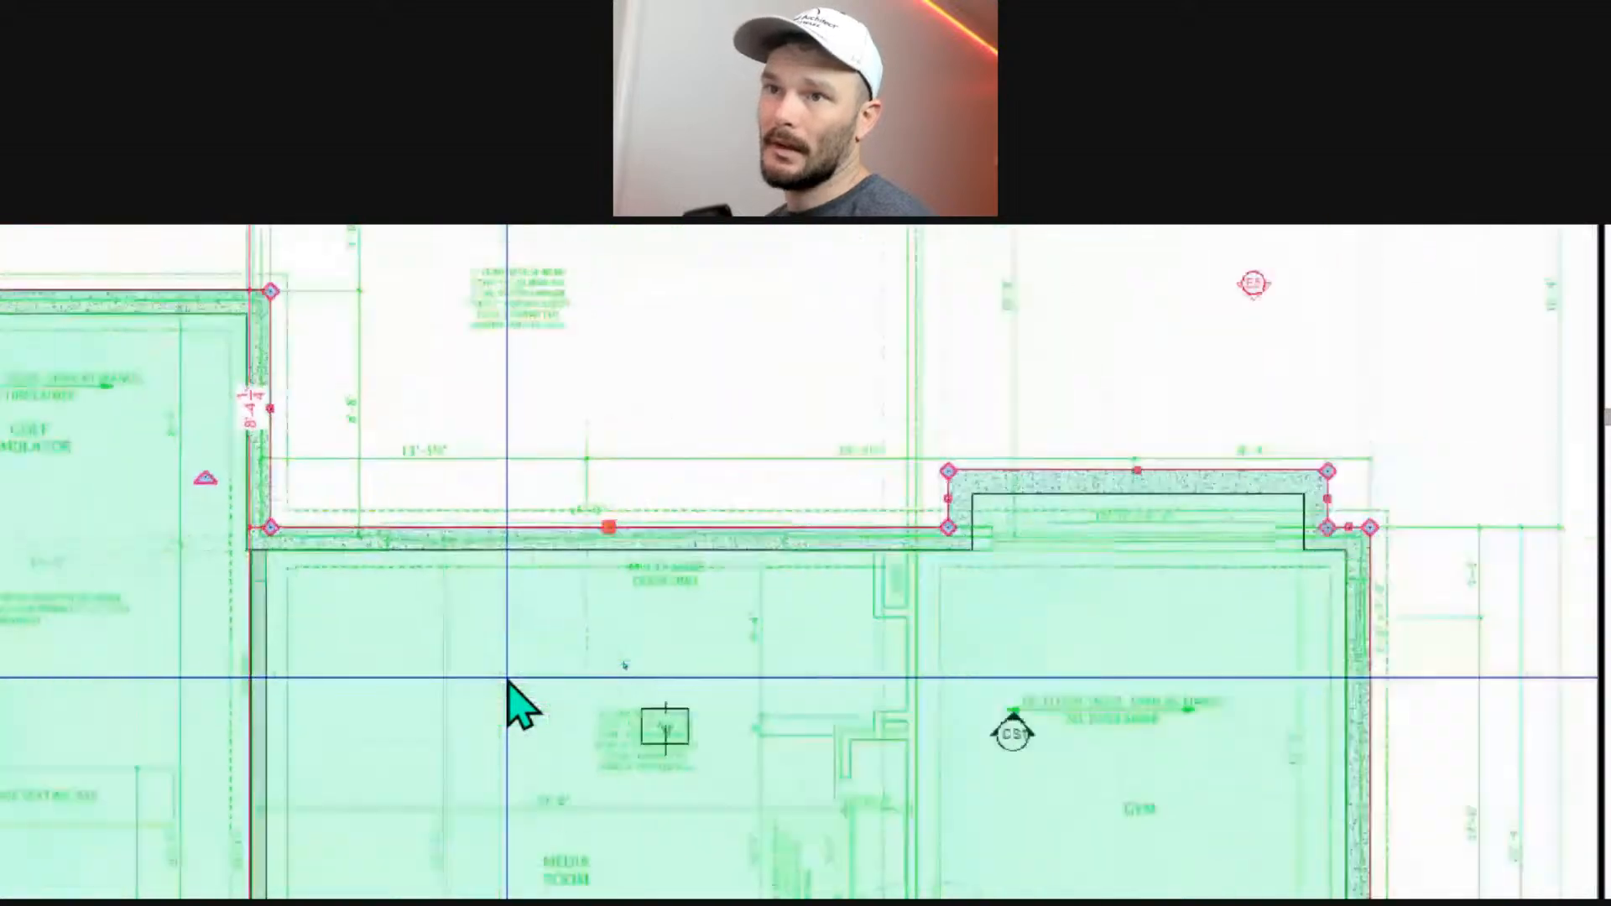
pyautogui.scroll(-3, 507, 681)
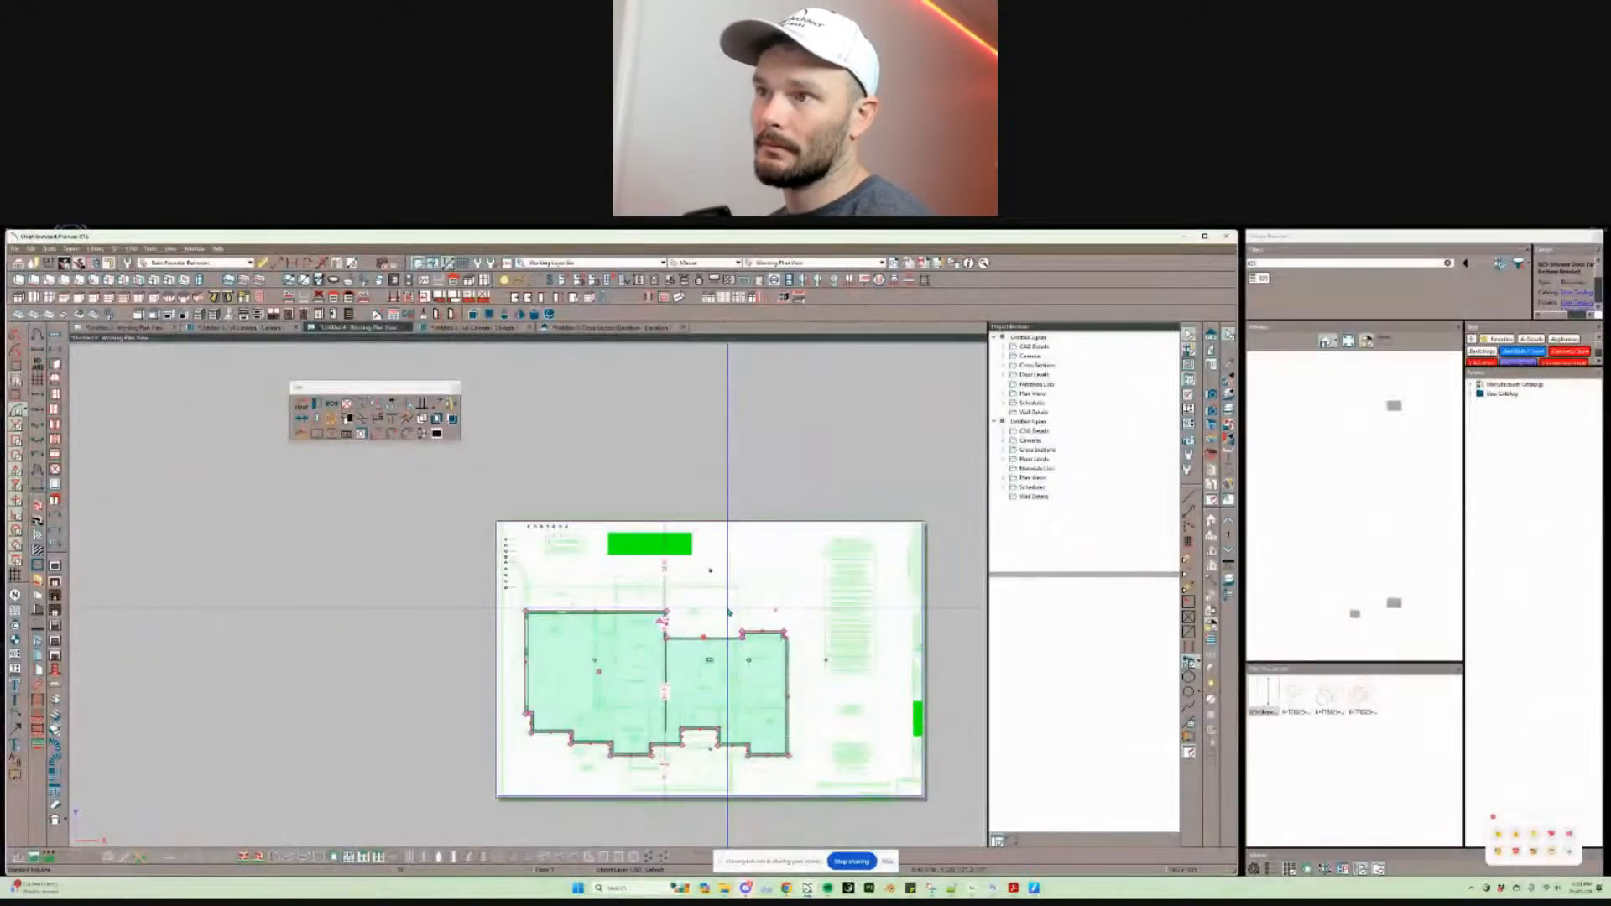
# Step: Draw the interior wall between the Media Room and Gym from the exterior wall down past the fireplace
pyautogui.scroll(5, 723, 611)
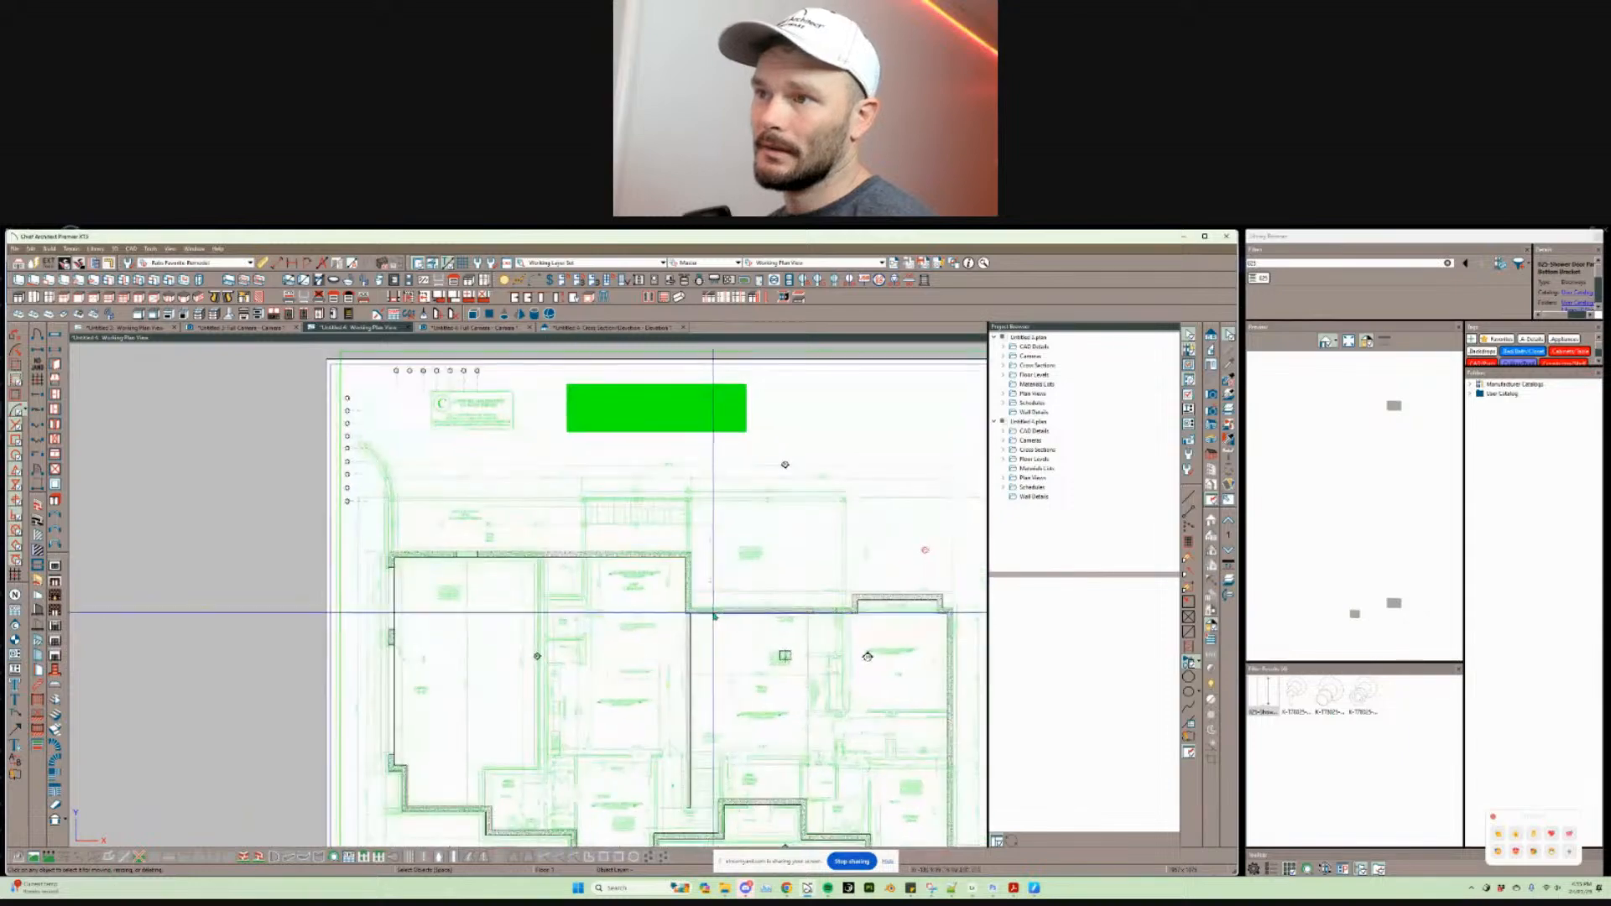
pyautogui.scroll(5, 719, 614)
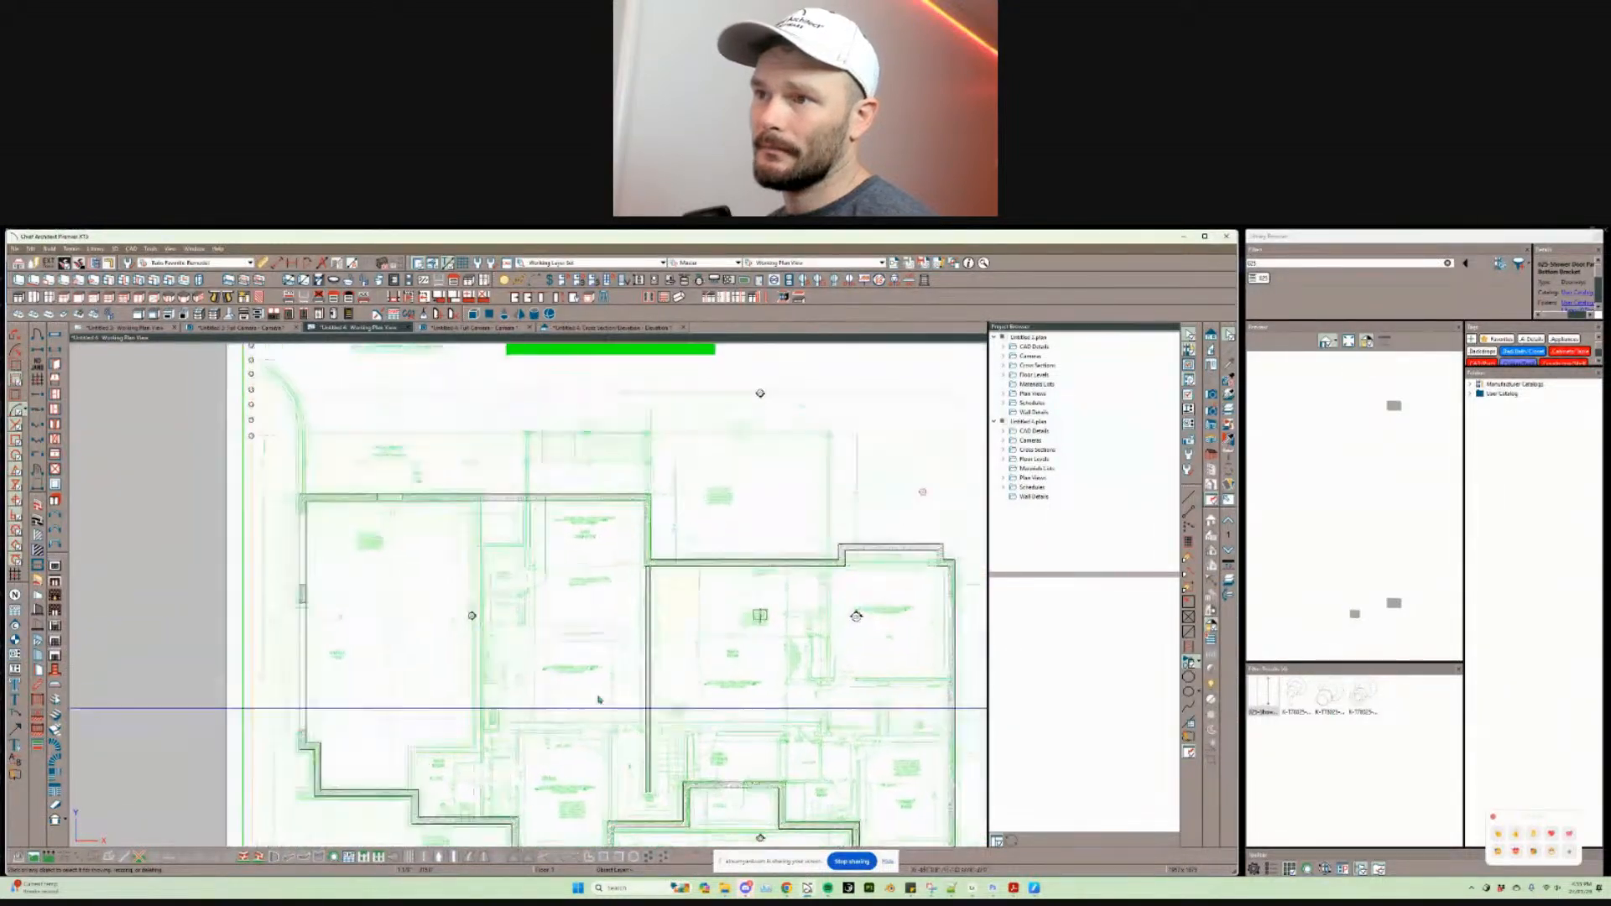
pyautogui.scroll(6, 633, 682)
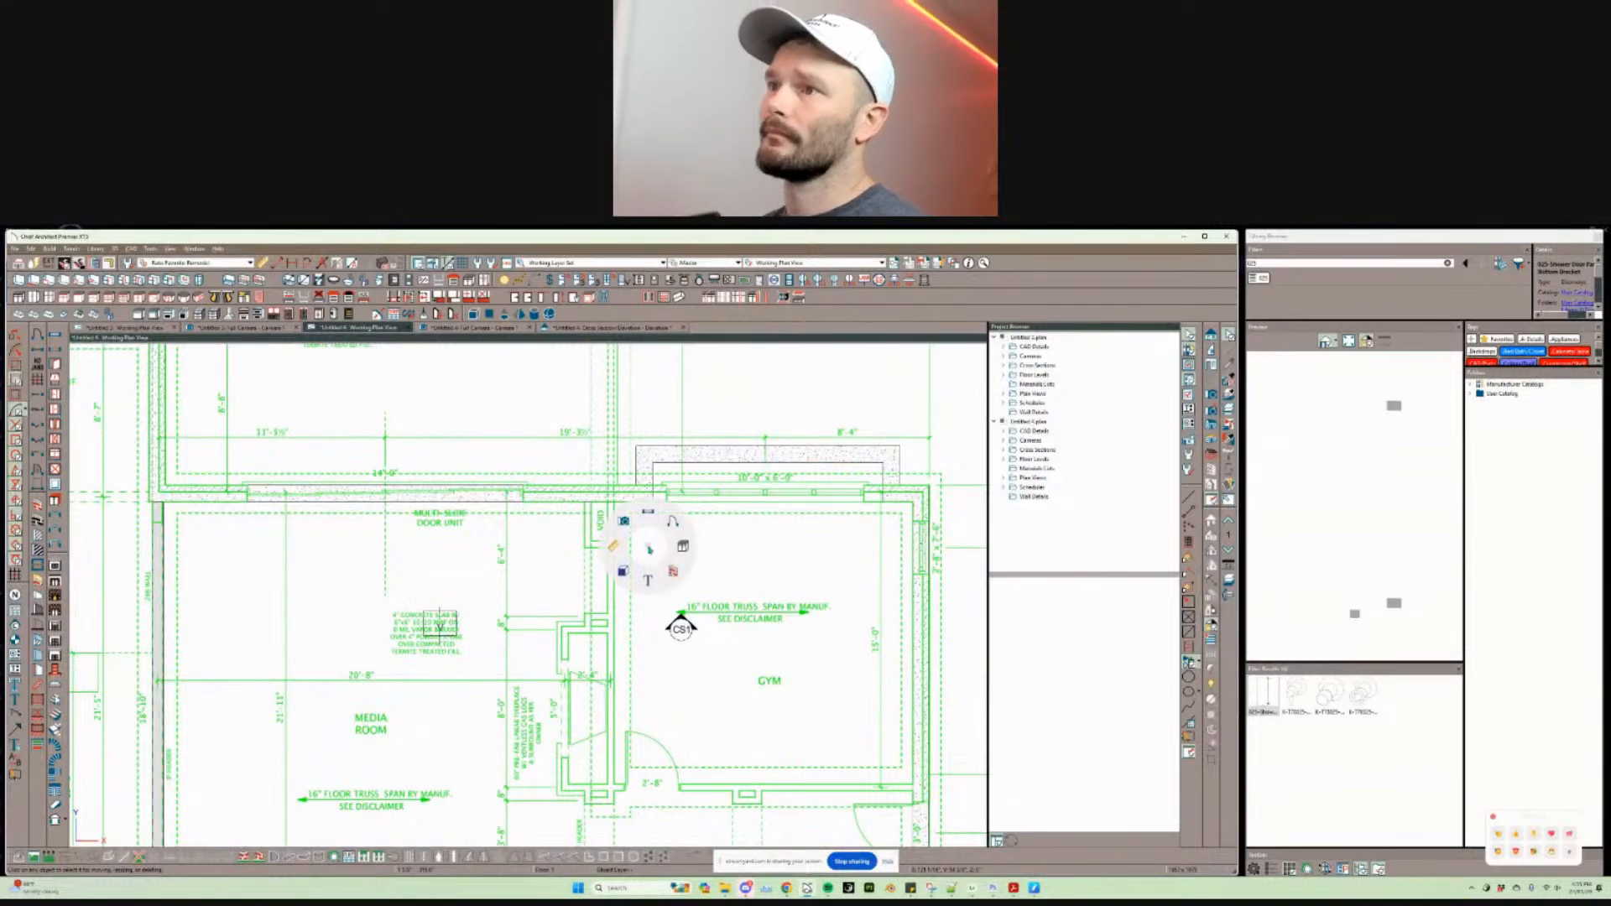
pyautogui.scroll(5, 600, 529)
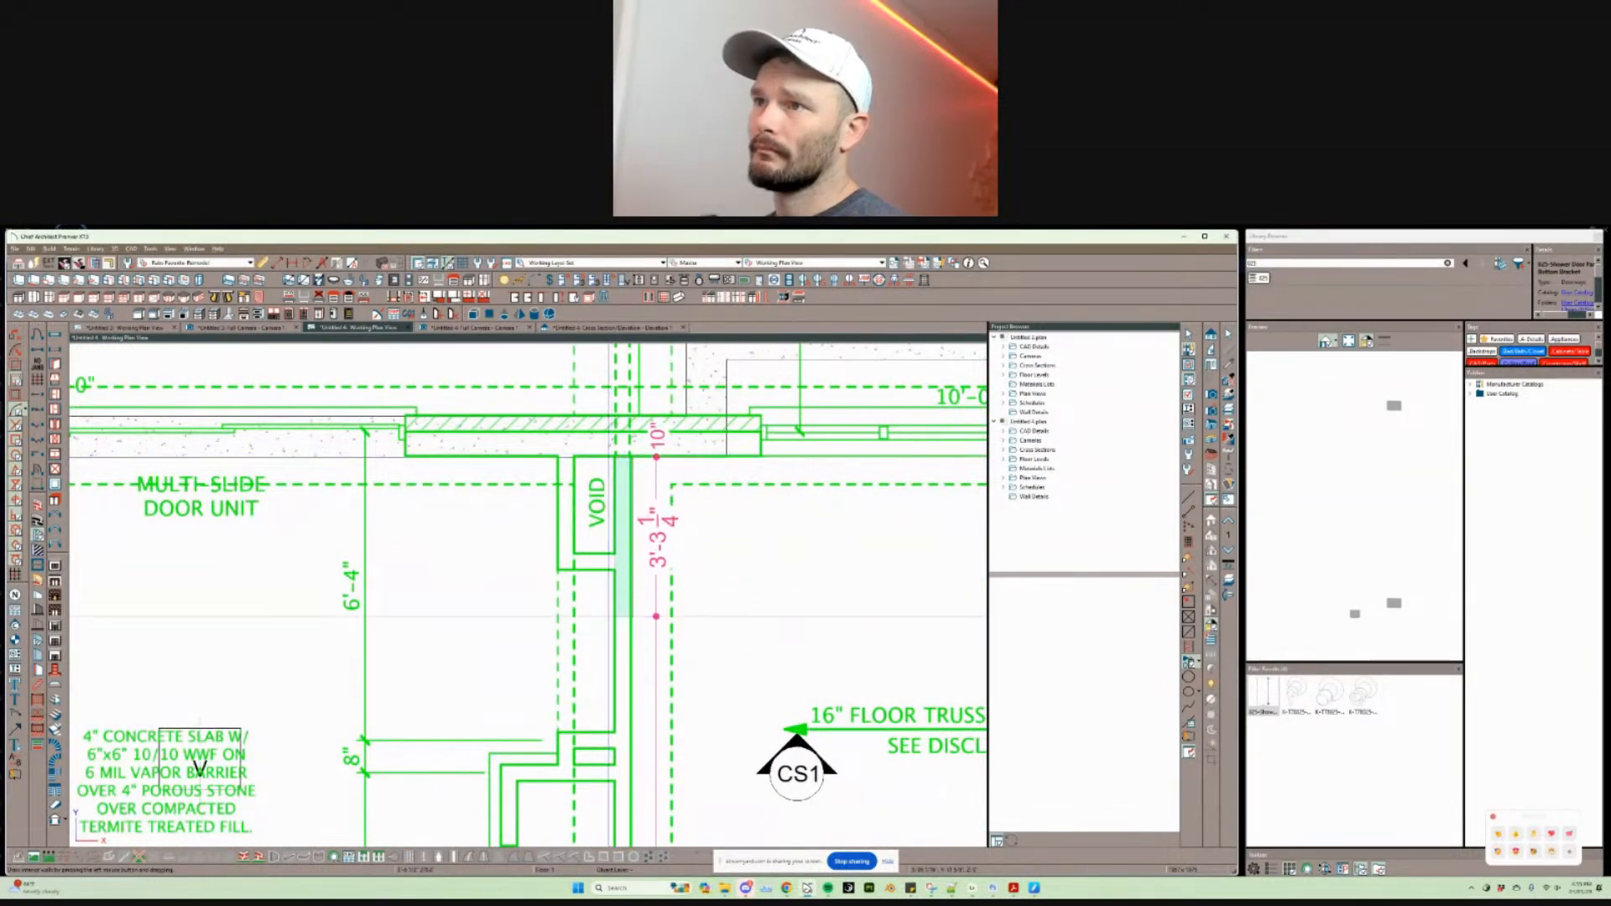
pyautogui.scroll(-3, 597, 652)
pyautogui.moveTo(608, 616)
pyautogui.mouseDown()
pyautogui.moveTo(587, 687)
pyautogui.moveTo(543, 657)
pyautogui.moveTo(538, 672)
pyautogui.mouseUp()
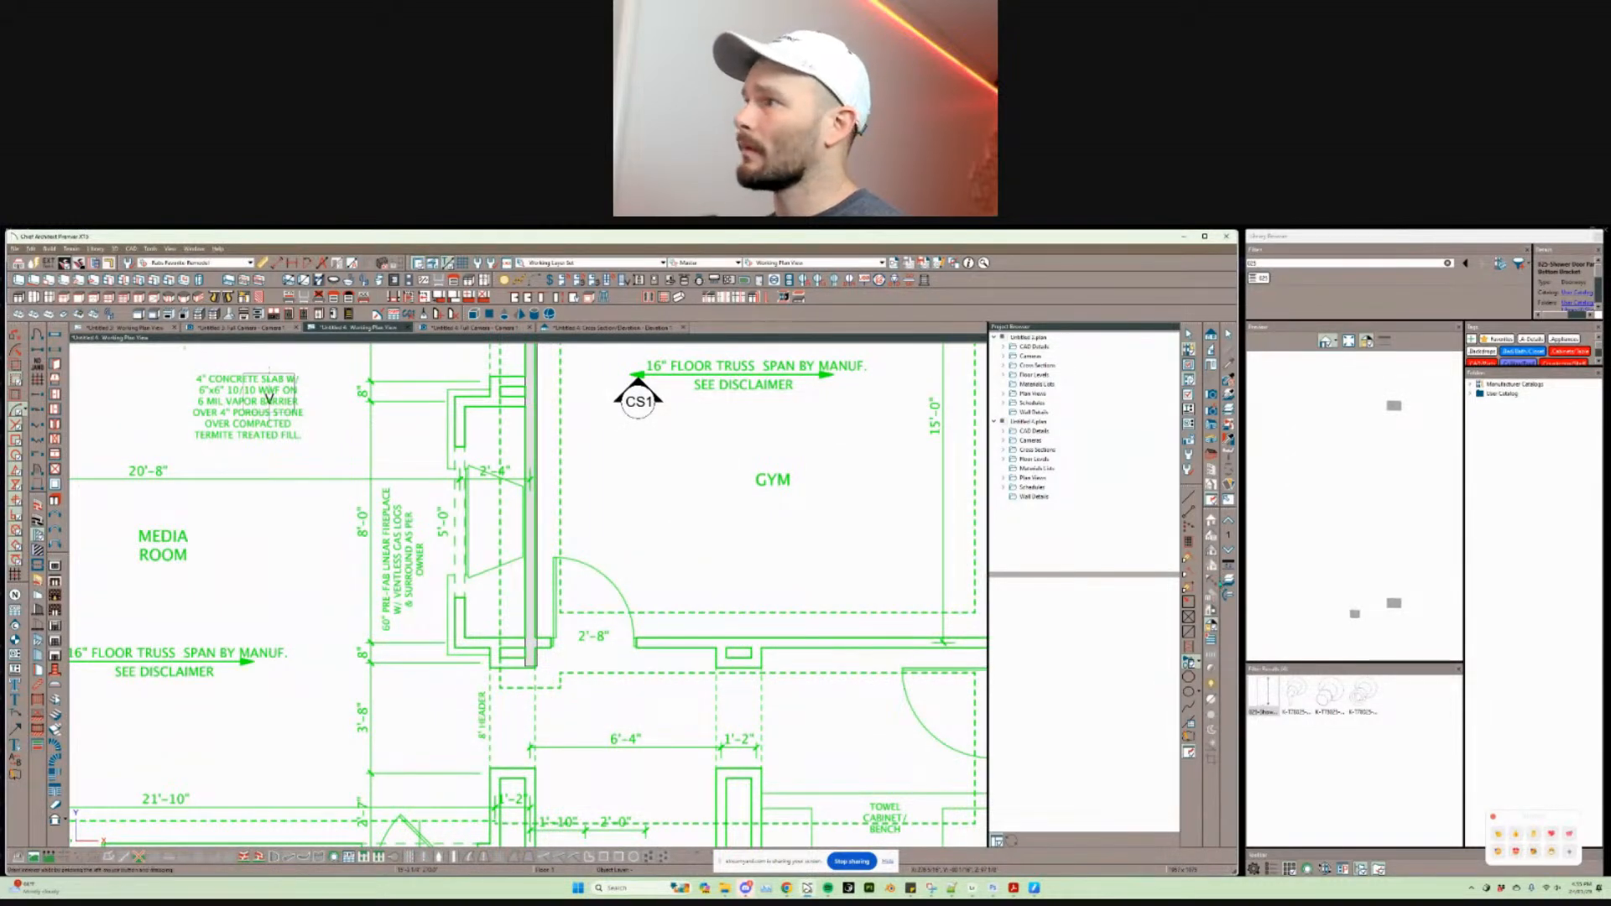
# Step: Display the reference floor and move the basement PDF point to point to align its Media Room–Gym wall with the floor above
pyautogui.click(1228, 580)
pyautogui.moveTo(611, 572); pyautogui.dragTo(606, 830, button='middle')
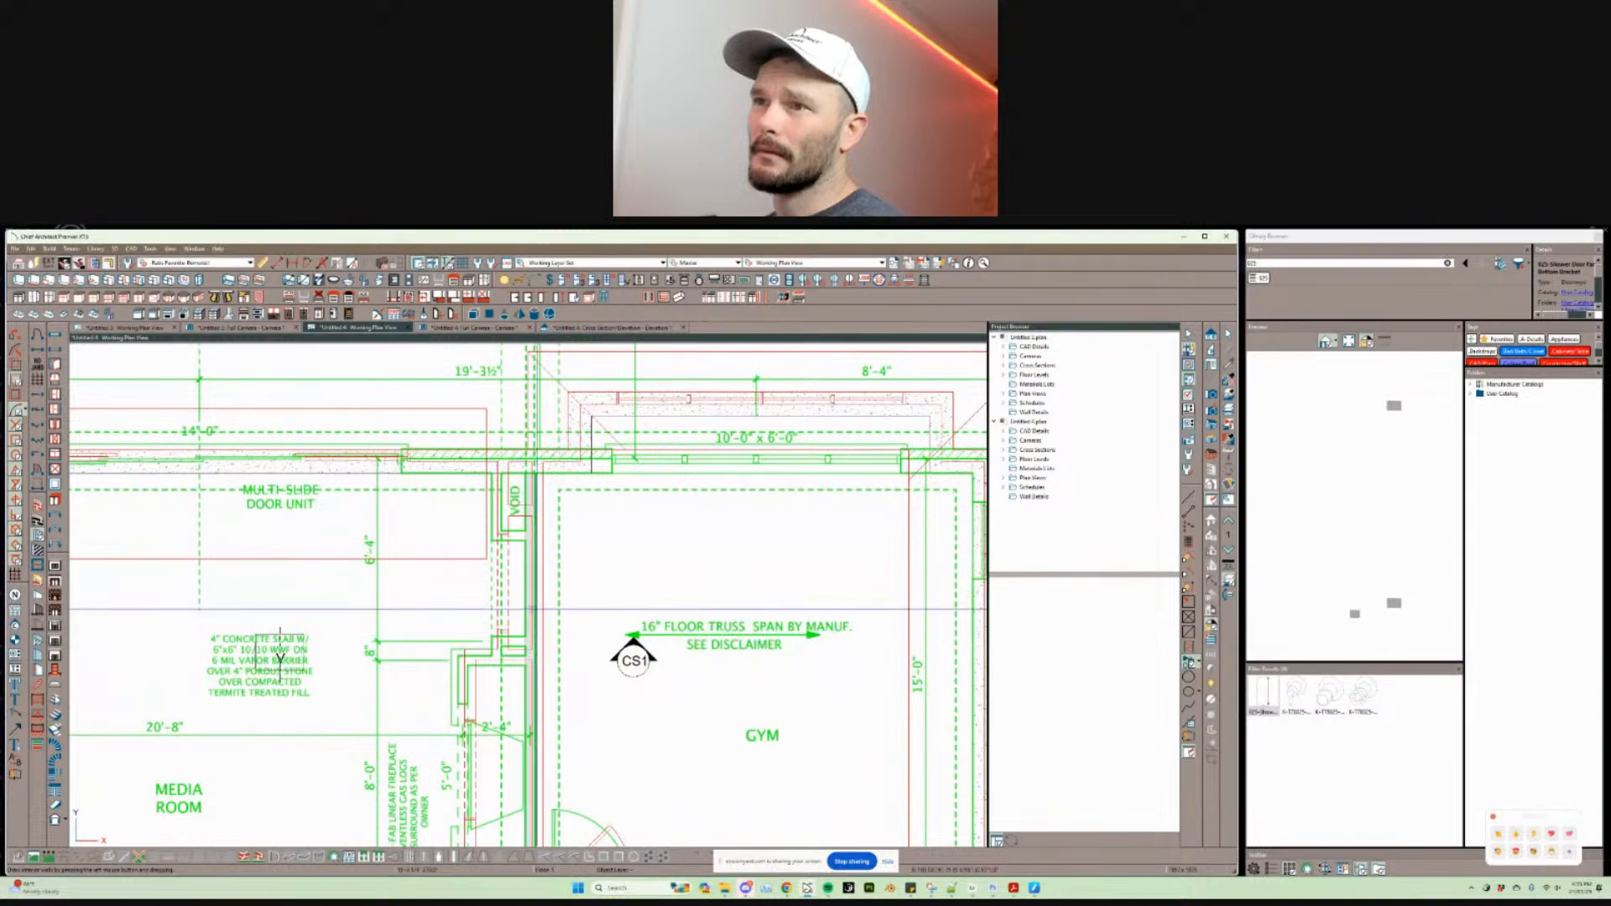
pyautogui.moveTo(548, 608)
pyautogui.mouseDown(button='middle')
pyautogui.moveTo(514, 513)
pyautogui.moveTo(547, 600)
pyautogui.moveTo(552, 705)
pyautogui.mouseUp(button='middle')
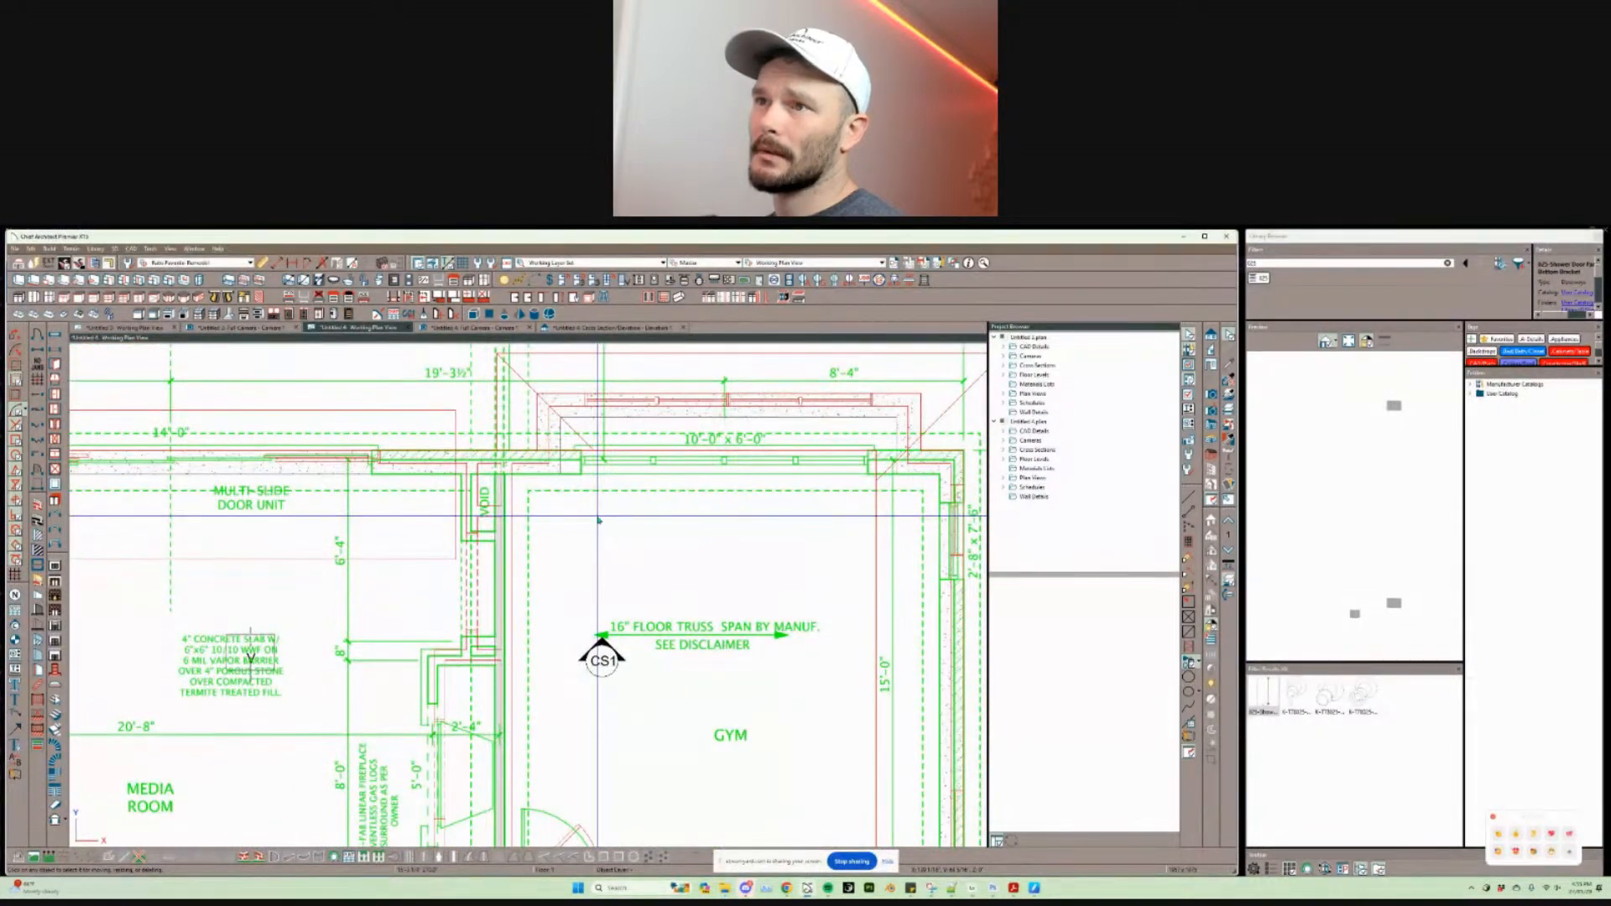
pyautogui.click(597, 516)
pyautogui.scroll(1, 597, 517)
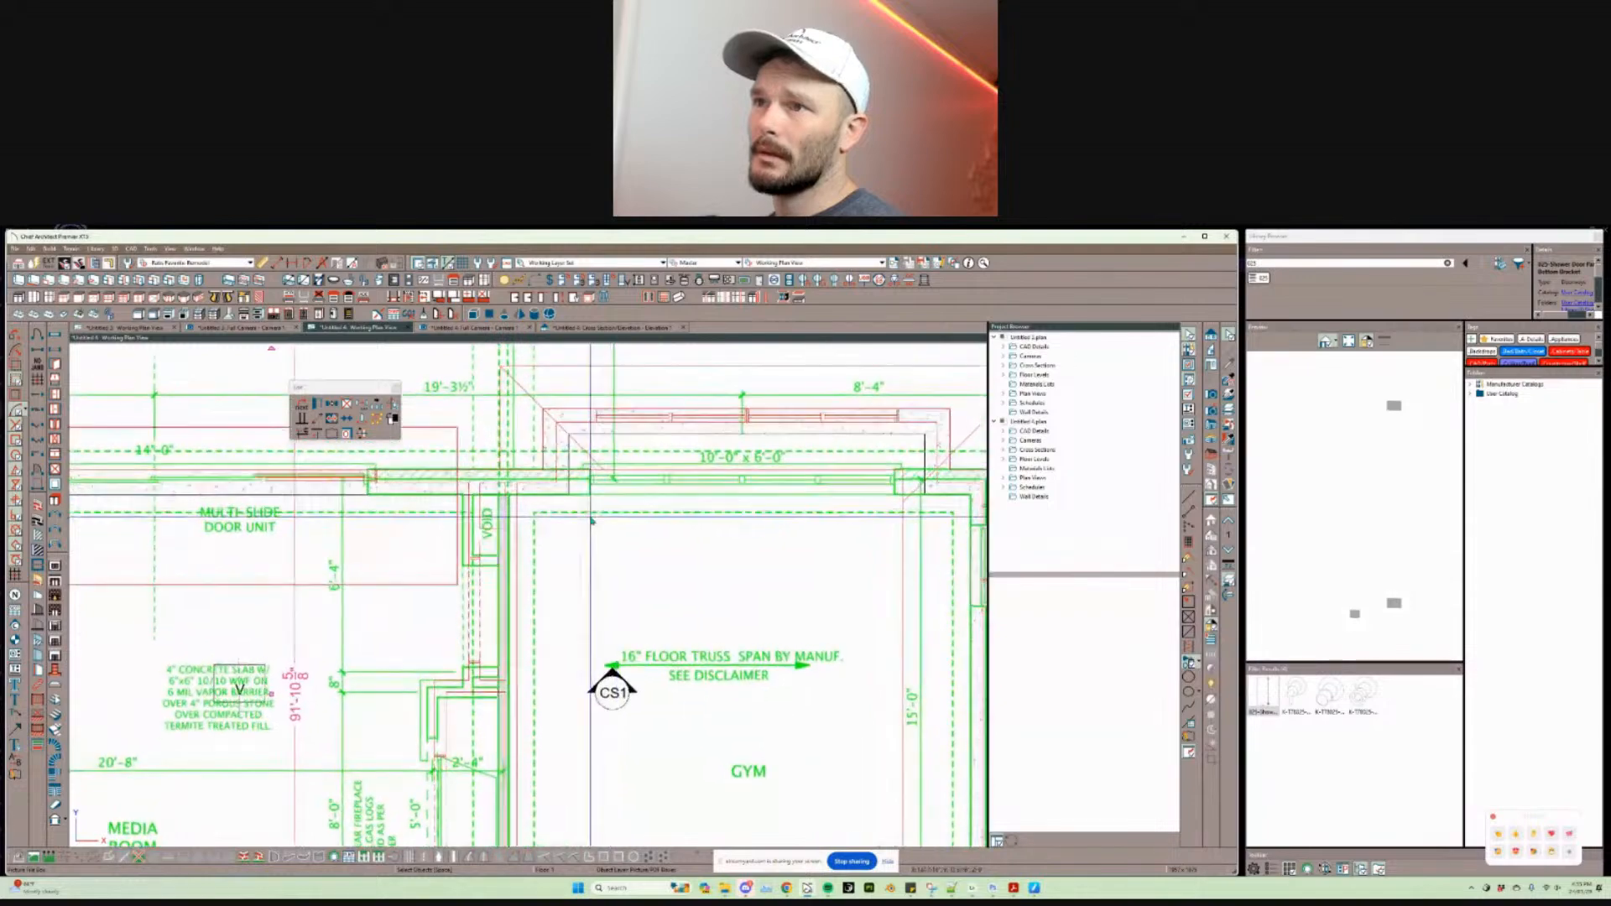
pyautogui.scroll(4, 591, 520)
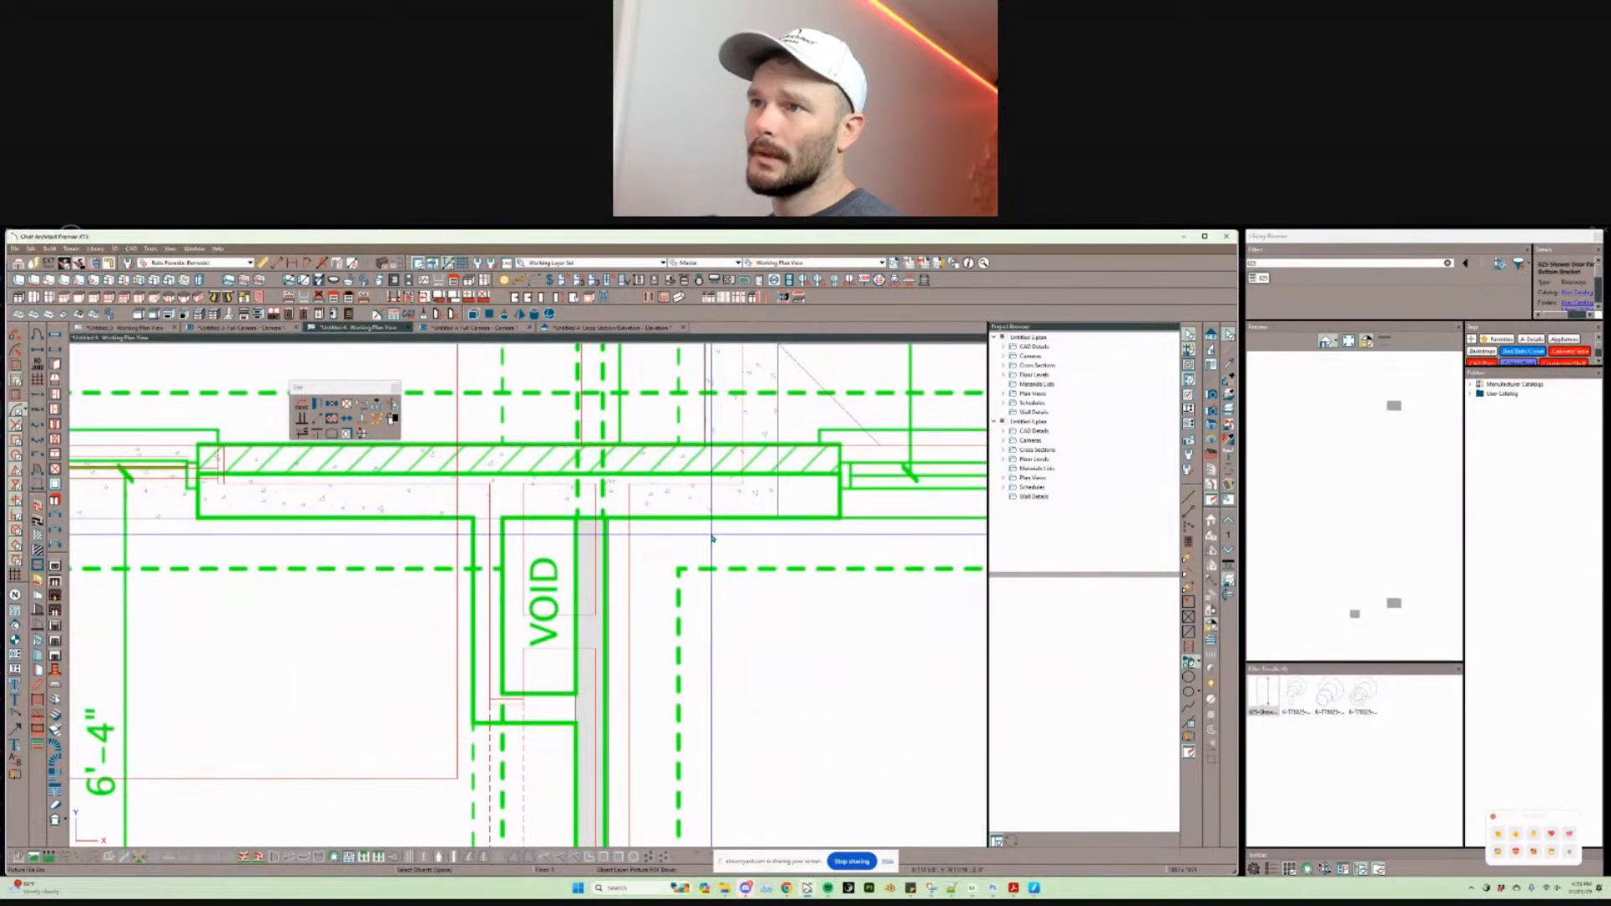
pyautogui.scroll(-4, 712, 537)
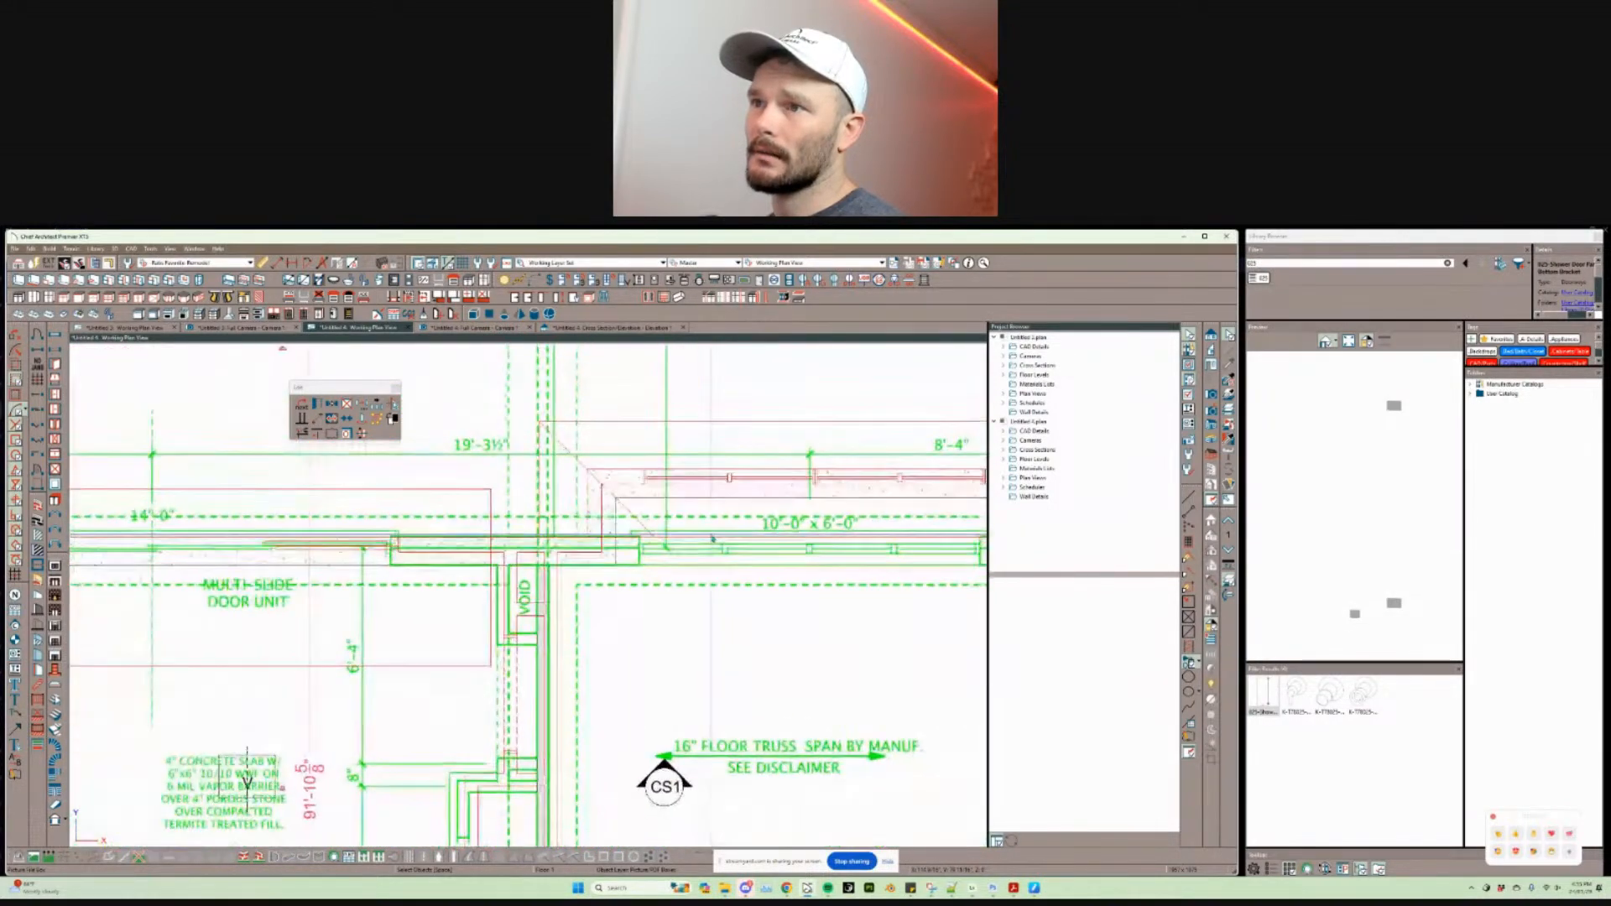
pyautogui.scroll(5, 545, 560)
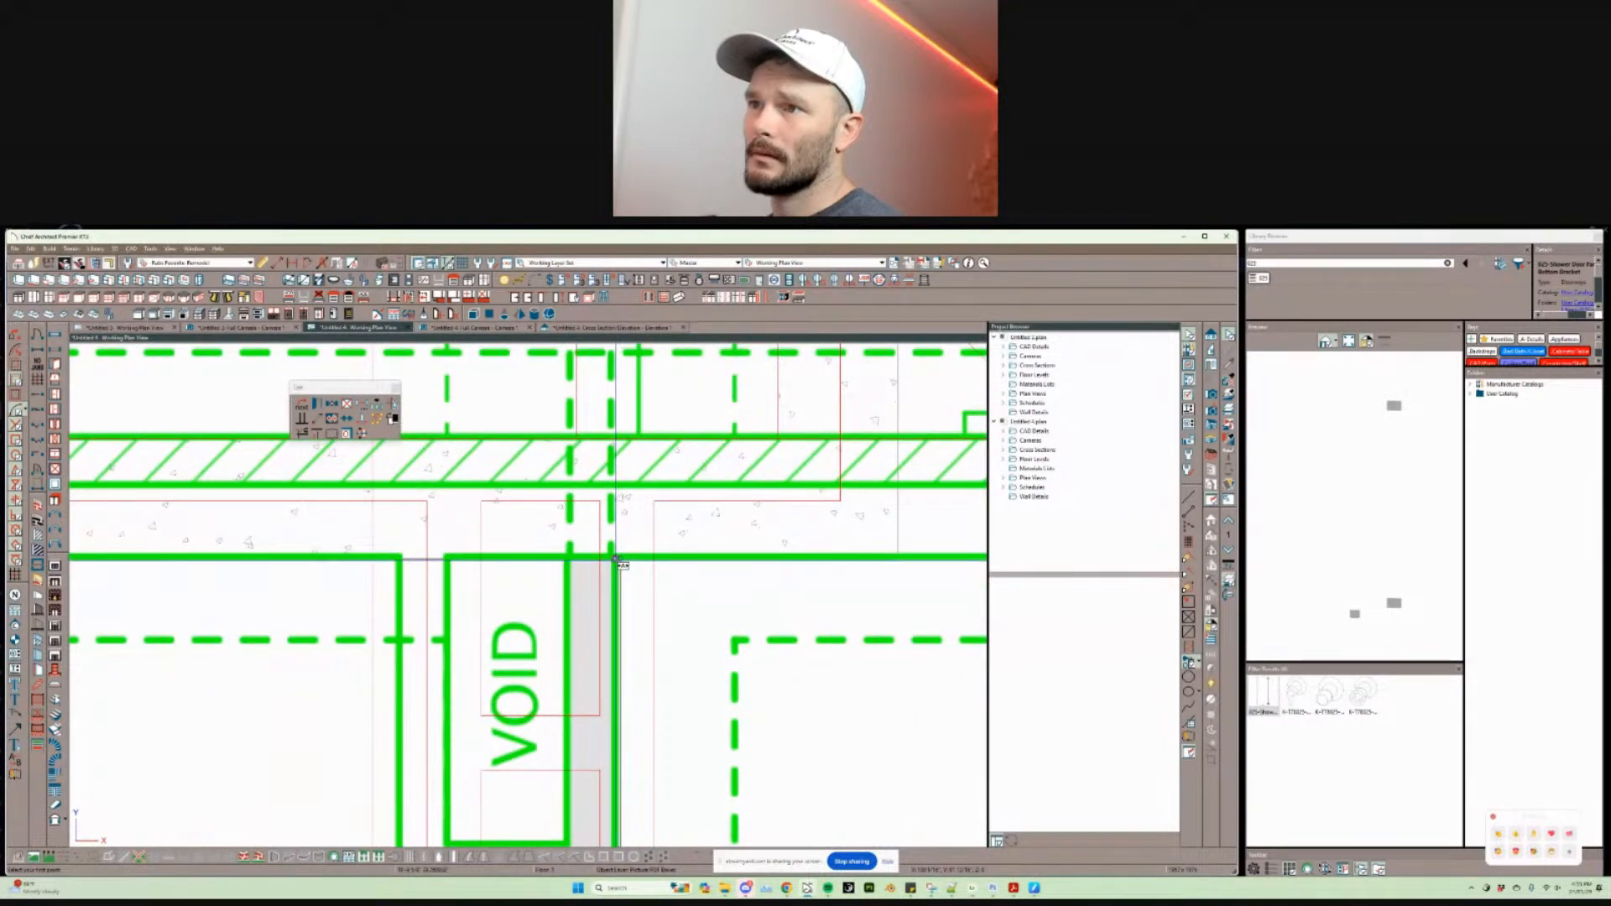
pyautogui.scroll(-5, 658, 565)
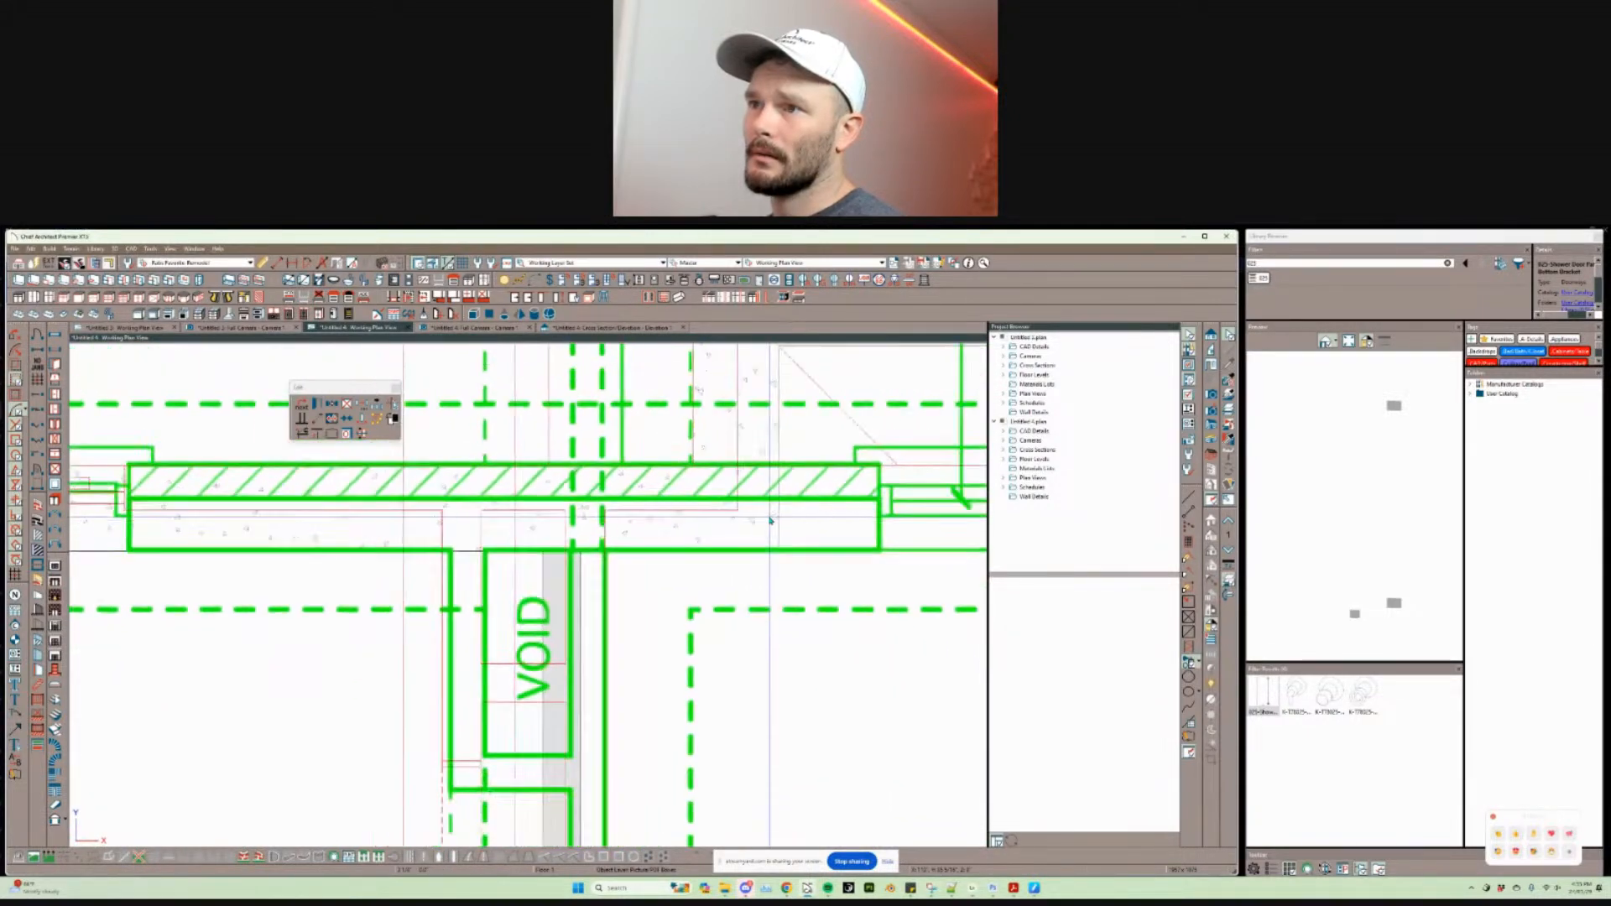
# Step: Shift the interior wall between the Media Room and Gym onto the wall lines of the realigned plan
pyautogui.click(526, 568)
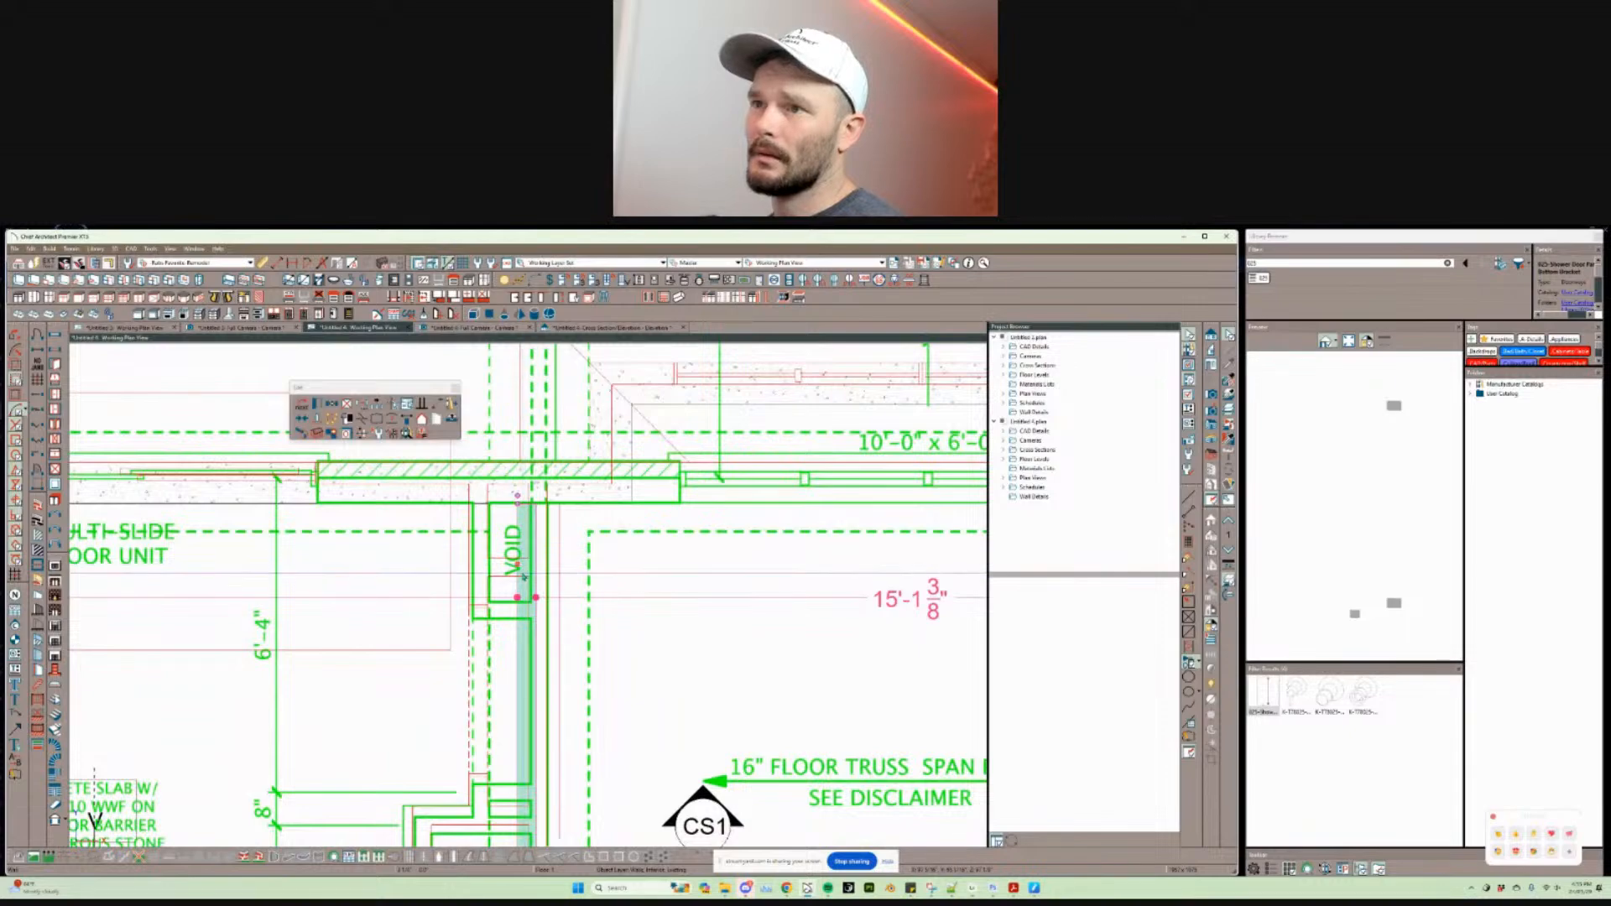
pyautogui.moveTo(523, 525); pyautogui.dragTo(525, 519)
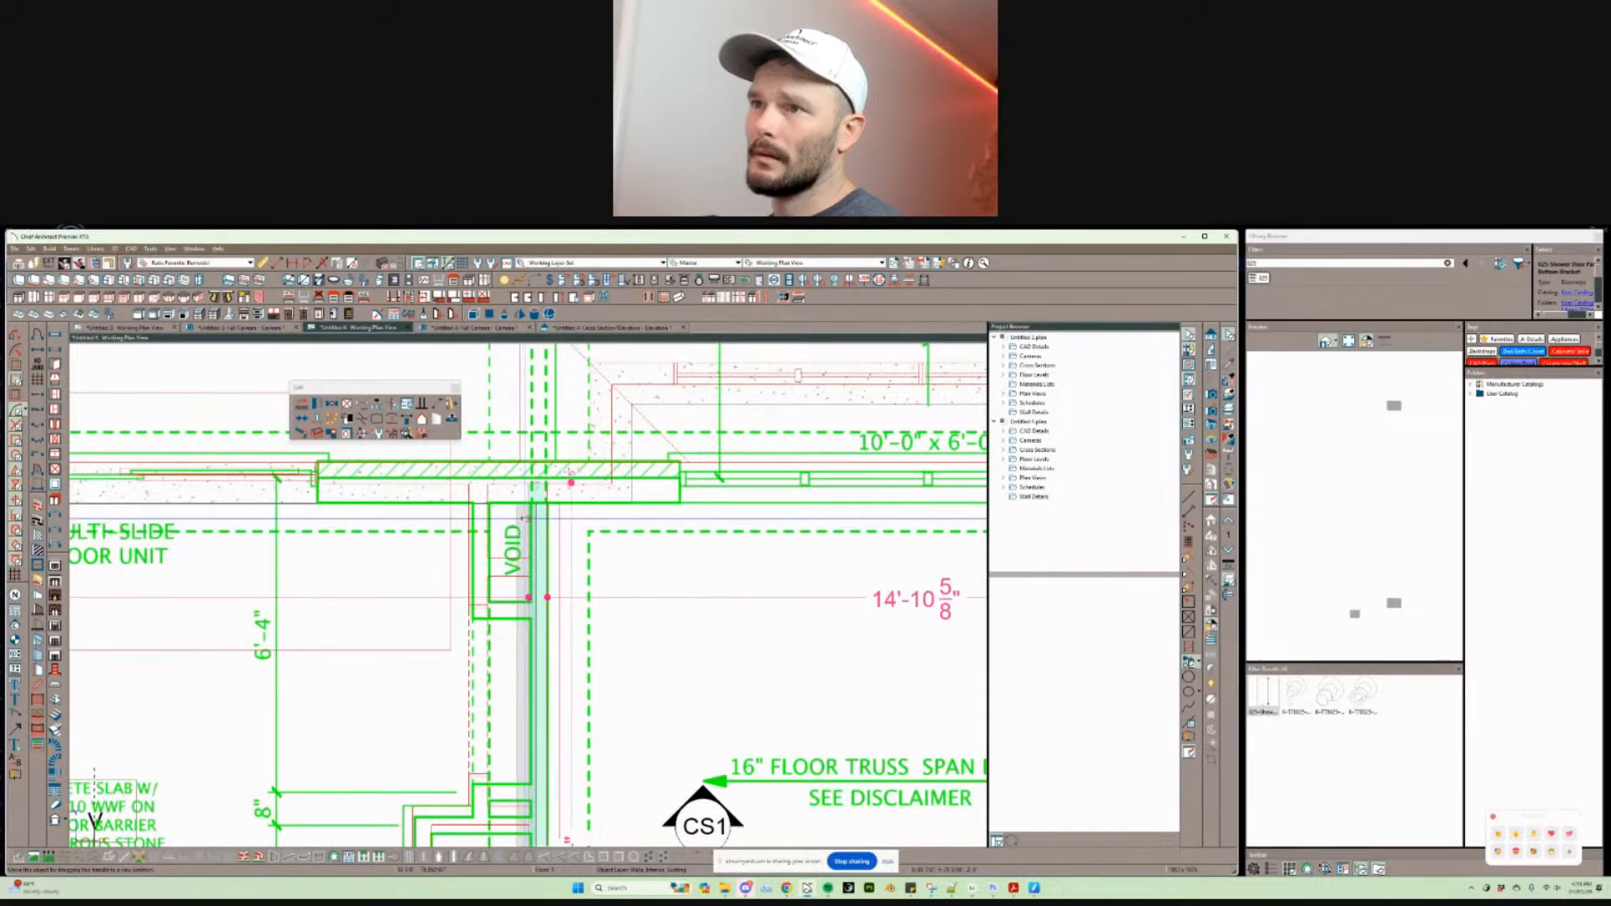
pyautogui.scroll(-4, 470, 466)
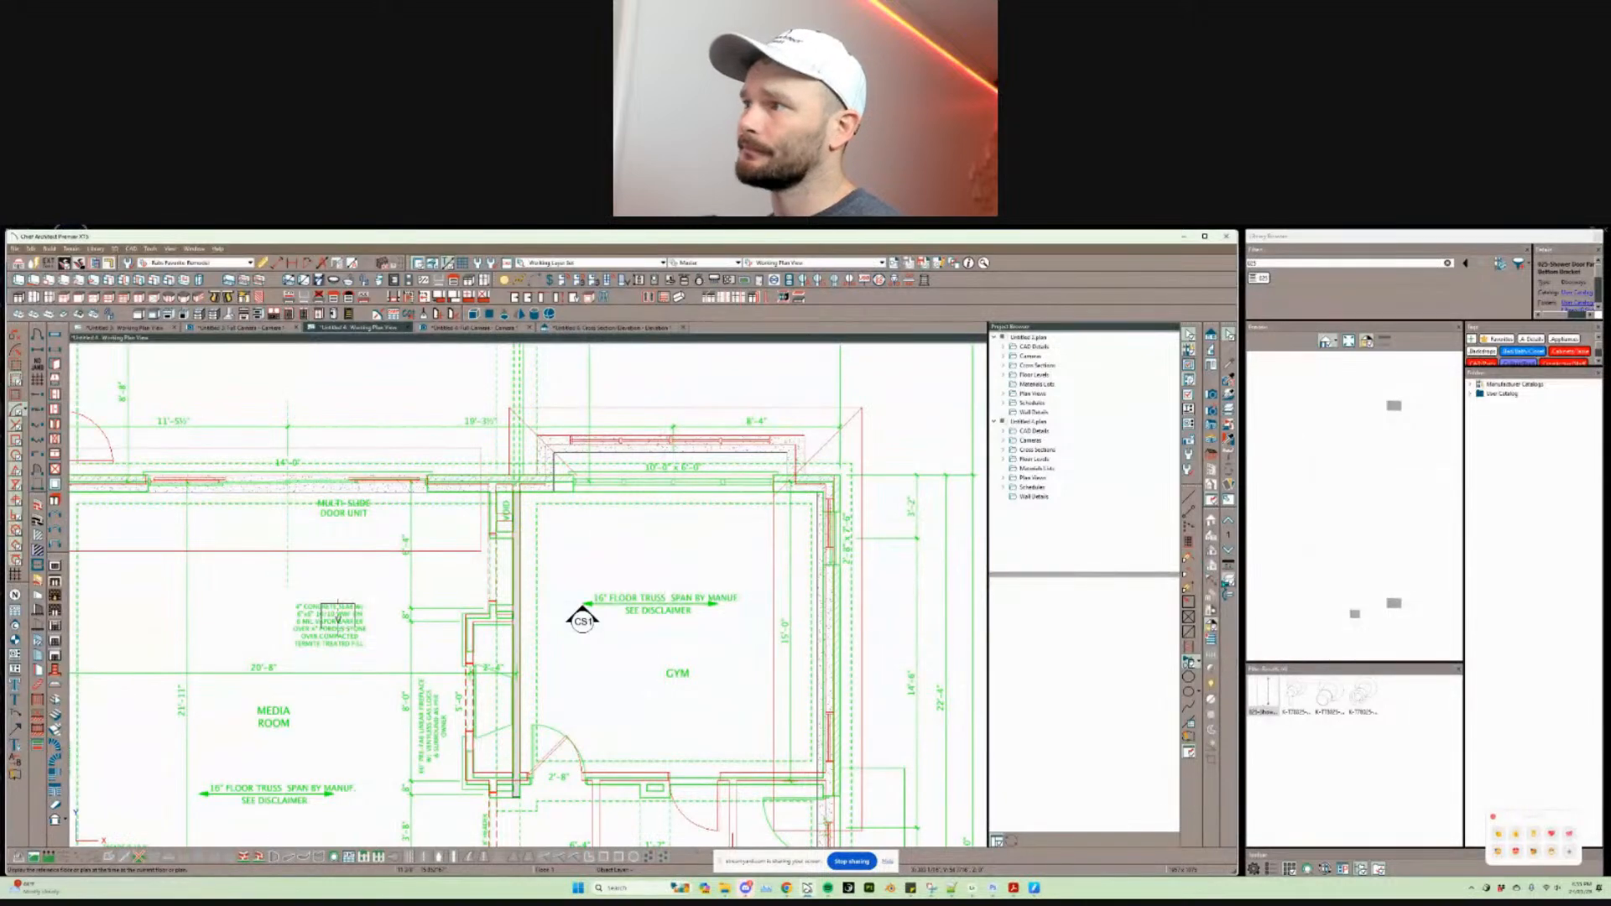
# Step: Copy the Great Room's fireplace walls from the floor above and paste them in the same position on the basement floor
pyautogui.scroll(4, 432, 564)
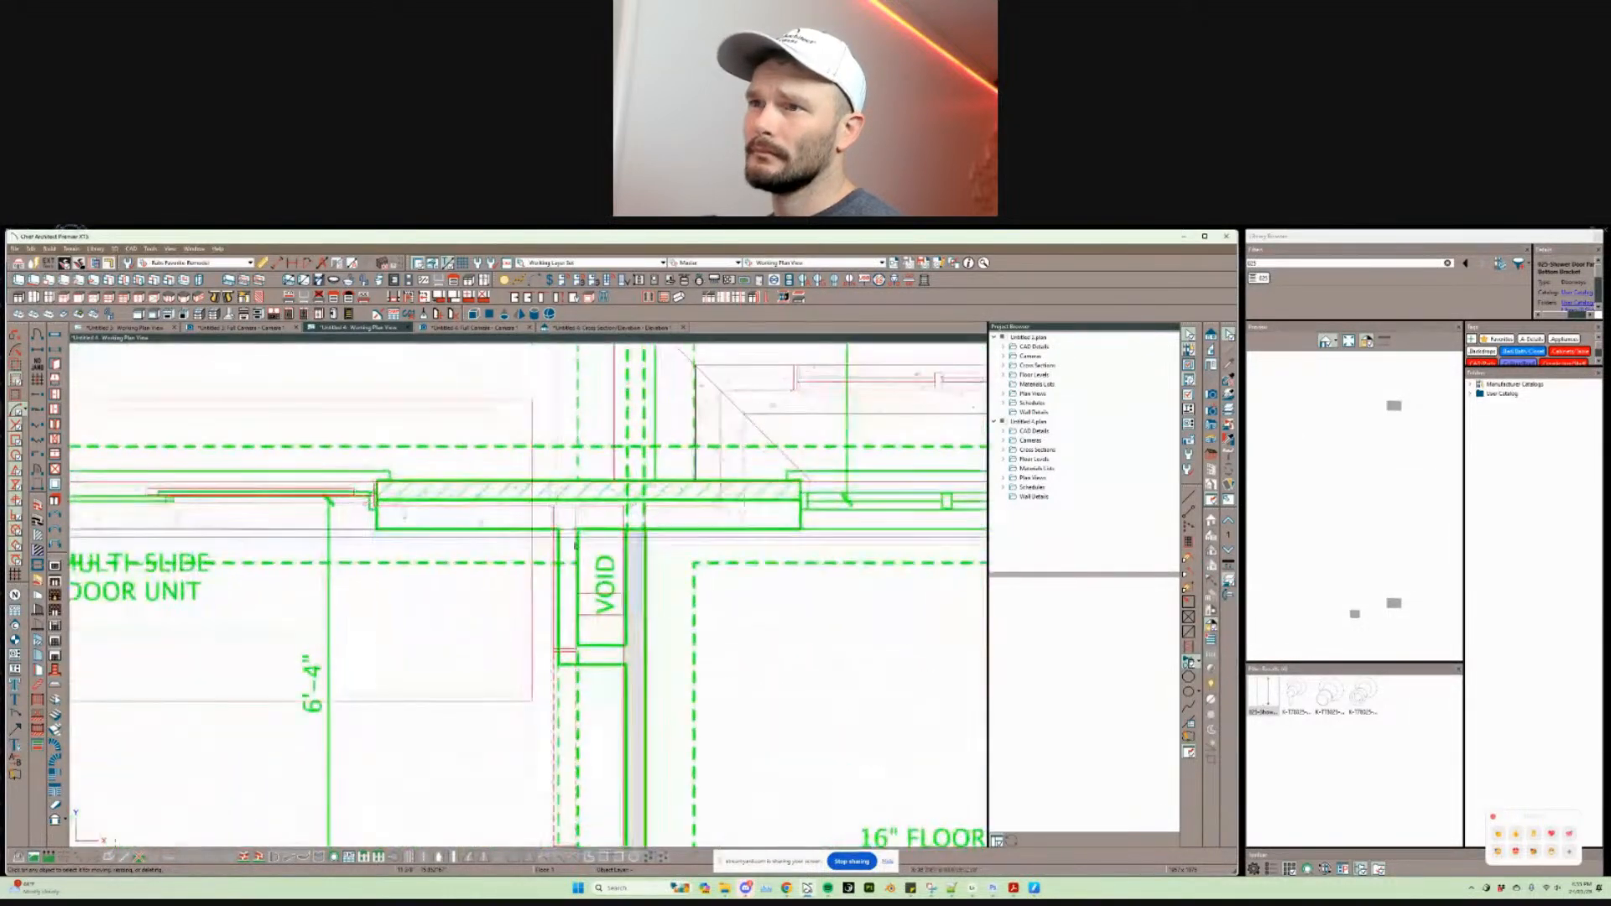
pyautogui.press('pageup')
pyautogui.scroll(3, 573, 560)
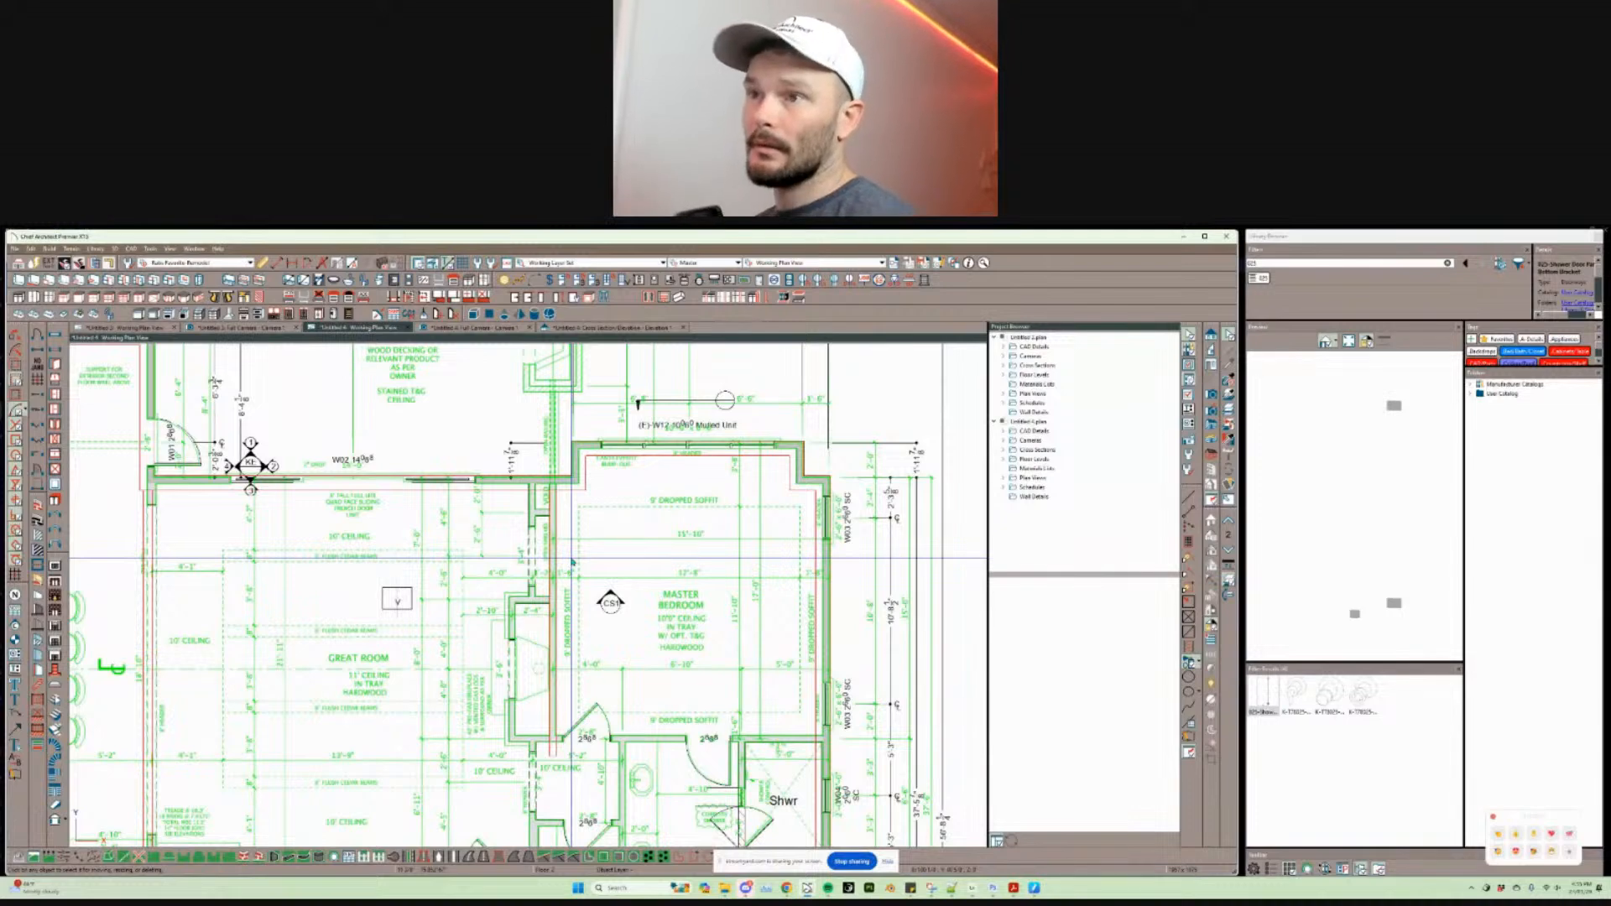
pyautogui.moveTo(564, 460); pyautogui.dragTo(488, 762)
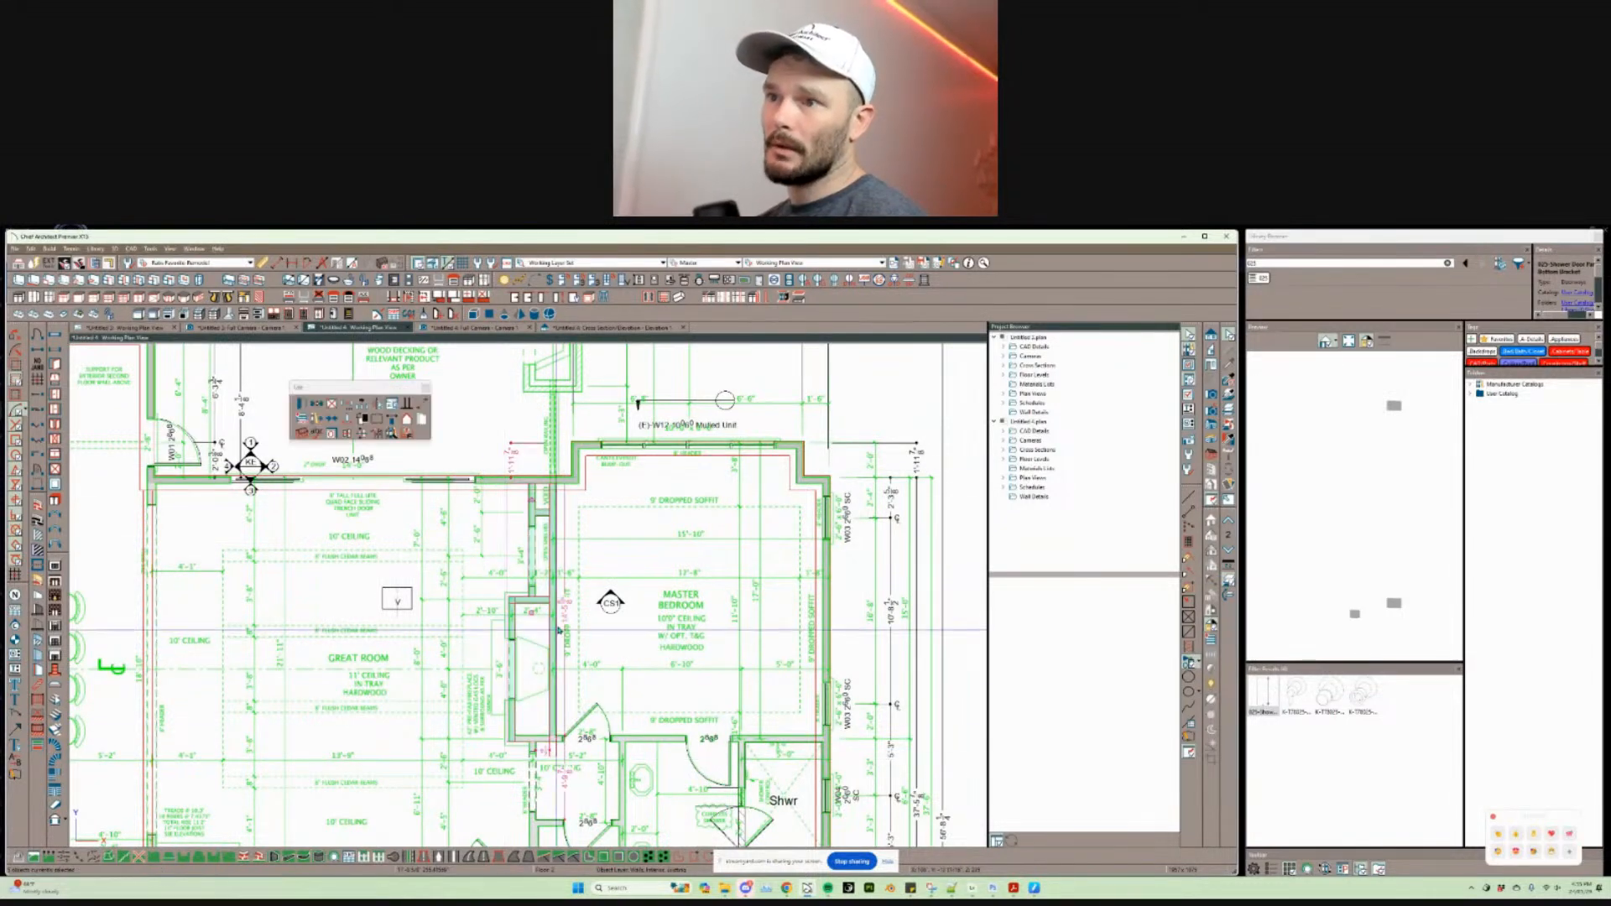
pyautogui.press('m')
pyautogui.press('pagedown')
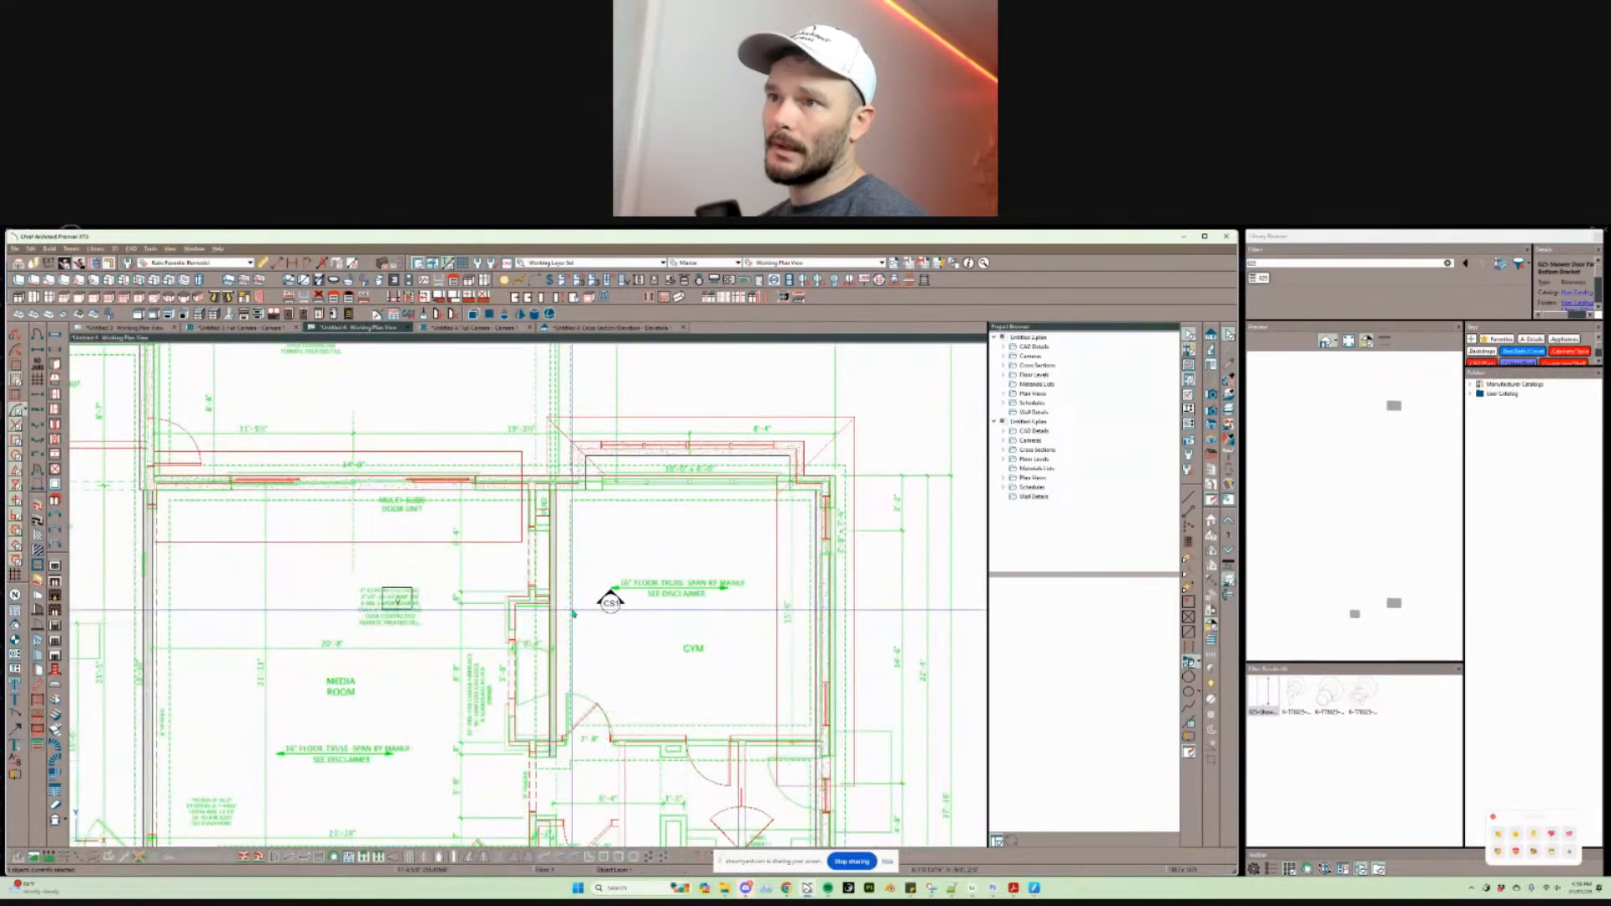
pyautogui.hotkey('ctrl', 'alt', 'v')
pyautogui.scroll(5, 579, 611)
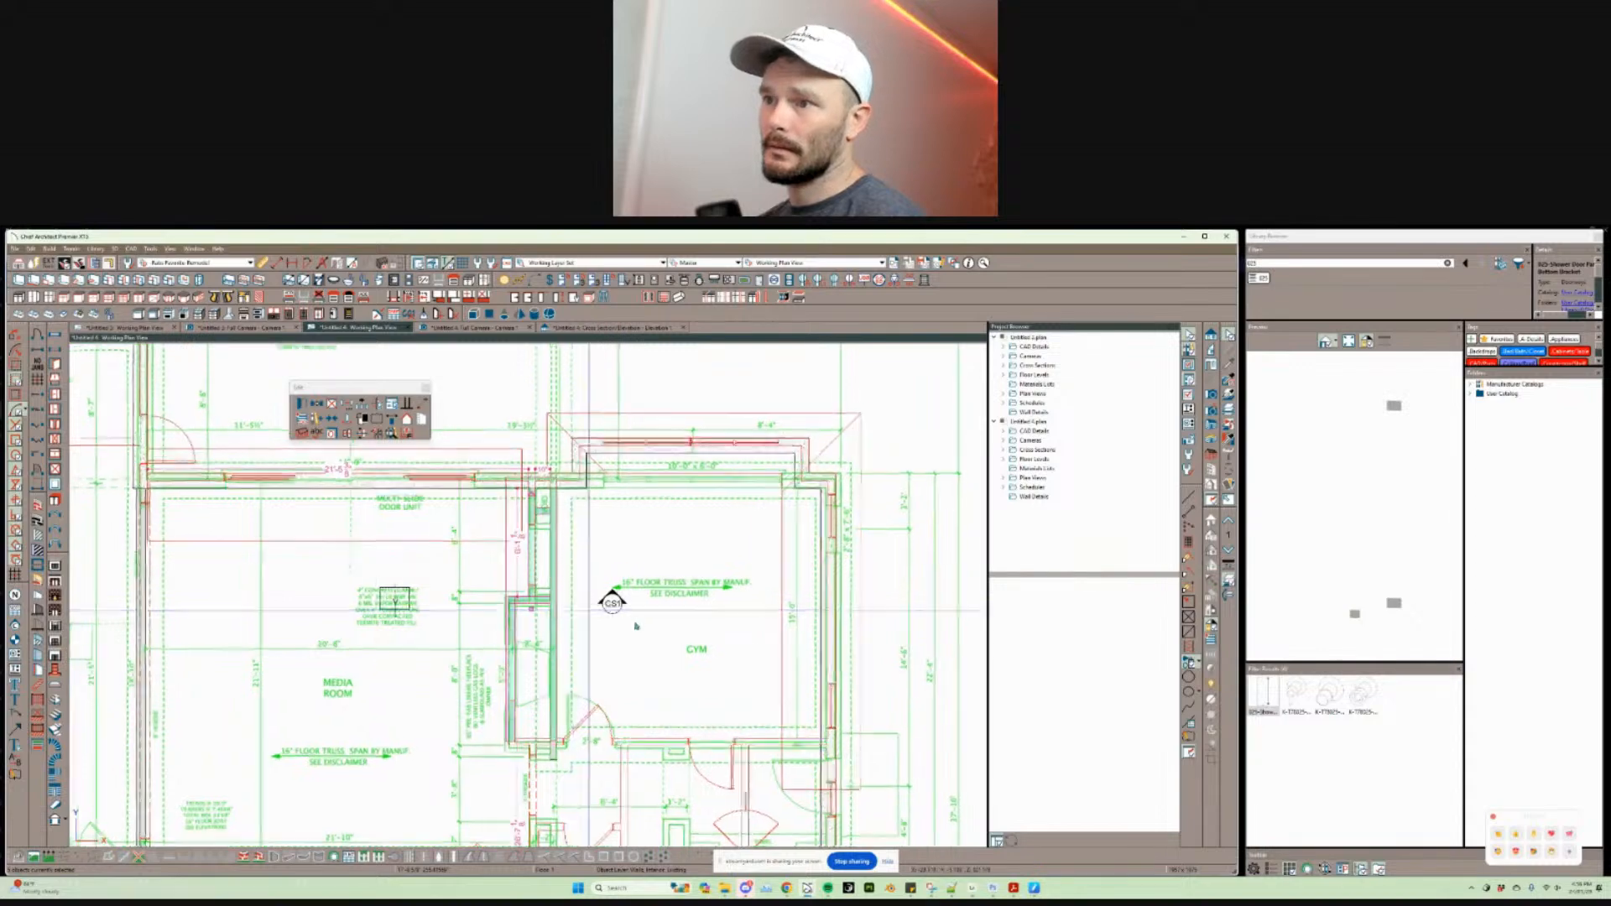
# Step: Move the basement PDF point to point so the fireplace's lower corner matches the reference floor's wall corner
pyautogui.scroll(5, 559, 631)
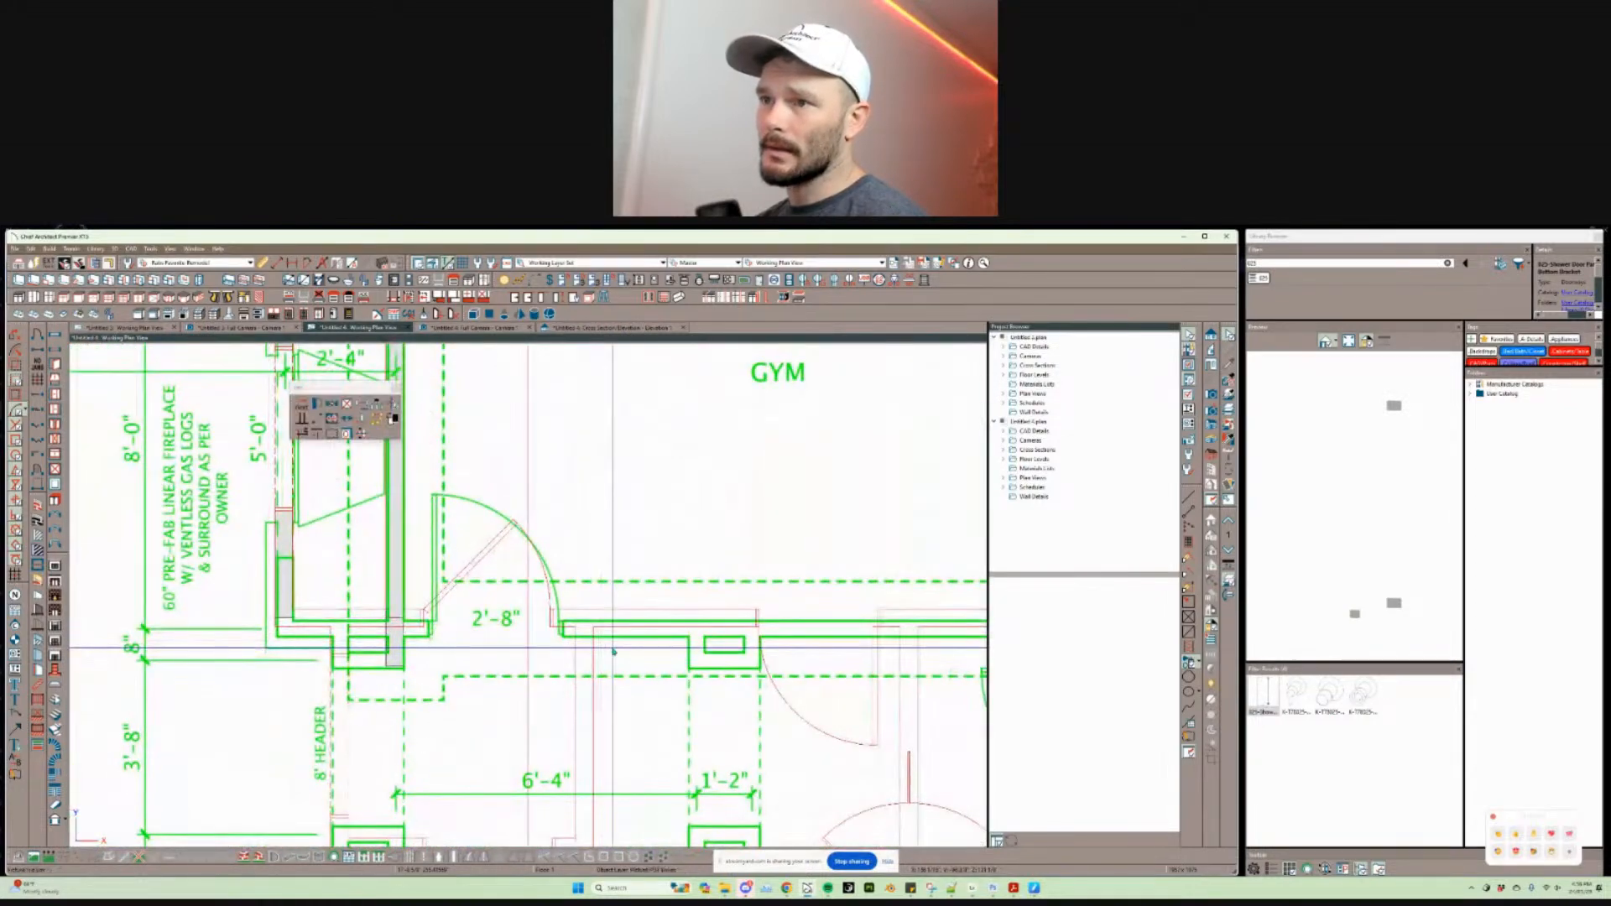
pyautogui.scroll(3, 515, 683)
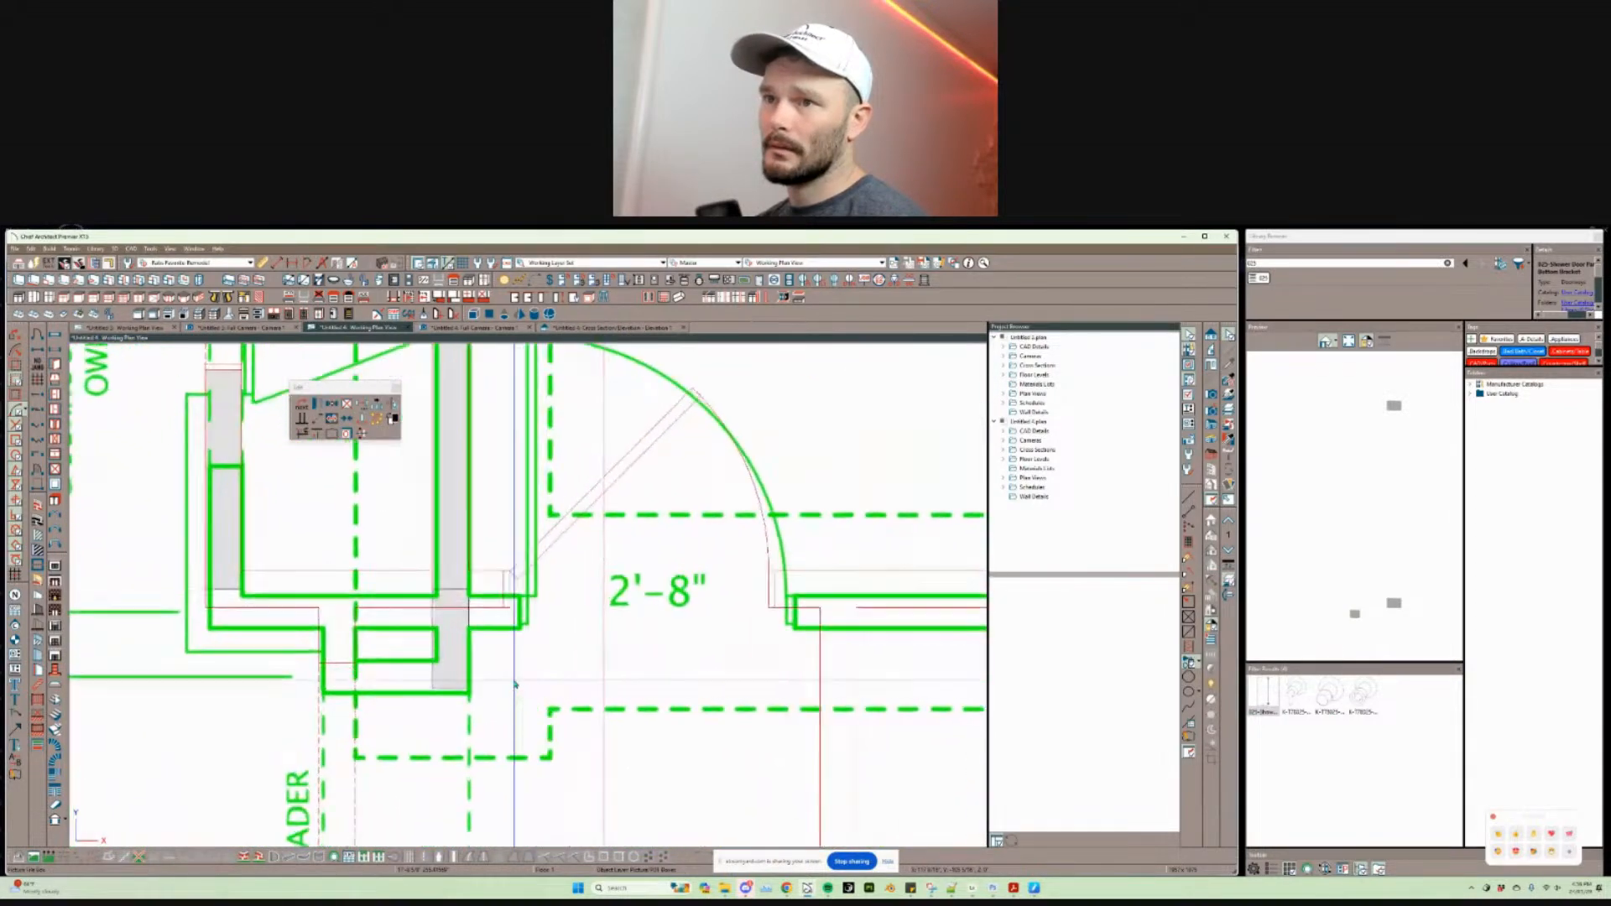
pyautogui.scroll(-1, 435, 669)
pyautogui.moveTo(206, 663); pyautogui.dragTo(344, 672, button='middle')
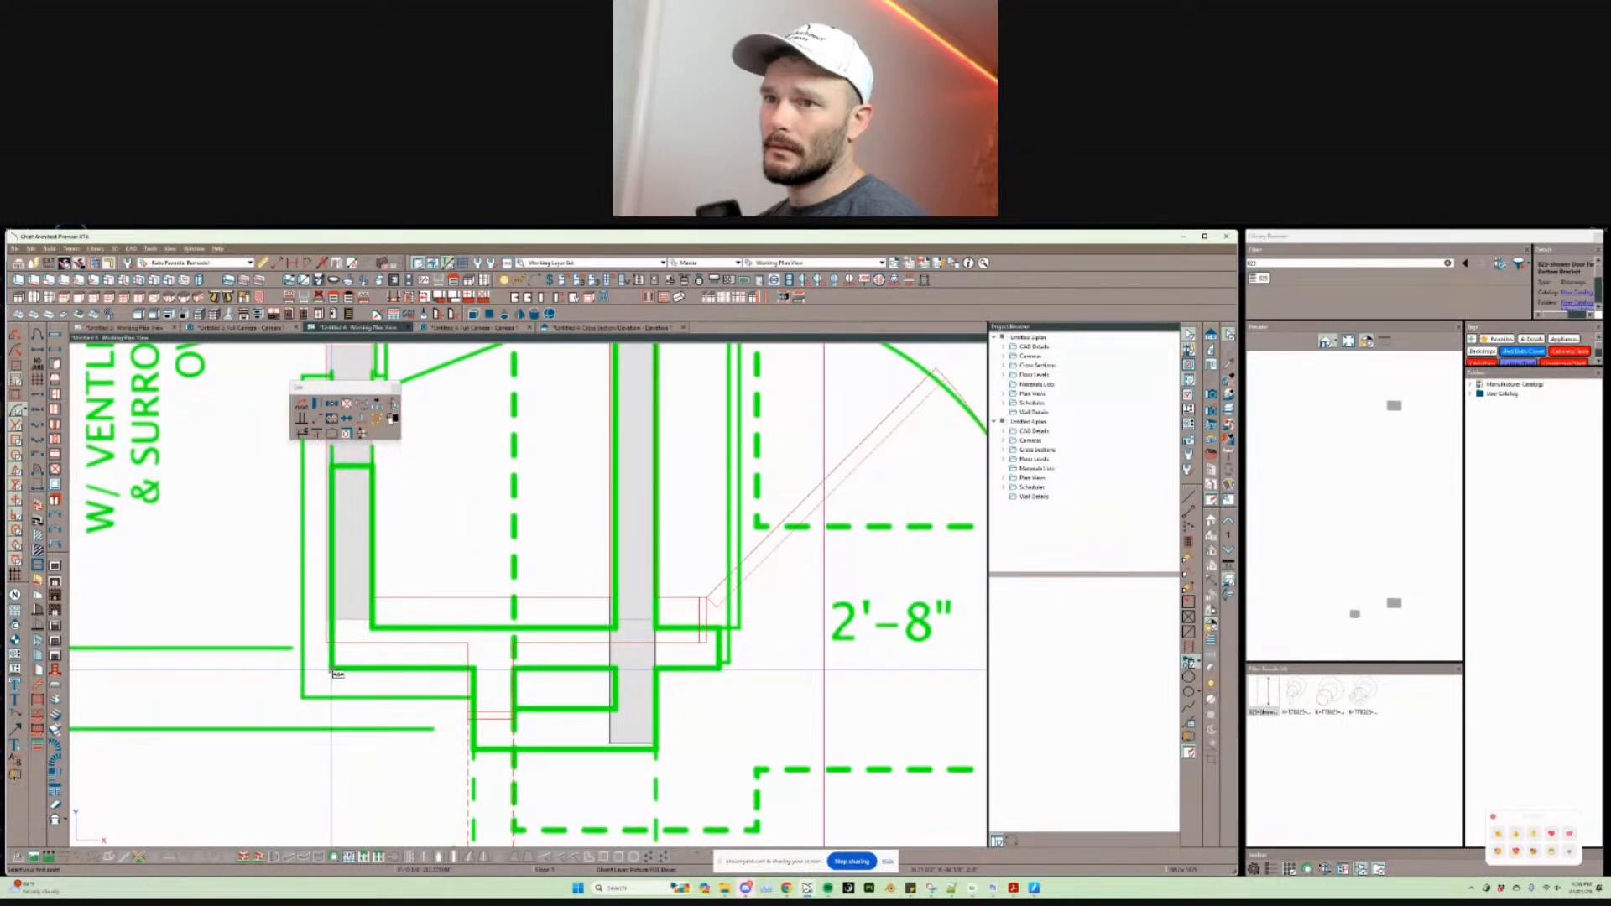
pyautogui.click(331, 670)
pyautogui.click(326, 643)
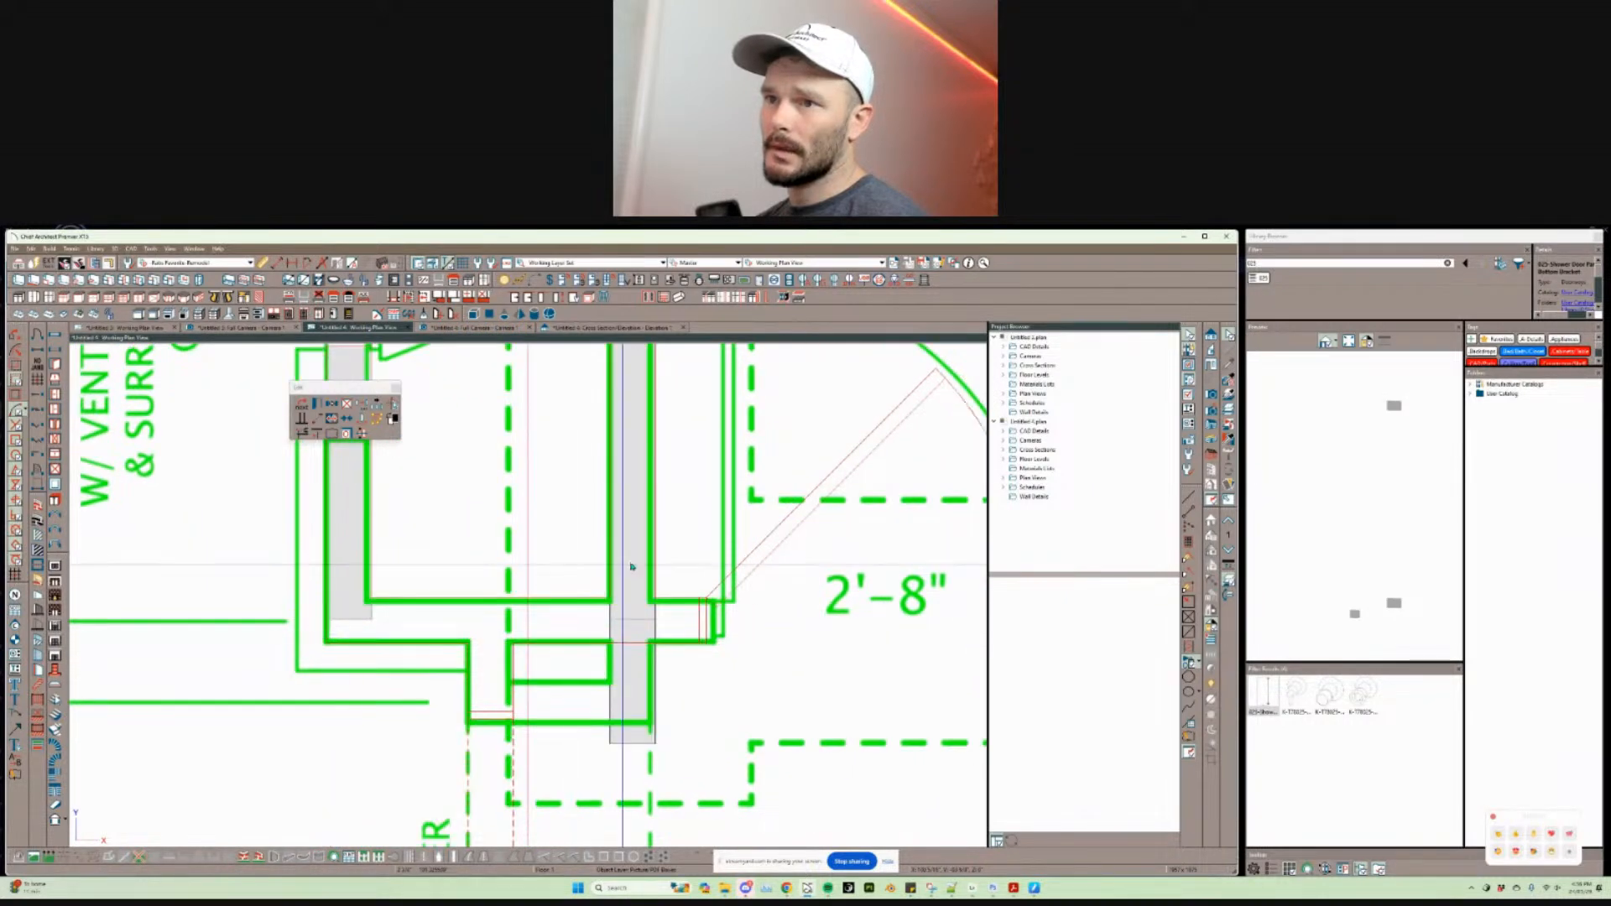
pyautogui.press('Escape')
# Step: Copy the Master Bedroom's lower wall with its doors from the floor above and paste it in place along the Gym
pyautogui.scroll(-5, 642, 566)
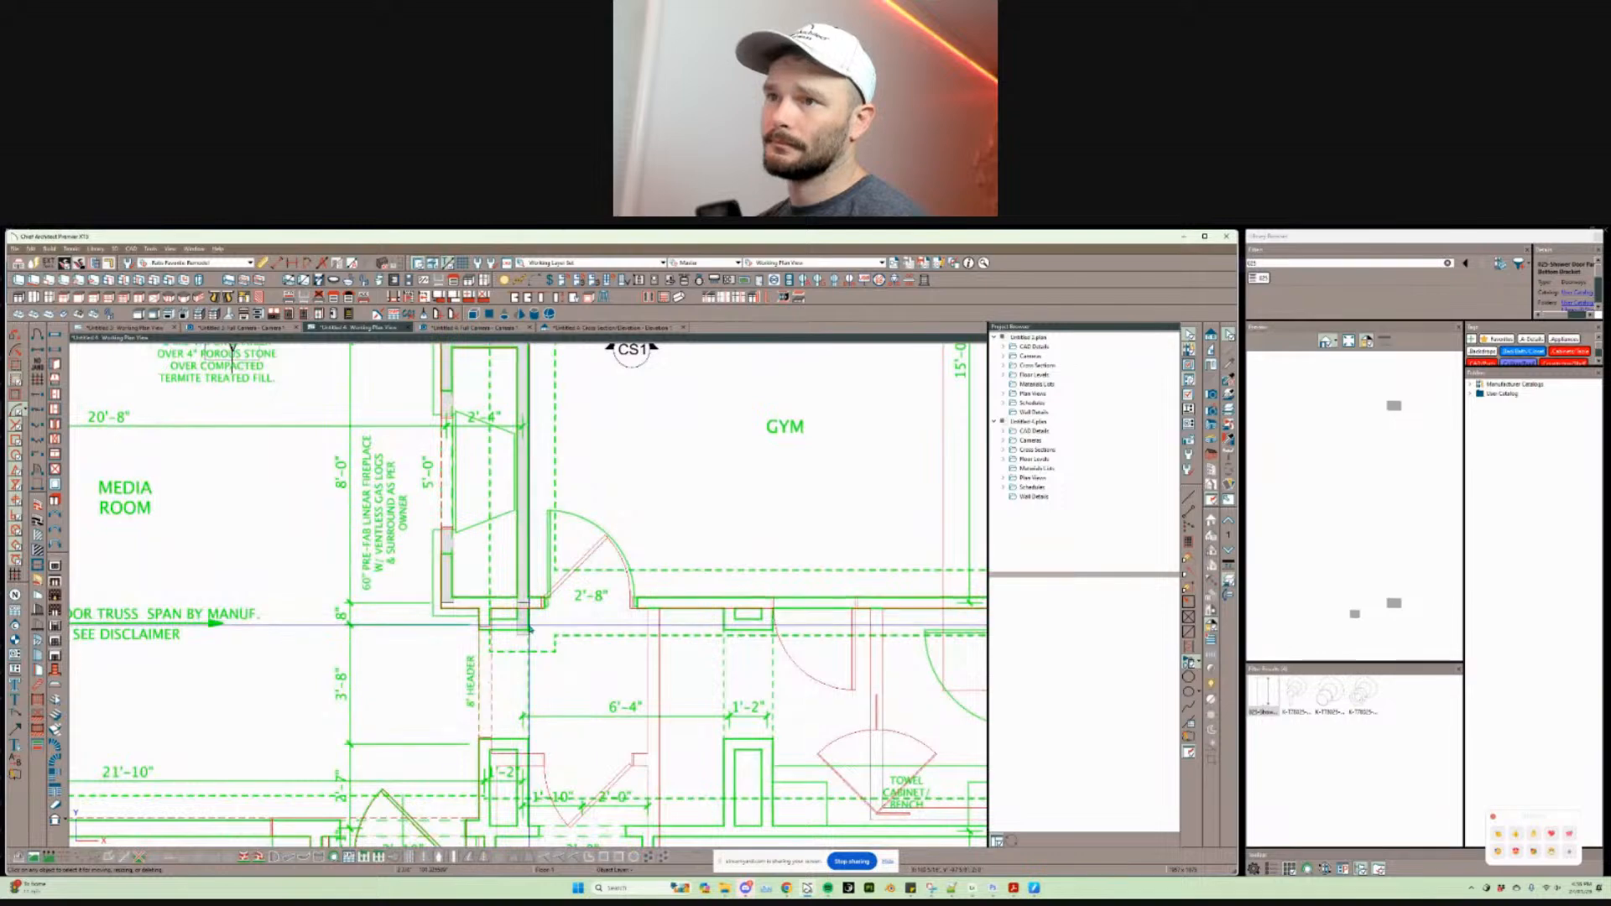
pyautogui.scroll(-2, 591, 621)
pyautogui.scroll(-2, 591, 621)
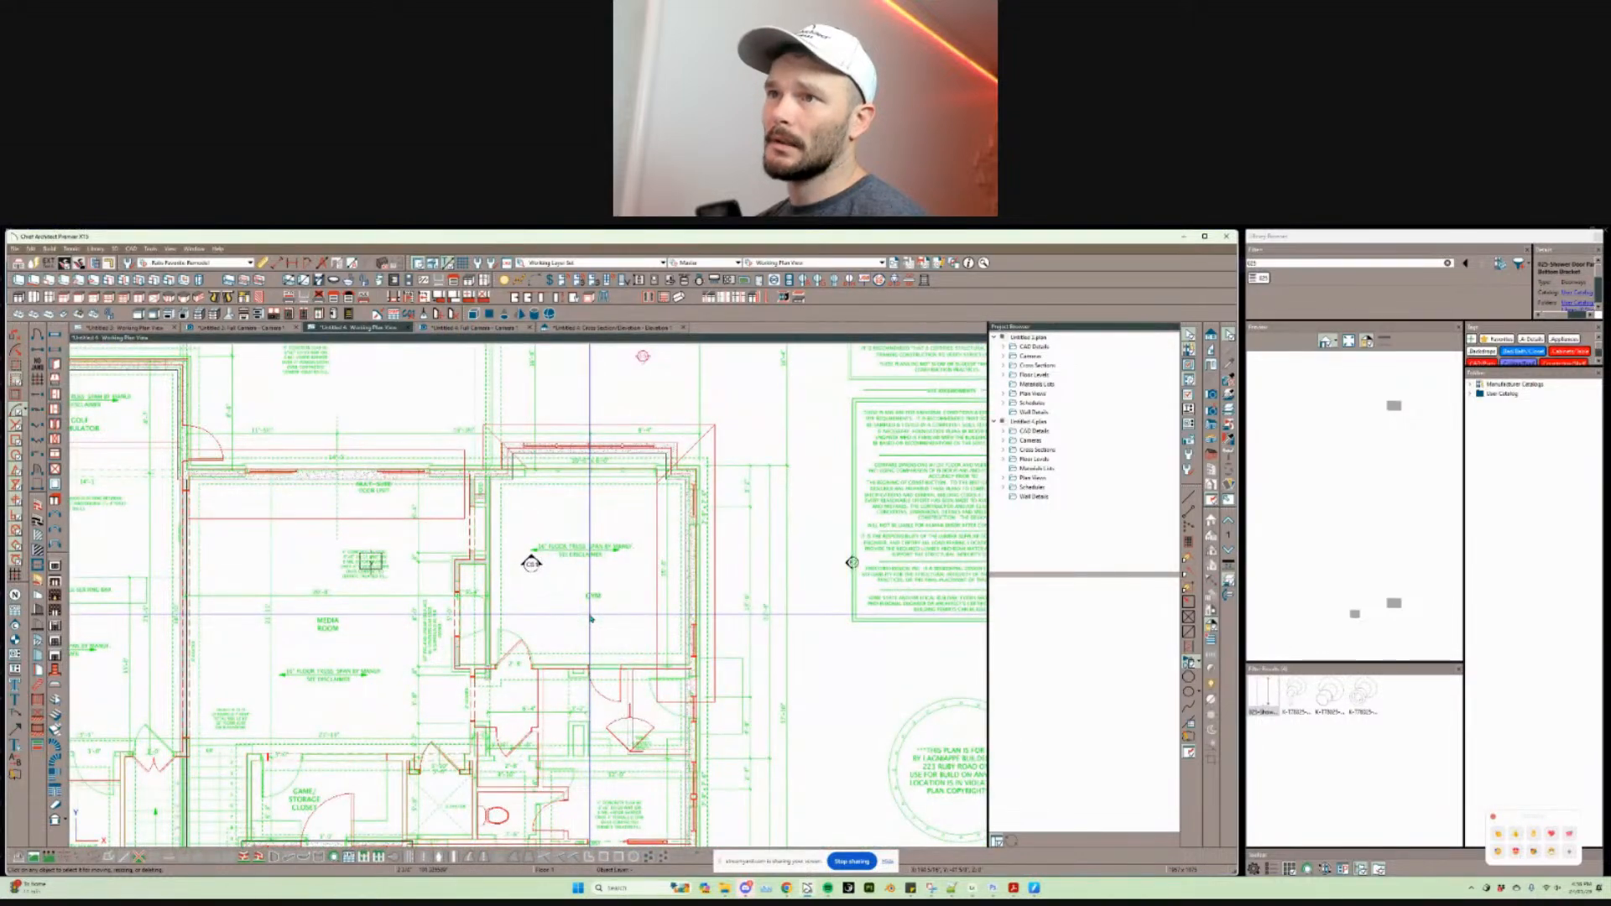
pyautogui.press('pageup')
pyautogui.click(550, 667)
pyautogui.moveTo(551, 667); pyautogui.dragTo(547, 661, button='middle')
pyautogui.click(546, 662)
pyautogui.press('Escape')
pyautogui.press('pagedown')
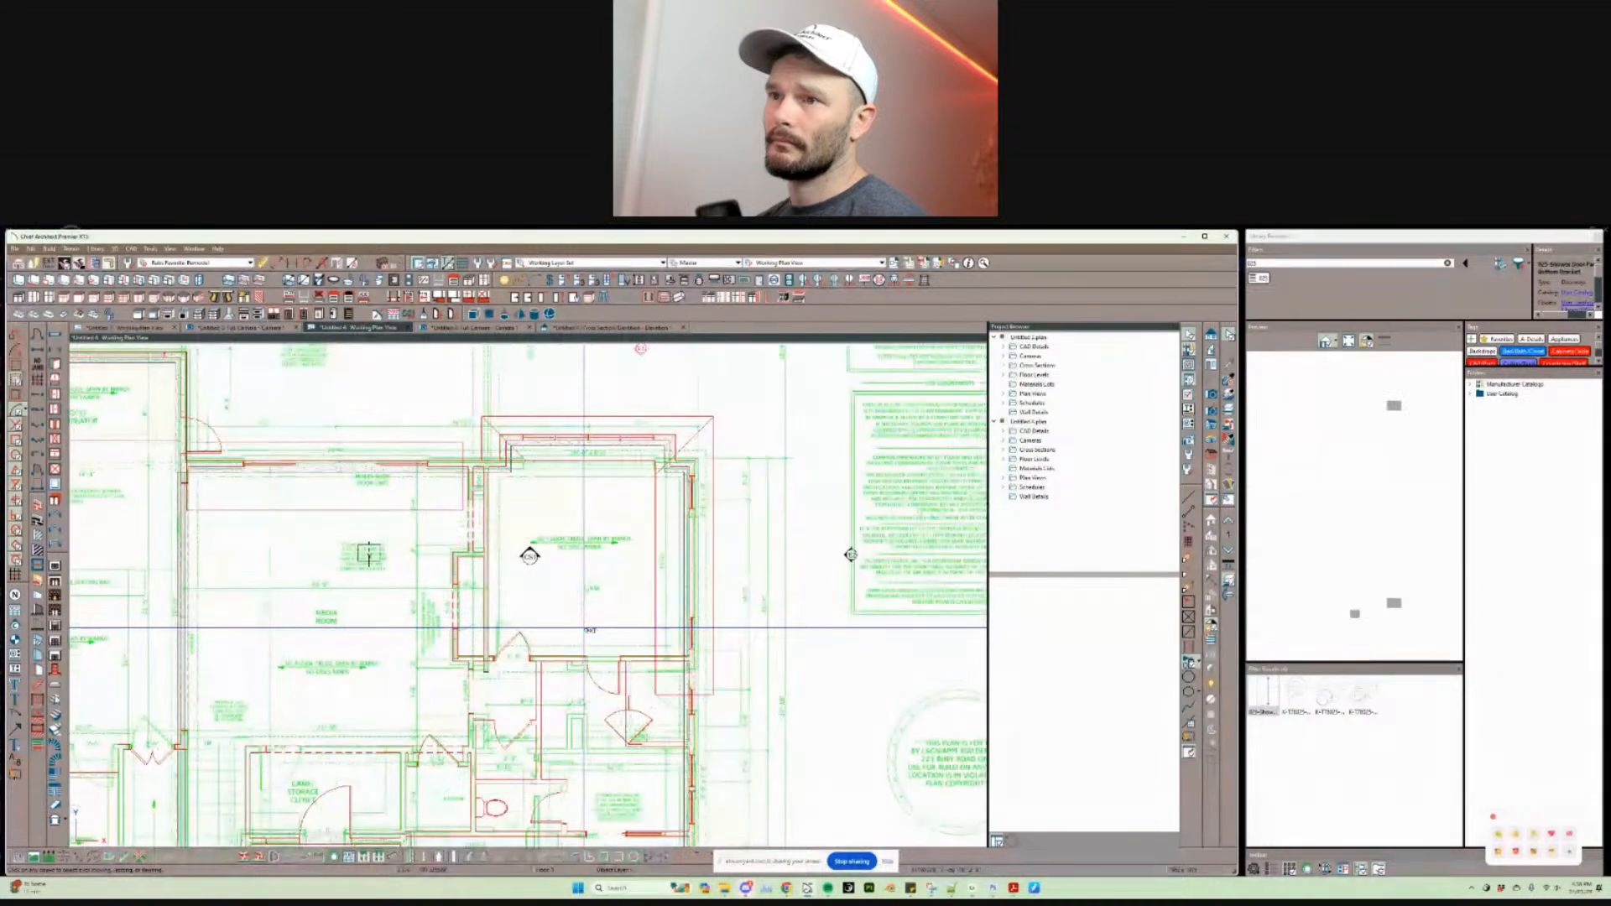
pyautogui.click(585, 629)
pyautogui.press('pagedown')
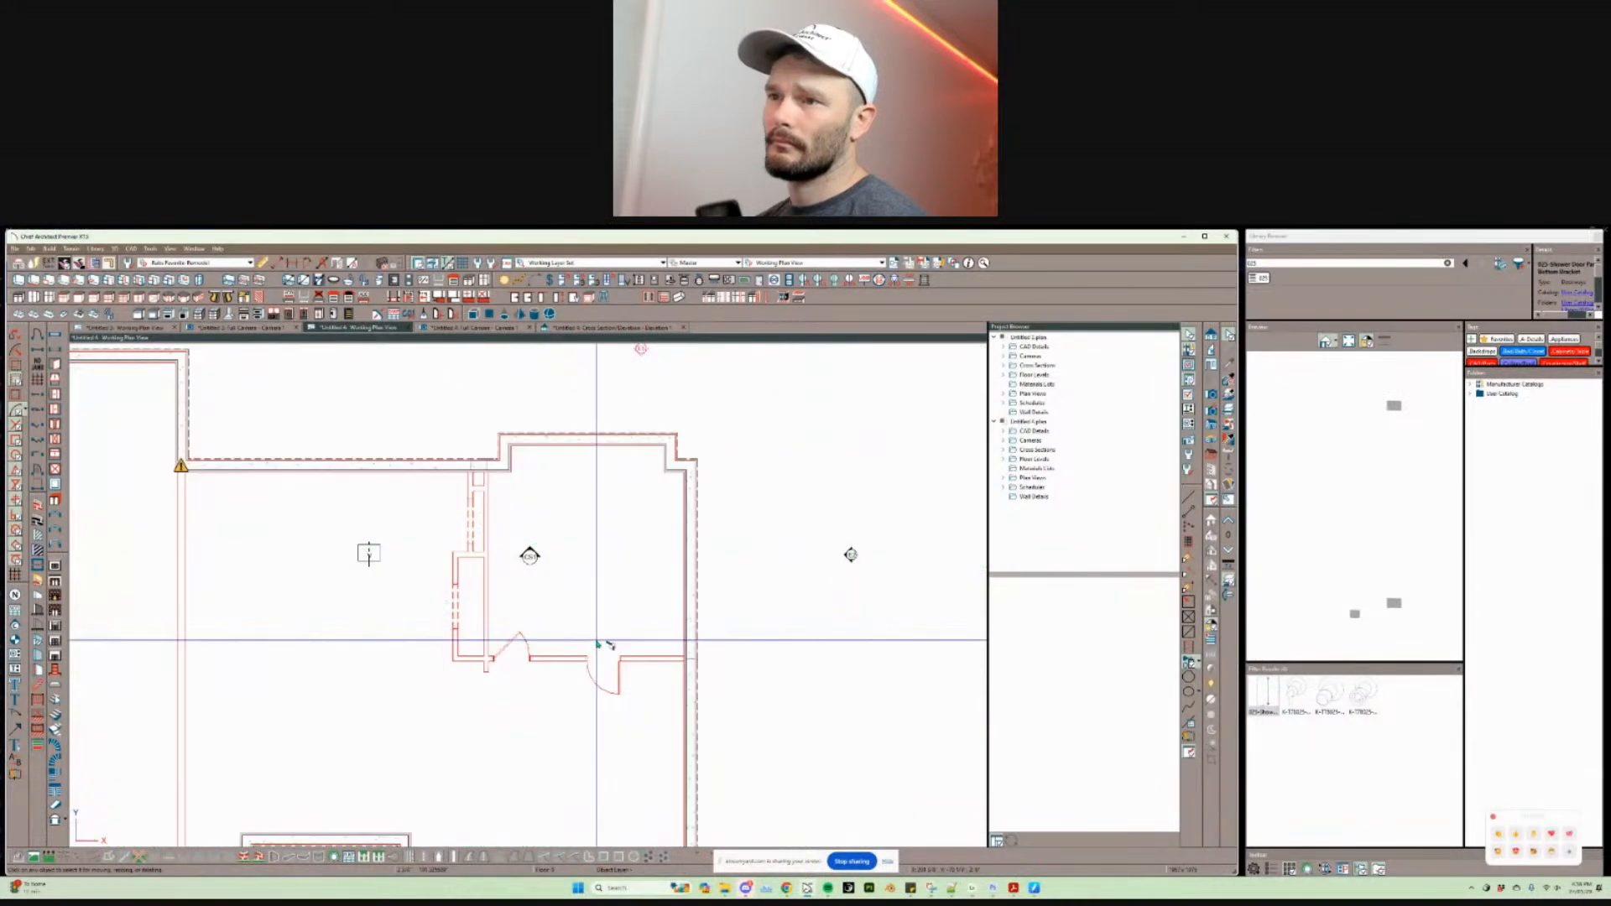
pyautogui.press('pageup')
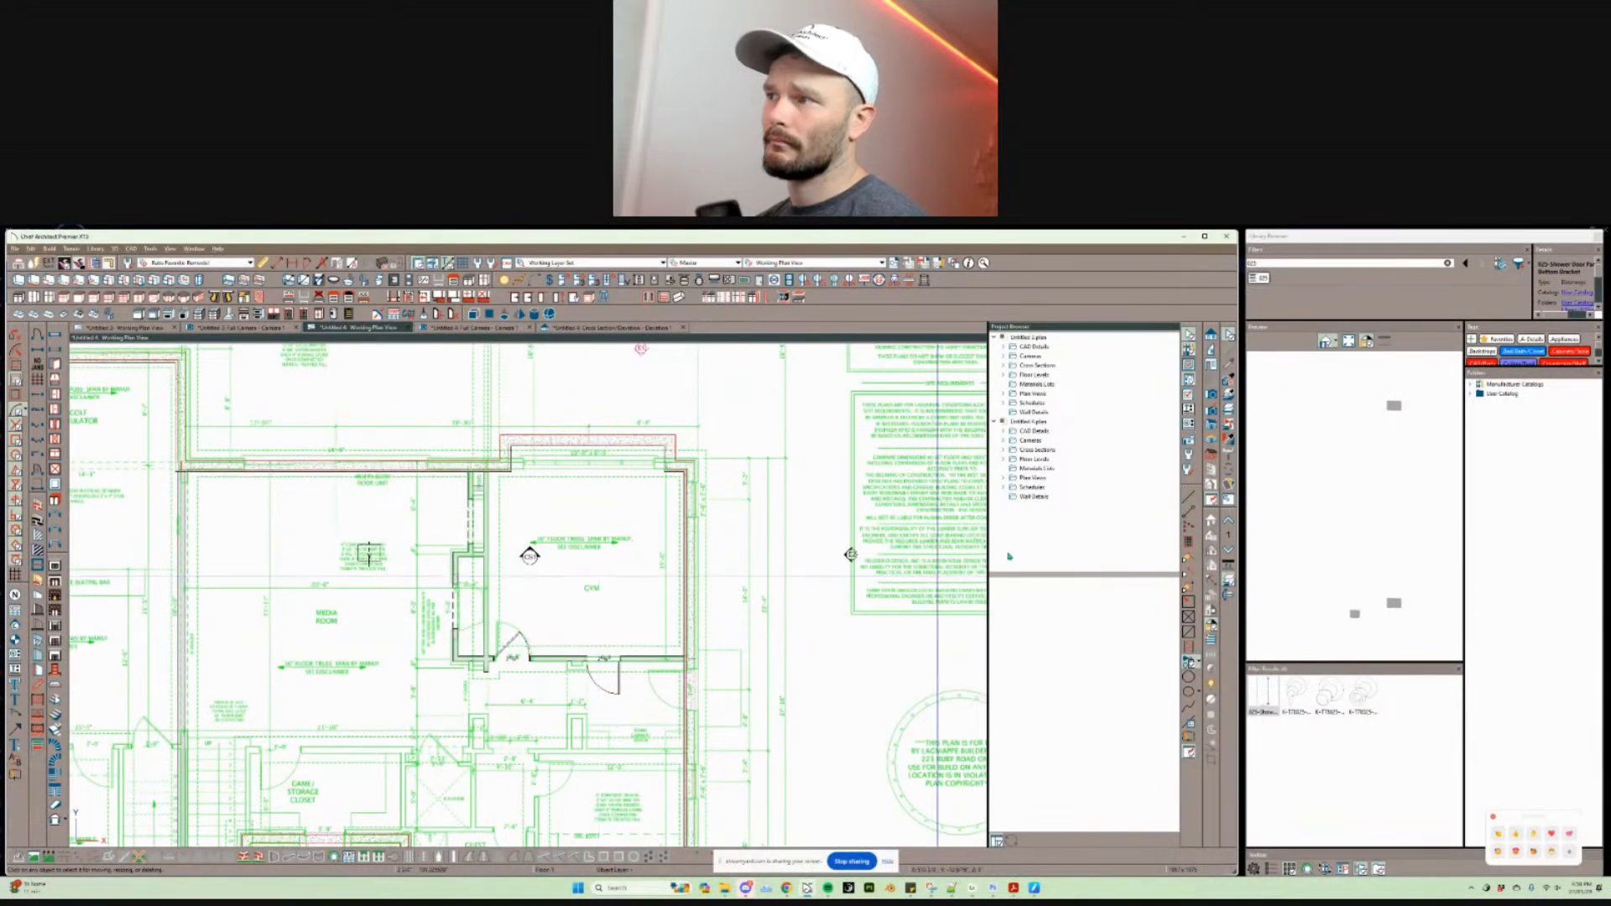
# Step: On the floor above, select the interior wall running beside the elevator and linen closet
pyautogui.scroll(-1, 528, 595)
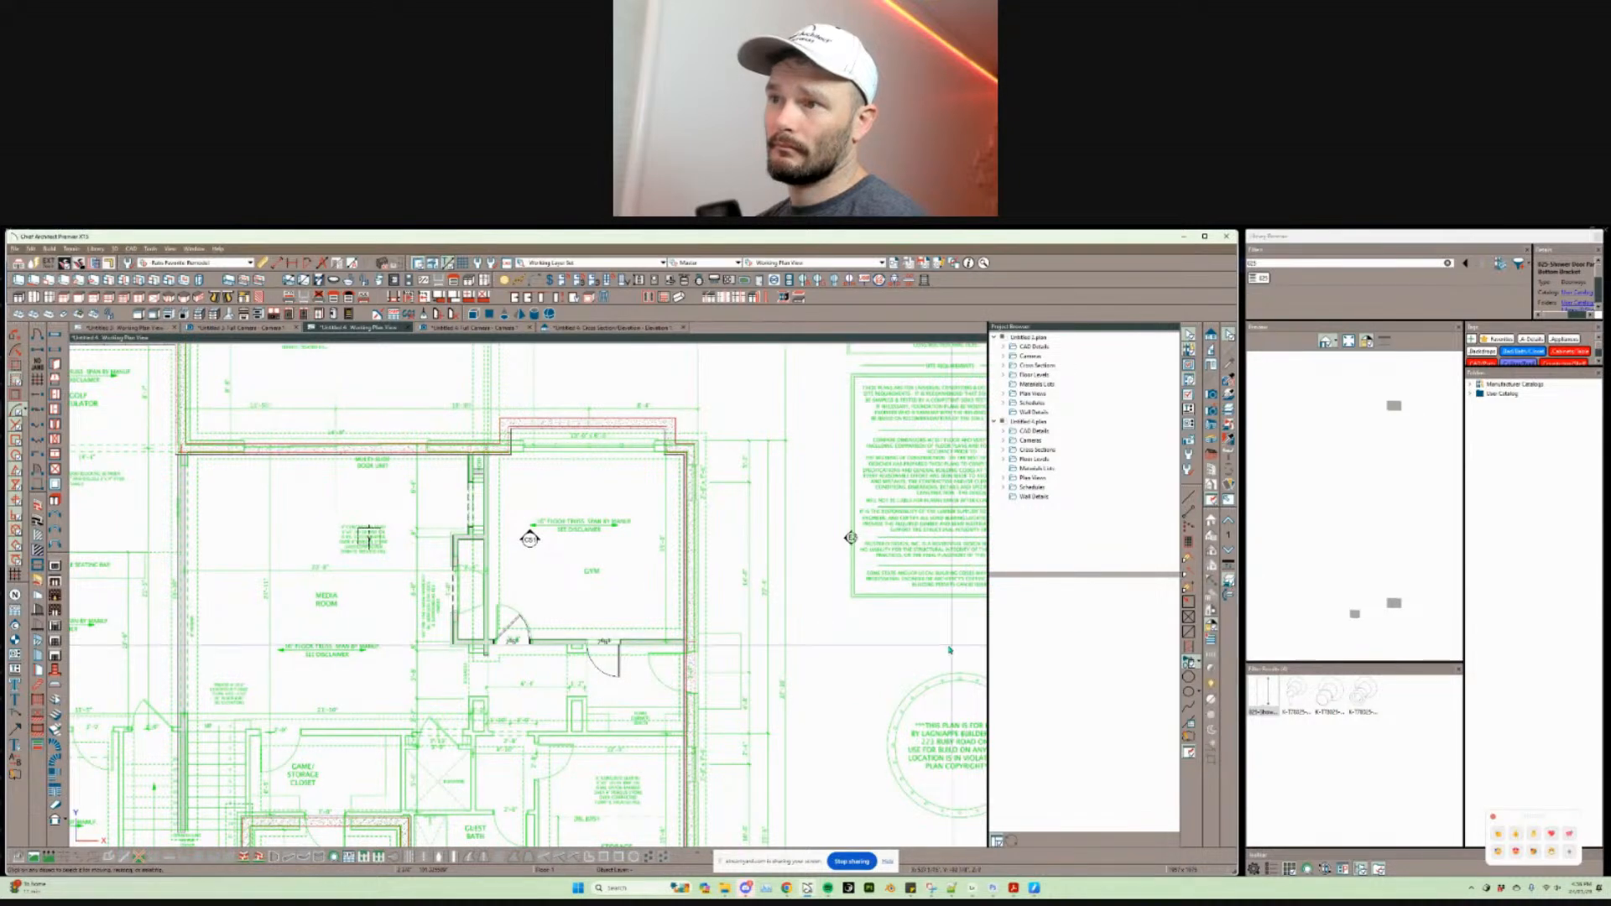
pyautogui.scroll(3, 715, 657)
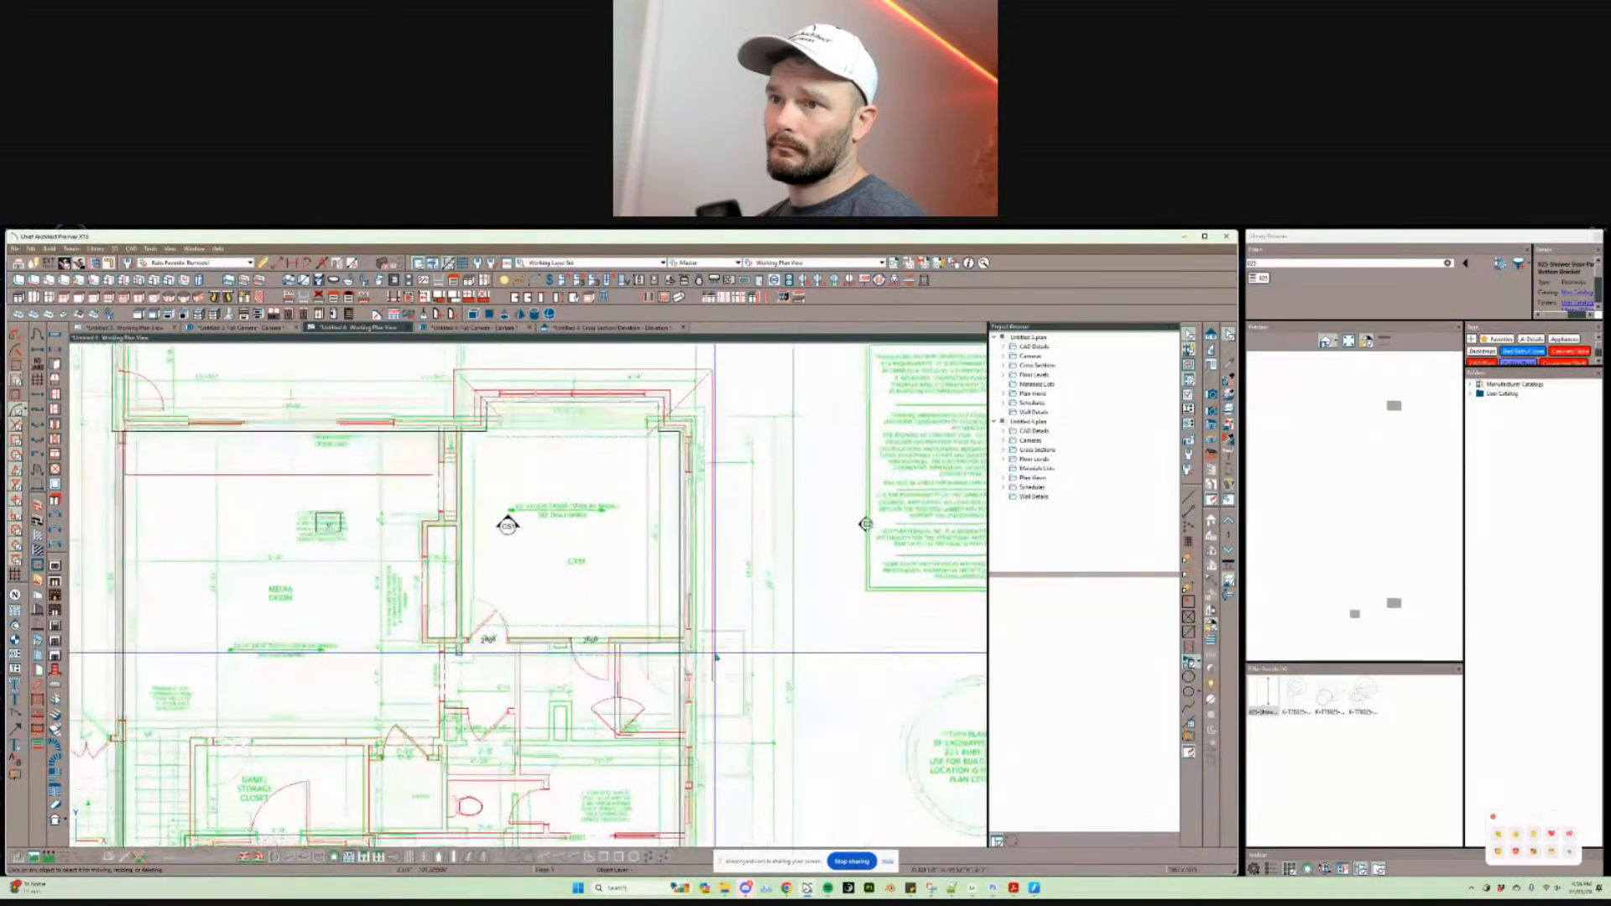
pyautogui.scroll(3, 715, 657)
pyautogui.scroll(-3, 724, 622)
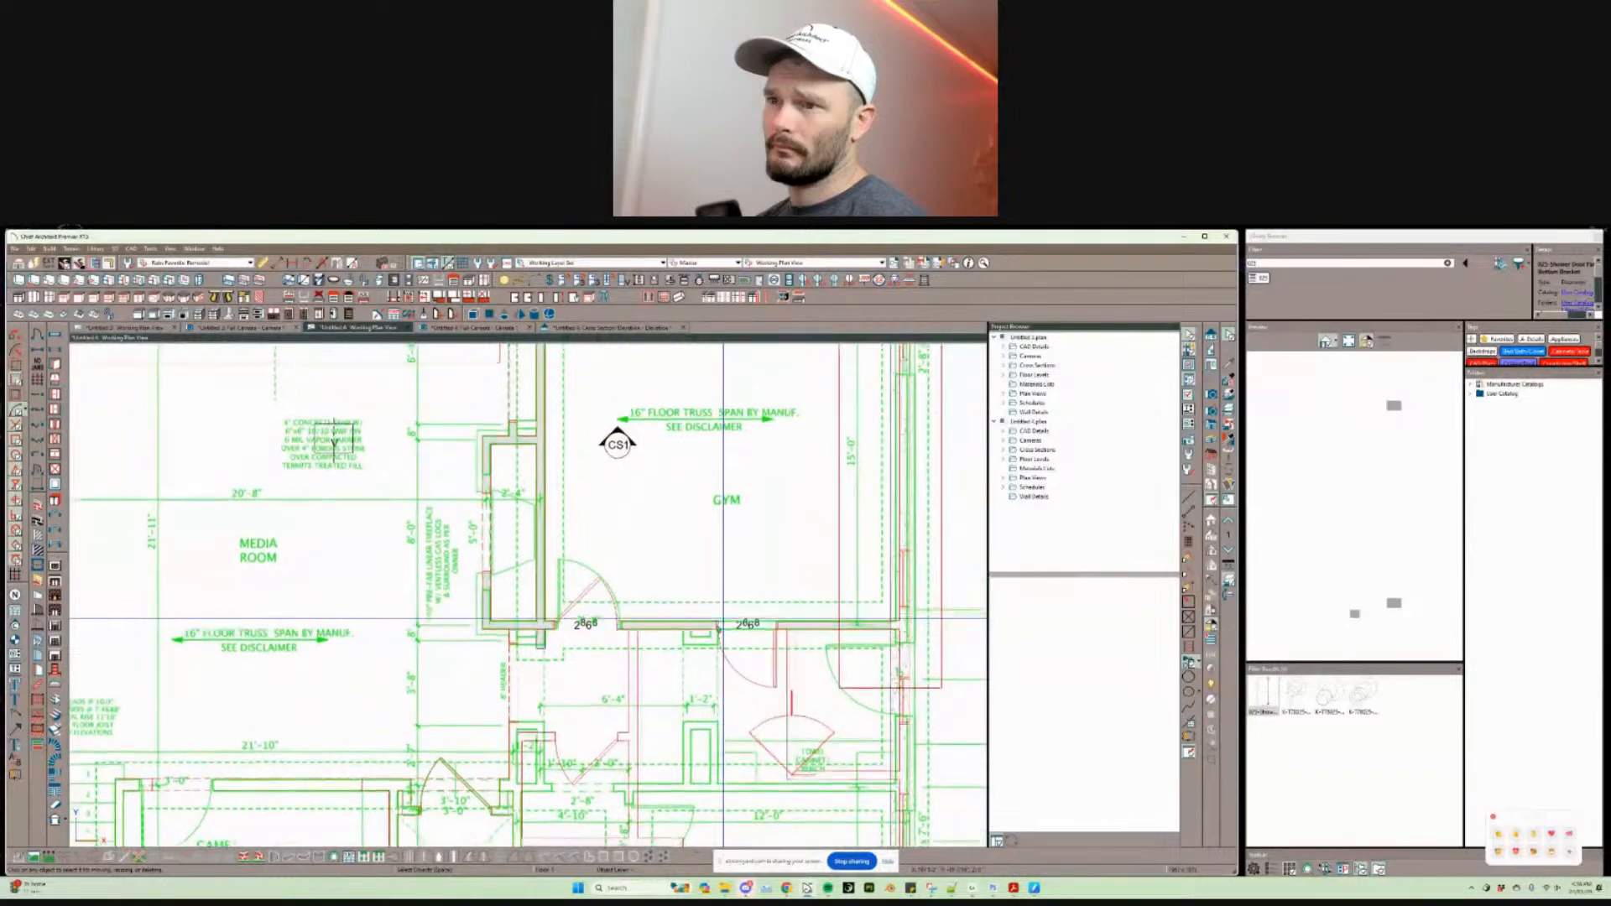
pyautogui.scroll(-2, 605, 692)
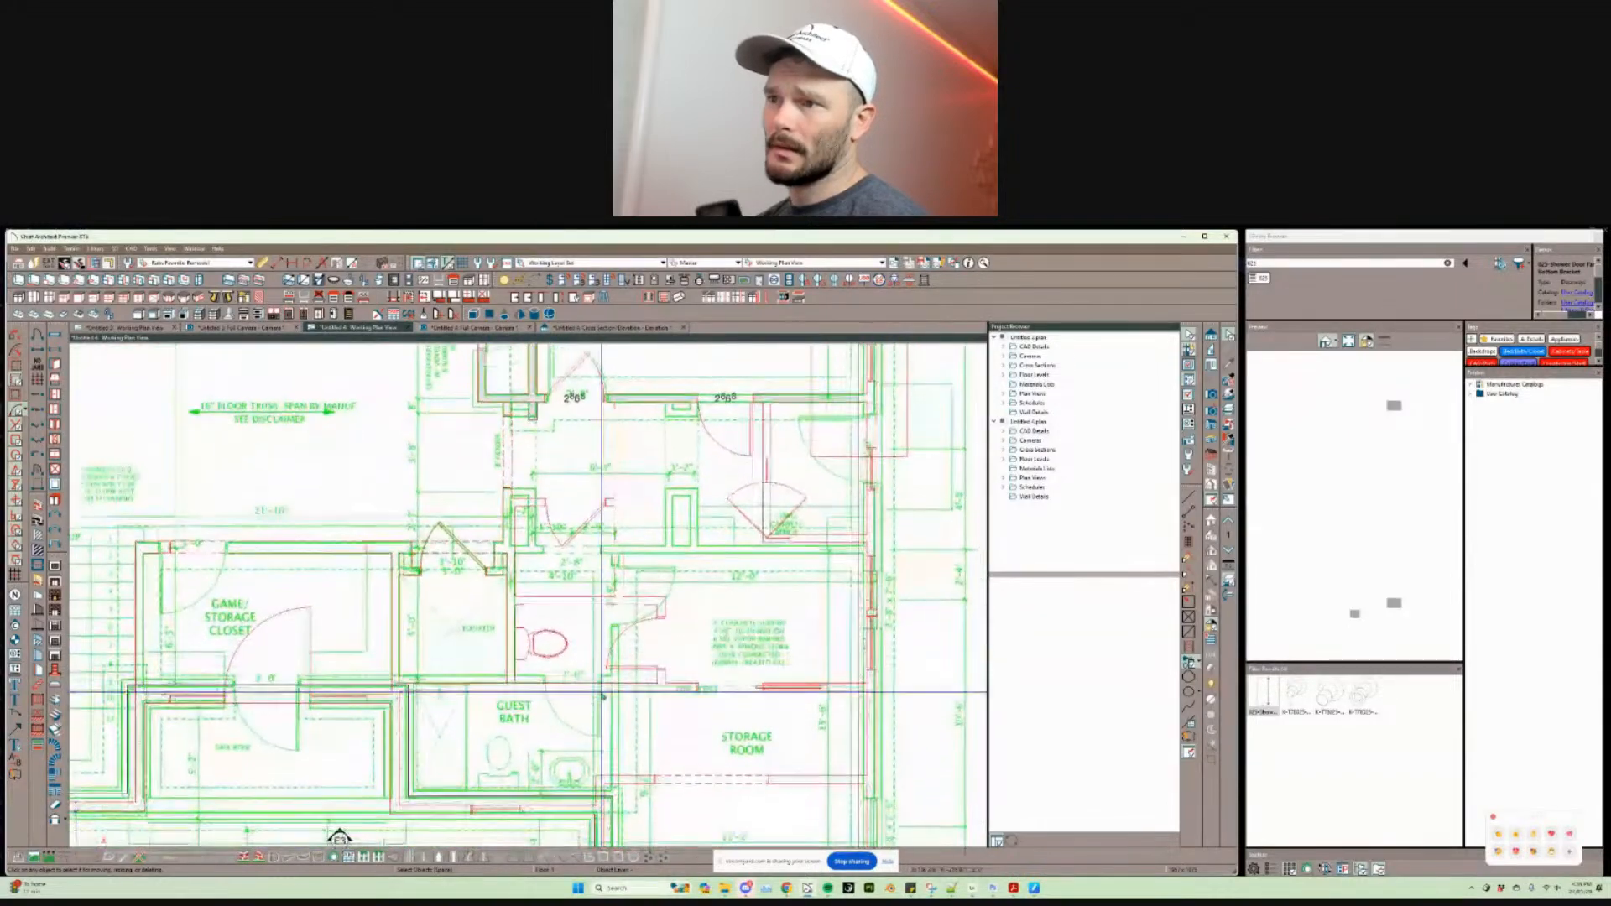
pyautogui.moveTo(575, 589); pyautogui.dragTo(602, 673, button='middle')
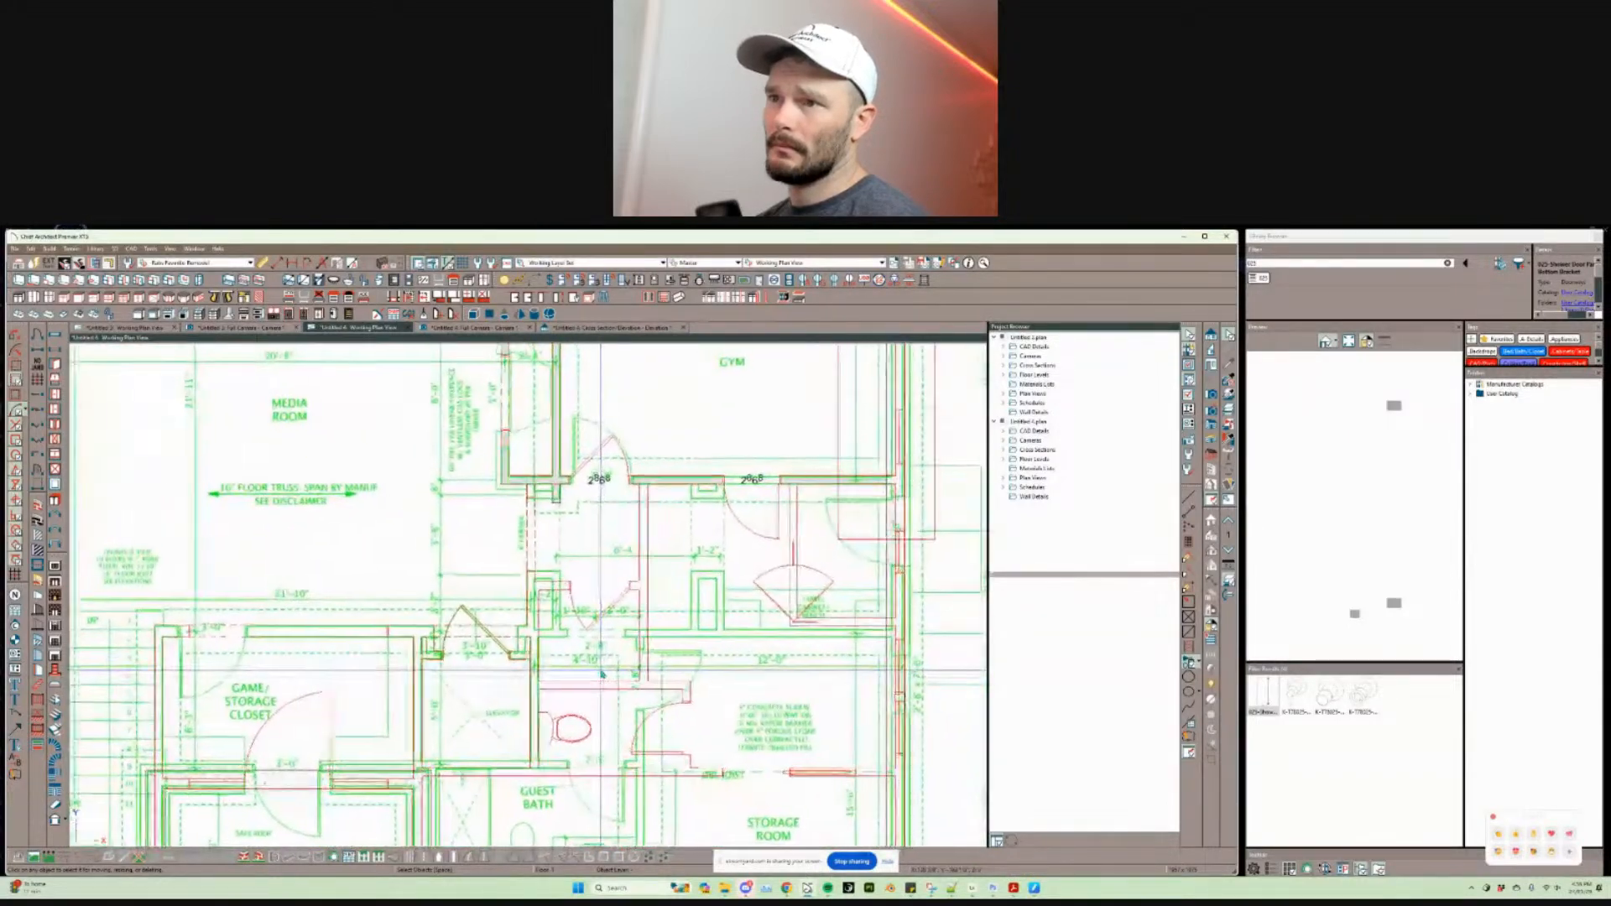
pyautogui.press('pageup')
pyautogui.click(535, 659)
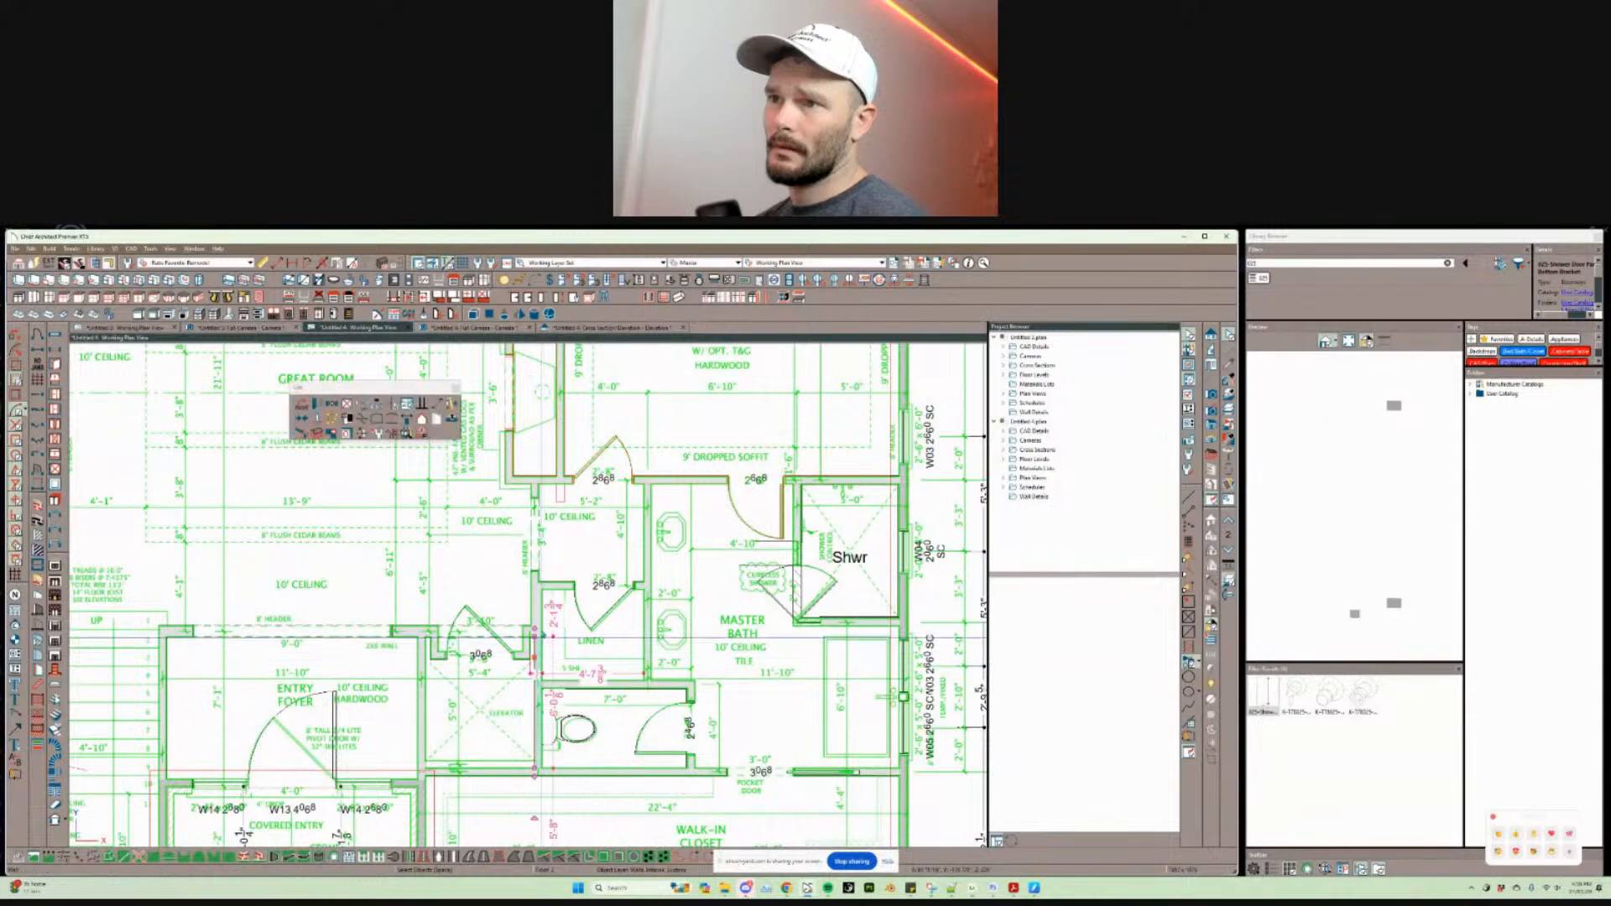
# Step: Copy the entry, elevator and linen-closet walls to the same position on the floor below, and delete the copied wall beside the master bath
pyautogui.keyDown('shift'); pyautogui.click(557, 586); pyautogui.keyUp('shift')
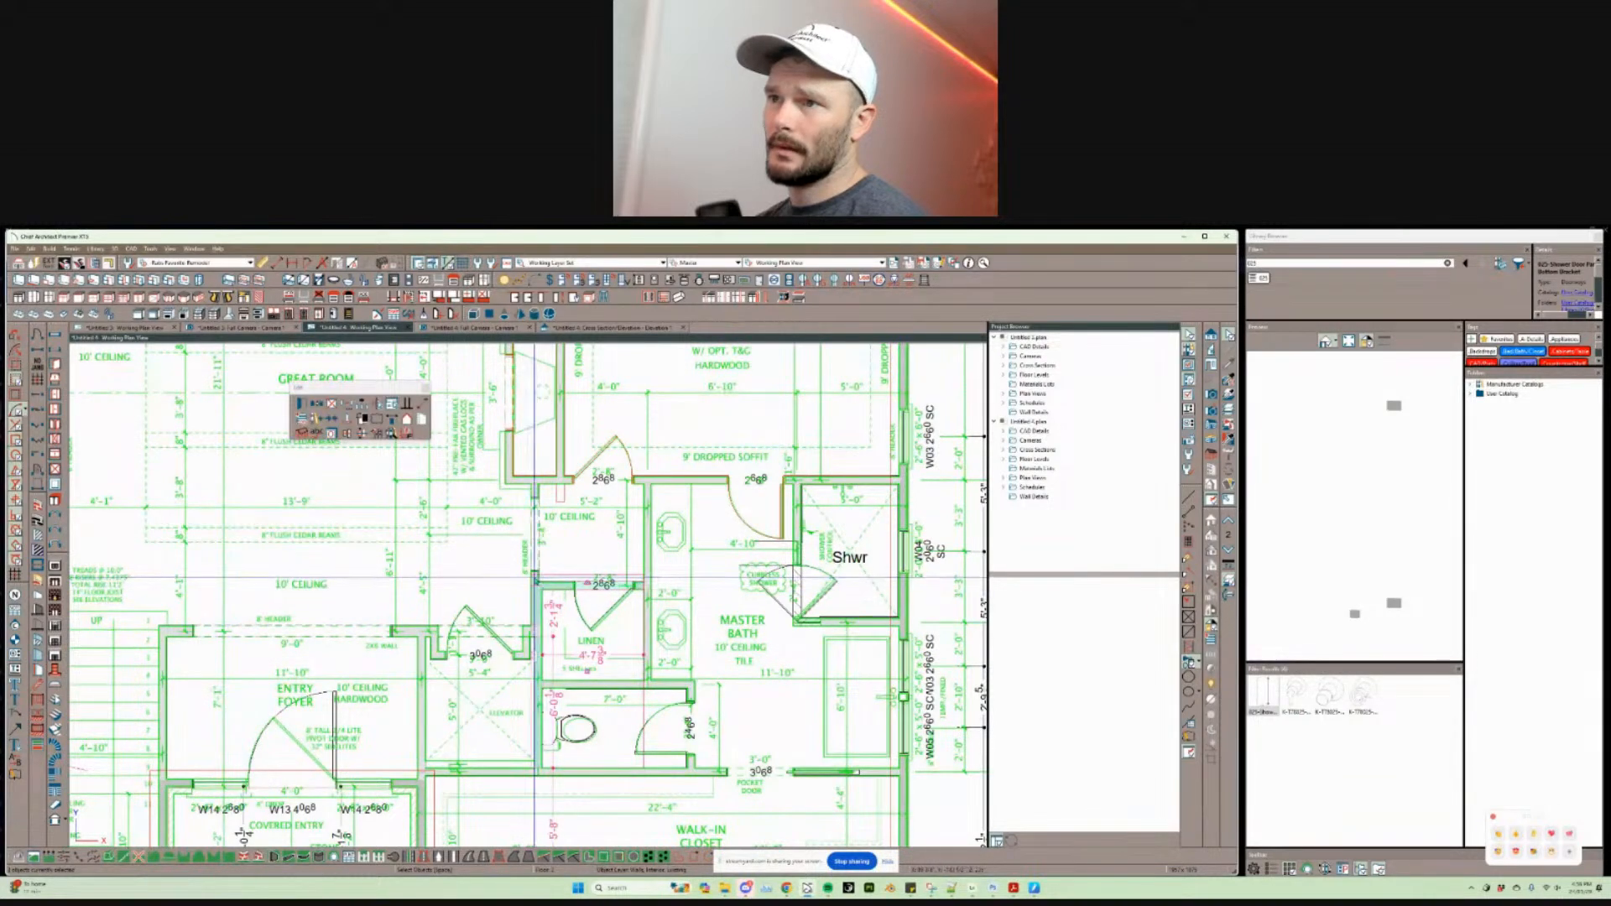
pyautogui.keyDown('shift'); pyautogui.click(572, 683); pyautogui.keyUp('shift')
pyautogui.keyDown('shift'); pyautogui.click(527, 634); pyautogui.keyUp('shift')
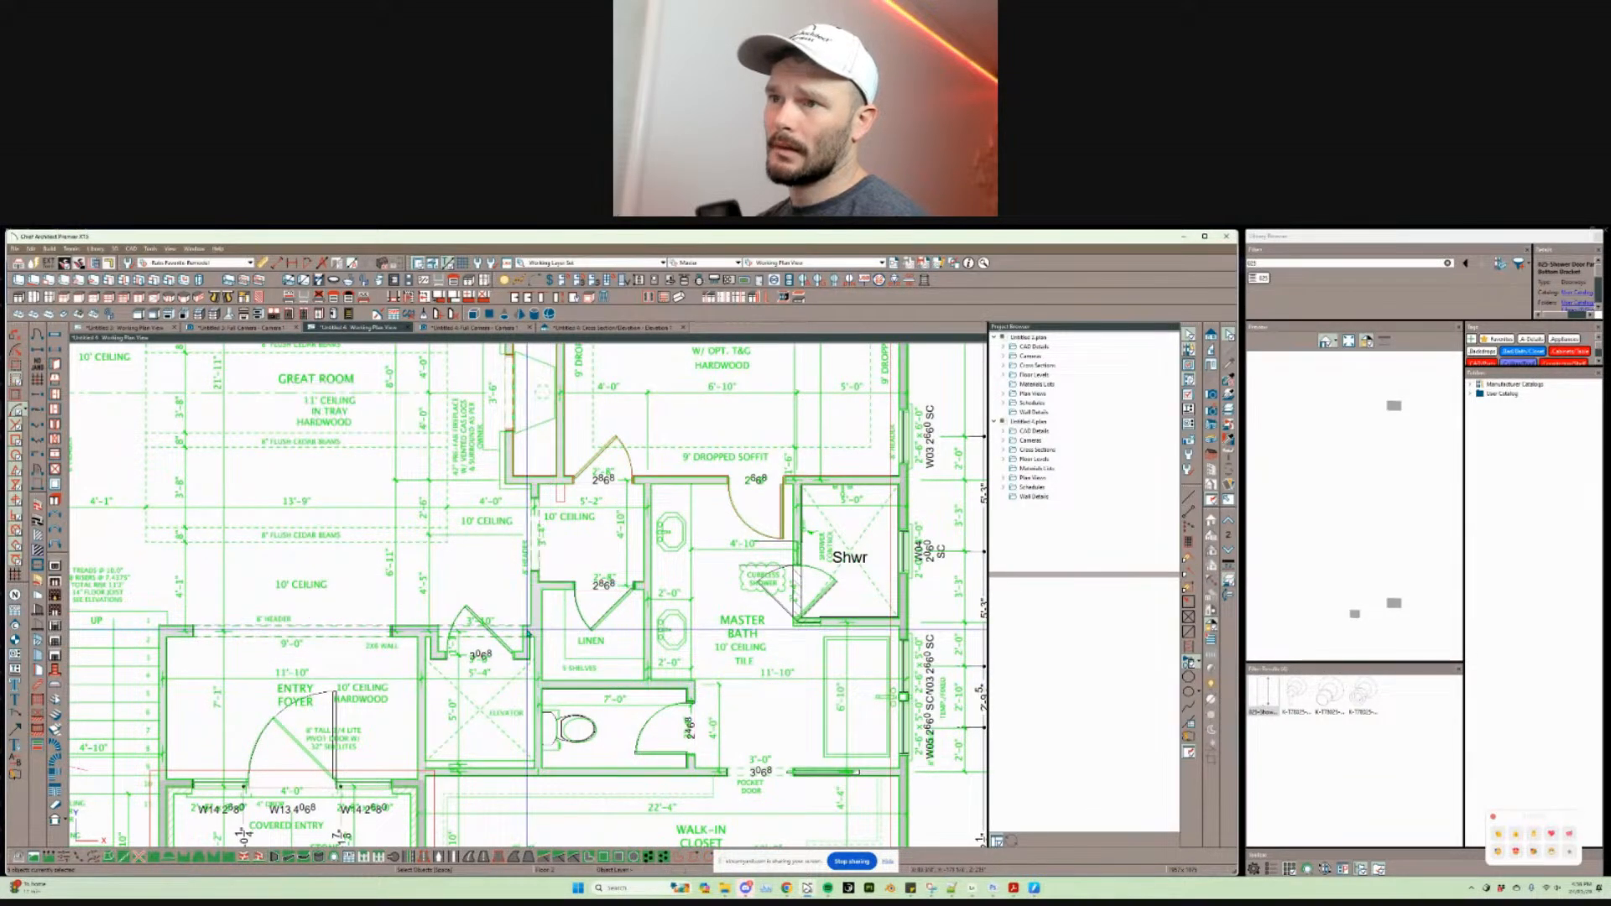
pyautogui.keyDown('shift'); pyautogui.click(522, 655); pyautogui.keyUp('shift')
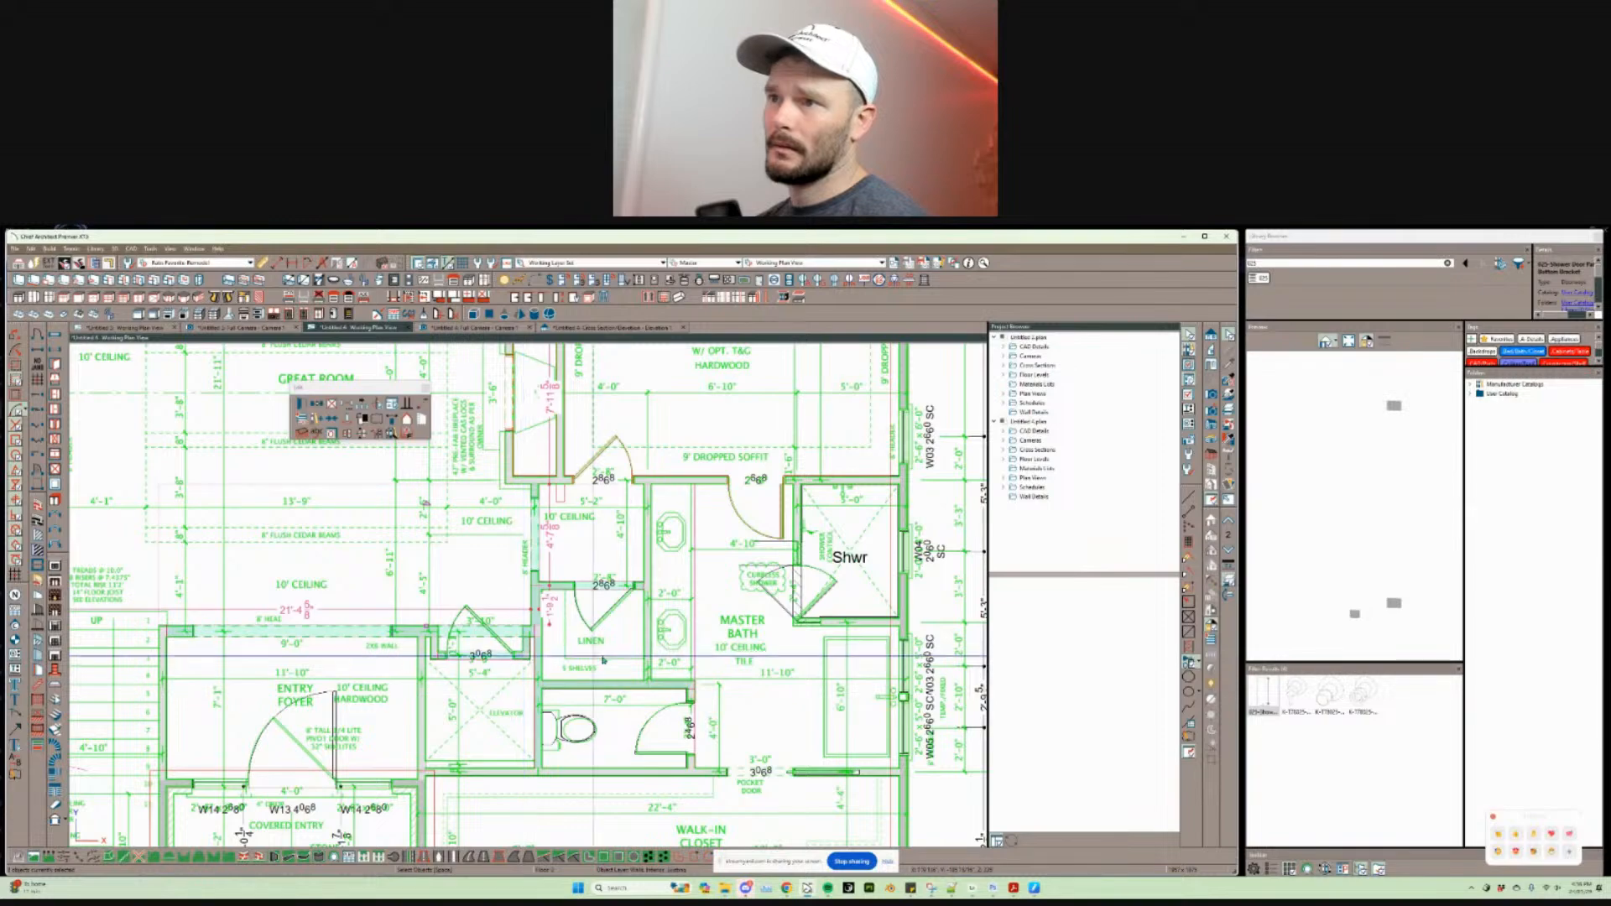
pyautogui.moveTo(724, 502); pyautogui.dragTo(688, 562, button='middle')
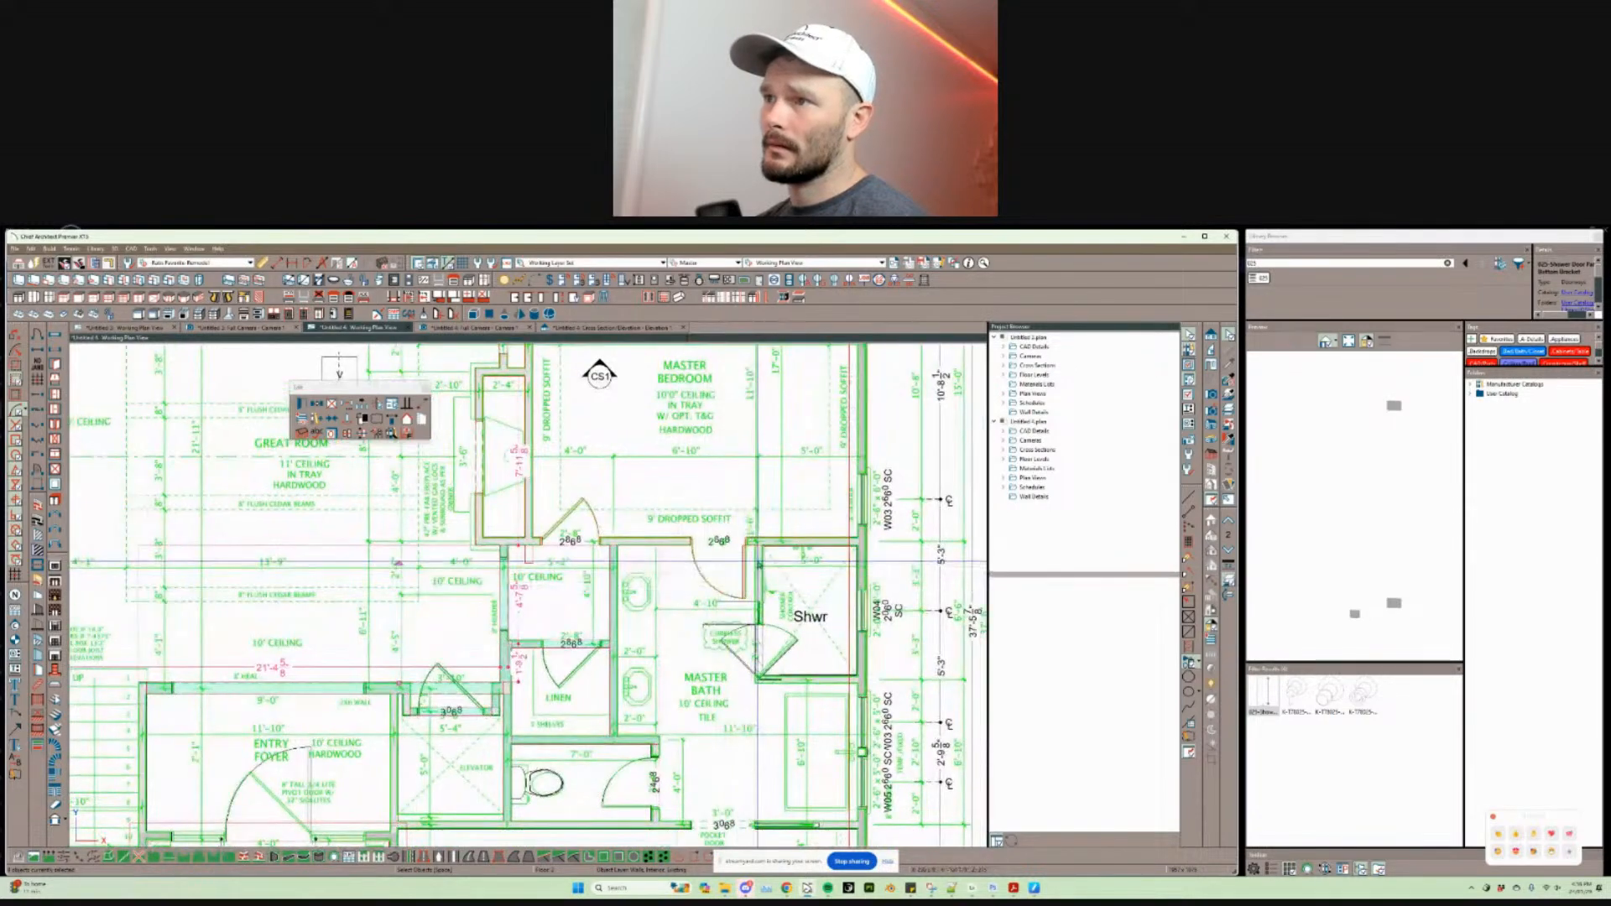
pyautogui.hotkey('ctrl', 'c')
pyautogui.press('pagedown')
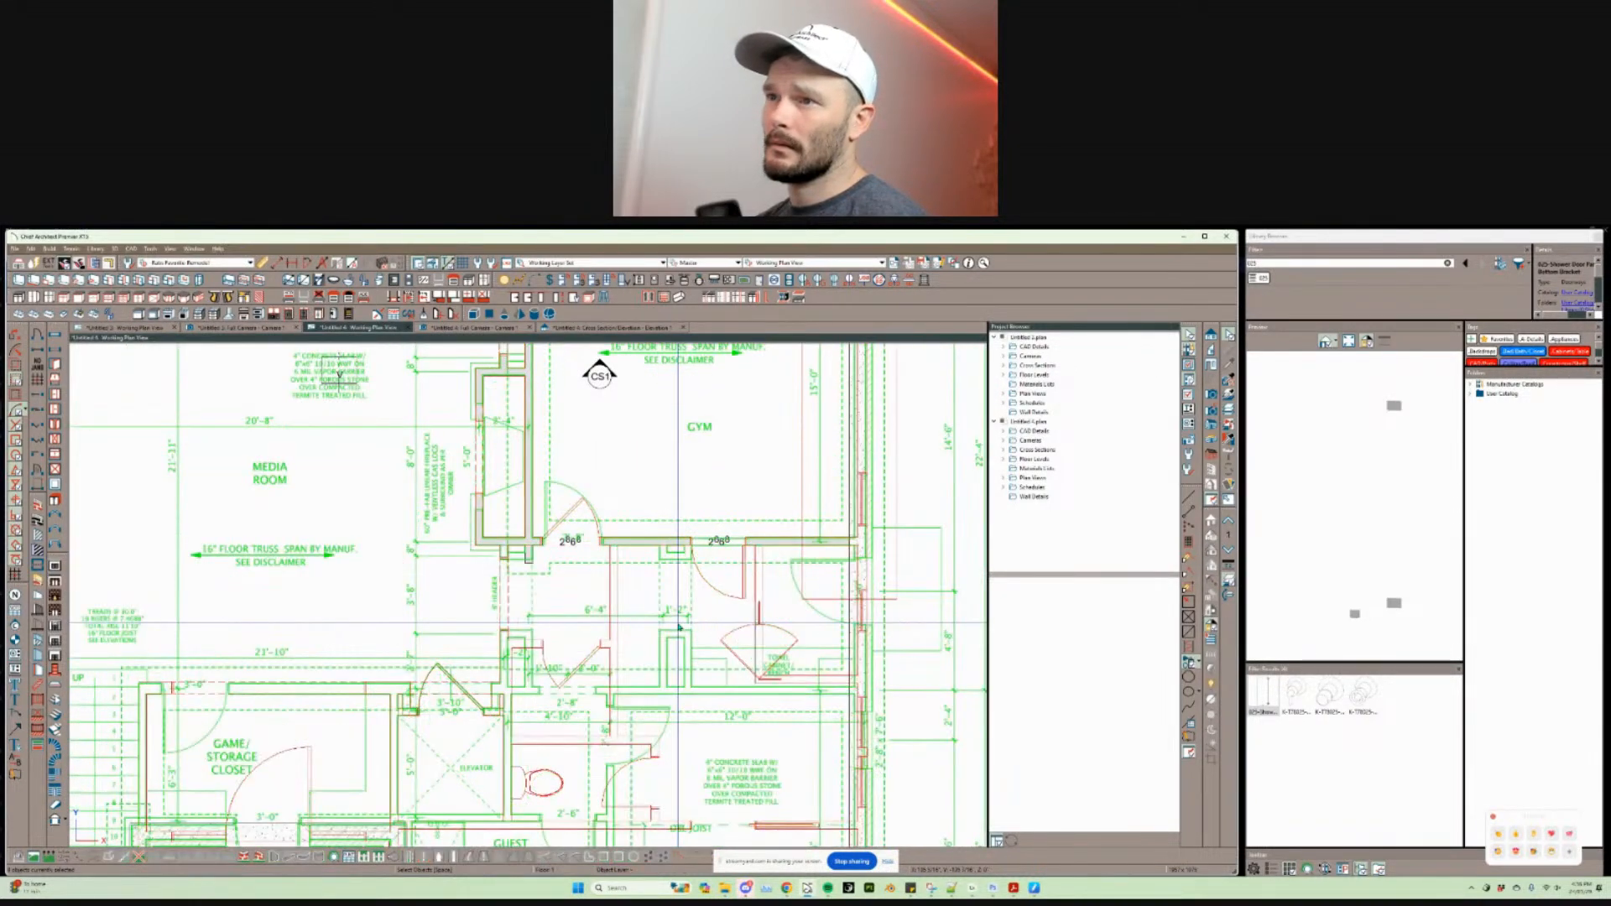
pyautogui.hotkey('ctrl', 'alt', 'v')
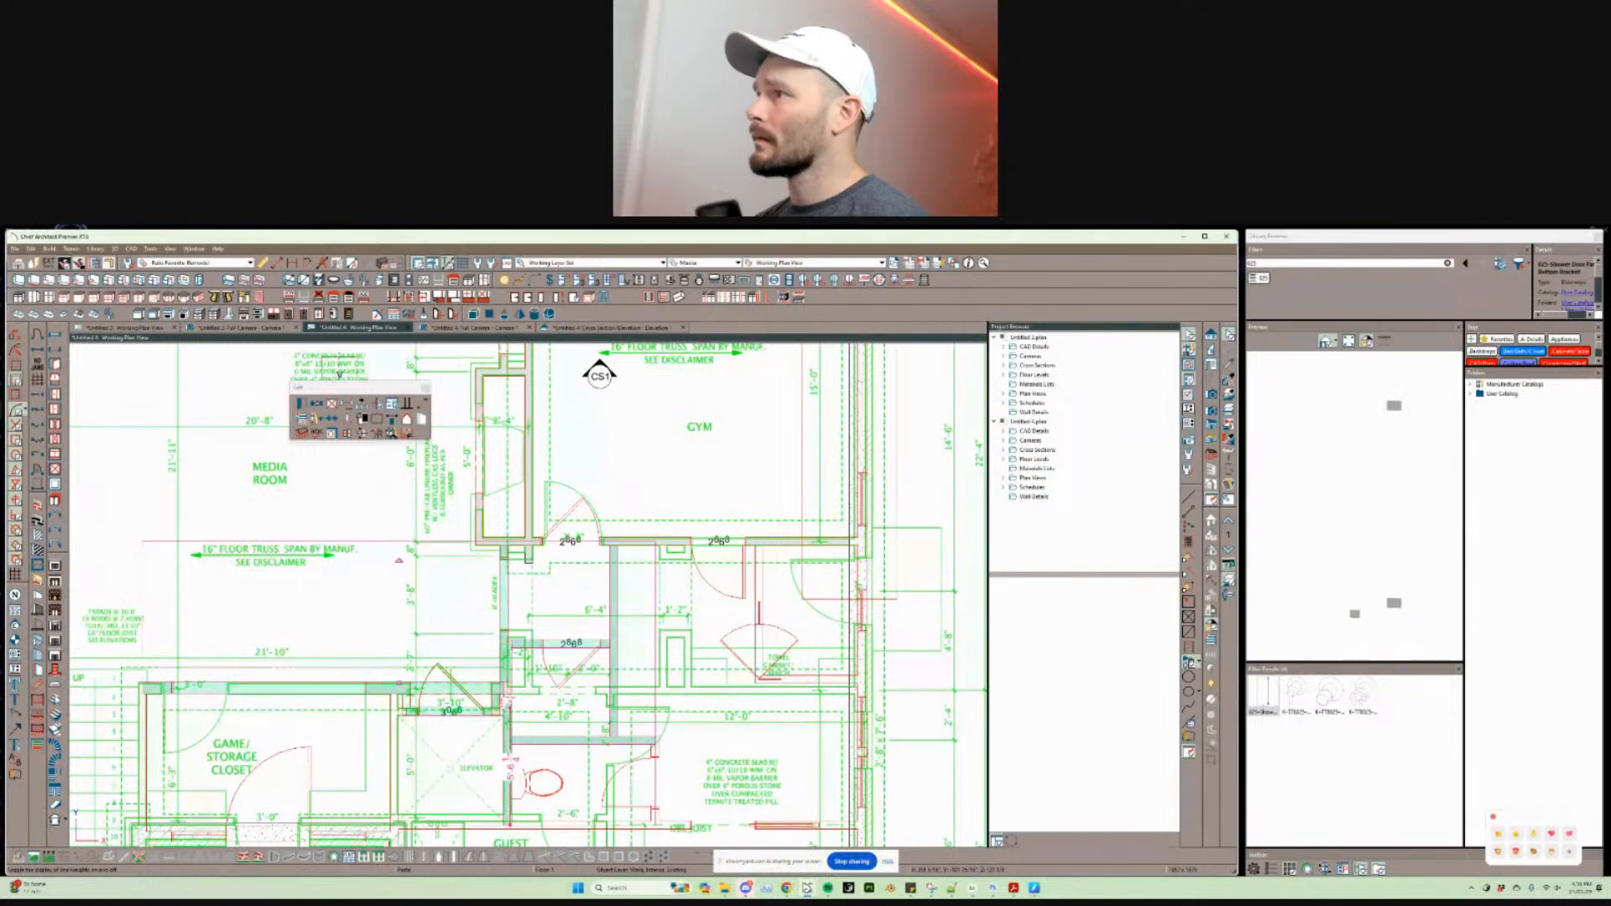
pyautogui.click(616, 600)
pyautogui.press('Delete')
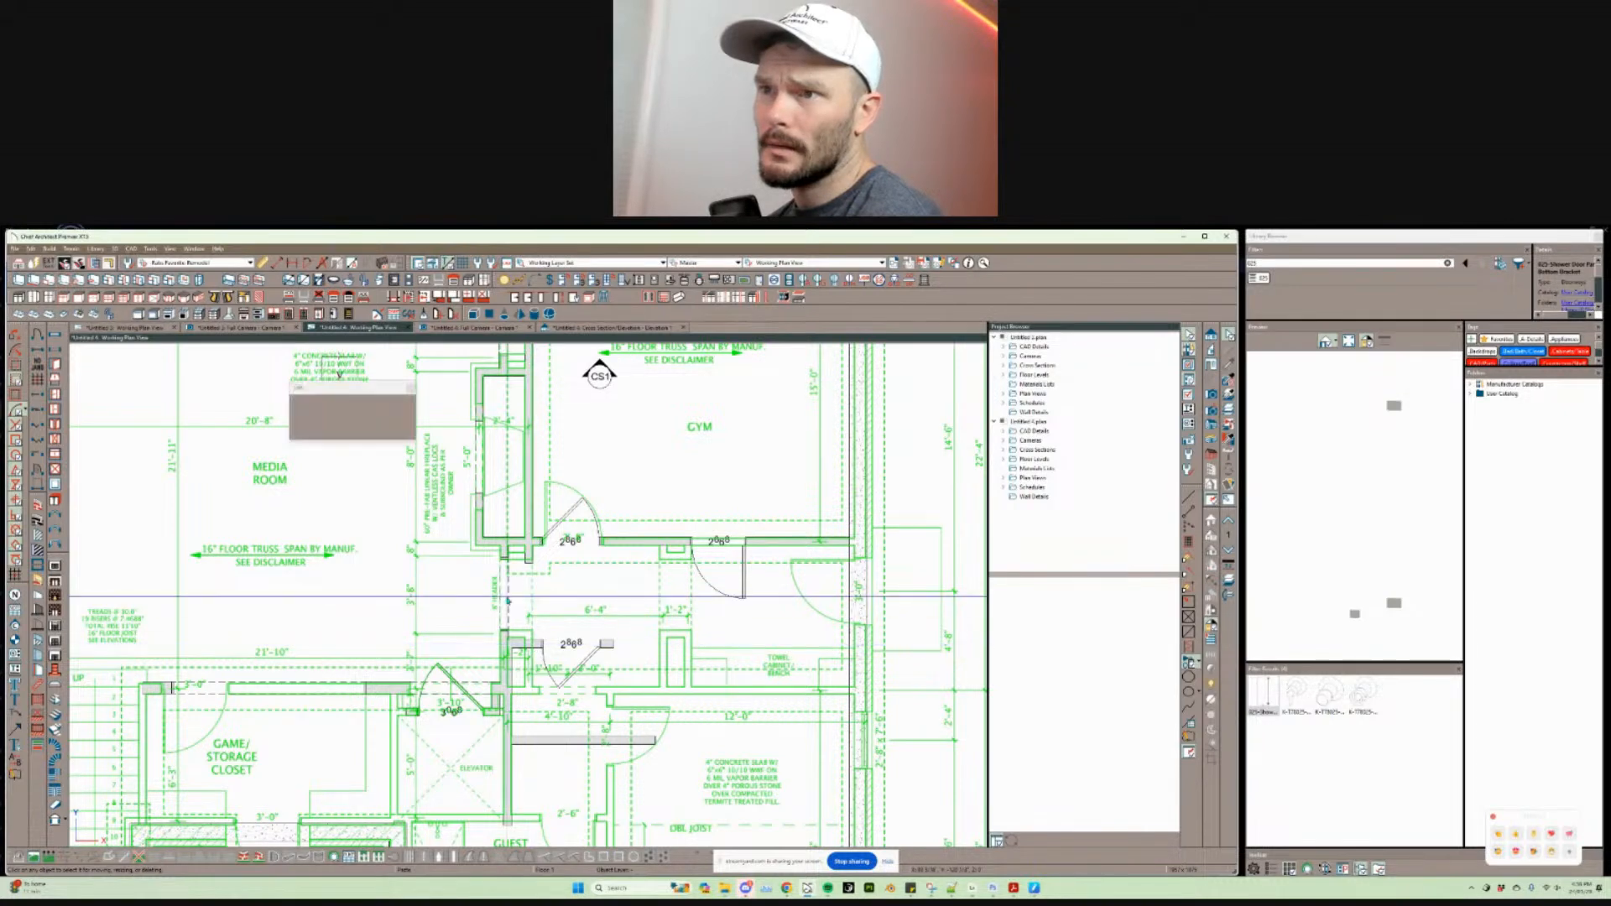
# Step: Shift the copied linen-door wall to align with the upper edge of the chase outline beside the 8' header
pyautogui.scroll(1, 528, 617)
pyautogui.scroll(1, 528, 616)
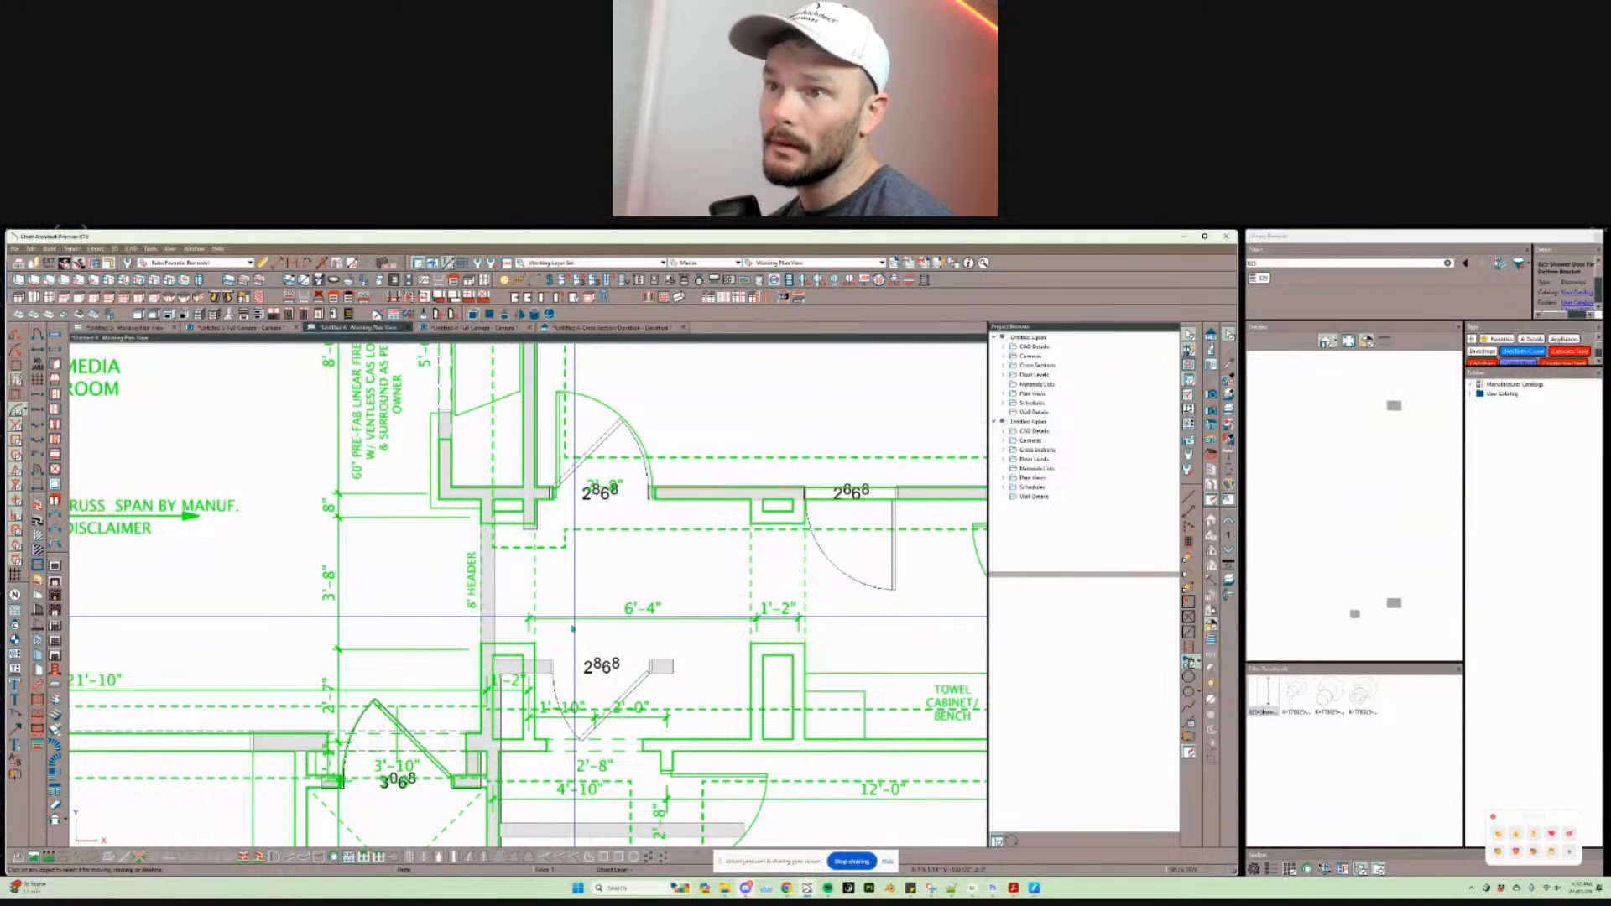
pyautogui.click(514, 670)
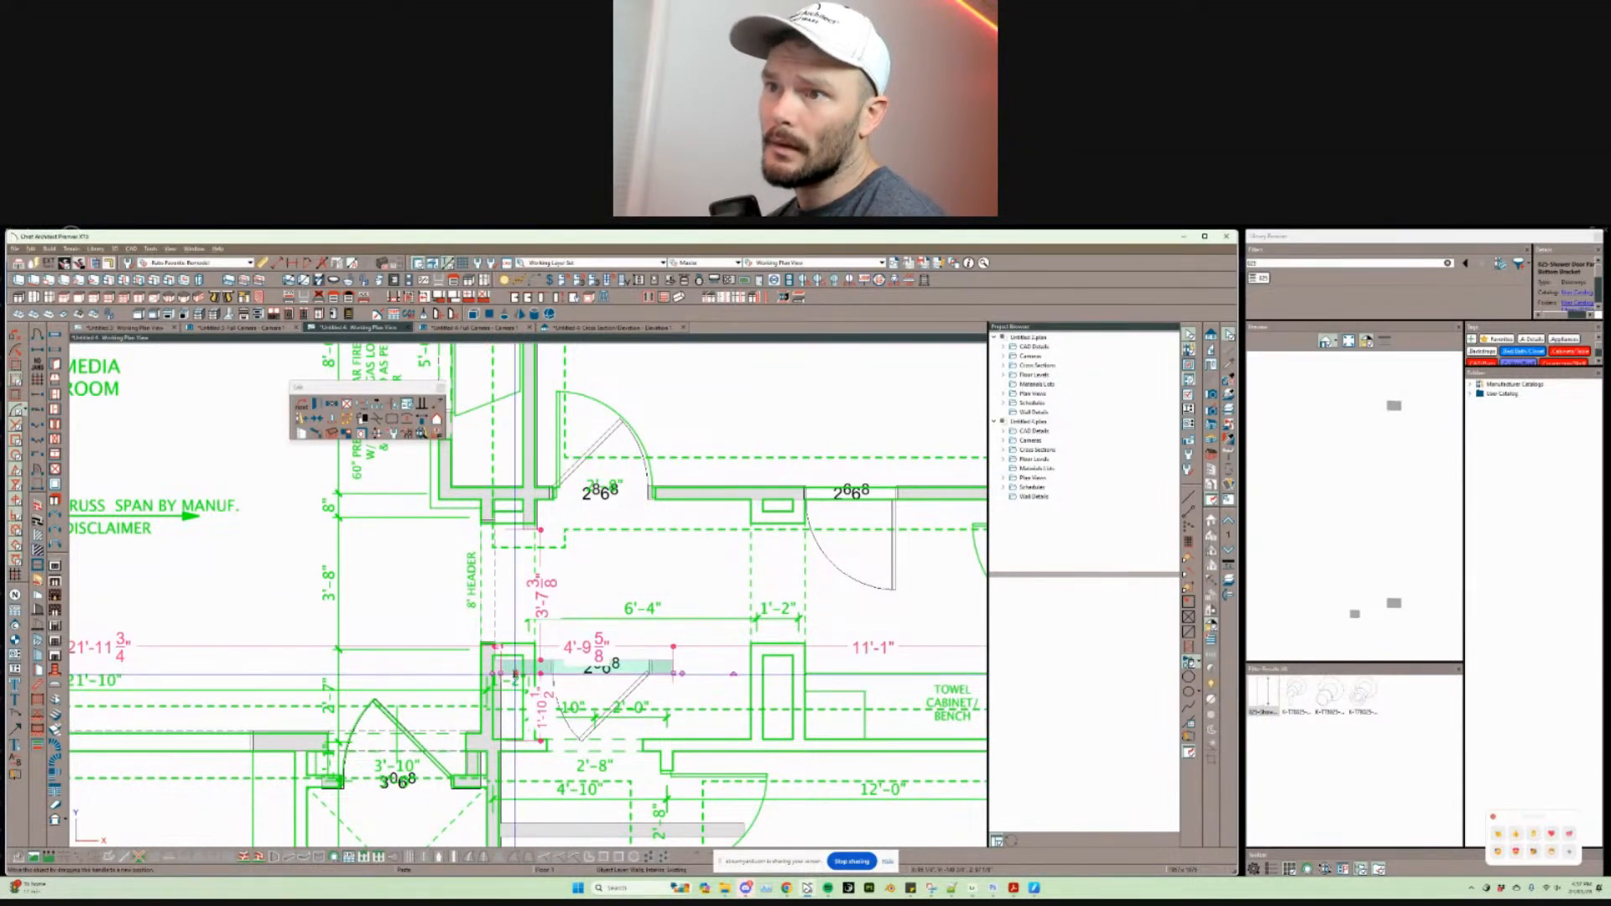
pyautogui.doubleClick(495, 657)
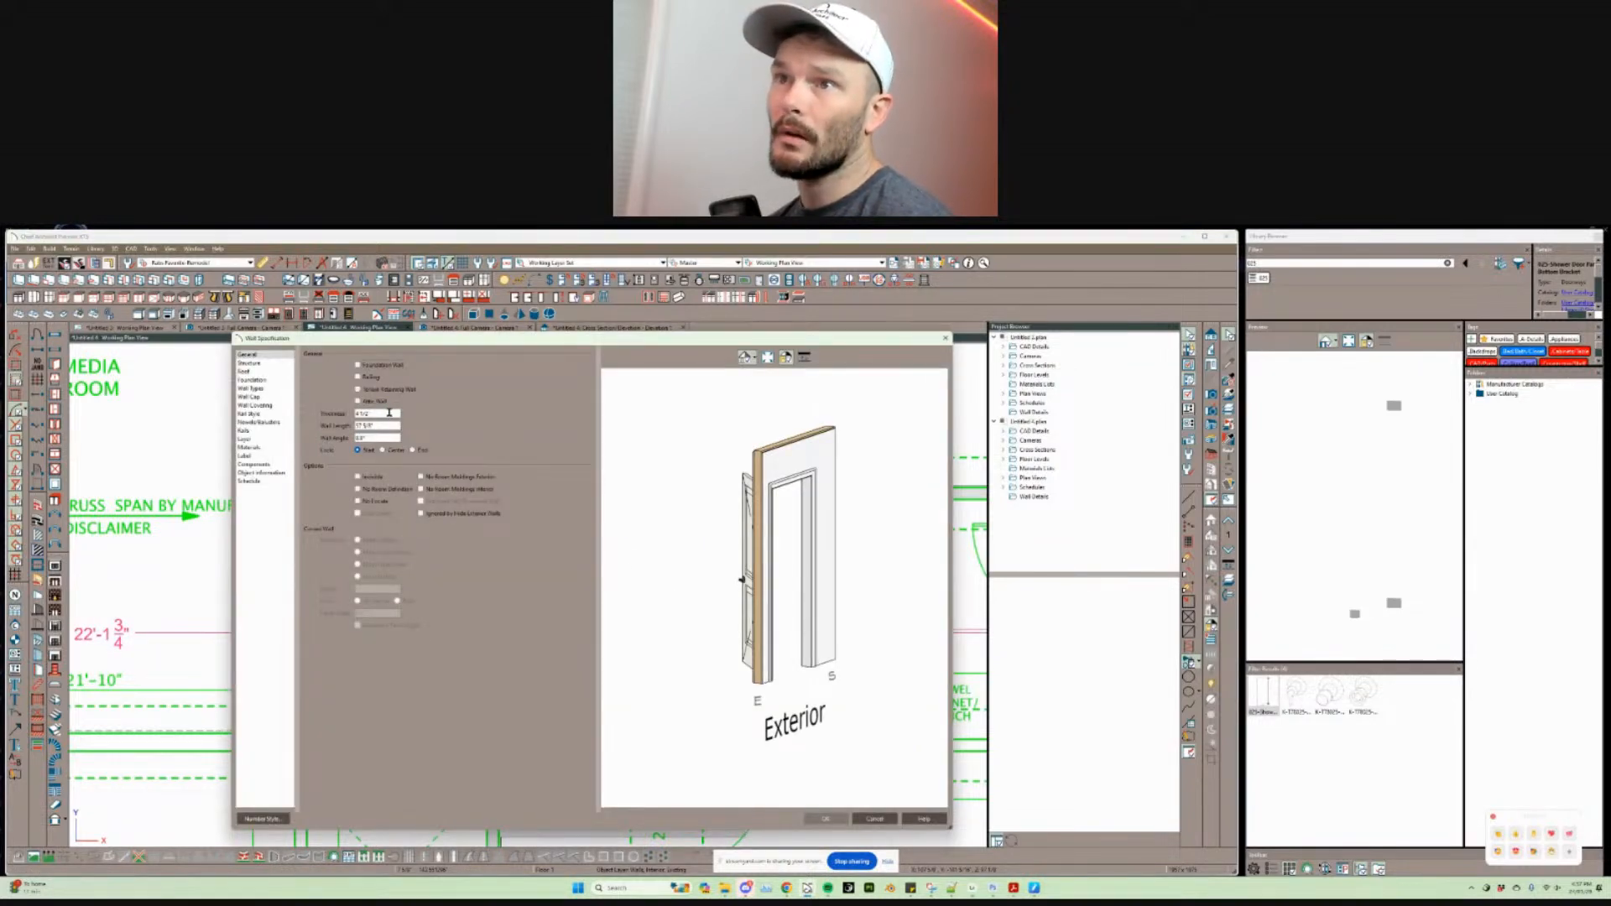
pyautogui.click(827, 819)
pyautogui.scroll(5, 531, 705)
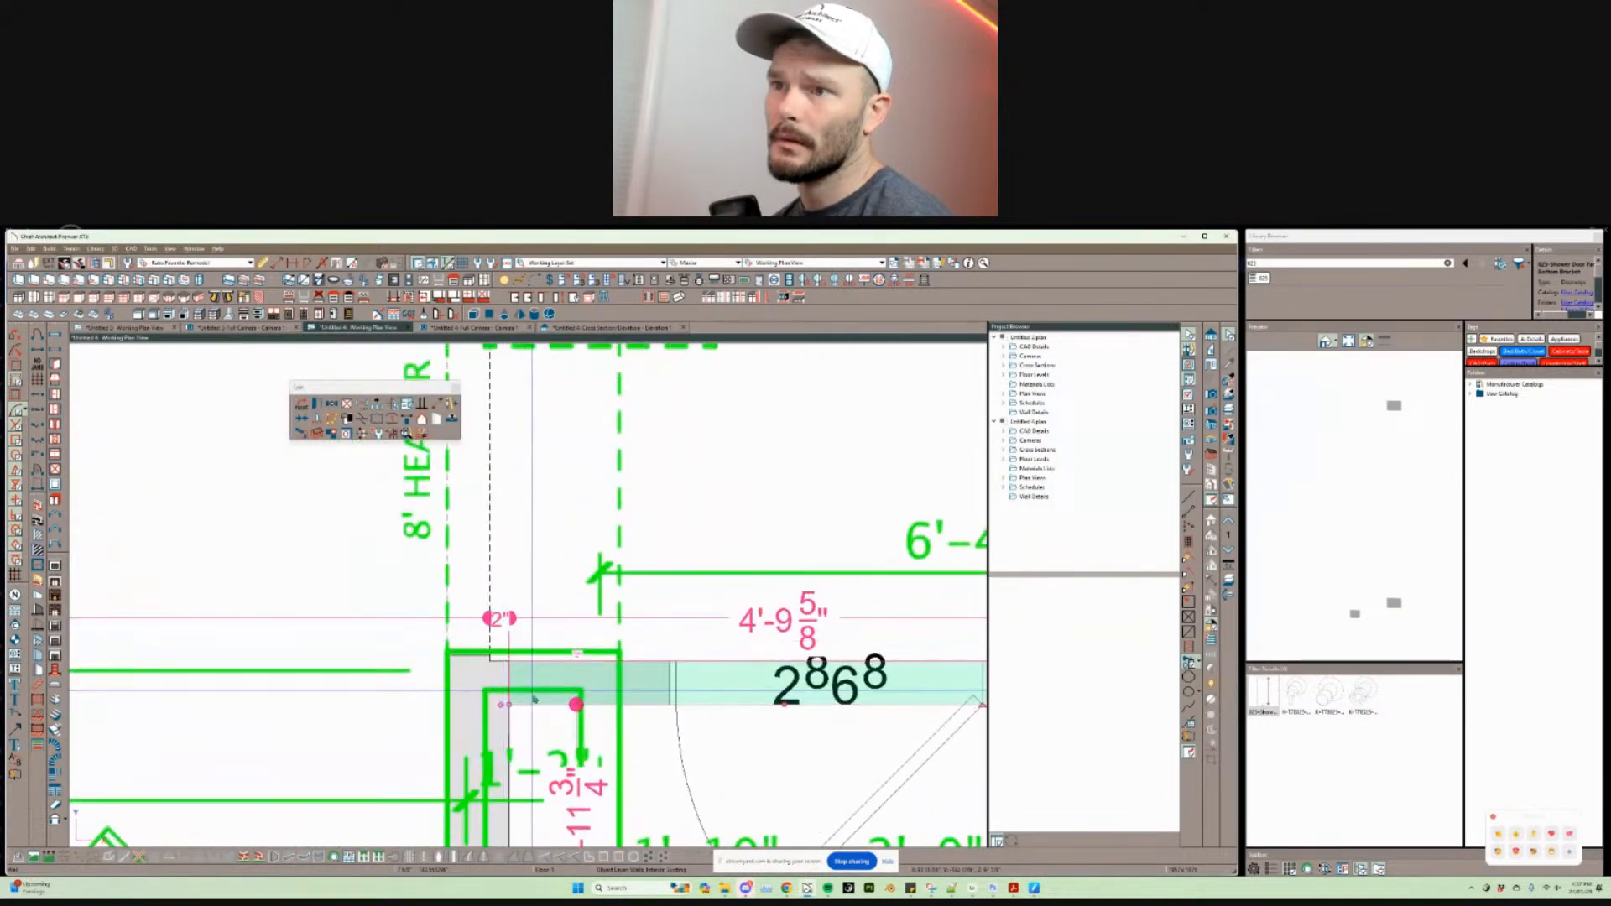
pyautogui.click(543, 707)
pyautogui.moveTo(539, 702); pyautogui.dragTo(529, 691)
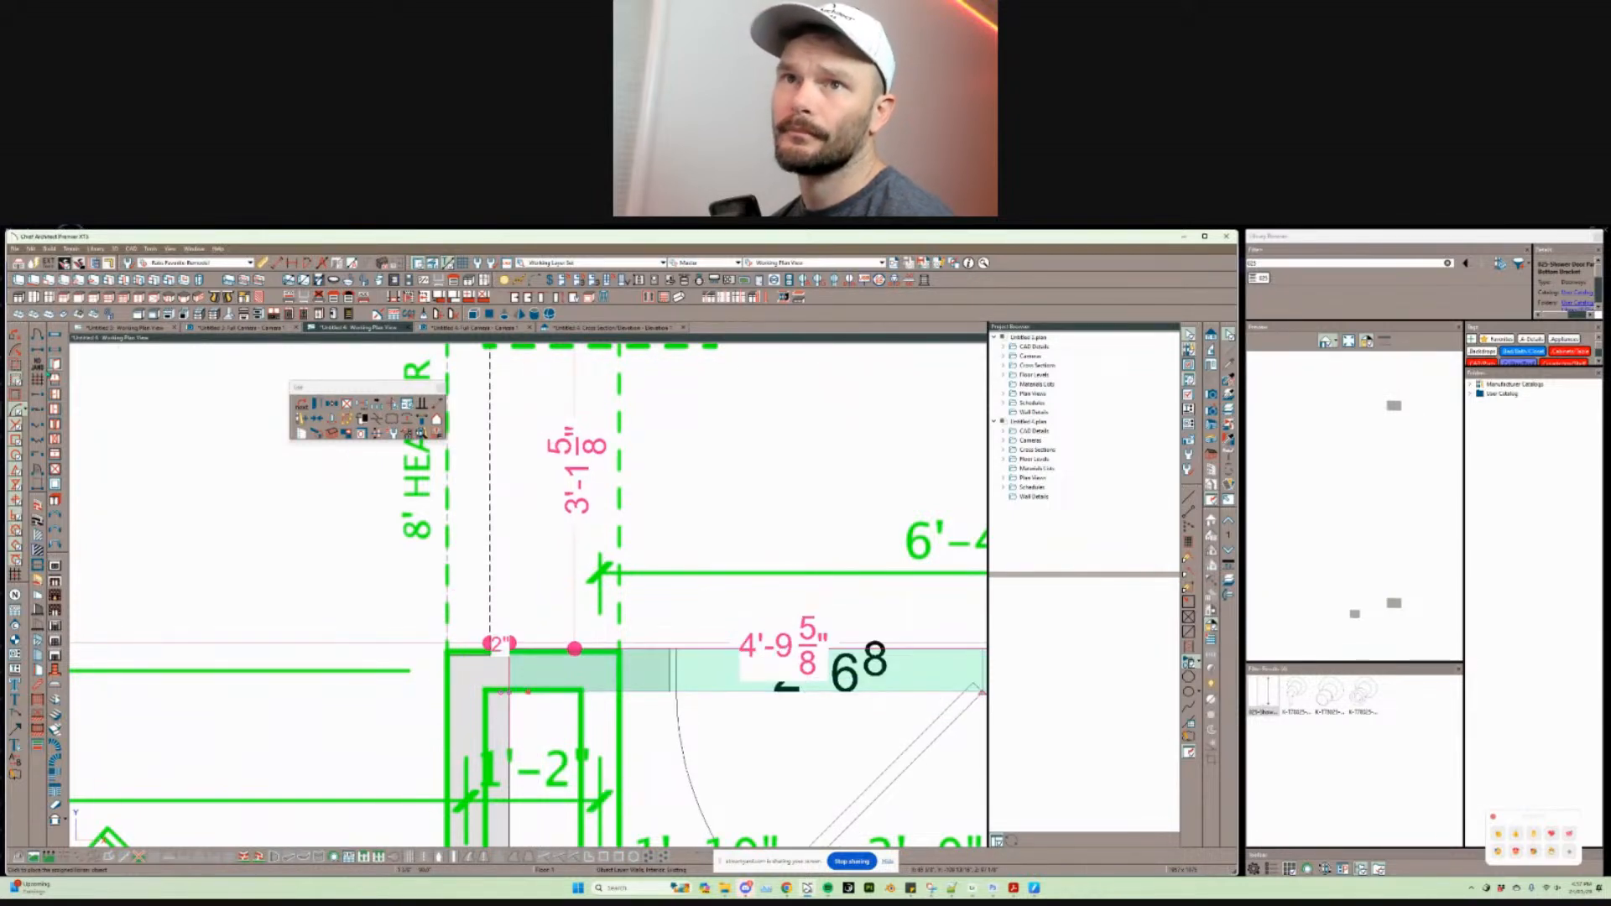
pyautogui.press('n')
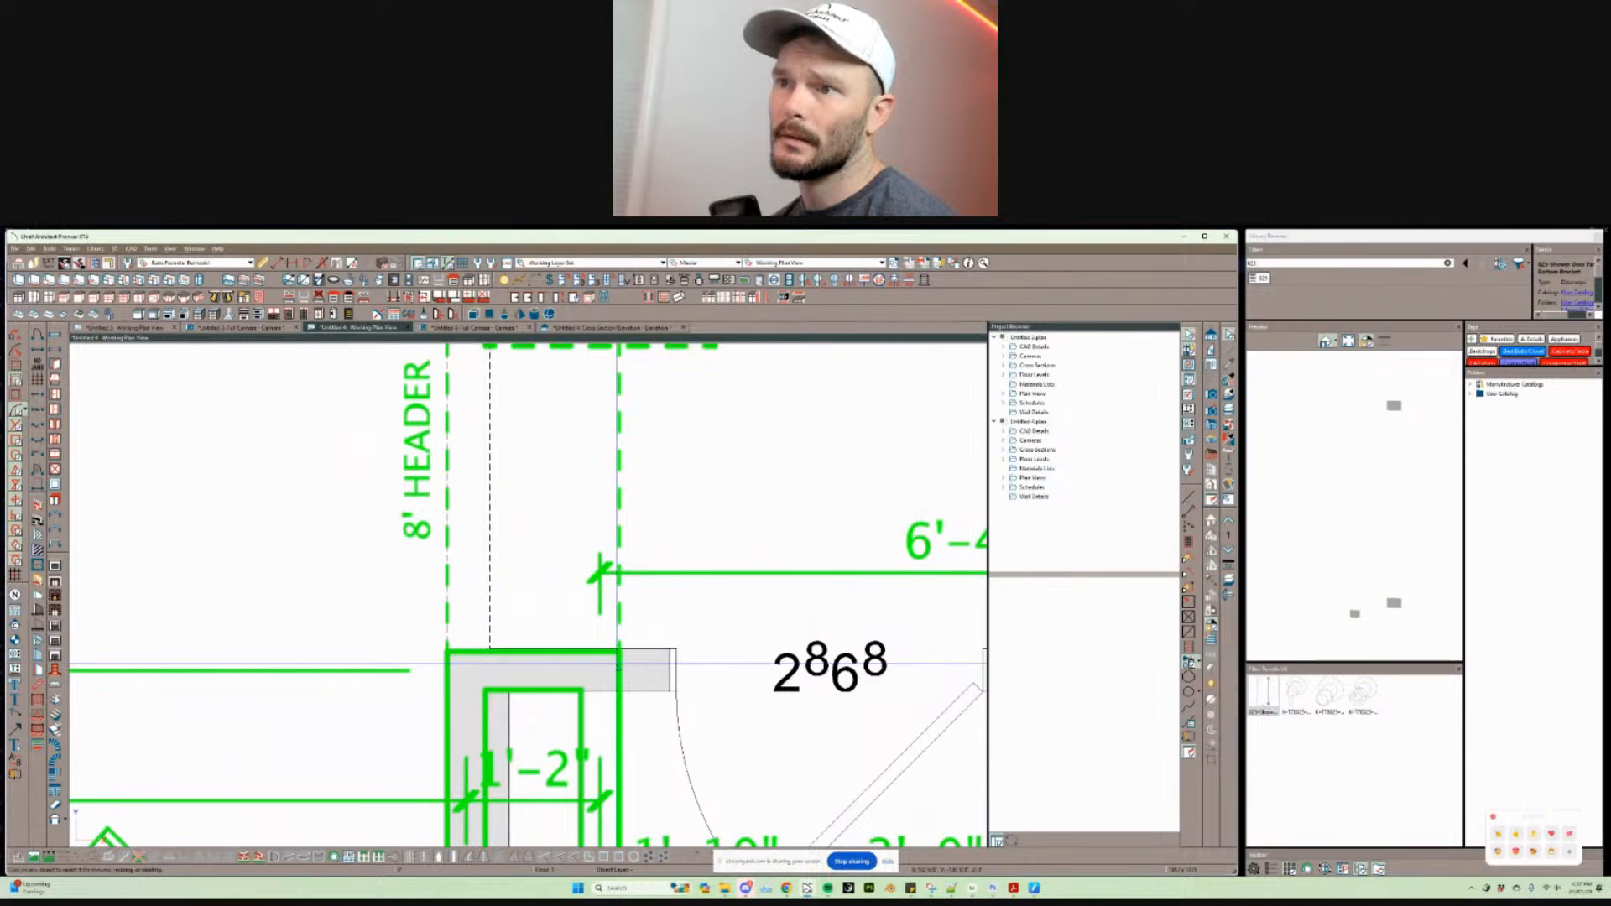
# Step: Compare the hall and linen-closet wall layout on the main floor with the floor below
pyautogui.scroll(-4, 622, 671)
pyautogui.scroll(3, 317, 470)
pyautogui.scroll(1, 515, 585)
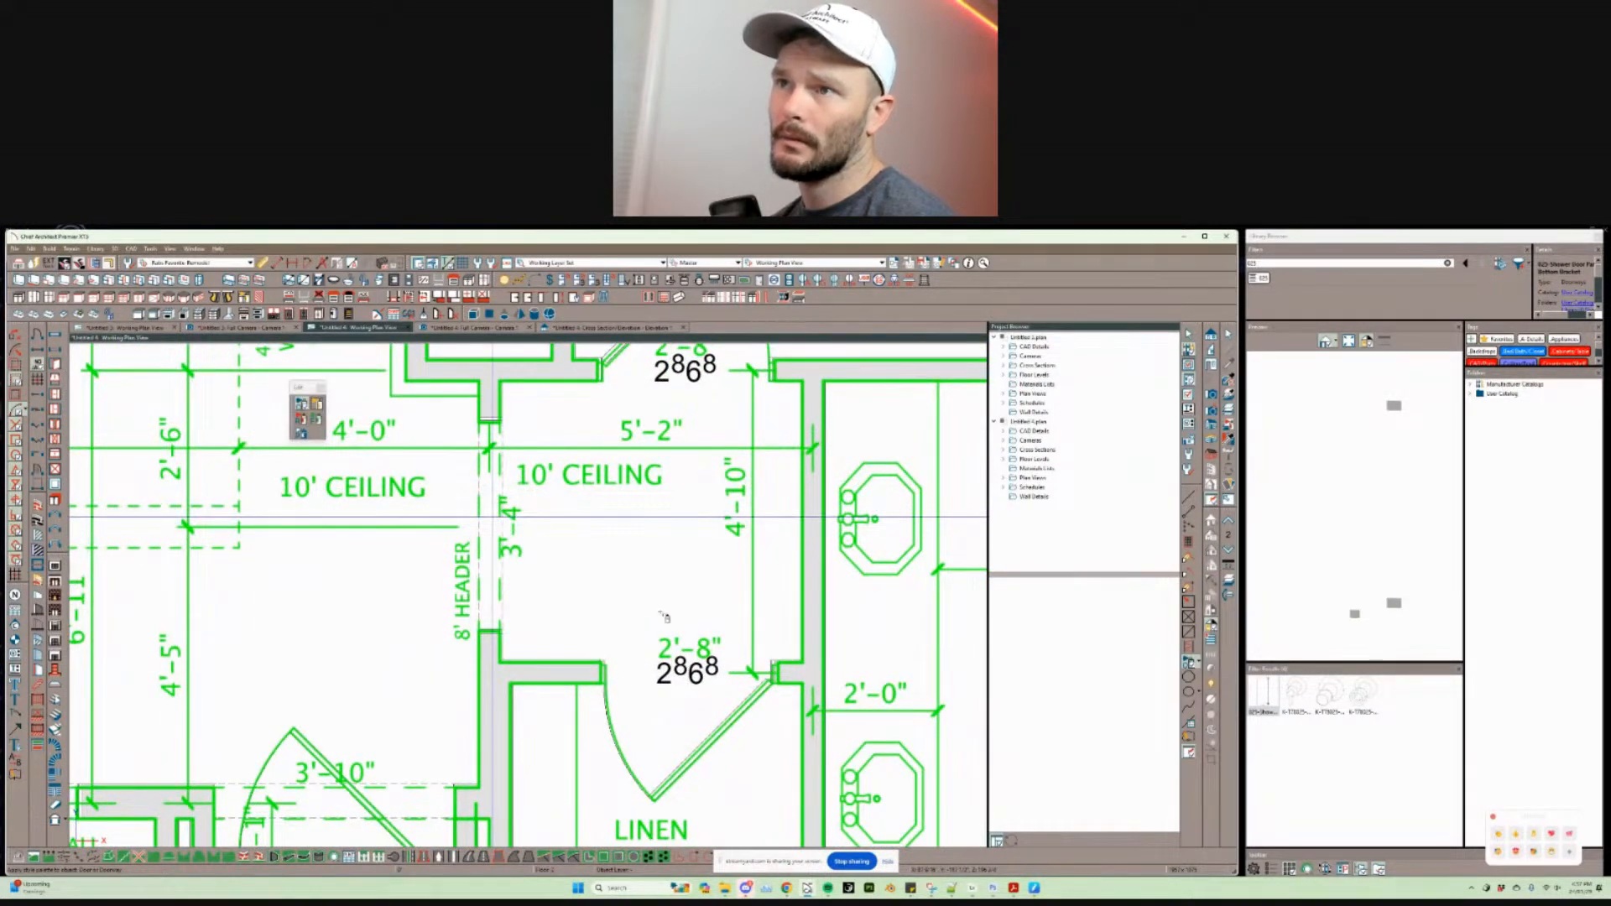
pyautogui.press('pagedown')
pyautogui.scroll(-2, 662, 614)
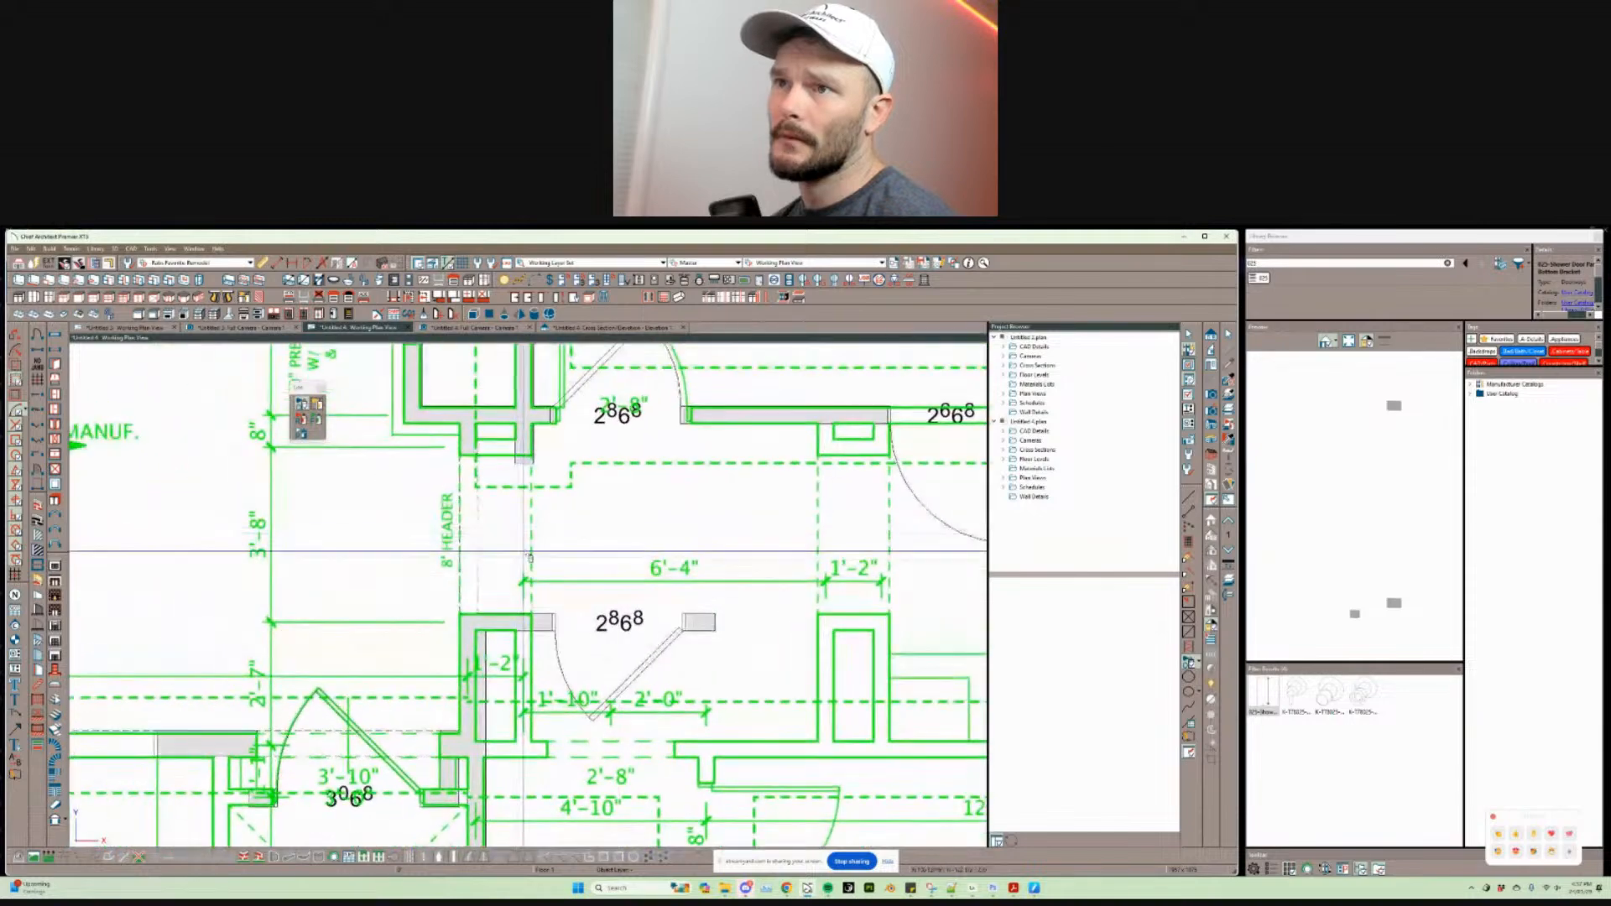
pyautogui.press('pageup')
pyautogui.scroll(-2, 523, 516)
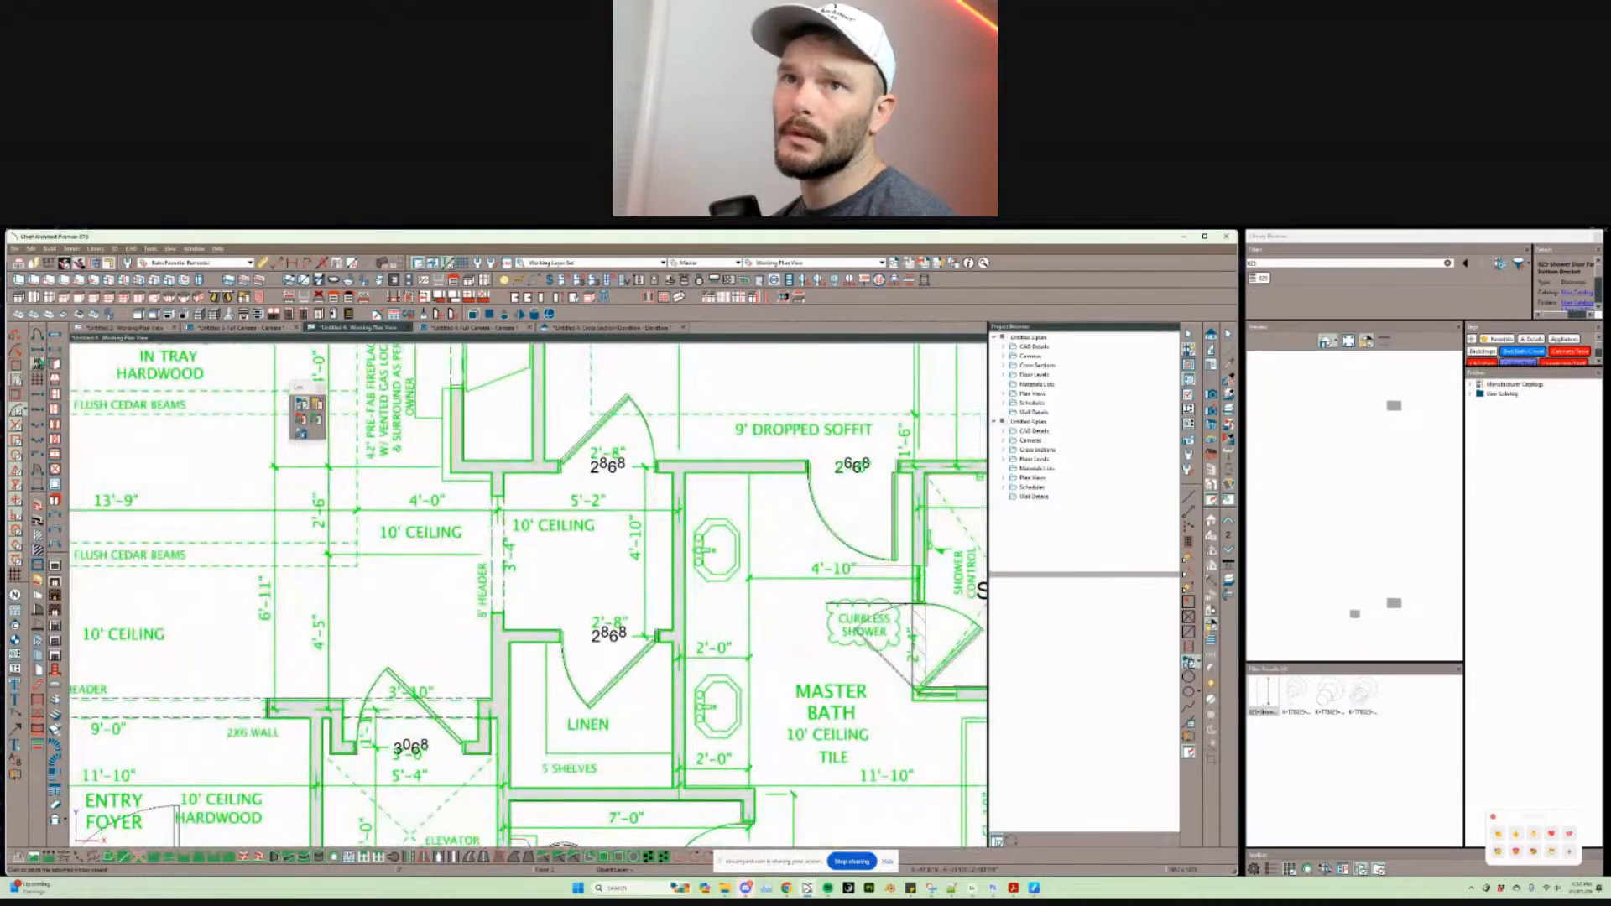
pyautogui.click(316, 403)
pyautogui.scroll(-4, 457, 435)
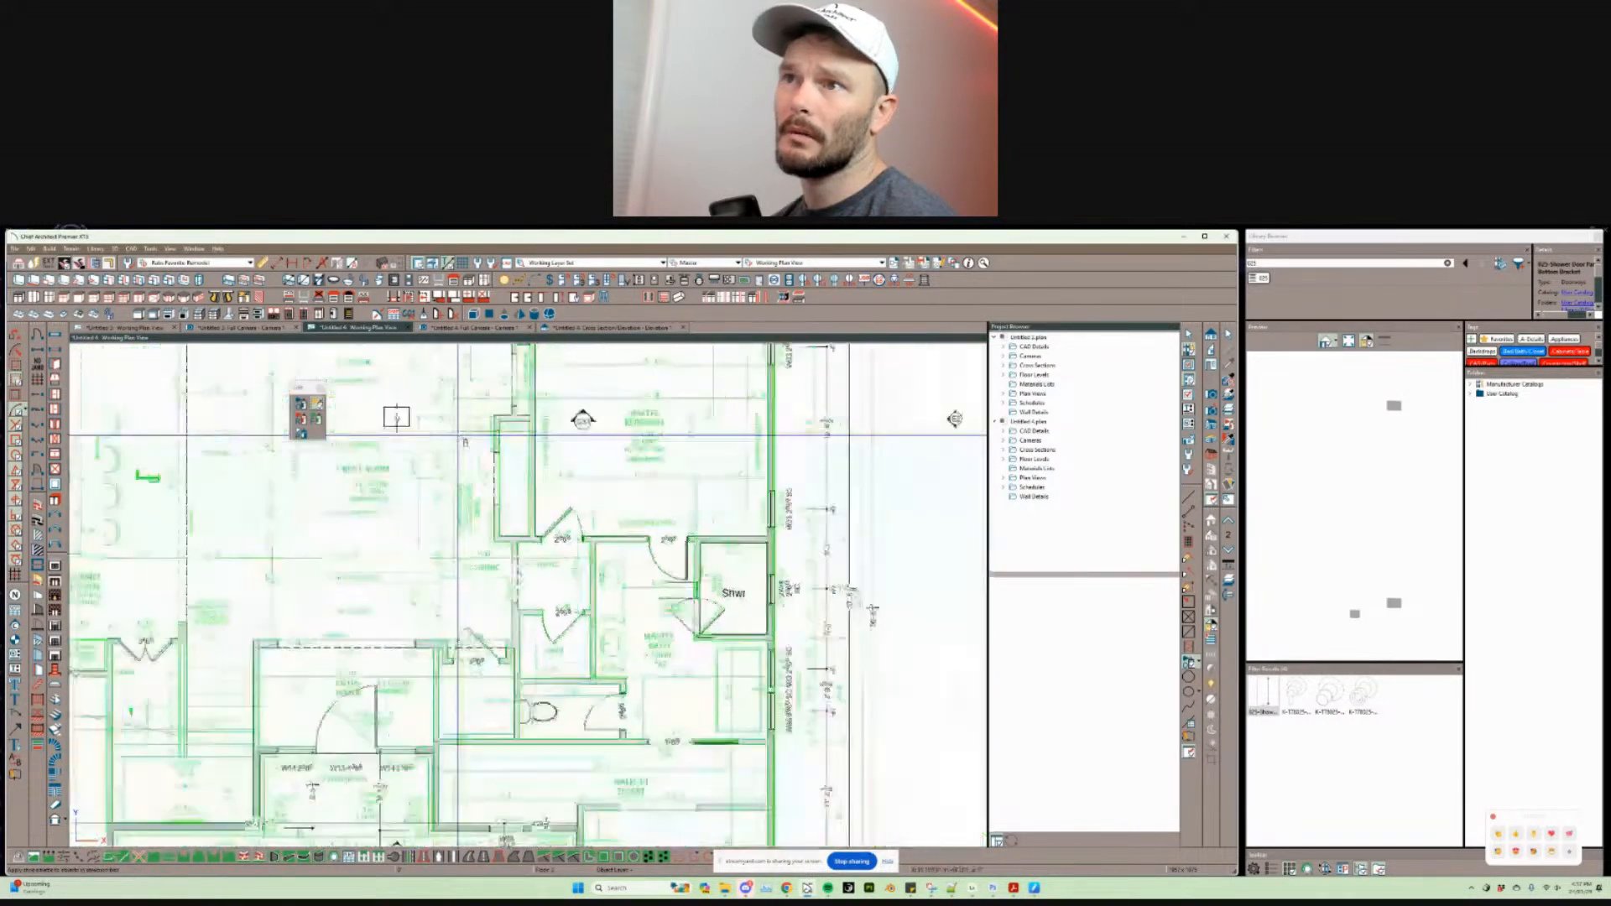
pyautogui.scroll(-3, 457, 435)
pyautogui.scroll(3, 438, 517)
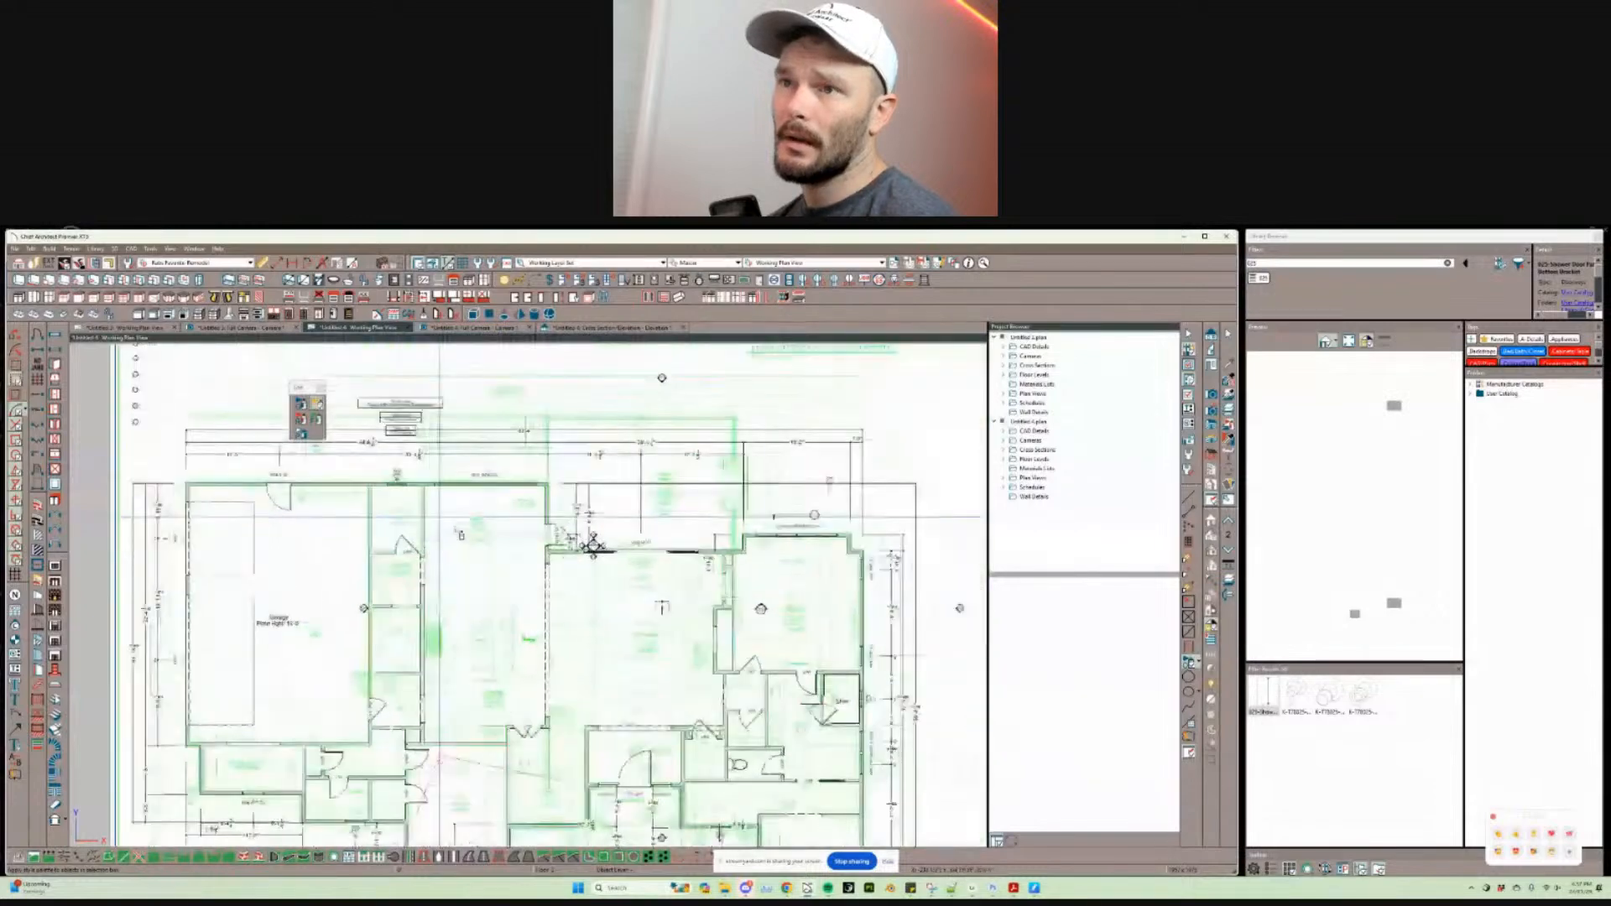
# Step: Examine the dog room, scullery and pantry walls on the main floor and the kitchenette area beneath them
pyautogui.scroll(4, 439, 517)
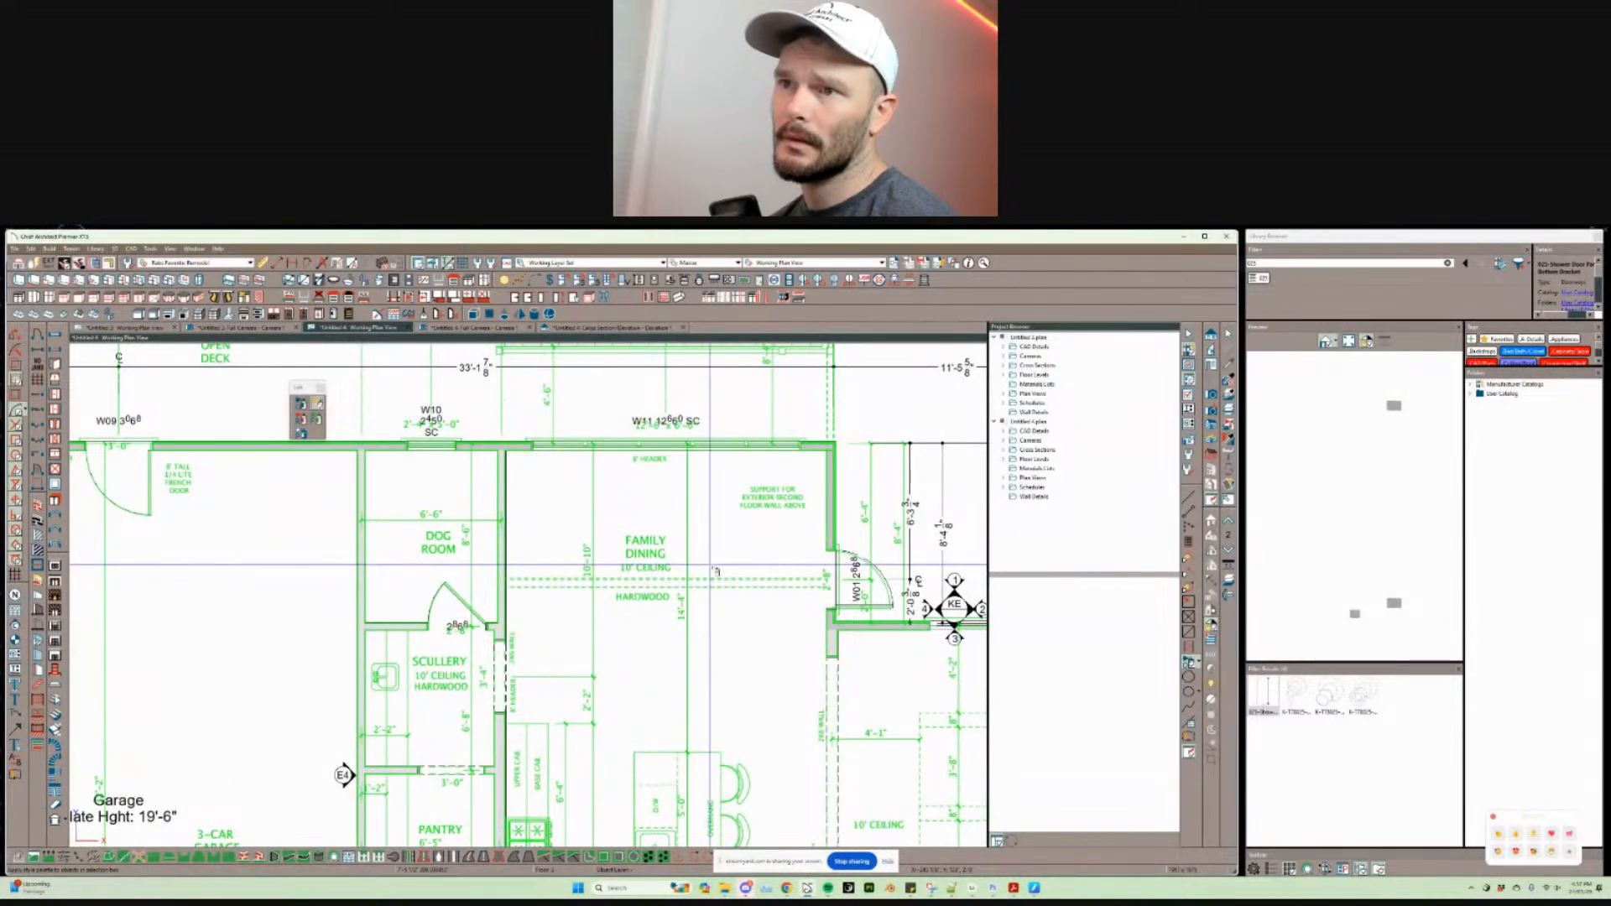
pyautogui.scroll(2, 499, 630)
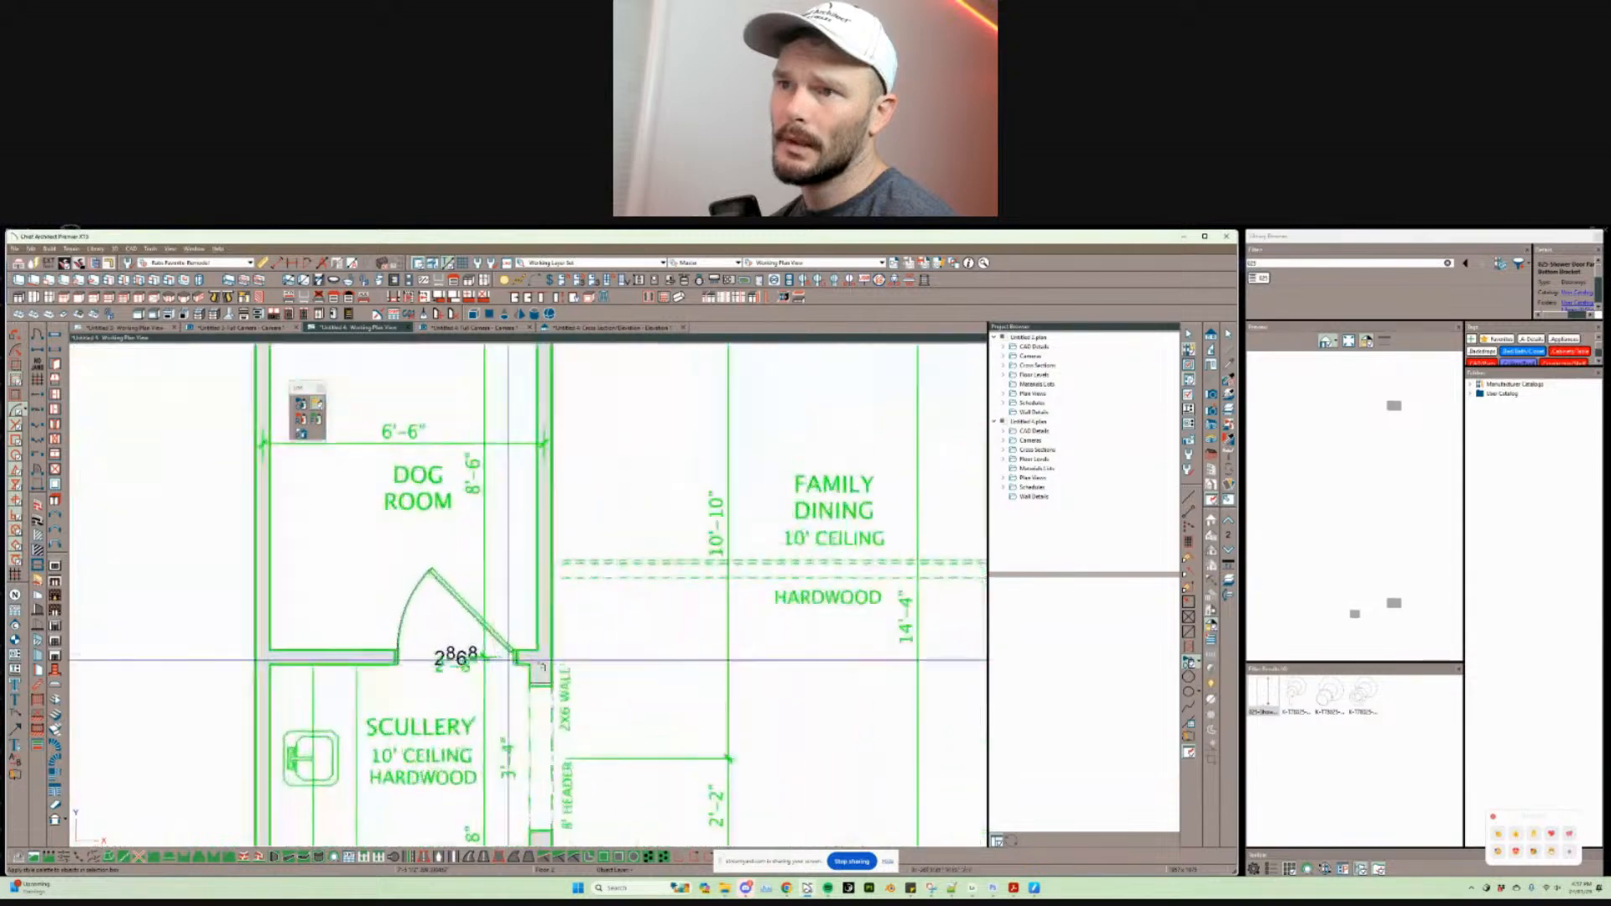
pyautogui.scroll(-3, 610, 635)
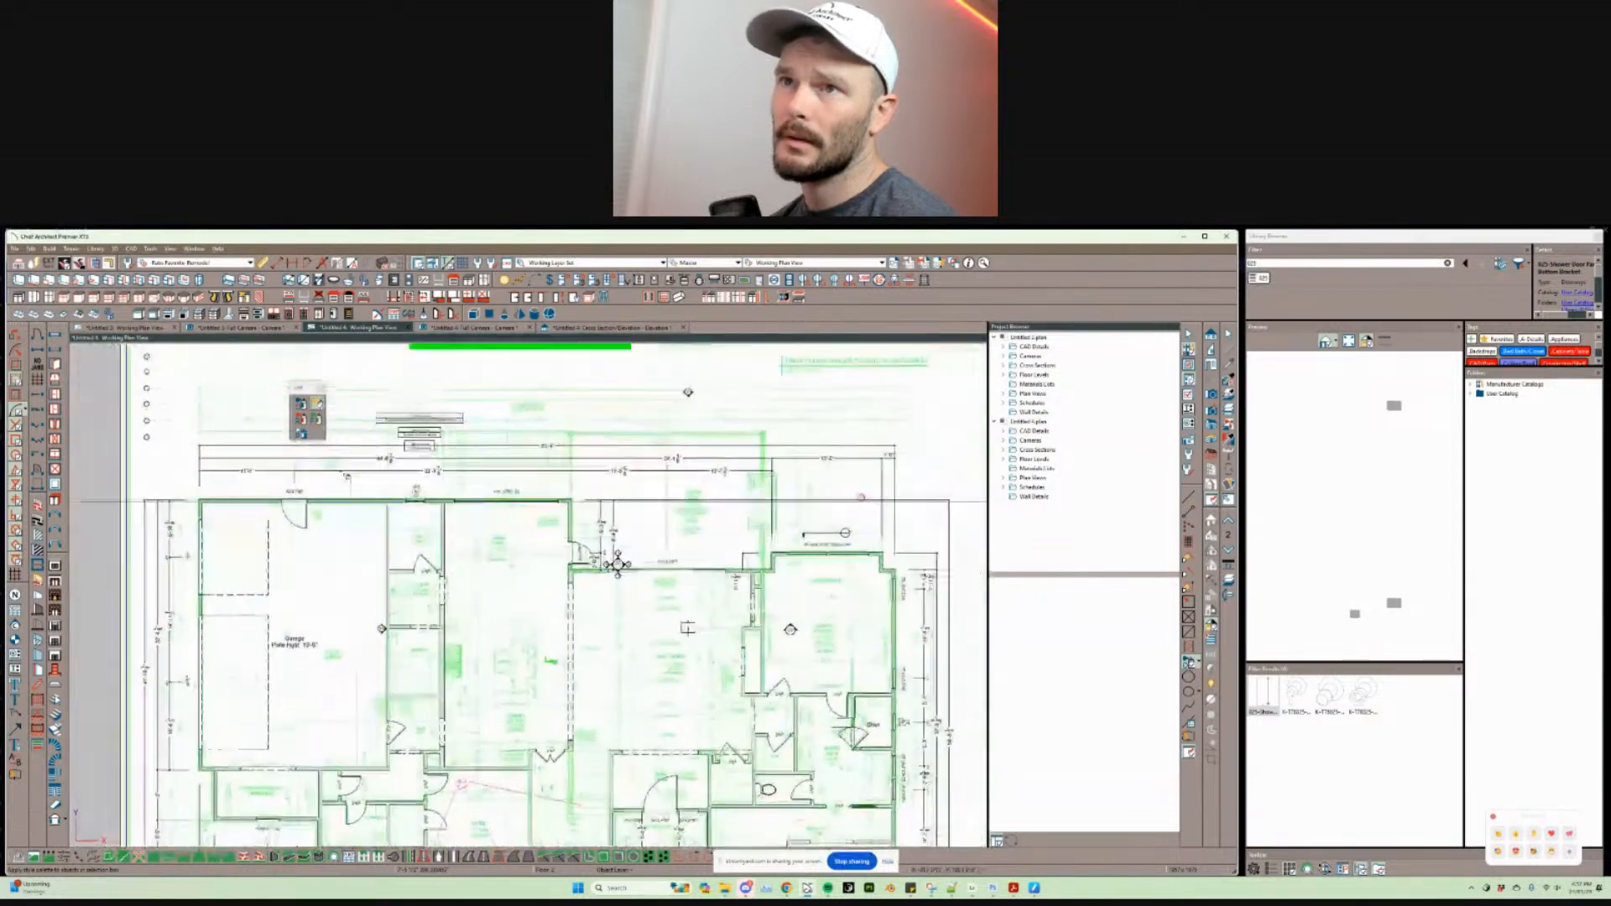
pyautogui.scroll(-1, 478, 581)
pyautogui.moveTo(514, 439); pyautogui.dragTo(696, 659)
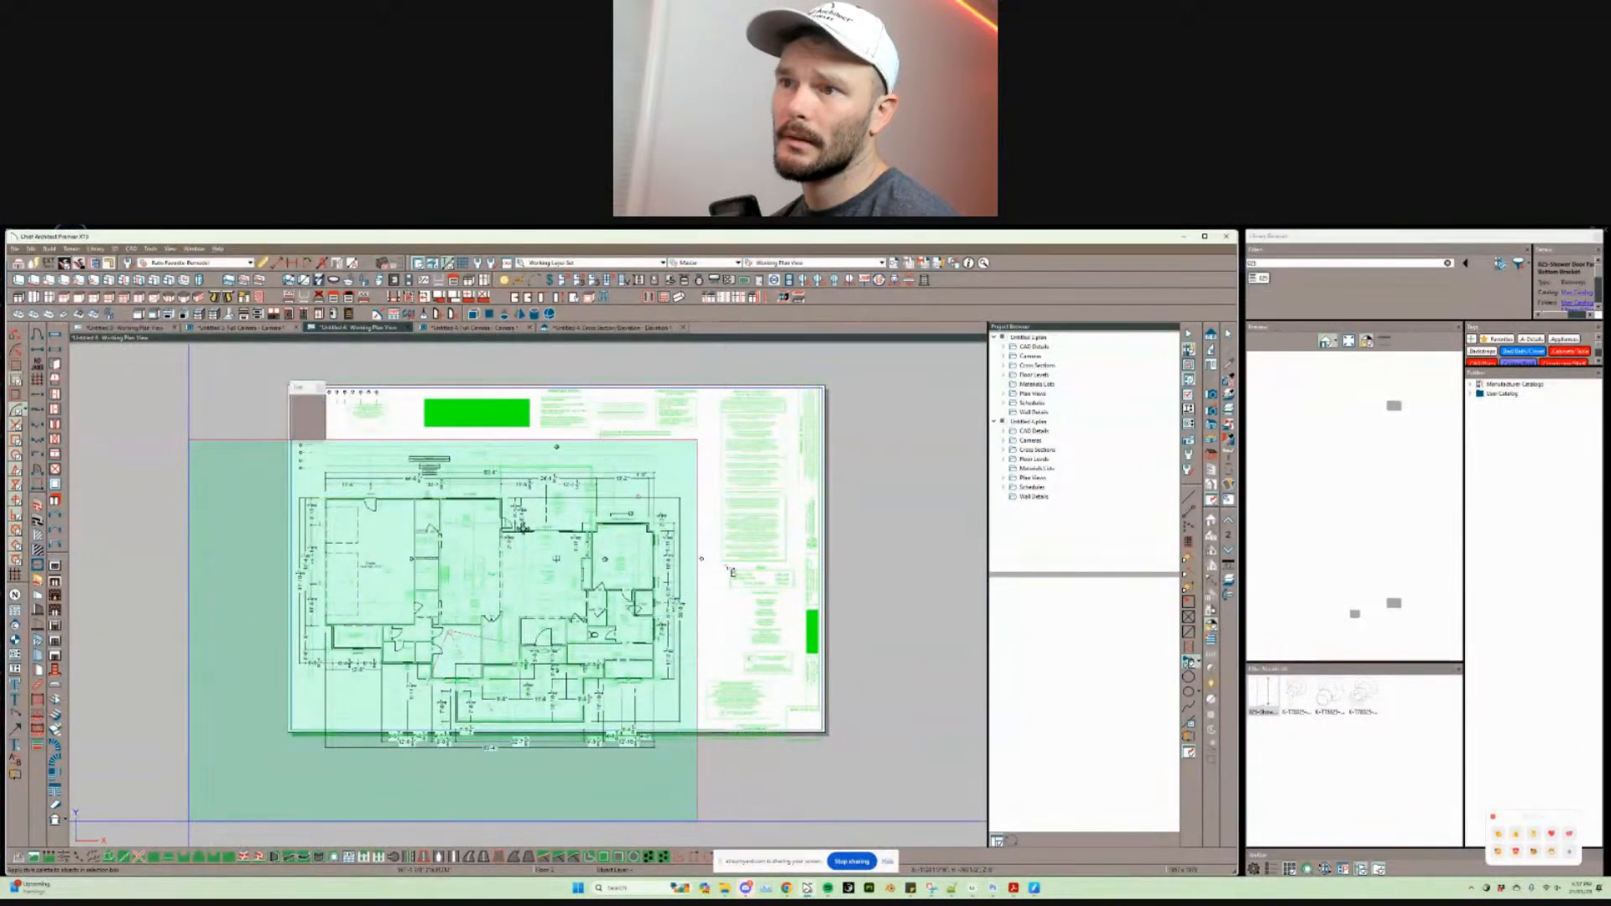
pyautogui.scroll(5, 725, 566)
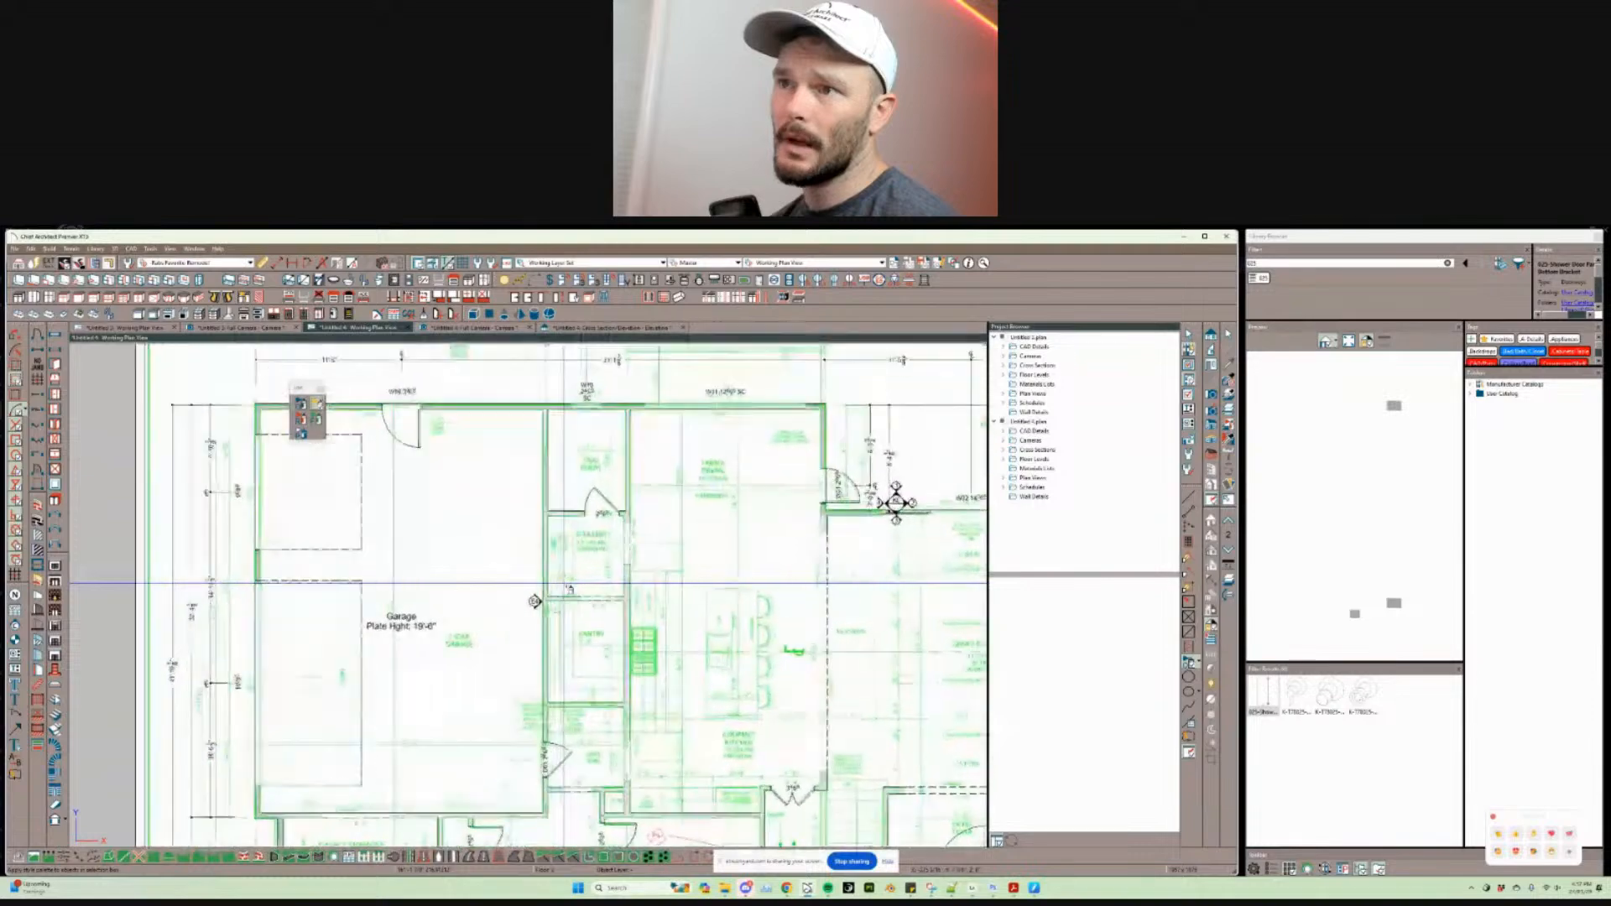
pyautogui.scroll(5, 579, 597)
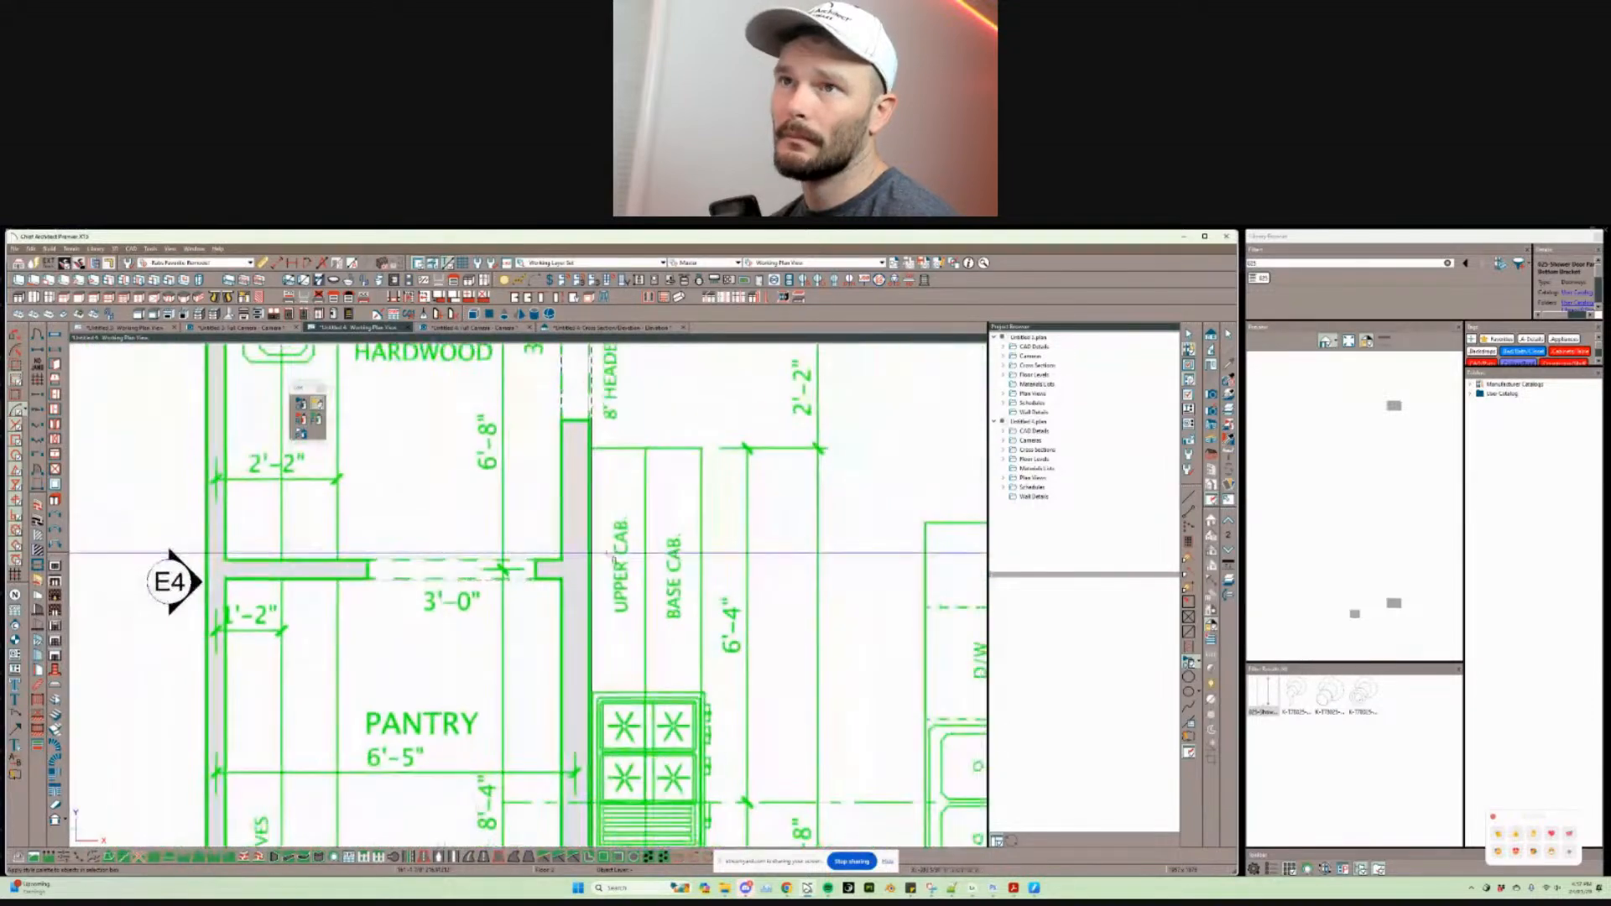
pyautogui.scroll(-6, 664, 556)
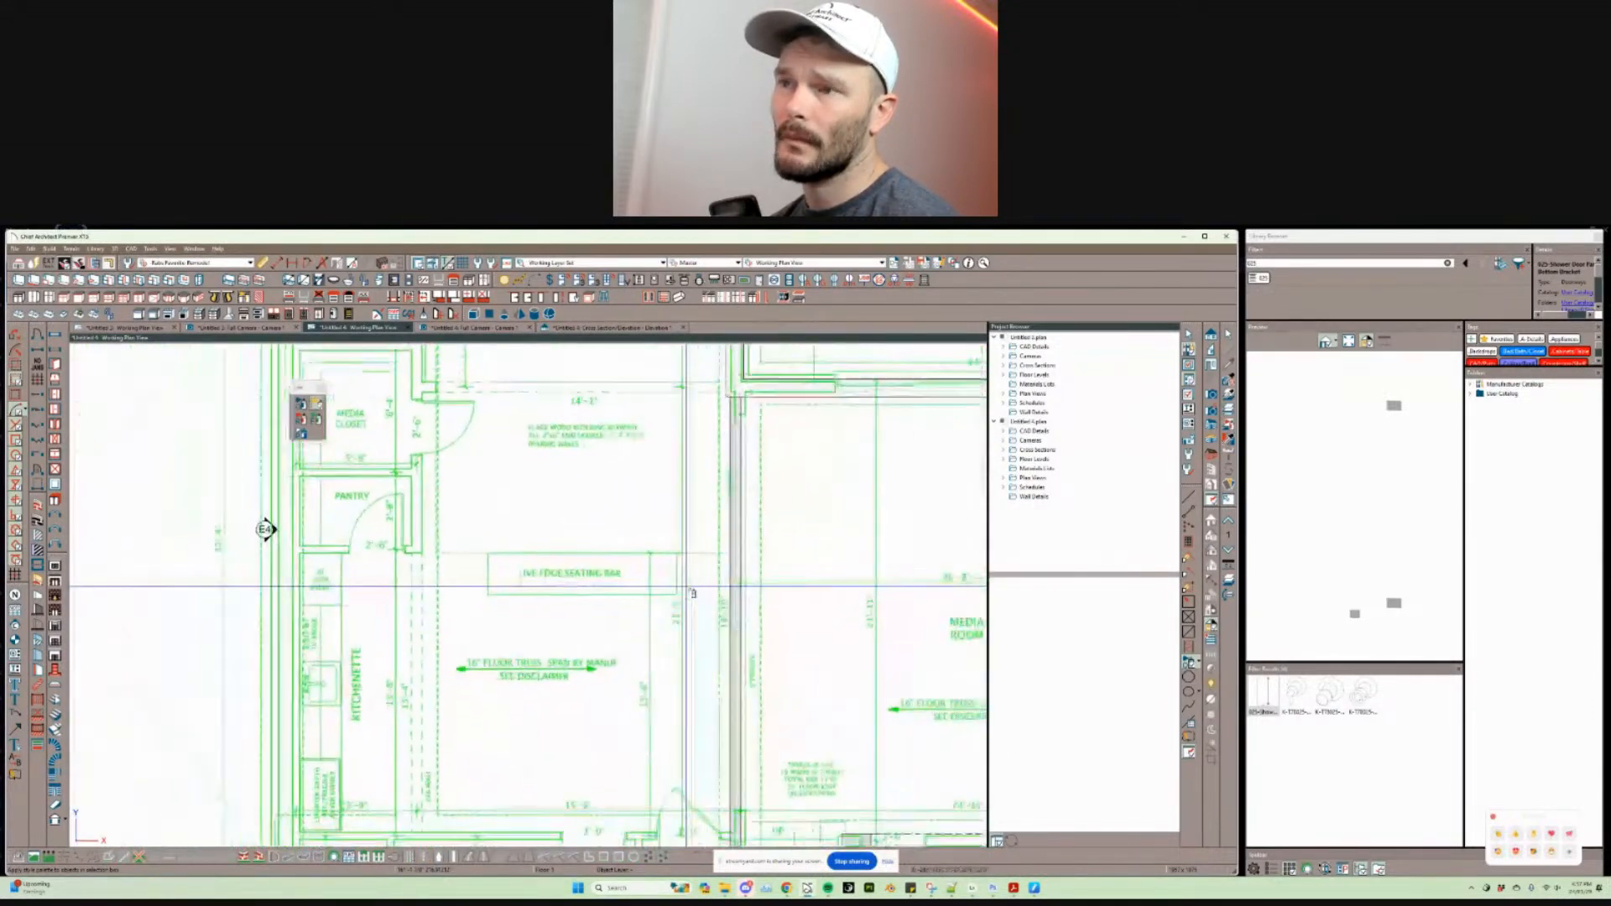
# Step: Trim the linen-door wall to the chase width on the lower floor and draw the chase's hall-side wall about 2'-3 3/4" long
pyautogui.moveTo(836, 667); pyautogui.dragTo(658, 604, button='middle')
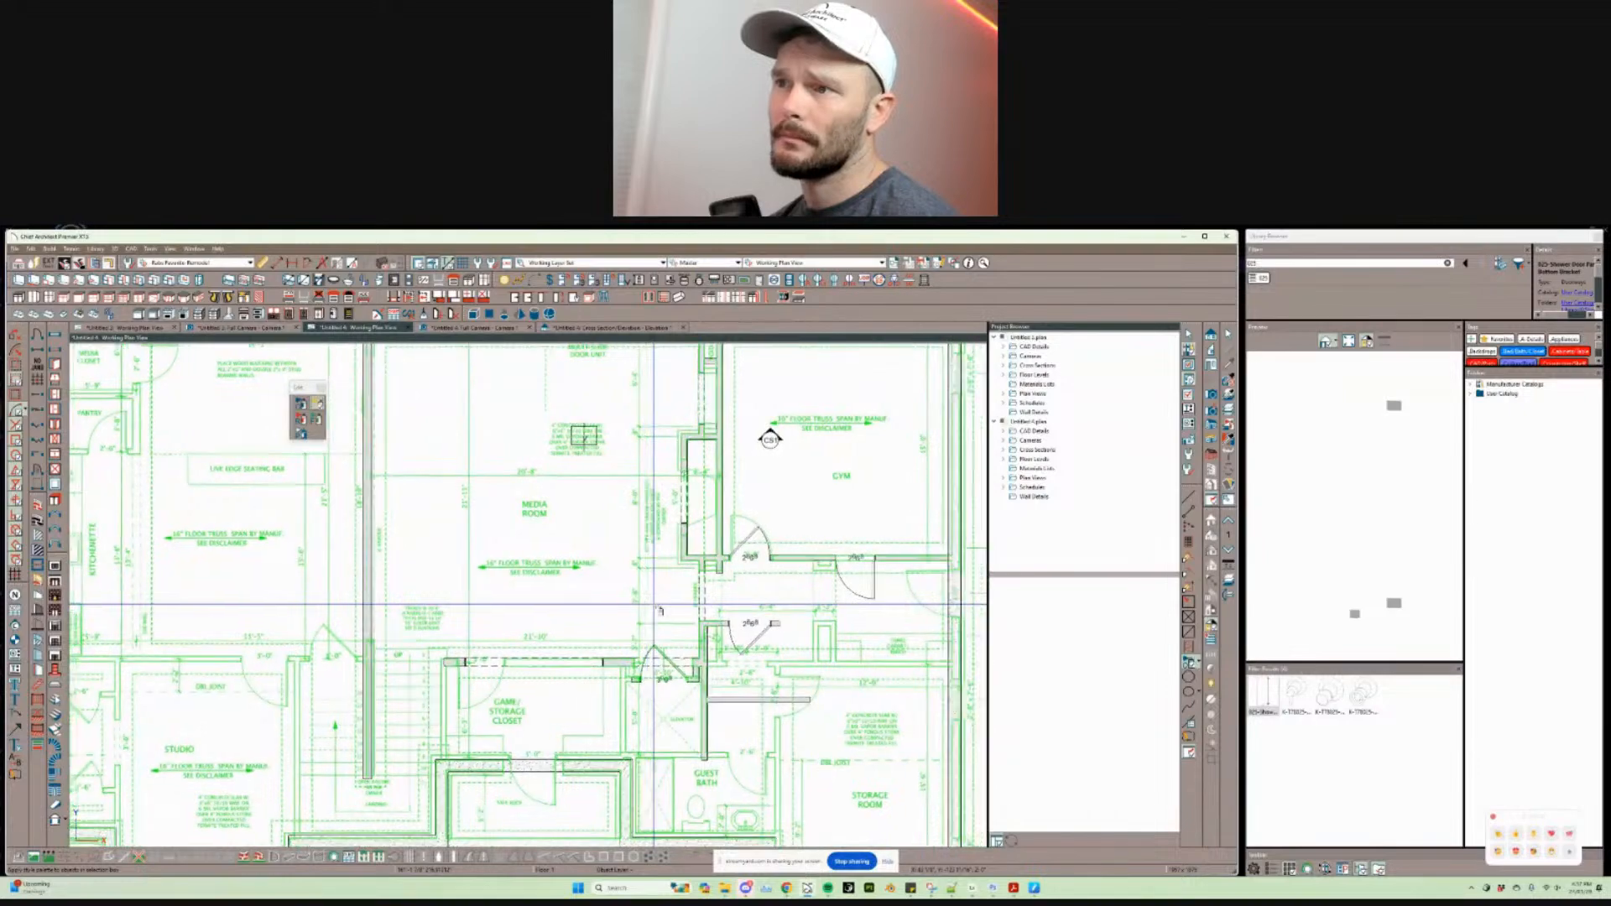
pyautogui.moveTo(903, 673); pyautogui.dragTo(653, 604, button='middle')
pyautogui.scroll(1, 653, 604)
pyautogui.scroll(5, 660, 610)
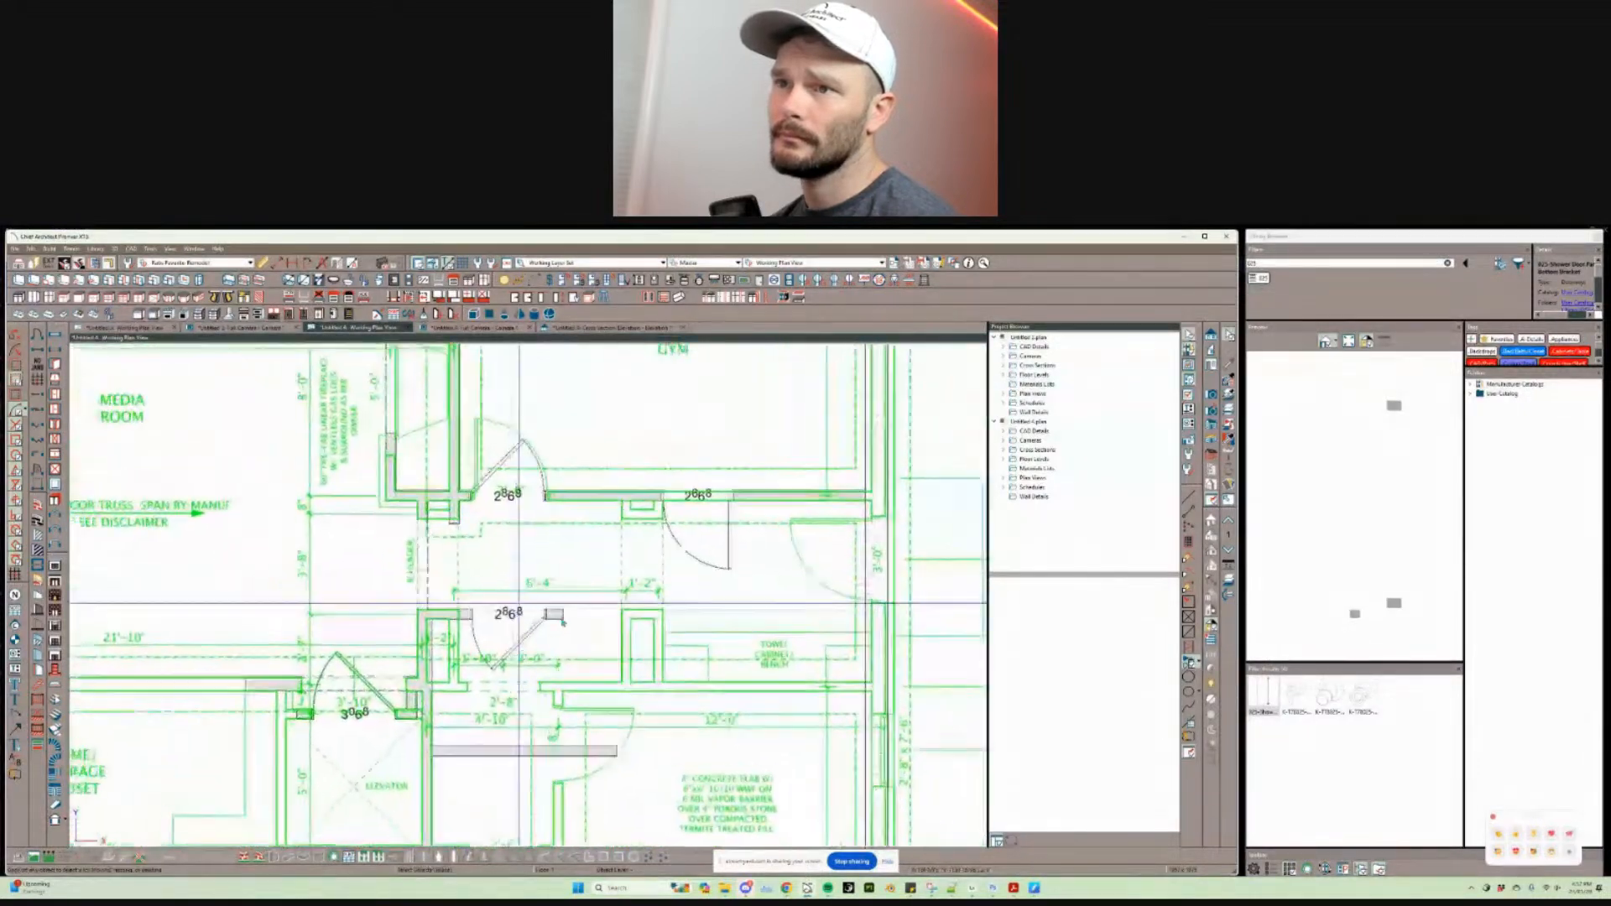
pyautogui.click(600, 635)
pyautogui.scroll(5, 482, 631)
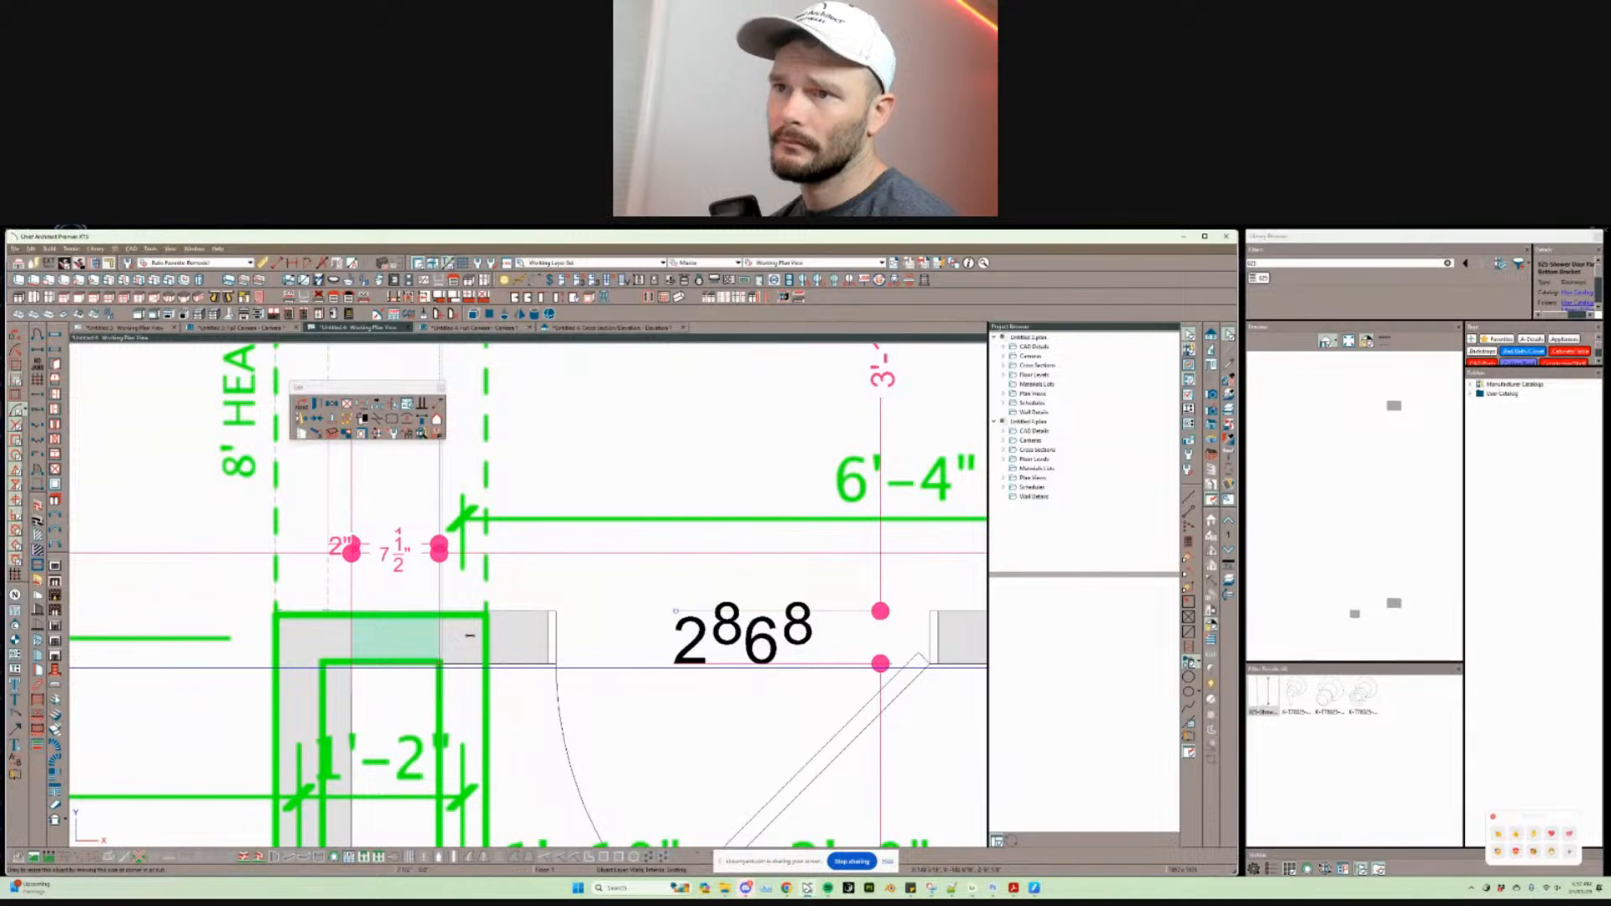
pyautogui.scroll(-5, 470, 635)
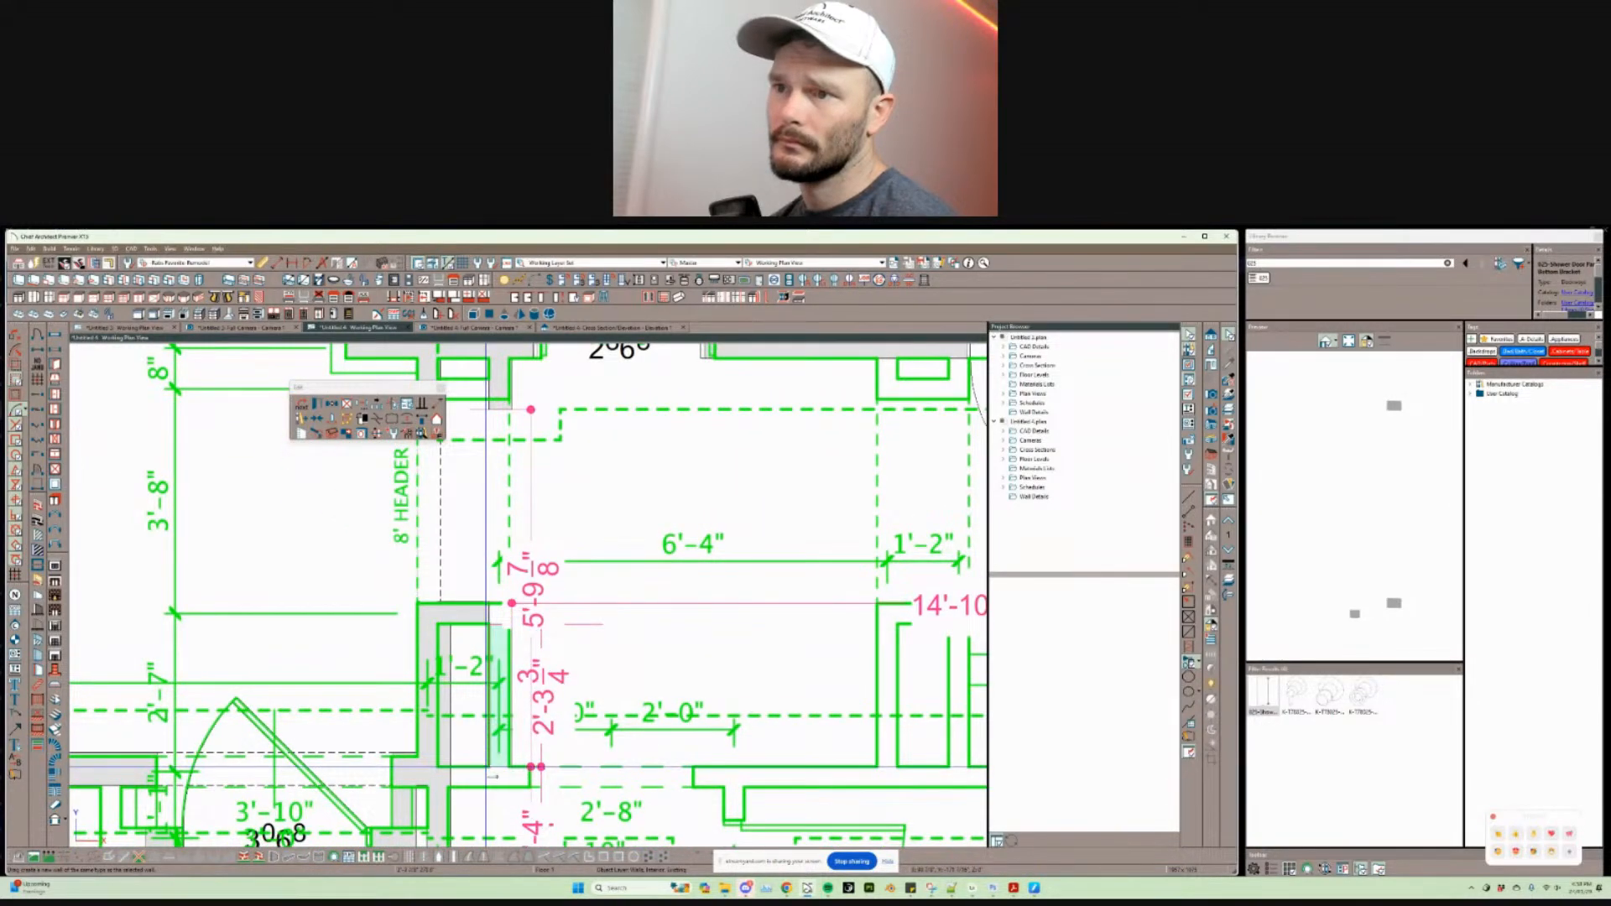
pyautogui.click(490, 772)
pyautogui.scroll(4, 490, 760)
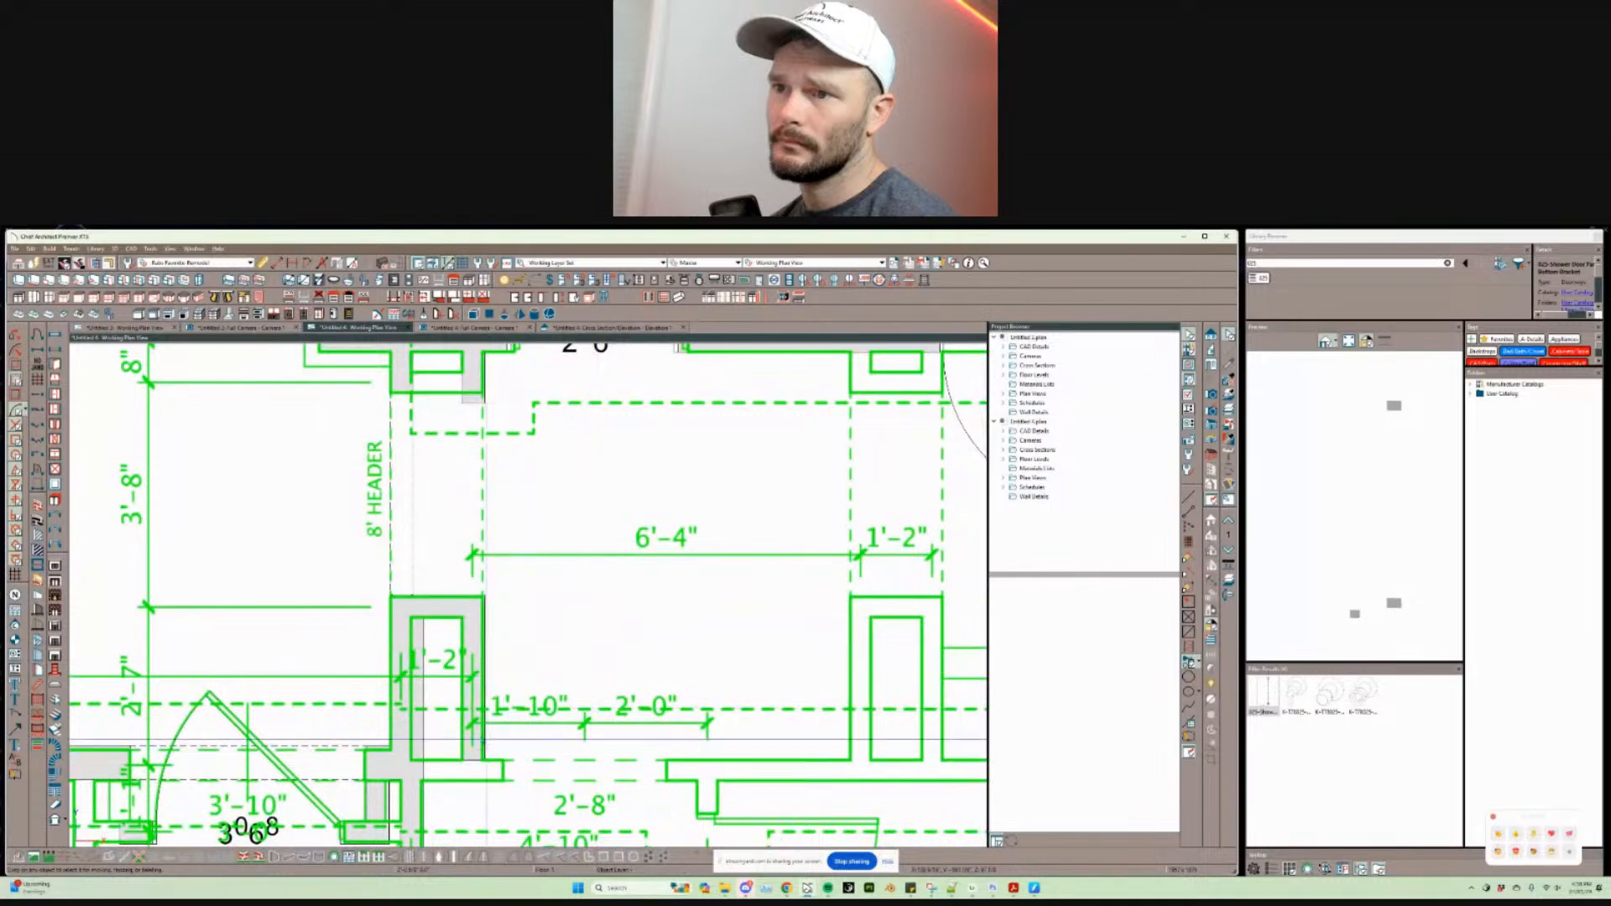
# Step: Draw an interior wall from the base of the chase to the exterior wall past the towel cabinet/bench
pyautogui.moveTo(491, 745); pyautogui.dragTo(491, 663, button='middle')
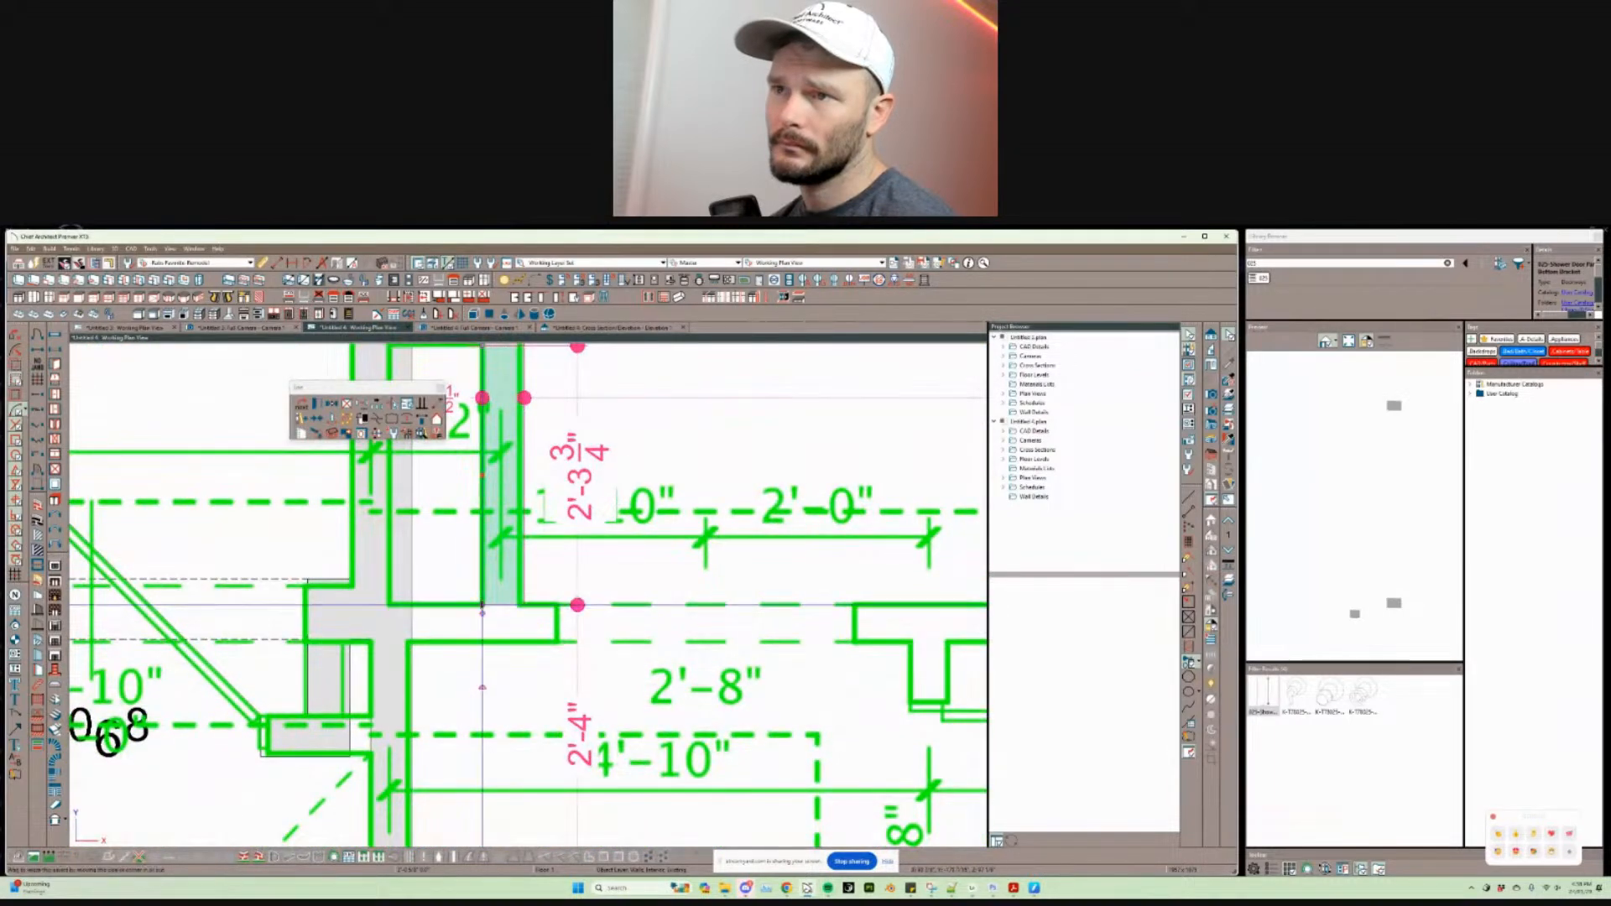
pyautogui.moveTo(482, 611)
pyautogui.mouseDown()
pyautogui.moveTo(481, 646)
pyautogui.moveTo(867, 614)
pyautogui.mouseUp()
pyautogui.scroll(-2, 755, 629)
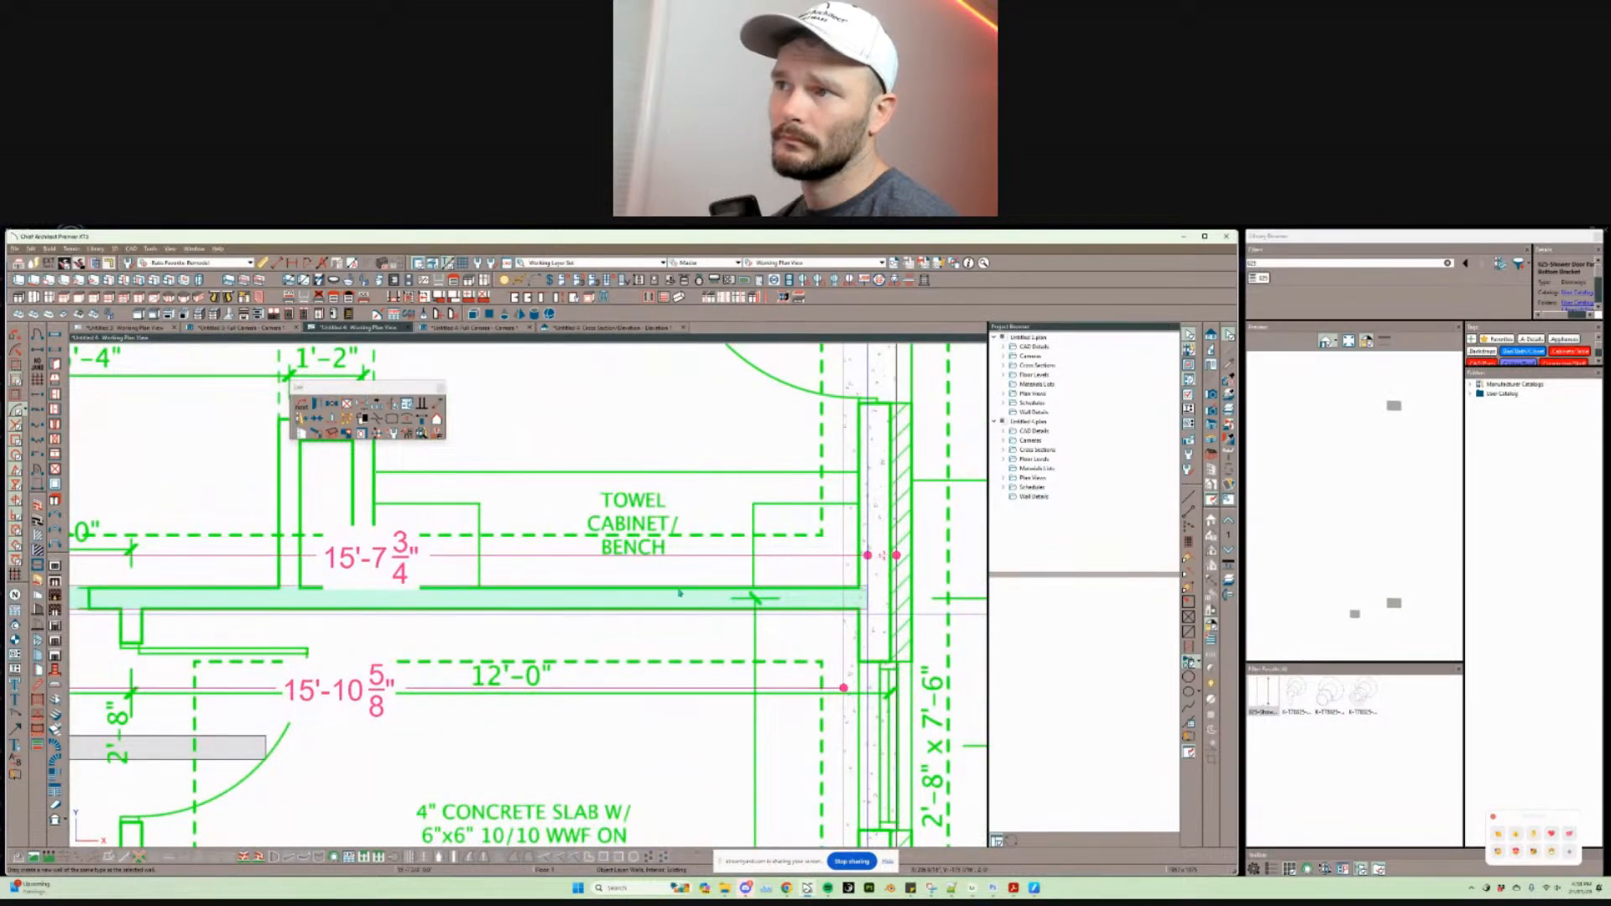
# Step: Extend the near end of the long interior wall across the chase base to meet the elevator-side wall
pyautogui.scroll(-2, 679, 593)
pyautogui.scroll(3, 134, 579)
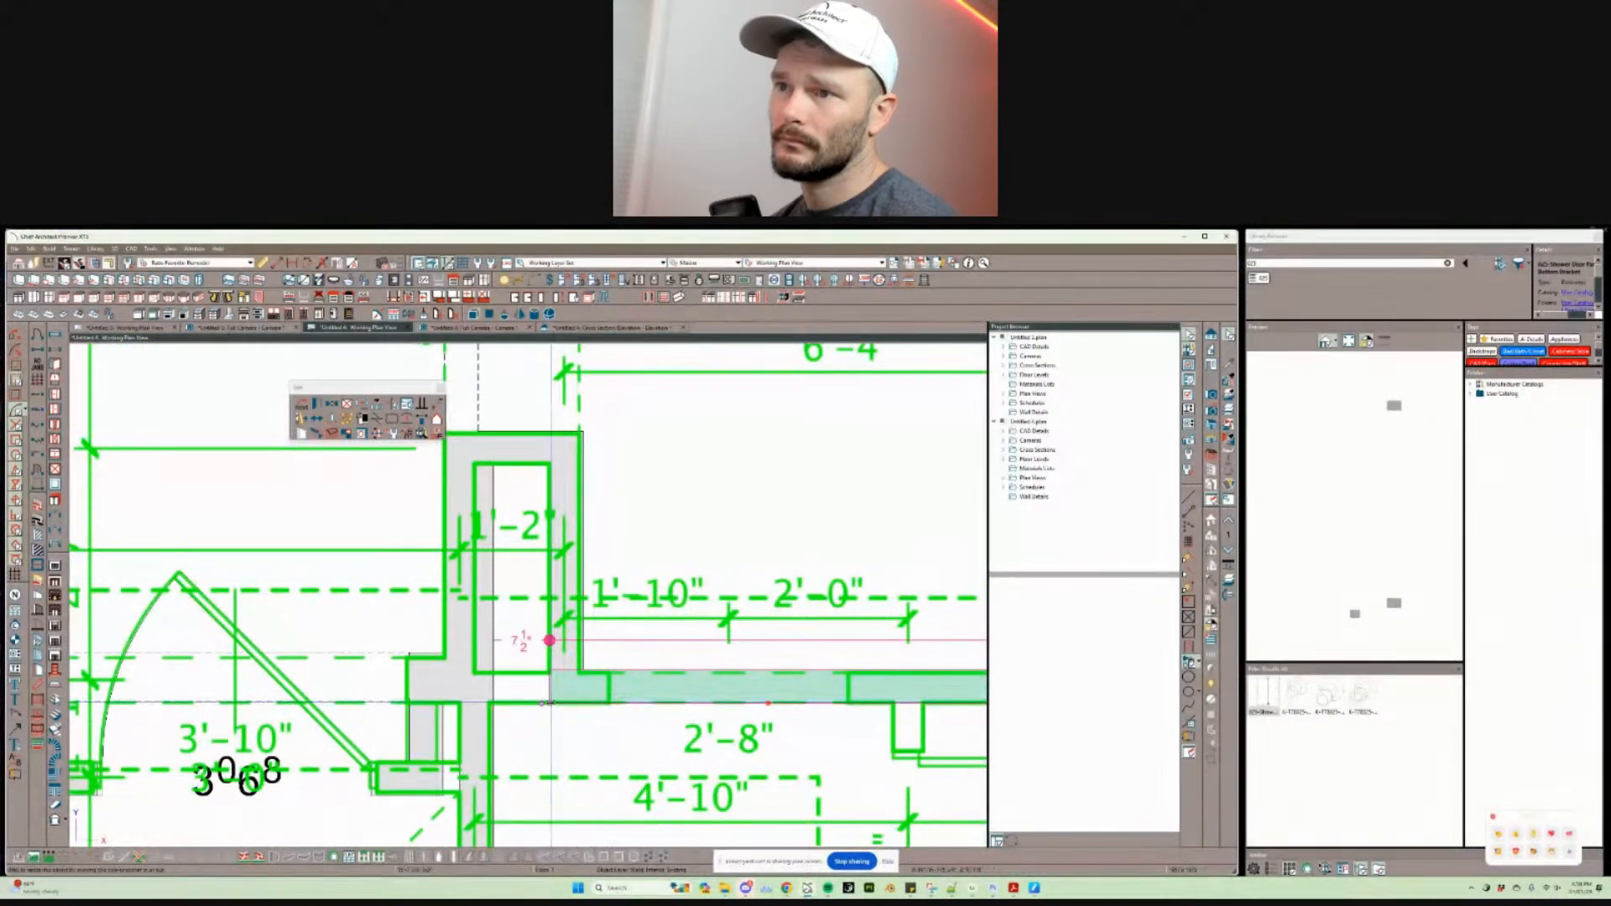
pyautogui.moveTo(549, 702); pyautogui.dragTo(482, 699)
pyautogui.scroll(-3, 547, 531)
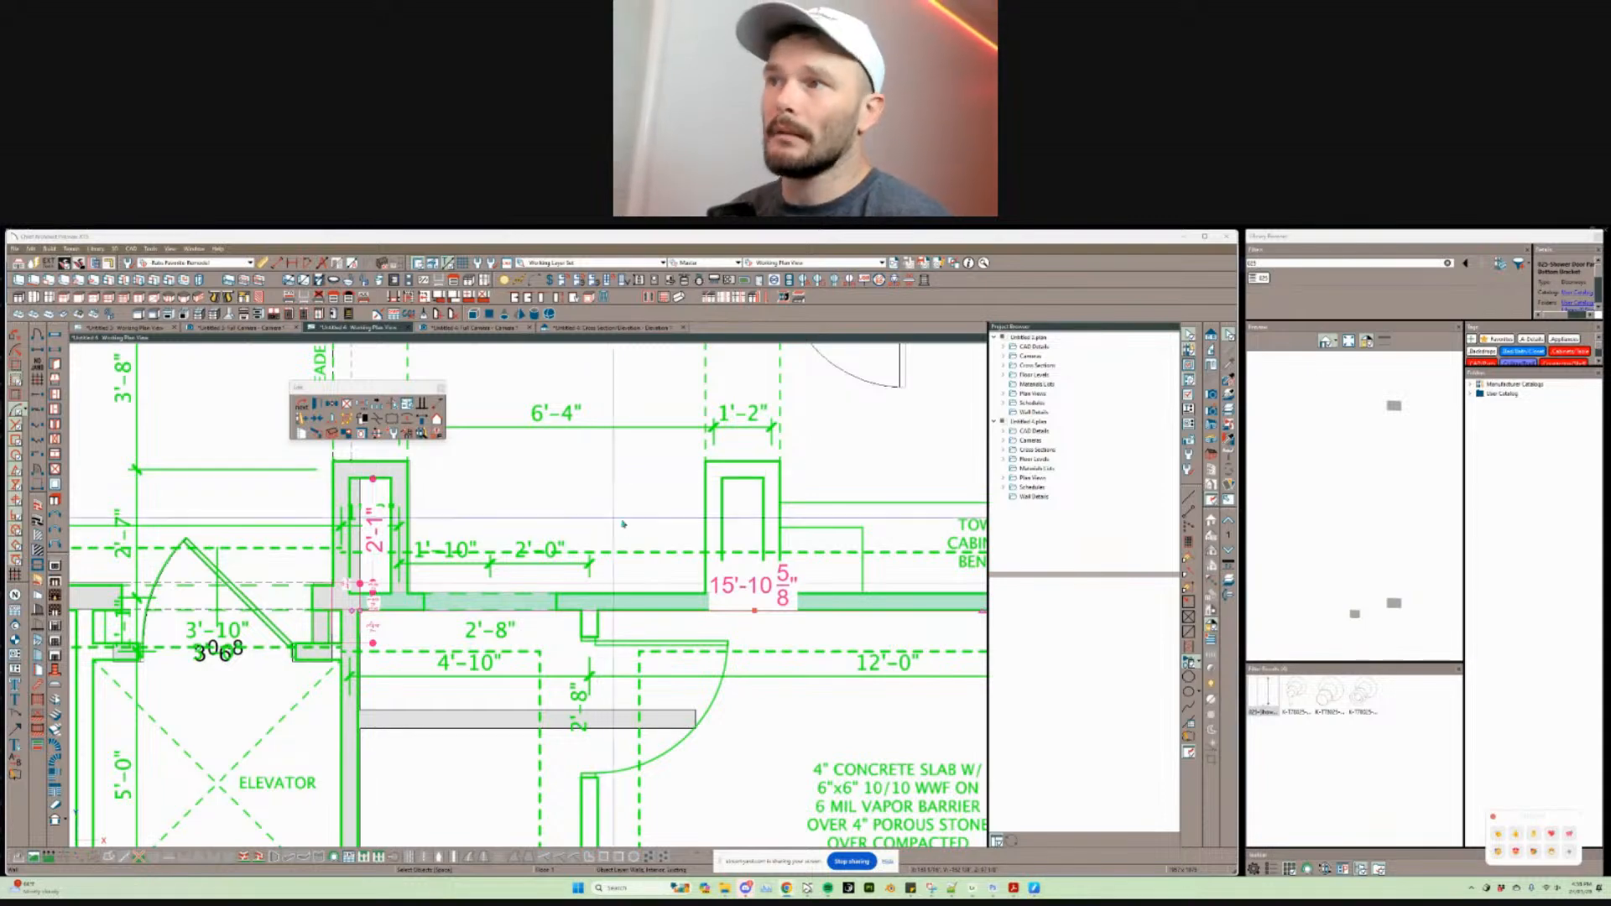
pyautogui.scroll(-3, 650, 513)
pyautogui.scroll(5, 607, 611)
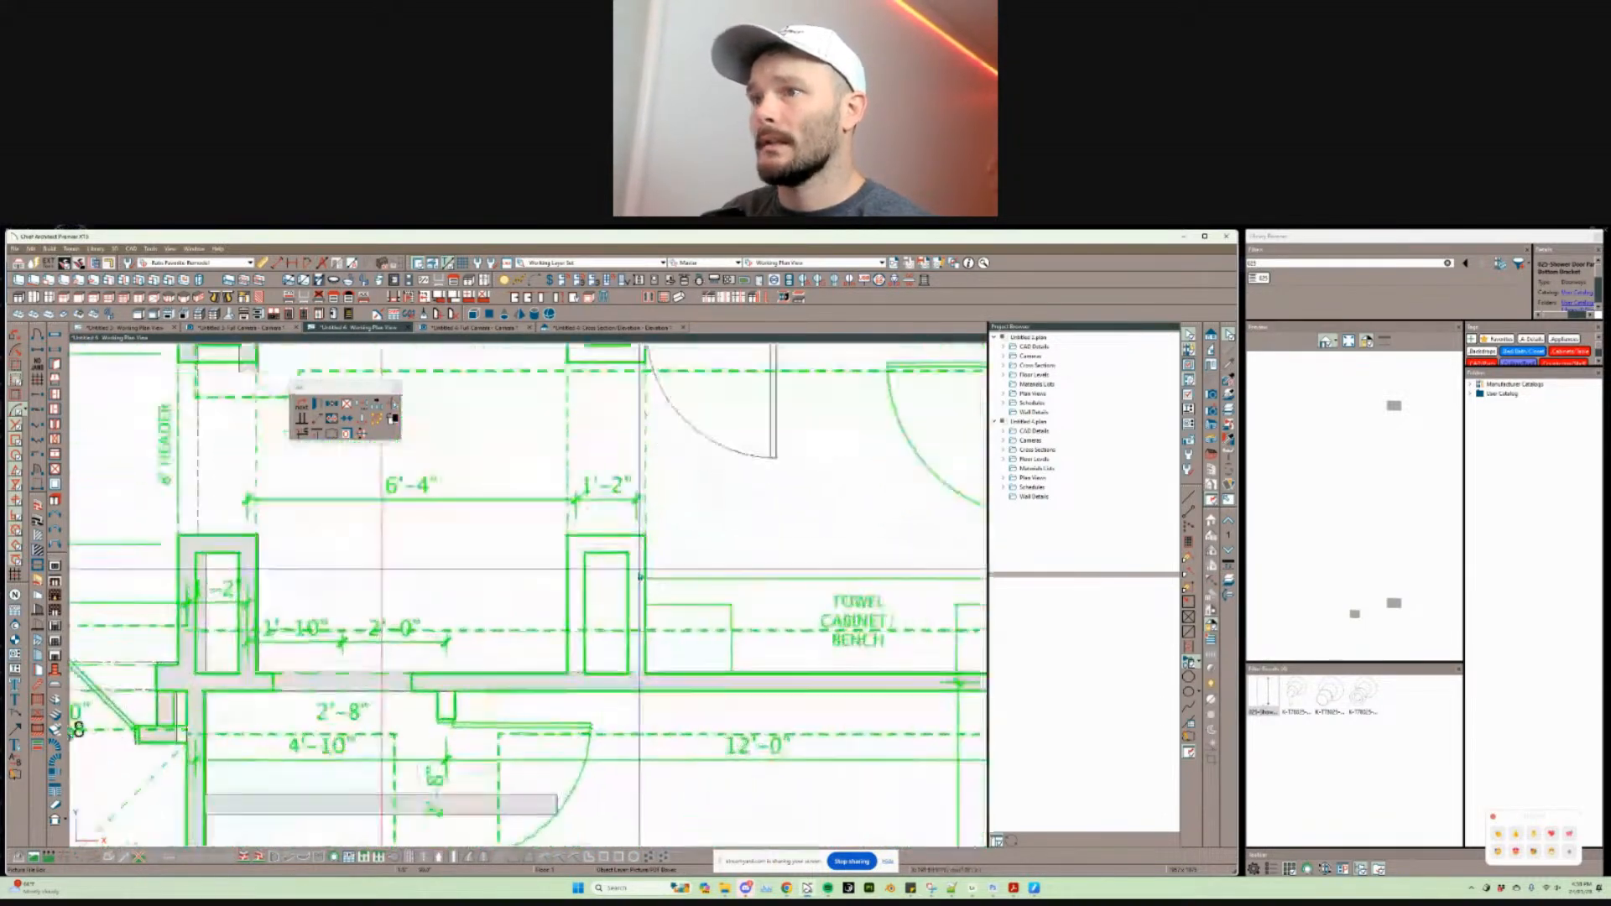
# Step: Draw interior walls around the front and both sides of the 1'-2" chase beside the towel cabinet/bench
pyautogui.scroll(-4, 607, 611)
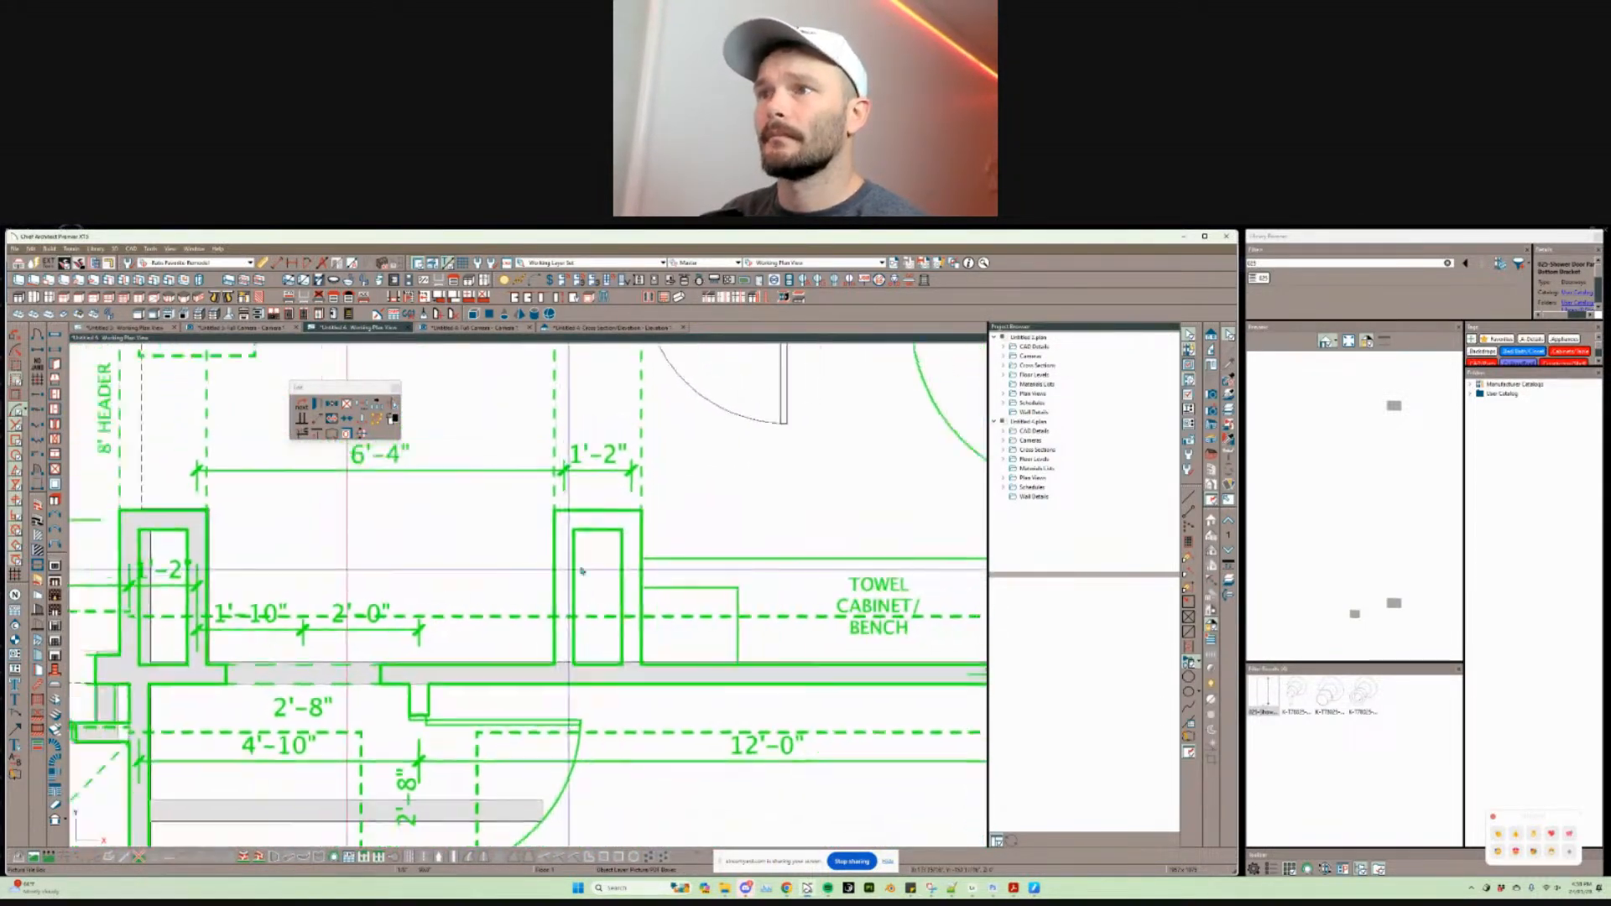
pyautogui.press('pageup')
pyautogui.press('pagedown')
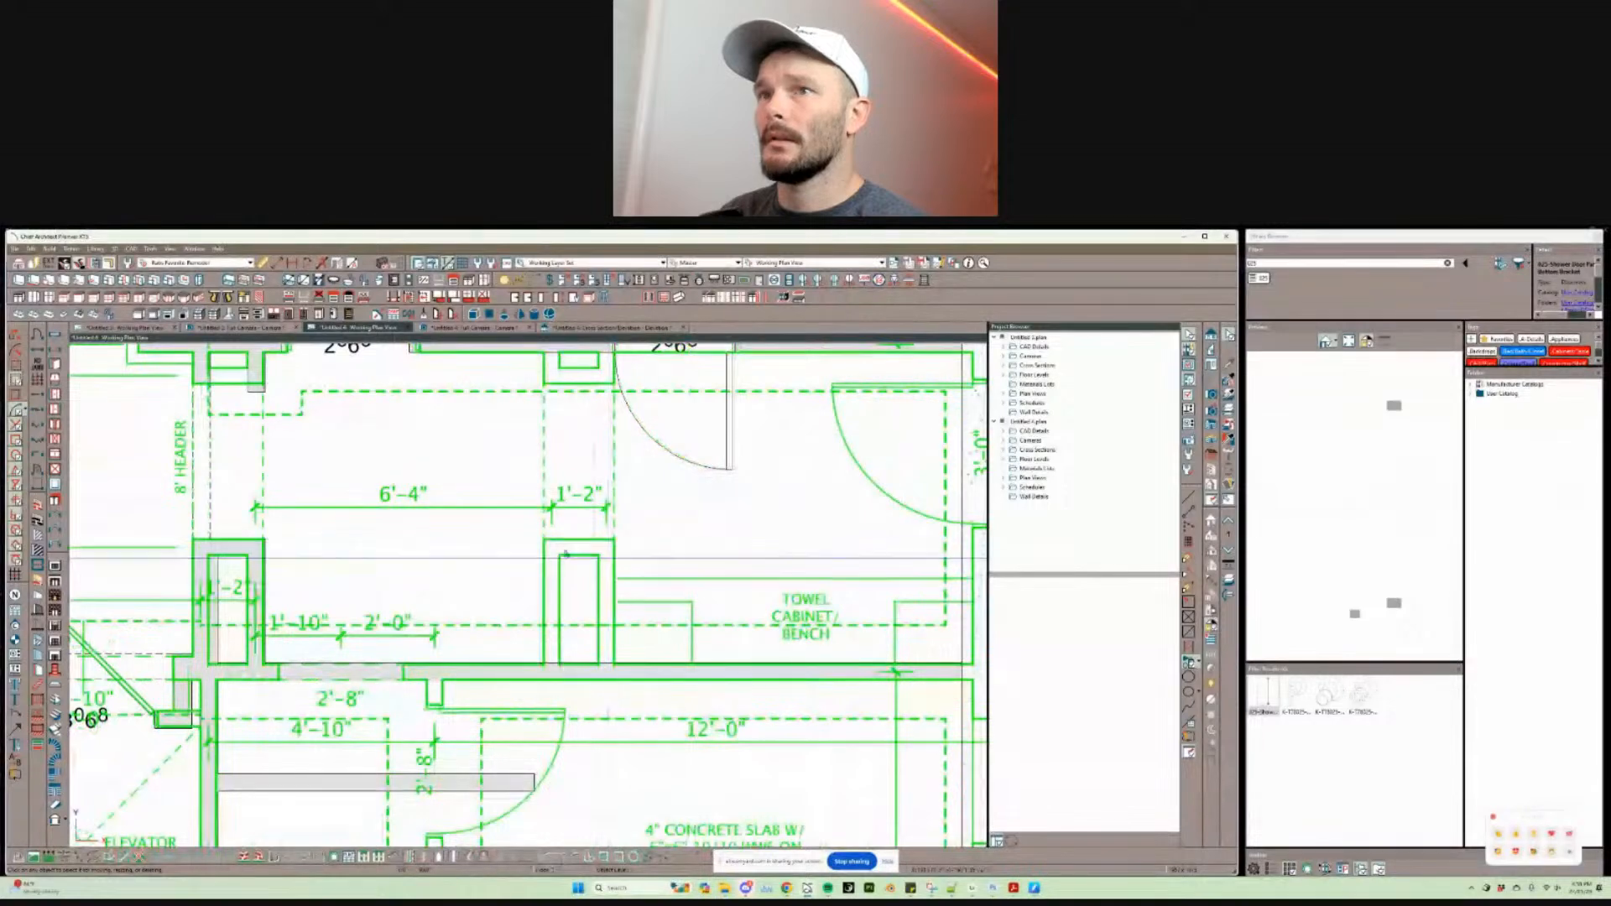
pyautogui.press('w')
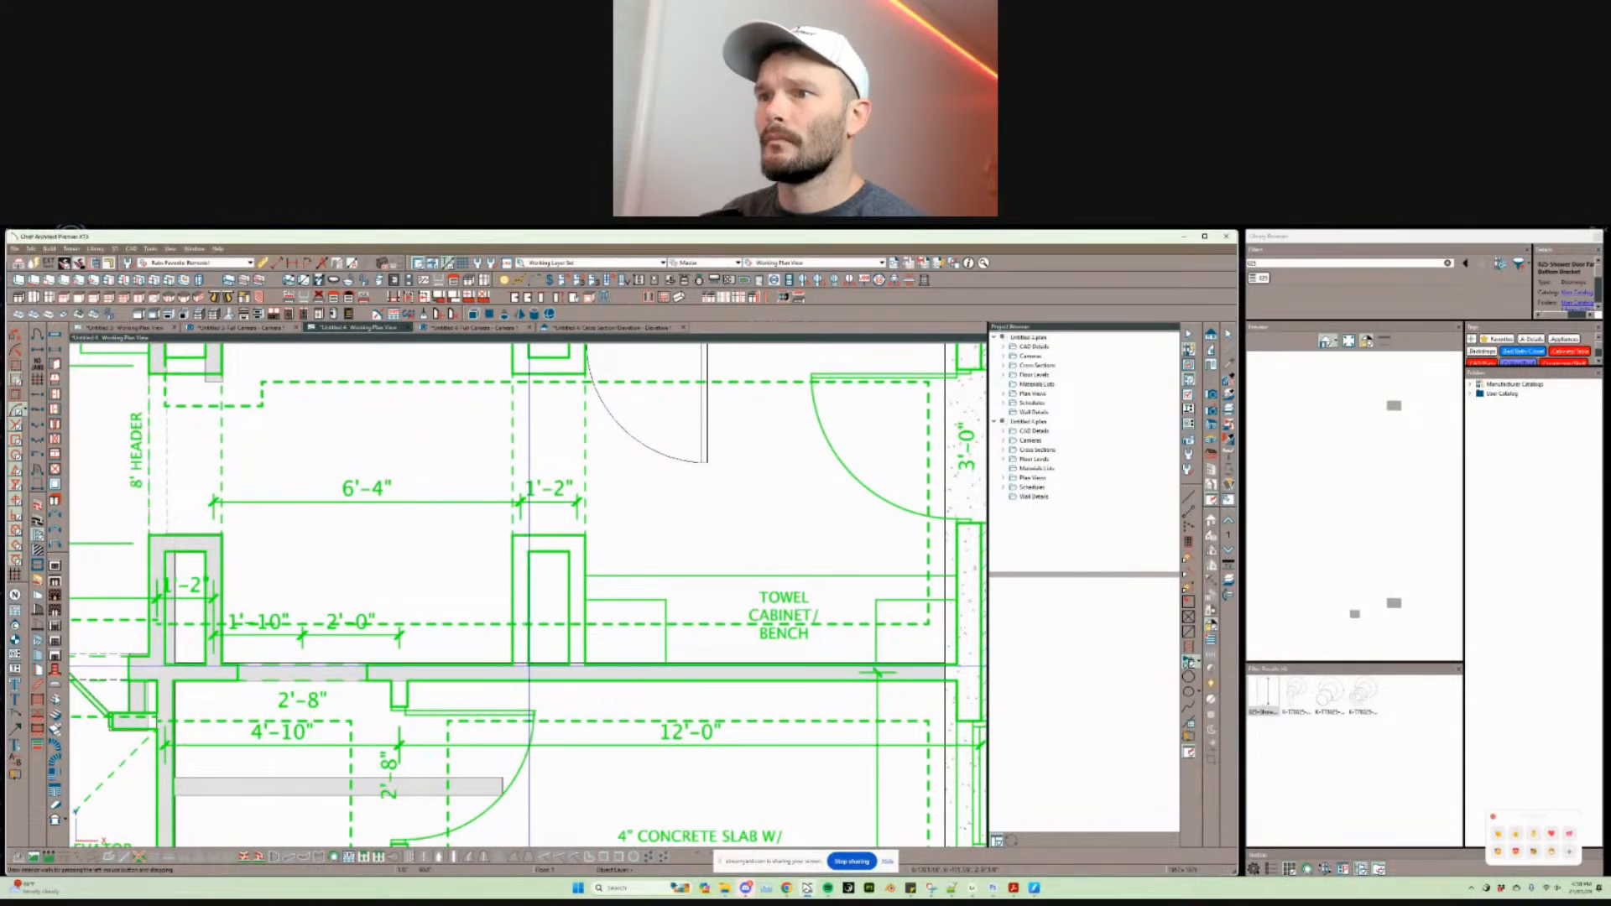
pyautogui.moveTo(528, 667)
pyautogui.mouseDown()
pyautogui.moveTo(523, 550)
pyautogui.moveTo(545, 637)
pyautogui.moveTo(584, 638)
pyautogui.mouseUp()
pyautogui.moveTo(584, 639); pyautogui.dragTo(577, 749)
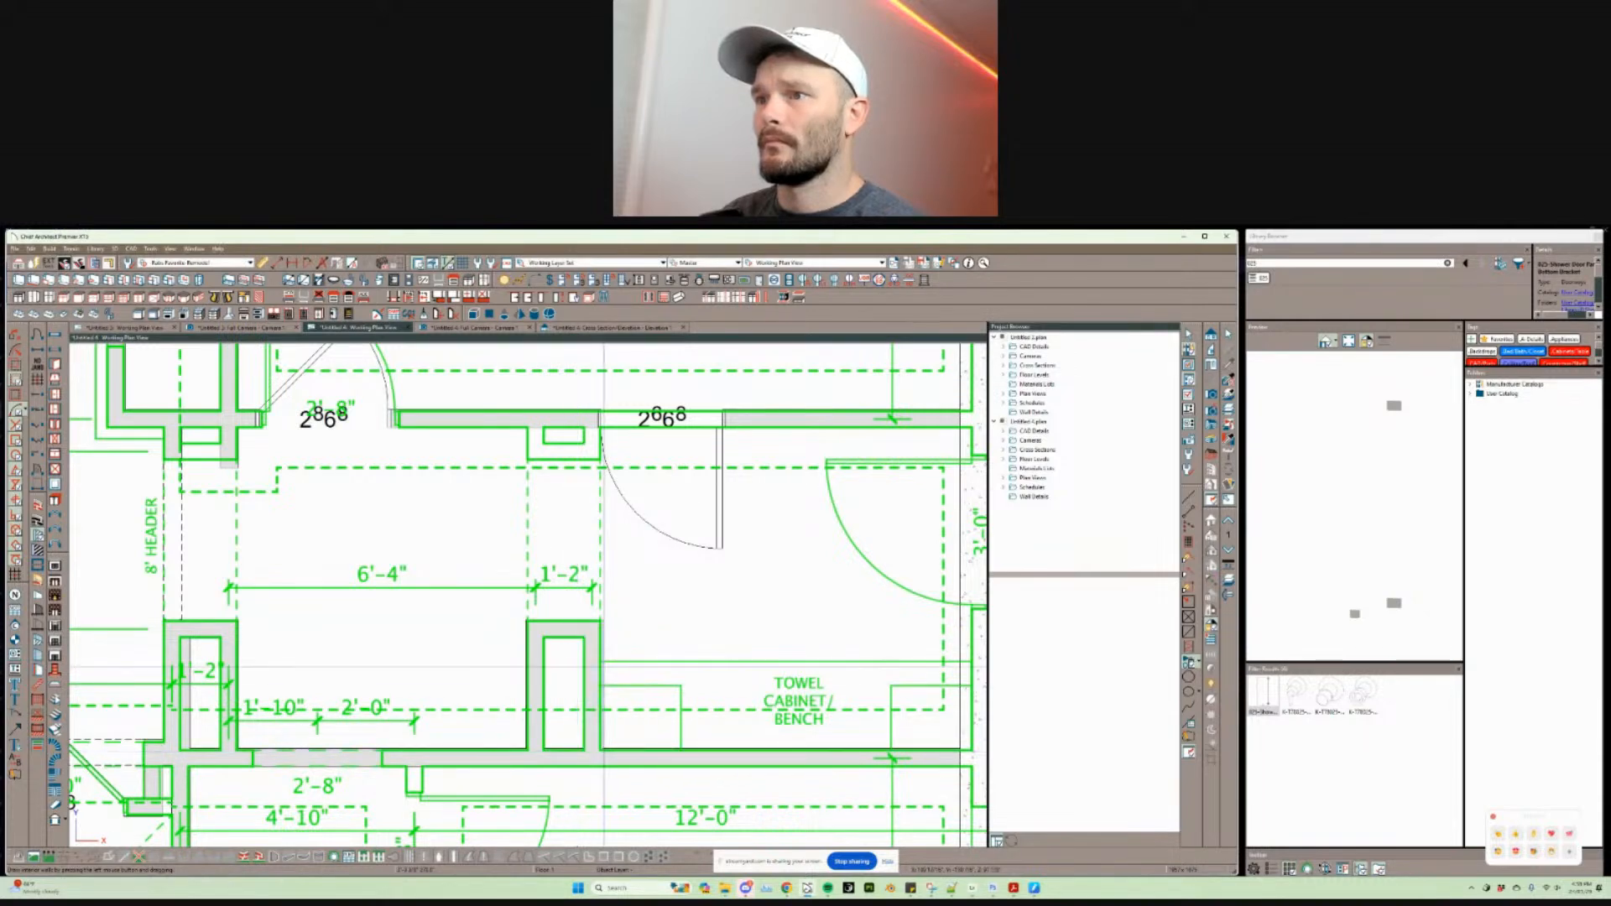
# Step: Align the chase wall on the towel-cabinet side with the plan, leaving 9 5/8" clear inside the chase
pyautogui.scroll(2, 597, 663)
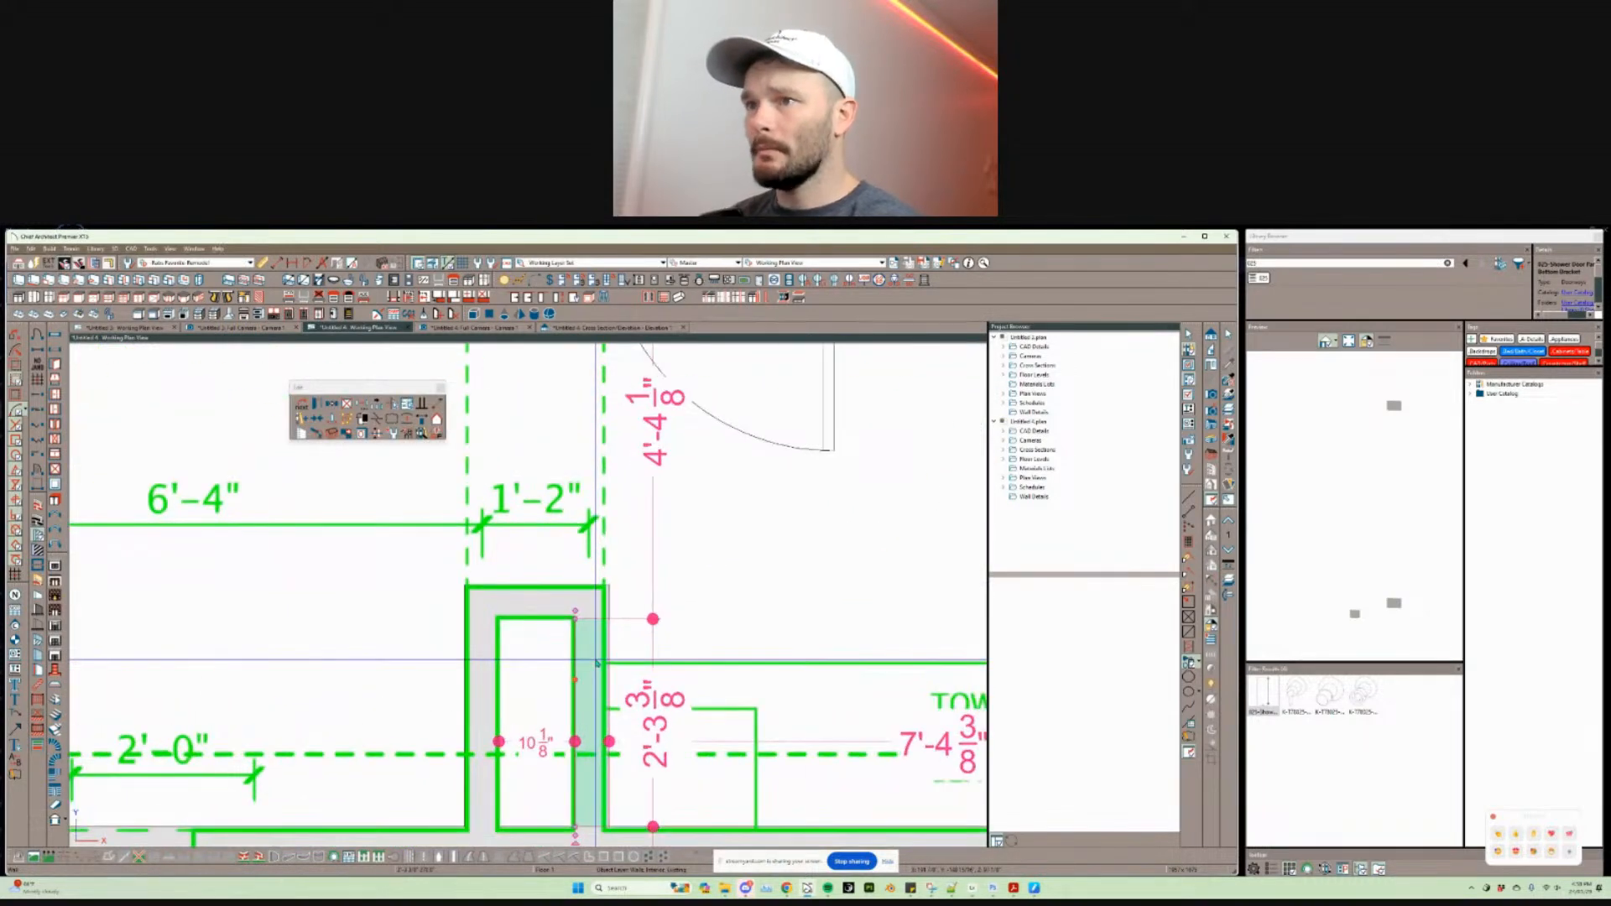
pyautogui.moveTo(597, 663); pyautogui.dragTo(578, 652)
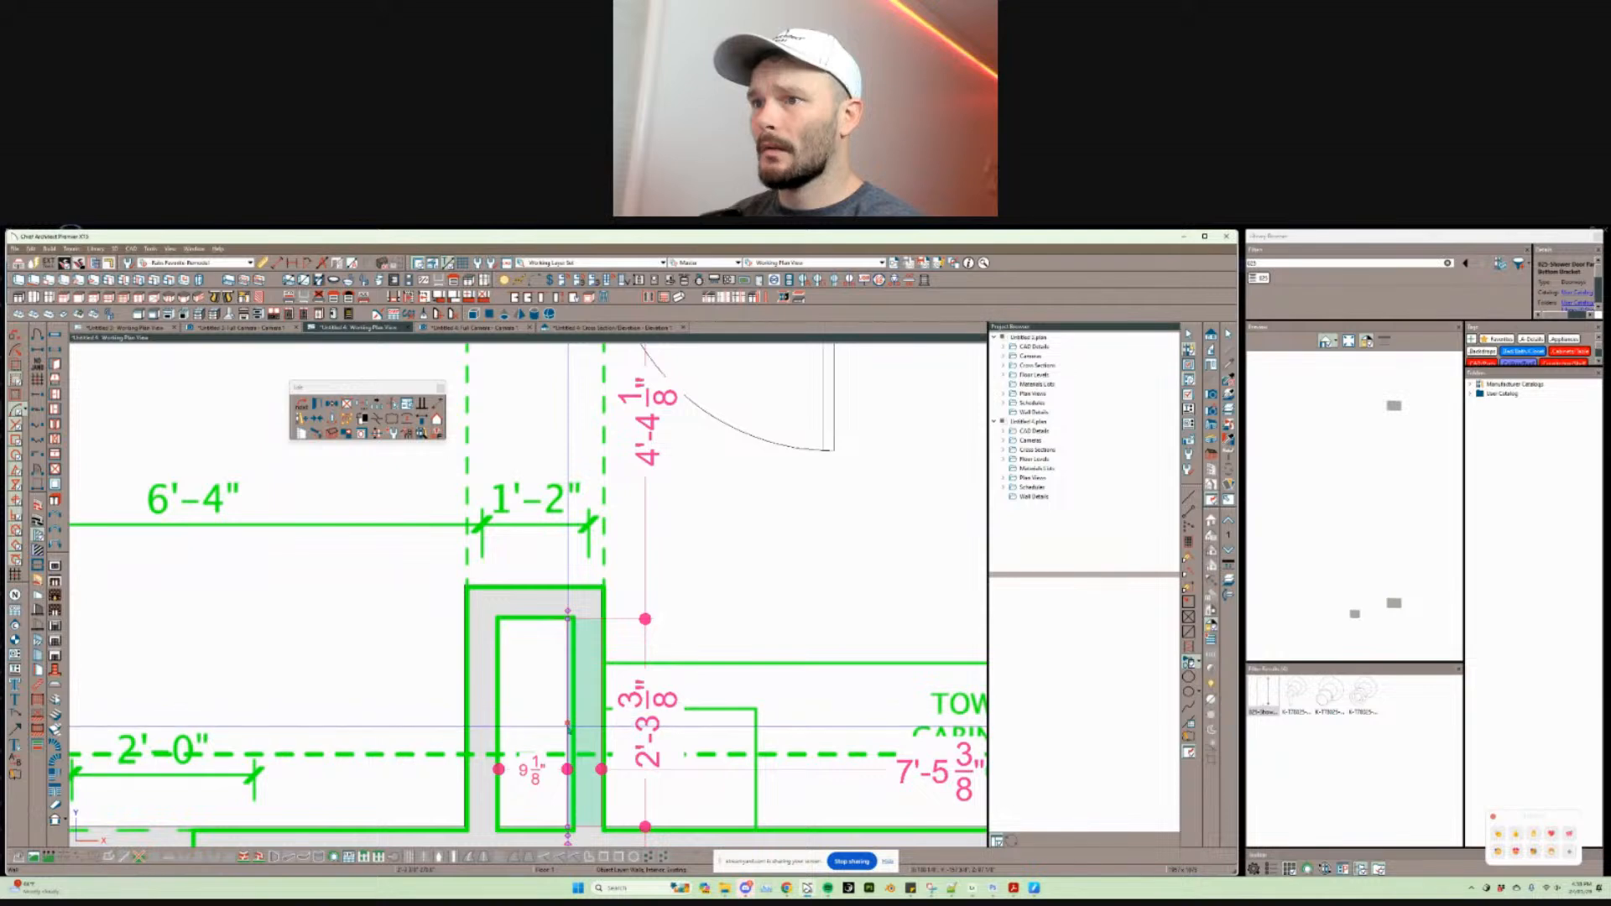
pyautogui.click(568, 726)
pyautogui.moveTo(568, 723); pyautogui.dragTo(567, 722)
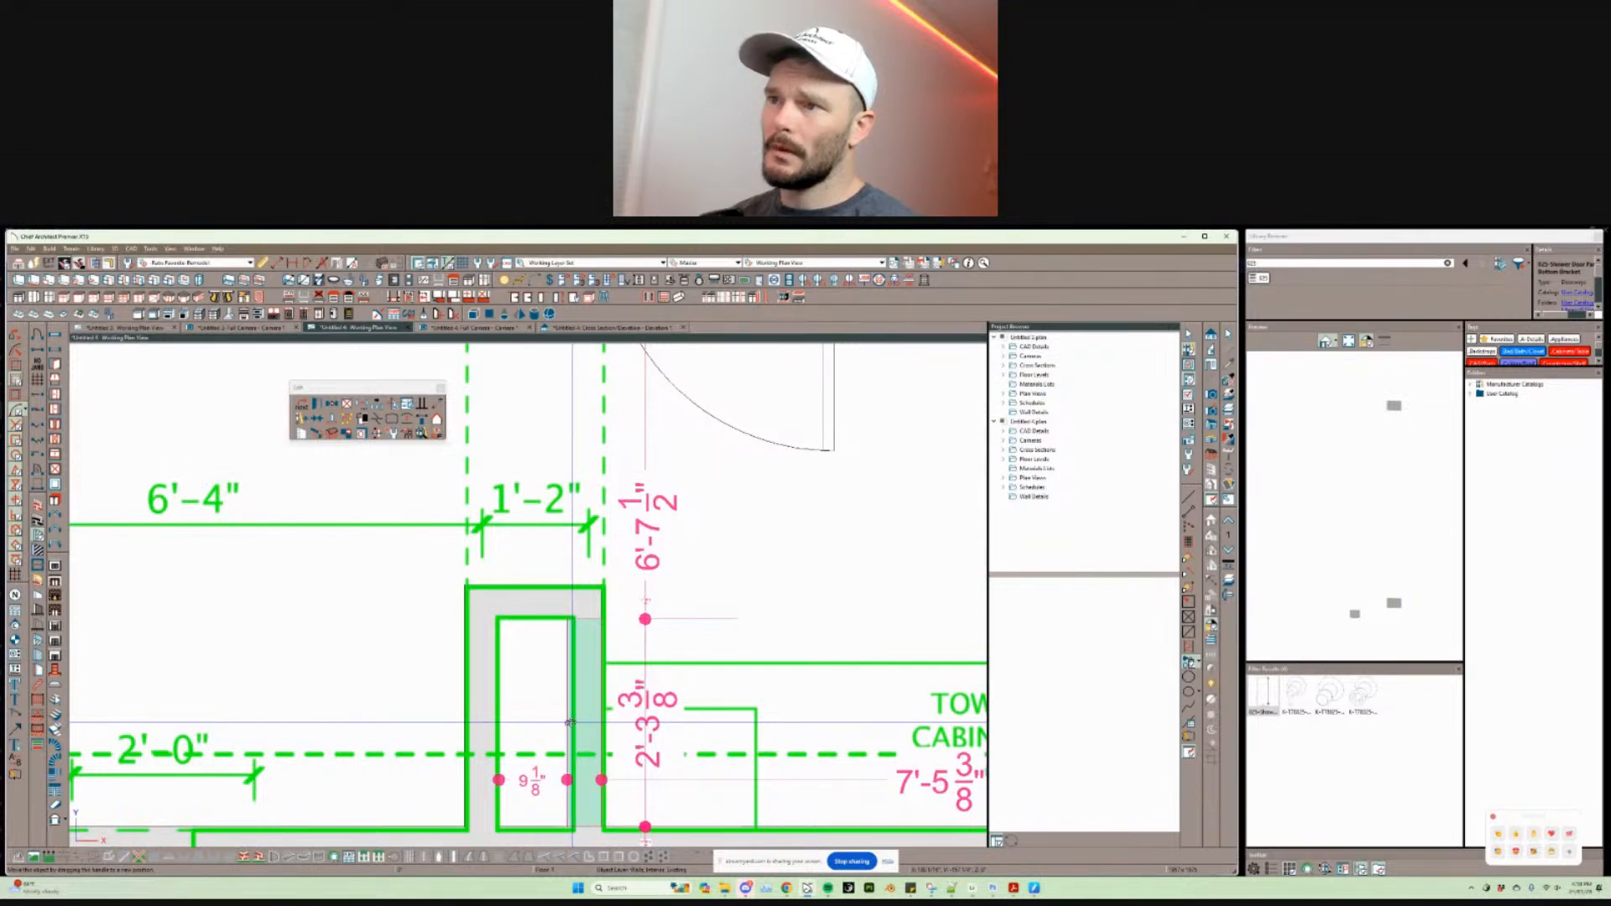
pyautogui.scroll(2, 567, 723)
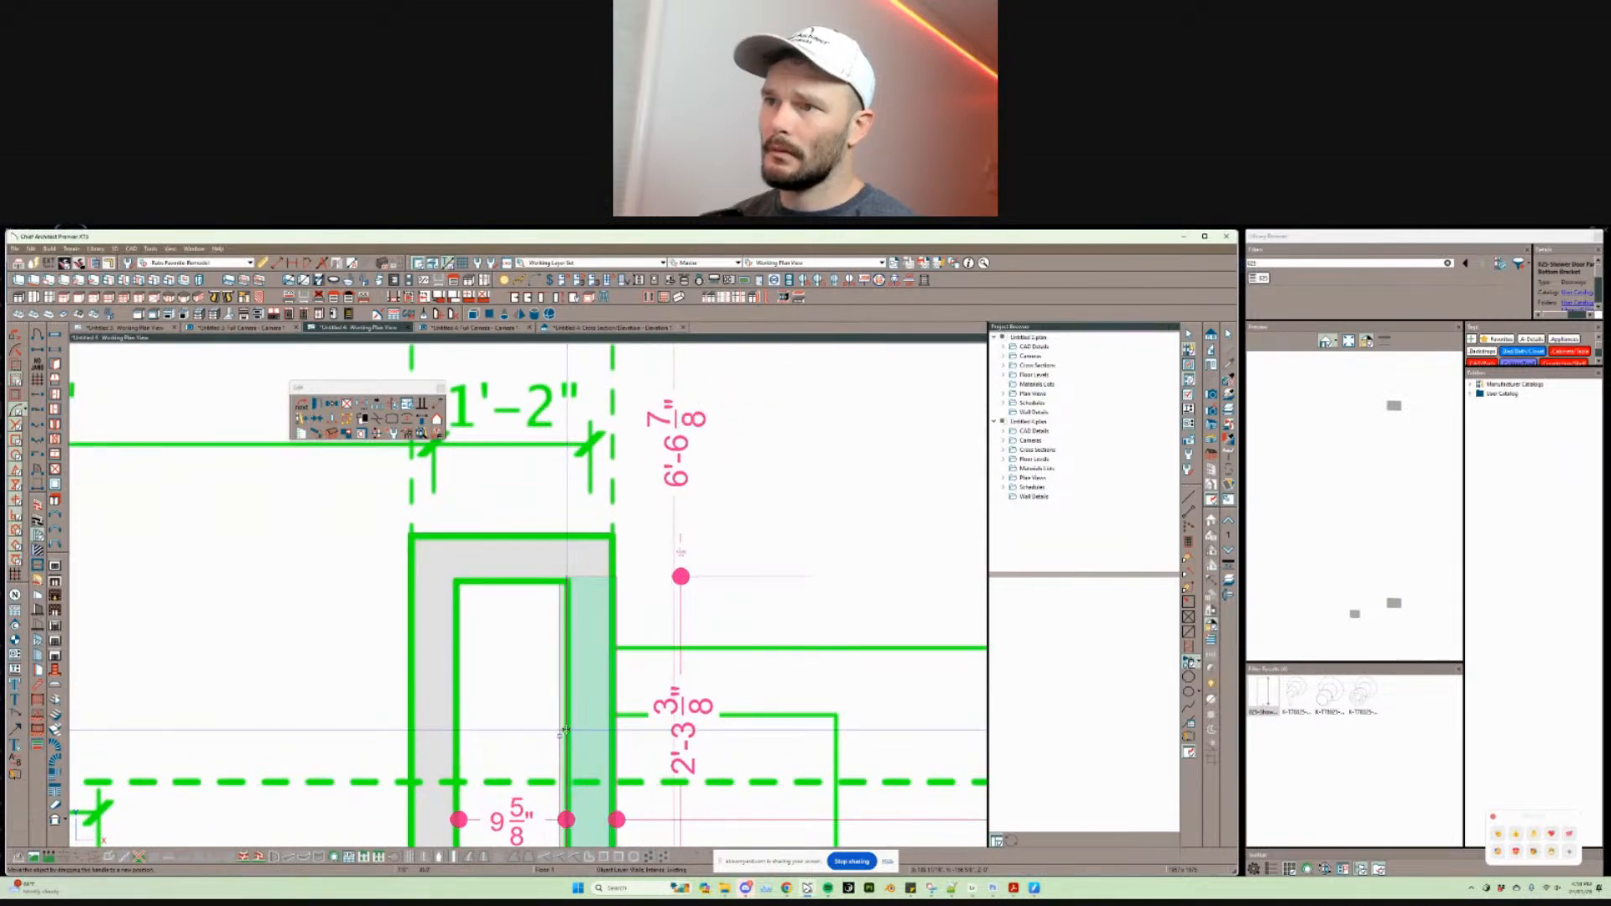
pyautogui.scroll(-3, 560, 604)
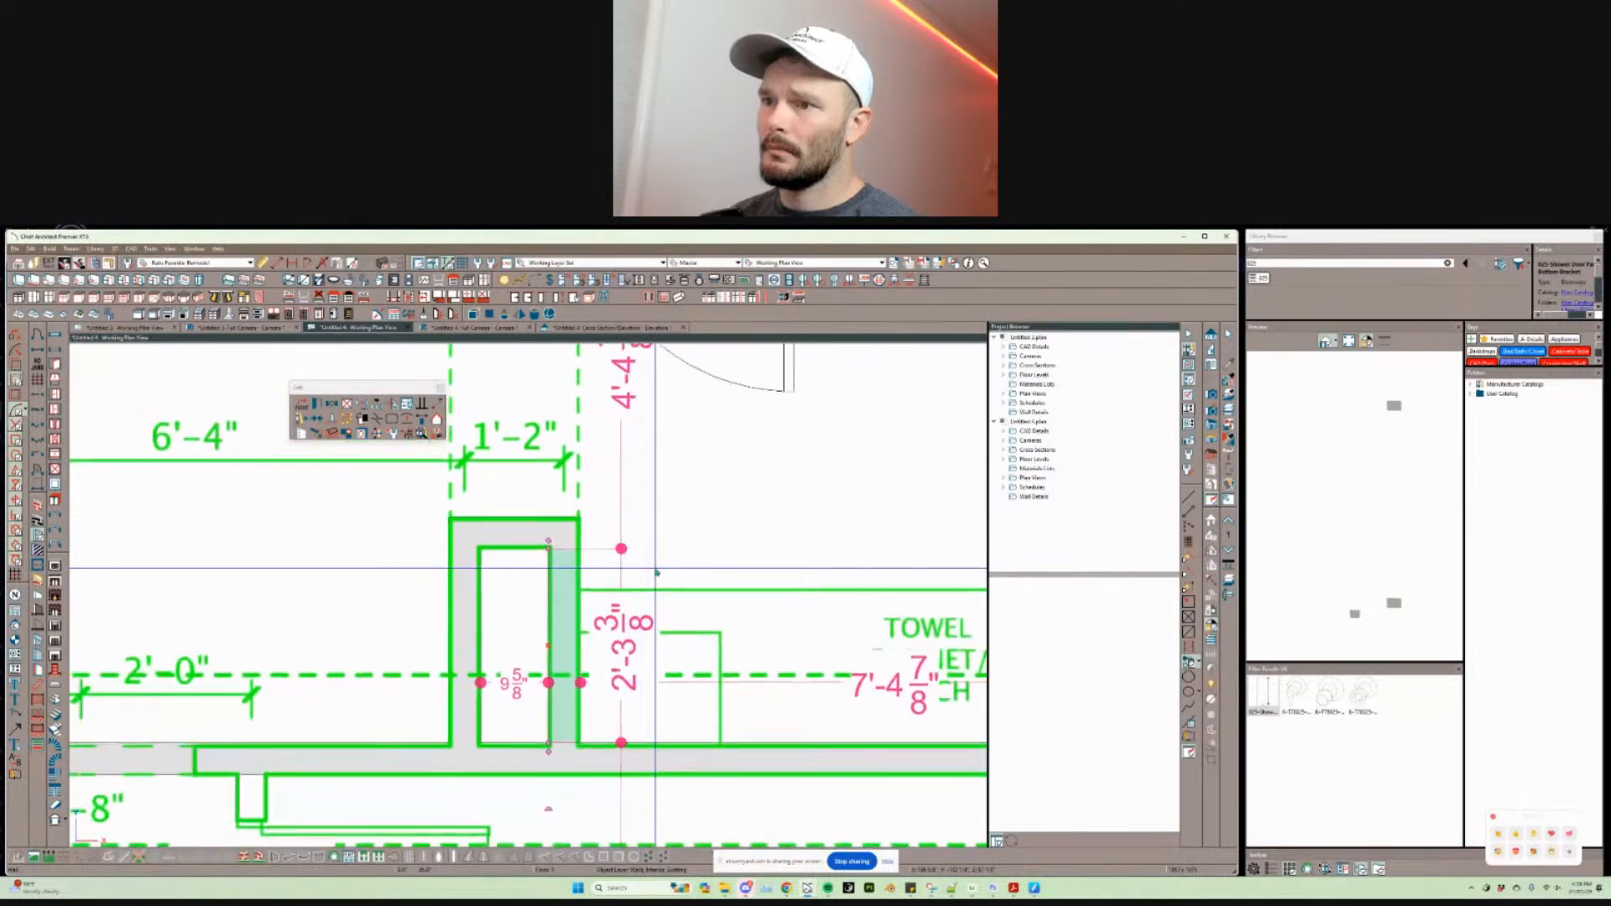
# Step: Extend the towel-cabinet-side chase wall to the gym wall, then break it and pull the lower segment back to the chase
pyautogui.scroll(-5, 561, 595)
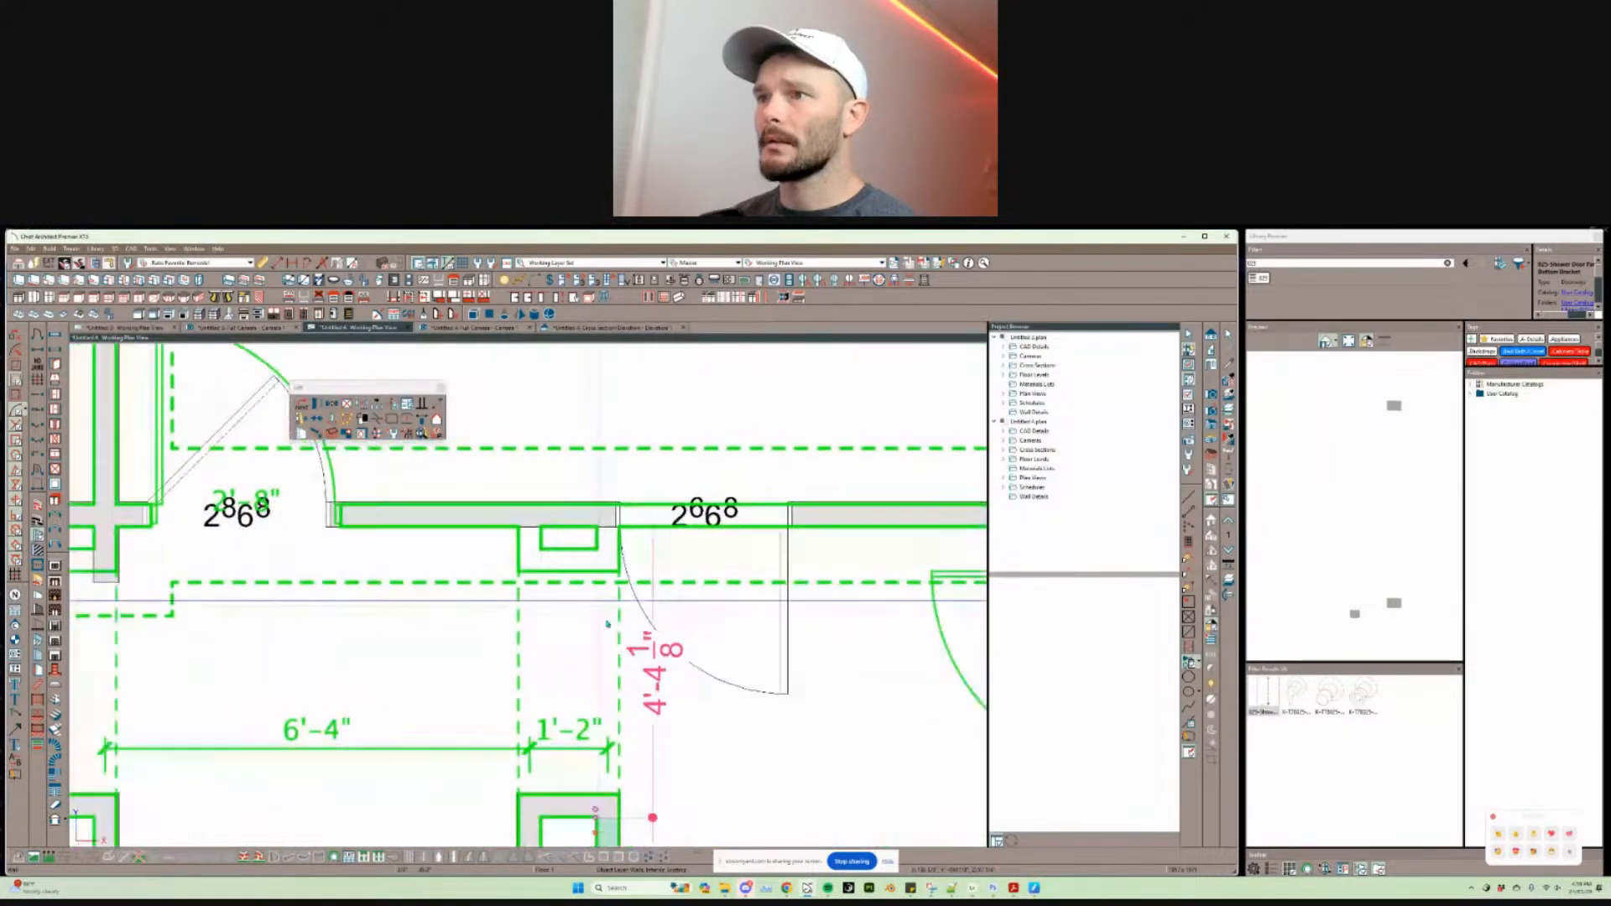
pyautogui.scroll(-1, 604, 585)
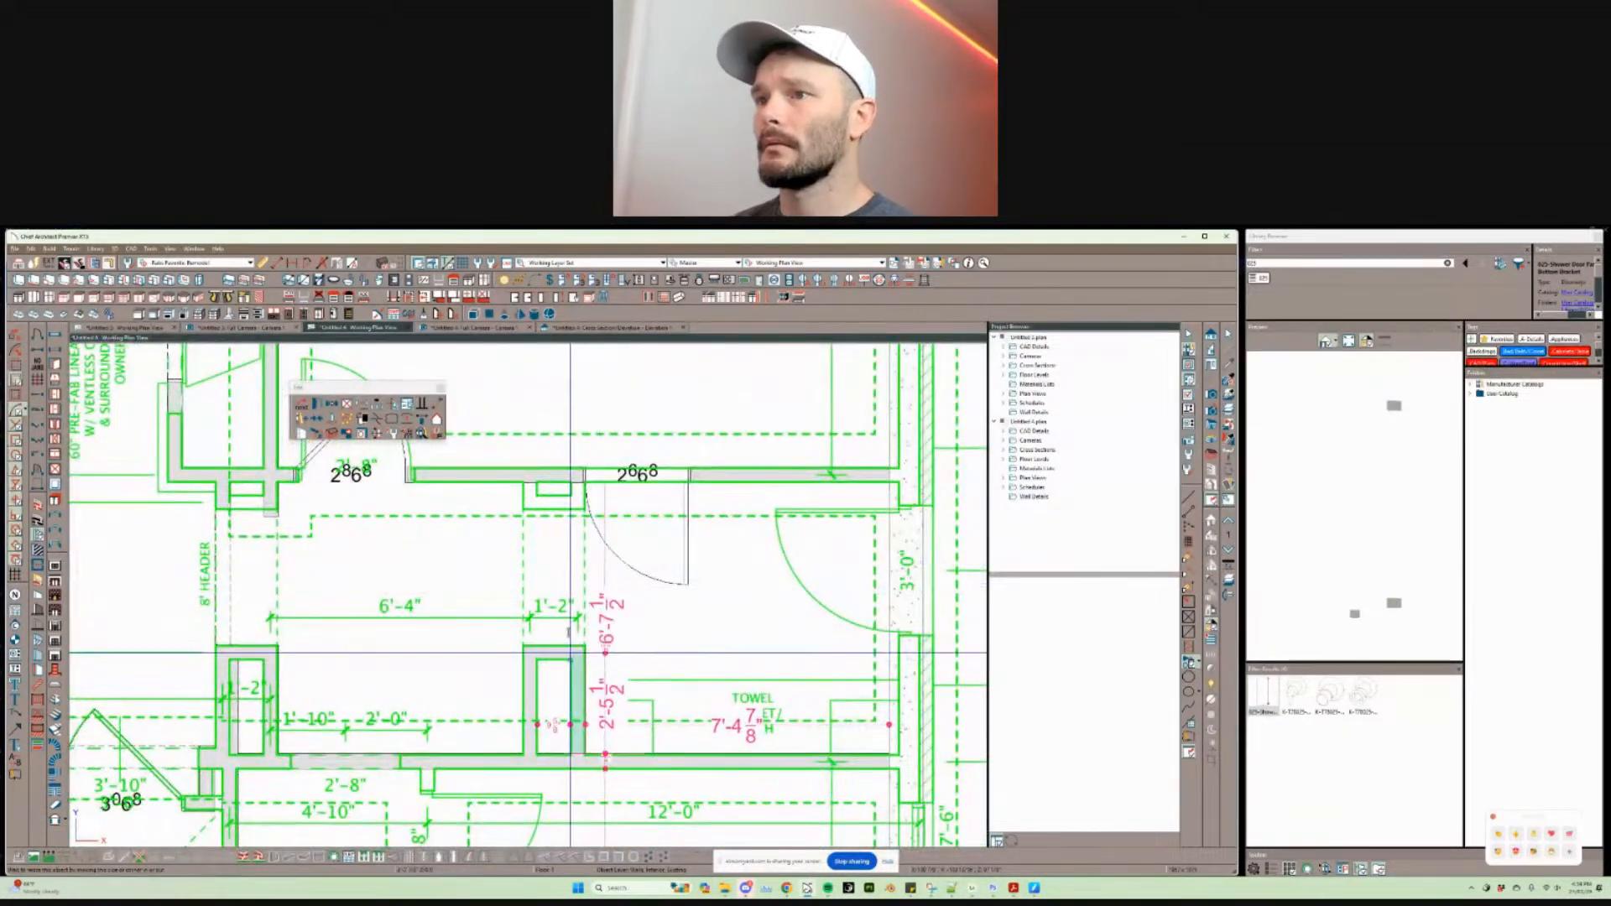
pyautogui.moveTo(571, 652); pyautogui.dragTo(564, 478)
pyautogui.scroll(3, 566, 480)
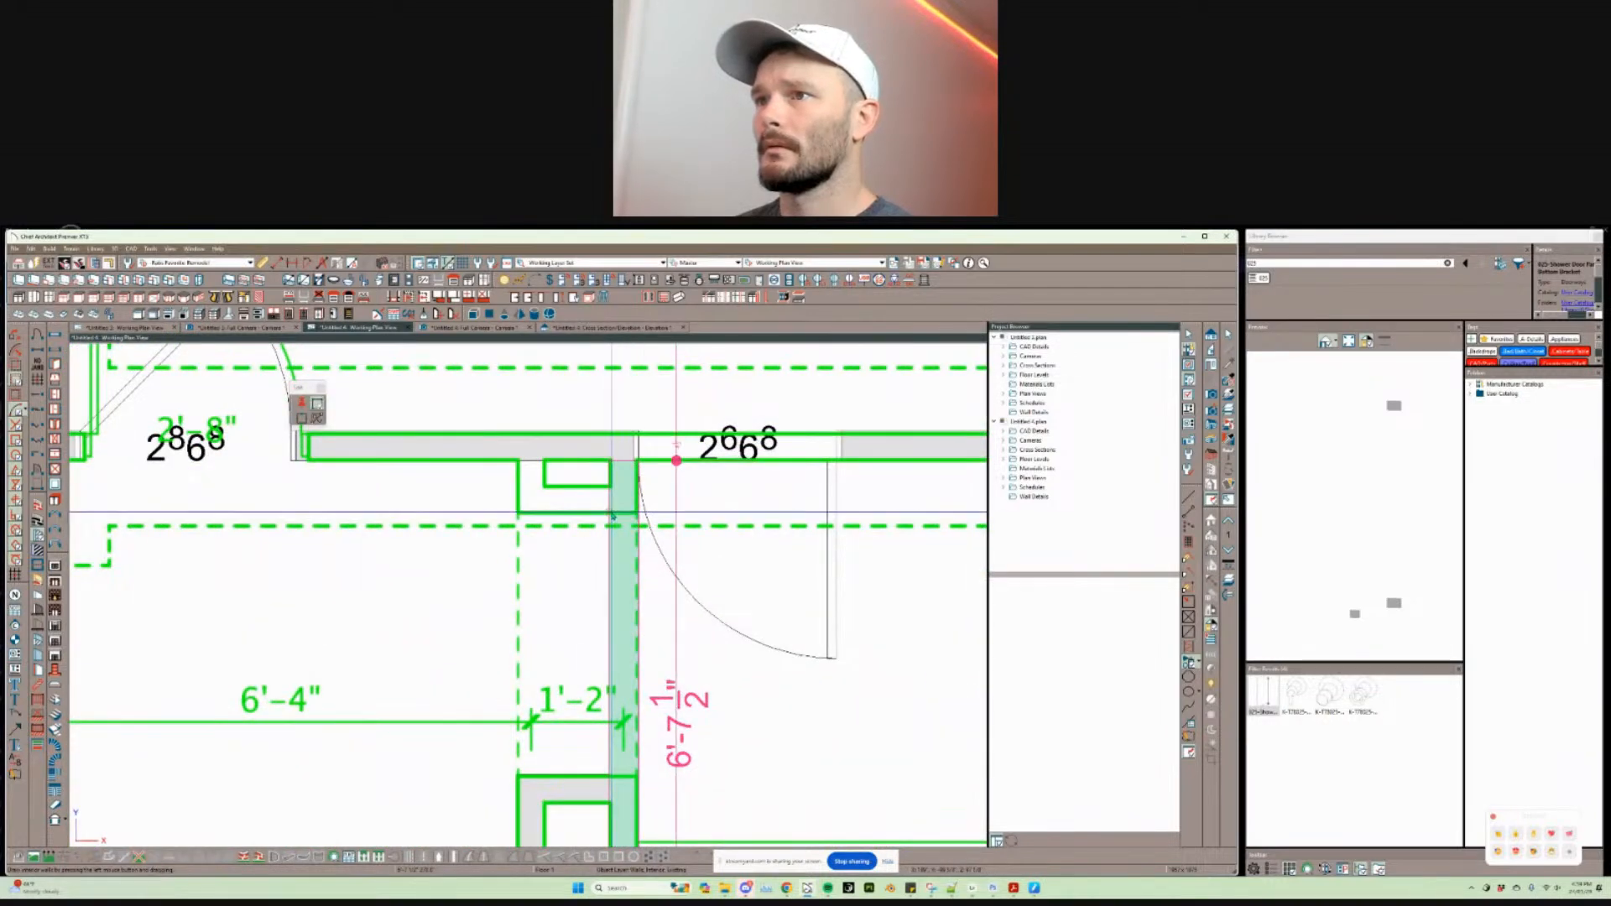
pyautogui.click(617, 525)
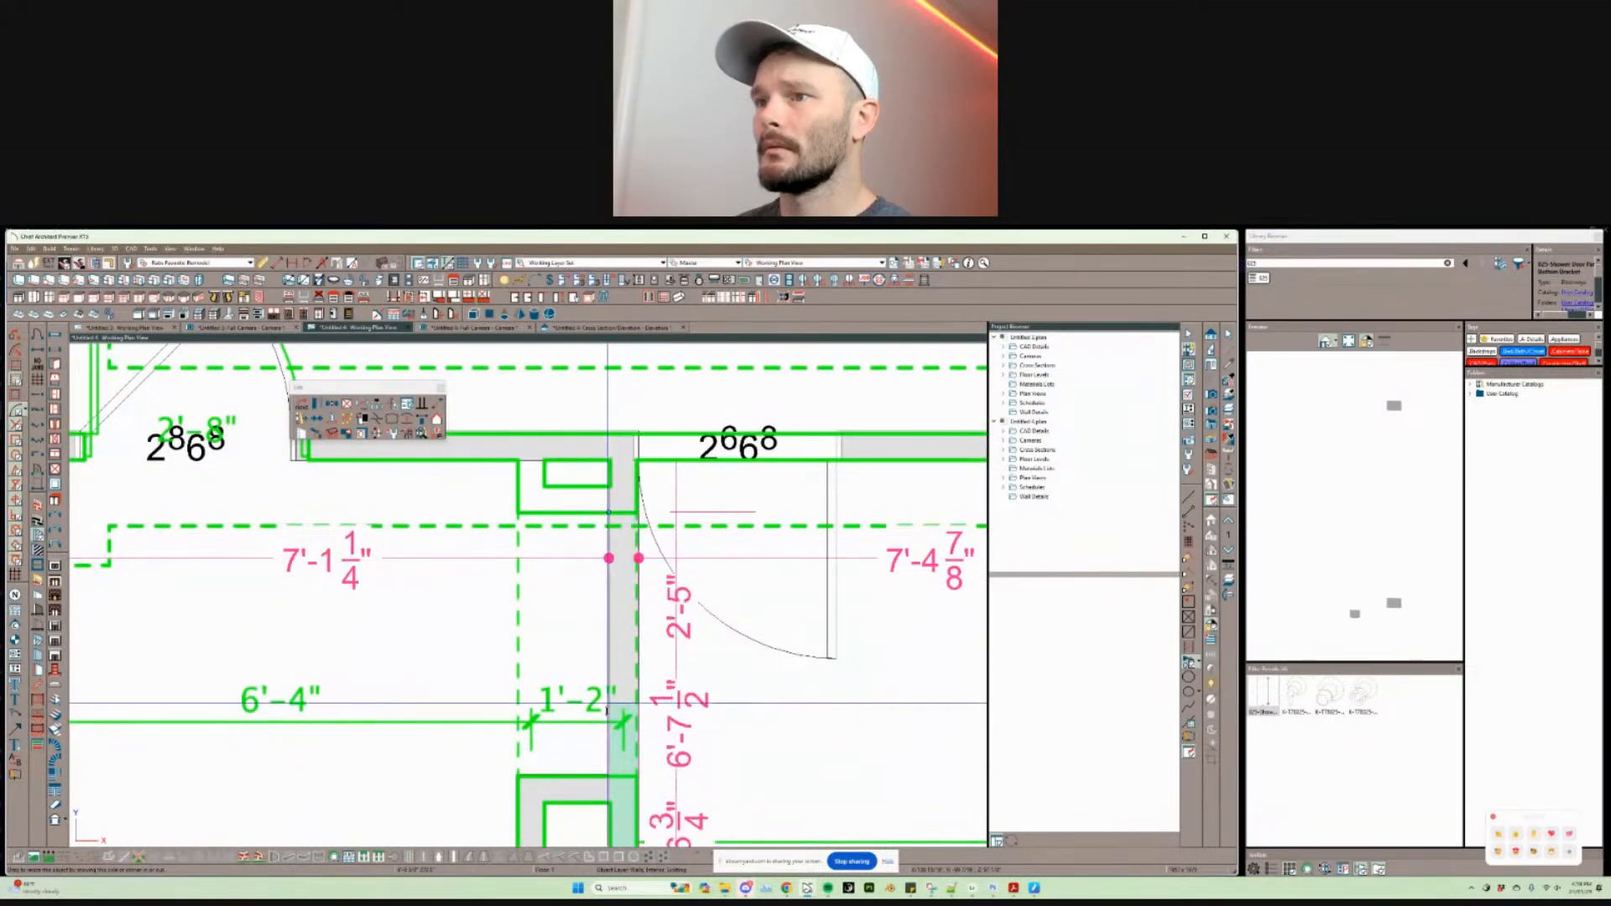
pyautogui.moveTo(608, 771); pyautogui.dragTo(608, 774)
# Step: Trim the stub wall below the gym wall to the depth of the shallow chase on the plan
pyautogui.click(615, 503)
pyautogui.moveTo(608, 503); pyautogui.dragTo(620, 517, button='middle')
pyautogui.moveTo(620, 533); pyautogui.dragTo(586, 534)
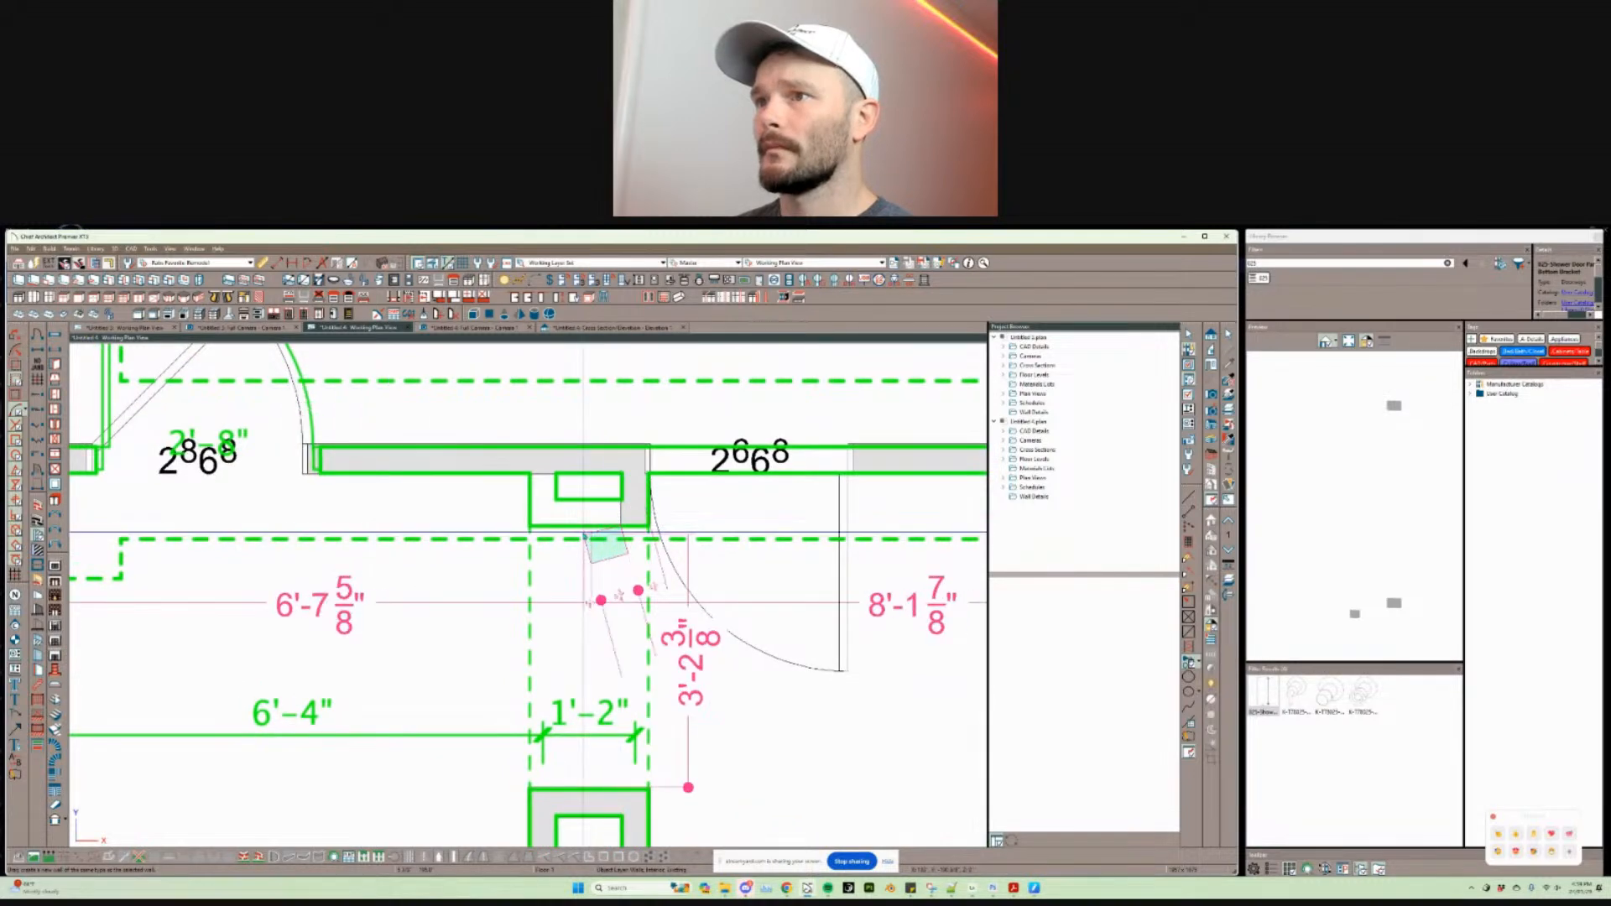
pyautogui.hotkey('ctrl', 'z')
pyautogui.click(630, 507)
pyautogui.moveTo(630, 507); pyautogui.dragTo(635, 532, button='middle')
pyautogui.scroll(2, 635, 534)
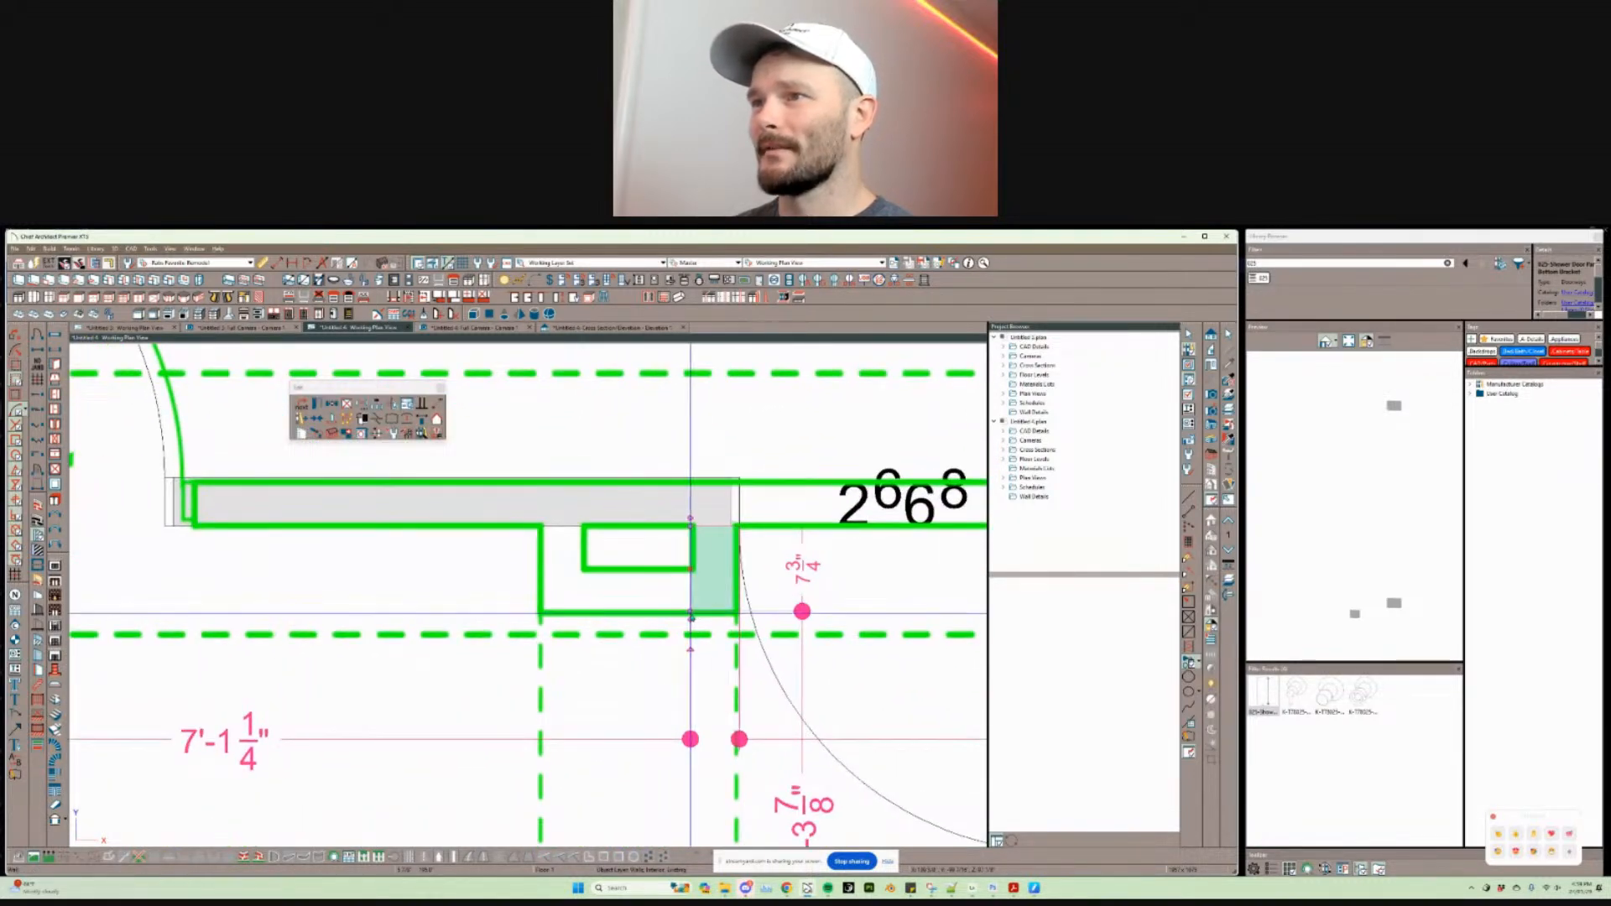
# Step: Draw the front and far-side walls of the shallow chase below the gym wall, leaving 9 5/8" clear inside
pyautogui.moveTo(689, 610); pyautogui.dragTo(590, 520)
pyautogui.moveTo(702, 462); pyautogui.dragTo(701, 462)
pyautogui.moveTo(702, 462); pyautogui.dragTo(677, 419, button='middle')
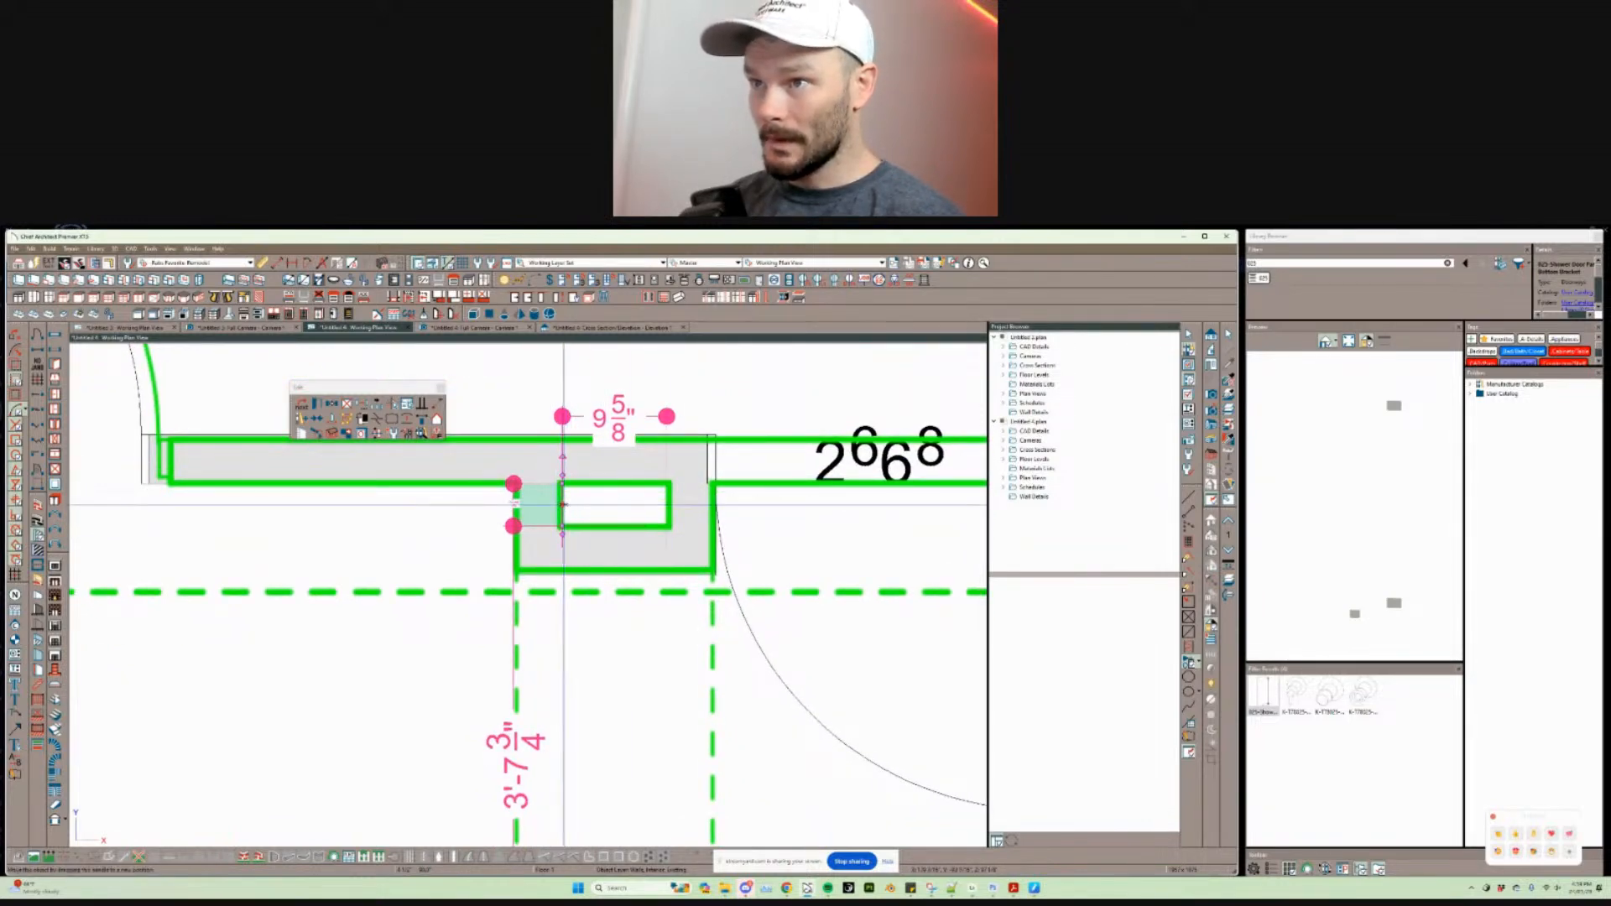
pyautogui.moveTo(561, 503); pyautogui.dragTo(512, 460)
pyautogui.scroll(-3, 539, 596)
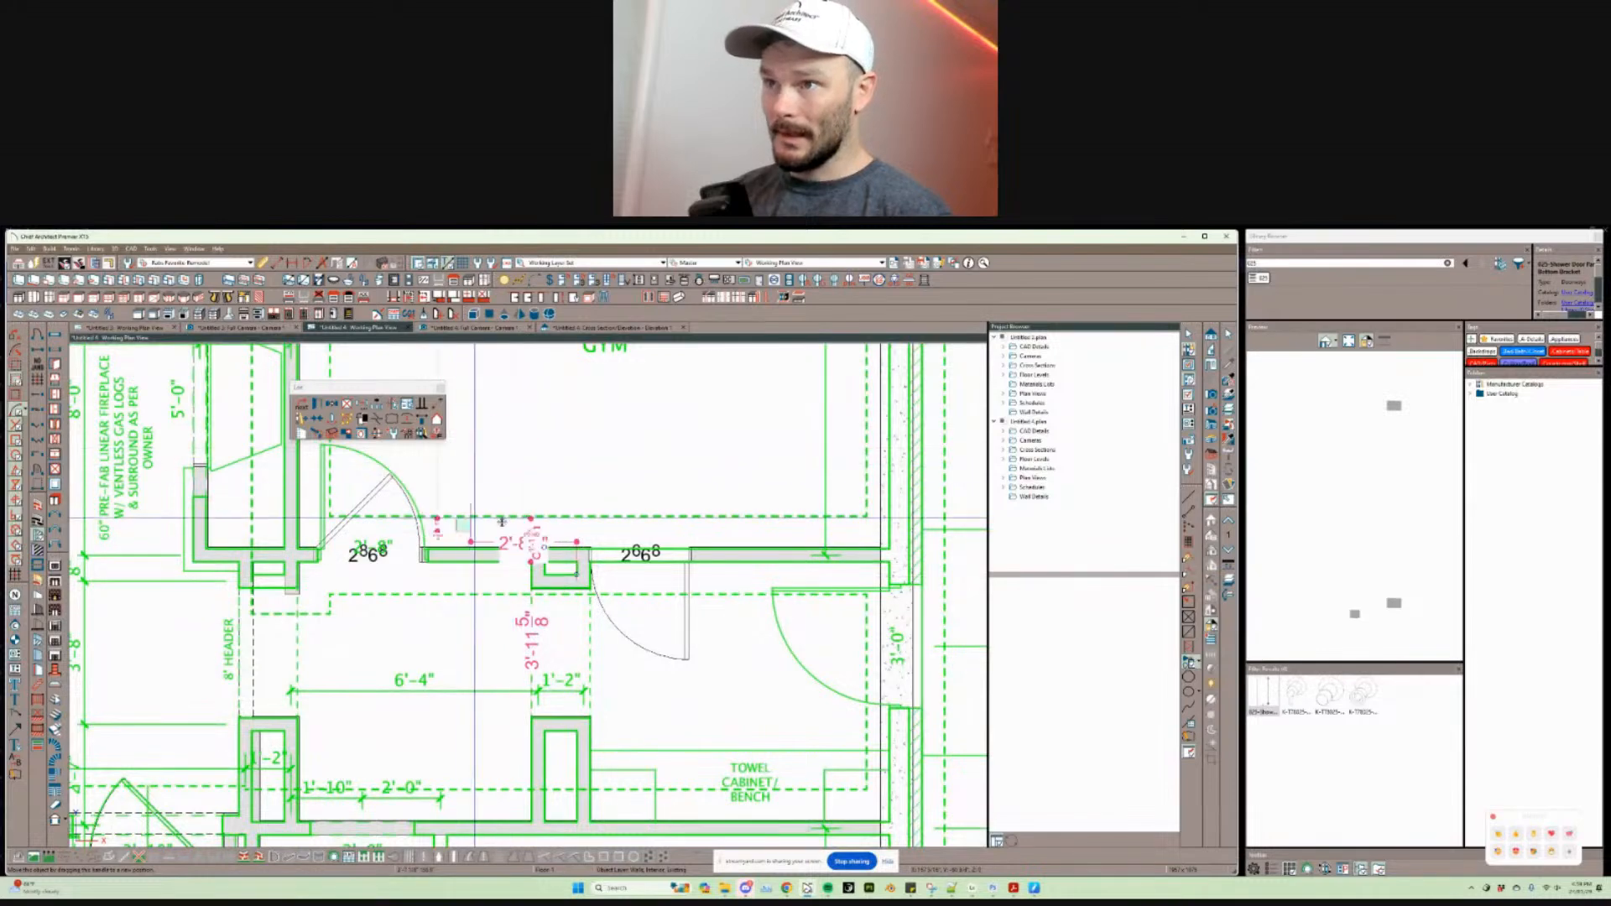
pyautogui.scroll(4, 580, 498)
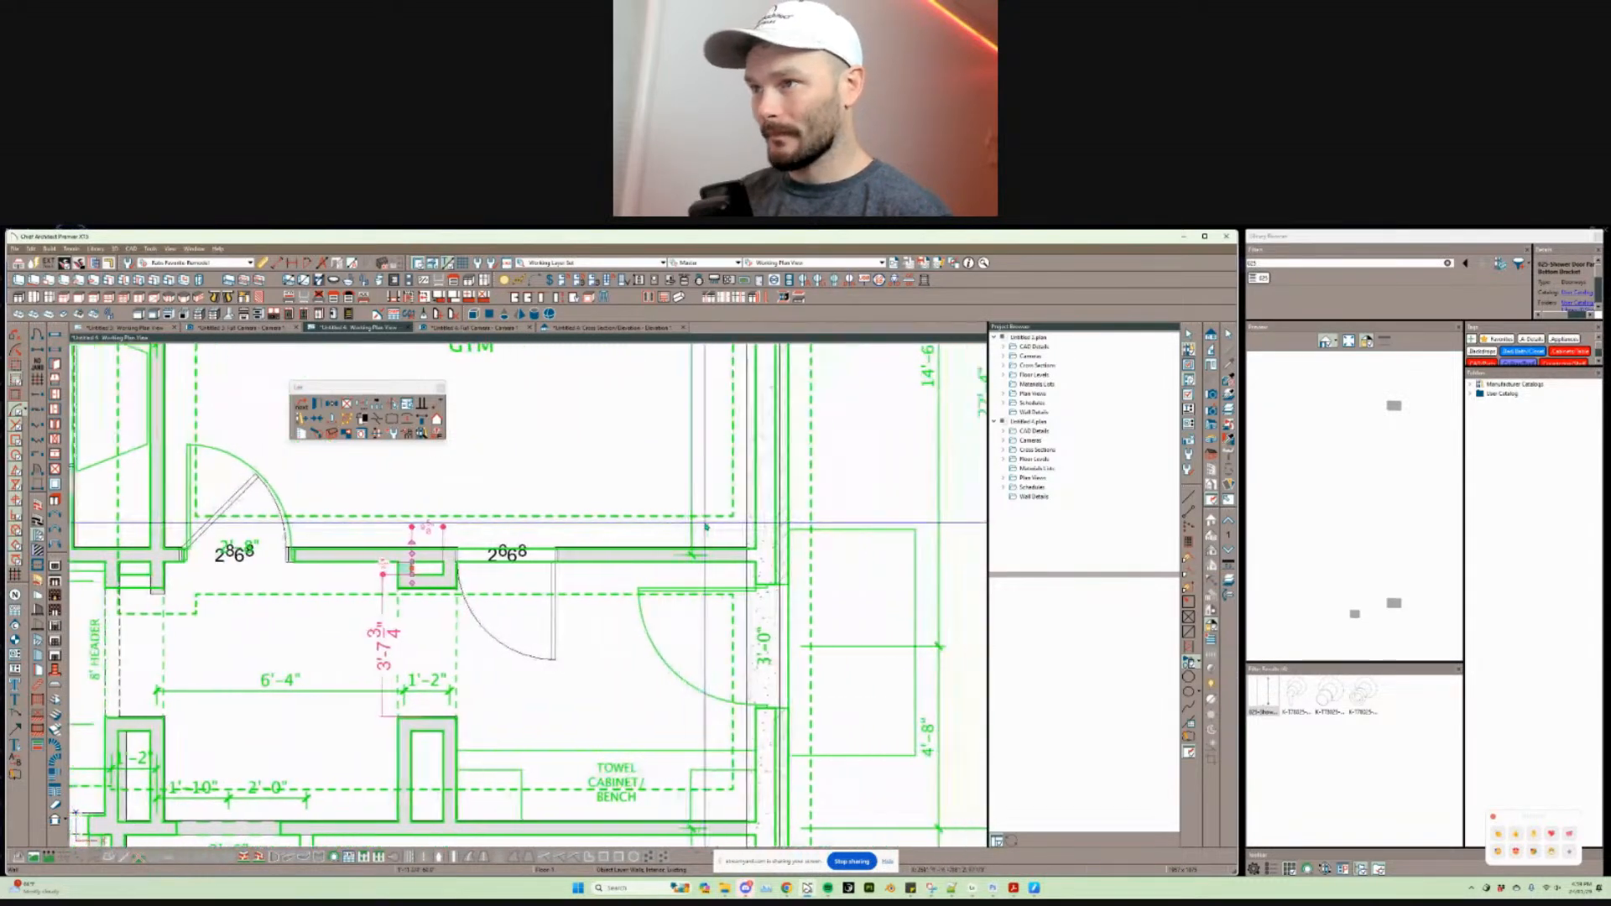
pyautogui.scroll(2, 511, 537)
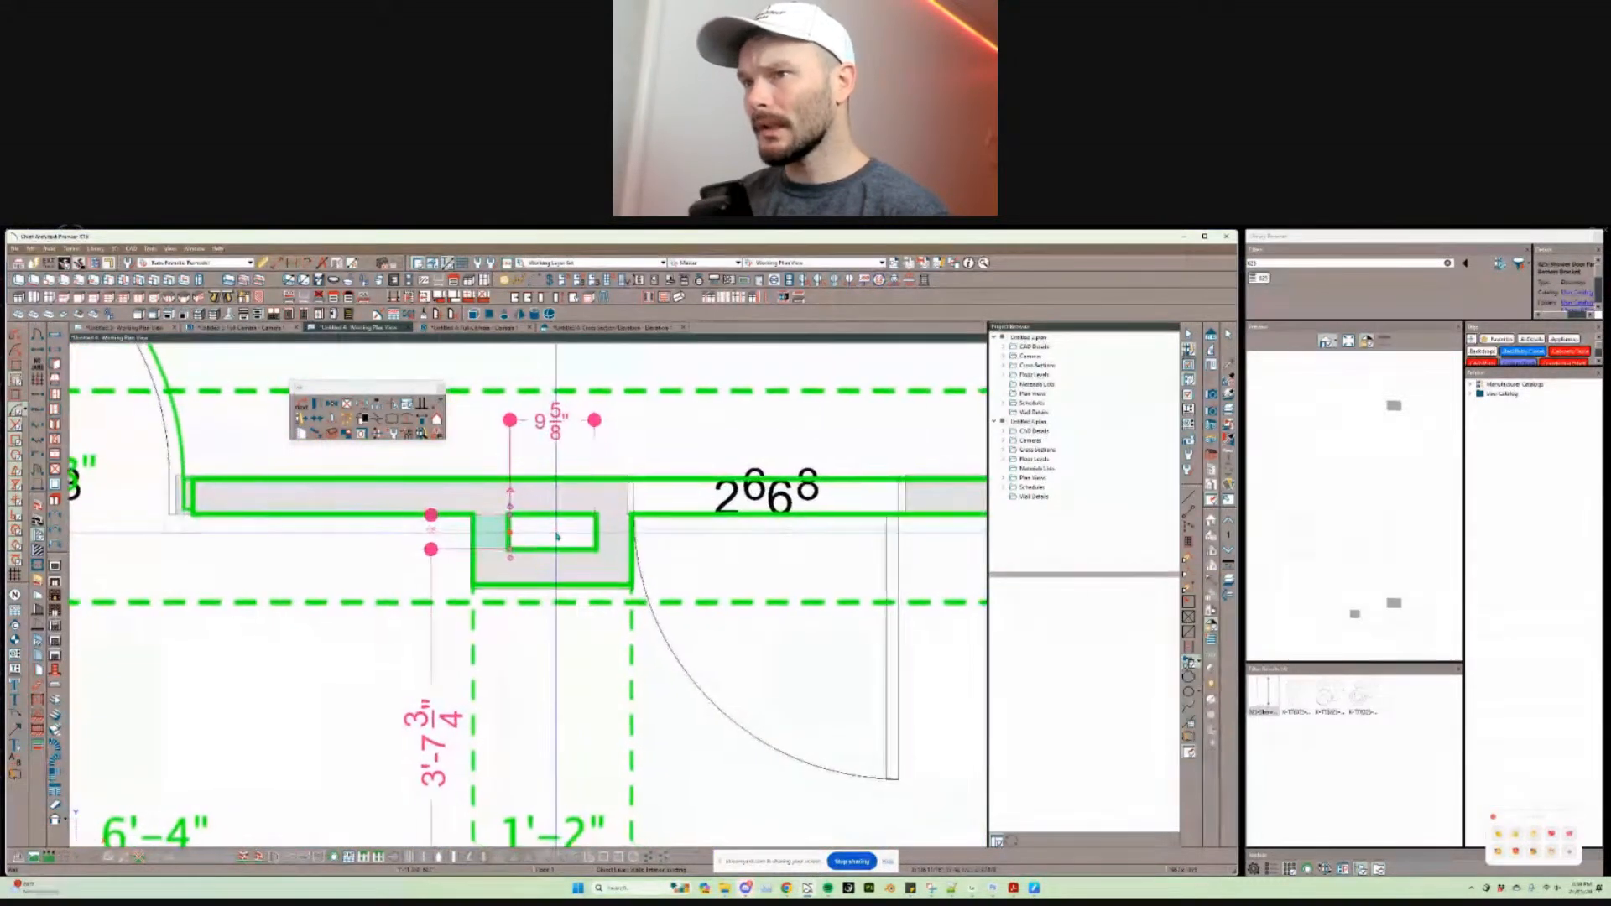
# Step: Place a 3068 door in the exterior wall at the 3'-0" opening near the towel cabinet/bench
pyautogui.scroll(-3, 558, 538)
pyautogui.scroll(-2, 591, 527)
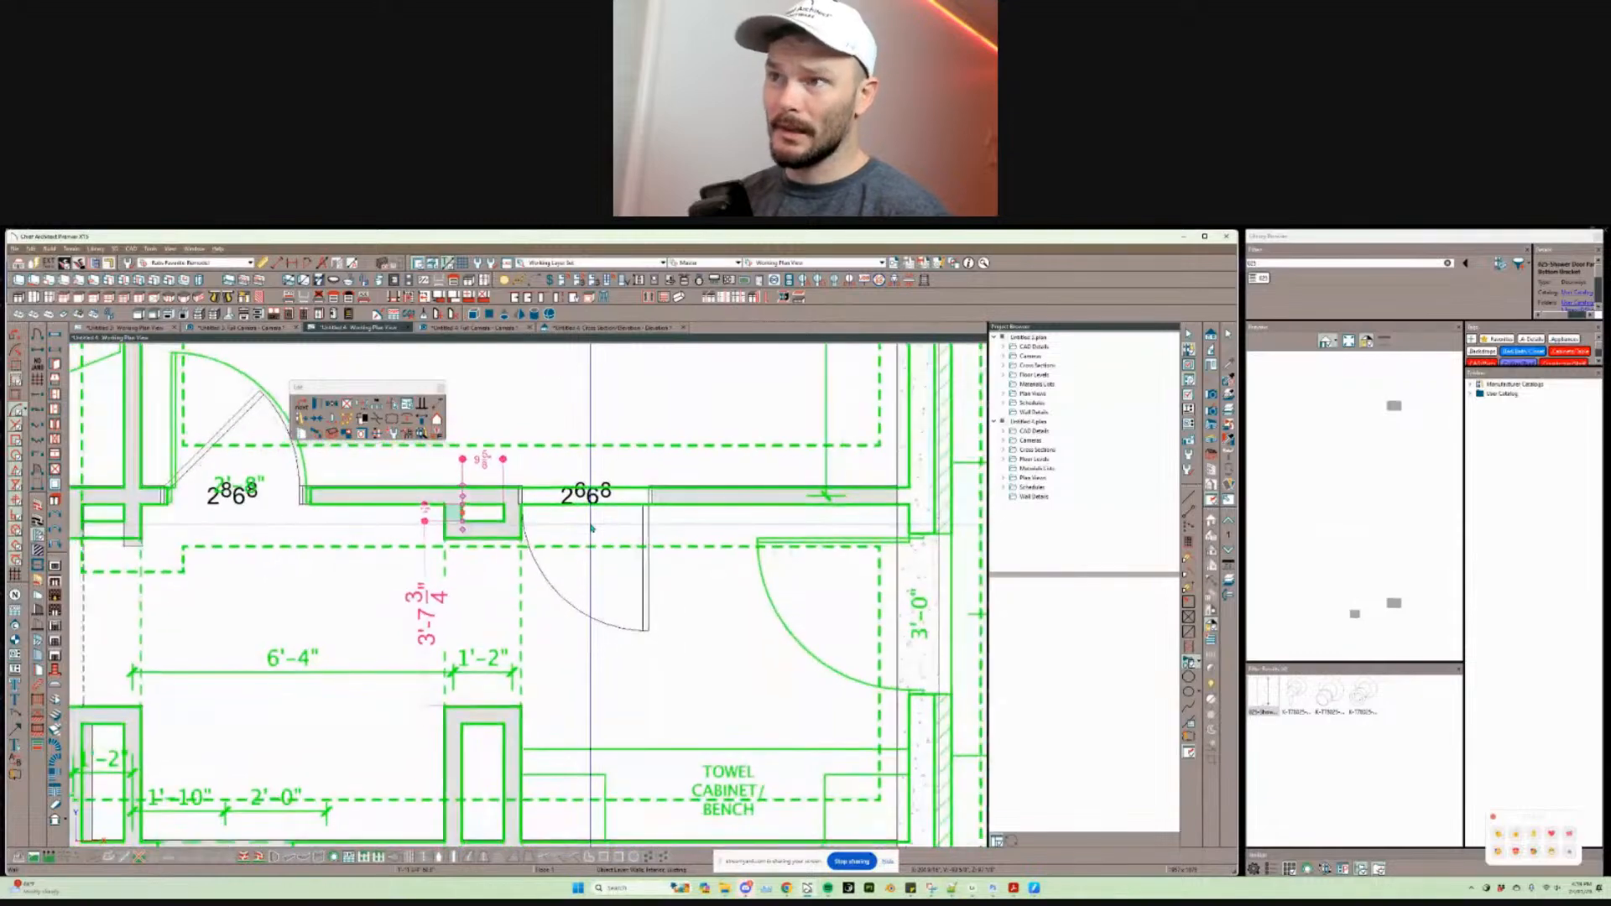
pyautogui.scroll(-3, 729, 545)
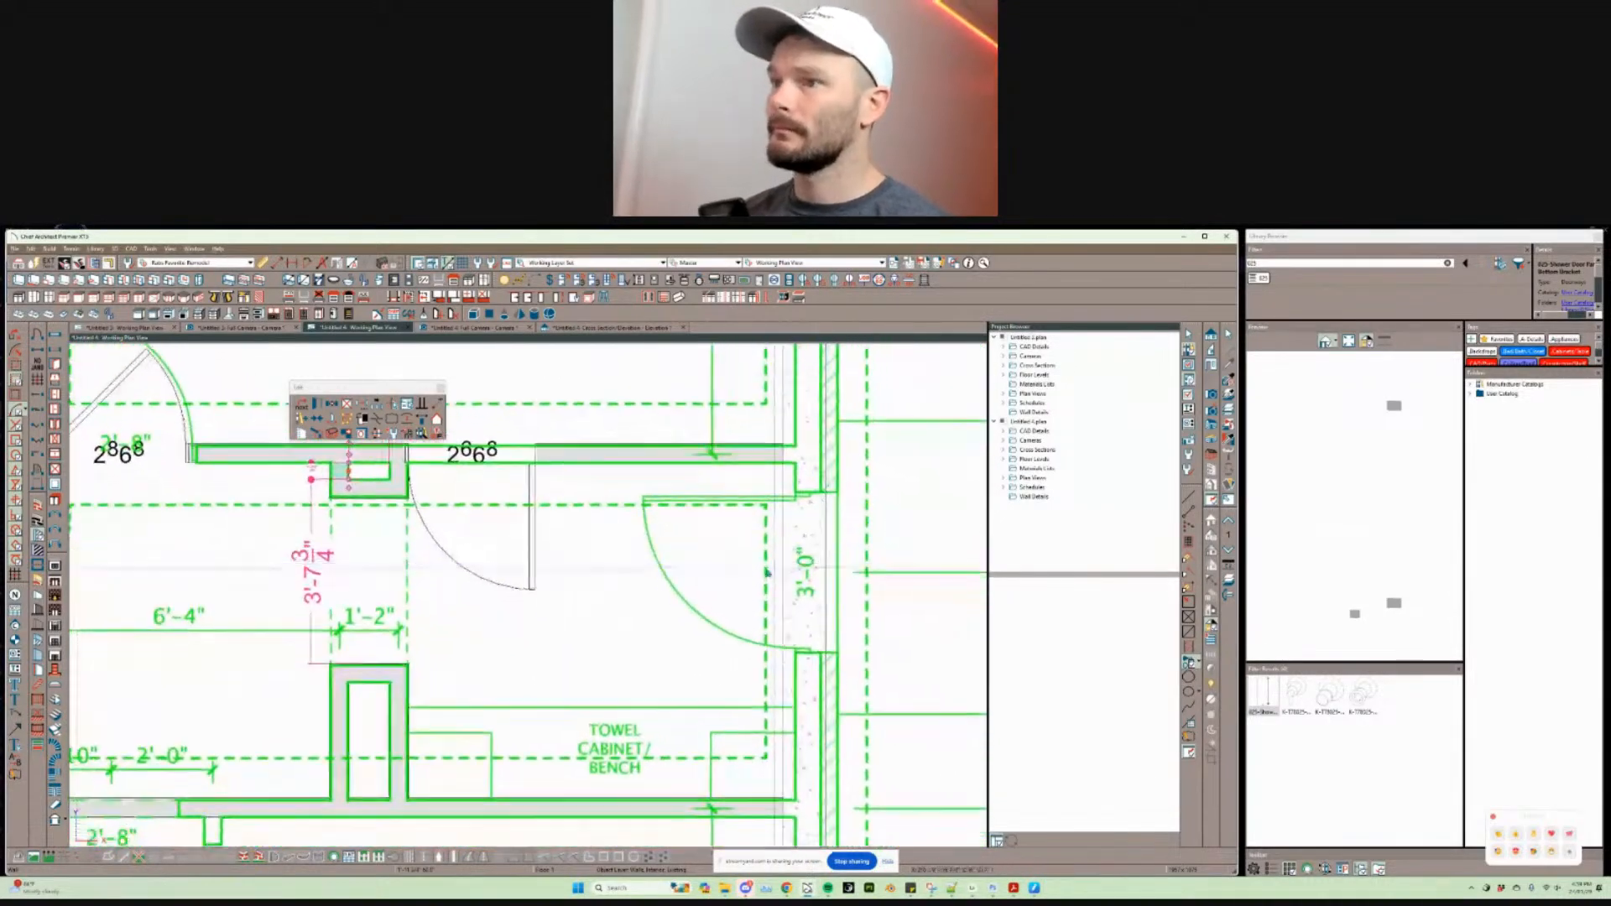
pyautogui.moveTo(591, 586); pyautogui.dragTo(697, 579, button='middle')
pyautogui.moveTo(696, 578); pyautogui.dragTo(587, 561, button='middle')
pyautogui.scroll(1, 518, 597)
pyautogui.click(37, 334)
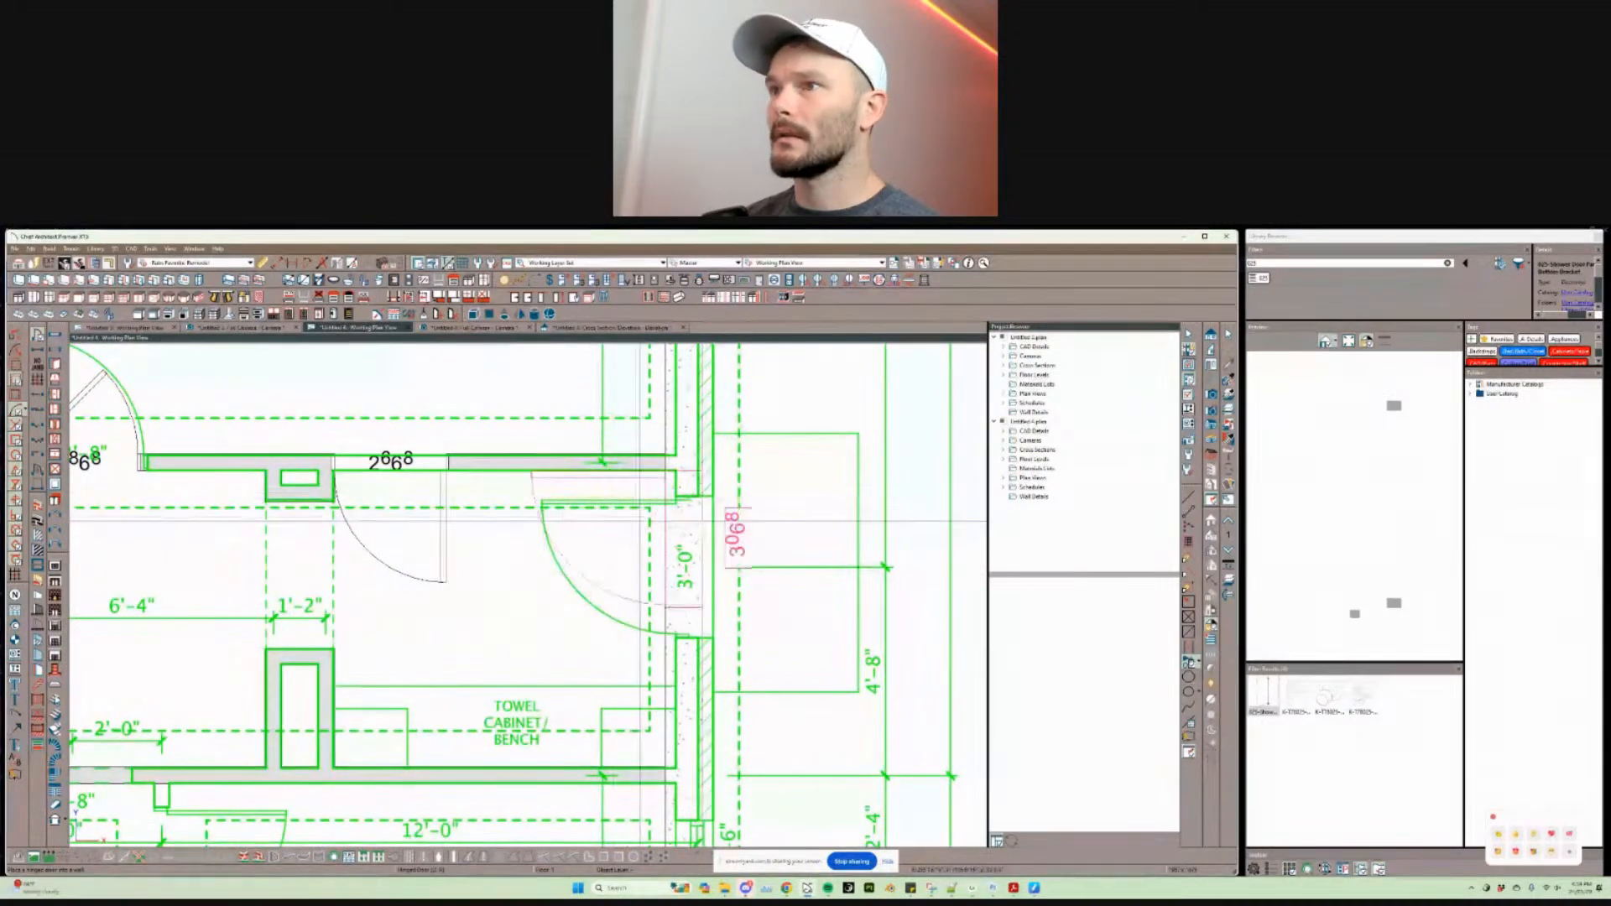
pyautogui.click(676, 567)
pyautogui.moveTo(728, 517); pyautogui.dragTo(728, 726, button='middle')
pyautogui.moveTo(729, 521); pyautogui.dragTo(729, 864, button='middle')
pyautogui.moveTo(729, 433); pyautogui.dragTo(728, 563, button='middle')
pyautogui.press('space')
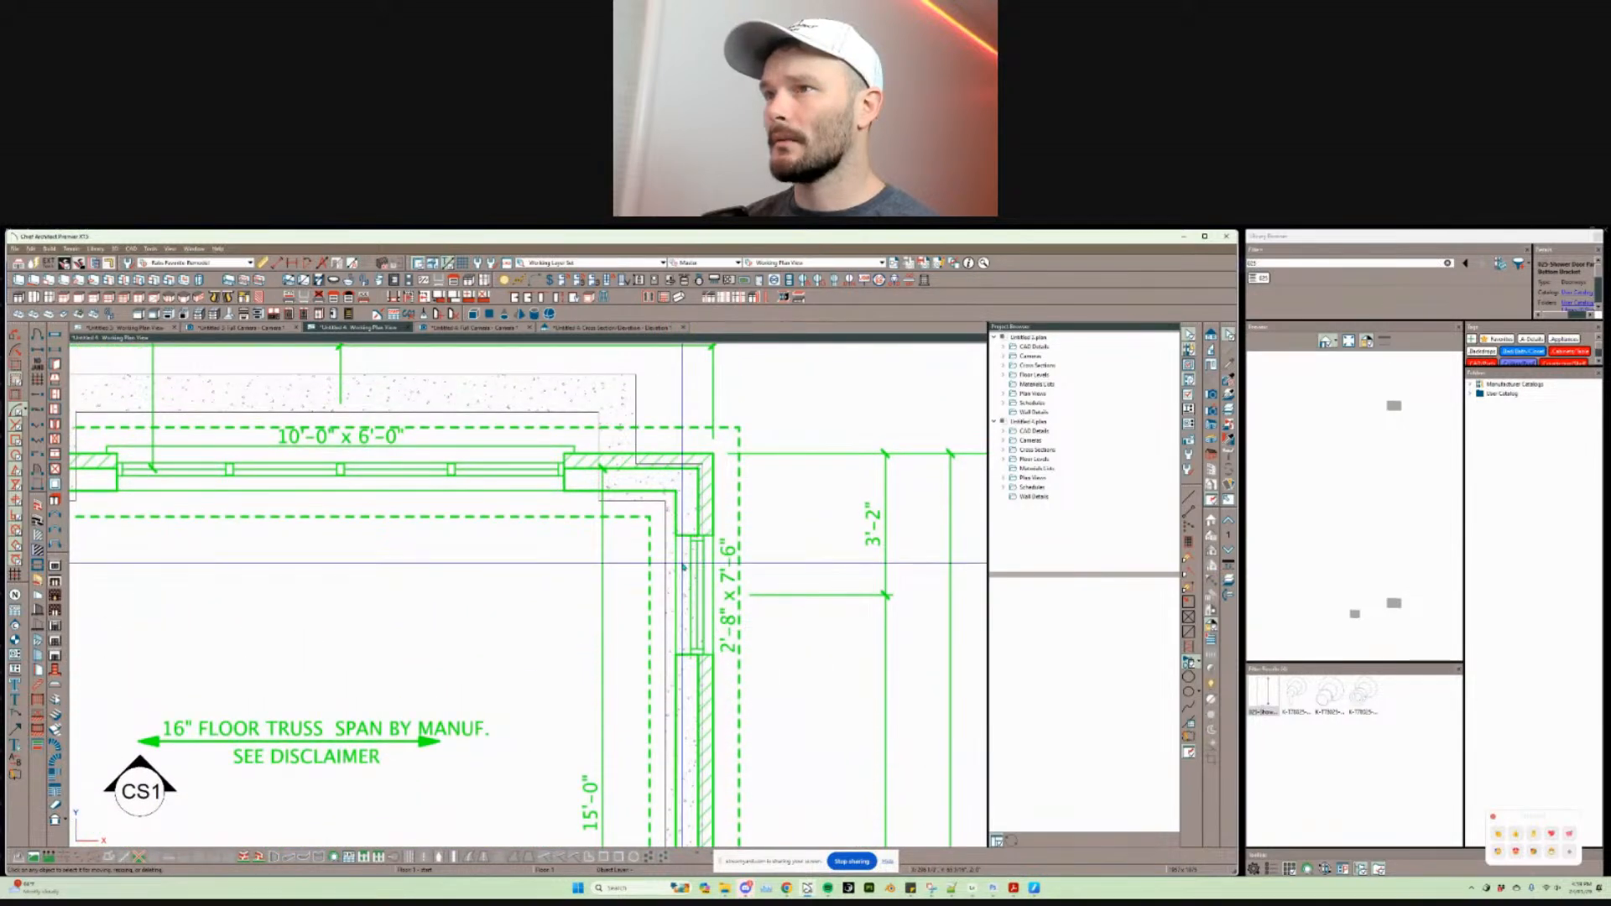
pyautogui.click(683, 568)
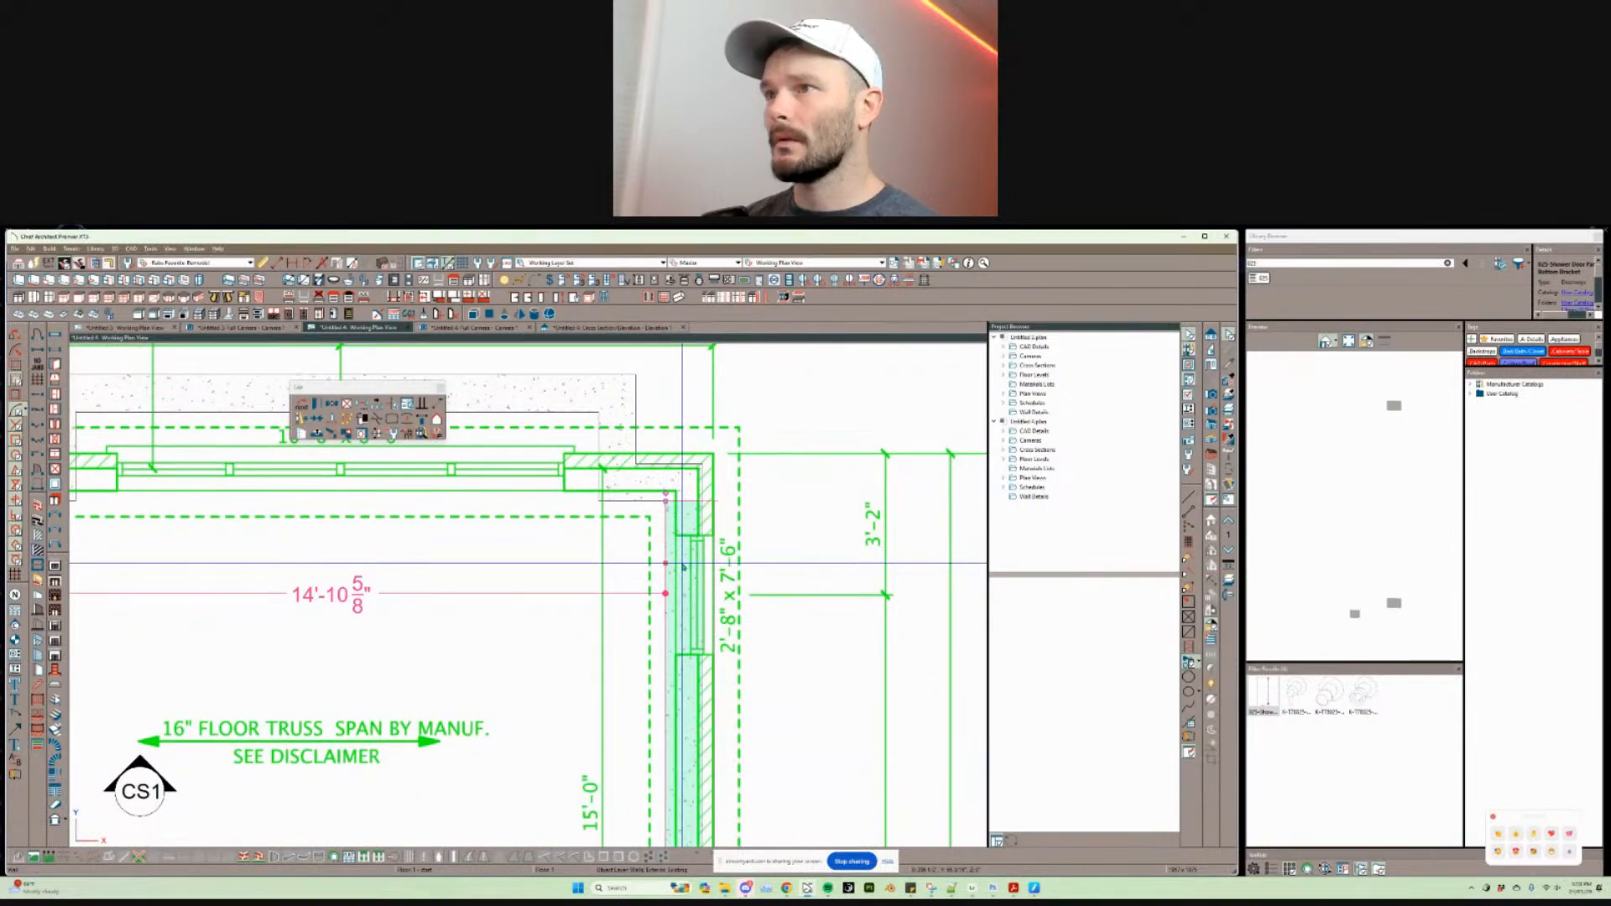
pyautogui.scroll(-8, 684, 568)
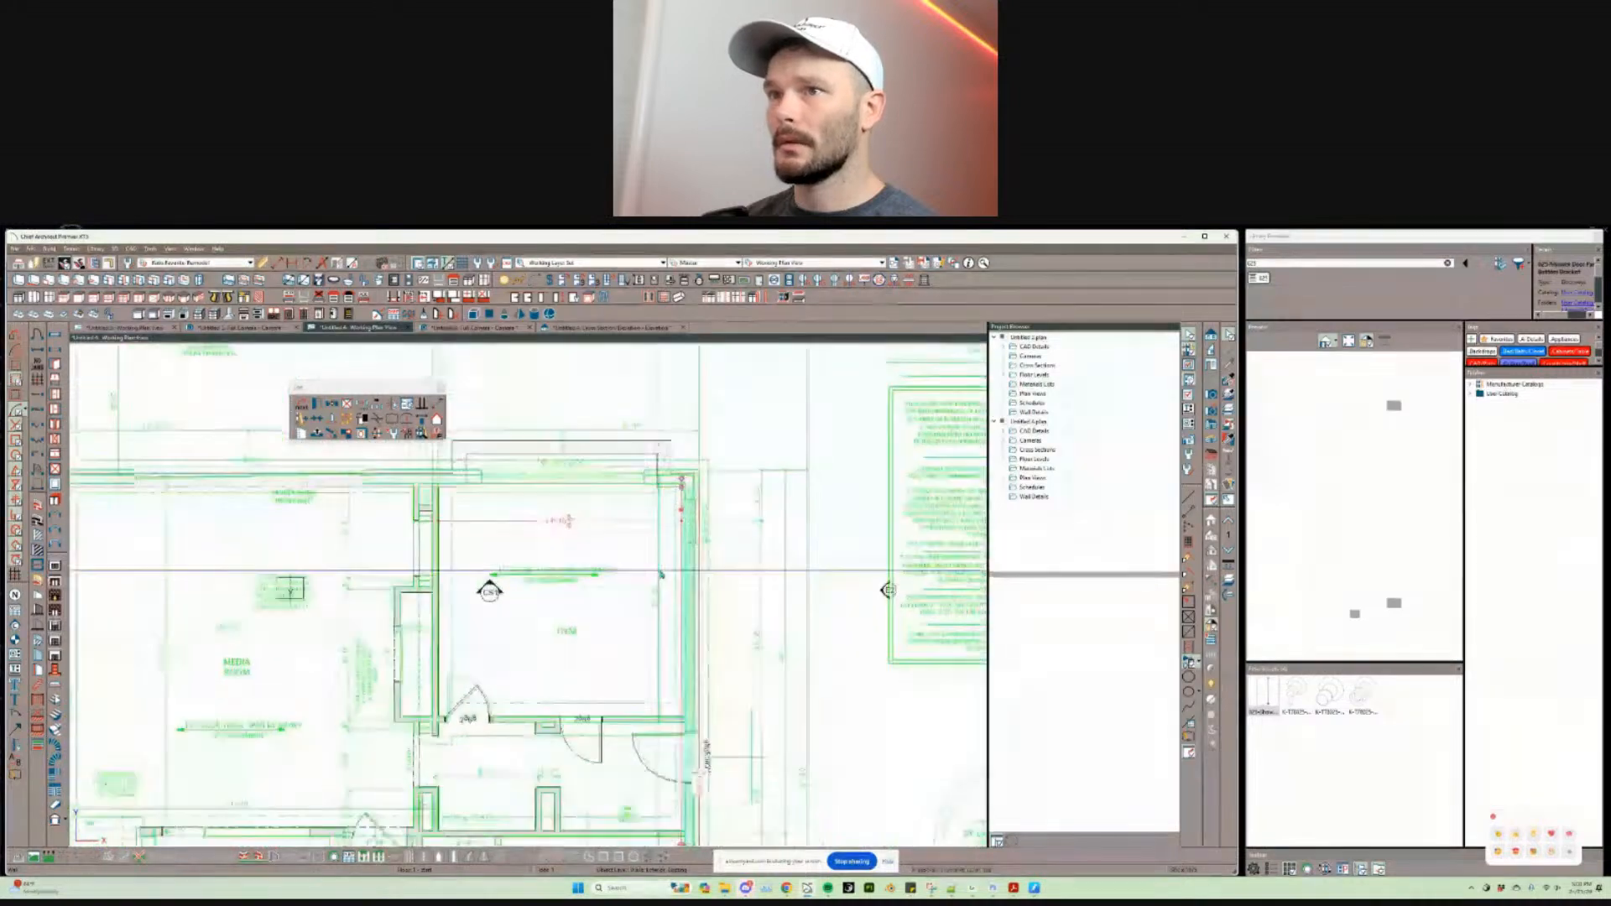
# Step: Delete the stray horizontal wall between the elevator and the storage room door
pyautogui.moveTo(554, 680); pyautogui.dragTo(593, 590, button='middle')
pyautogui.scroll(3, 593, 590)
pyautogui.moveTo(579, 788); pyautogui.dragTo(611, 588, button='middle')
pyautogui.scroll(1, 613, 587)
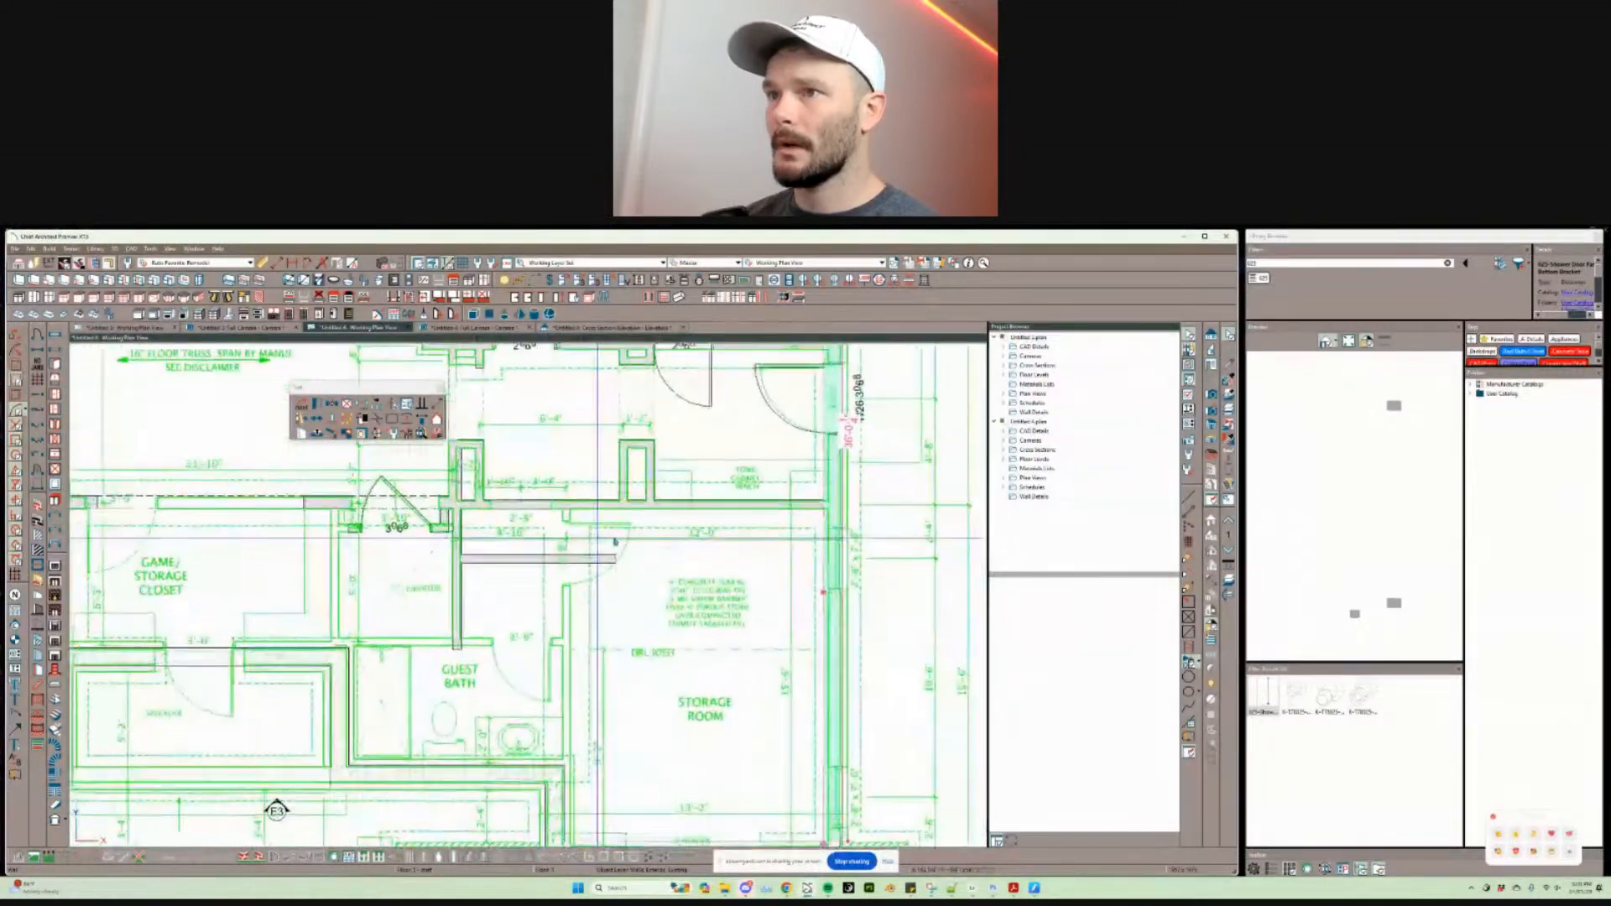
pyautogui.scroll(1, 615, 542)
pyautogui.click(595, 542)
pyautogui.press('Escape')
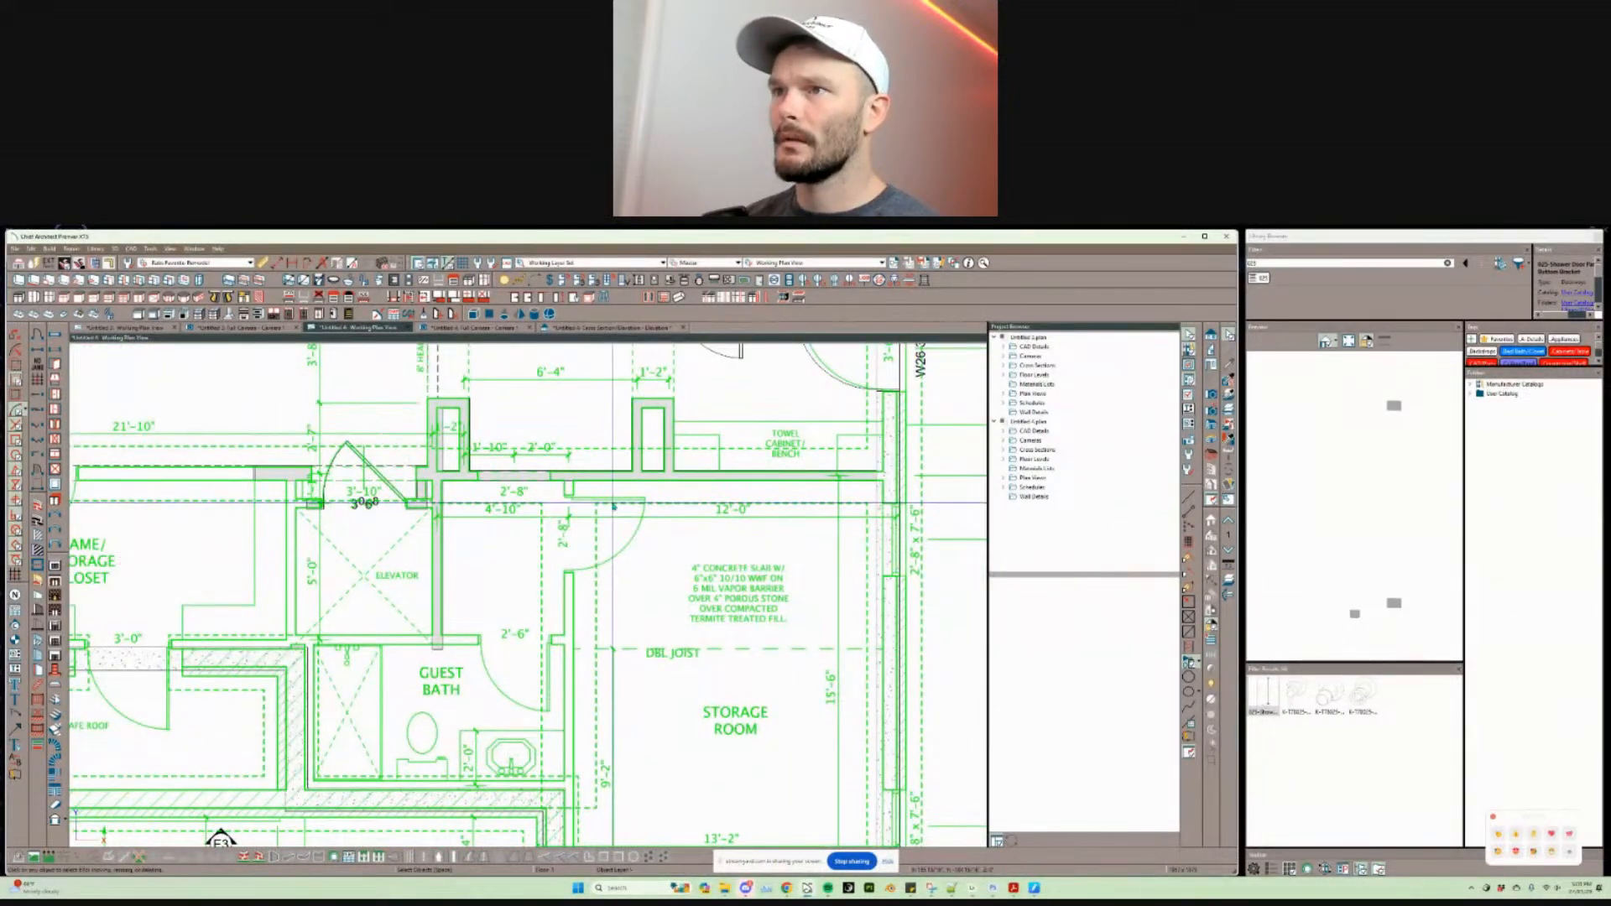
# Step: Draw an interior wall from the long wall along the storage room door line, past the guest bath to the concrete wall
pyautogui.scroll(4, 566, 503)
pyautogui.scroll(1, 567, 509)
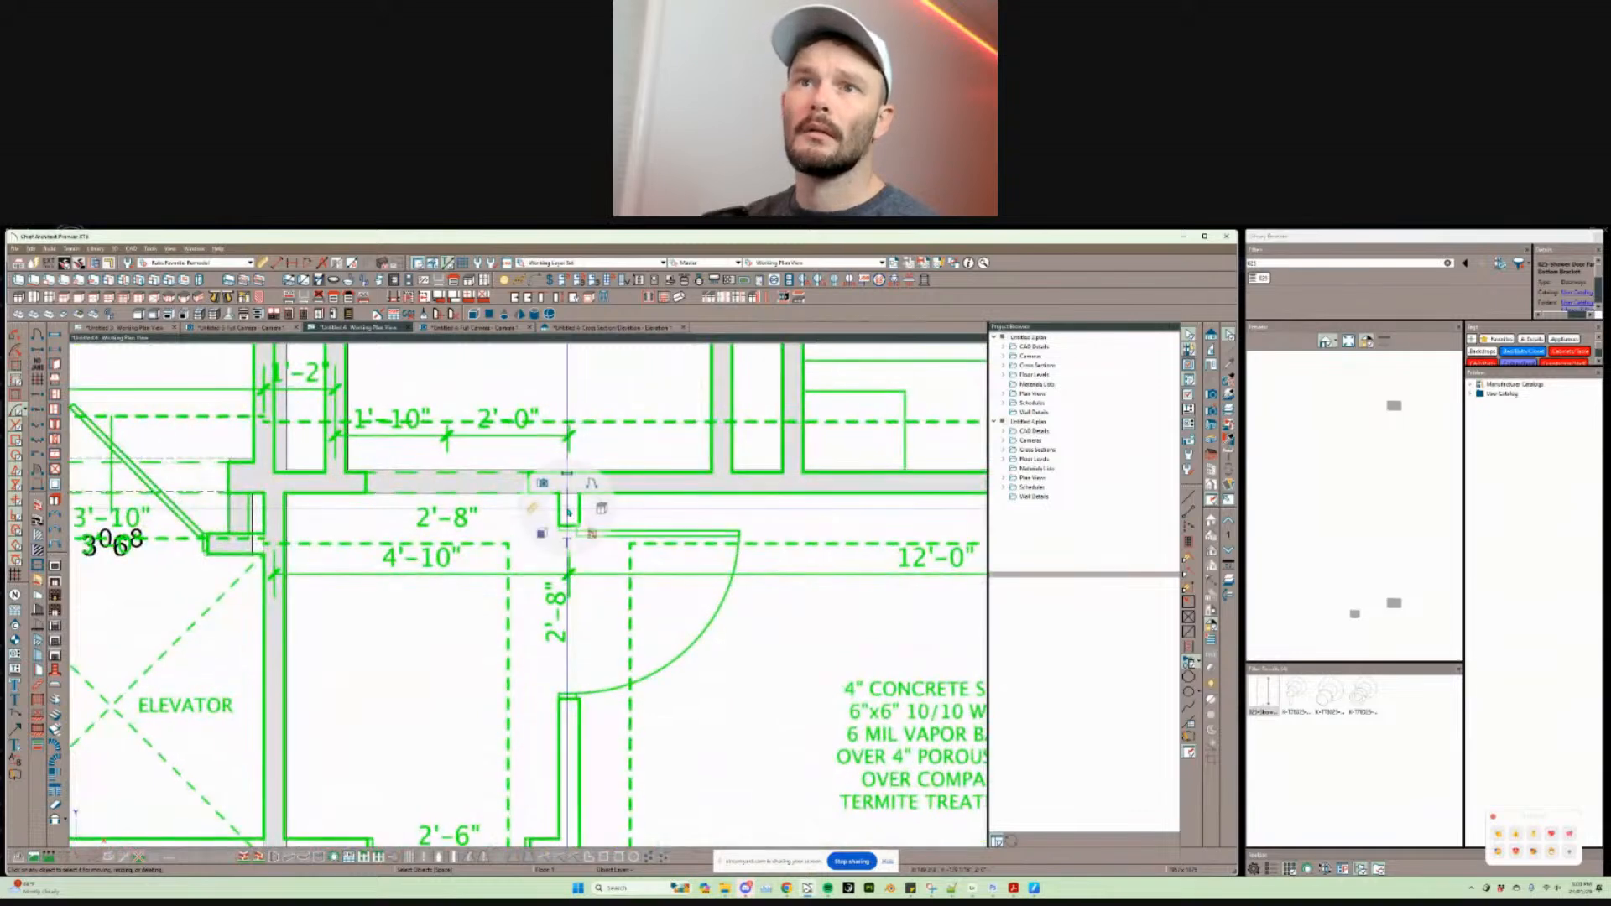
pyautogui.click(594, 509)
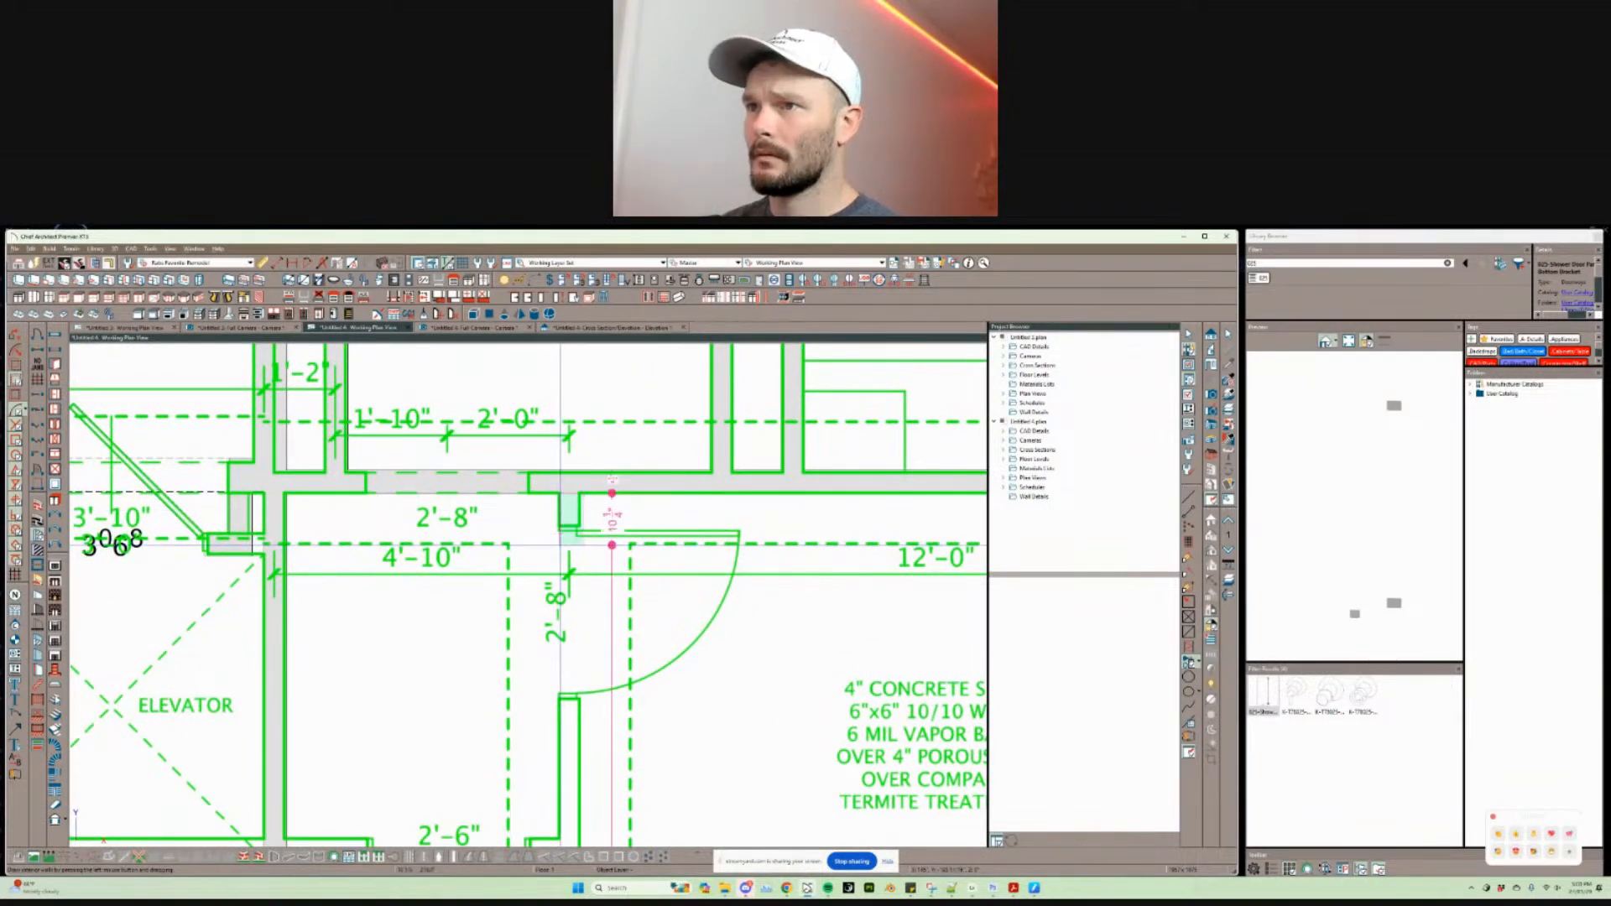
pyautogui.scroll(2, 562, 514)
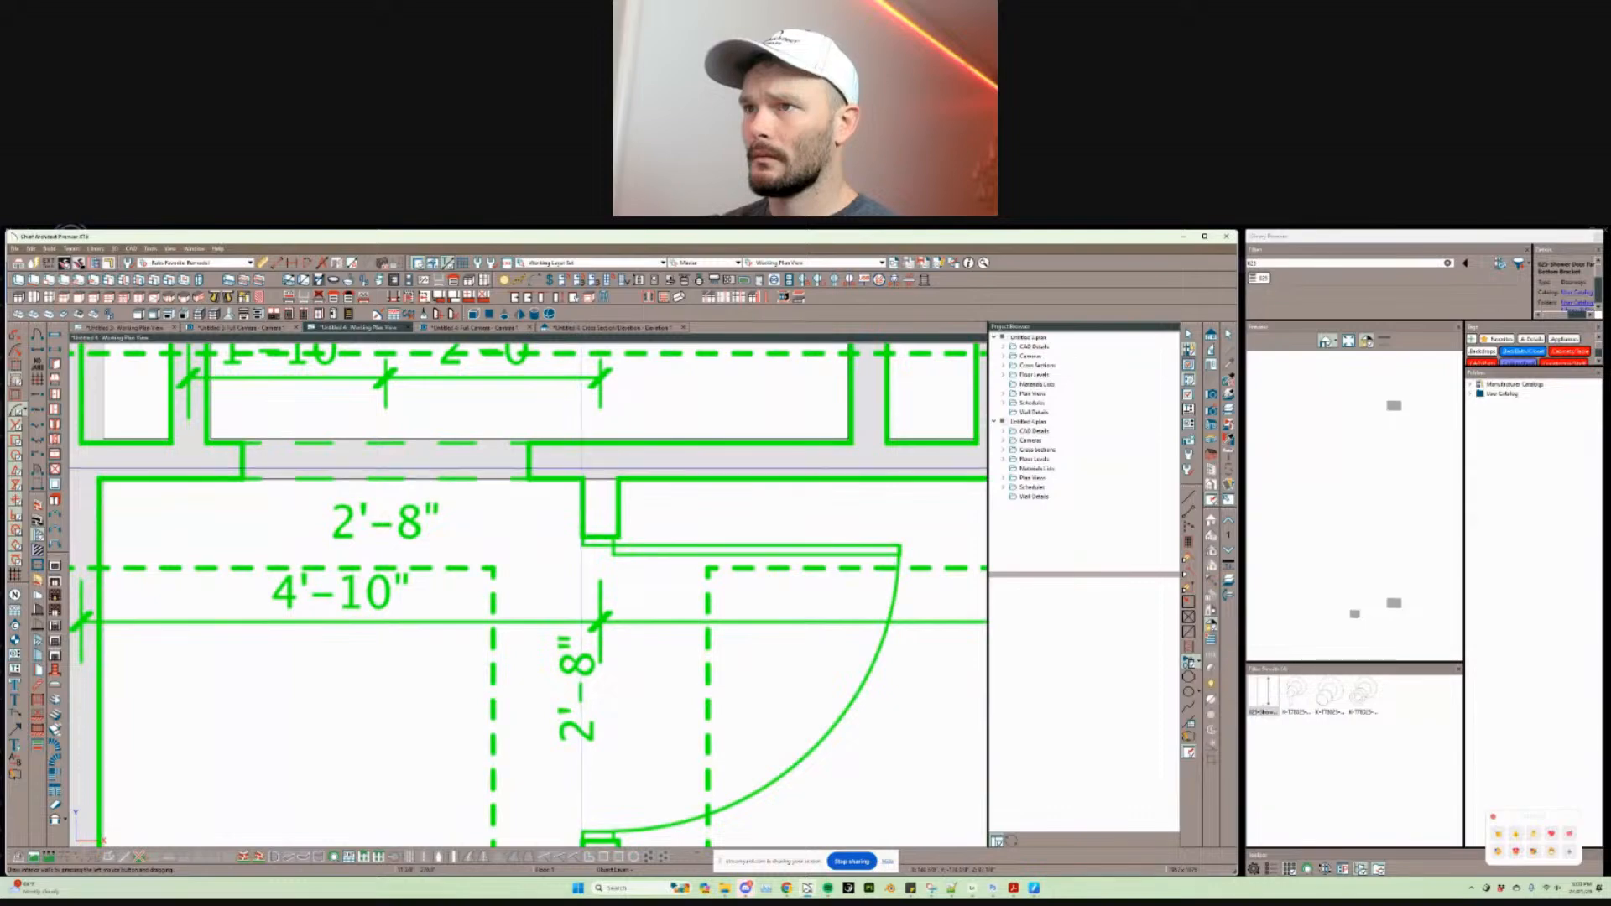
pyautogui.moveTo(580, 474)
pyautogui.mouseDown()
pyautogui.moveTo(599, 668)
pyautogui.moveTo(604, 556)
pyautogui.moveTo(563, 559)
pyautogui.moveTo(563, 694)
pyautogui.moveTo(590, 471)
pyautogui.moveTo(529, 584)
pyautogui.mouseUp()
pyautogui.scroll(-3, 599, 587)
pyautogui.scroll(-3, 564, 637)
pyautogui.scroll(2, 567, 570)
pyautogui.scroll(1, 560, 525)
pyautogui.scroll(-2, 537, 548)
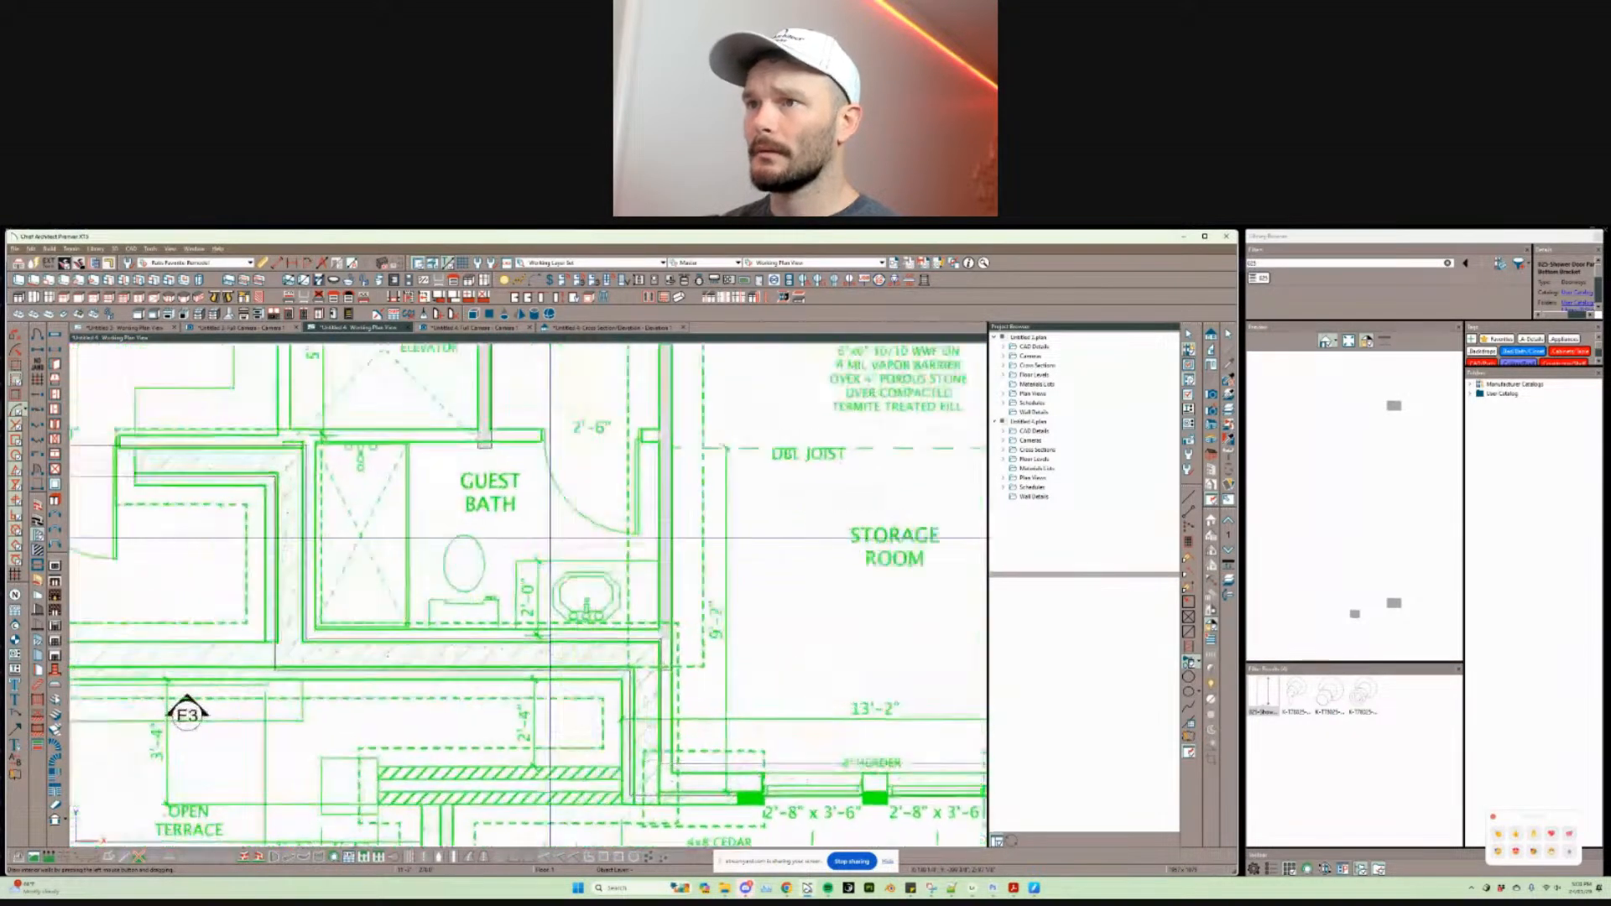
# Step: Draw an interior wall from the storage room wall along the guest bath's 2'-6" door and the elevator to the shaft's far corner
pyautogui.moveTo(549, 537); pyautogui.dragTo(702, 602, button='middle')
pyautogui.scroll(1, 829, 429)
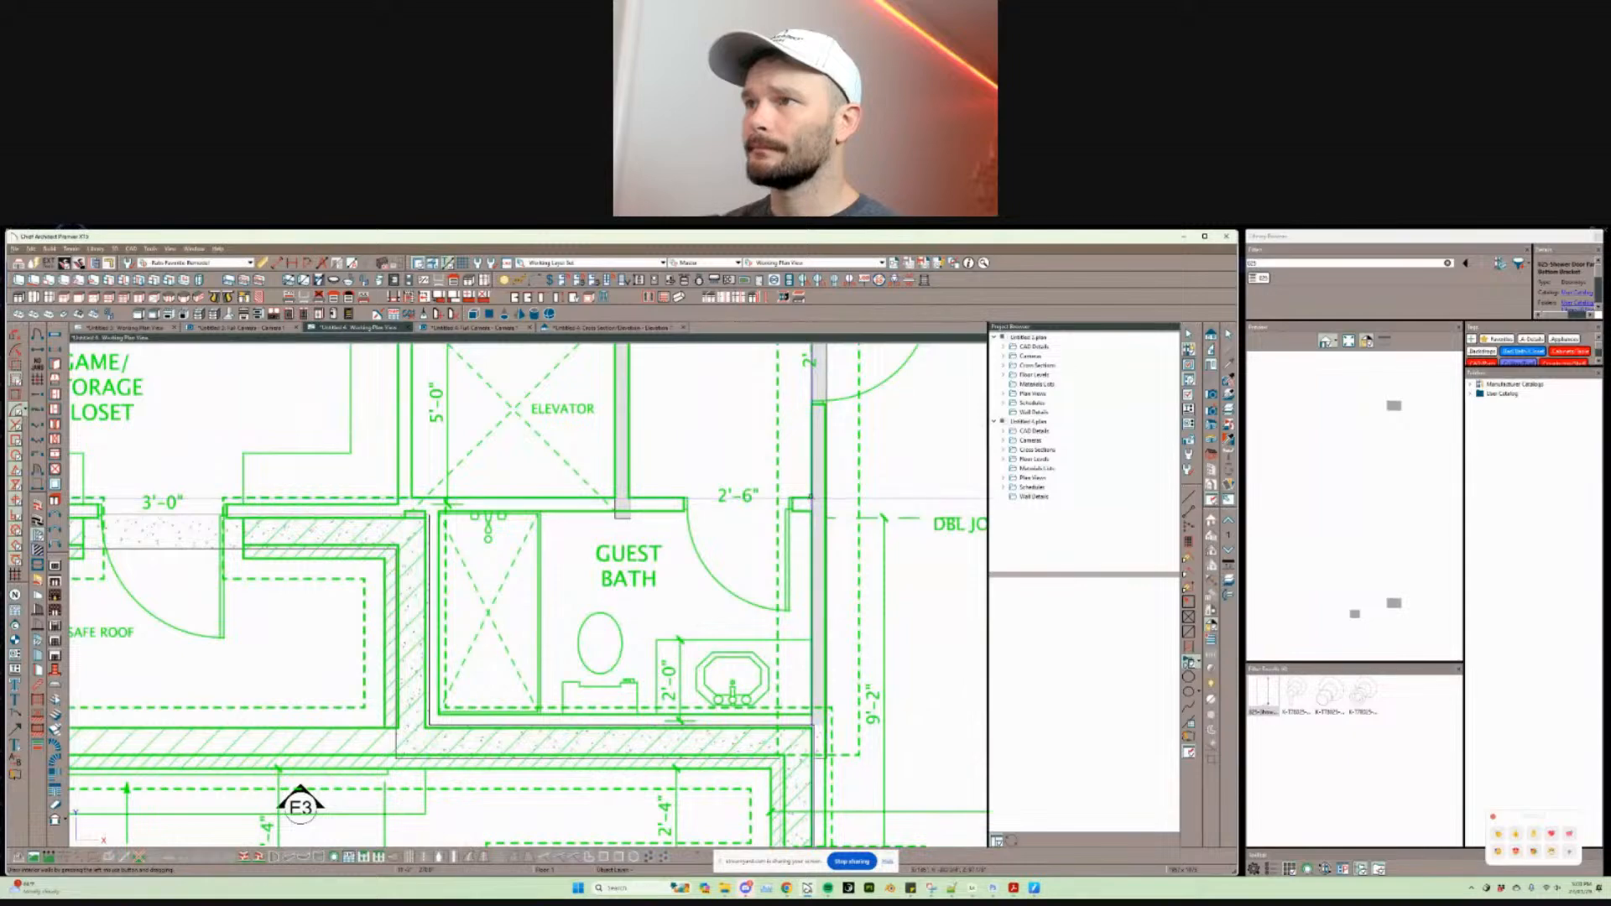
pyautogui.scroll(-2, 811, 500)
pyautogui.scroll(2, 545, 577)
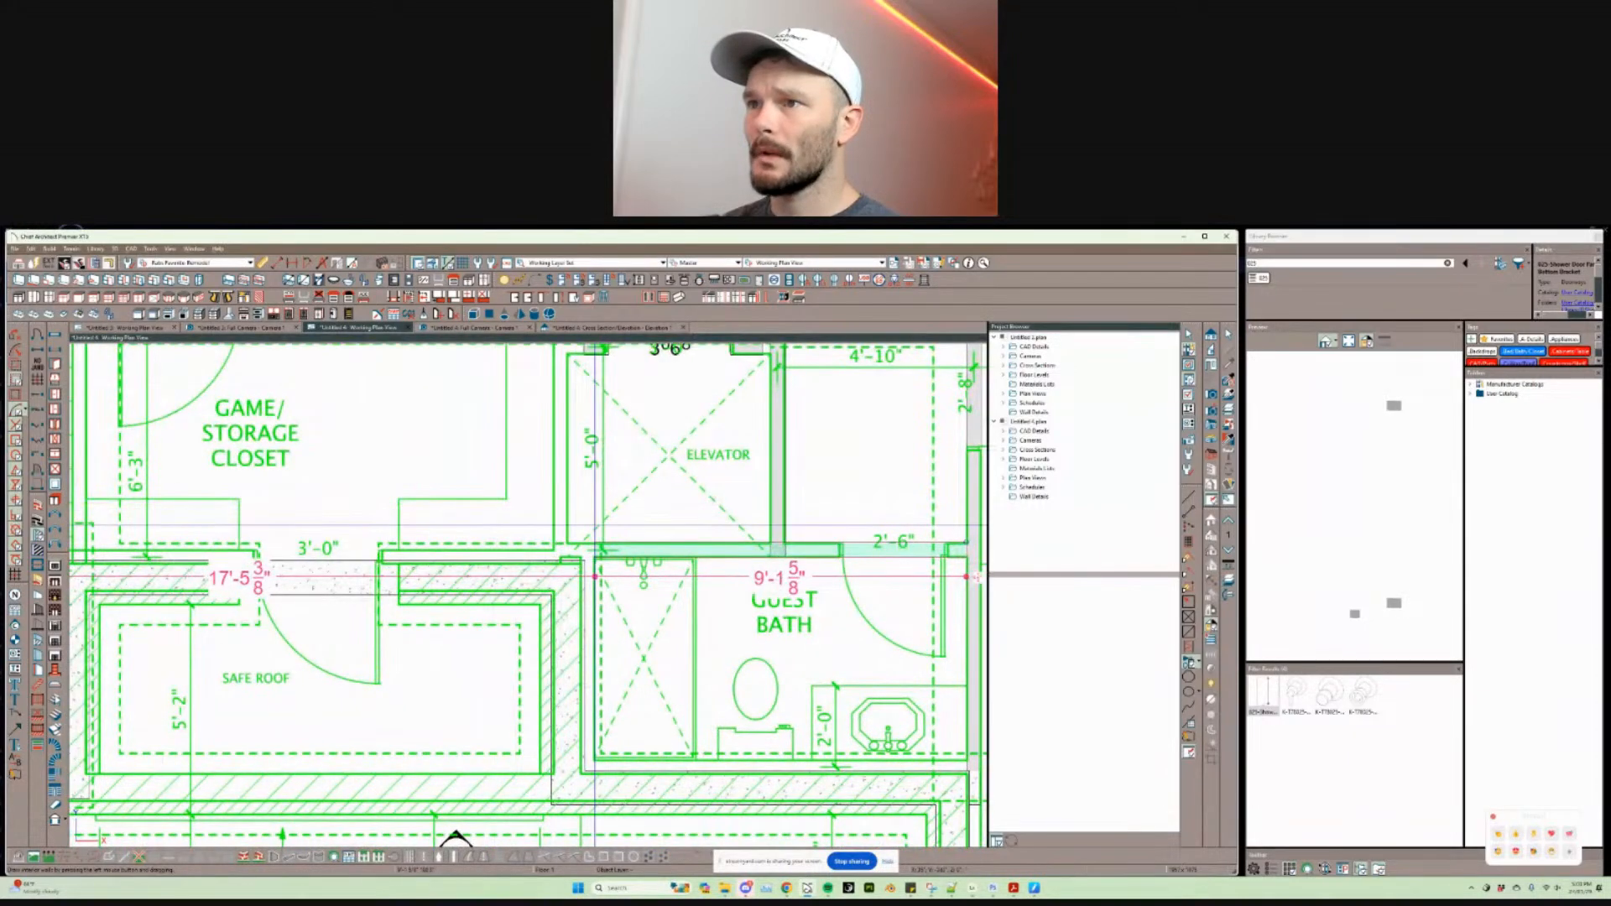
pyautogui.moveTo(588, 526); pyautogui.dragTo(586, 526)
# Step: Draw the interior wall between the elevator and the game/storage closet, ending at the guest bath wall
pyautogui.moveTo(614, 482); pyautogui.dragTo(610, 606, button='middle')
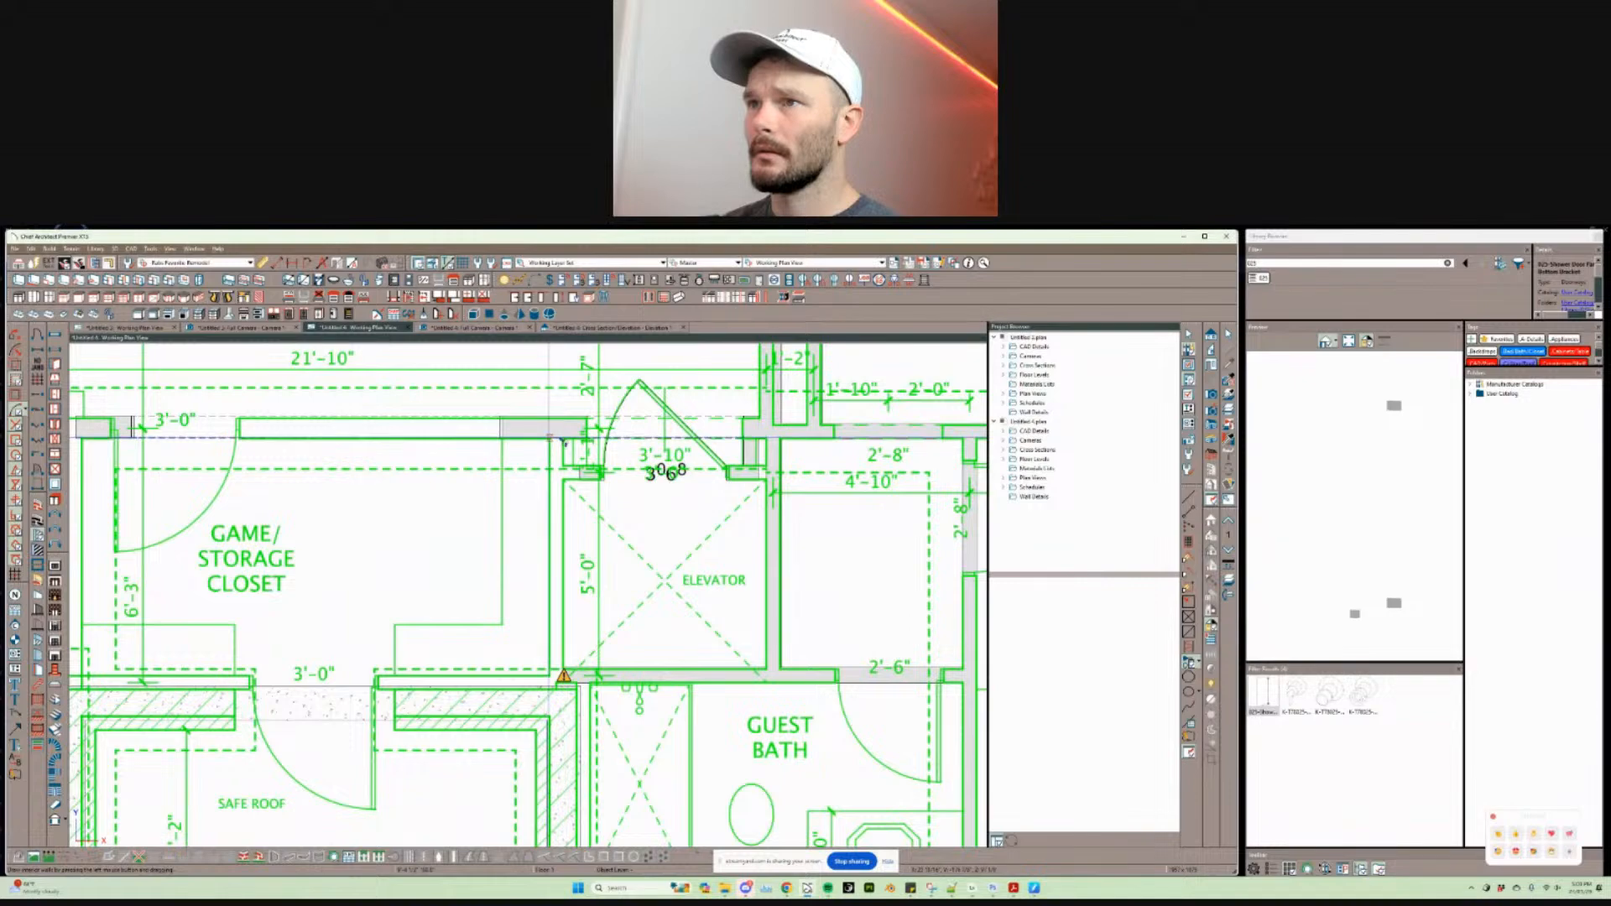
pyautogui.moveTo(565, 631); pyautogui.dragTo(564, 675)
pyautogui.moveTo(564, 675); pyautogui.dragTo(634, 610, button='middle')
pyautogui.scroll(-3, 637, 646)
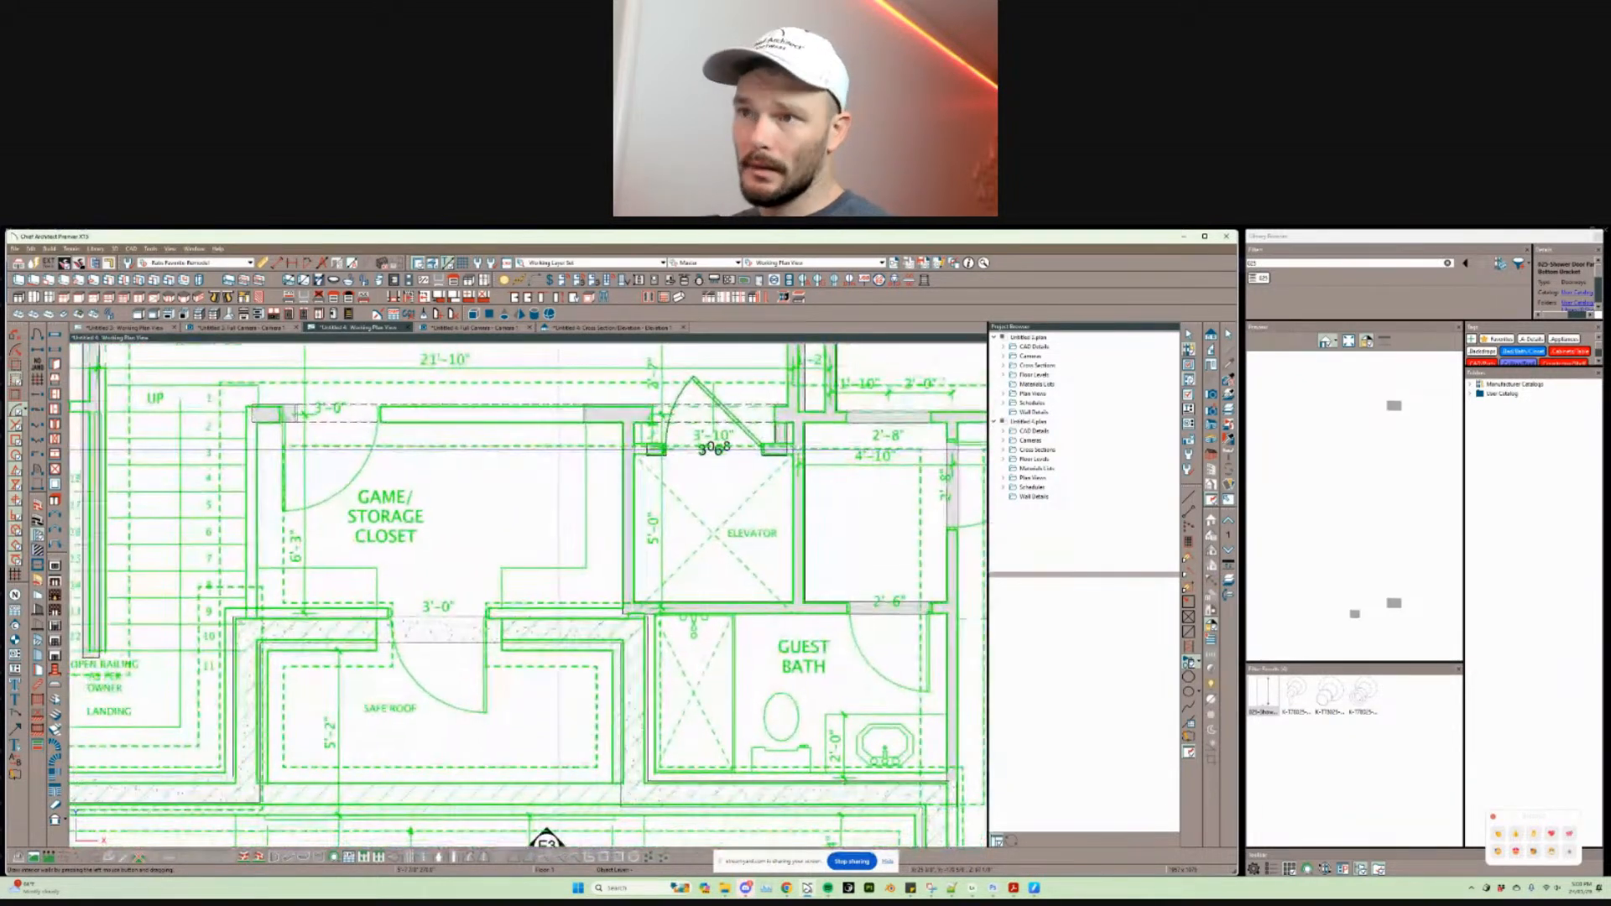
# Step: Draw the interior wall between the stairs and the game/storage closet, about 5'-8" long, down to the safe room wall
pyautogui.moveTo(362, 447); pyautogui.dragTo(564, 540, button='middle')
pyautogui.scroll(-2, 447, 493)
pyautogui.scroll(-1, 503, 520)
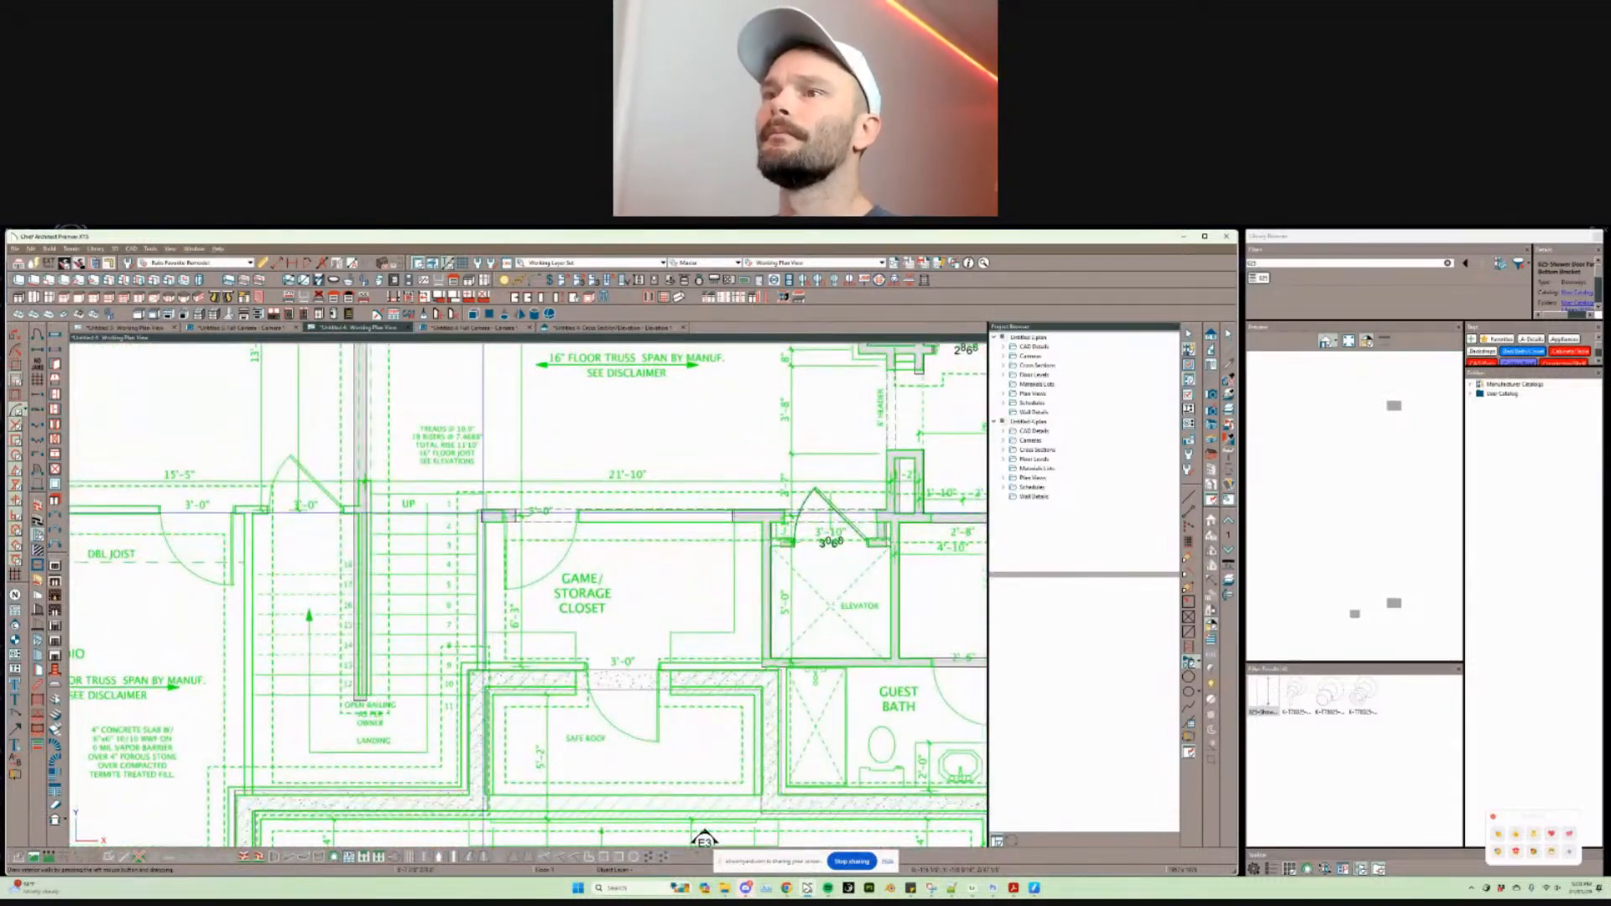
pyautogui.scroll(3, 470, 610)
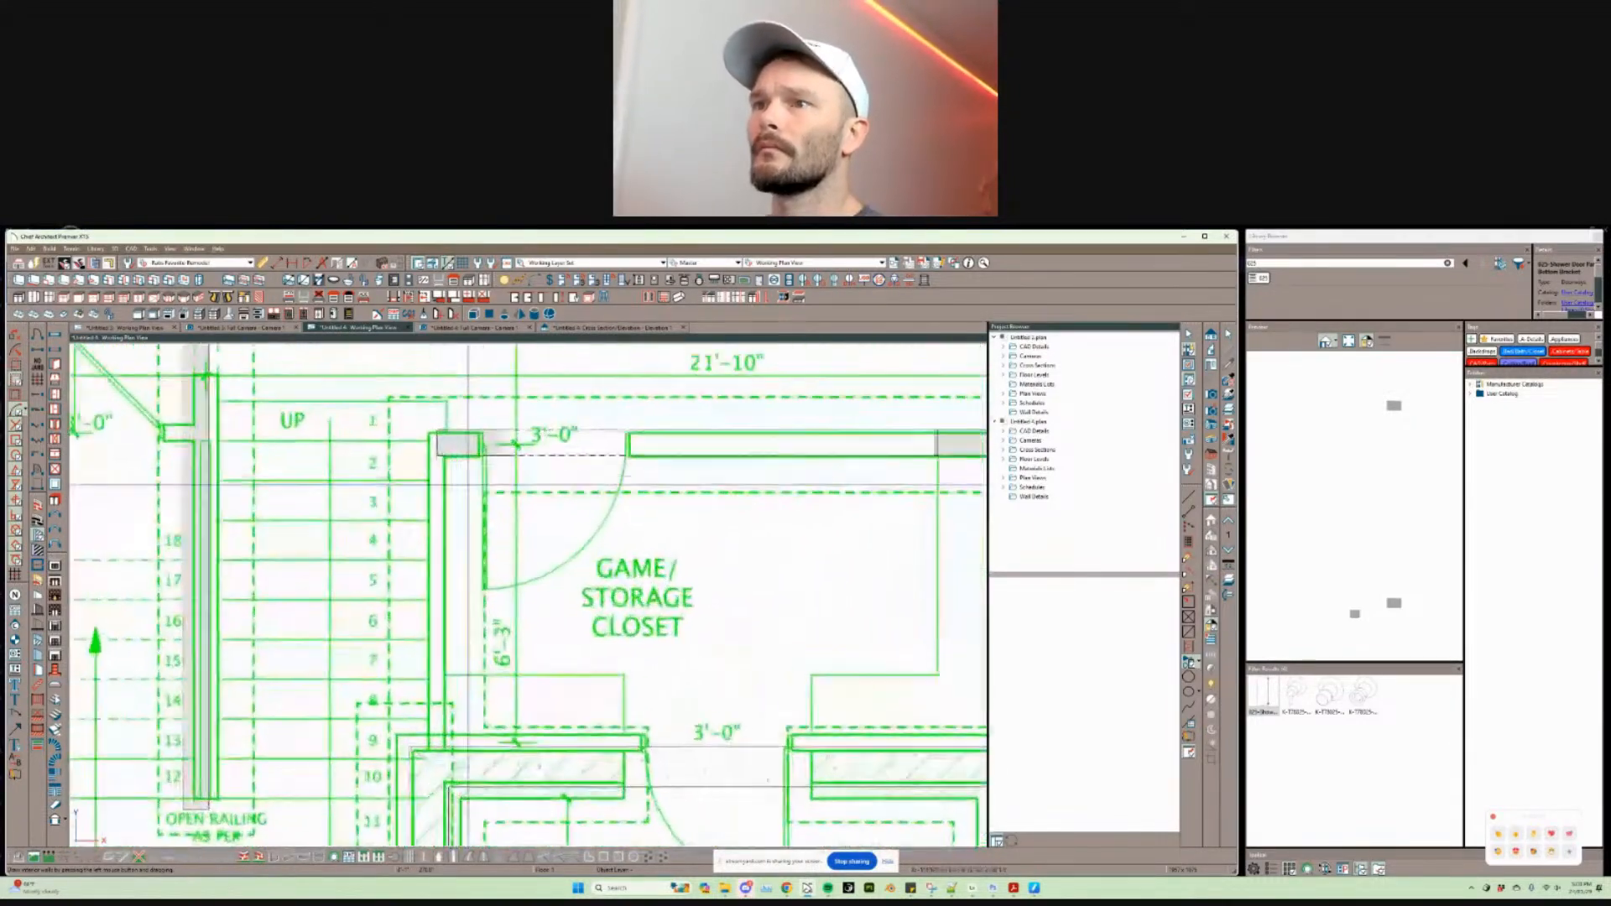
pyautogui.click(435, 654)
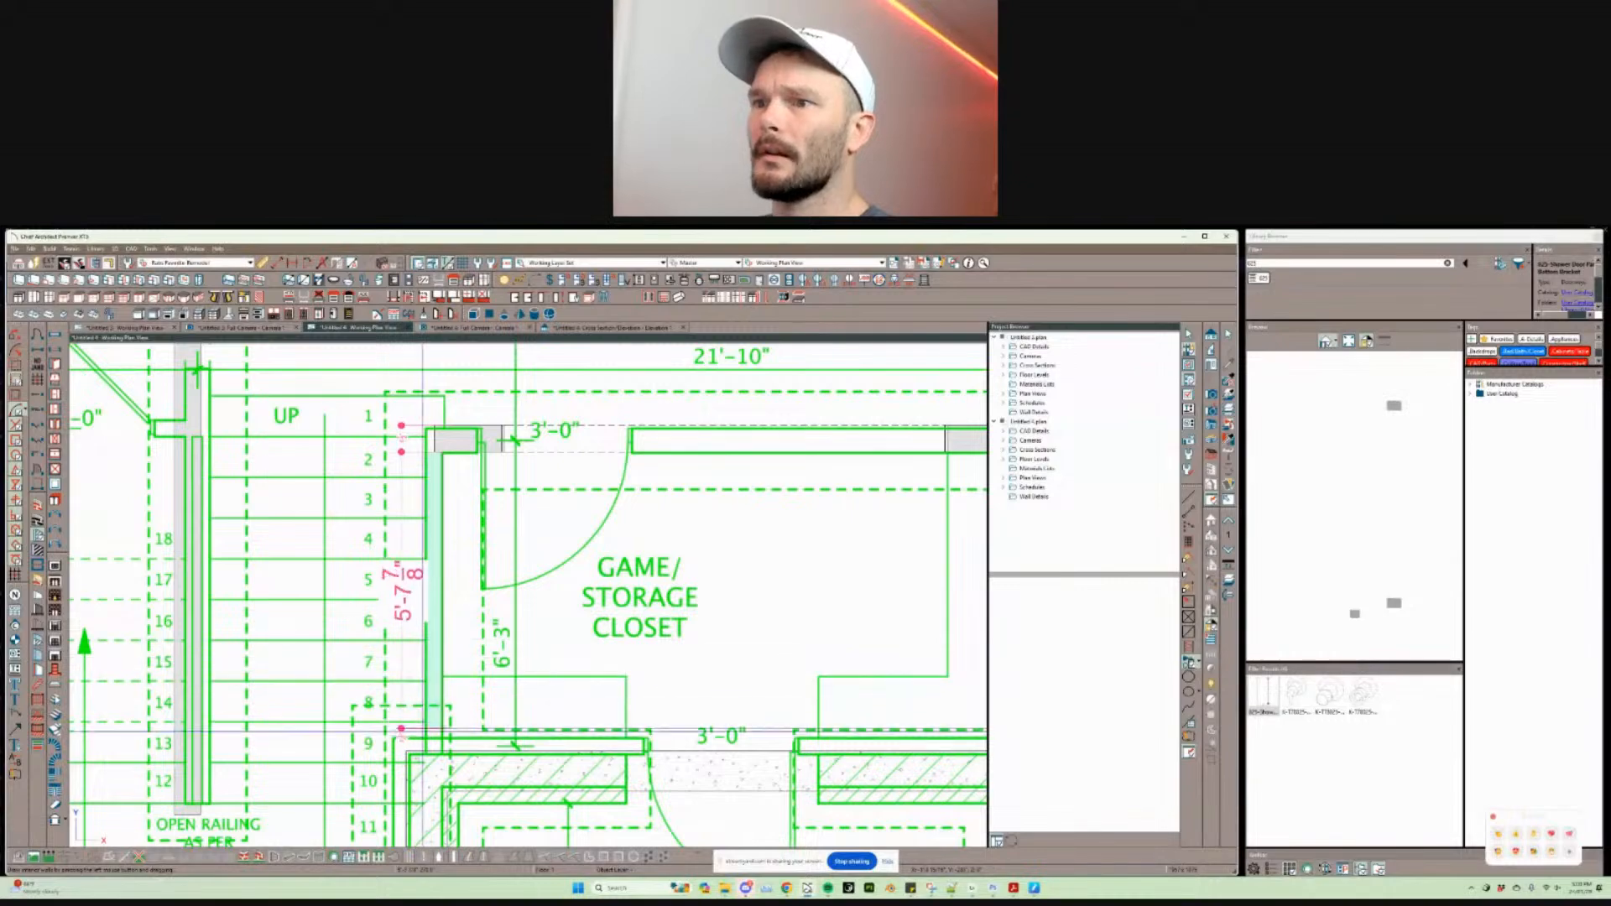
pyautogui.scroll(-4, 802, 822)
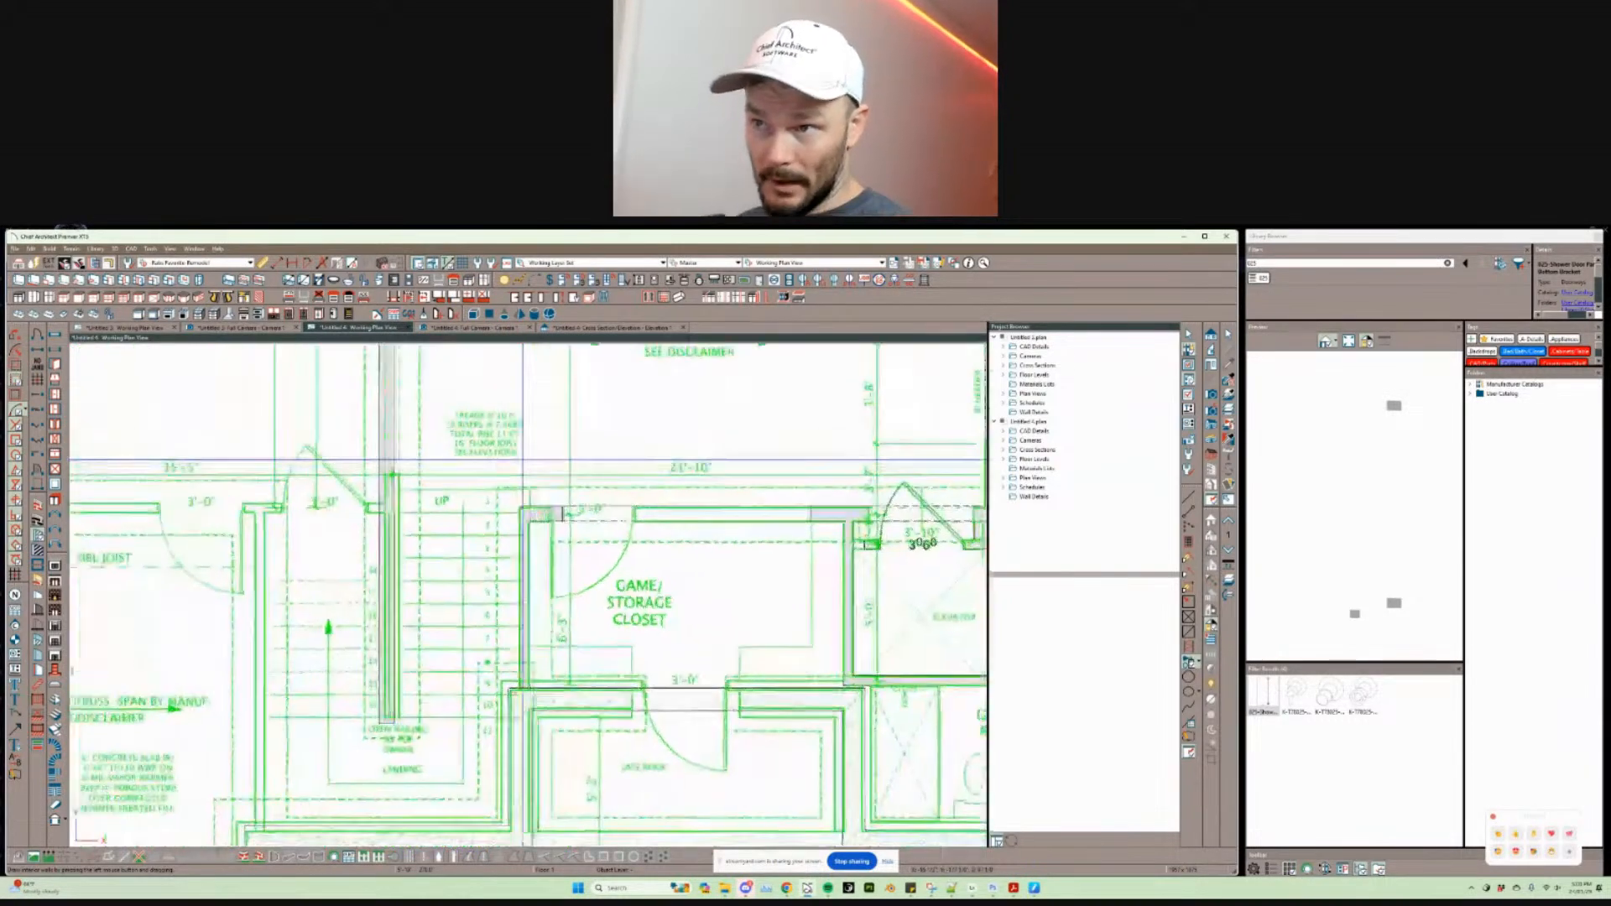
# Step: Draw an interior wall about 20'-6" long from the stair wall along the studio's 3'-0" door to the garage wall by the kitchenette
pyautogui.scroll(3, 847, 622)
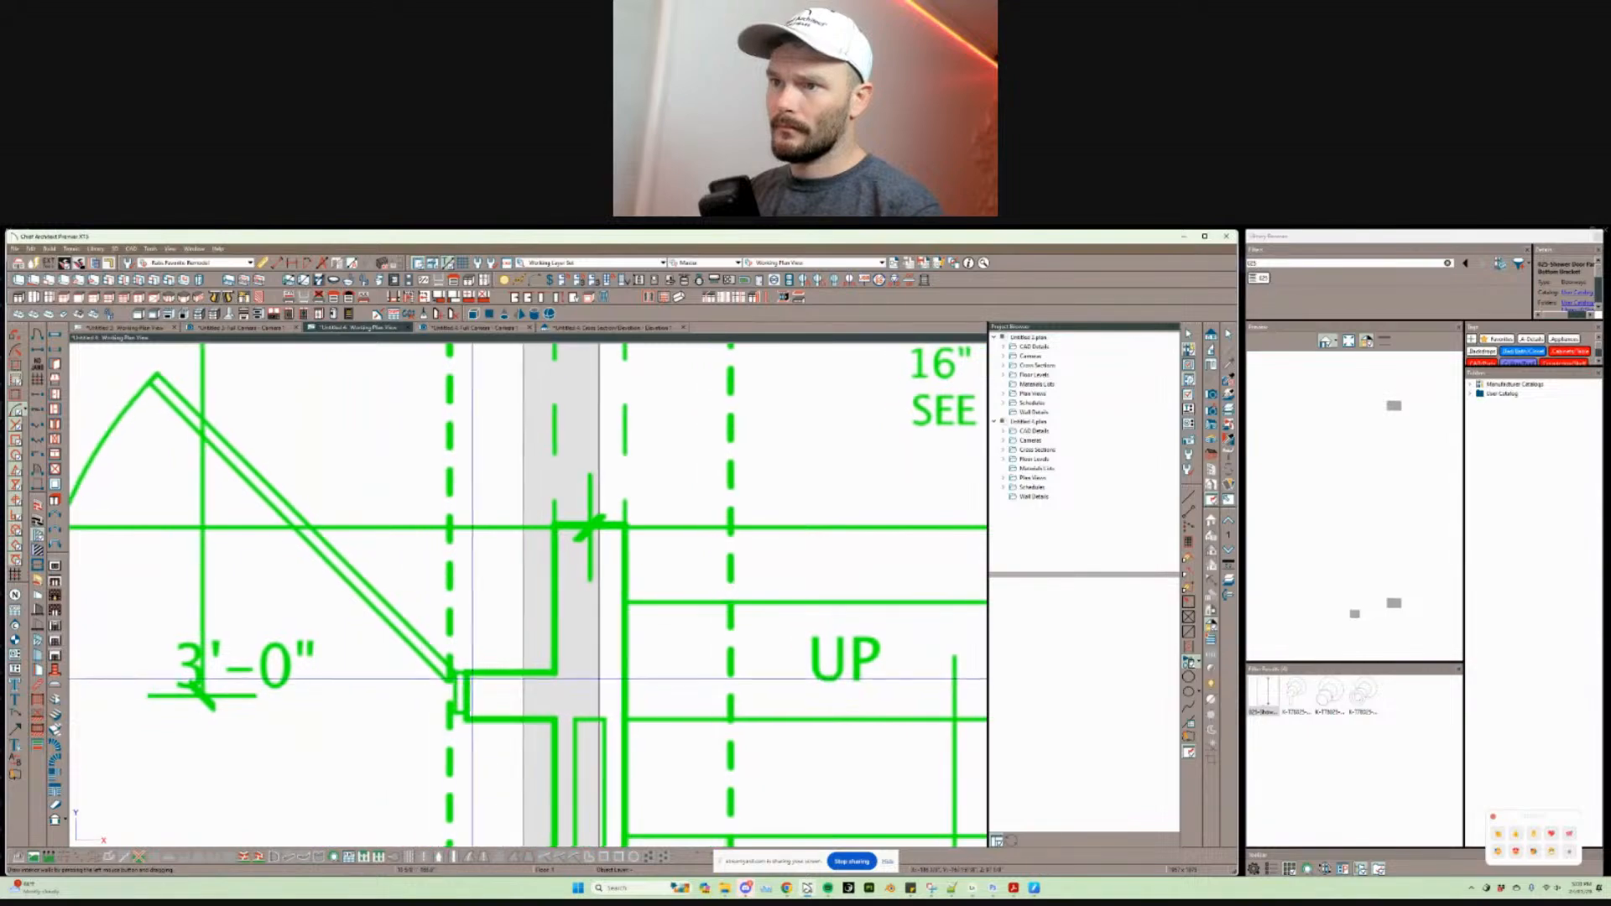
pyautogui.scroll(-2, 274, 655)
pyautogui.moveTo(273, 654)
pyautogui.mouseDown()
pyautogui.moveTo(528, 626)
pyautogui.moveTo(287, 627)
pyautogui.mouseUp()
pyautogui.scroll(2, 353, 634)
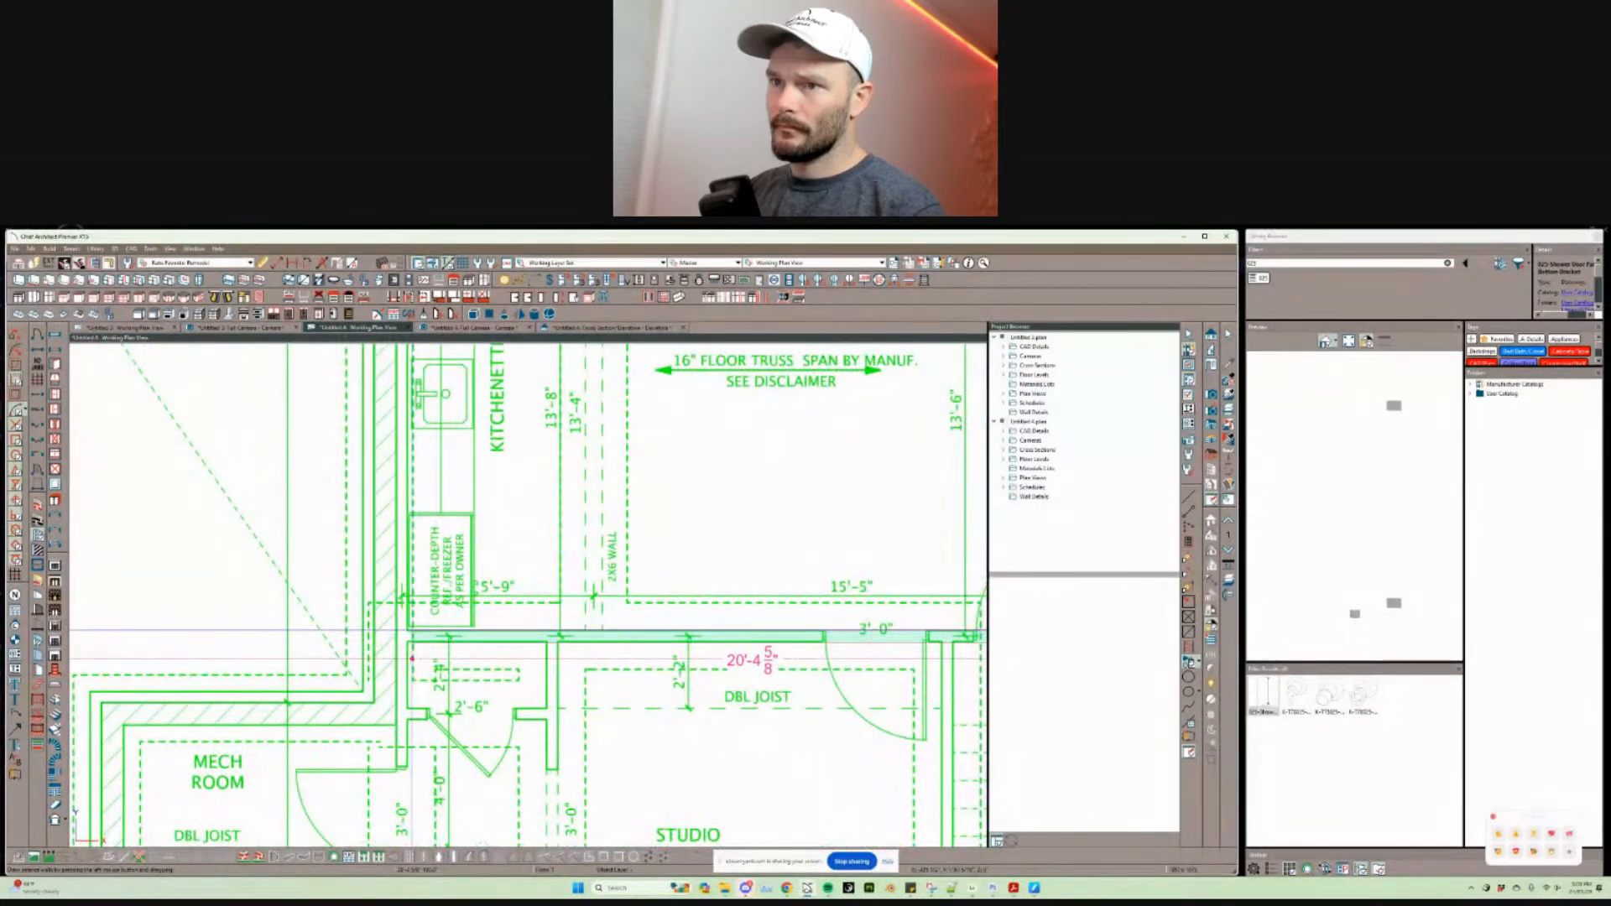
pyautogui.scroll(-3, 412, 658)
pyautogui.scroll(3, 458, 606)
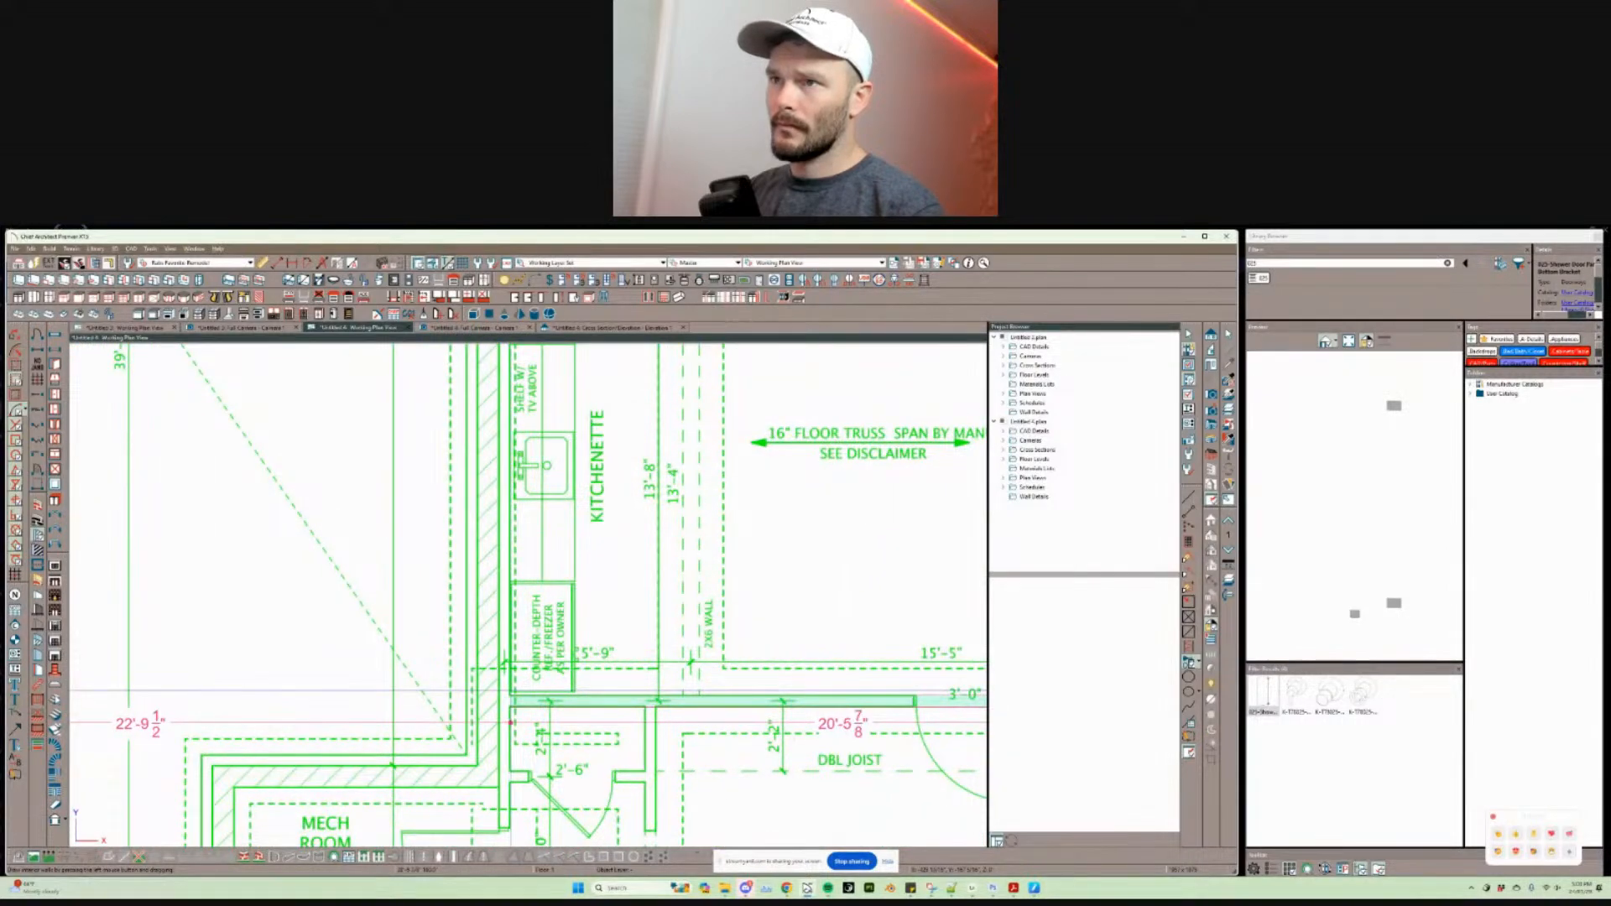
# Step: Examine the underlaid plan around the kitchenette, pantry, media closet and golf simulator for walls to trace
pyautogui.scroll(-2, 511, 722)
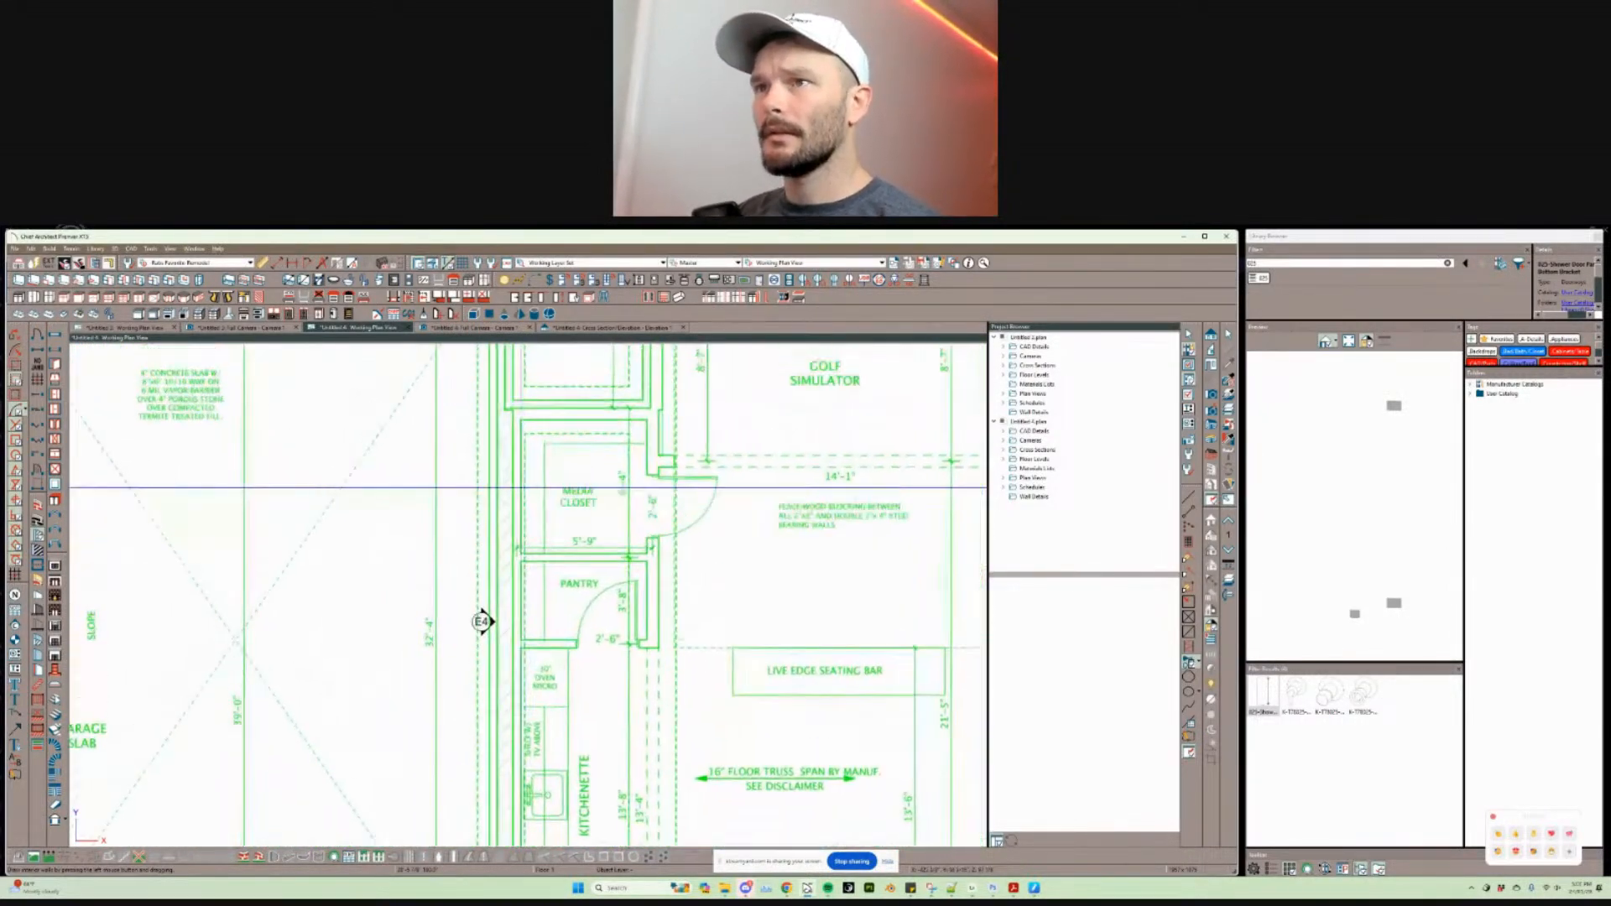
pyautogui.scroll(1, 518, 477)
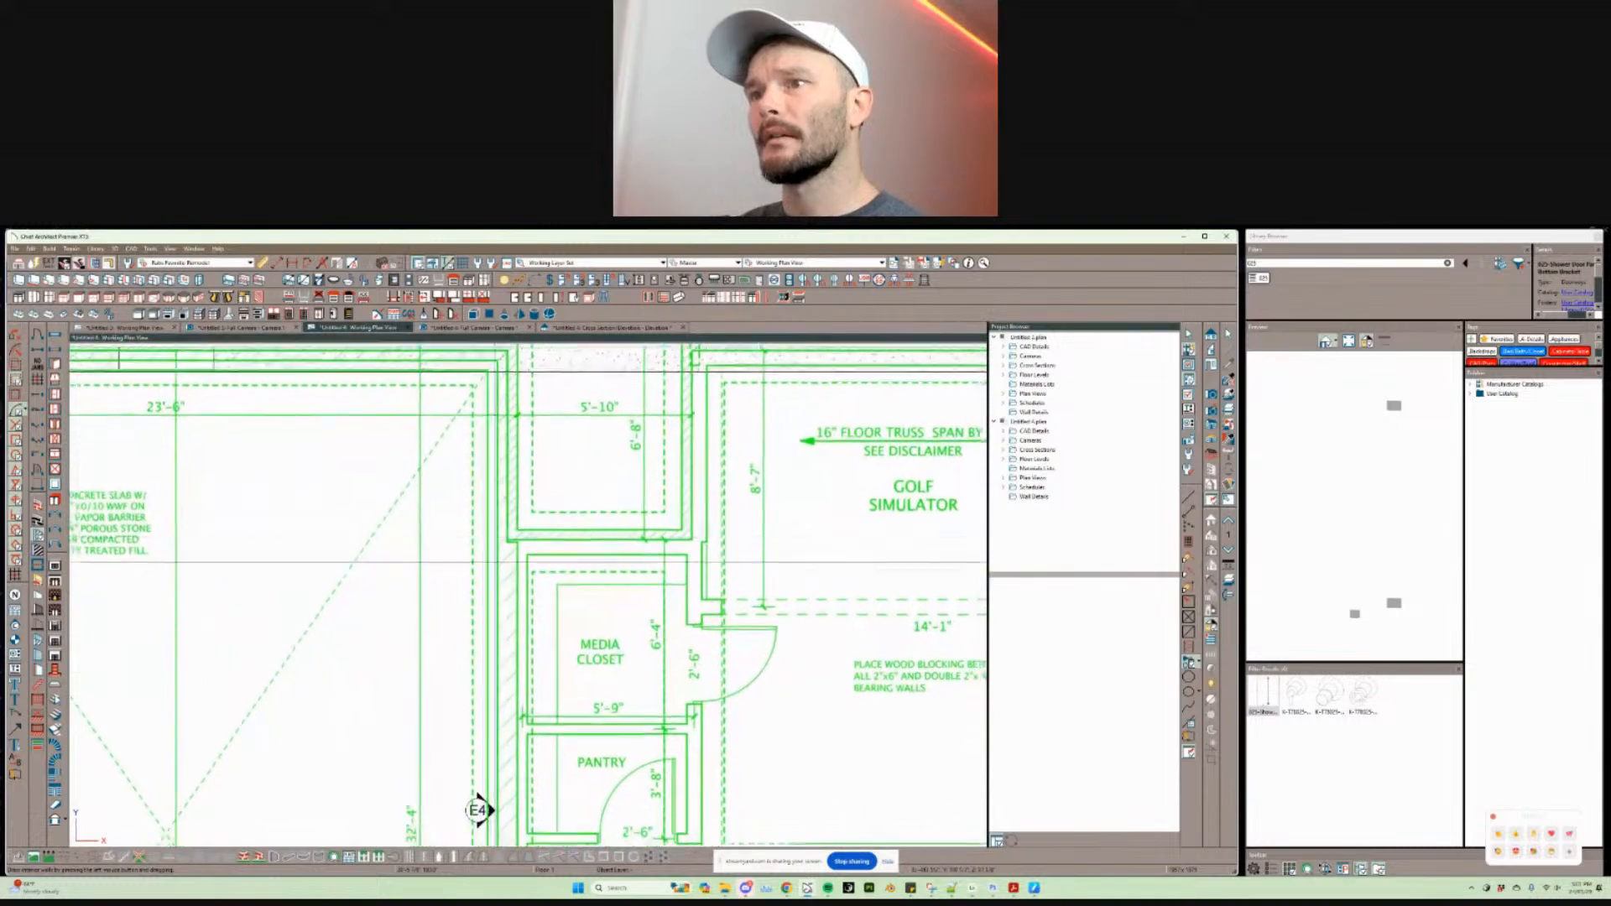
pyautogui.moveTo(517, 531); pyautogui.dragTo(517, 584, button='middle')
pyautogui.scroll(1, 522, 511)
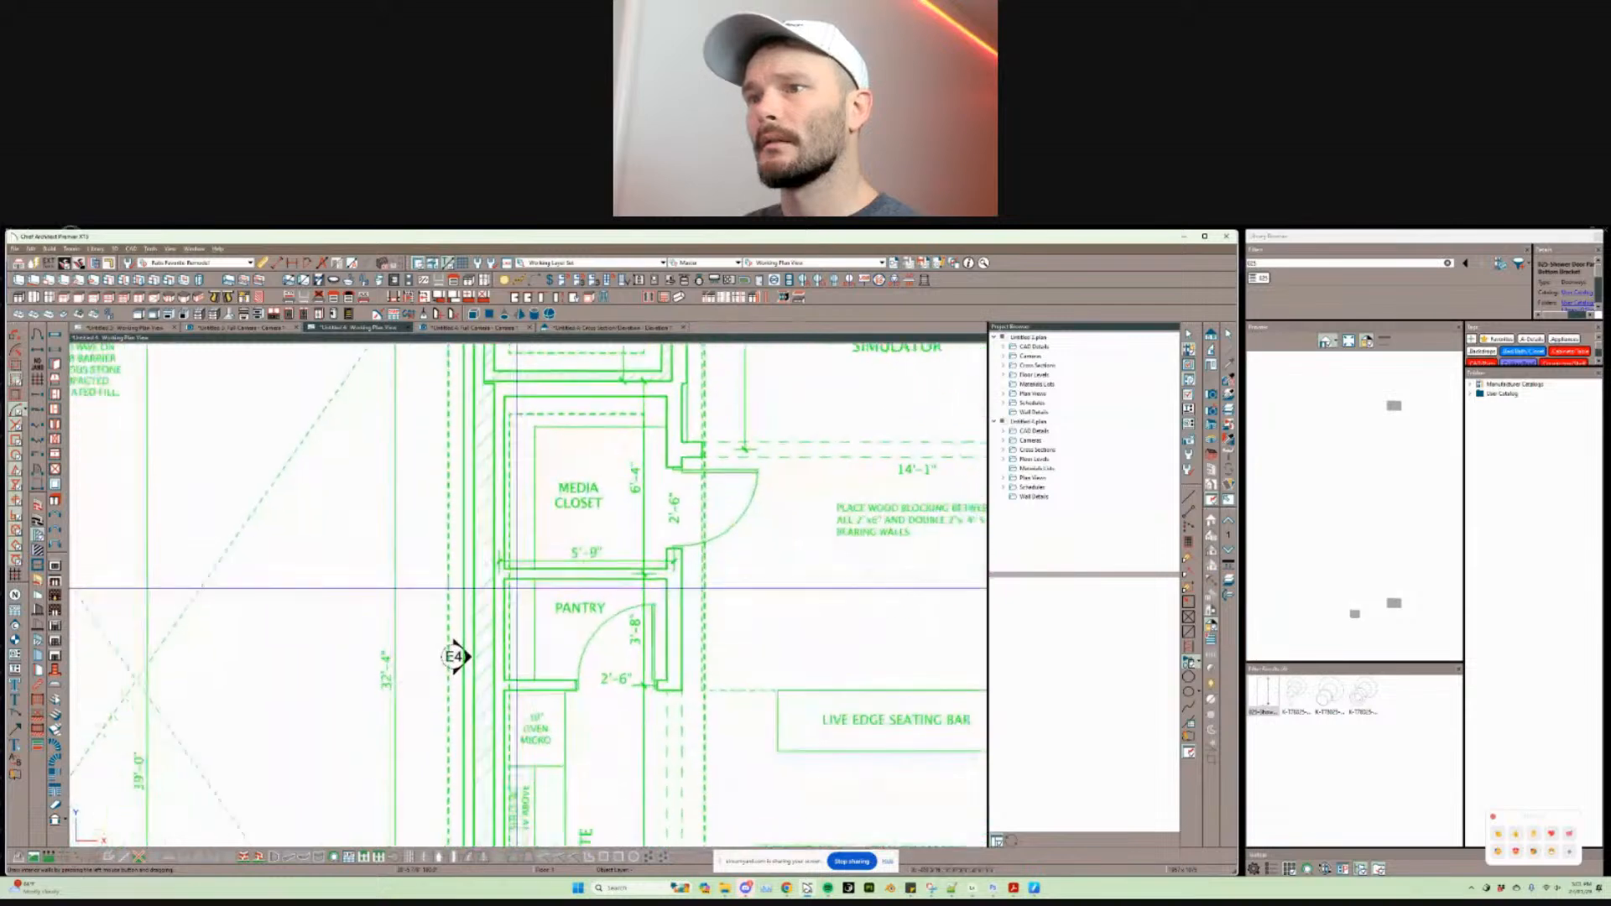
pyautogui.scroll(-2, 505, 614)
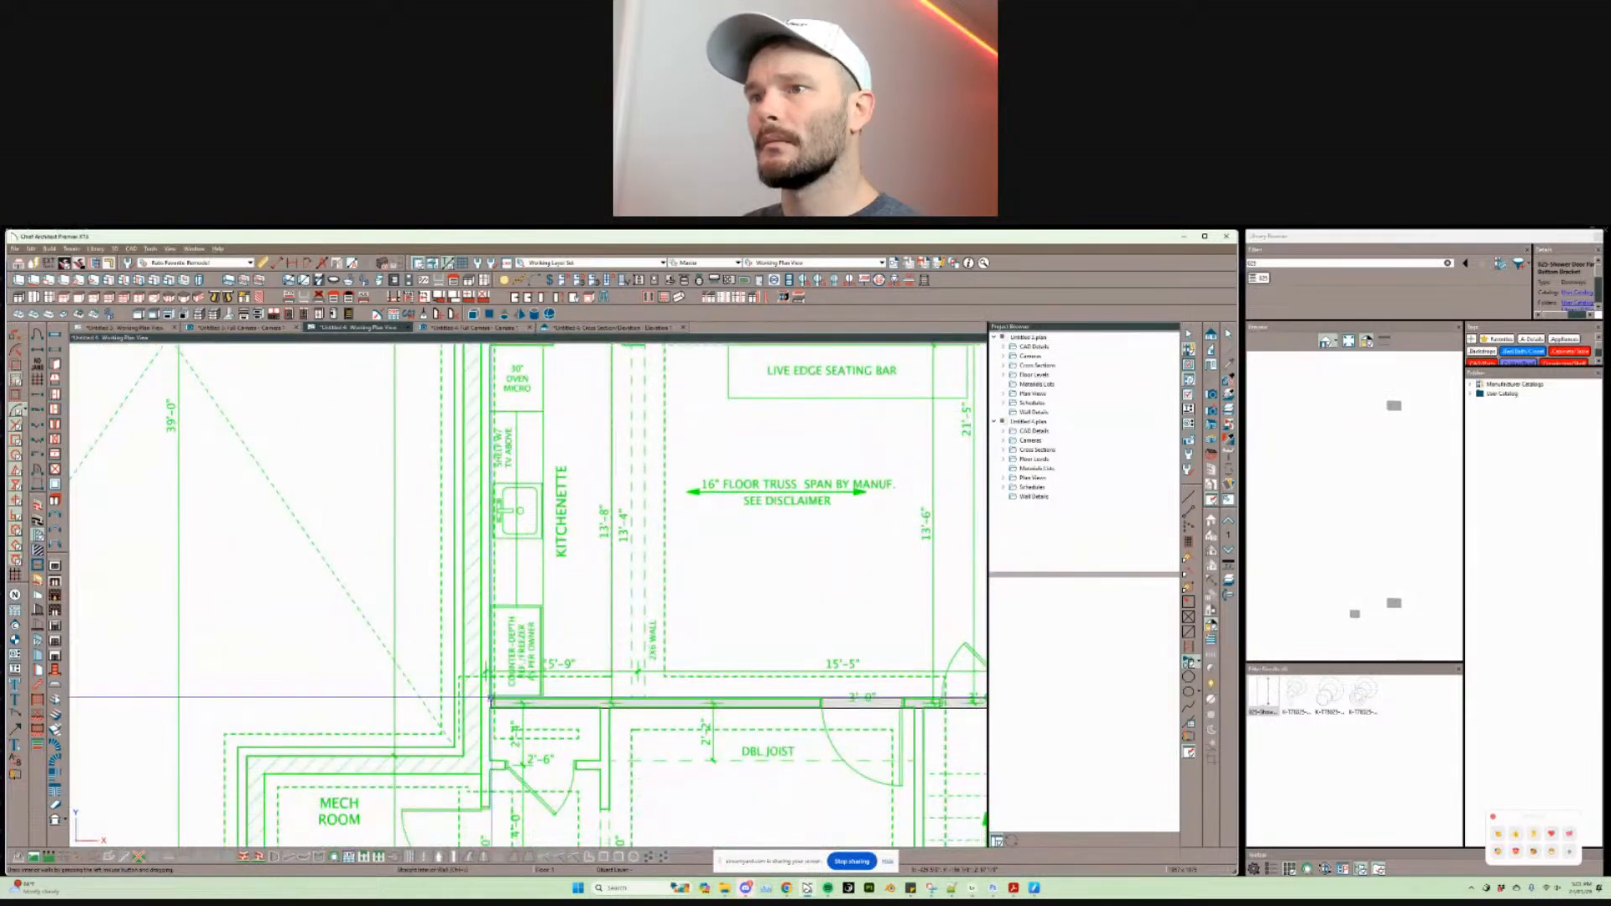
pyautogui.moveTo(506, 348); pyautogui.dragTo(525, 538, button='middle')
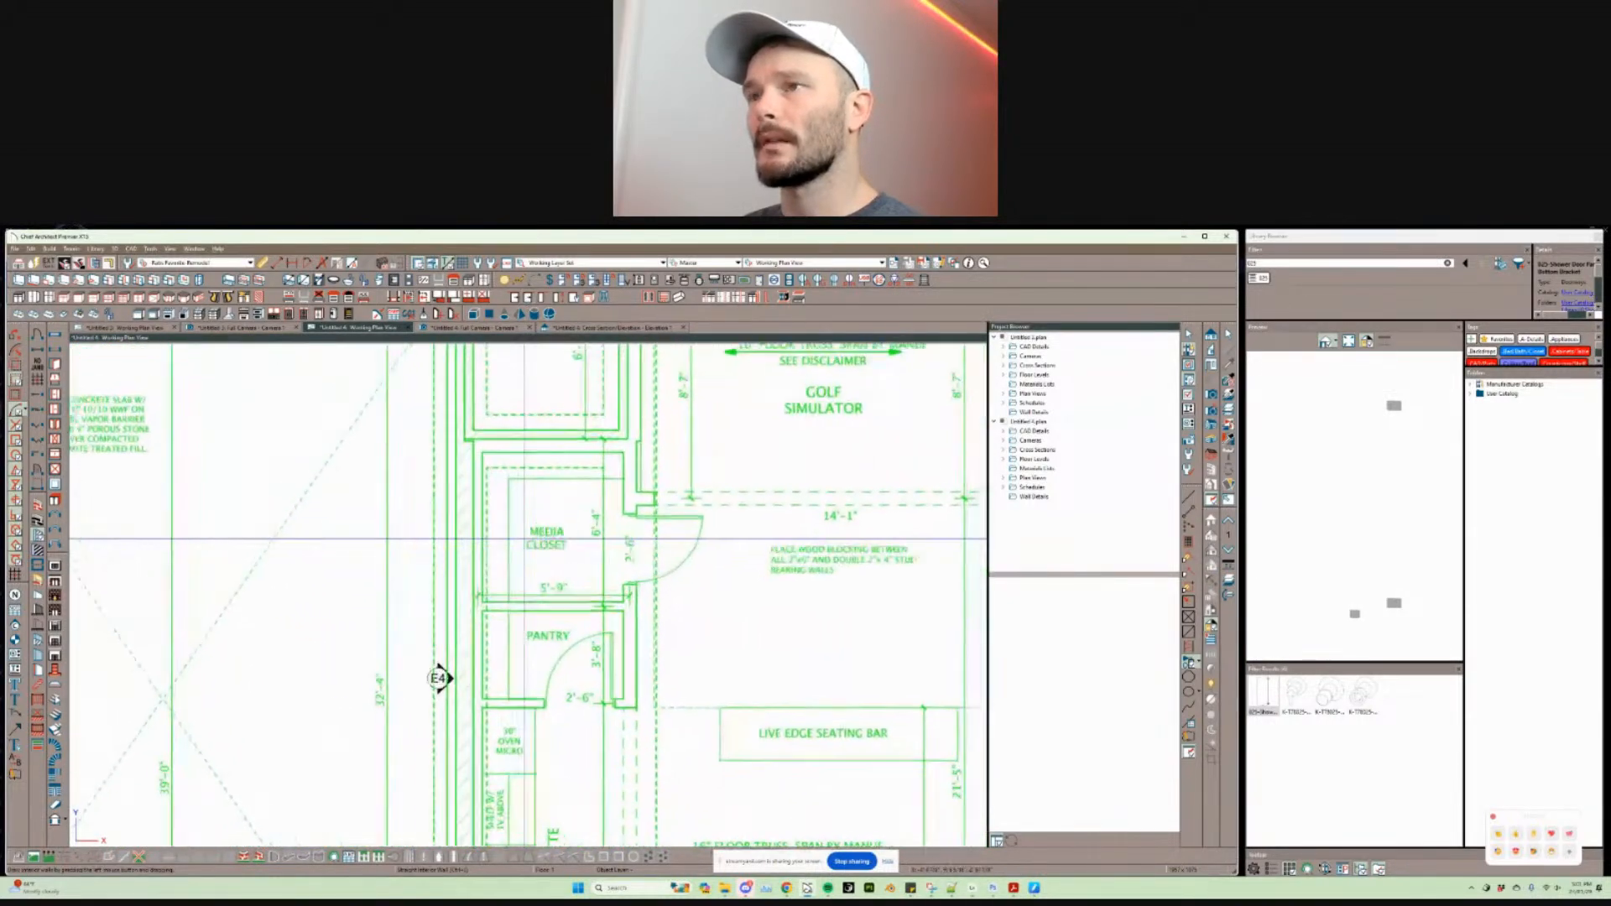
pyautogui.scroll(-2, 524, 538)
pyautogui.scroll(1, 594, 550)
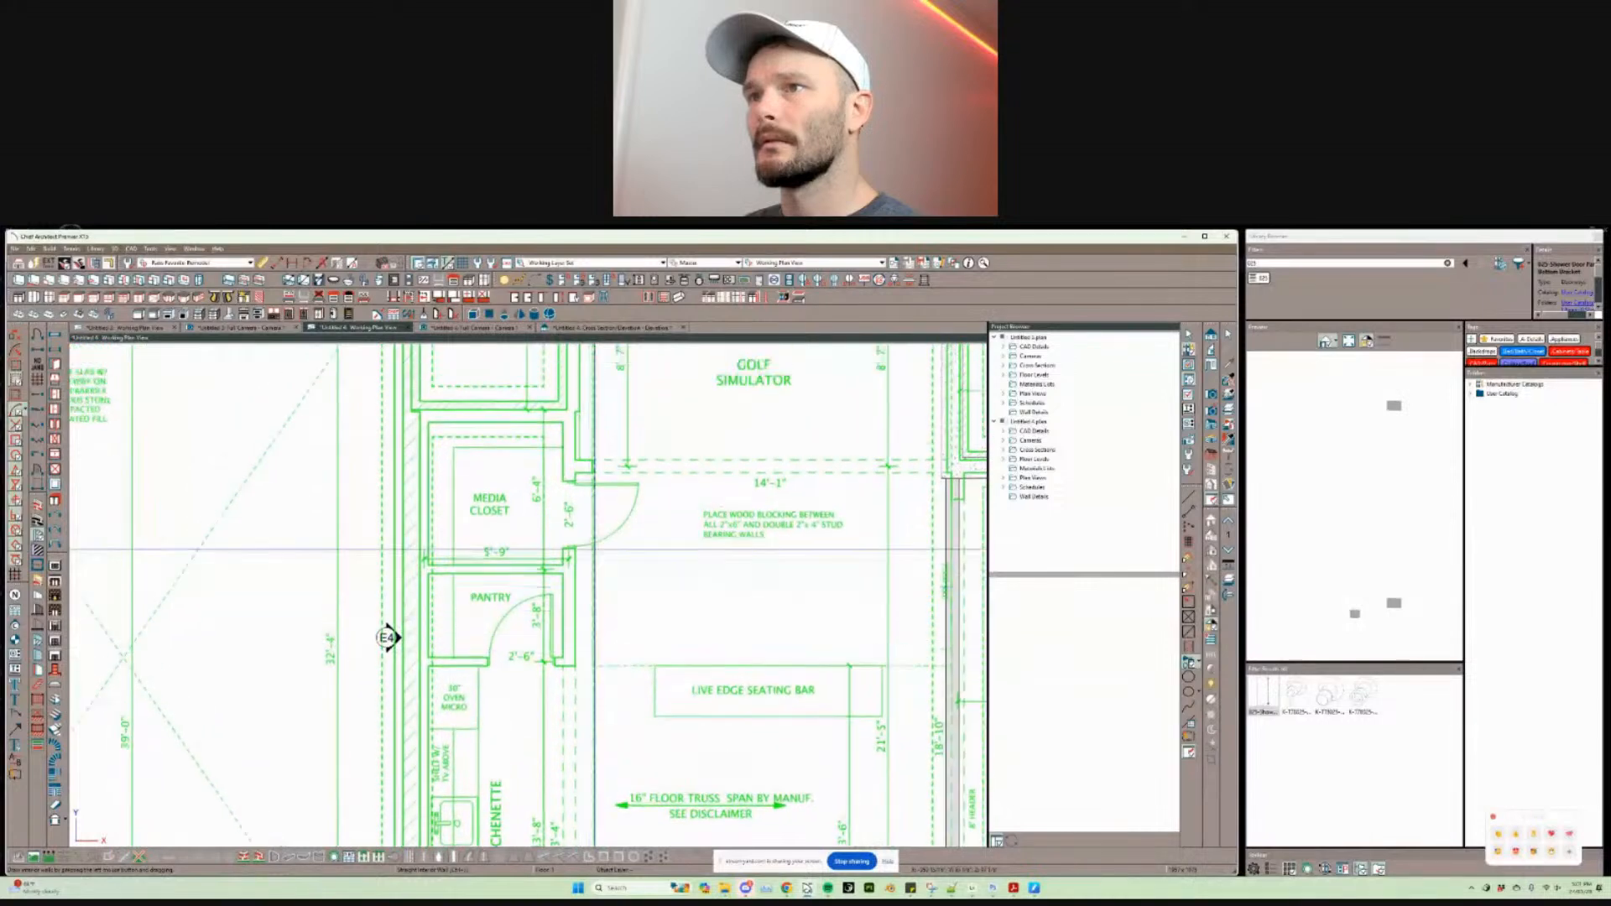
pyautogui.scroll(3, 594, 550)
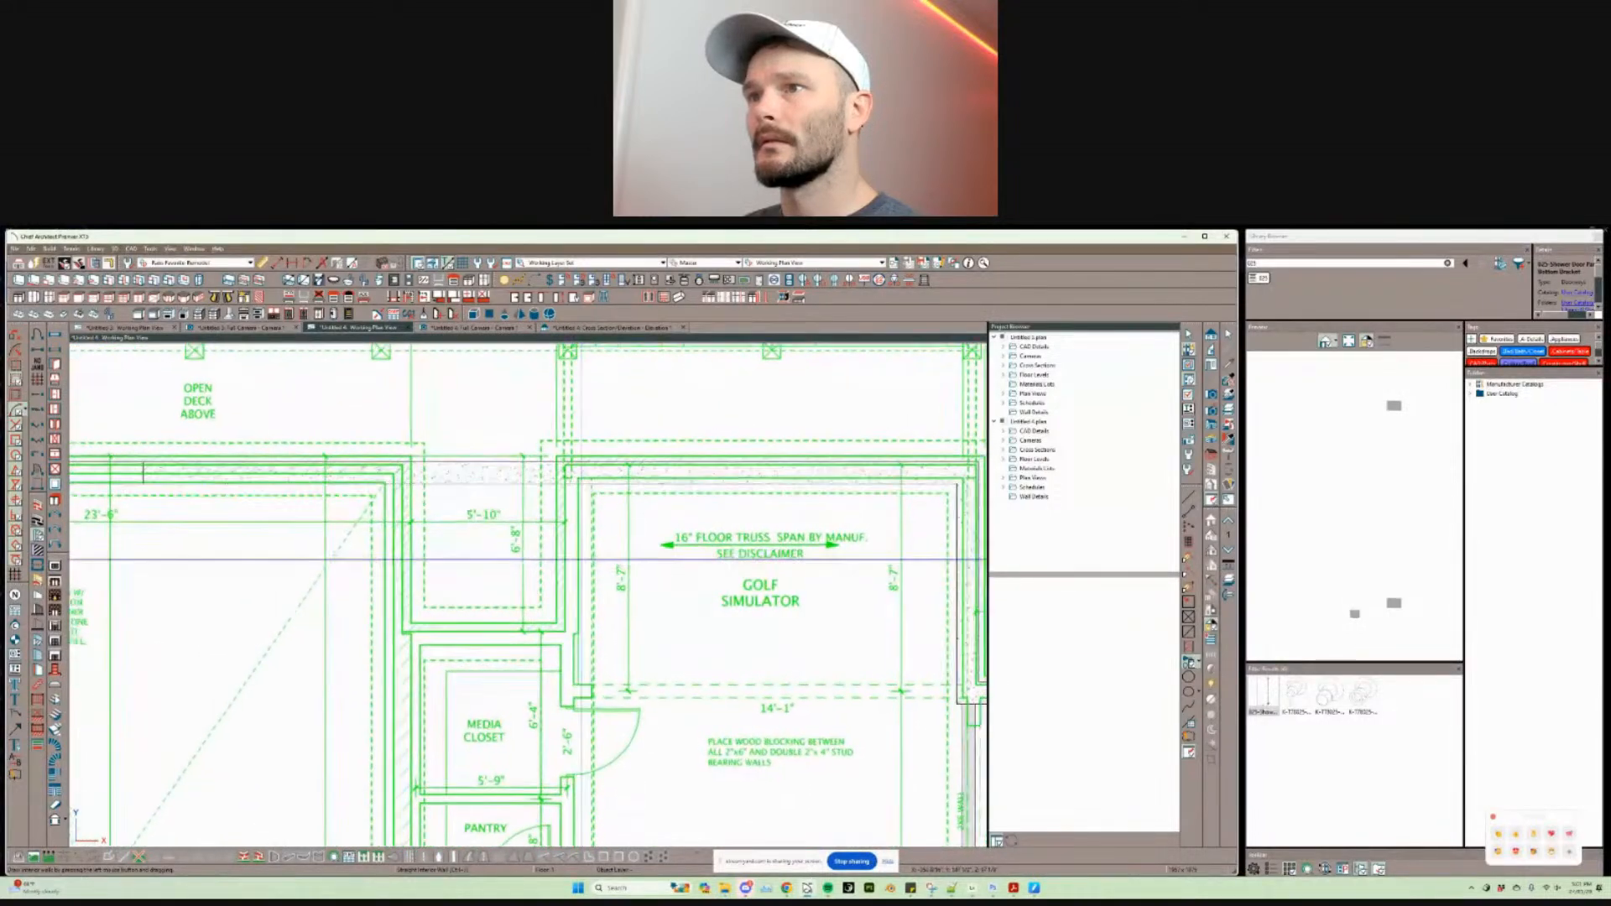
pyautogui.scroll(3, 594, 549)
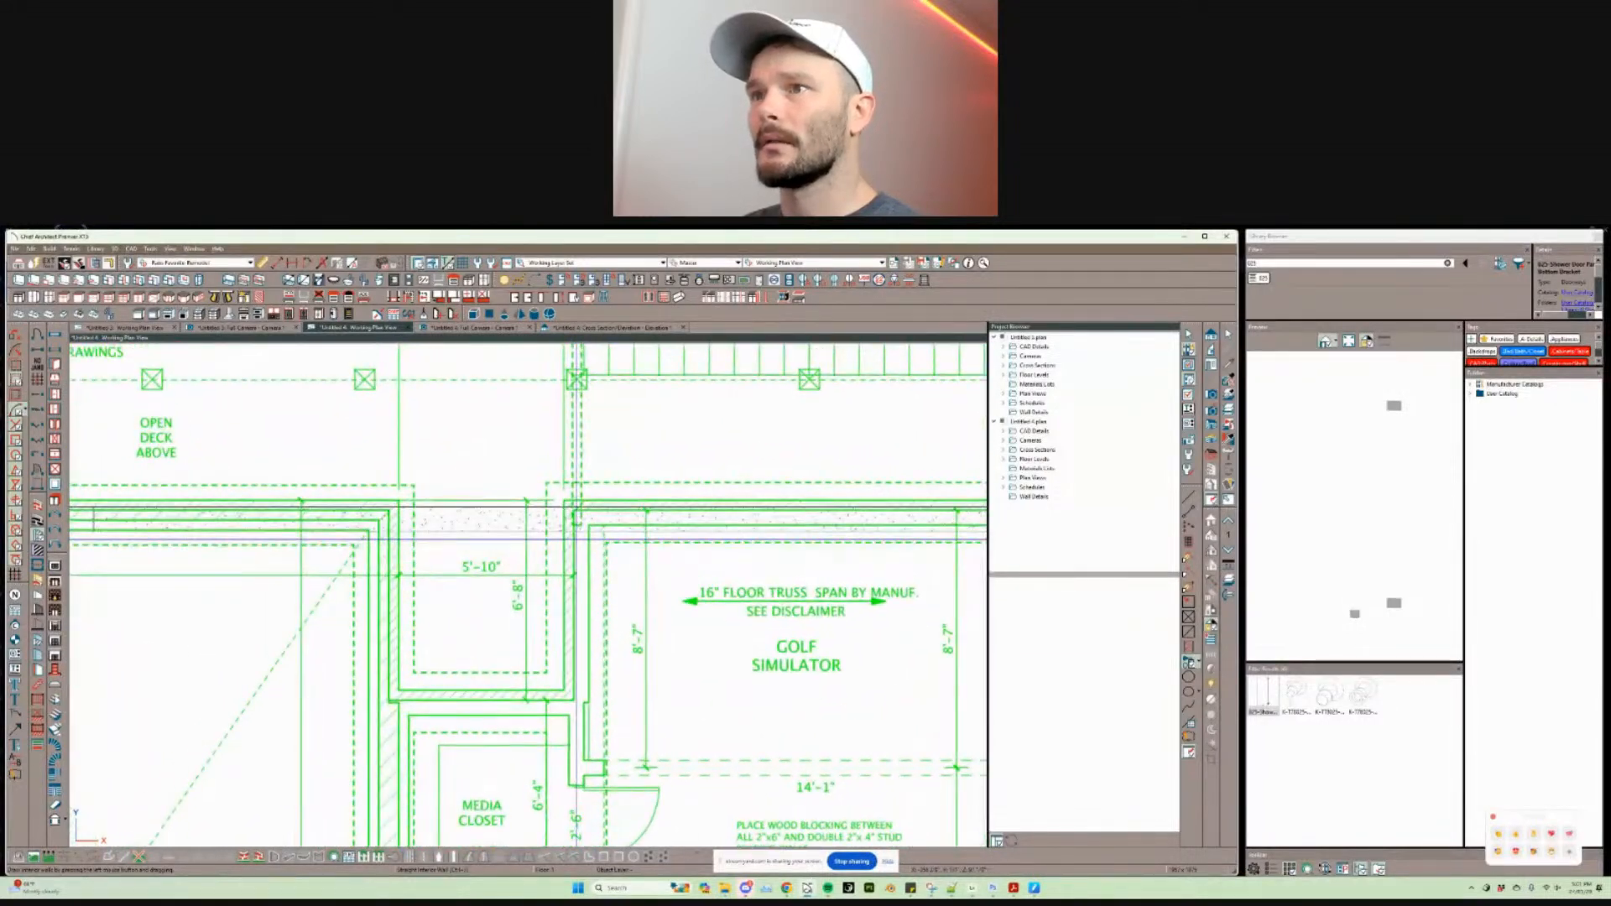
pyautogui.scroll(-5, 367, 769)
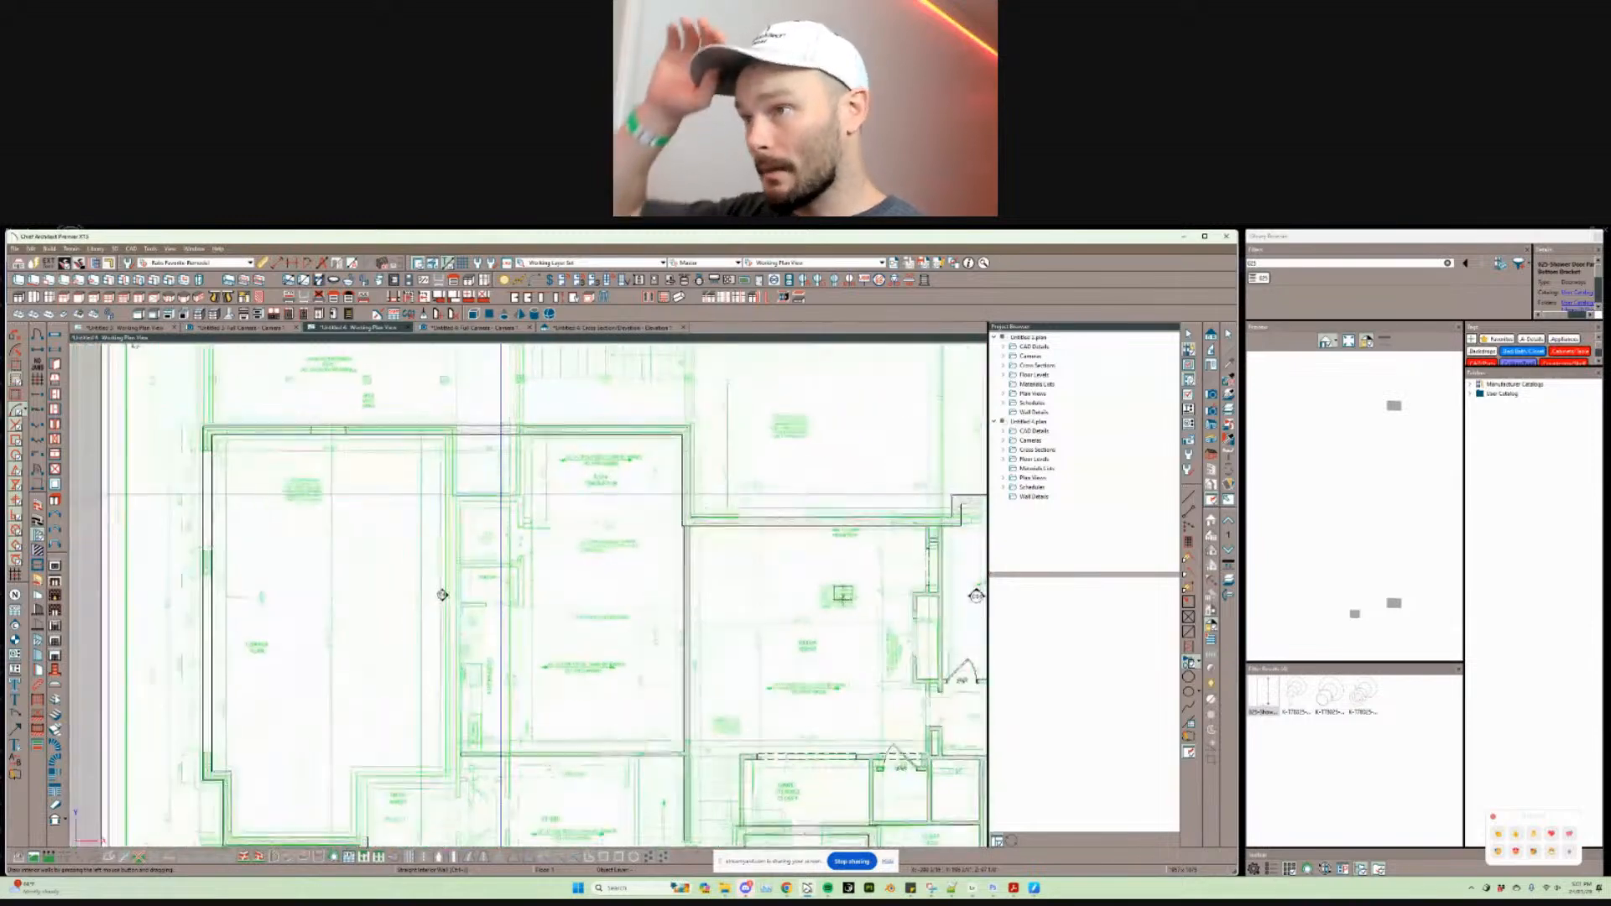
# Step: Draw the wall up the mech room's outer side and about 8'-1" across its garage side to the hall corner
pyautogui.moveTo(501, 494); pyautogui.dragTo(501, 383, button='middle')
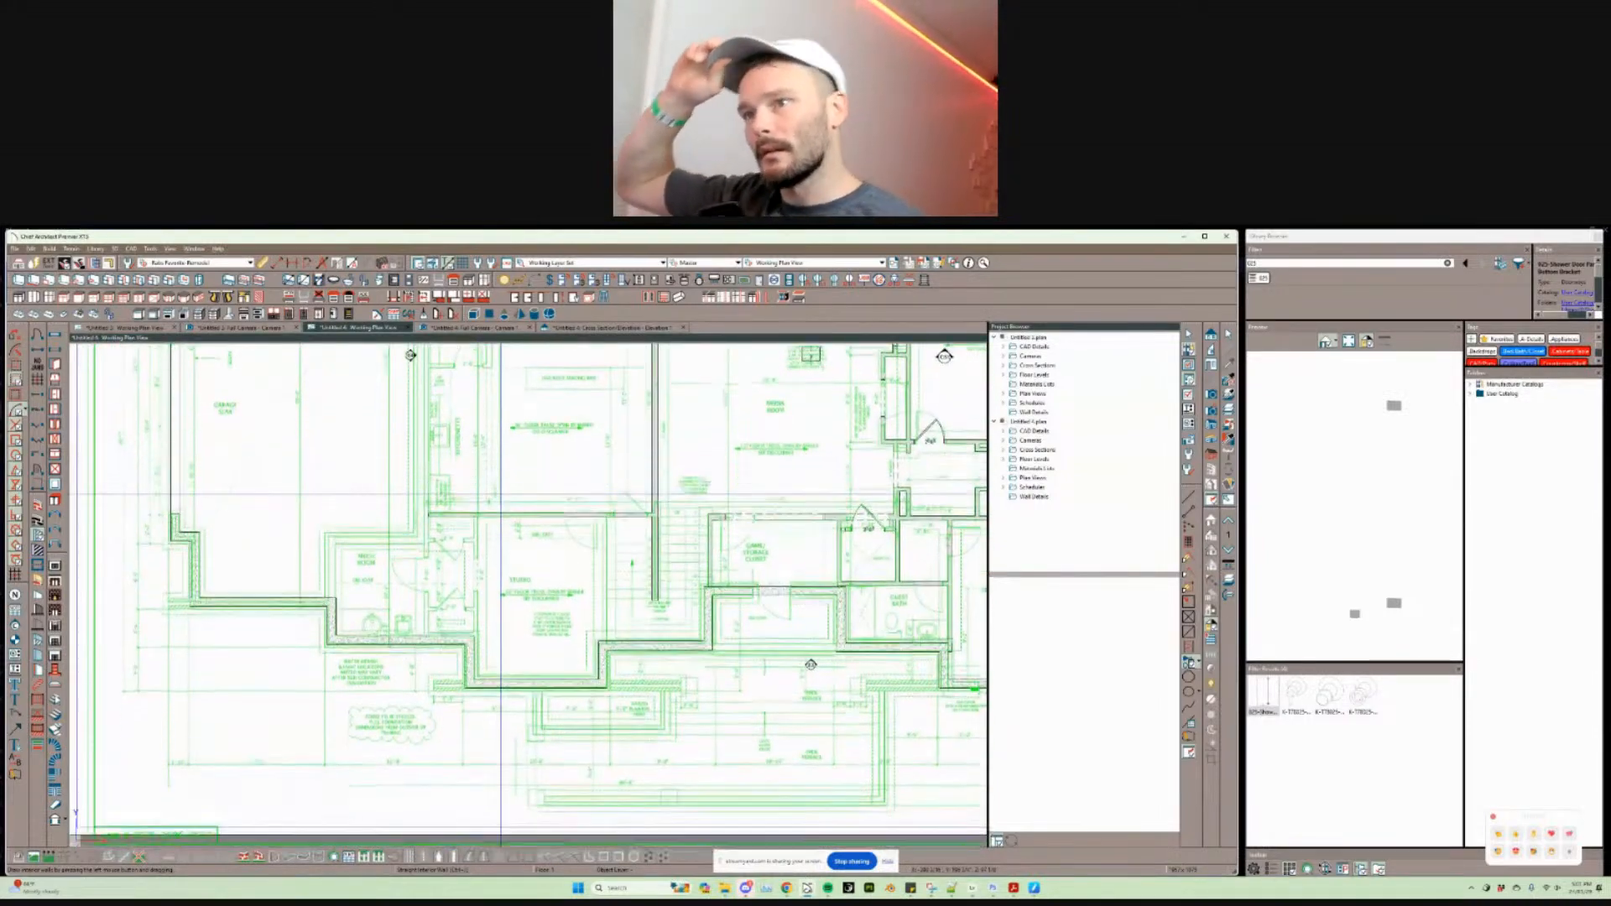
pyautogui.scroll(1, 501, 382)
pyautogui.scroll(5, 500, 495)
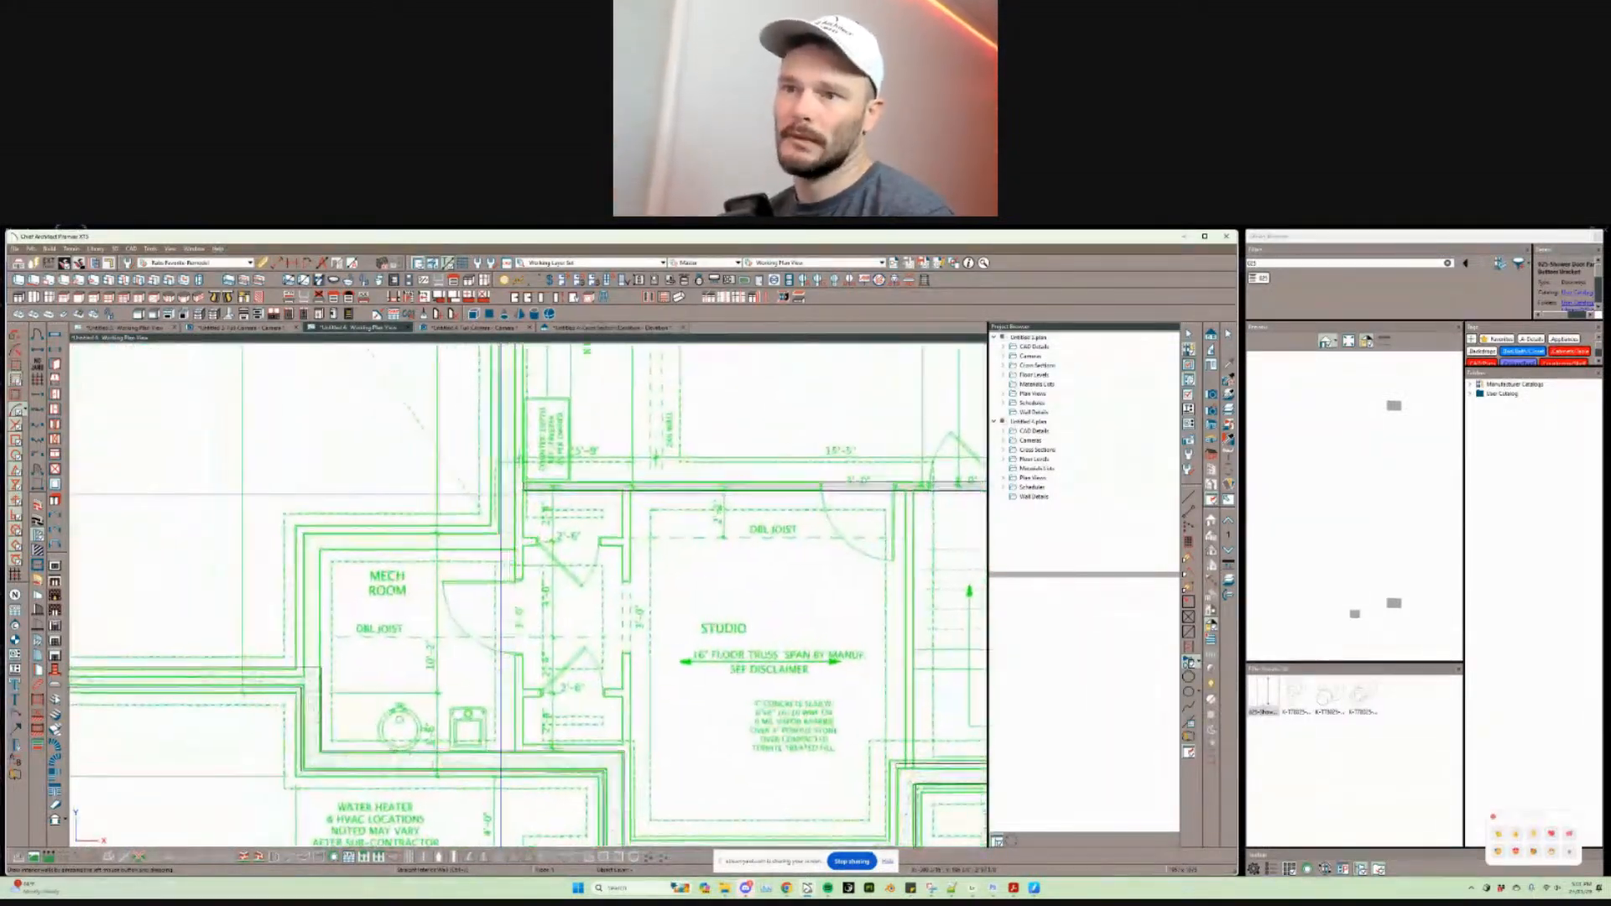
pyautogui.moveTo(353, 688); pyautogui.dragTo(361, 562)
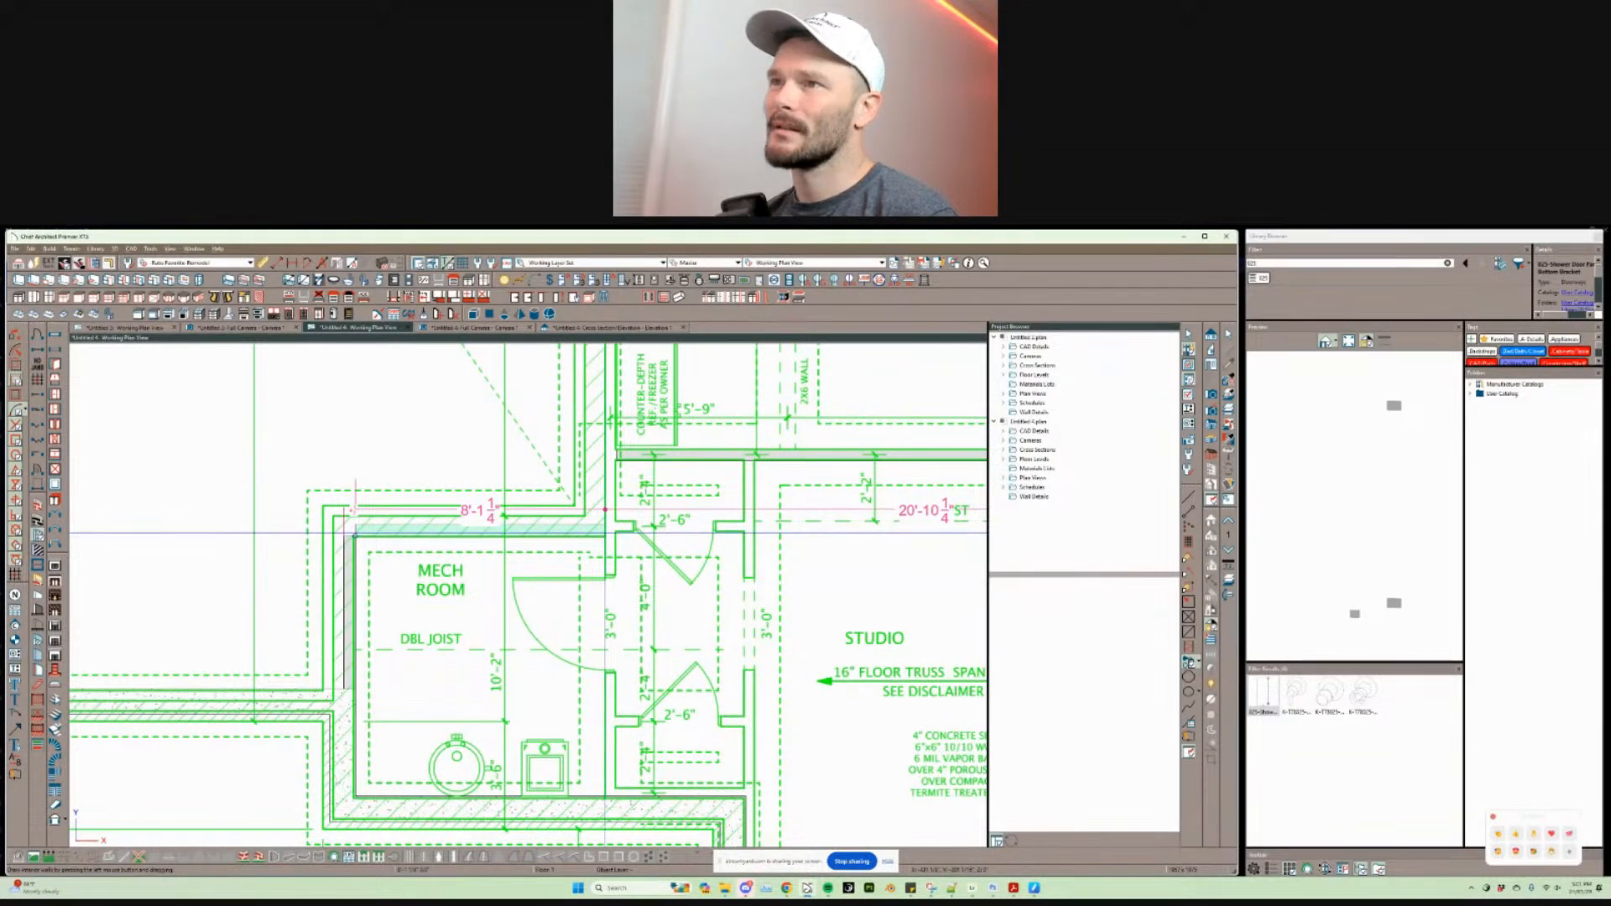
pyautogui.moveTo(605, 424); pyautogui.dragTo(498, 484, button='middle')
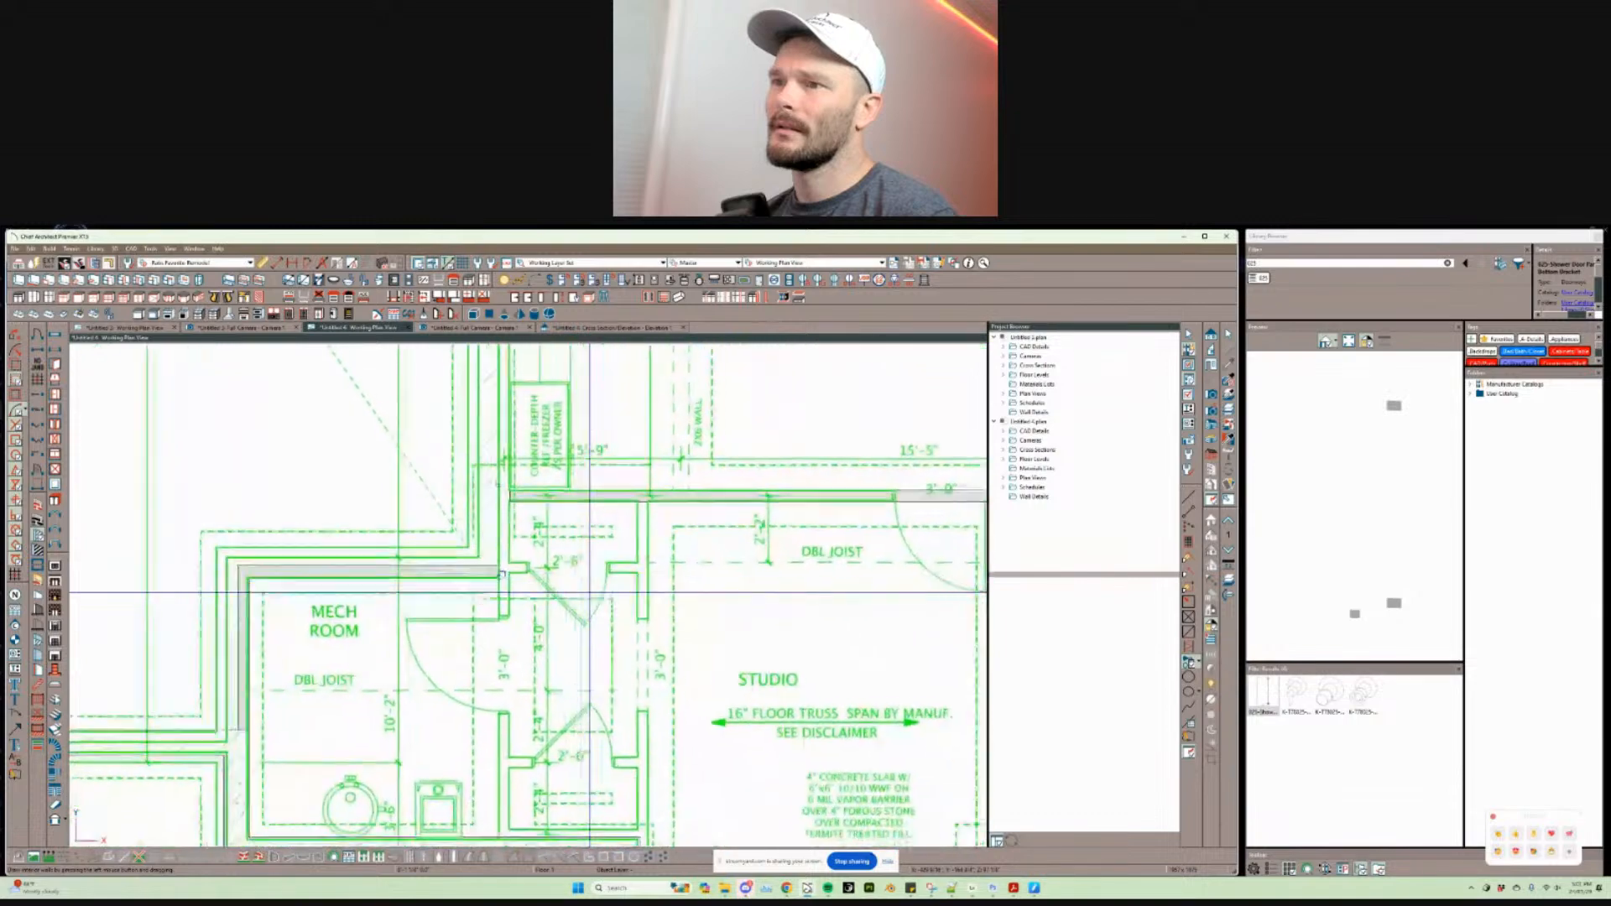
# Step: Create a cross-section view of the house, looking from the studio's front wall toward the STUDIO label
pyautogui.scroll(2, 589, 593)
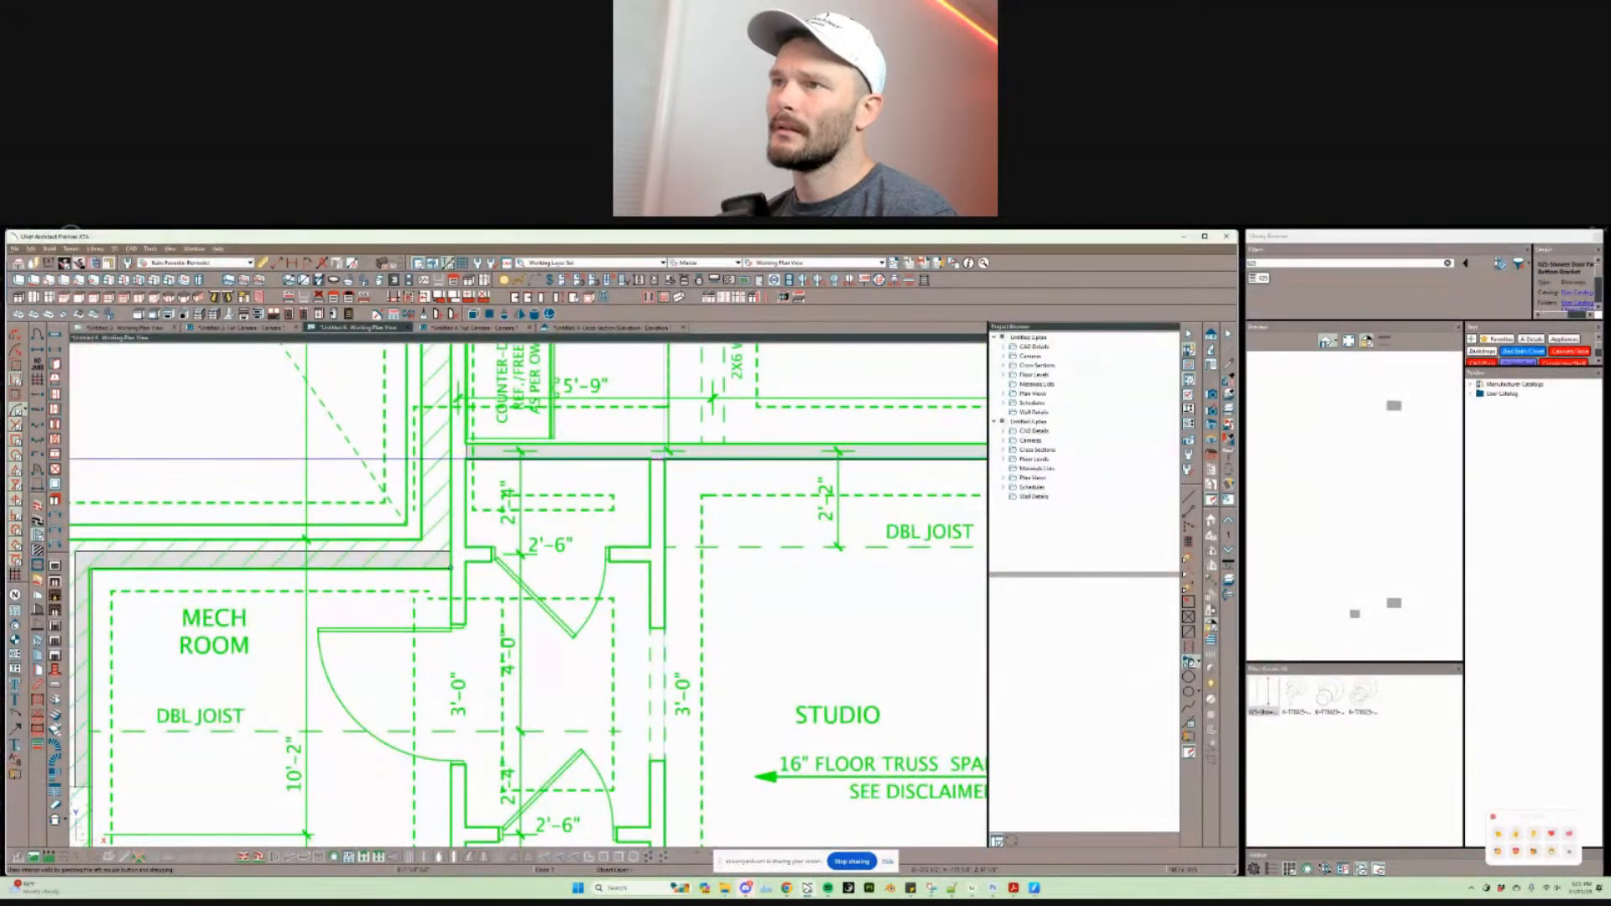
pyautogui.moveTo(650, 459); pyautogui.dragTo(537, 580)
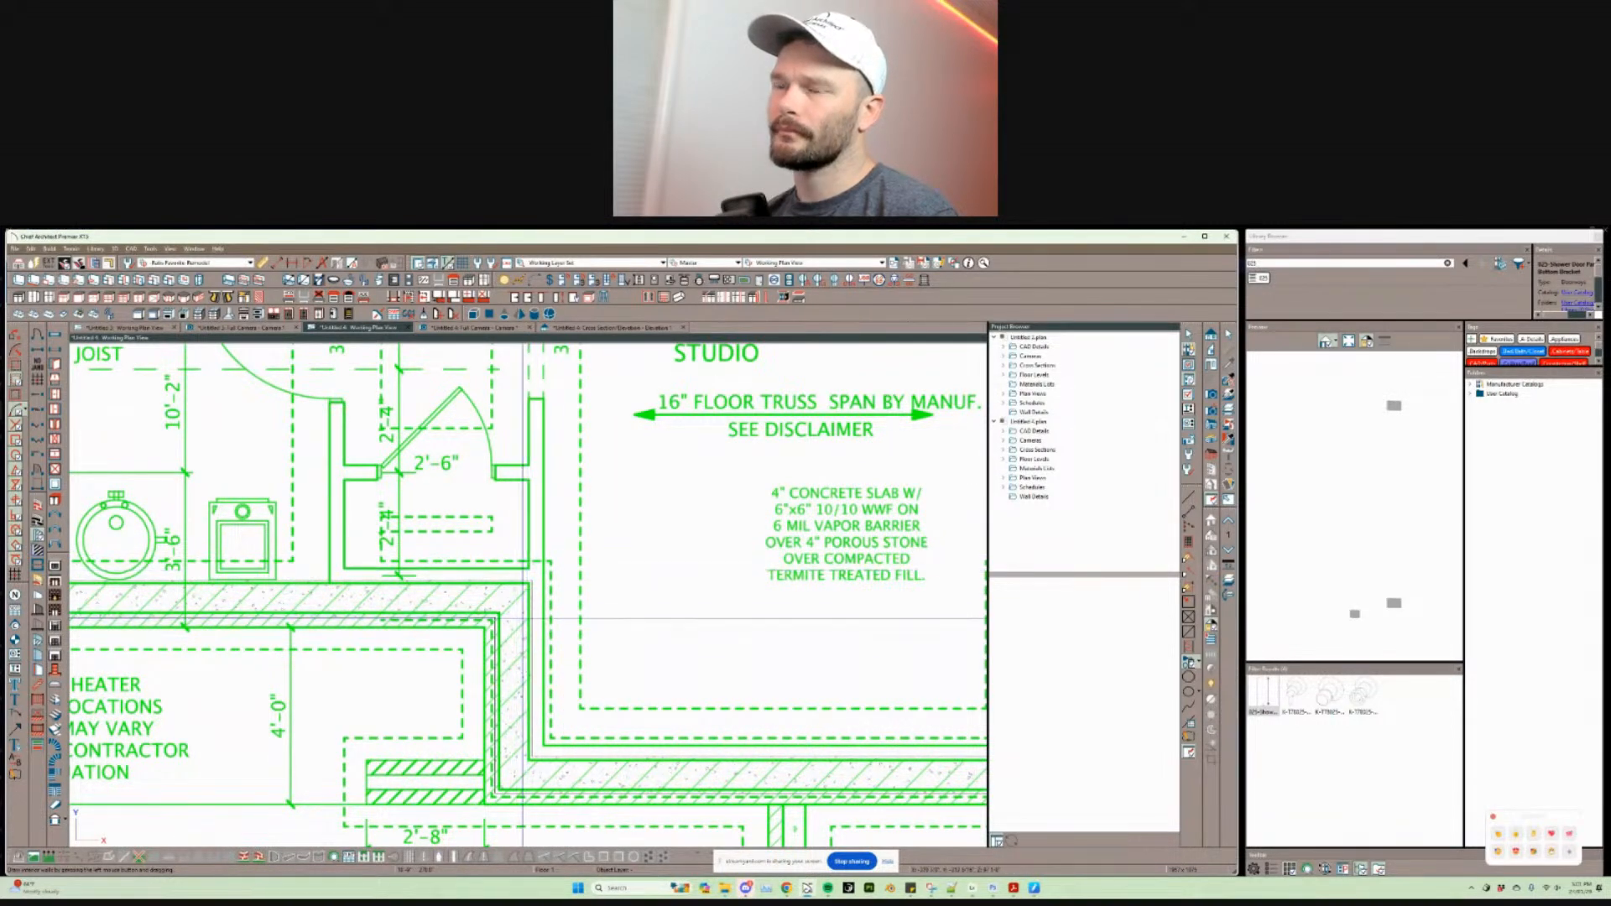
pyautogui.scroll(-3, 523, 579)
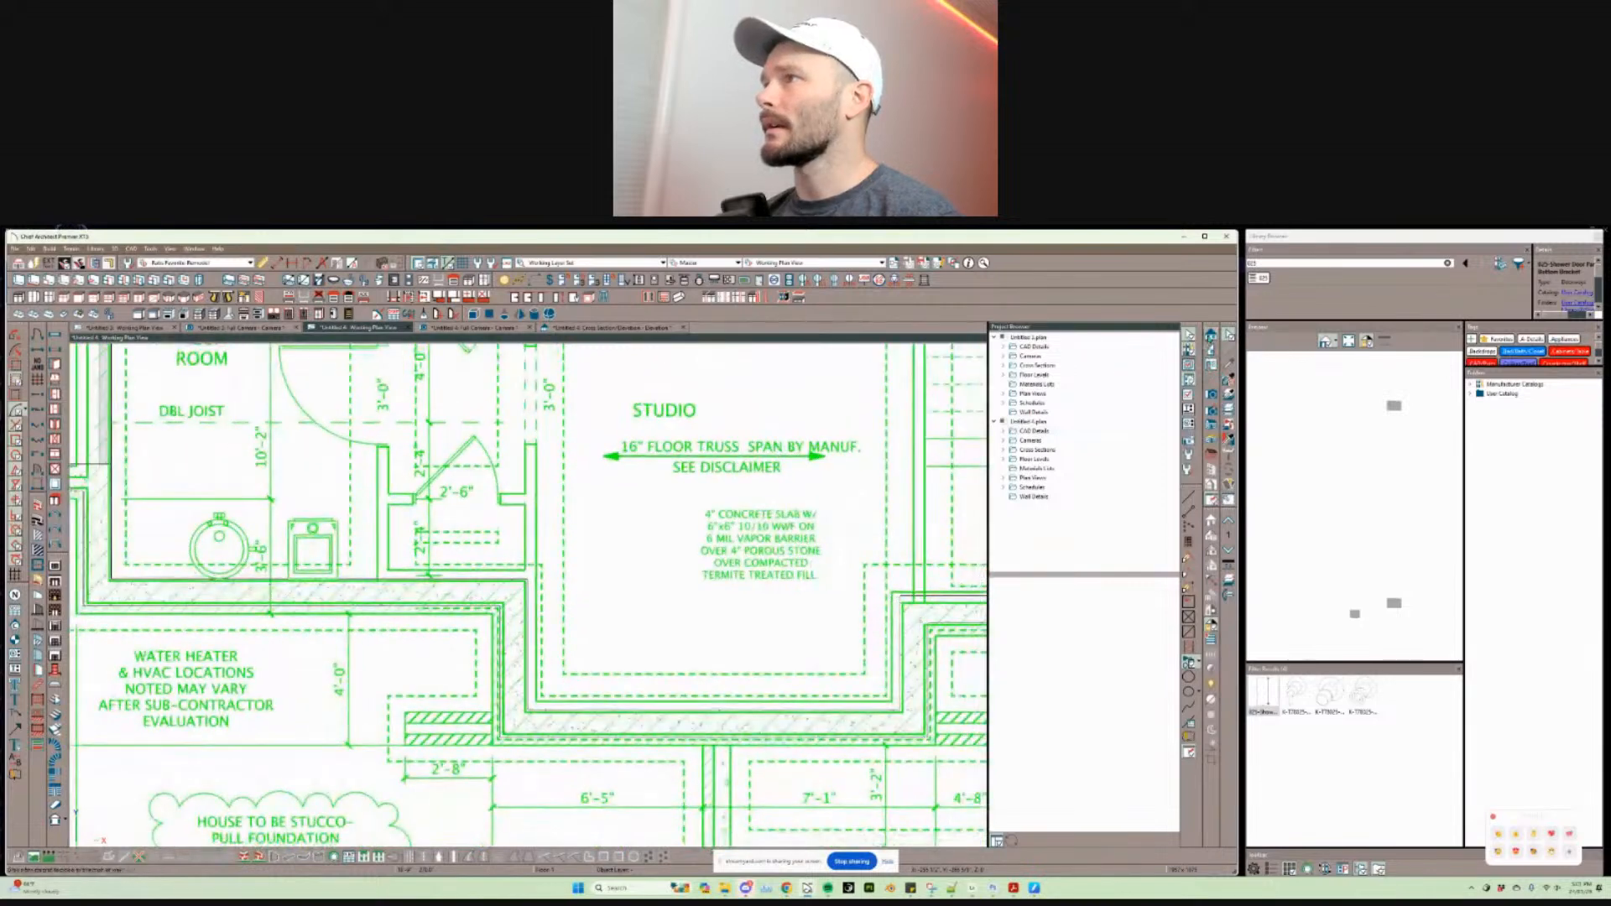
pyautogui.moveTo(580, 662); pyautogui.dragTo(681, 406)
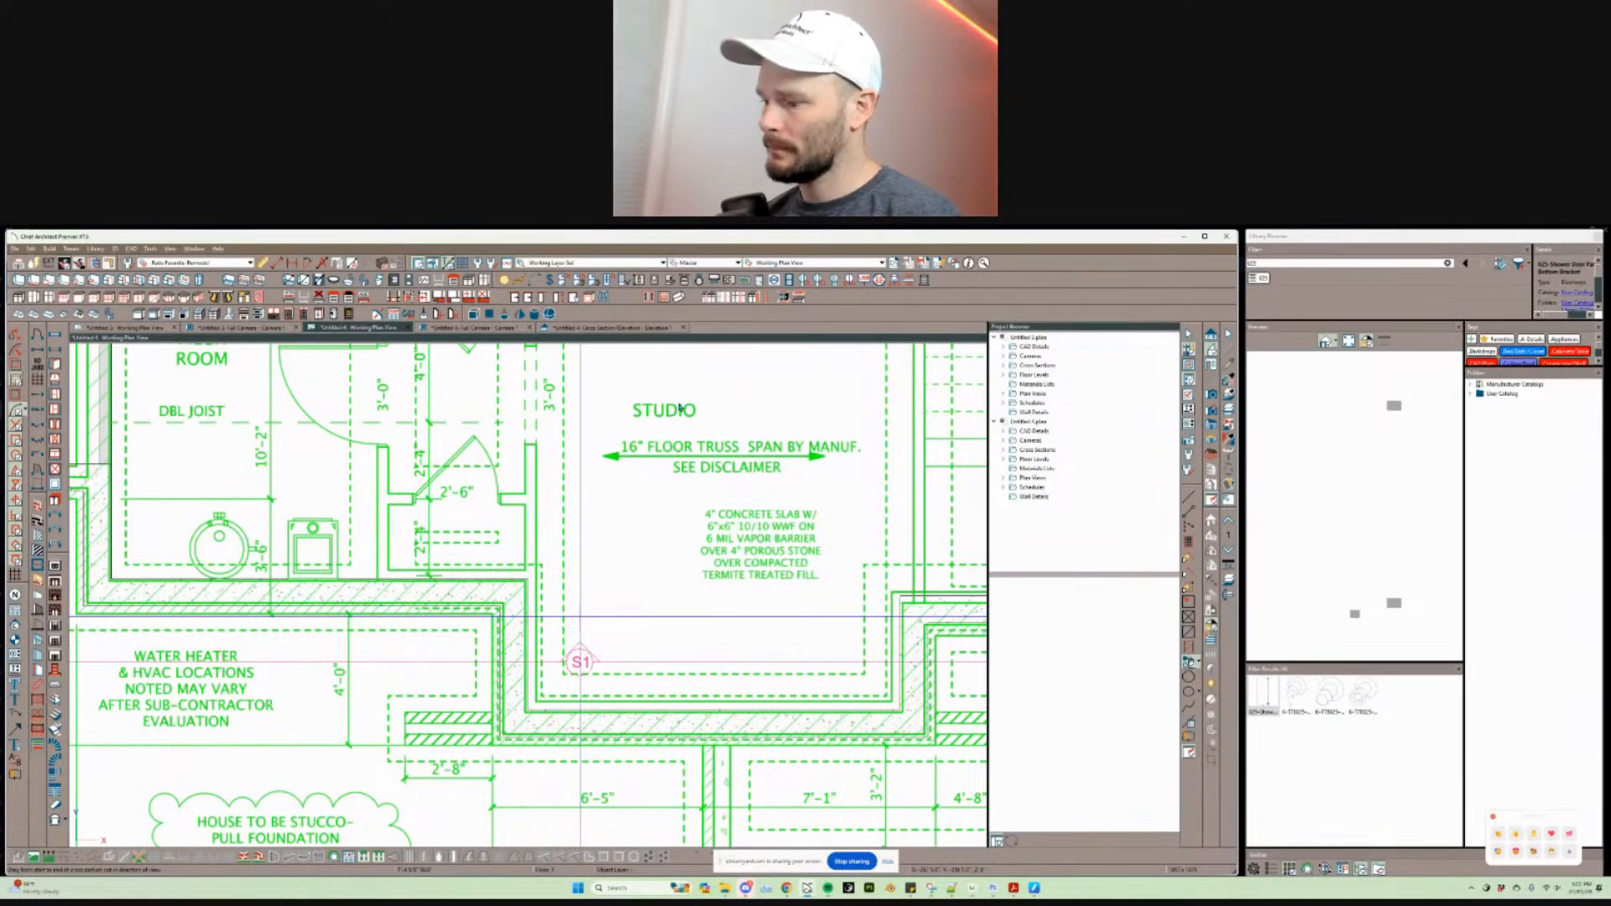
pyautogui.moveTo(788, 670); pyautogui.dragTo(789, 666)
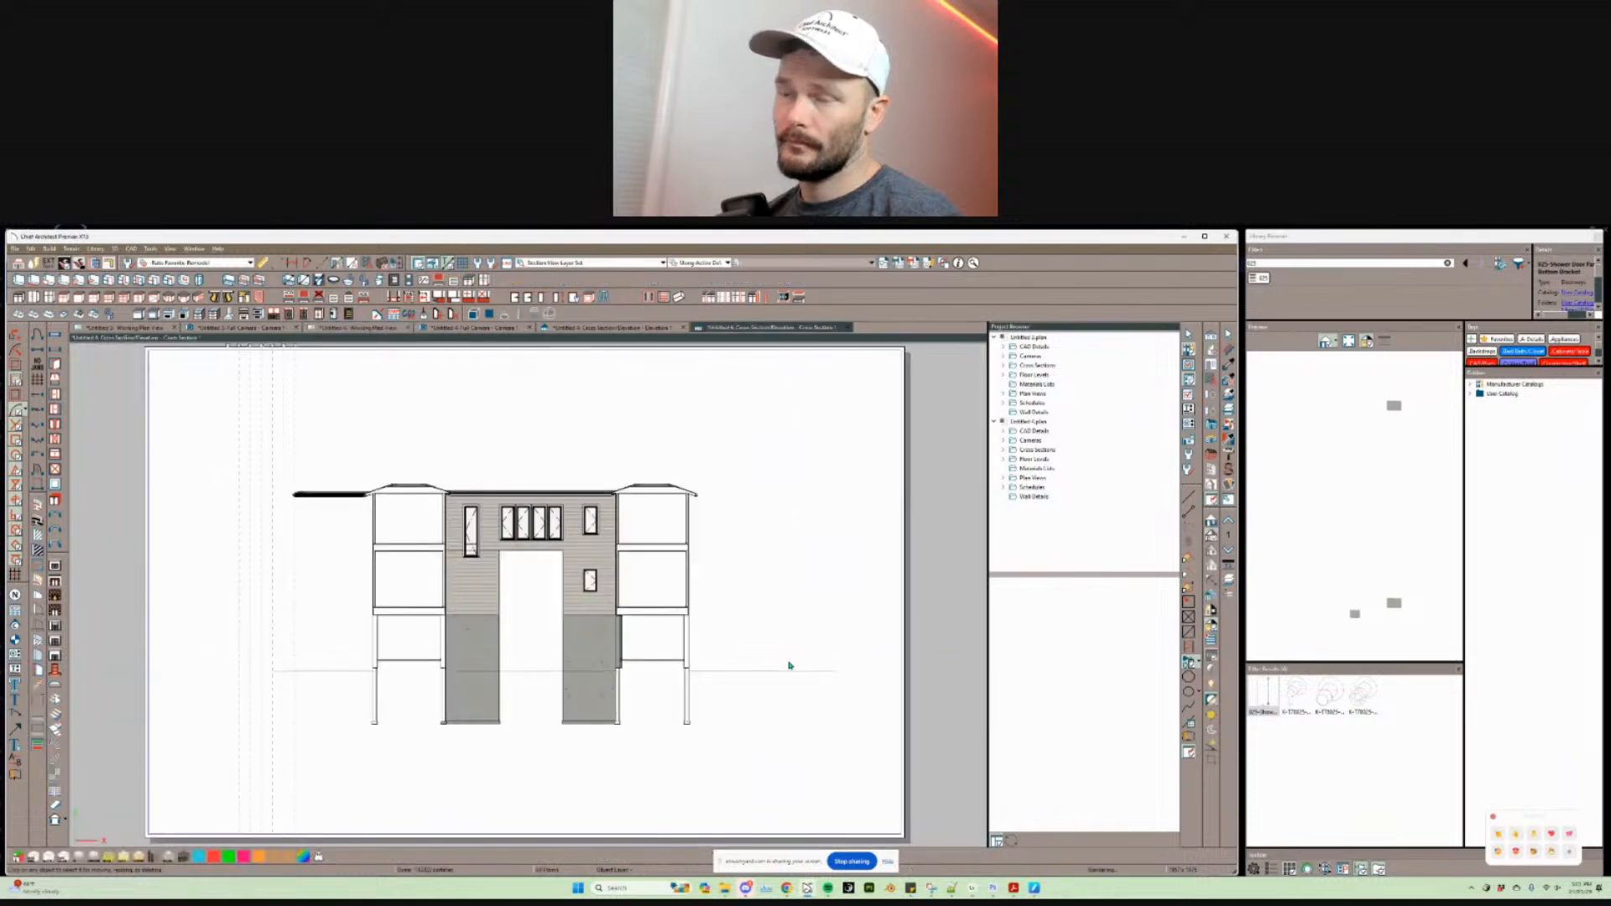
# Step: Examine the floor platforms, foundation walls and footings across the house in the cross section
pyautogui.scroll(3, 531, 701)
pyautogui.scroll(4, 514, 701)
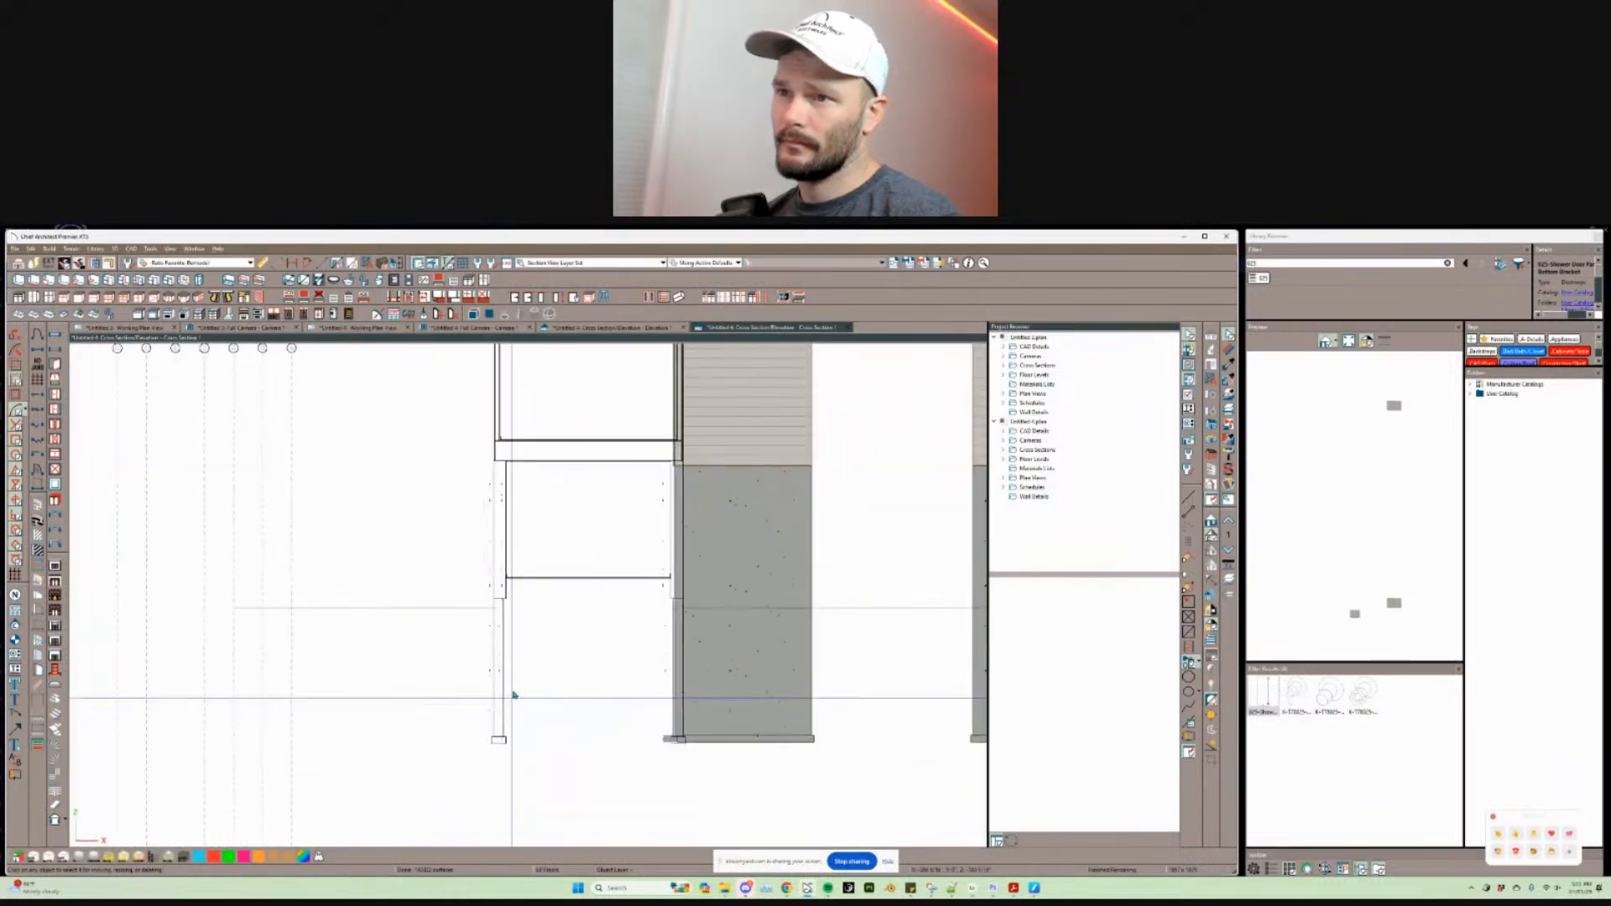
pyautogui.scroll(2, 545, 713)
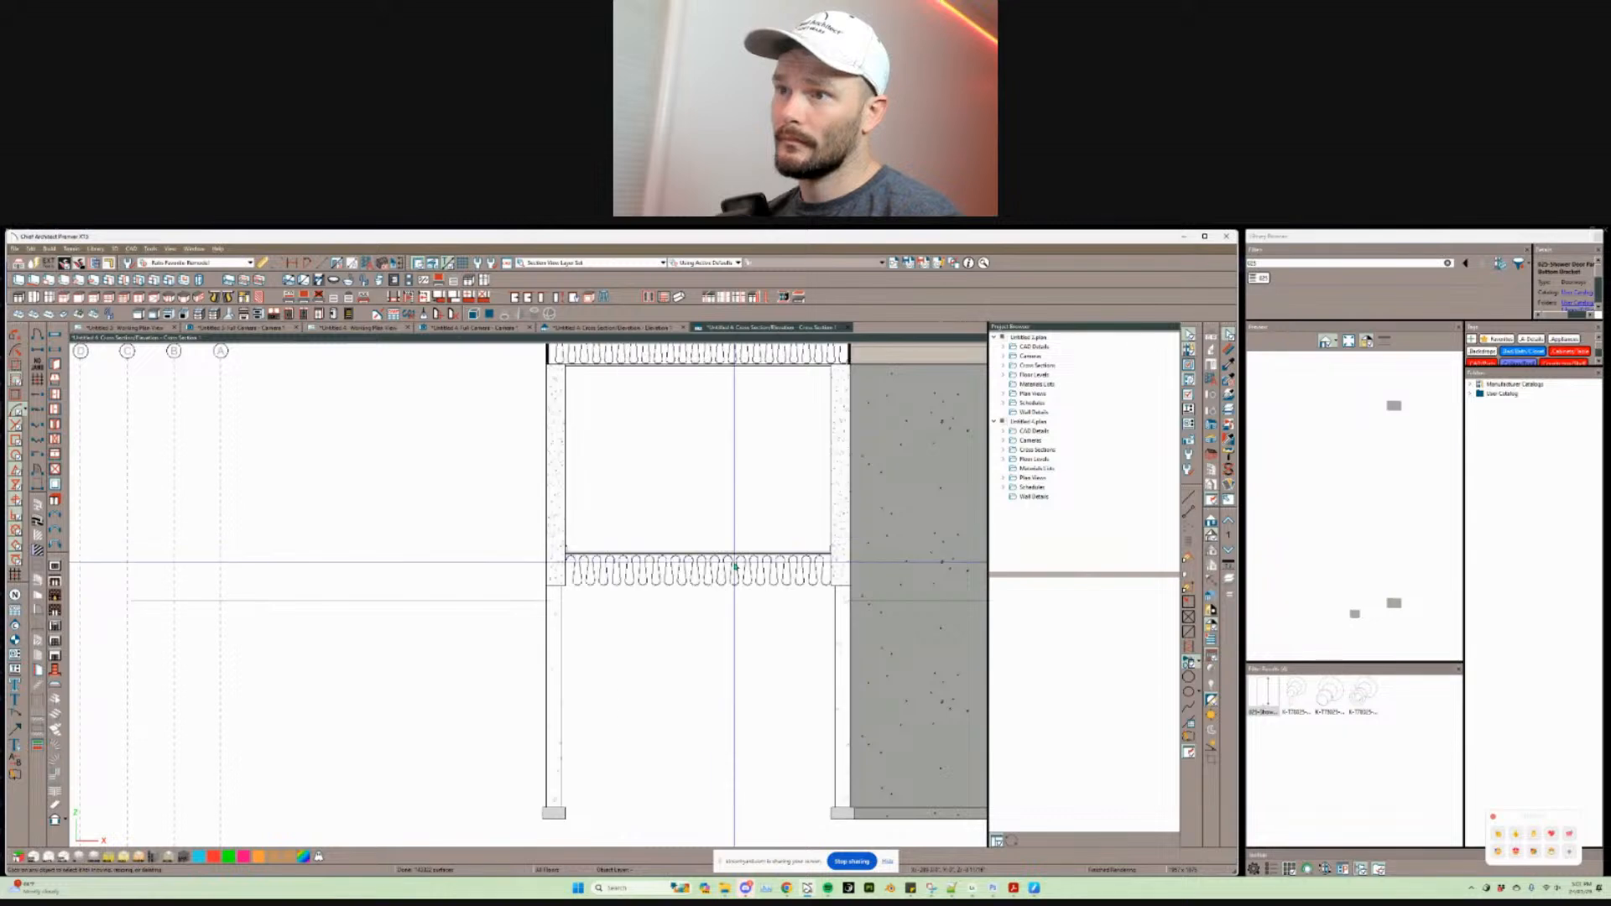
pyautogui.scroll(2, 734, 565)
pyautogui.scroll(-2, 734, 564)
pyautogui.scroll(-5, 735, 567)
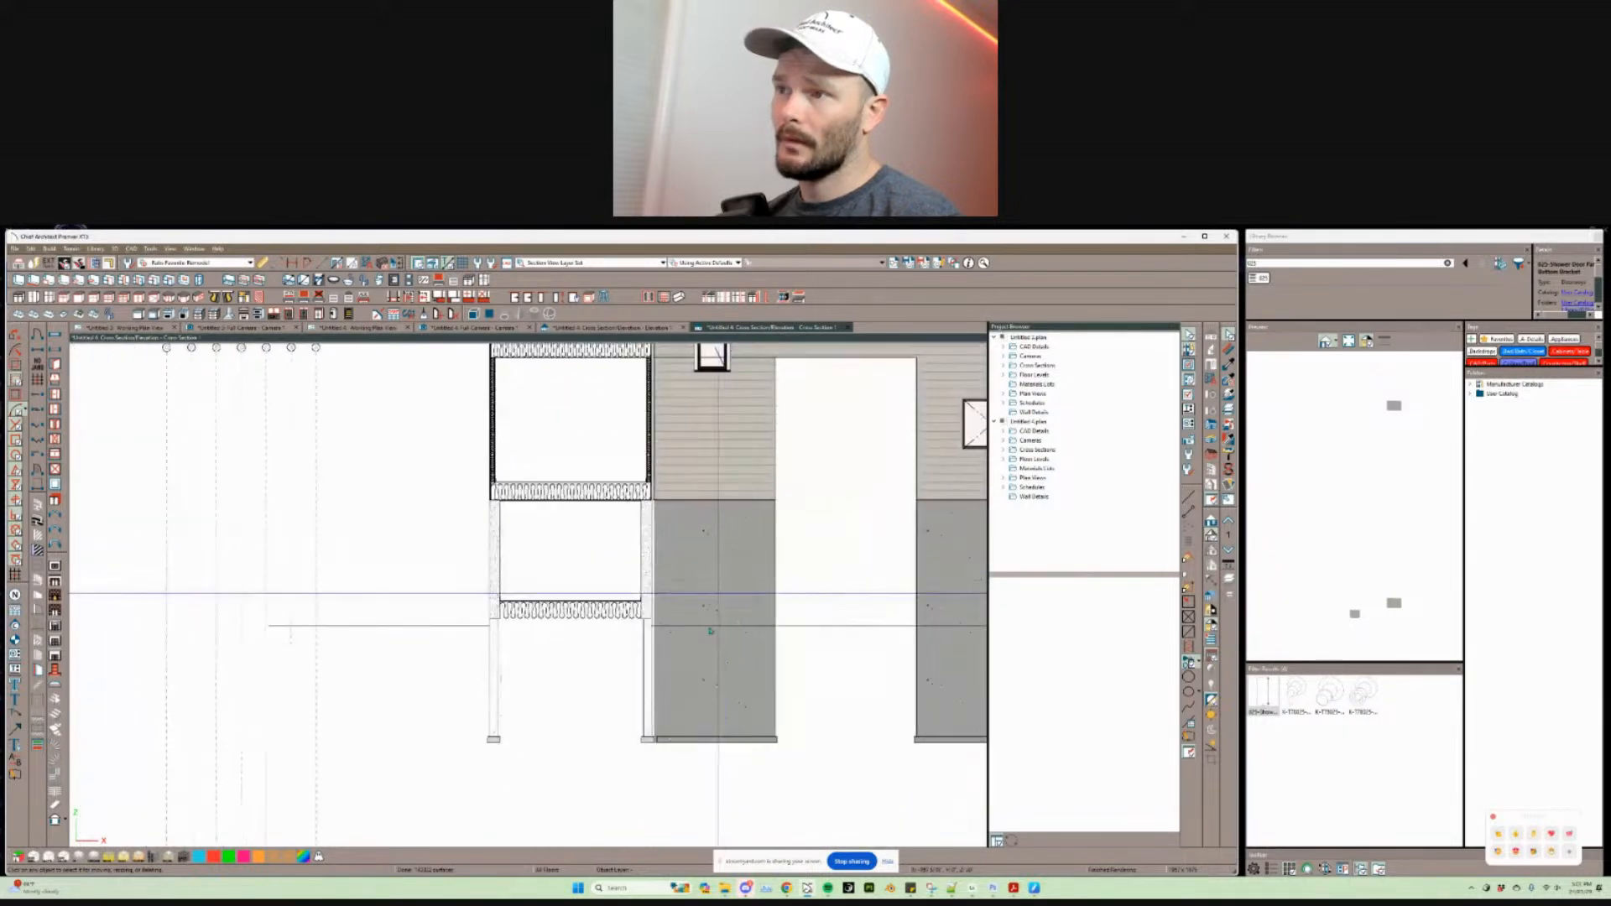
pyautogui.scroll(1, 916, 653)
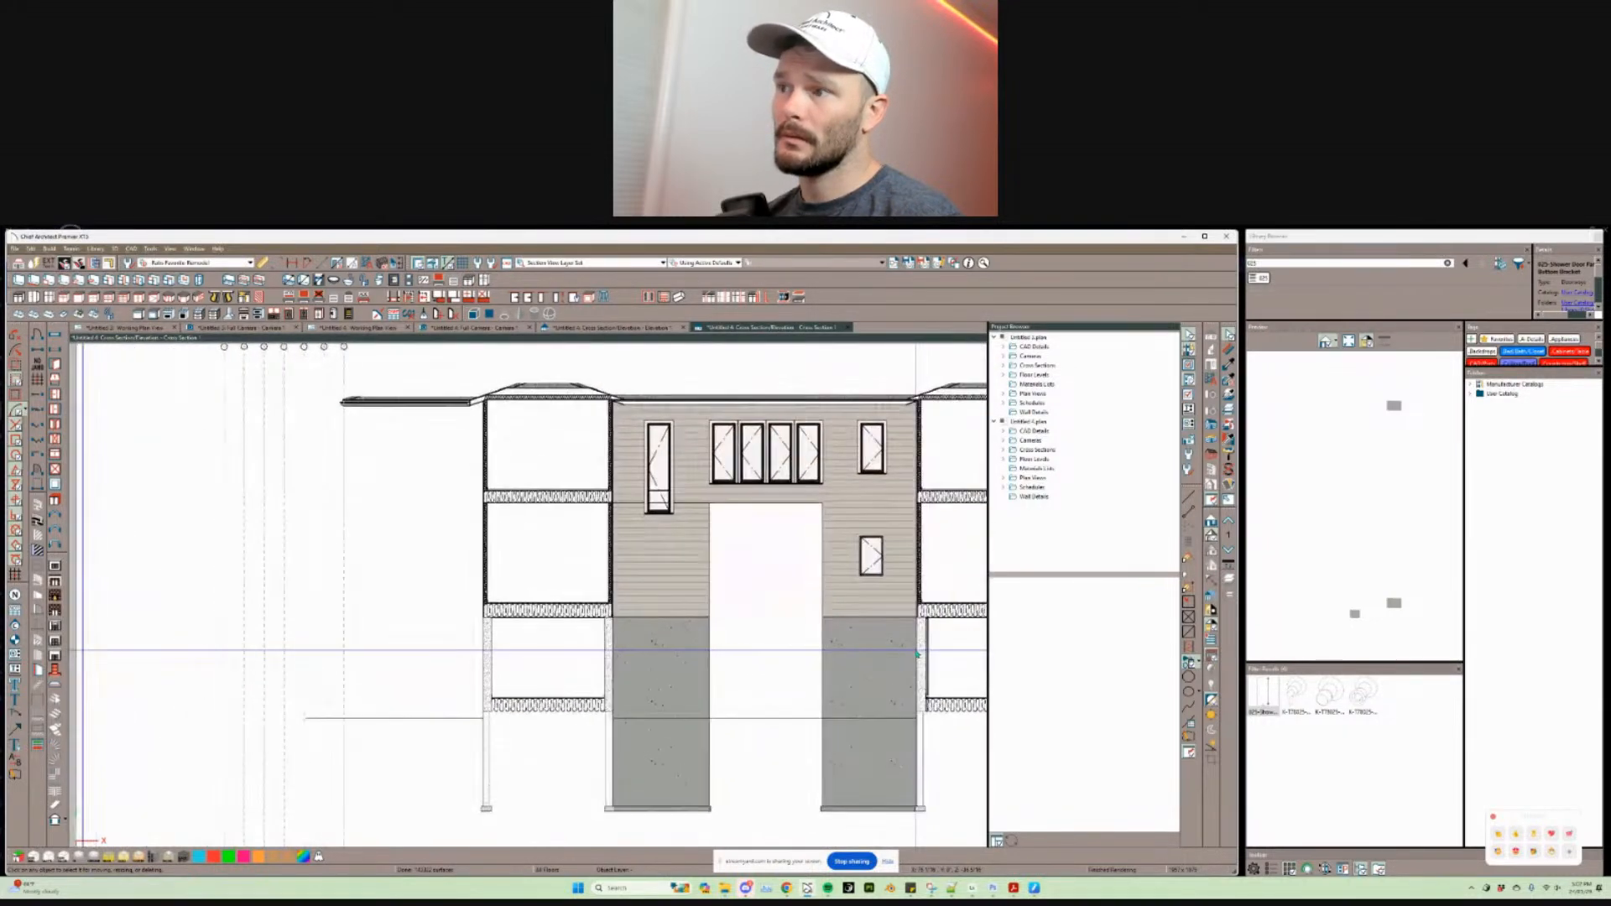
pyautogui.hscroll(3, 916, 654)
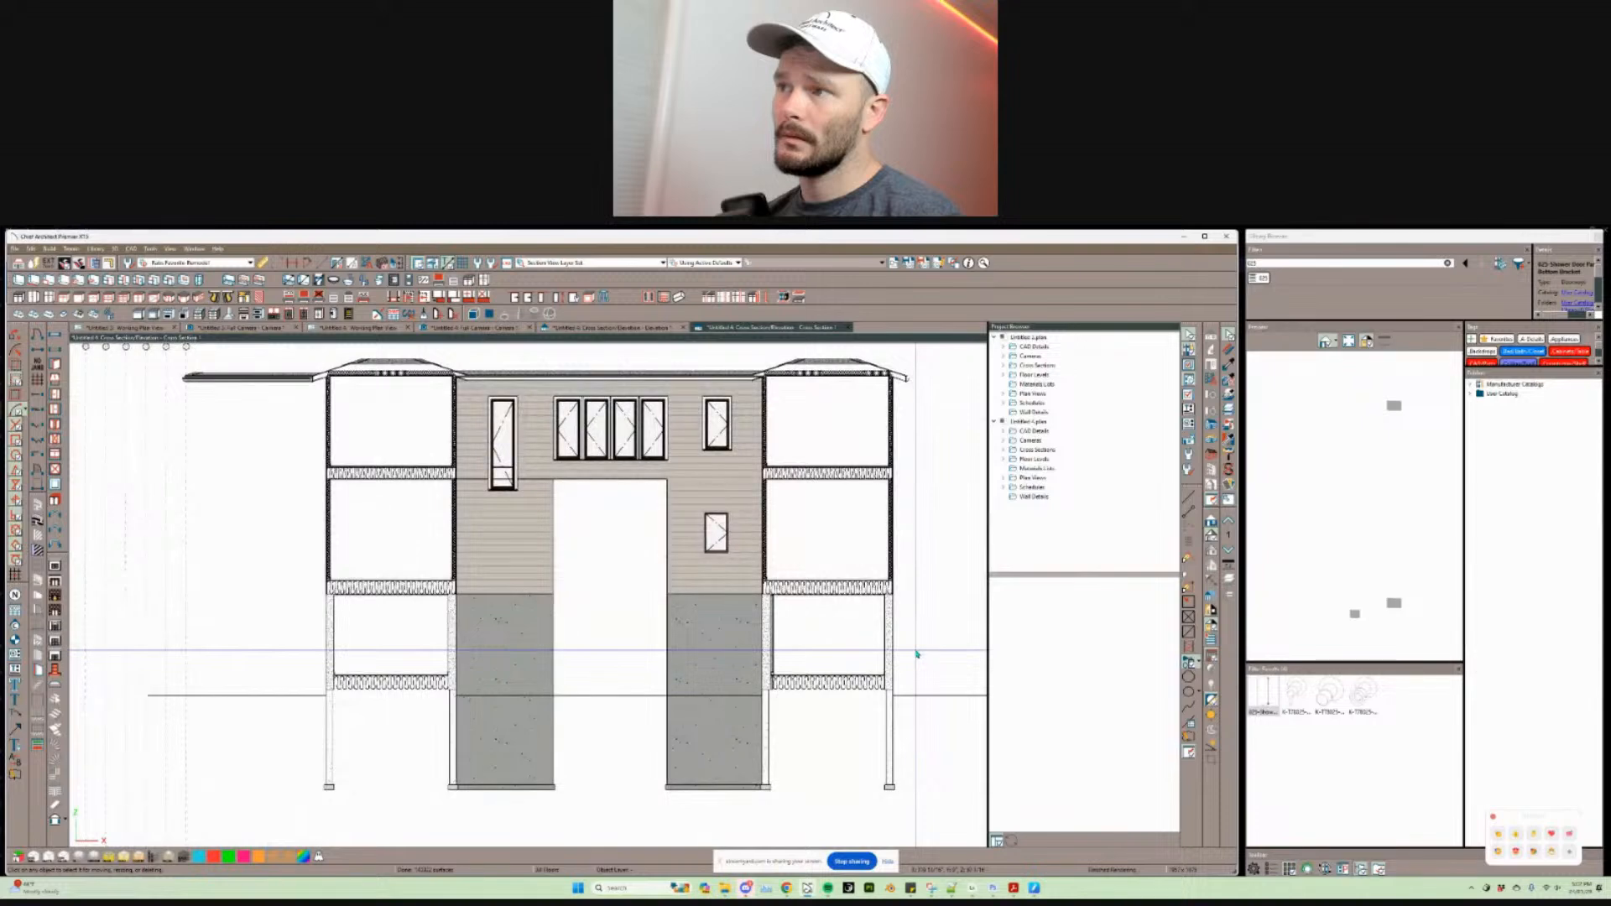
pyautogui.hscroll(-1, 916, 653)
pyautogui.scroll(1, 916, 654)
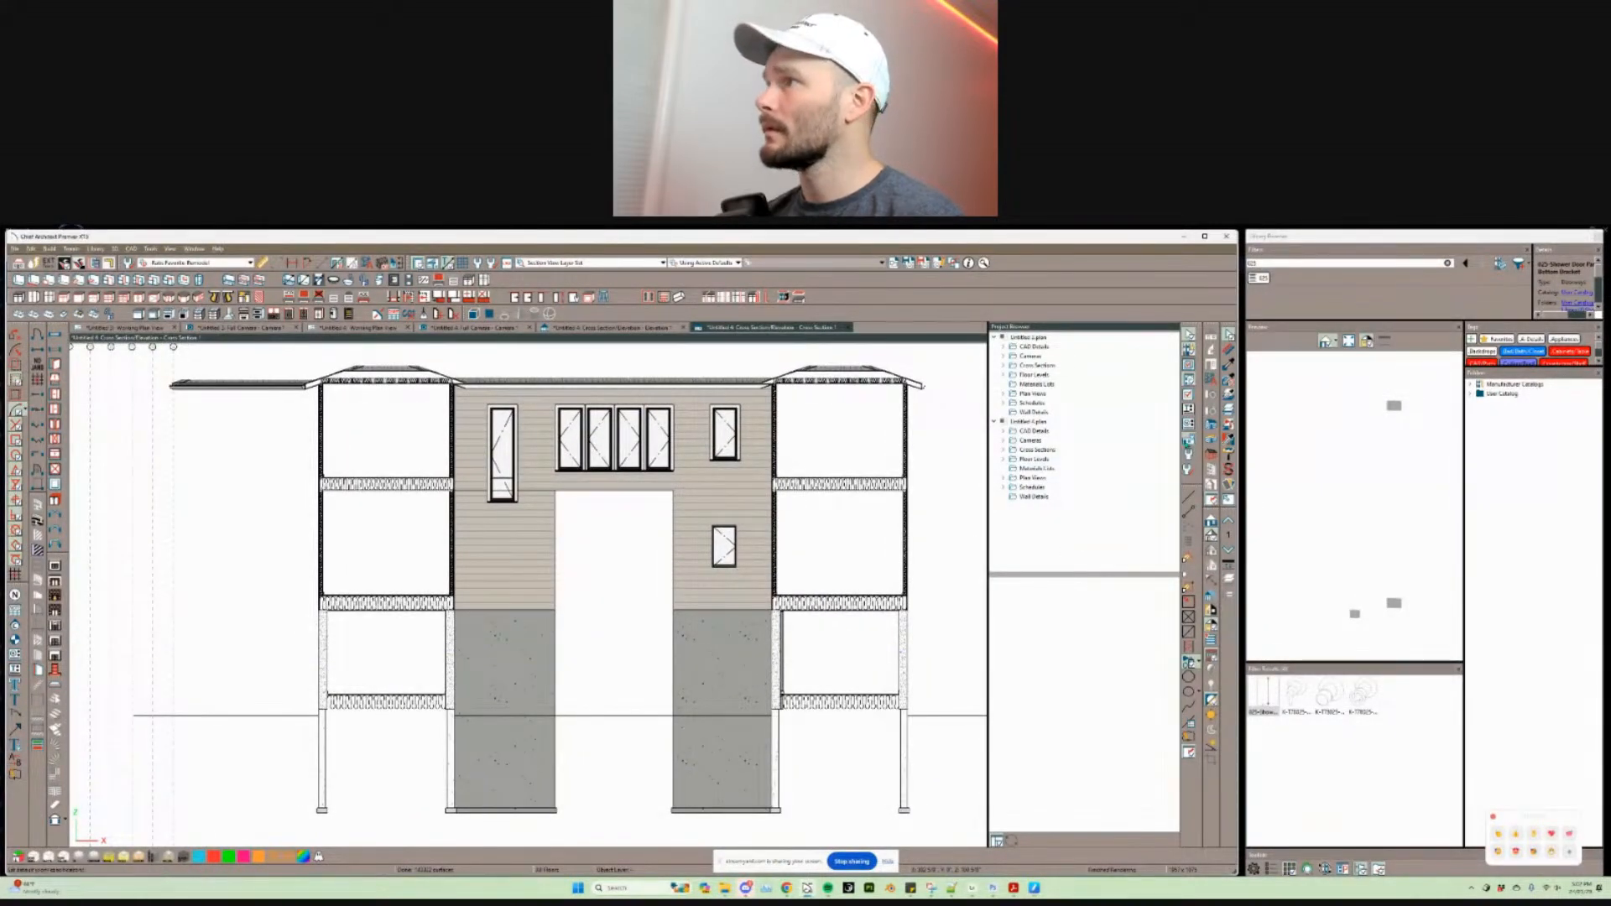
# Step: Open the Floor 0 defaults, agreeing to turn off Auto Rebuild Foundation
pyautogui.doubleClick(787, 419)
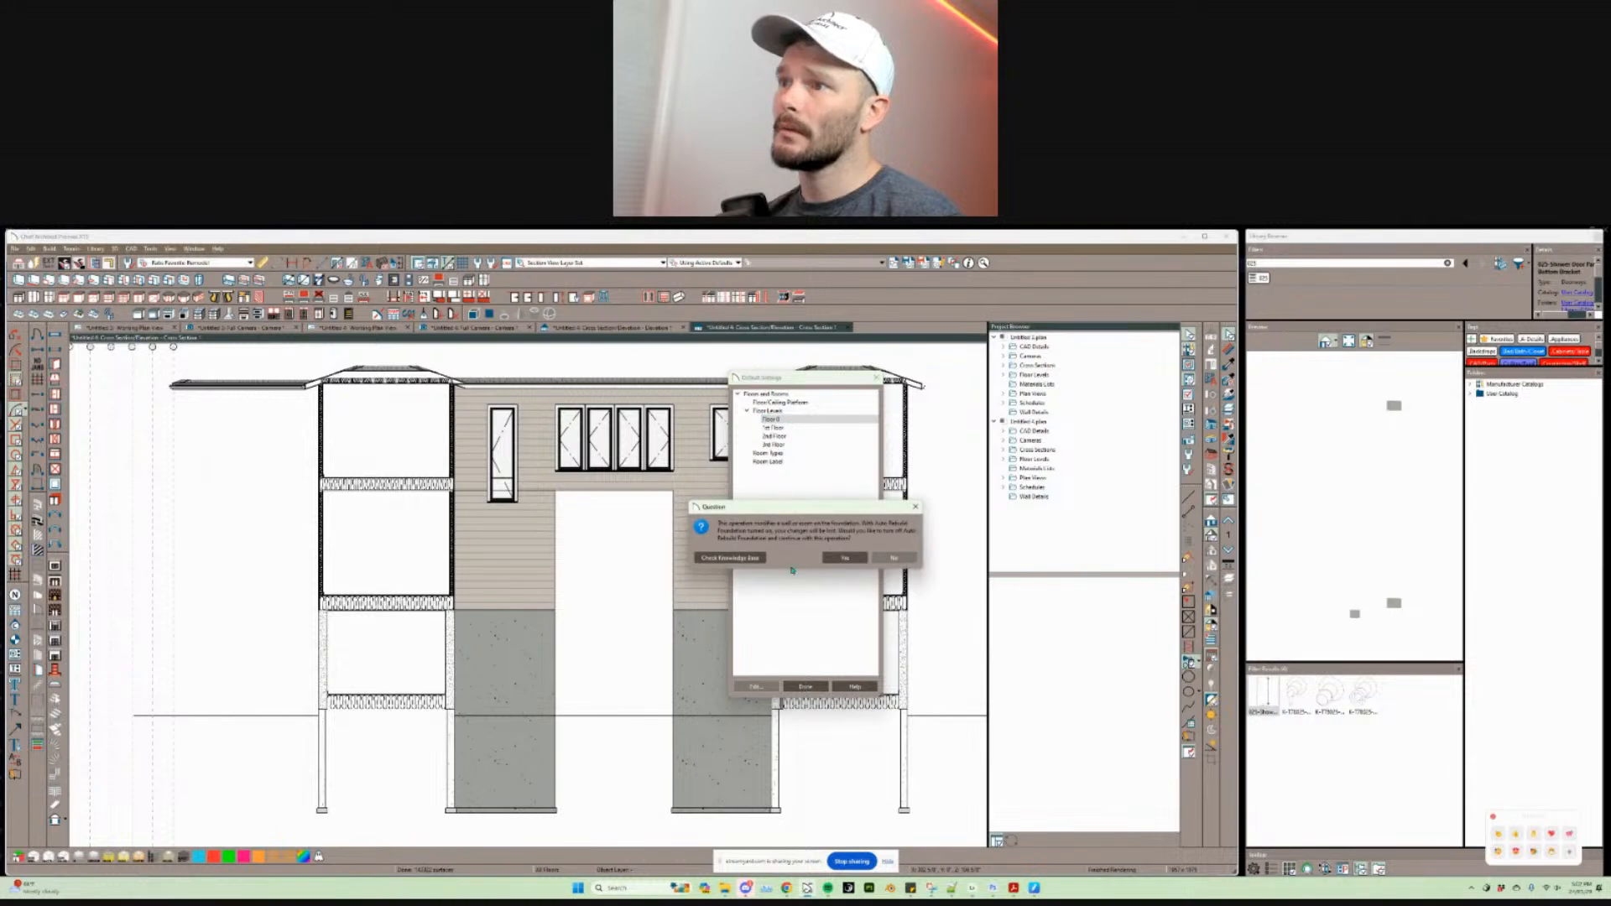
pyautogui.click(847, 558)
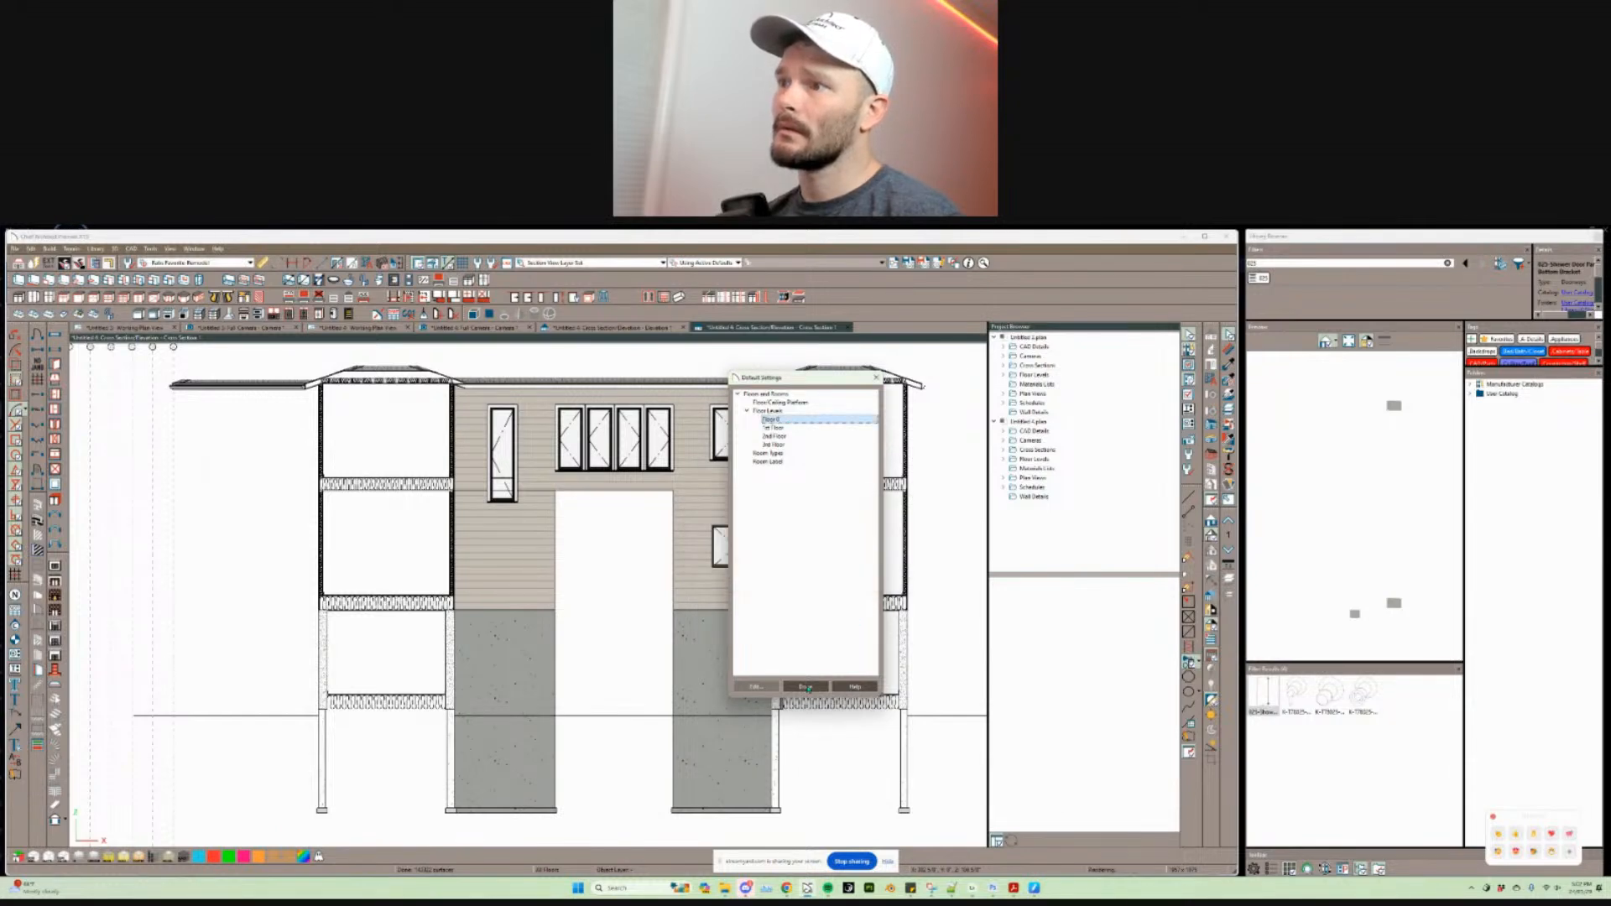
# Step: Check the foundation type, stem wall and garage settings in the Build Foundation options without changing them
pyautogui.click(50, 249)
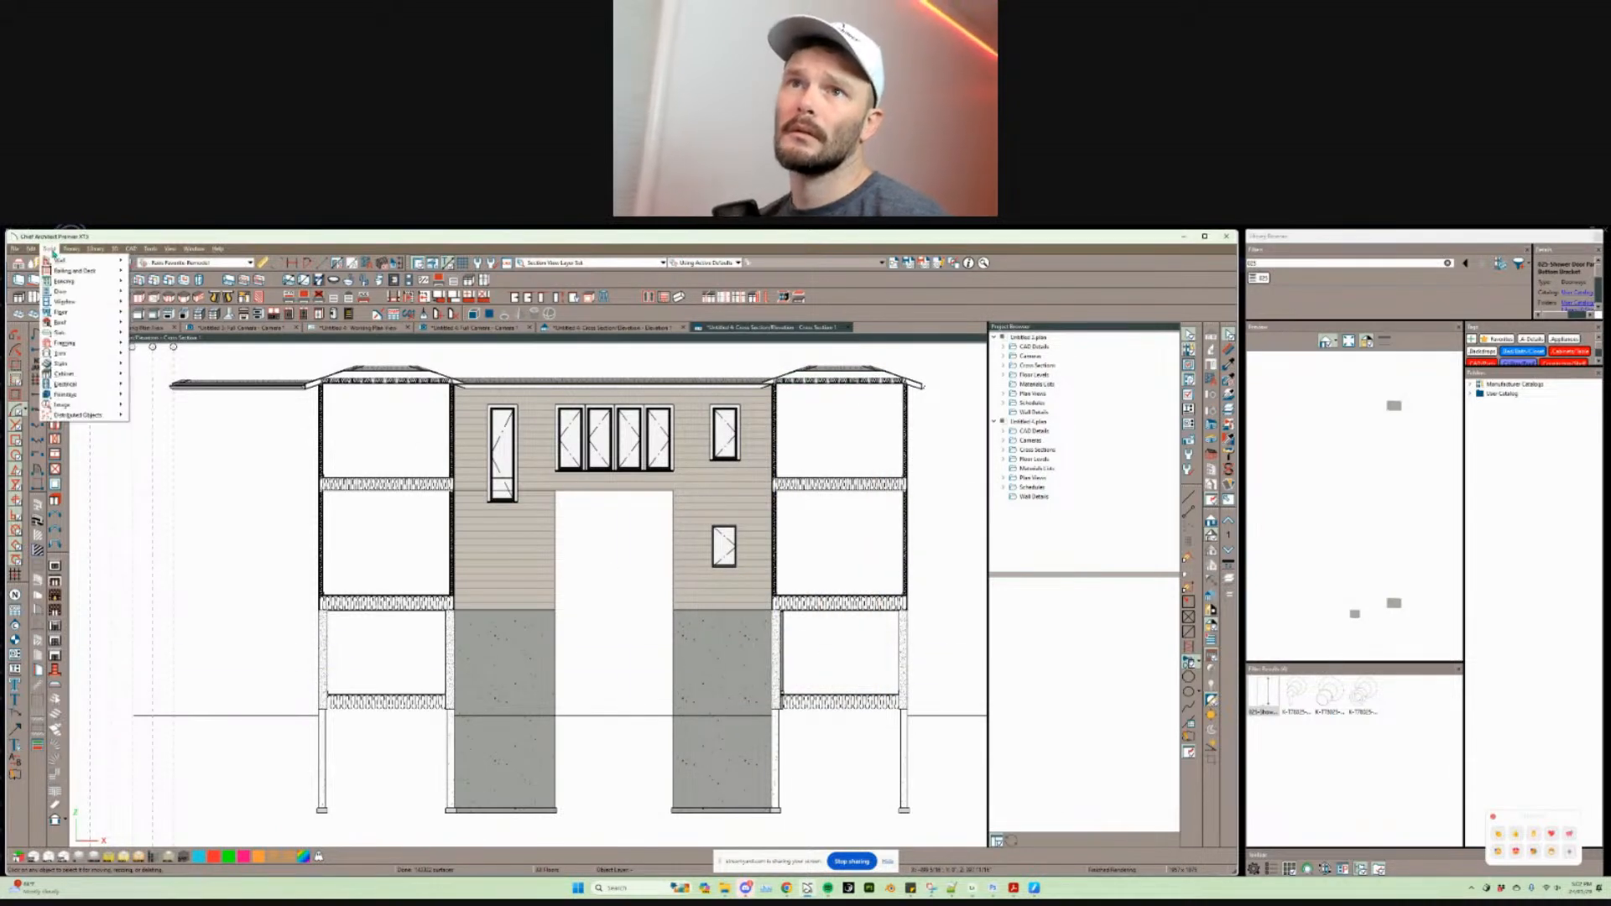
pyautogui.moveTo(61, 311)
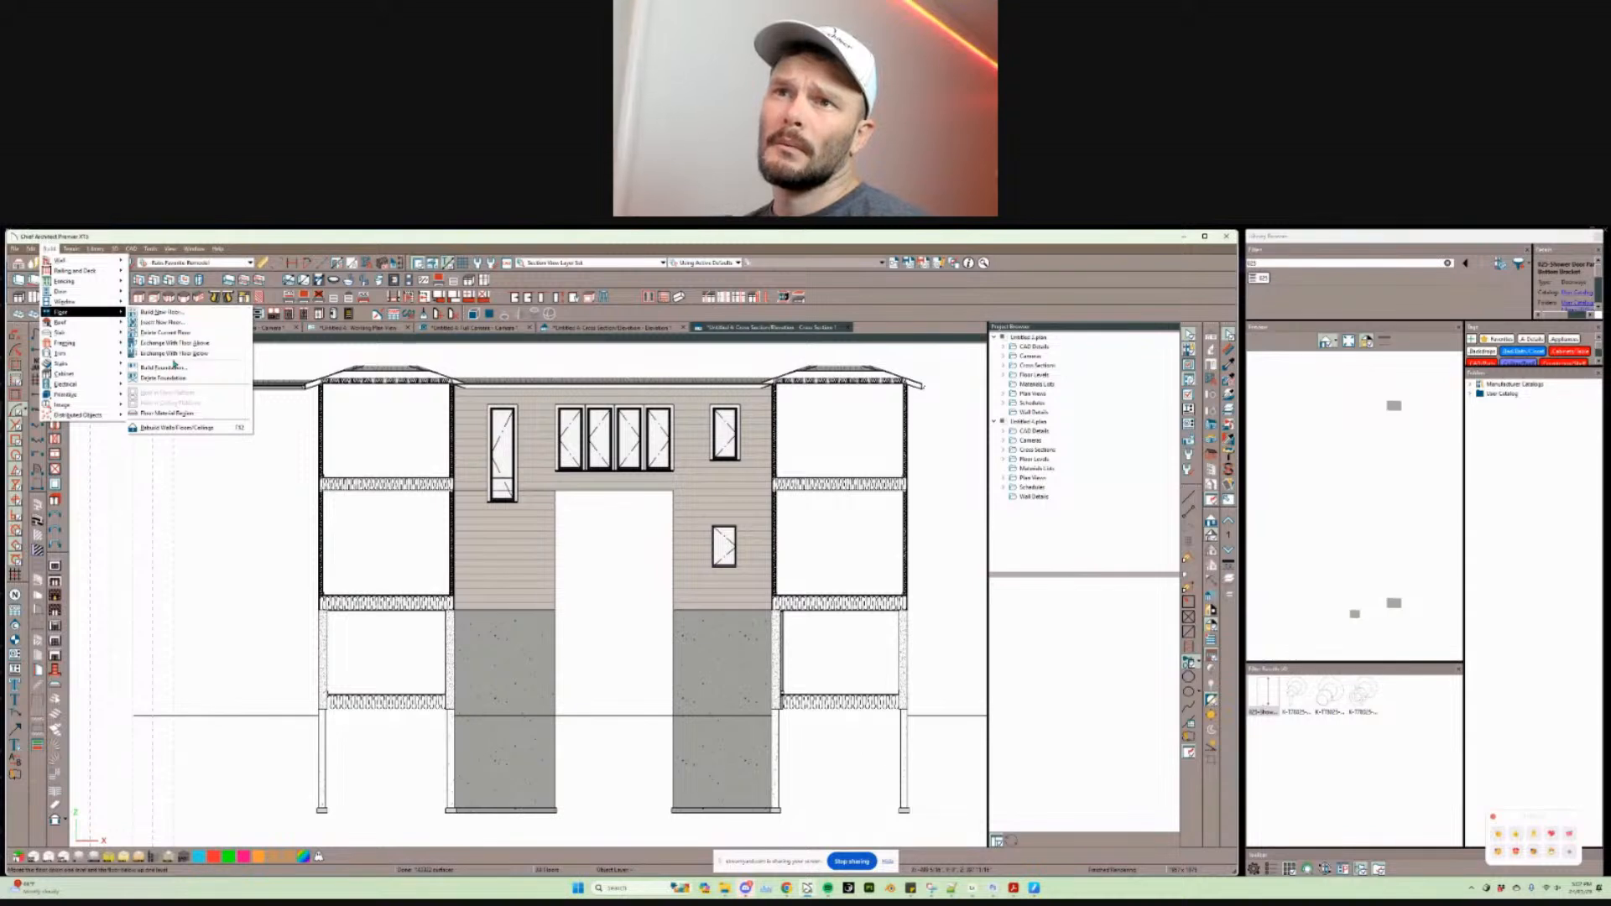
pyautogui.click(163, 367)
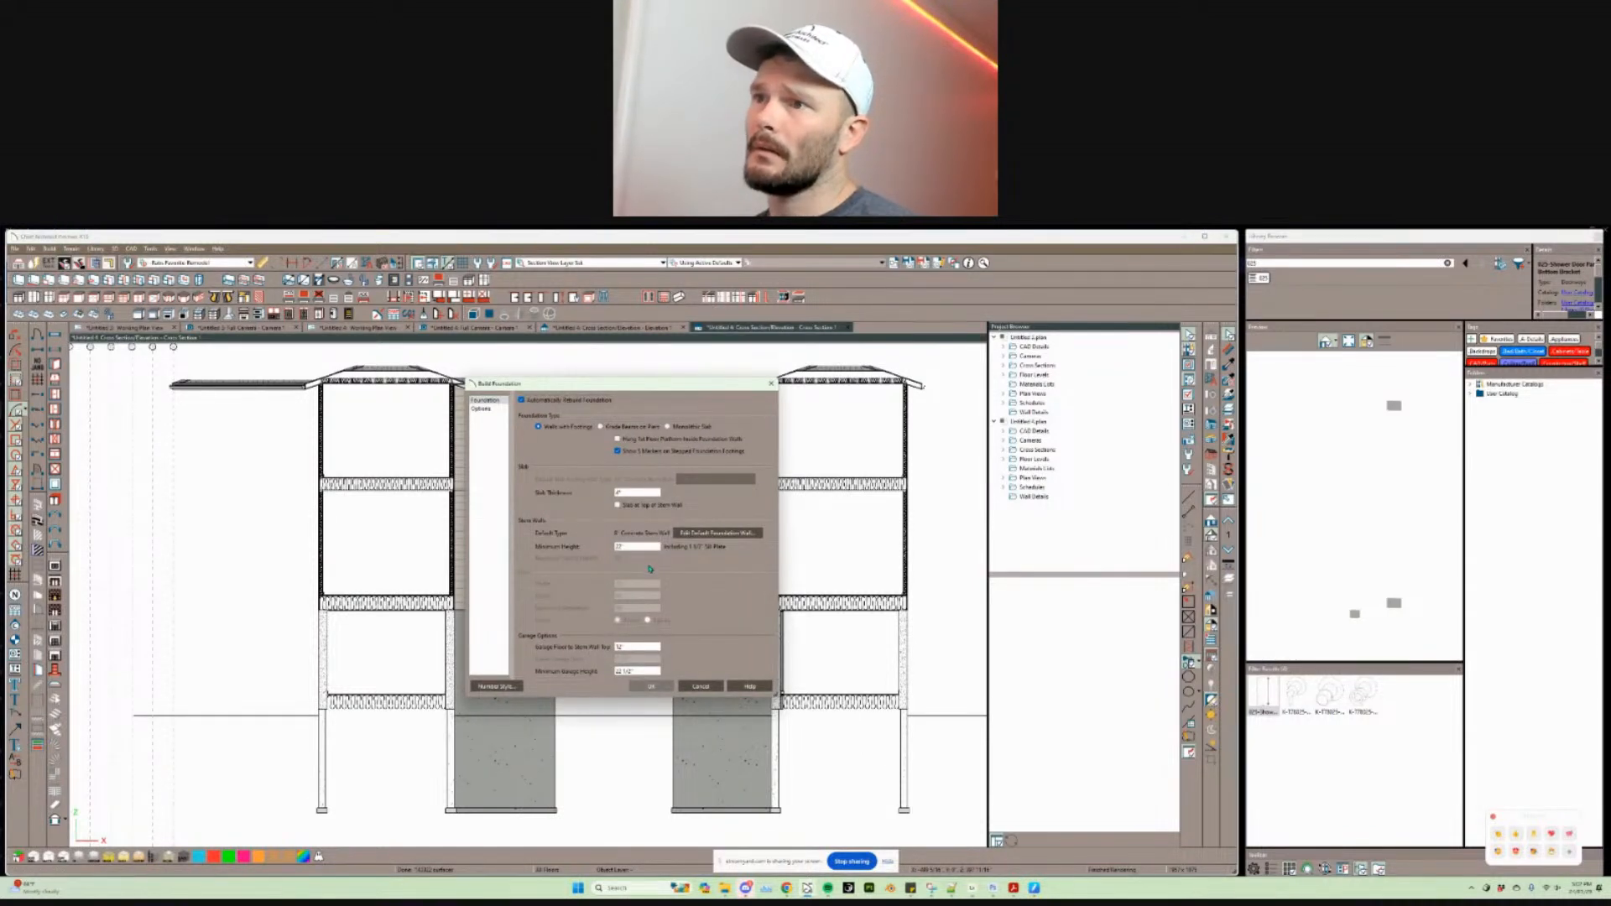
pyautogui.click(700, 686)
# Step: Examine in the cross section where the lower floor platform and the framed wall above bear on the outer concrete foundation wall
pyautogui.scroll(2, 516, 714)
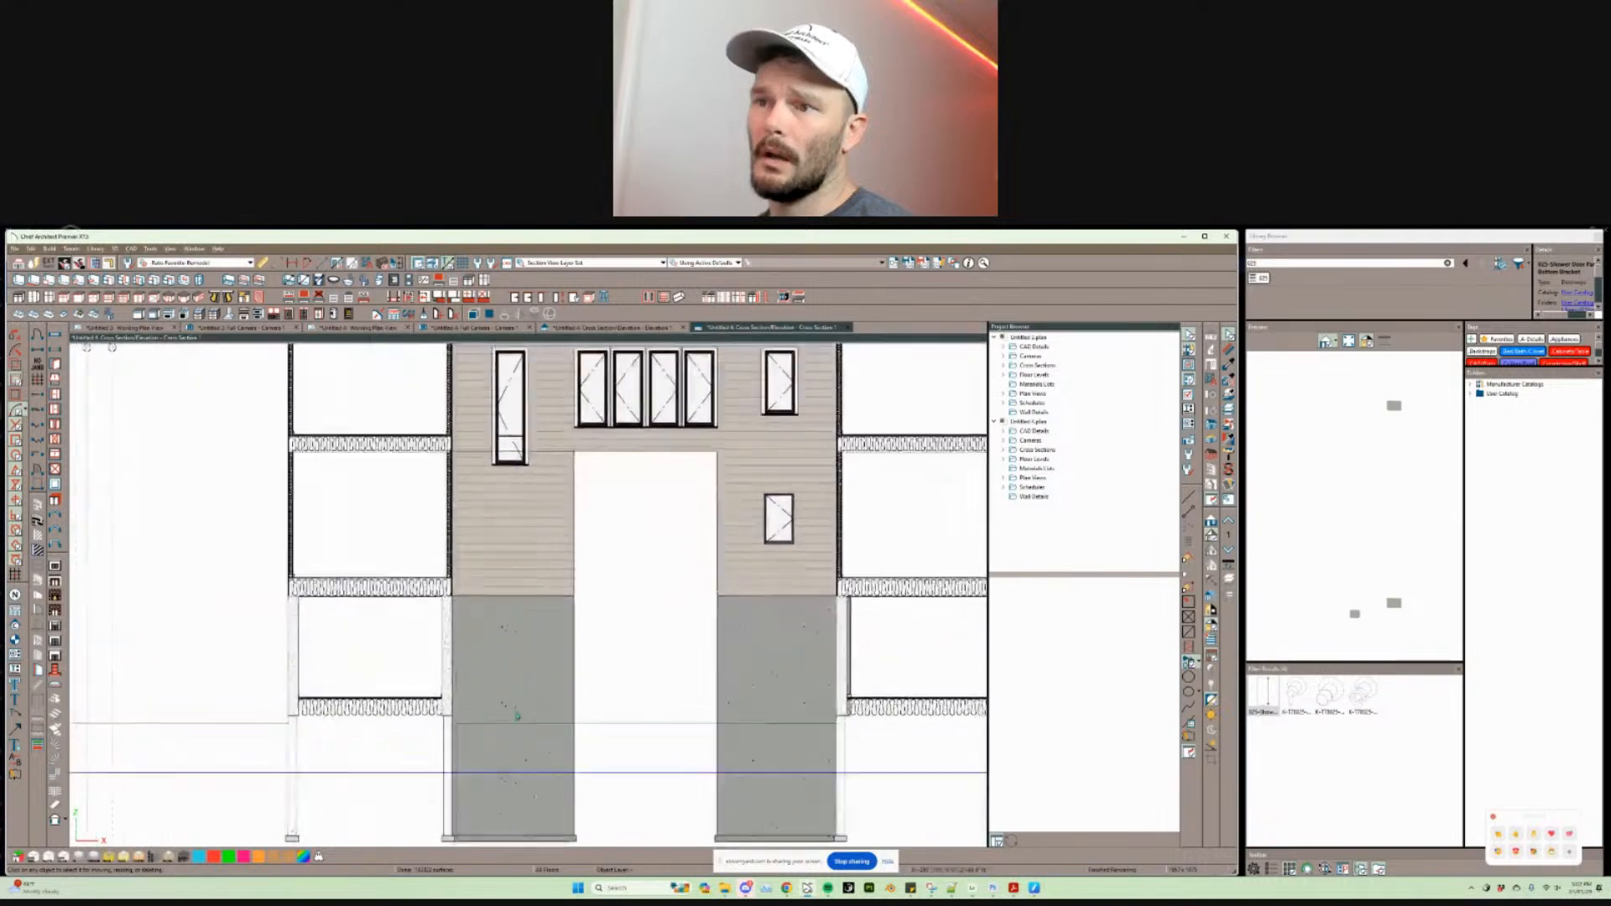
pyautogui.moveTo(546, 682); pyautogui.dragTo(674, 708, button='middle')
pyautogui.scroll(2, 562, 639)
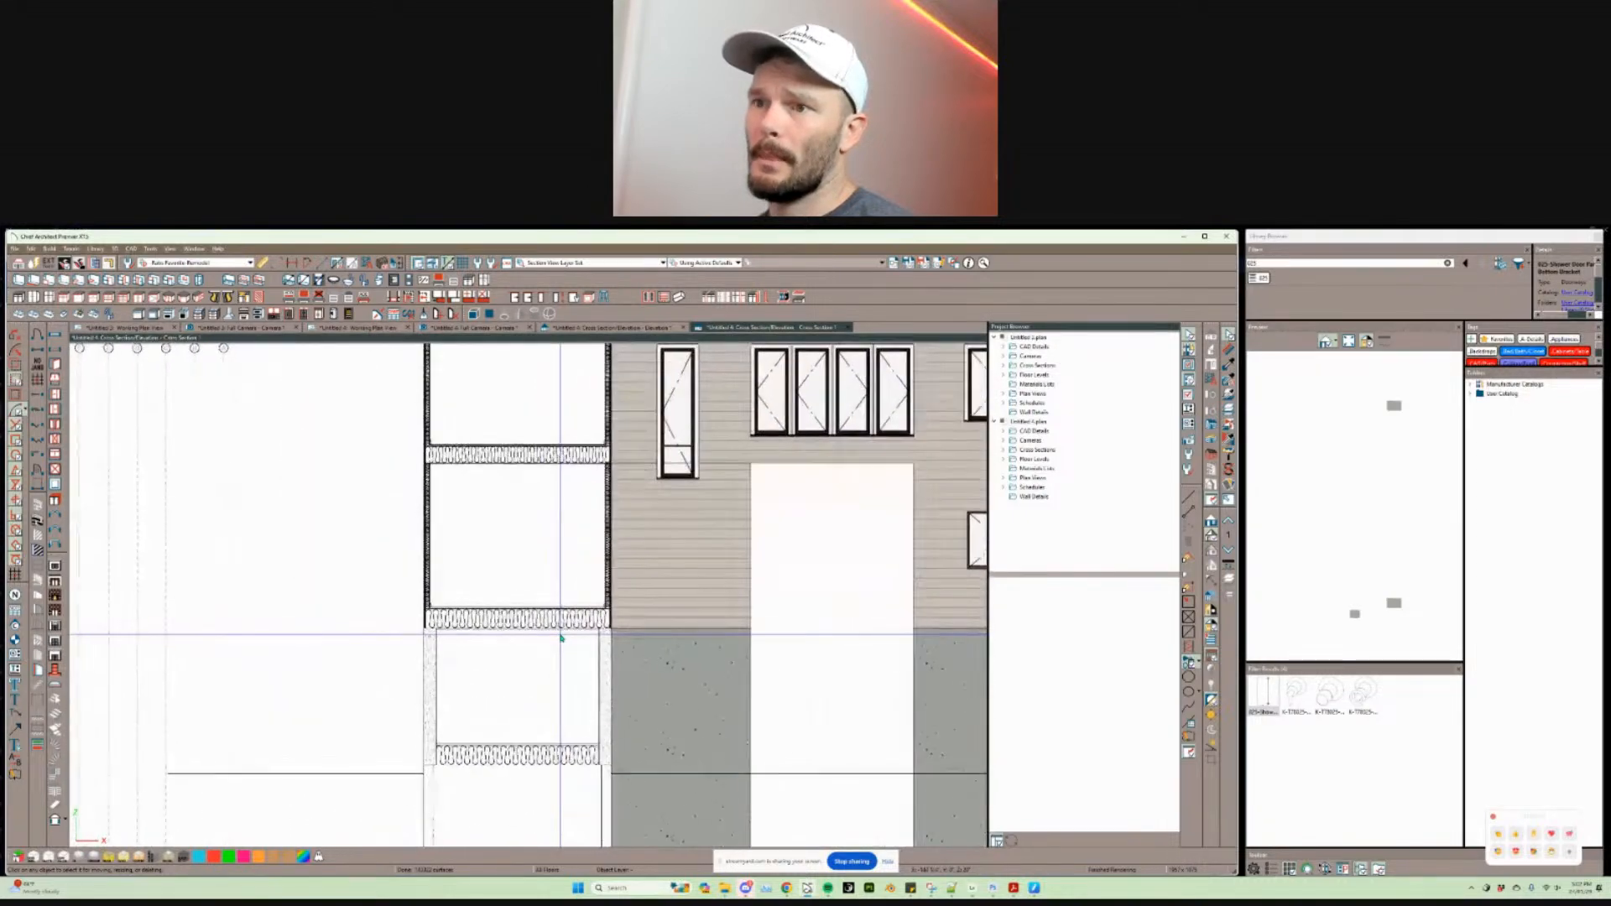
pyautogui.scroll(1, 561, 637)
pyautogui.scroll(-2, 562, 638)
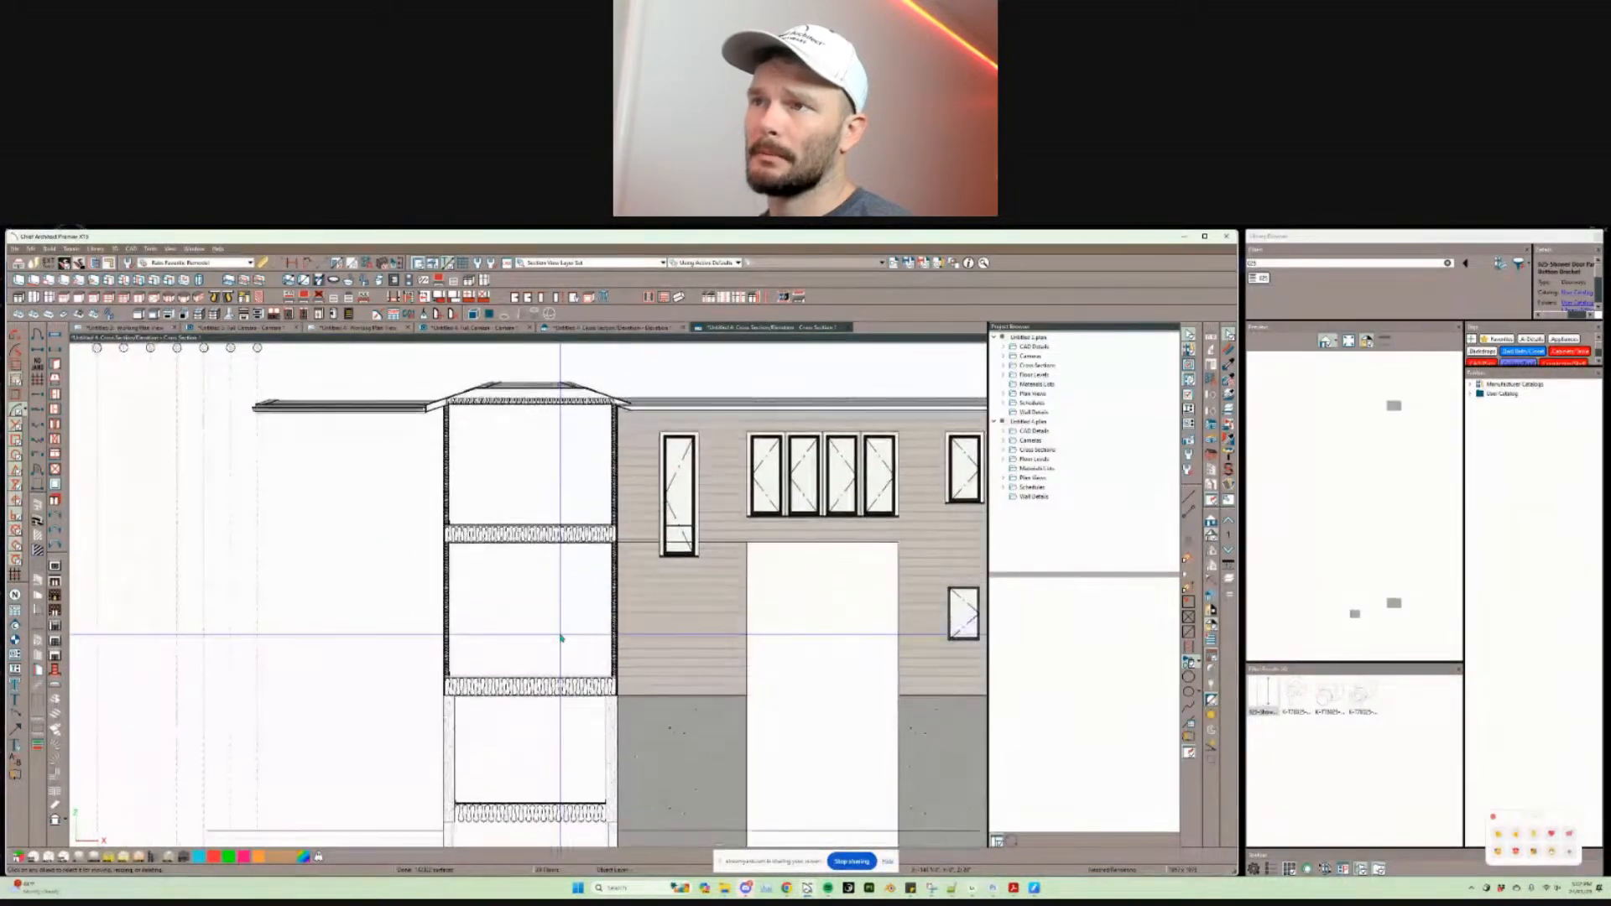
pyautogui.scroll(2, 562, 637)
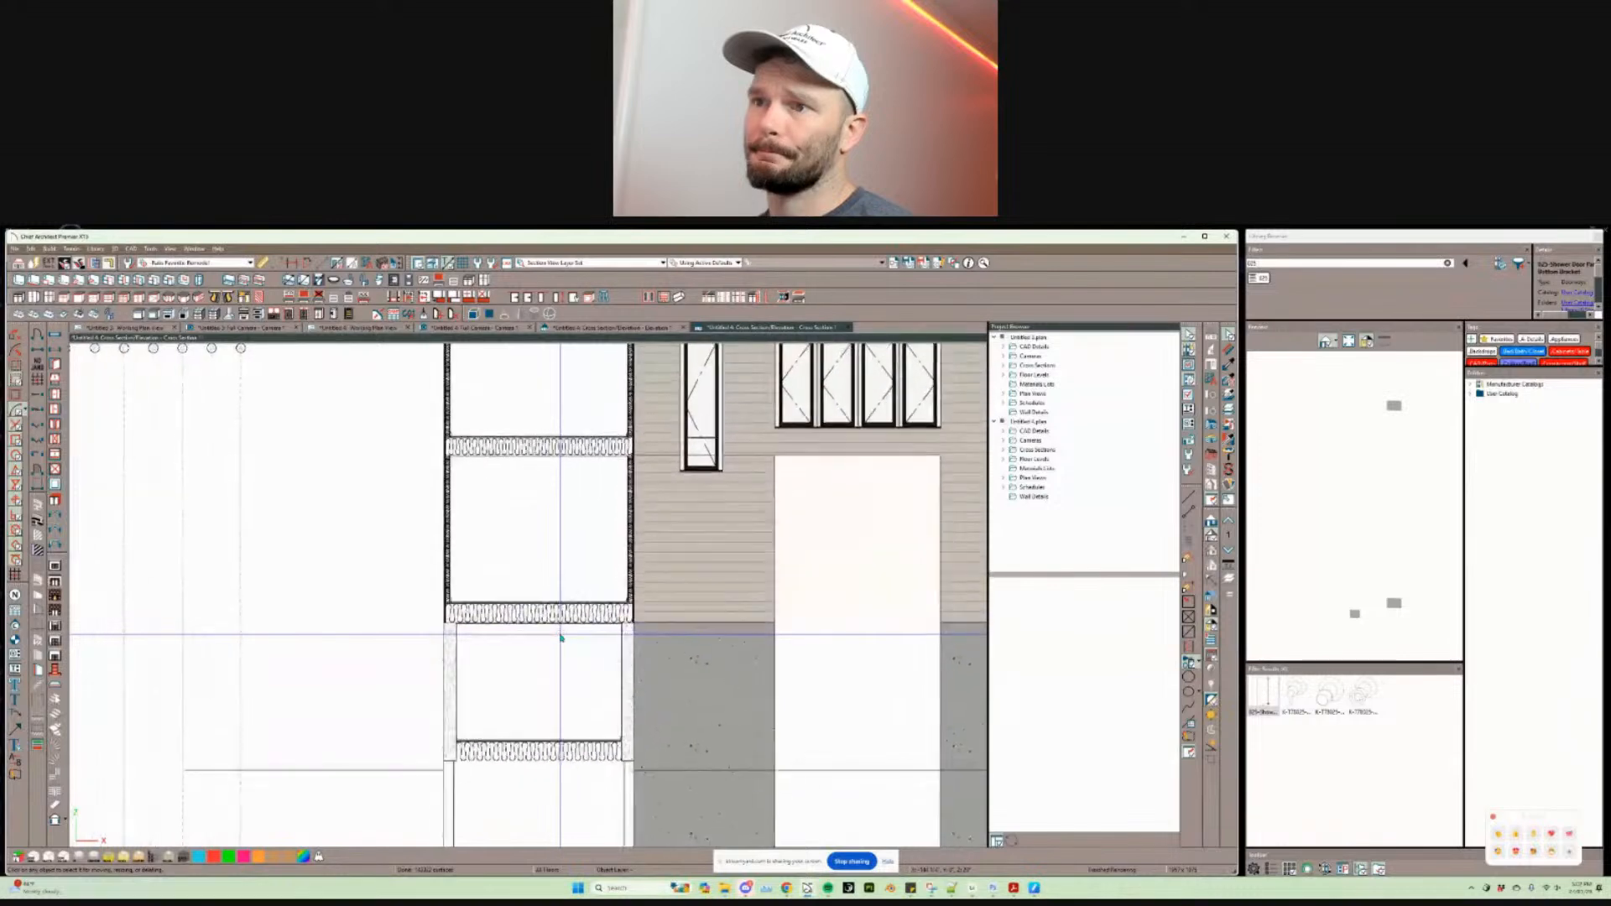
pyautogui.scroll(3, 561, 637)
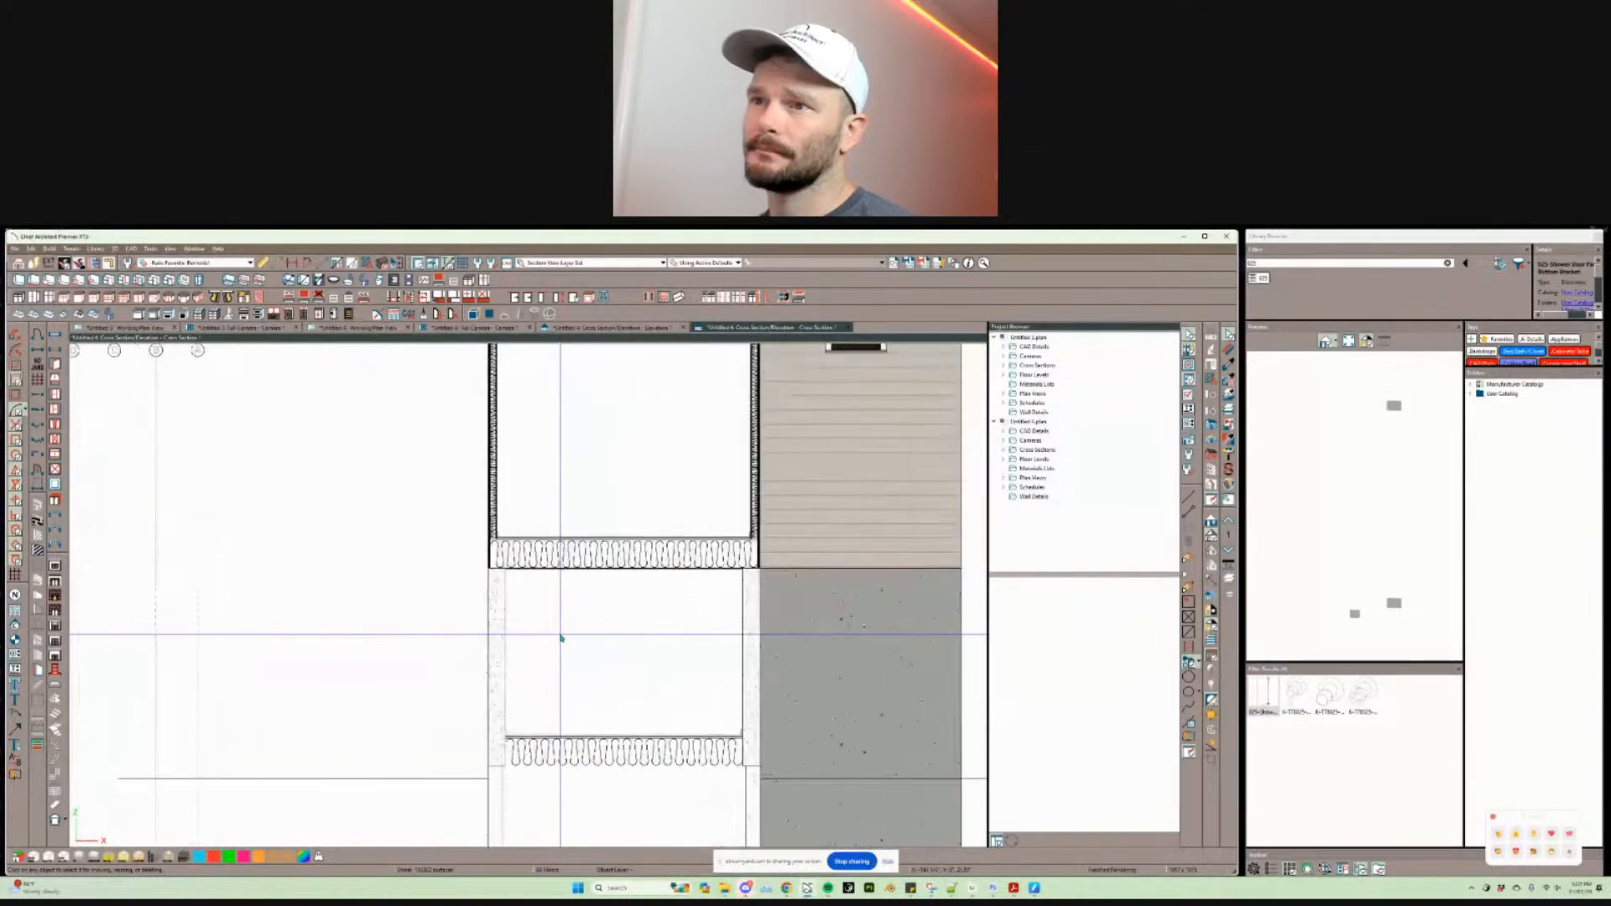
pyautogui.scroll(4, 561, 638)
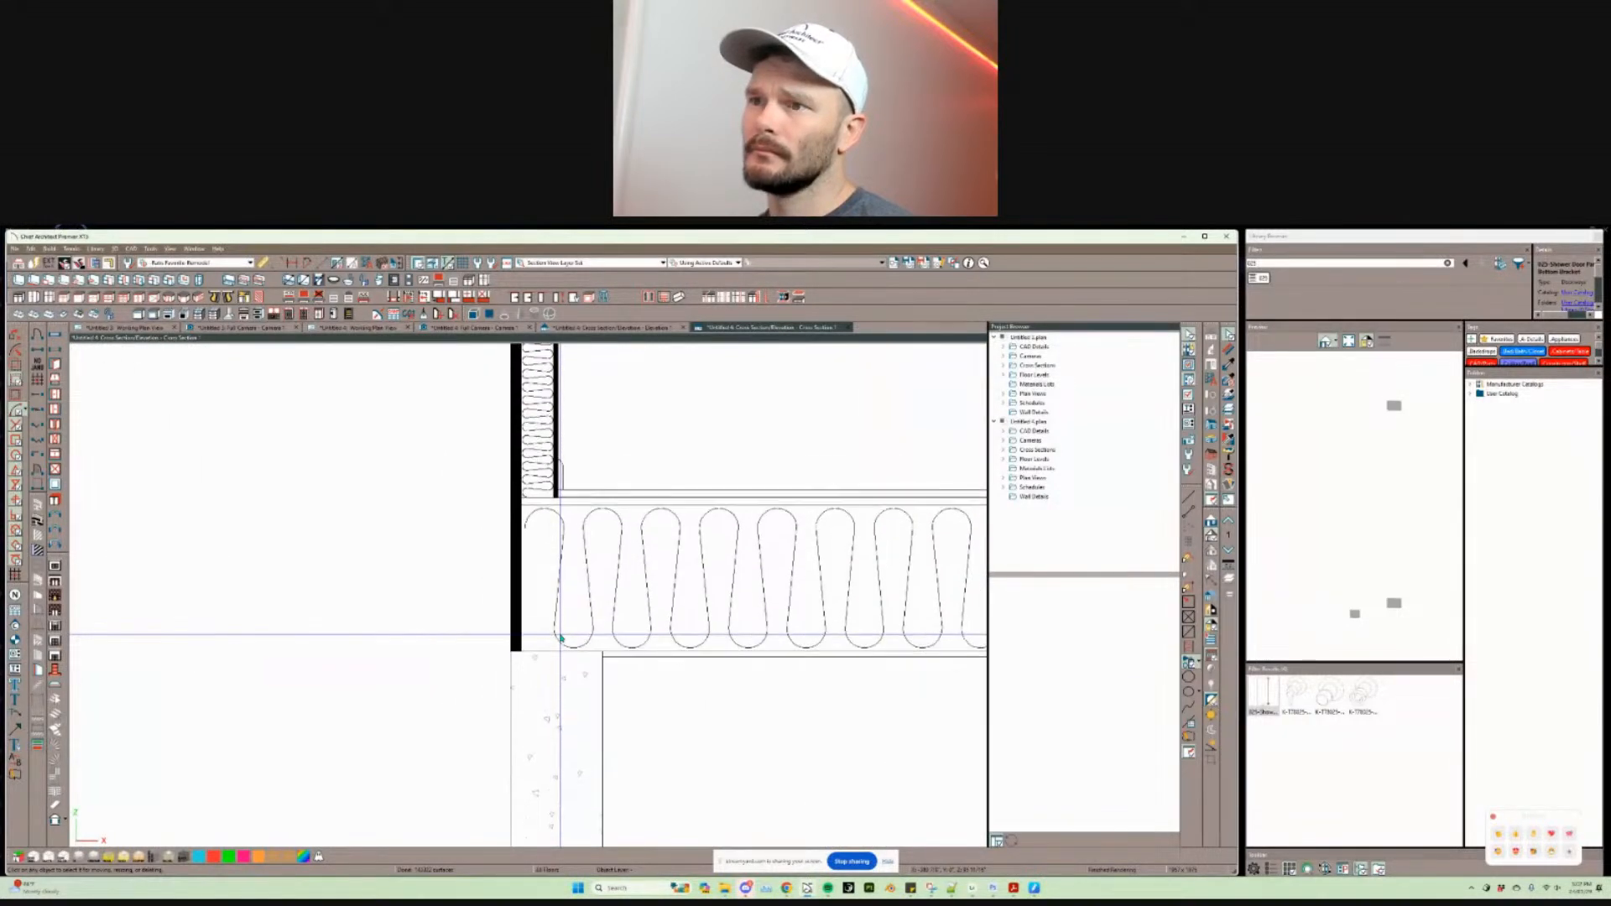
pyautogui.moveTo(572, 674); pyautogui.dragTo(580, 657, button='middle')
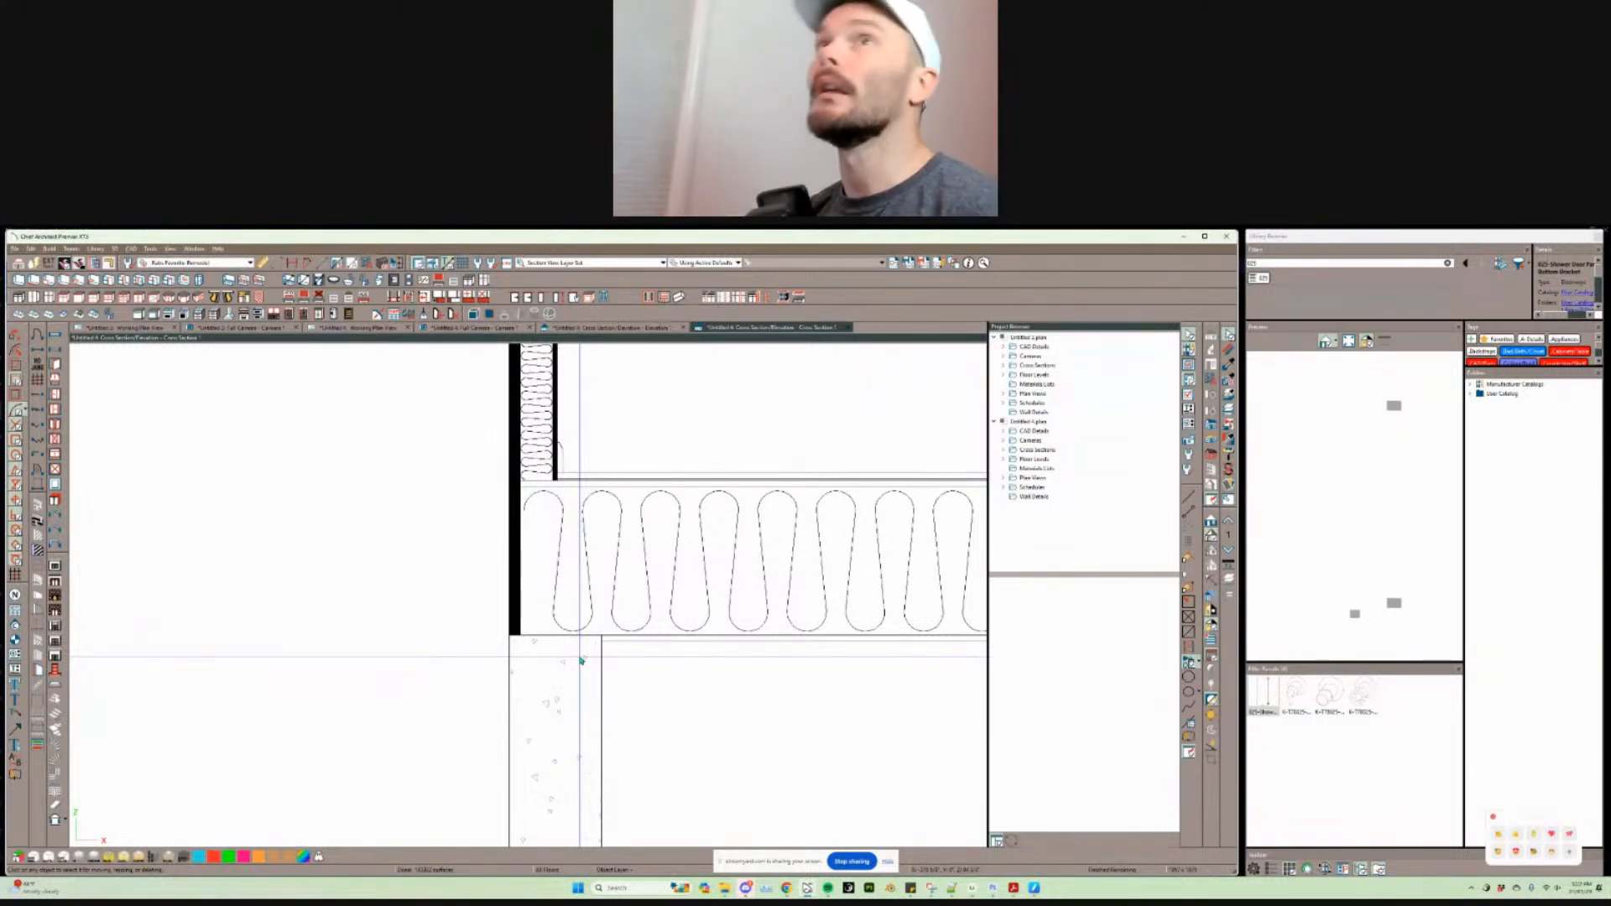
# Step: Switch to the structural PDF, look over the framing plan and the basement wall details on sheet S6, and return to the model
pyautogui.hotkey('alt', 'Tab')
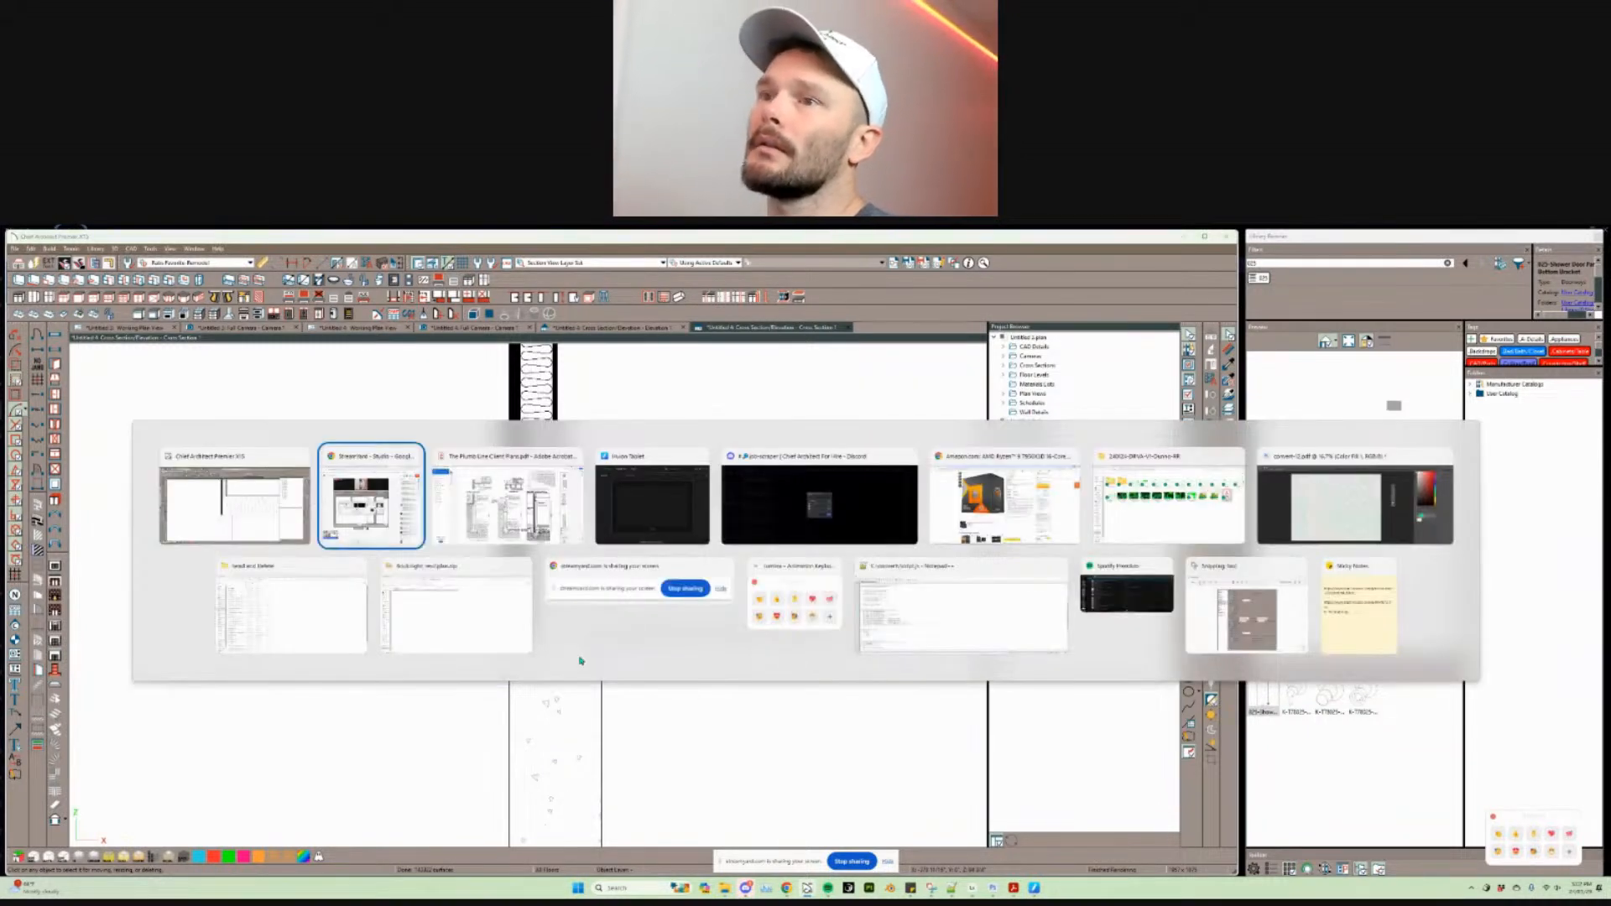
pyautogui.hotkey('alt', 'Tab')
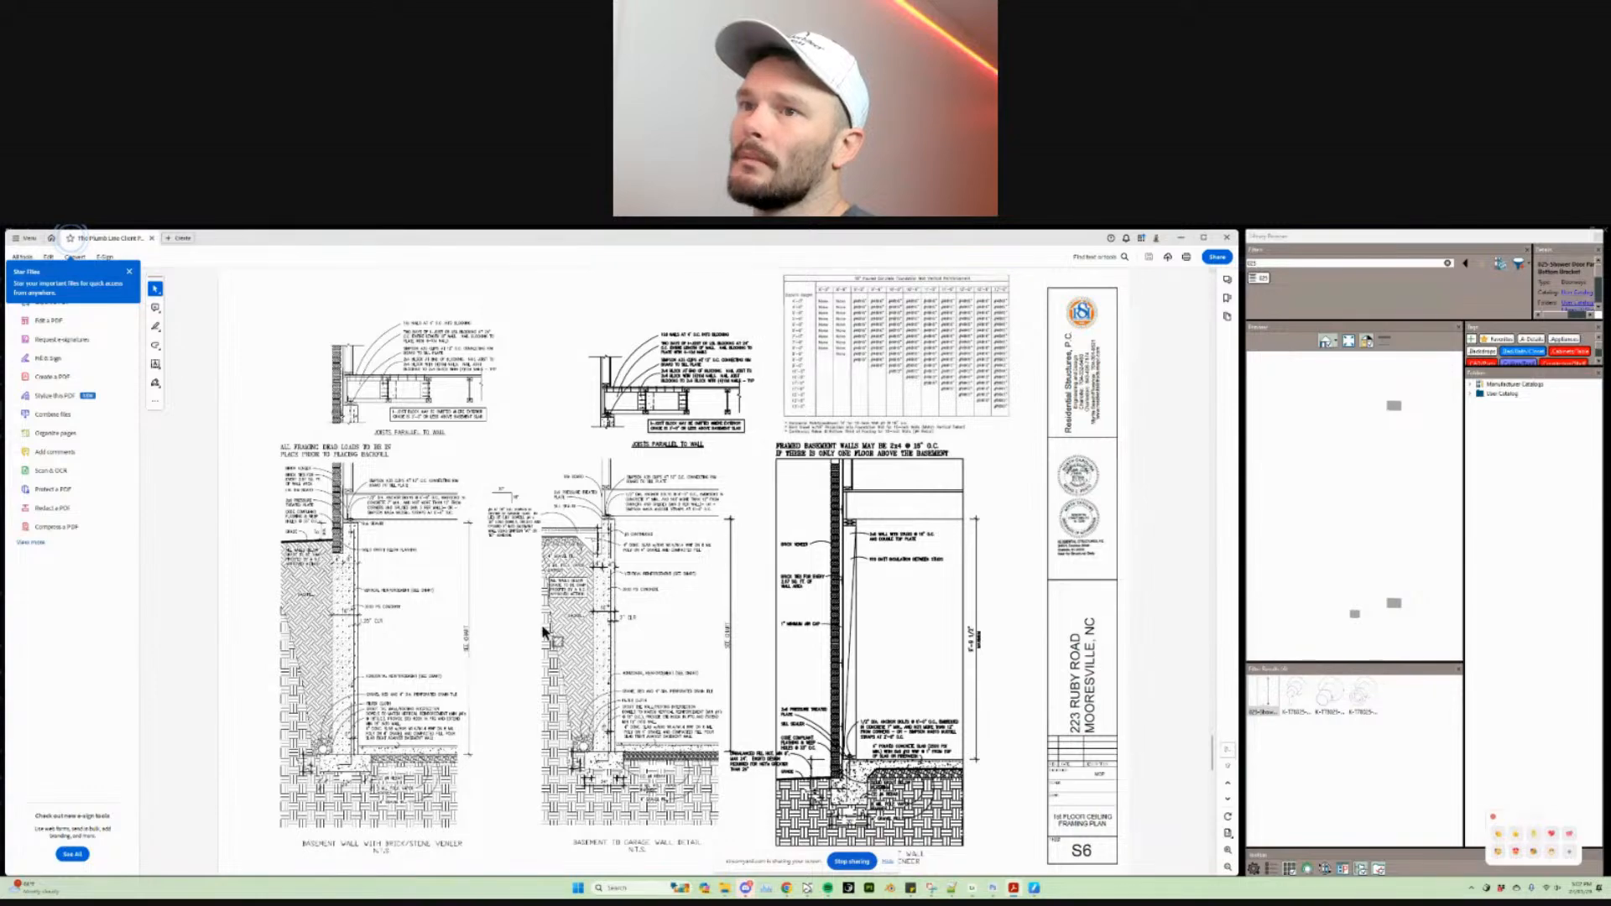
pyautogui.scroll(3, 346, 526)
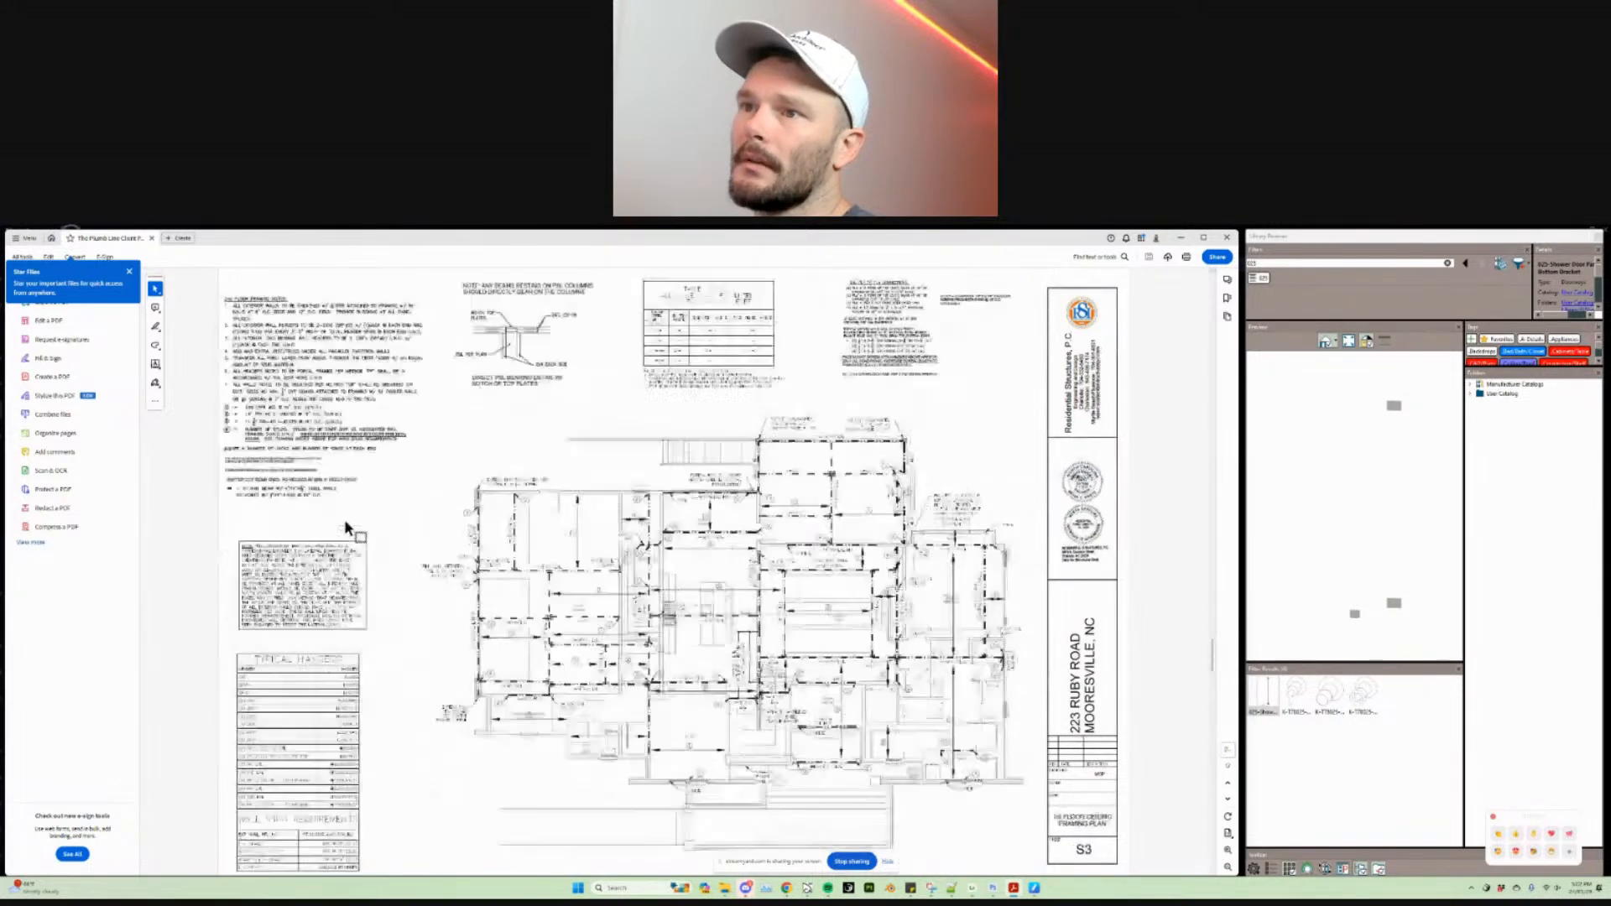
pyautogui.scroll(-3, 344, 518)
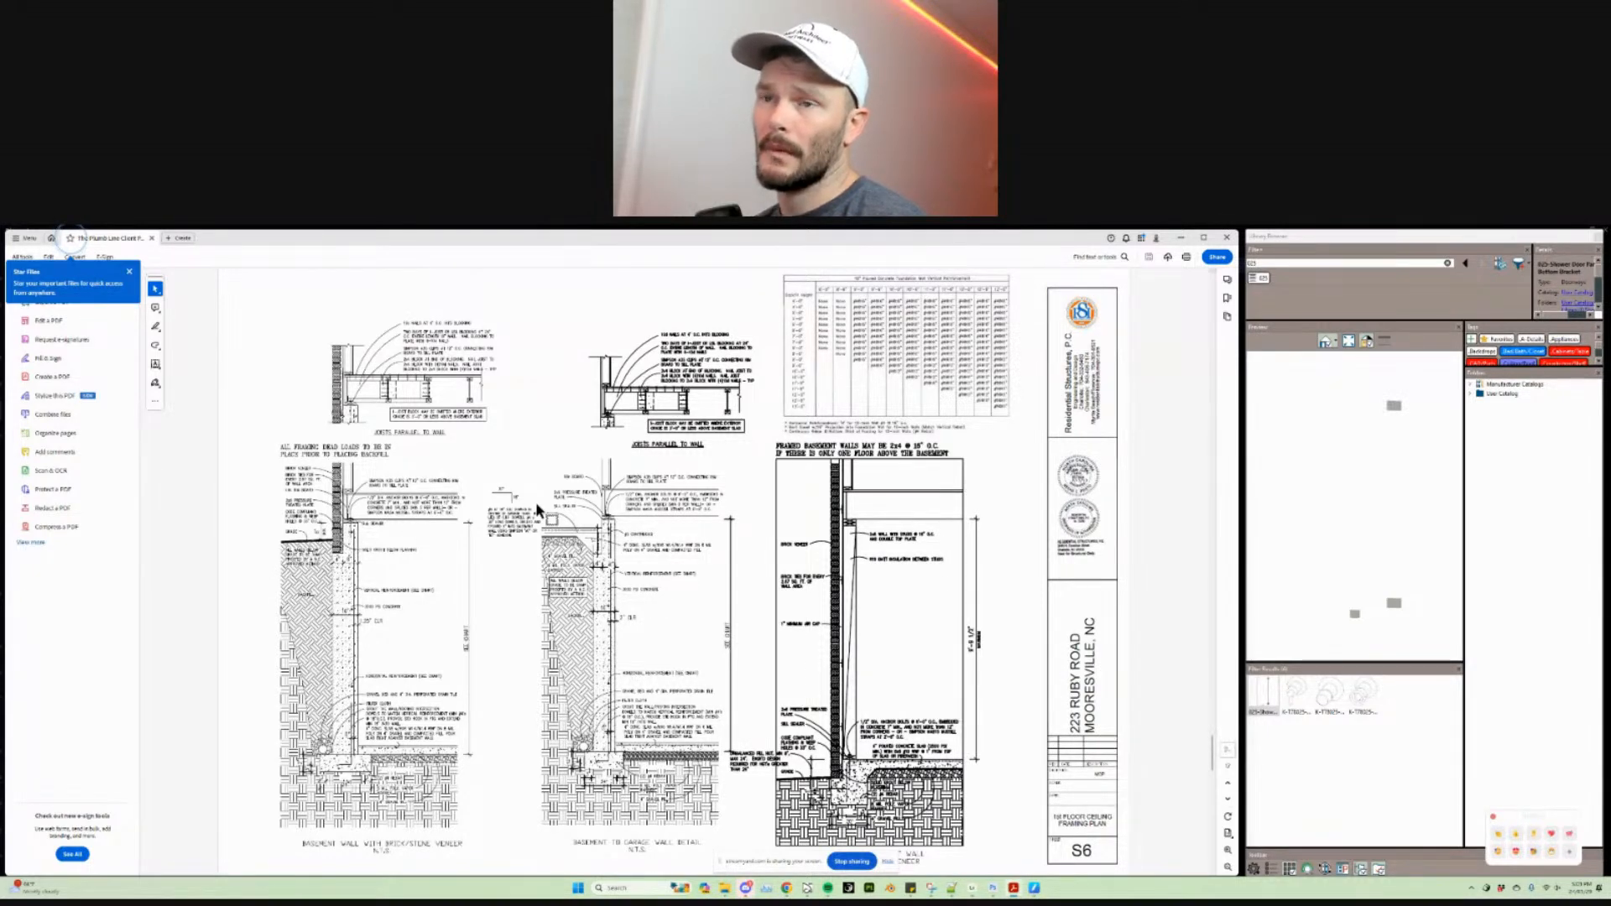
pyautogui.click(1180, 237)
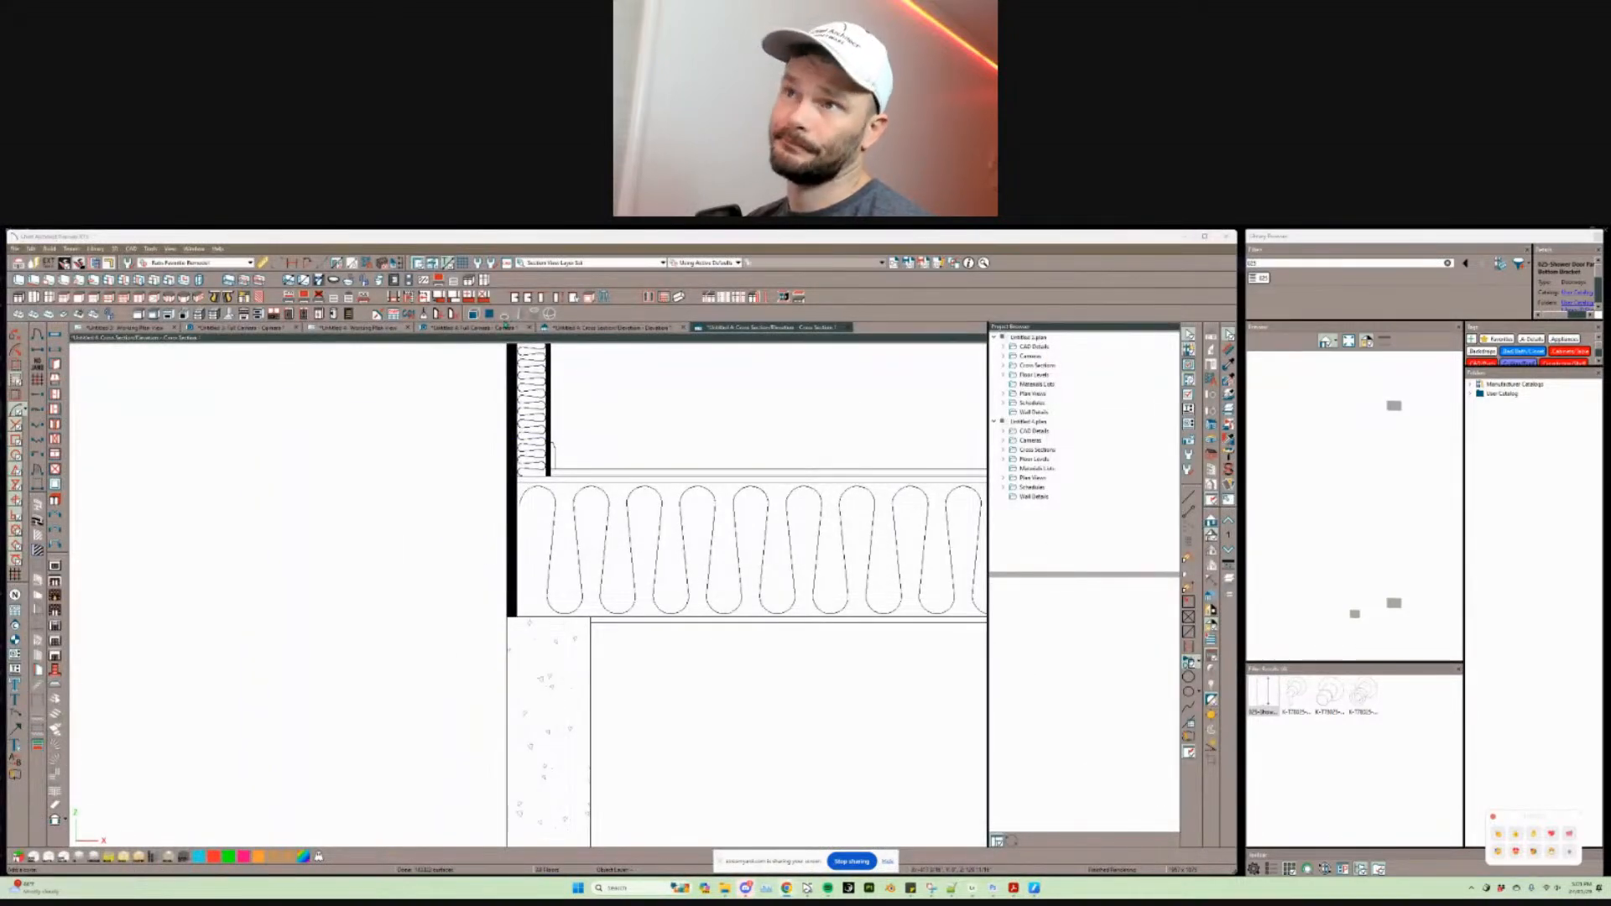
# Step: Open the wall type definitions from the working plan view and make a copy of the Brick-6 wall type
pyautogui.click(351, 328)
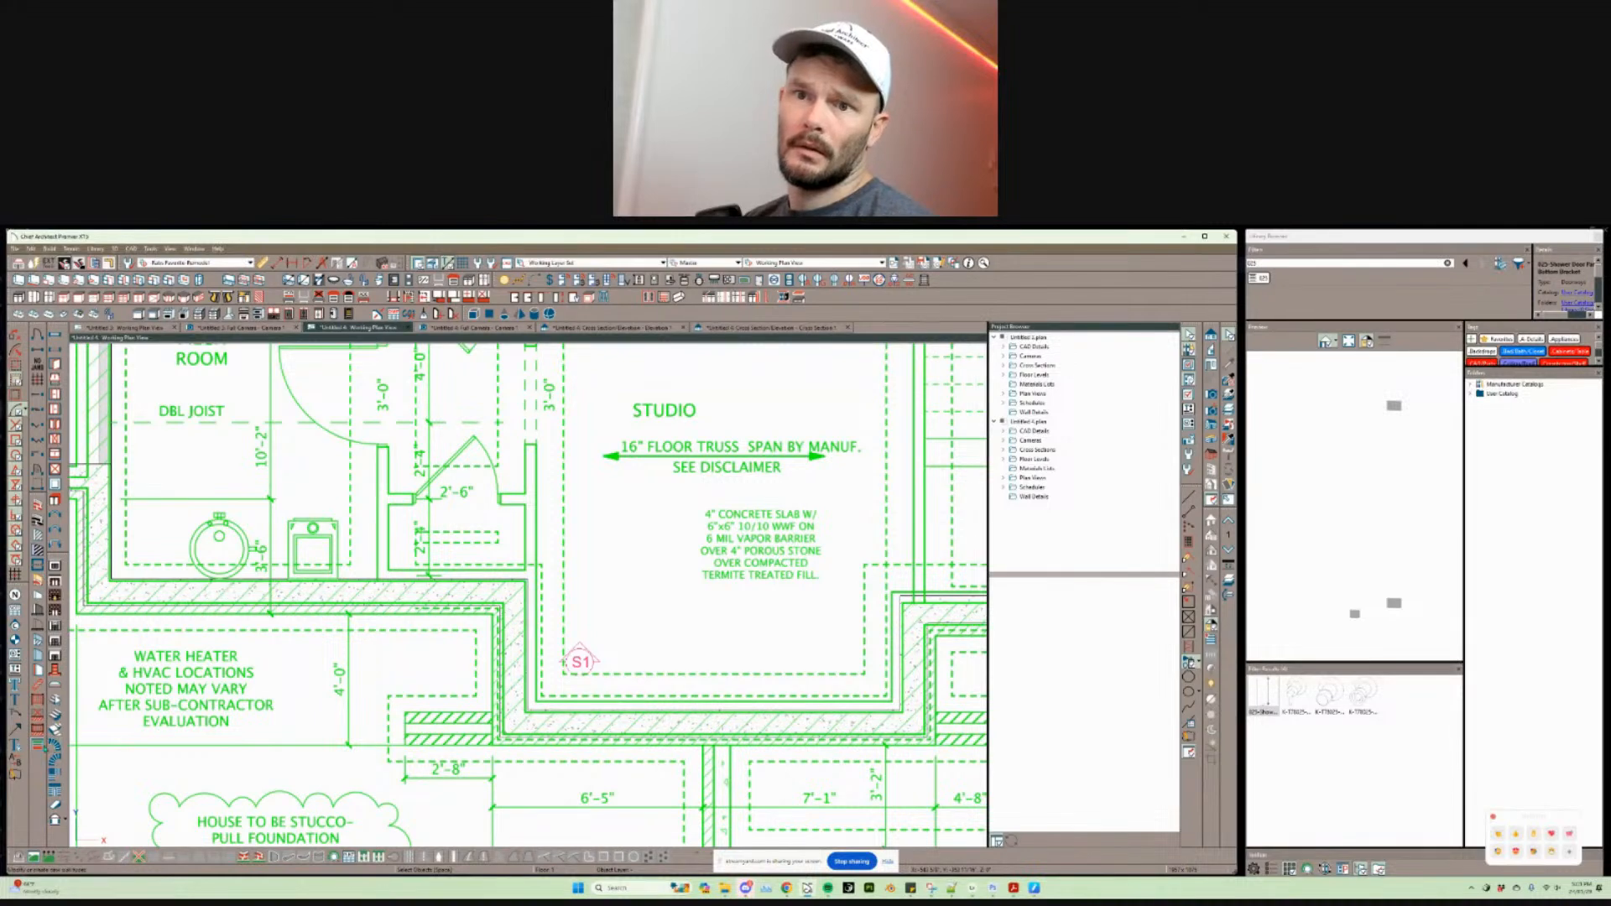
pyautogui.click(16, 410)
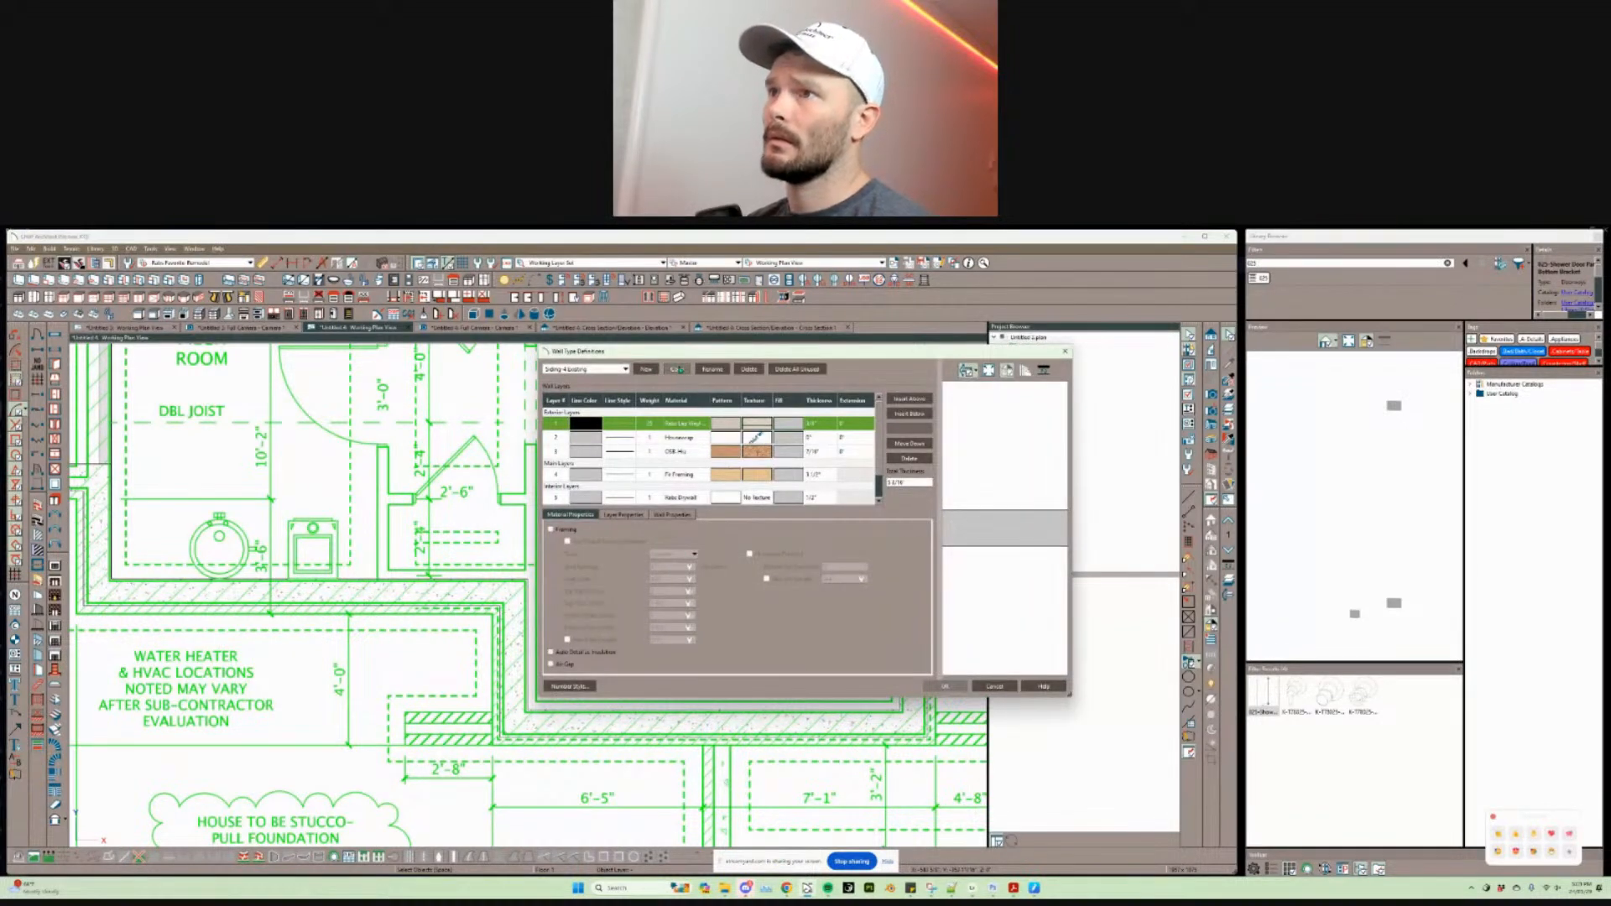
pyautogui.click(628, 370)
pyautogui.click(581, 437)
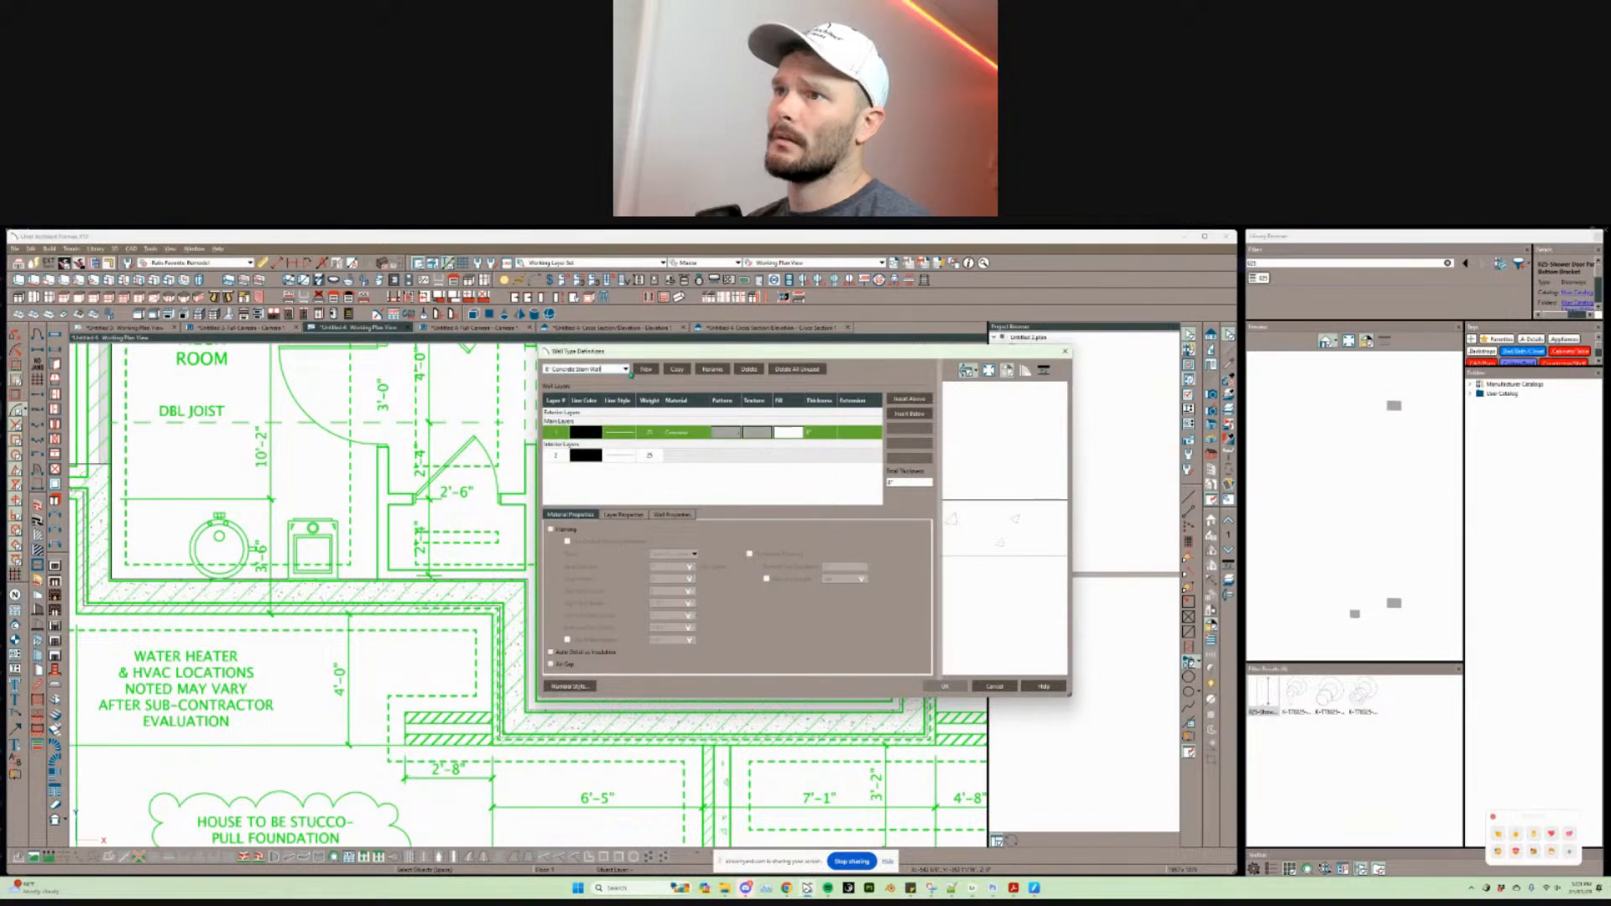
pyautogui.click(627, 371)
pyautogui.click(631, 417)
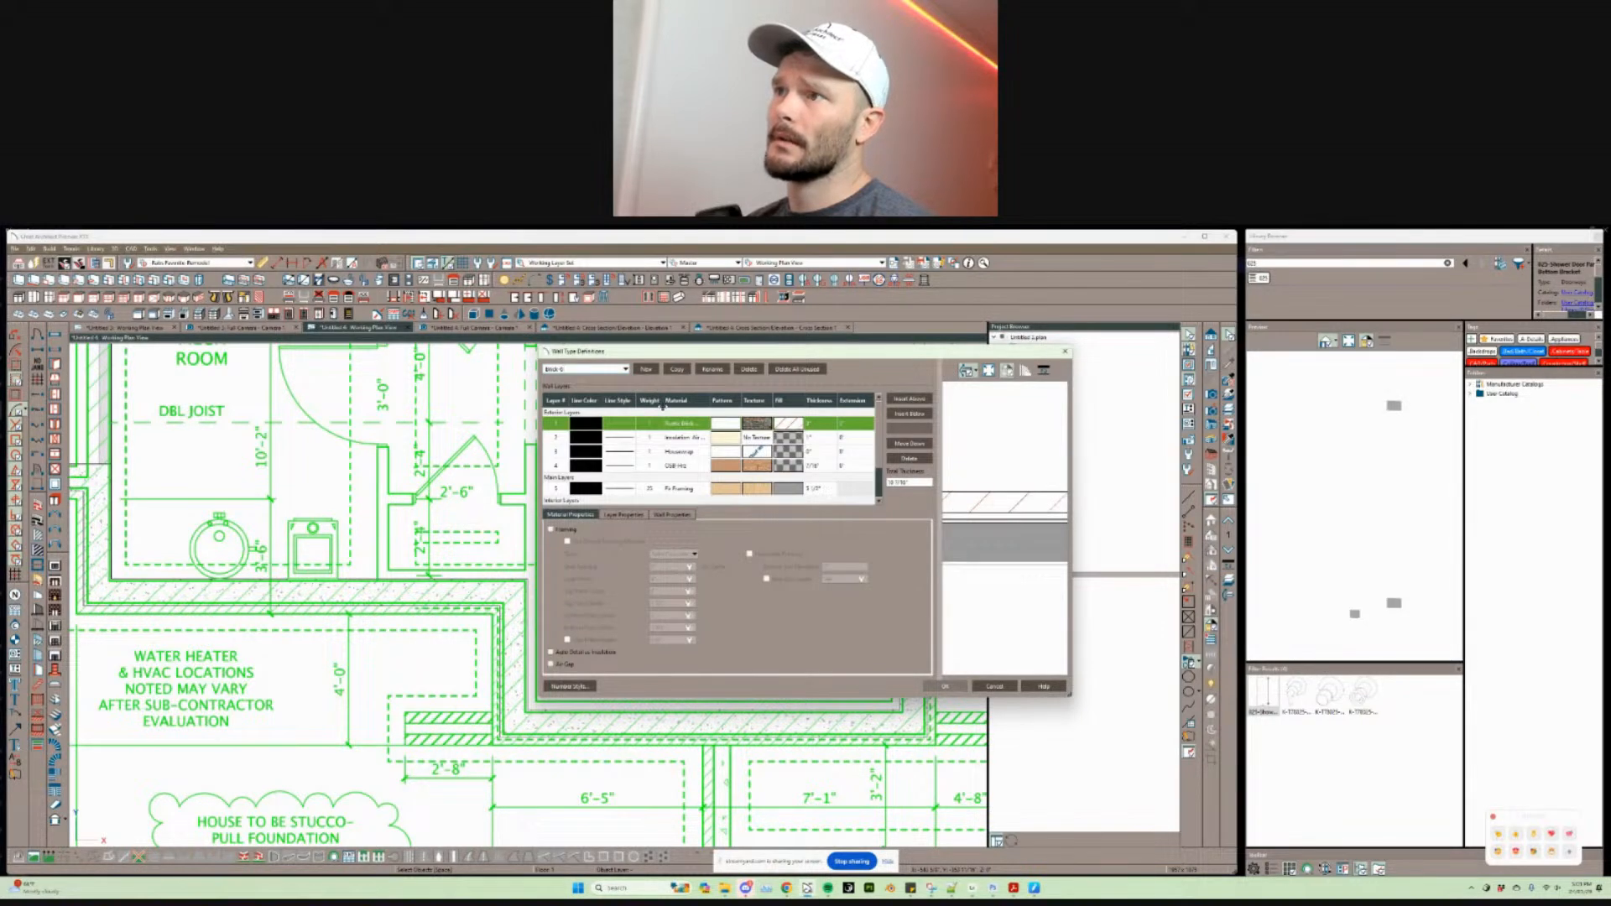
pyautogui.click(687, 370)
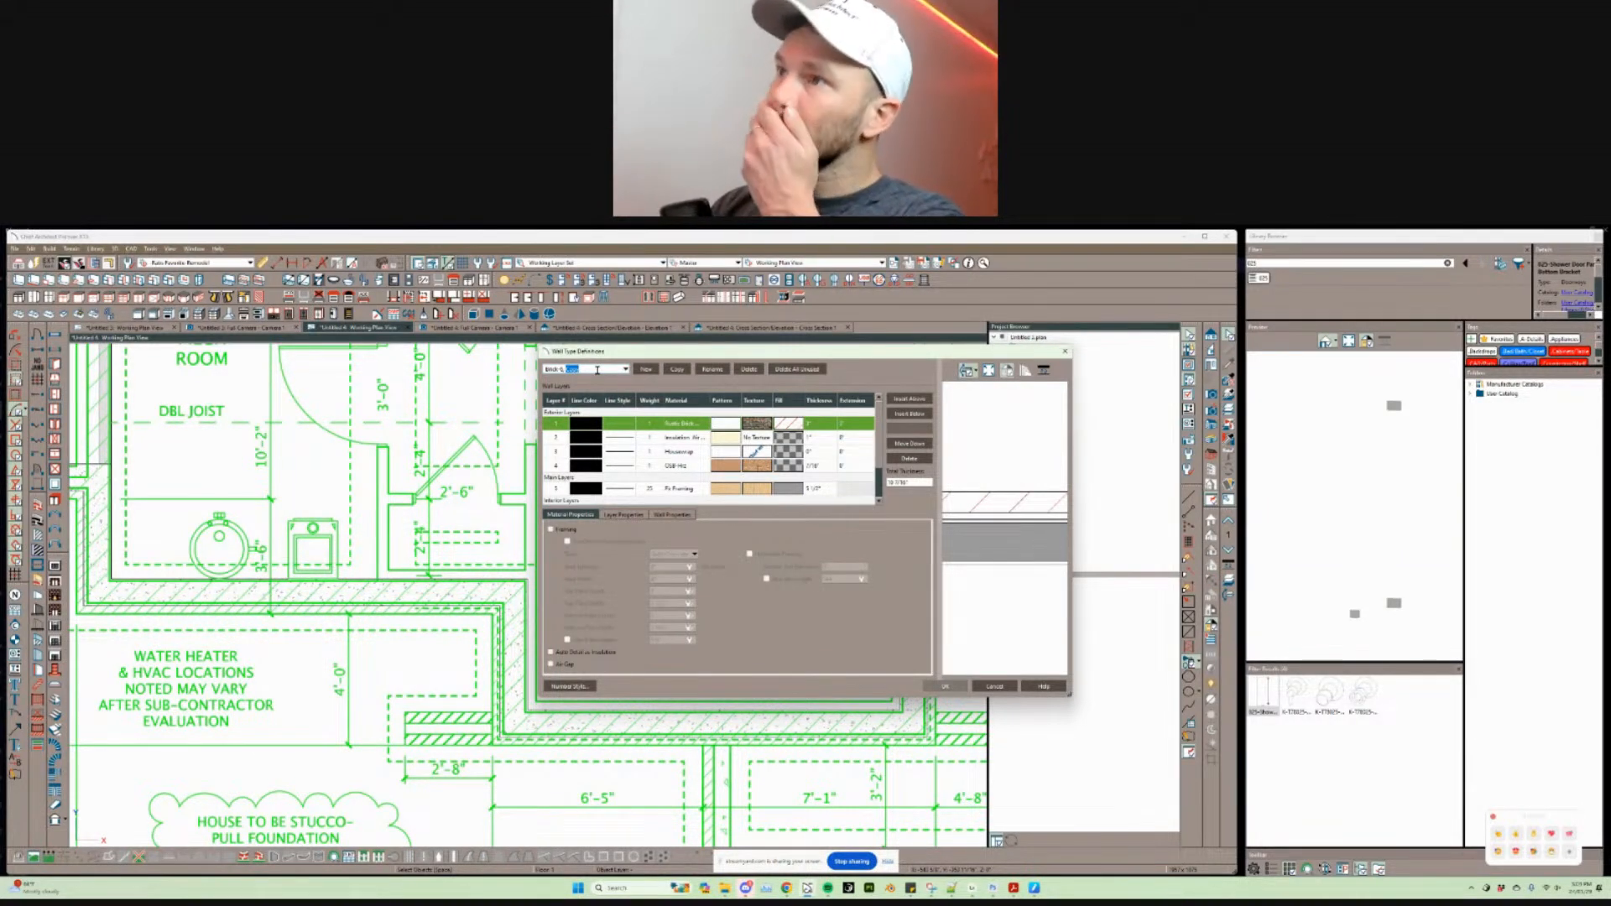
# Step: Set the Brick-6 copy's main framing layer to Concrete with a thickness of 6"
pyautogui.click(730, 490)
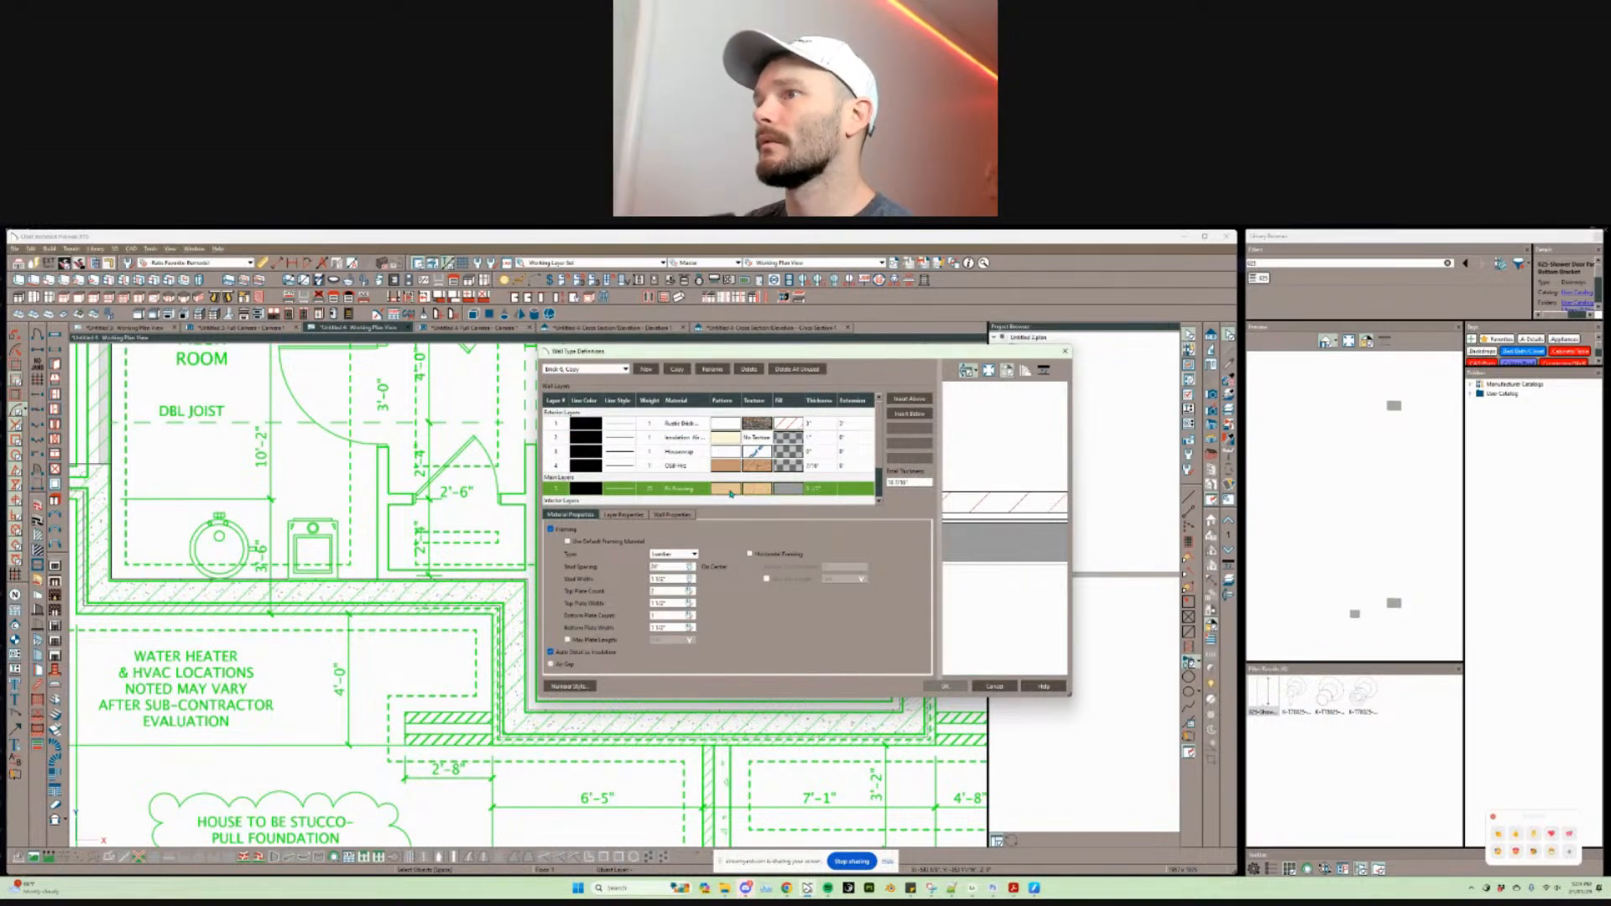
pyautogui.click(729, 490)
pyautogui.click(80, 385)
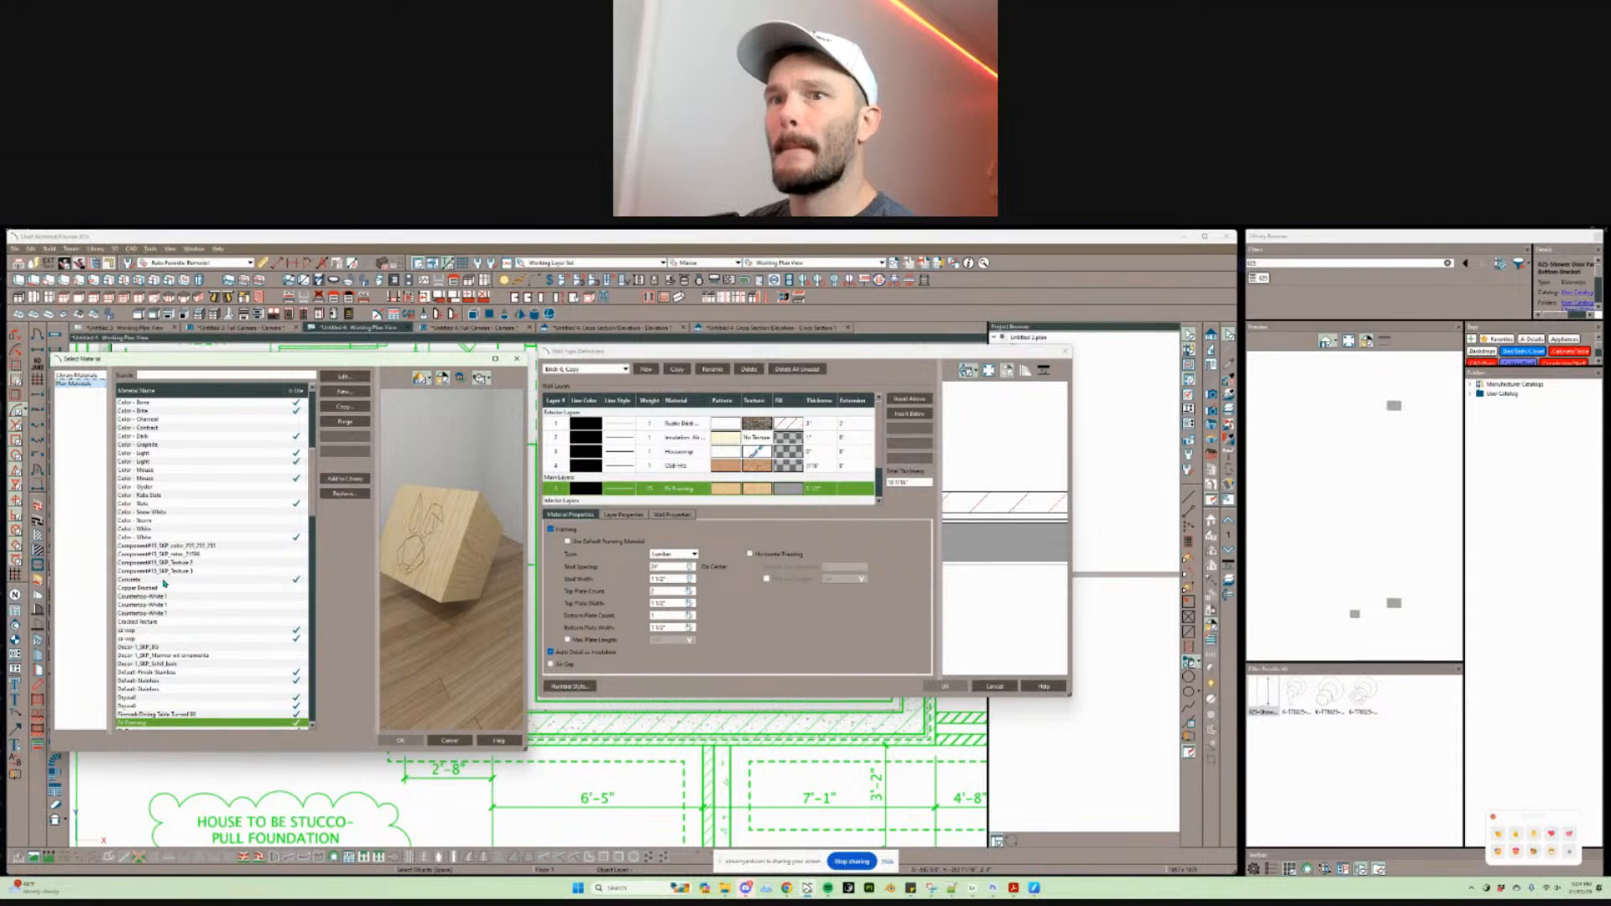
pyautogui.write('con')
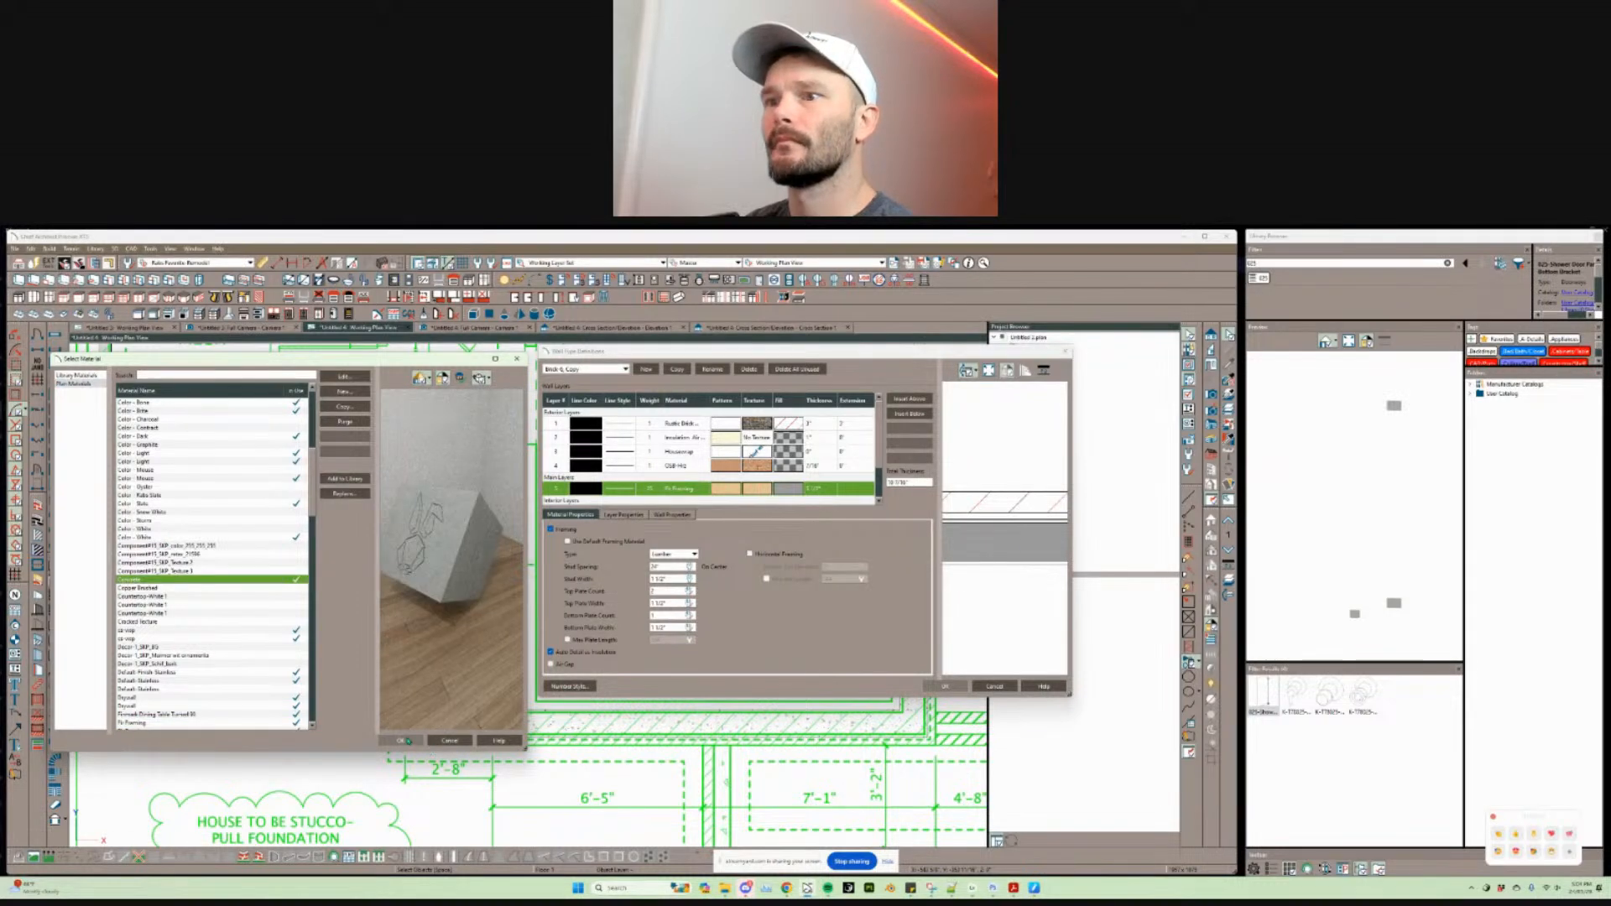
pyautogui.click(404, 740)
pyautogui.click(818, 490)
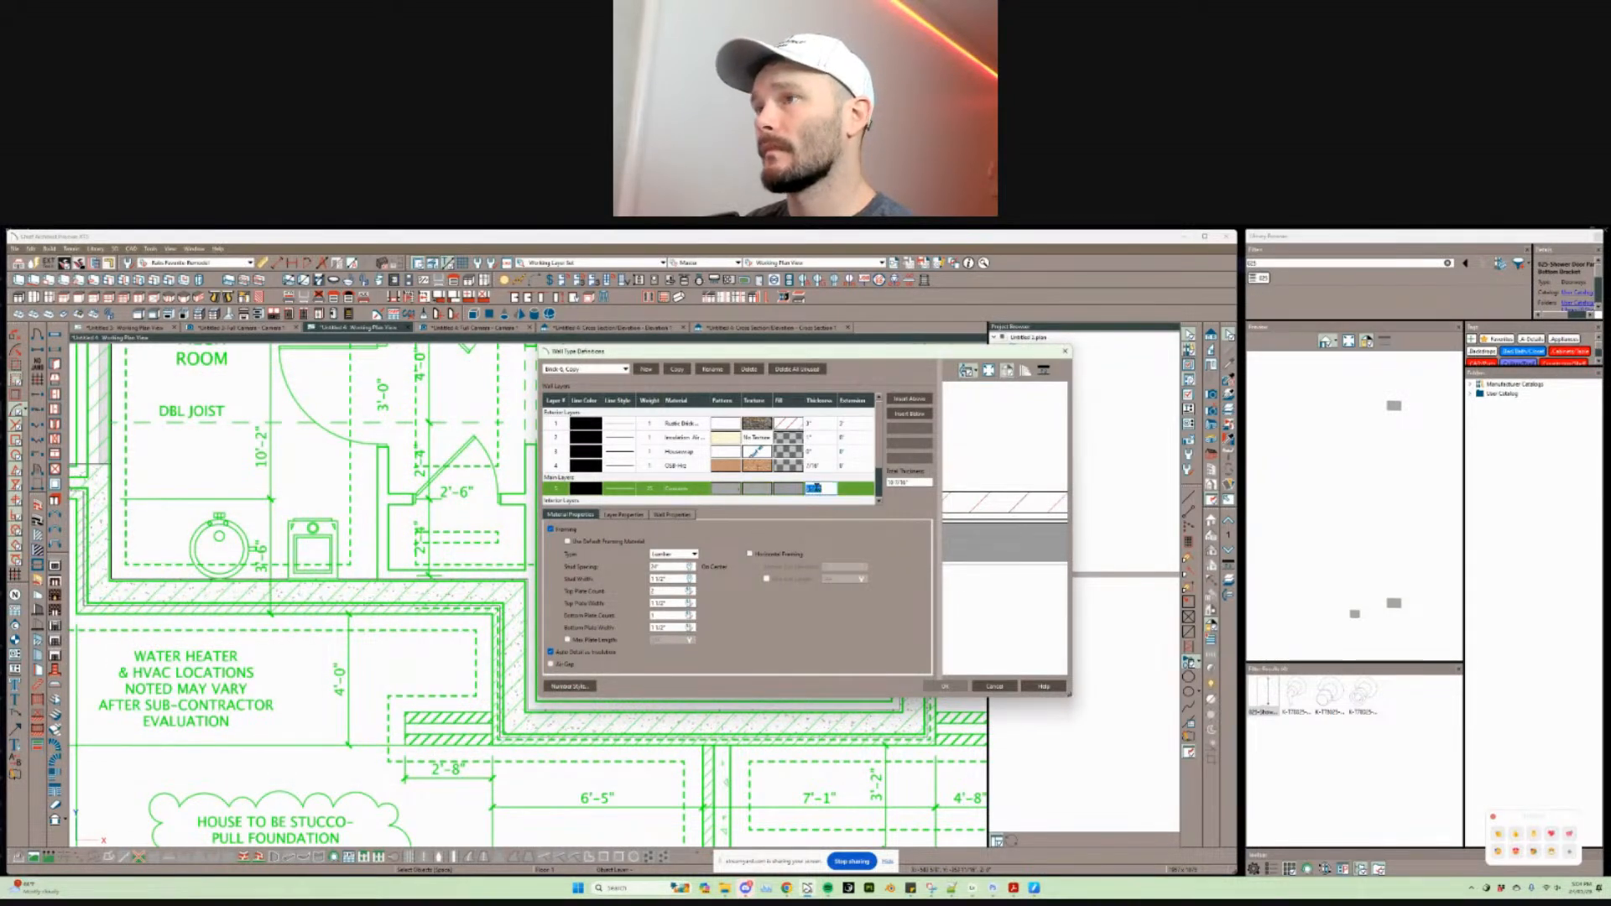
pyautogui.write('6')
pyautogui.press('Return')
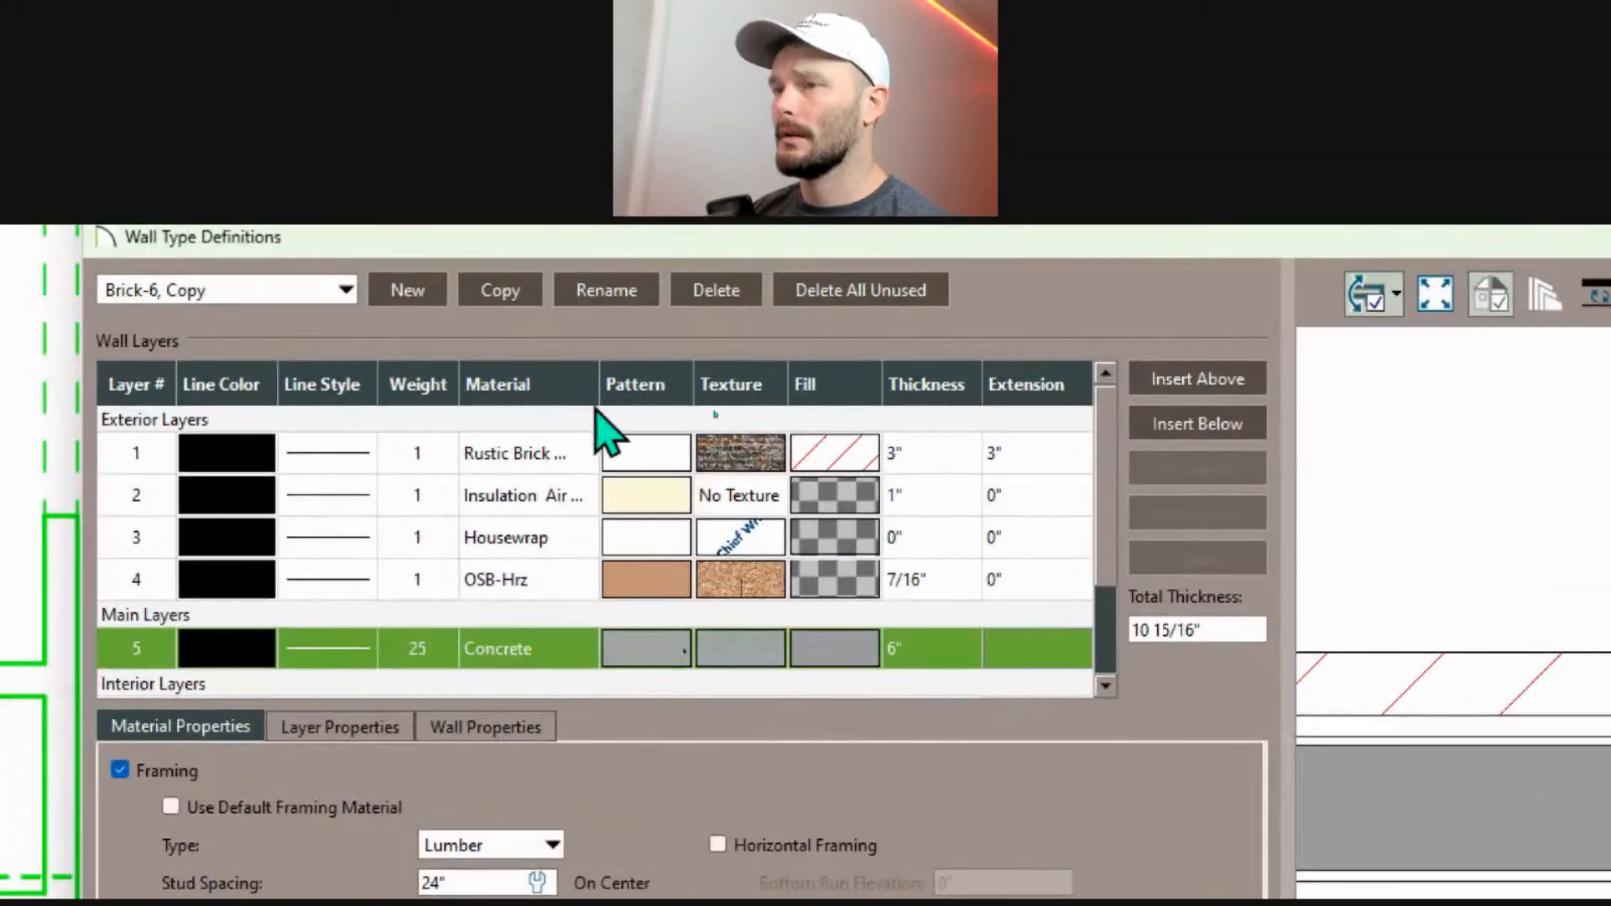
# Step: Delete the OSB-Hrz layer from the Brick-6 copy and review its remaining layers
pyautogui.click(957, 581)
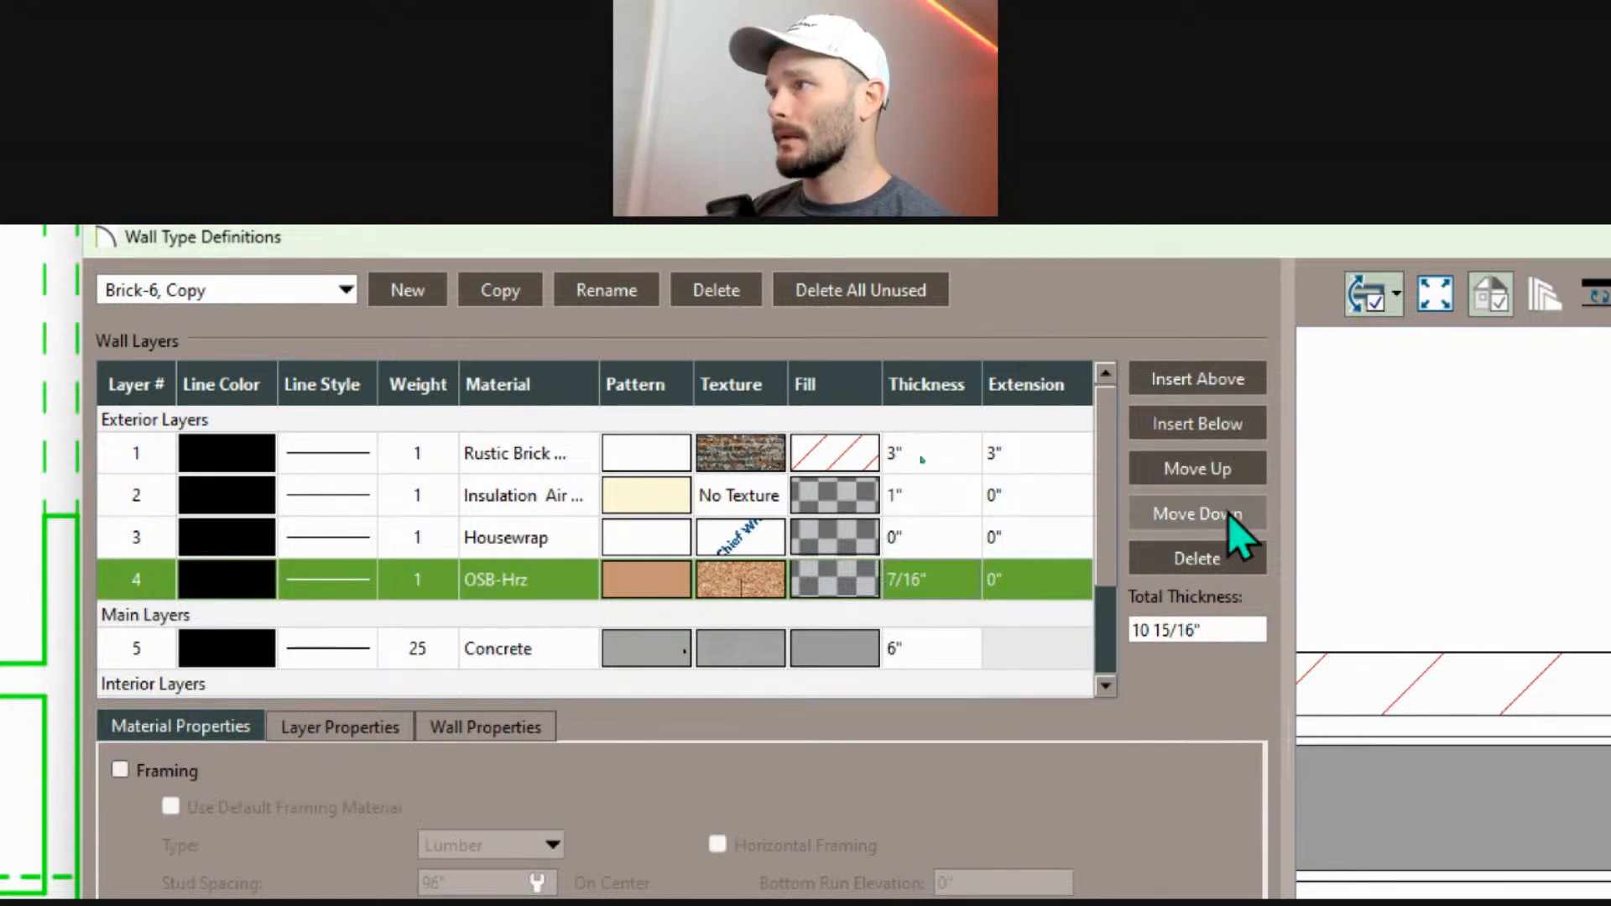
pyautogui.click(1225, 567)
pyautogui.click(984, 541)
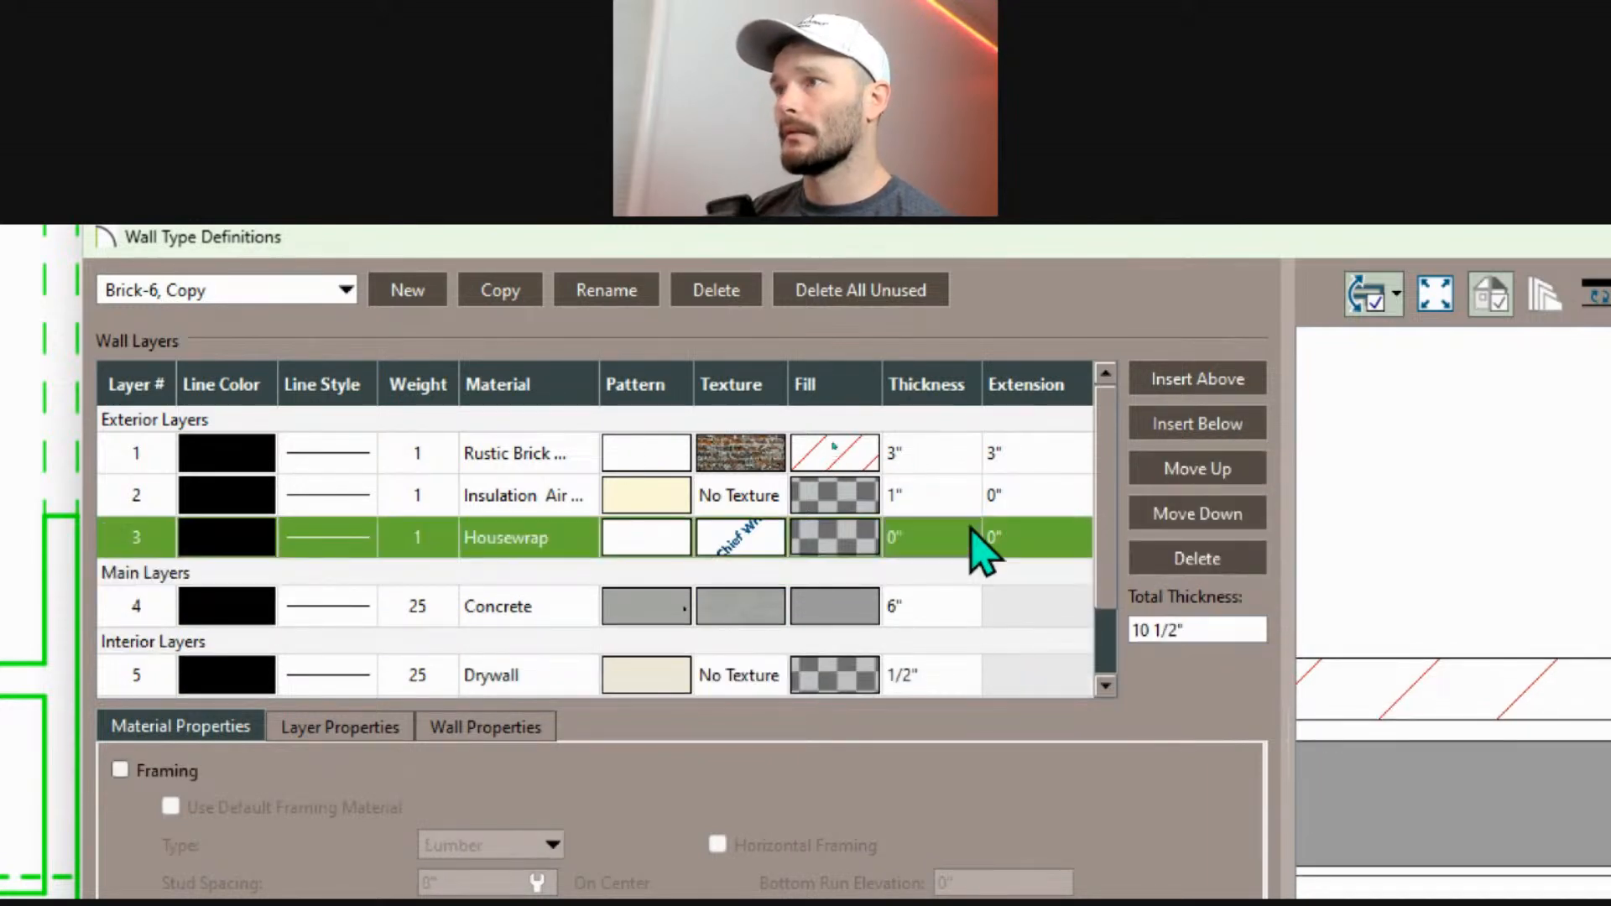
pyautogui.click(960, 497)
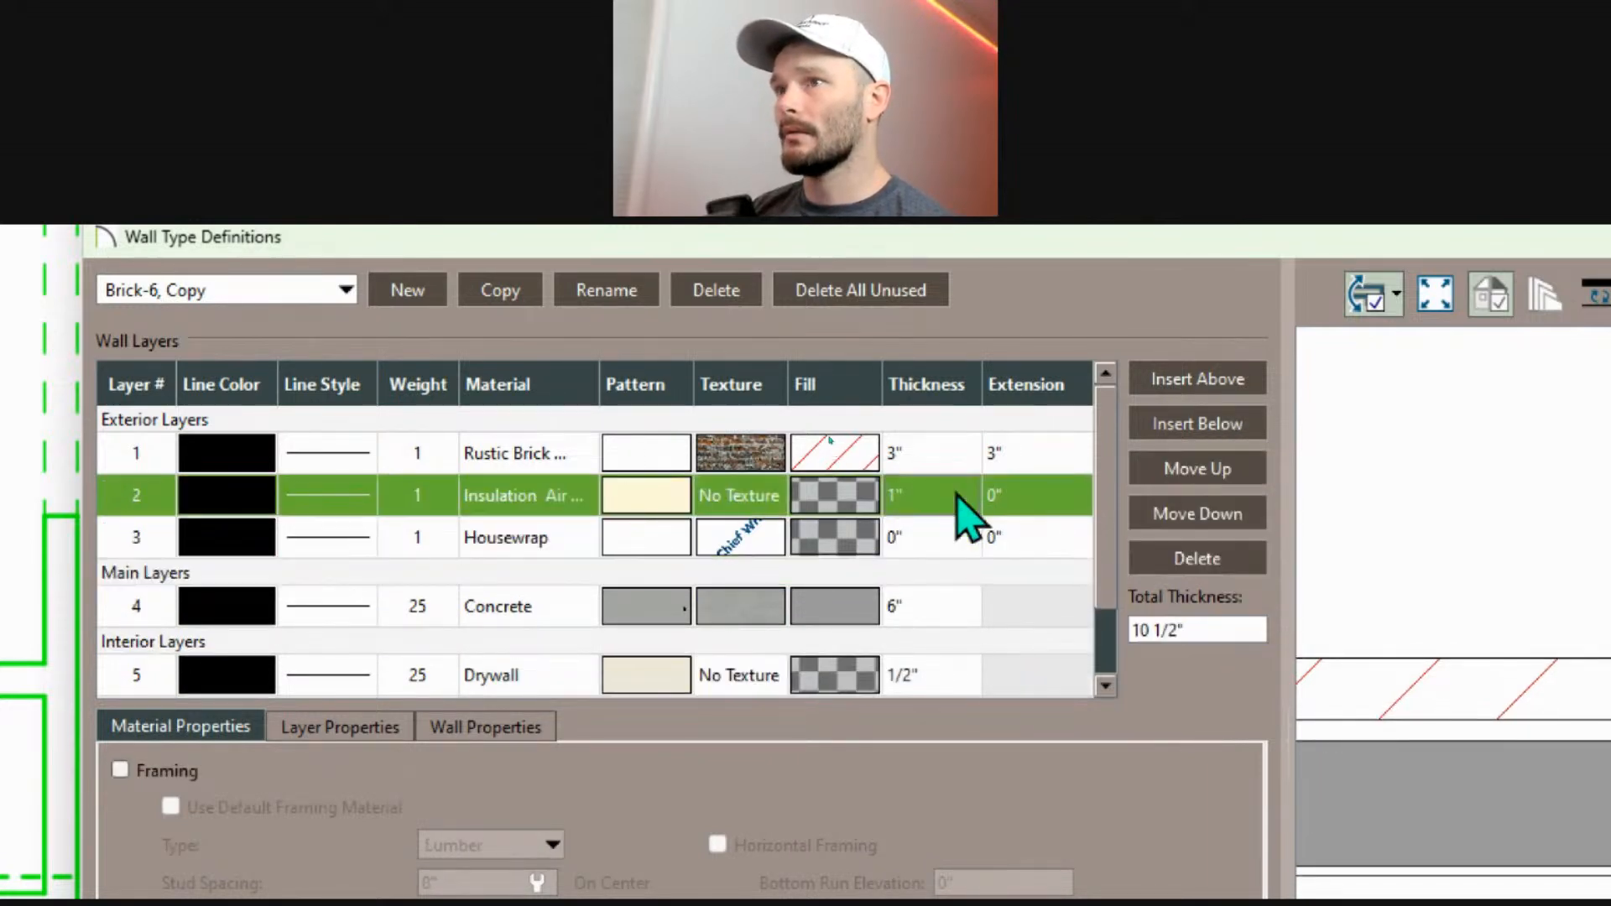
pyautogui.click(910, 460)
pyautogui.scroll(-1, 921, 482)
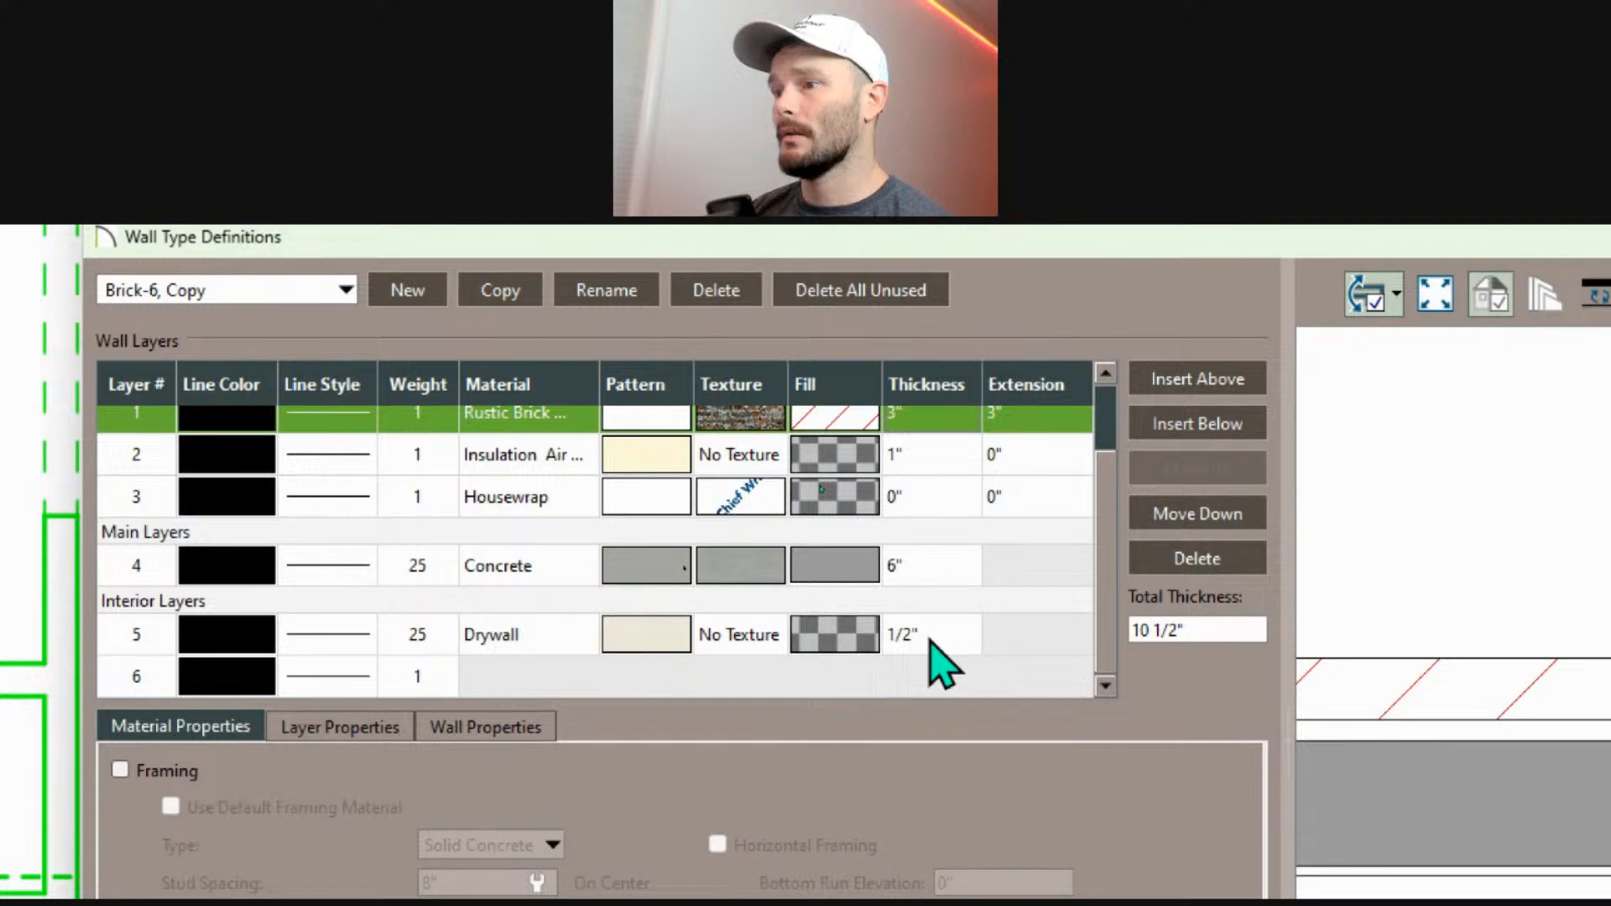
# Step: Check the brick veneer and concrete thicknesses in the structural PDF's basement wall detail with brick/stone veneer
pyautogui.hotkey('alt', 'Tab')
pyautogui.hotkey('alt', 'Tab')
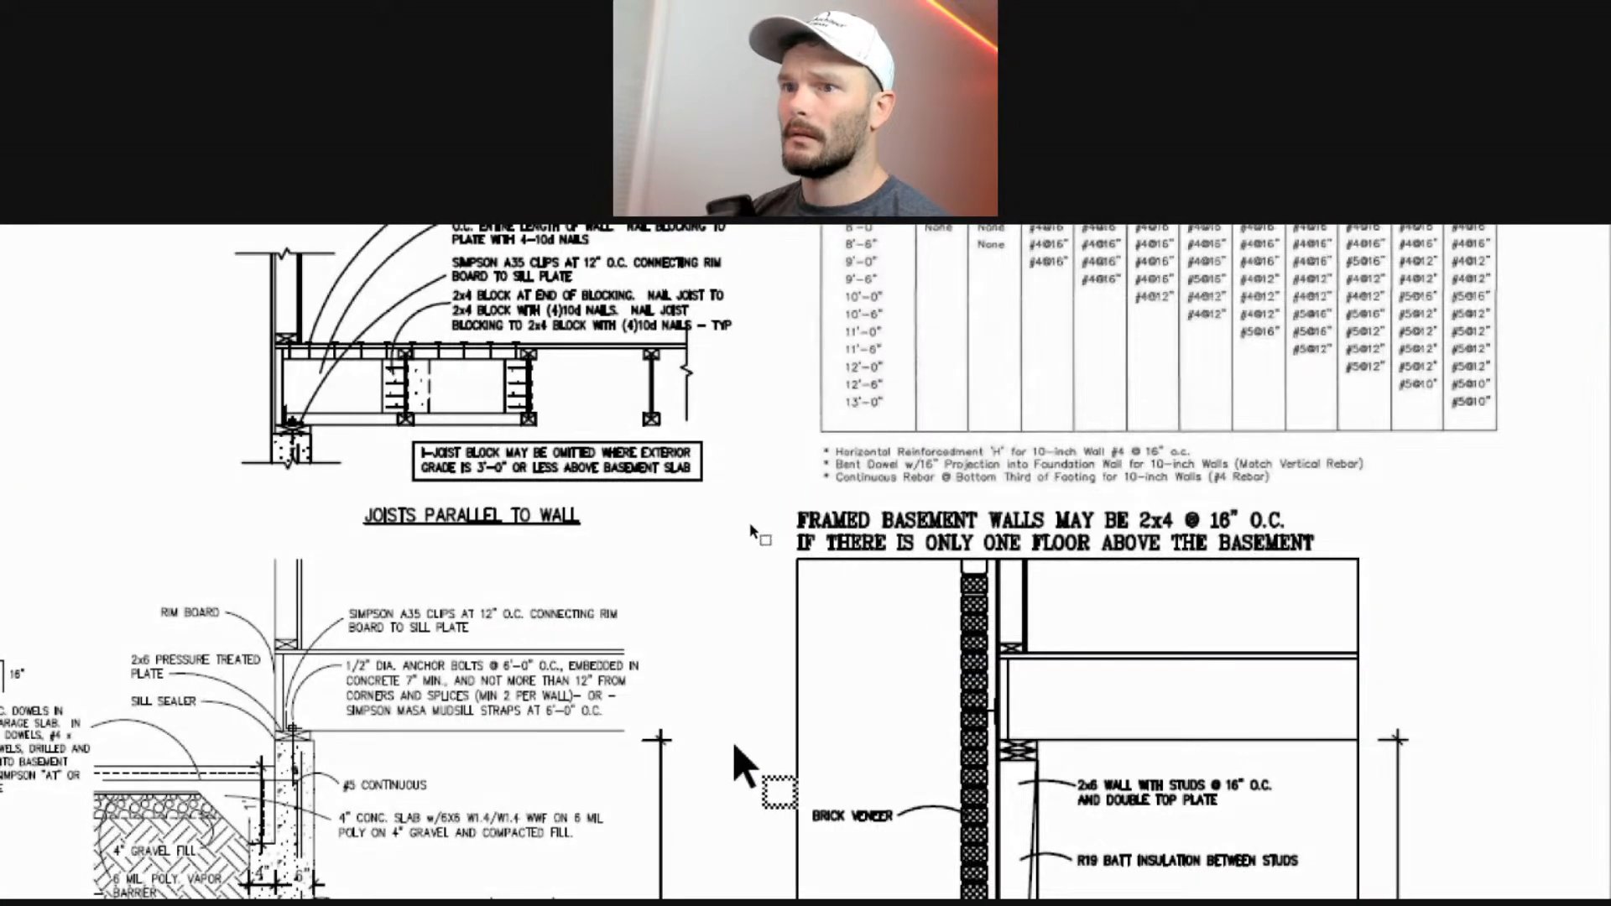
pyautogui.scroll(-3, 547, 828)
pyautogui.scroll(-10, 205, 806)
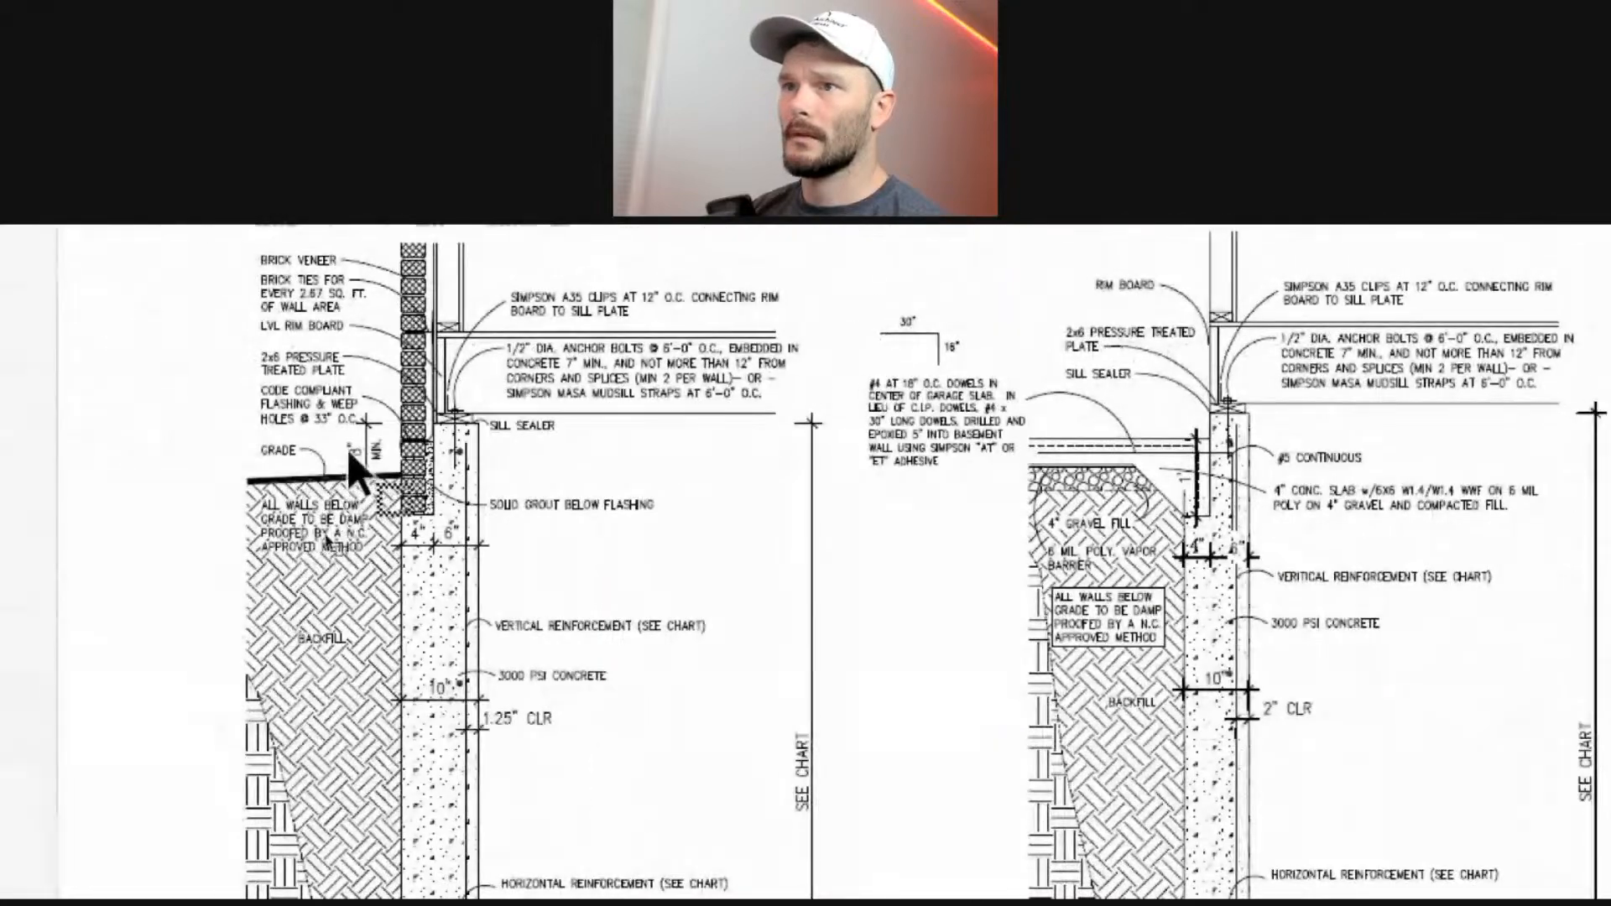
pyautogui.moveTo(351, 455)
pyautogui.mouseDown()
pyautogui.moveTo(470, 451)
pyautogui.moveTo(494, 474)
pyautogui.mouseUp()
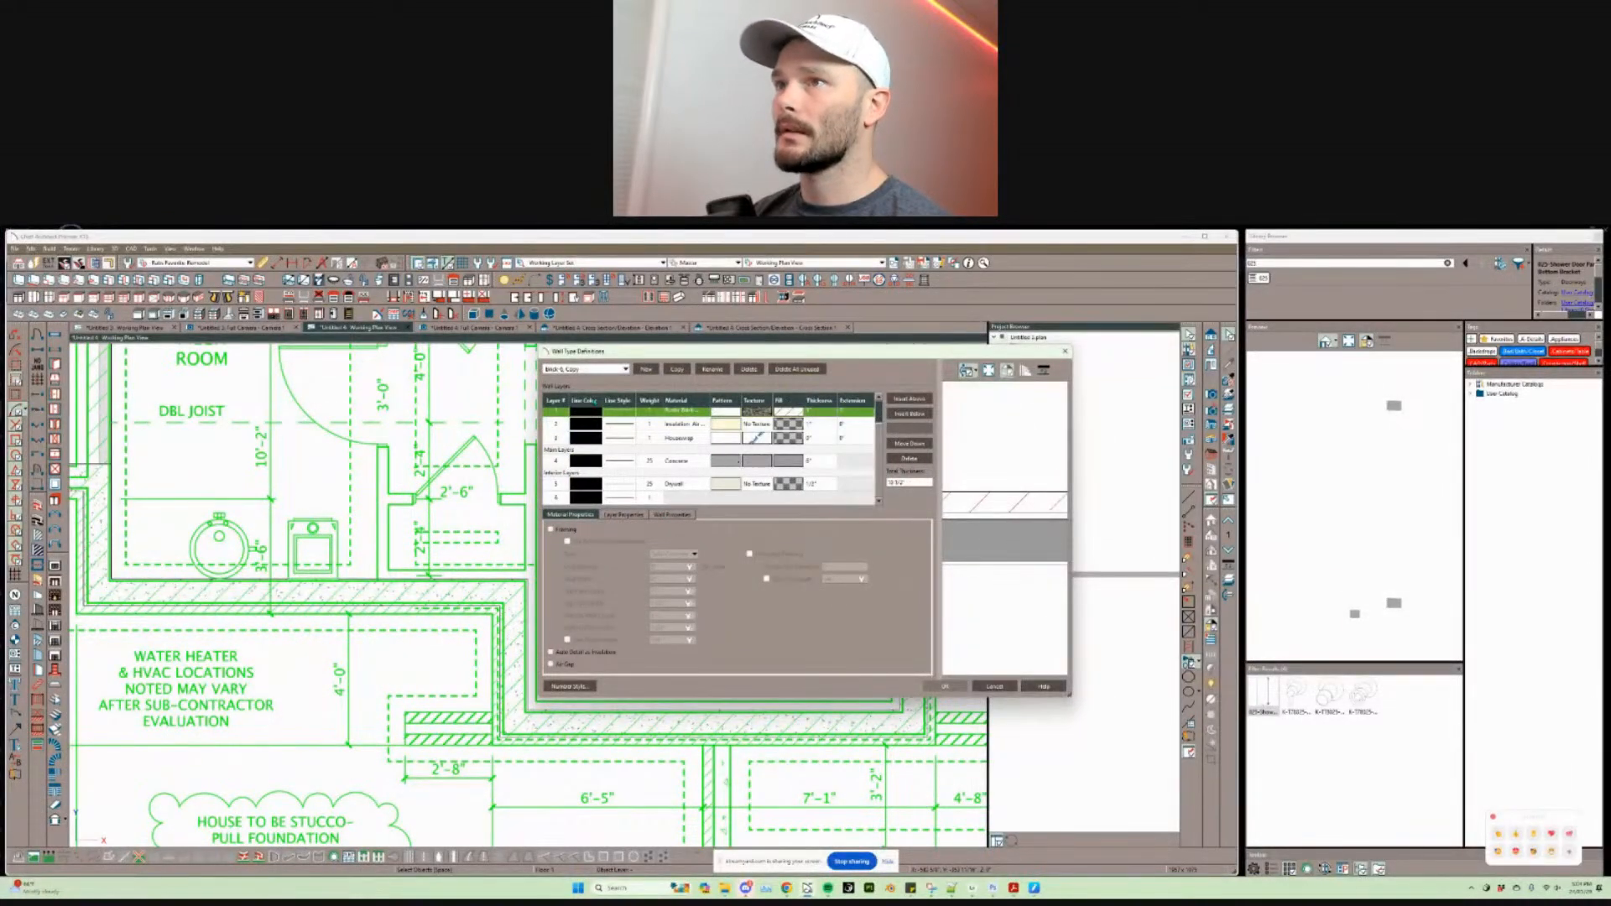
# Step: Return to the wall type definitions and reselect the Brick-6, Copy wall type
pyautogui.scroll(1, 593, 368)
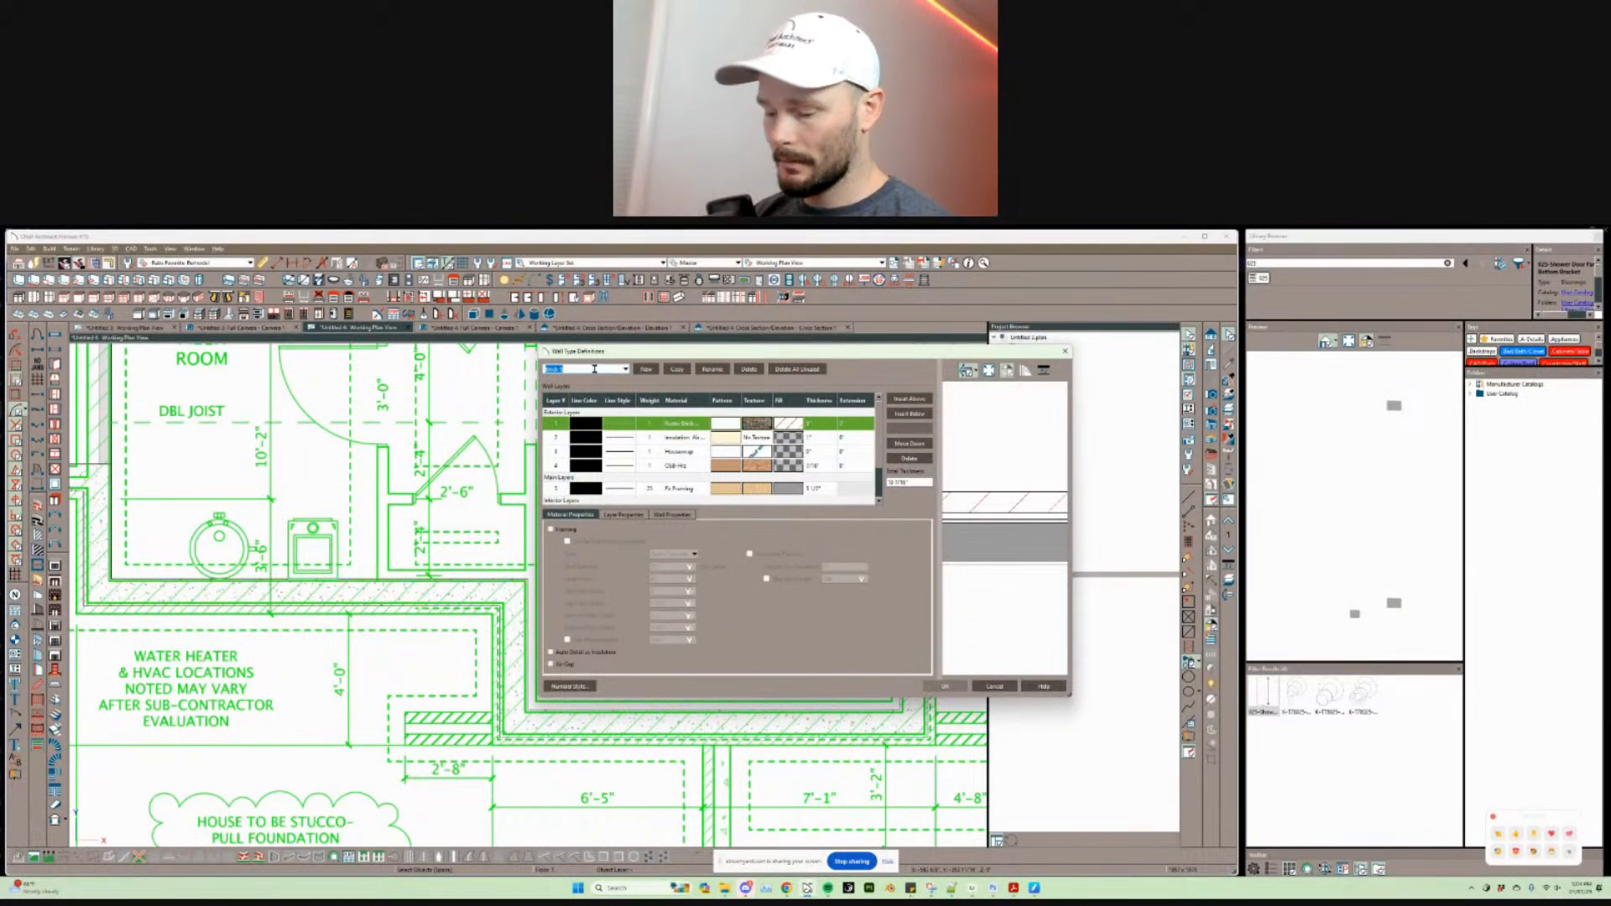
pyautogui.write('8')
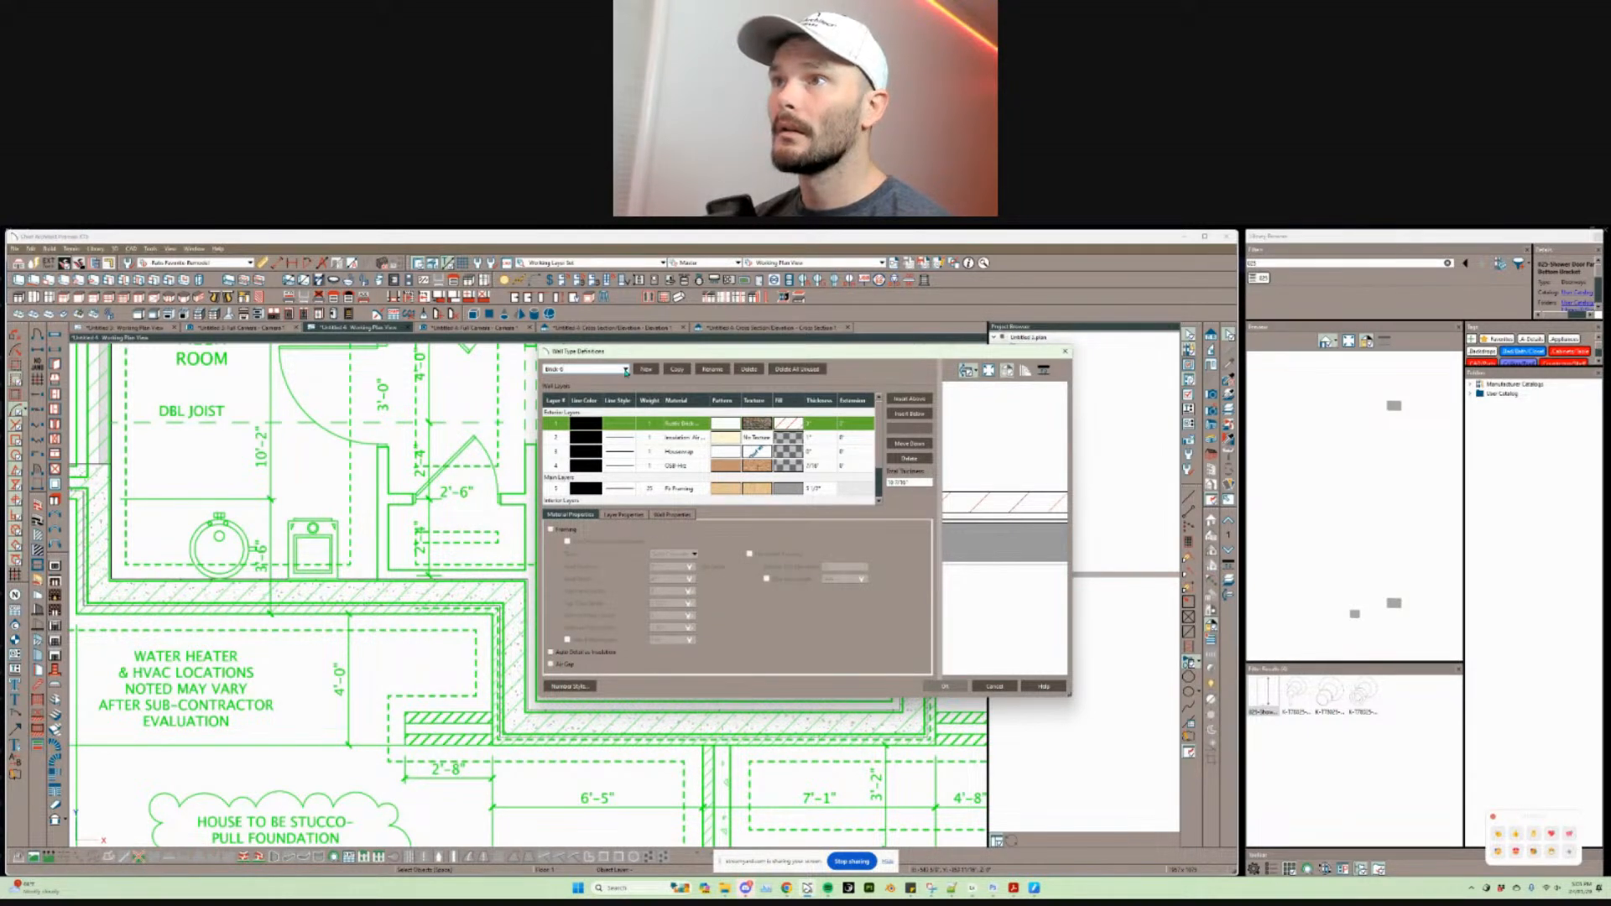
pyautogui.click(625, 370)
pyautogui.click(579, 451)
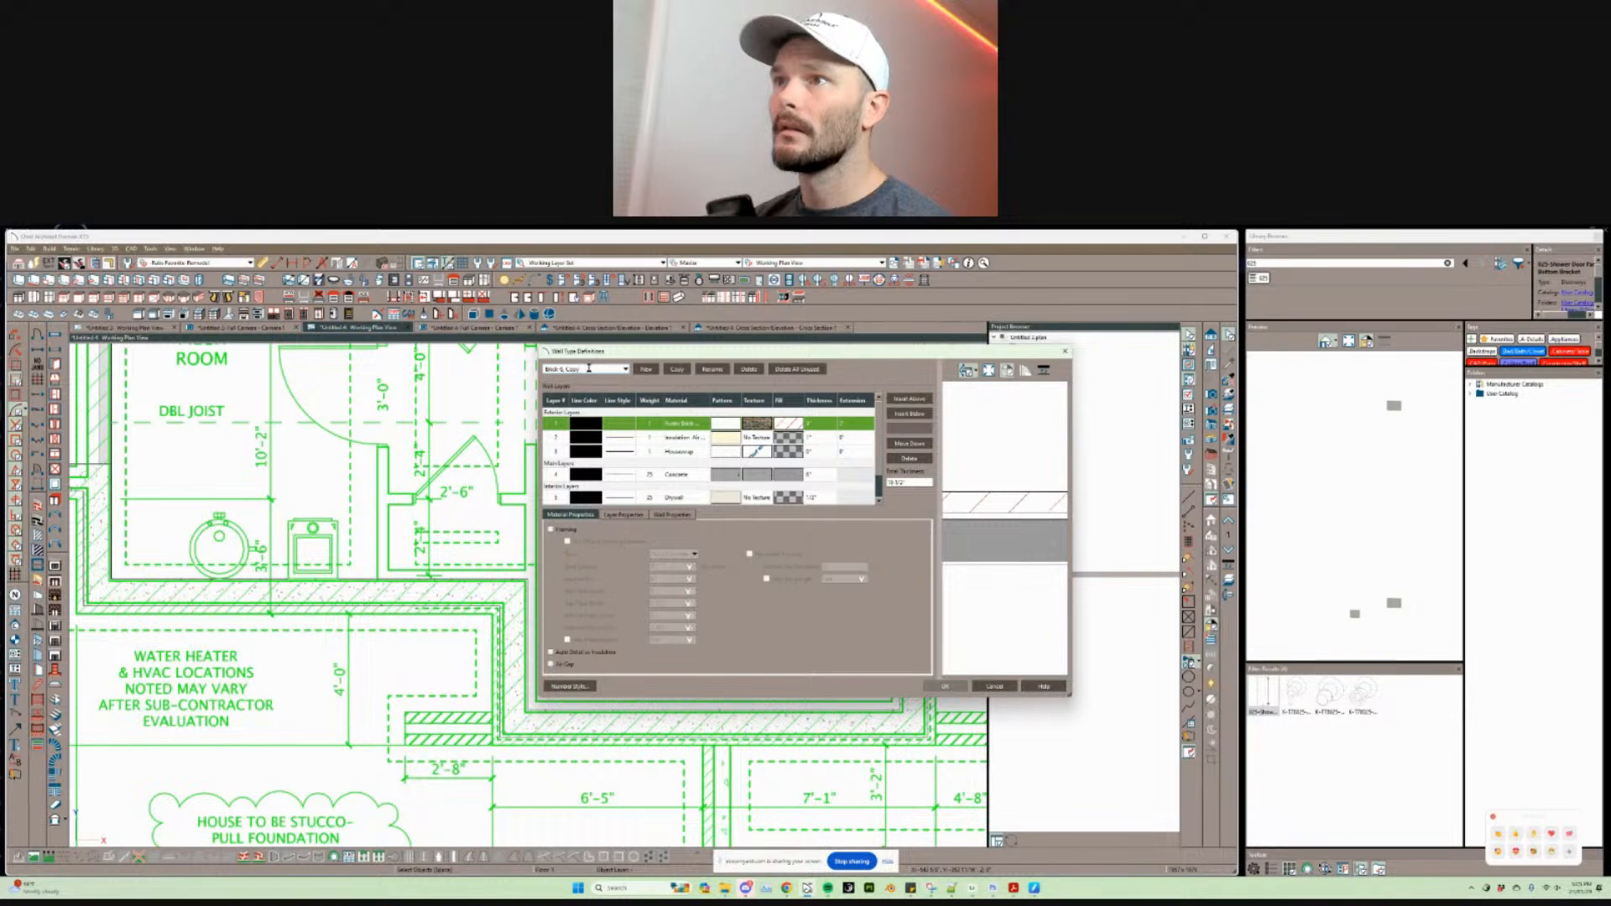
# Step: Rename the Brick-6 copy as Brick w/Stem, delete its interior drywall layer, and accept the wall type definitions
pyautogui.click(712, 370)
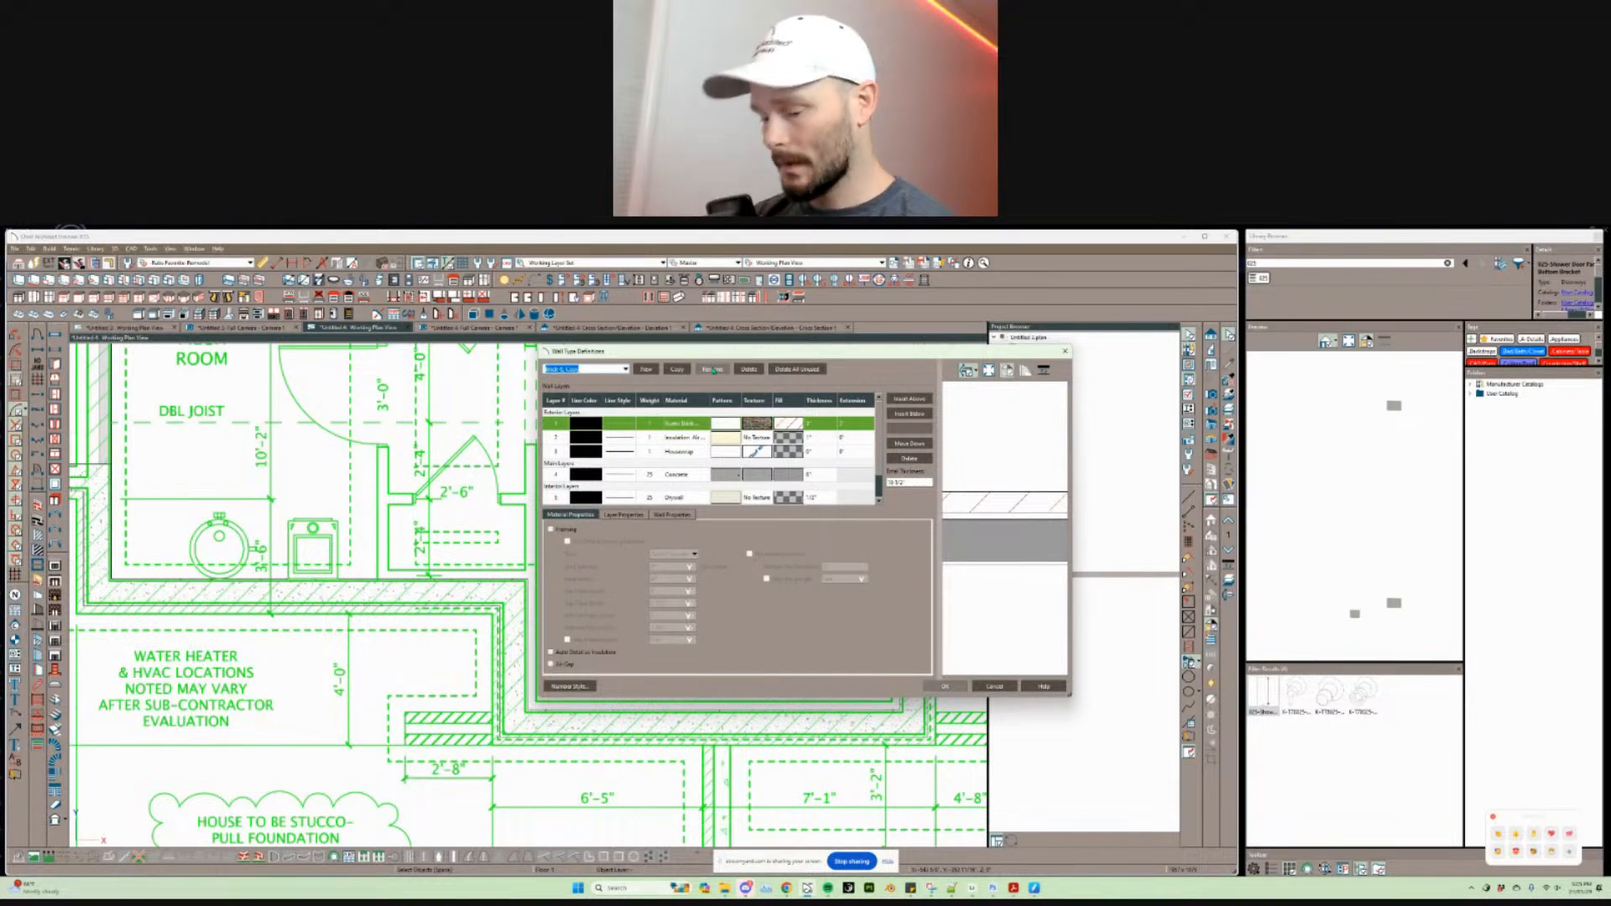
pyautogui.write('S')
pyautogui.write('ric')
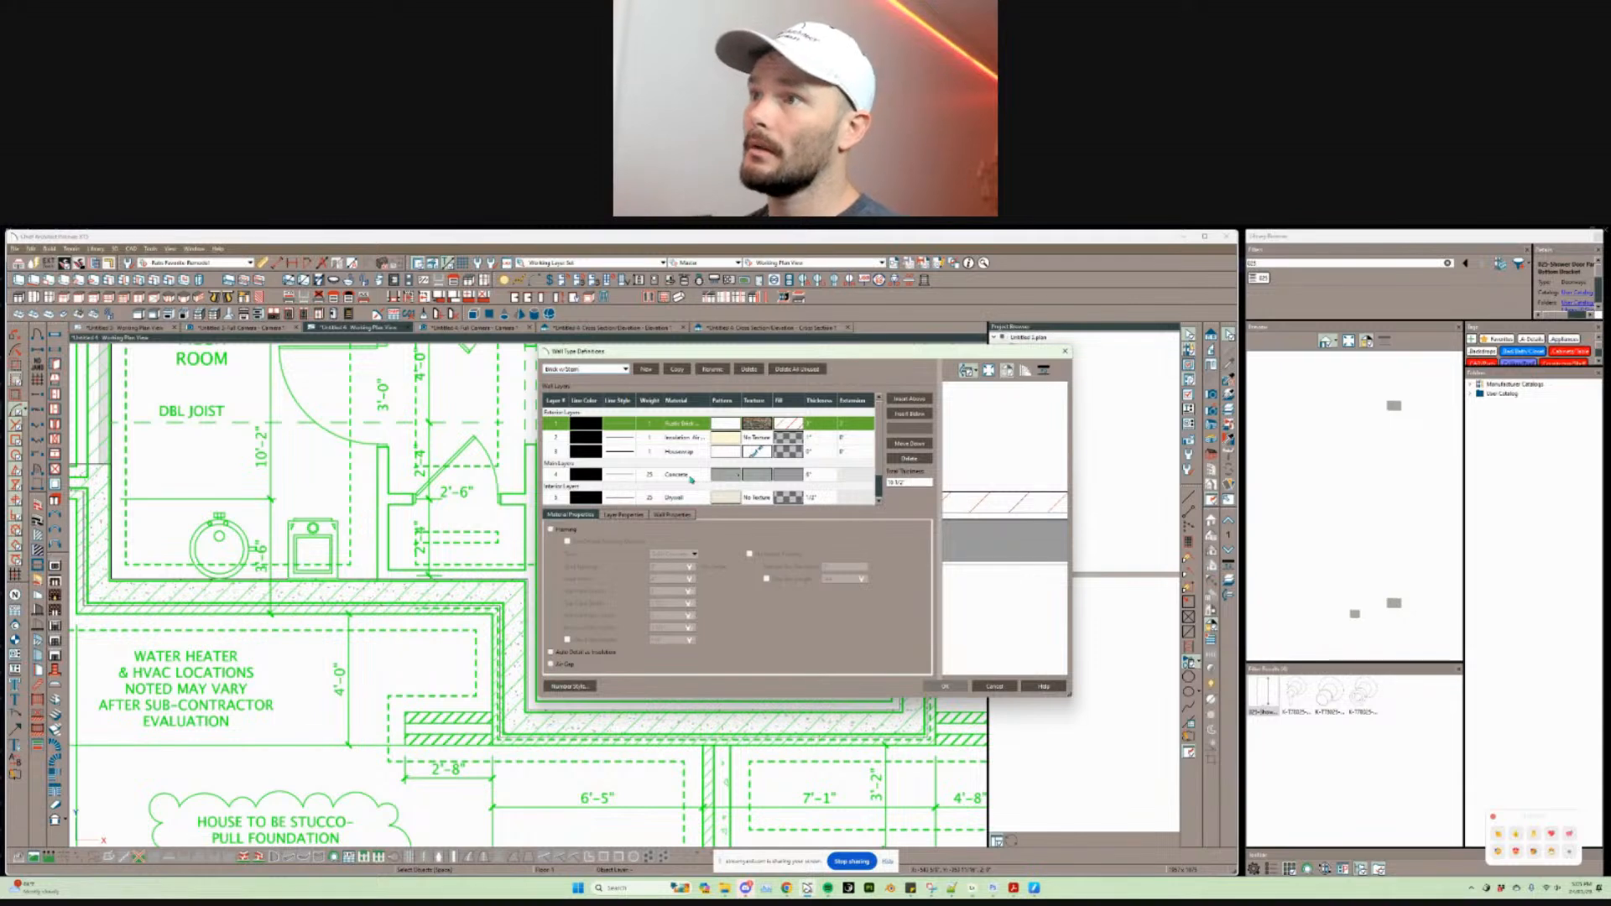
pyautogui.click(826, 500)
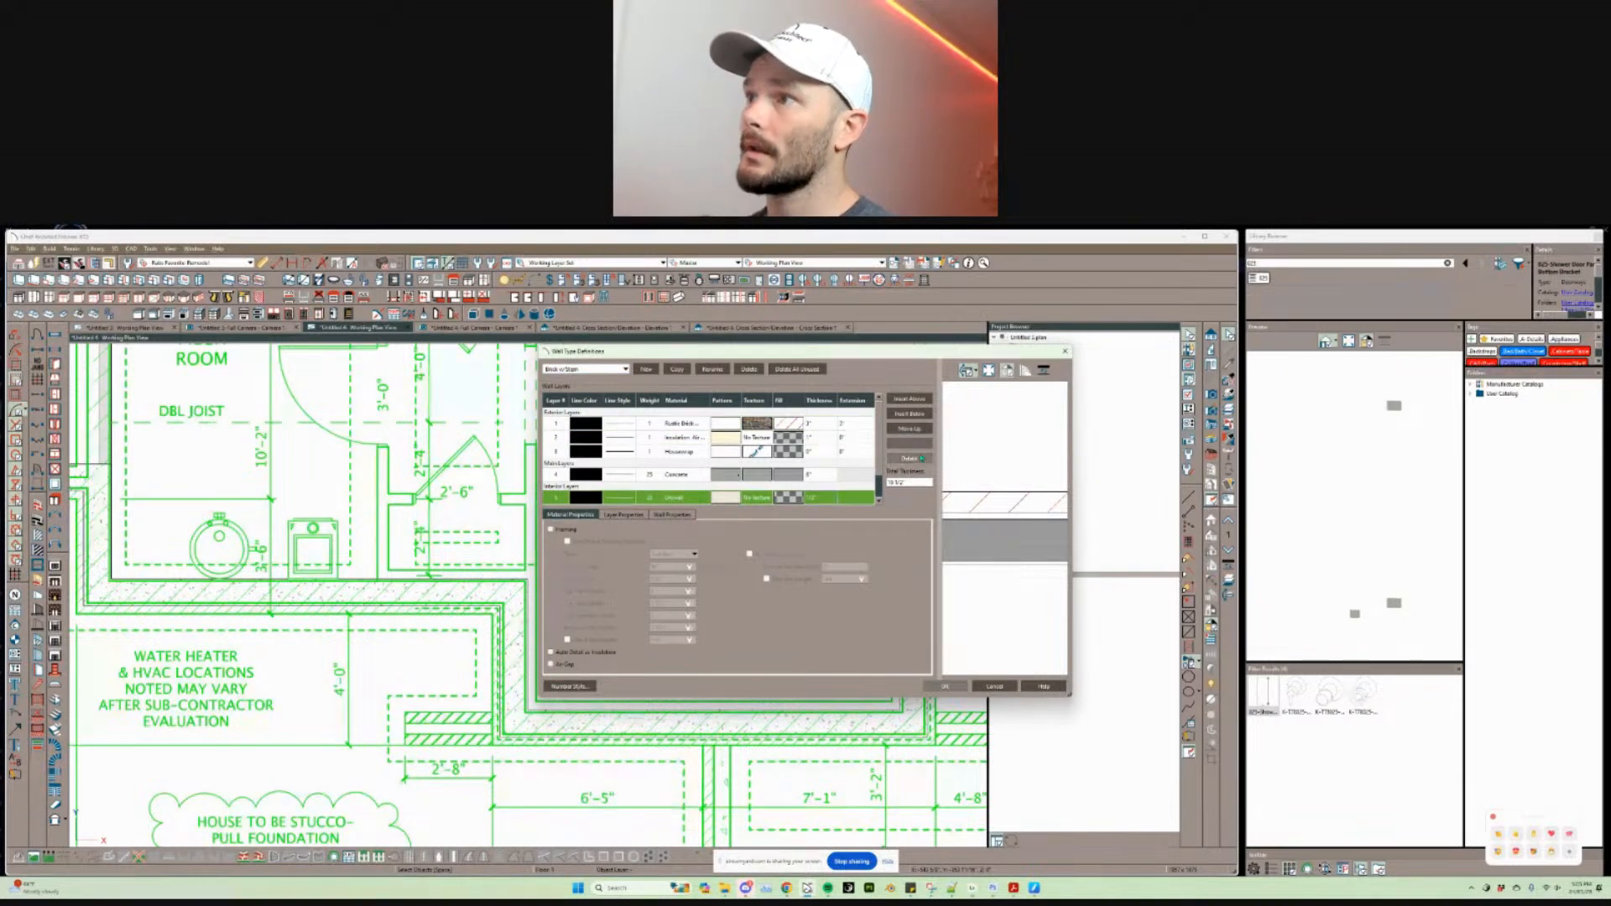
pyautogui.click(909, 459)
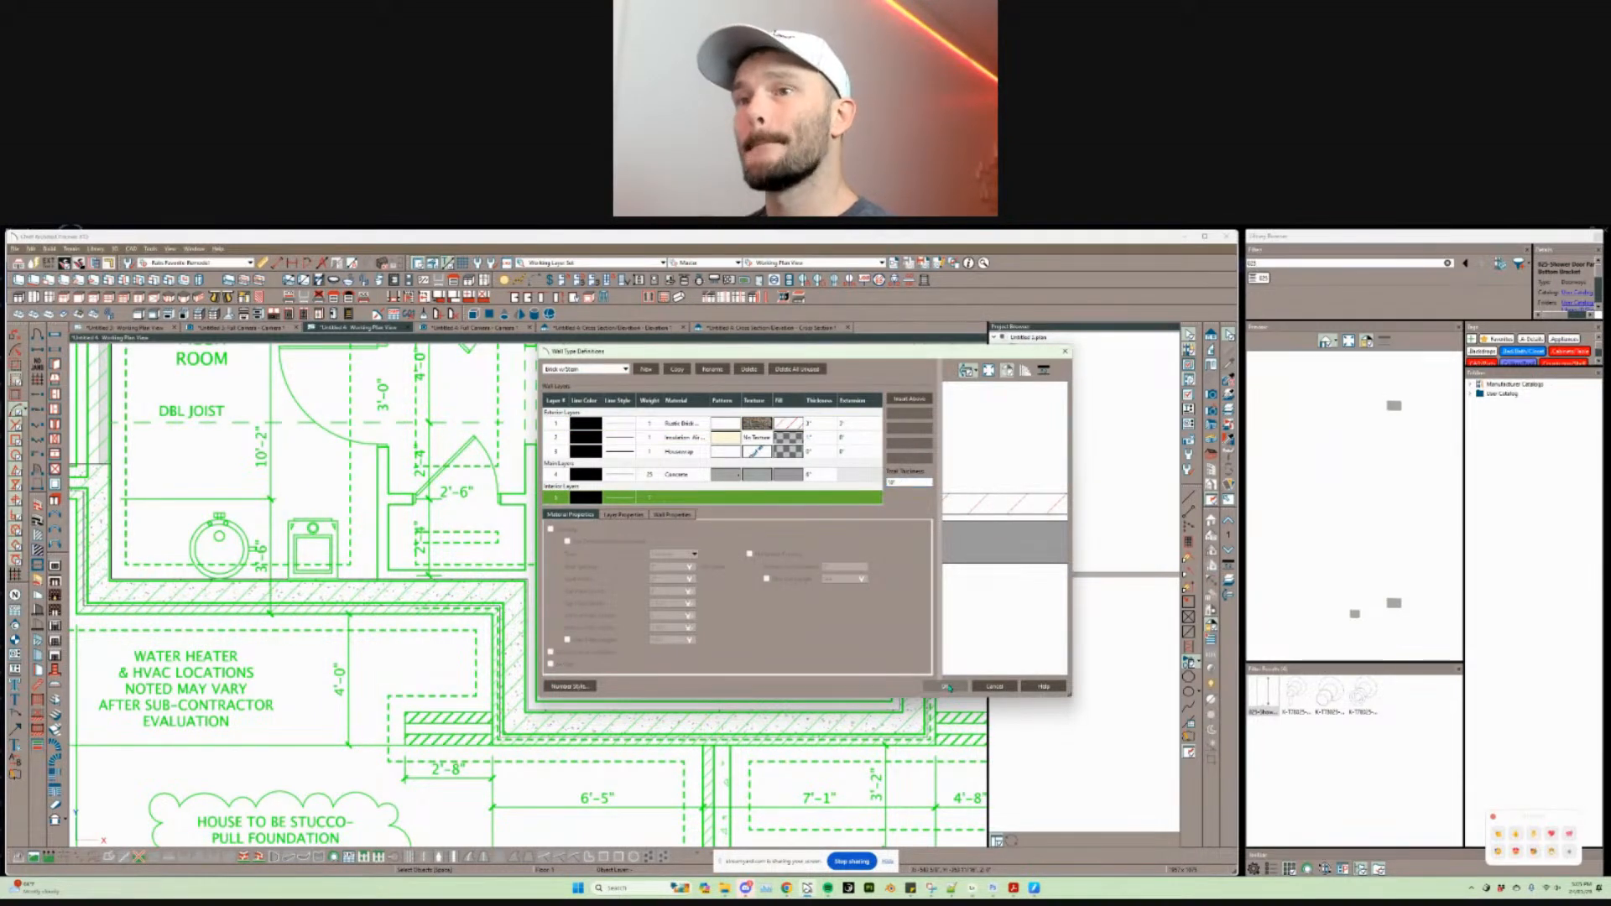
pyautogui.click(946, 687)
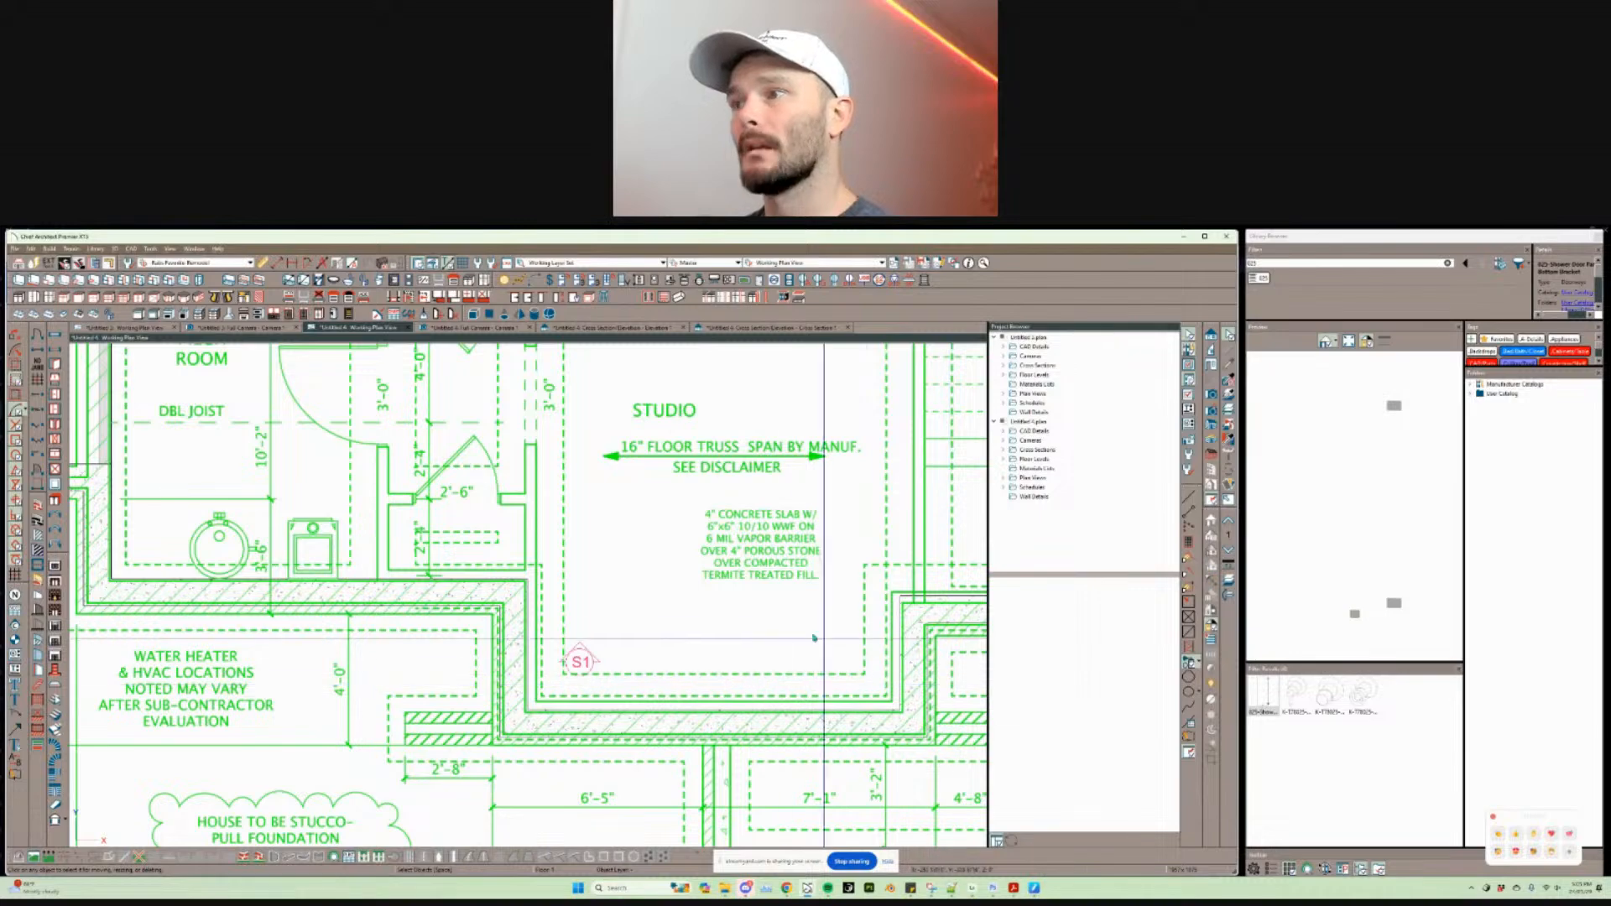
# Step: Place a wall schedule in the blank area above and to the right of the lower-floor plan
pyautogui.scroll(-4, 839, 655)
pyautogui.scroll(-3, 685, 636)
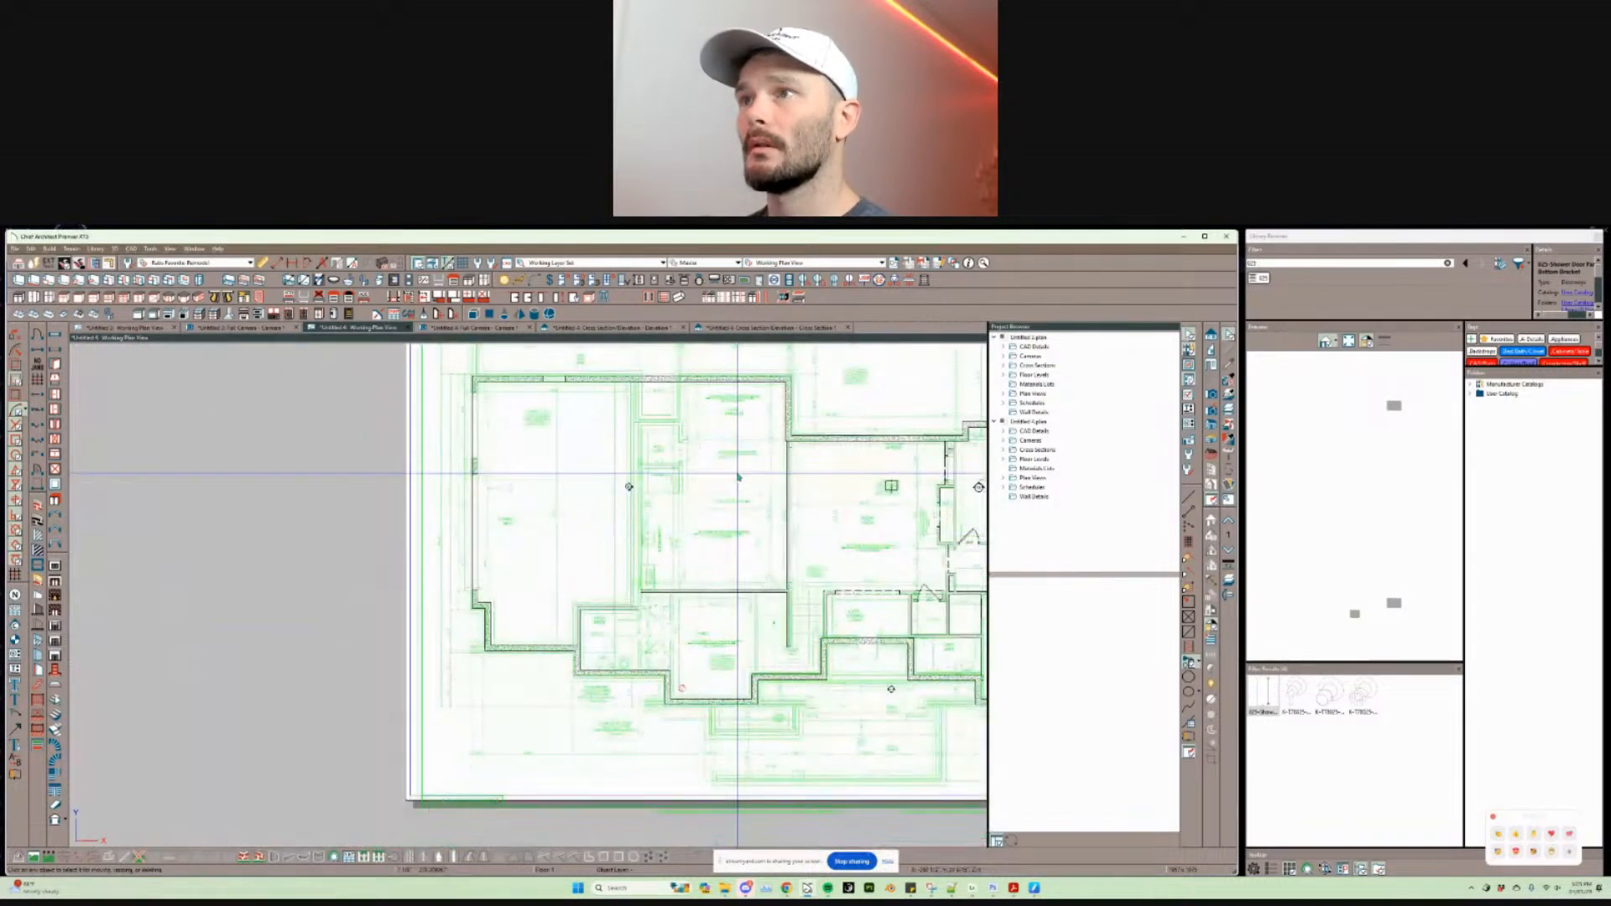
pyautogui.moveTo(737, 475); pyautogui.dragTo(602, 591, button='middle')
pyautogui.click(610, 501)
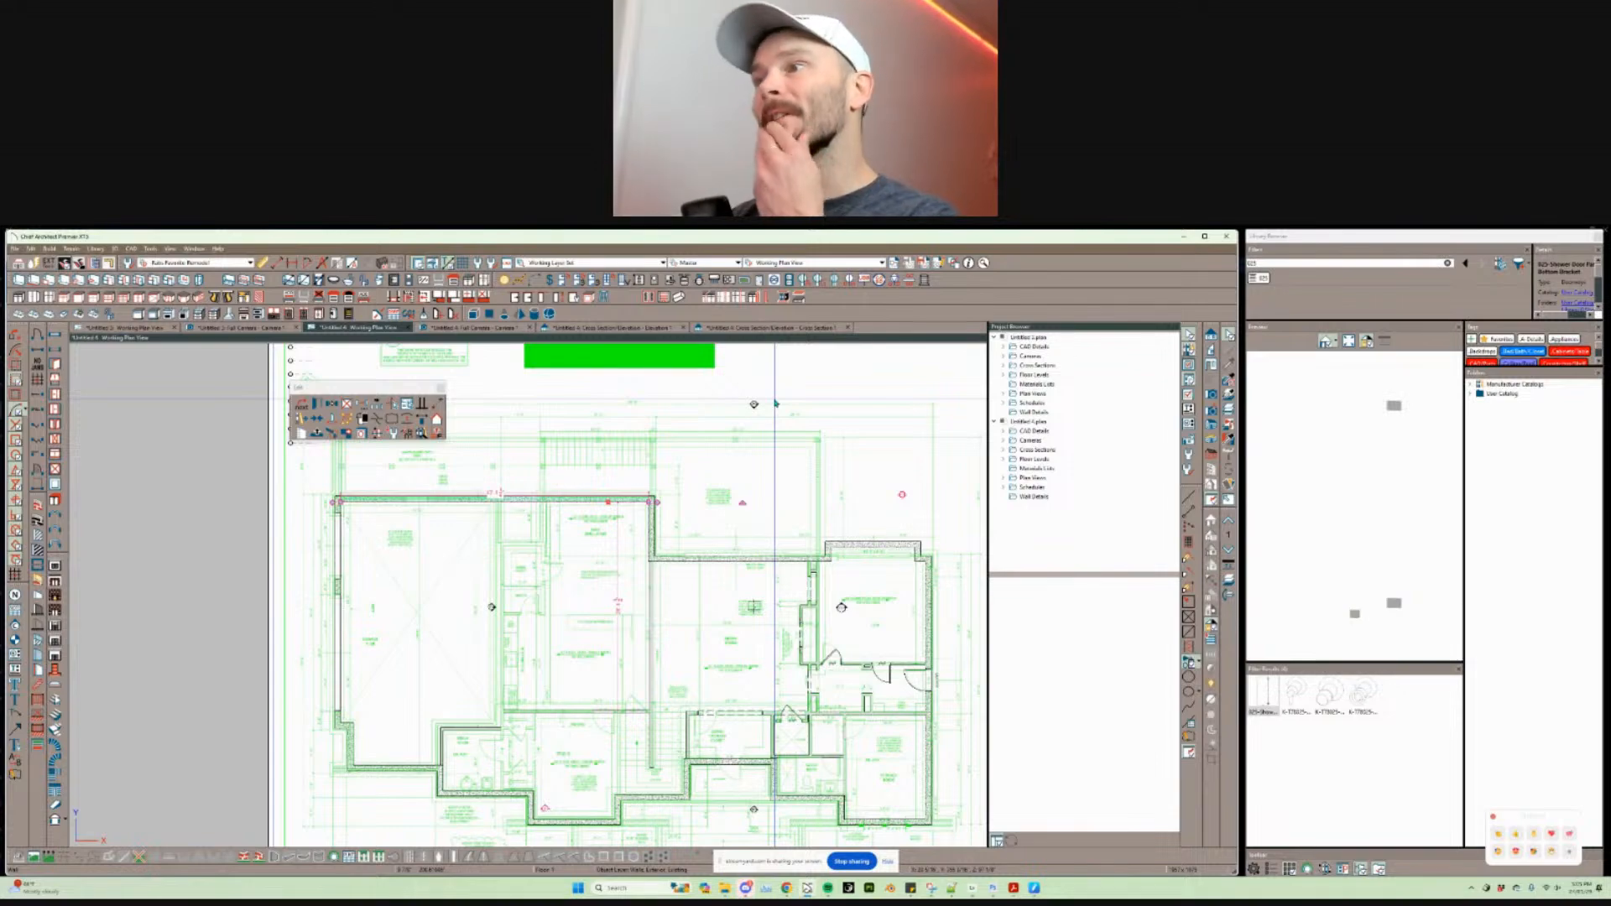
pyautogui.scroll(-2, 799, 411)
pyautogui.moveTo(856, 445); pyautogui.dragTo(666, 506, button='middle')
pyautogui.scroll(1, 541, 495)
pyautogui.scroll(-1, 591, 488)
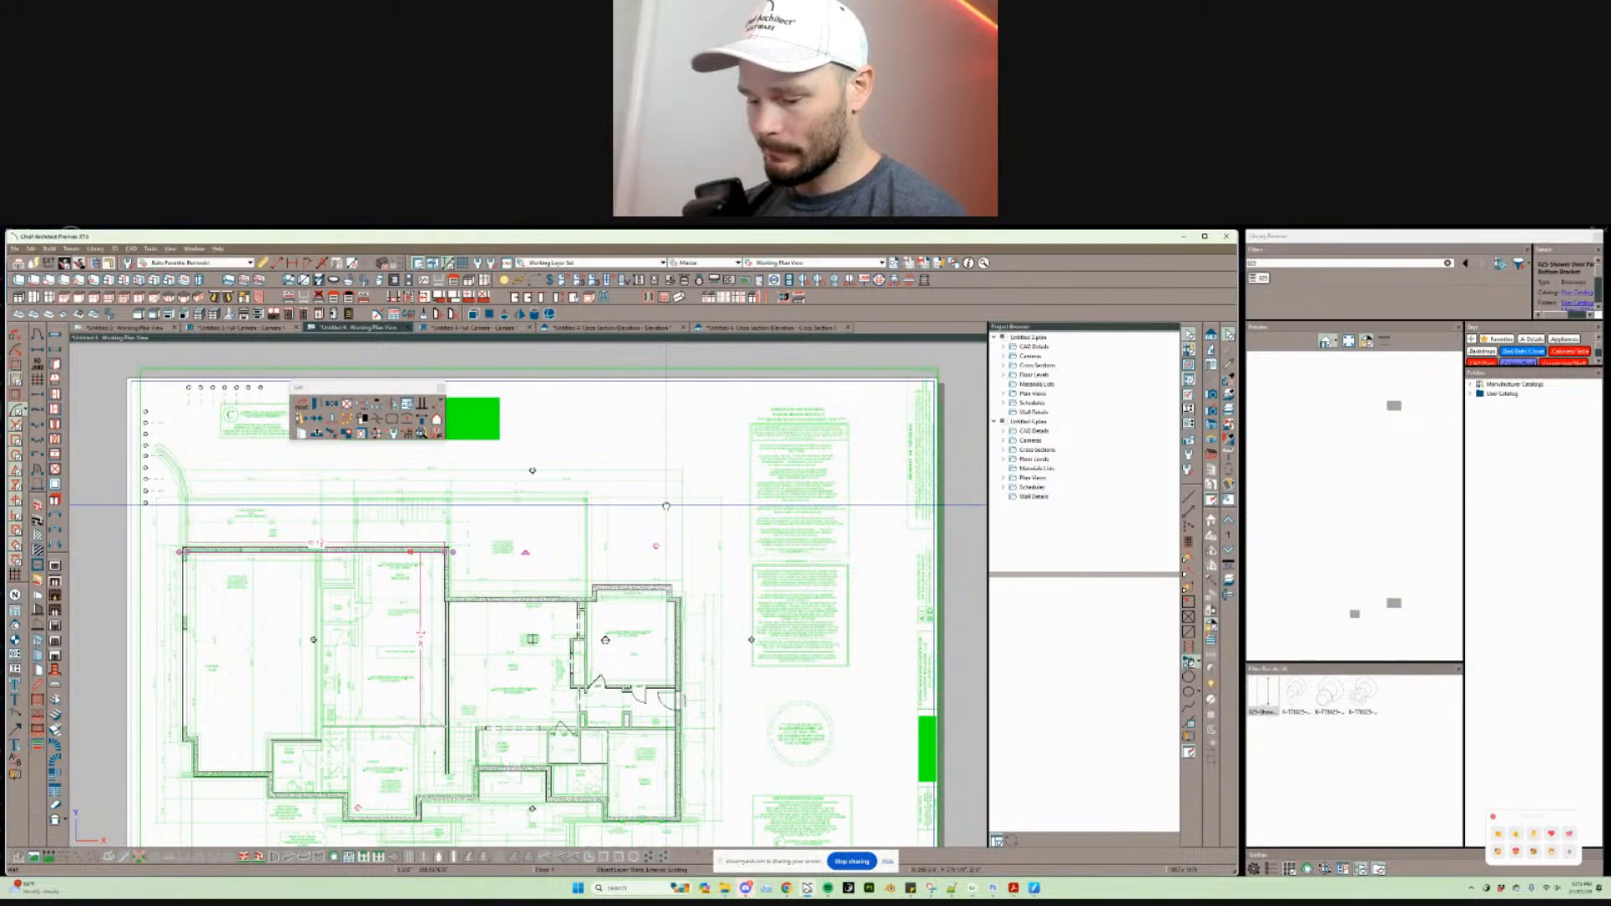
pyautogui.hotkey('alt', 't')
pyautogui.press('s')
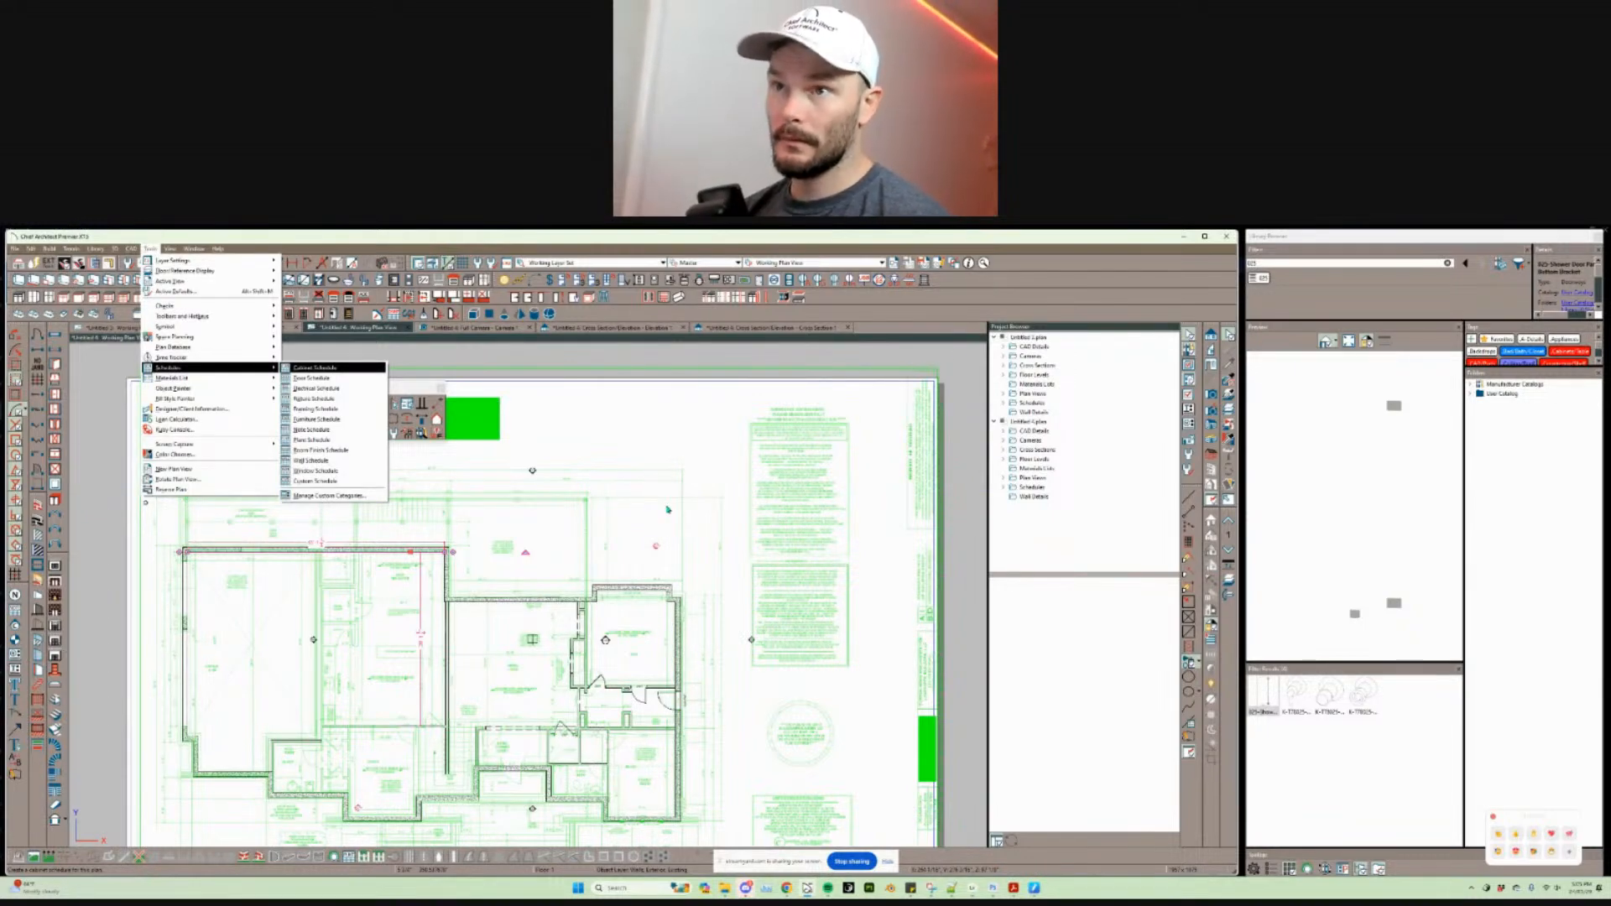
pyautogui.press('Return')
pyautogui.click(717, 442)
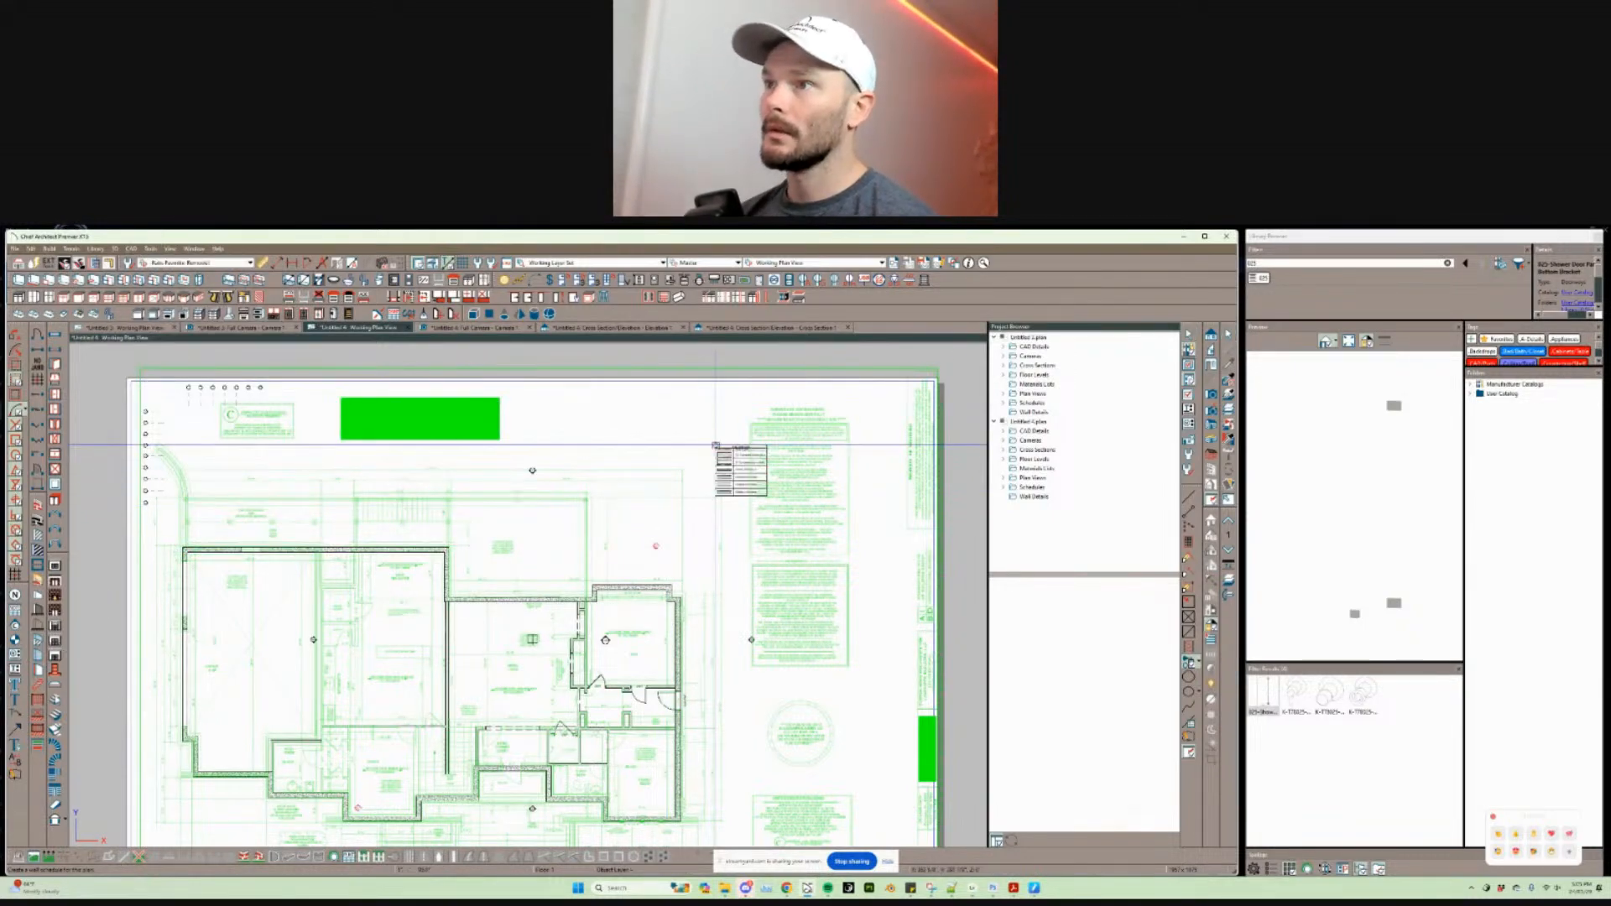
# Step: Use the concrete stem wall row in the wall schedule to select all matching walls in the plan
pyautogui.scroll(2, 716, 445)
pyautogui.scroll(1, 716, 446)
pyautogui.click(744, 461)
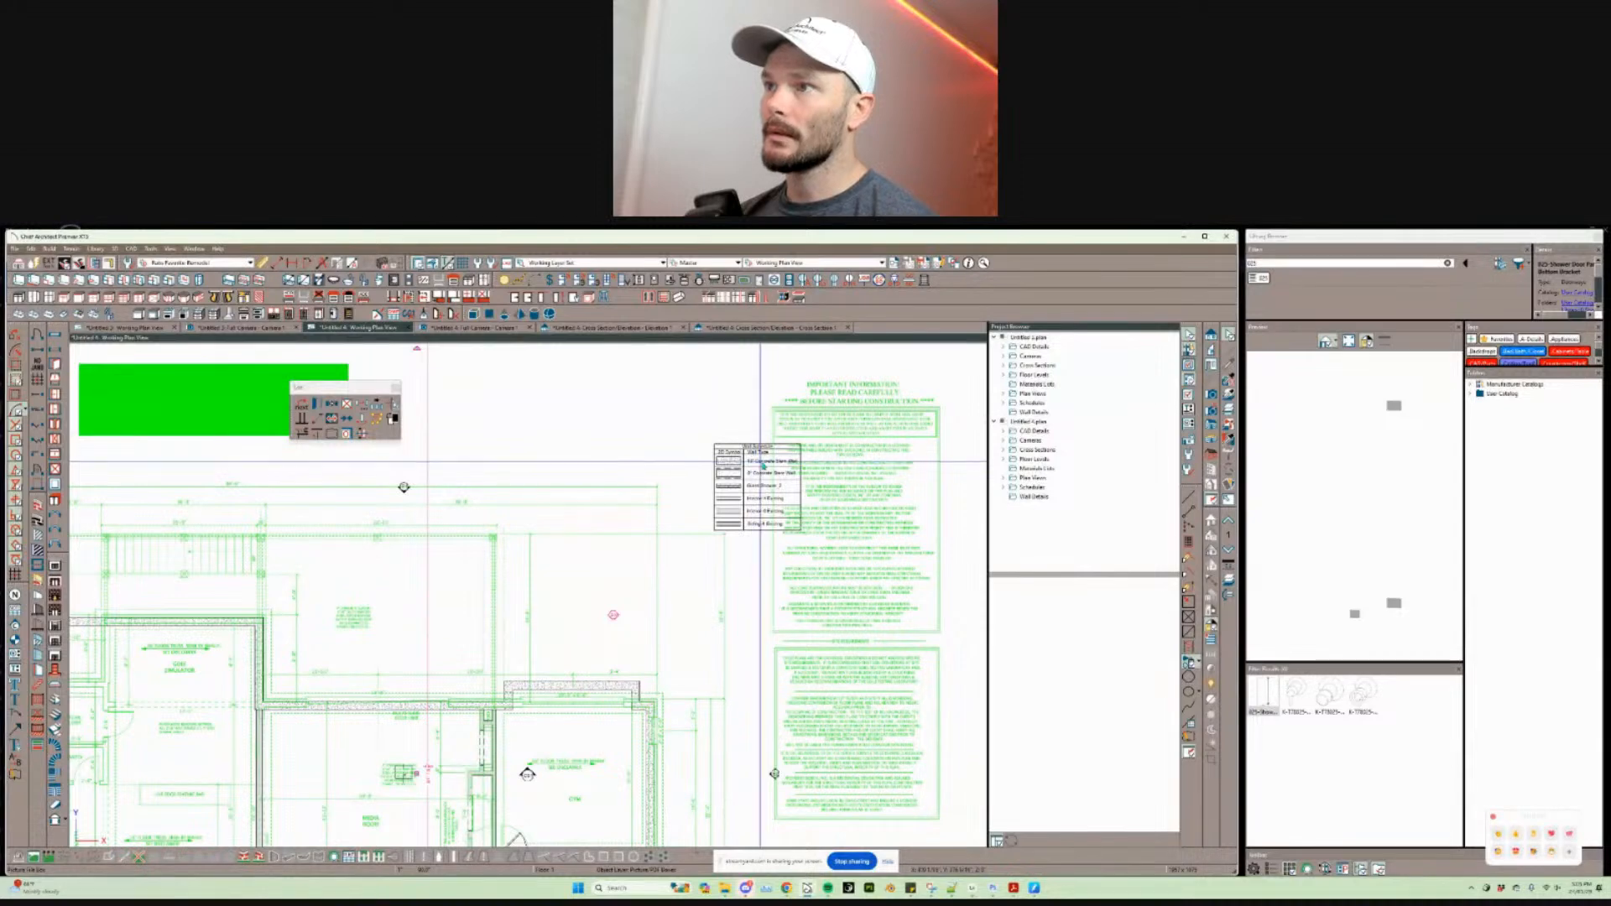
pyautogui.click(764, 464)
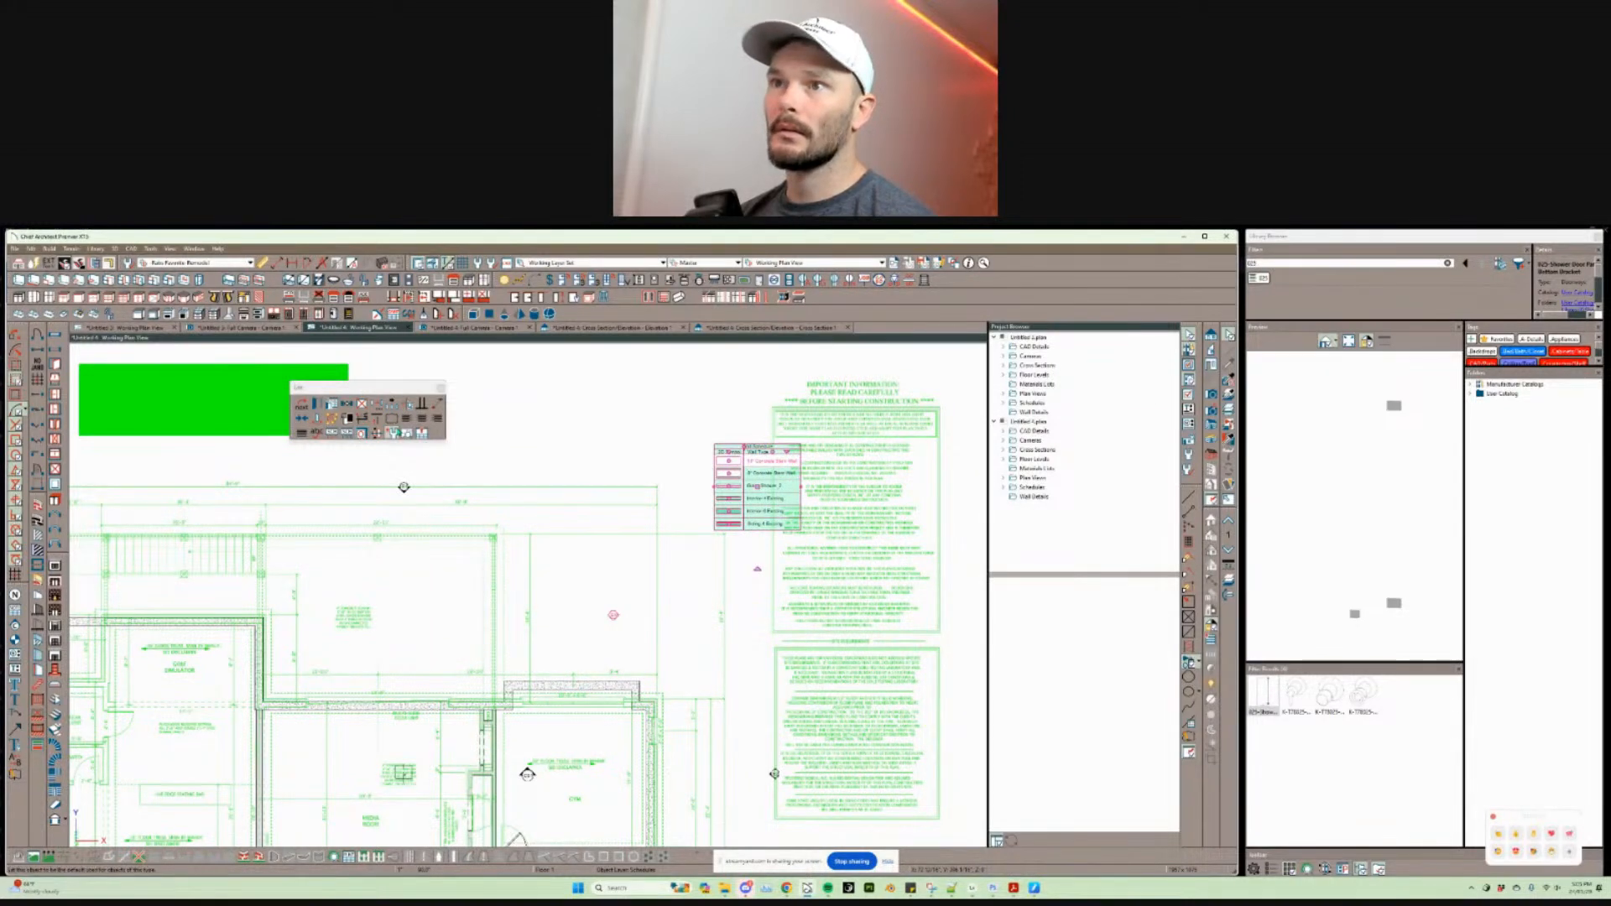
pyautogui.click(407, 433)
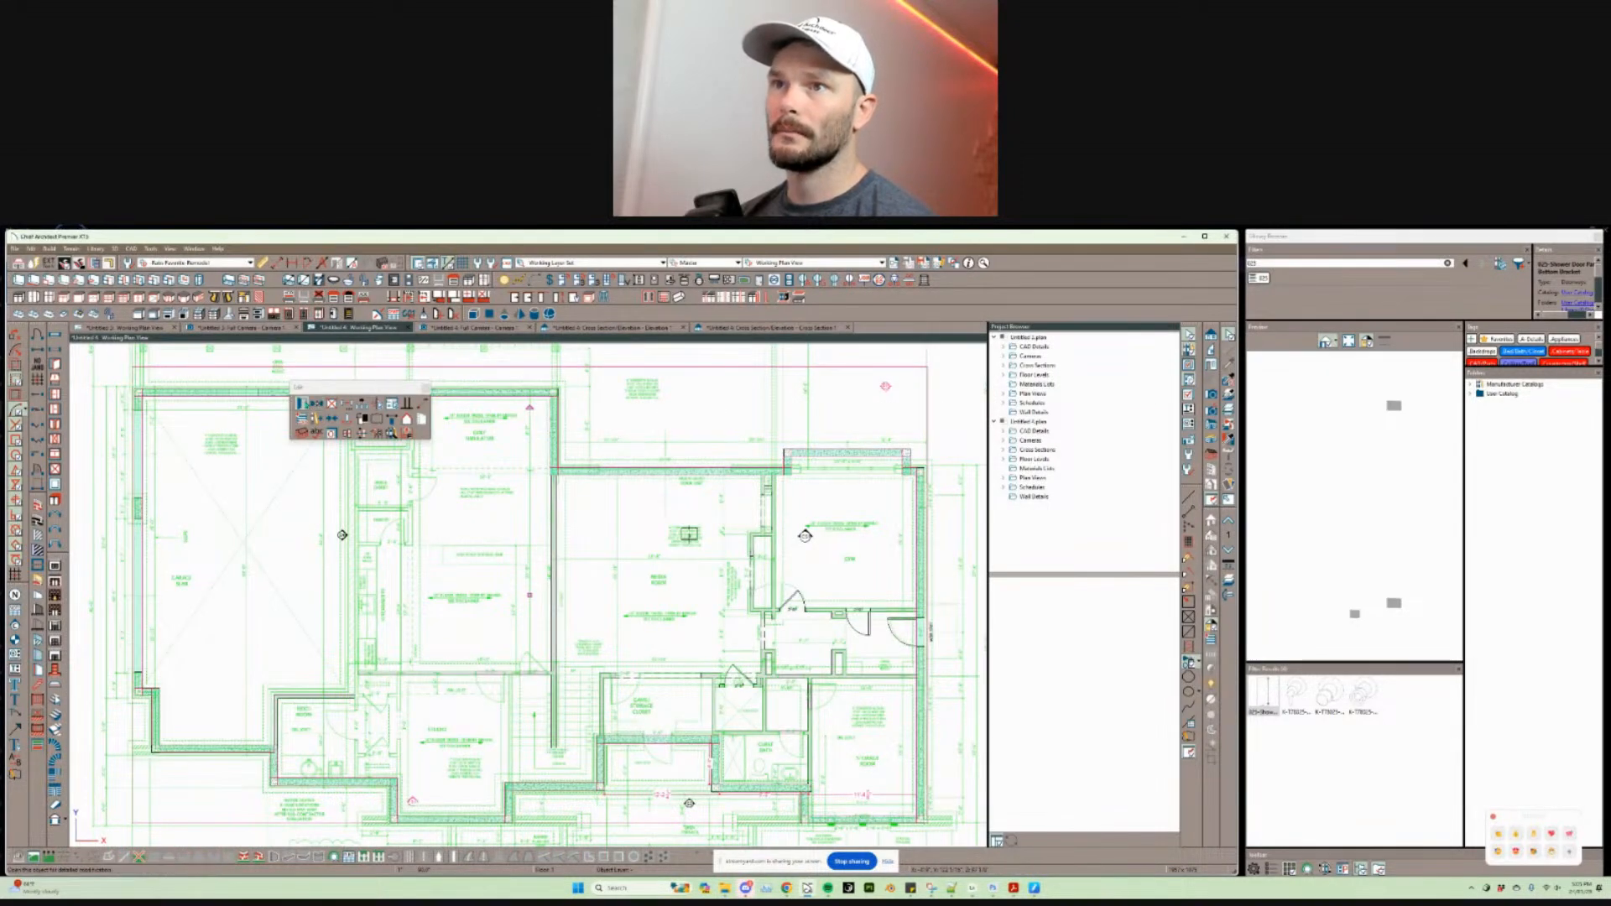
# Step: Make the selected walls pony walls with Brick w/Stem as the upper type and 10" Concrete Stem Wall as the lower type
pyautogui.click(302, 404)
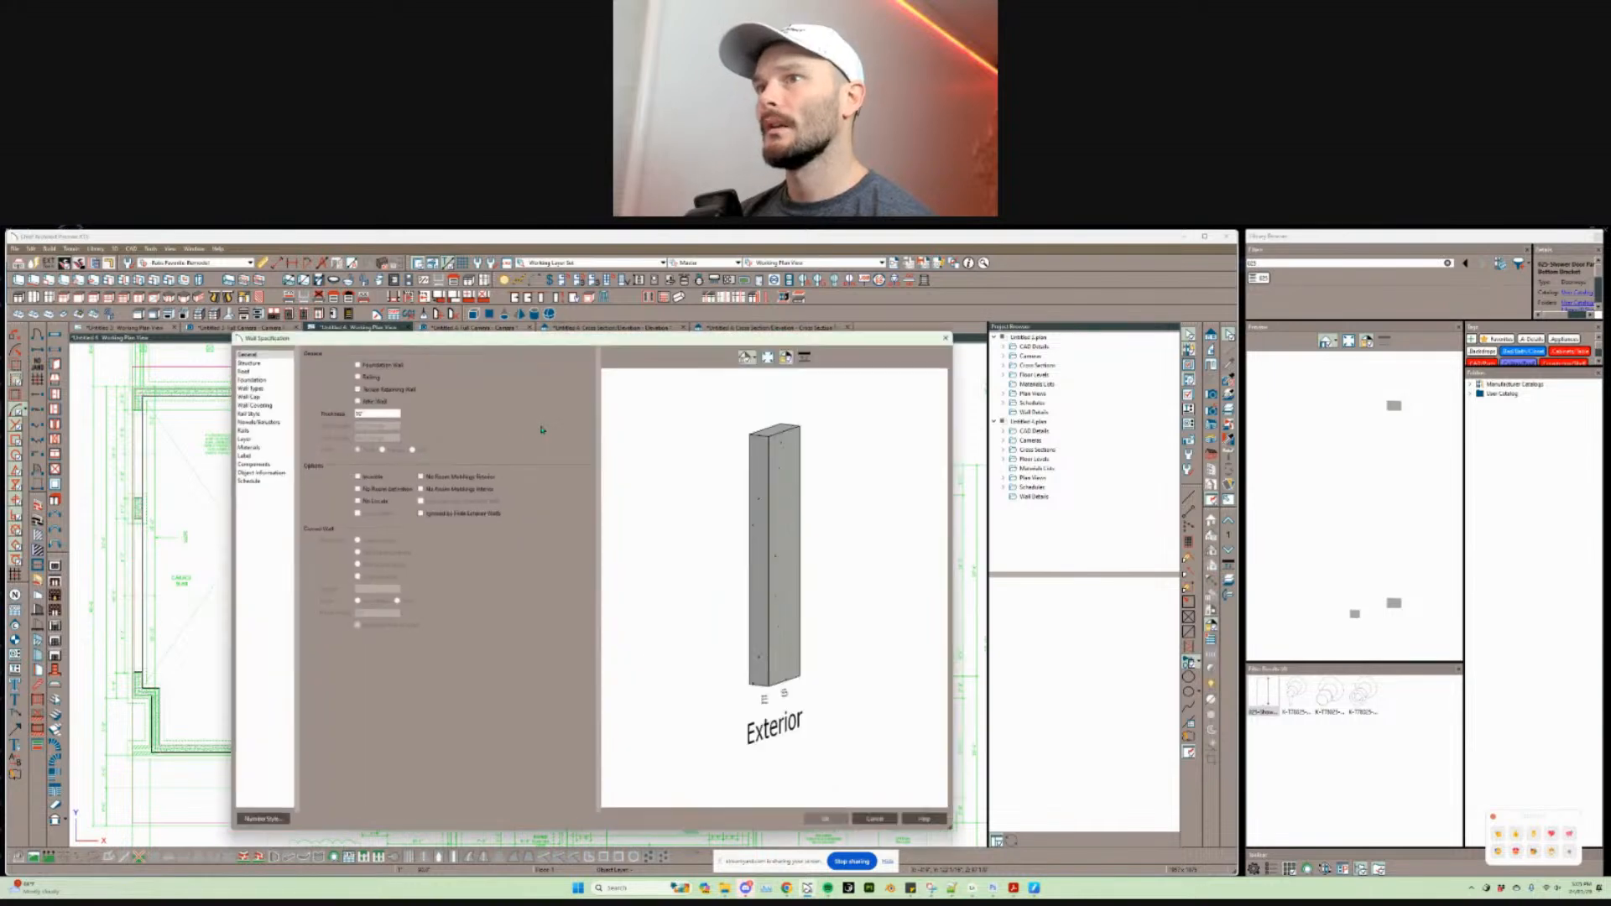
pyautogui.click(253, 389)
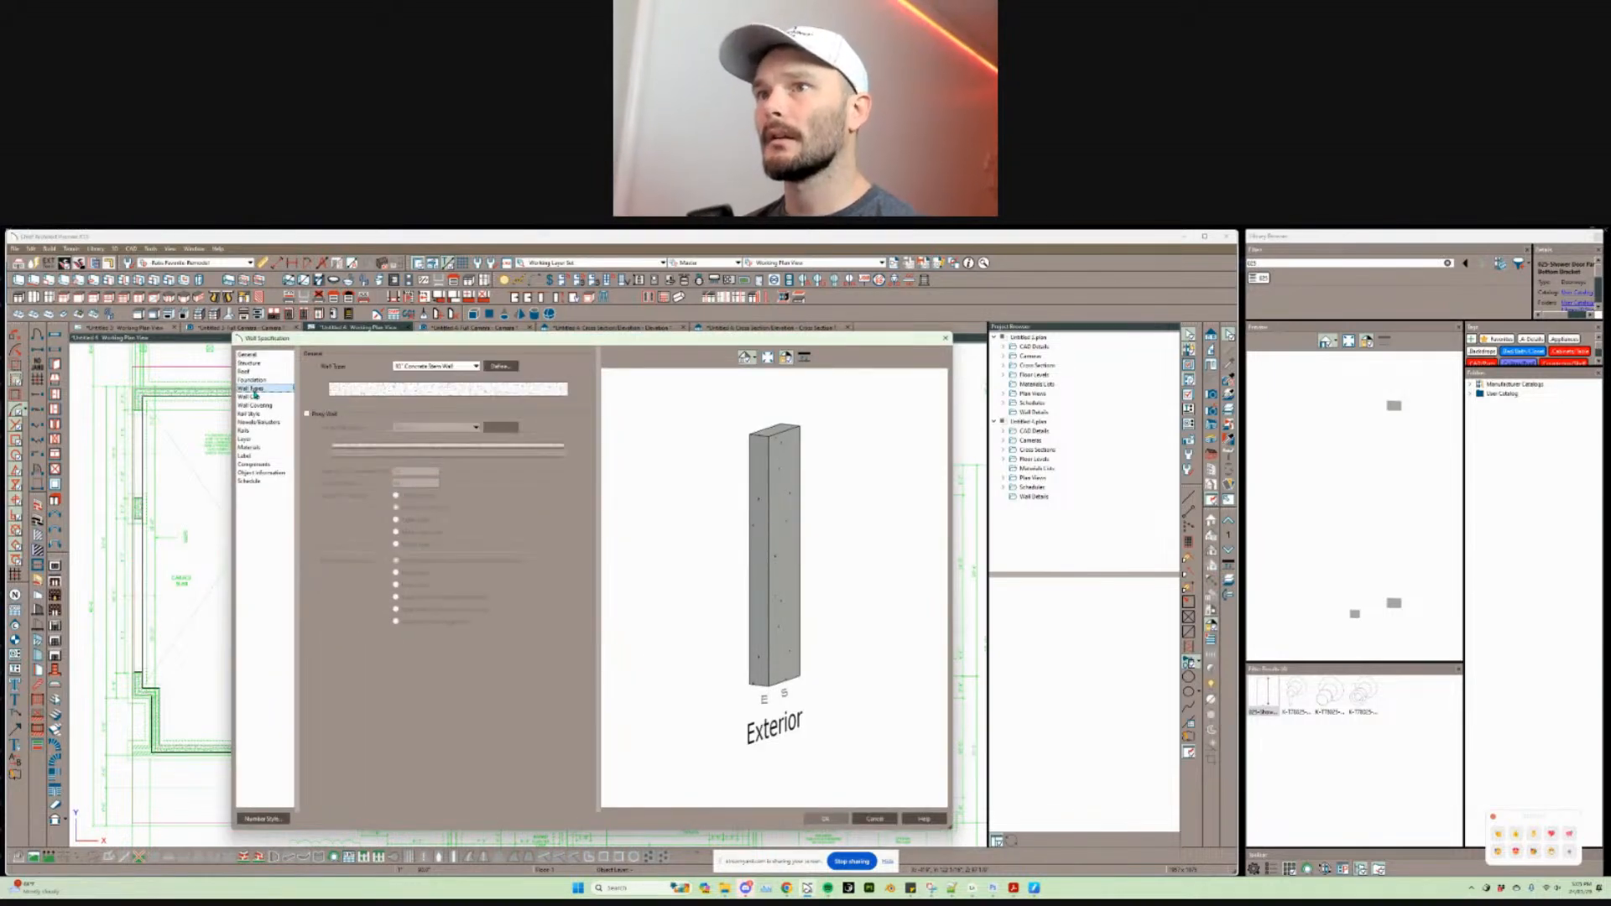
pyautogui.click(320, 415)
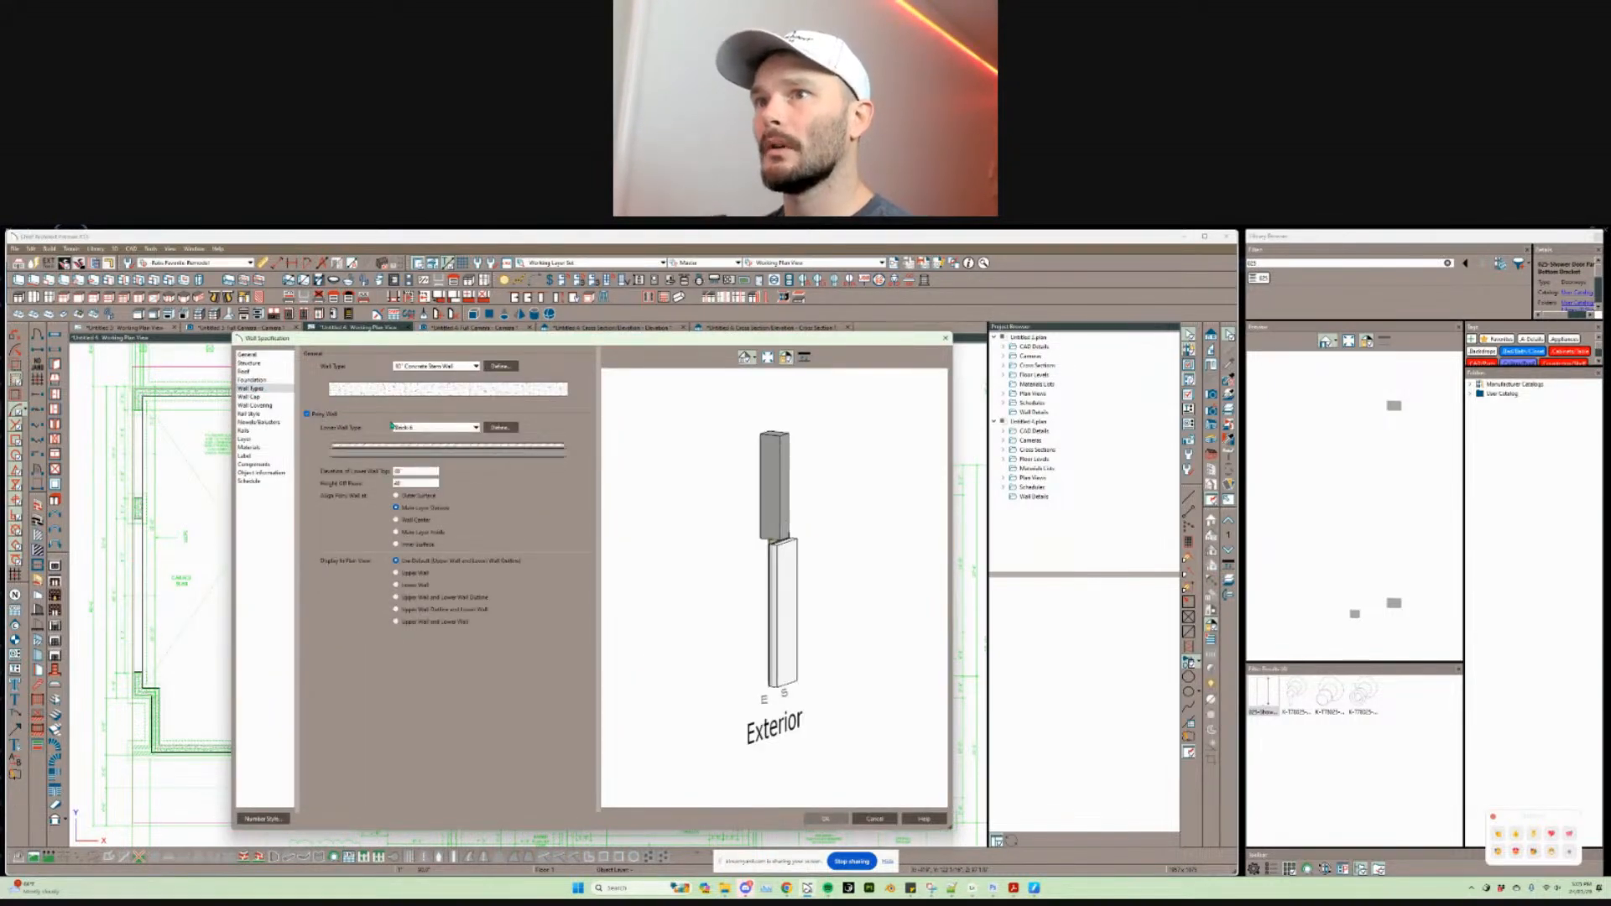
pyautogui.click(436, 427)
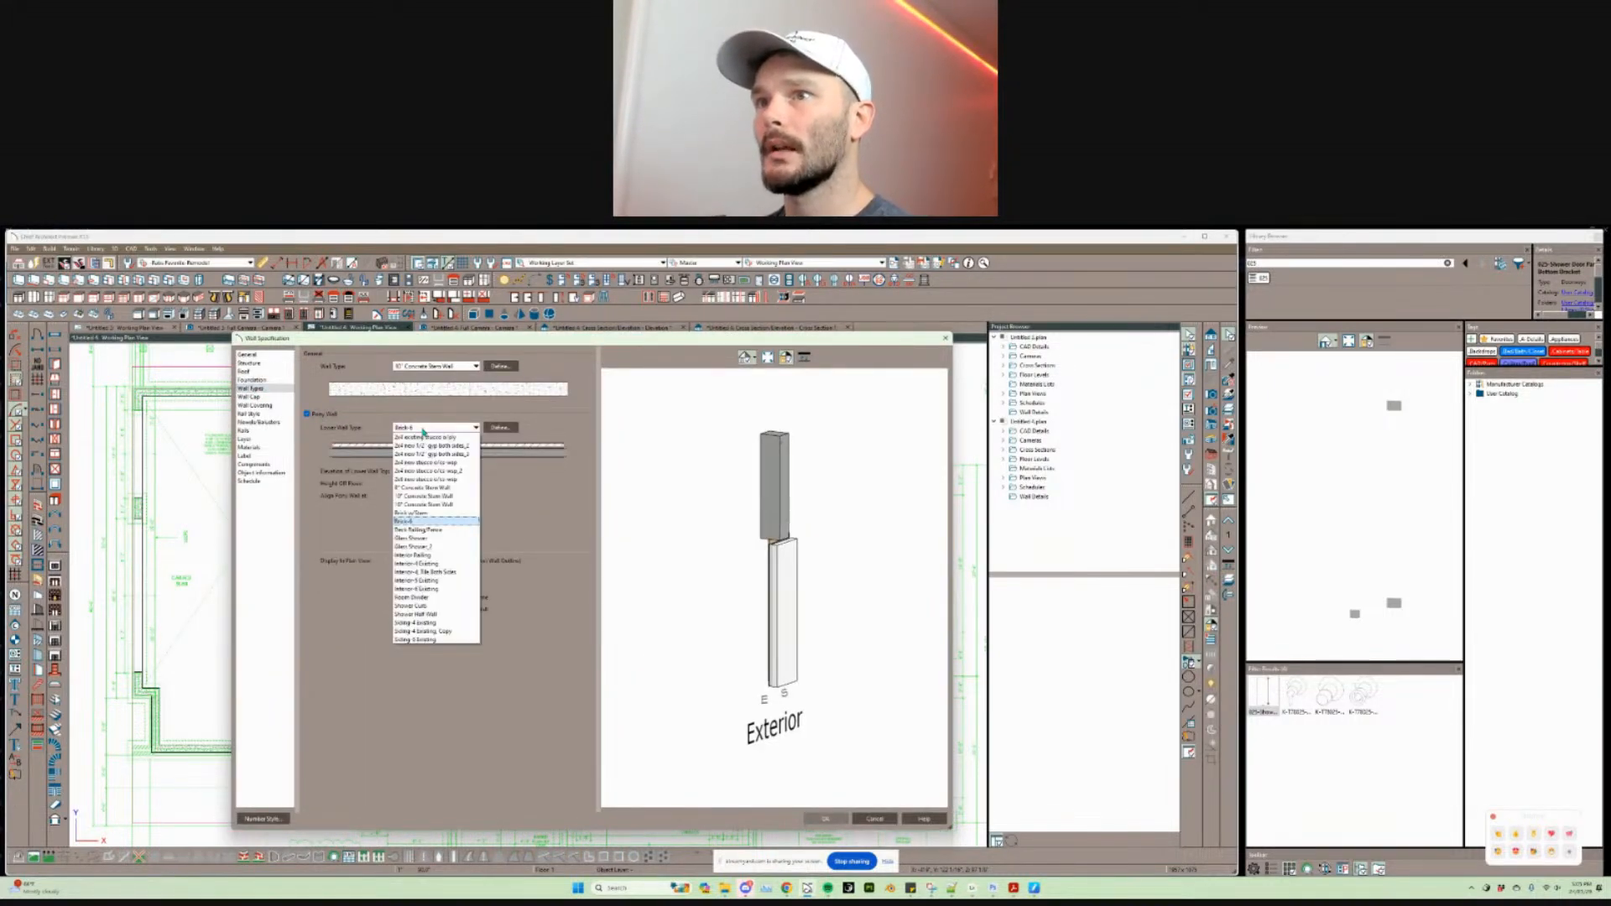
pyautogui.click(430, 503)
pyautogui.click(445, 367)
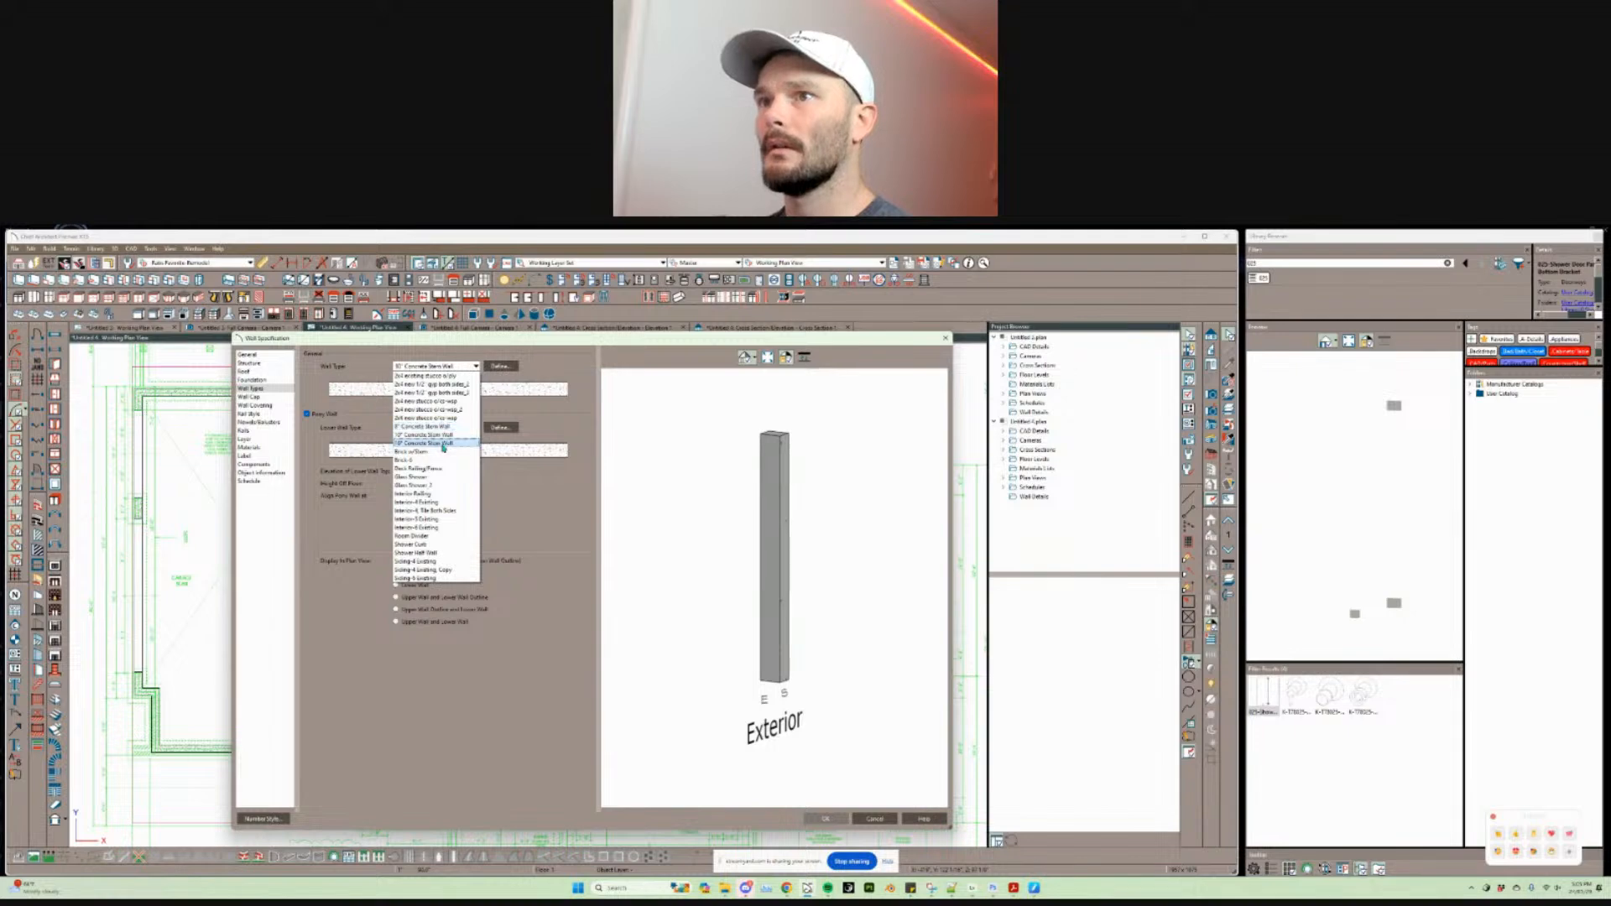
pyautogui.click(442, 452)
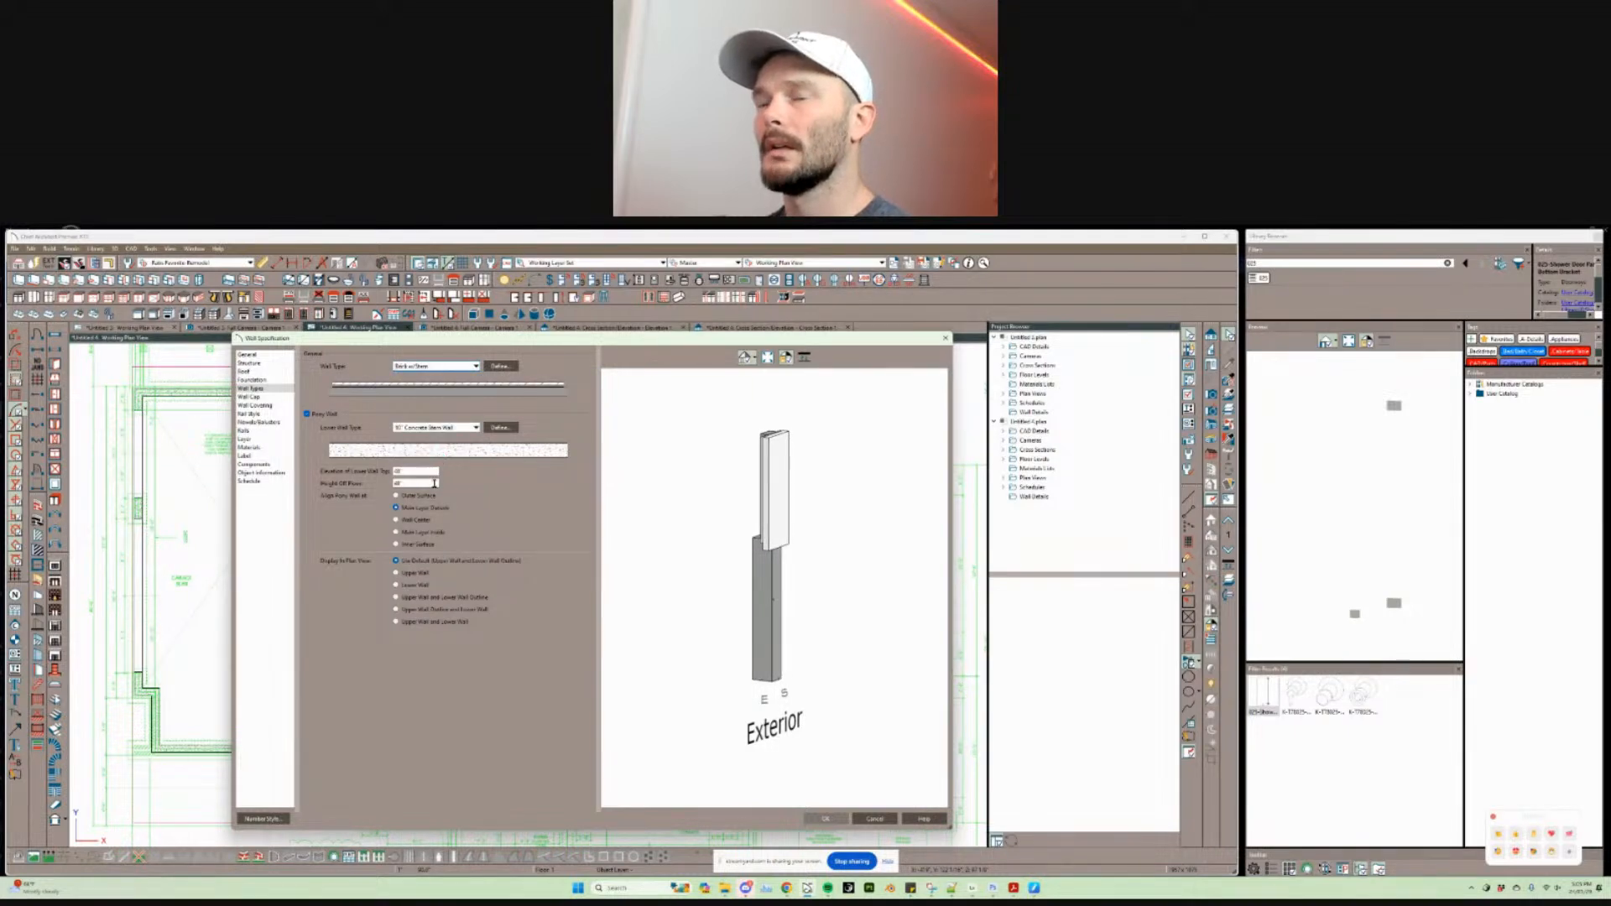
# Step: Align the pony wall's upper and lower parts at the inner surface and inspect the alignment in the preview
pyautogui.moveTo(780, 529); pyautogui.dragTo(857, 536)
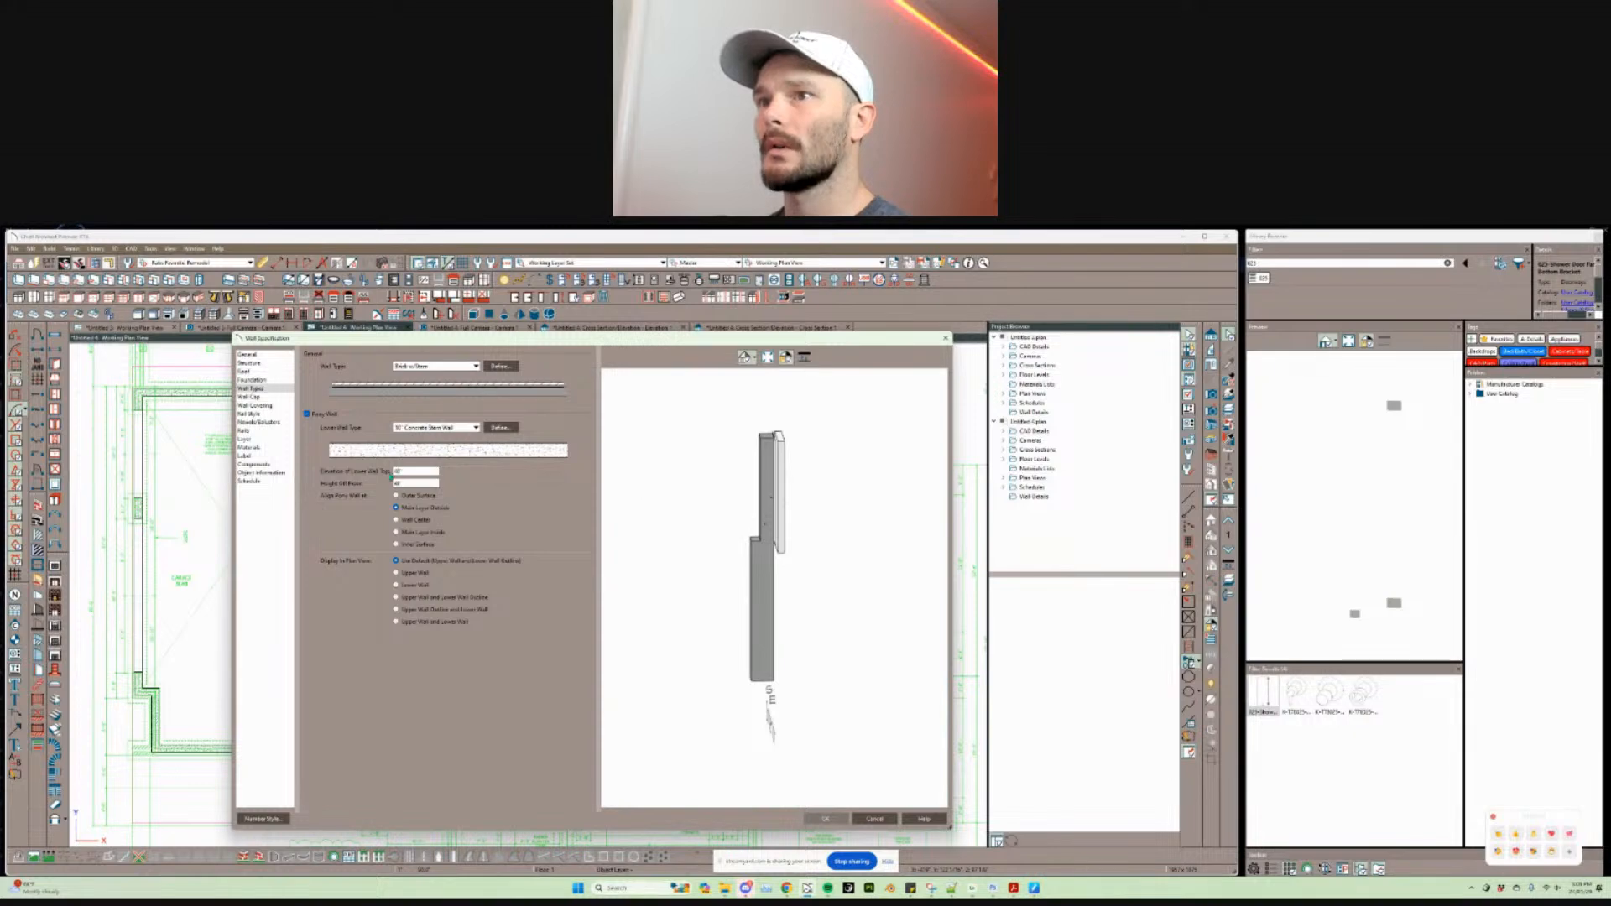
pyautogui.click(413, 547)
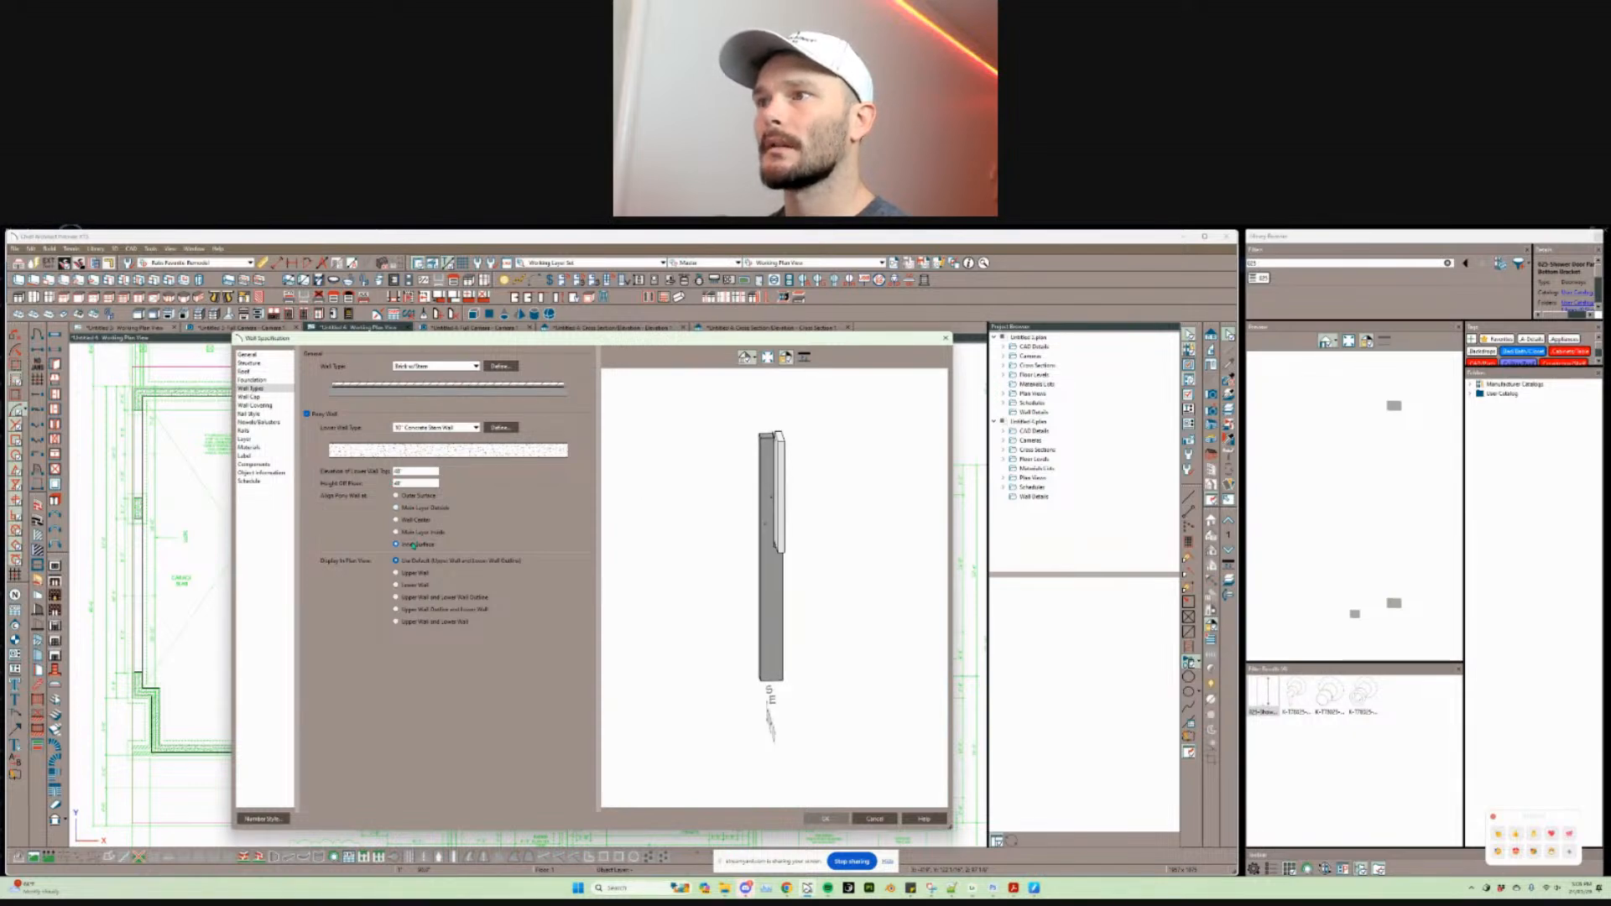
pyautogui.moveTo(841, 524); pyautogui.dragTo(782, 496)
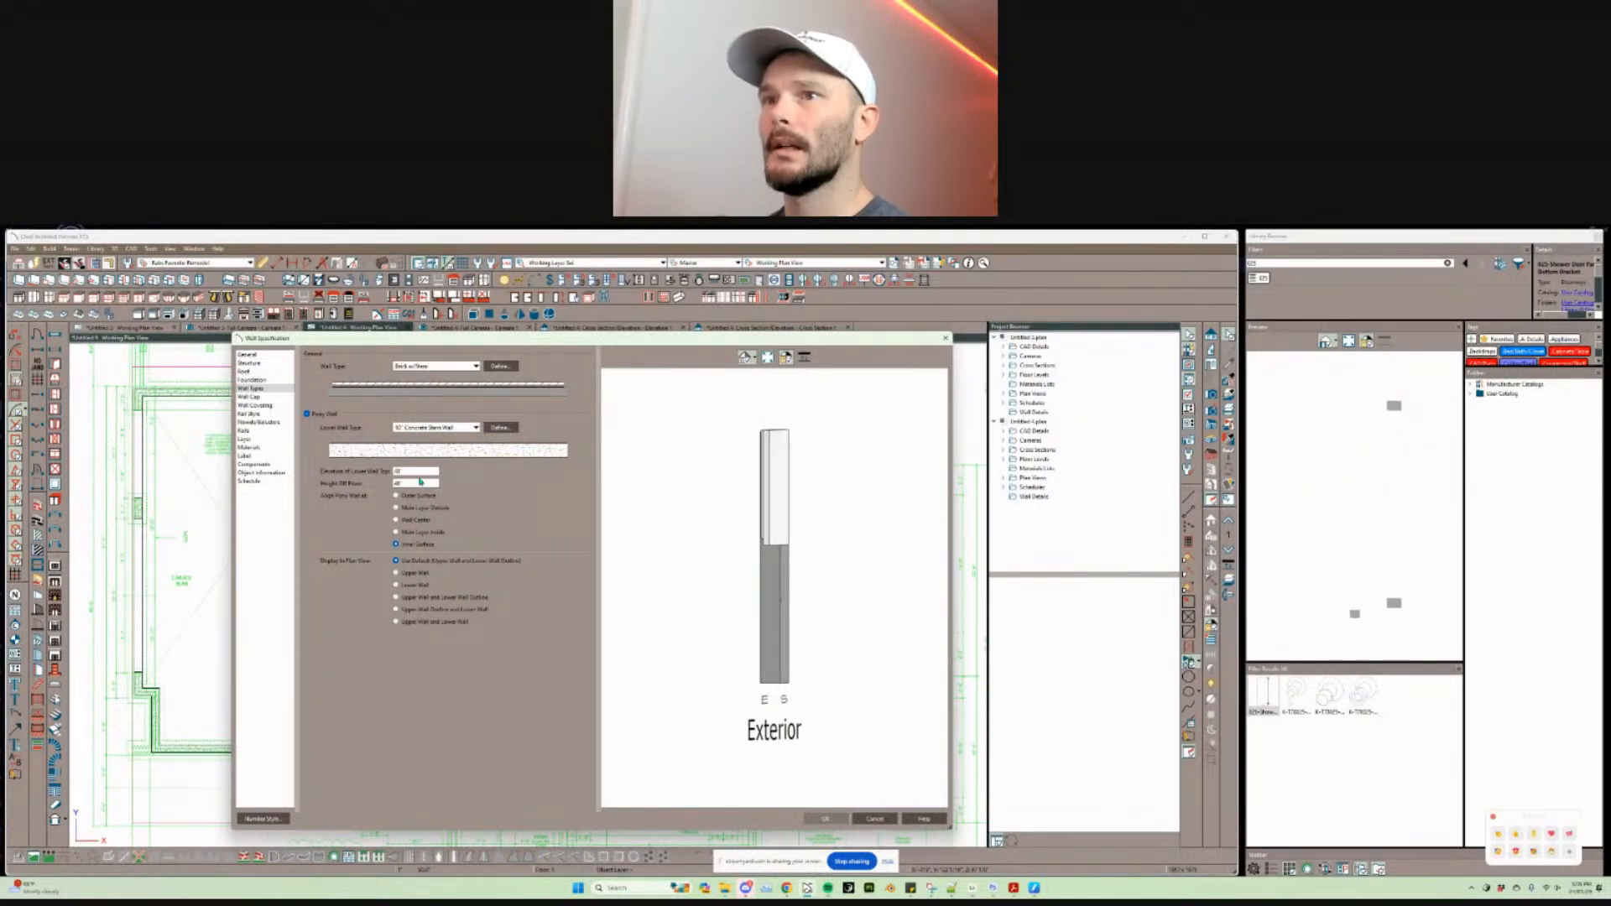
# Step: Check the basement wall details in the structural PDF and set the elevation of the lower wall top to 84"
pyautogui.hotkey('alt', 'Tab')
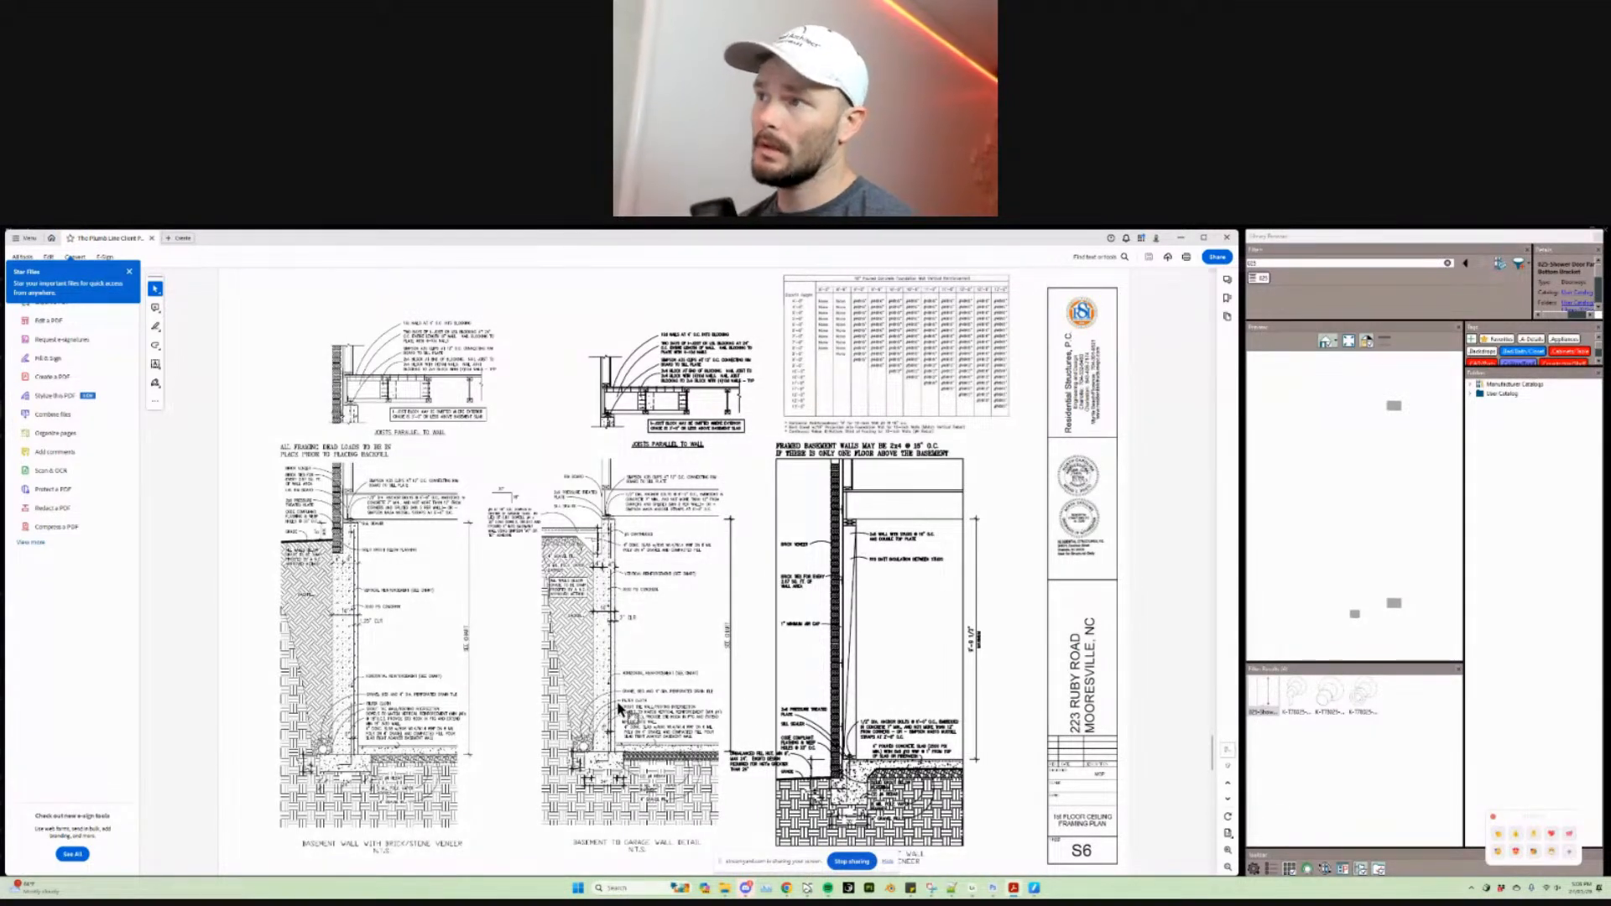
pyautogui.hotkey('alt', 'Tab')
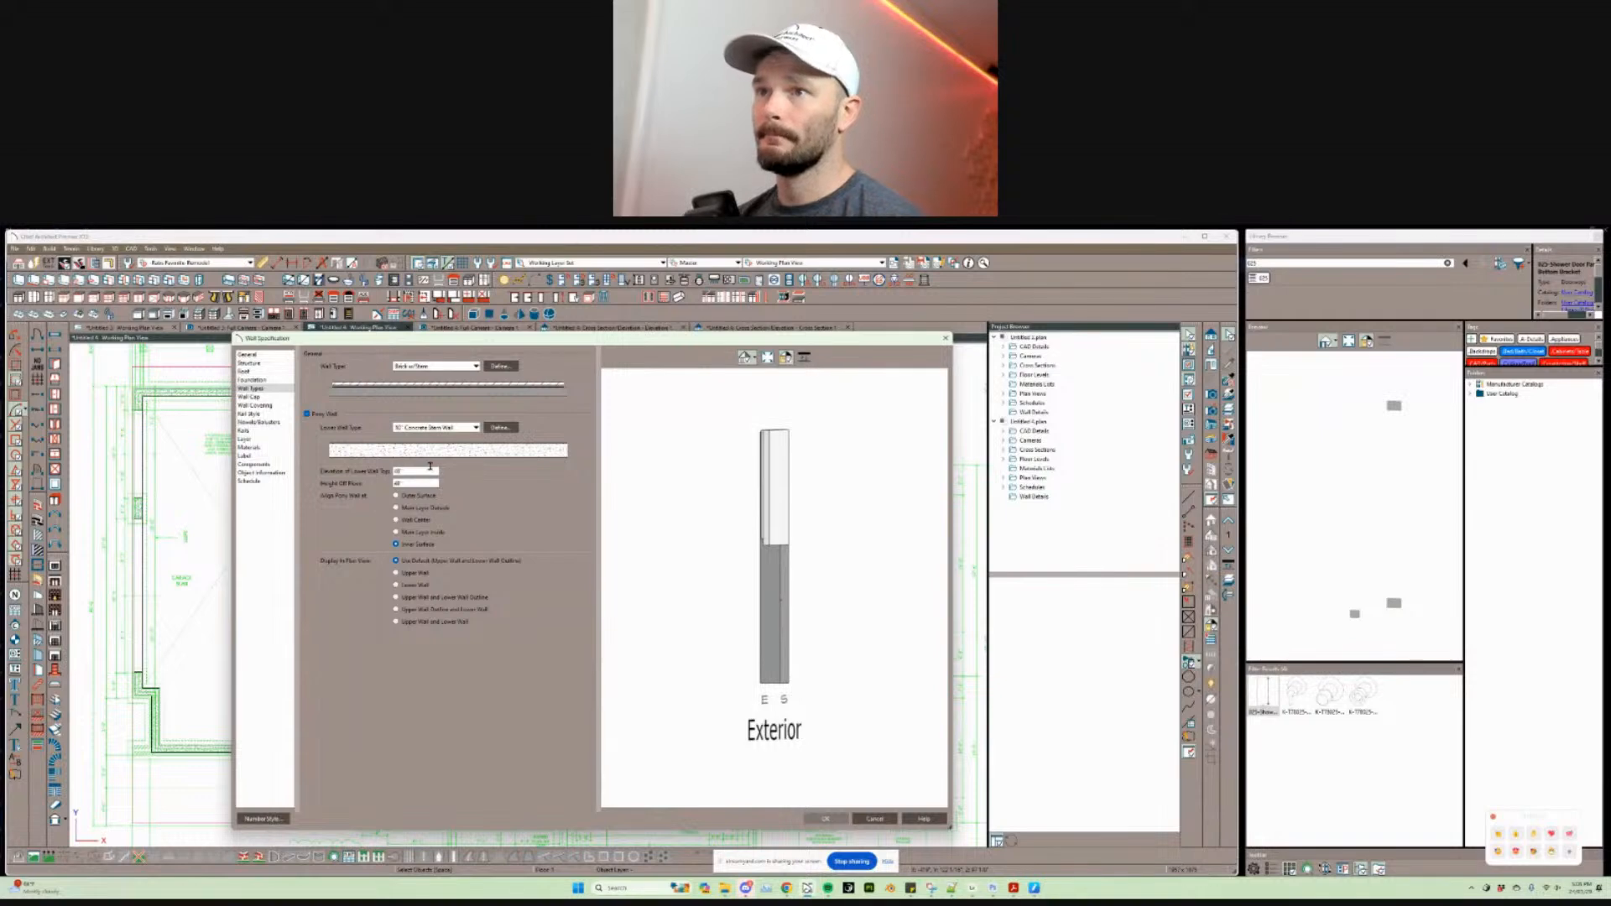
pyautogui.write('84')
pyautogui.press('Tab')
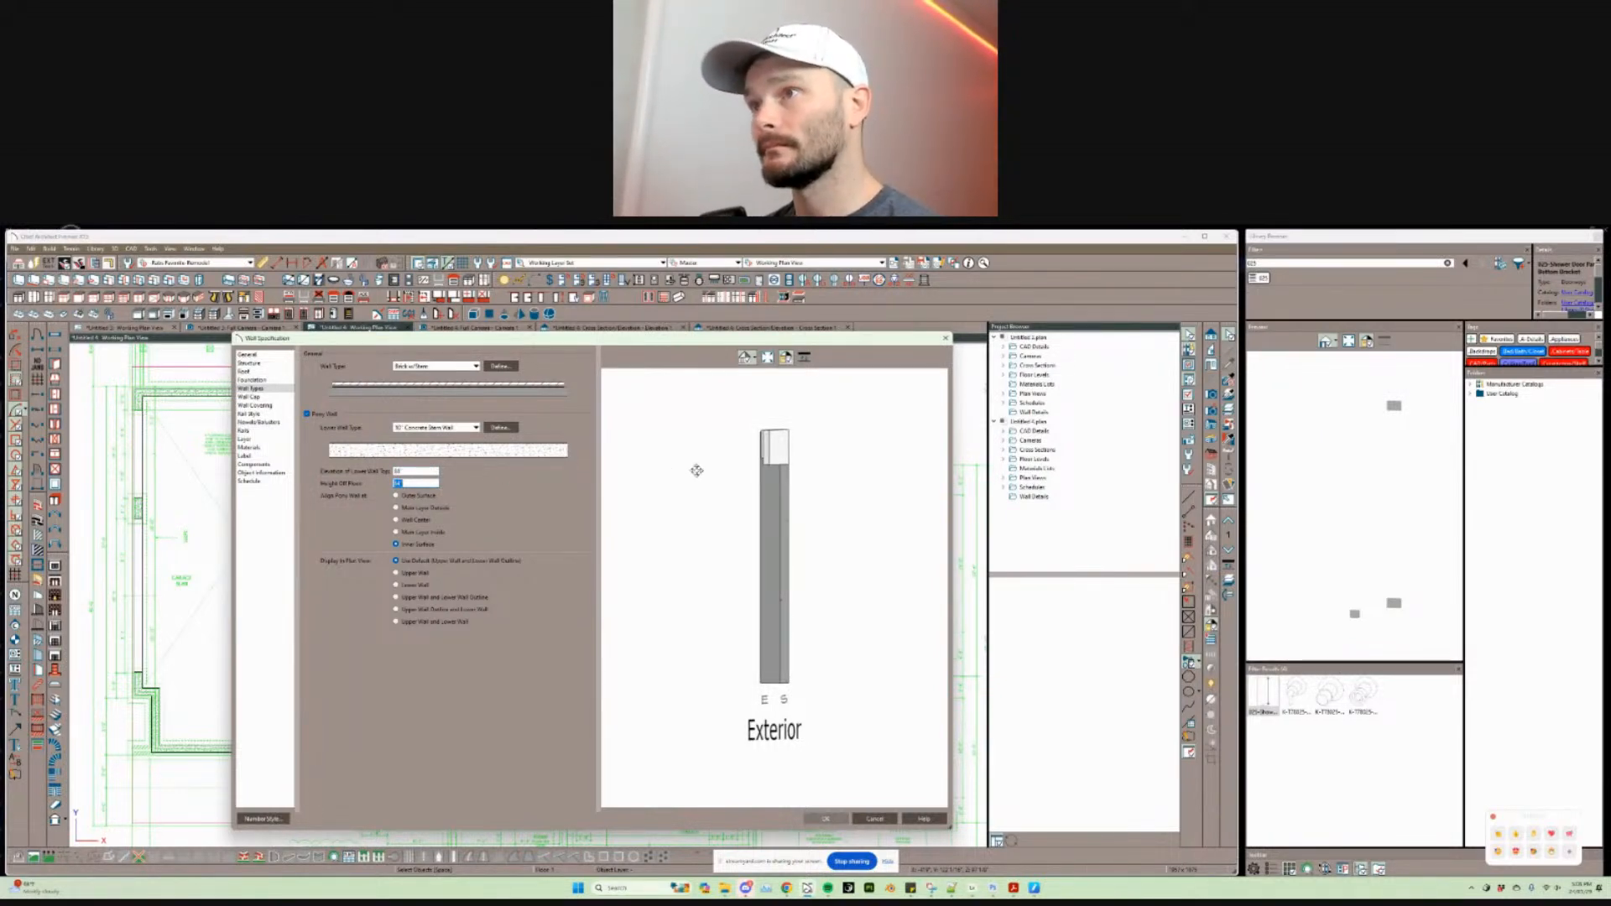
pyautogui.moveTo(697, 470); pyautogui.dragTo(765, 479)
# Step: Compare the pony wall preview with the basement wall details in the PDF and apply the wall specification
pyautogui.hotkey('alt', 'Tab')
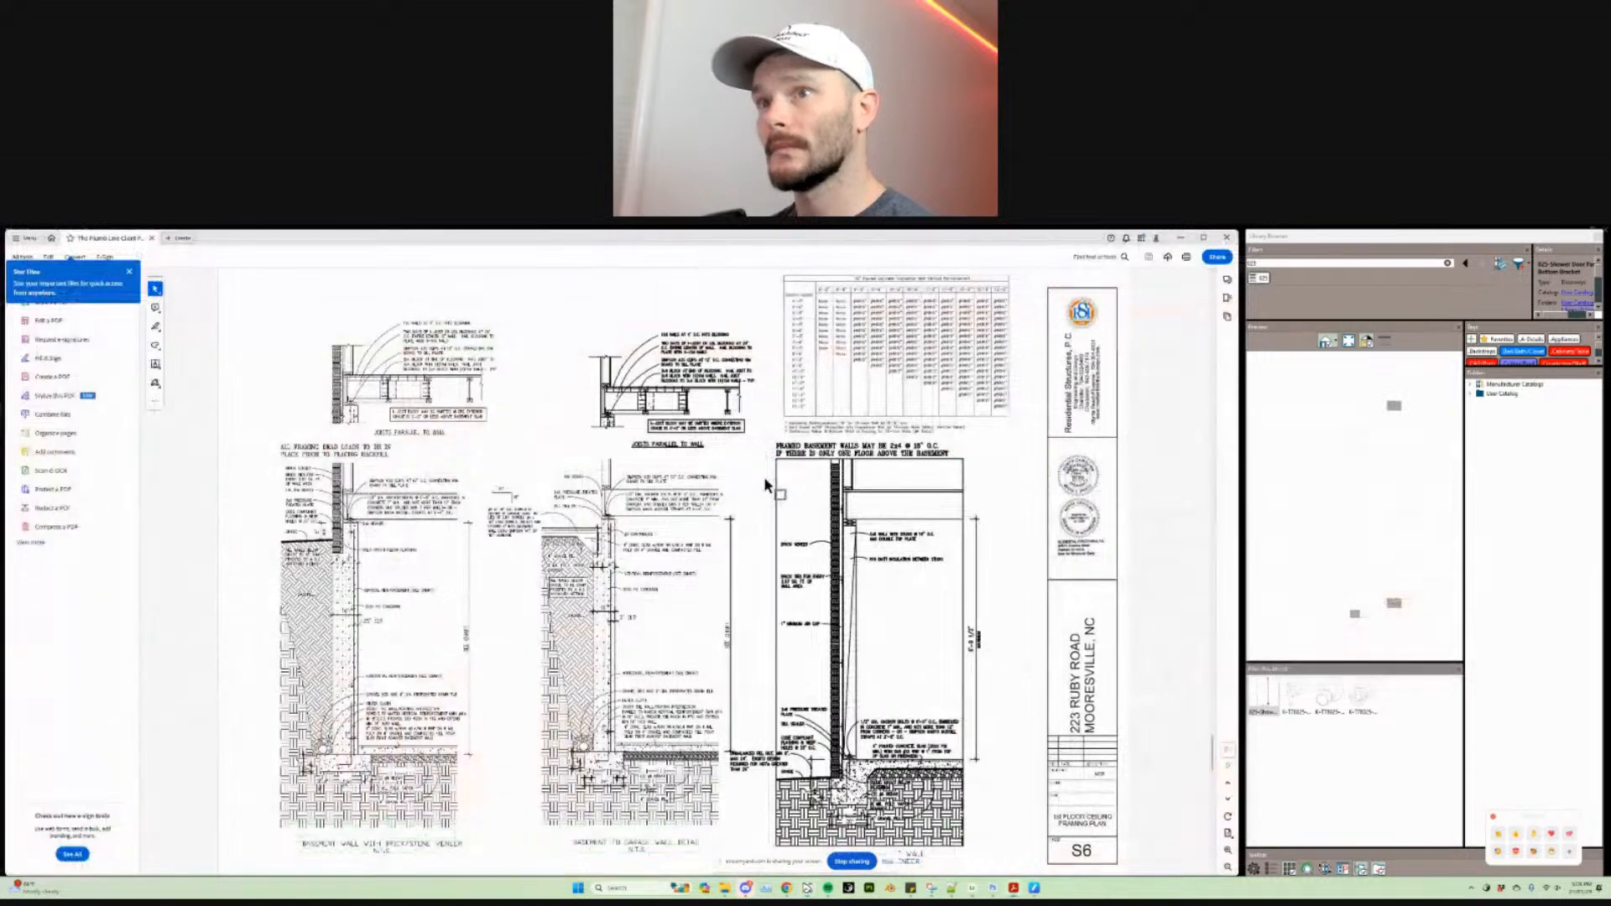
pyautogui.hotkey('alt', 'Tab')
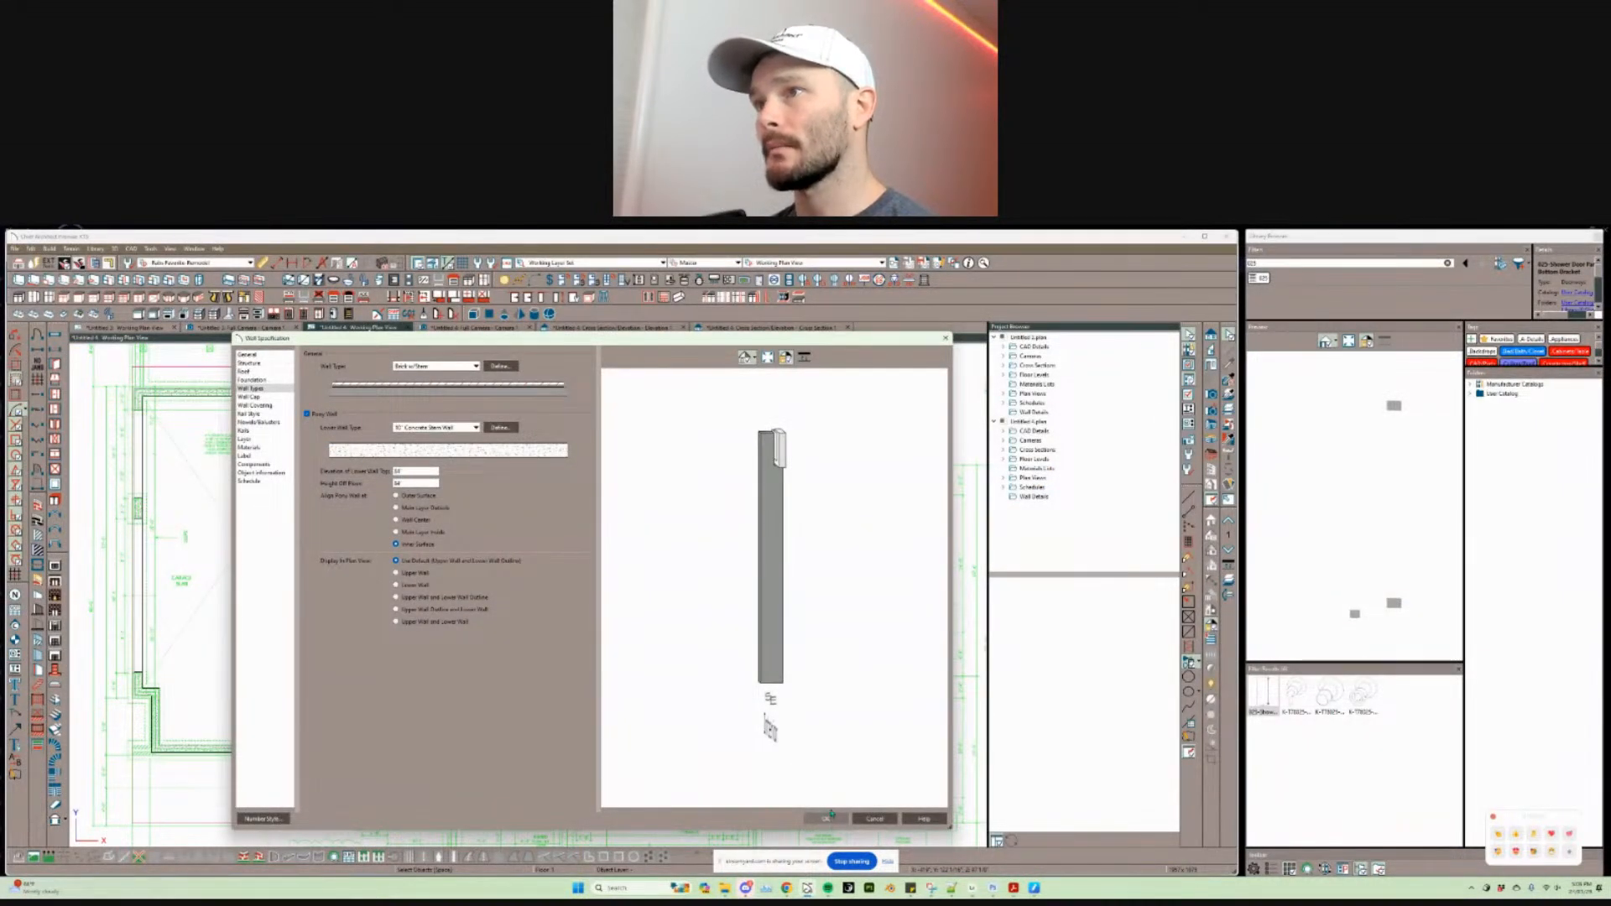
pyautogui.hotkey('alt', 'Tab')
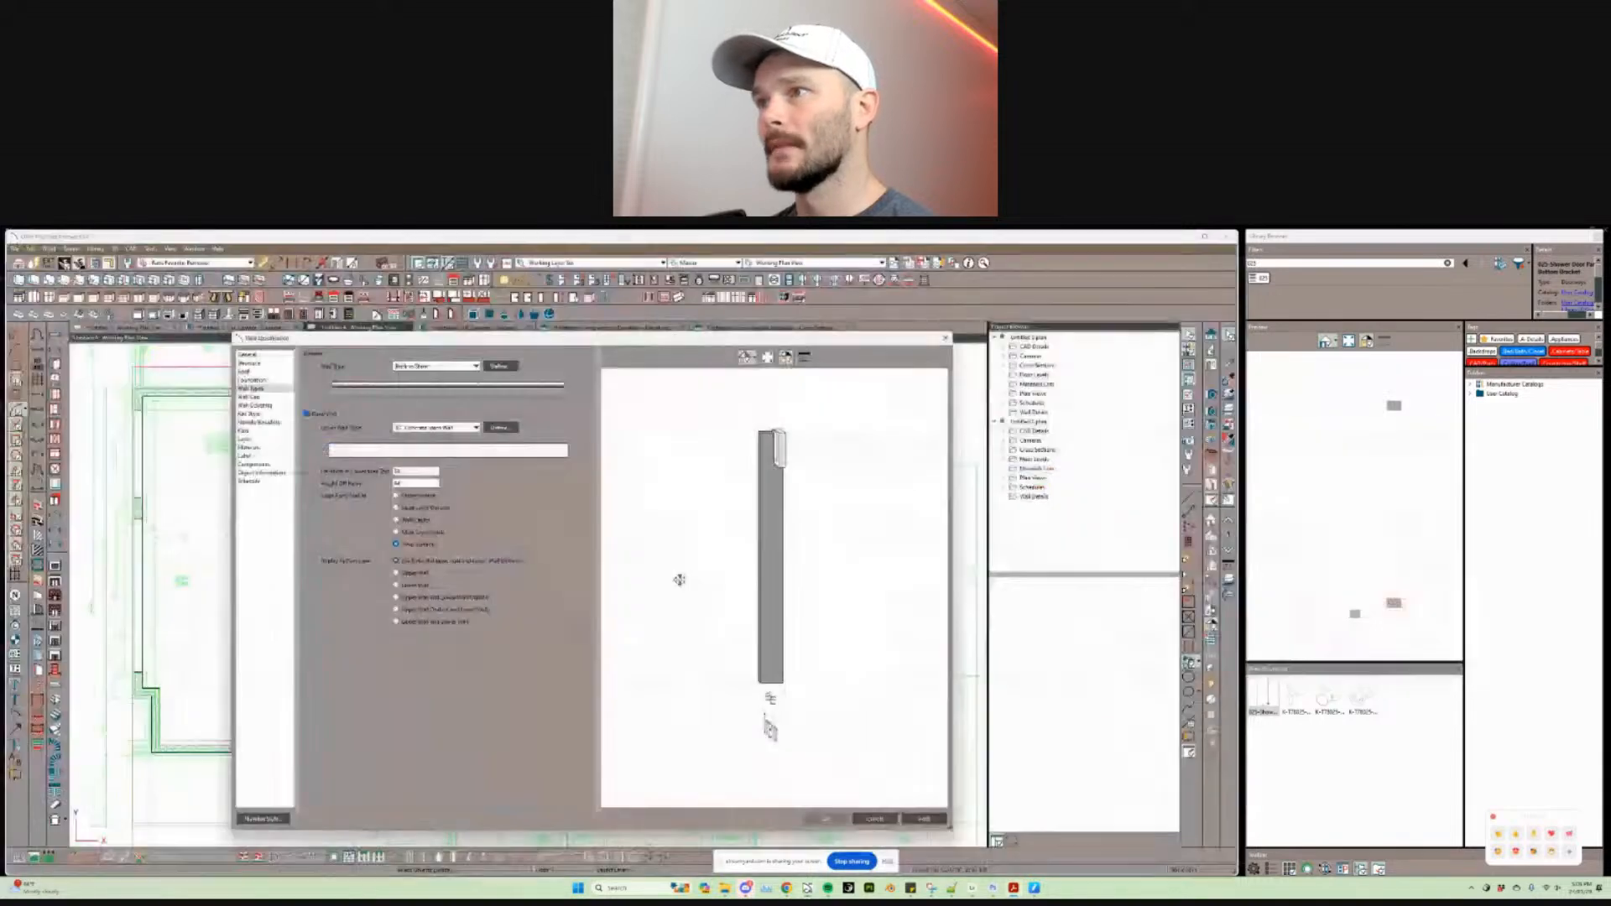
pyautogui.hotkey('alt', 'Tab')
pyautogui.click(840, 823)
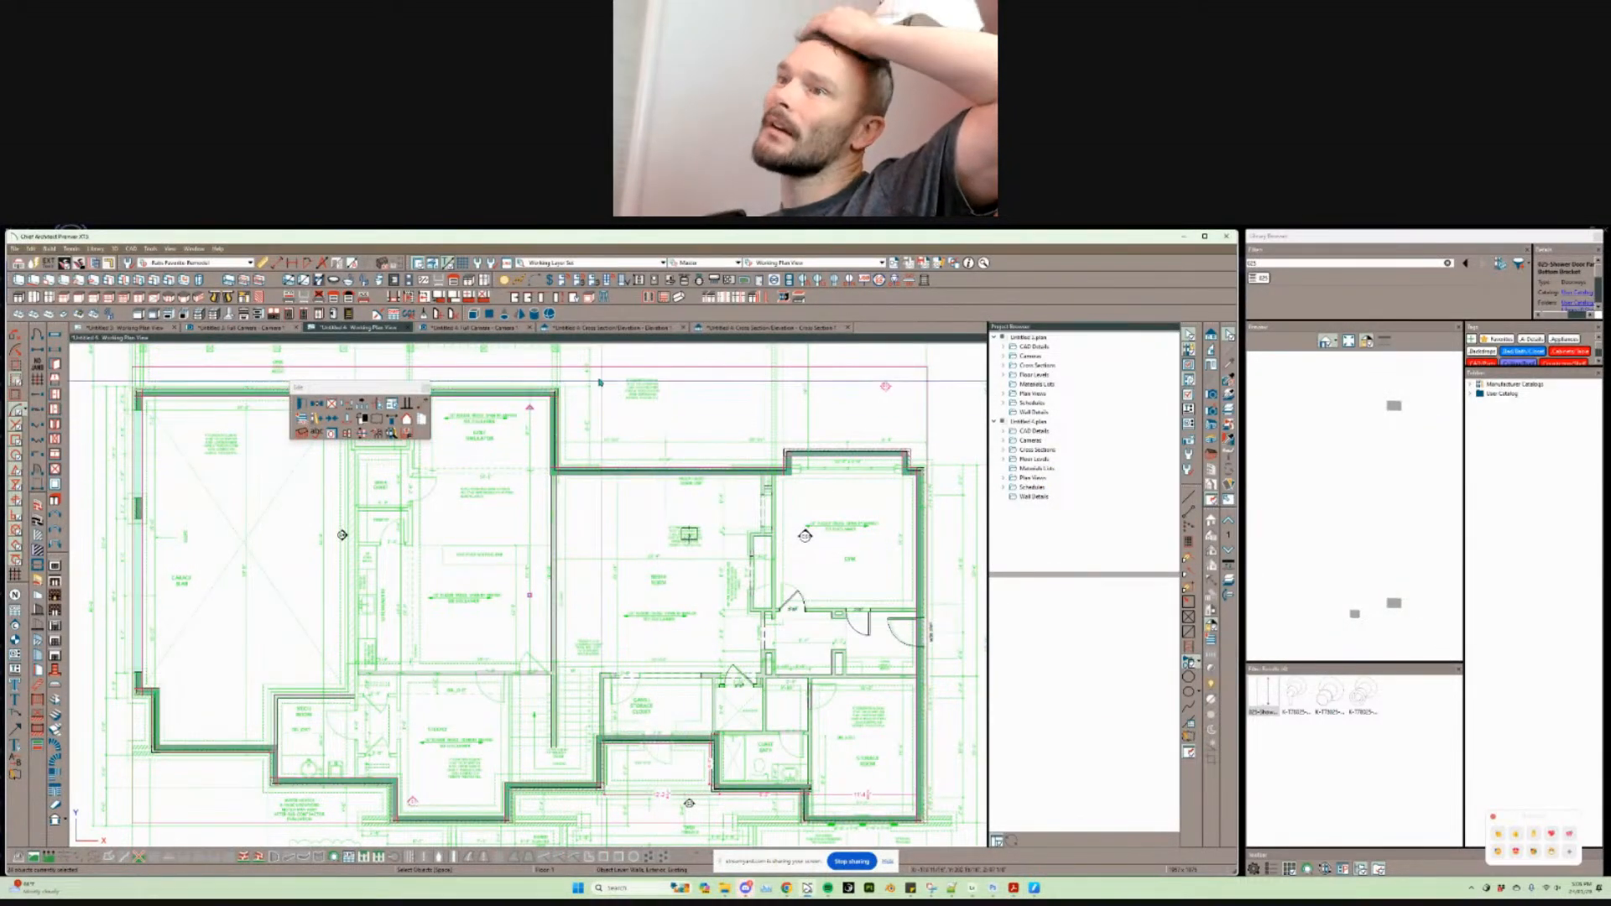
# Step: Examine how the pony walls line up with the underlaid plan around the golf simulator's exterior corner
pyautogui.scroll(2, 568, 388)
pyautogui.scroll(4, 569, 387)
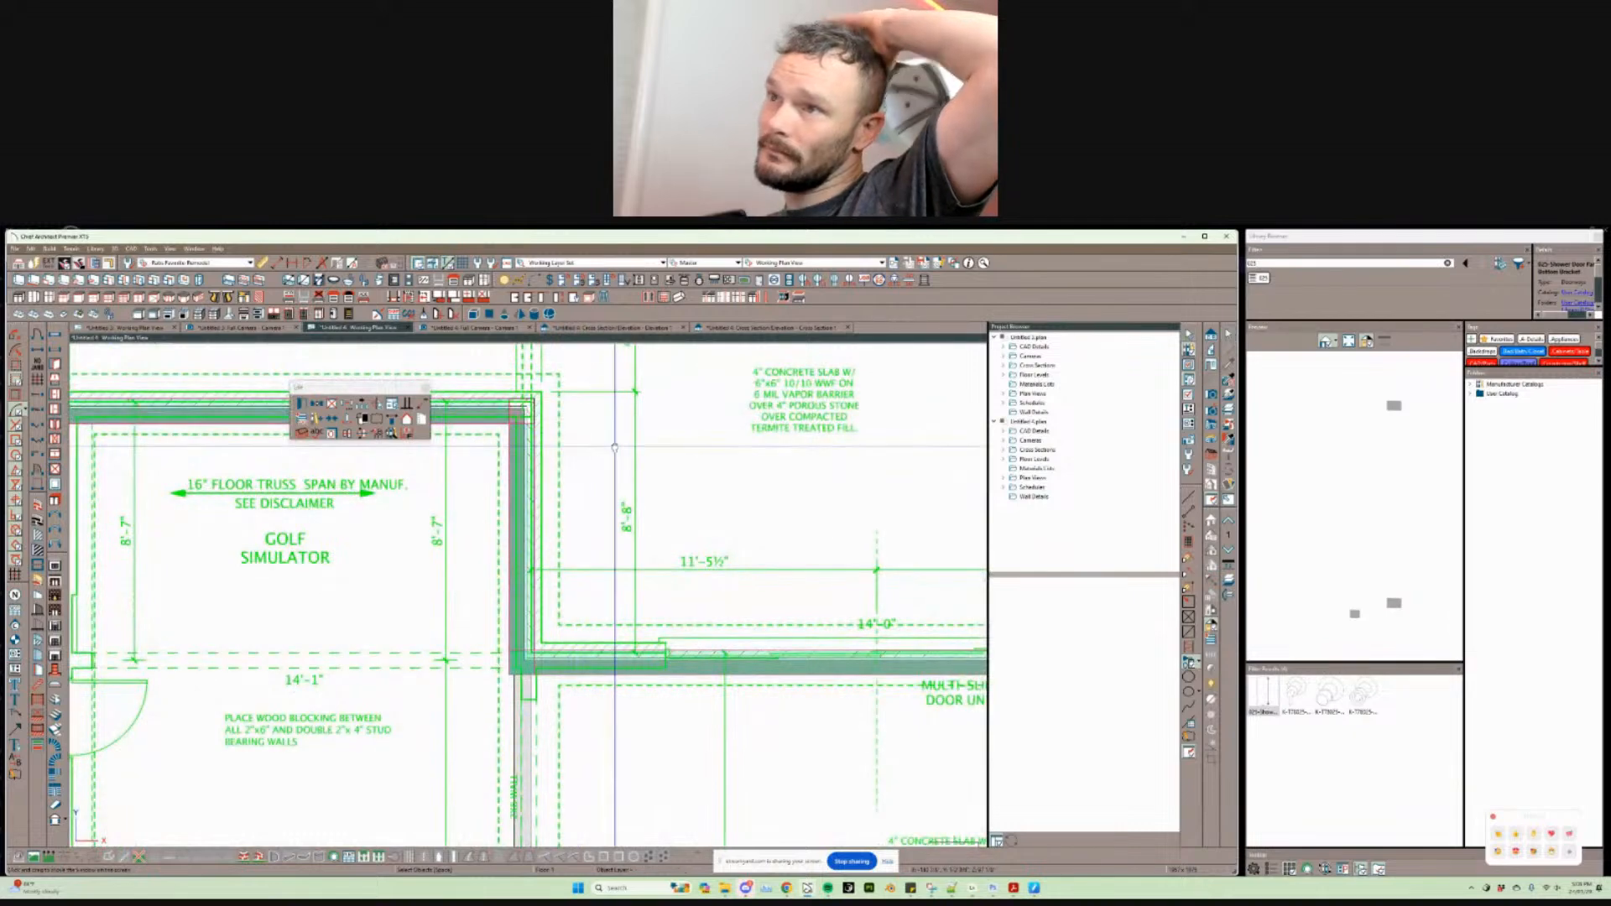
pyautogui.scroll(2, 803, 473)
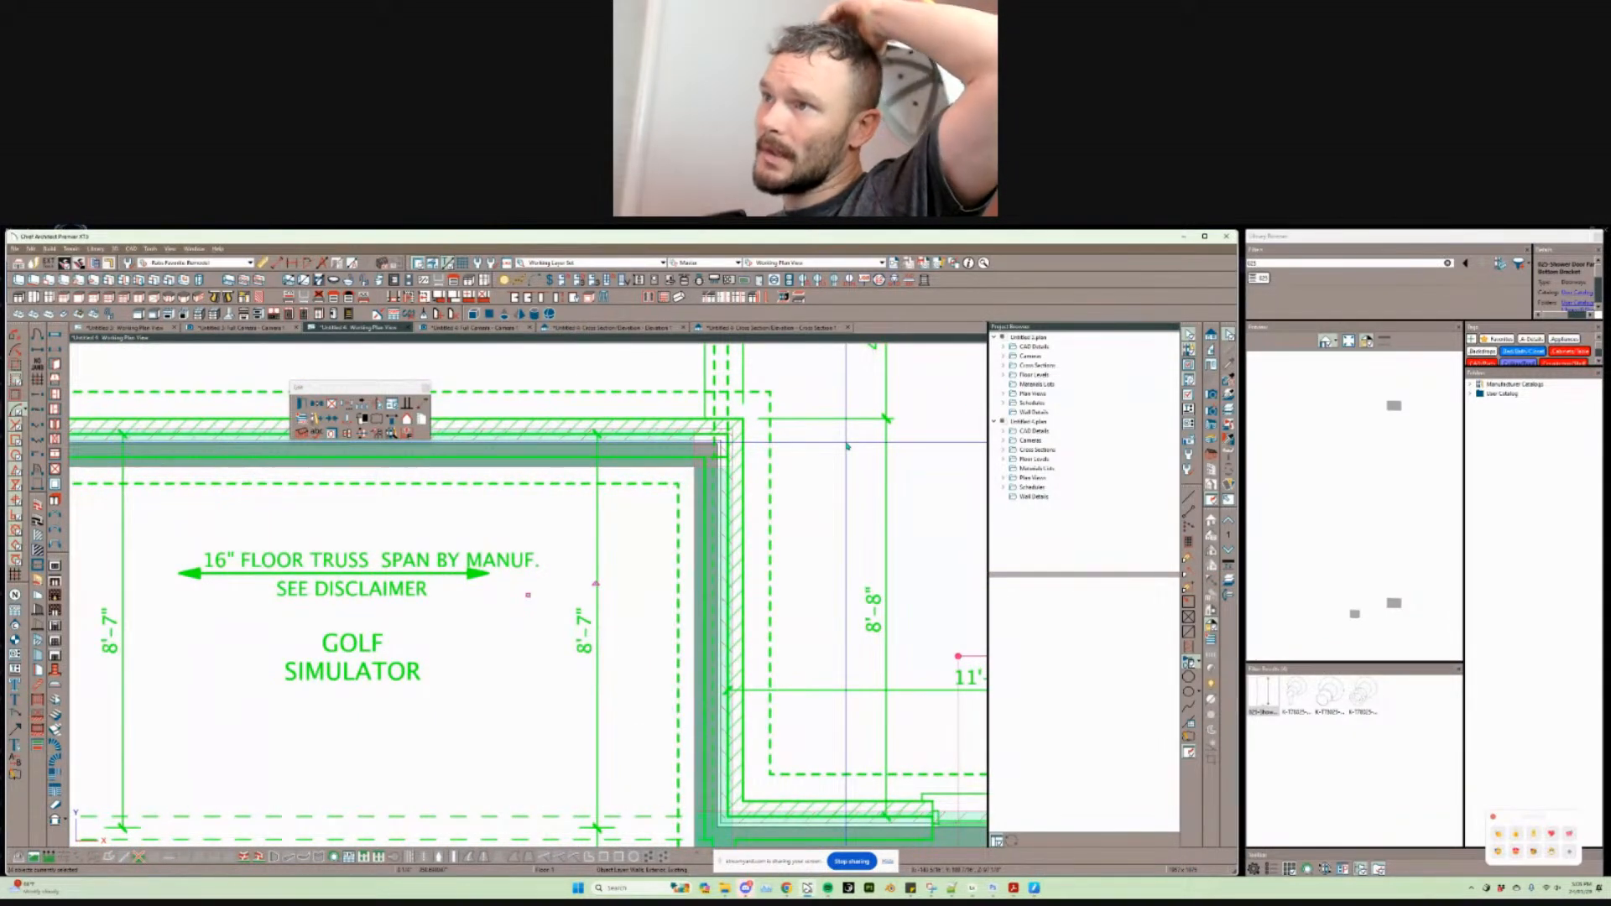
pyautogui.click(801, 461)
pyautogui.click(746, 487)
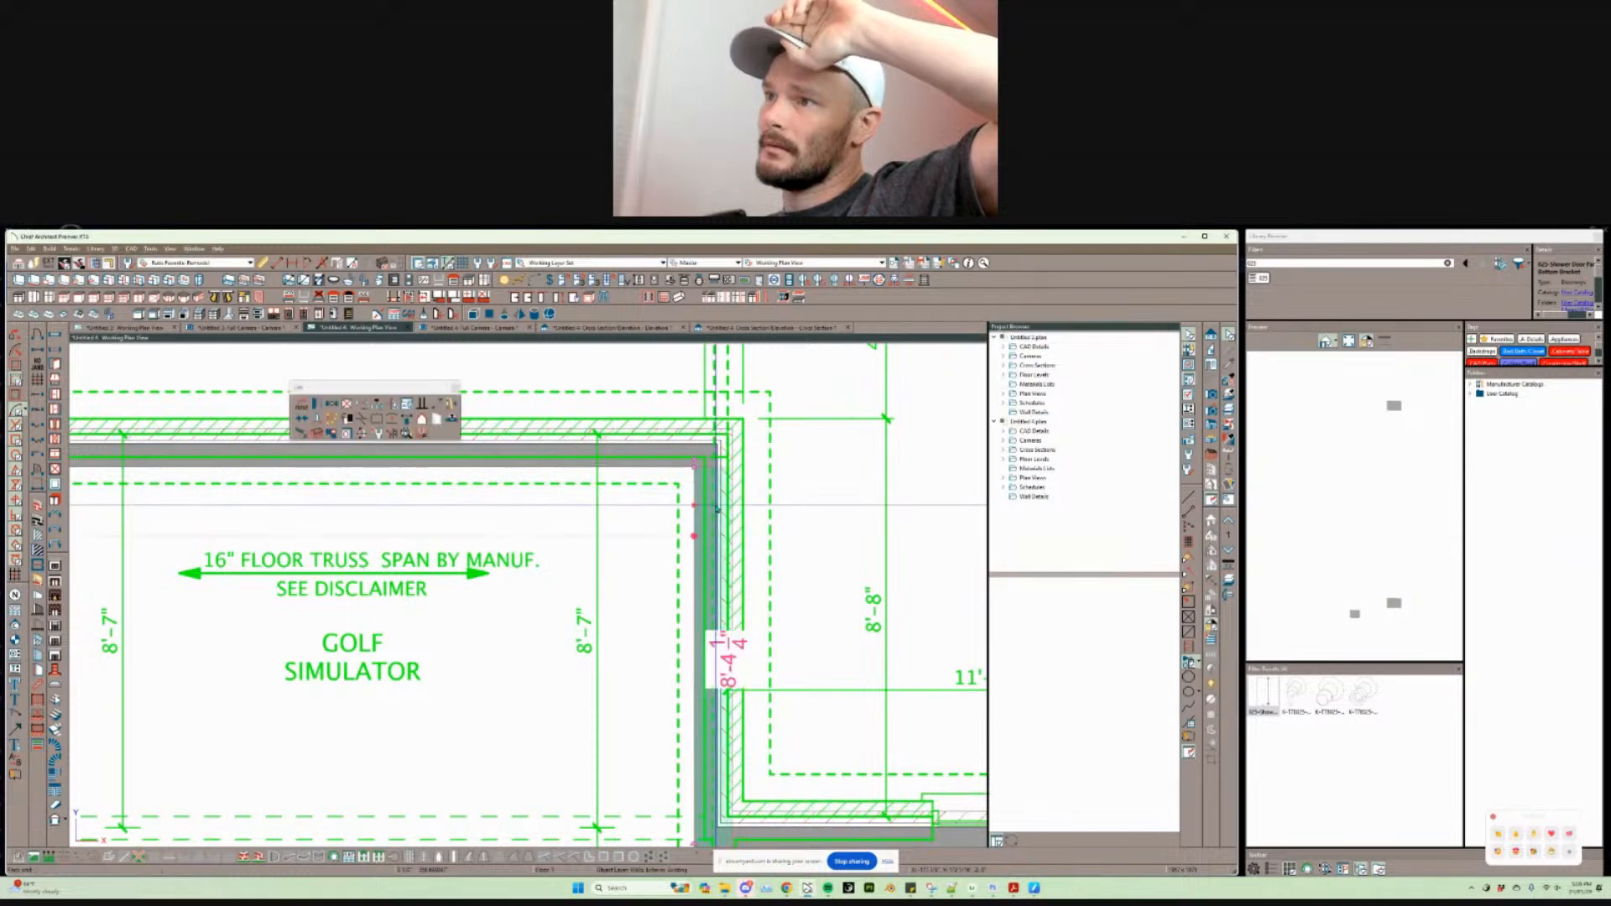
pyautogui.scroll(-3, 814, 498)
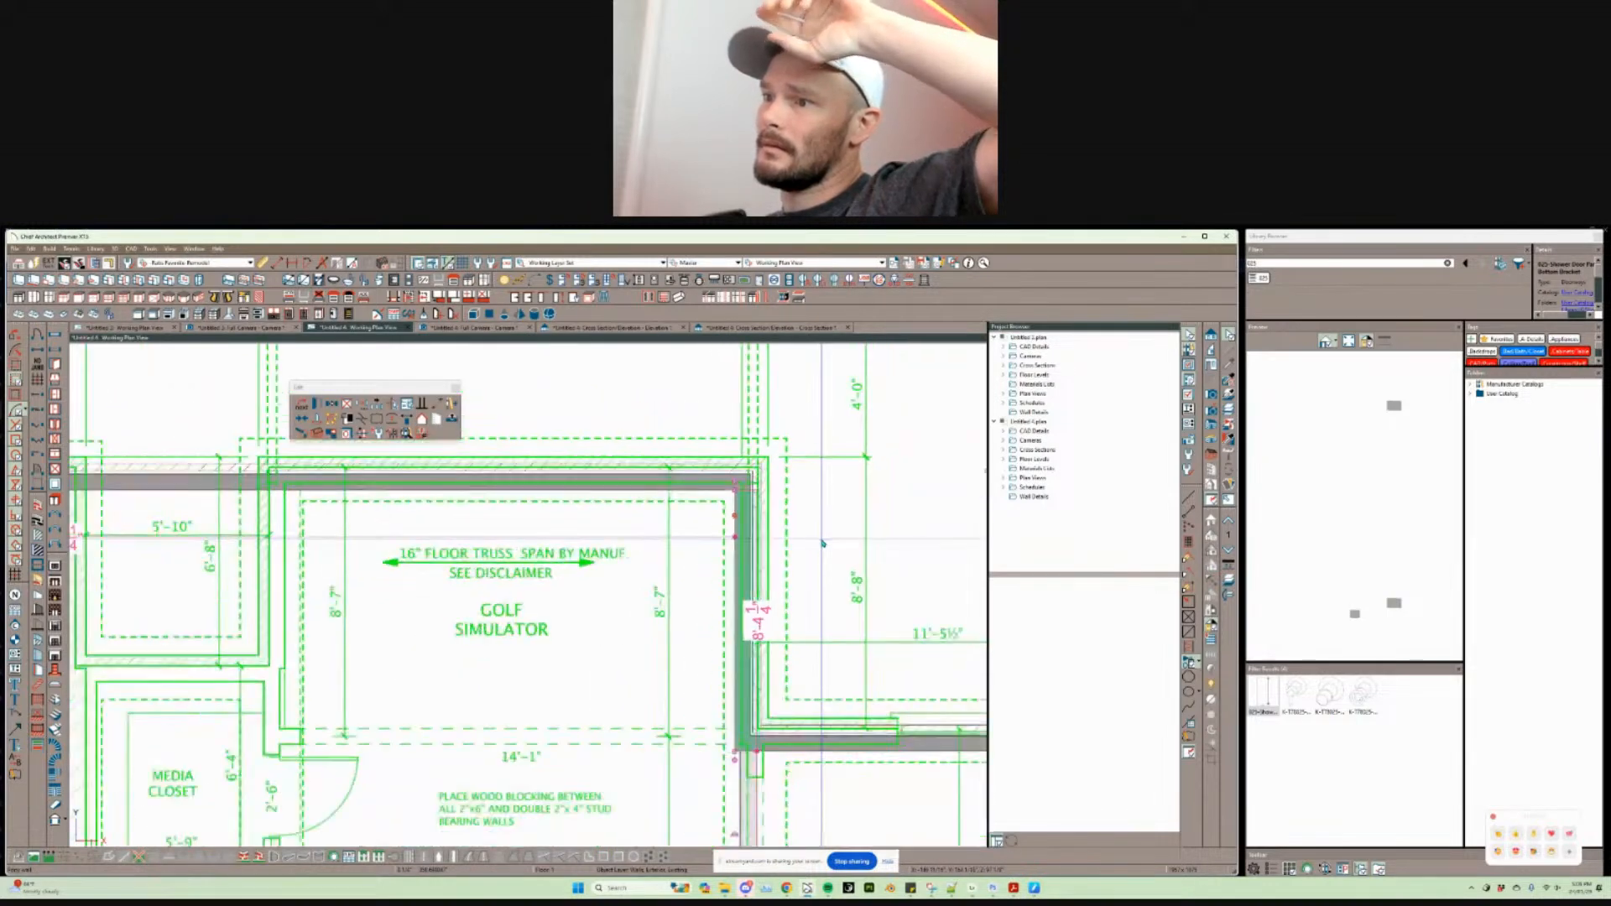
pyautogui.scroll(-3, 787, 529)
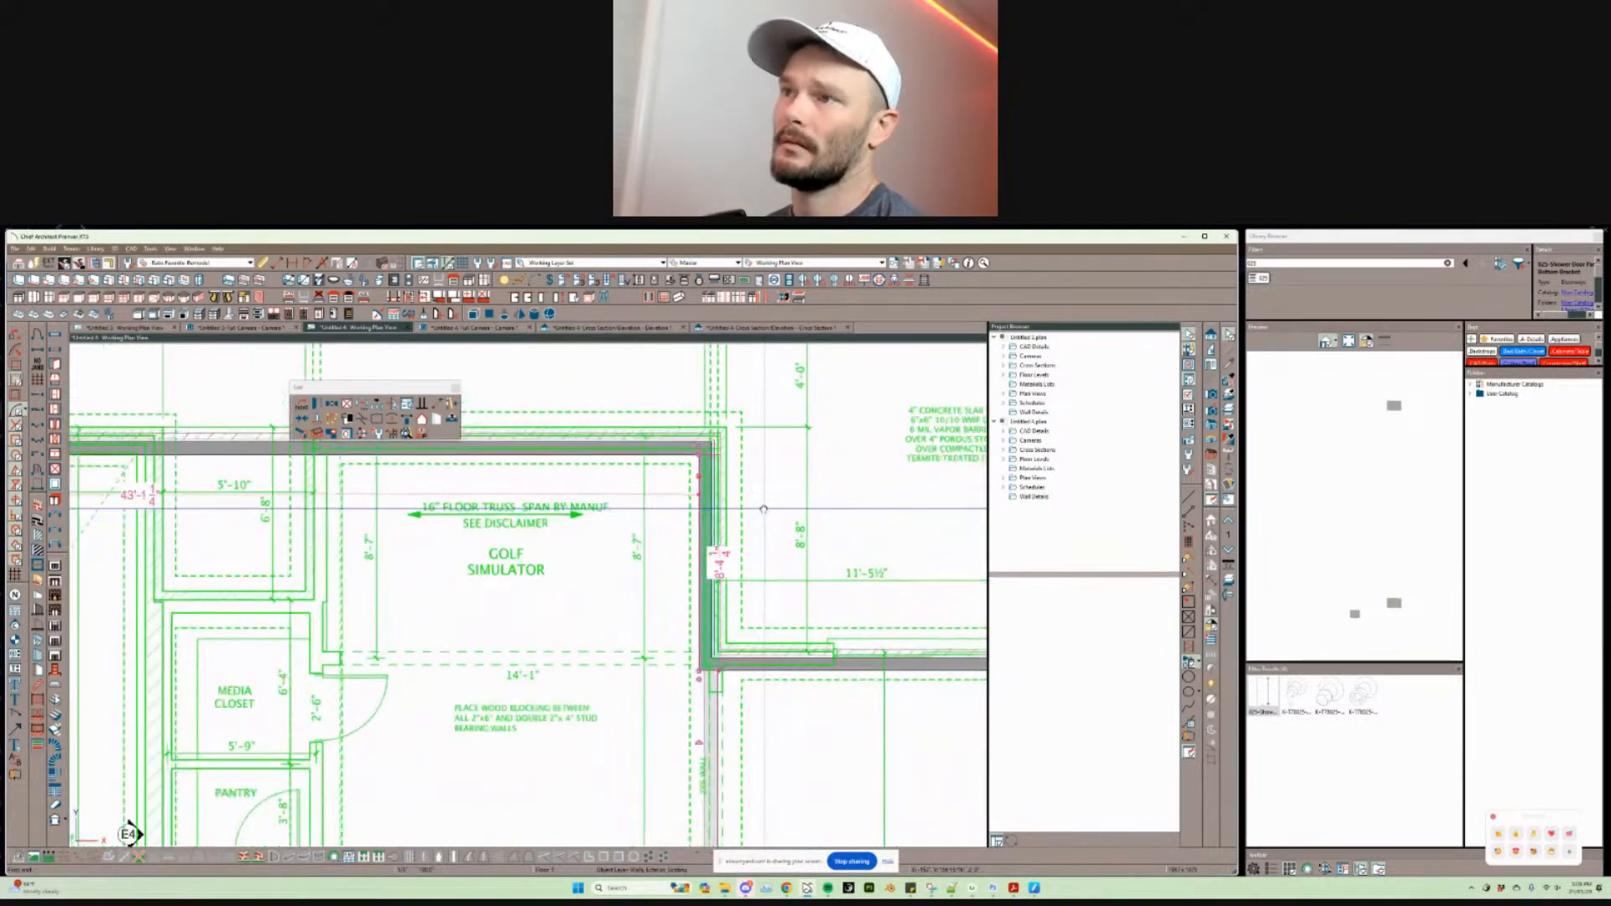
pyautogui.scroll(-2, 894, 529)
pyautogui.click(456, 701)
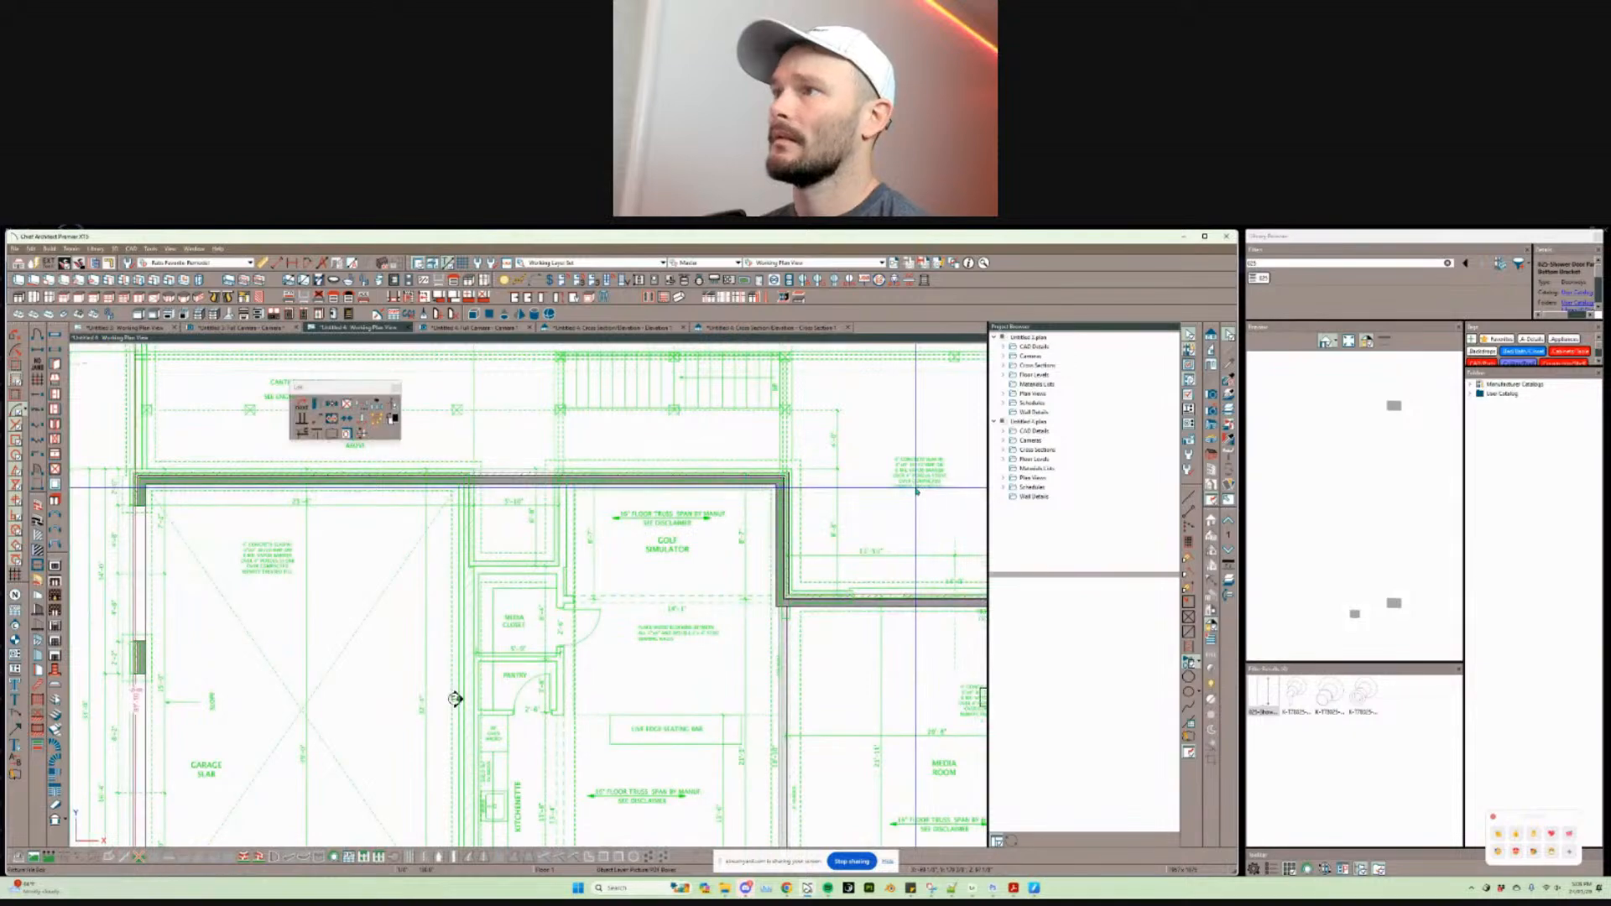
# Step: Hide the underlaid plan and display the reference floor to compare its walls with the foundation walls at the exterior corner
pyautogui.scroll(-1, 428, 693)
pyautogui.moveTo(456, 702); pyautogui.dragTo(331, 675, button='middle')
pyautogui.moveTo(484, 448); pyautogui.dragTo(424, 467, button='middle')
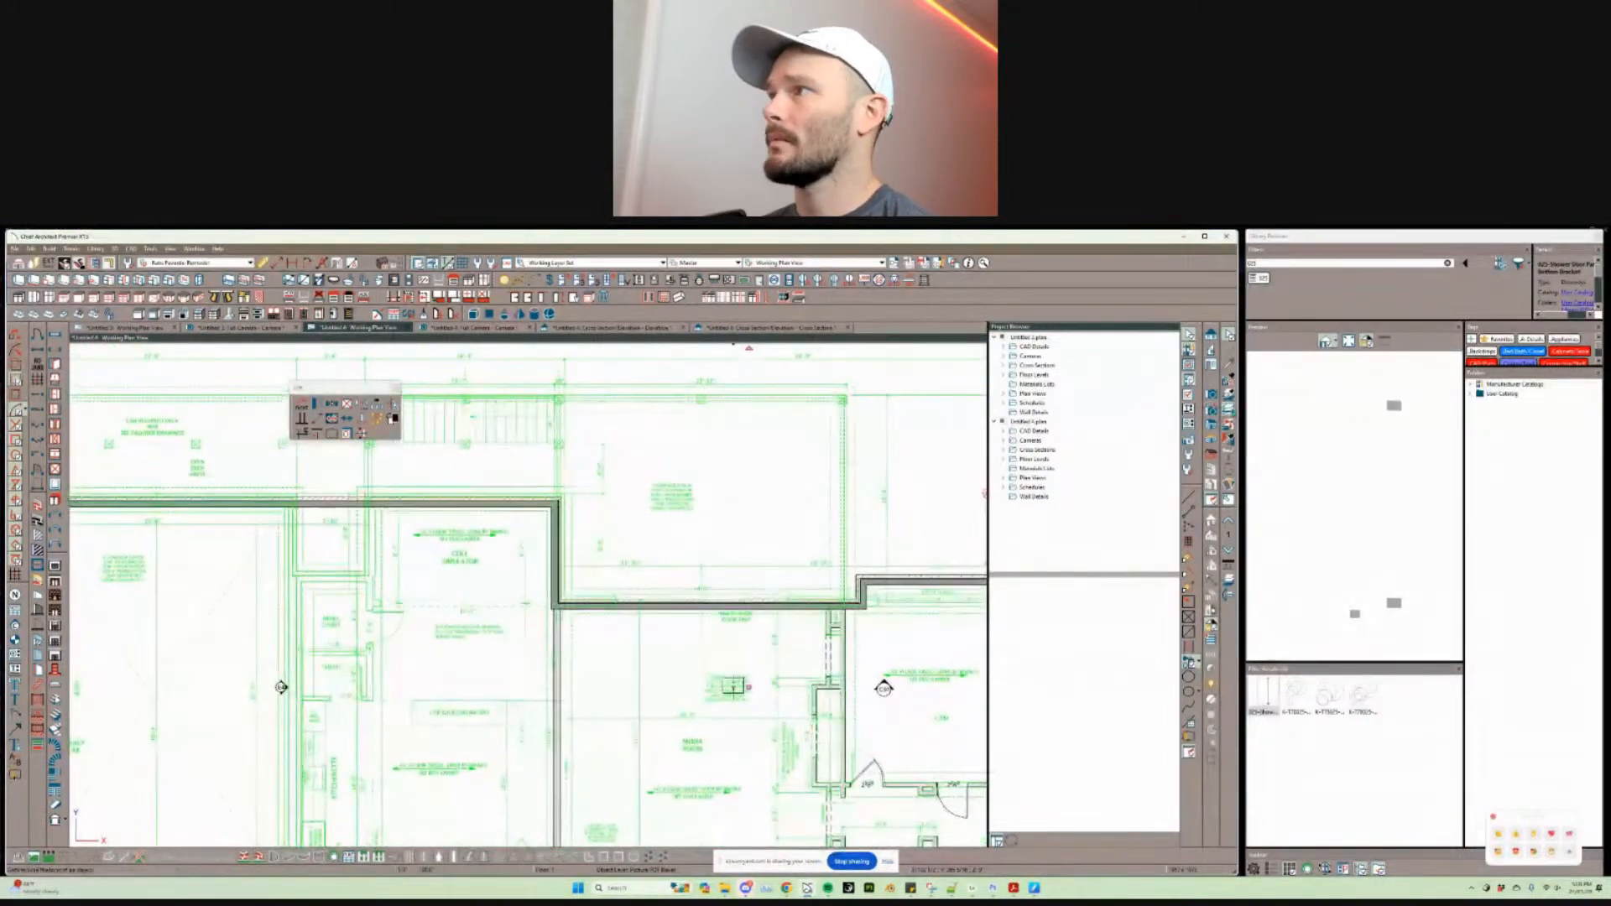
pyautogui.click(1228, 409)
pyautogui.click(793, 406)
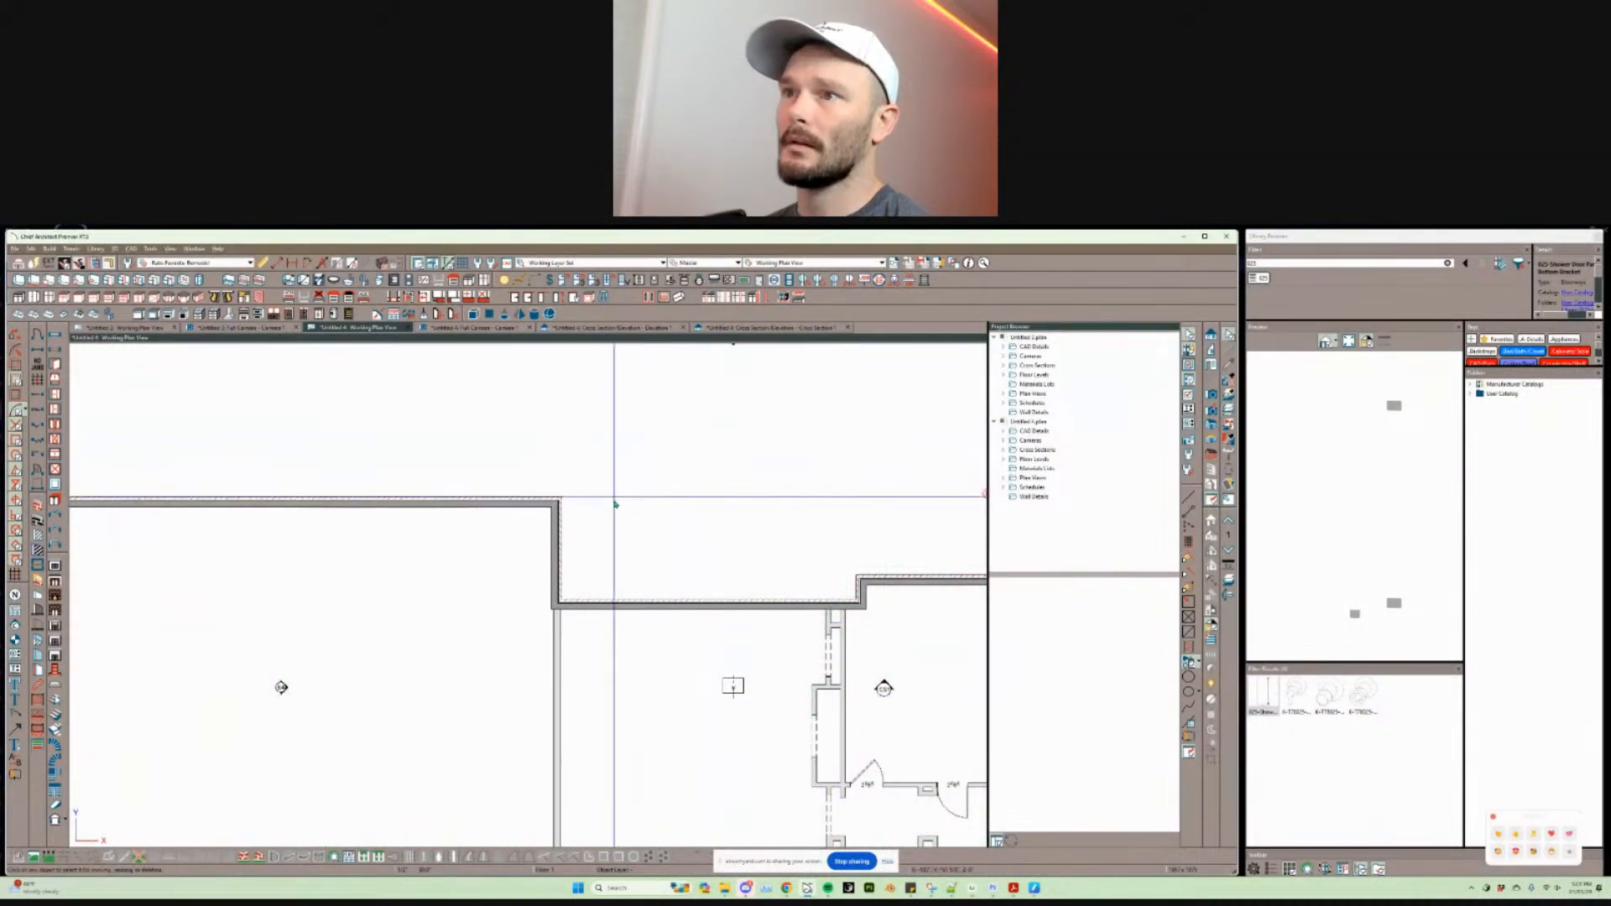
pyautogui.click(1227, 579)
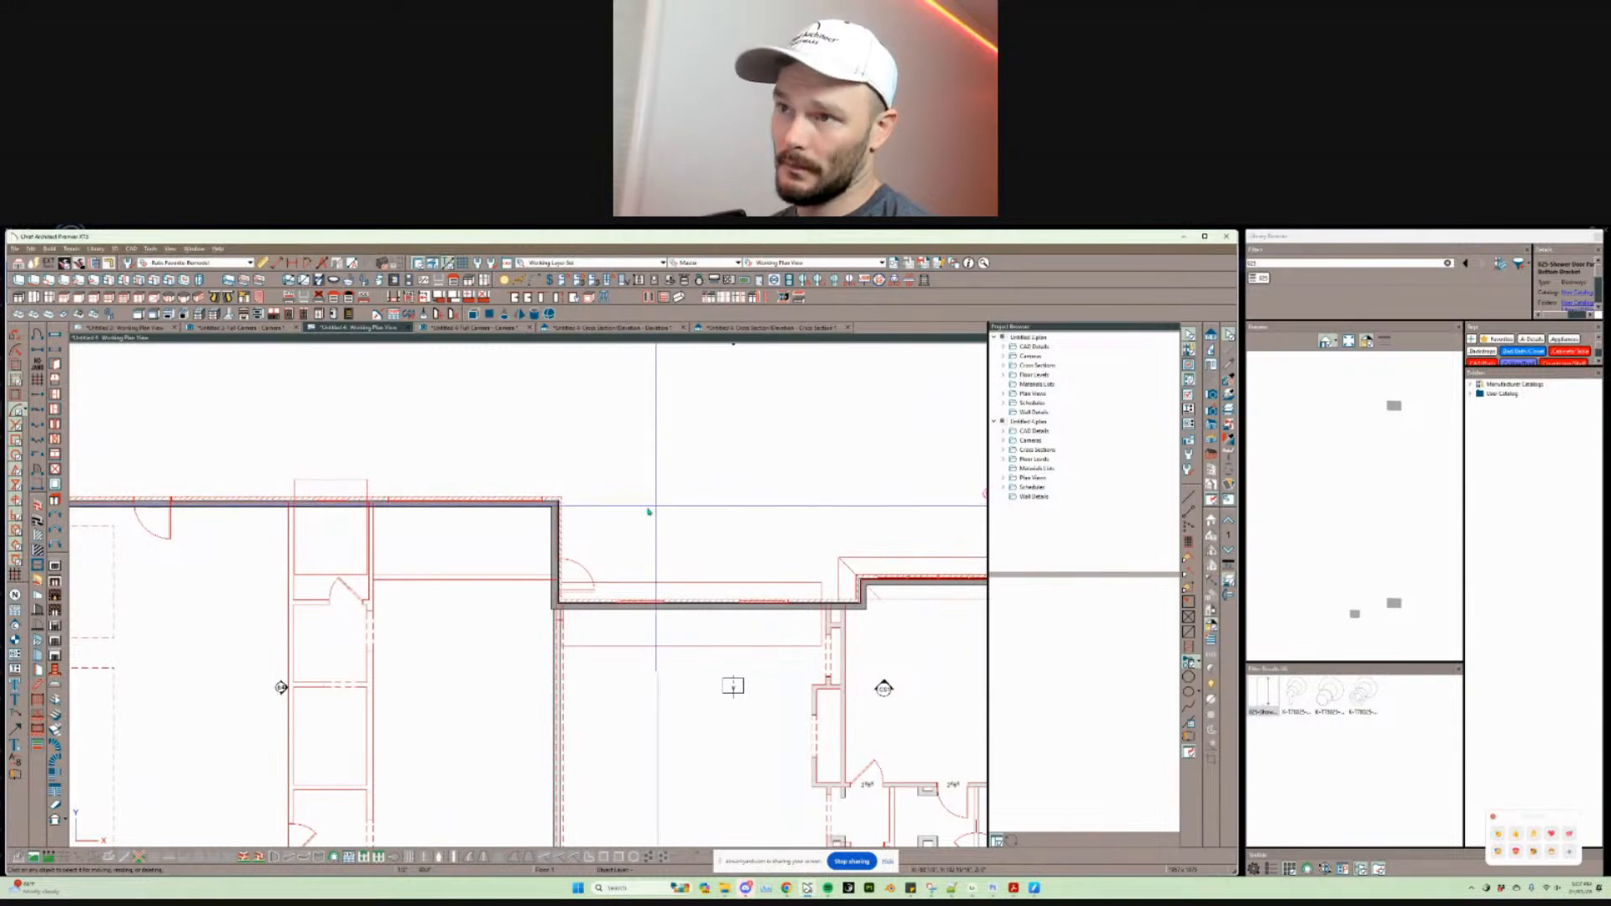
pyautogui.scroll(4, 600, 514)
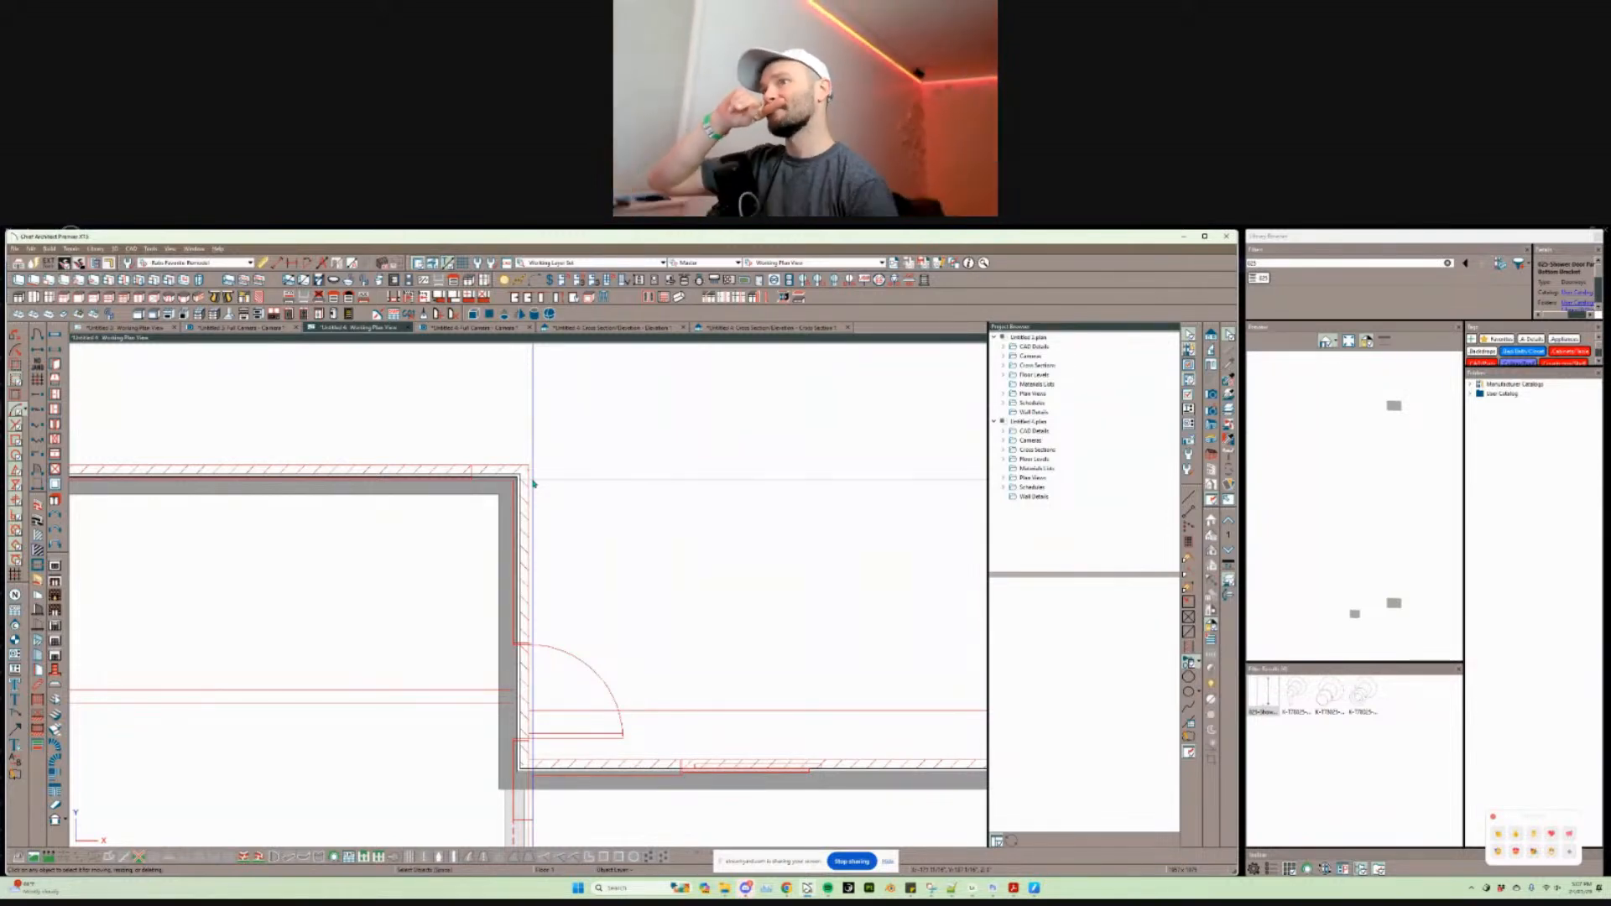
pyautogui.scroll(-5, 533, 484)
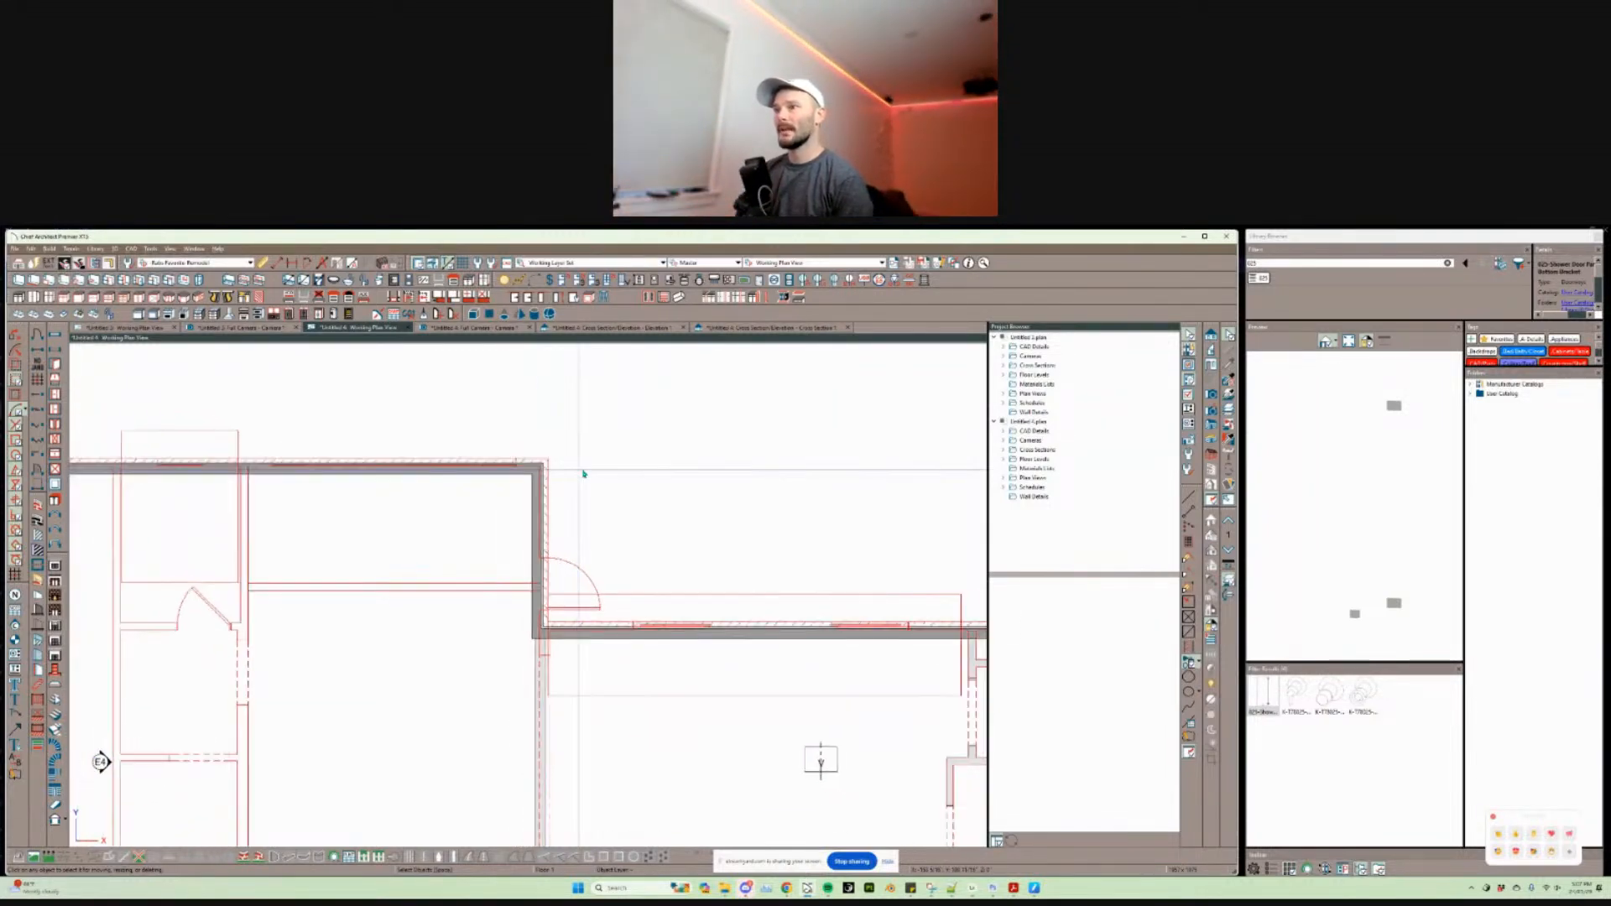
# Step: Go up to the main floor, turn off the reference display, and turn on display of the Picture/PDF boxes layer
pyautogui.press('pageup')
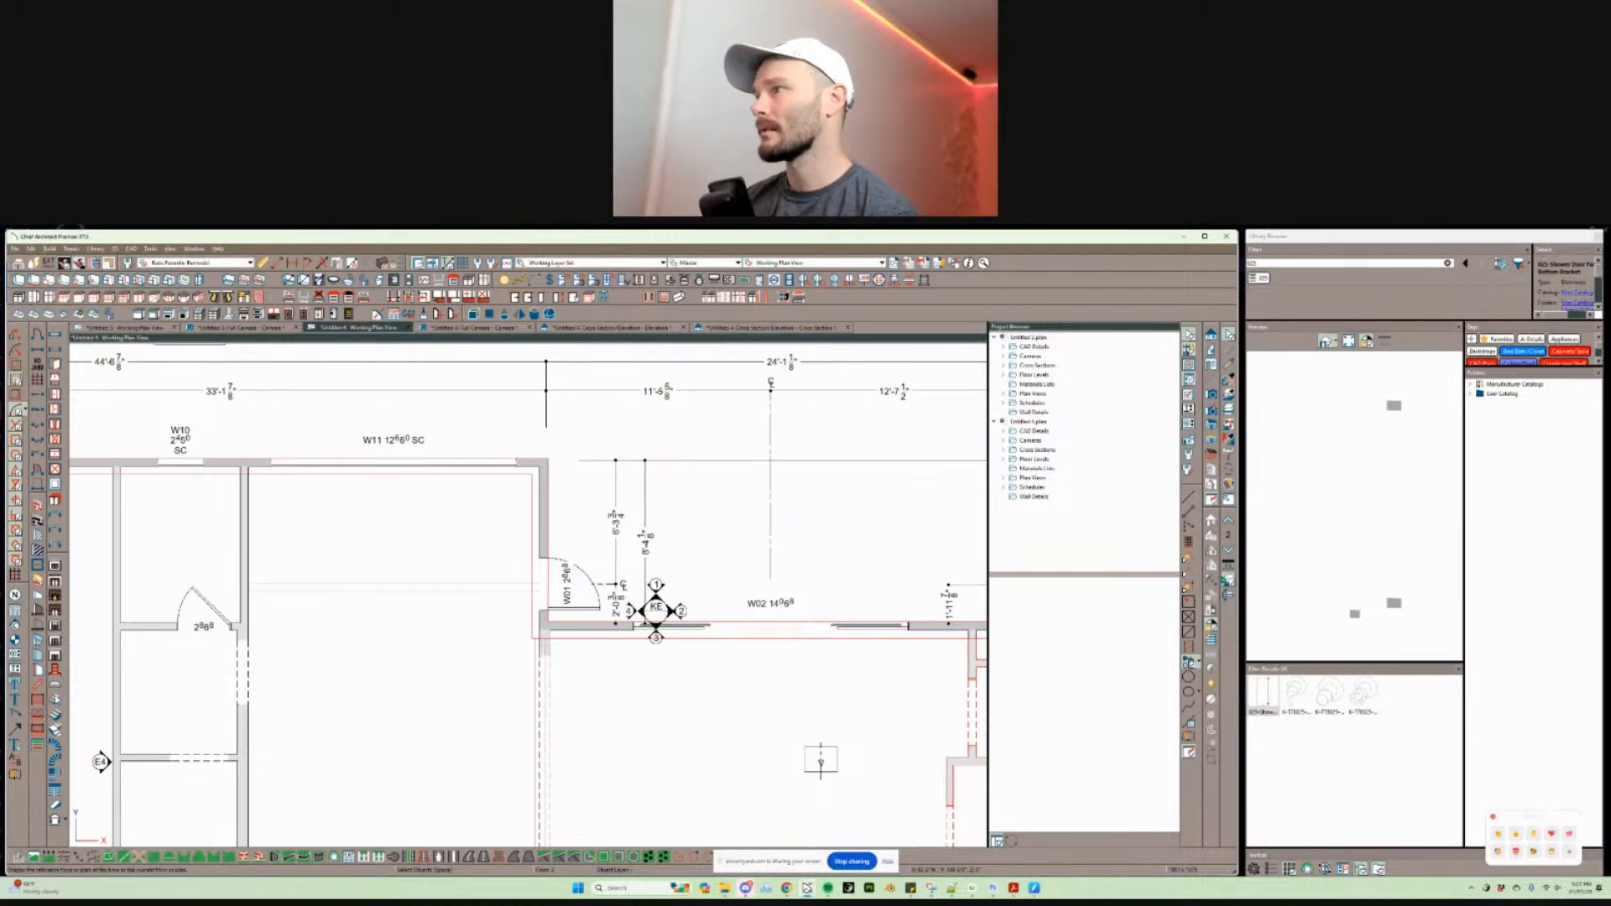
pyautogui.click(1228, 579)
pyautogui.scroll(-3, 652, 572)
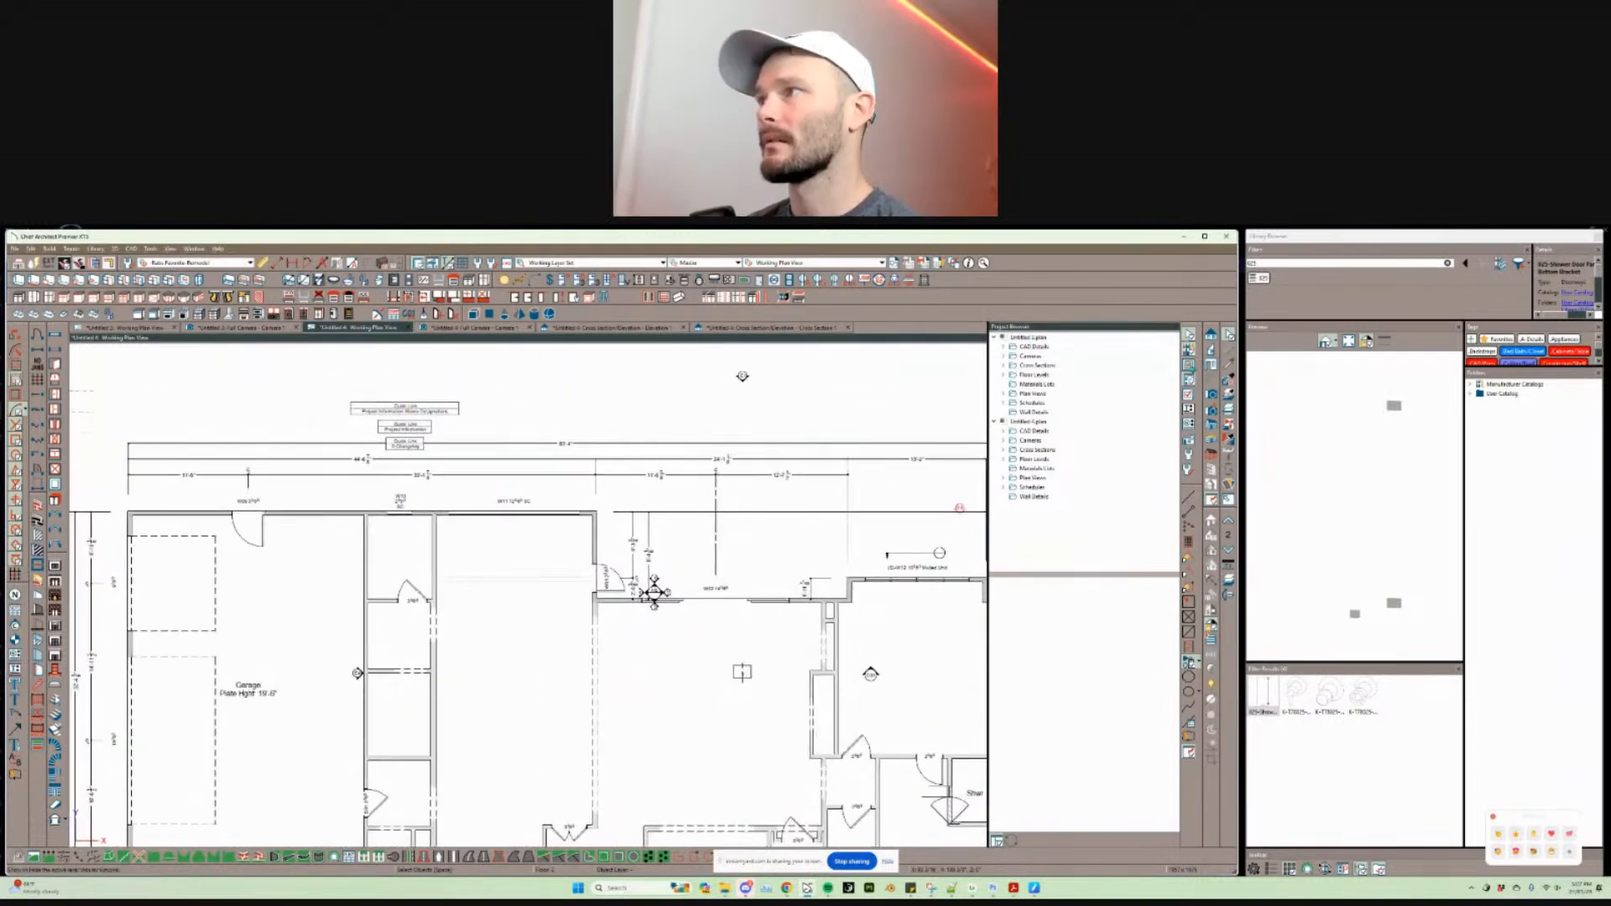
pyautogui.press('l')
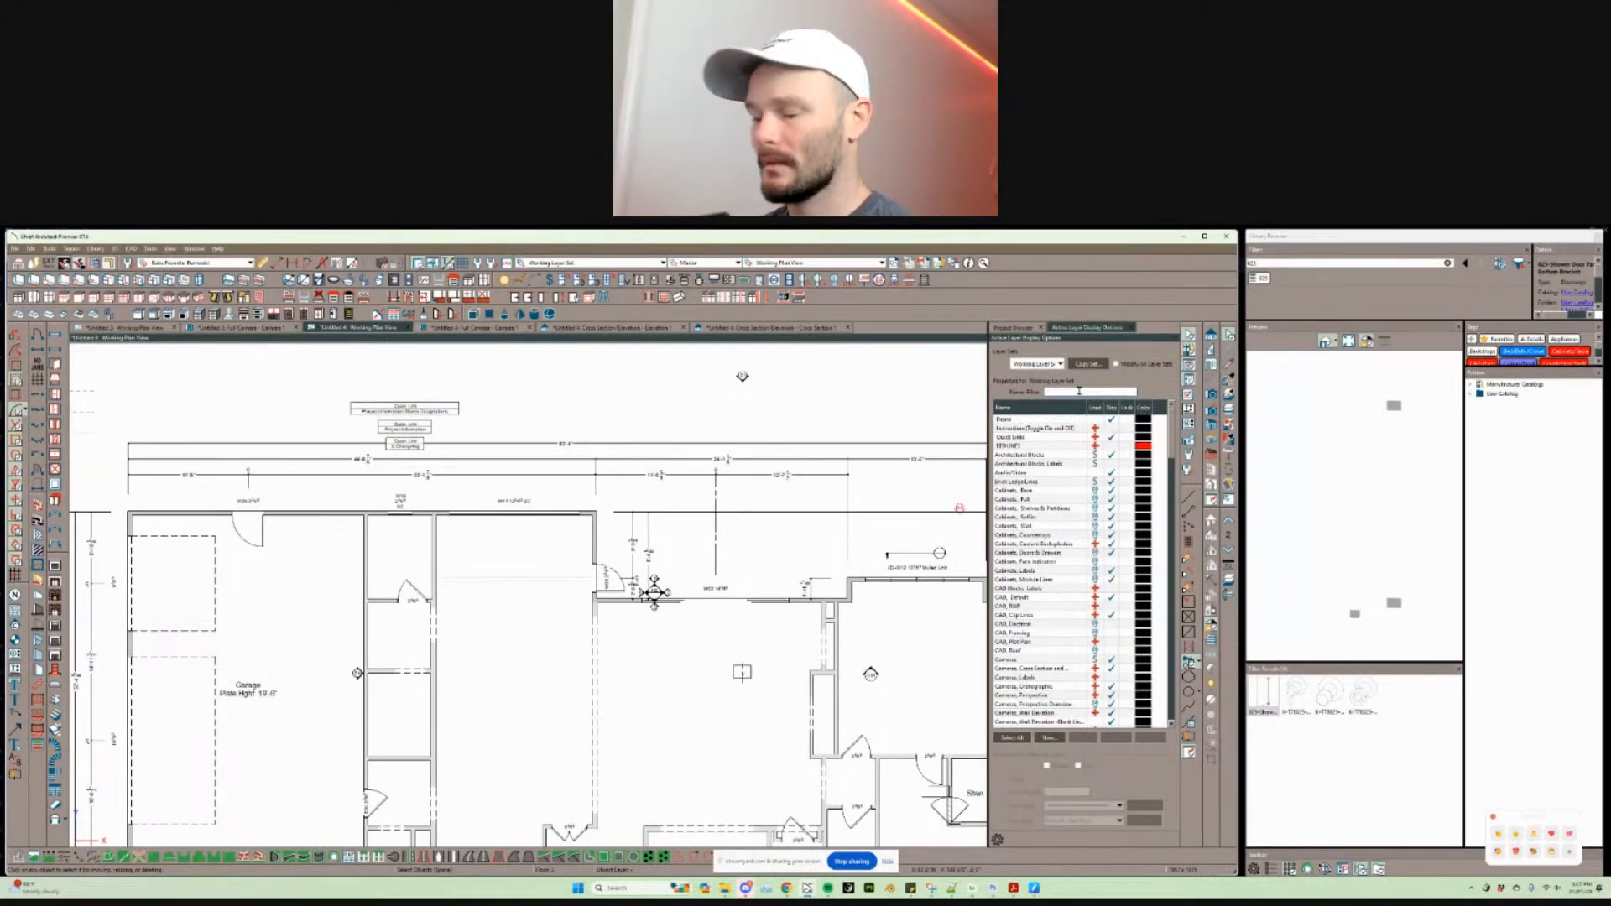
pyautogui.click(1079, 391)
pyautogui.write('pdf')
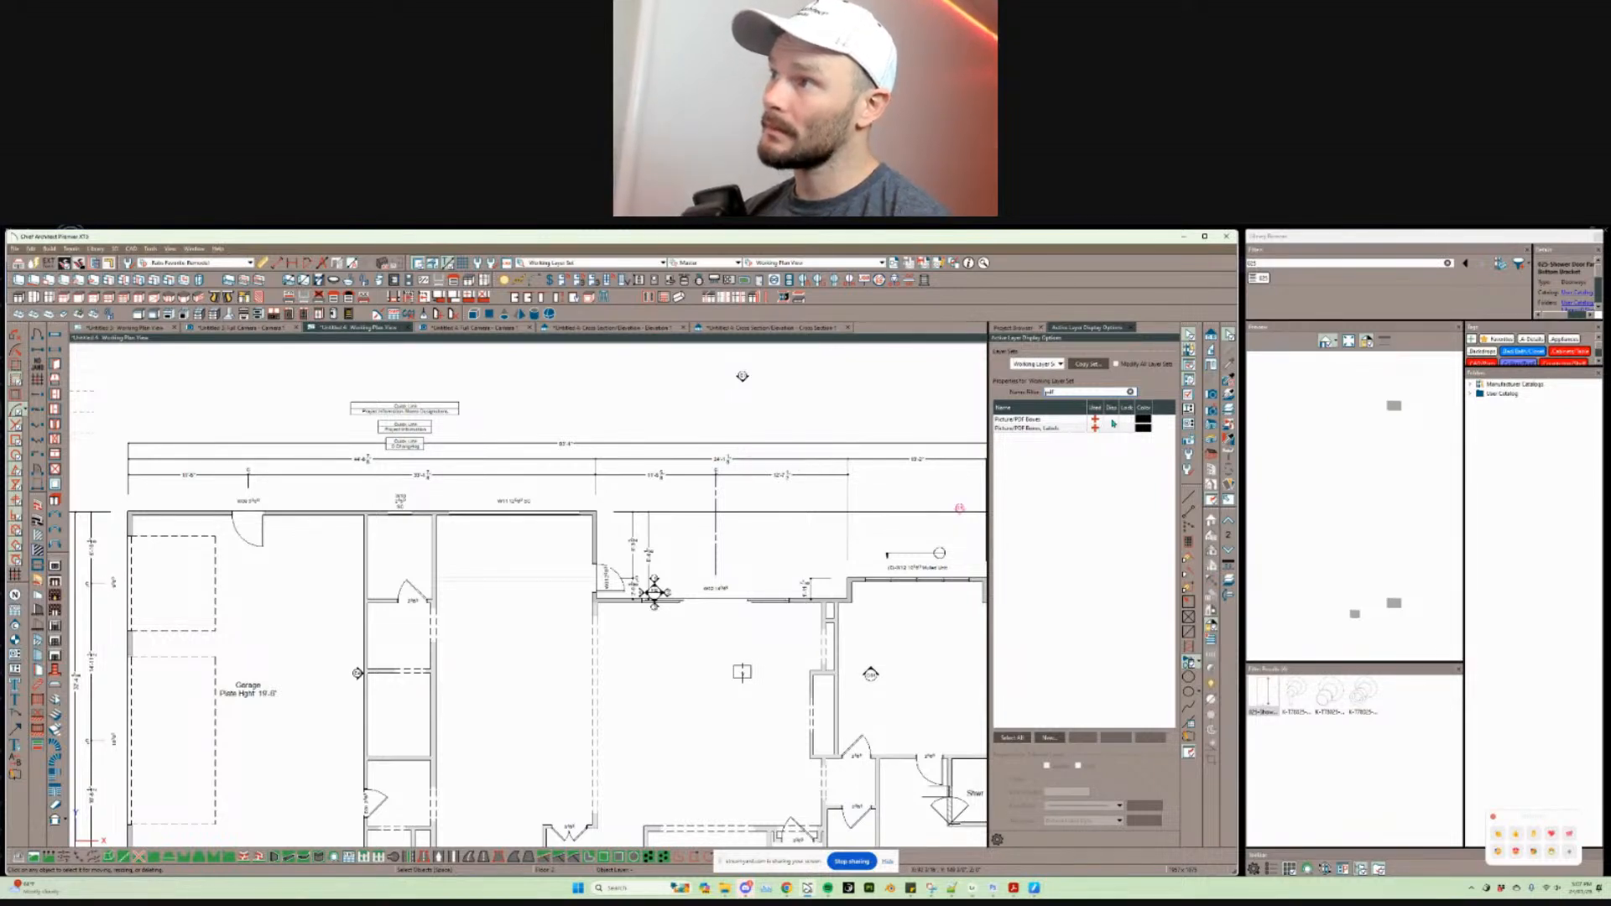
pyautogui.click(1113, 423)
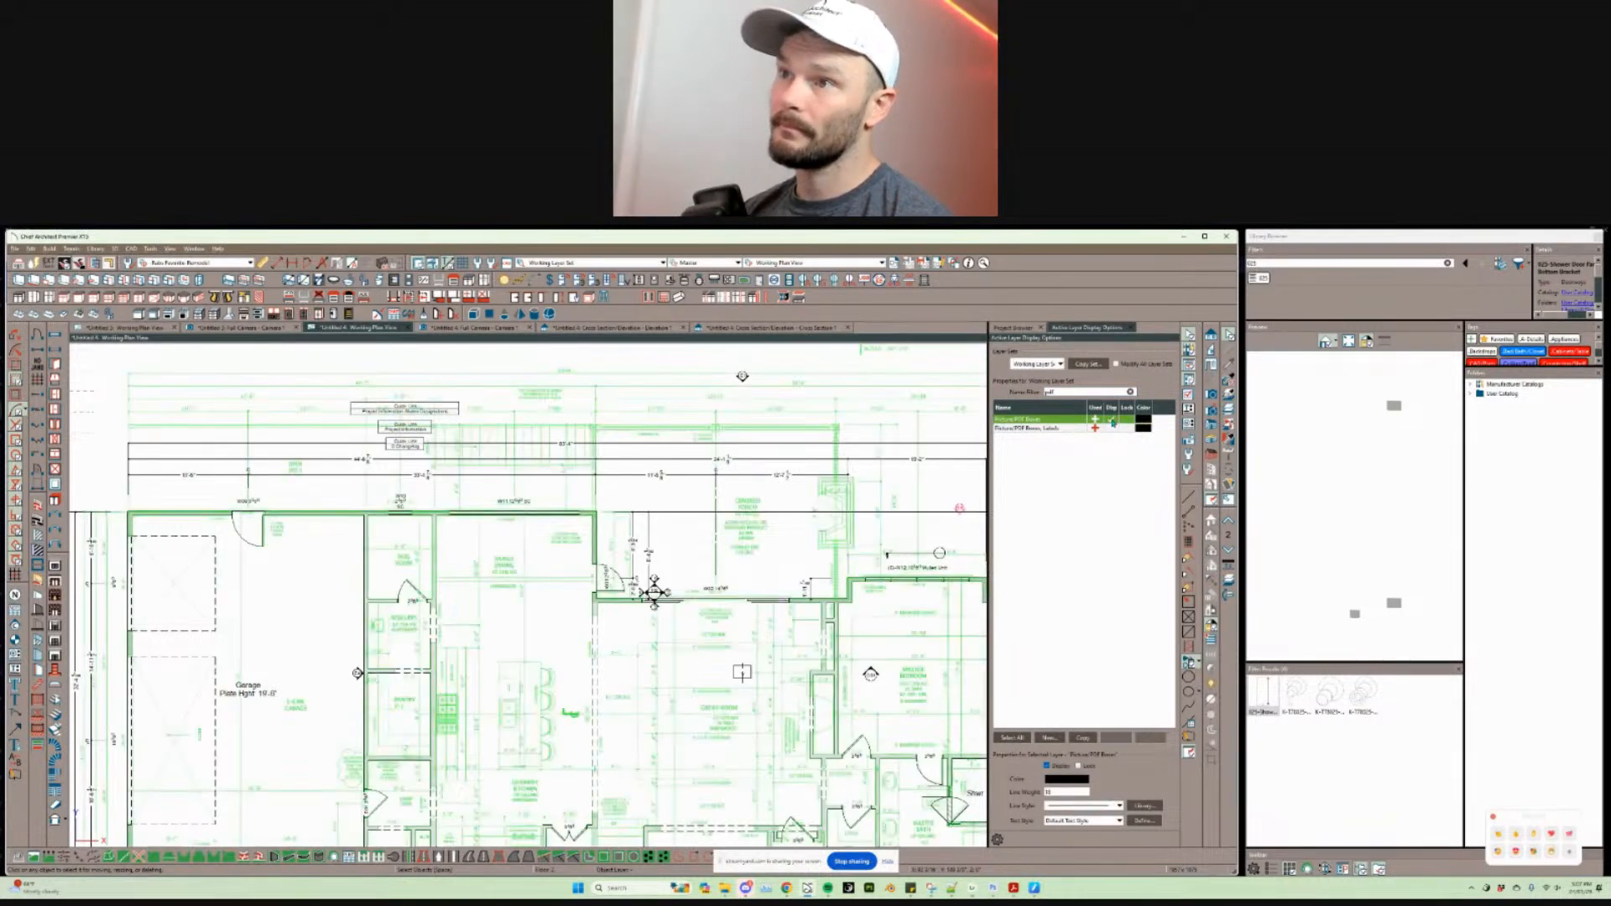
# Step: Examine the main floor's exterior walls against the underlaid plan, from the covered porch around the master bedroom to the garage storage
pyautogui.scroll(1, 590, 496)
pyautogui.scroll(4, 589, 496)
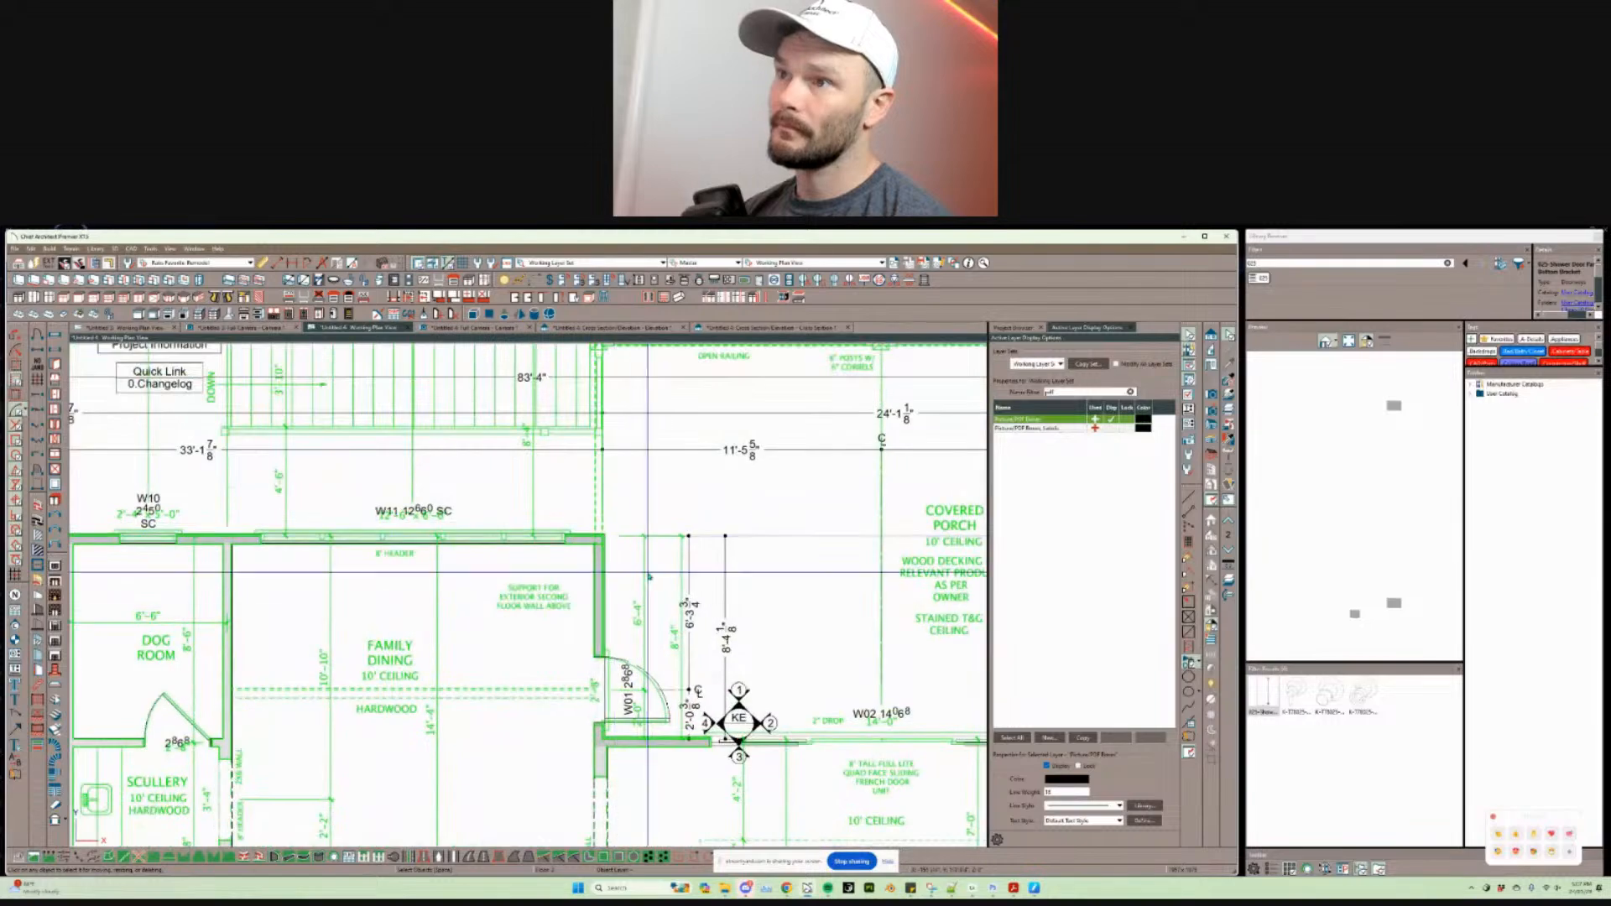
pyautogui.moveTo(648, 615); pyautogui.dragTo(96, 380, button='middle')
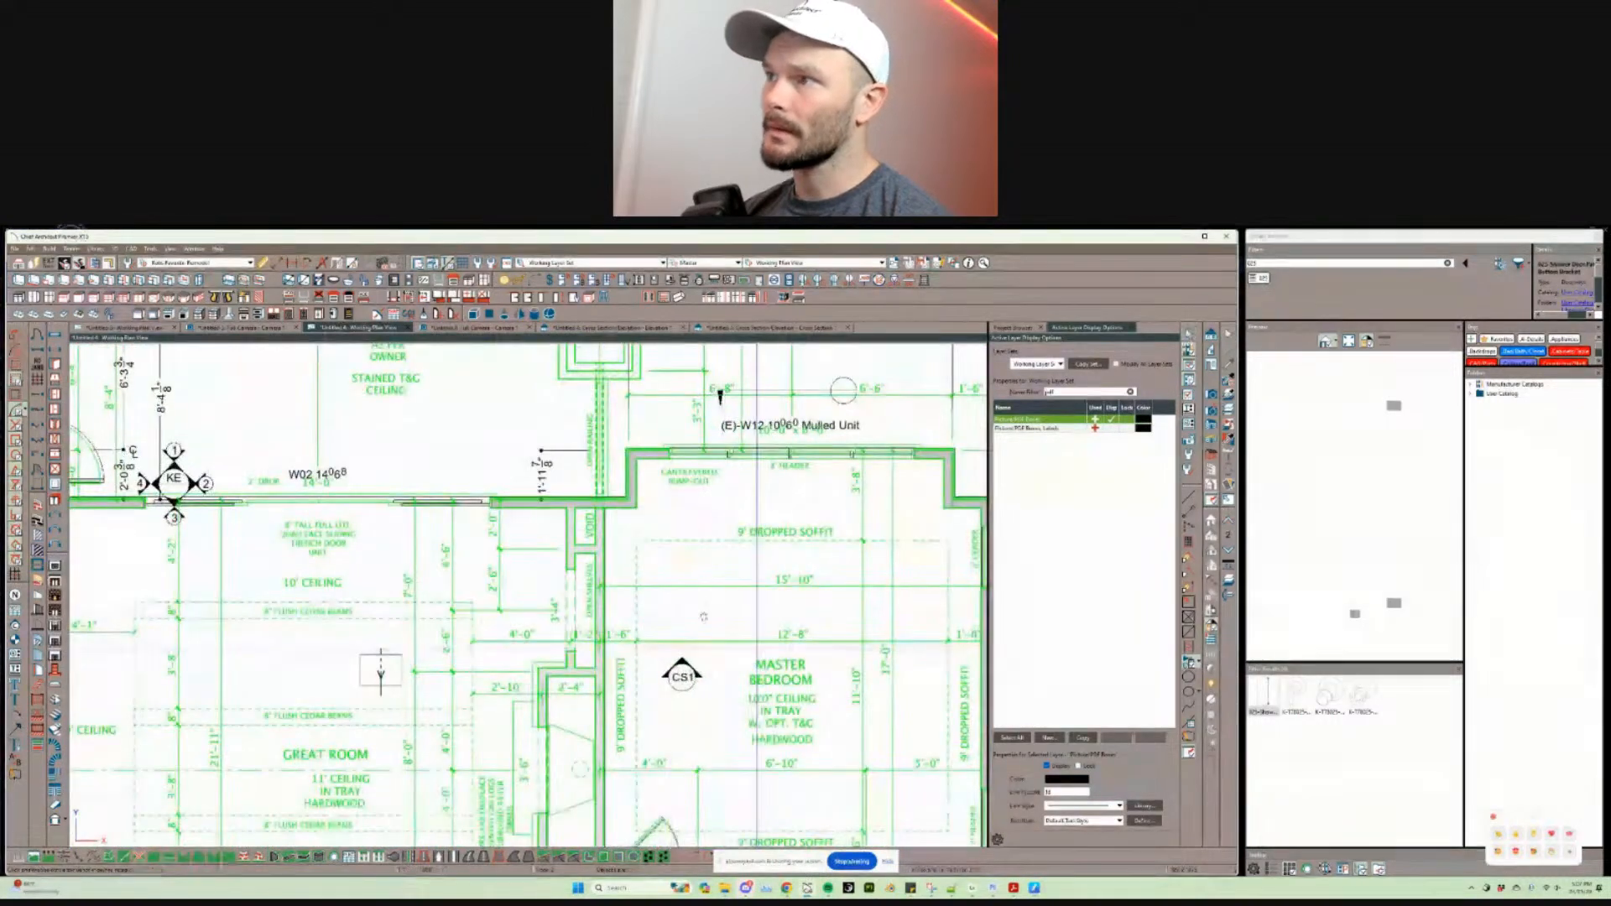
pyautogui.moveTo(731, 693); pyautogui.dragTo(417, 417, button='middle')
pyautogui.scroll(-3, 417, 417)
pyautogui.moveTo(630, 636); pyautogui.dragTo(682, 424, button='middle')
pyautogui.scroll(4, 559, 499)
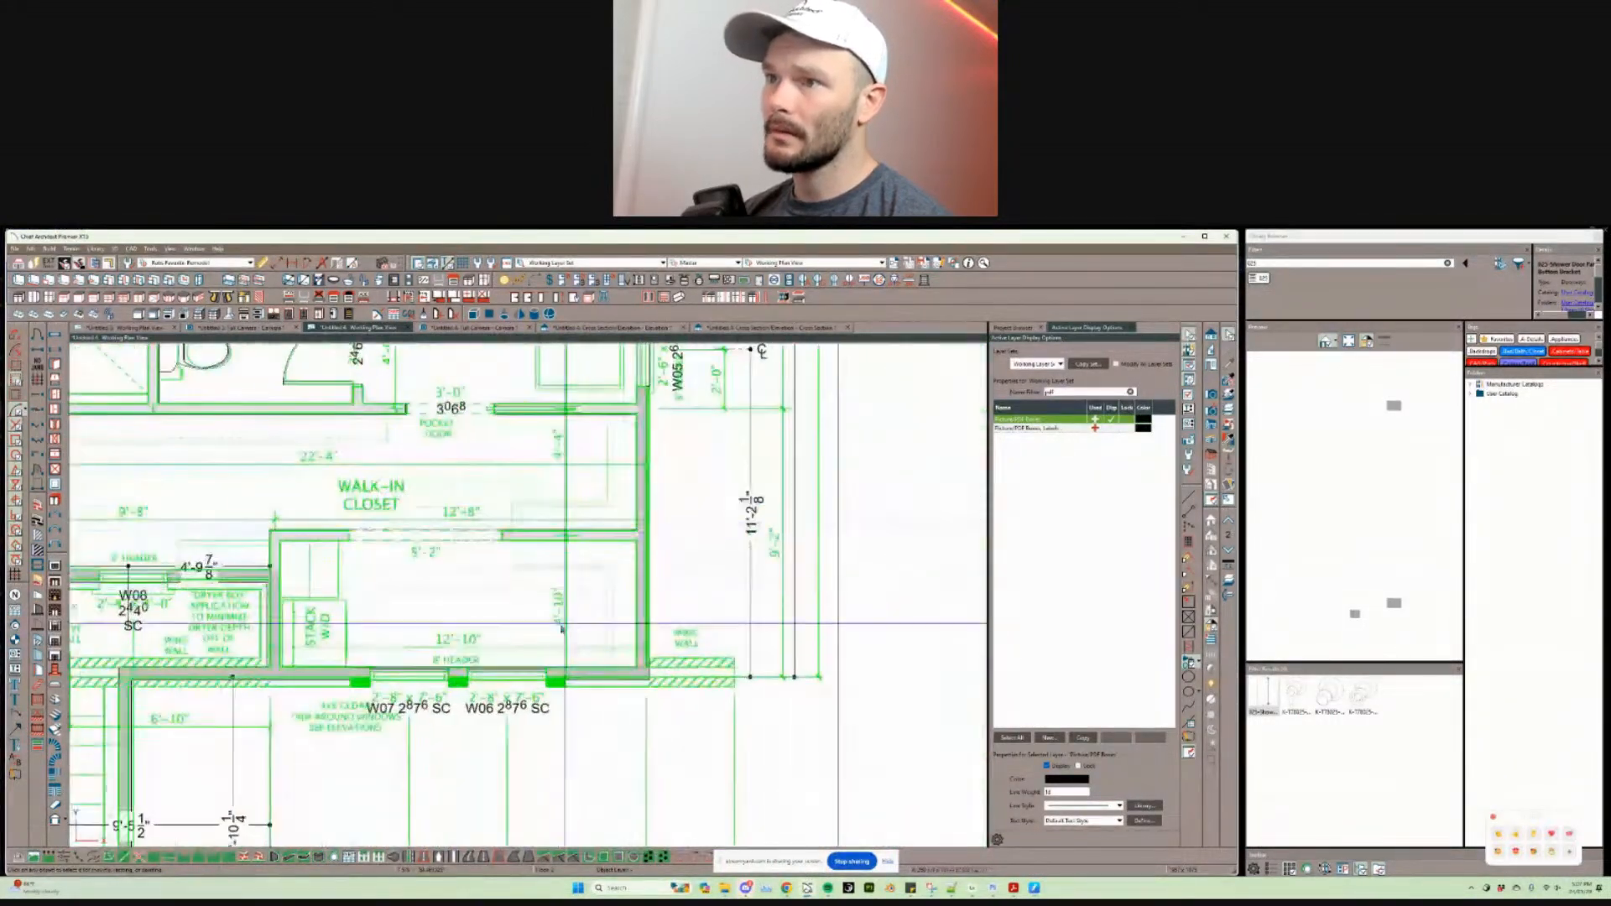
pyautogui.moveTo(528, 621); pyautogui.dragTo(789, 547, button='middle')
pyautogui.scroll(-3, 594, 556)
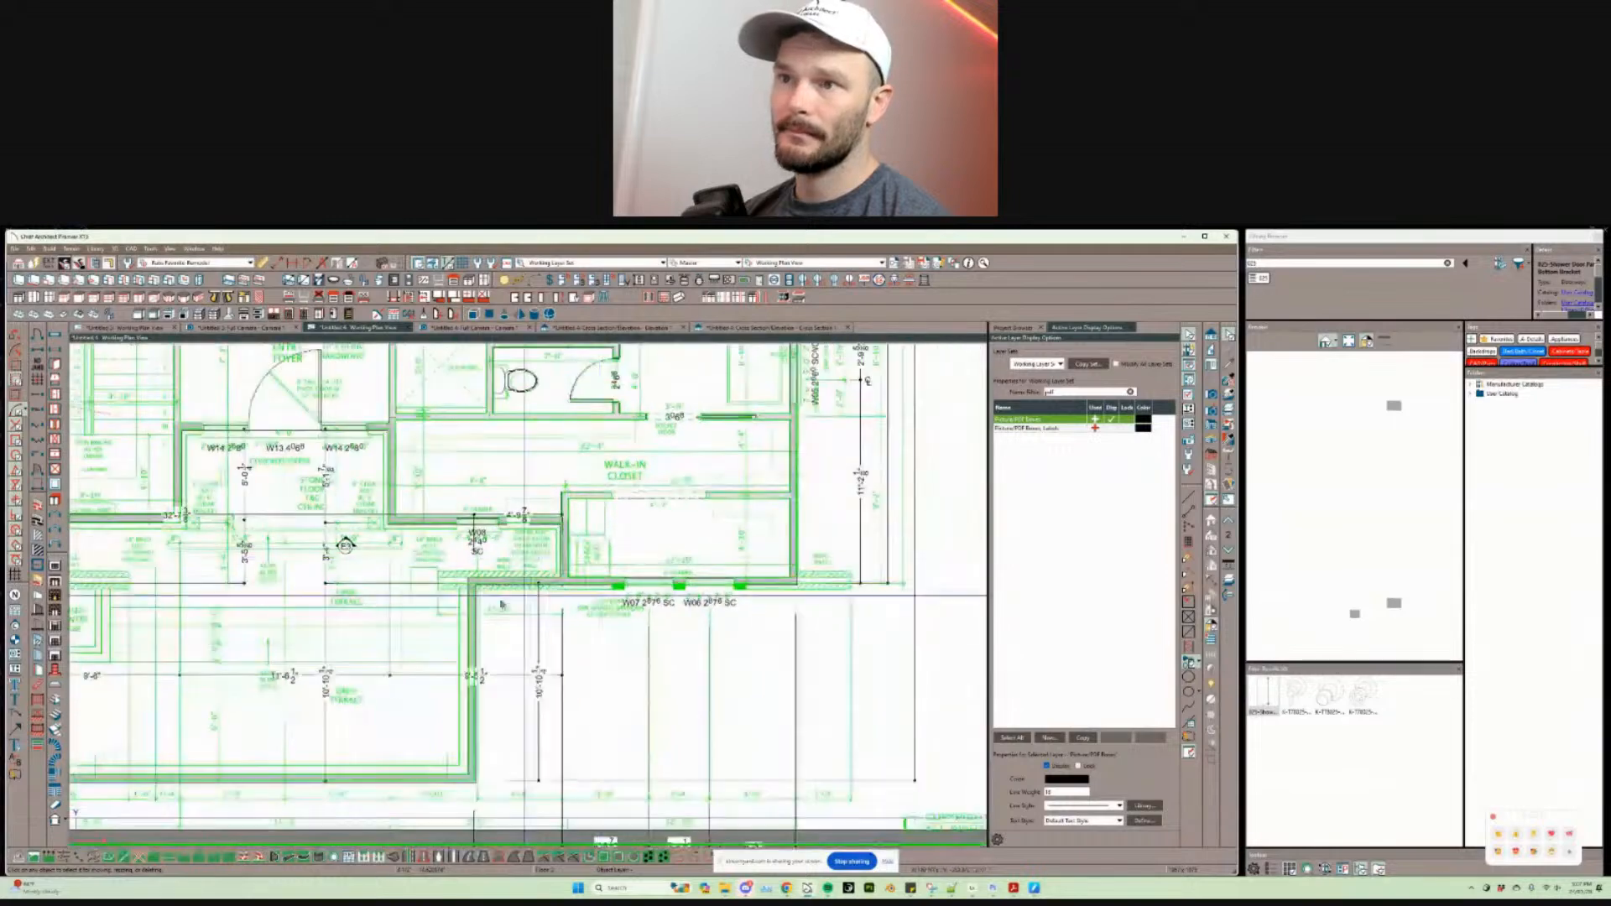
pyautogui.moveTo(340, 664); pyautogui.dragTo(817, 622, button='middle')
pyautogui.moveTo(411, 594); pyautogui.dragTo(781, 670, button='middle')
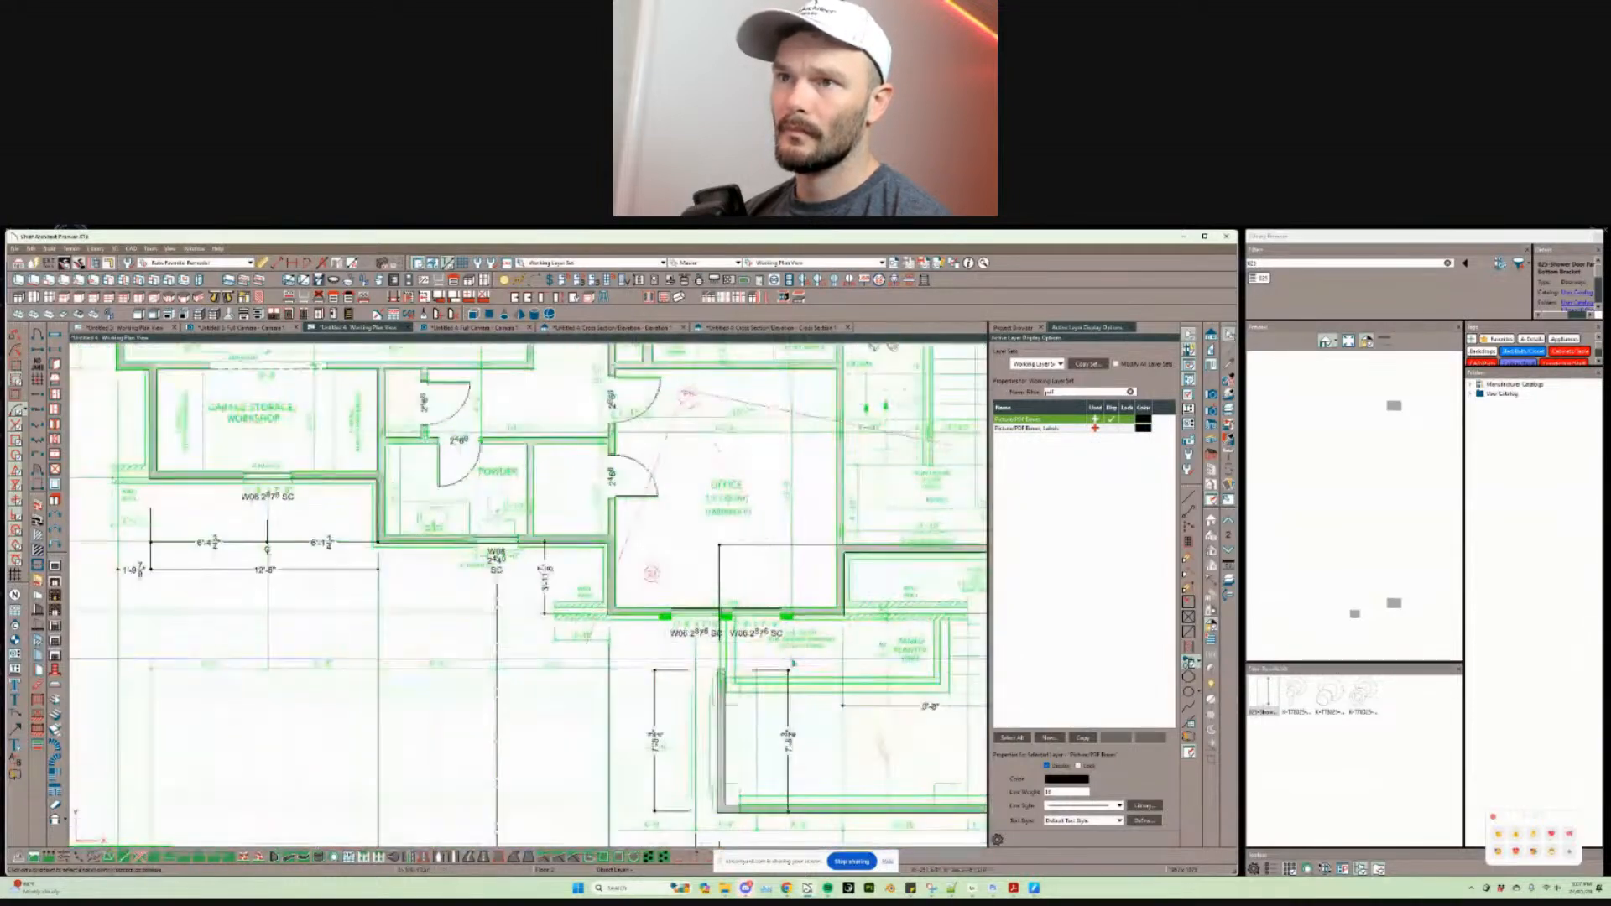
pyautogui.scroll(2, 405, 508)
pyautogui.moveTo(397, 507); pyautogui.dragTo(480, 687, button='middle')
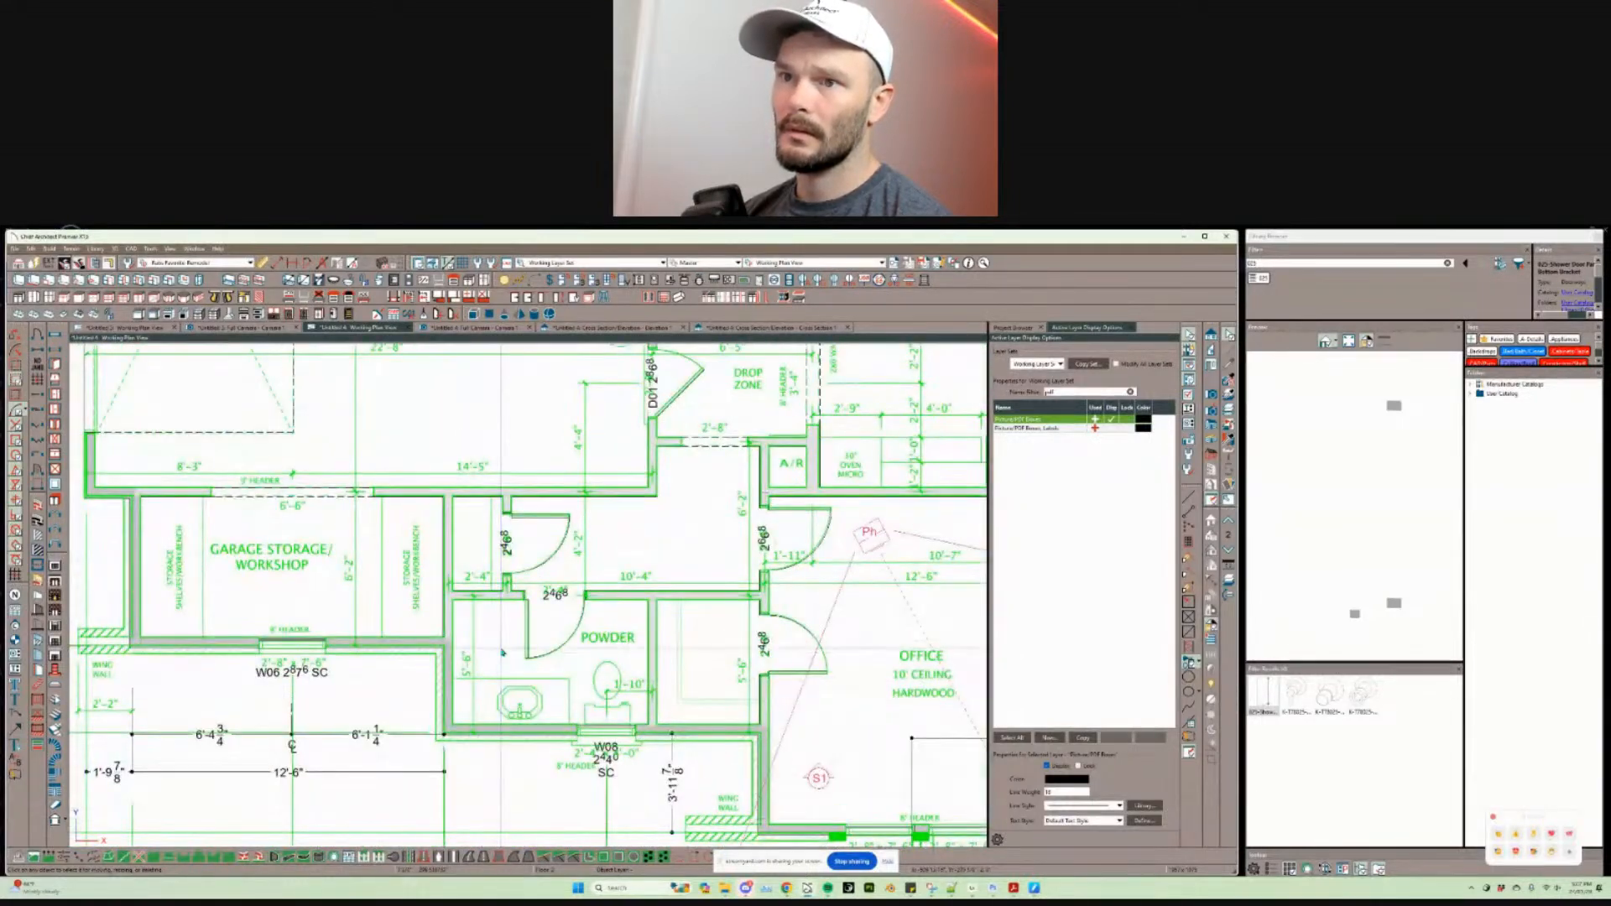
pyautogui.scroll(-1, 503, 658)
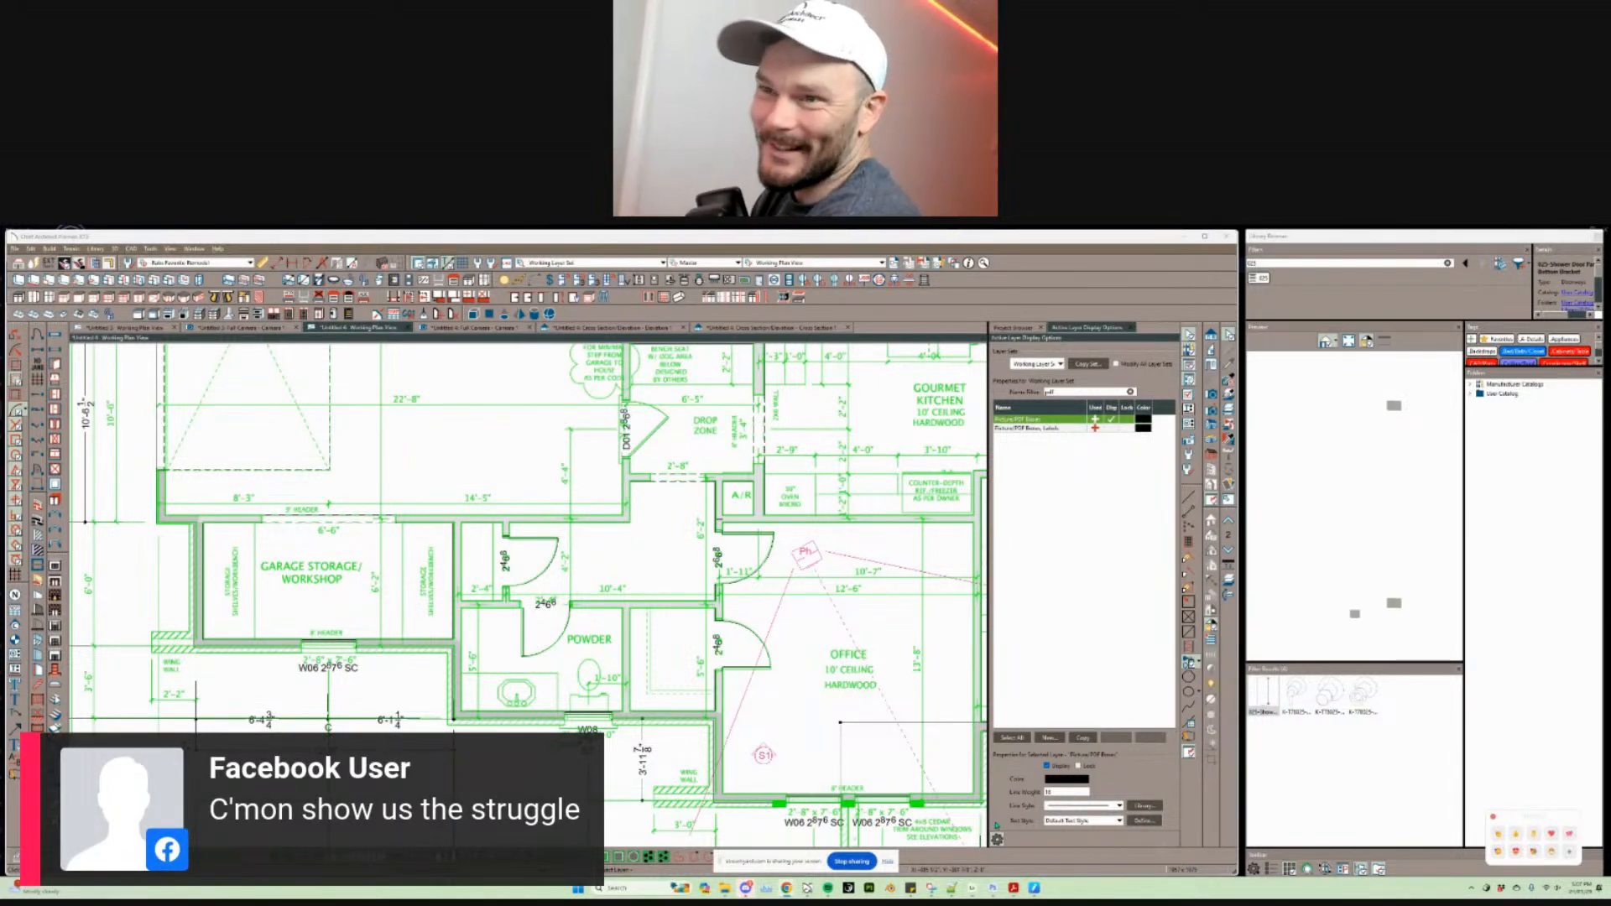
pyautogui.scroll(-3, 482, 621)
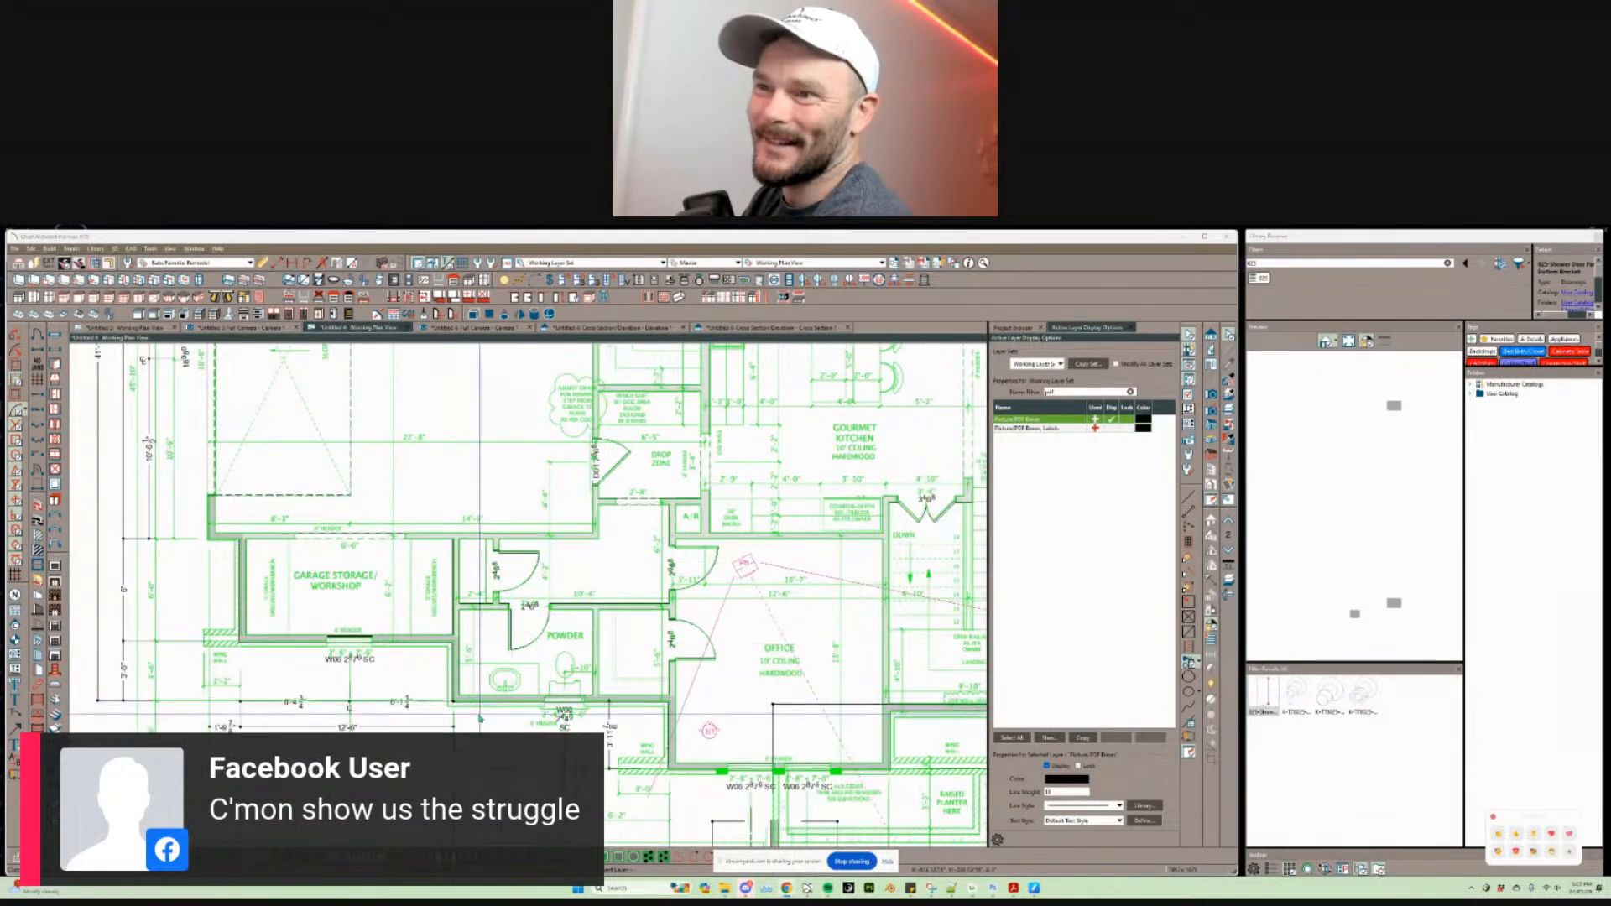
pyautogui.scroll(4, 534, 713)
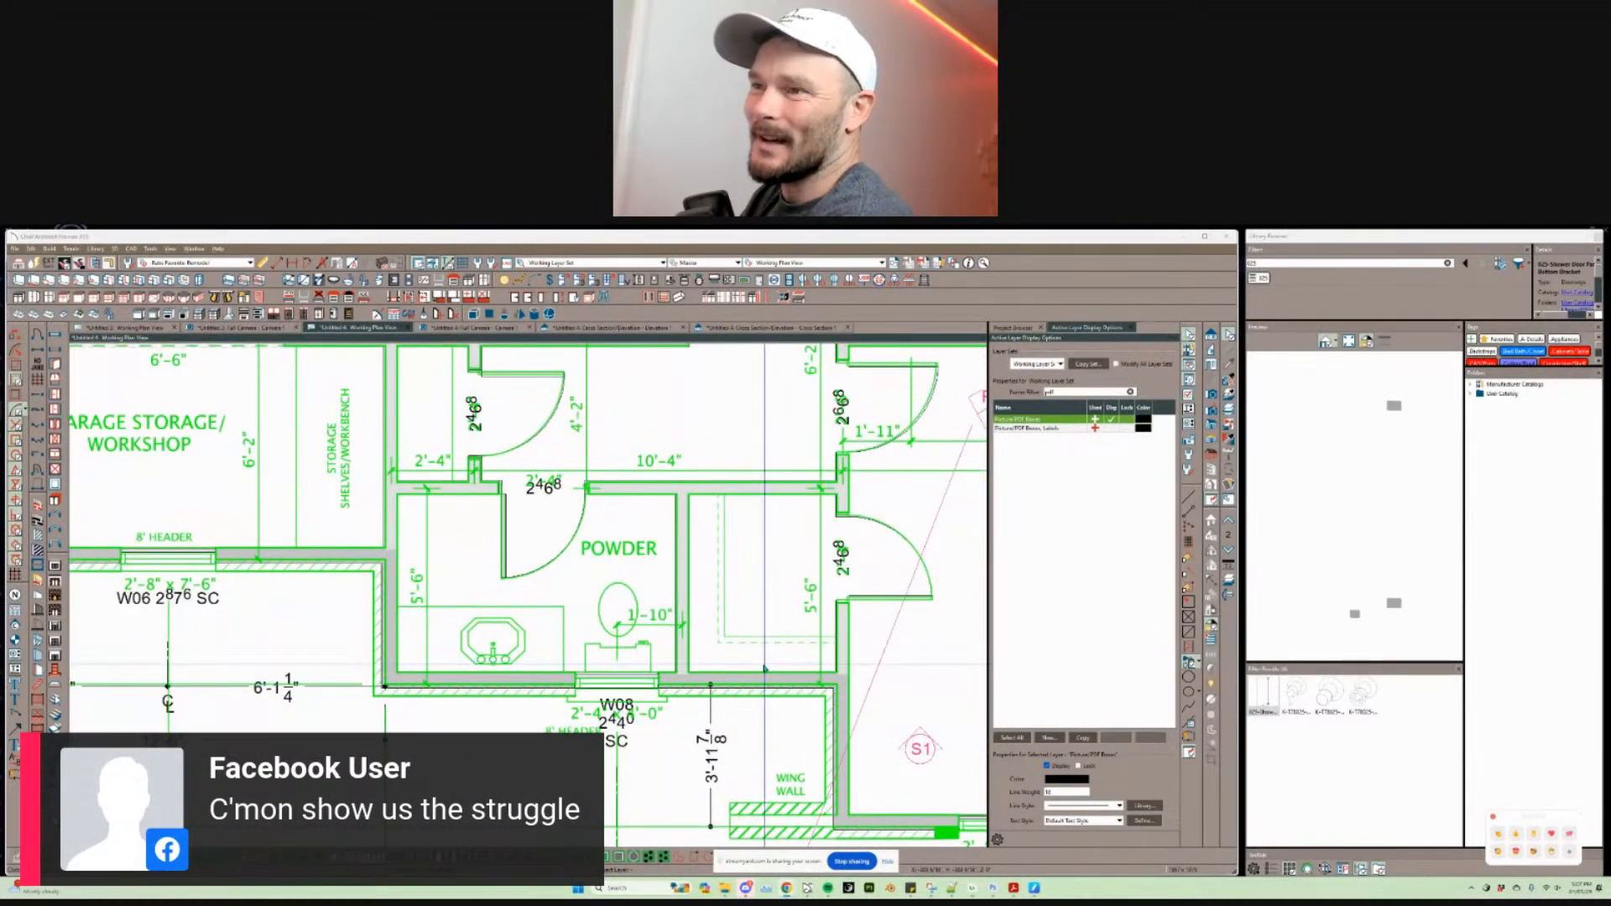
pyautogui.scroll(-2, 534, 679)
pyautogui.moveTo(134, 544); pyautogui.dragTo(585, 690, button='middle')
pyautogui.scroll(-1, 584, 688)
# Step: From the garage storage's exterior side wall, copy the existing brick-and-concrete wall type and name the copy Brick Facade
pyautogui.click(583, 683)
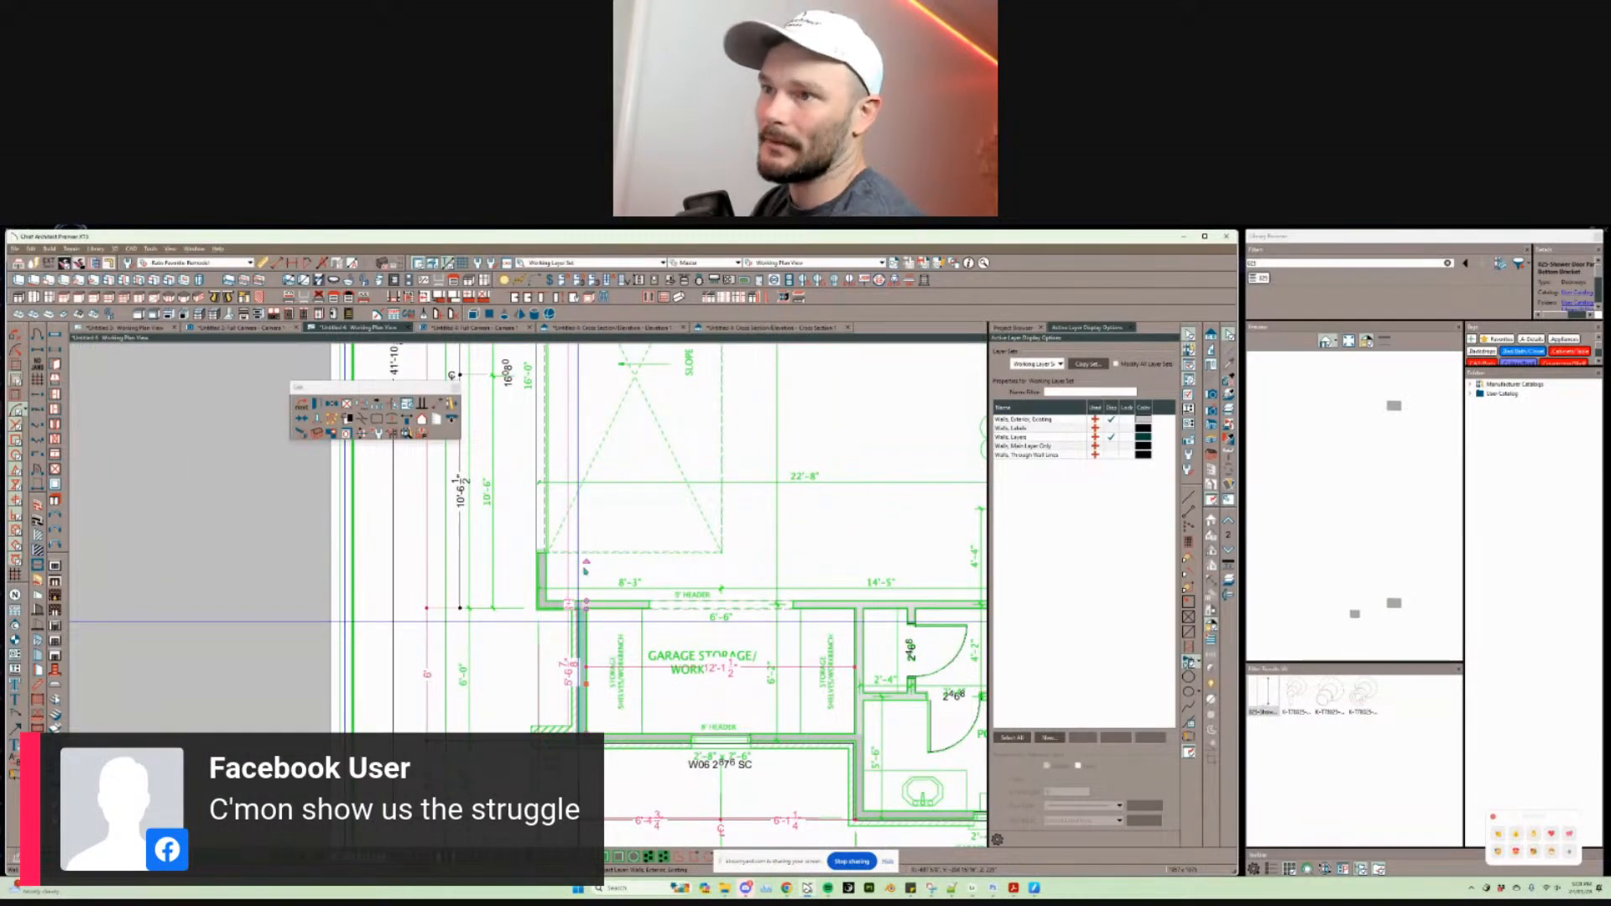
pyautogui.hotkey('ctrl', 'e')
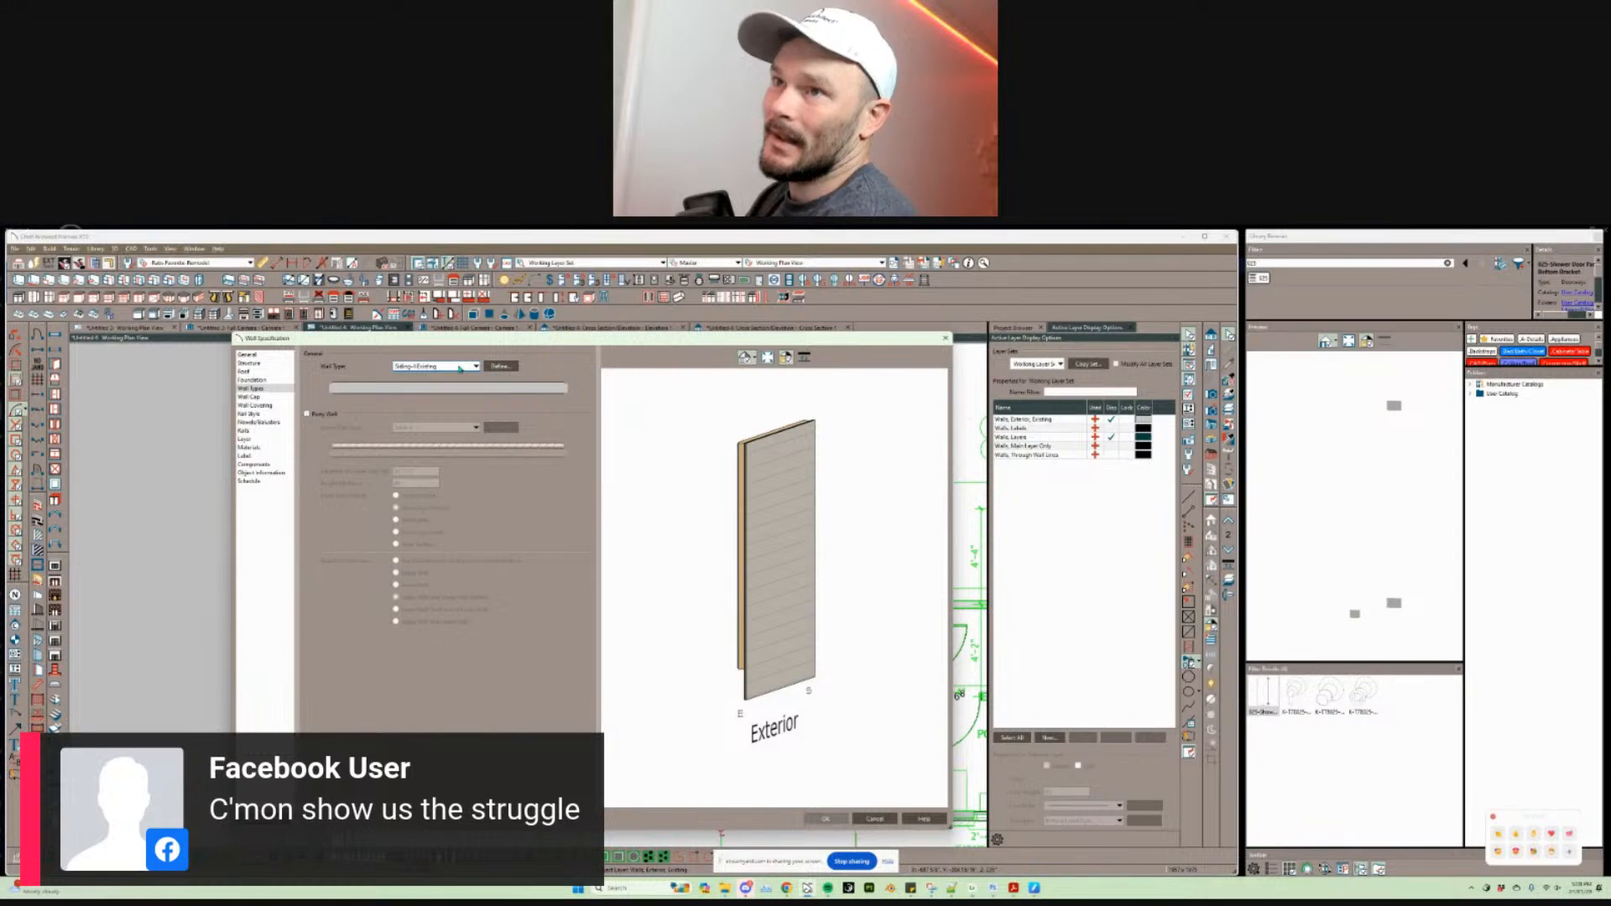
pyautogui.click(500, 366)
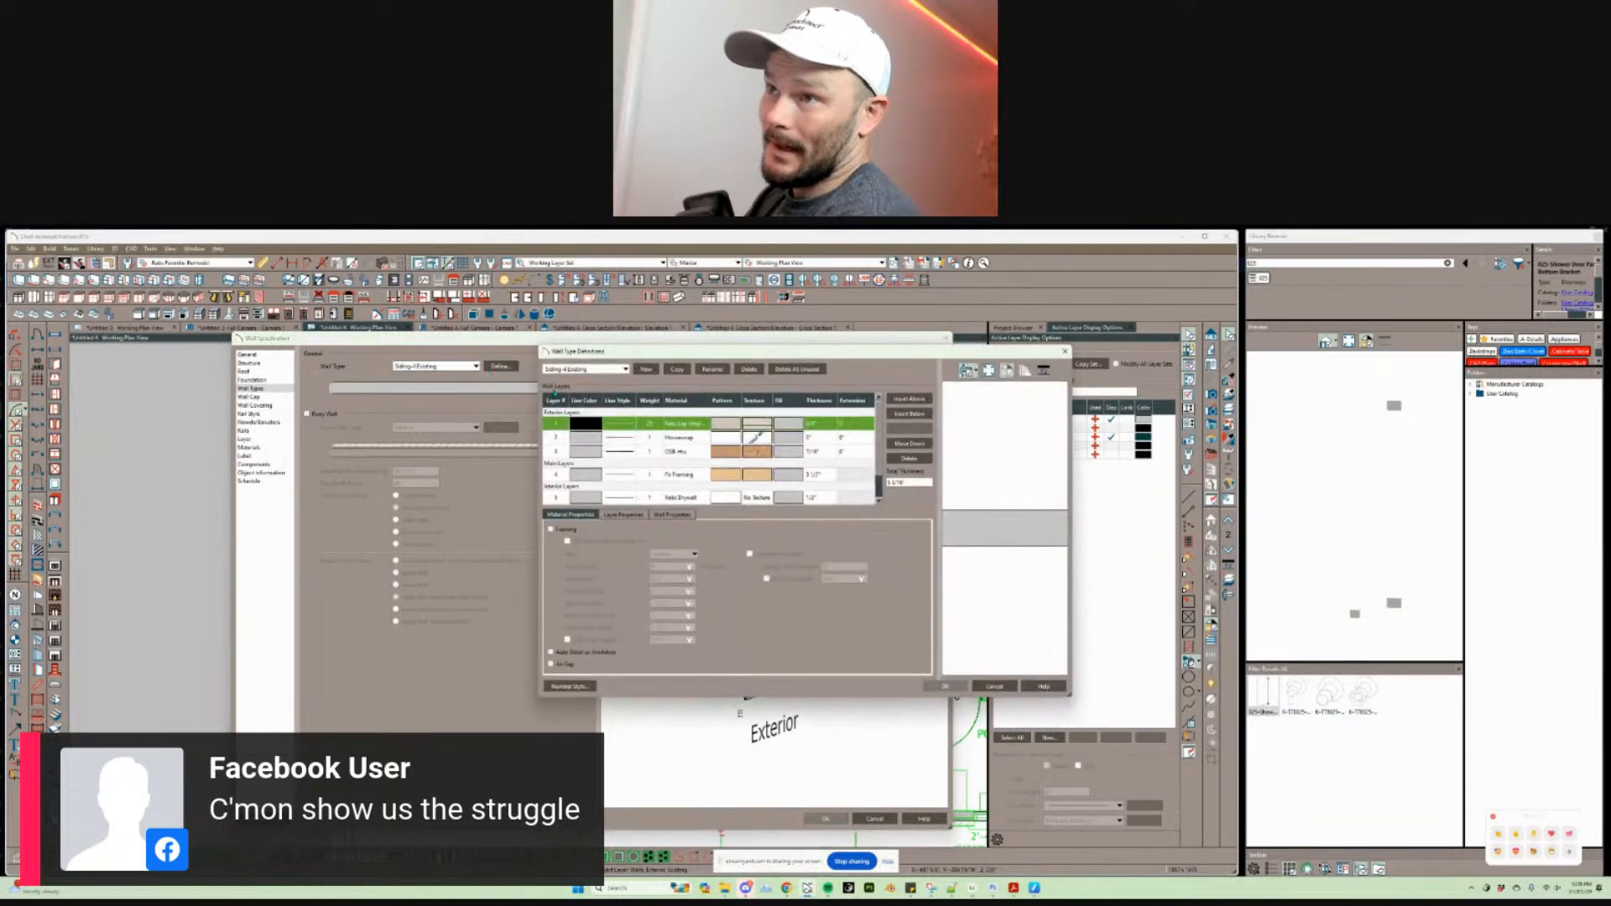
pyautogui.click(625, 370)
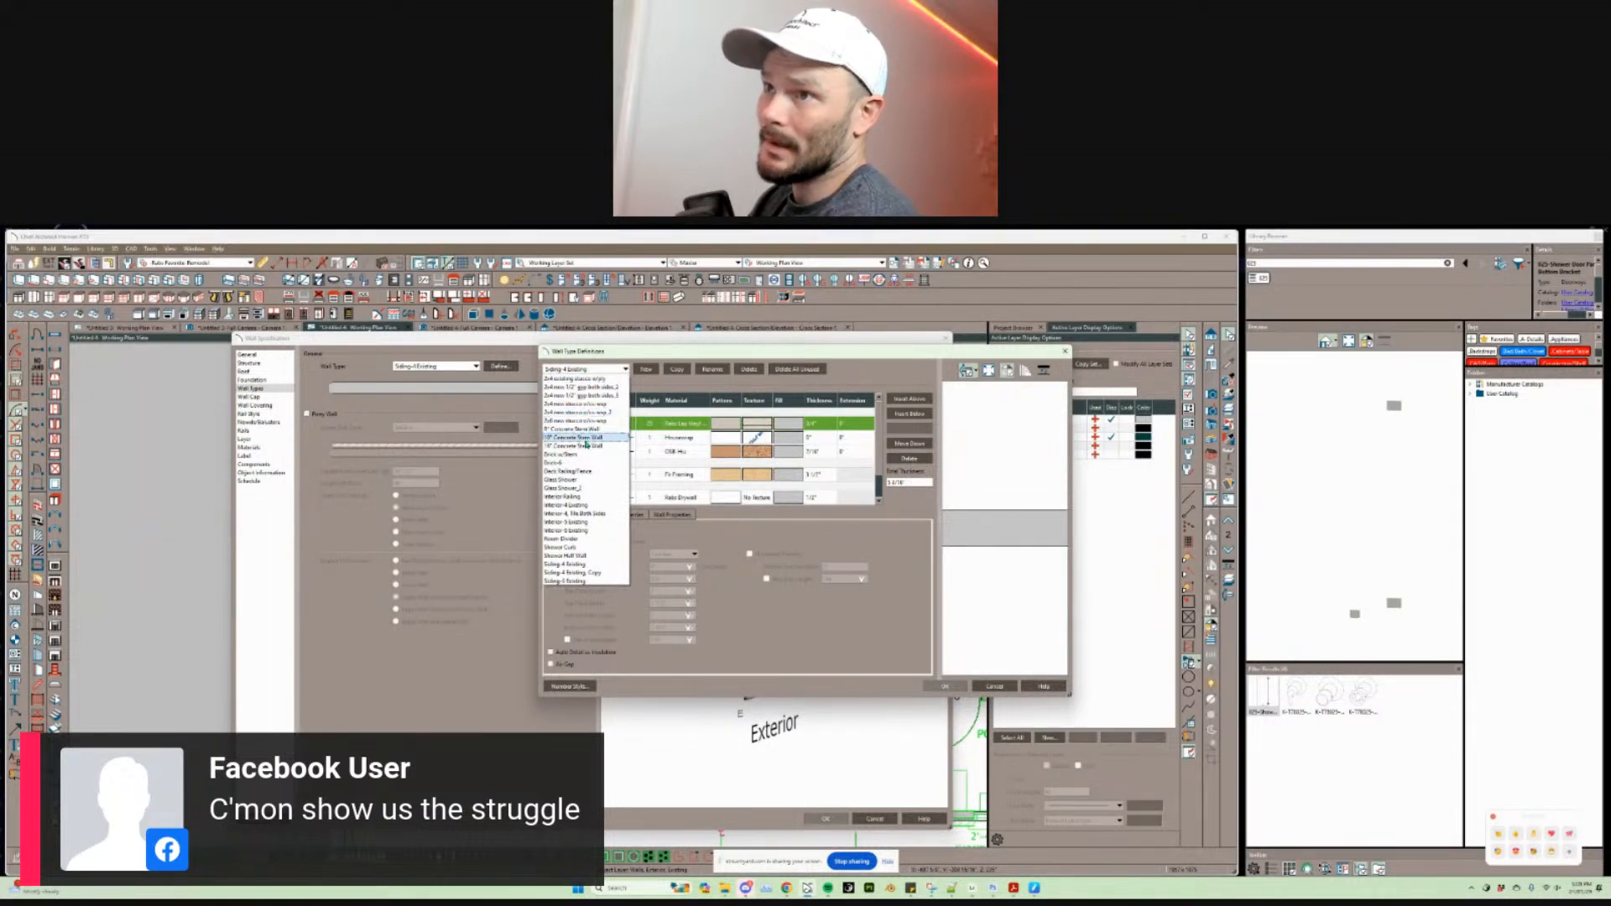
pyautogui.click(588, 454)
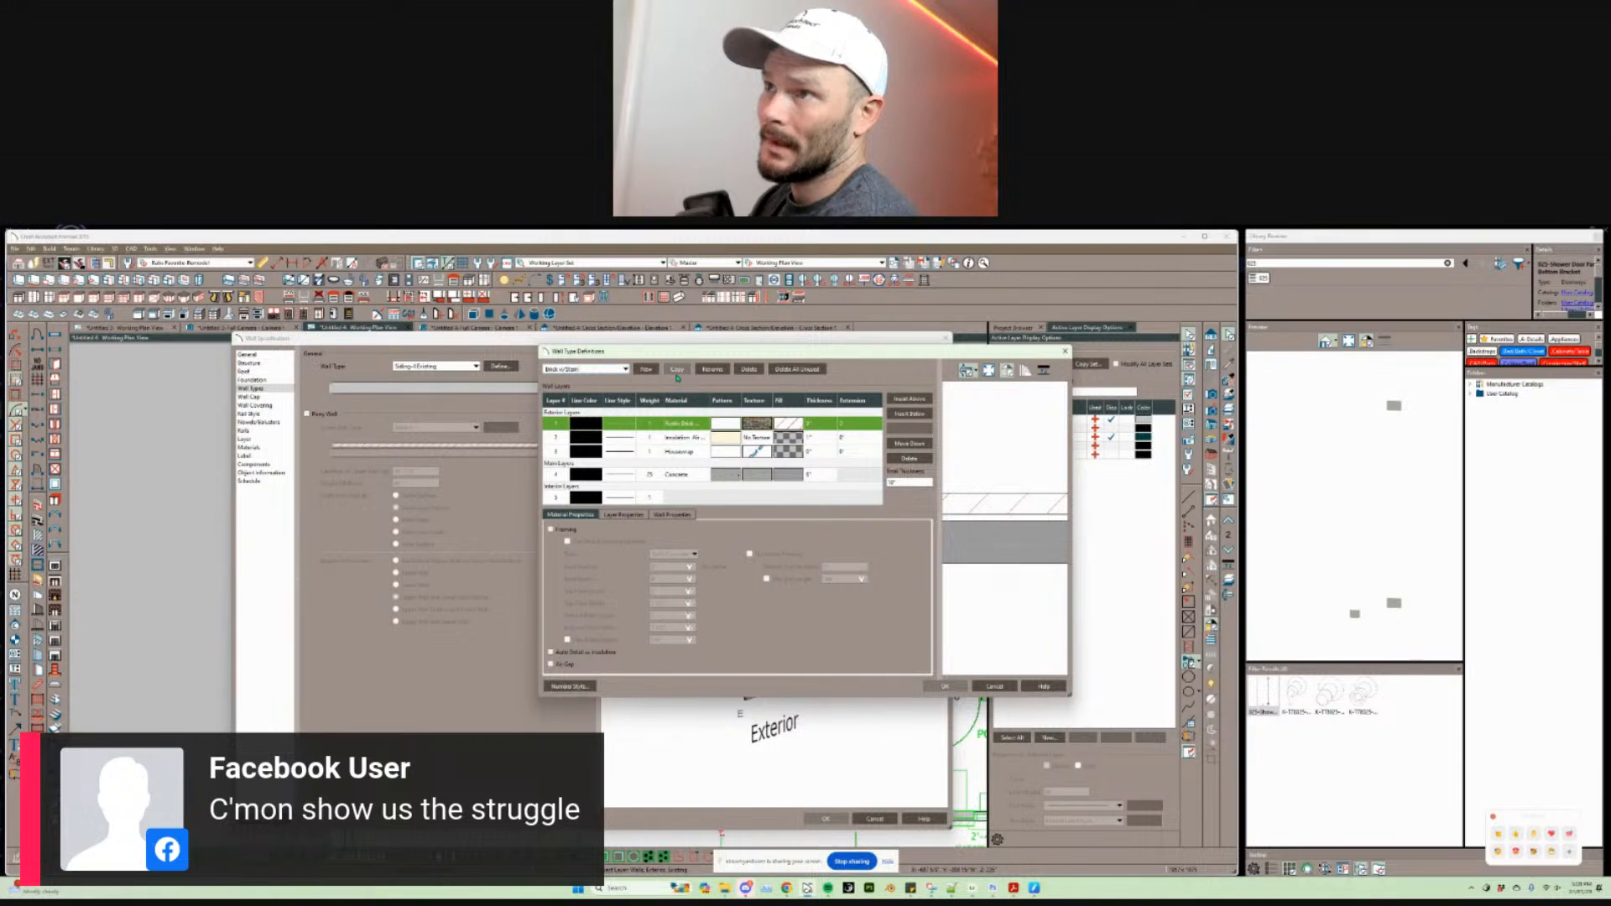
pyautogui.click(677, 371)
pyautogui.doubleClick(599, 371)
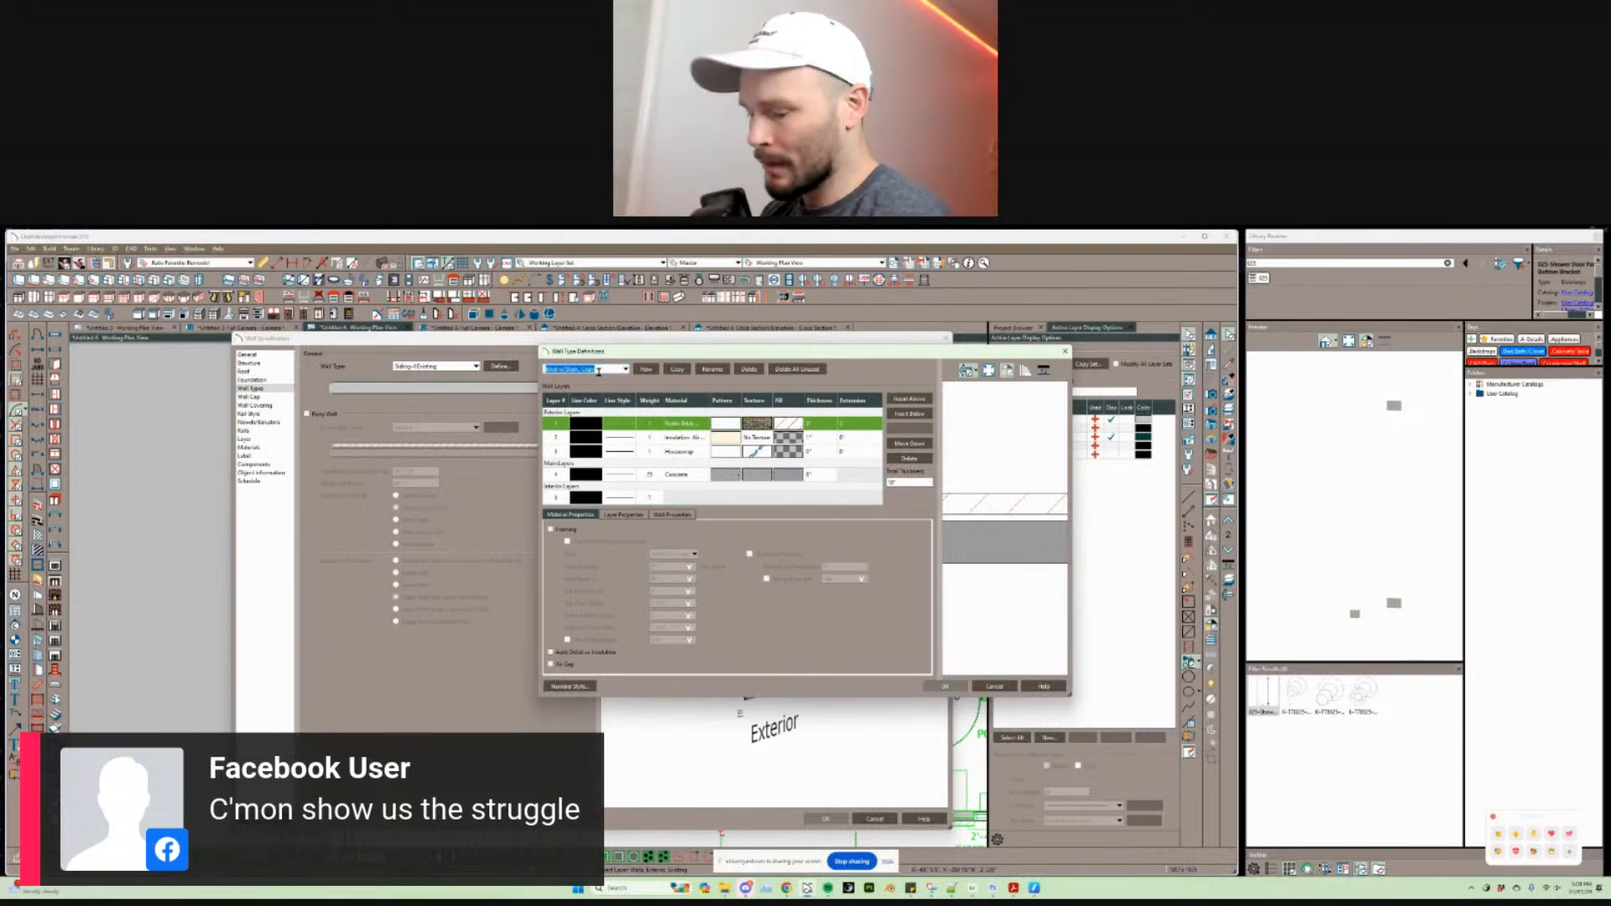
pyautogui.write('Brick Facade')
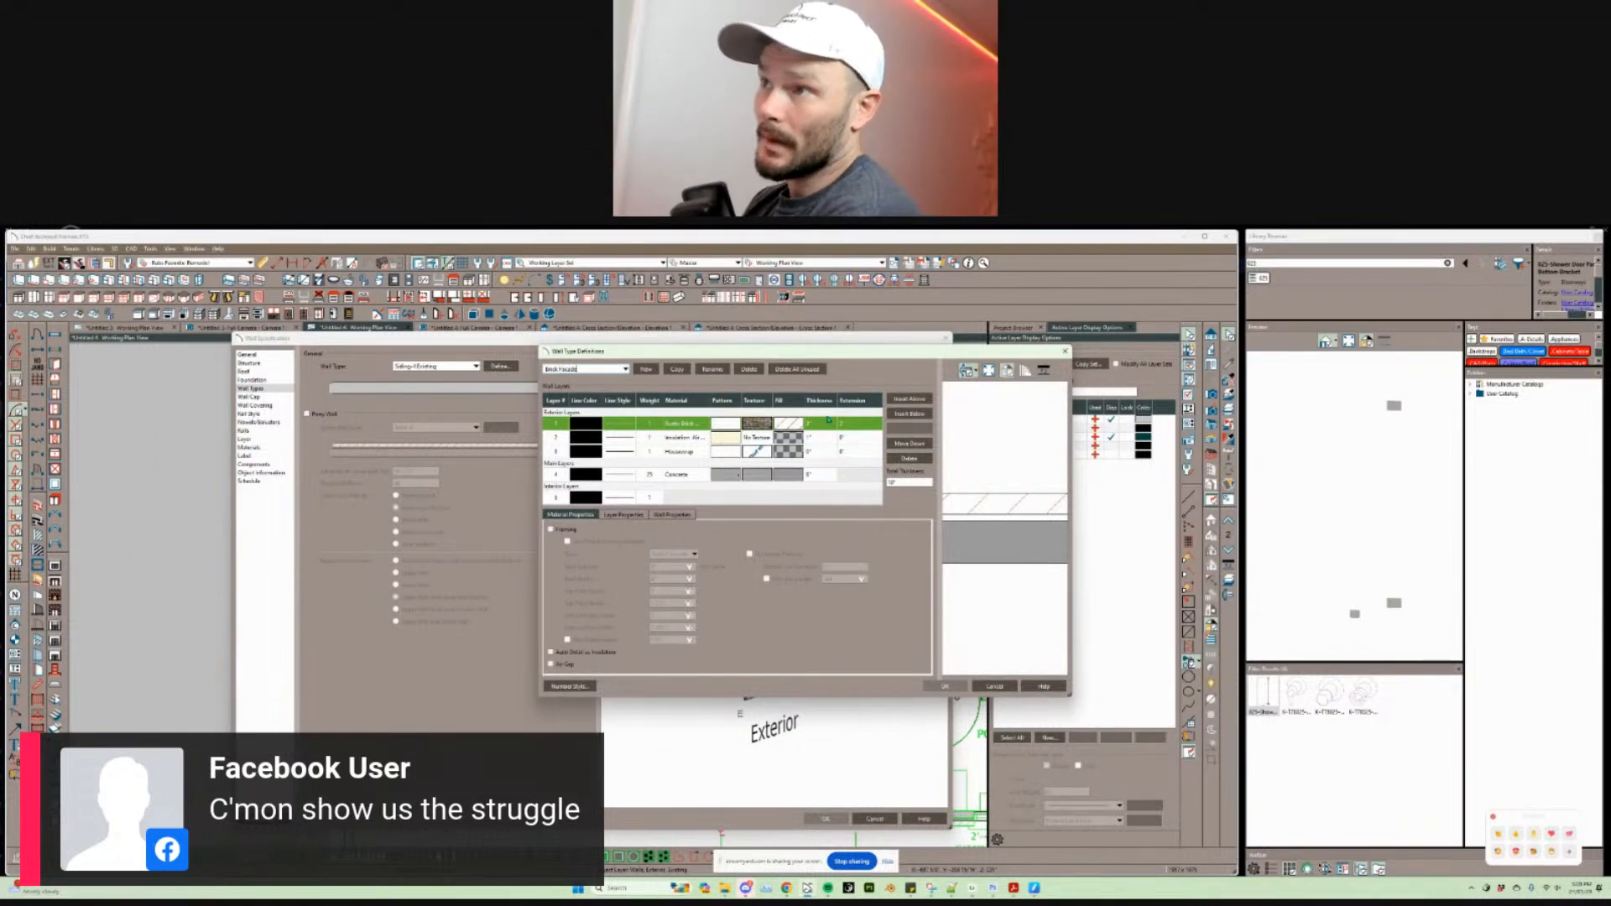
# Step: Set the thickness of the Brick Facade wall type's main layer to 3 1/2" and check its wall properties
pyautogui.click(818, 474)
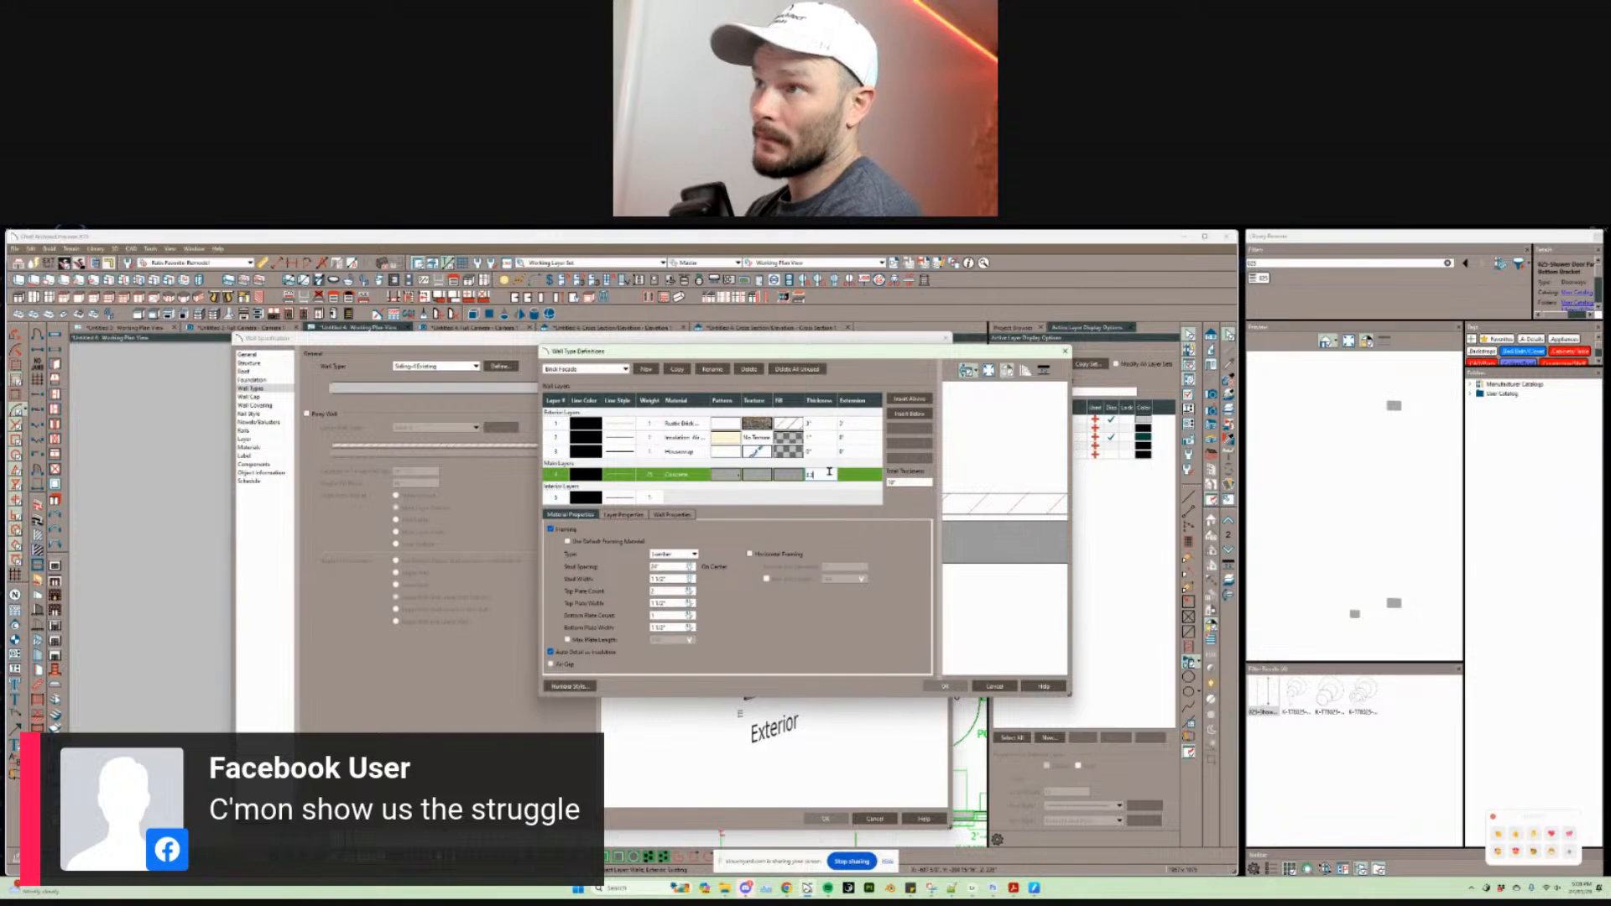
pyautogui.click(834, 453)
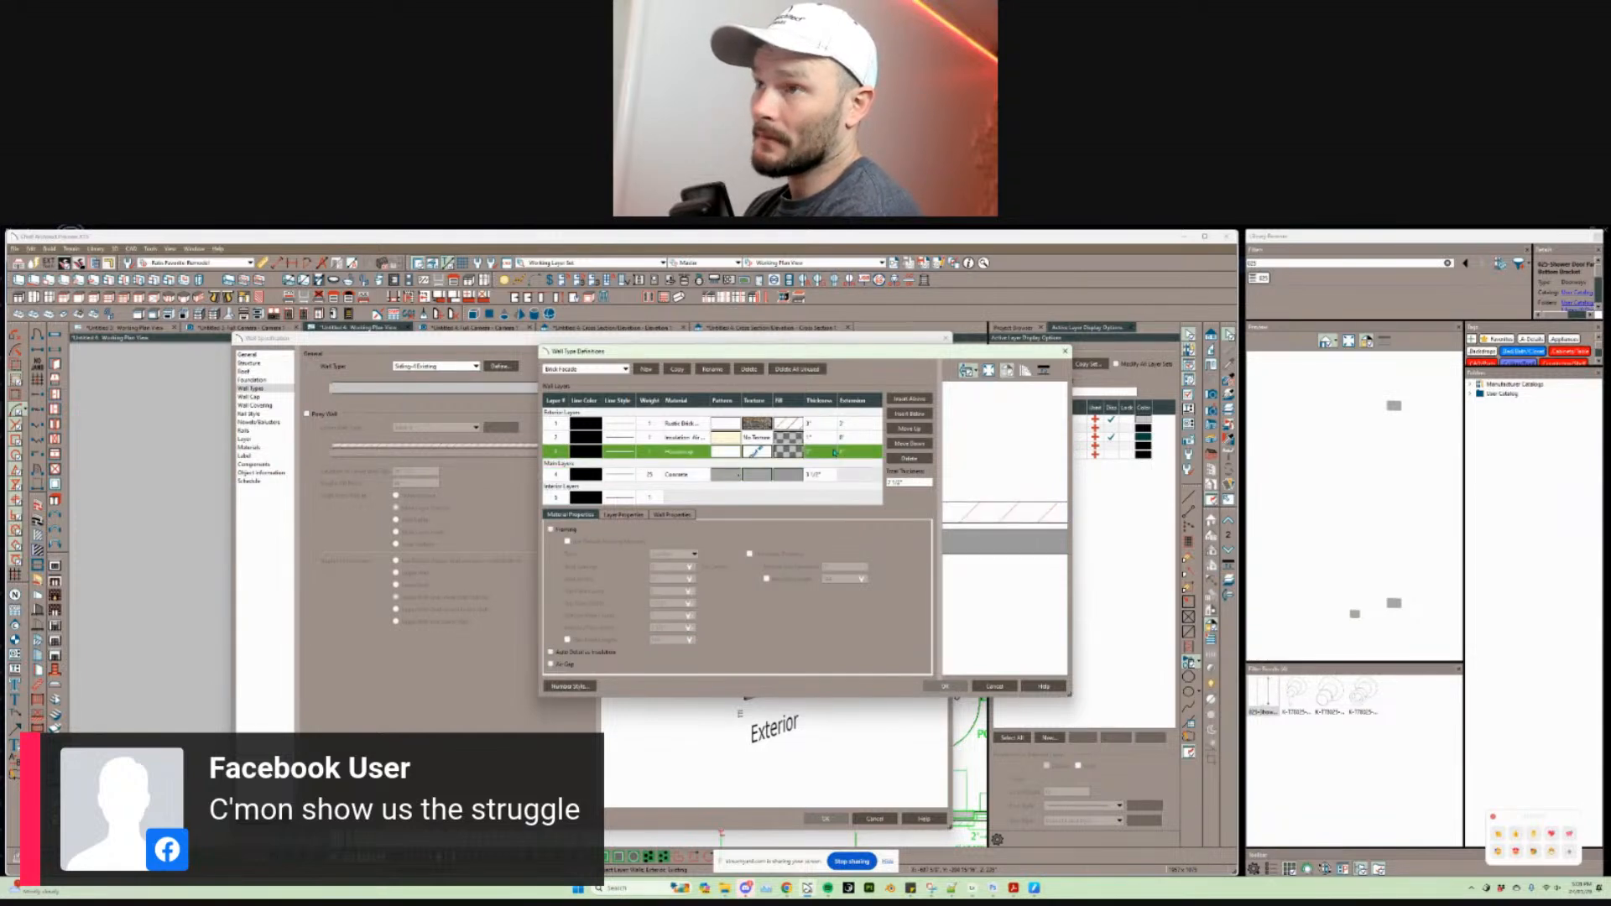
pyautogui.click(674, 514)
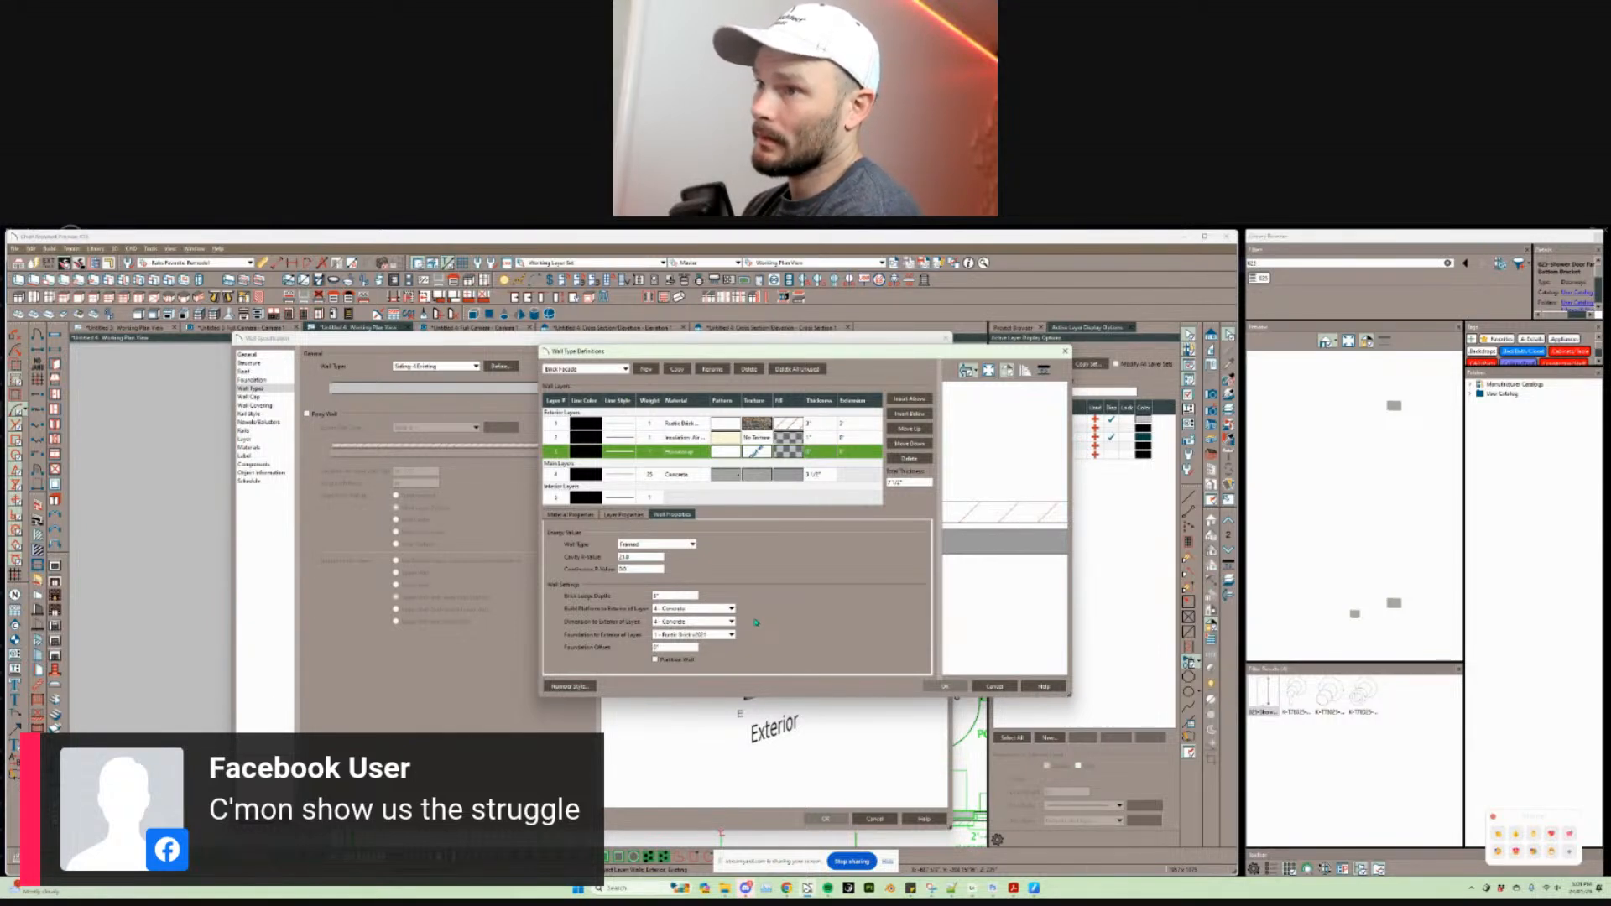
# Step: Return to the original brick-and-concrete wall type and compare its layers with the basement wall details in the structural PDF
pyautogui.click(625, 370)
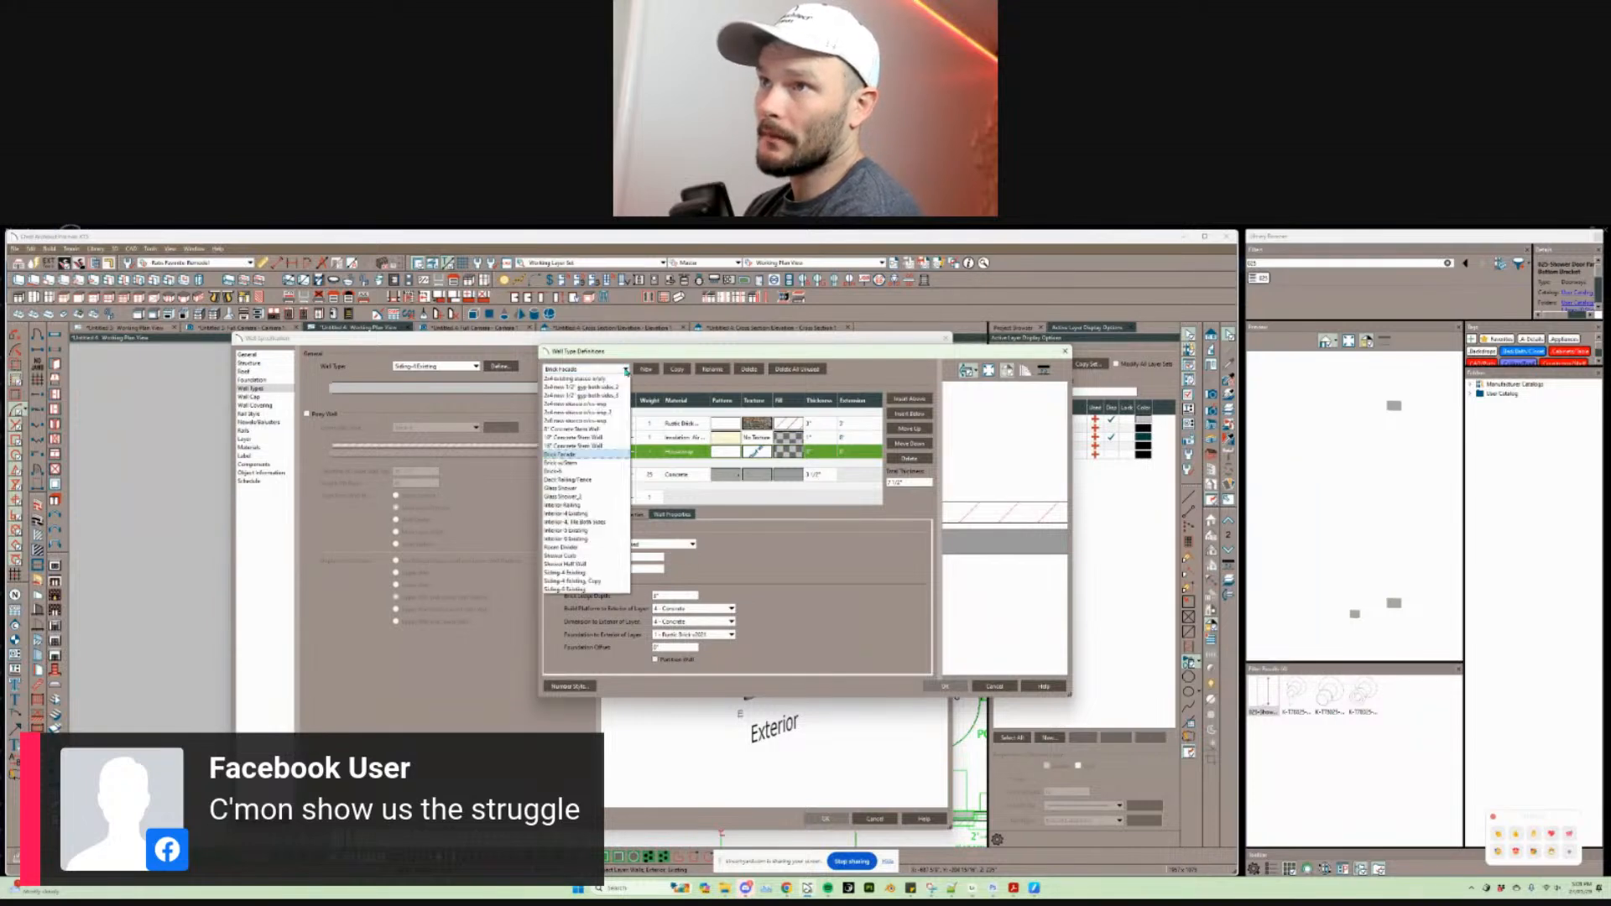
pyautogui.click(582, 463)
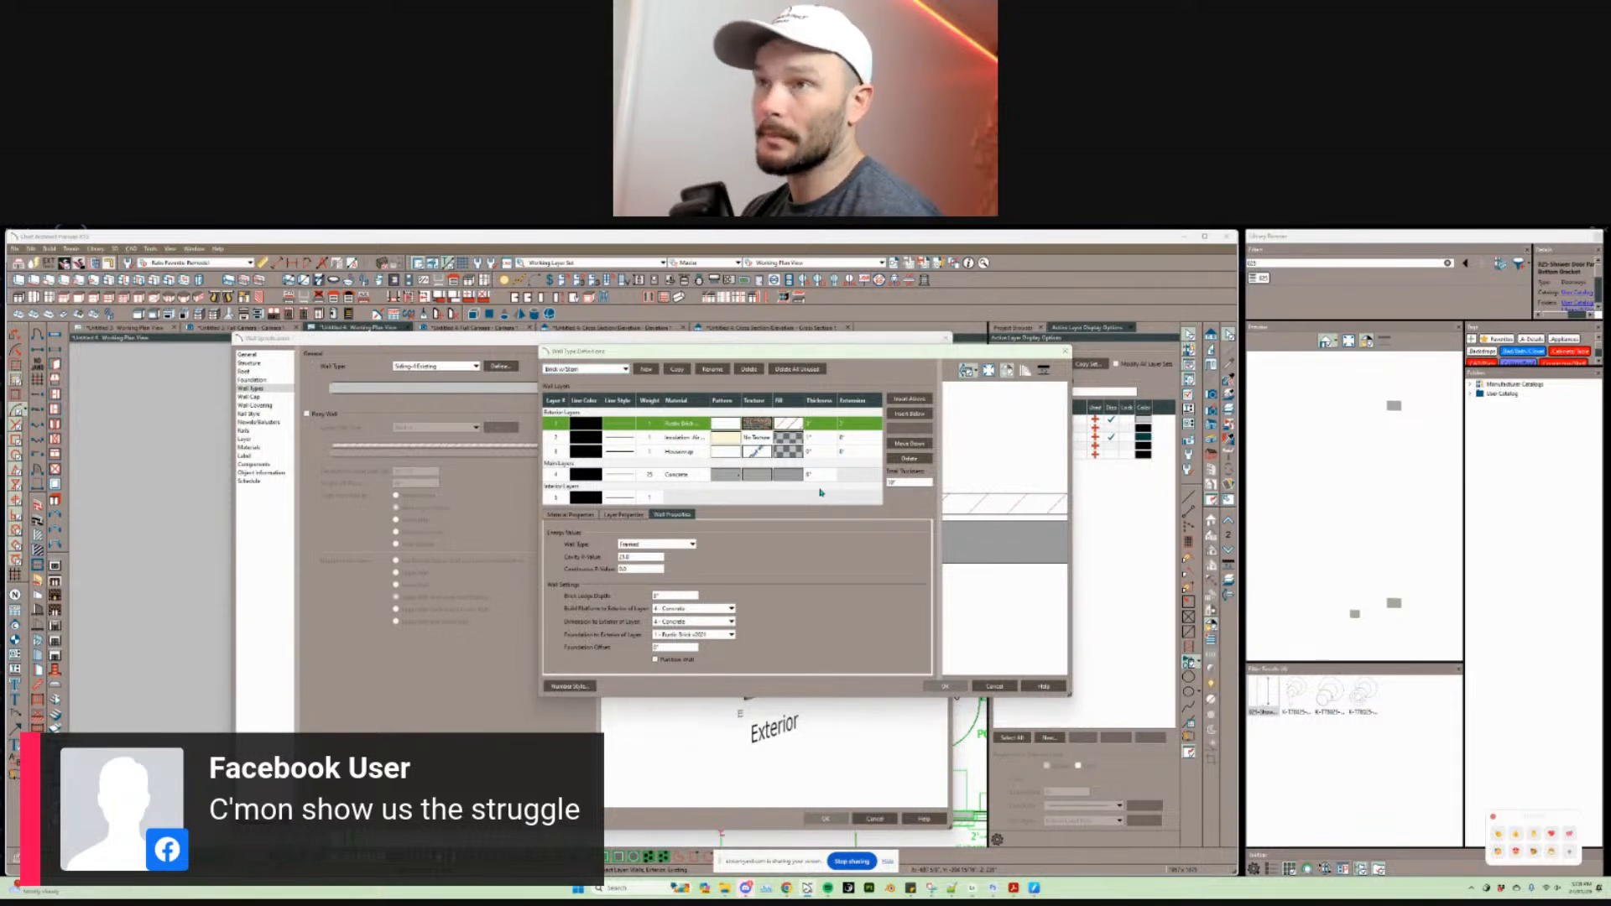
pyautogui.hotkey('alt', 'Tab')
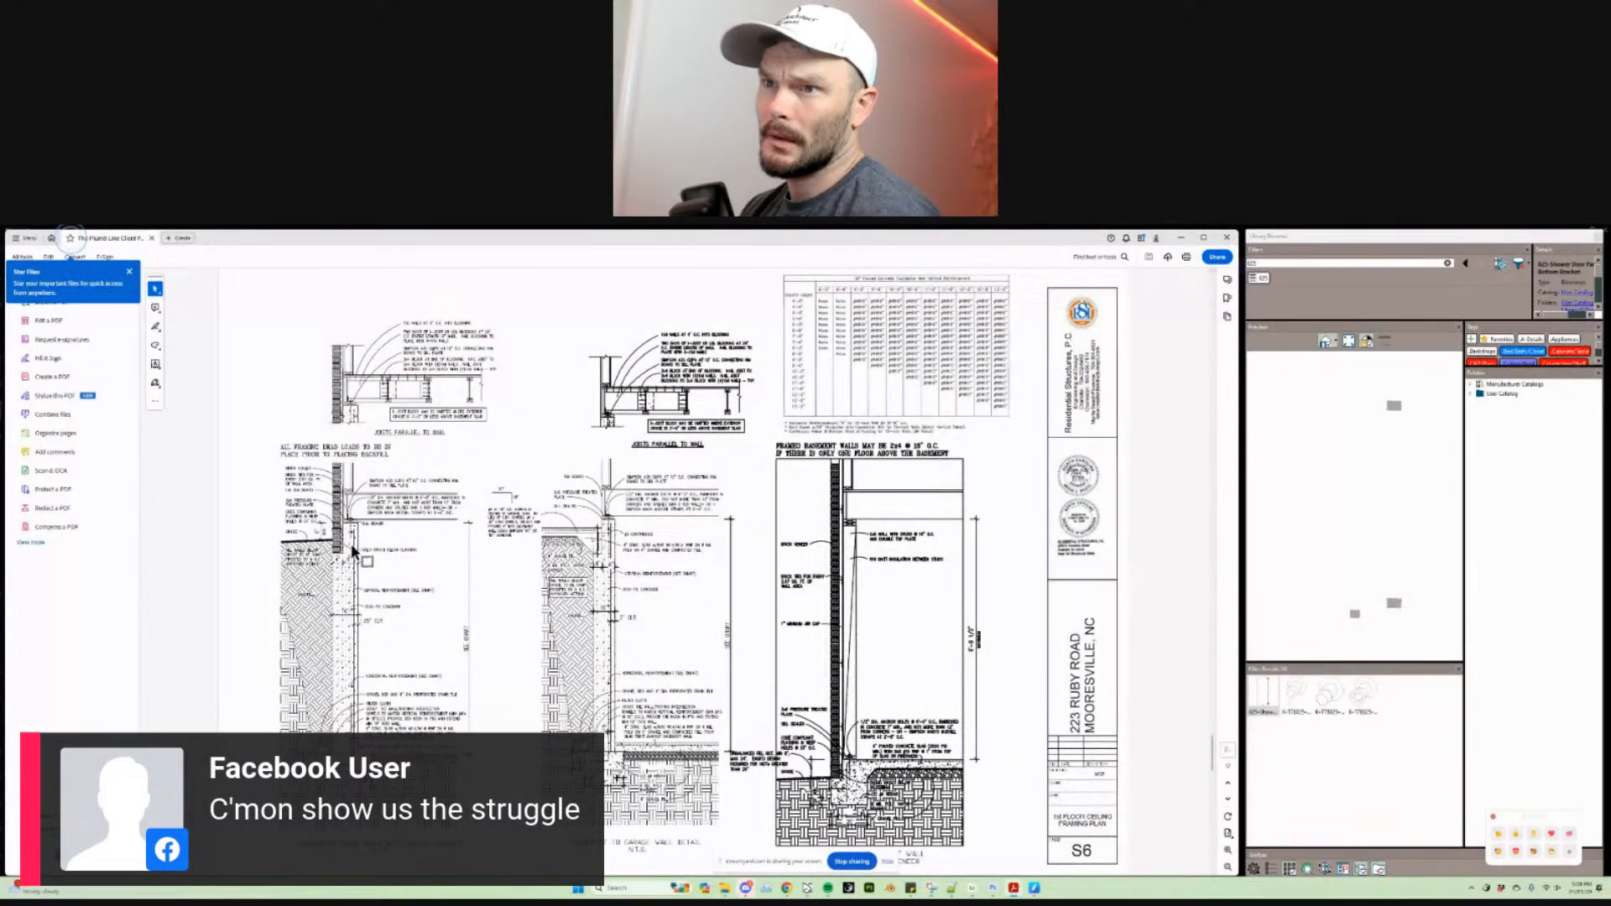
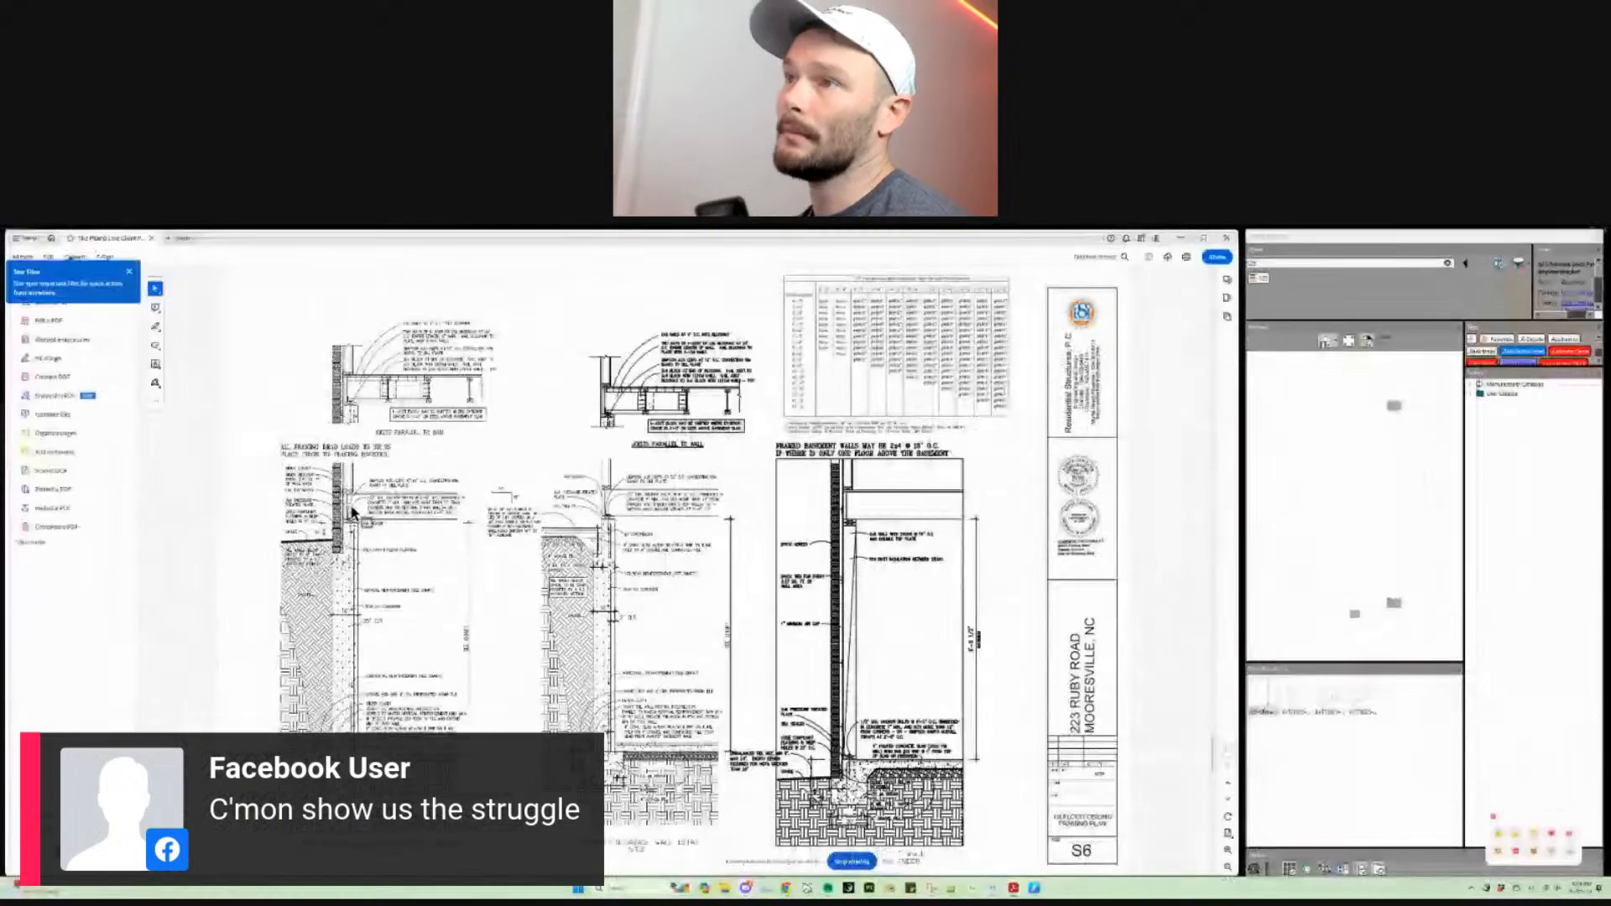
pyautogui.hotkey('alt', 'Tab')
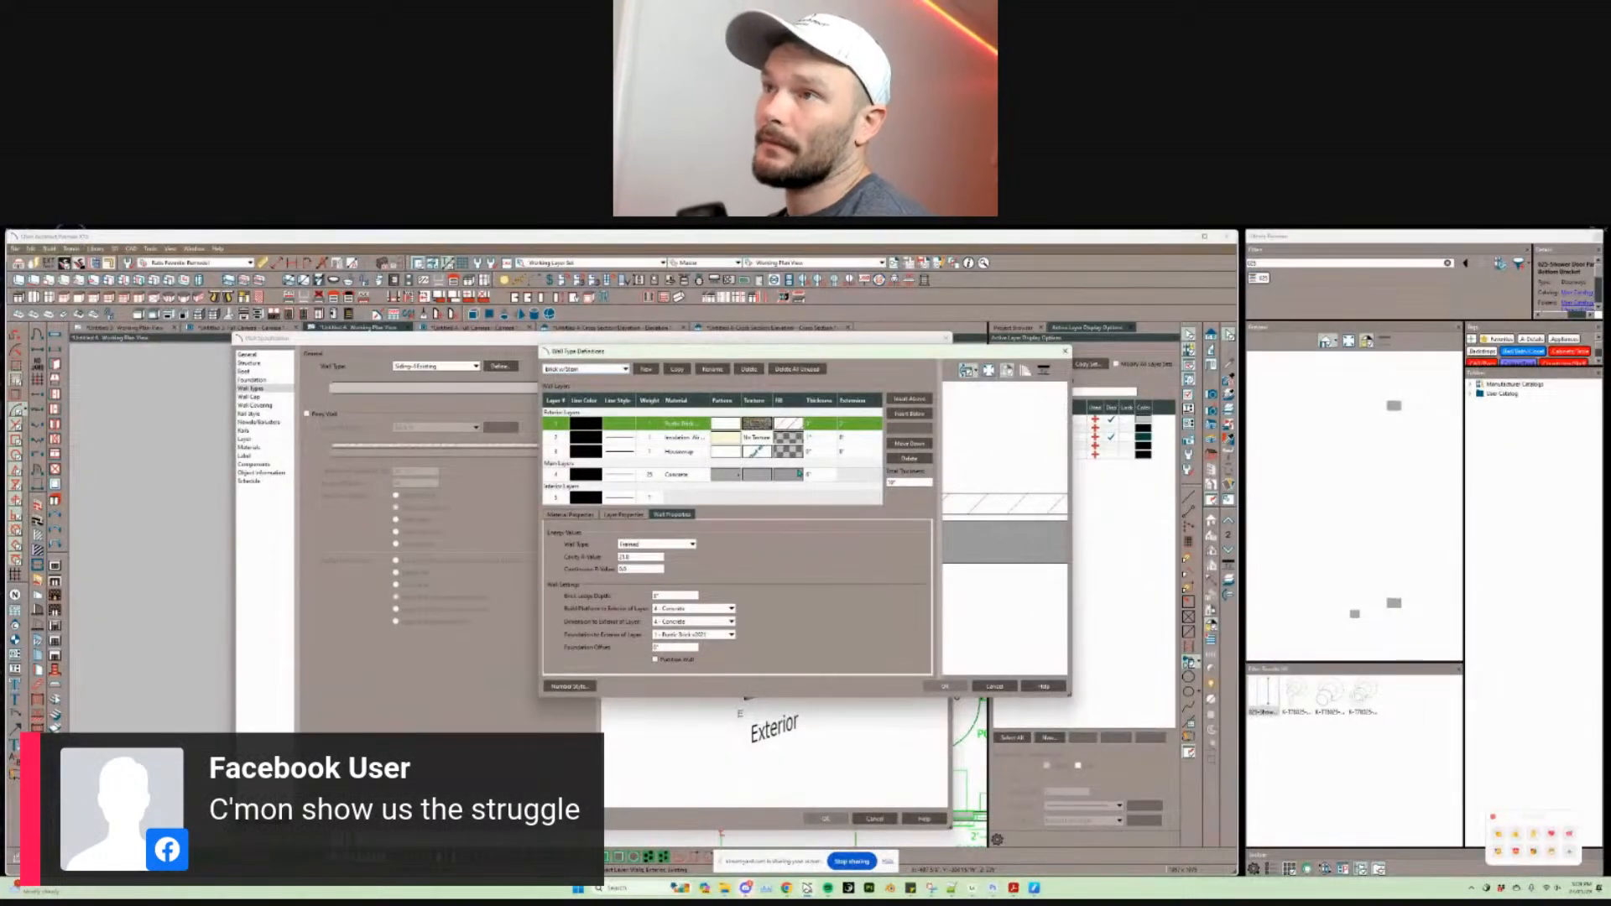
pyautogui.click(793, 474)
pyautogui.click(797, 453)
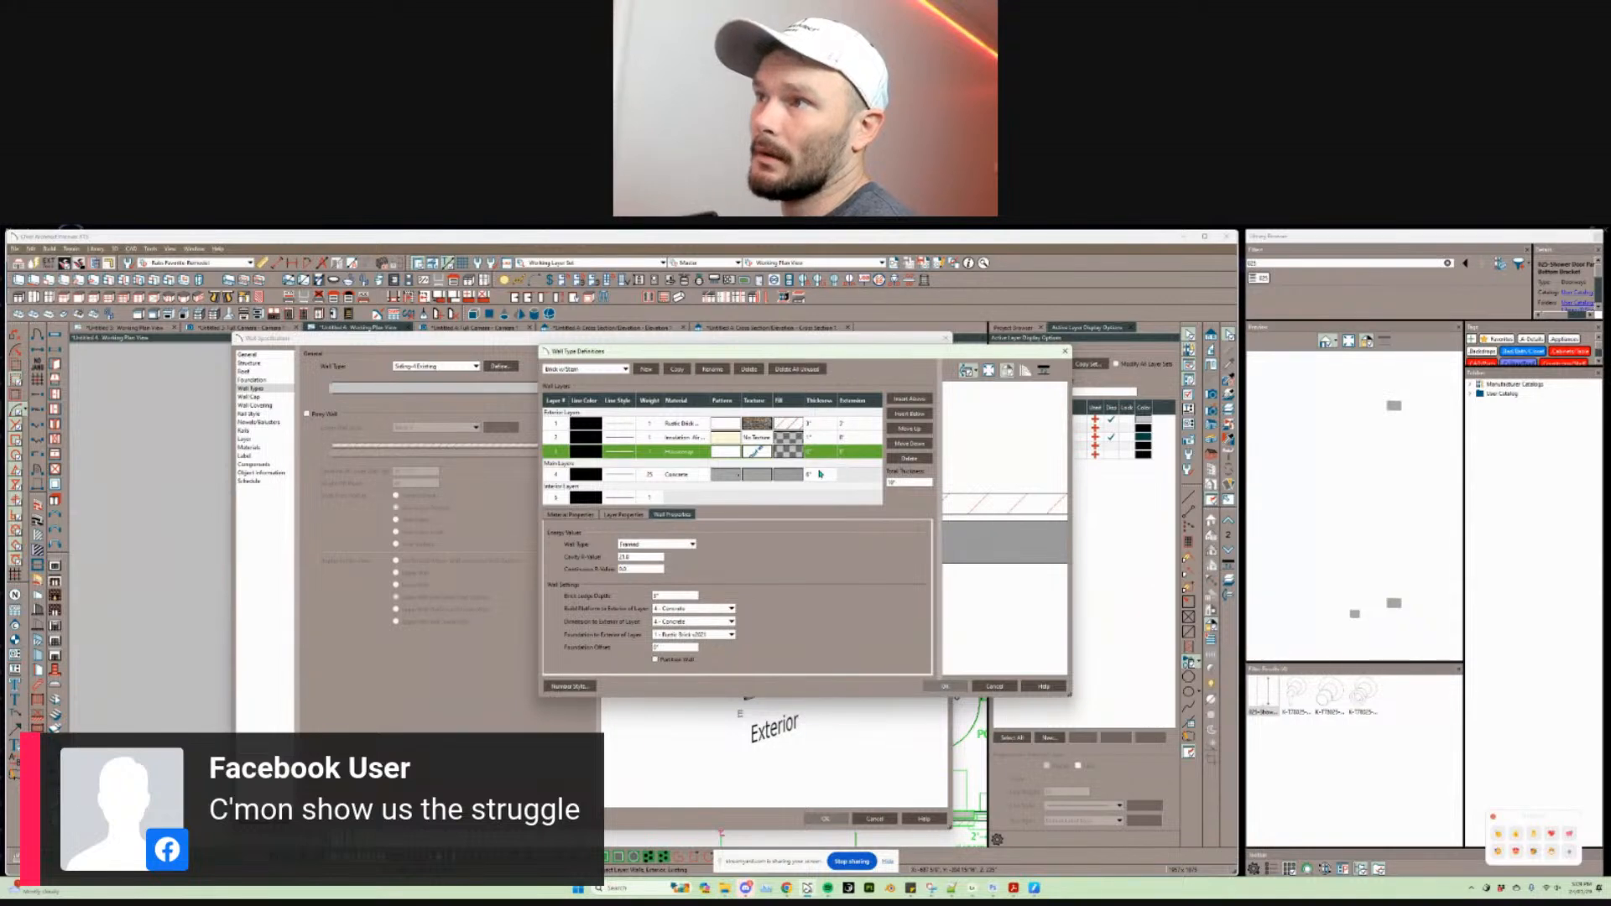
pyautogui.click(820, 474)
pyautogui.click(909, 398)
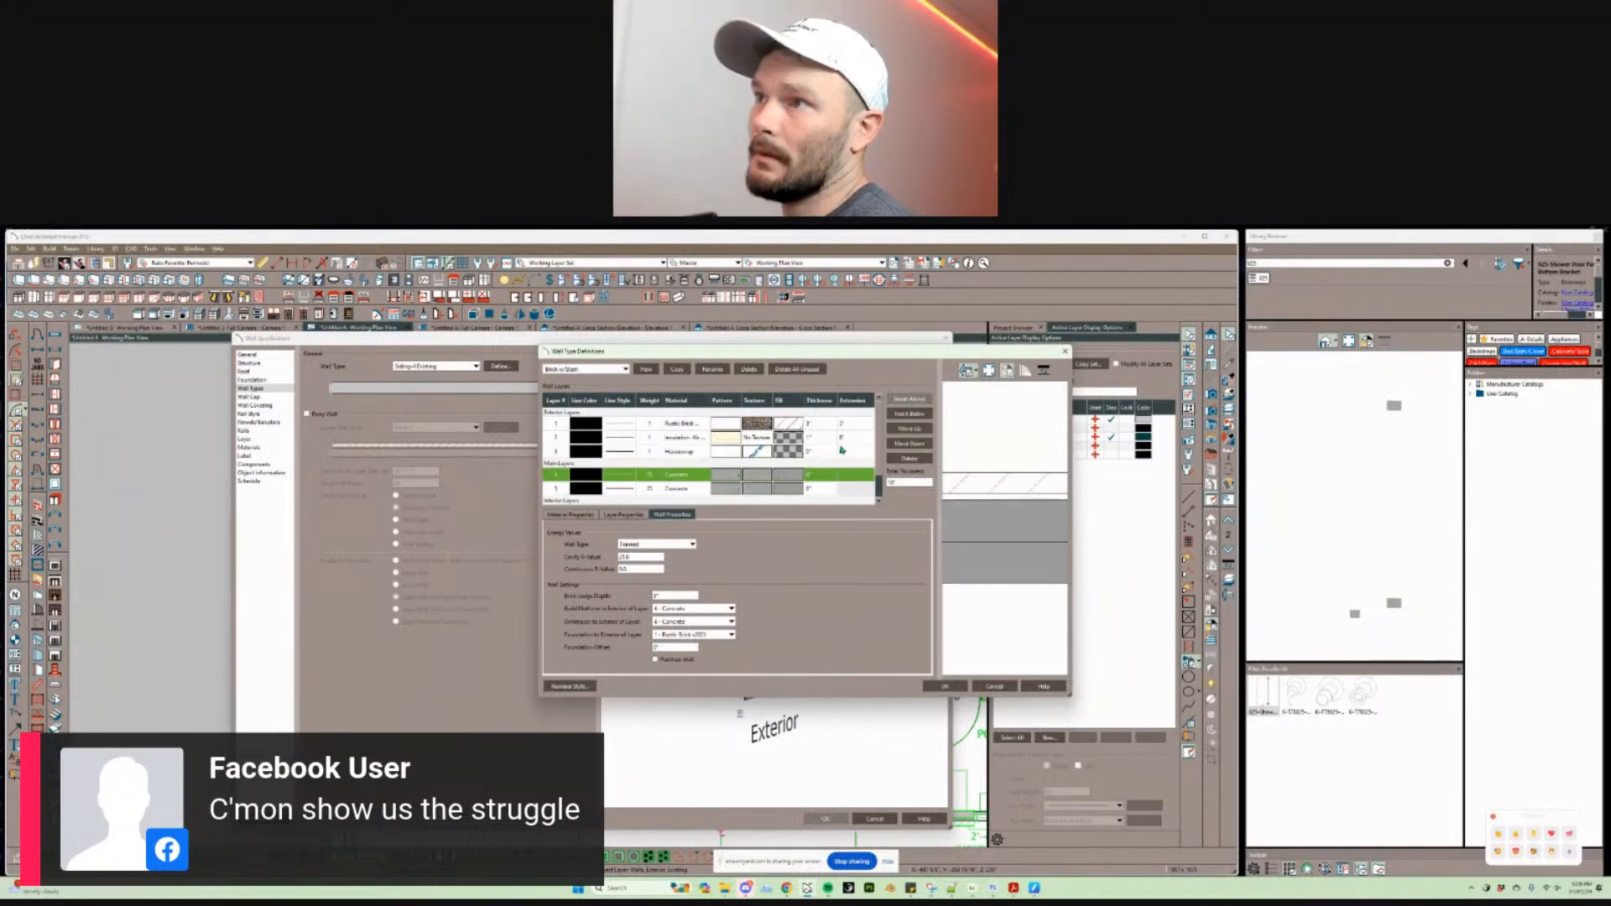
pyautogui.click(910, 428)
pyautogui.click(810, 466)
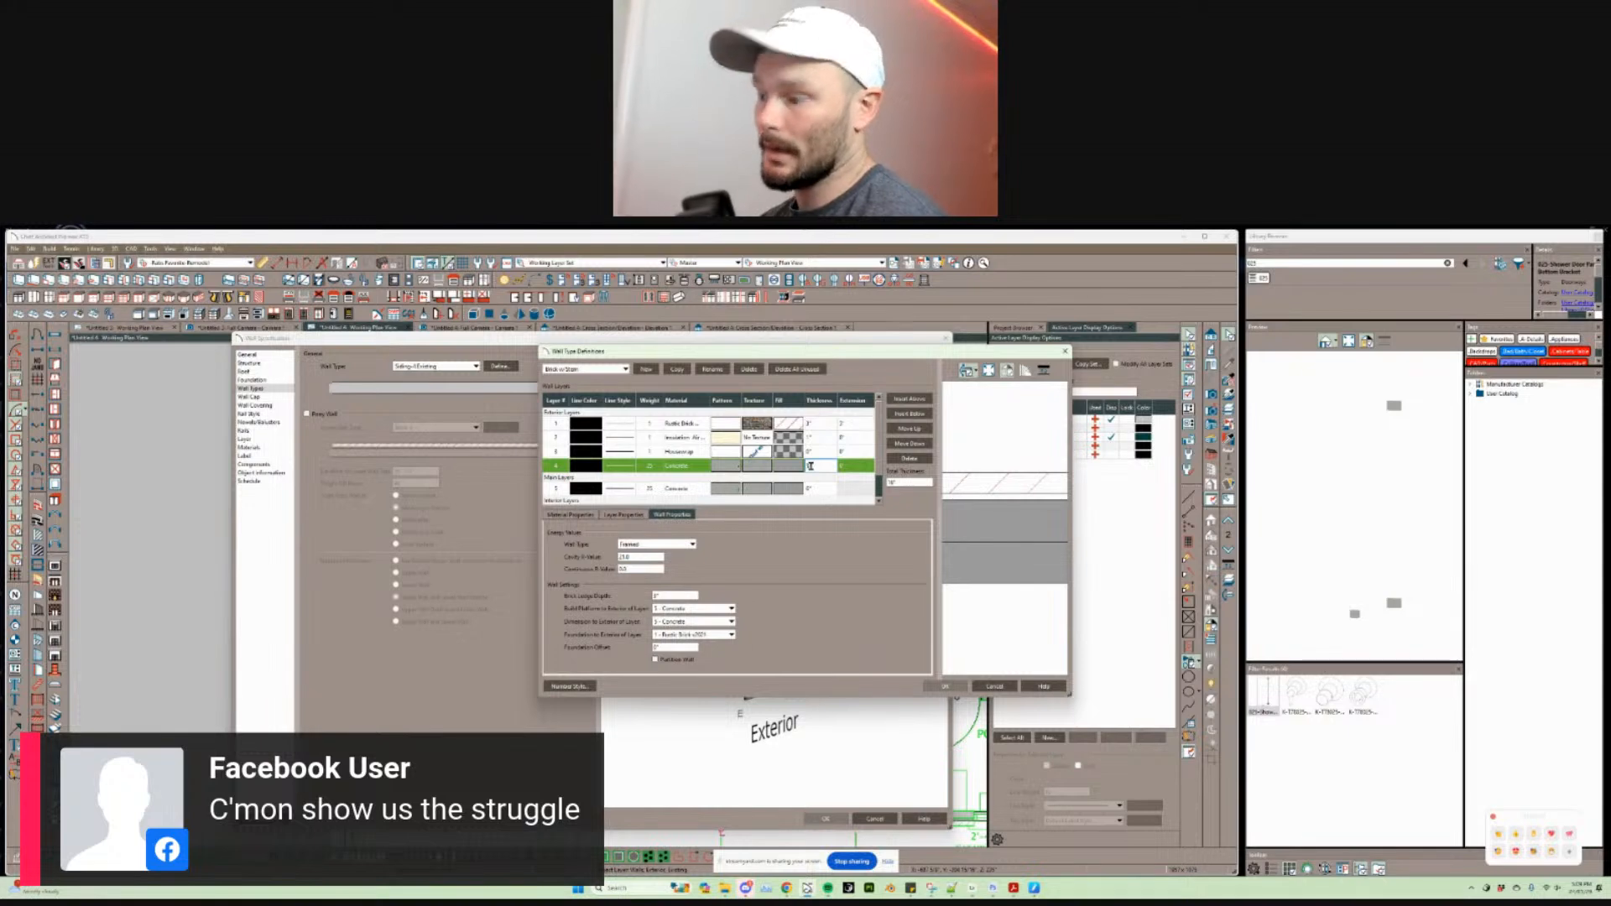
pyautogui.write('3/8')
pyautogui.press('Tab')
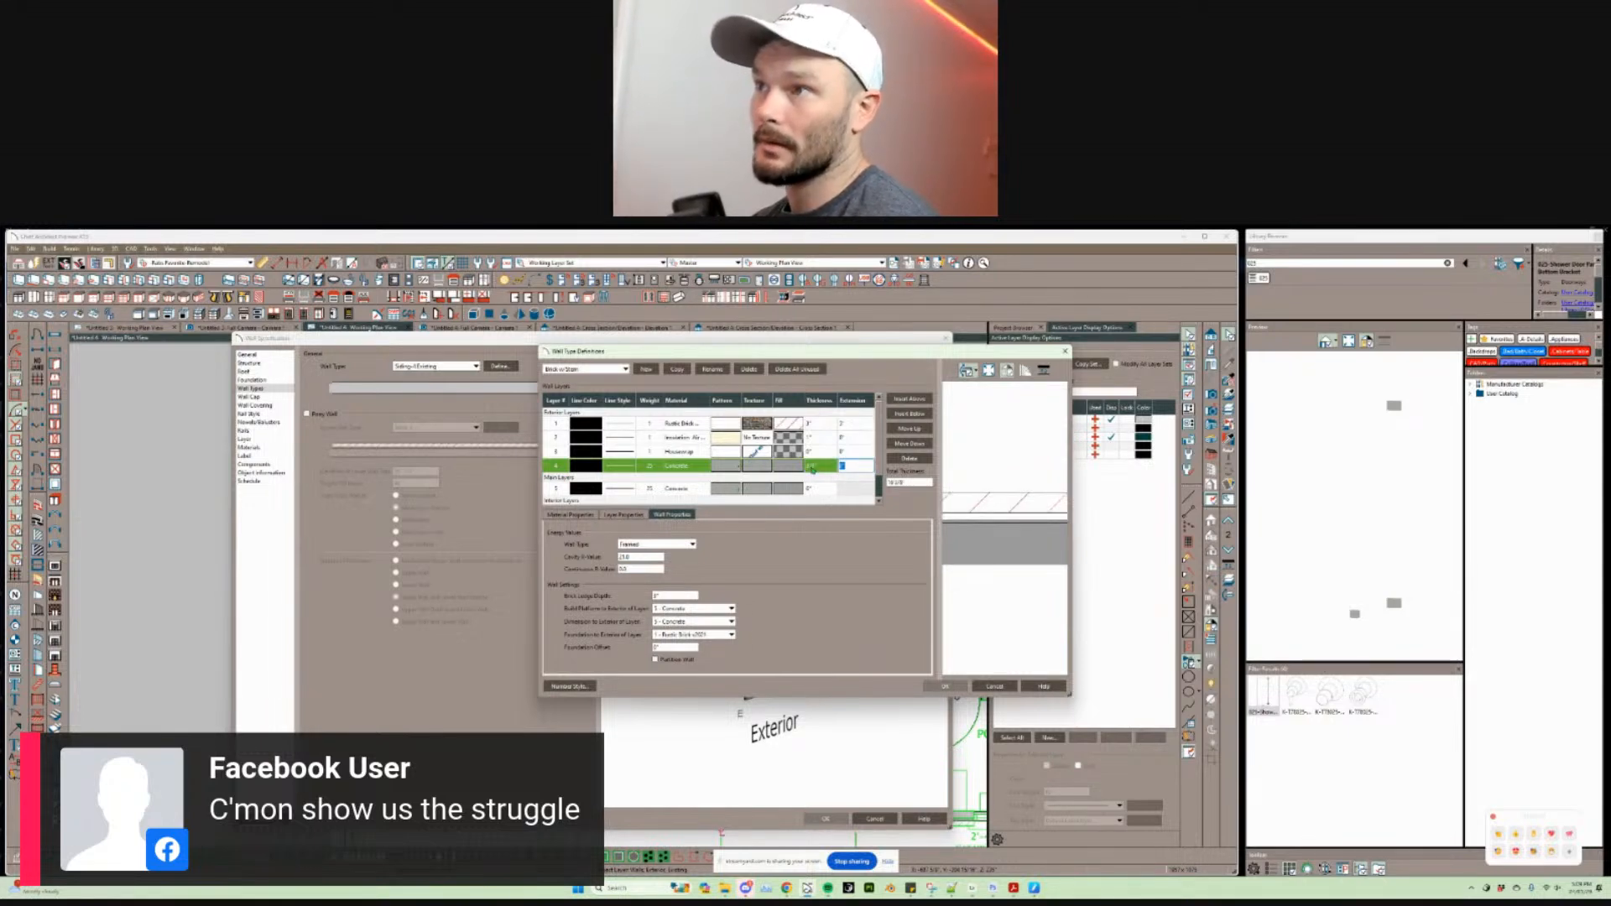
pyautogui.click(722, 467)
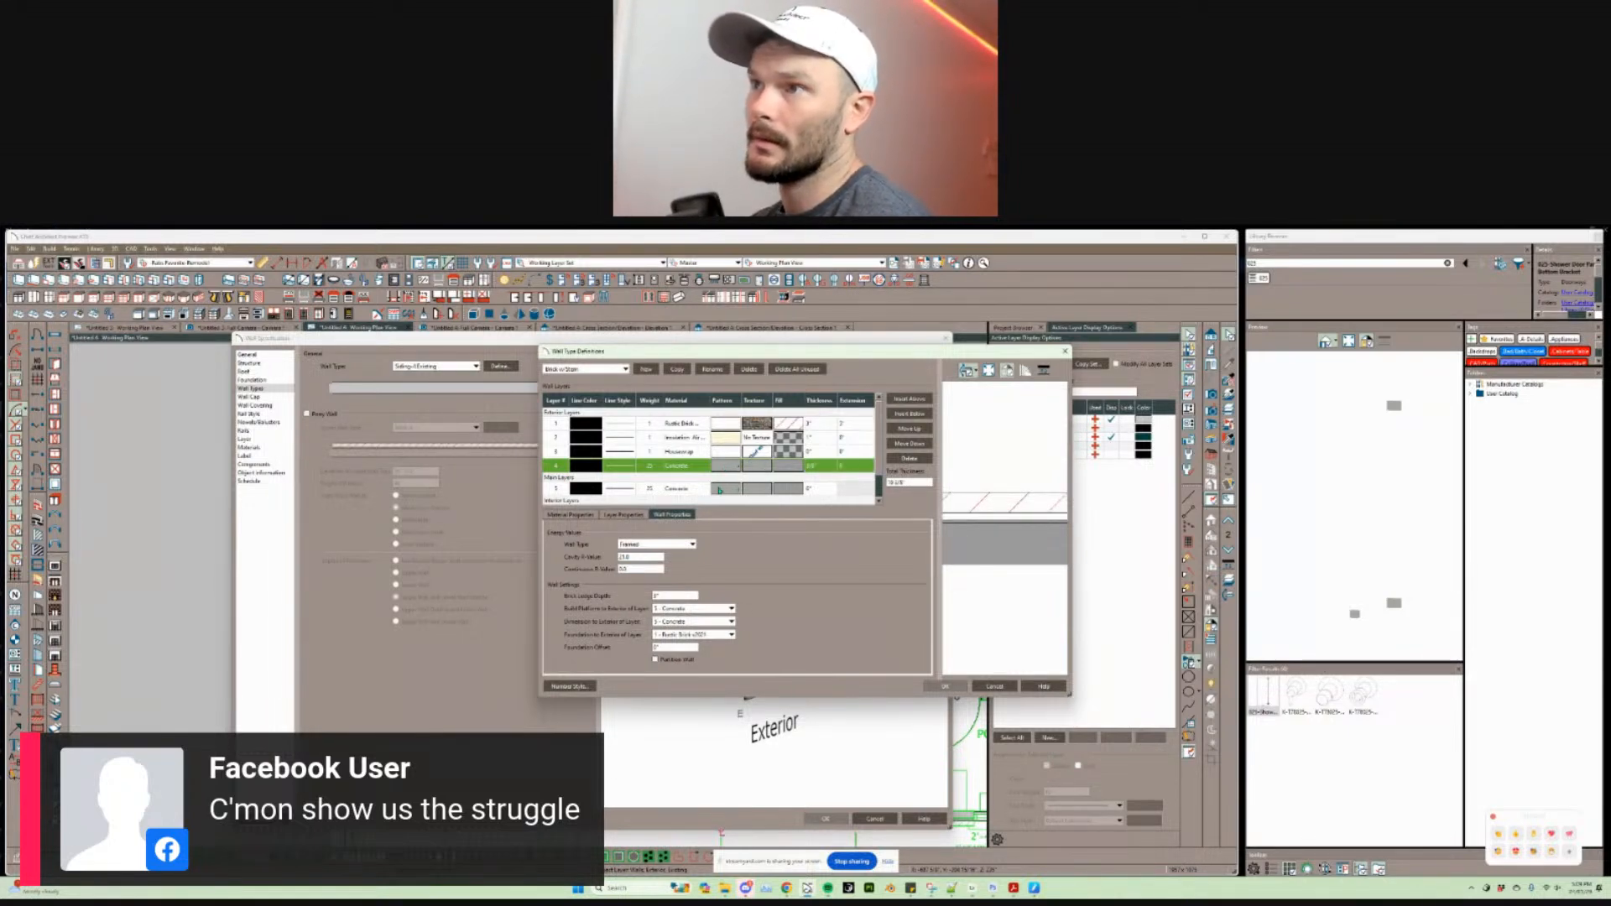
pyautogui.click(719, 487)
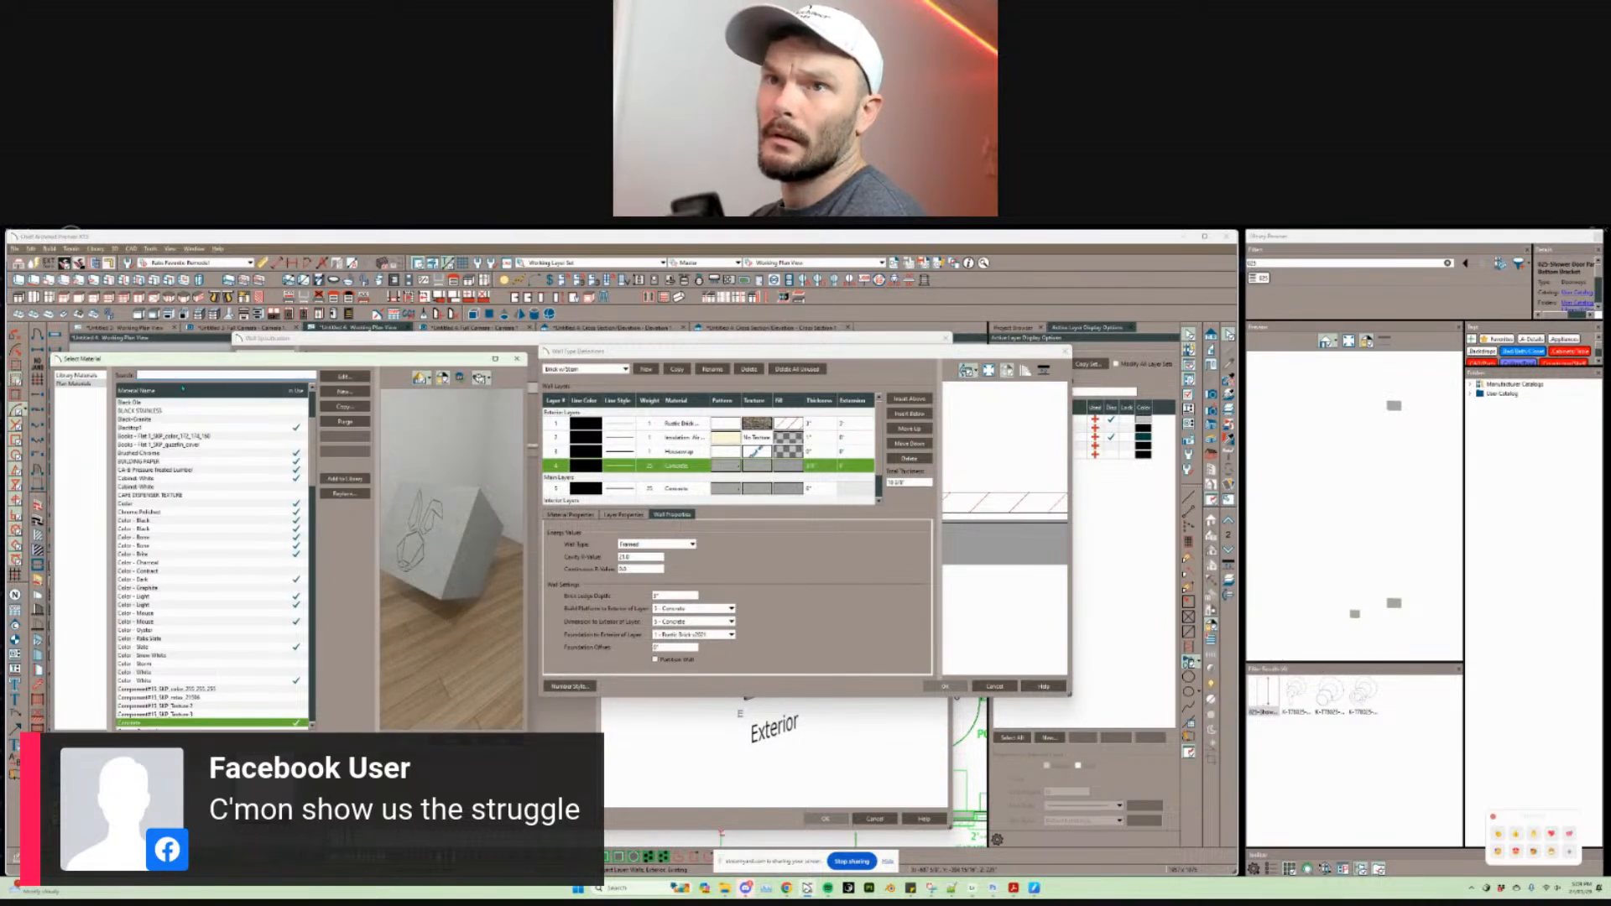
pyautogui.write('osb')
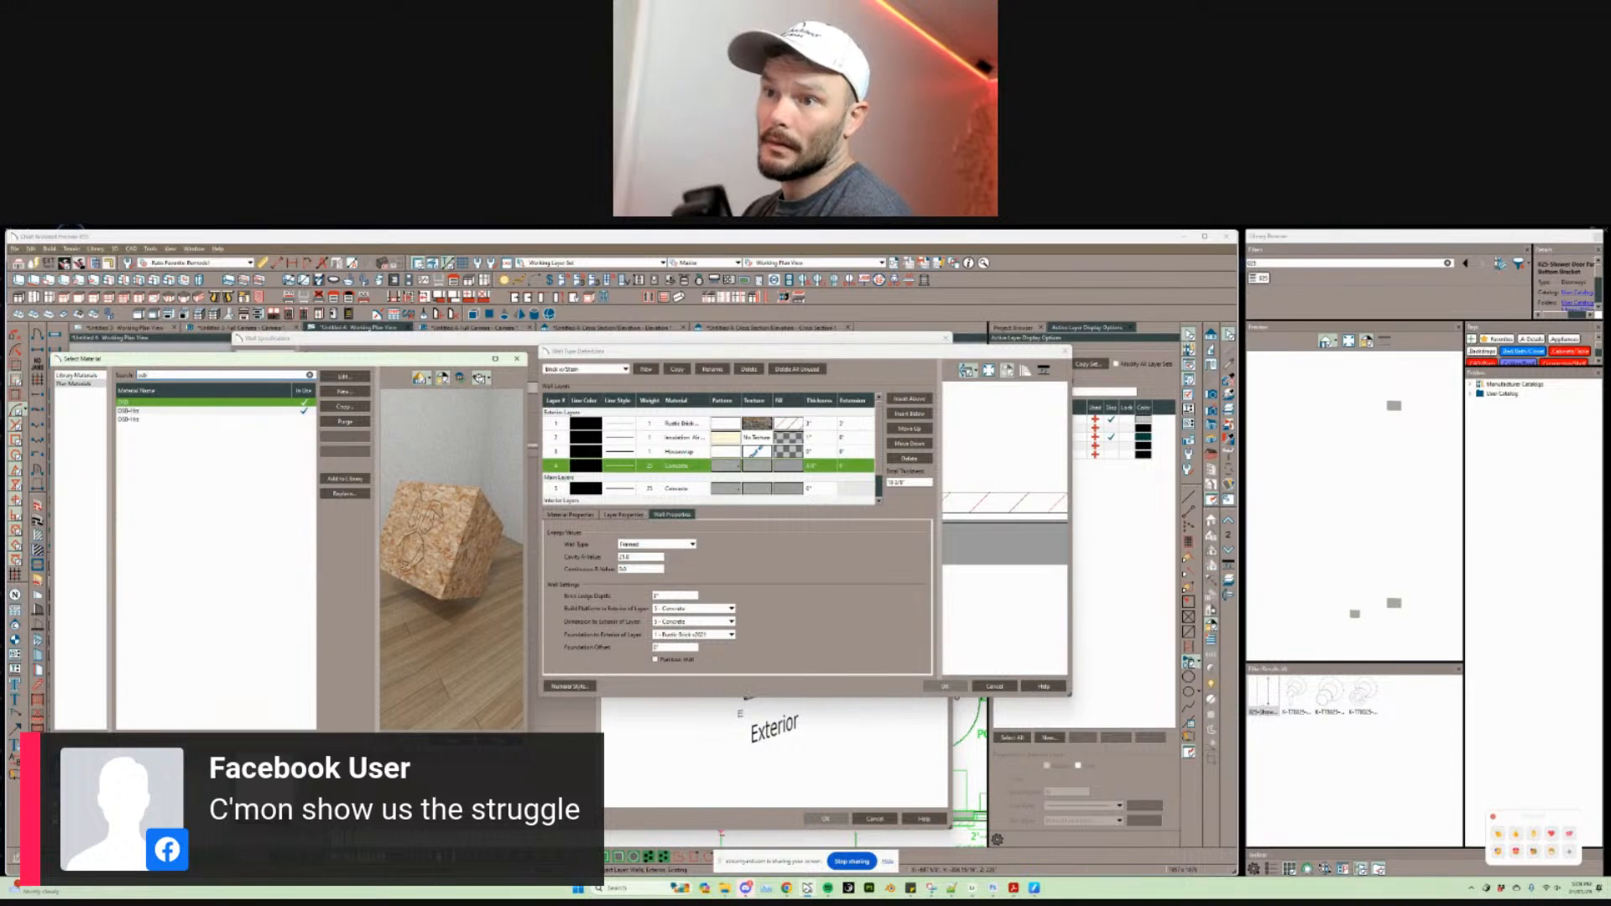
pyautogui.press('Return')
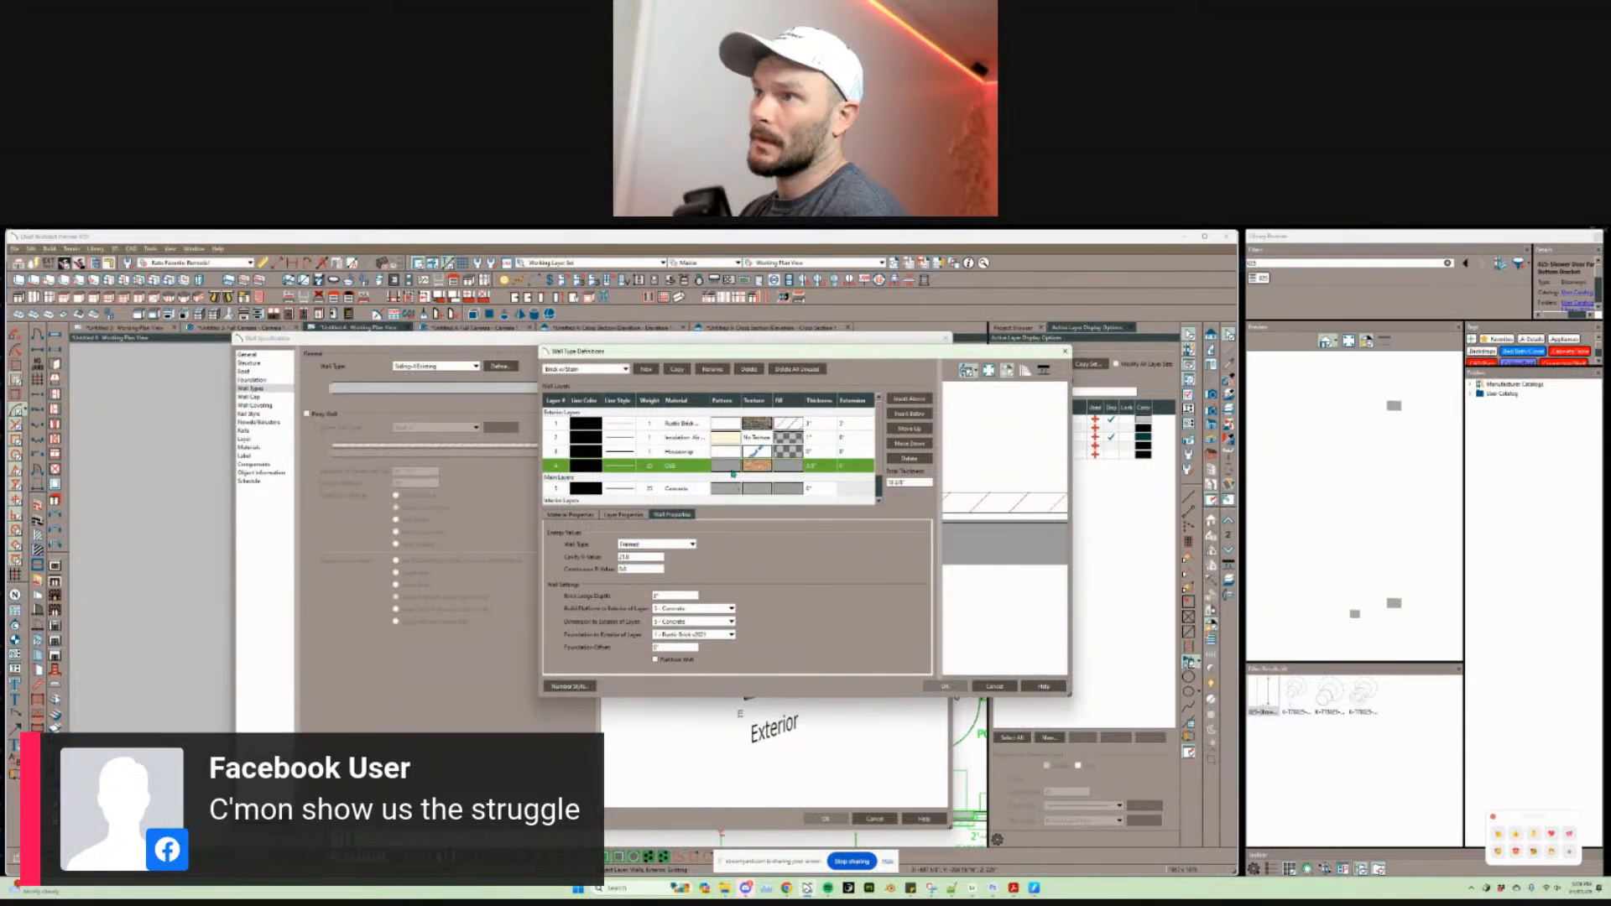
pyautogui.doubleClick(732, 469)
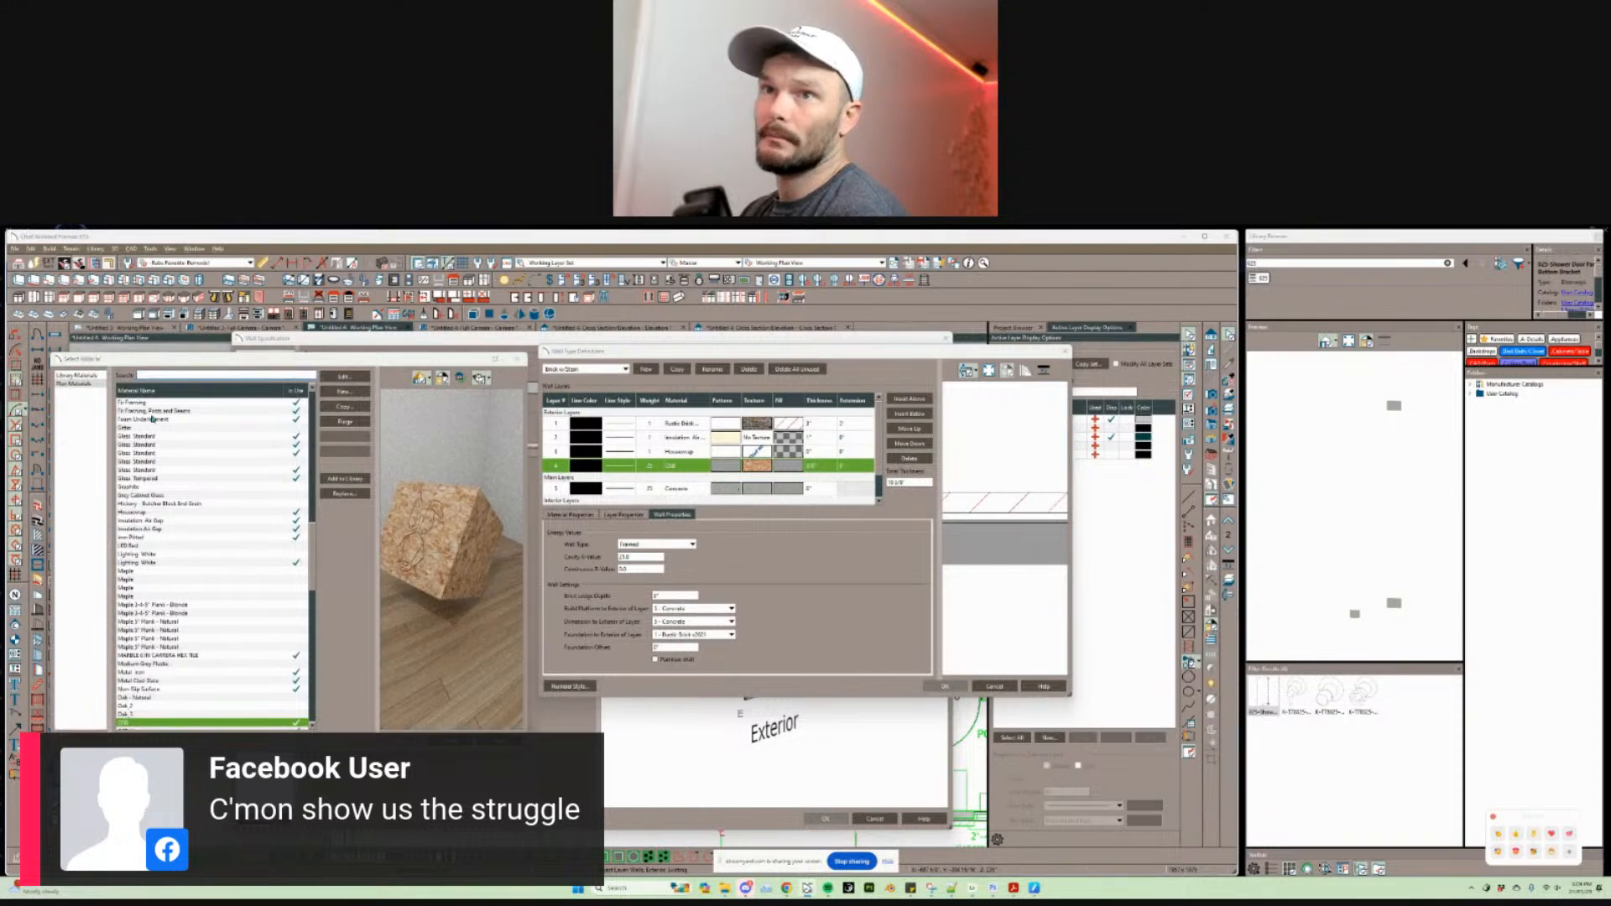
pyautogui.scroll(-3, 159, 663)
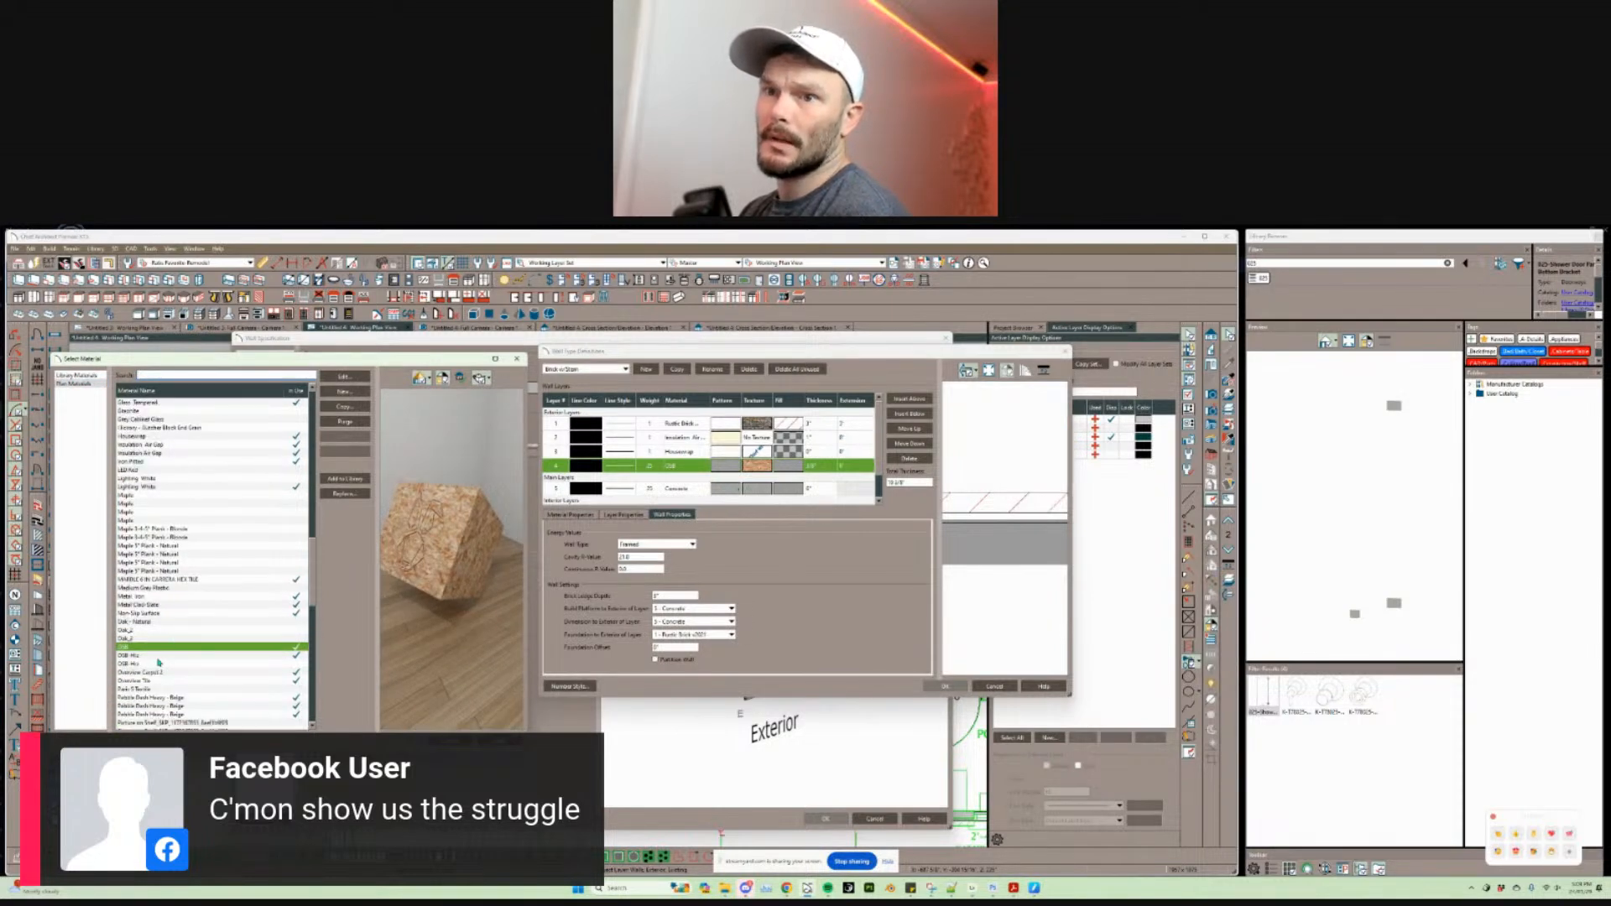
pyautogui.click(154, 655)
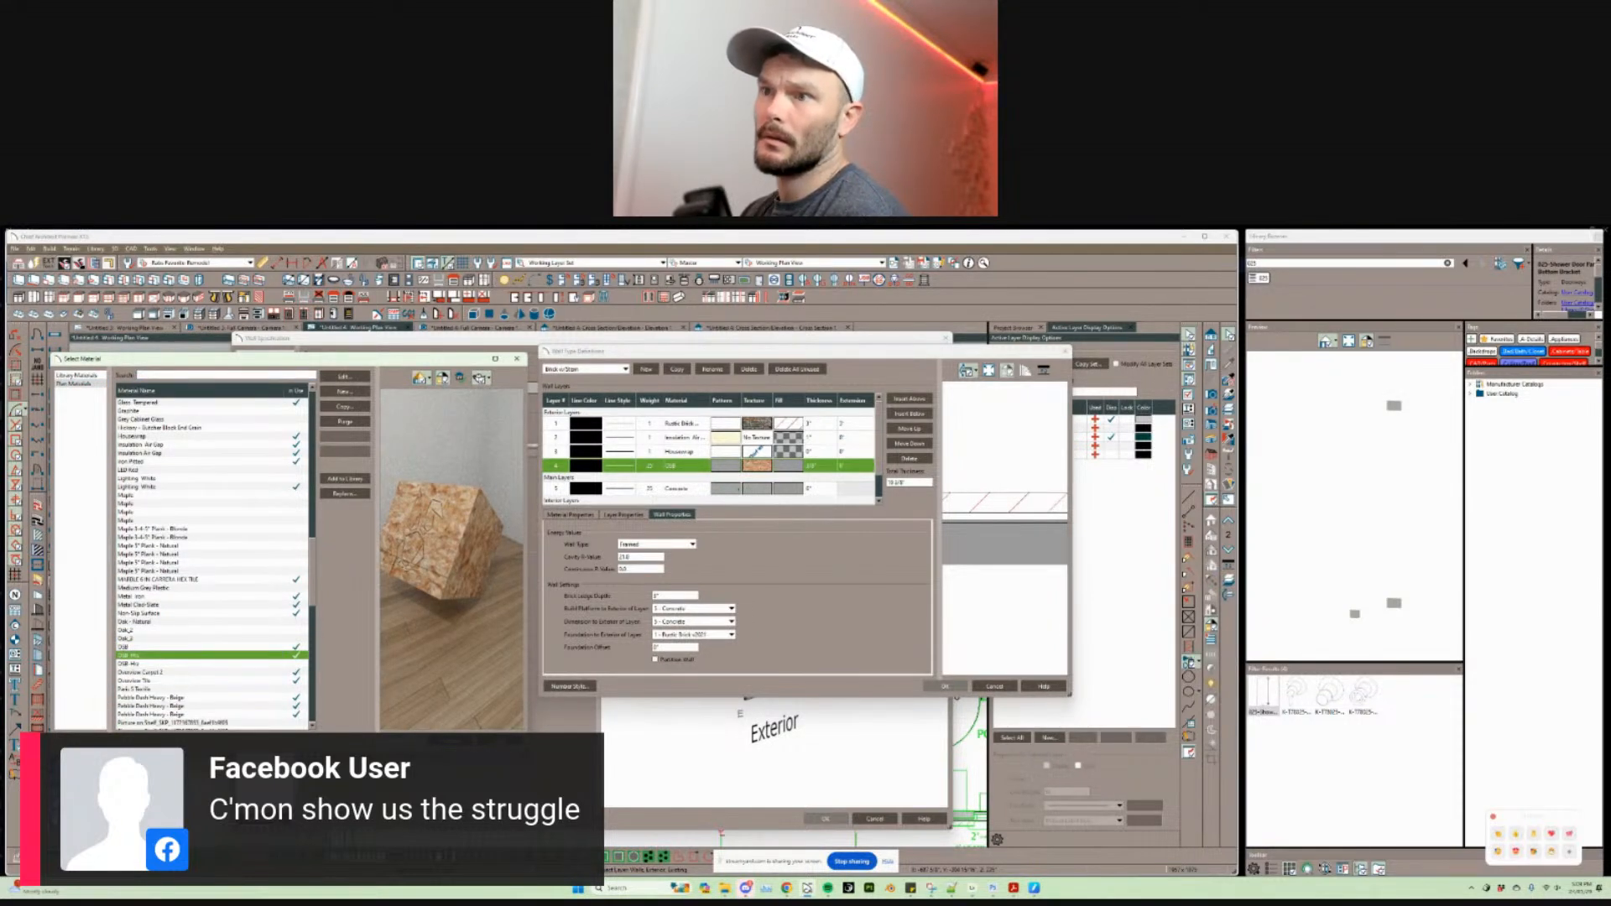
pyautogui.press('Return')
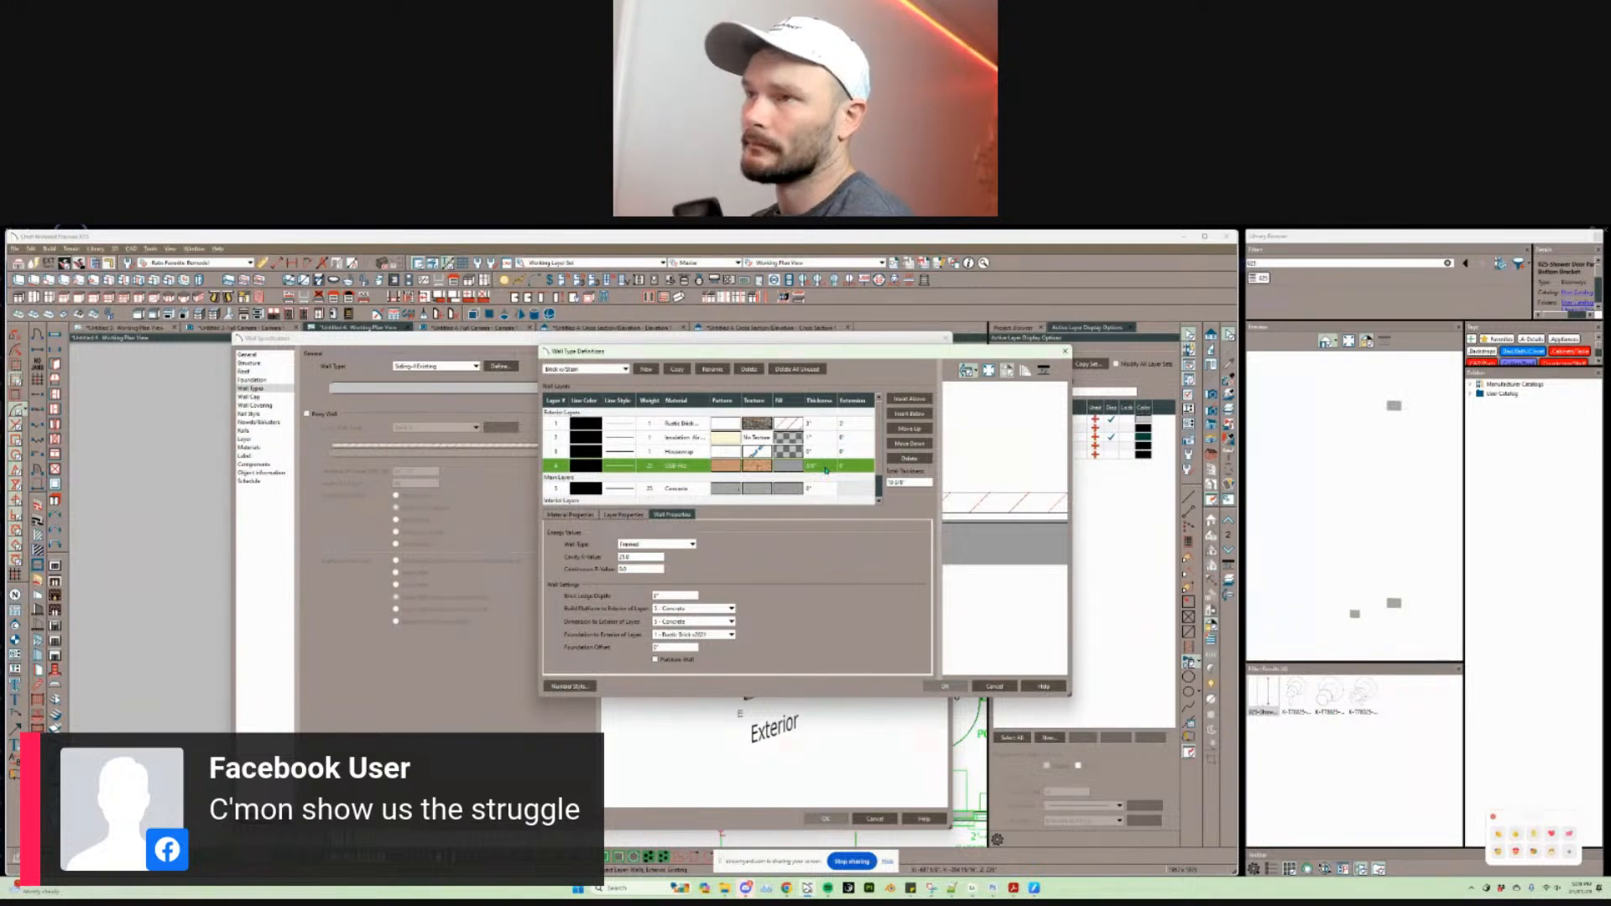
pyautogui.click(732, 610)
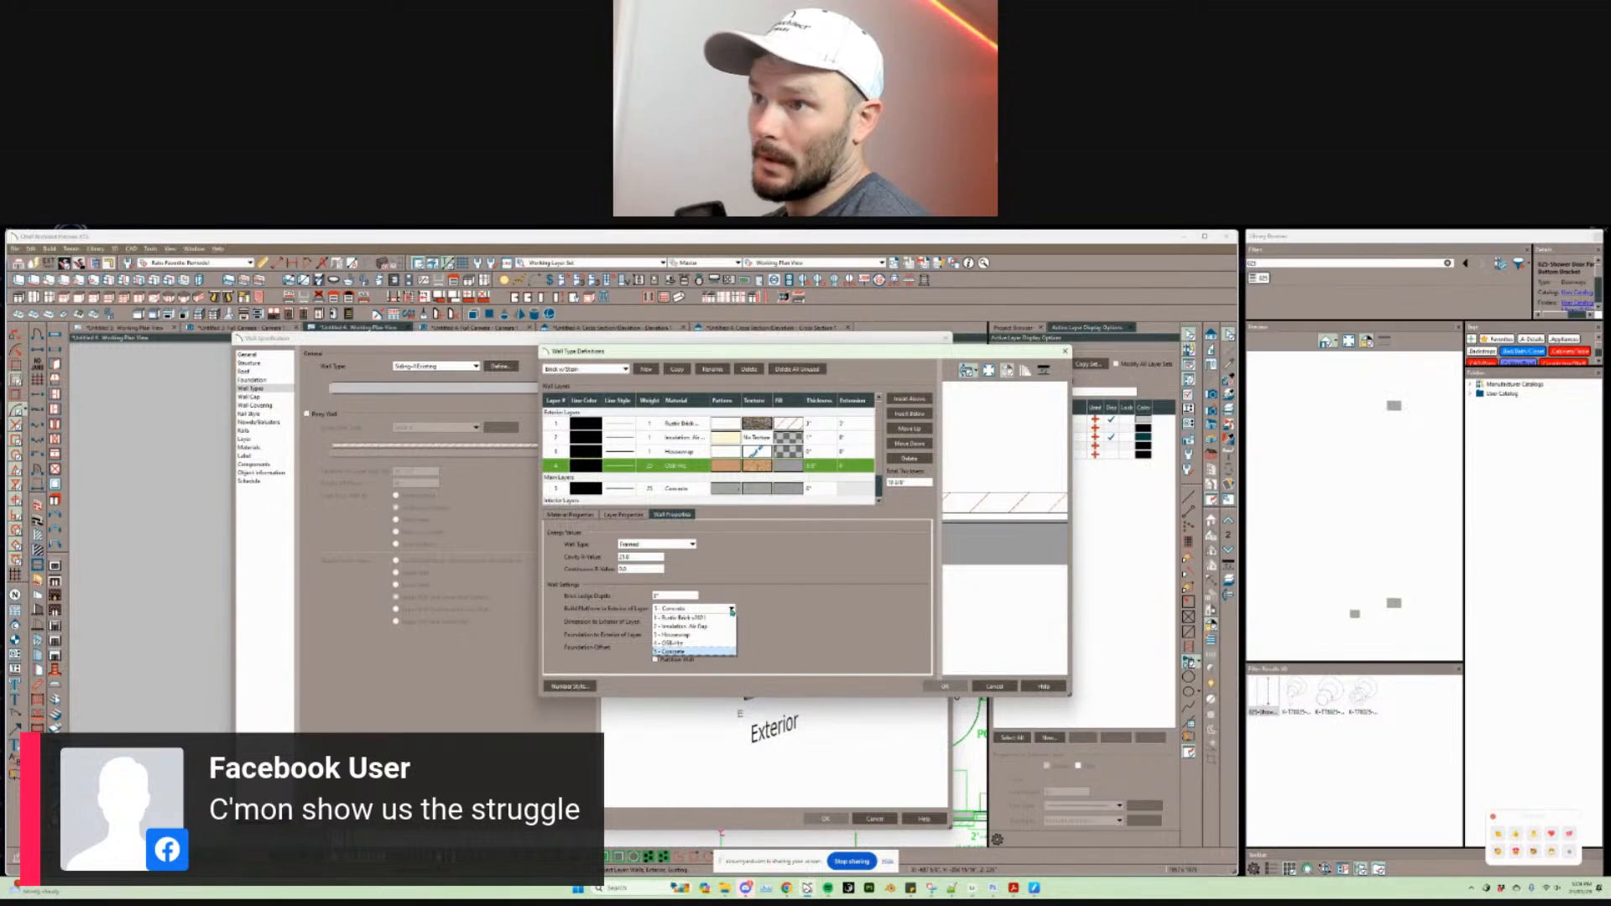
pyautogui.click(675, 643)
pyautogui.click(728, 488)
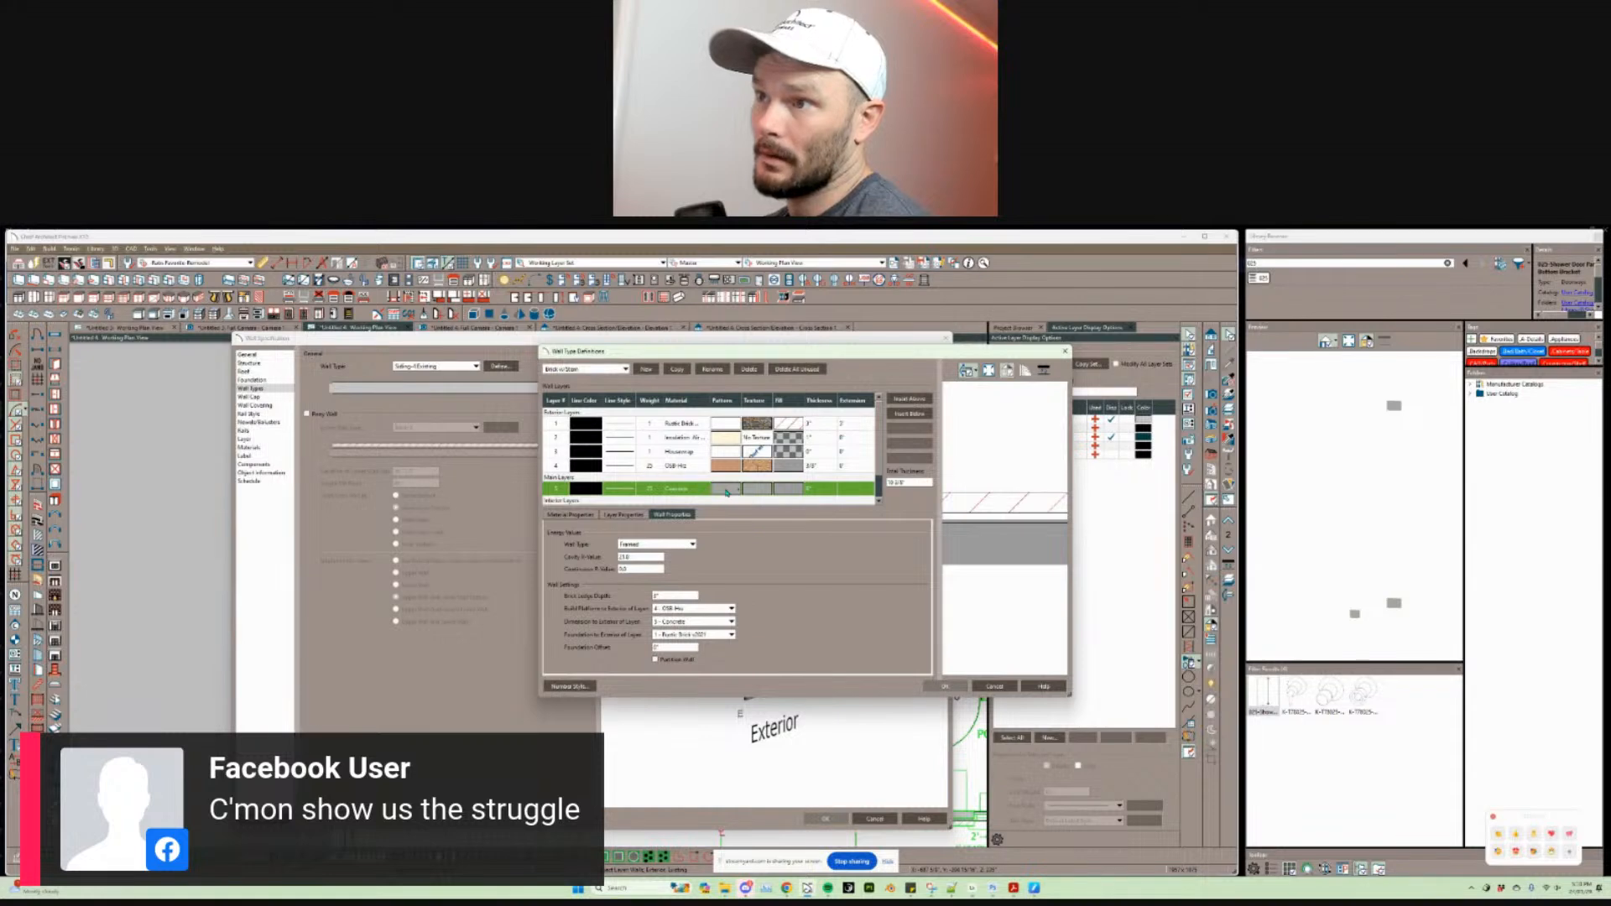
pyautogui.click(726, 490)
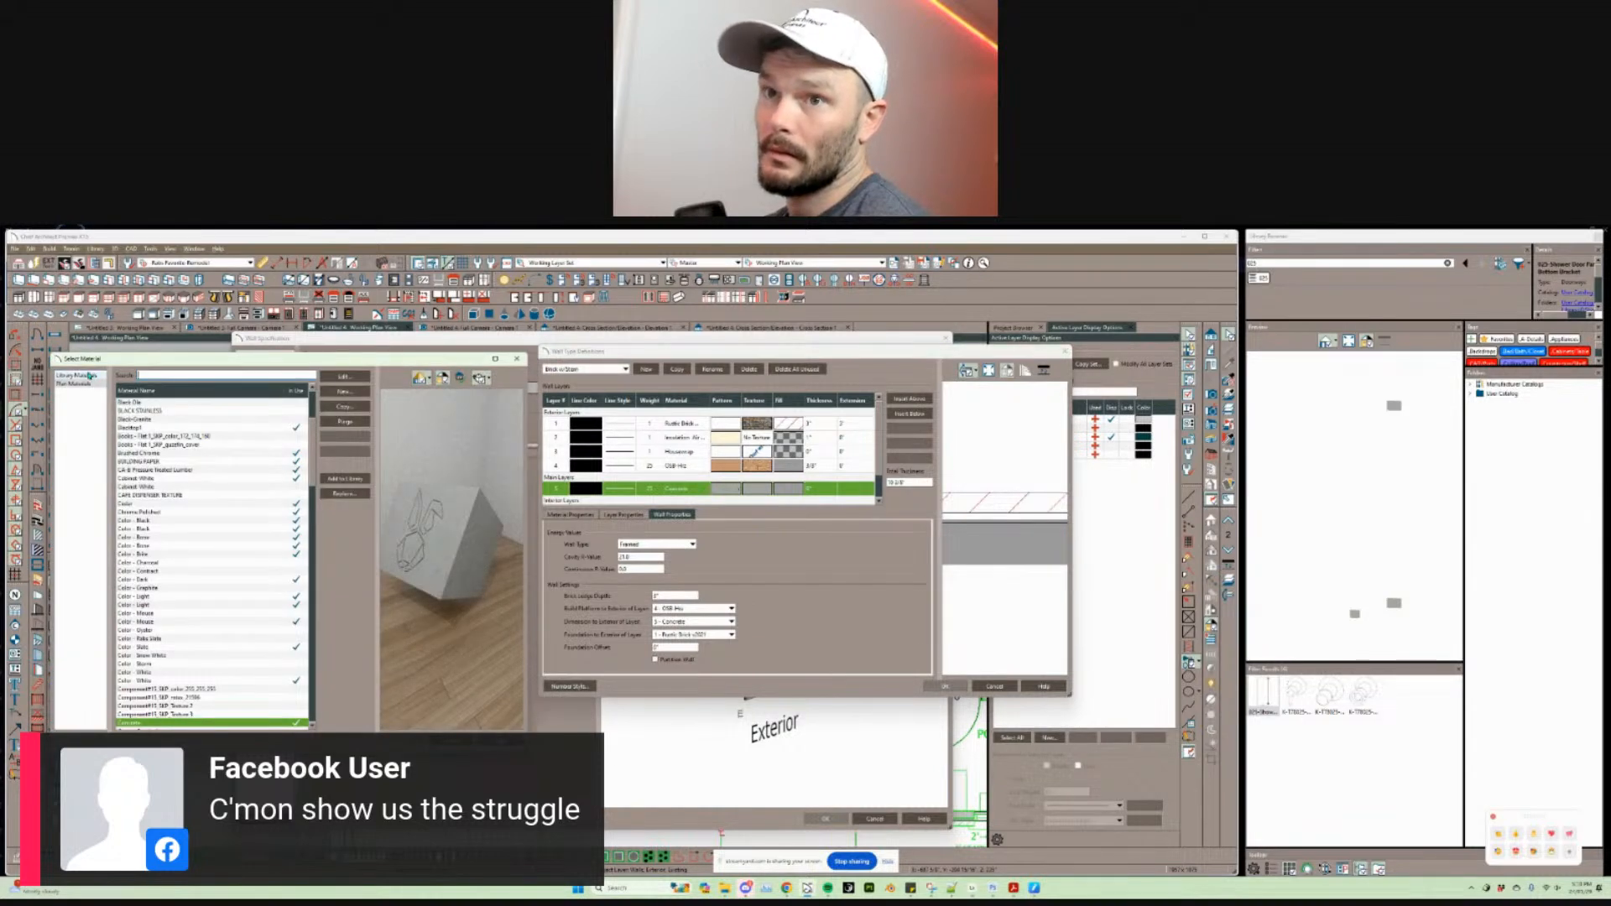
pyautogui.click(172, 377)
pyautogui.write('fra')
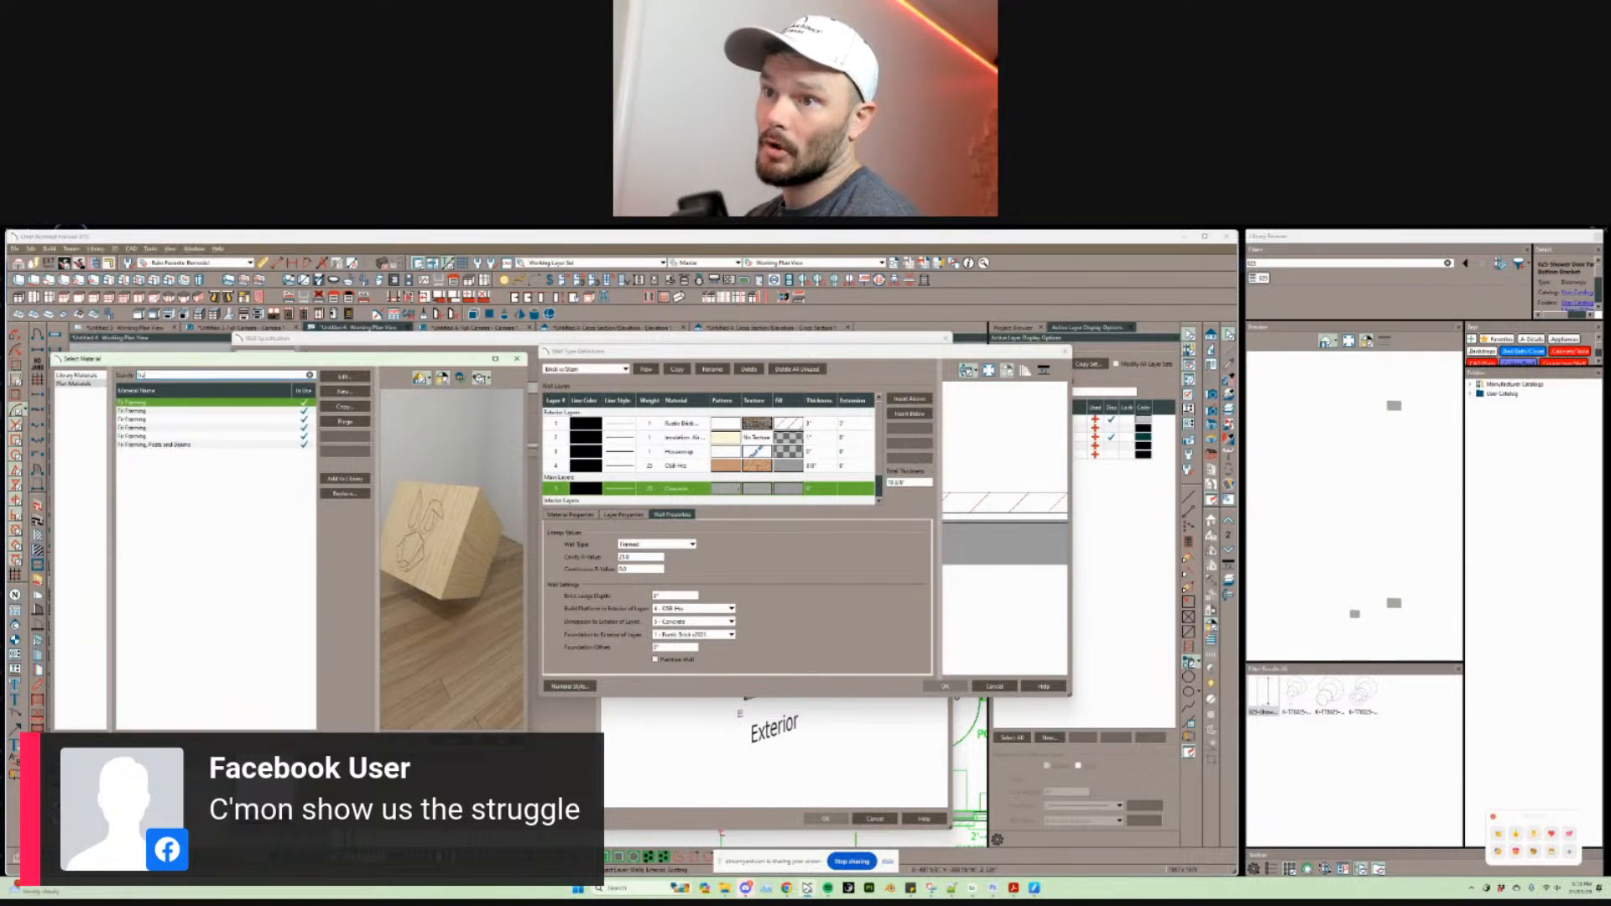
pyautogui.click(401, 740)
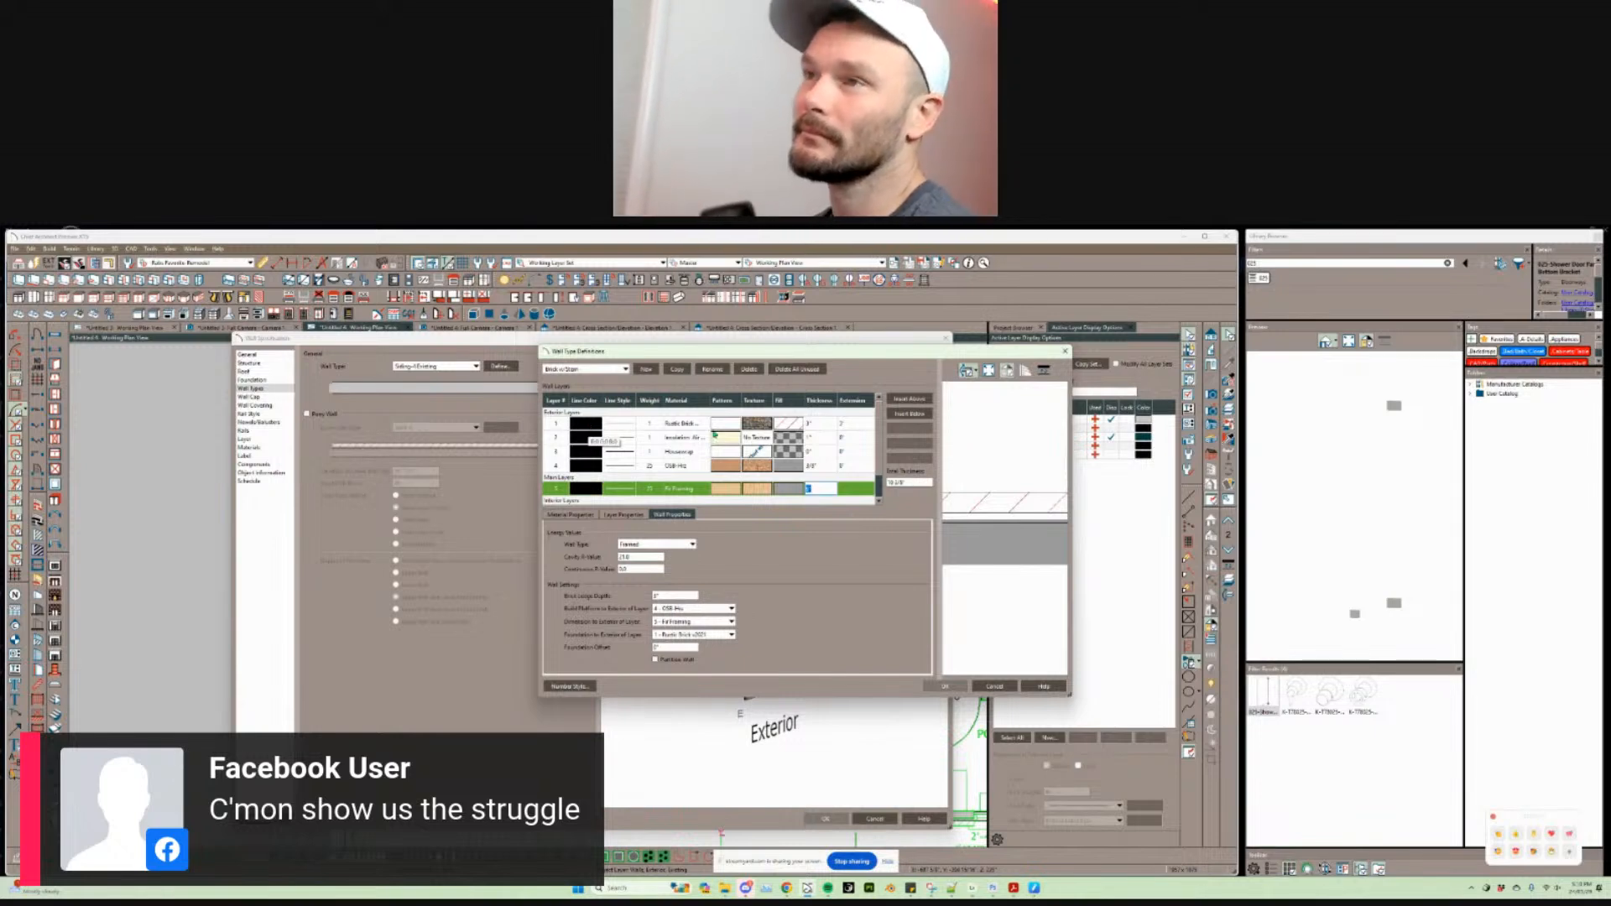
pyautogui.click(999, 687)
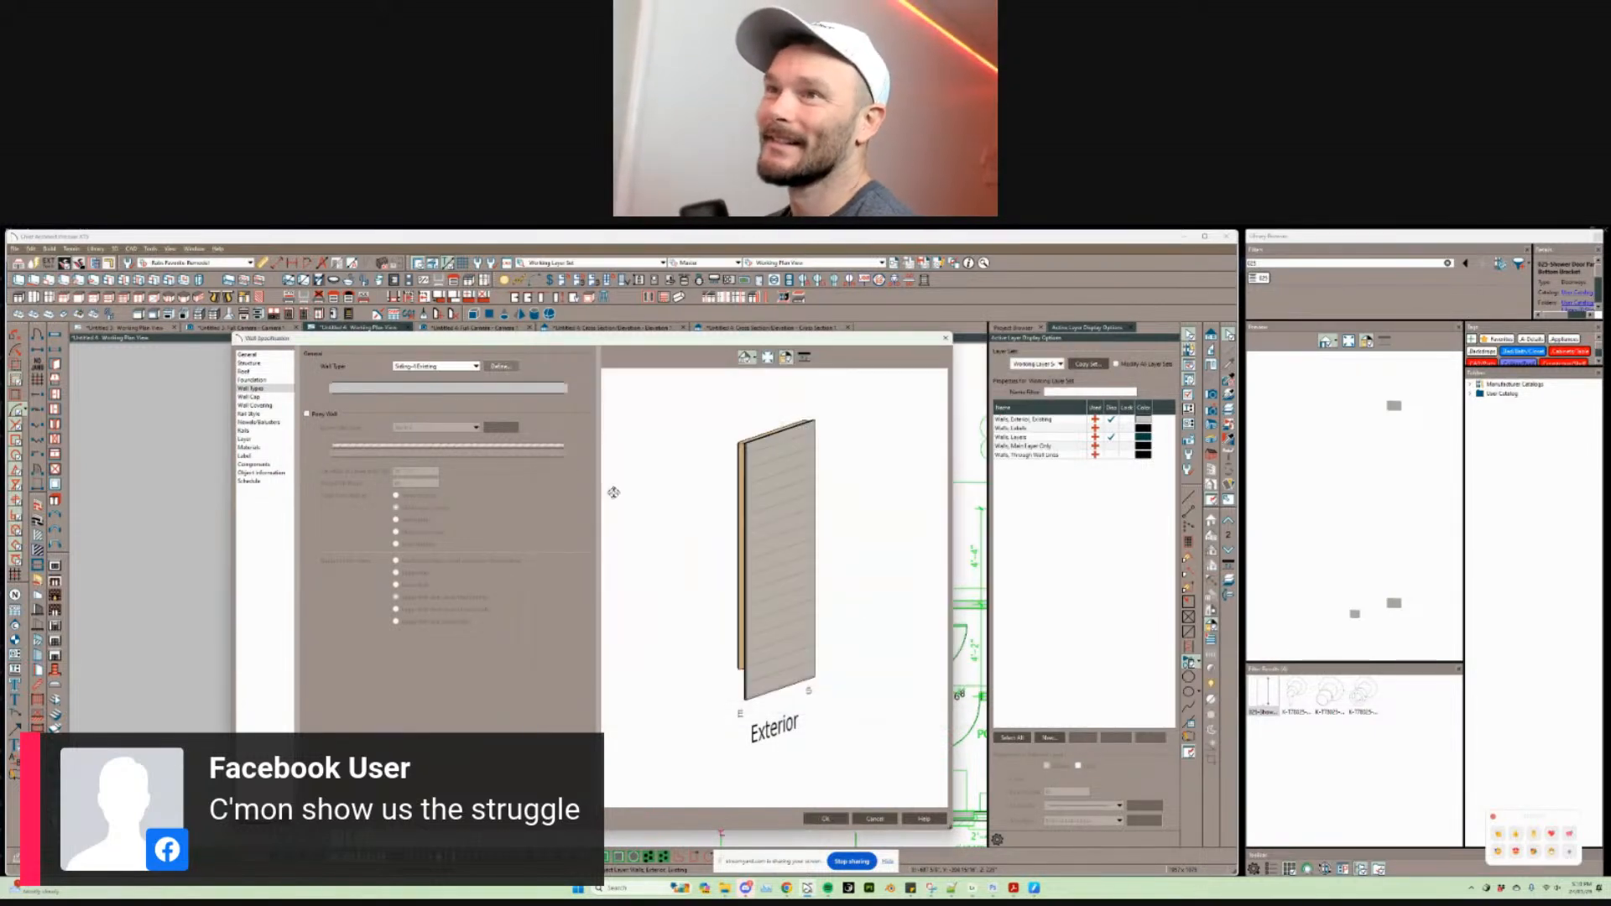
# Step: Copy the existing brick-and-concrete wall type, name the copy Brick Facade and apply it to the wall
pyautogui.click(501, 366)
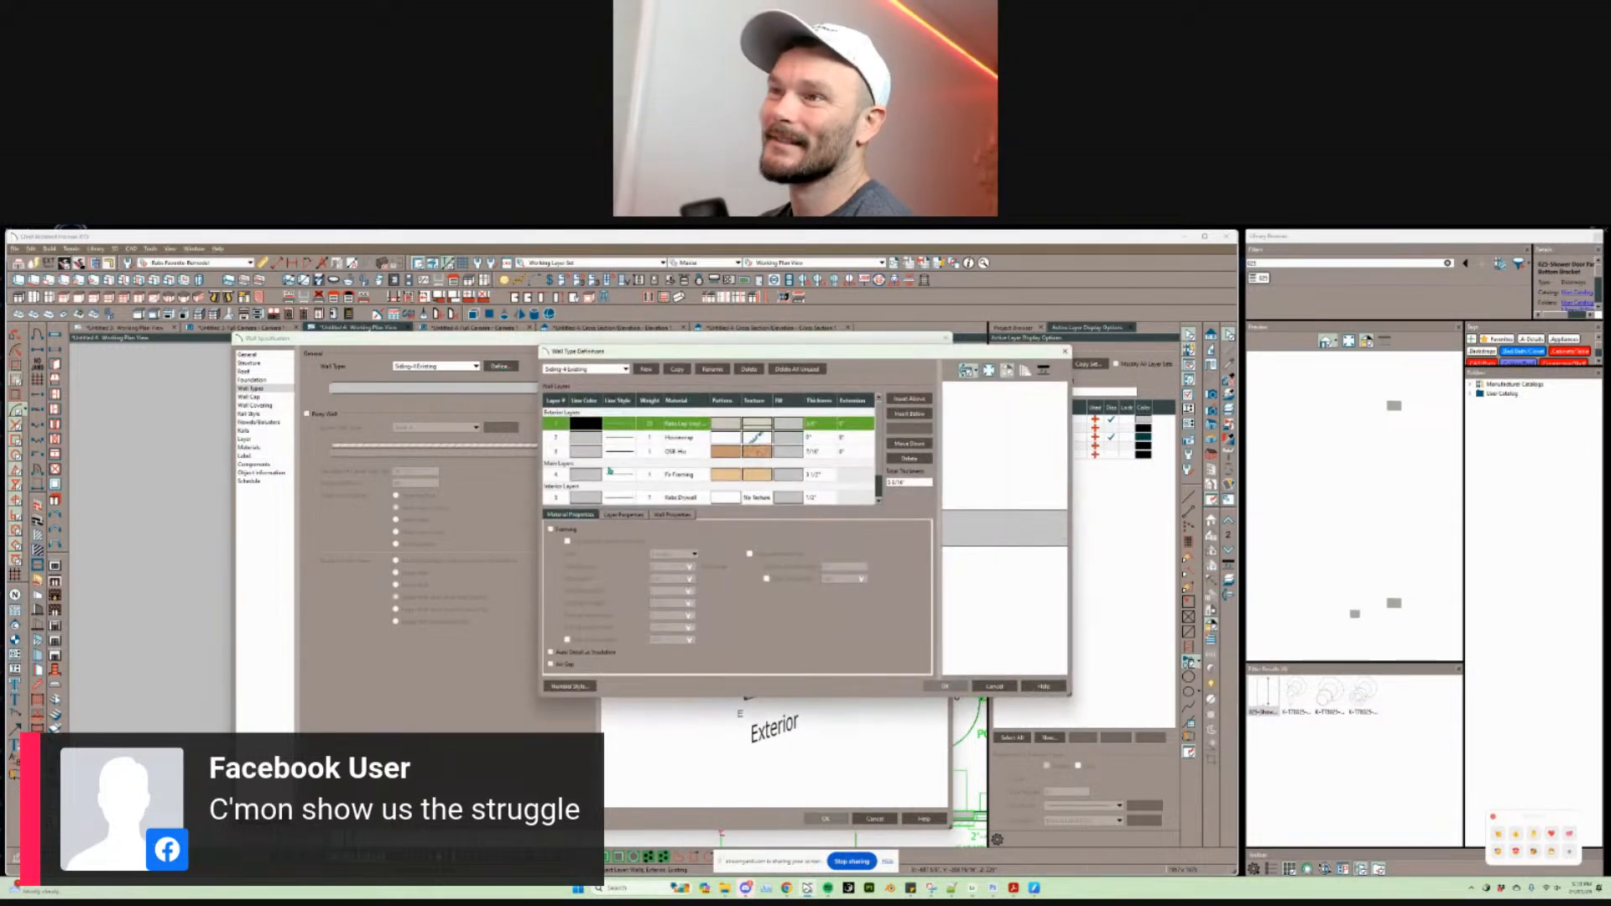
pyautogui.click(624, 370)
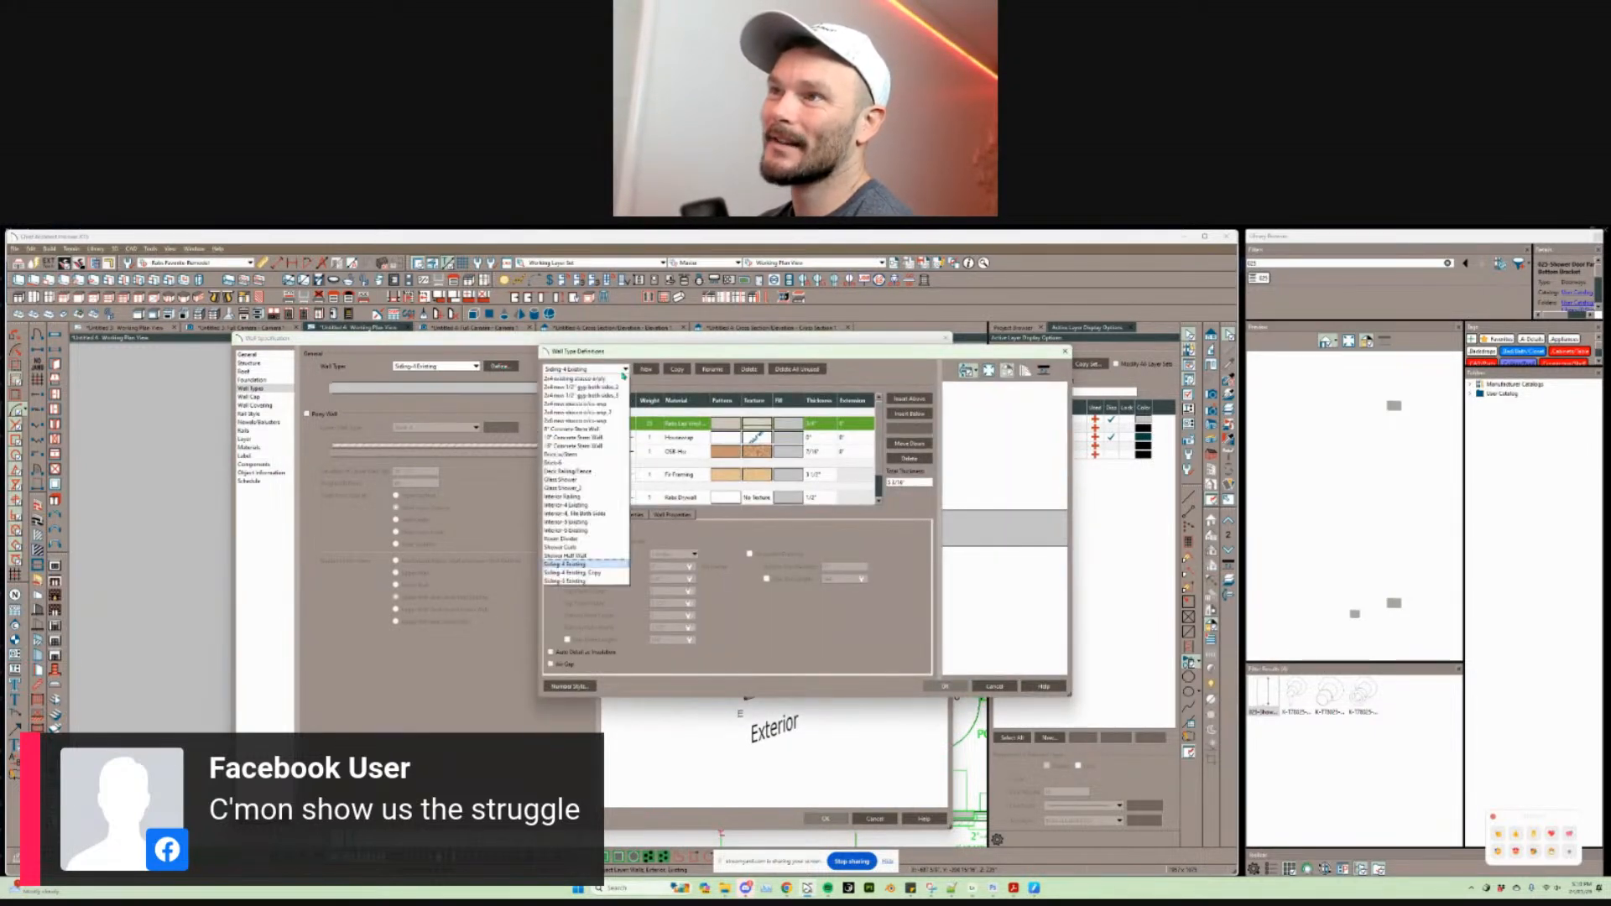
pyautogui.click(586, 455)
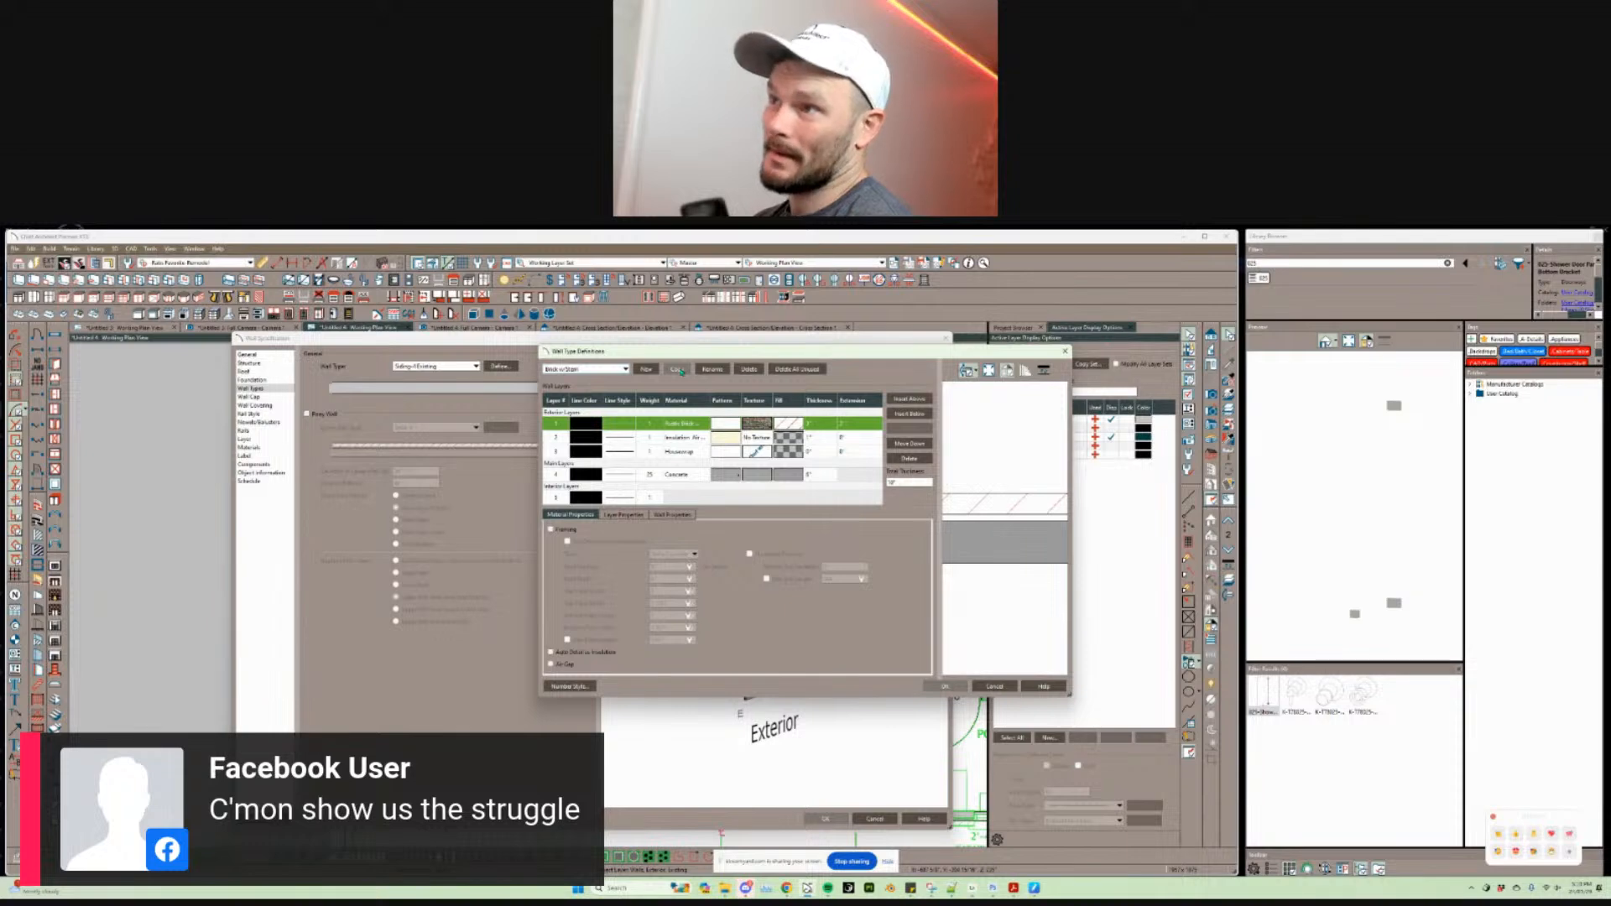
pyautogui.click(625, 370)
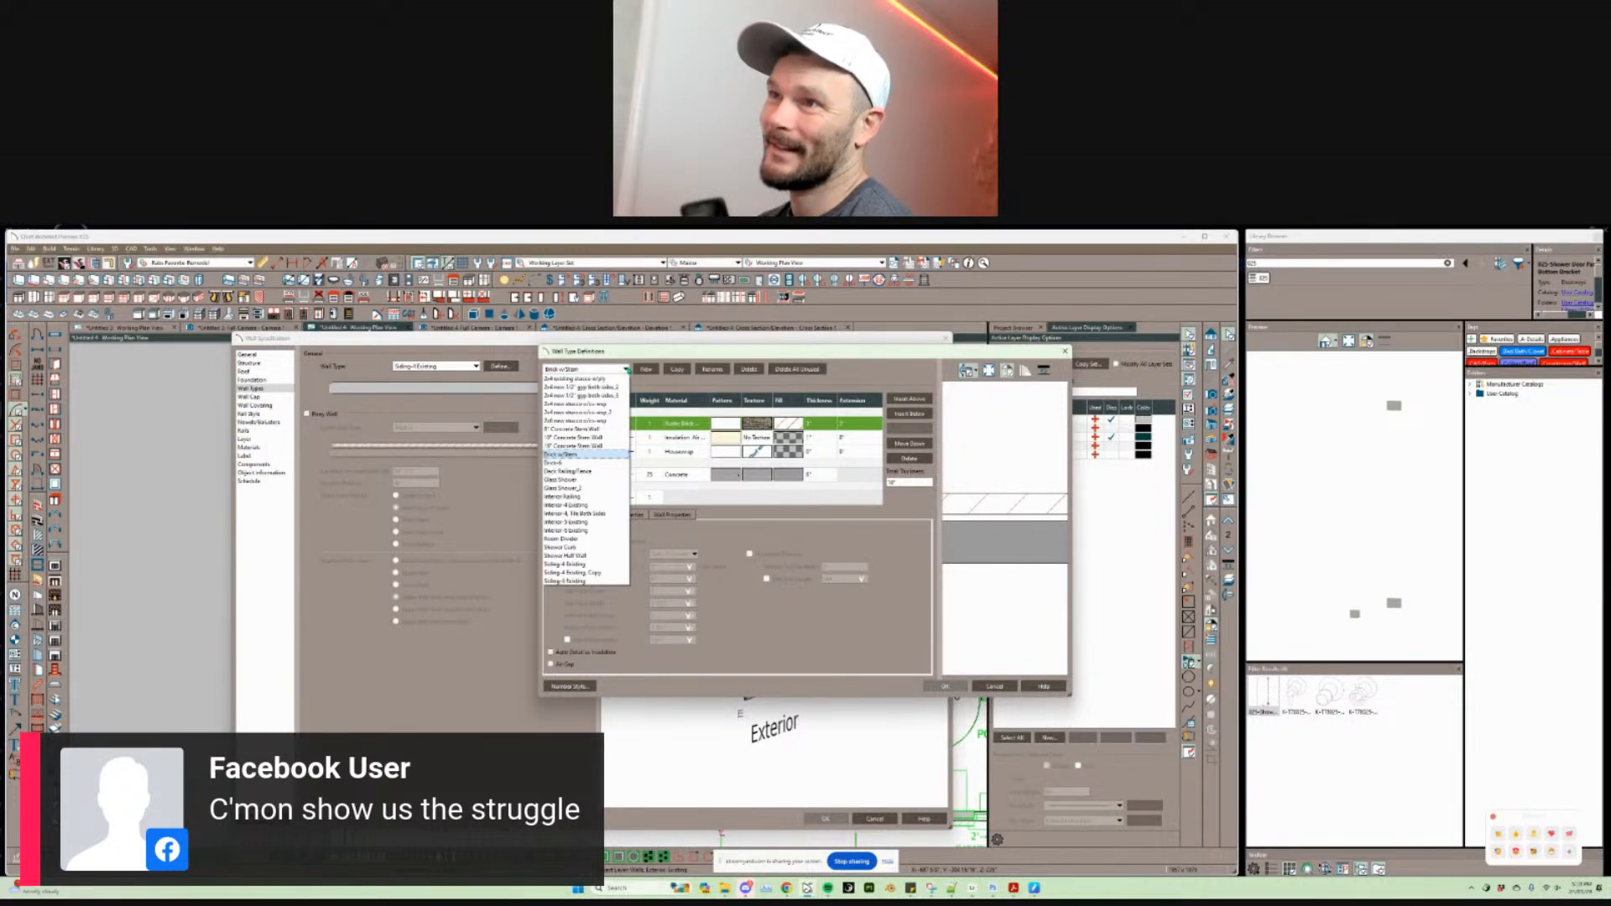
pyautogui.click(626, 370)
pyautogui.click(677, 370)
pyautogui.click(609, 367)
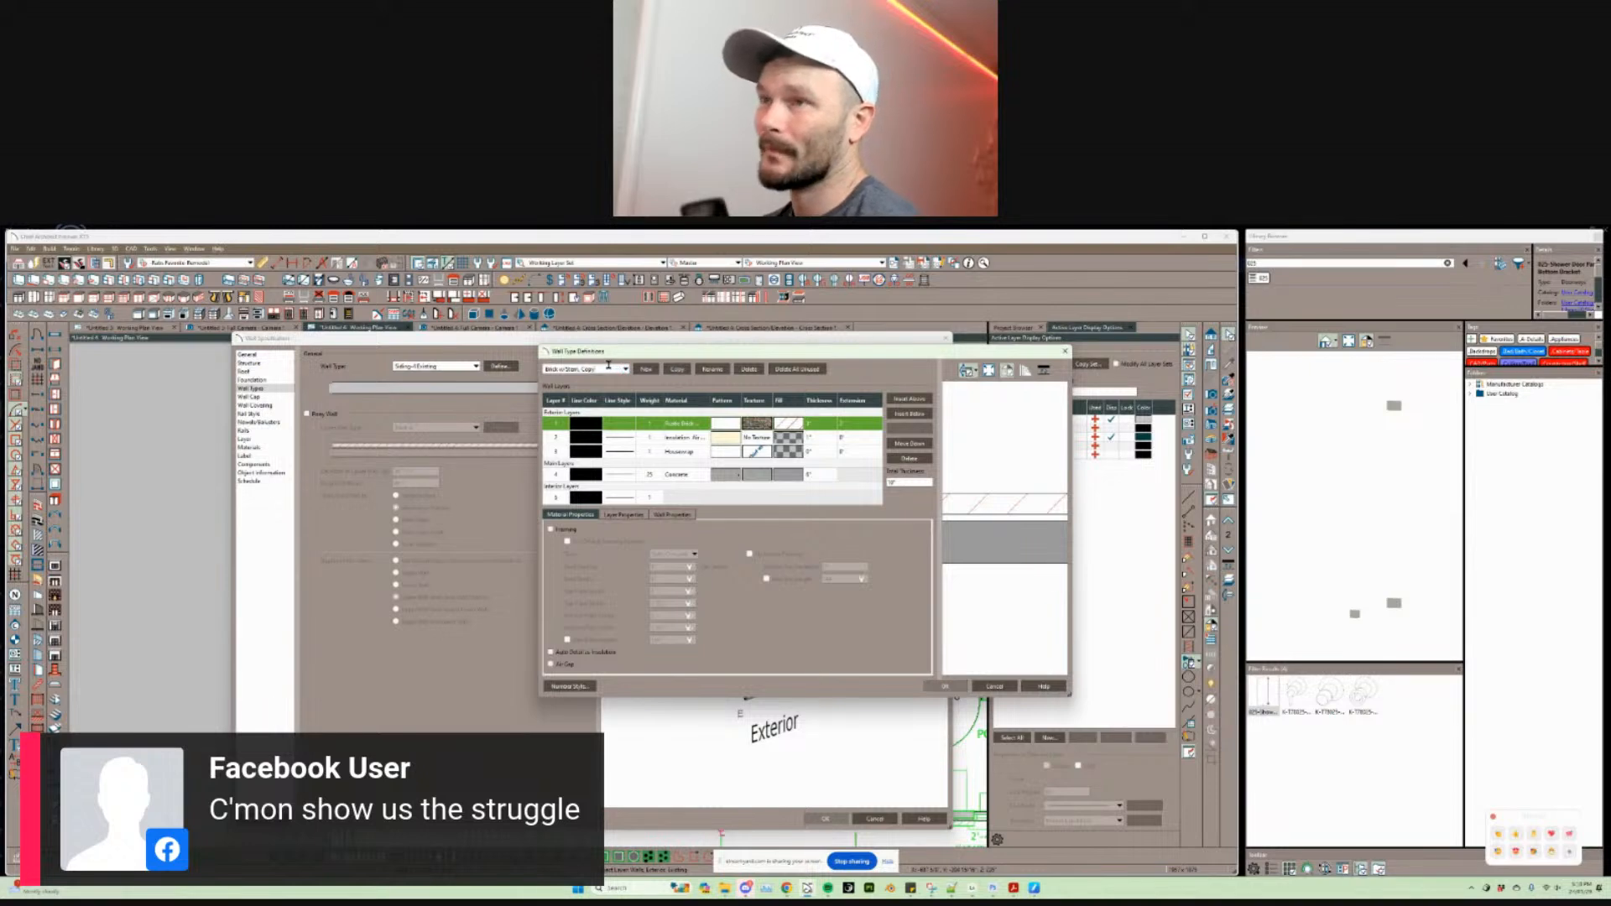
pyautogui.write('Brick Facade')
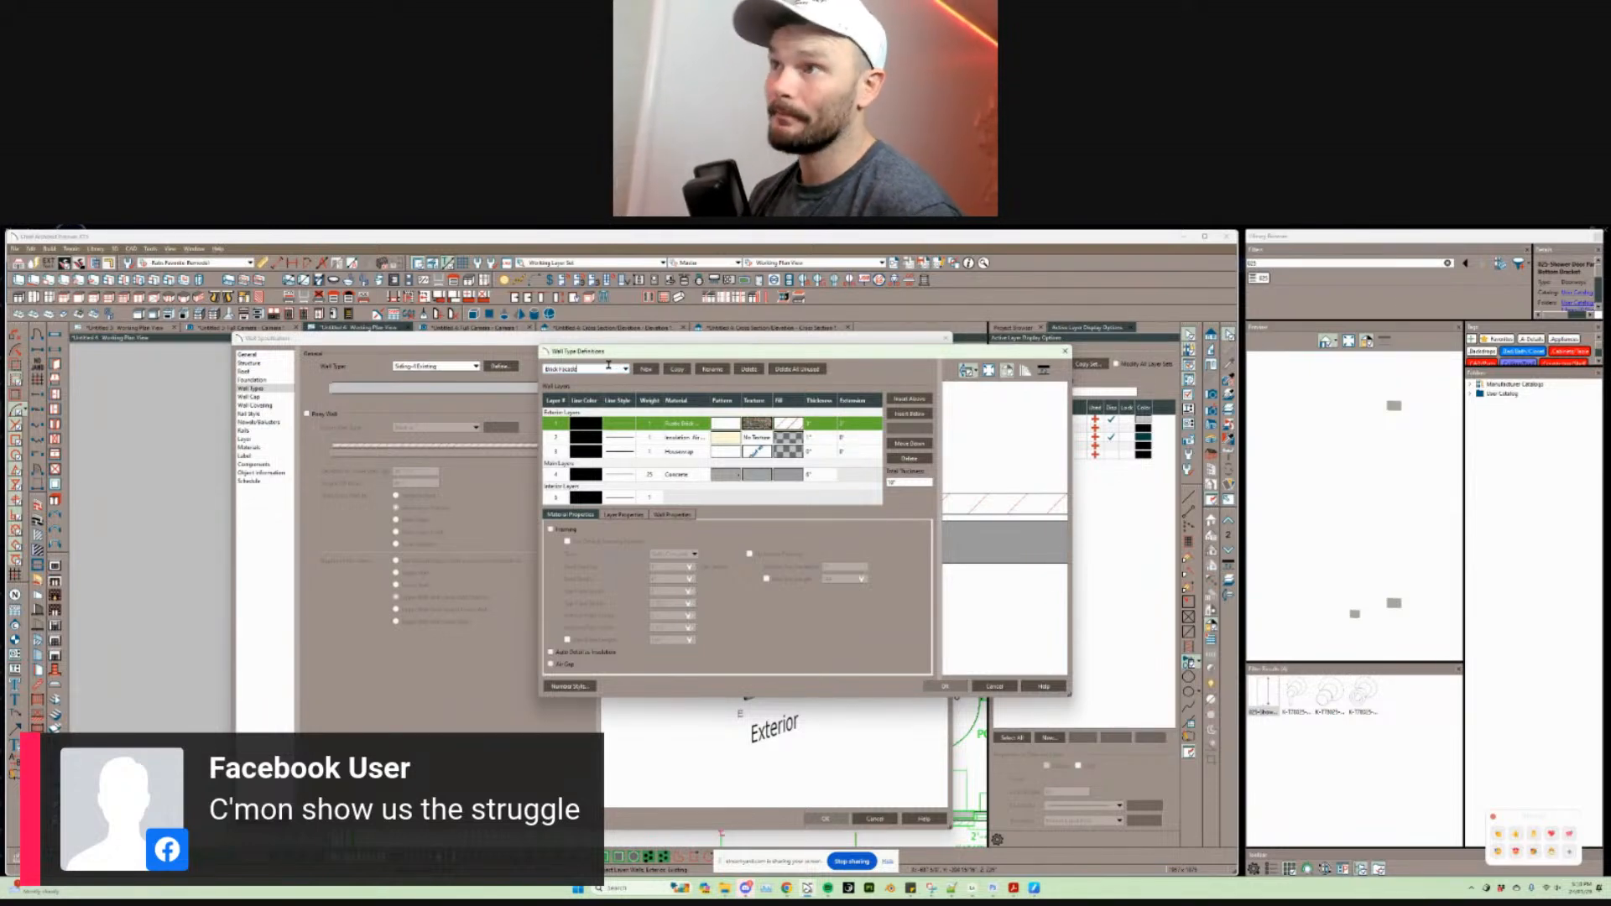
pyautogui.press('Return')
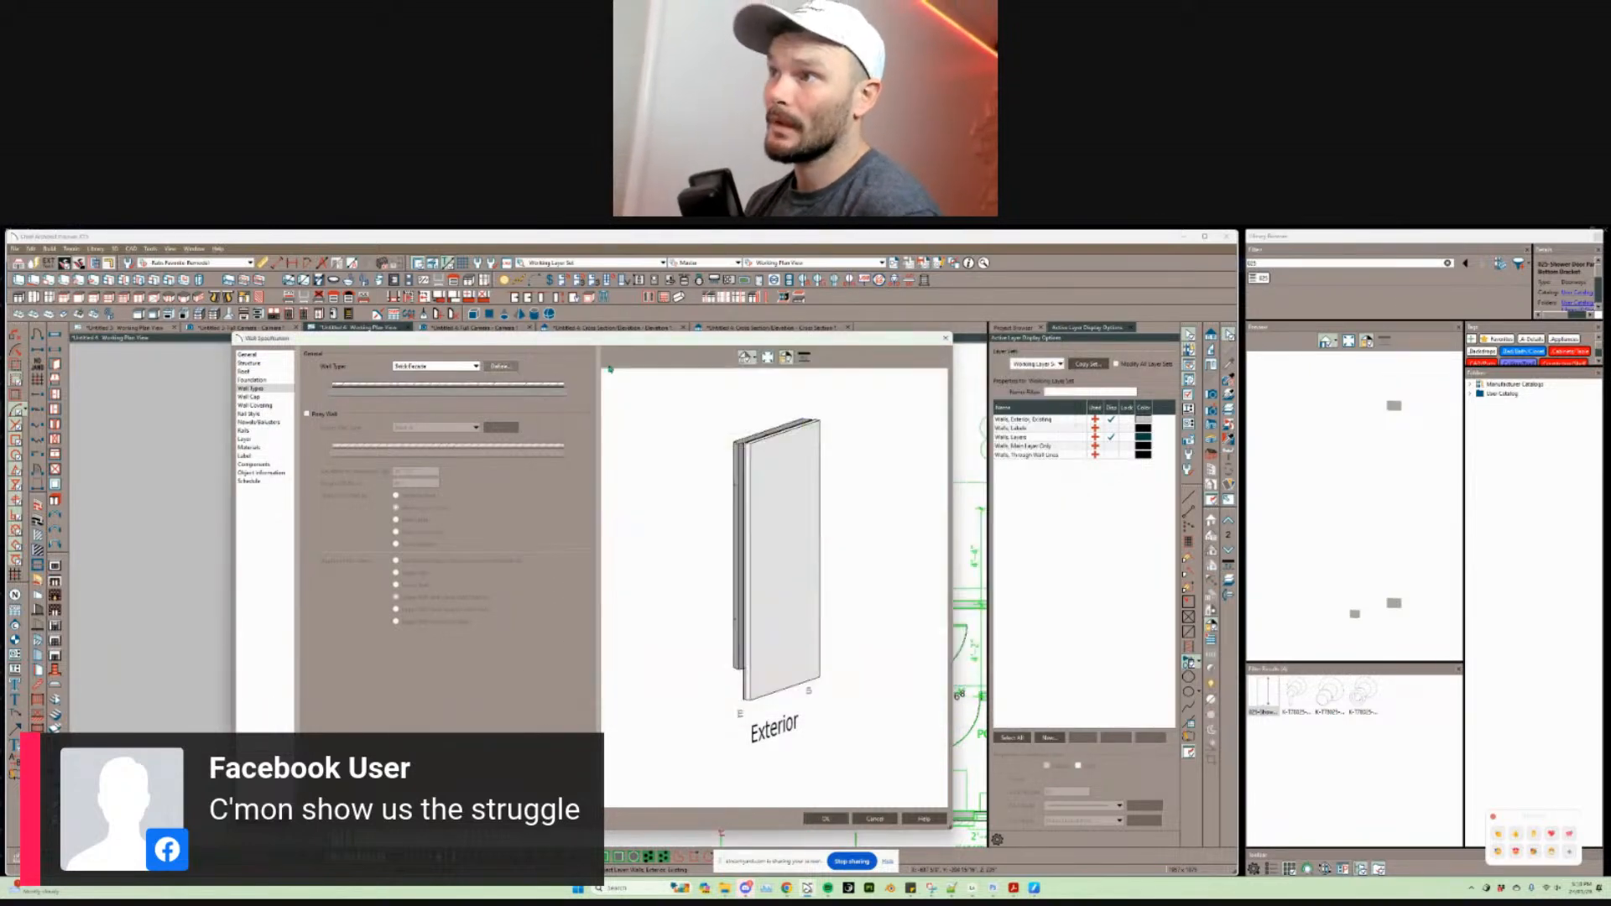
# Step: Set the Brick Facade wall type's main layer to 3 1/2" thick with the Fir Framing material
pyautogui.click(501, 367)
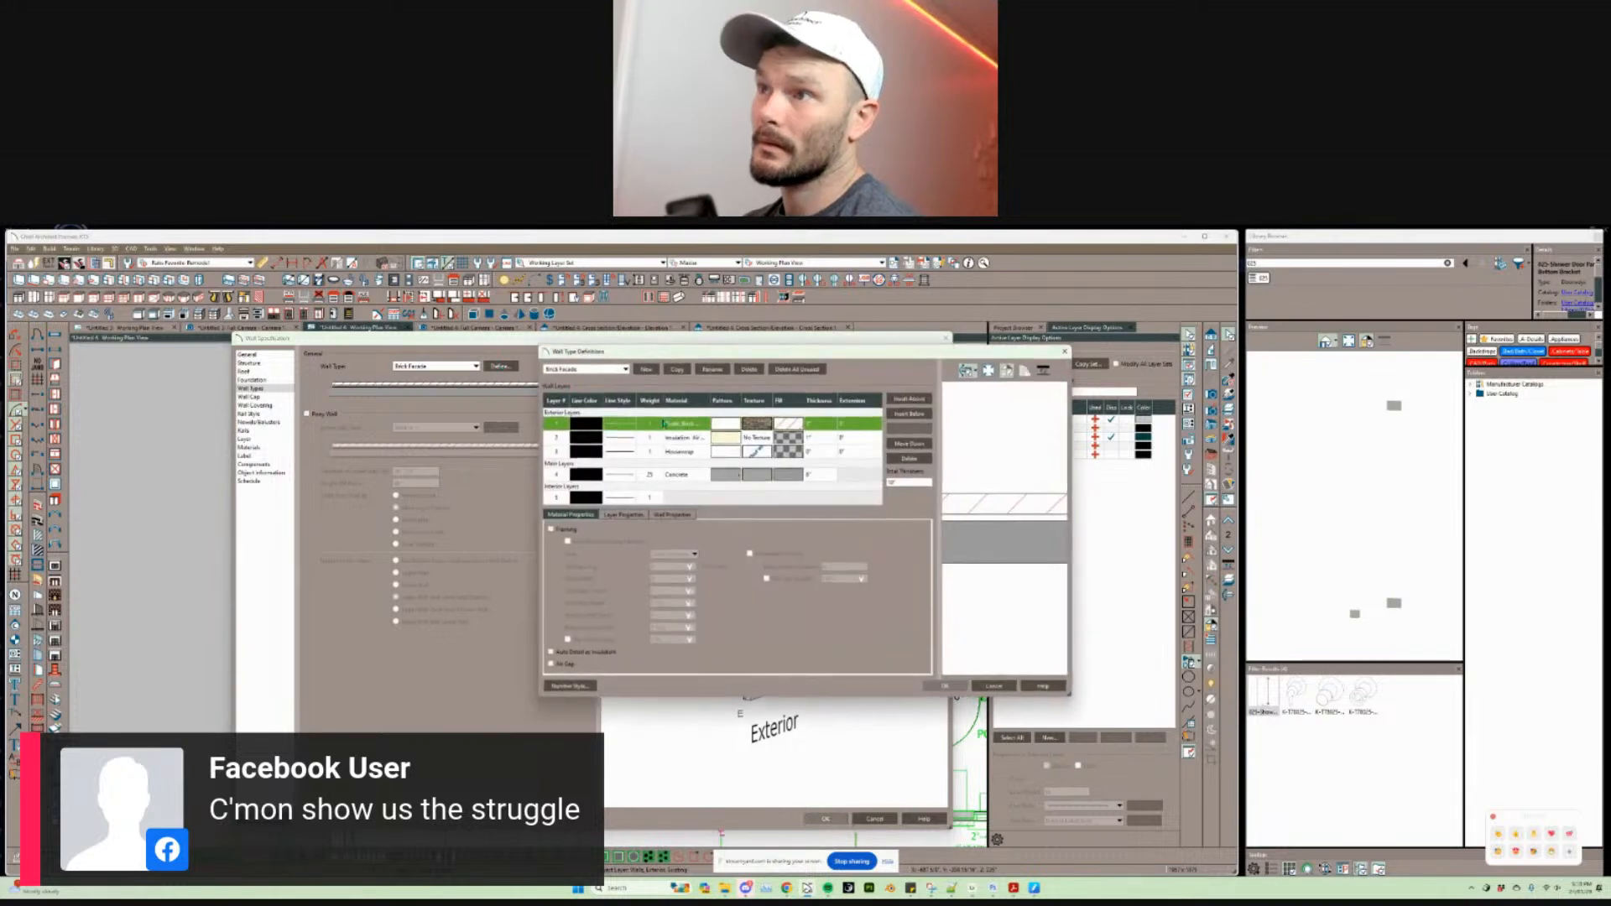
pyautogui.click(809, 475)
pyautogui.write('3.5')
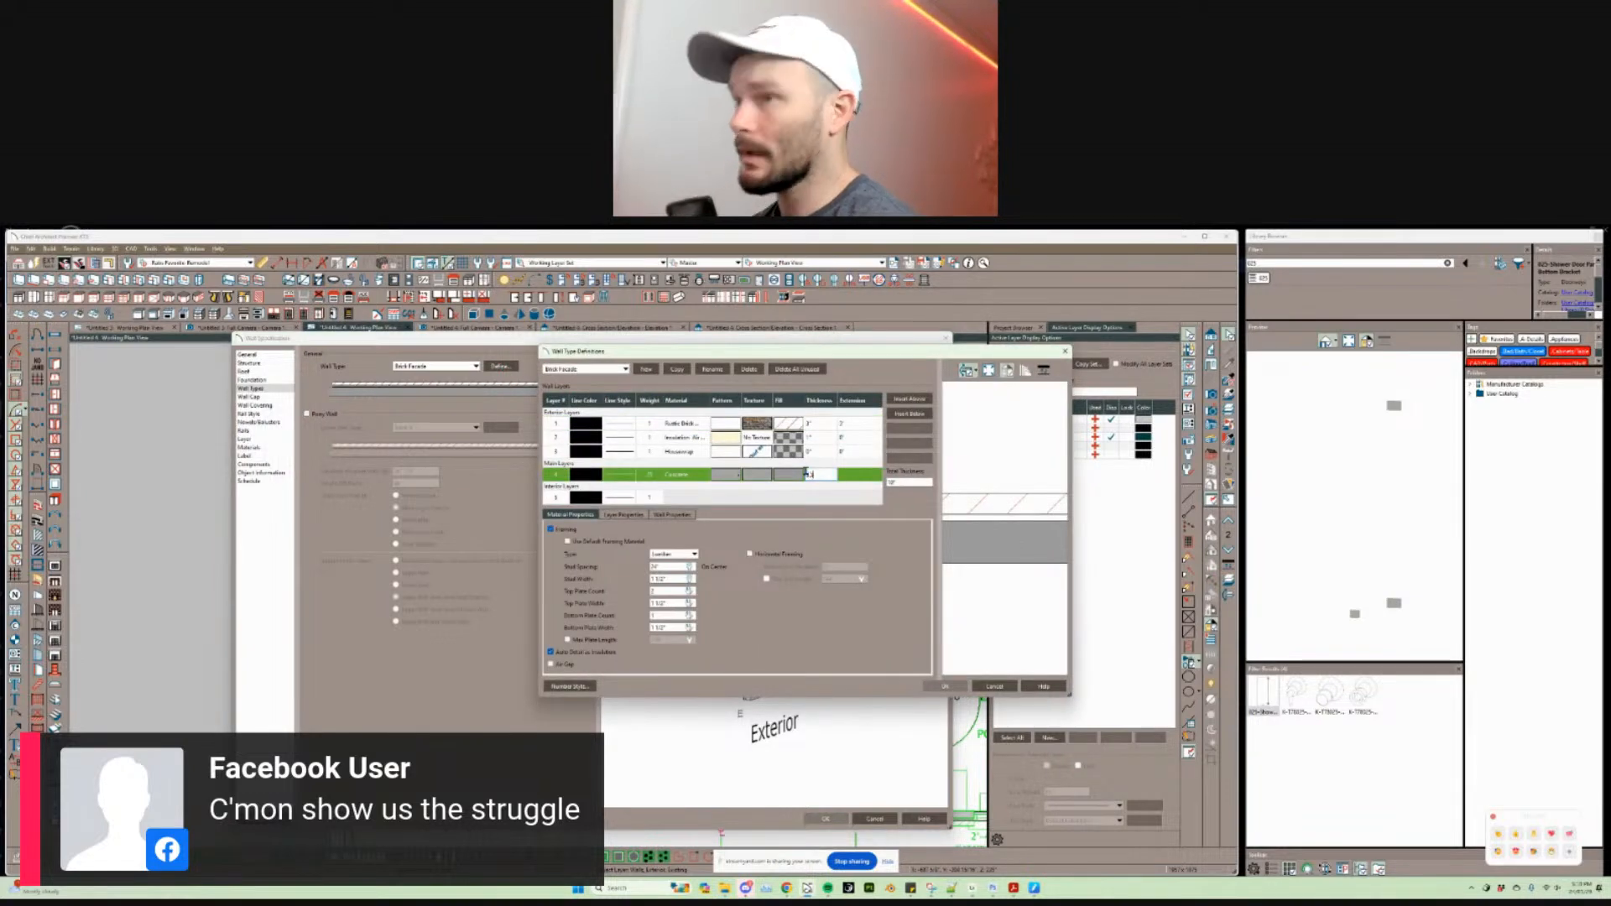
pyautogui.click(721, 479)
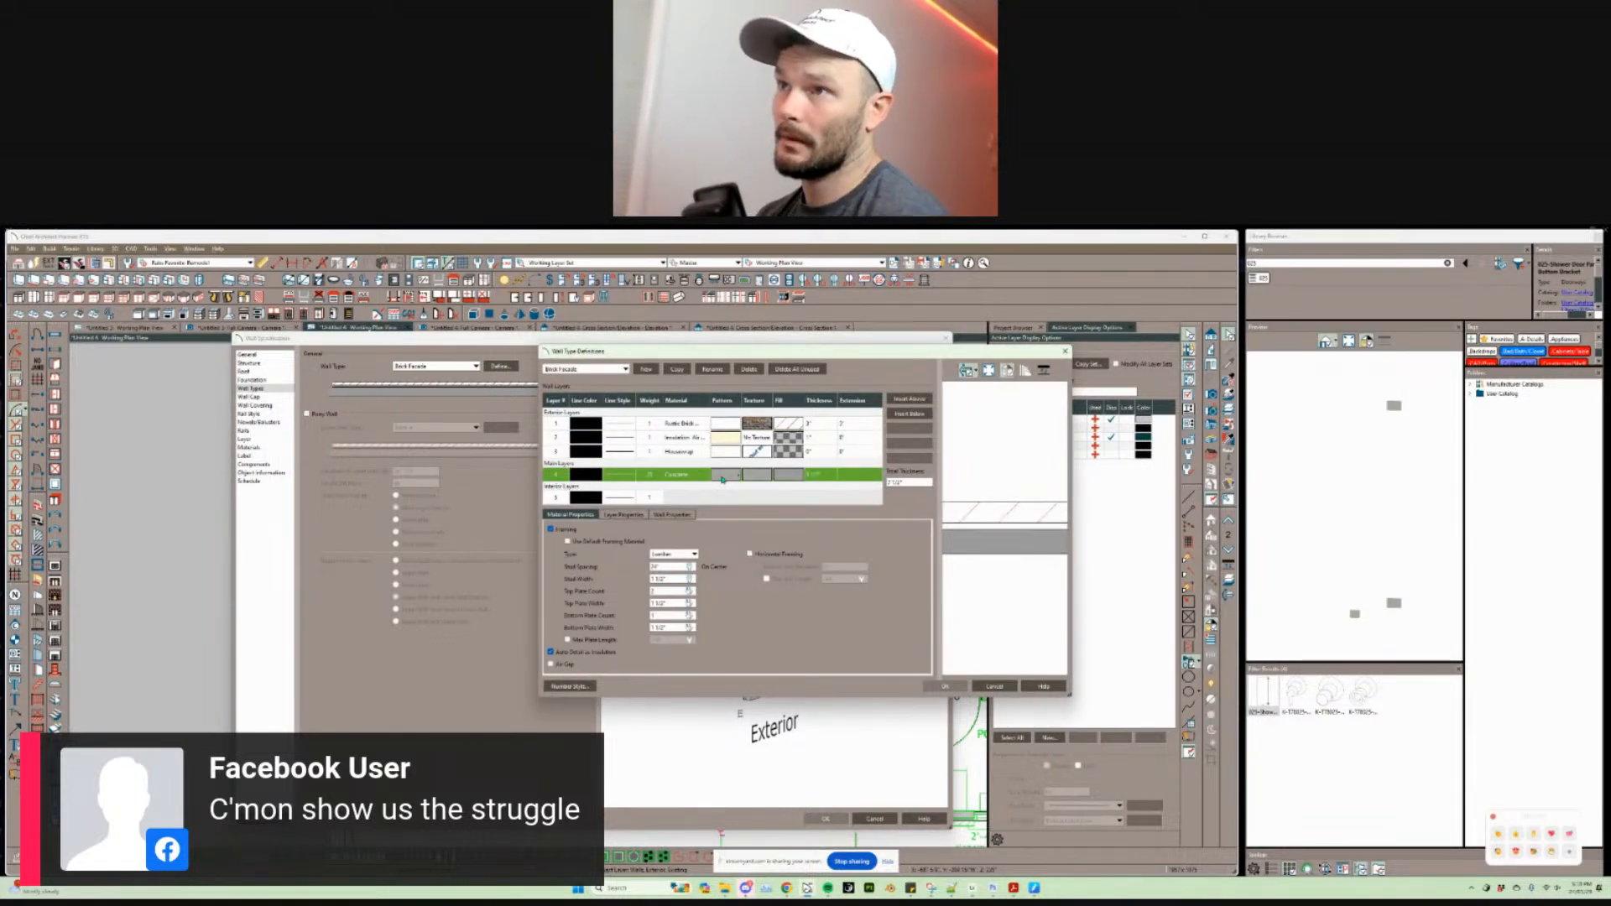
pyautogui.click(722, 479)
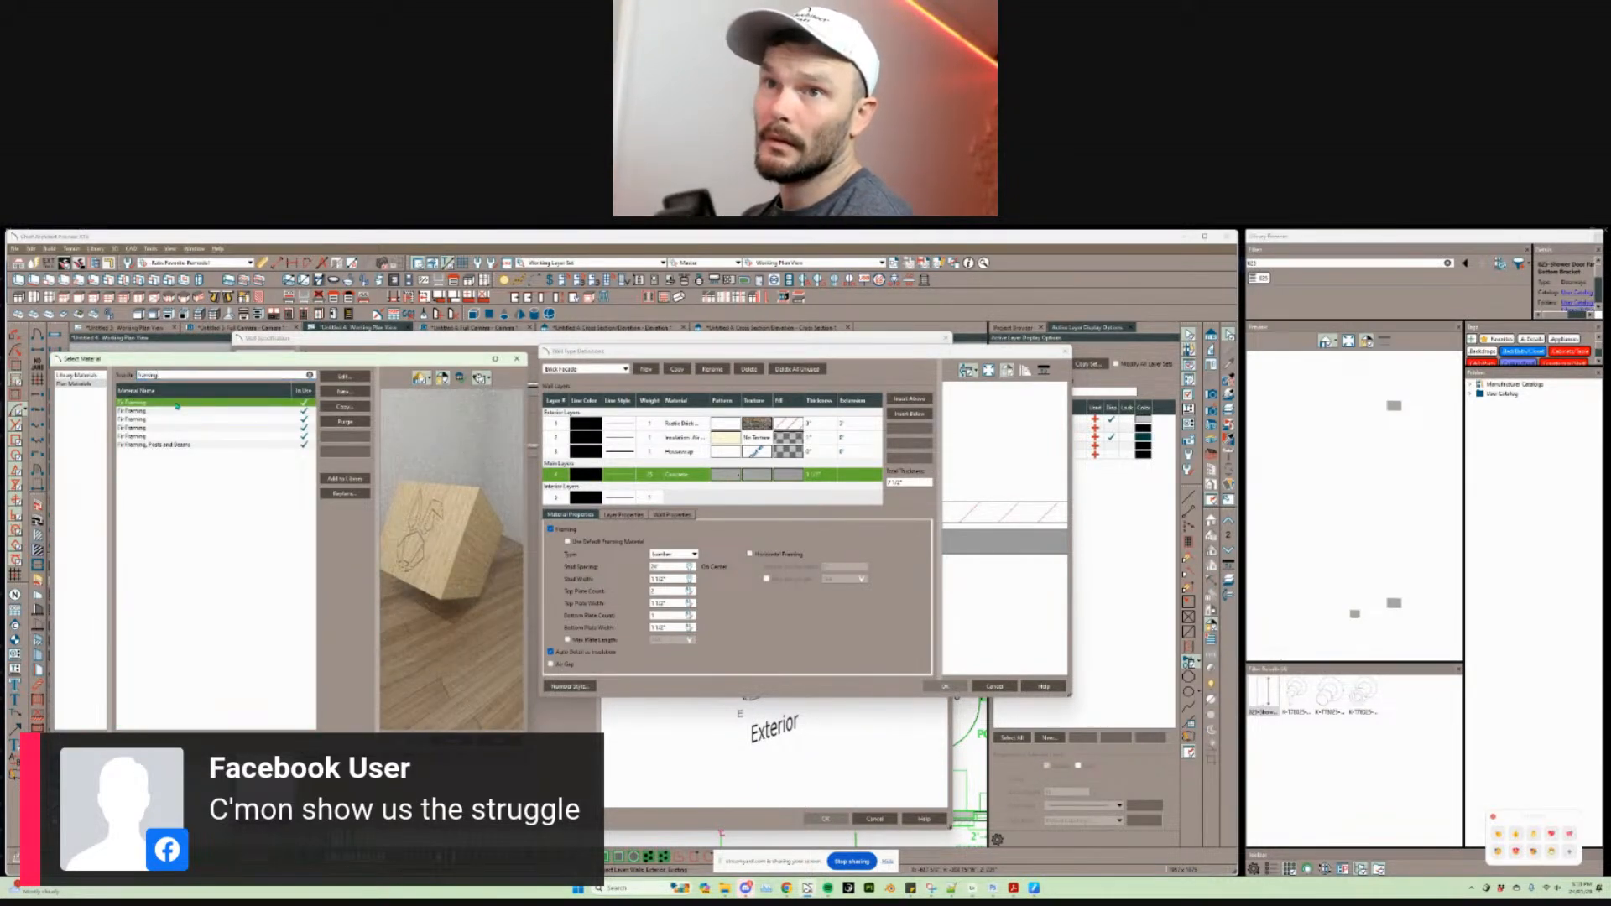
pyautogui.click(452, 740)
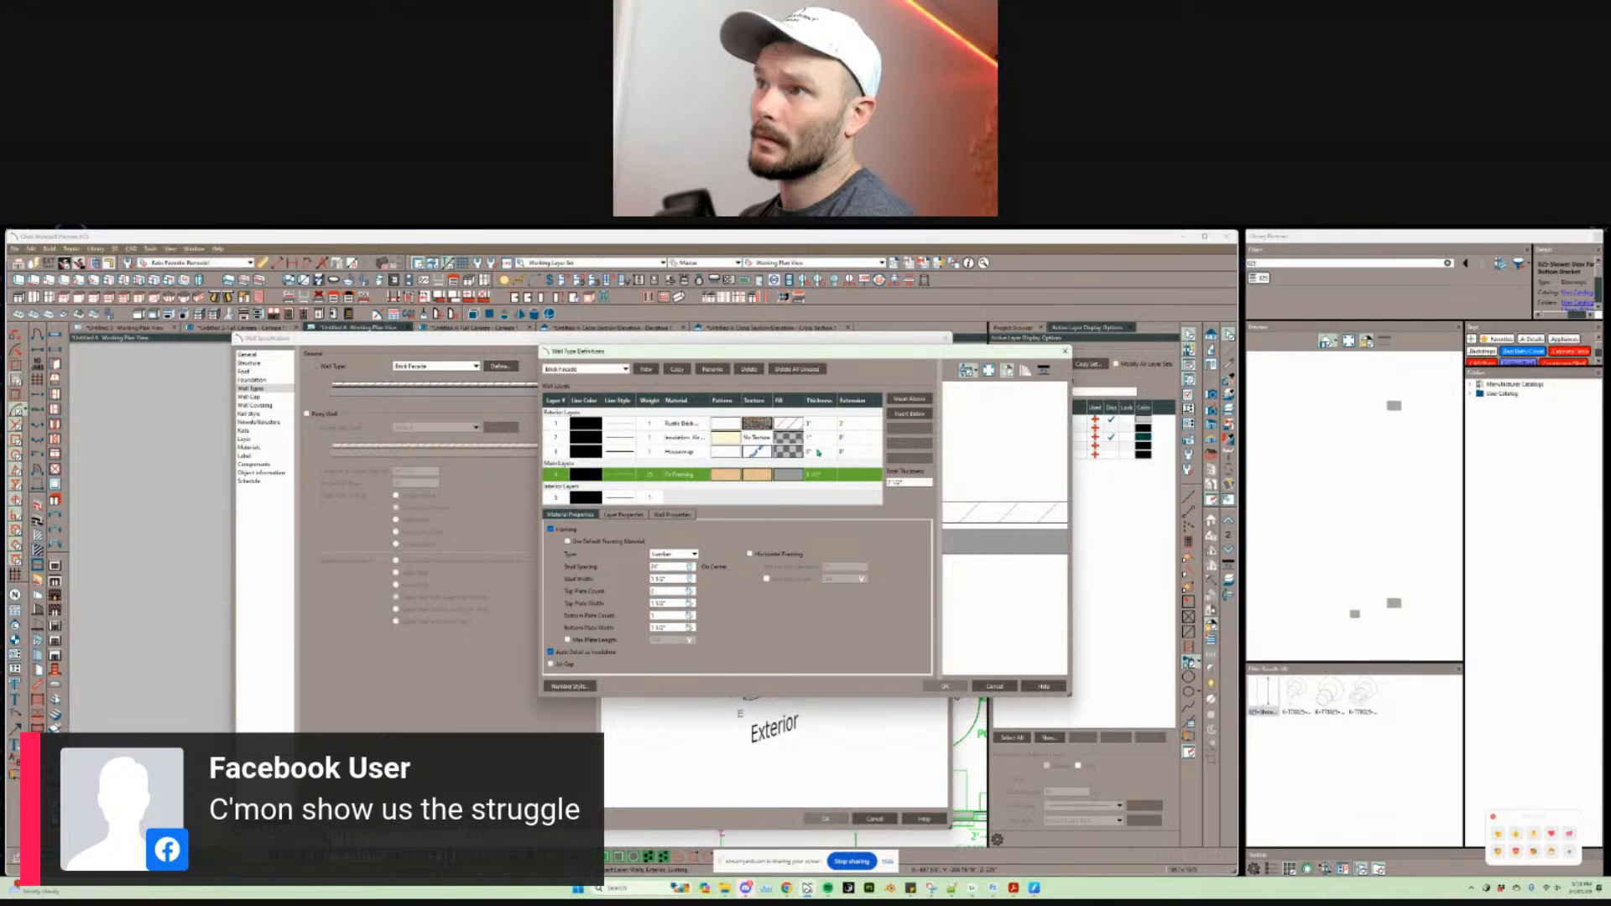
# Step: Add a 3/8" OSB-Hrz layer to the Brick Facade wall type and move it into the exterior layers behind the housewrap
pyautogui.click(909, 413)
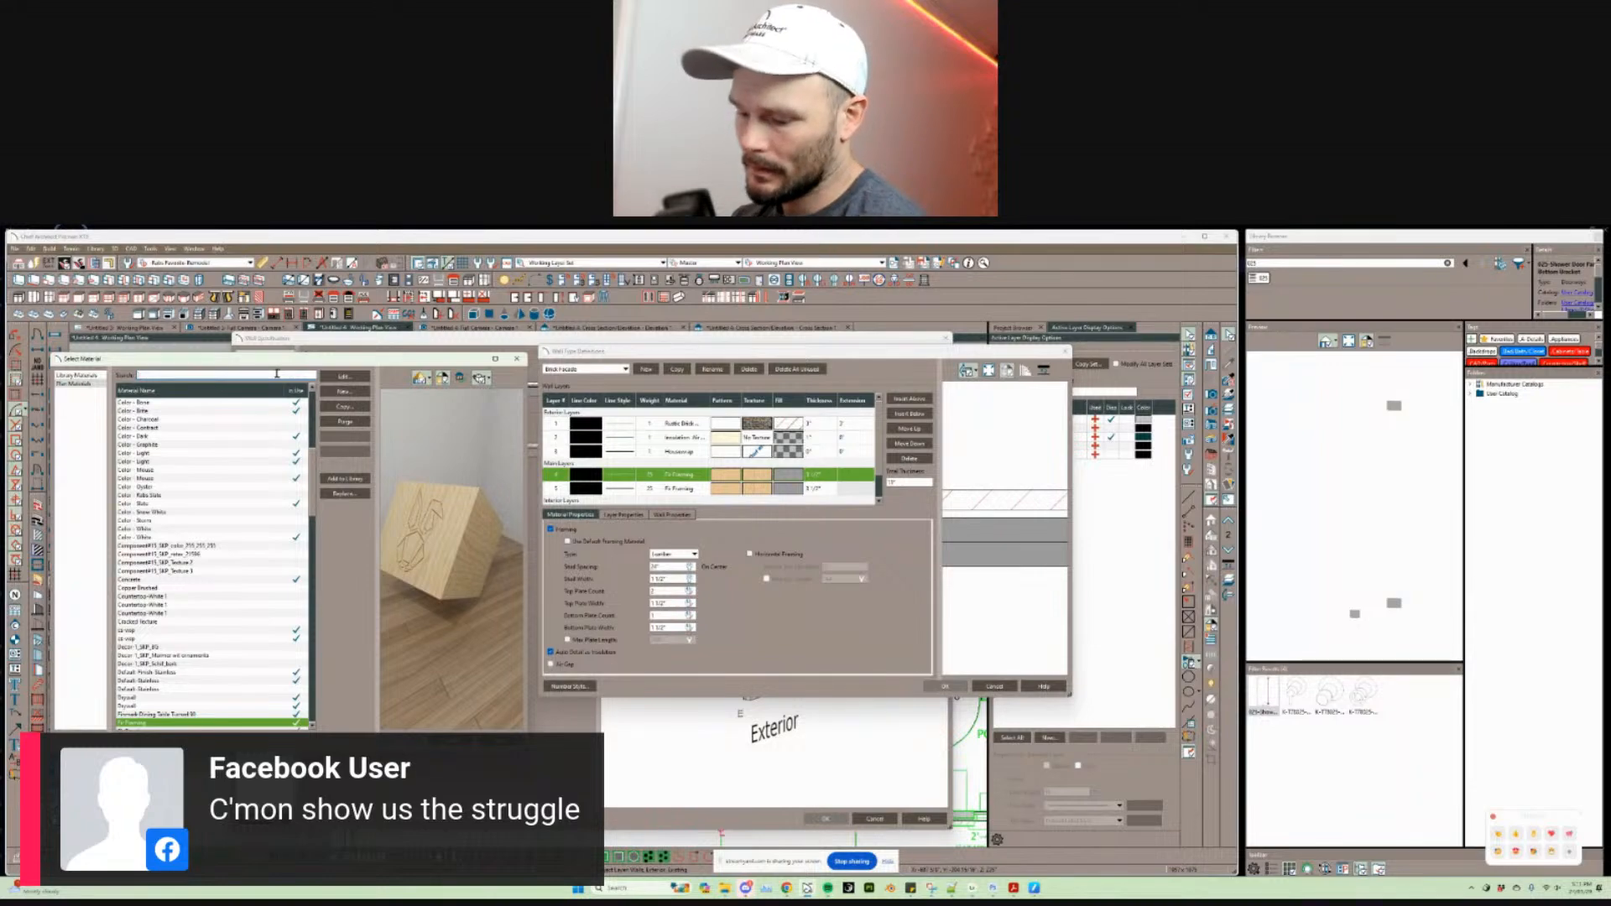
pyautogui.write('s')
pyautogui.press('super+shift+s')
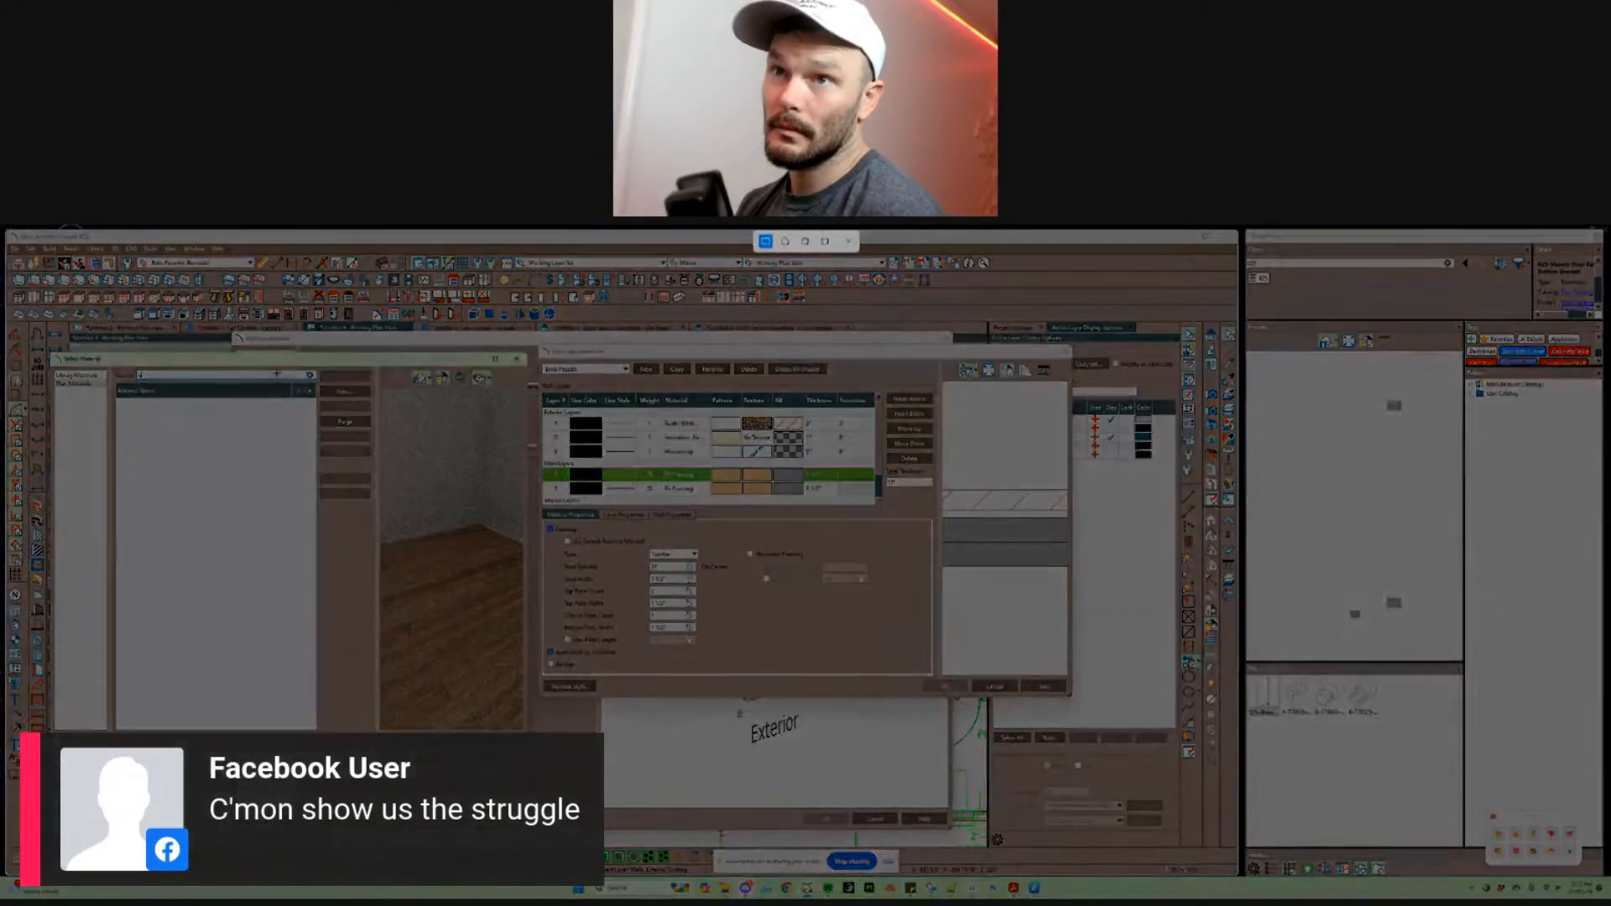
pyautogui.press('Escape')
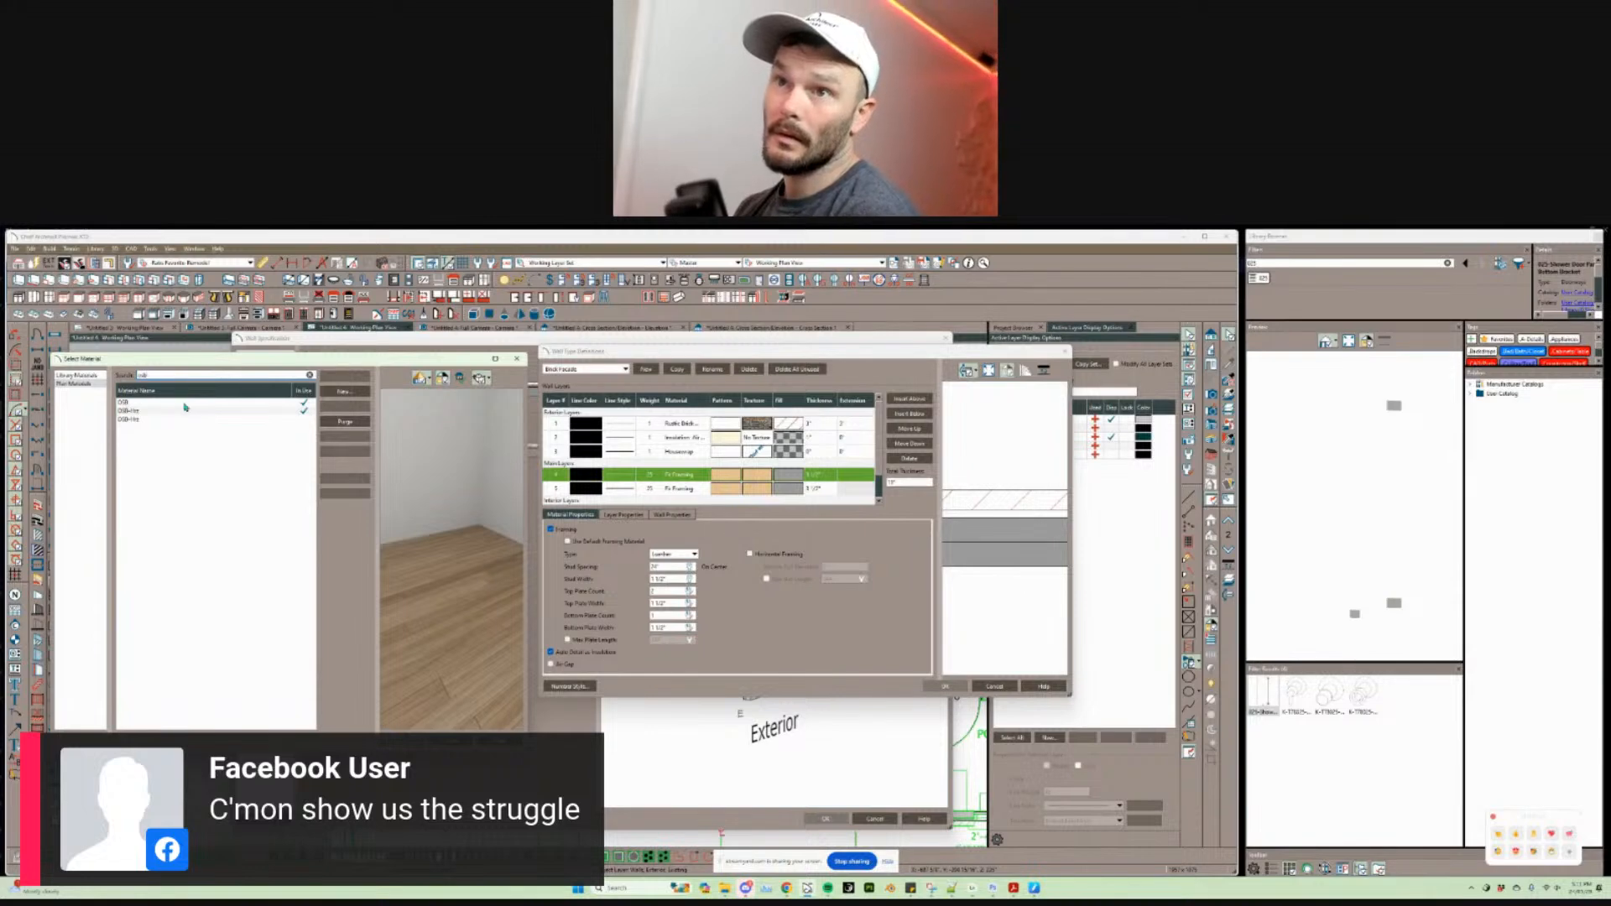
pyautogui.click(186, 410)
pyautogui.click(398, 738)
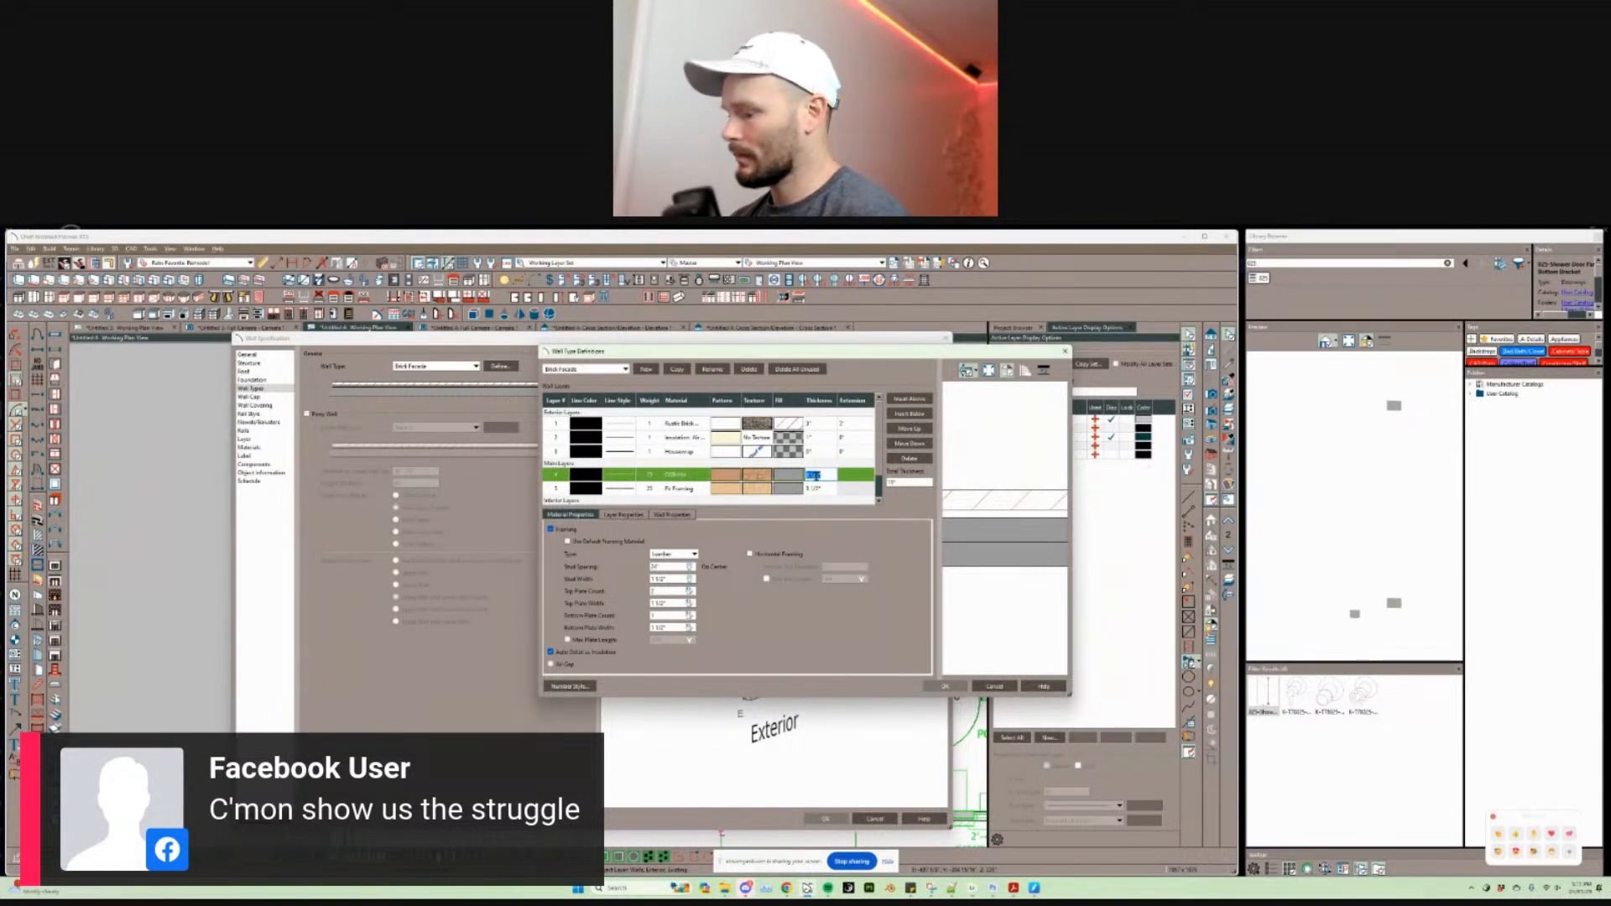
pyautogui.write('3/8')
pyautogui.press('Return')
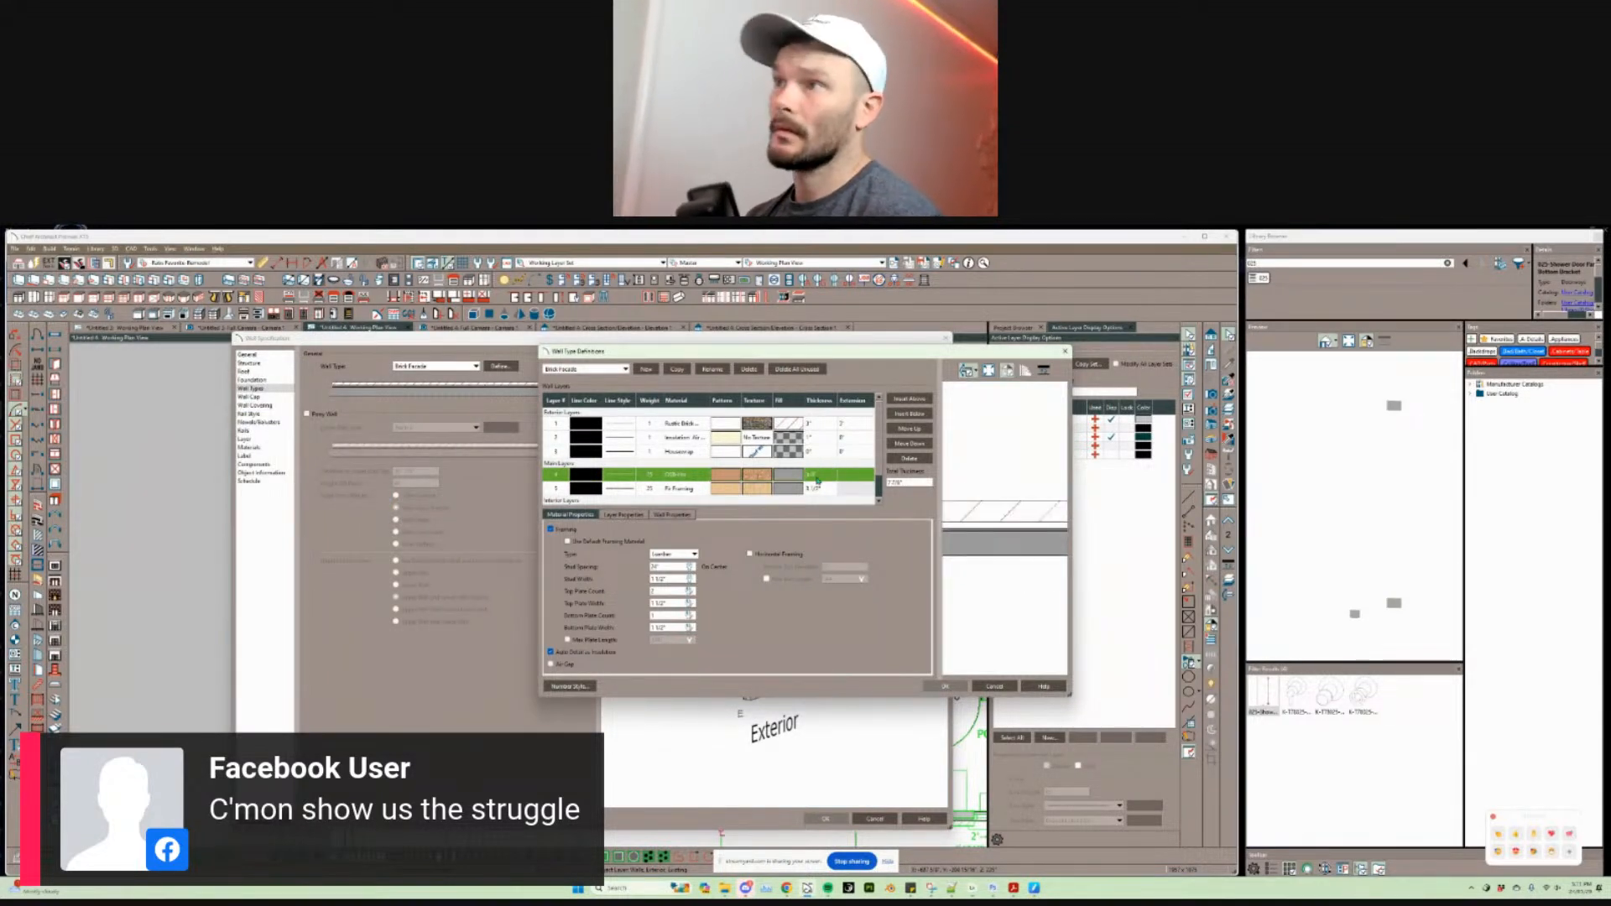
pyautogui.click(911, 431)
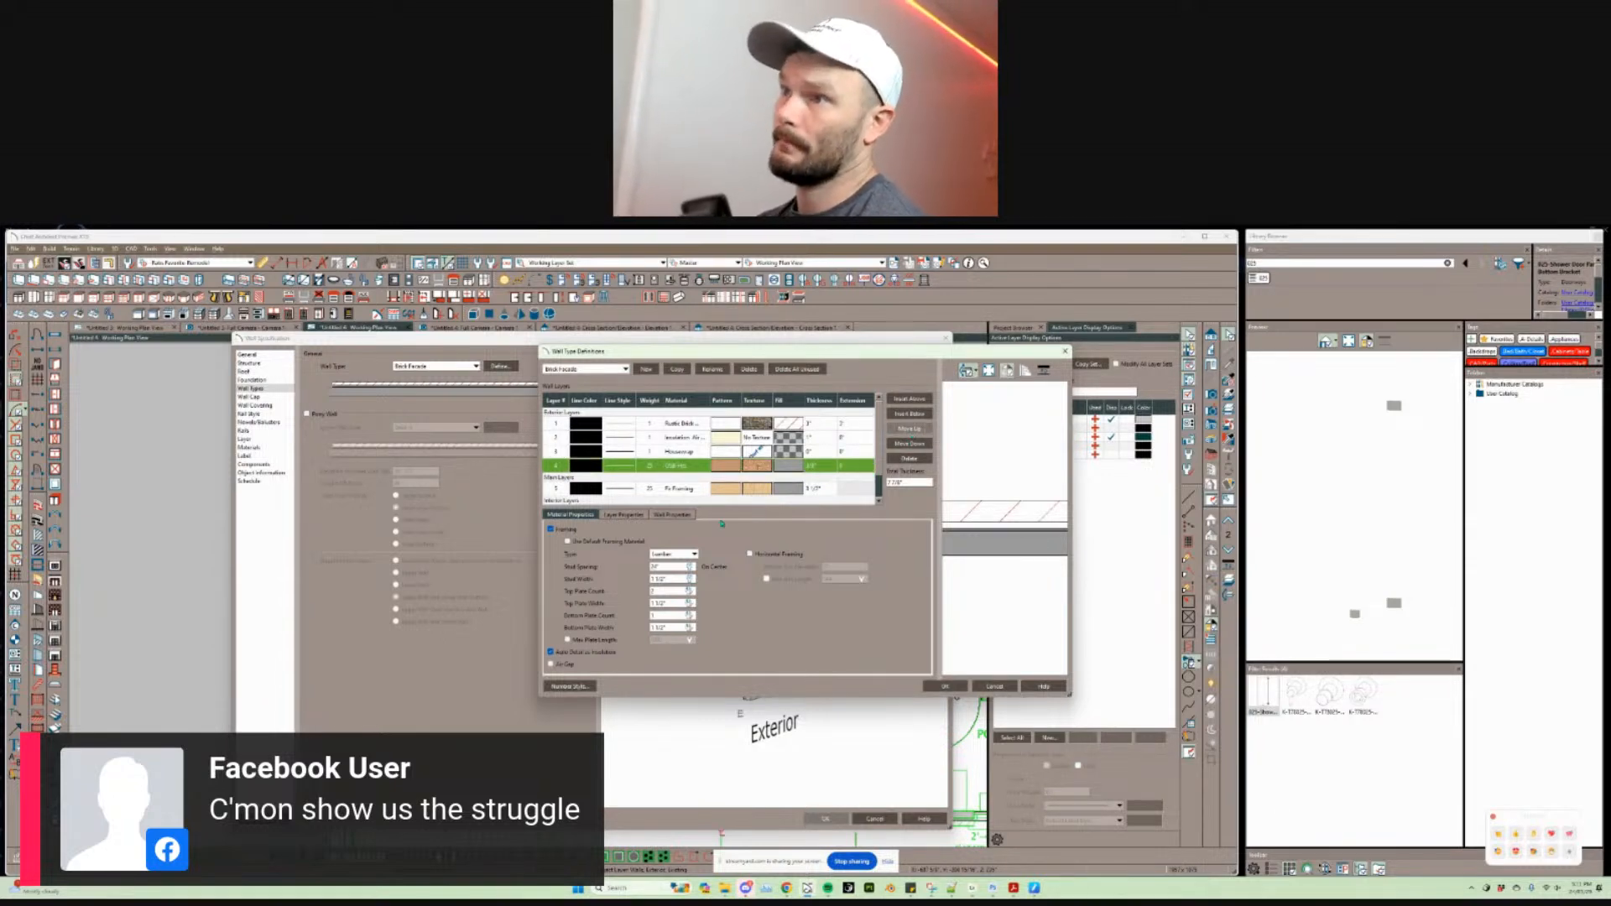
# Step: Set the Brick Facade wall type to build platforms to the exterior of the OSB-Hrz layer and apply the wall changes
pyautogui.click(672, 514)
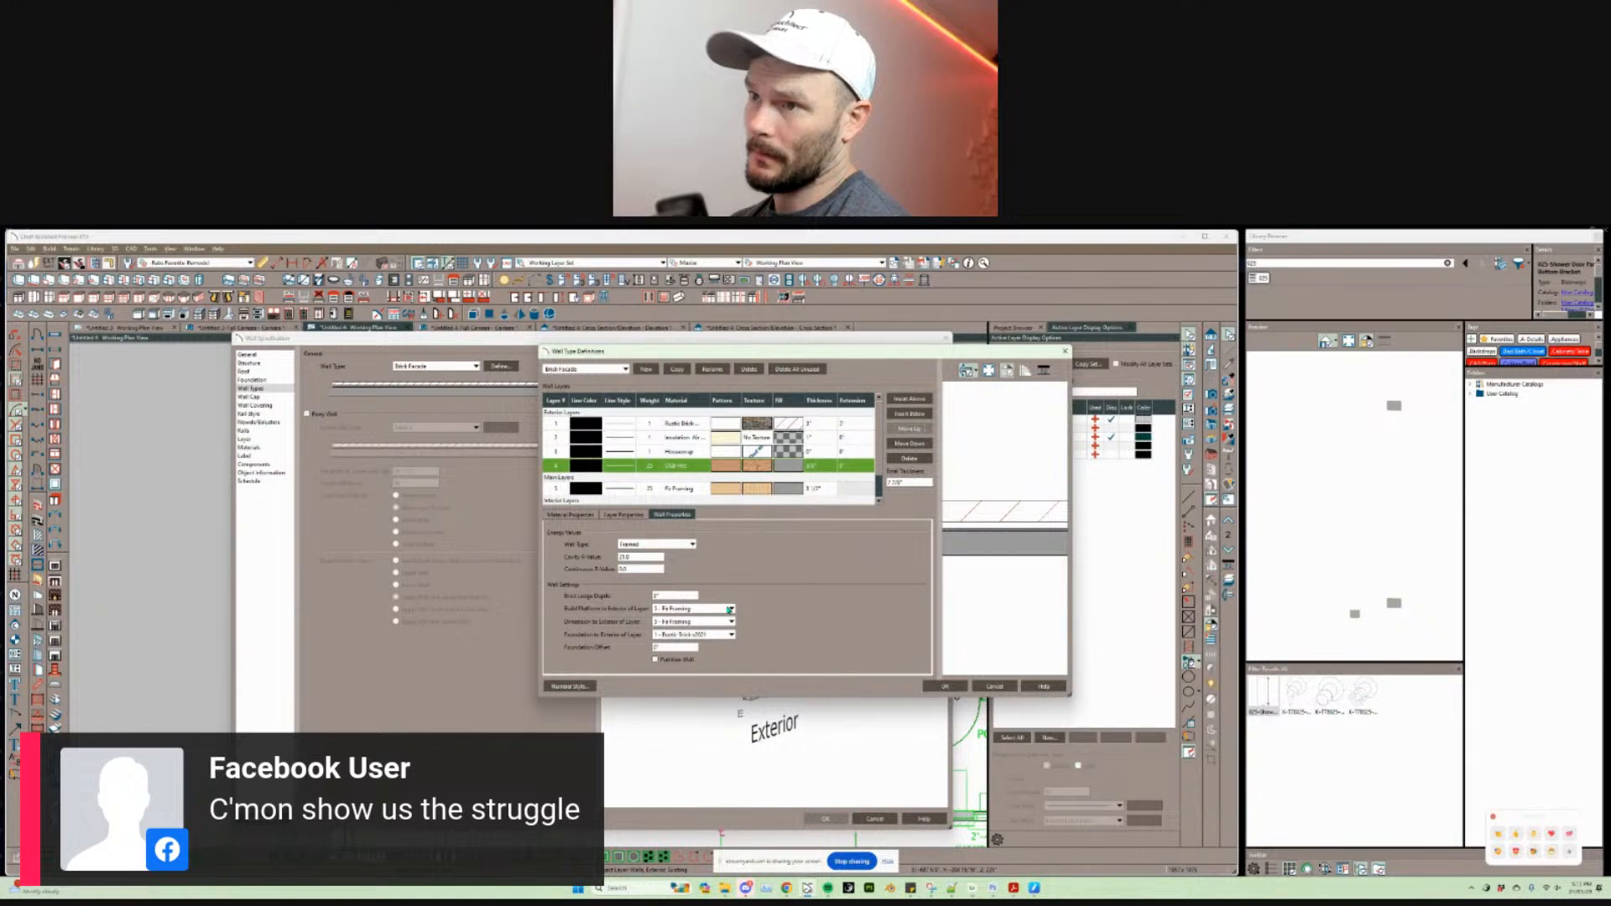
pyautogui.click(726, 635)
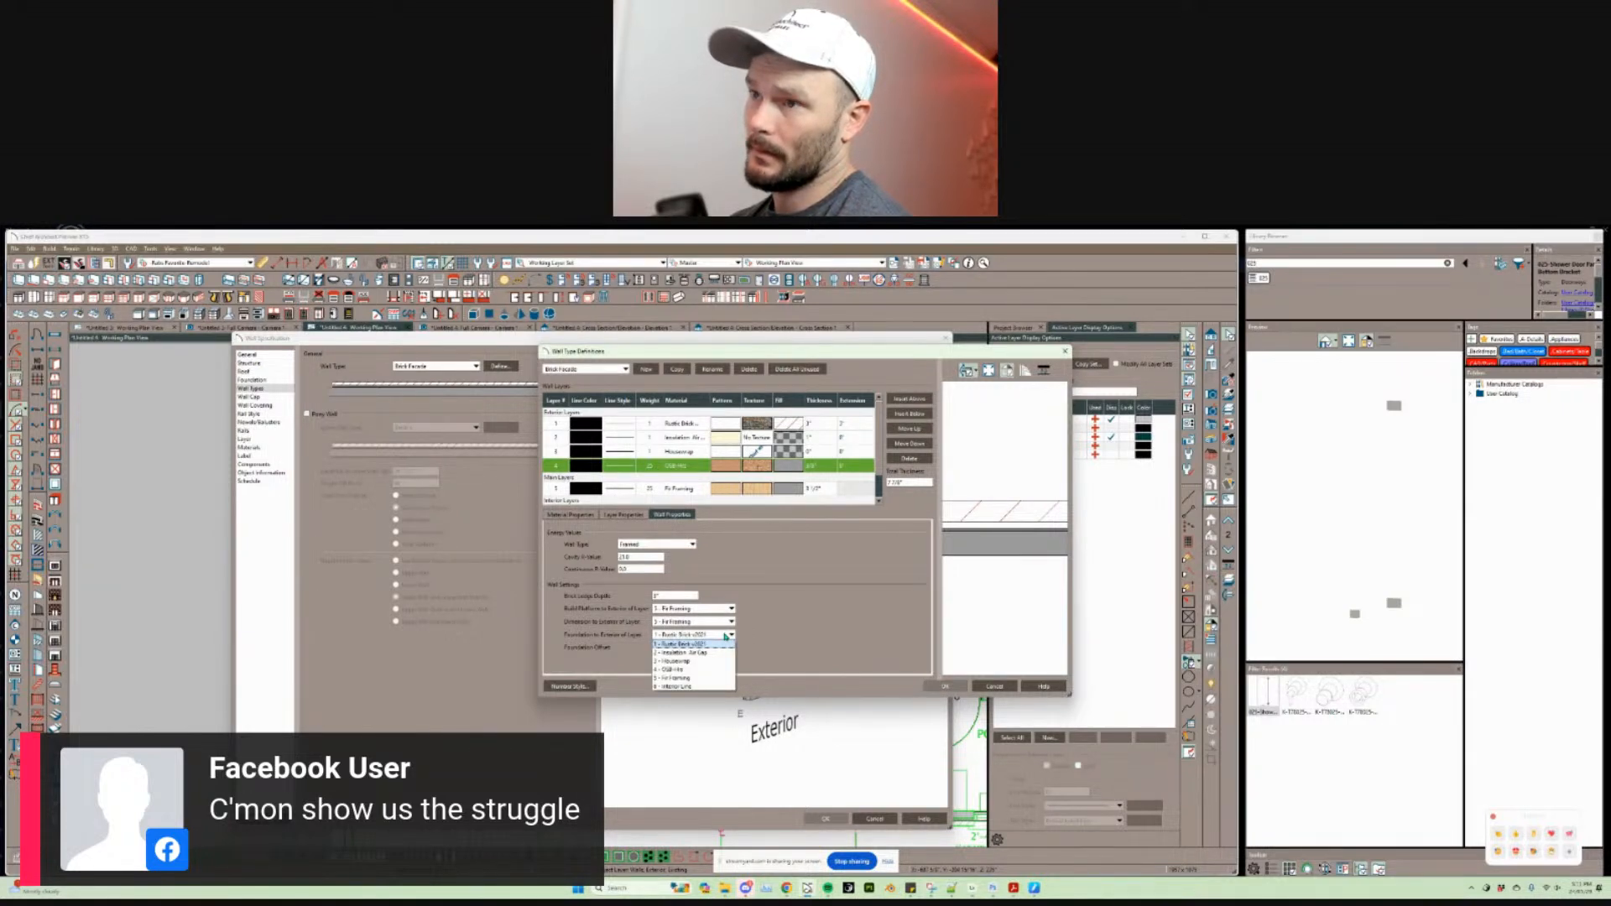
pyautogui.click(727, 610)
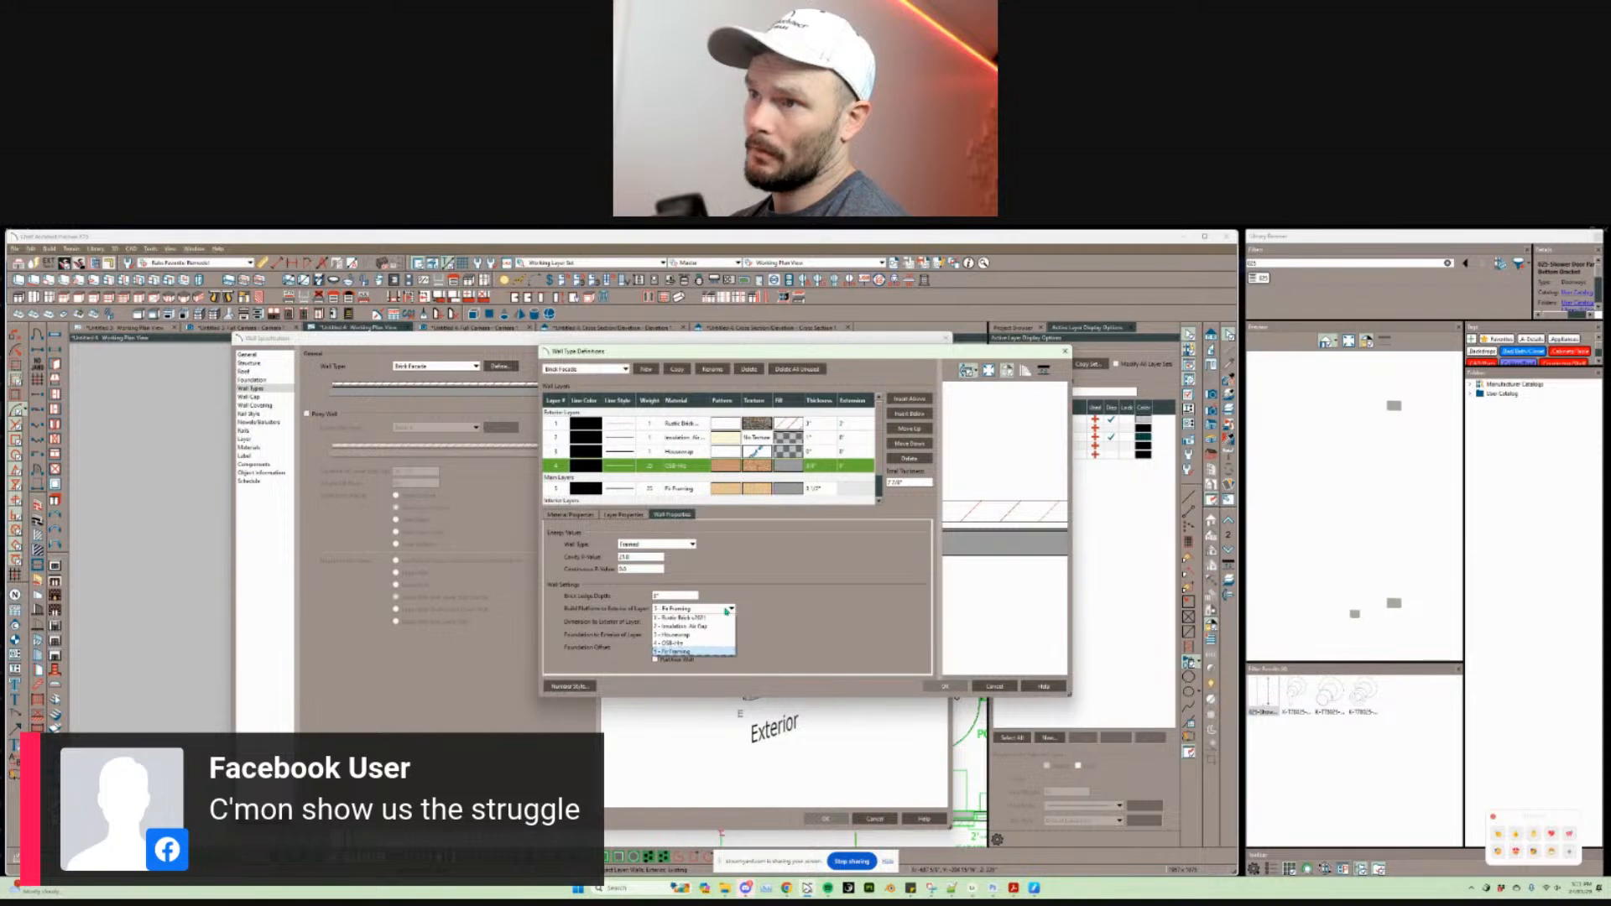
pyautogui.click(709, 643)
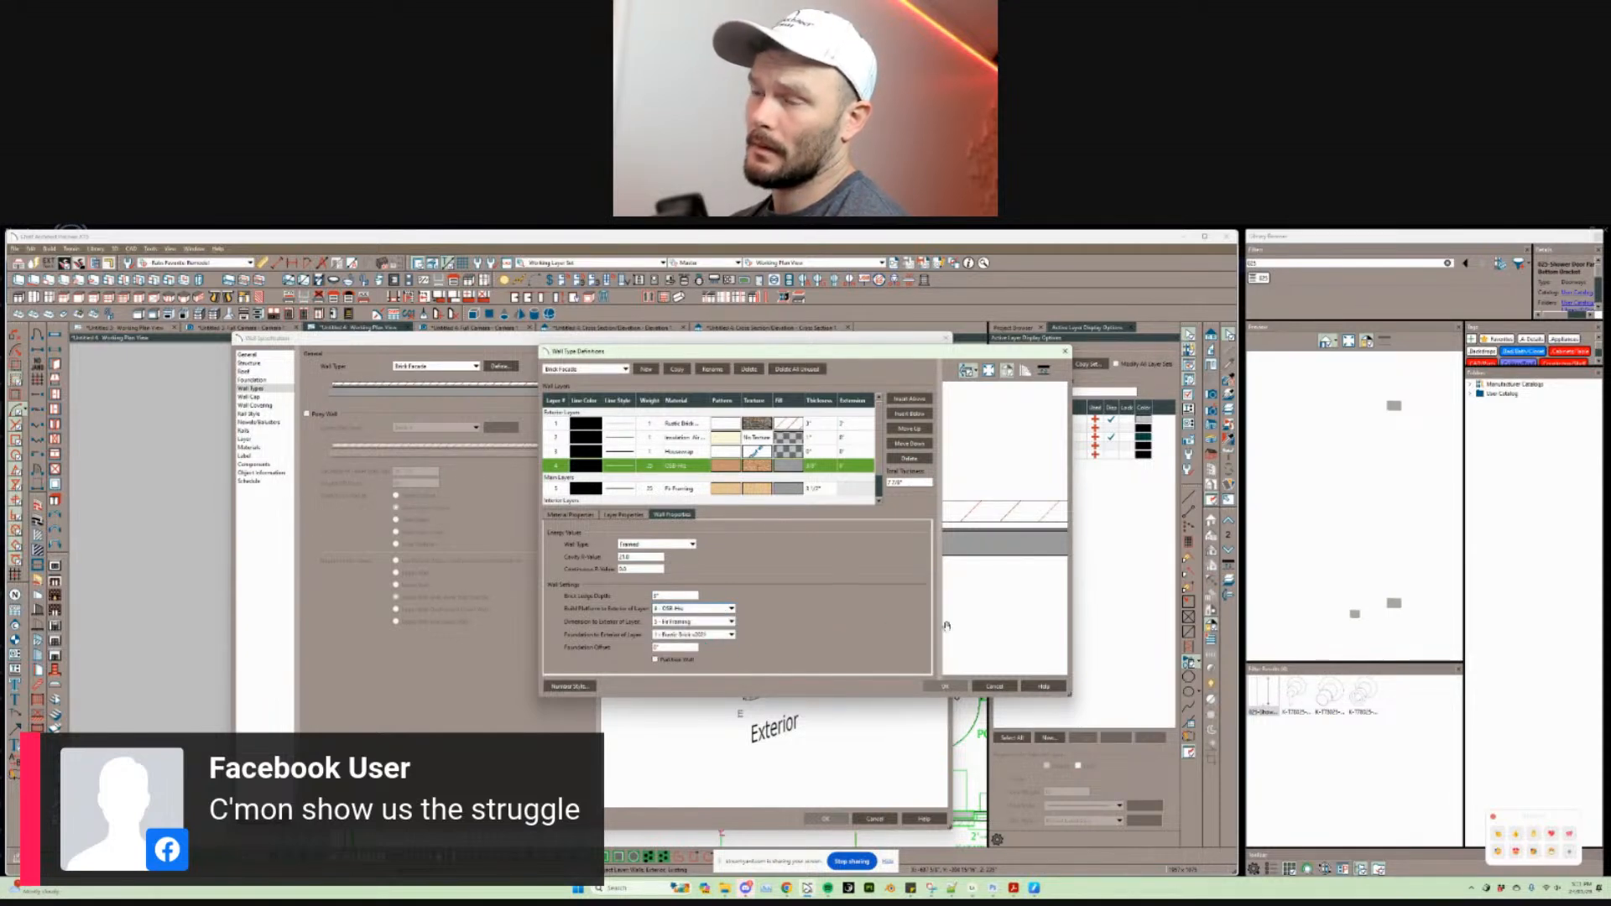
pyautogui.click(947, 687)
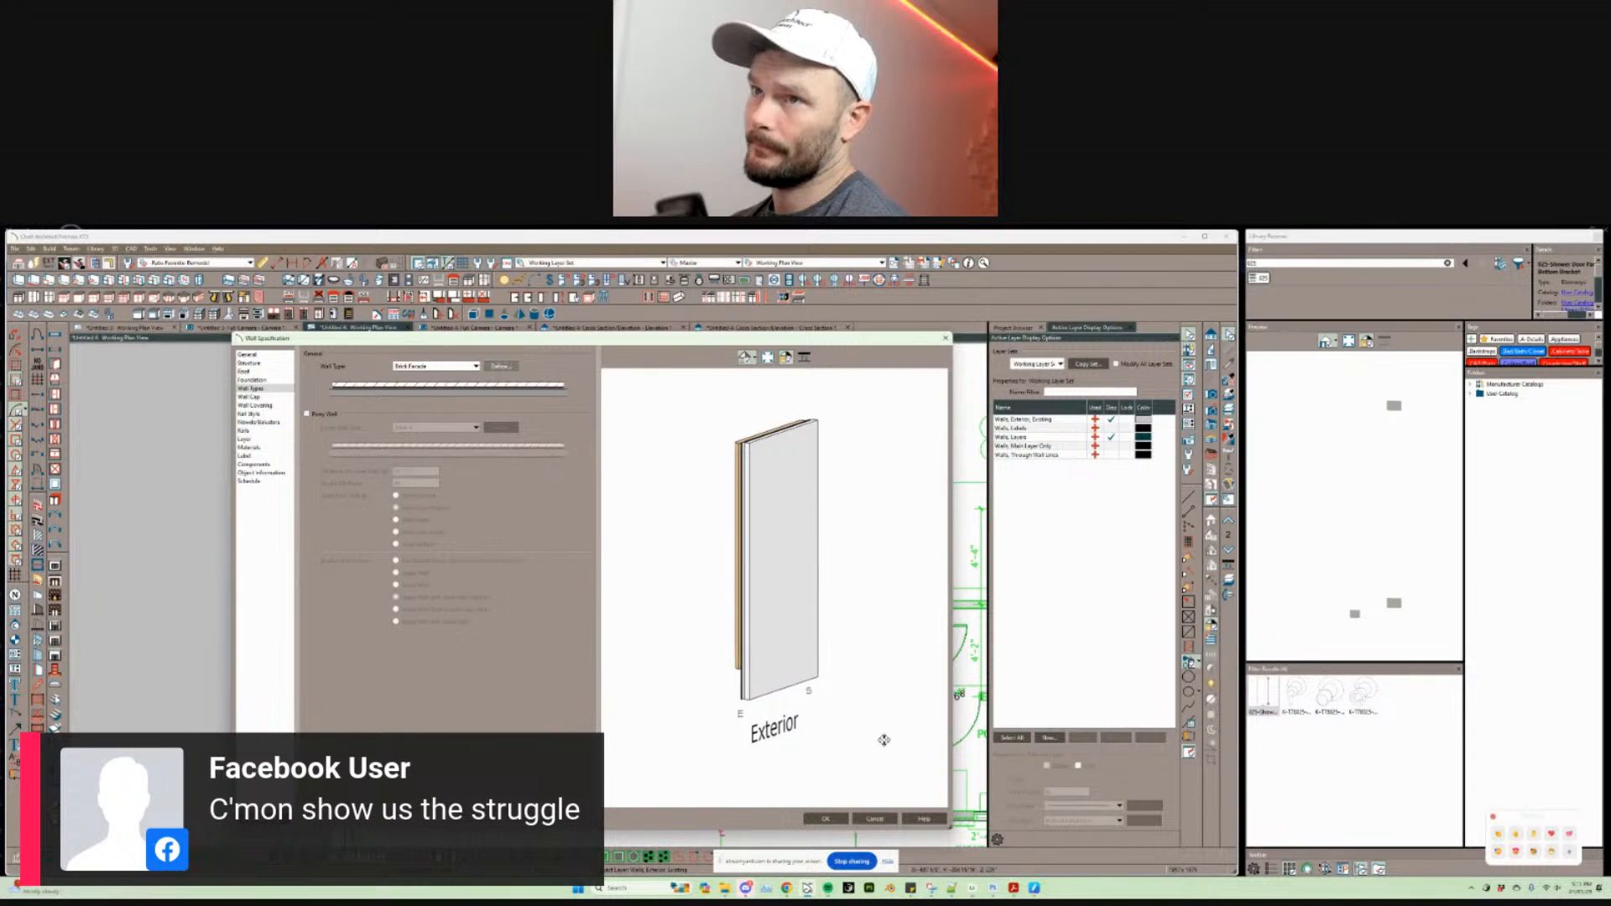
pyautogui.click(839, 821)
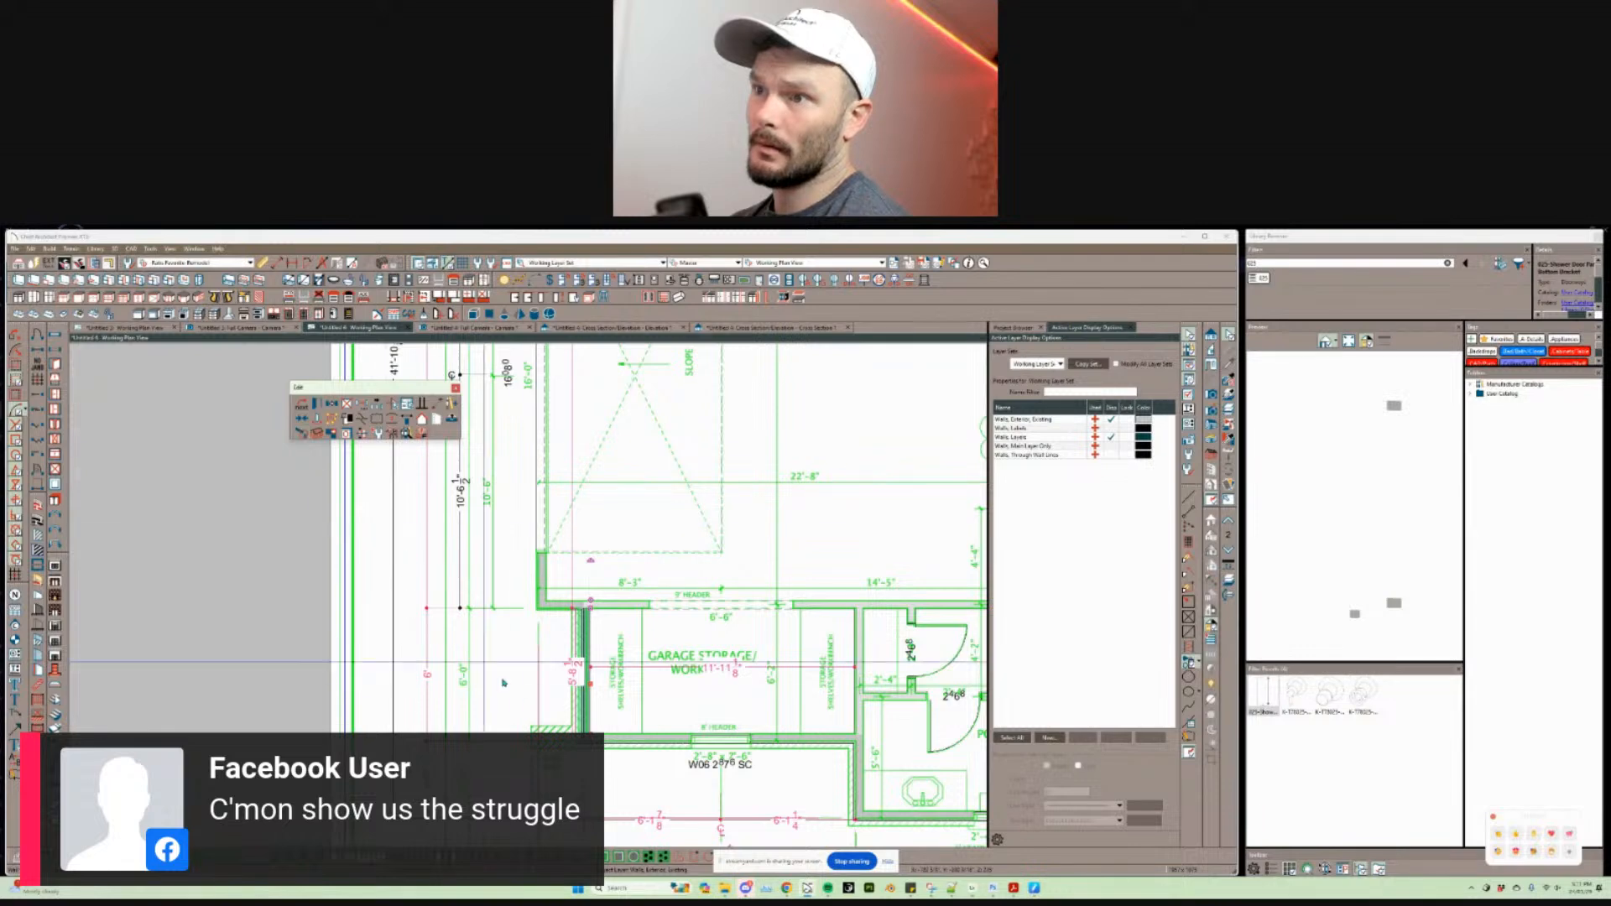
# Step: Move the garage storage's short exterior wall outward to about 12'-1 1/4" from the opposite wall, checking the foundation wall below
pyautogui.scroll(3, 548, 722)
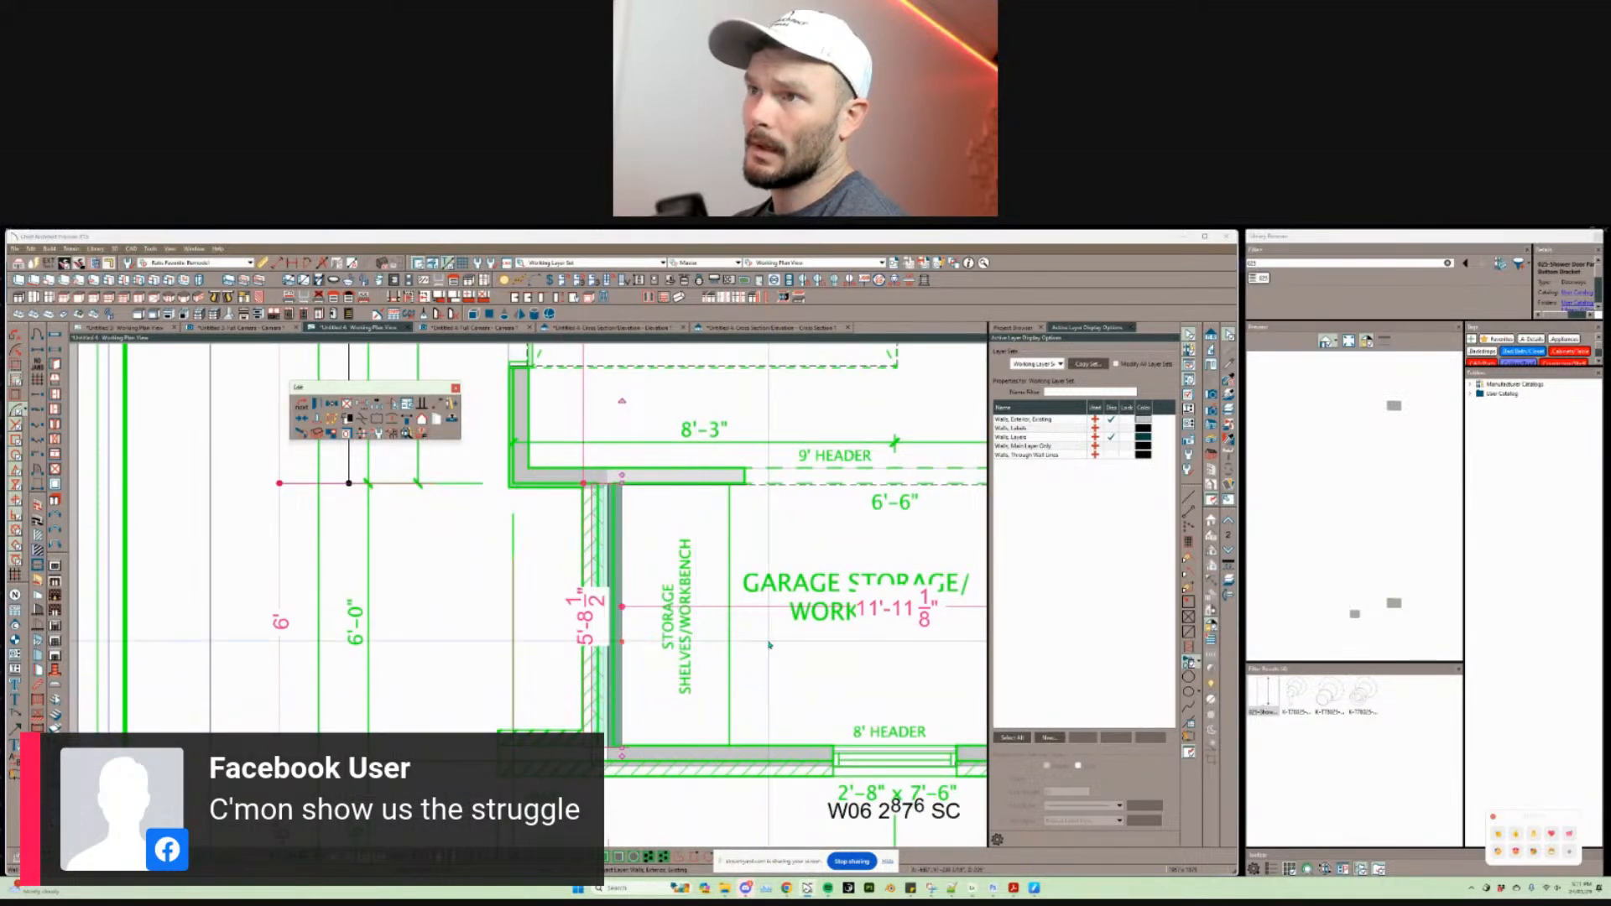
pyautogui.press('pagedown')
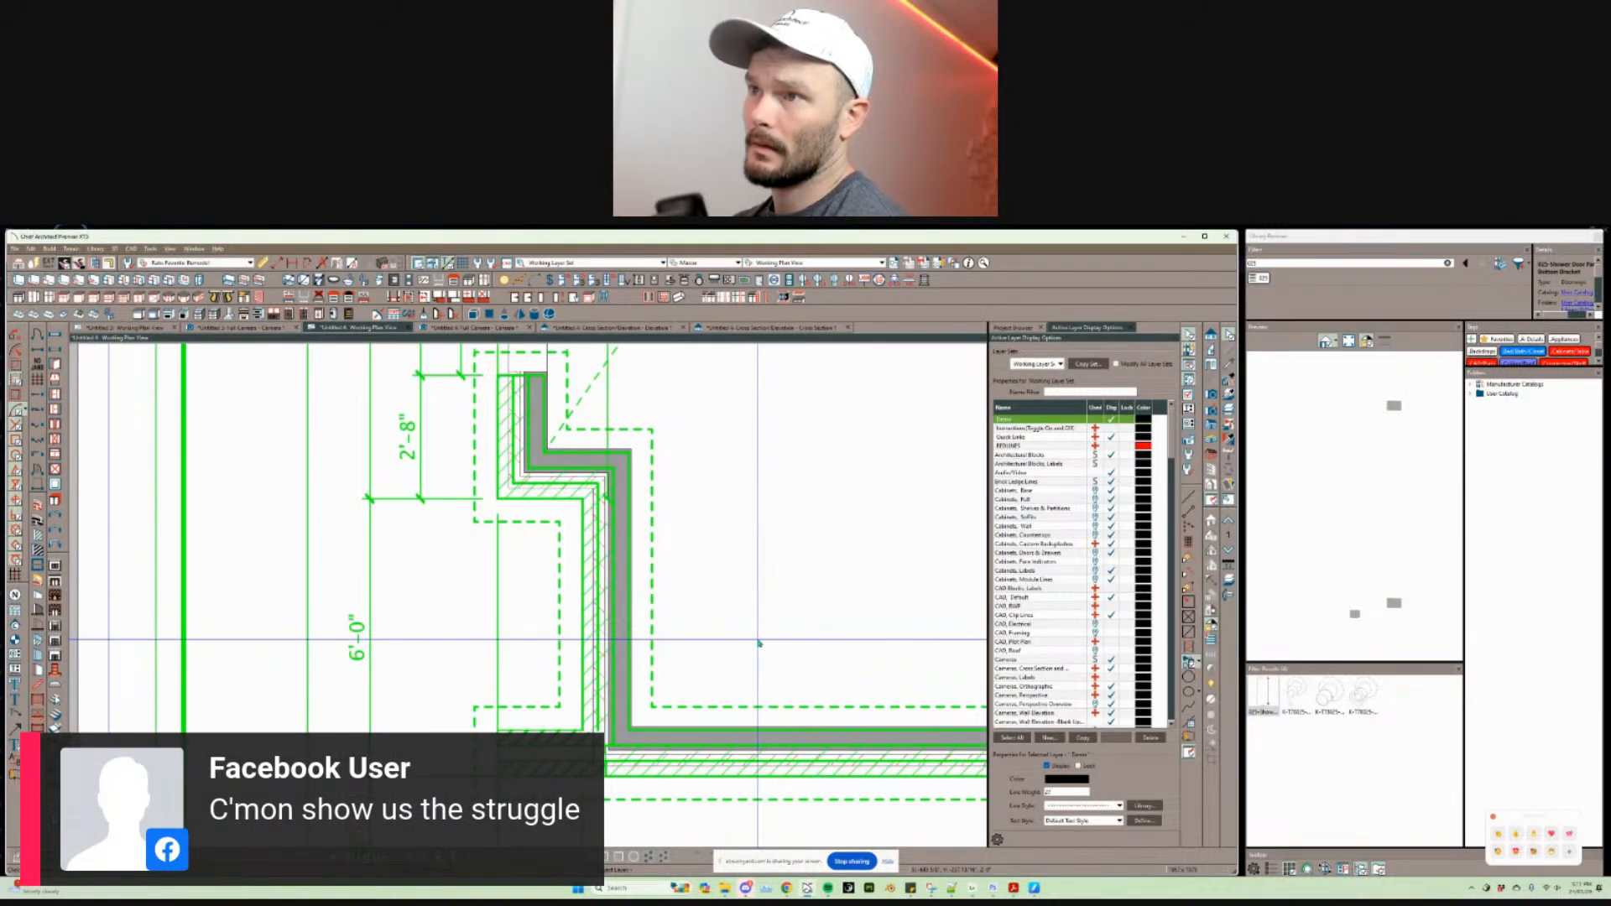
pyautogui.click(611, 587)
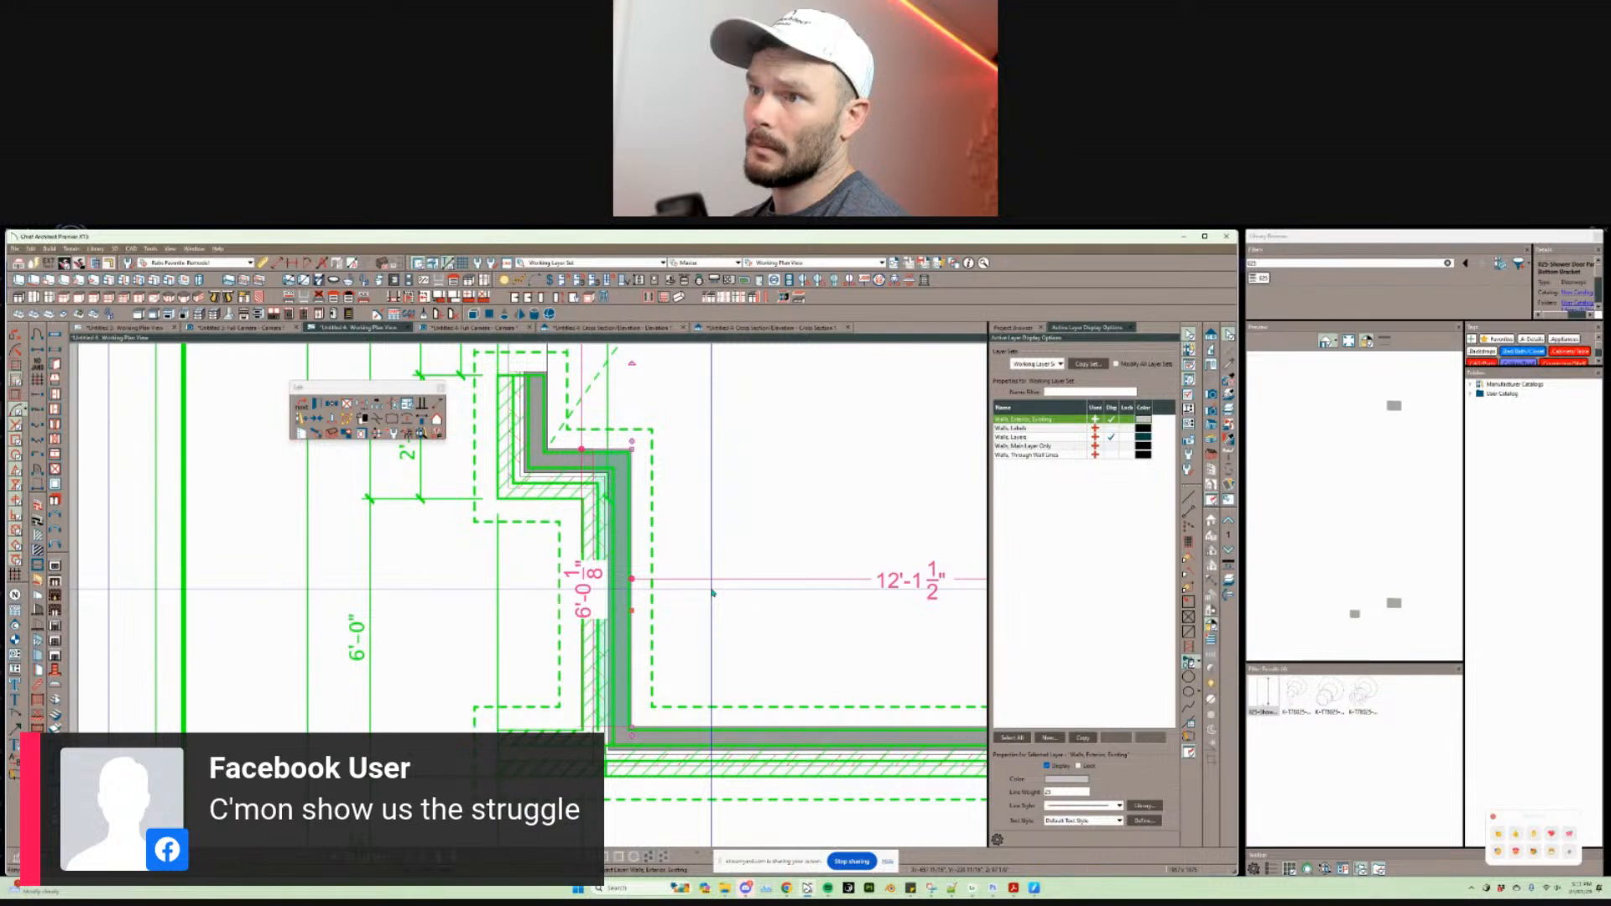
pyautogui.click(708, 662)
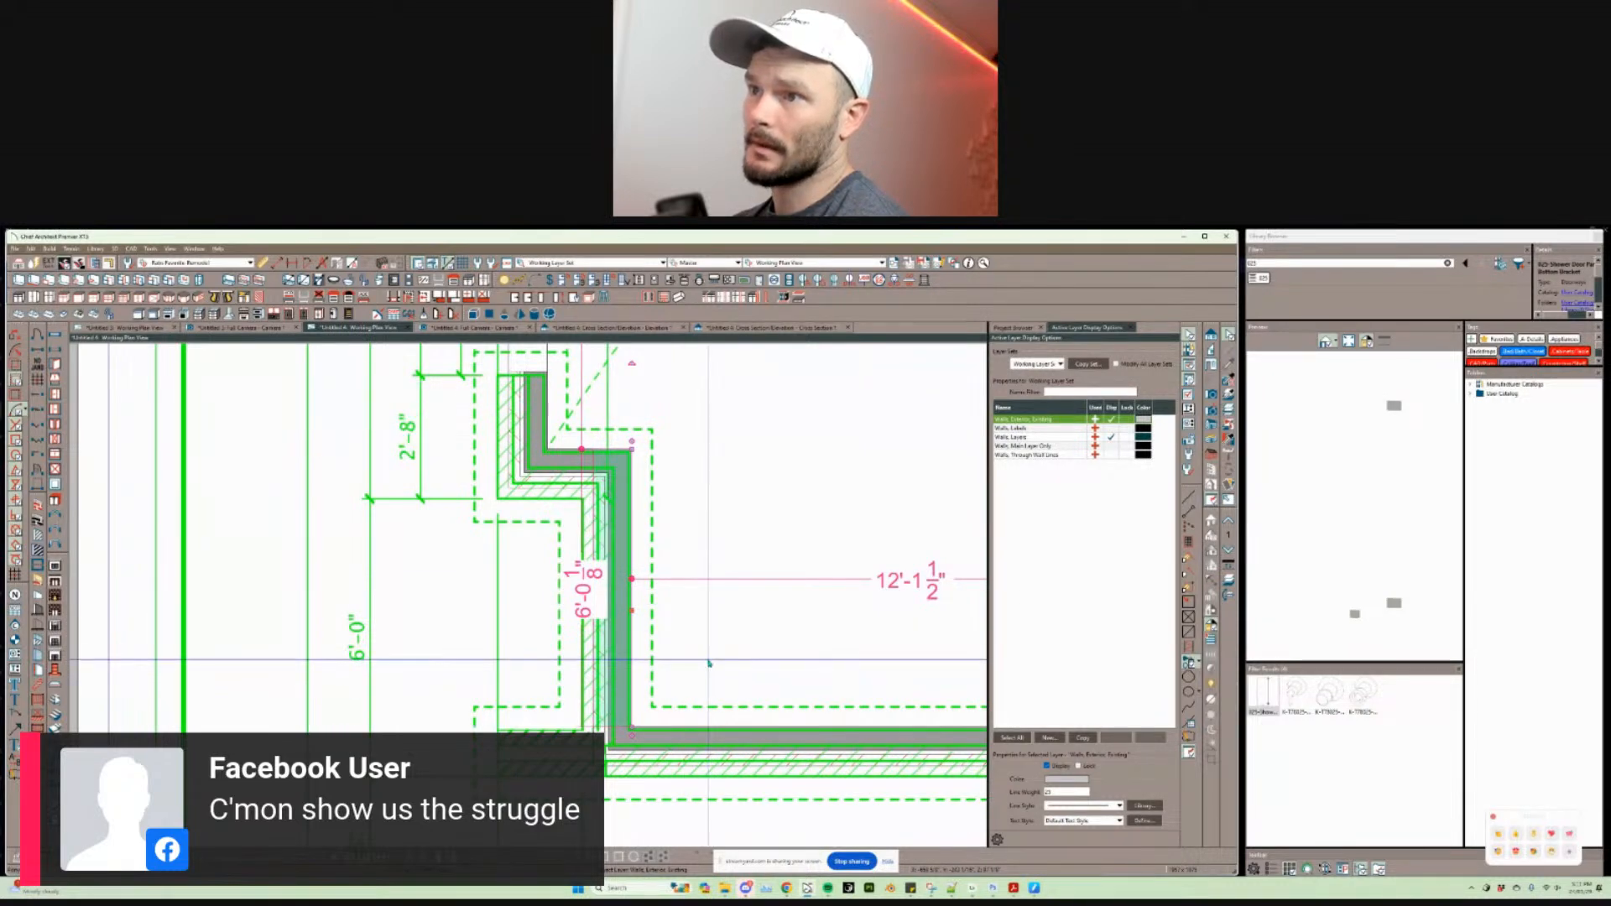
pyautogui.press('pageup')
pyautogui.click(621, 611)
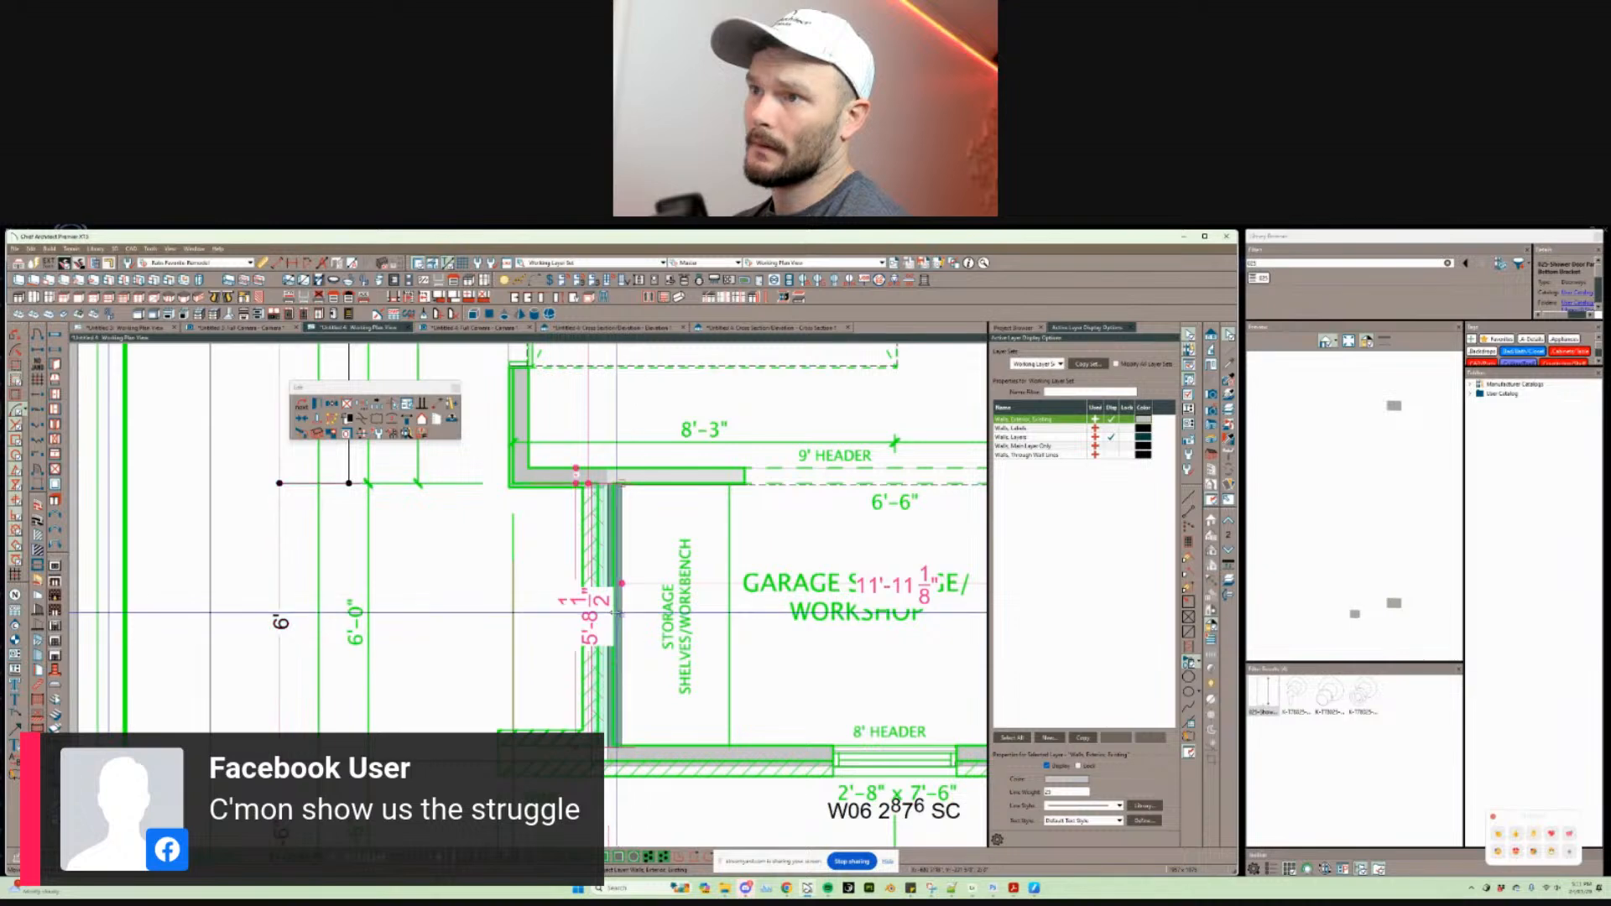
pyautogui.moveTo(617, 612); pyautogui.dragTo(613, 583)
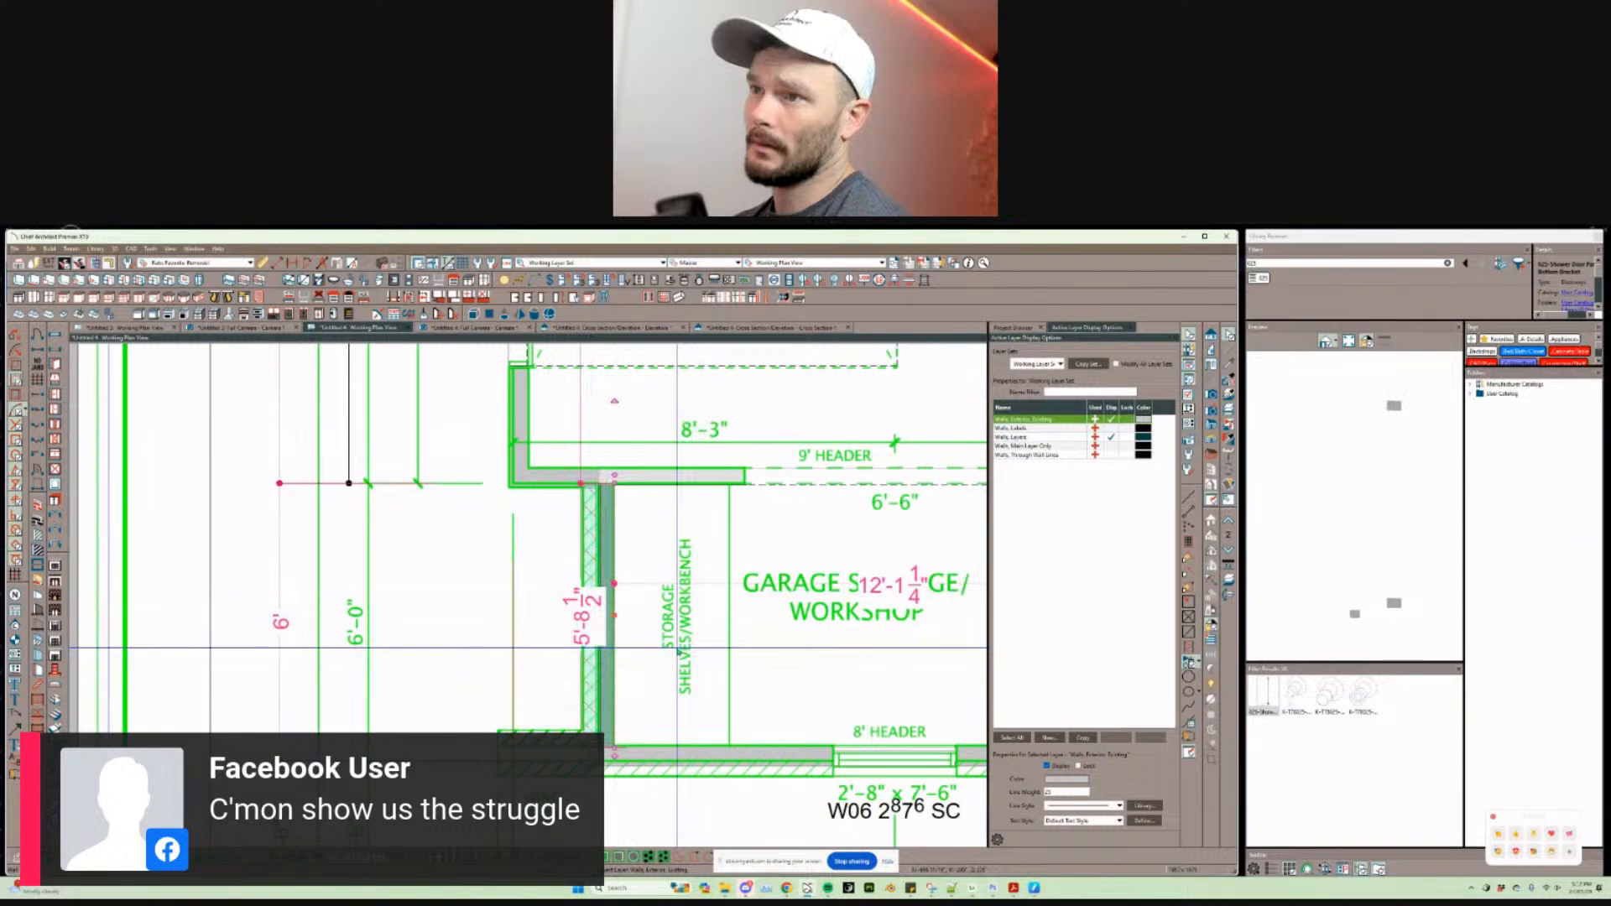
# Step: Compare the moved garage storage wall with the foundation wall directly below it and the underlaid plan
pyautogui.hotkey('ctrl', 'z')
pyautogui.hotkey('ctrl', 'z')
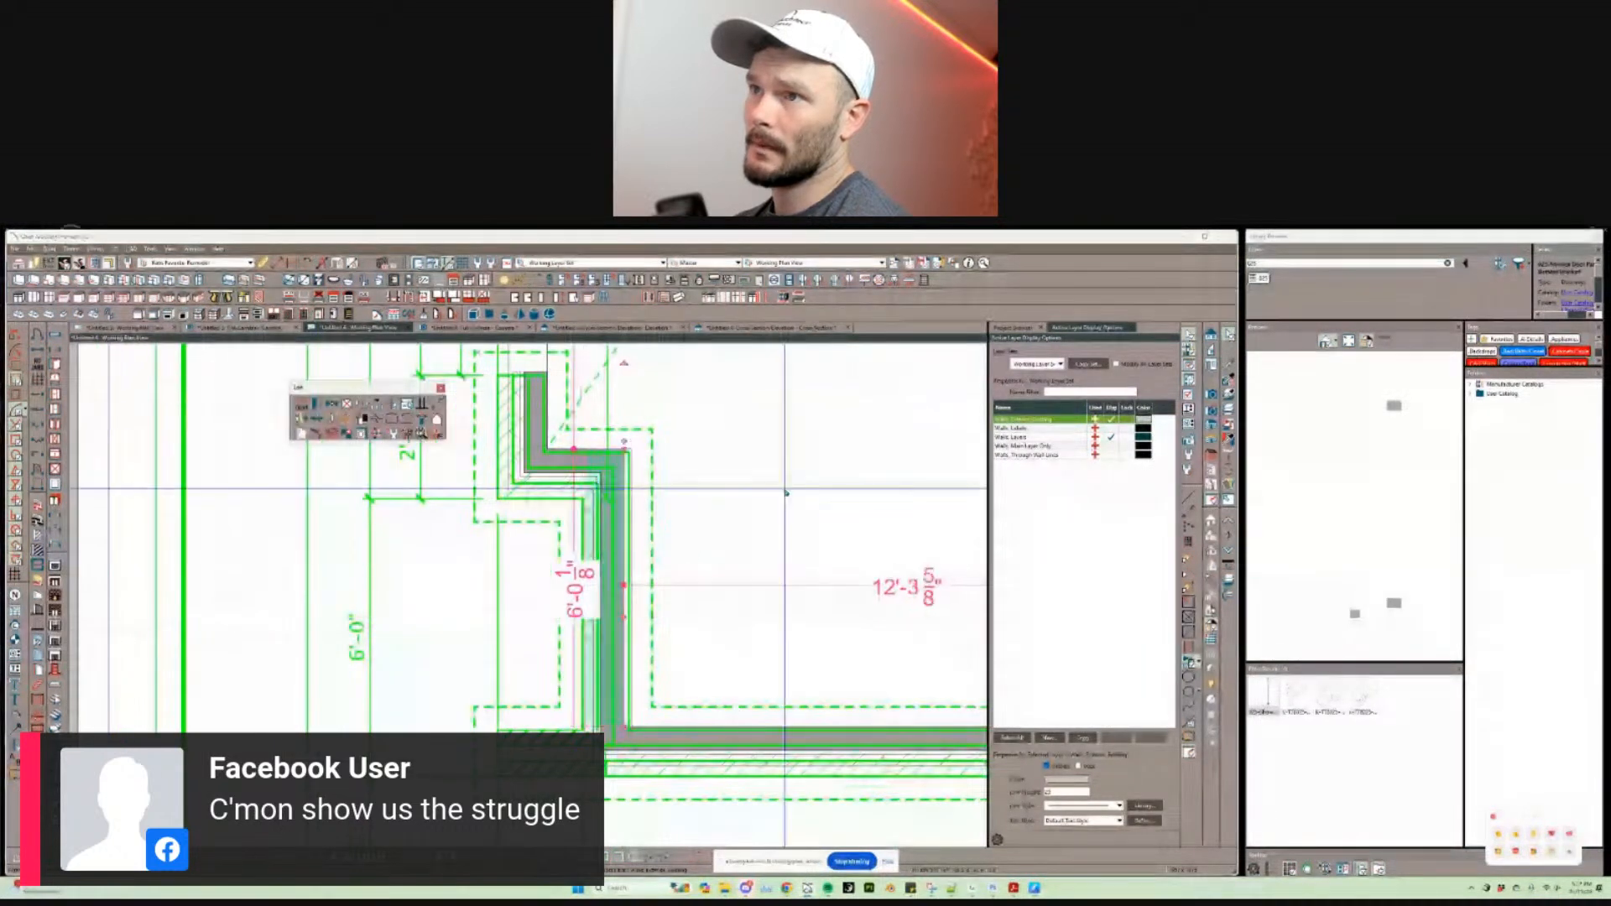
pyautogui.press('Escape')
pyautogui.scroll(-2, 784, 498)
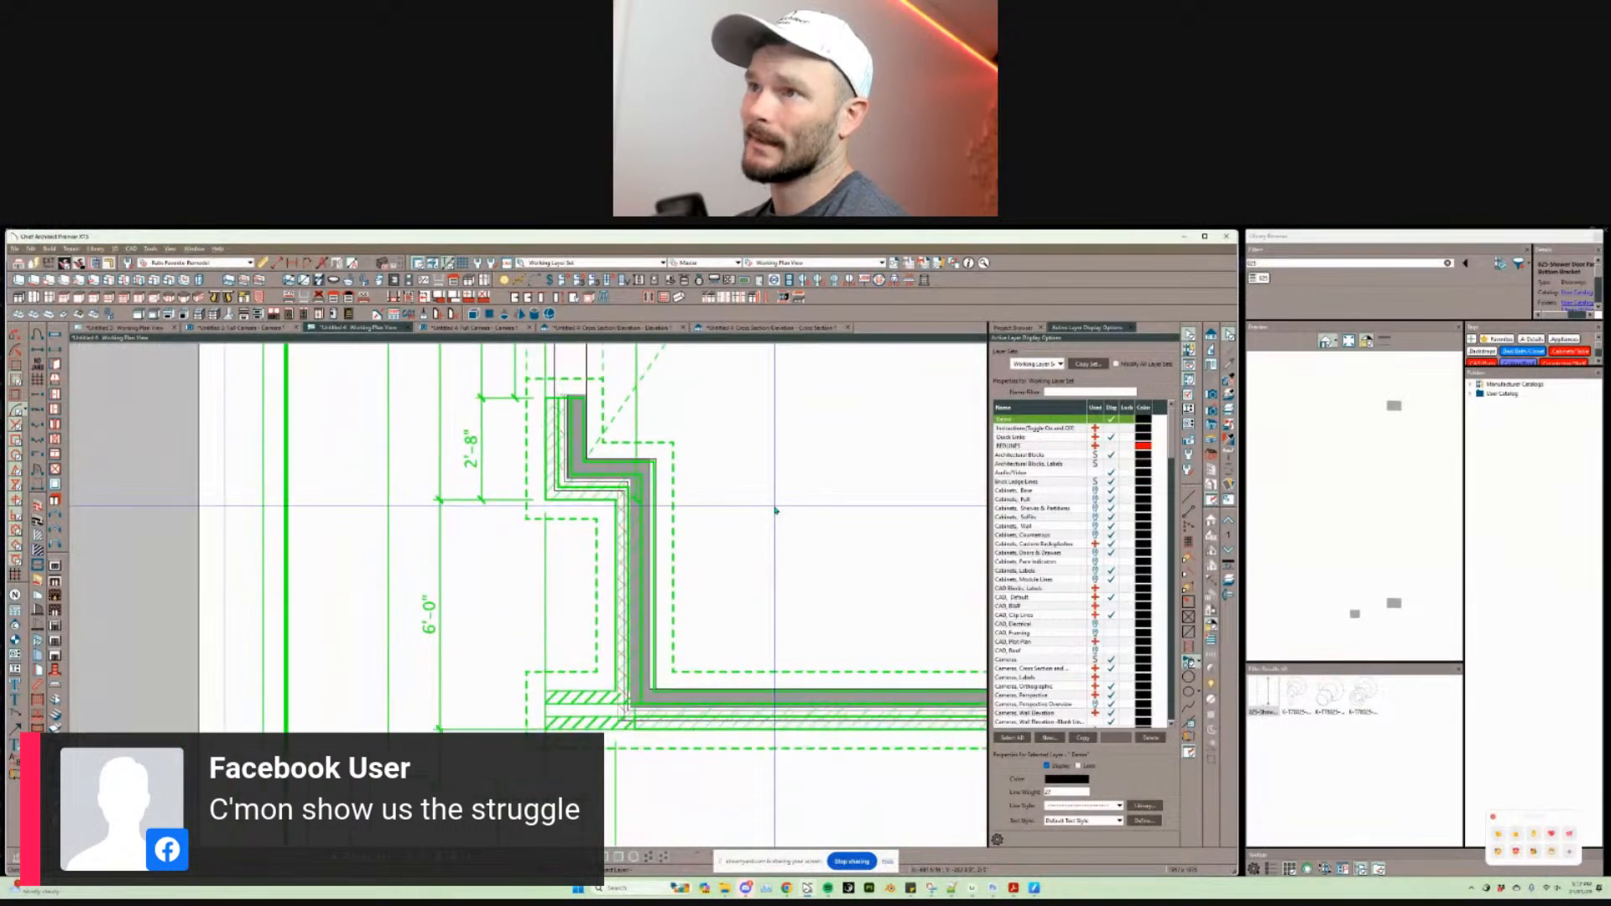
pyautogui.scroll(-2, 712, 531)
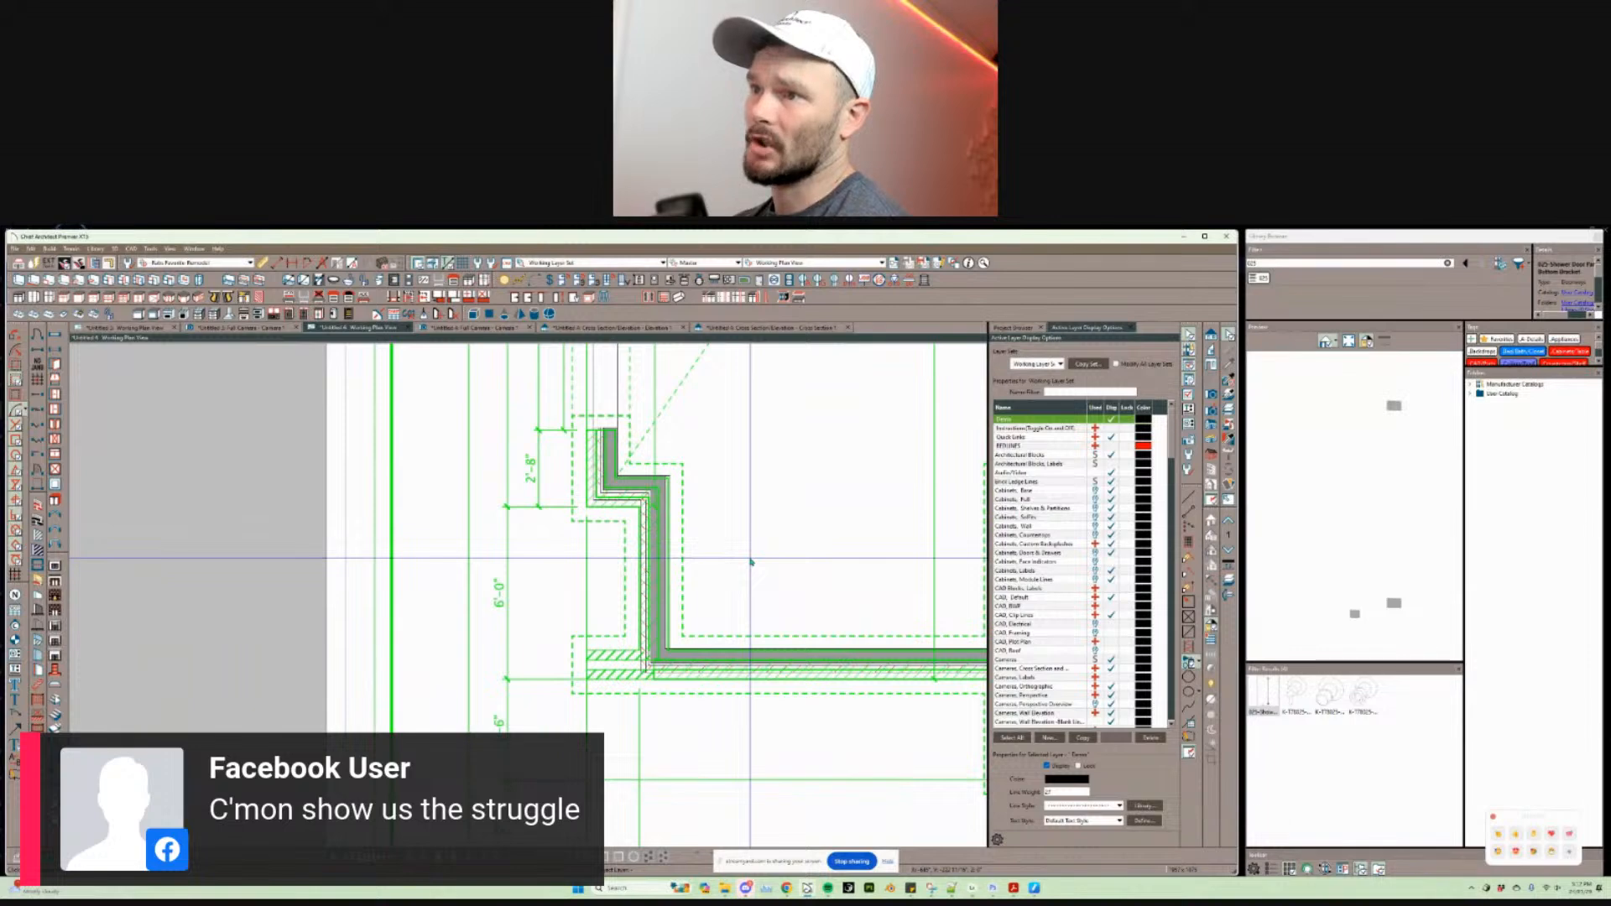
pyautogui.scroll(-1, 751, 562)
pyautogui.press('pagedown')
pyautogui.press('pageup')
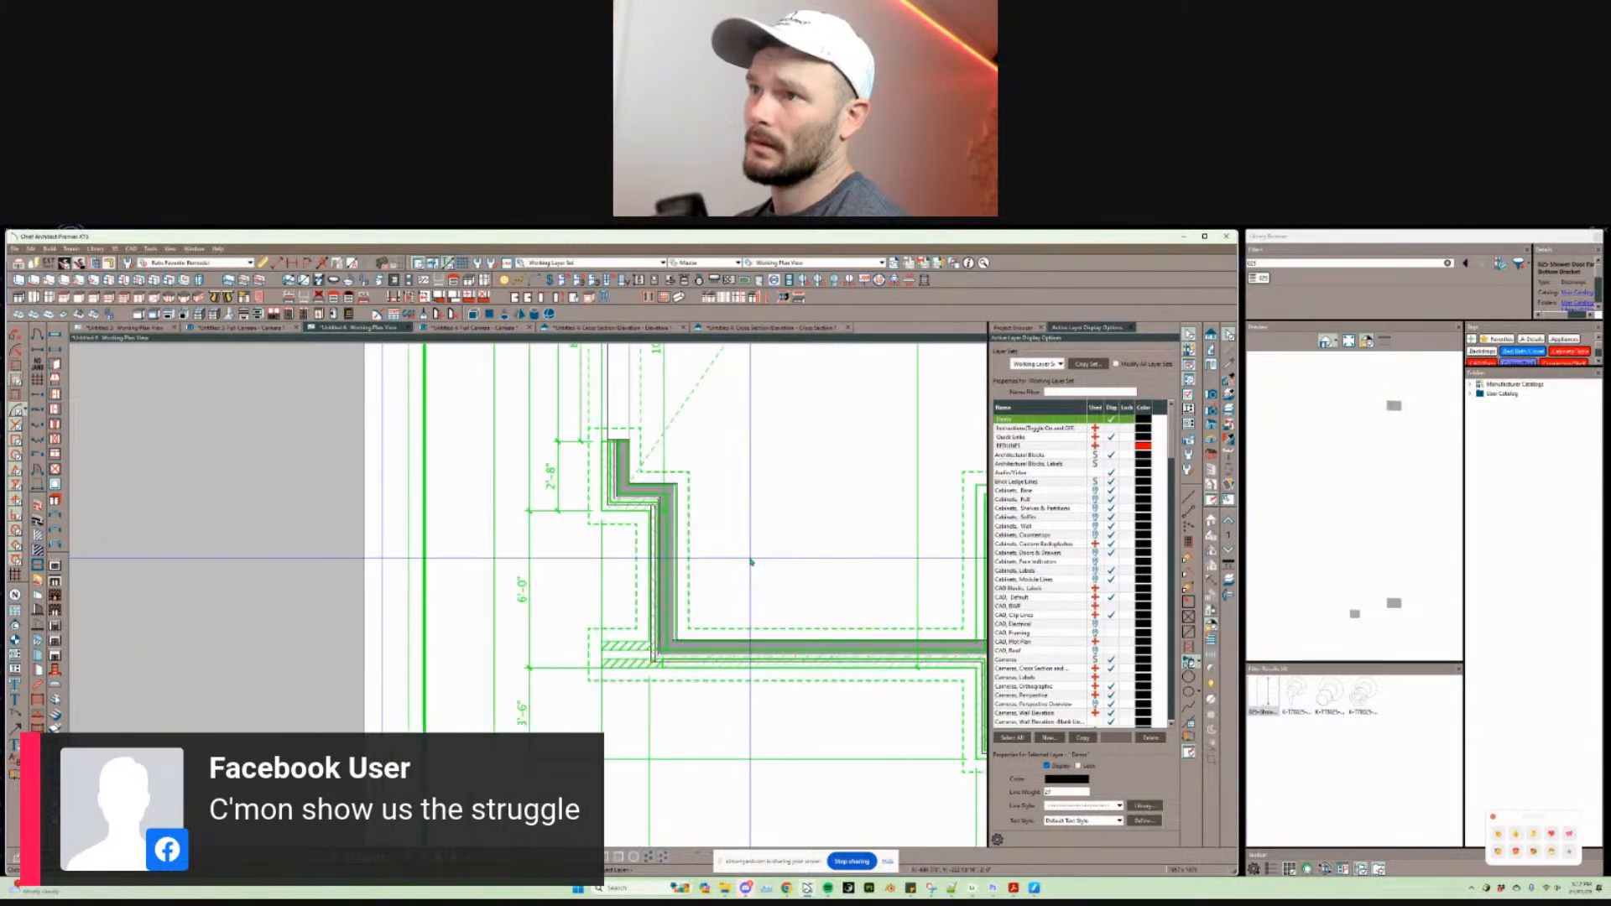
pyautogui.press('pageup')
# Step: Copy the 2'-8" x 7'-6" window in the garage storage's front wall
pyautogui.click(660, 613)
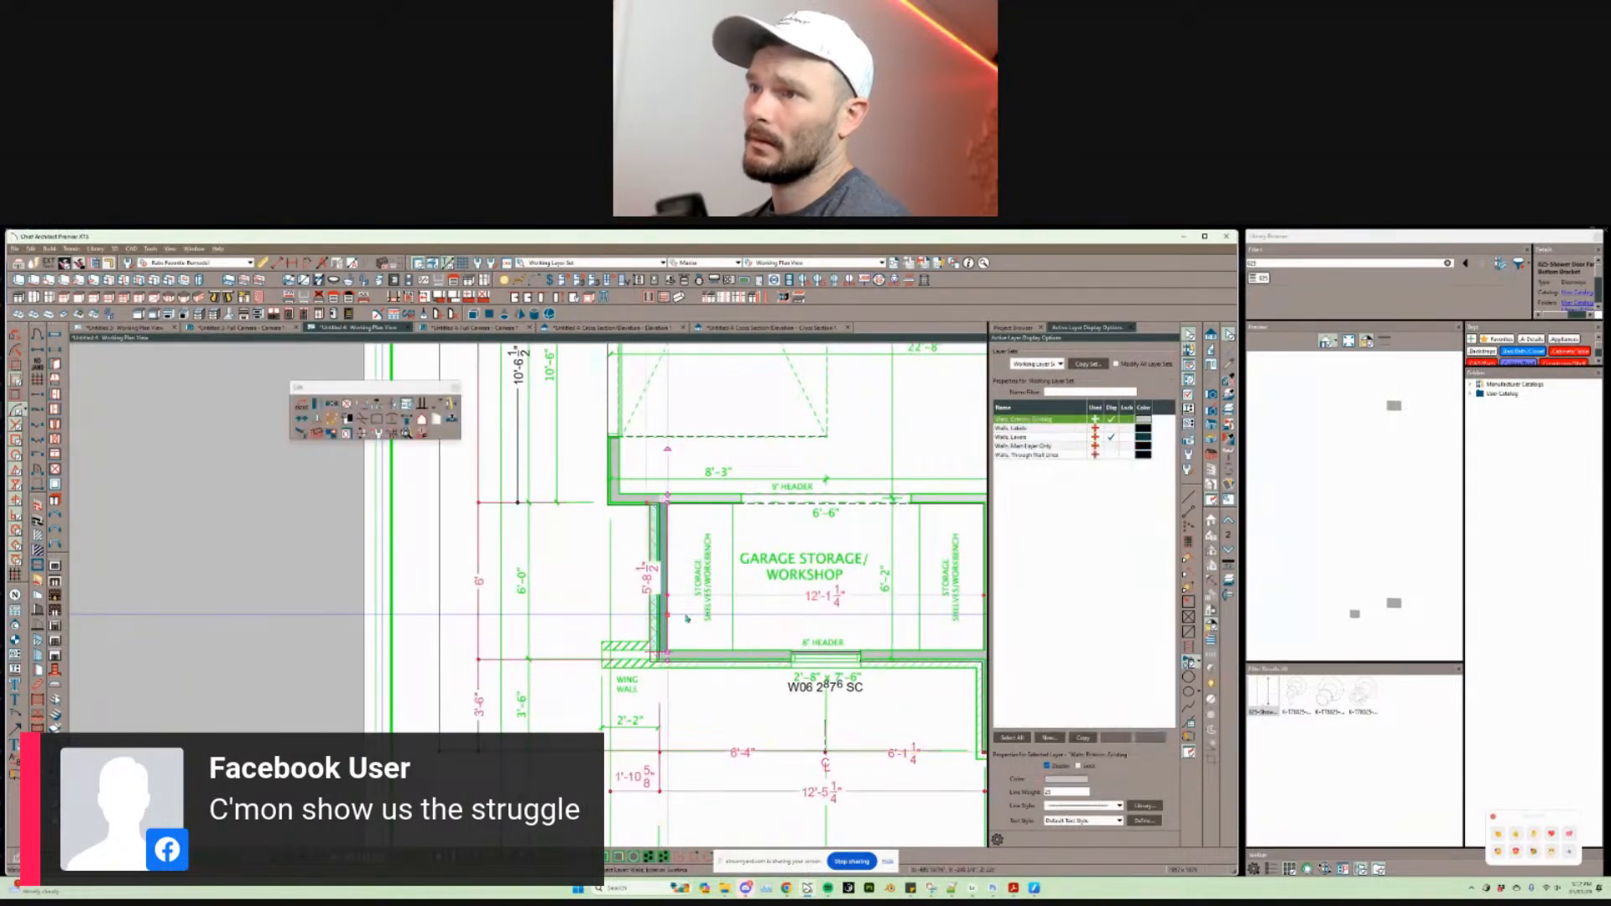
pyautogui.moveTo(833, 564); pyautogui.dragTo(671, 542, button='middle')
pyautogui.click(672, 637)
pyautogui.rightClick(672, 637)
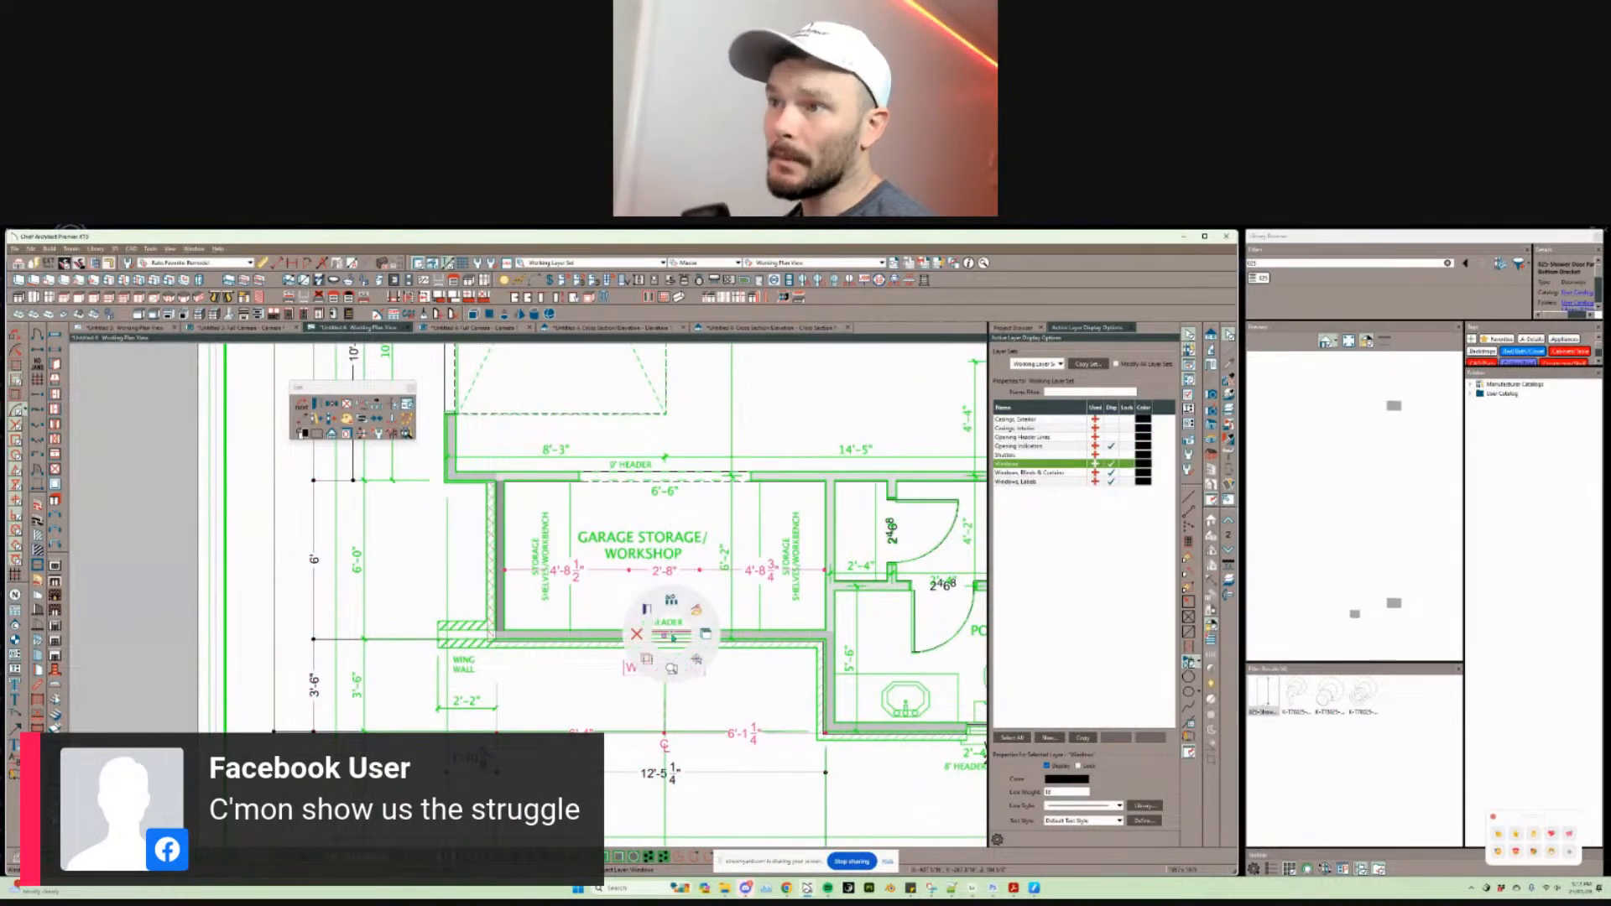
pyautogui.click(706, 635)
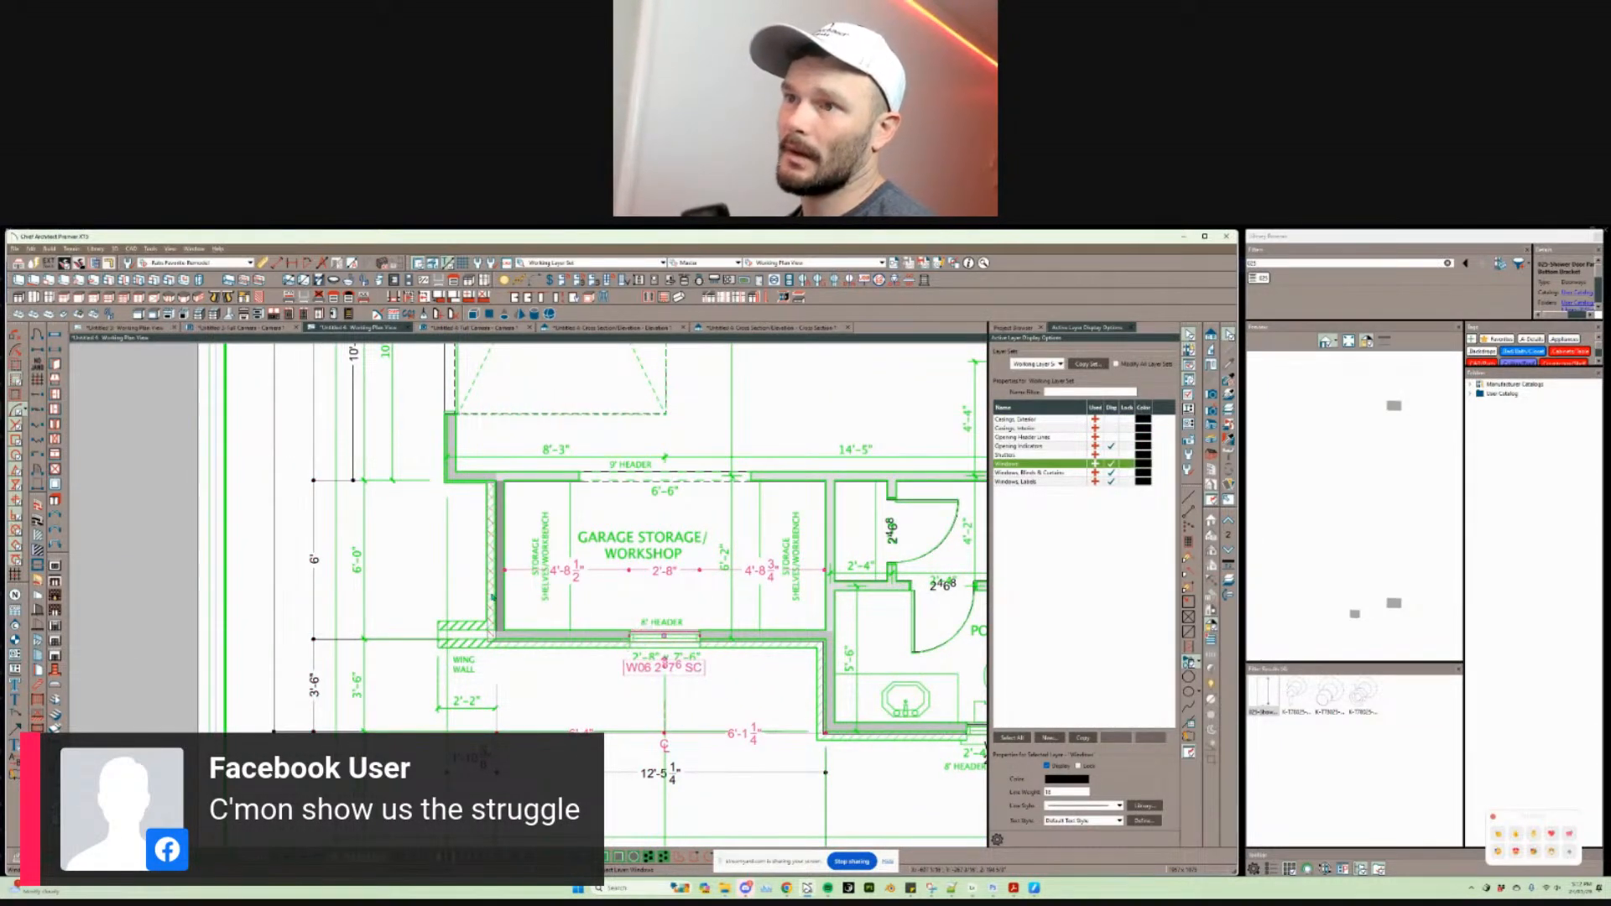
# Step: Rebuild the garage storage's front wall to match the Brick Facade side wall and shift it onto the underlaid plan wall
pyautogui.click(493, 595)
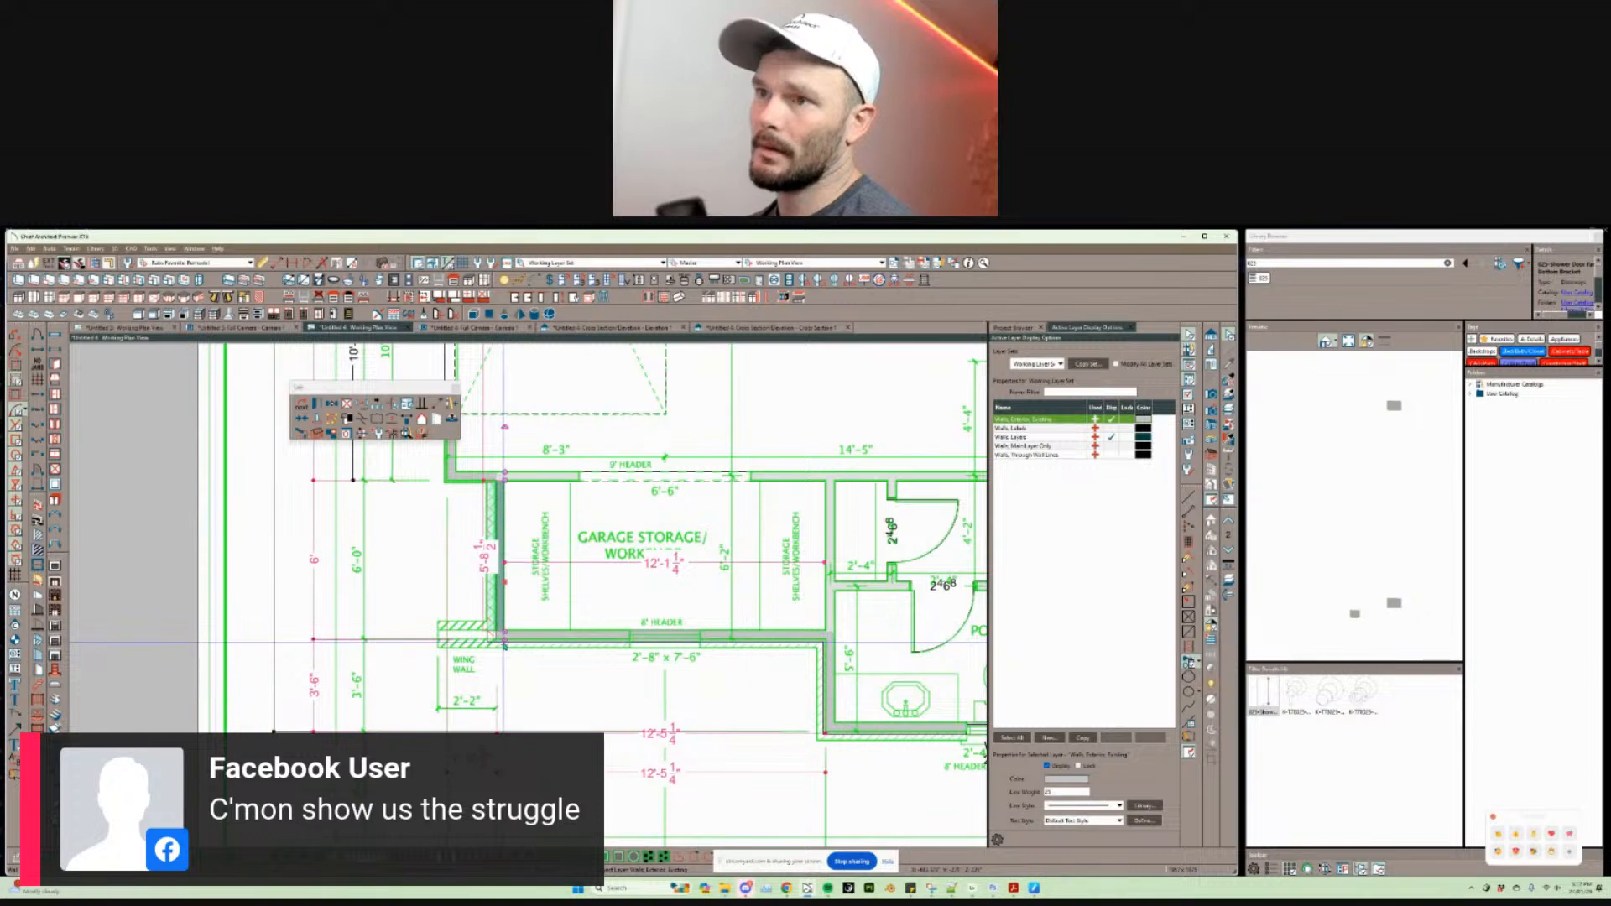
pyautogui.click(488, 628)
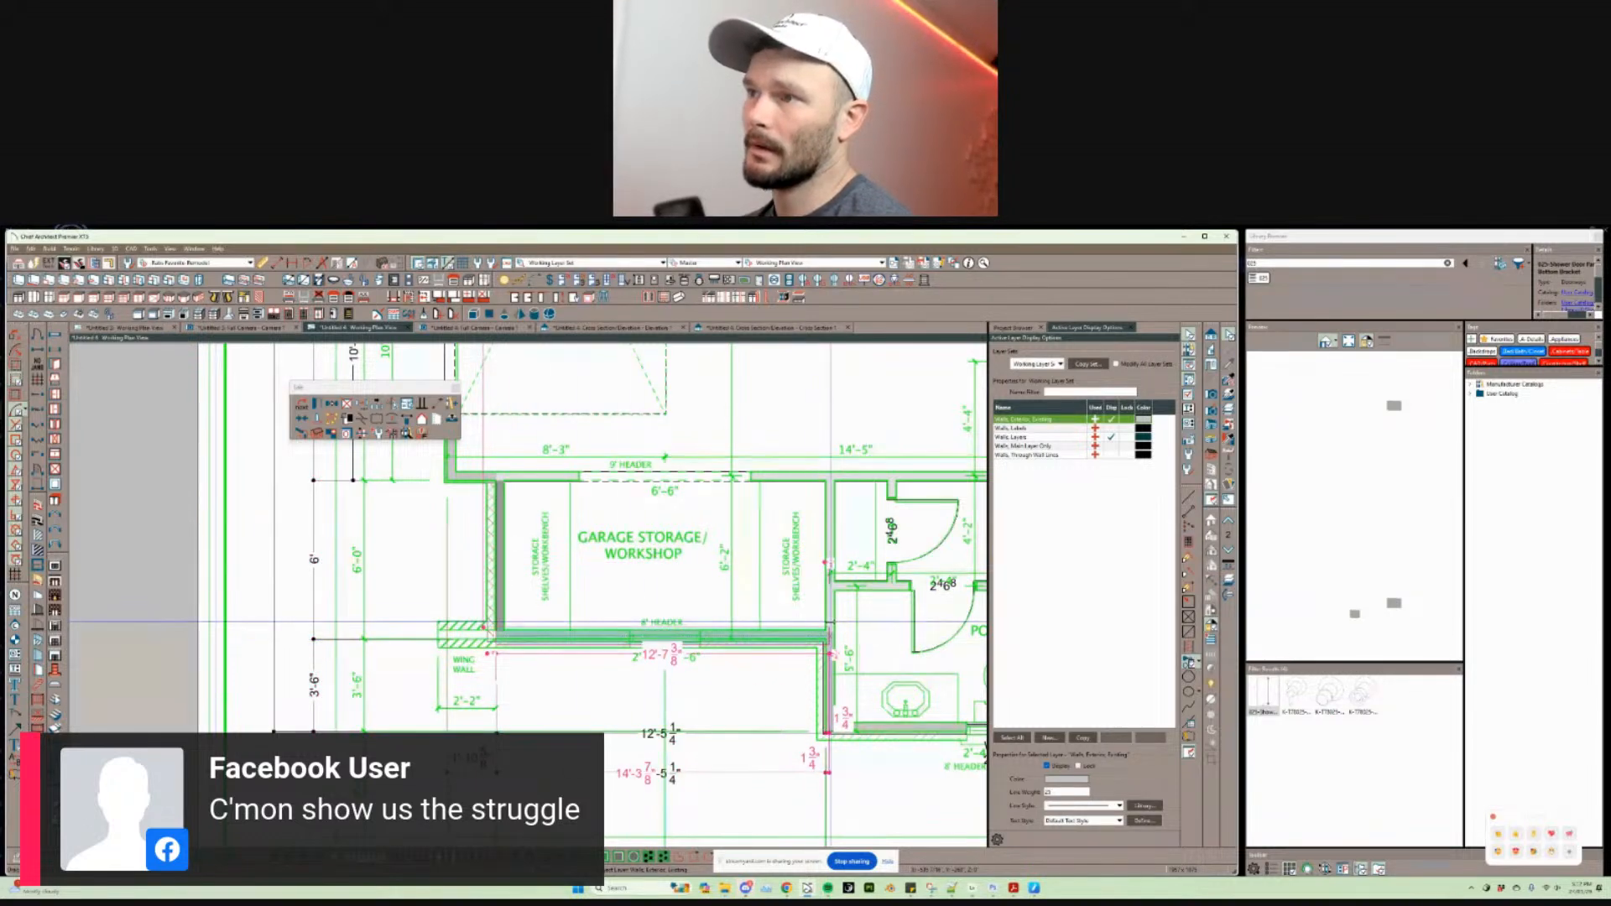
pyautogui.scroll(4, 812, 618)
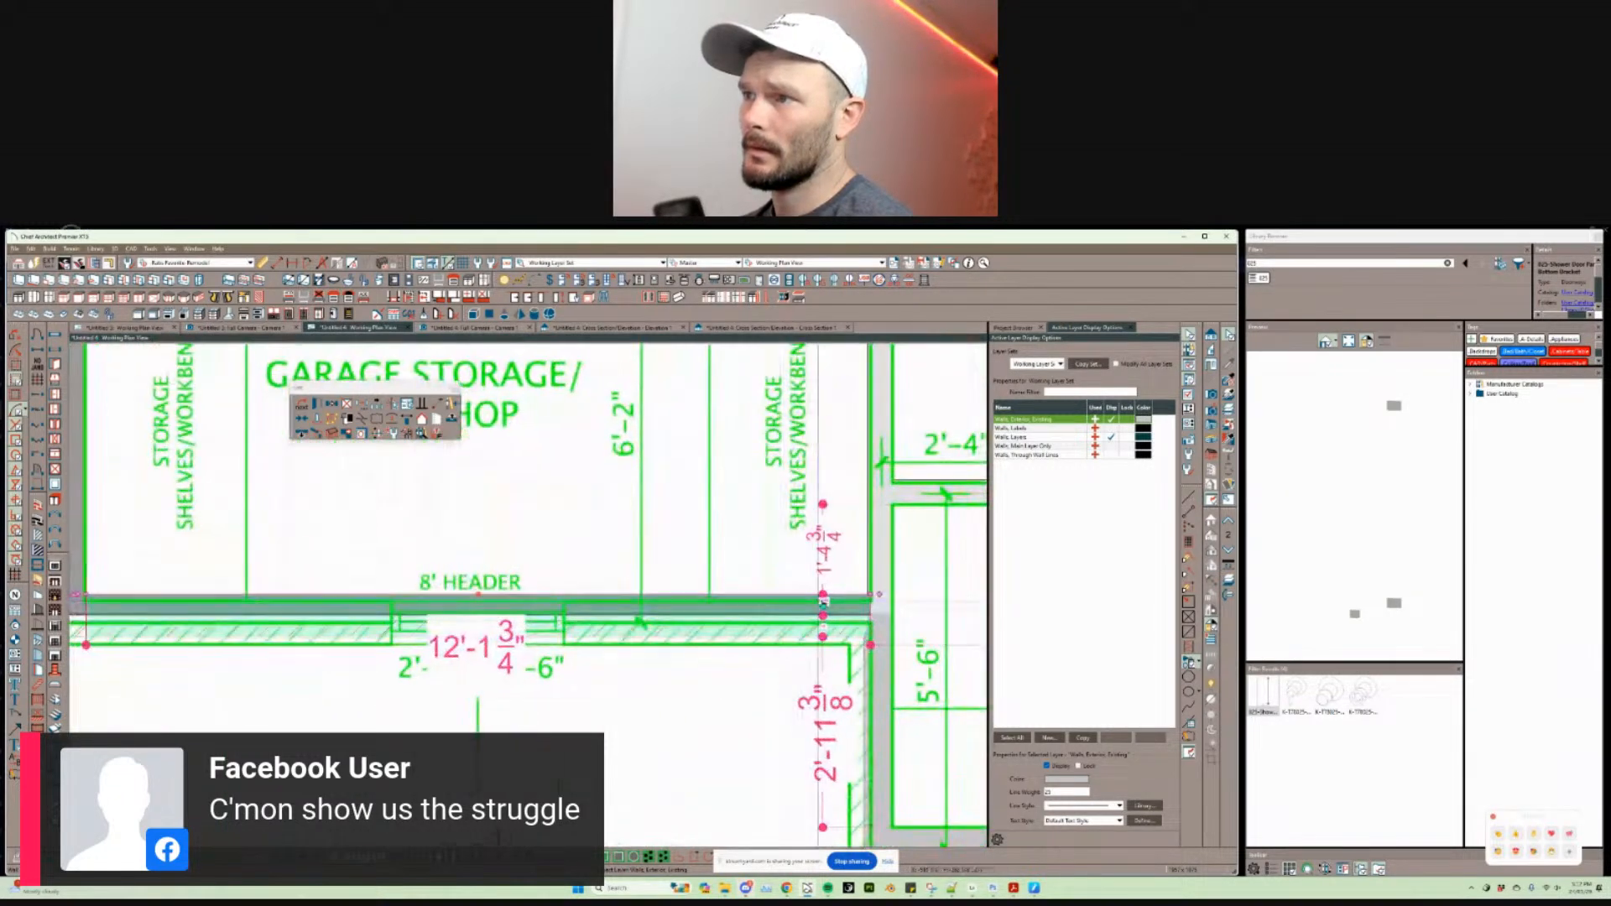
pyautogui.moveTo(847, 595); pyautogui.dragTo(842, 602)
pyautogui.scroll(-2, 527, 581)
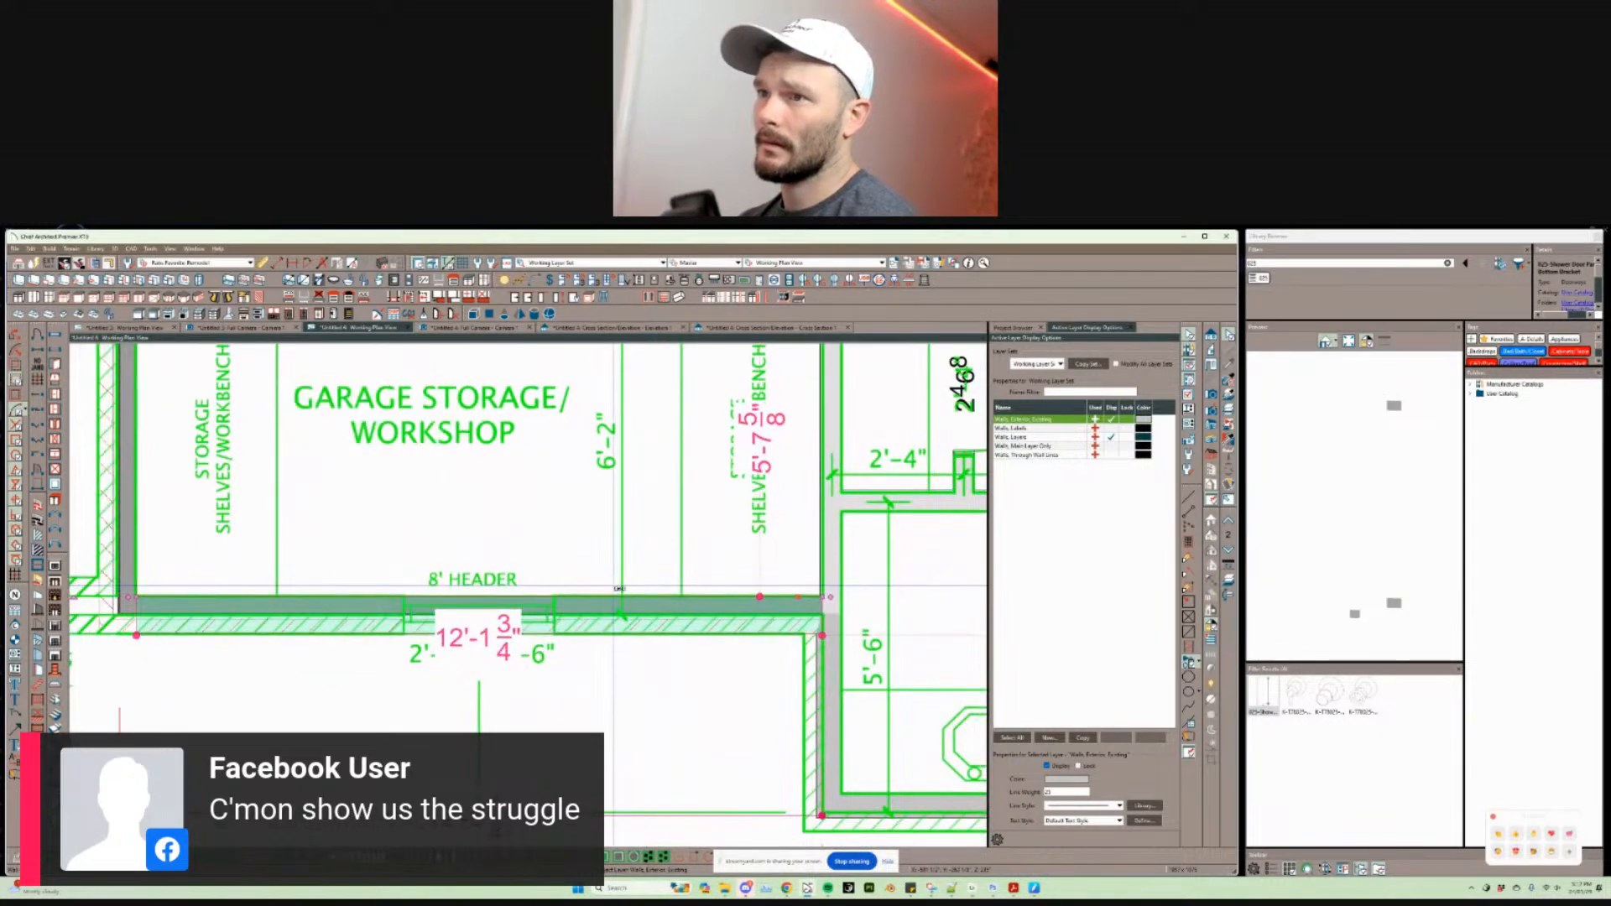
# Step: Place the copied window in the rebuilt front wall at the opening shown on the underlaid plan
pyautogui.click(487, 616)
pyautogui.scroll(-1, 419, 477)
pyautogui.scroll(-4, 469, 570)
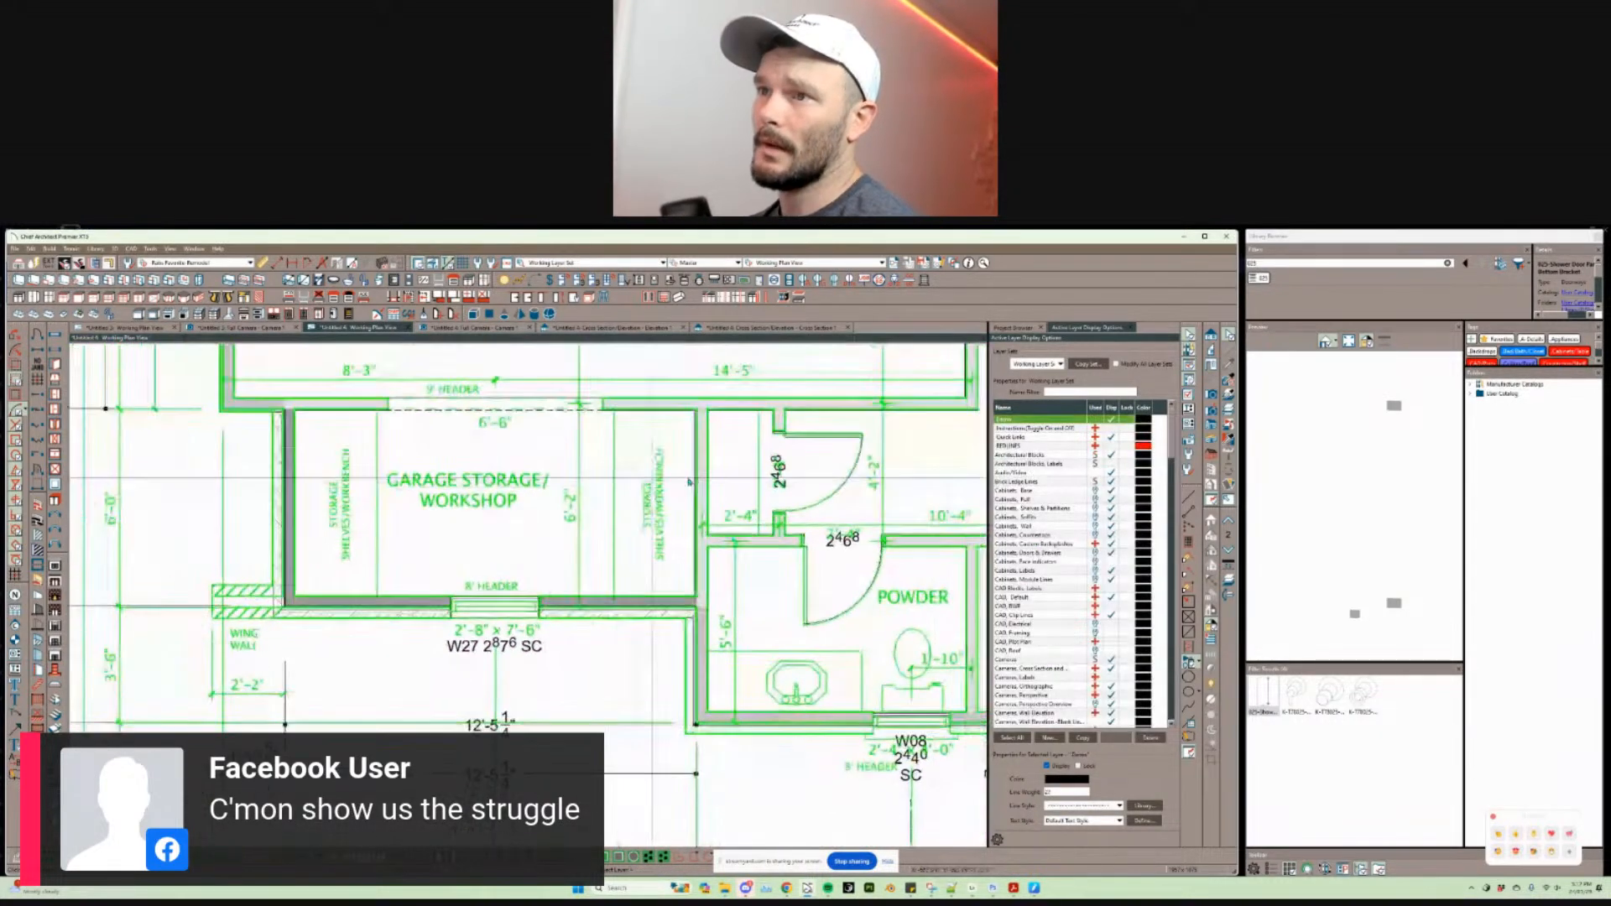
pyautogui.scroll(-1, 676, 501)
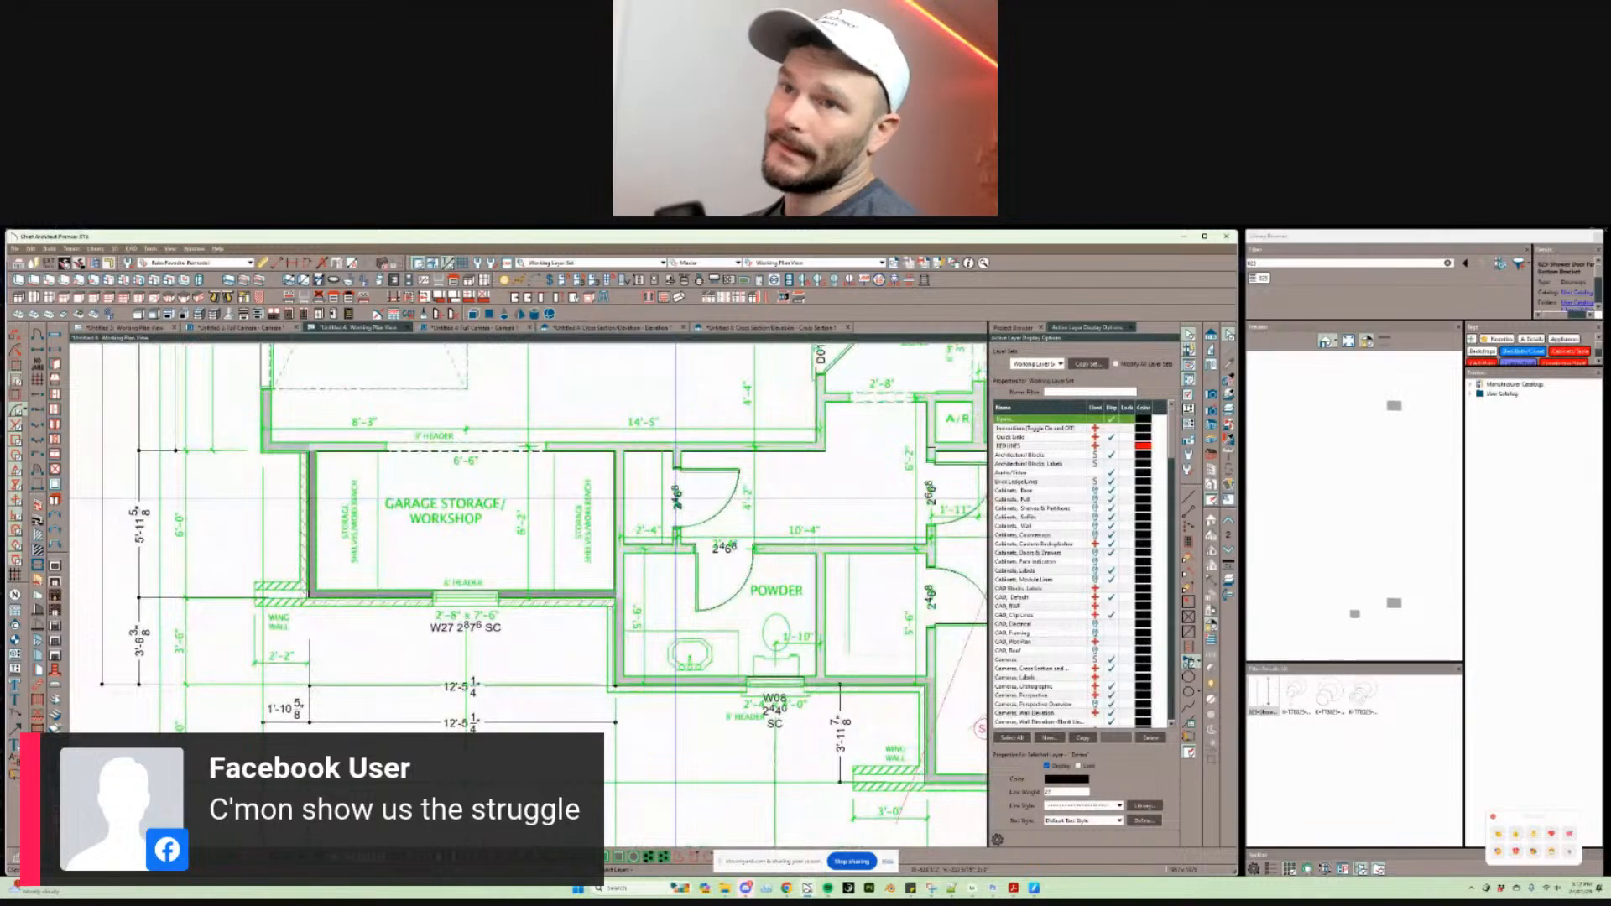
# Step: Examine the foundation walls below the garage storage and beside the mech room against the main floor walls and the underlaid foundation plan
pyautogui.press('pagedown')
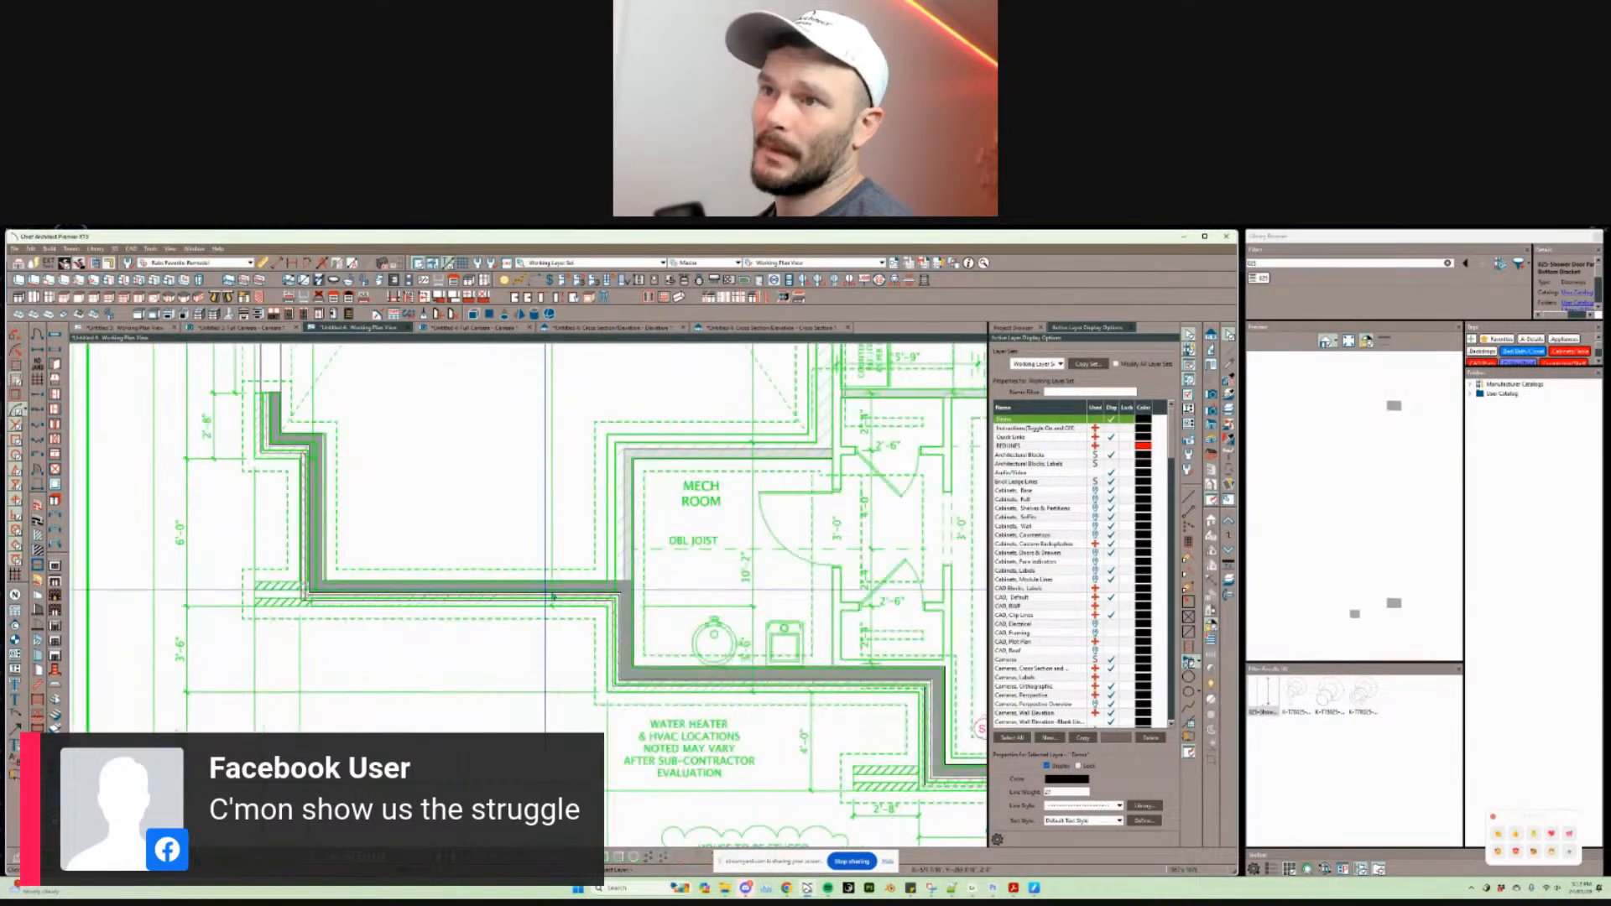
pyautogui.click(552, 593)
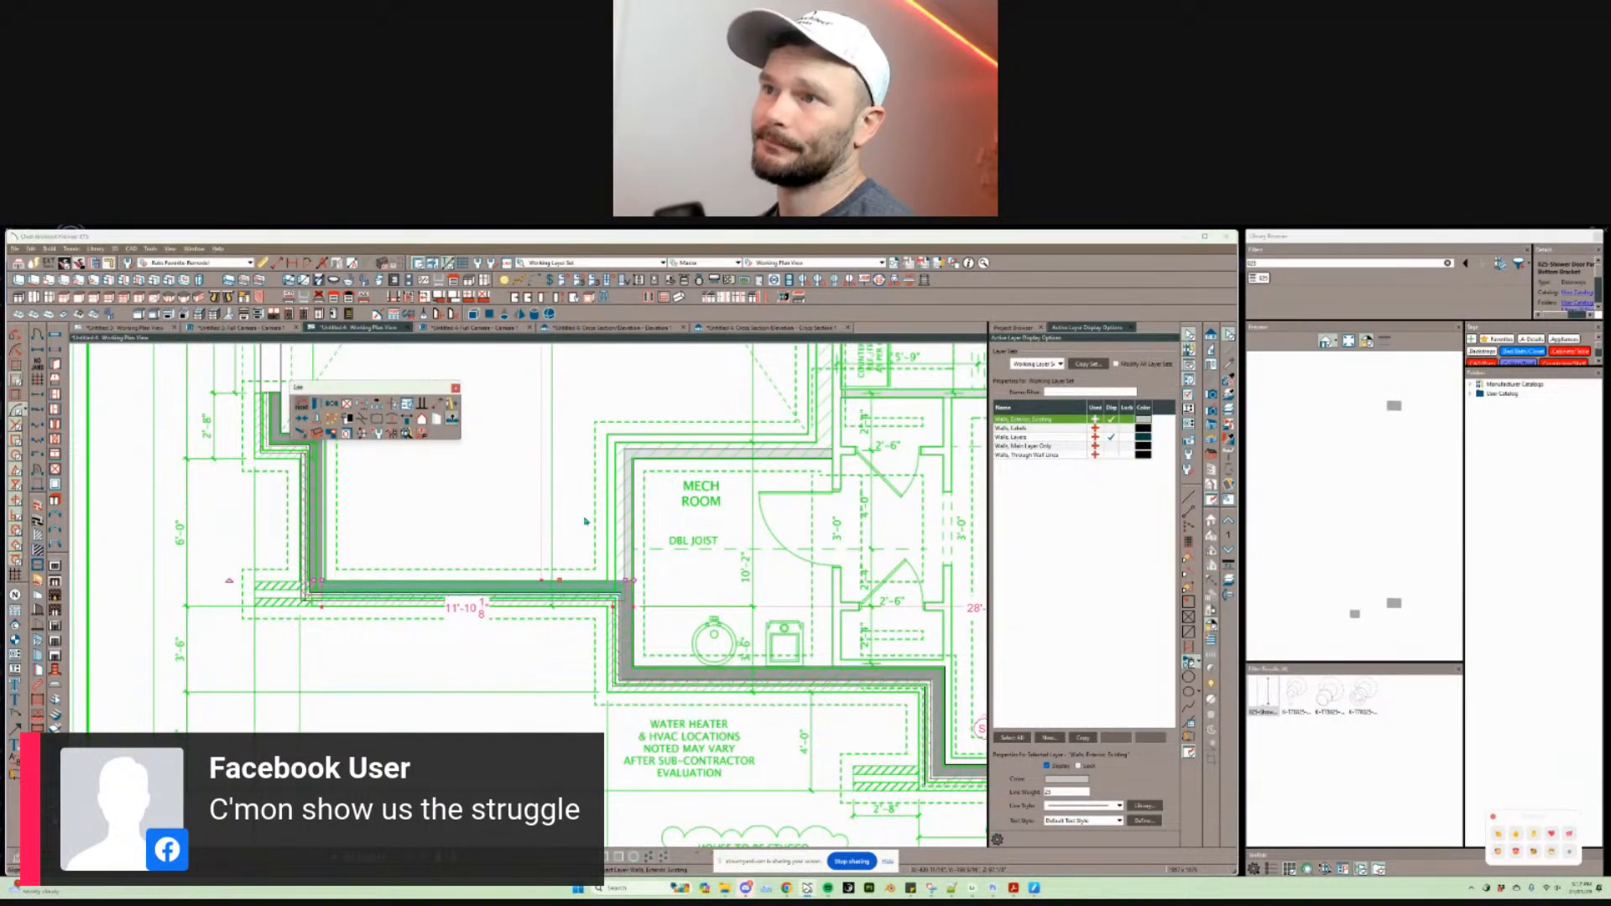
pyautogui.press('Escape')
pyautogui.press('pageup')
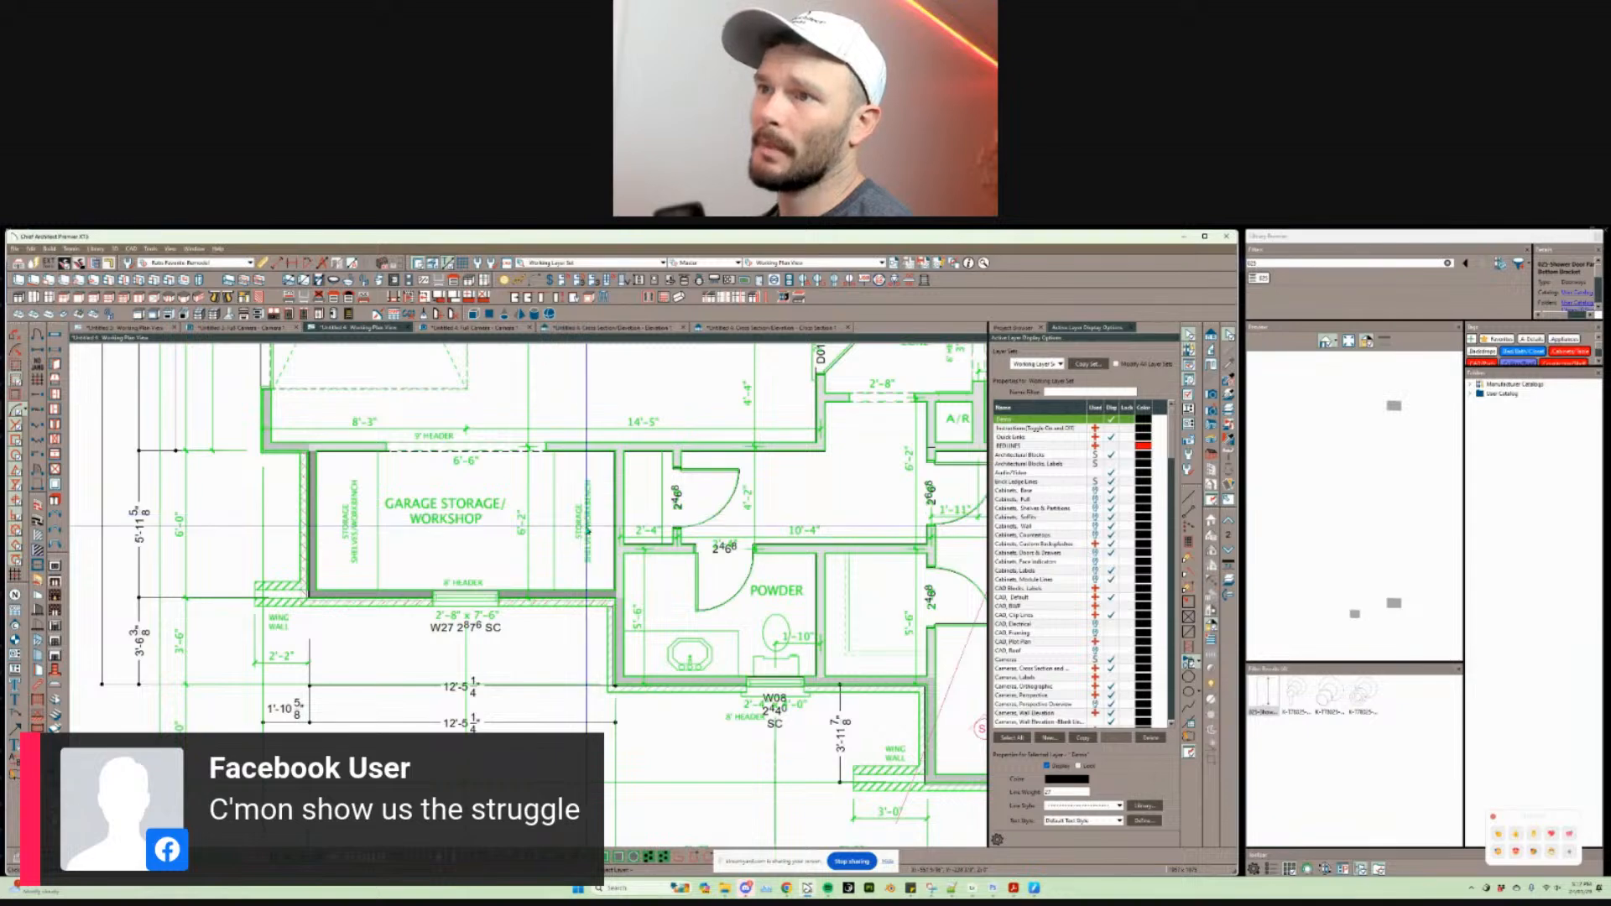
pyautogui.press('pagedown')
pyautogui.scroll(2, 554, 507)
pyautogui.click(555, 507)
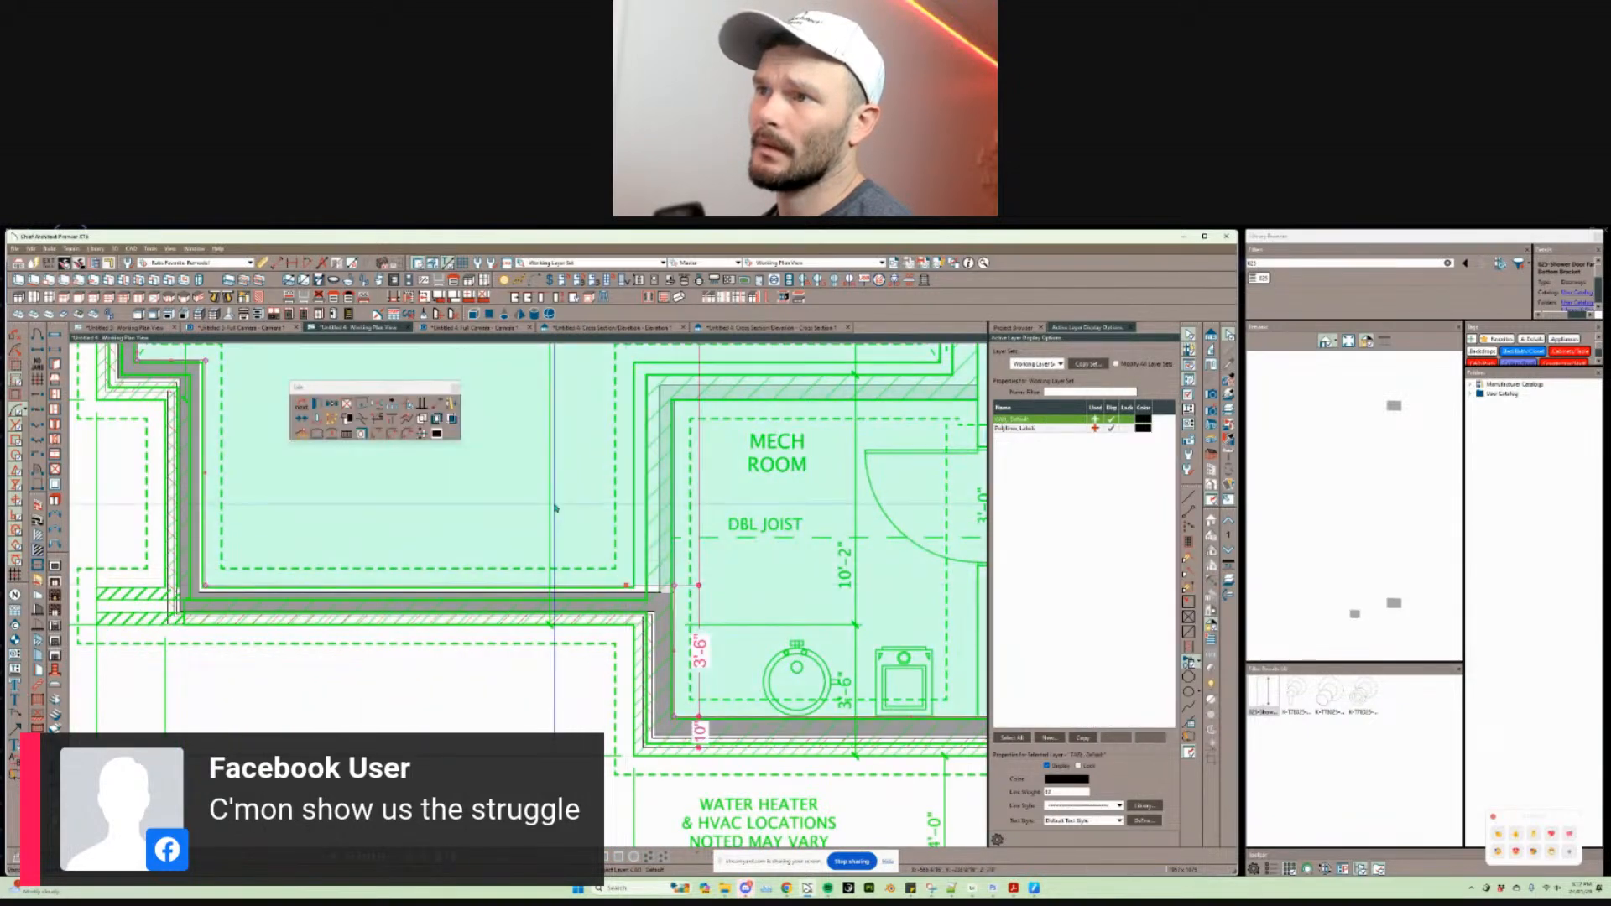
pyautogui.scroll(-3, 554, 508)
pyautogui.press('Escape')
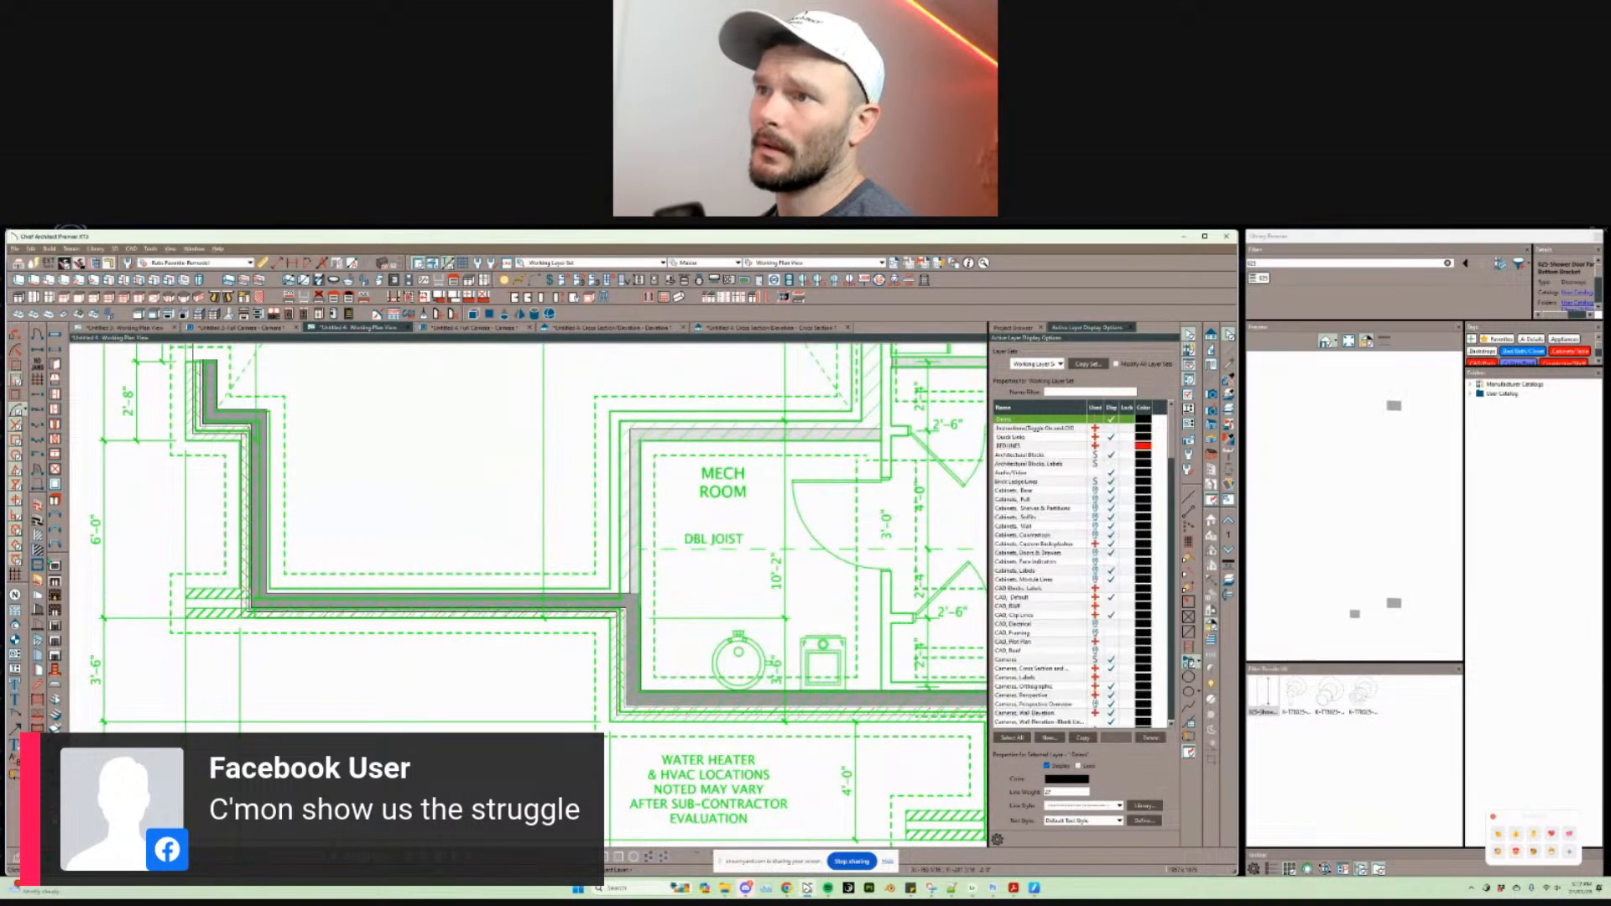
pyautogui.scroll(-3, 478, 560)
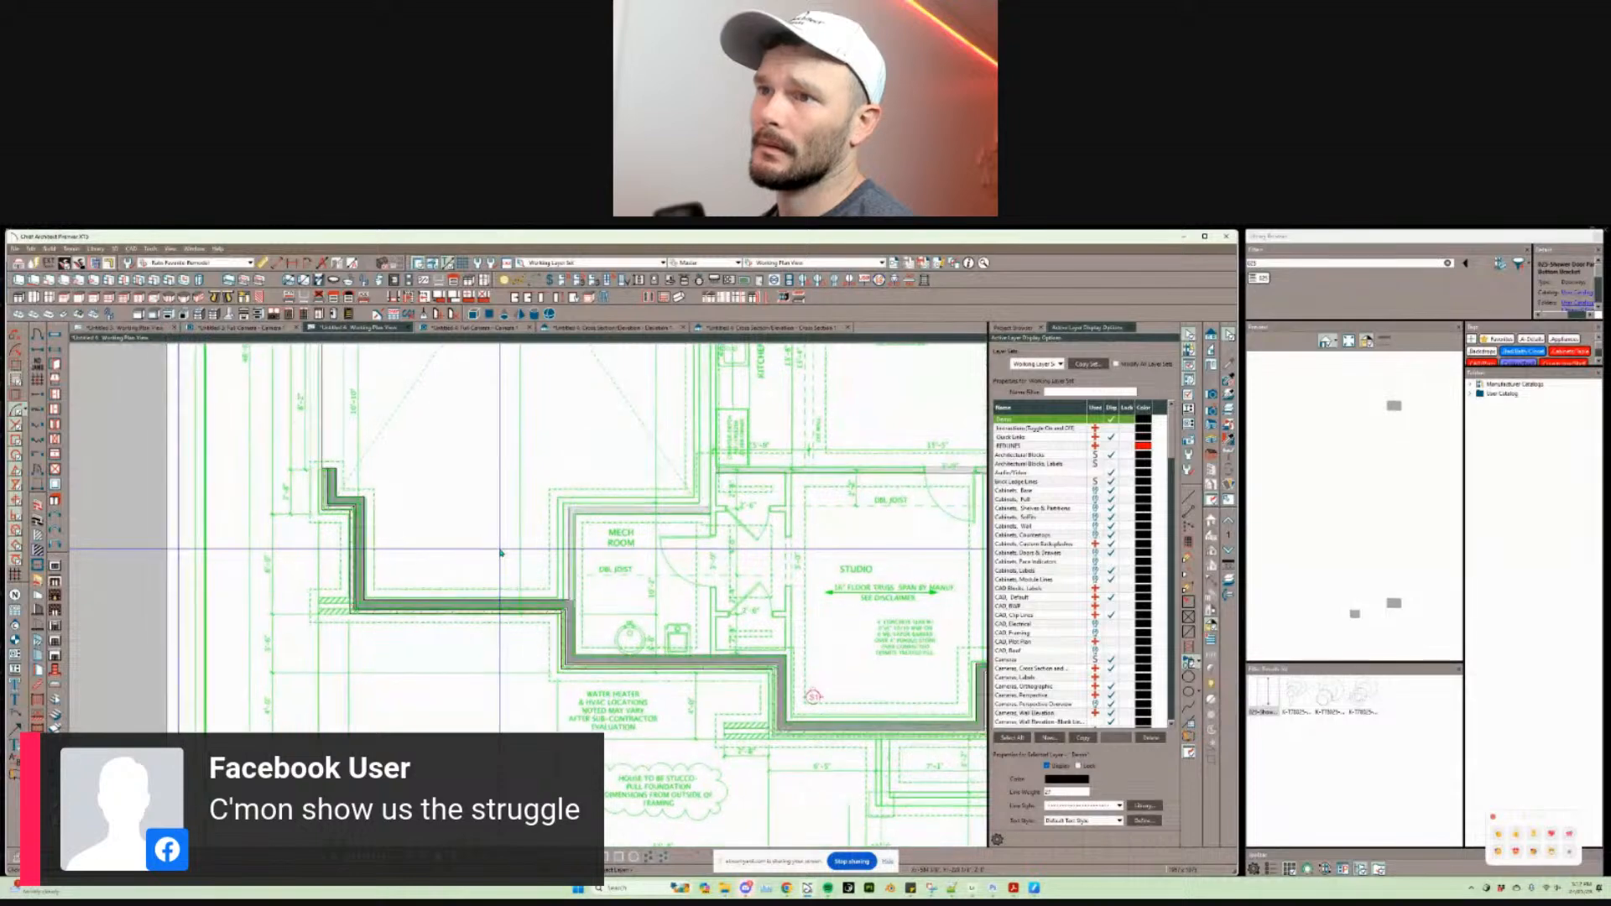
pyautogui.scroll(5, 501, 553)
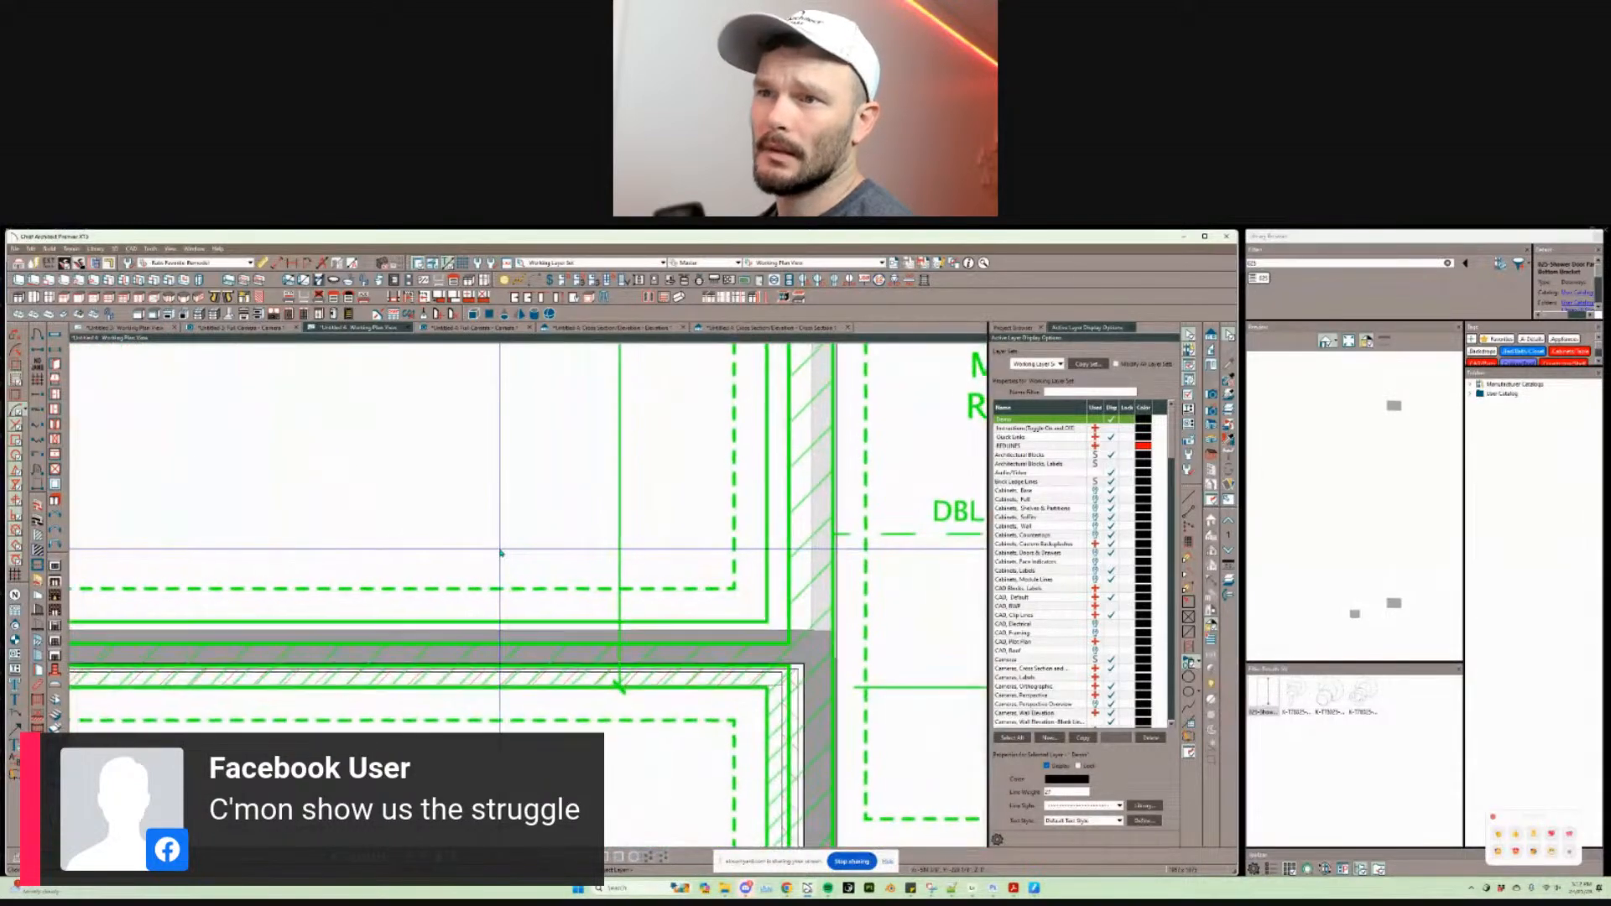
pyautogui.scroll(-3, 500, 553)
pyautogui.click(528, 630)
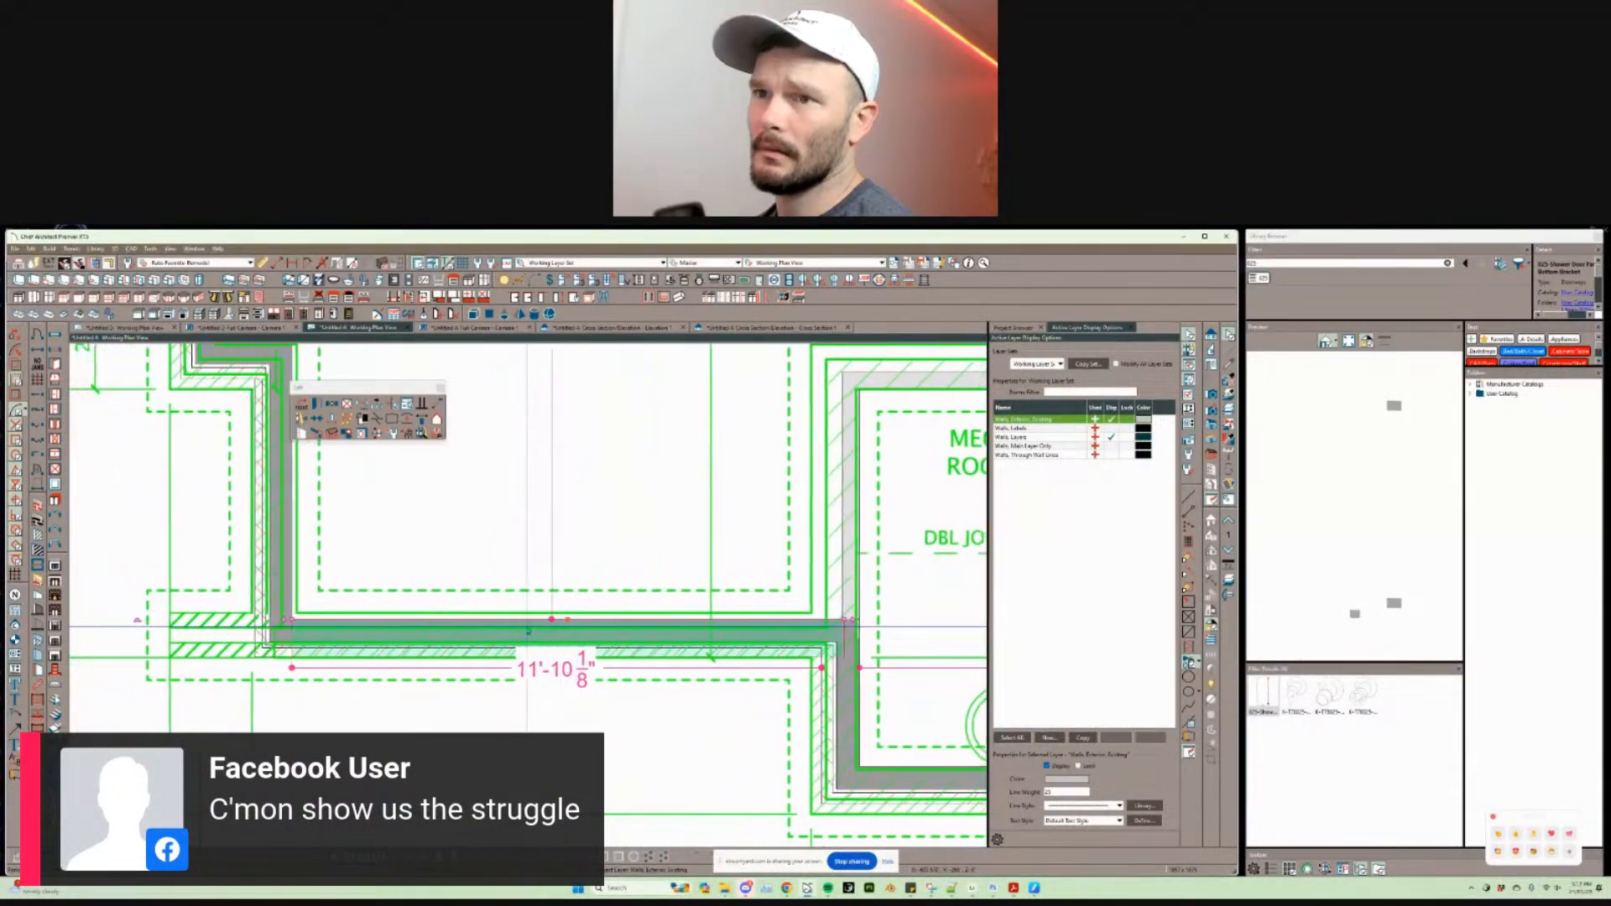
pyautogui.moveTo(528, 630); pyautogui.dragTo(590, 632, button='middle')
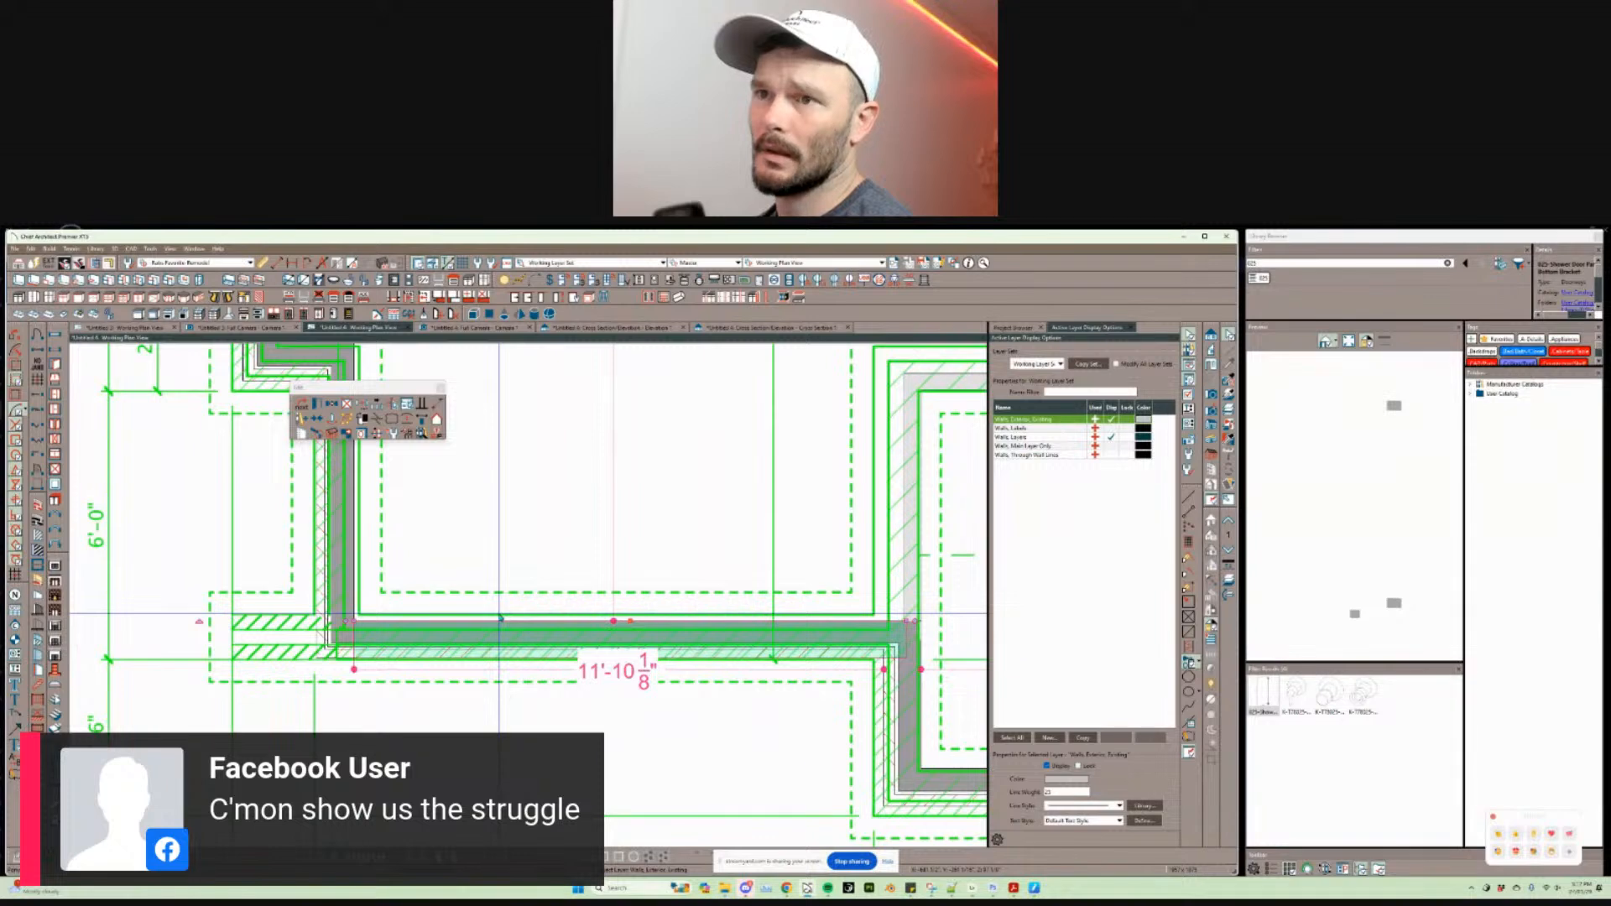
pyautogui.press('Escape')
pyautogui.scroll(1, 633, 610)
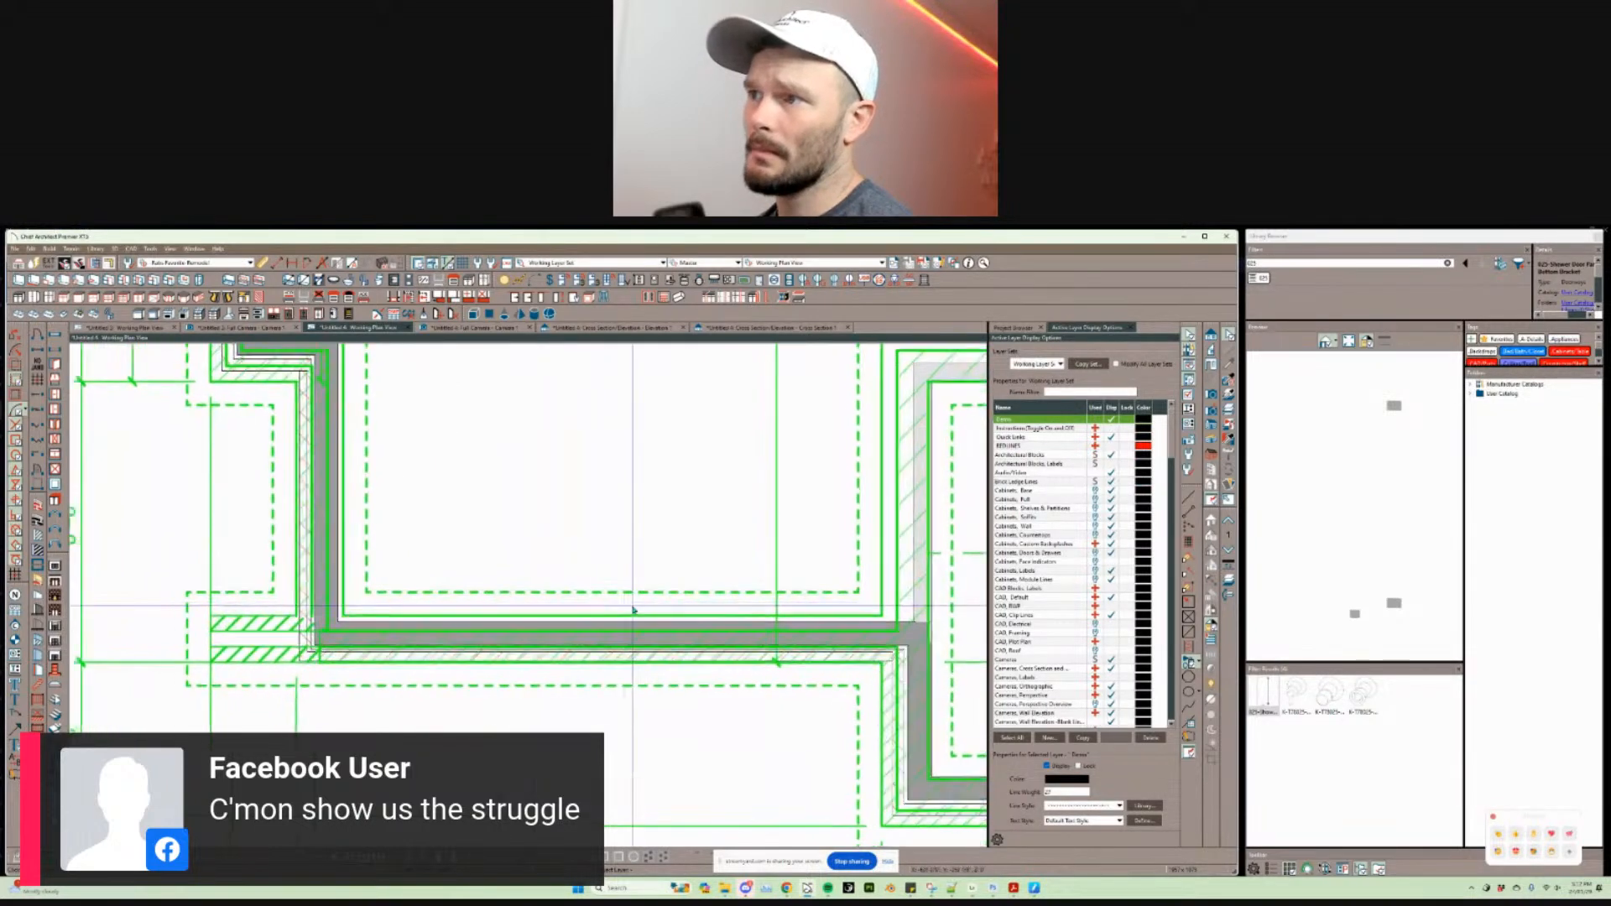
# Step: Examine the foundation walls around the garage slab and mech room, focusing on the short wing wall shown on the underlaid plan
pyautogui.moveTo(655, 615); pyautogui.dragTo(598, 616, button='middle')
pyautogui.scroll(-2, 725, 625)
pyautogui.scroll(-1, 724, 625)
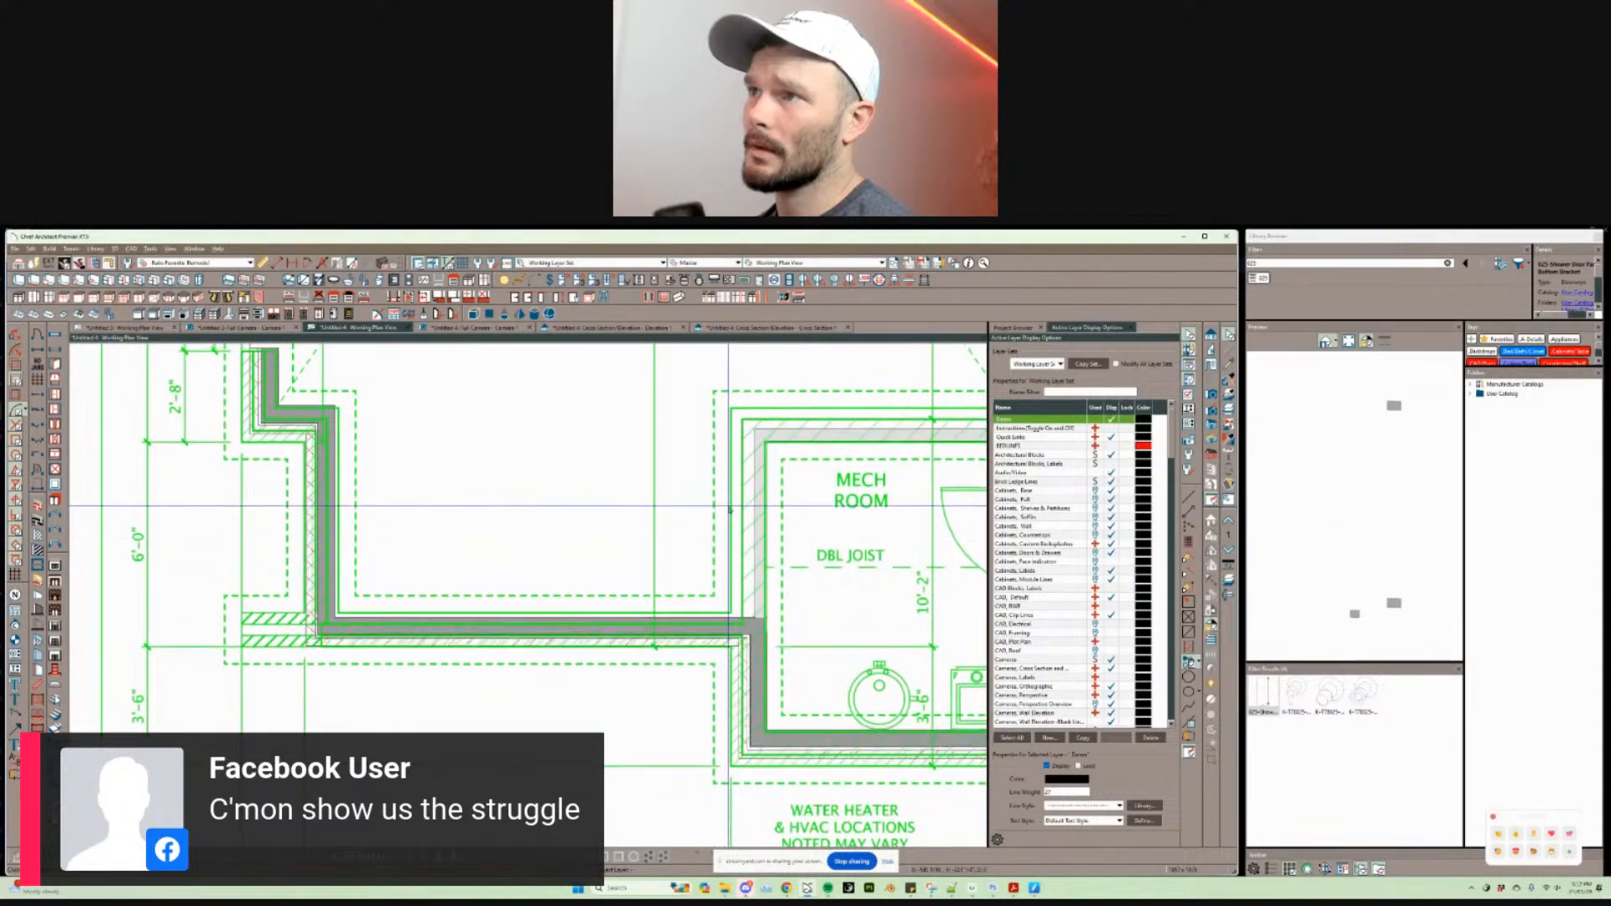
pyautogui.scroll(3, 327, 469)
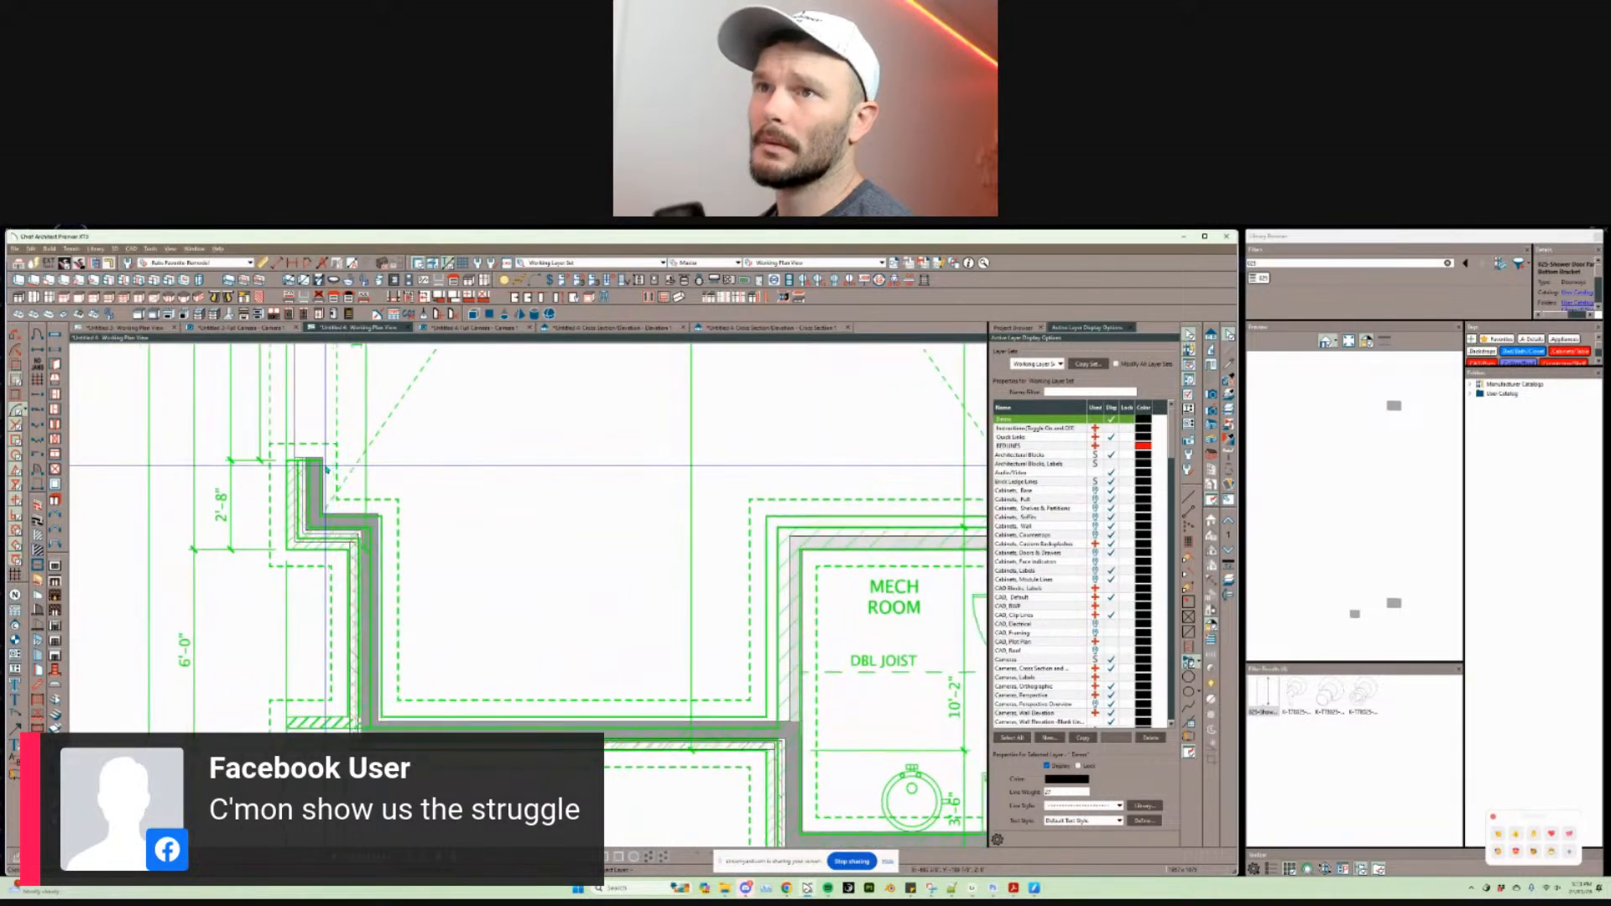
pyautogui.scroll(-4, 327, 470)
pyautogui.scroll(5, 371, 533)
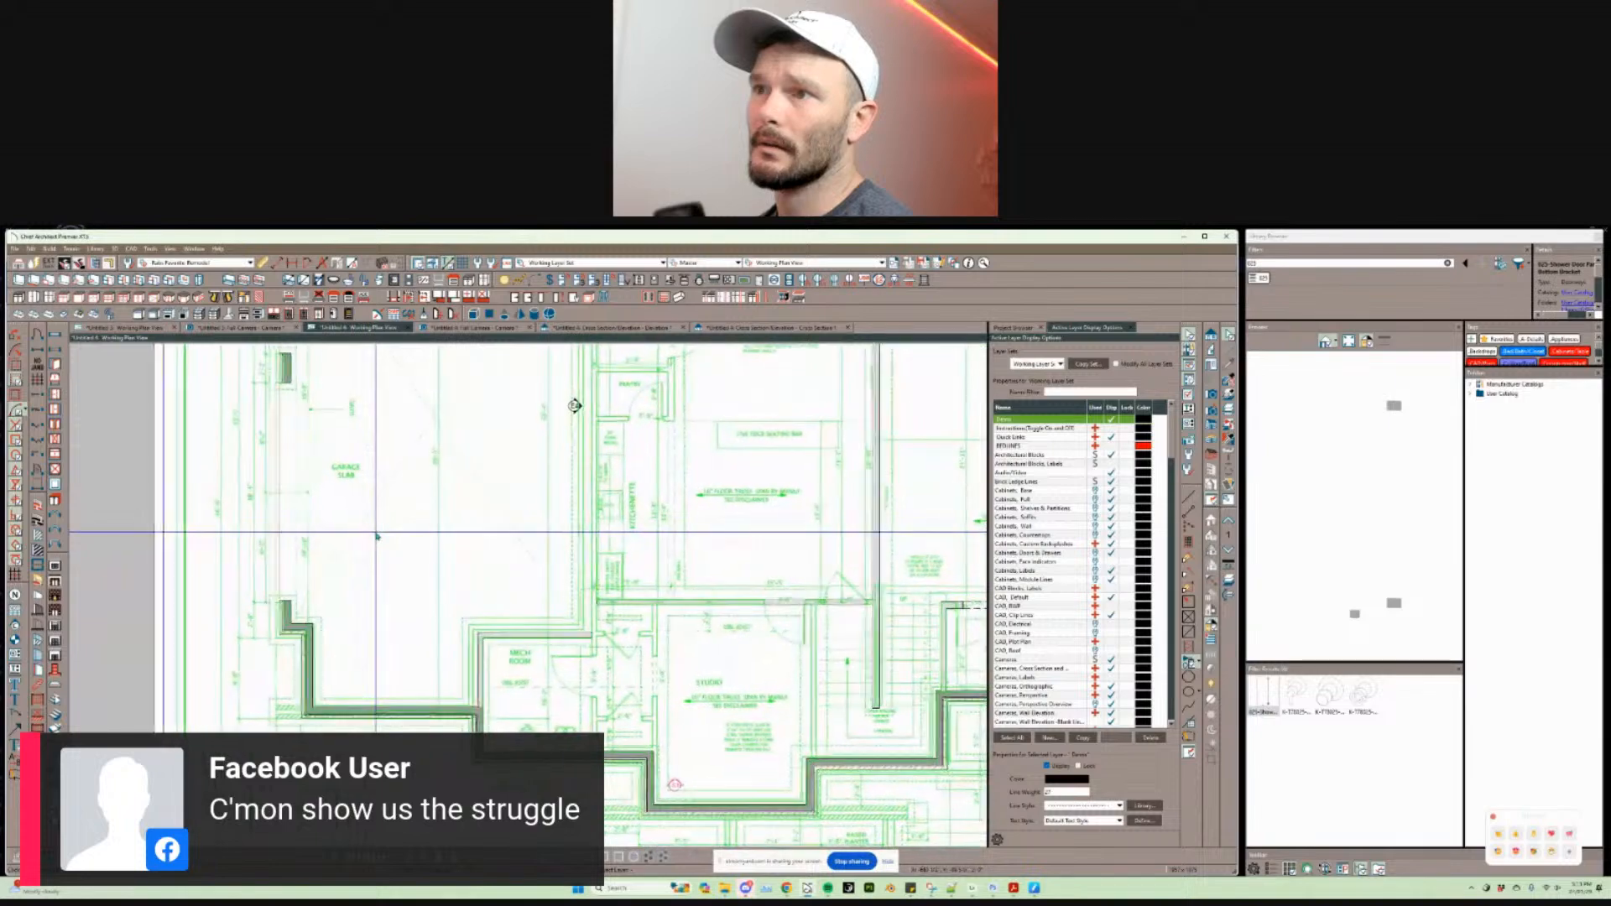
pyautogui.scroll(3, 377, 535)
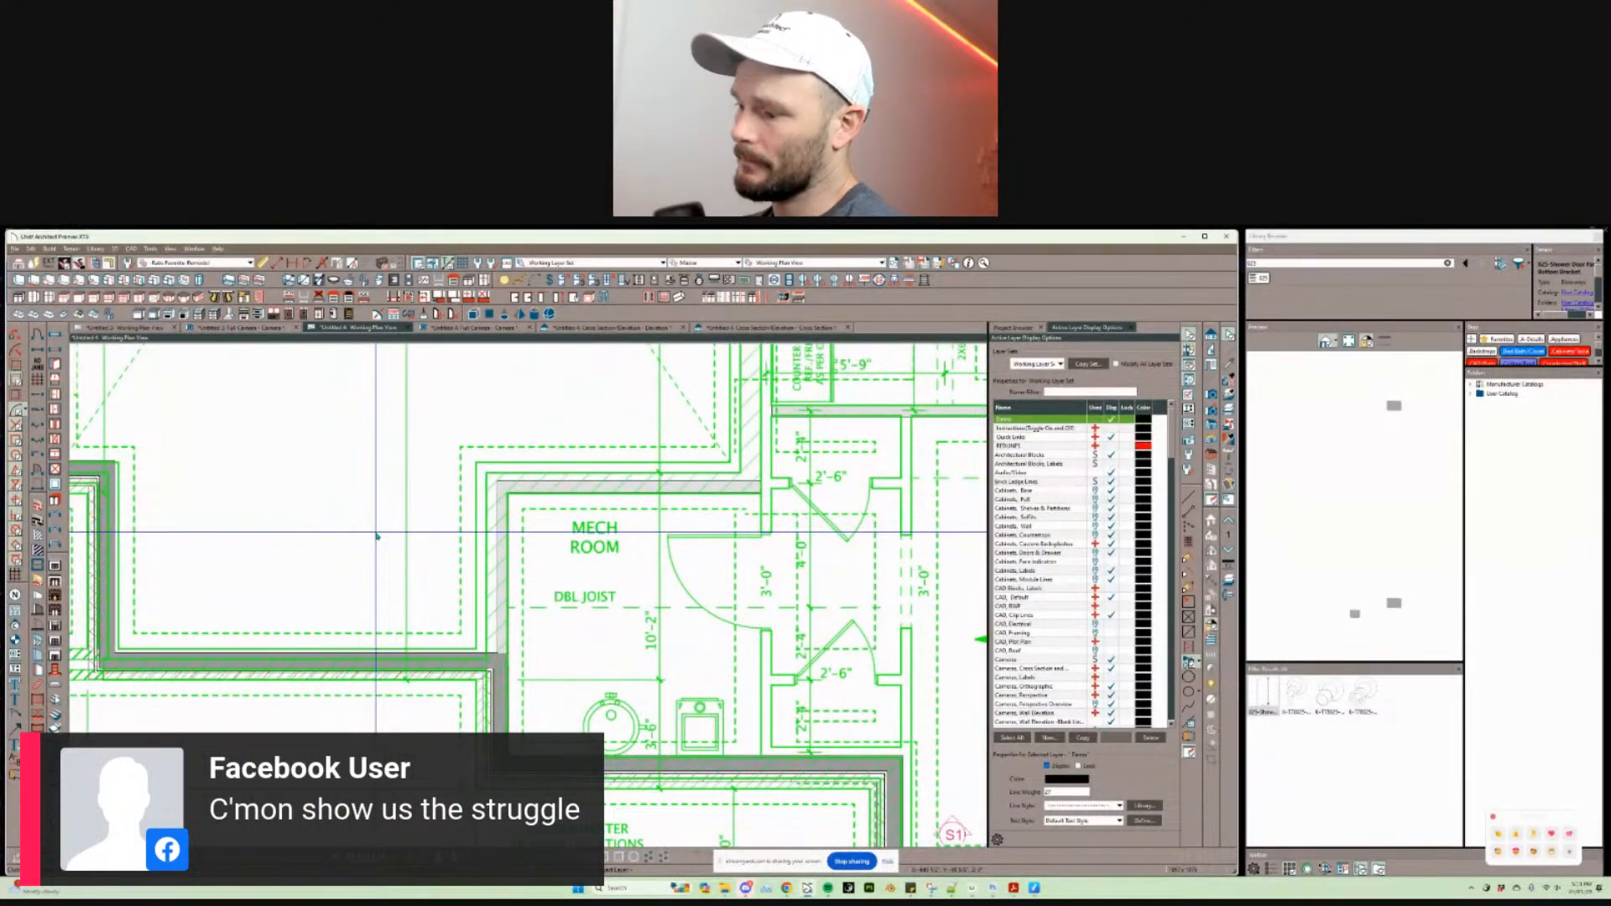
pyautogui.scroll(-3, 264, 602)
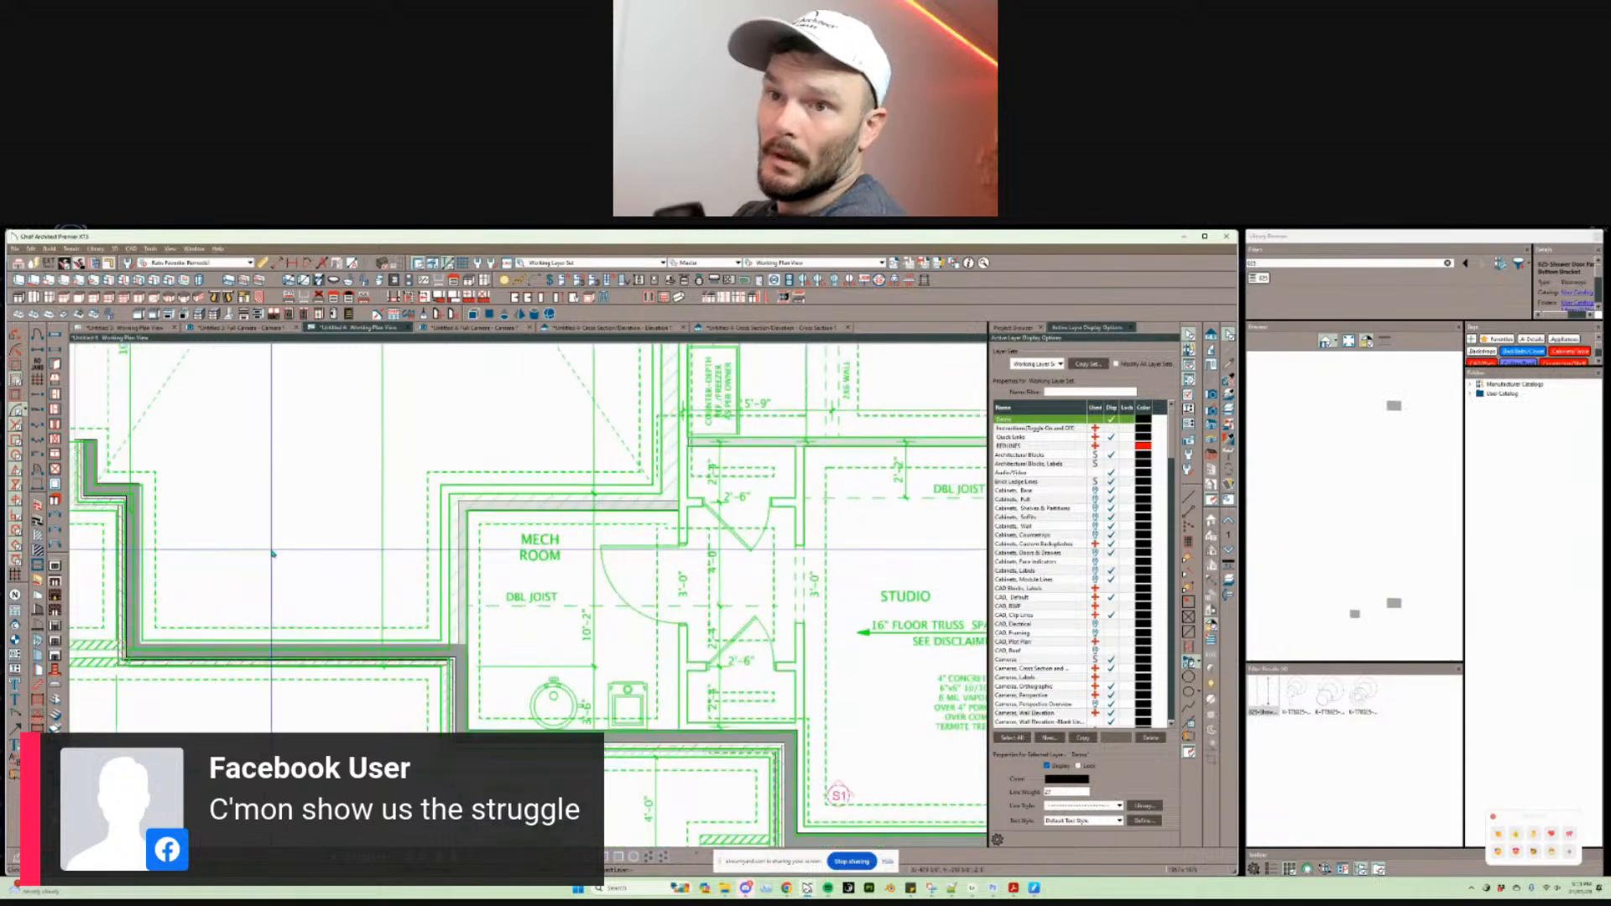
pyautogui.moveTo(379, 548); pyautogui.dragTo(650, 537, button='middle')
pyautogui.scroll(2, 650, 537)
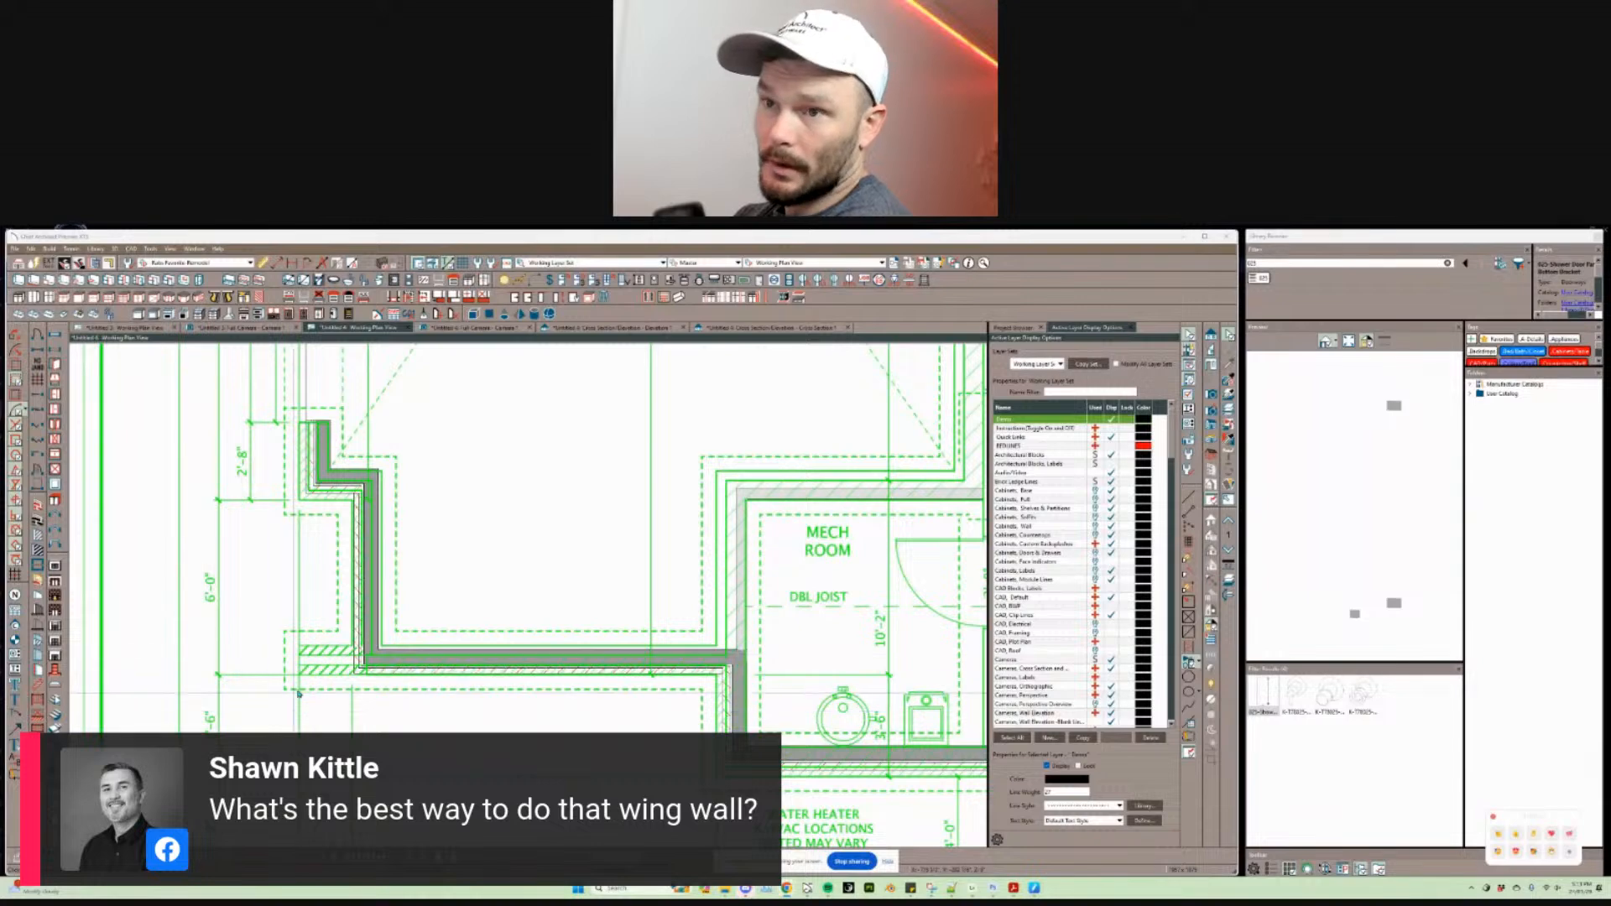
pyautogui.scroll(4, 298, 693)
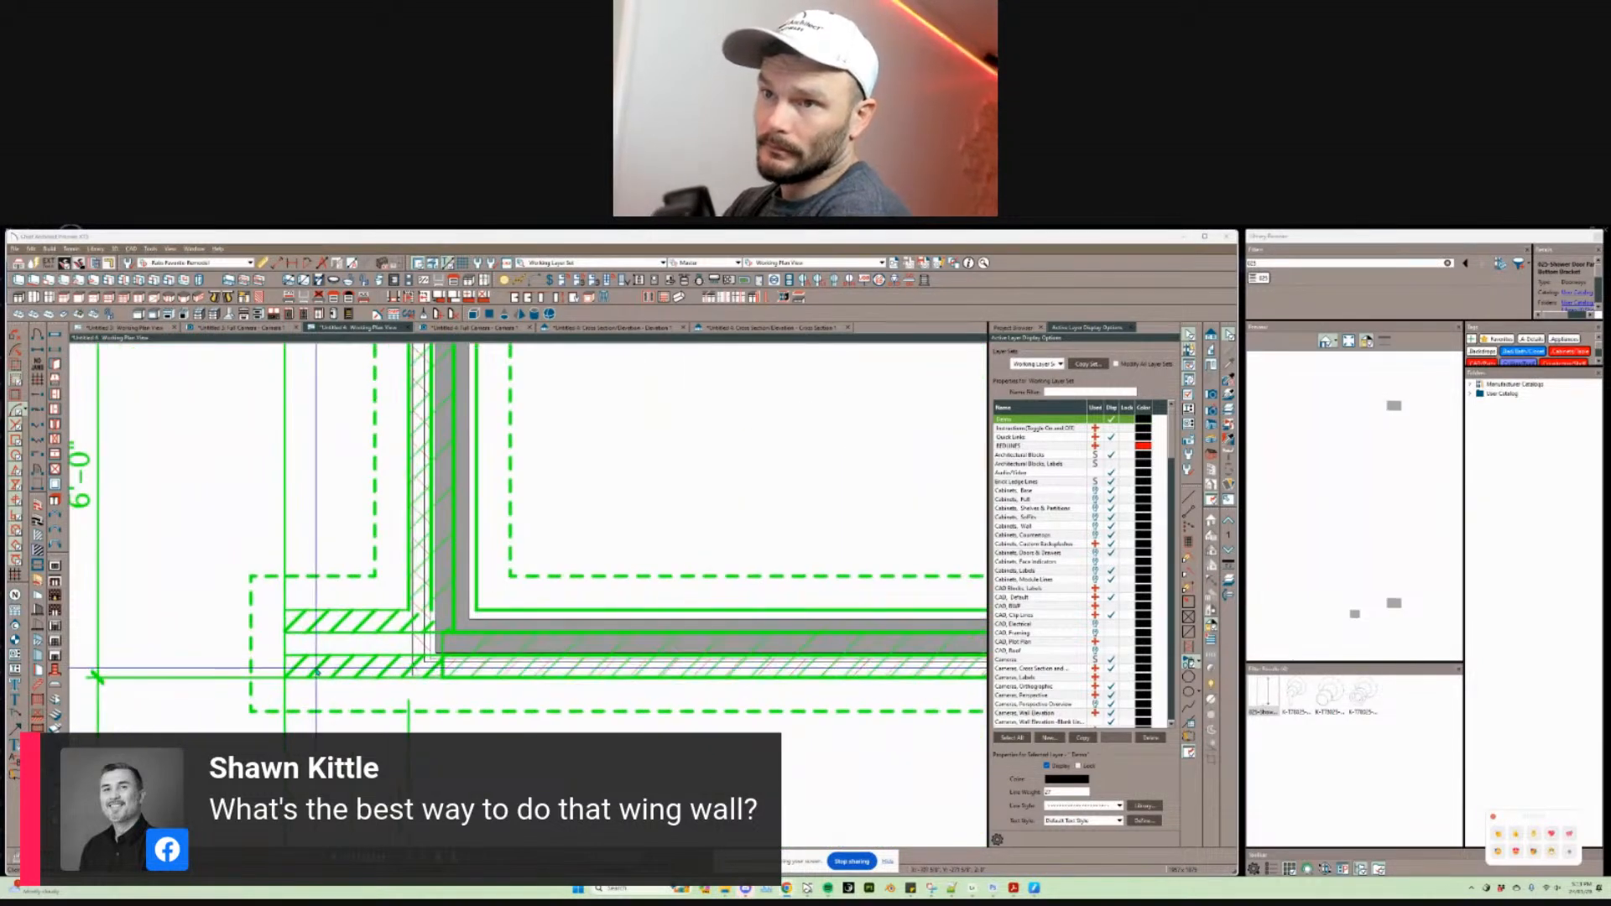
pyautogui.scroll(-1, 317, 672)
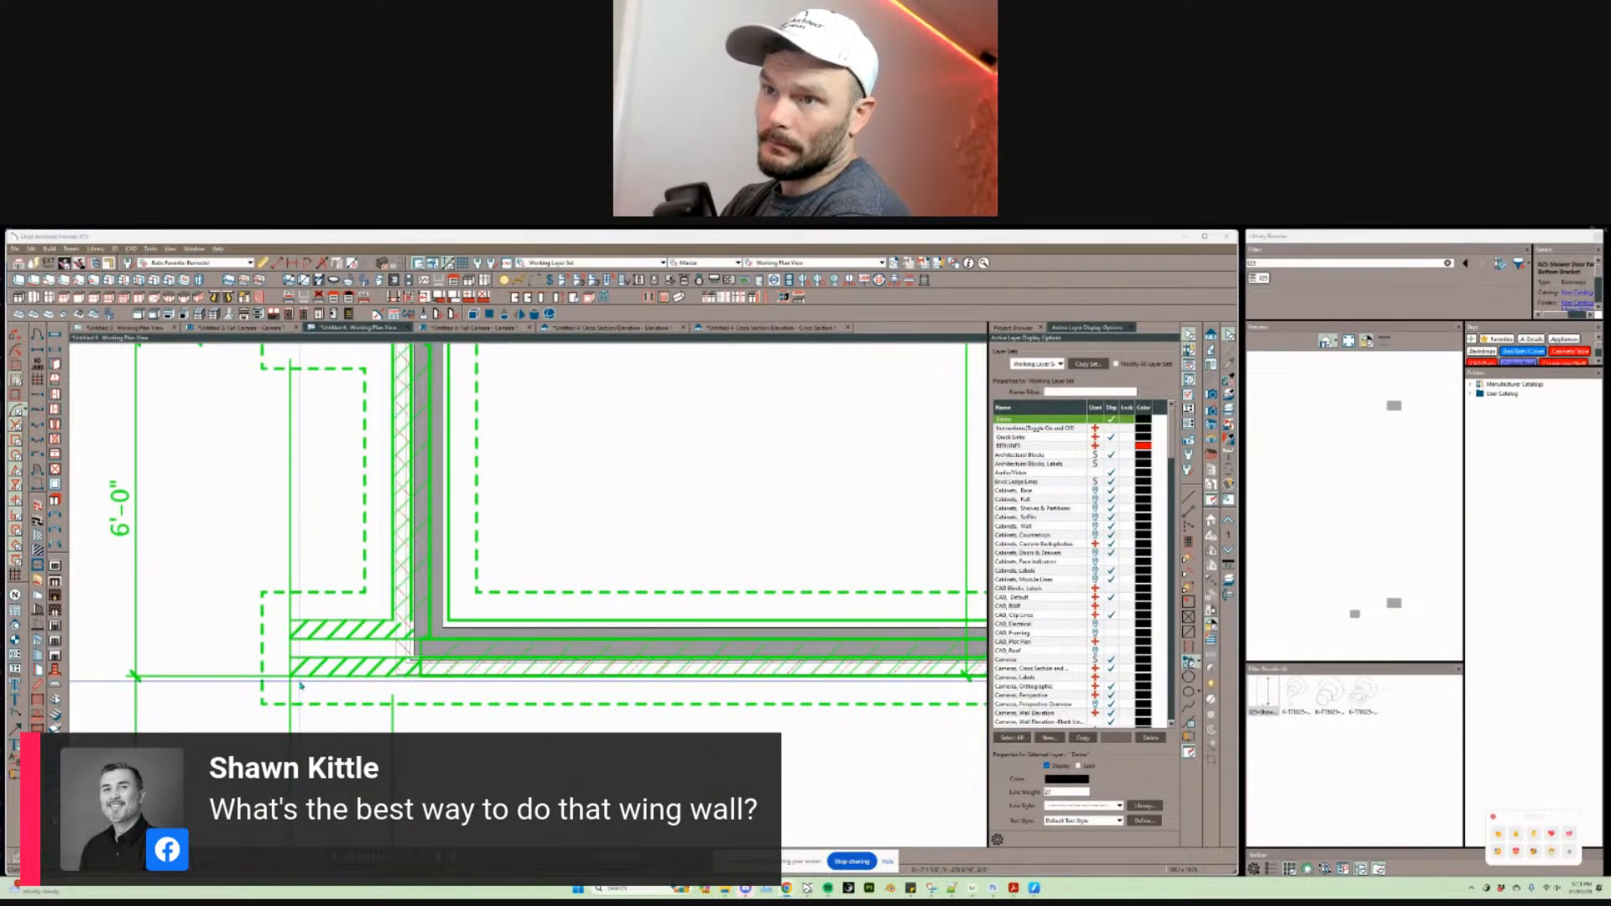
pyautogui.scroll(-1, 301, 685)
pyautogui.moveTo(234, 644); pyautogui.dragTo(378, 668, button='middle')
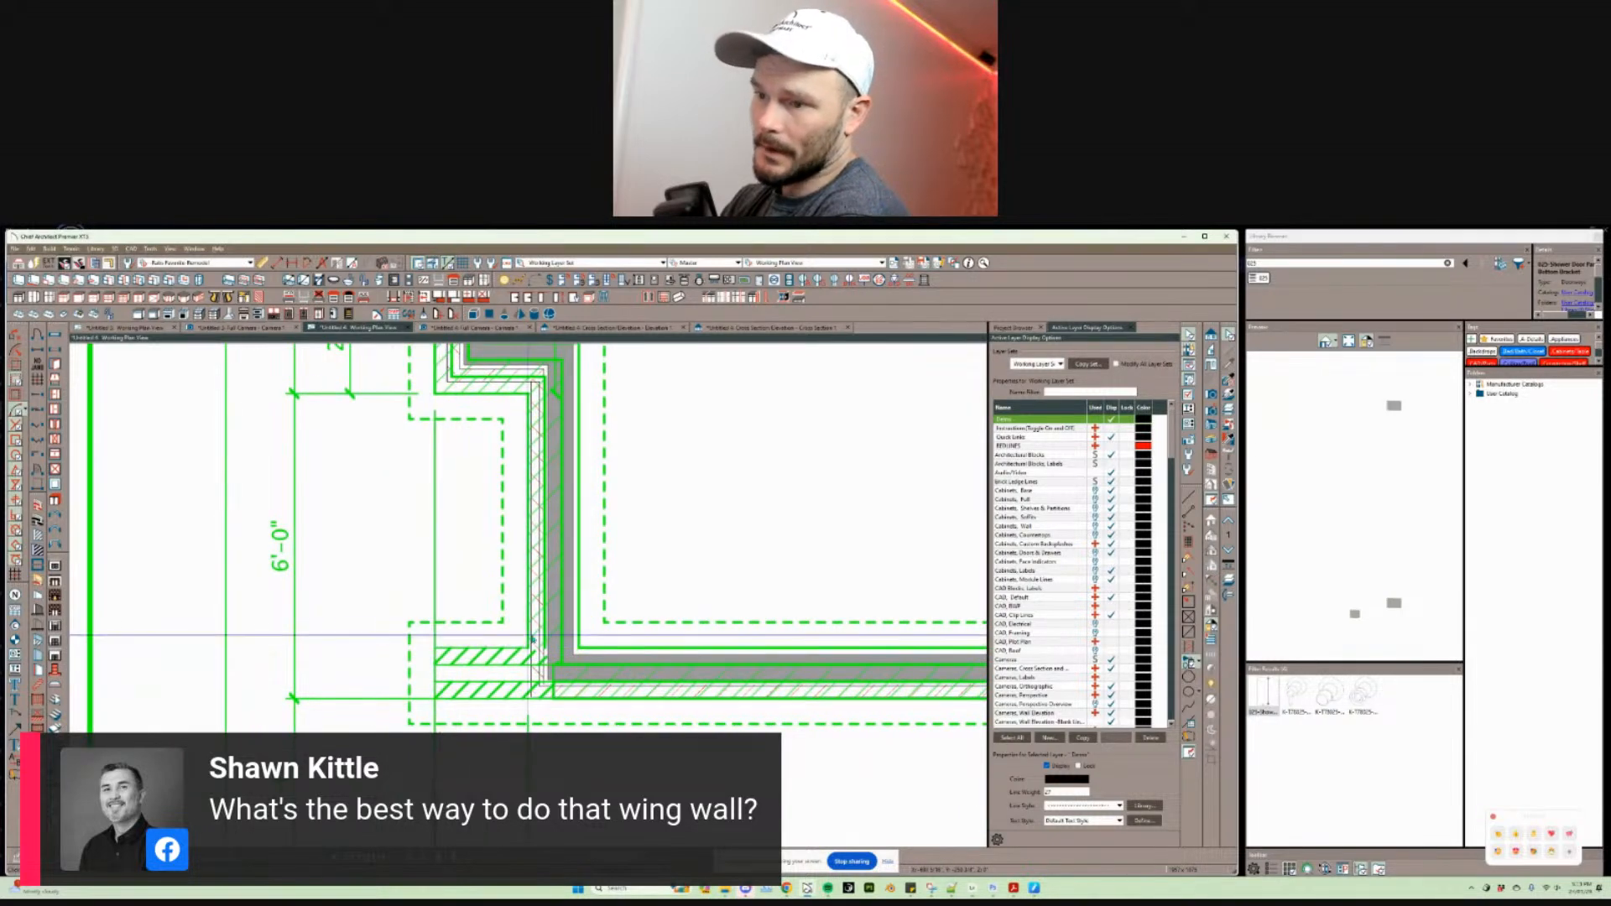
# Step: Draw a wing wall about 2'-6" long outward from the garage foundation corner, over the hatched stub on the underlaid plan
pyautogui.click(525, 689)
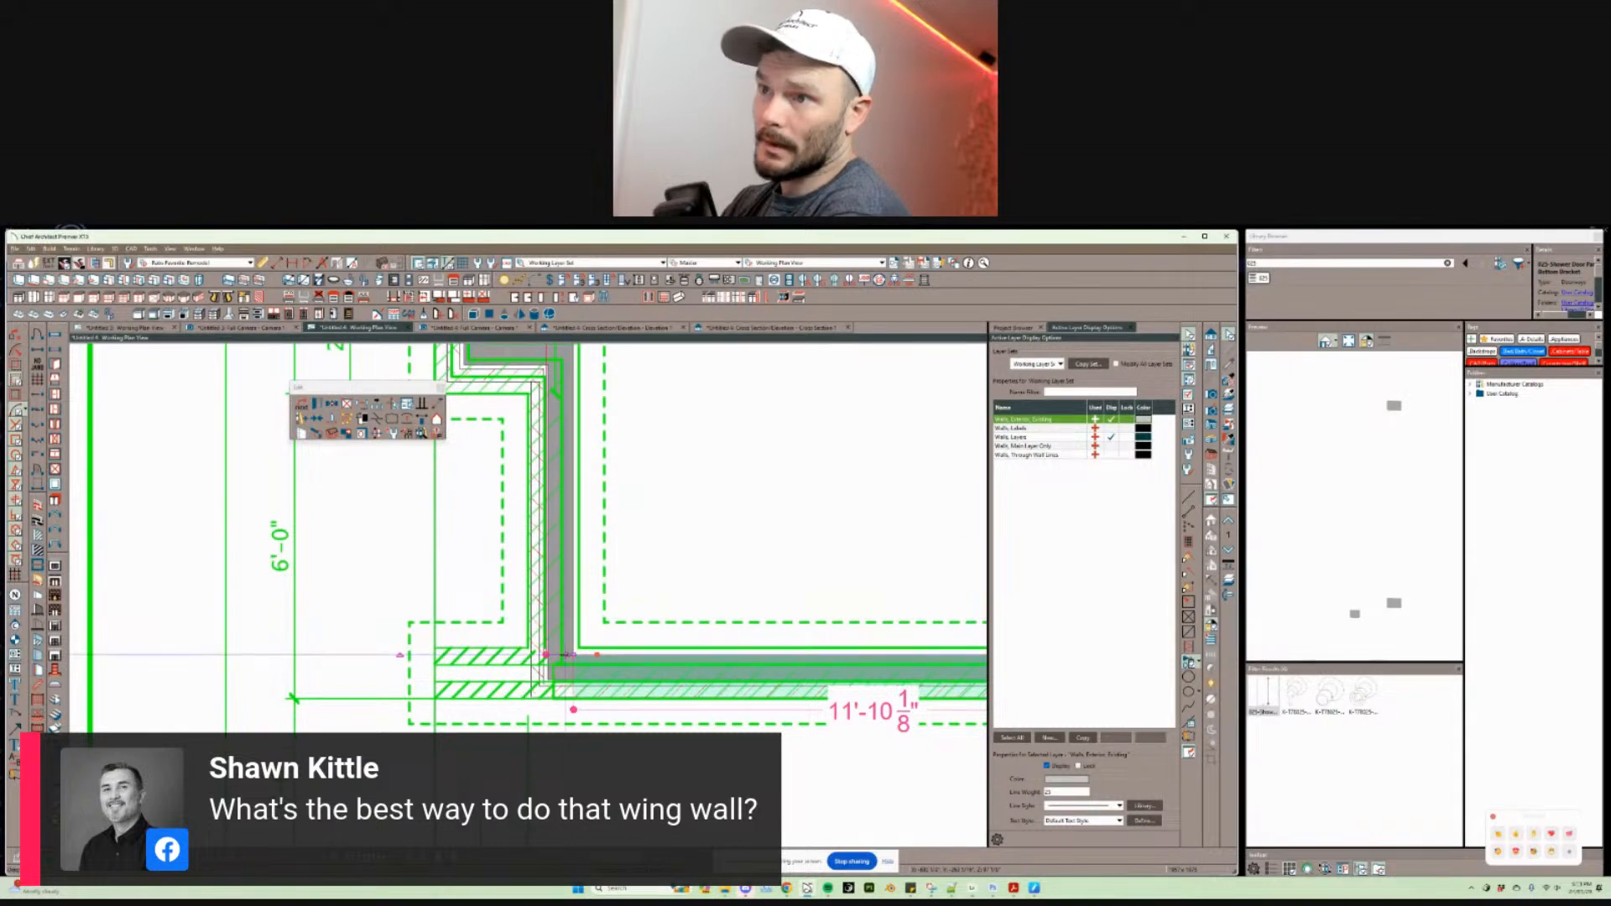
pyautogui.click(520, 646)
pyautogui.moveTo(520, 647); pyautogui.dragTo(438, 663)
pyautogui.scroll(1, 549, 672)
pyautogui.press('Escape')
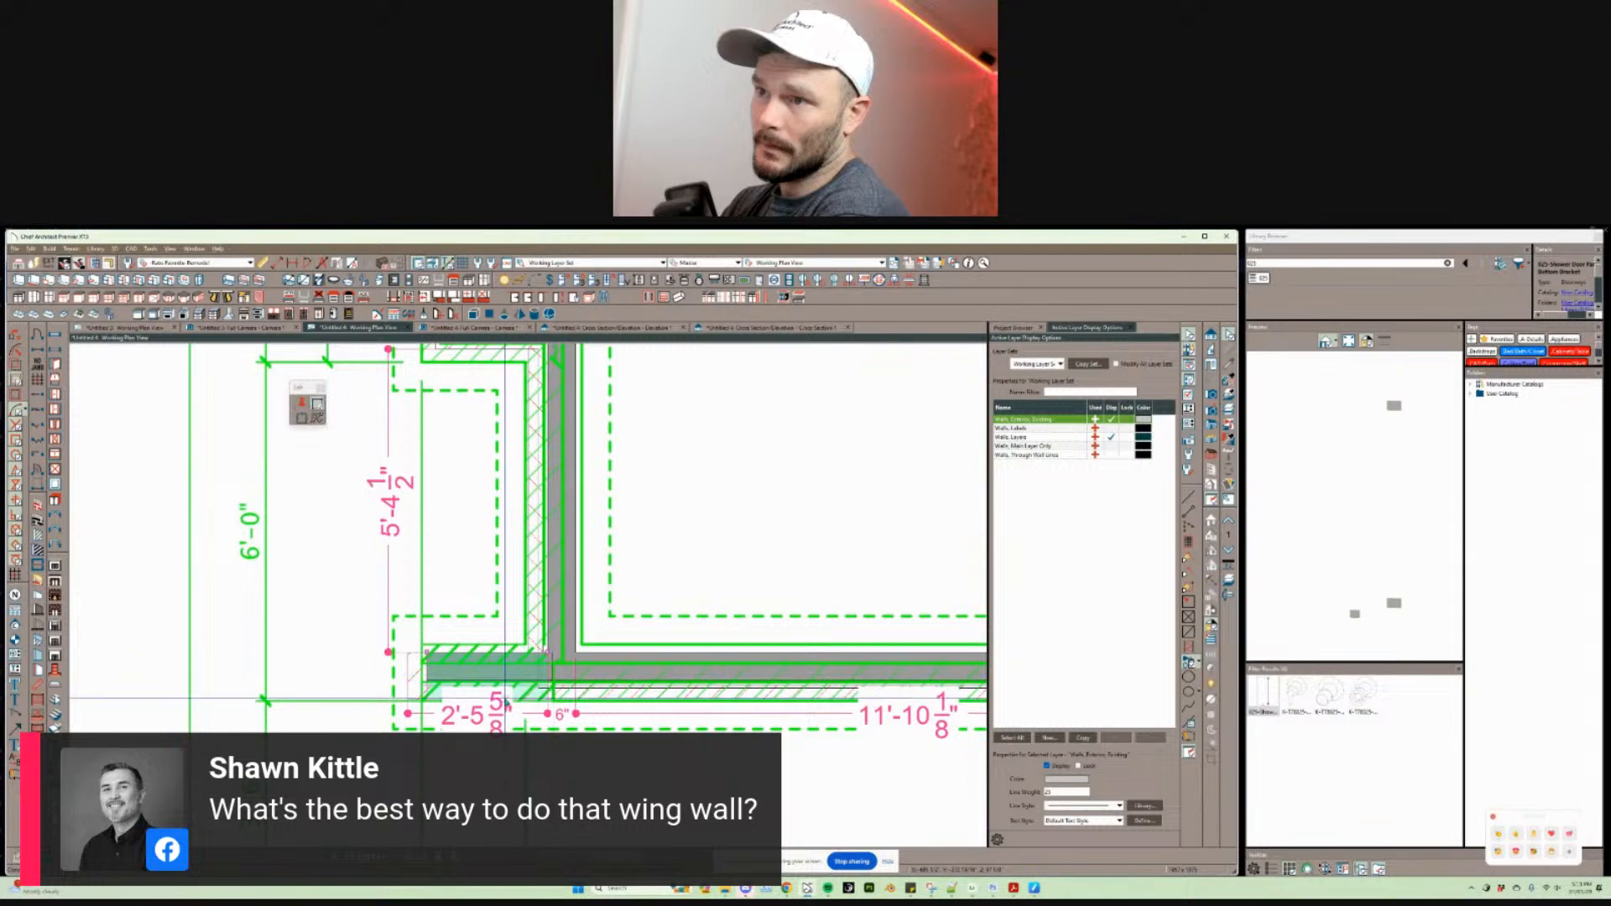
# Step: Turn off the pony wall option in the new wing wall's specification
pyautogui.click(506, 673)
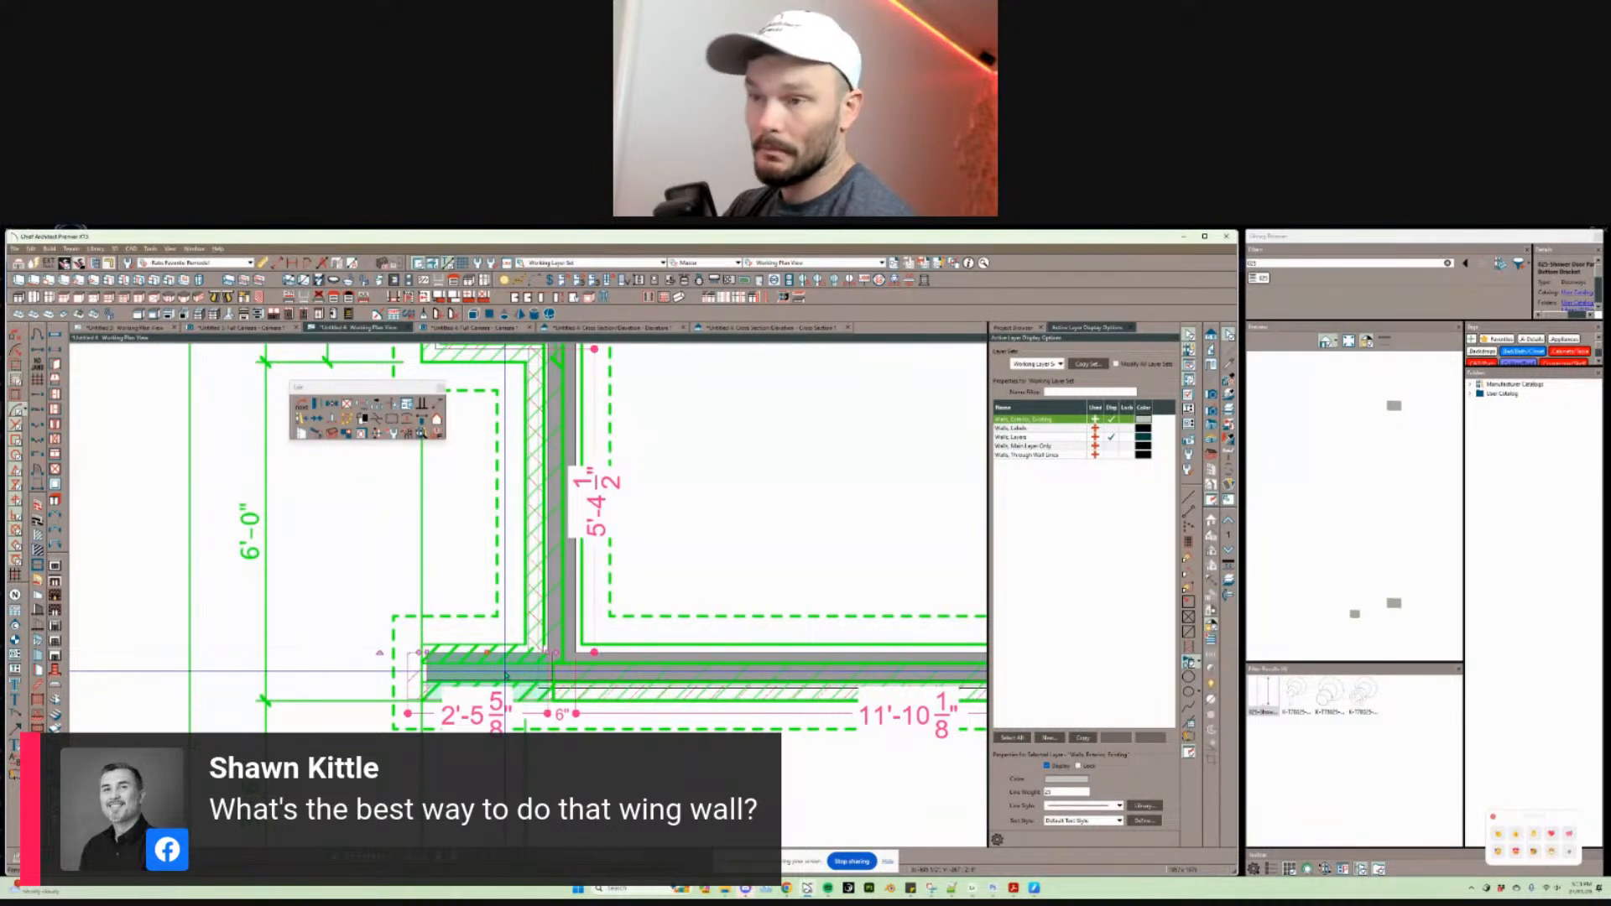
pyautogui.doubleClick(506, 673)
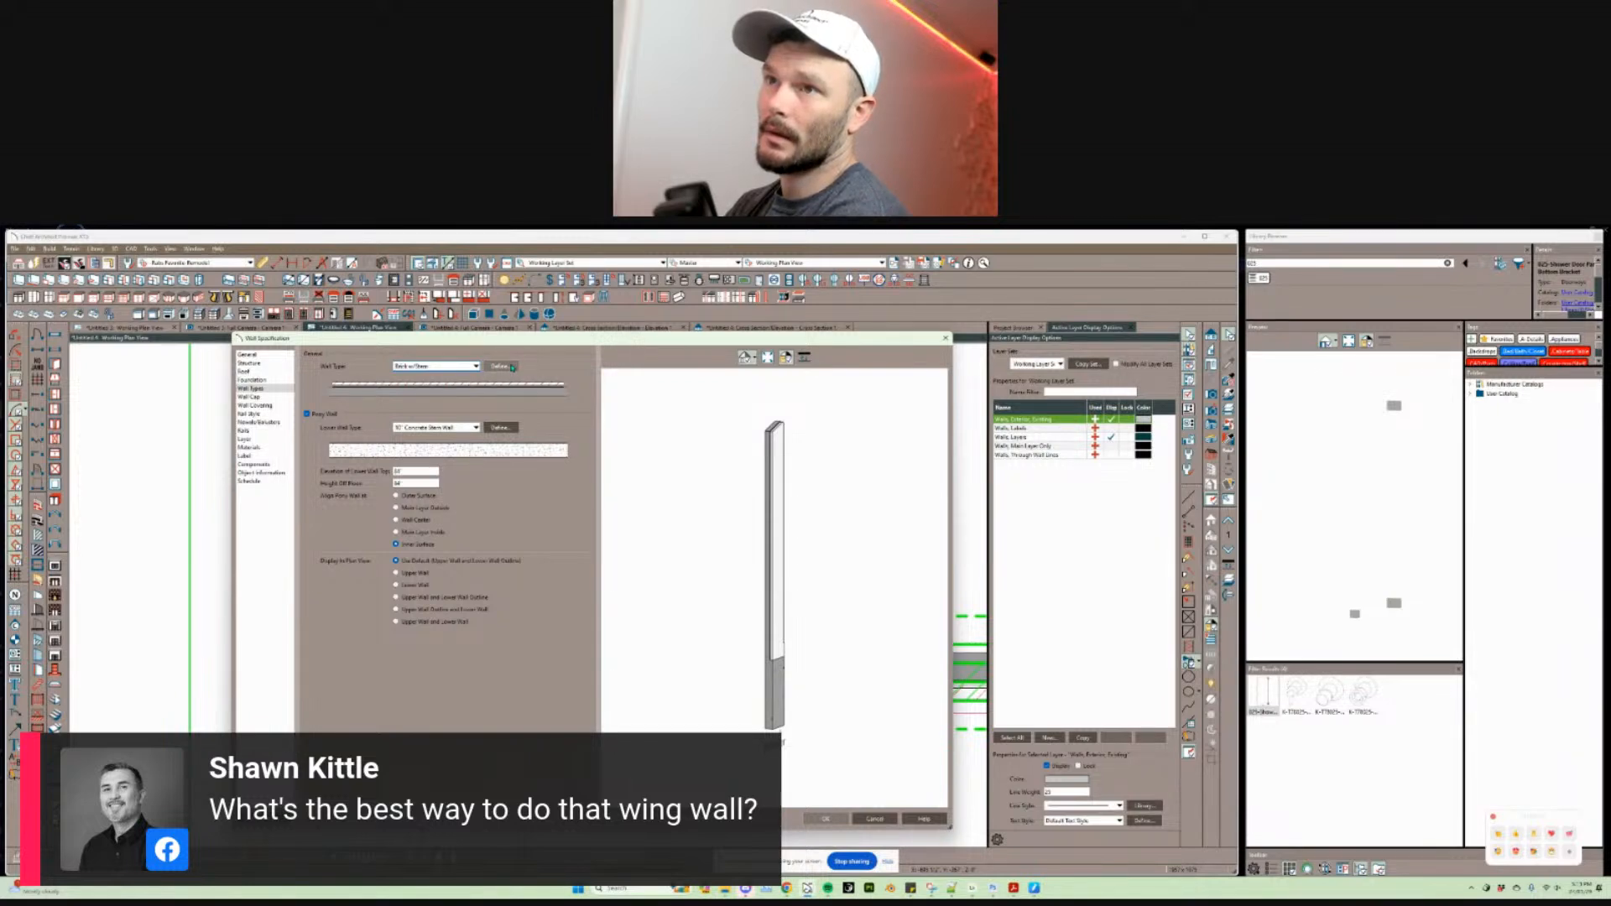
pyautogui.click(317, 414)
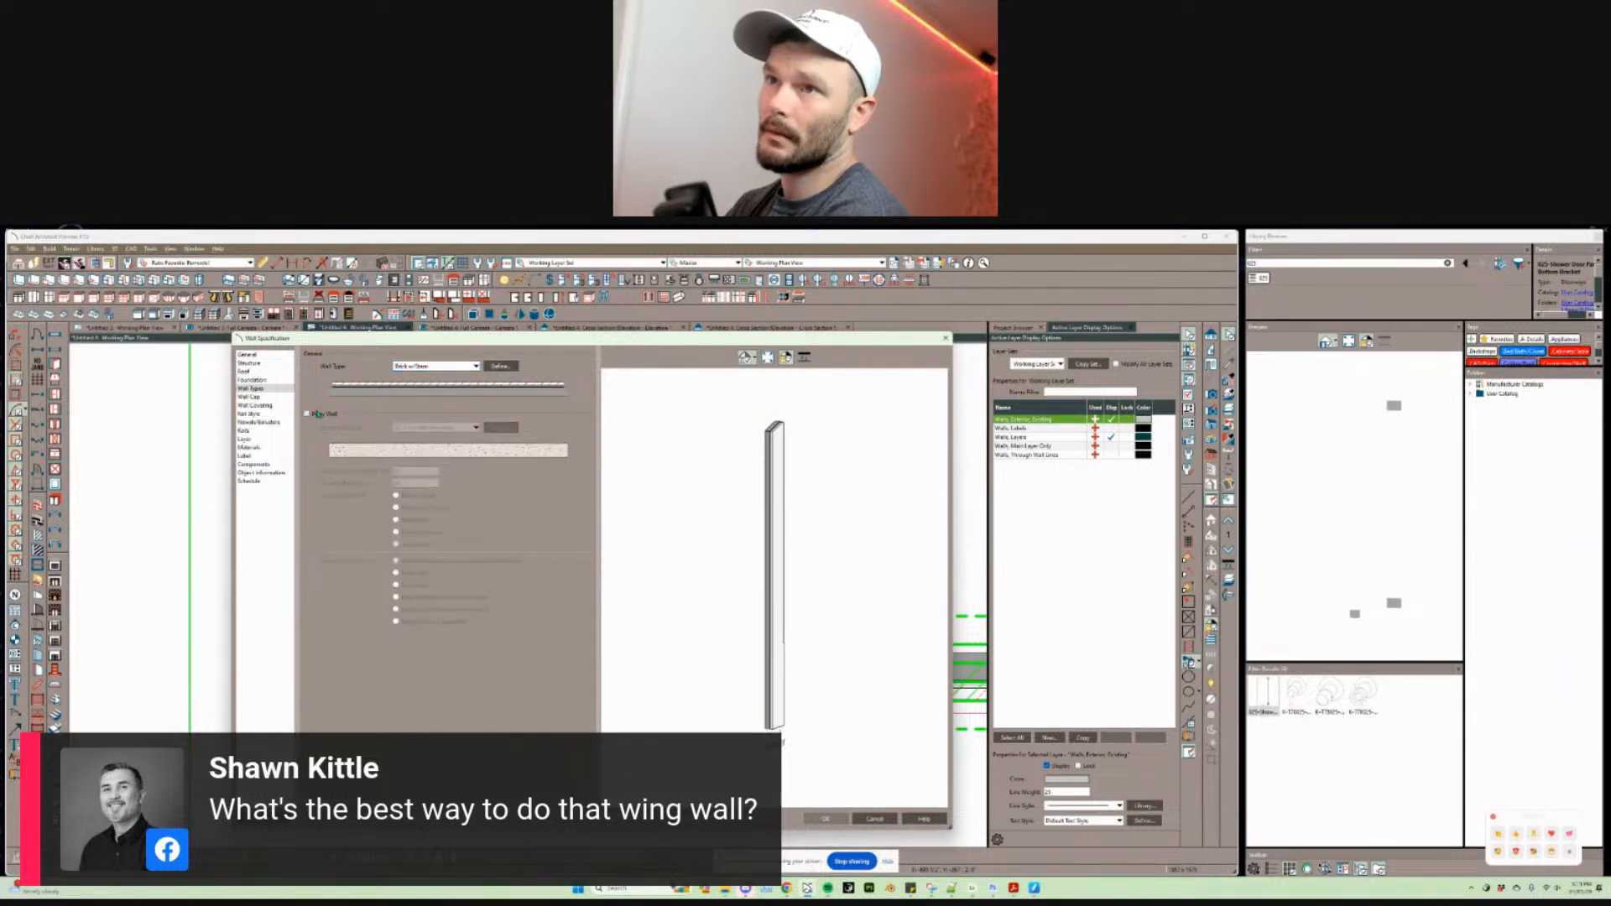
pyautogui.click(501, 366)
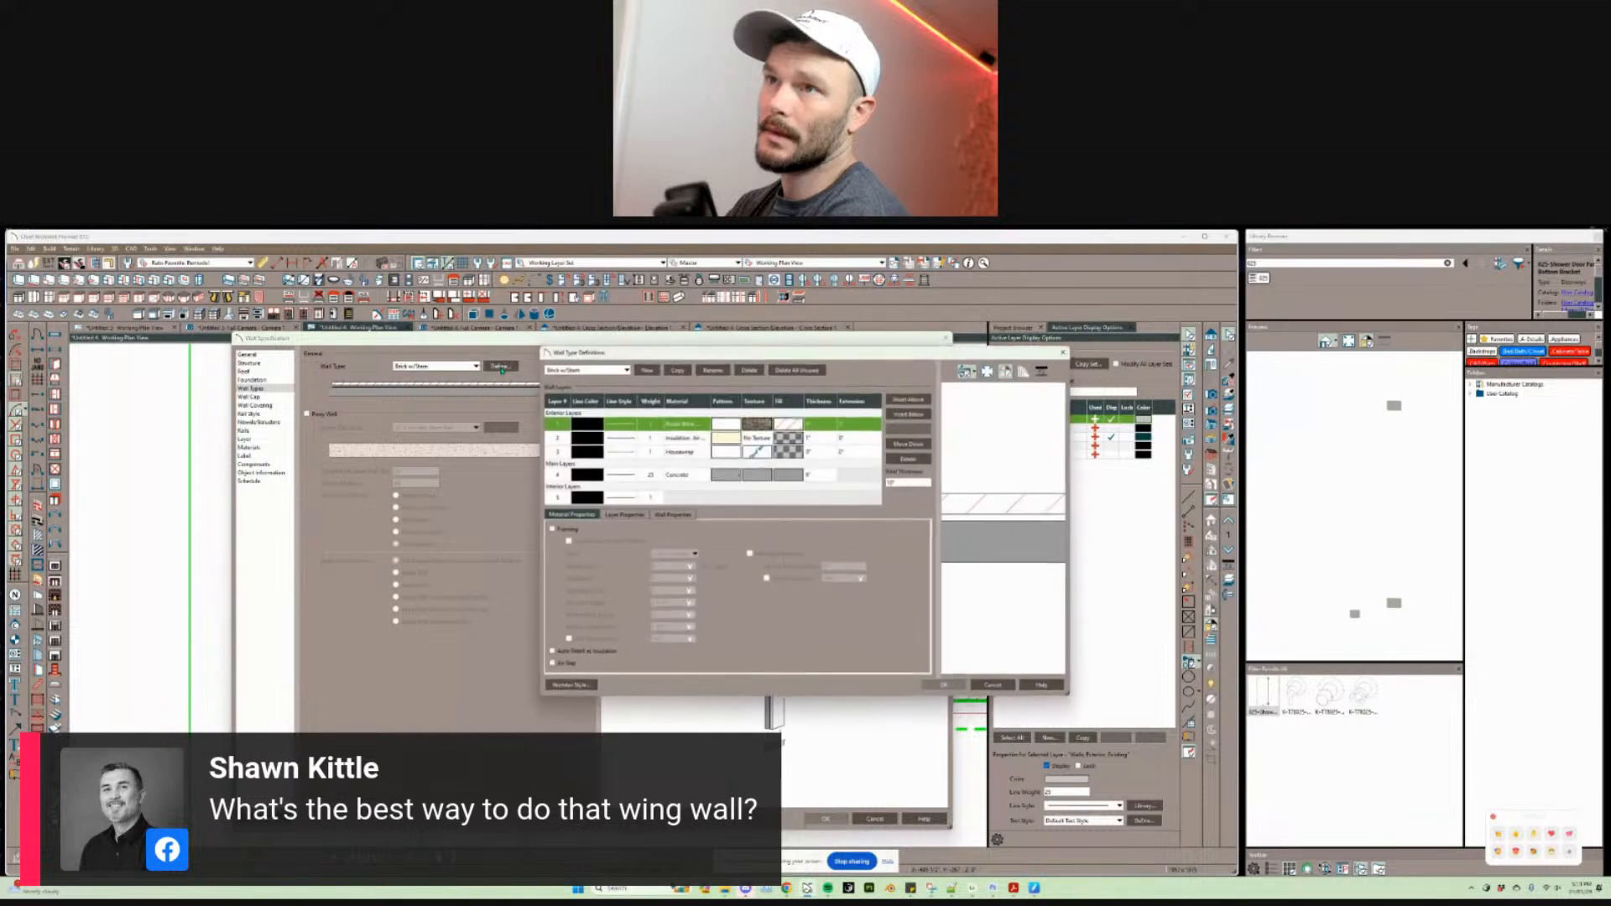
pyautogui.click(756, 480)
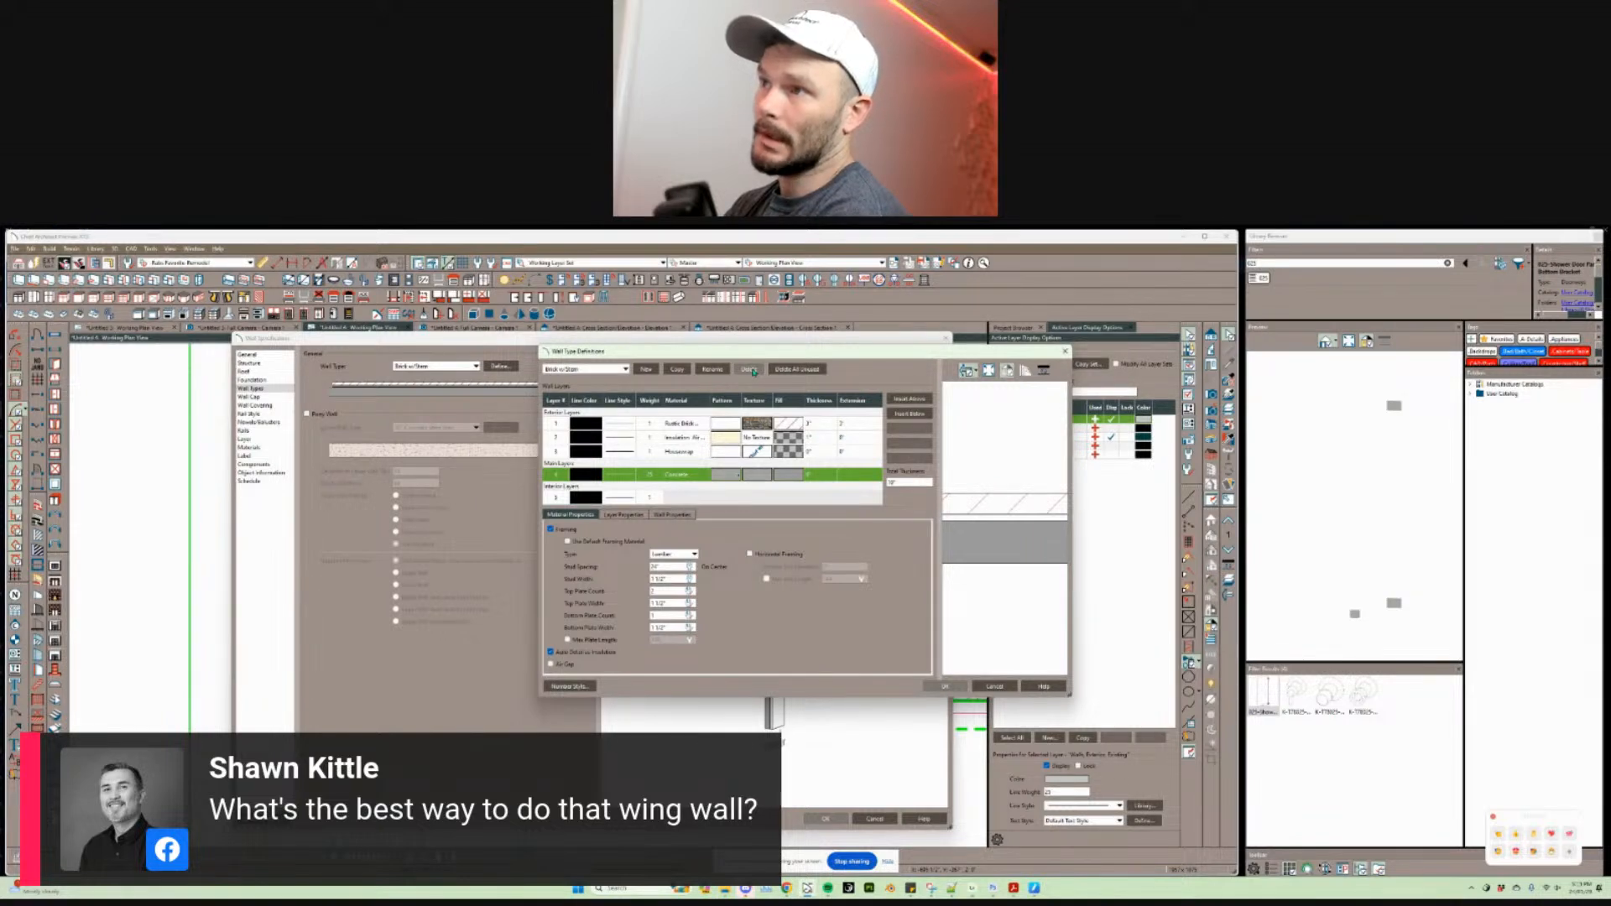
pyautogui.click(750, 370)
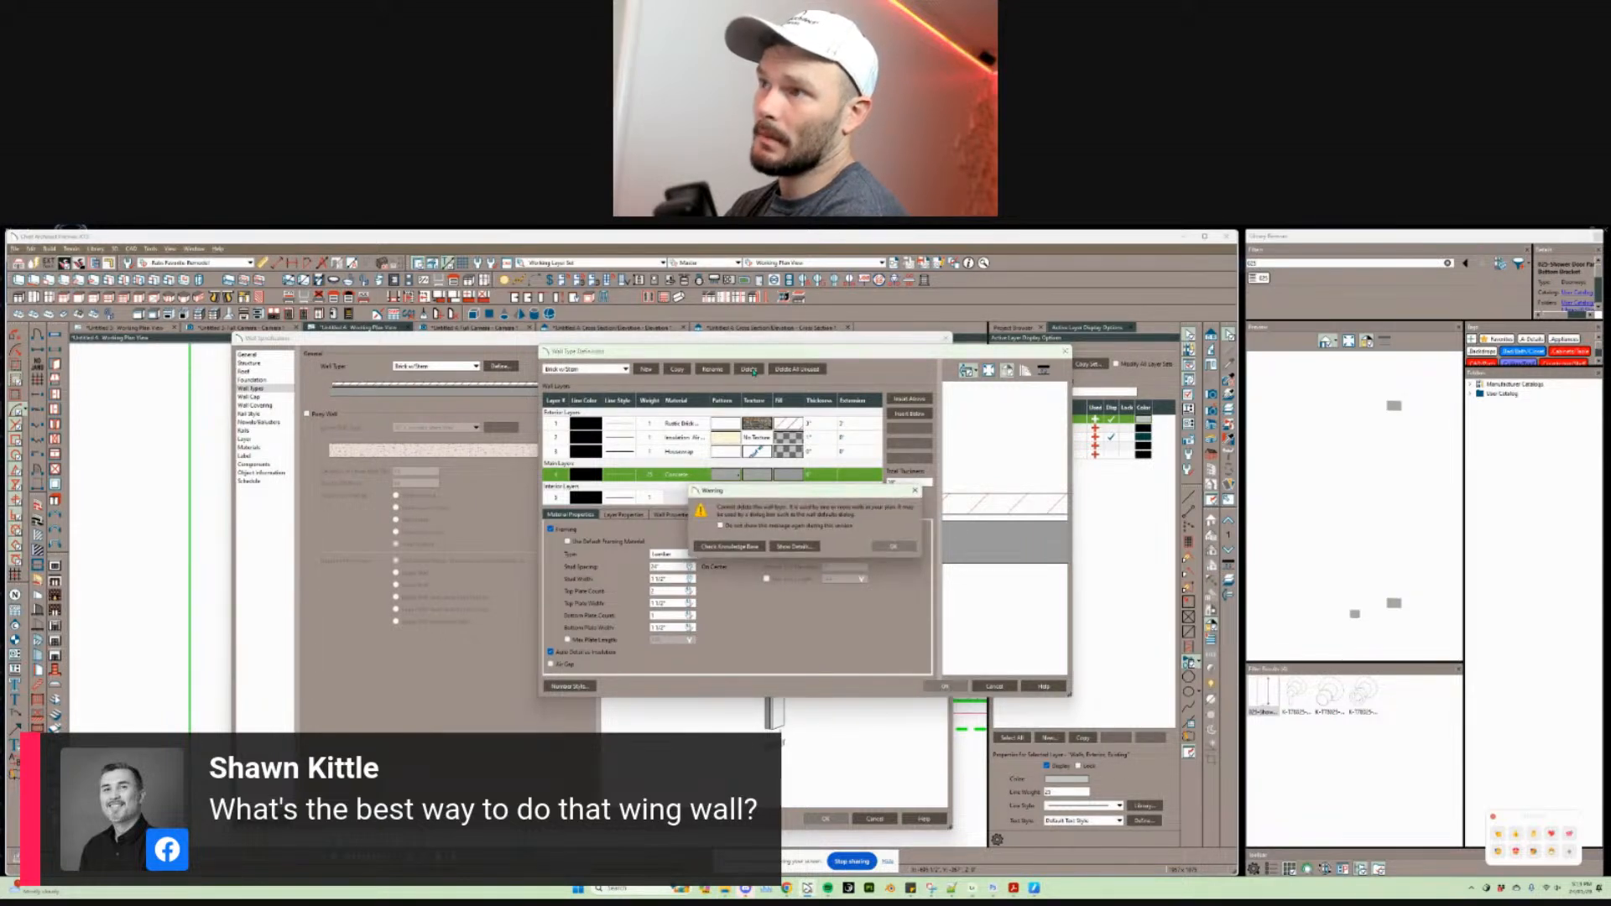
pyautogui.click(893, 547)
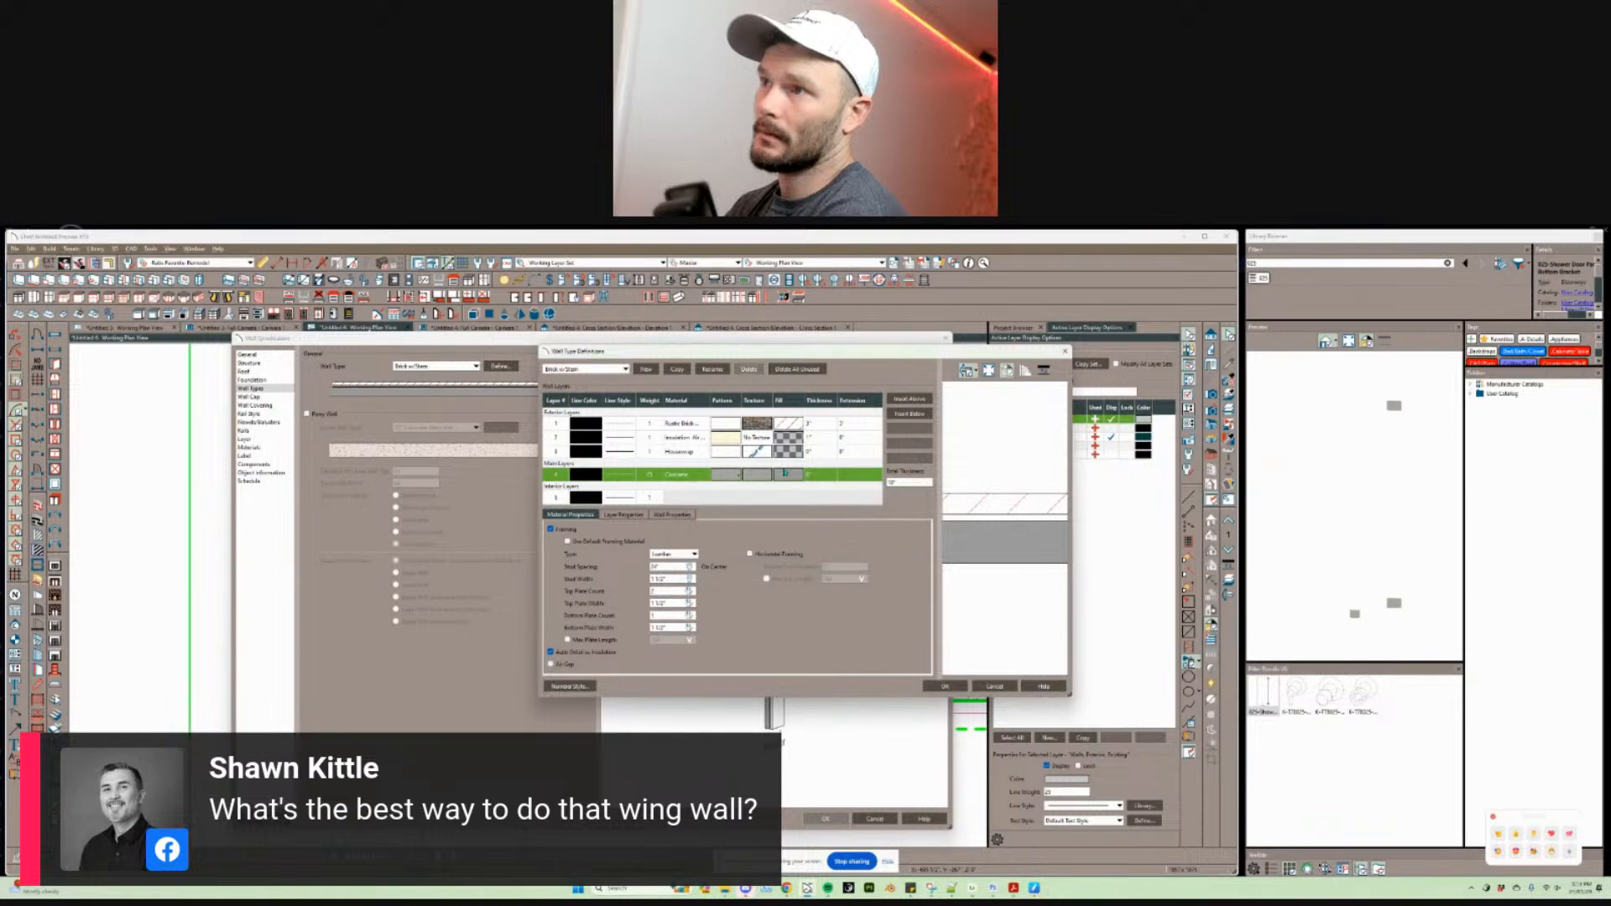
pyautogui.click(779, 437)
pyautogui.click(774, 451)
pyautogui.click(770, 475)
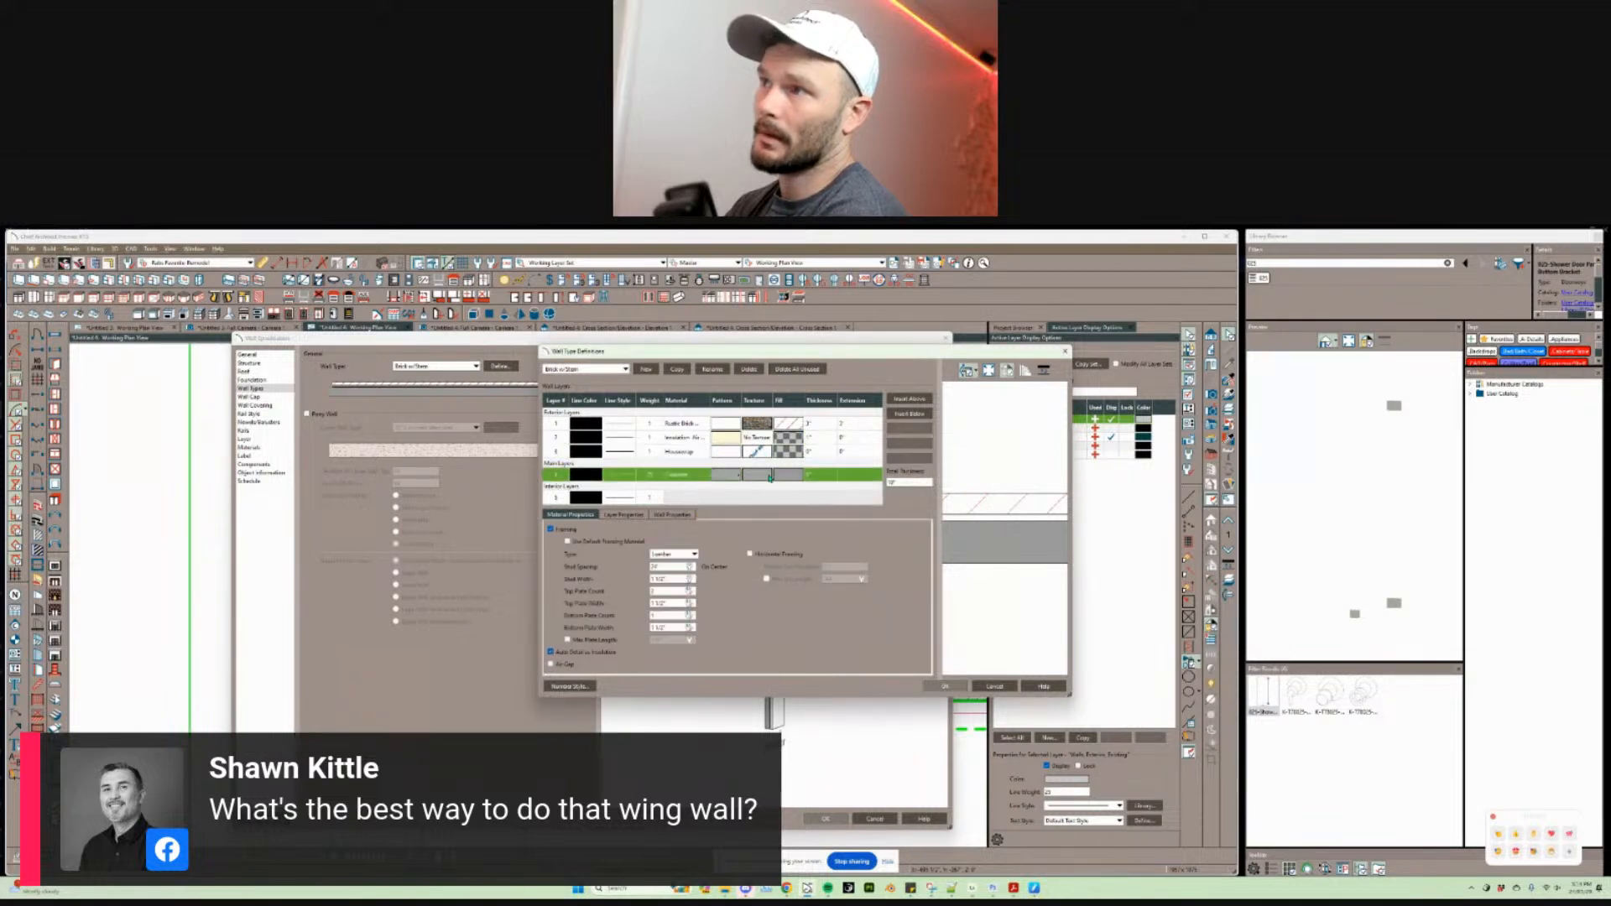
pyautogui.click(790, 452)
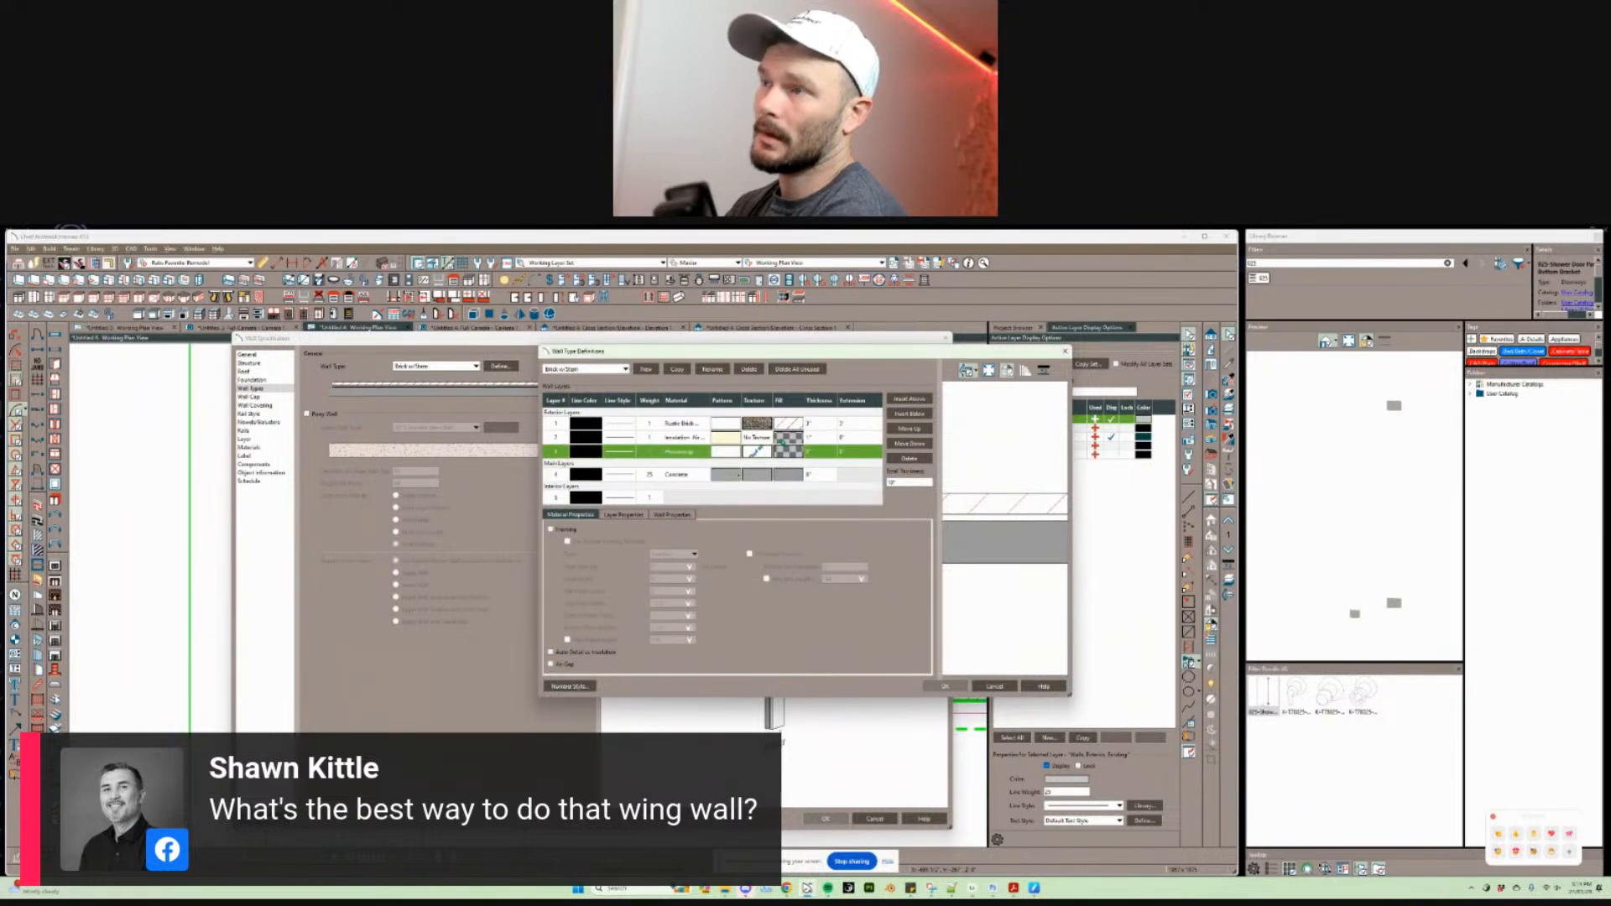
pyautogui.click(912, 446)
pyautogui.click(826, 475)
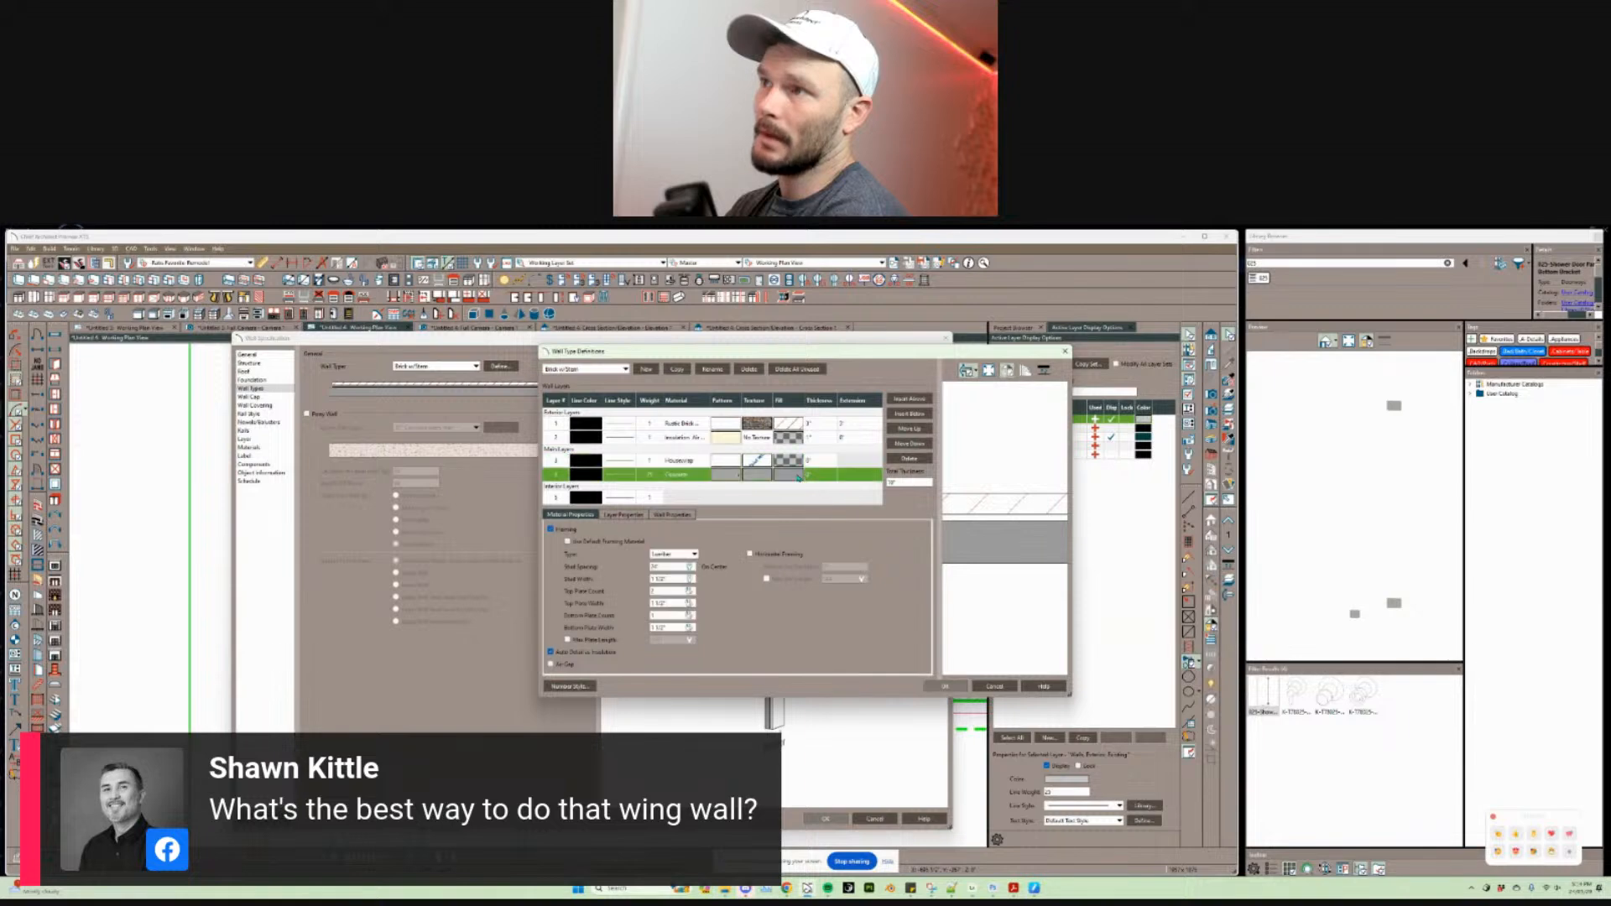
pyautogui.click(908, 459)
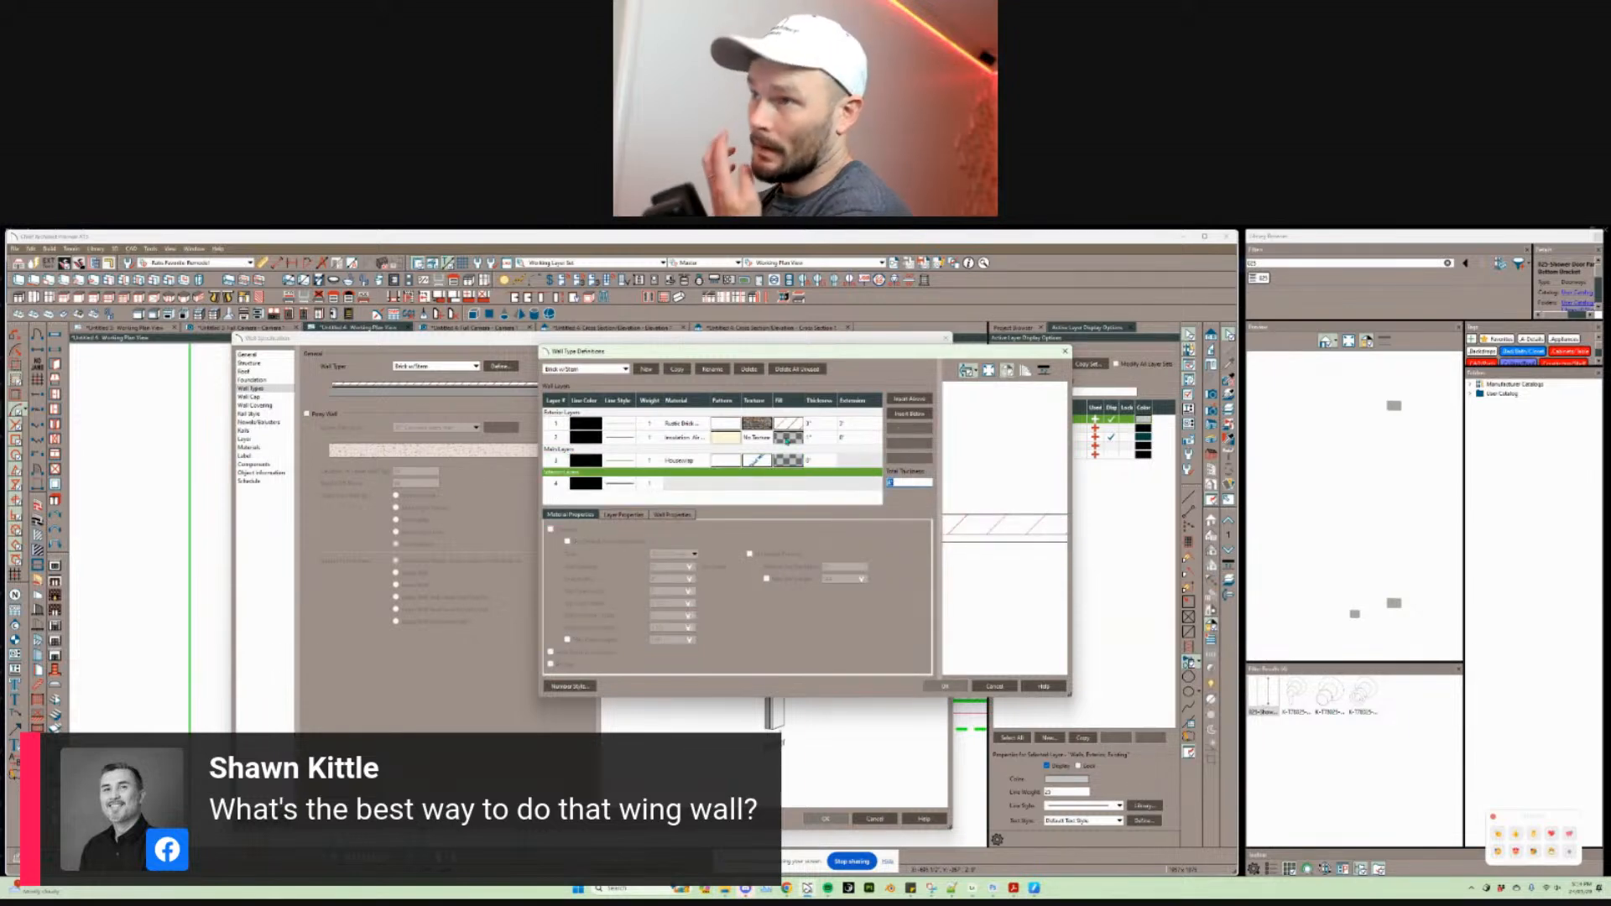
pyautogui.click(826, 437)
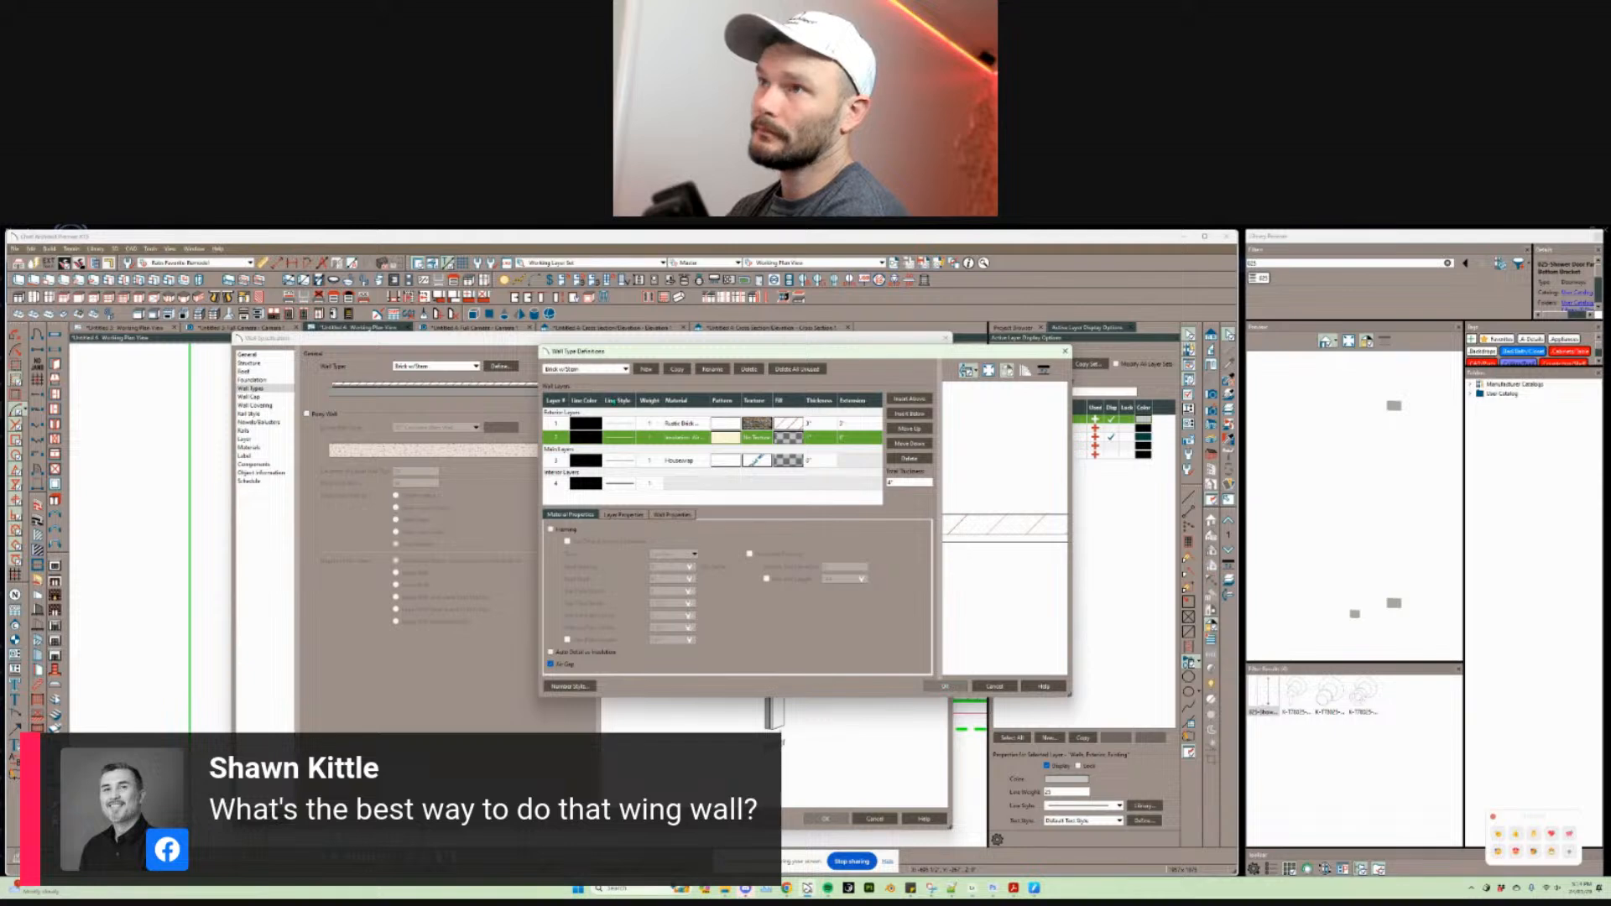
pyautogui.click(677, 370)
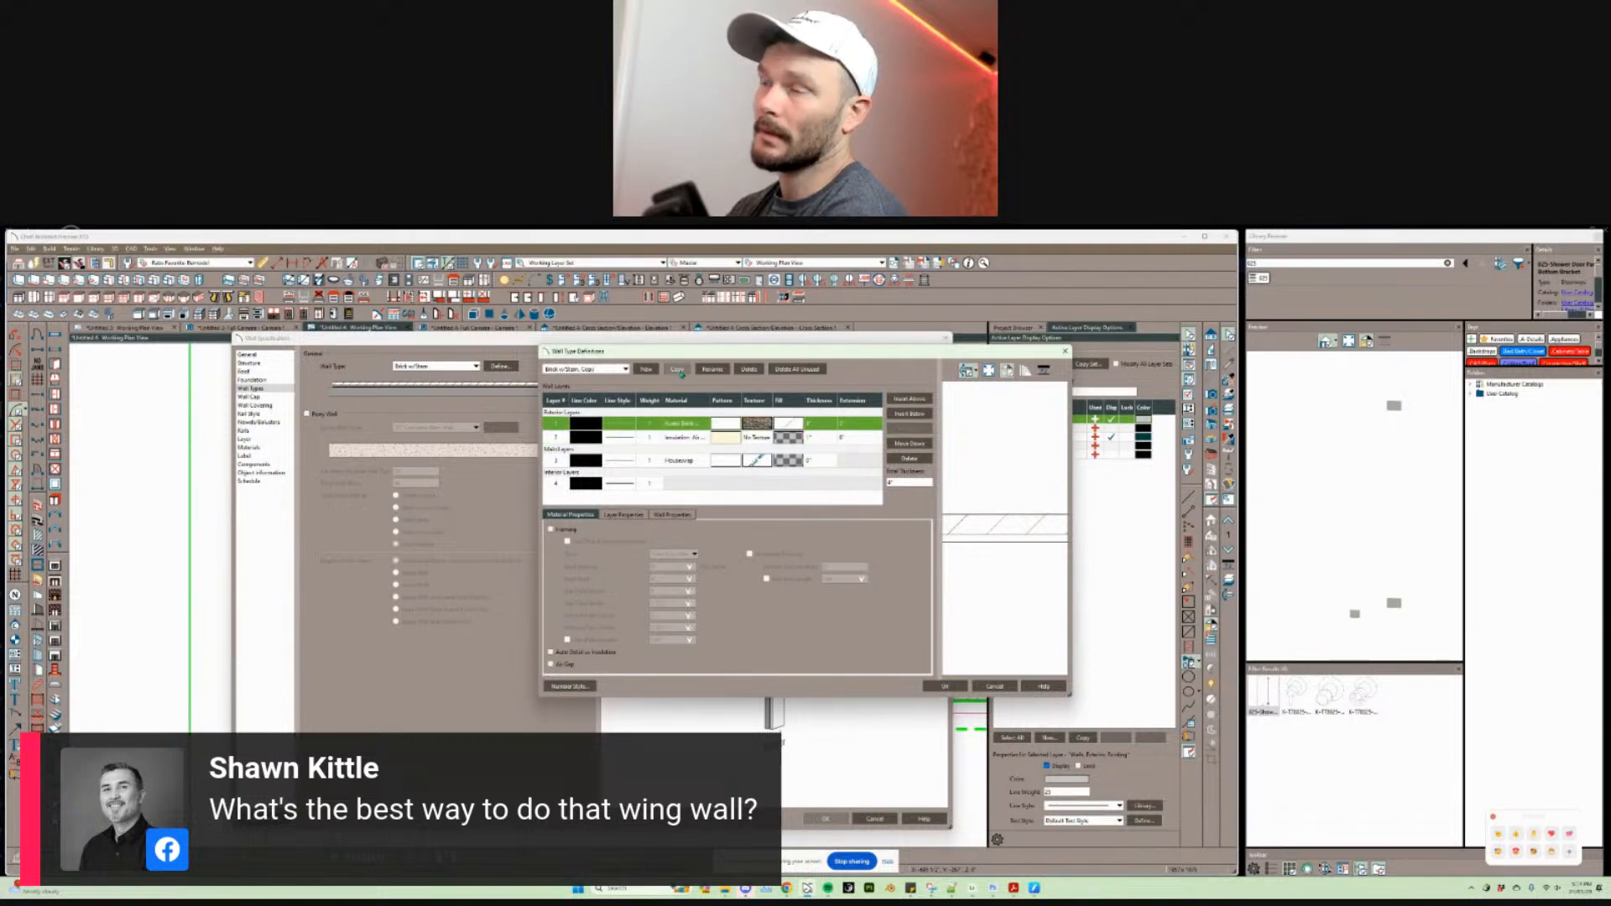
pyautogui.click(995, 686)
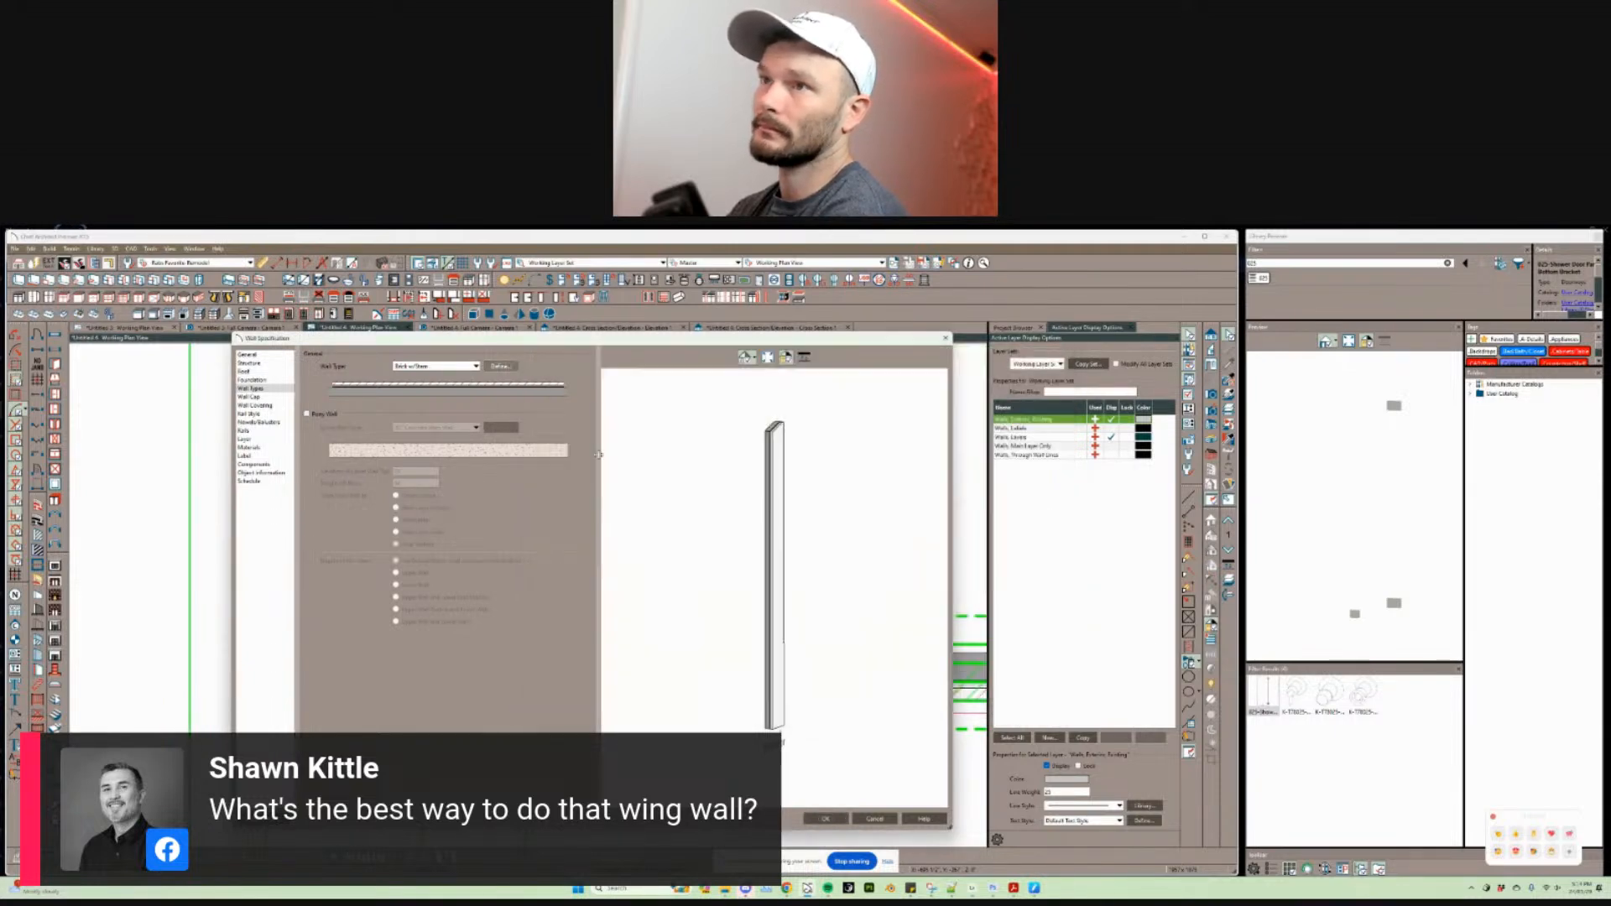
# Step: Duplicate the wing wall's brick wall type, shift its Housewrap layer into the main layers, delete the Concrete layer, and apply it
pyautogui.click(502, 368)
pyautogui.click(678, 370)
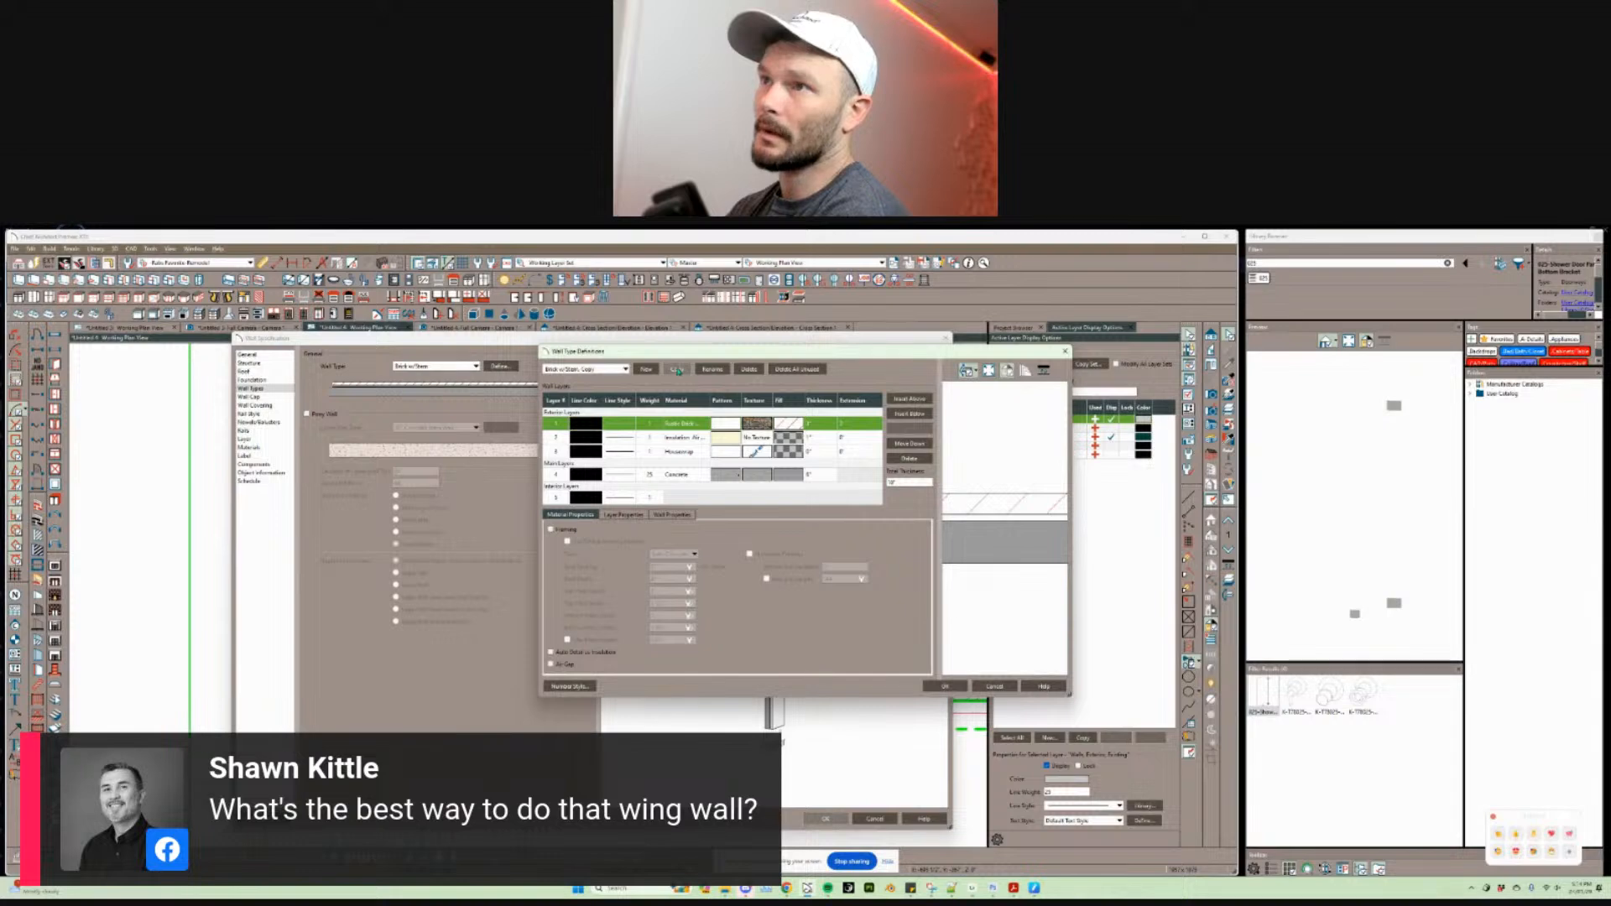
pyautogui.click(819, 474)
pyautogui.click(853, 450)
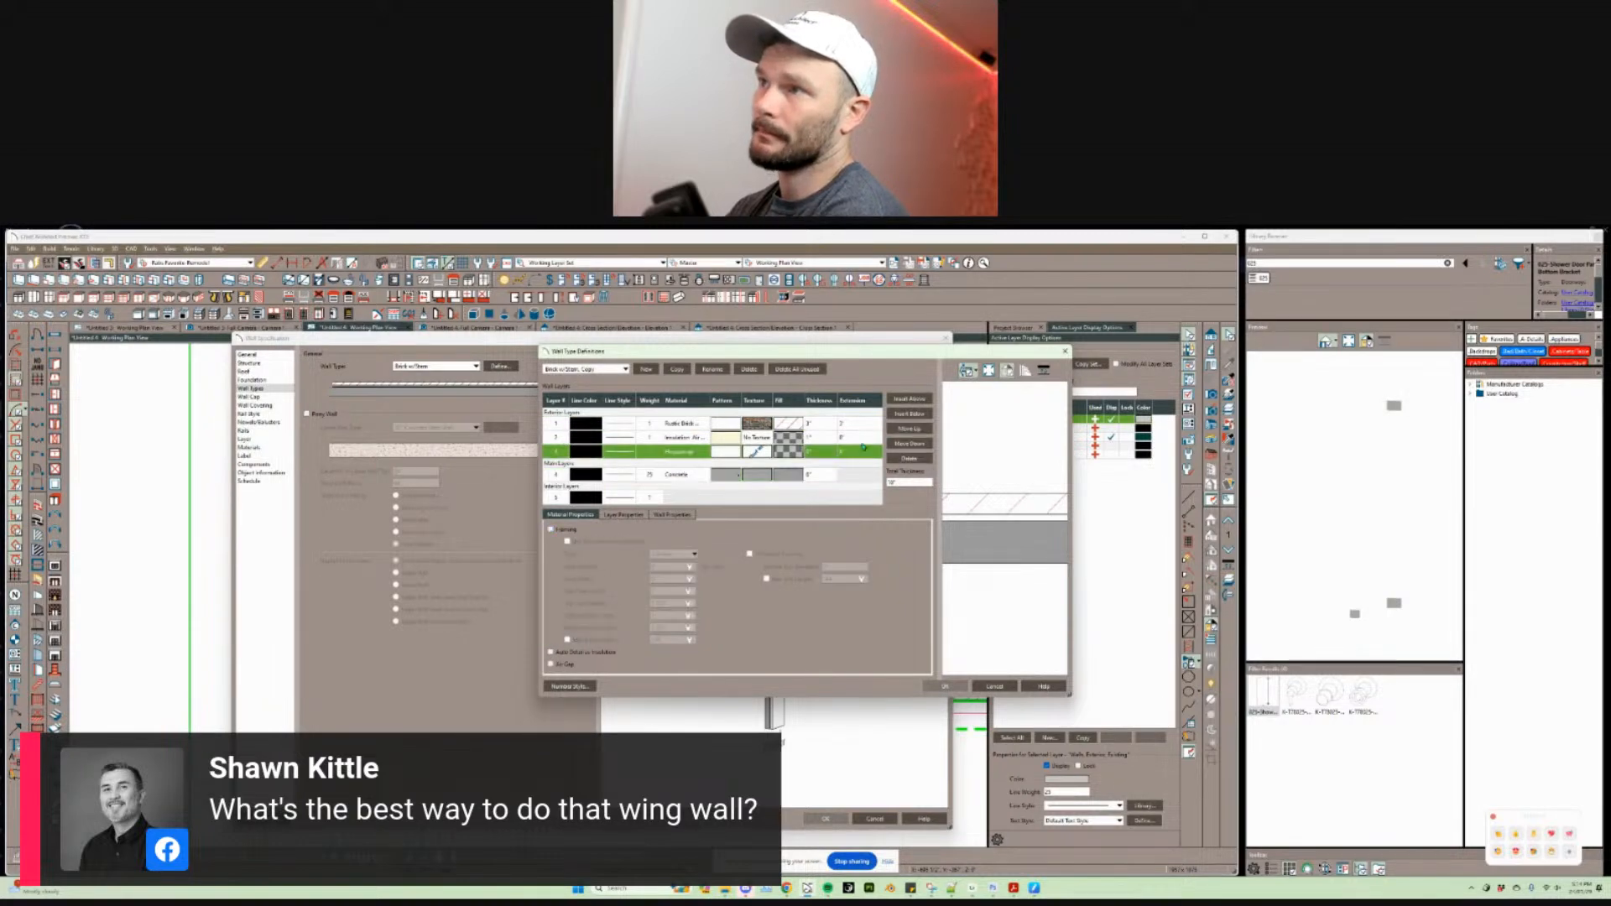
pyautogui.click(908, 442)
pyautogui.click(841, 474)
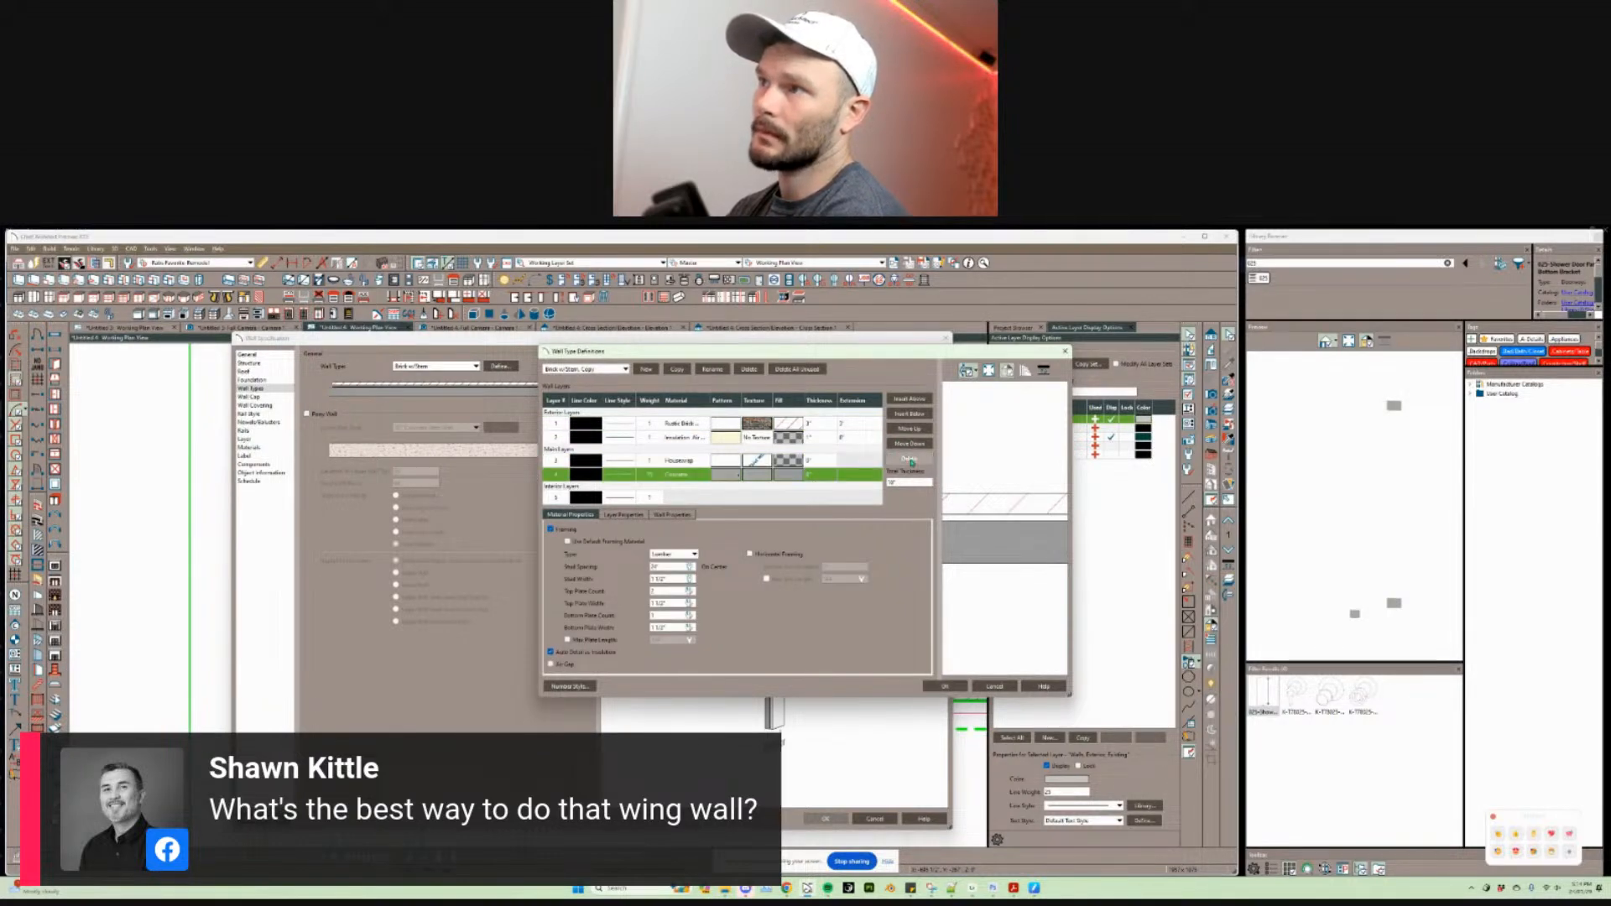
pyautogui.click(908, 458)
pyautogui.click(954, 687)
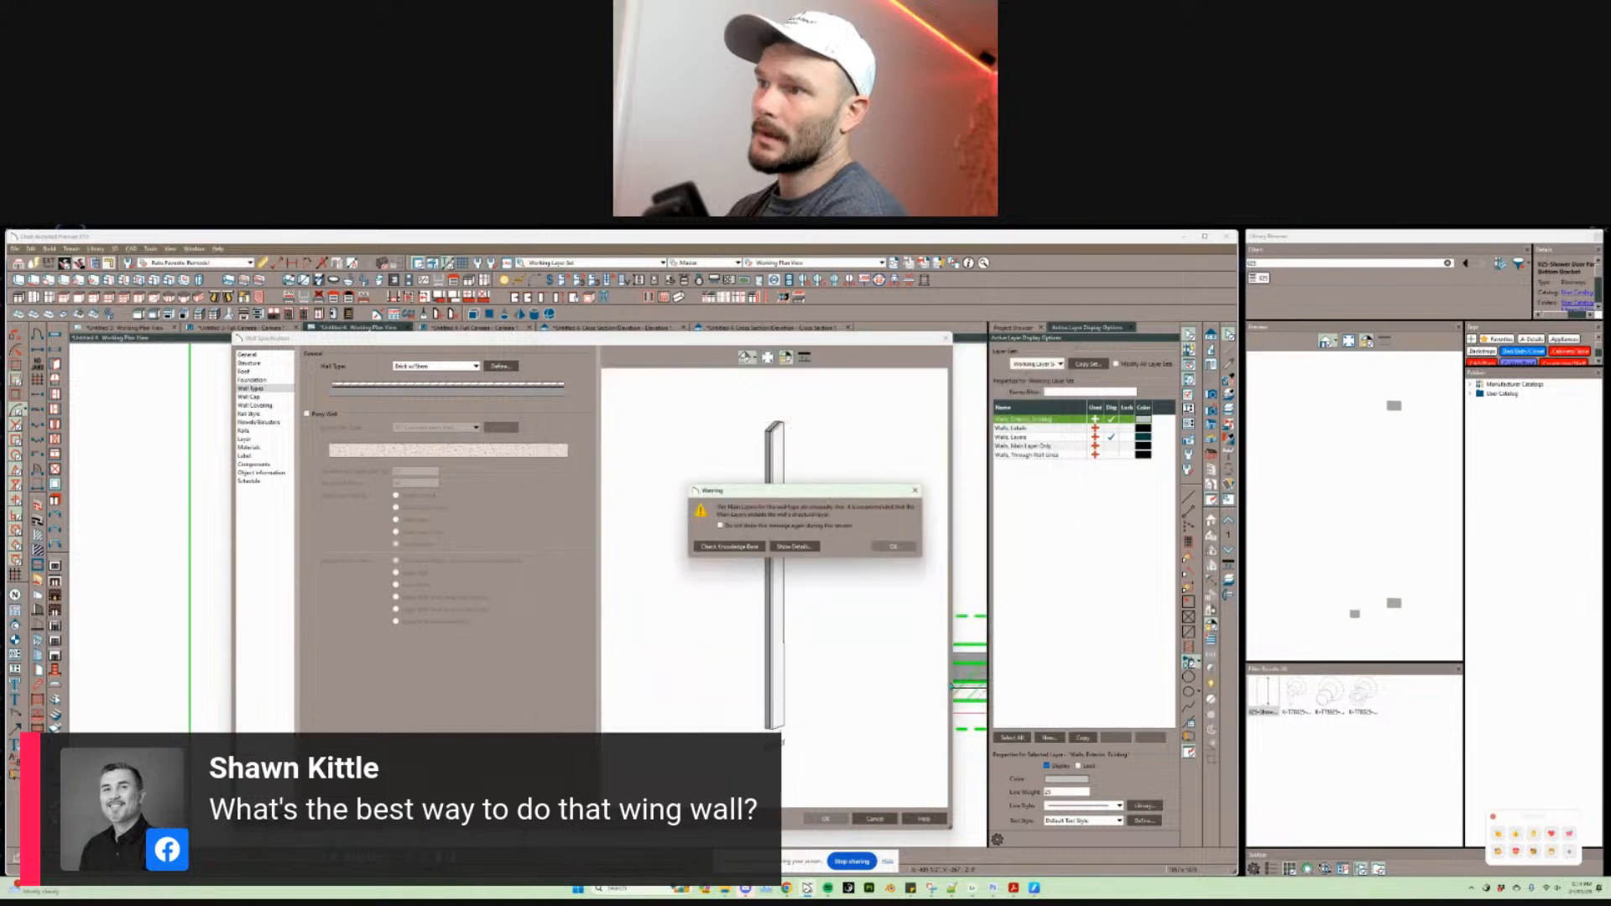
pyautogui.click(894, 547)
pyautogui.click(833, 820)
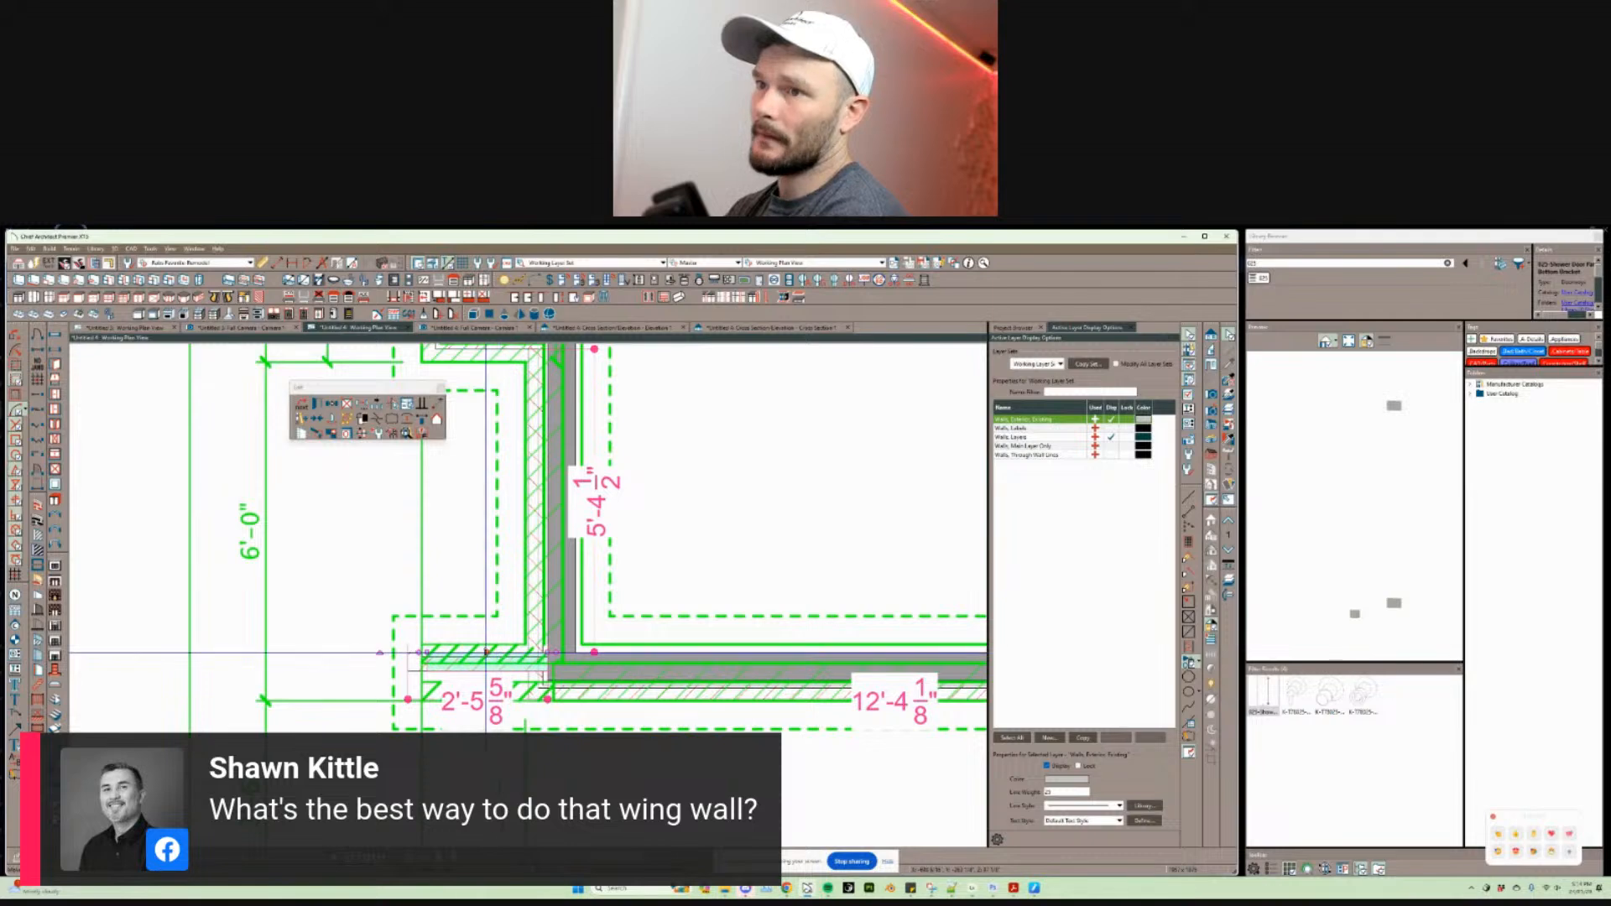
# Step: Align the brick wall with the wing wall's outer face on the underlaid plan and wrap it around the end to the opposite face
pyautogui.moveTo(485, 652); pyautogui.dragTo(556, 681)
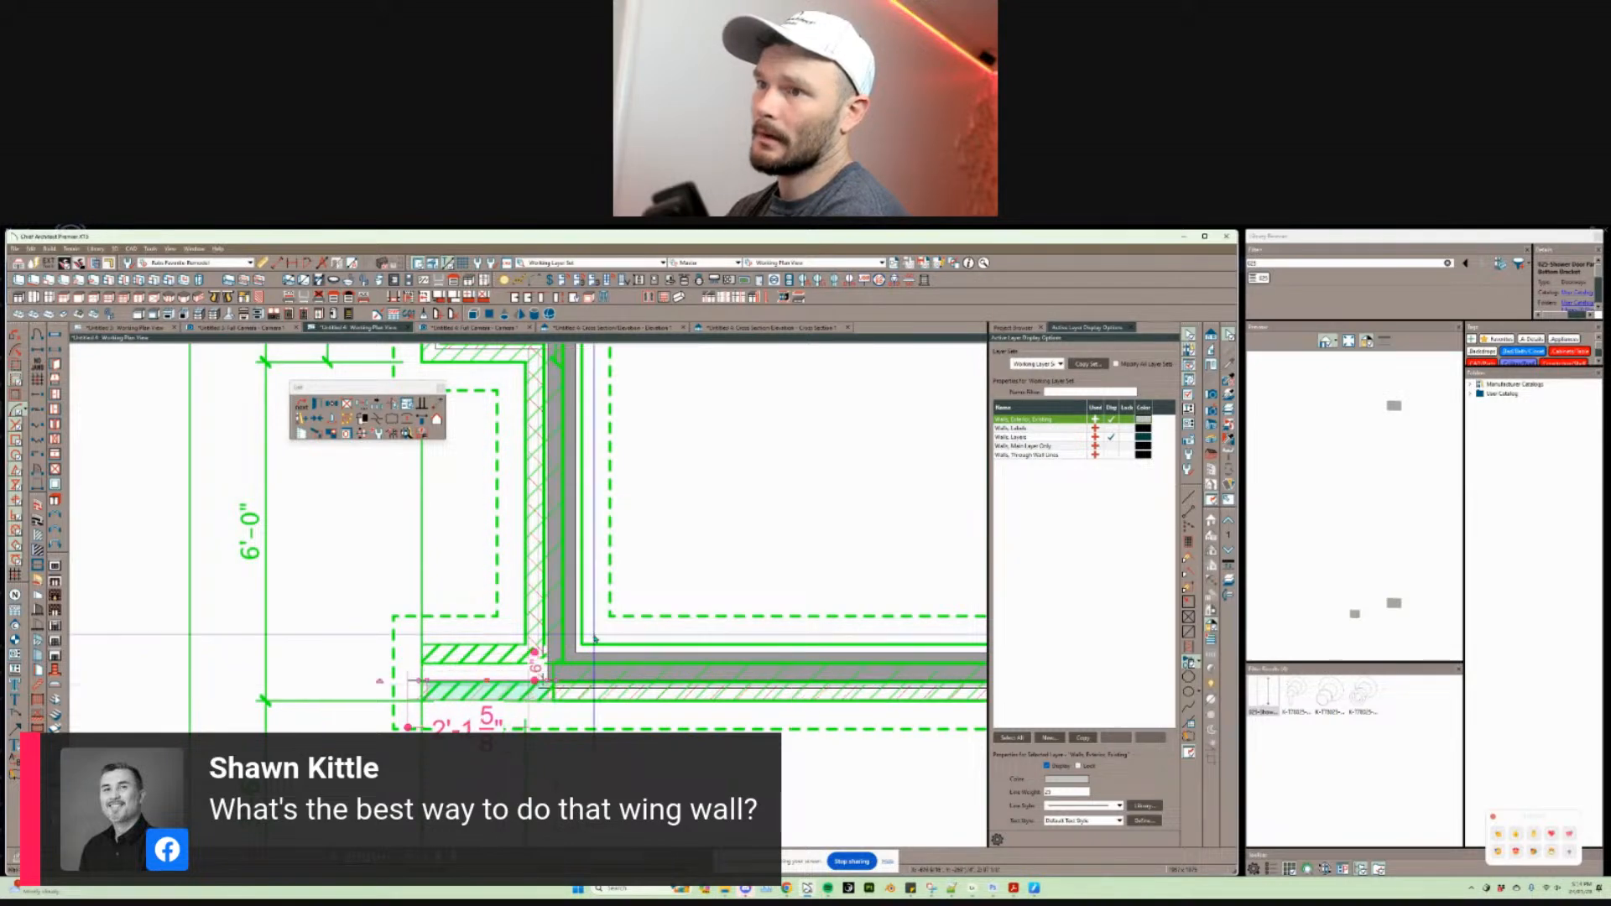
pyautogui.moveTo(425, 679); pyautogui.dragTo(542, 663)
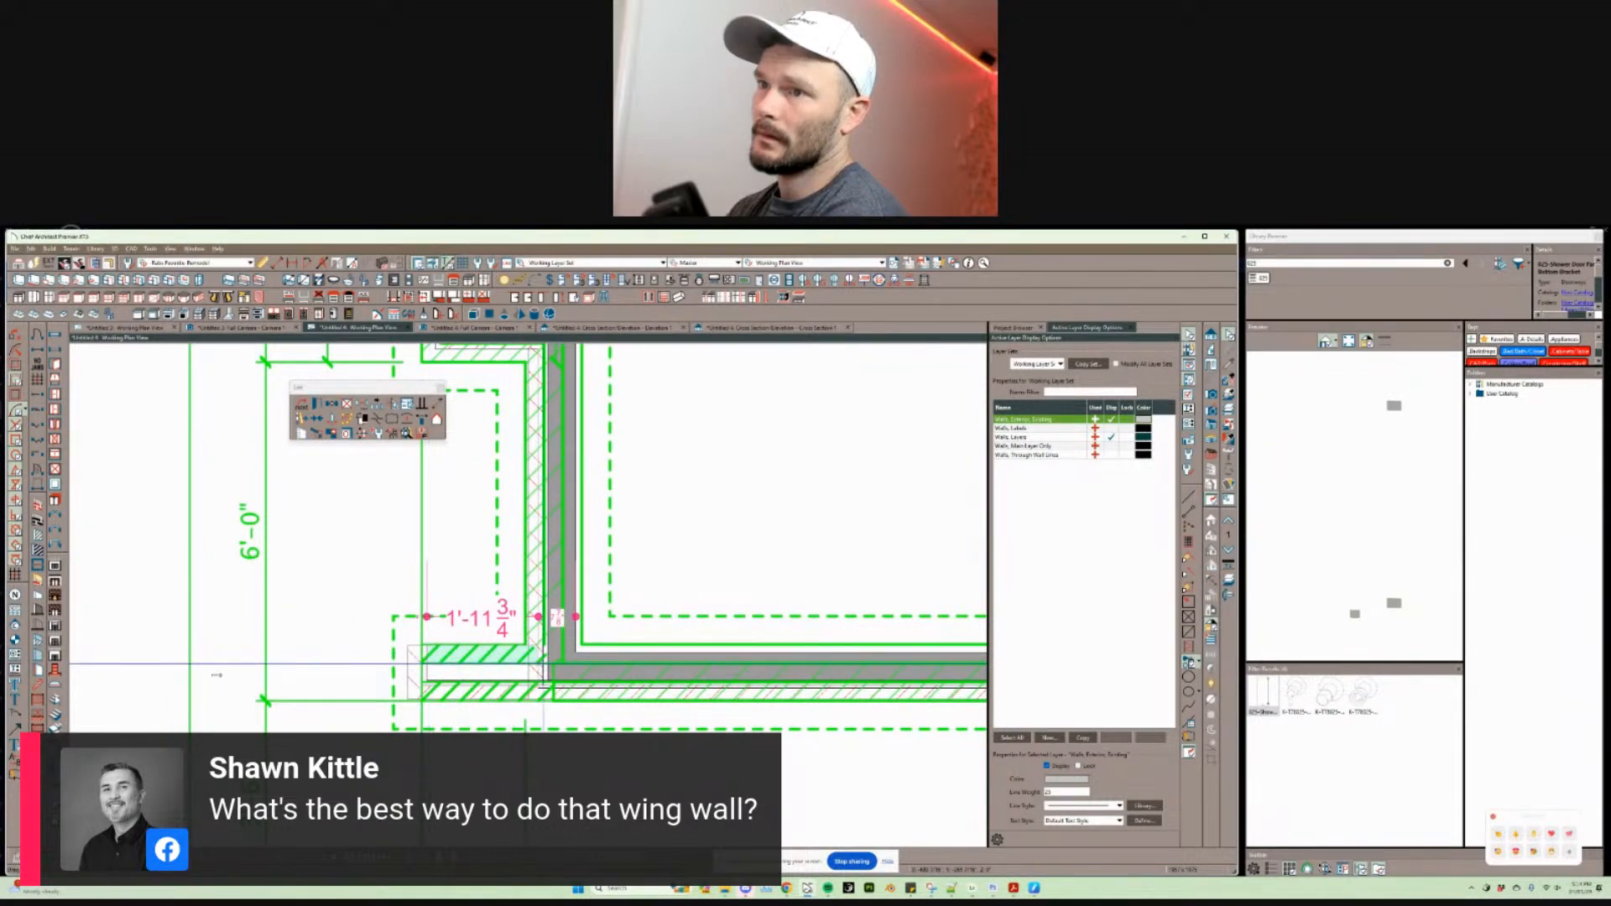
pyautogui.scroll(-5, 218, 675)
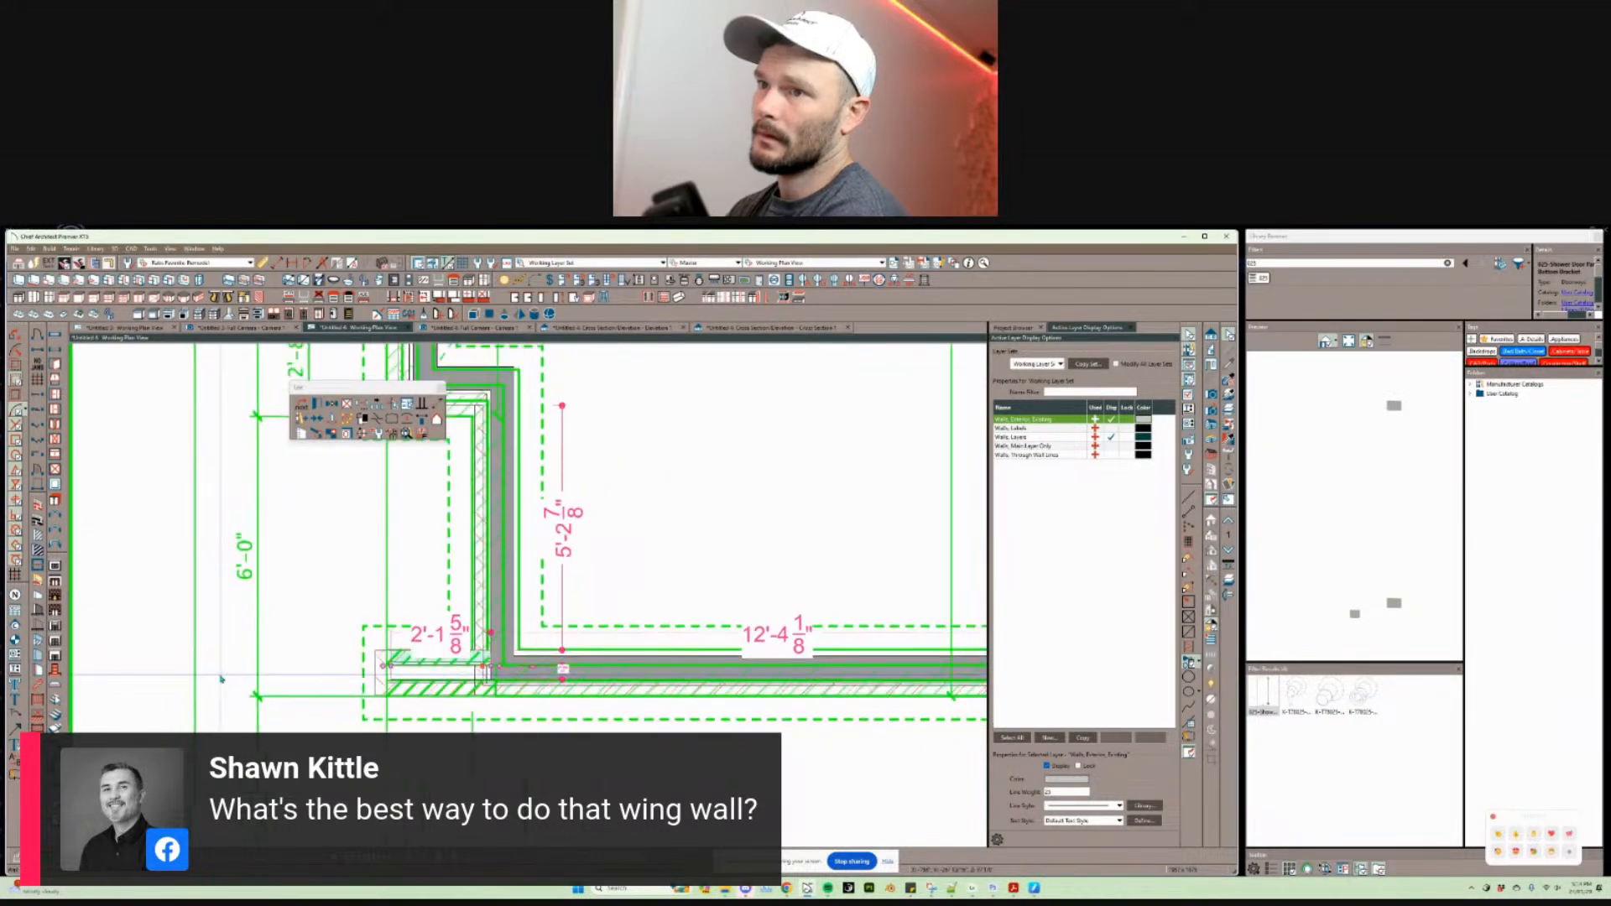
pyautogui.press('Escape')
# Step: Inspect the wing wall and its wrapped brick at the garage corner in the 3D camera view and on the plan
pyautogui.click(472, 329)
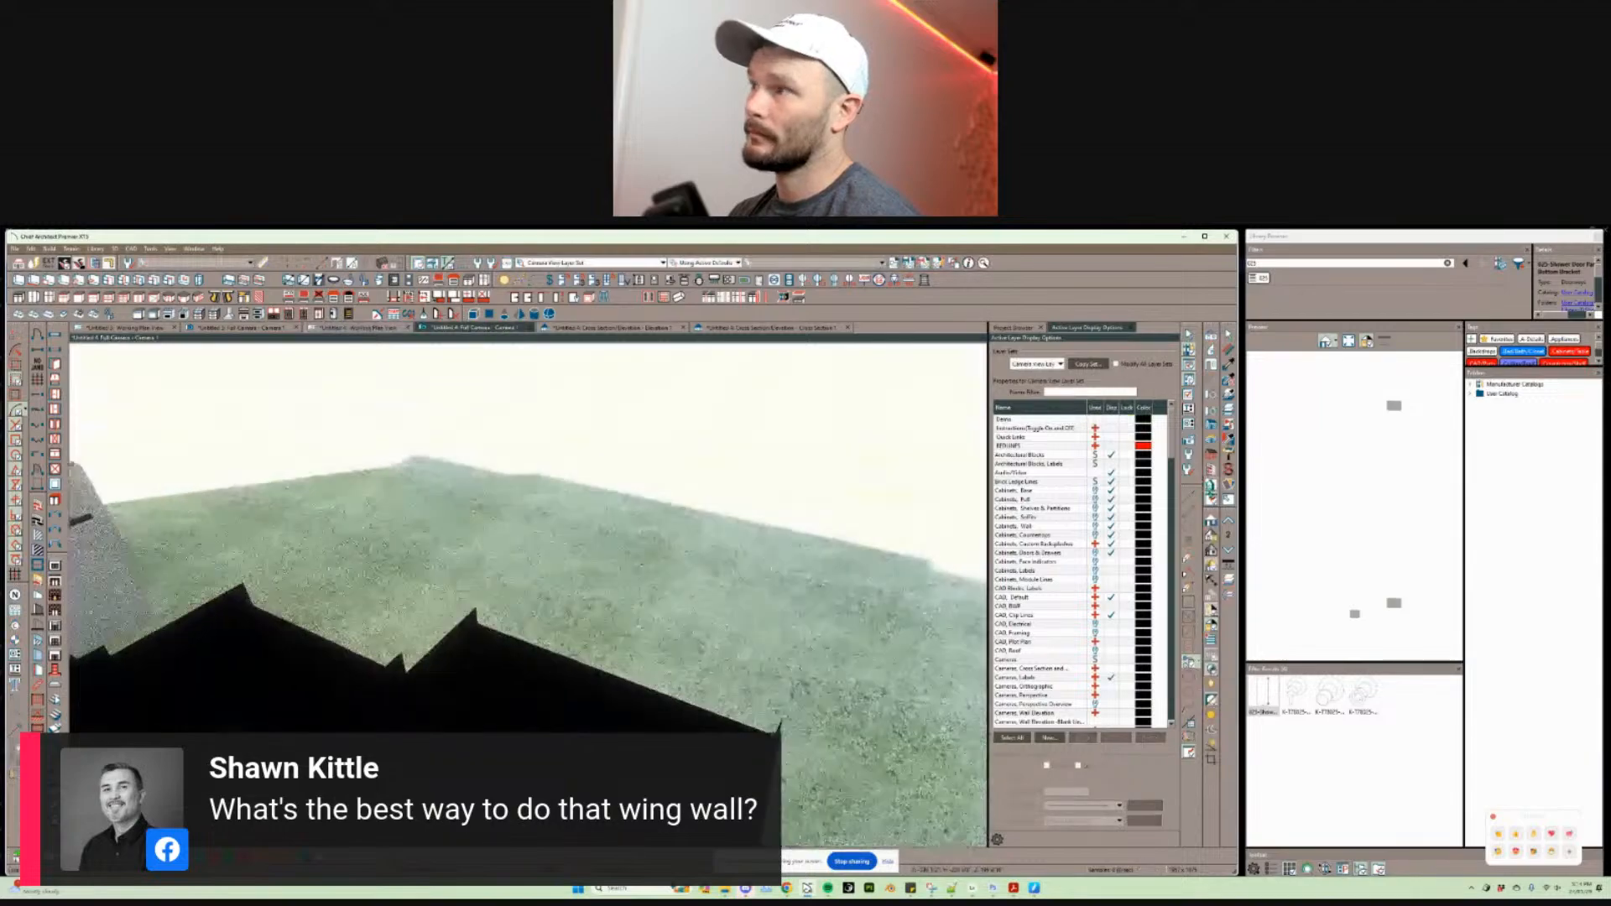
pyautogui.click(736, 478)
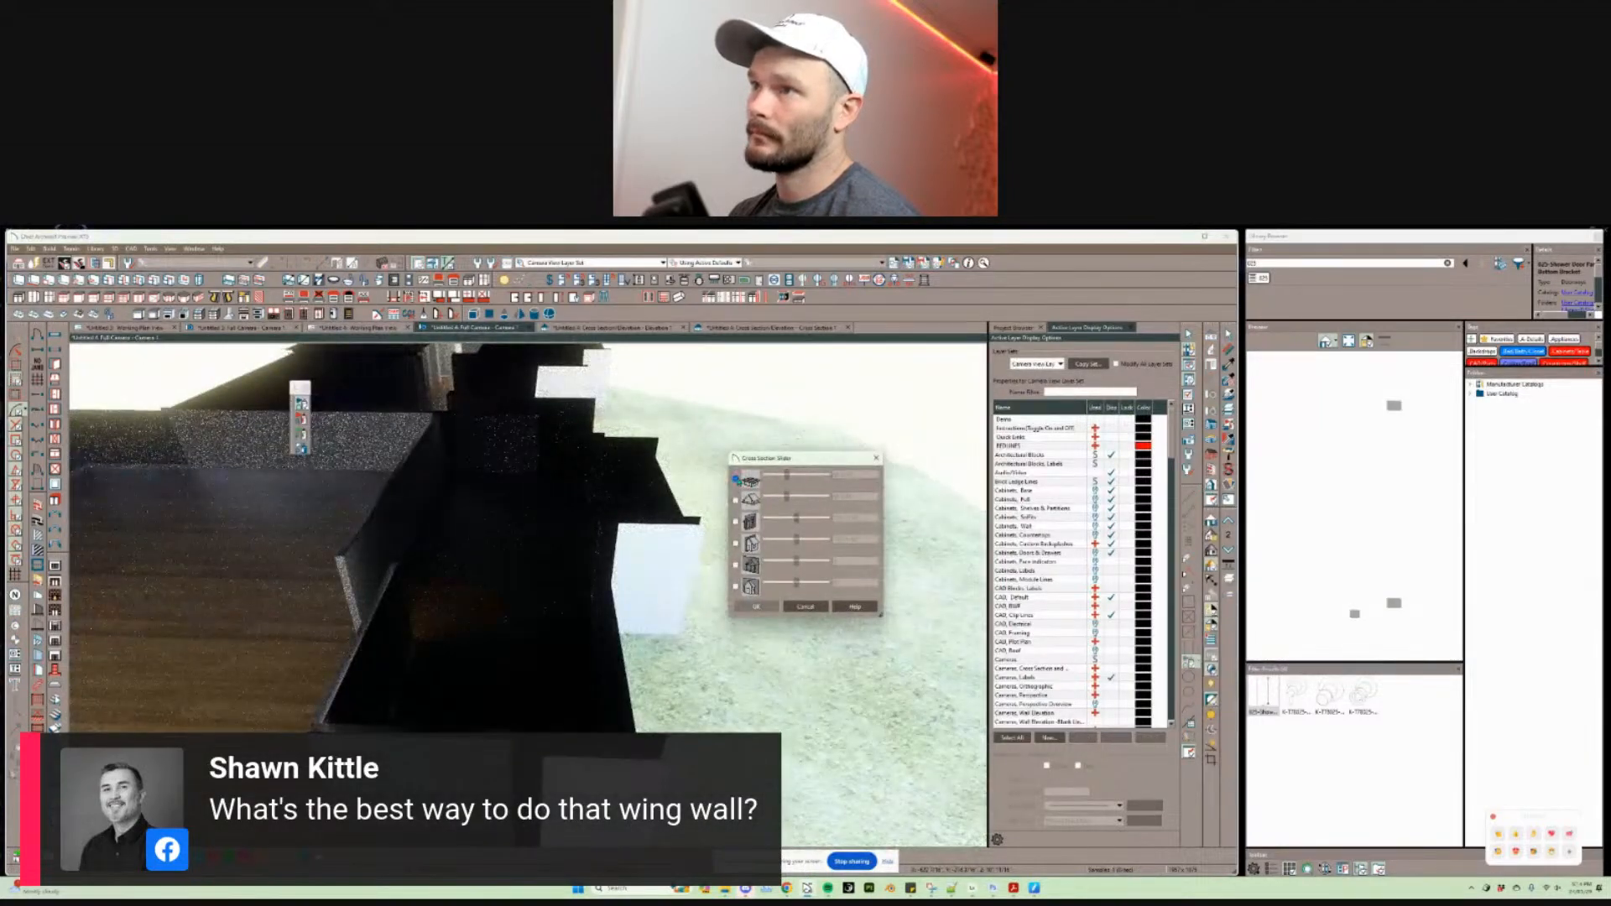
pyautogui.click(756, 606)
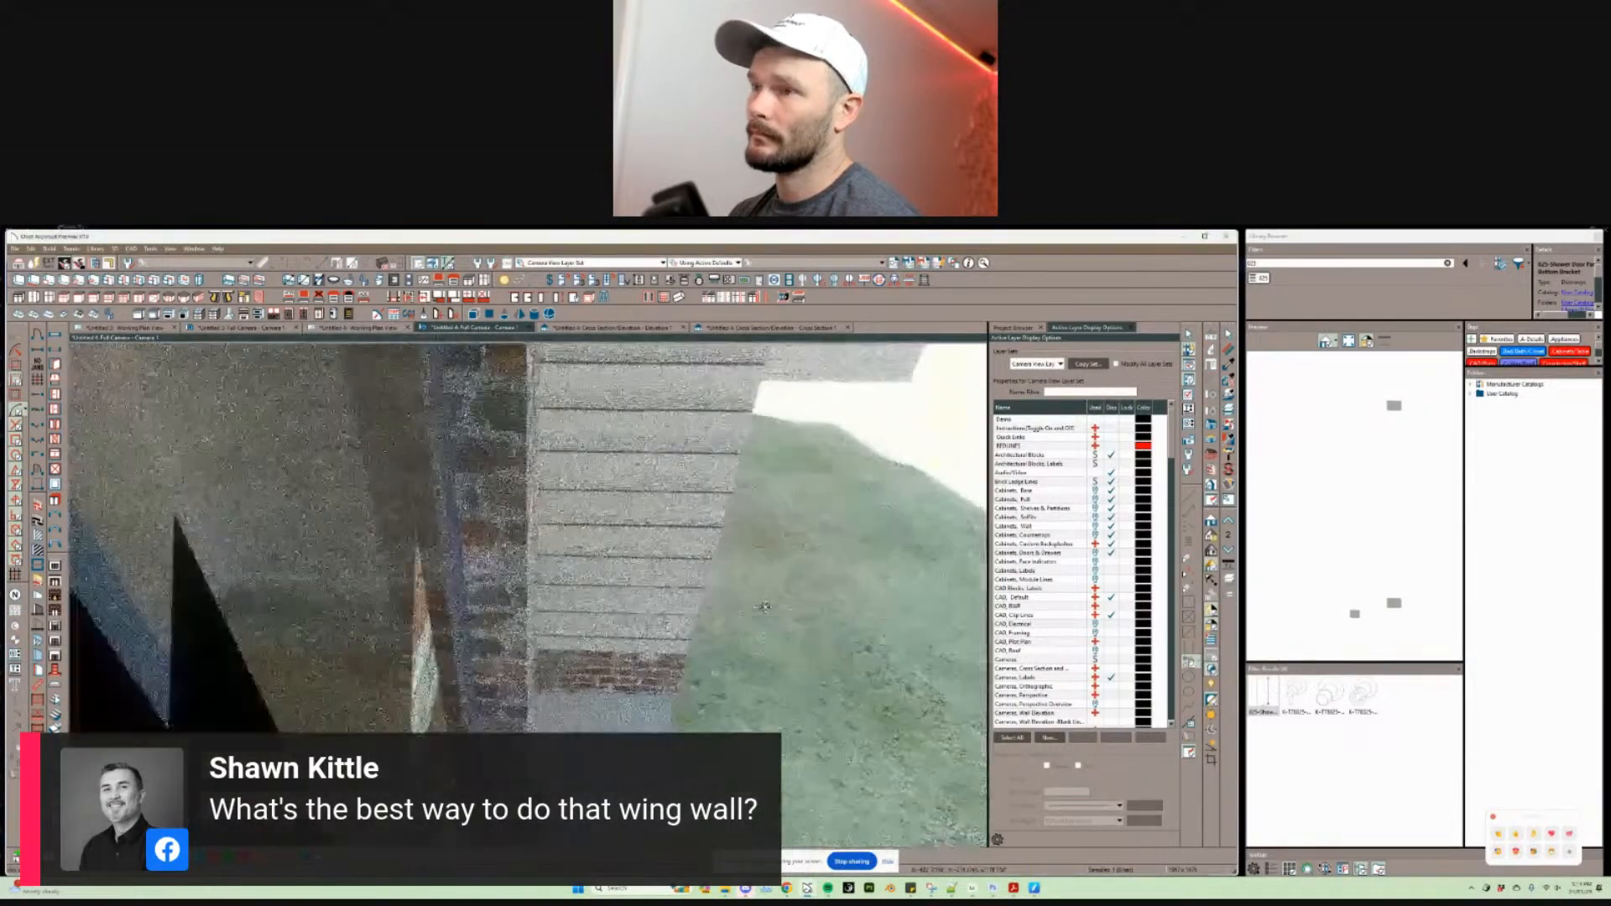
pyautogui.moveTo(765, 607); pyautogui.dragTo(677, 539, button='middle')
pyautogui.click(703, 543)
pyautogui.click(646, 557)
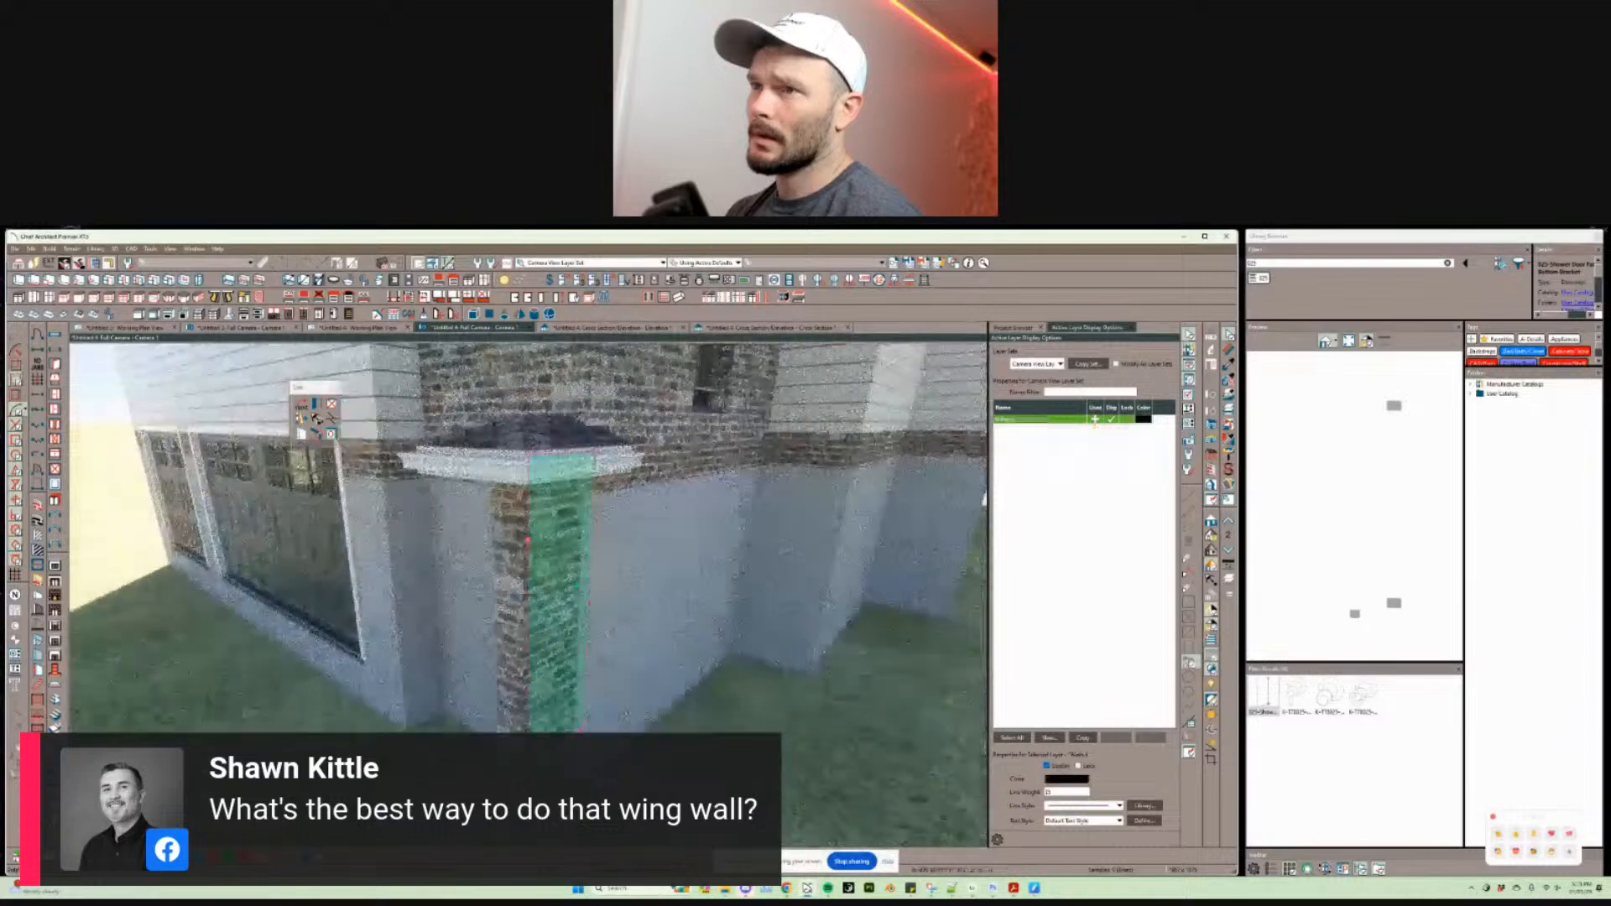
pyautogui.click(513, 586)
pyautogui.click(506, 598)
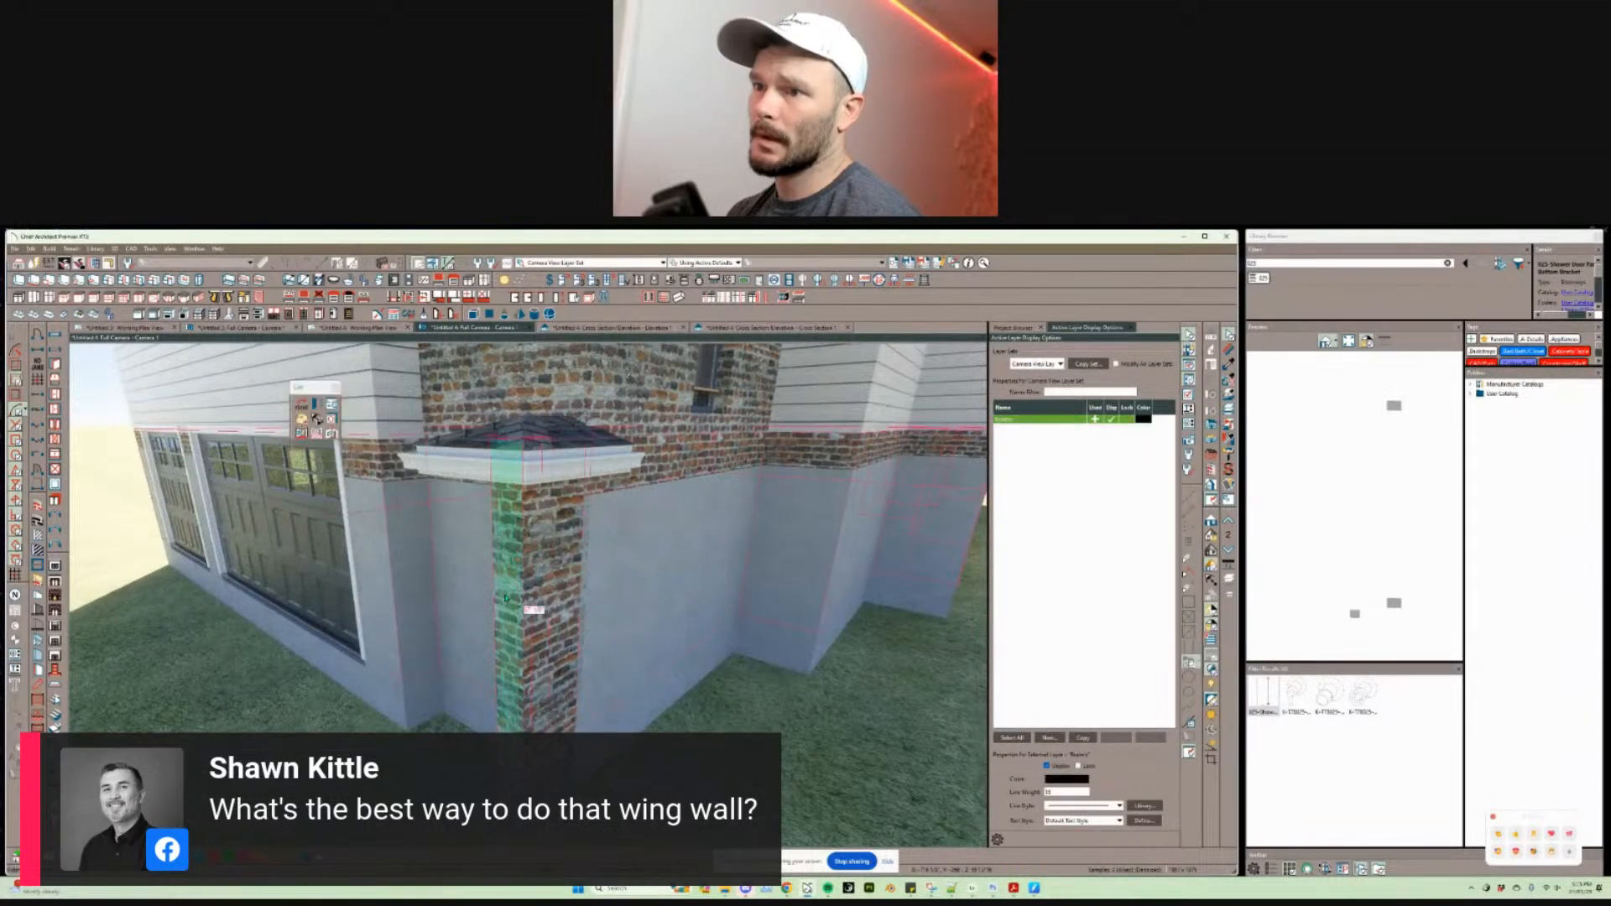
pyautogui.press('Tab')
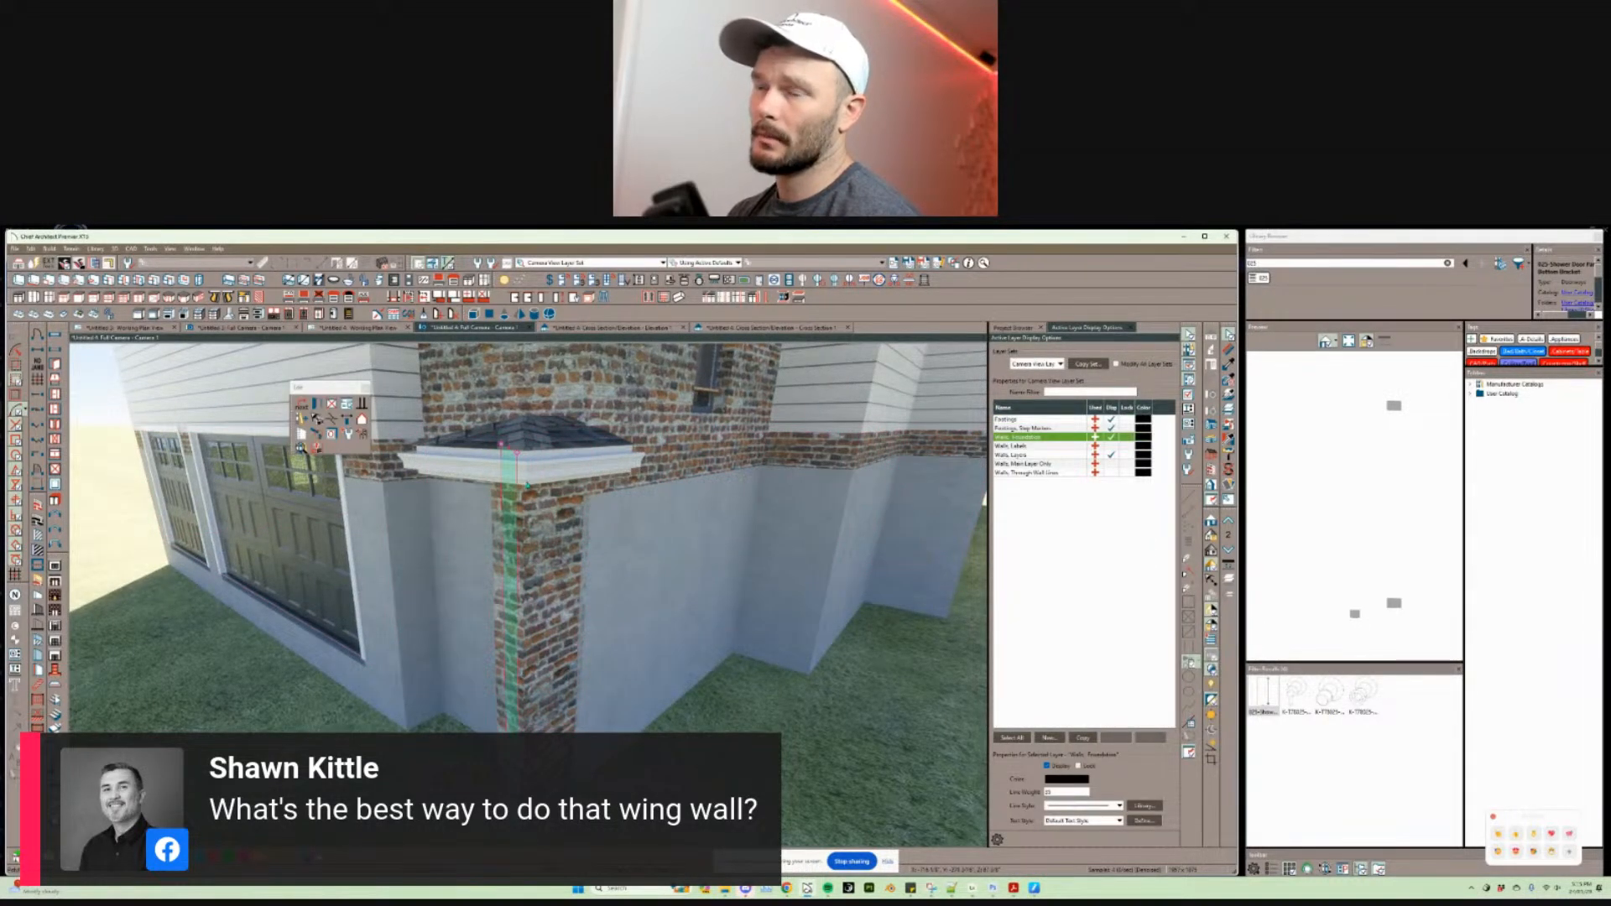
pyautogui.click(361, 327)
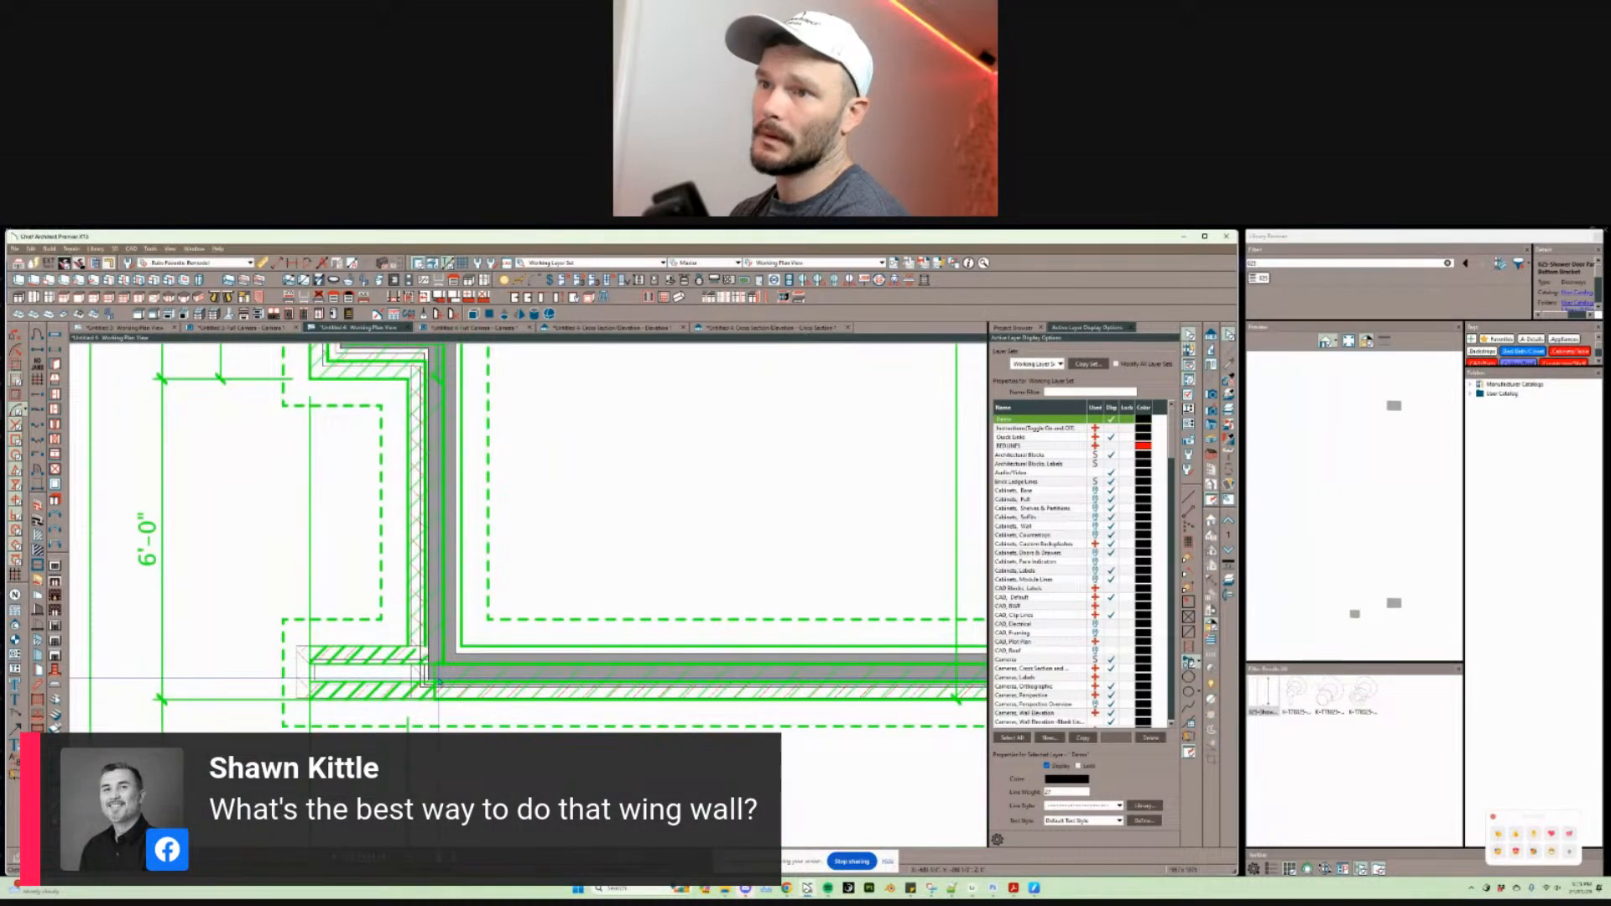
pyautogui.click(435, 682)
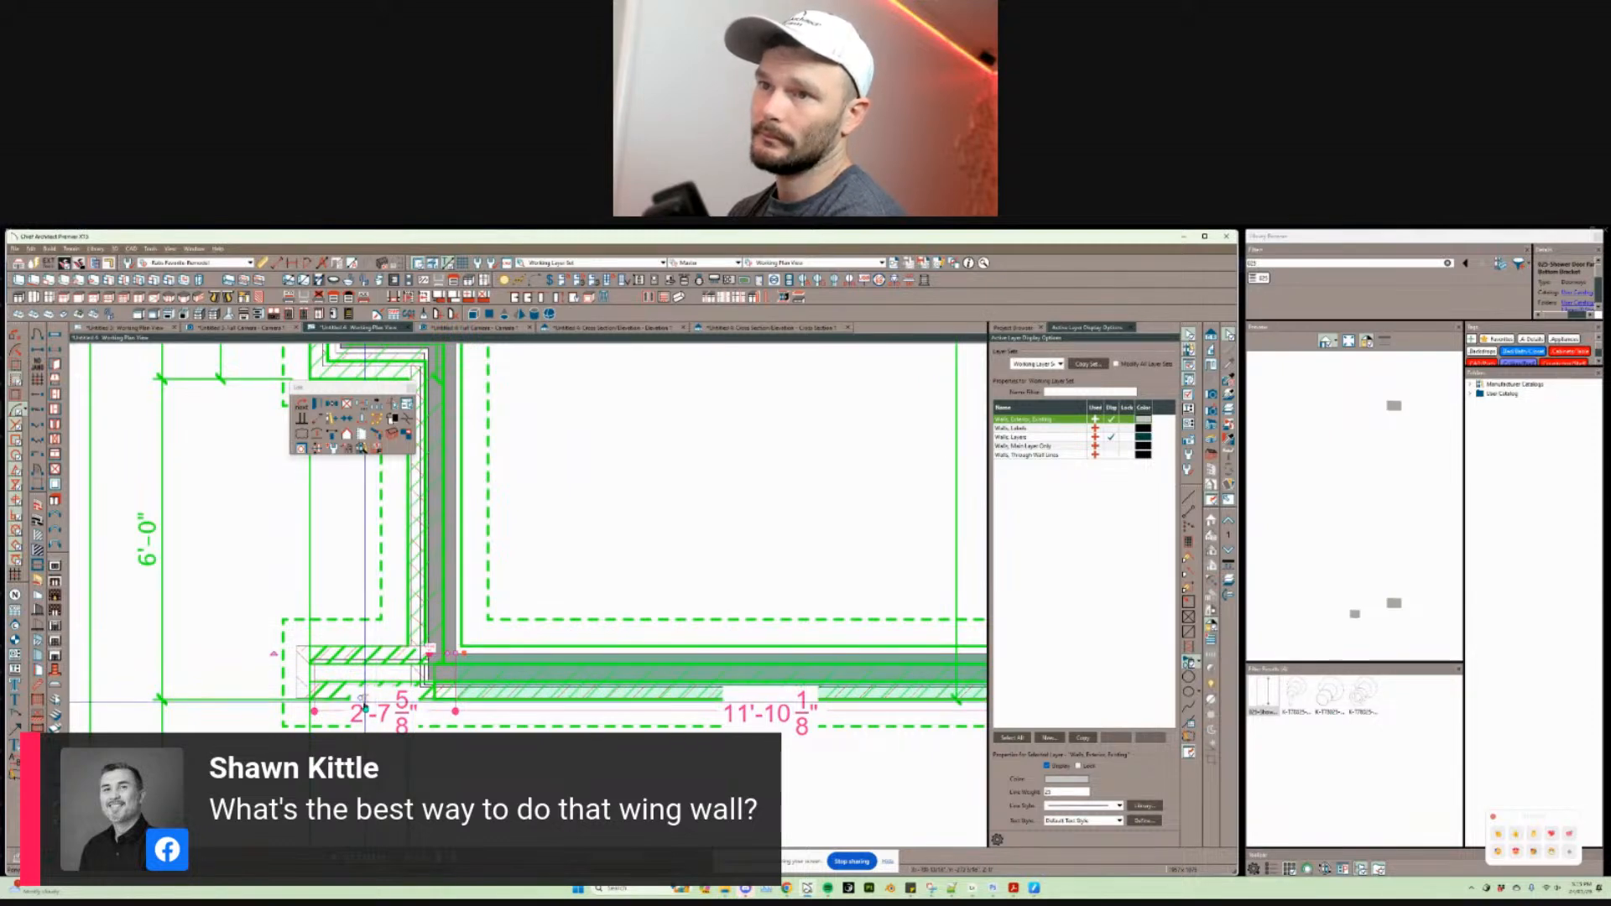
pyautogui.scroll(2, 373, 676)
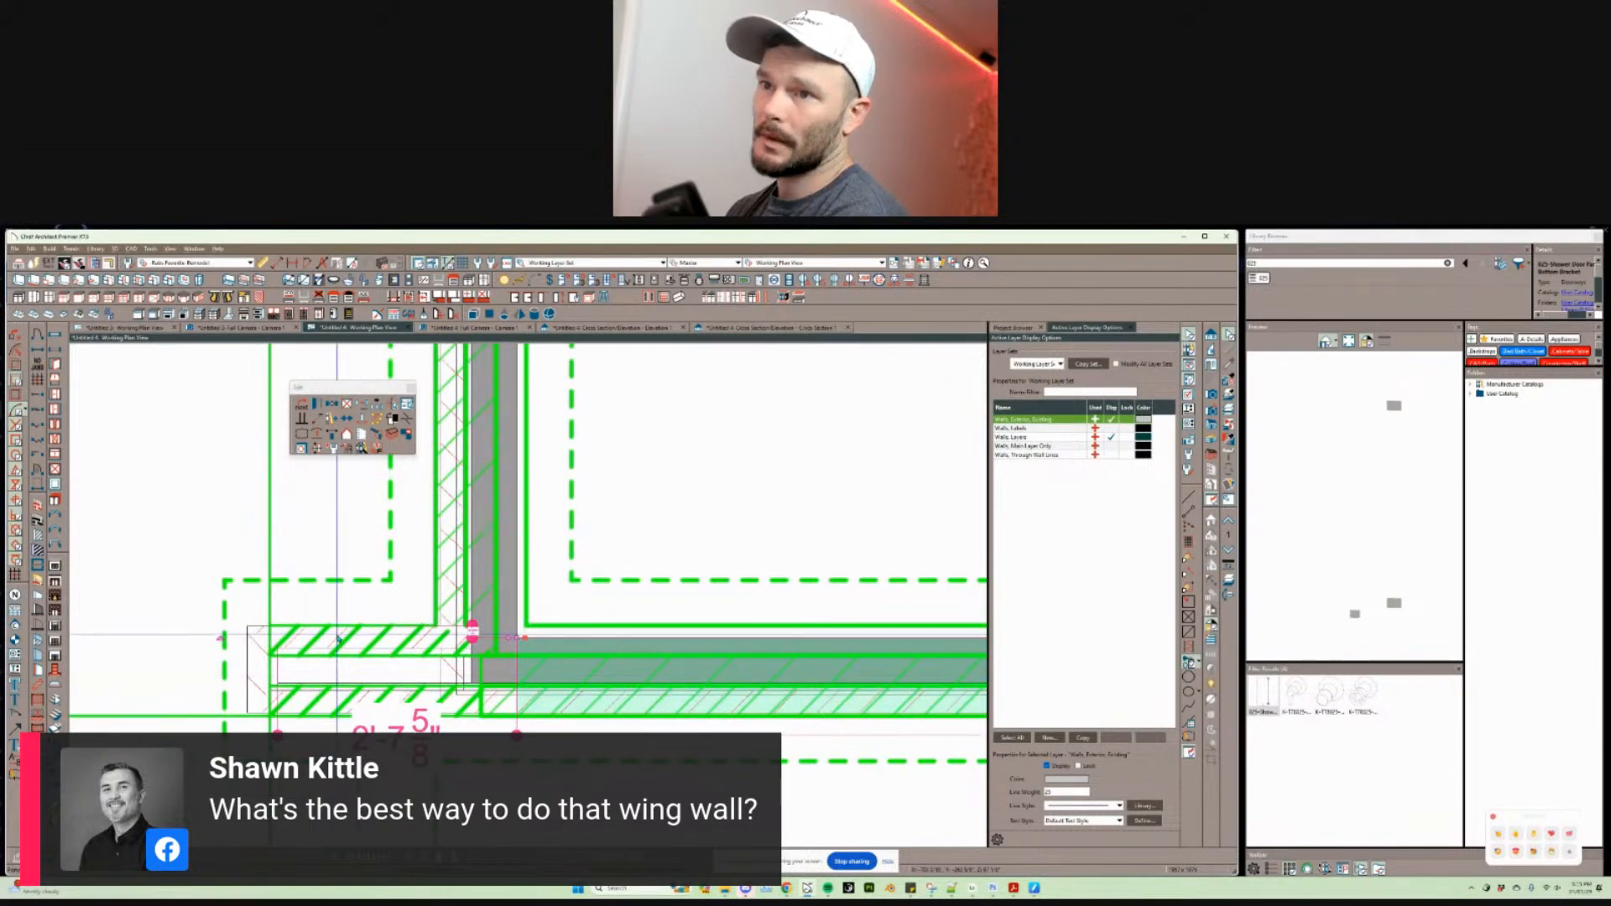
pyautogui.scroll(-4, 358, 651)
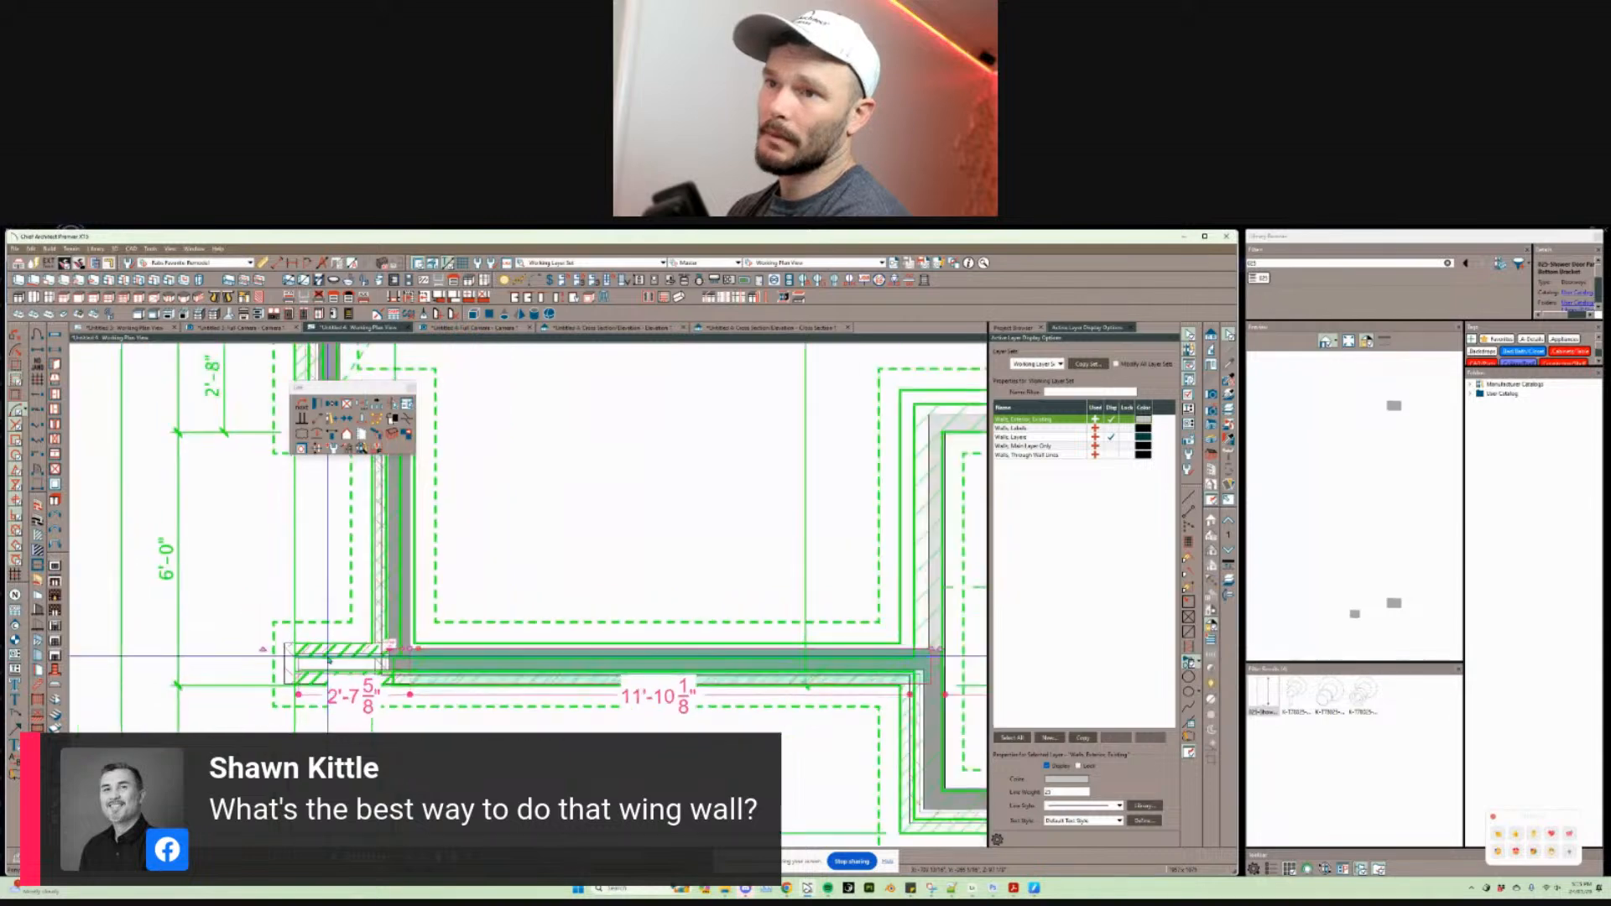
pyautogui.scroll(-3, 283, 590)
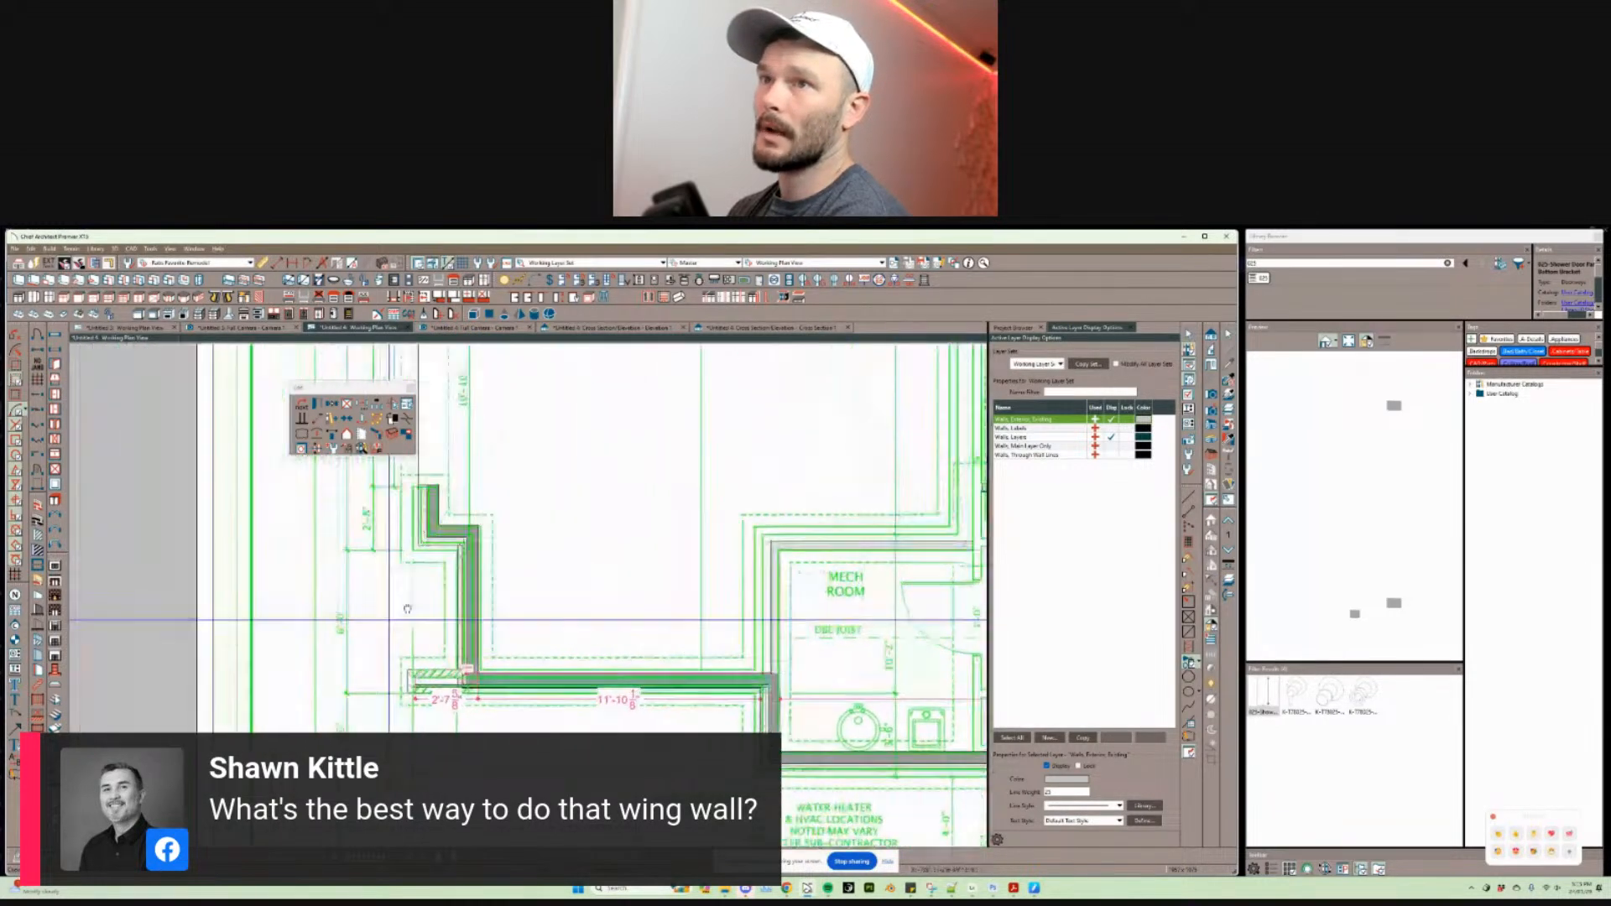
# Step: Delete the wrapped brick walls and the separate wing wall at the garage corner in the 3D camera view
pyautogui.click(491, 327)
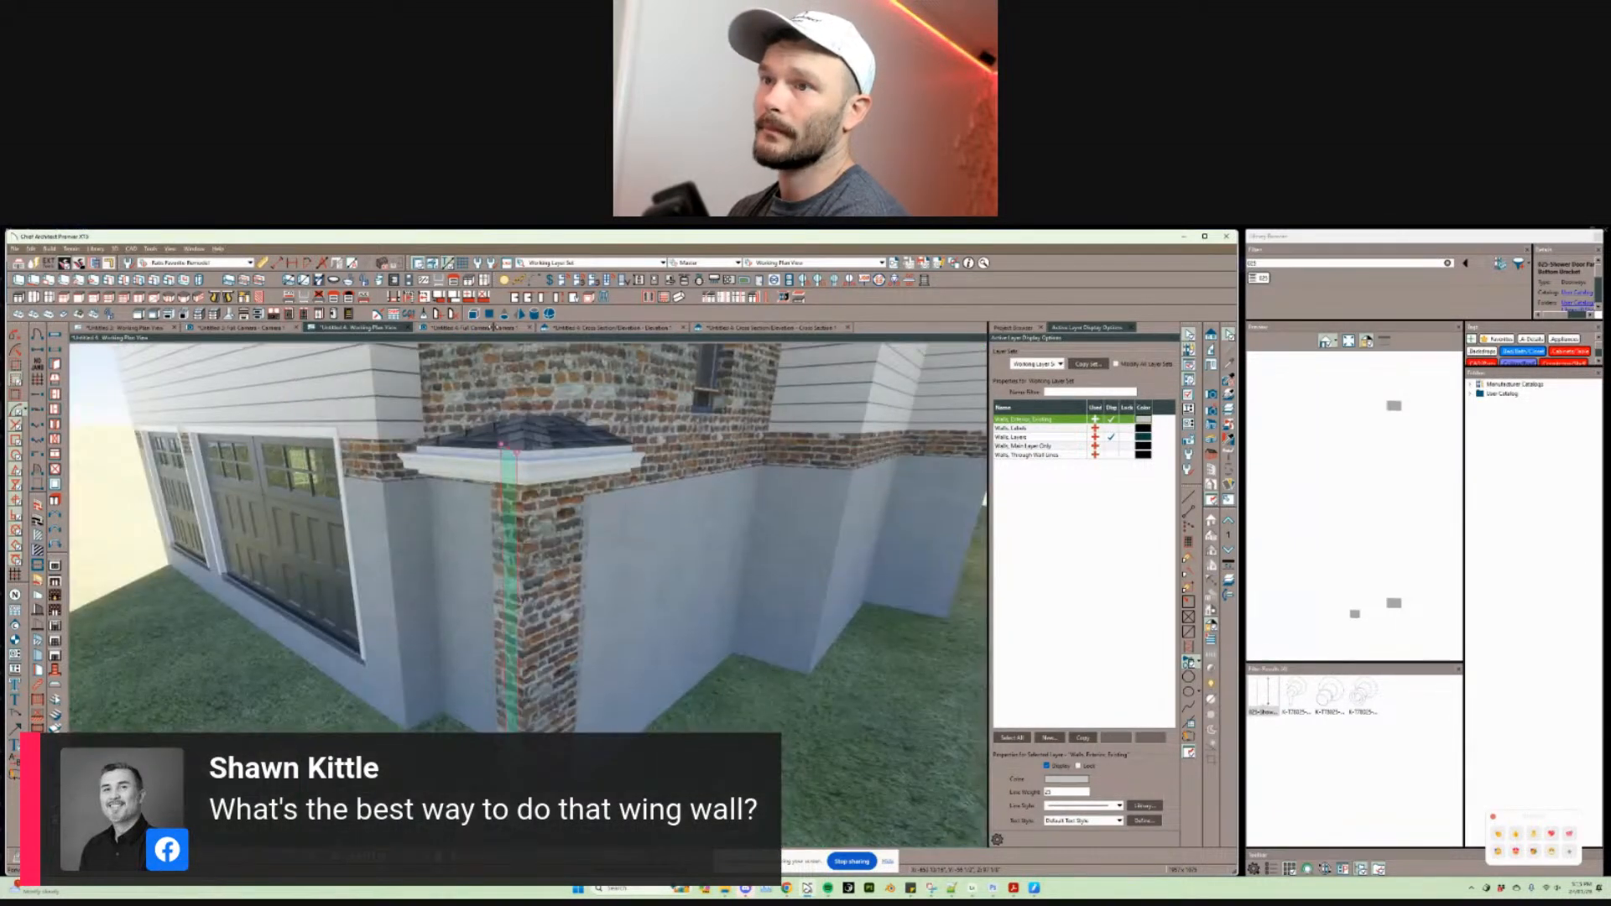
pyautogui.scroll(-1, 553, 580)
pyautogui.click(545, 579)
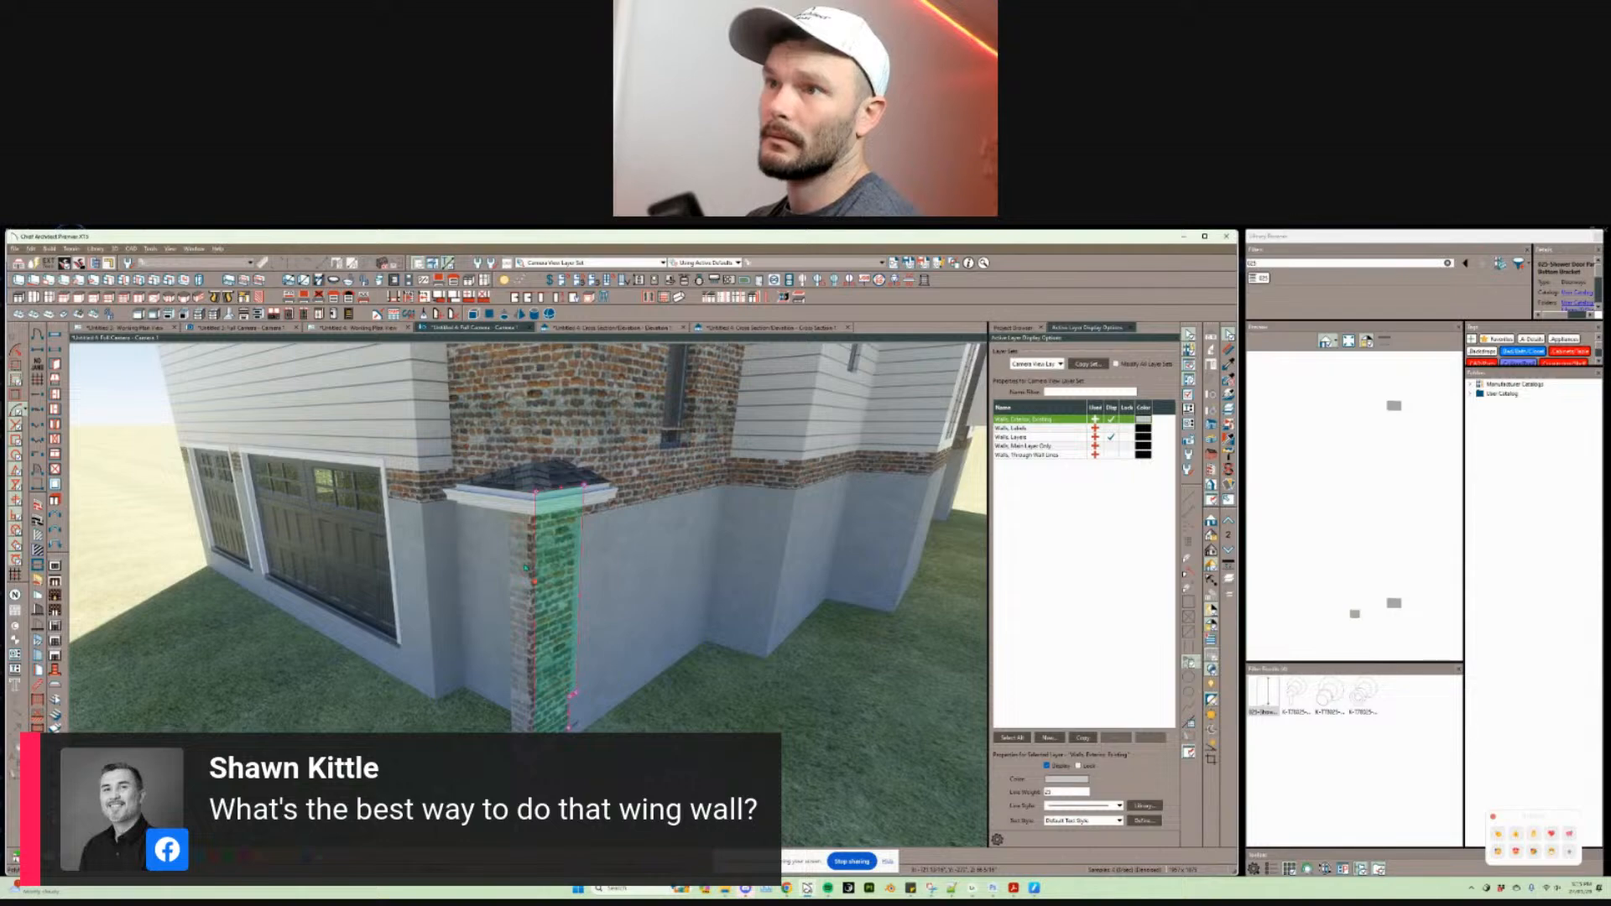
pyautogui.press('Escape')
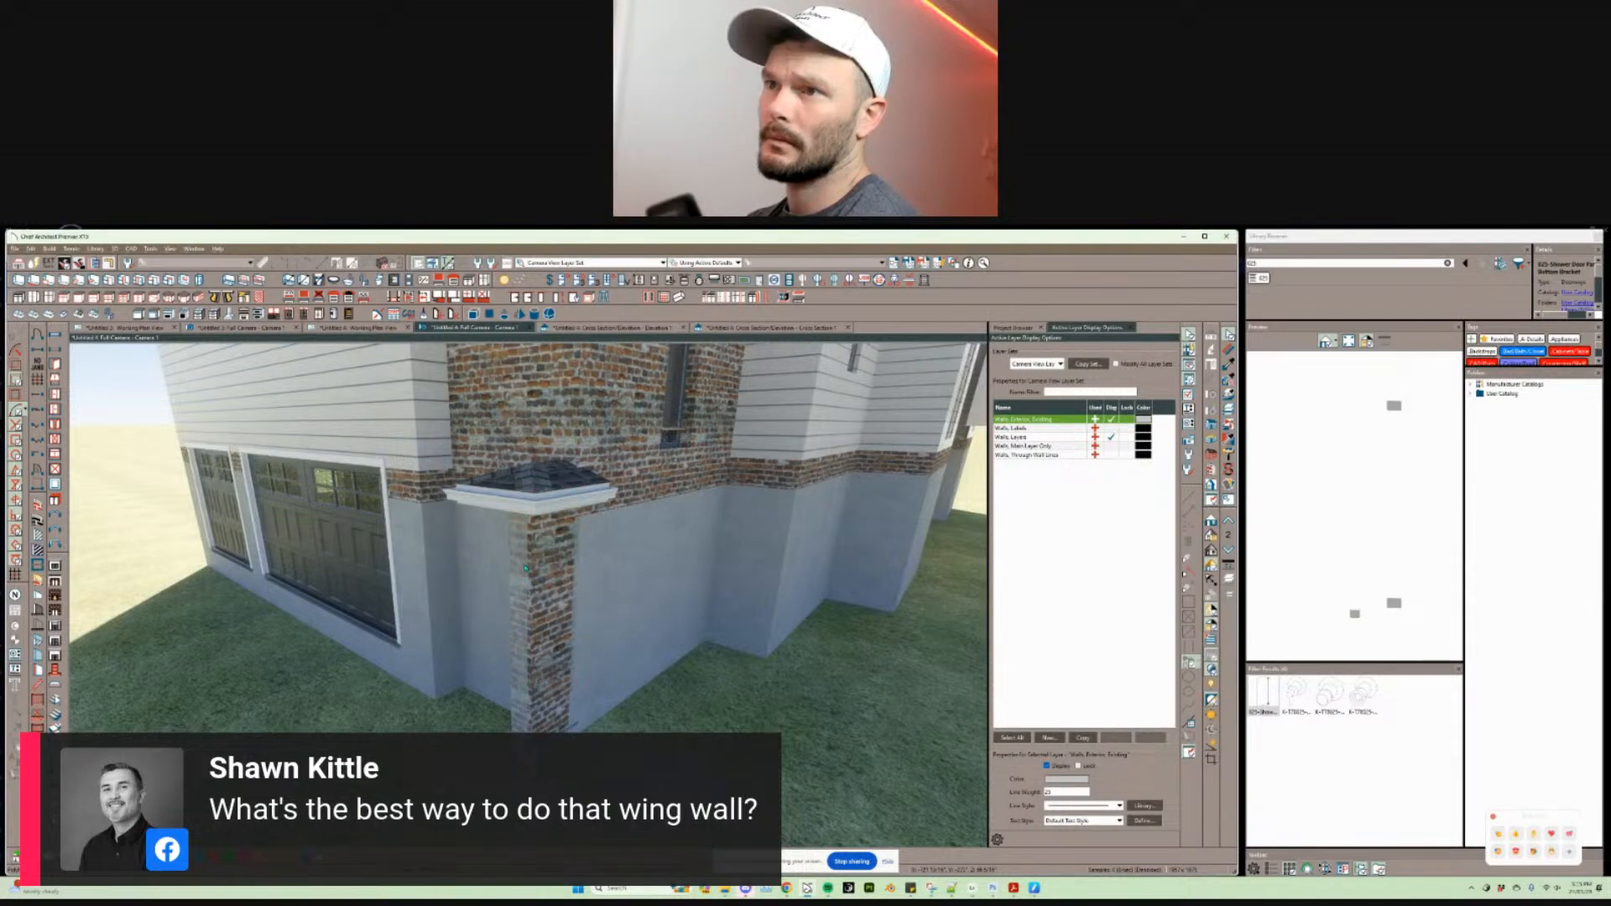
pyautogui.click(525, 568)
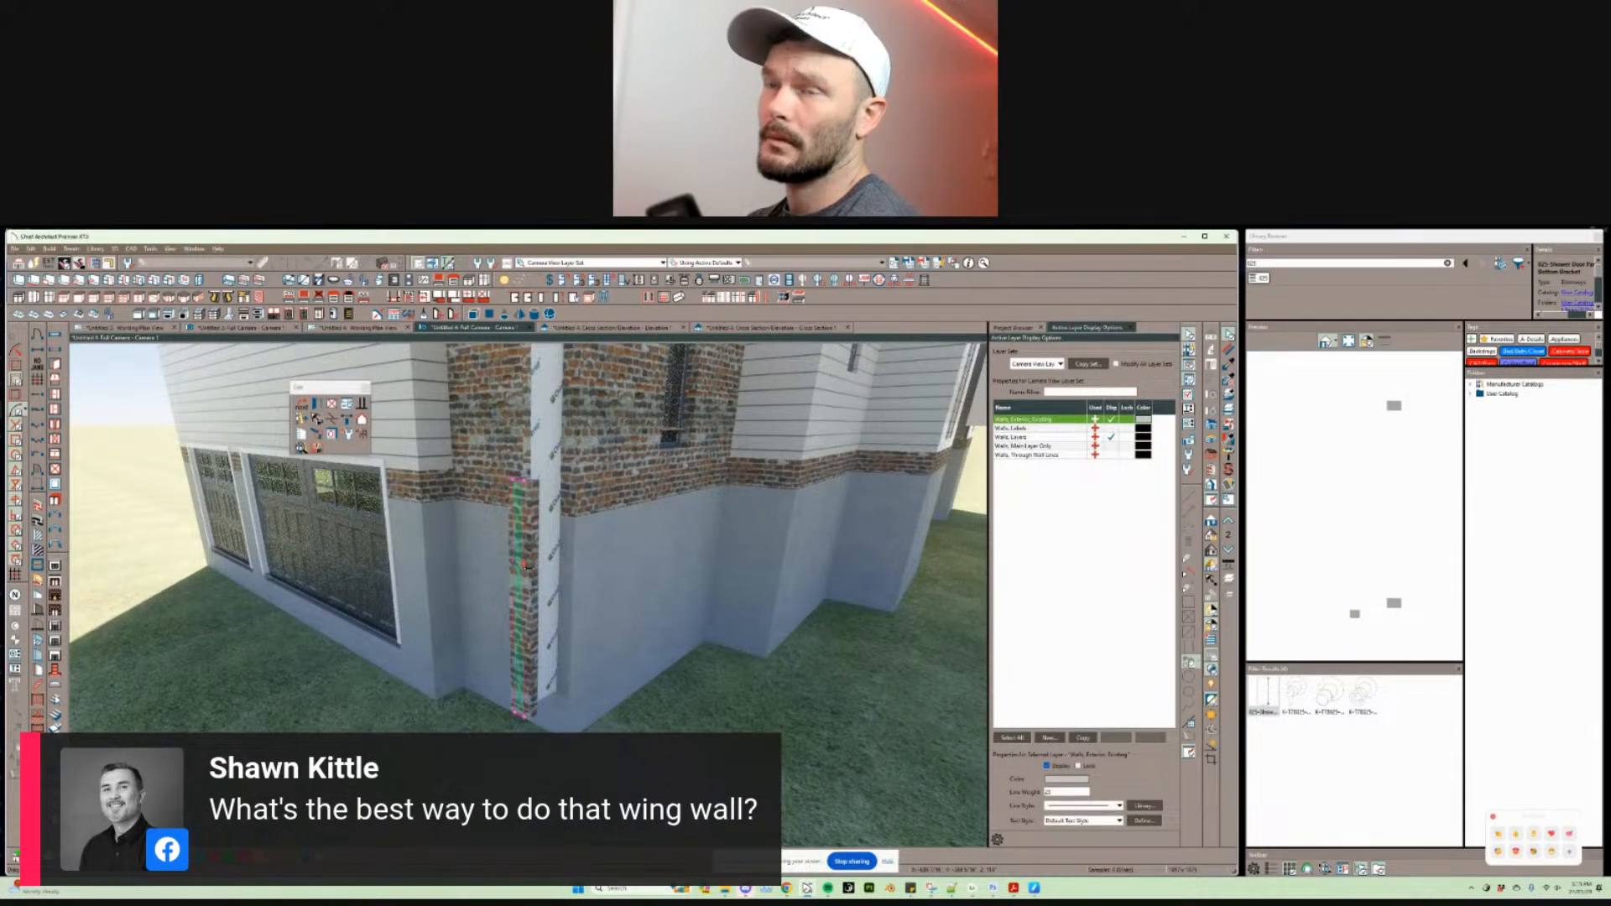
pyautogui.moveTo(530, 568); pyautogui.dragTo(537, 569)
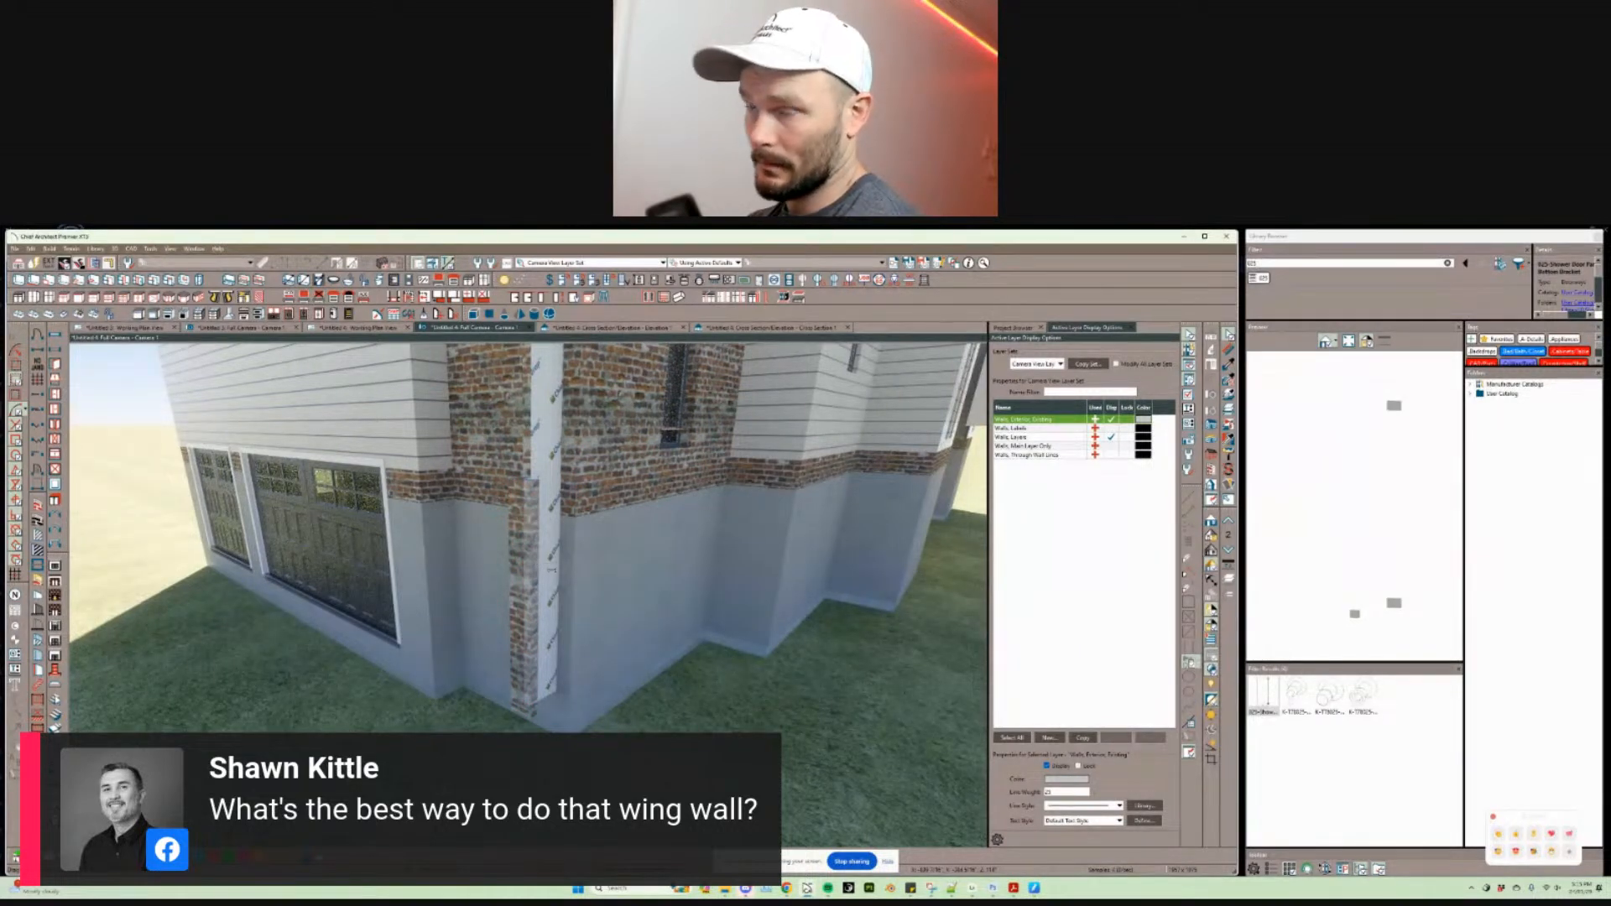
pyautogui.click(545, 574)
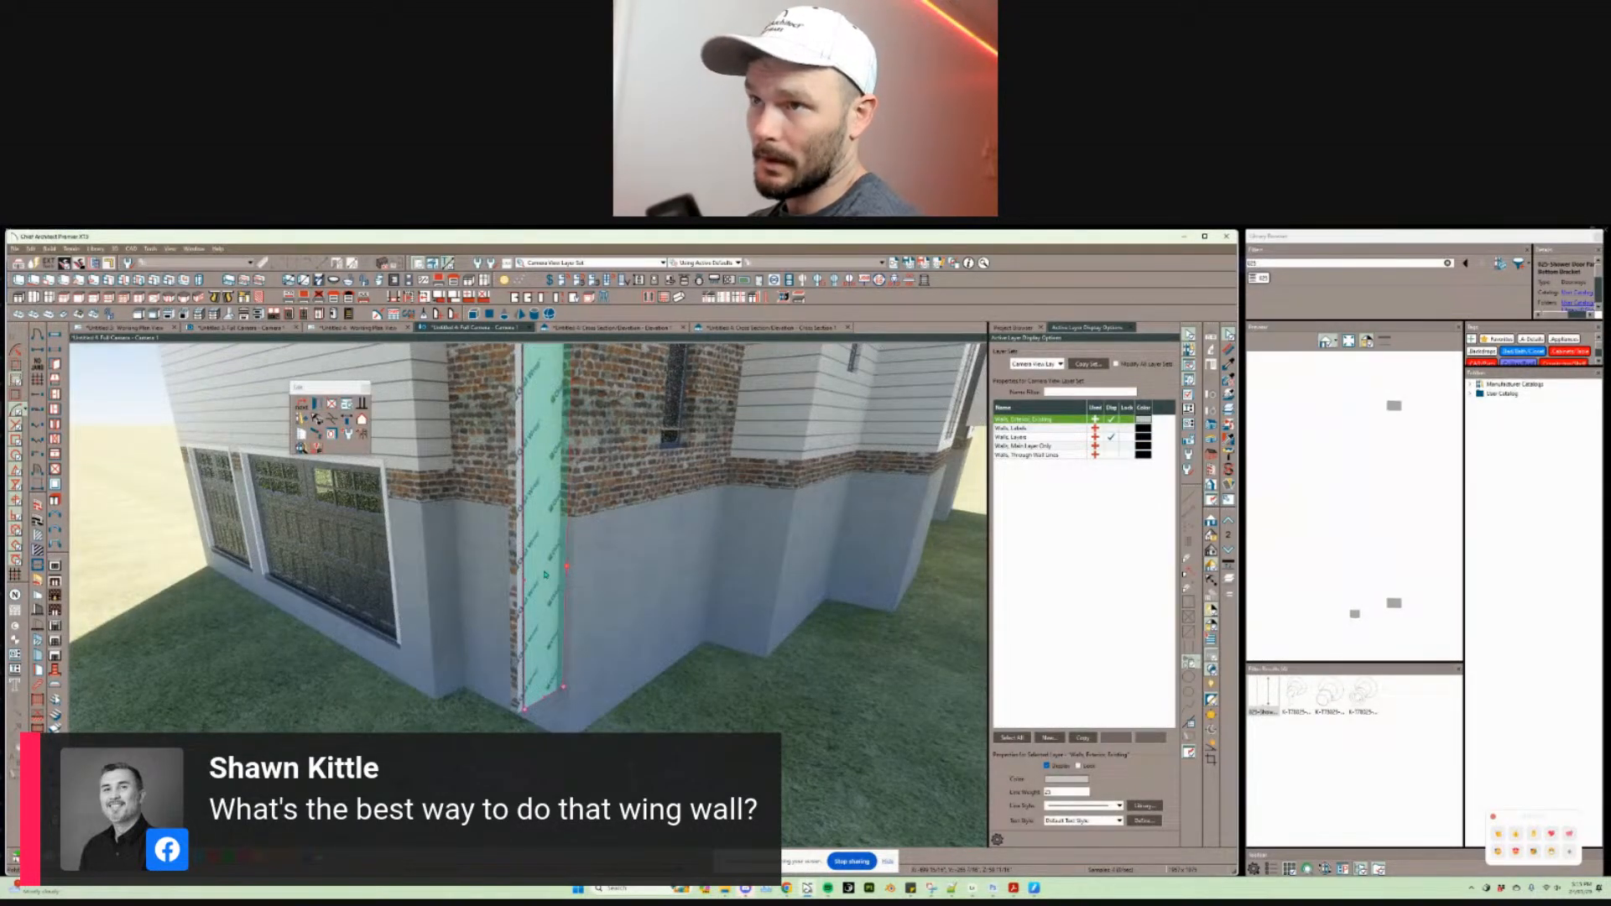
# Step: Extend the garage wall in plan past the corner over the hatched stub, and break it at the corner
pyautogui.click(372, 328)
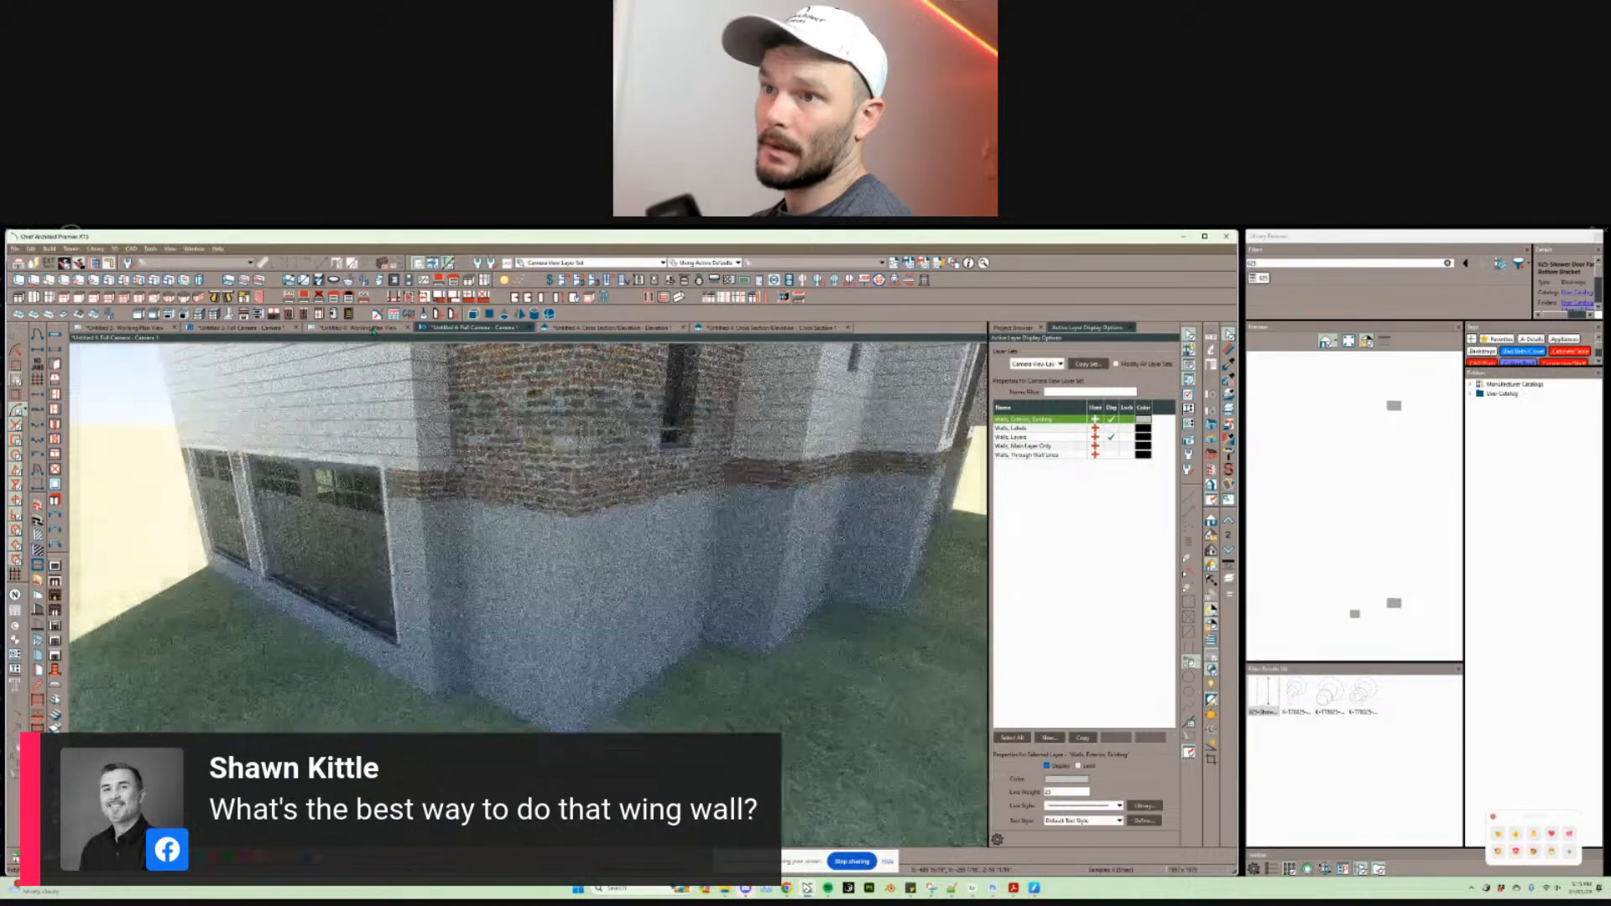
pyautogui.scroll(2, 460, 674)
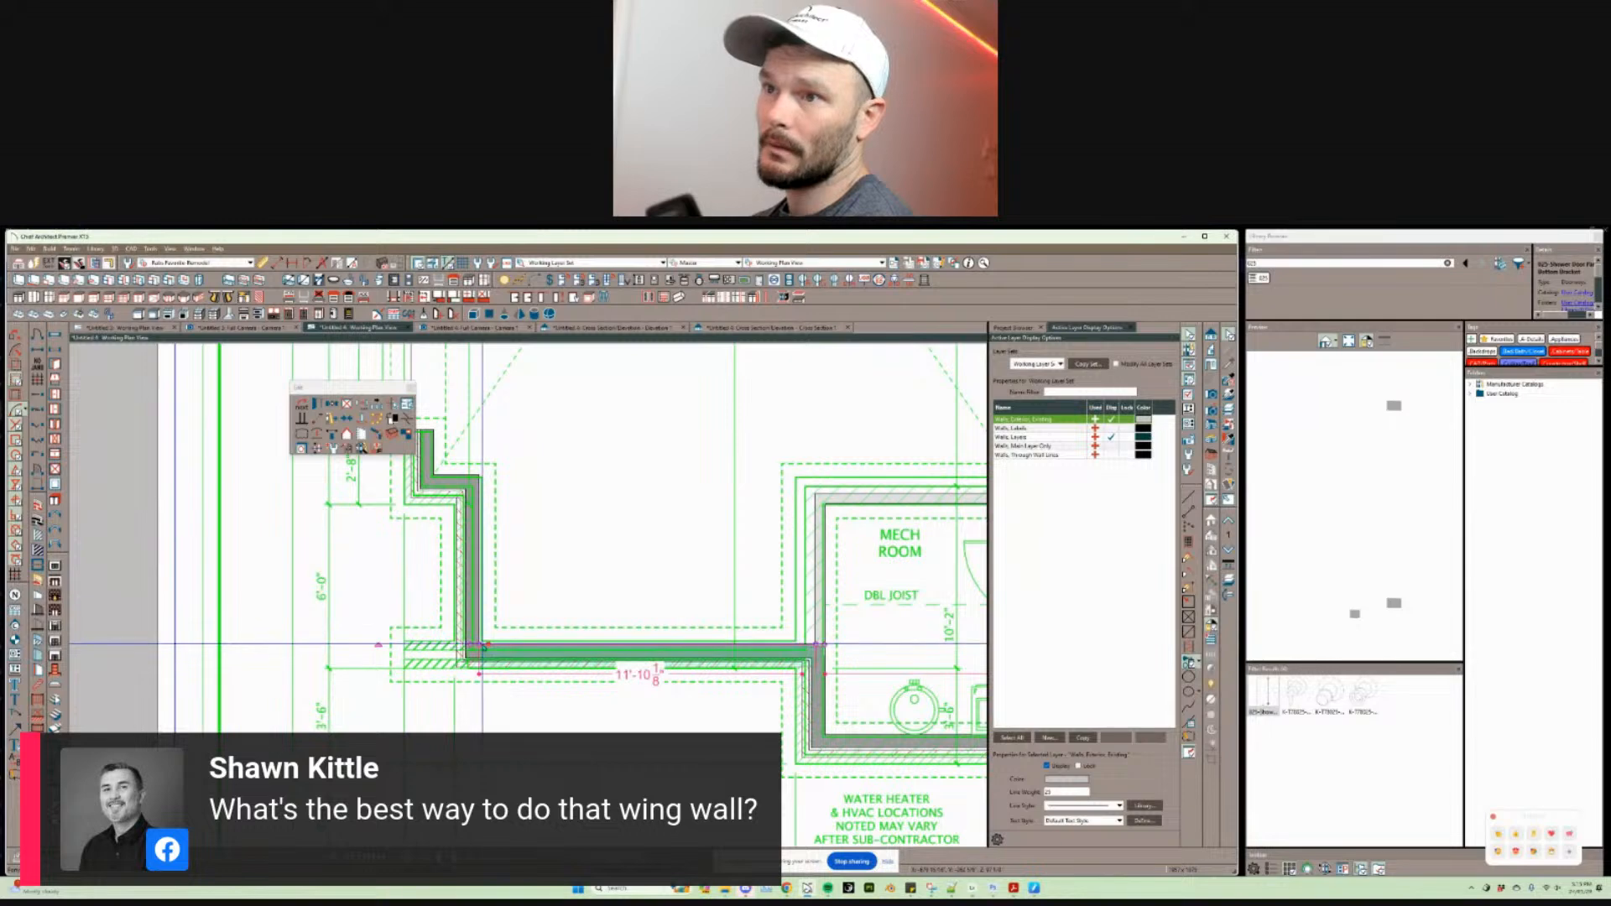
pyautogui.moveTo(484, 647); pyautogui.dragTo(406, 646)
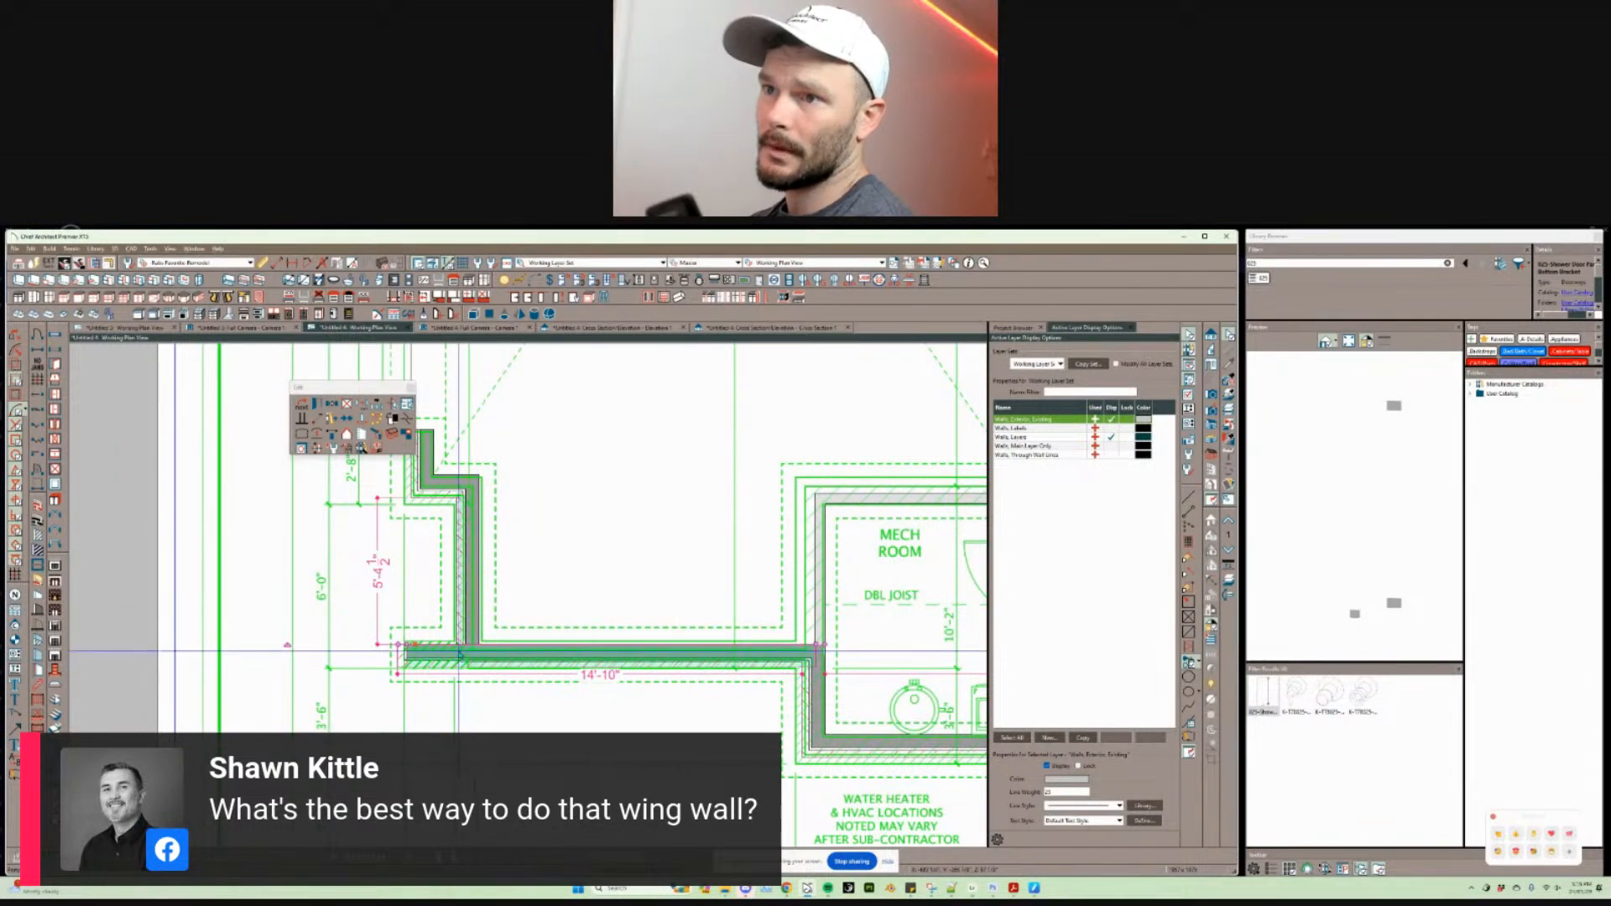
pyautogui.scroll(2, 458, 653)
pyautogui.click(429, 661)
pyautogui.click(445, 646)
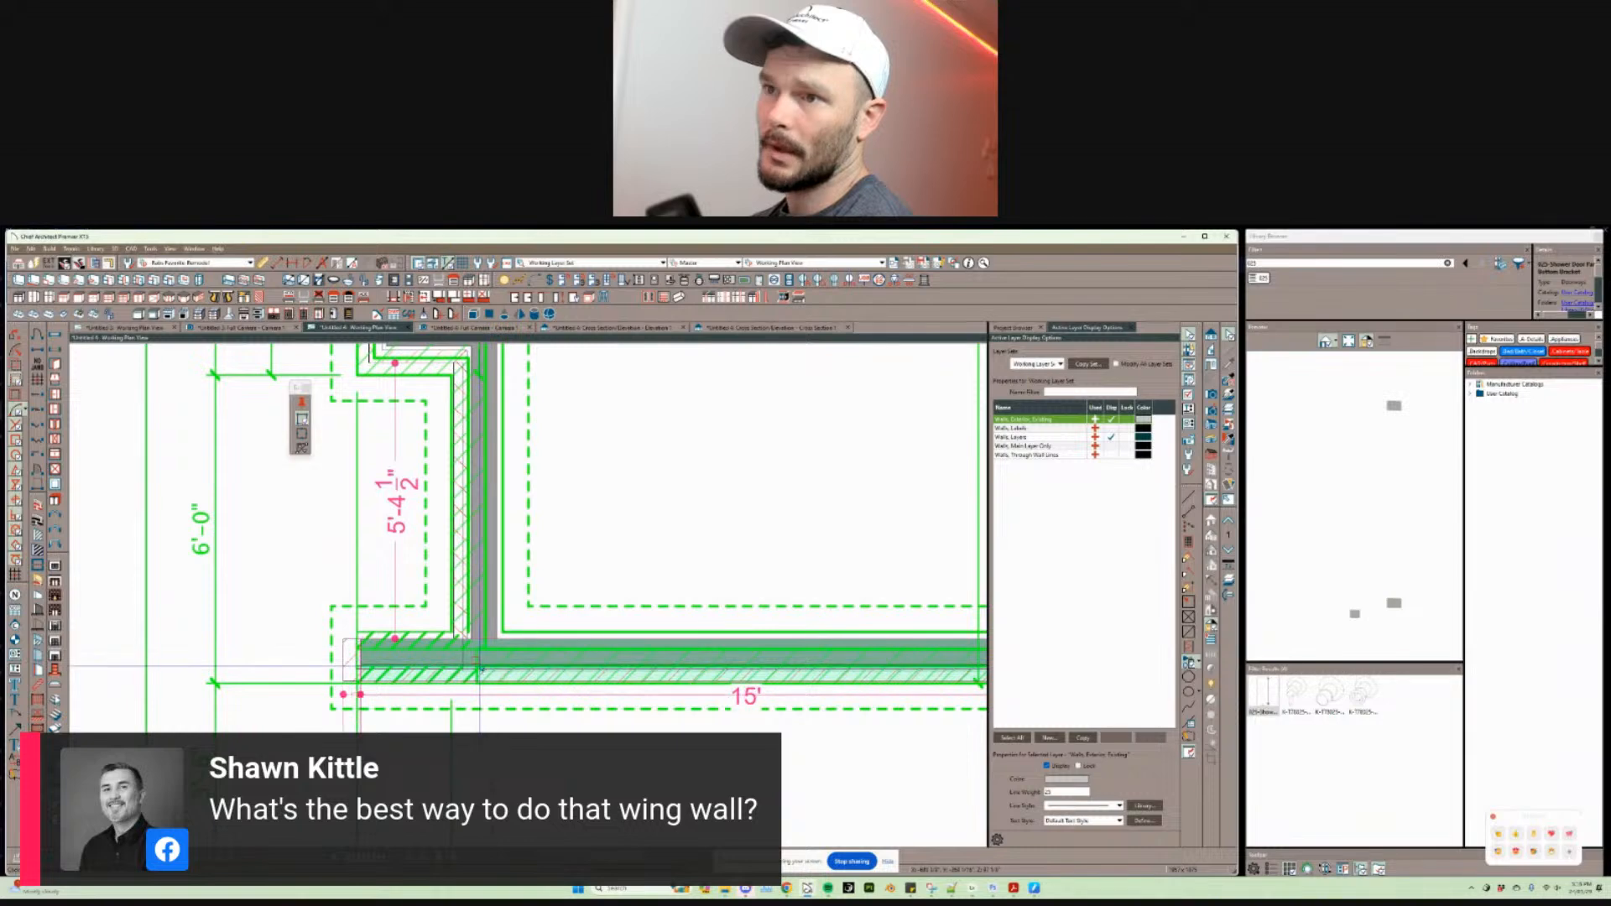
# Step: Duplicate the wing segment's upper brick wall type and set the copy's Concrete layer thickness to 3"
pyautogui.click(438, 661)
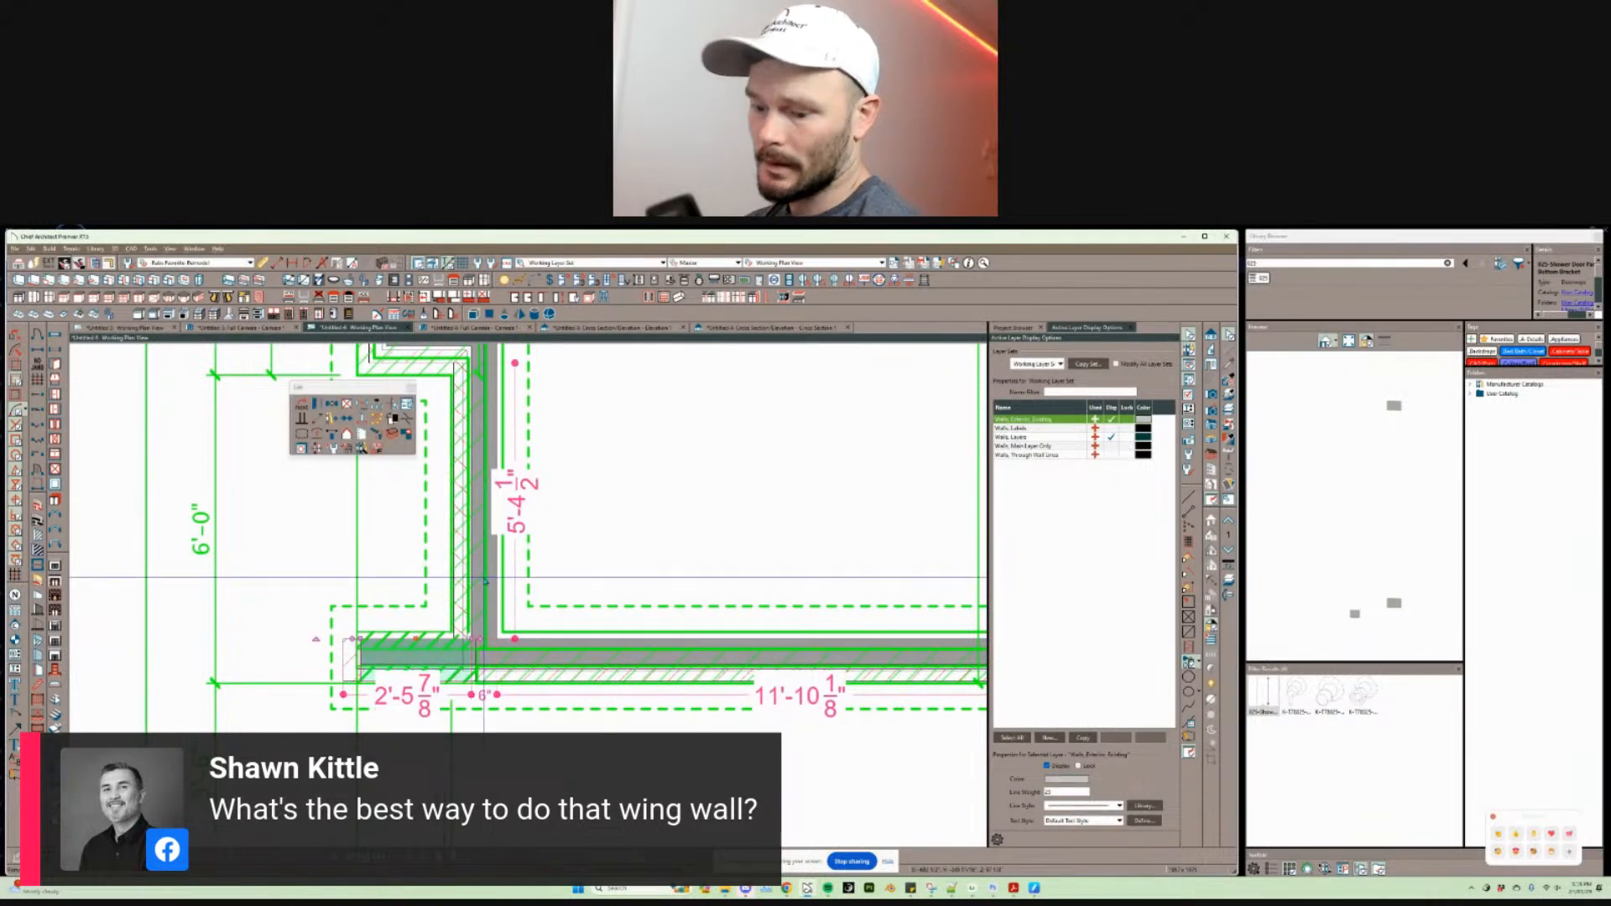
pyautogui.doubleClick(471, 454)
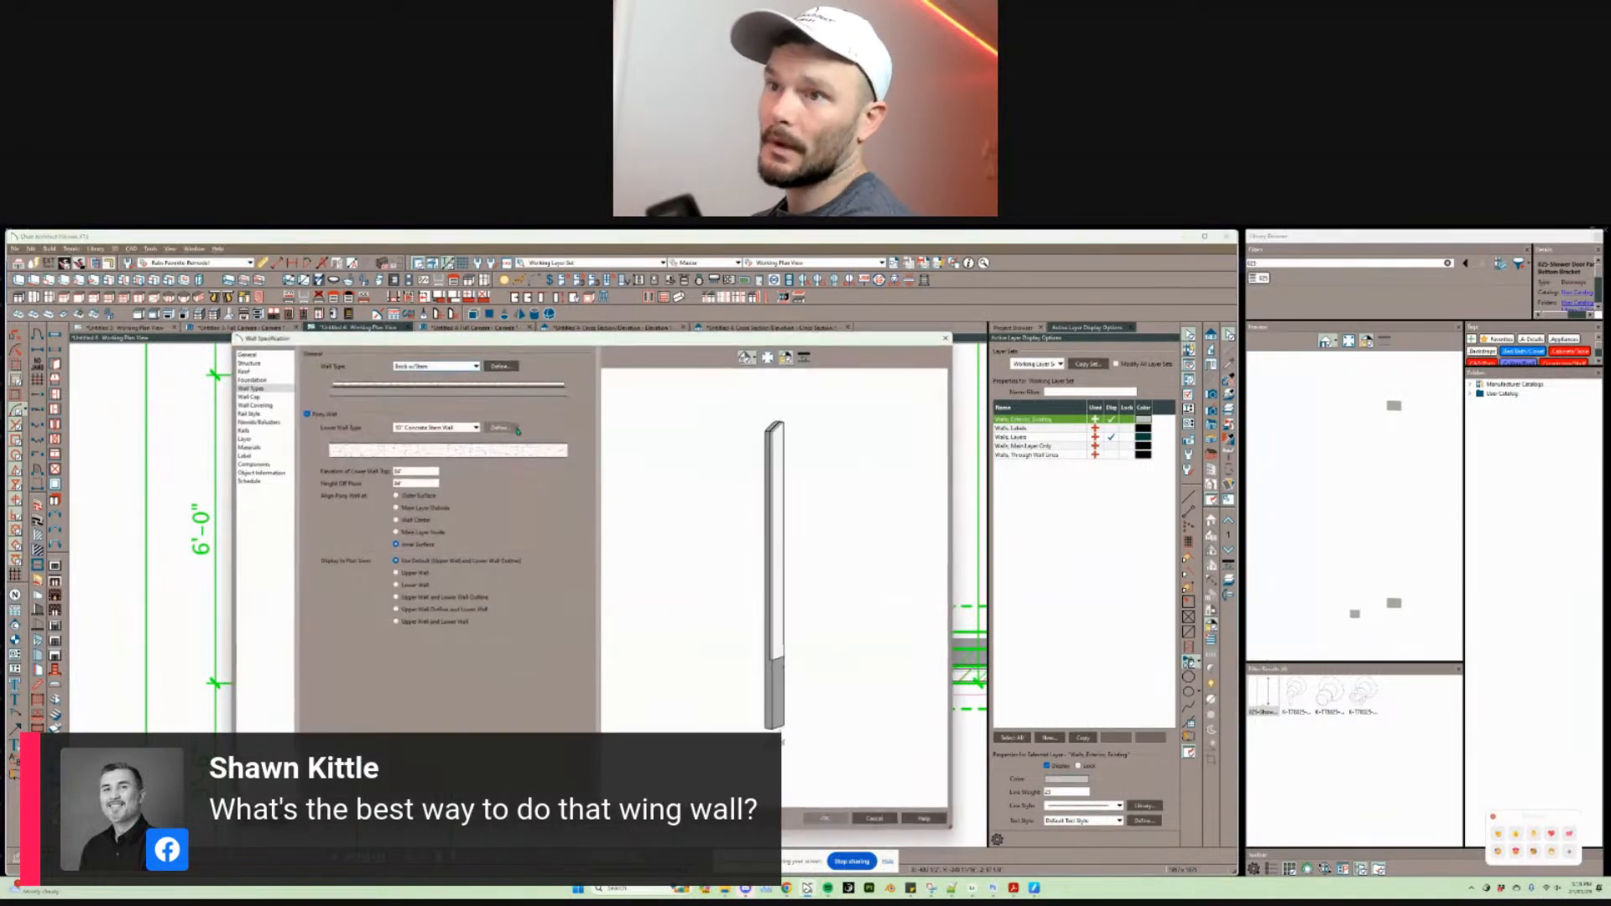
pyautogui.click(500, 367)
pyautogui.click(807, 478)
pyautogui.click(808, 476)
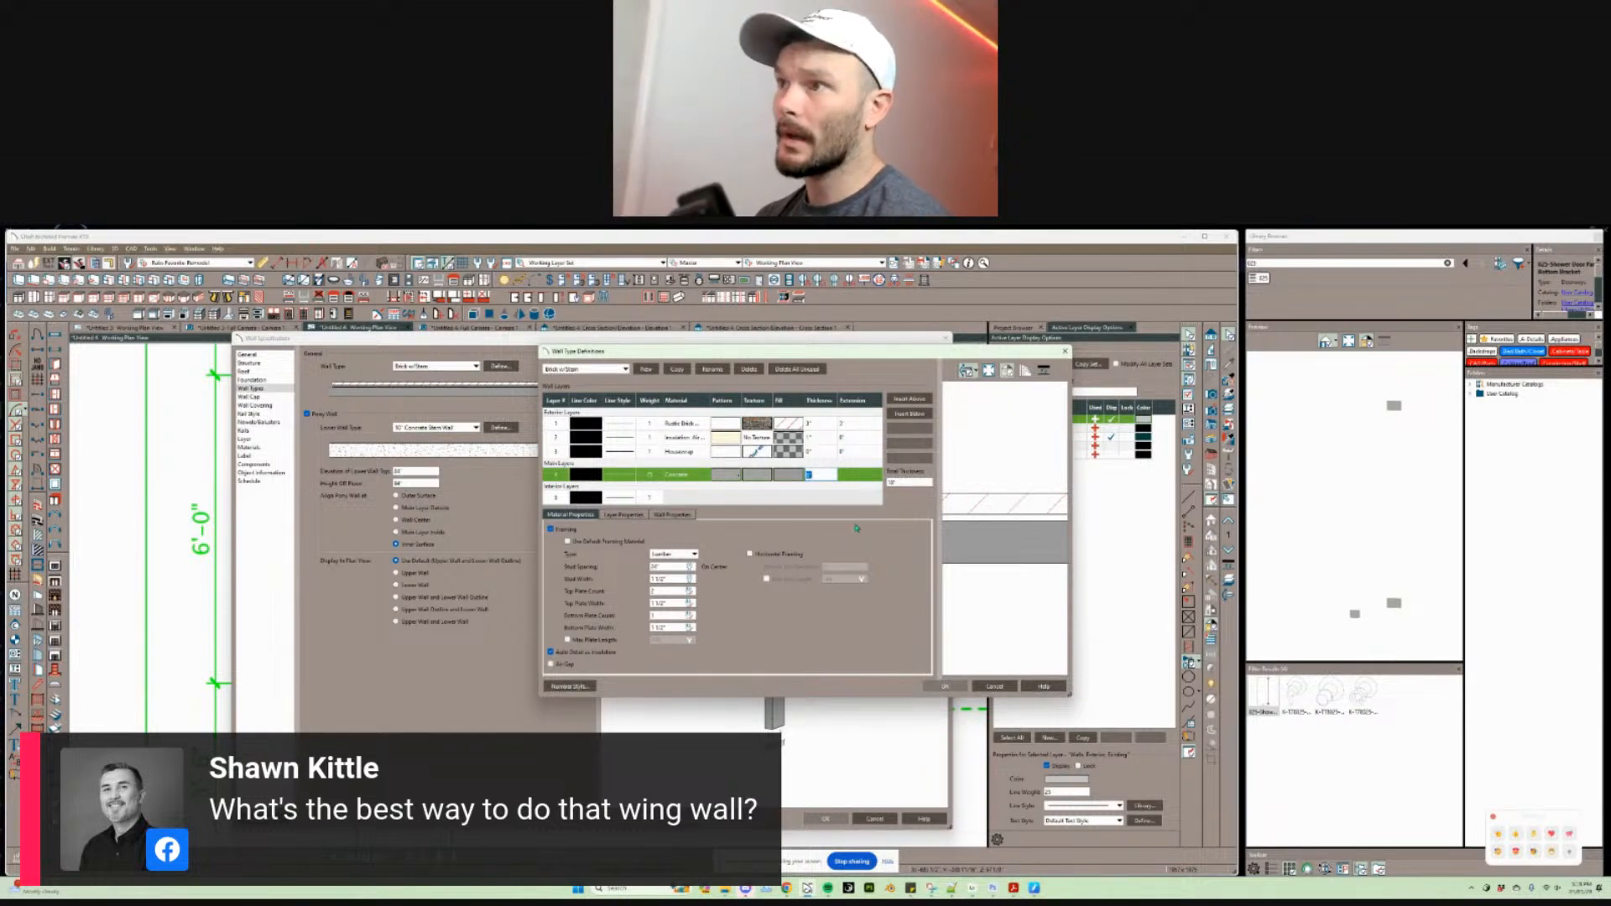
pyautogui.click(671, 371)
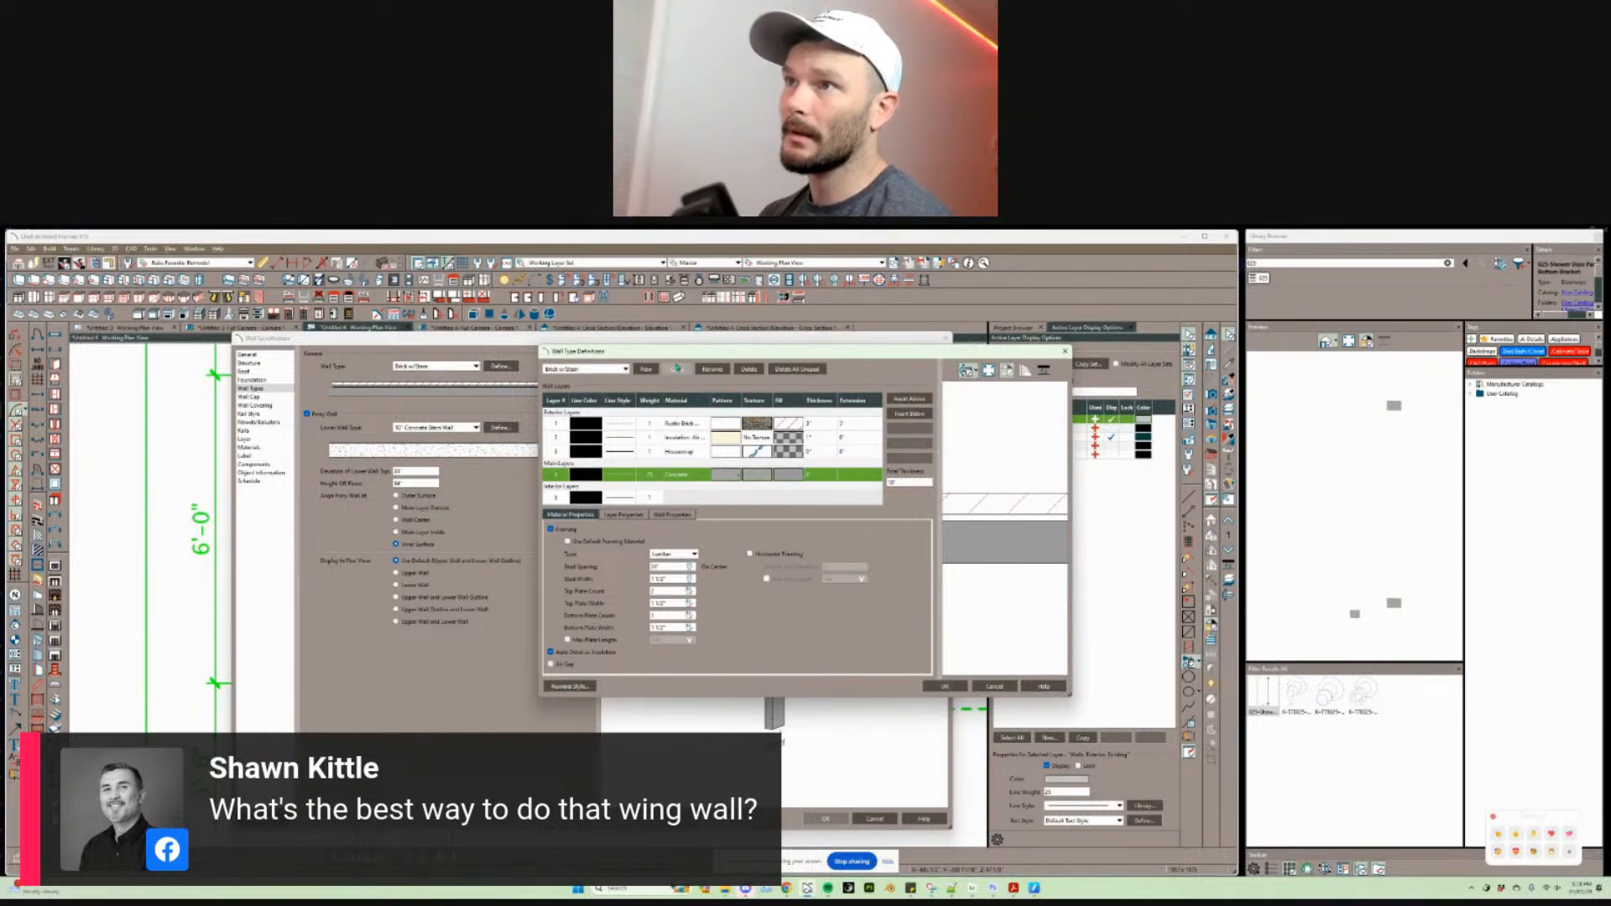
pyautogui.click(818, 476)
pyautogui.click(816, 478)
pyautogui.write('3')
pyautogui.press('Return')
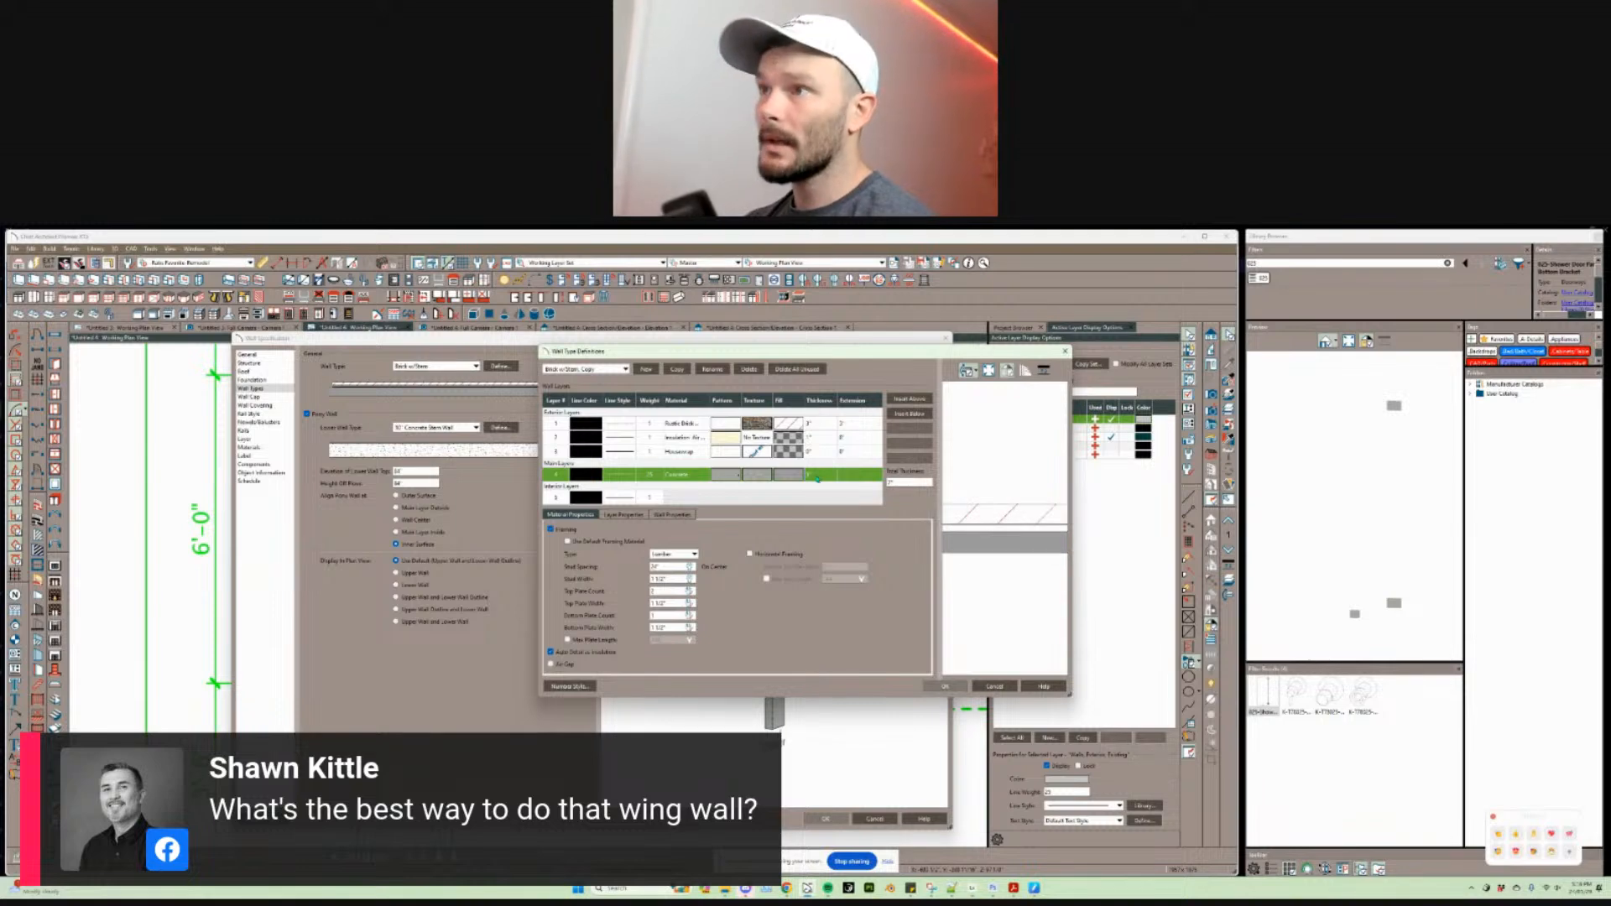
# Step: Insert duplicates of the Housewrap and air-gap insulation layers and shift them into the main layers below the Concrete
pyautogui.click(805, 451)
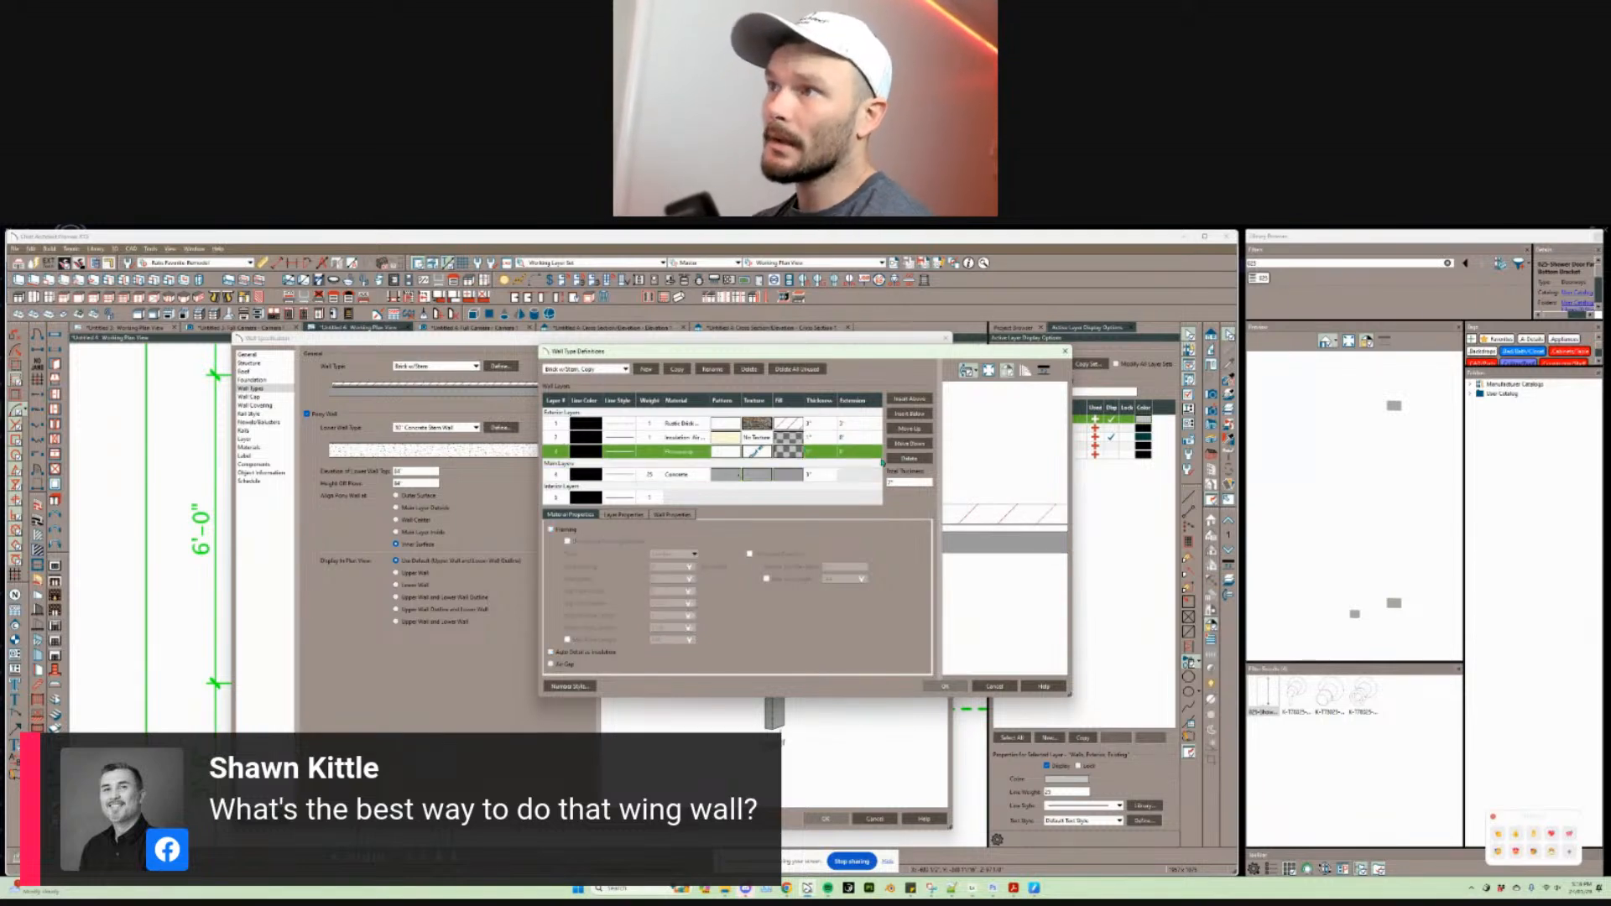
pyautogui.click(910, 413)
pyautogui.click(909, 442)
pyautogui.click(909, 443)
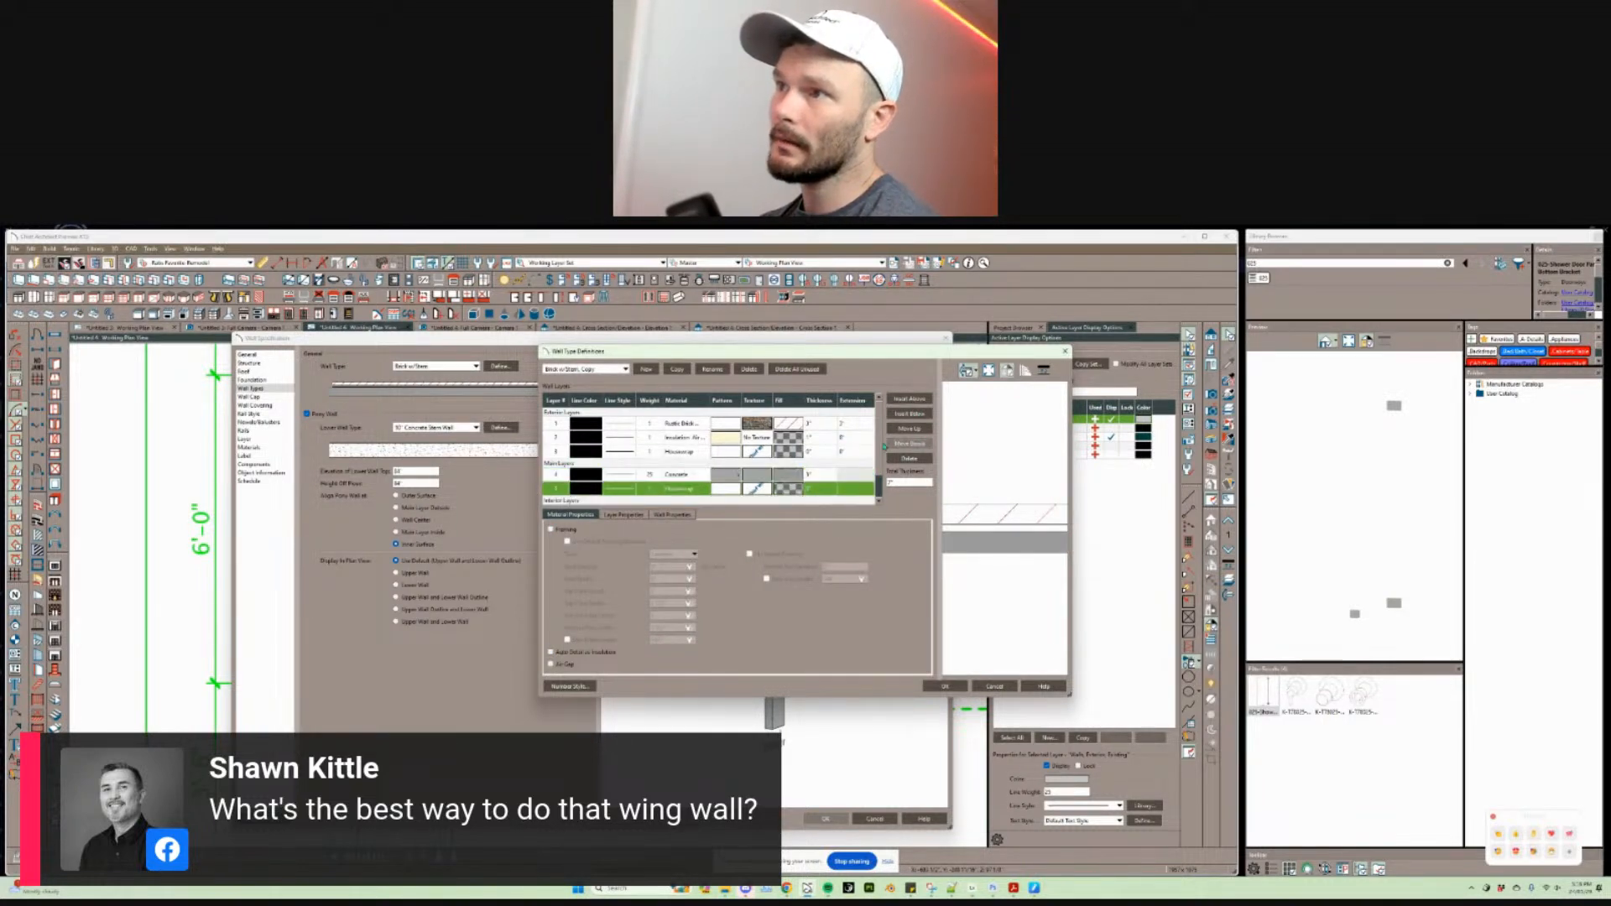
pyautogui.click(805, 437)
pyautogui.click(909, 413)
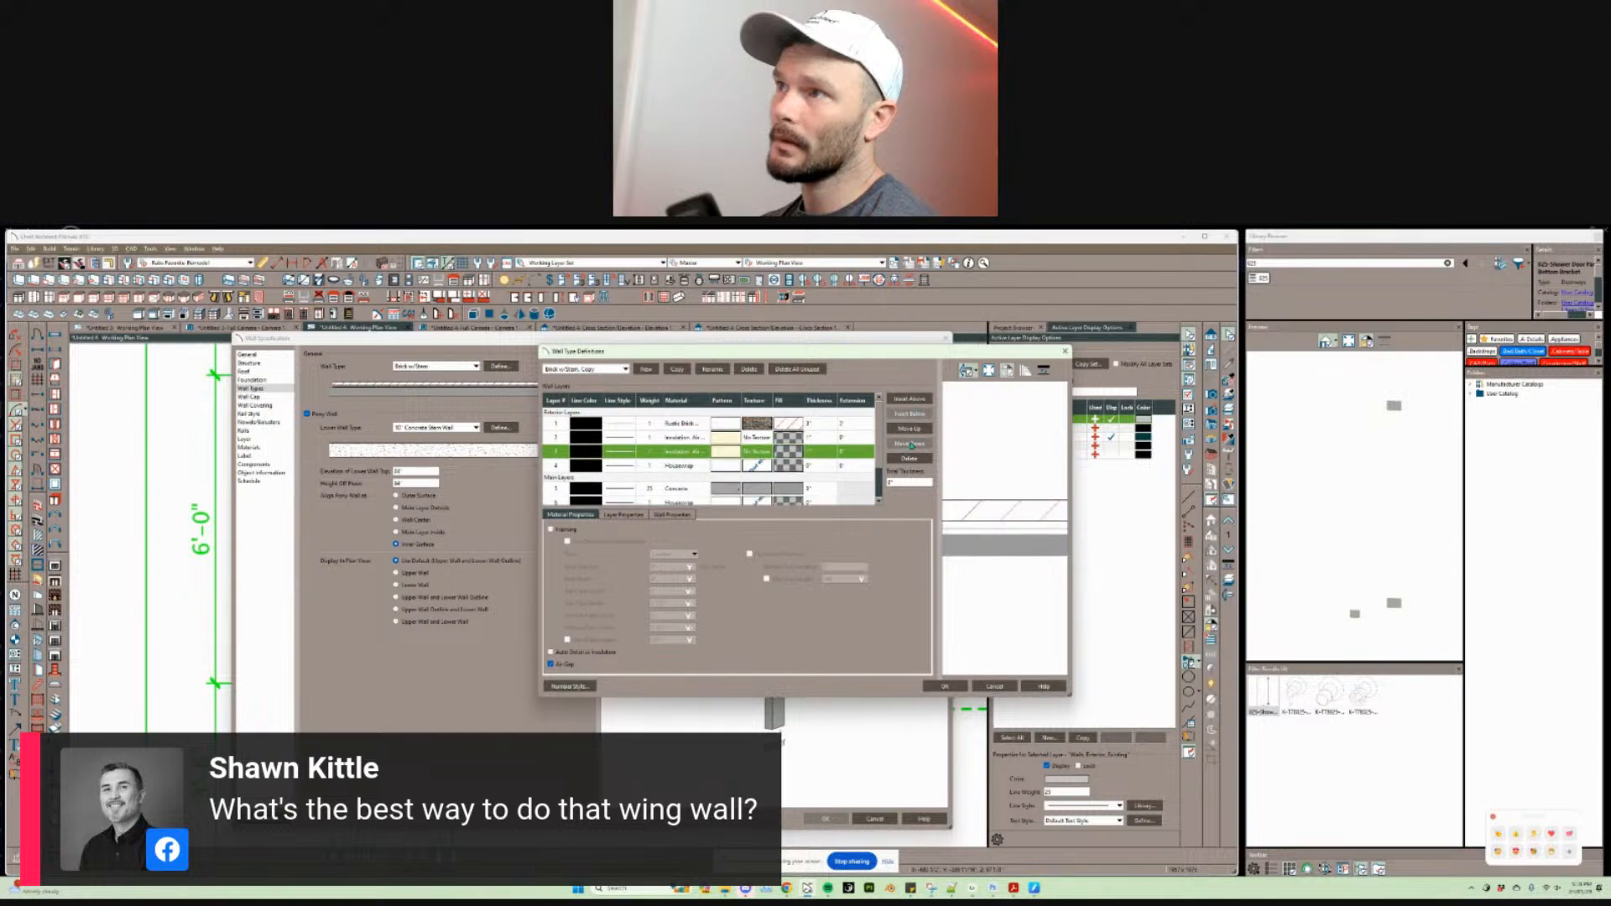
pyautogui.click(910, 443)
pyautogui.click(909, 443)
pyautogui.click(909, 443)
pyautogui.click(909, 443)
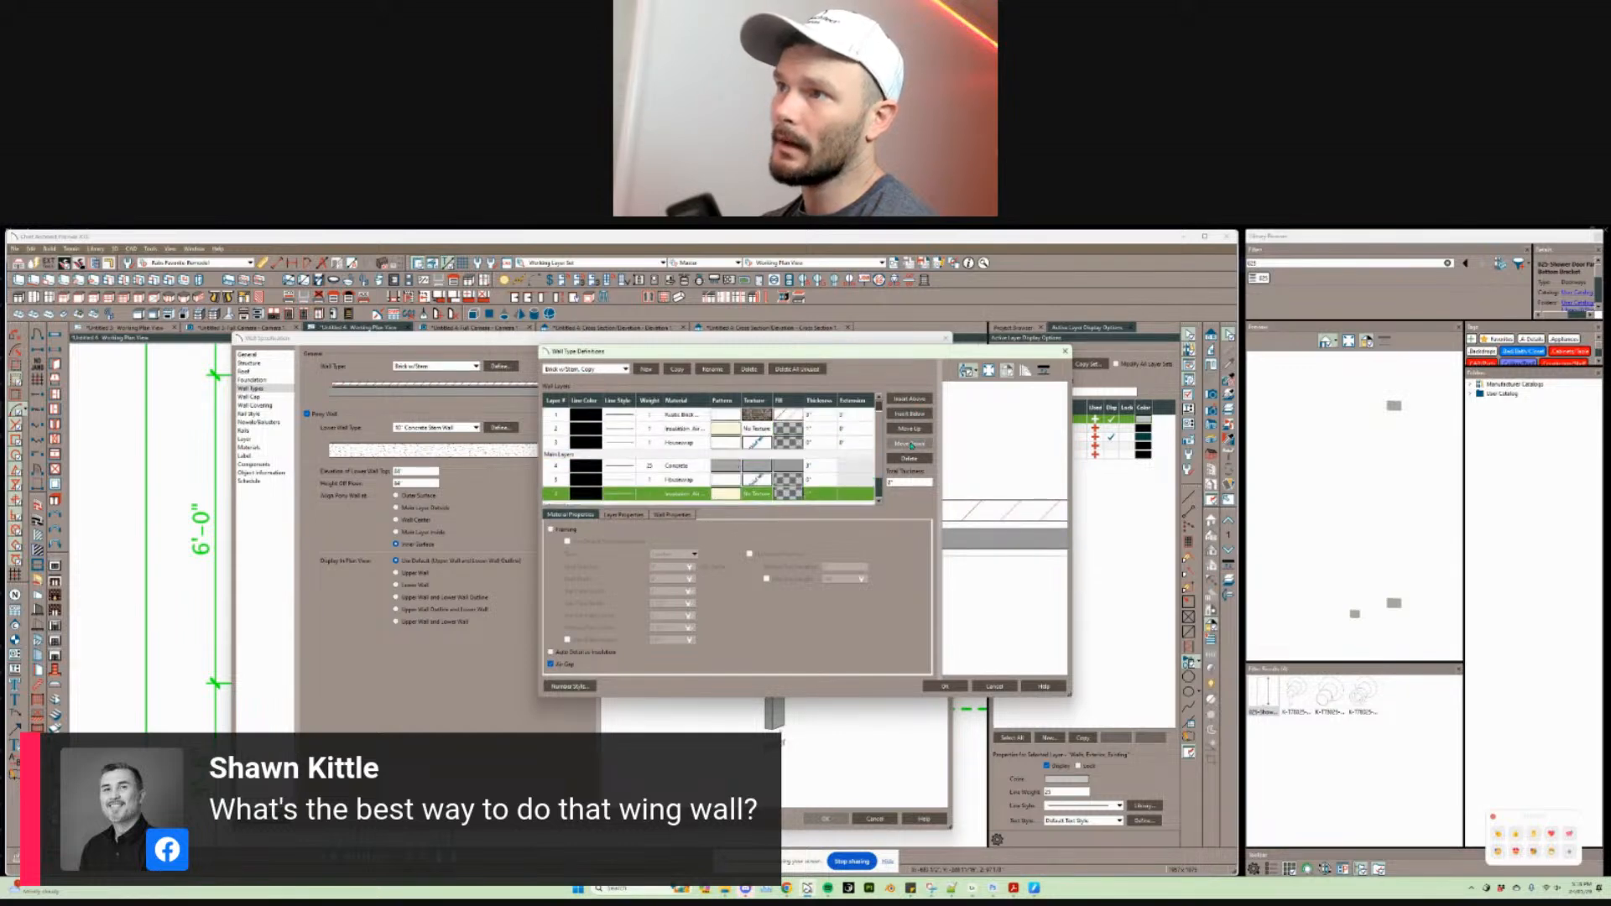
# Step: Insert a duplicate brick layer, shift it below the inner air-gap layer, and apply the double-faced wall type to the wing segment
pyautogui.click(802, 419)
pyautogui.click(909, 413)
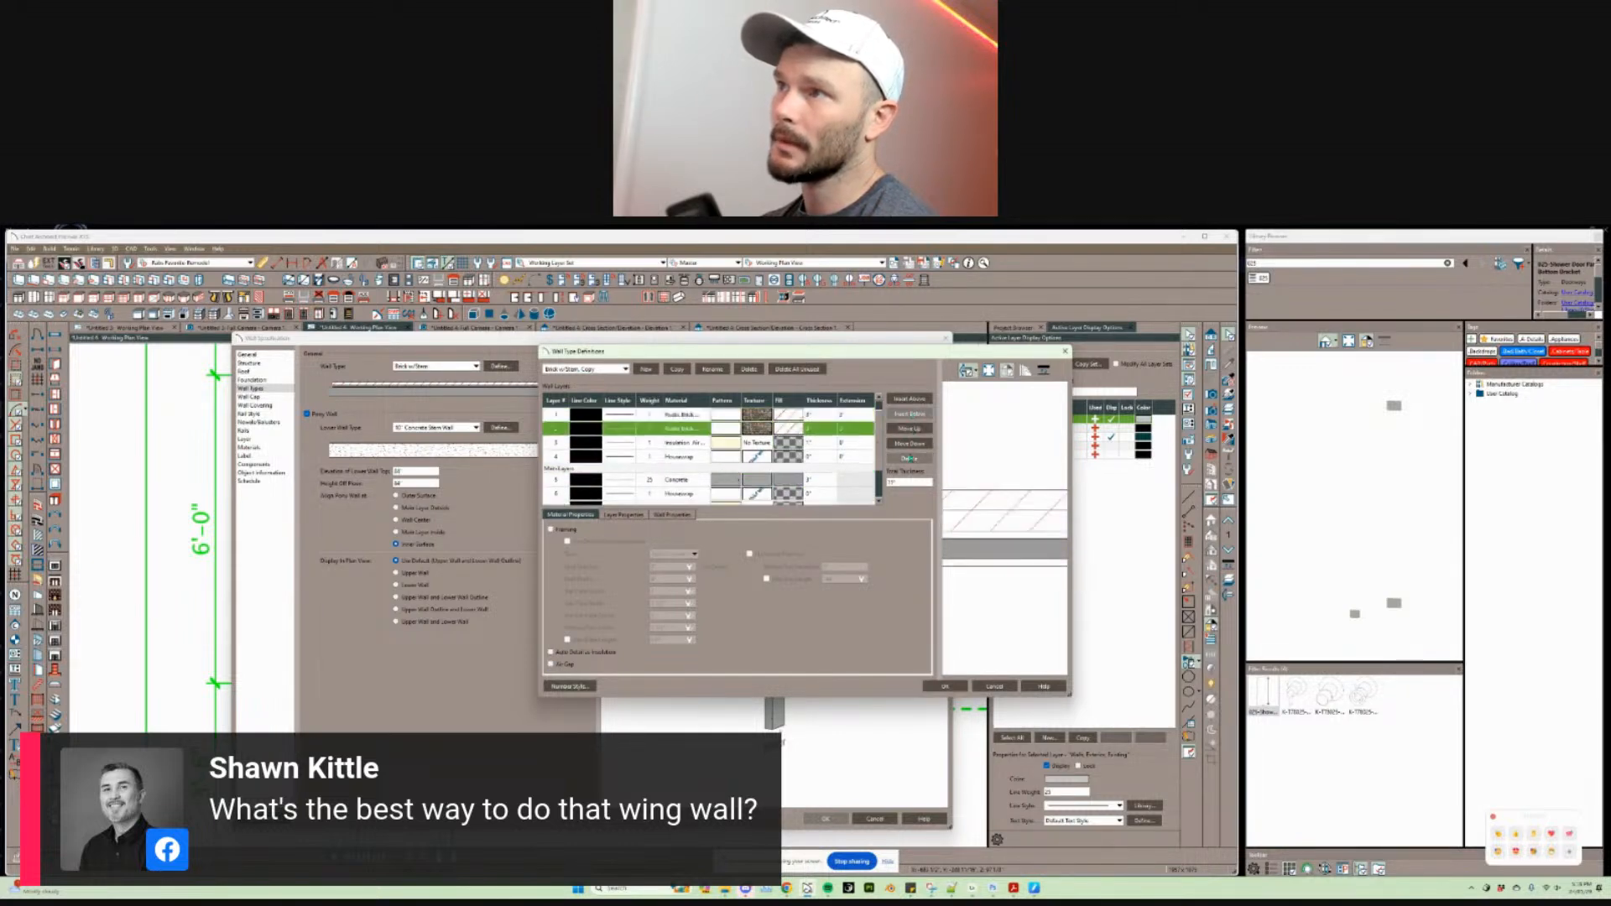
pyautogui.click(909, 443)
pyautogui.click(909, 443)
pyautogui.click(910, 443)
pyautogui.click(909, 443)
pyautogui.click(910, 443)
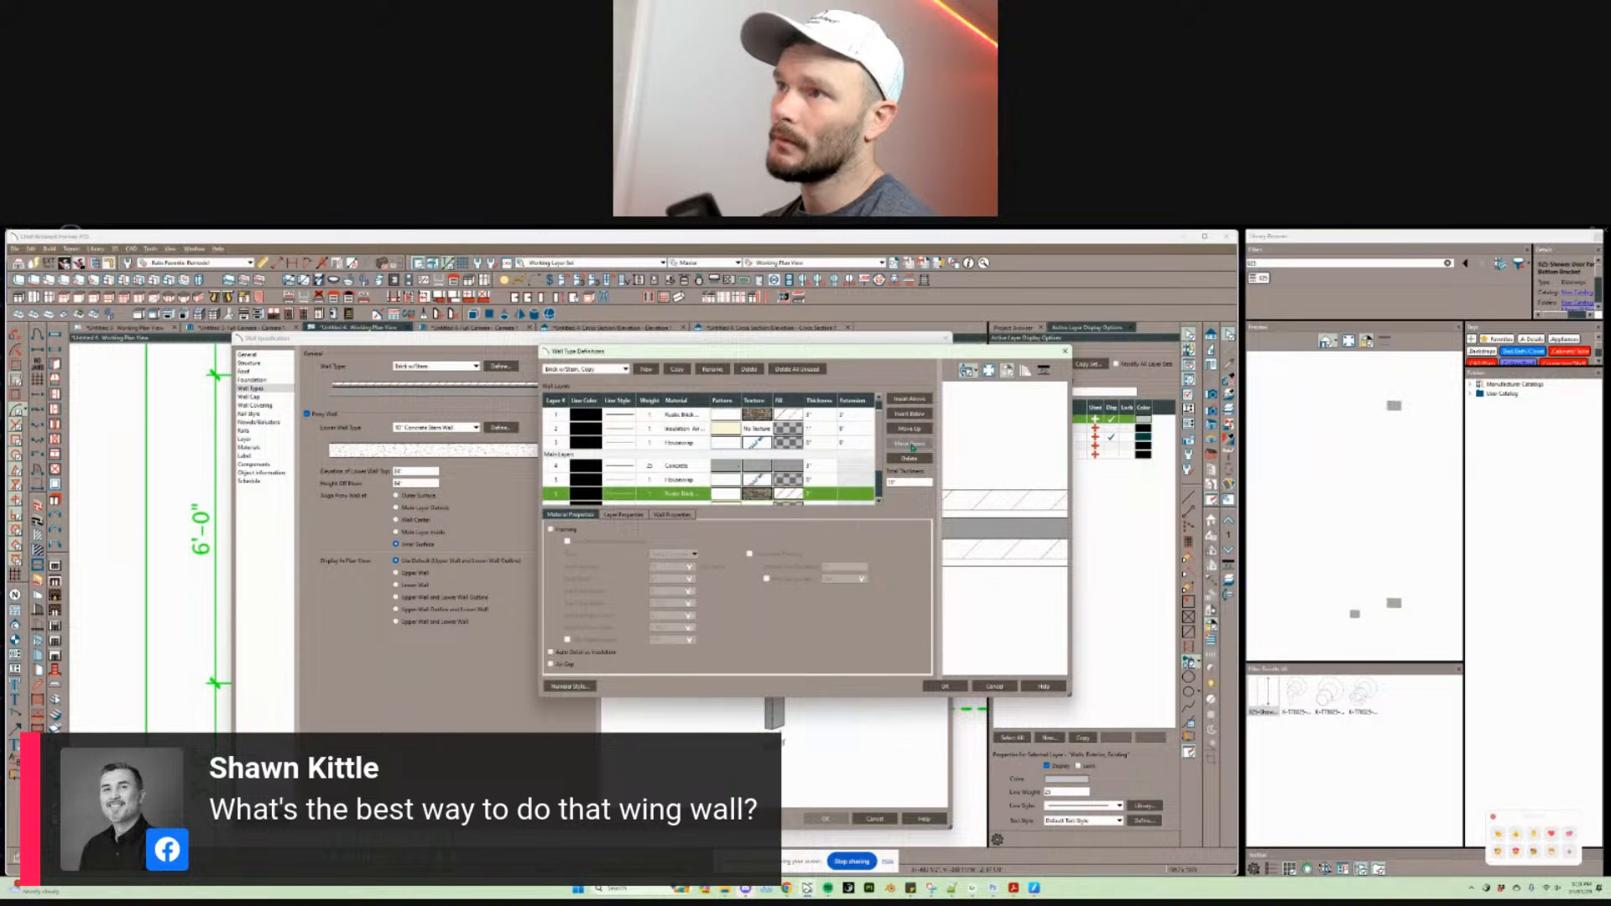
pyautogui.scroll(-1, 821, 458)
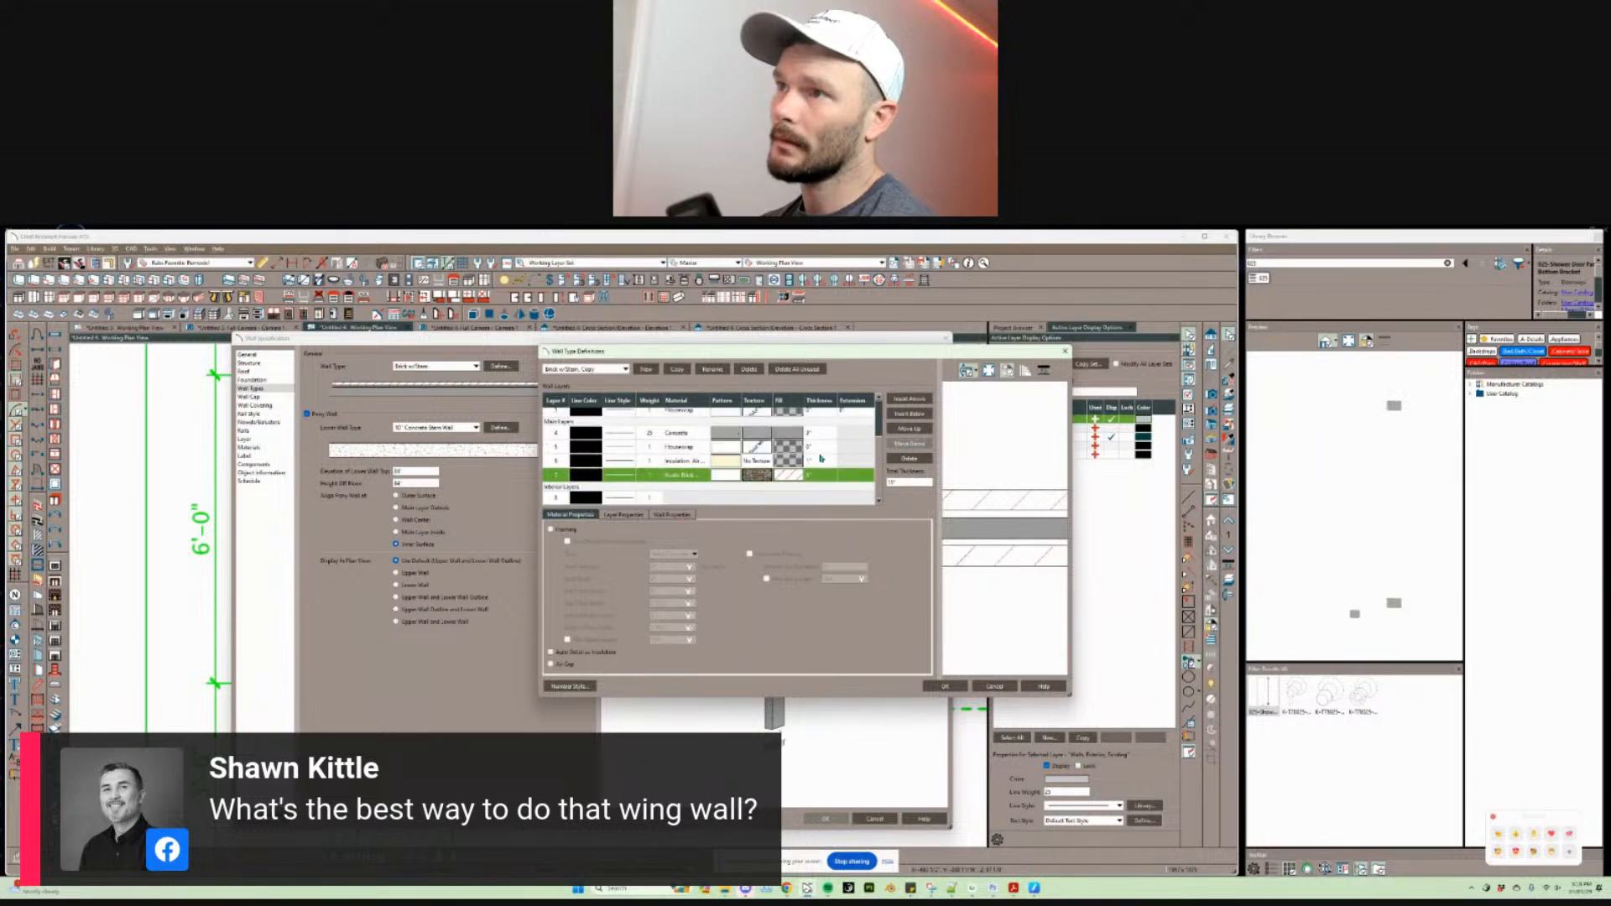
pyautogui.click(942, 687)
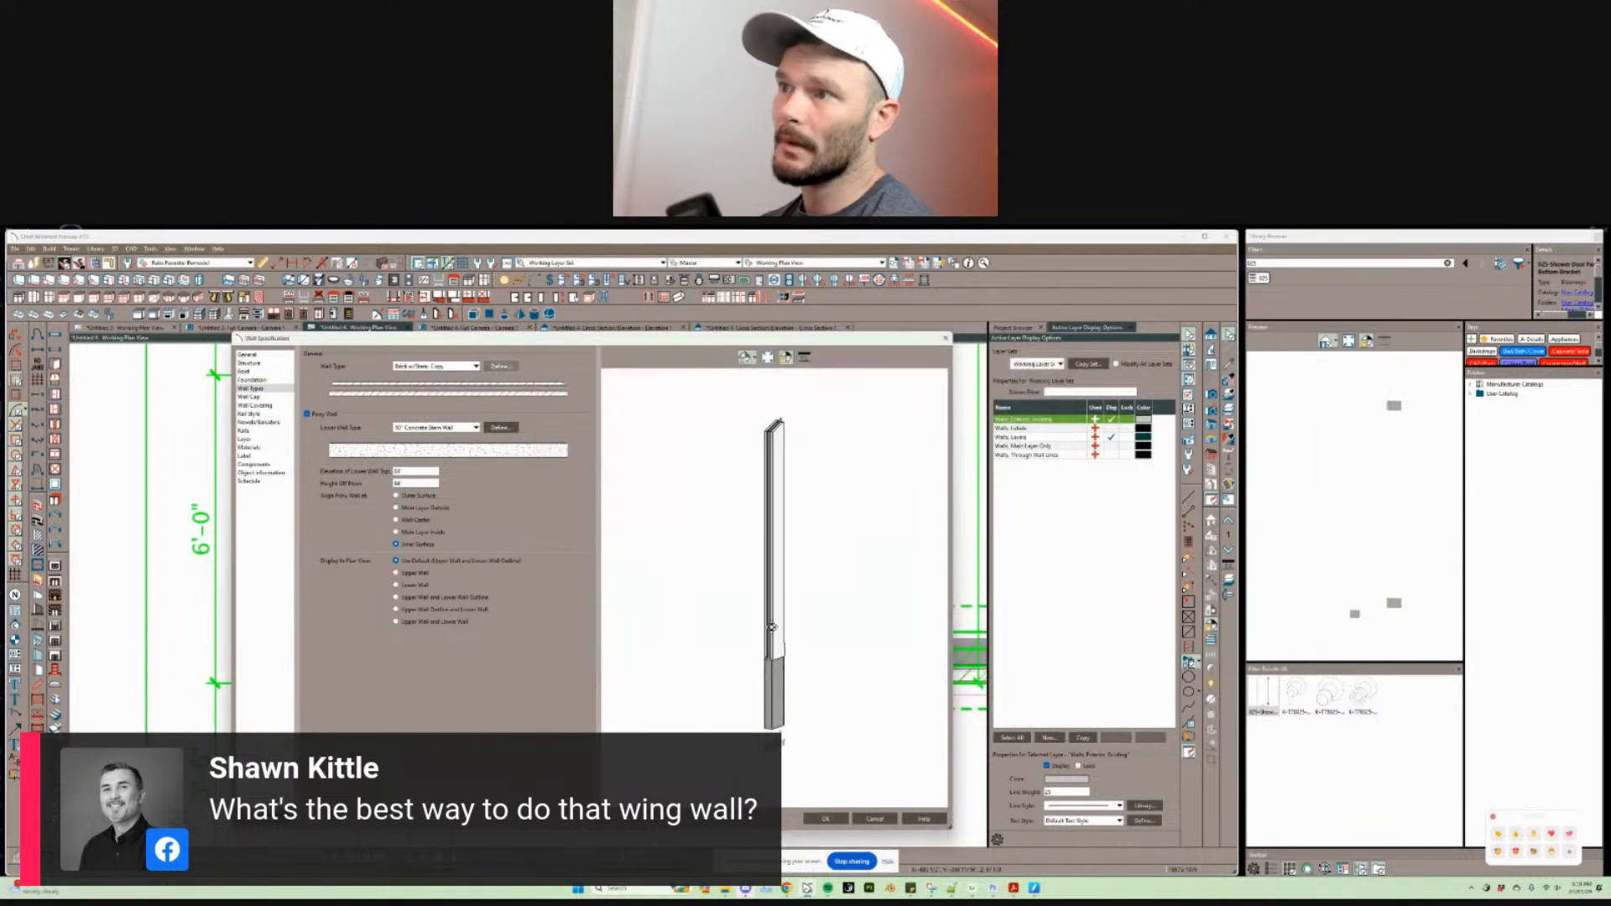
pyautogui.click(826, 820)
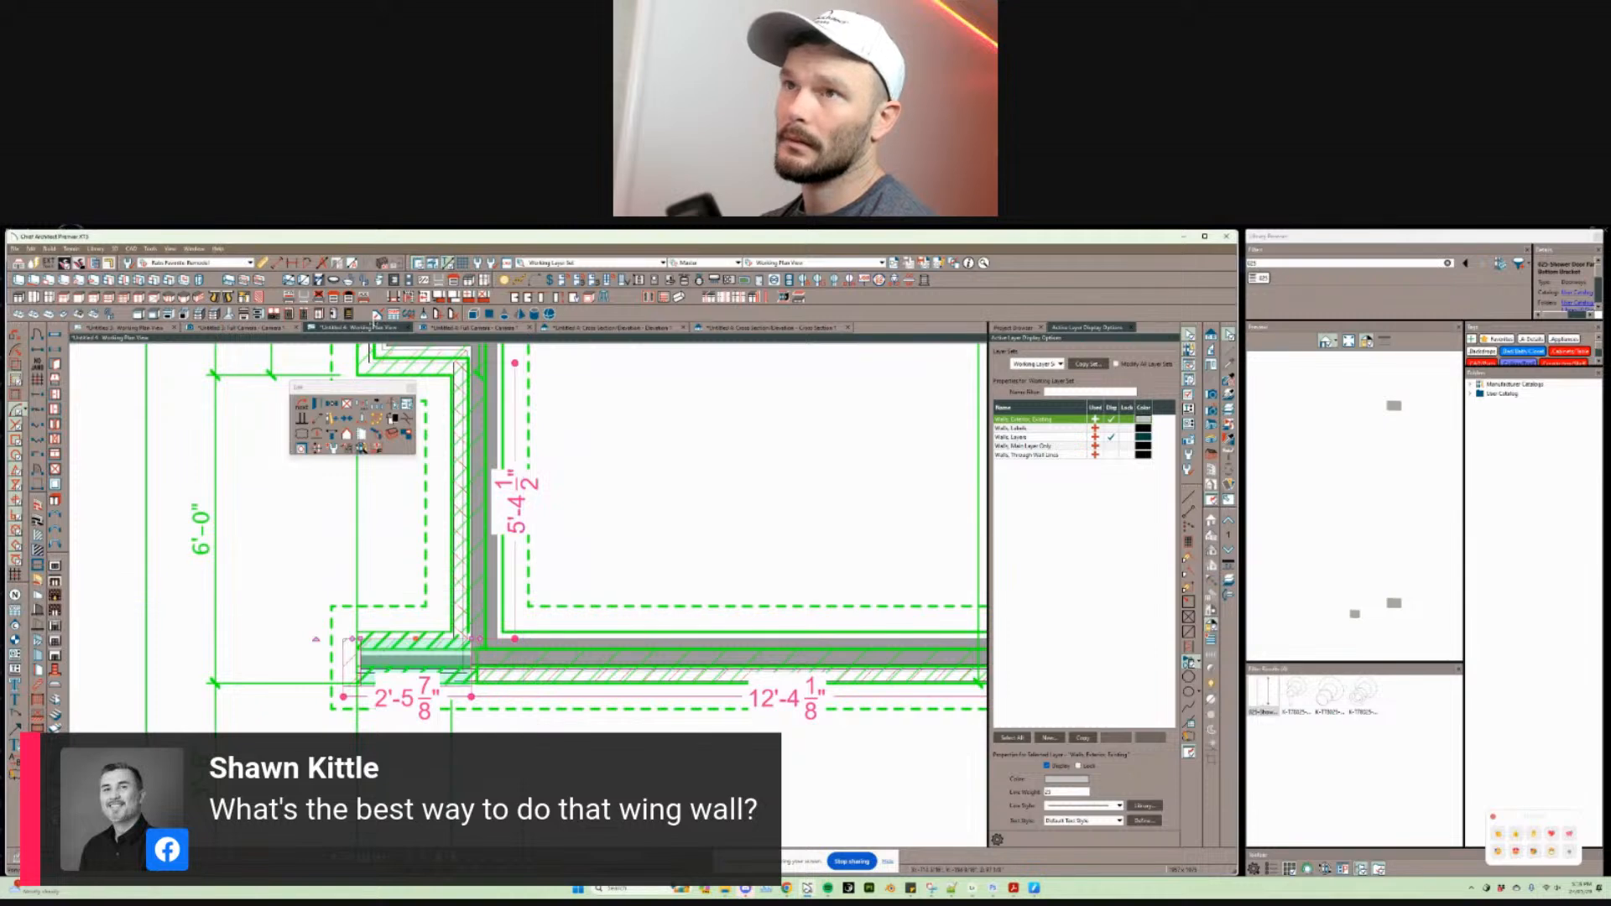
# Step: Move the wing wall segment in plan to line up with the hatched brick stub on the underlay
pyautogui.moveTo(426, 646); pyautogui.dragTo(411, 621)
pyautogui.scroll(6, 411, 623)
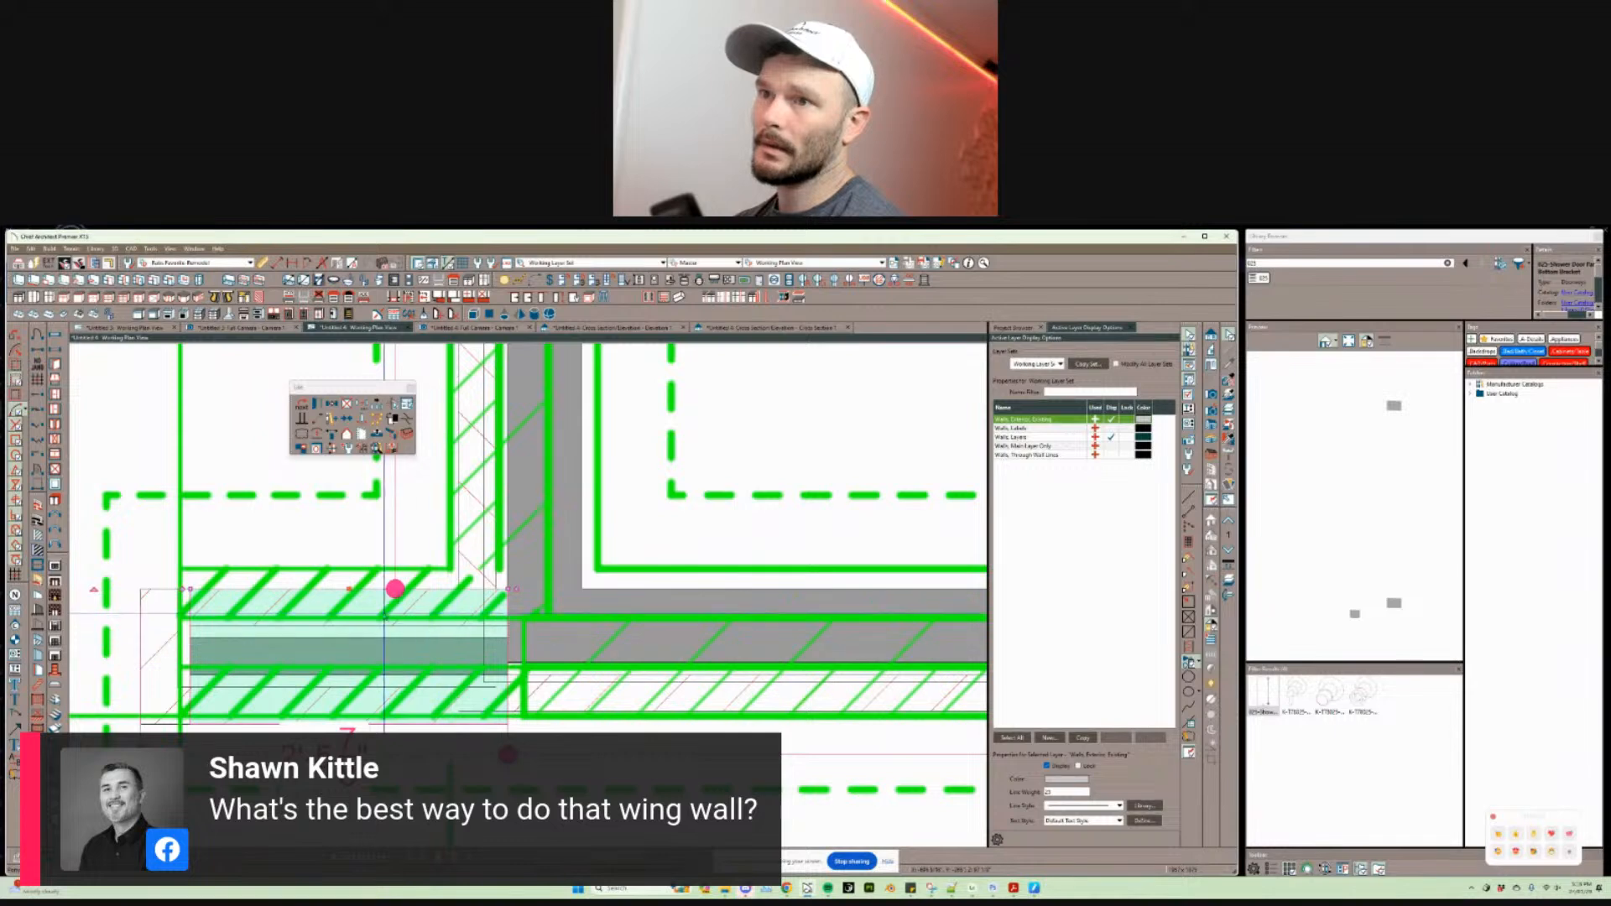
pyautogui.moveTo(349, 589); pyautogui.dragTo(420, 577)
pyautogui.scroll(-3, 394, 577)
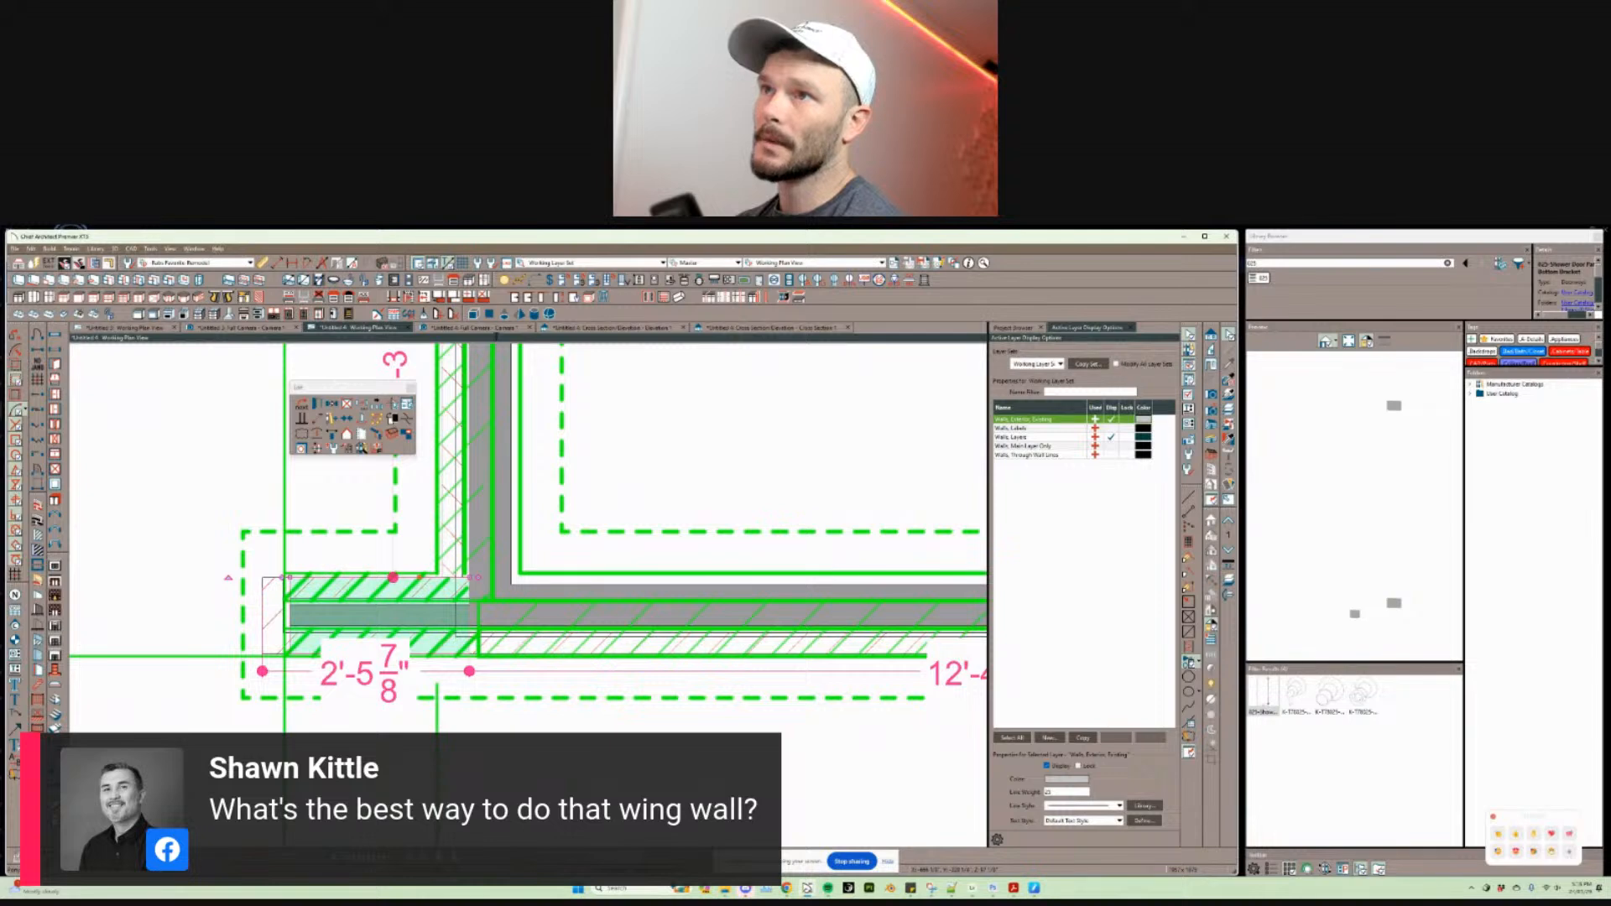
# Step: Examine the double-faced brick wing wall at the garage corner in the 3D camera view, comparing it with the plan
pyautogui.click(477, 326)
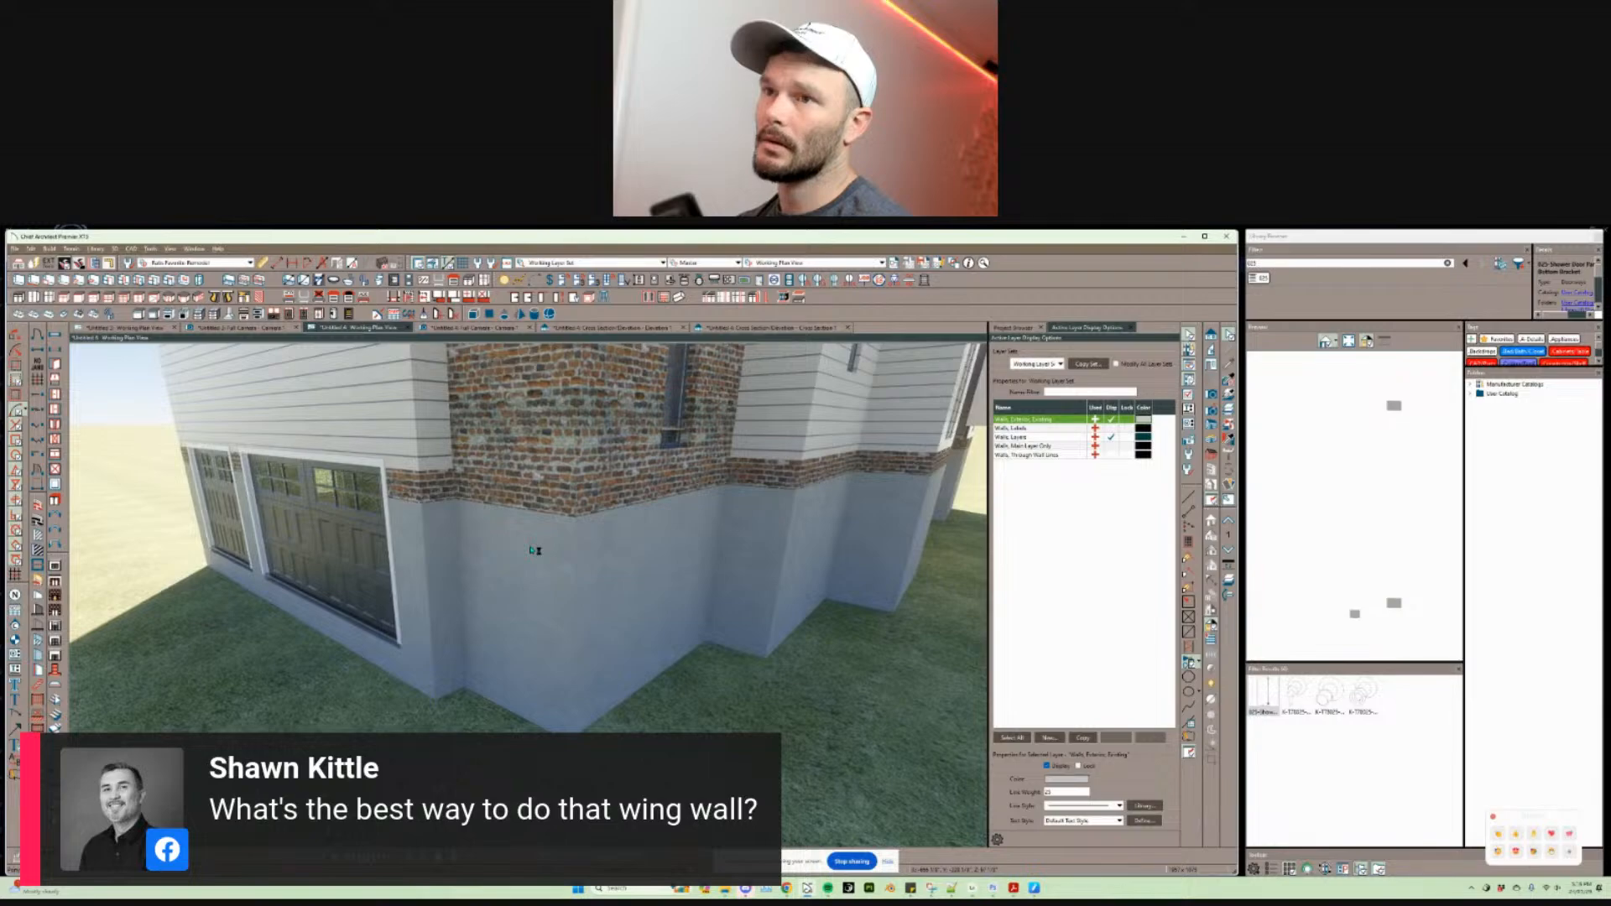
pyautogui.moveTo(531, 550); pyautogui.dragTo(635, 644, button='middle')
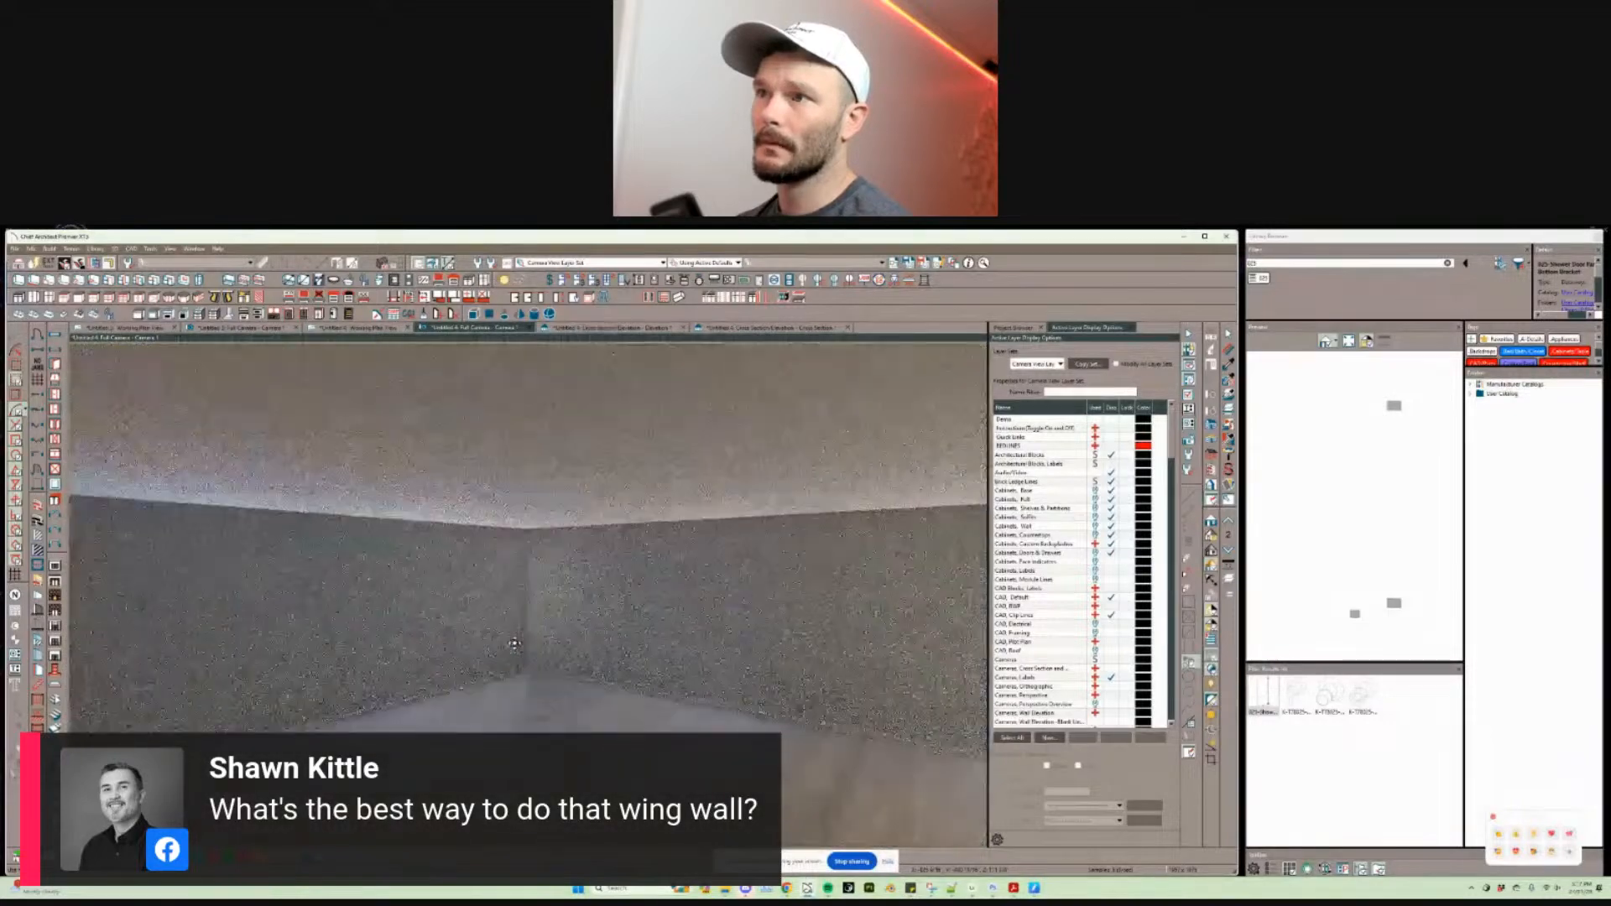
pyautogui.scroll(-5, 557, 629)
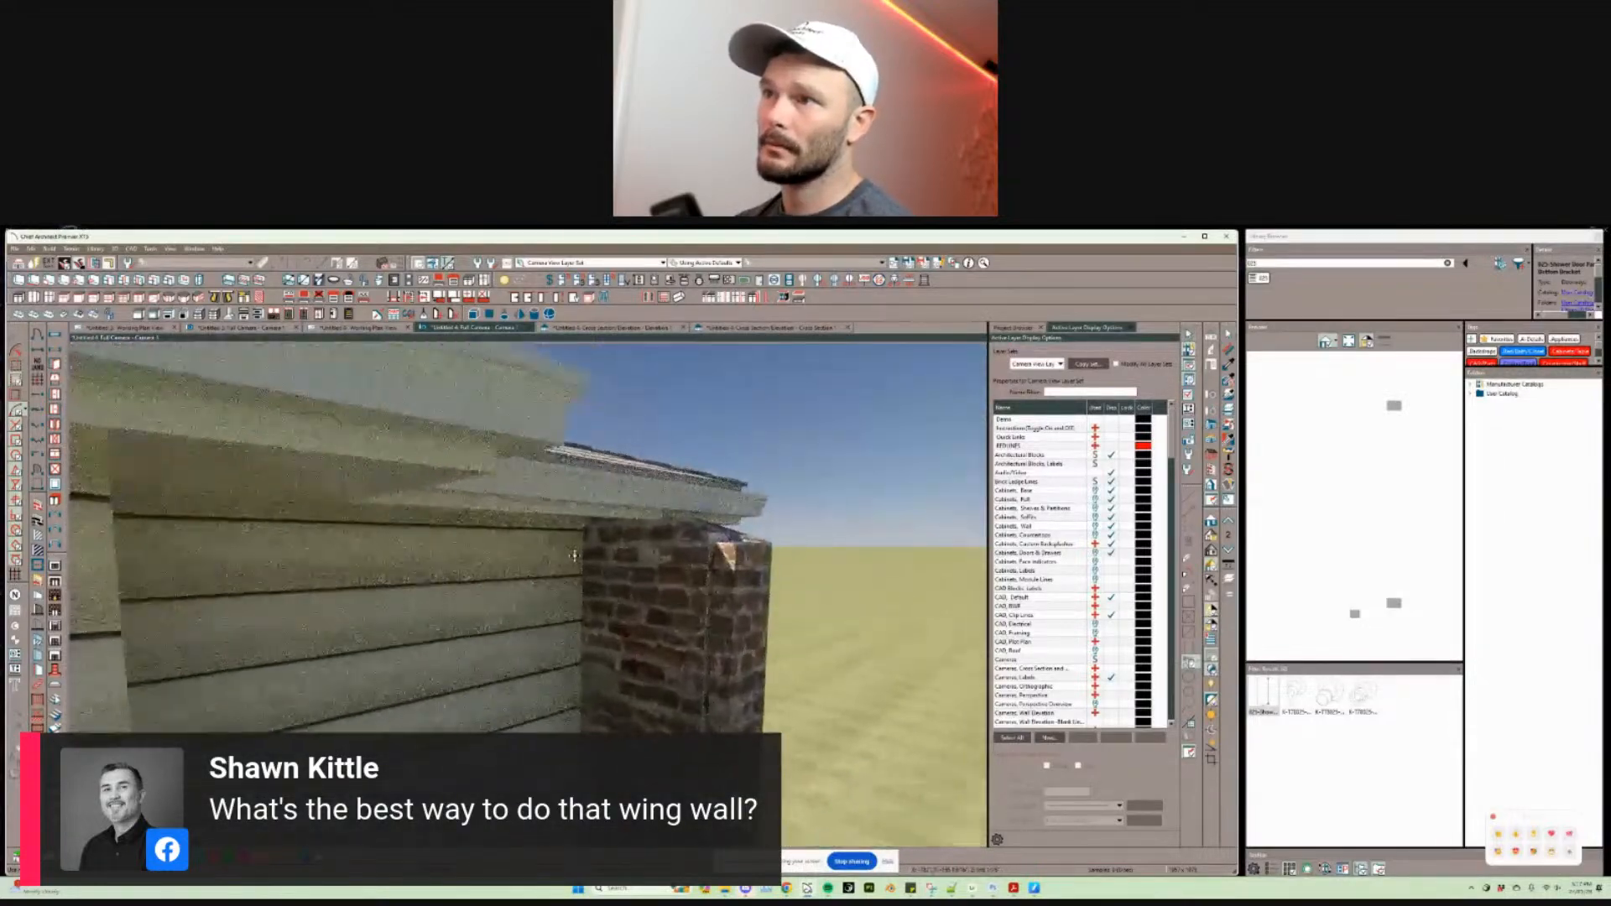
pyautogui.scroll(-3, 574, 556)
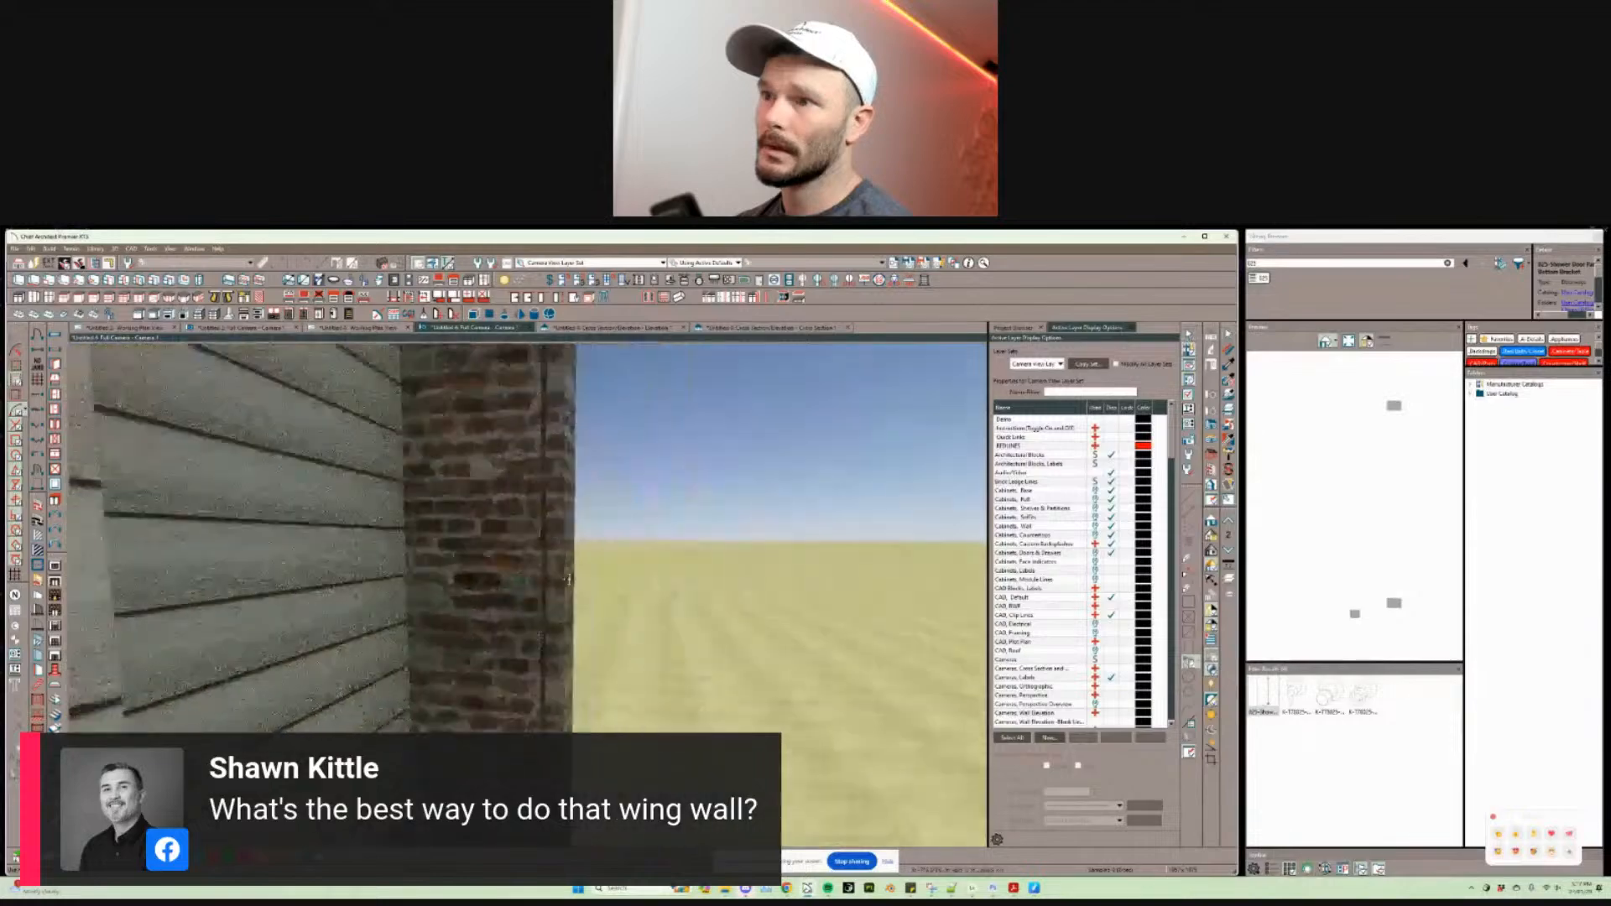
pyautogui.moveTo(575, 556); pyautogui.dragTo(577, 637, button='middle')
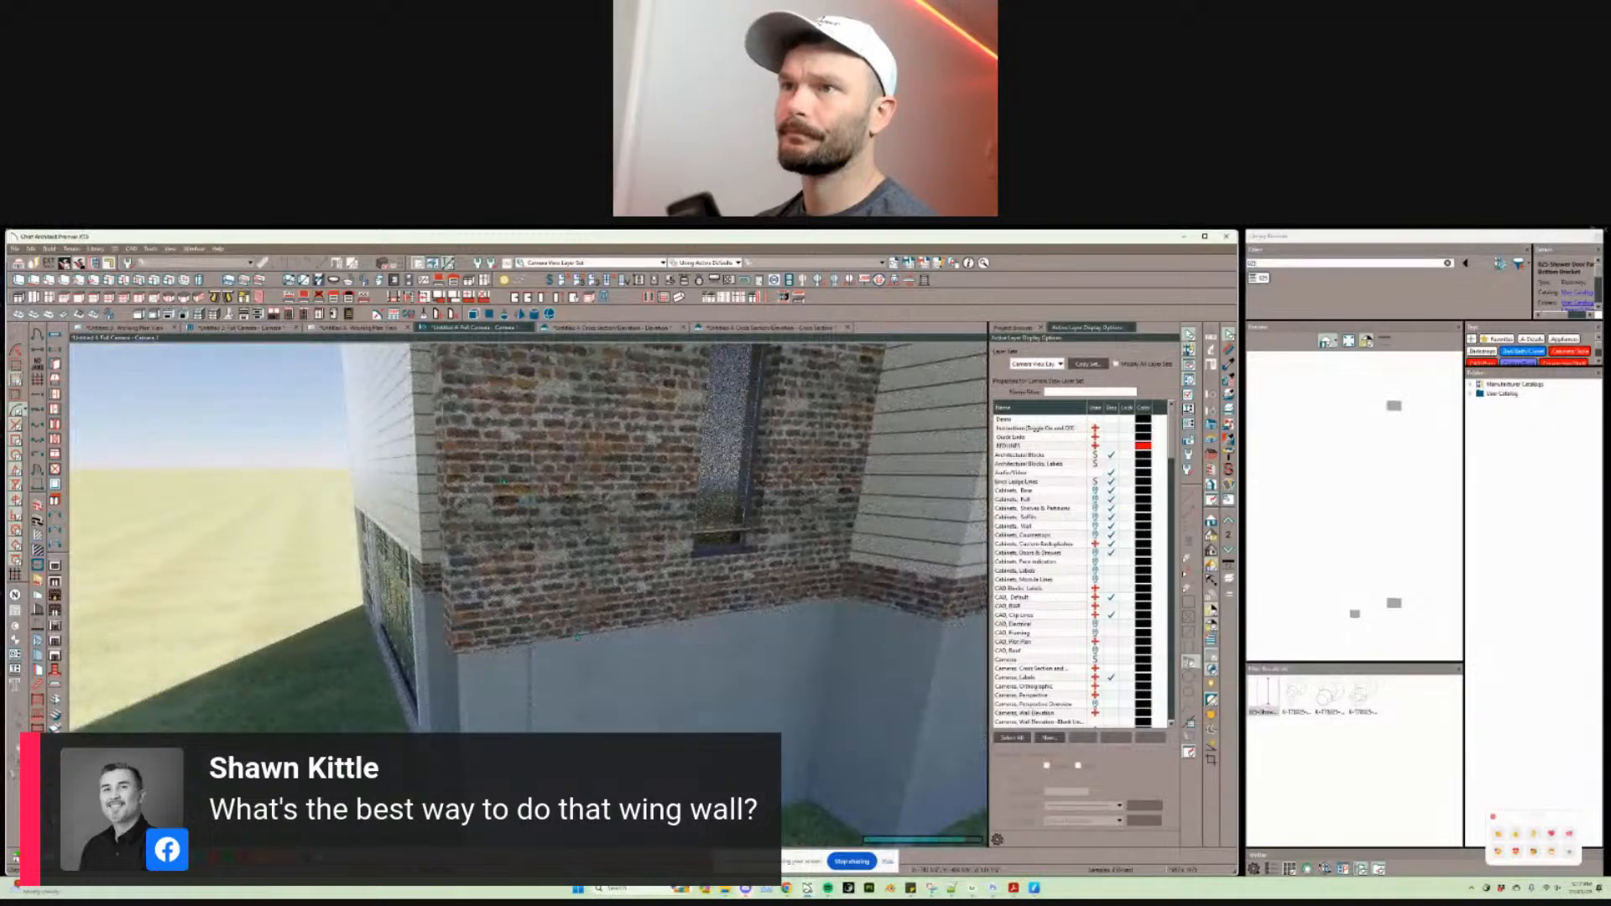
pyautogui.click(333, 328)
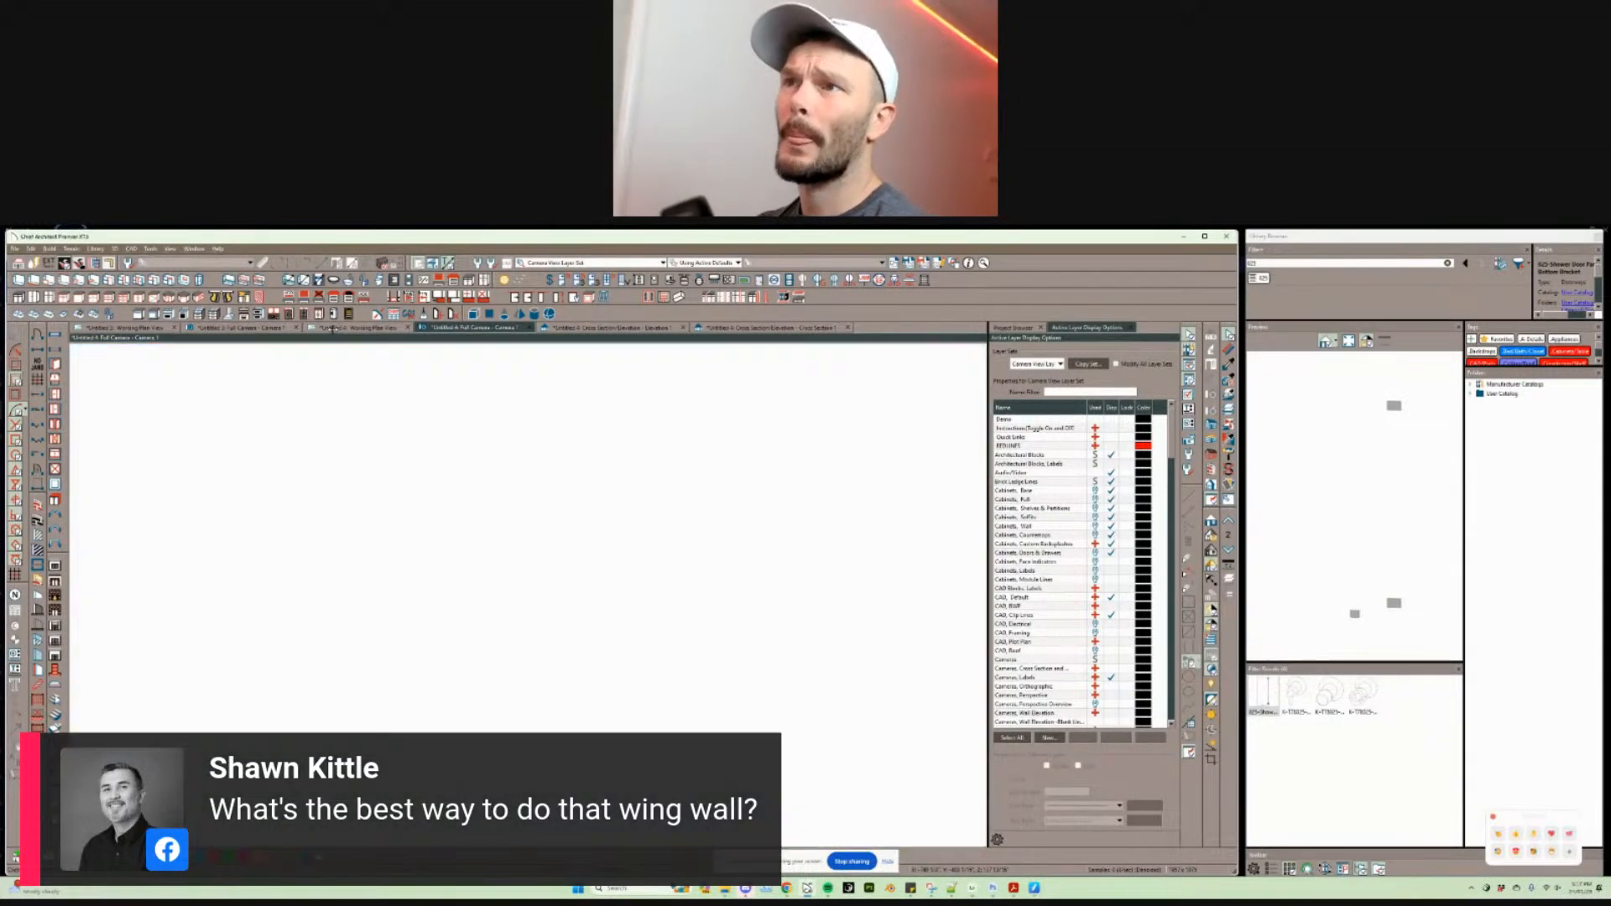
pyautogui.scroll(-2, 352, 622)
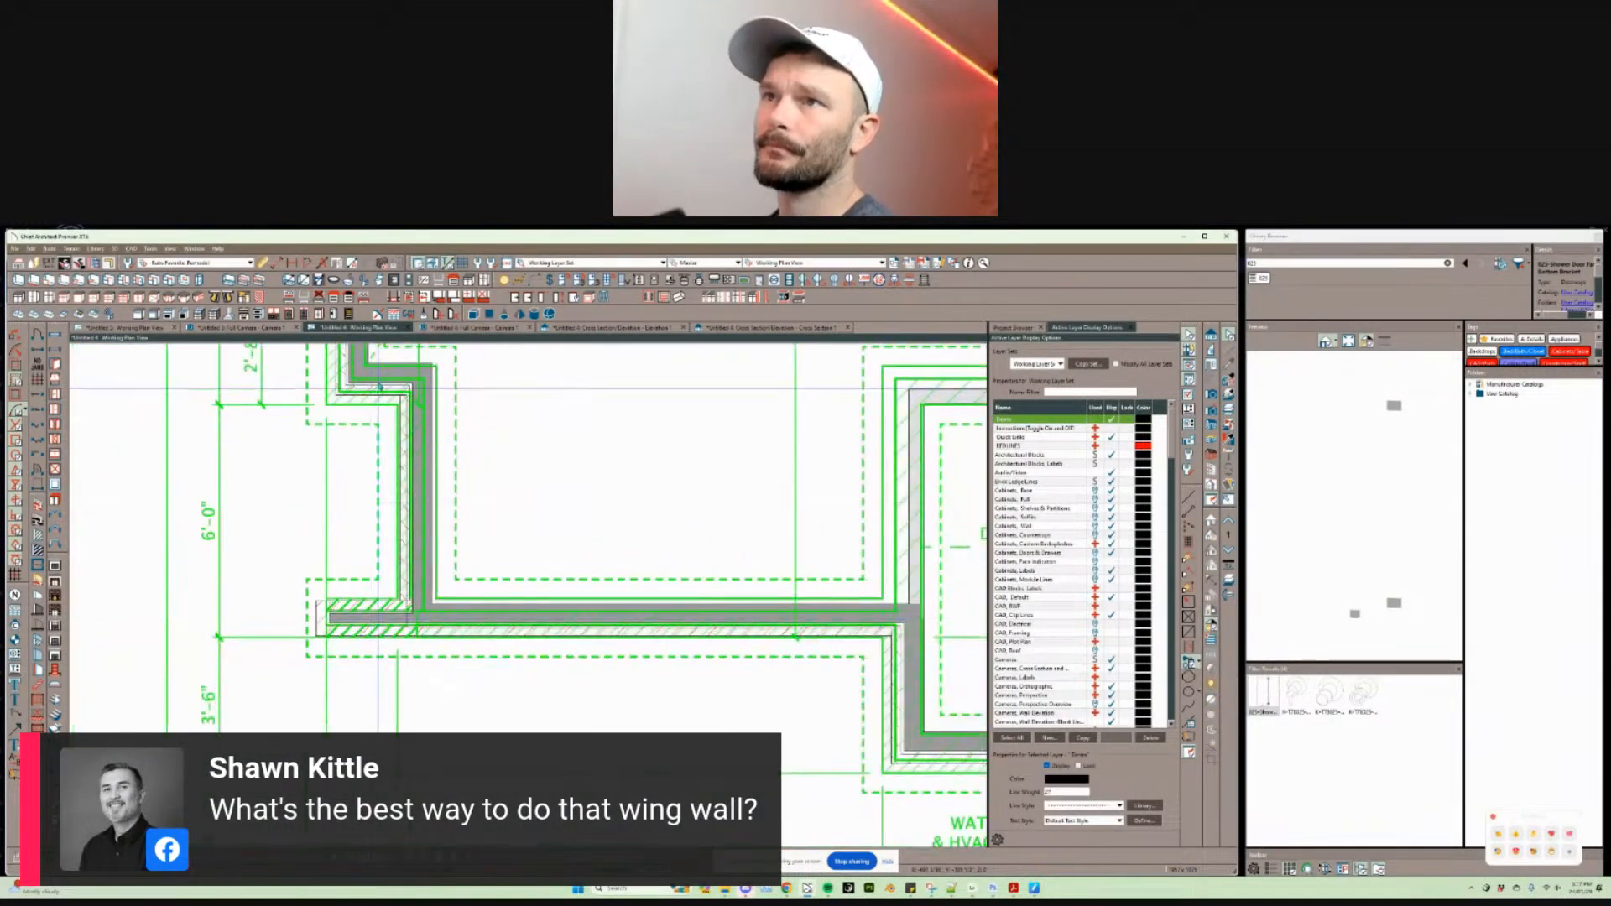
pyautogui.click(505, 328)
pyautogui.scroll(-4, 445, 539)
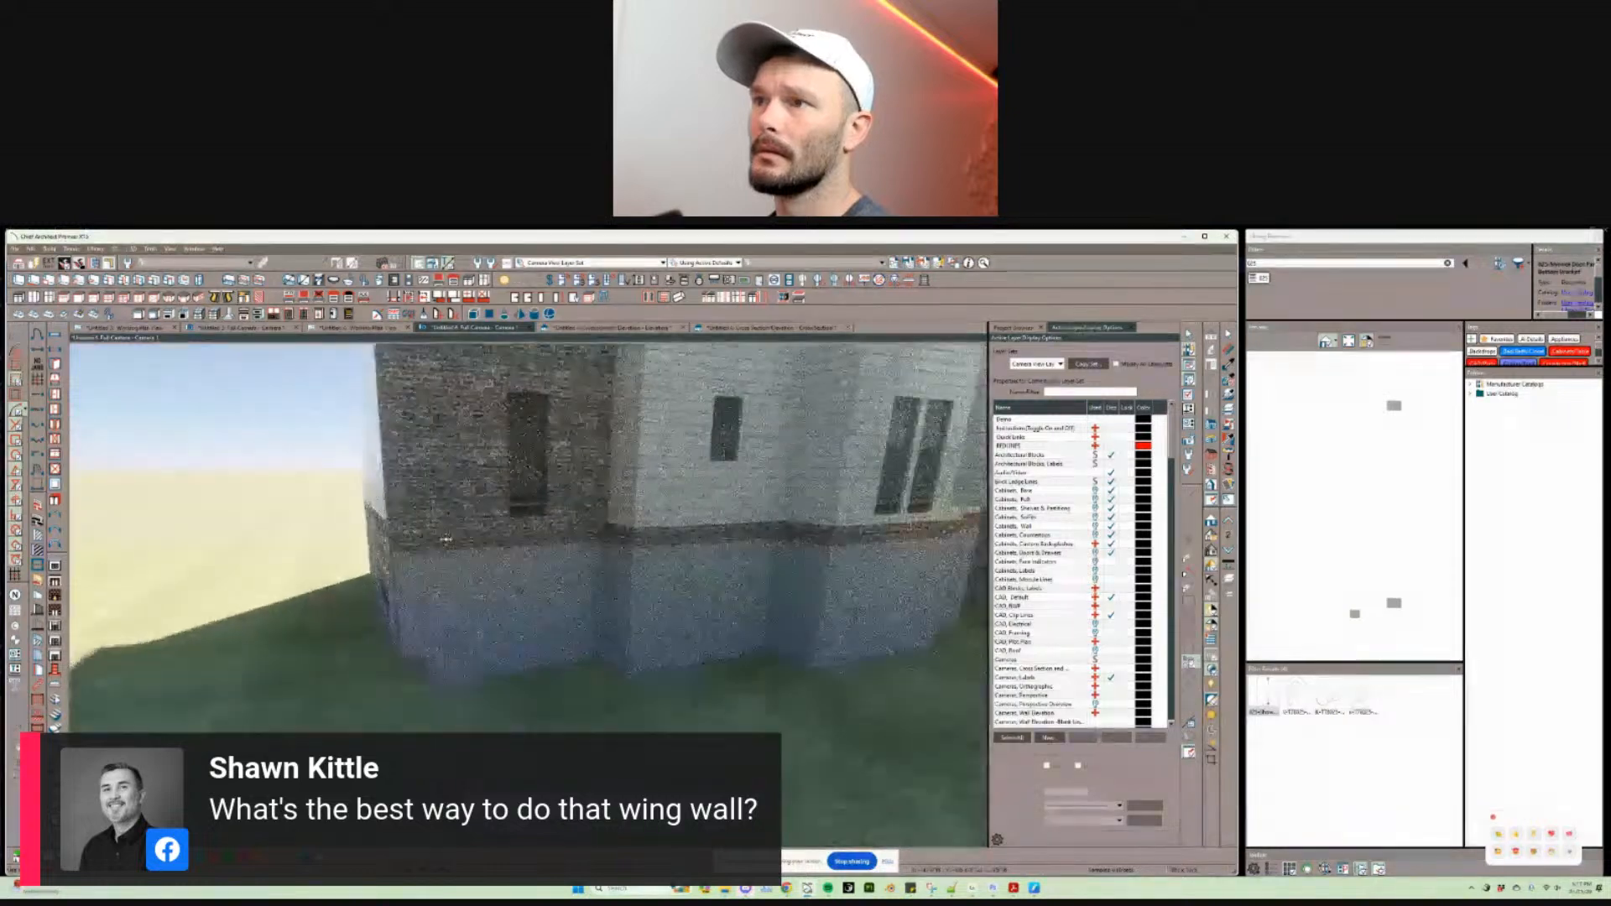
pyautogui.moveTo(446, 539); pyautogui.dragTo(447, 544, button='middle')
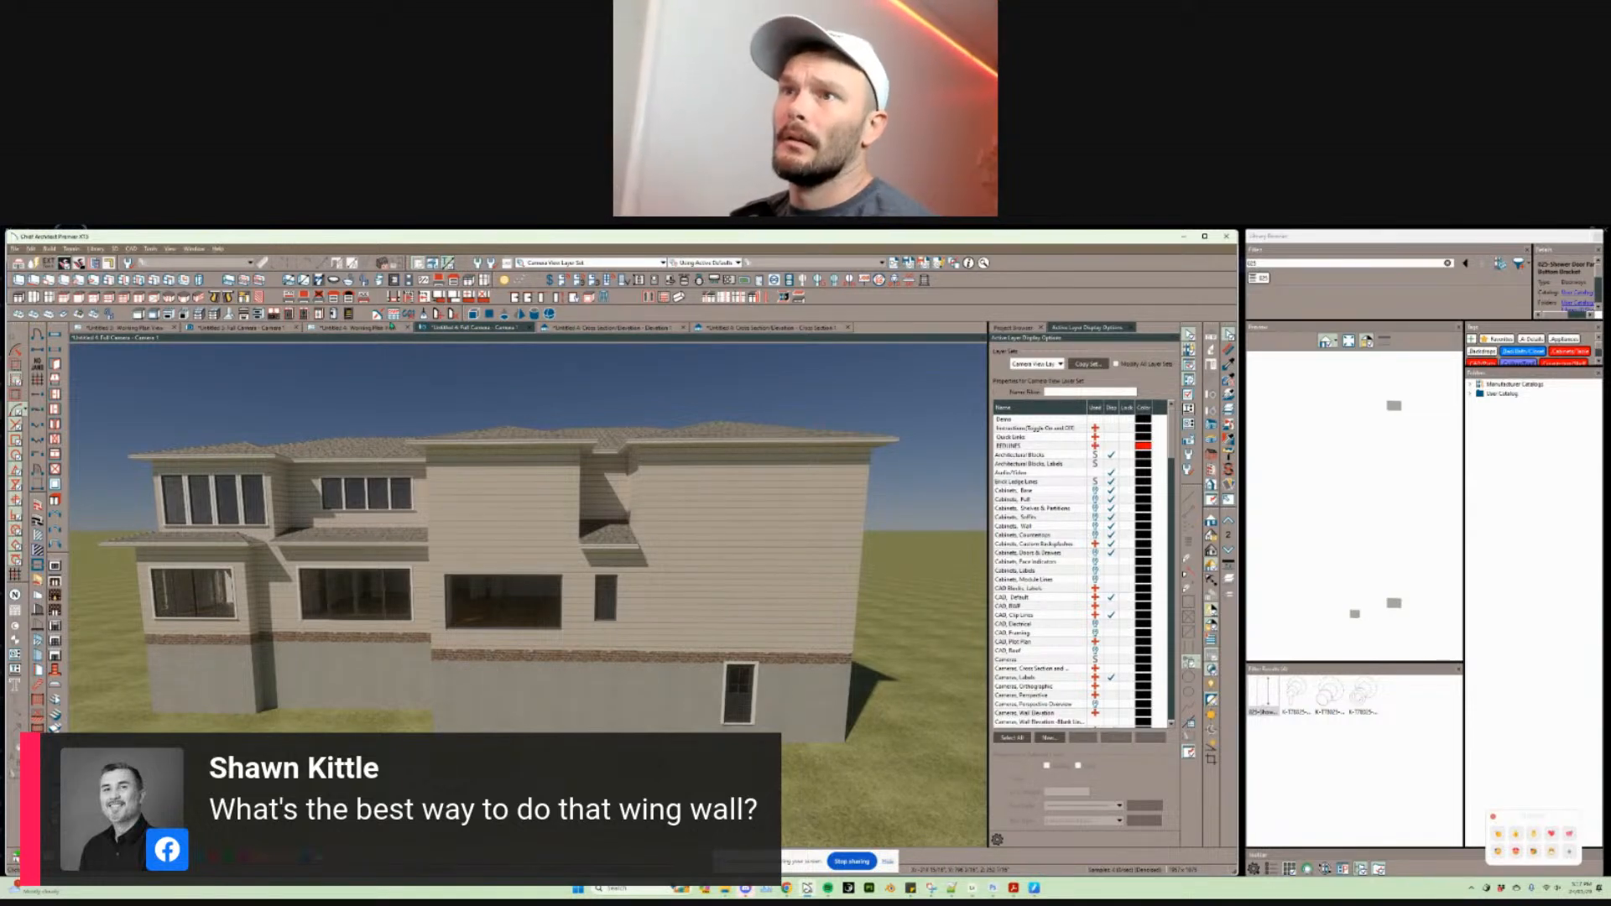
# Step: Inspect the house interior and its exterior elevations all the way around in the 3D camera view
pyautogui.moveTo(428, 592); pyautogui.dragTo(559, 627)
pyautogui.scroll(5, 558, 627)
pyautogui.scroll(10, 559, 628)
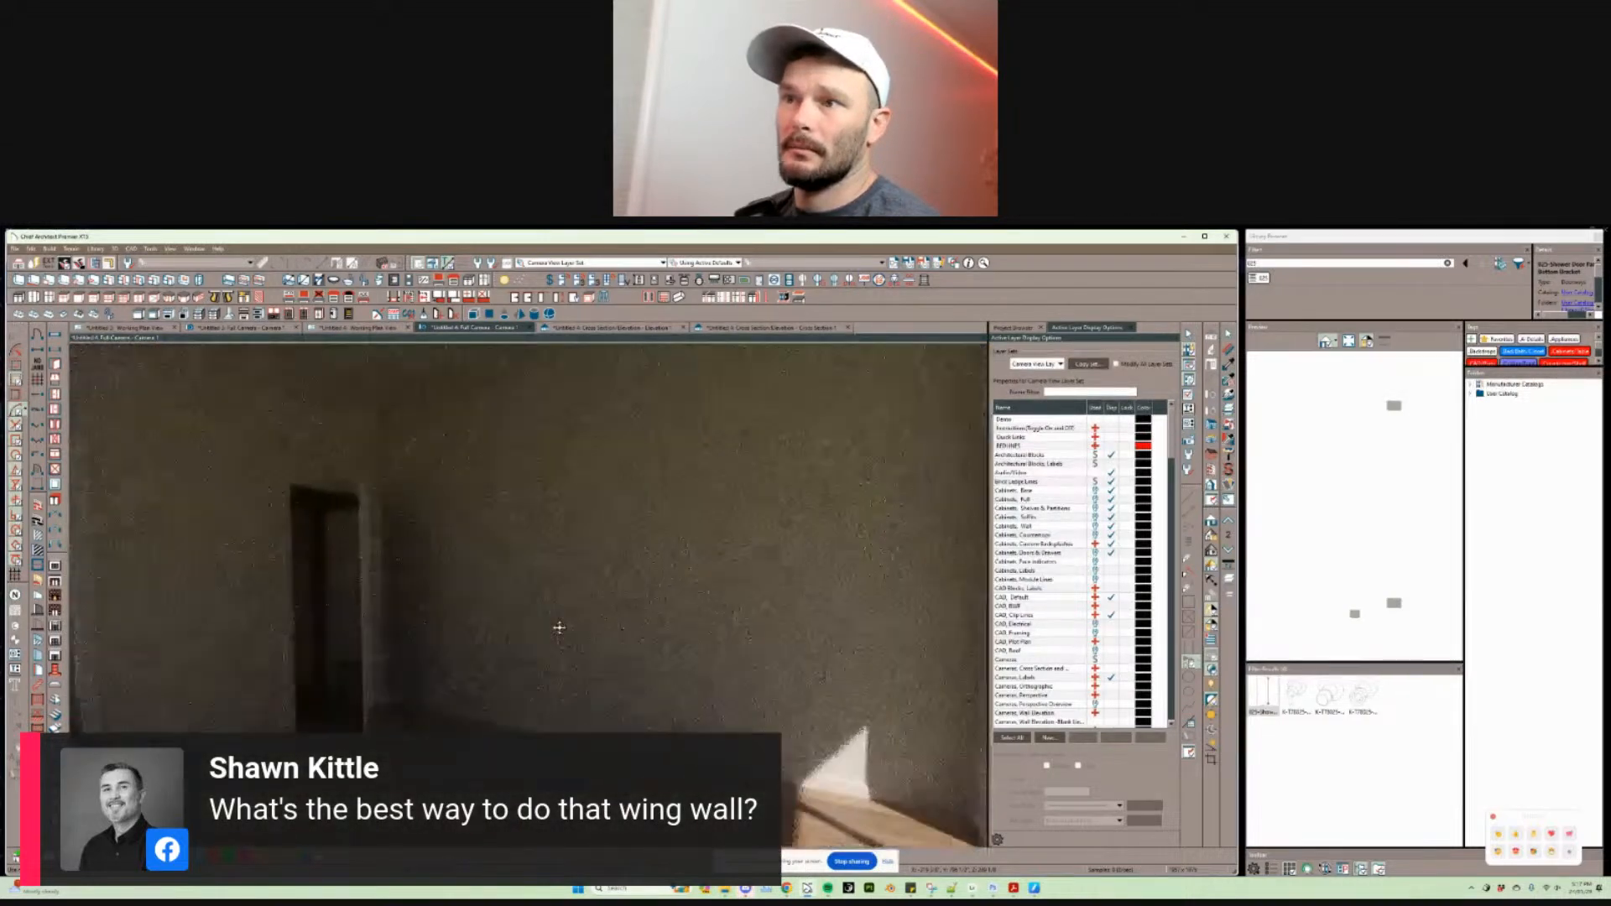
pyautogui.scroll(-5, 559, 632)
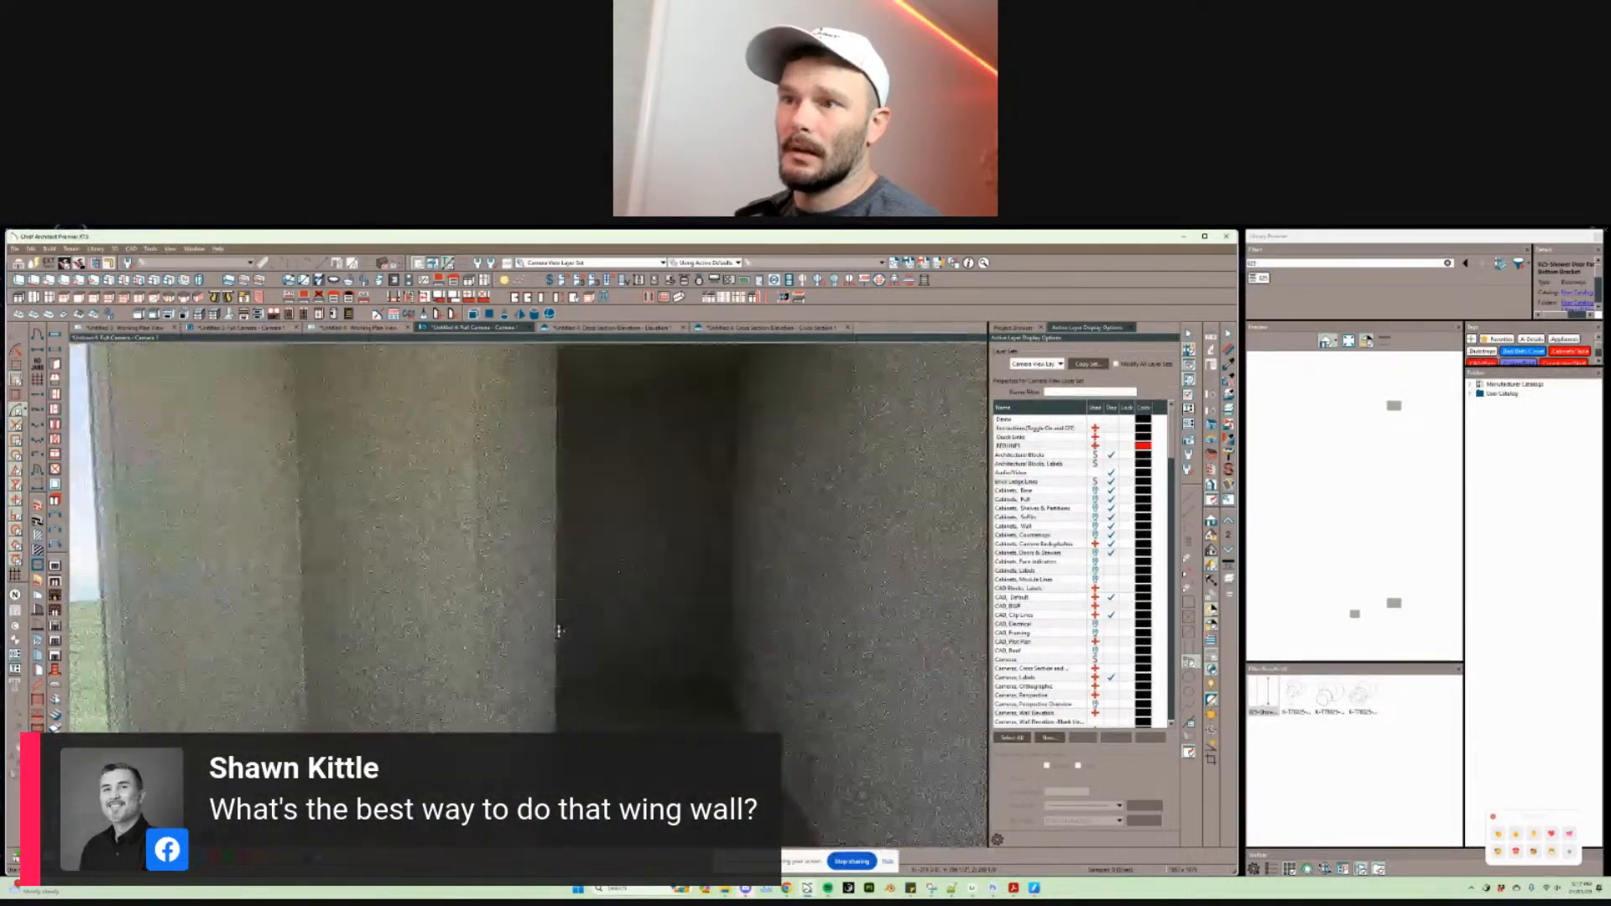
pyautogui.scroll(-6, 558, 629)
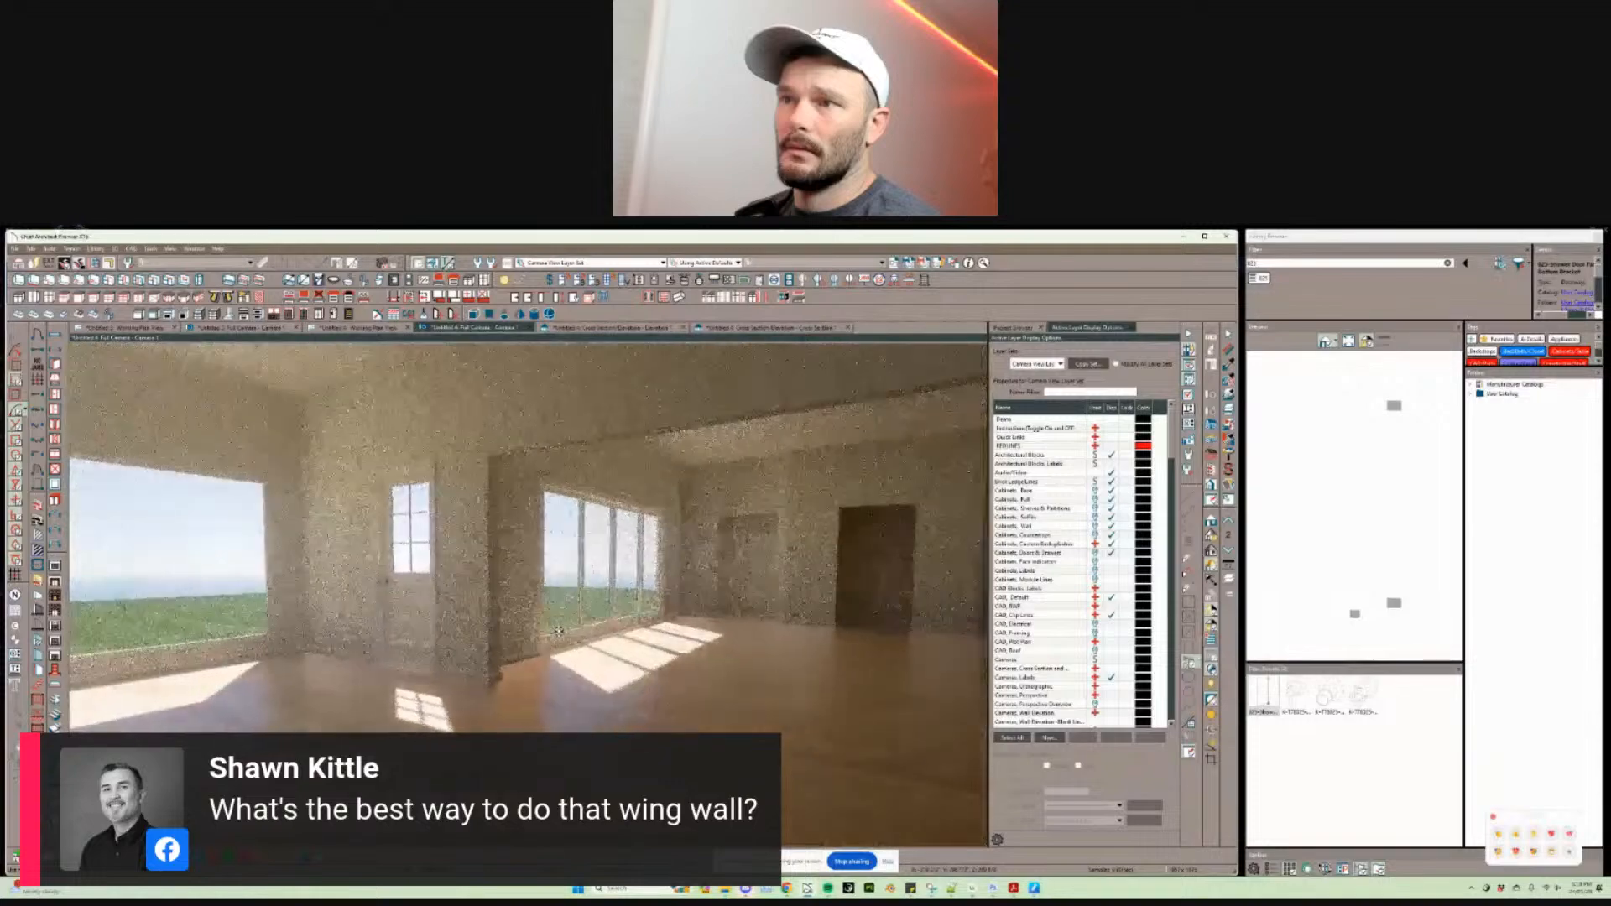
pyautogui.press('Up')
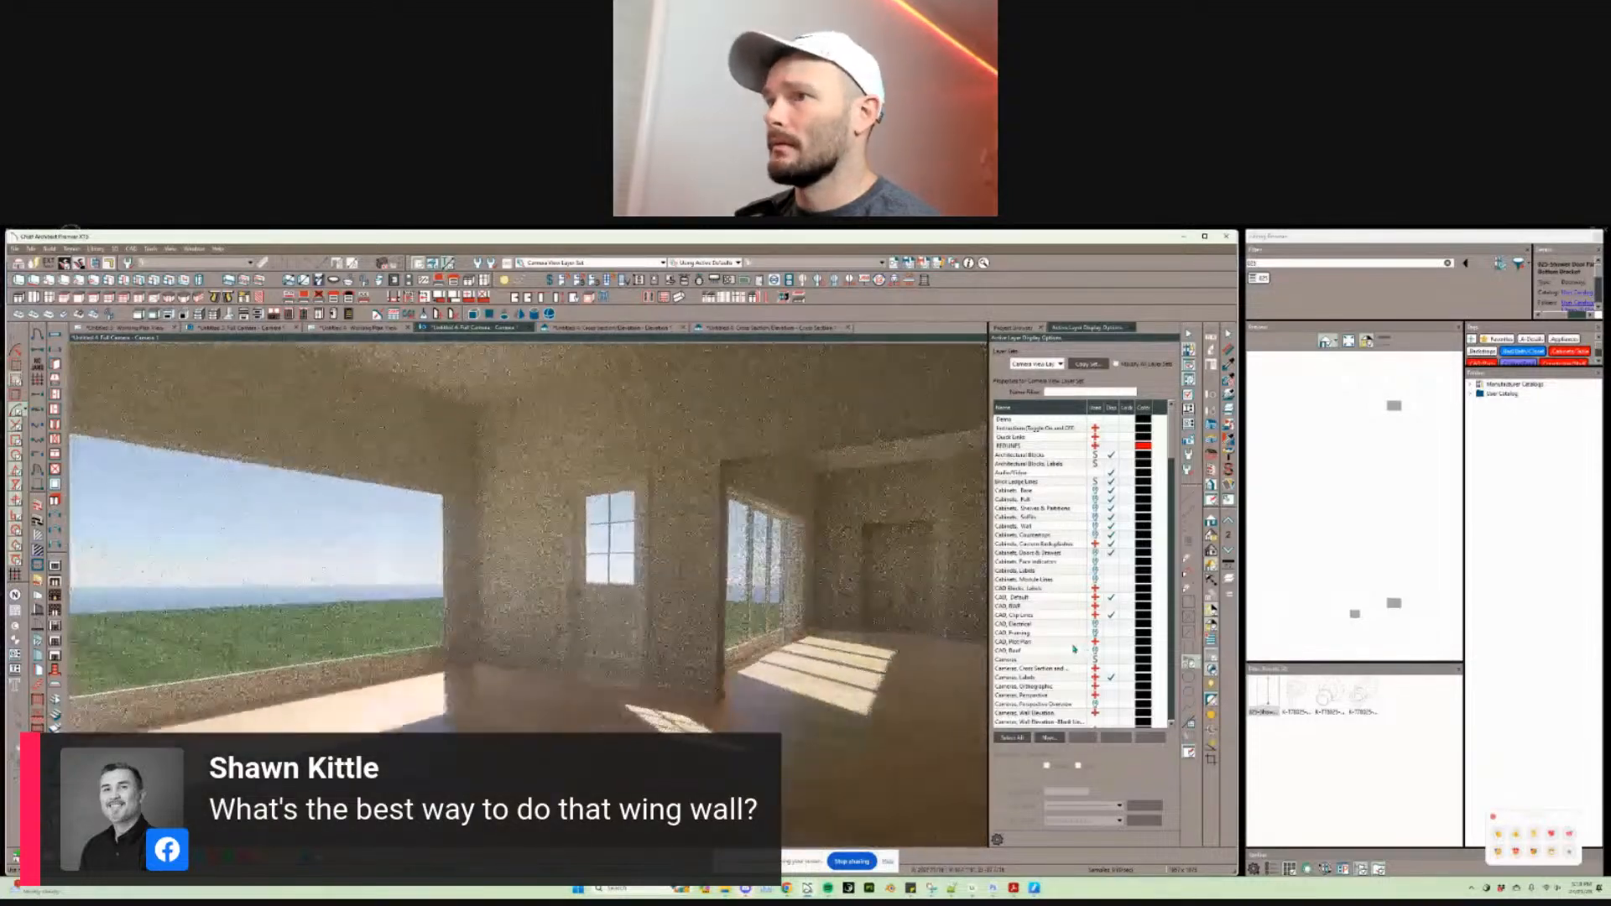
pyautogui.press('Down')
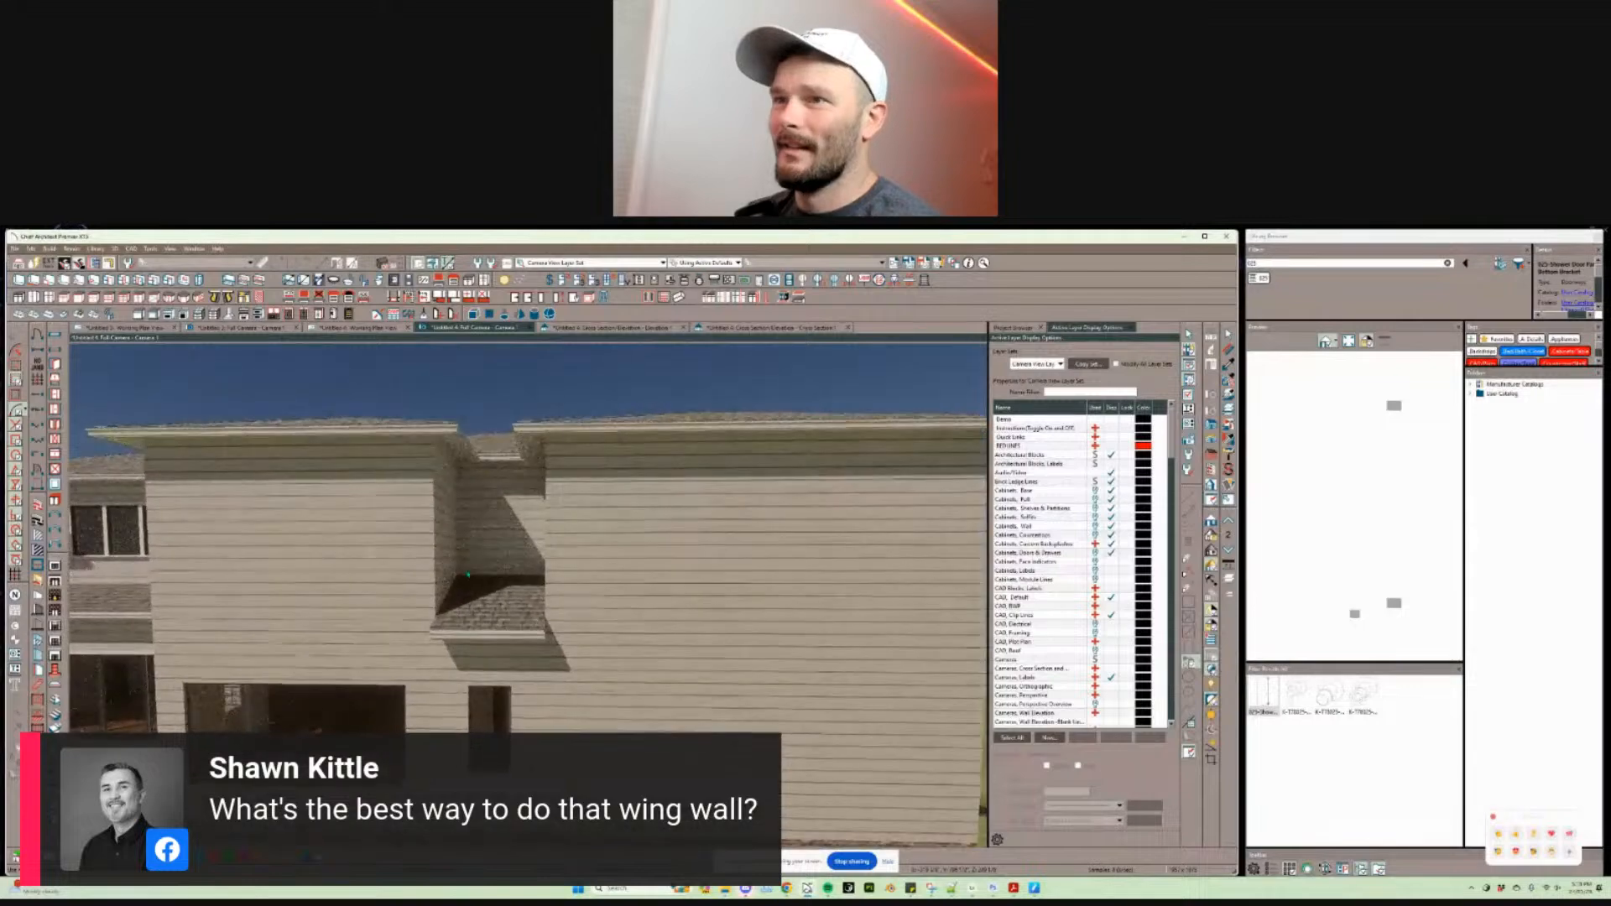
pyautogui.press('Down')
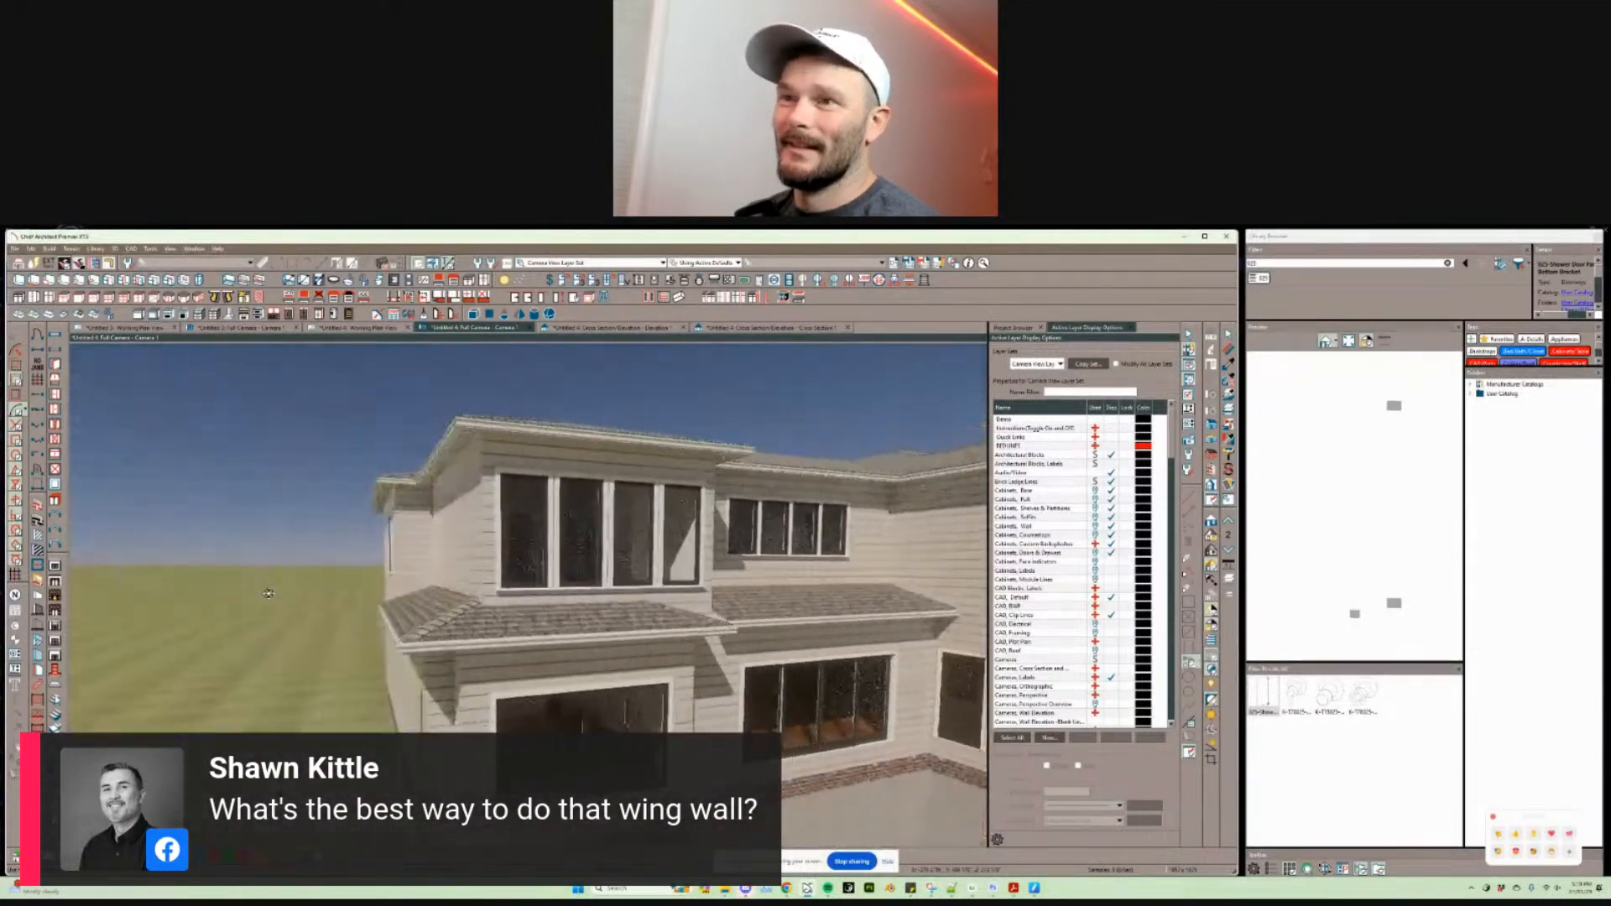
pyautogui.press('Left')
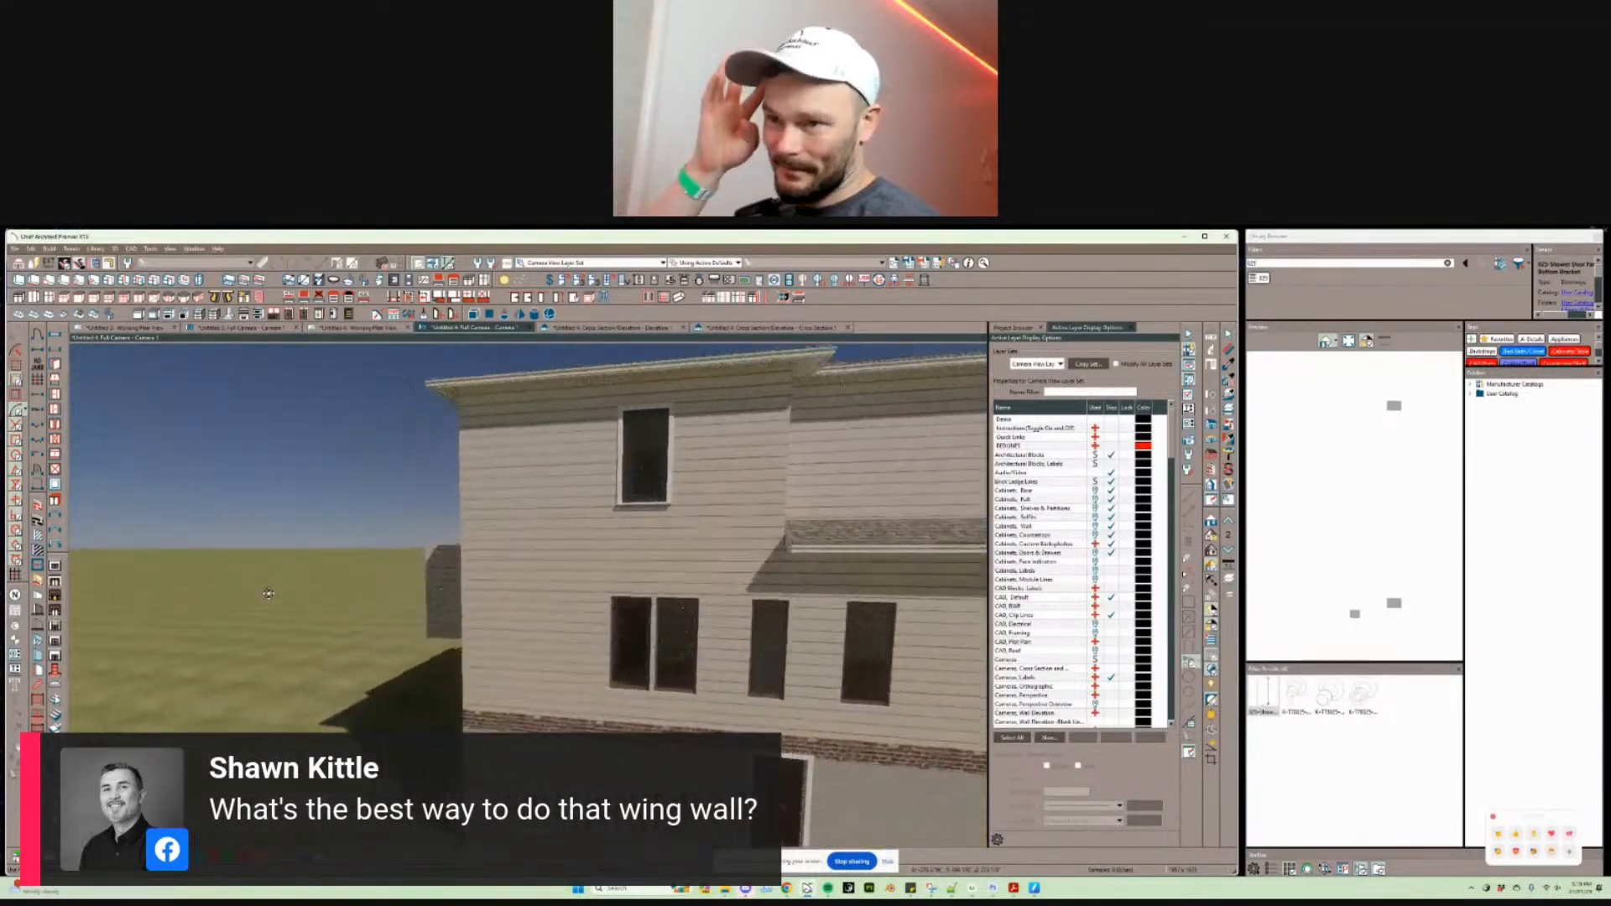
pyautogui.press('Left')
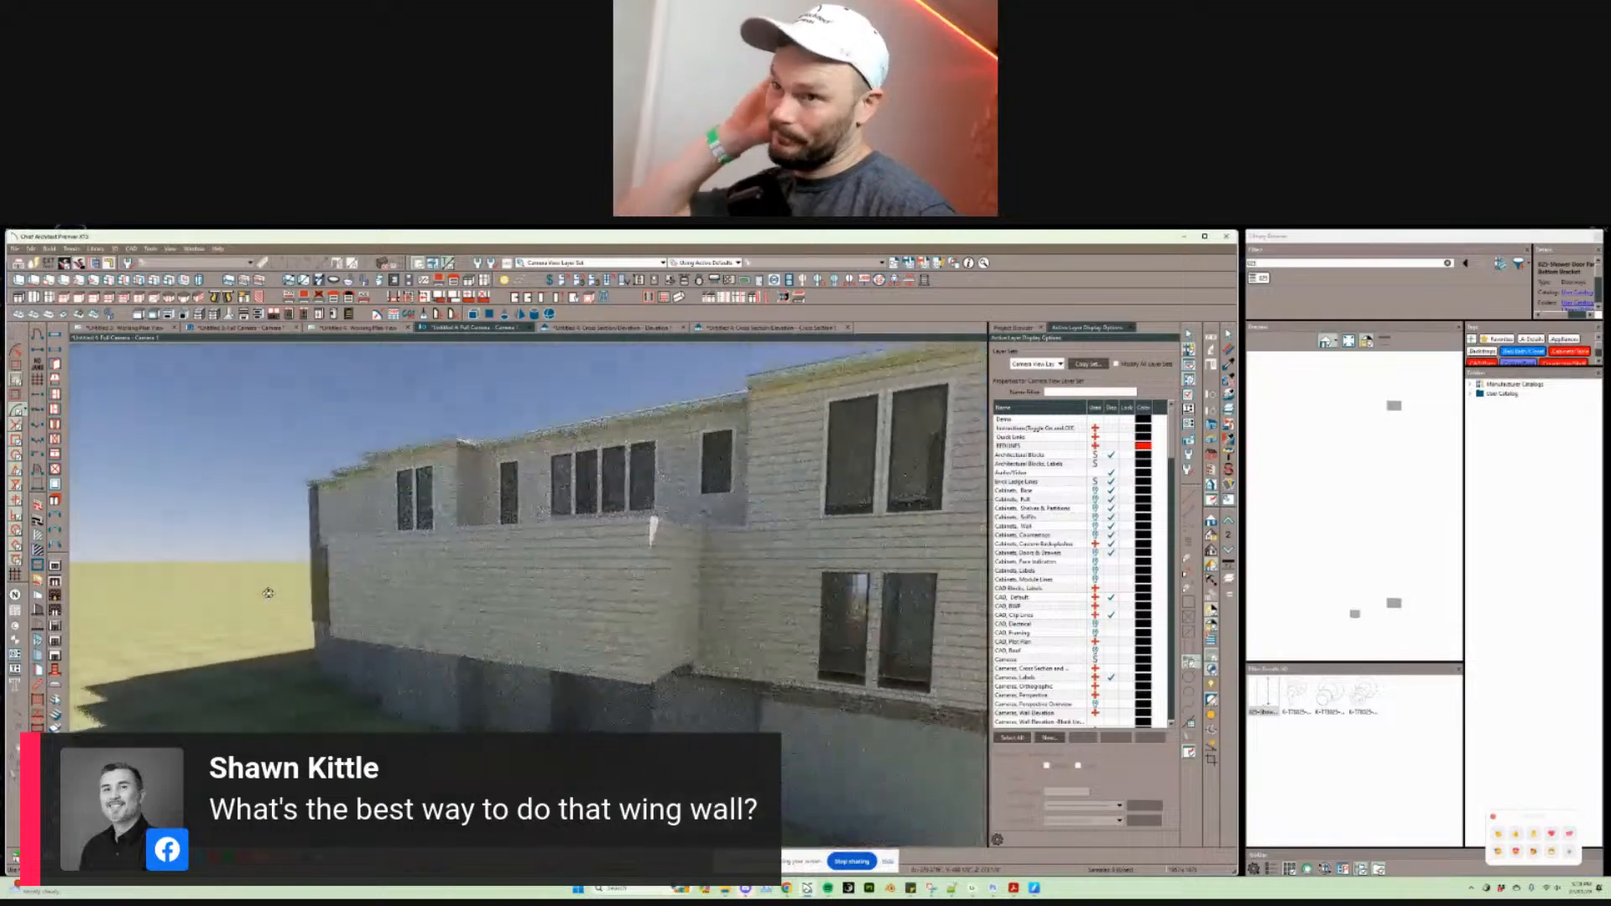
pyautogui.press('Left')
pyautogui.press('Left')
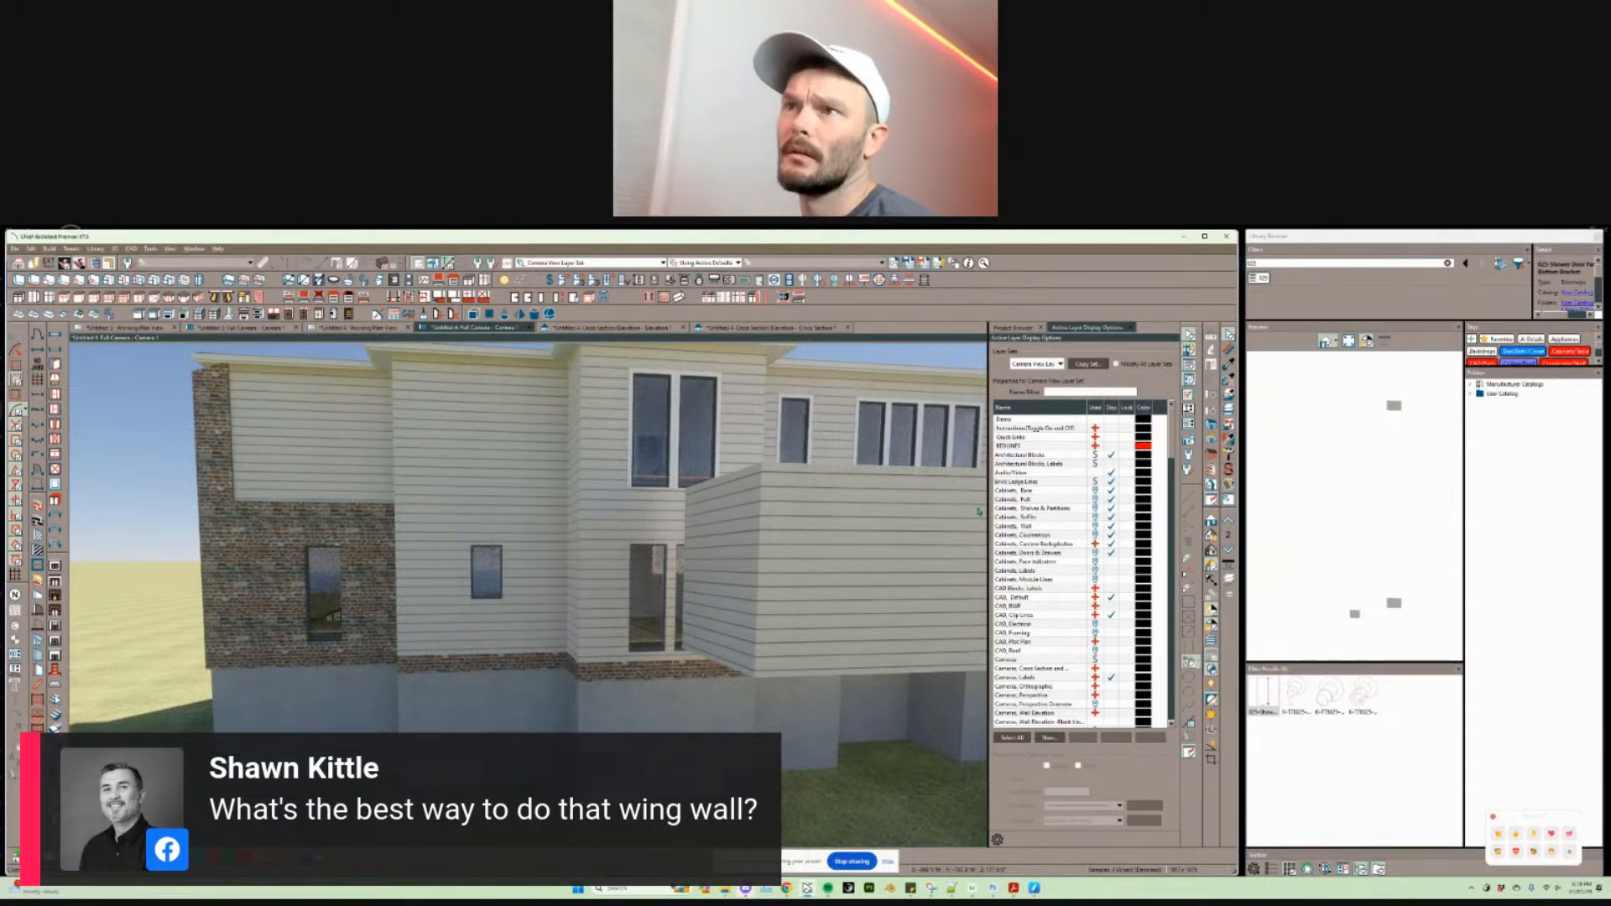
# Step: Return to the plan view and review the walls against the underlay from the wing wall to the mech room and cantilevered deck
pyautogui.click(352, 327)
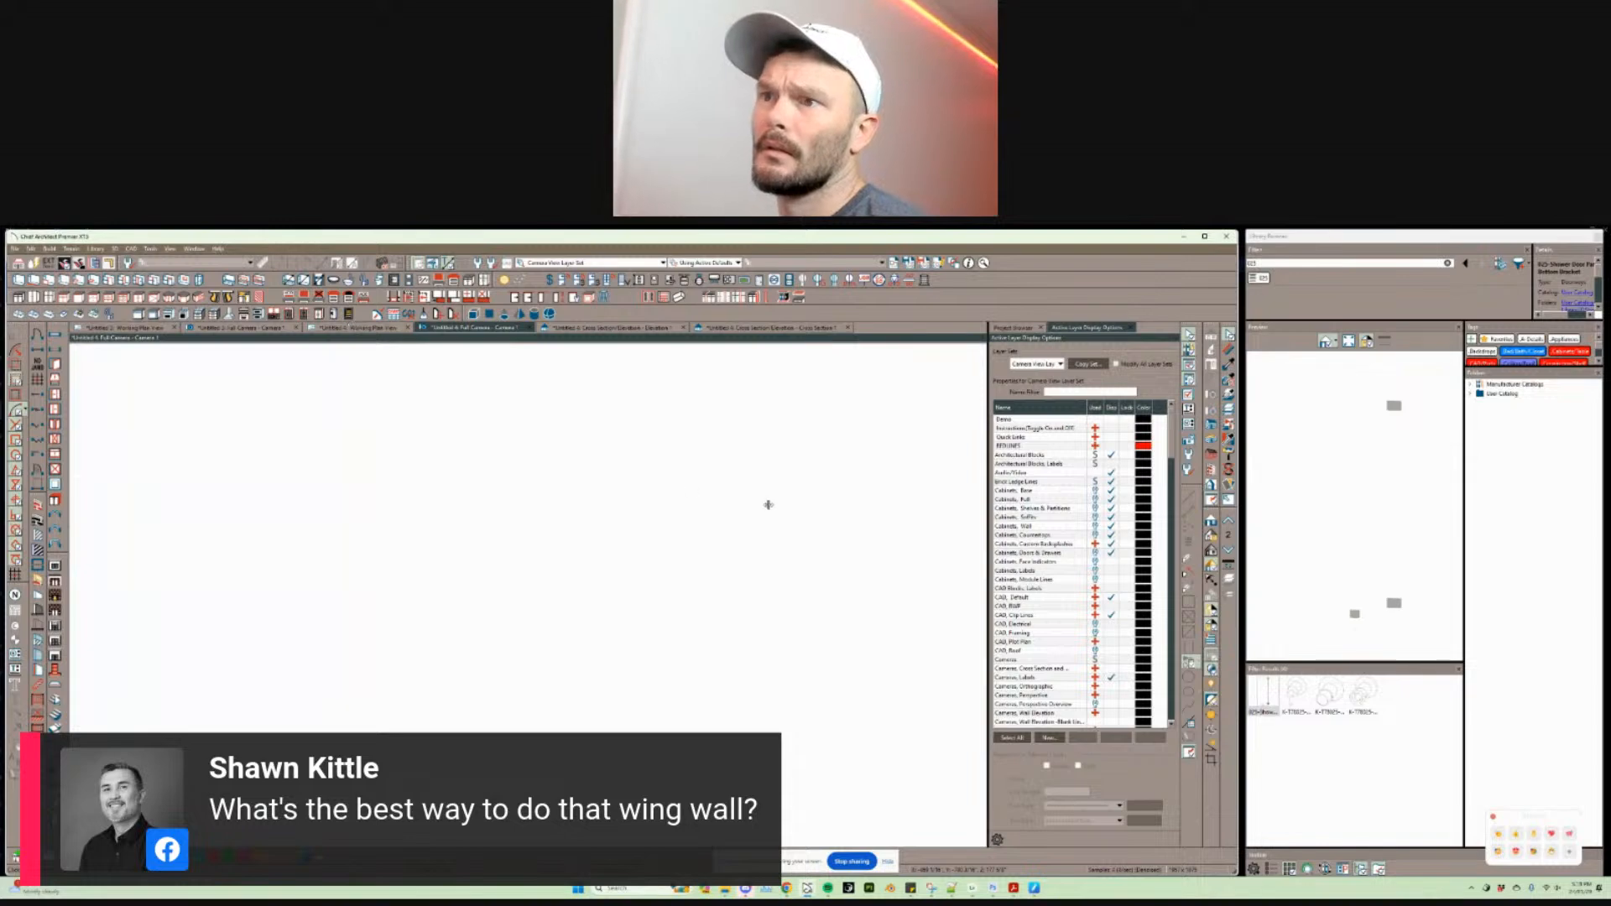
pyautogui.moveTo(644, 537); pyautogui.dragTo(635, 553, button='middle')
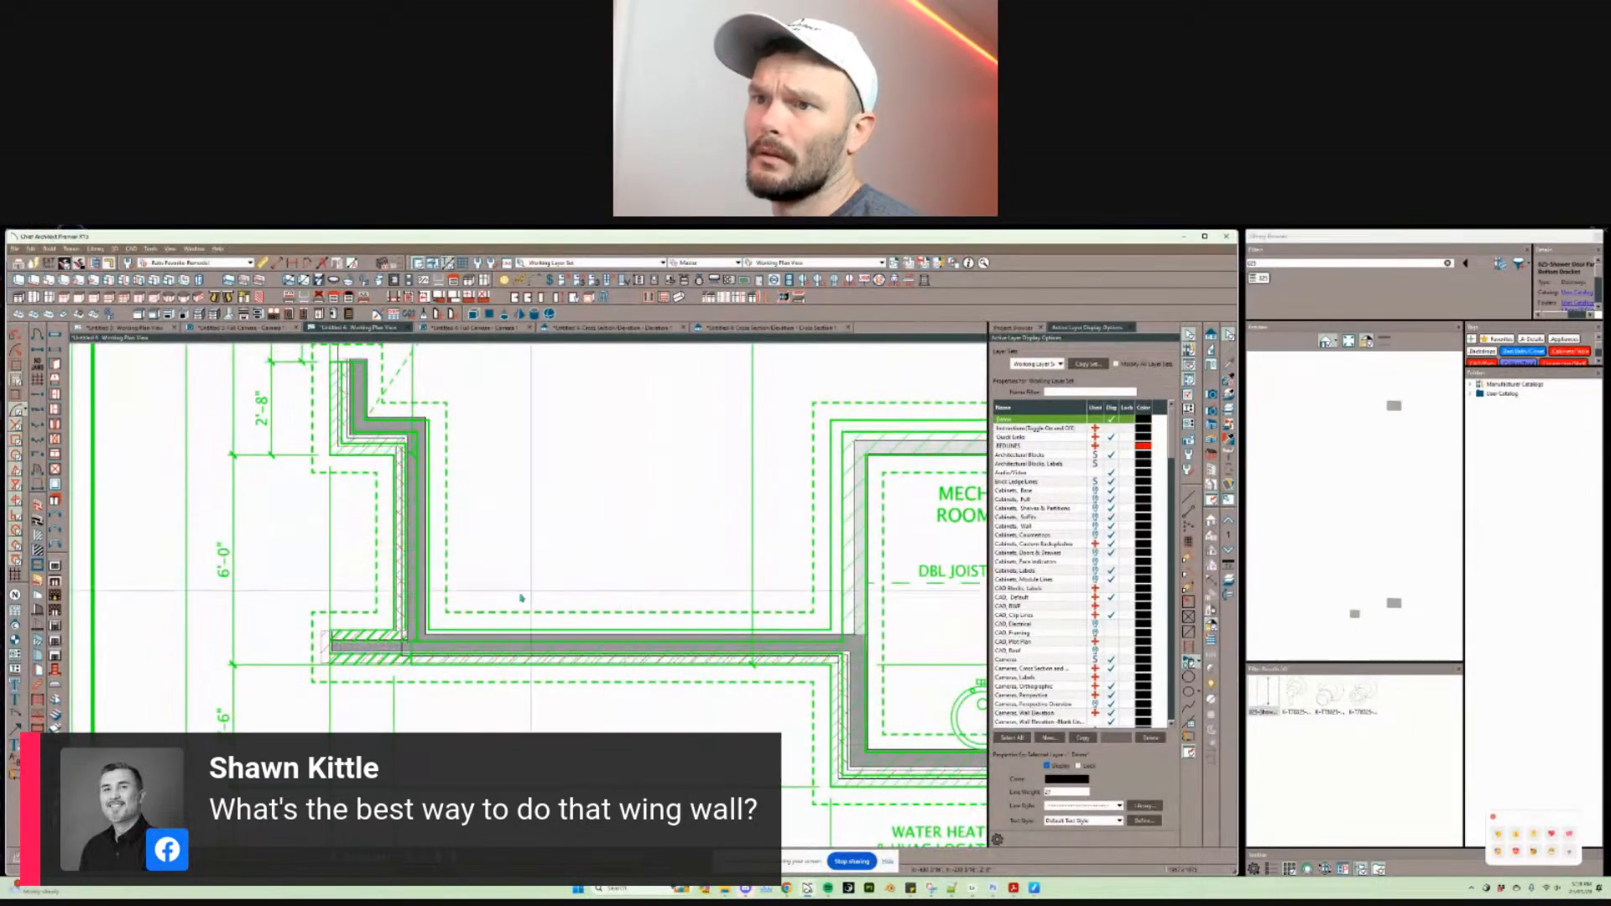
pyautogui.click(408, 658)
pyautogui.scroll(-5, 562, 598)
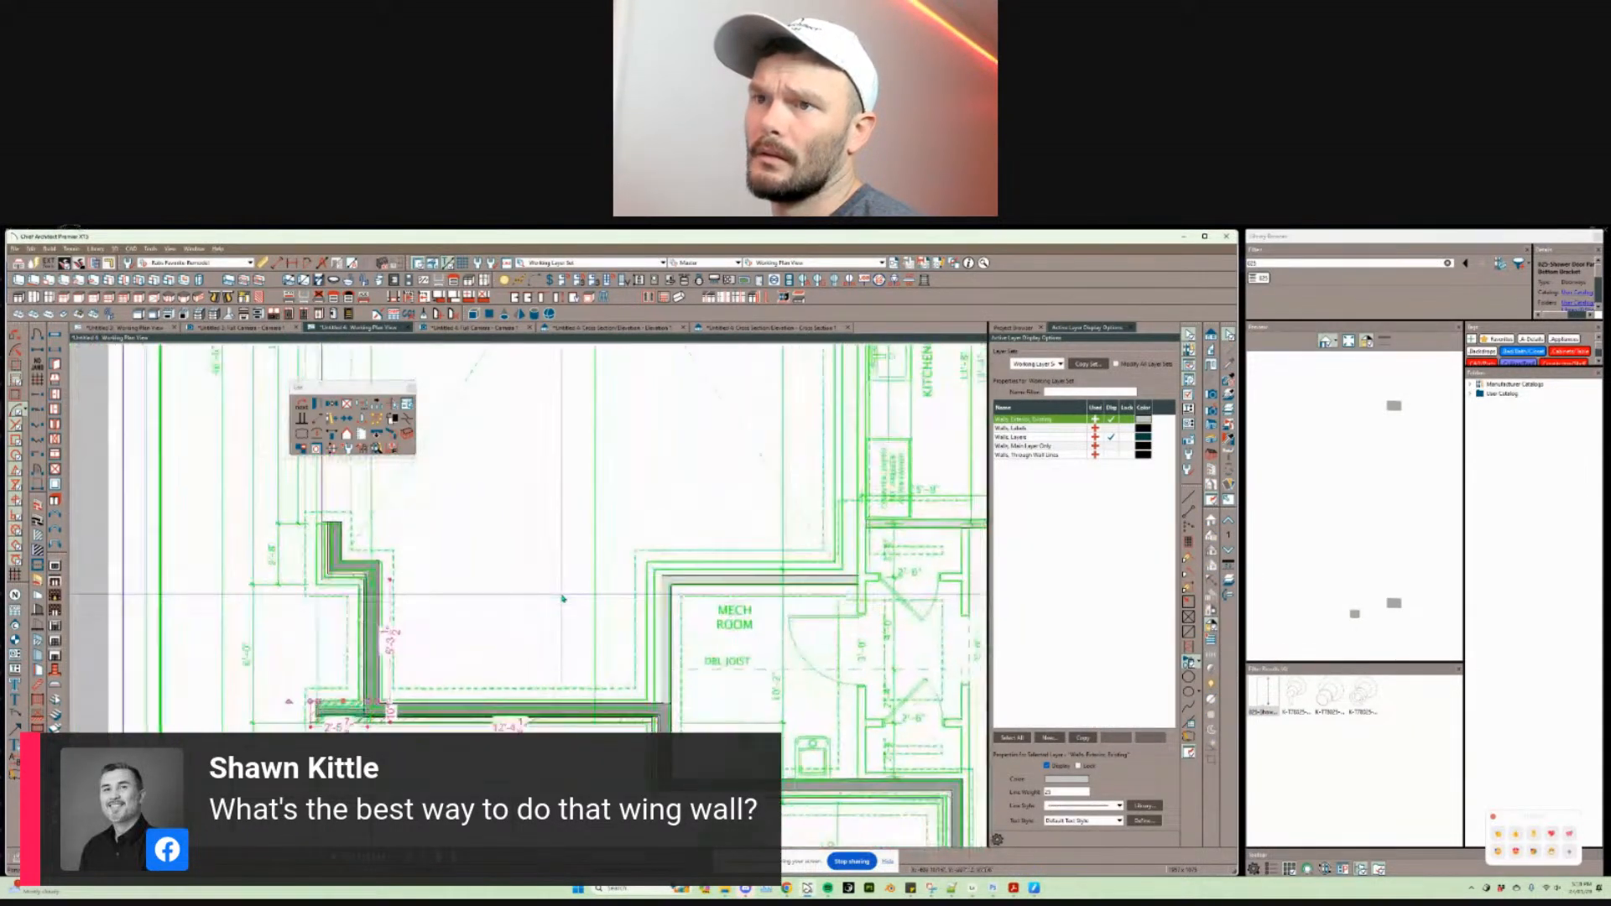
pyautogui.click(562, 670)
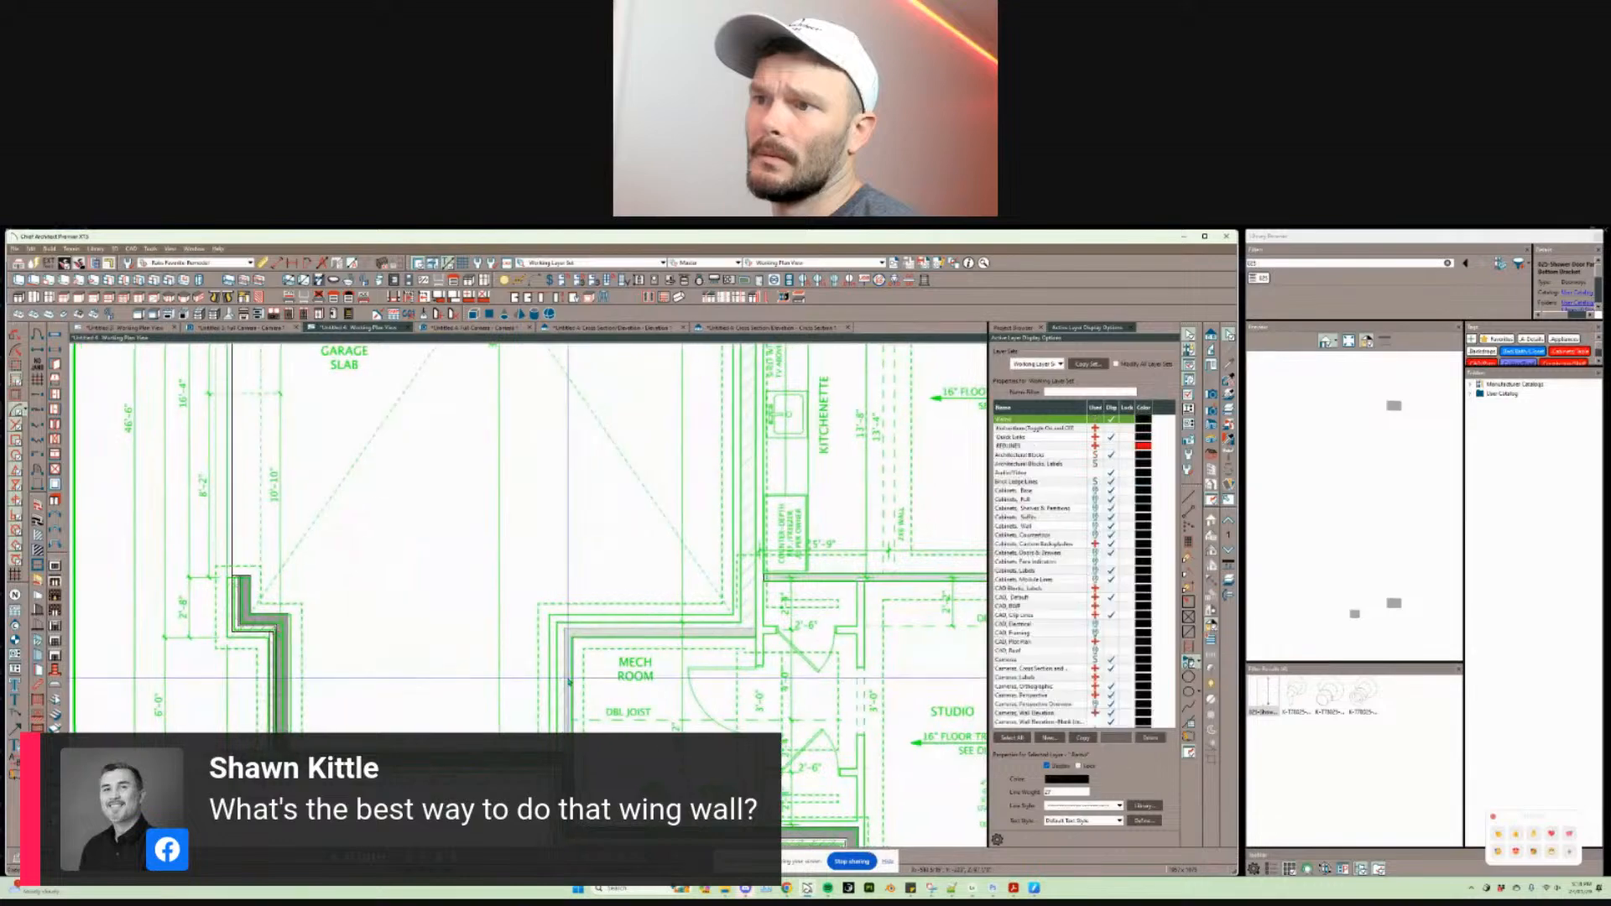
pyautogui.scroll(-4, 568, 682)
pyautogui.moveTo(673, 370); pyautogui.dragTo(629, 786, button='middle')
pyautogui.scroll(3, 596, 671)
pyautogui.scroll(3, 568, 683)
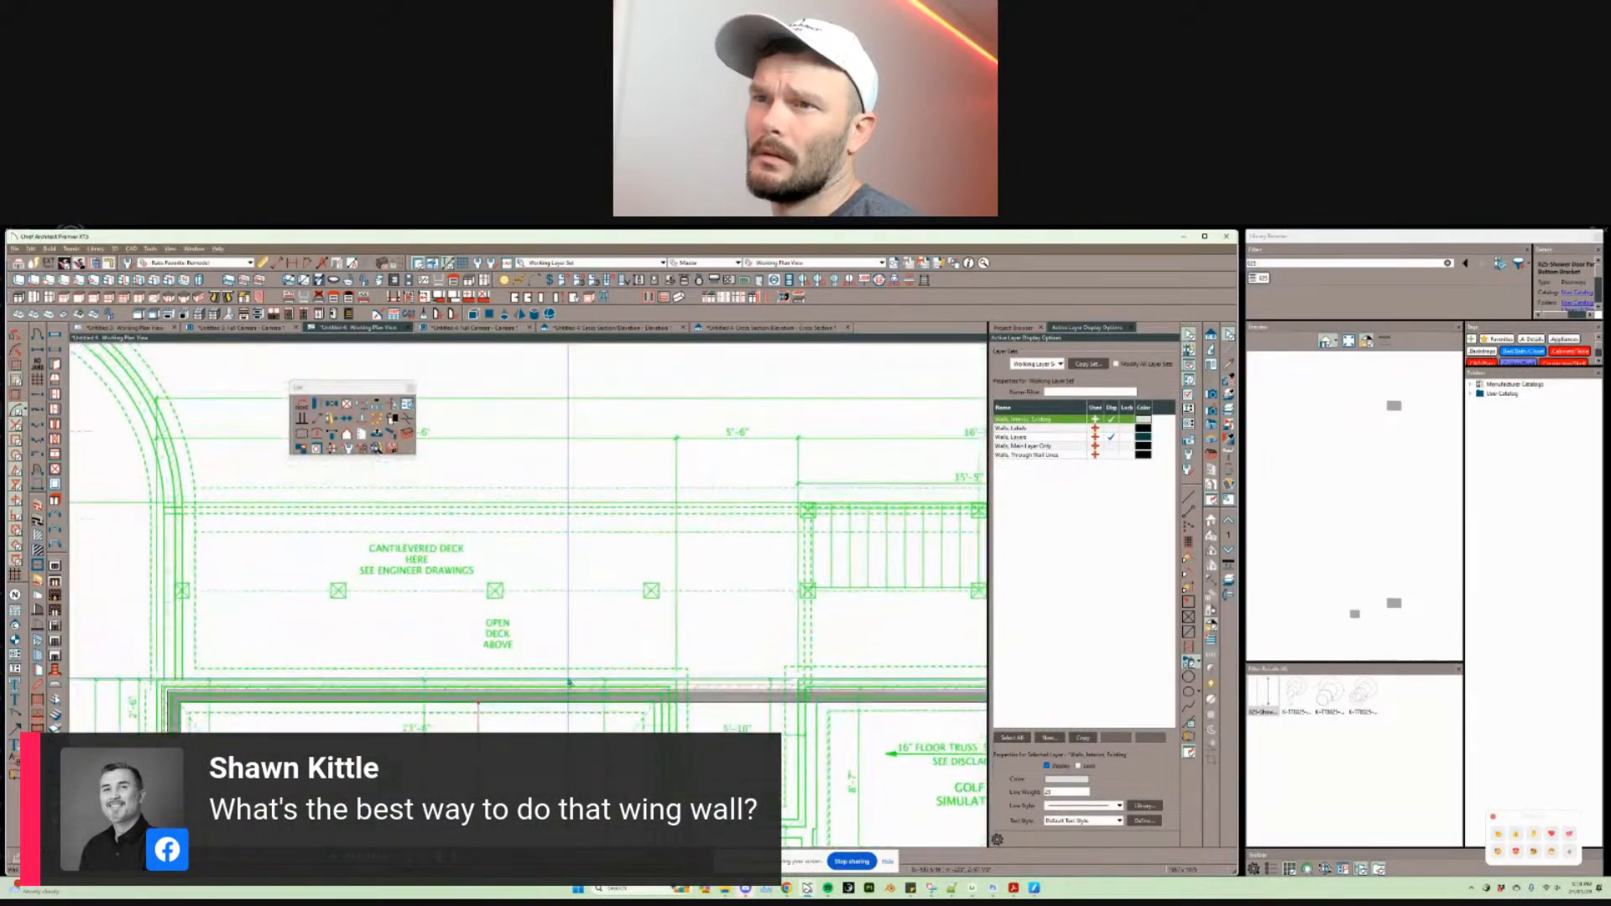
pyautogui.scroll(-4, 568, 682)
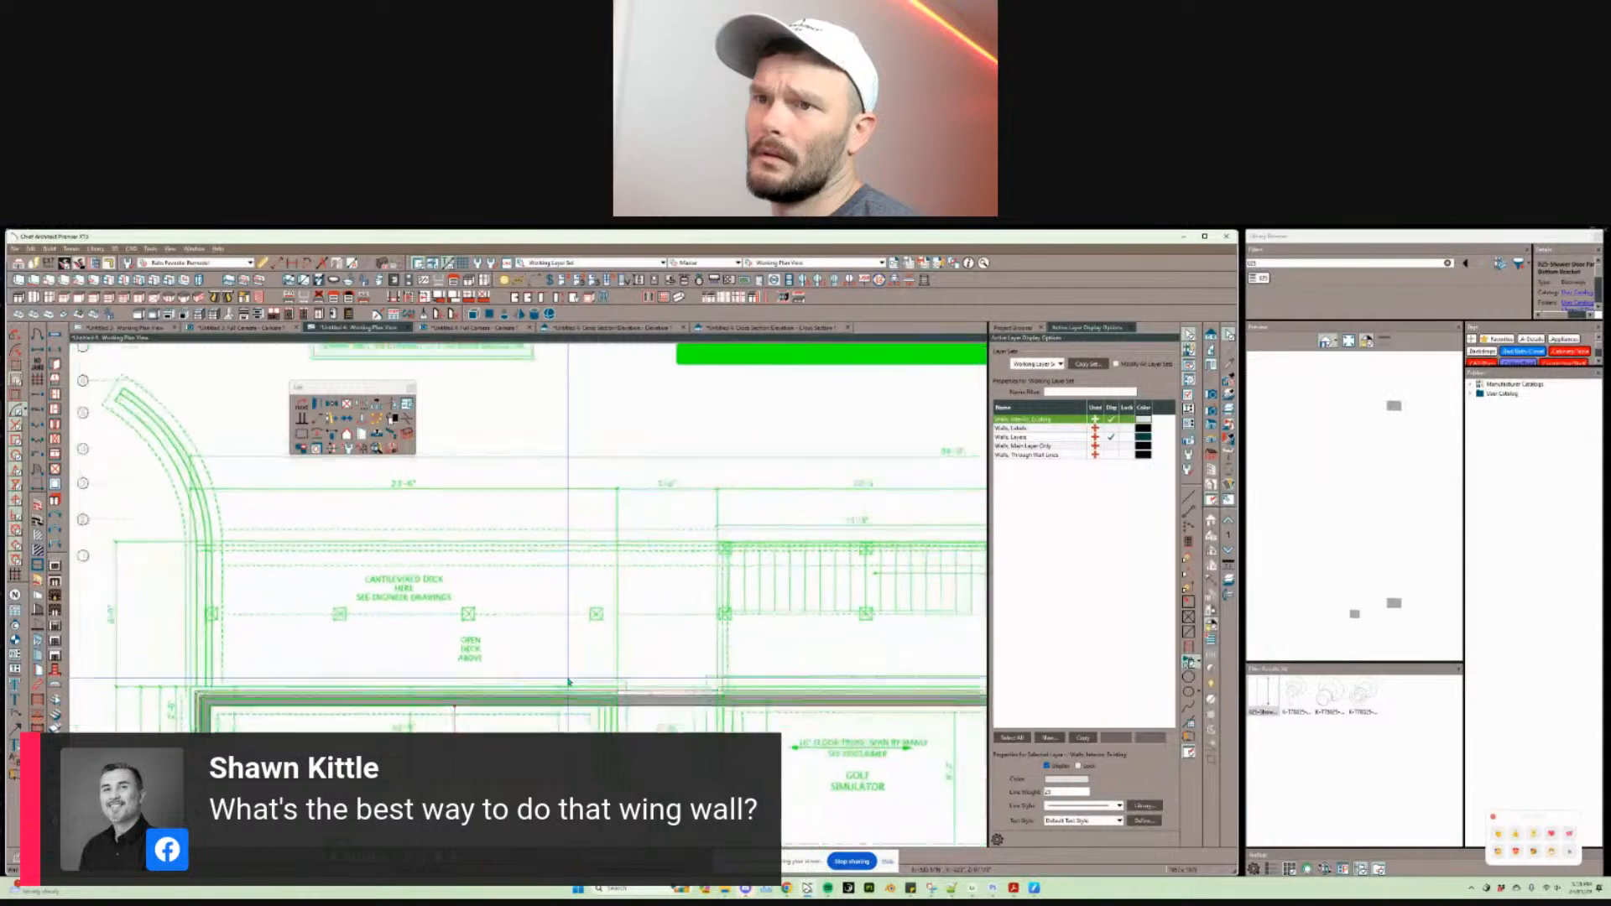
pyautogui.scroll(-5, 568, 682)
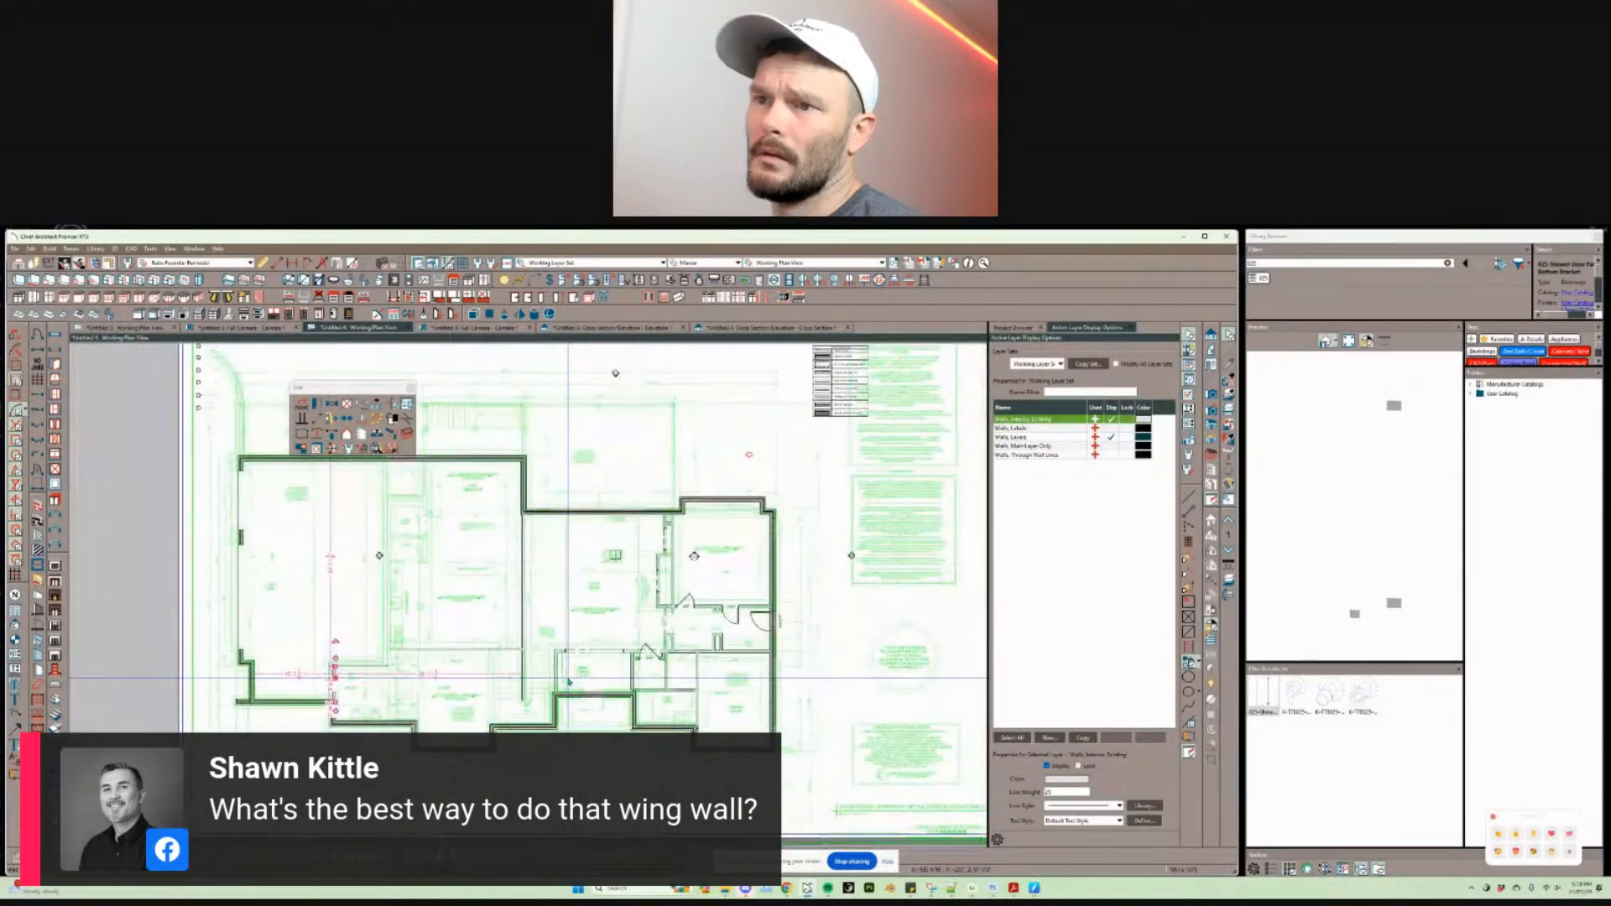
pyautogui.scroll(3, 568, 682)
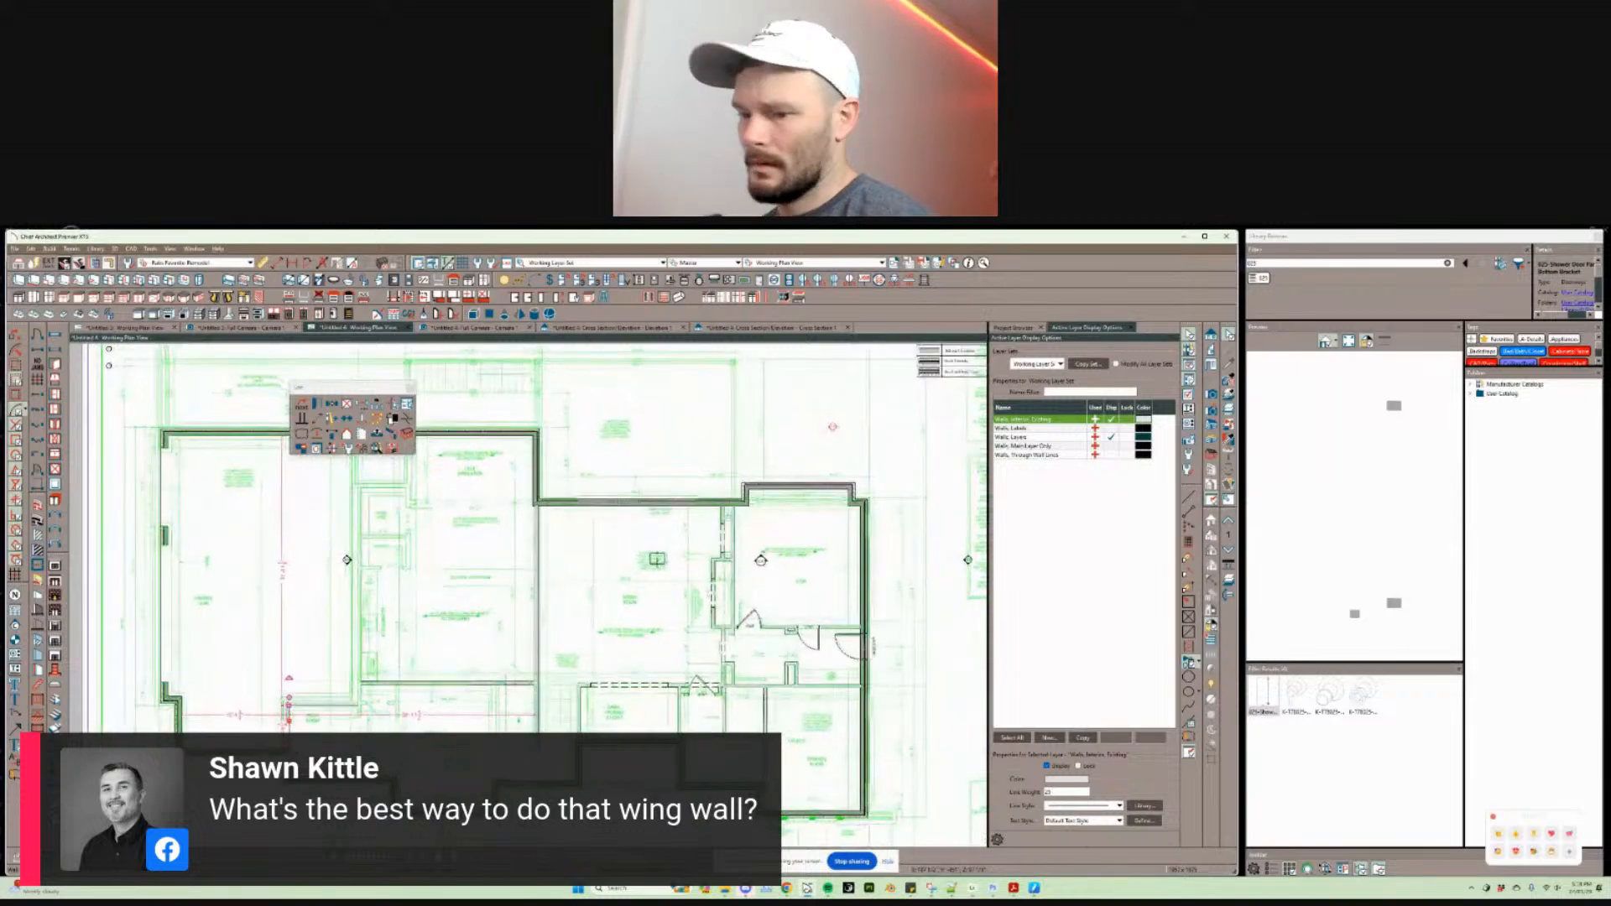